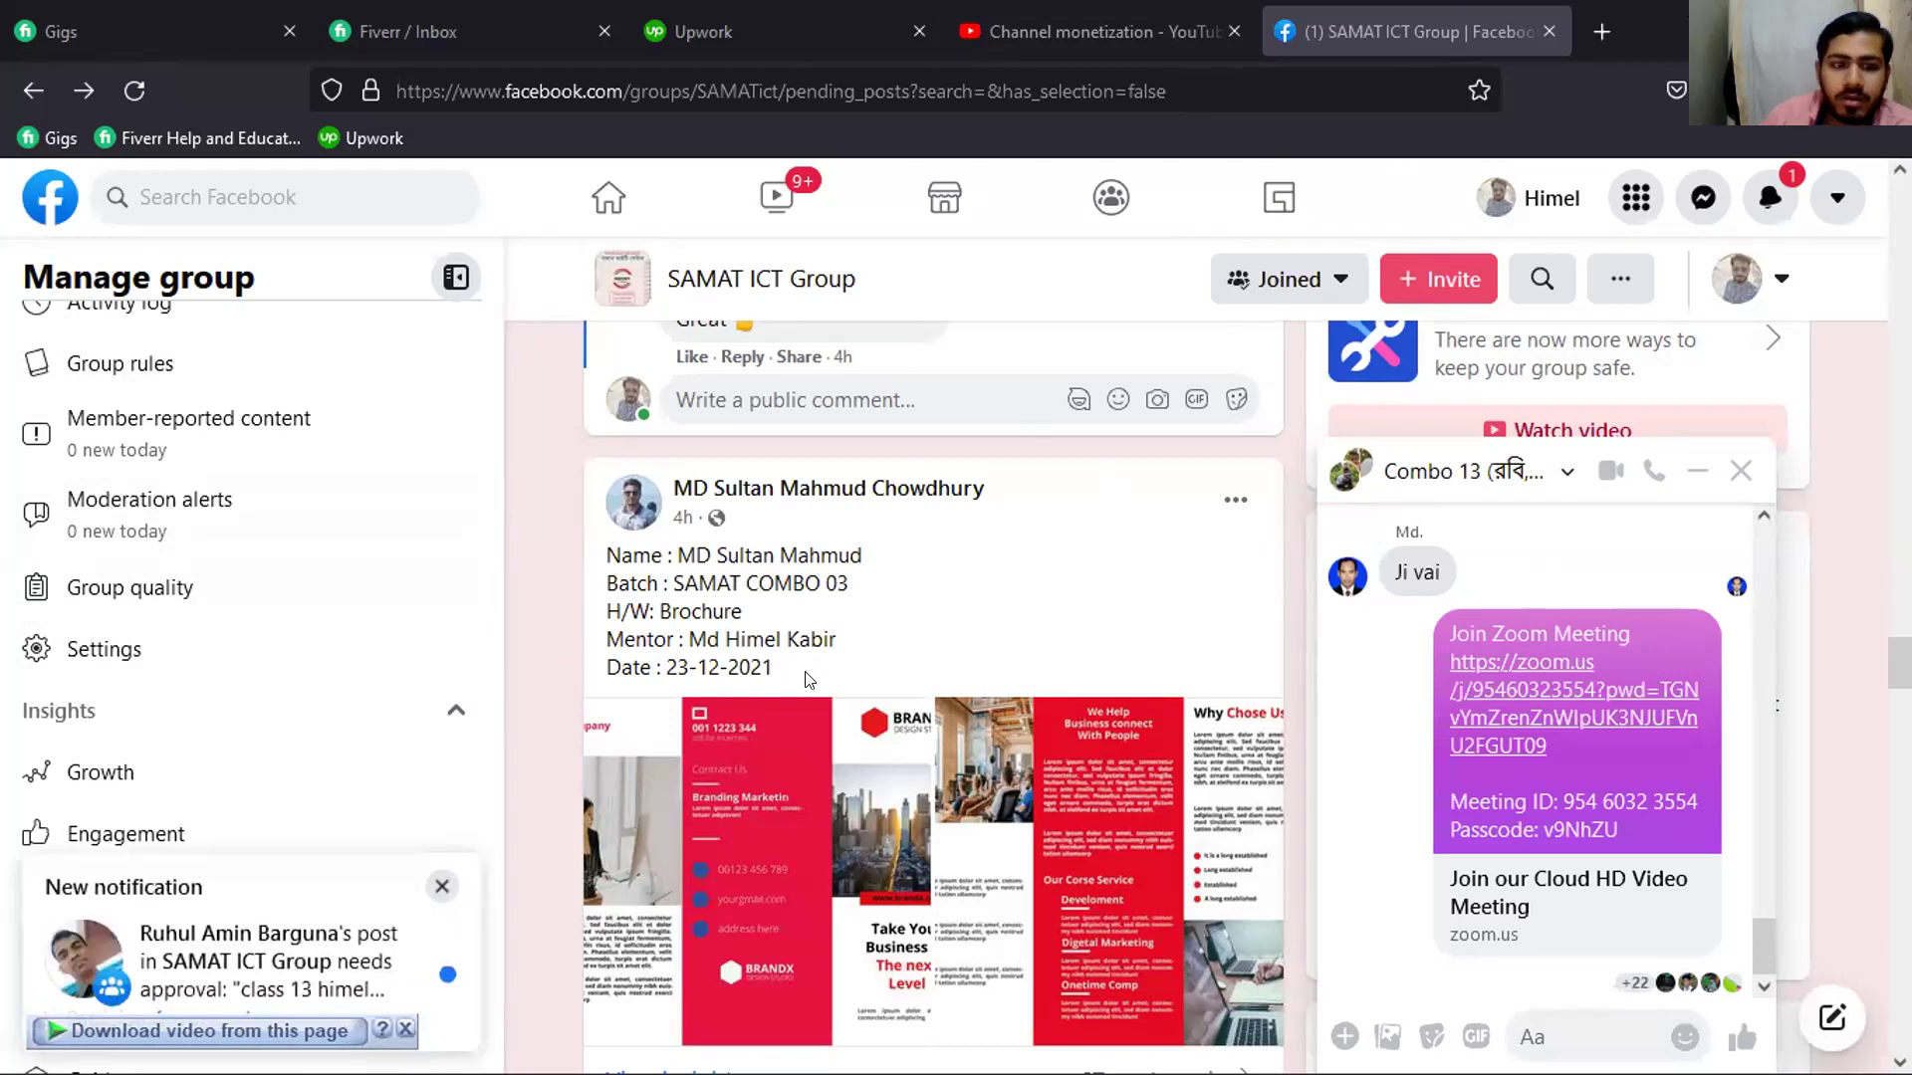
Open the BrandX trifold brochure image from the pending homework post in the photo viewer
{"action": "scroll", "coordinate": [777, 674], "scroll_direction": "down", "scroll_amount": 2}
{"action": "left_click", "coordinate": [693, 688]}
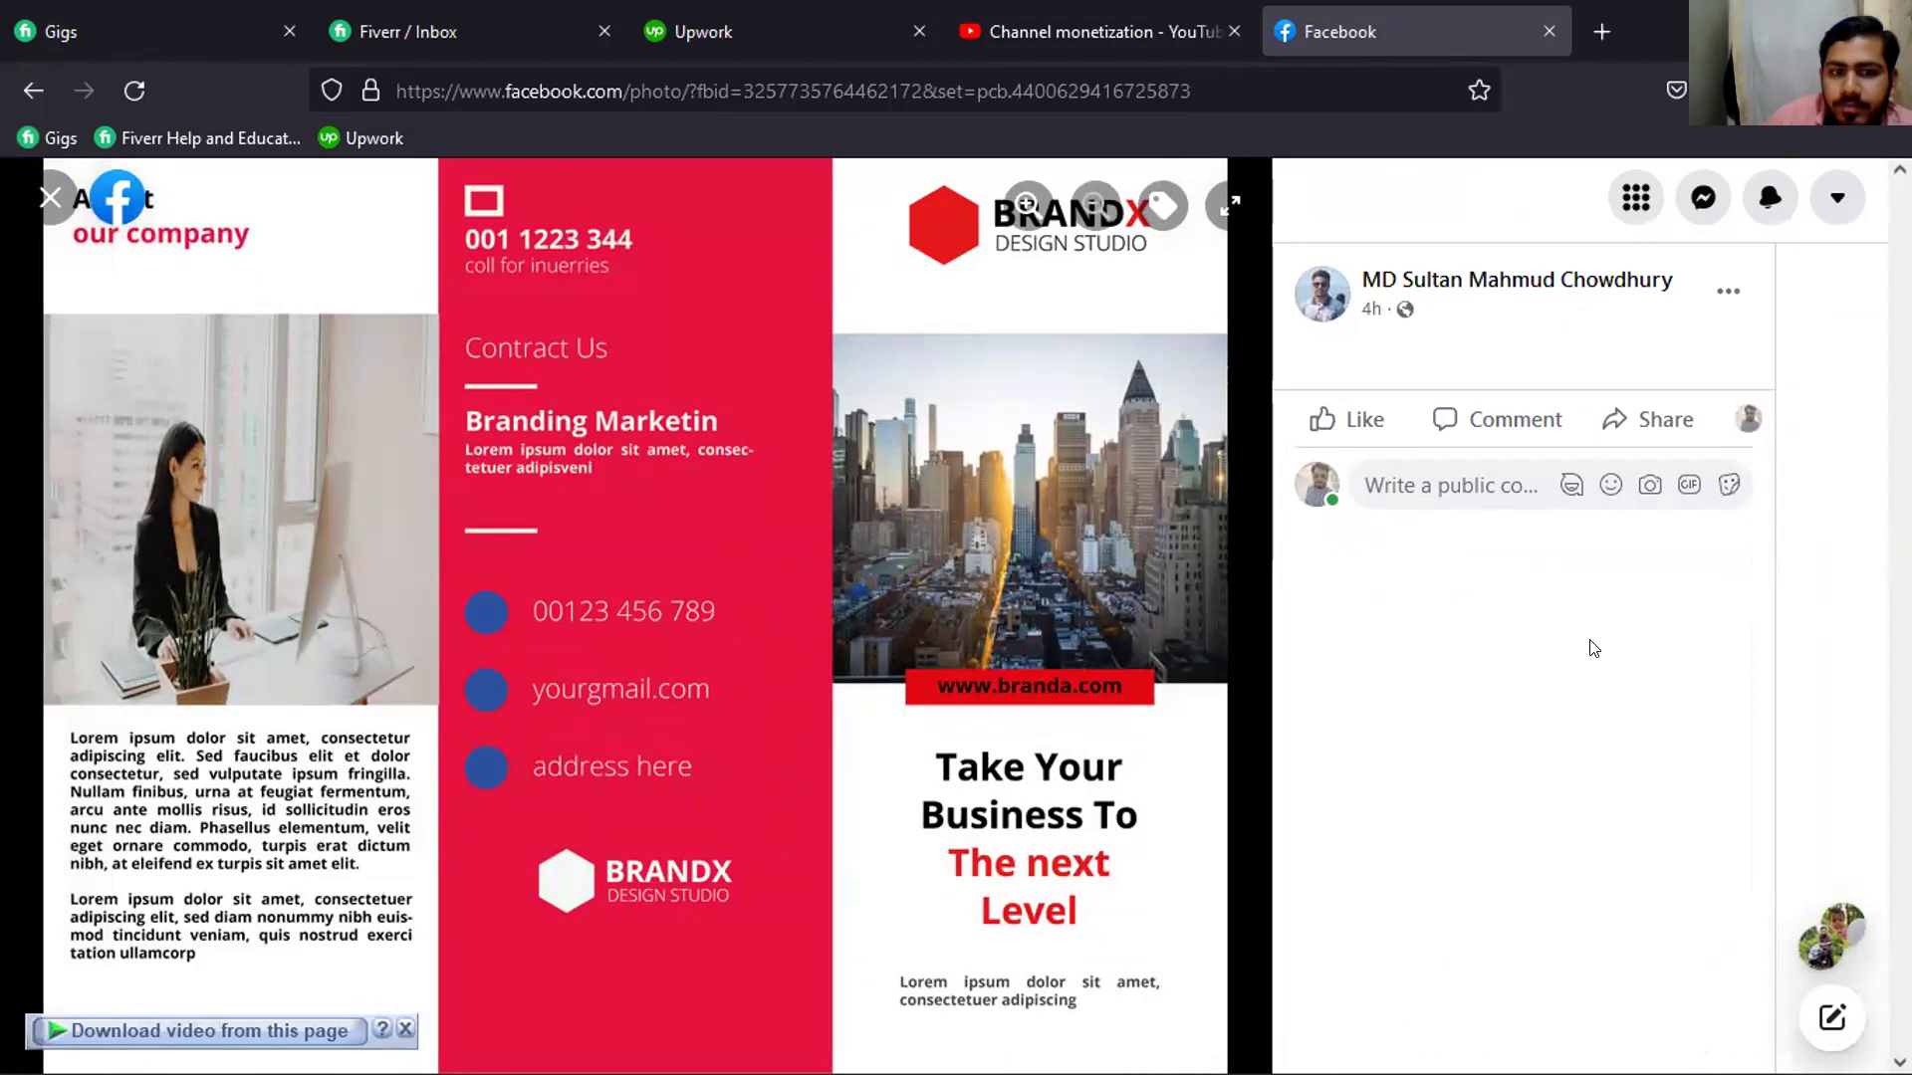
{"action": "left_click", "coordinate": [402, 1030]}
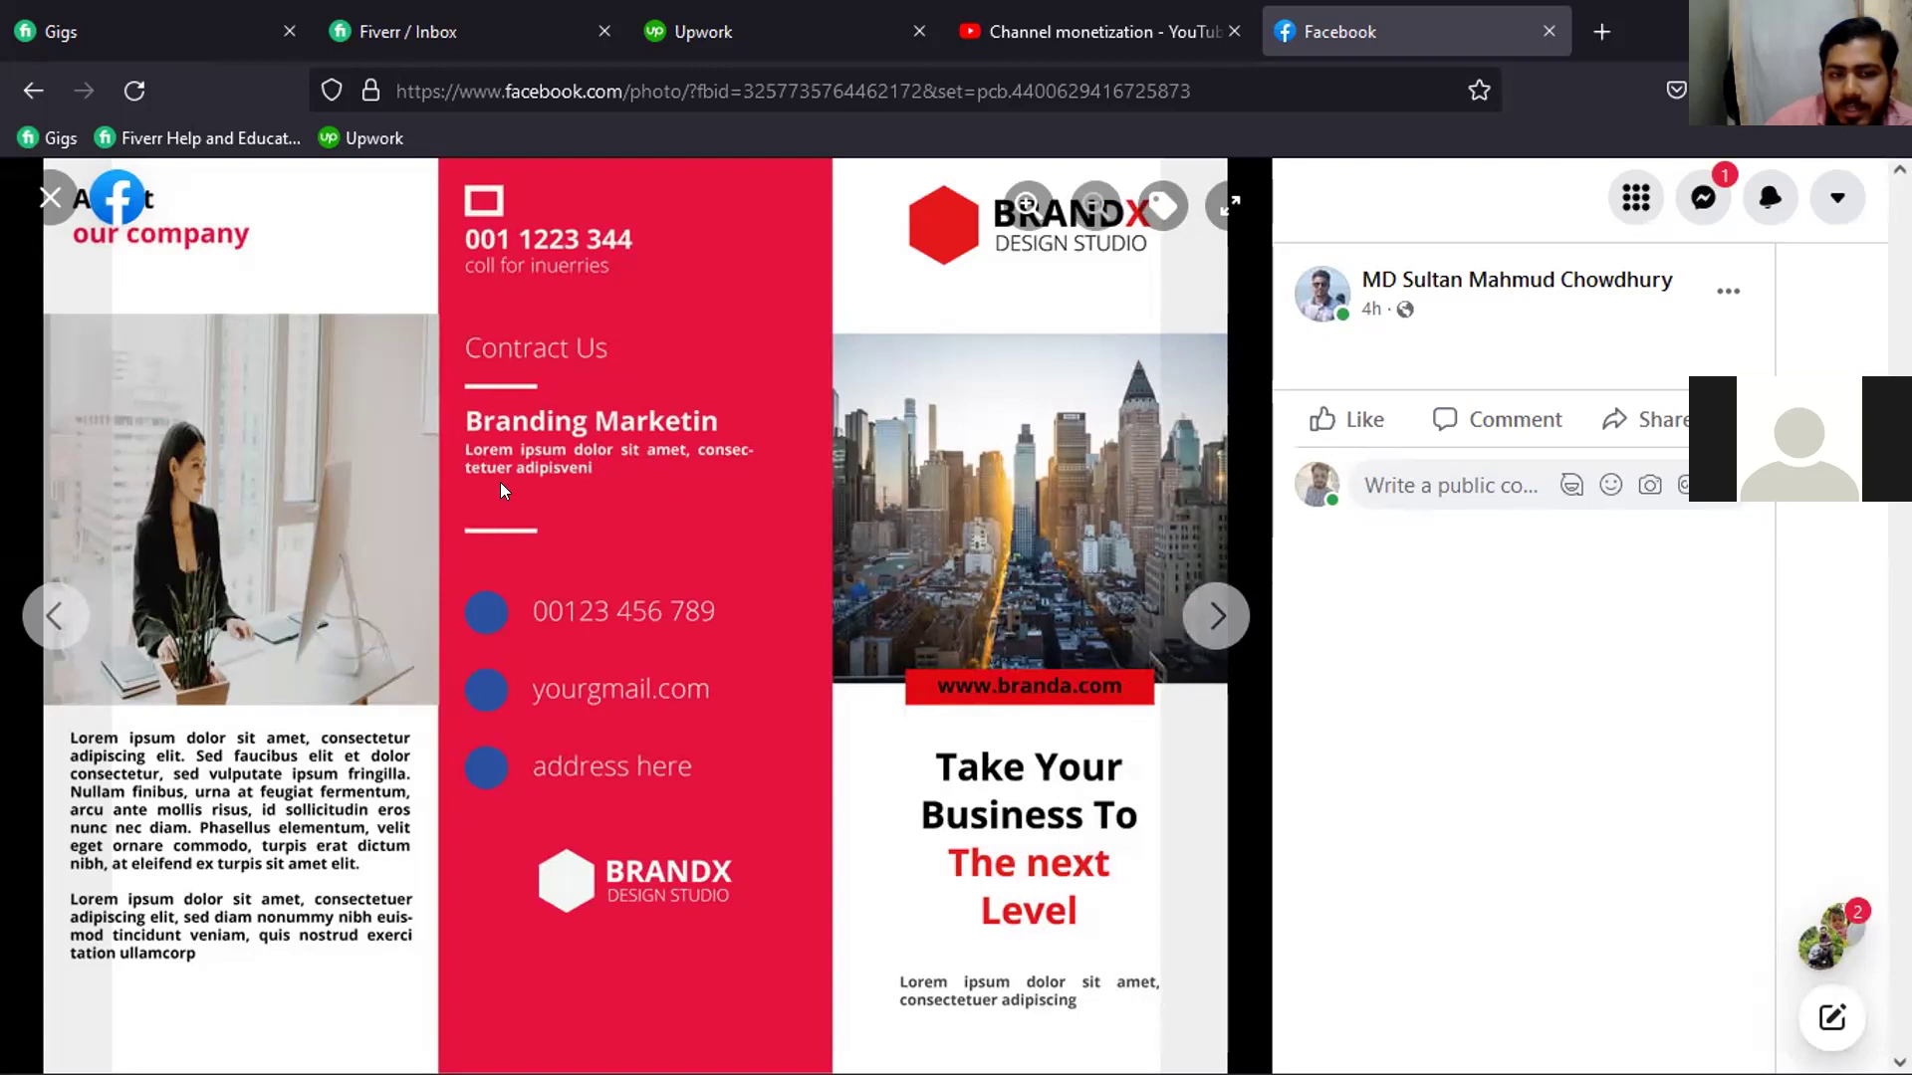
Page through both BrandX brochure images, then close the viewer to return to the pending posts
{"action": "left_click", "coordinate": [1217, 607]}
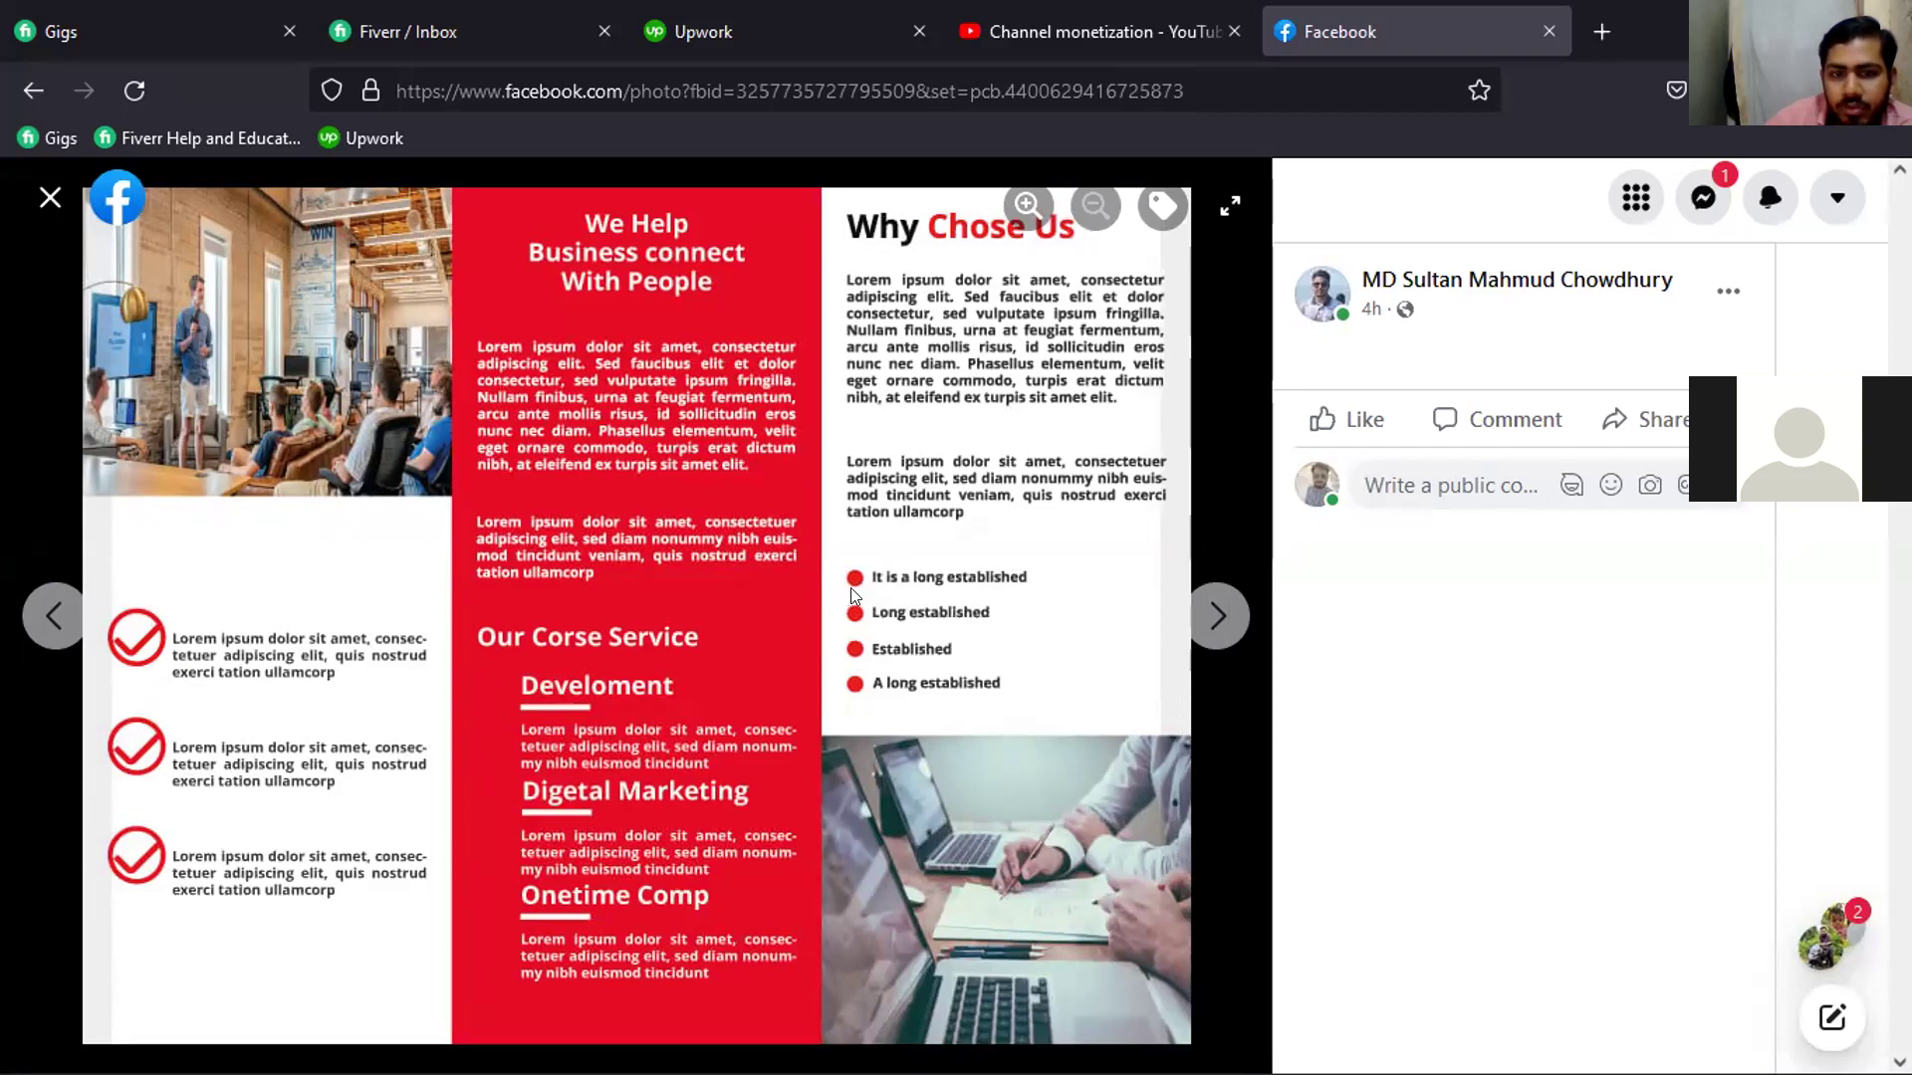
{"action": "left_click", "coordinate": [1241, 647]}
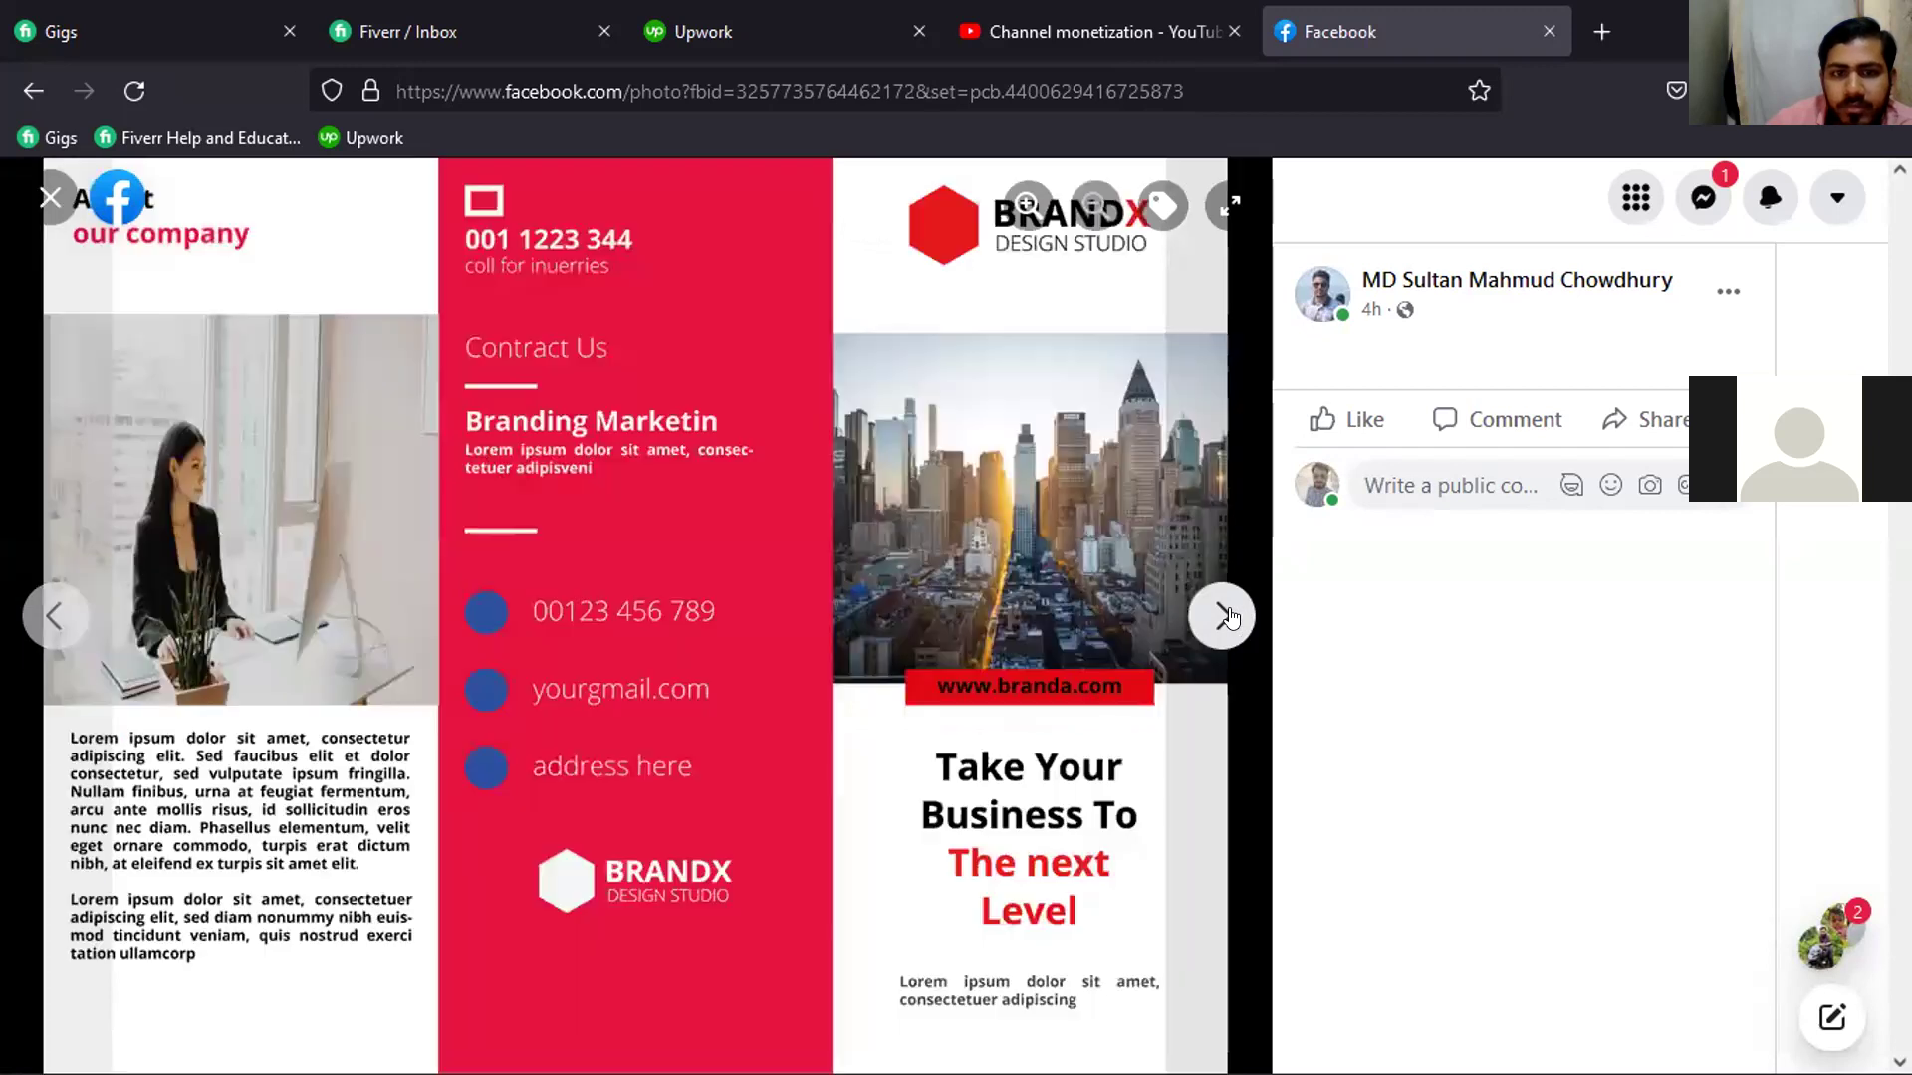
{"action": "left_click", "coordinate": [45, 209]}
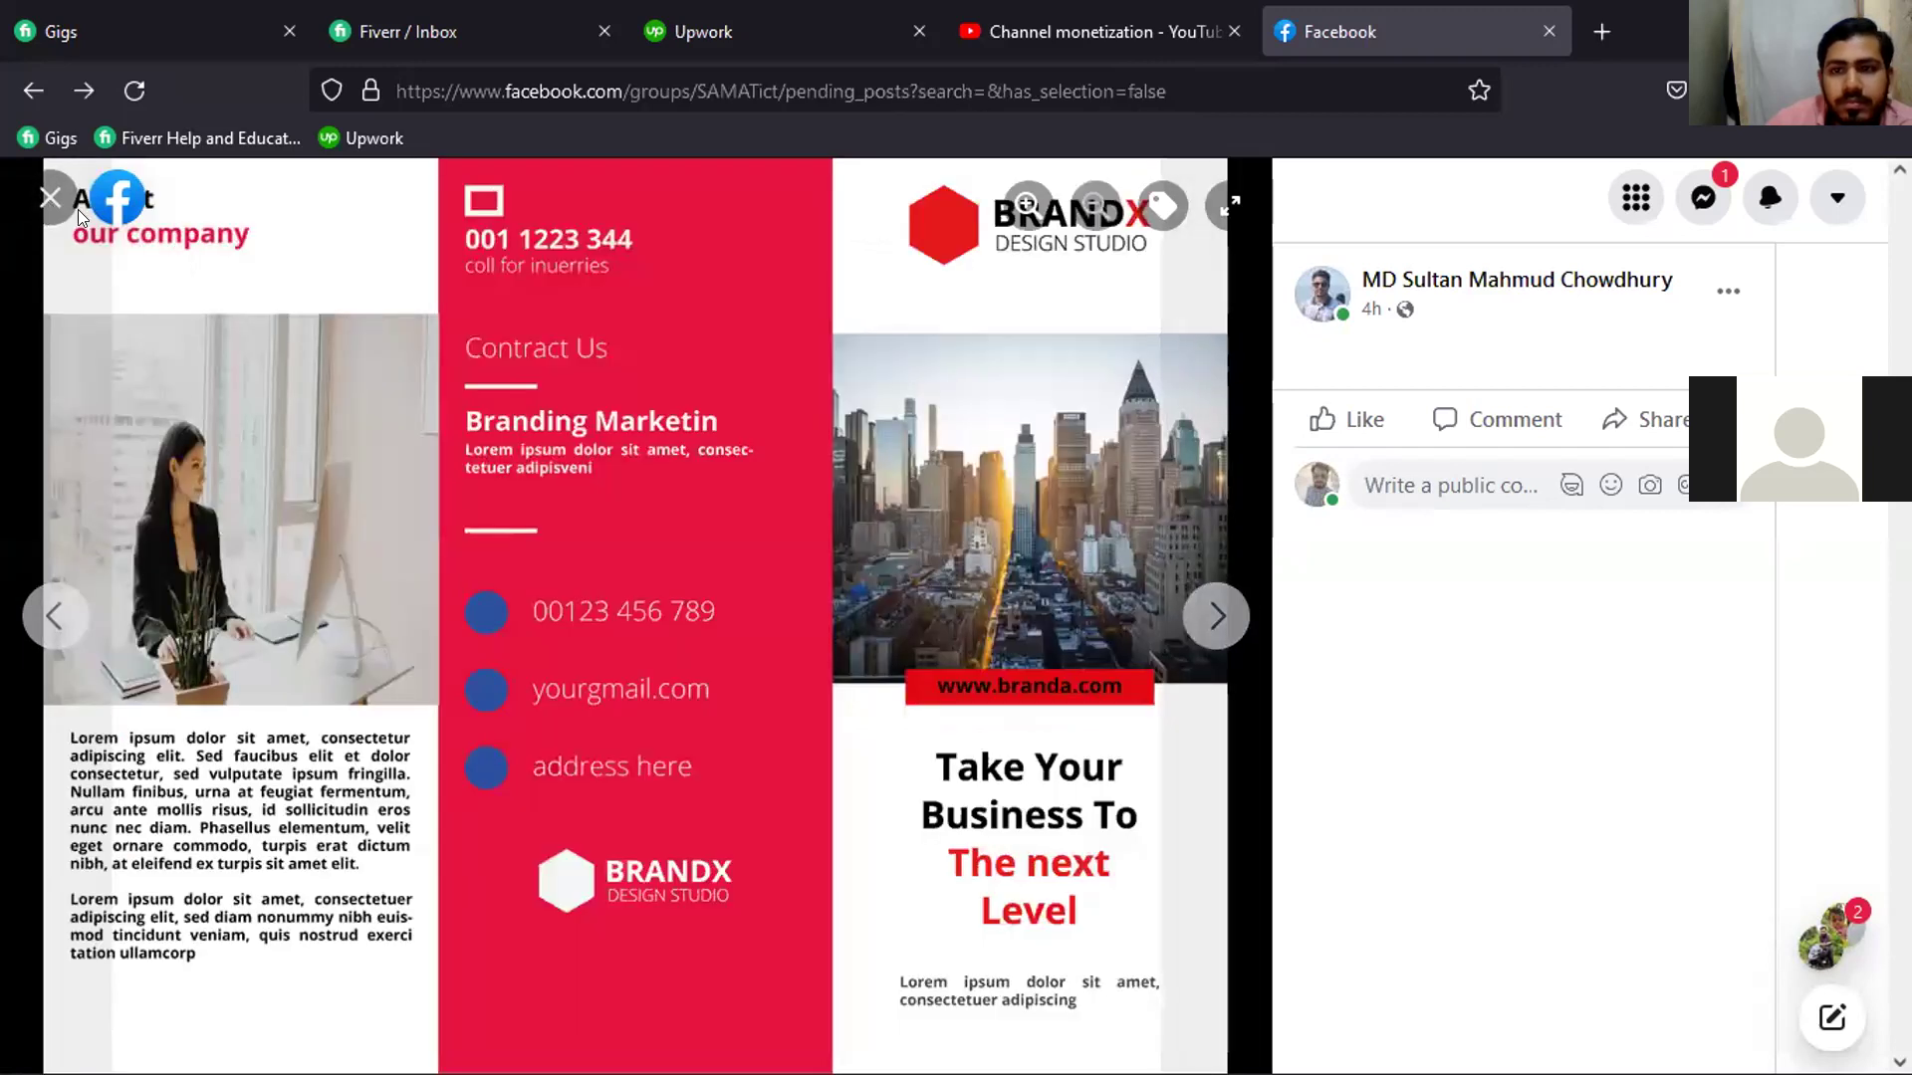
Find the other member's BrandX brochure post in the feed and open its image in the viewer
{"action": "scroll", "coordinate": [804, 602], "scroll_direction": "down", "scroll_amount": 2}
{"action": "scroll", "coordinate": [708, 810], "scroll_direction": "down", "scroll_amount": 1}
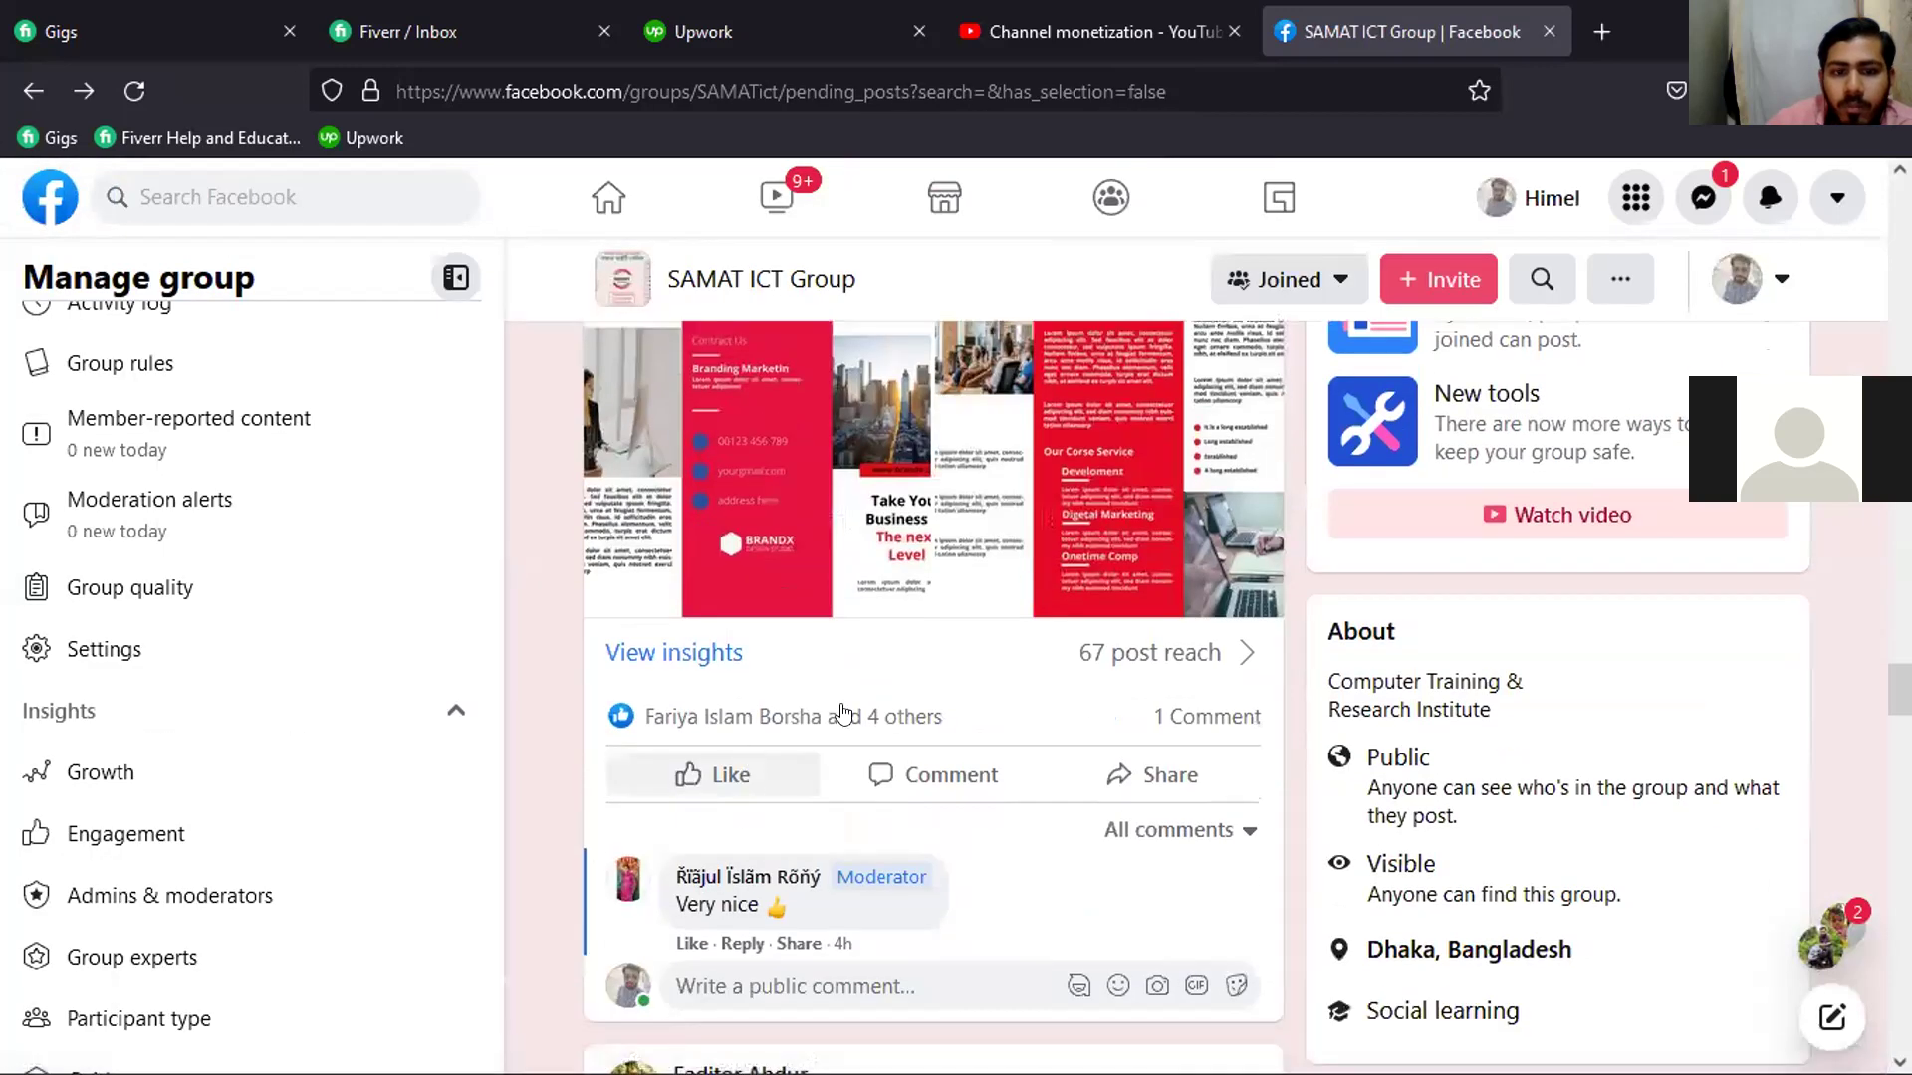
{"action": "scroll", "coordinate": [834, 694], "scroll_direction": "up", "scroll_amount": 3}
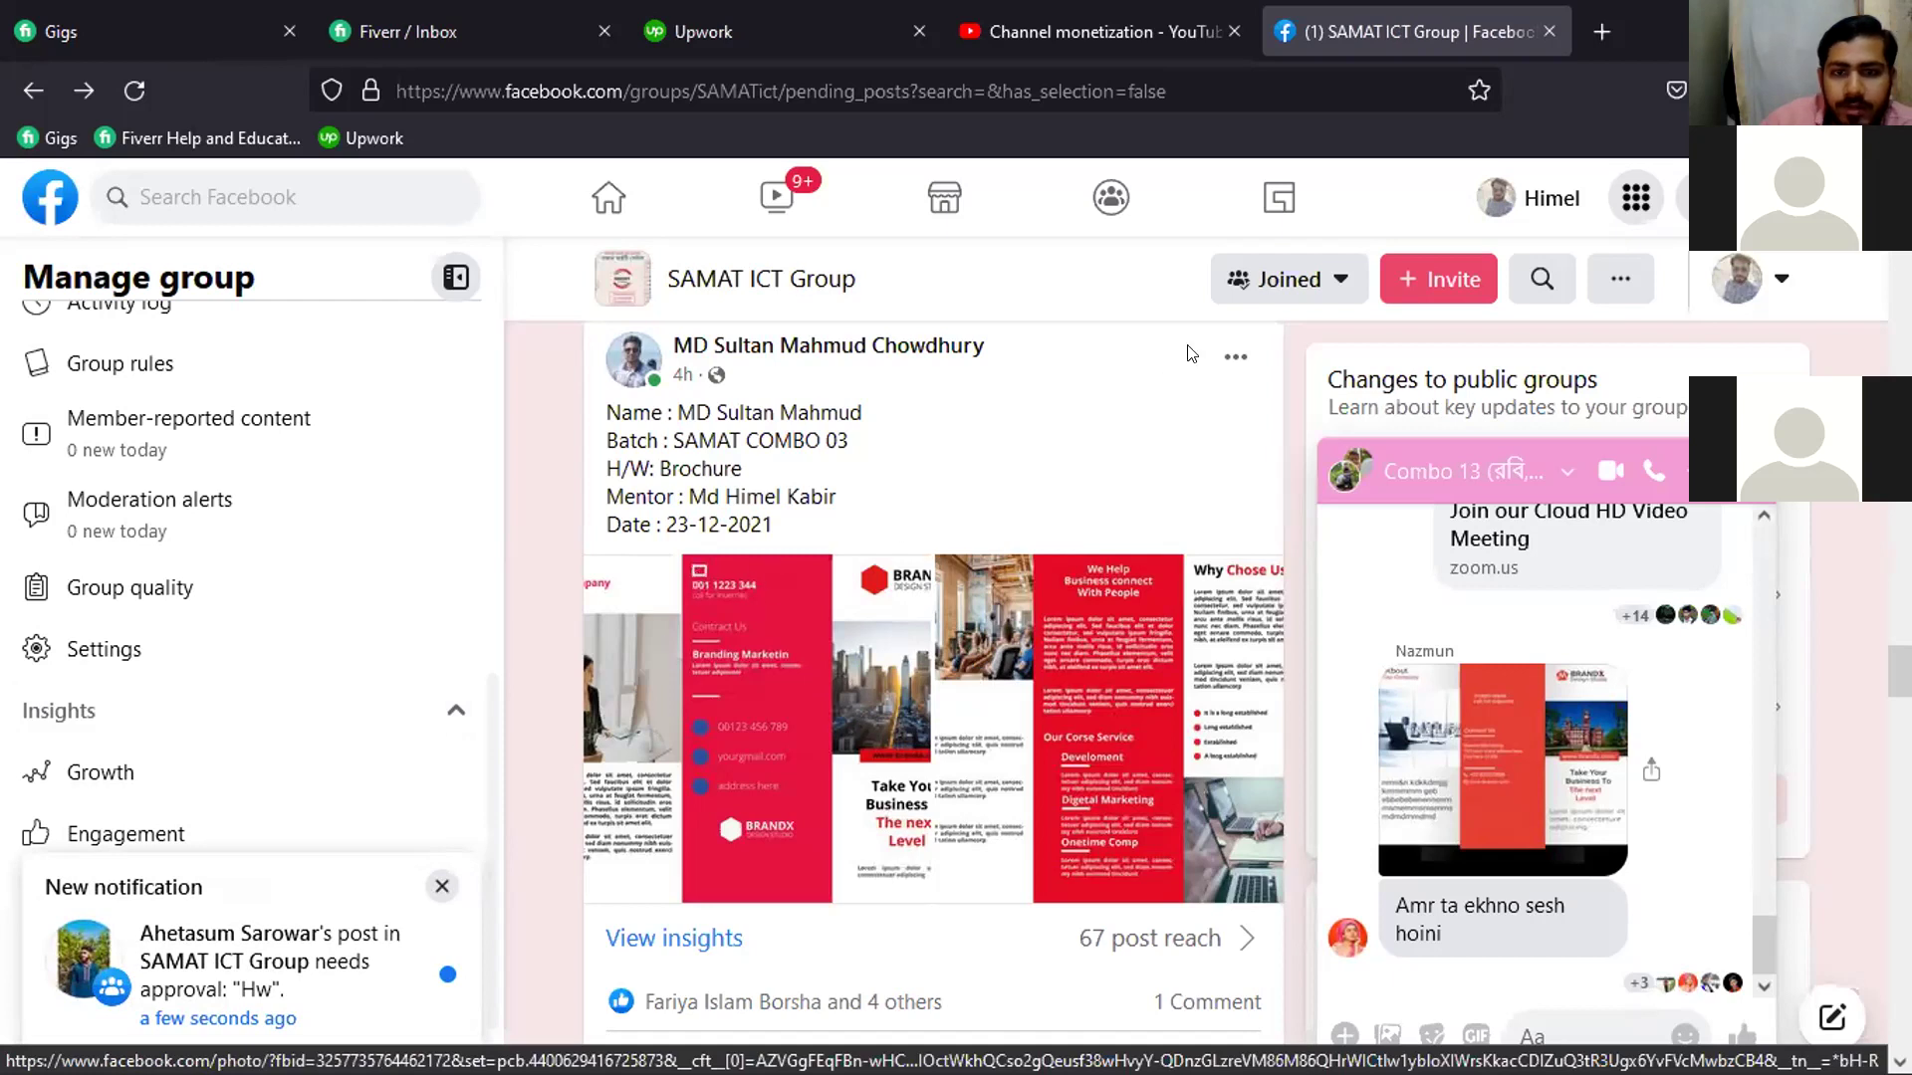
{"action": "scroll", "coordinate": [822, 642], "scroll_direction": "up", "scroll_amount": 5}
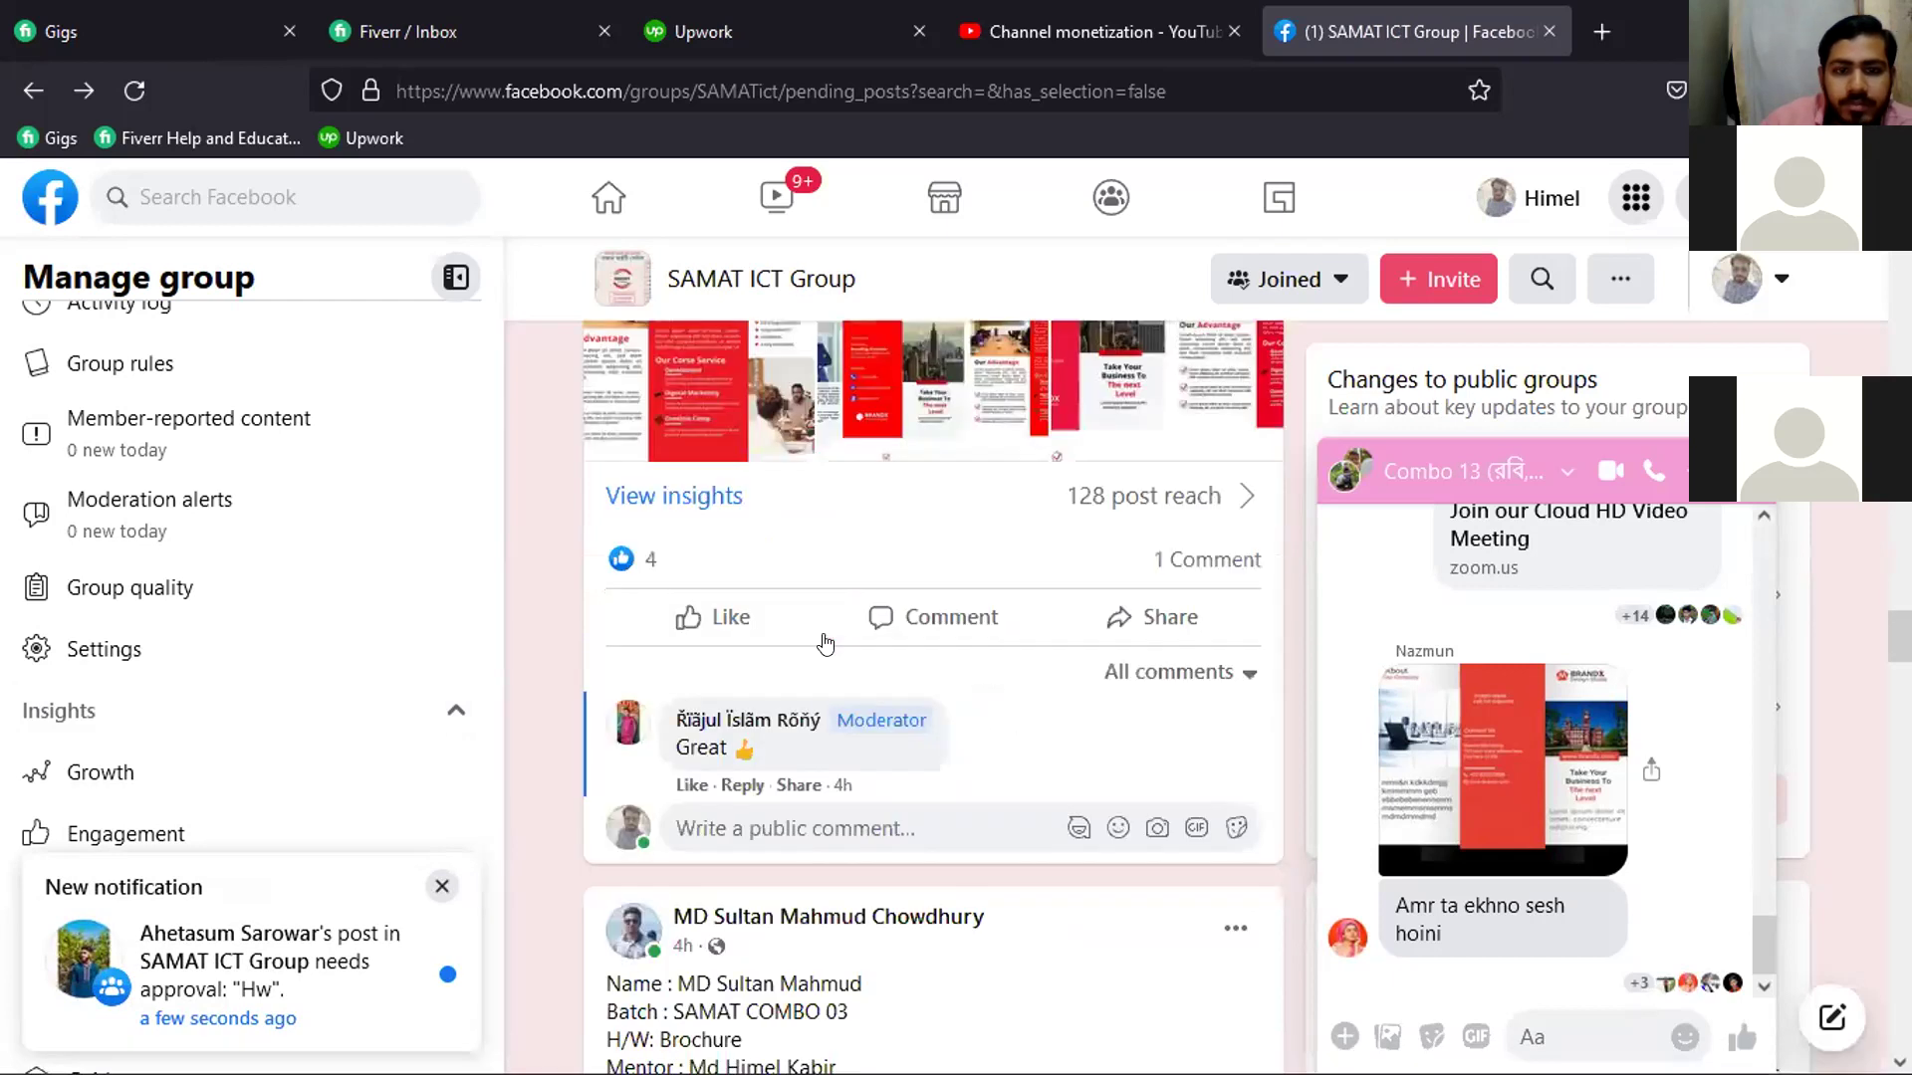
{"action": "scroll", "coordinate": [822, 642], "scroll_direction": "up", "scroll_amount": 6}
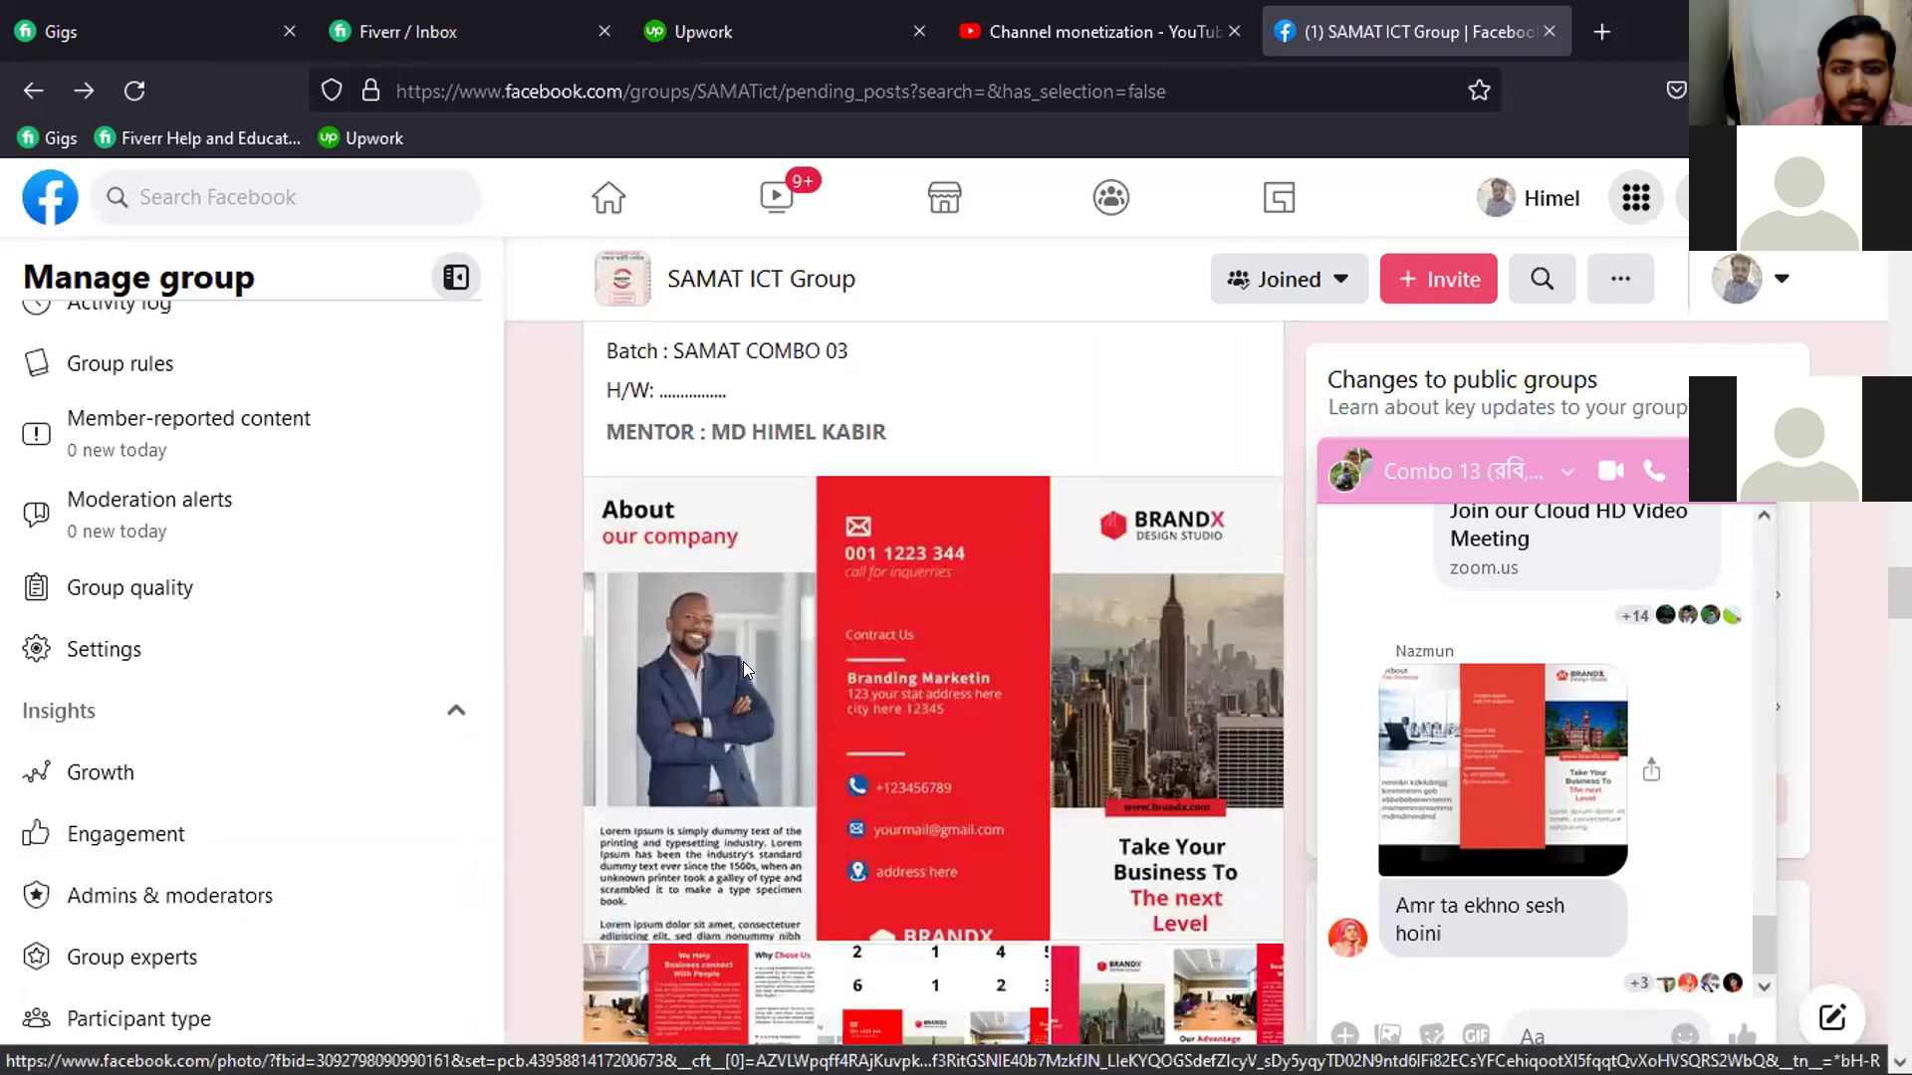
{"action": "scroll", "coordinate": [743, 662], "scroll_direction": "up", "scroll_amount": 3}
{"action": "scroll", "coordinate": [873, 827], "scroll_direction": "down", "scroll_amount": 2}
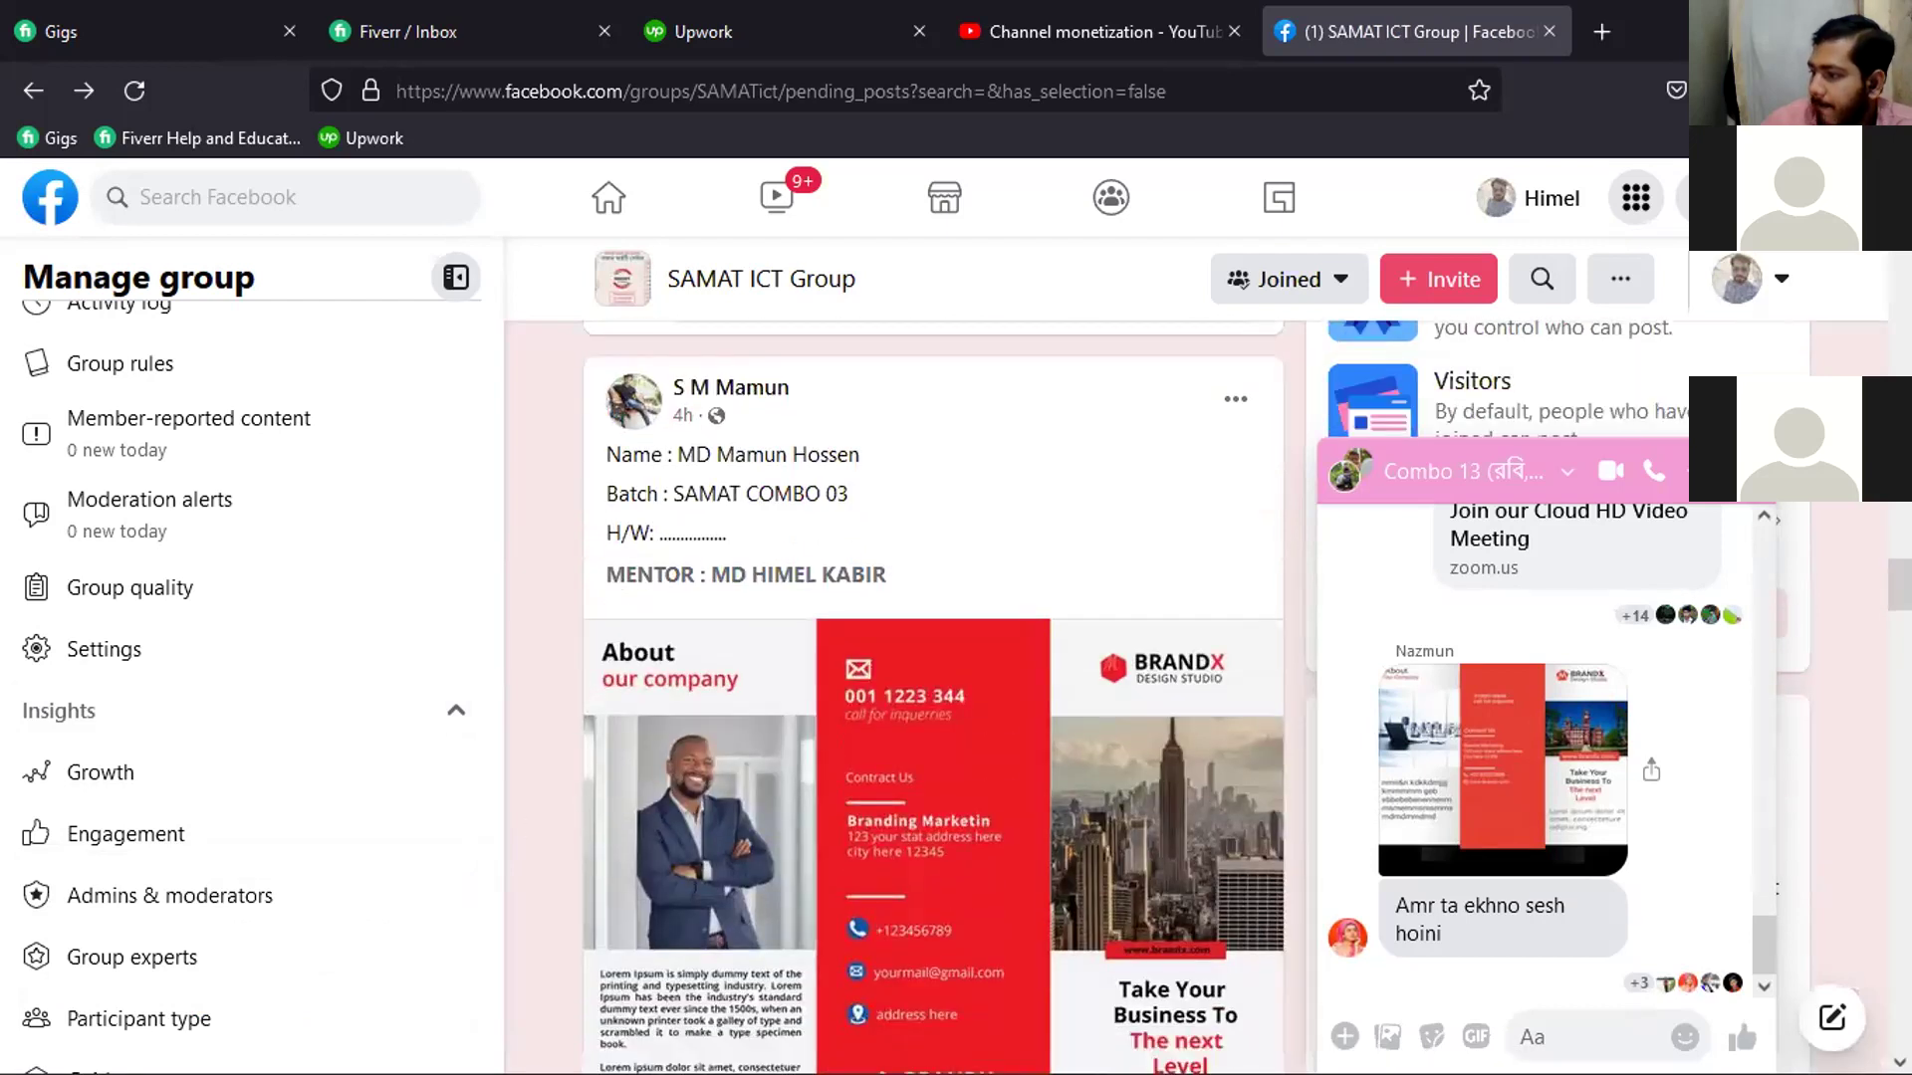
{"action": "left_click", "coordinate": [960, 708]}
{"action": "scroll", "coordinate": [960, 708], "scroll_direction": "down", "scroll_amount": 2}
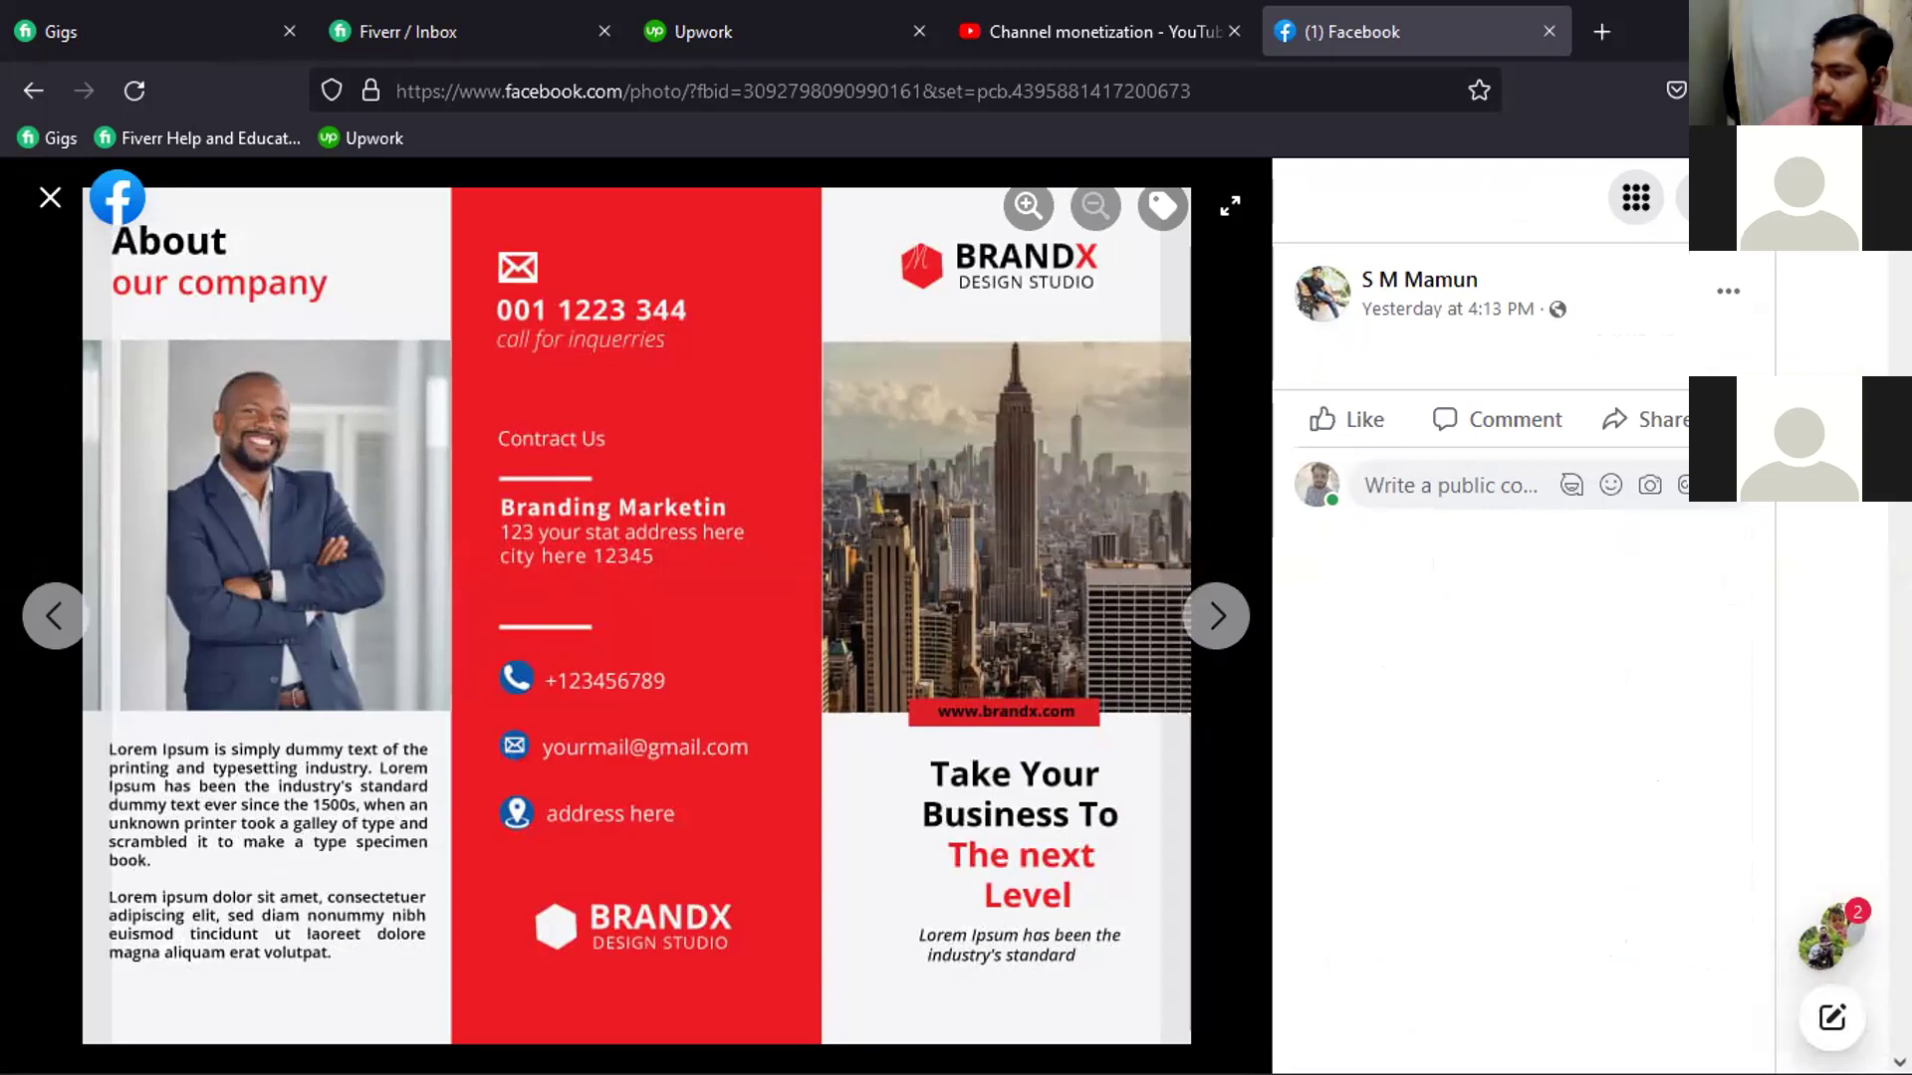
Switch to the Downloads folder and open 2nd.PNG from the Earlier this week group
{"action": "key", "text": "alt+Tab"}
{"action": "scroll", "coordinate": [1121, 683], "scroll_direction": "down", "scroll_amount": 5}
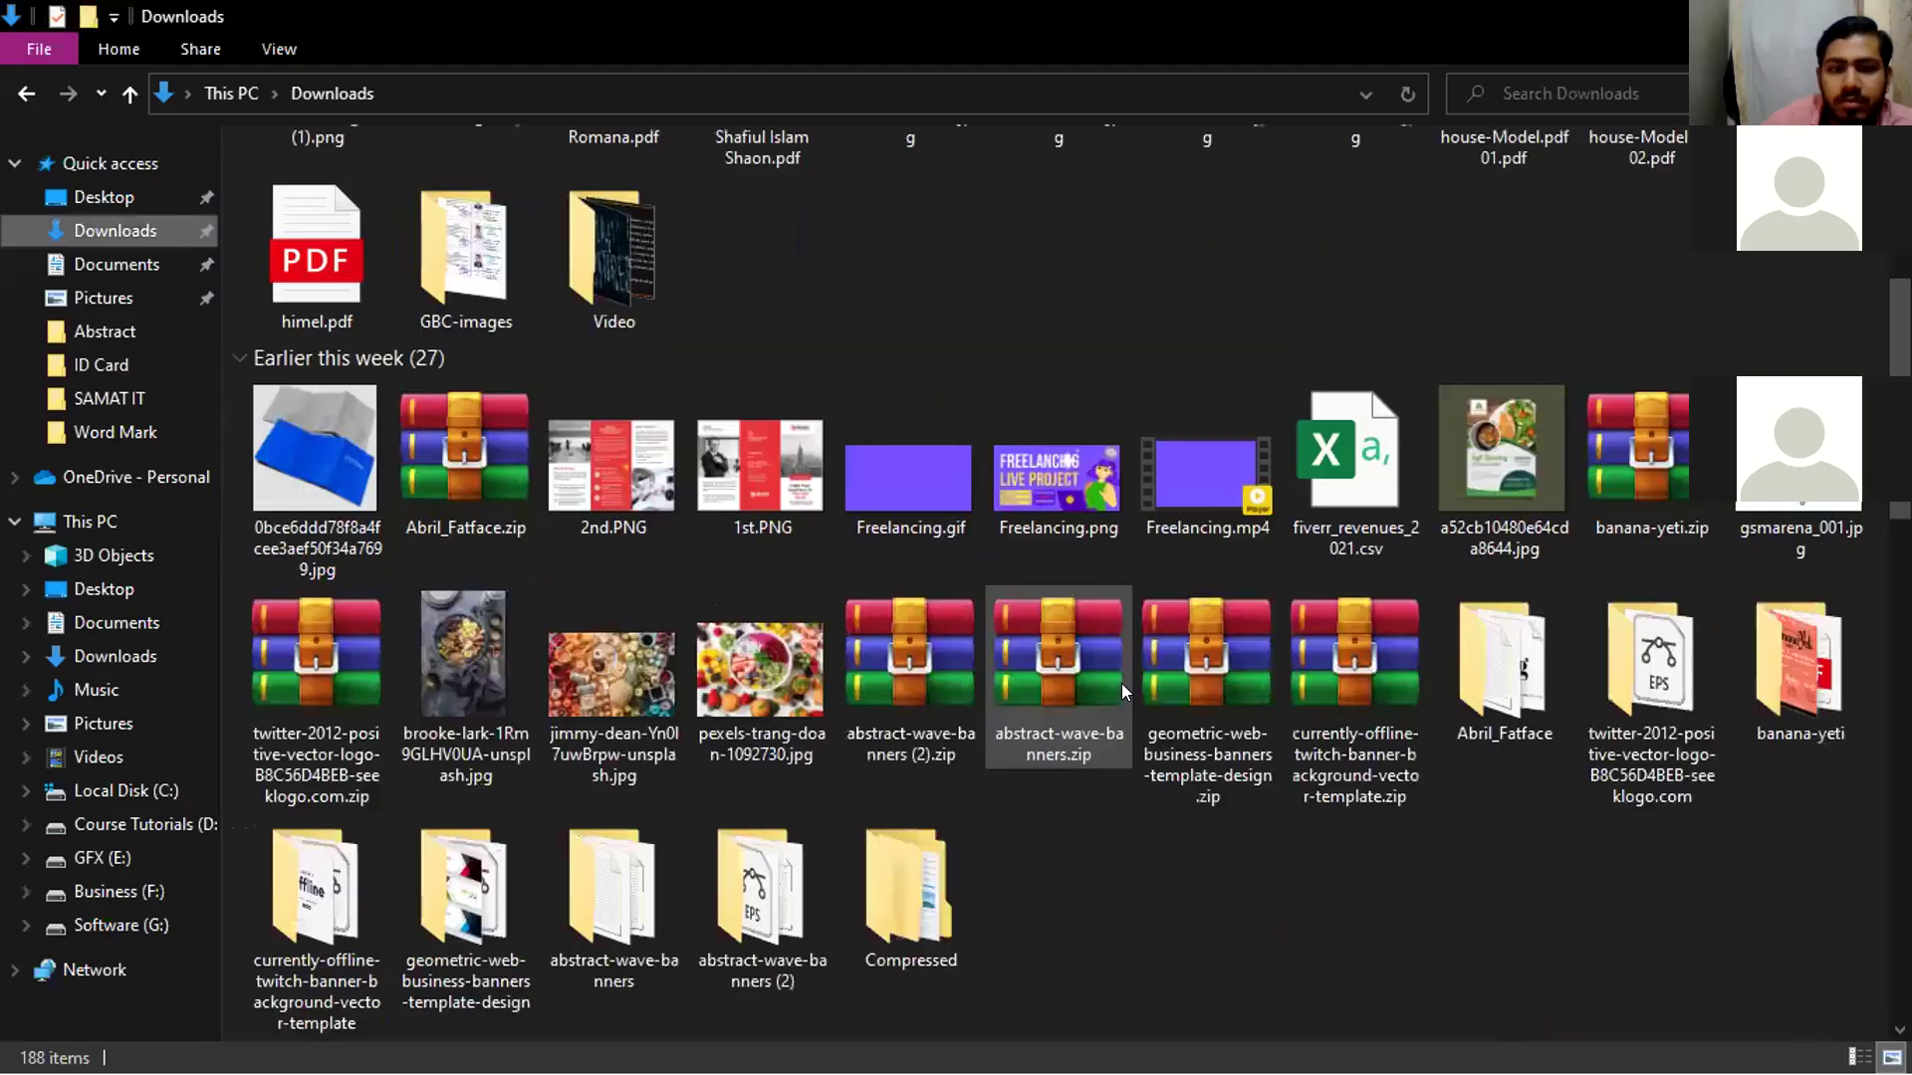
{"action": "scroll", "coordinate": [918, 393], "scroll_direction": "up", "scroll_amount": 5}
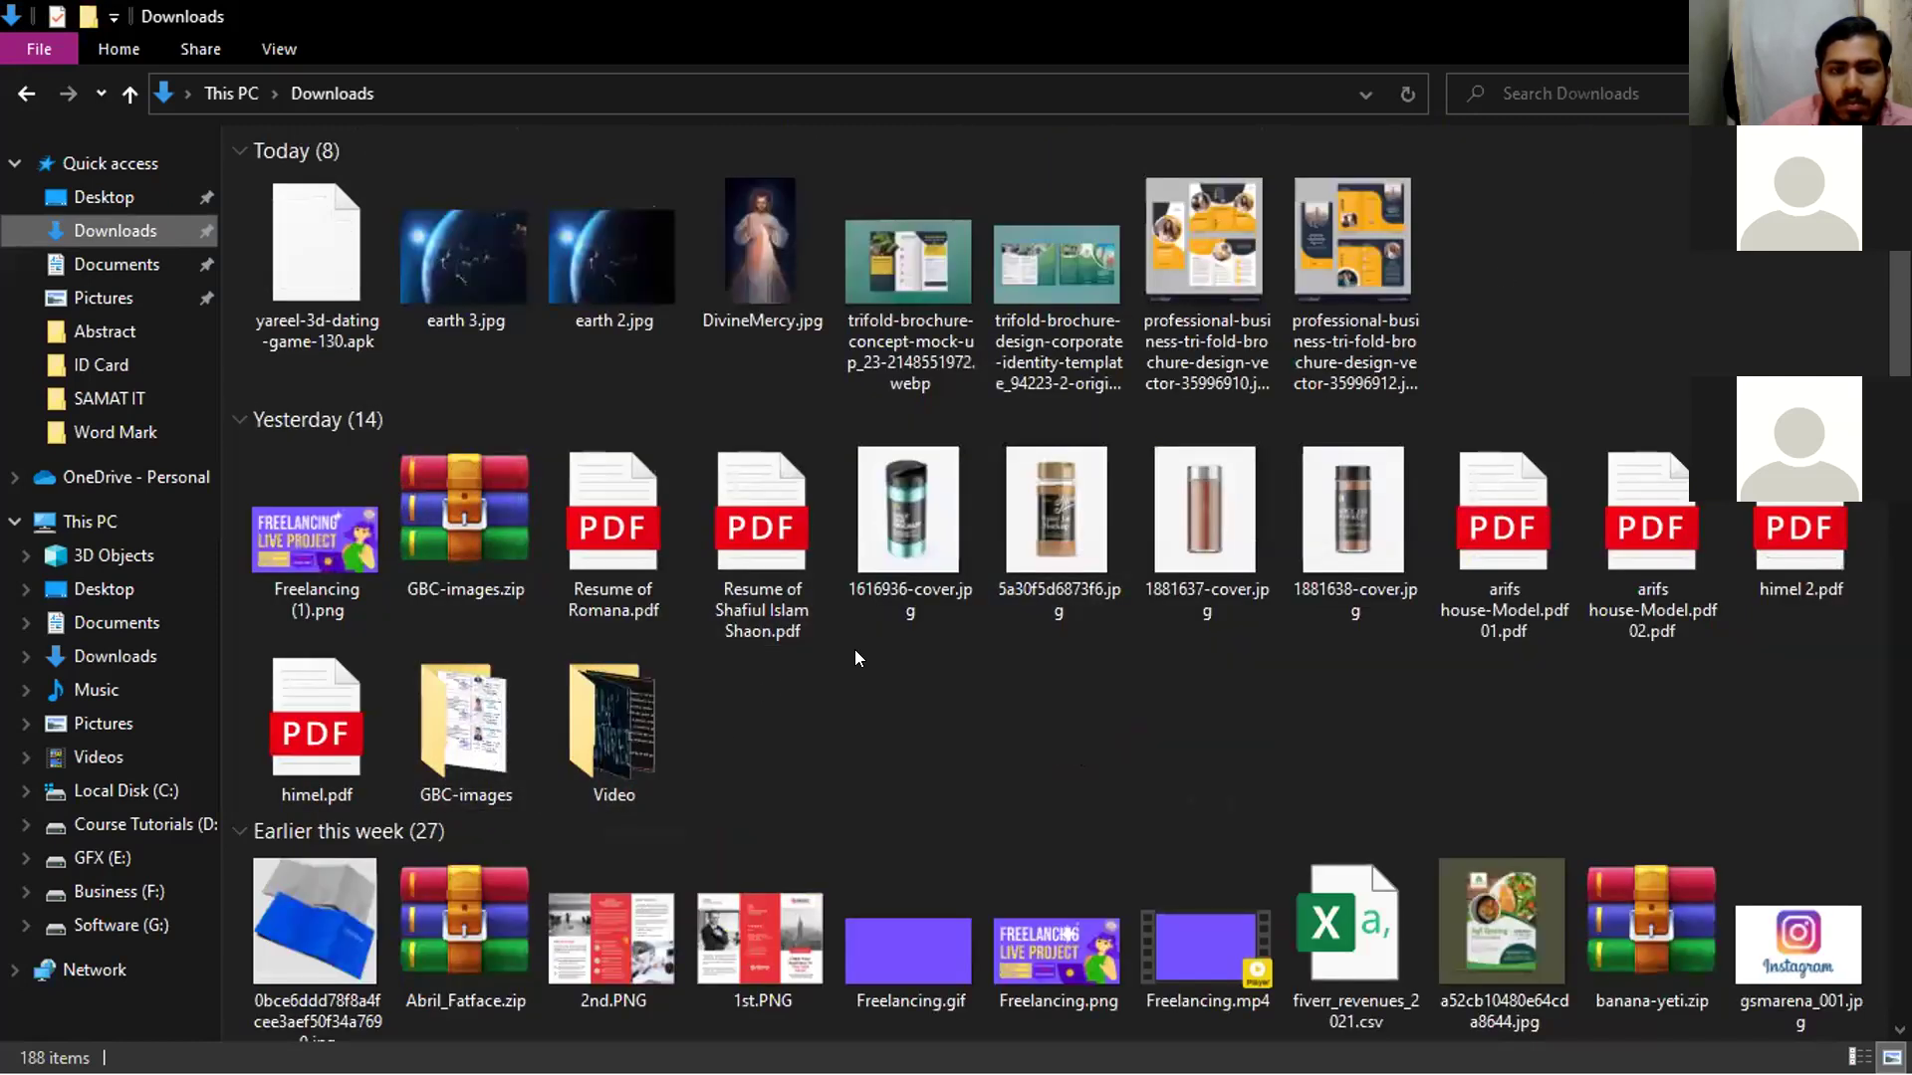
{"action": "scroll", "coordinate": [679, 911], "scroll_direction": "down", "scroll_amount": 1}
{"action": "left_click", "coordinate": [677, 920]}
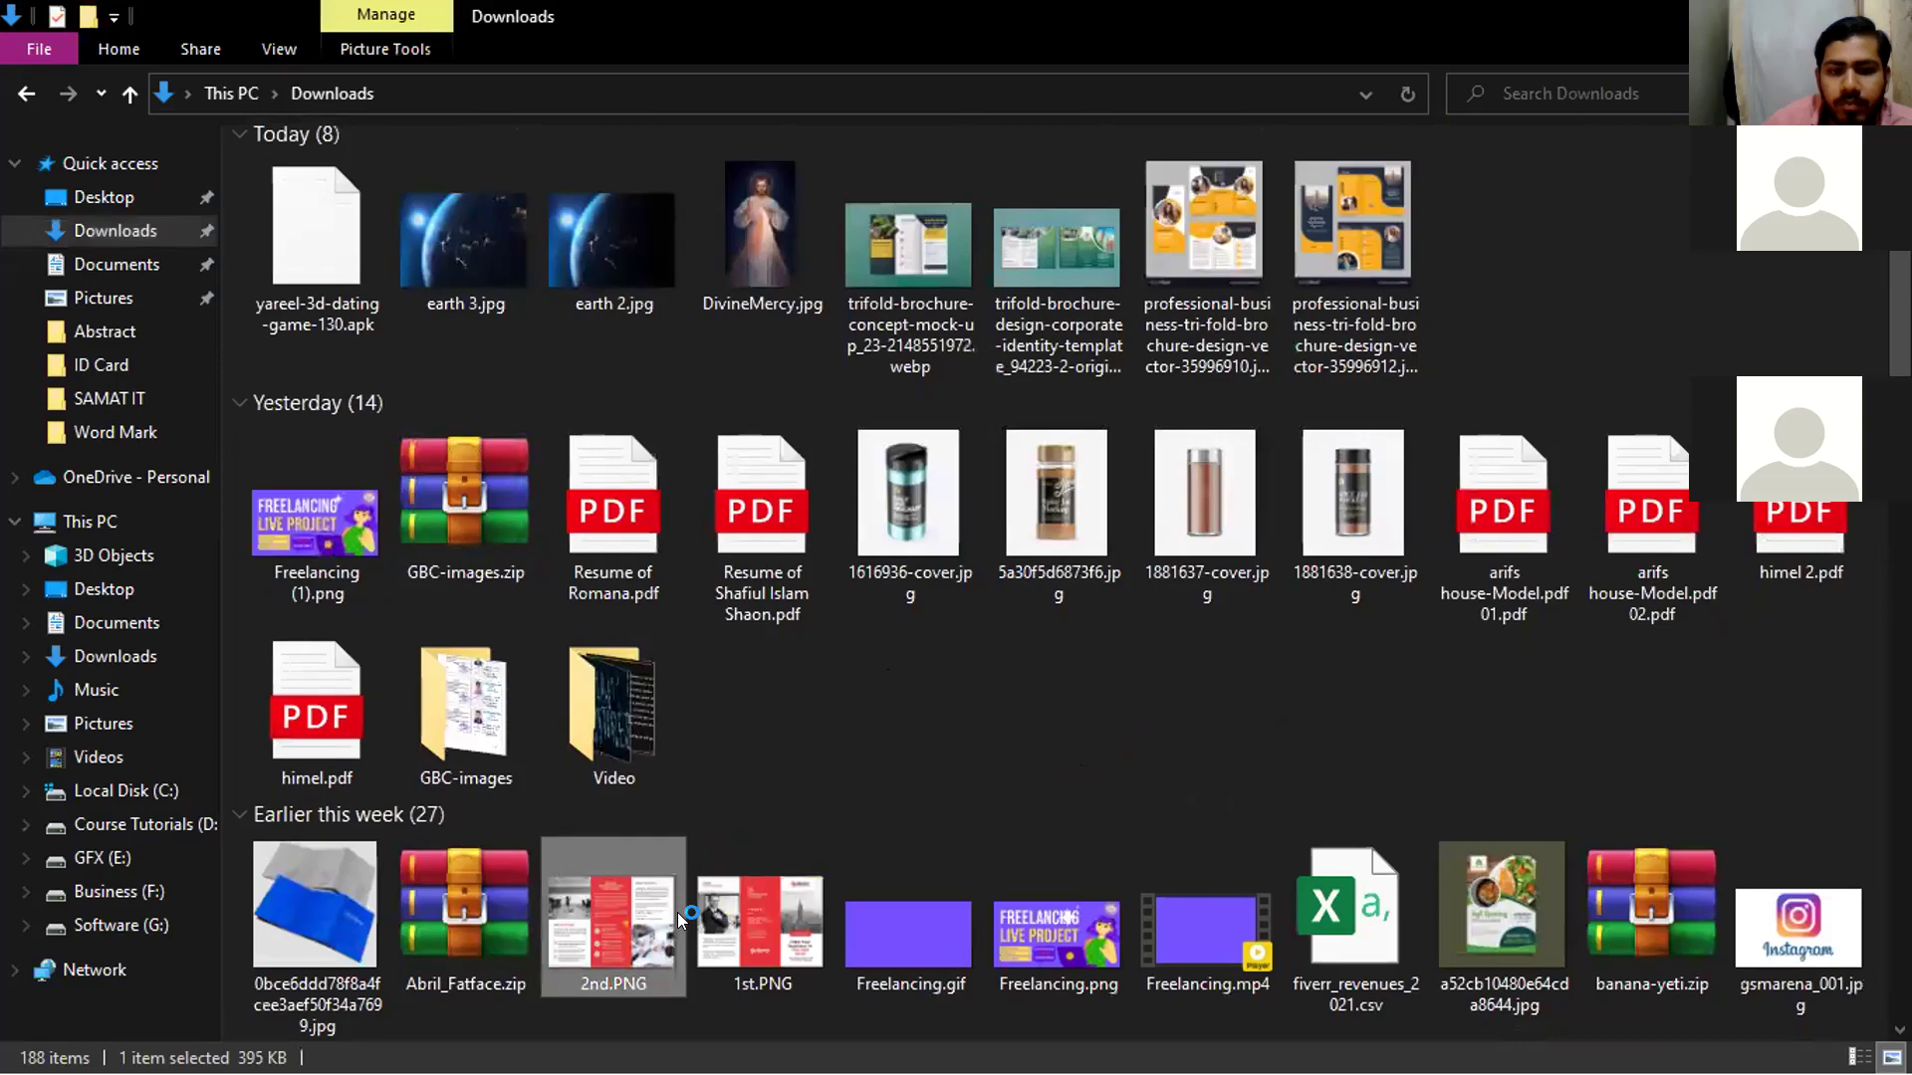
{"action": "double_click", "coordinate": [681, 883]}
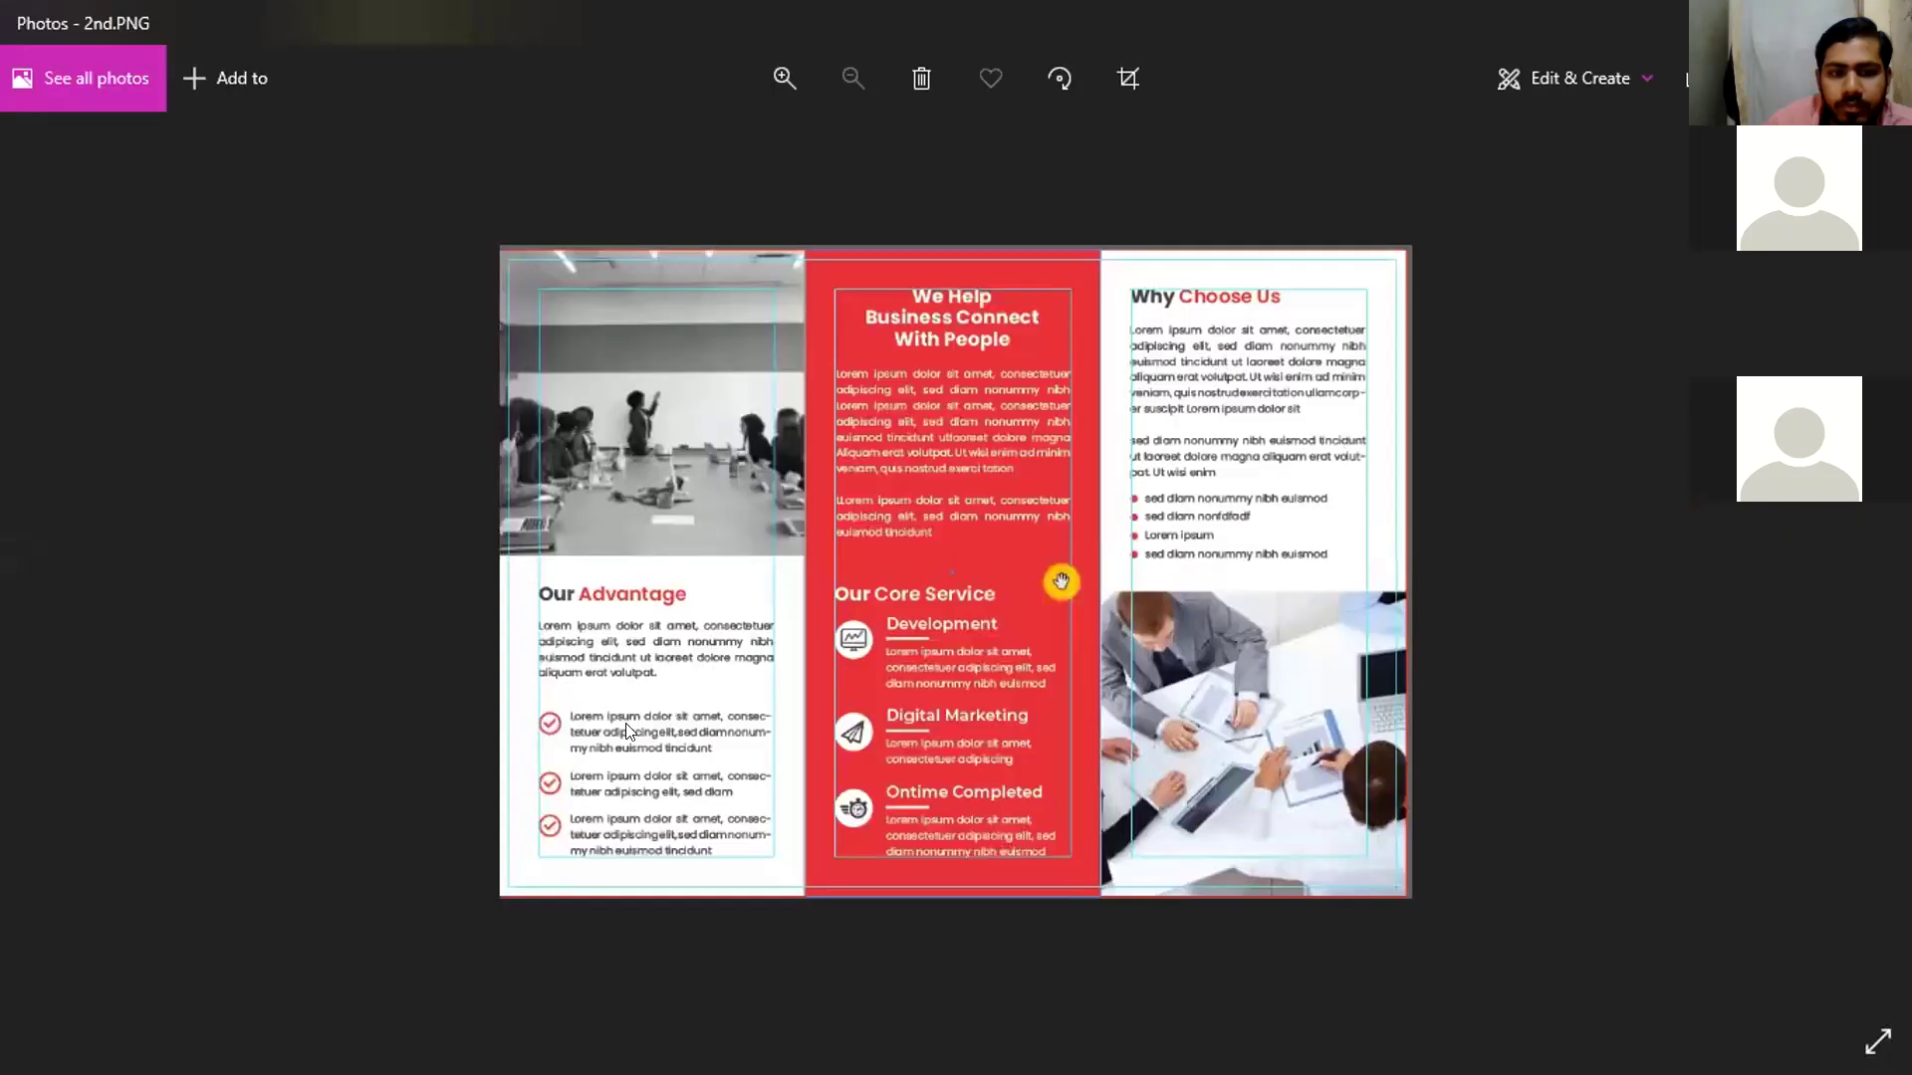
Zoom in and out on 2nd.PNG, then step back to the blue Z-fold brochure image
{"action": "scroll", "coordinate": [503, 657], "scroll_direction": "up", "scroll_amount": 2}
{"action": "scroll", "coordinate": [411, 675], "scroll_direction": "up", "scroll_amount": 2}
{"action": "scroll", "coordinate": [402, 681], "scroll_direction": "down", "scroll_amount": 3}
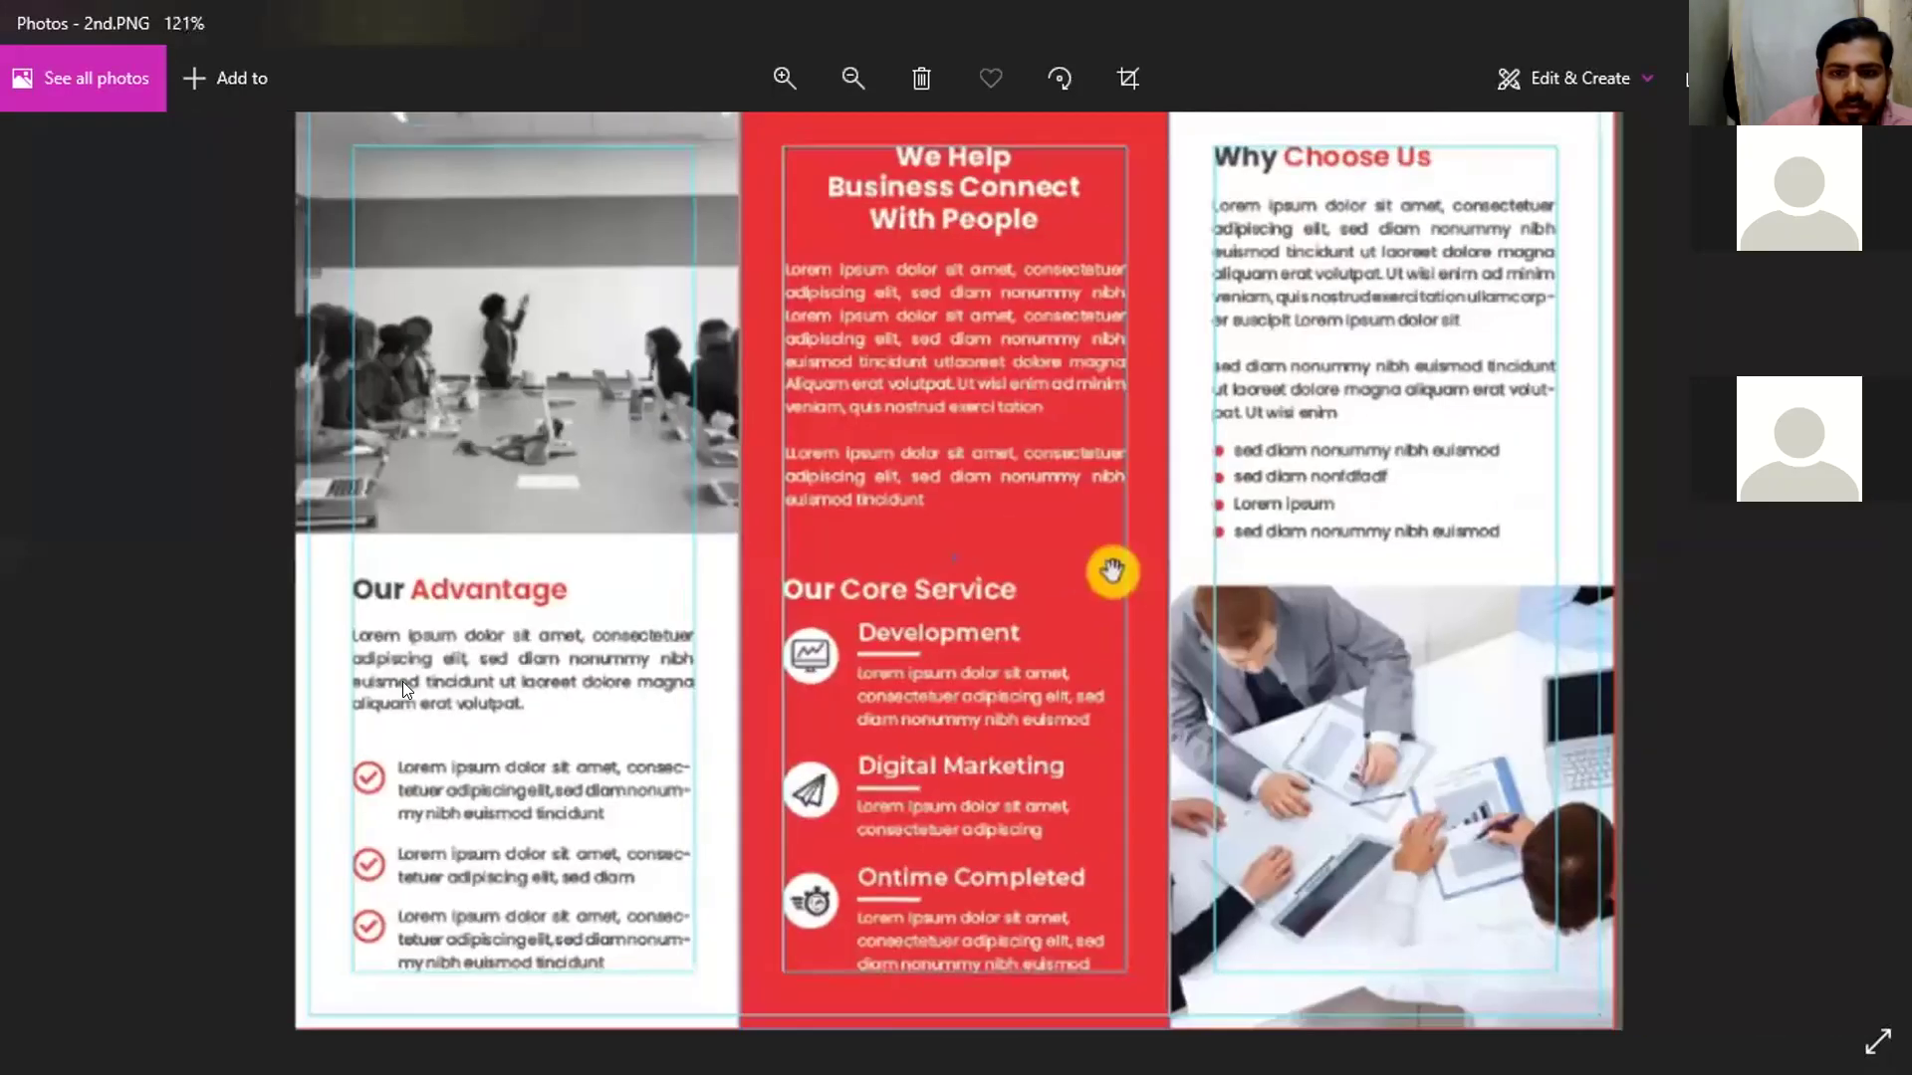
{"action": "scroll", "coordinate": [737, 812], "scroll_direction": "down", "scroll_amount": 1}
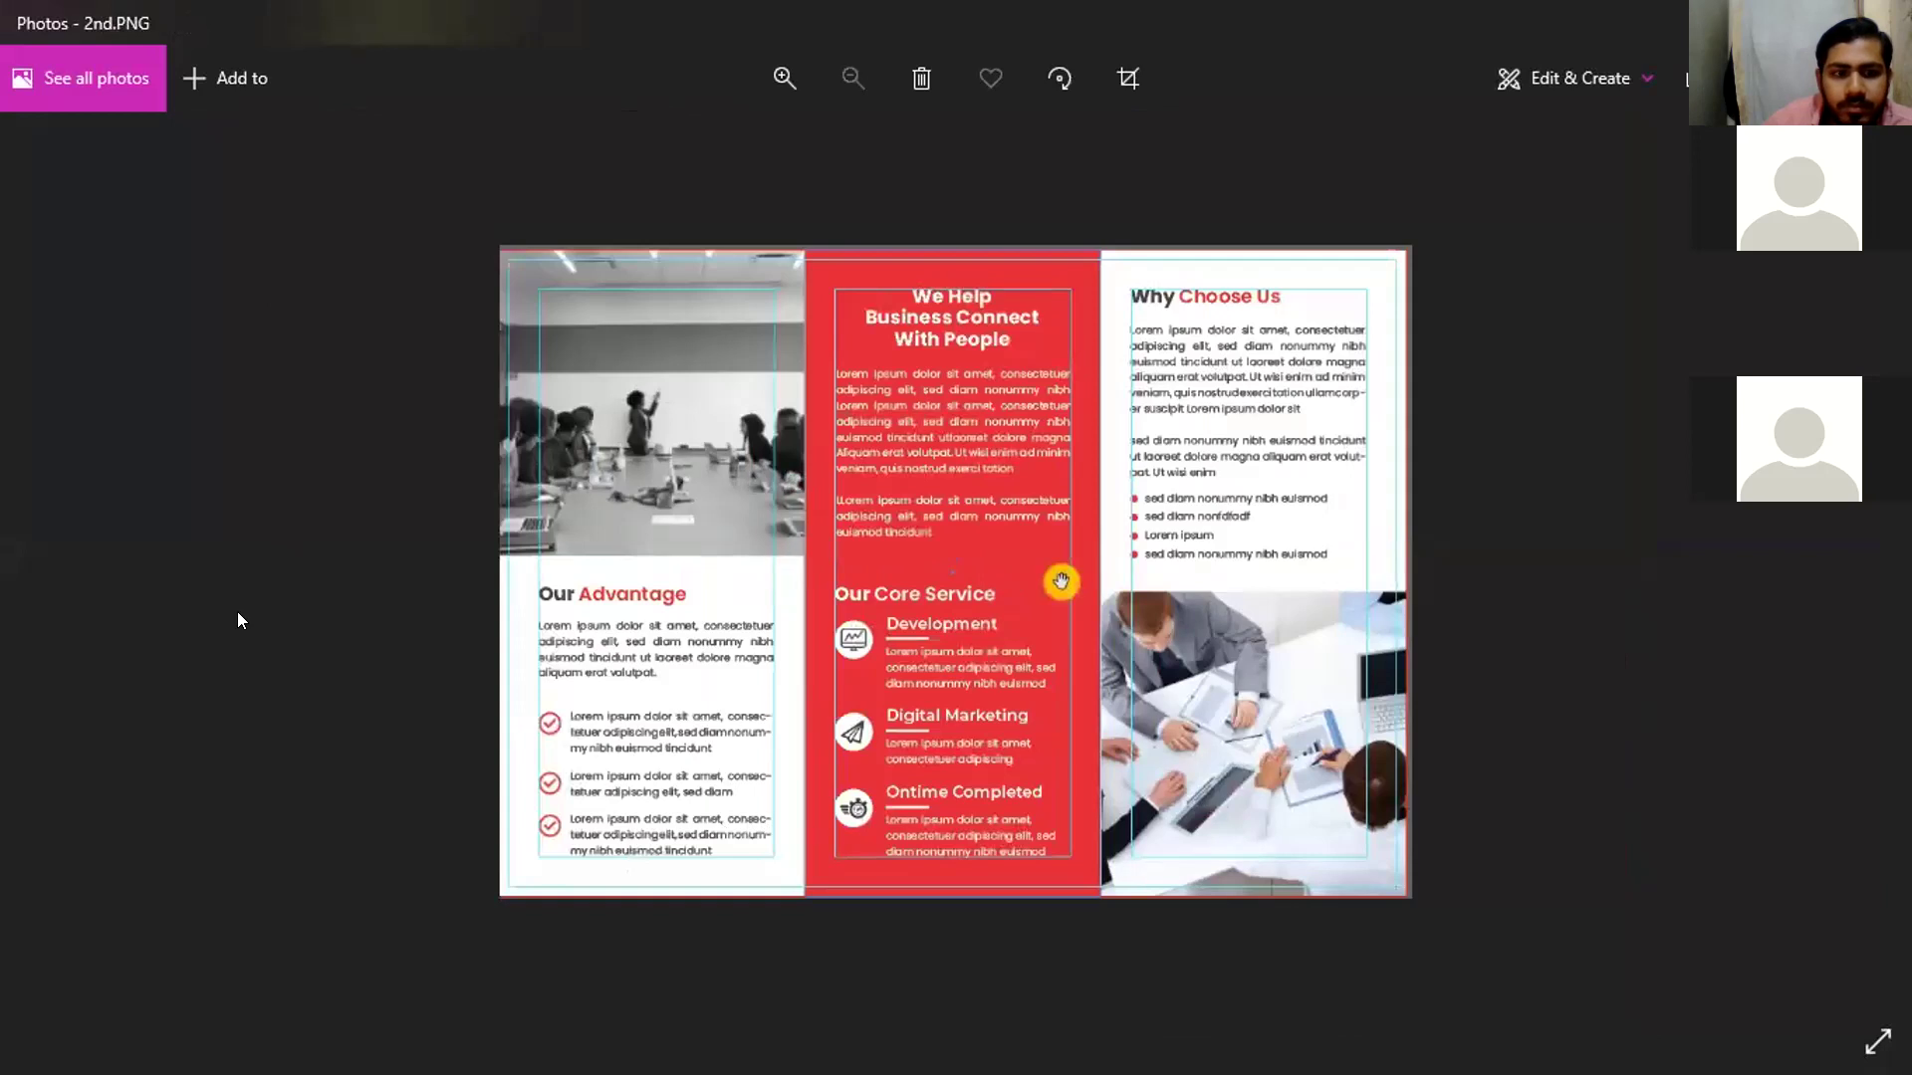
{"action": "left_click", "coordinate": [24, 570]}
Move to the red 1st.PNG brochure, zoom in and out on it, then return to Downloads
{"action": "left_click", "coordinate": [1792, 595]}
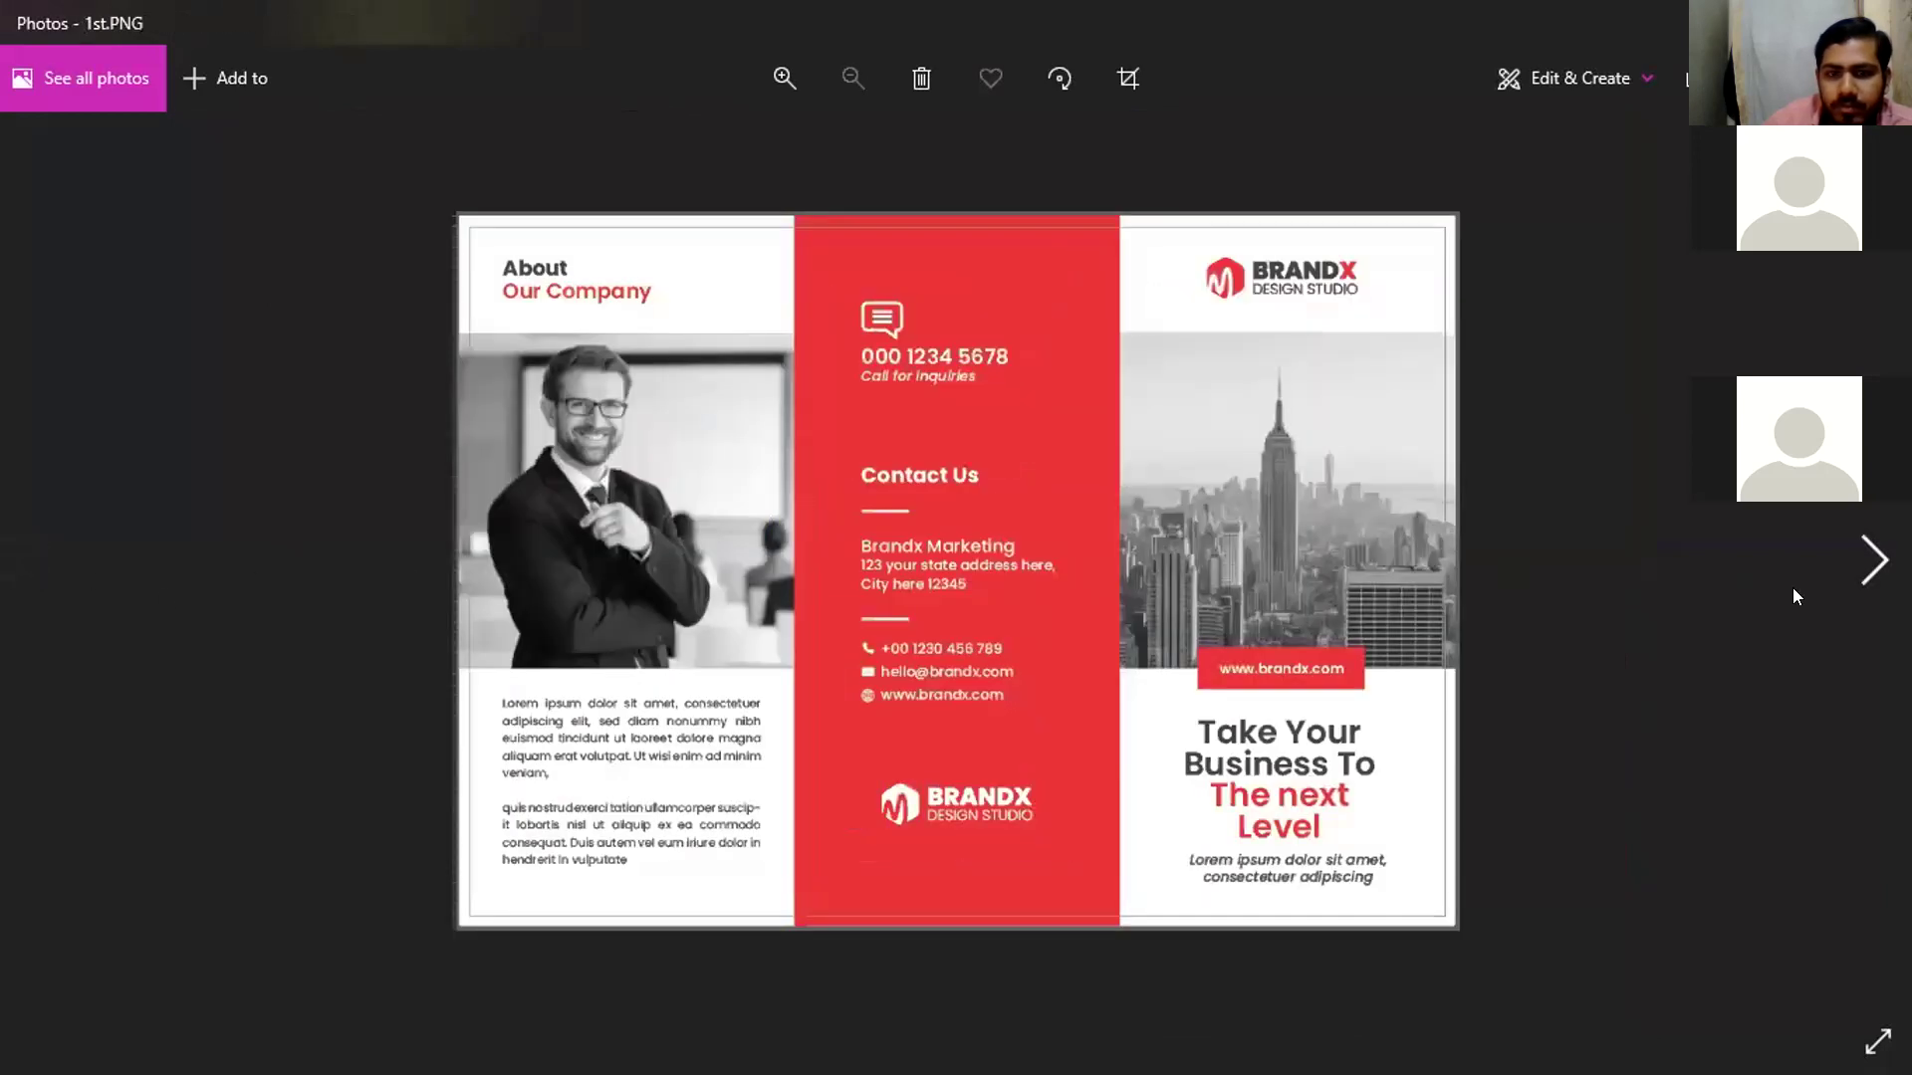
{"action": "scroll", "coordinate": [516, 791], "scroll_direction": "up", "scroll_amount": 3}
{"action": "scroll", "coordinate": [448, 776], "scroll_direction": "up", "scroll_amount": 1}
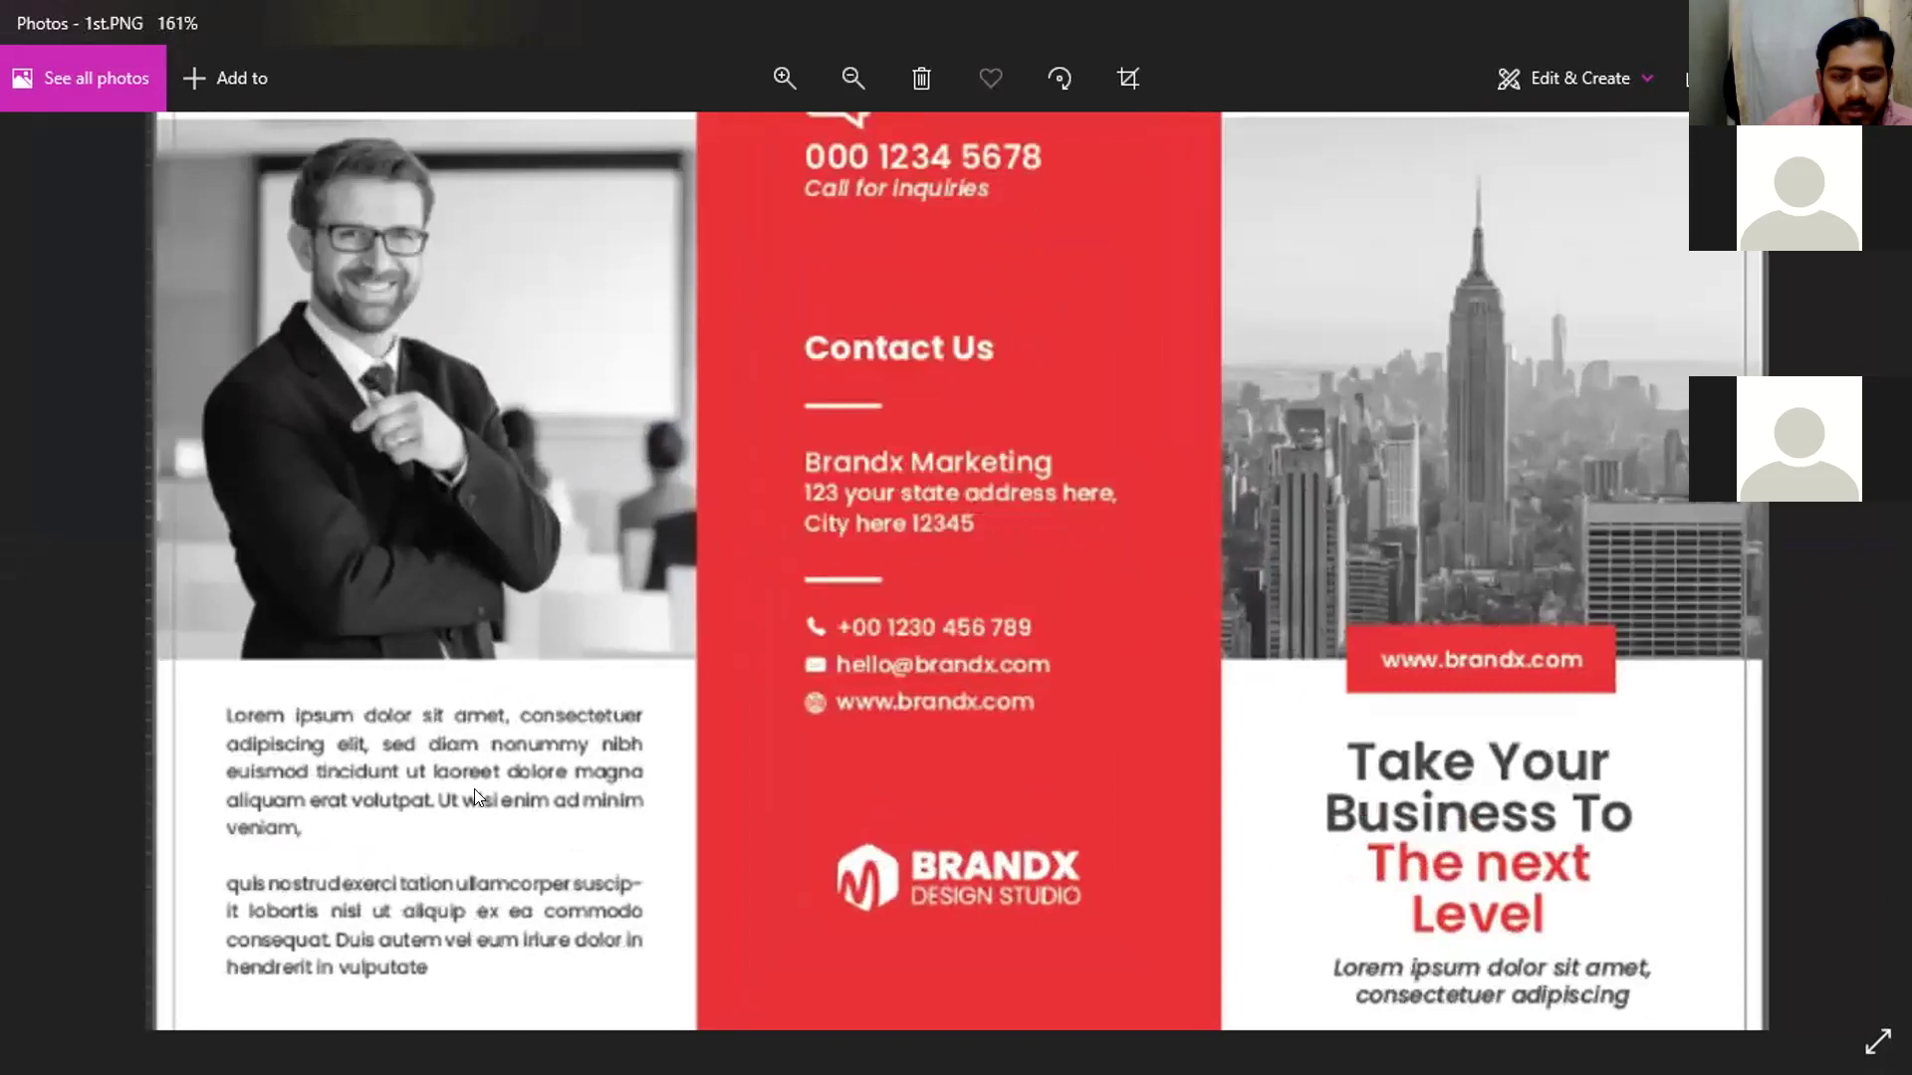
{"action": "scroll", "coordinate": [348, 725], "scroll_direction": "down", "scroll_amount": 2}
{"action": "scroll", "coordinate": [347, 724], "scroll_direction": "down", "scroll_amount": 1}
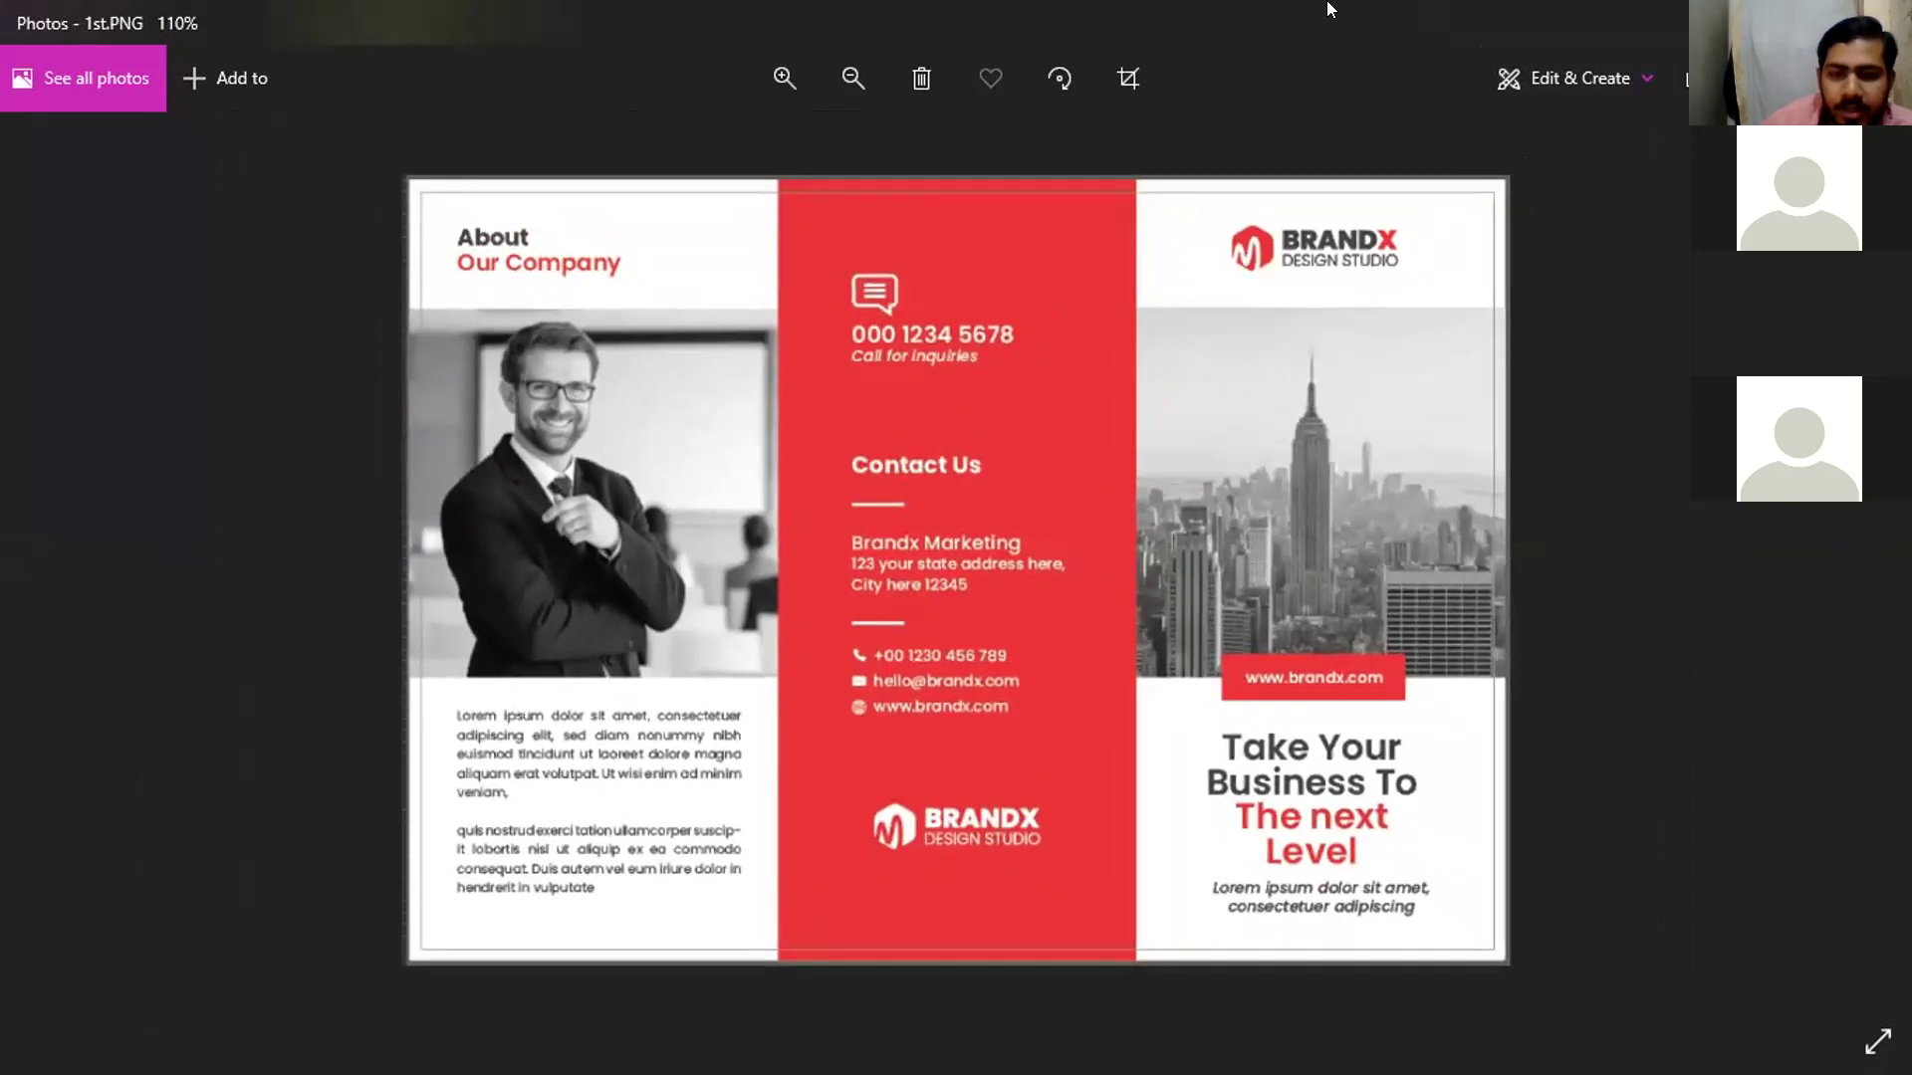
{"action": "scroll", "coordinate": [1344, 239], "scroll_direction": "up", "scroll_amount": 4}
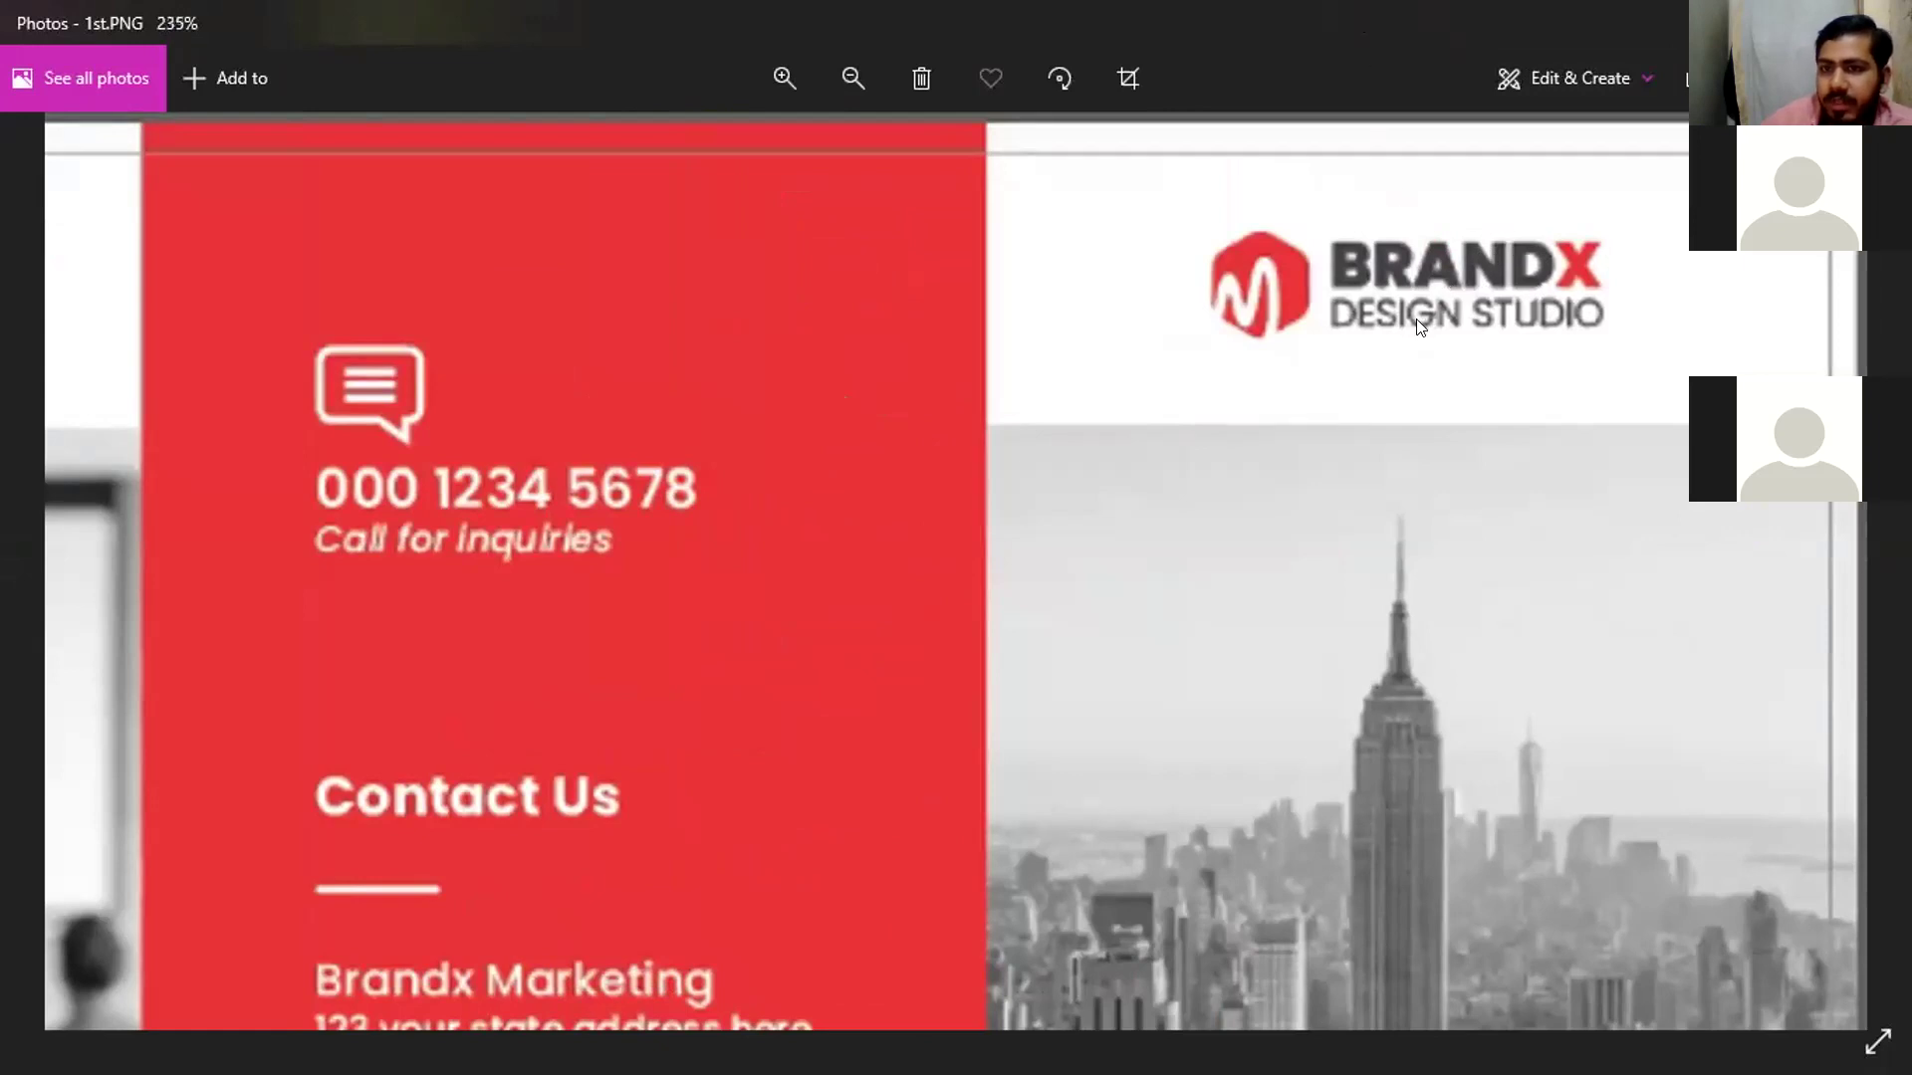
{"action": "scroll", "coordinate": [1419, 304], "scroll_direction": "down", "scroll_amount": 5}
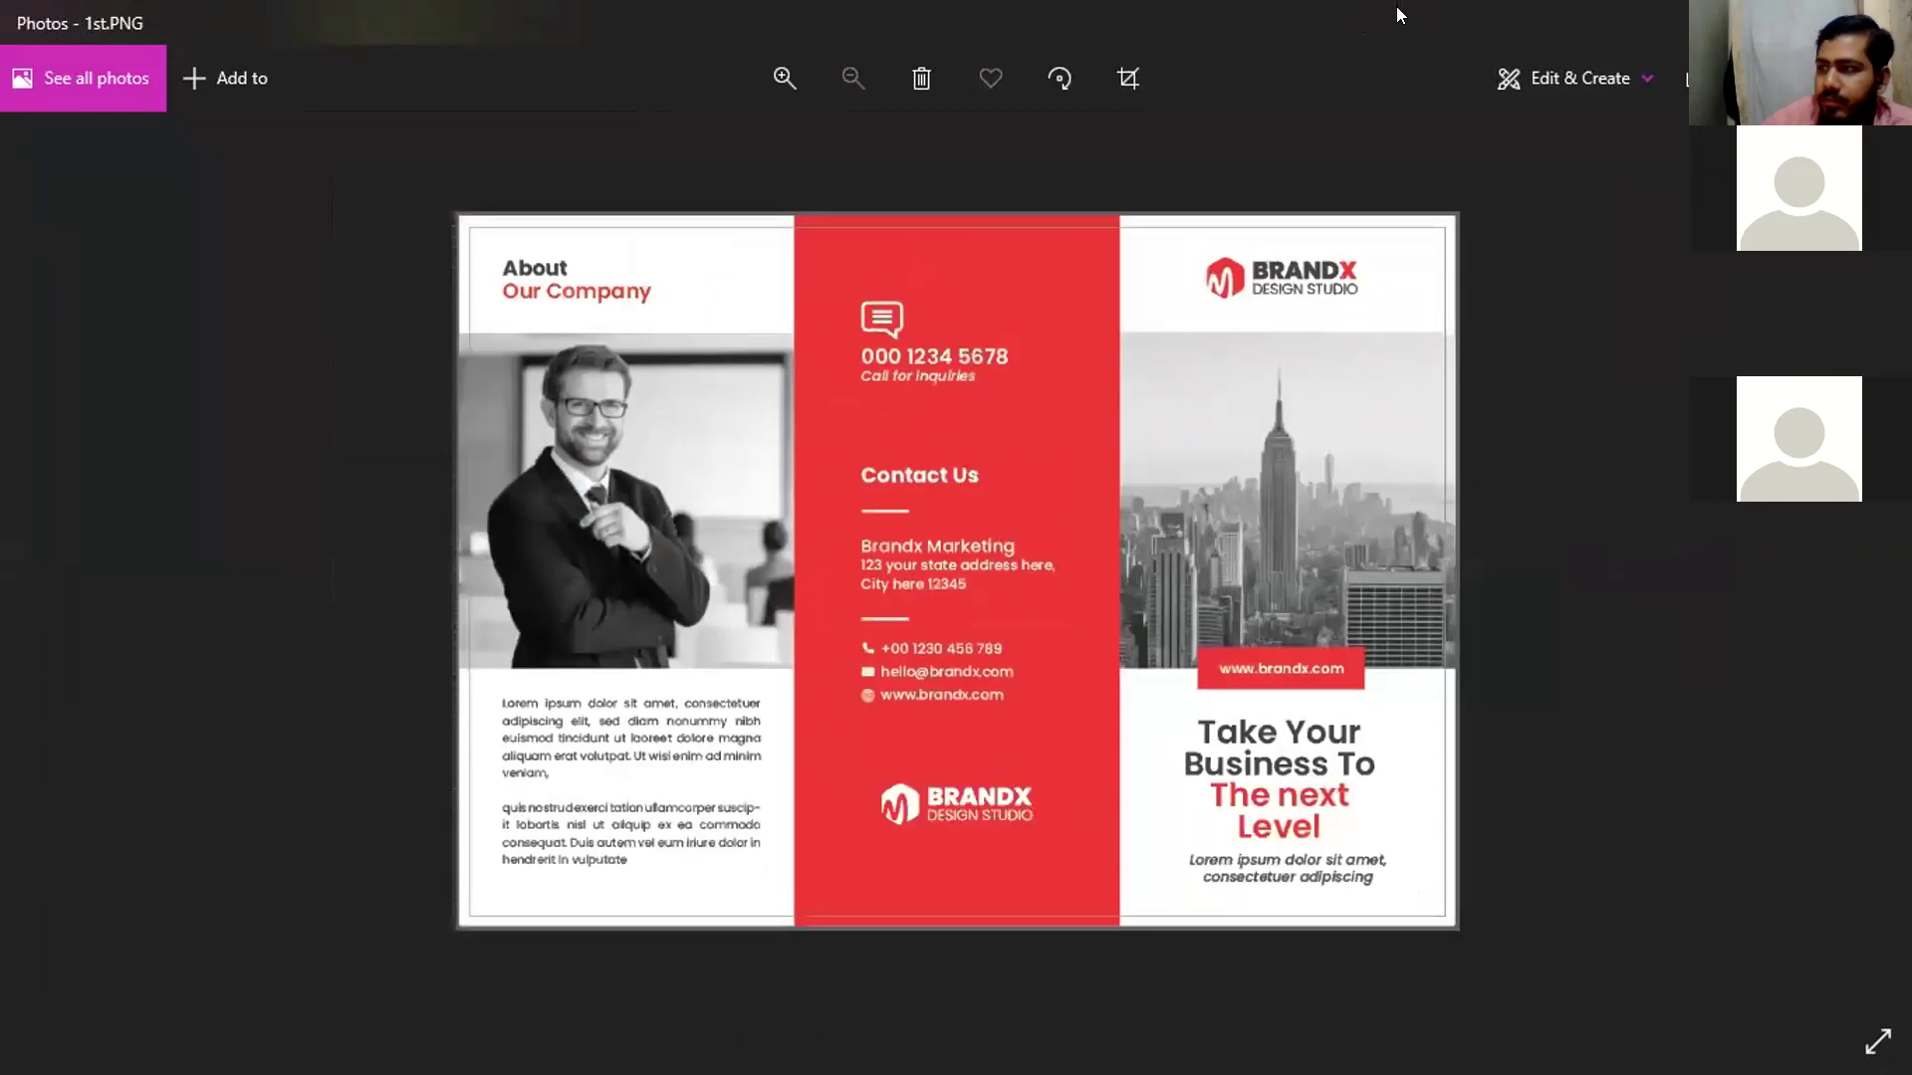
{"action": "key", "text": "alt+Tab"}
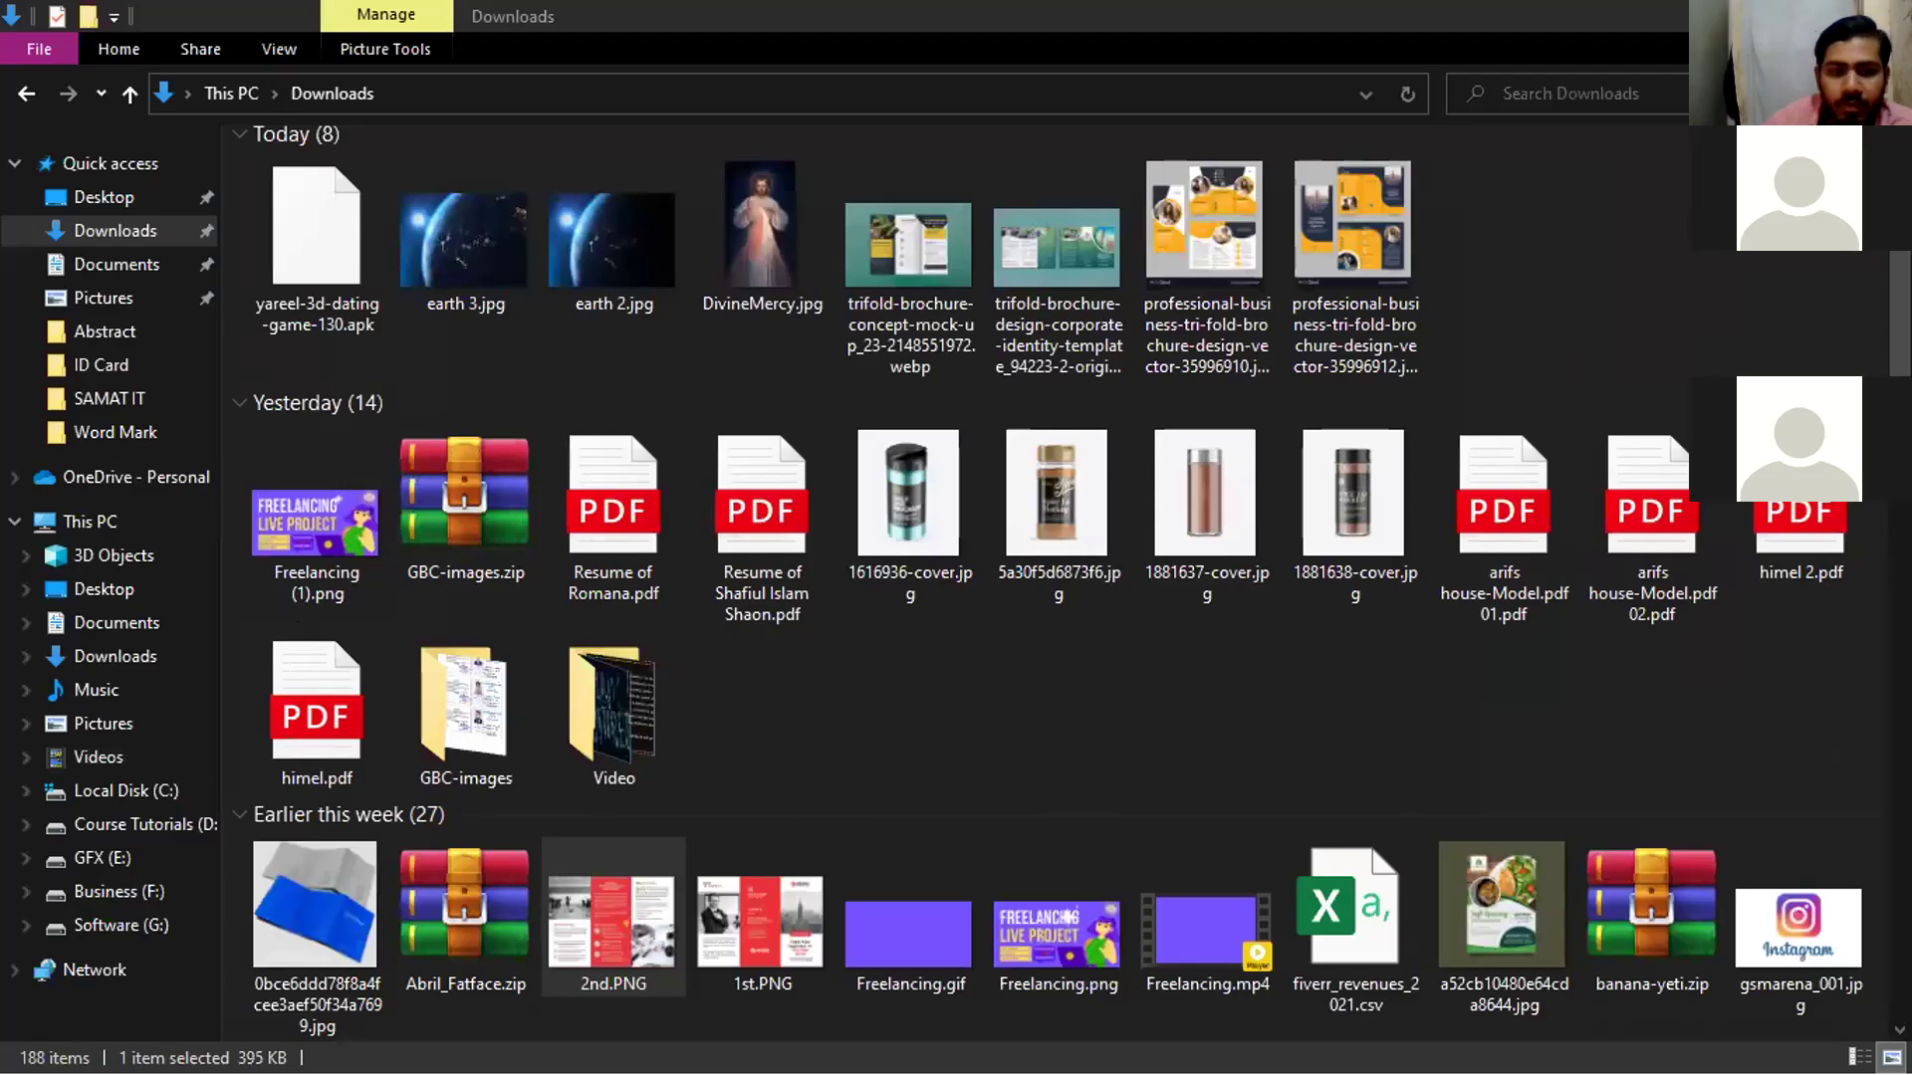
Show the member's BRANDX brochure photo in Facebook alongside the 1st.PNG sample for comparison
{"action": "left_click", "coordinate": [1039, 751]}
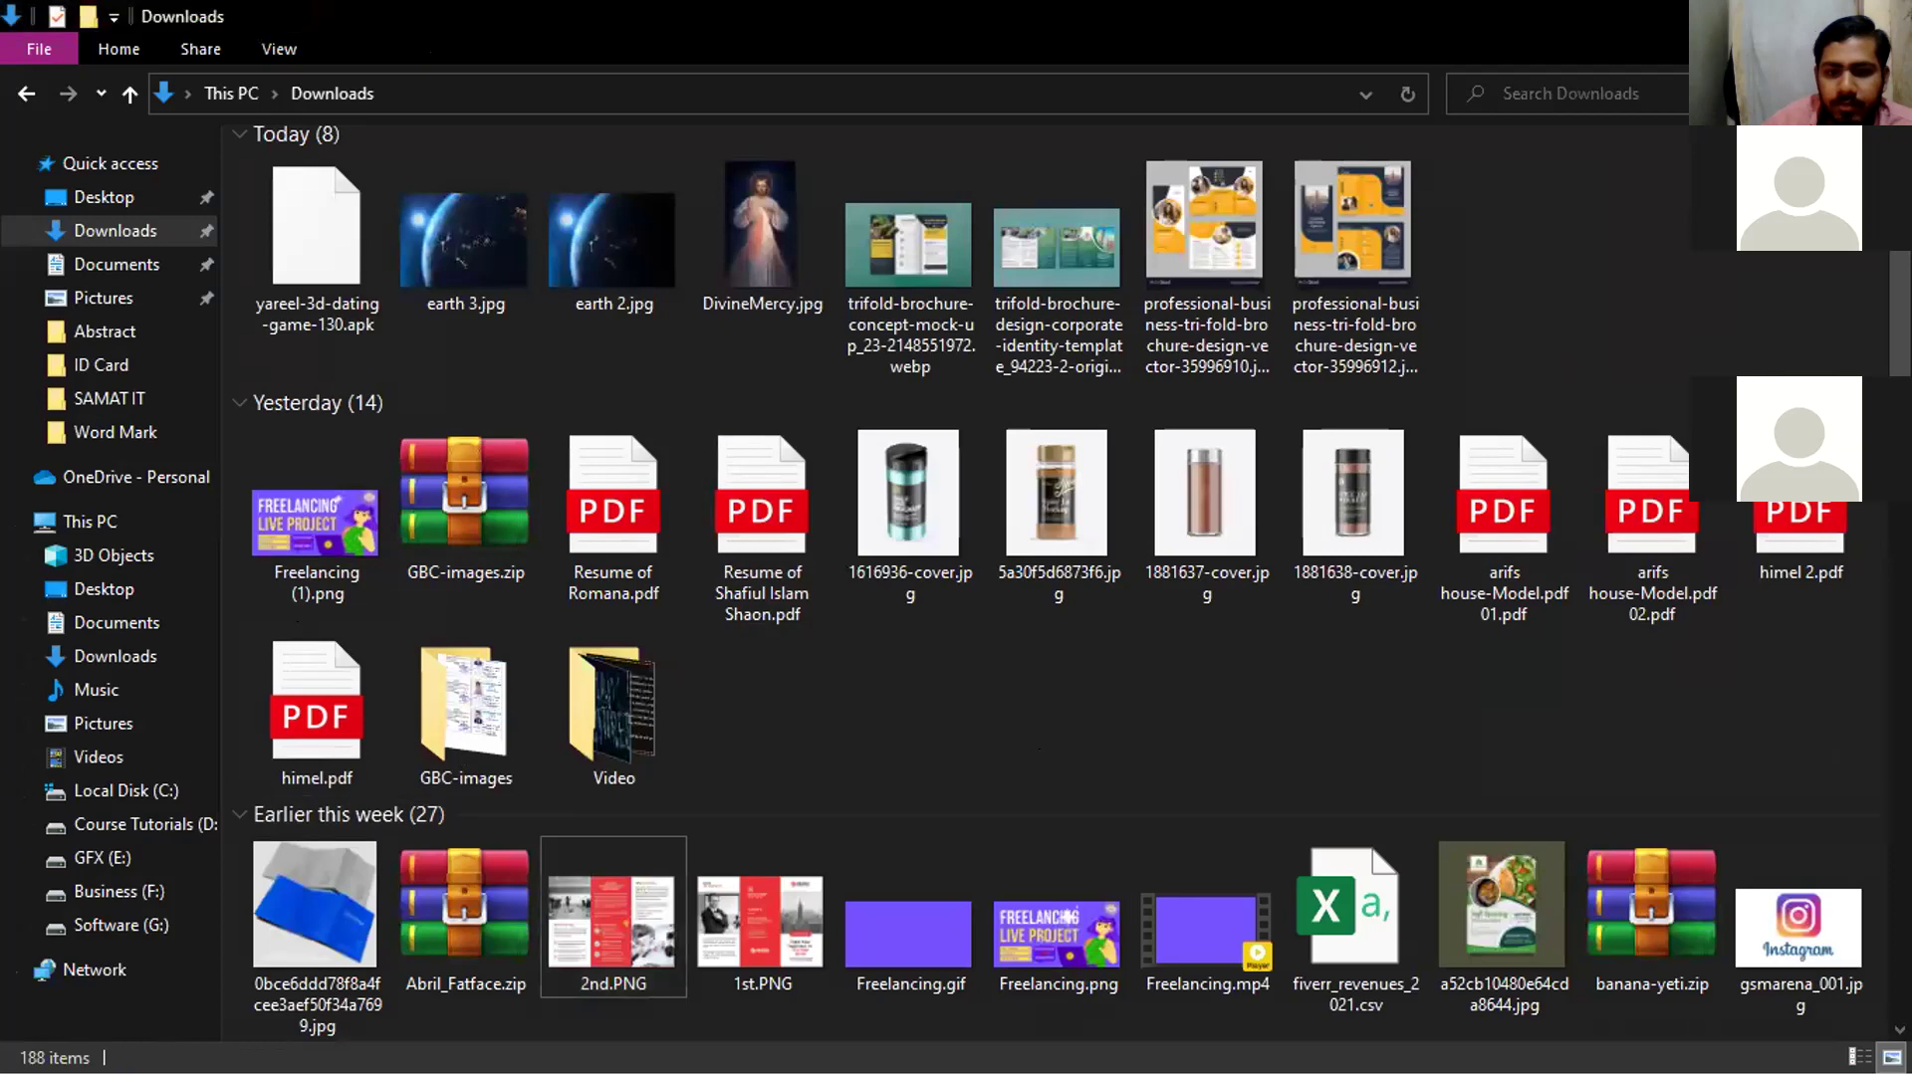
{"action": "key", "text": "alt+Tab"}
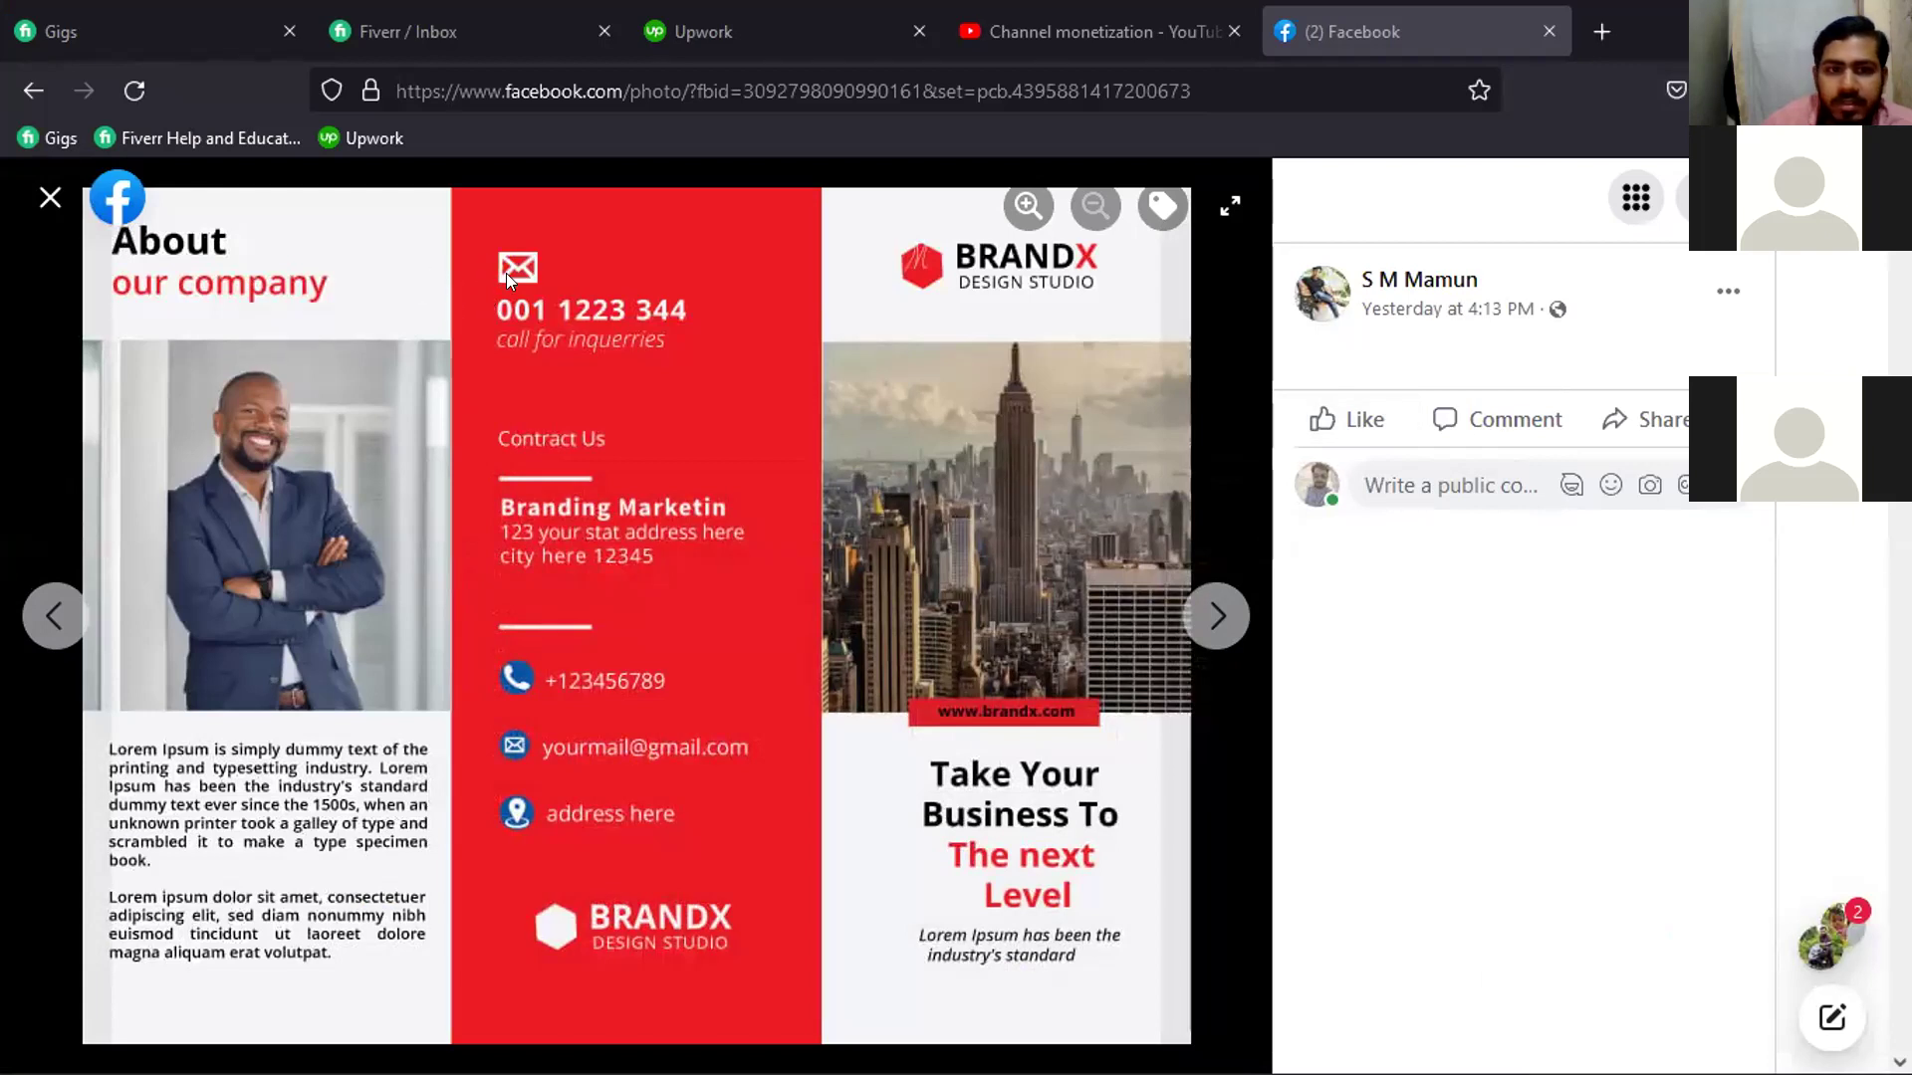
{"action": "key", "text": "alt+Tab"}
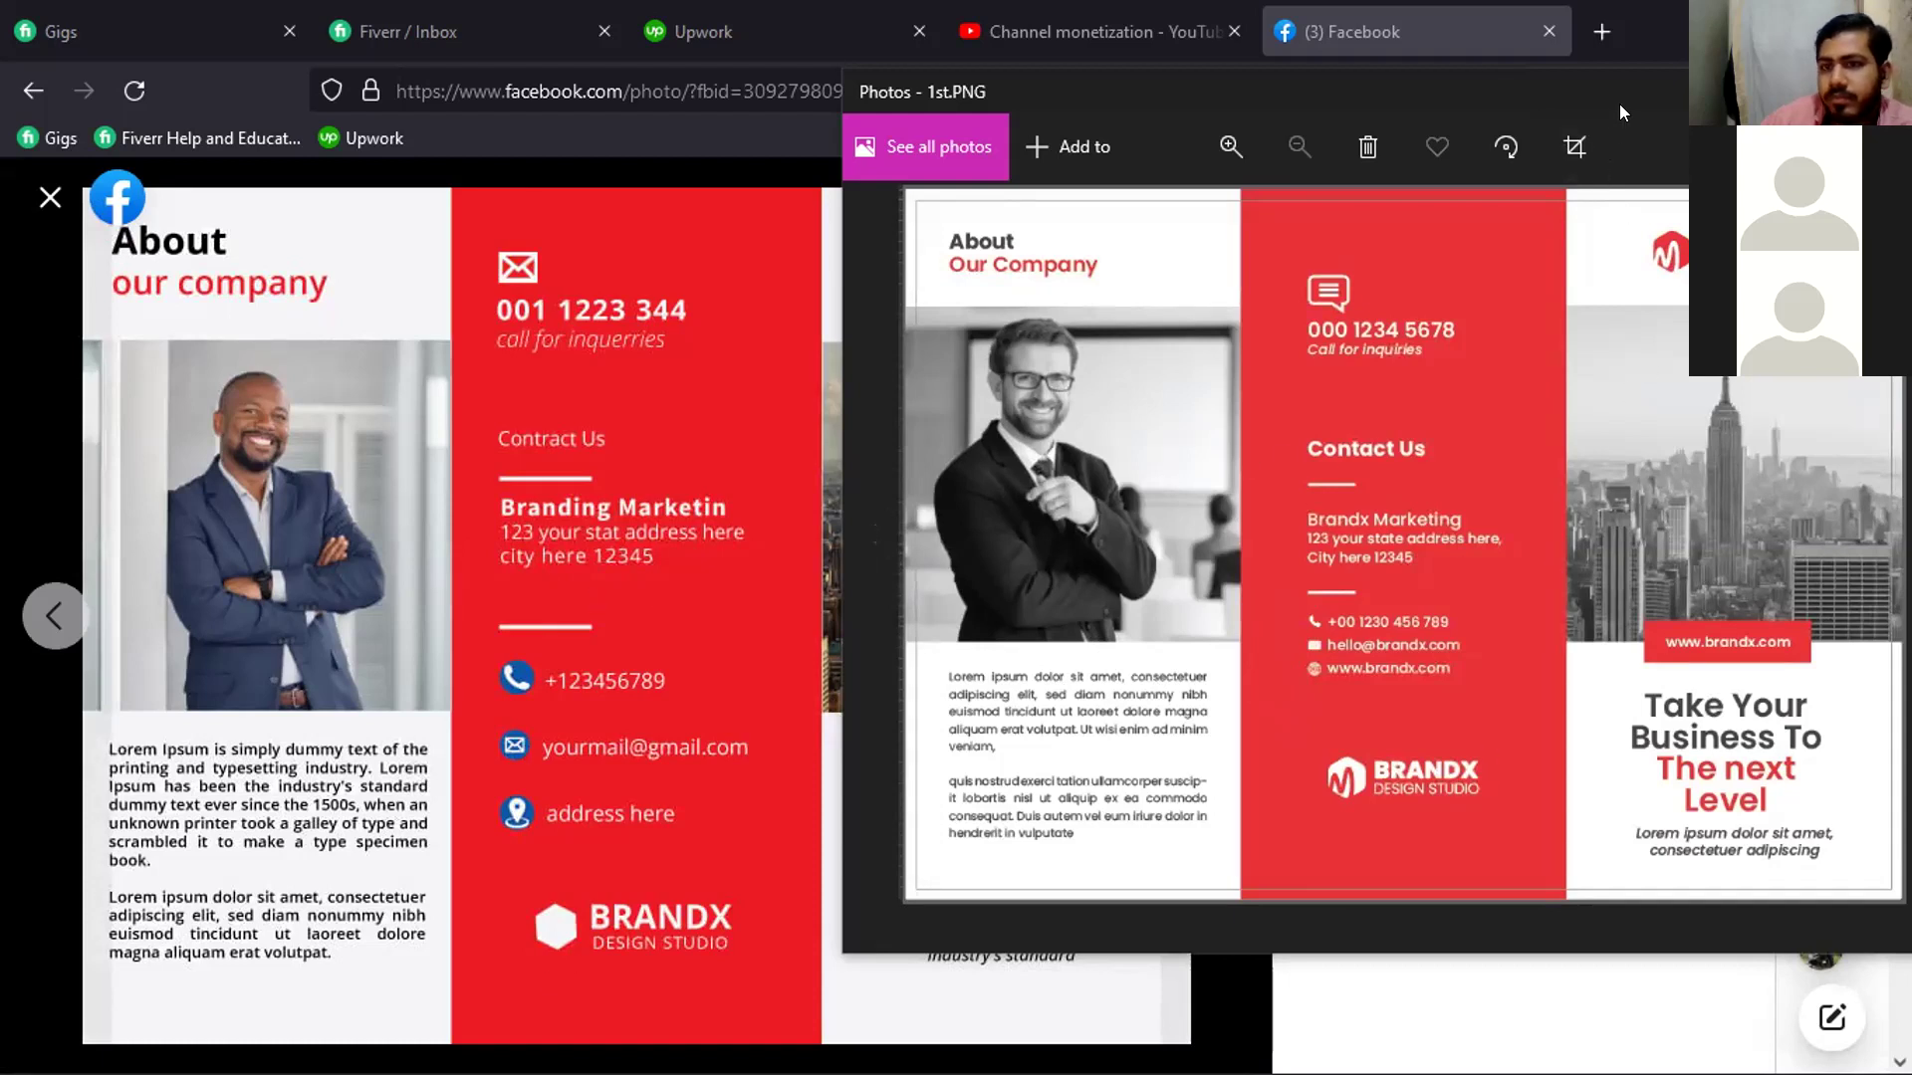
Cycle through the post's photos, including the Z-Fold/Tri Fold comparison and outer side, then close the viewer
{"action": "left_click", "coordinate": [1800, 91]}
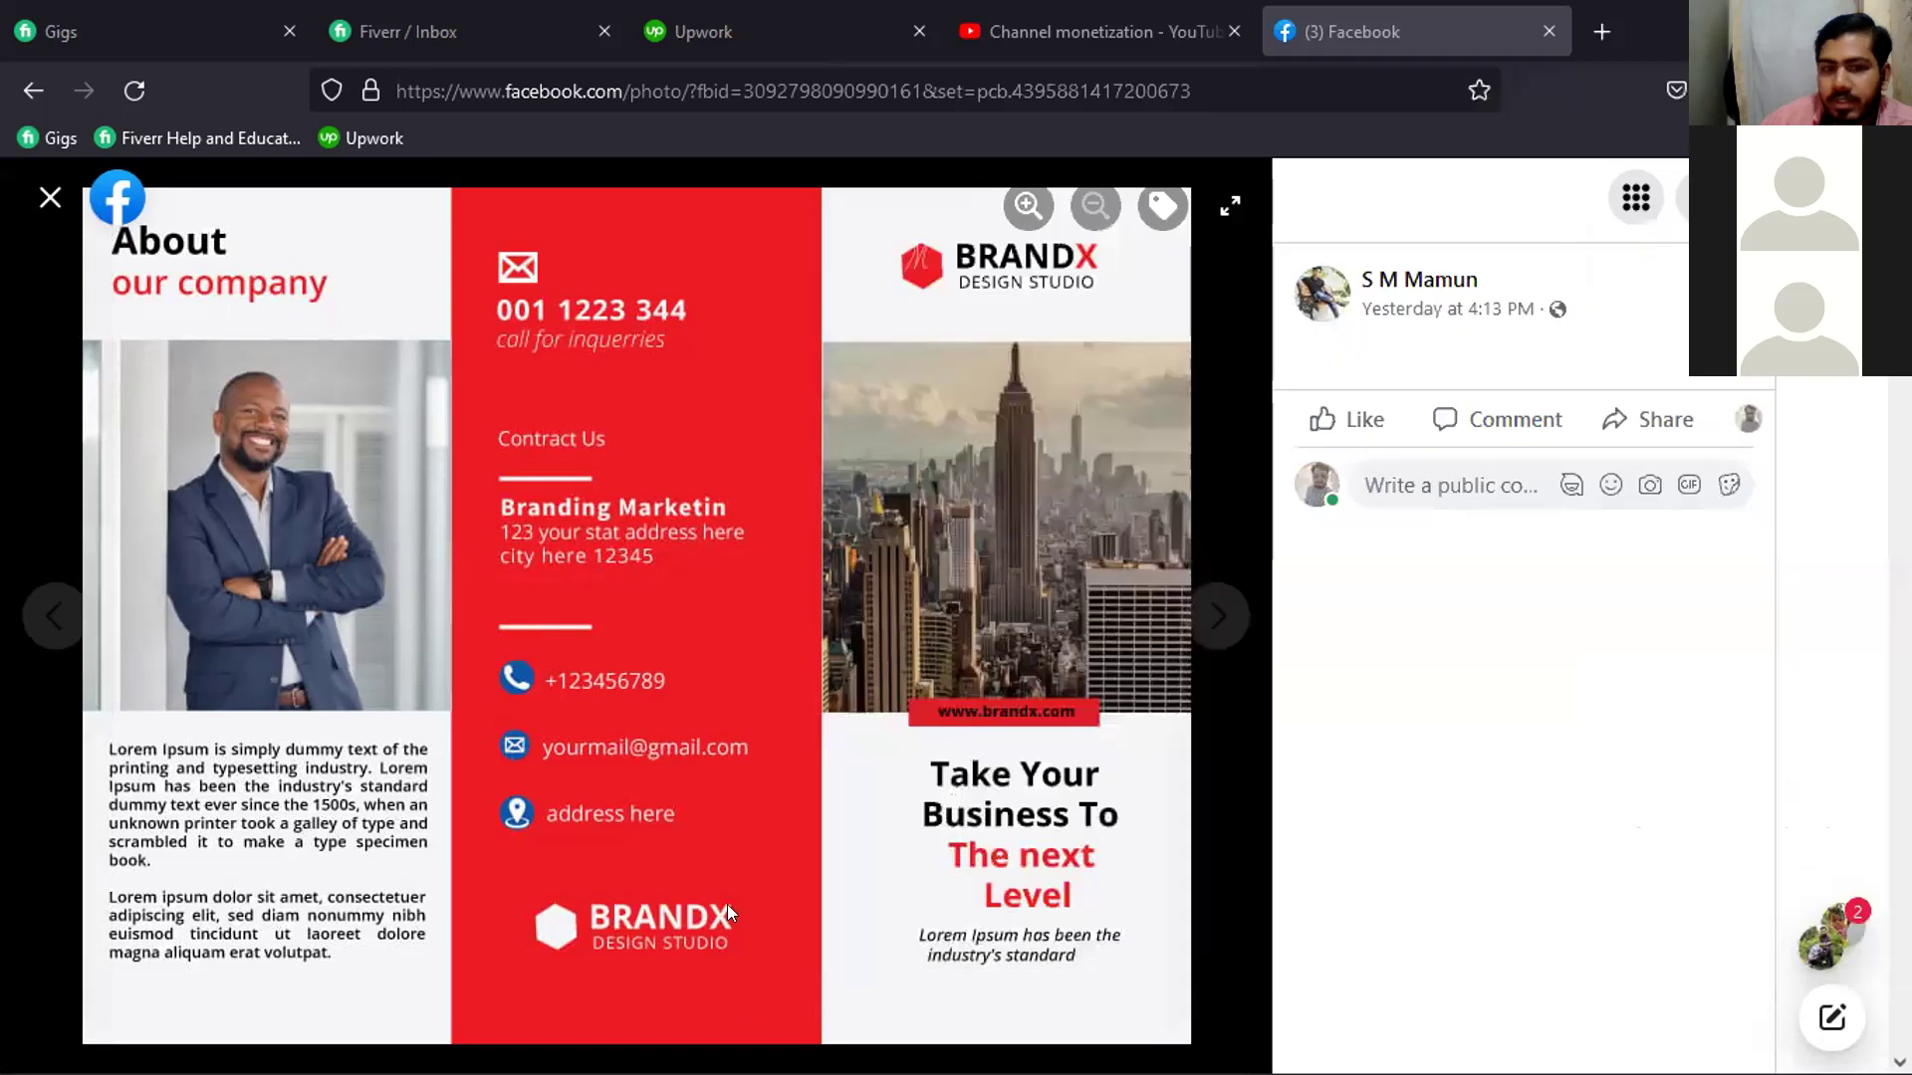
{"action": "left_click", "coordinate": [1209, 622]}
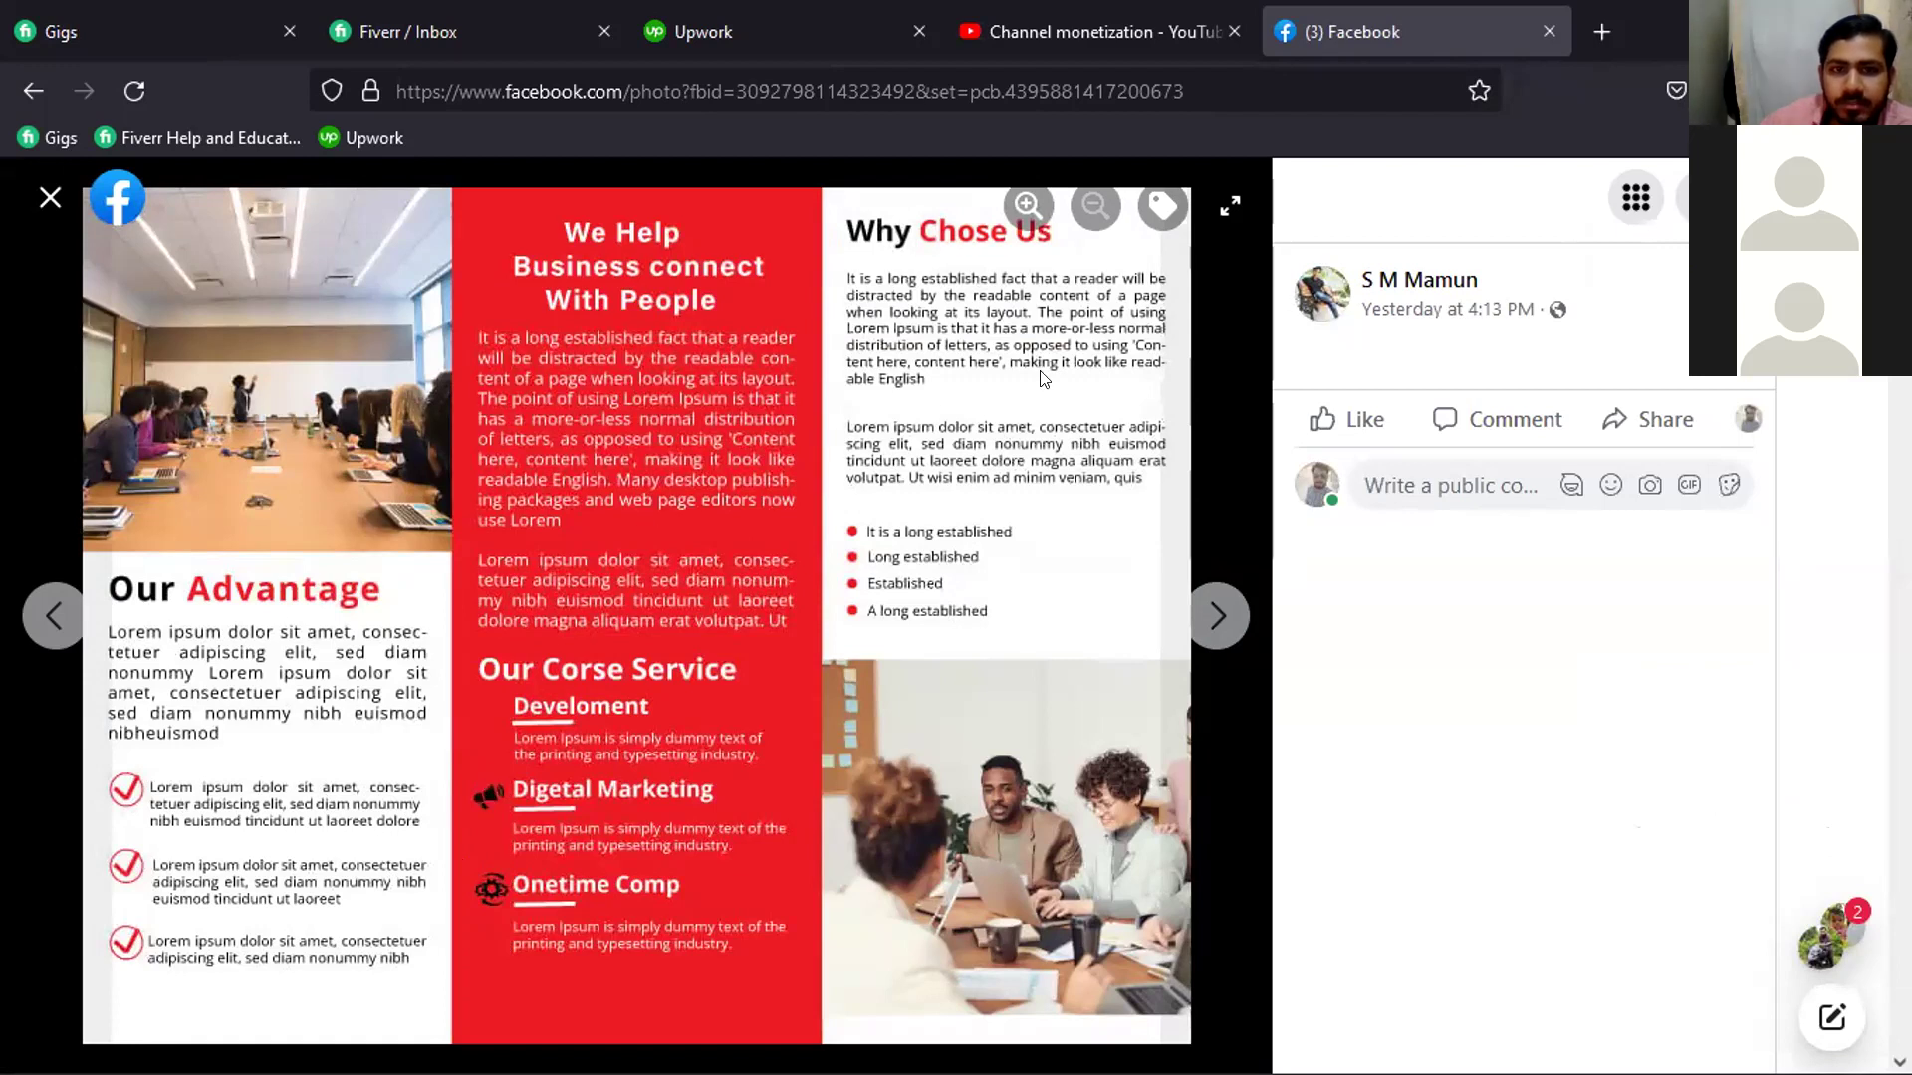
{"action": "left_click", "coordinate": [1223, 615]}
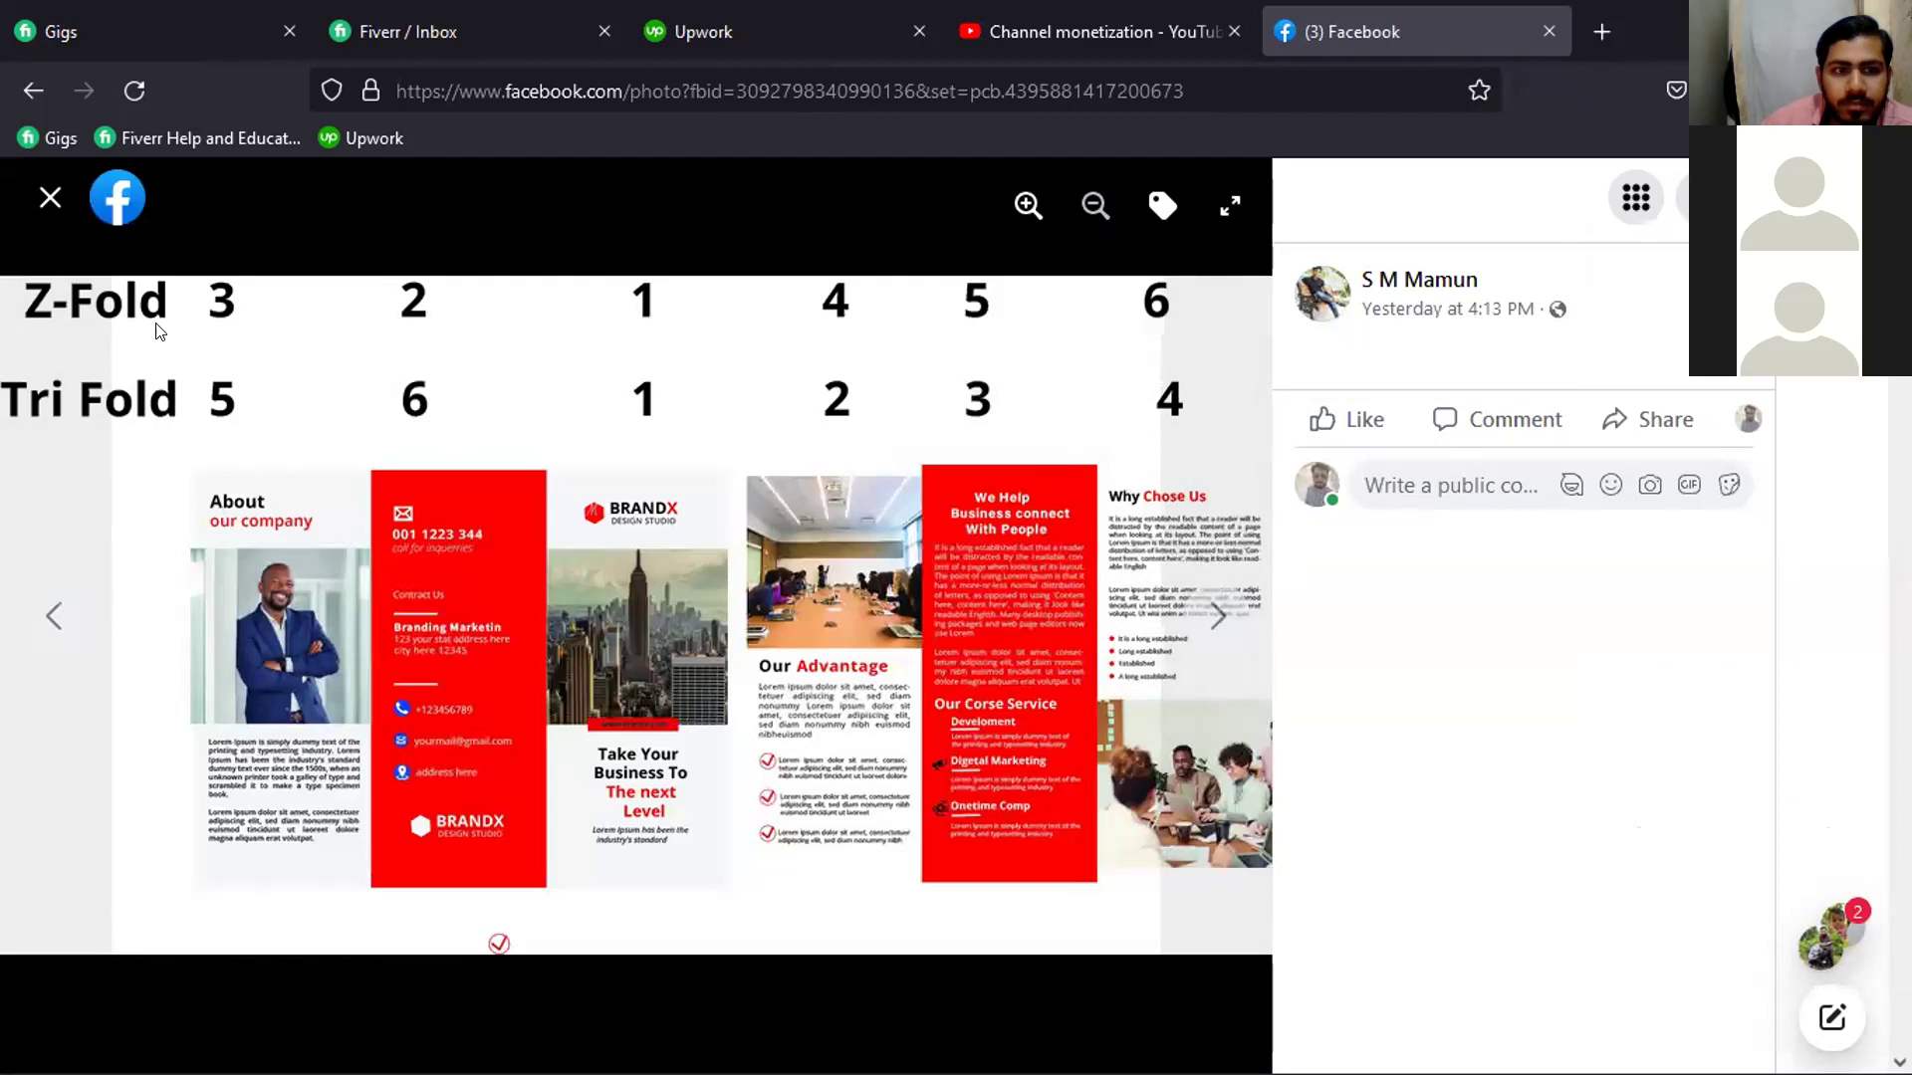
{"action": "left_click", "coordinate": [1223, 616]}
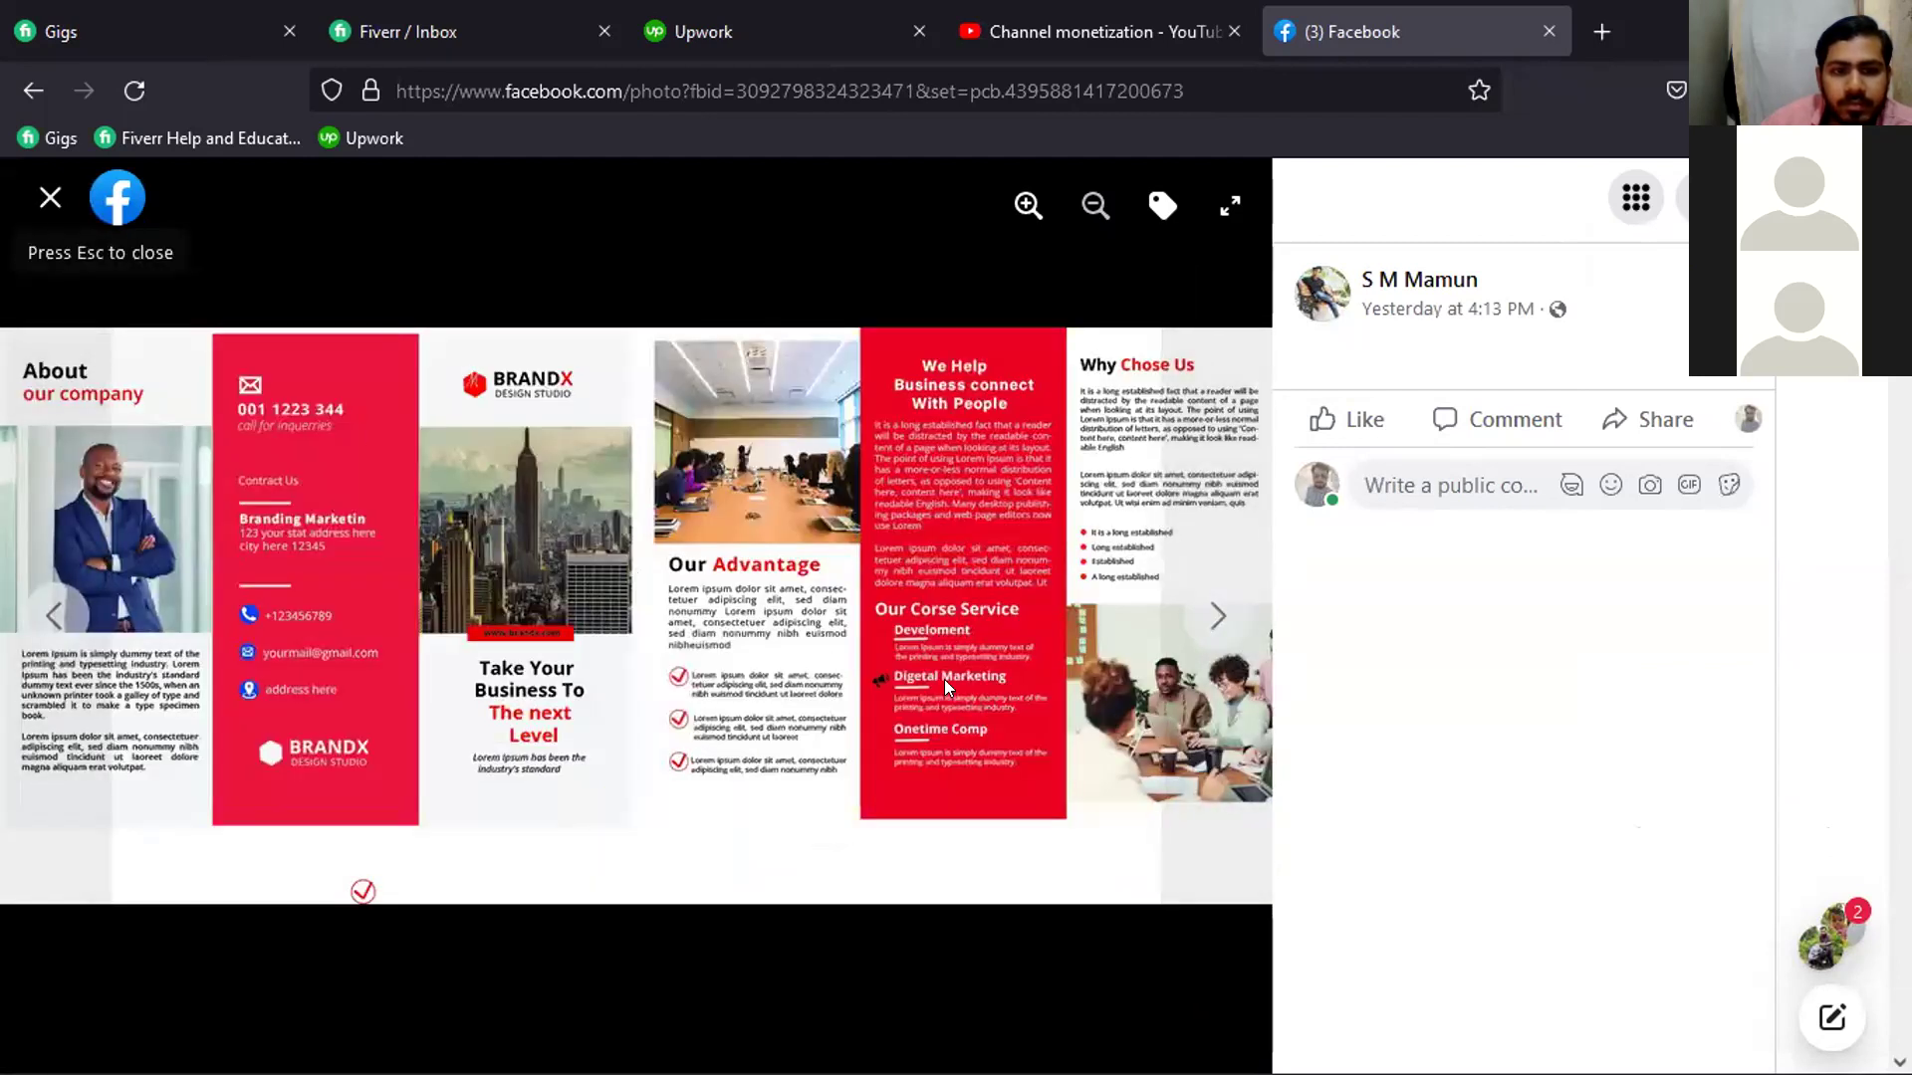
{"action": "left_click", "coordinate": [1217, 616]}
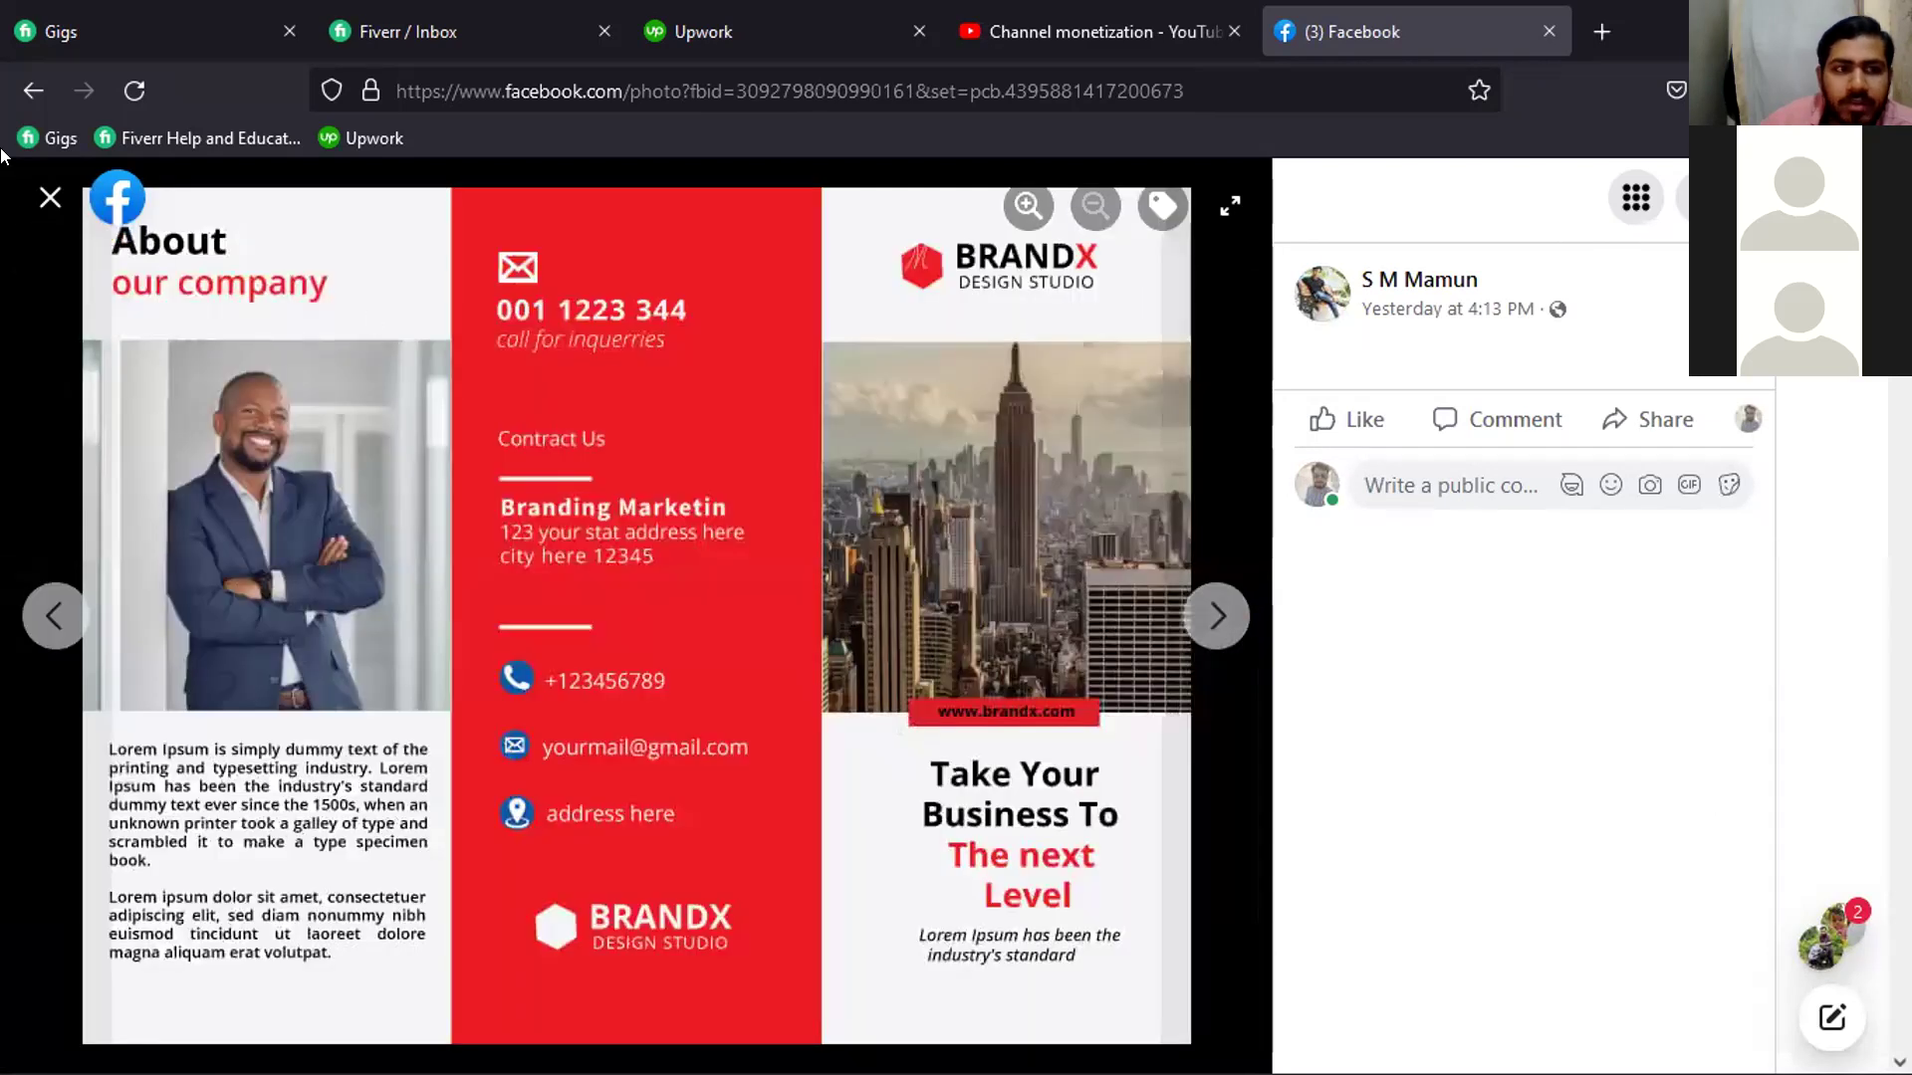
{"action": "left_click", "coordinate": [35, 202]}
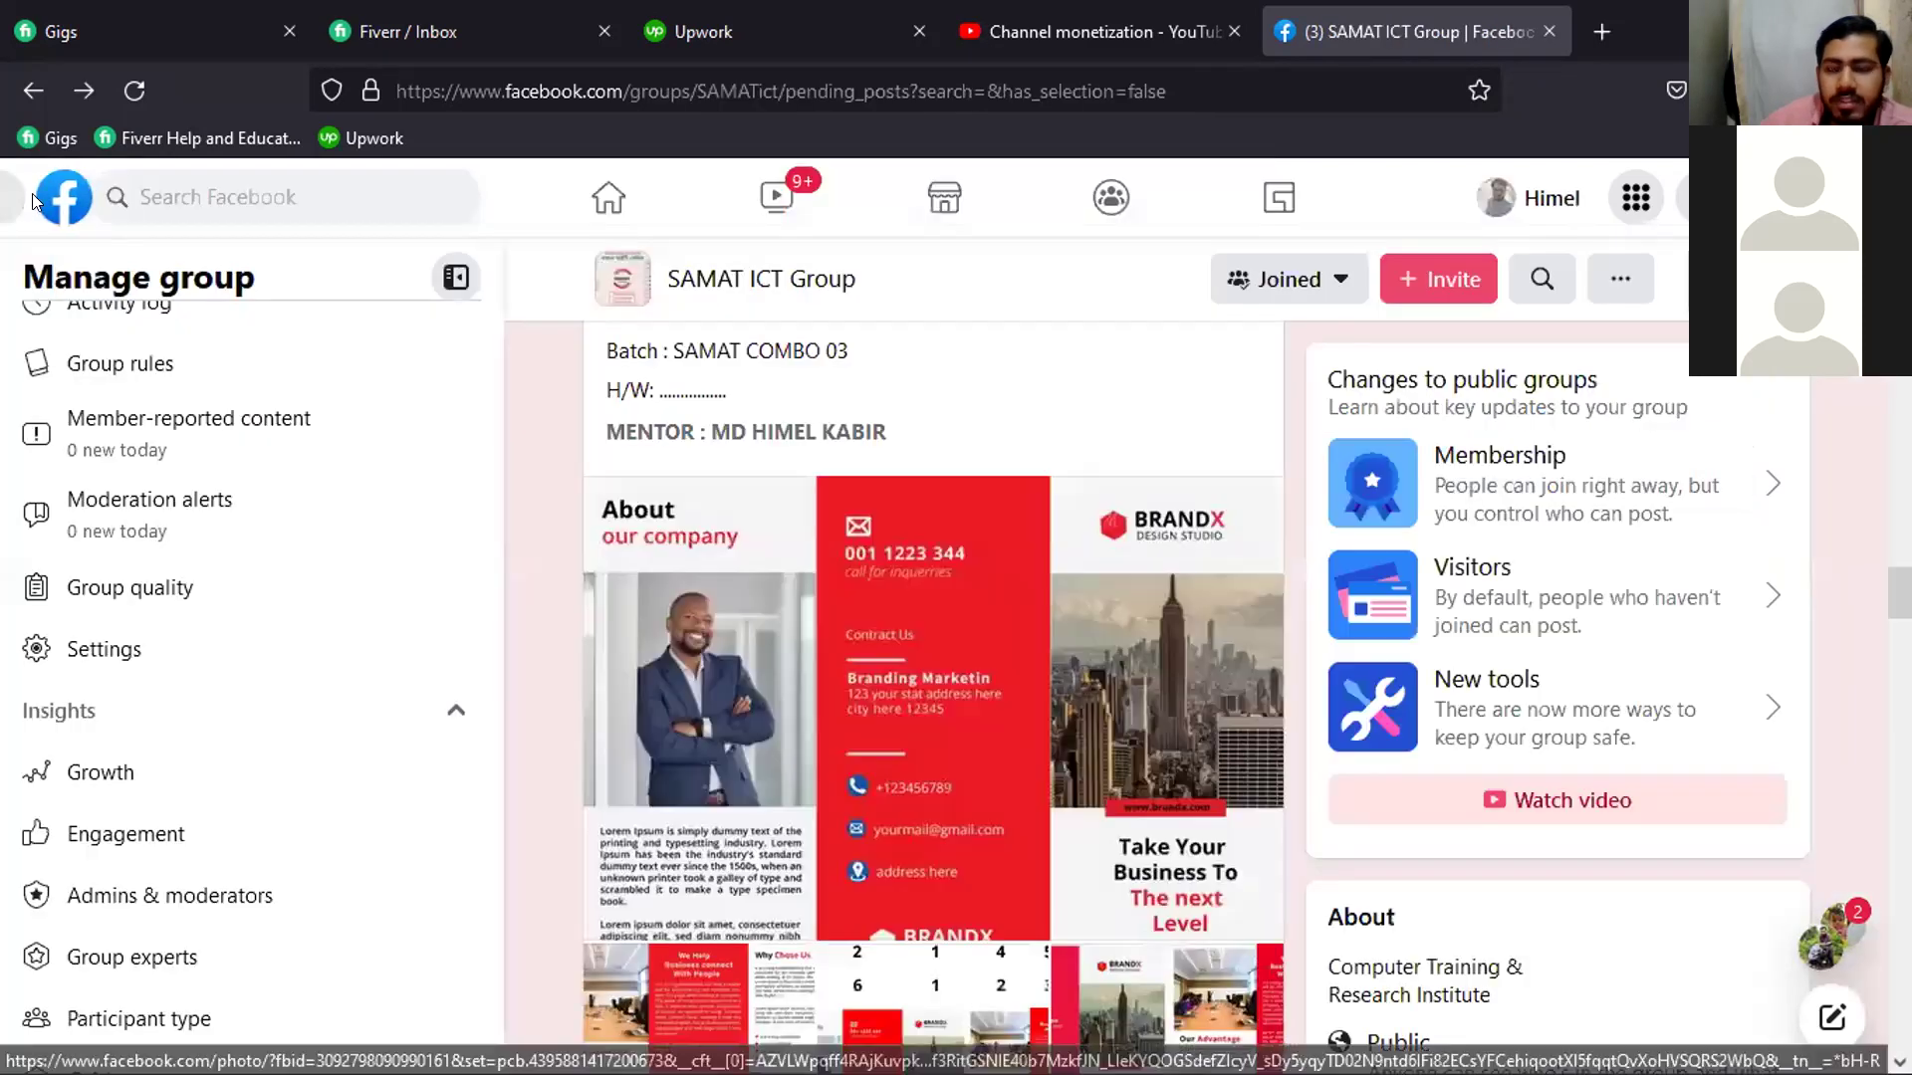
{"action": "scroll", "coordinate": [956, 637], "scroll_direction": "down", "scroll_amount": 3}
{"action": "scroll", "coordinate": [938, 638], "scroll_direction": "down", "scroll_amount": 10}
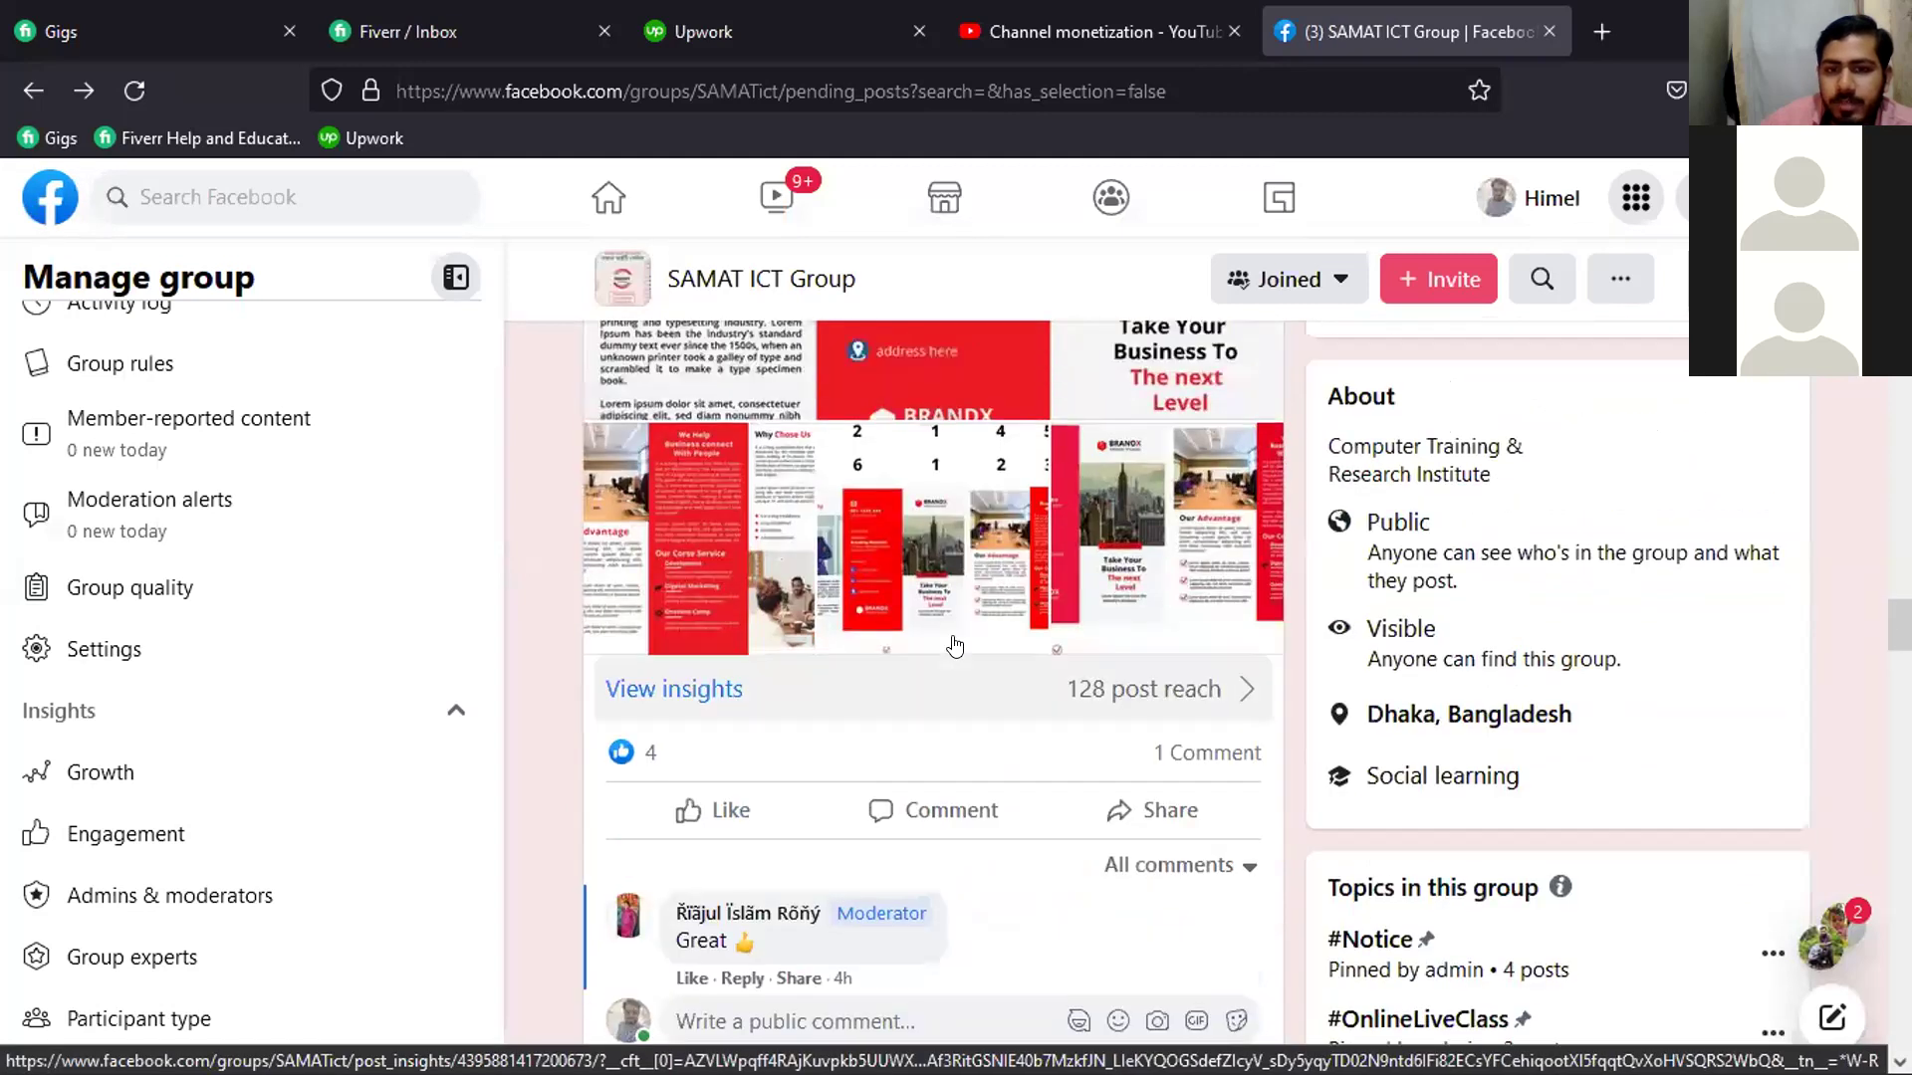
{"action": "scroll", "coordinate": [983, 647], "scroll_direction": "up", "scroll_amount": 3}
{"action": "scroll", "coordinate": [983, 647], "scroll_direction": "up", "scroll_amount": 2}
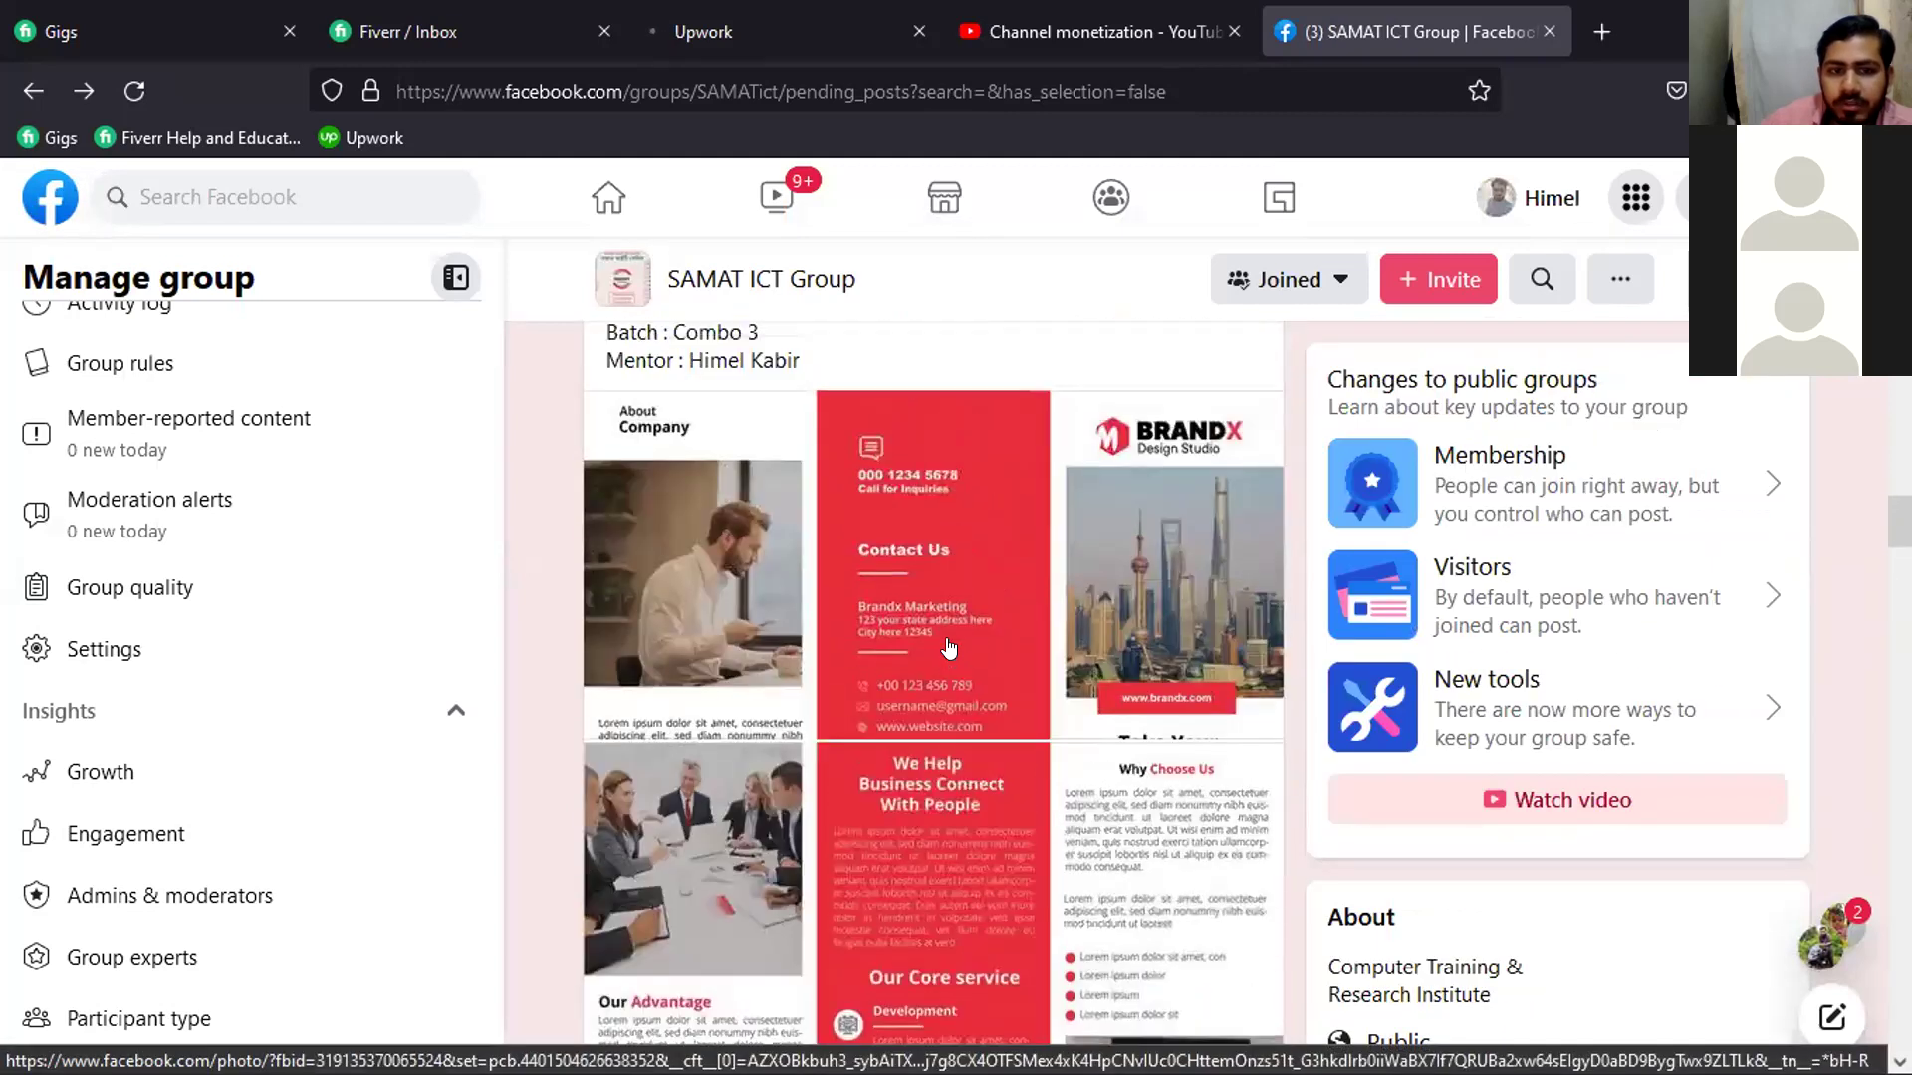
{"action": "scroll", "coordinate": [956, 647], "scroll_direction": "down", "scroll_amount": 8}
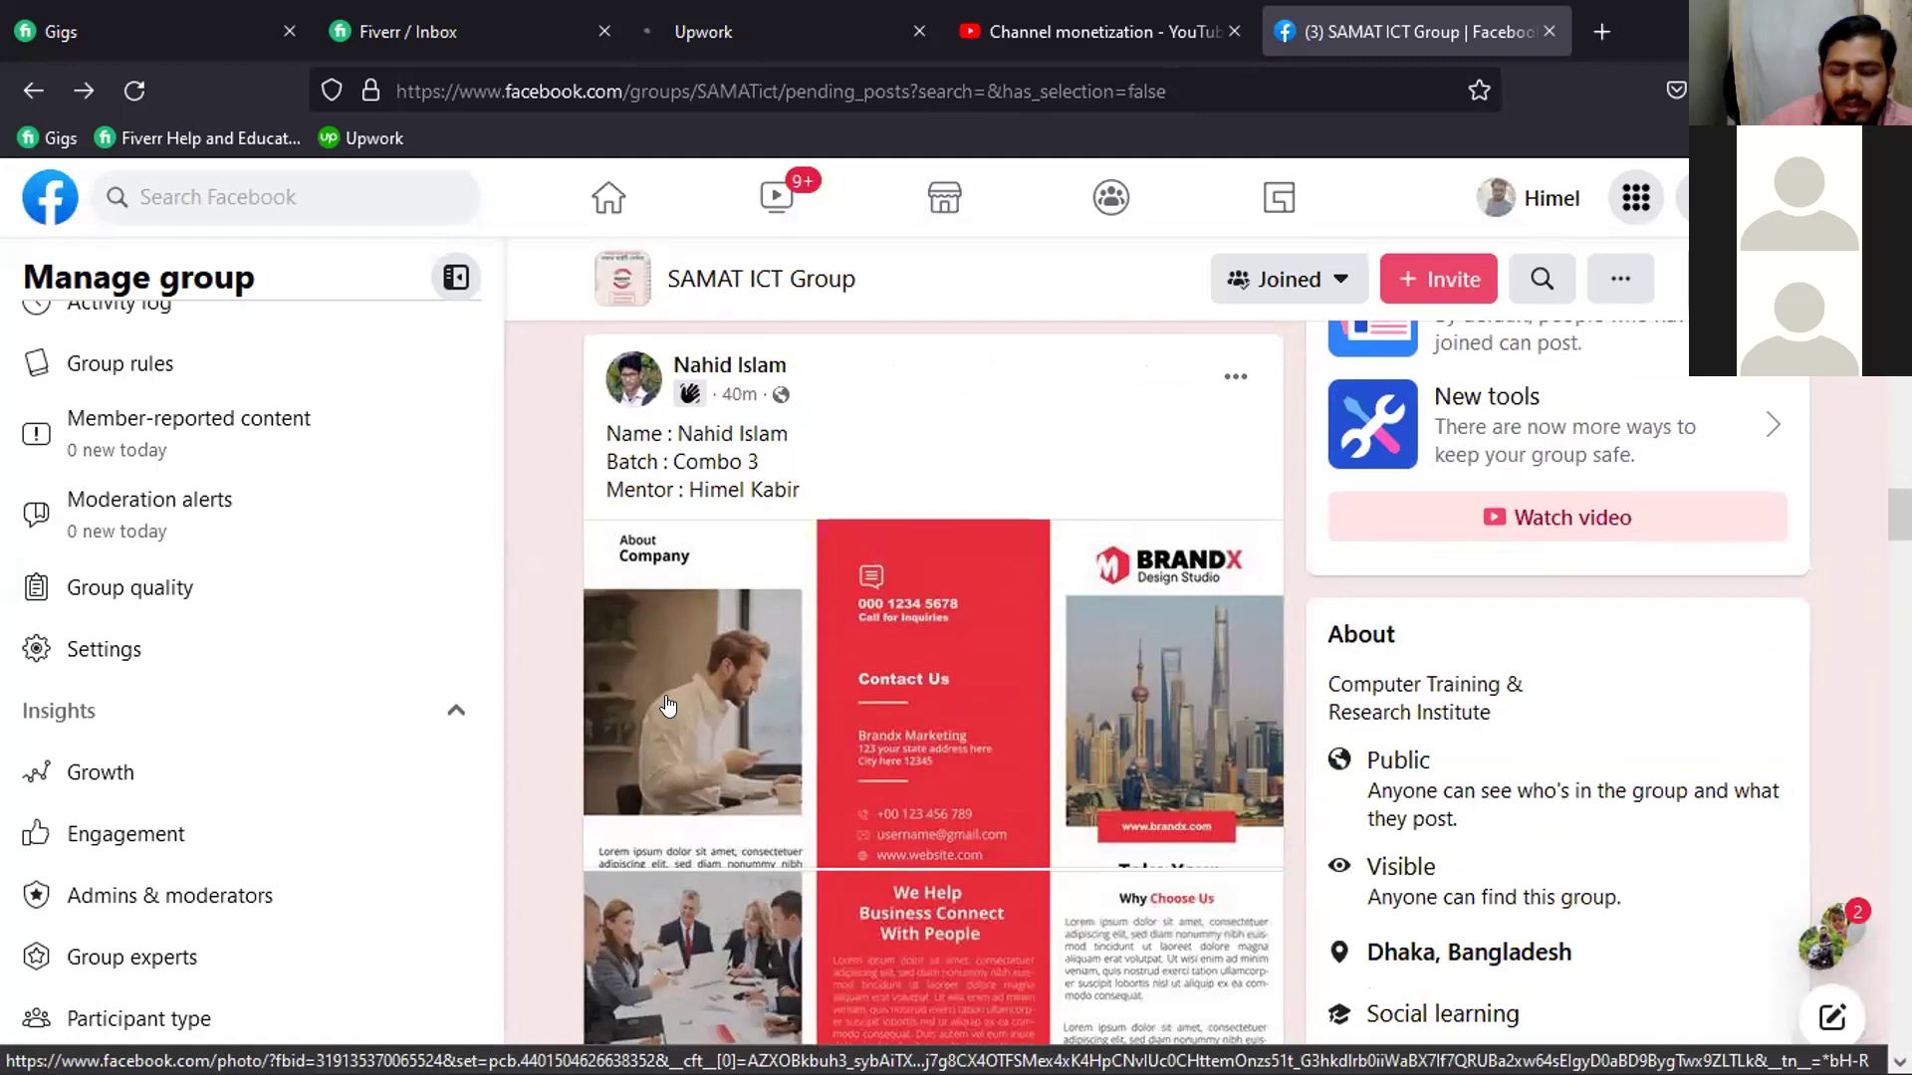
{"action": "left_click", "coordinate": [667, 705]}
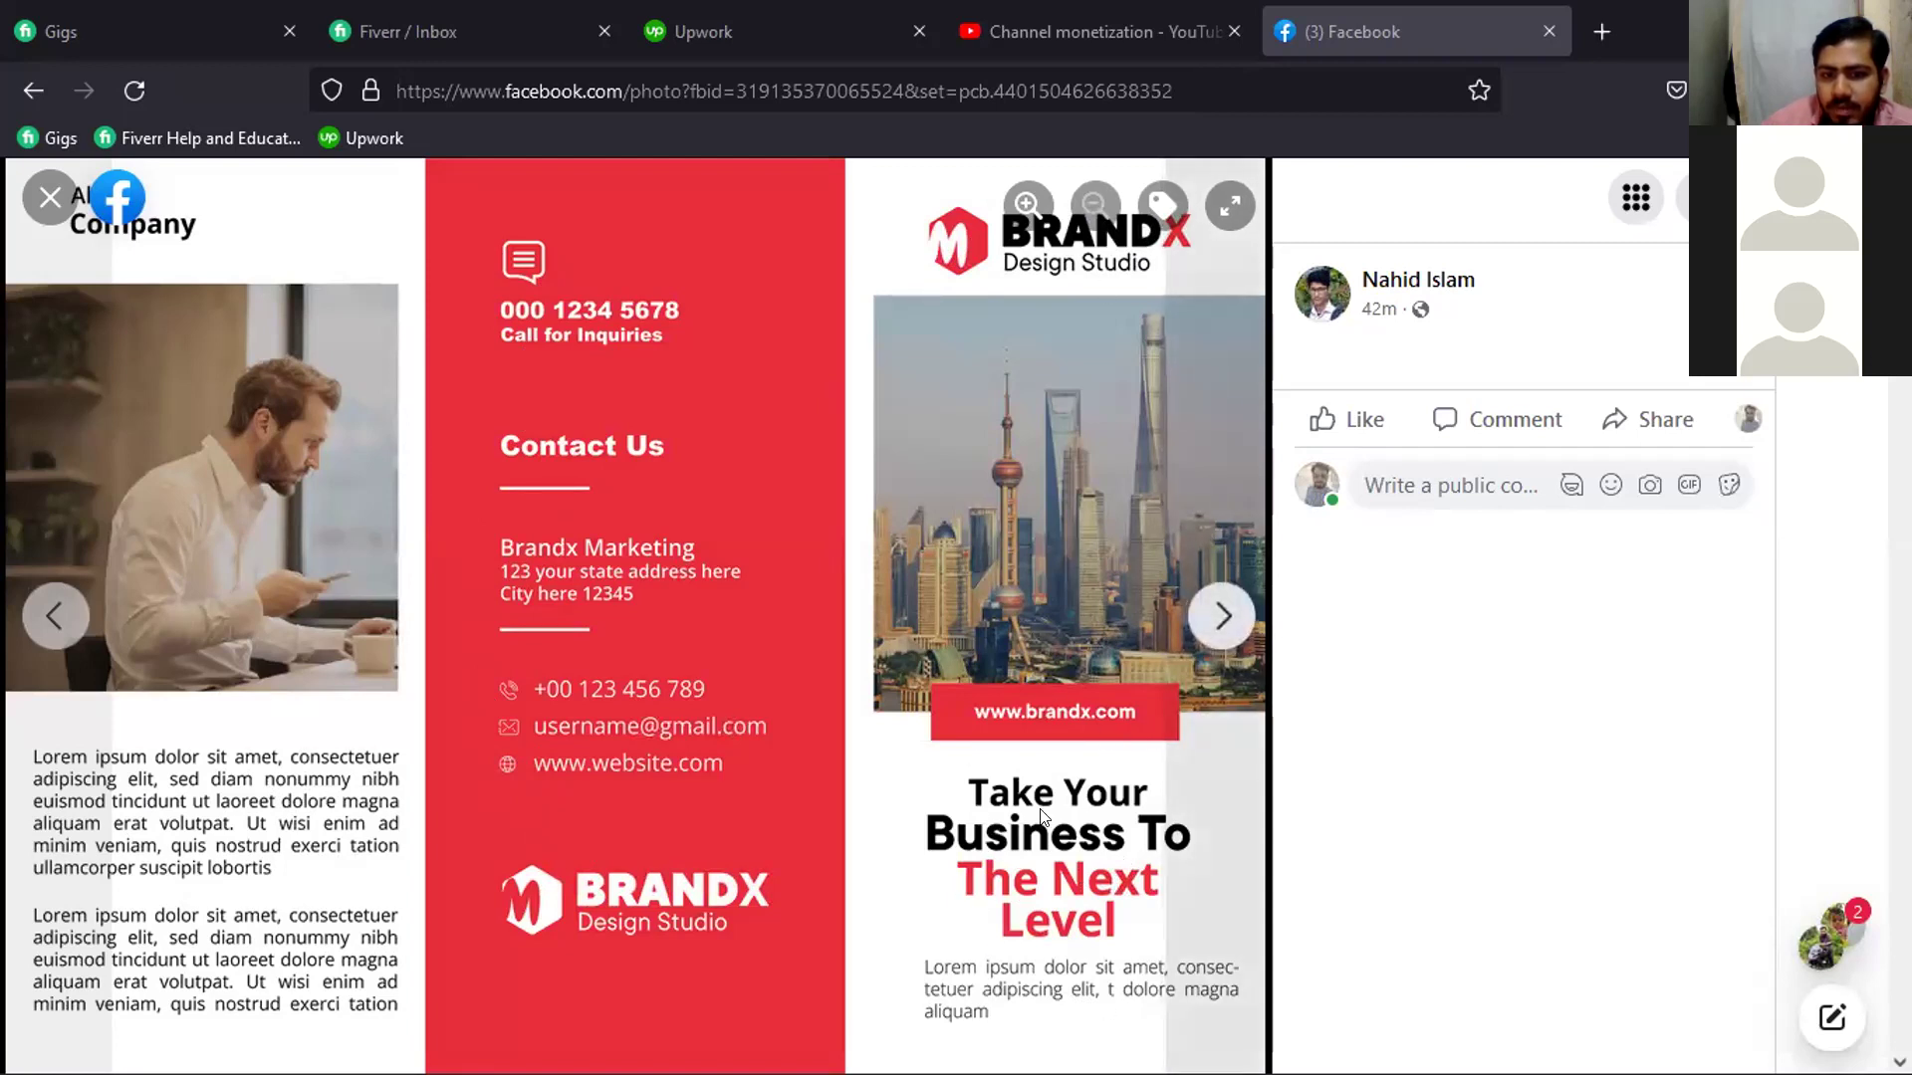
{"action": "left_click", "coordinate": [1223, 637]}
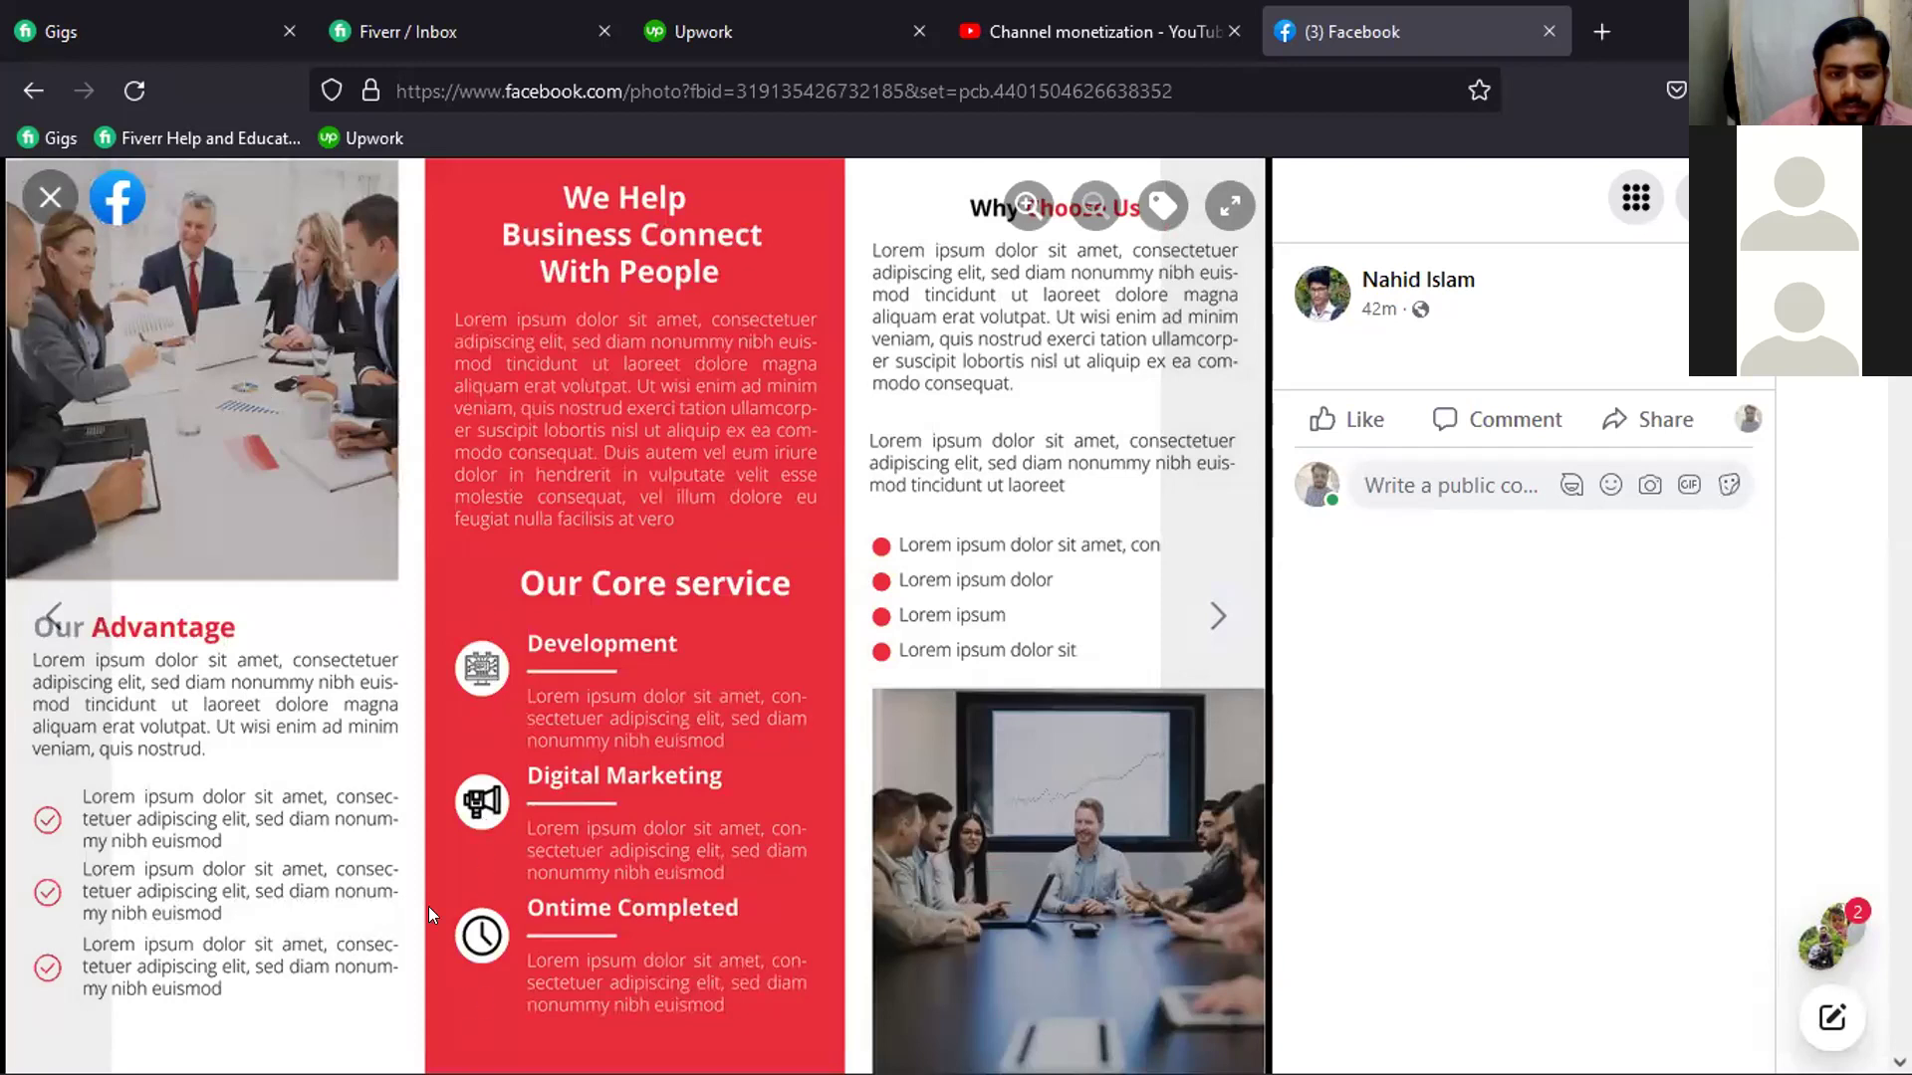
{"action": "left_click", "coordinate": [1218, 617]}
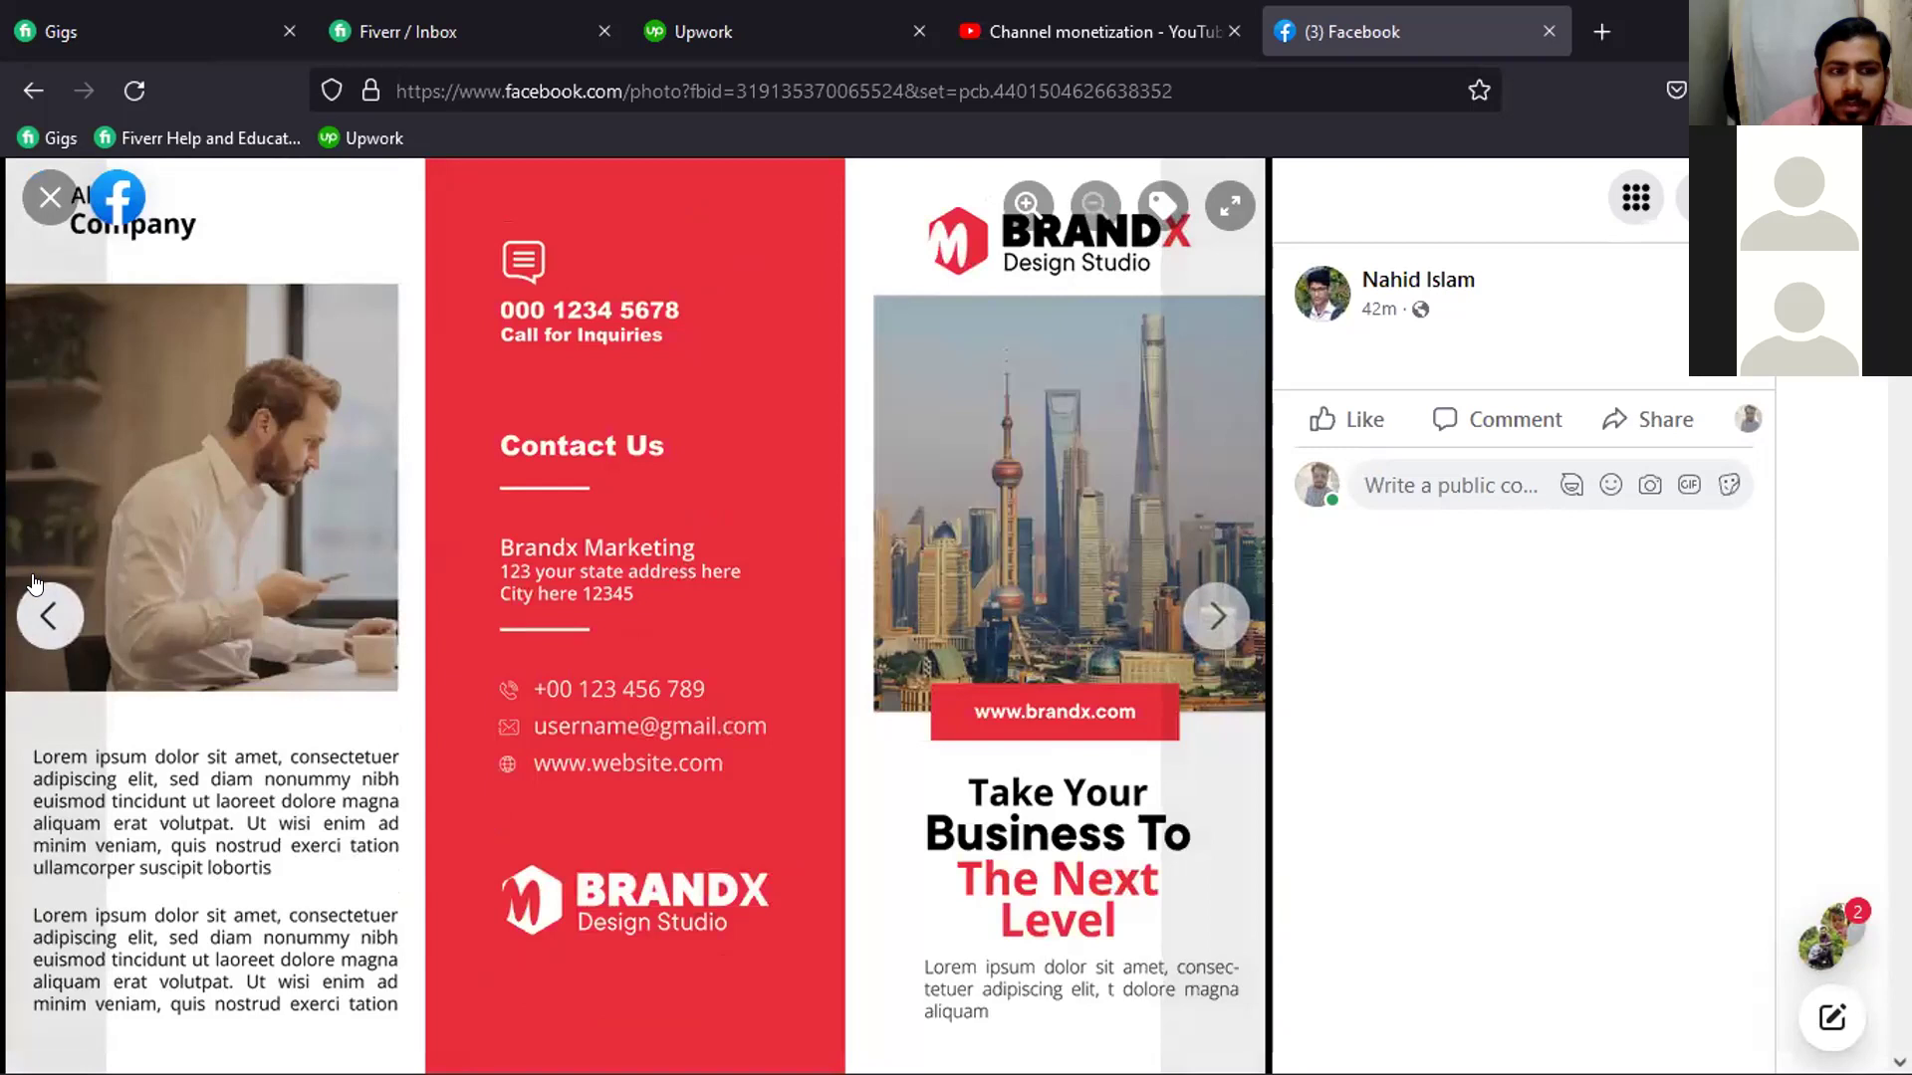
{"action": "left_click", "coordinate": [44, 616]}
{"action": "left_click", "coordinate": [44, 615]}
{"action": "left_click", "coordinate": [1215, 615]}
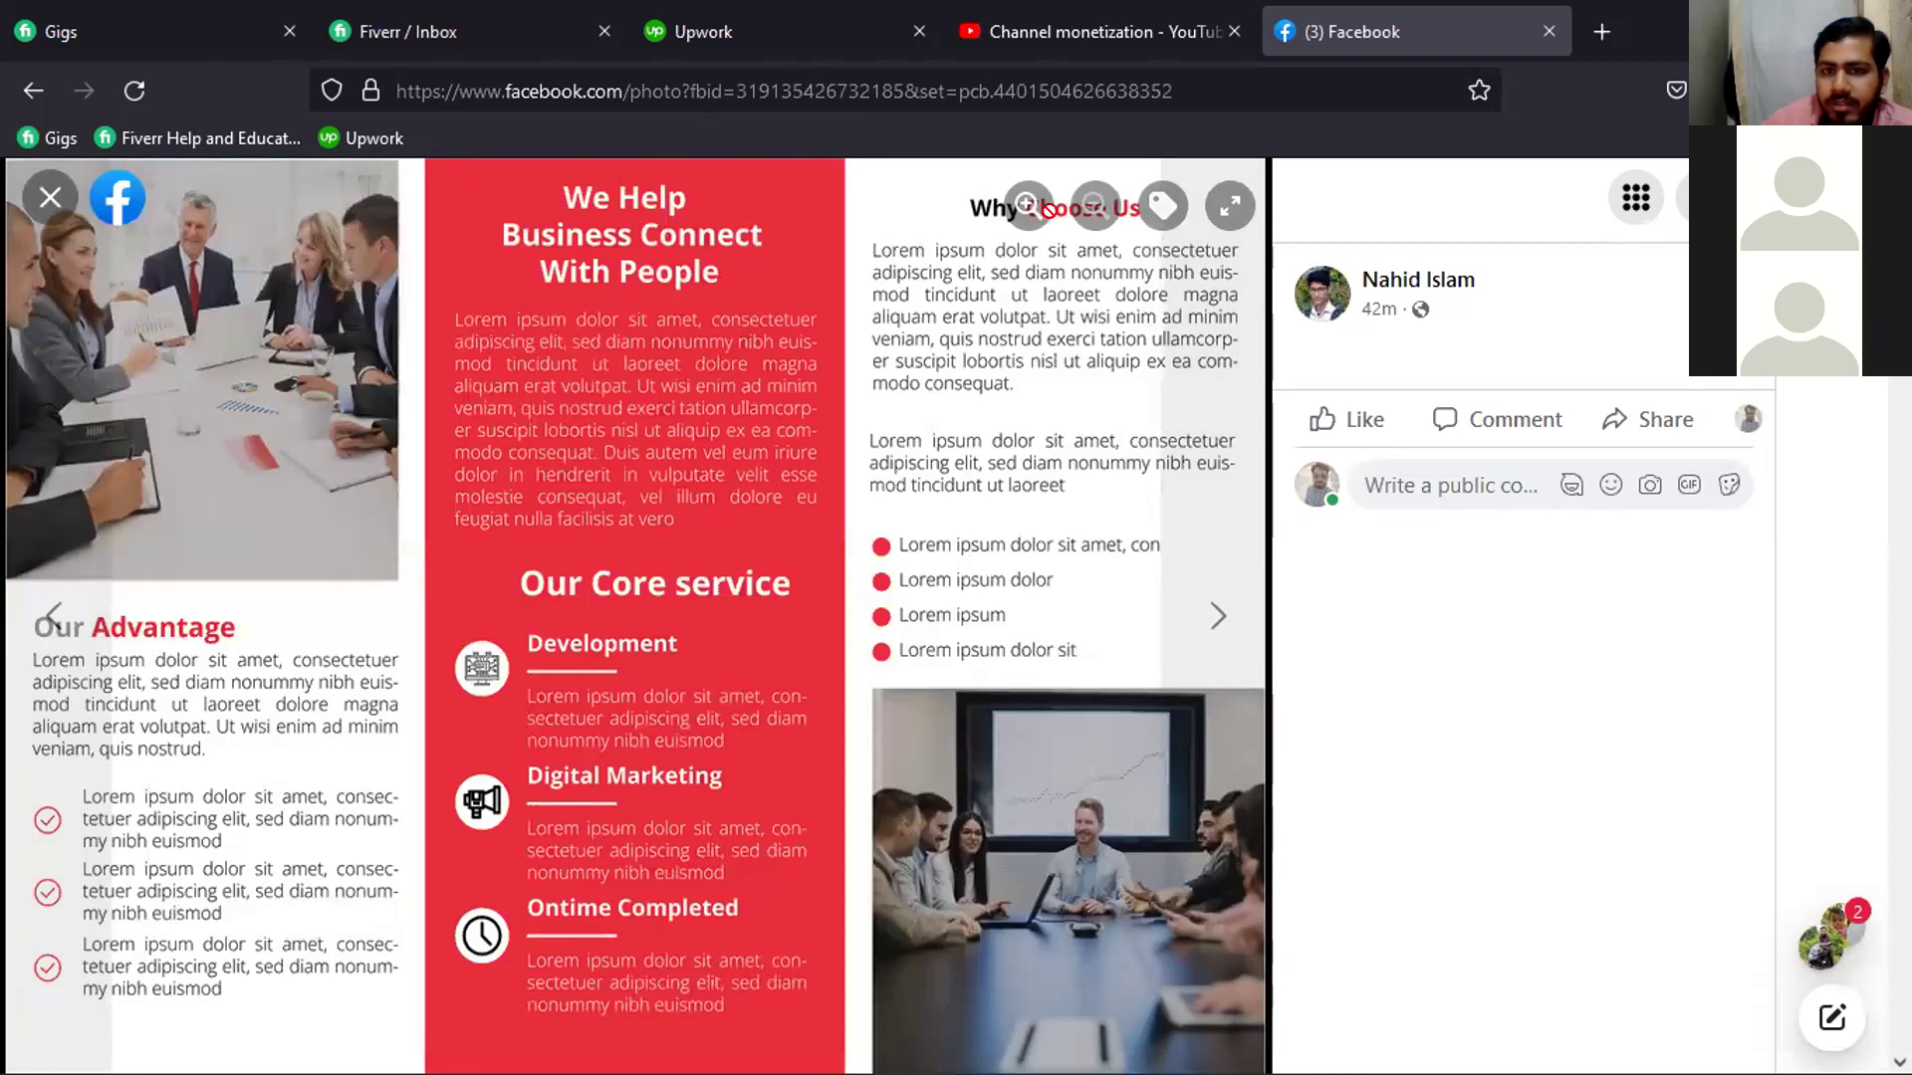
{"action": "left_click", "coordinate": [1217, 617]}
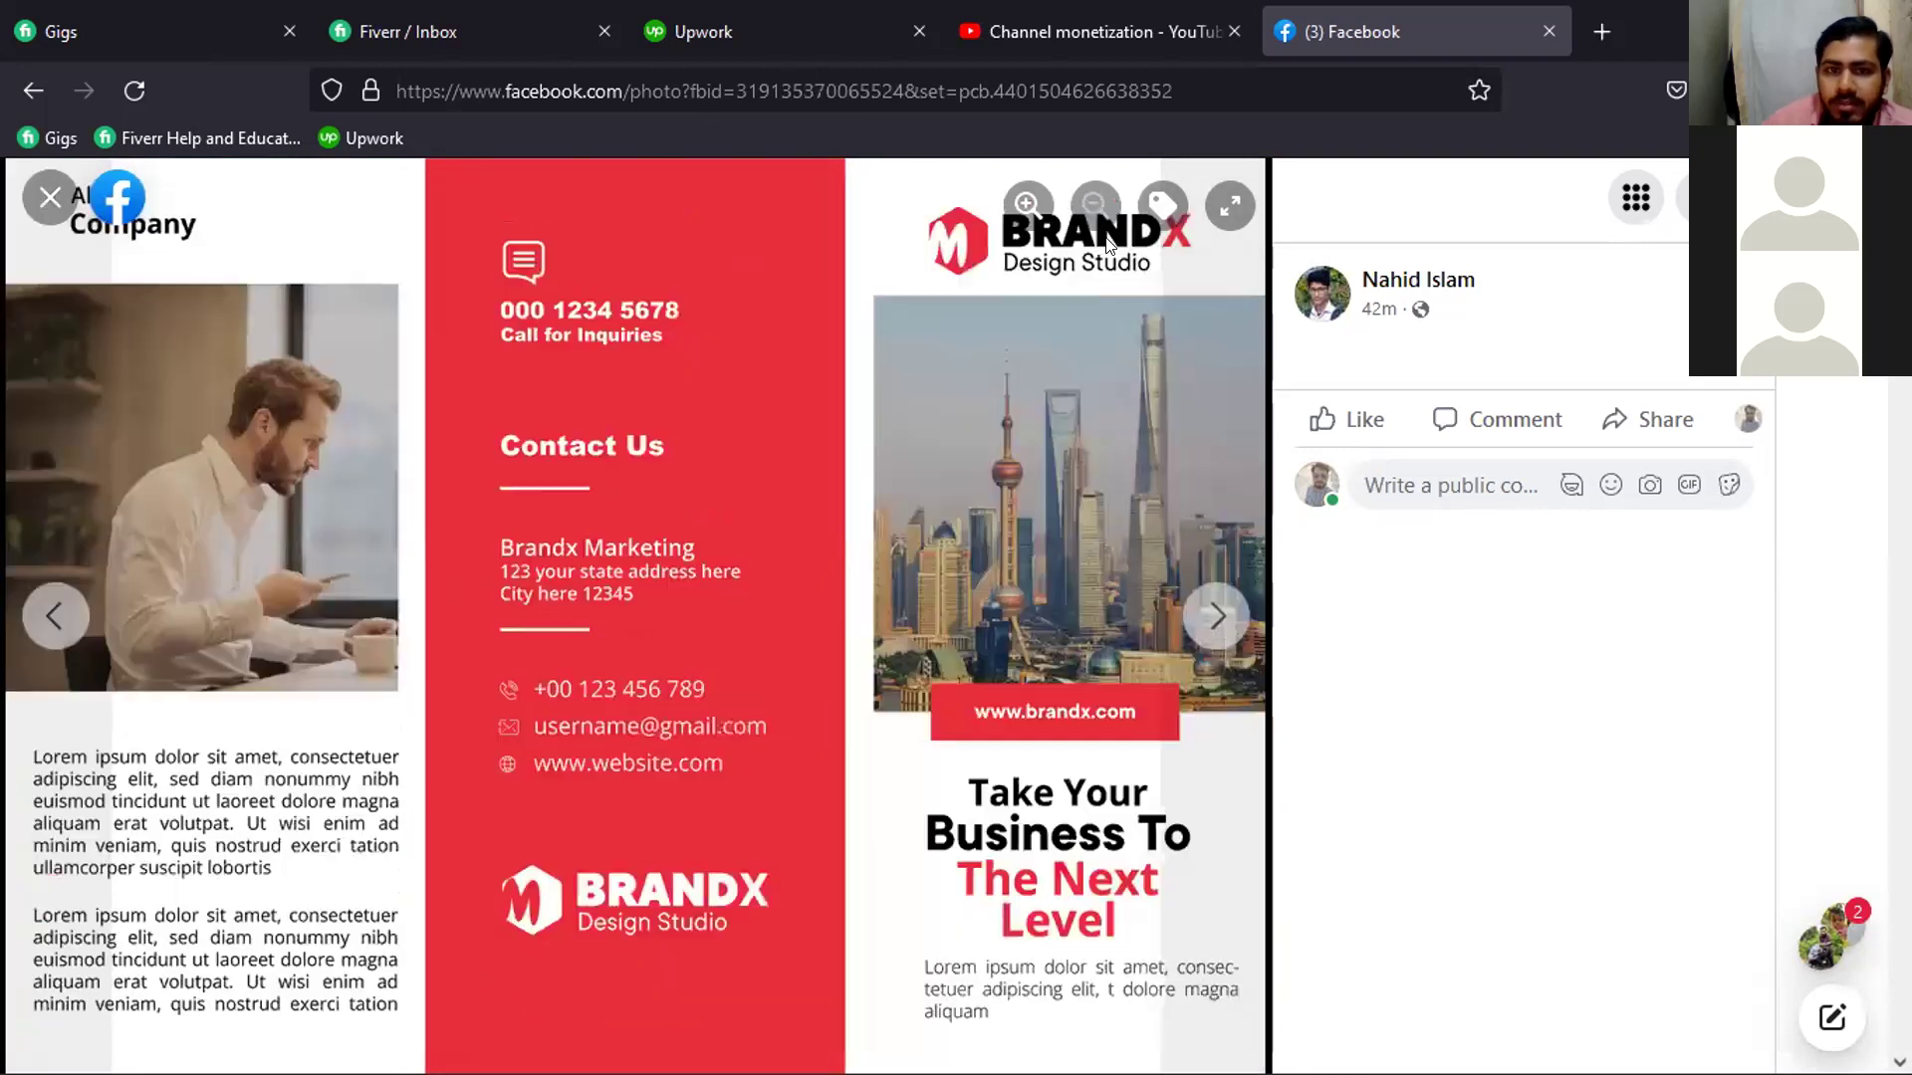
{"action": "left_click", "coordinate": [50, 196]}
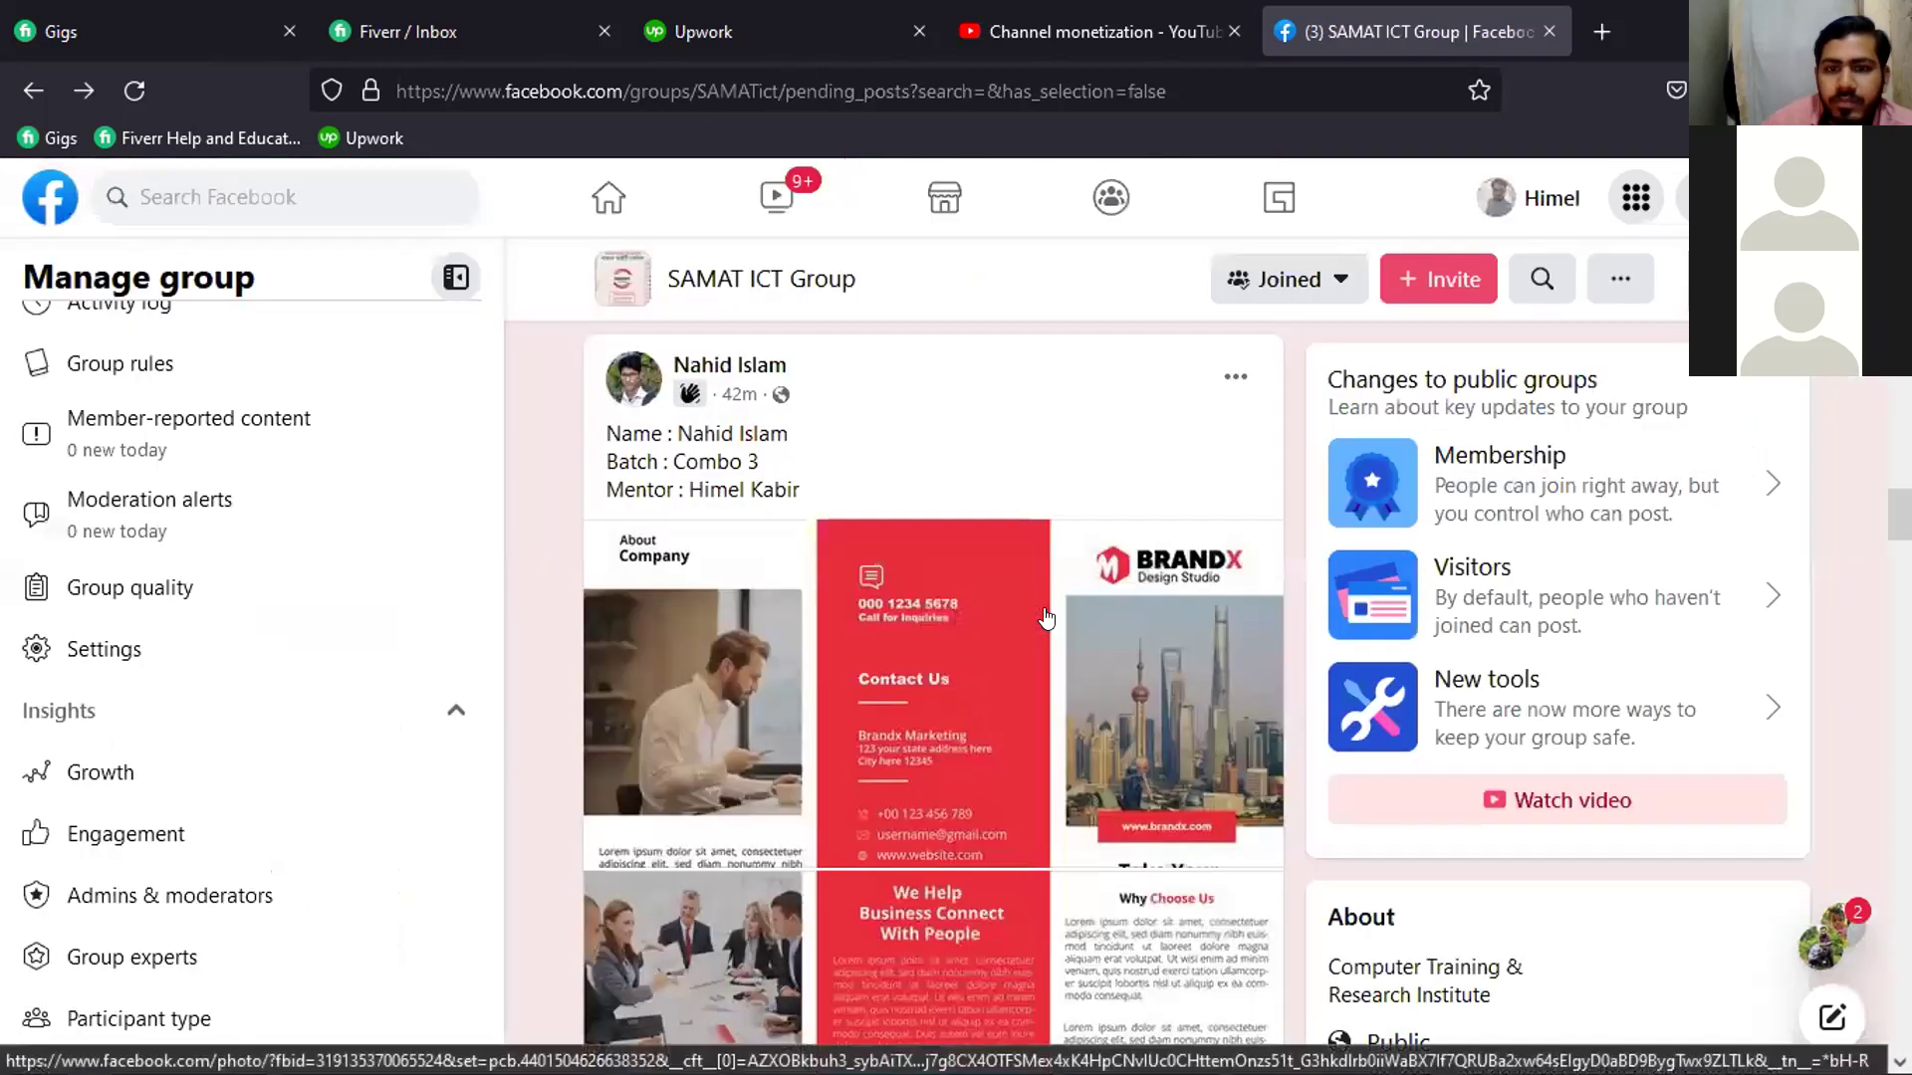
{"action": "scroll", "coordinate": [966, 627], "scroll_direction": "up", "scroll_amount": 8}
{"action": "scroll", "coordinate": [896, 638], "scroll_direction": "down", "scroll_amount": 5}
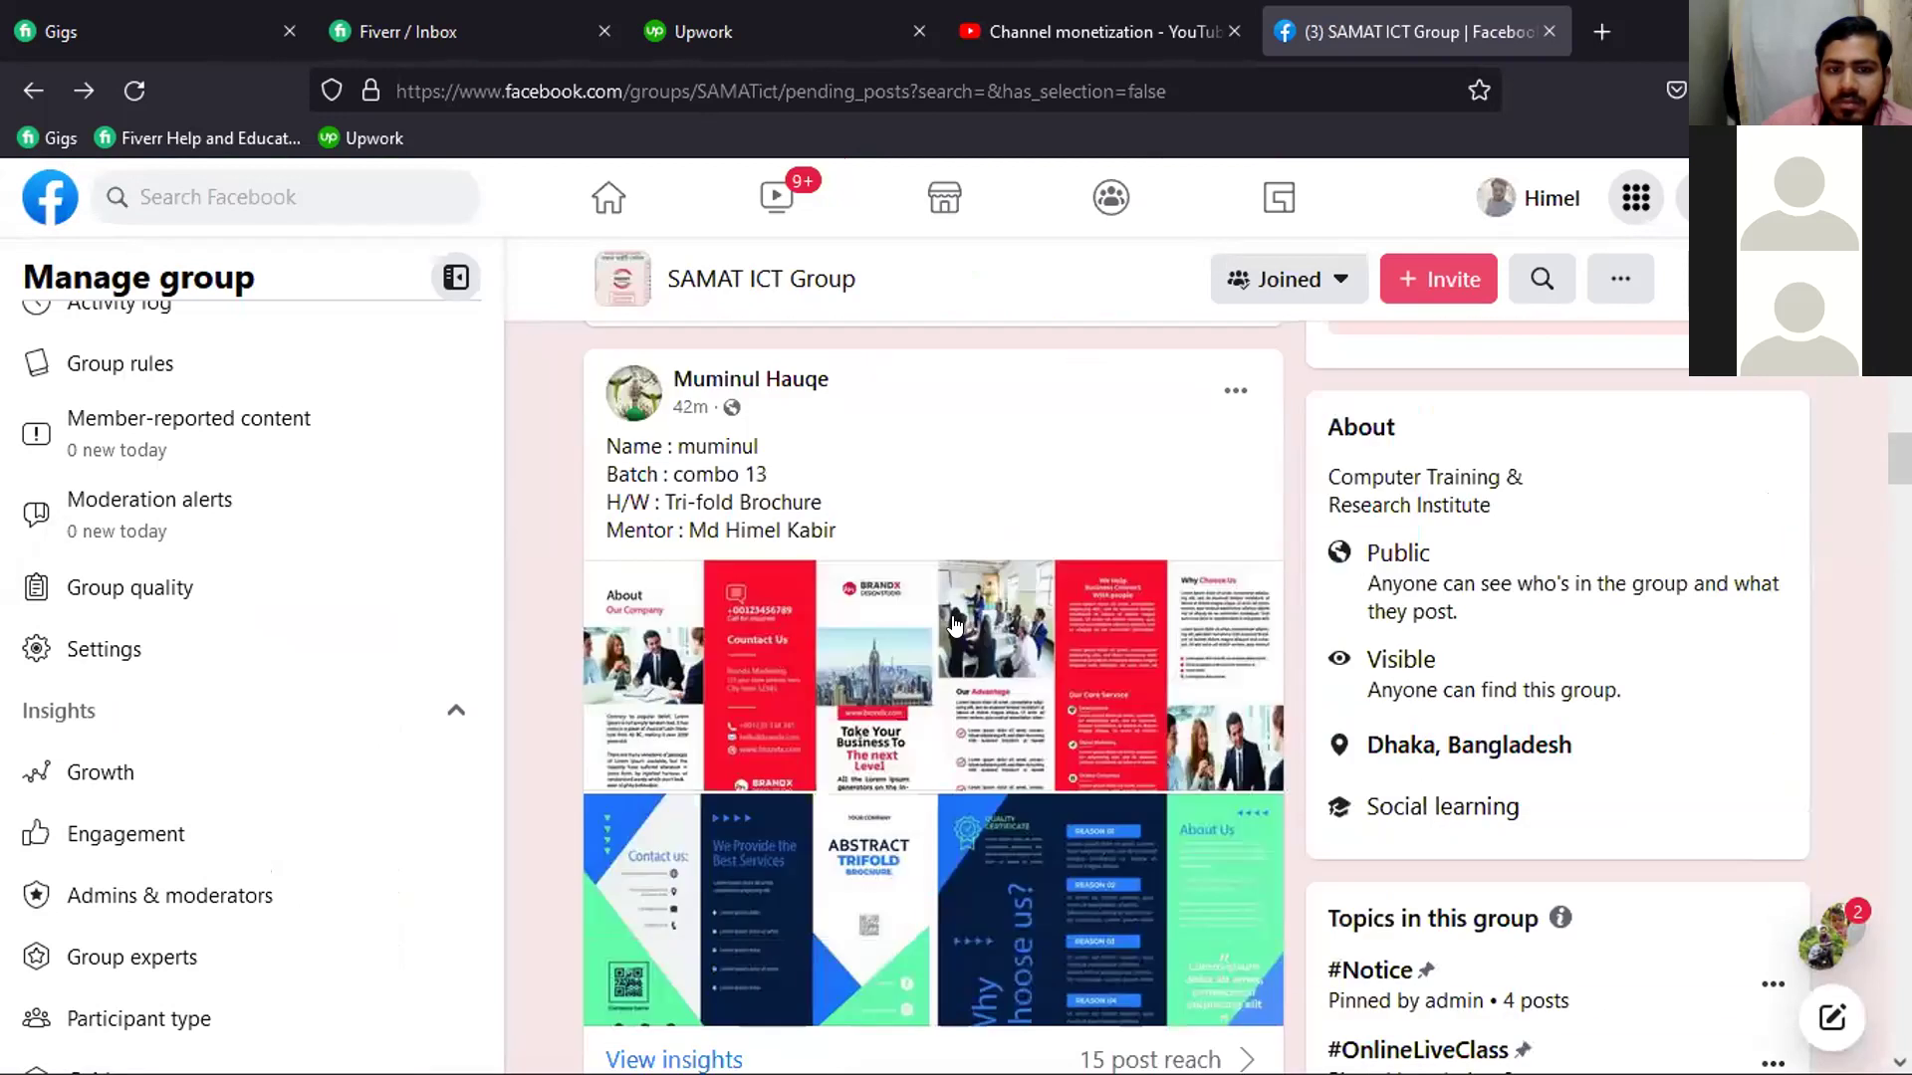
{"action": "left_click", "coordinate": [710, 645]}
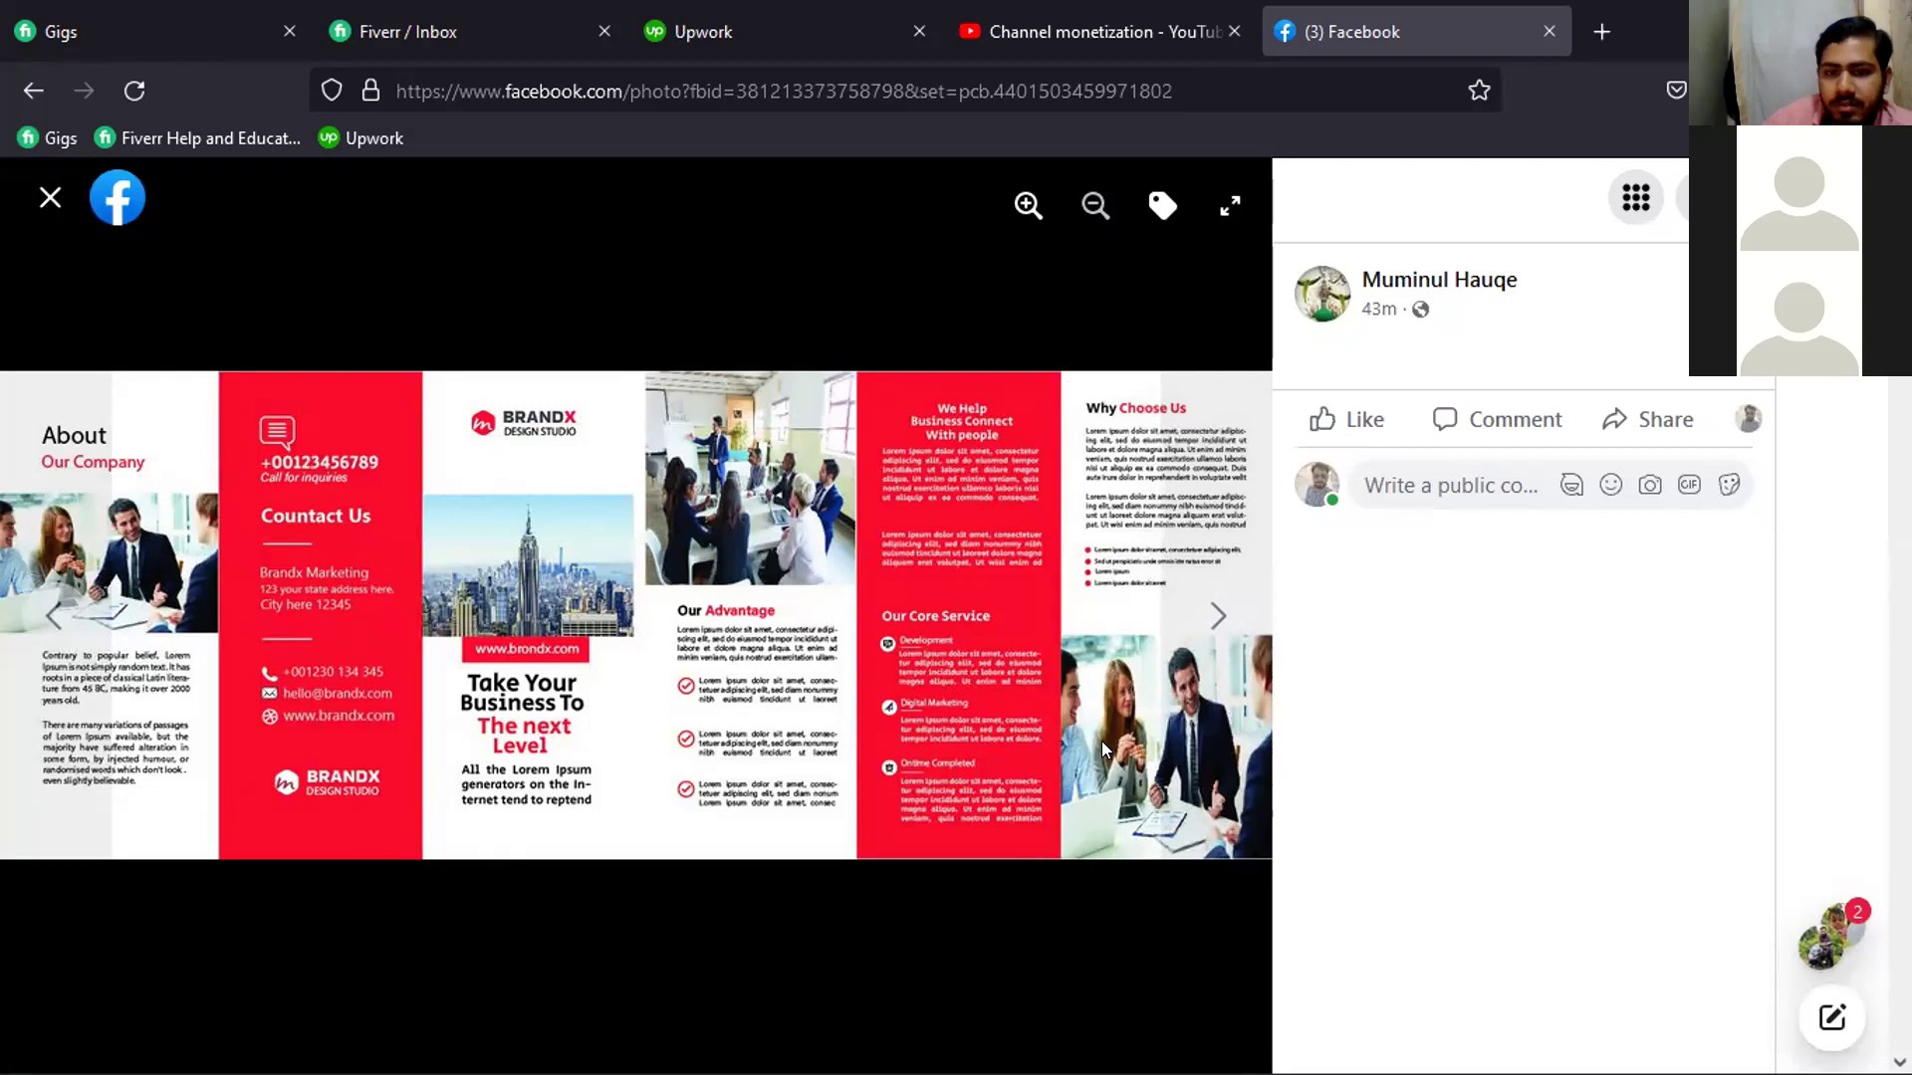
{"action": "left_click", "coordinate": [1205, 622]}
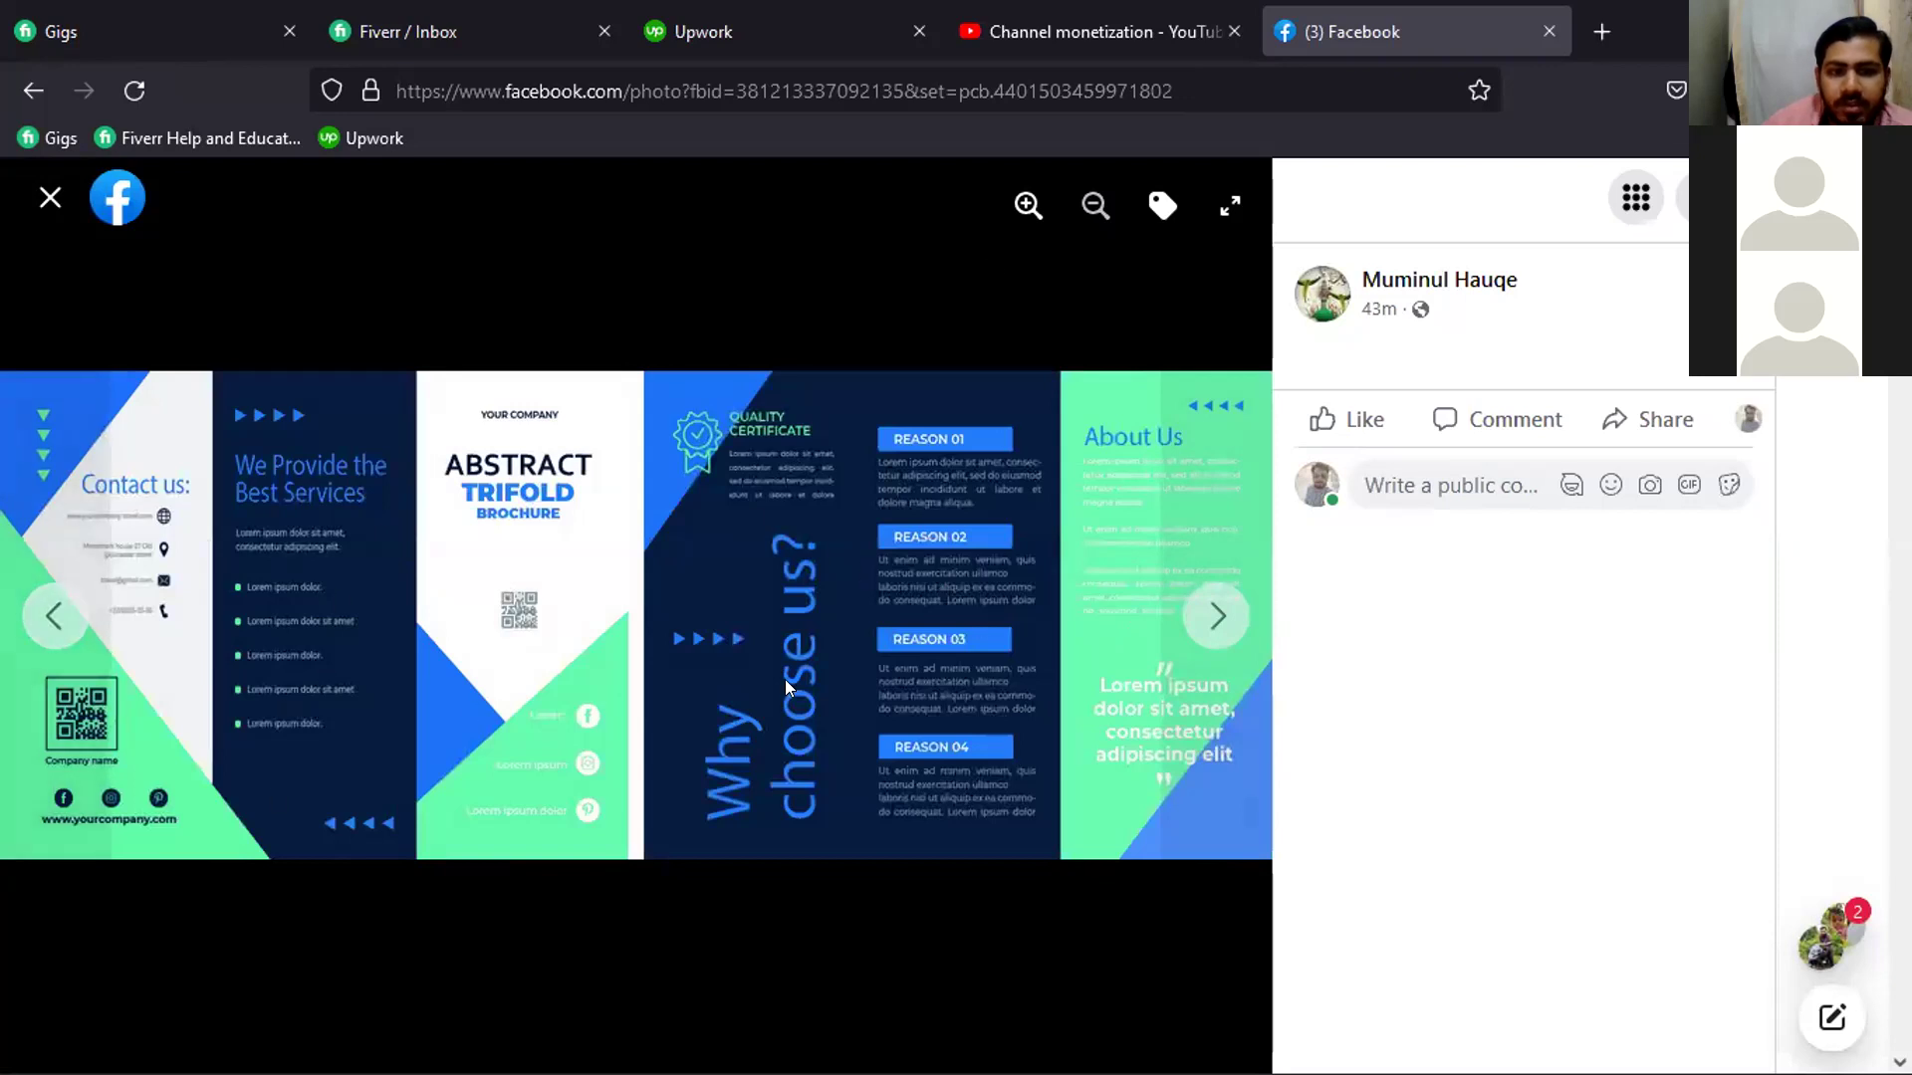
{"action": "left_click", "coordinate": [1219, 598]}
{"action": "left_click", "coordinate": [50, 197]}
Open Pending posts from the Manage group sidebar to see the 7 posts awaiting approval
{"action": "scroll", "coordinate": [1101, 652], "scroll_direction": "up", "scroll_amount": 9}
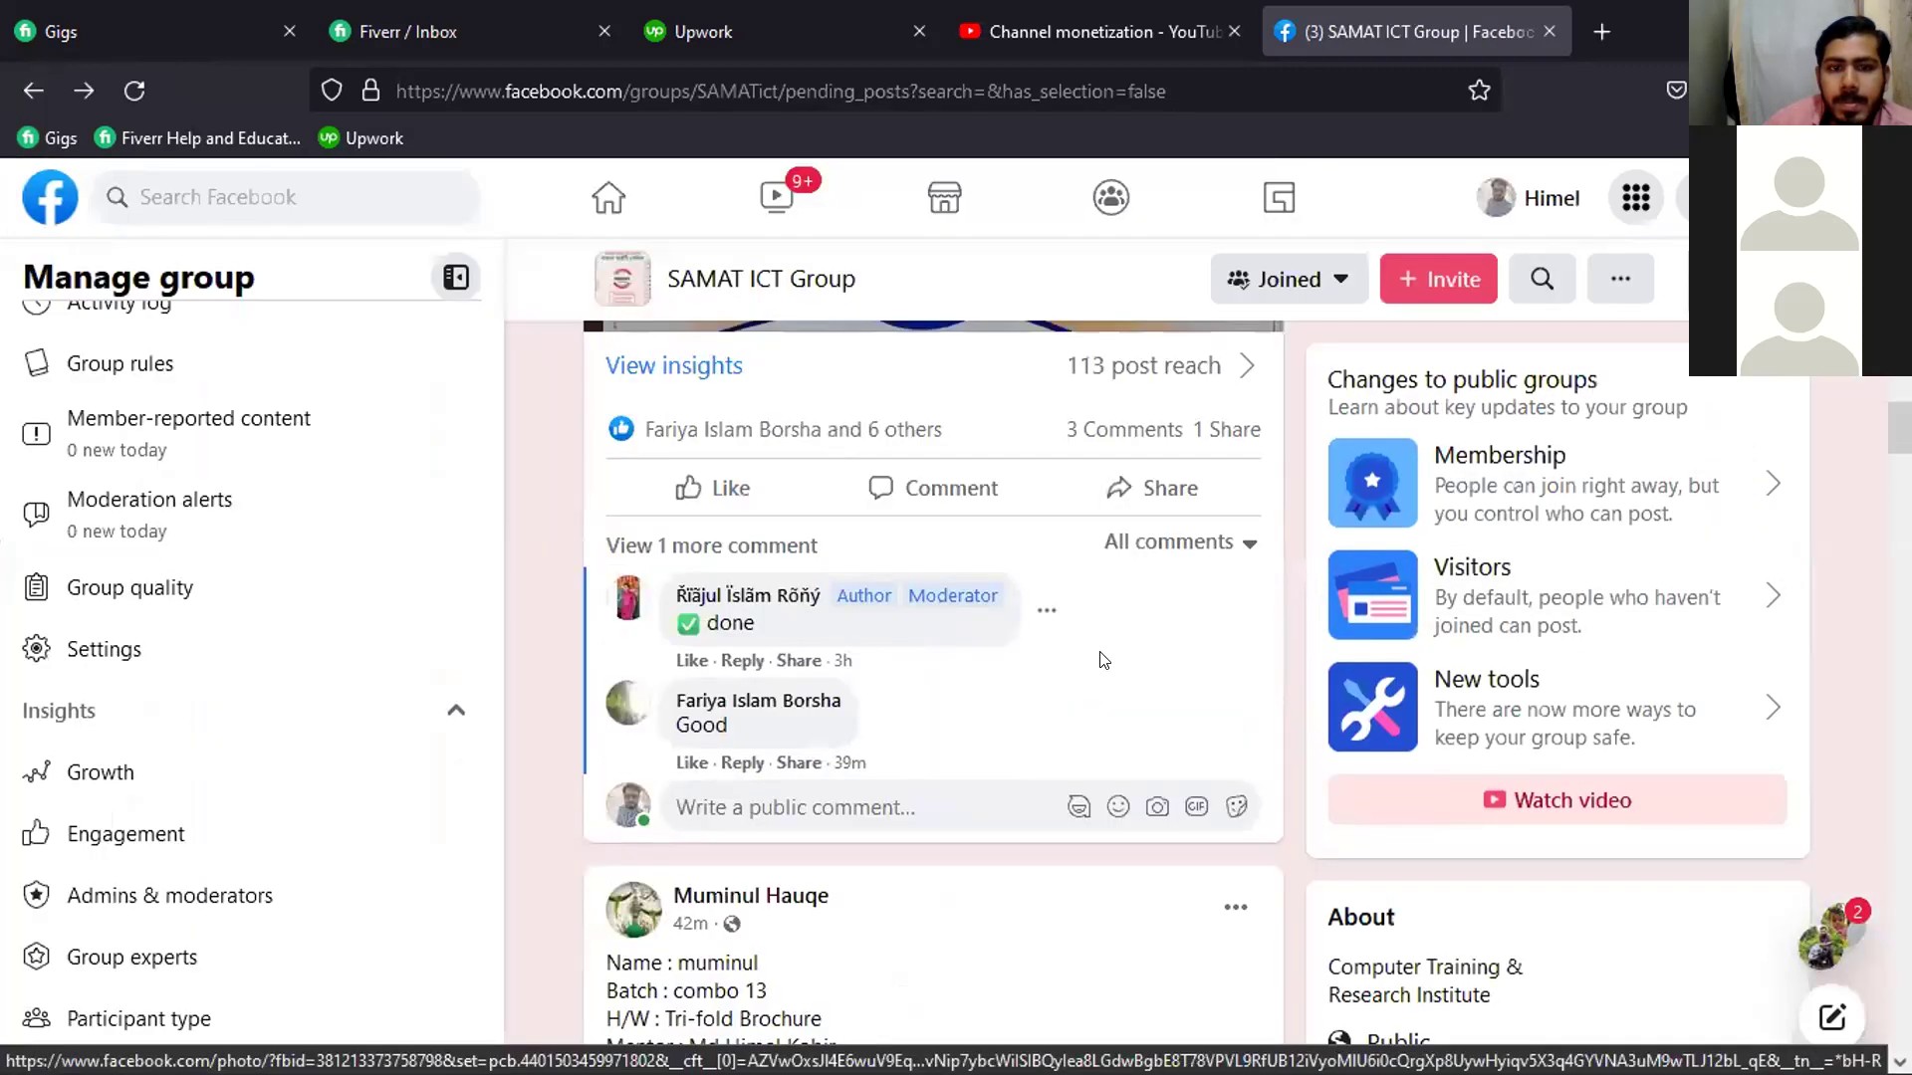
{"action": "scroll", "coordinate": [1096, 660], "scroll_direction": "down", "scroll_amount": 10}
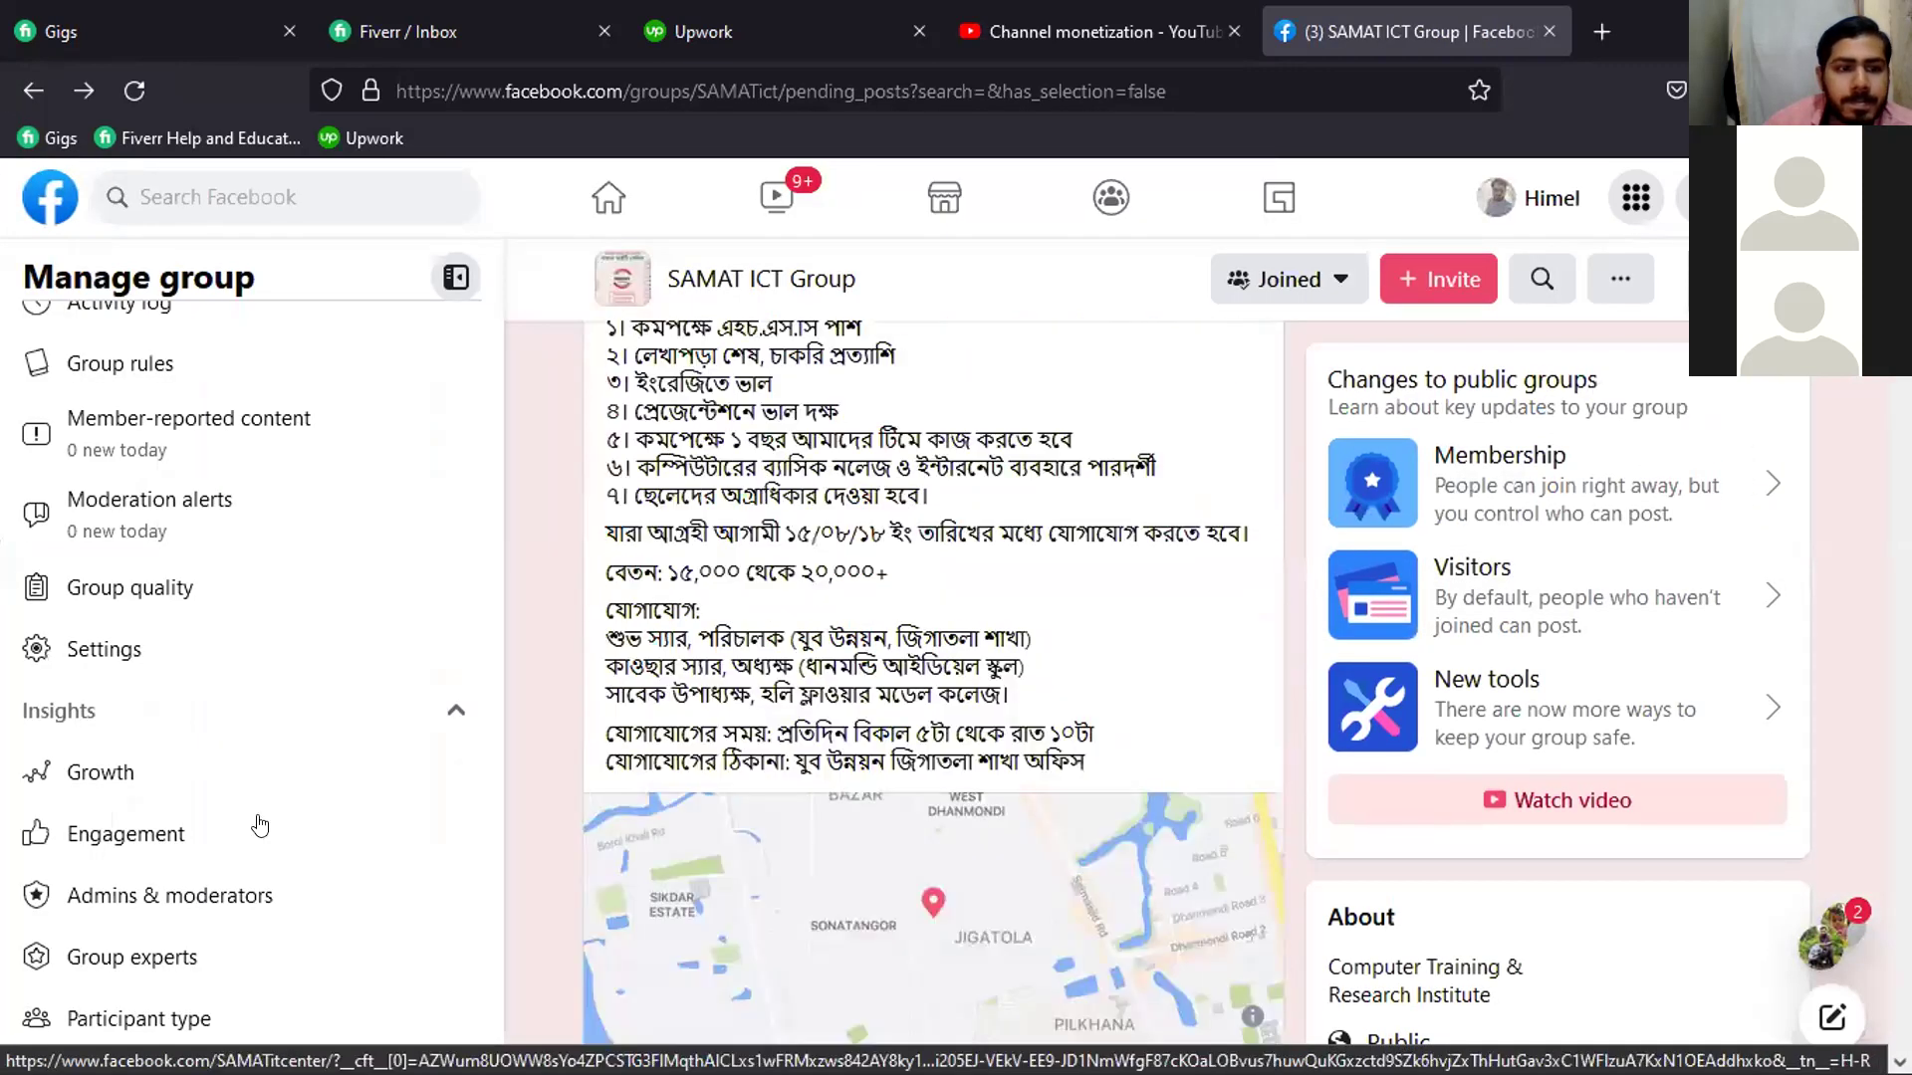
{"action": "scroll", "coordinate": [155, 730], "scroll_direction": "up", "scroll_amount": 4}
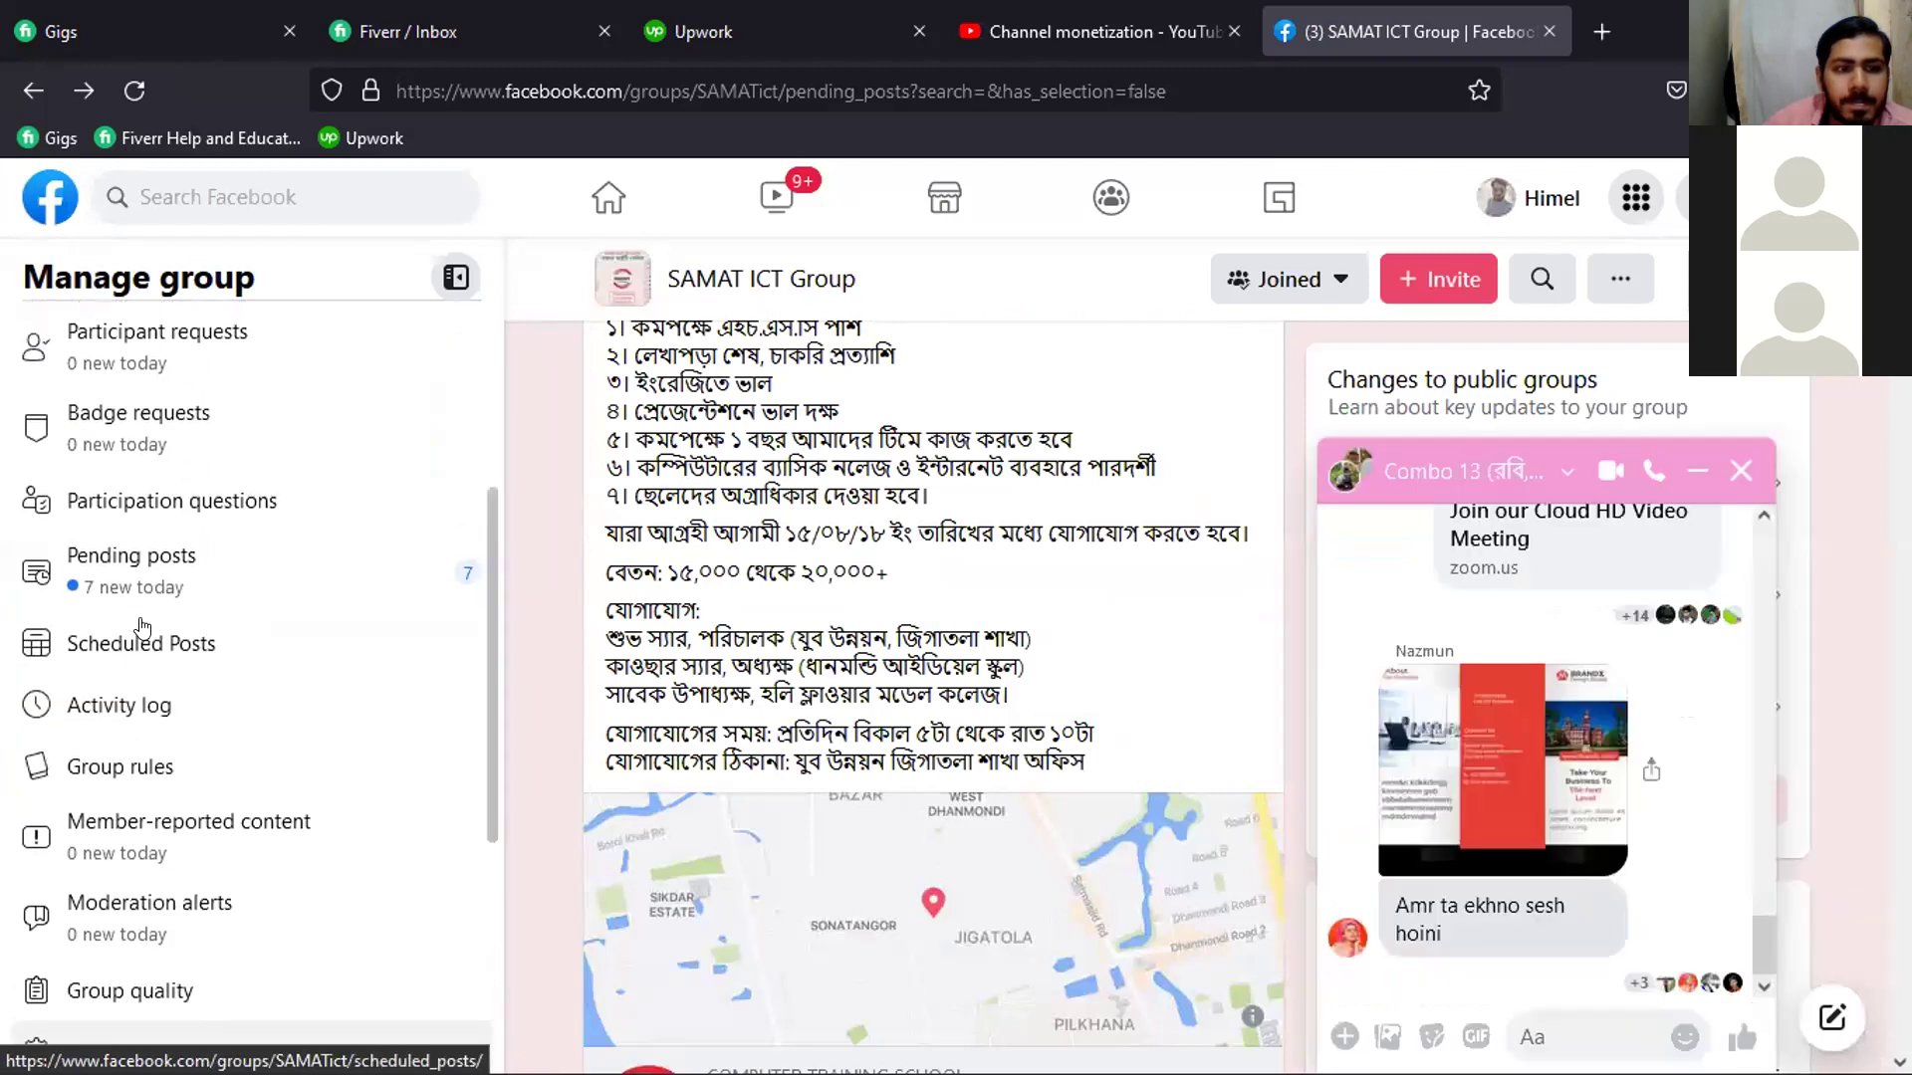
{"action": "left_click", "coordinate": [186, 567]}
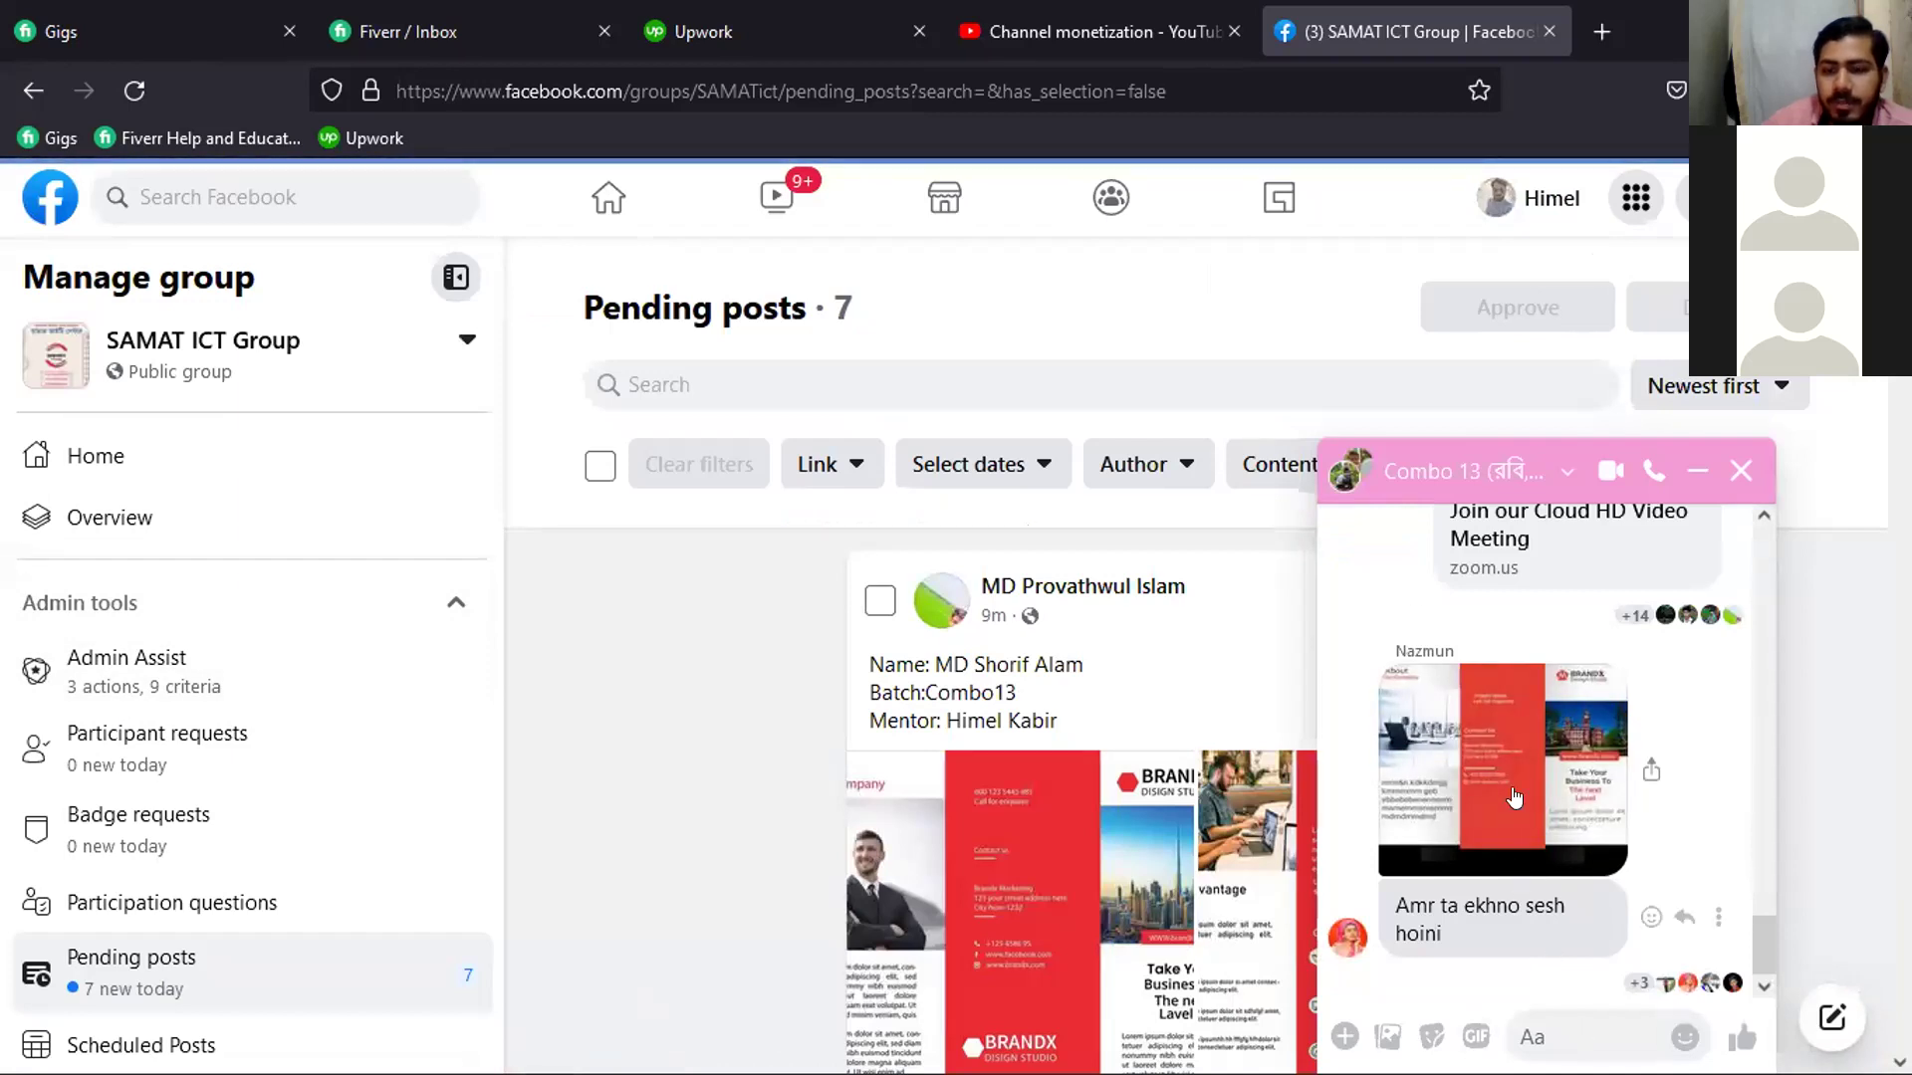
Enlarge the BrandX trifold brochure image shared in the chat to full screen
{"action": "left_click", "coordinate": [1446, 777]}
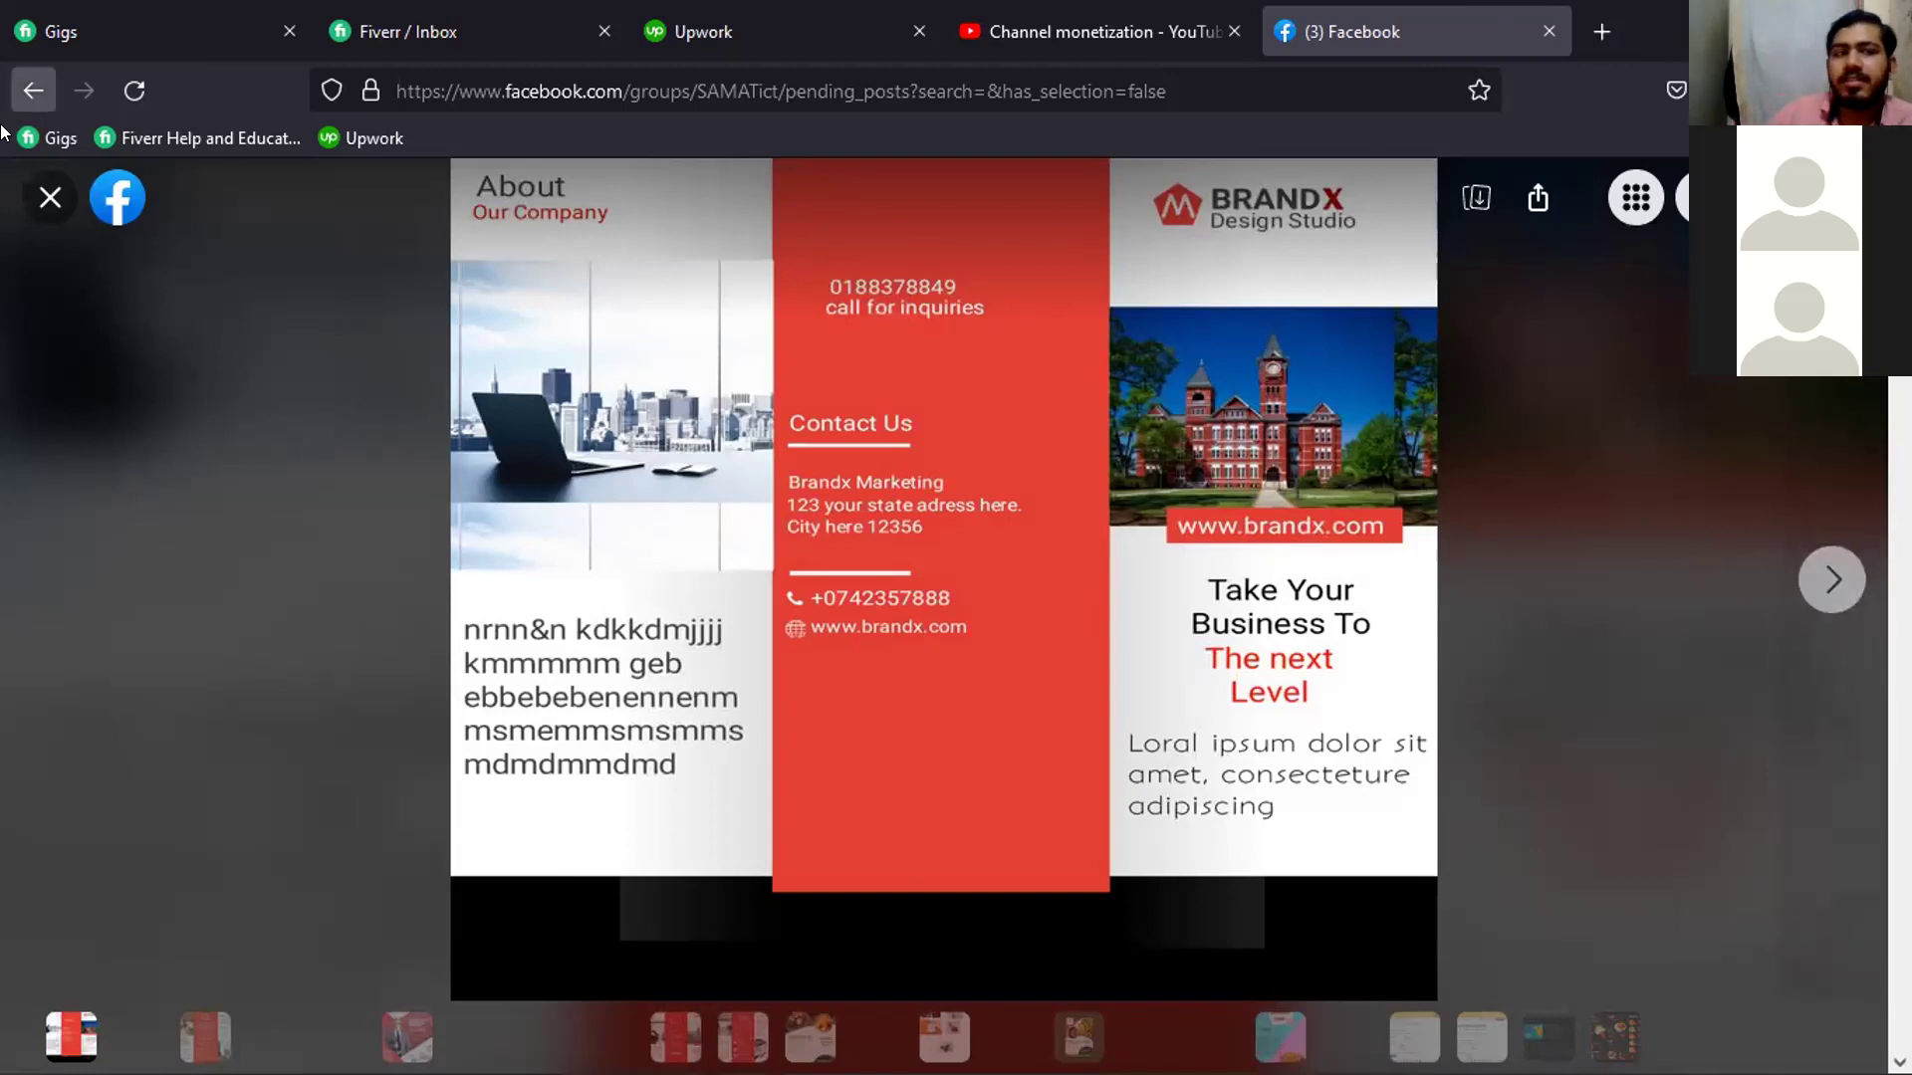
{"action": "left_click", "coordinate": [40, 194]}
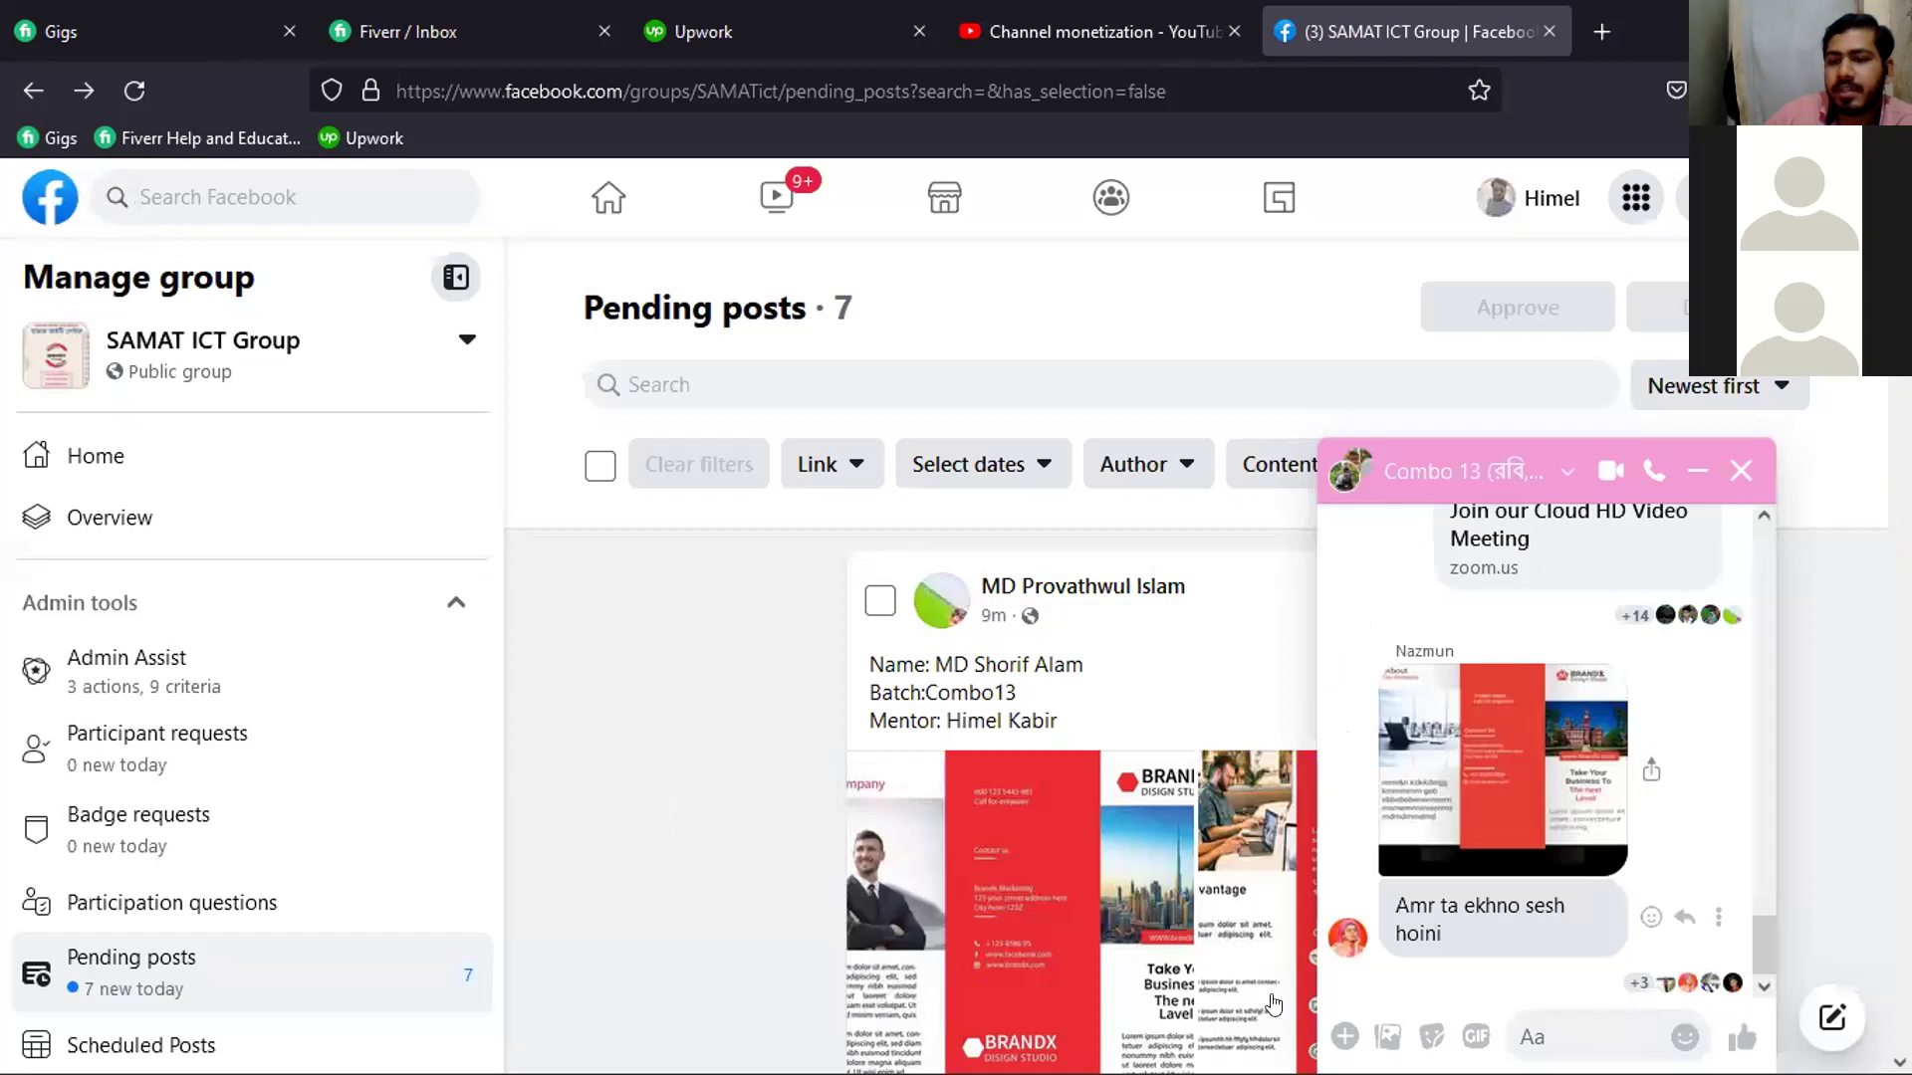
{"action": "scroll", "coordinate": [1023, 806], "scroll_direction": "down", "scroll_amount": 8}
{"action": "scroll", "coordinate": [1023, 807], "scroll_direction": "down", "scroll_amount": 5}
{"action": "scroll", "coordinate": [1023, 807], "scroll_direction": "up", "scroll_amount": 10}
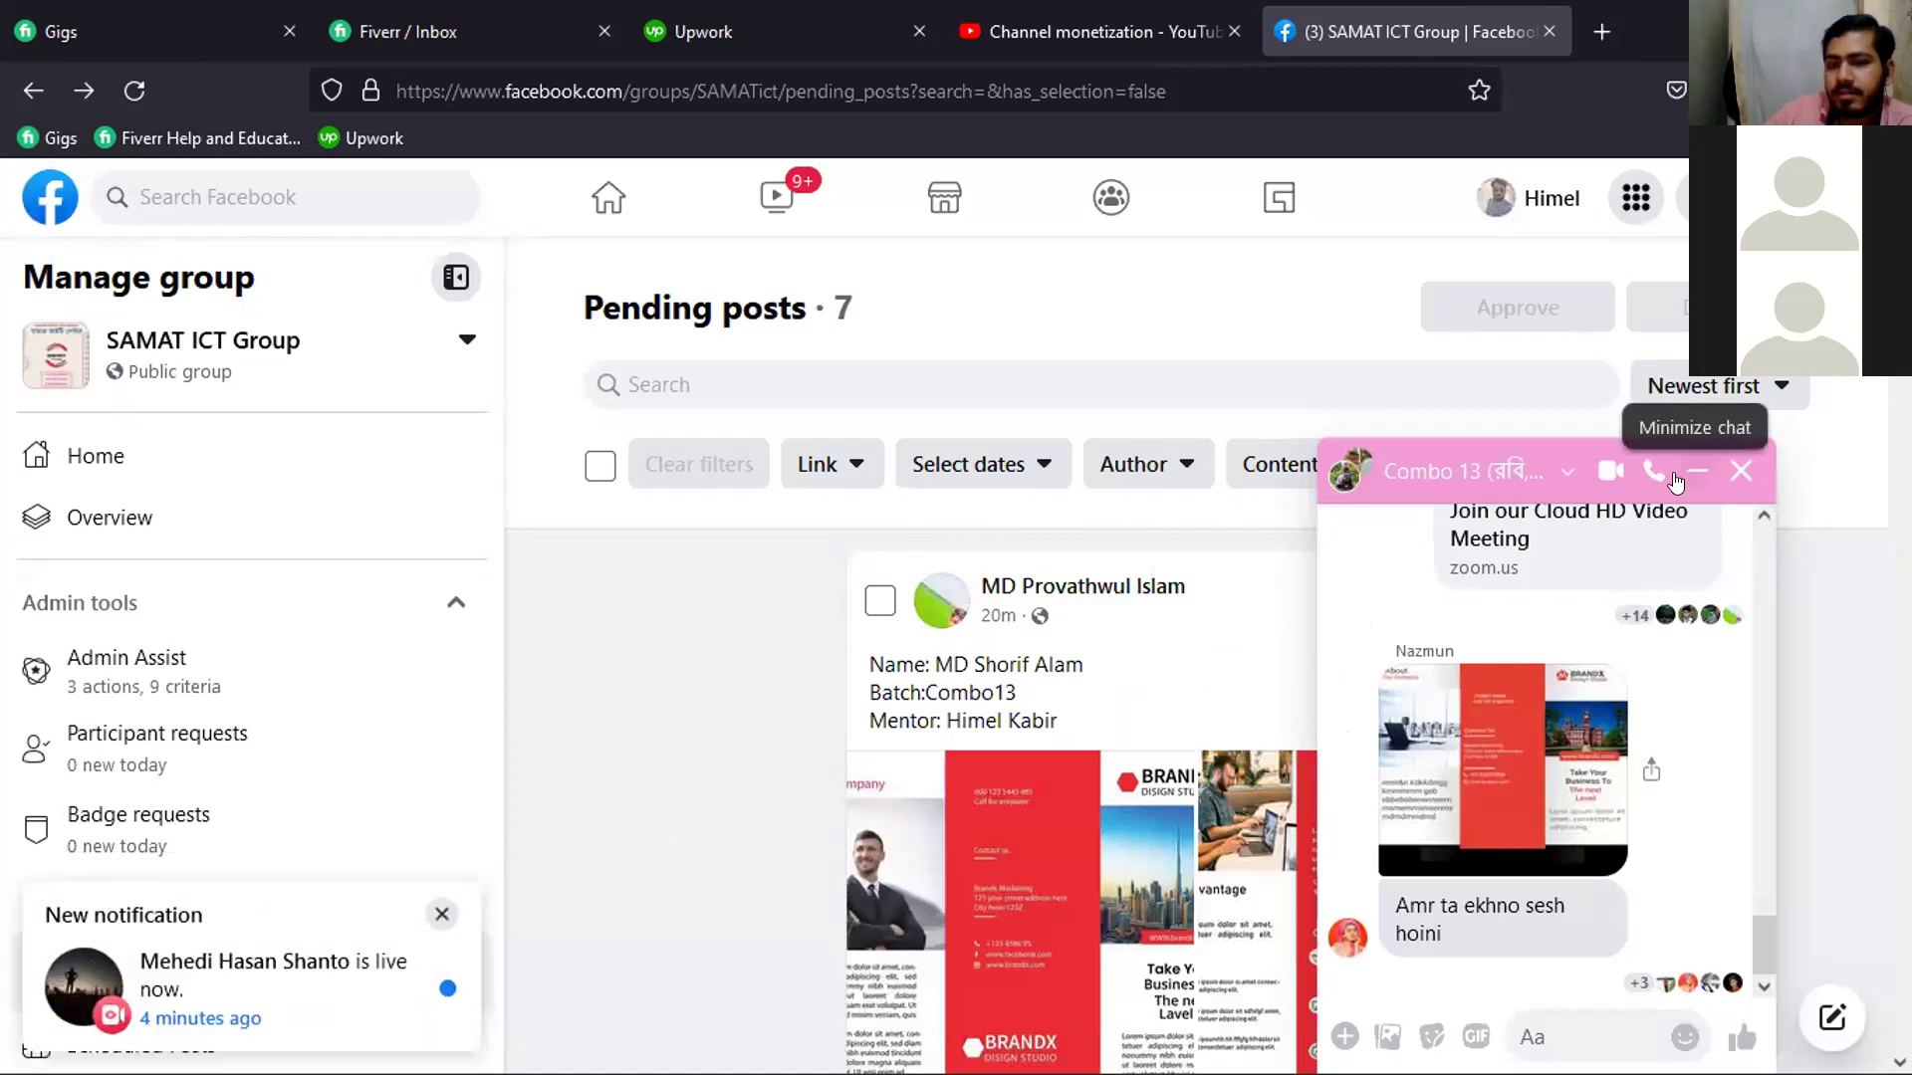
{"action": "left_click", "coordinate": [1454, 761]}
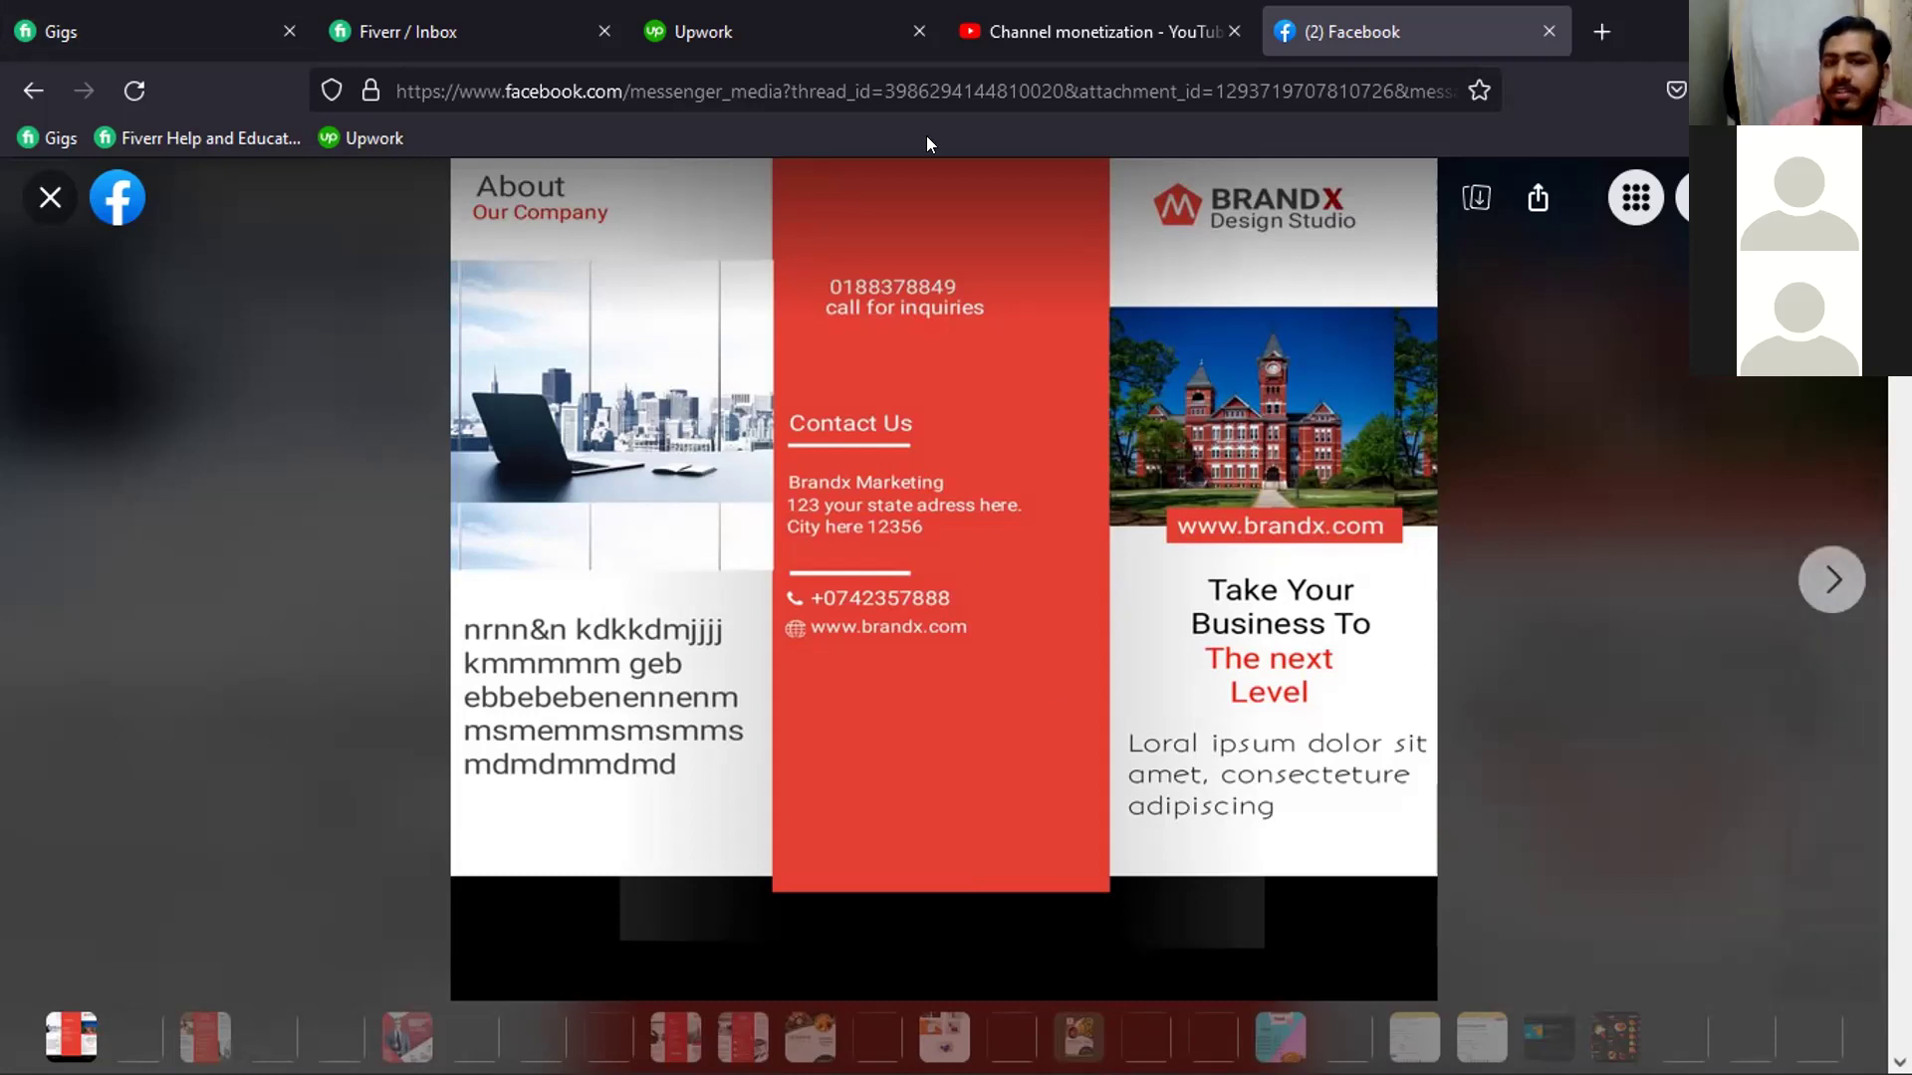
Close the full-screen image, focus the chat's message box, and scroll through the 7 pending posts
{"action": "left_click", "coordinate": [51, 198]}
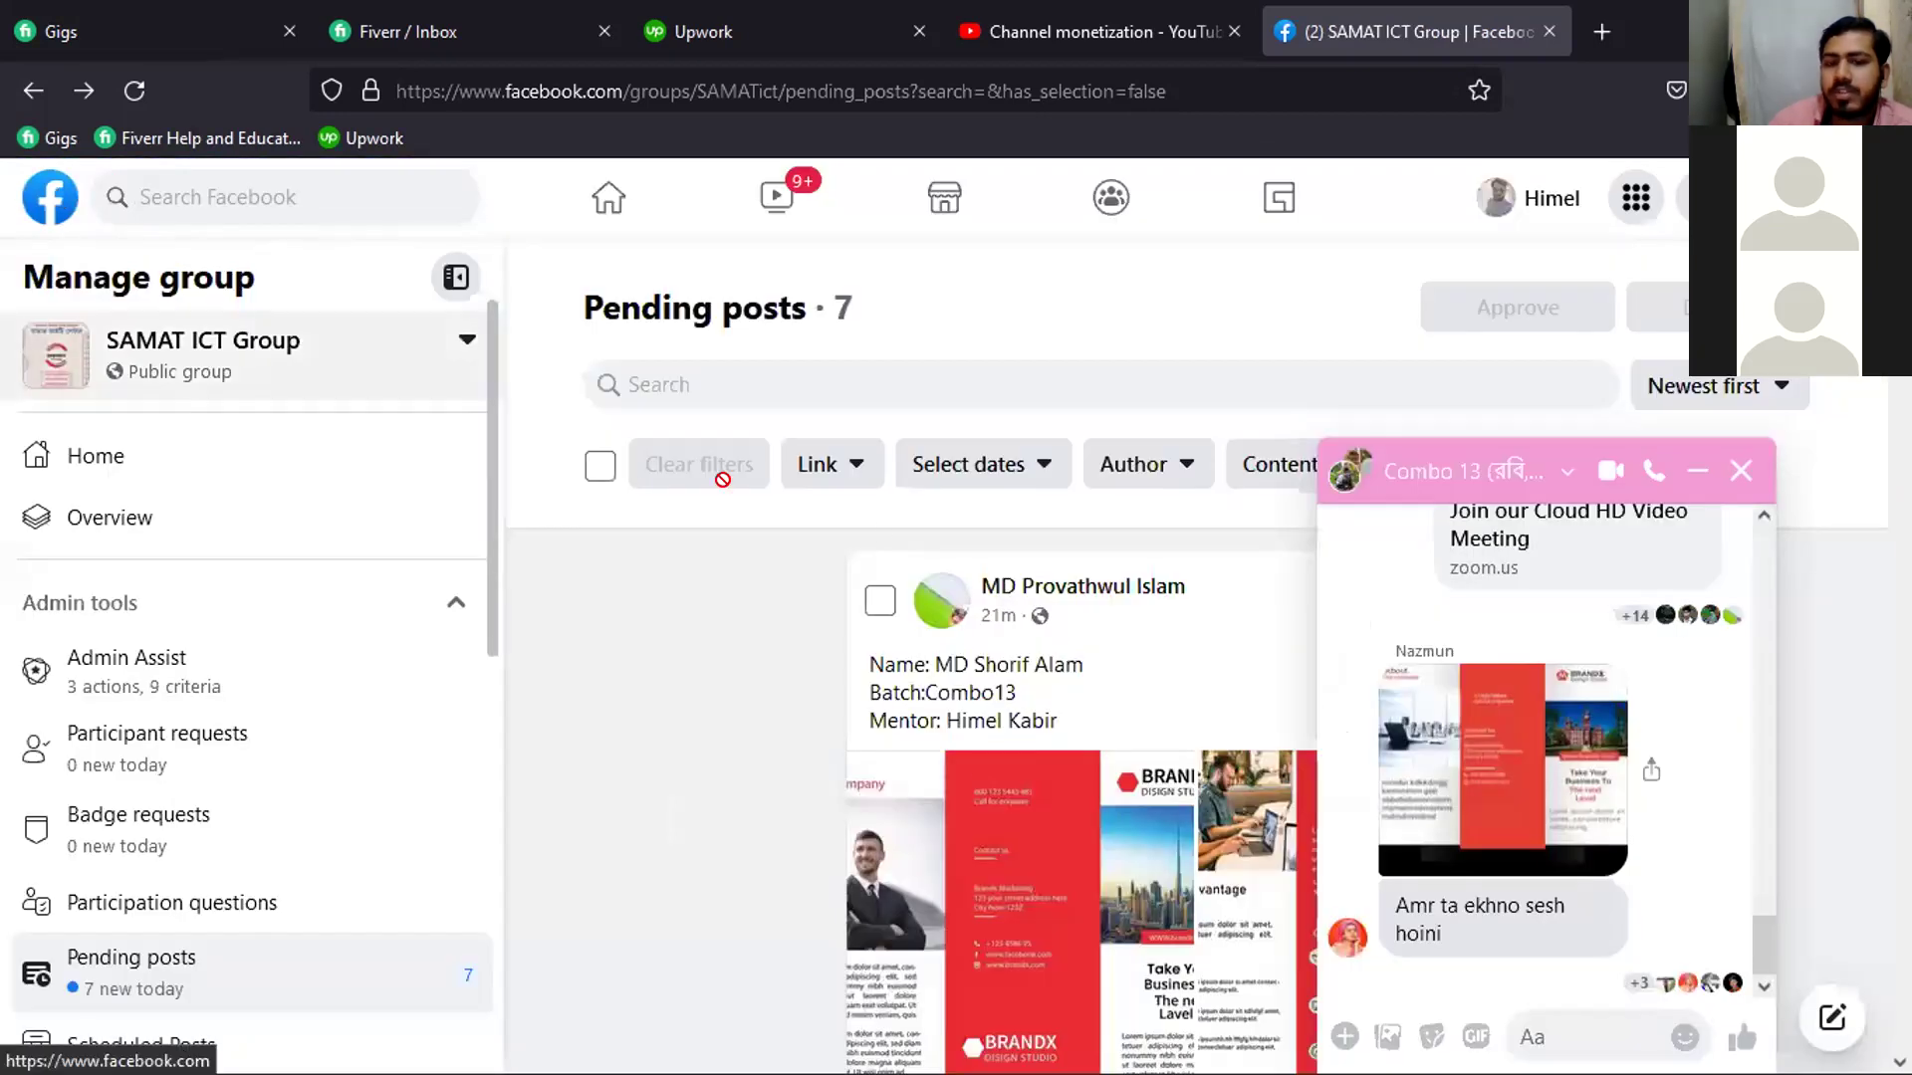
{"action": "scroll", "coordinate": [1135, 786], "scroll_direction": "down", "scroll_amount": 2}
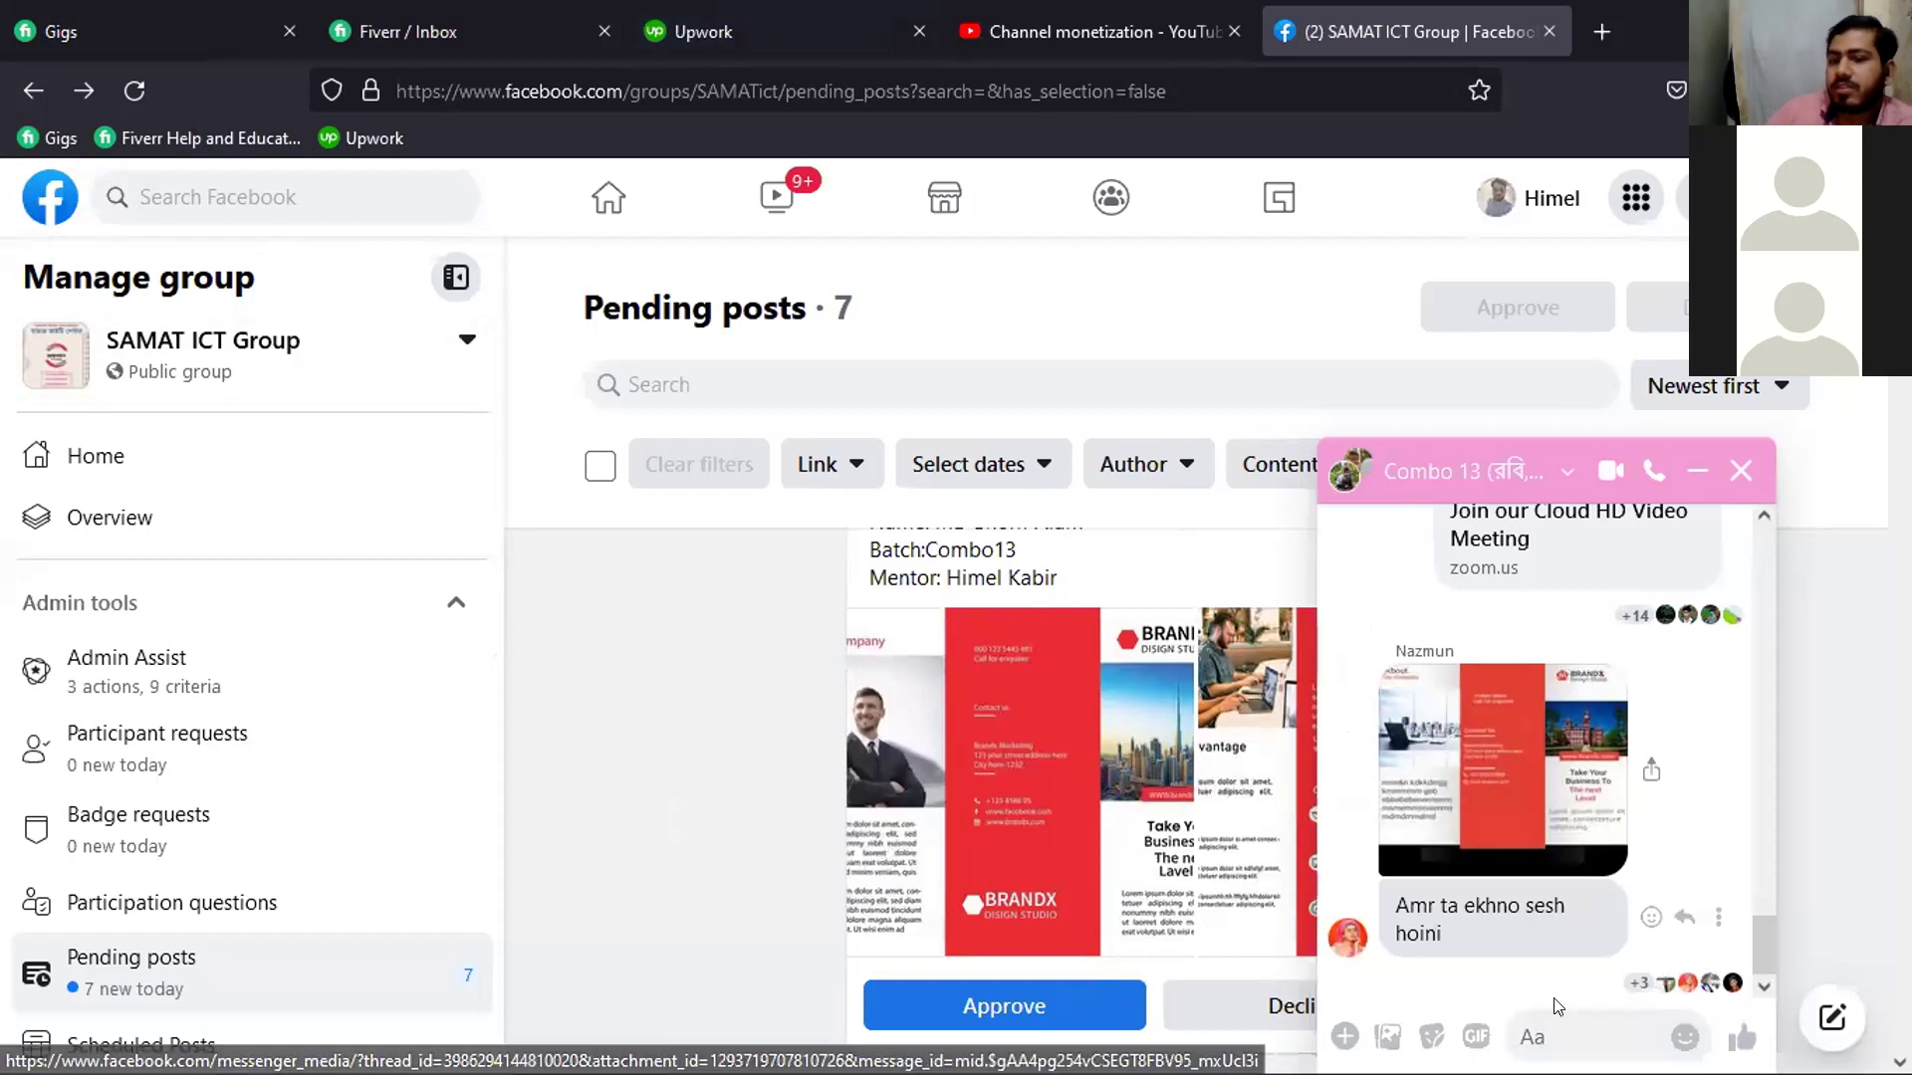
{"action": "left_click", "coordinate": [1562, 1030]}
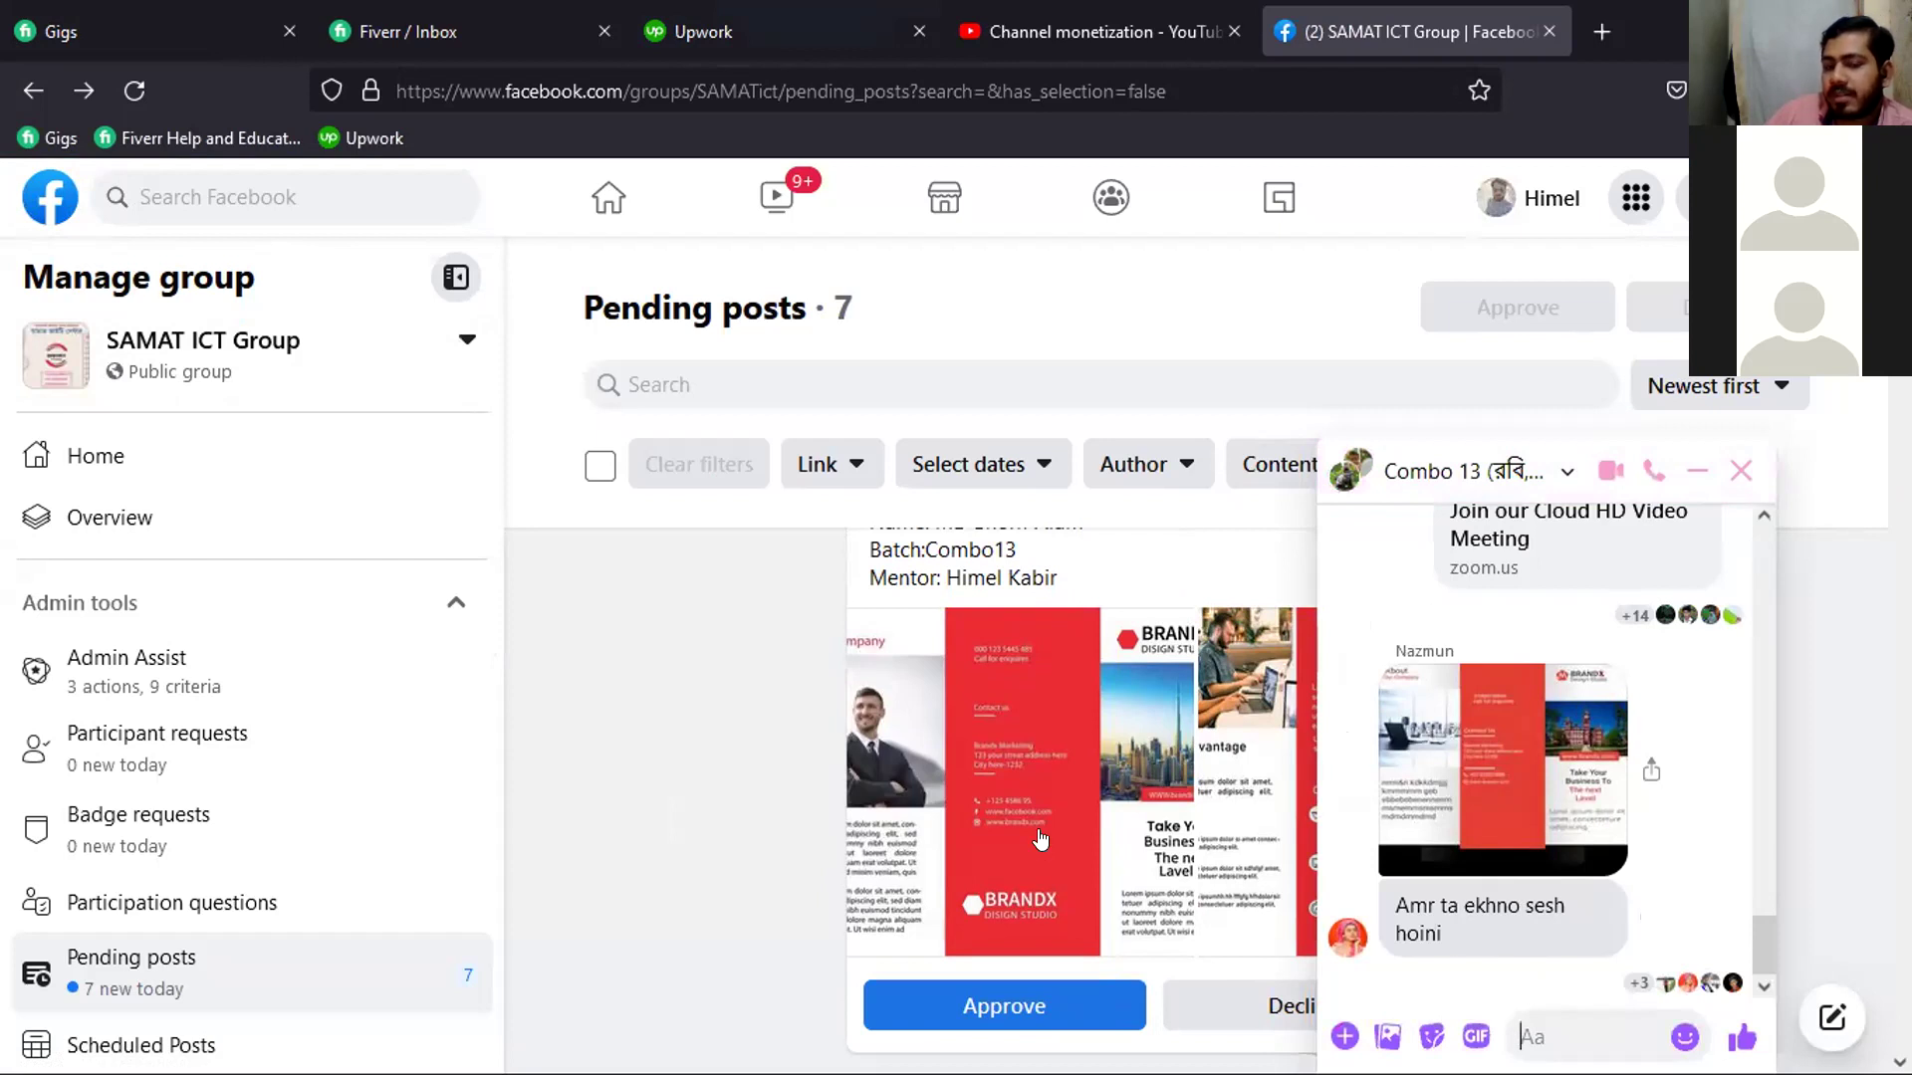
{"action": "scroll", "coordinate": [1040, 839], "scroll_direction": "up", "scroll_amount": 1}
{"action": "scroll", "coordinate": [1075, 786], "scroll_direction": "down", "scroll_amount": 1}
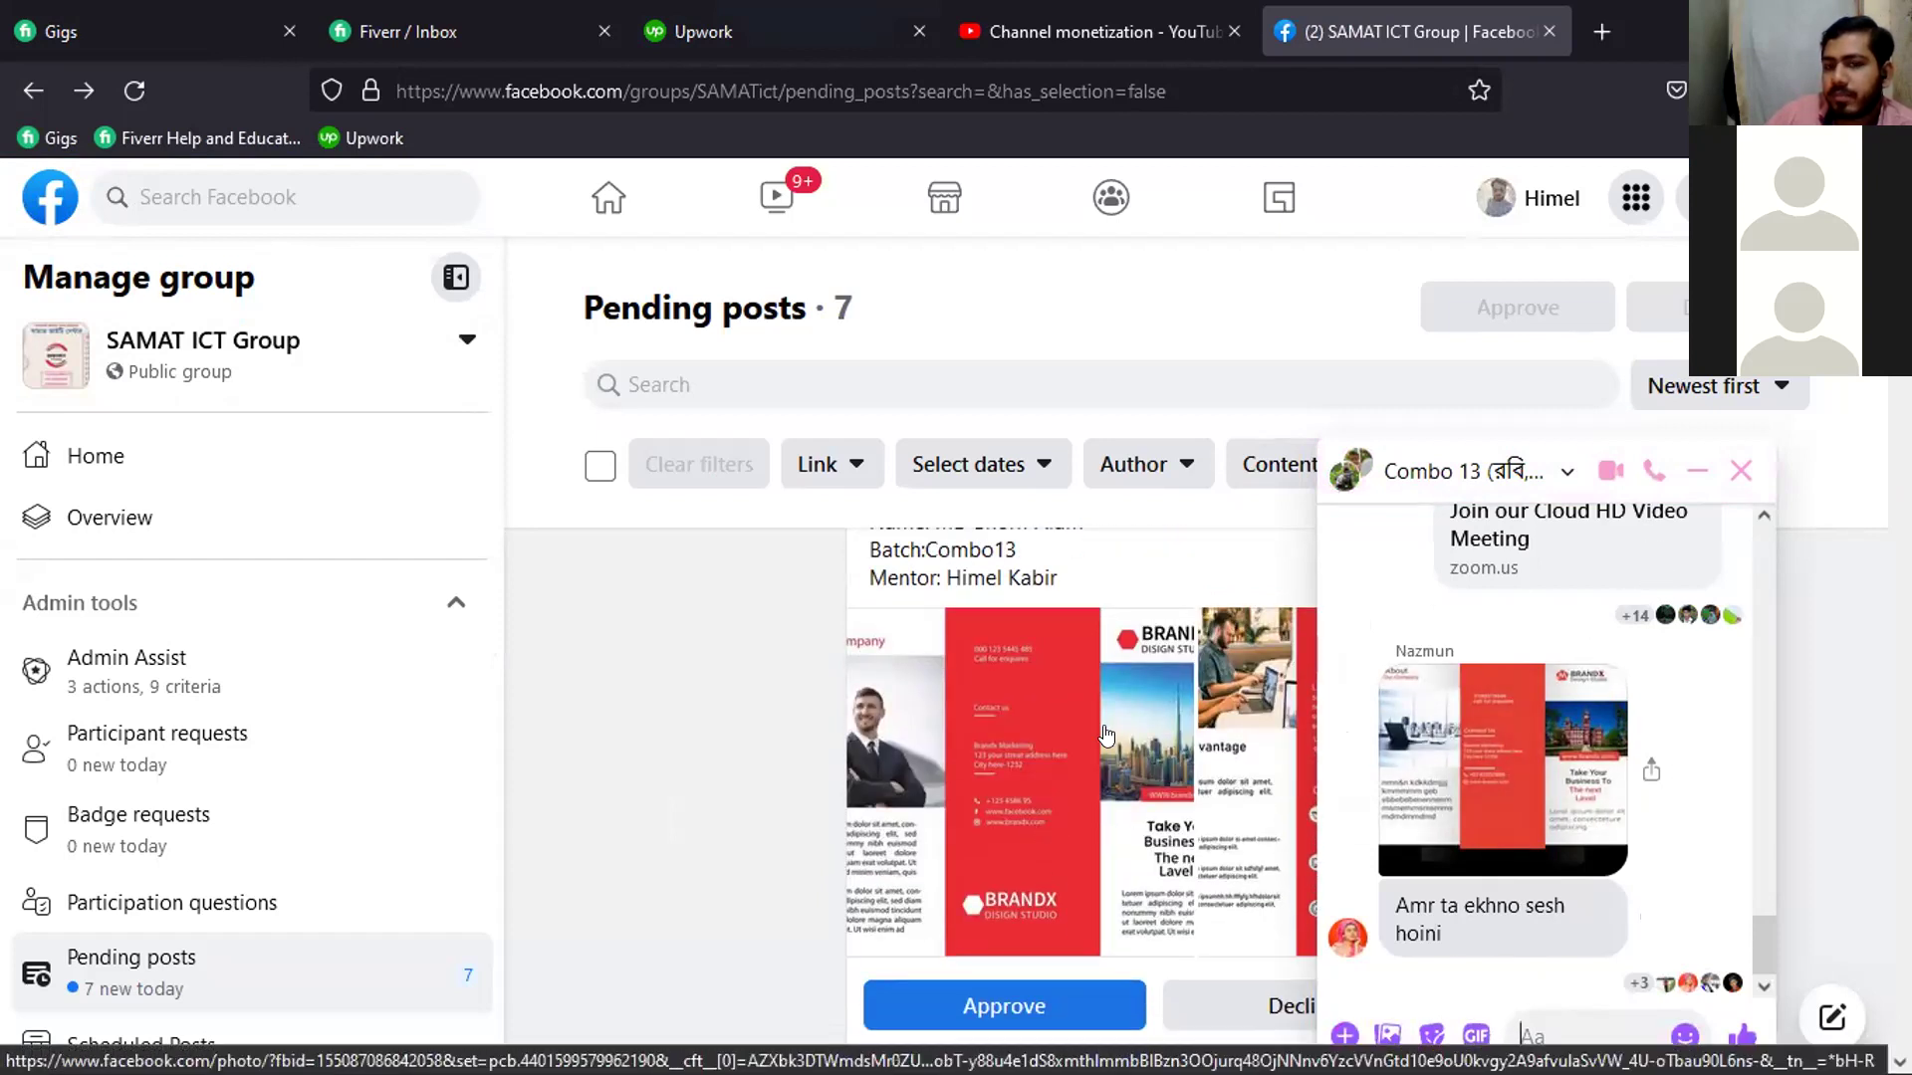
{"action": "scroll", "coordinate": [1105, 735], "scroll_direction": "up", "scroll_amount": 1}
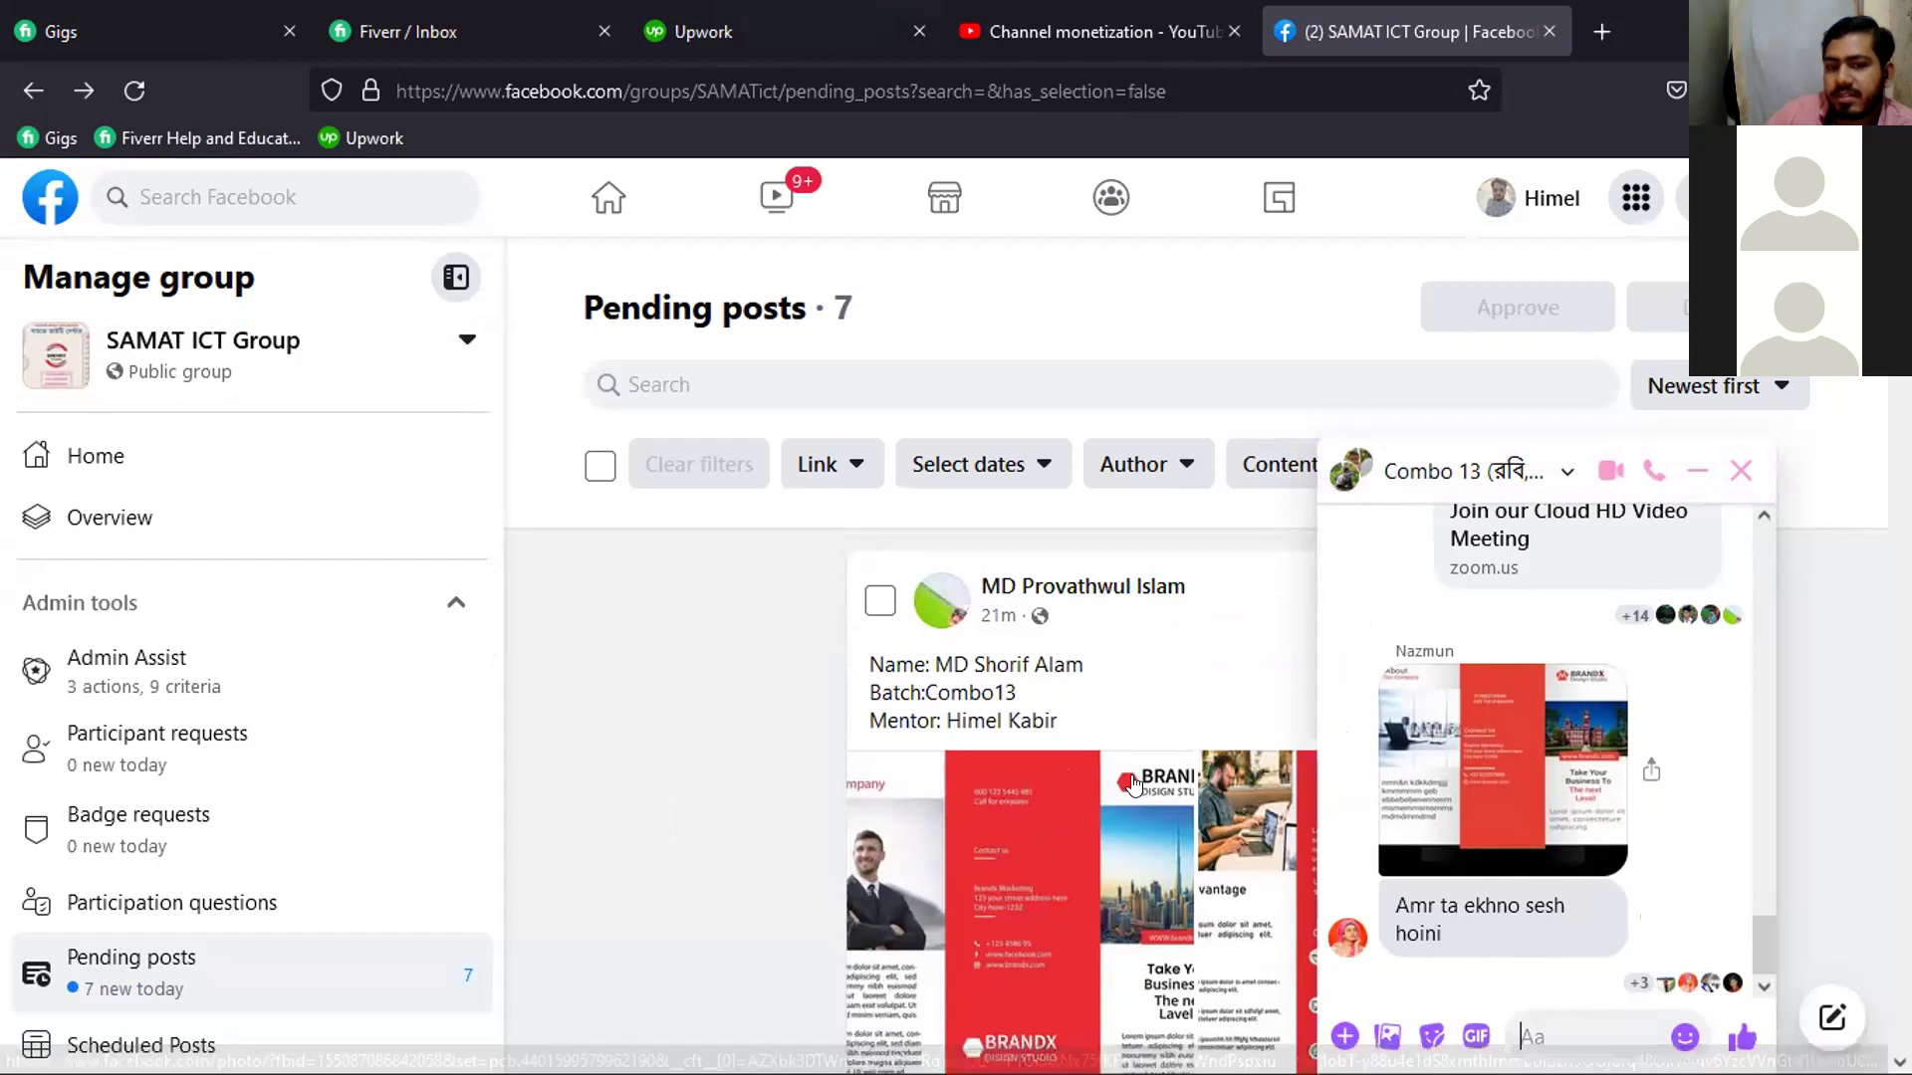
{"action": "scroll", "coordinate": [1133, 784], "scroll_direction": "down", "scroll_amount": 10}
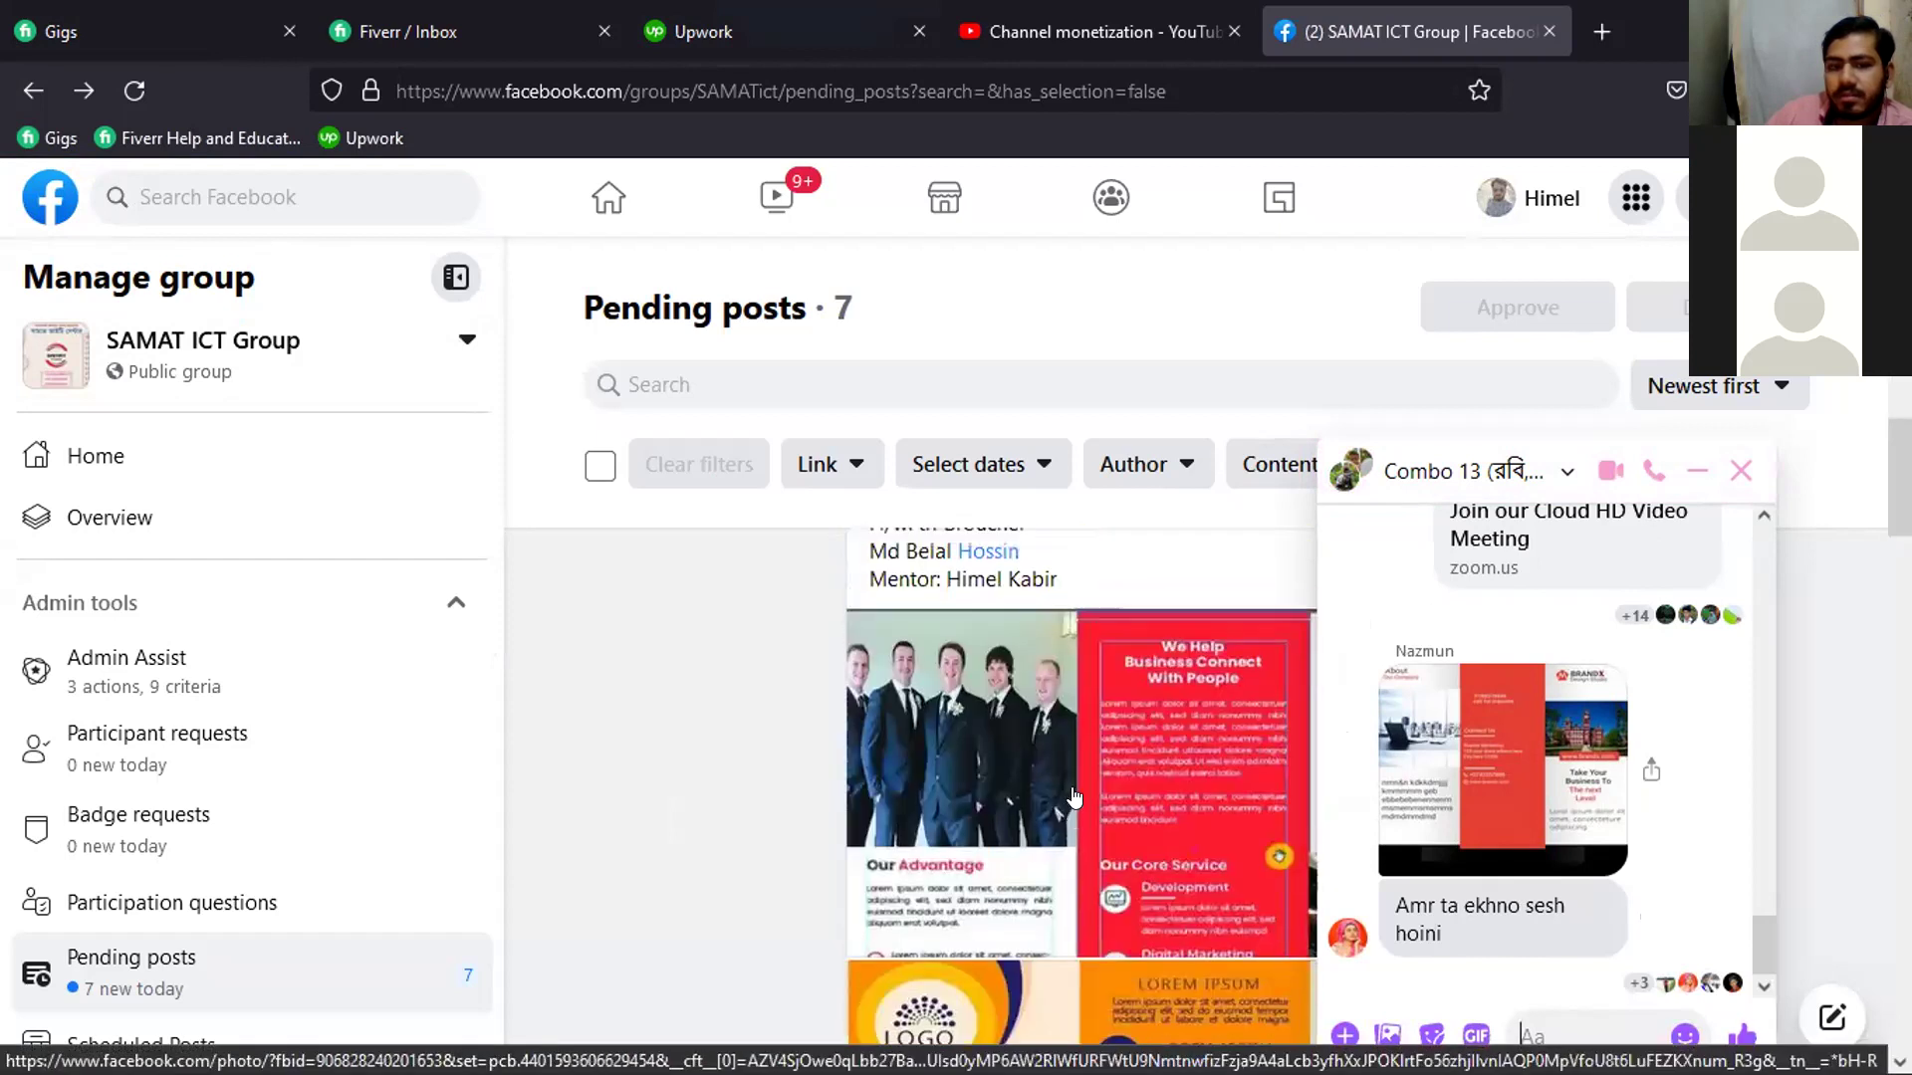
{"action": "scroll", "coordinate": [1073, 796], "scroll_direction": "up", "scroll_amount": 10}
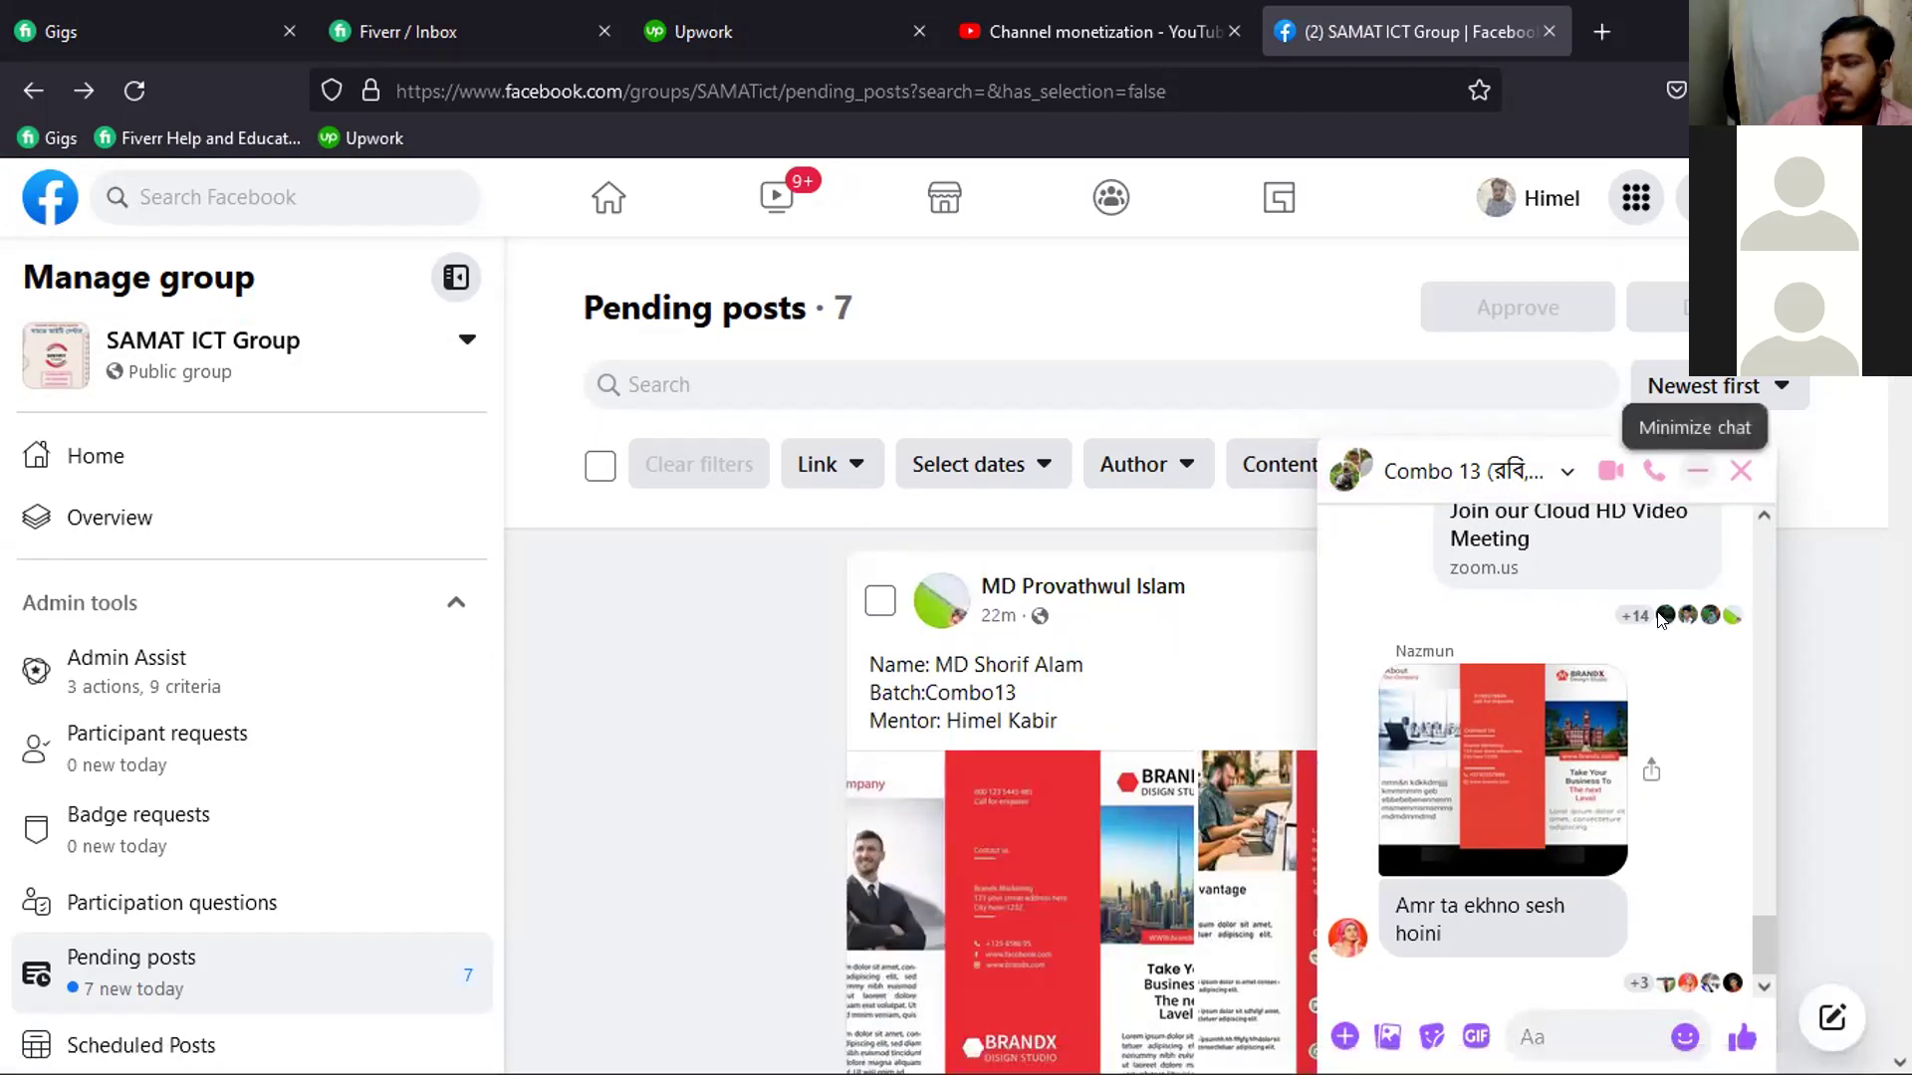
{"action": "scroll", "coordinate": [1570, 775], "scroll_direction": "up", "scroll_amount": 10}
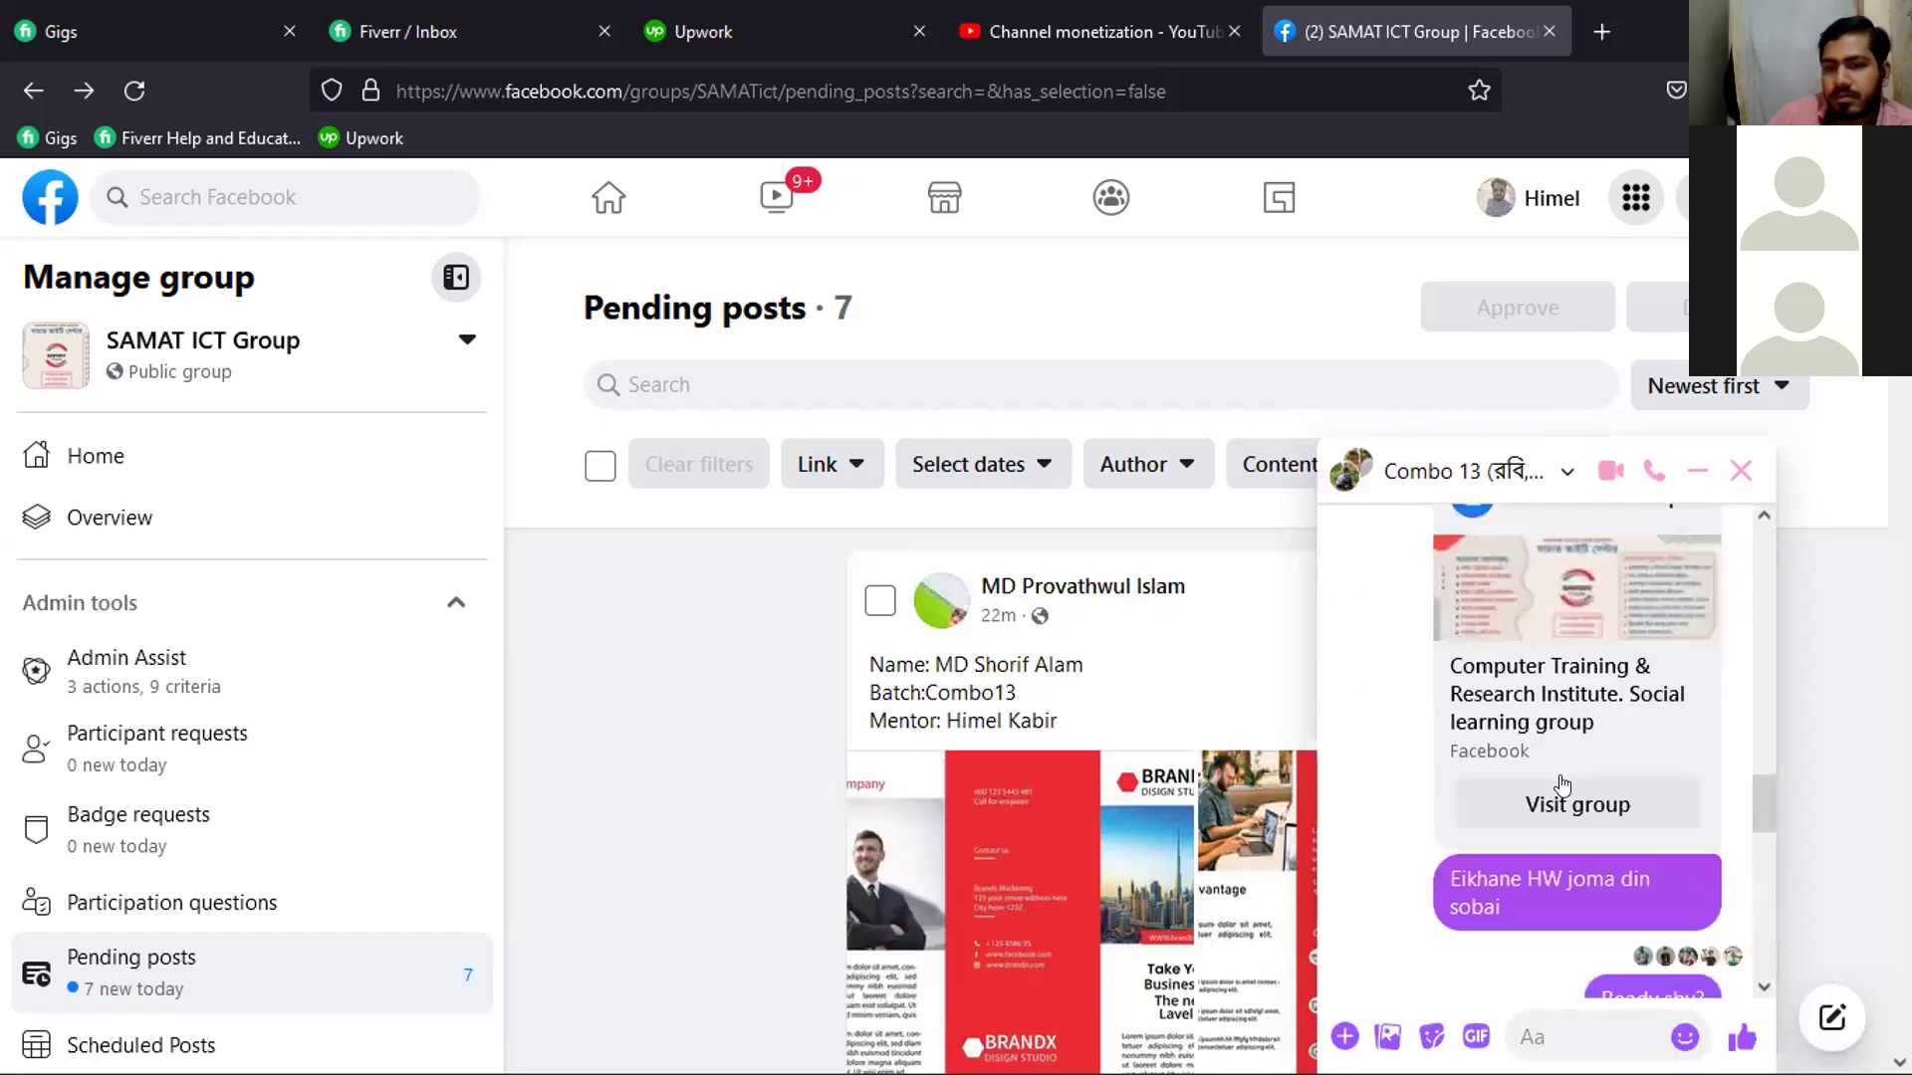
{"action": "scroll", "coordinate": [1564, 782], "scroll_direction": "up", "scroll_amount": 5}
{"action": "scroll", "coordinate": [1565, 774], "scroll_direction": "down", "scroll_amount": 3}
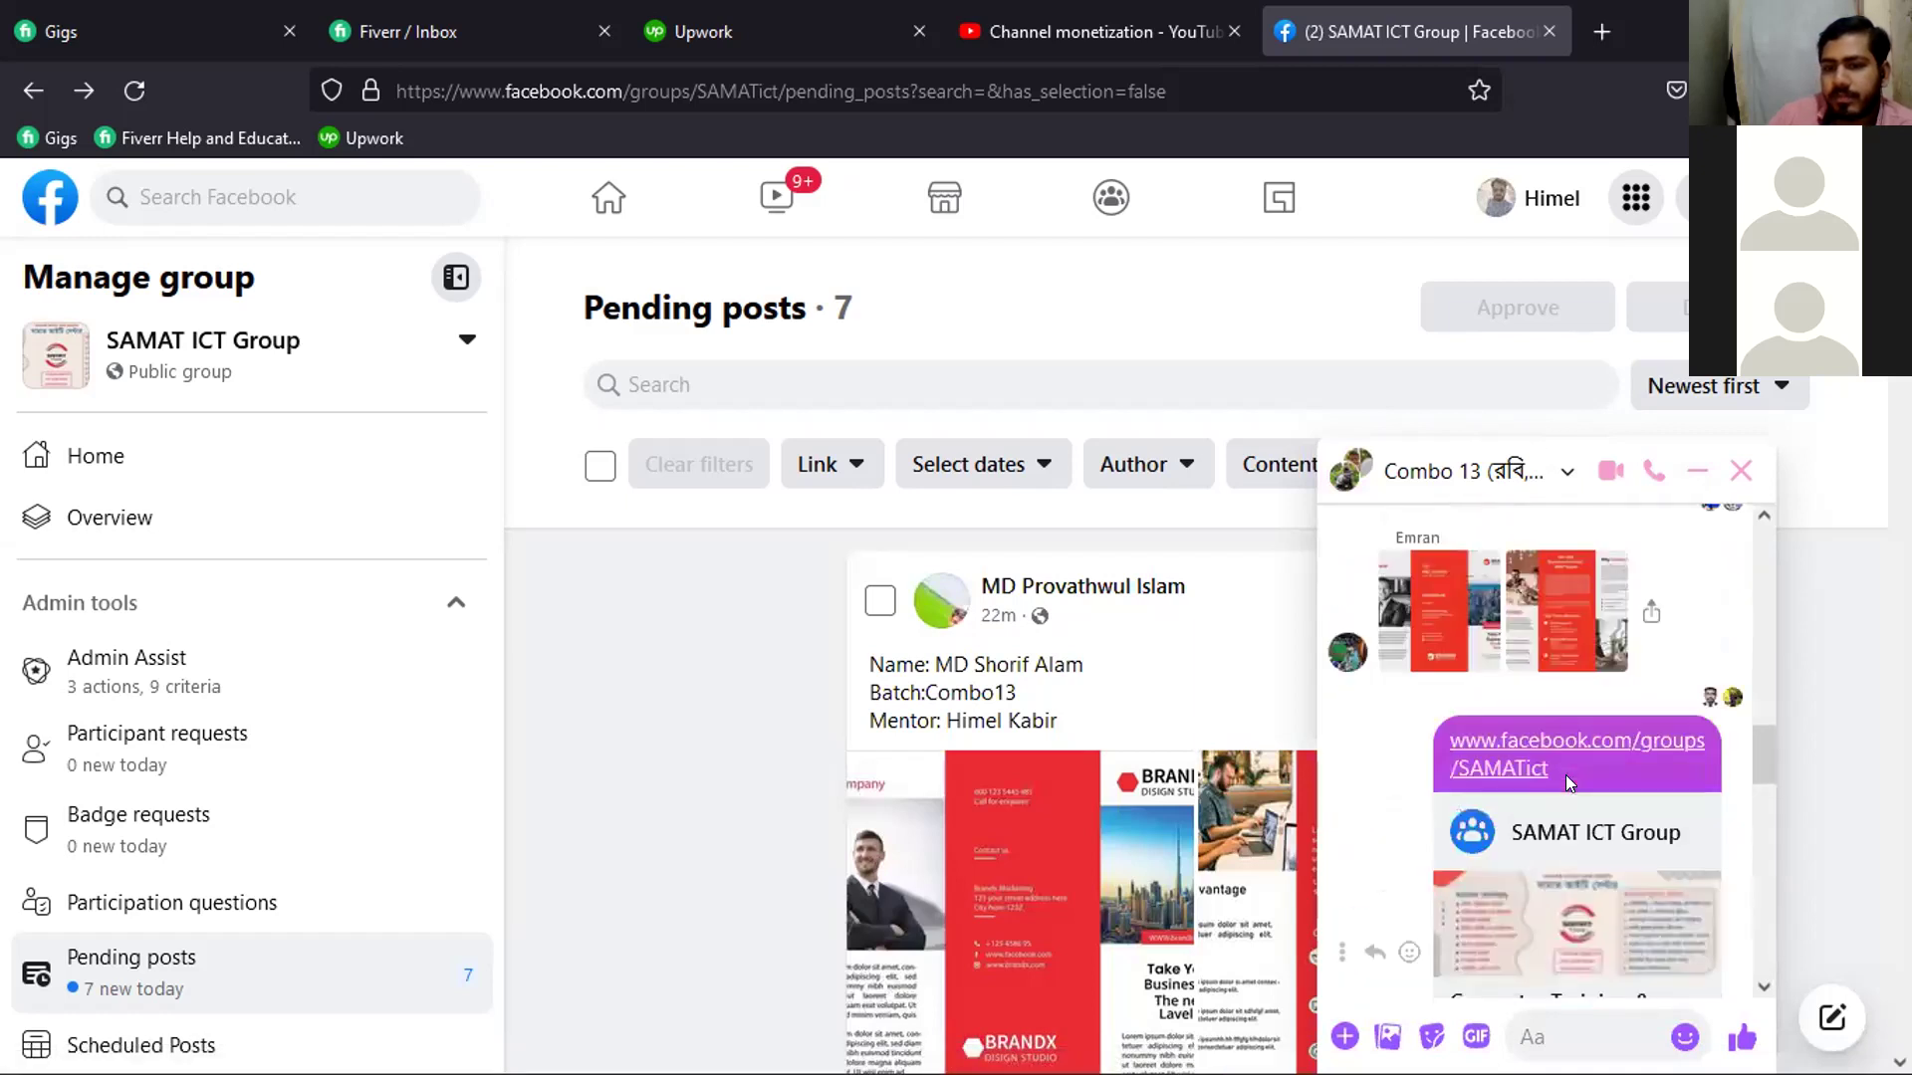
{"action": "scroll", "coordinate": [1565, 775], "scroll_direction": "up", "scroll_amount": 2}
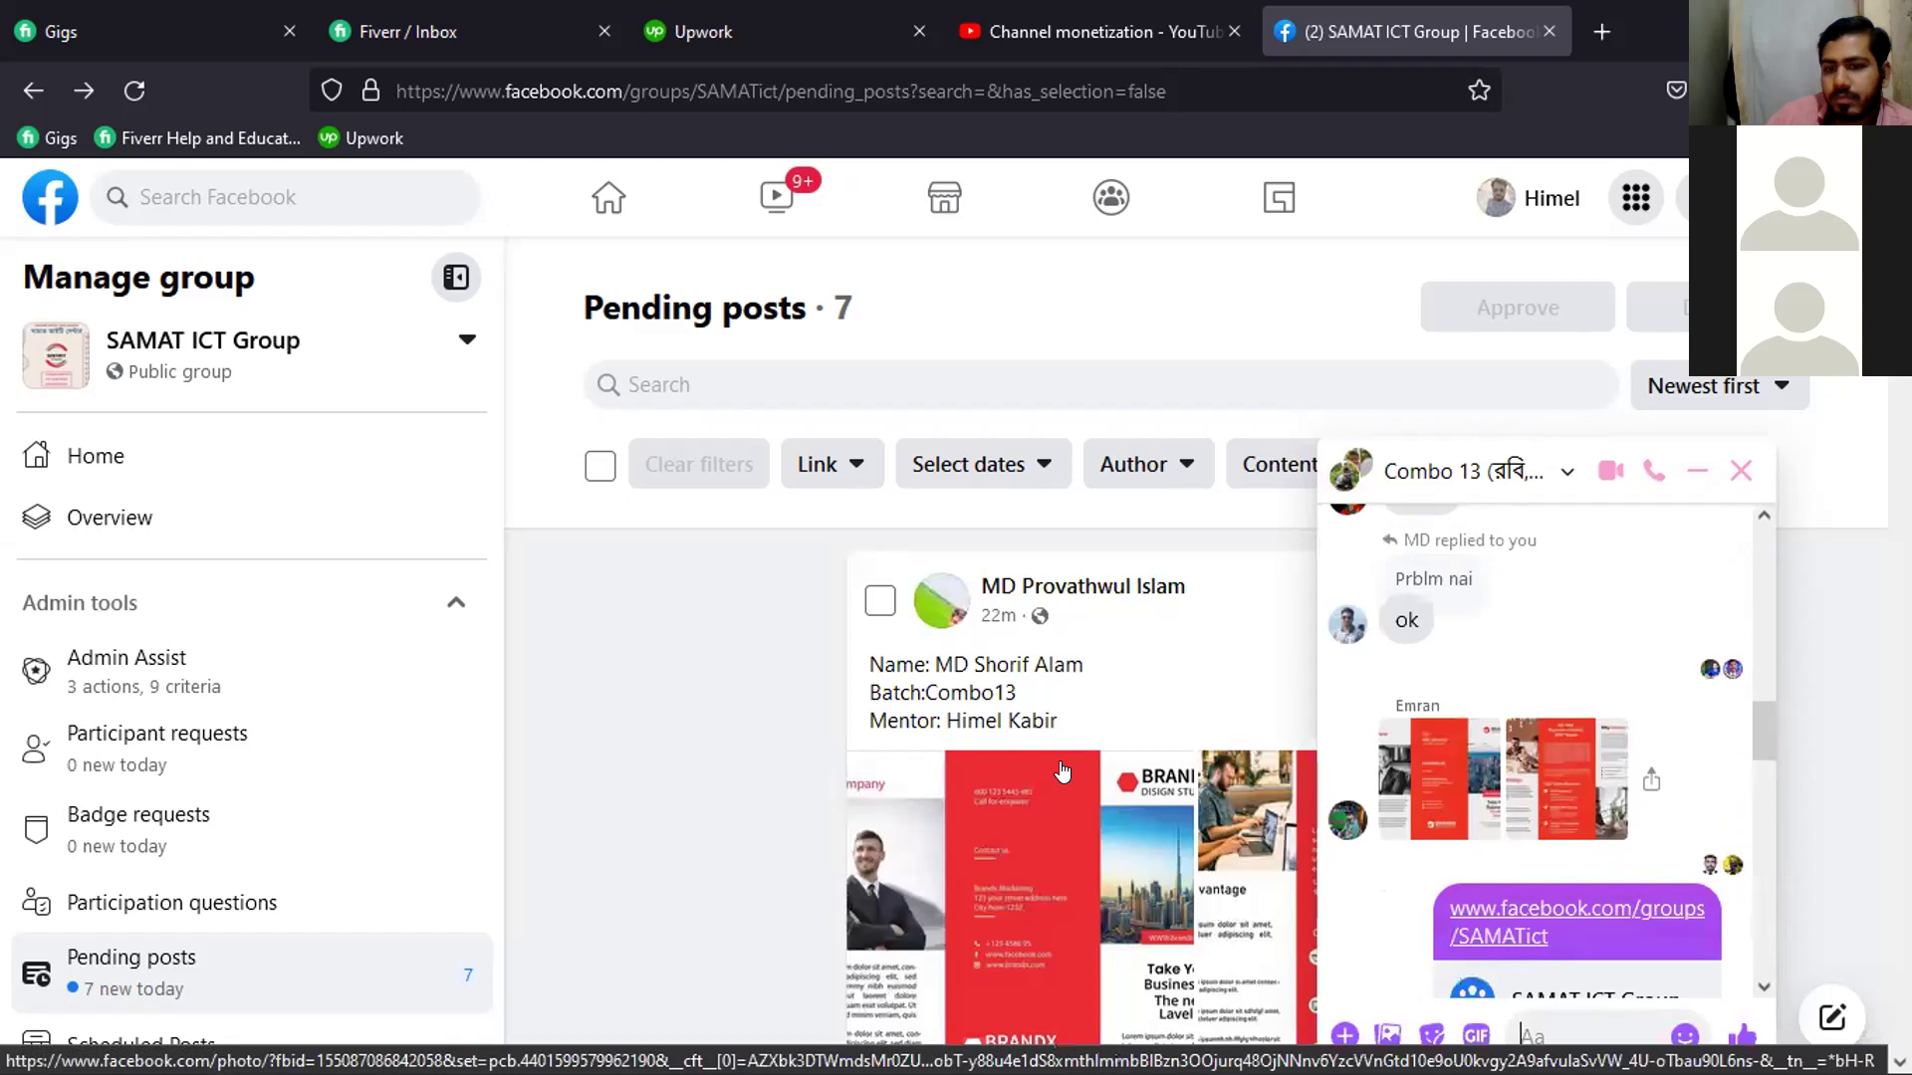
{"action": "scroll", "coordinate": [1062, 772], "scroll_direction": "down", "scroll_amount": 5}
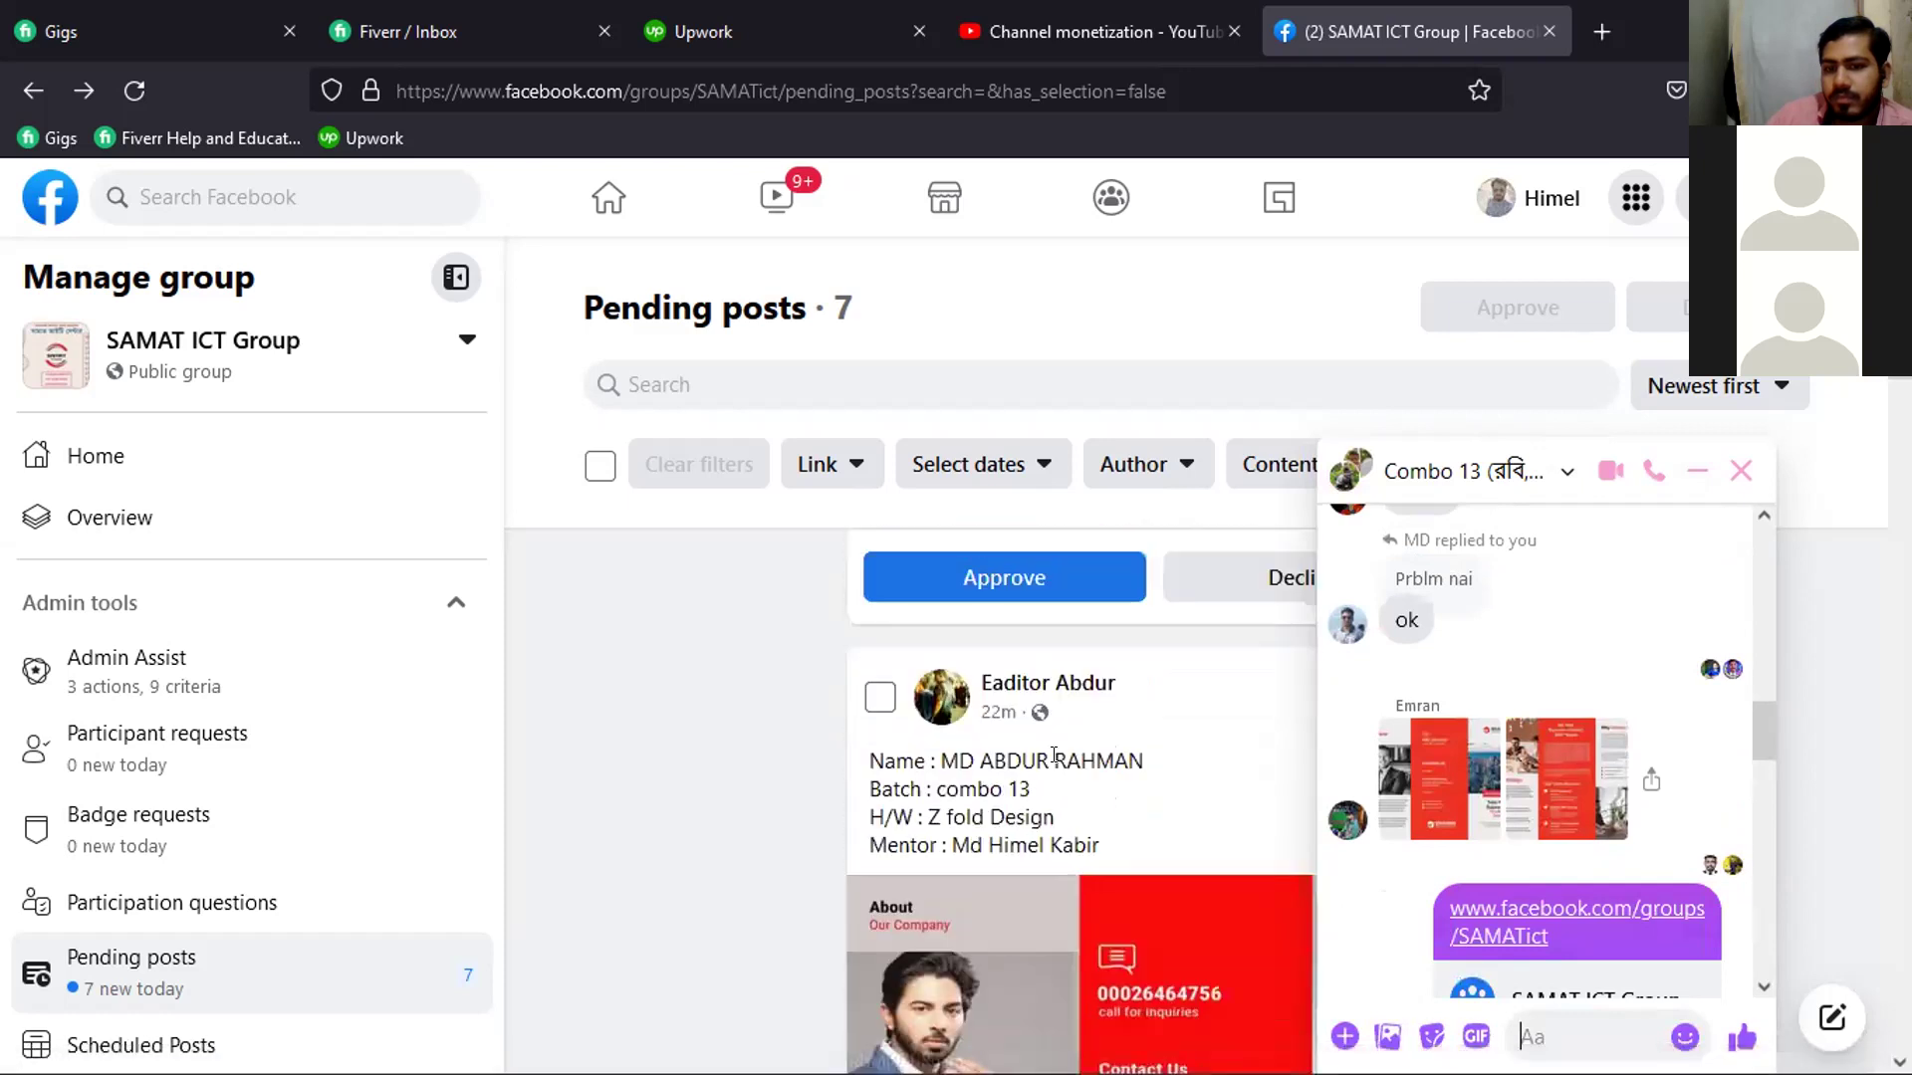
{"action": "scroll", "coordinate": [1053, 755], "scroll_direction": "down", "scroll_amount": 8}
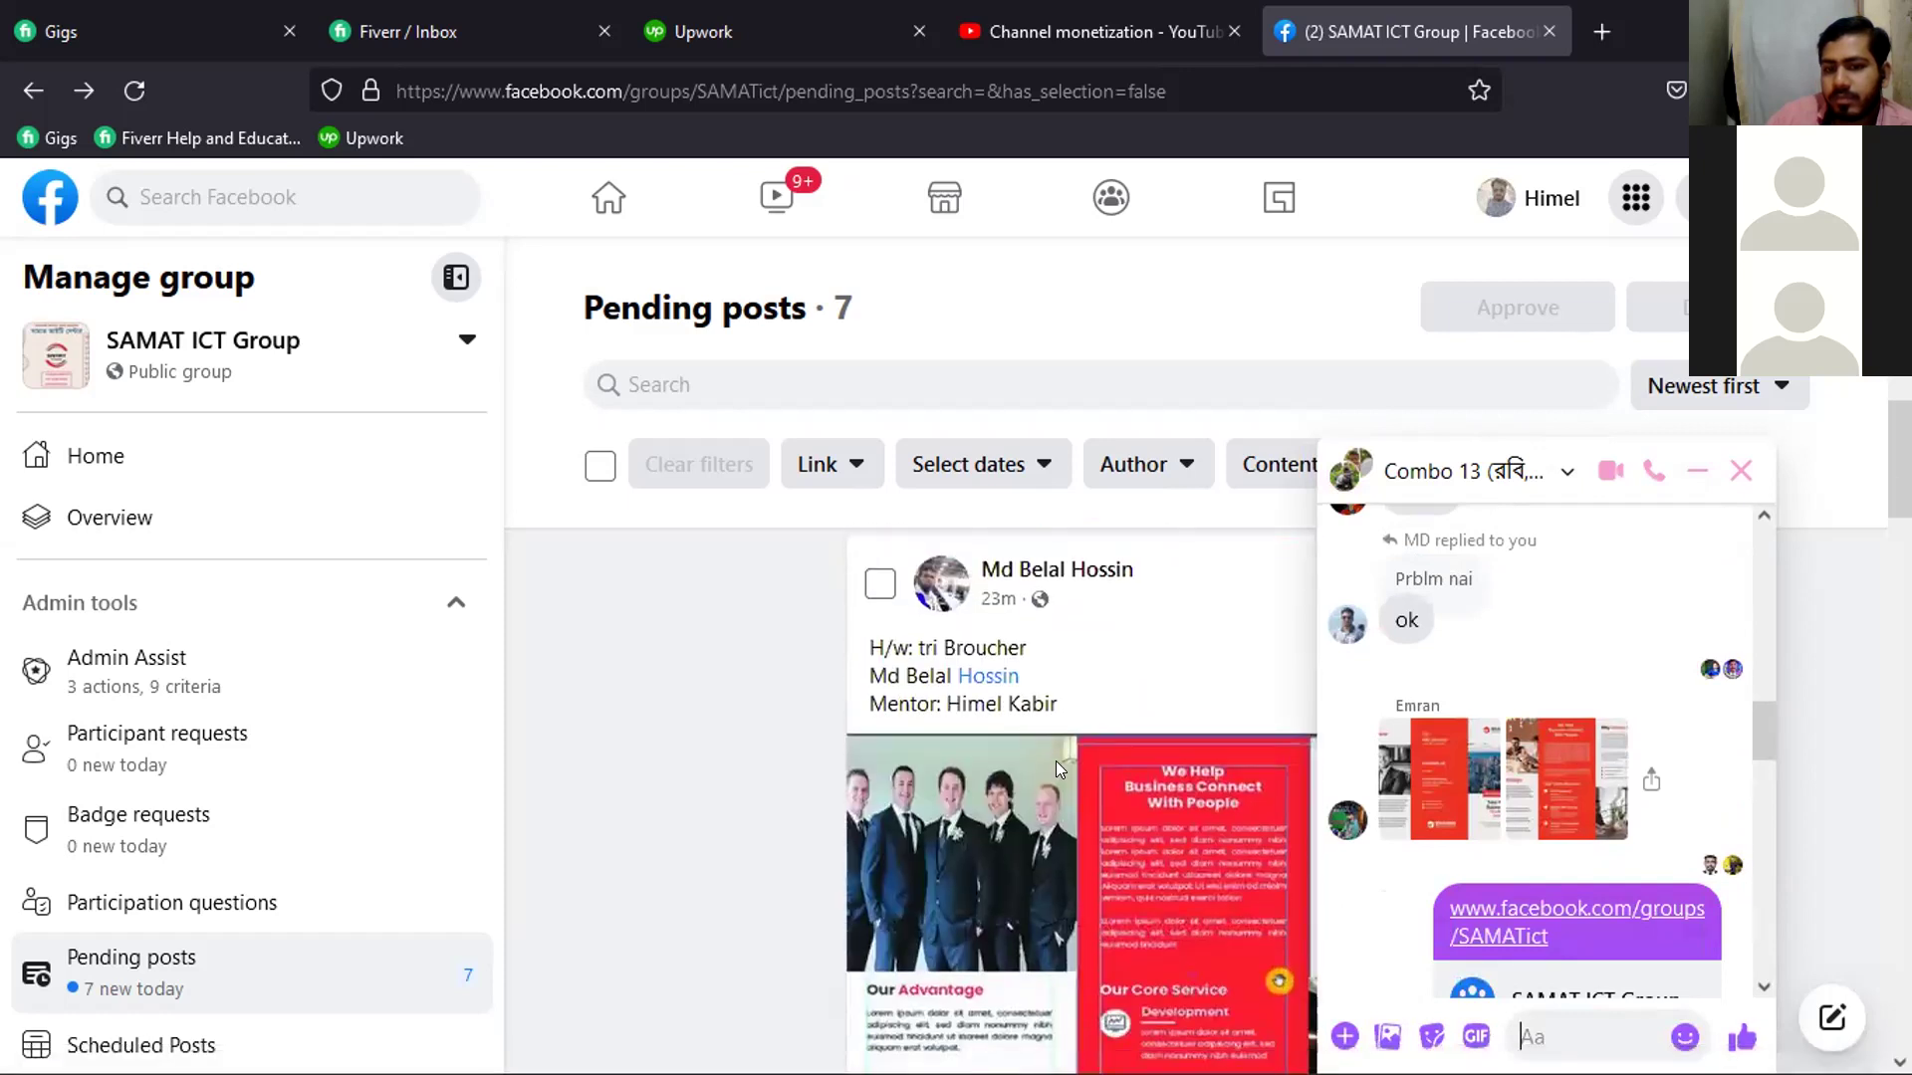
{"action": "scroll", "coordinate": [1056, 767], "scroll_direction": "down", "scroll_amount": 8}
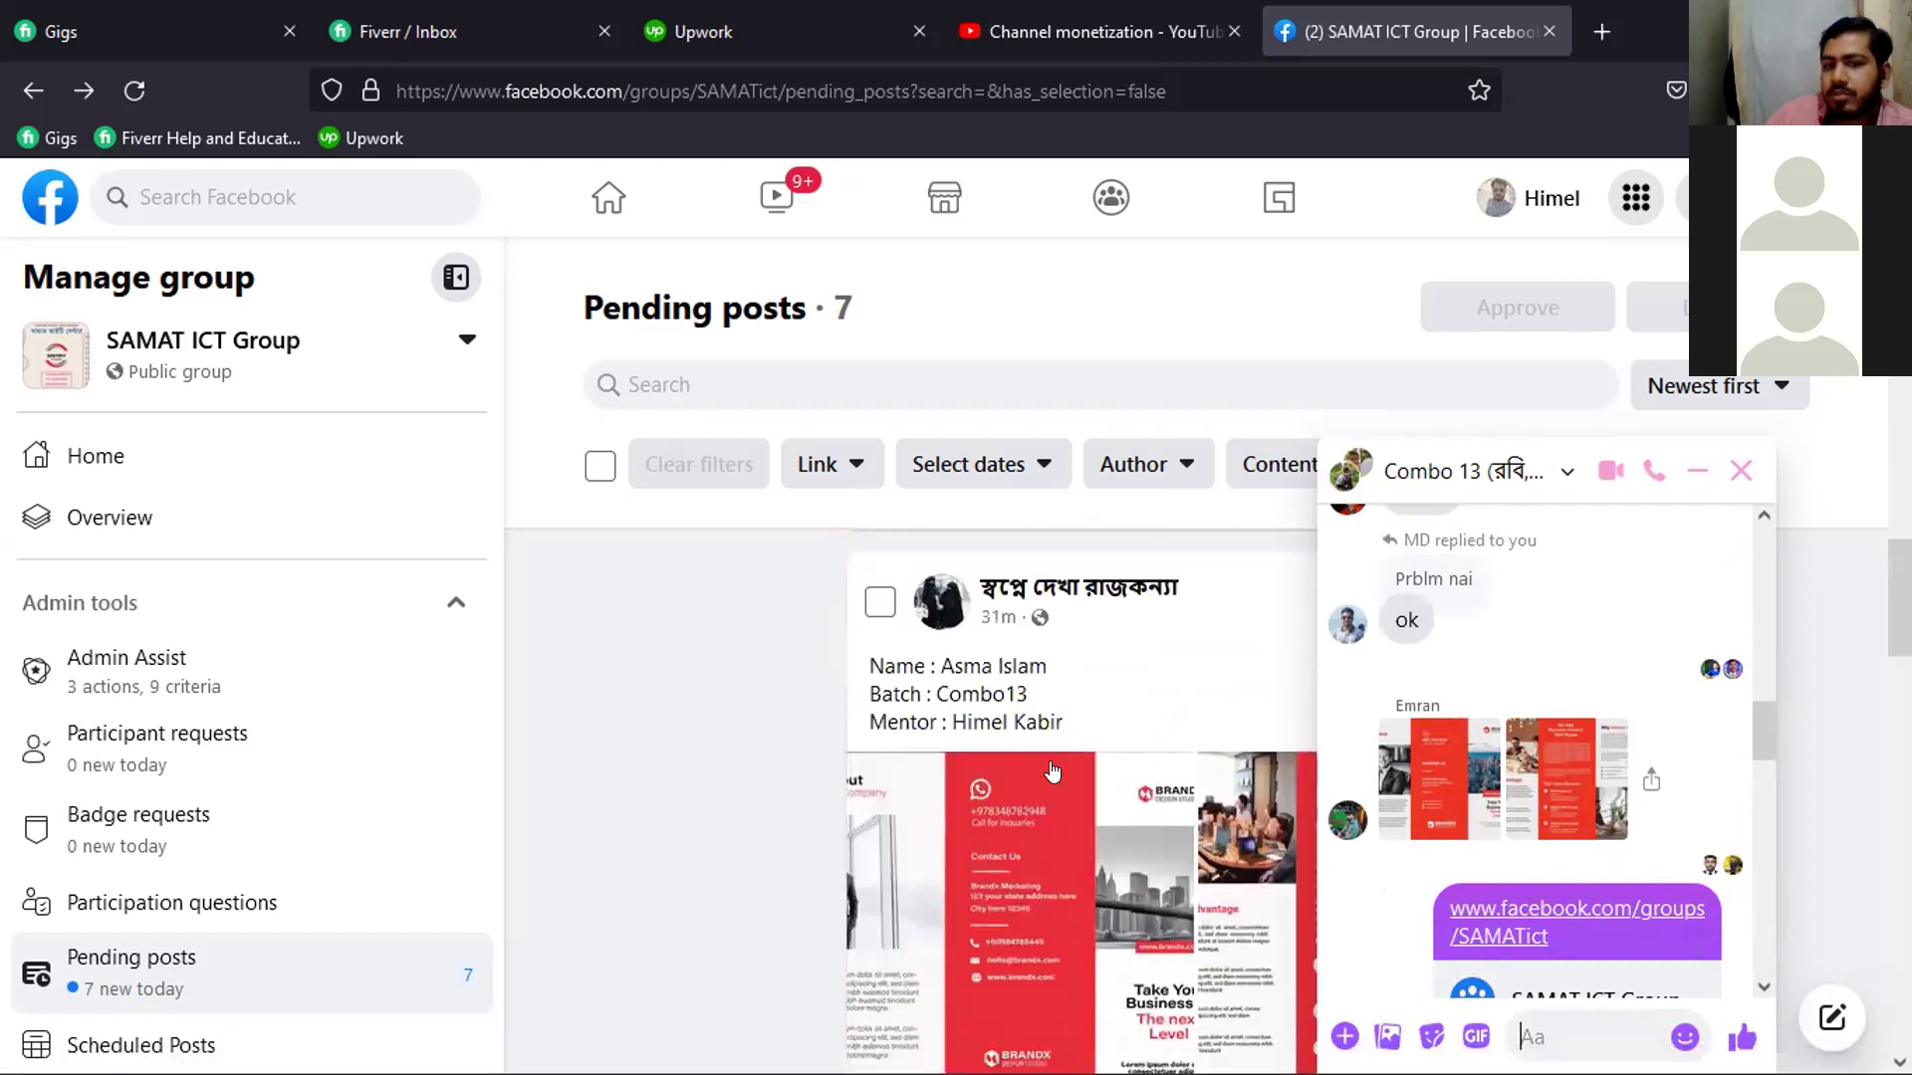
{"action": "scroll", "coordinate": [1053, 772], "scroll_direction": "down", "scroll_amount": 10}
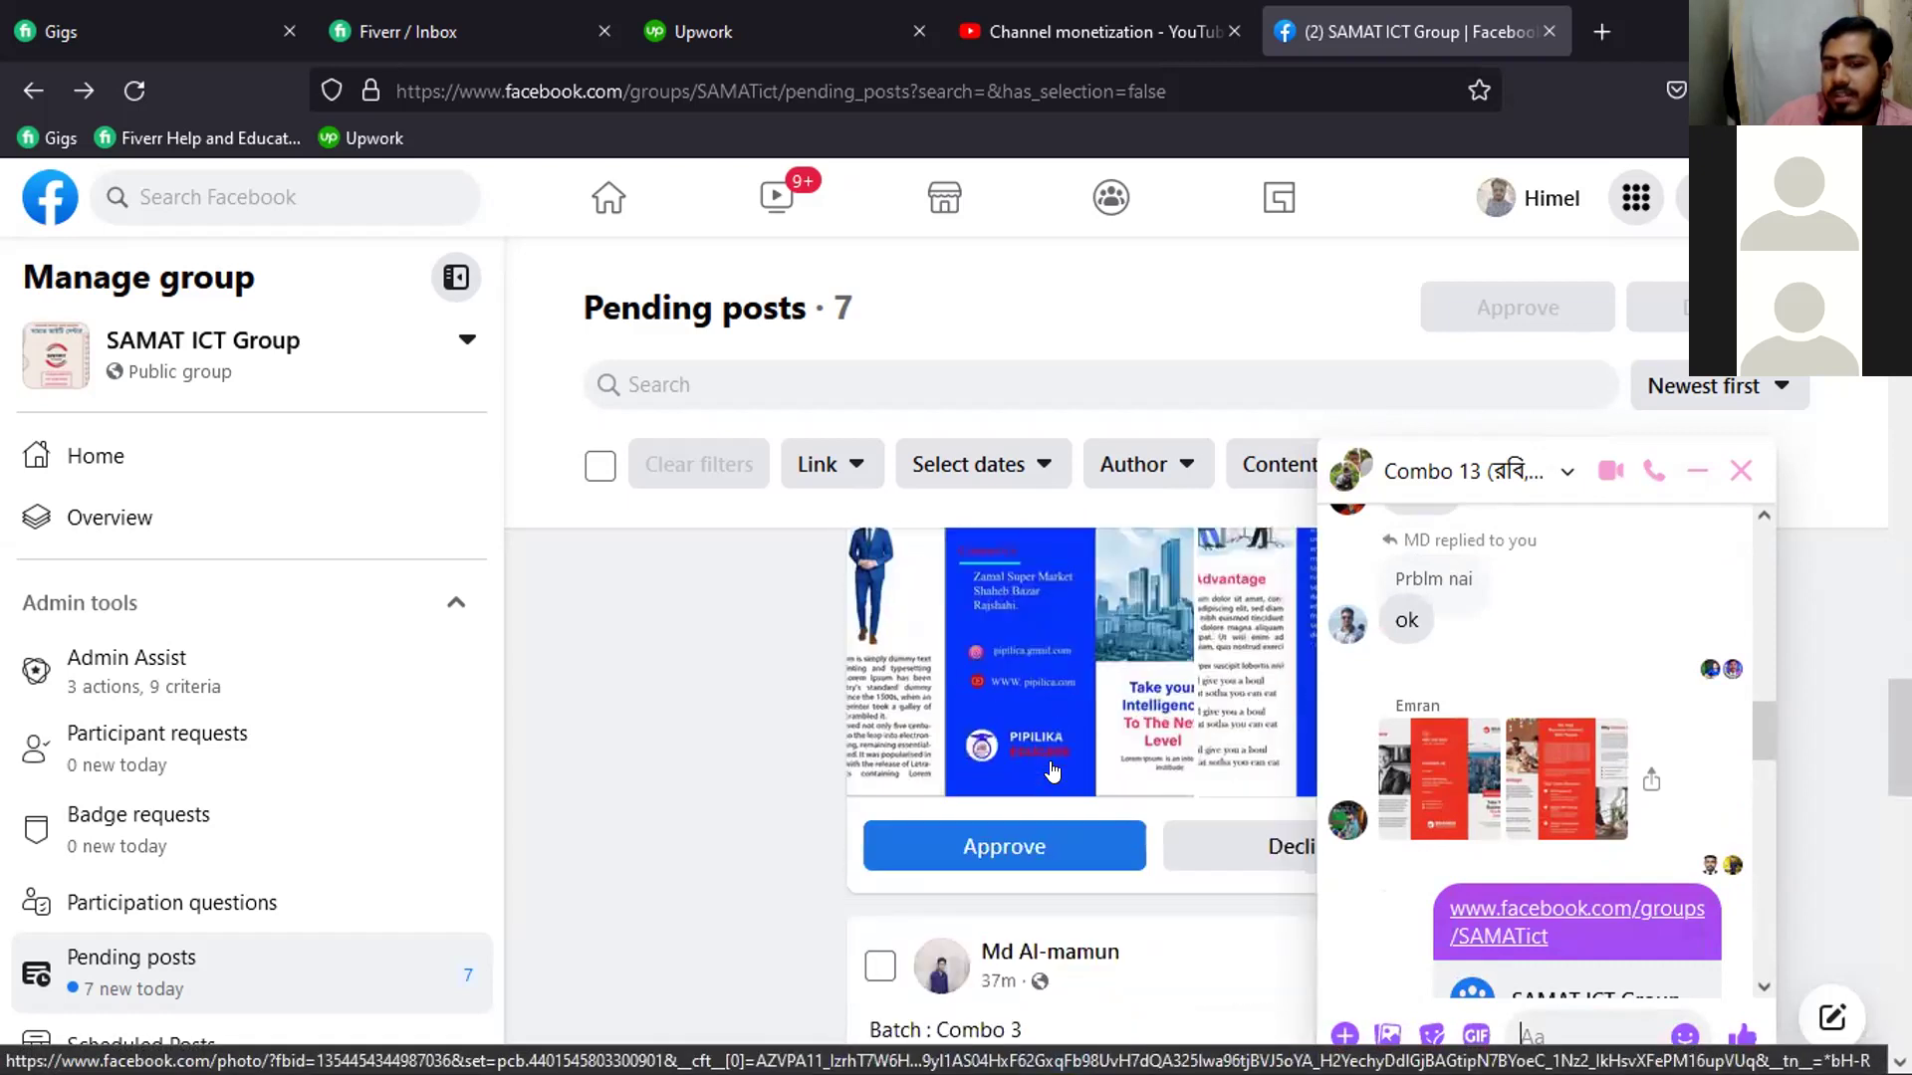
{"action": "scroll", "coordinate": [1051, 772], "scroll_direction": "down", "scroll_amount": 10}
{"action": "scroll", "coordinate": [1047, 774], "scroll_direction": "down", "scroll_amount": 6}
{"action": "scroll", "coordinate": [1048, 775], "scroll_direction": "up", "scroll_amount": 1}
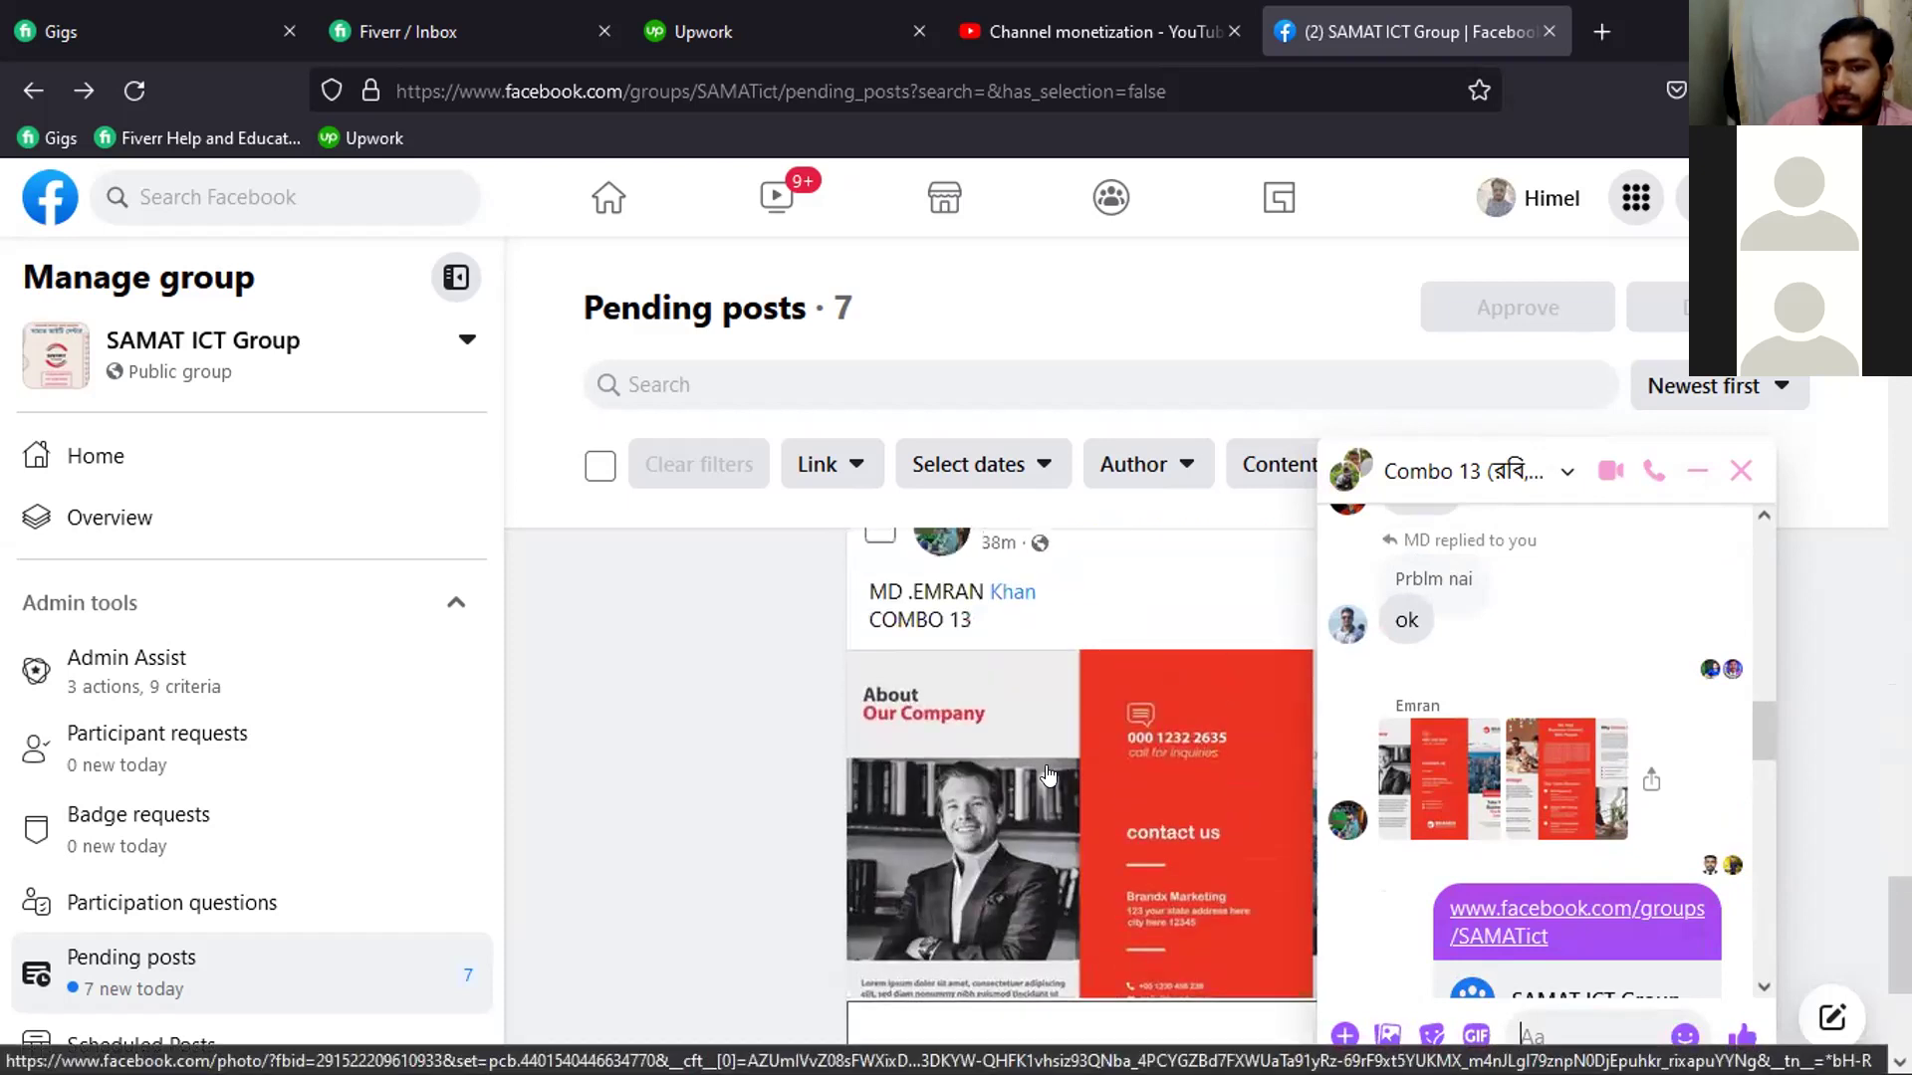
{"action": "scroll", "coordinate": [1047, 774], "scroll_direction": "down", "scroll_amount": 1}
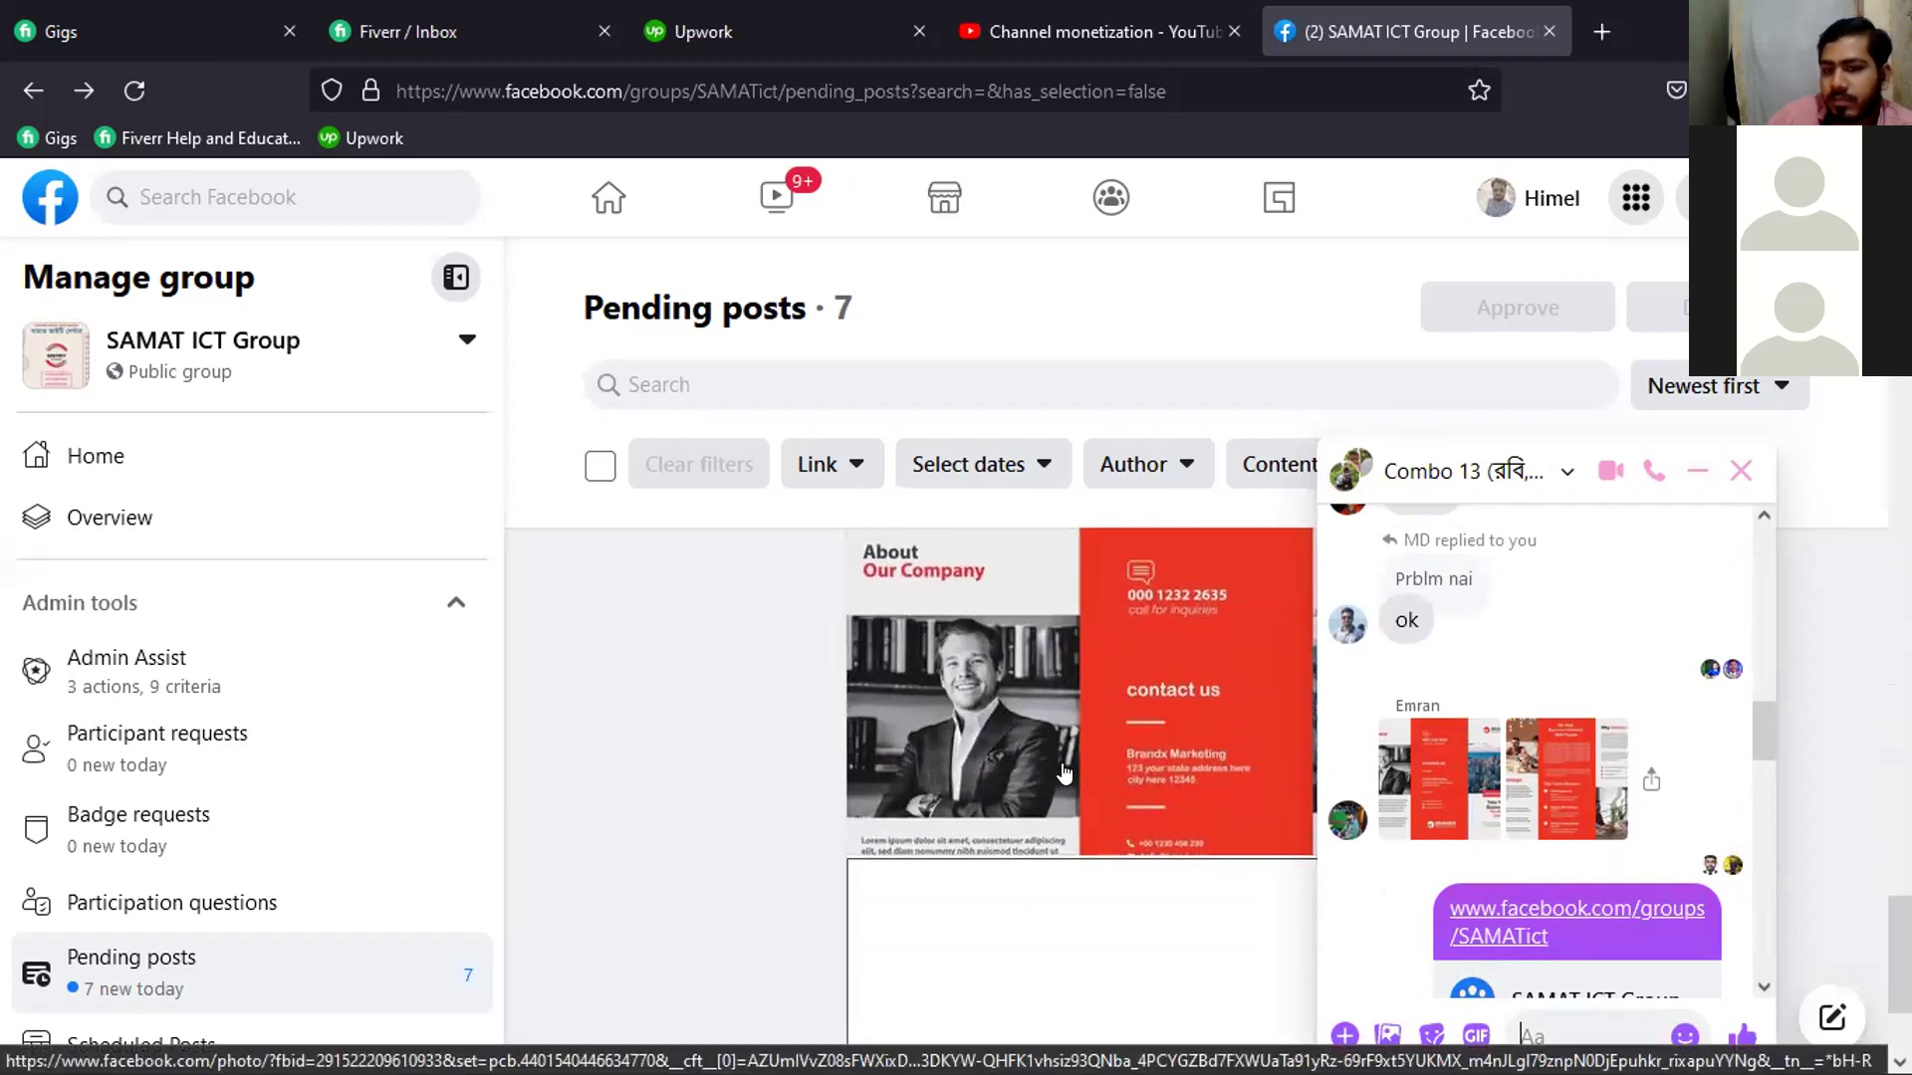
{"action": "scroll", "coordinate": [1063, 772], "scroll_direction": "down", "scroll_amount": 1}
{"action": "scroll", "coordinate": [1066, 770], "scroll_direction": "down", "scroll_amount": 2}
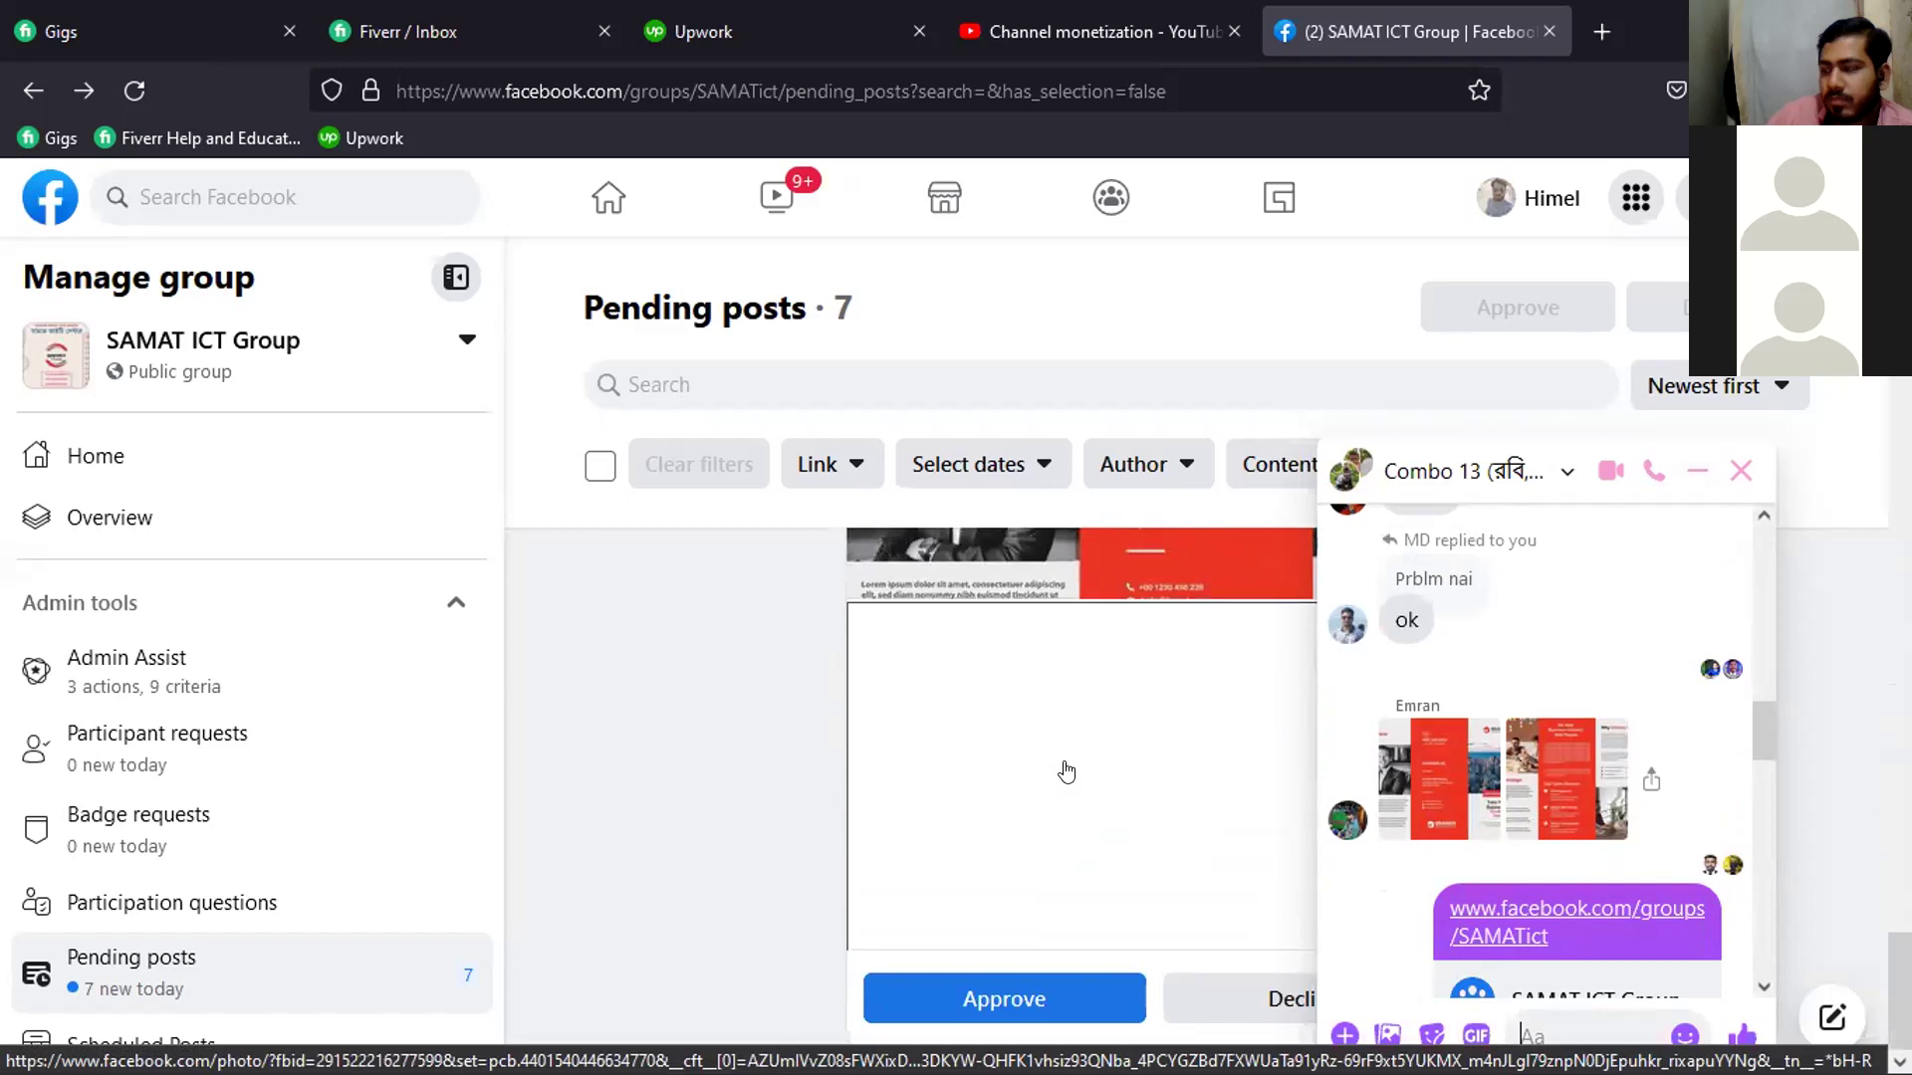
{"action": "scroll", "coordinate": [1065, 772], "scroll_direction": "up", "scroll_amount": 1}
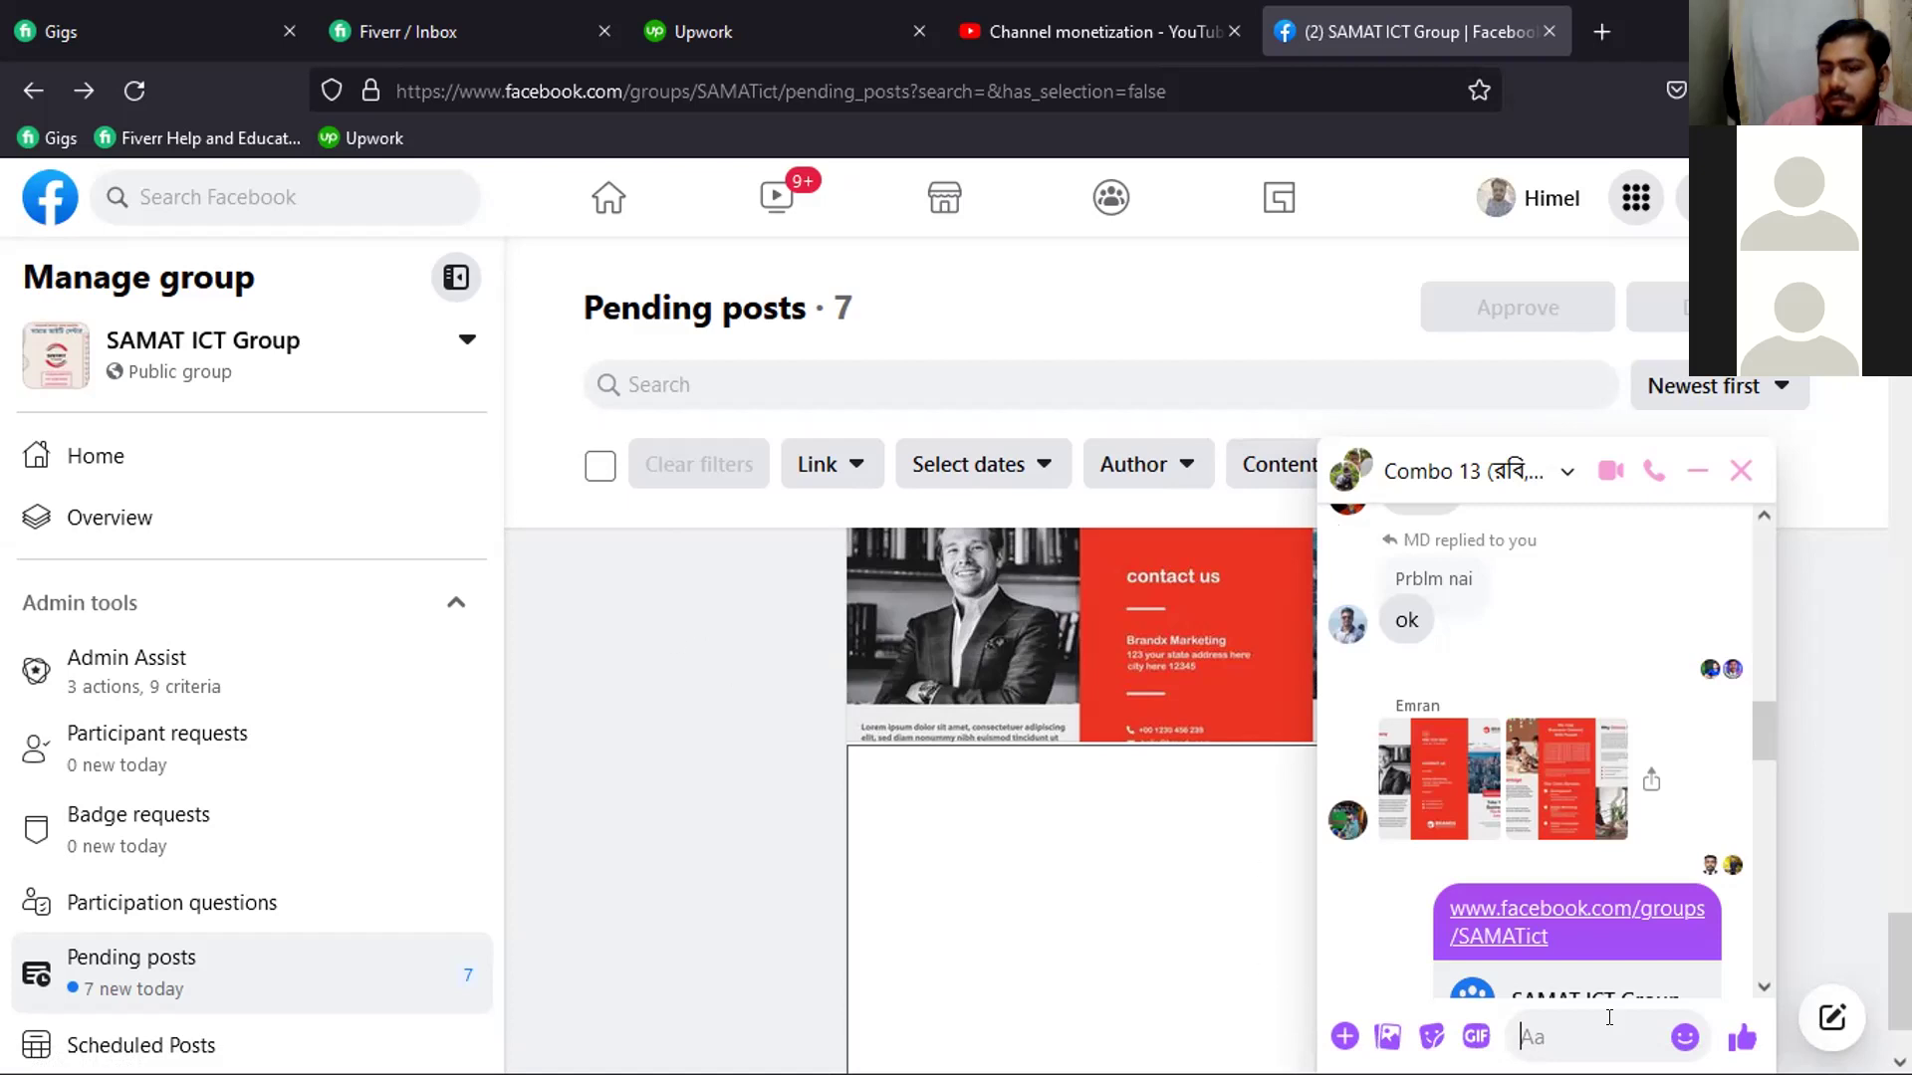
{"action": "scroll", "coordinate": [1483, 703], "scroll_direction": "down", "scroll_amount": 2}
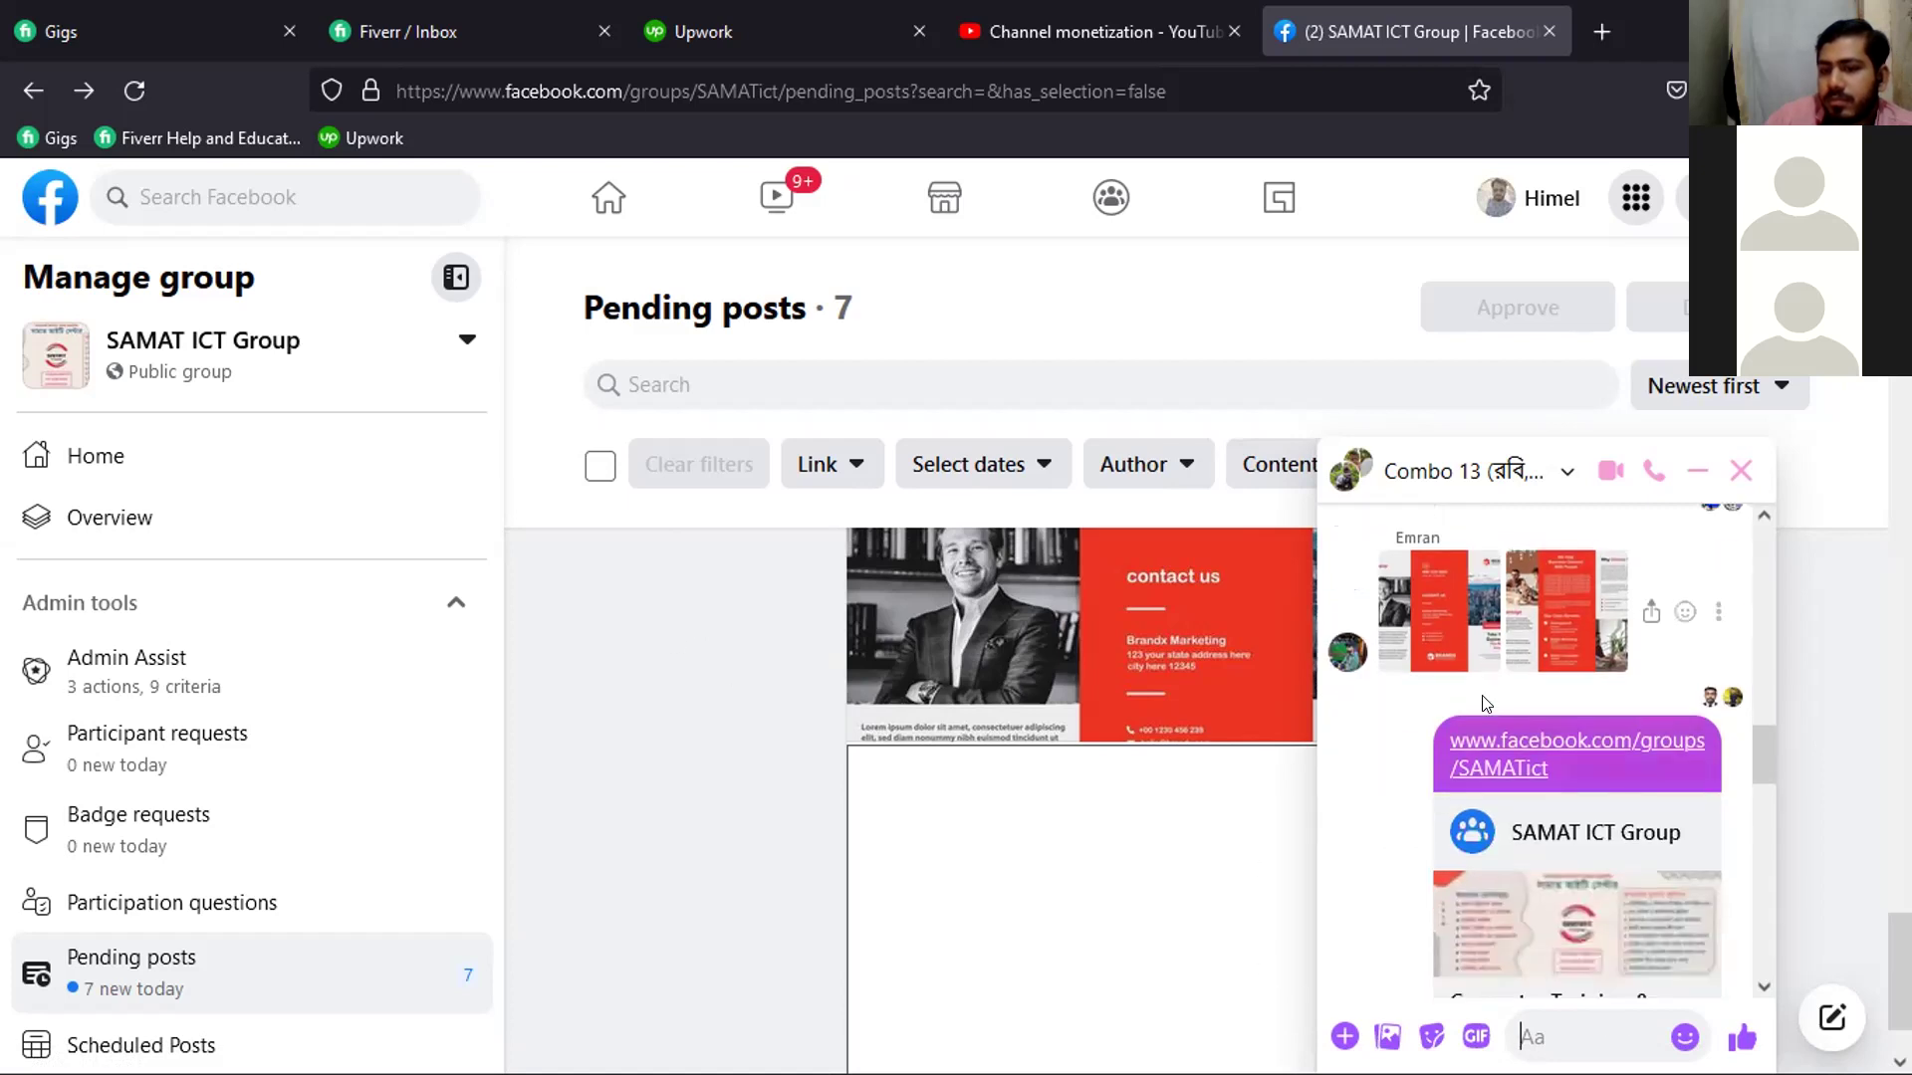
{"action": "scroll", "coordinate": [1485, 705], "scroll_direction": "up", "scroll_amount": 2}
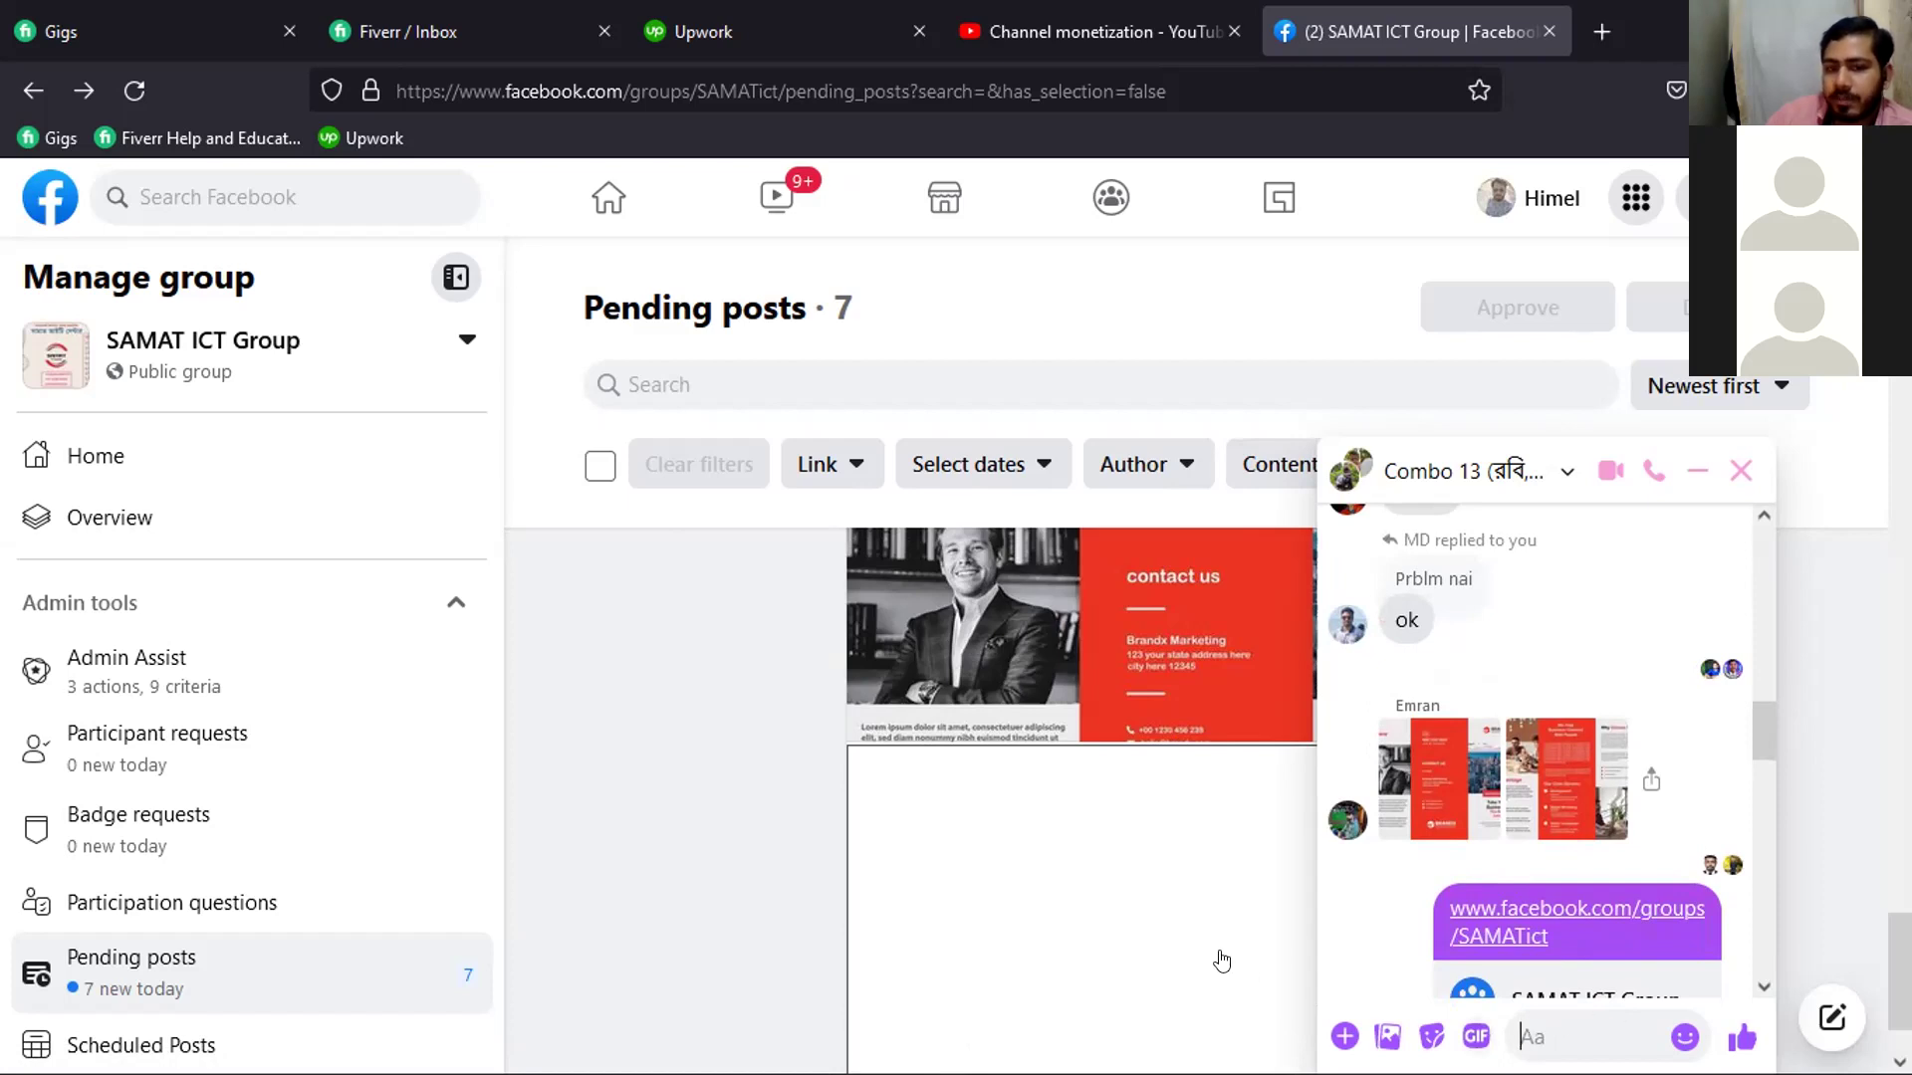
{"action": "scroll", "coordinate": [1225, 960], "scroll_direction": "up", "scroll_amount": 3}
{"action": "scroll", "coordinate": [1305, 886], "scroll_direction": "down", "scroll_amount": 1}
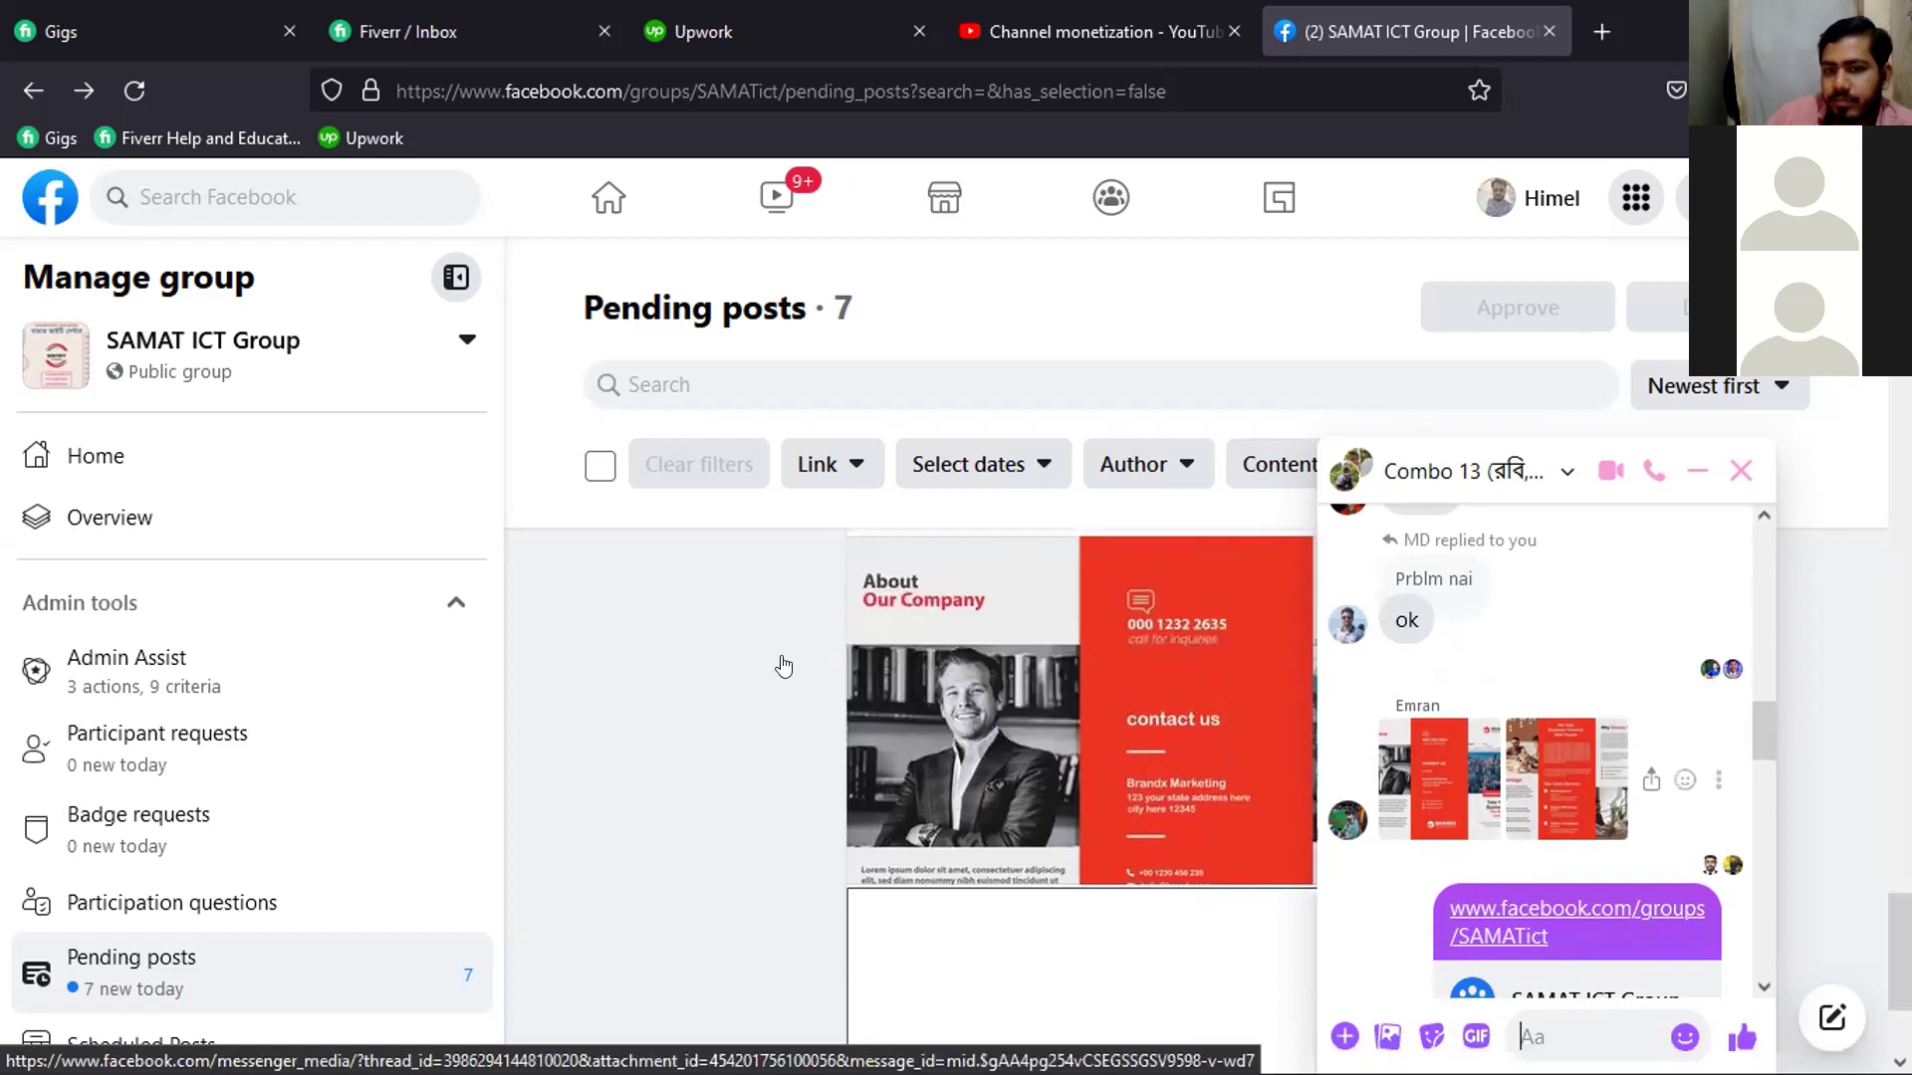
{"action": "scroll", "coordinate": [931, 780], "scroll_direction": "down", "scroll_amount": 1}
{"action": "scroll", "coordinate": [1152, 755], "scroll_direction": "down", "scroll_amount": 3}
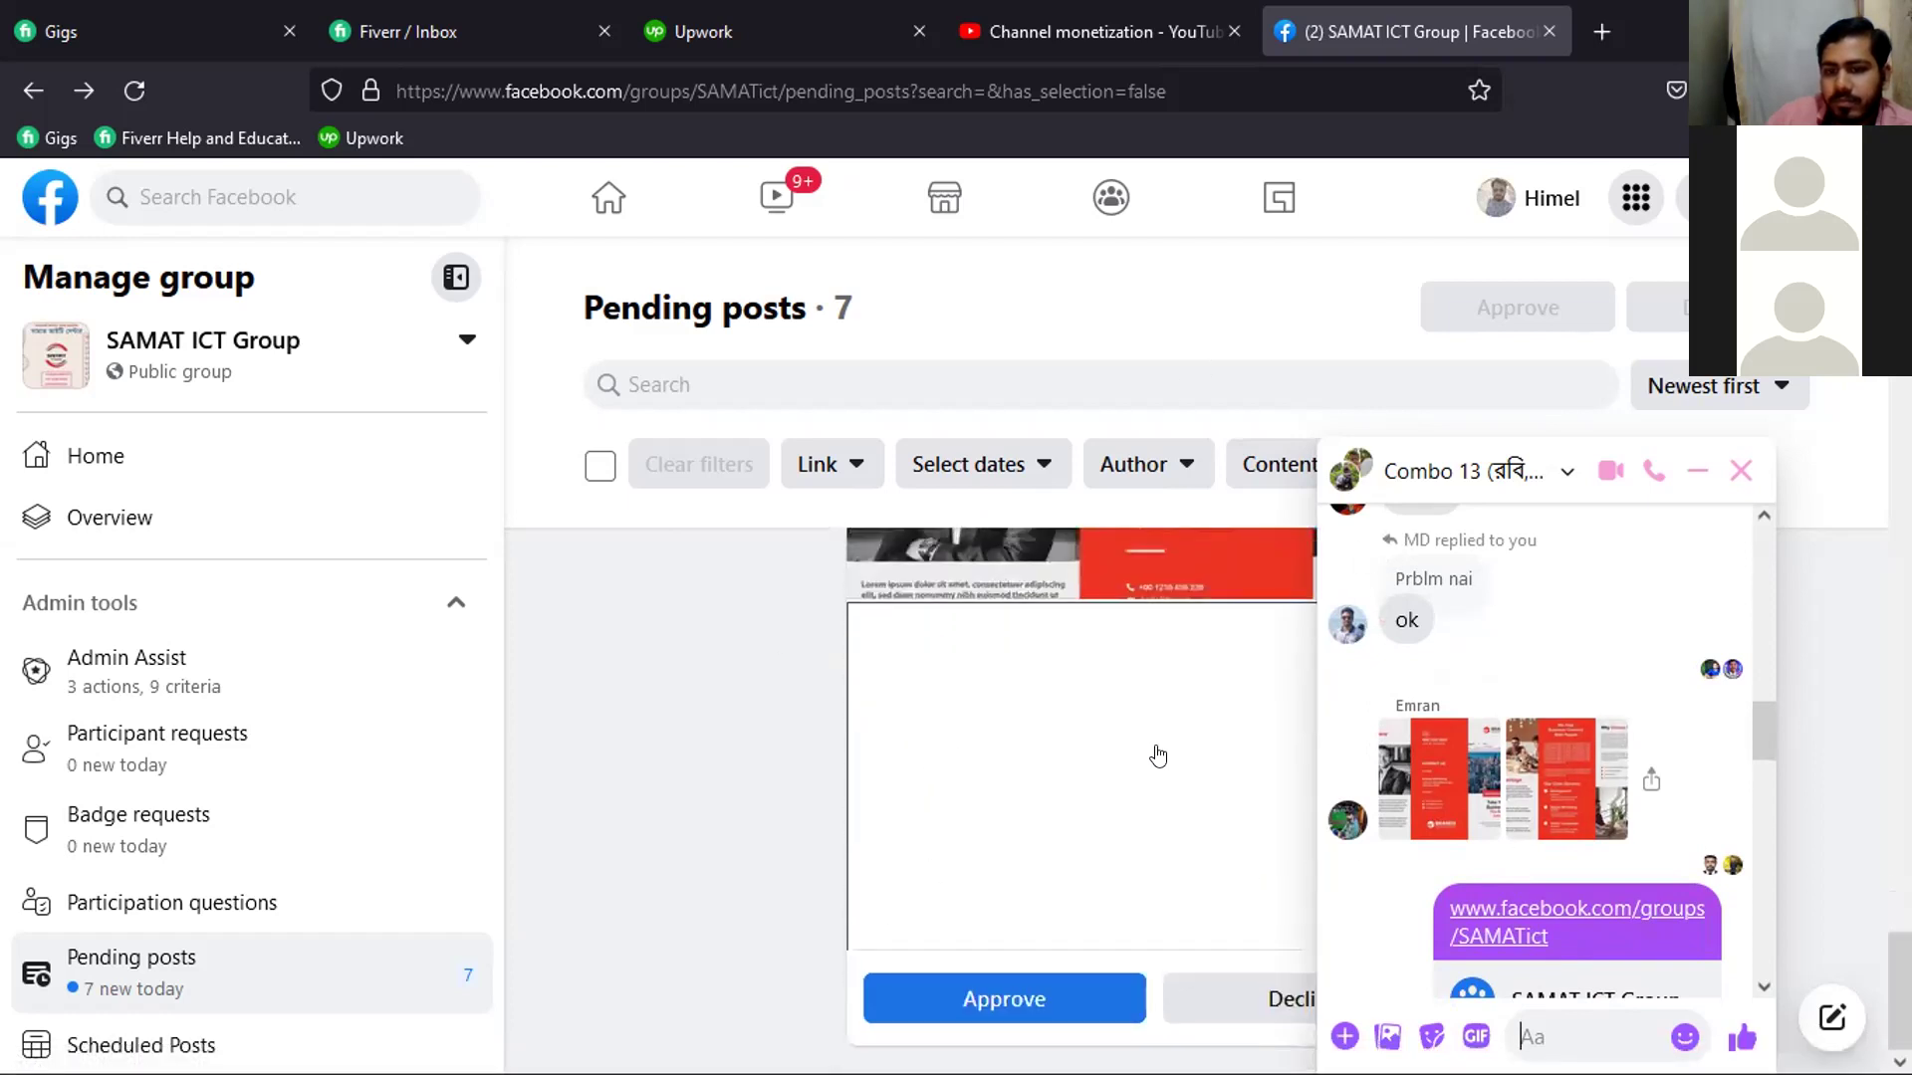
{"action": "scroll", "coordinate": [1131, 754], "scroll_direction": "up", "scroll_amount": 2}
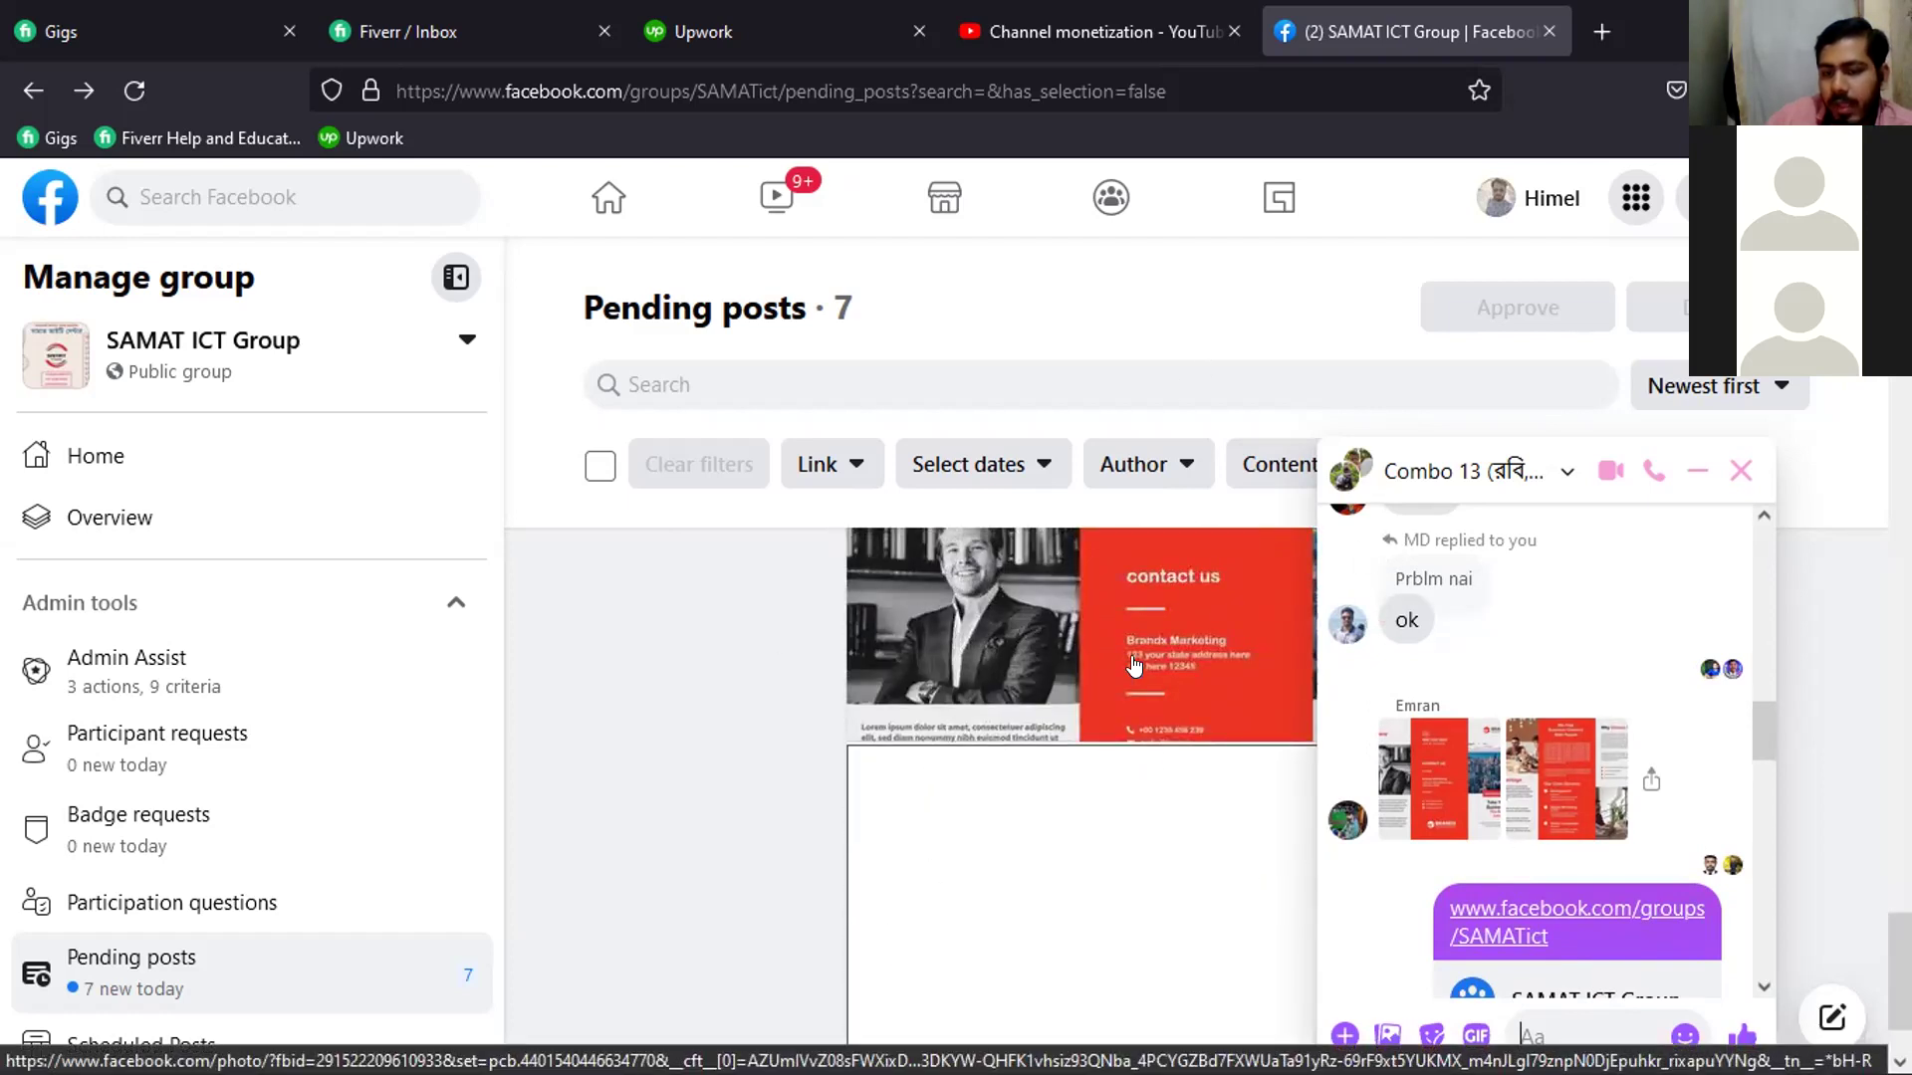
{"action": "scroll", "coordinate": [1134, 669], "scroll_direction": "down", "scroll_amount": 3}
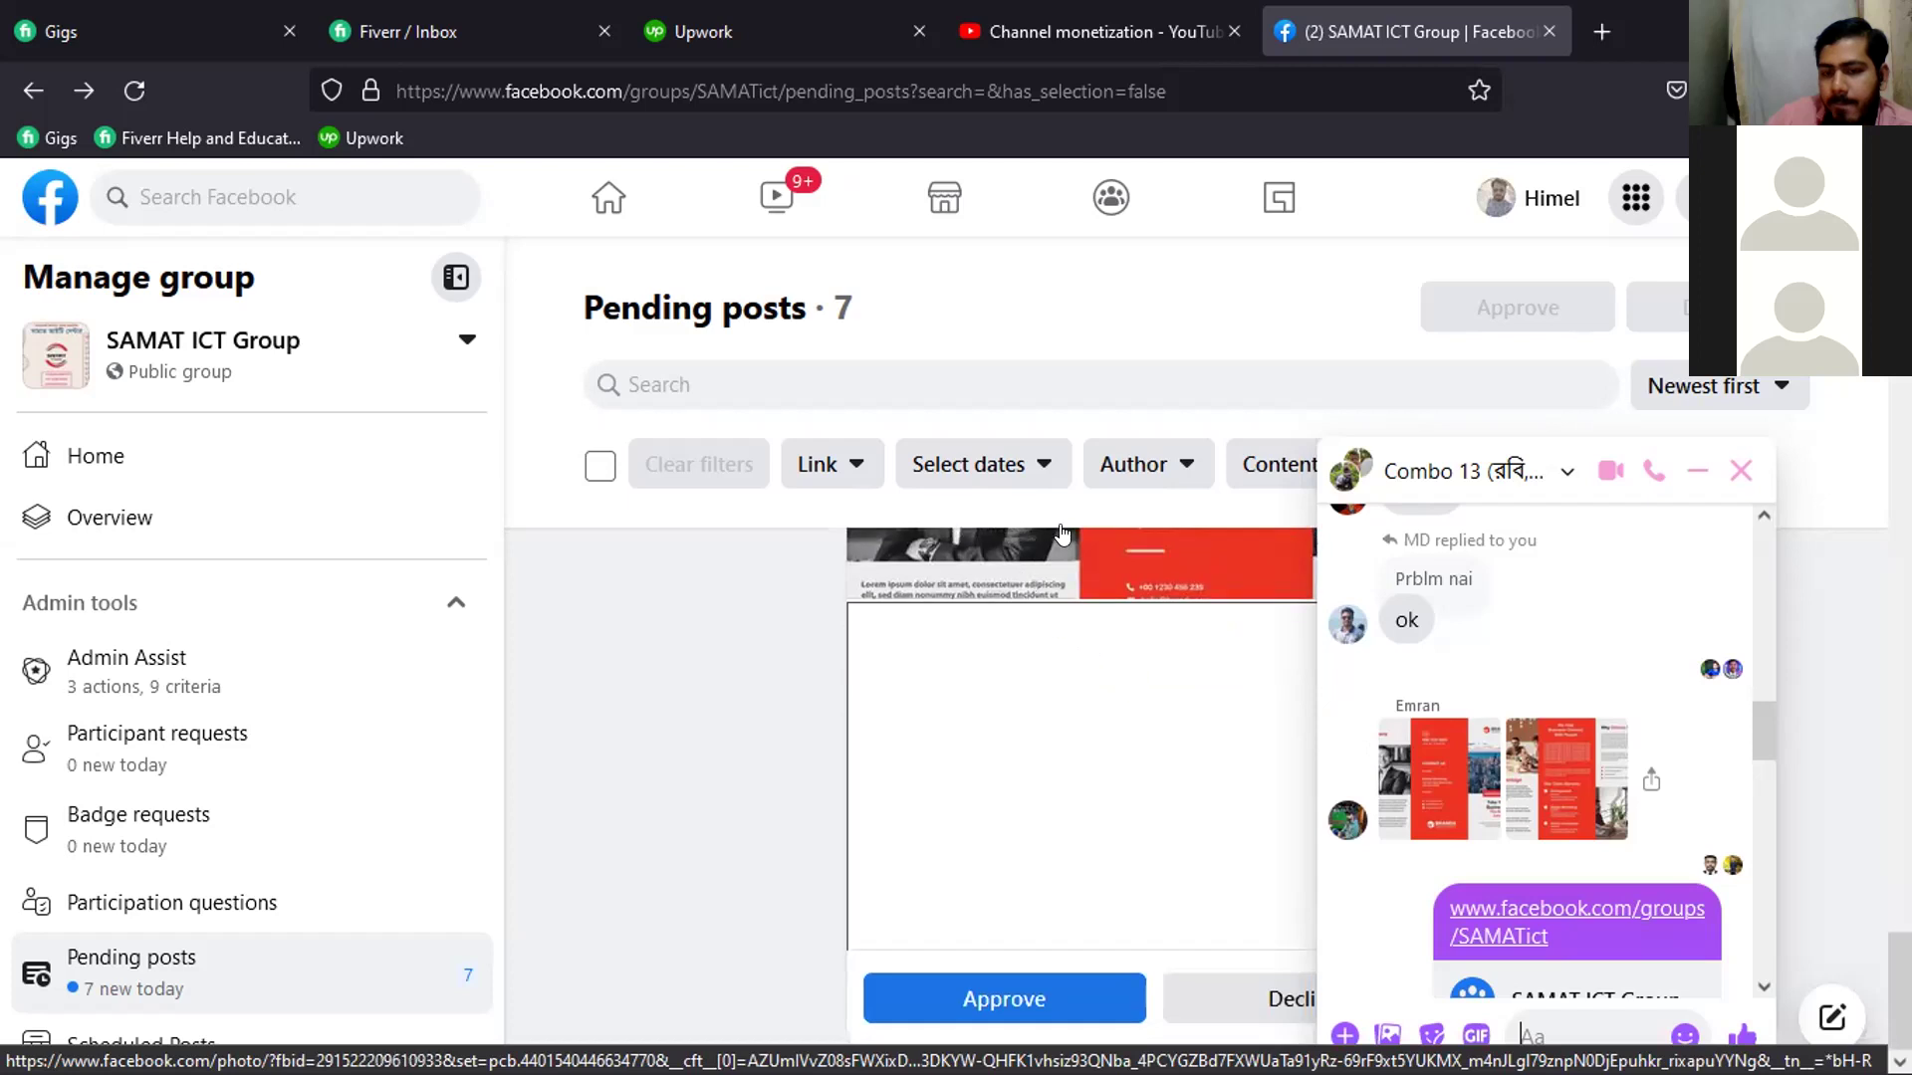
{"action": "scroll", "coordinate": [1104, 649], "scroll_direction": "up", "scroll_amount": 2}
{"action": "scroll", "coordinate": [1103, 649], "scroll_direction": "up", "scroll_amount": 2}
{"action": "scroll", "coordinate": [1484, 713], "scroll_direction": "up", "scroll_amount": 3}
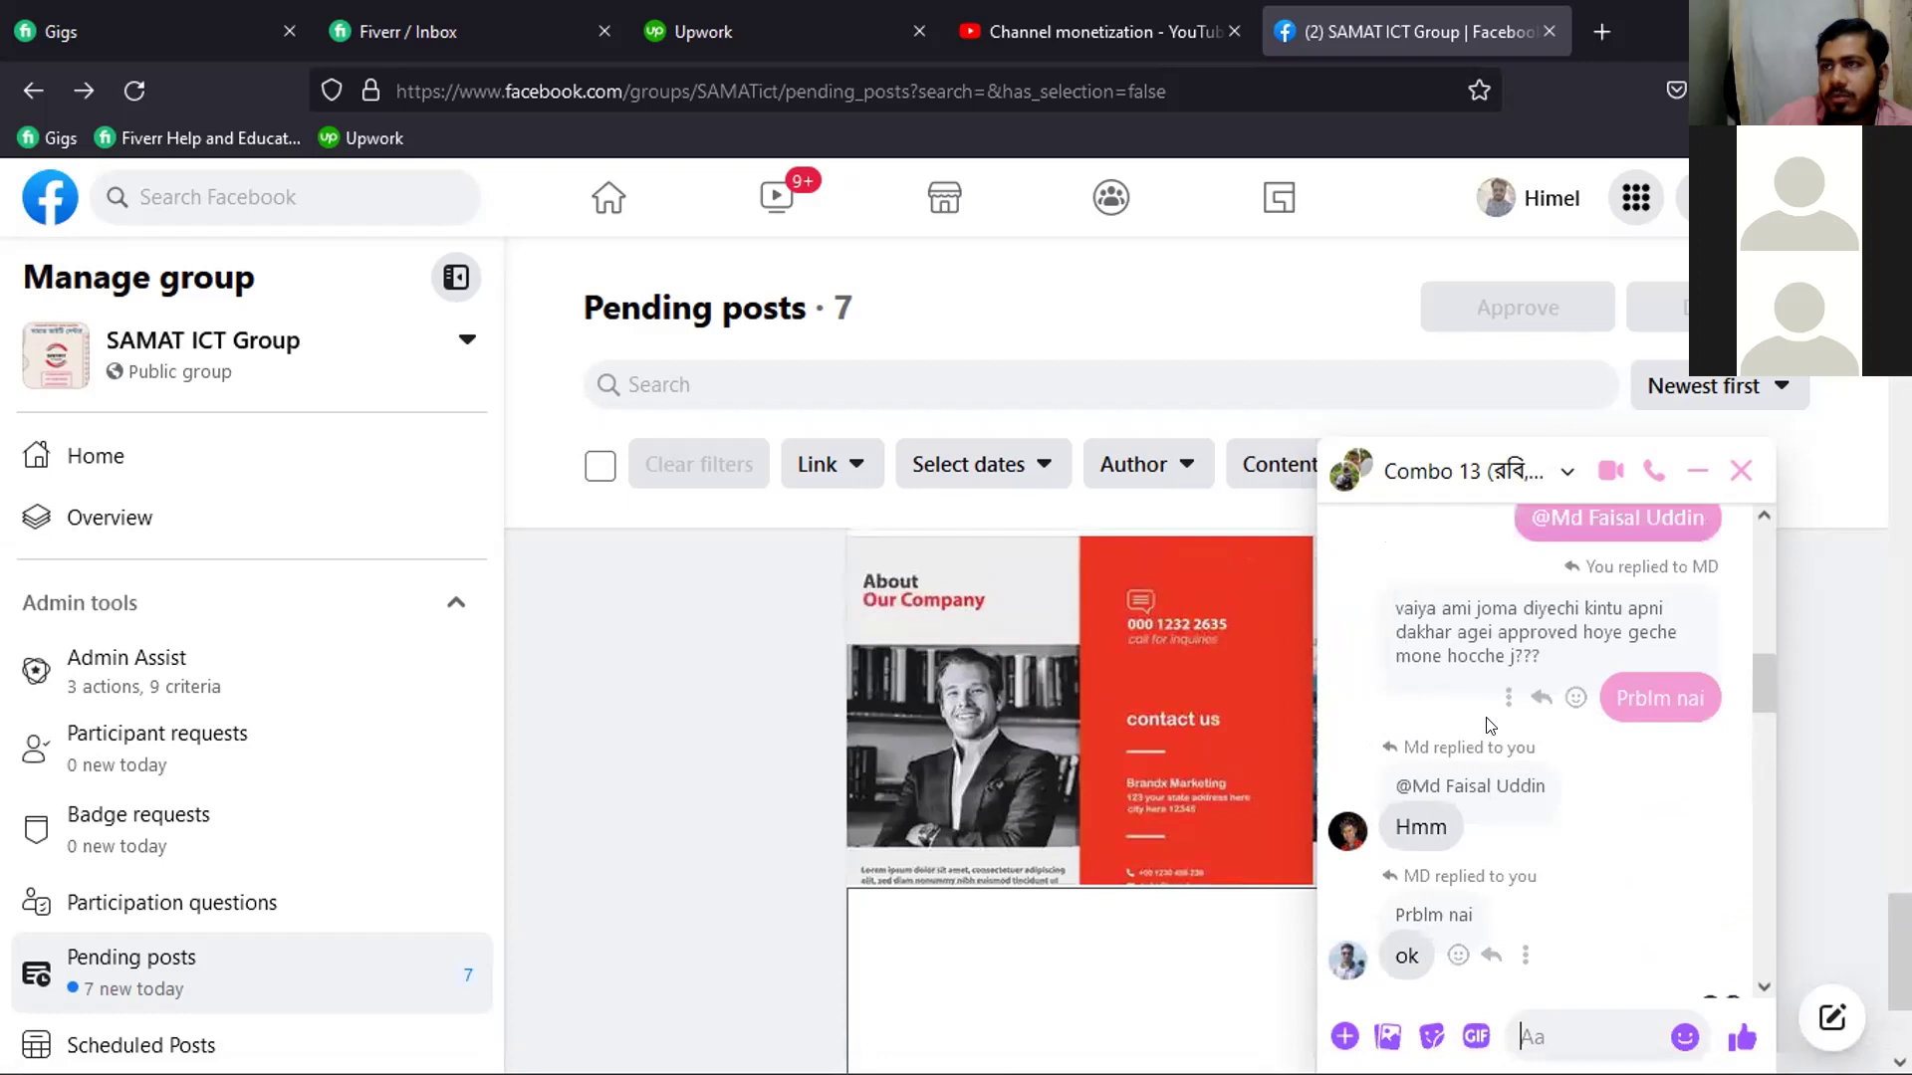
{"action": "scroll", "coordinate": [1502, 680], "scroll_direction": "up", "scroll_amount": 4}
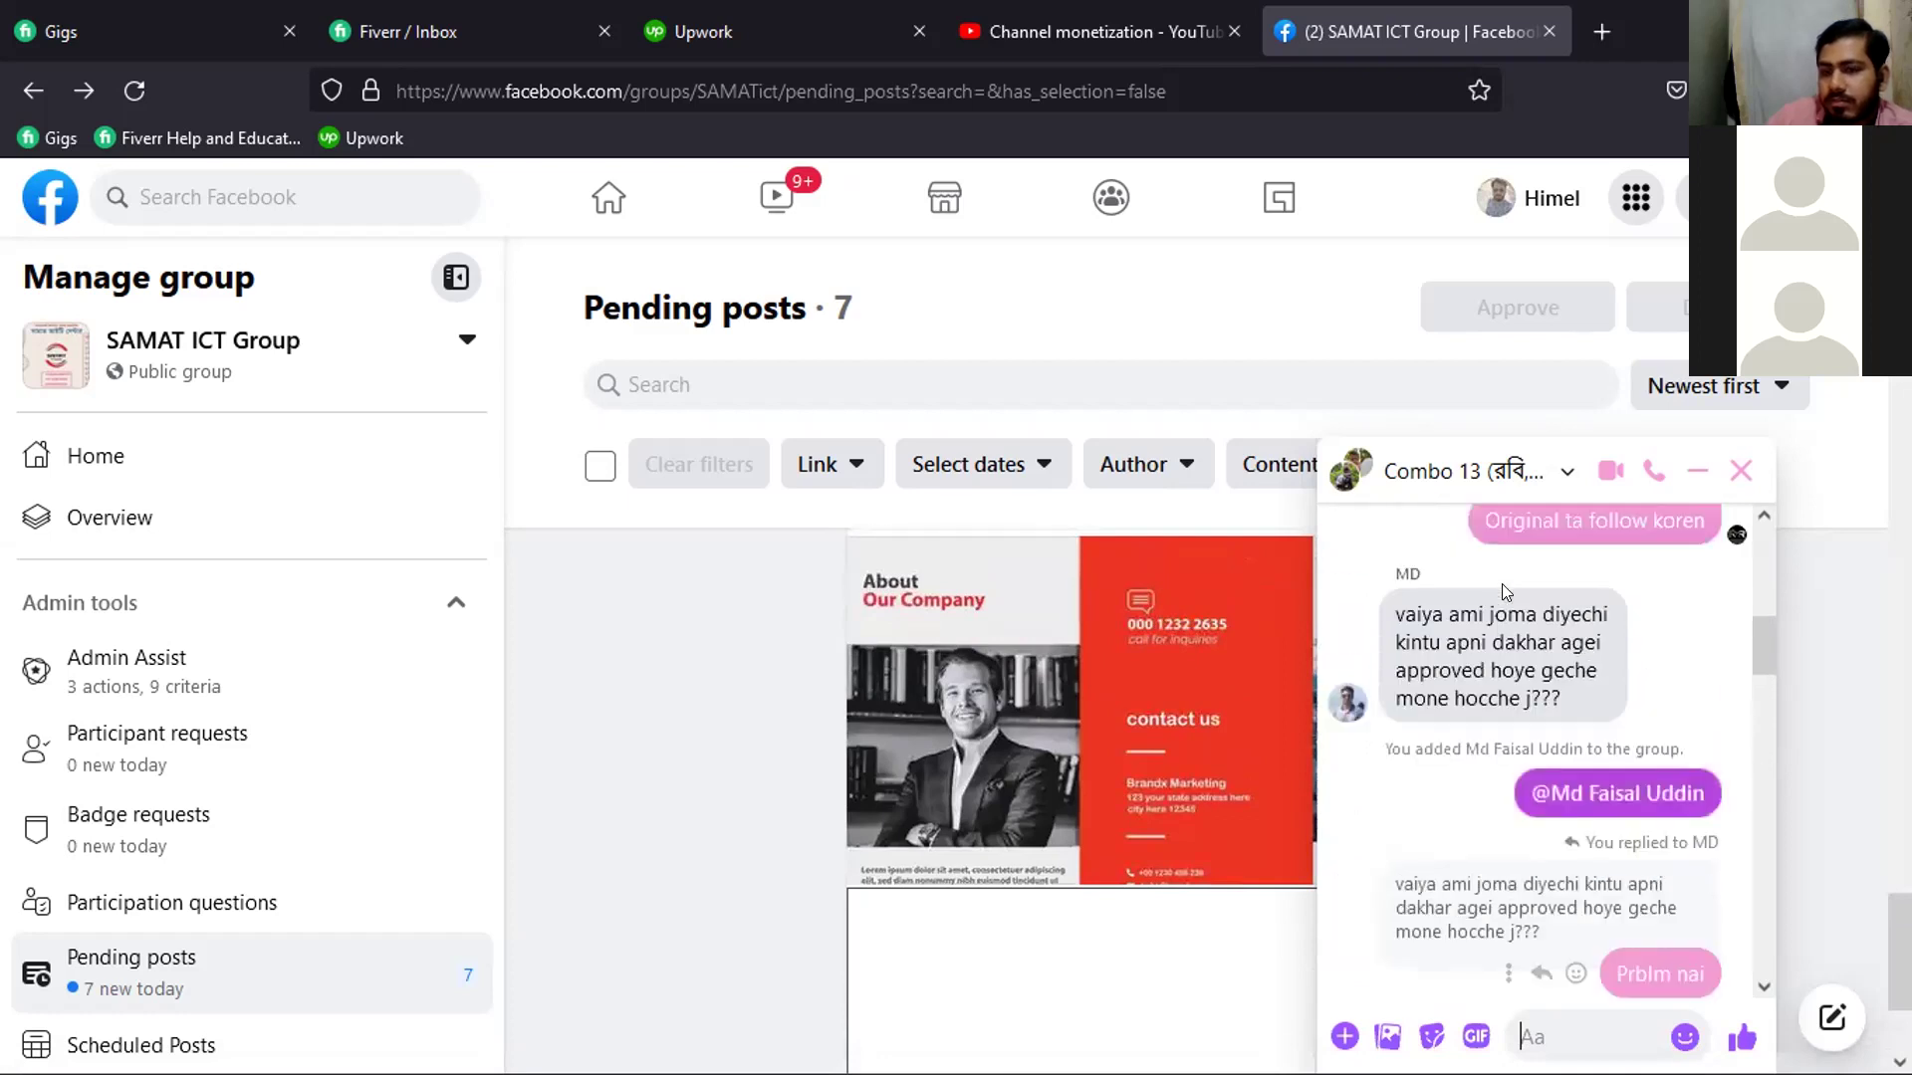
{"action": "scroll", "coordinate": [1521, 754], "scroll_direction": "up", "scroll_amount": 2}
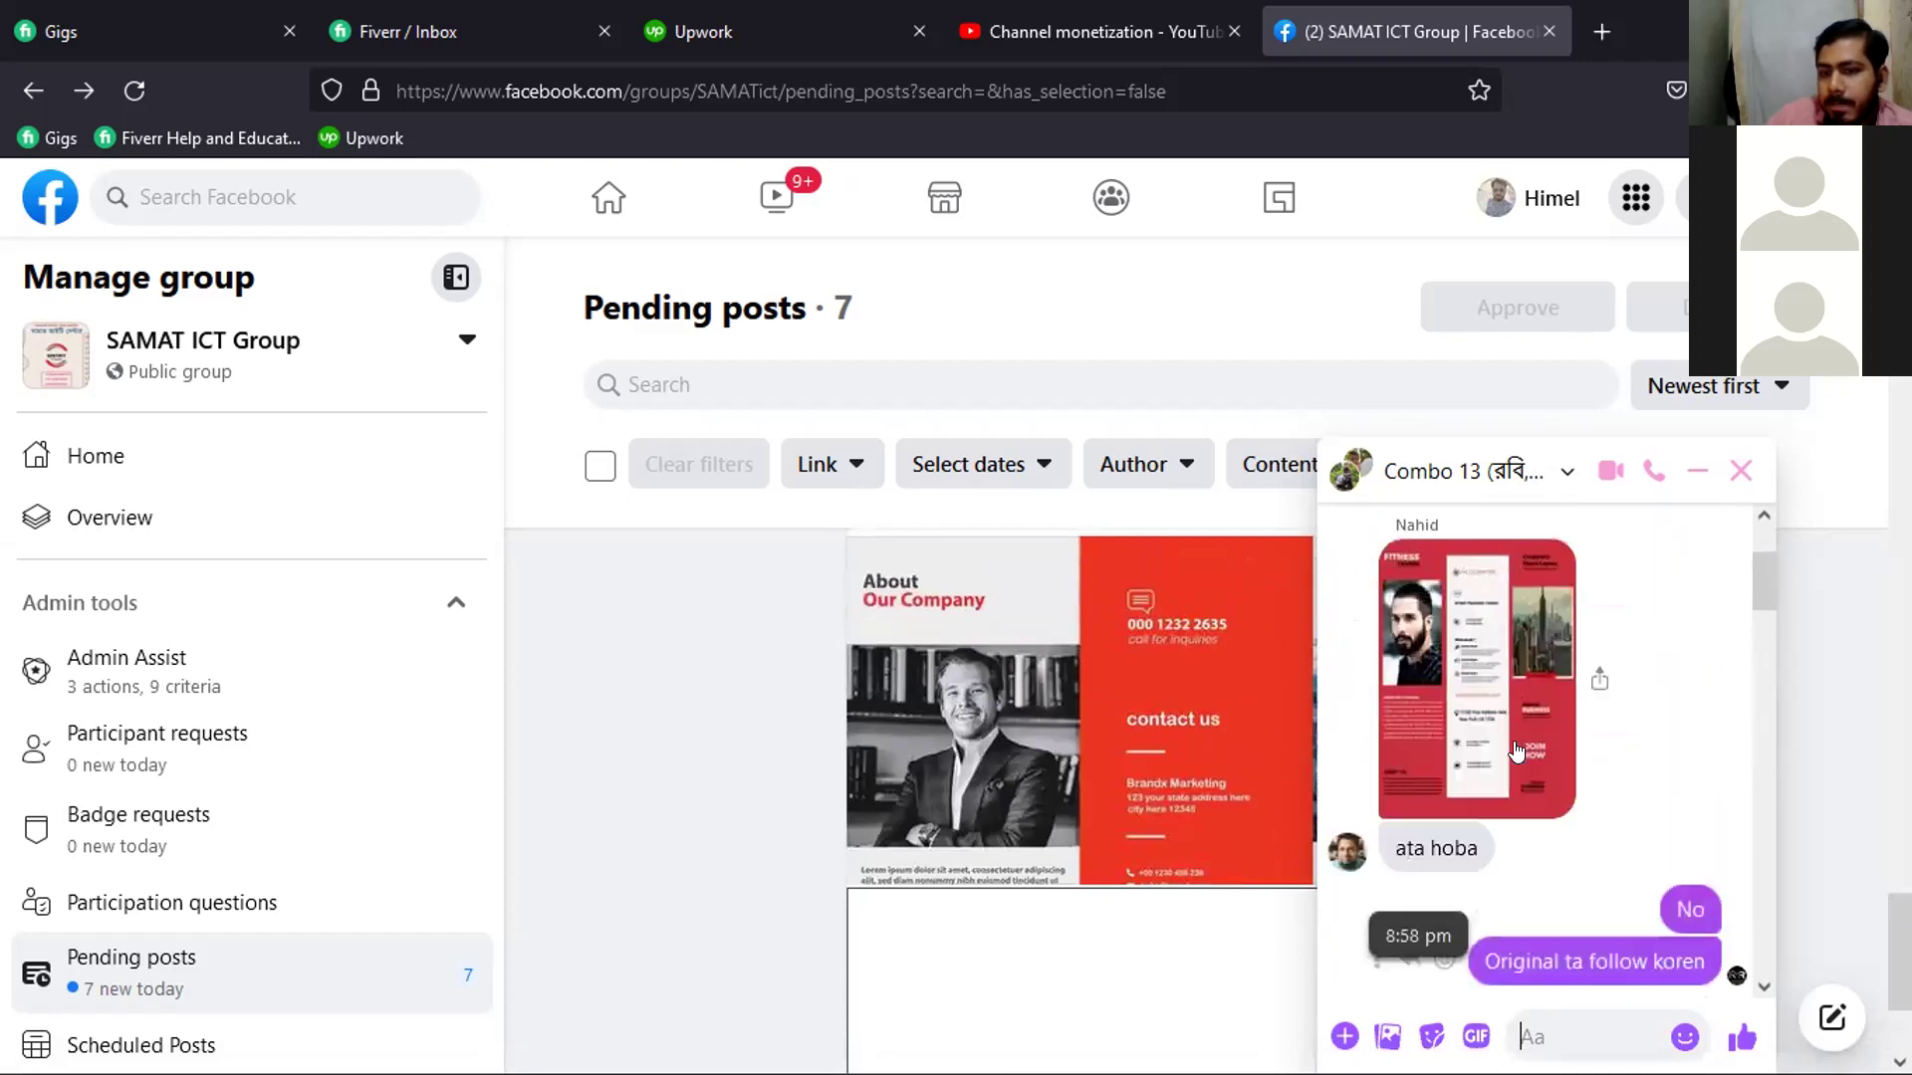
{"action": "scroll", "coordinate": [1519, 747], "scroll_direction": "down", "scroll_amount": 5}
{"action": "scroll", "coordinate": [1516, 742], "scroll_direction": "down", "scroll_amount": 5}
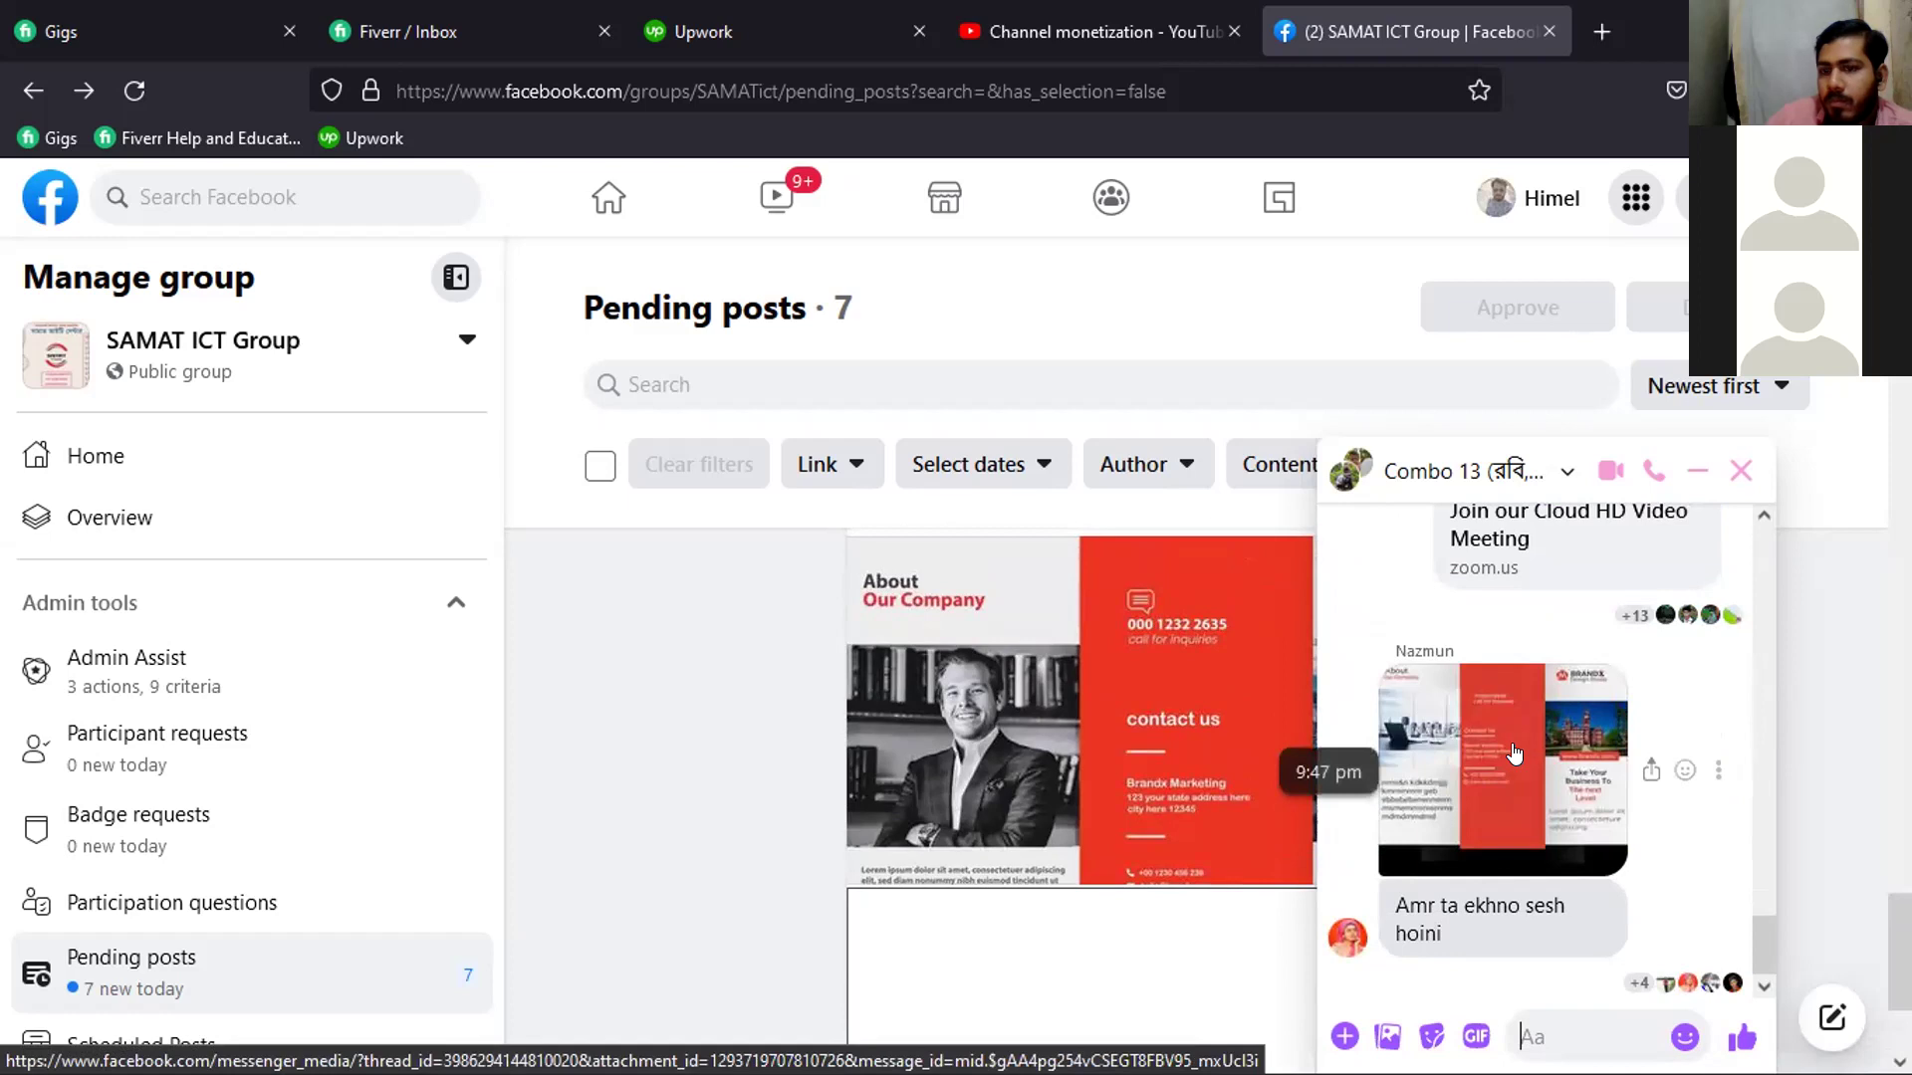
{"action": "scroll", "coordinate": [1517, 754], "scroll_direction": "up", "scroll_amount": 15}
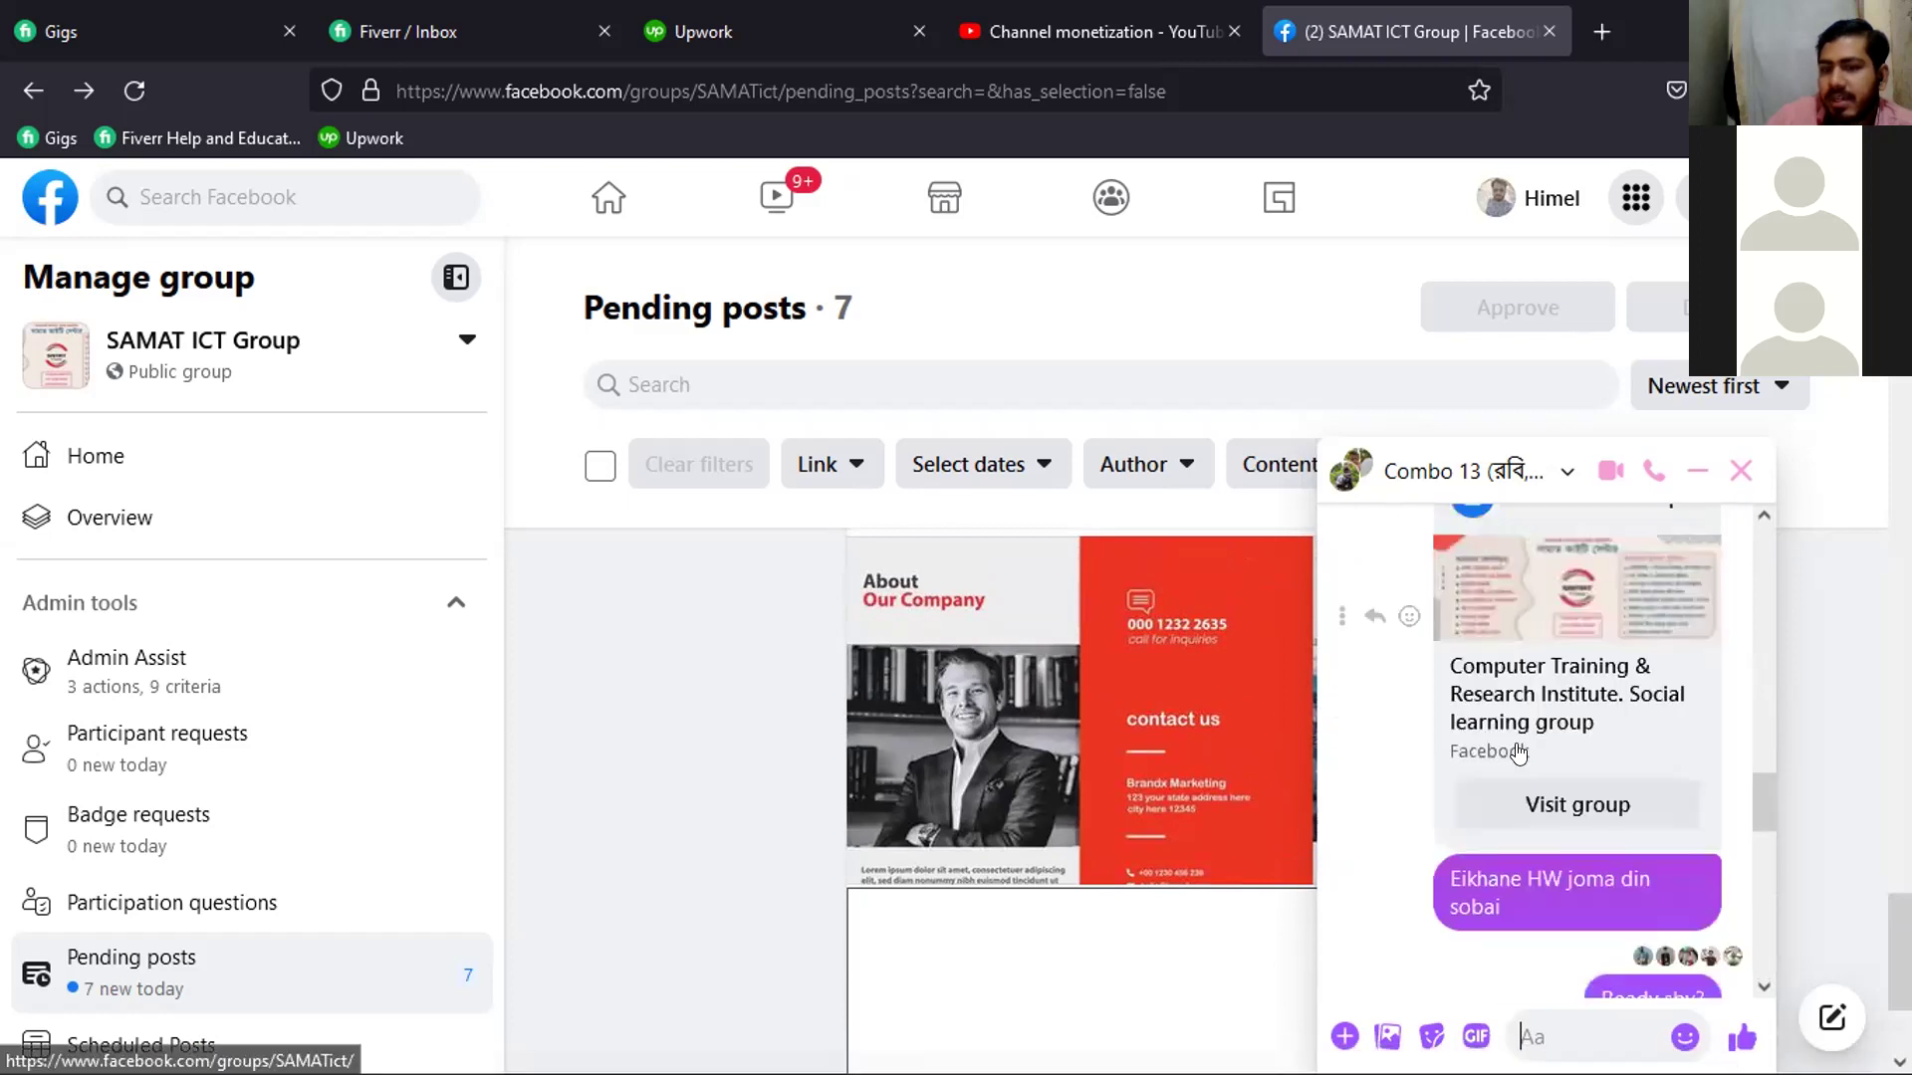
{"action": "scroll", "coordinate": [1518, 757], "scroll_direction": "down", "scroll_amount": 4}
{"action": "left_click", "coordinate": [1529, 614]}
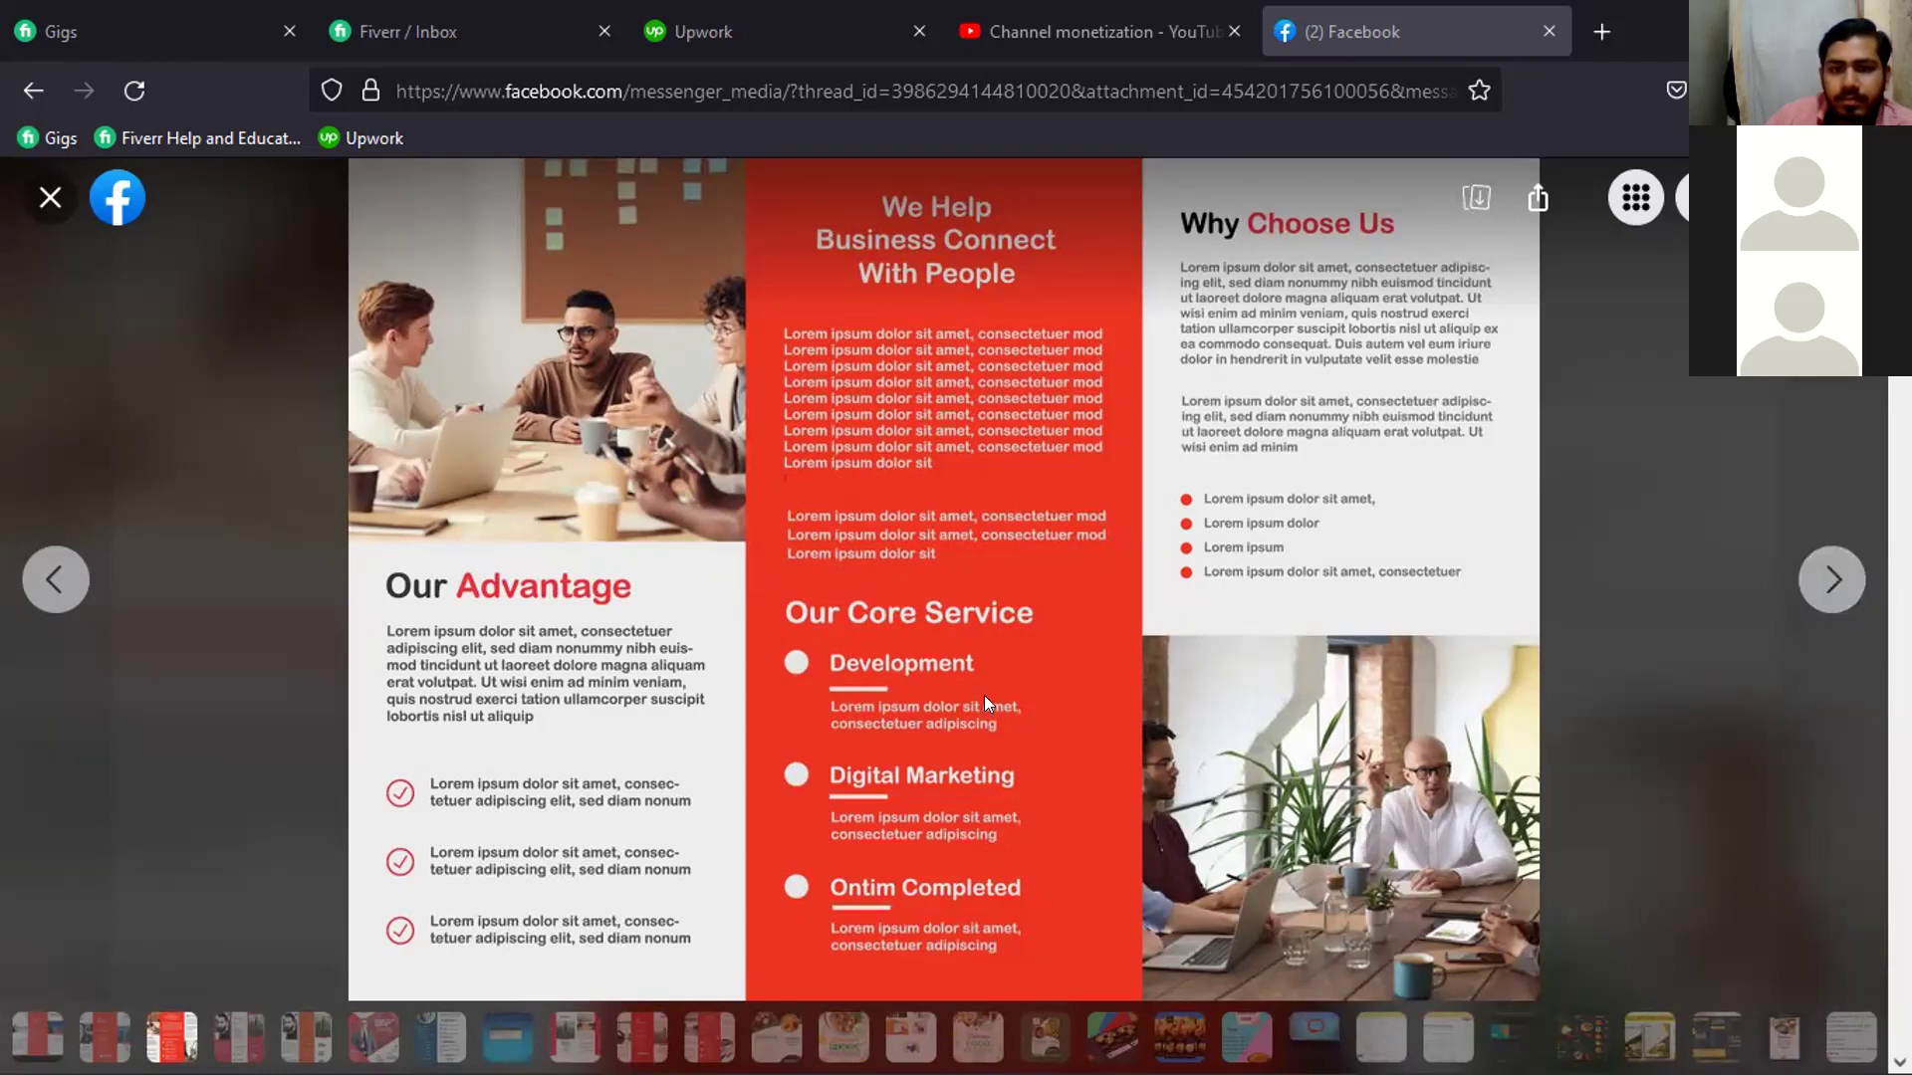
{"action": "left_click", "coordinate": [1833, 583]}
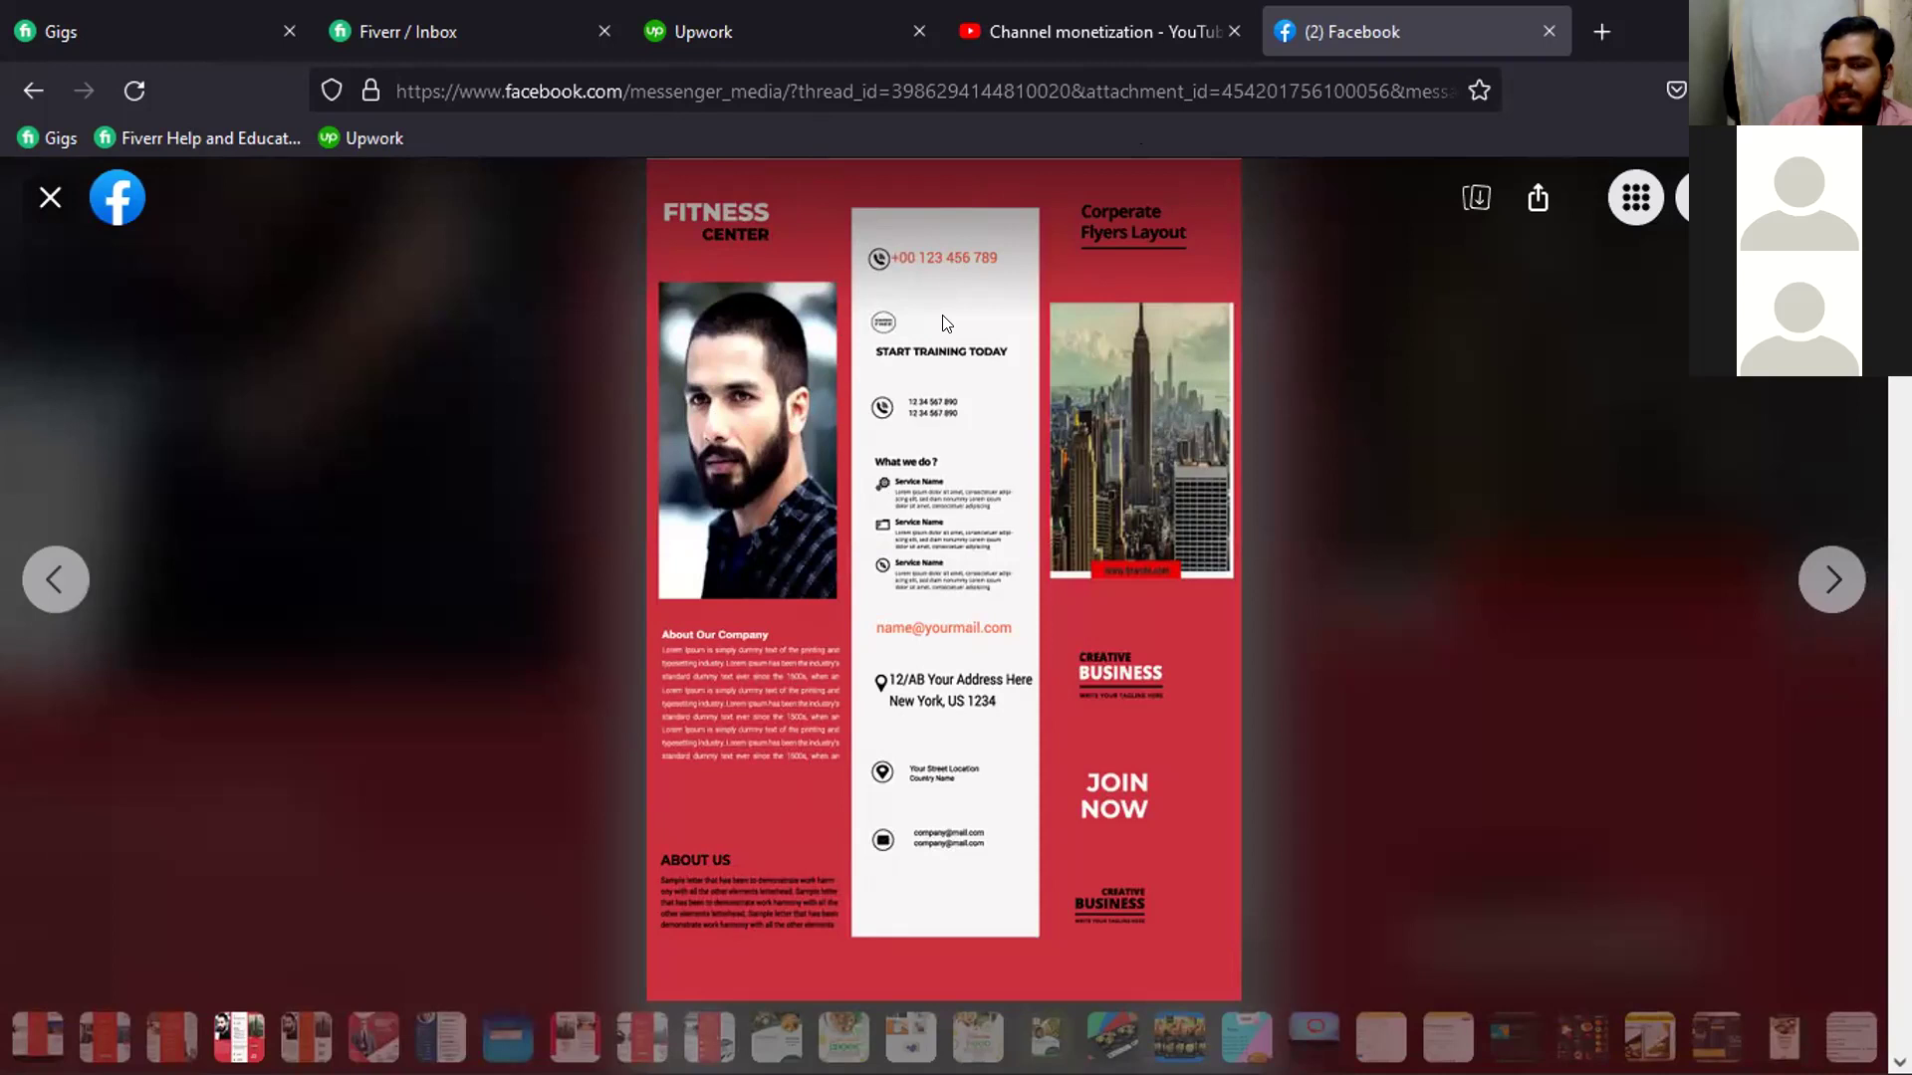
{"action": "left_click", "coordinate": [1830, 579]}
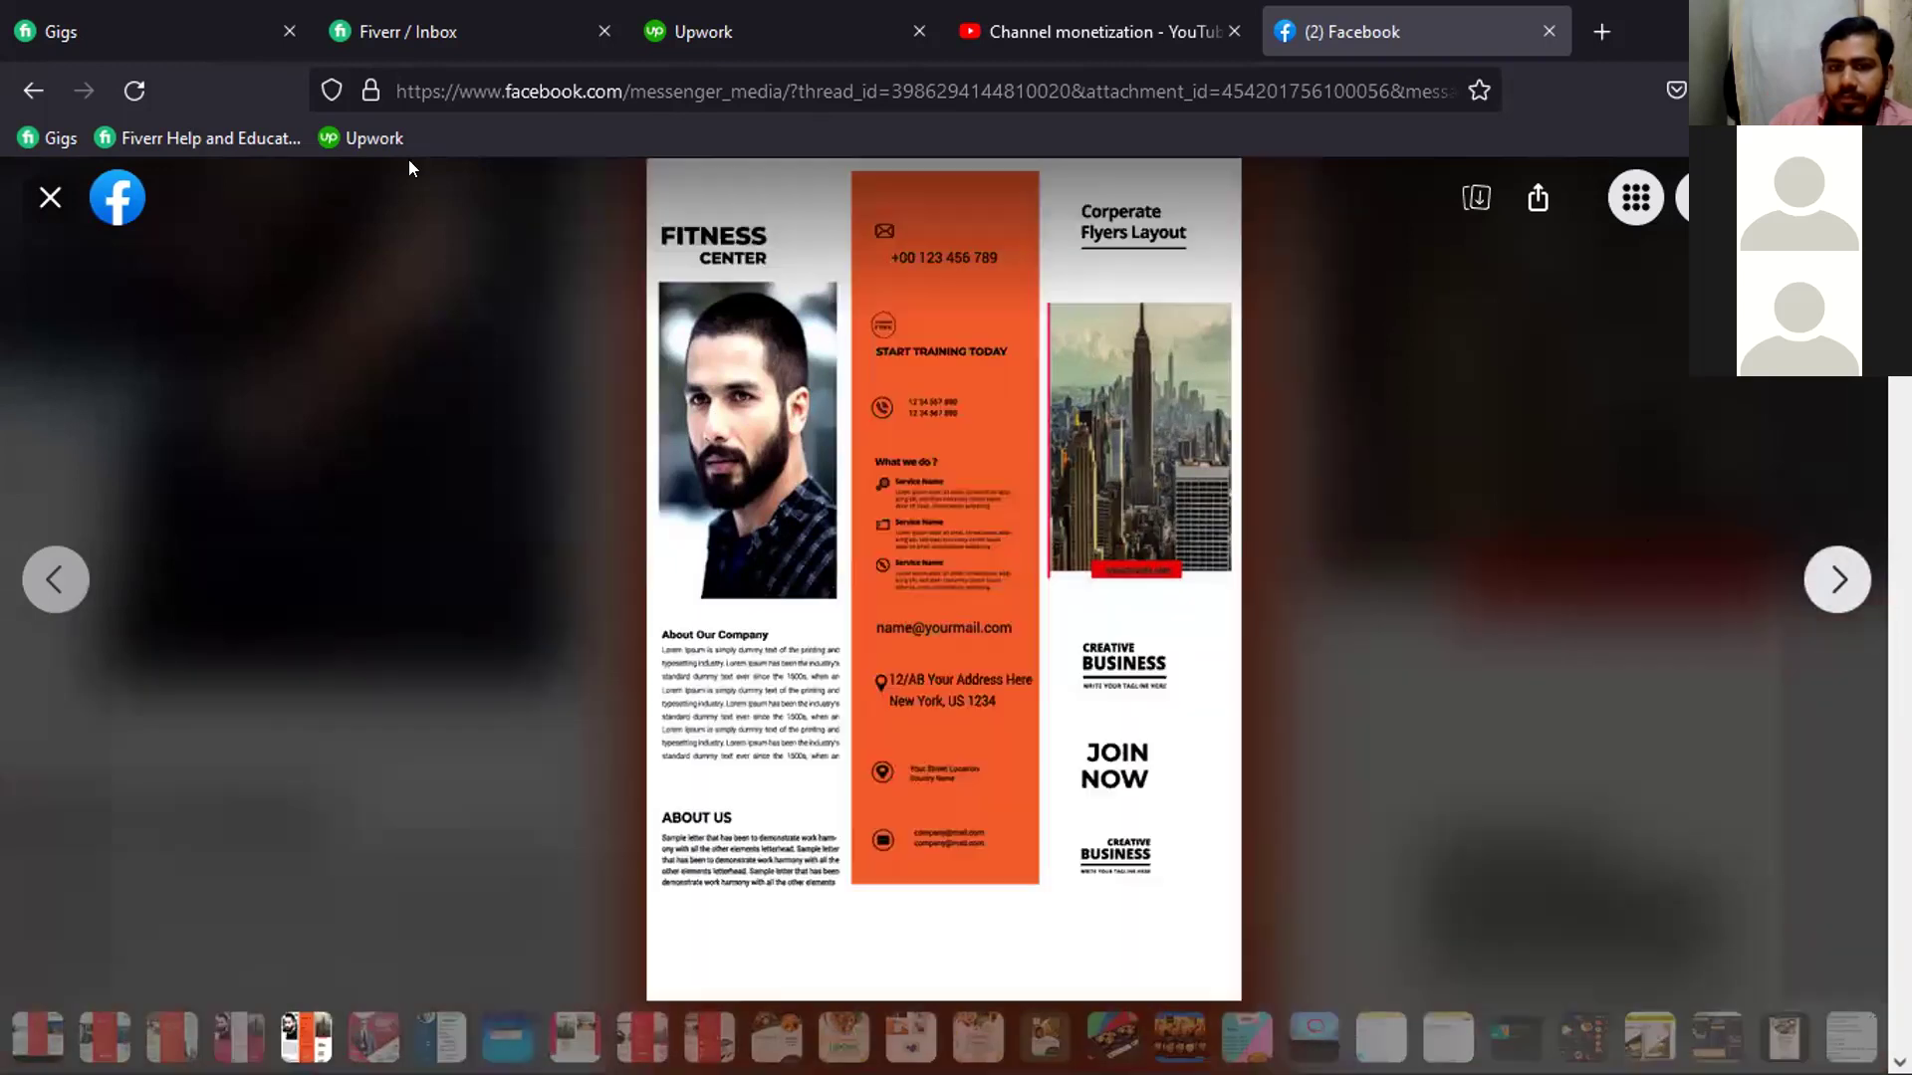
{"action": "left_click", "coordinate": [1810, 597]}
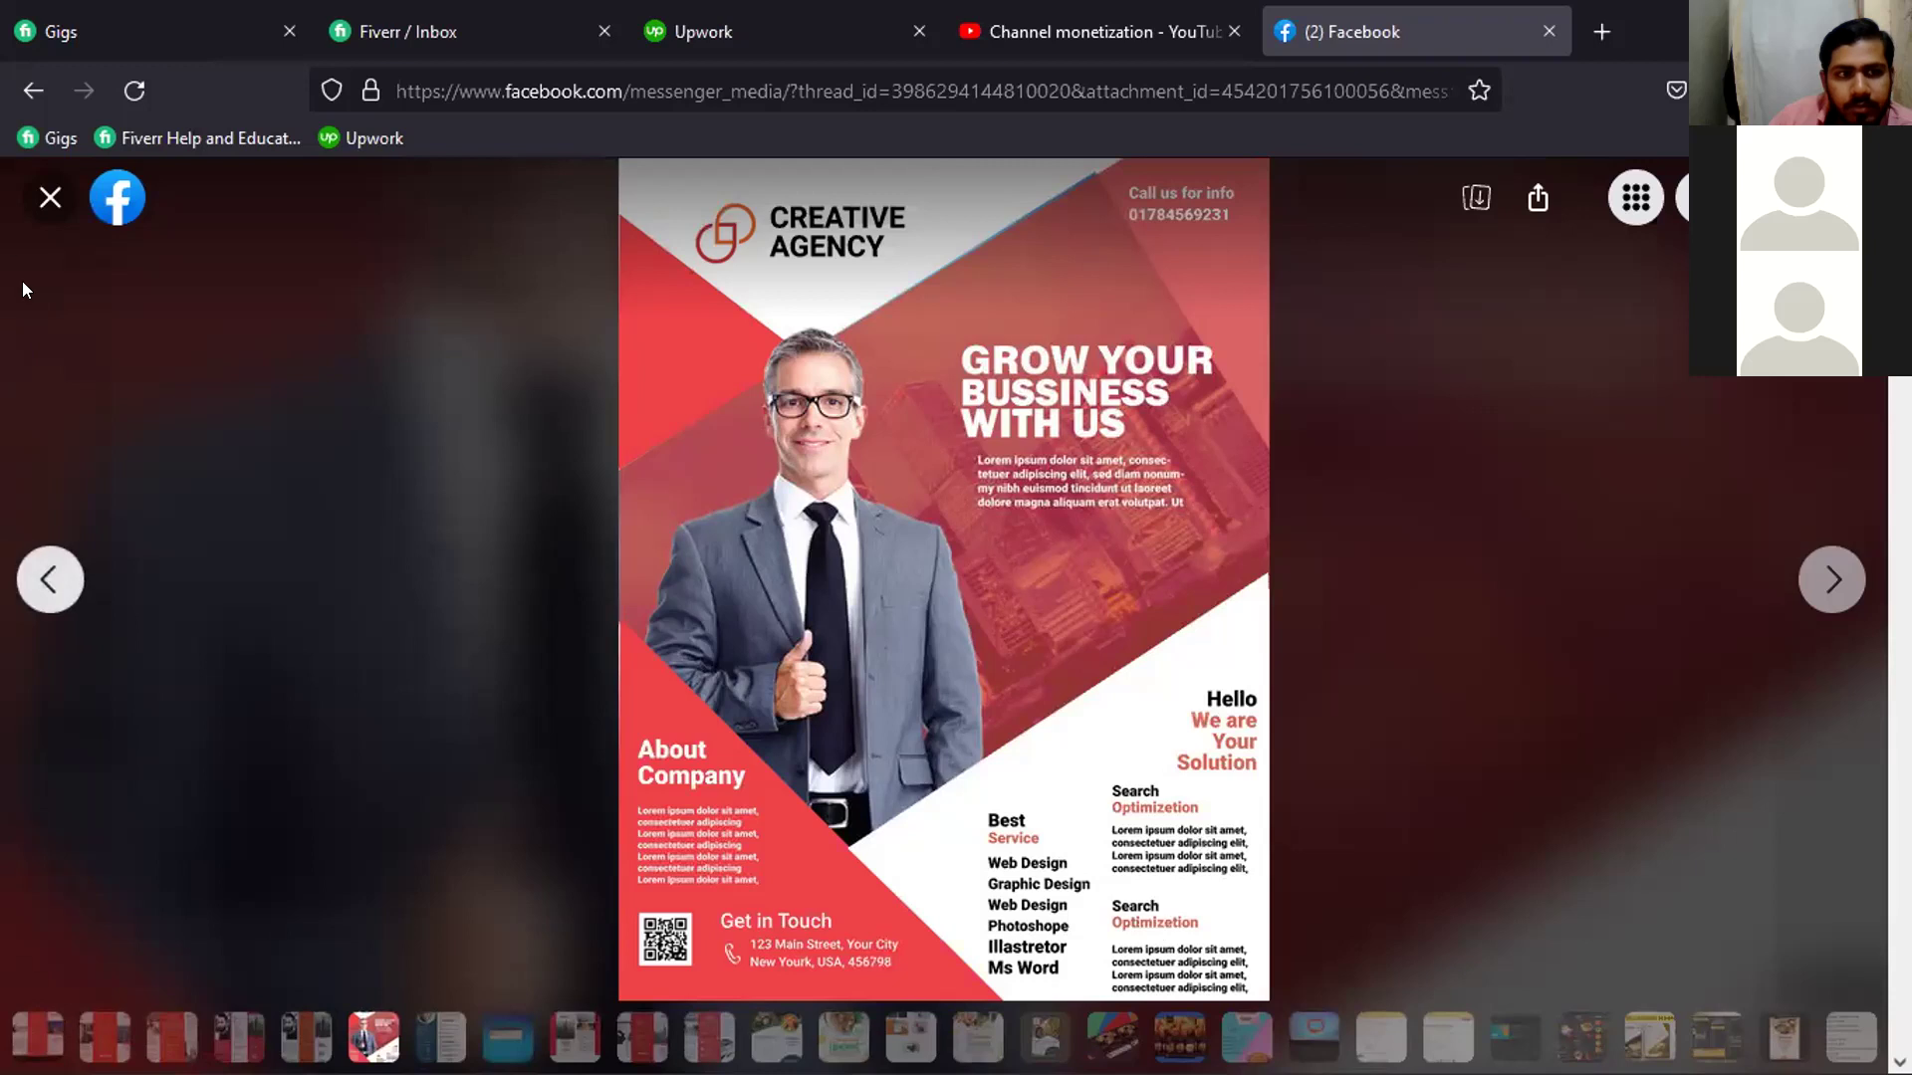
{"action": "left_click", "coordinate": [36, 207]}
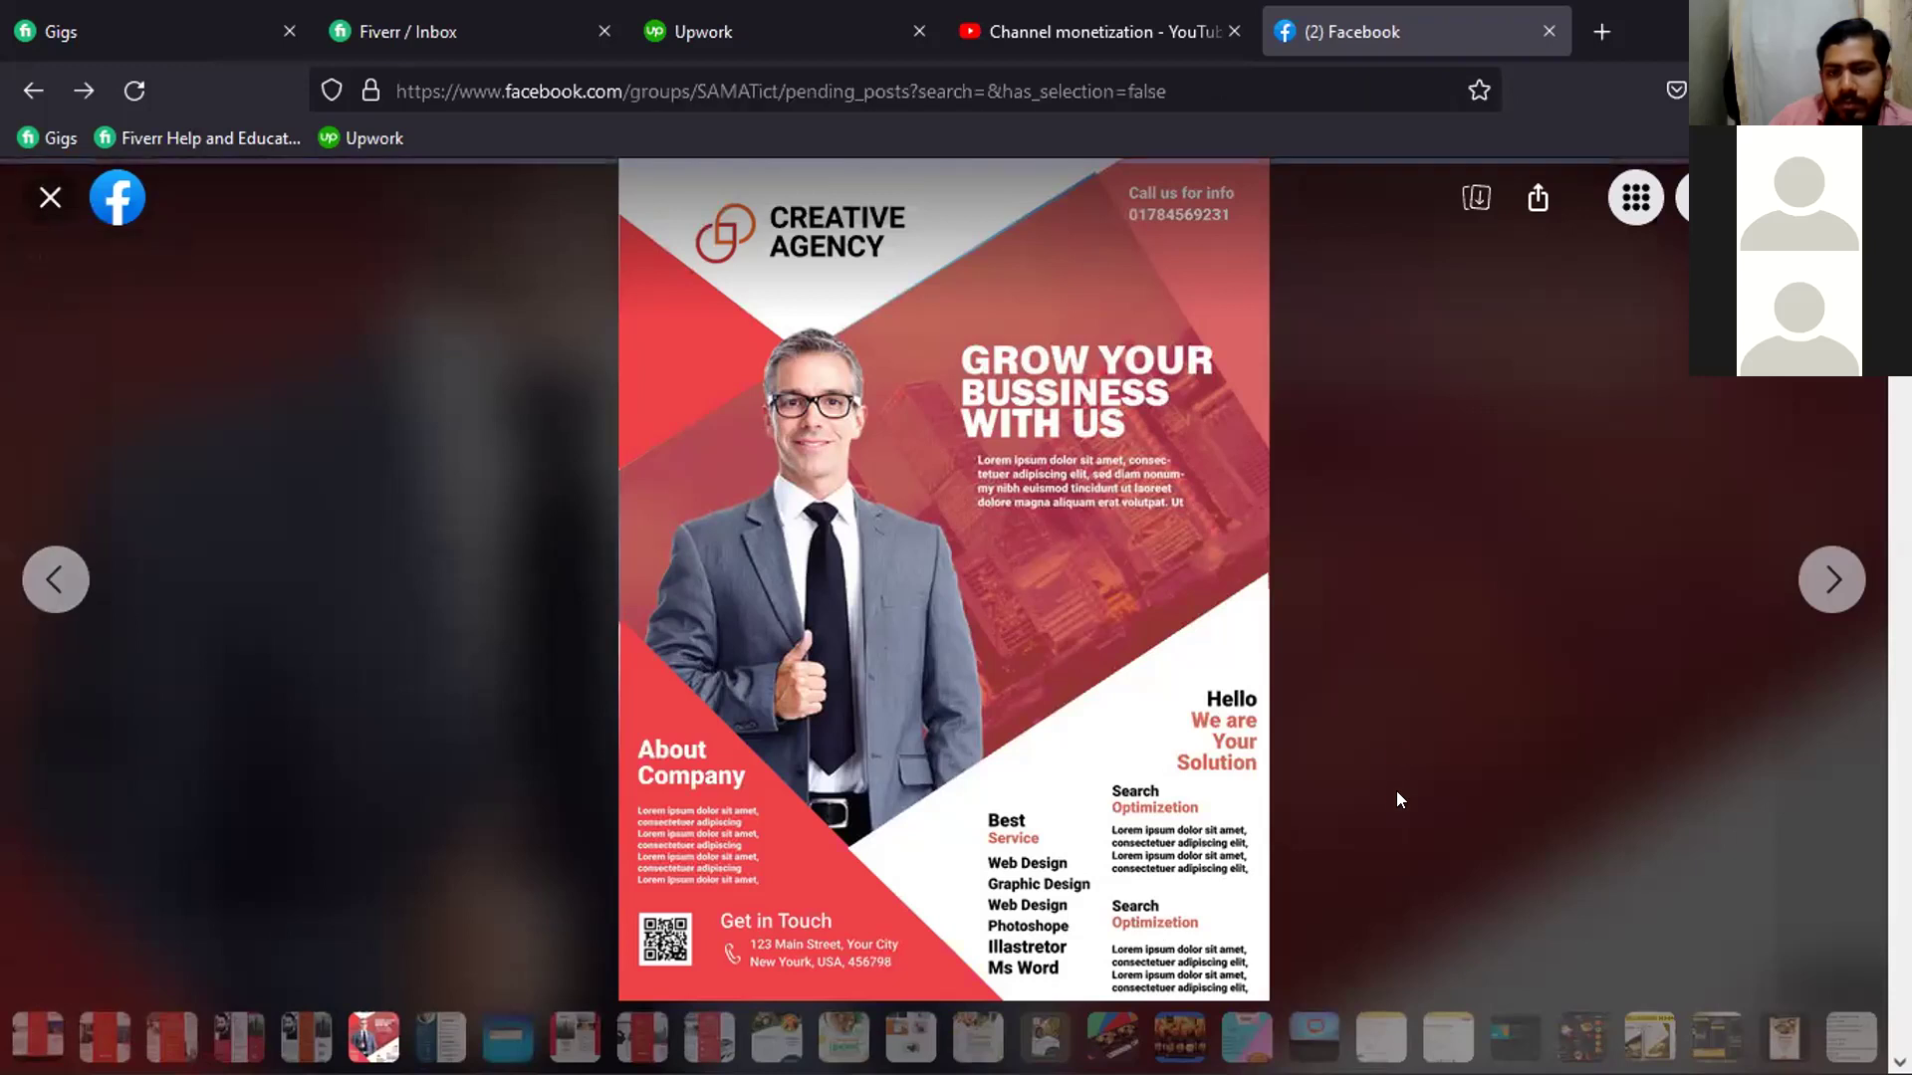
{"action": "scroll", "coordinate": [1561, 844], "scroll_direction": "up", "scroll_amount": 10}
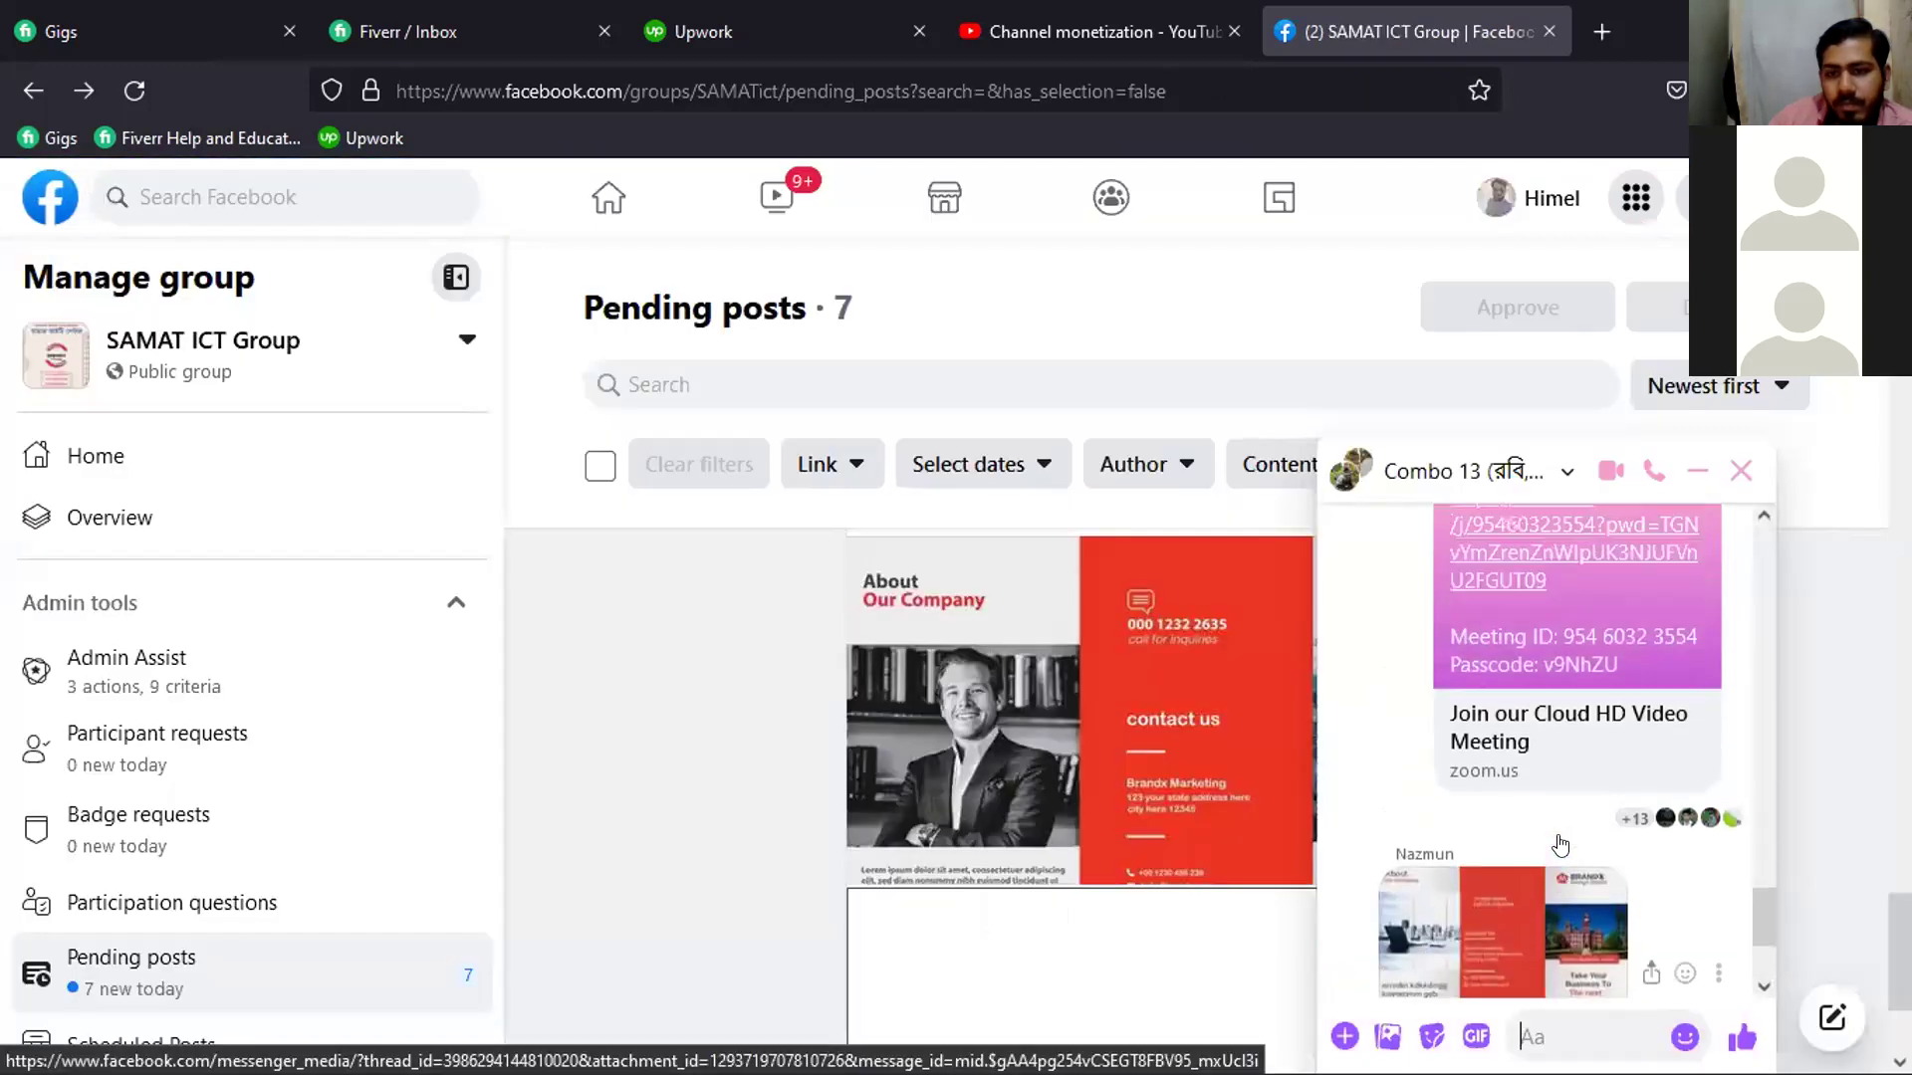
{"action": "scroll", "coordinate": [1561, 845], "scroll_direction": "up", "scroll_amount": 10}
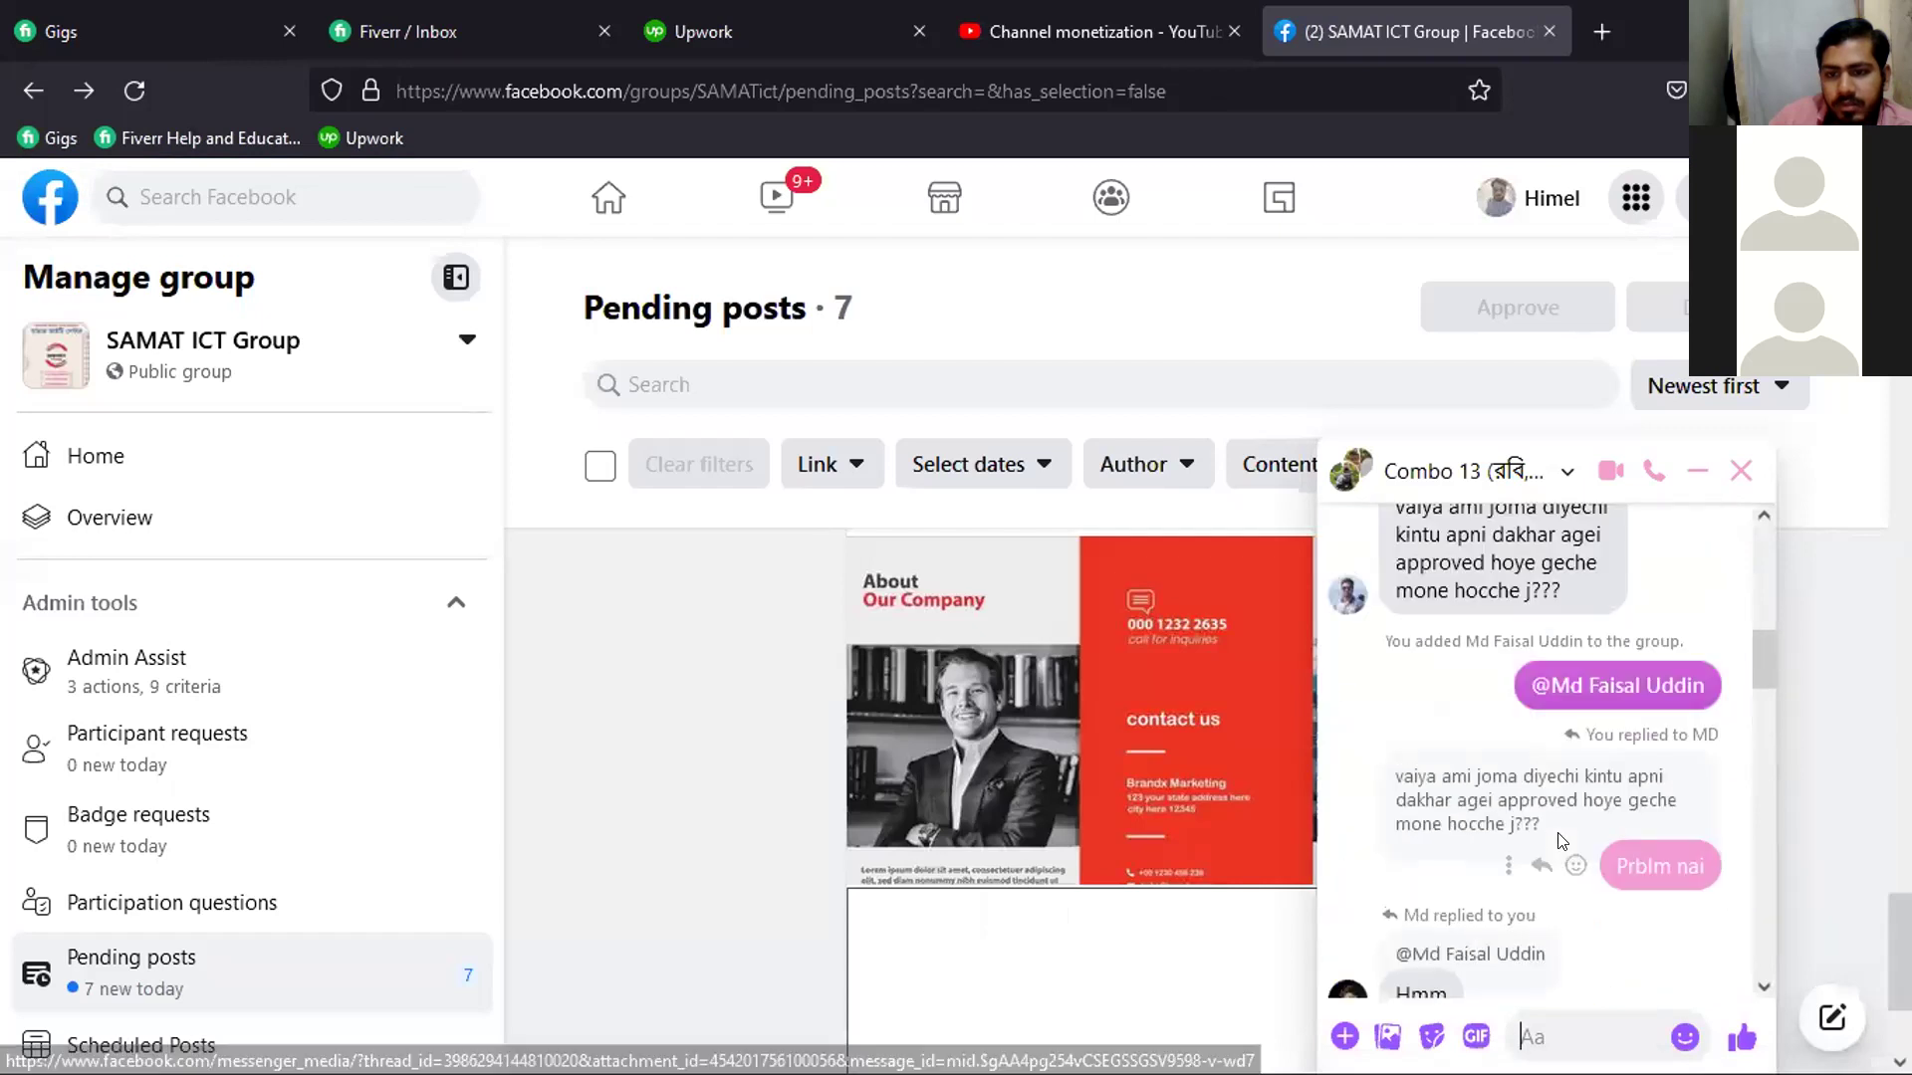
{"action": "scroll", "coordinate": [1557, 817], "scroll_direction": "down", "scroll_amount": 3}
{"action": "scroll", "coordinate": [1514, 818], "scroll_direction": "up", "scroll_amount": 2}
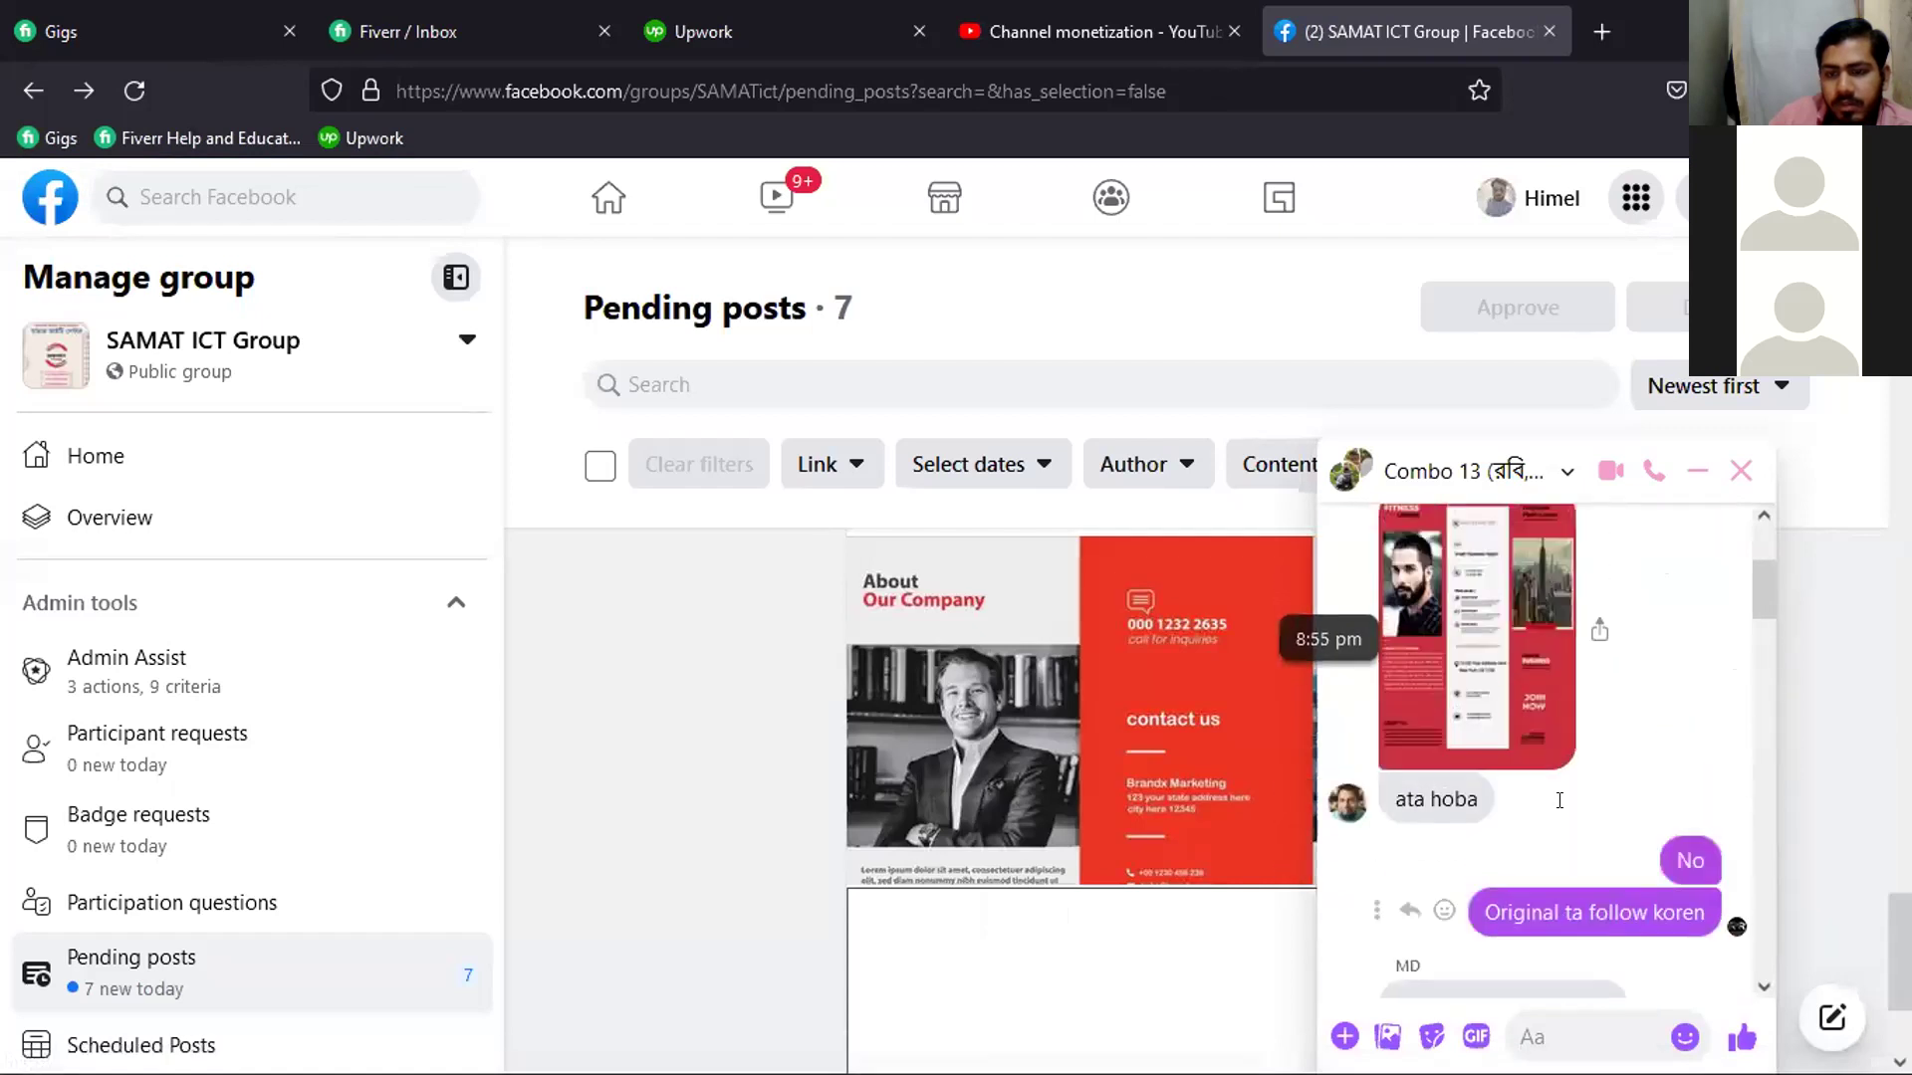
{"action": "scroll", "coordinate": [1484, 816], "scroll_direction": "down", "scroll_amount": 5}
{"action": "scroll", "coordinate": [1496, 805], "scroll_direction": "up", "scroll_amount": 12}
{"action": "scroll", "coordinate": [1554, 846], "scroll_direction": "down", "scroll_amount": 3}
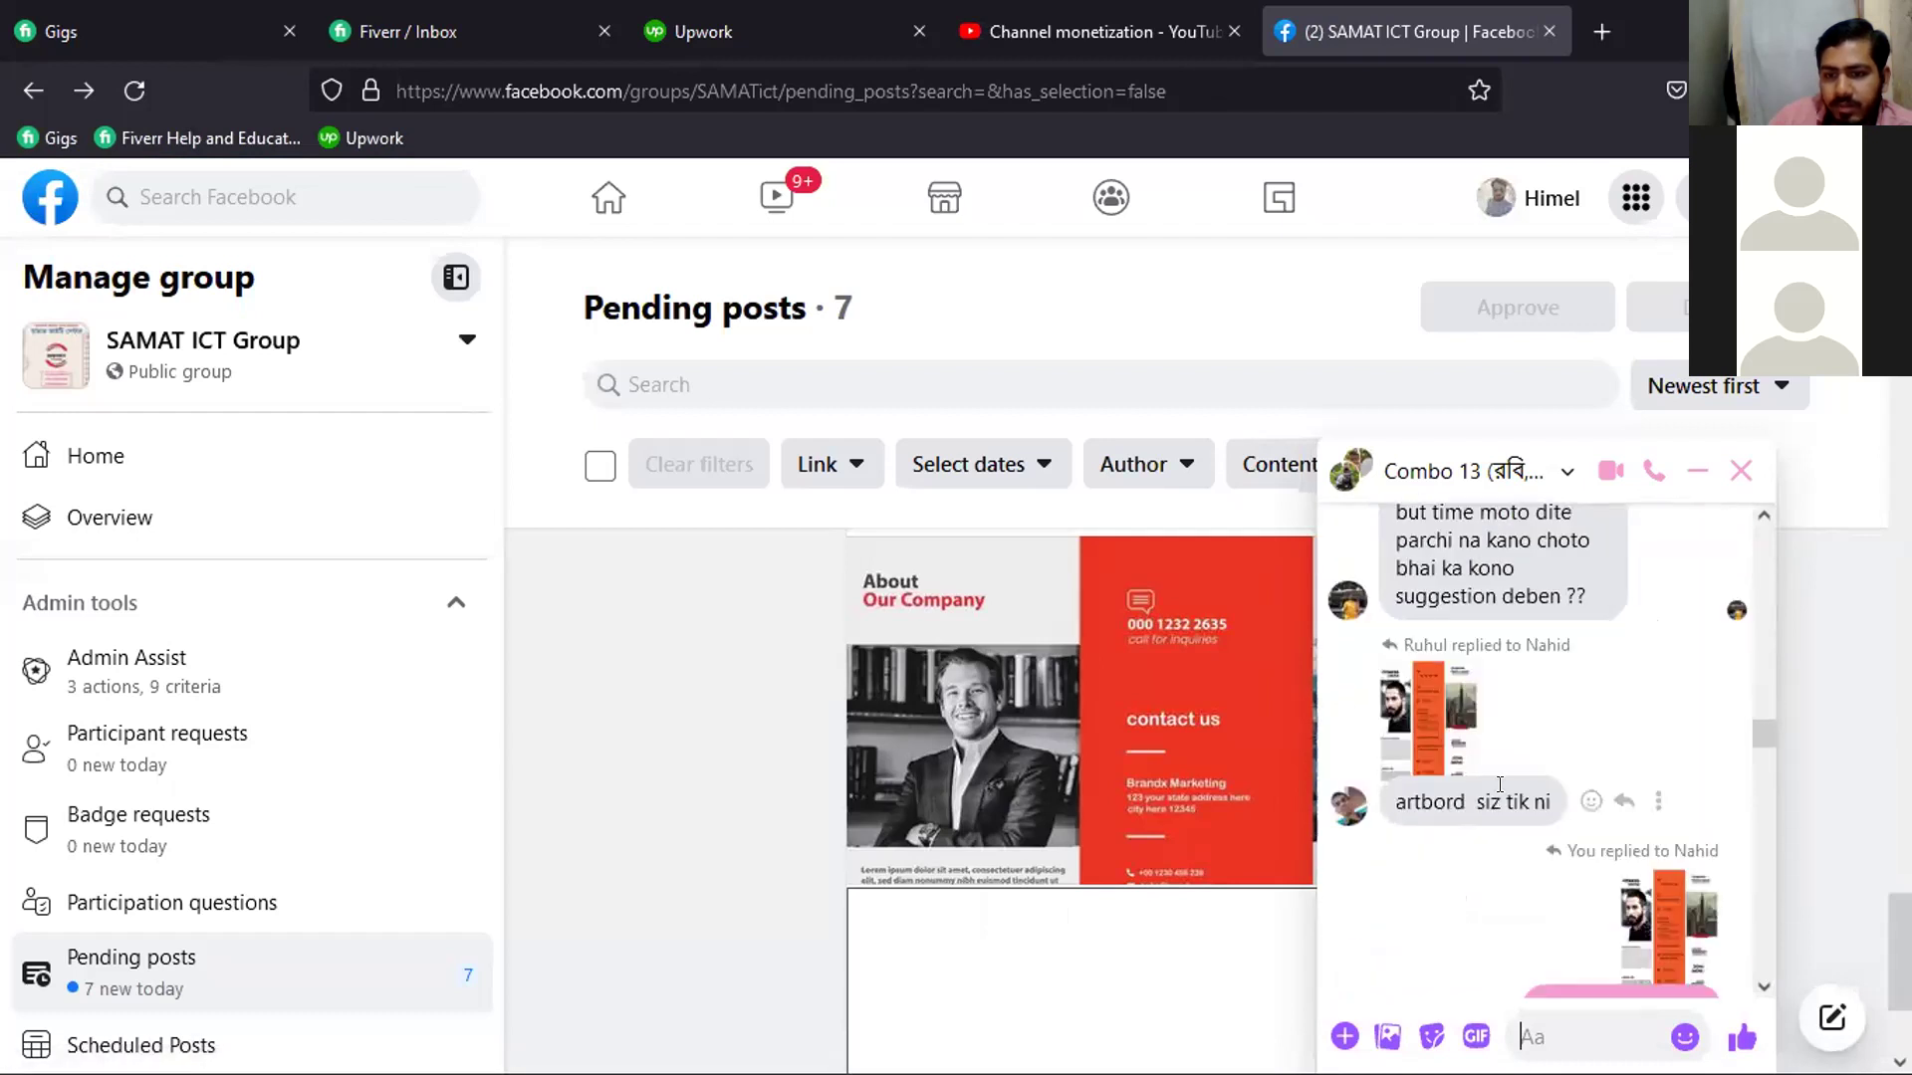
{"action": "scroll", "coordinate": [1614, 886], "scroll_direction": "up", "scroll_amount": 1}
{"action": "scroll", "coordinate": [1621, 891], "scroll_direction": "up", "scroll_amount": 8}
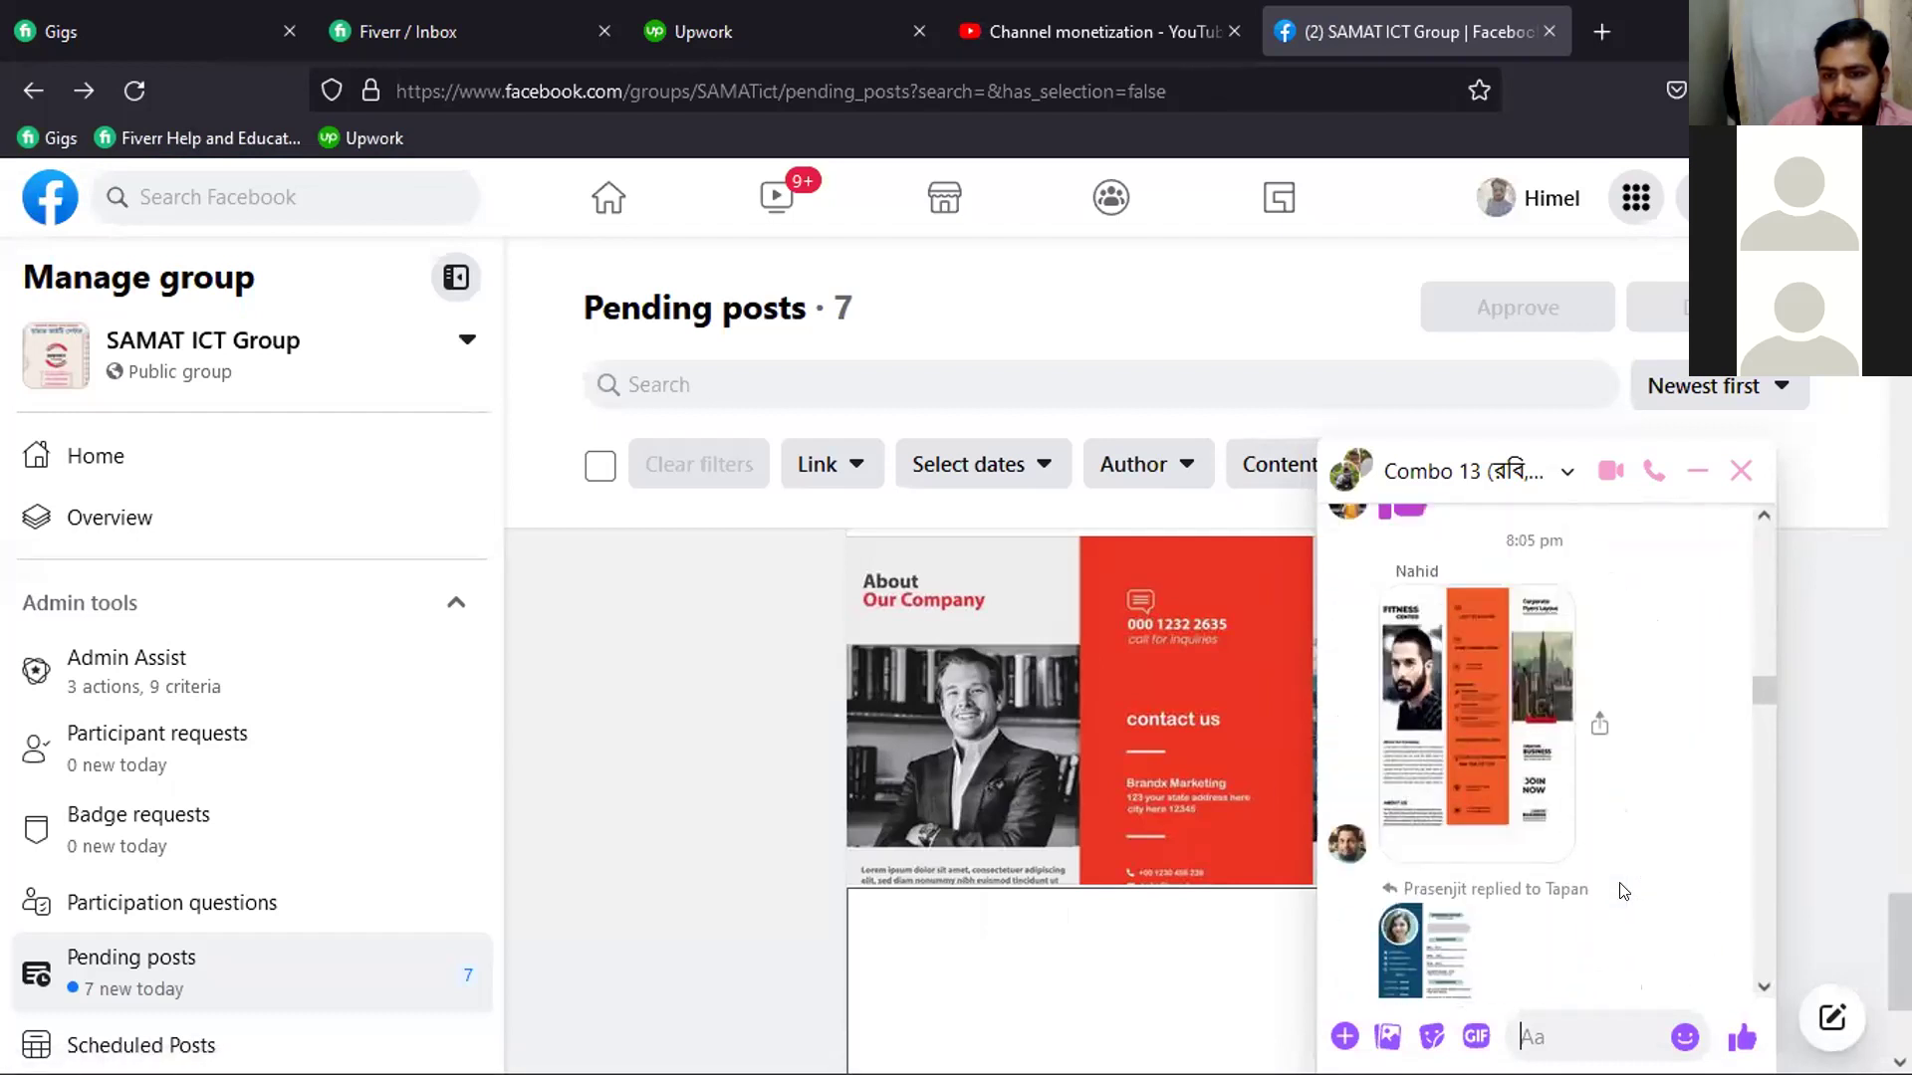
{"action": "scroll", "coordinate": [1620, 889], "scroll_direction": "up", "scroll_amount": 5}
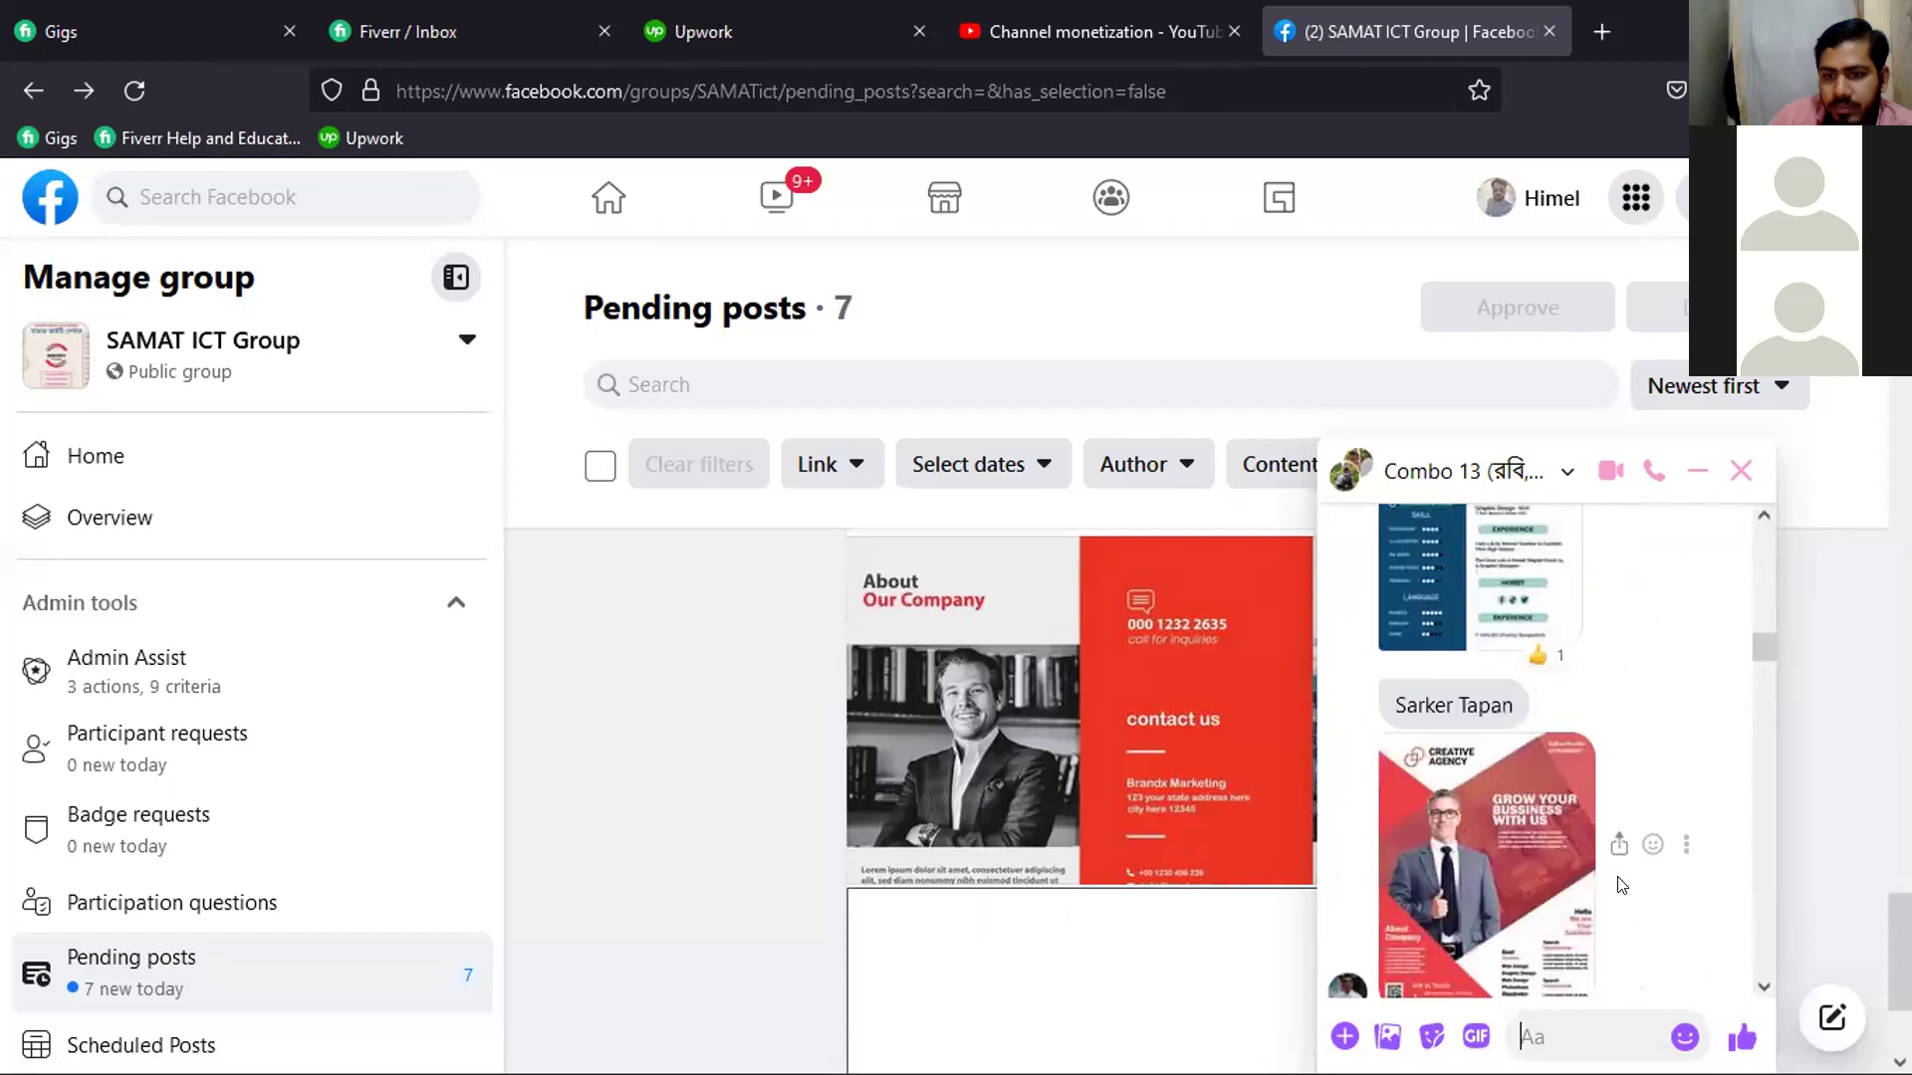
{"action": "scroll", "coordinate": [1474, 797], "scroll_direction": "up", "scroll_amount": 6}
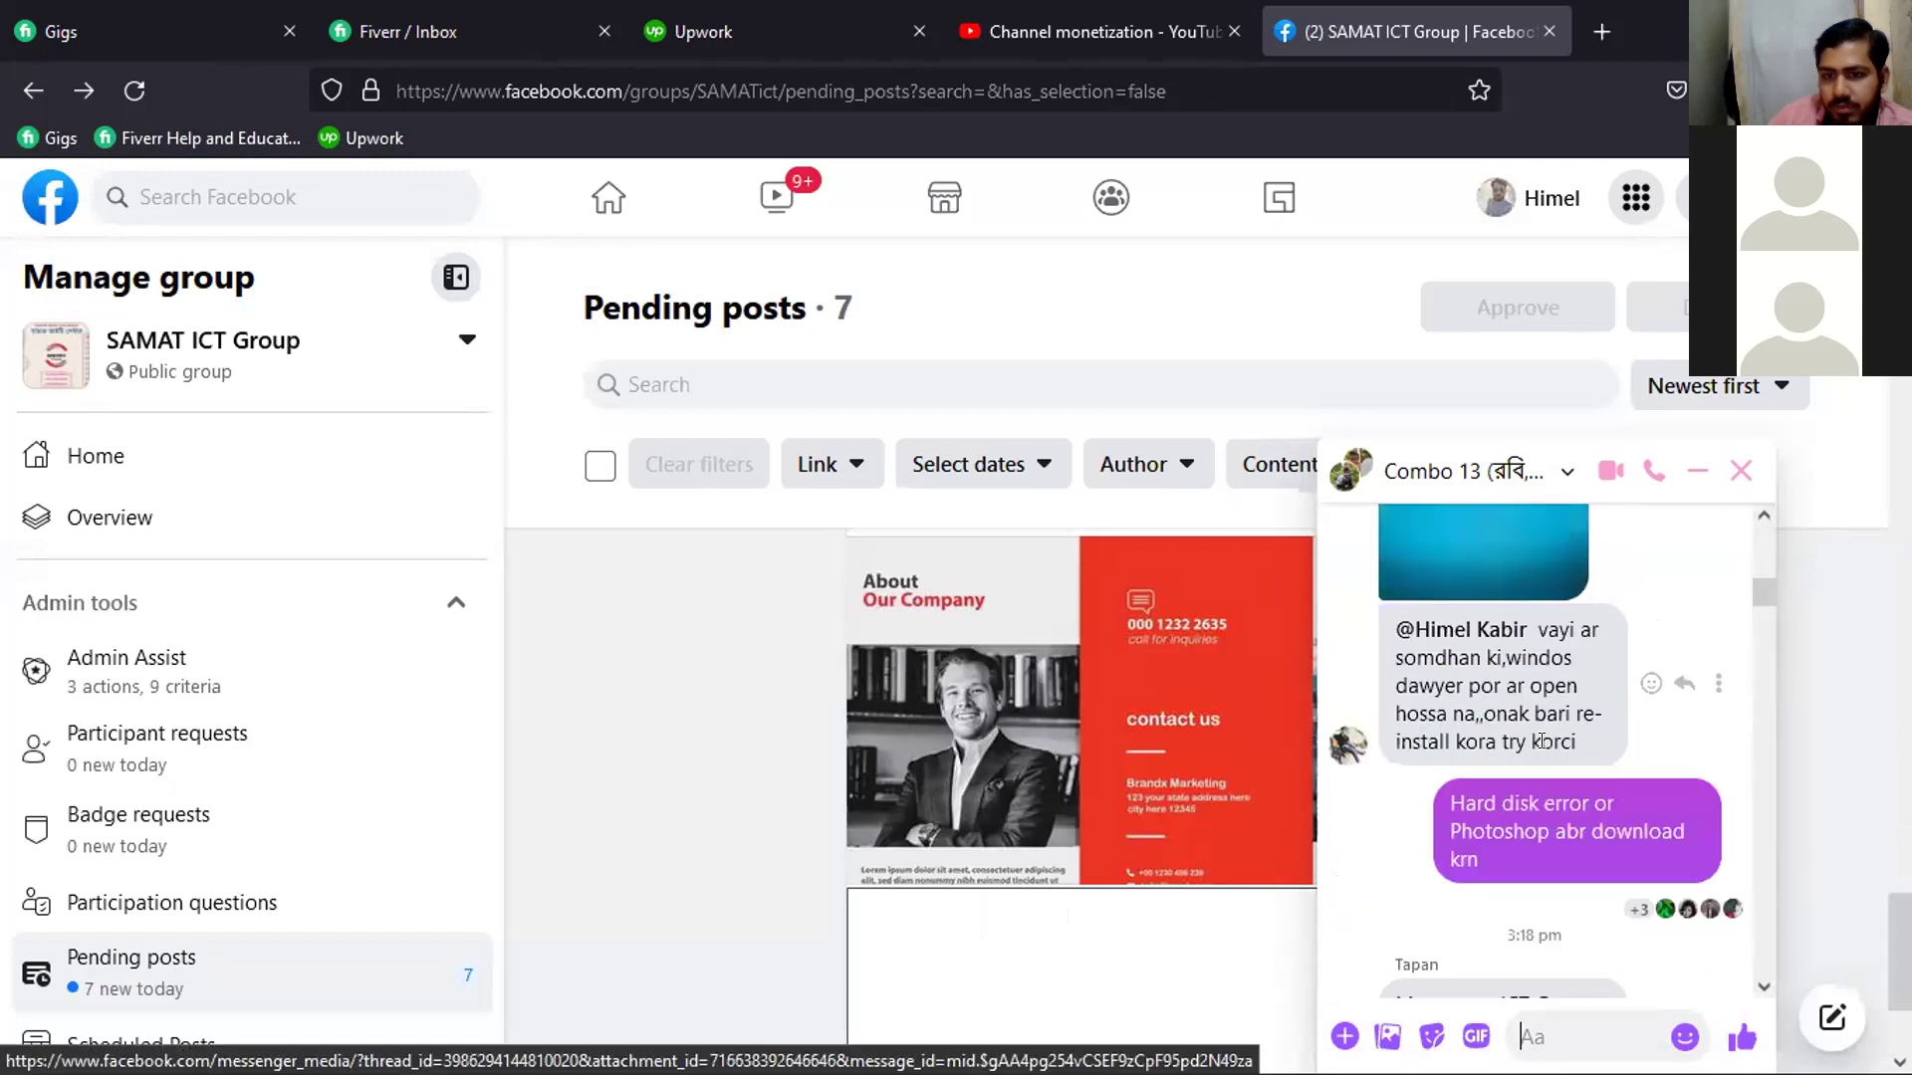
{"action": "scroll", "coordinate": [1550, 754], "scroll_direction": "down", "scroll_amount": 3}
{"action": "scroll", "coordinate": [1551, 754], "scroll_direction": "up", "scroll_amount": 10}
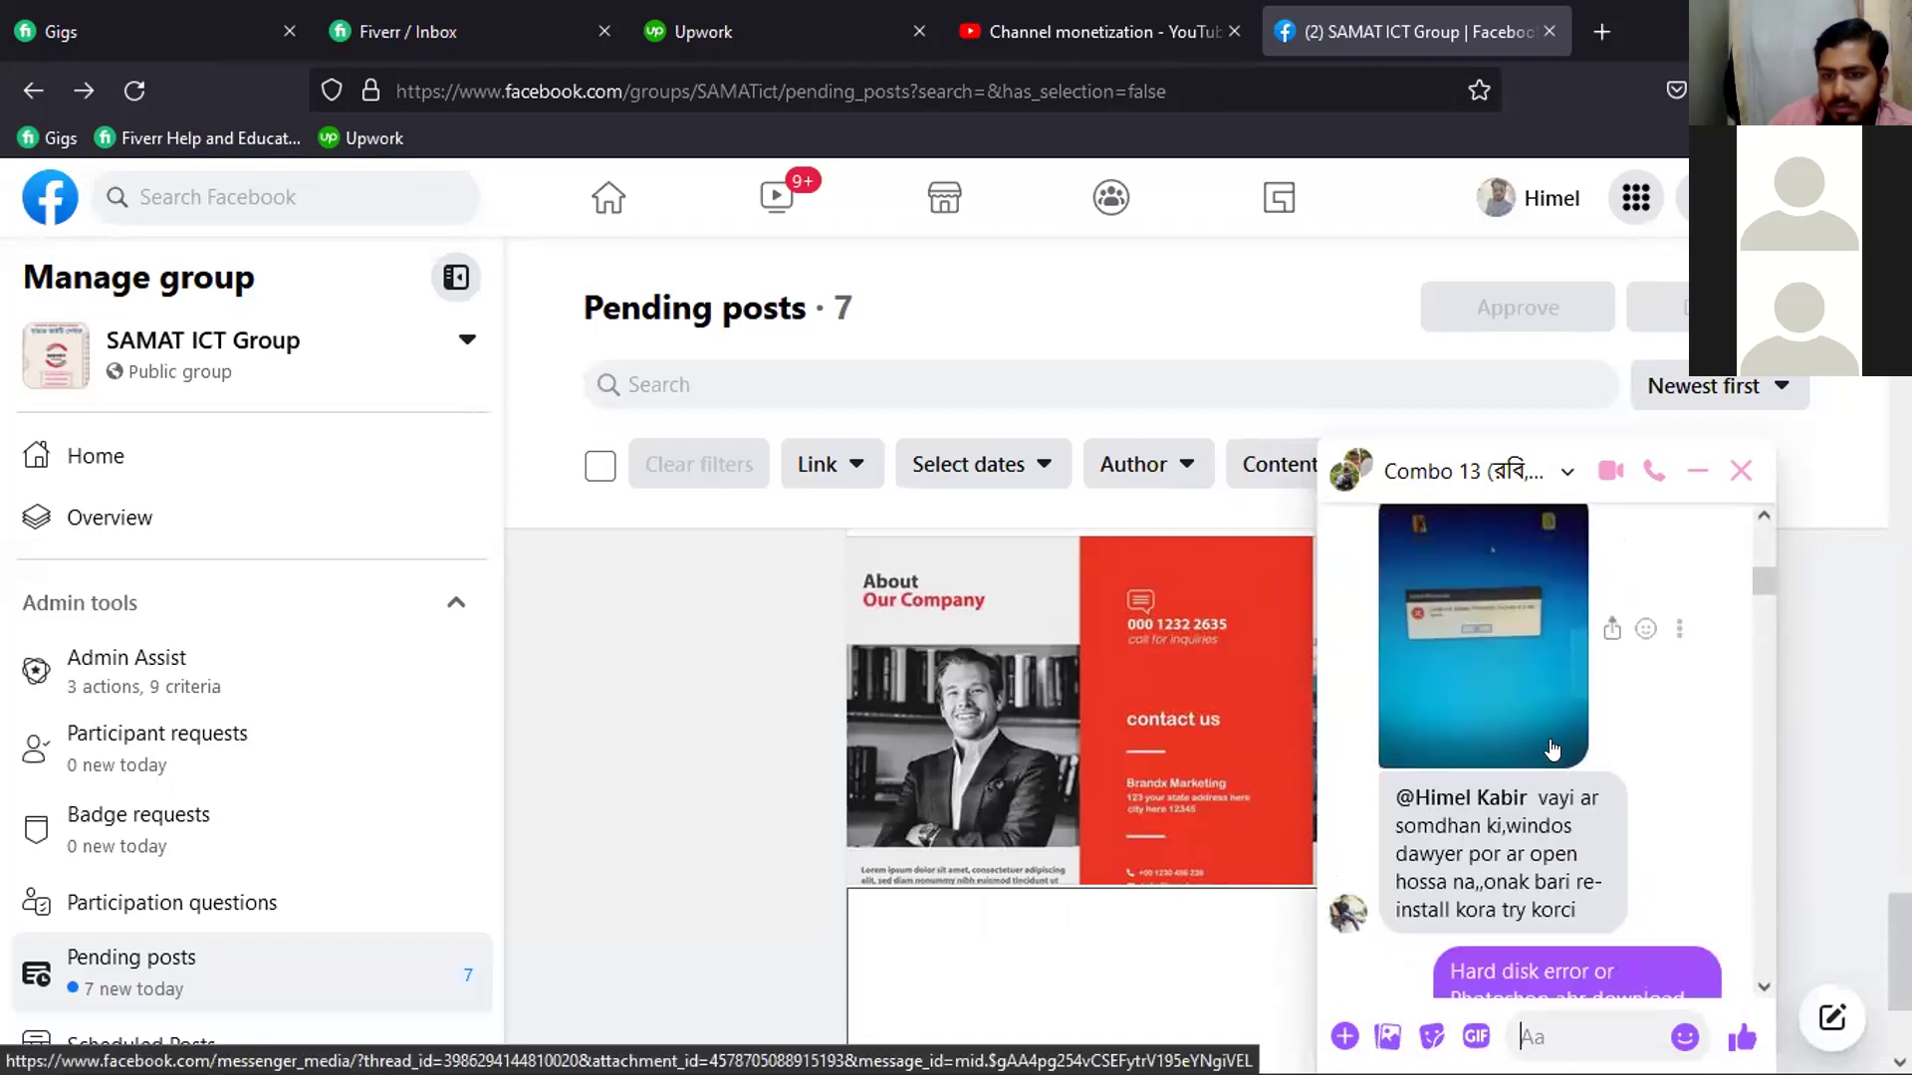
{"action": "scroll", "coordinate": [1551, 754], "scroll_direction": "down", "scroll_amount": 4}
{"action": "scroll", "coordinate": [1553, 742], "scroll_direction": "up", "scroll_amount": 7}
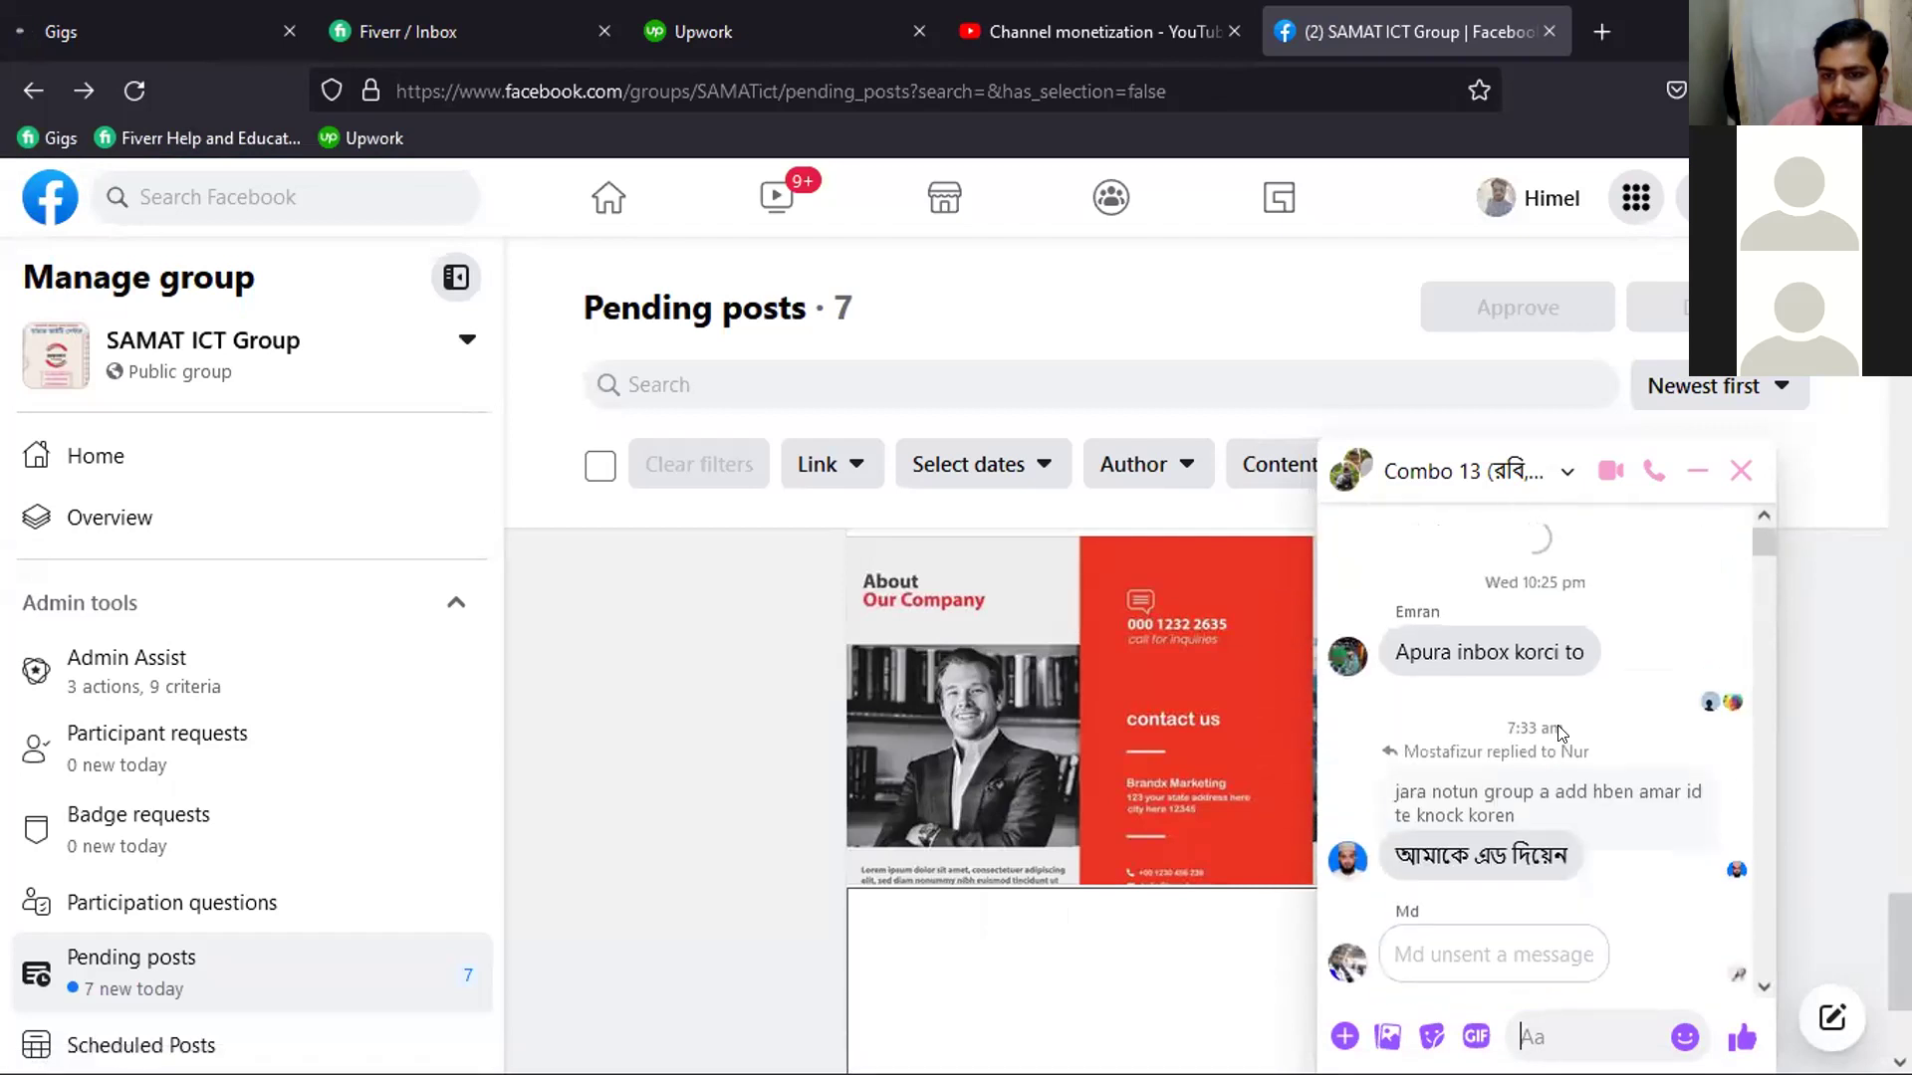
{"action": "scroll", "coordinate": [1555, 732], "scroll_direction": "up", "scroll_amount": 1}
{"action": "scroll", "coordinate": [1574, 787], "scroll_direction": "up", "scroll_amount": 6}
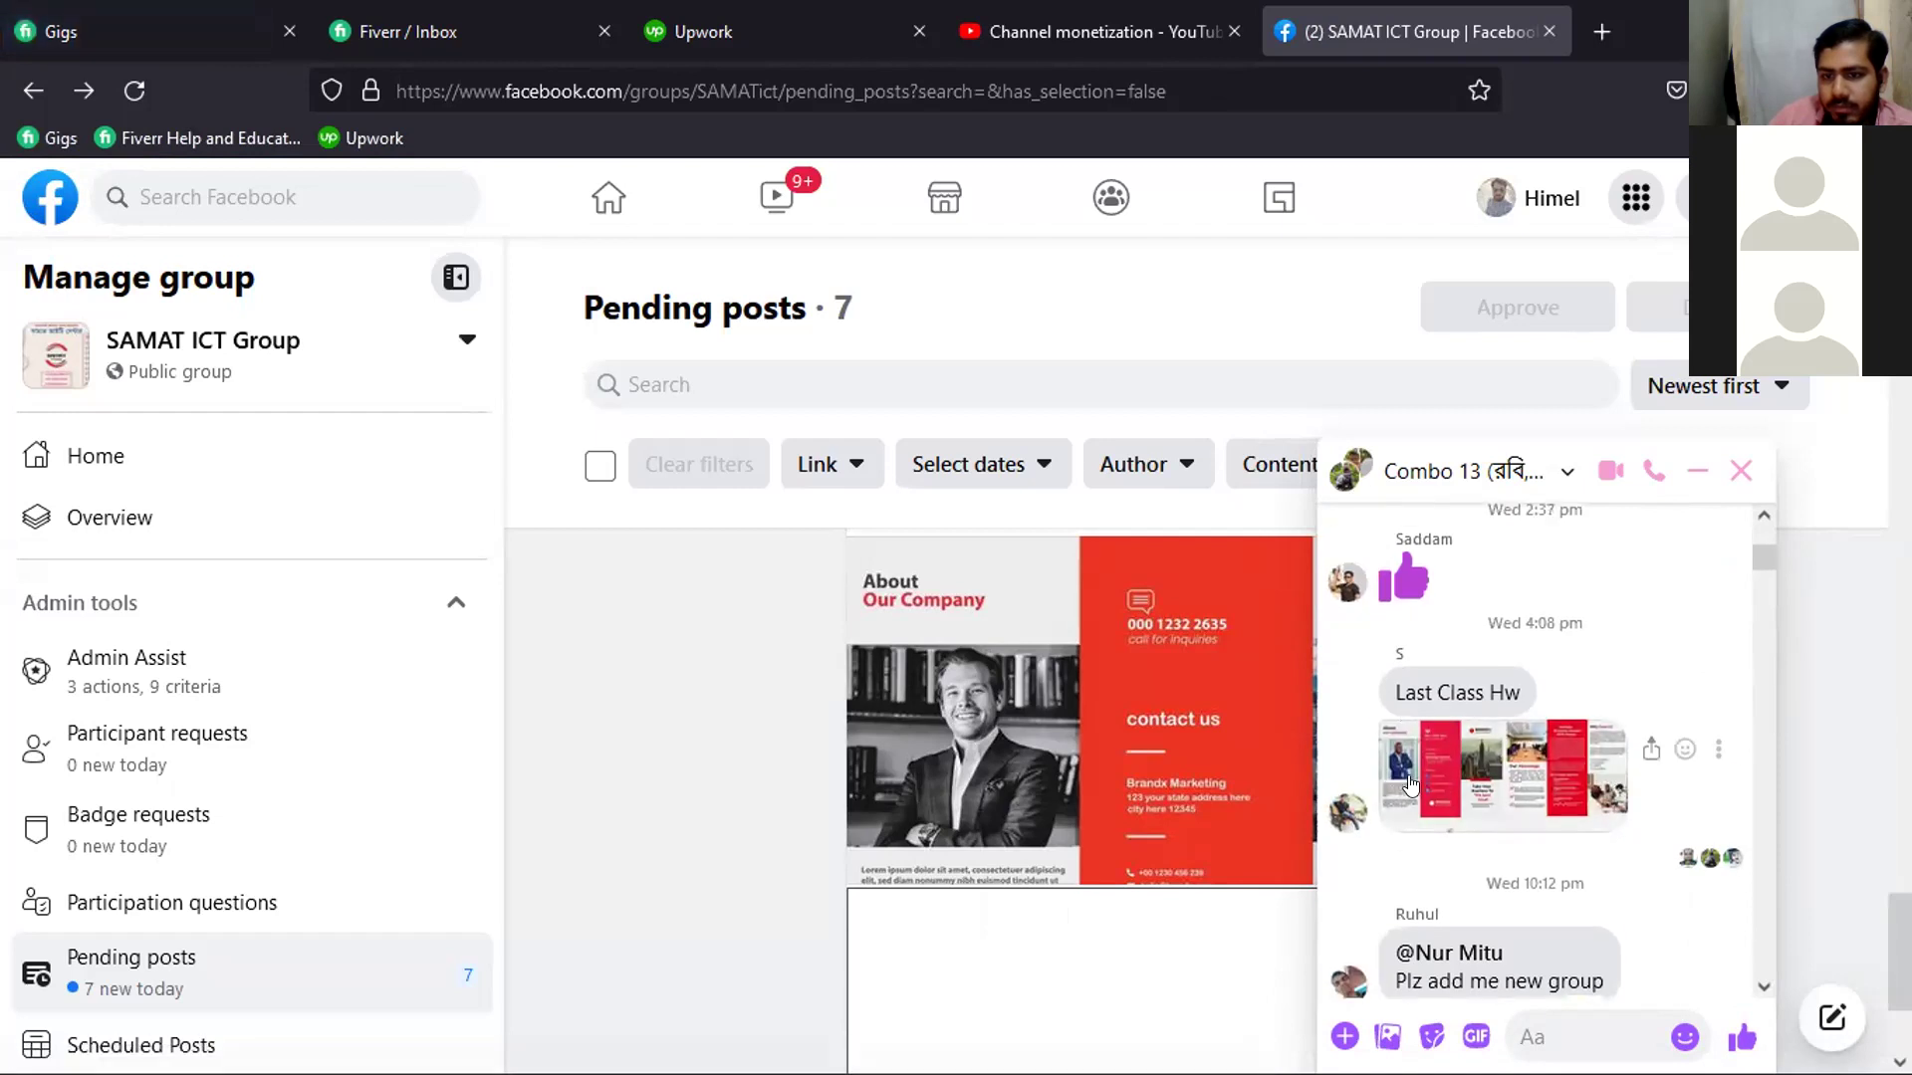
{"action": "scroll", "coordinate": [1514, 819], "scroll_direction": "up", "scroll_amount": 5}
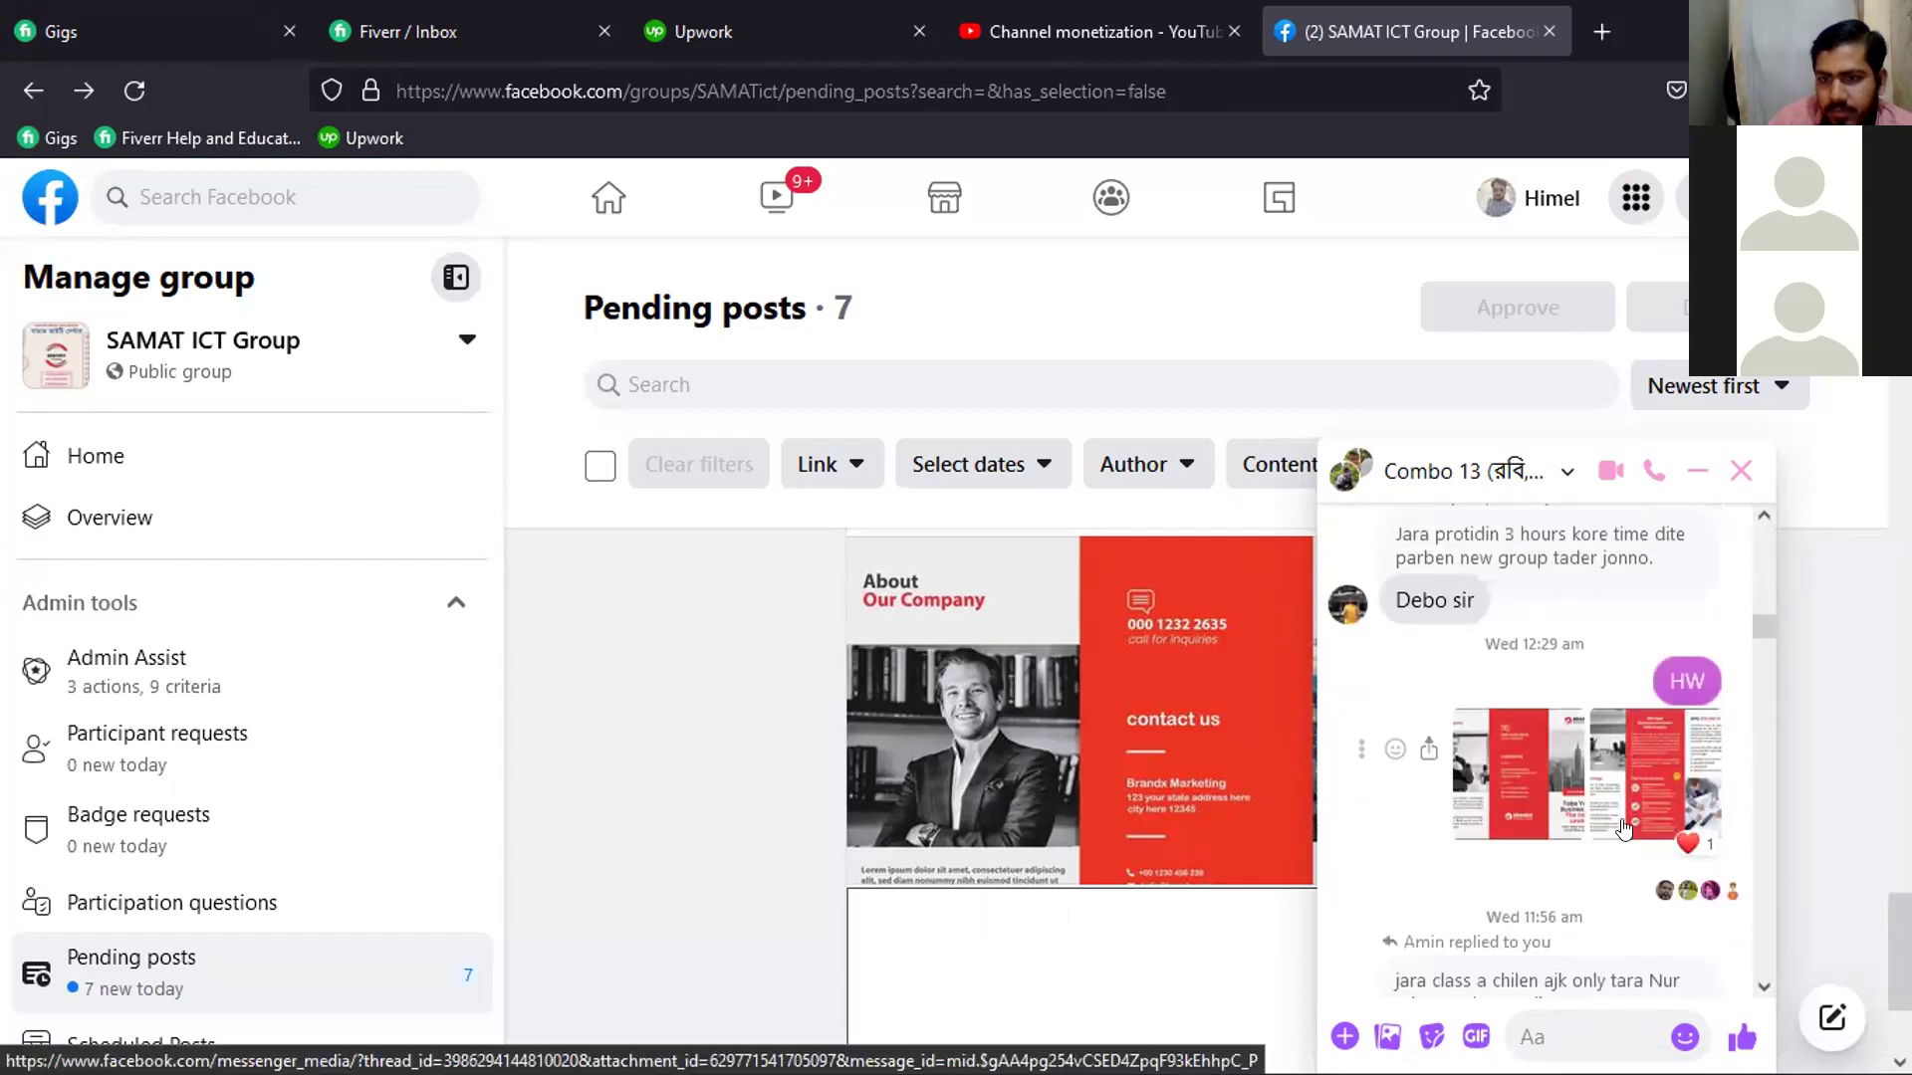
{"action": "scroll", "coordinate": [1534, 797], "scroll_direction": "down", "scroll_amount": 8}
{"action": "scroll", "coordinate": [1509, 786], "scroll_direction": "down", "scroll_amount": 10}
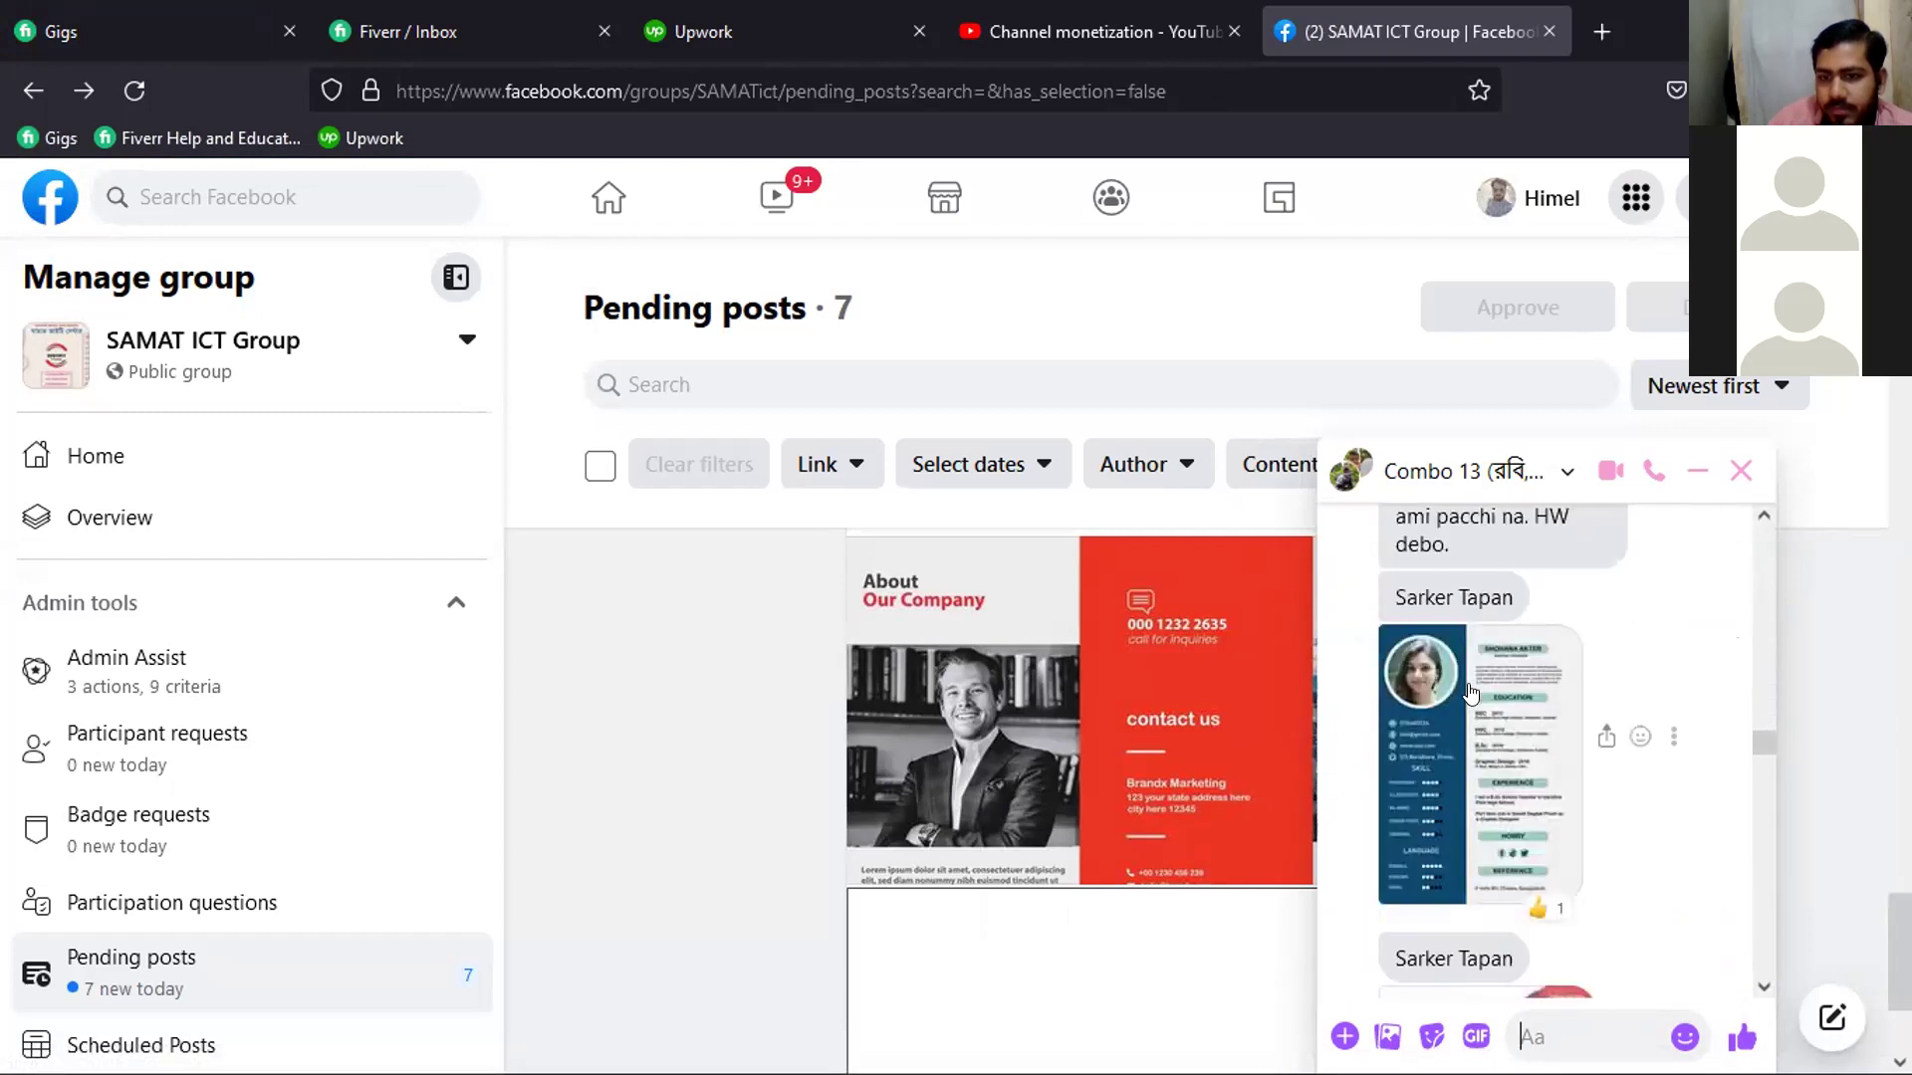
{"action": "left_click", "coordinate": [1465, 687]}
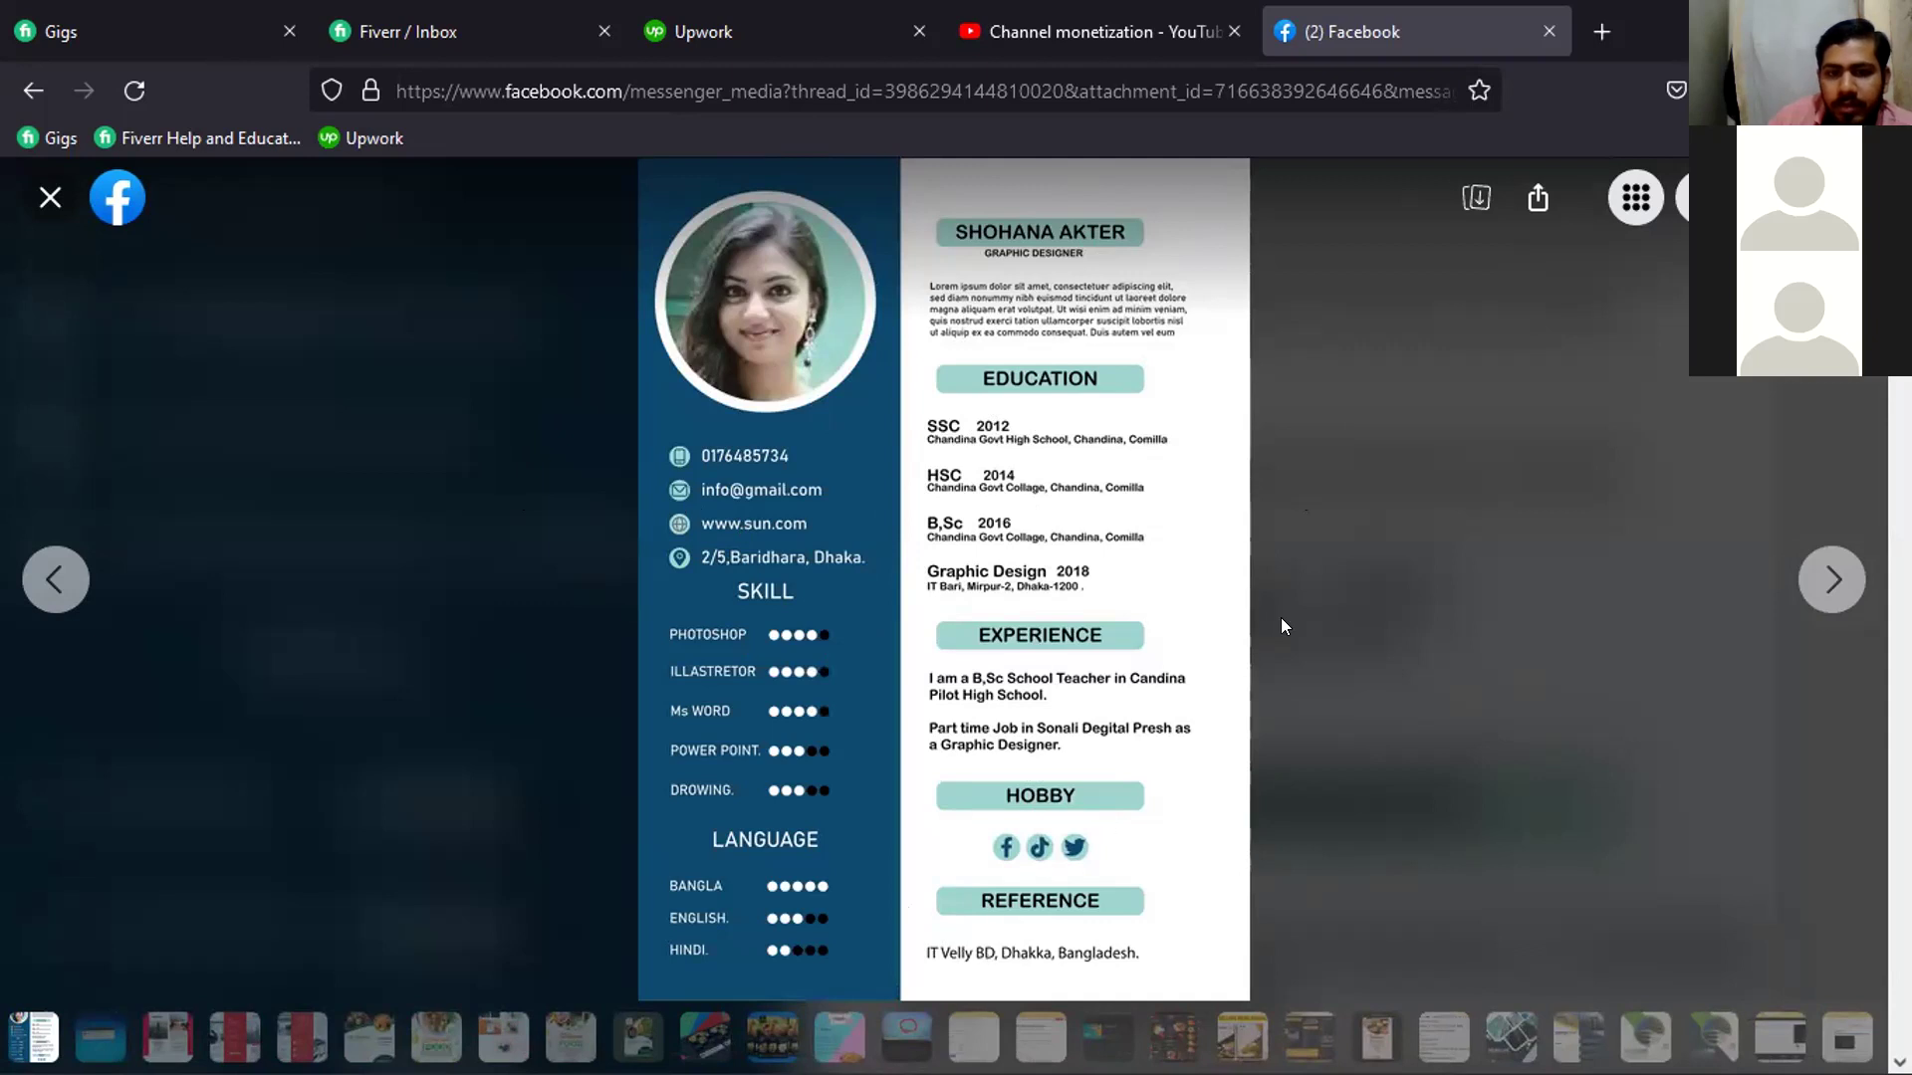
{"action": "left_click", "coordinate": [55, 579]}
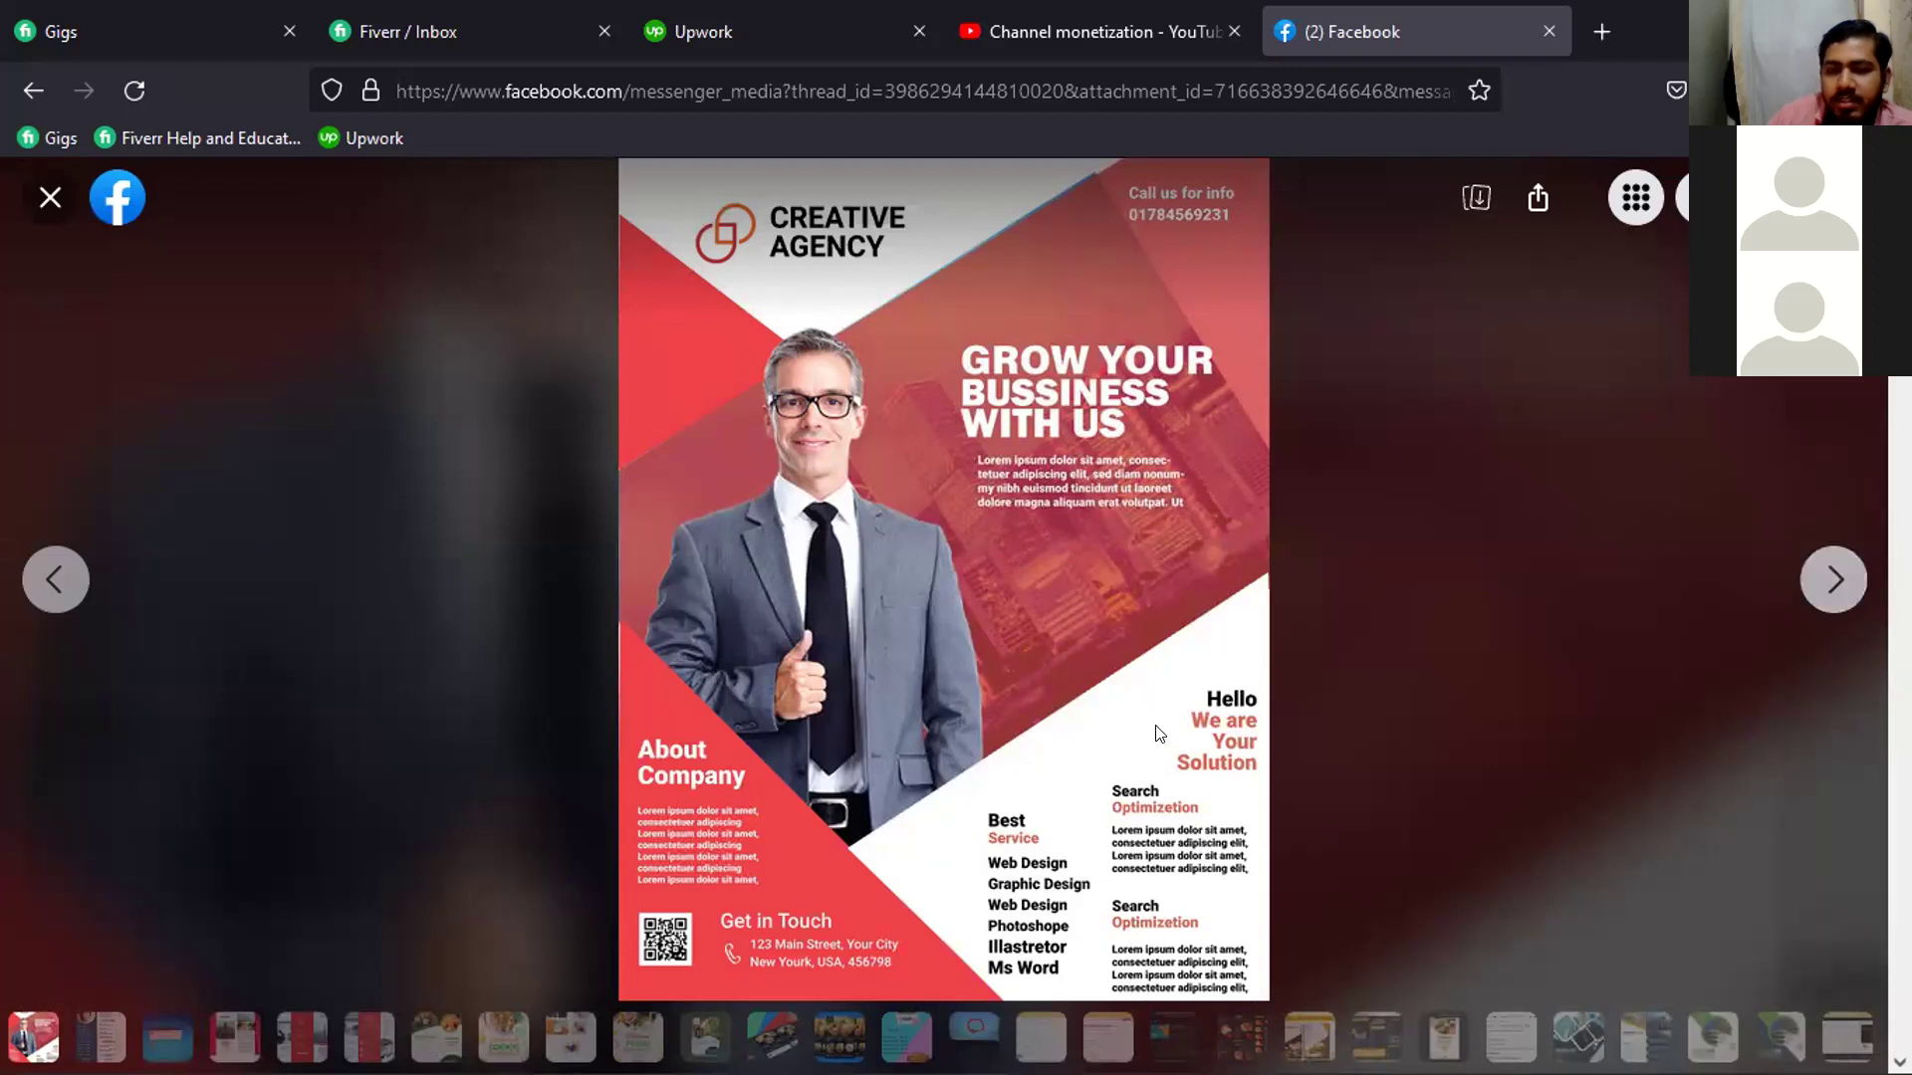
{"action": "left_click", "coordinate": [1838, 579]}
{"action": "left_click", "coordinate": [51, 198]}
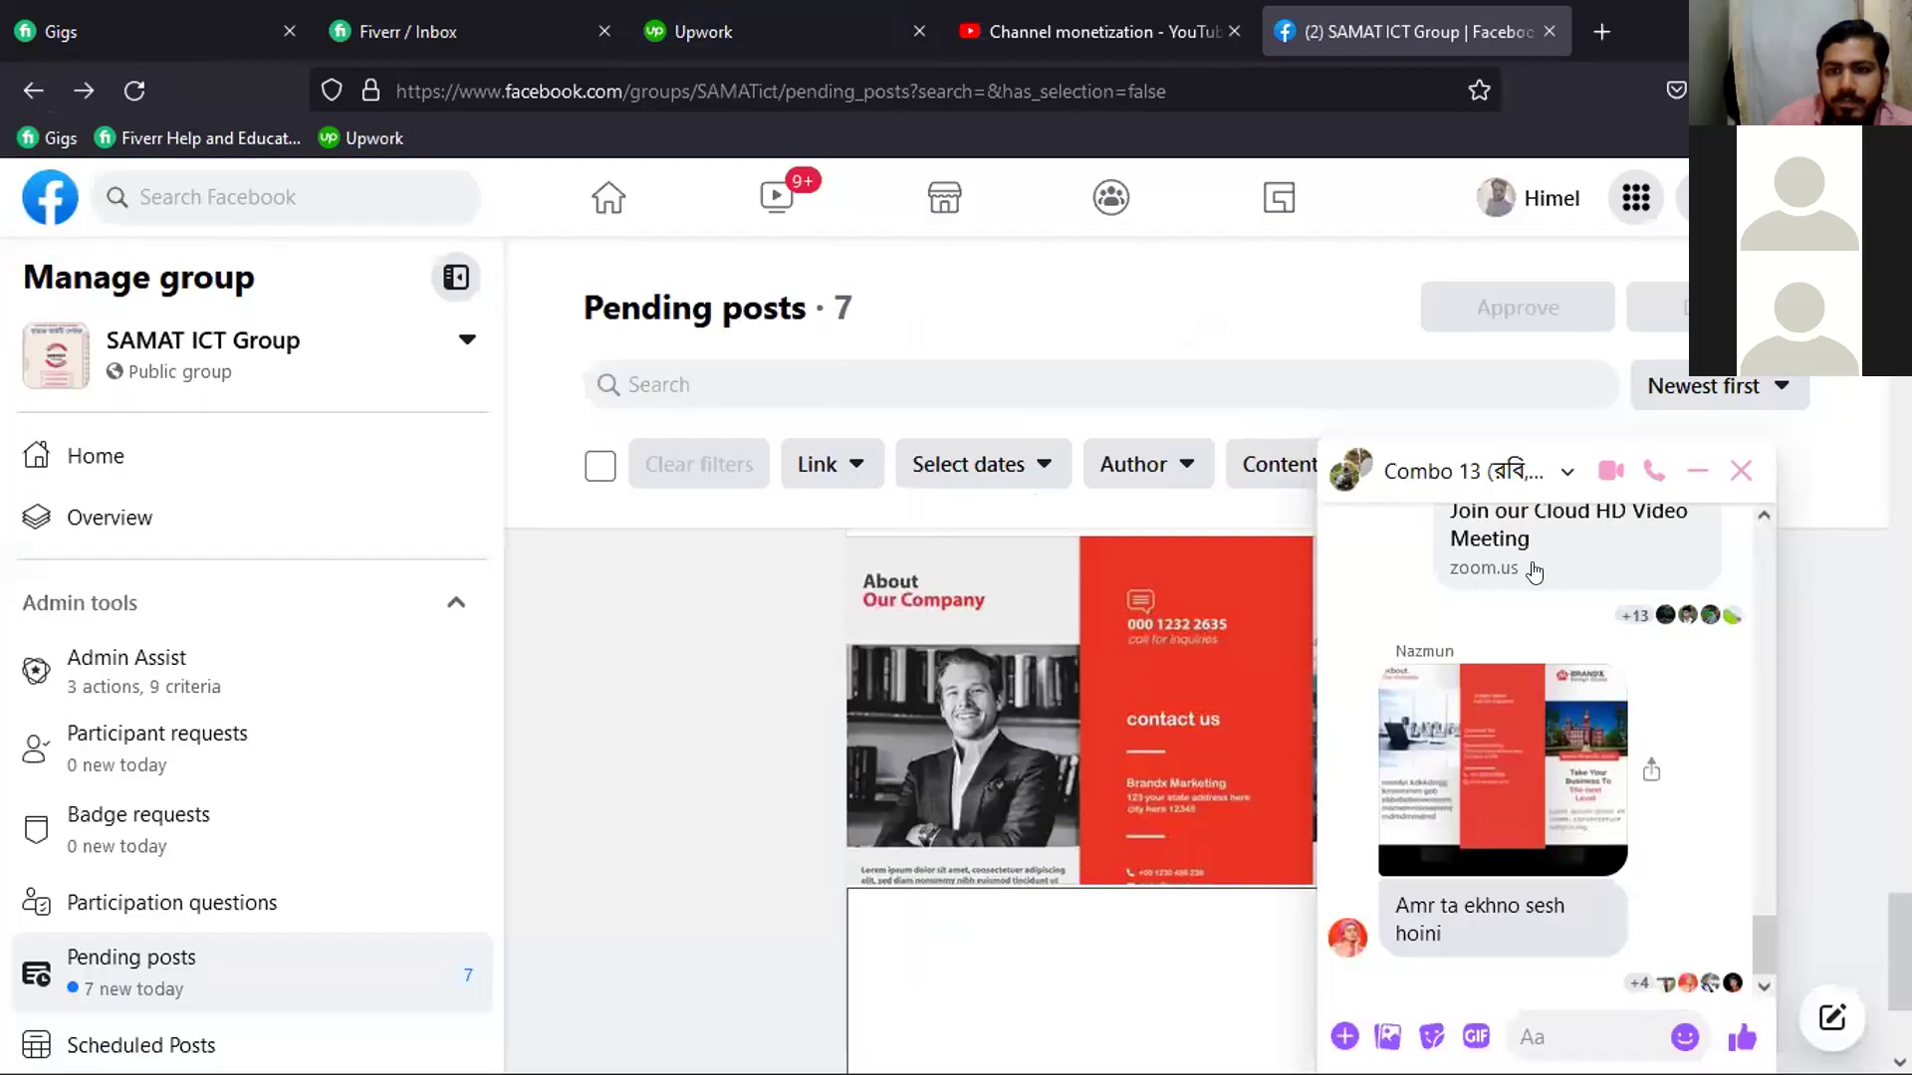
Minimize the group chat and view the pending post's BRANDX trifold brochure full size
{"action": "left_click", "coordinate": [1690, 482]}
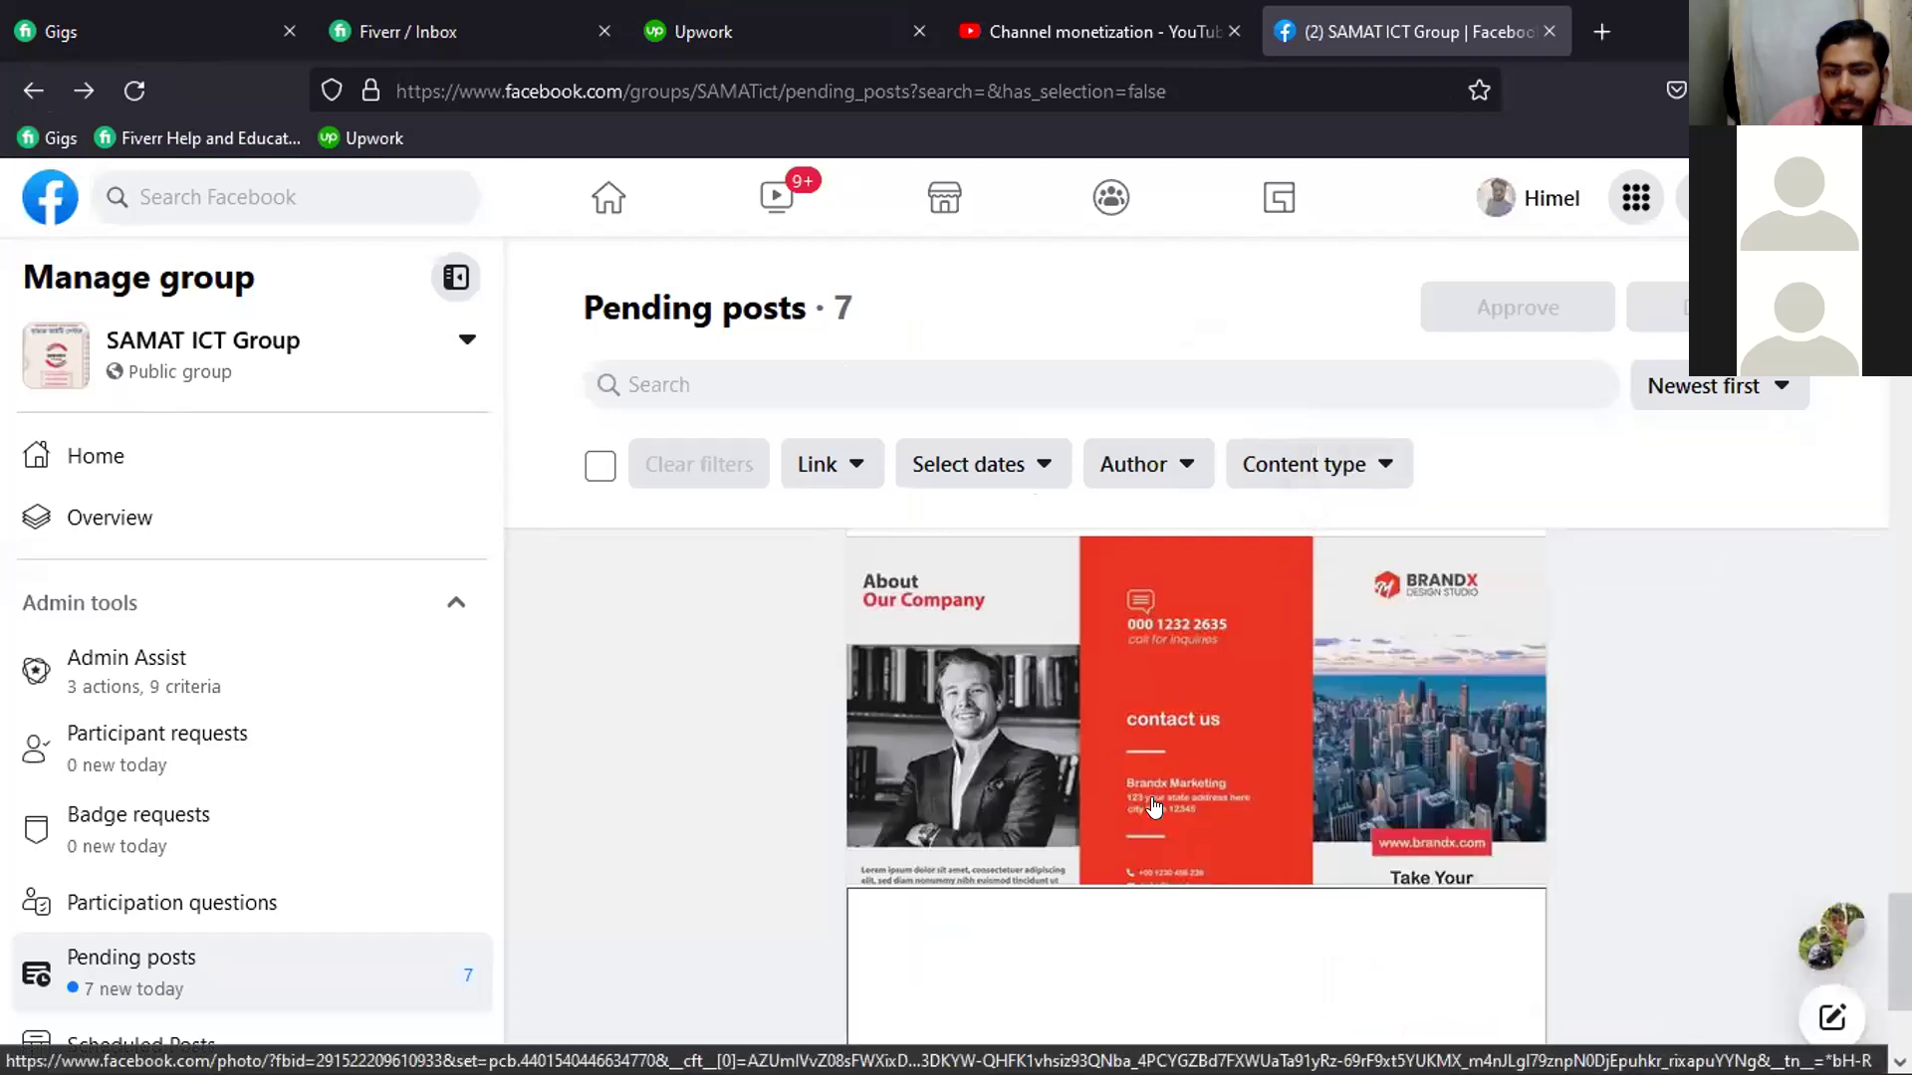
{"action": "scroll", "coordinate": [1155, 783], "scroll_direction": "down", "scroll_amount": 3}
{"action": "scroll", "coordinate": [1160, 786], "scroll_direction": "down", "scroll_amount": 15}
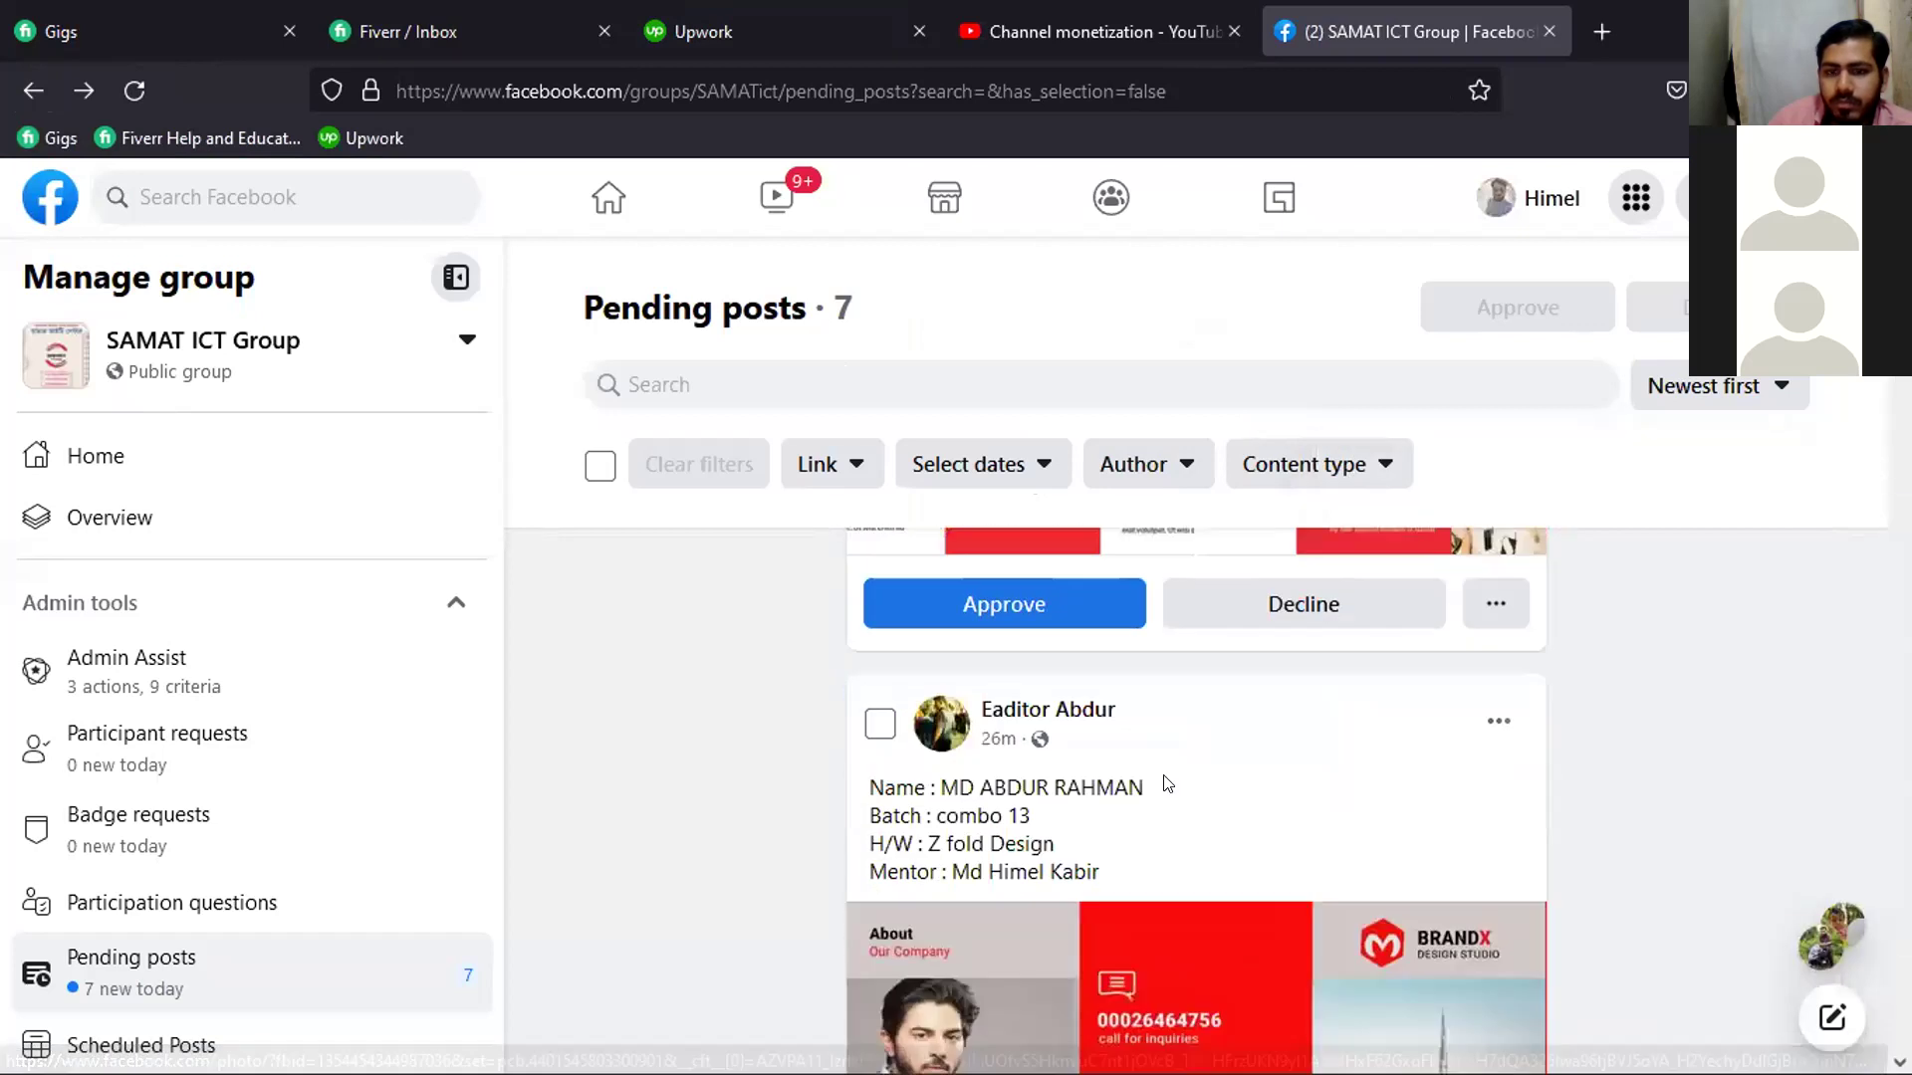
{"action": "left_click", "coordinate": [1025, 862]}
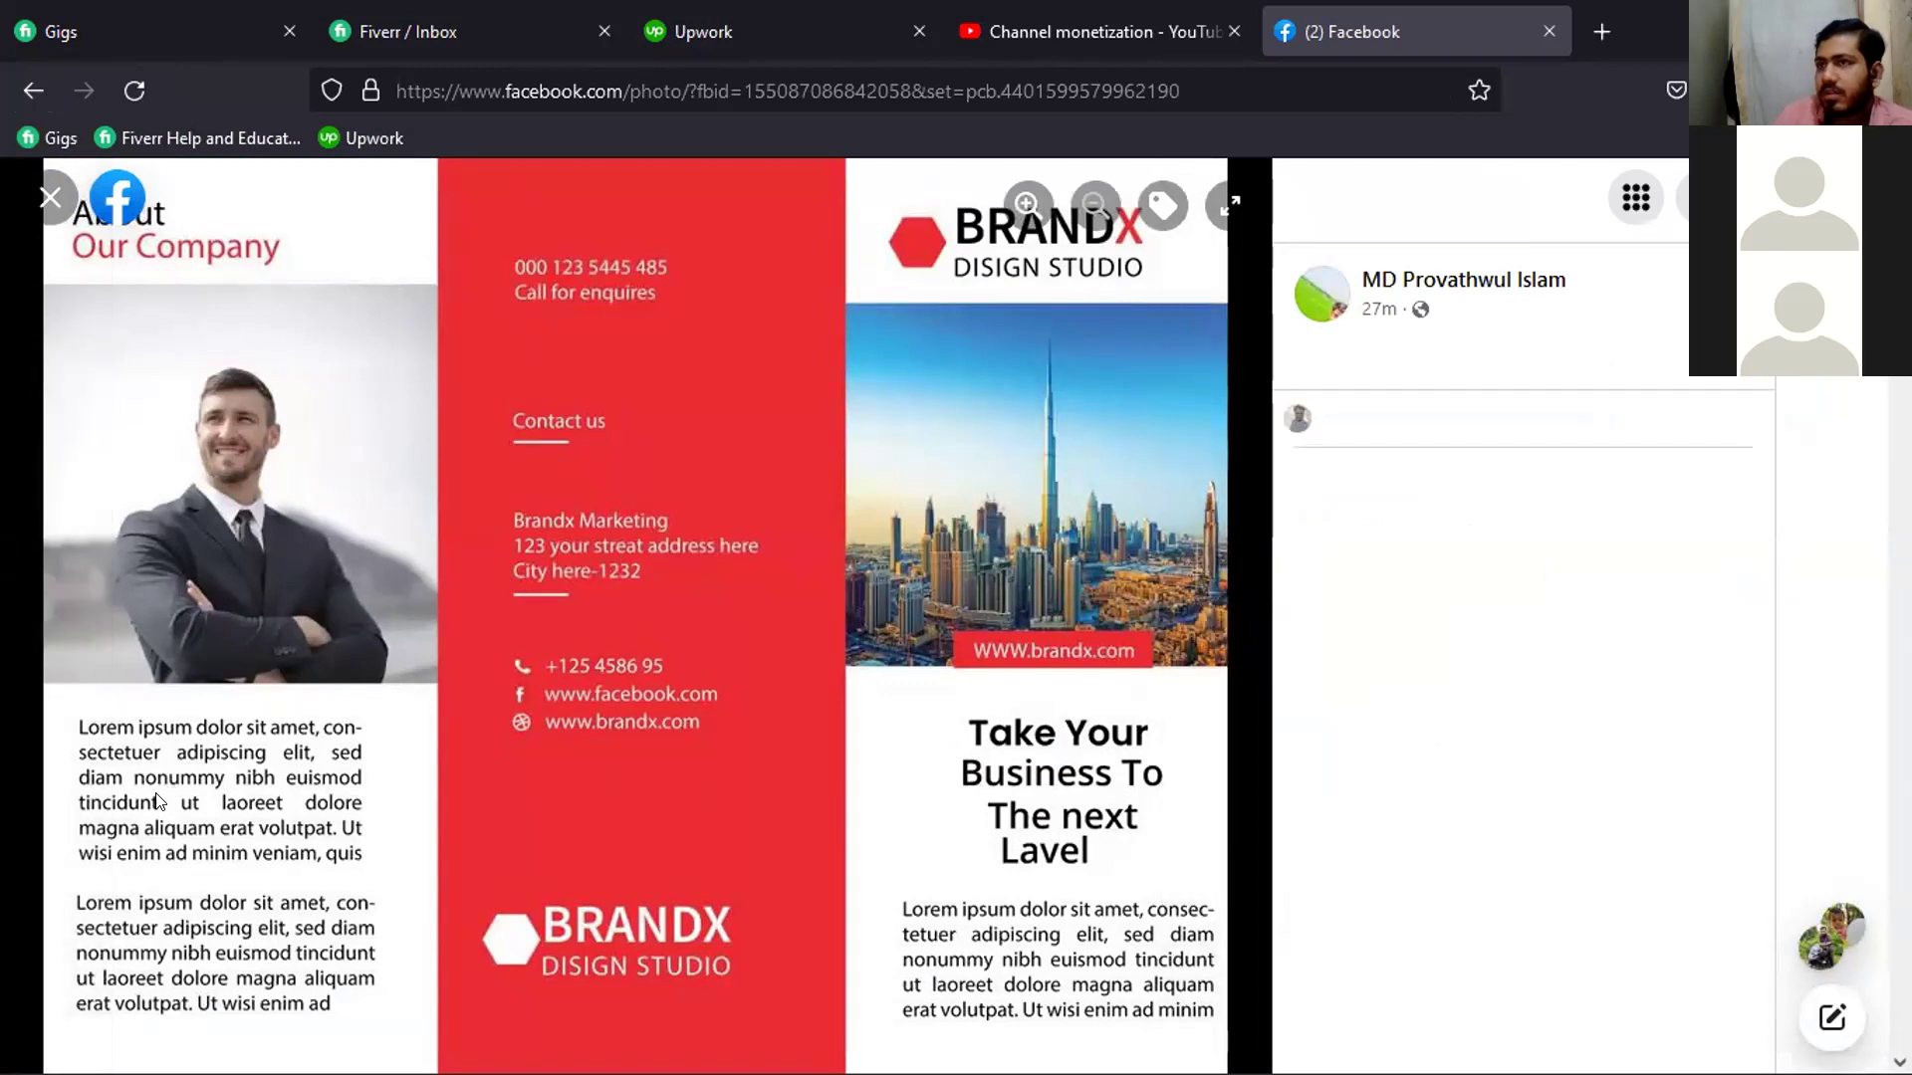
{"action": "left_click", "coordinate": [1155, 14]}
{"action": "middle_click", "coordinate": [128, 207]}
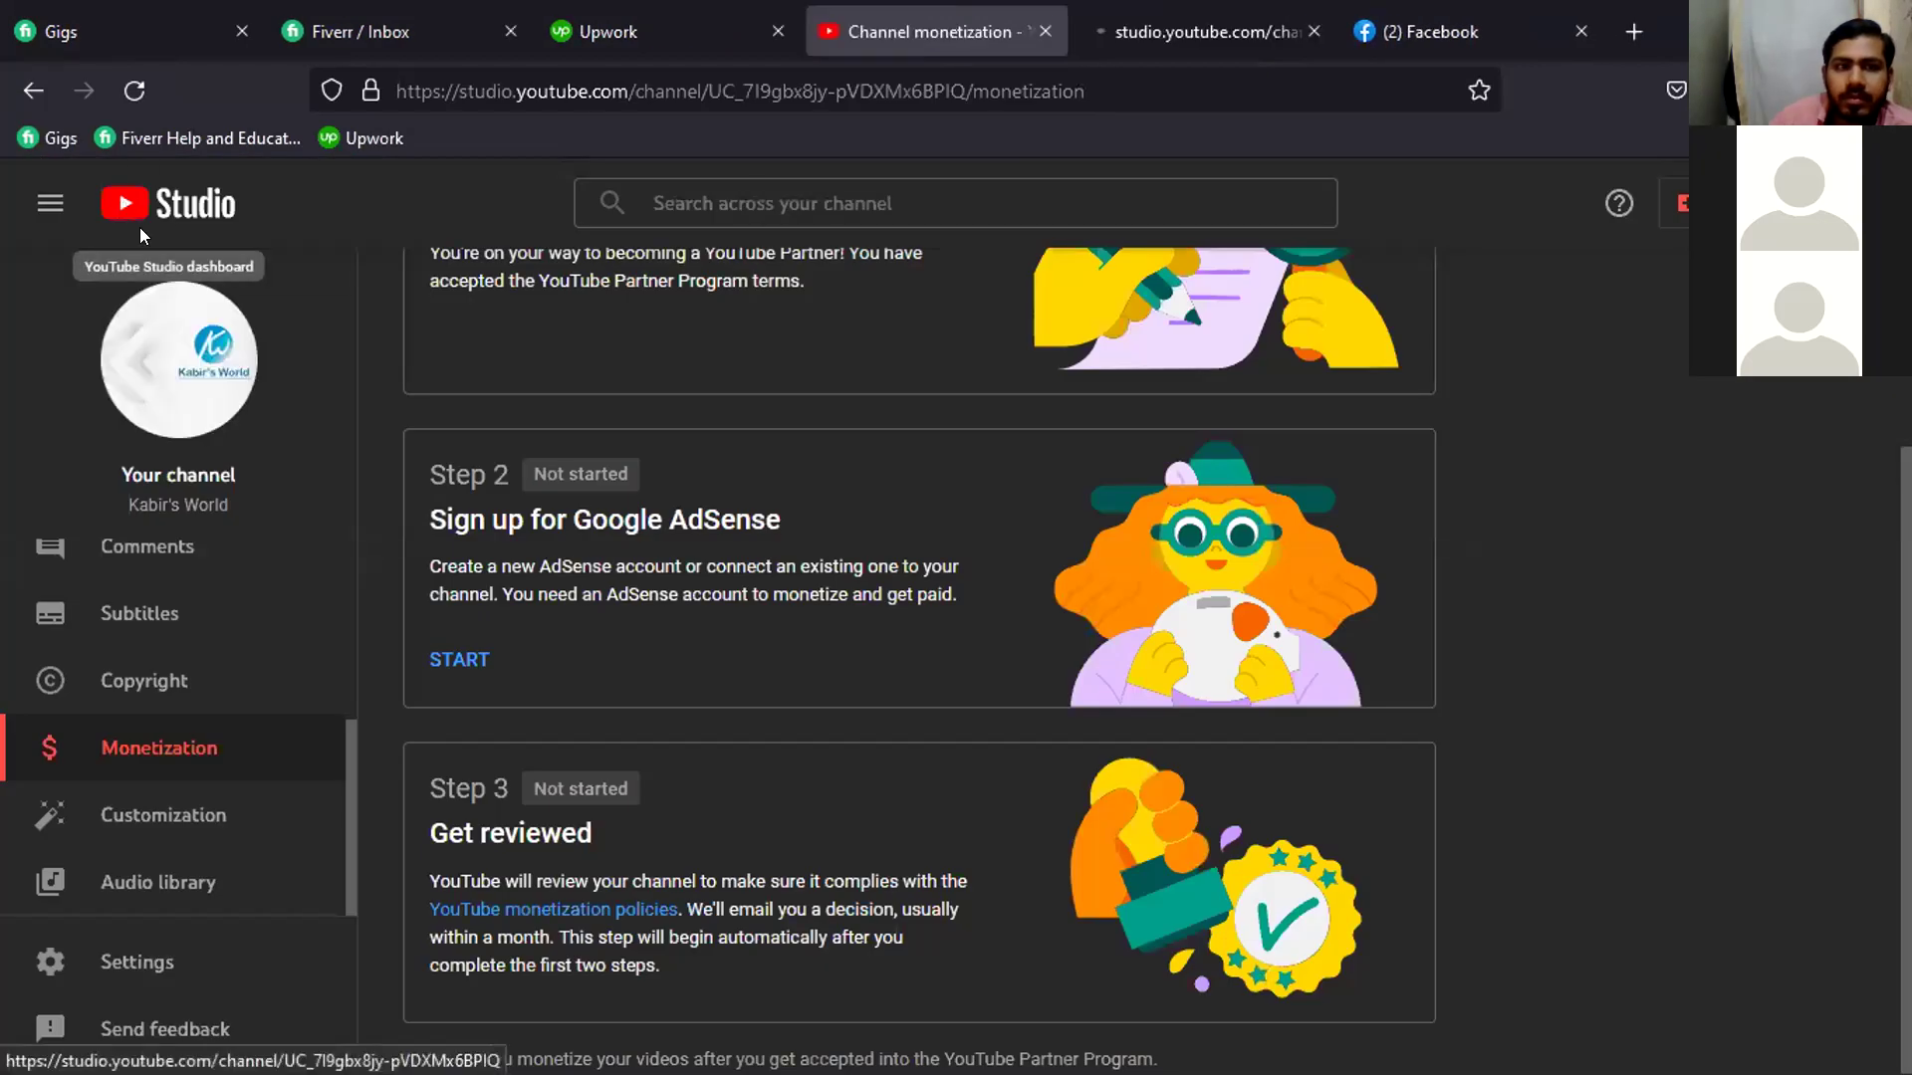
{"action": "left_click", "coordinate": [1216, 12]}
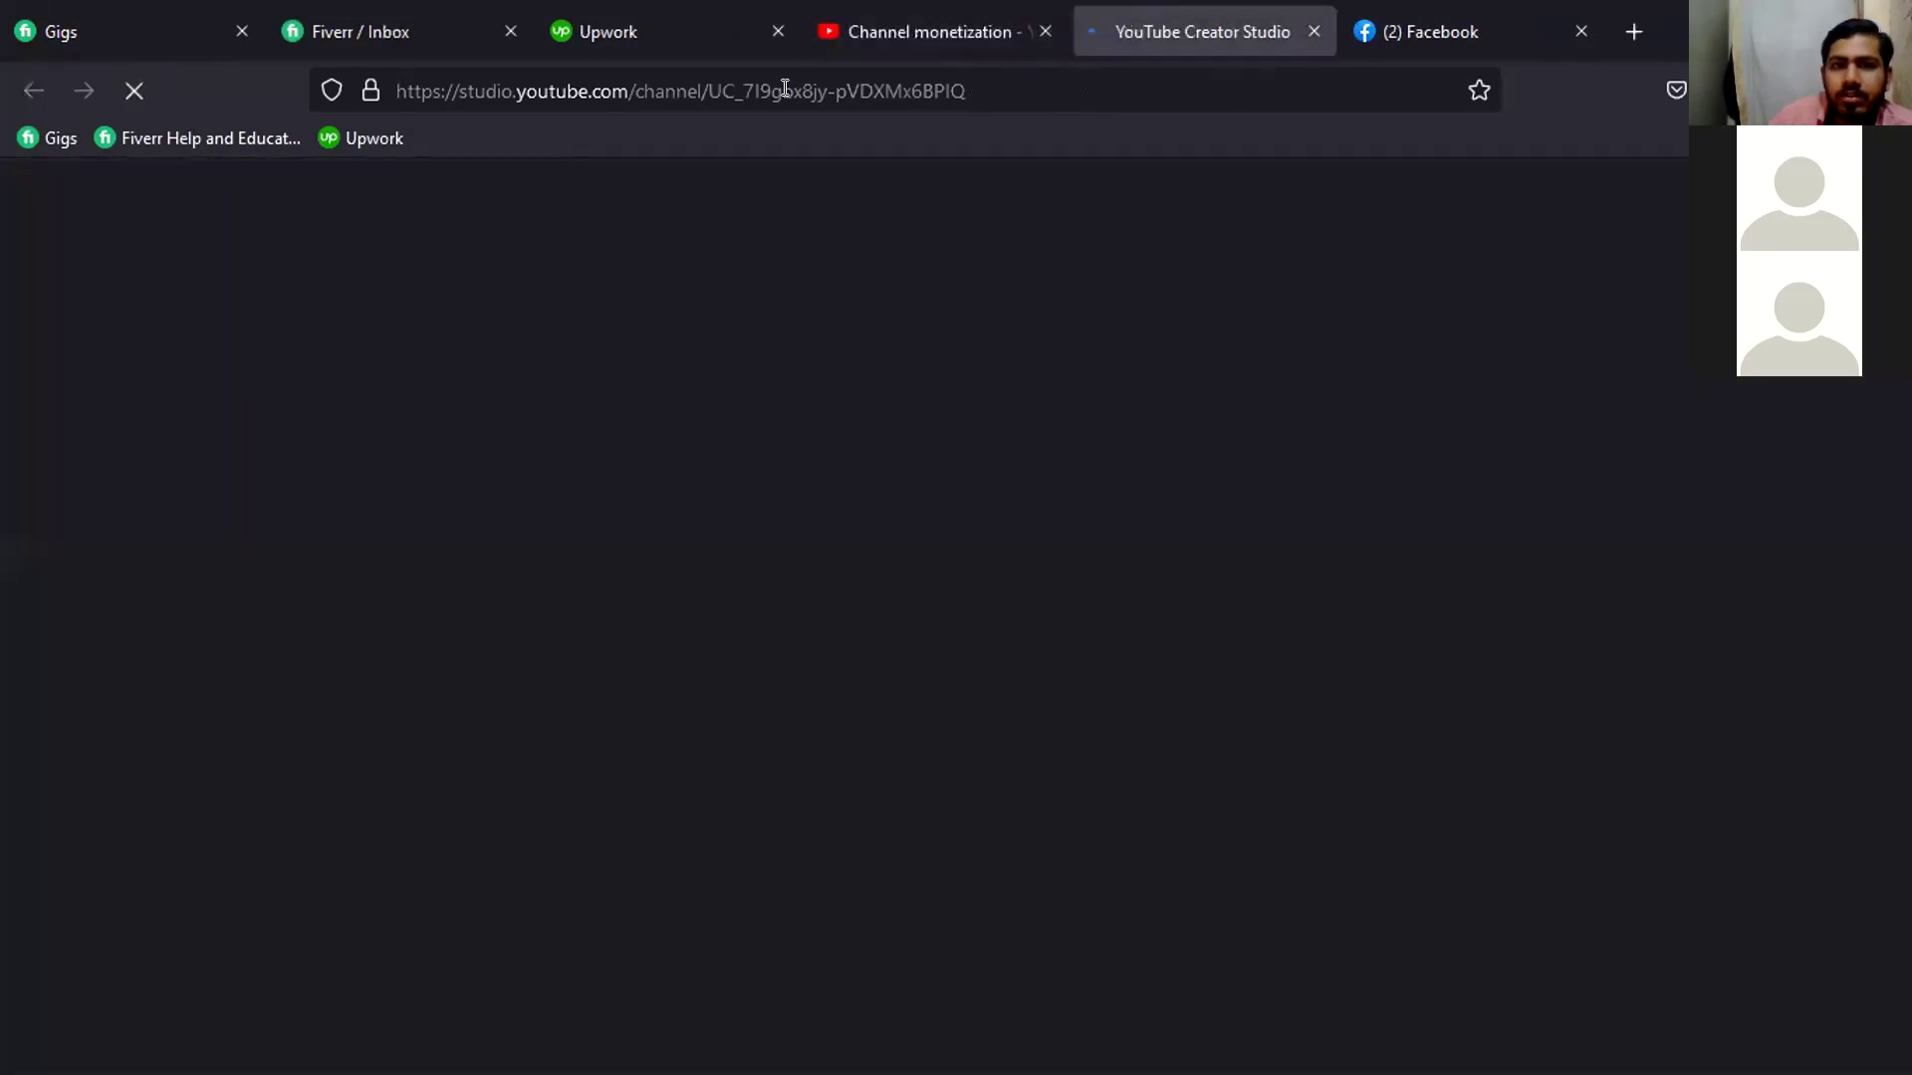
{"action": "left_click", "coordinate": [635, 90]}
{"action": "key", "text": "shift+End"}
{"action": "key", "text": "BackSpace"}
{"action": "key", "text": "BackSpace"}
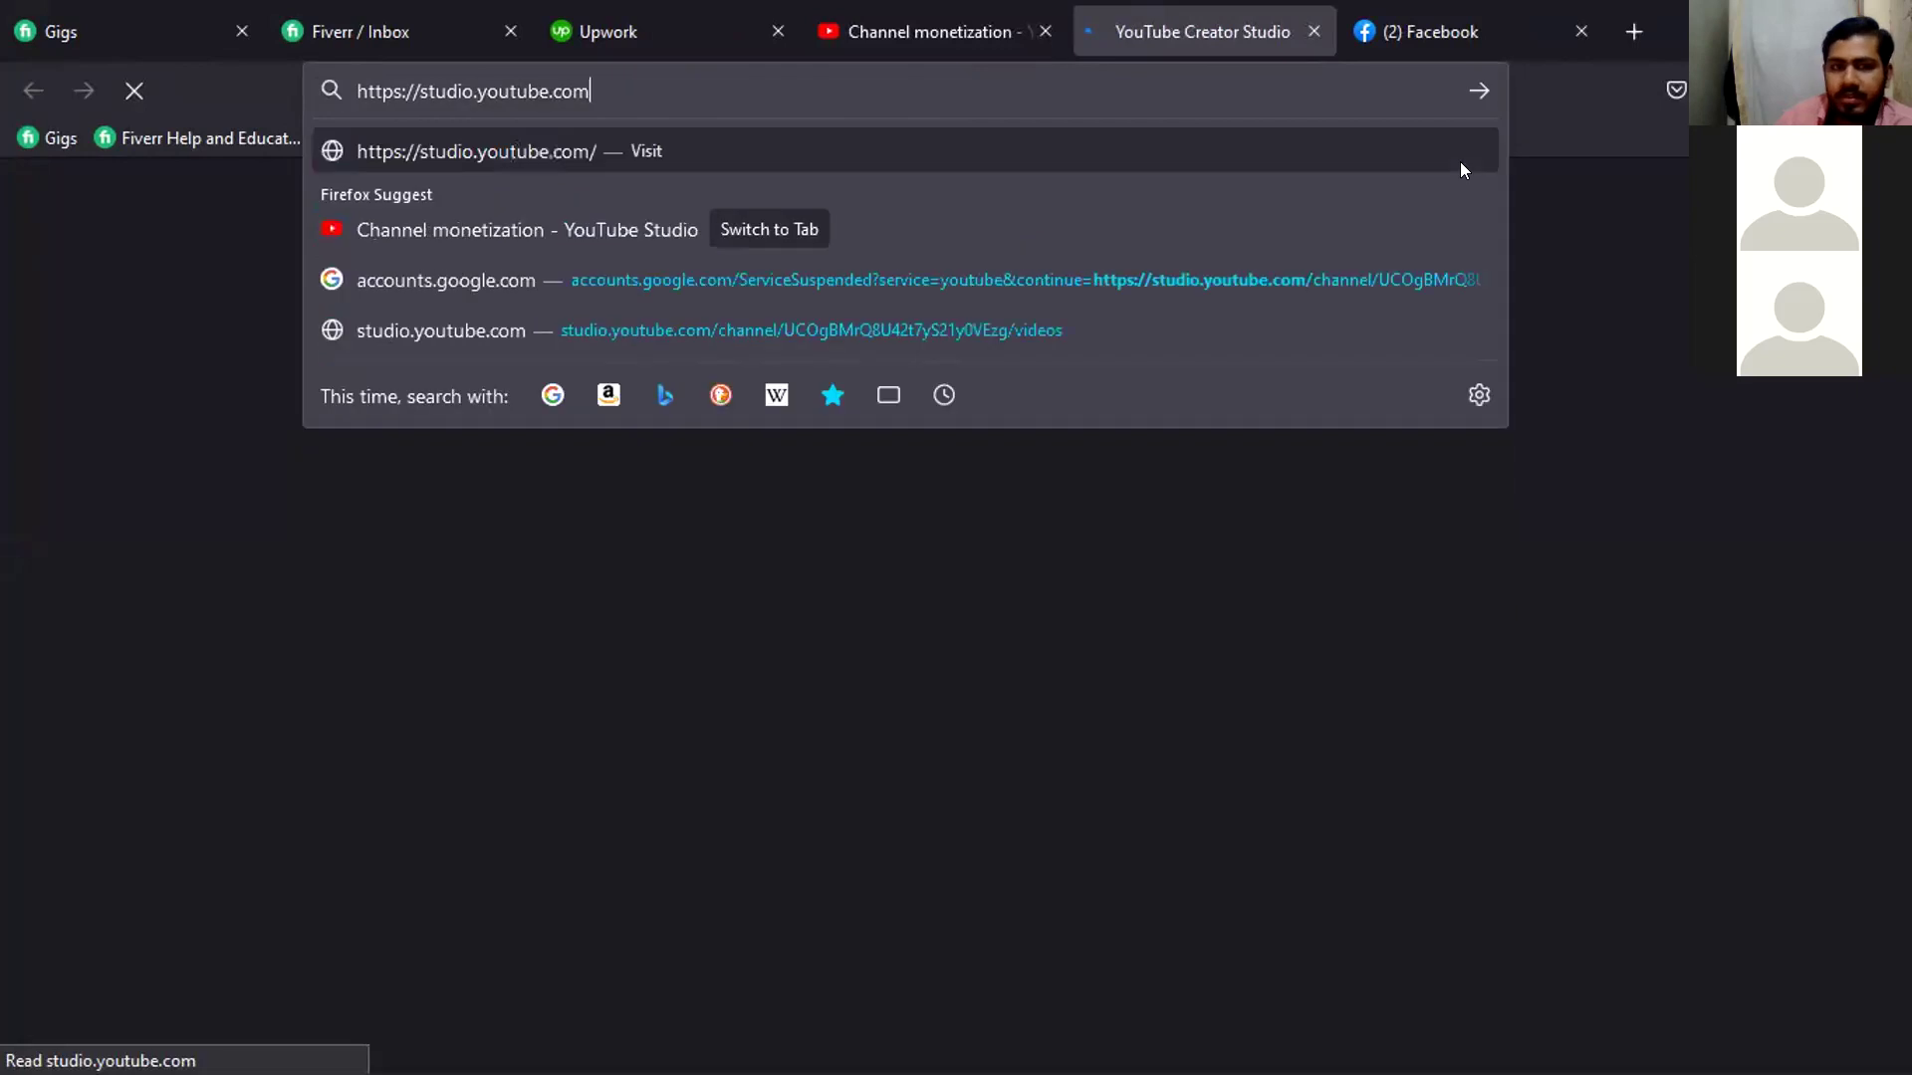
{"action": "key", "text": "Escape"}
{"action": "key", "text": "Return"}
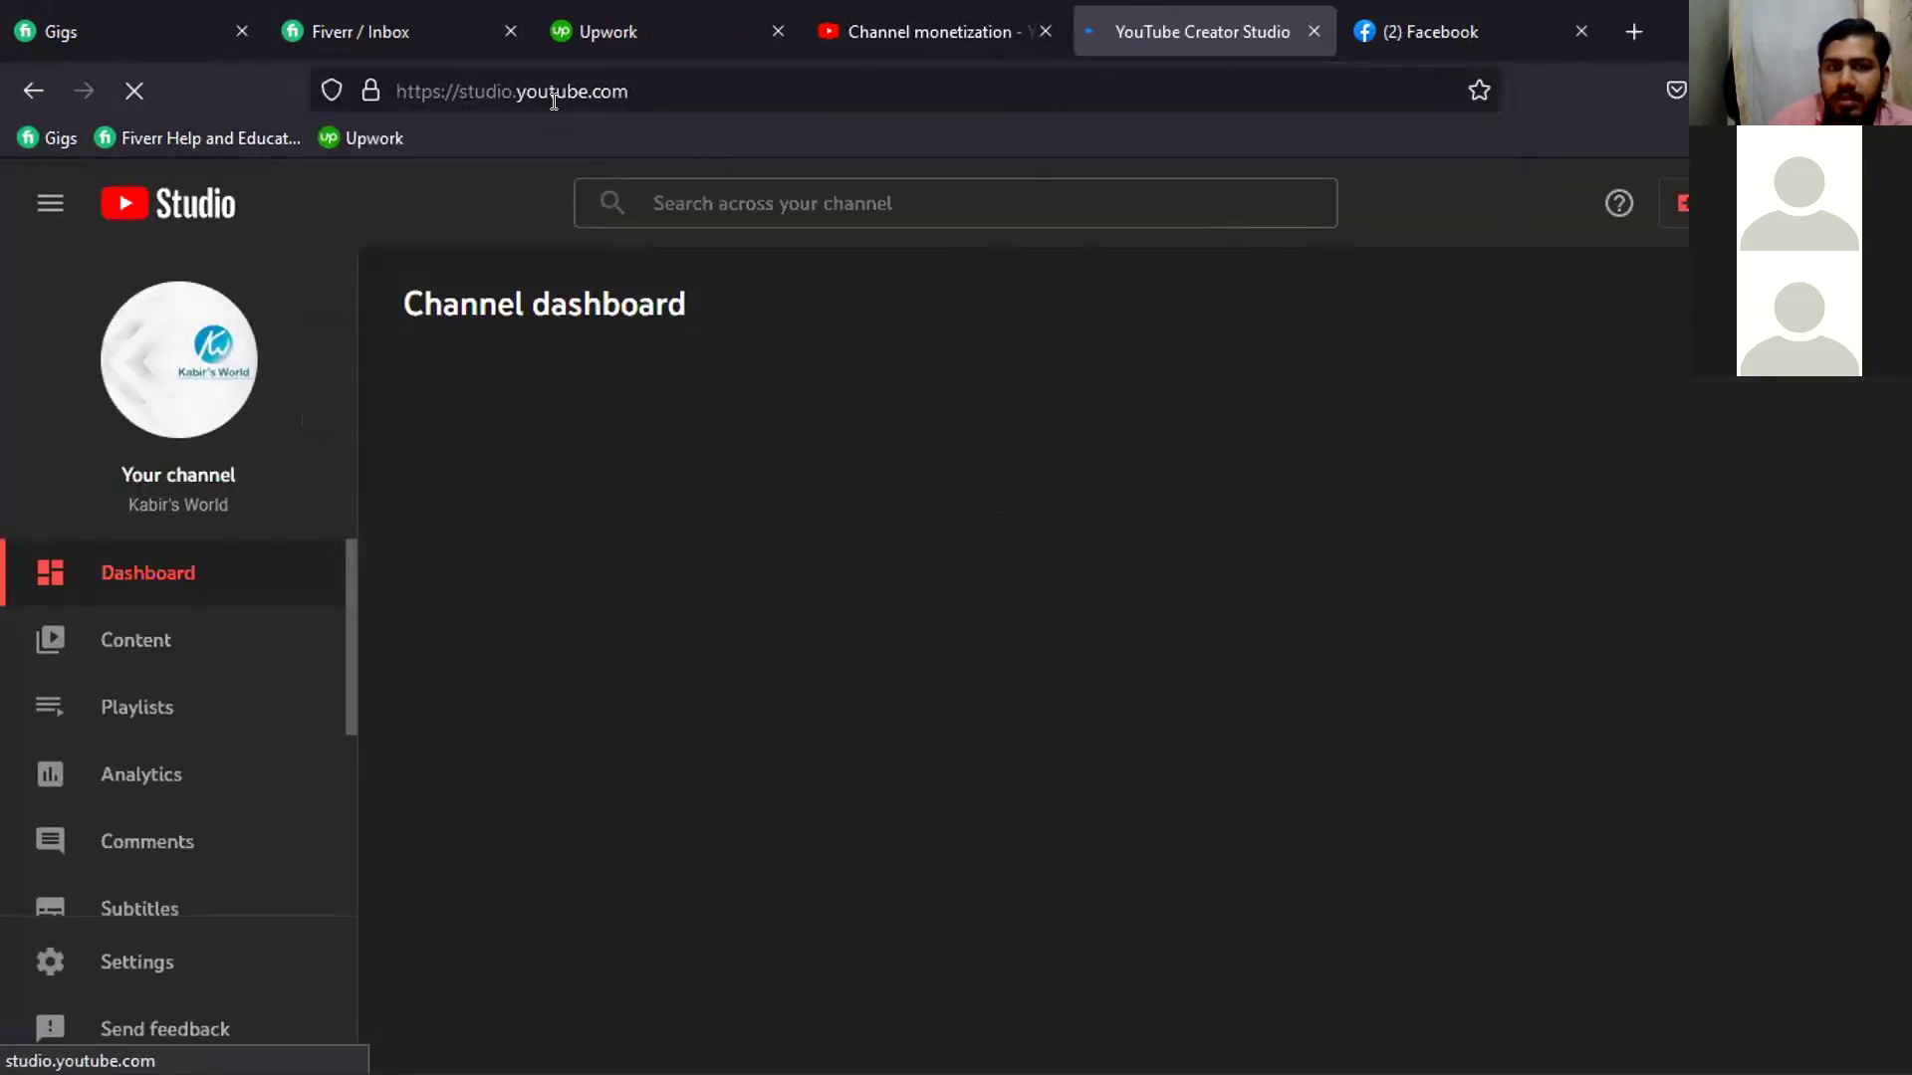
{"action": "left_click", "coordinate": [501, 90]}
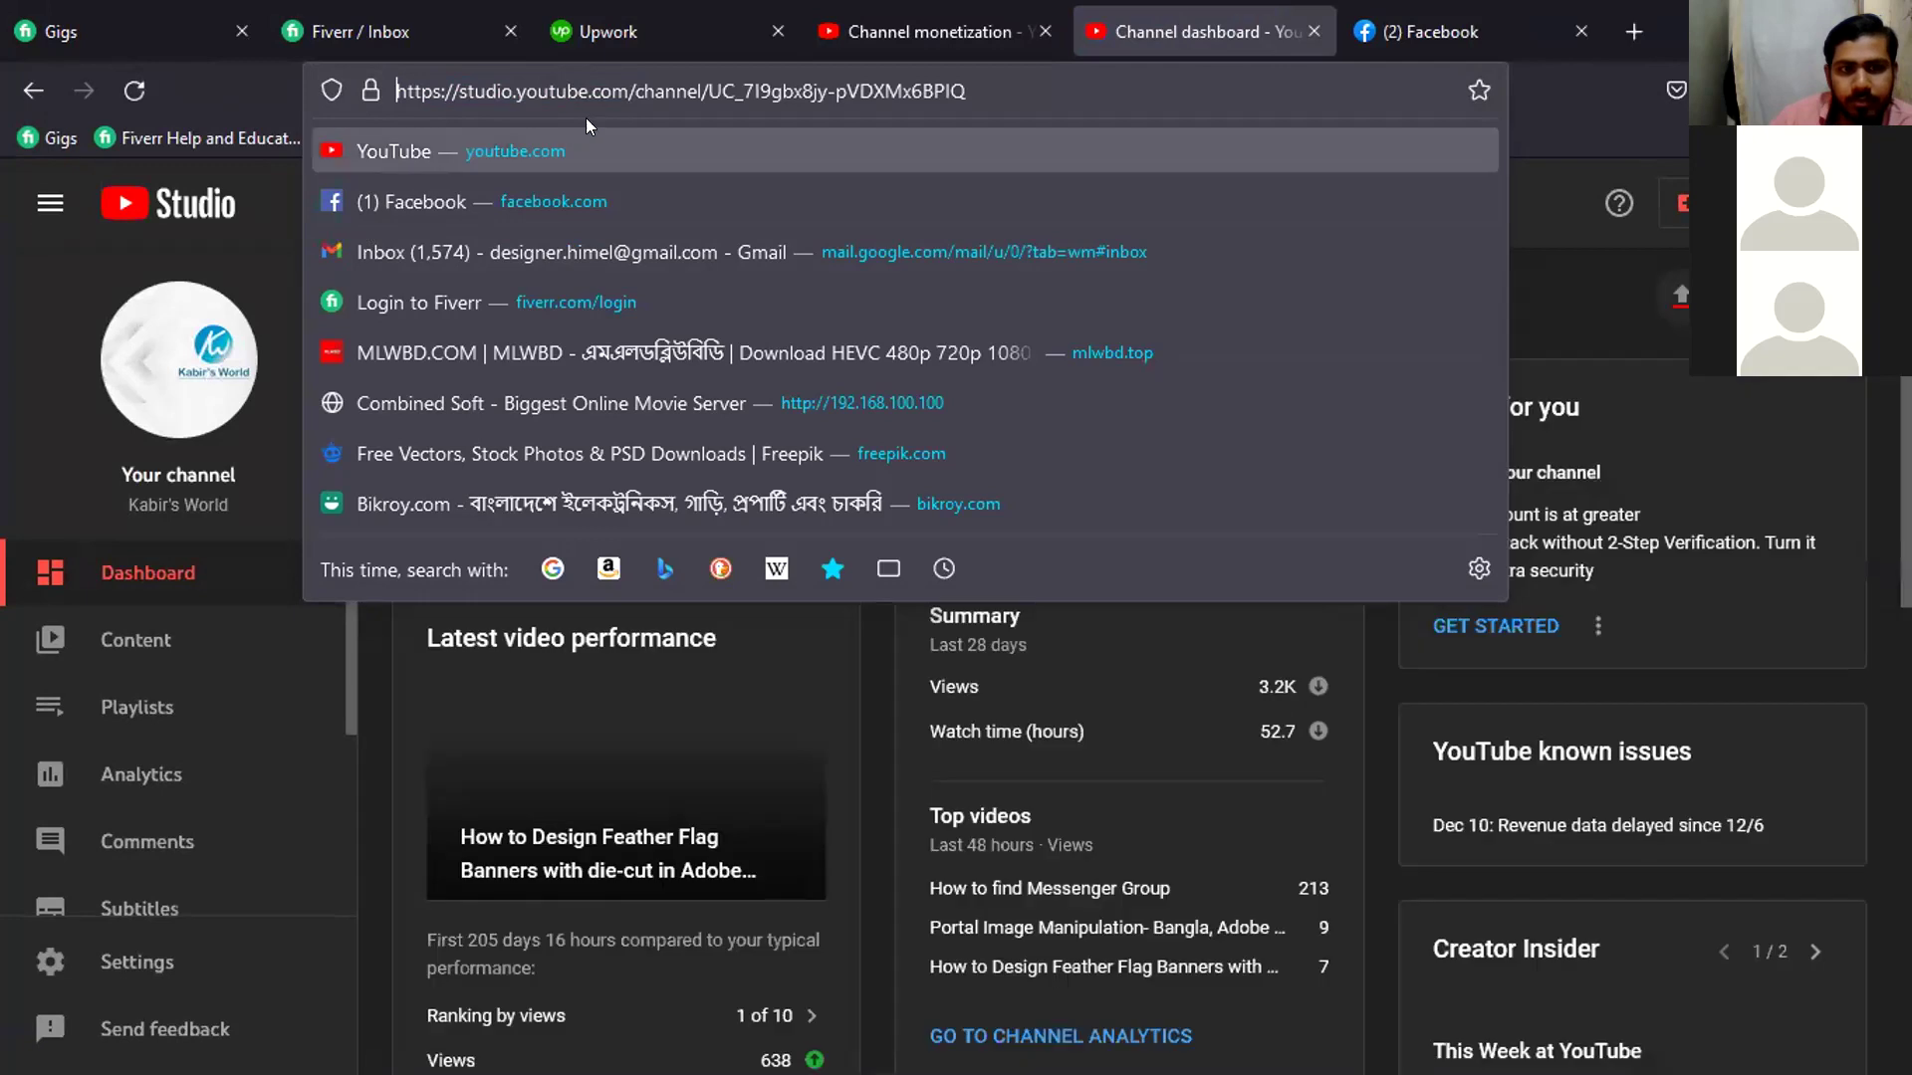
{"action": "left_click_drag", "start_coordinate": [968, 91], "coordinate": [167, 88]}
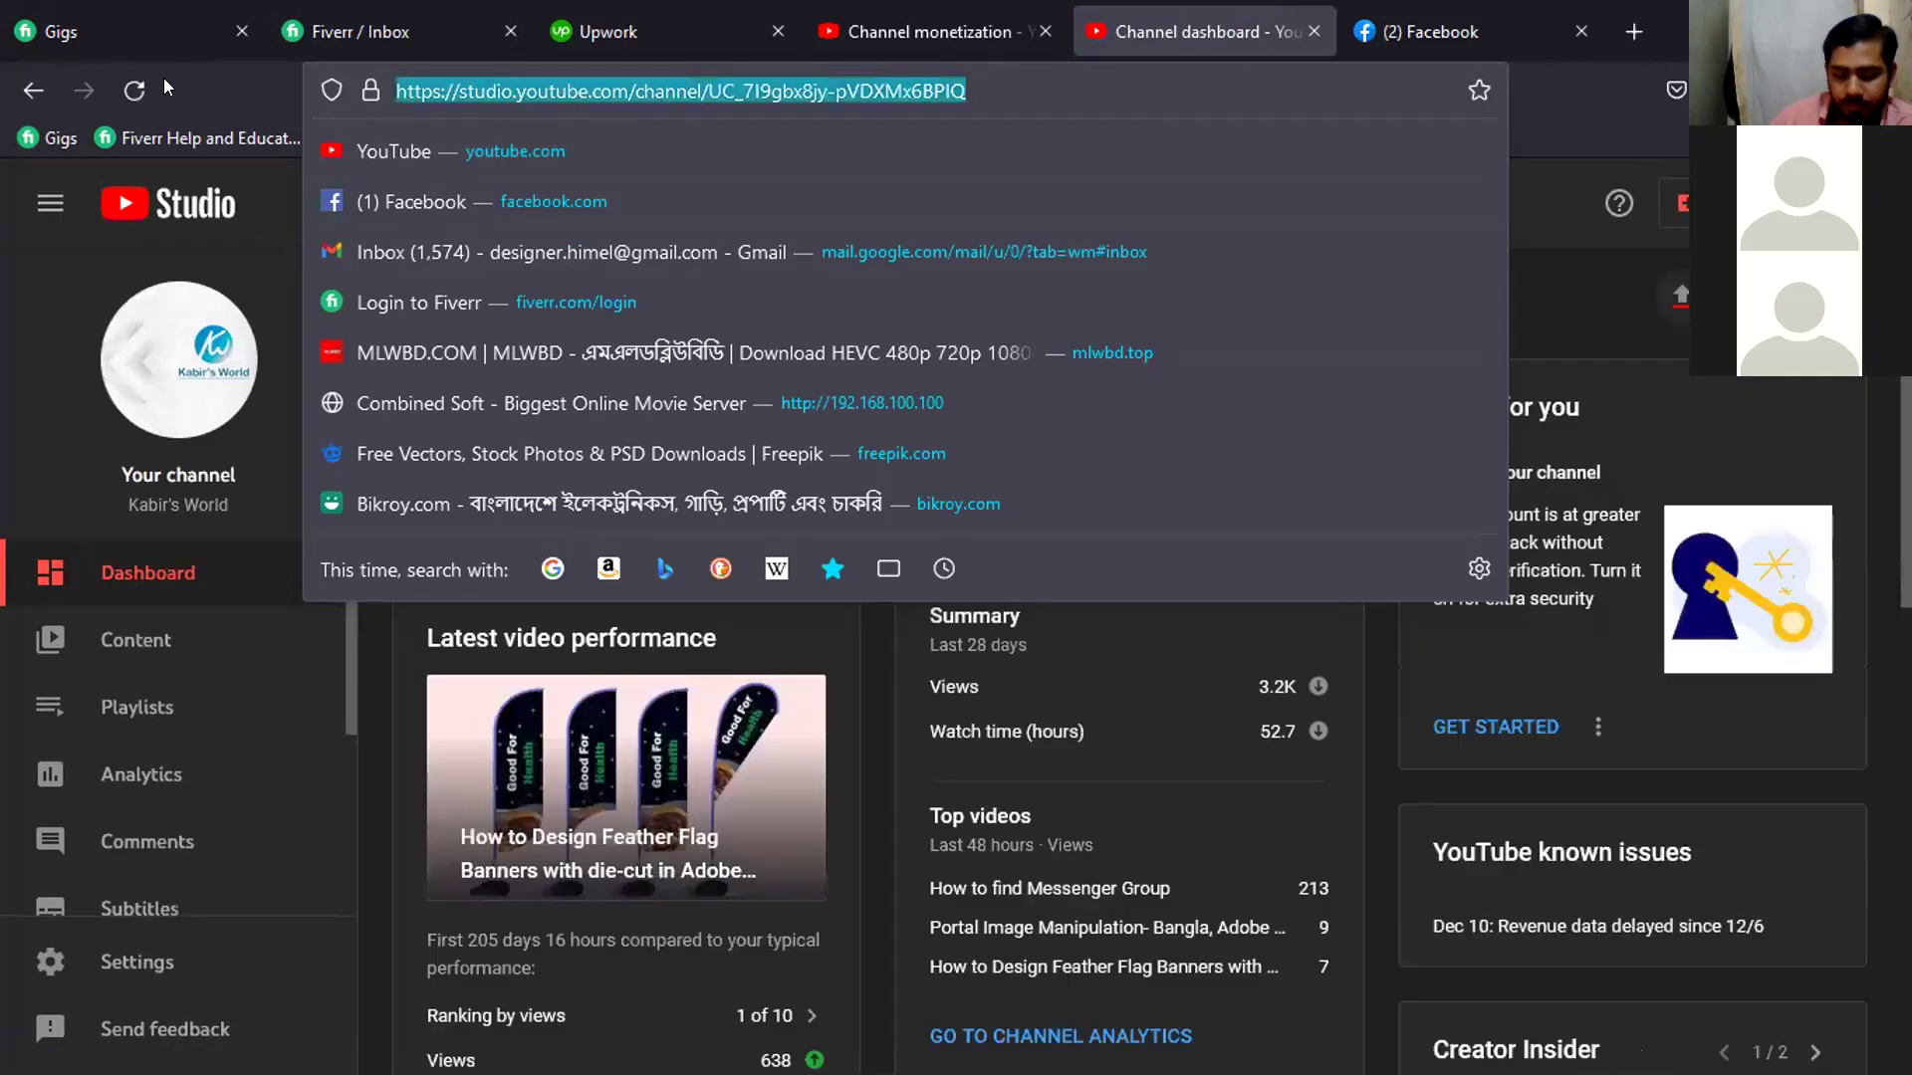
{"action": "middle_click", "coordinate": [1177, 6]}
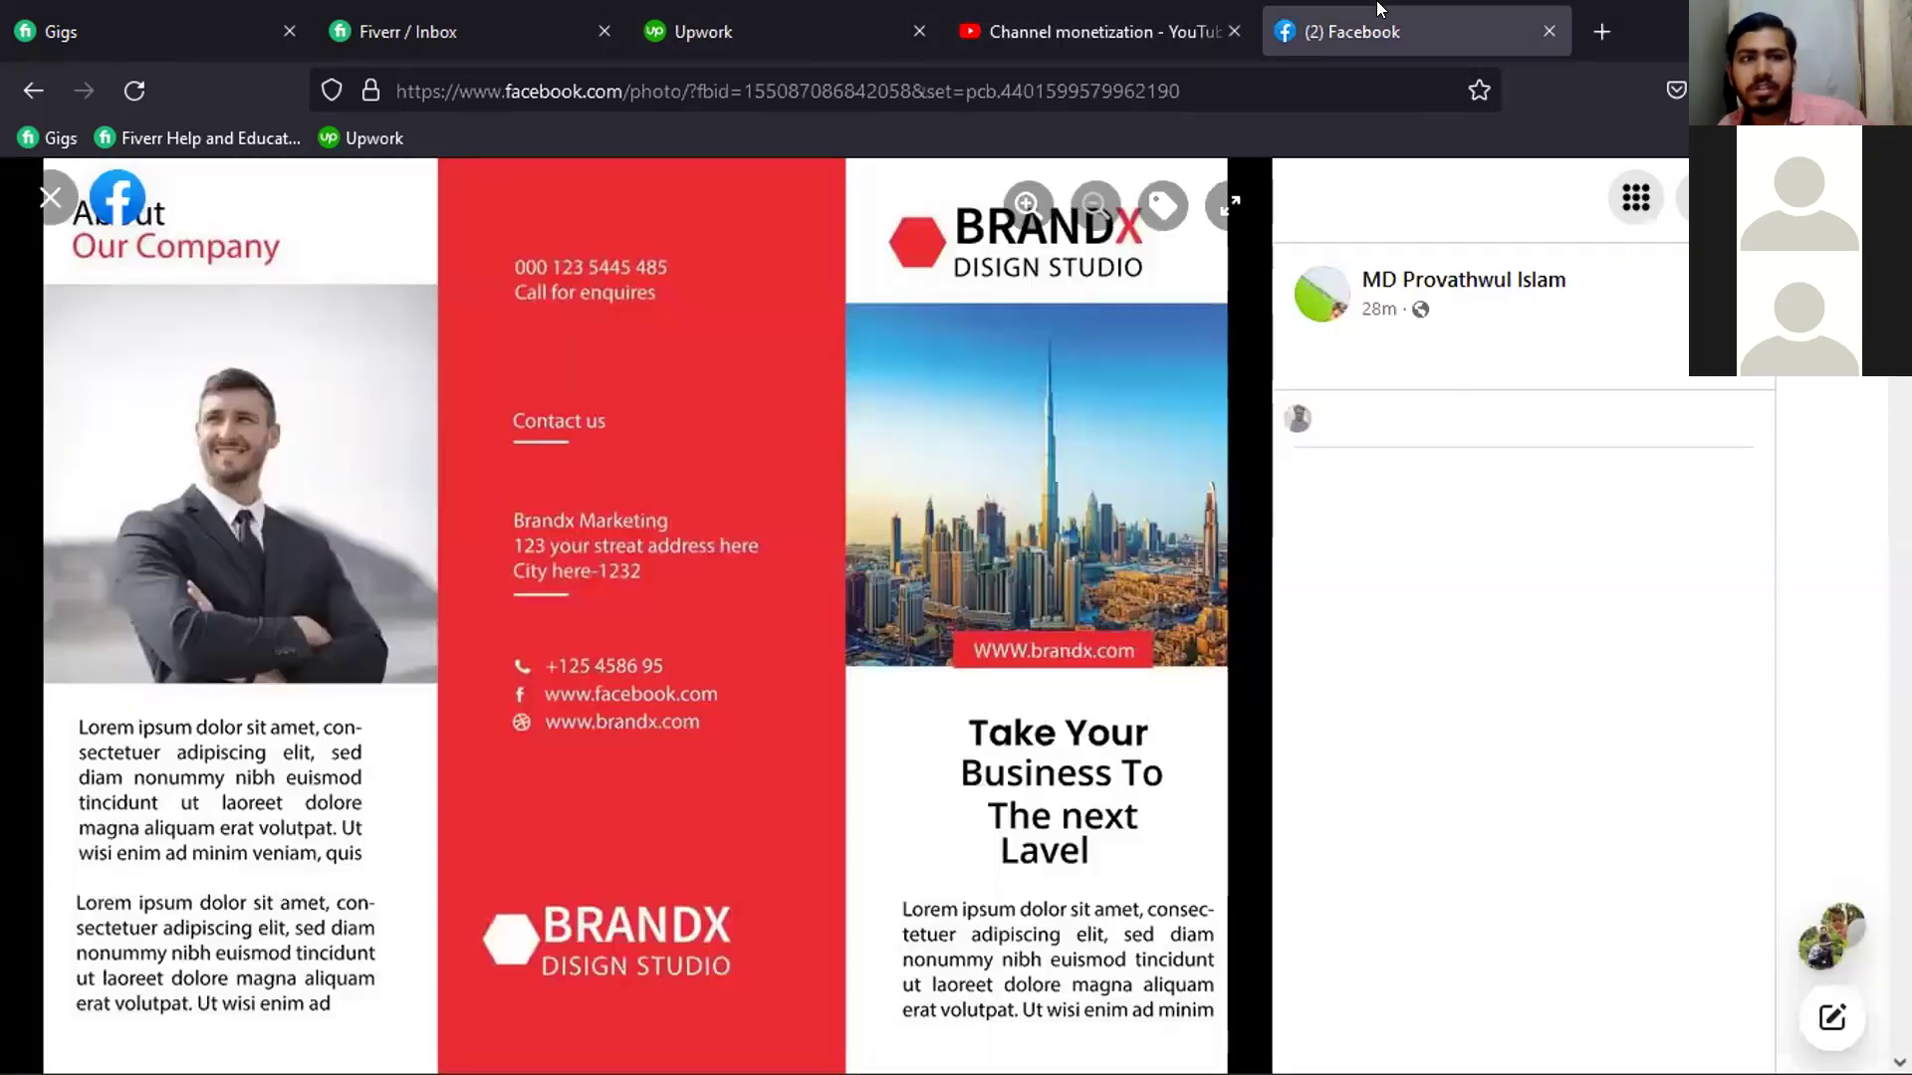
{"action": "left_click", "coordinate": [1364, 31]}
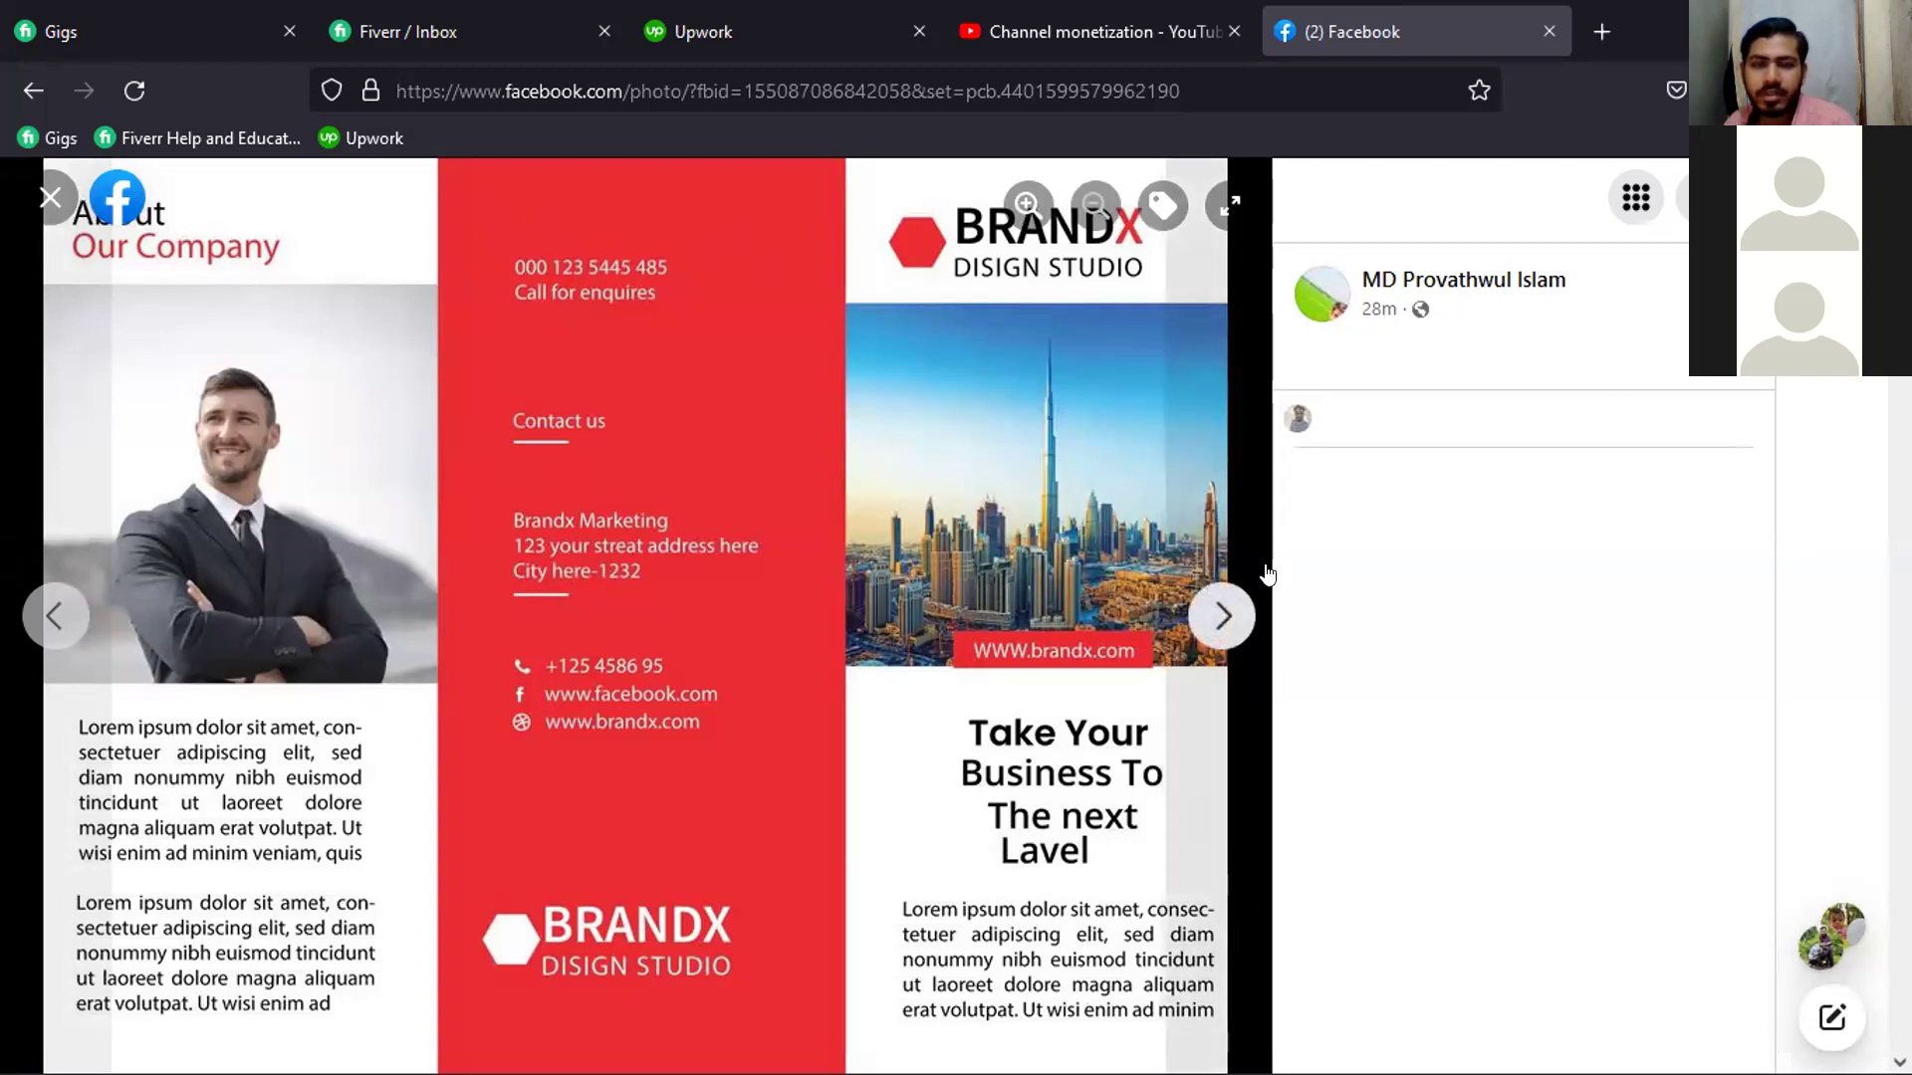
Page through the BRANDX brochure images in the viewer, then close it
{"action": "left_click", "coordinate": [1223, 617]}
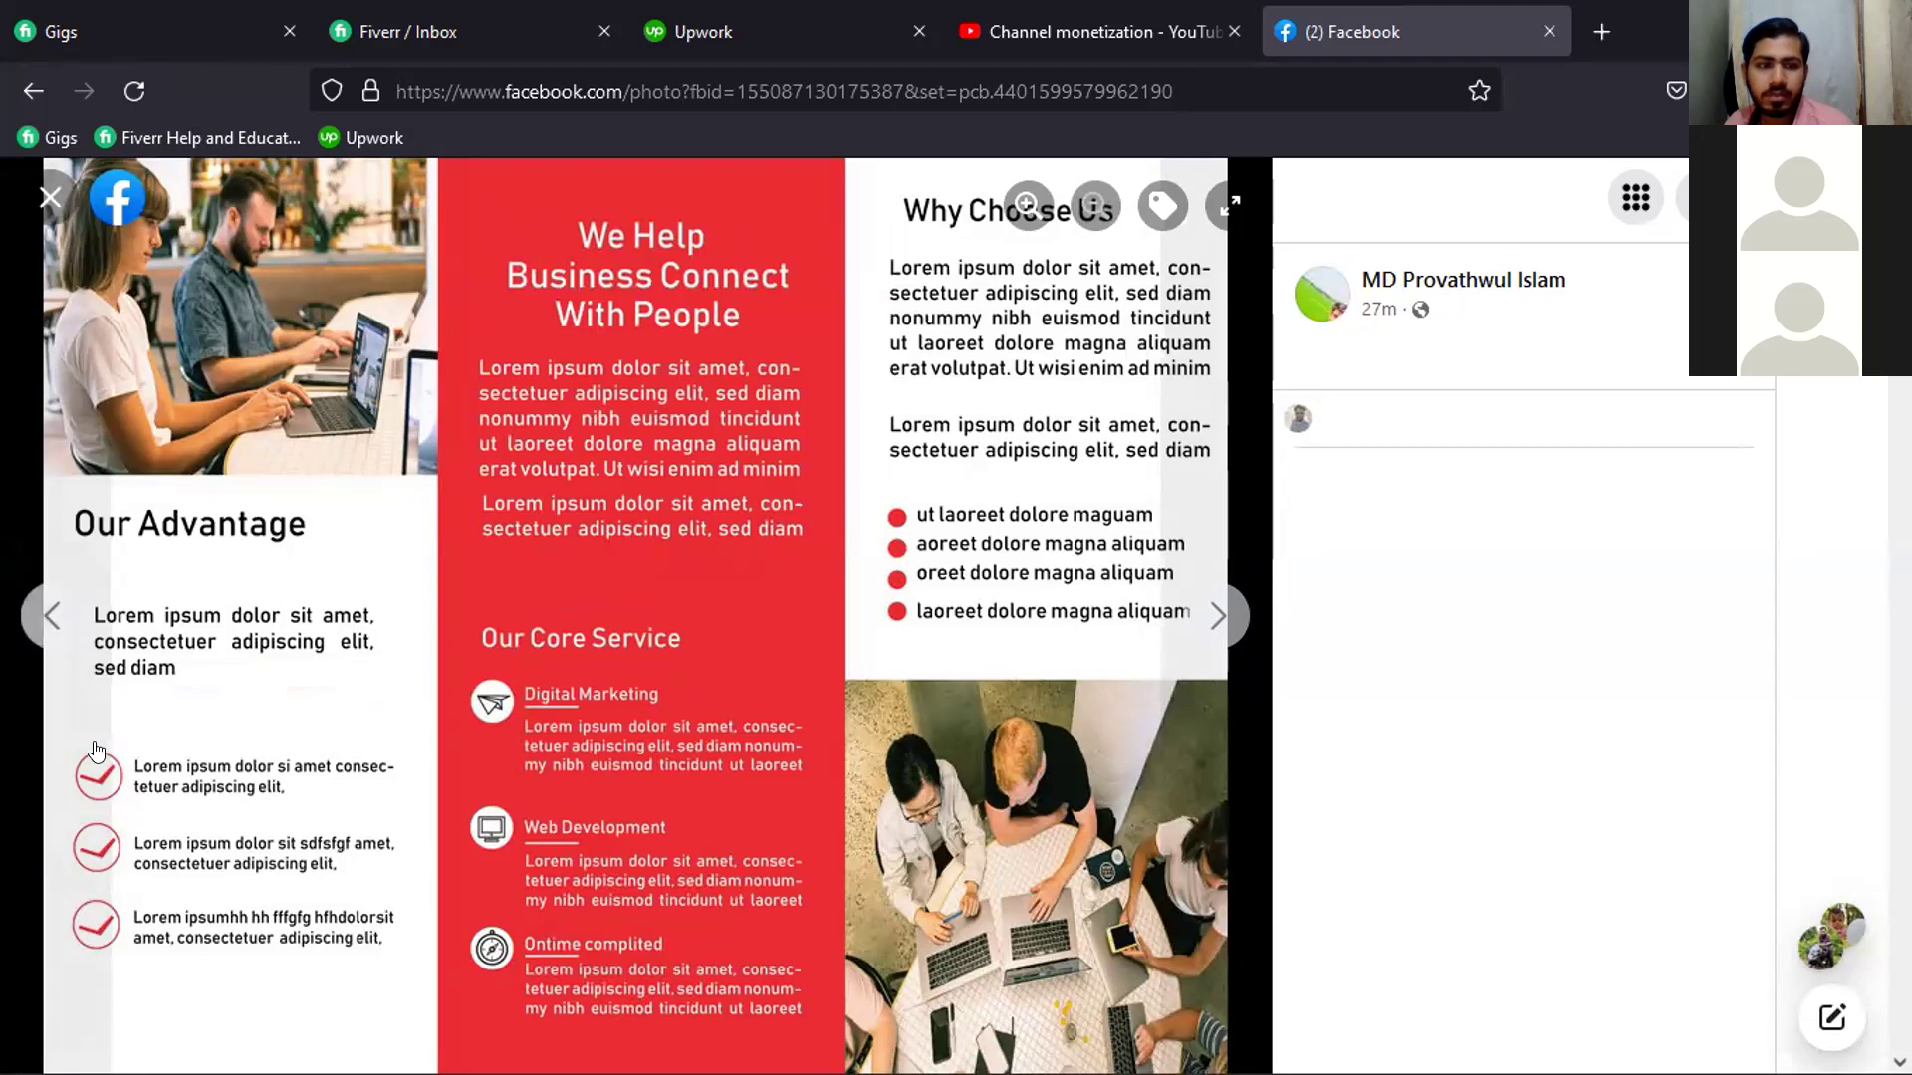
{"action": "left_click", "coordinate": [1225, 617]}
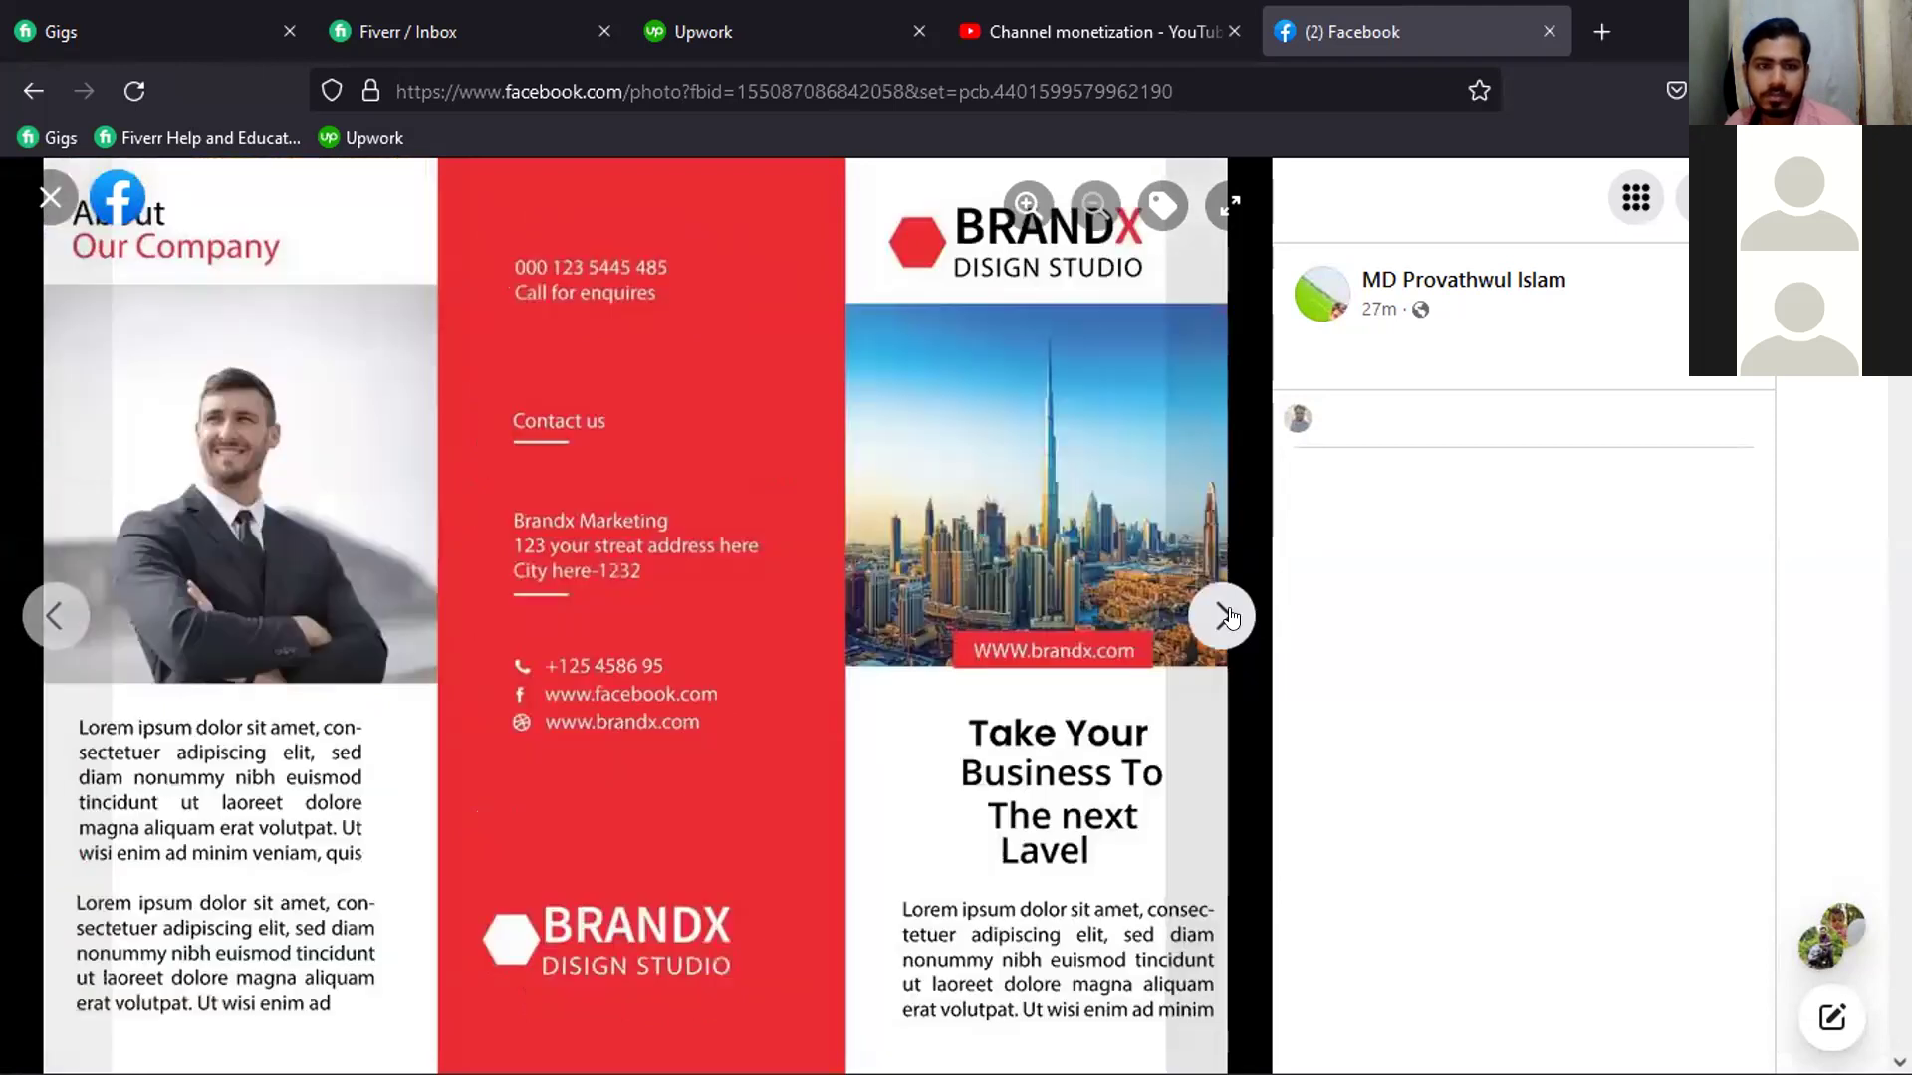
{"action": "left_click", "coordinate": [49, 199]}
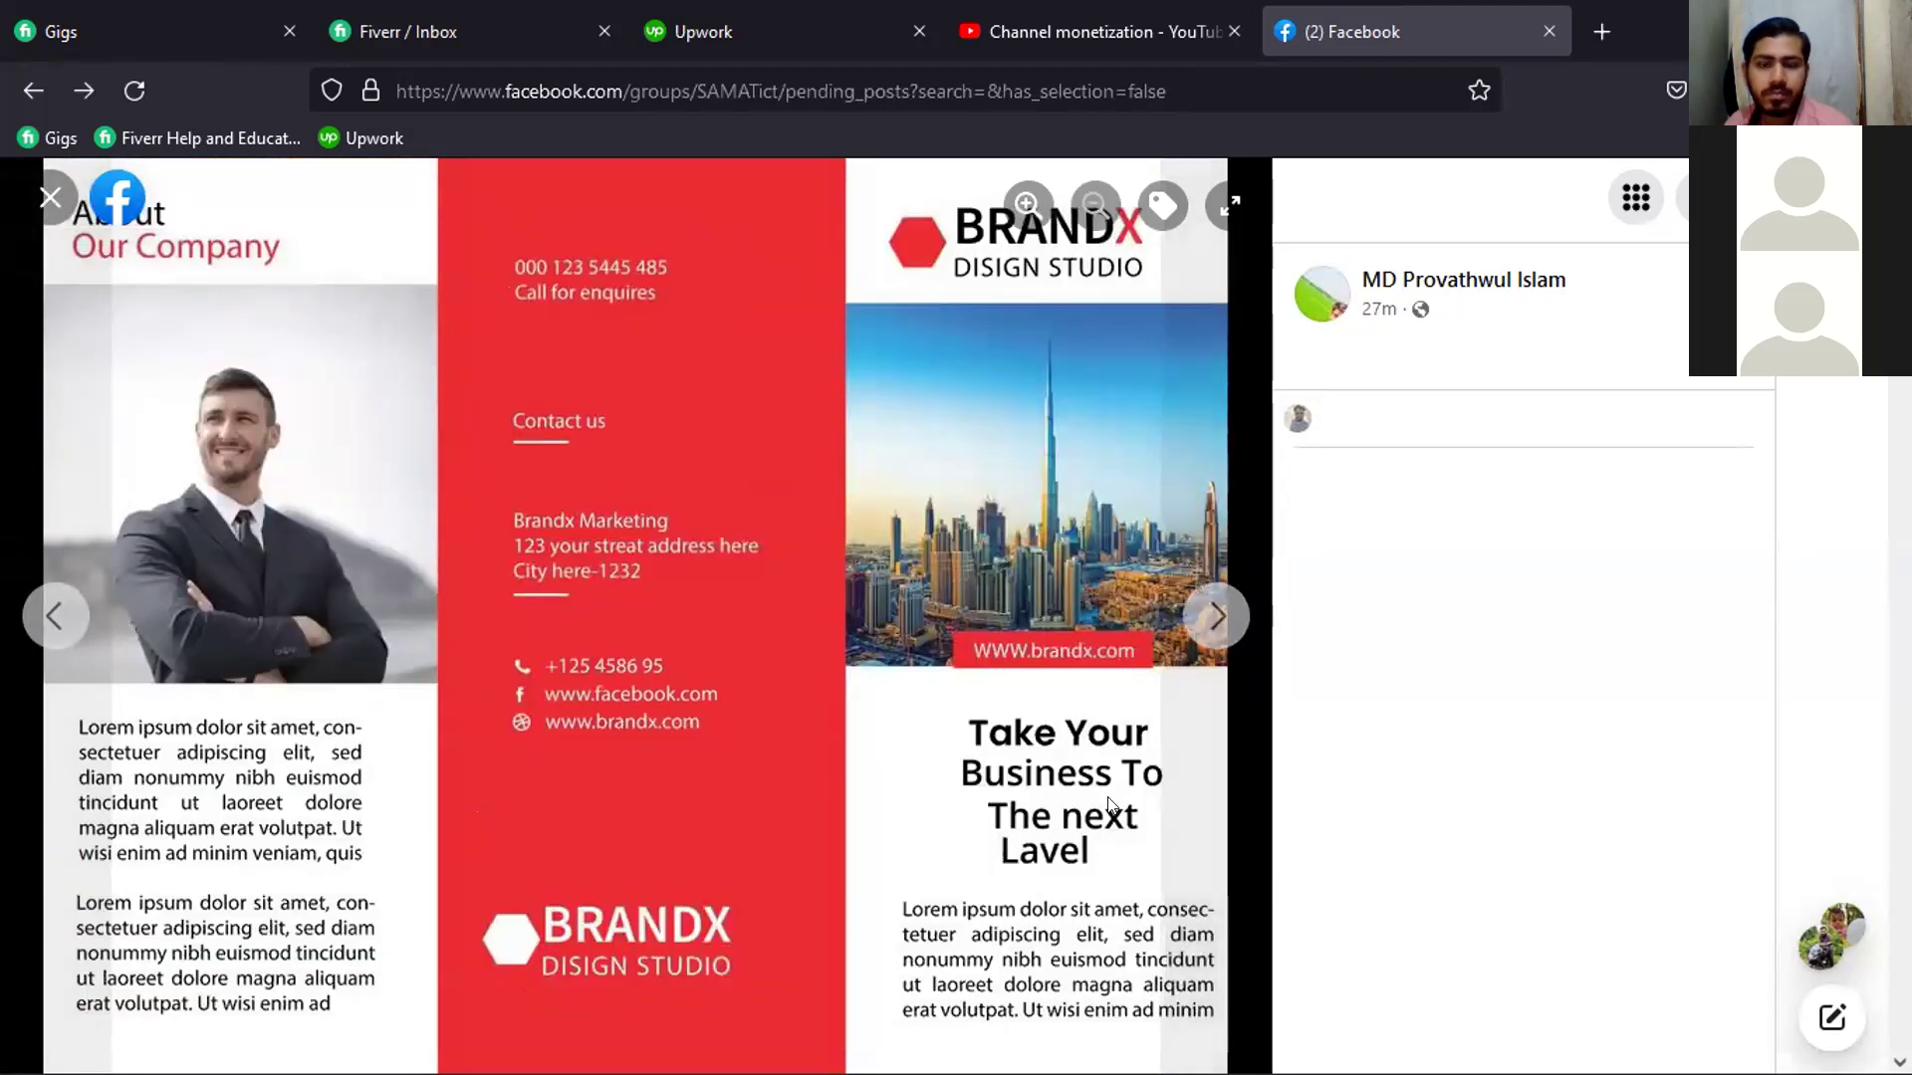
Approve the BRANDX brochure post, dropping pending posts from 7 to 6
{"action": "scroll", "coordinate": [1194, 754], "scroll_direction": "down", "scroll_amount": 7}
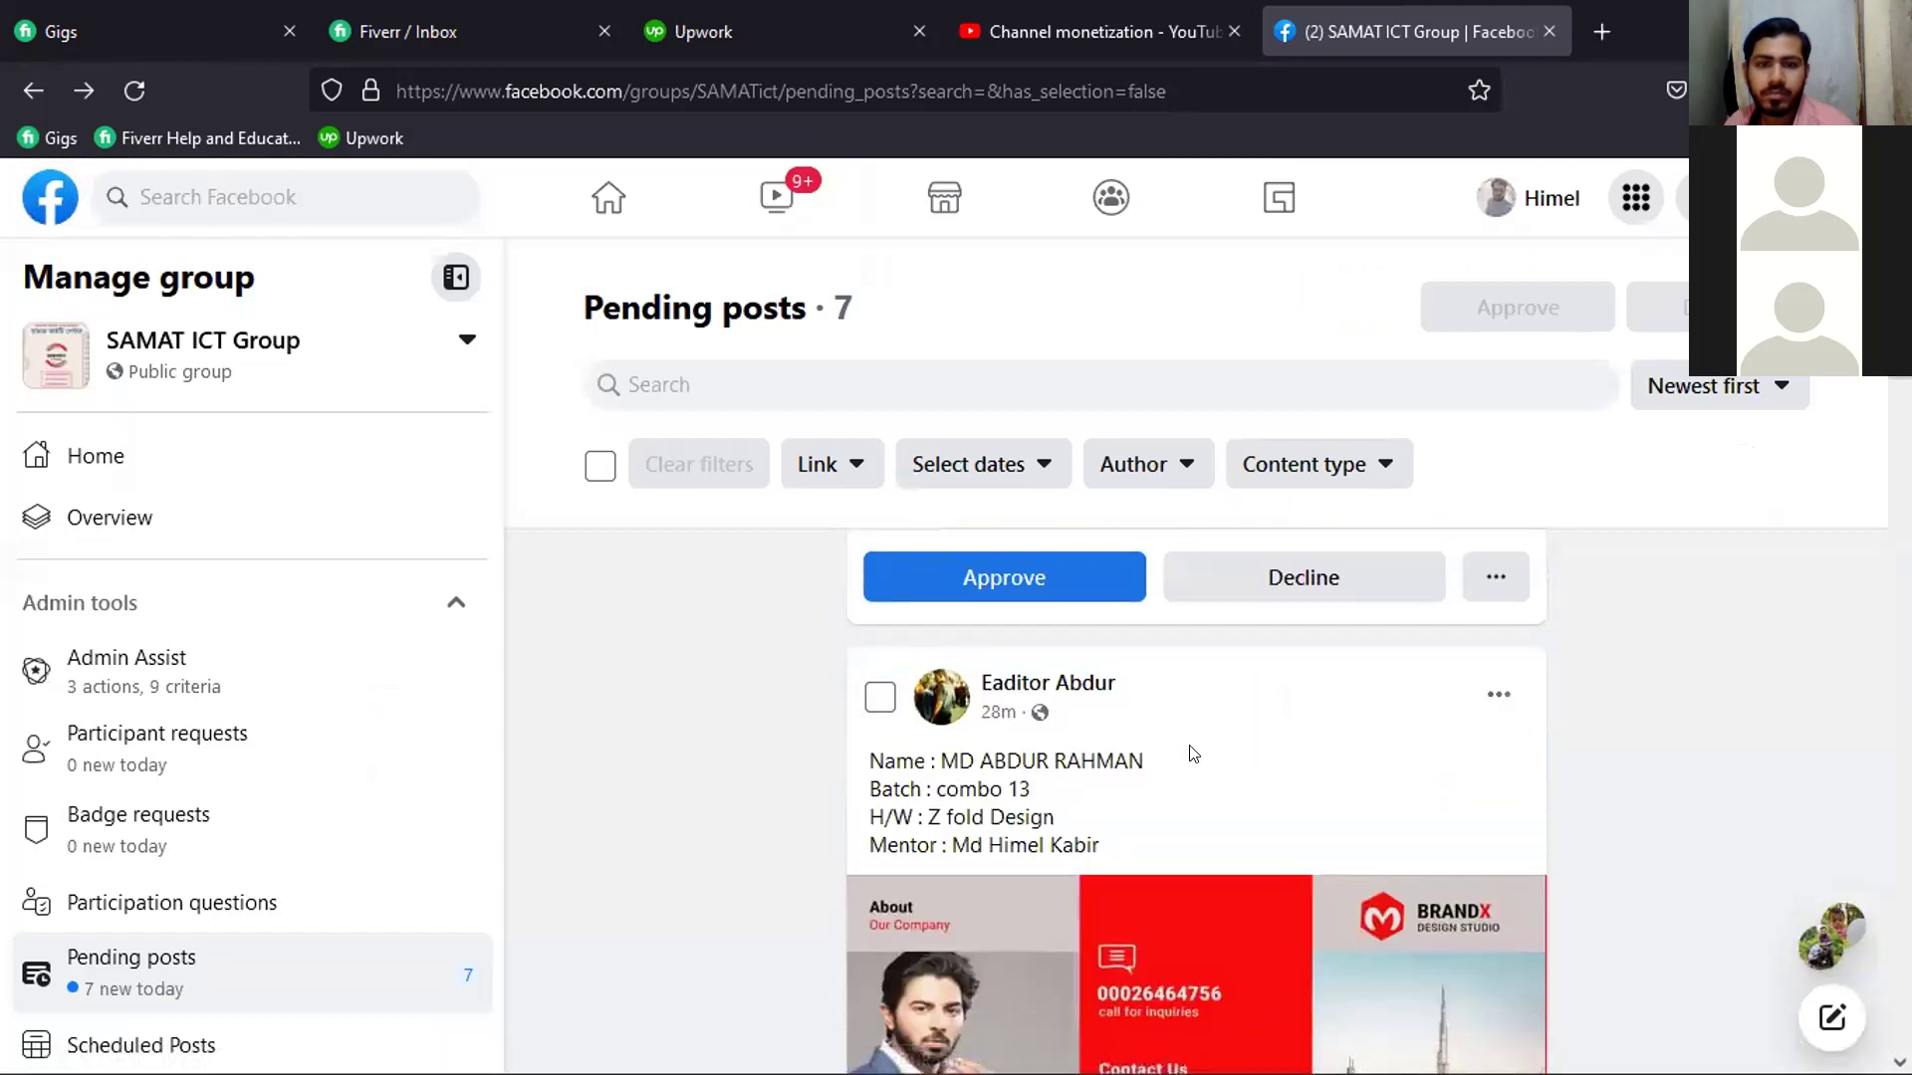
{"action": "left_click", "coordinate": [1066, 596]}
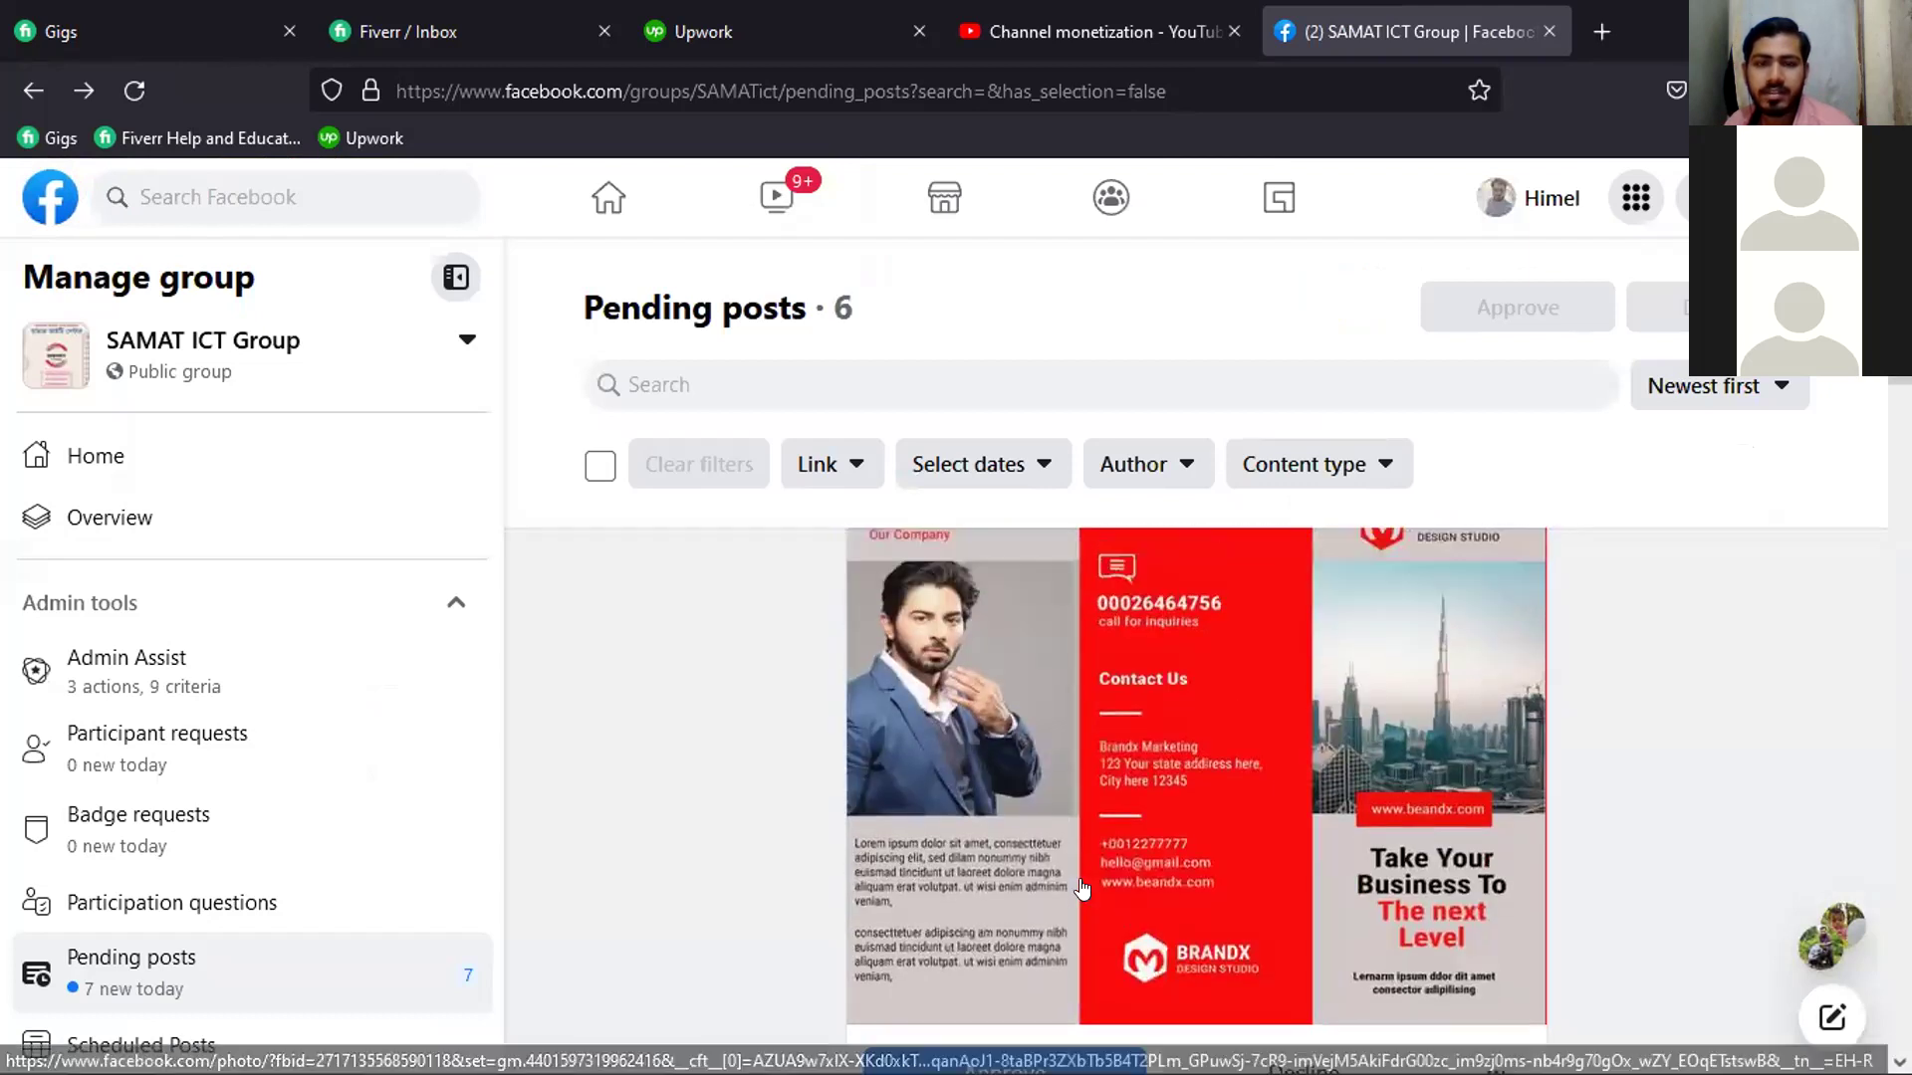
{"action": "scroll", "coordinate": [1082, 889], "scroll_direction": "up", "scroll_amount": 2}
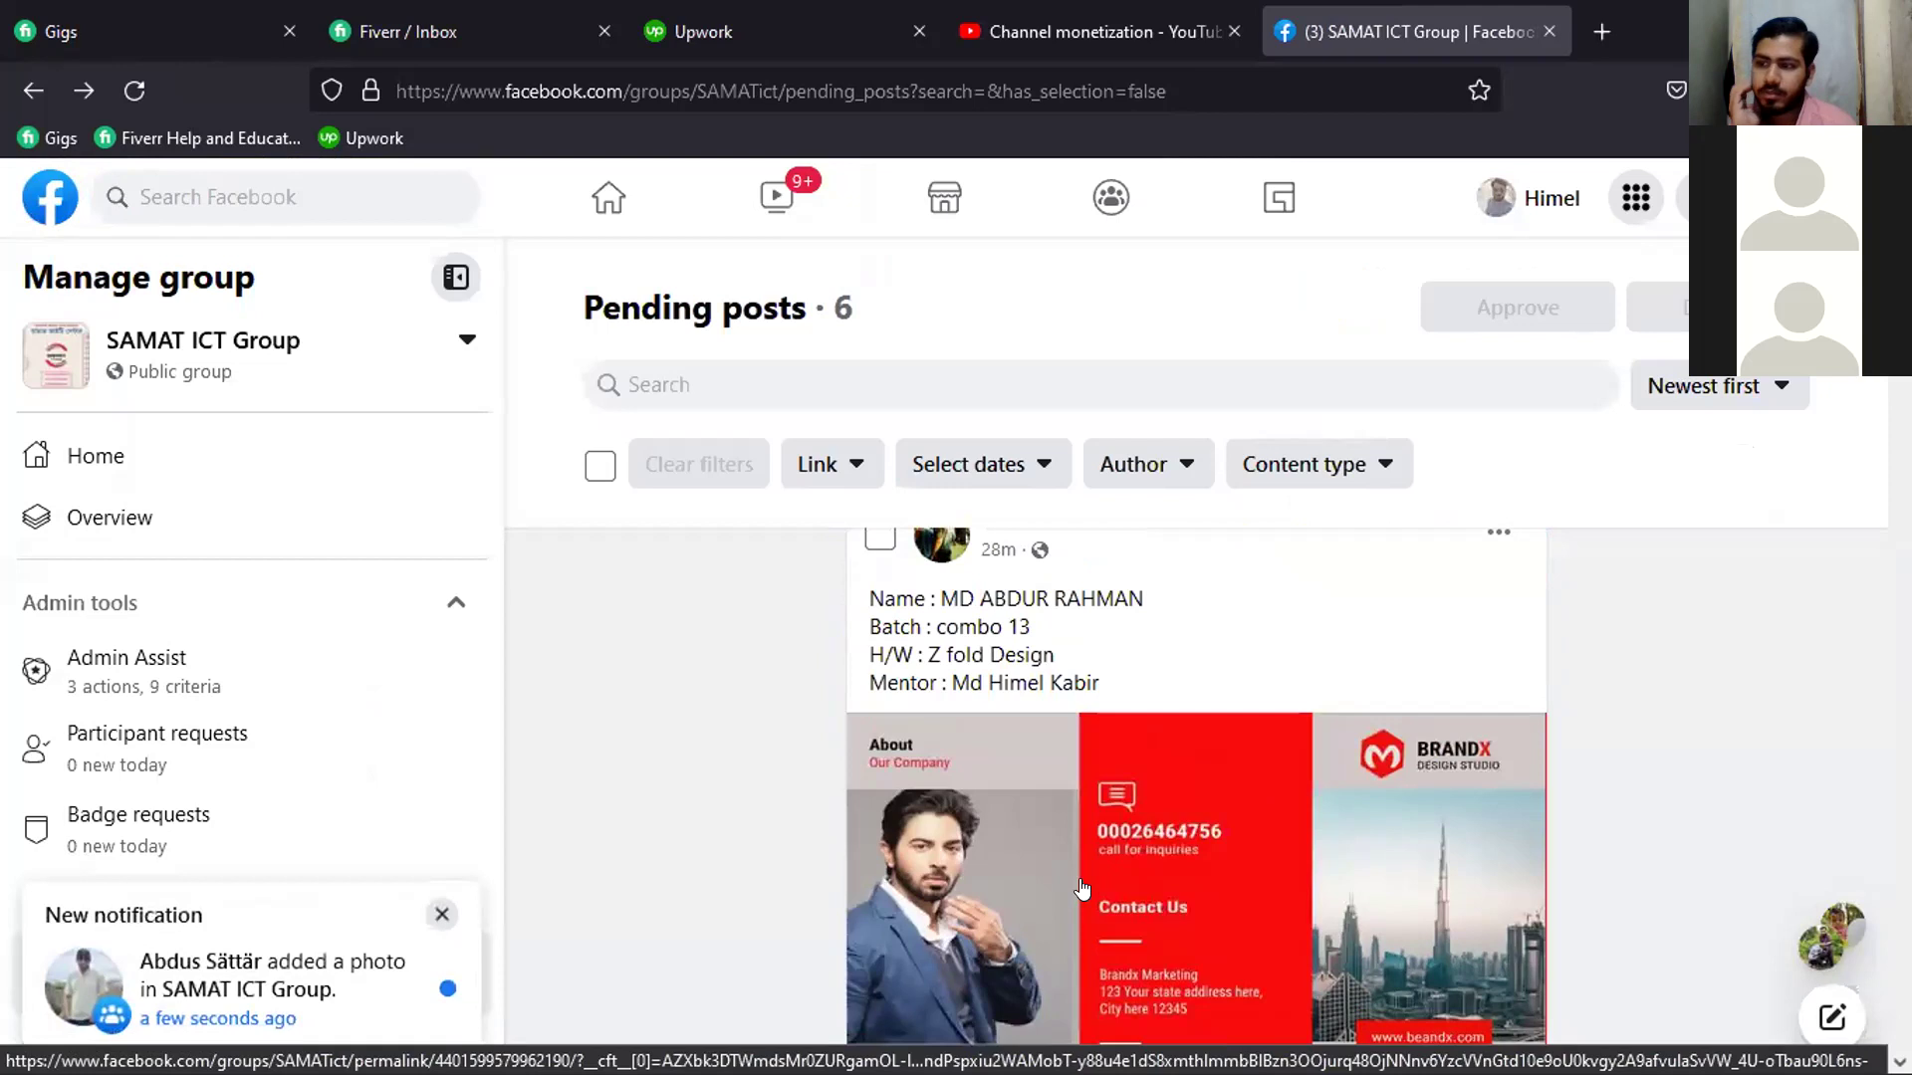
{"action": "scroll", "coordinate": [1082, 890], "scroll_direction": "up", "scroll_amount": 1}
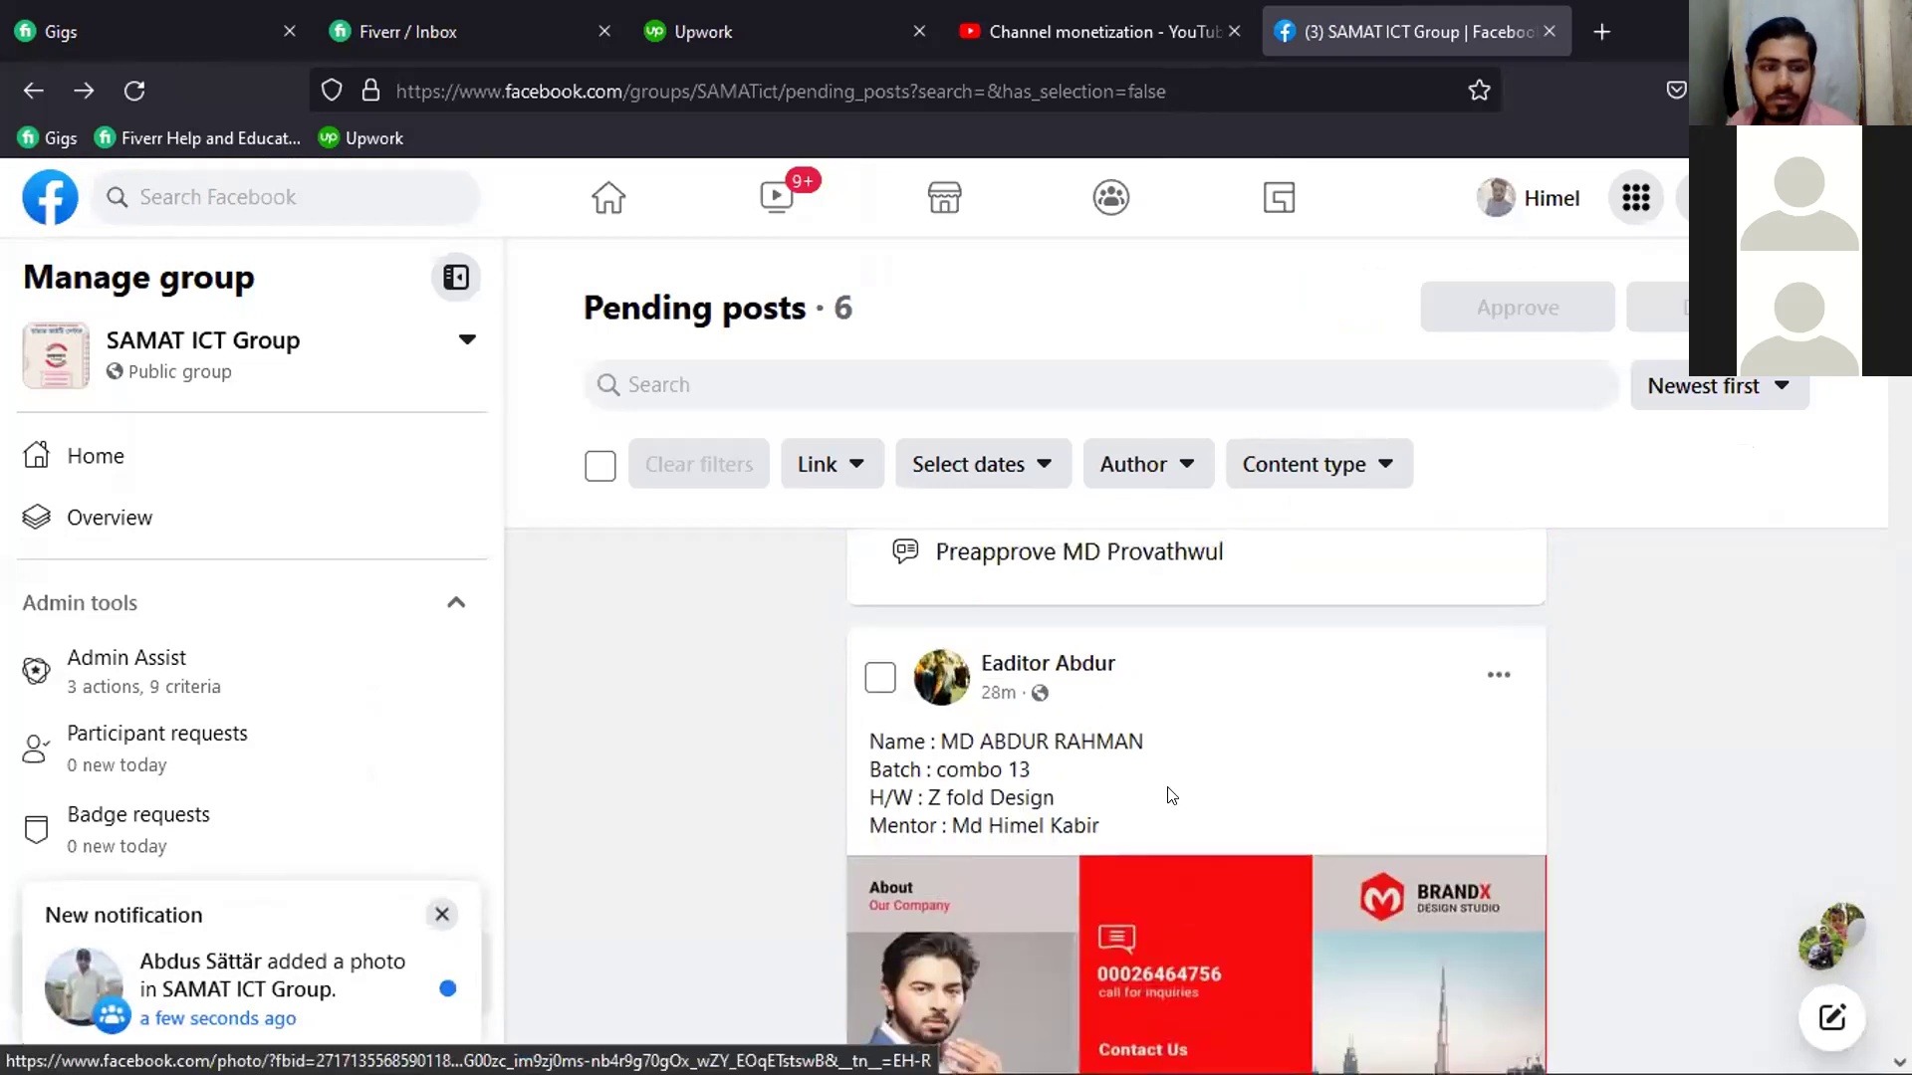
{"action": "scroll", "coordinate": [996, 776], "scroll_direction": "down", "scroll_amount": 1}
Preview the Z fold Design brochure image, then approve its pending post
{"action": "left_click", "coordinate": [1006, 829]}
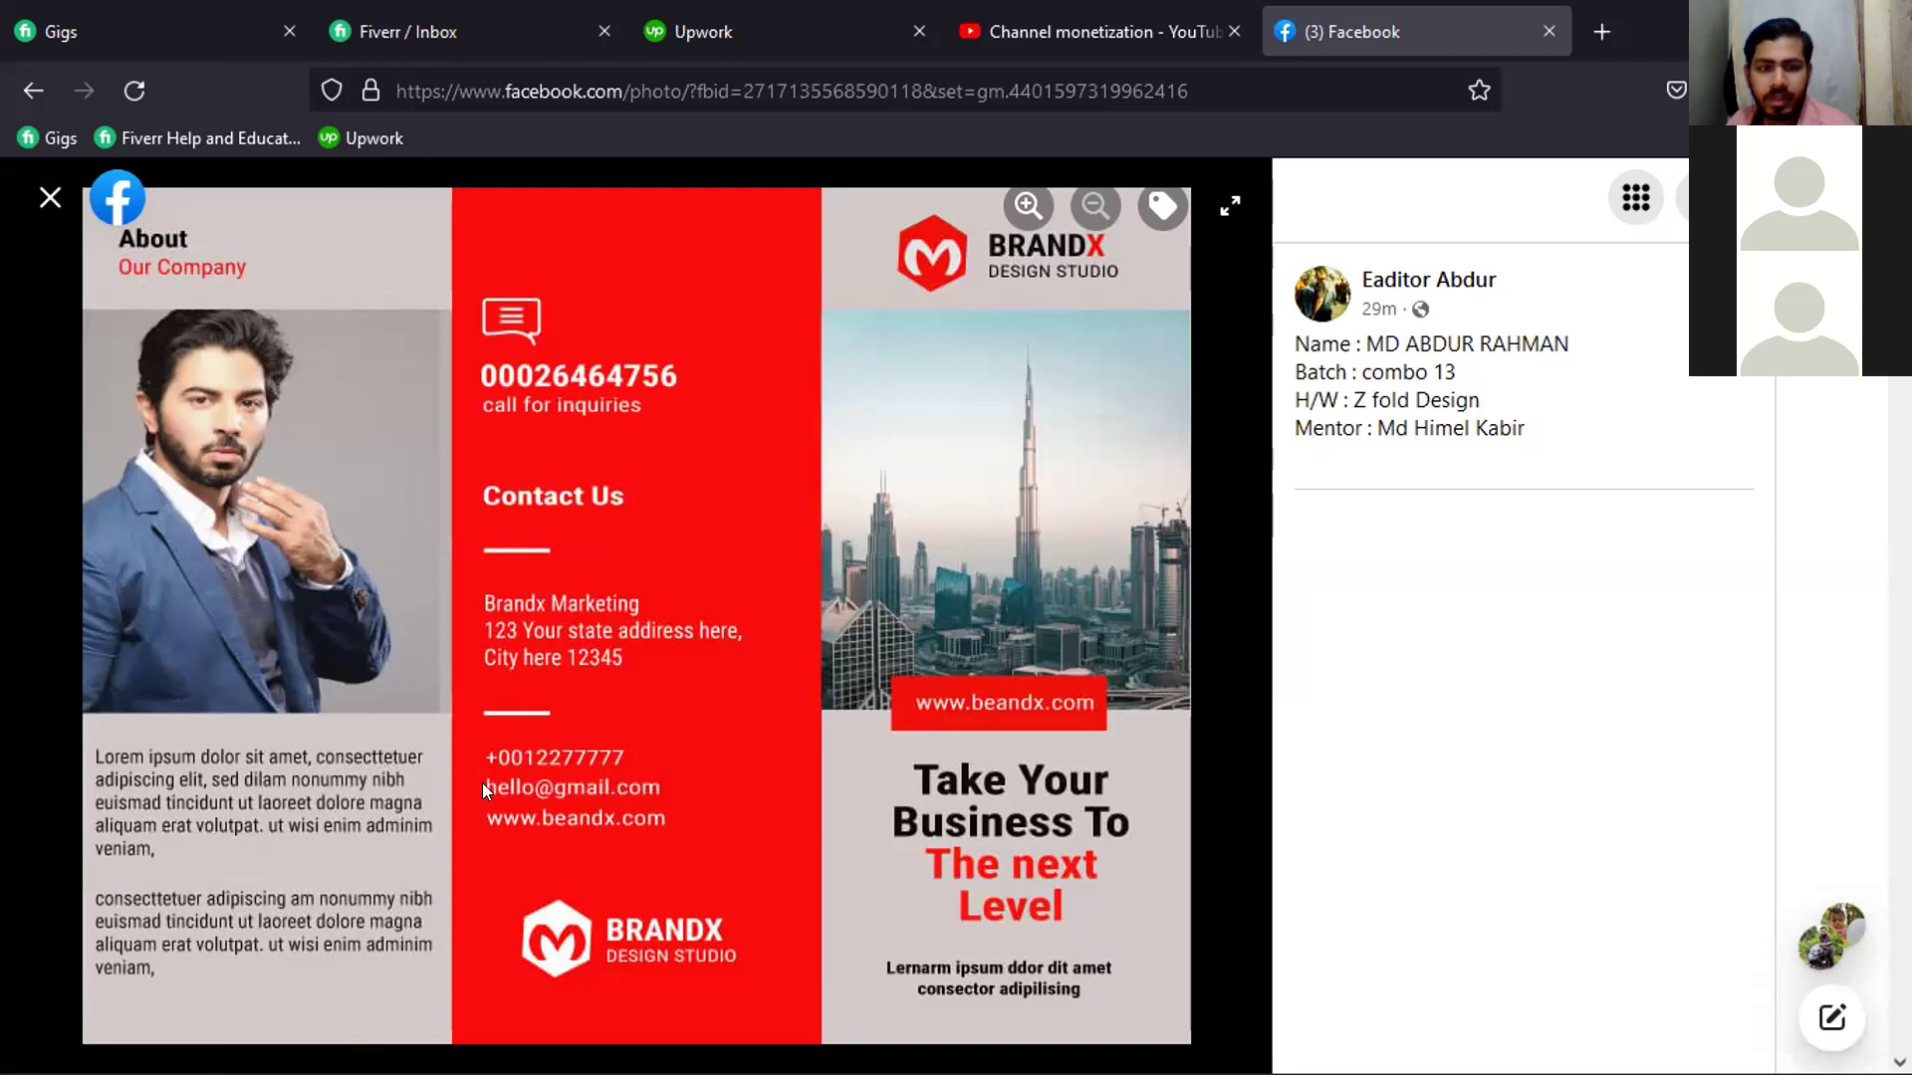
{"action": "key", "text": "Escape"}
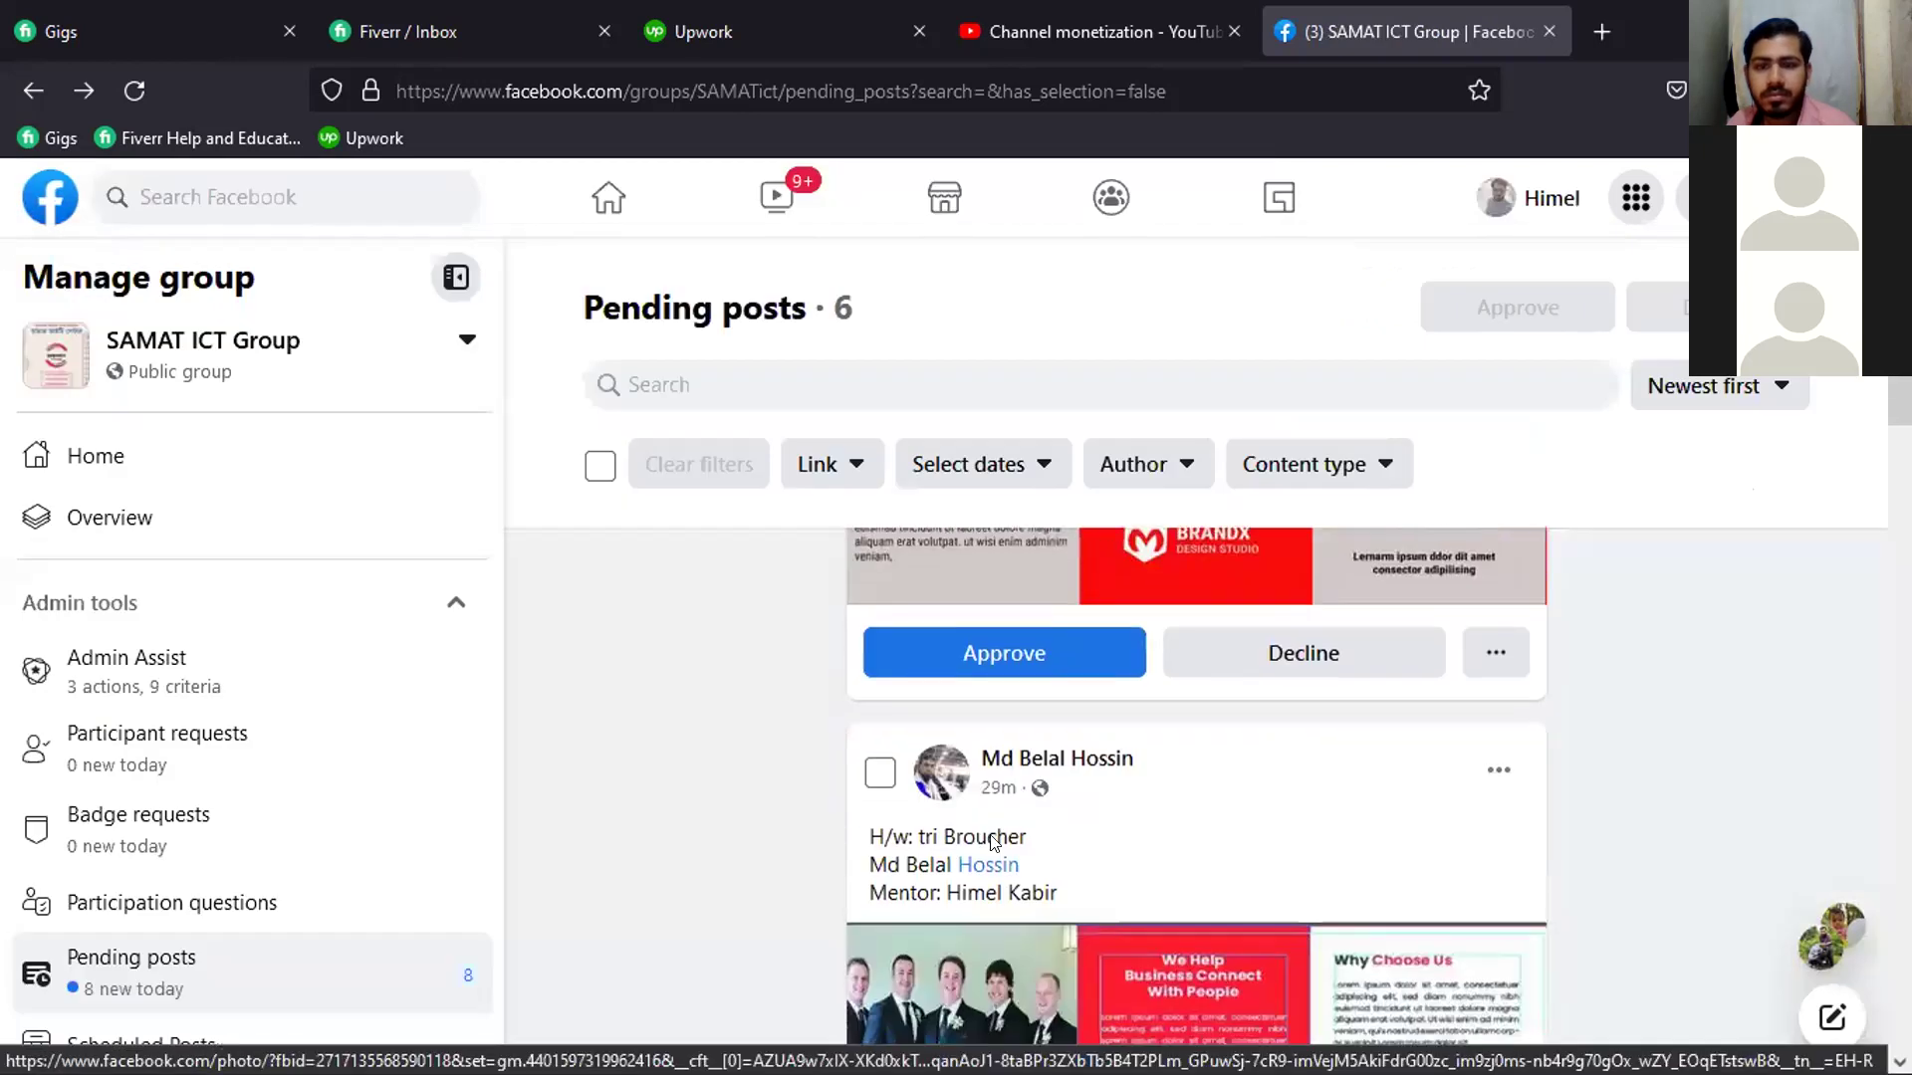
{"action": "left_click", "coordinate": [937, 659]}
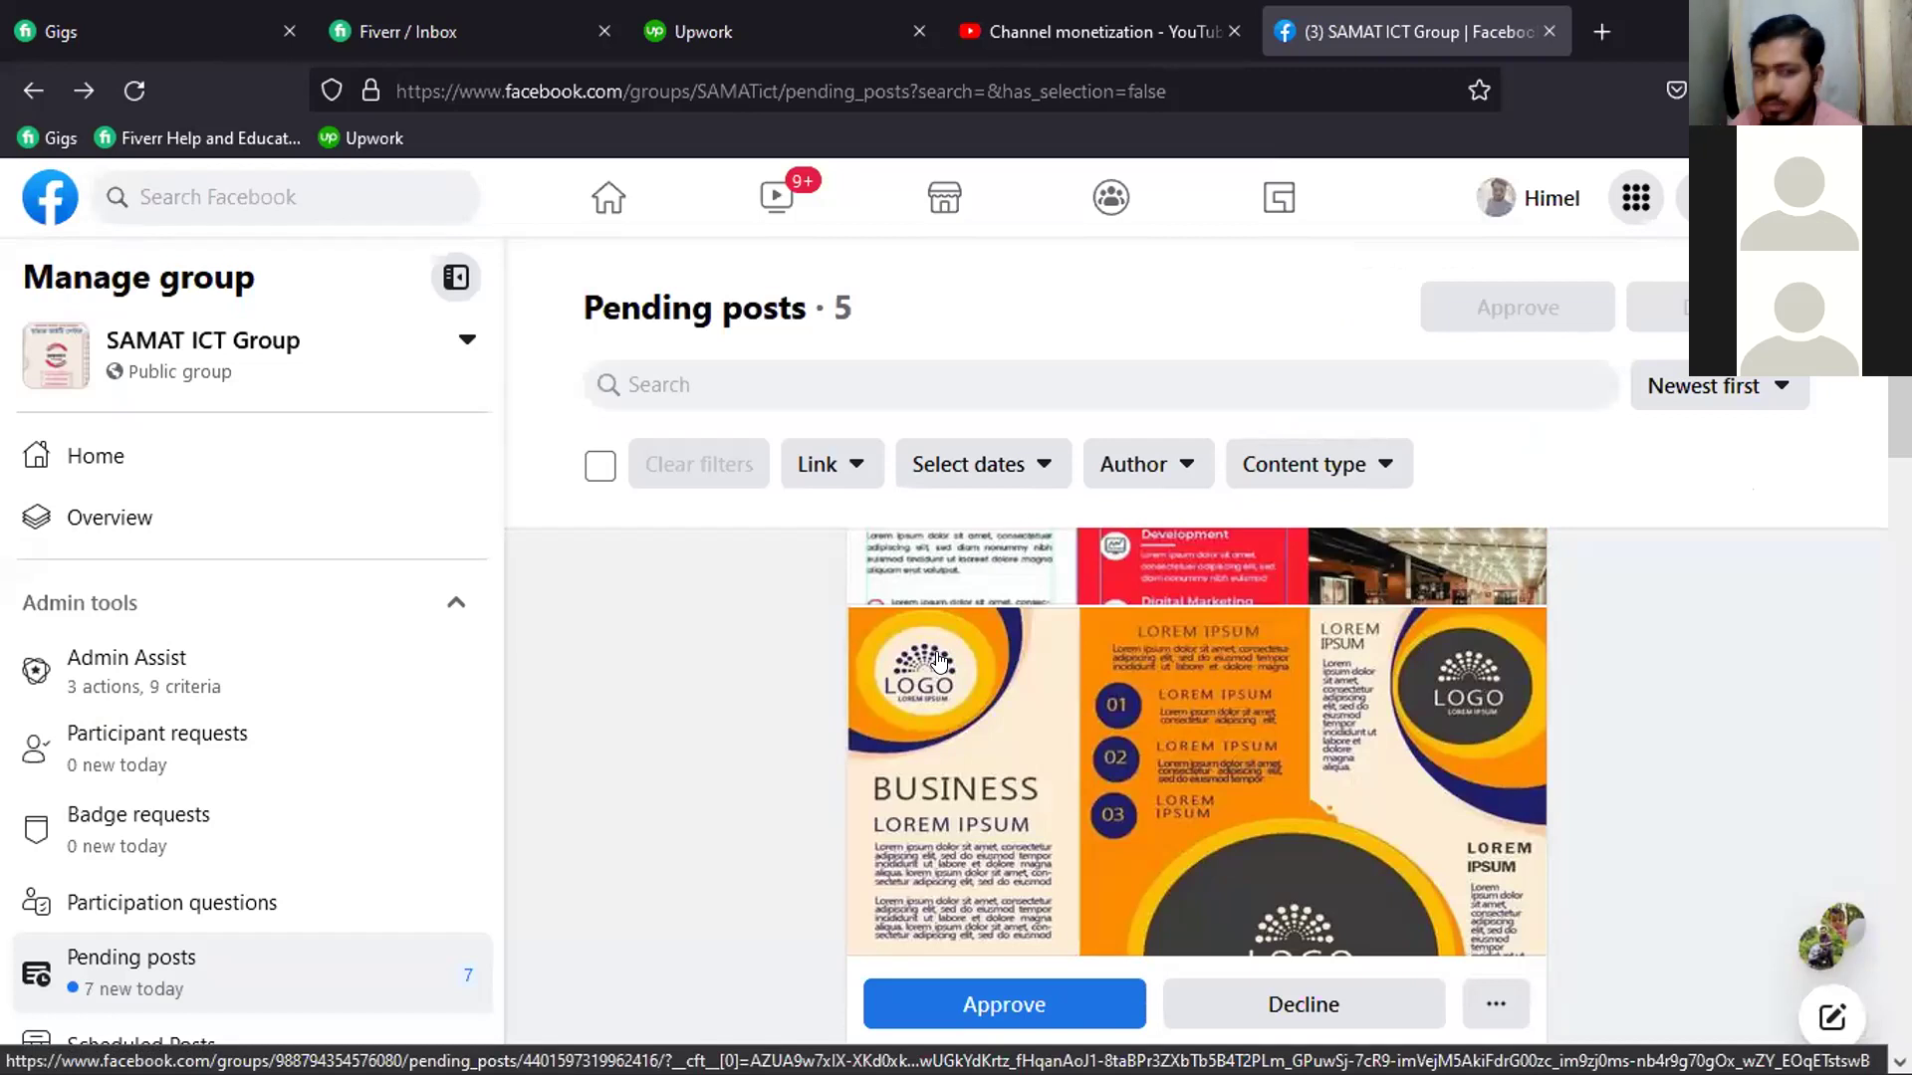
{"action": "scroll", "coordinate": [1083, 784], "scroll_direction": "down", "scroll_amount": 1}
{"action": "scroll", "coordinate": [1085, 781], "scroll_direction": "up", "scroll_amount": 6}
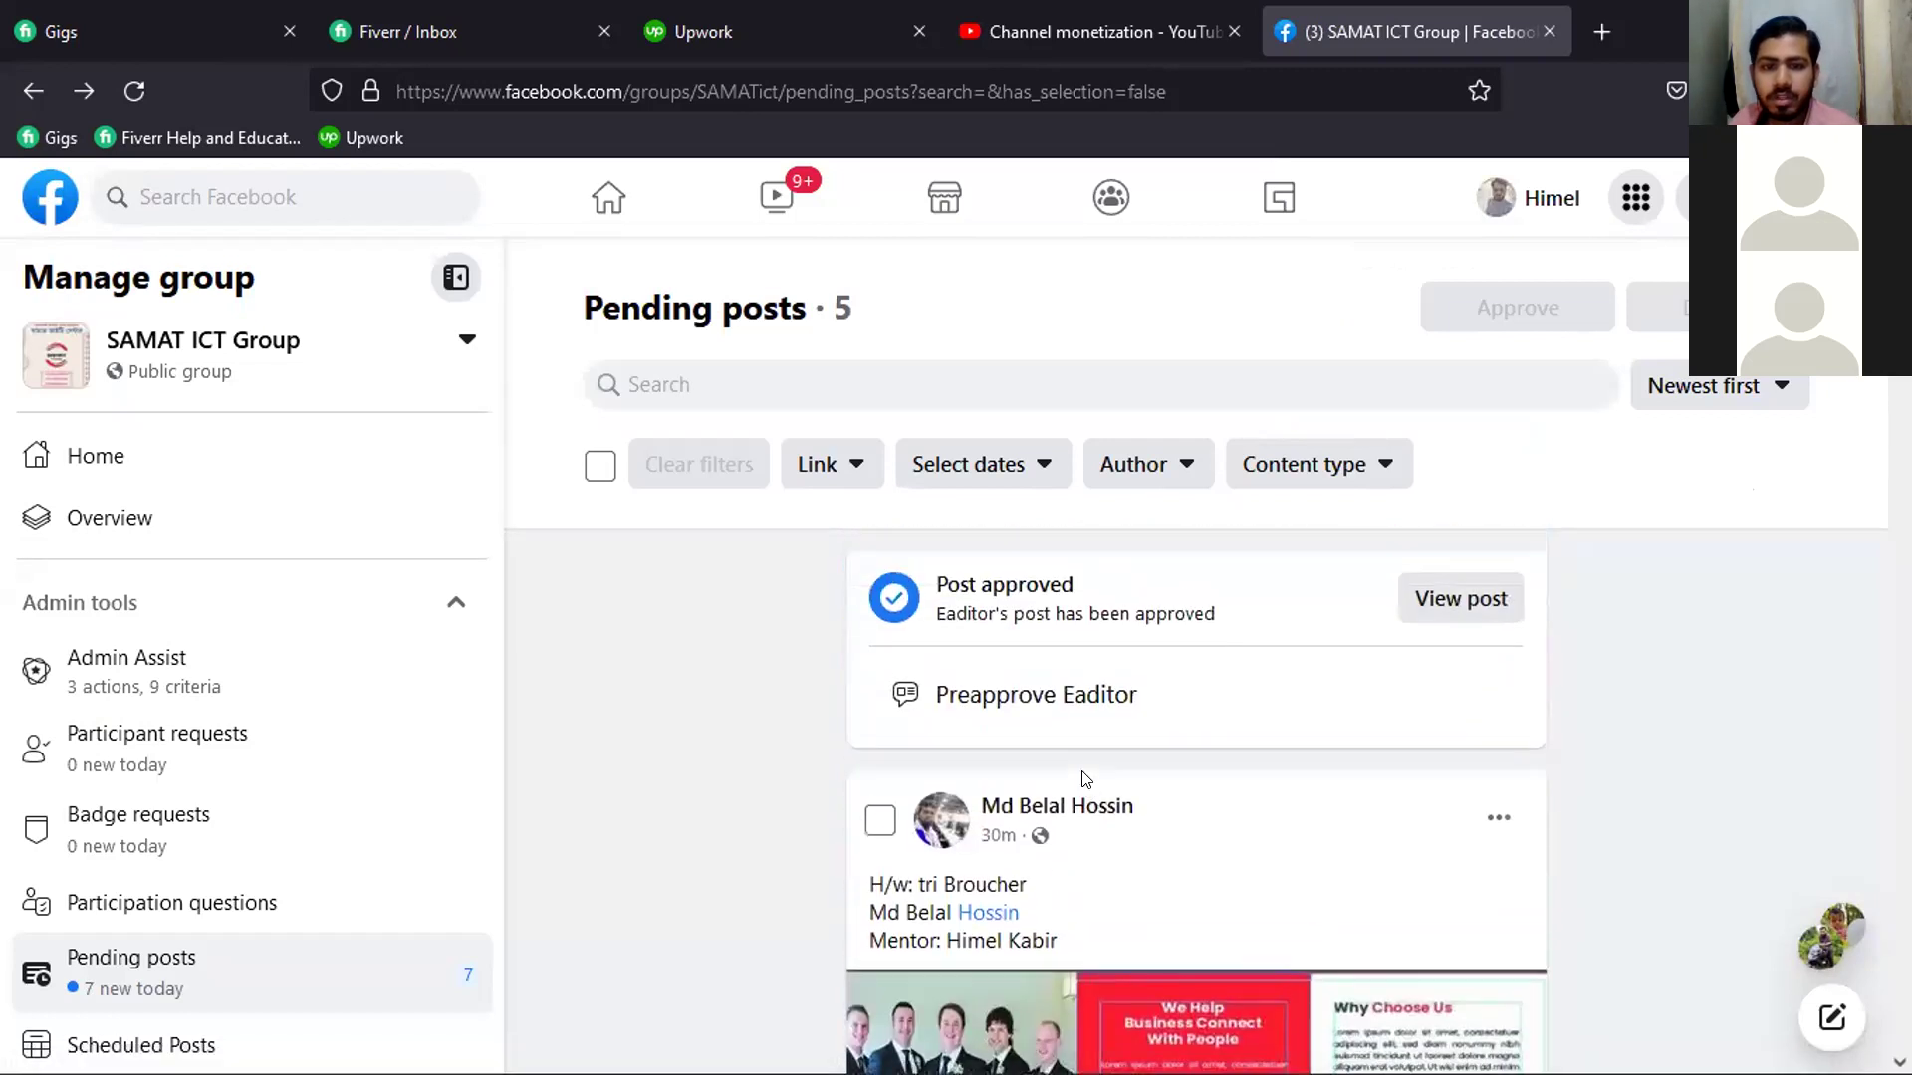
{"action": "scroll", "coordinate": [1085, 779], "scroll_direction": "down", "scroll_amount": 3}
Review all the orange Business Brochure post's images, then approve the post
{"action": "left_click", "coordinate": [976, 785]}
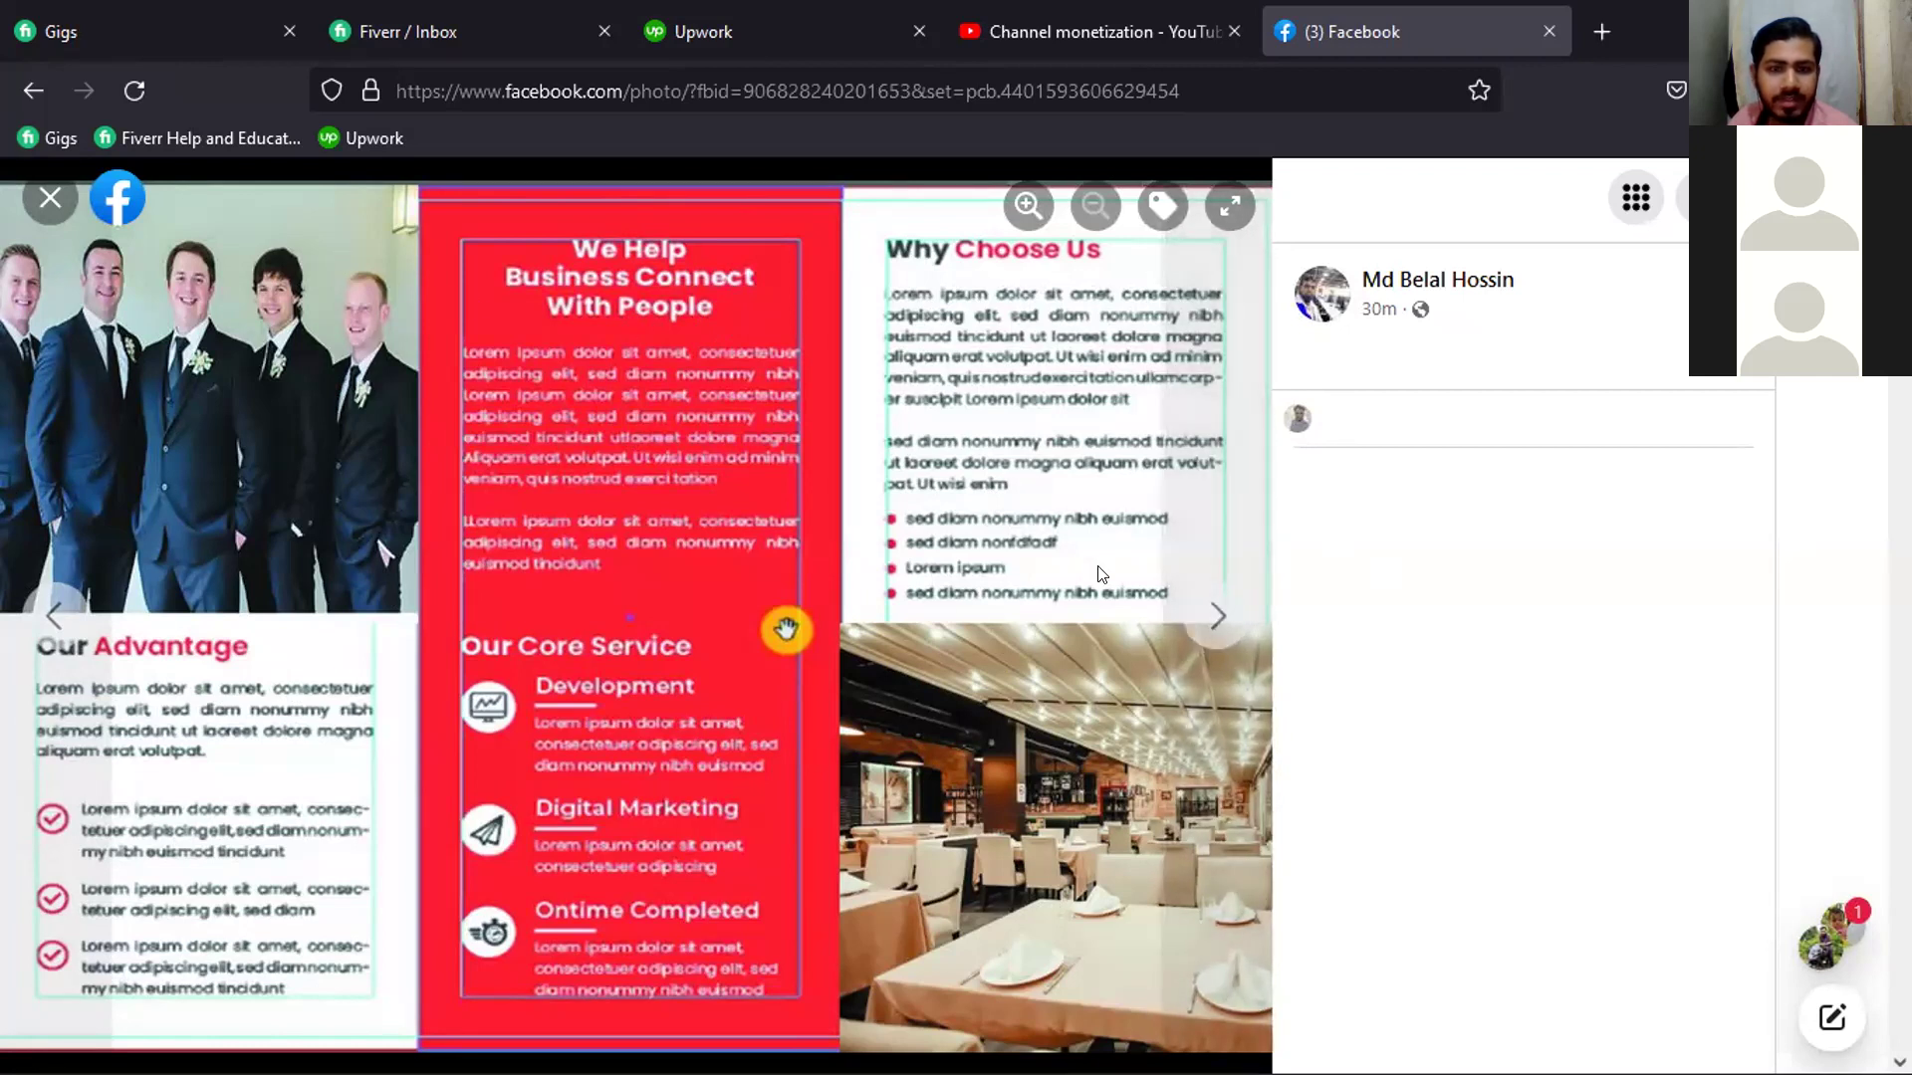
{"action": "left_click", "coordinate": [1202, 625]}
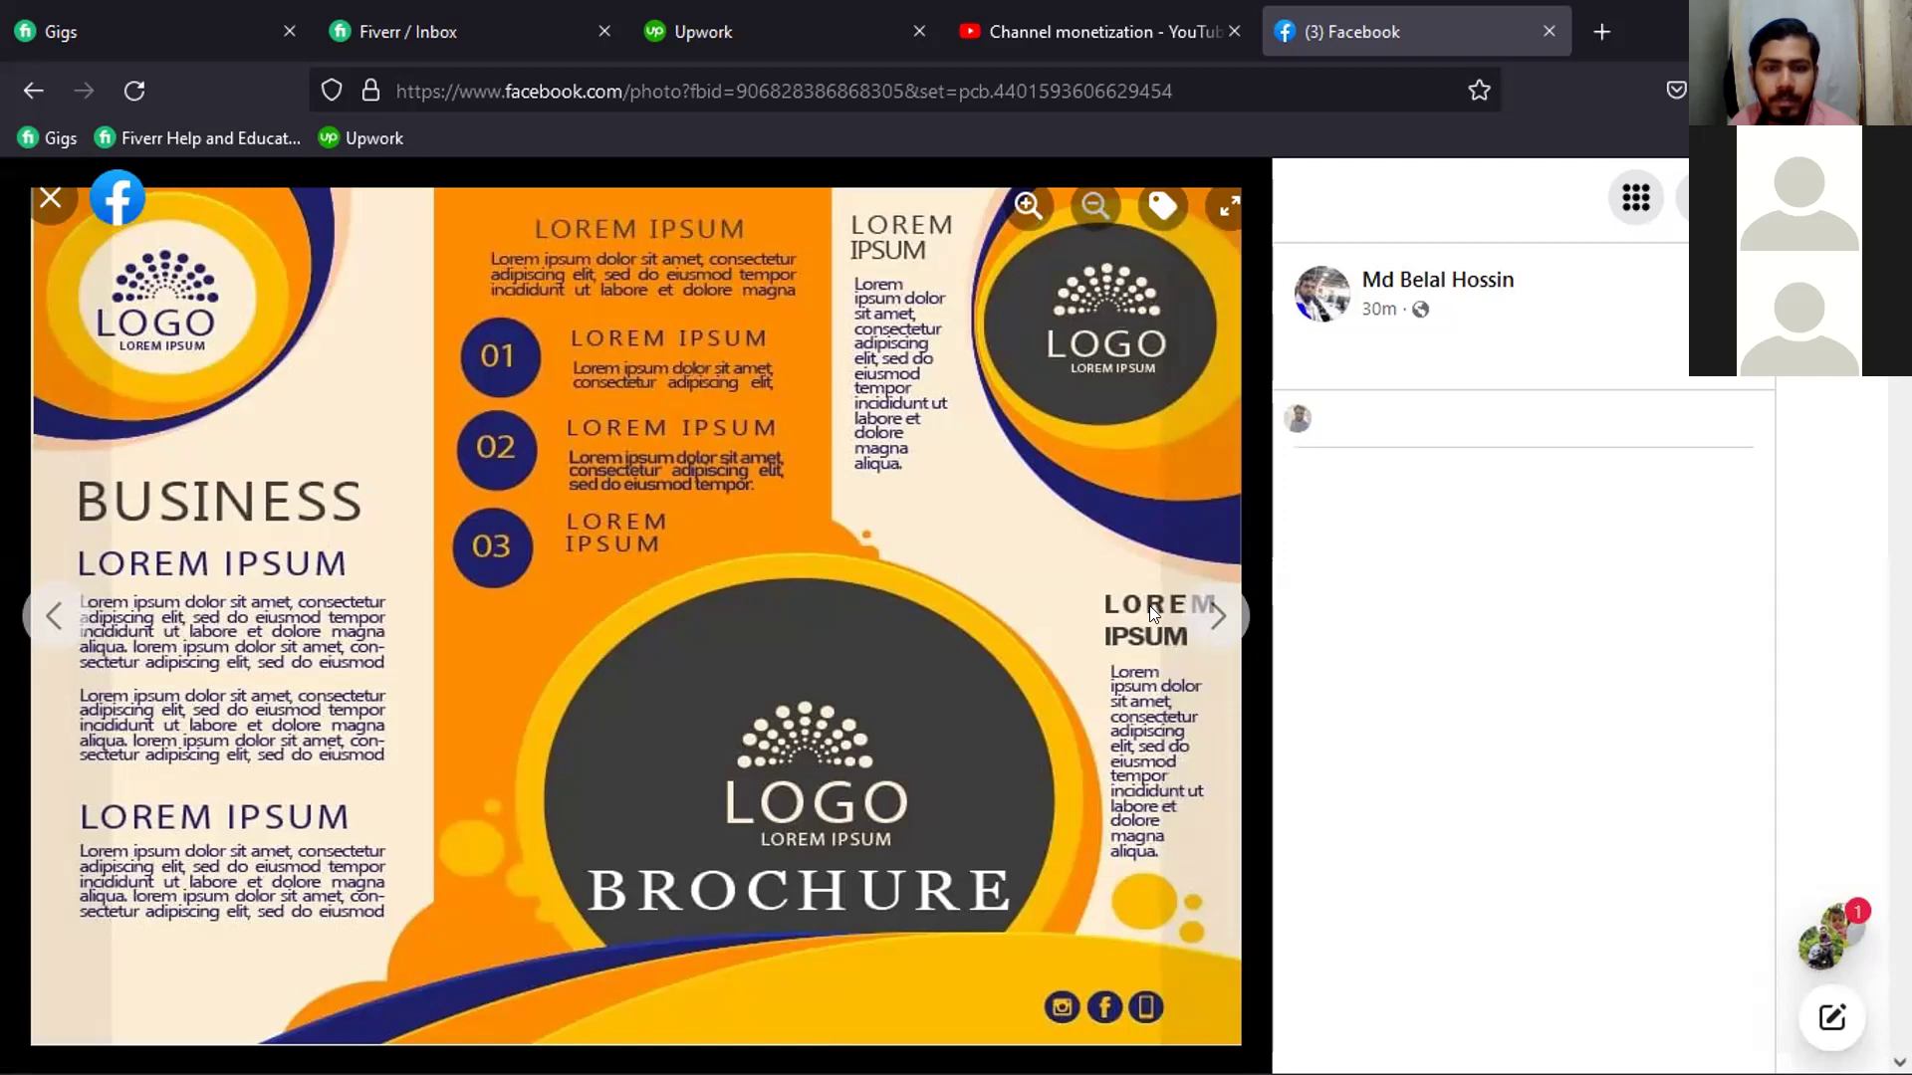
{"action": "left_click", "coordinate": [1211, 619]}
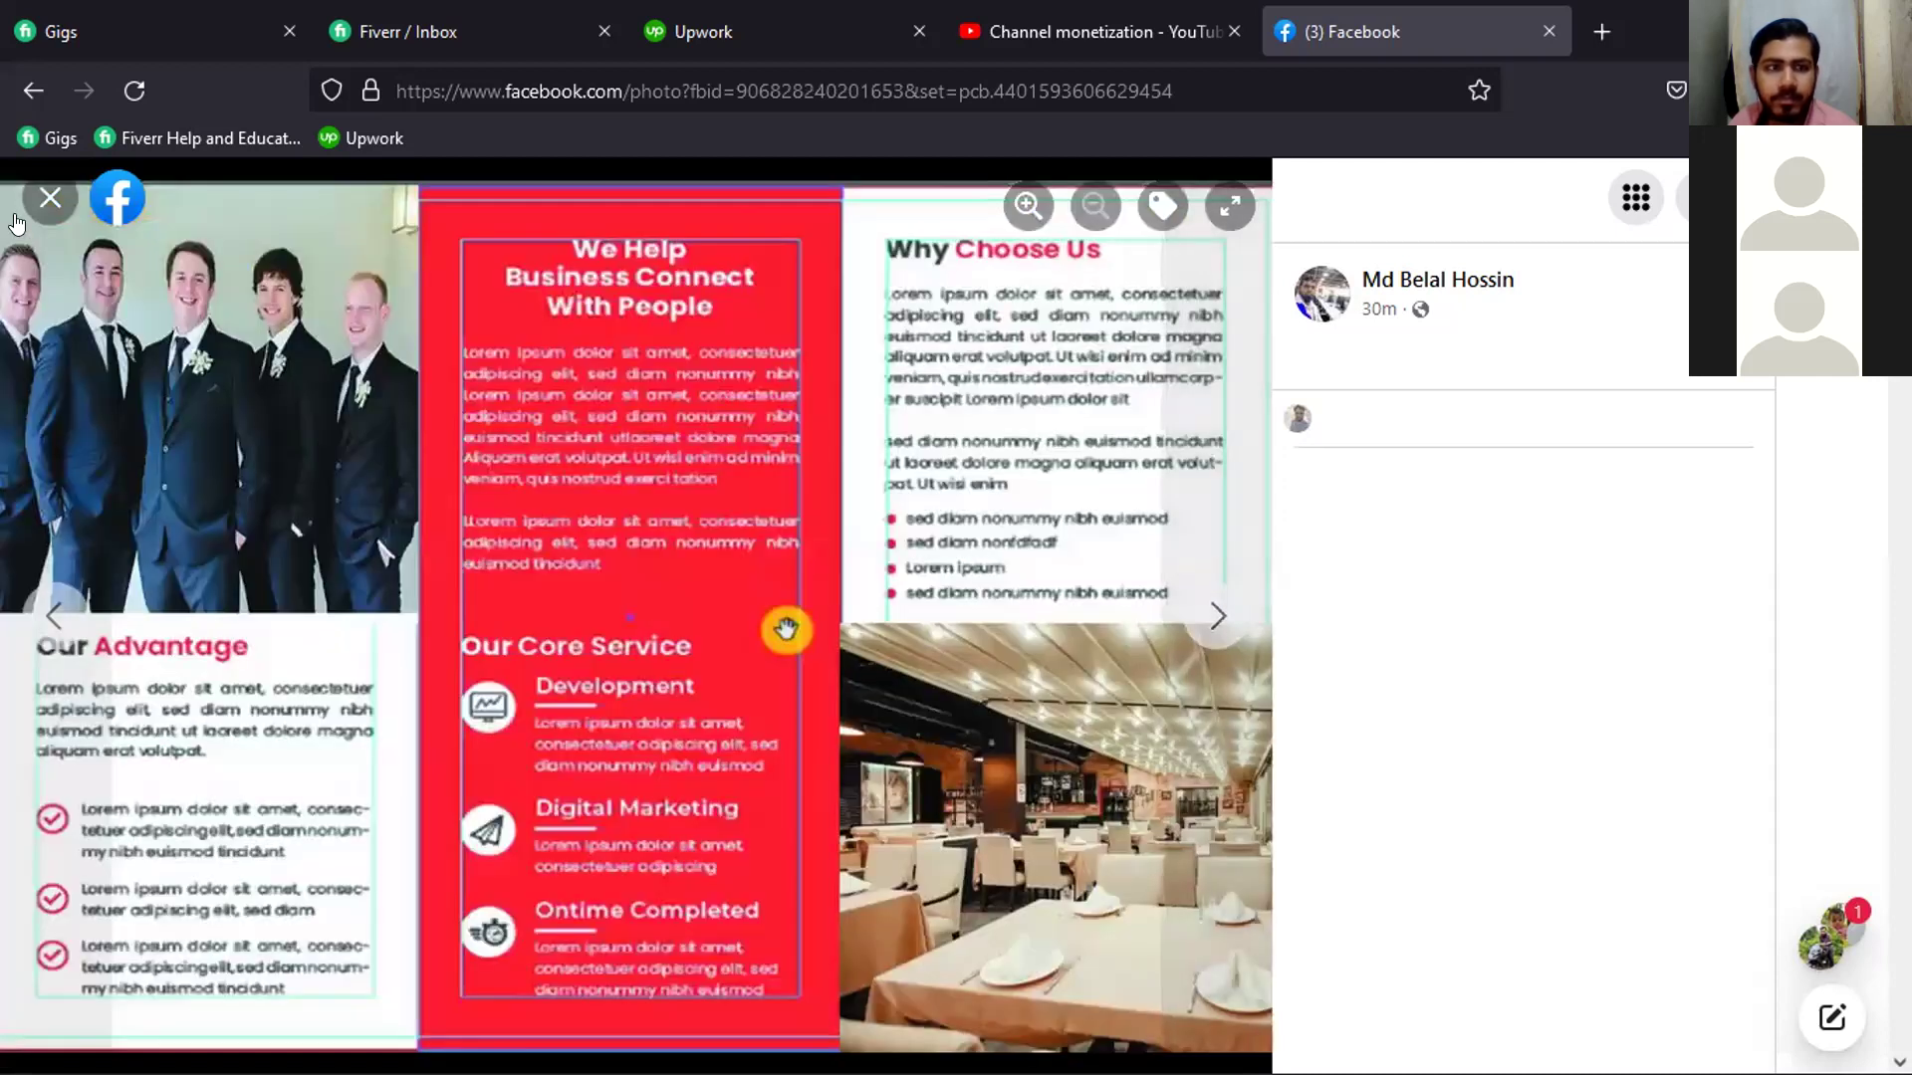
{"action": "left_click", "coordinate": [48, 199]}
{"action": "scroll", "coordinate": [1175, 800], "scroll_direction": "down", "scroll_amount": 4}
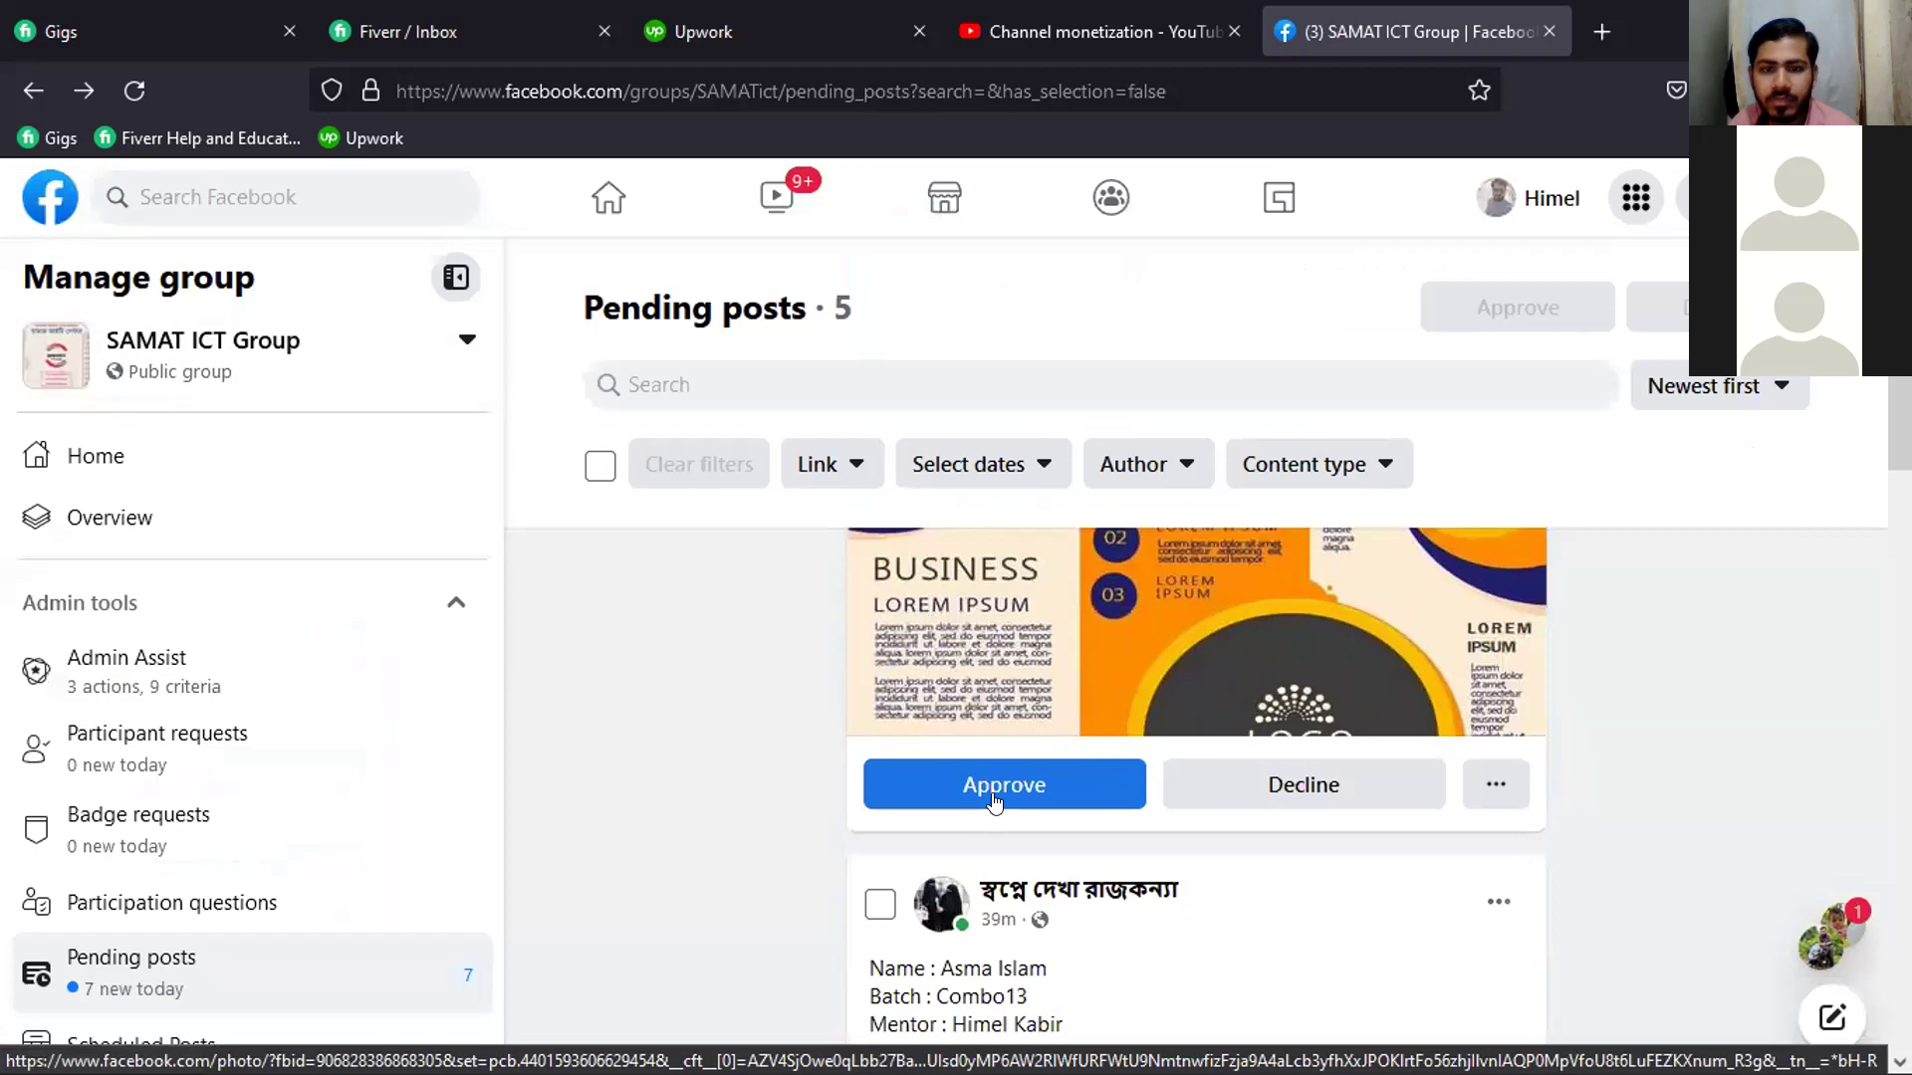
{"action": "left_click", "coordinate": [982, 790]}
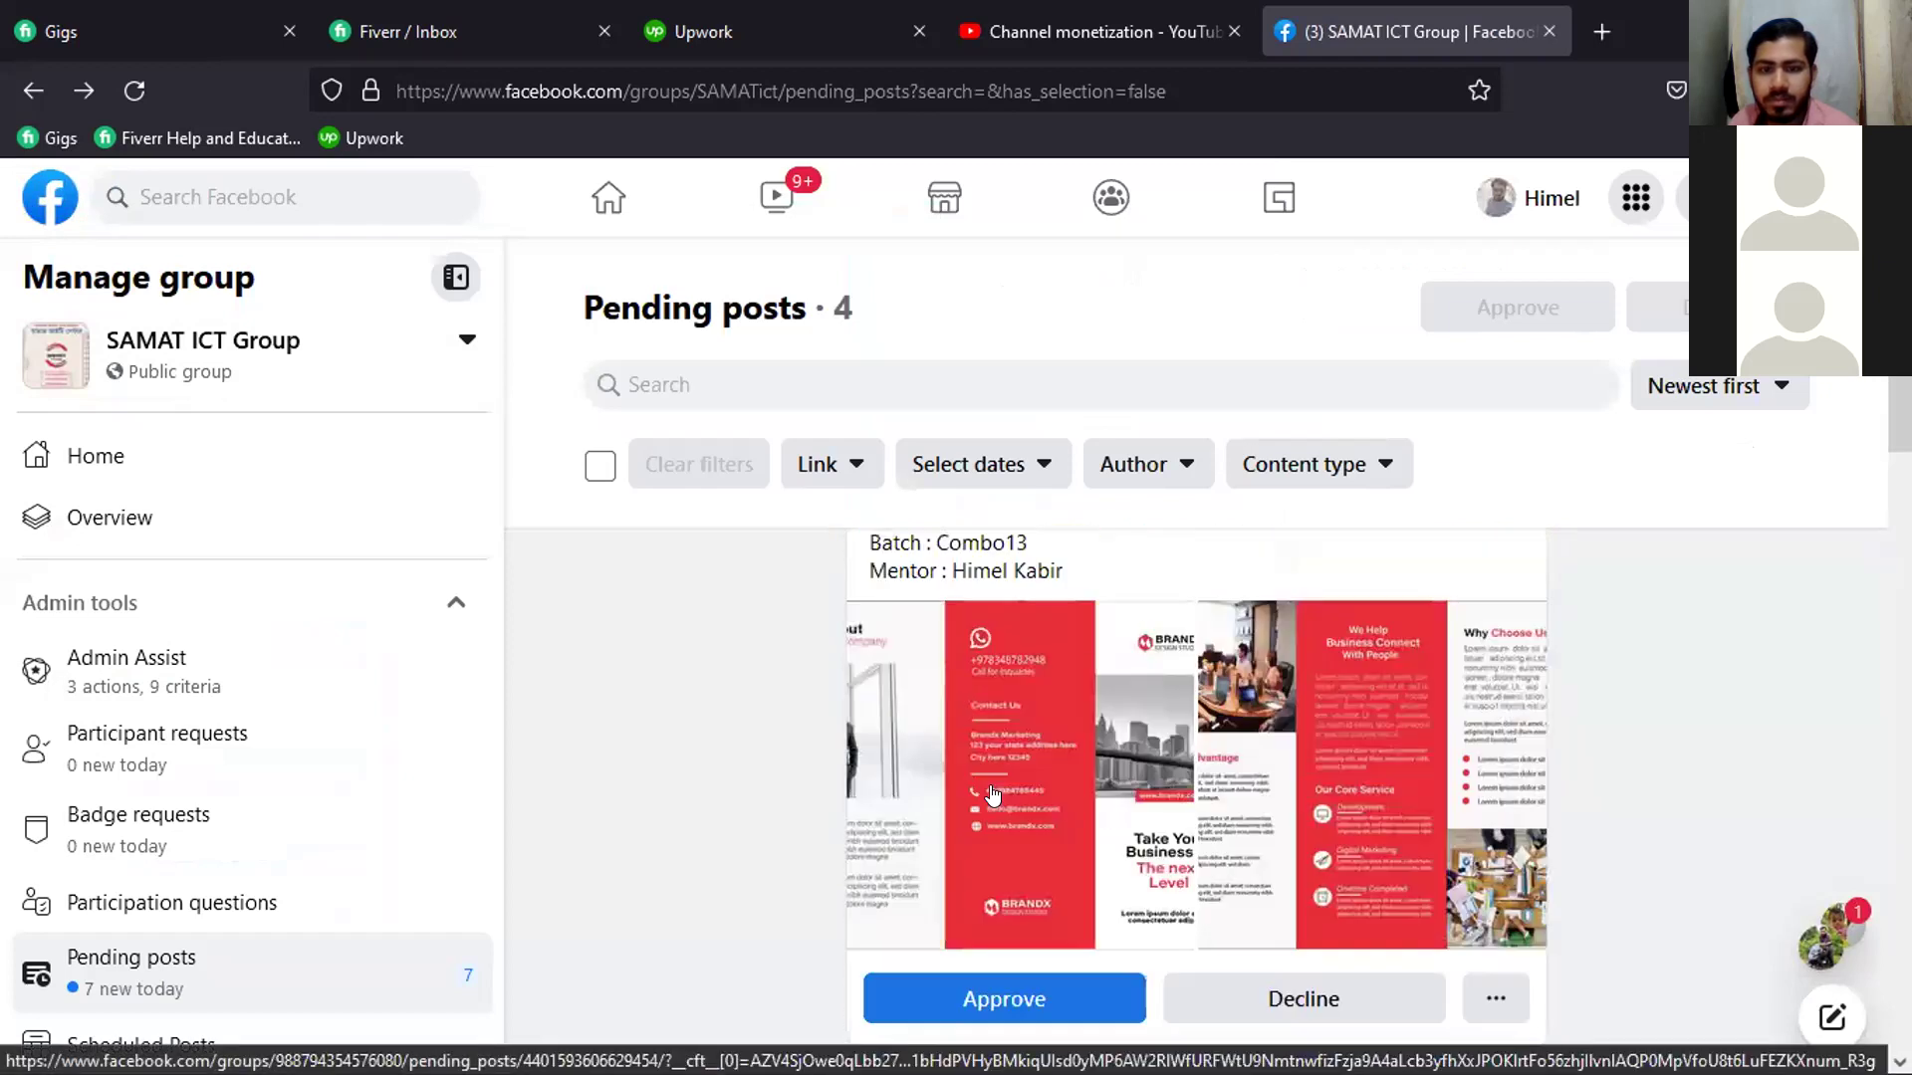
{"action": "left_click", "coordinate": [992, 792]}
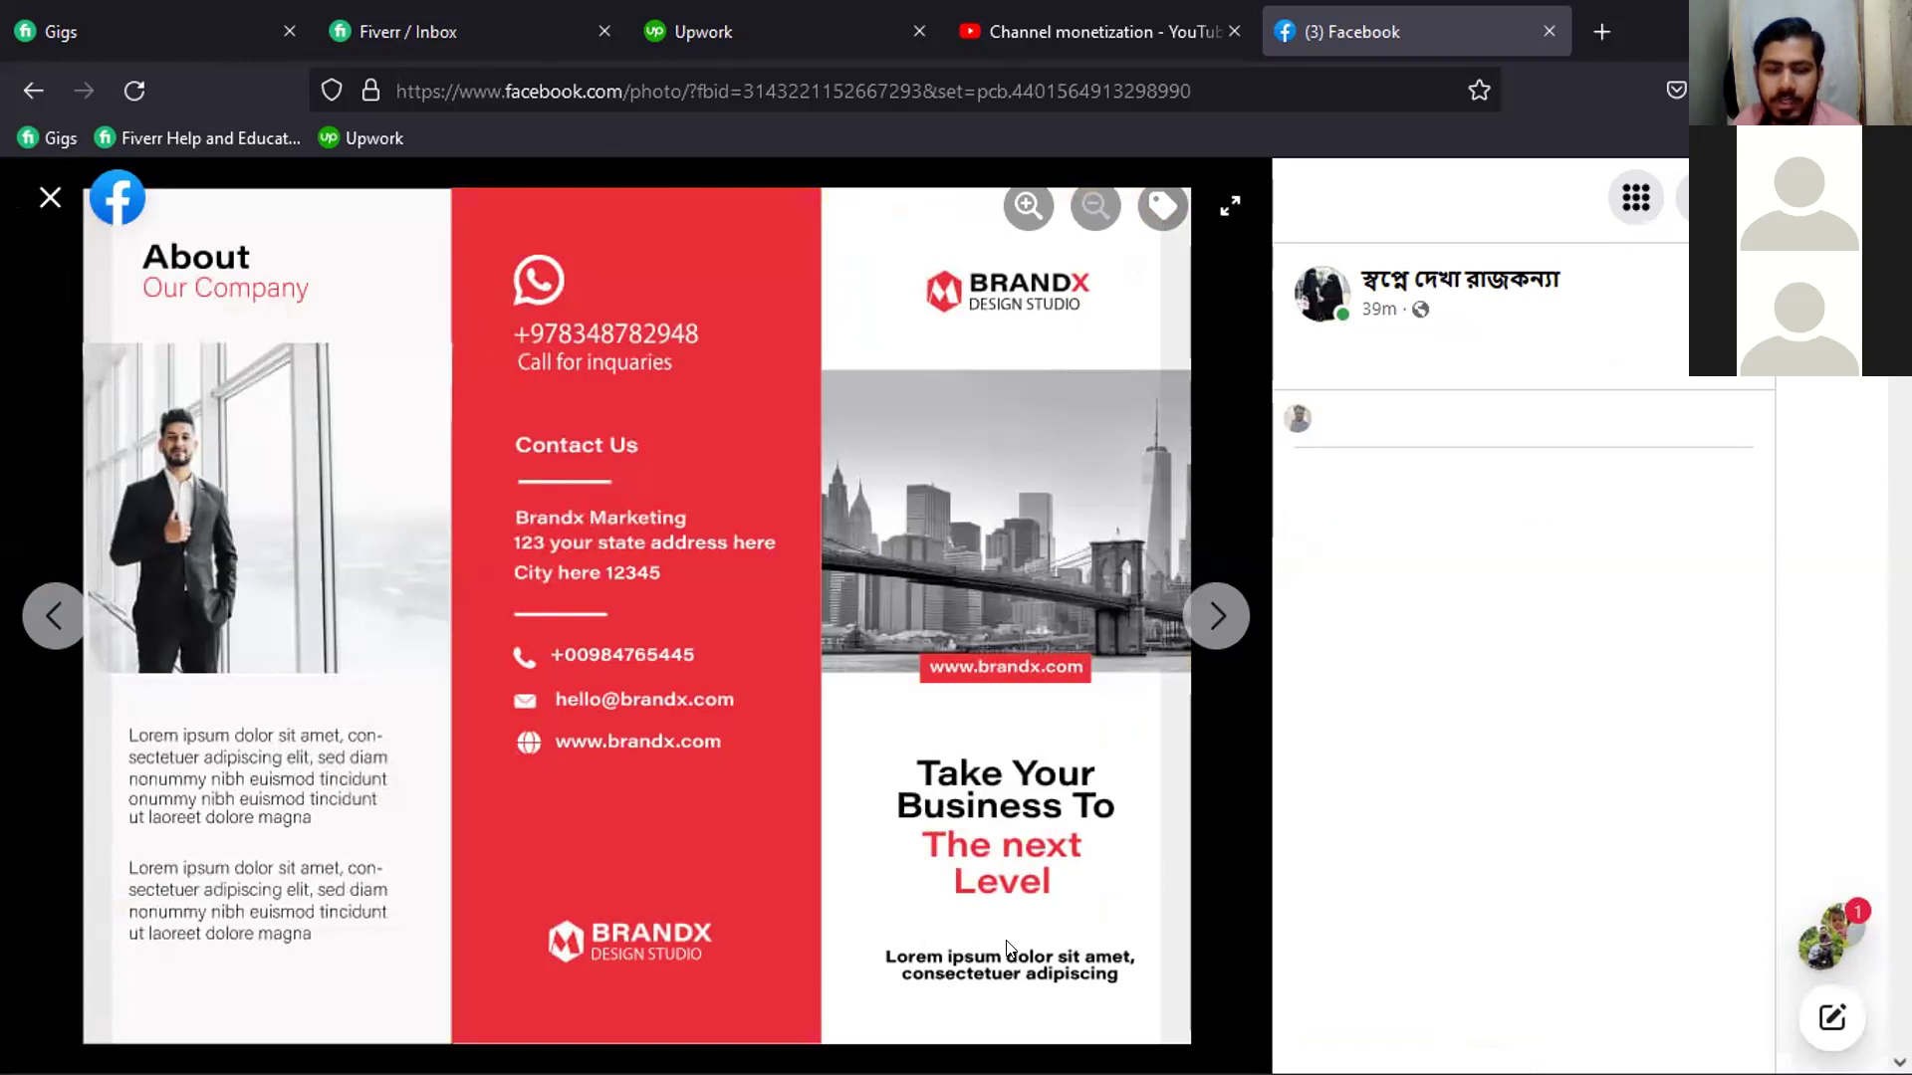
{"action": "left_click", "coordinate": [1200, 645]}
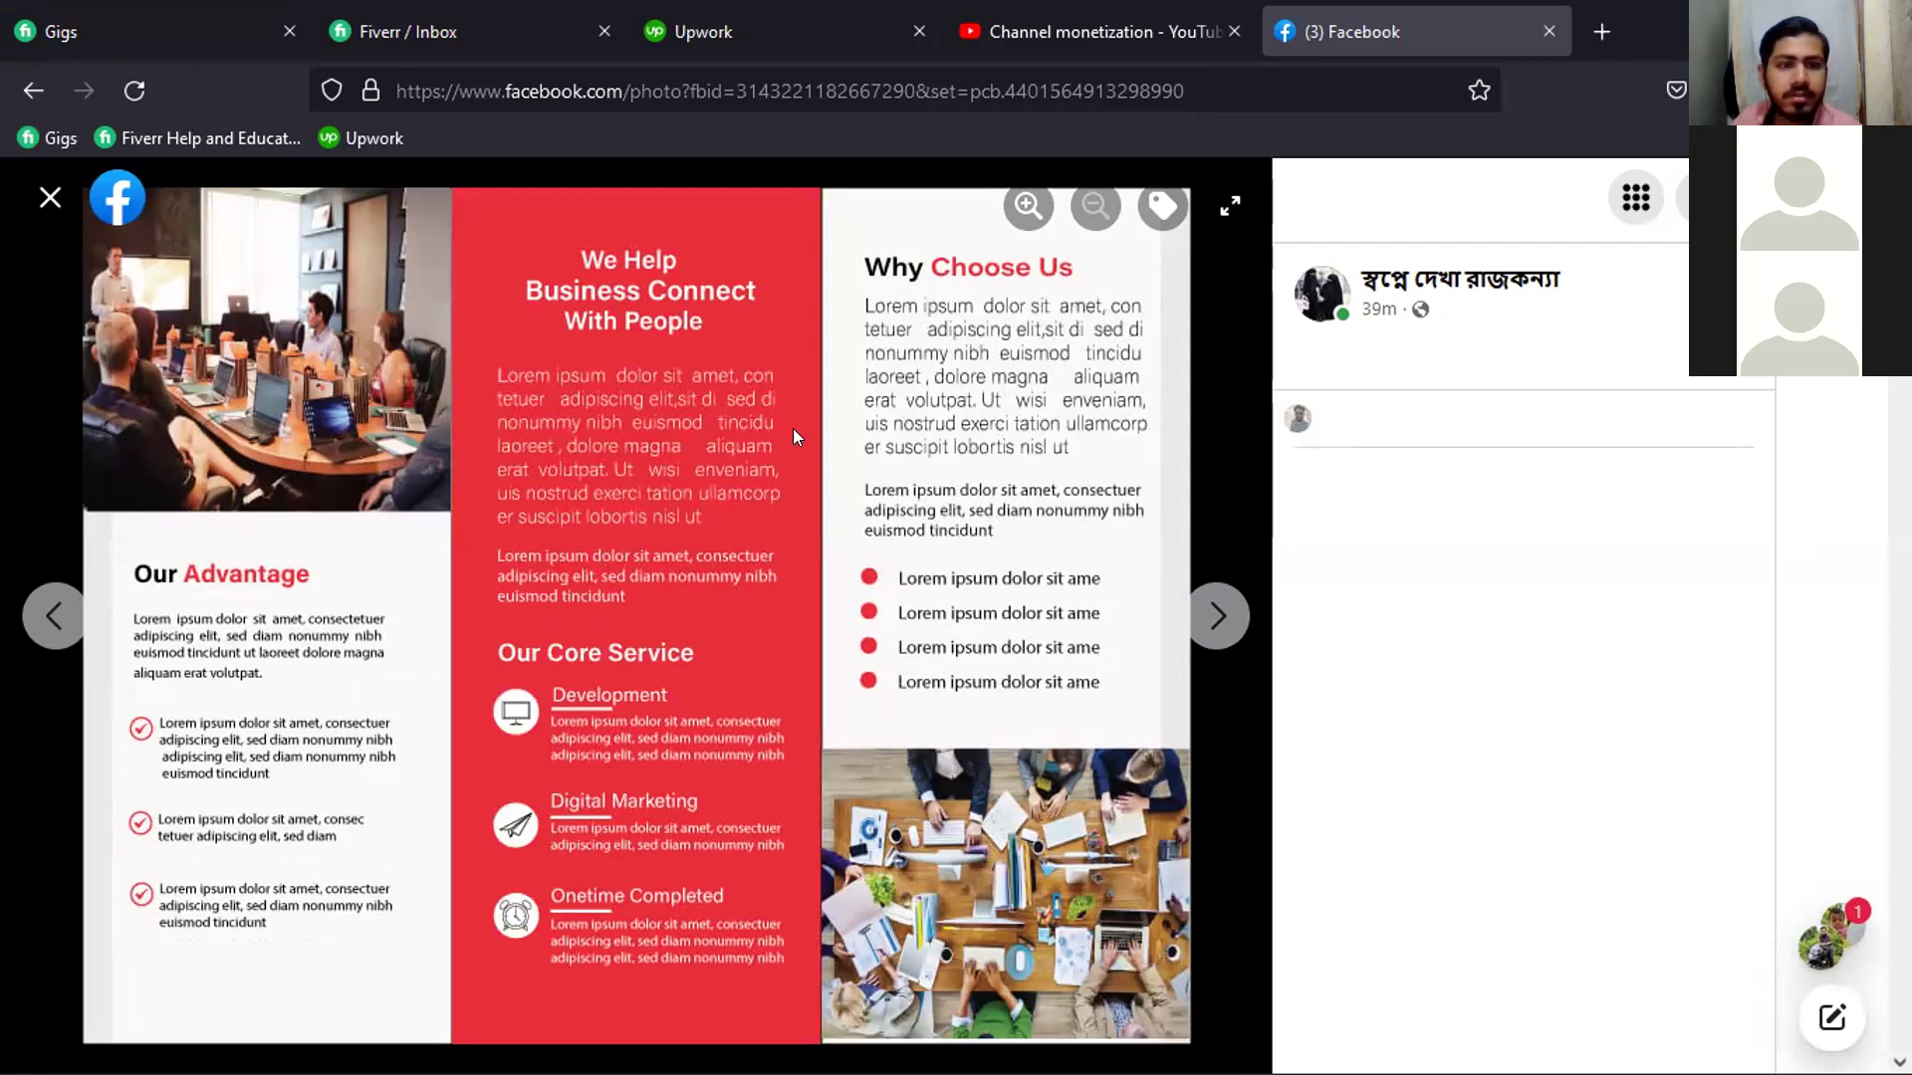
{"action": "left_click", "coordinate": [1224, 638]}
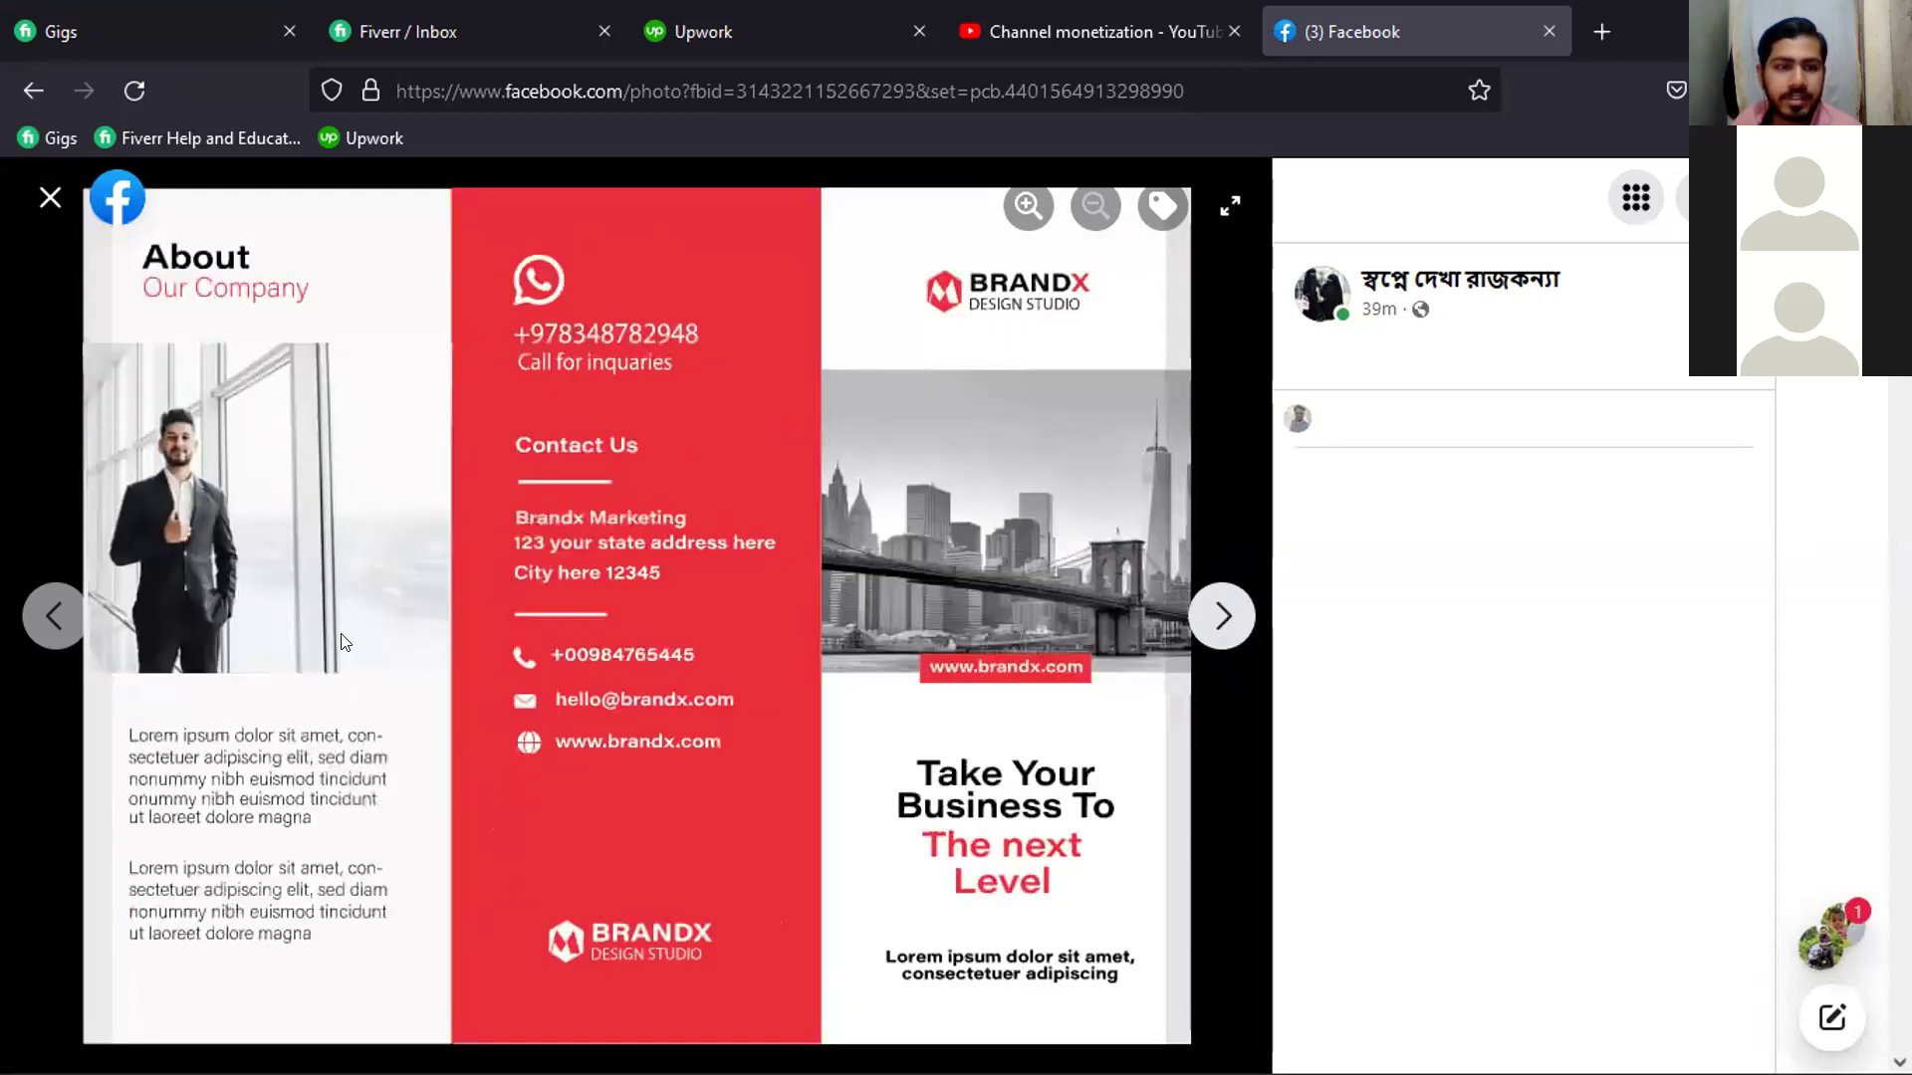
{"action": "left_click", "coordinate": [42, 612]}
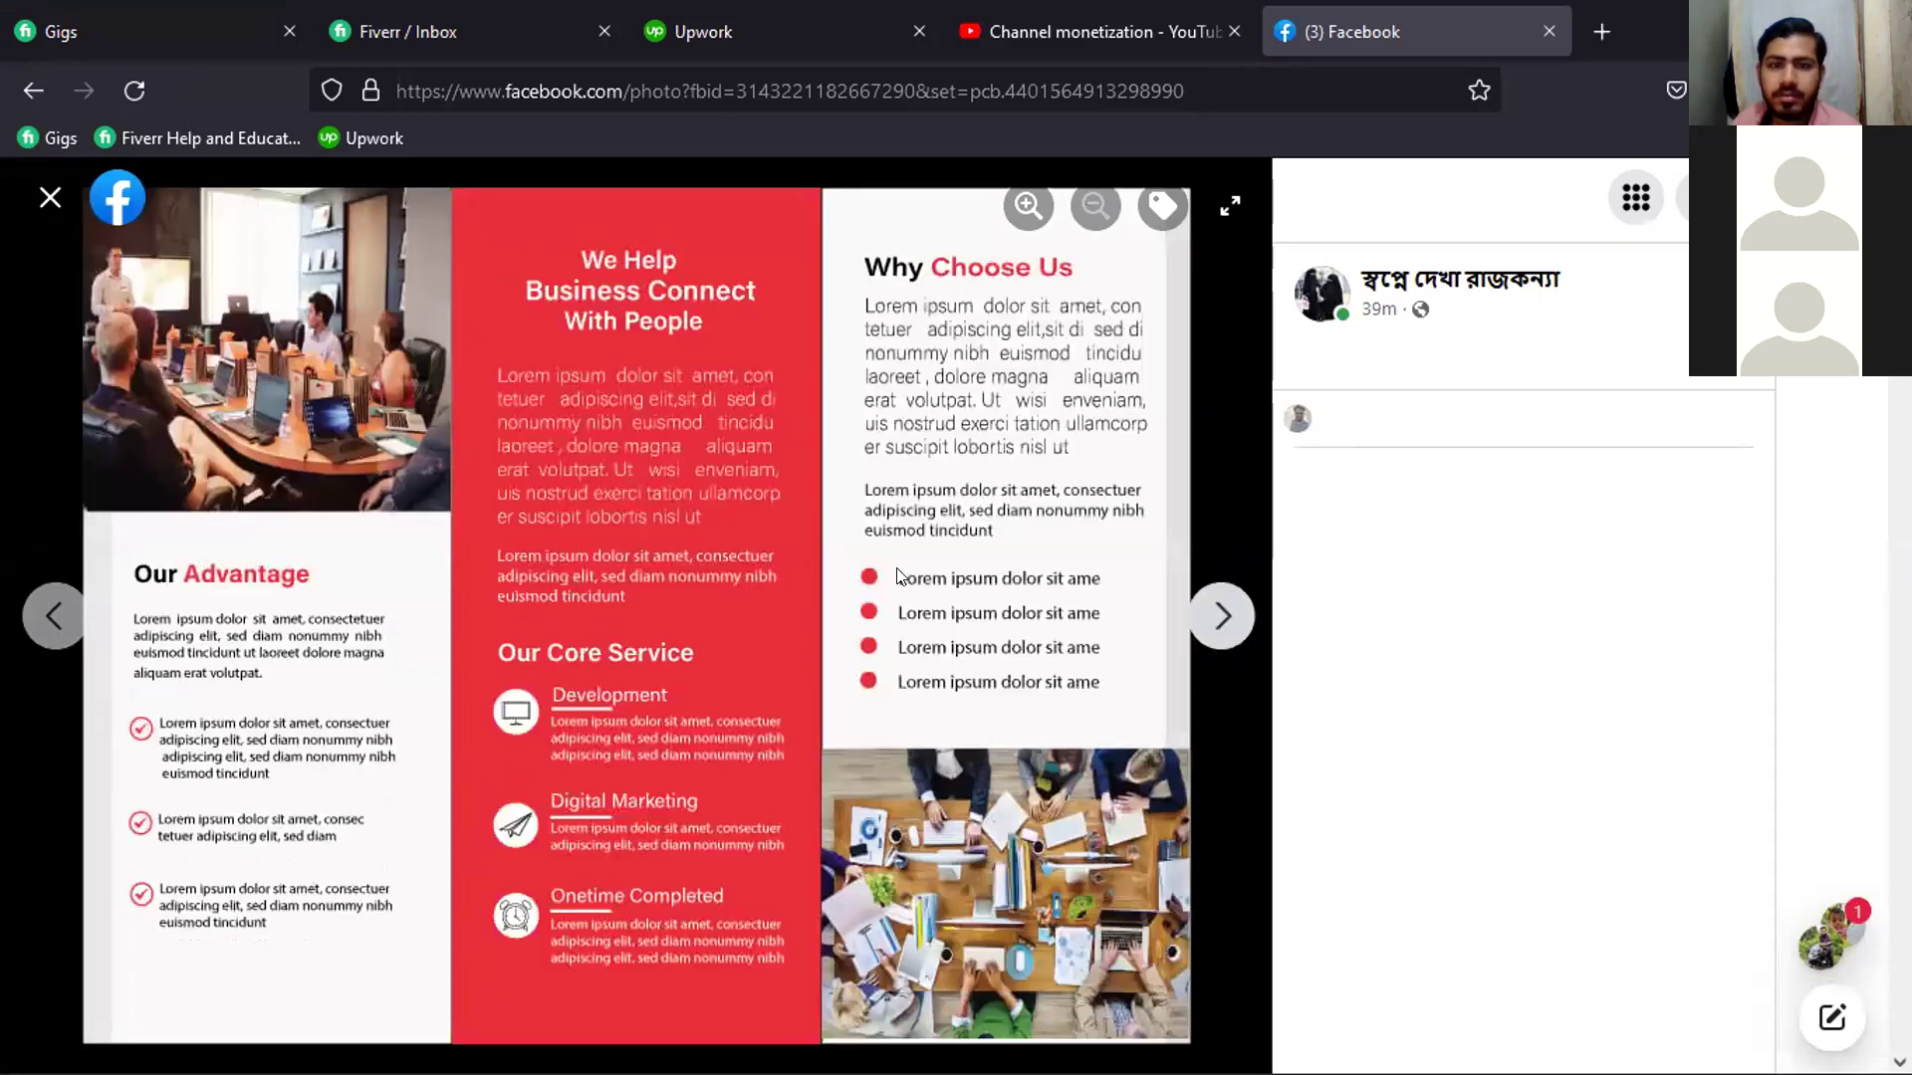
{"action": "left_click", "coordinate": [50, 198]}
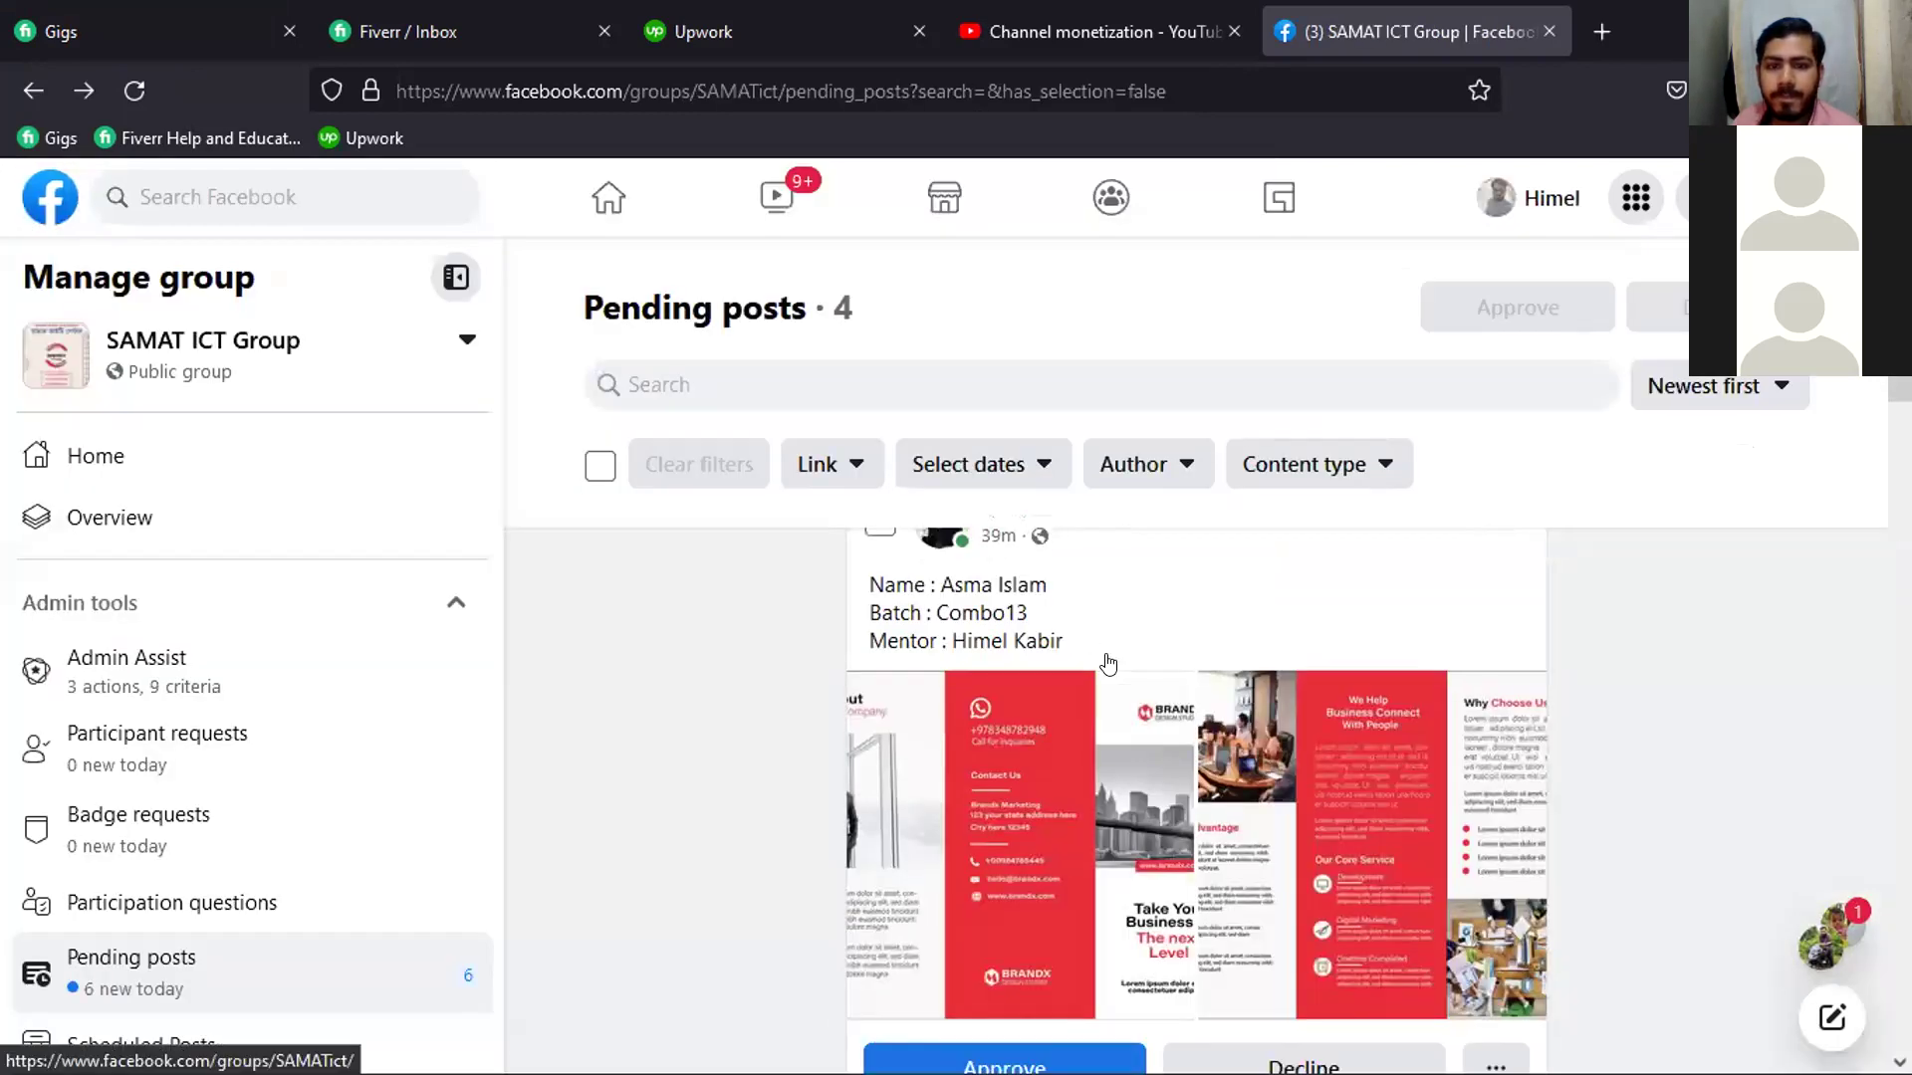
Approve the red BRANDX post, then review and approve the blue PIPILIKA EDUCARE brochure post
{"action": "left_click", "coordinate": [1012, 803]}
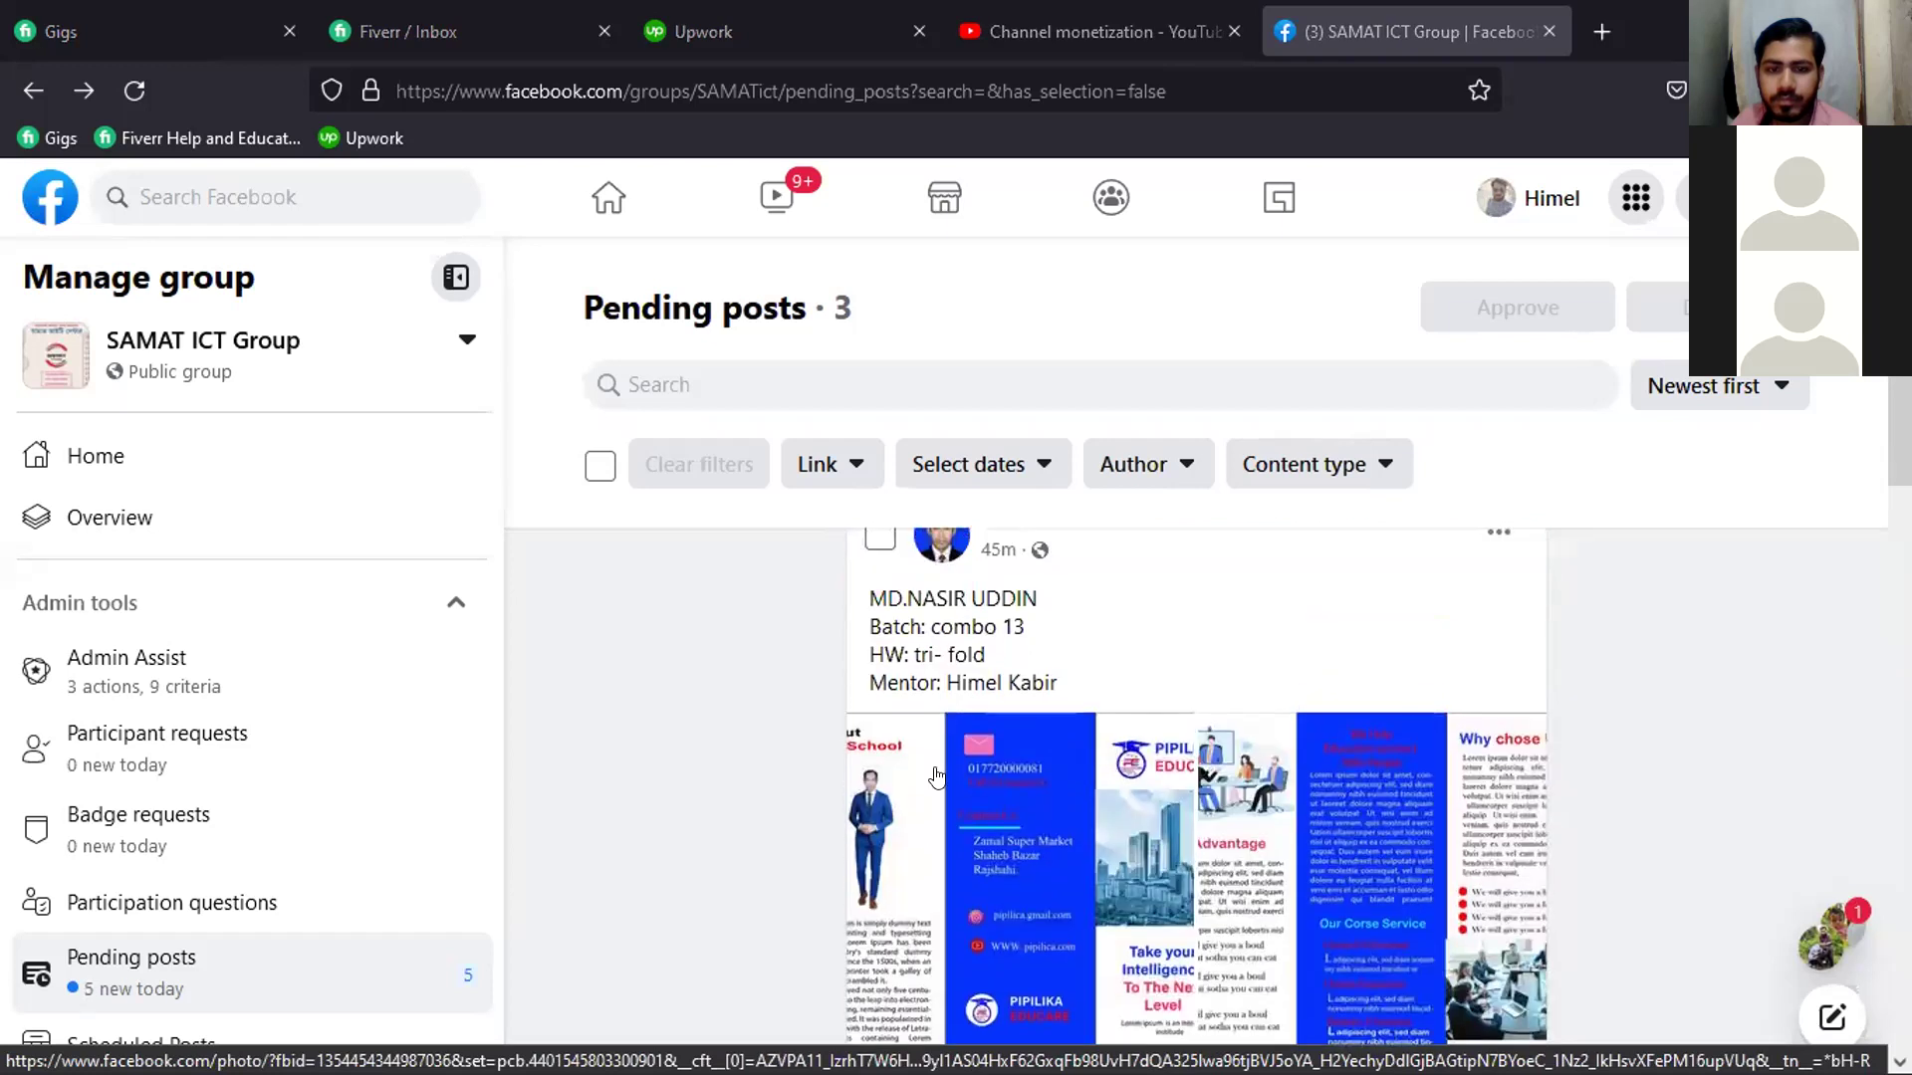
{"action": "left_click", "coordinate": [940, 779]}
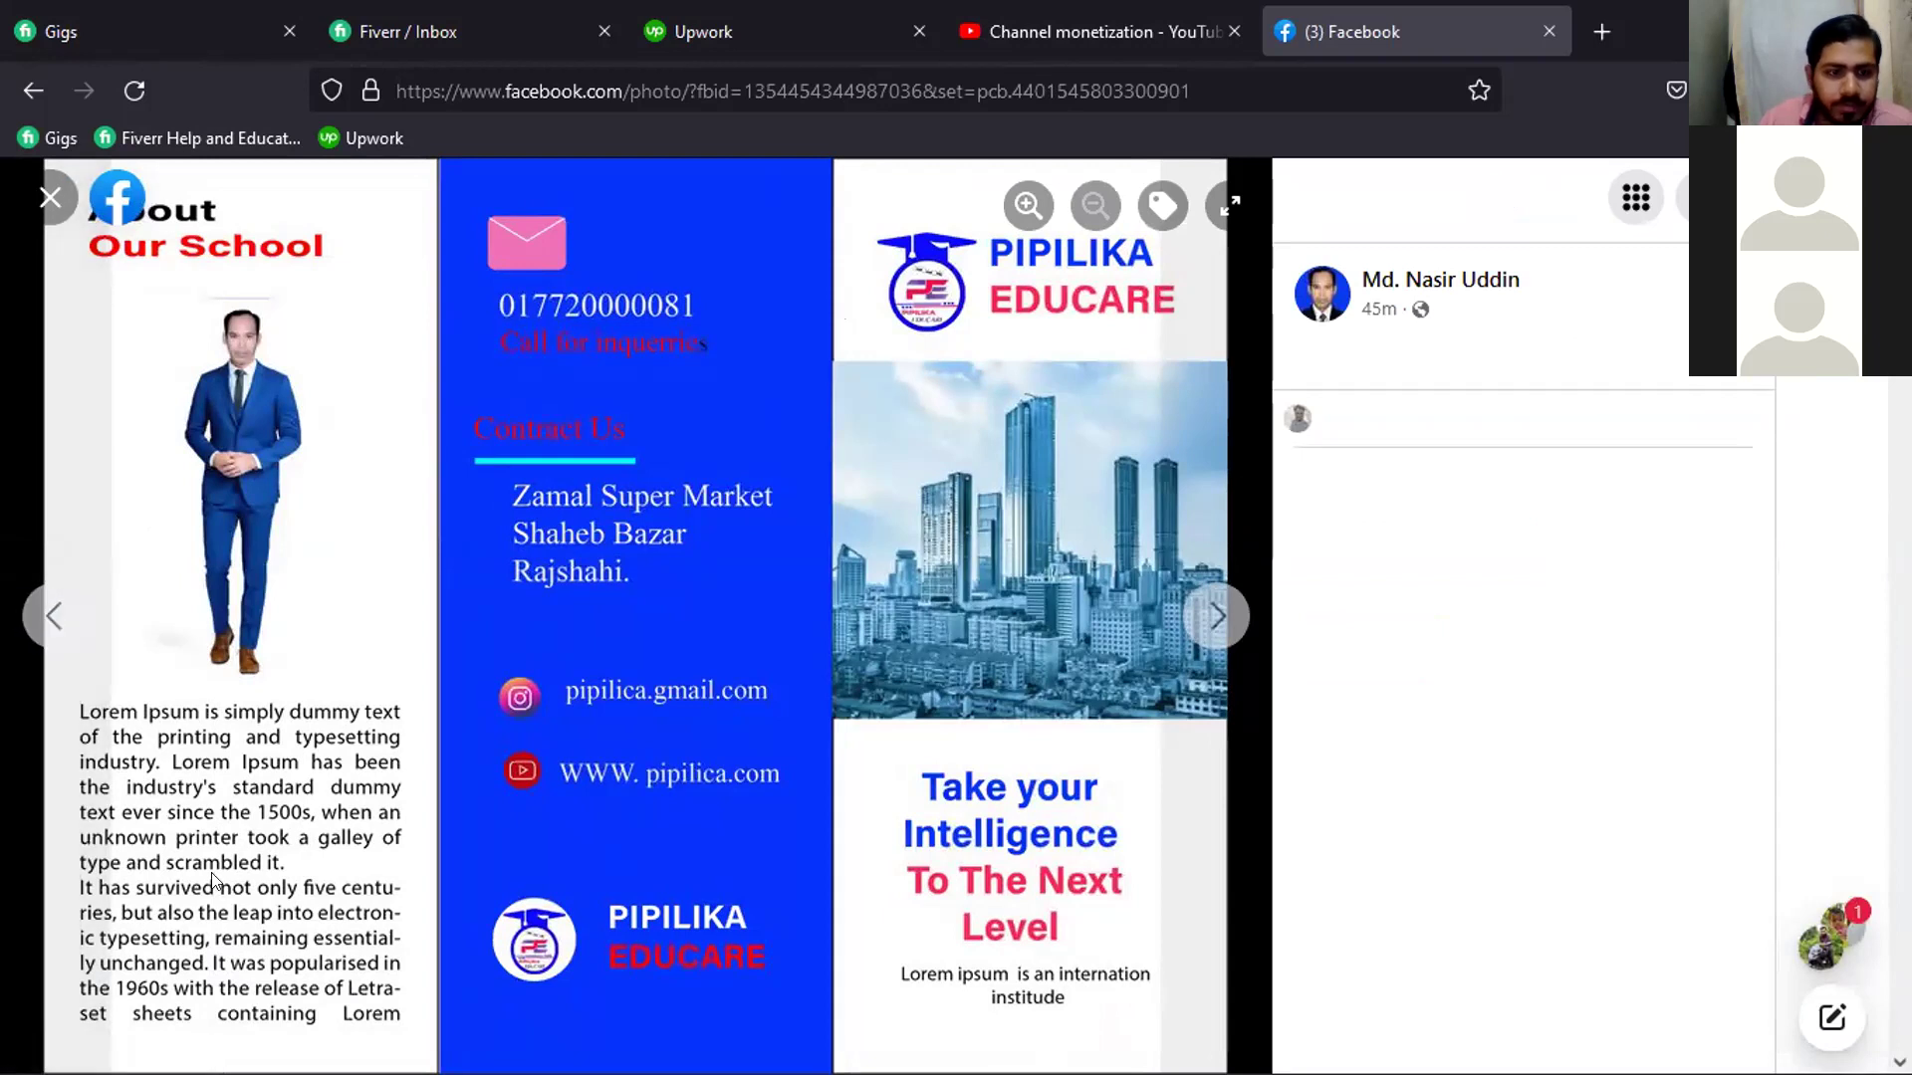
{"action": "left_click", "coordinate": [1217, 616]}
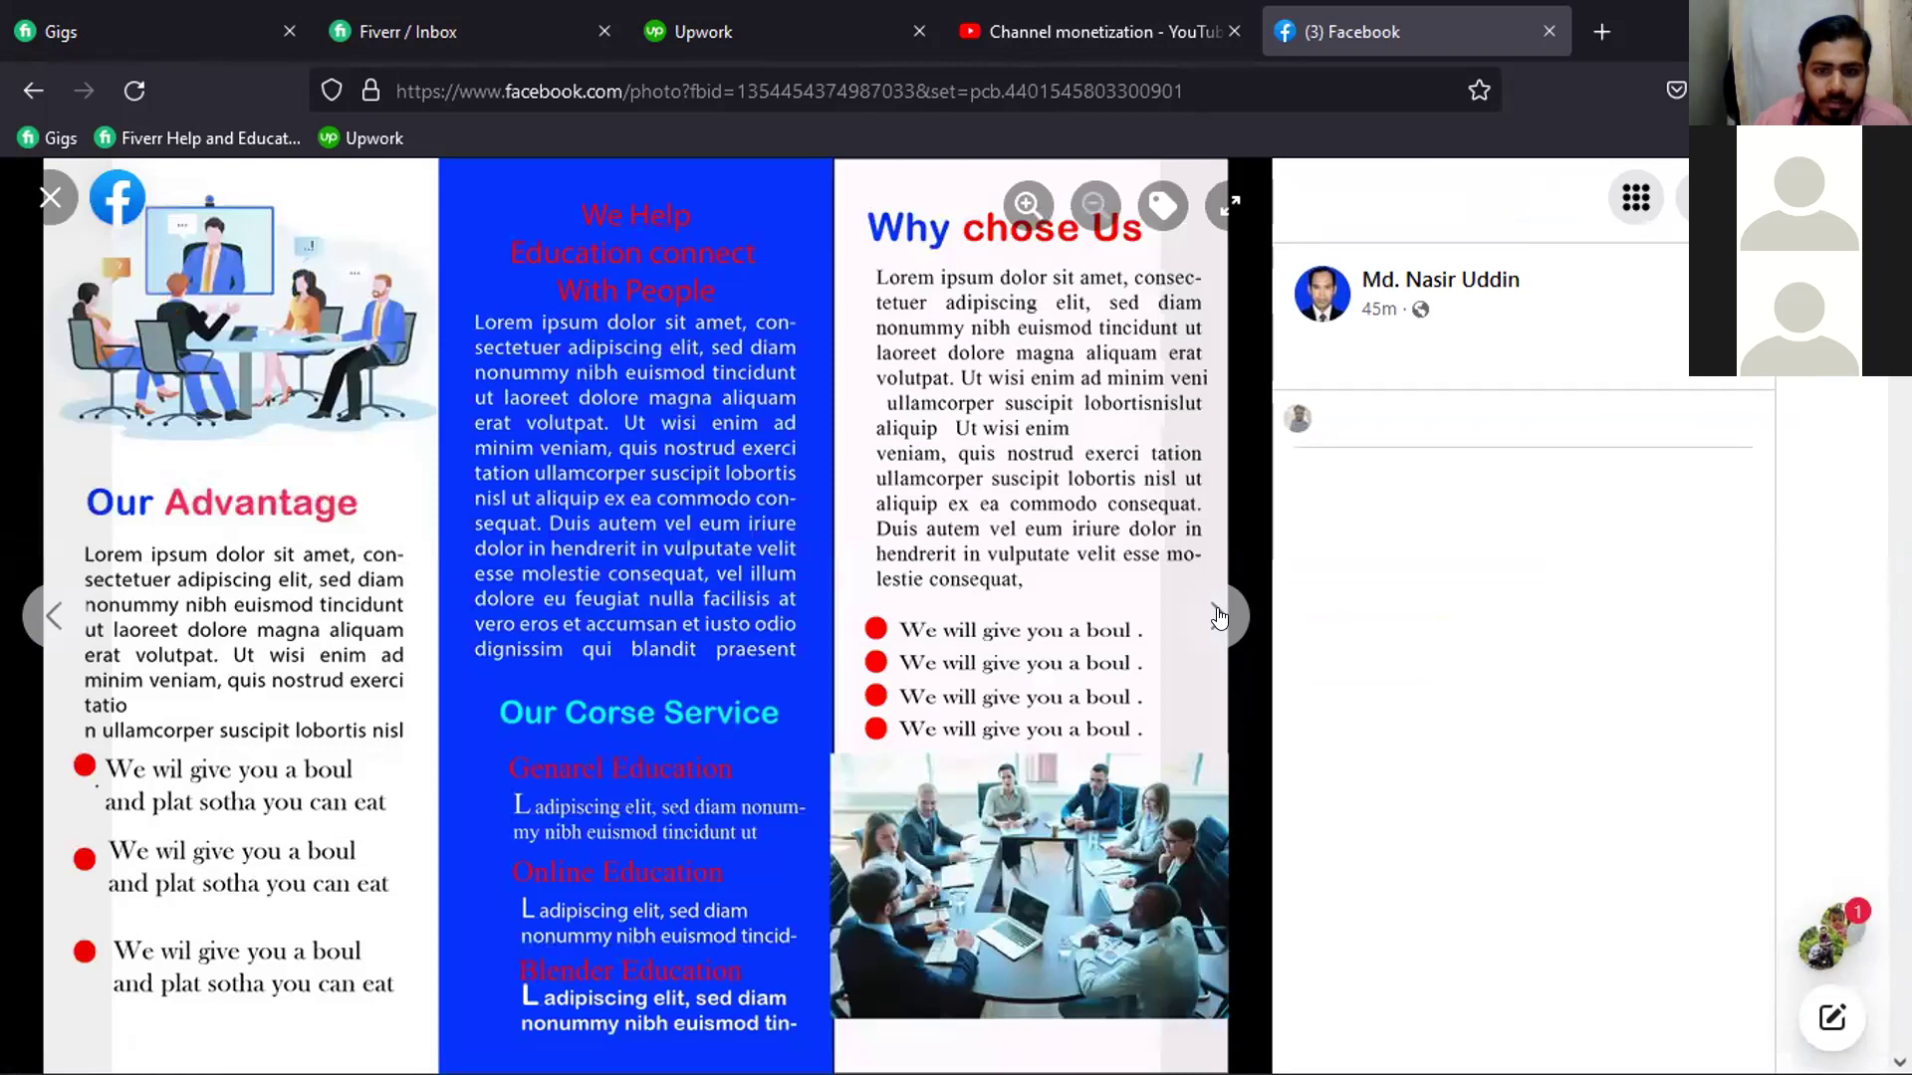
{"action": "left_click", "coordinate": [1217, 616]}
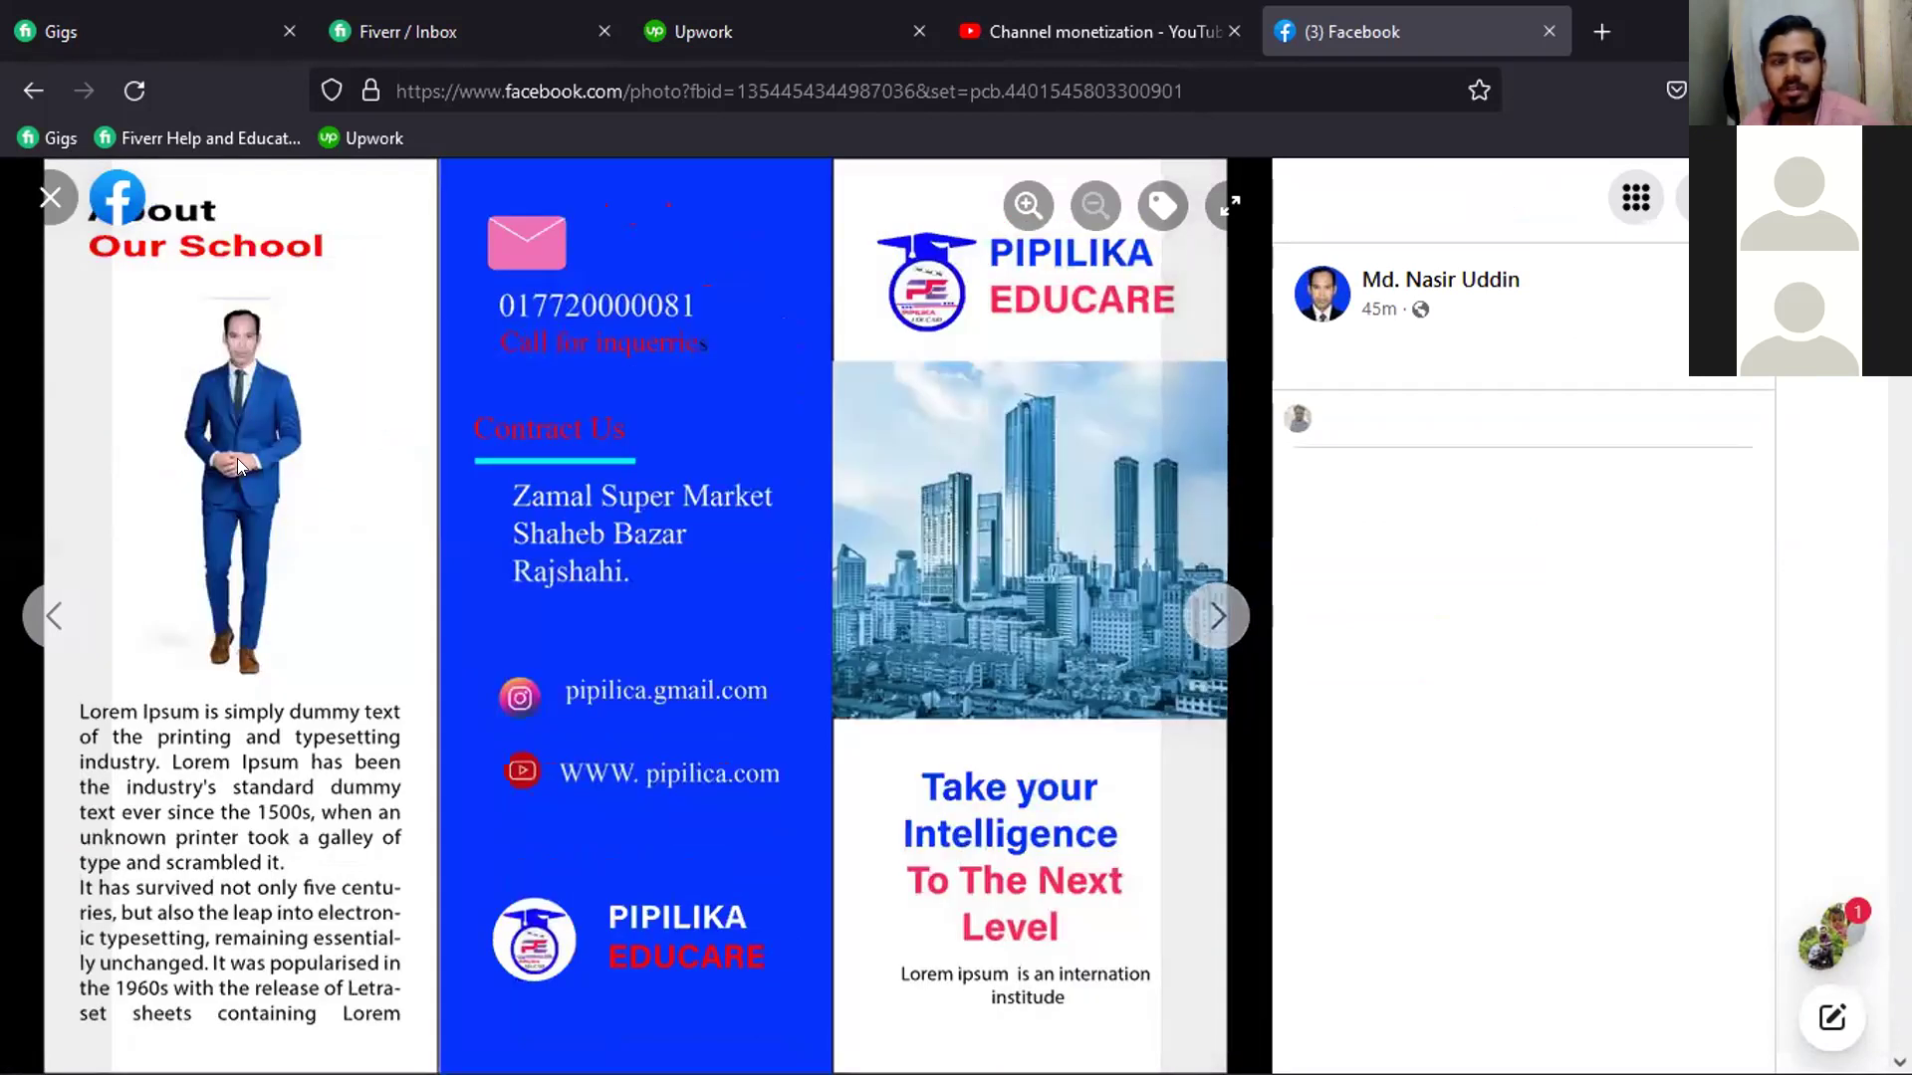
{"action": "left_click", "coordinate": [52, 198]}
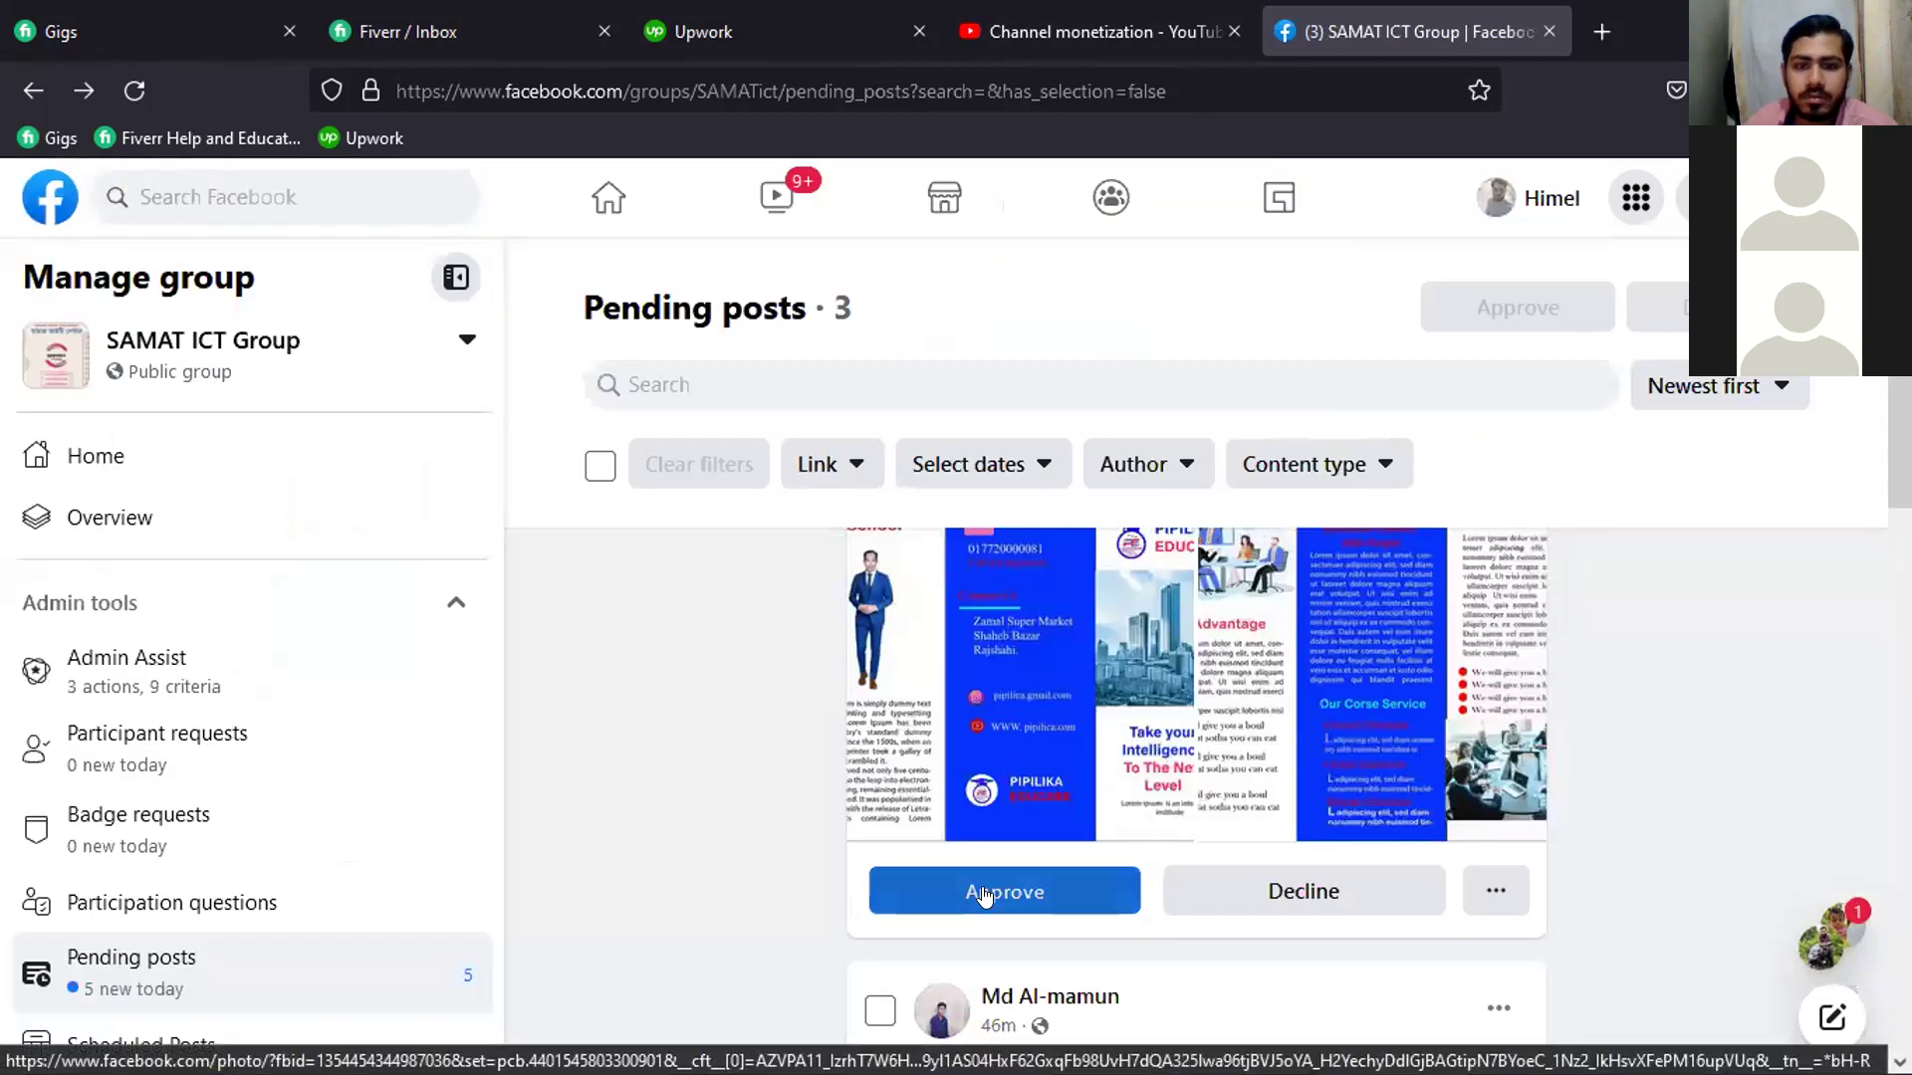
{"action": "left_click", "coordinate": [984, 893]}
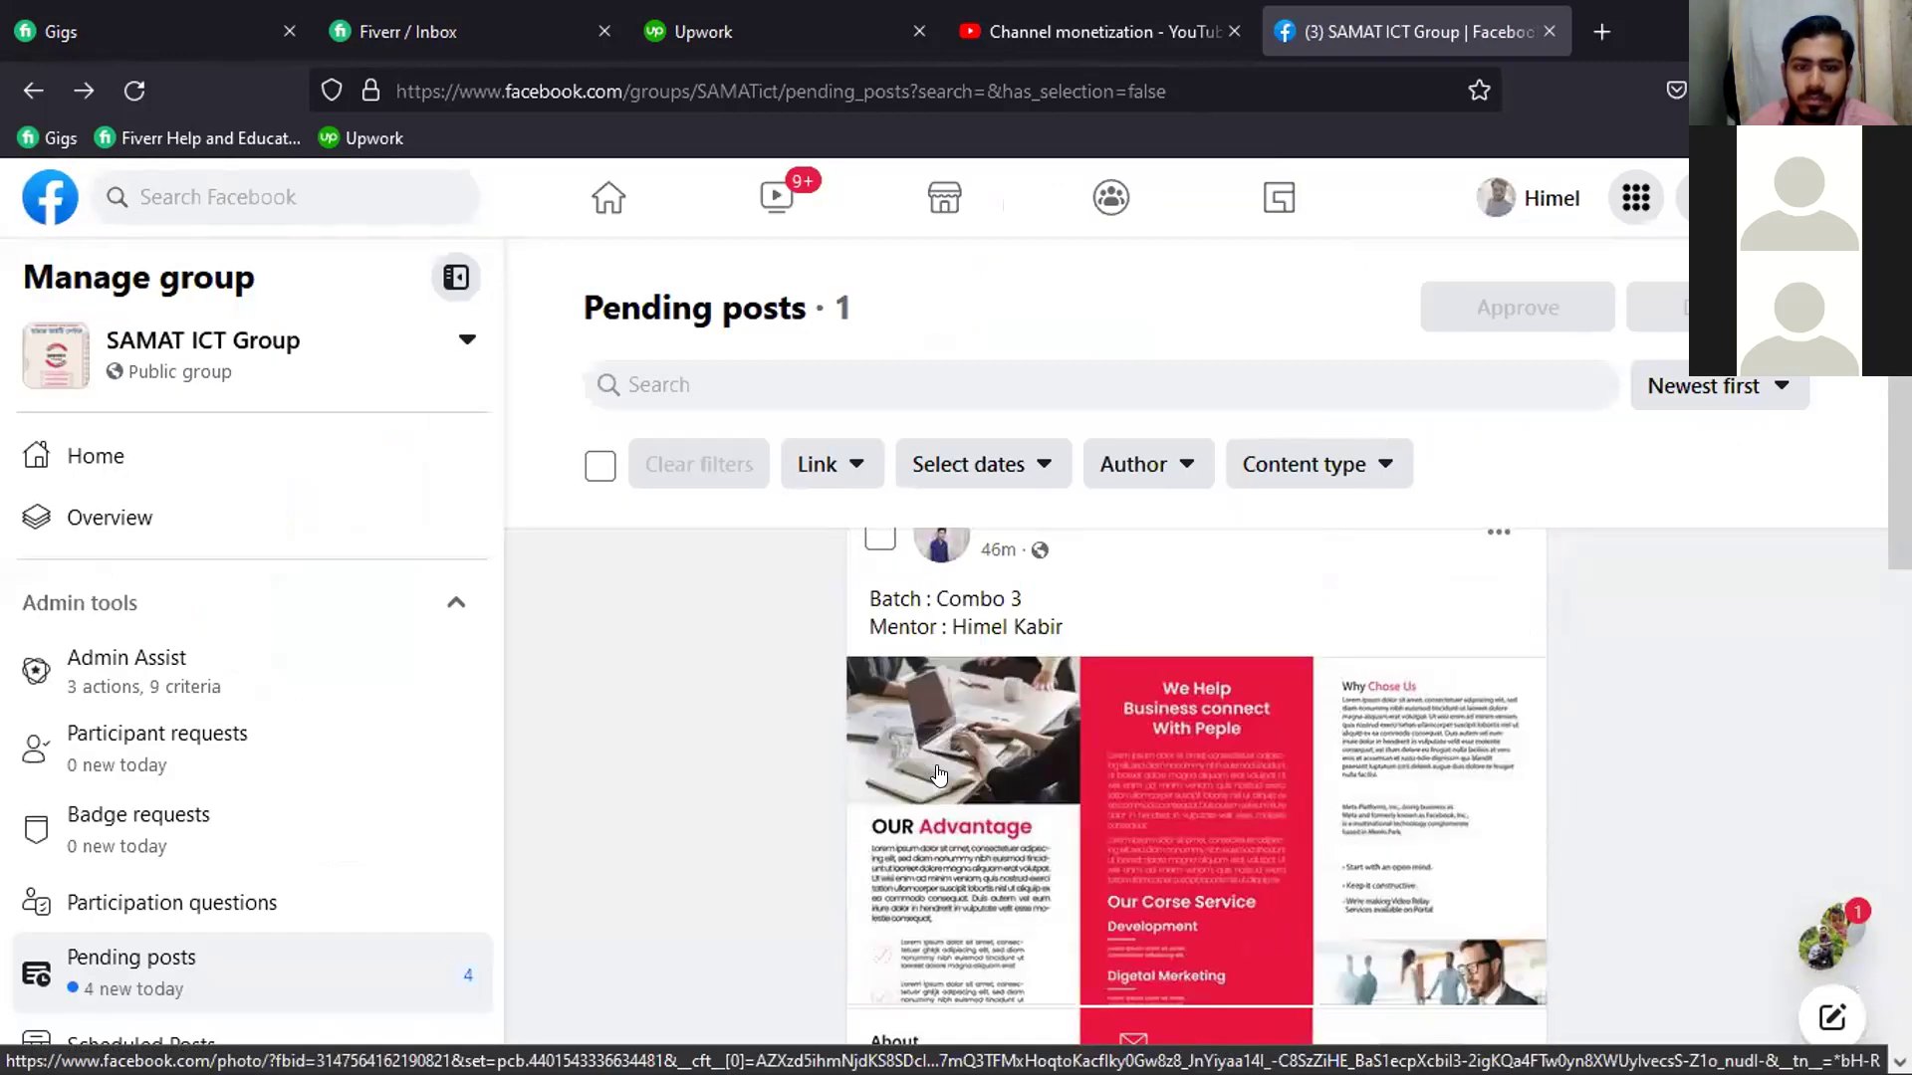
{"action": "left_click", "coordinate": [938, 772]}
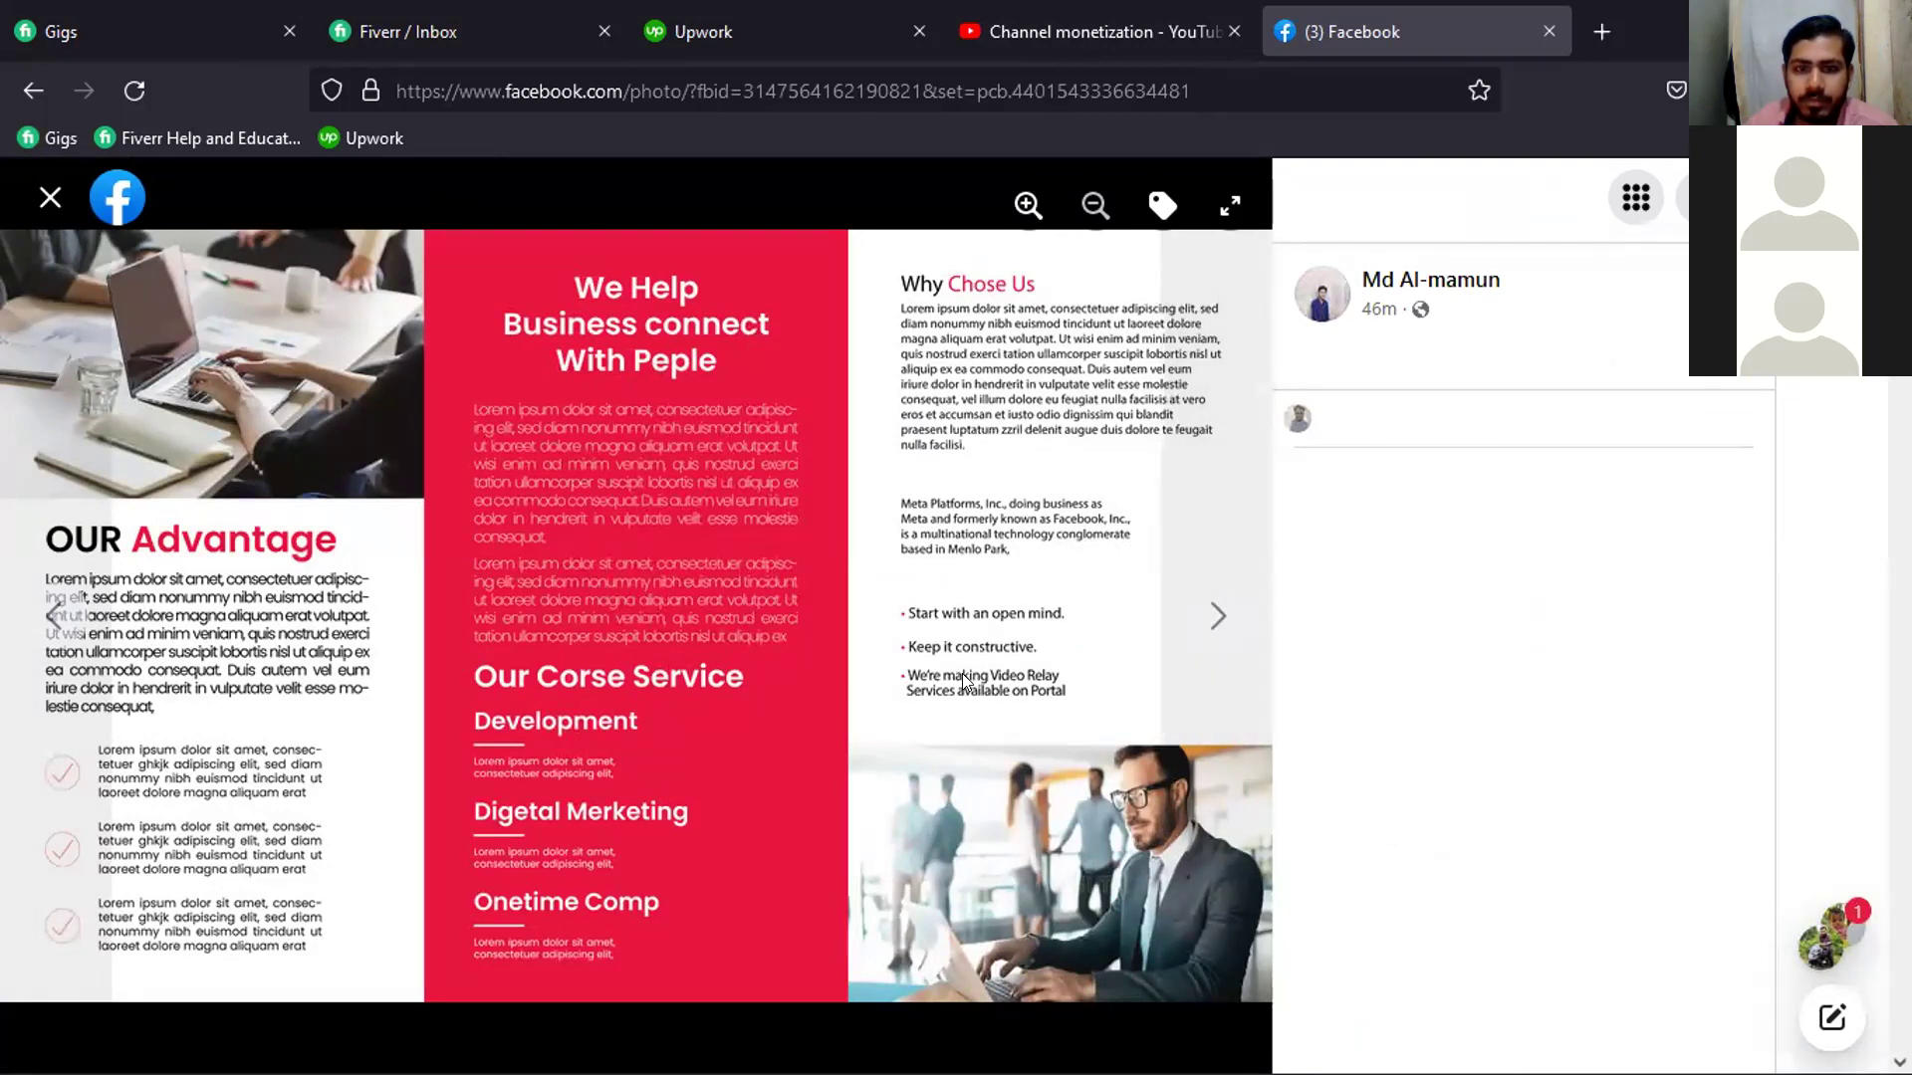
{"action": "left_click", "coordinate": [1205, 615]}
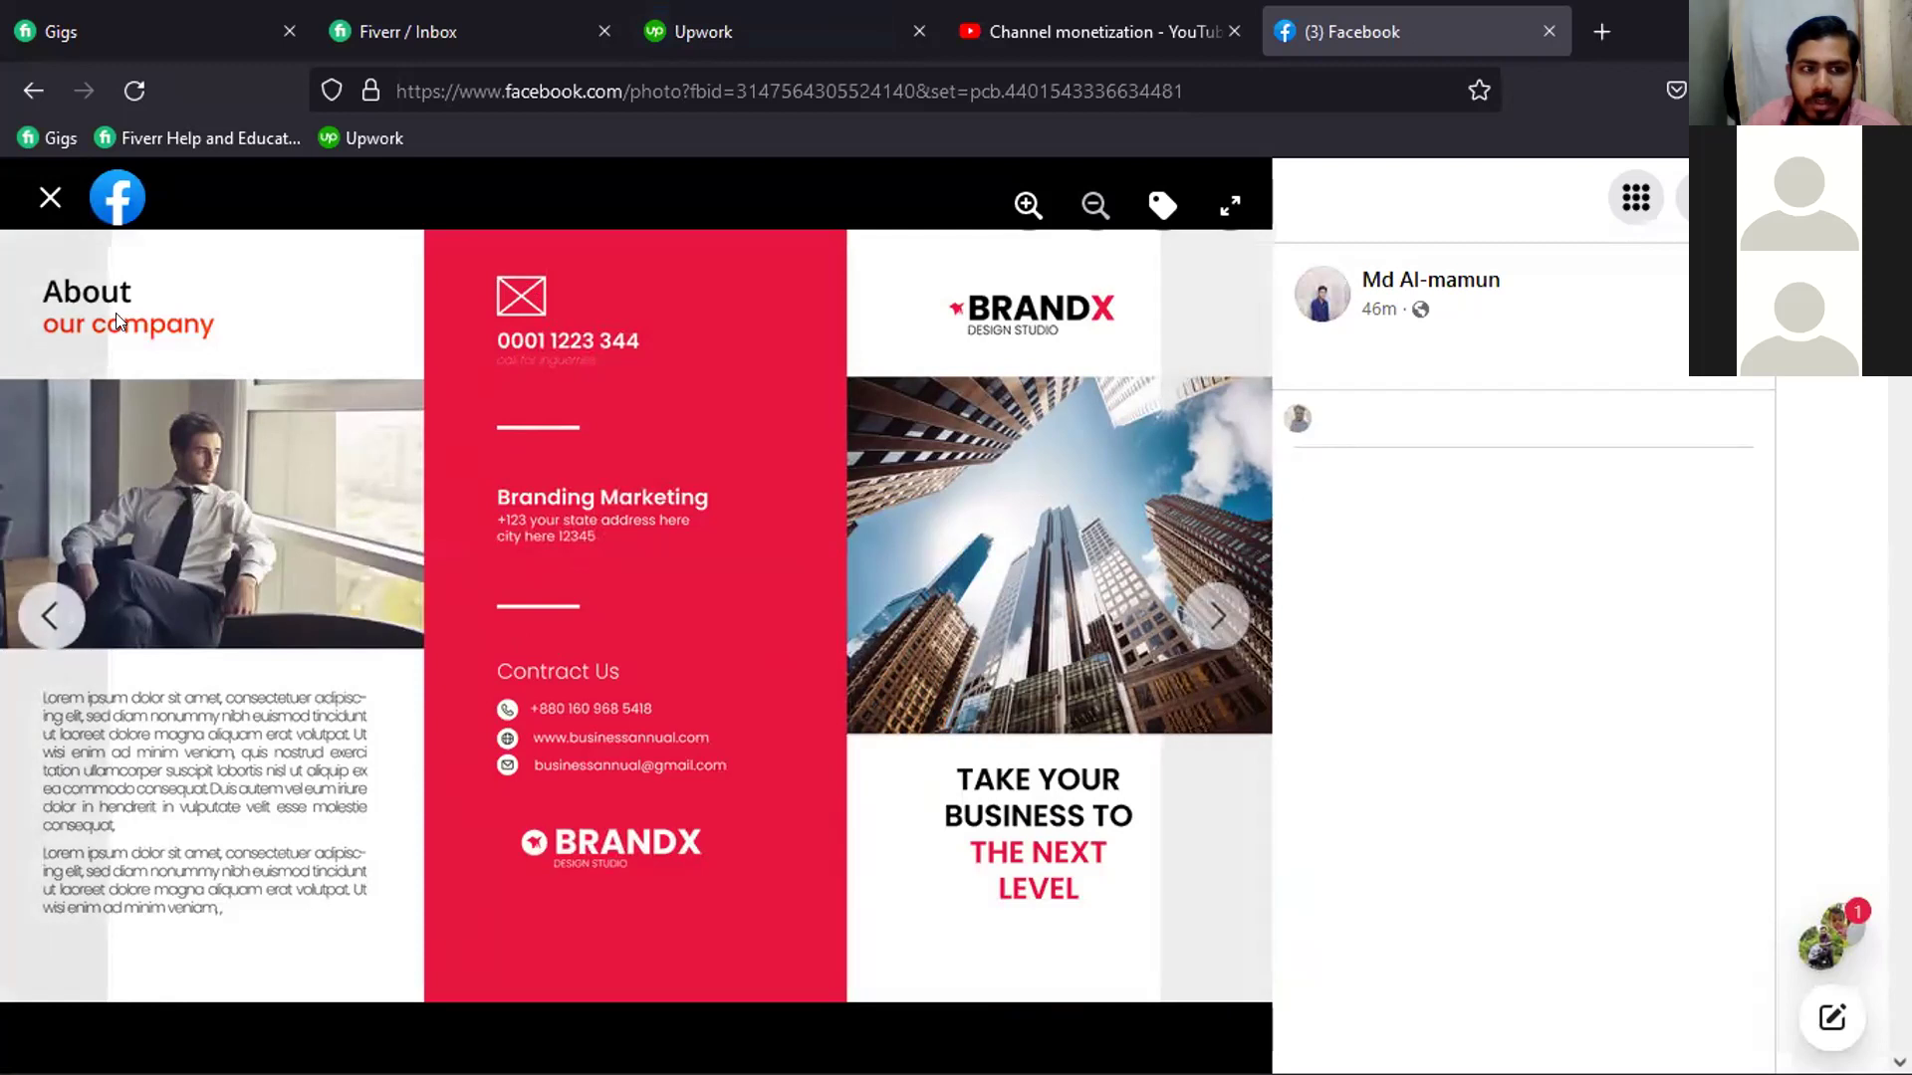
{"action": "left_click", "coordinate": [1208, 613]}
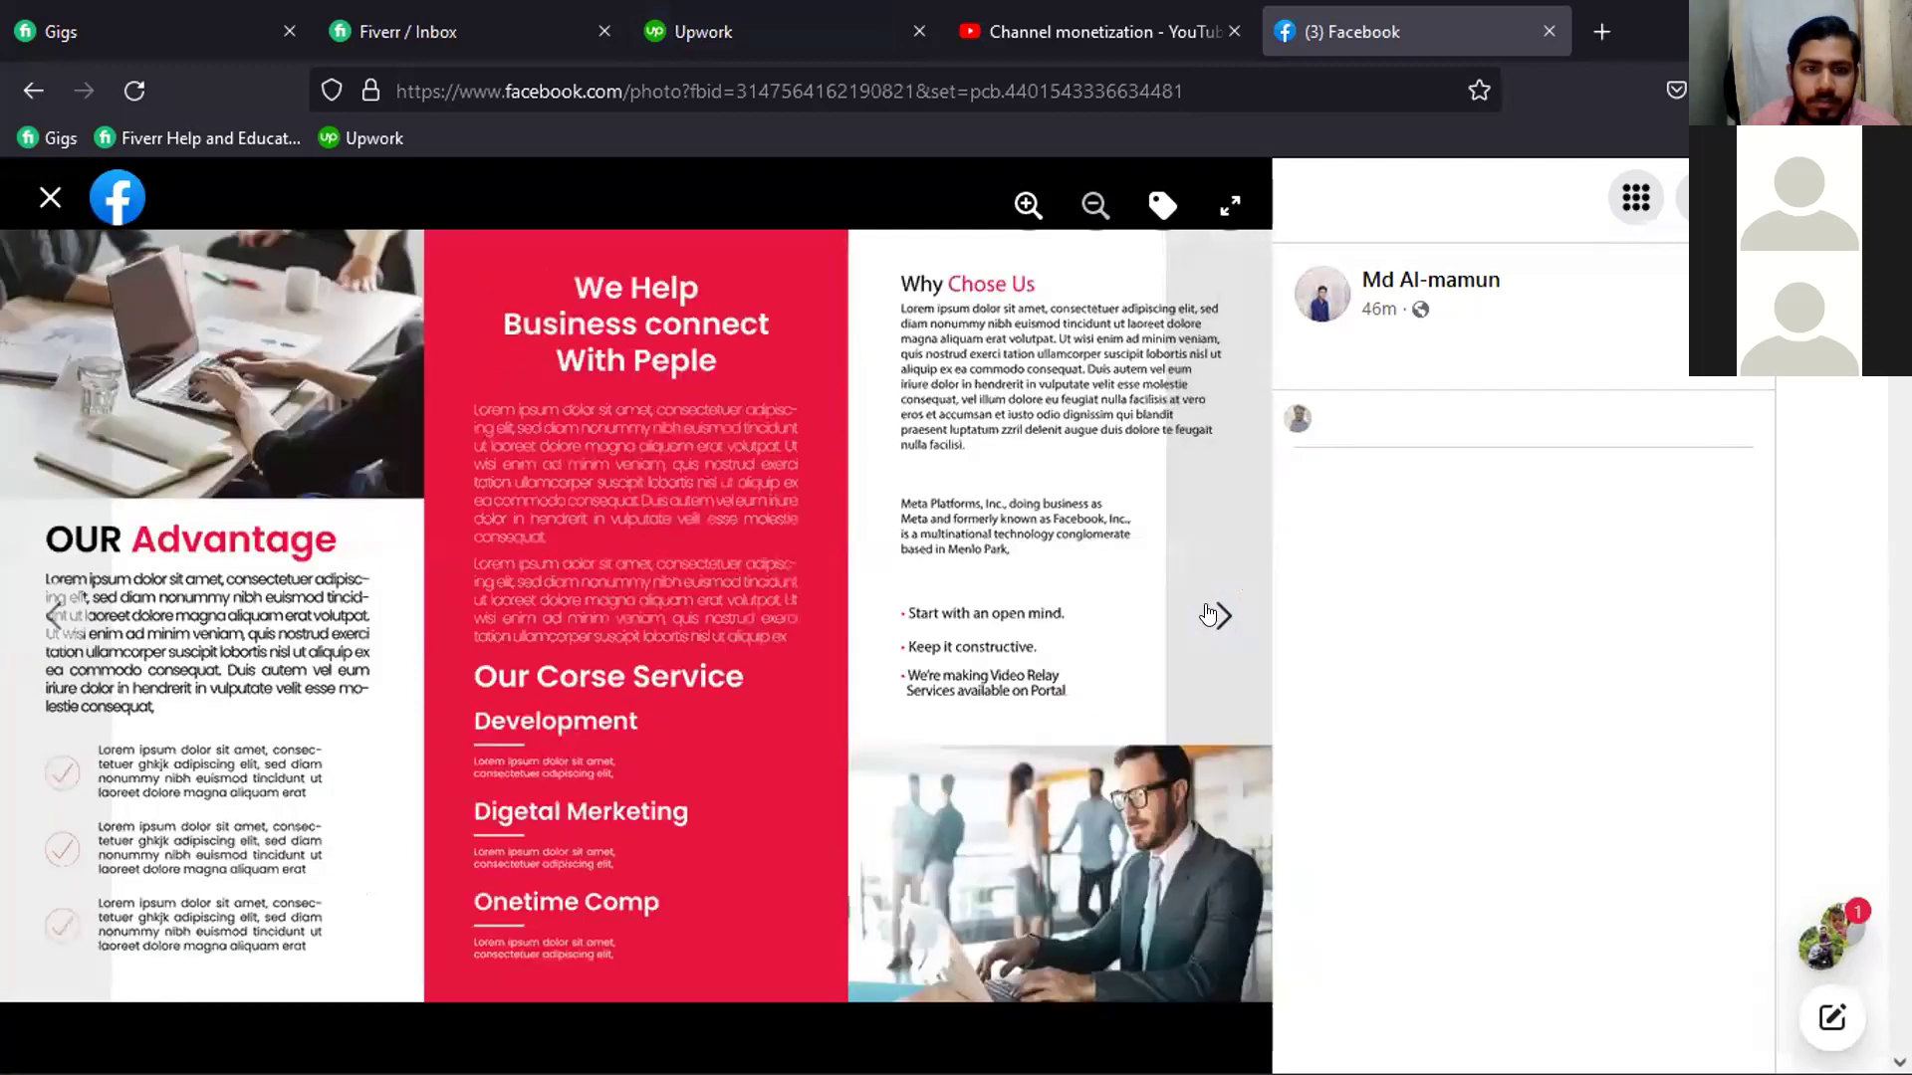
{"action": "left_click", "coordinate": [40, 195]}
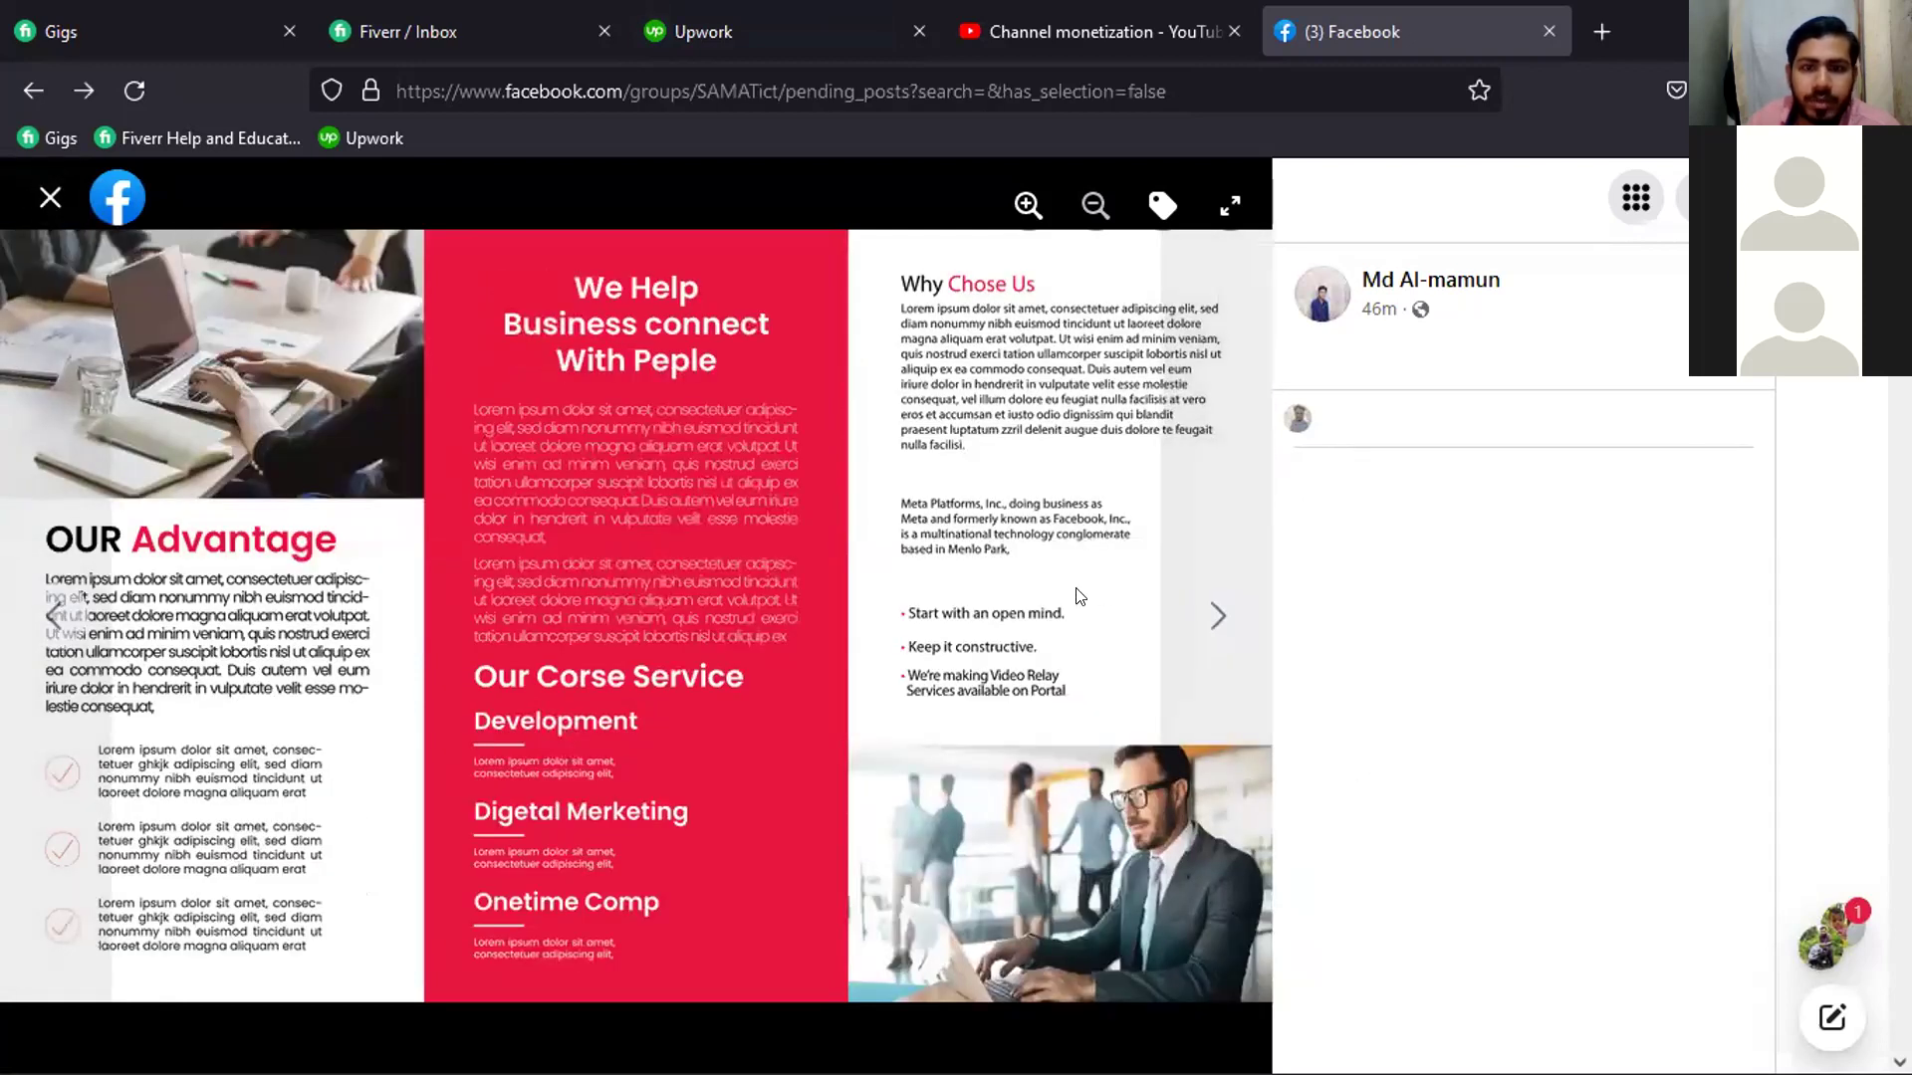
{"action": "scroll", "coordinate": [1135, 787], "scroll_direction": "down", "scroll_amount": 3}
Approve the currently reviewed brochure post in the pending queue
{"action": "scroll", "coordinate": [1127, 777], "scroll_direction": "down", "scroll_amount": 5}
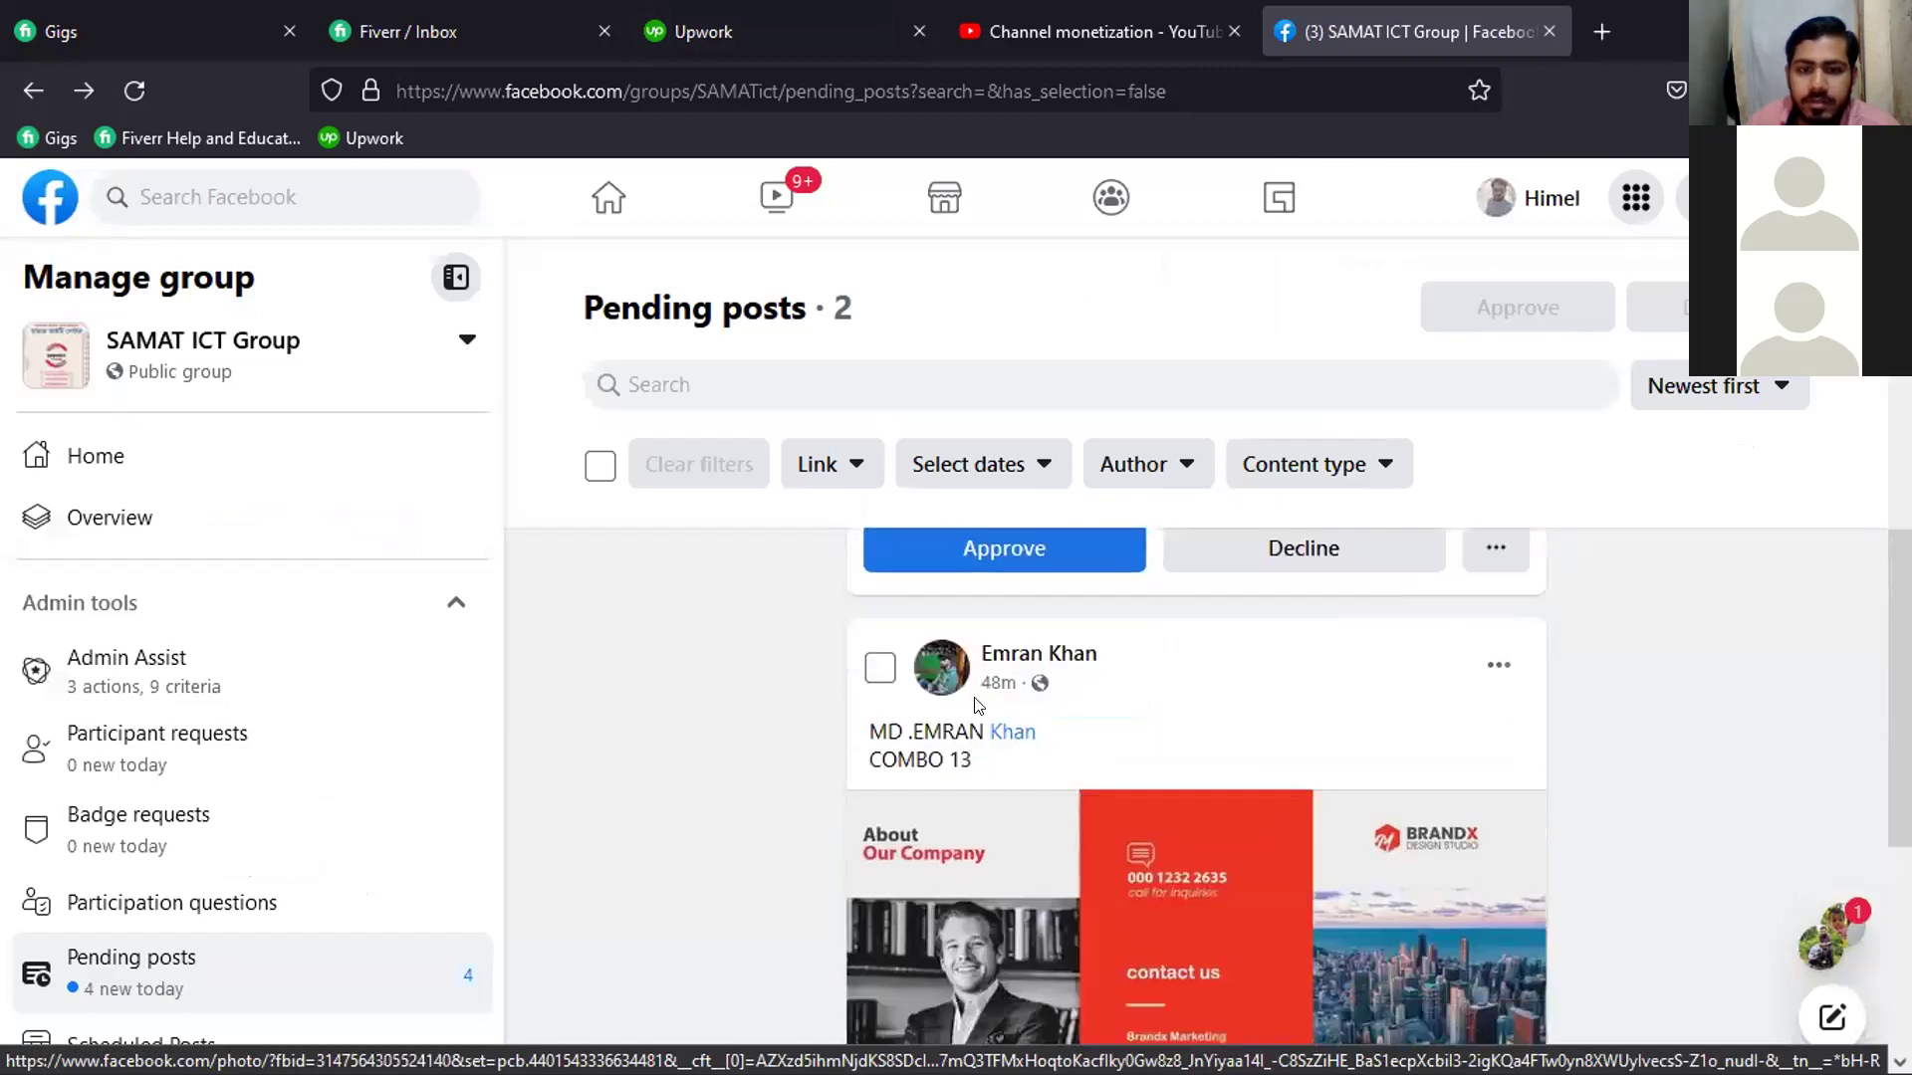
{"action": "scroll", "coordinate": [974, 644], "scroll_direction": "up", "scroll_amount": 1}
{"action": "left_click", "coordinate": [1004, 691]}
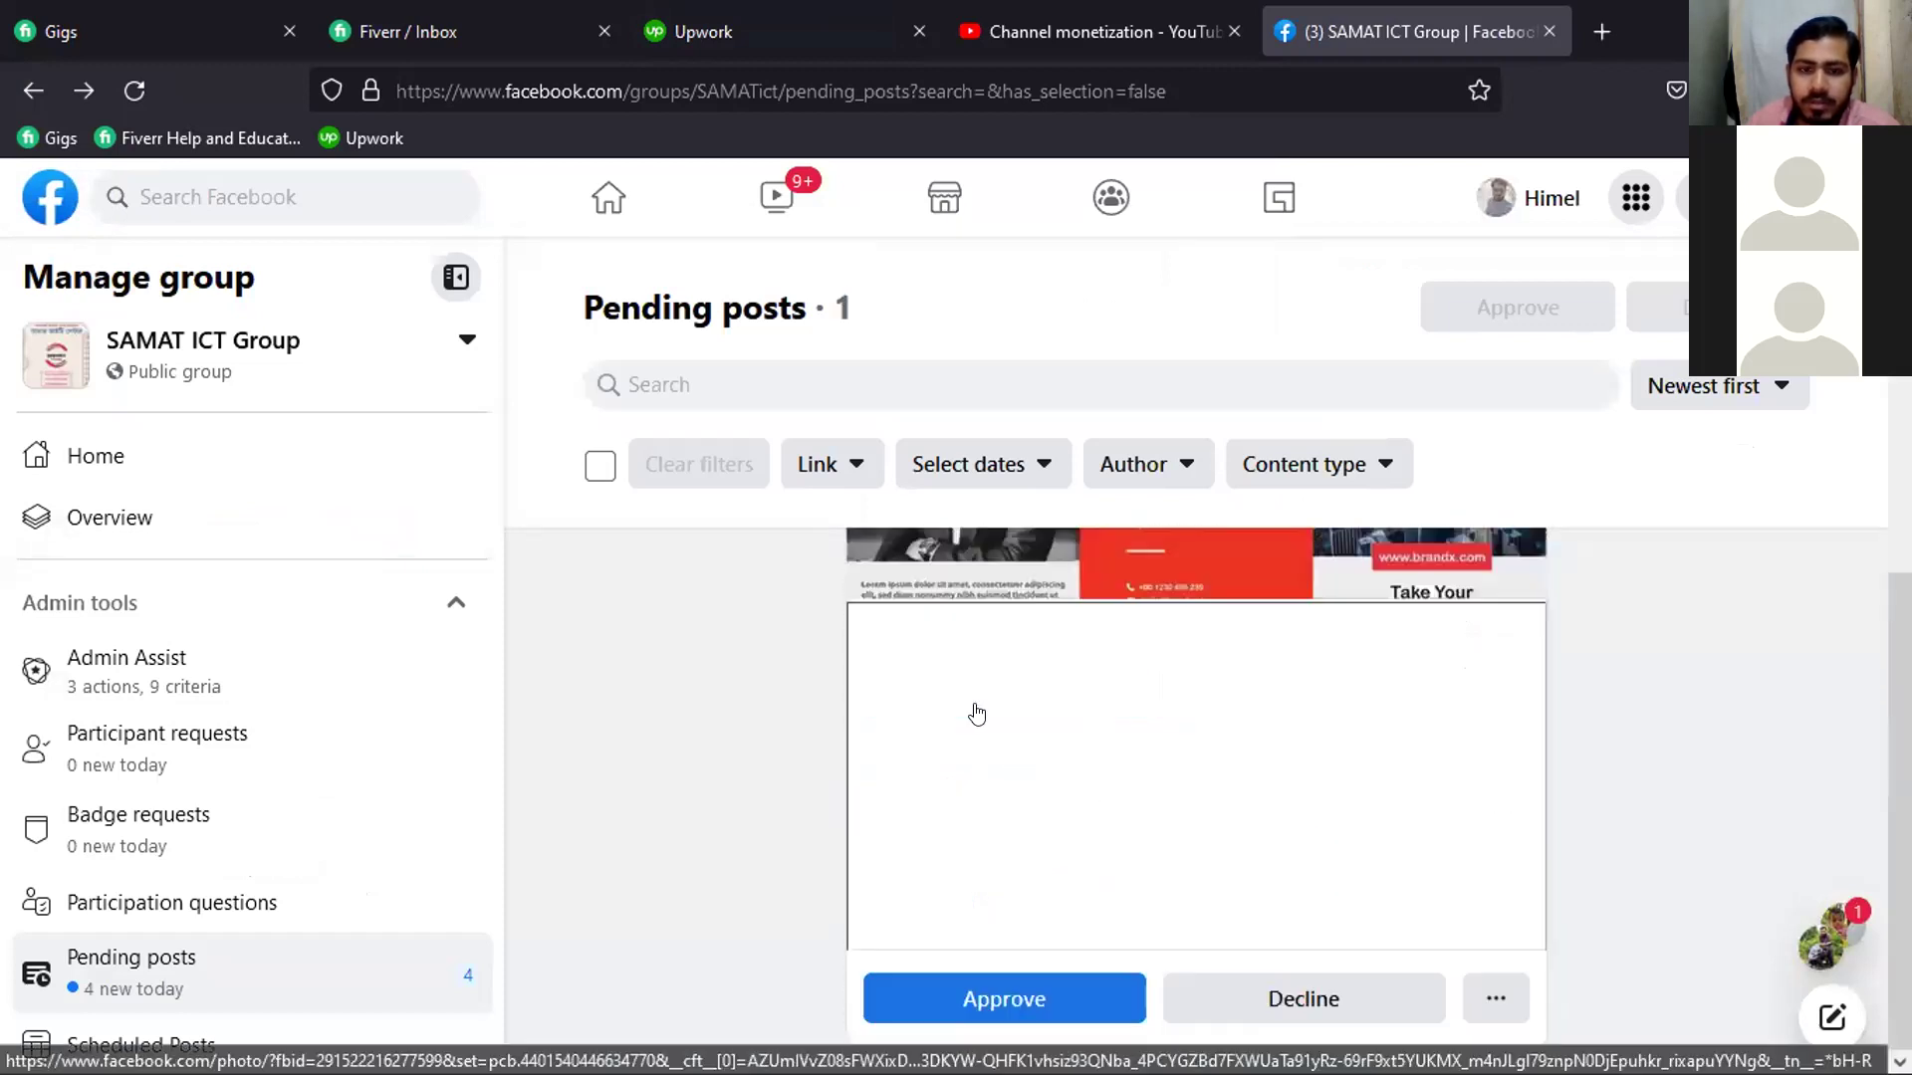
Check the final Combo 13 BrandX brochure image, approve that post, and open the group chat
{"action": "scroll", "coordinate": [946, 707], "scroll_direction": "down", "scroll_amount": 3}
{"action": "left_click", "coordinate": [882, 845]}
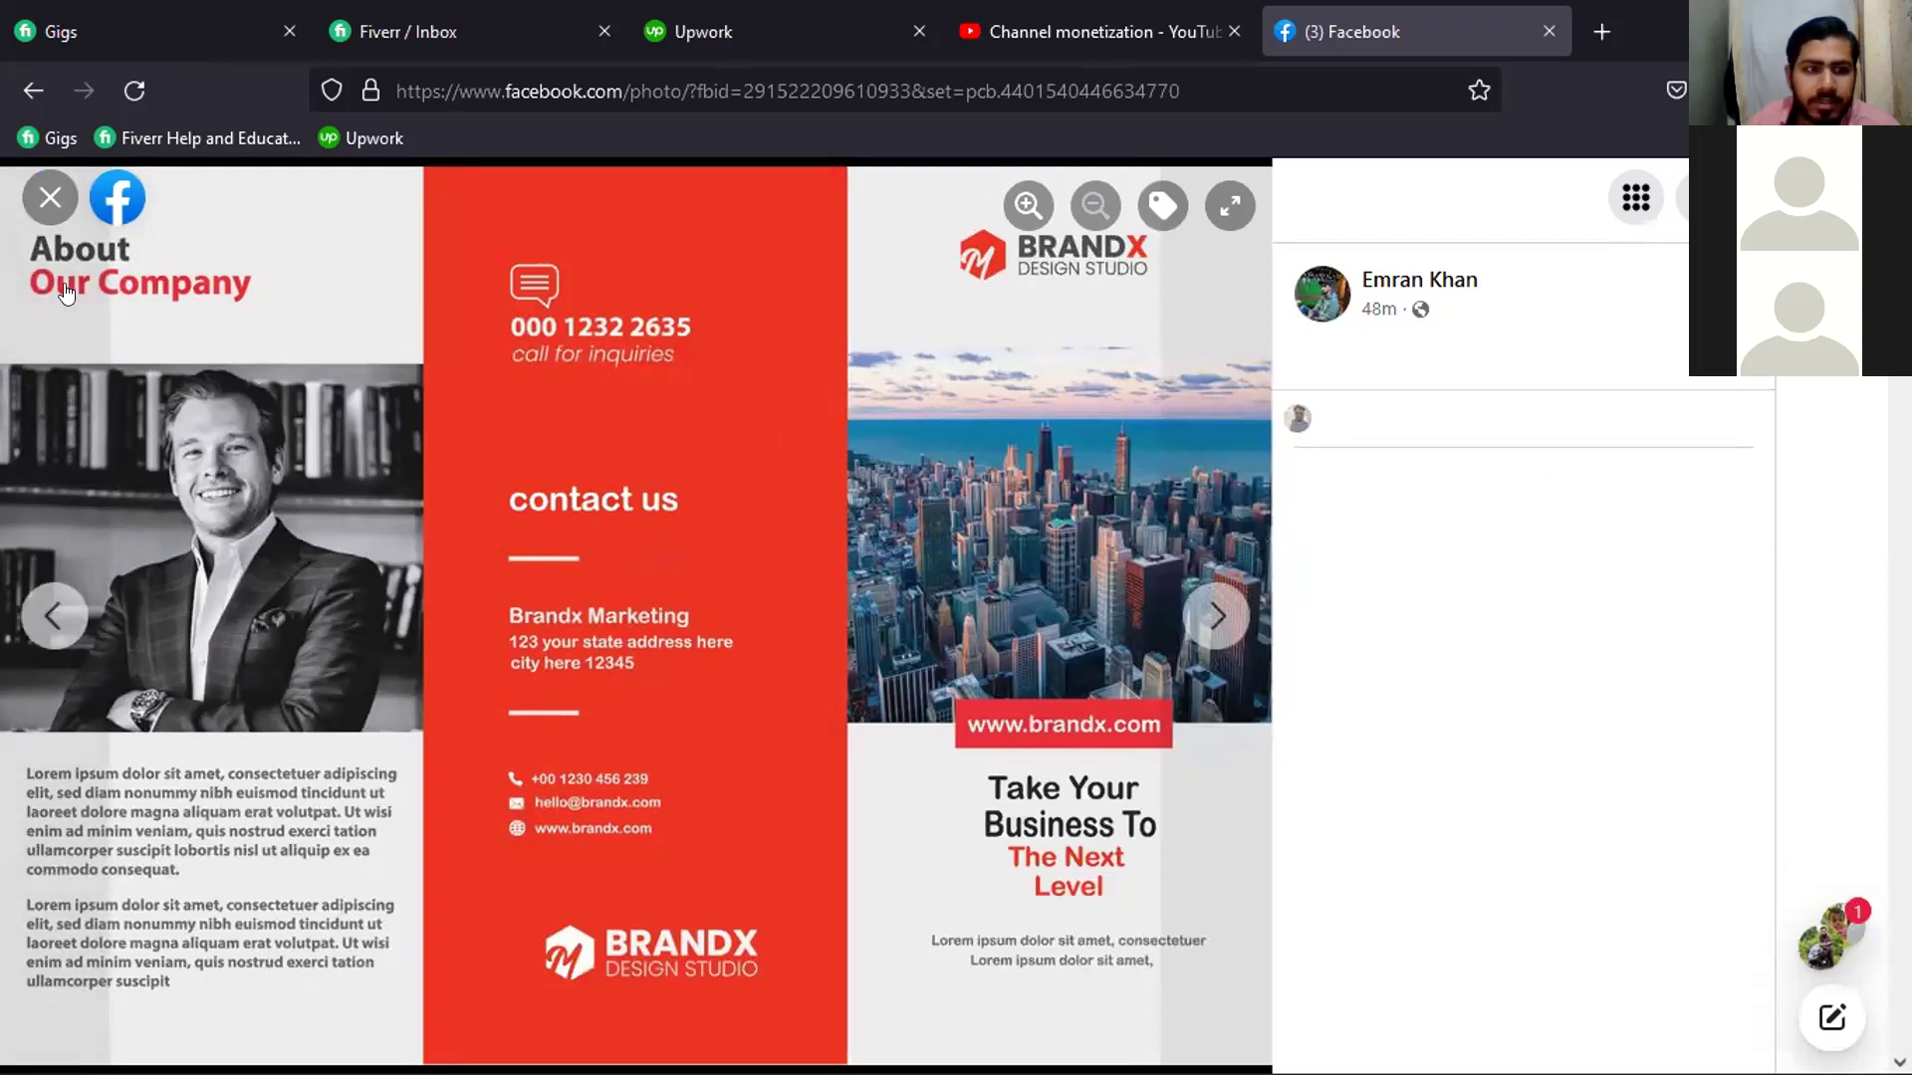
{"action": "left_click", "coordinate": [50, 197]}
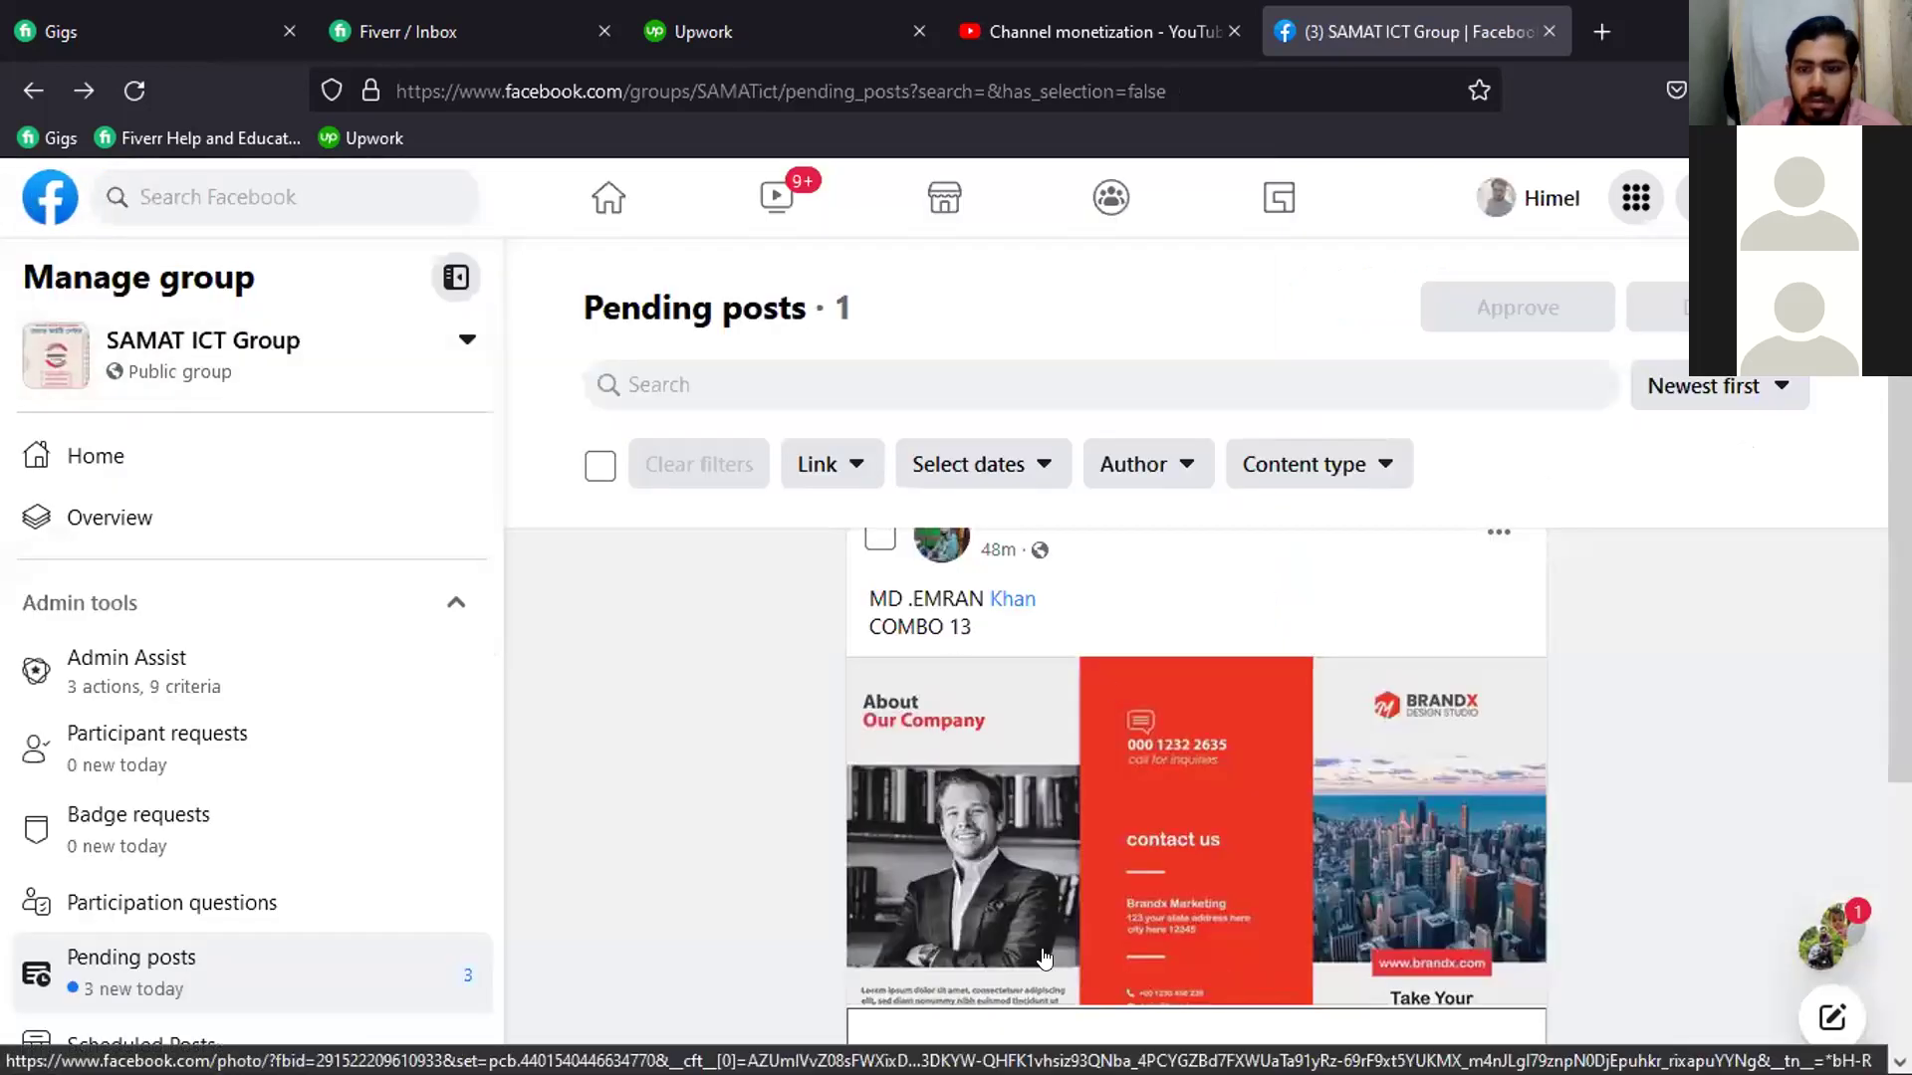
{"action": "scroll", "coordinate": [991, 939], "scroll_direction": "down", "scroll_amount": 4}
{"action": "left_click", "coordinate": [1003, 999]}
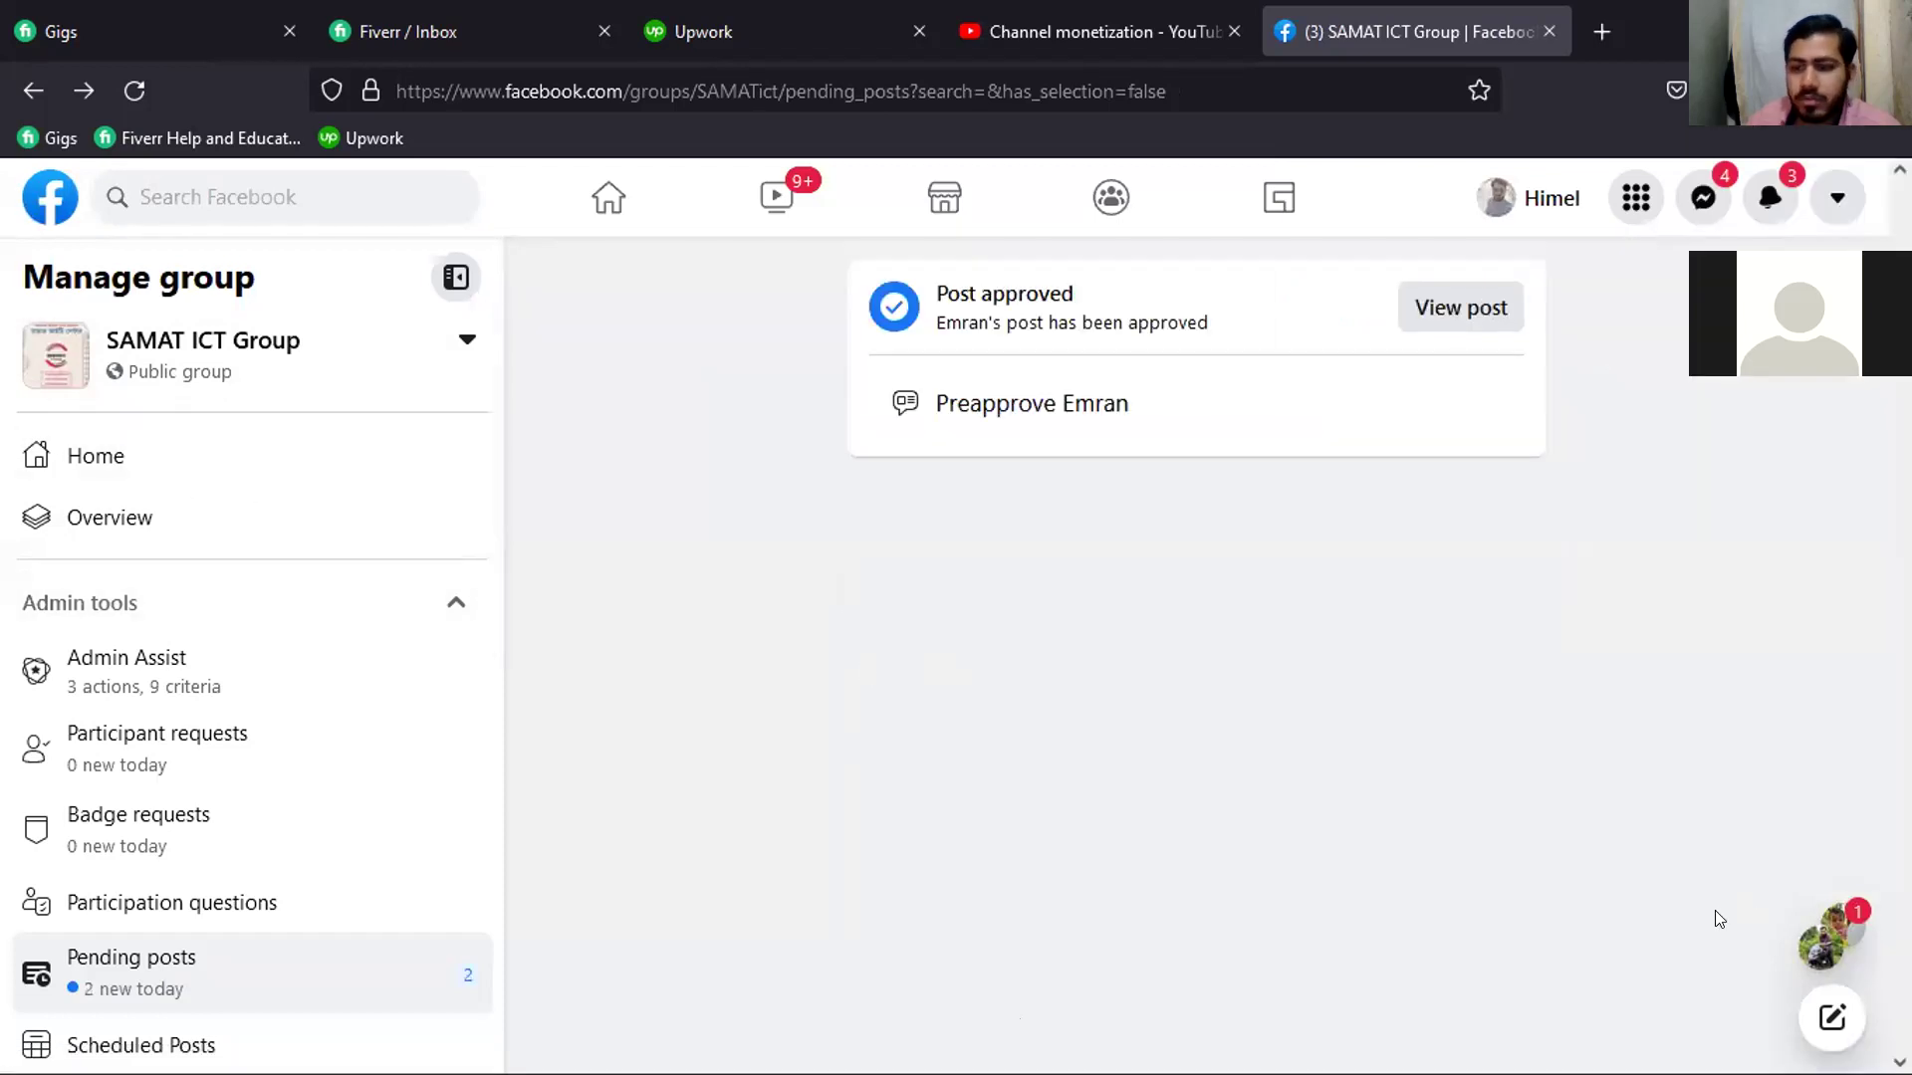
{"action": "mouse_move", "coordinate": [1807, 931]}
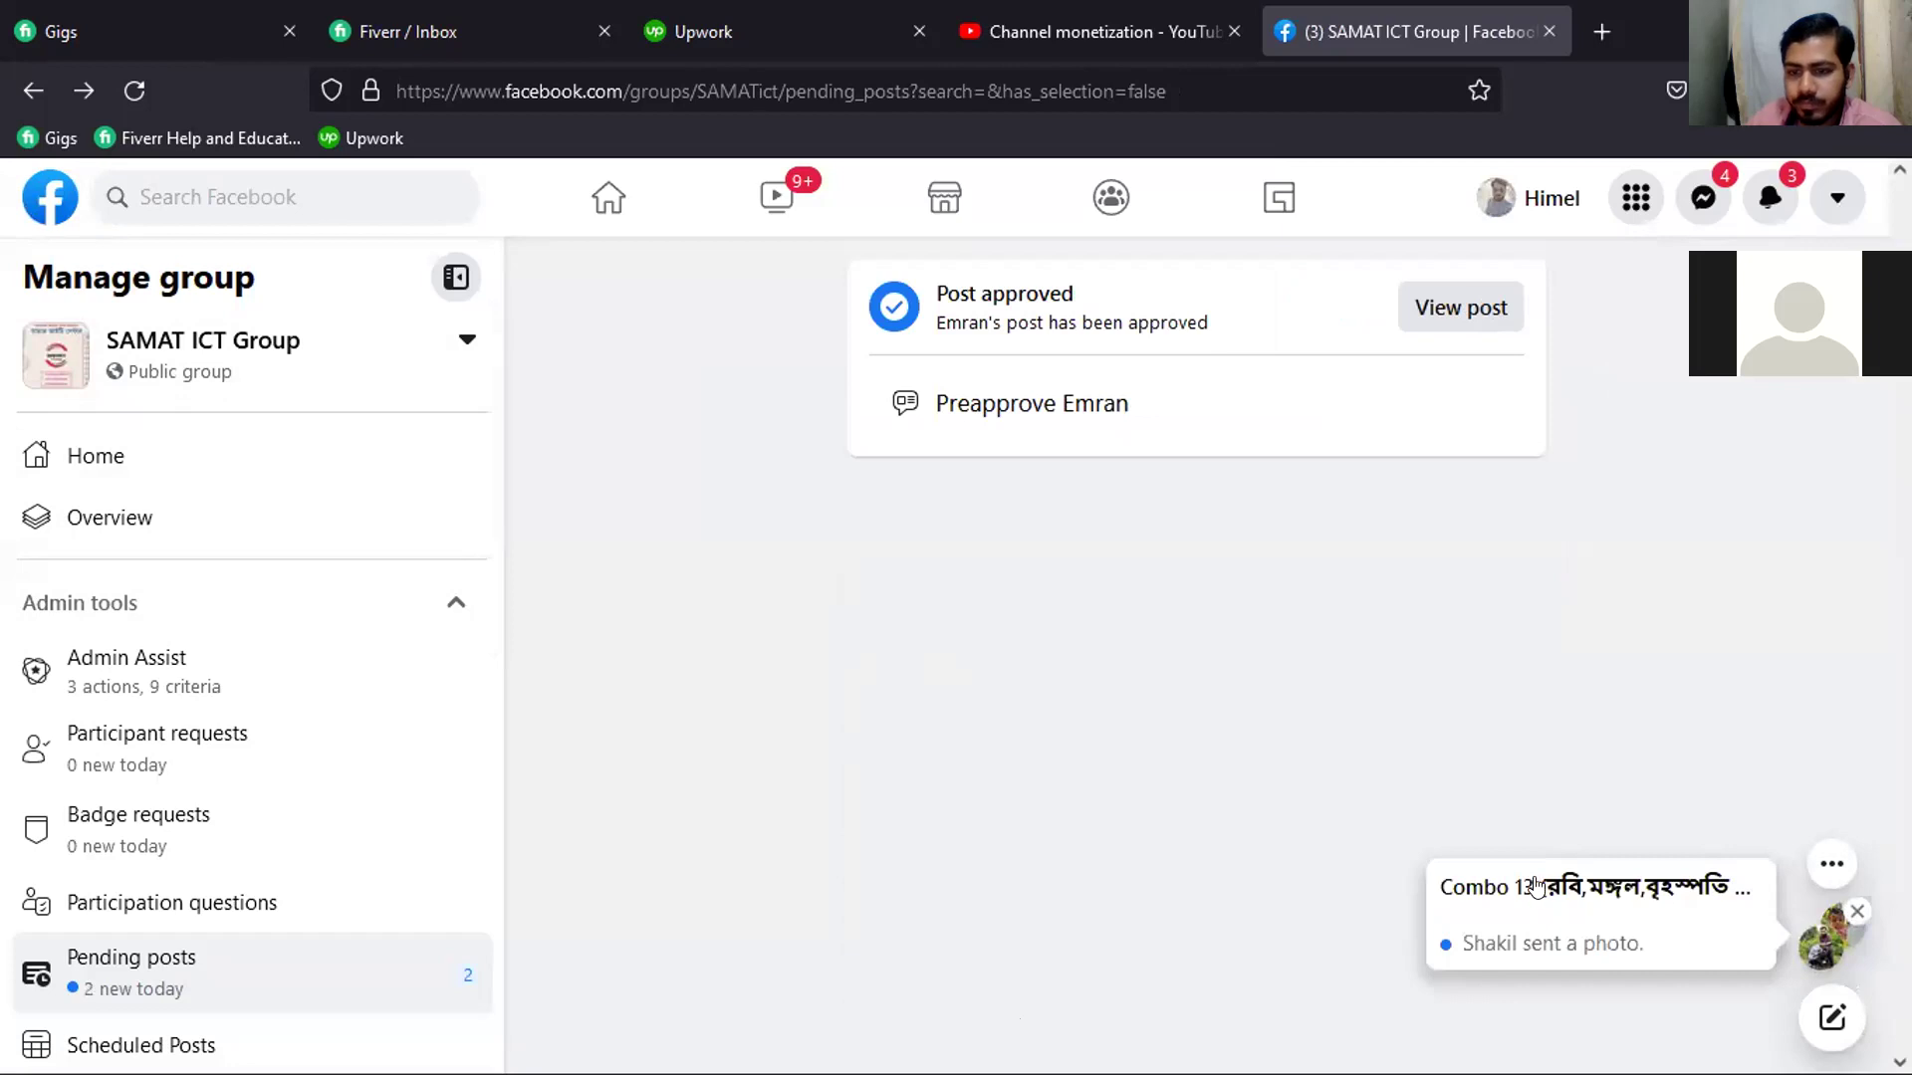
{"action": "left_click", "coordinate": [1810, 936]}
View the red BrandX brochure photo shared in the Combo 13 chat full size, then close it
{"action": "left_click", "coordinate": [1441, 852]}
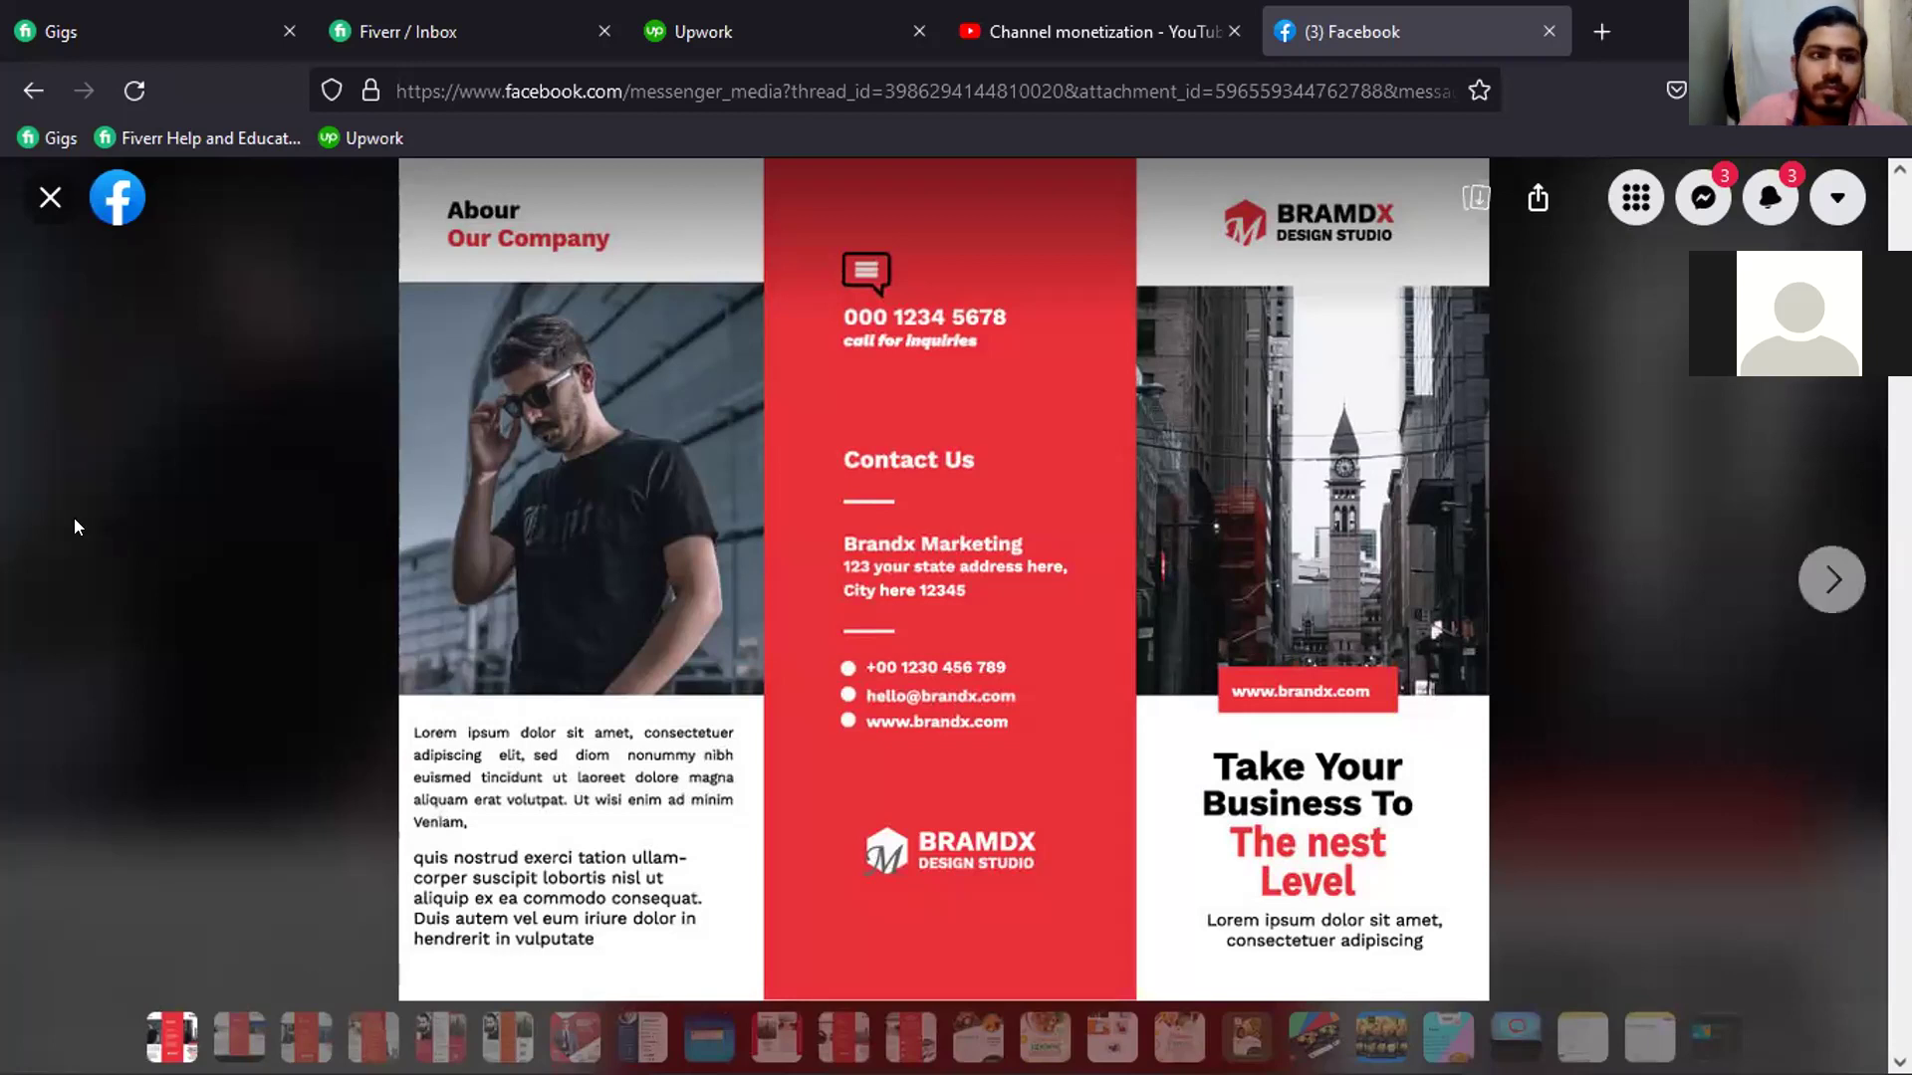
{"action": "left_click", "coordinate": [46, 198]}
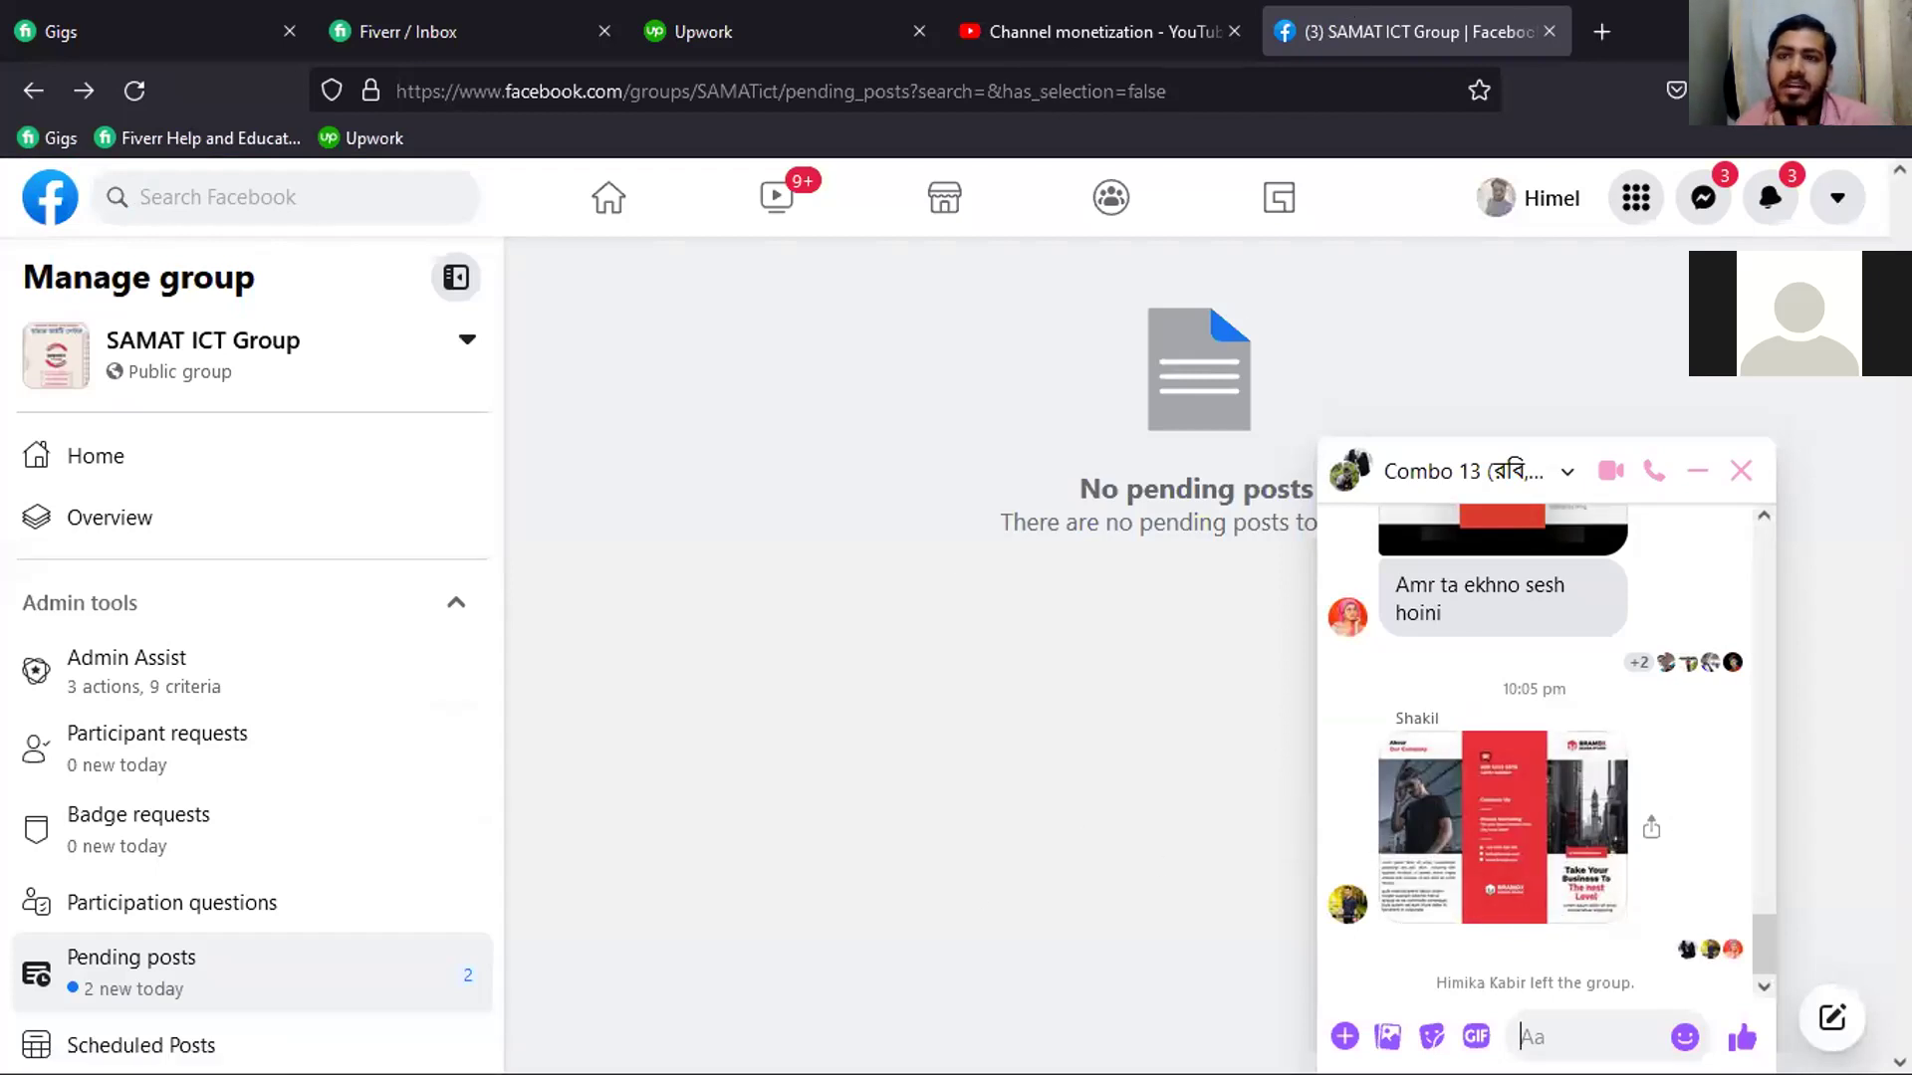
Minimize the browser and view the trifold-brochure-concept-mock-up .webp from Downloads in Edge
{"action": "left_click", "coordinate": [1749, 26]}
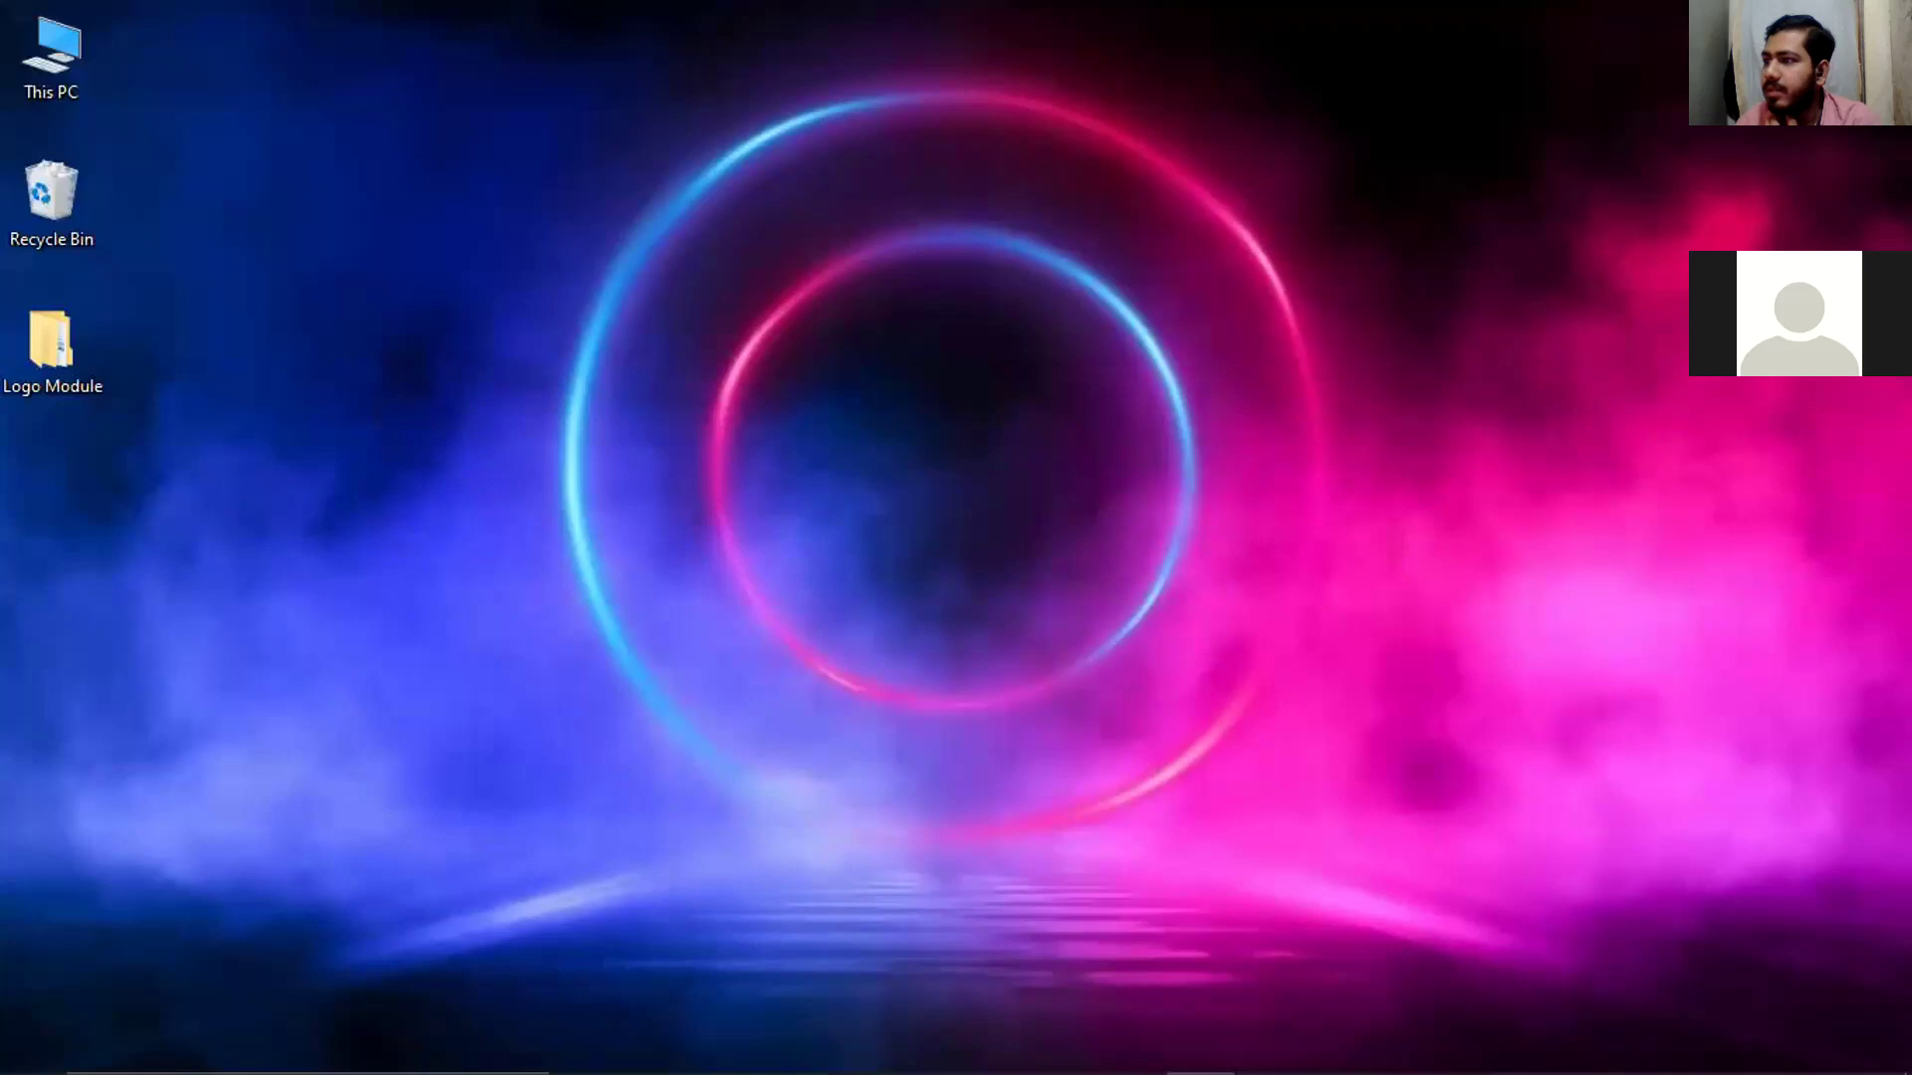
{"action": "left_click", "coordinate": [994, 1047]}
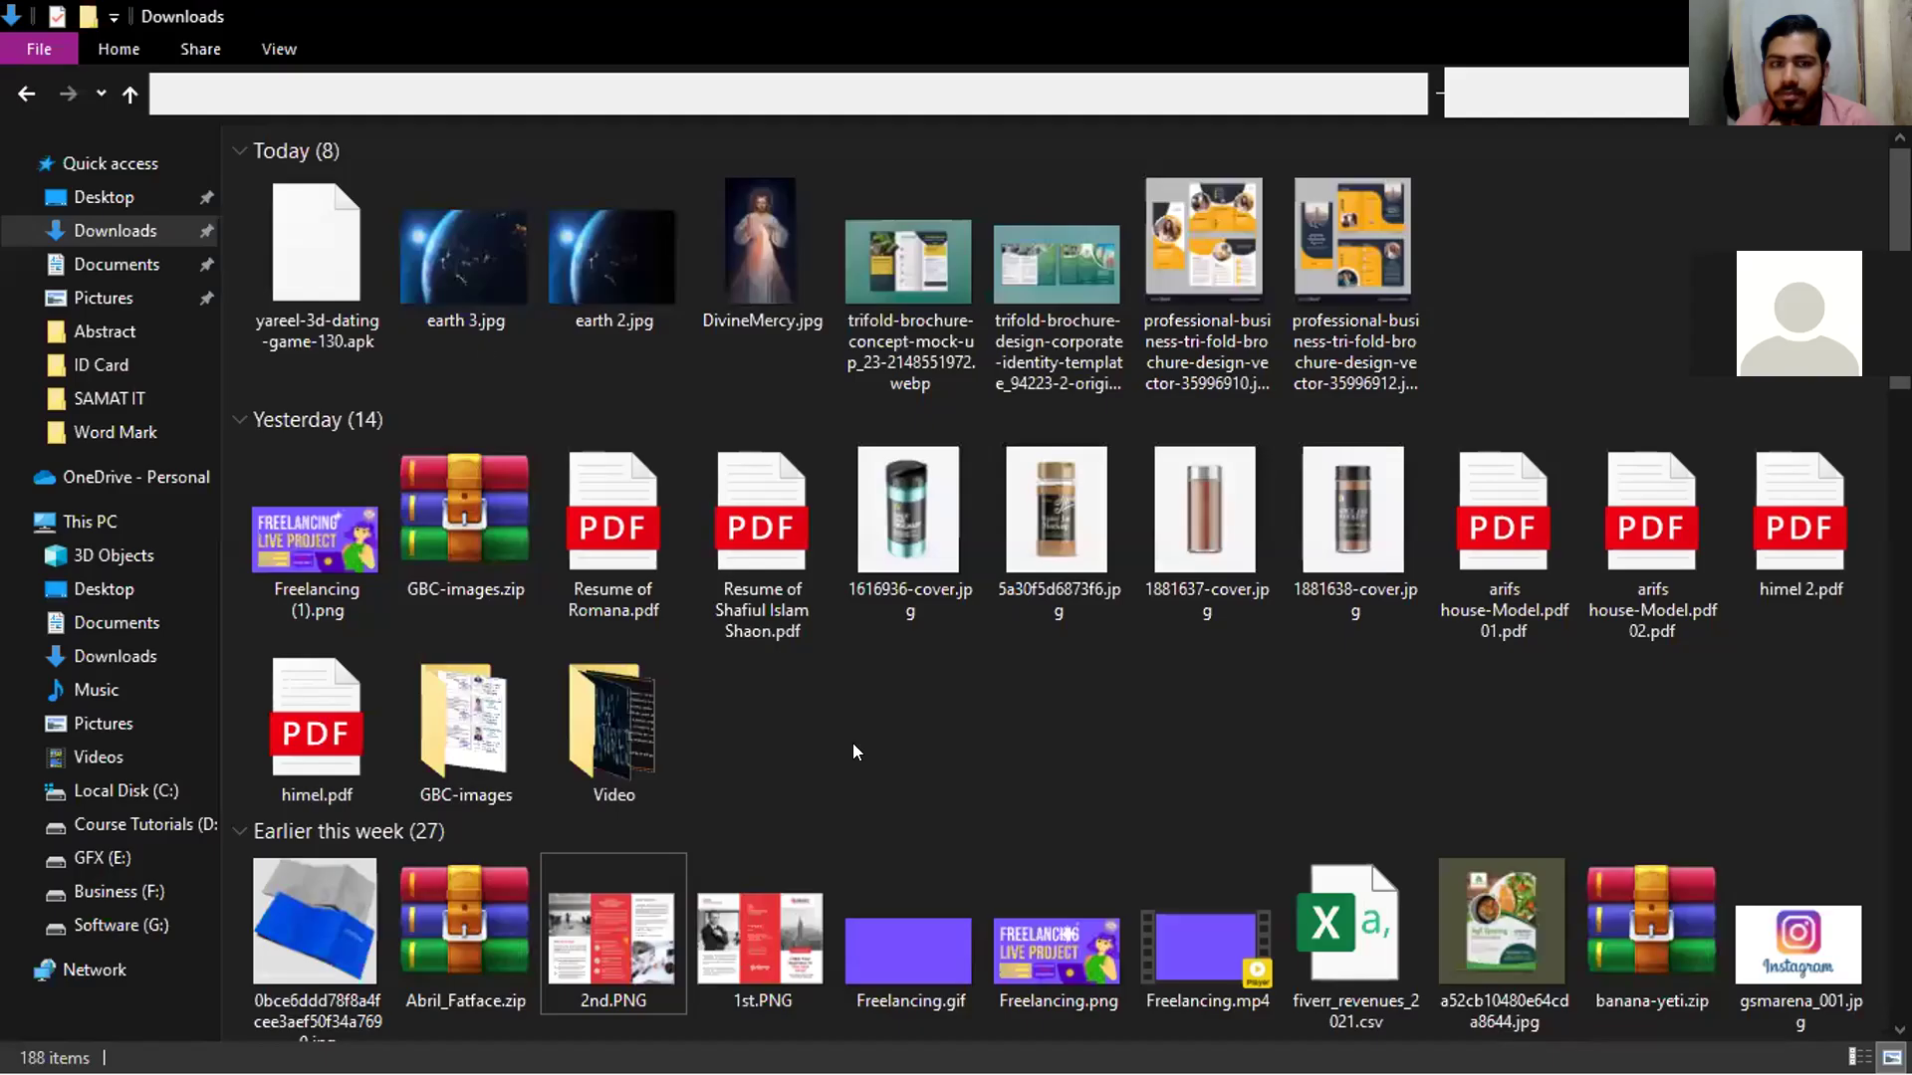
{"action": "left_click", "coordinate": [924, 283]}
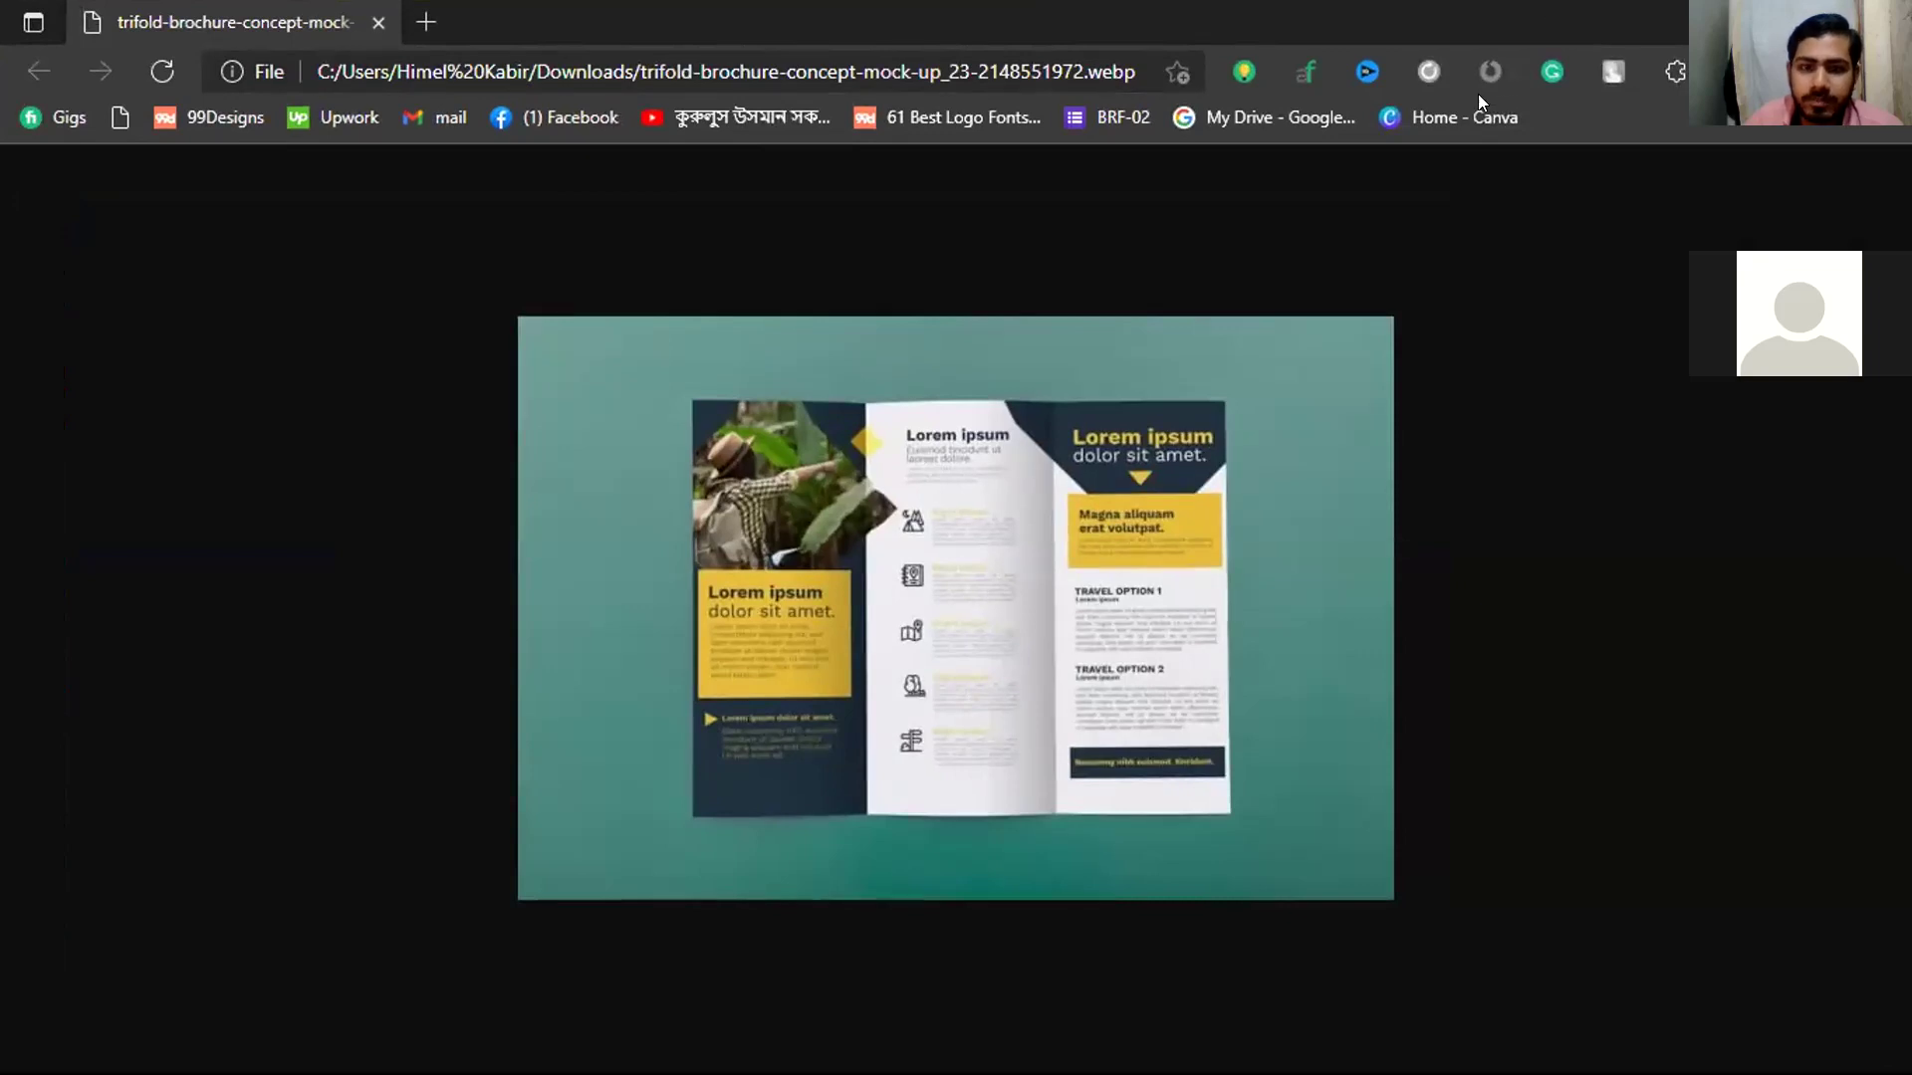
{"action": "double_click", "coordinate": [1487, 19]}
Open the corporate and both professional-business brochure samples as tabs in a maximized Edge
{"action": "left_click", "coordinate": [1073, 257]}
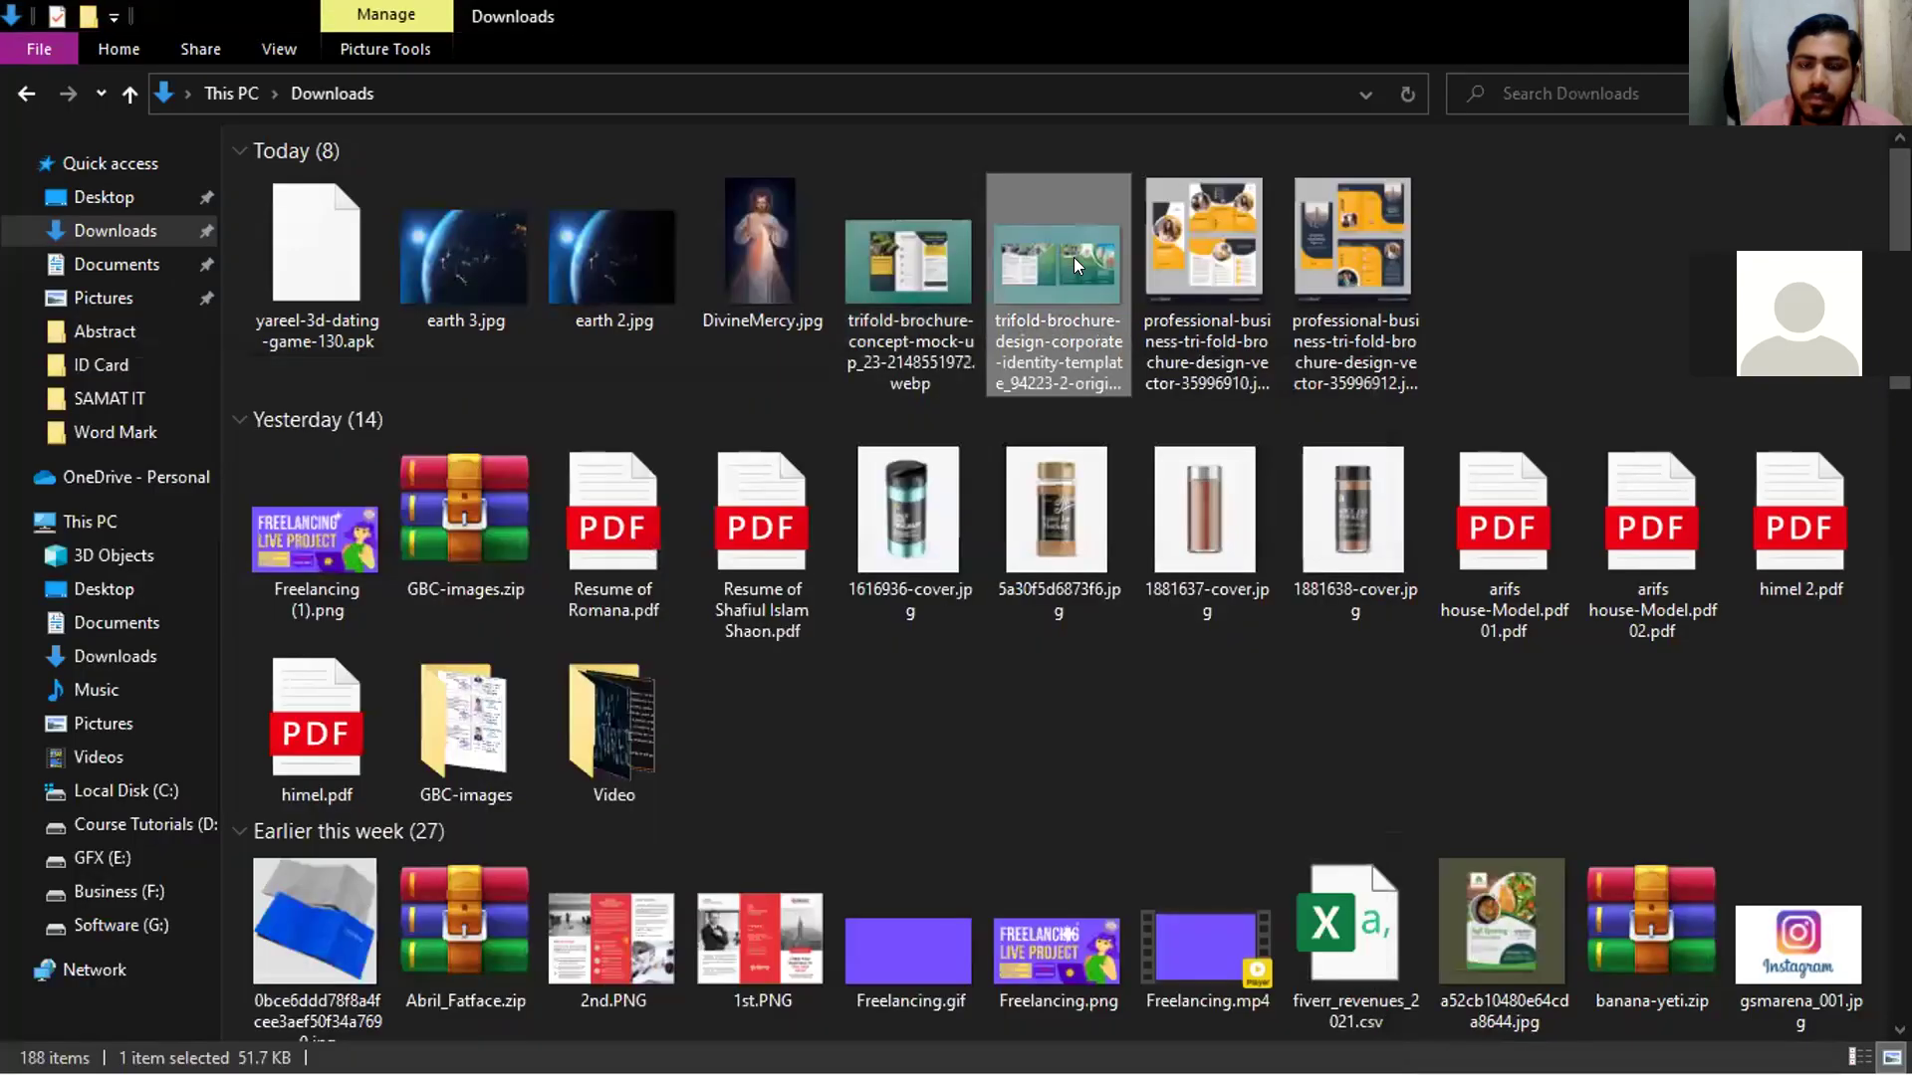
{"action": "double_click", "coordinate": [1053, 255]}
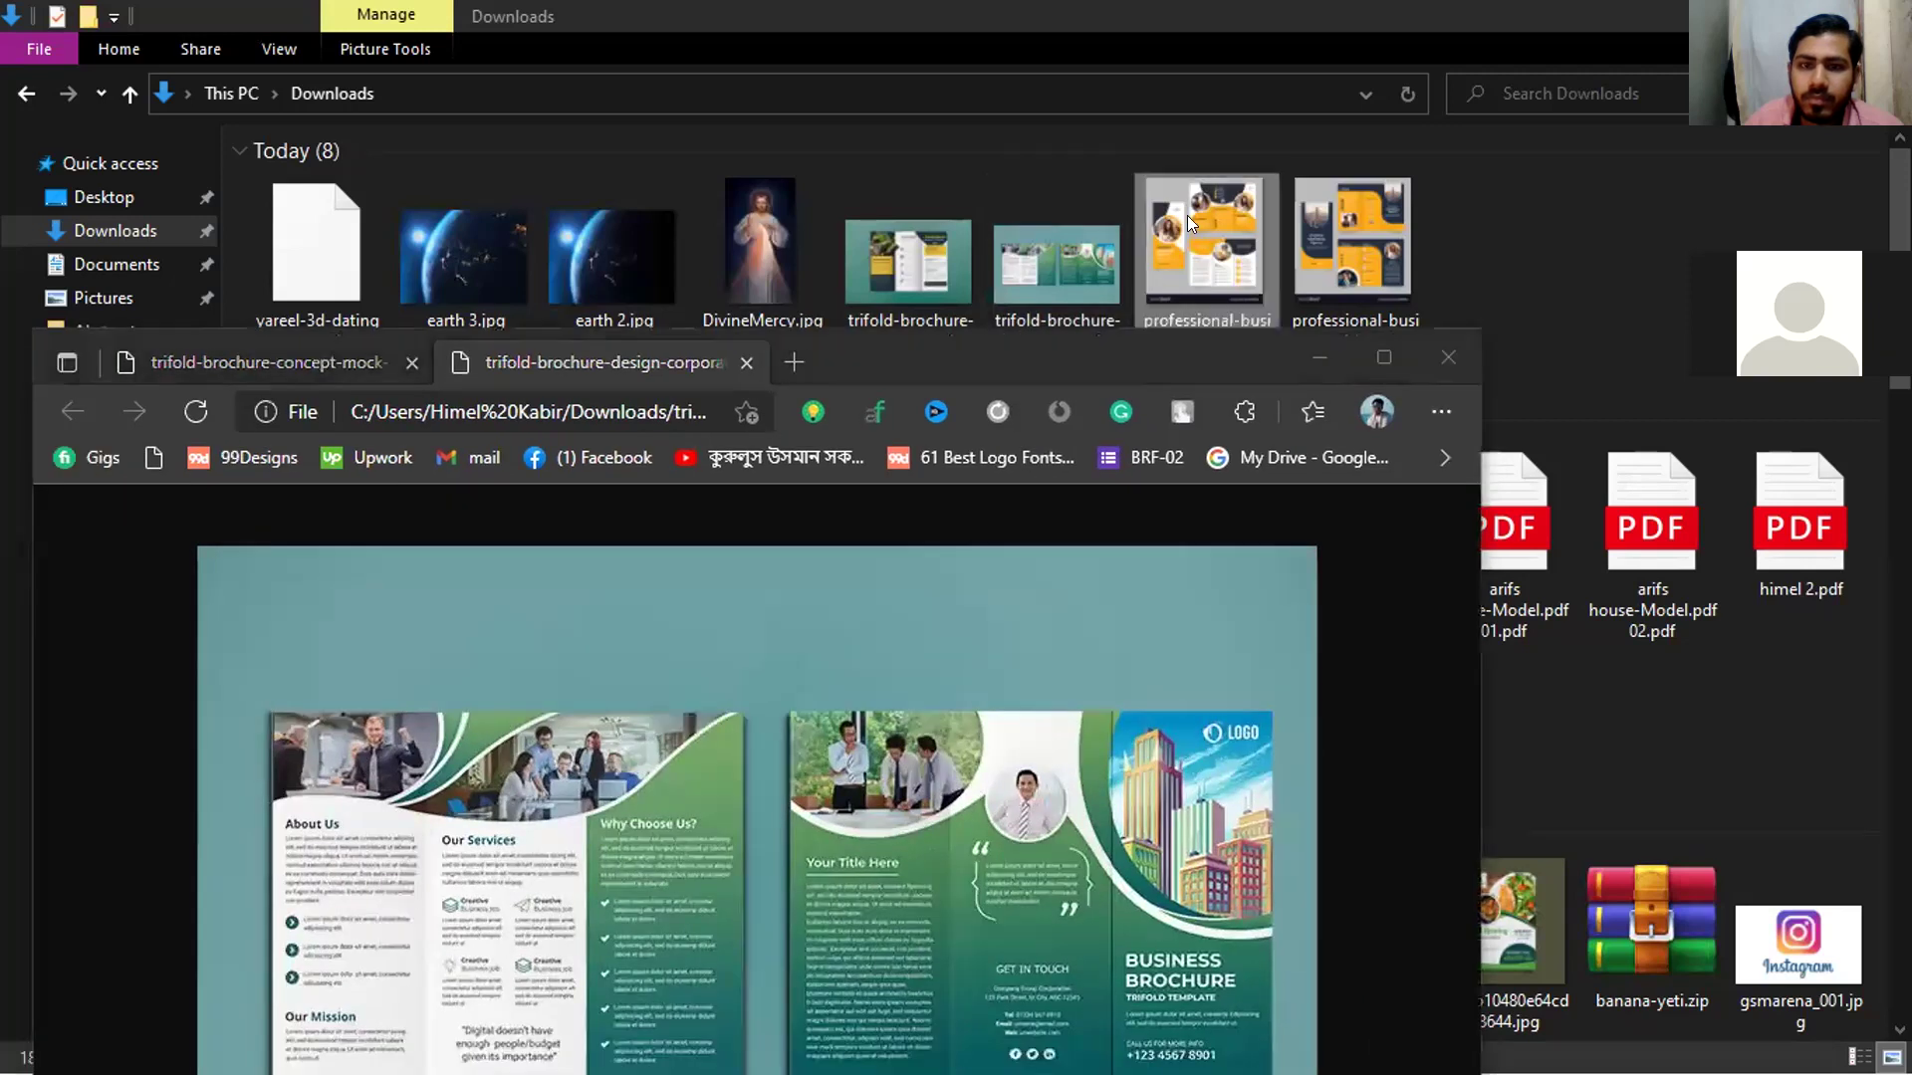
{"action": "left_click_drag", "start_coordinate": [1187, 215], "coordinate": [775, 360]}
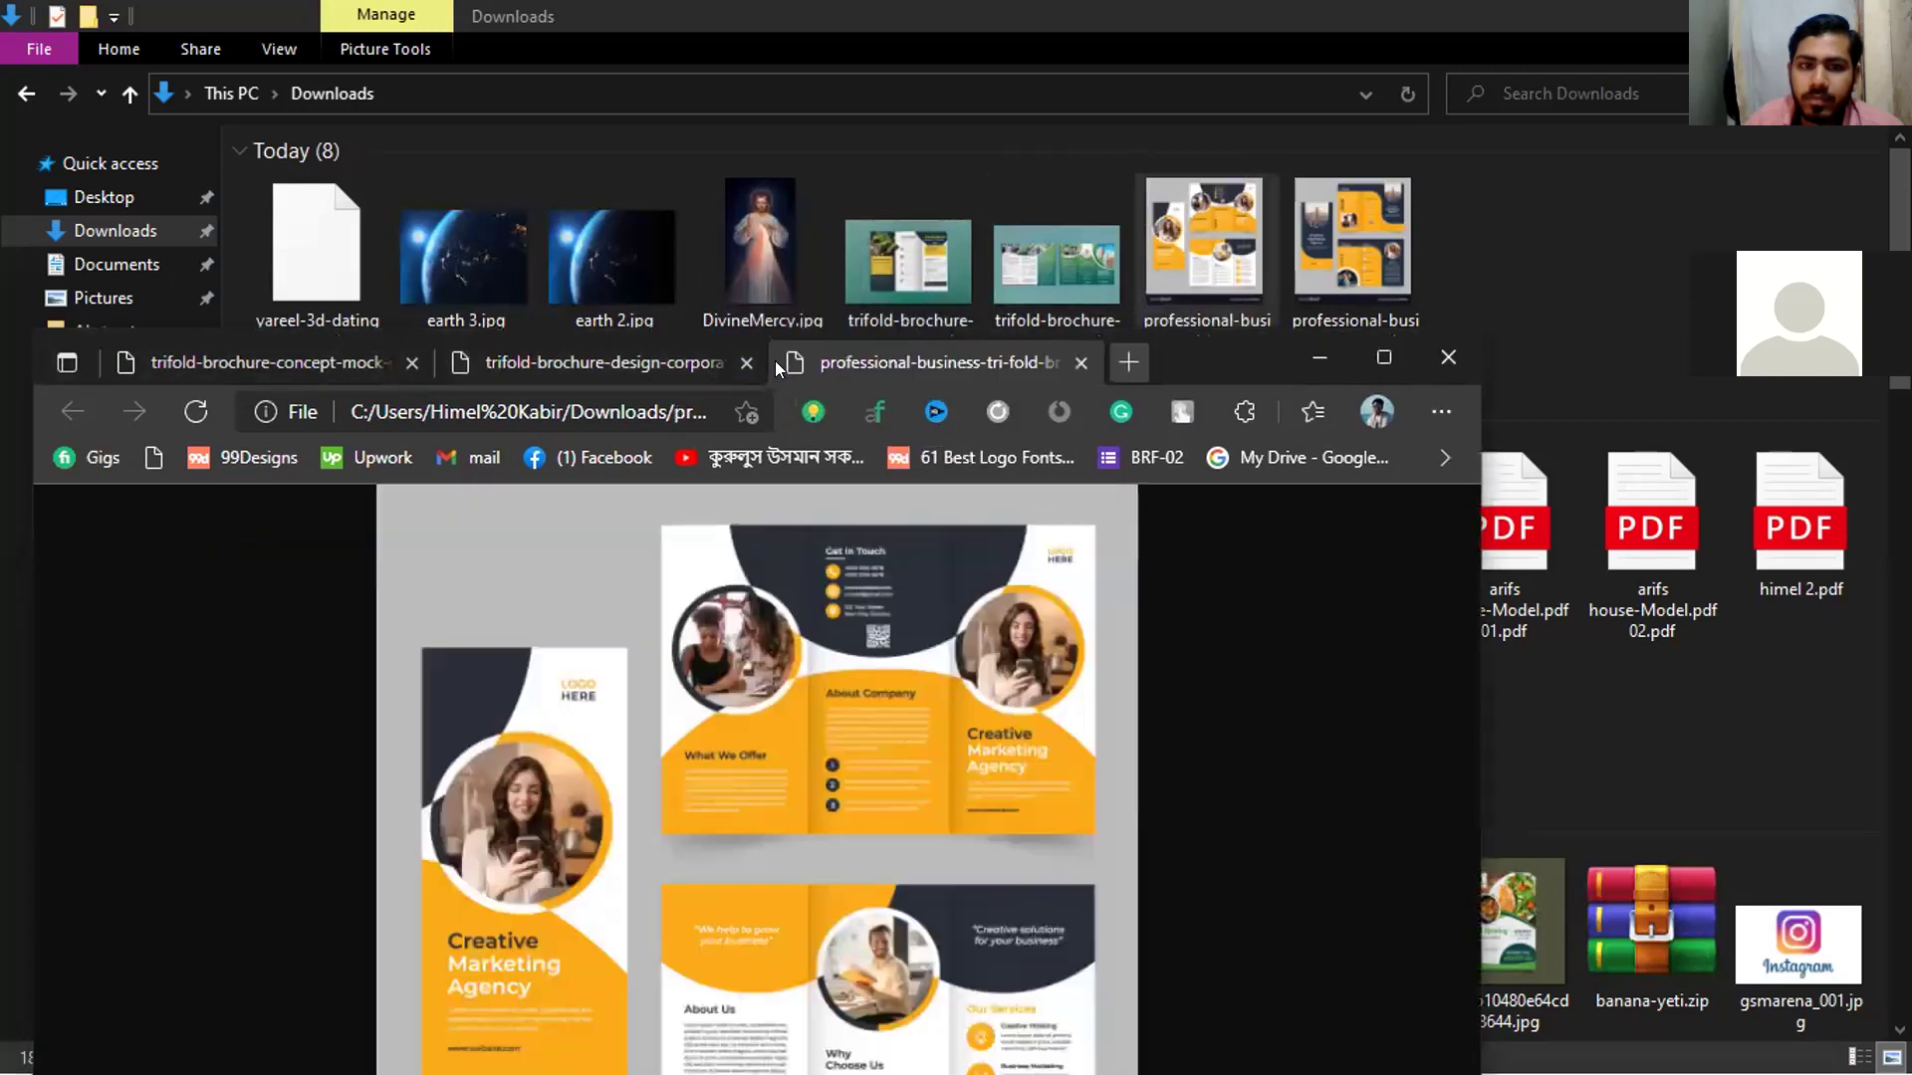
{"action": "left_click_drag", "start_coordinate": [1204, 239], "coordinate": [1101, 348]}
{"action": "left_click", "coordinate": [1384, 356]}
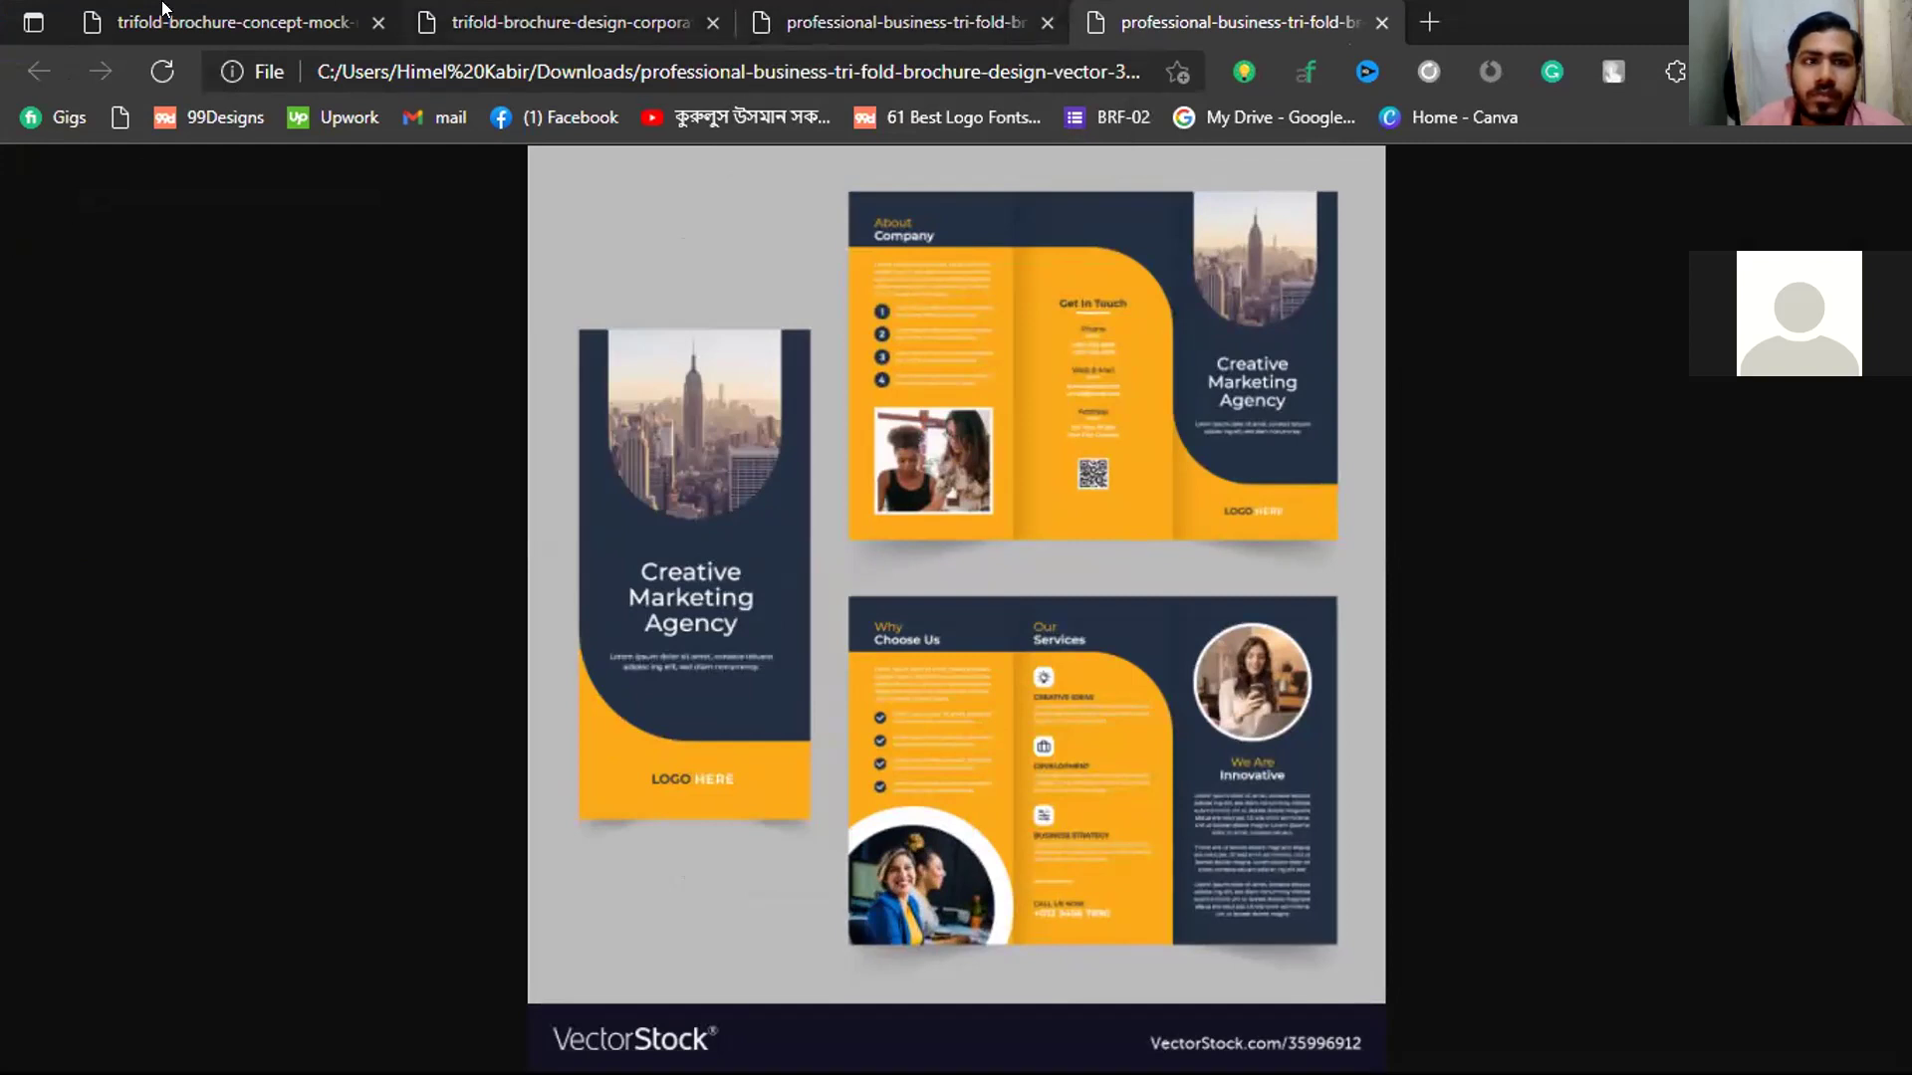
{"action": "left_click", "coordinate": [127, 8]}
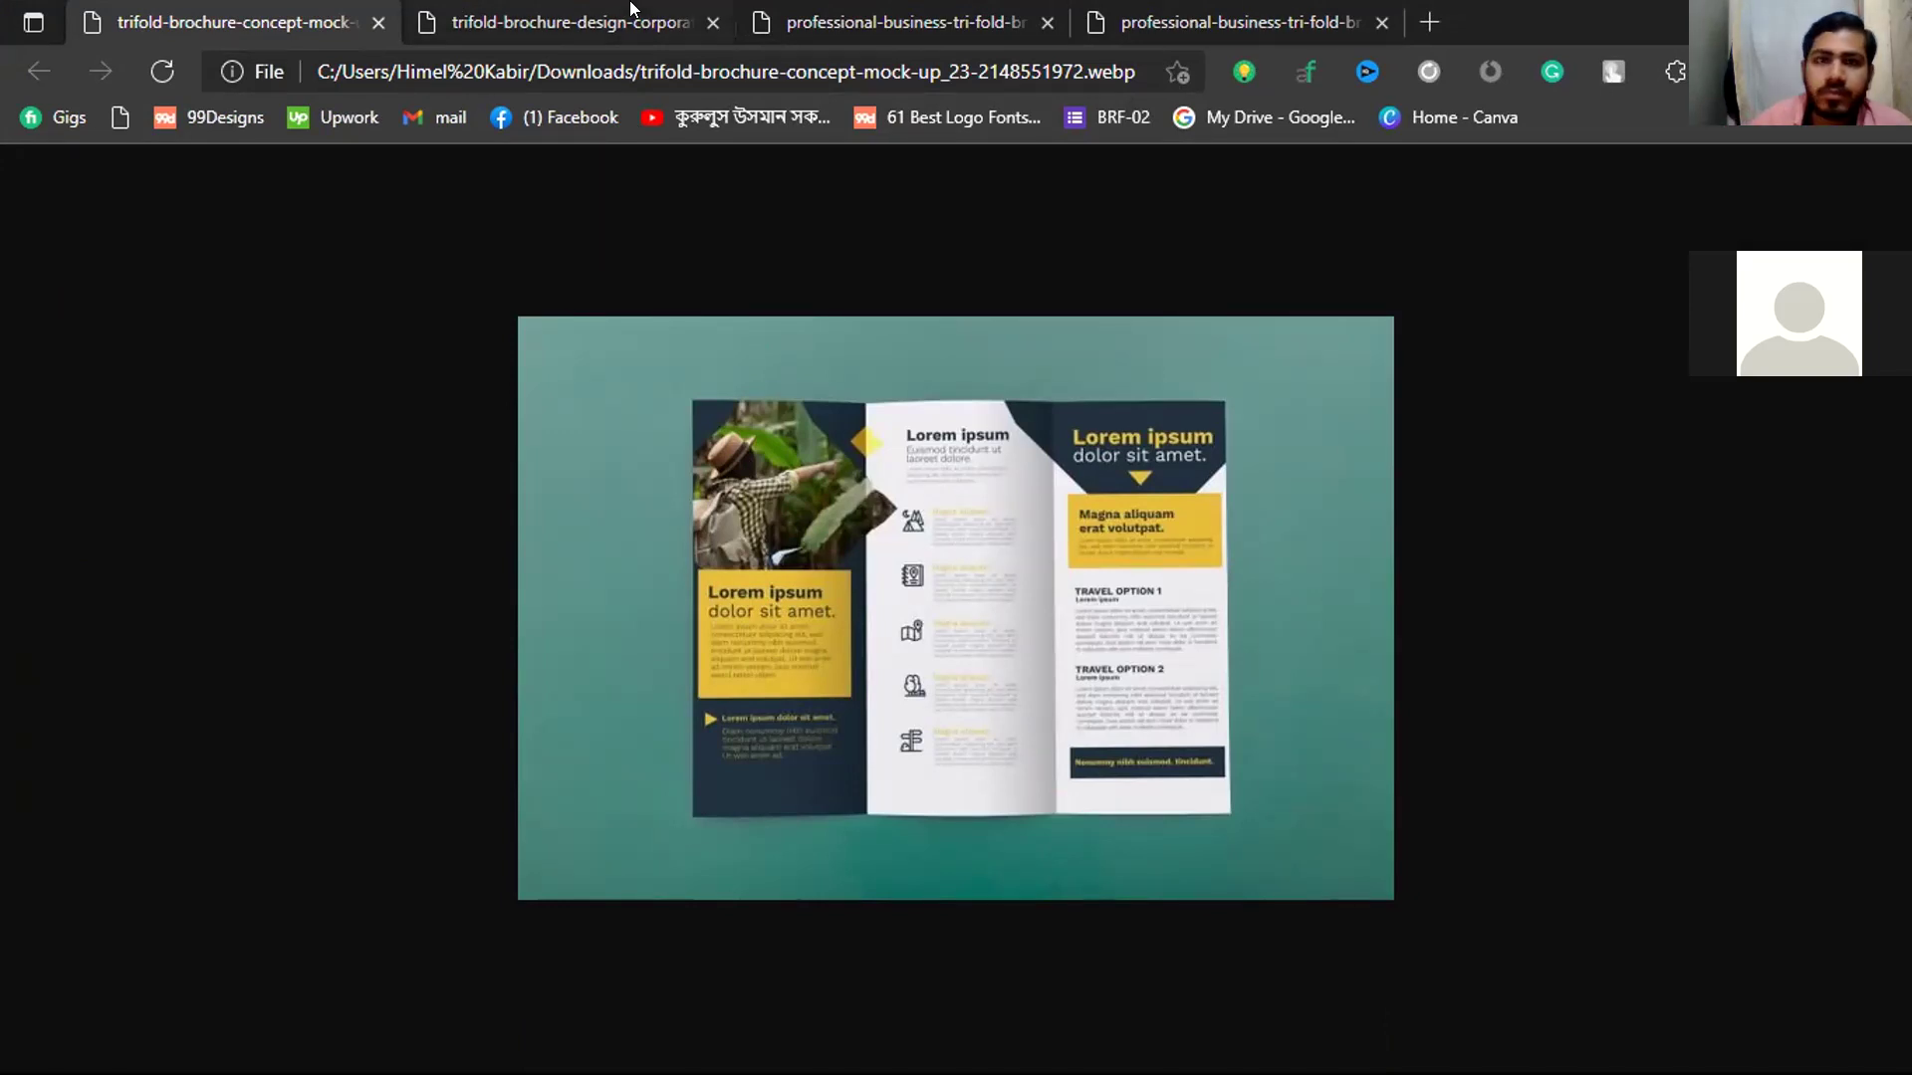
Return to the Facebook group's pending posts in Firefox
{"action": "key", "text": "alt+Tab"}
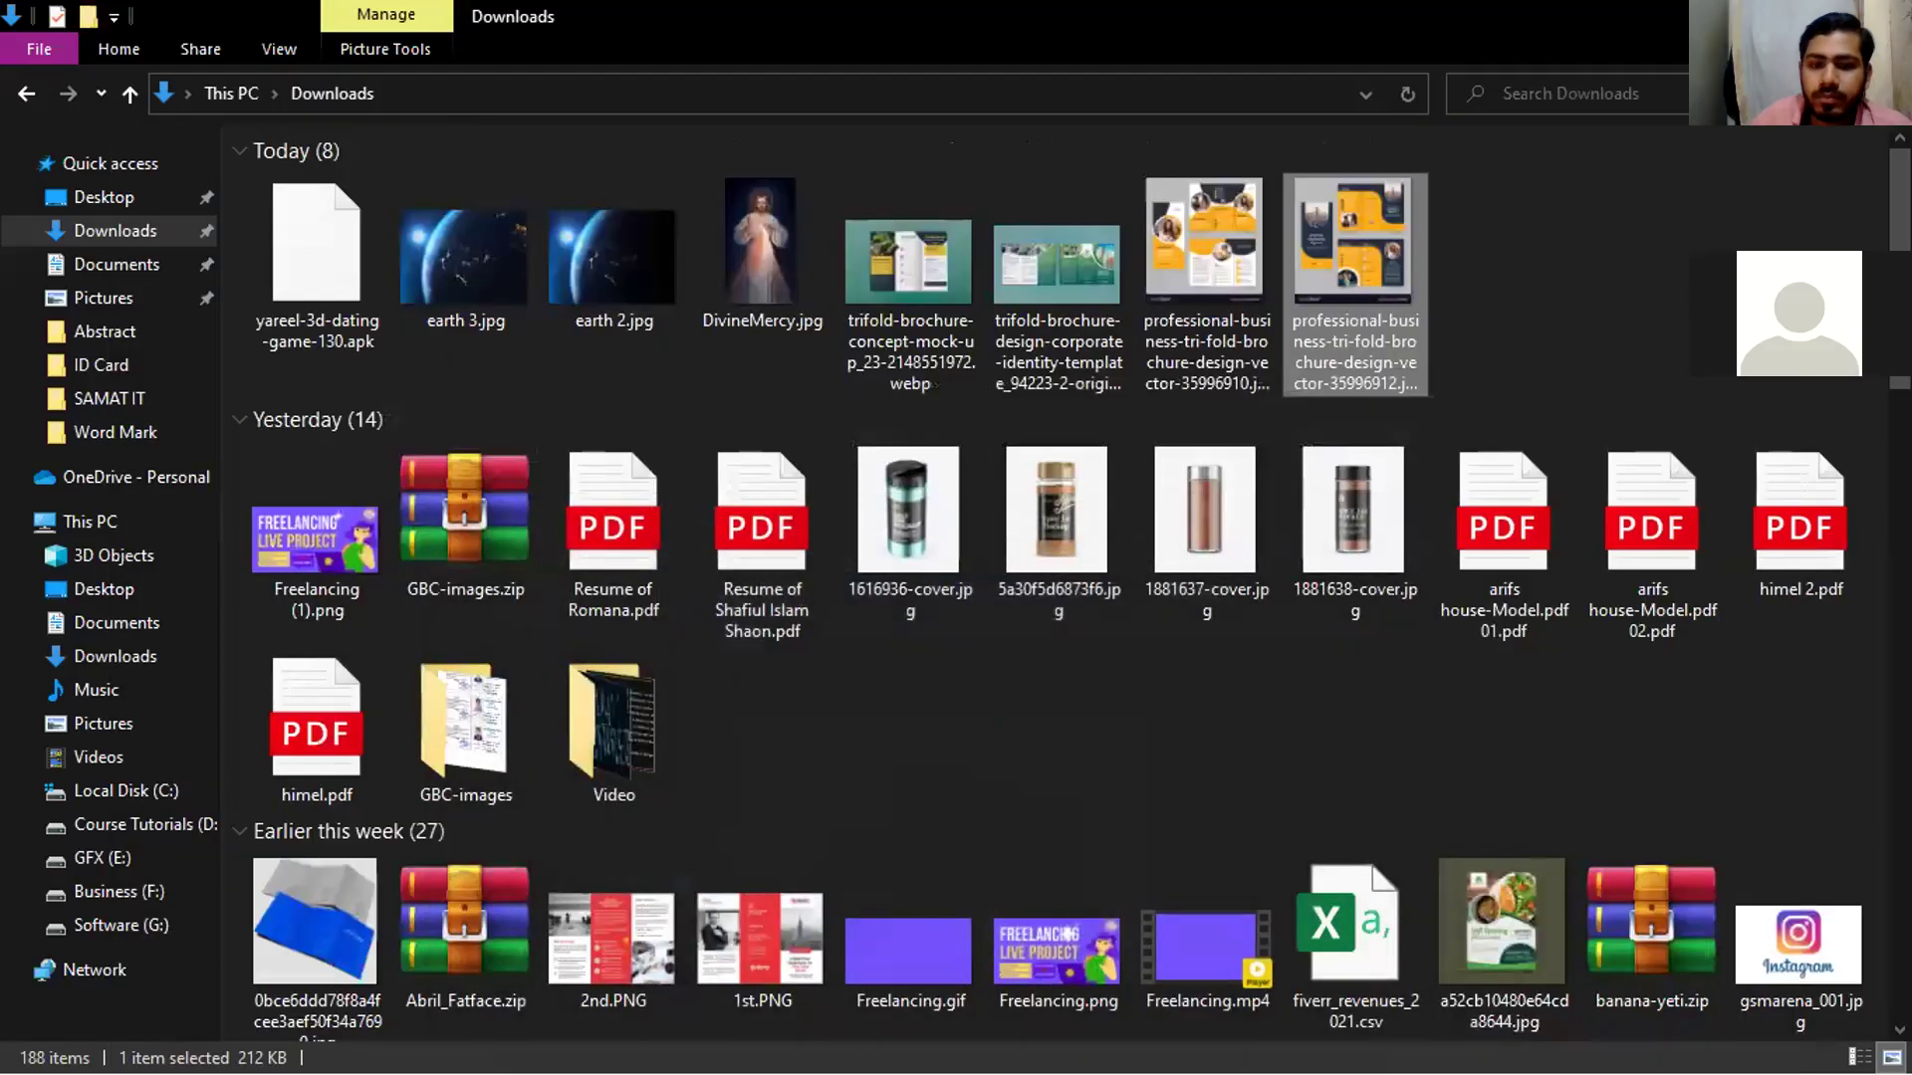
{"action": "left_click", "coordinate": [1751, 18]}
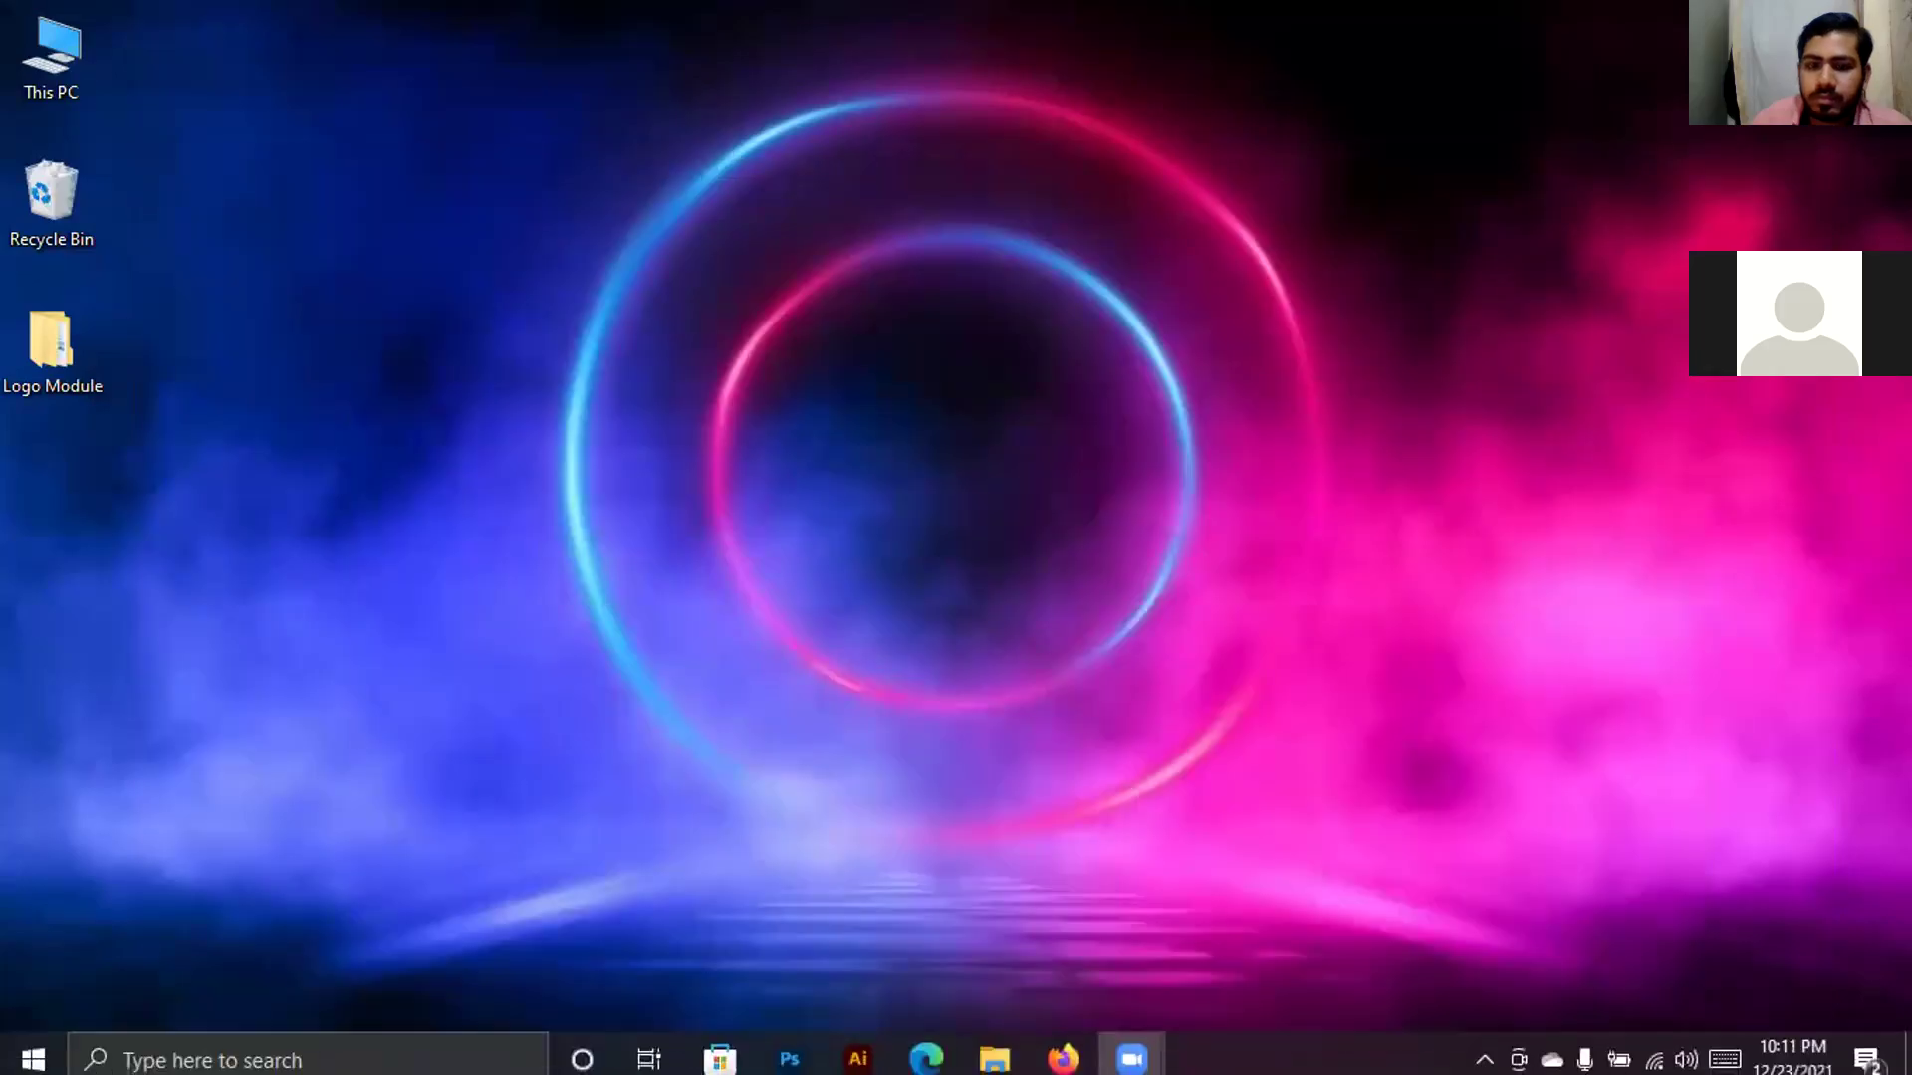
{"action": "left_click", "coordinate": [1083, 1035]}
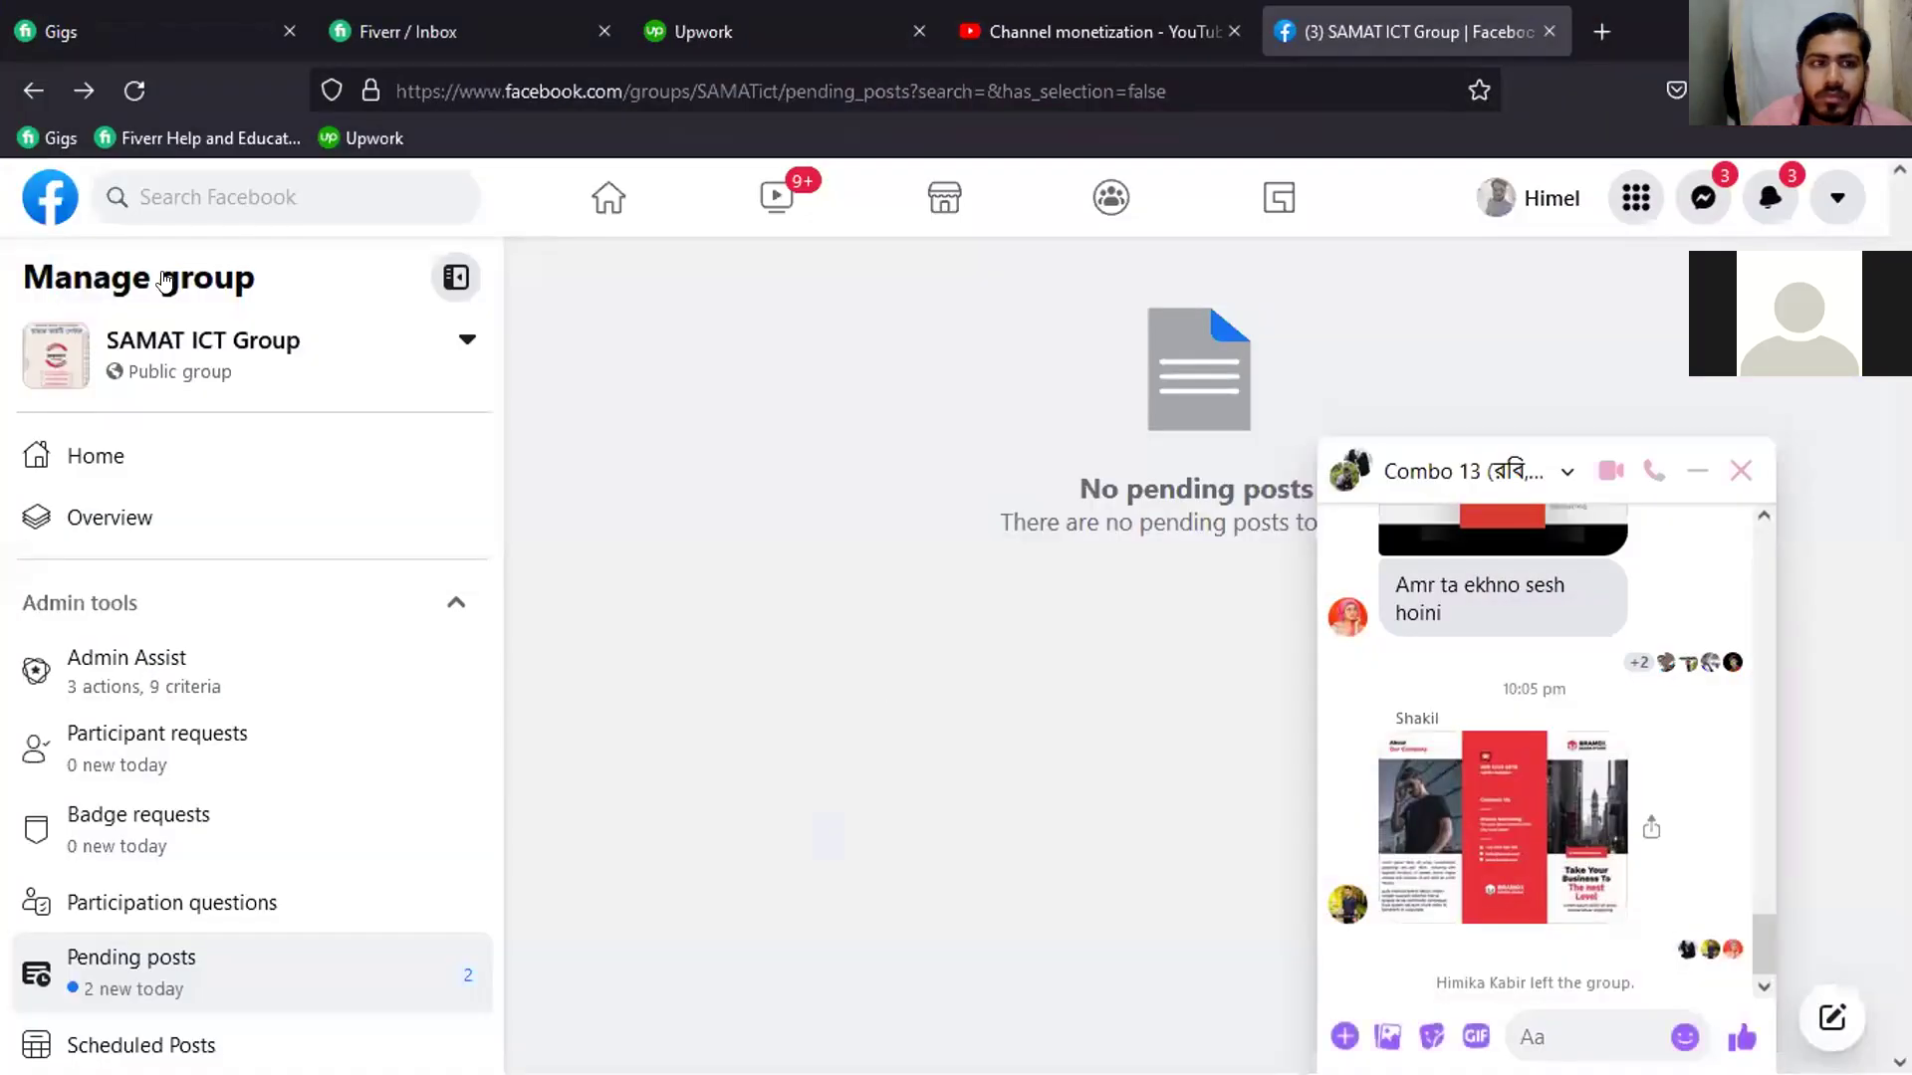
{"action": "left_click", "coordinate": [134, 90]}
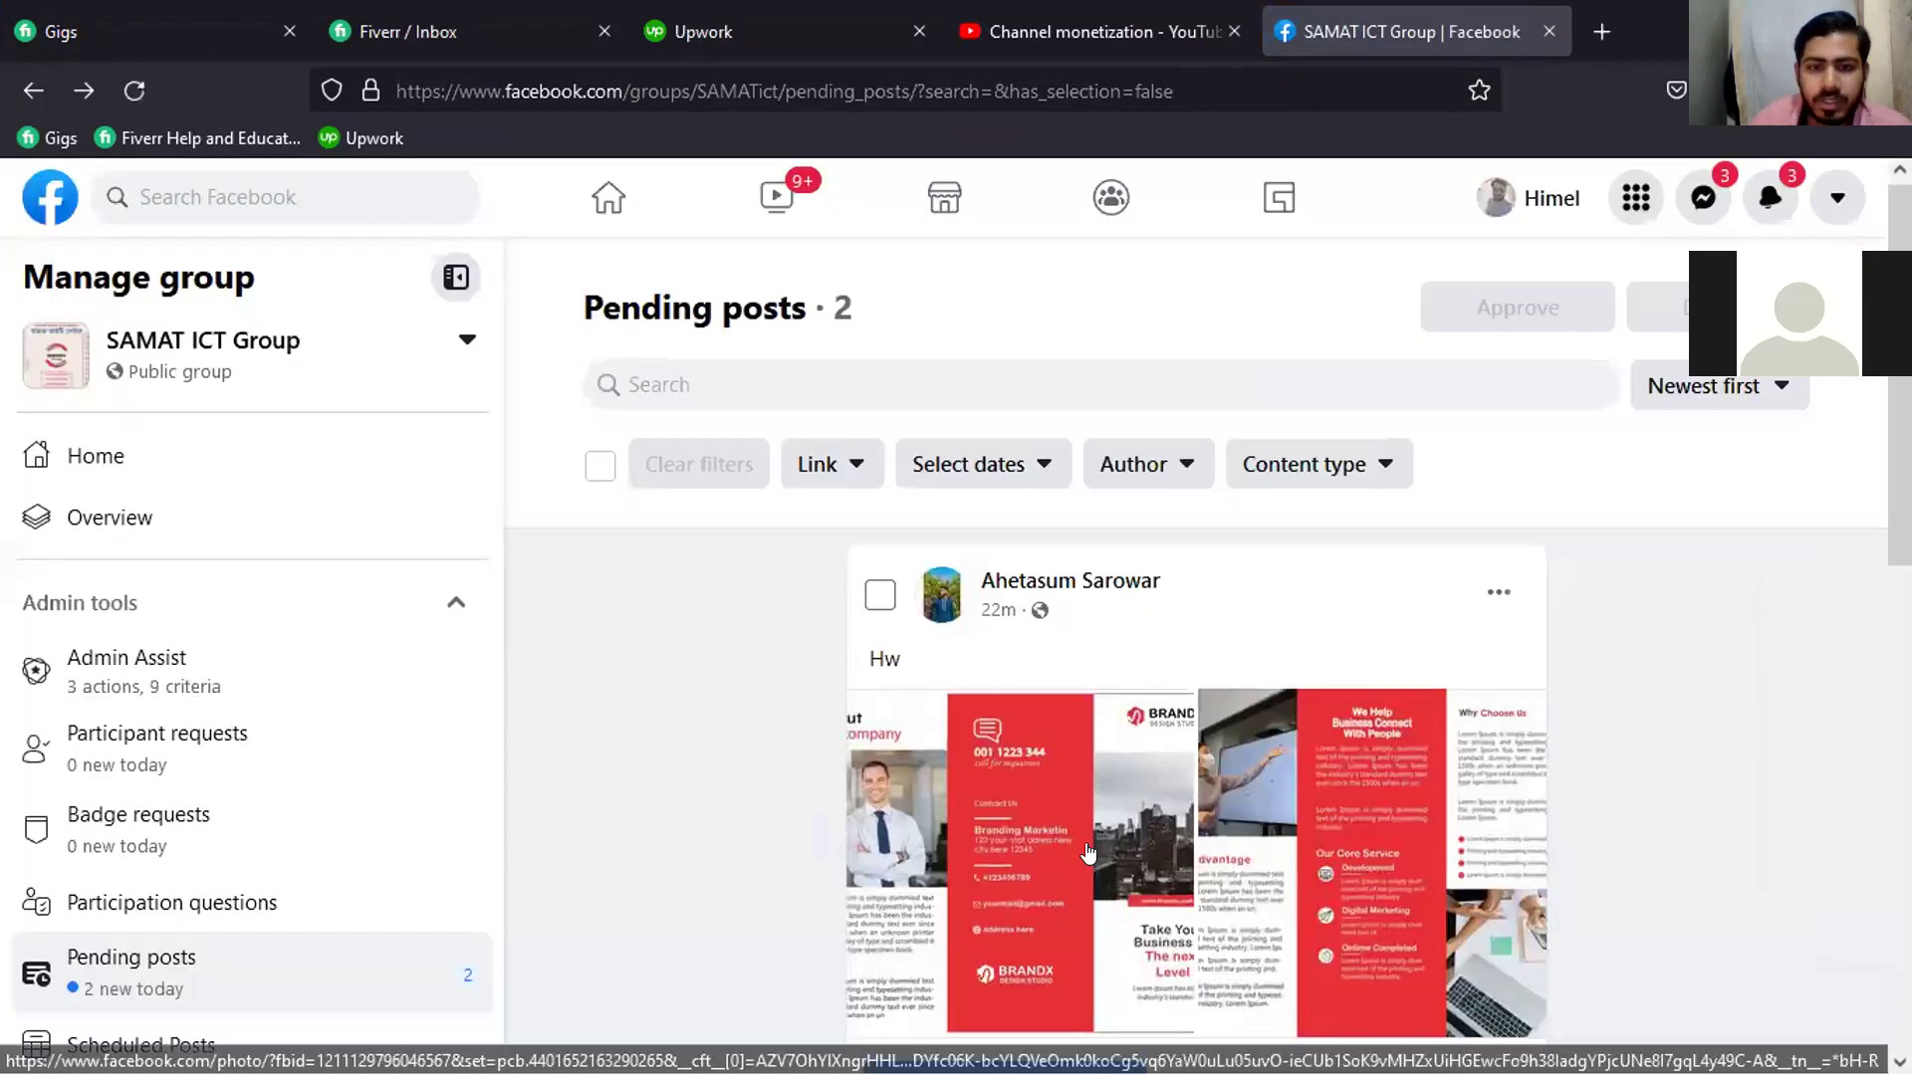
{"action": "scroll", "coordinate": [1090, 896], "scroll_direction": "down", "scroll_amount": 10}
{"action": "scroll", "coordinate": [1091, 896], "scroll_direction": "down", "scroll_amount": 3}
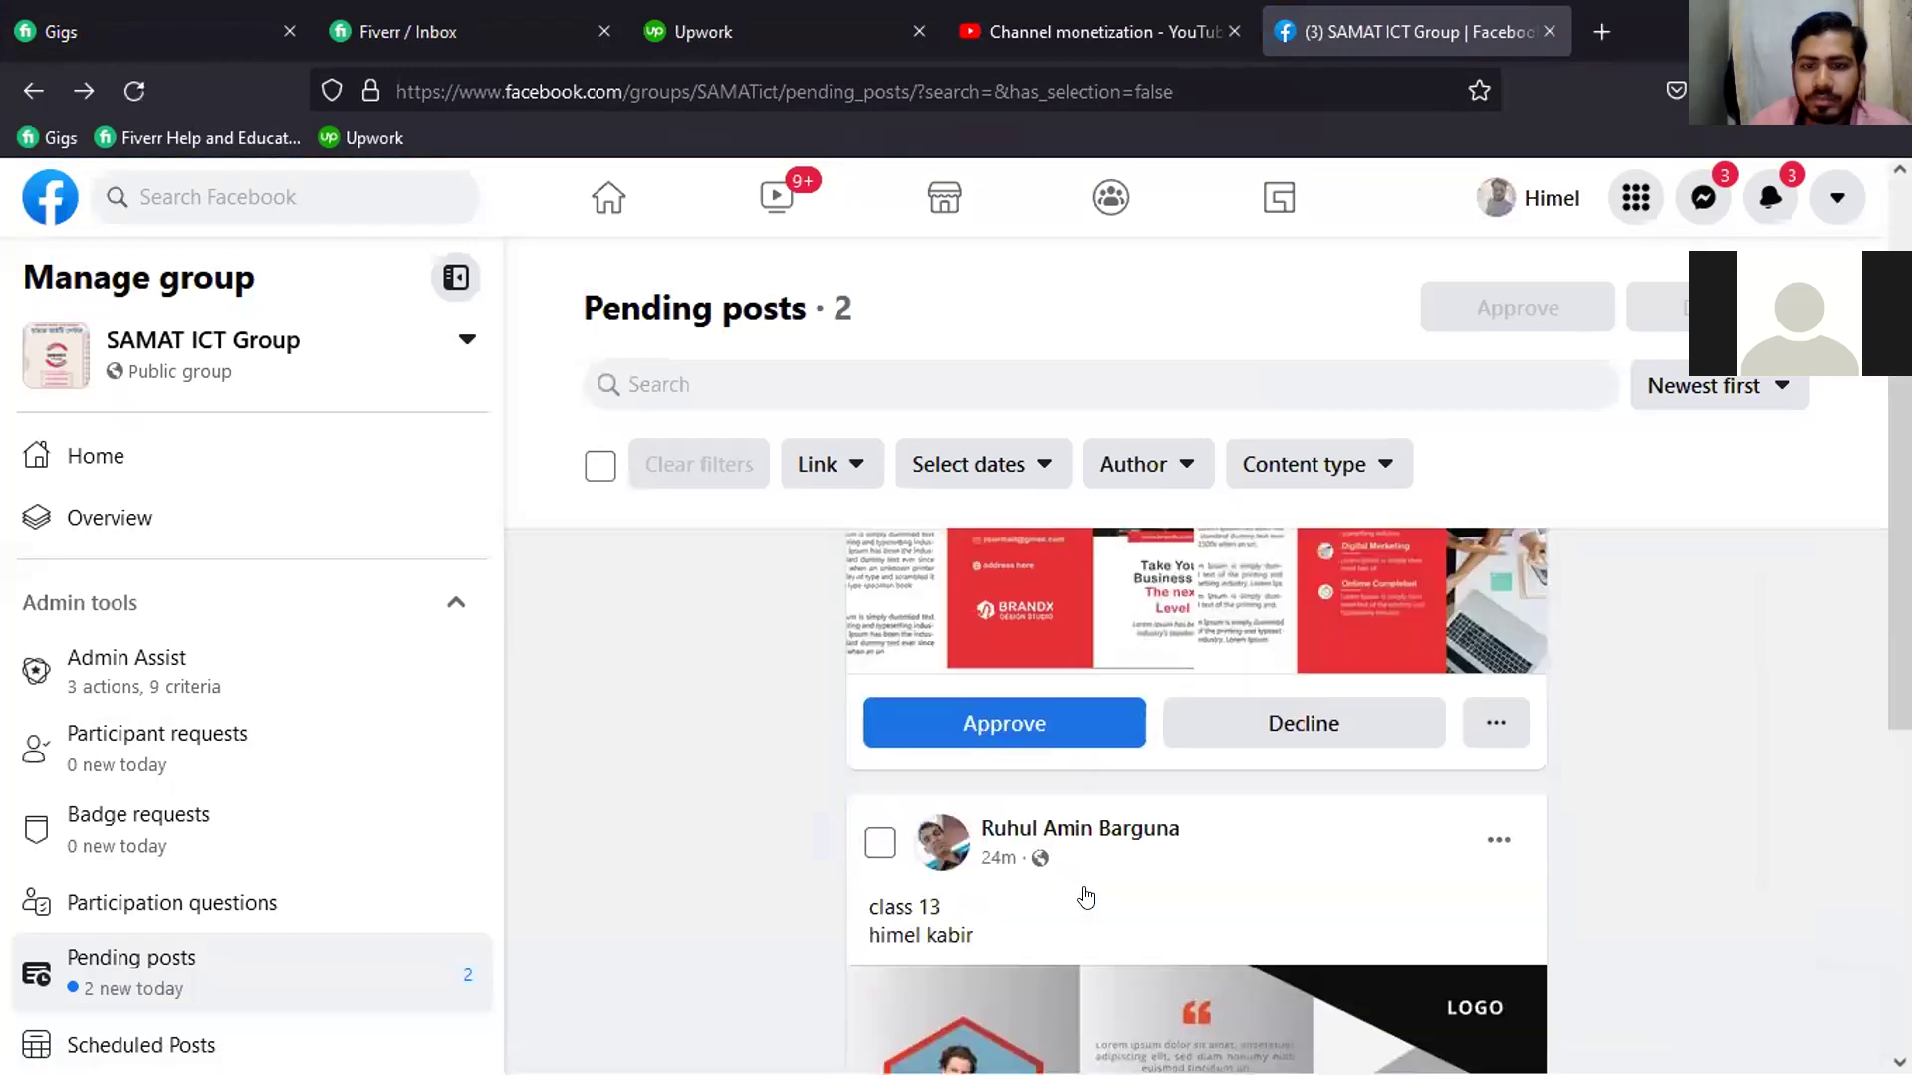
{"action": "scroll", "coordinate": [1001, 770], "scroll_direction": "up", "scroll_amount": 8}
{"action": "left_click", "coordinate": [1000, 762]}
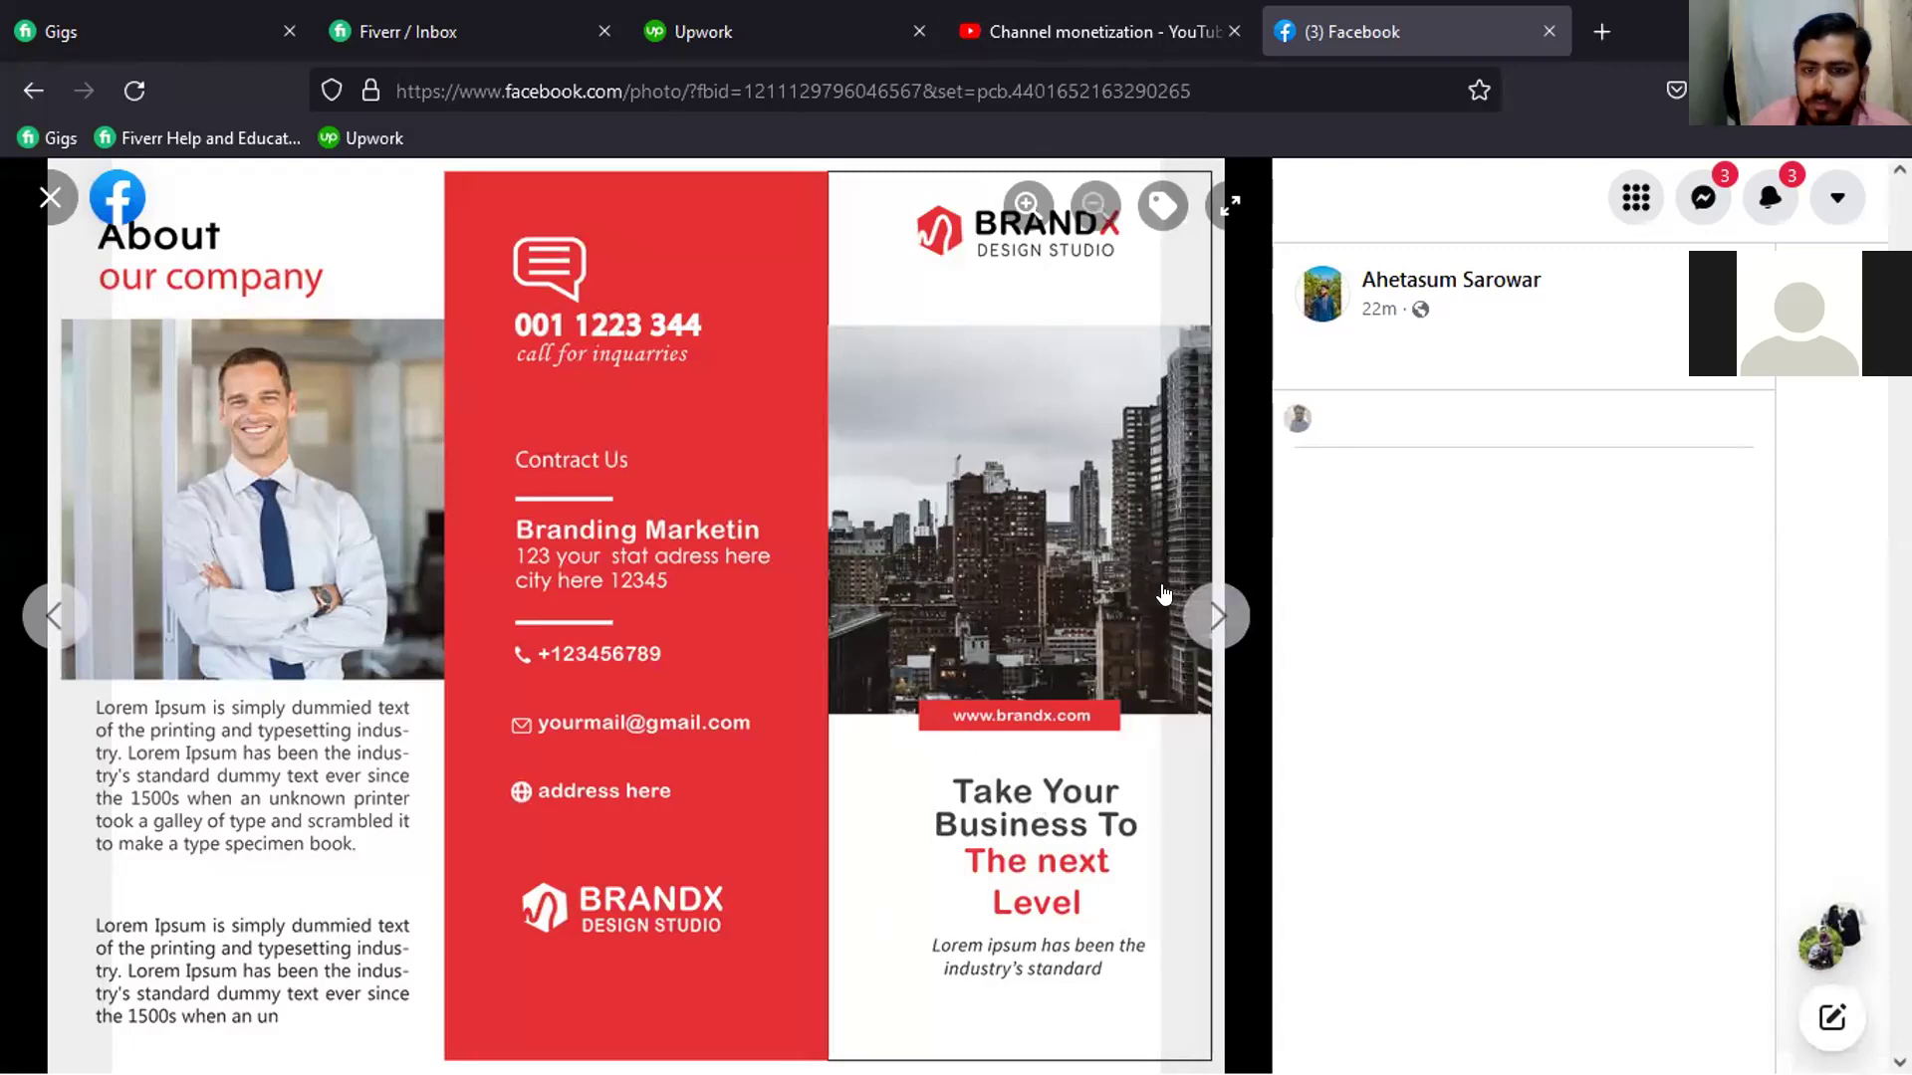
{"action": "left_click", "coordinate": [1203, 617]}
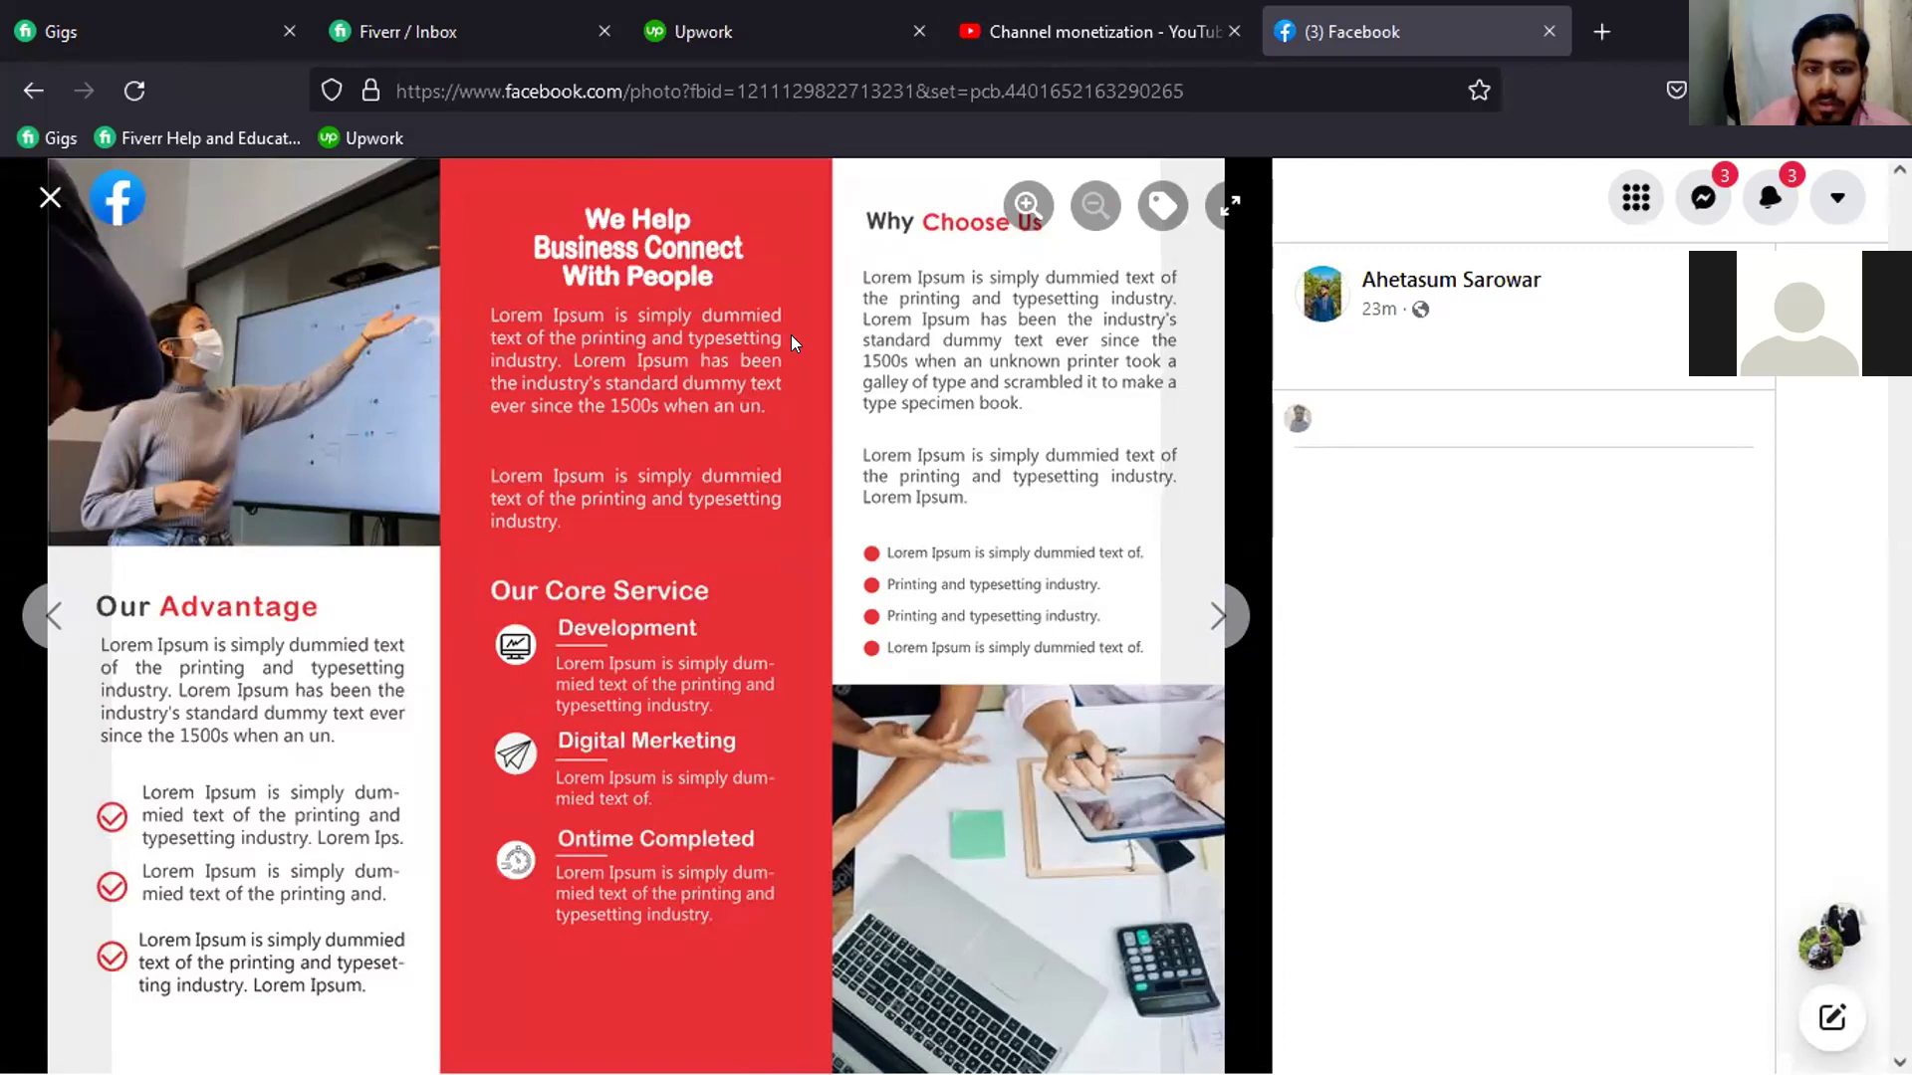
{"action": "left_click", "coordinate": [1181, 622]}
{"action": "left_click", "coordinate": [46, 207]}
{"action": "scroll", "coordinate": [948, 665], "scroll_direction": "down", "scroll_amount": 4}
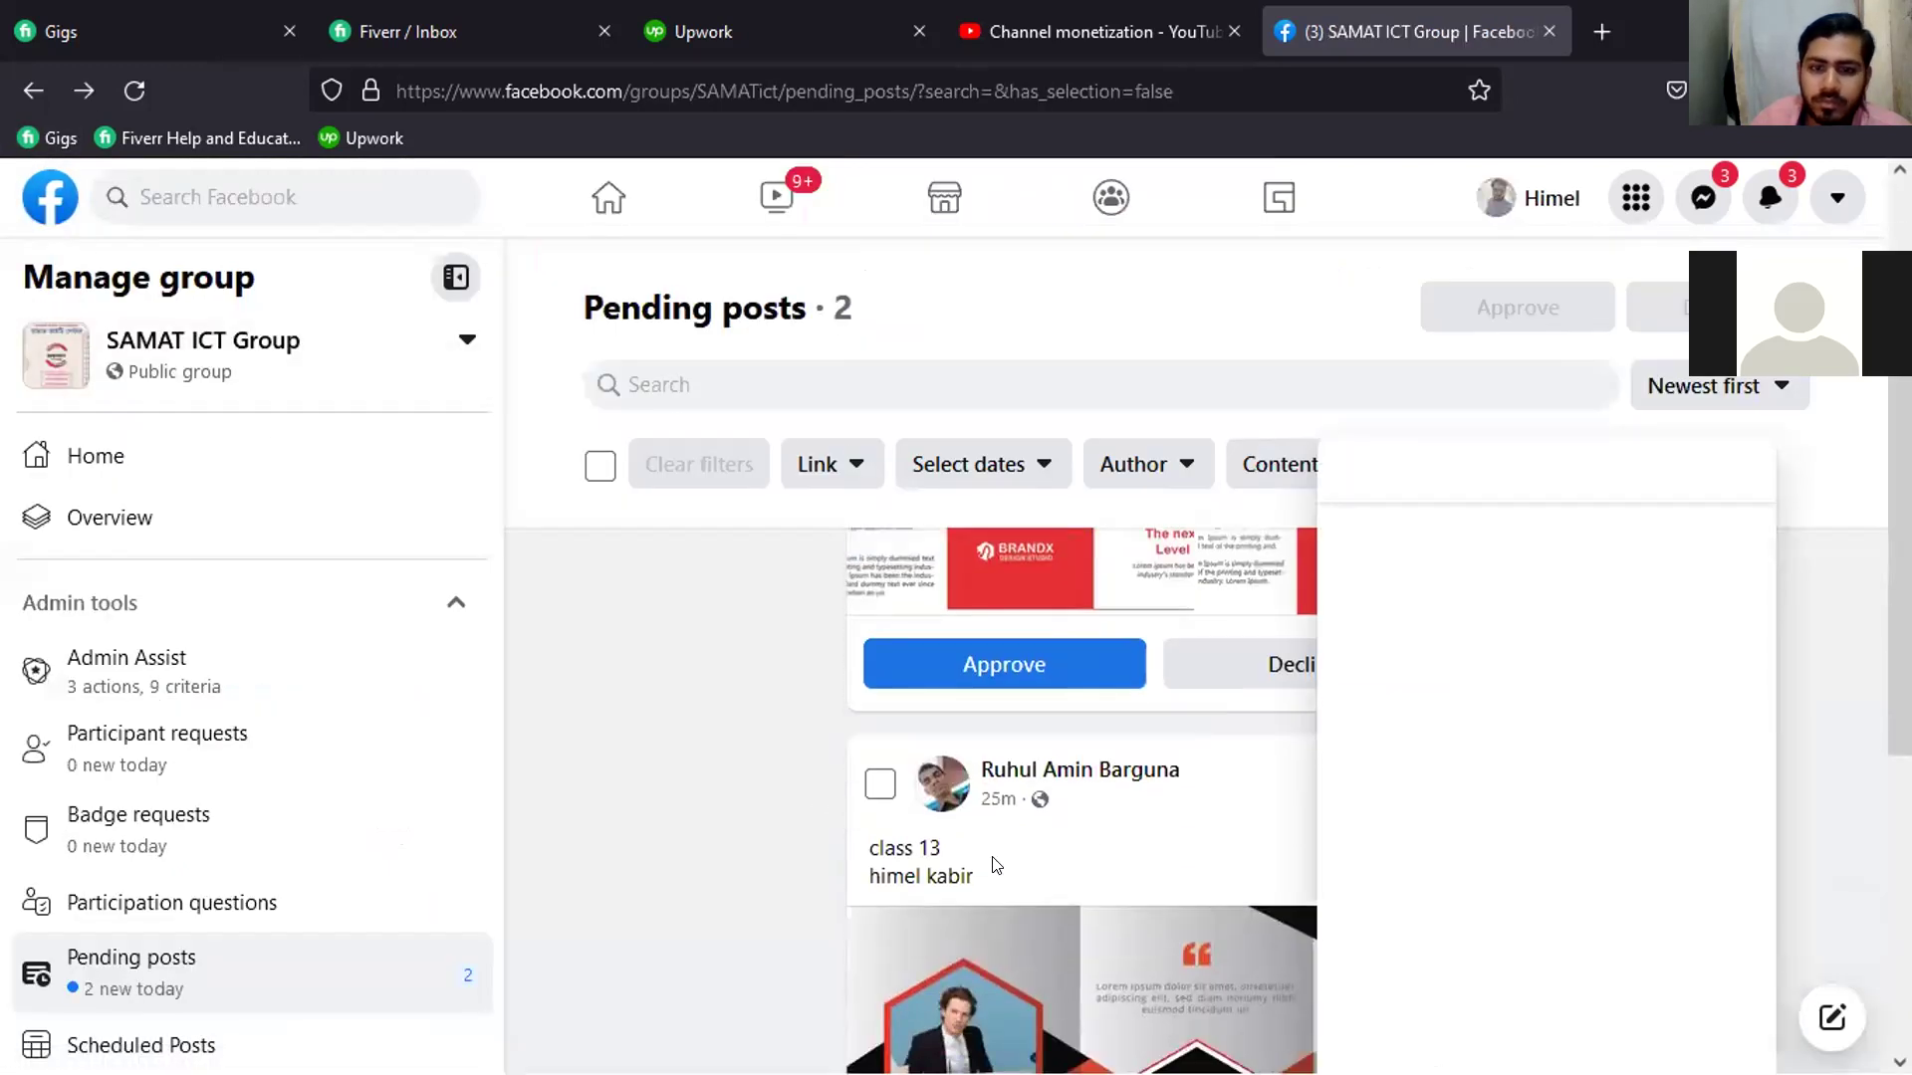
Approve the first pending post and page through the next post's brochure photos
{"action": "left_click", "coordinate": [948, 665]}
{"action": "scroll", "coordinate": [932, 697], "scroll_direction": "down", "scroll_amount": 2}
{"action": "left_click", "coordinate": [928, 695]}
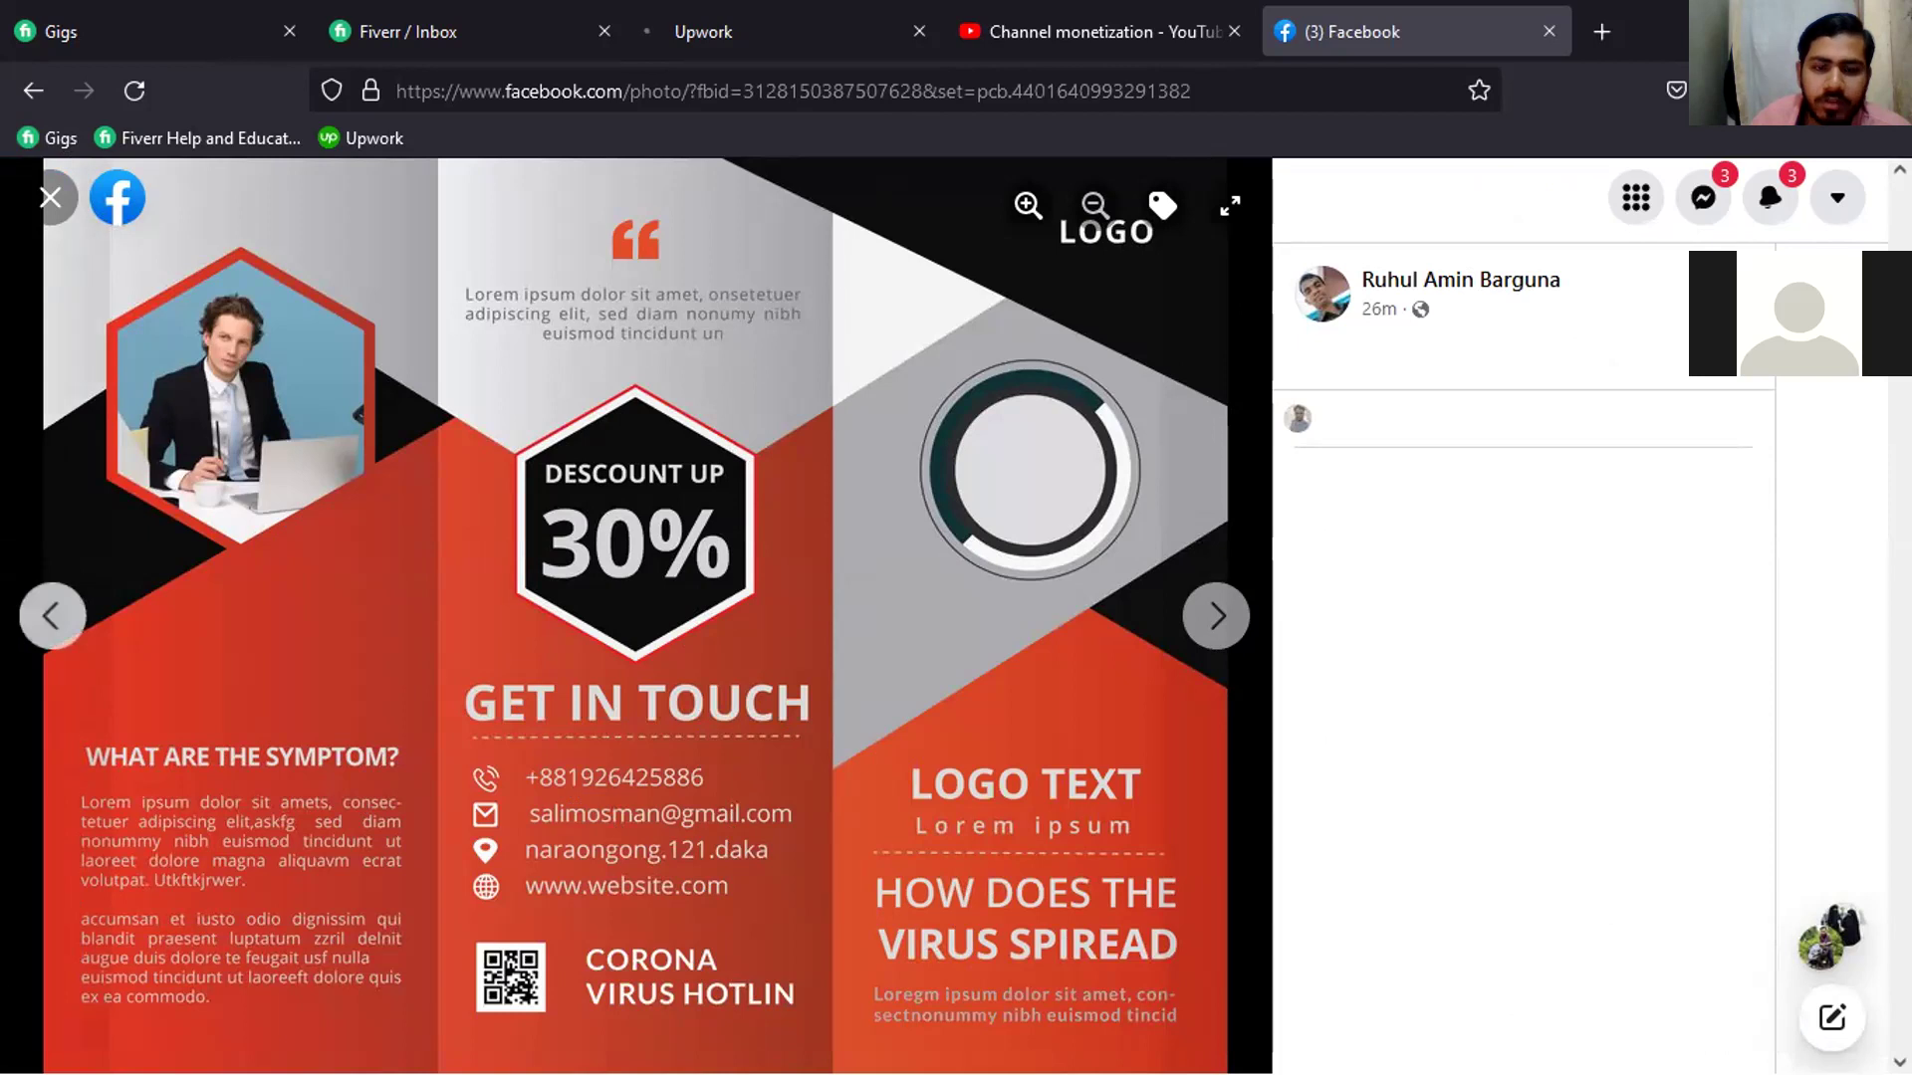
{"action": "left_click", "coordinate": [1225, 616]}
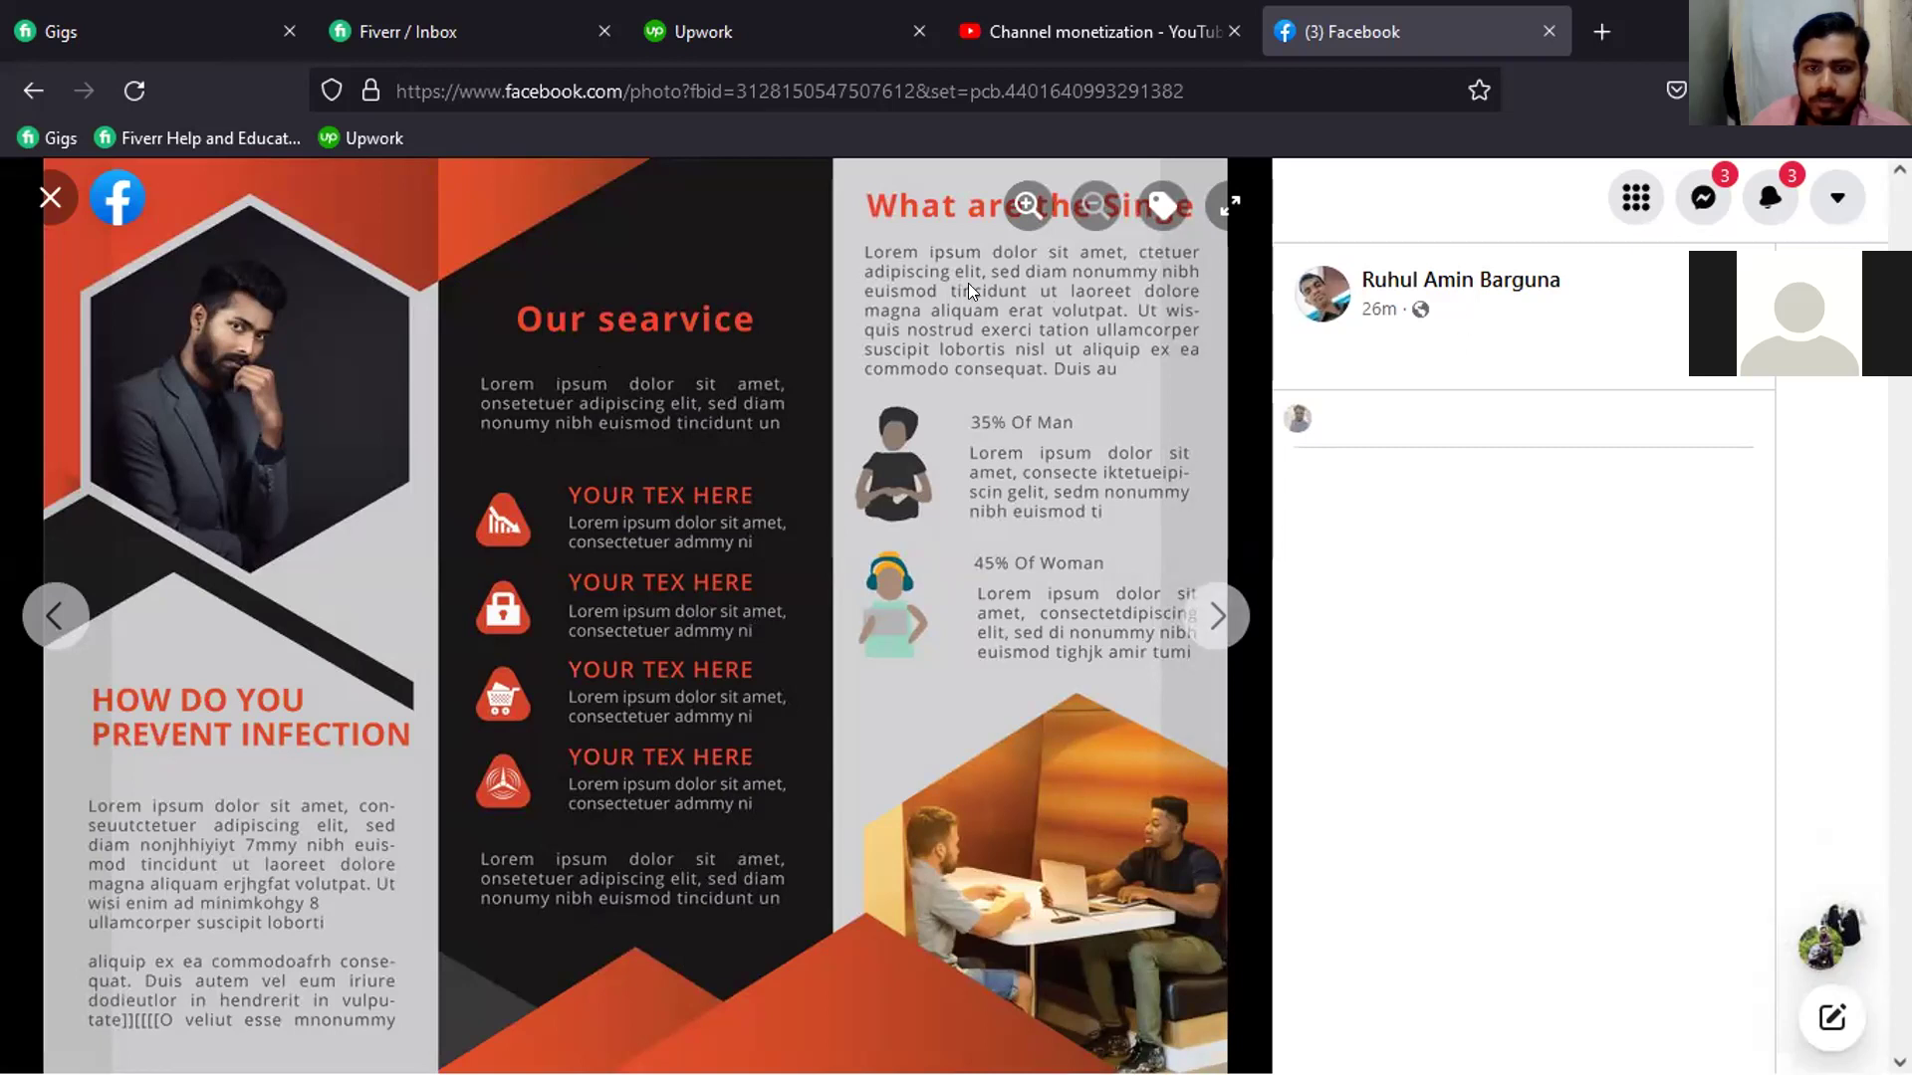
{"action": "left_click", "coordinate": [1208, 623]}
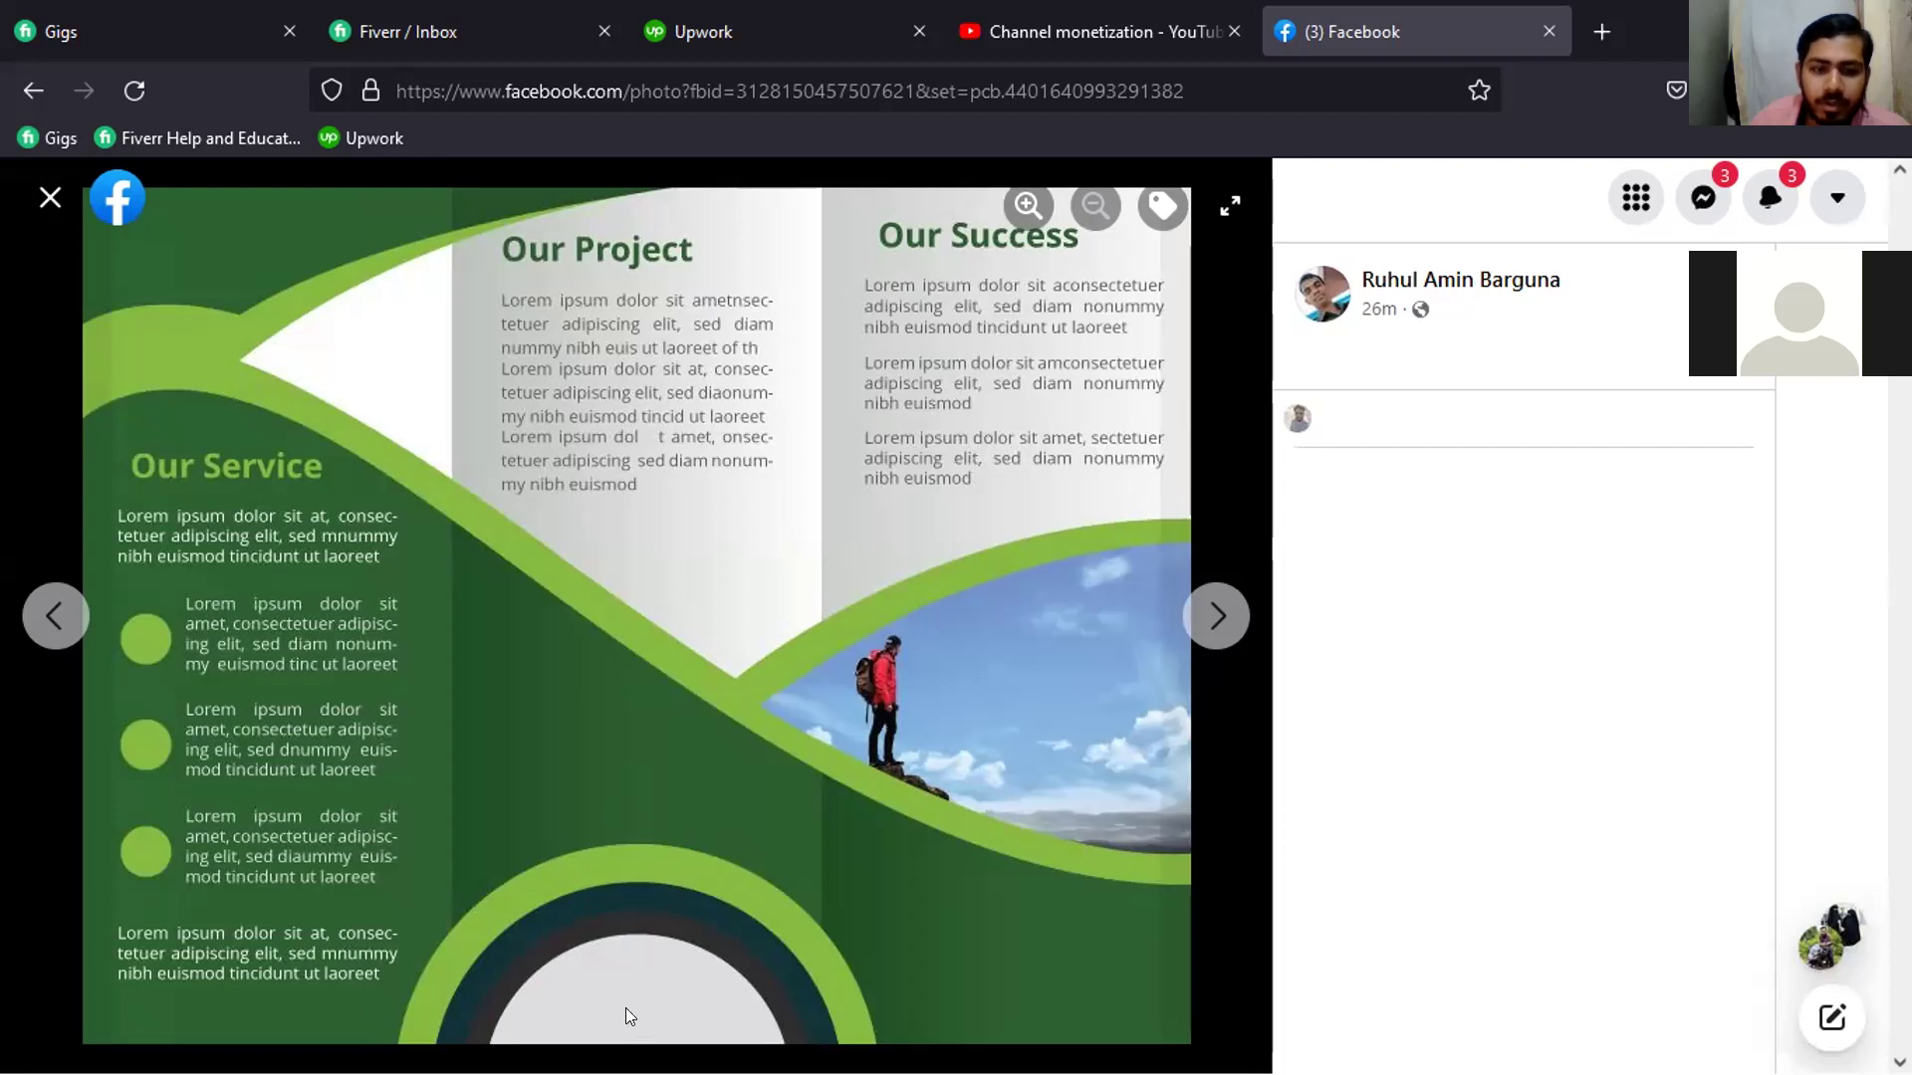
{"action": "left_click", "coordinate": [1237, 620]}
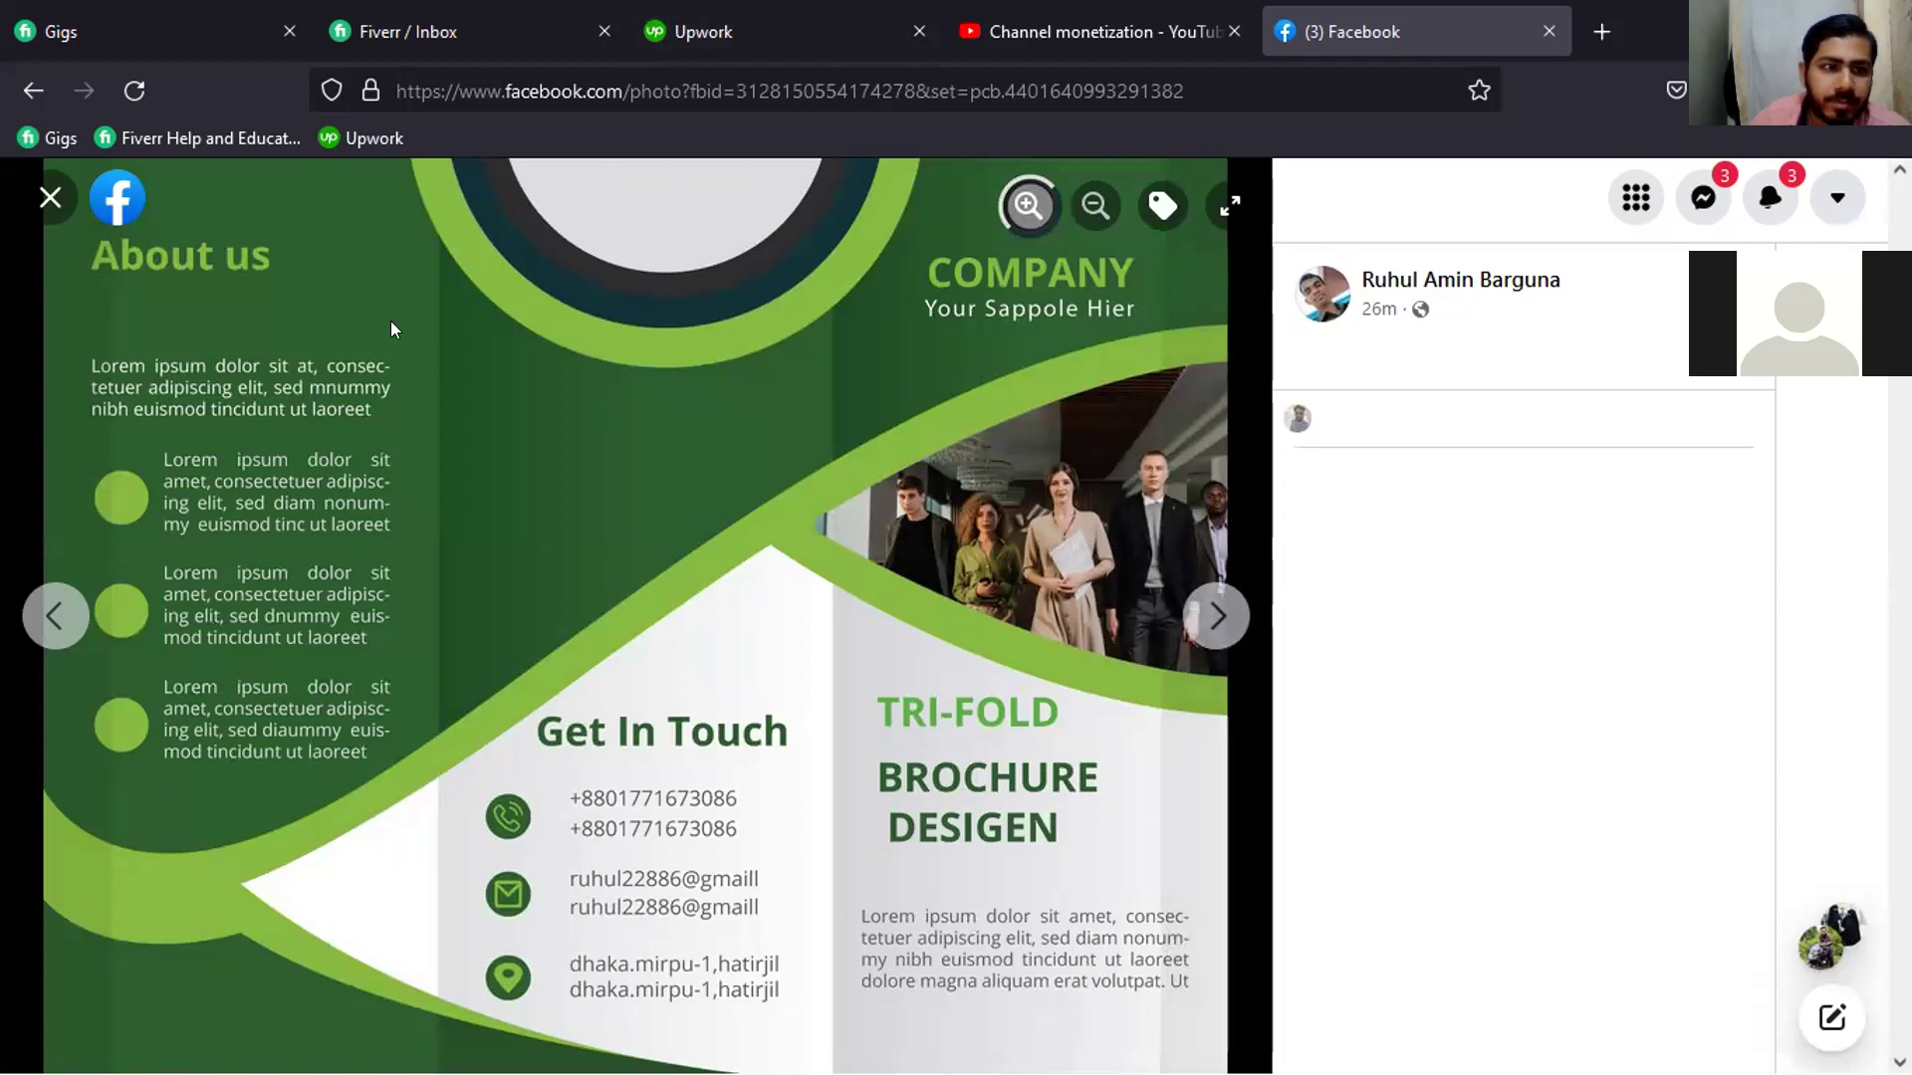
{"action": "left_click", "coordinate": [1251, 622]}
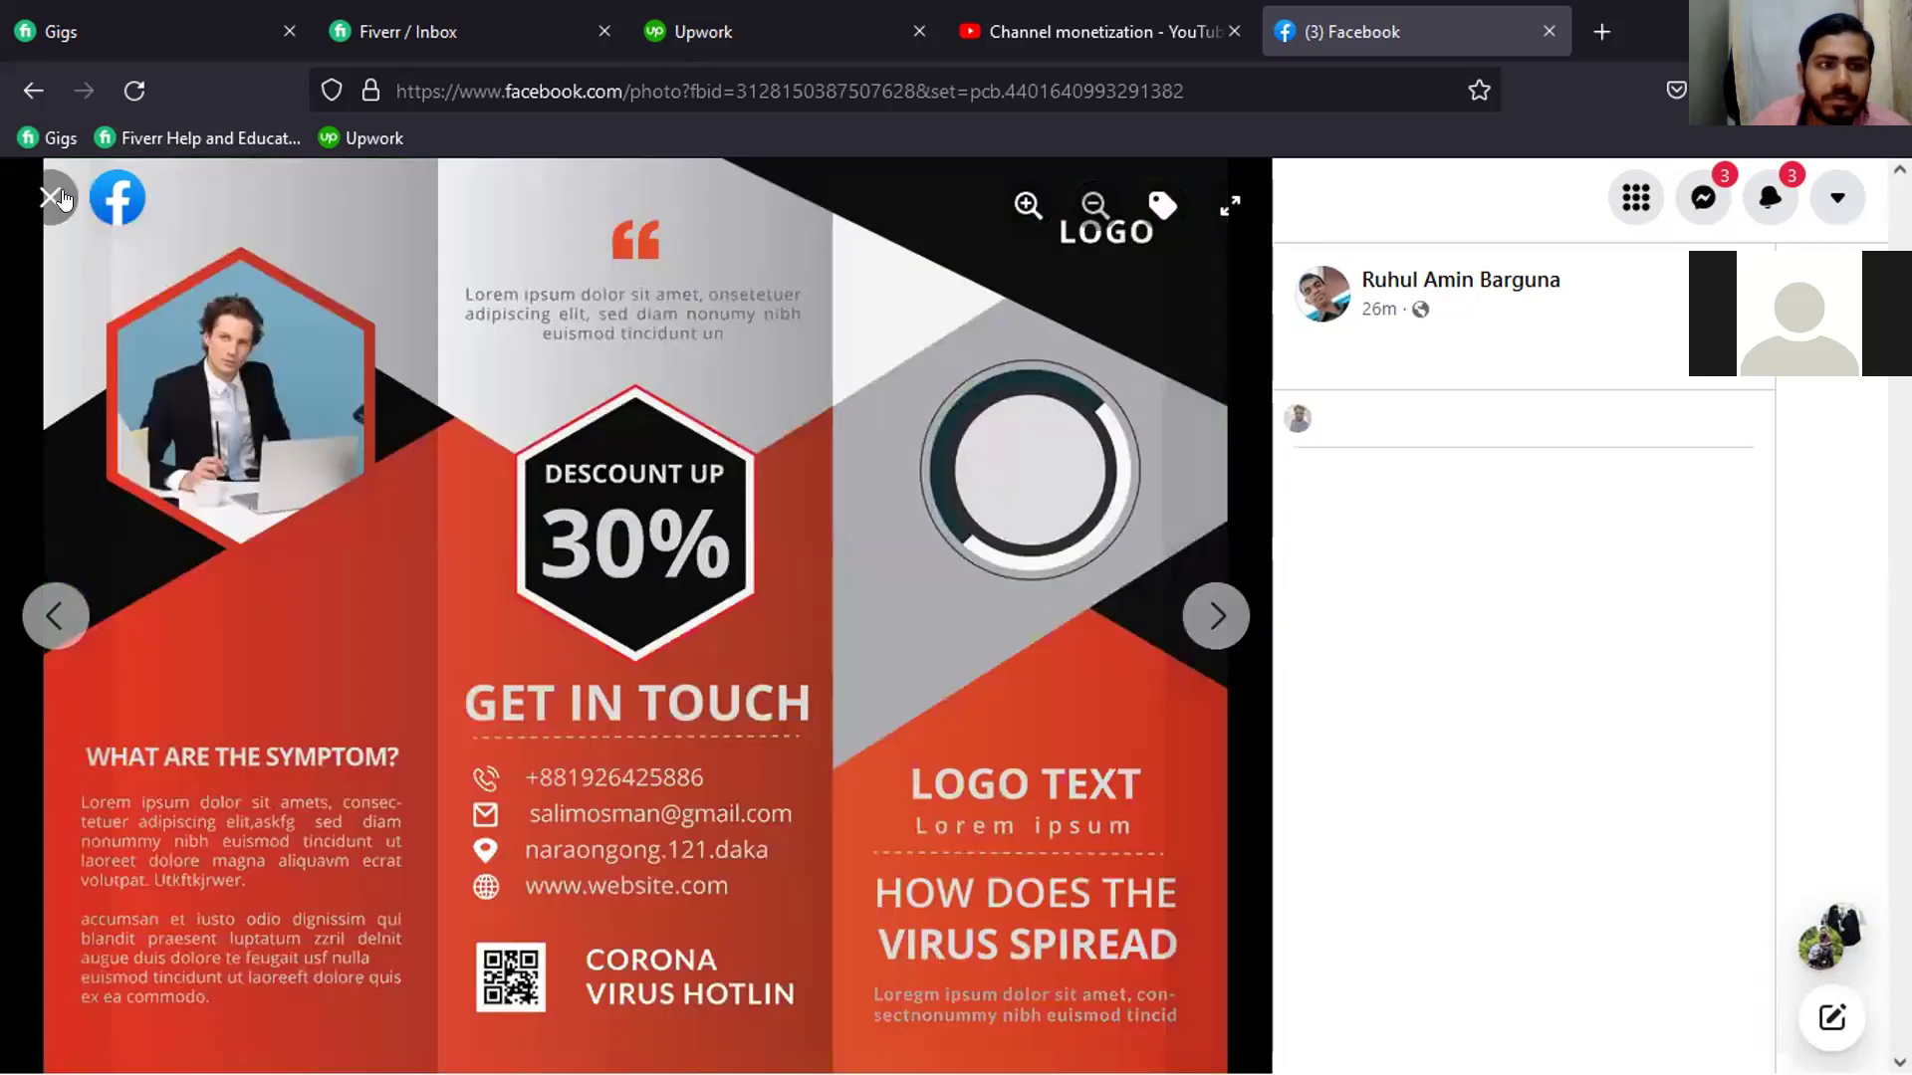
Close the viewer, approve the second brochure post, and minimize the browser
{"action": "left_click", "coordinate": [52, 198]}
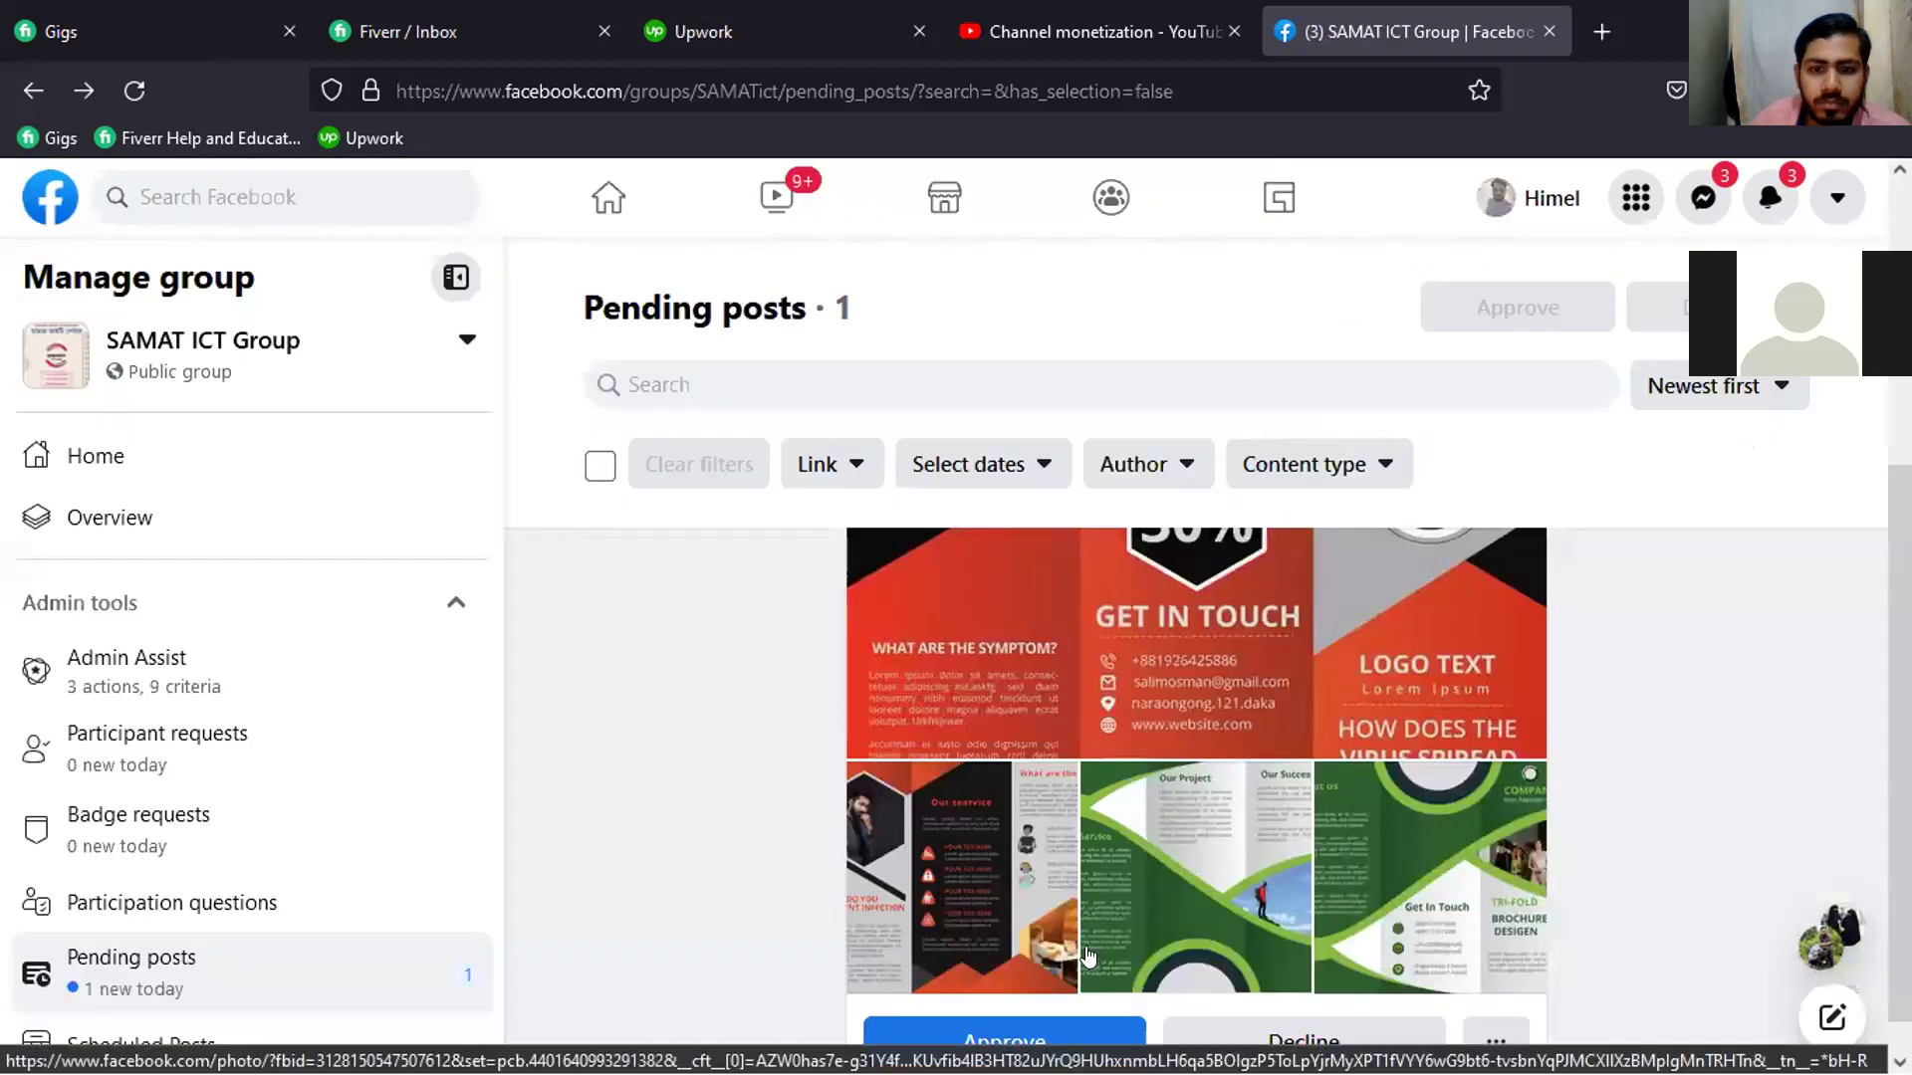
{"action": "scroll", "coordinate": [1088, 957], "scroll_direction": "down", "scroll_amount": 1}
{"action": "left_click", "coordinate": [1023, 1005]}
{"action": "left_click", "coordinate": [1751, 31]}
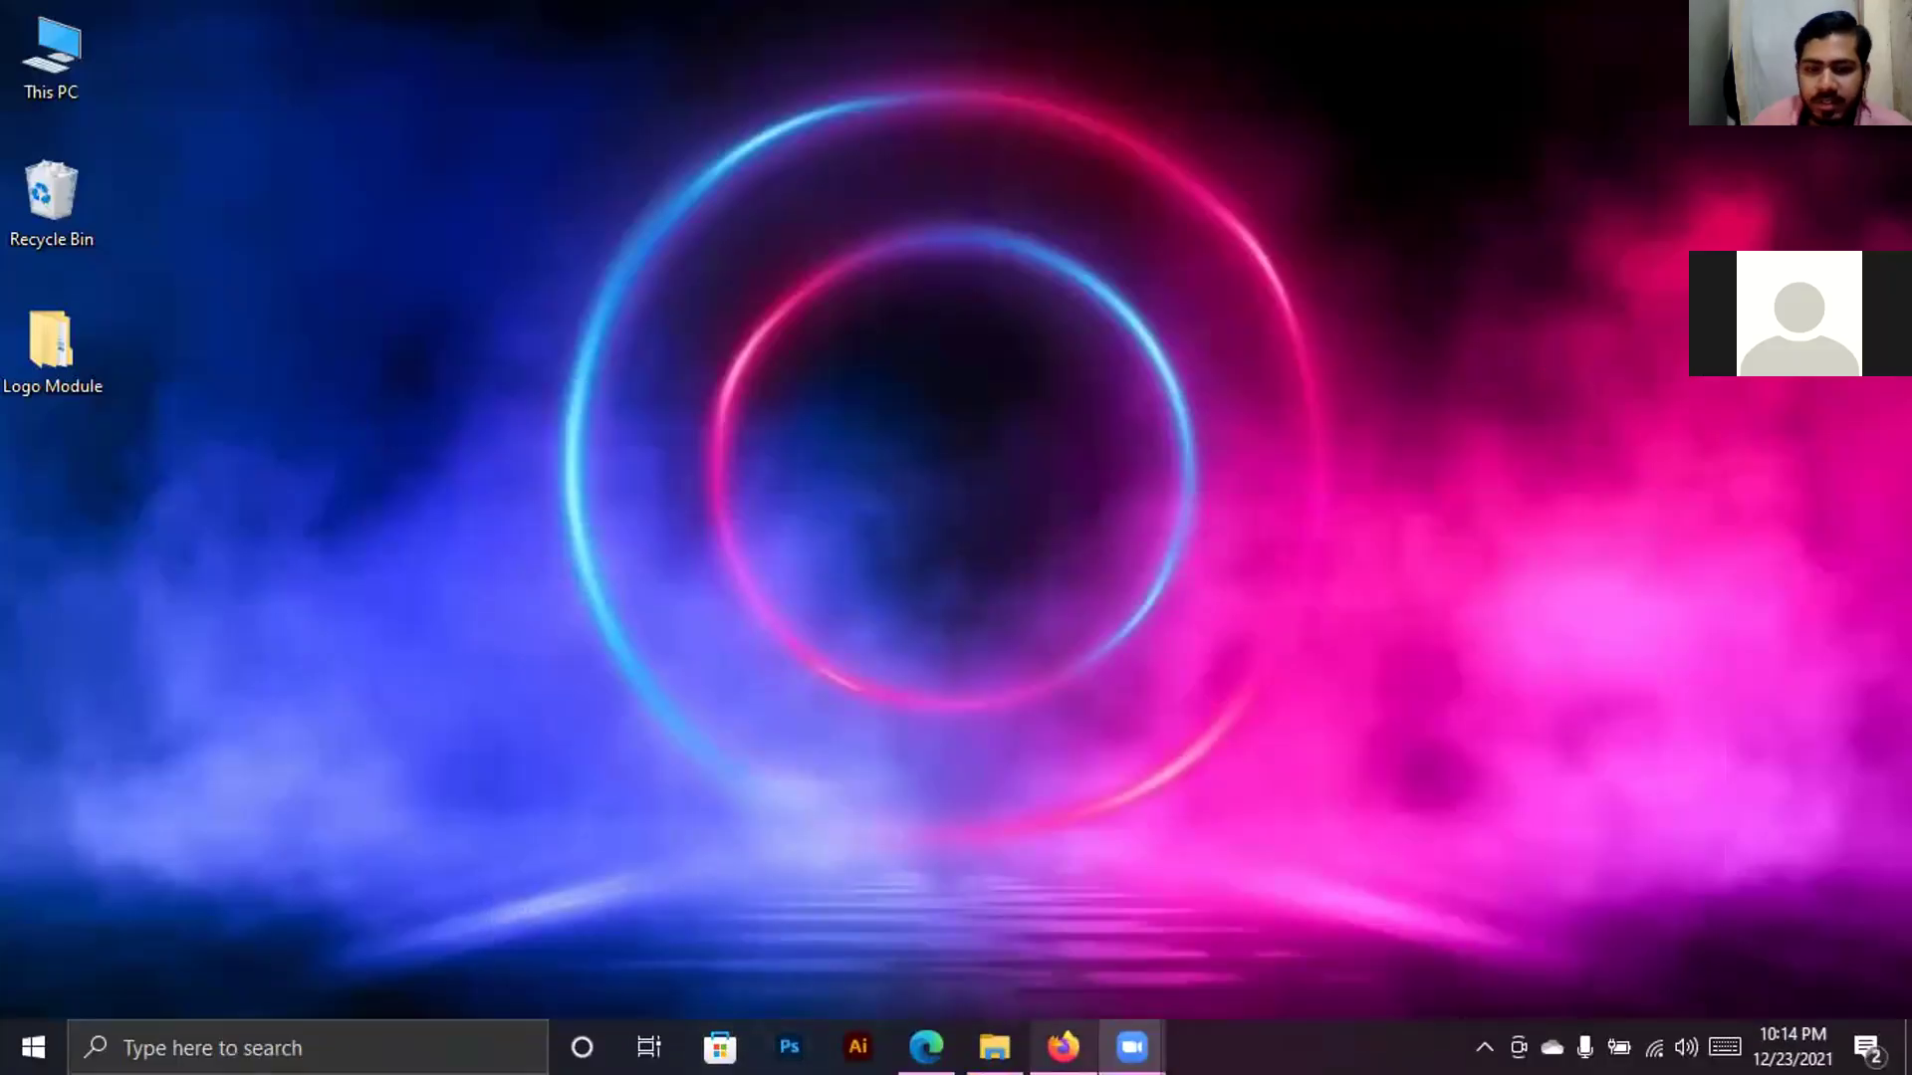
{"action": "left_click", "coordinate": [1063, 1047]}
{"action": "left_click", "coordinate": [1750, 31]}
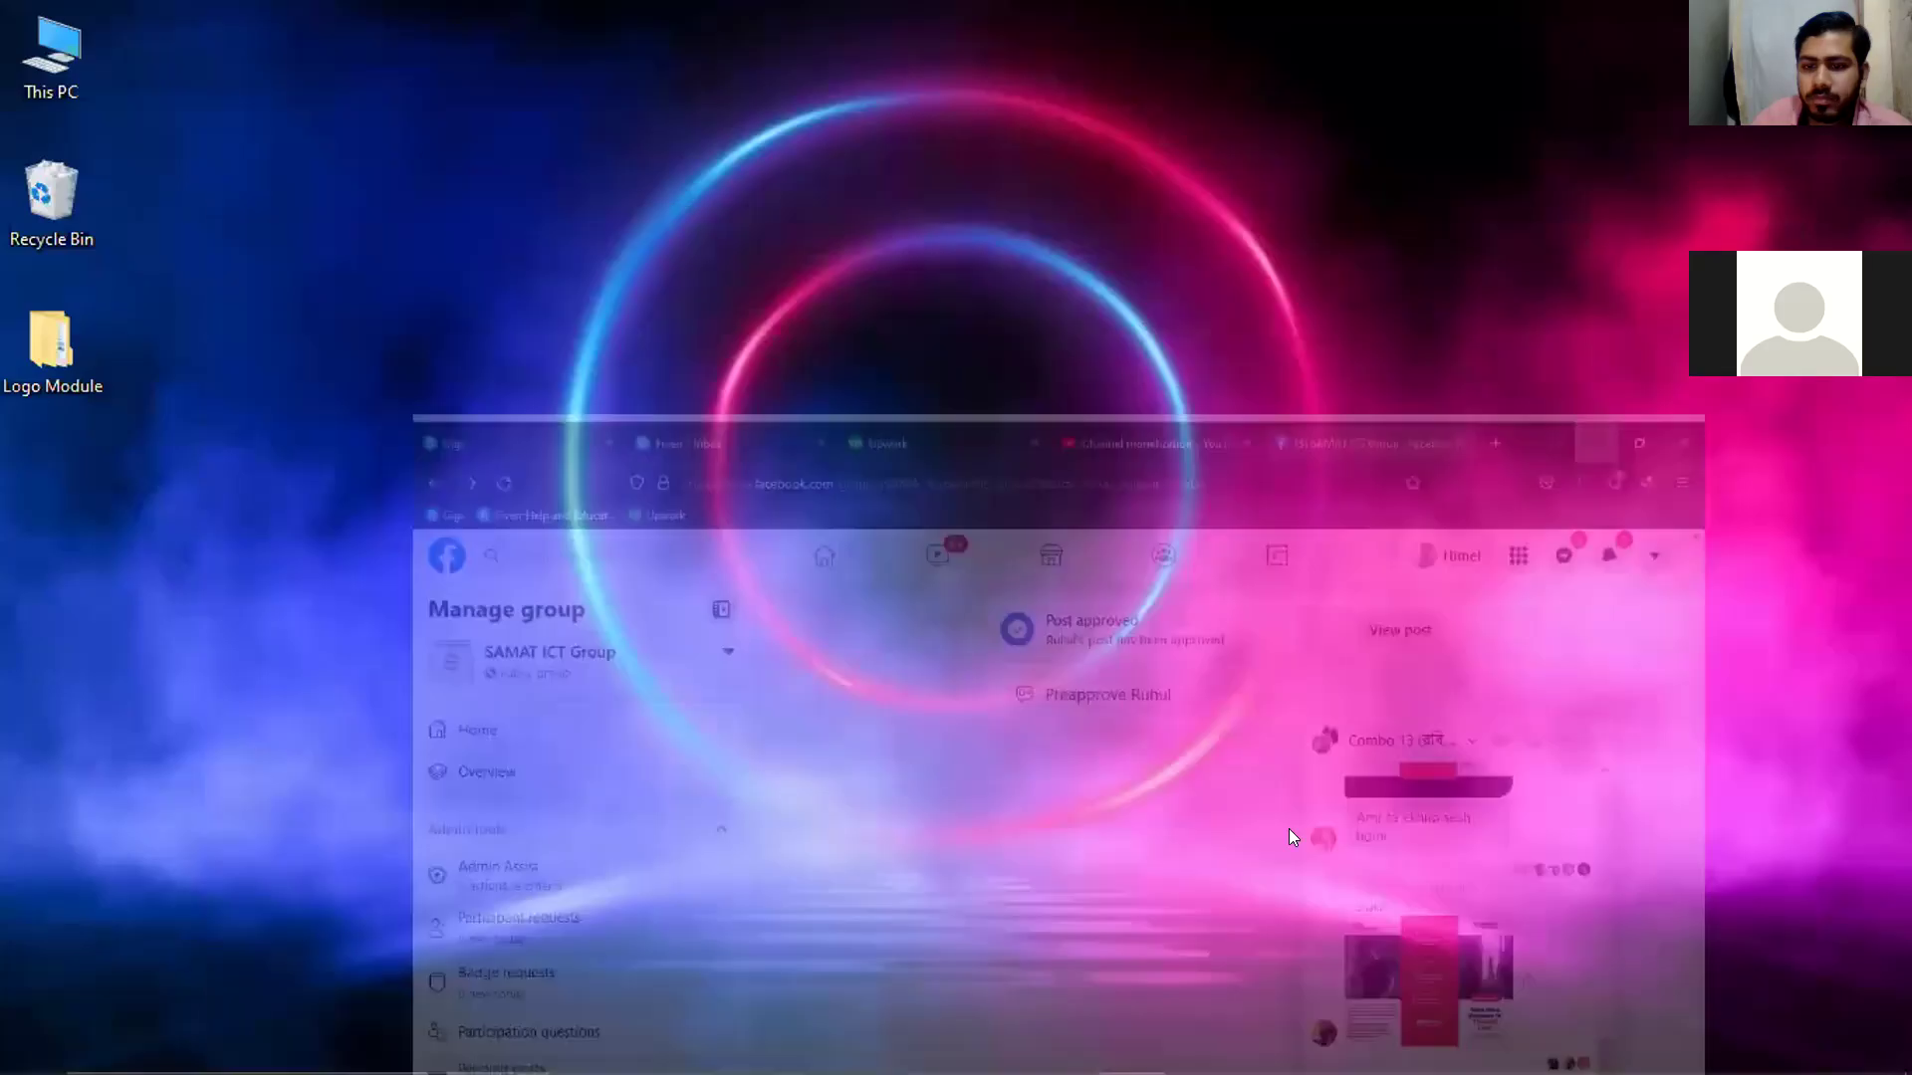
Compare the green corporate, white-and-orange and navy-and-orange brochure tabs, then close the corporate one
{"action": "left_click", "coordinate": [926, 1047]}
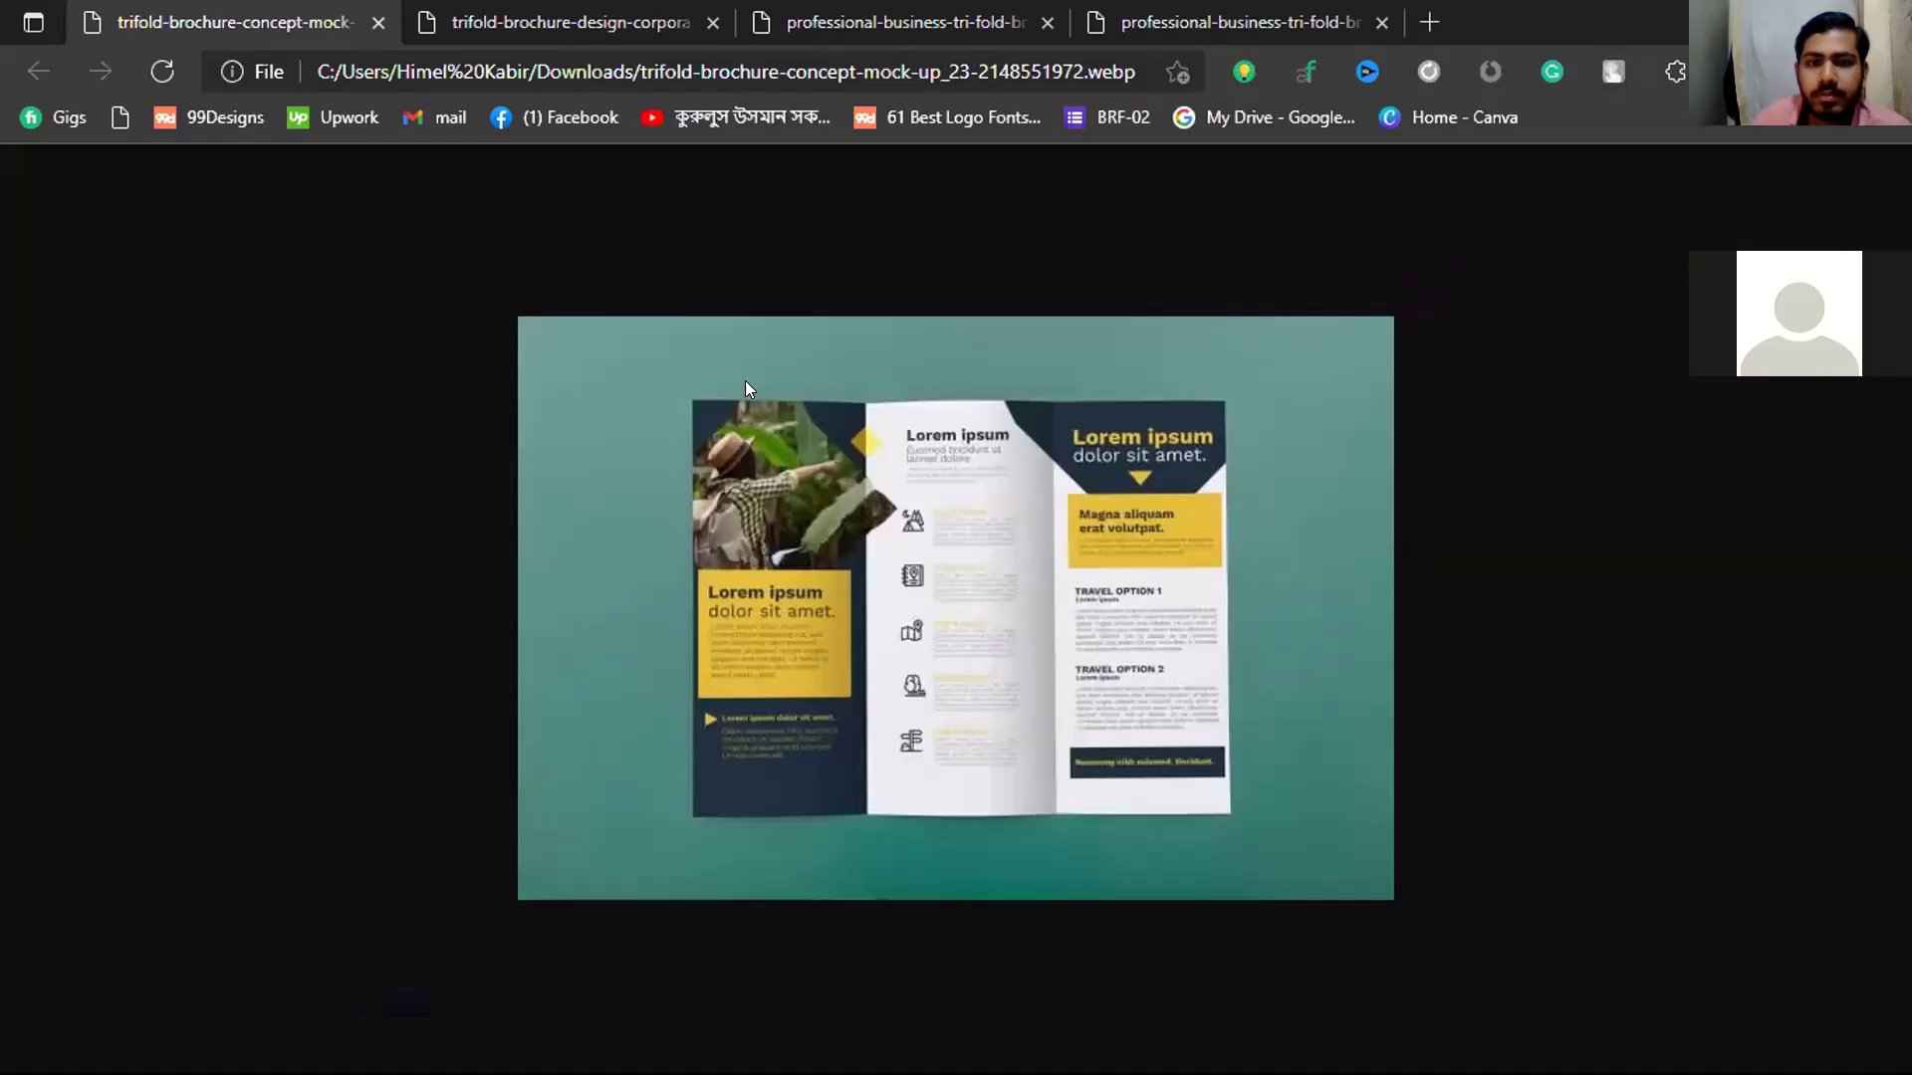
{"action": "left_click", "coordinate": [617, 10]}
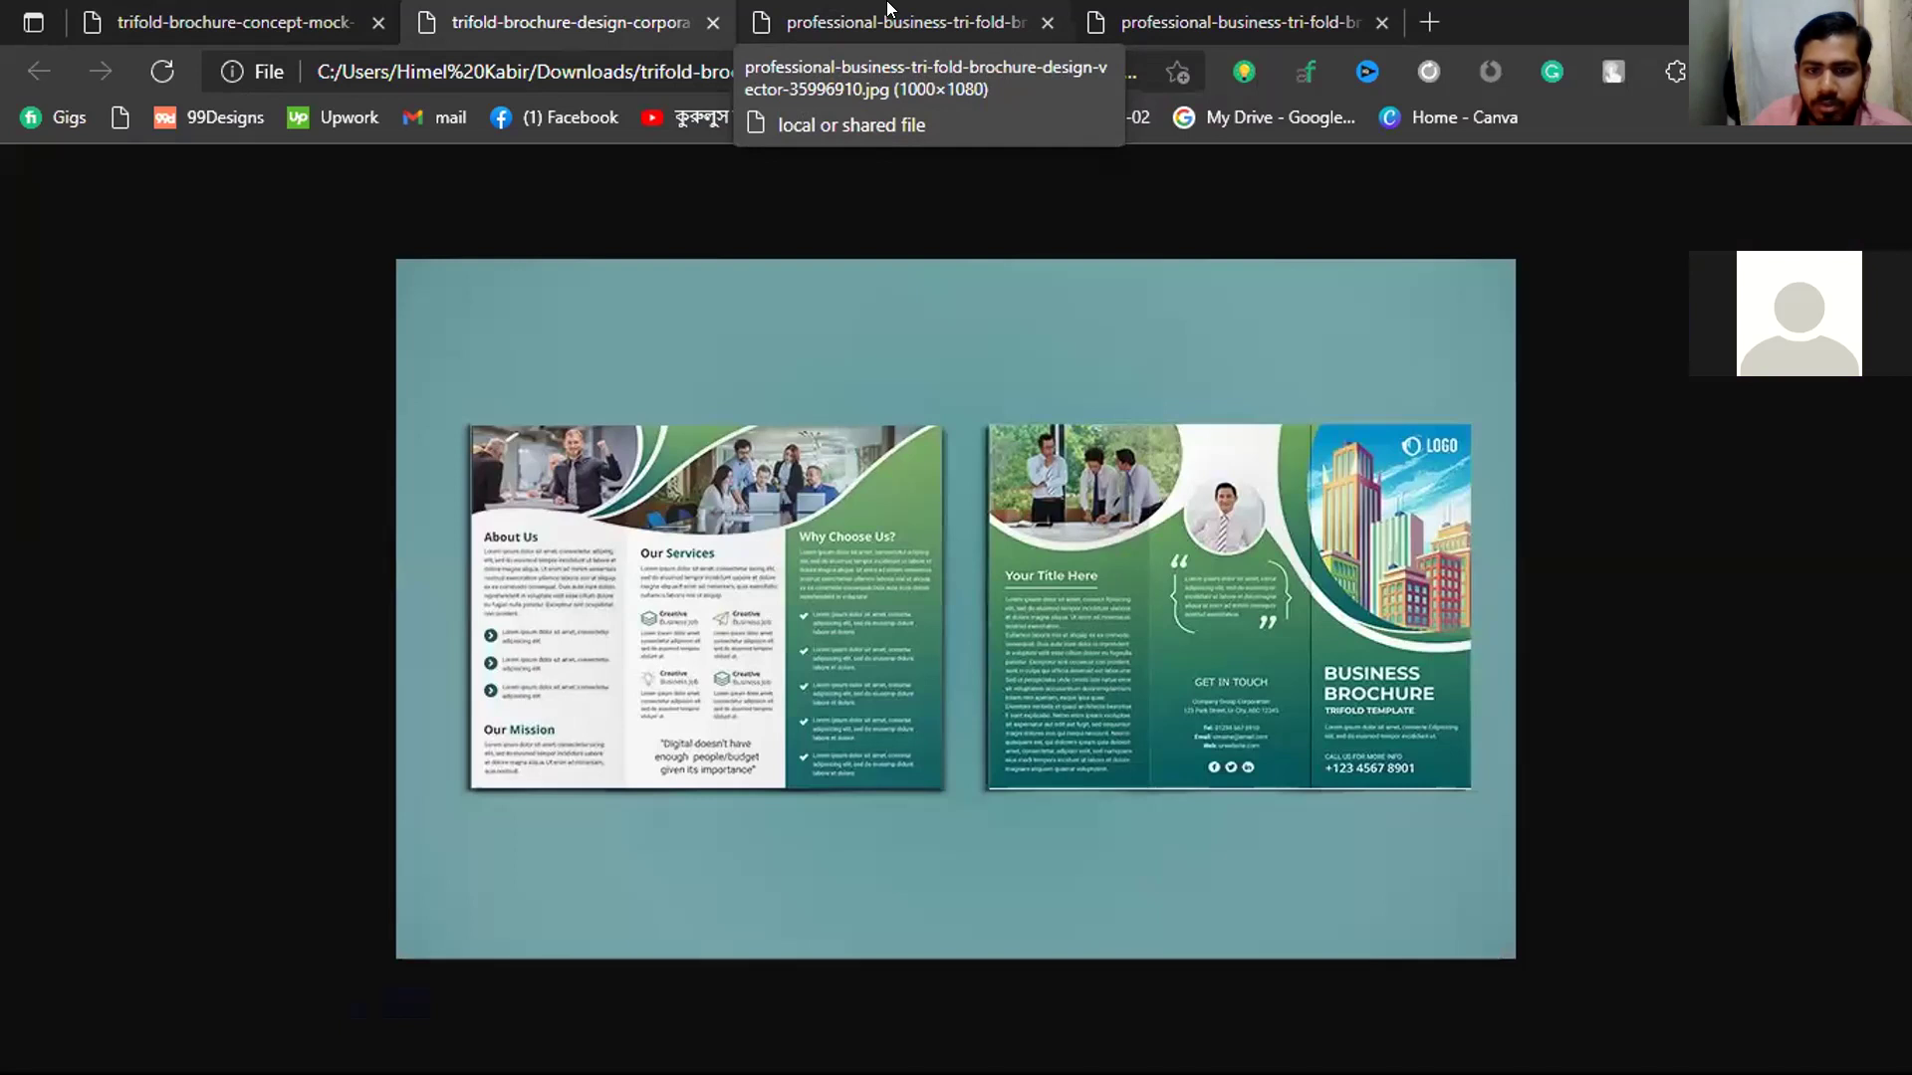
{"action": "left_click", "coordinate": [889, 12]}
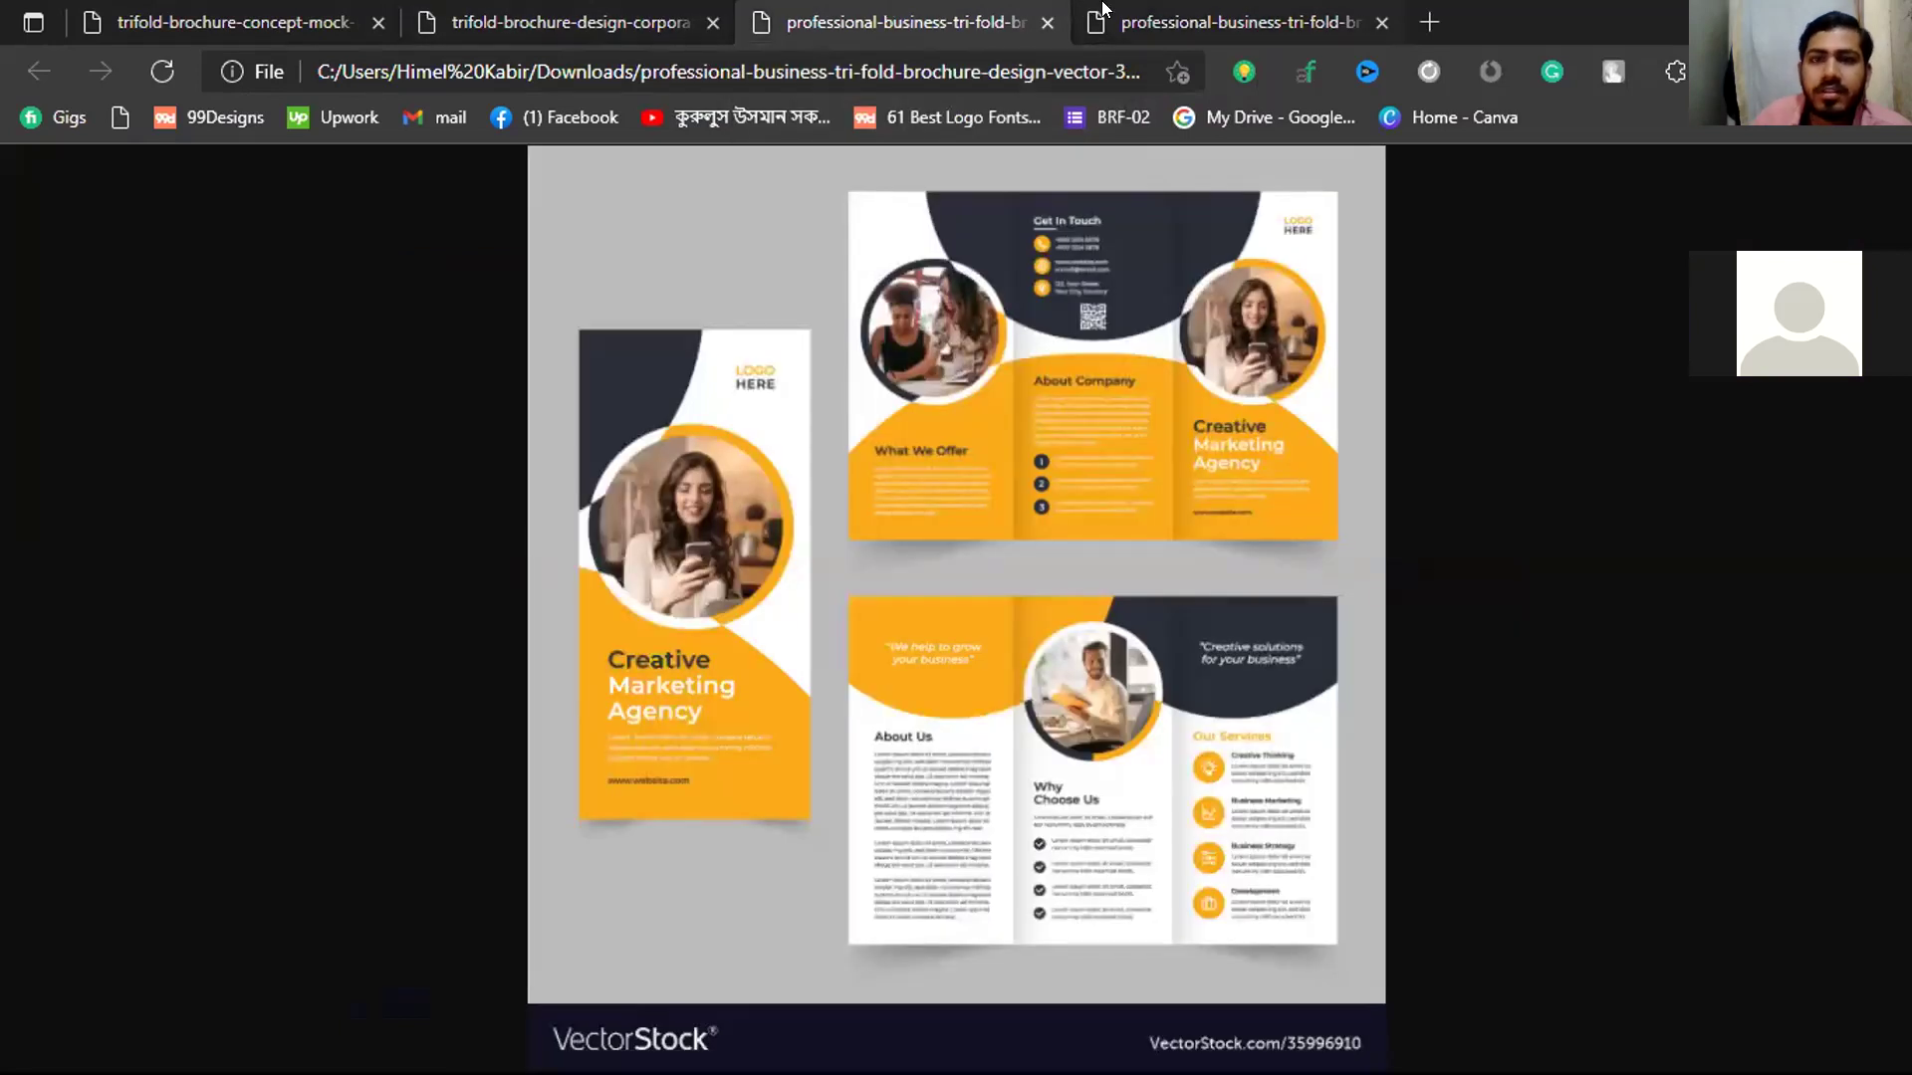
{"action": "left_click", "coordinate": [1102, 10]}
{"action": "middle_click", "coordinate": [627, 8]}
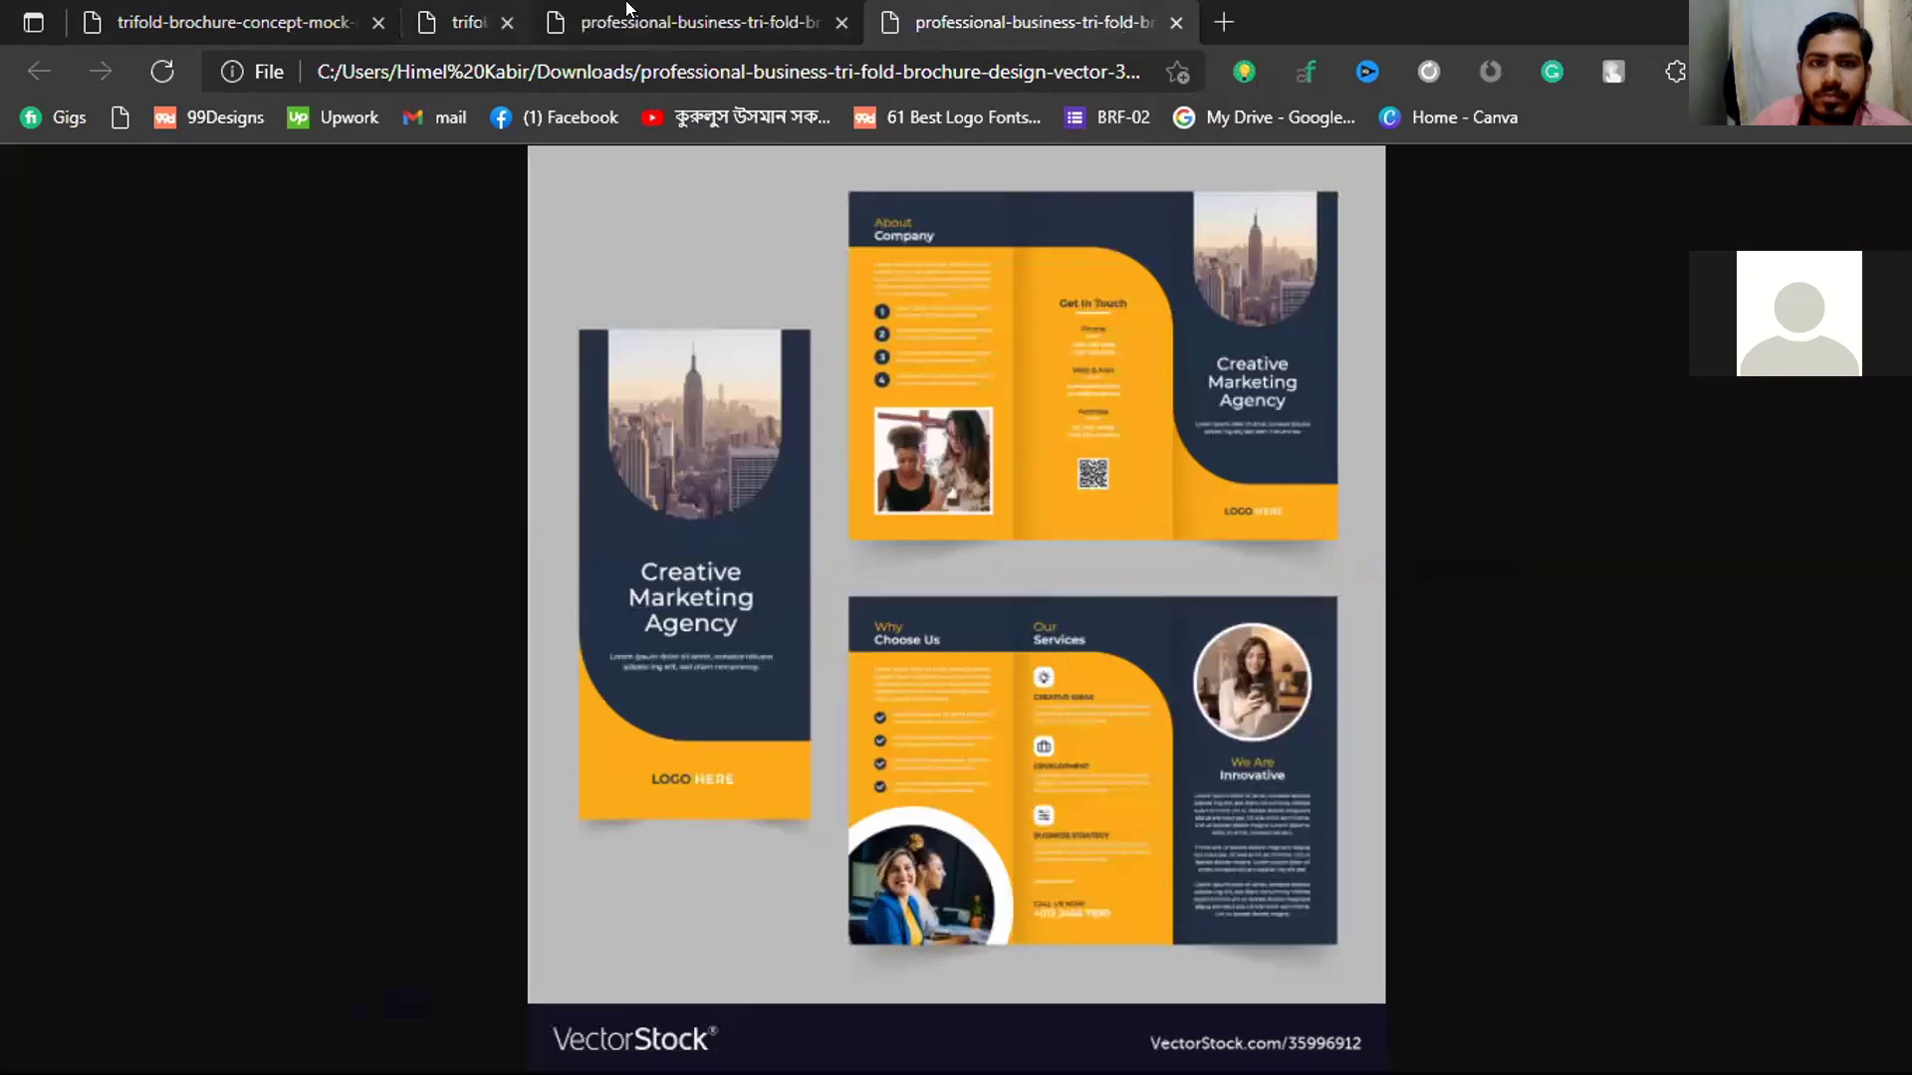
Flip between the teal trifold mock-up, white-and-orange and navy-and-orange brochure samples
{"action": "left_click", "coordinate": [614, 8]}
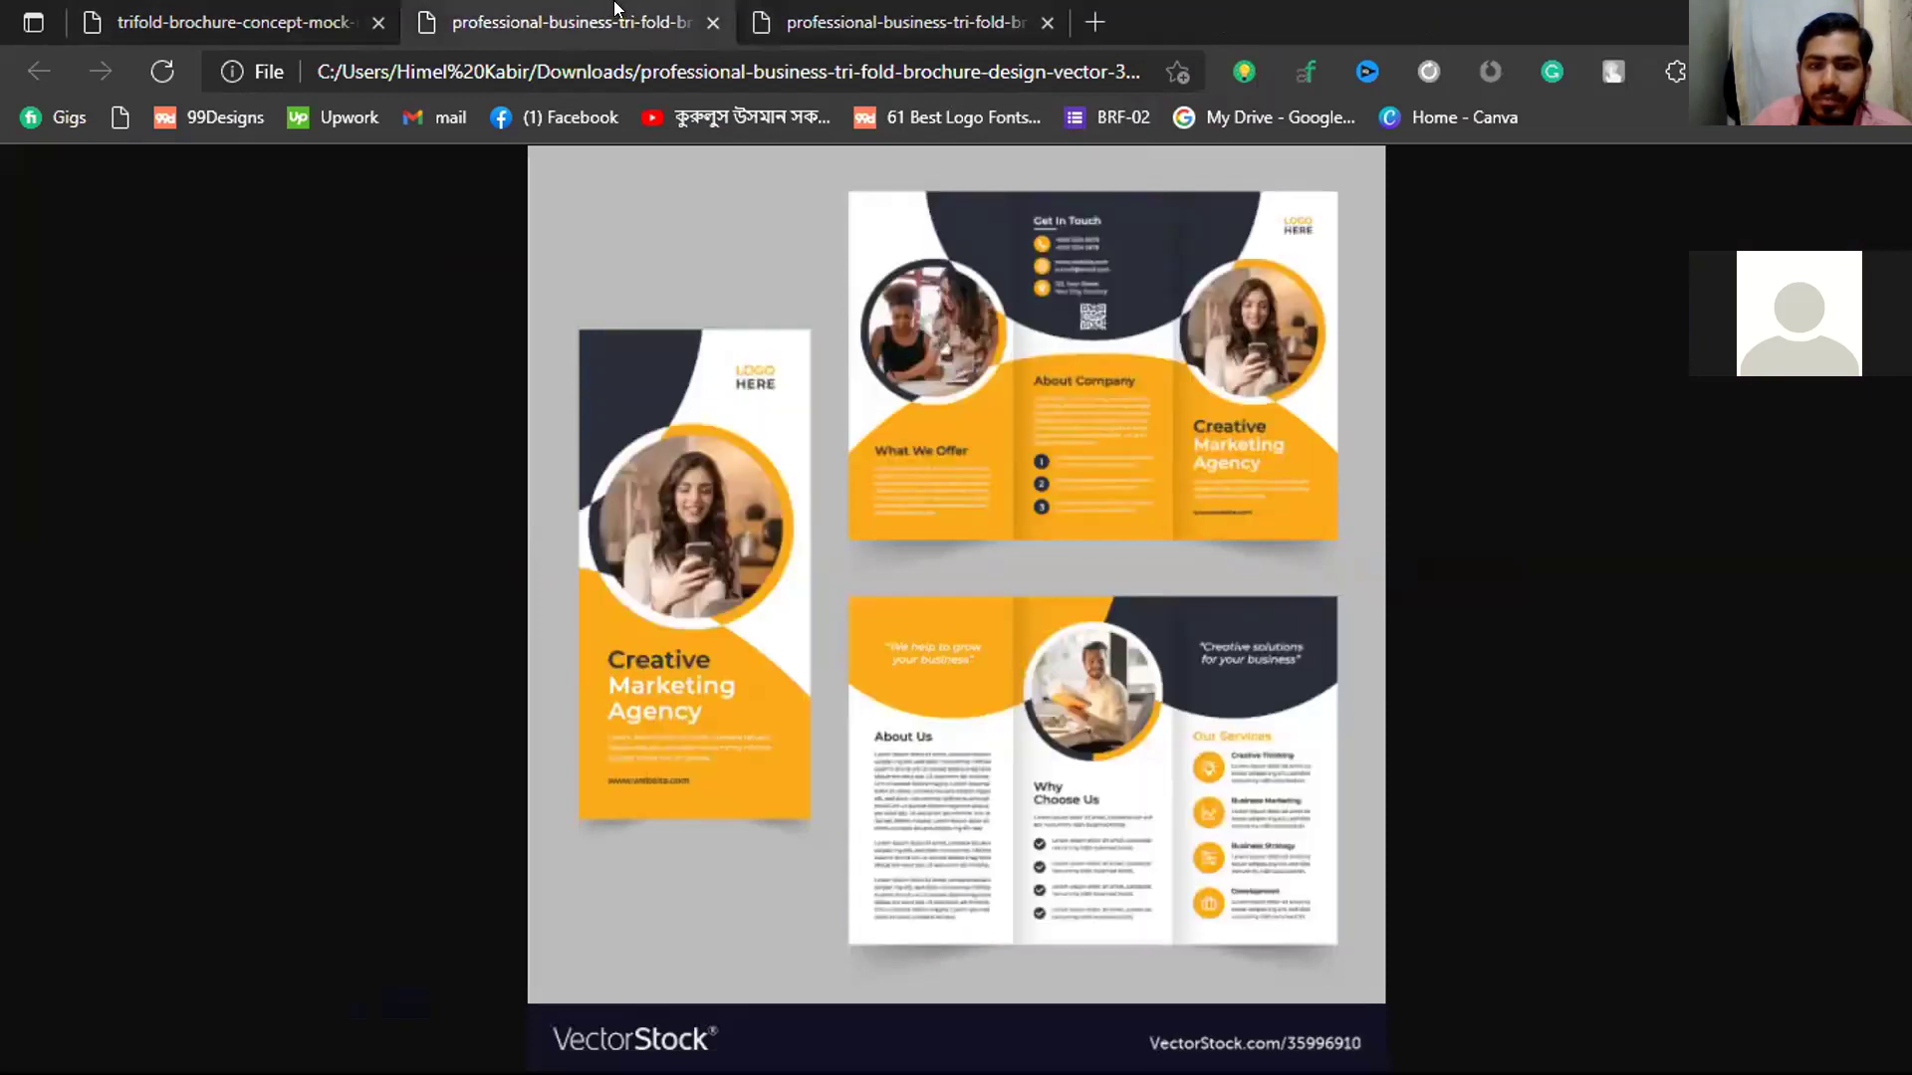
{"action": "left_click", "coordinate": [293, 8]}
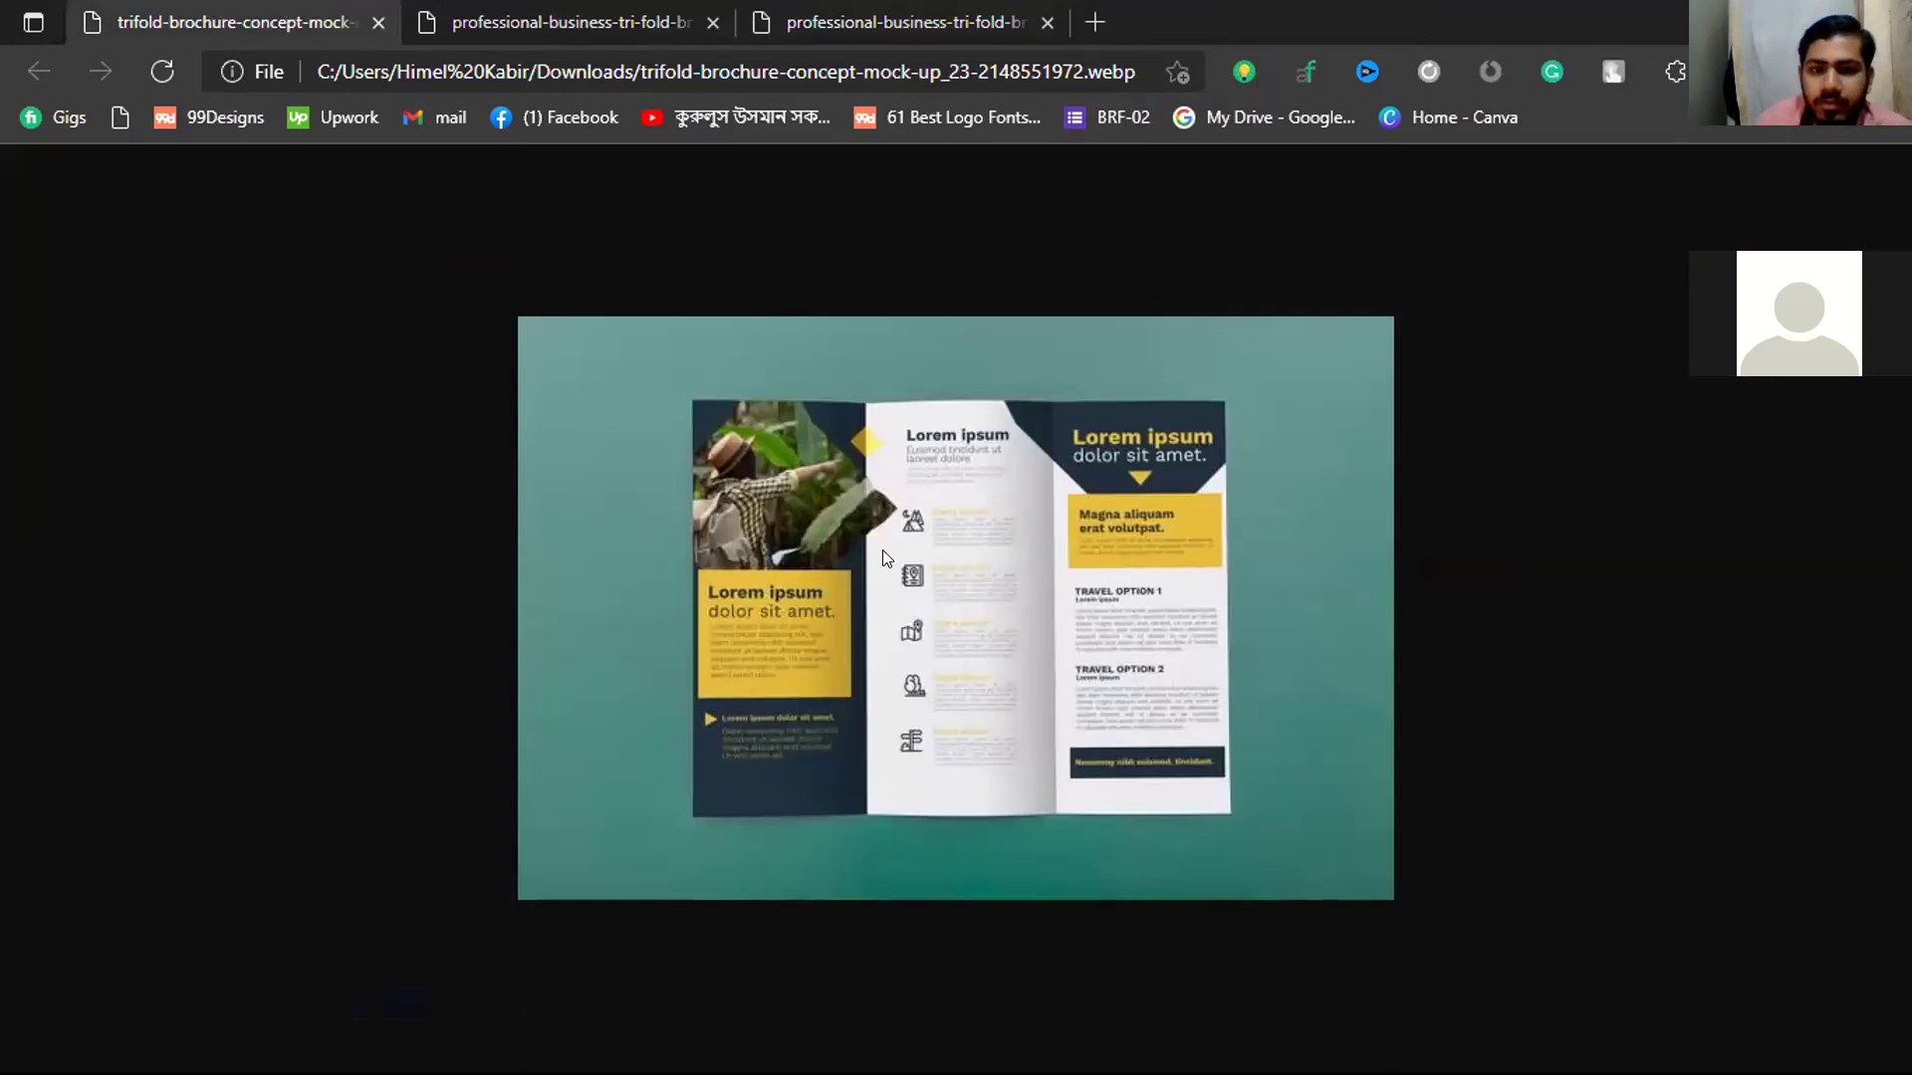
{"action": "left_click", "coordinate": [653, 8]}
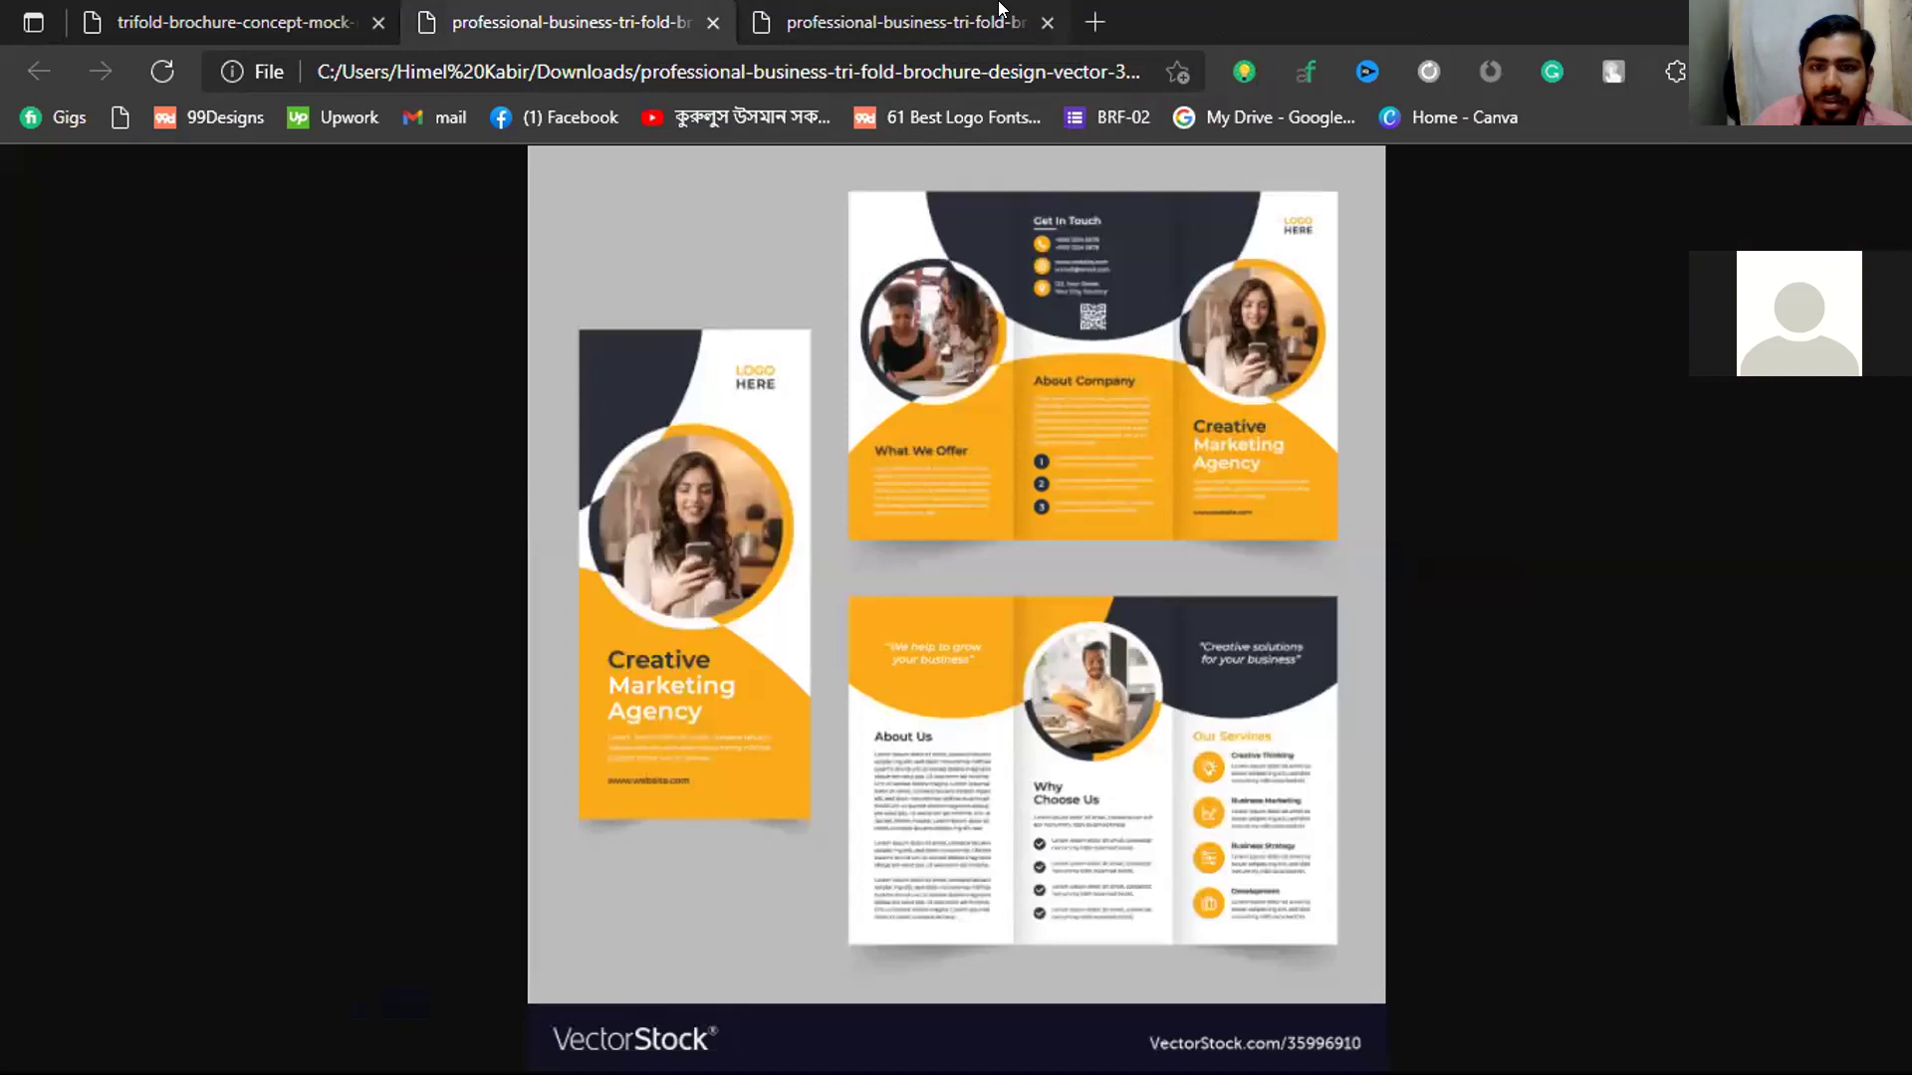
{"action": "left_click", "coordinate": [1001, 9]}
{"action": "left_click", "coordinate": [525, 8]}
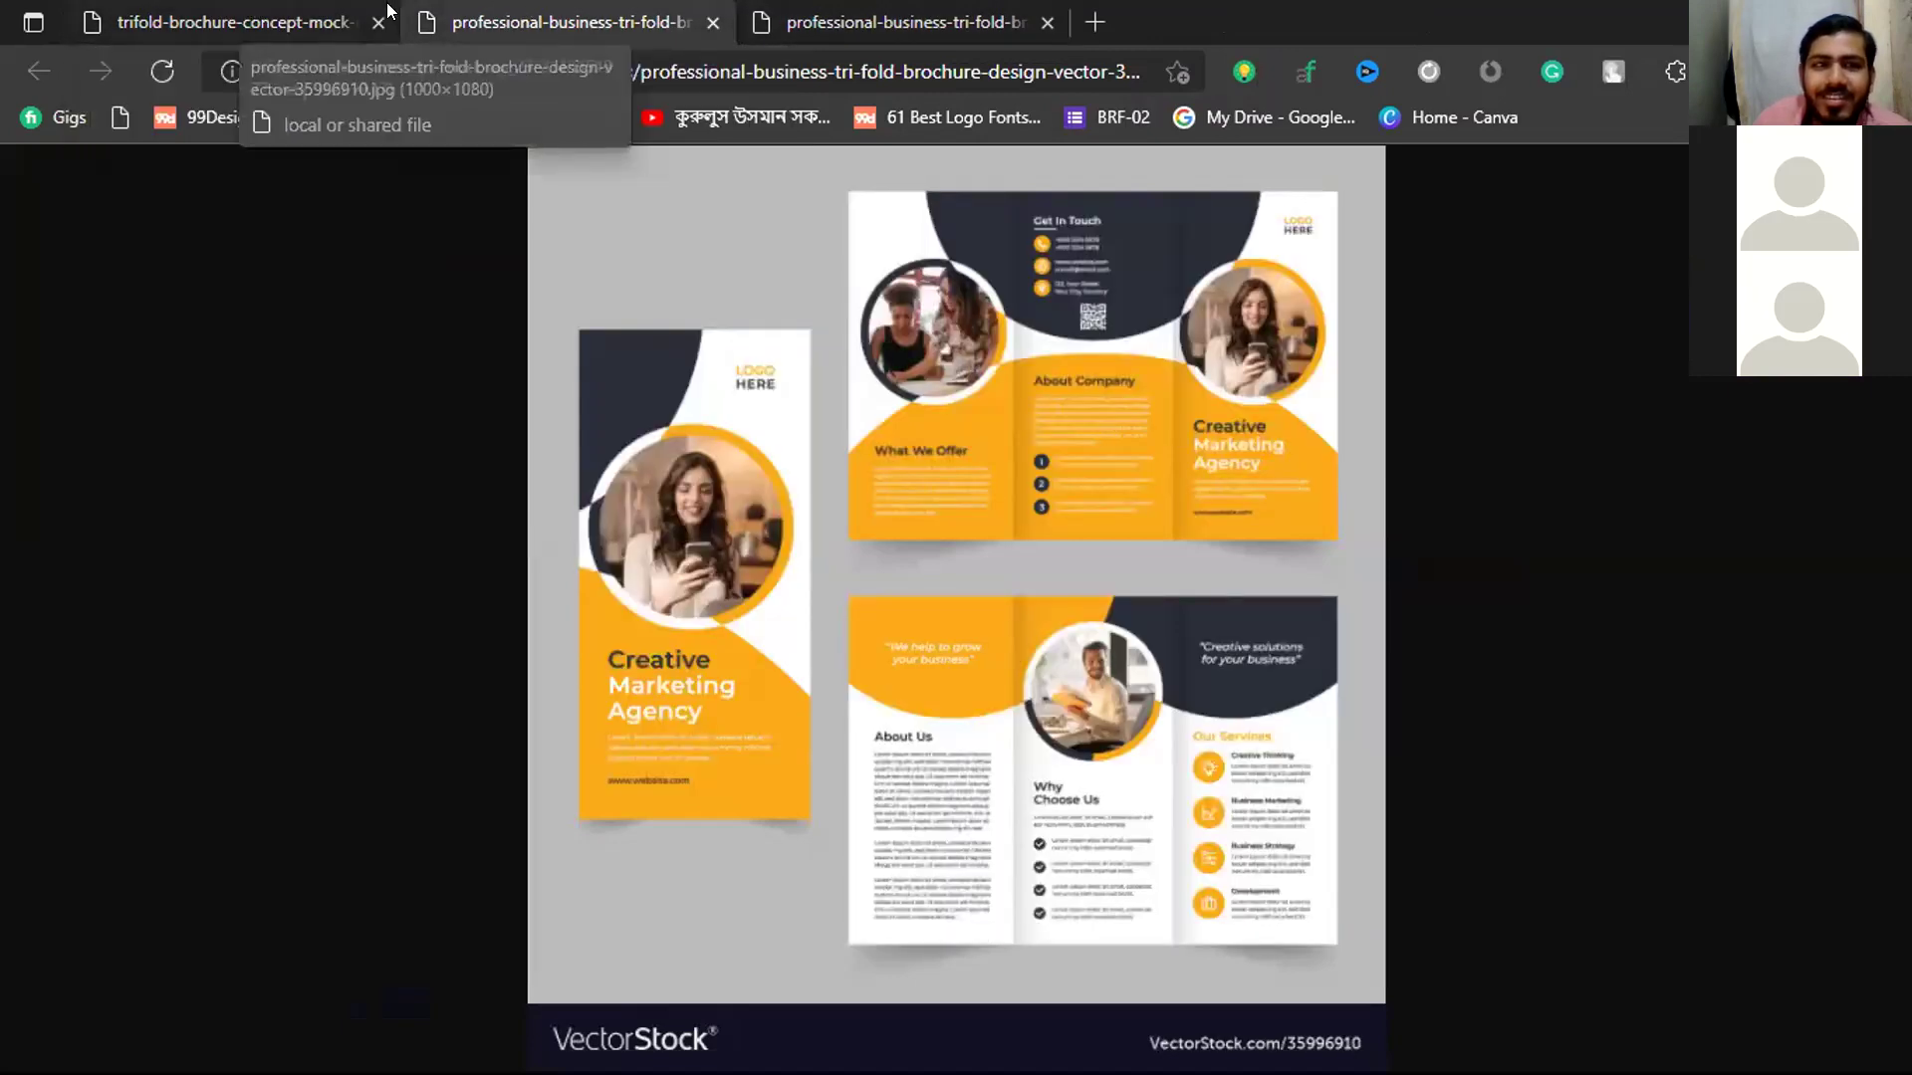
{"action": "left_click", "coordinate": [338, 10]}
{"action": "left_click", "coordinate": [563, 8]}
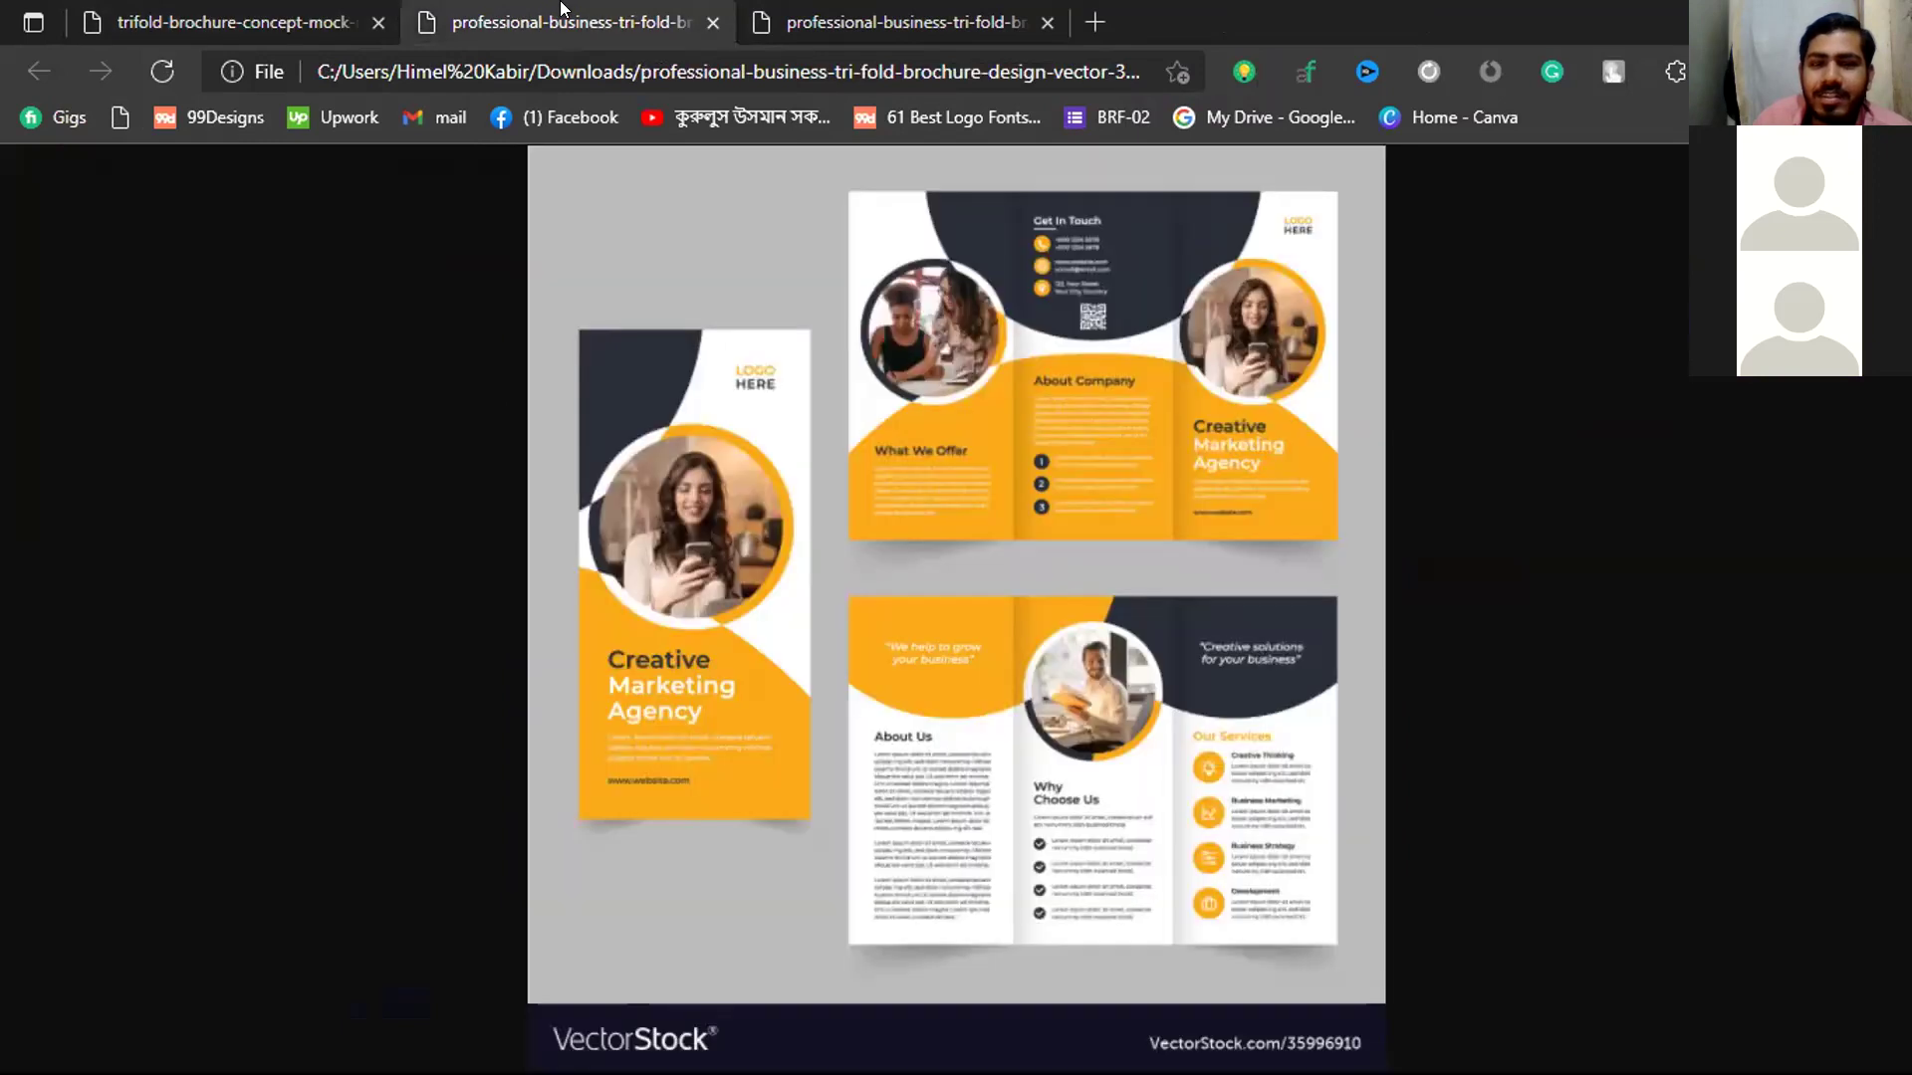
{"action": "left_click", "coordinate": [897, 8]}
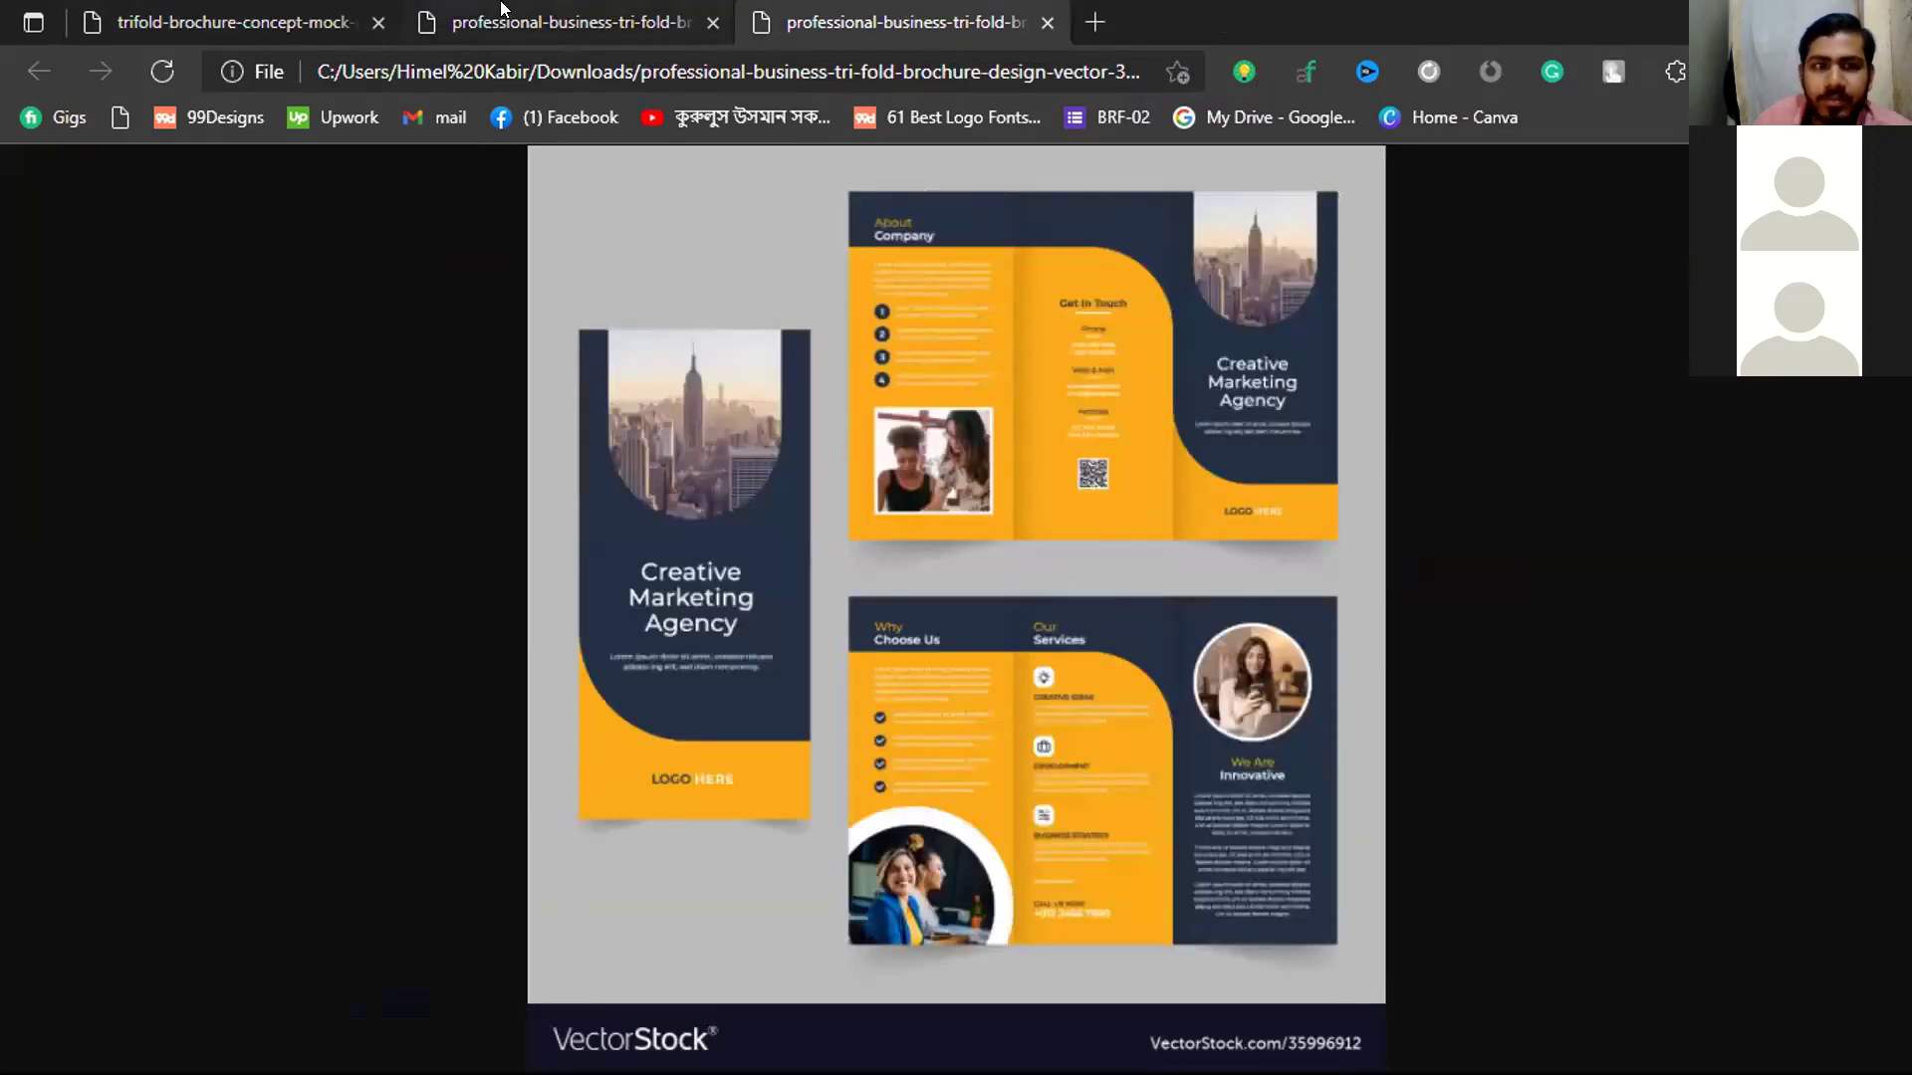
{"action": "left_click", "coordinate": [503, 8]}
Review the teal, white-and-orange and dark-blue samples again, then reopen the closed corporate brochure tab
{"action": "left_click", "coordinate": [232, 8]}
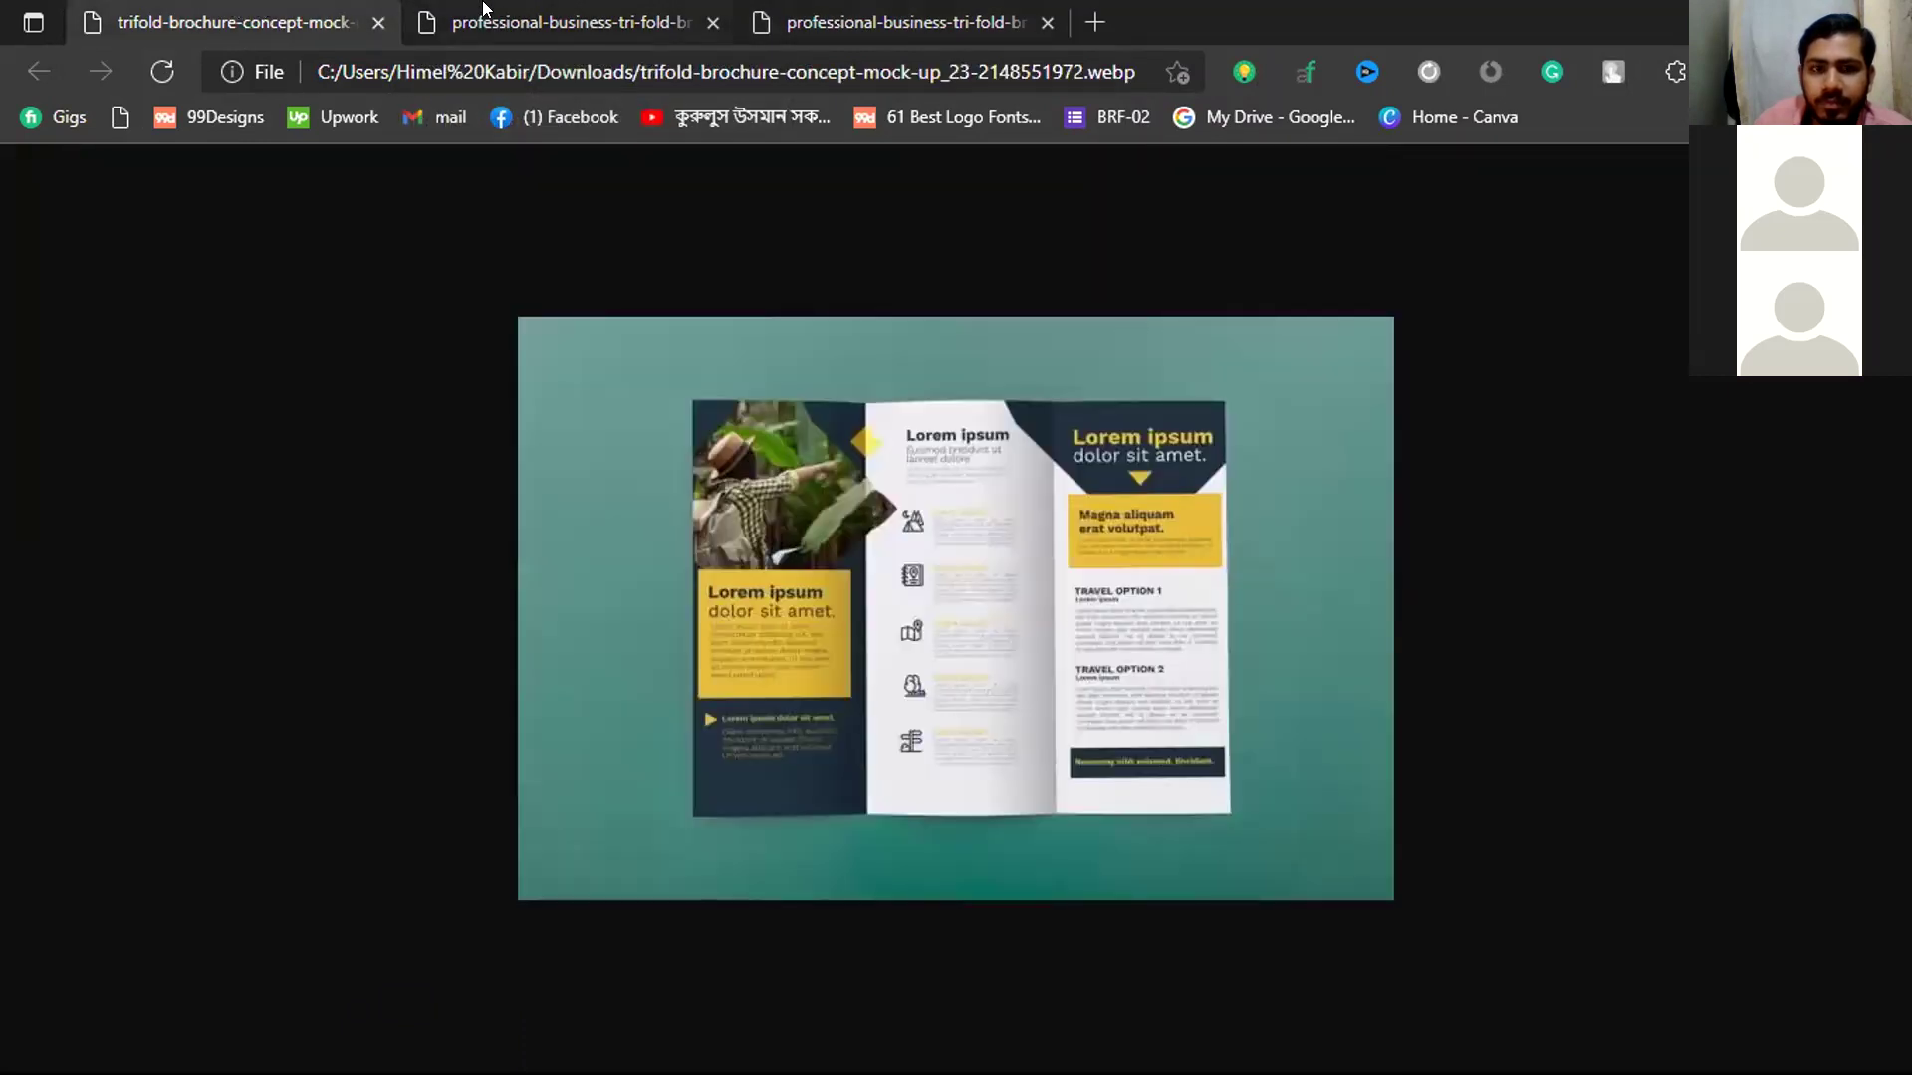
{"action": "left_click", "coordinate": [570, 8]}
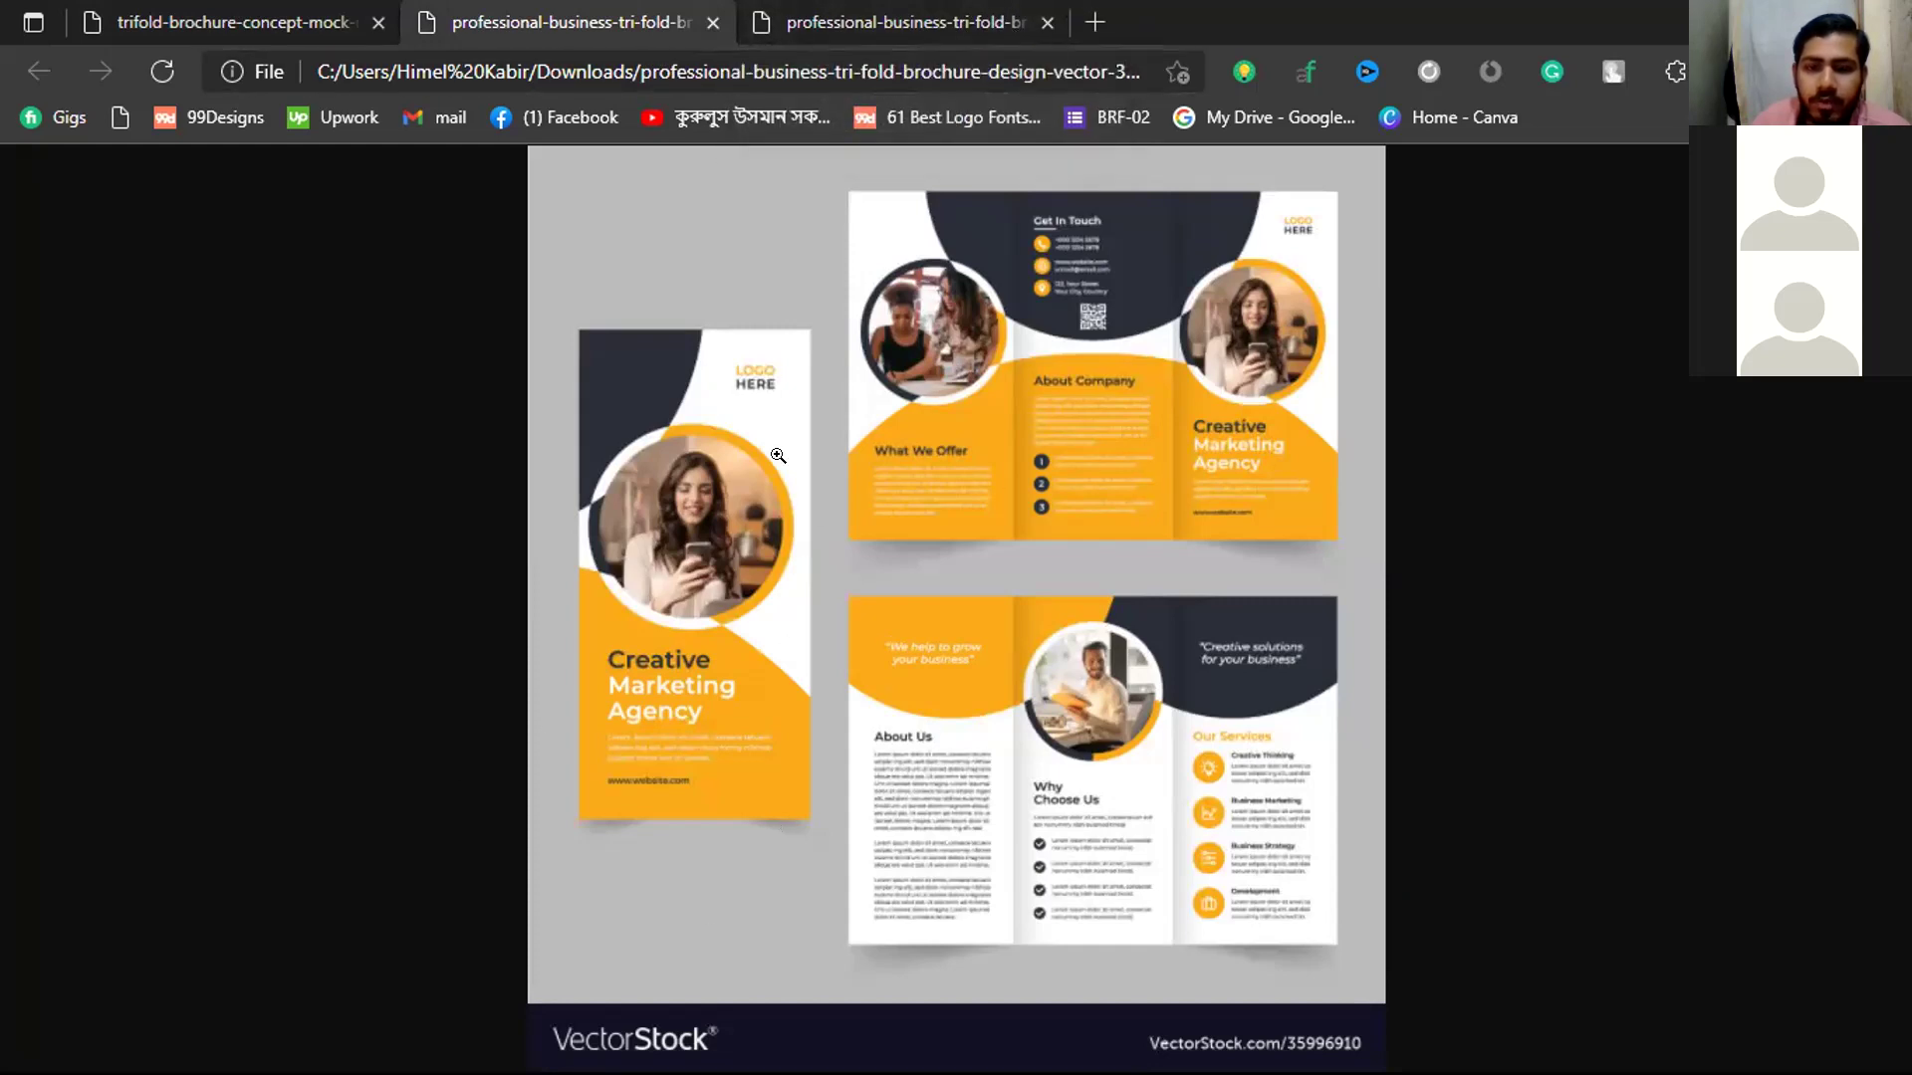
{"action": "left_click", "coordinate": [985, 10]}
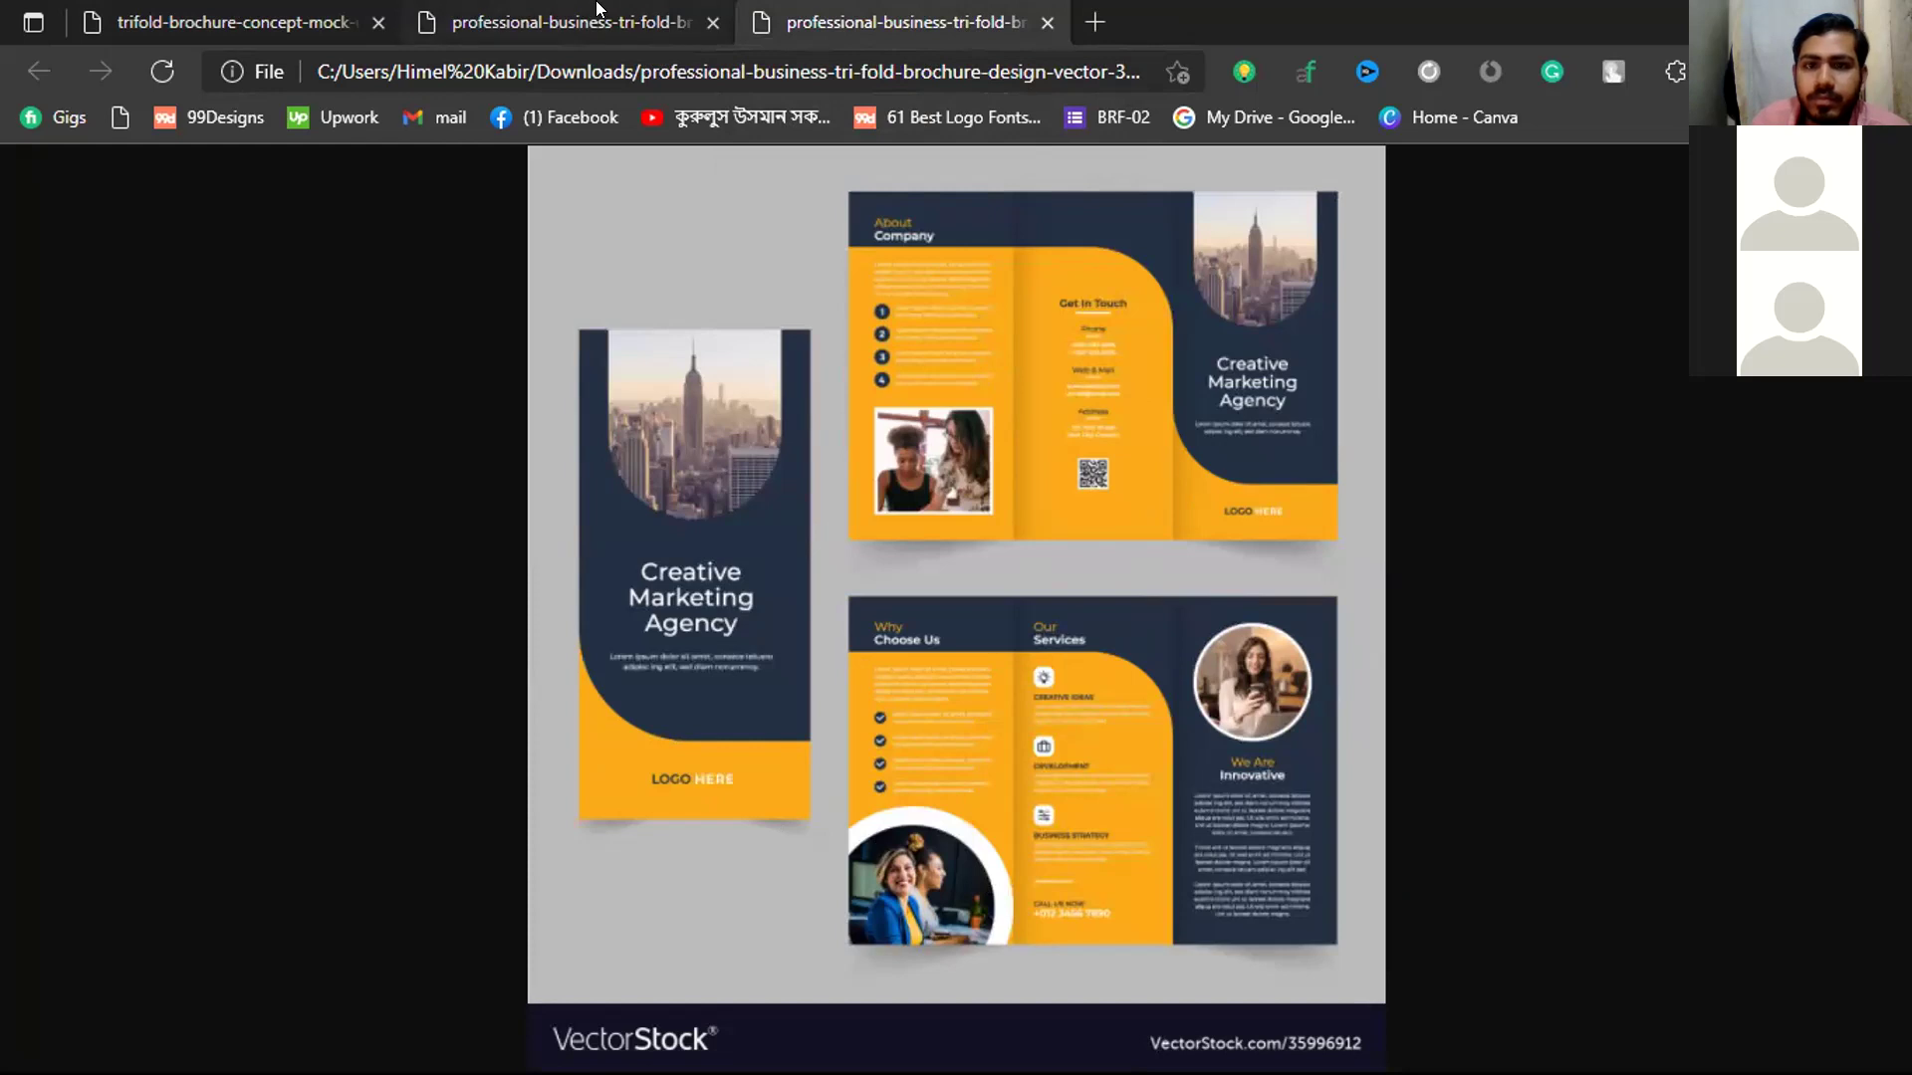
{"action": "left_click", "coordinate": [597, 10]}
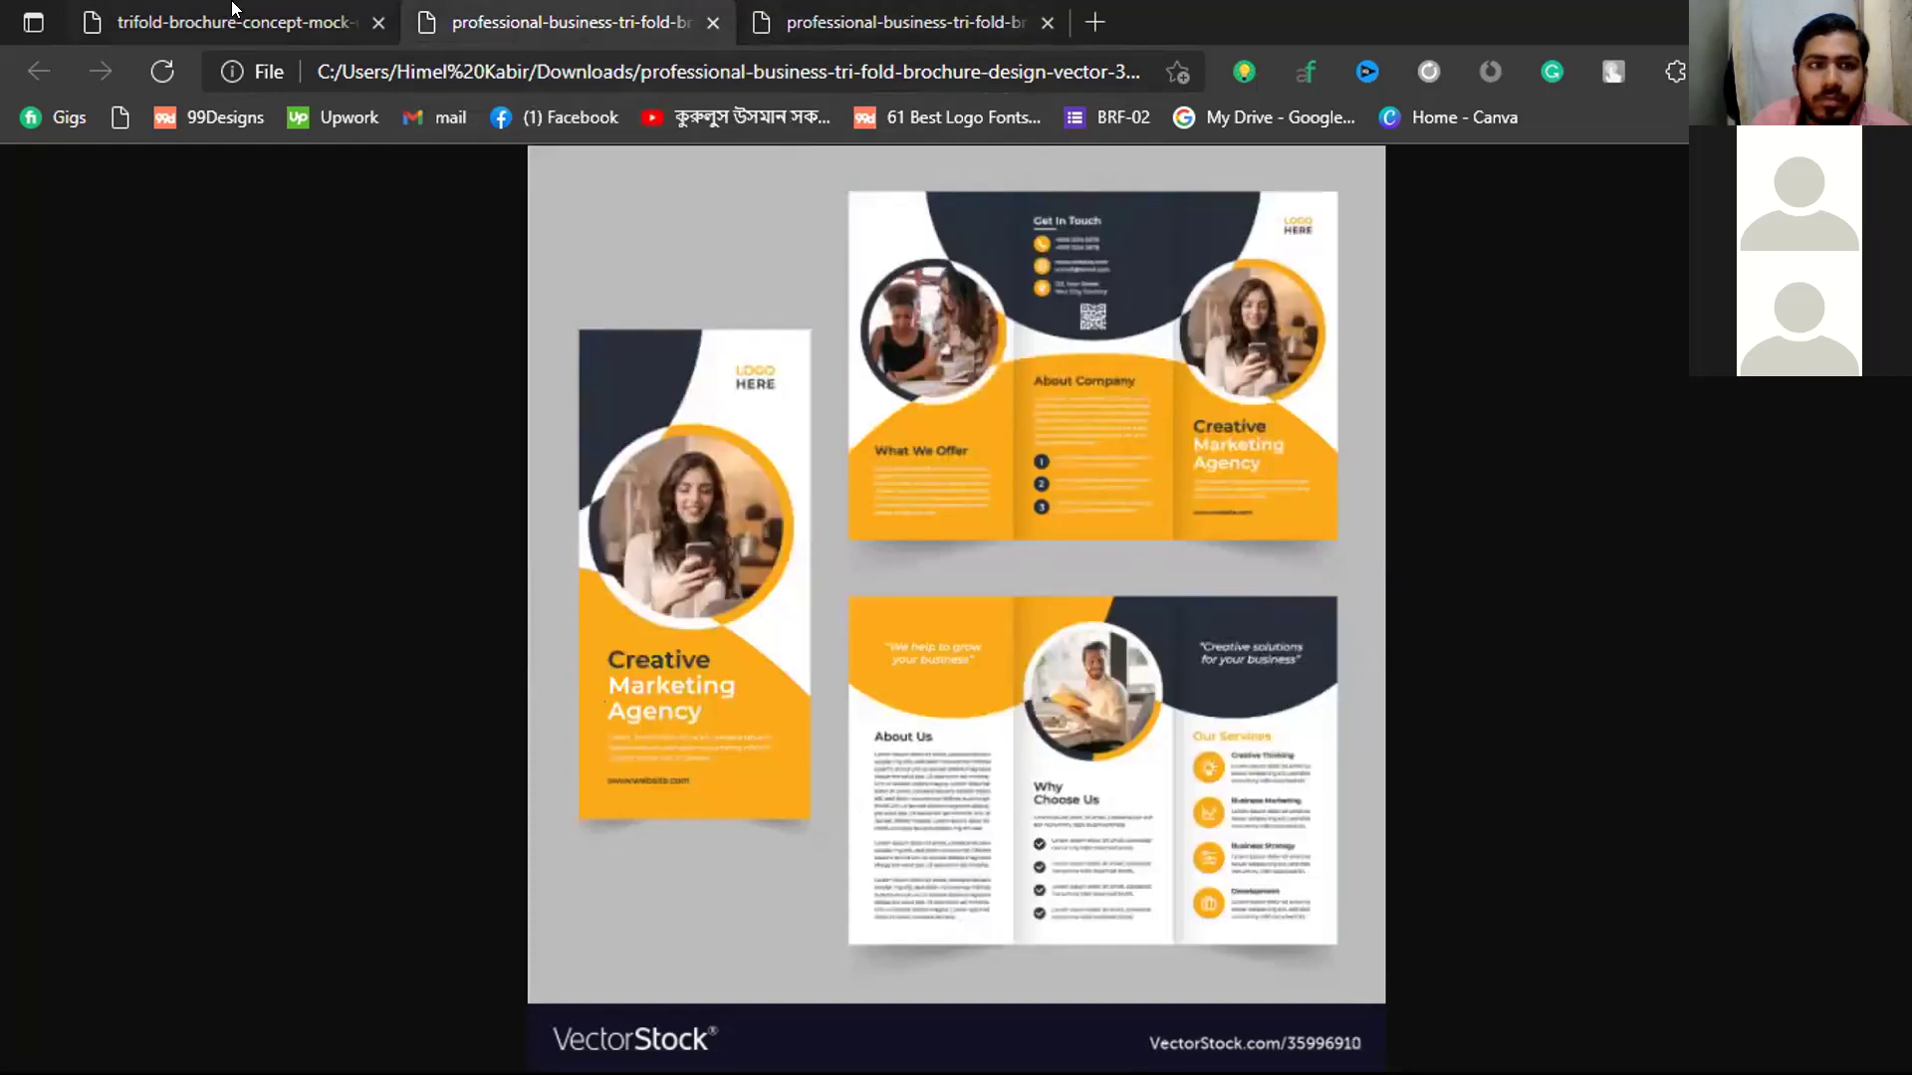
{"action": "left_click", "coordinate": [232, 8]}
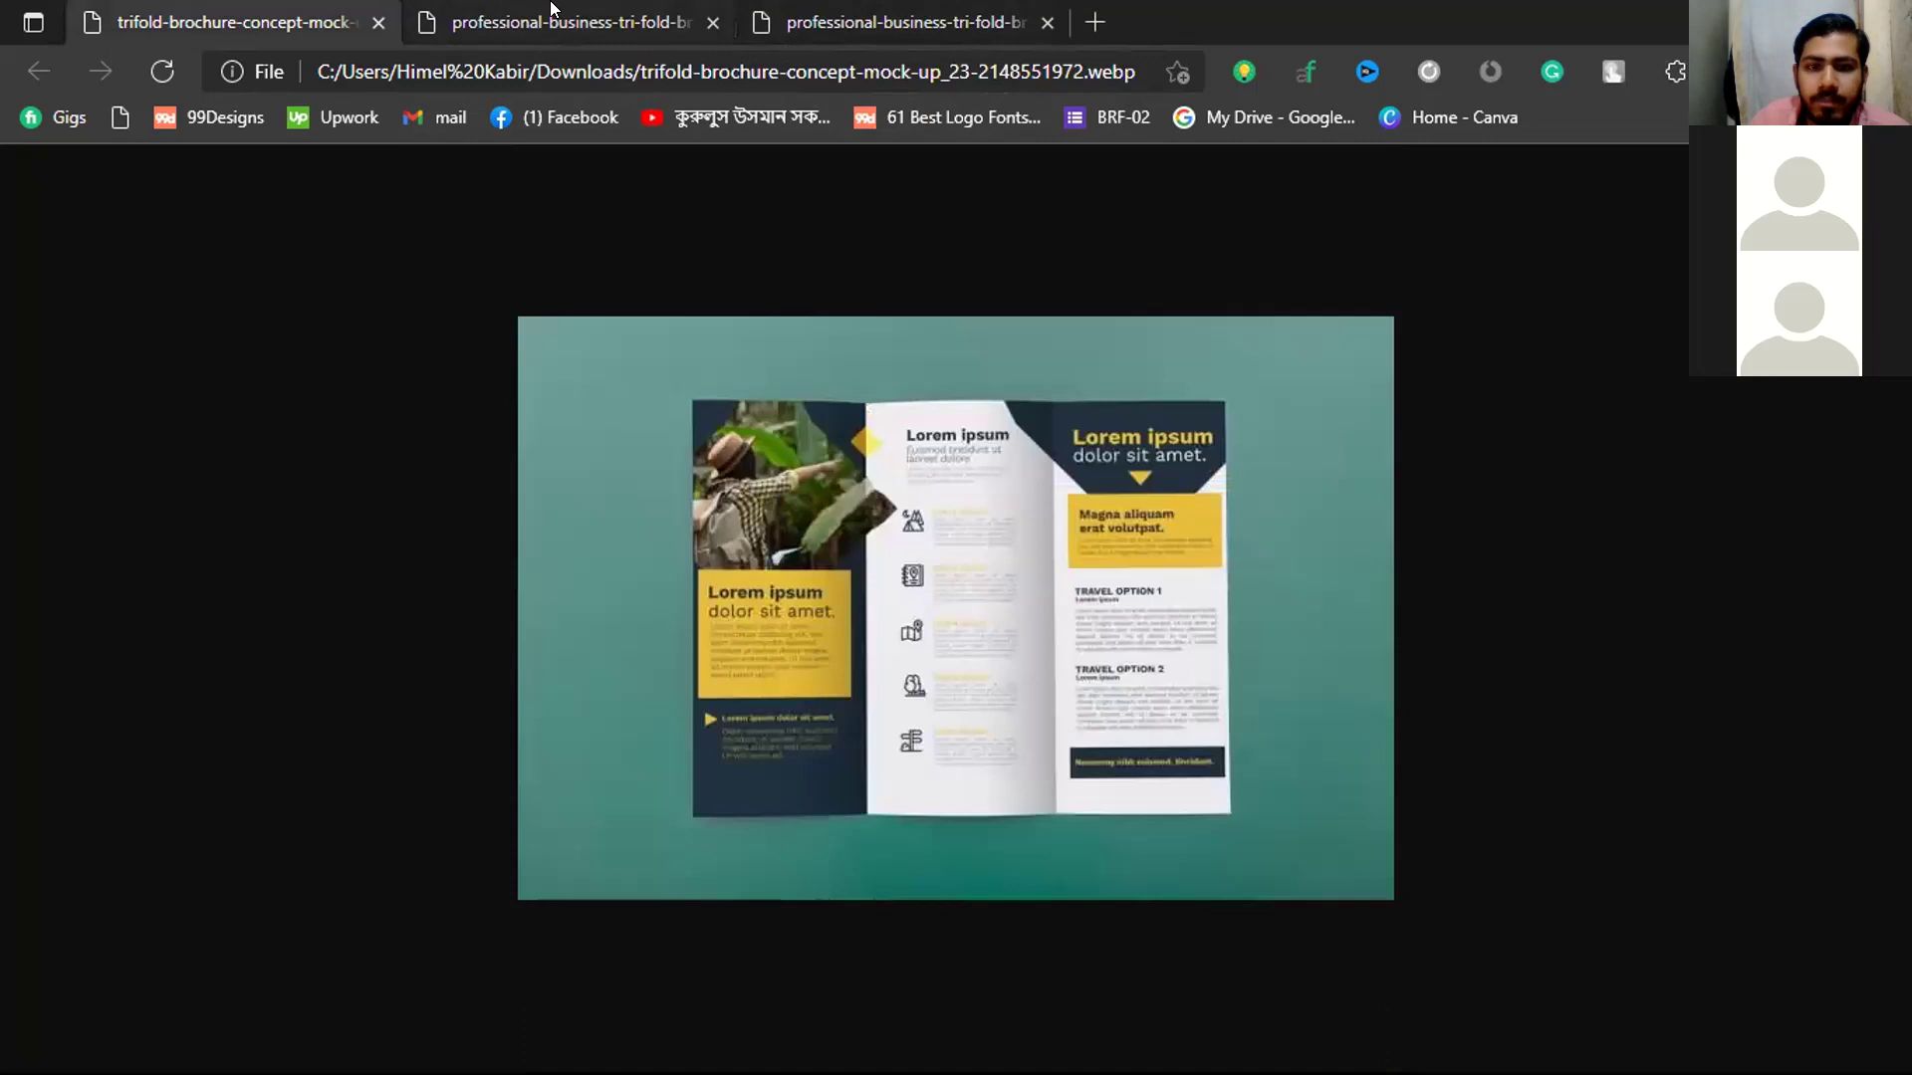
{"action": "left_click", "coordinate": [550, 8]}
{"action": "left_click", "coordinate": [877, 8]}
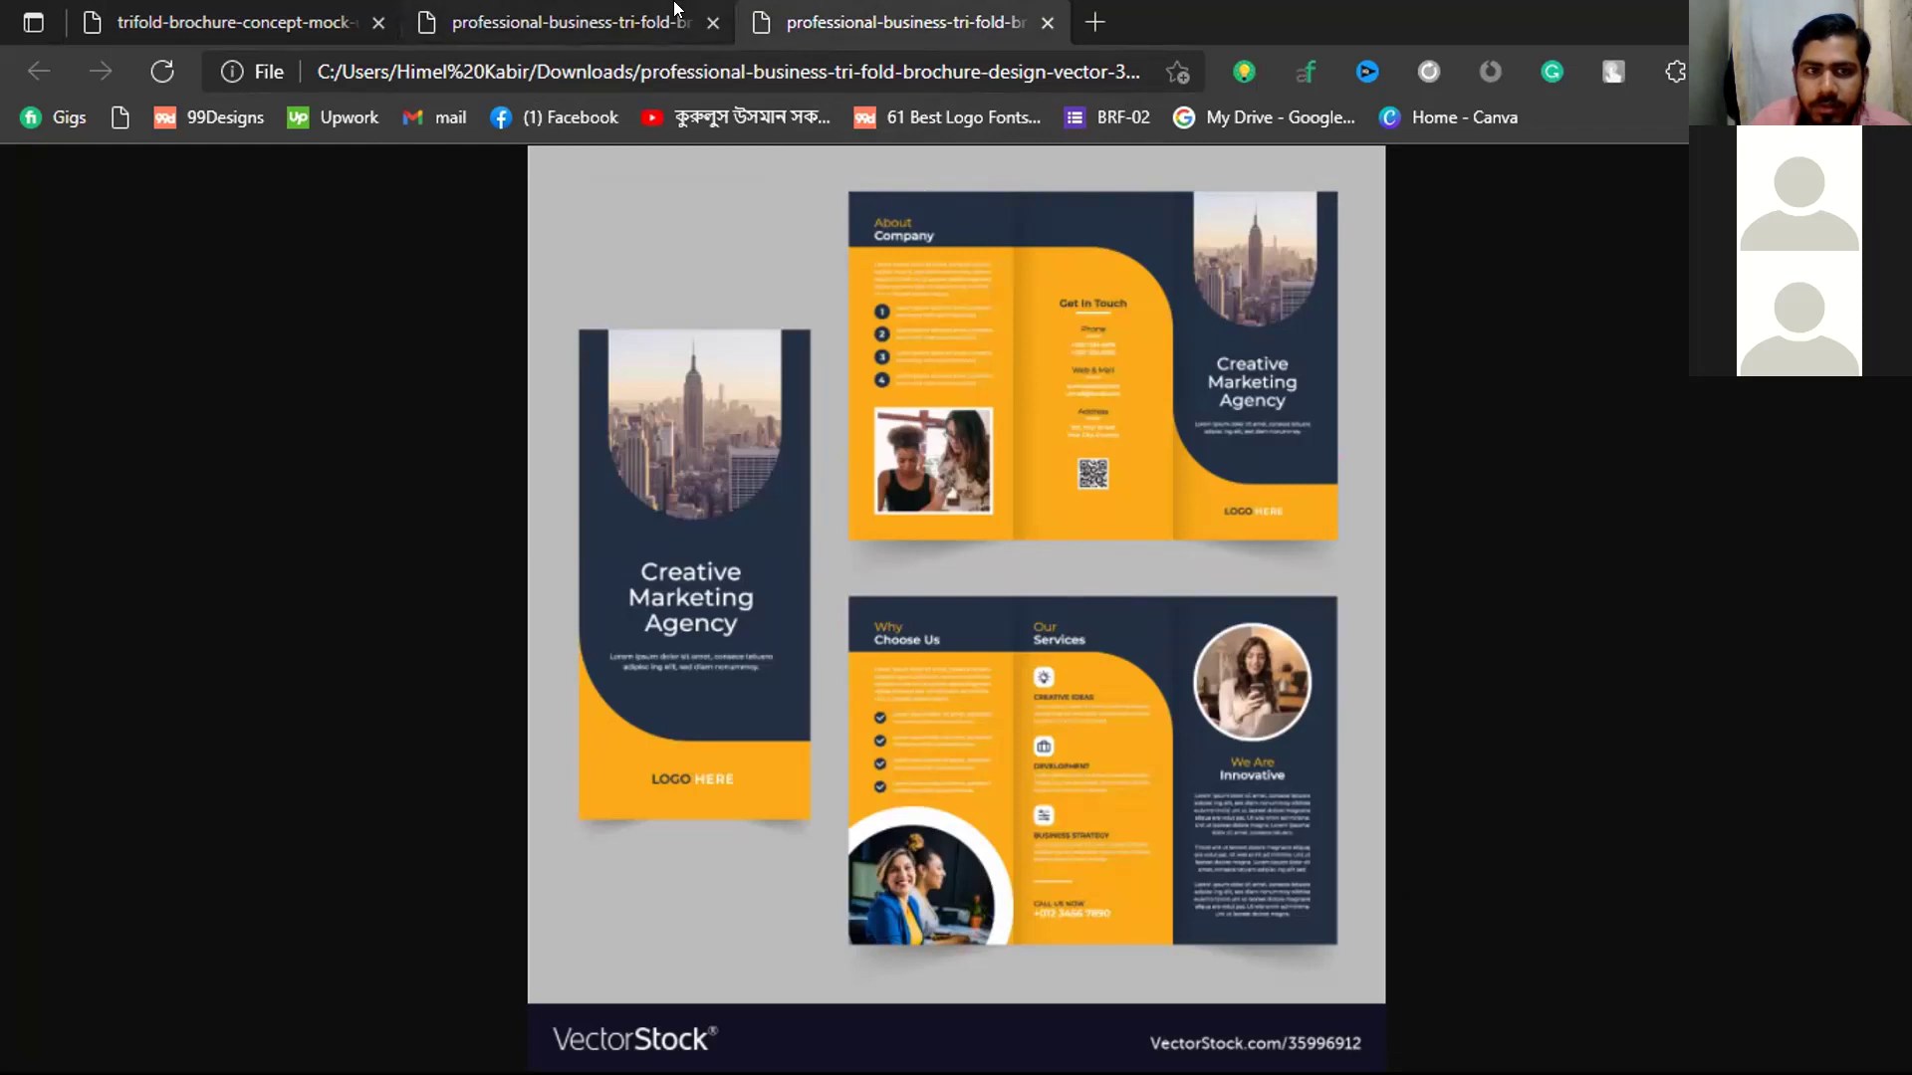
{"action": "key", "text": "ctrl+shift+t"}
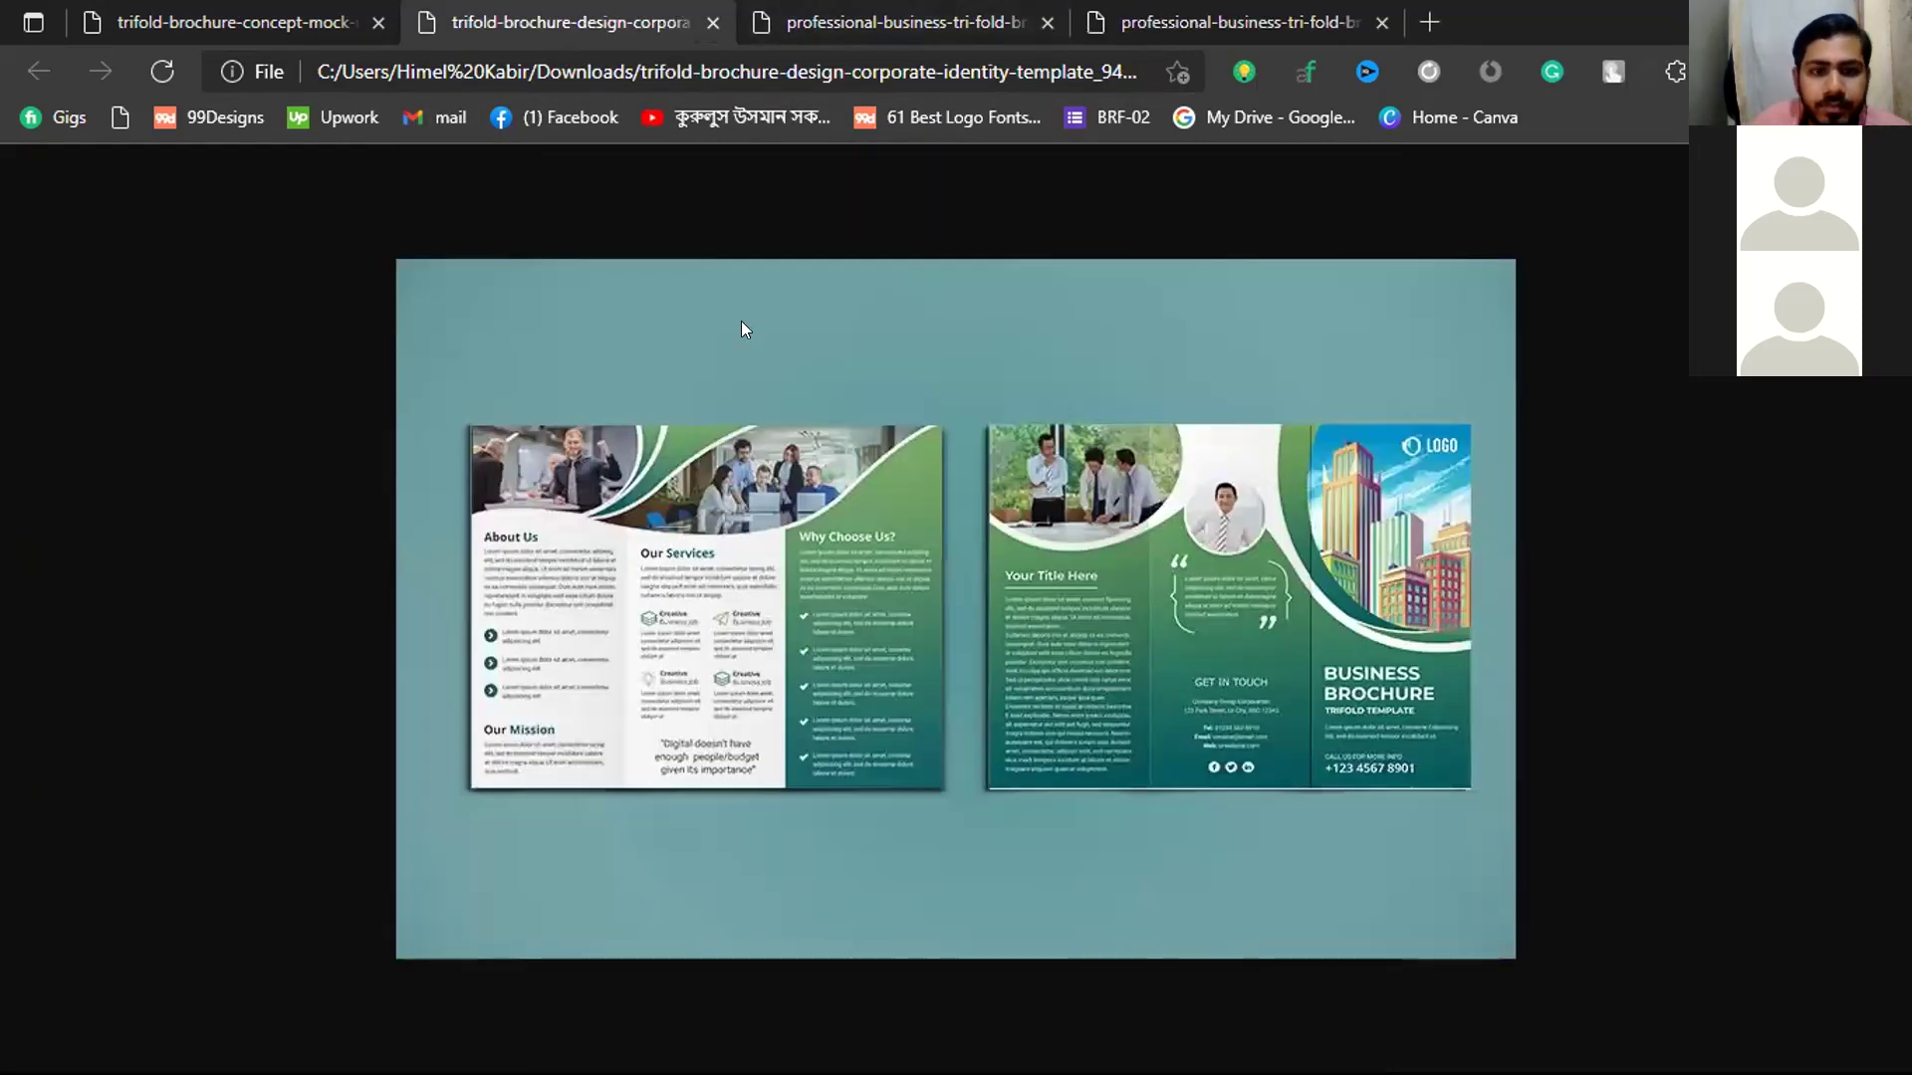
Inspect the corporate brochure image's file path in the address bar
{"action": "right_click", "coordinate": [797, 529]}
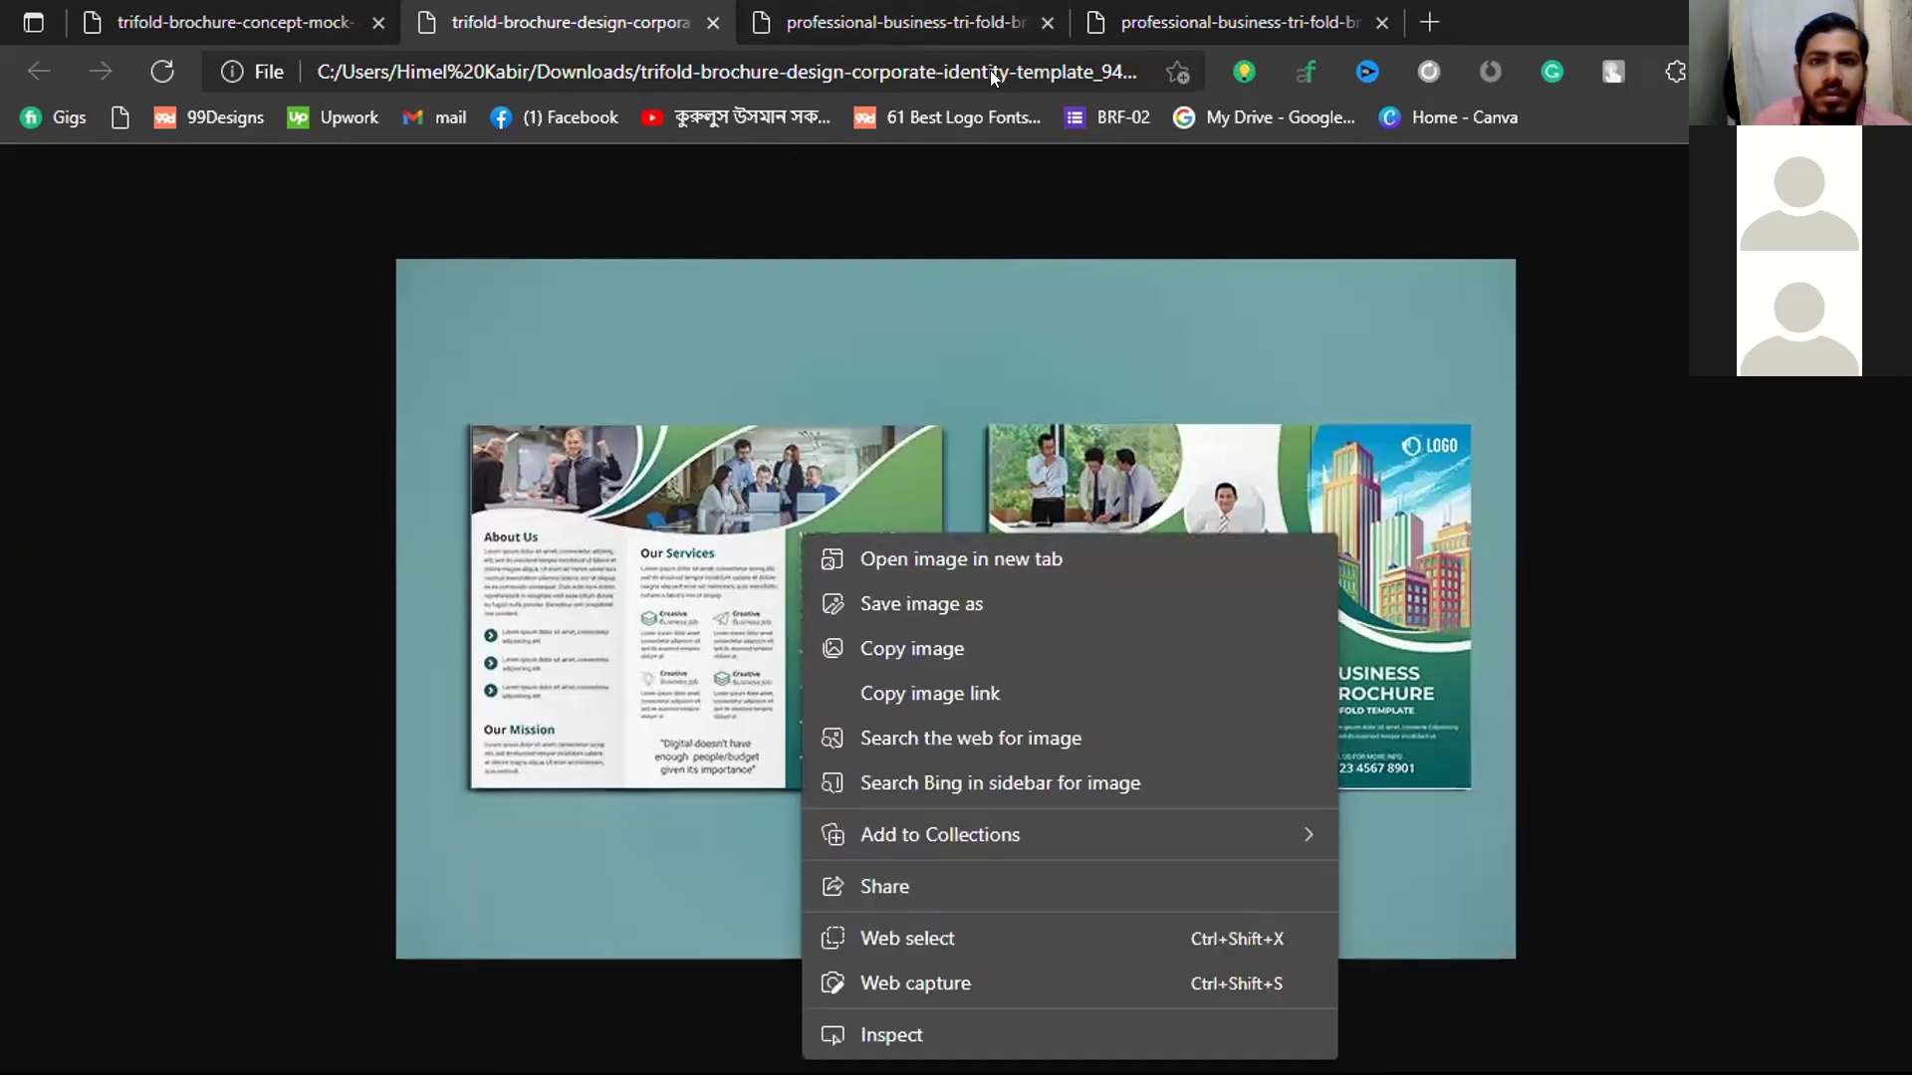
{"action": "left_click", "coordinate": [674, 80]}
{"action": "left_click", "coordinate": [687, 78]}
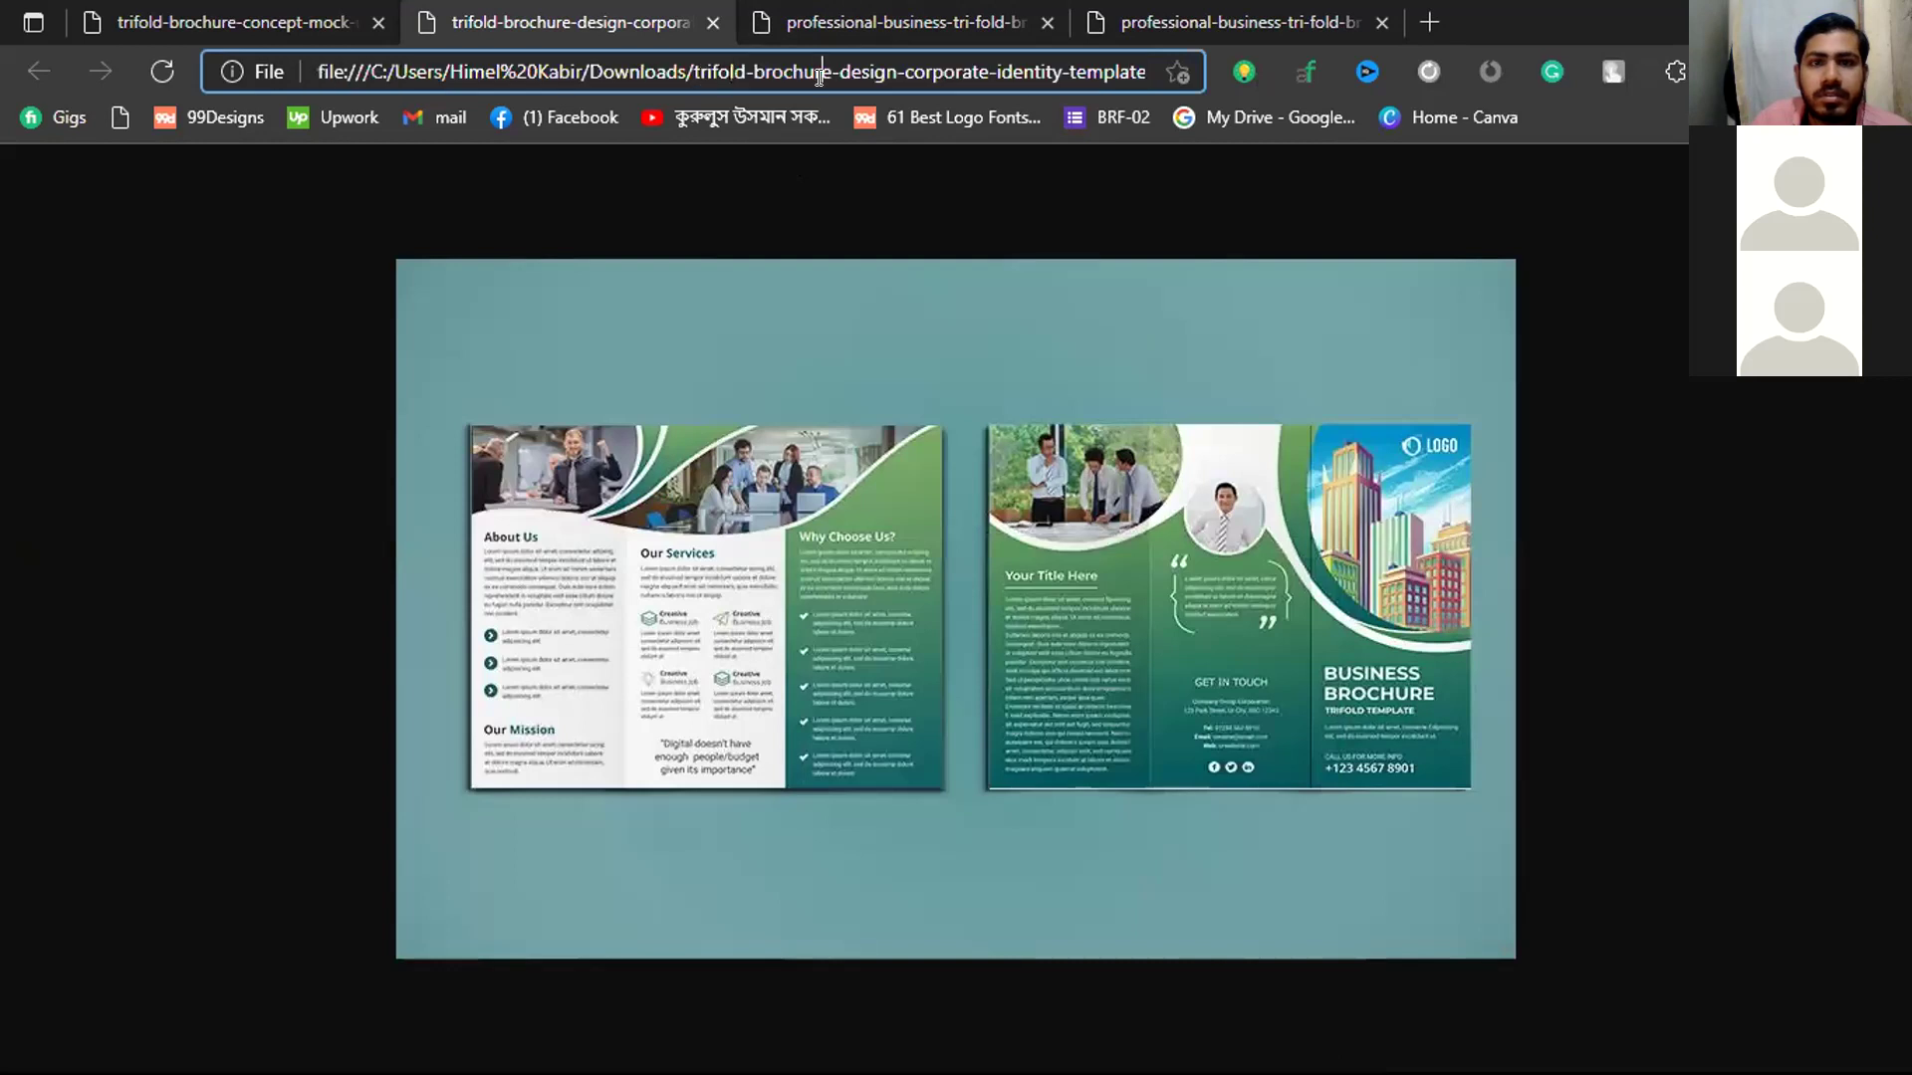
{"action": "left_click_drag", "start_coordinate": [825, 74], "coordinate": [1173, 58]}
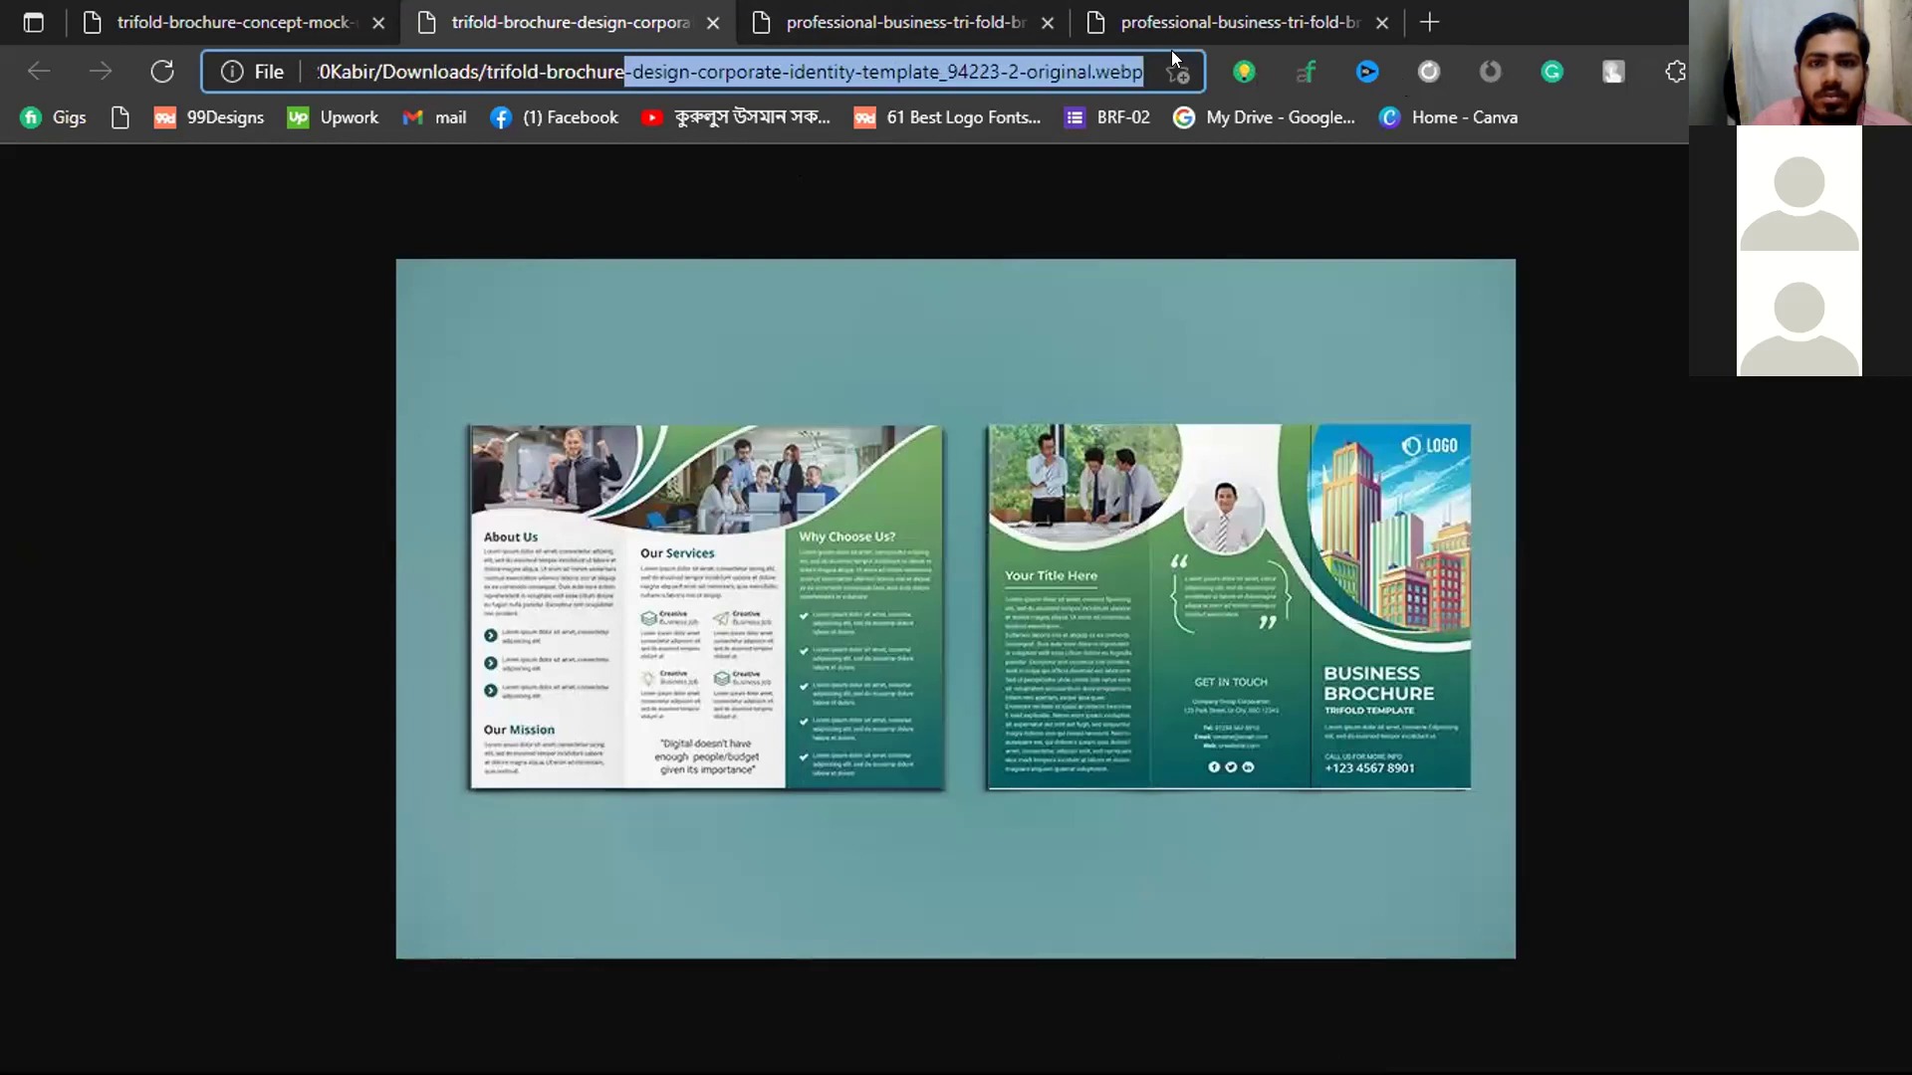
Close the three extra brochure tabs, keeping only the corporate brochure
{"action": "left_click", "coordinate": [886, 10]}
{"action": "middle_click", "coordinate": [885, 10]}
{"action": "middle_click", "coordinate": [661, 8]}
{"action": "middle_click", "coordinate": [349, 8]}
Search the web for 'webp to jpg' from the address bar
{"action": "left_click", "coordinate": [347, 61]}
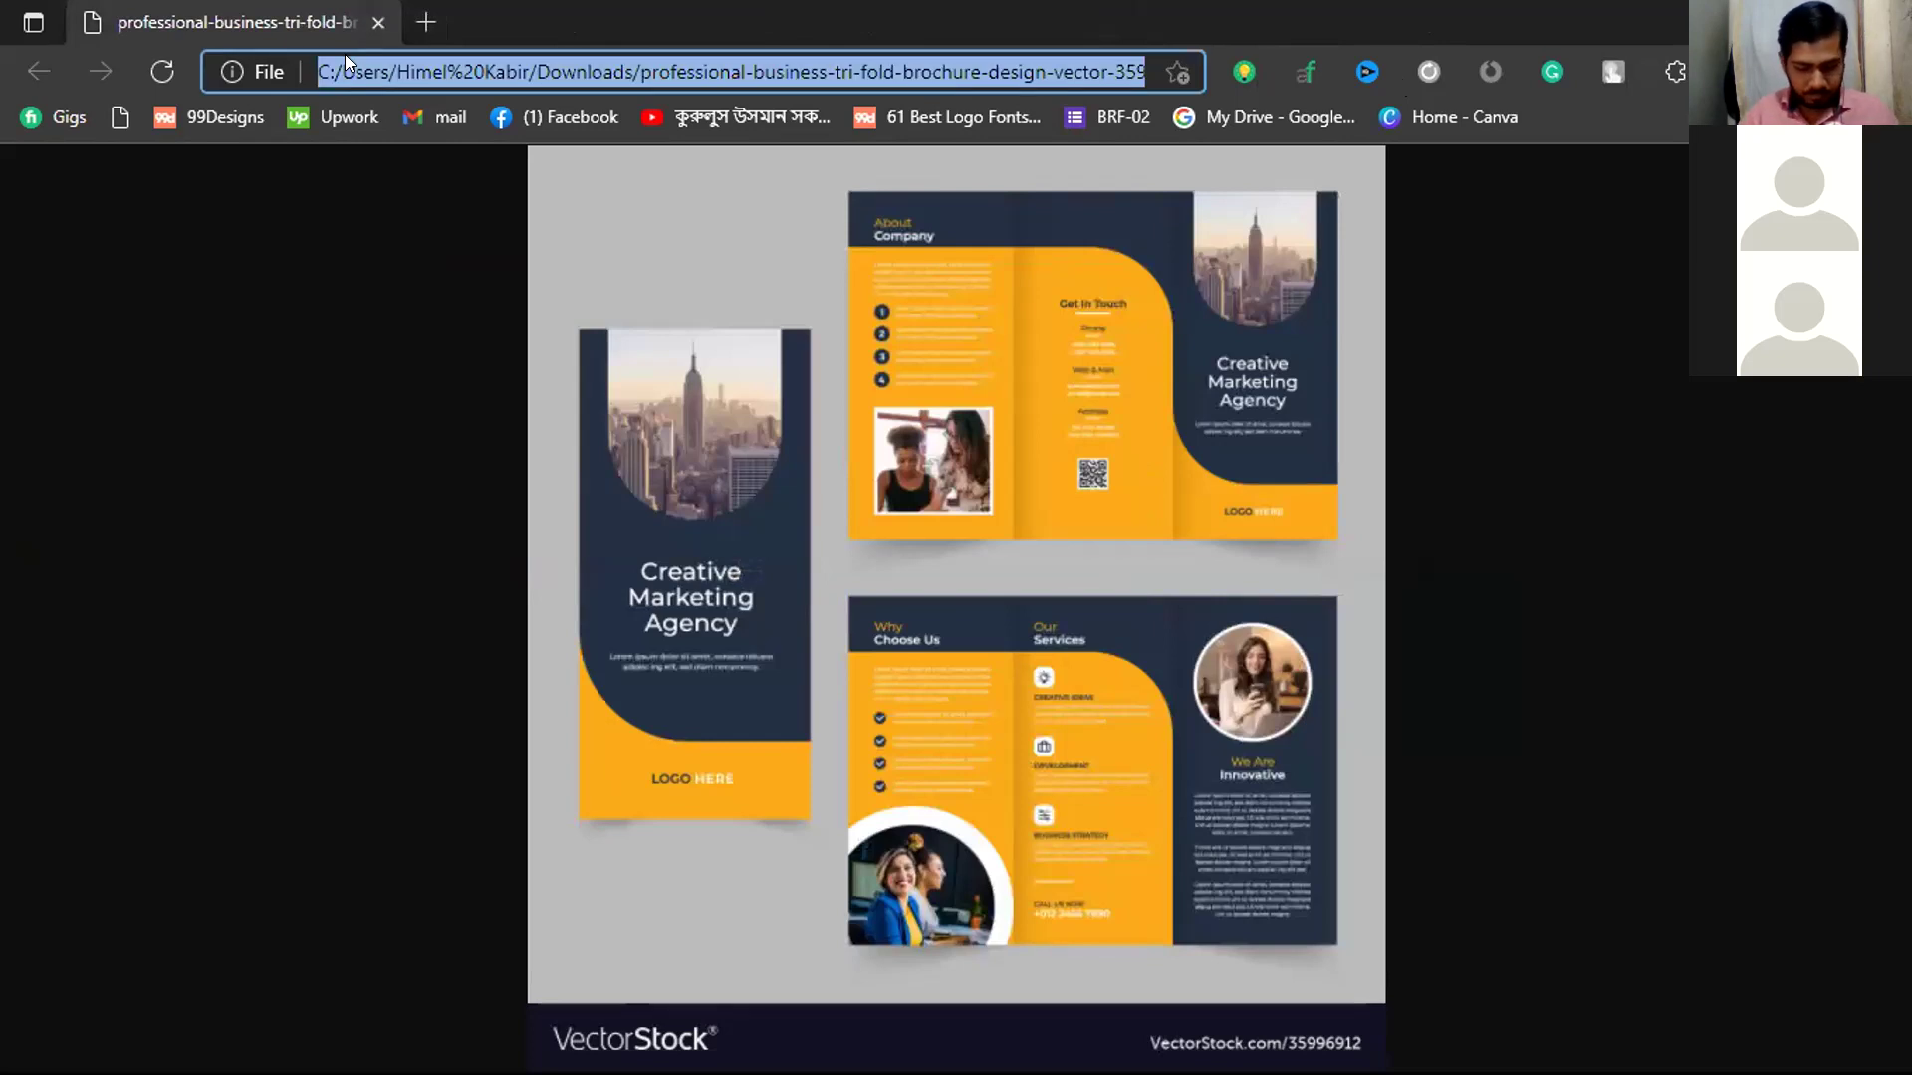
{"action": "type", "text": "webp "}
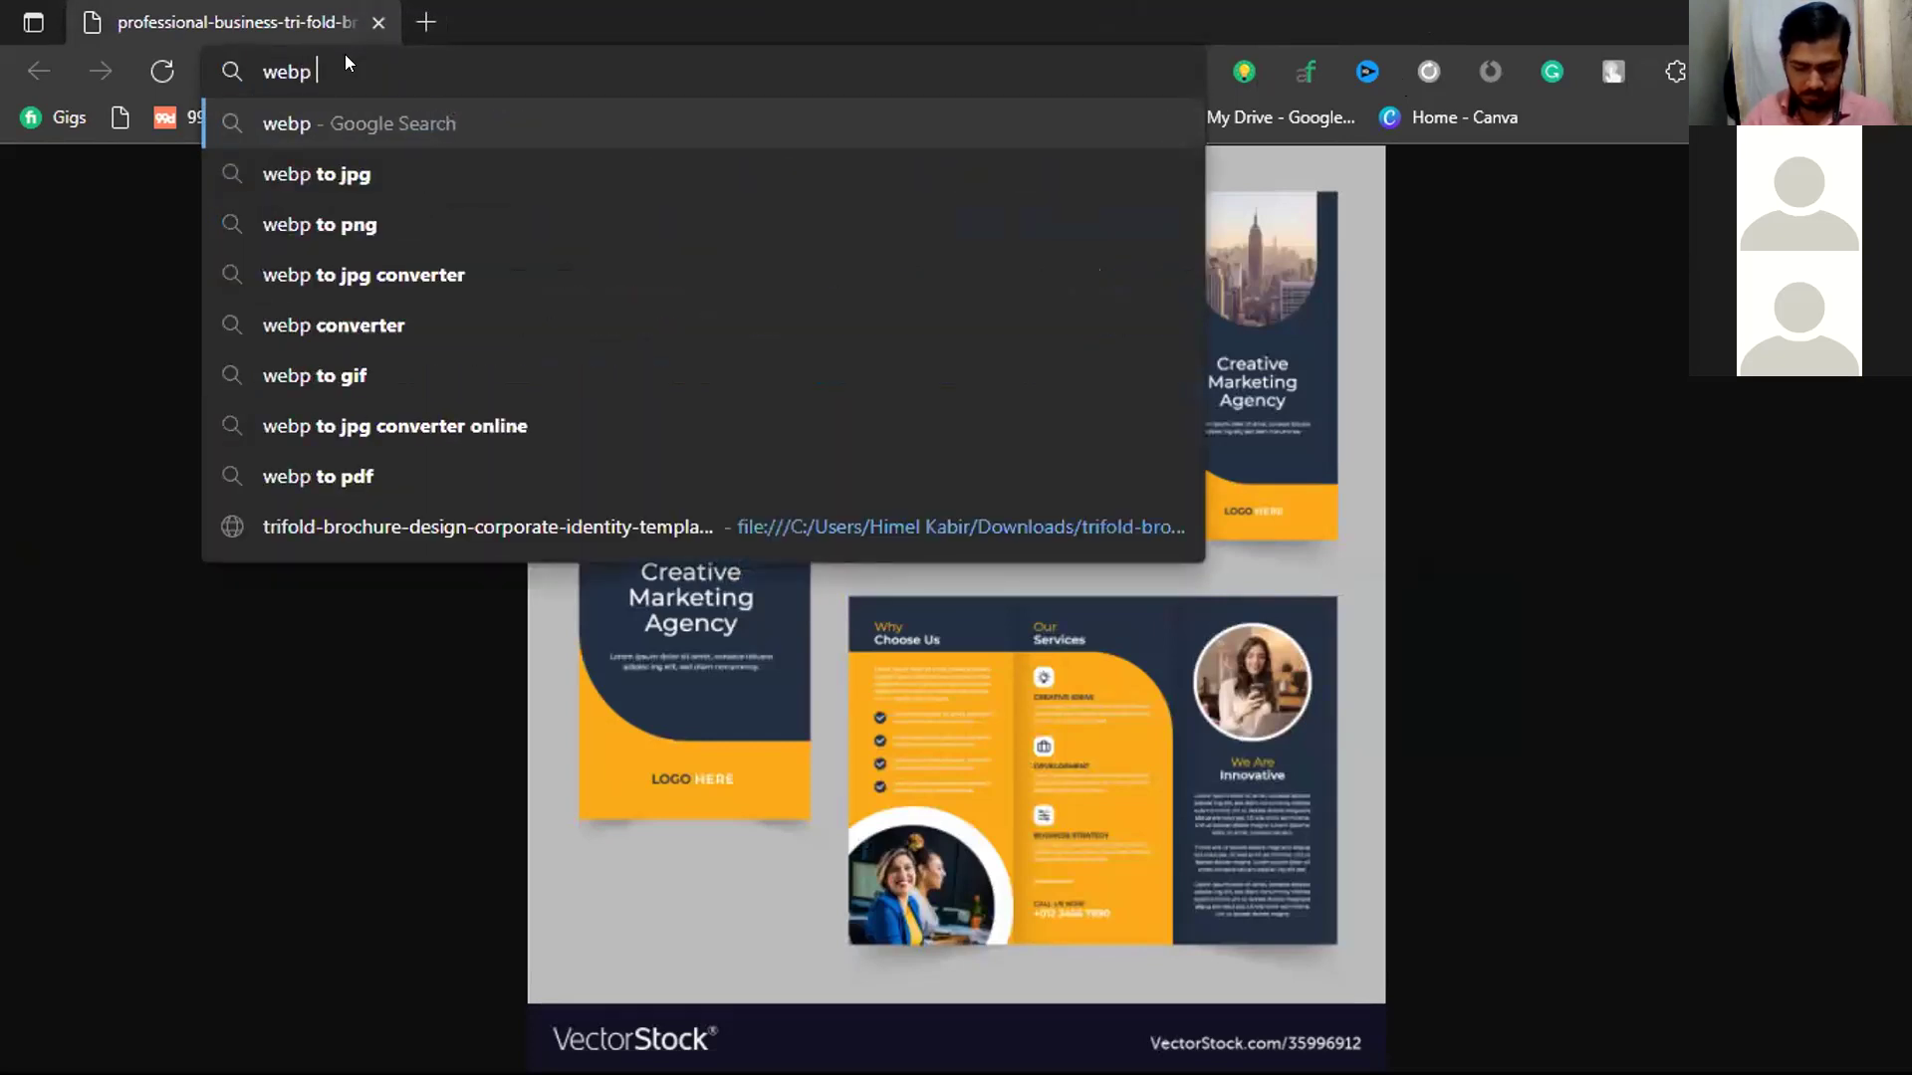
{"action": "type", "text": "to jpg"}
{"action": "key", "text": "Return"}
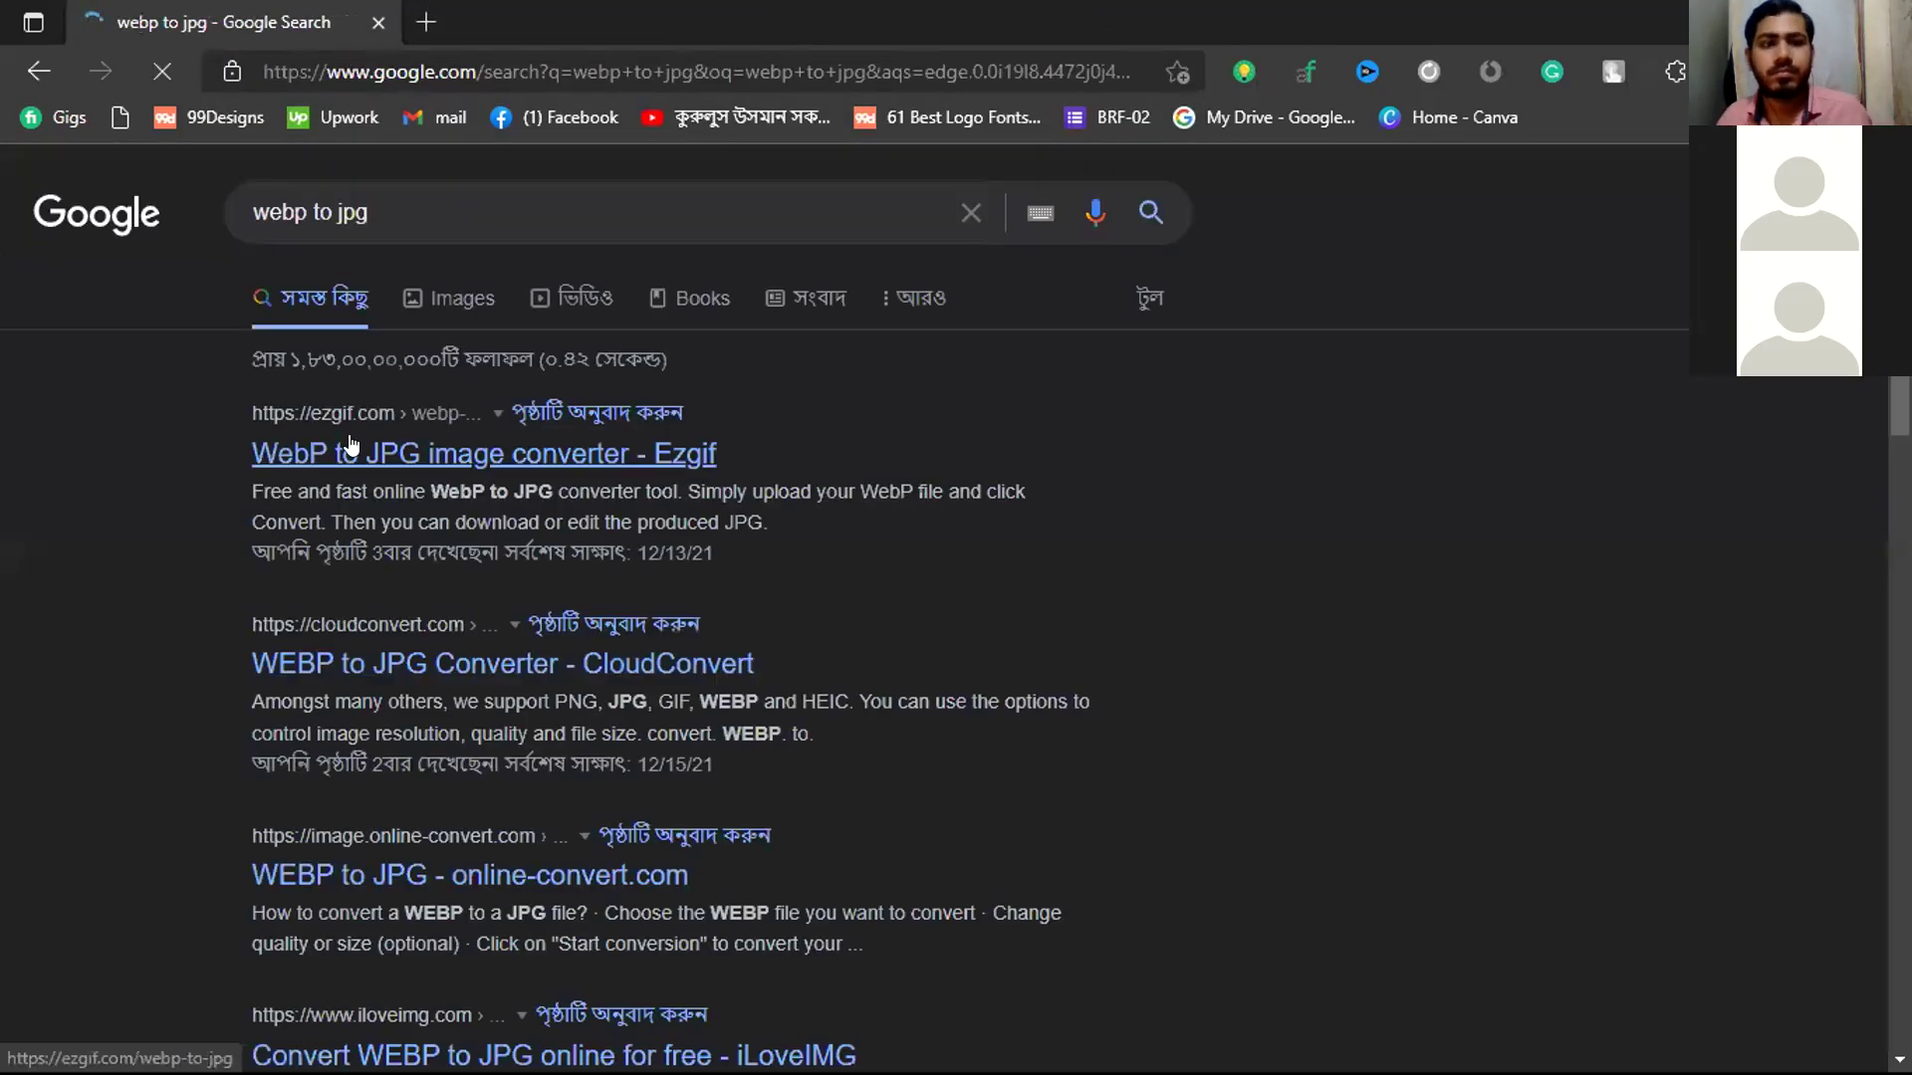
Open Ezgif's WebP to JPG converter and upload the corporate trifold brochure WebP from Downloads
{"action": "left_click", "coordinate": [350, 444]}
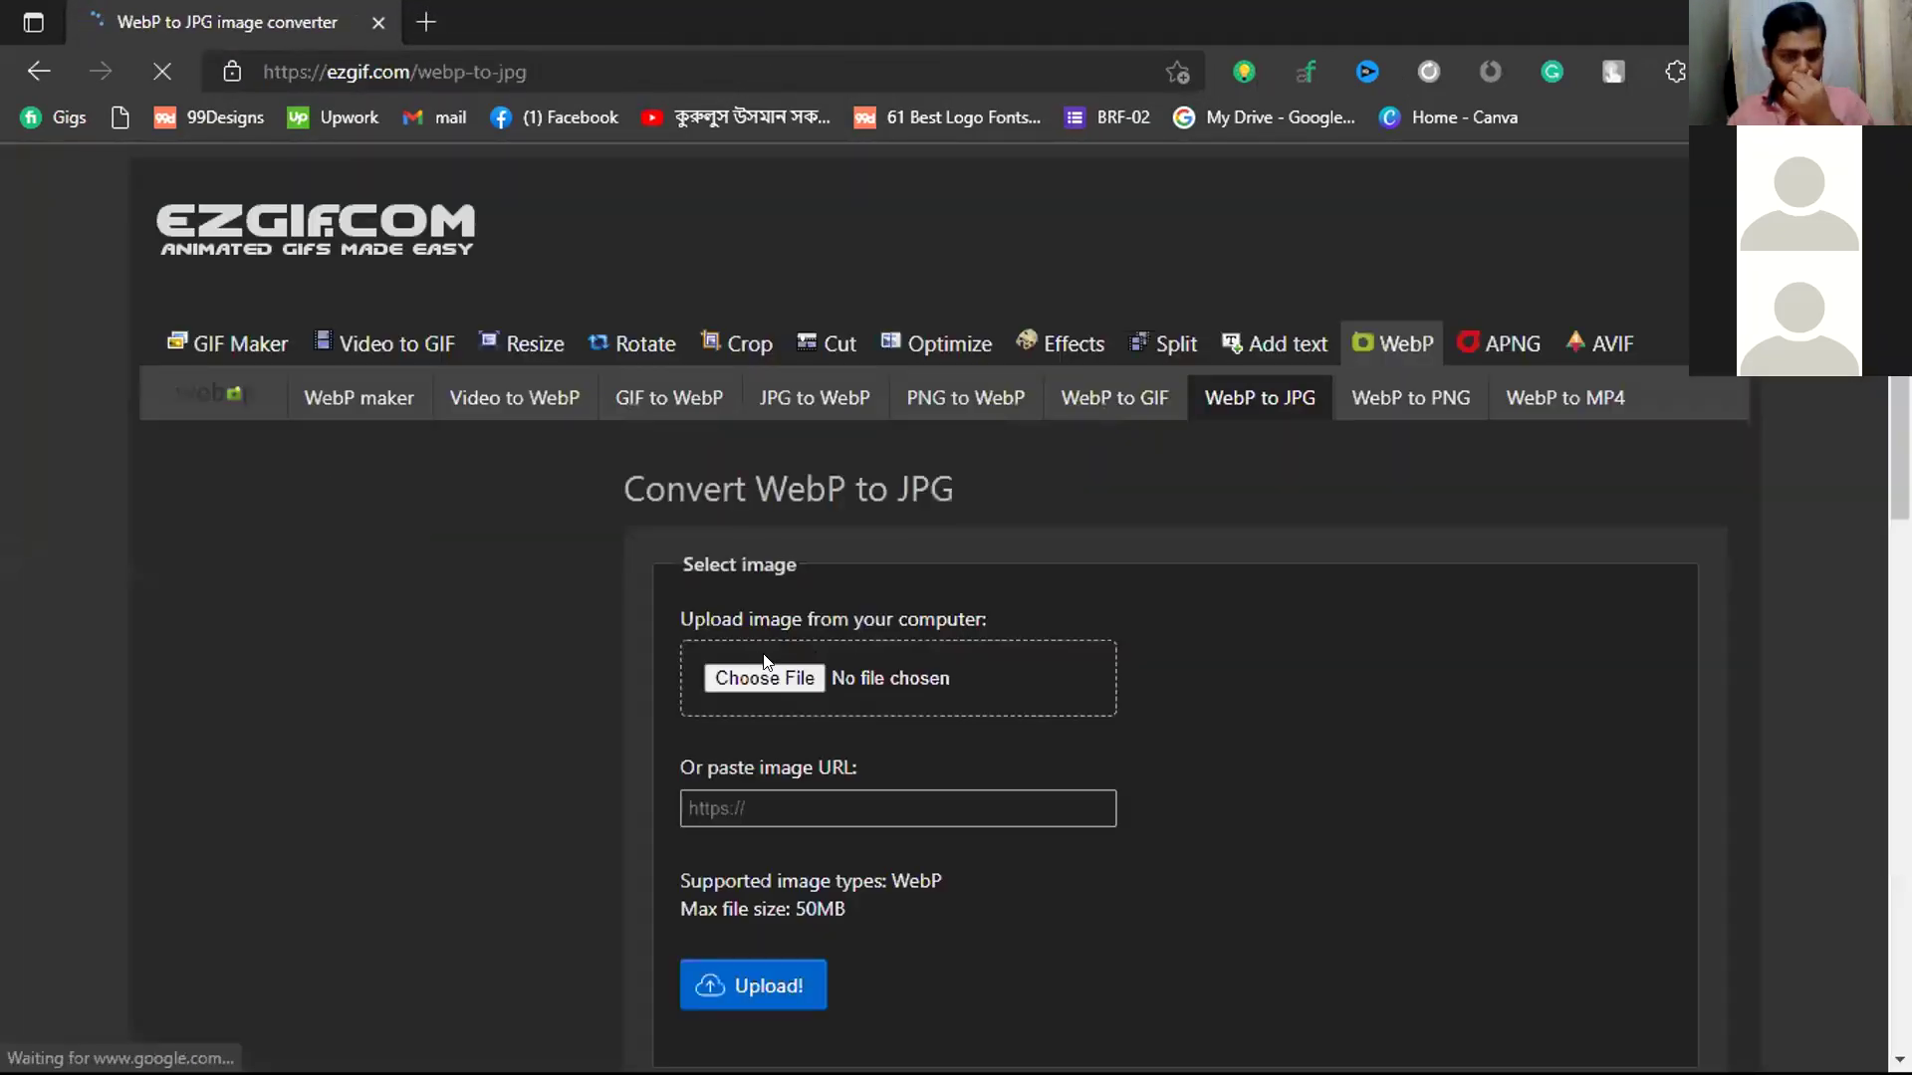
{"action": "left_click", "coordinate": [788, 683]}
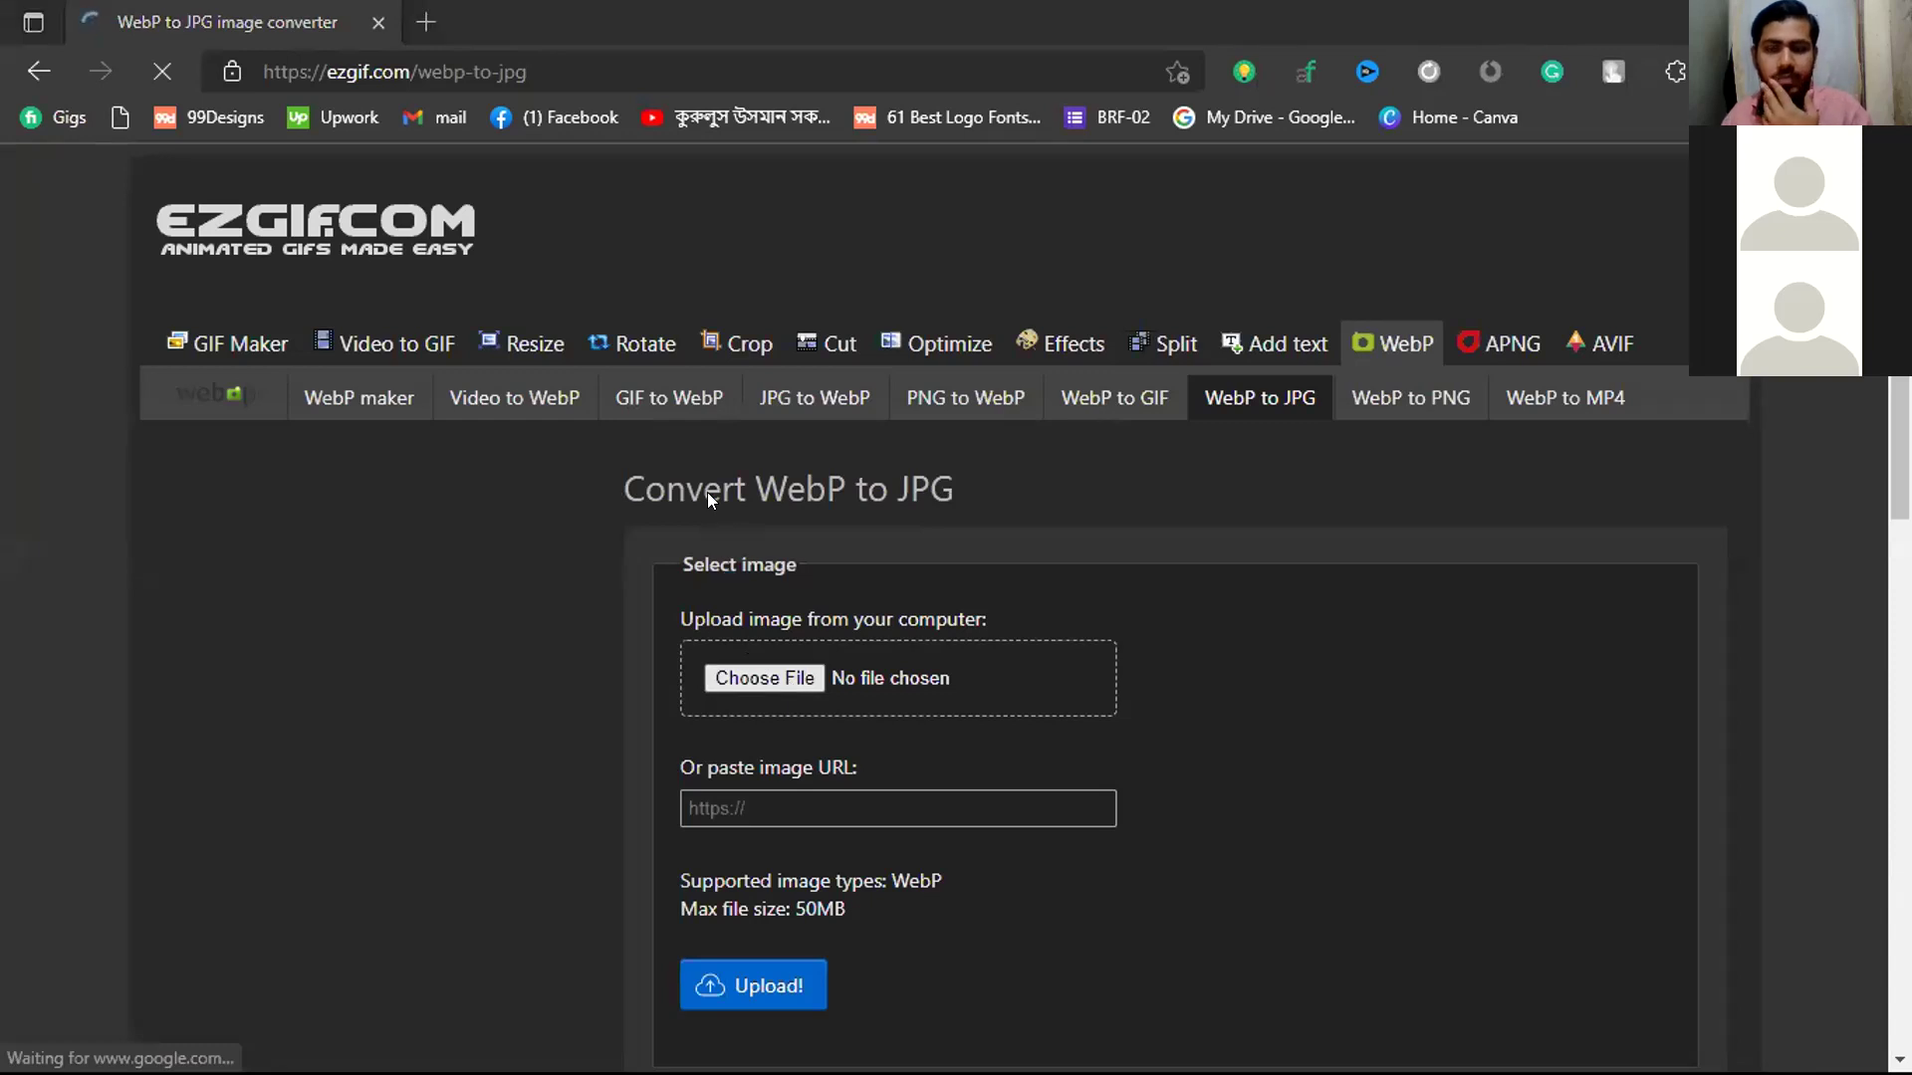
{"action": "left_click", "coordinate": [139, 255]}
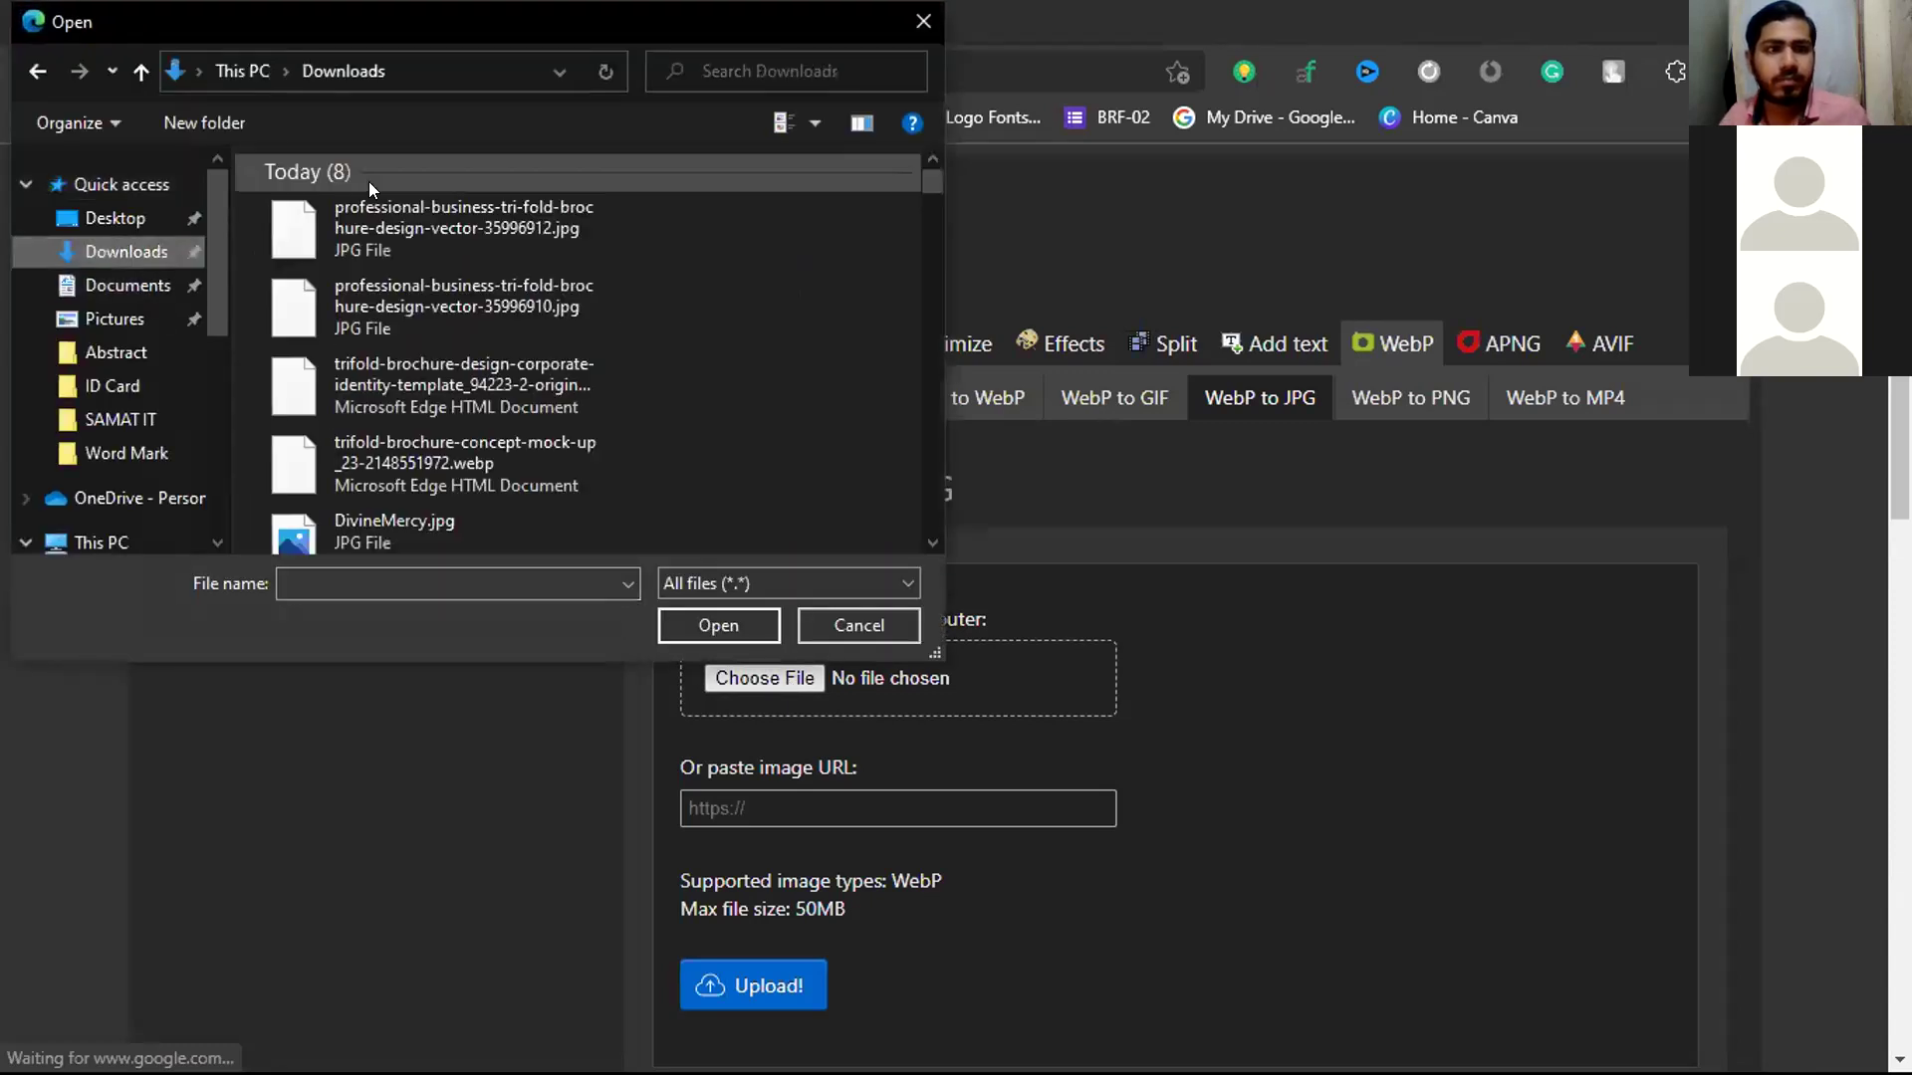
{"action": "left_click", "coordinate": [367, 384]}
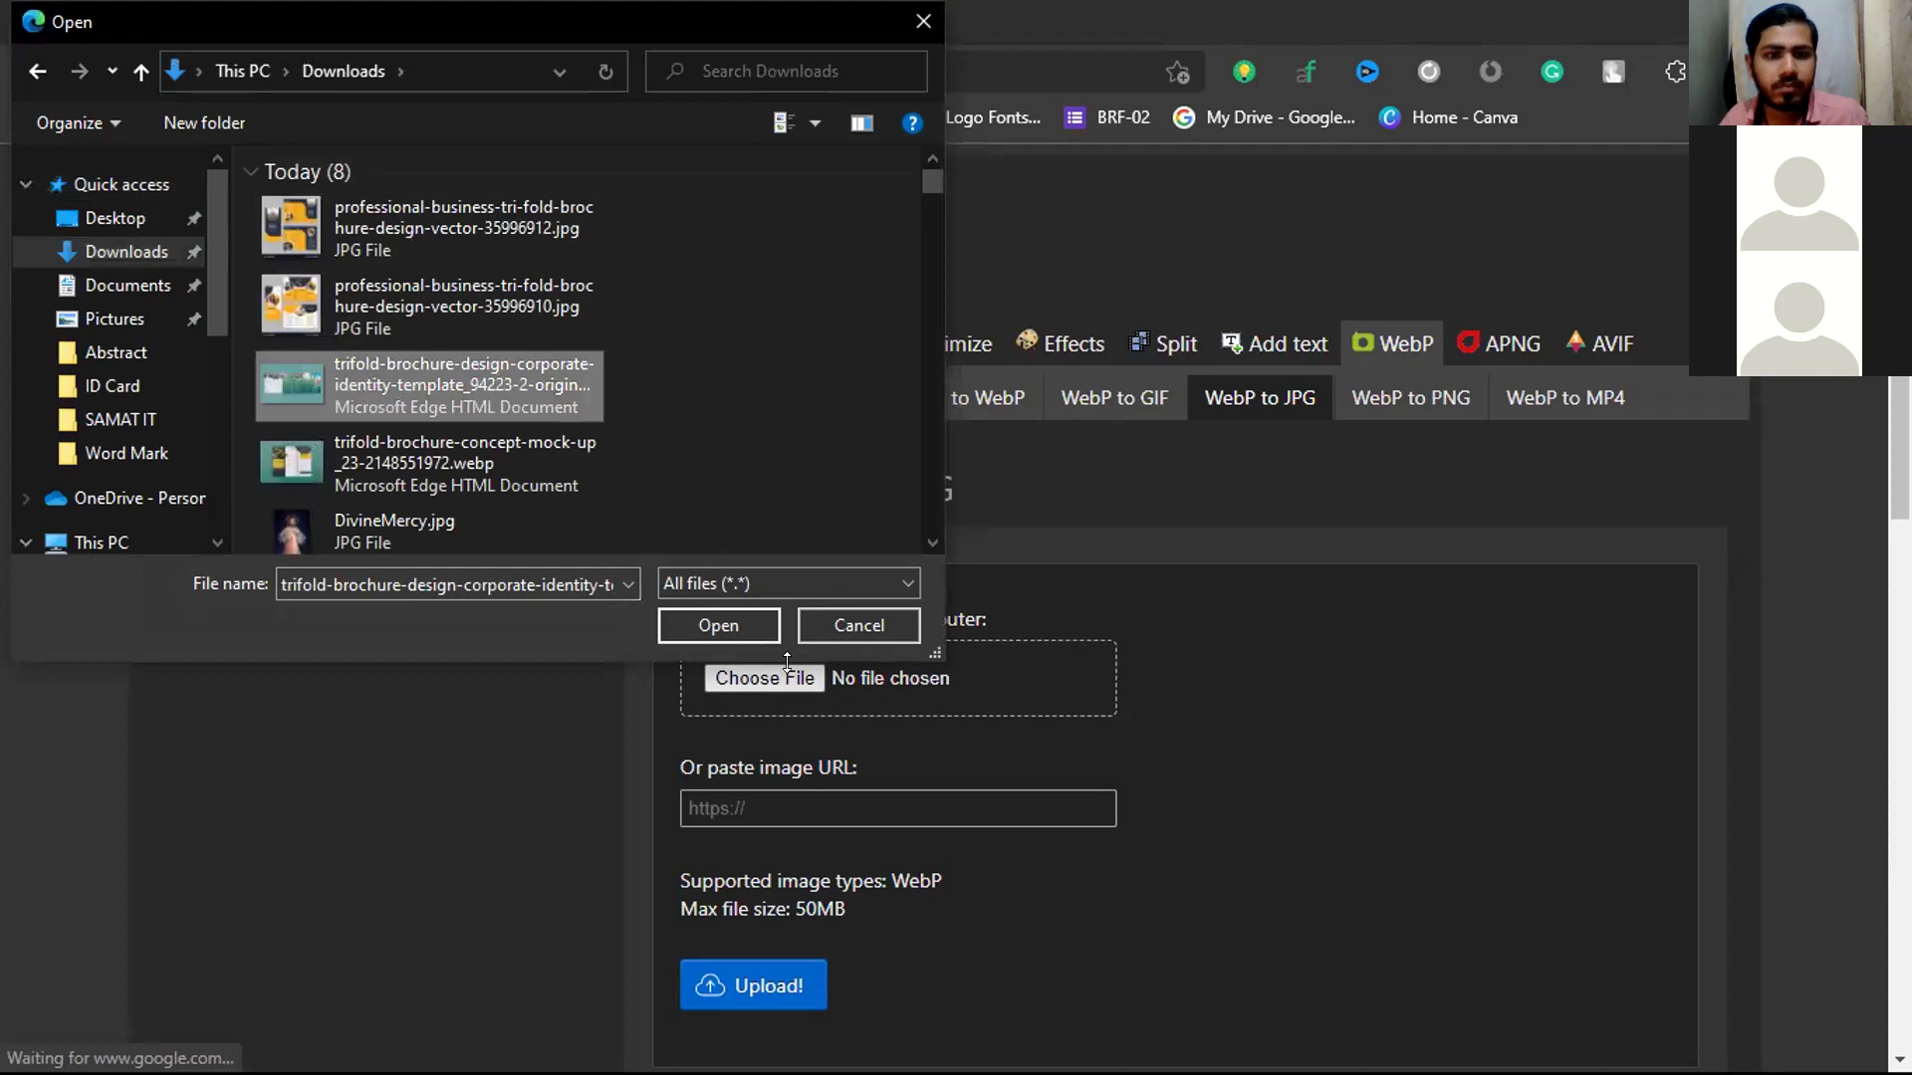
{"action": "left_click", "coordinate": [718, 628]}
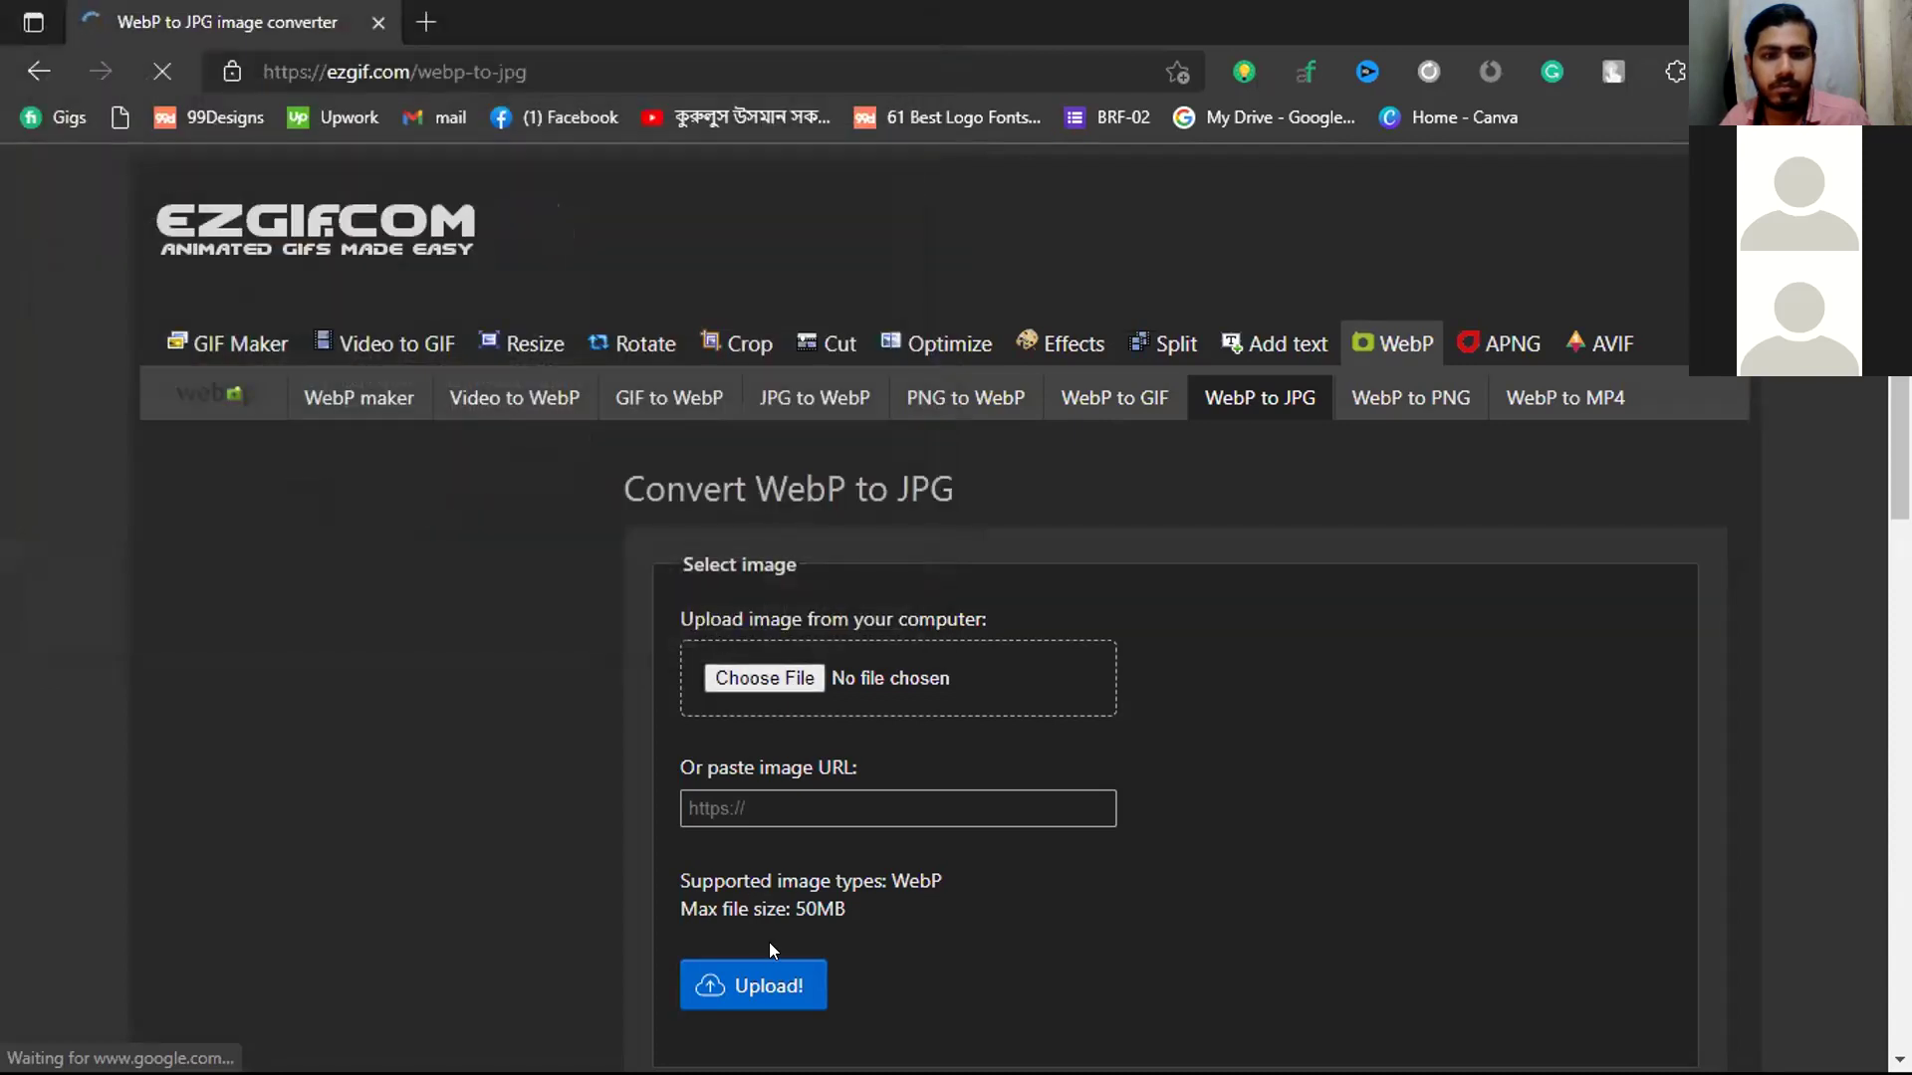
{"action": "left_click", "coordinate": [757, 996]}
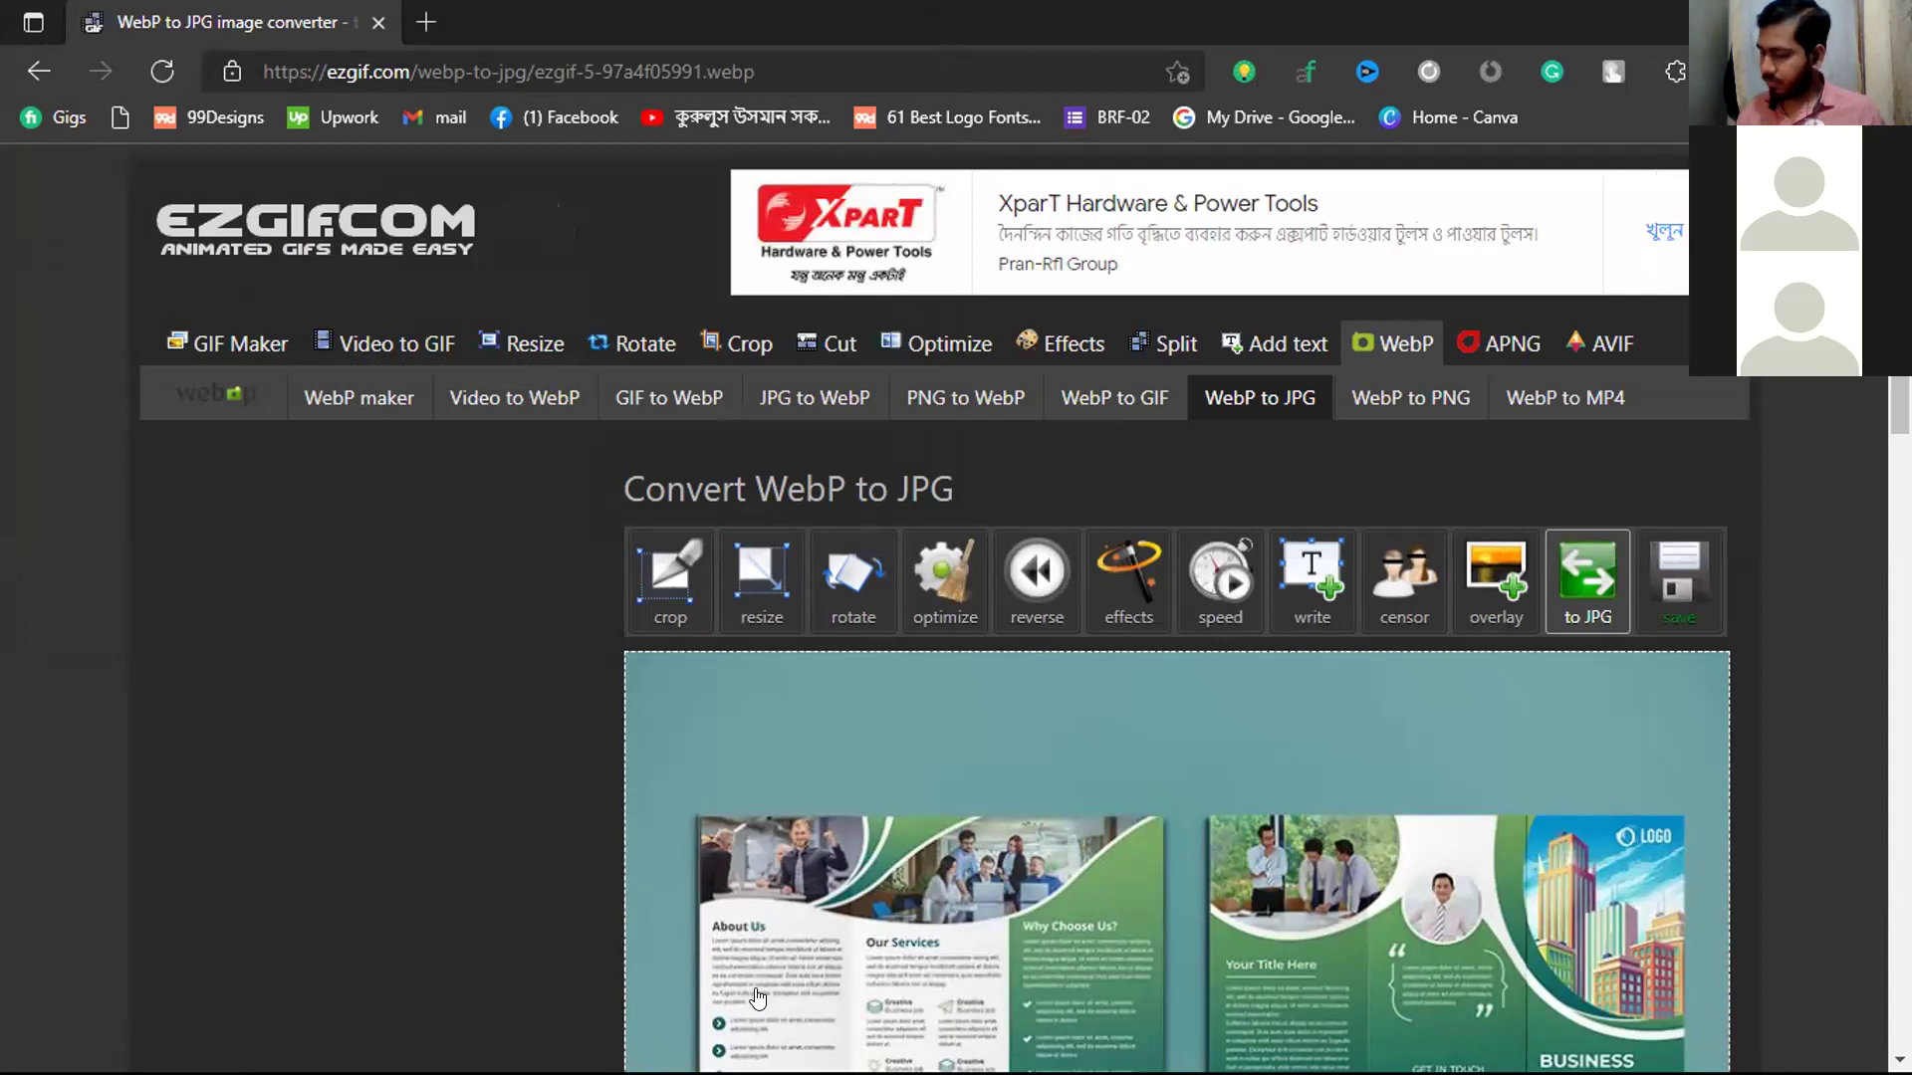
Convert the uploaded brochure to JPG and scroll to the 800×500 result
{"action": "scroll", "coordinate": [1006, 816], "scroll_direction": "down", "scroll_amount": 10}
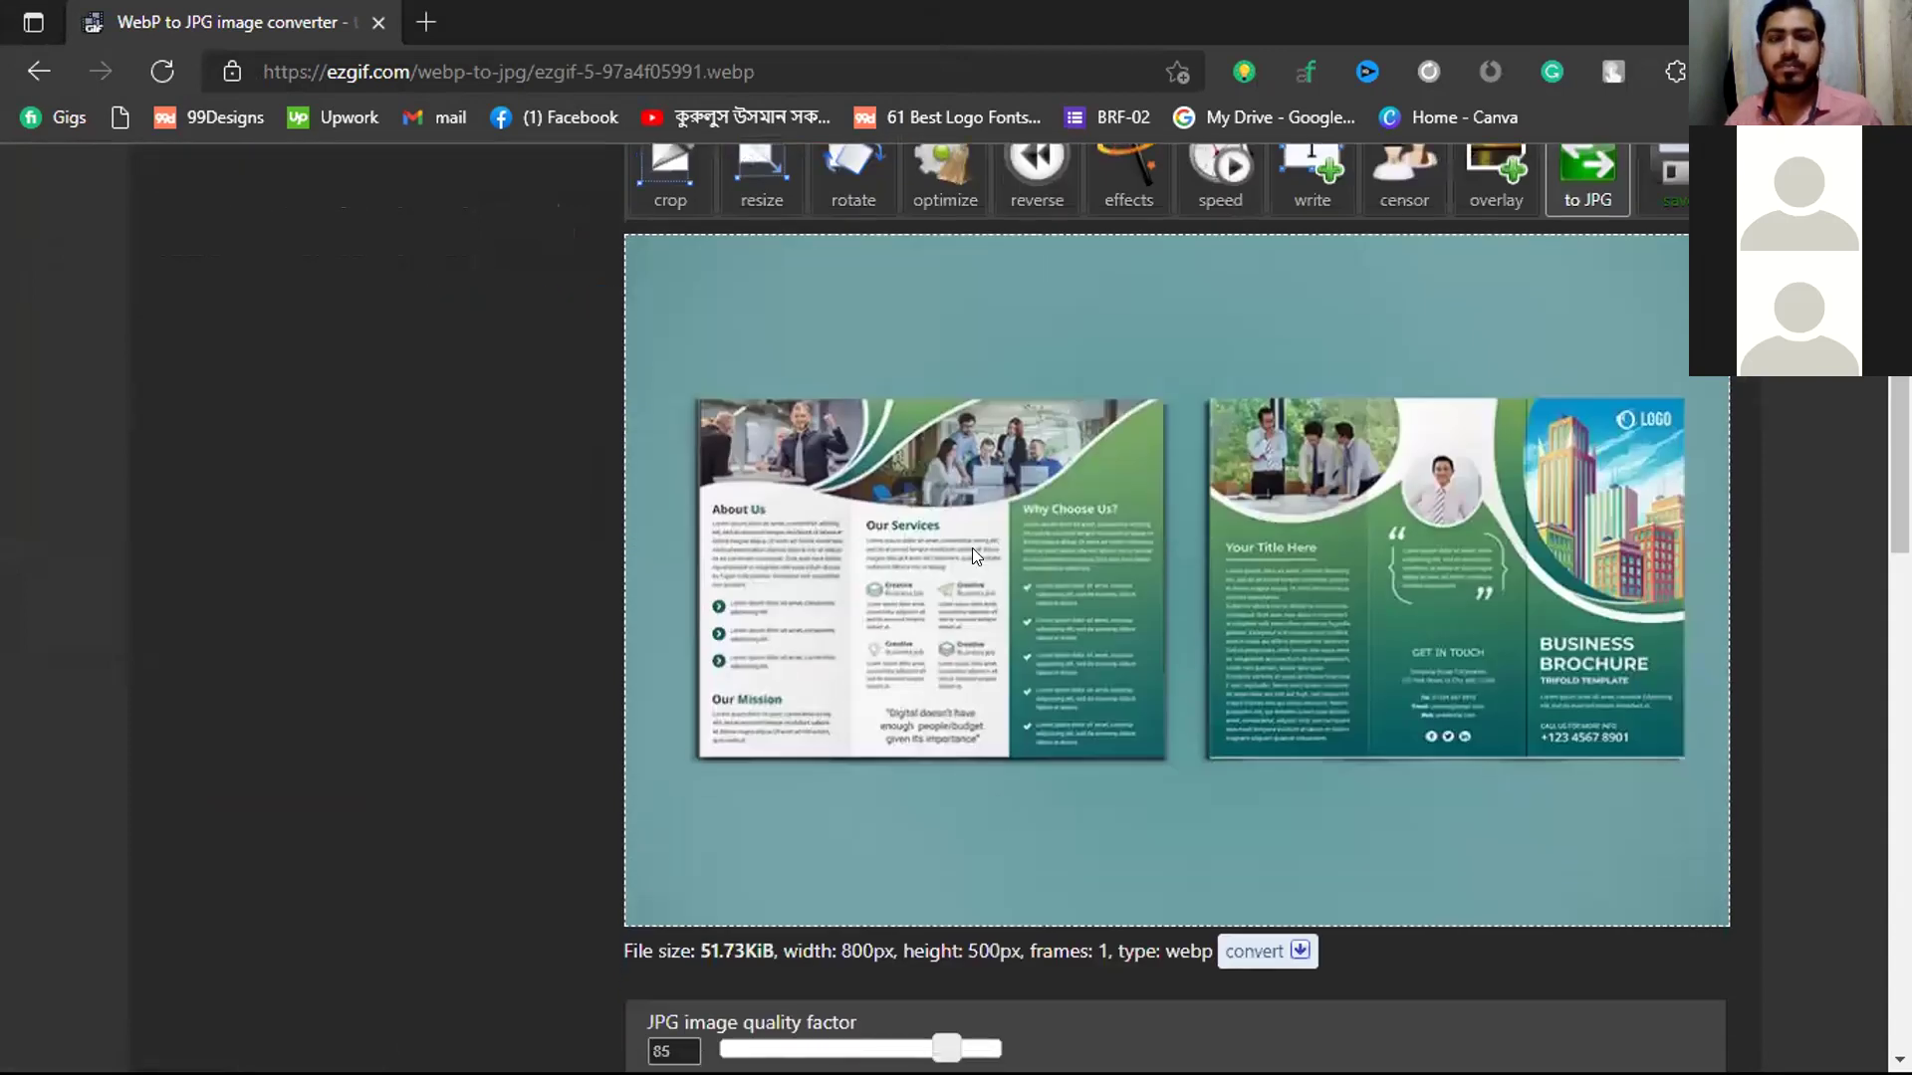
{"action": "left_click", "coordinate": [705, 710]}
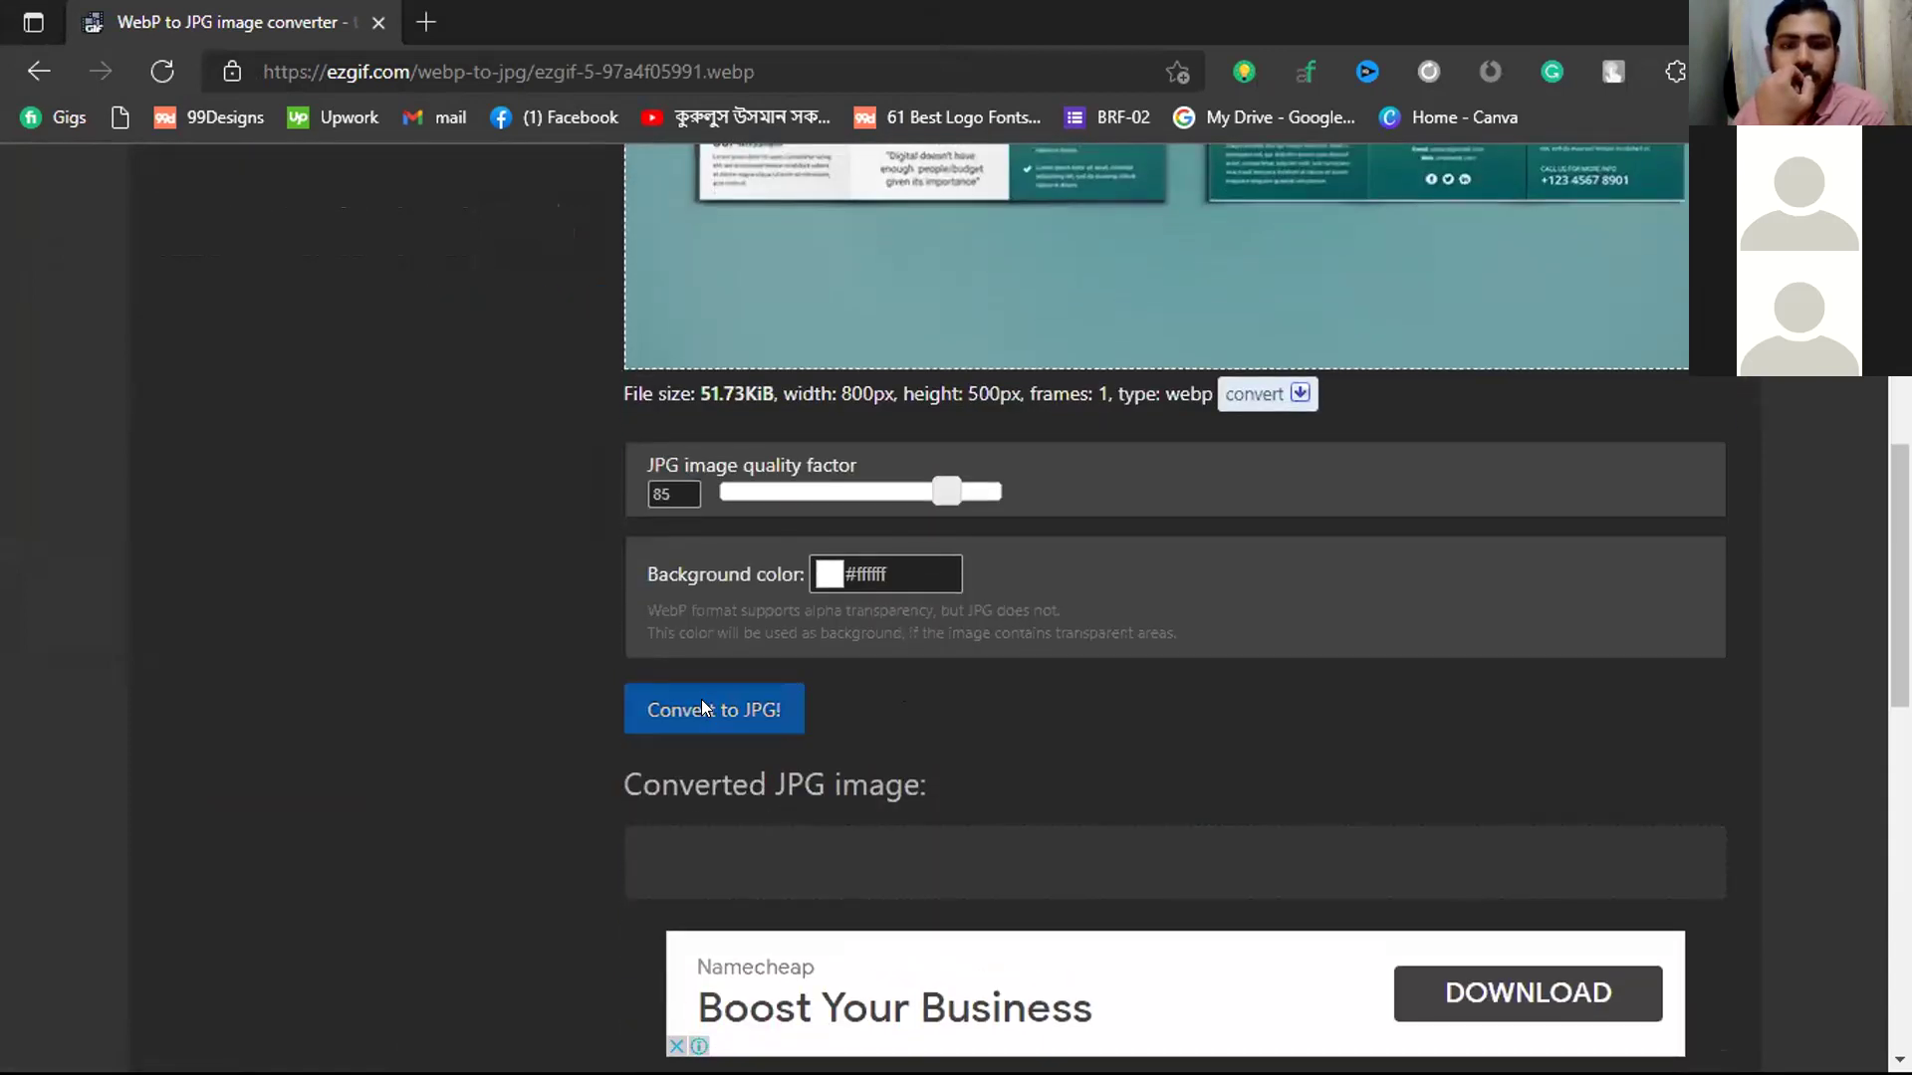
{"action": "scroll", "coordinate": [1085, 637], "scroll_direction": "down", "scroll_amount": 4}
{"action": "scroll", "coordinate": [909, 659], "scroll_direction": "down", "scroll_amount": 7}
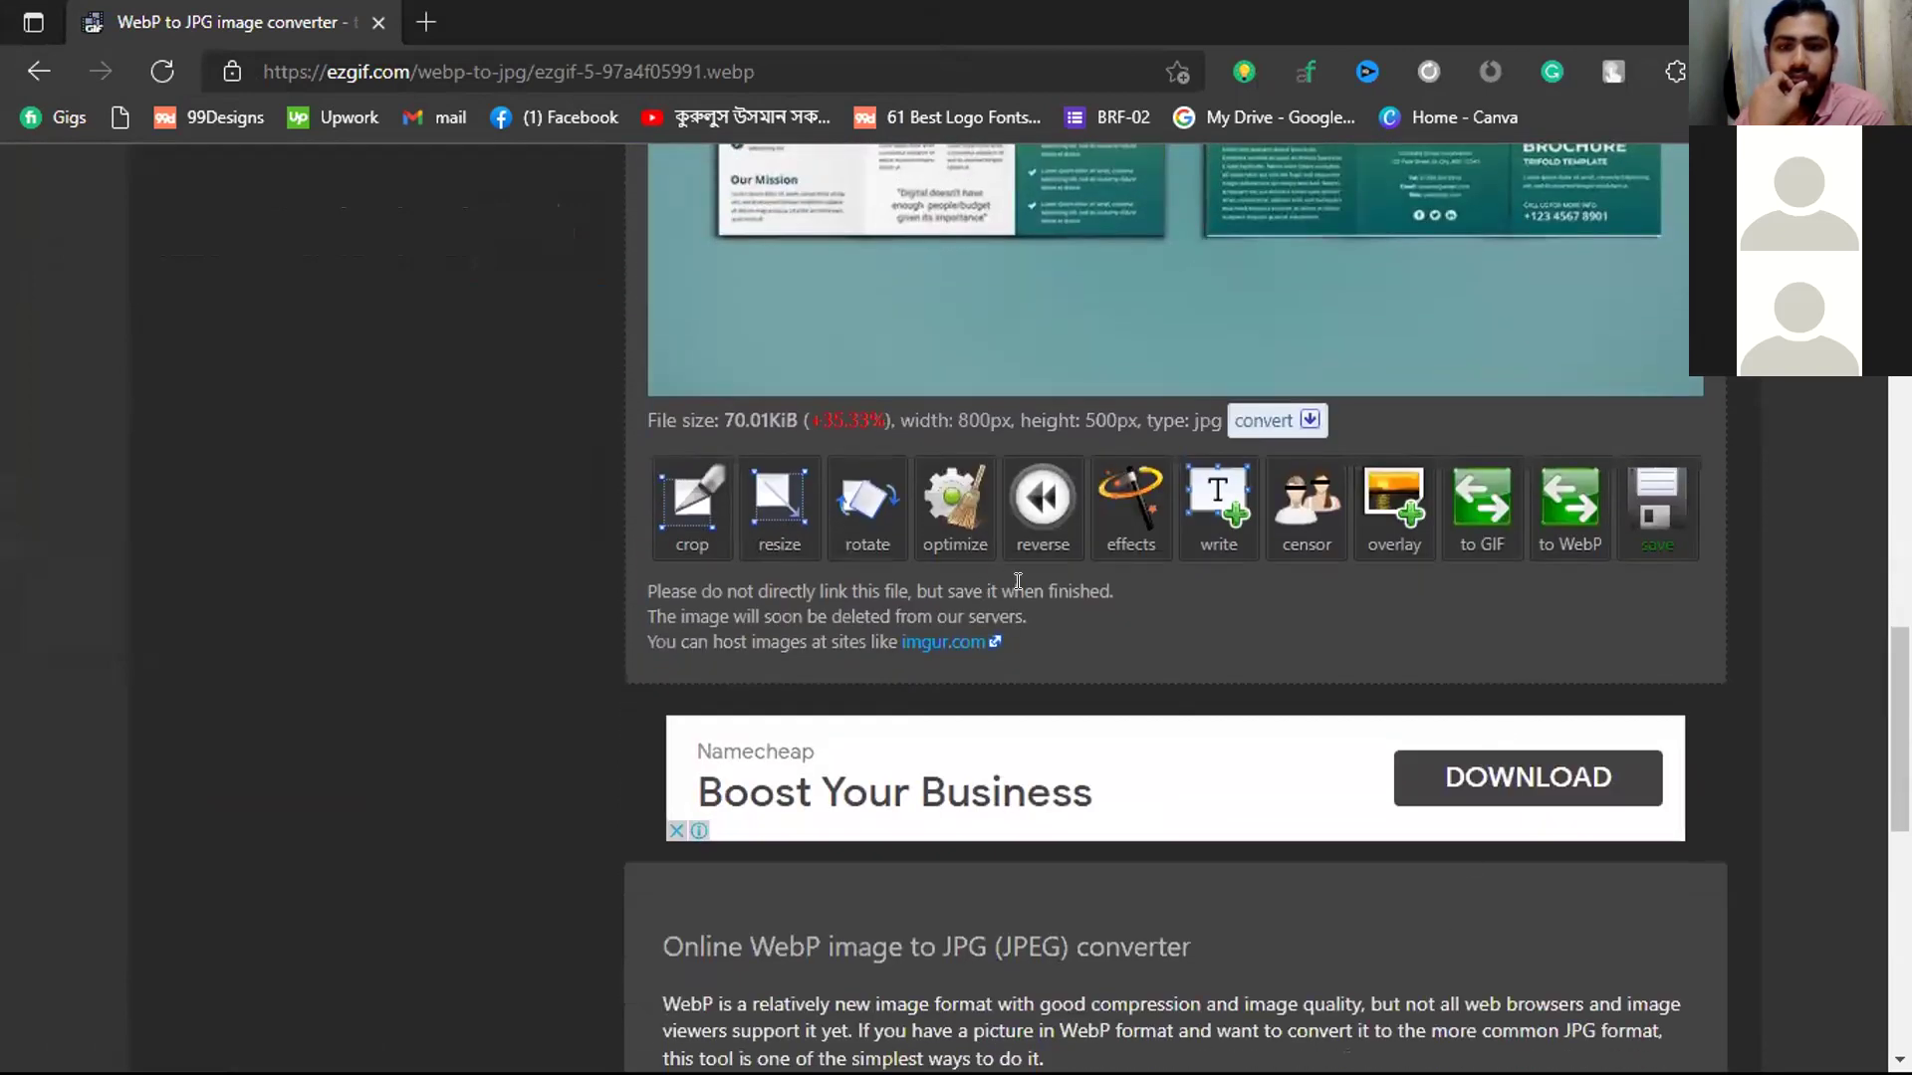
{"action": "scroll", "coordinate": [846, 558], "scroll_direction": "down", "scroll_amount": 8}
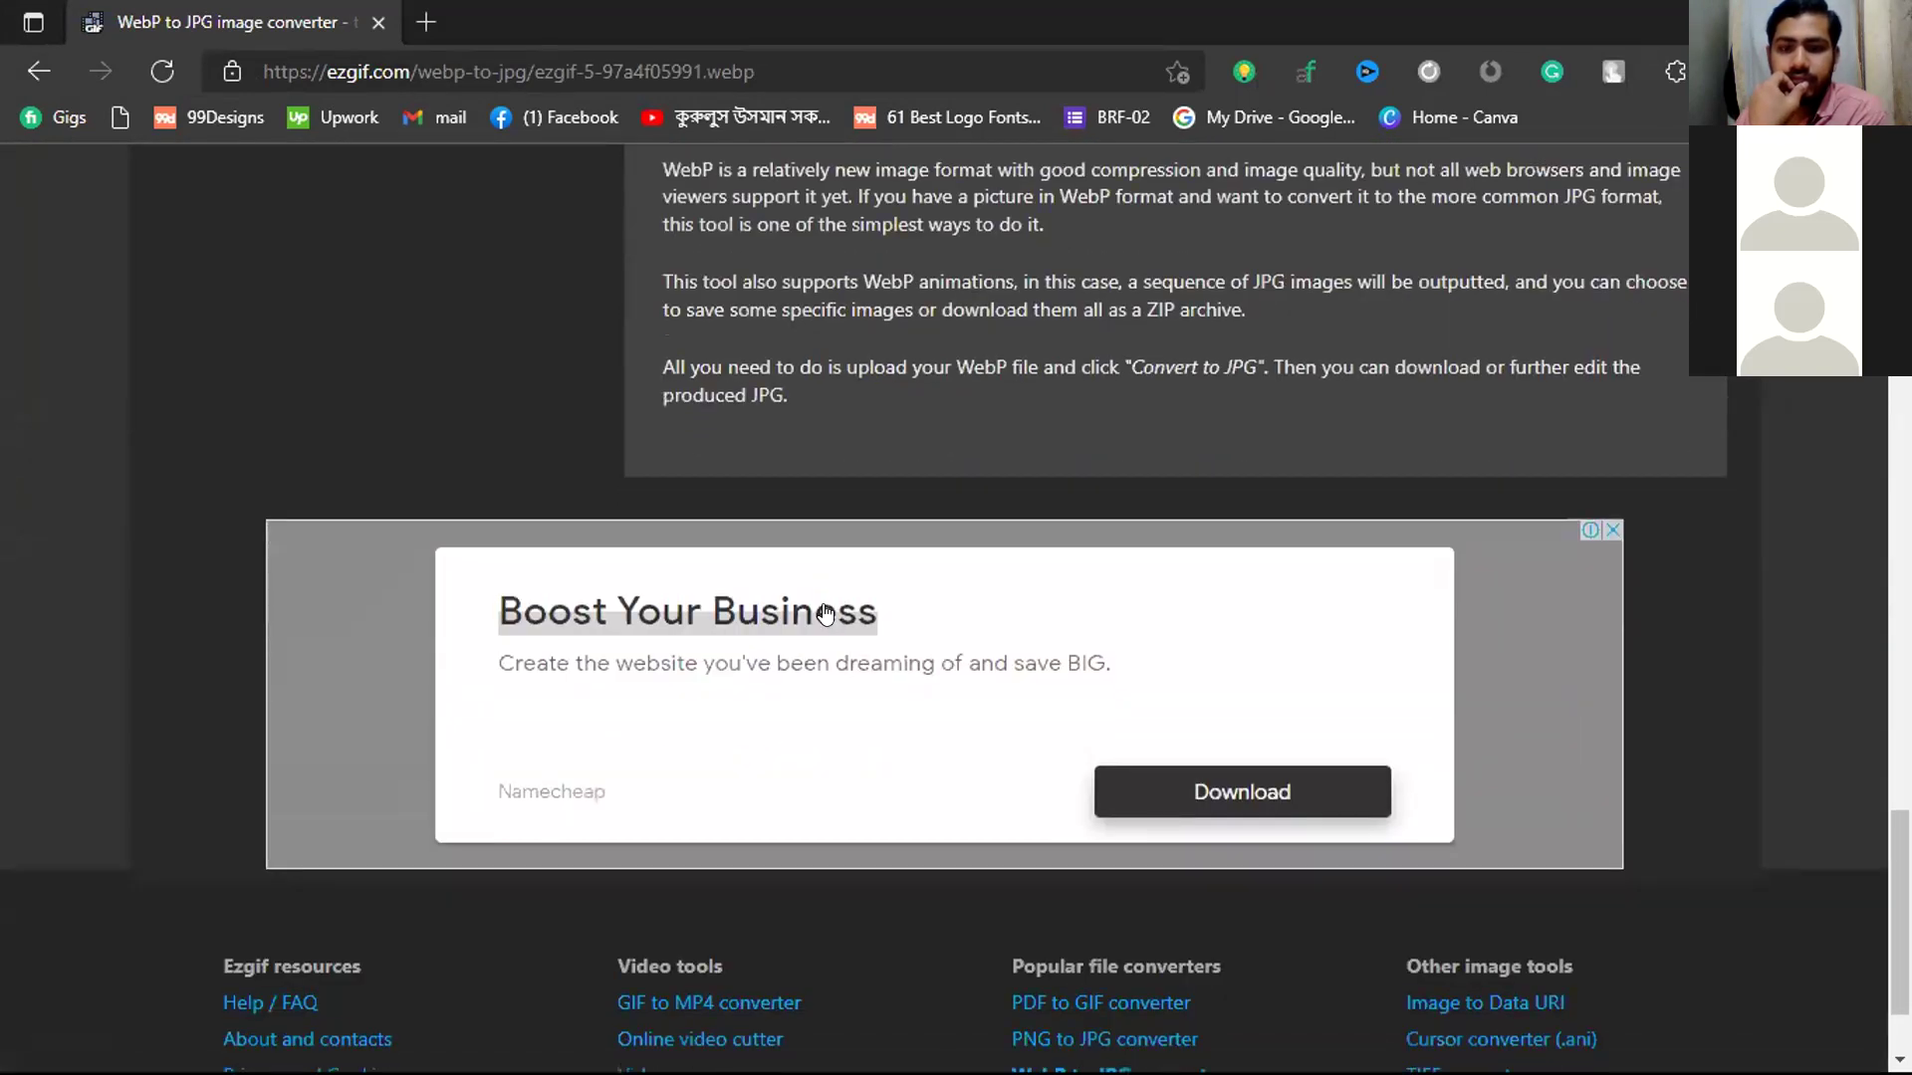
{"action": "scroll", "coordinate": [825, 612], "scroll_direction": "up", "scroll_amount": 8}
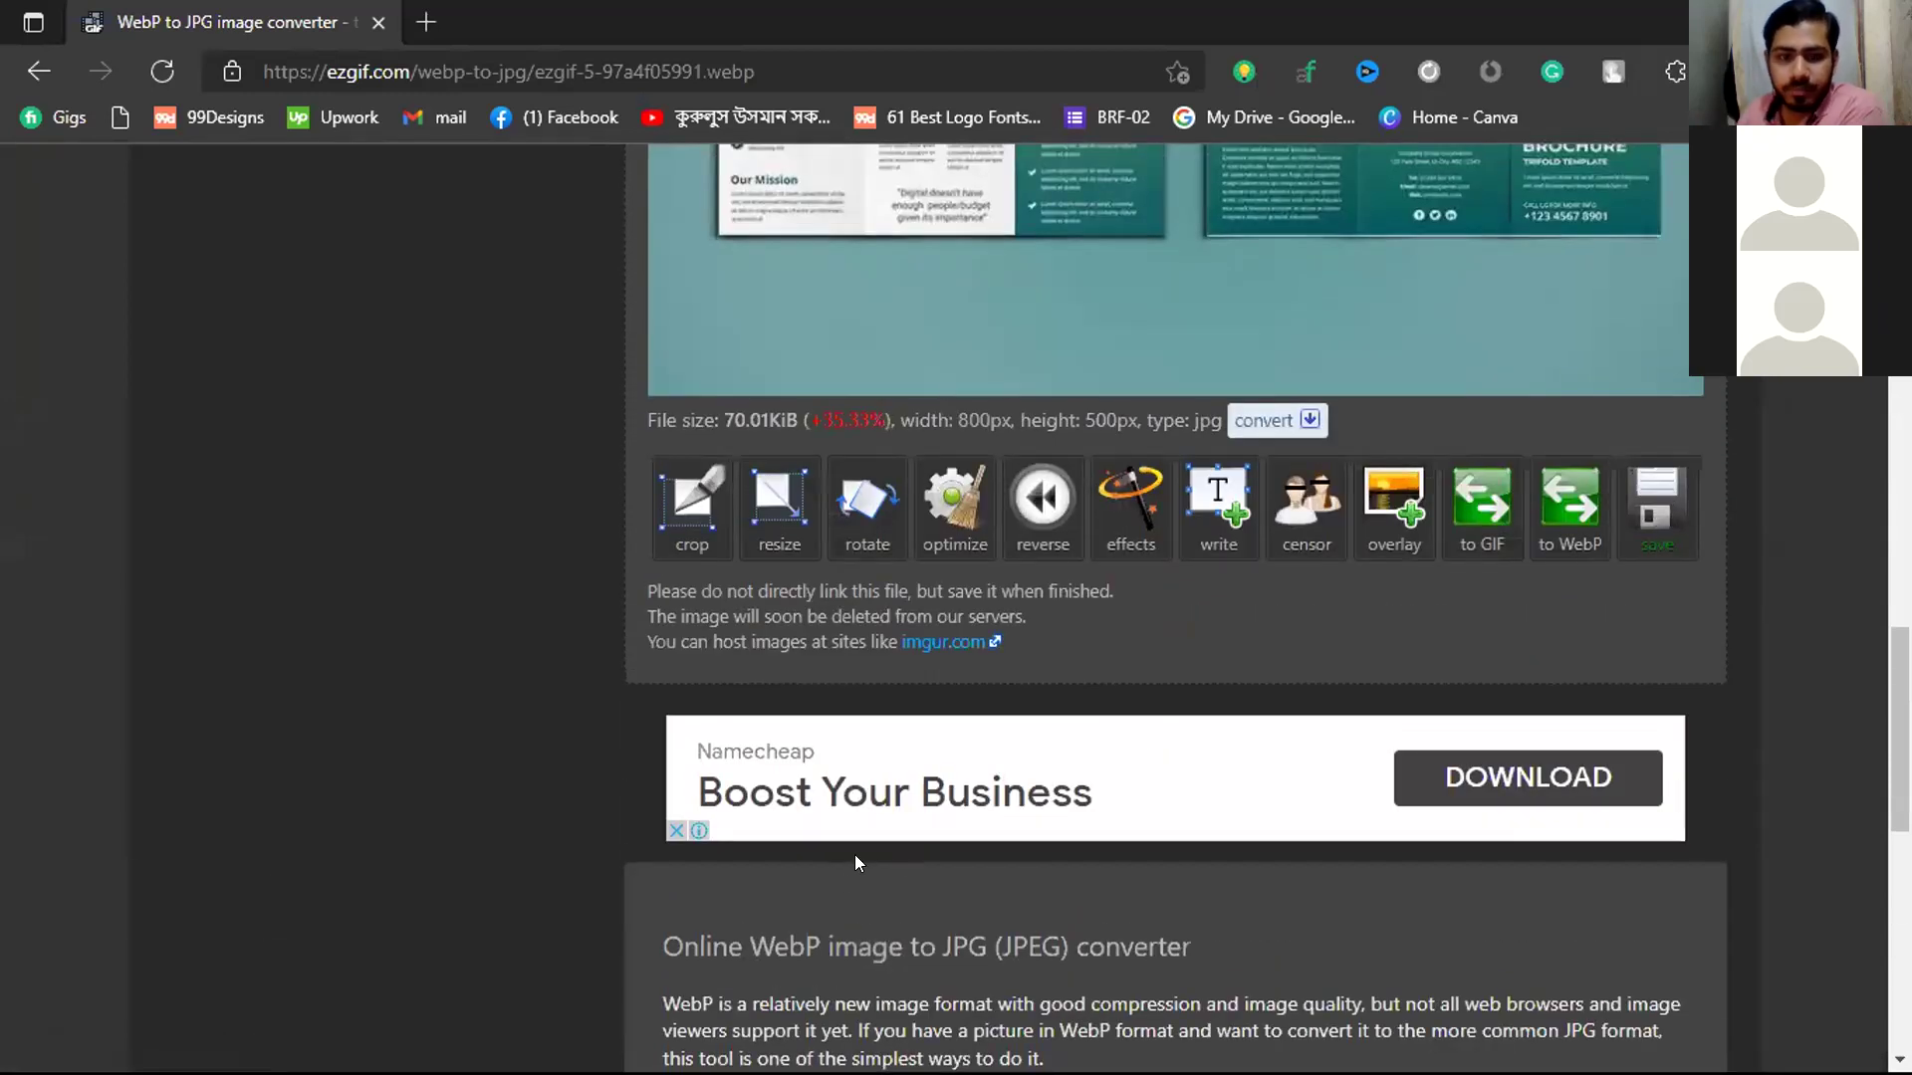
{"action": "scroll", "coordinate": [1364, 637], "scroll_direction": "up", "scroll_amount": 3}
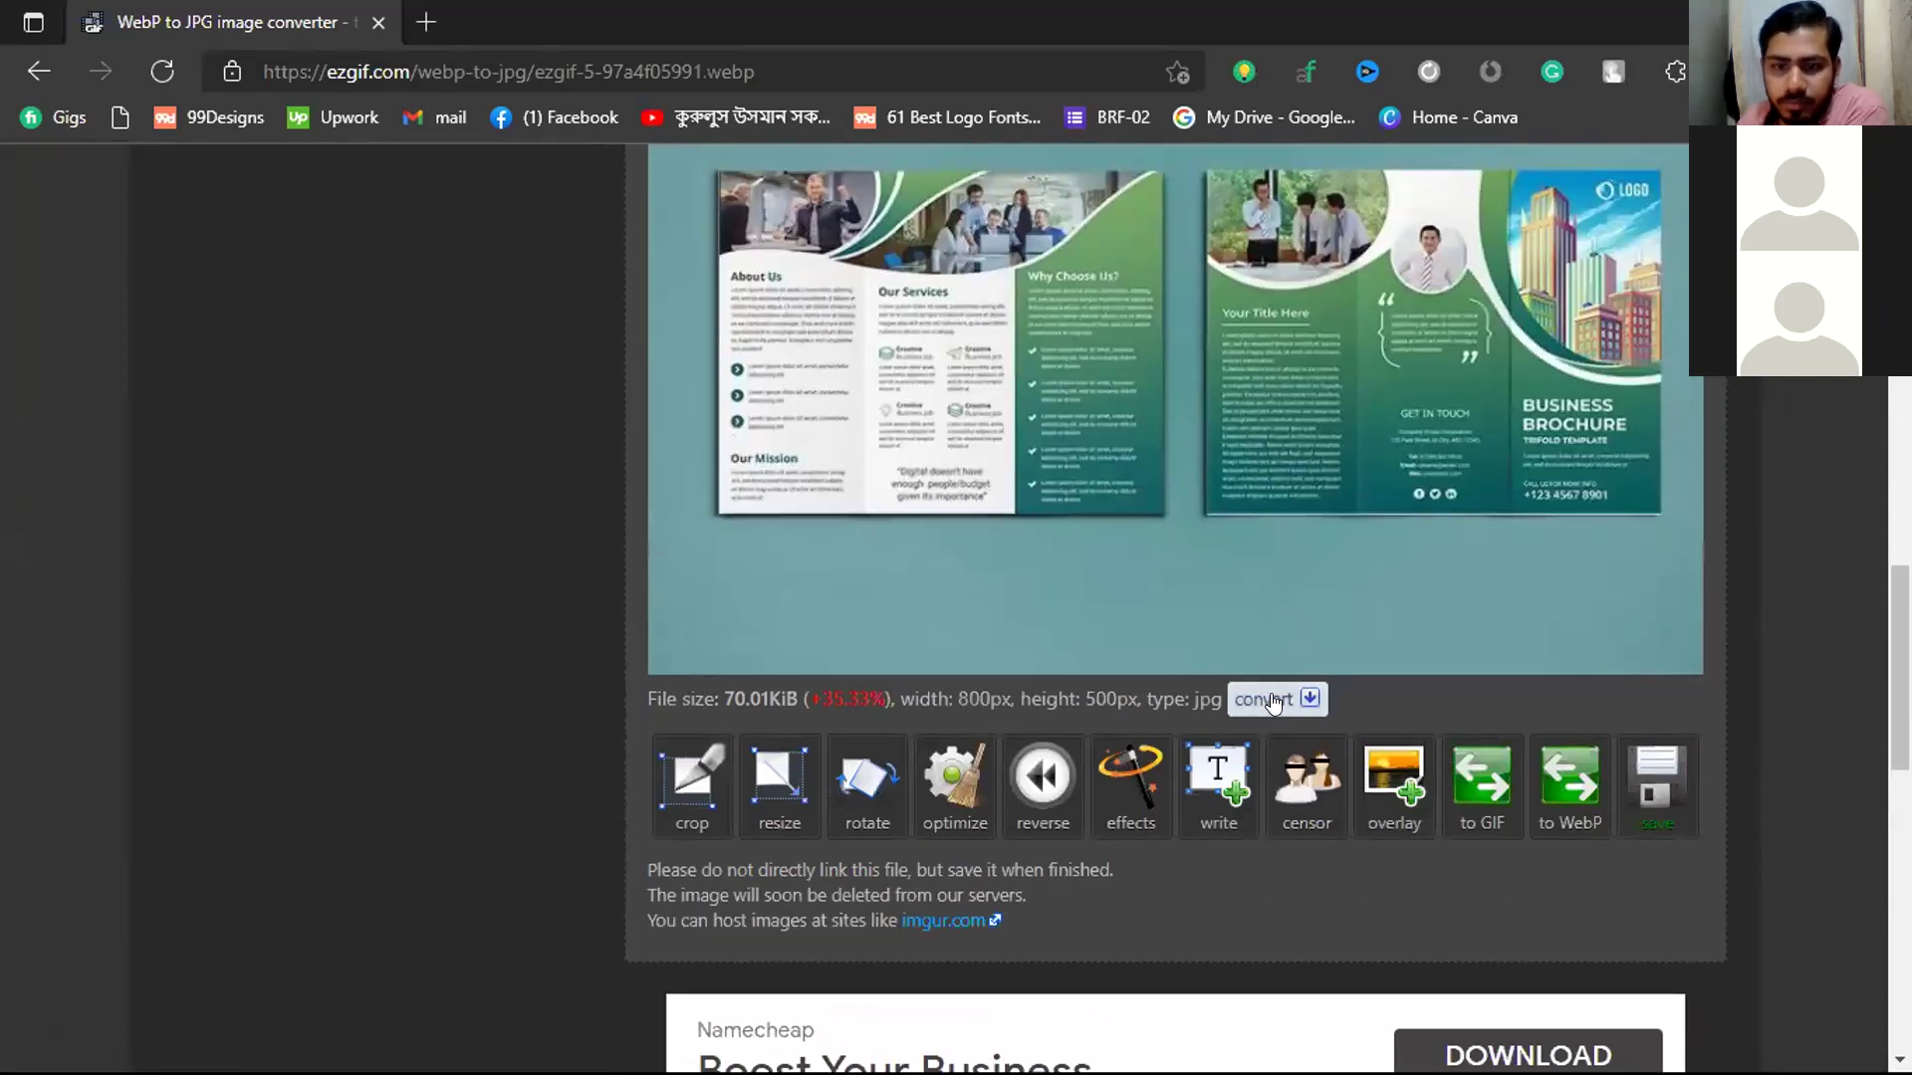
Download the converted JPG as ezgif.com-gif-maker.jpg and show the Windows desktop
{"action": "left_click", "coordinate": [1648, 793]}
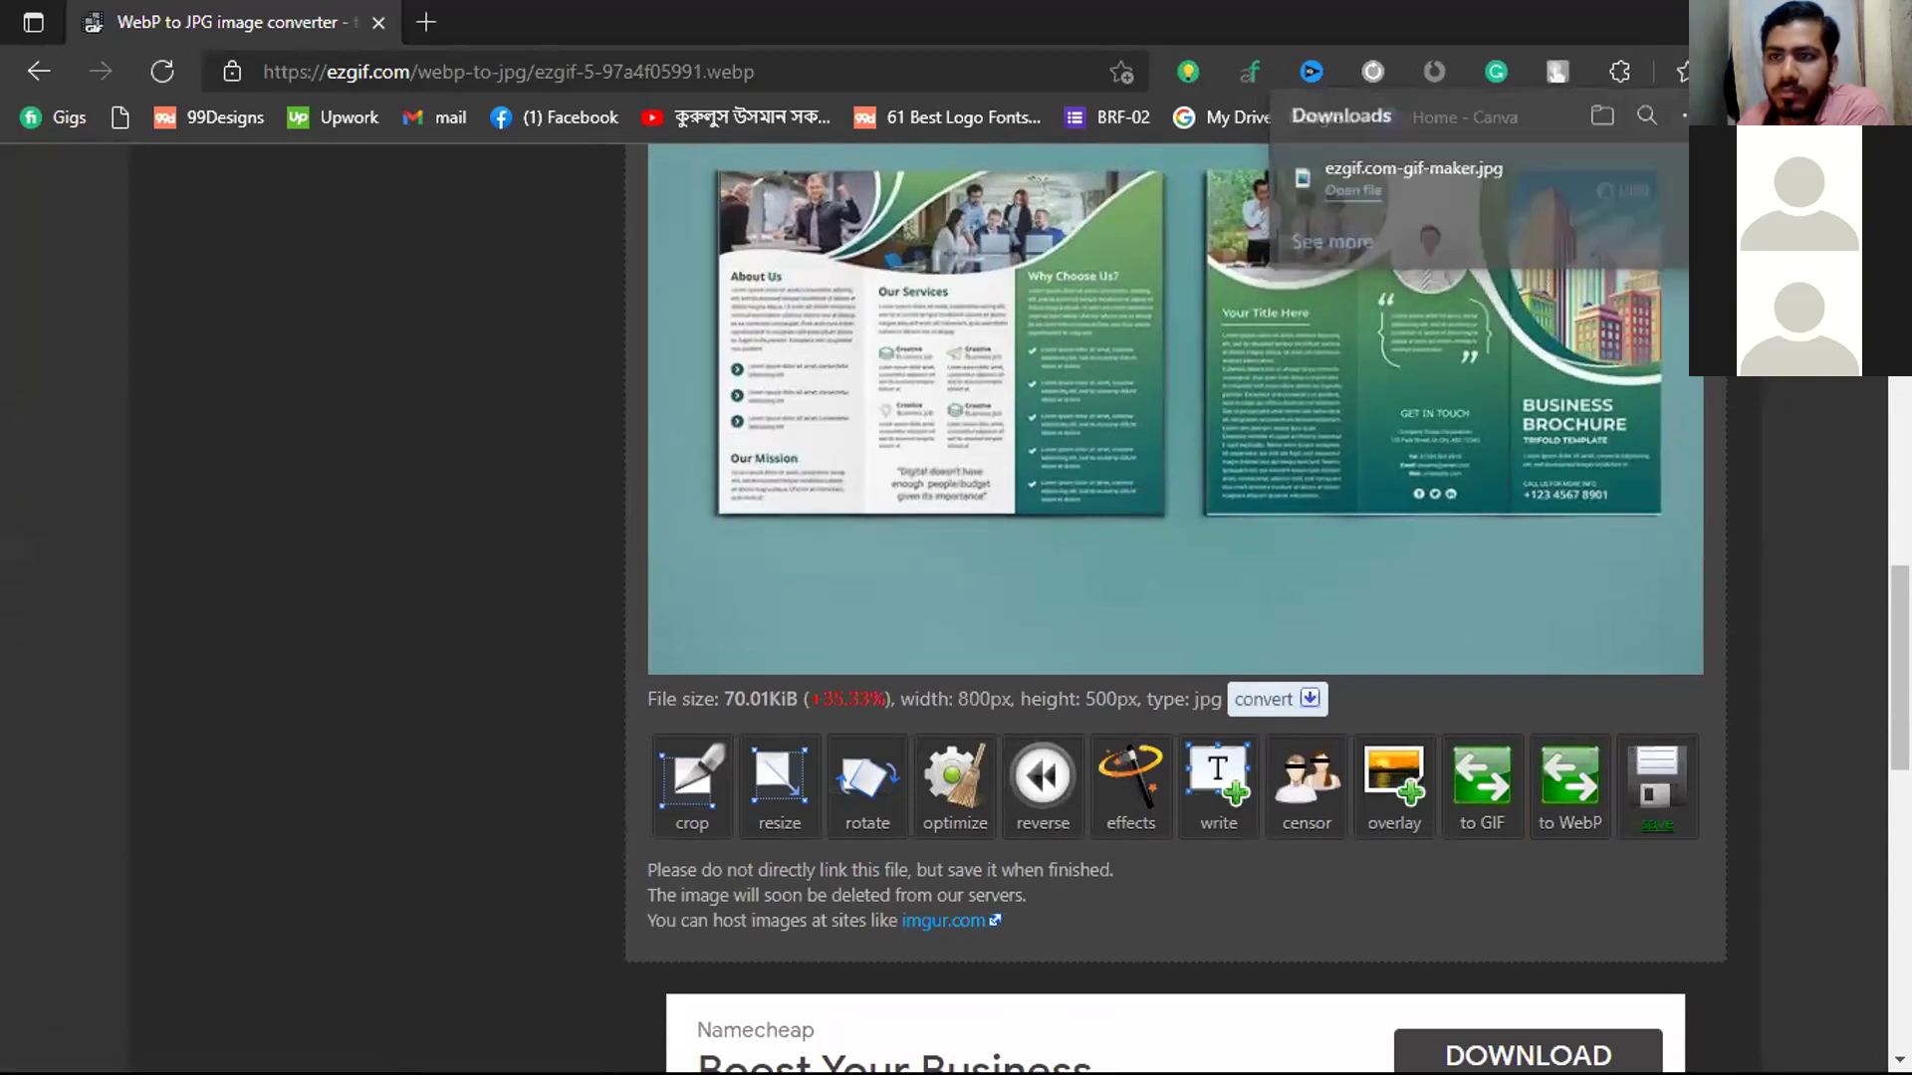
{"action": "key", "text": "super+d"}
{"action": "mouse_move", "coordinate": [737, 1038]}
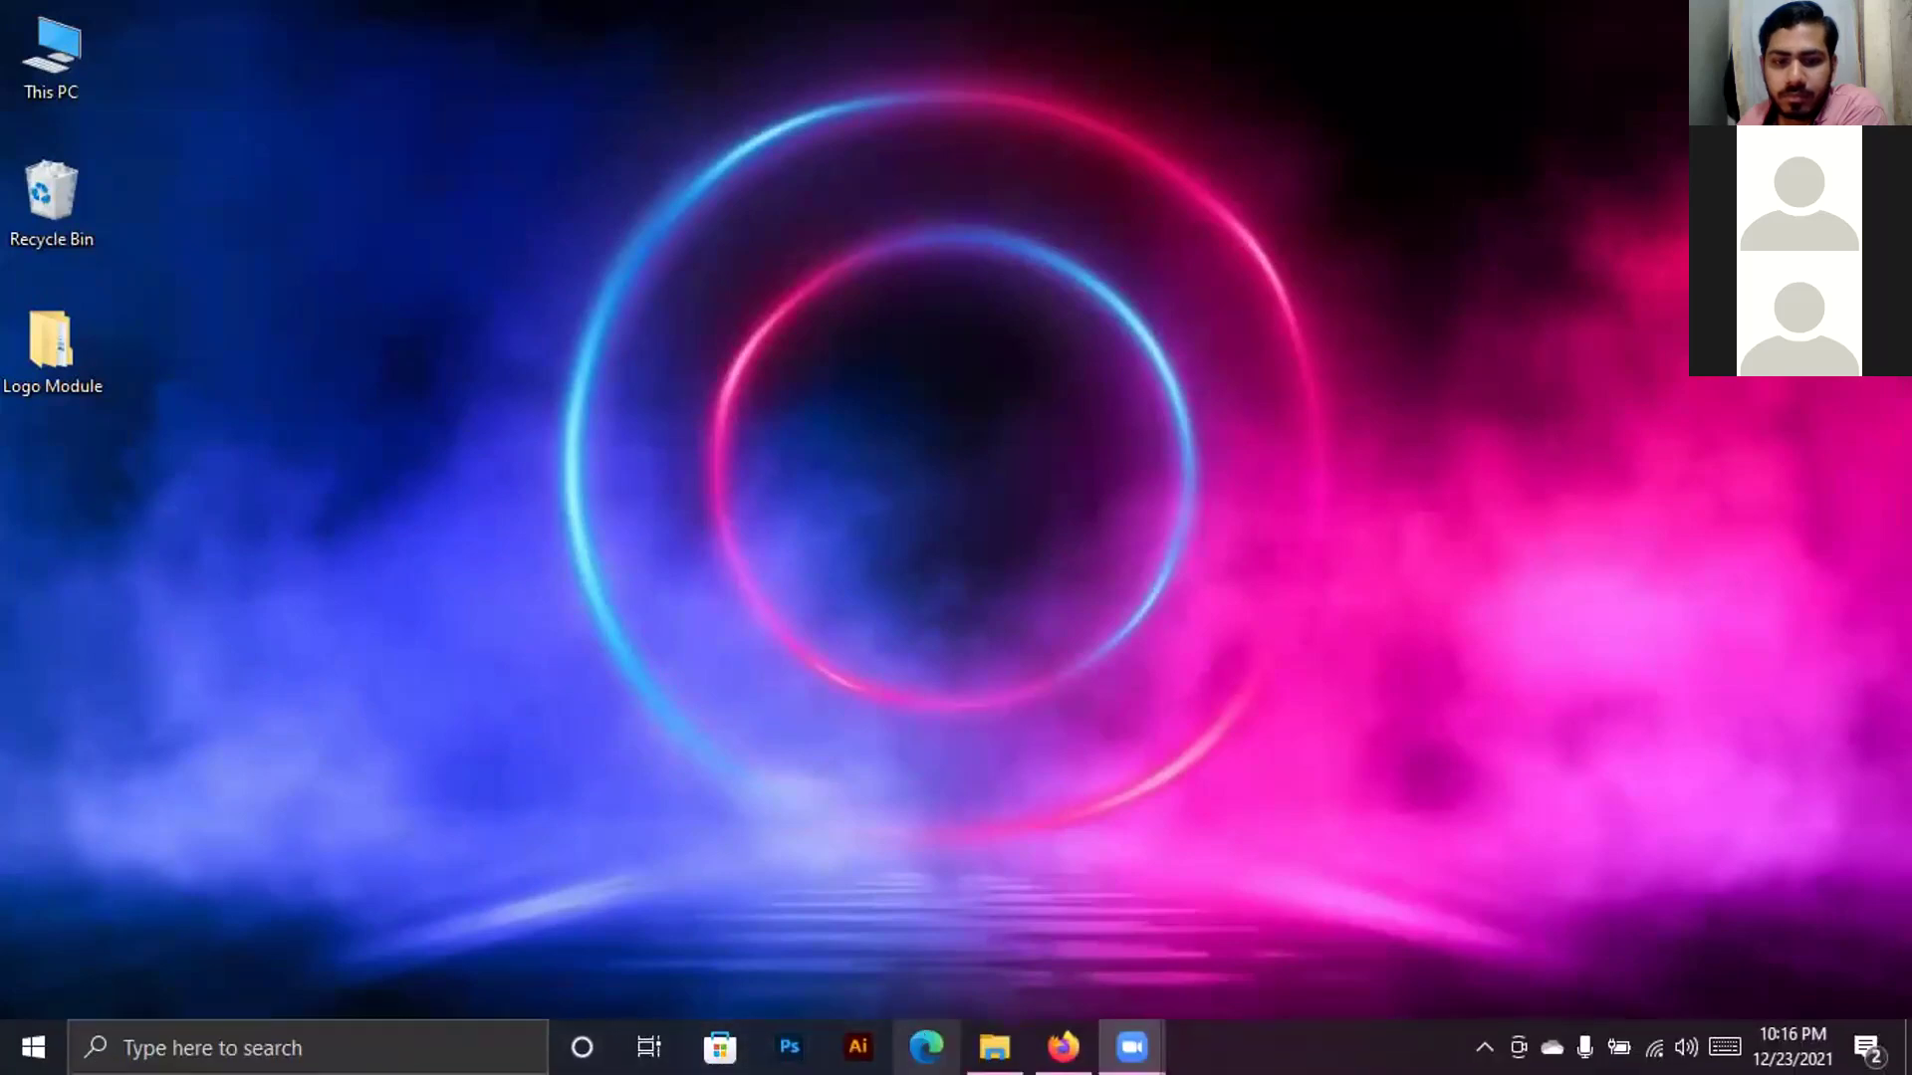
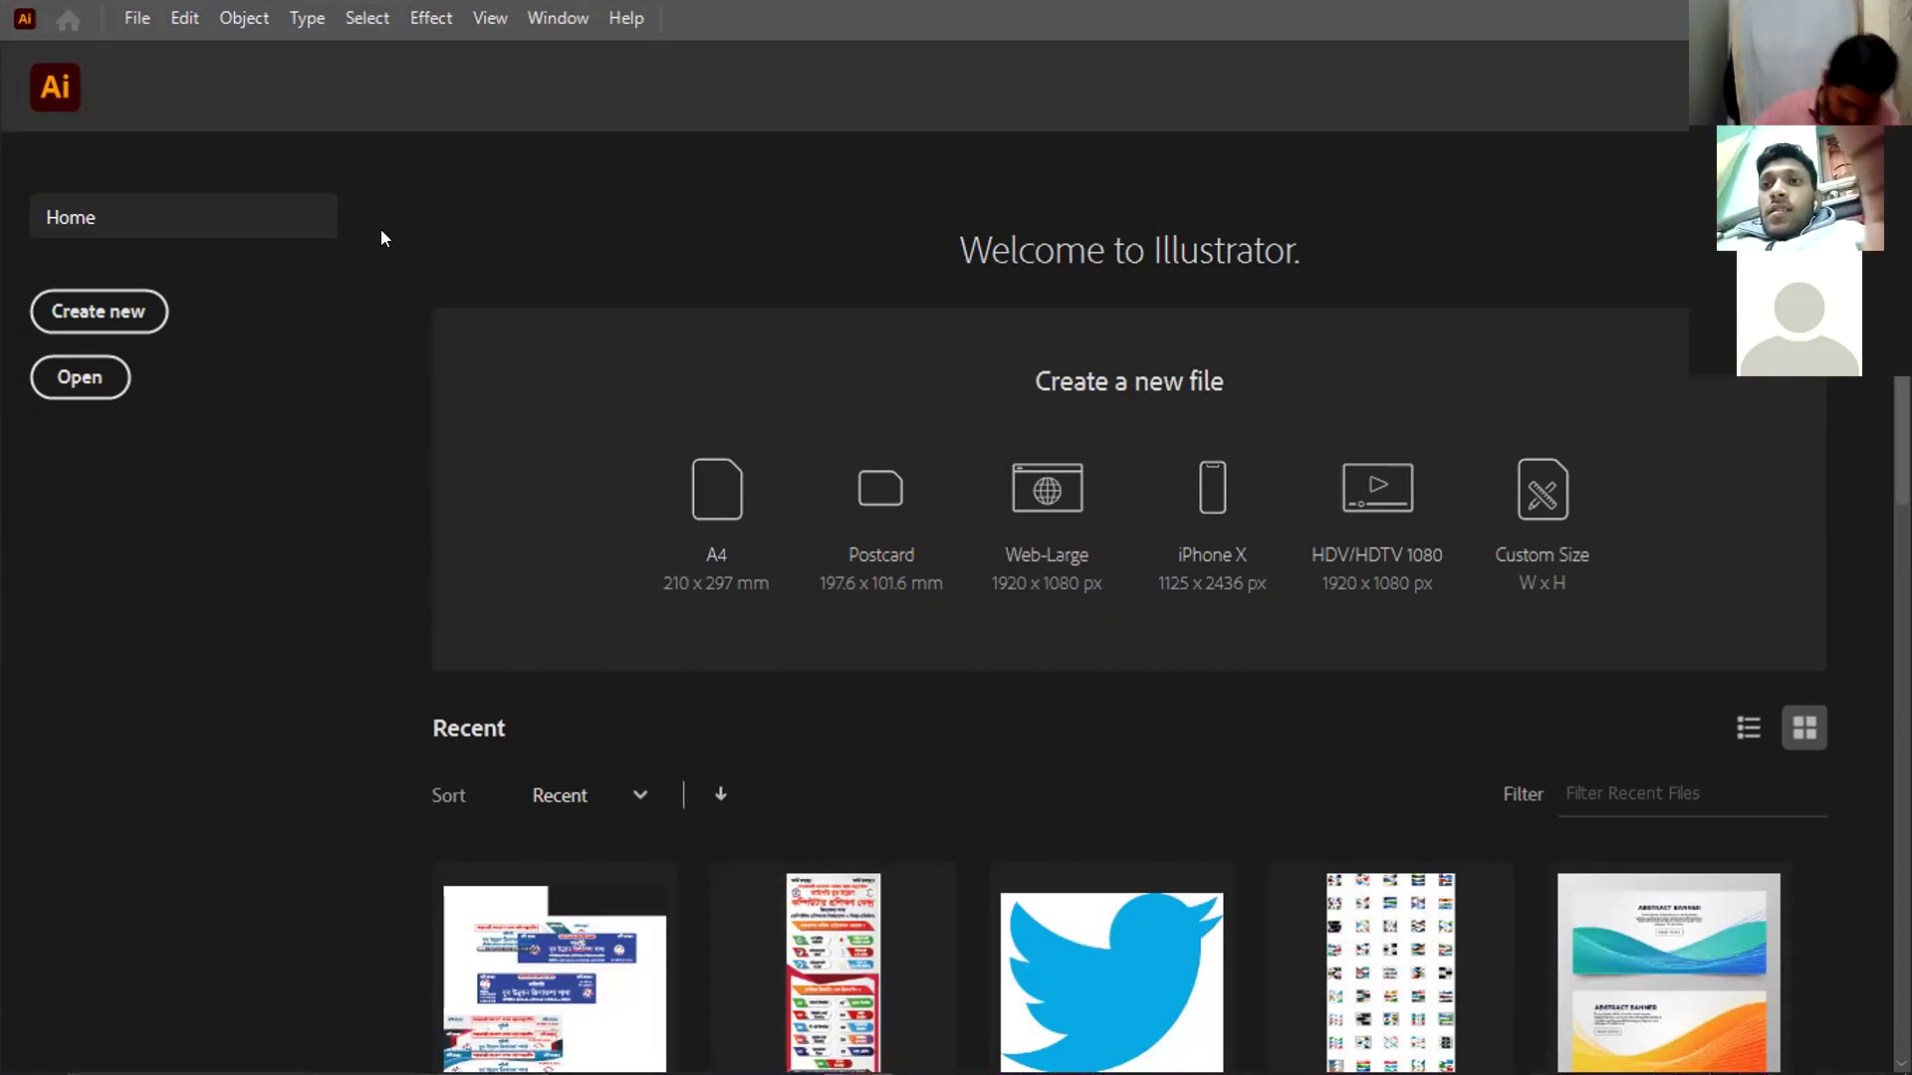
Create a new document from the Letter 11 x 8.5 in preset with 1 artboard
{"action": "left_click", "coordinate": [127, 22]}
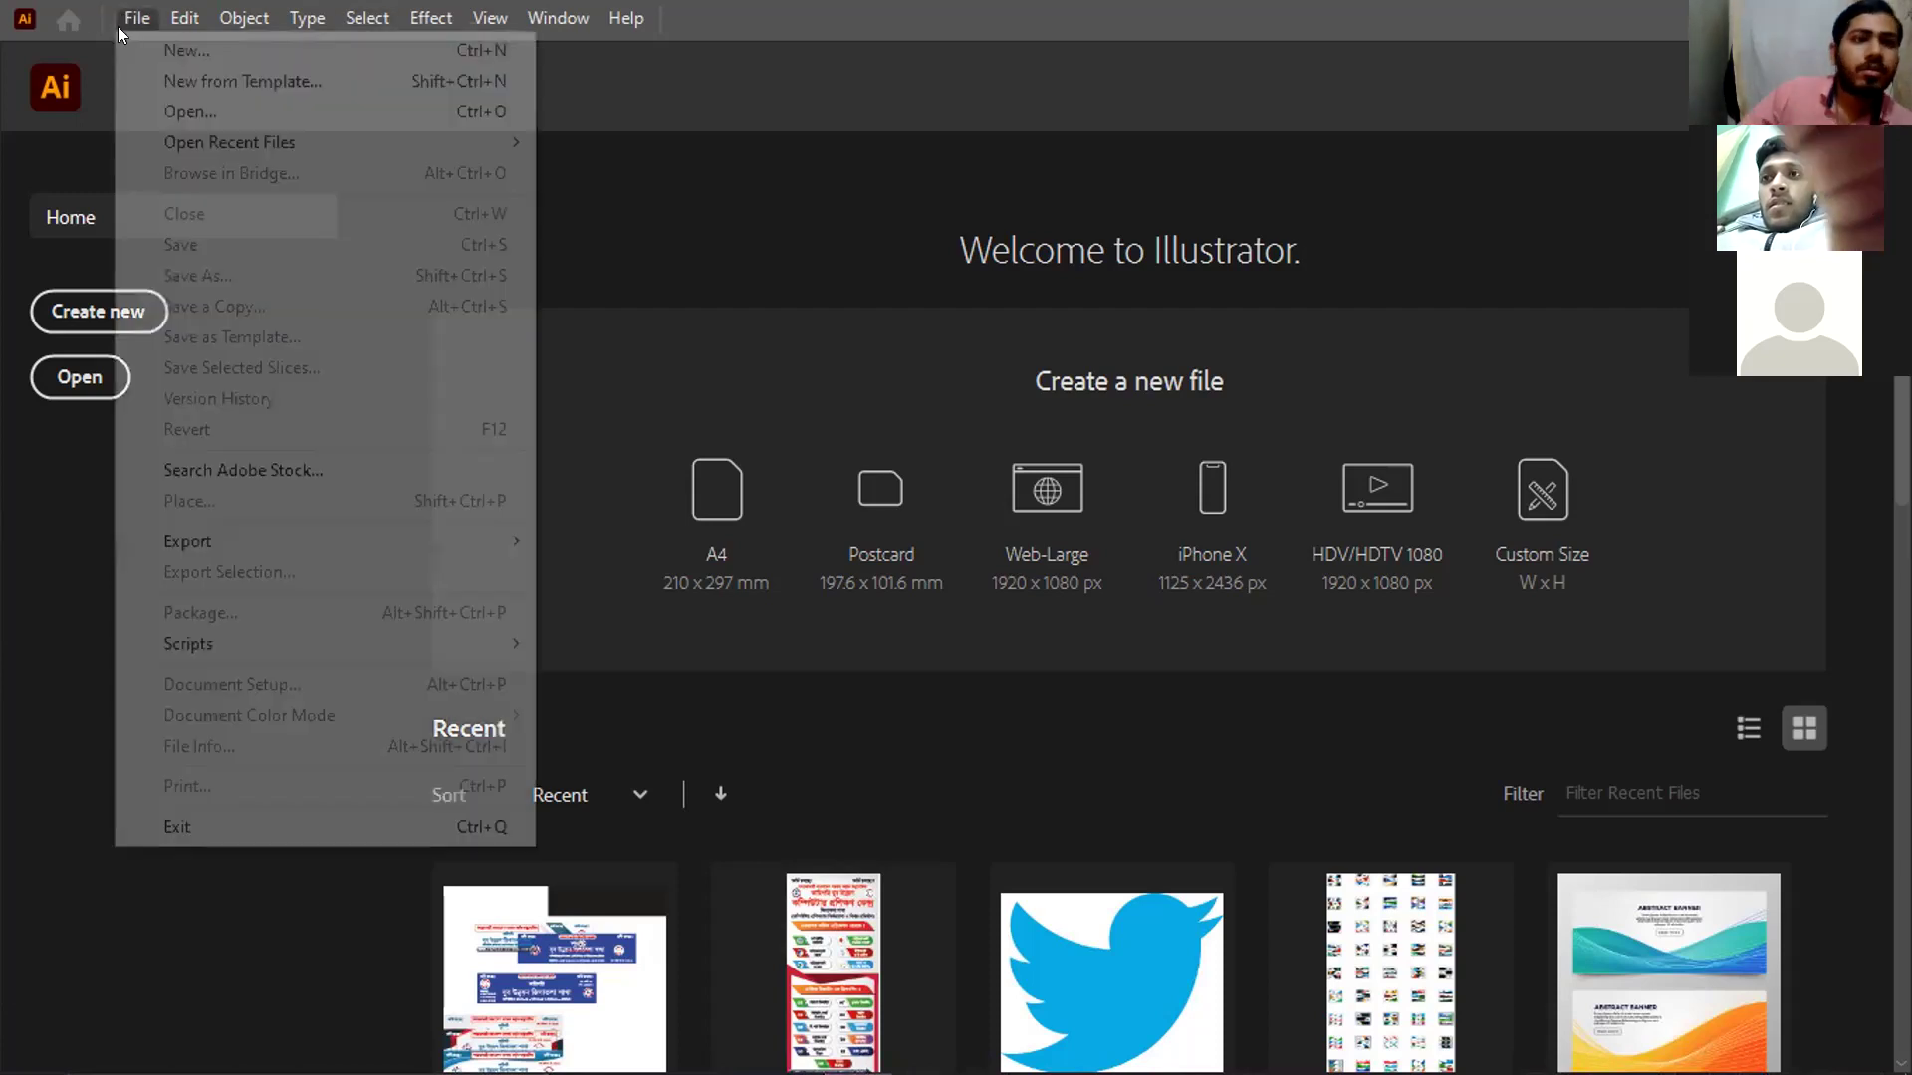
{"action": "left_click", "coordinate": [154, 50]}
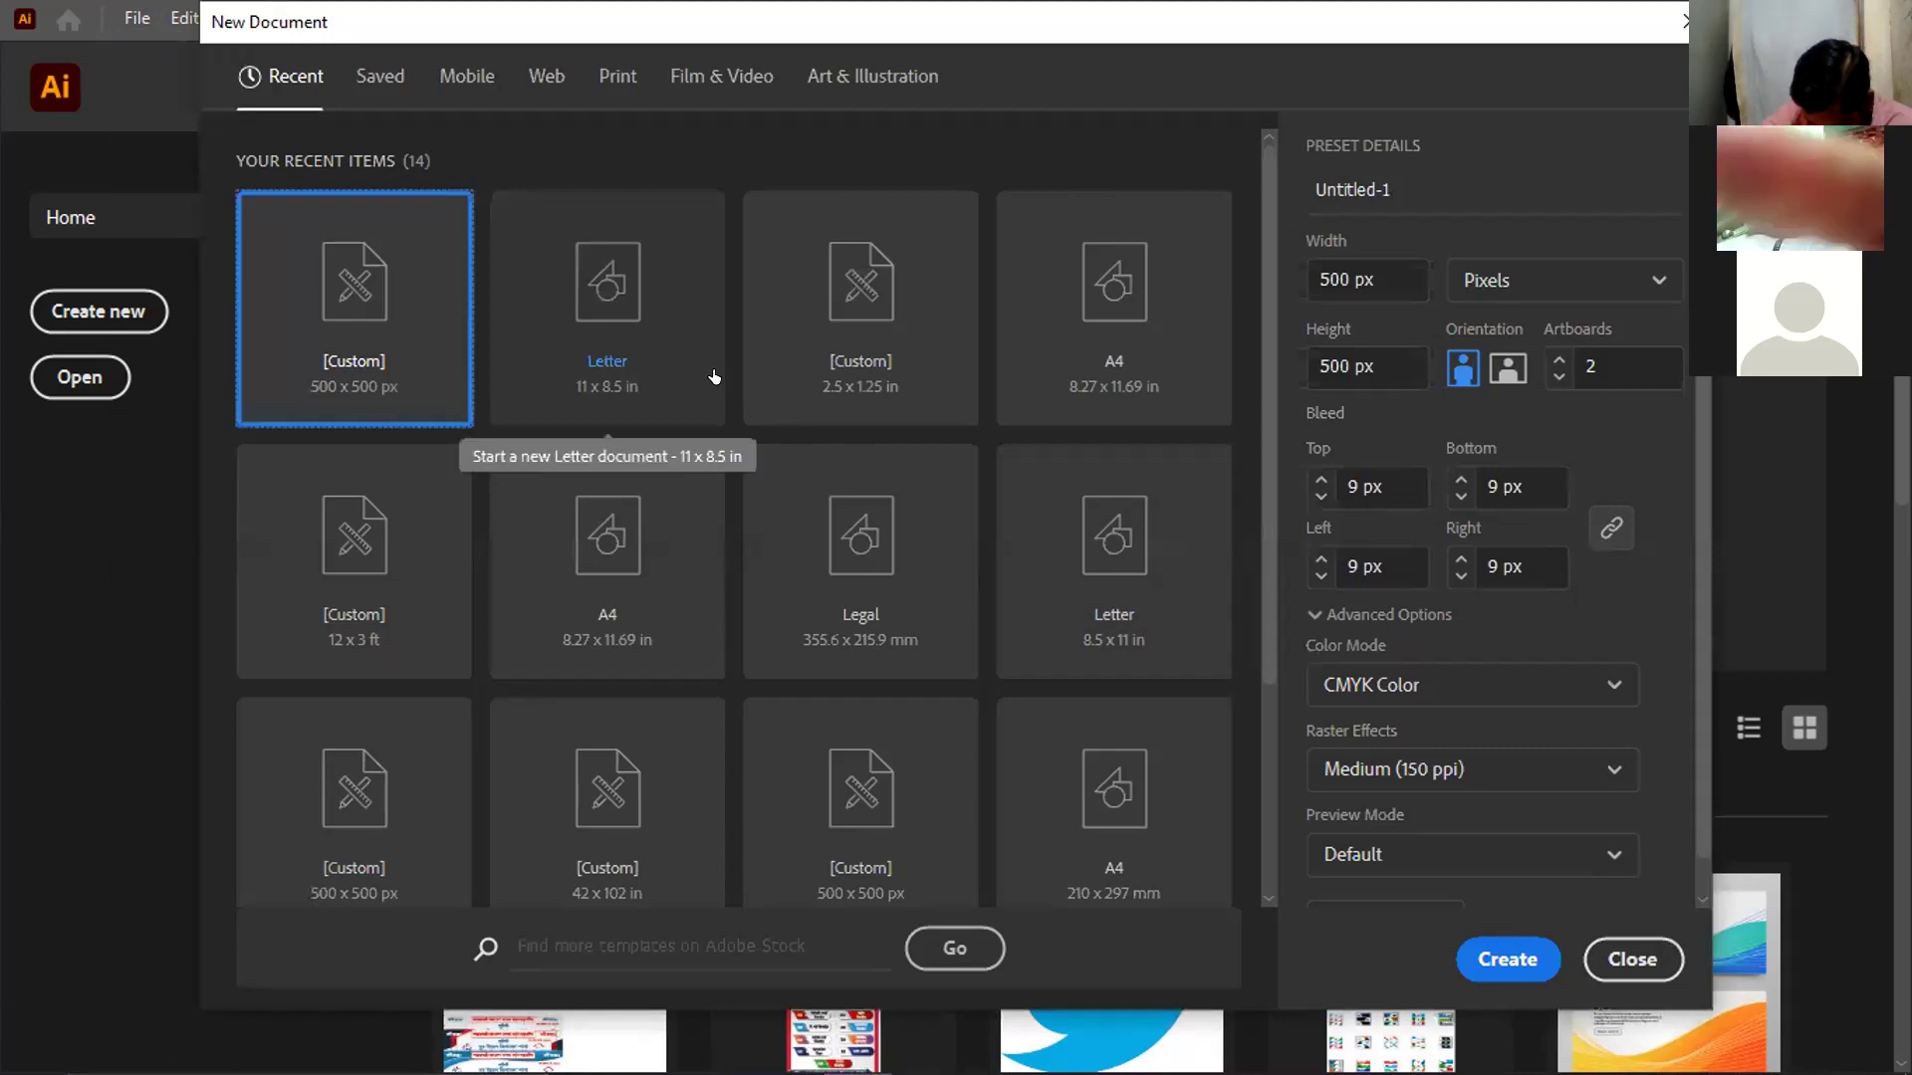
{"action": "left_click", "coordinate": [683, 353]}
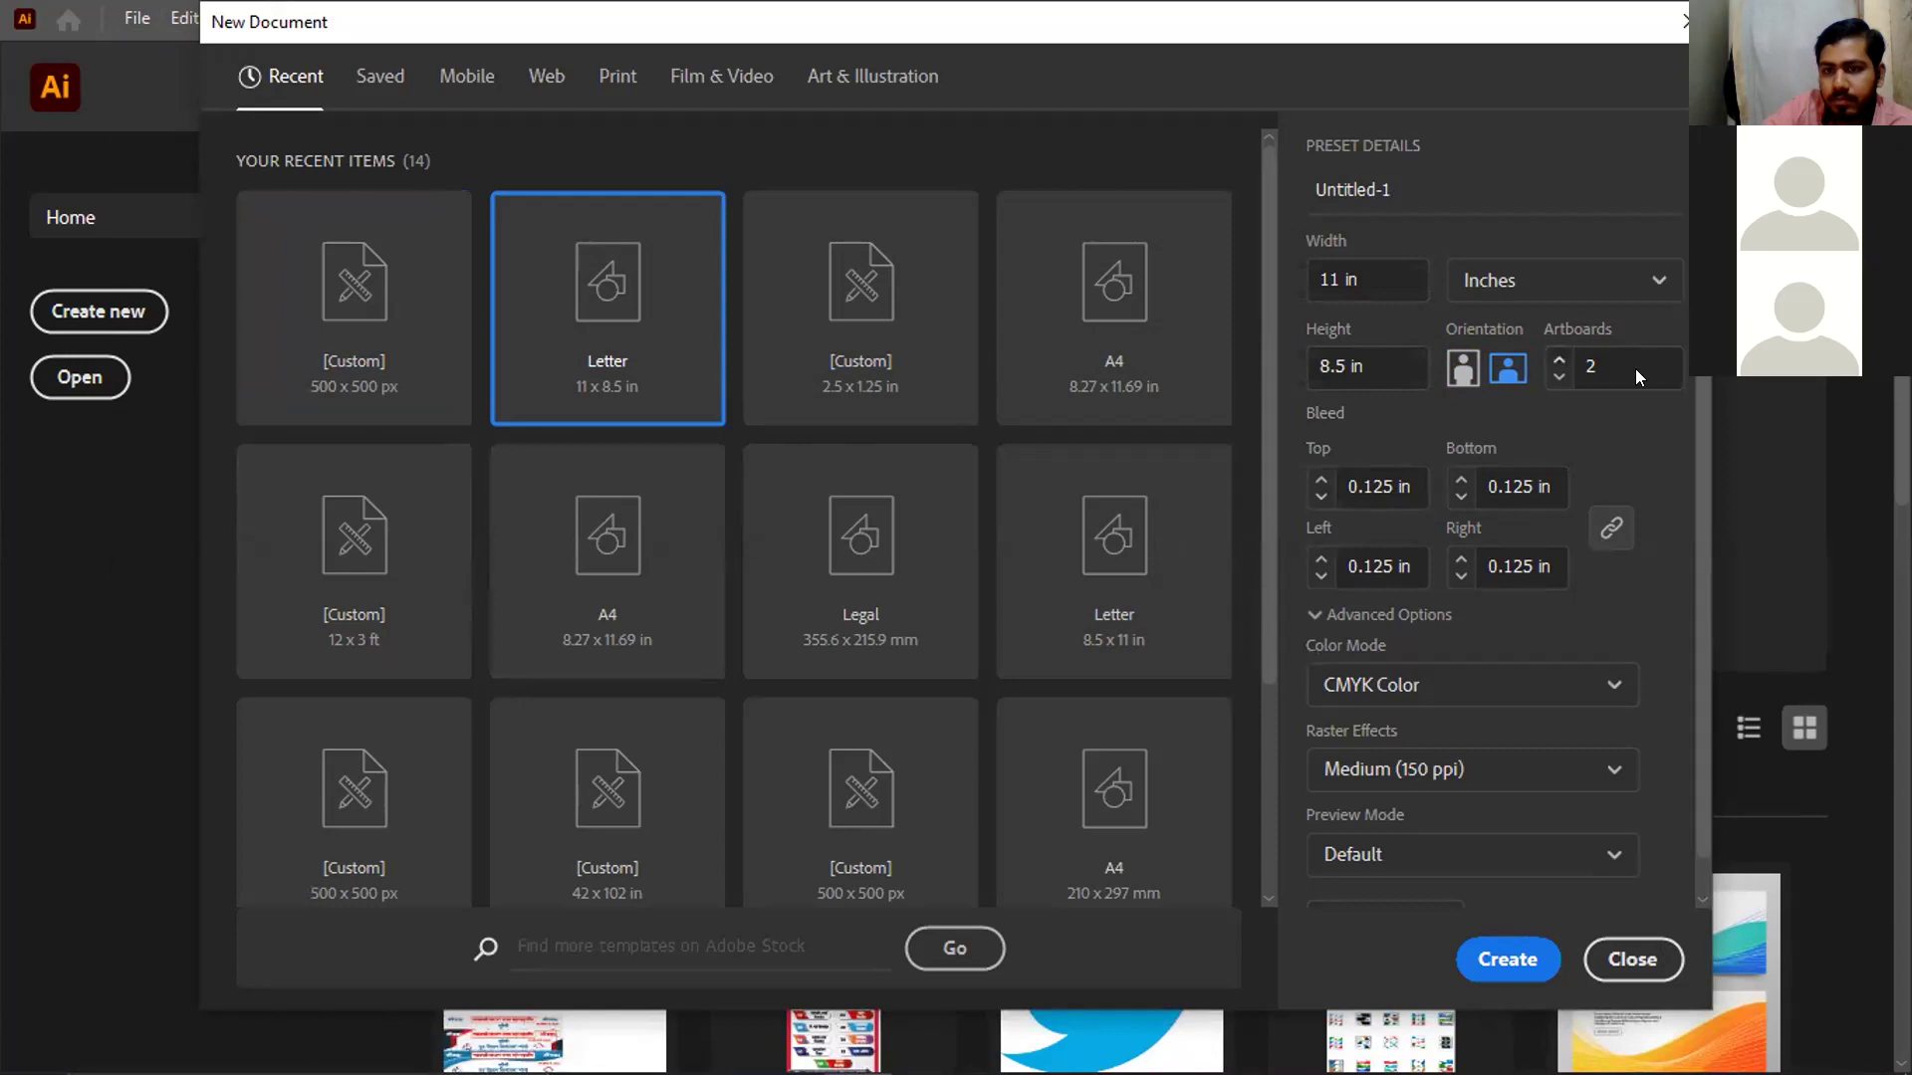
{"action": "left_click", "coordinate": [1558, 376]}
{"action": "left_click", "coordinate": [1499, 954]}
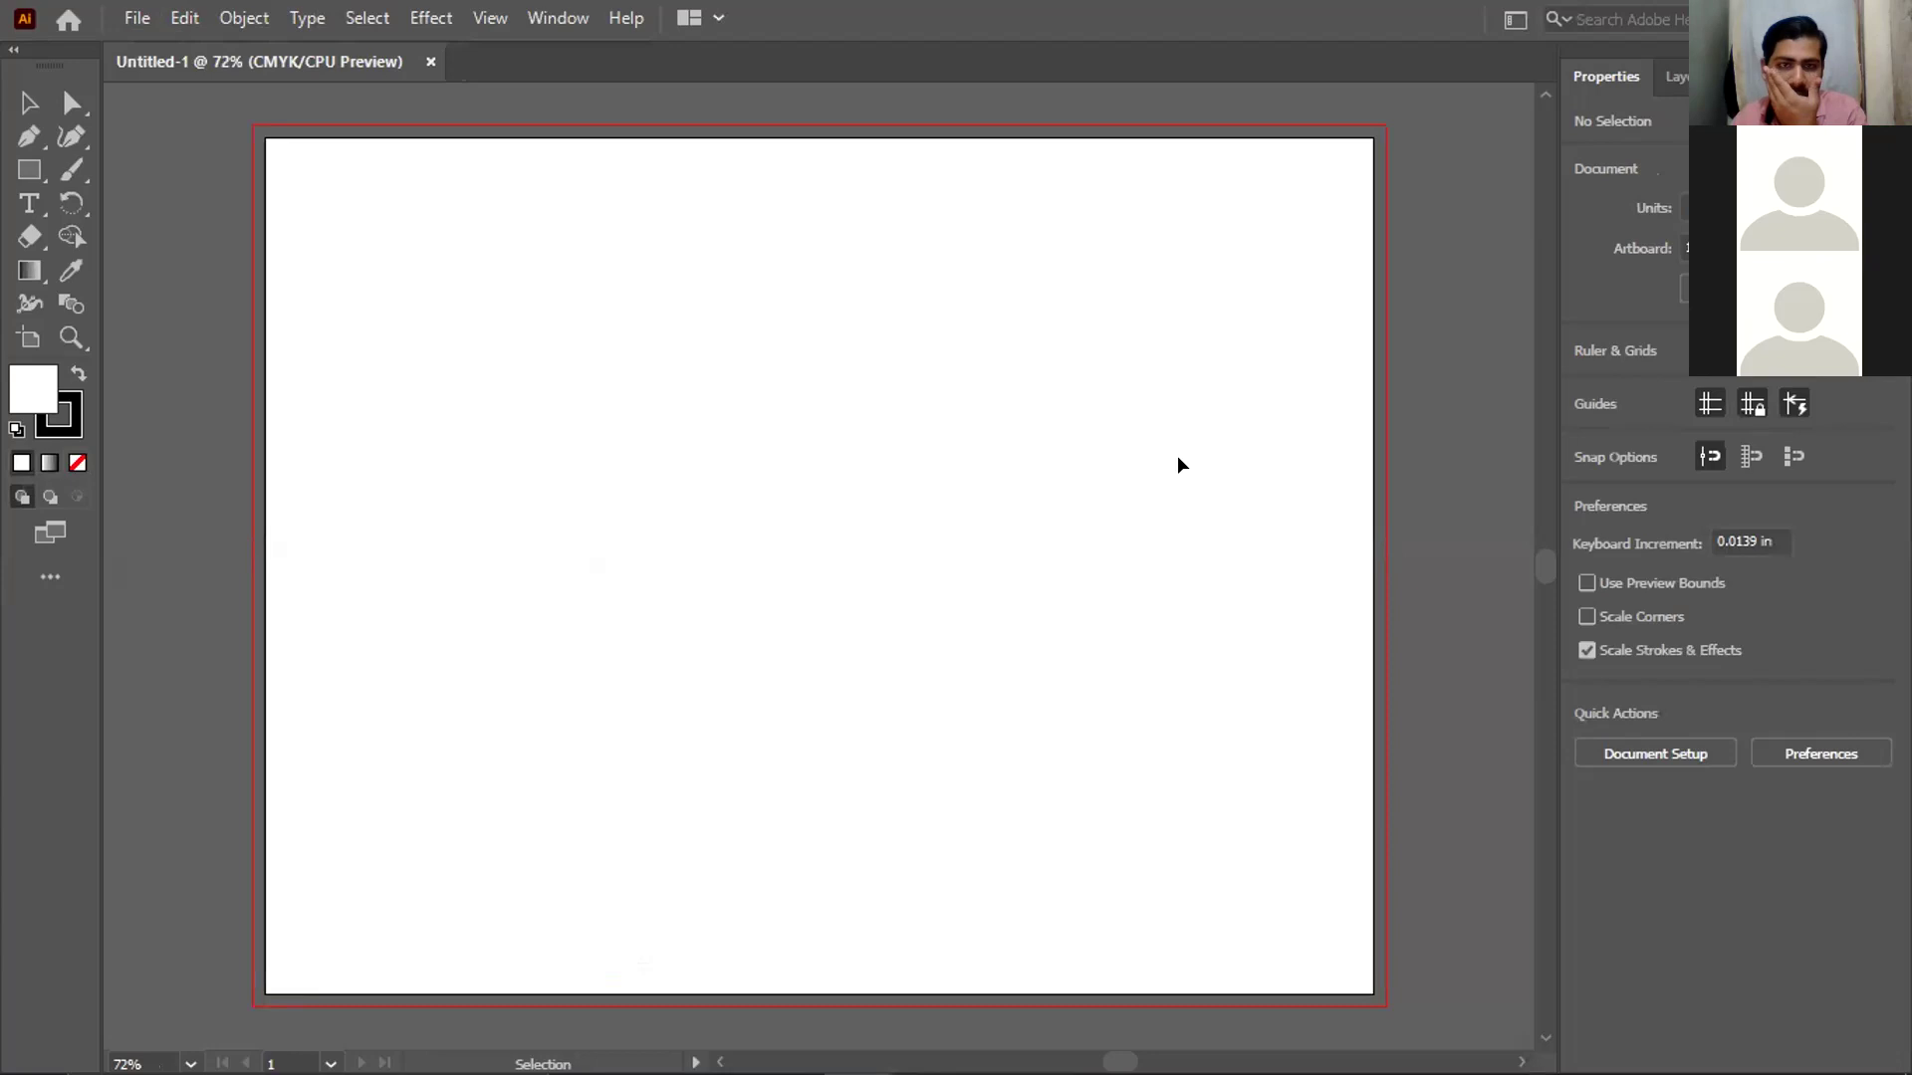
Set the fill to black and the stroke to None
{"action": "left_click", "coordinate": [30, 167]}
{"action": "left_click_drag", "start_coordinate": [30, 167], "coordinate": [149, 170]}
{"action": "left_click", "coordinate": [635, 314]}
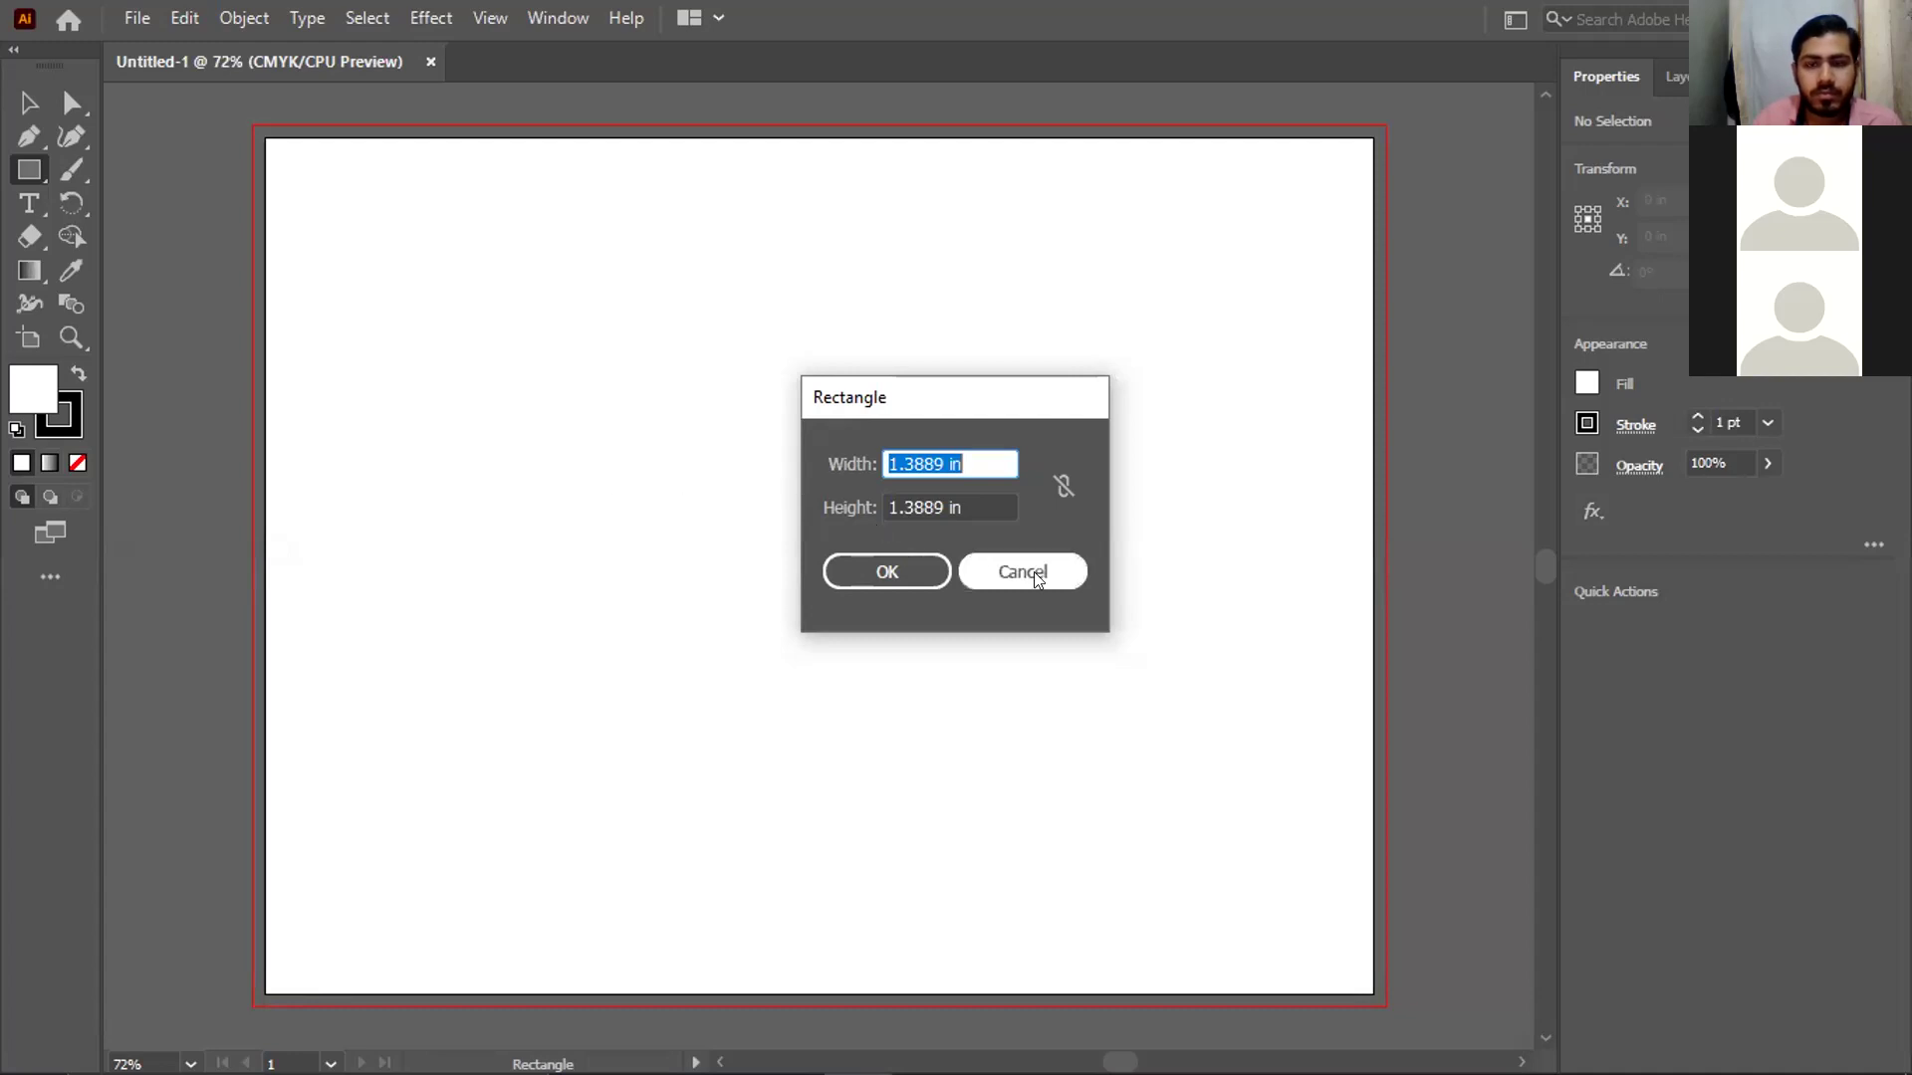
{"action": "left_click", "coordinate": [1037, 575]}
{"action": "left_click", "coordinate": [29, 103]}
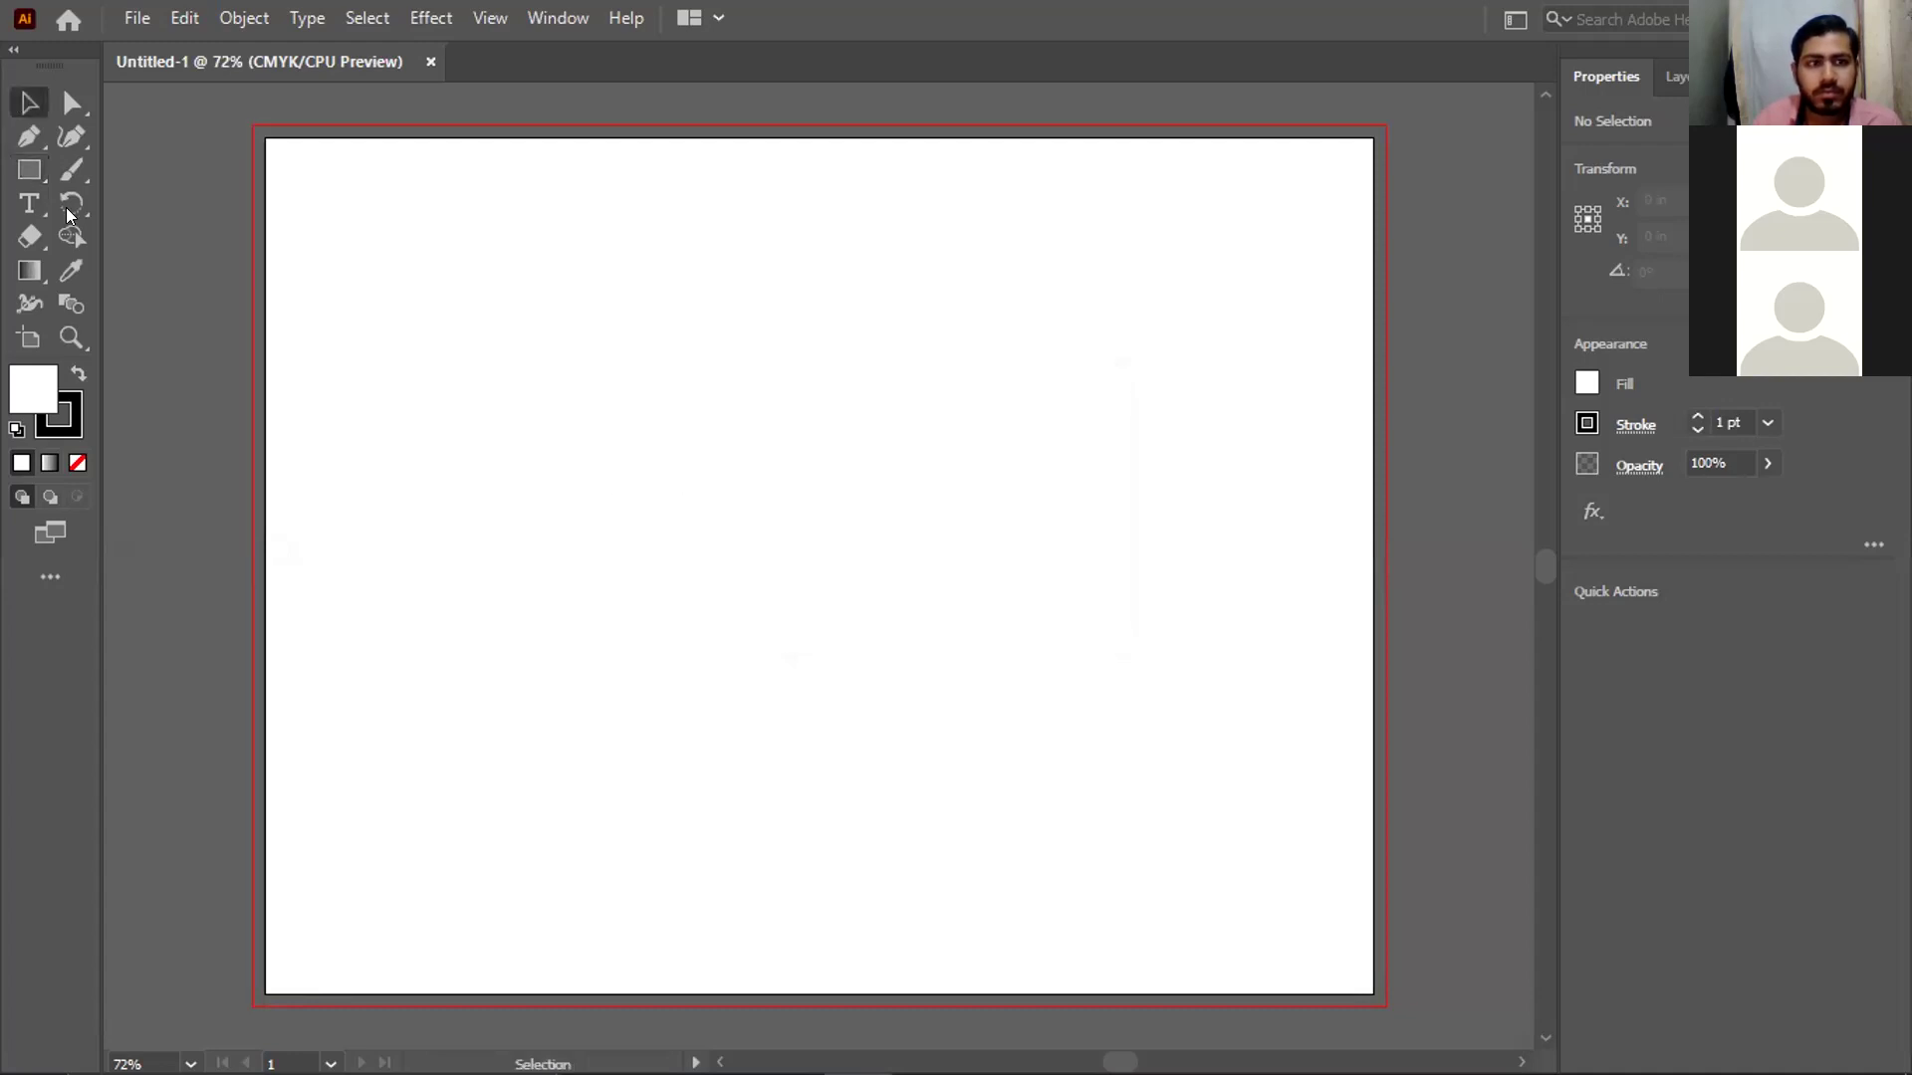
{"action": "left_click", "coordinate": [78, 373]}
{"action": "left_click", "coordinate": [68, 426]}
{"action": "left_click", "coordinate": [77, 463]}
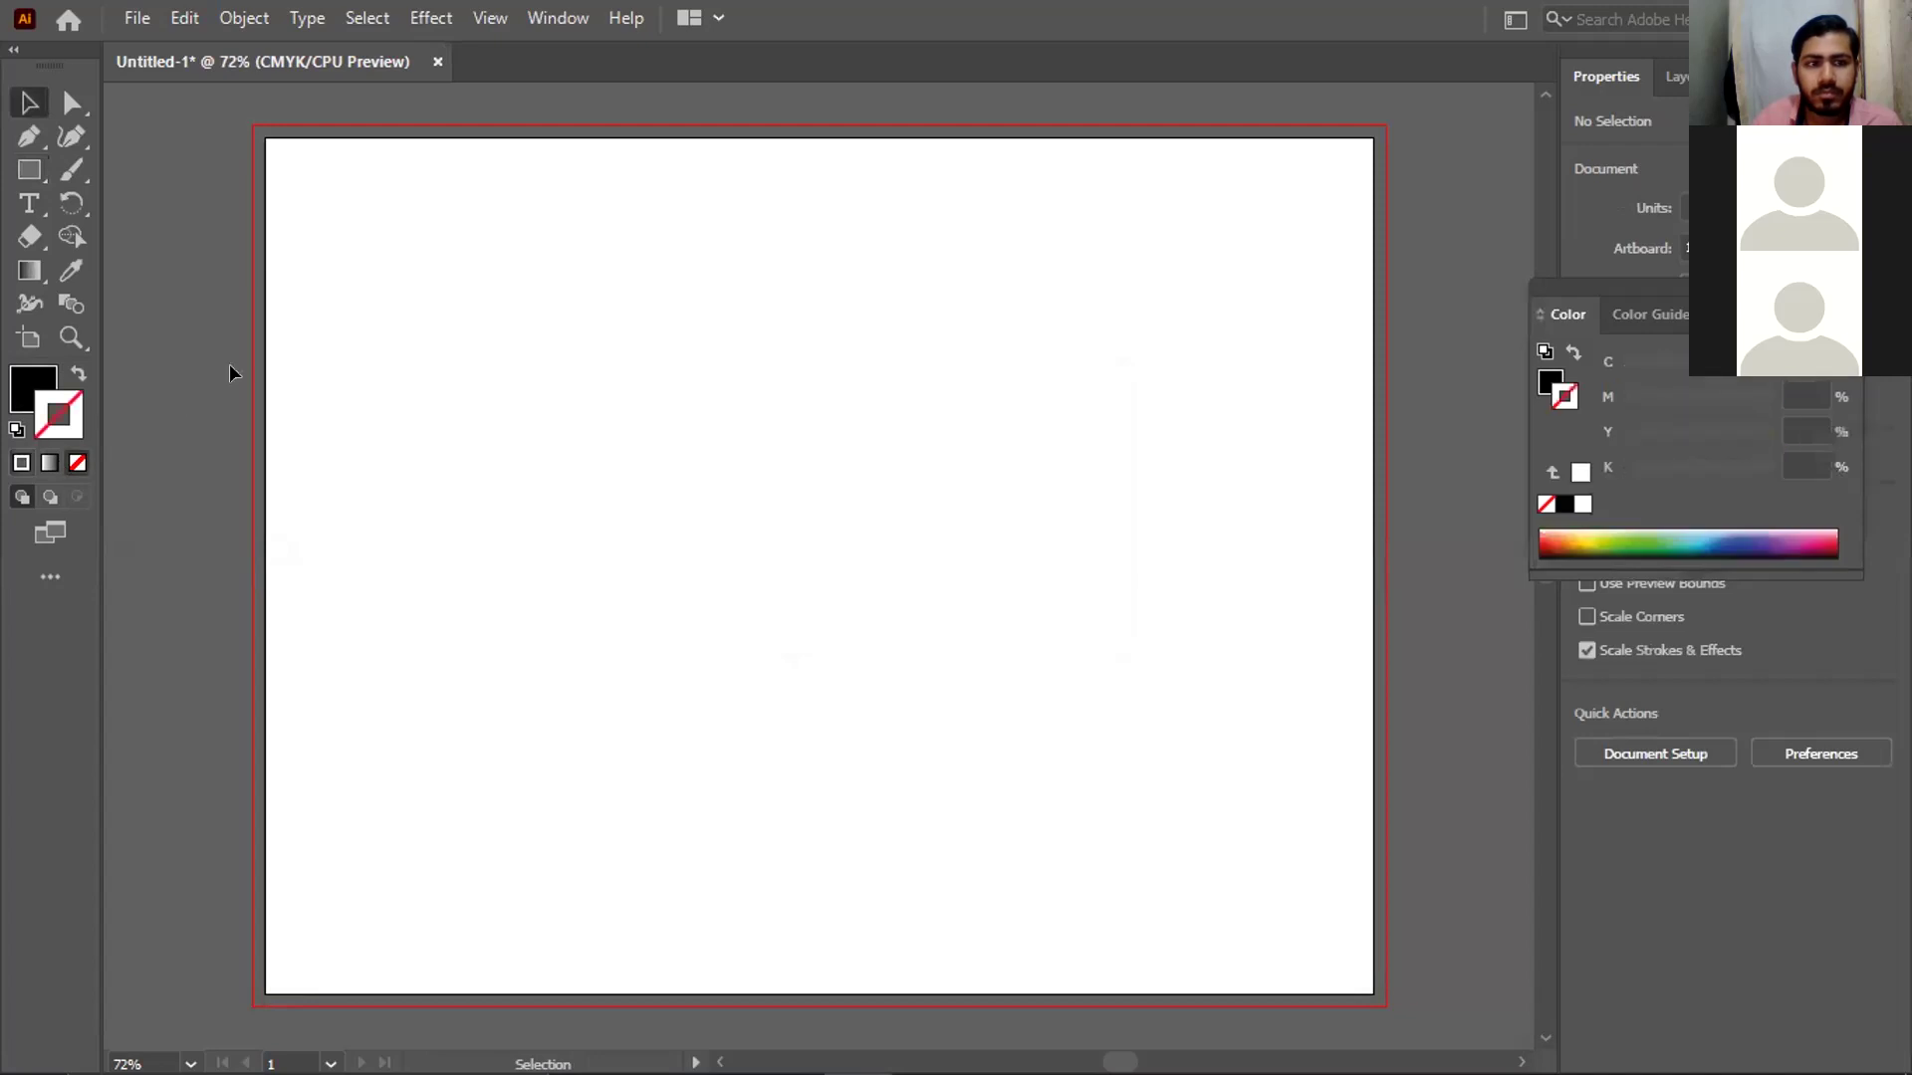
Draw an 11 x 8.5 in rectangle and centre it horizontally and vertically on the artboard
{"action": "left_click", "coordinate": [1767, 208]}
{"action": "left_click", "coordinate": [1767, 208]}
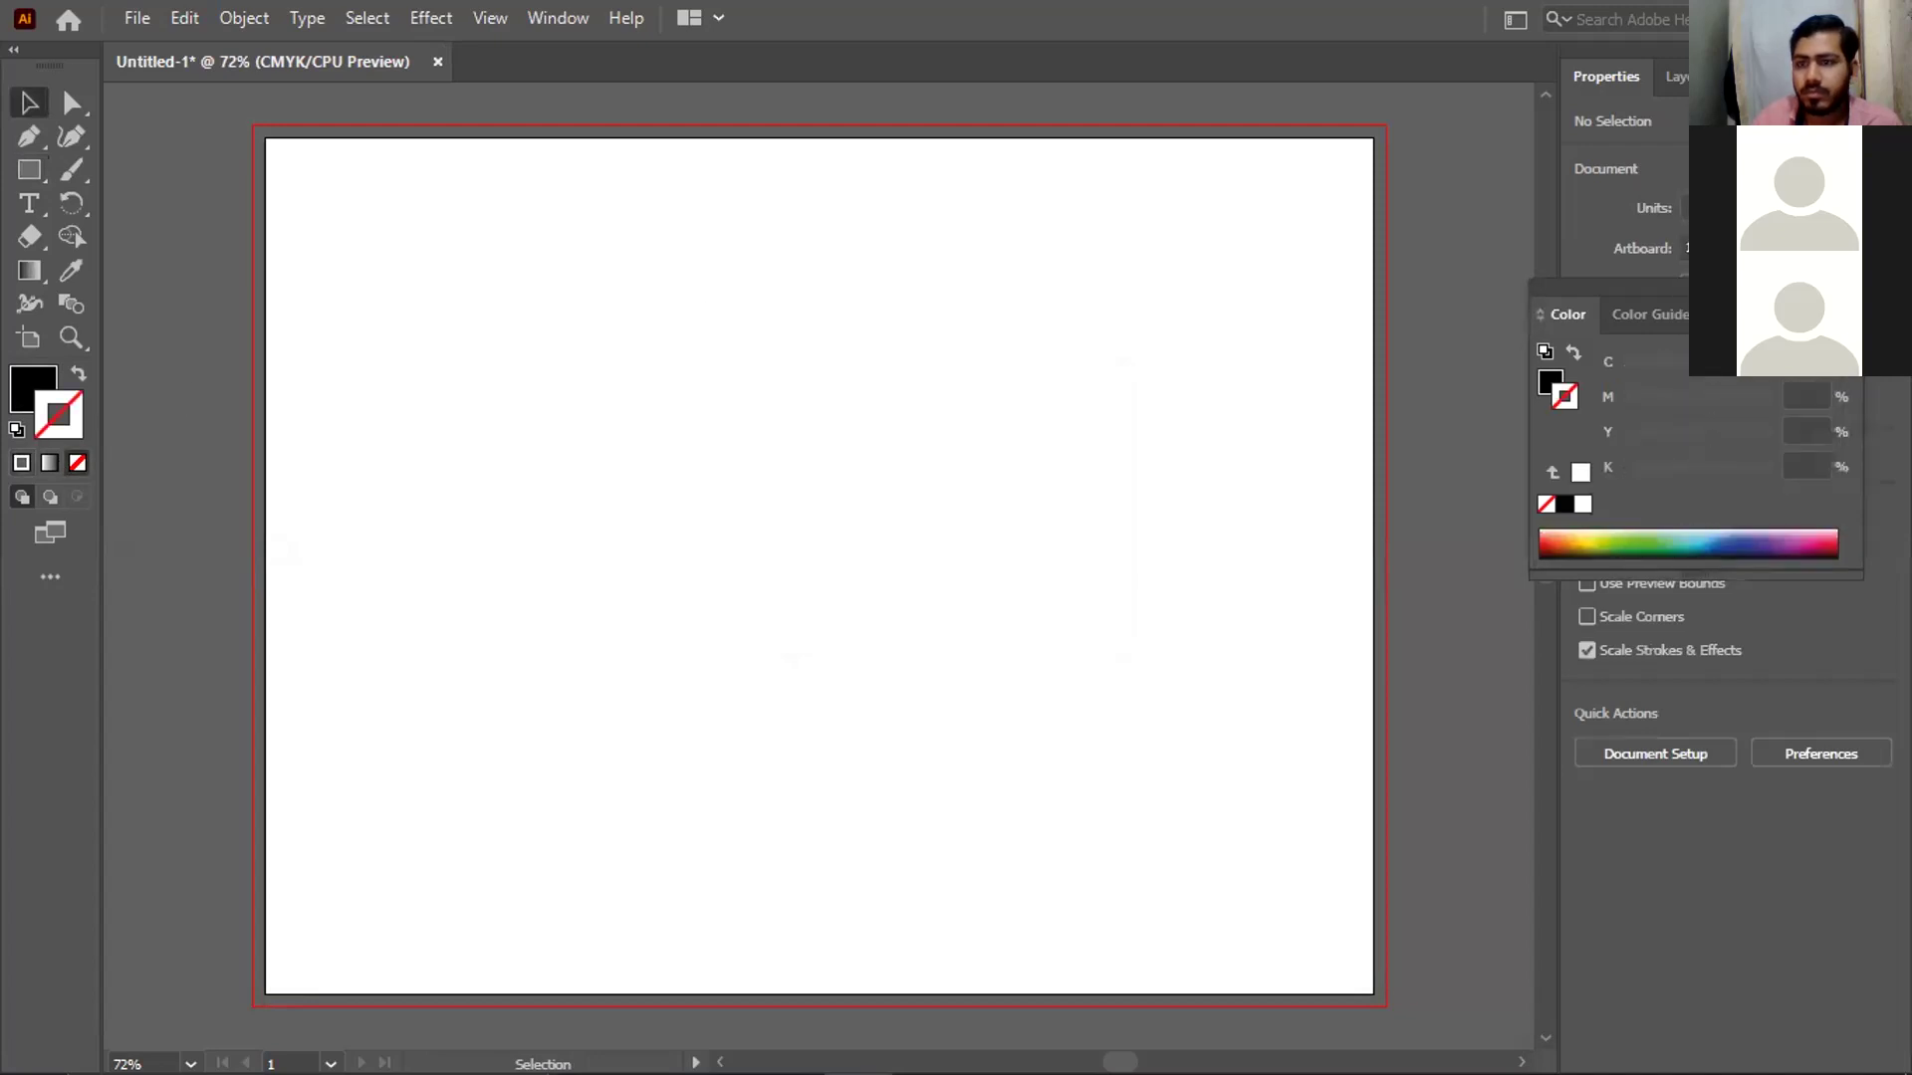
{"action": "key", "text": "shift+o"}
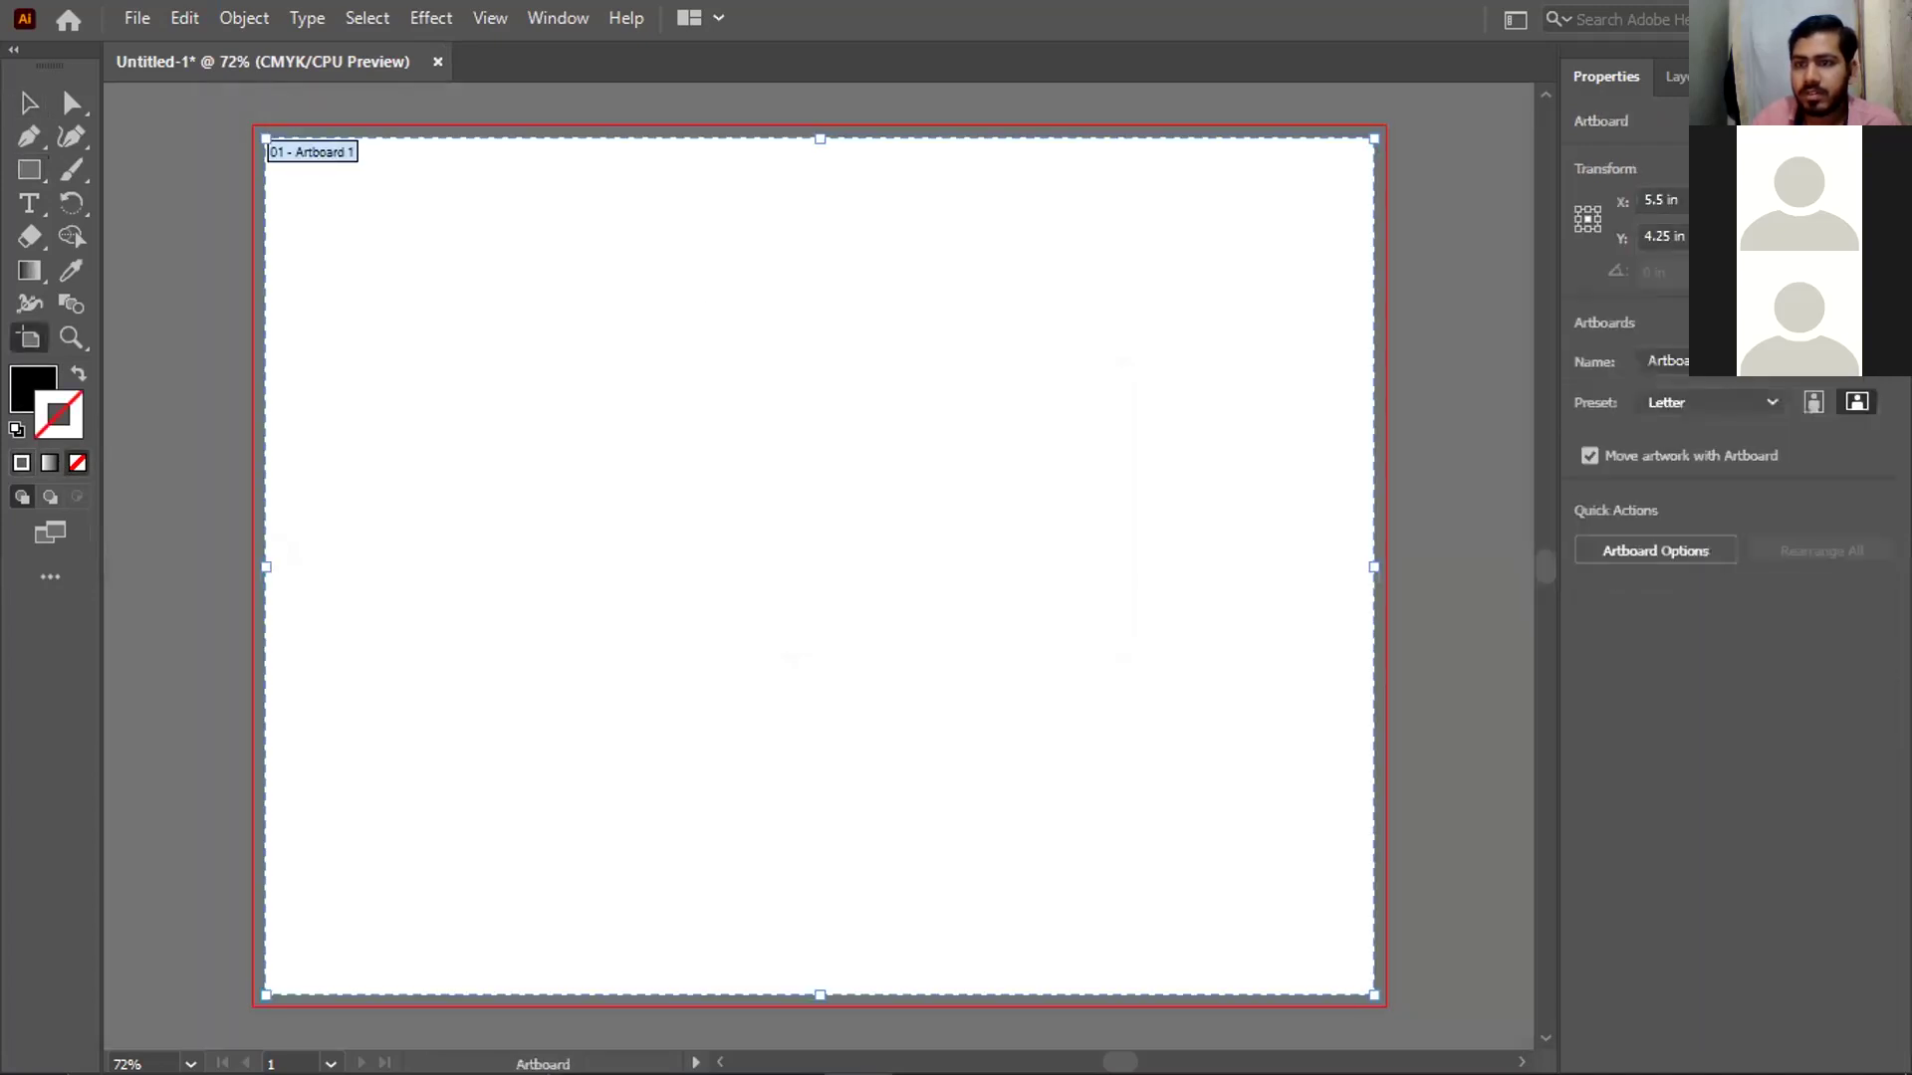
{"action": "left_click", "coordinate": [30, 104]}
{"action": "key", "text": "m"}
{"action": "left_click", "coordinate": [836, 457]}
{"action": "type", "text": "11"}
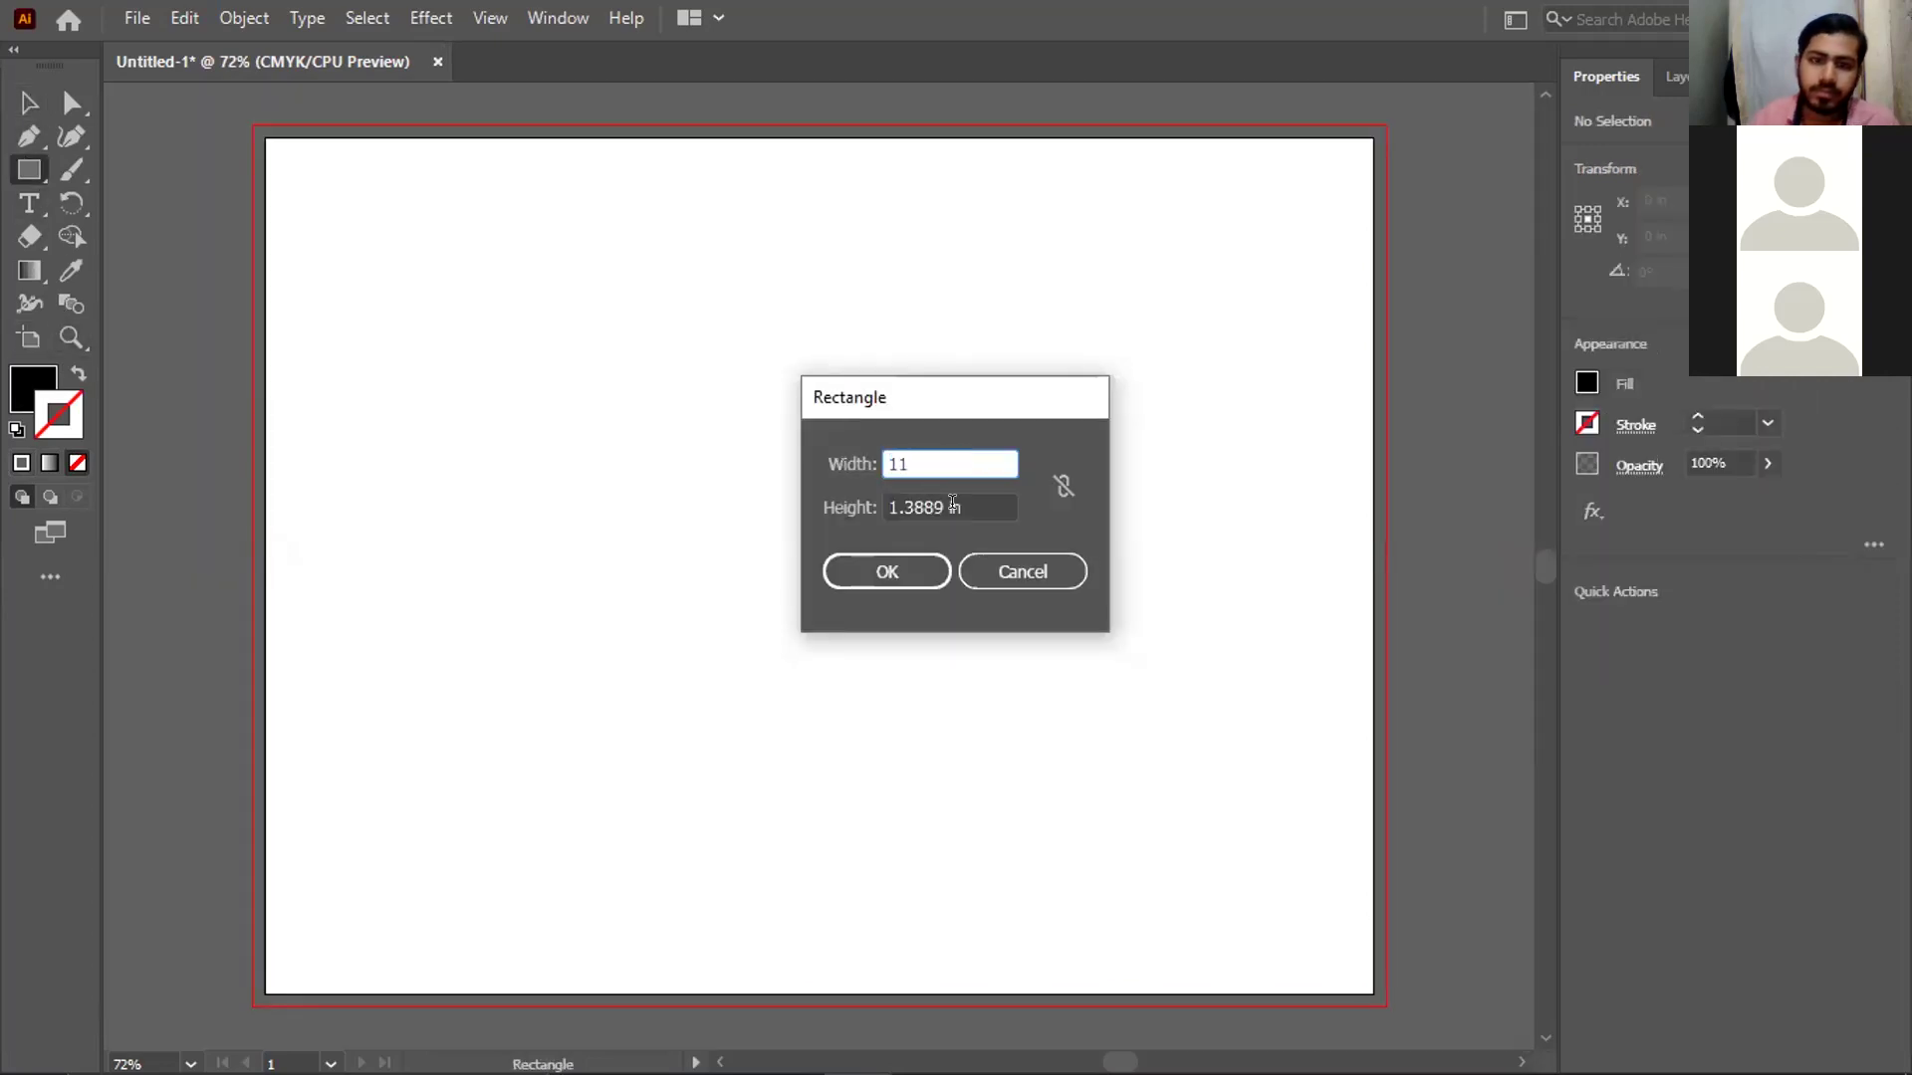
{"action": "key", "text": "Tab"}
{"action": "type", "text": "8."}
{"action": "key", "text": "Return"}
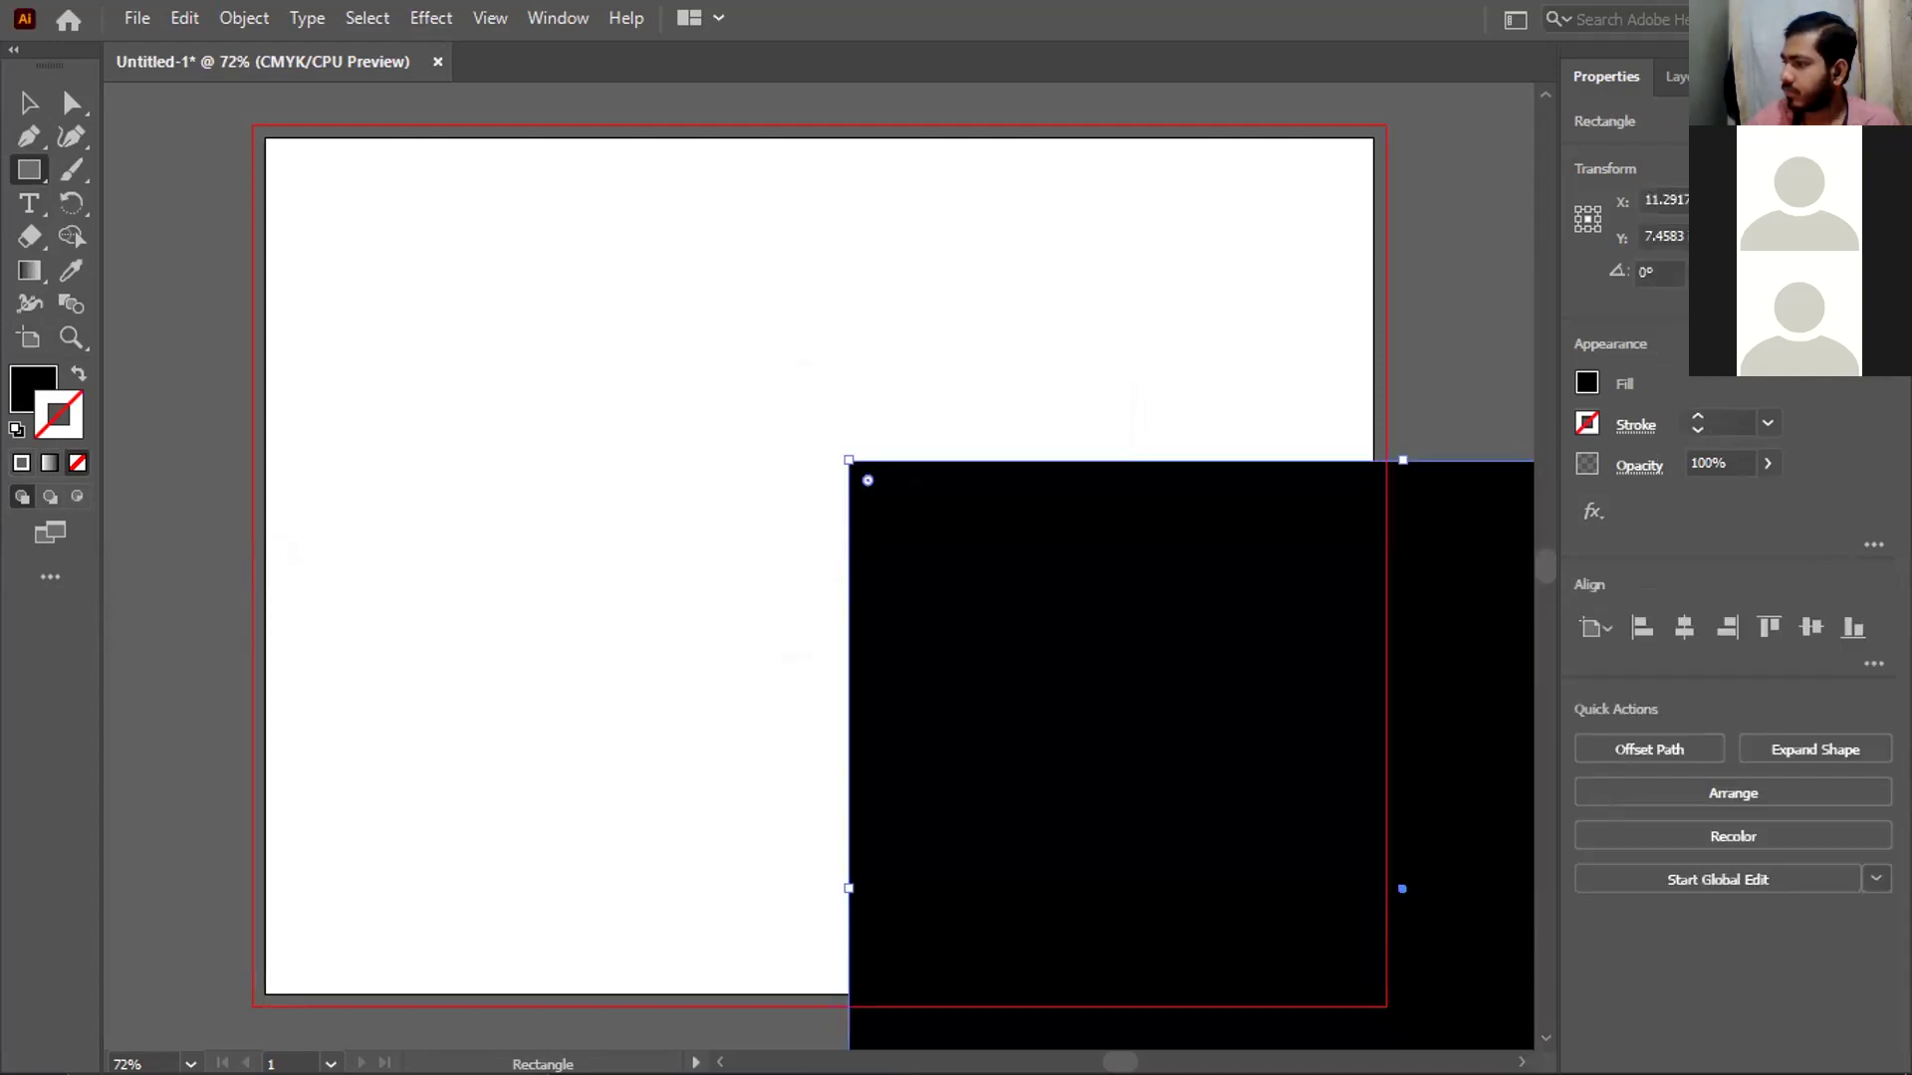
{"action": "left_click", "coordinate": [12, 106]}
{"action": "left_click", "coordinate": [1684, 628]}
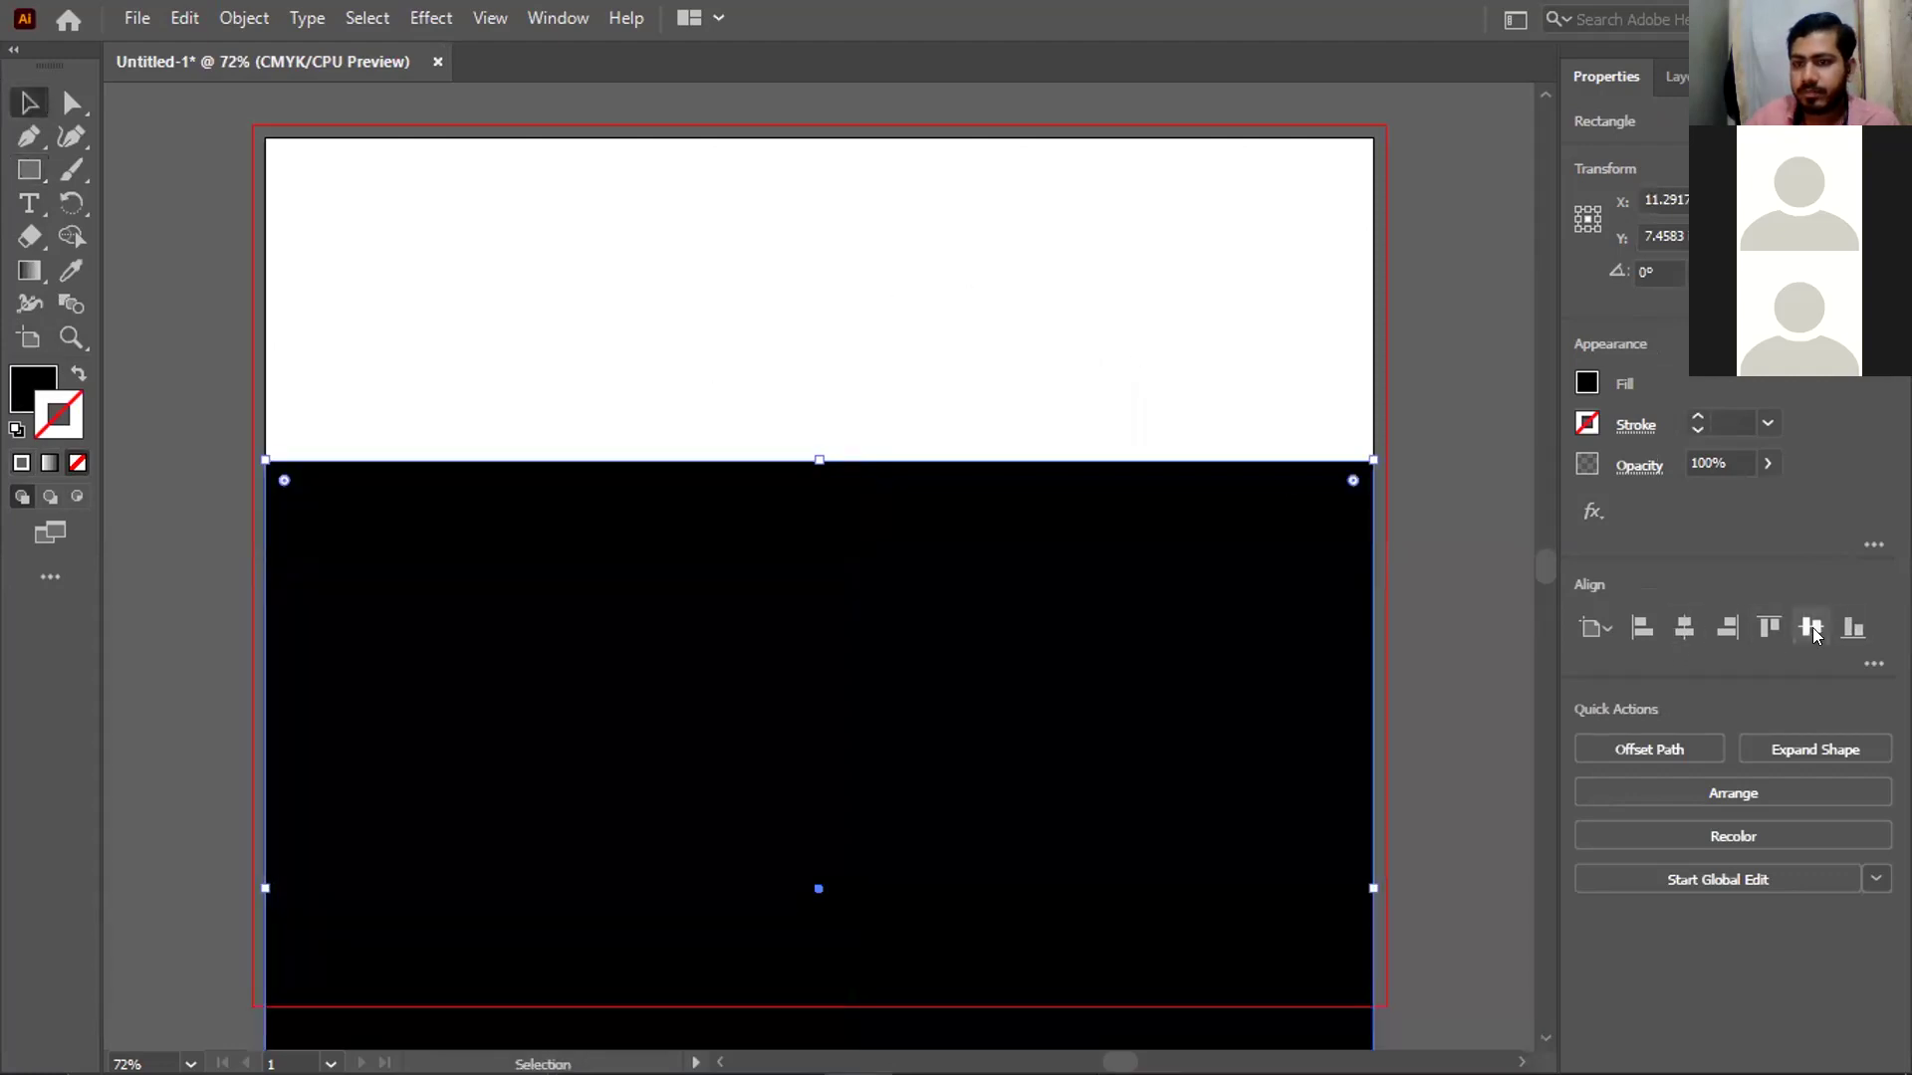
{"action": "left_click", "coordinate": [1810, 627]}
Use Split Into Grid with 3 columns and preview on, then deselect the columns
{"action": "left_click", "coordinate": [244, 18]}
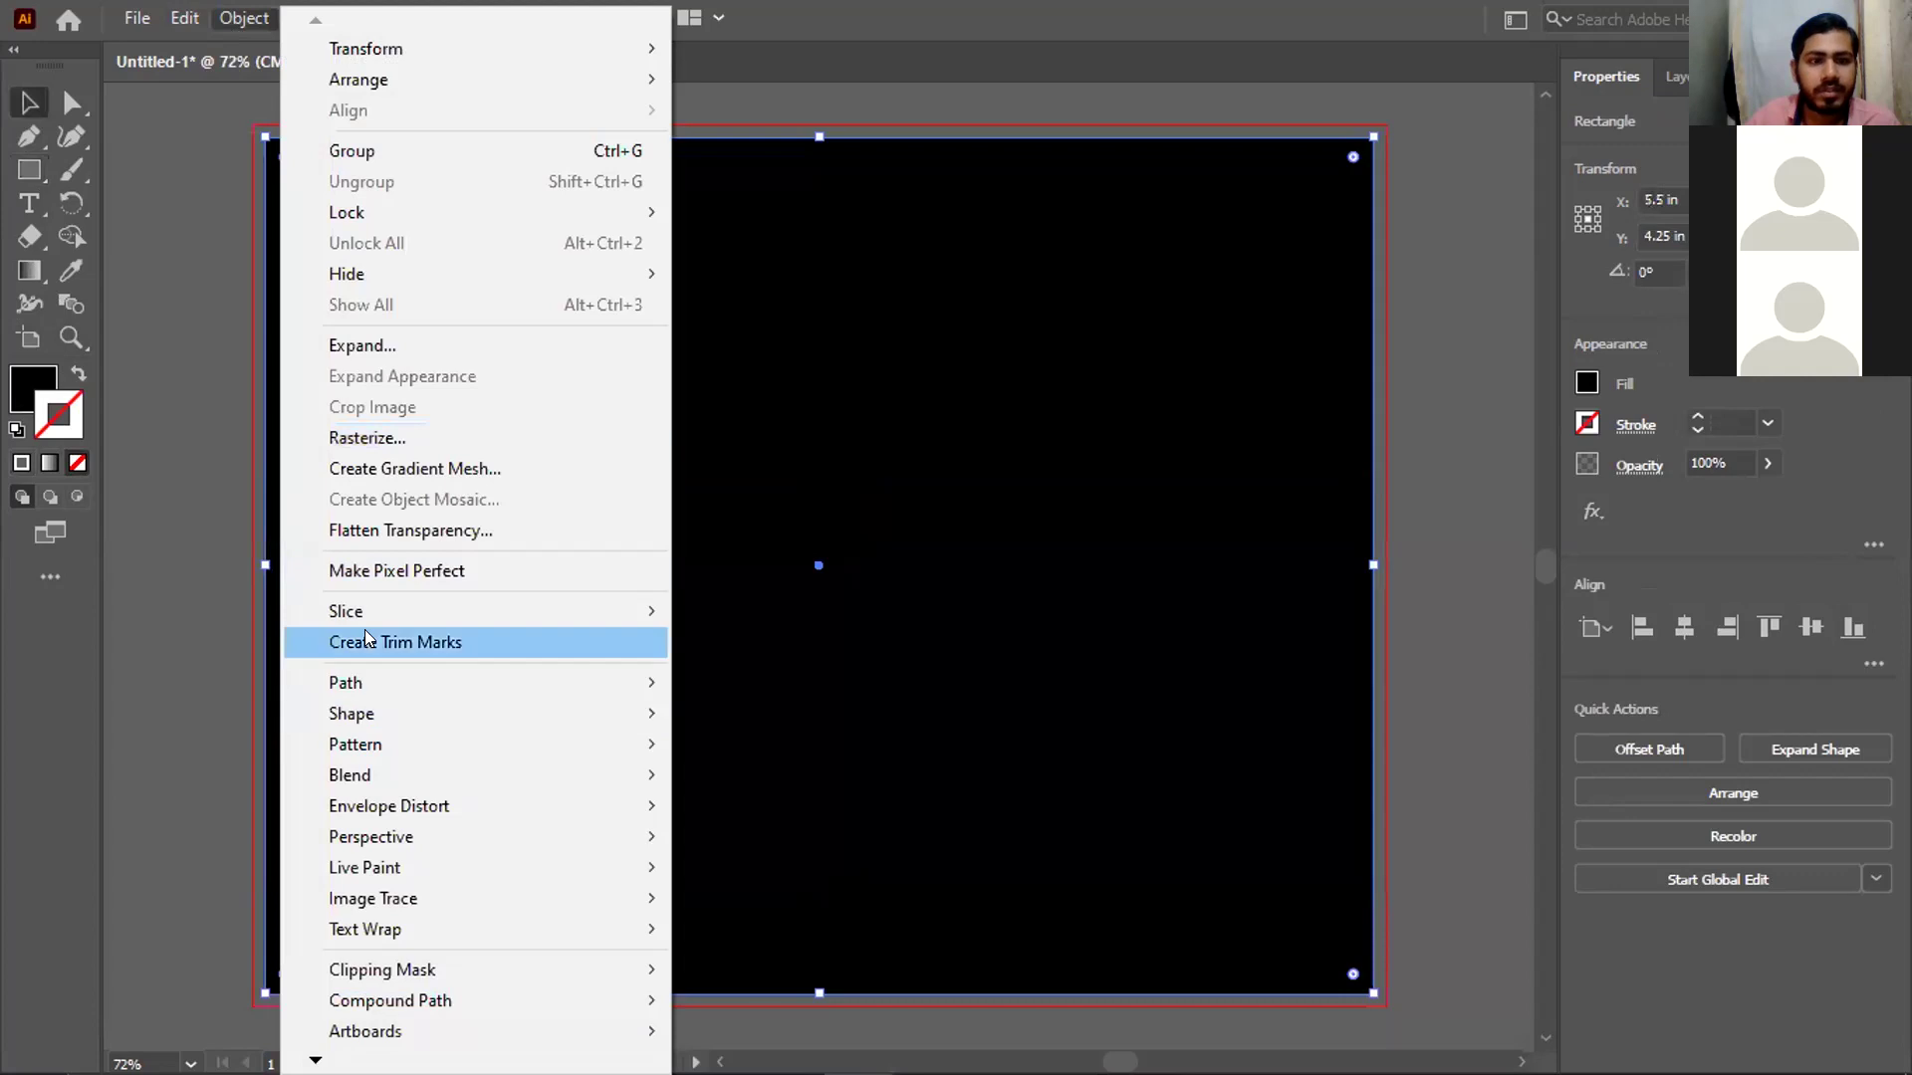
{"action": "mouse_move", "coordinate": [455, 682]}
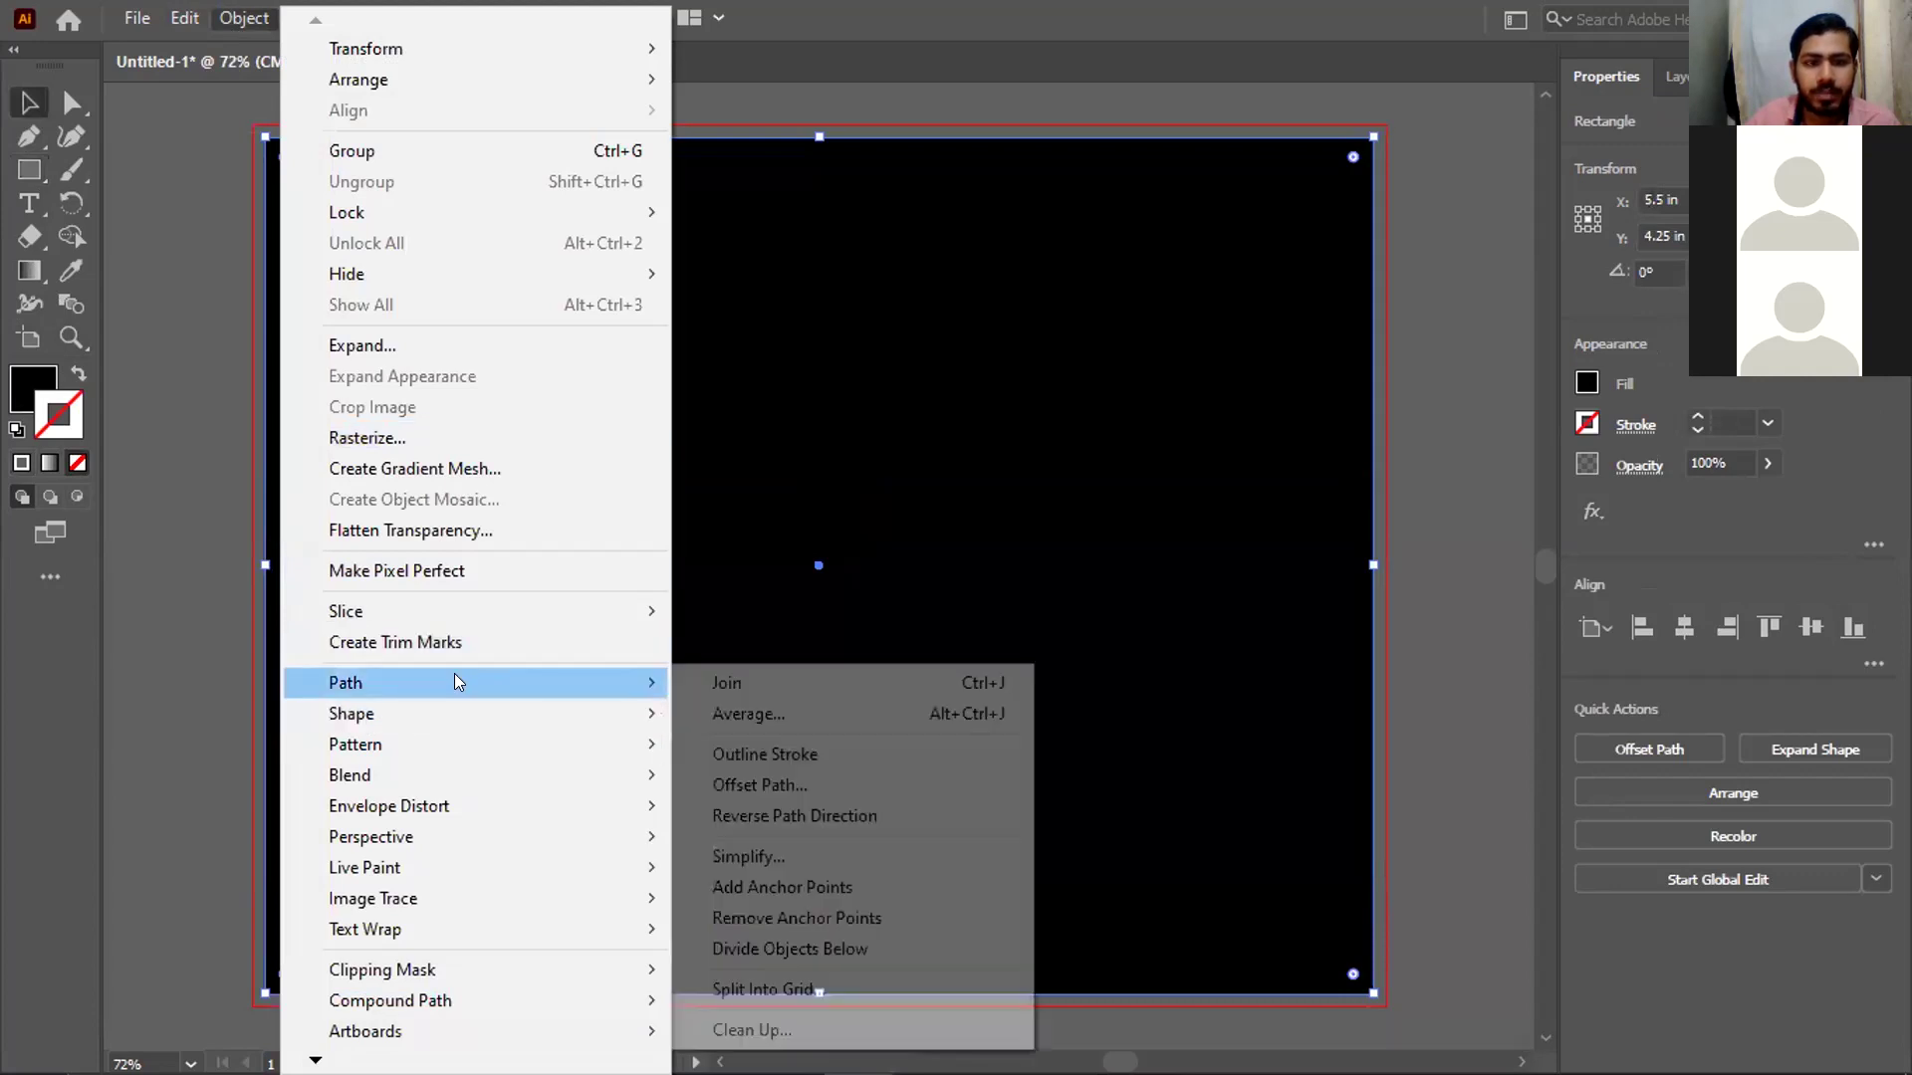
{"action": "left_click", "coordinate": [835, 990]}
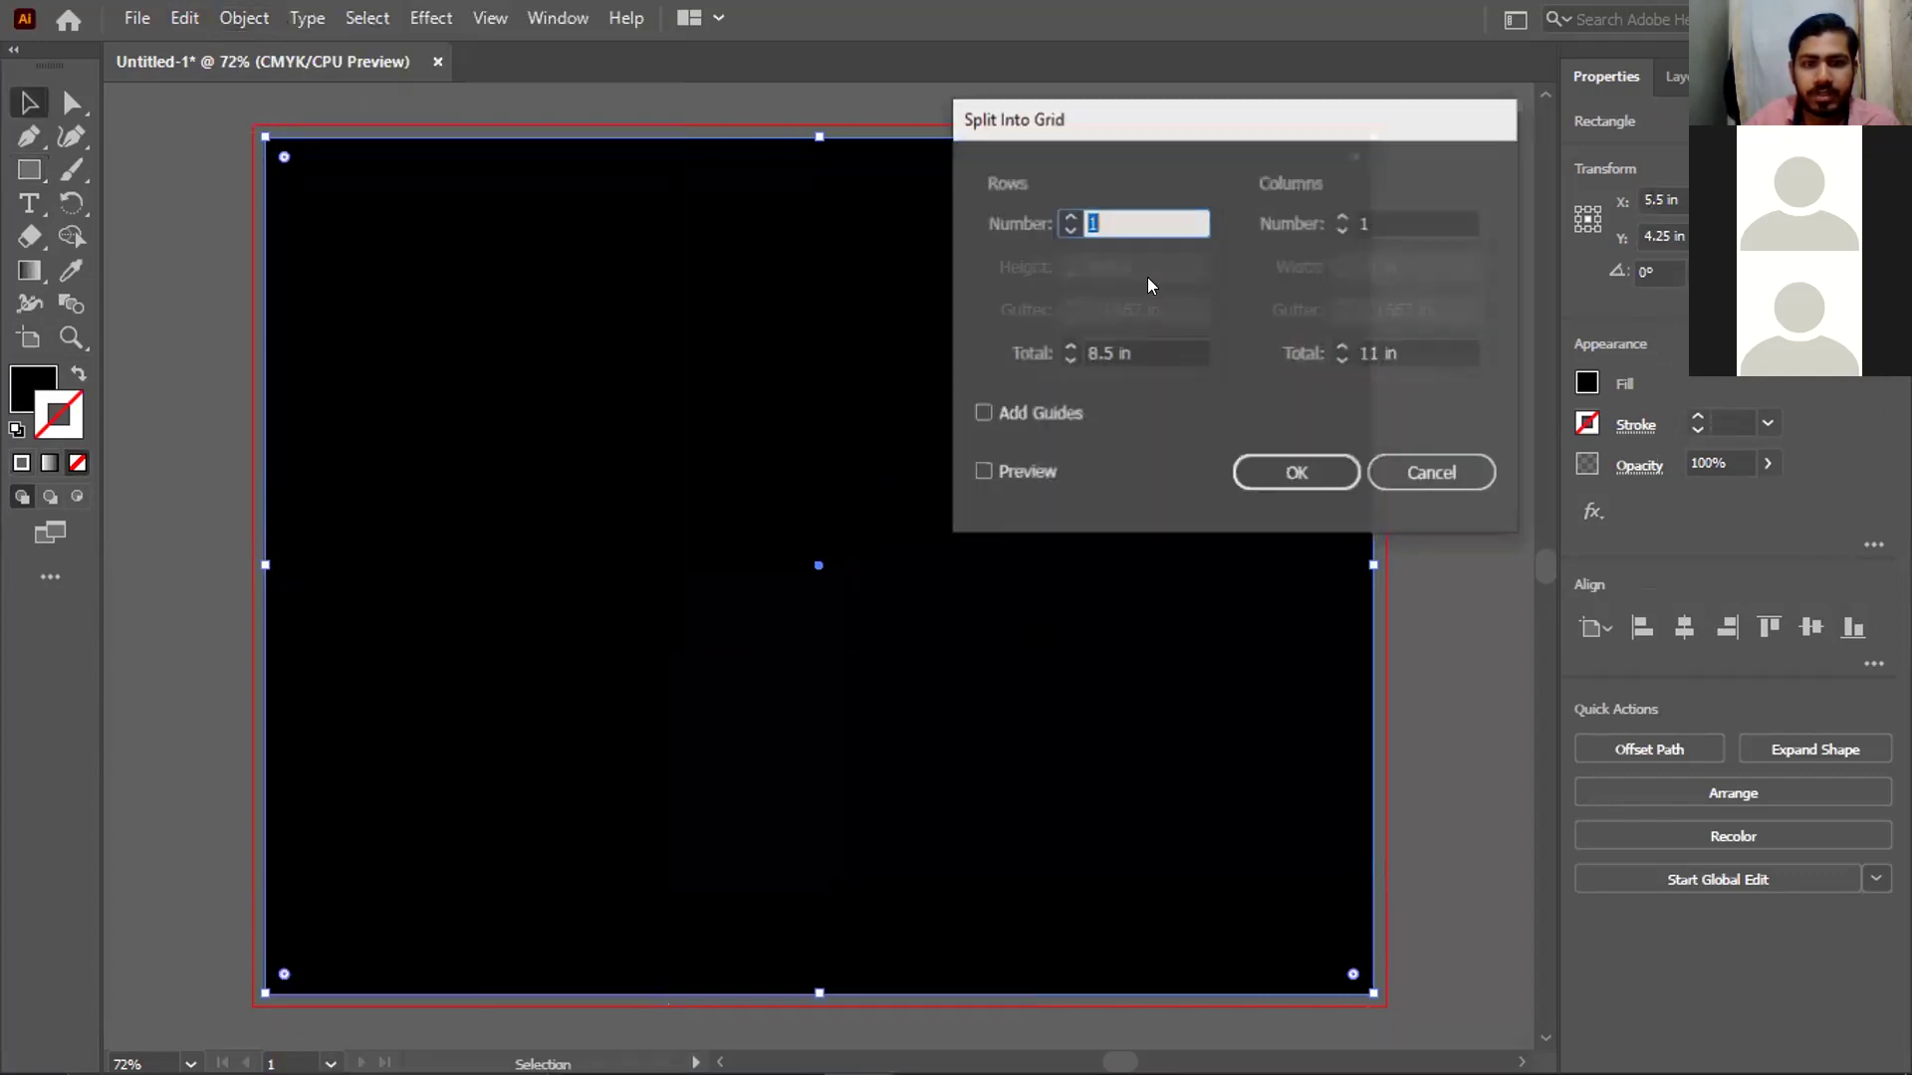
{"action": "left_click", "coordinate": [1341, 217]}
{"action": "left_click", "coordinate": [1341, 217]}
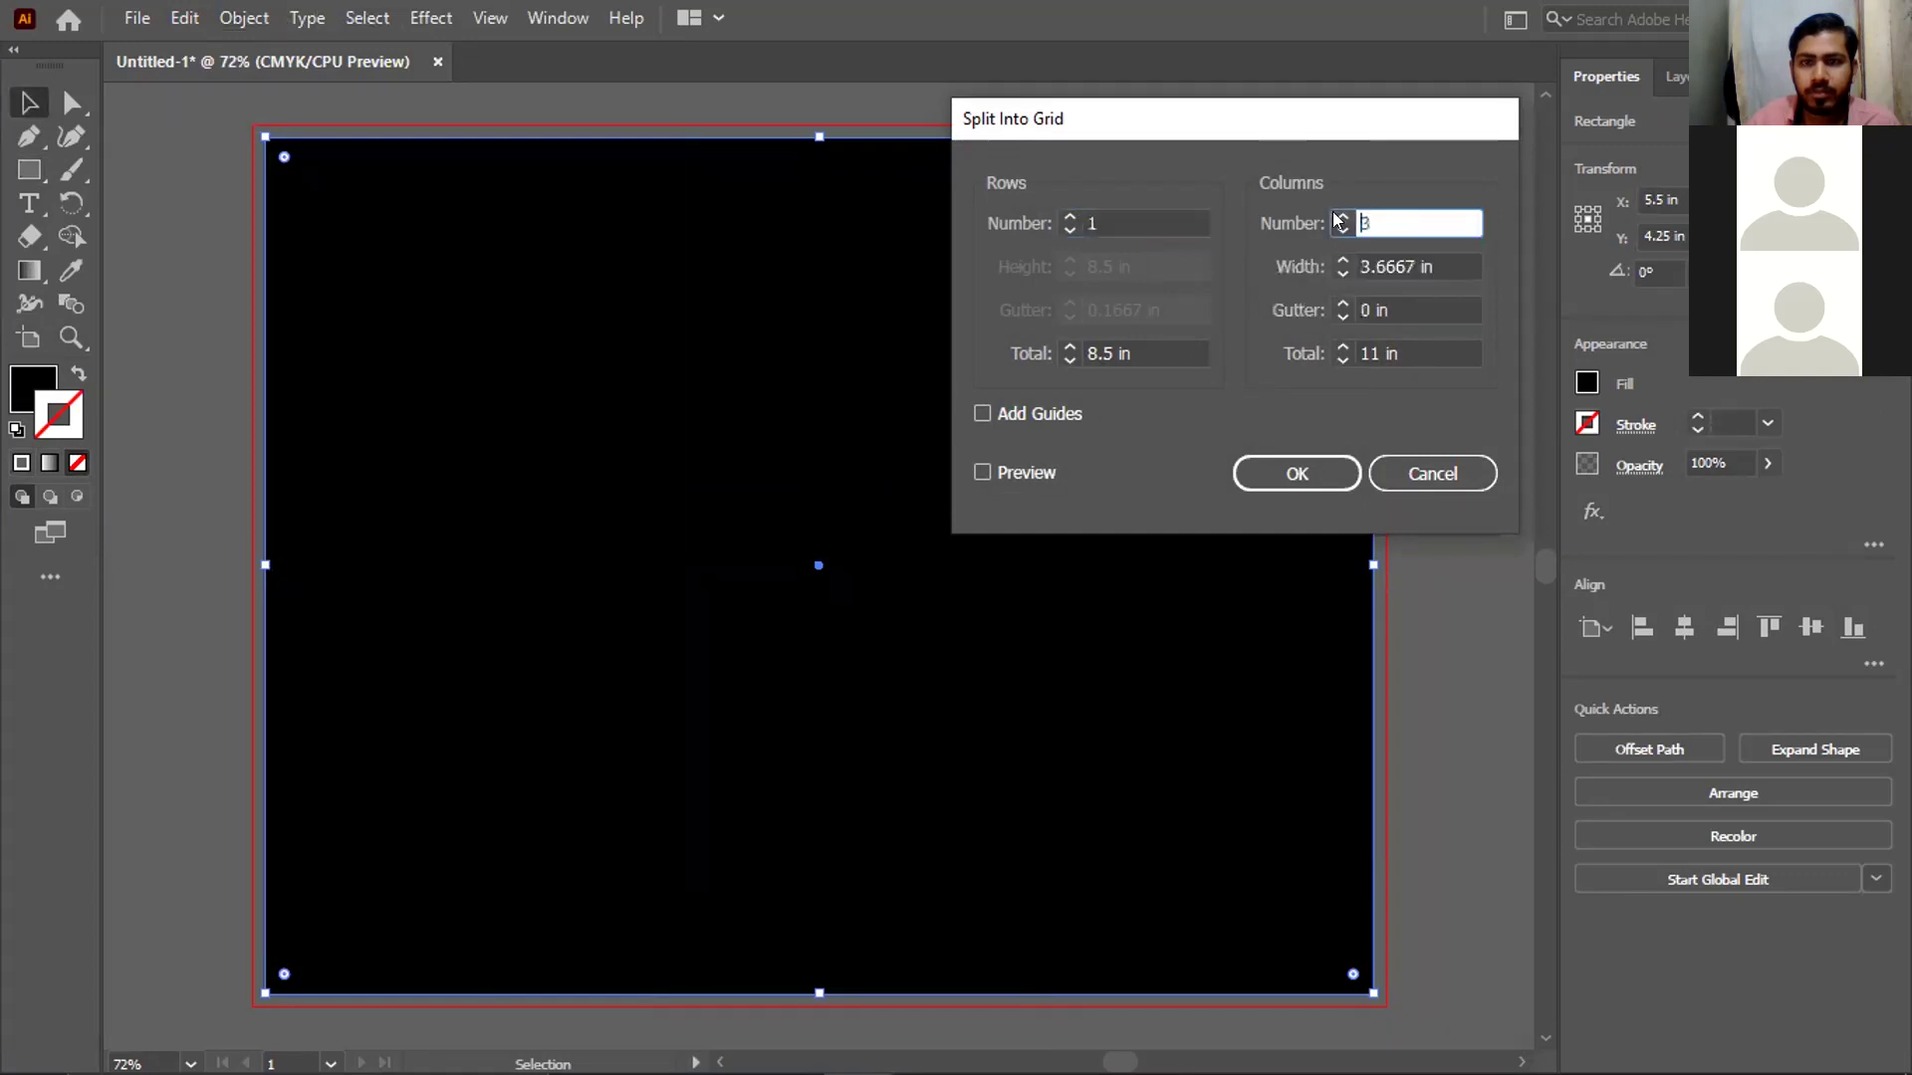
{"action": "left_click", "coordinate": [982, 472]}
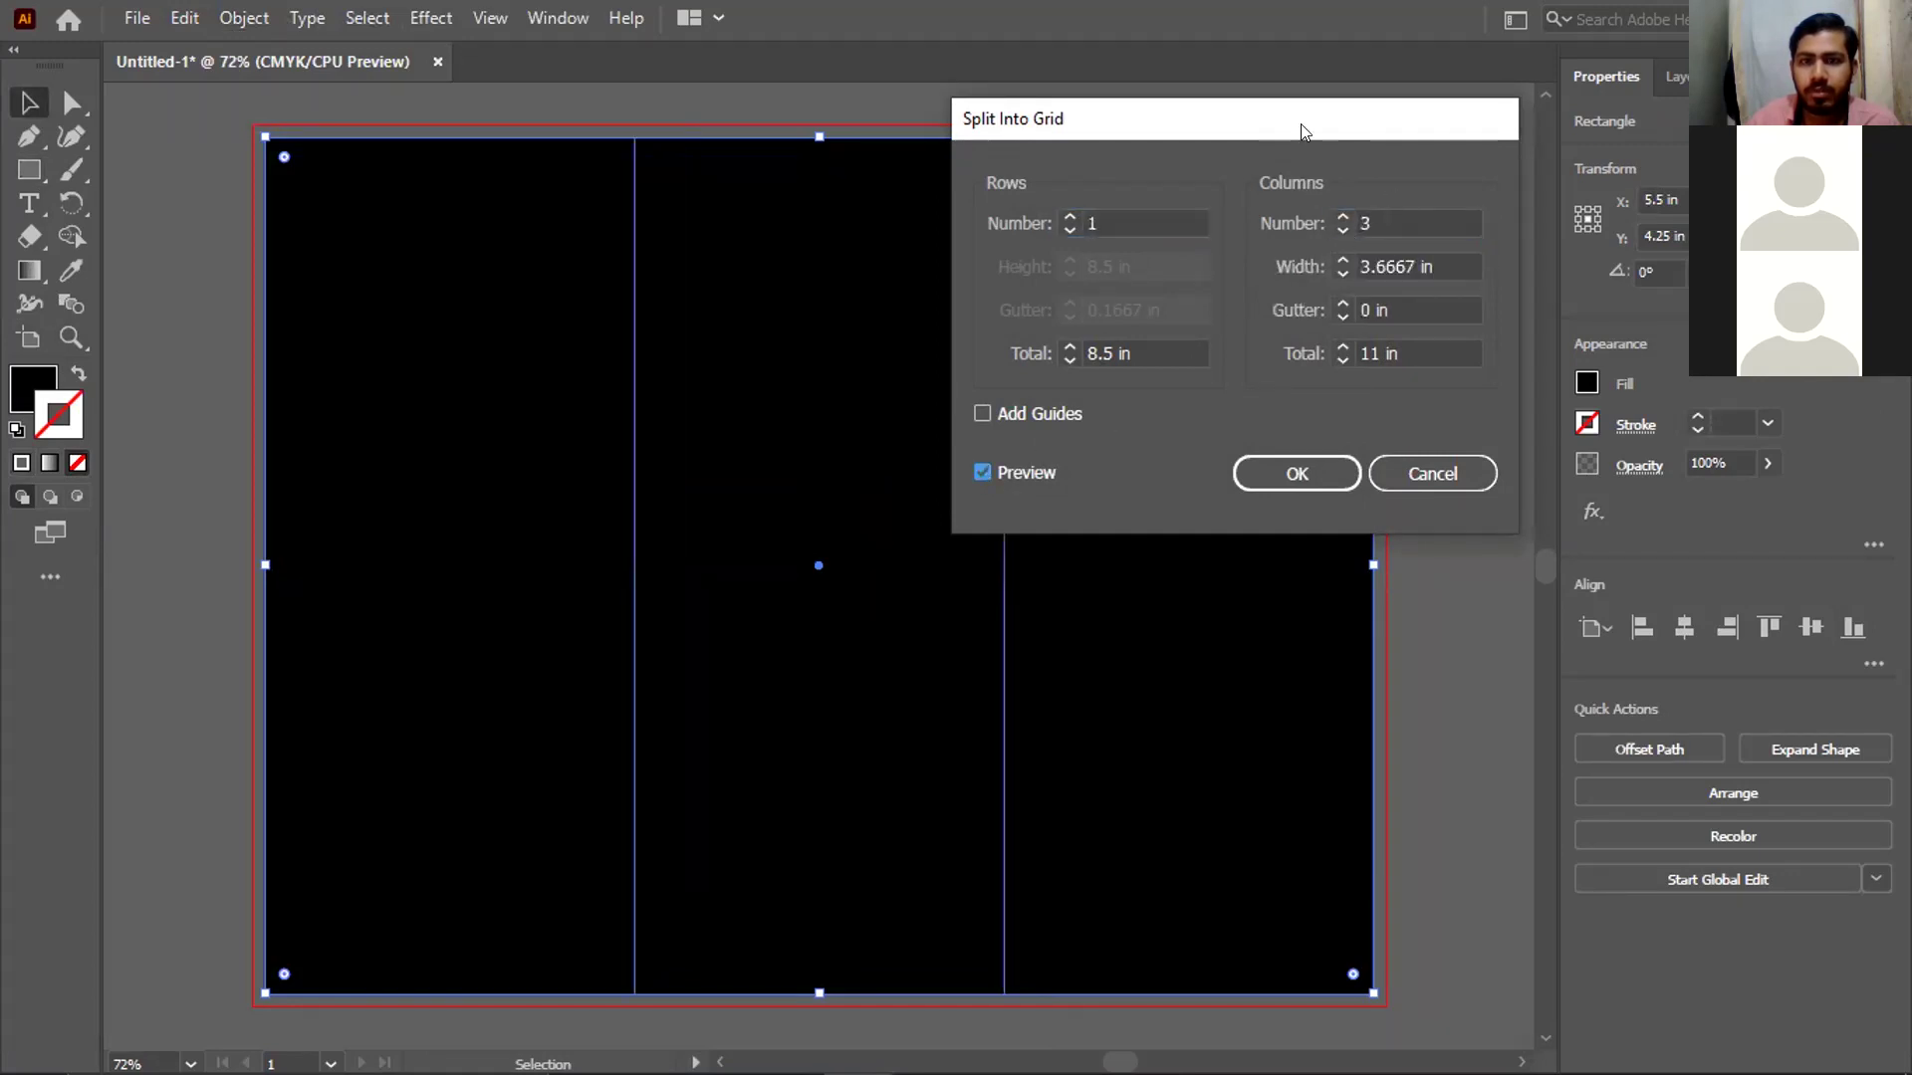
{"action": "left_click_drag", "start_coordinate": [1304, 125], "coordinate": [1517, 119]}
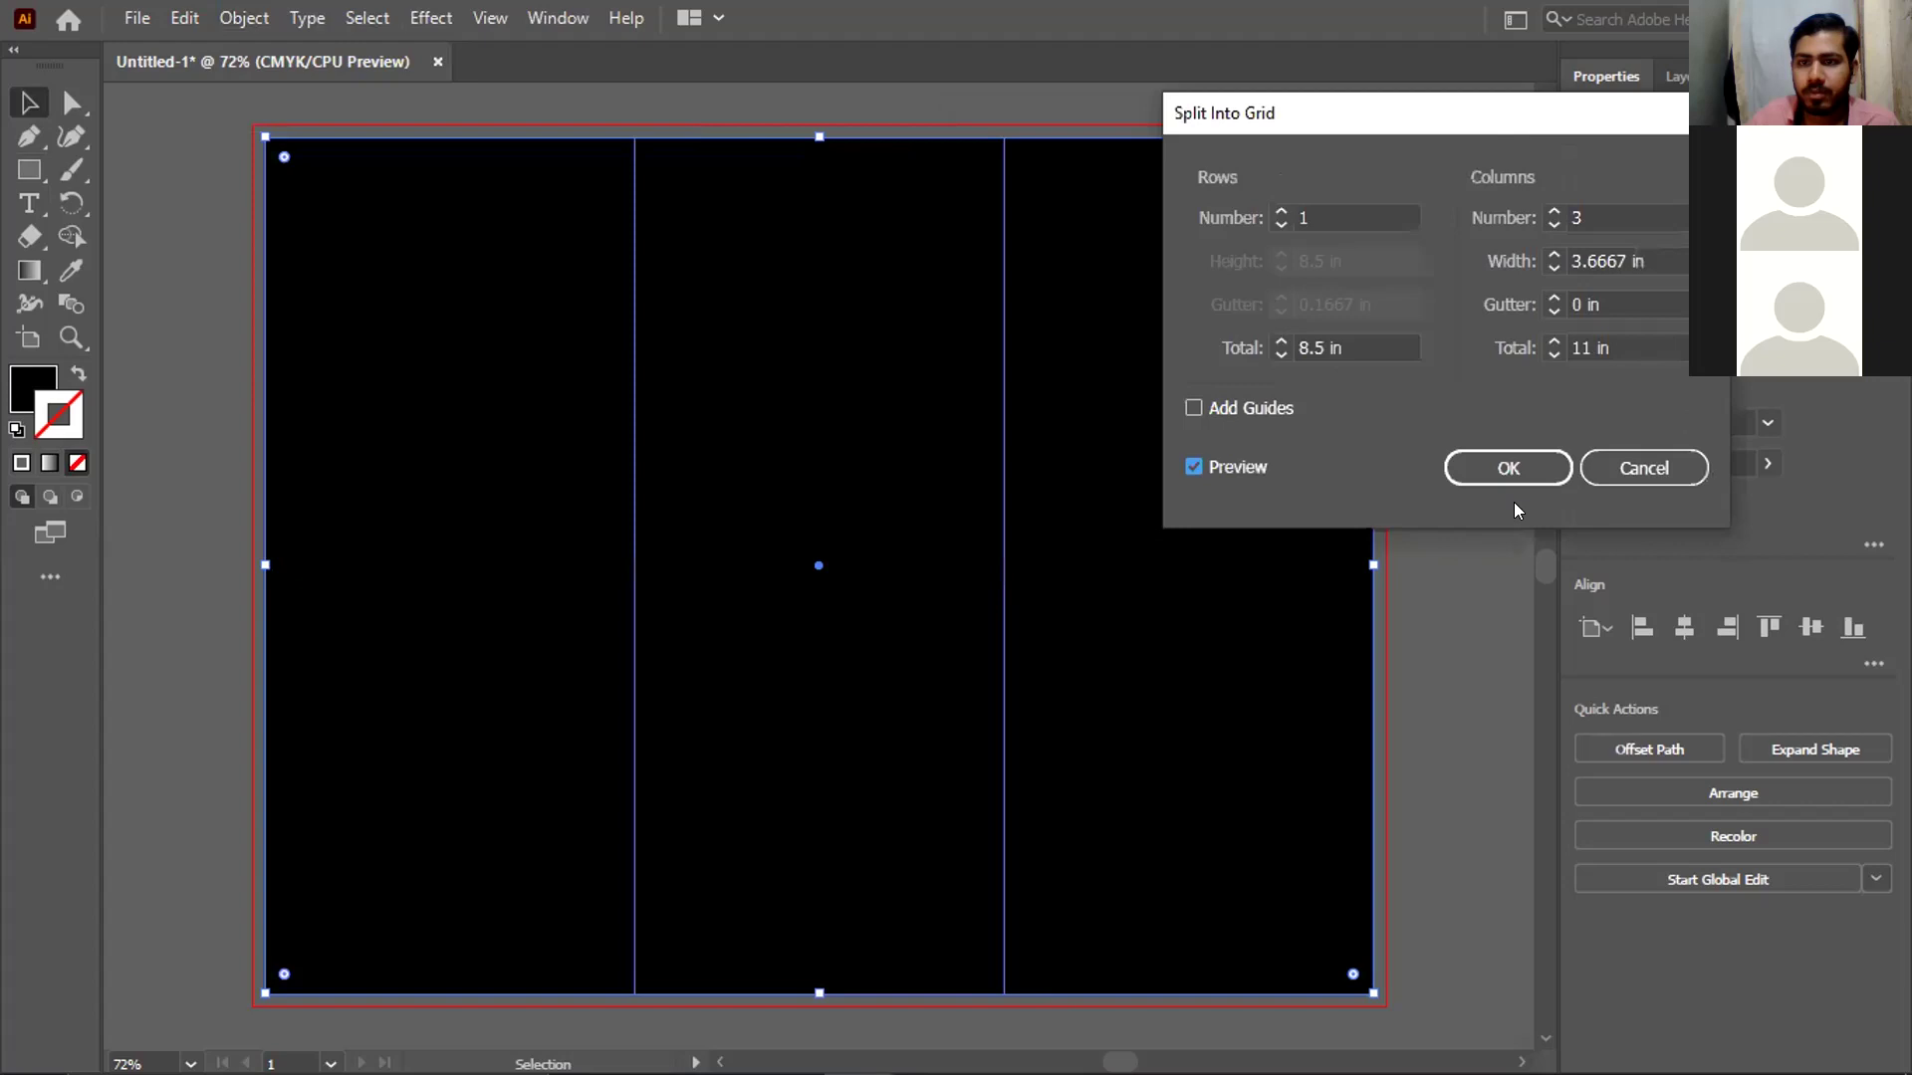
{"action": "left_click", "coordinate": [1505, 468]}
{"action": "left_click", "coordinate": [1417, 287]}
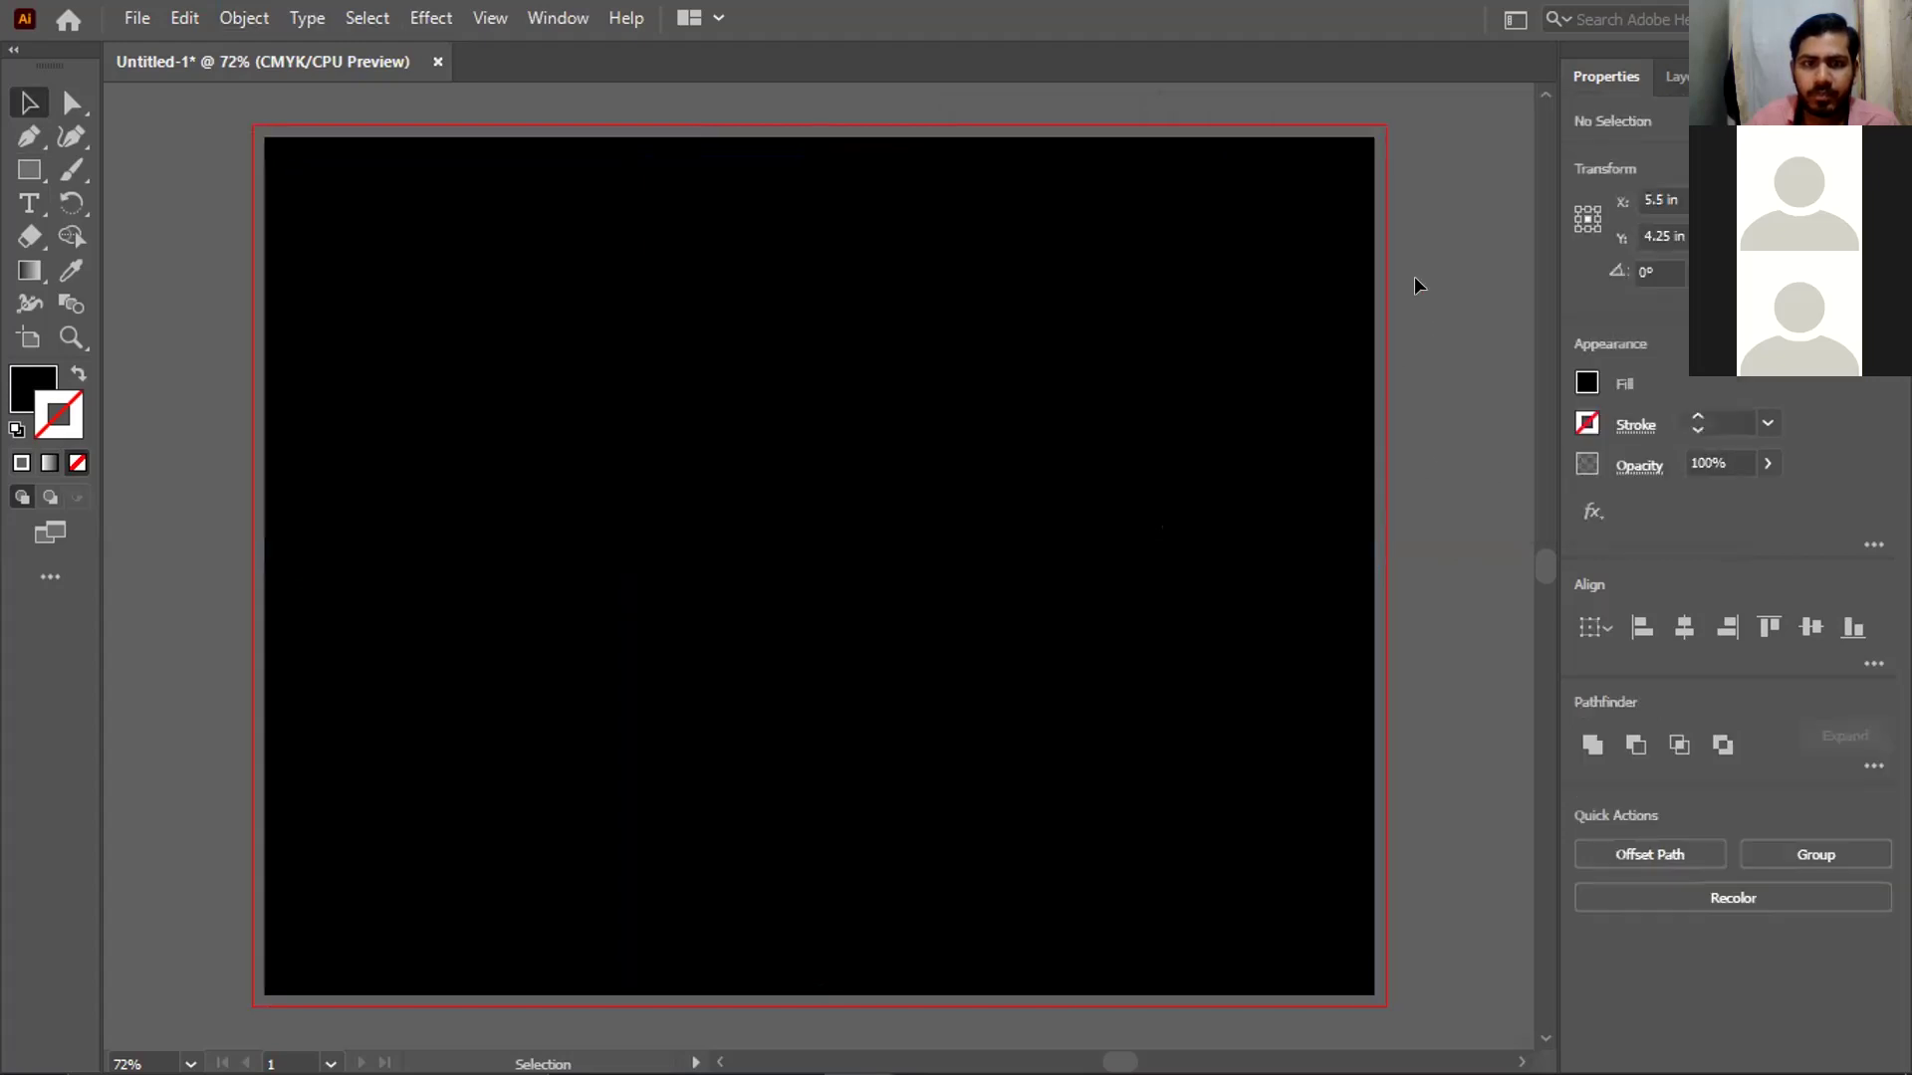
Fill the middle column yellow from the fill swatches
{"action": "left_click", "coordinate": [577, 535]}
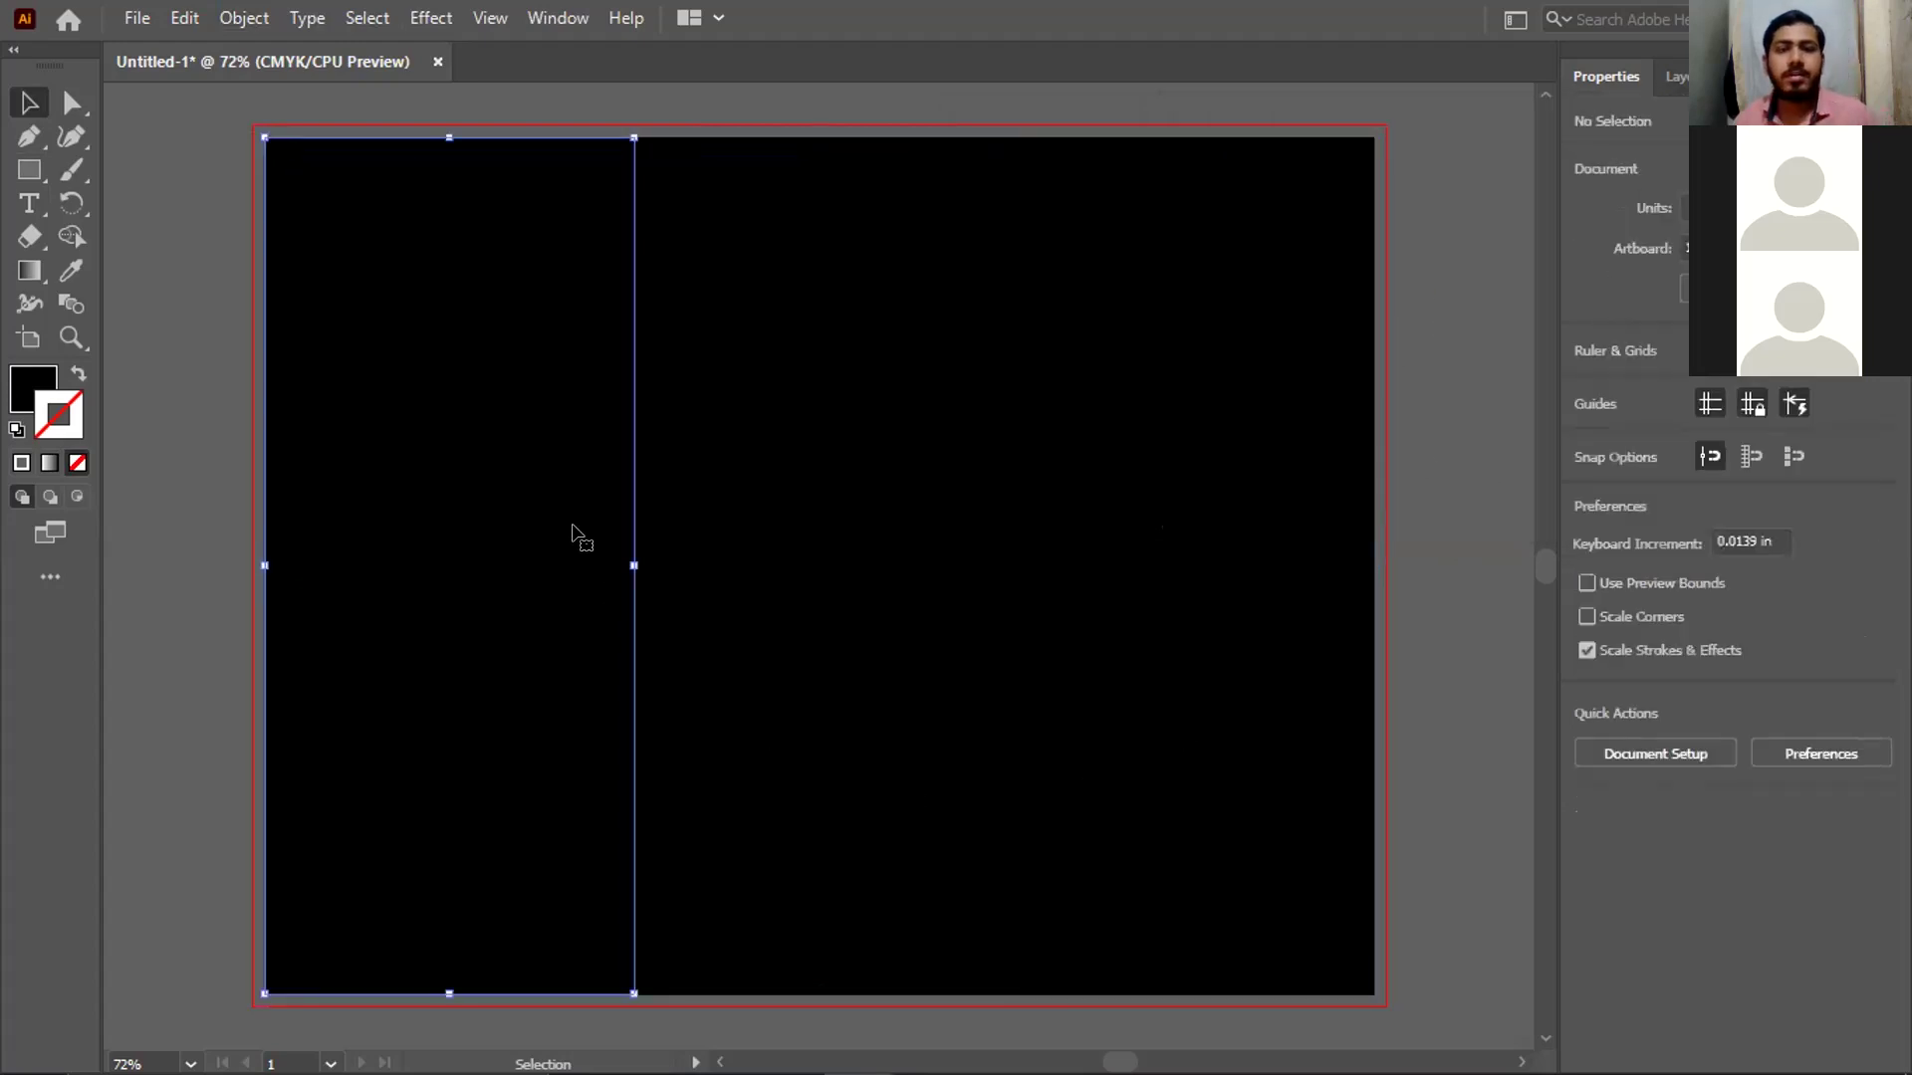
{"action": "left_click", "coordinate": [738, 525], "text": "shift"}
{"action": "left_click", "coordinate": [1012, 529], "text": "shift"}
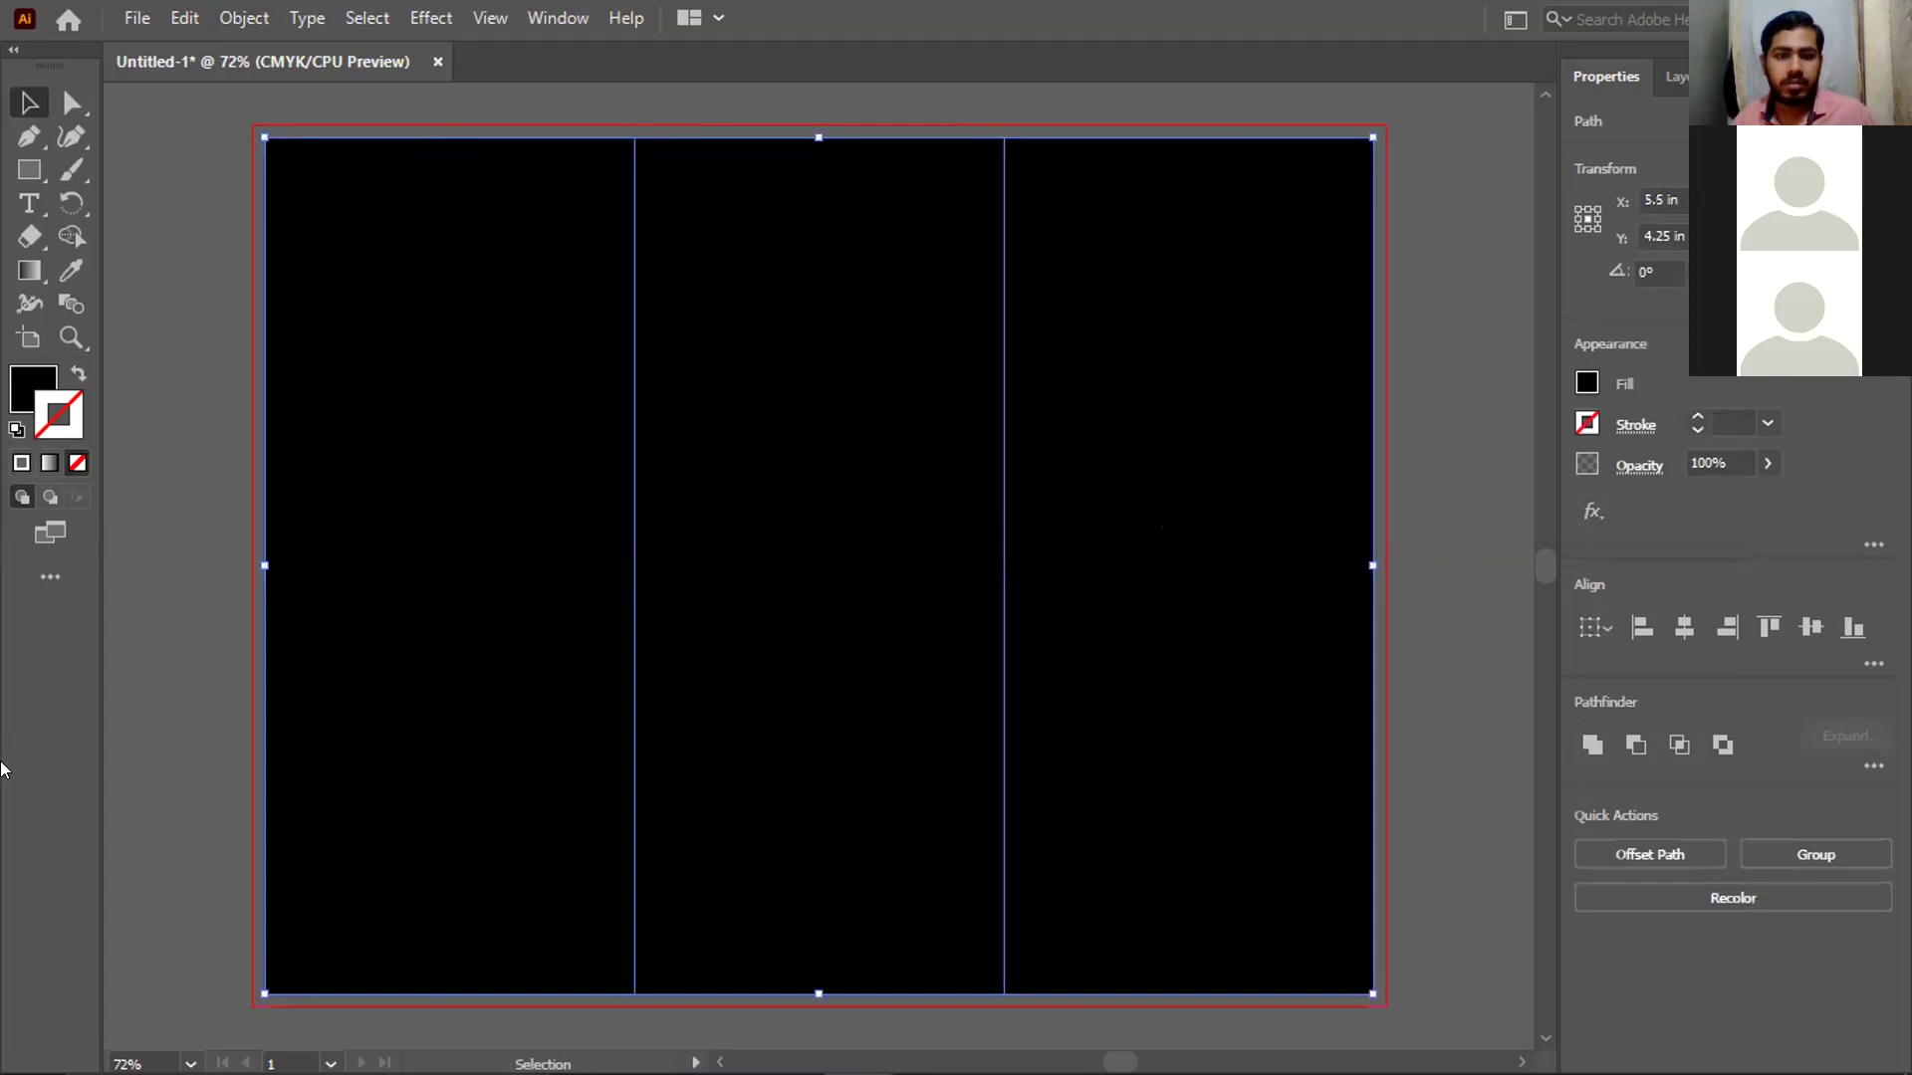
{"action": "left_click", "coordinate": [229, 530]}
{"action": "left_click", "coordinate": [777, 434]}
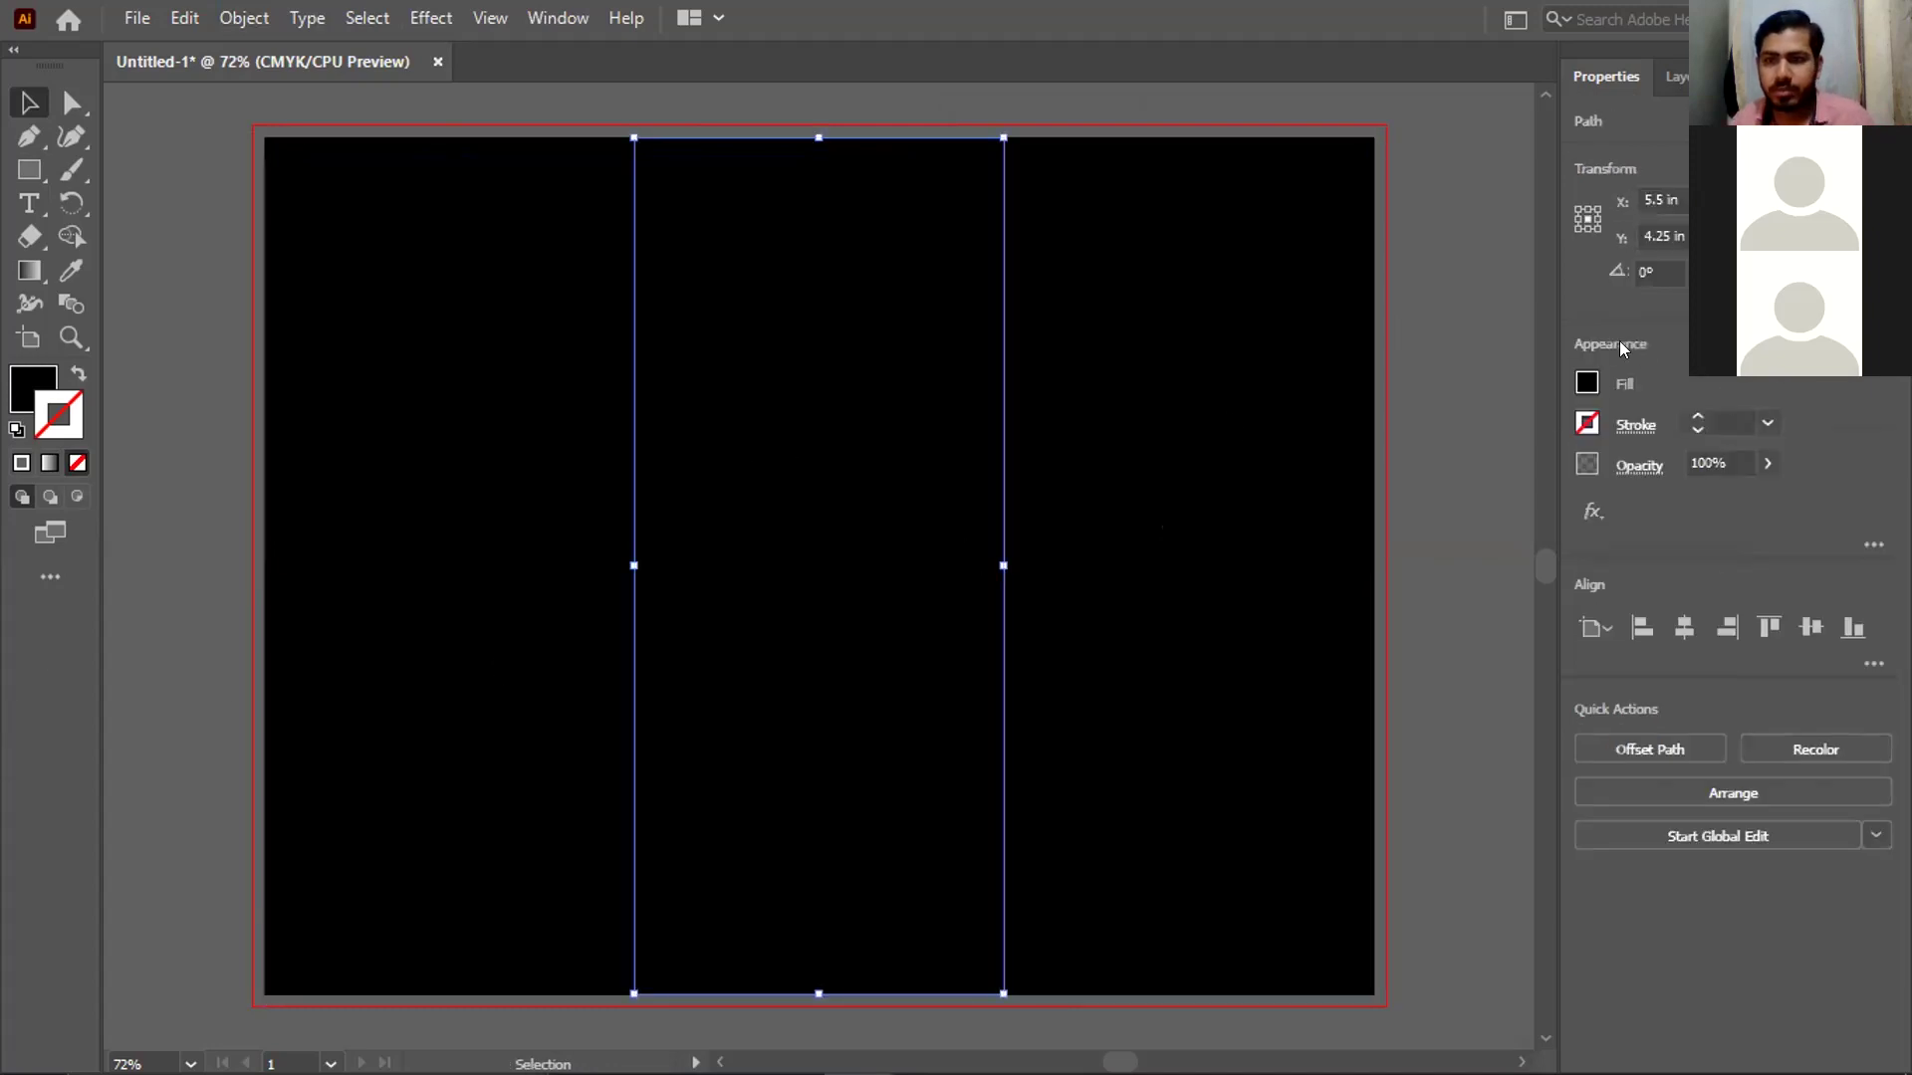
{"action": "left_click", "coordinate": [1588, 383]}
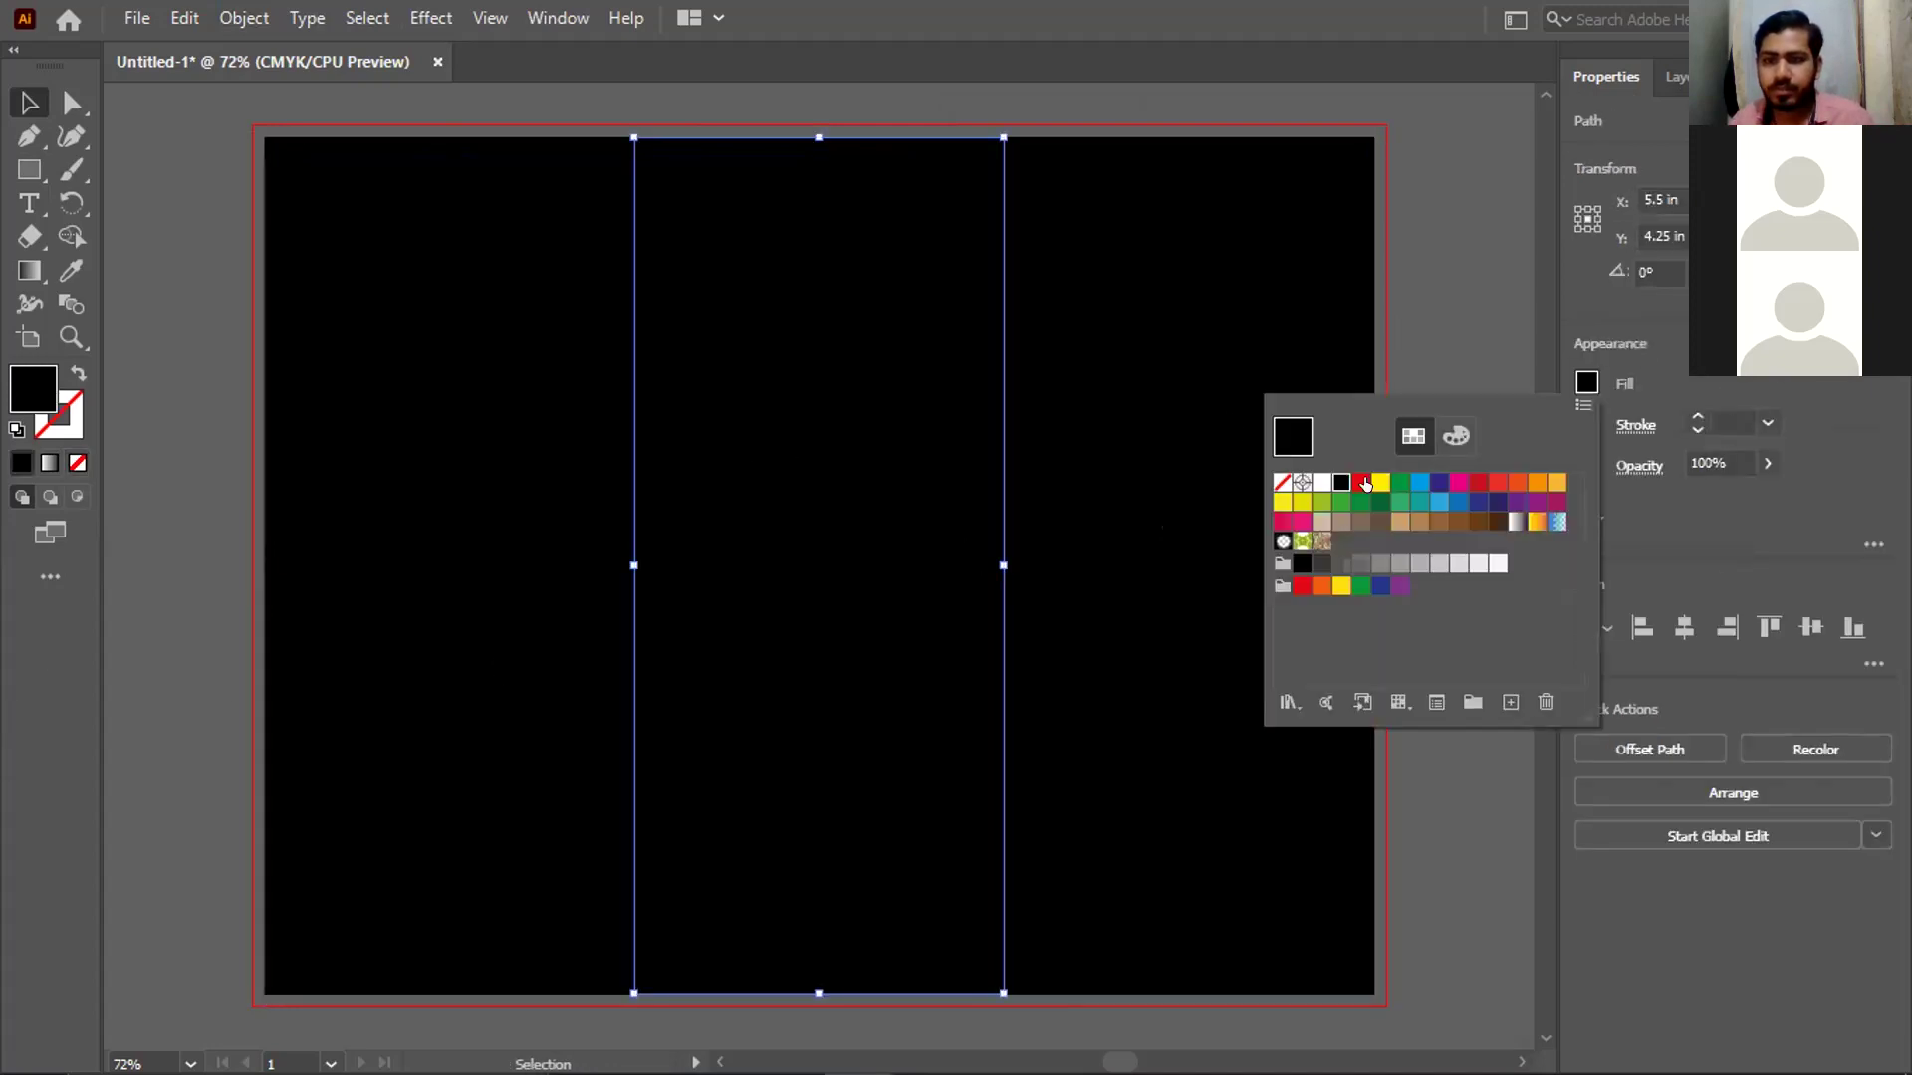
{"action": "left_click", "coordinate": [1381, 482]}
Restore the middle column to black by sampling the first column with the Eyedropper
{"action": "left_click_drag", "start_coordinate": [1480, 176], "coordinate": [299, 1023]}
{"action": "key", "text": "ctrl"}
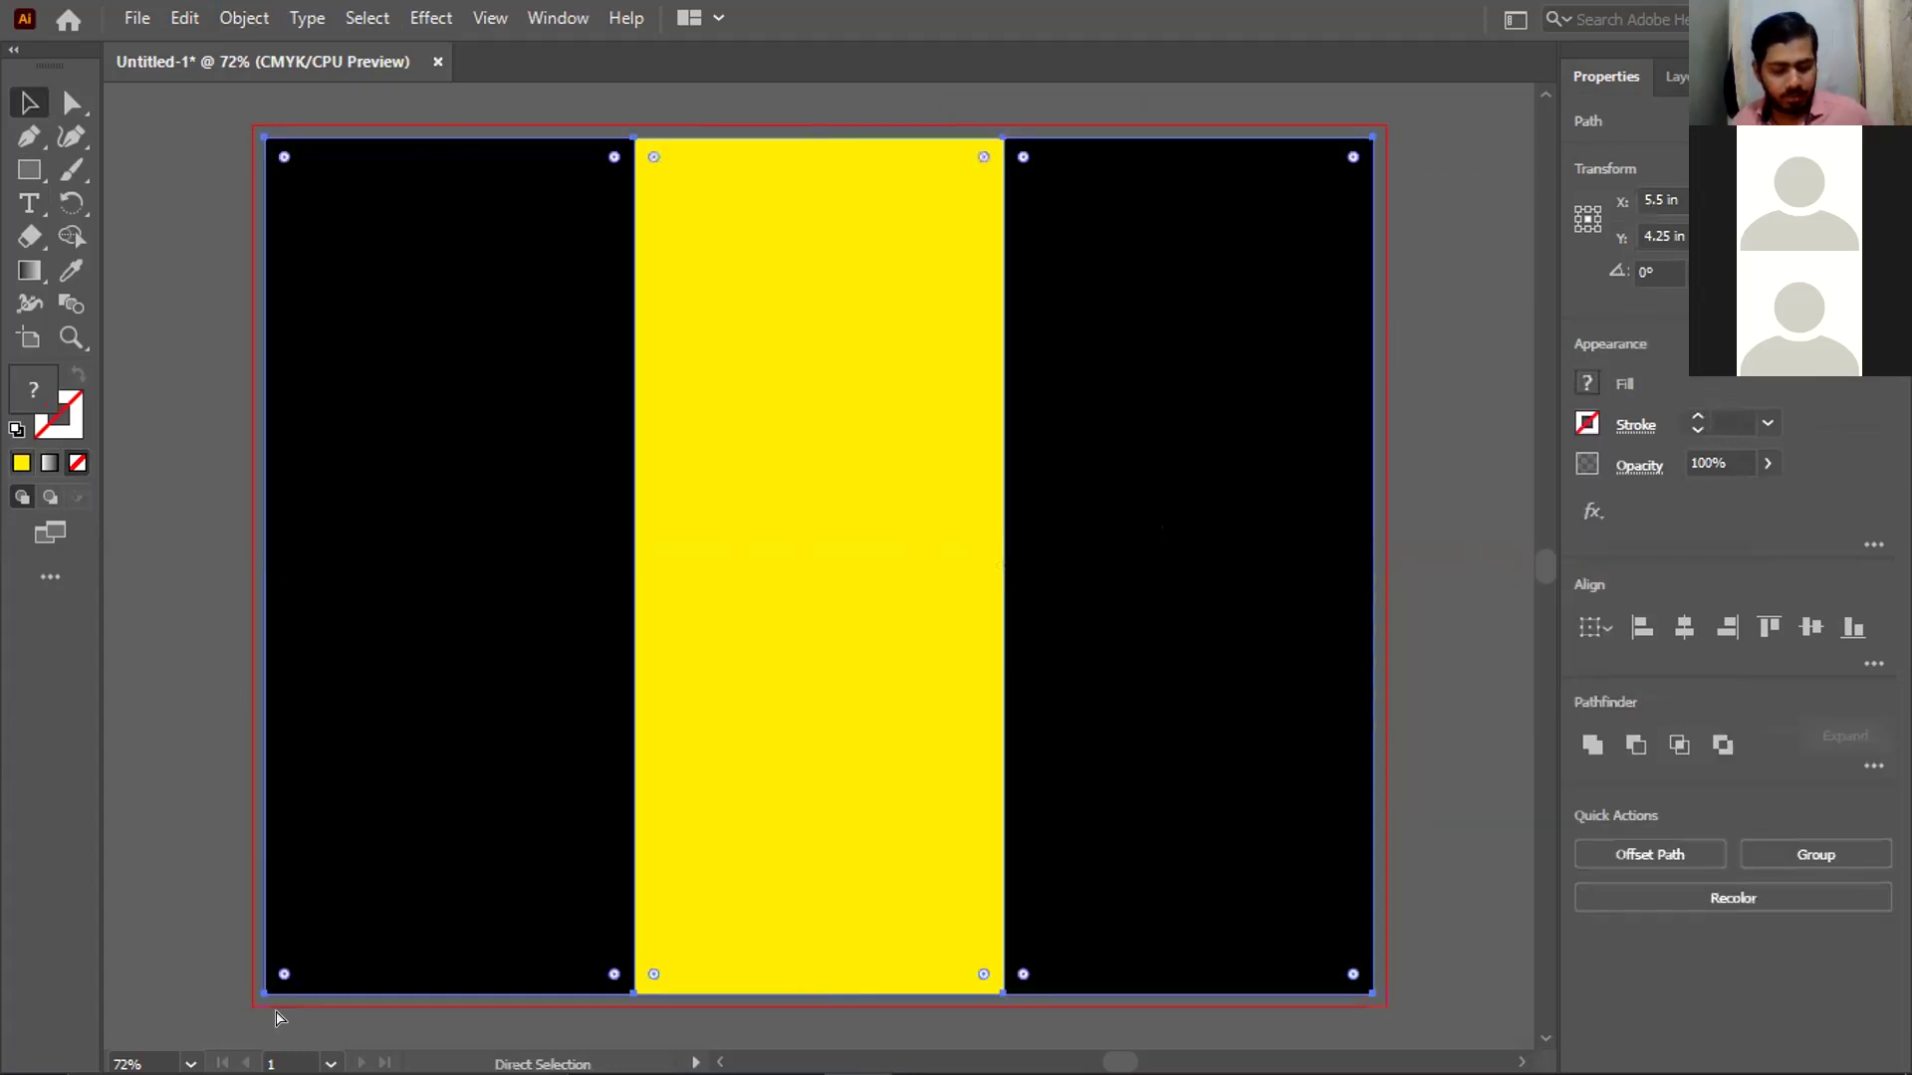
{"action": "key", "text": "ctrl"}
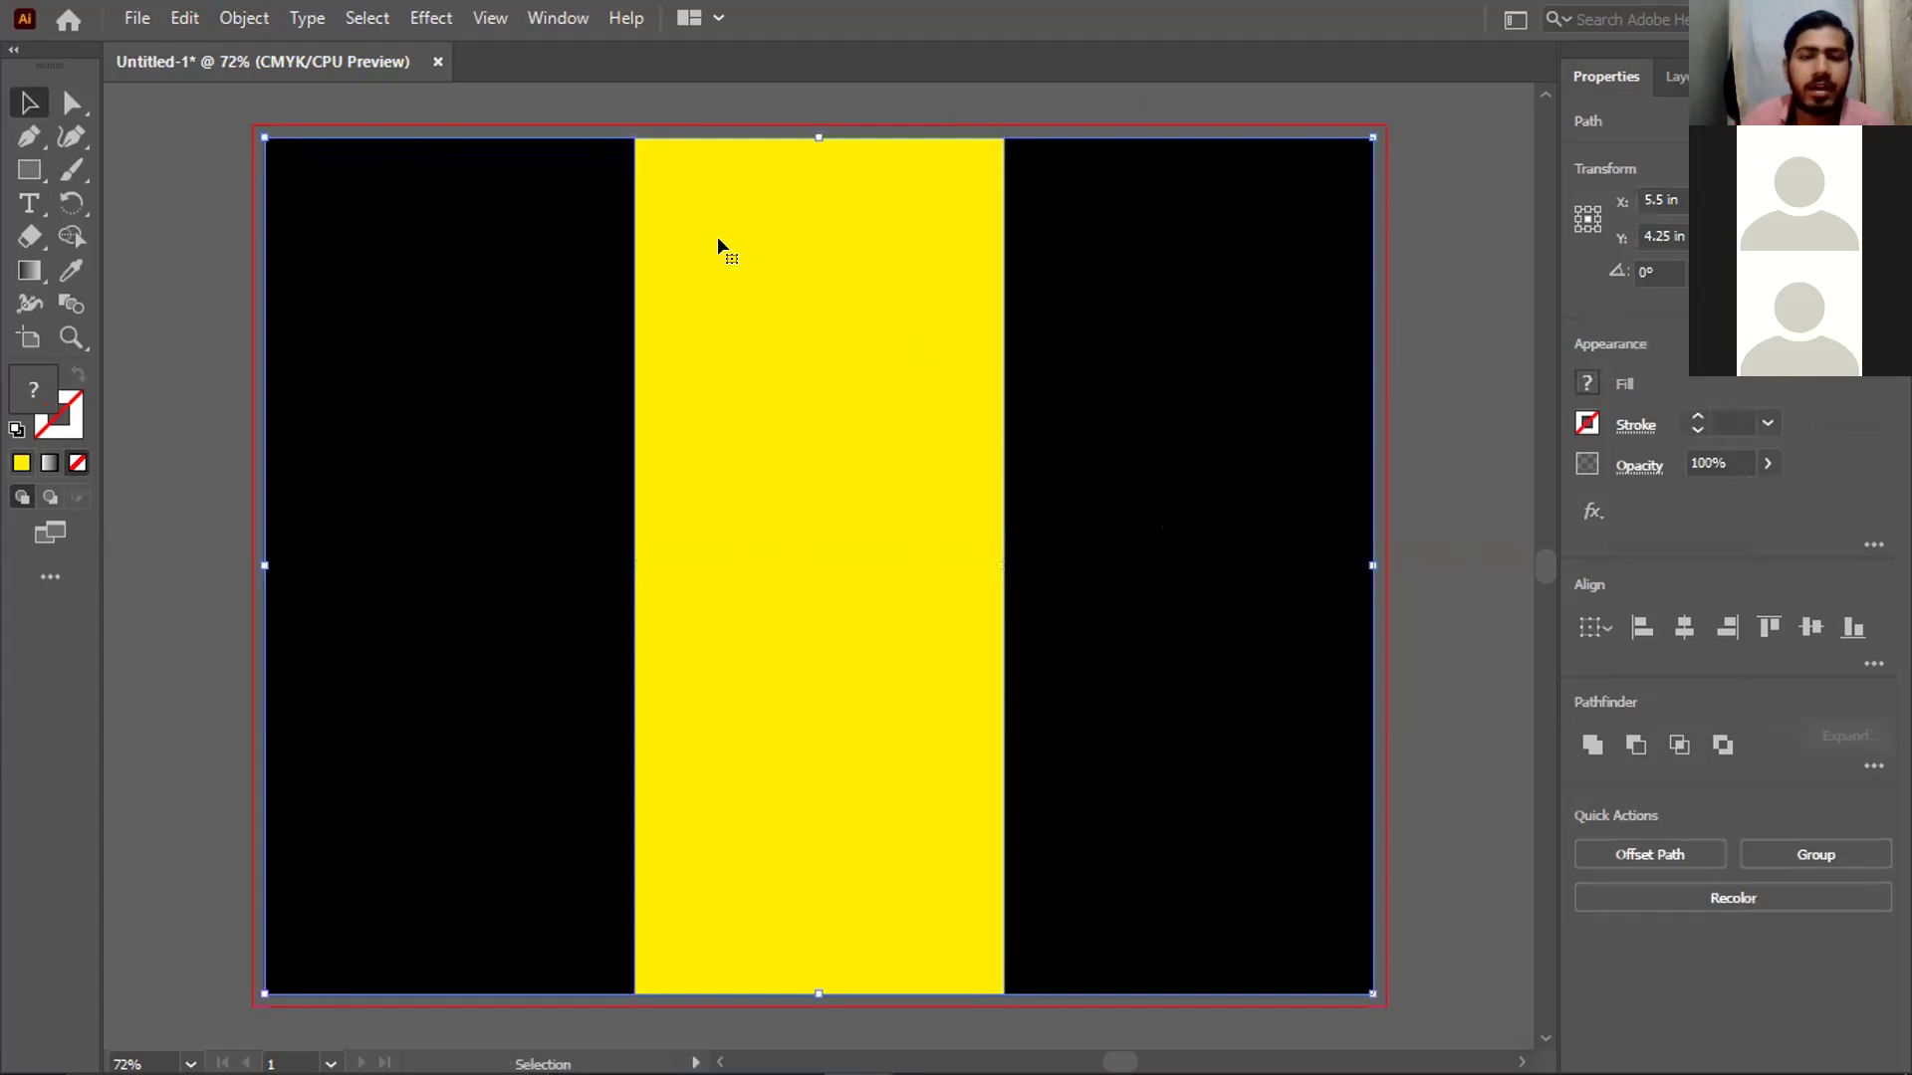
{"action": "right_click", "coordinate": [636, 404]}
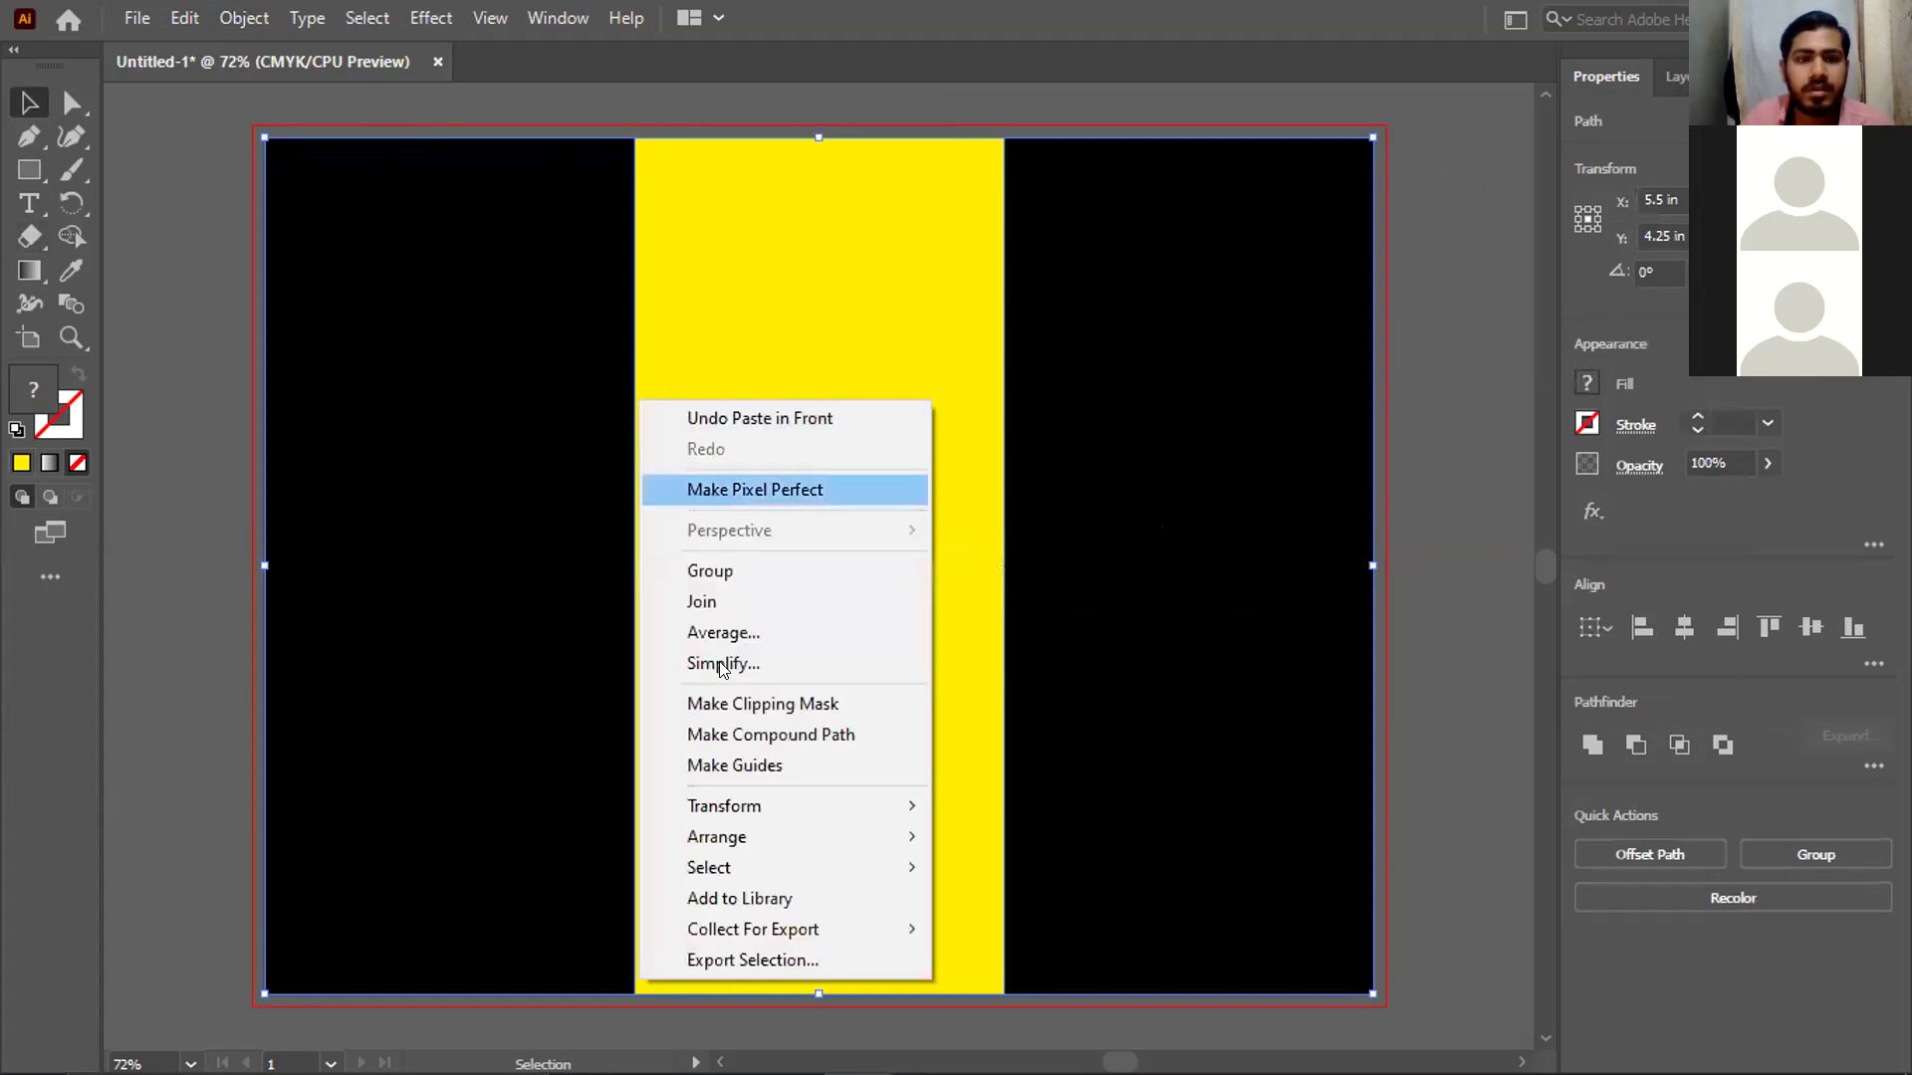
{"action": "left_click", "coordinate": [1492, 432]}
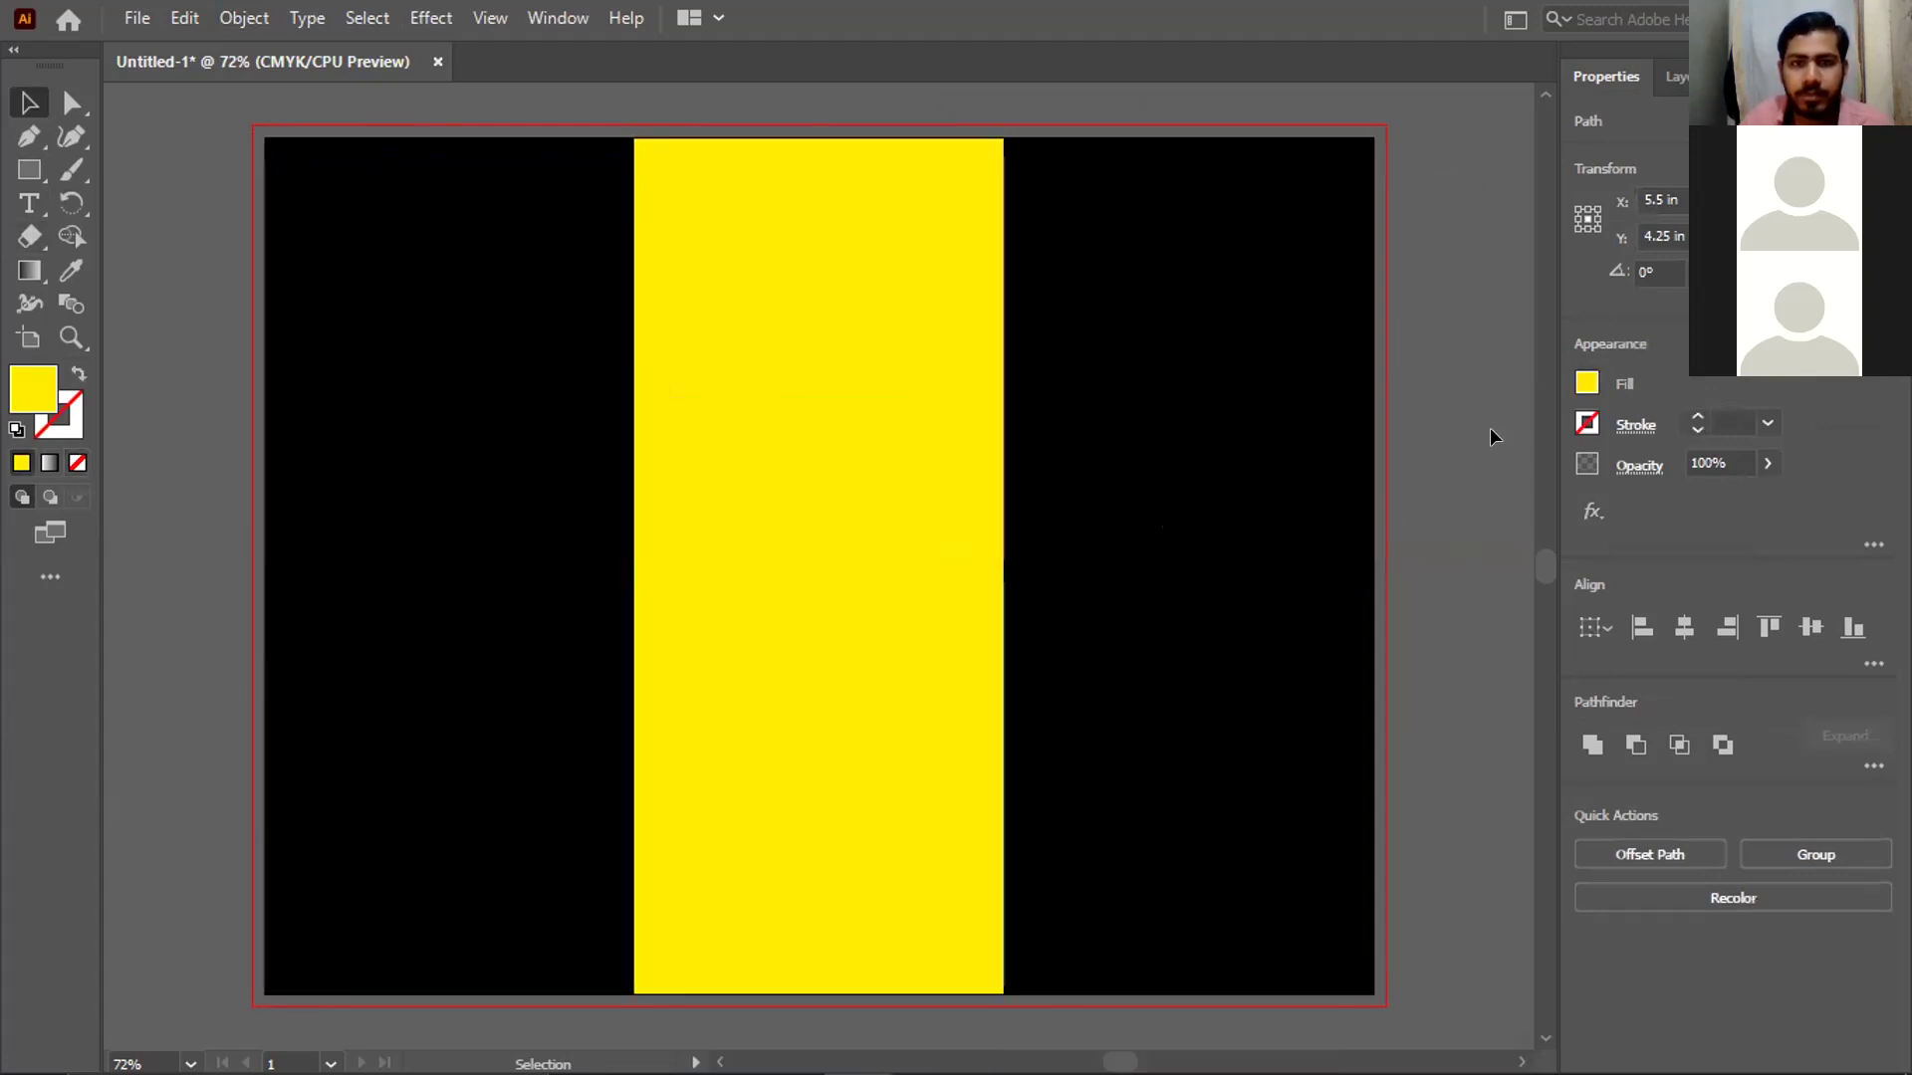
{"action": "left_click", "coordinate": [853, 344]}
{"action": "key", "text": "i"}
{"action": "left_click", "coordinate": [431, 281]}
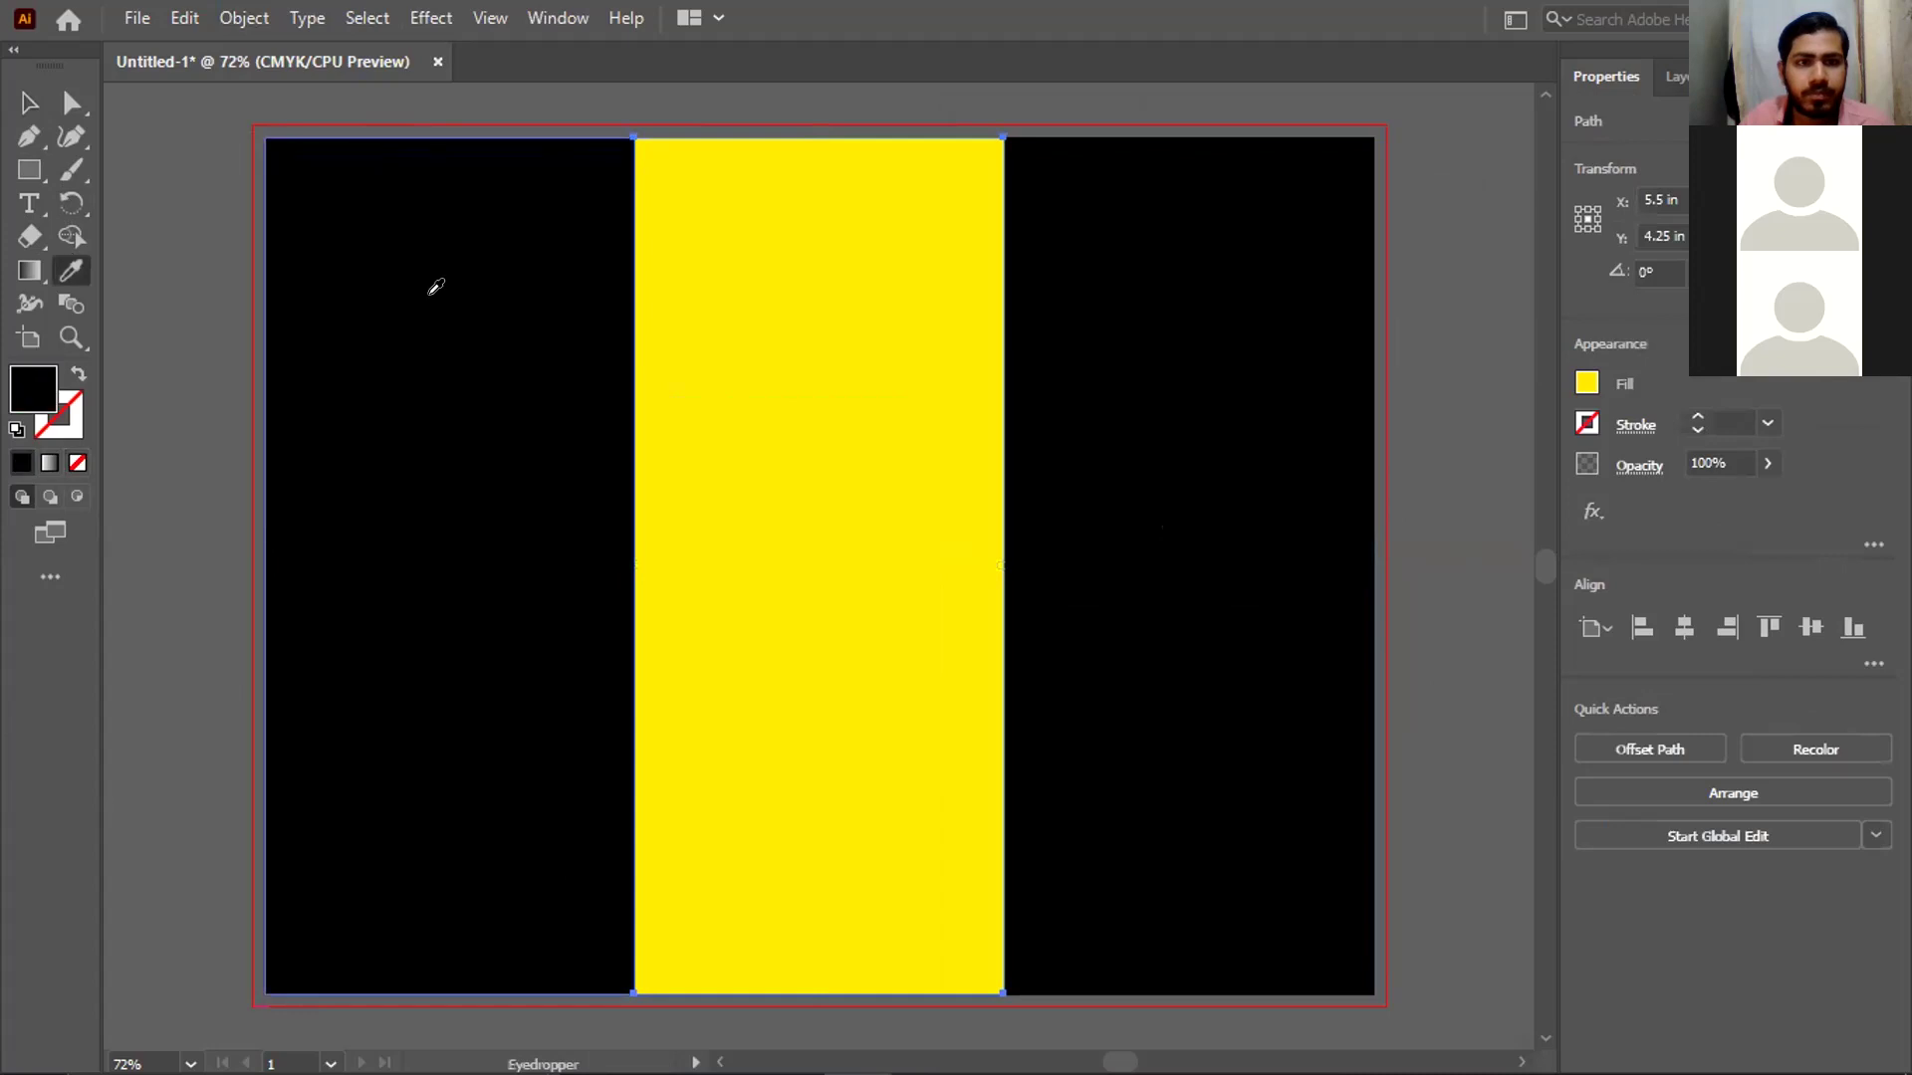
Fill the left and right columns yellow, then deselect
{"action": "left_click", "coordinate": [18, 104]}
{"action": "left_click", "coordinate": [298, 265]}
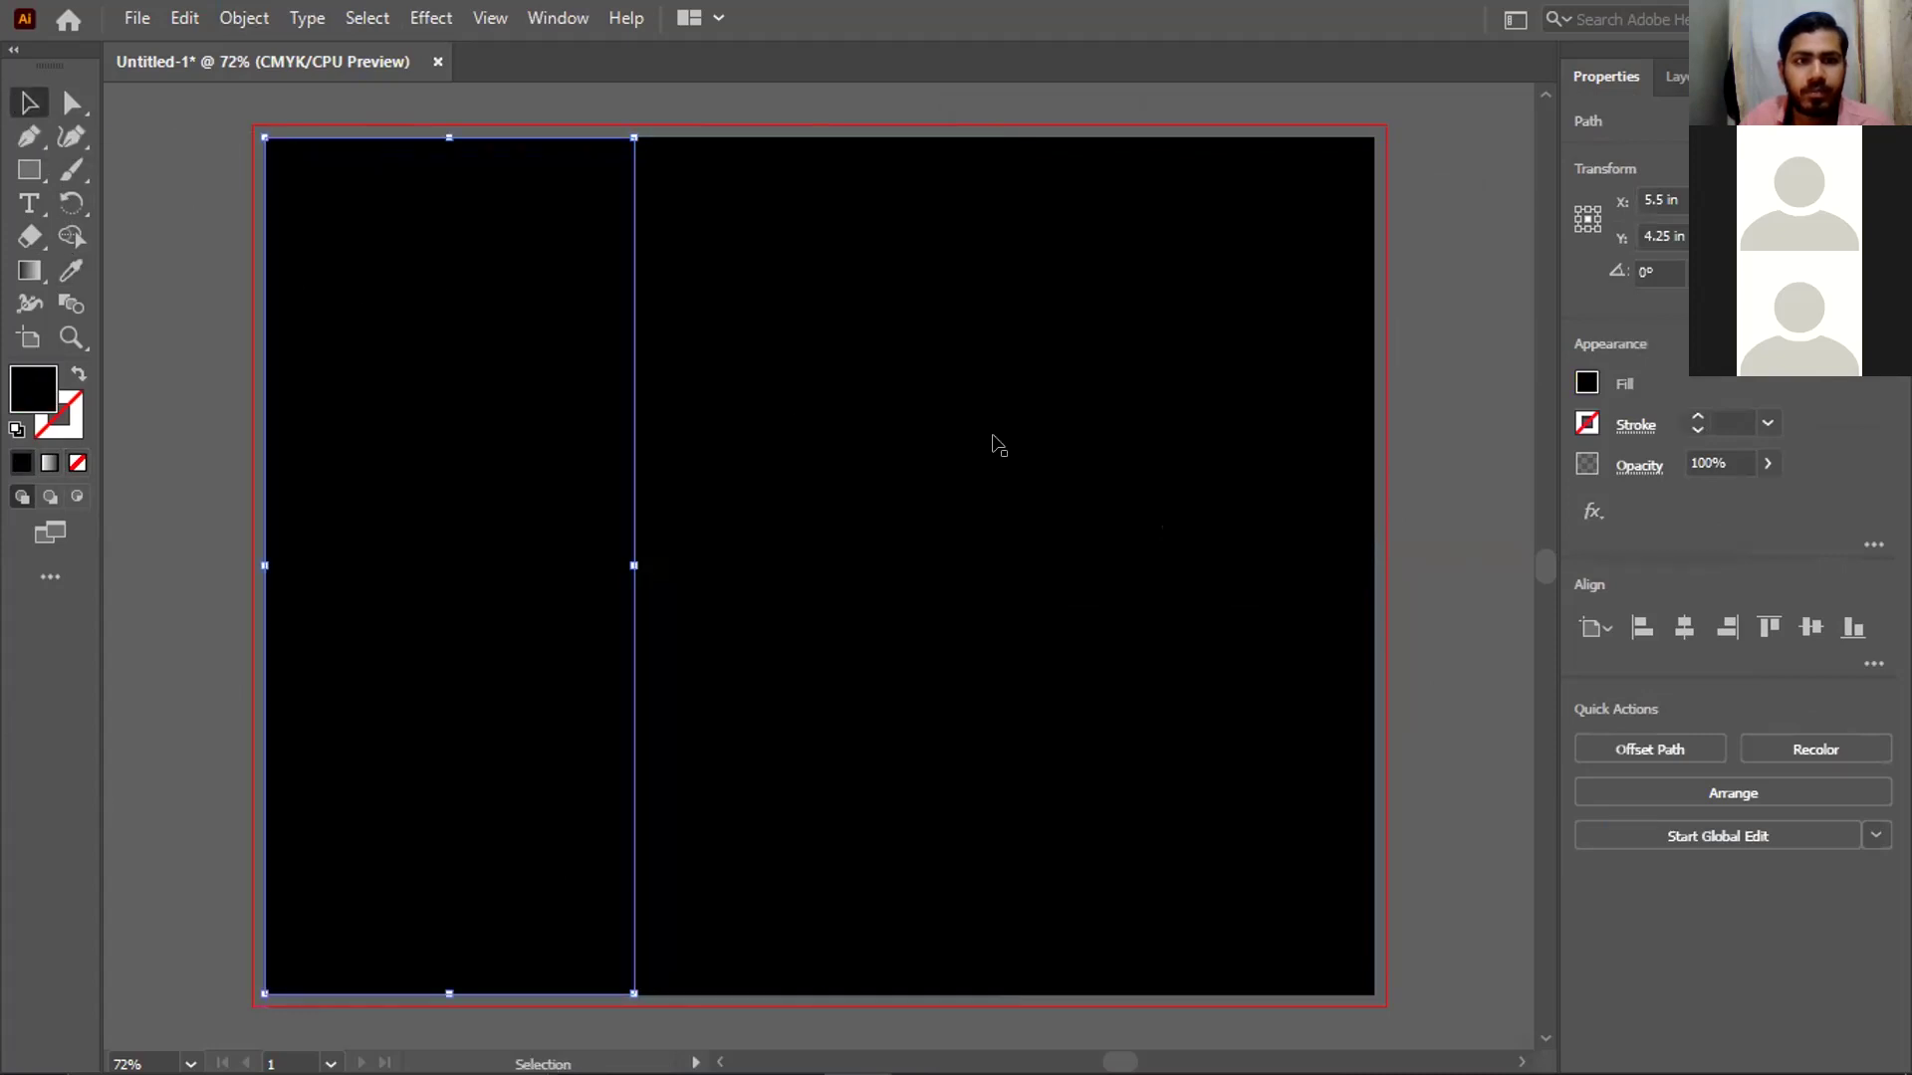
{"action": "left_click", "coordinate": [1212, 461], "text": "shift"}
{"action": "left_click", "coordinate": [1587, 383]}
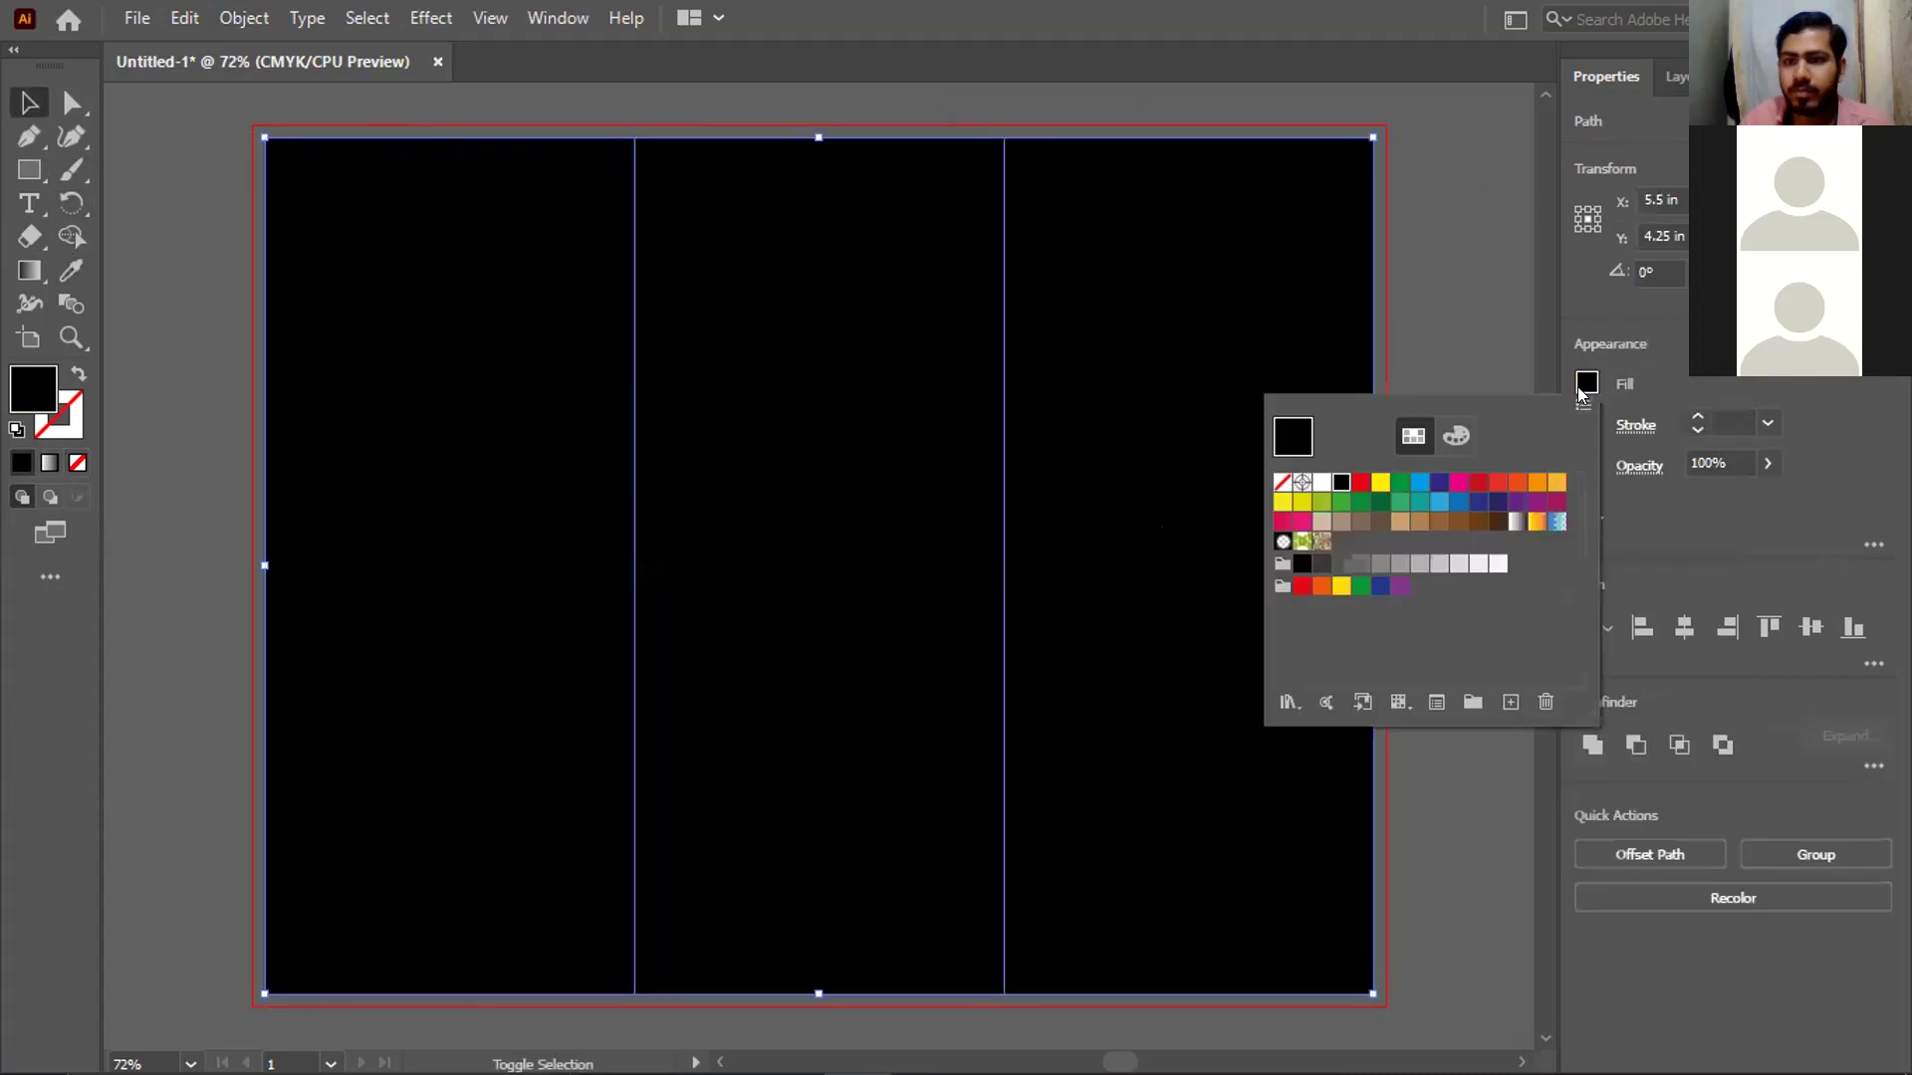
{"action": "left_click", "coordinate": [1359, 482]}
{"action": "left_click", "coordinate": [362, 351]}
{"action": "left_click", "coordinate": [855, 391], "text": "shift"}
{"action": "left_click", "coordinate": [1469, 303]}
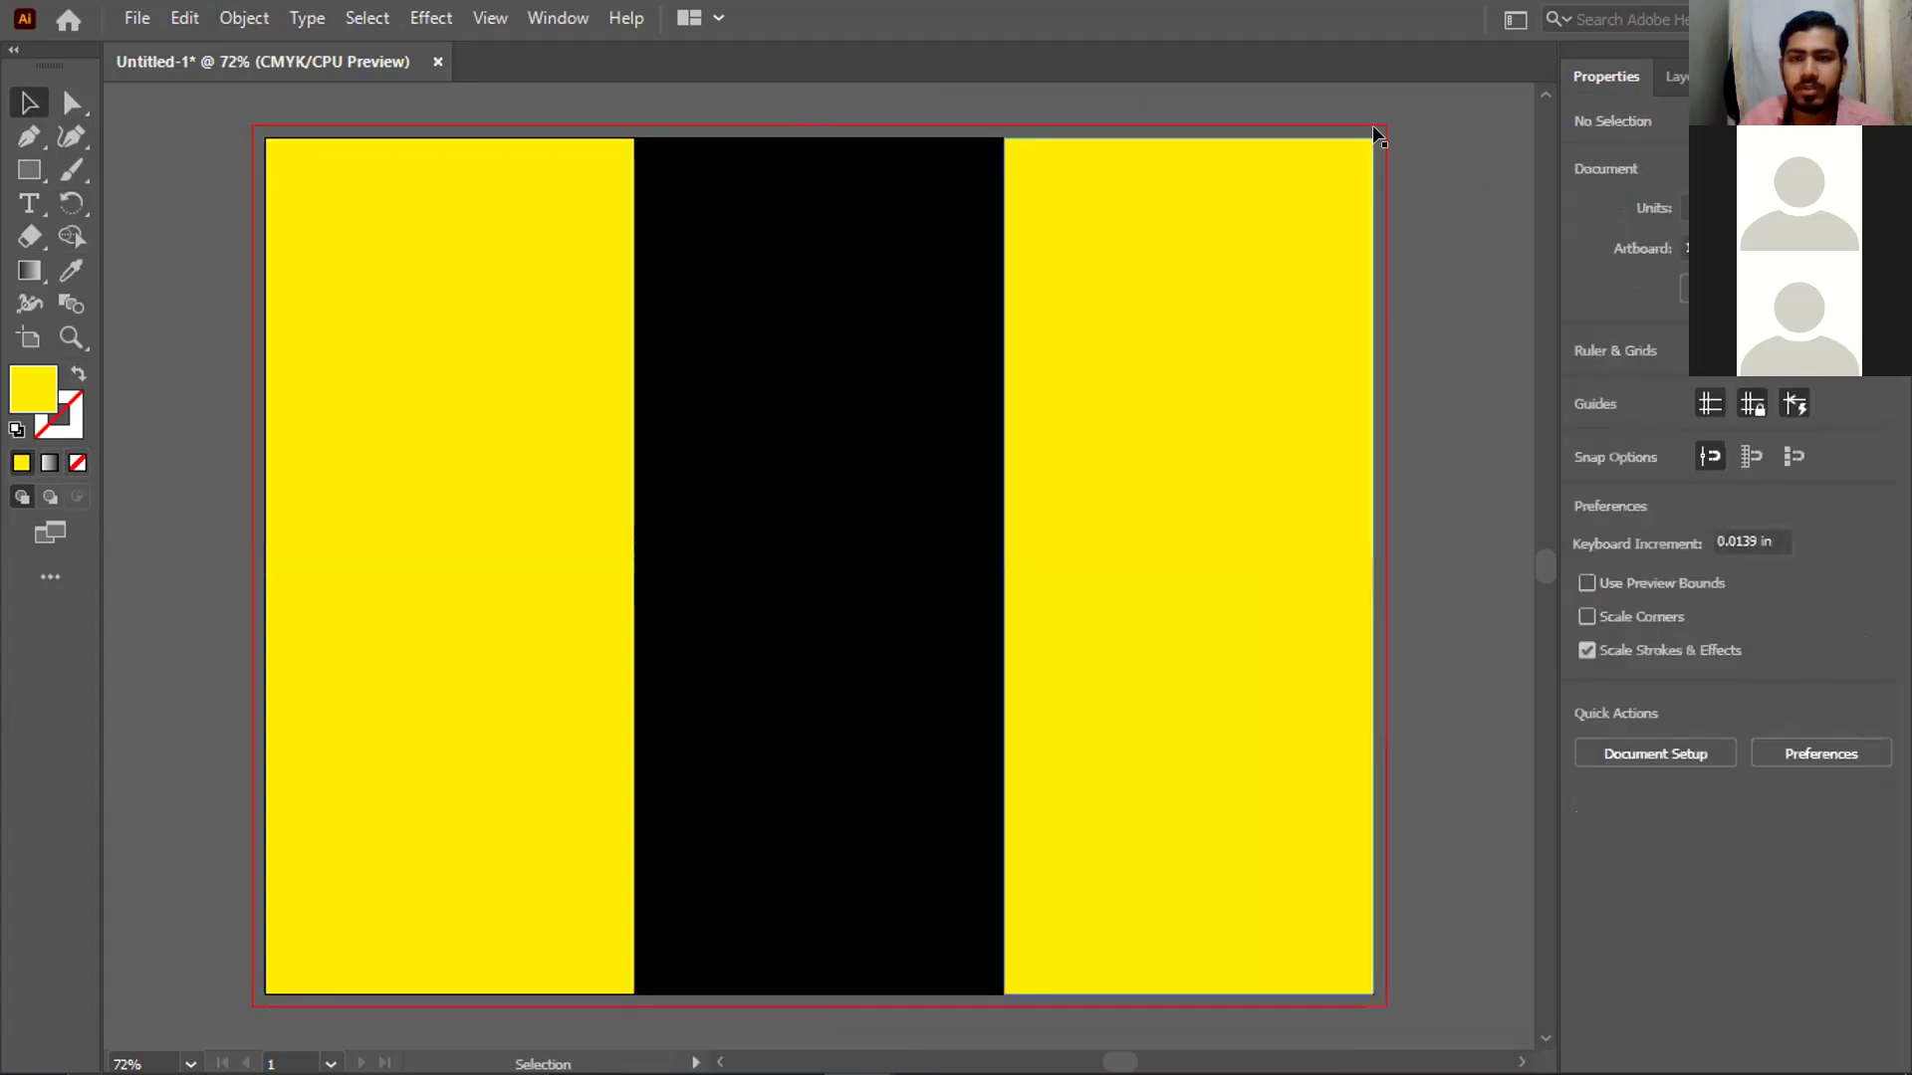
Expand the layer in the Layers panel and step through its listed objects
{"action": "left_click", "coordinate": [1671, 77]}
{"action": "left_click", "coordinate": [1648, 120]}
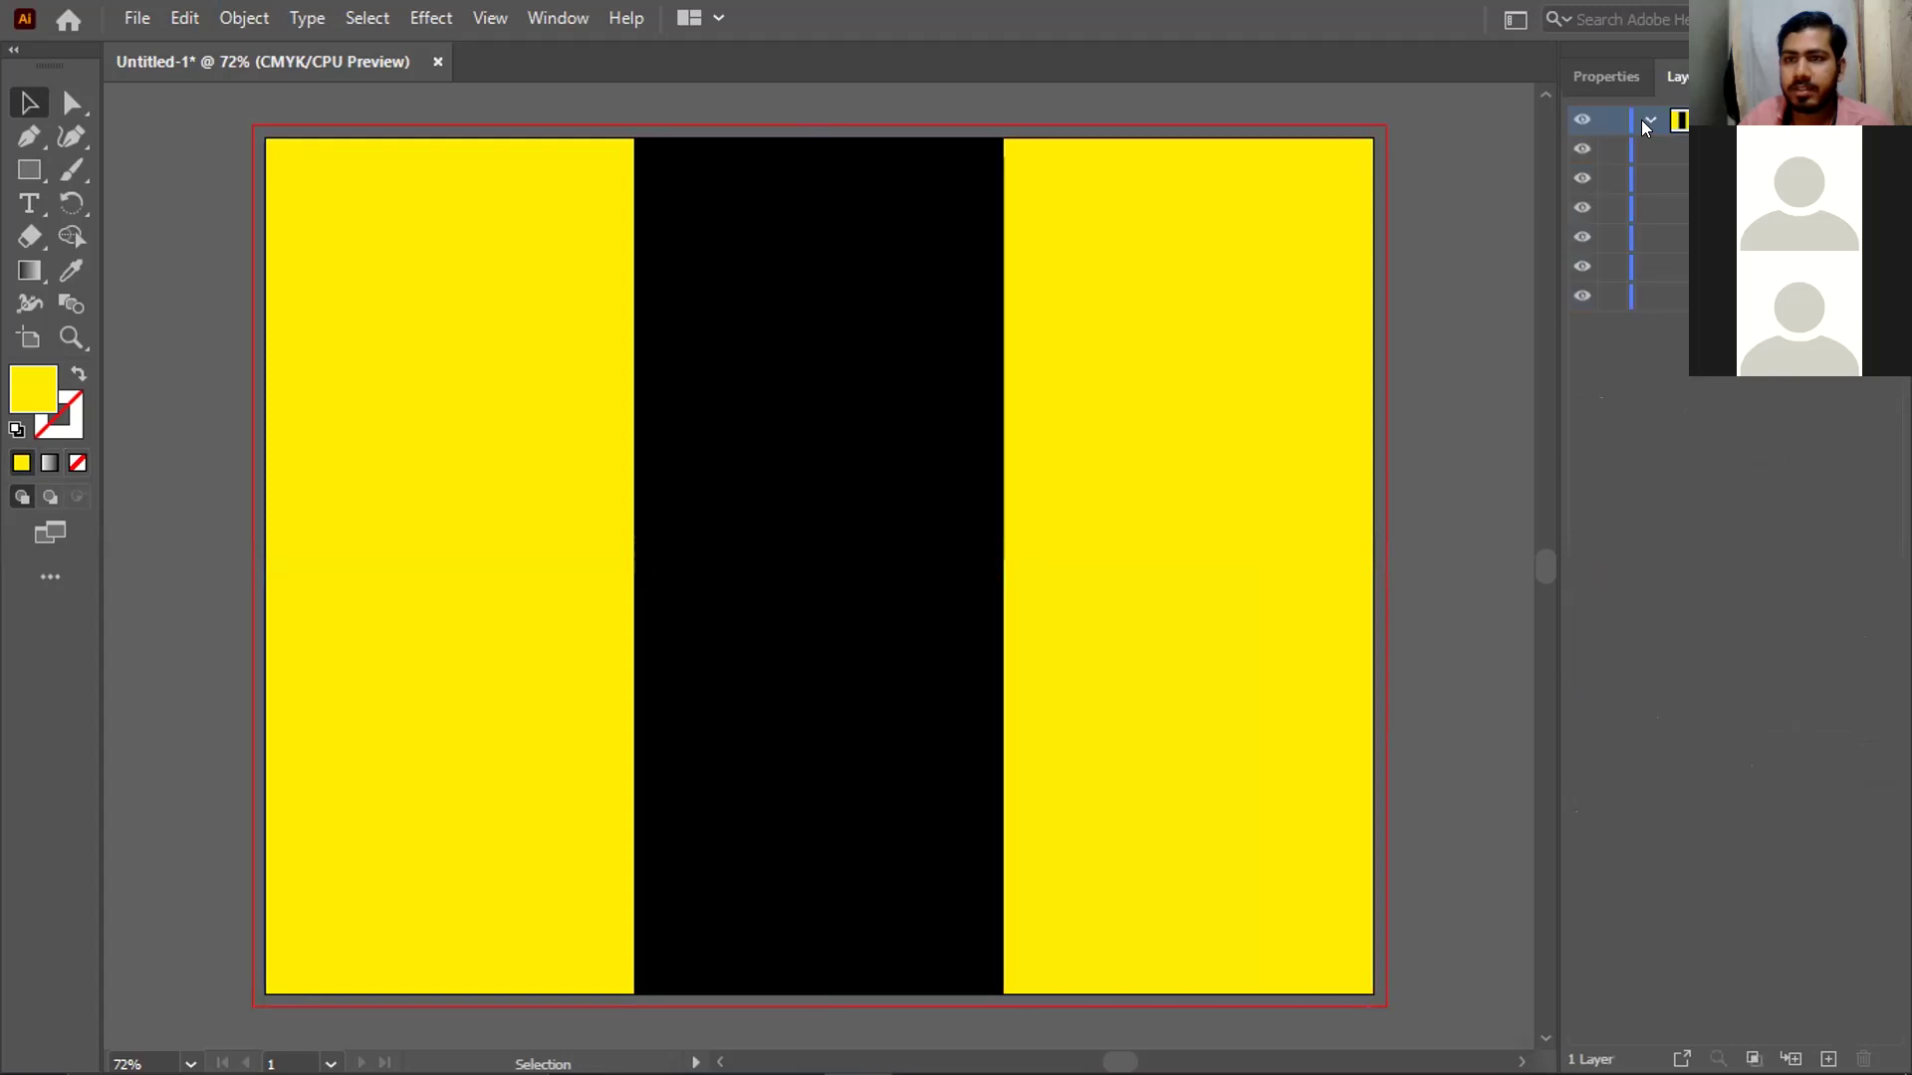
{"action": "left_click", "coordinate": [1738, 296]}
{"action": "left_click", "coordinate": [1737, 266]}
{"action": "left_click", "coordinate": [1738, 237]}
{"action": "left_click", "coordinate": [1738, 208]}
{"action": "left_click", "coordinate": [1609, 120]}
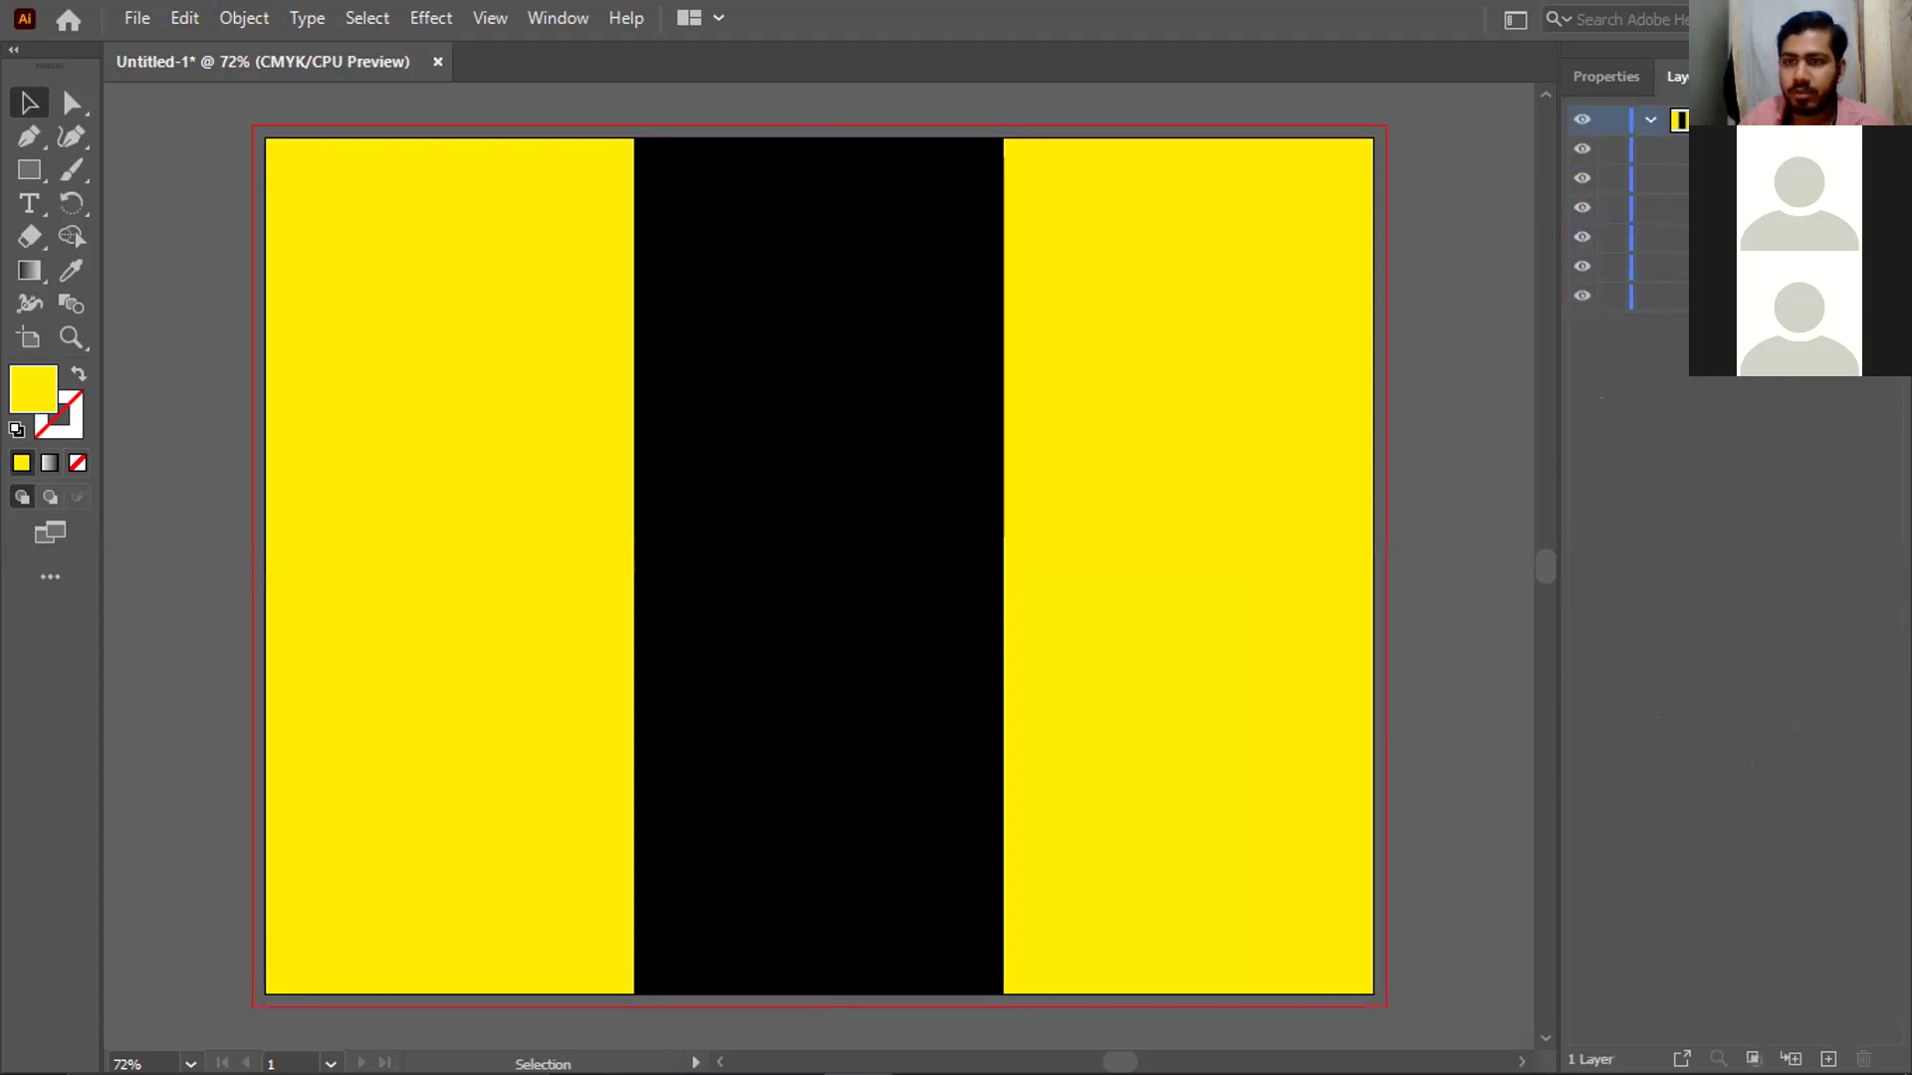
Select all three panels and convert them into guides with Make Guides
{"action": "left_click", "coordinate": [610, 337]}
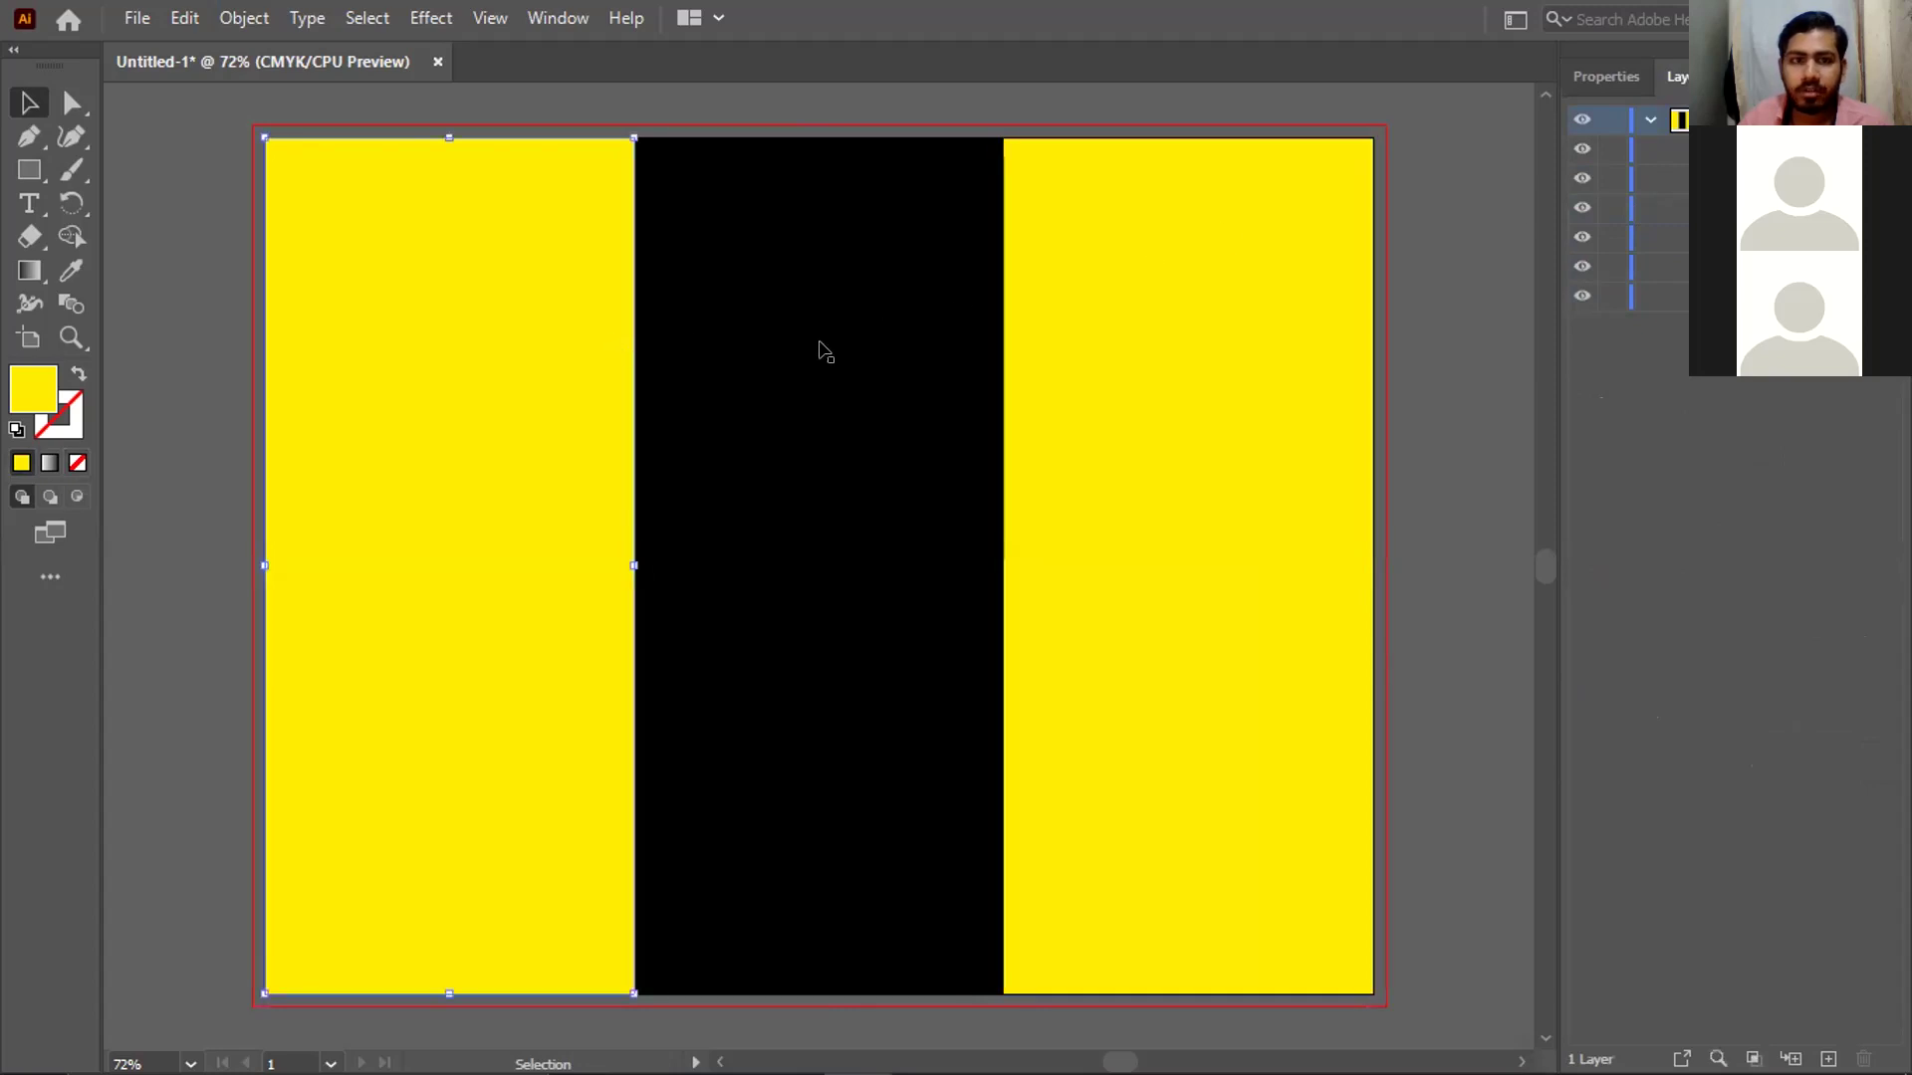
{"action": "left_click", "coordinate": [963, 350], "text": "shift"}
{"action": "left_click", "coordinate": [1242, 349], "text": "shift"}
{"action": "right_click", "coordinate": [1244, 349]}
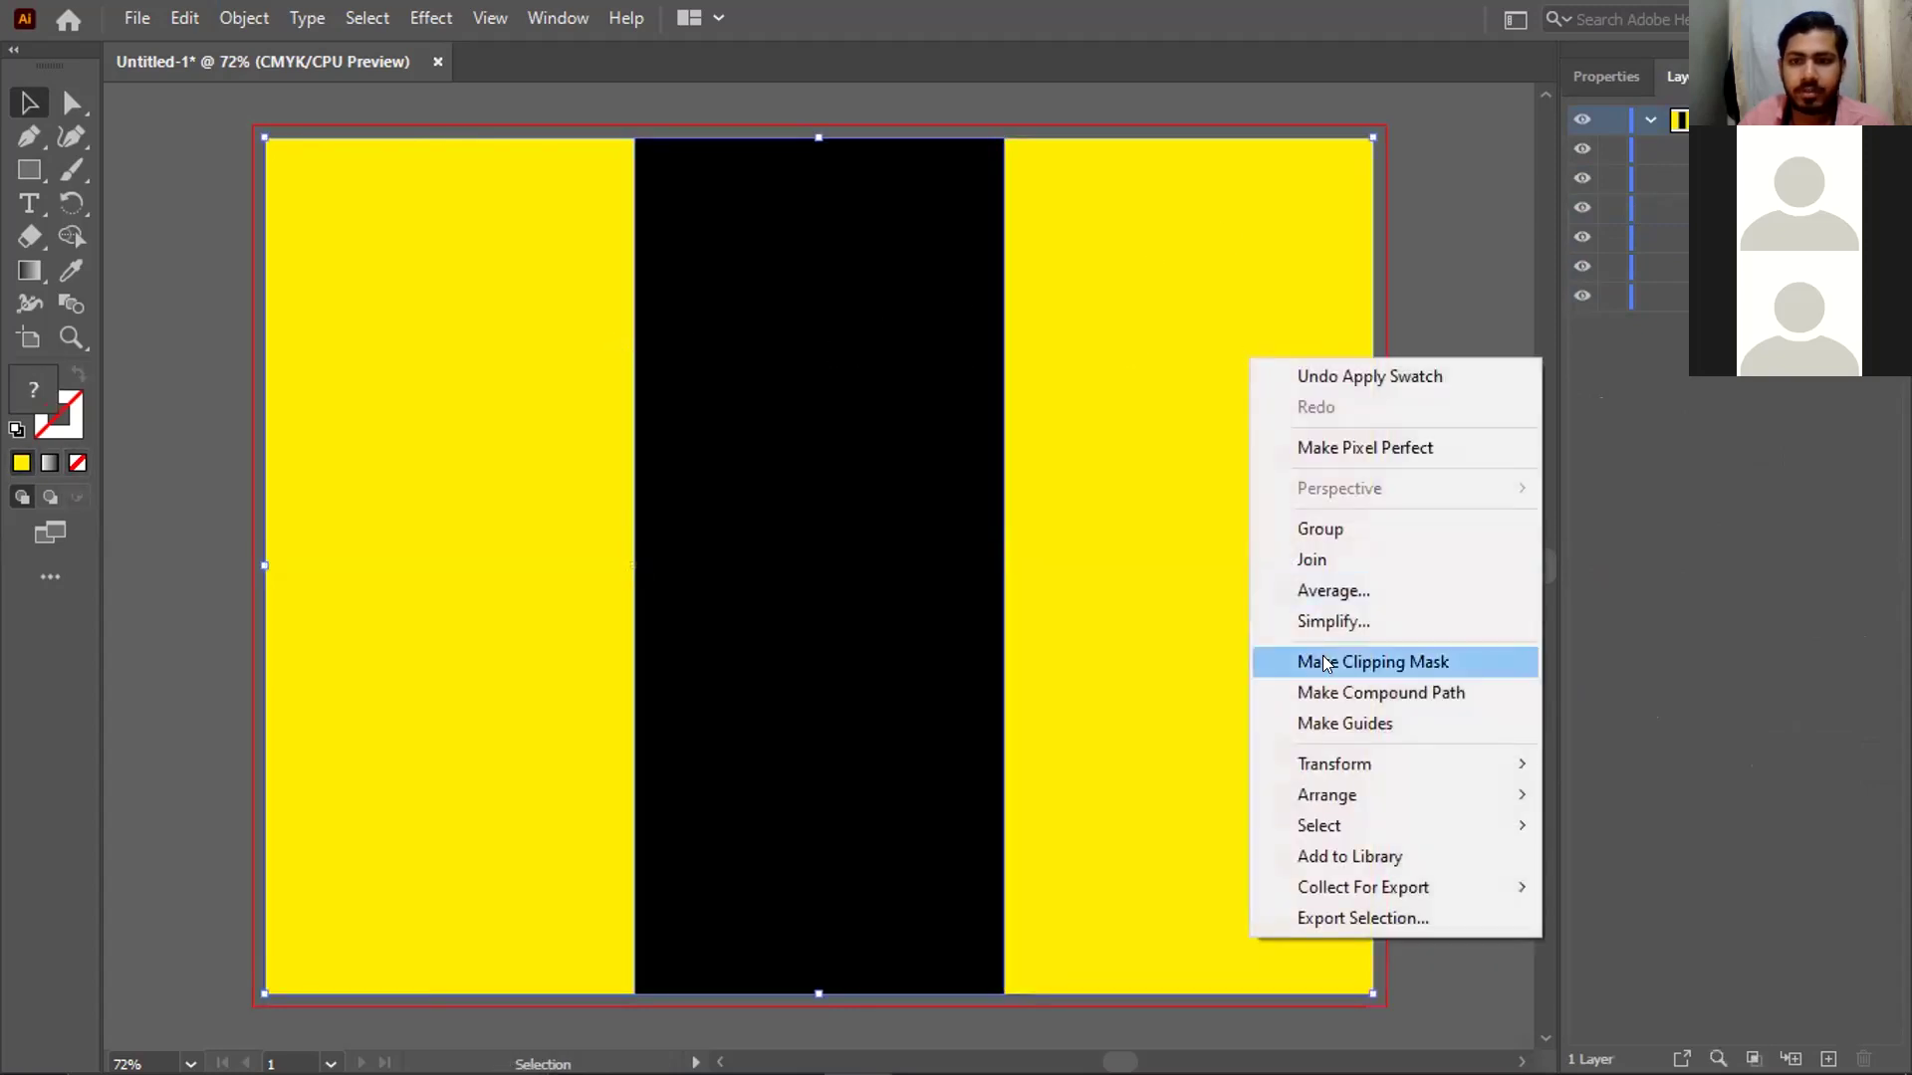
{"action": "left_click", "coordinate": [1339, 727]}
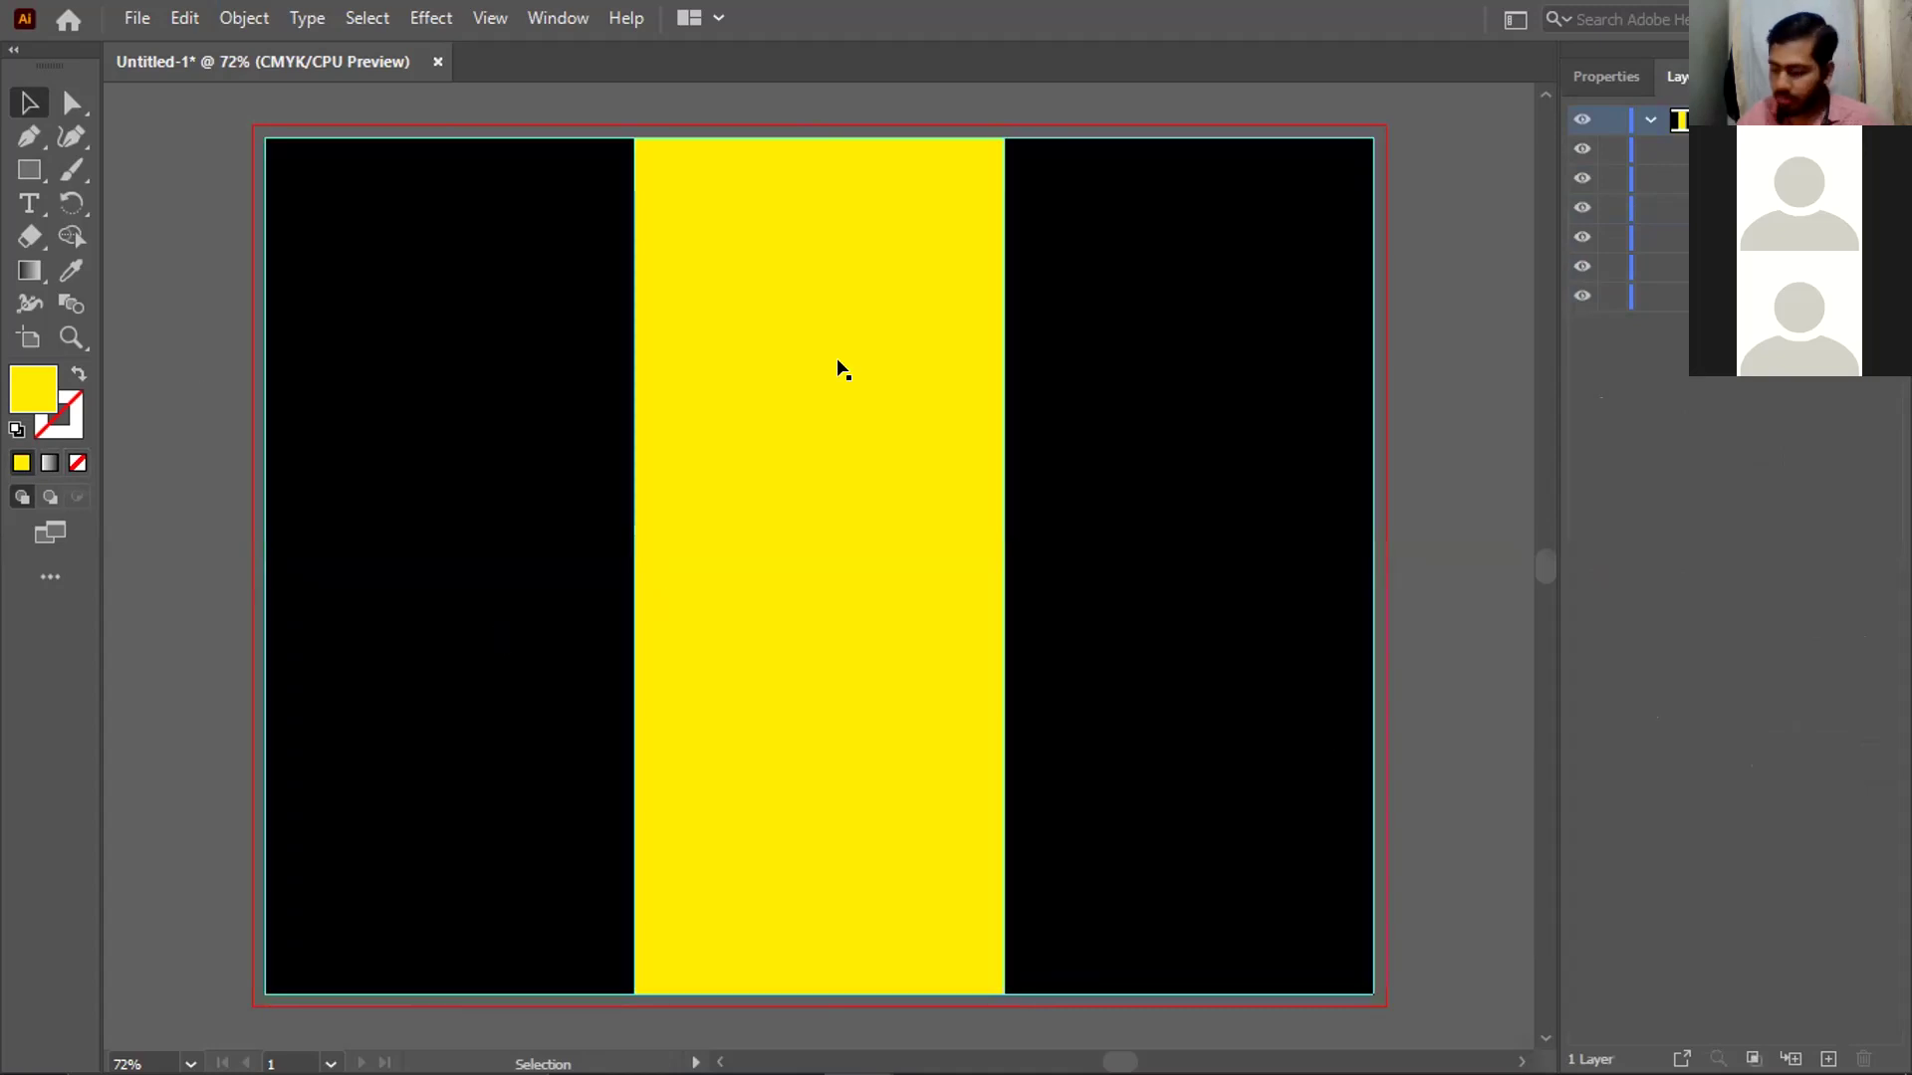
Check the canvas context menu, then reselect and deselect the panels
{"action": "right_click", "coordinate": [1438, 127]}
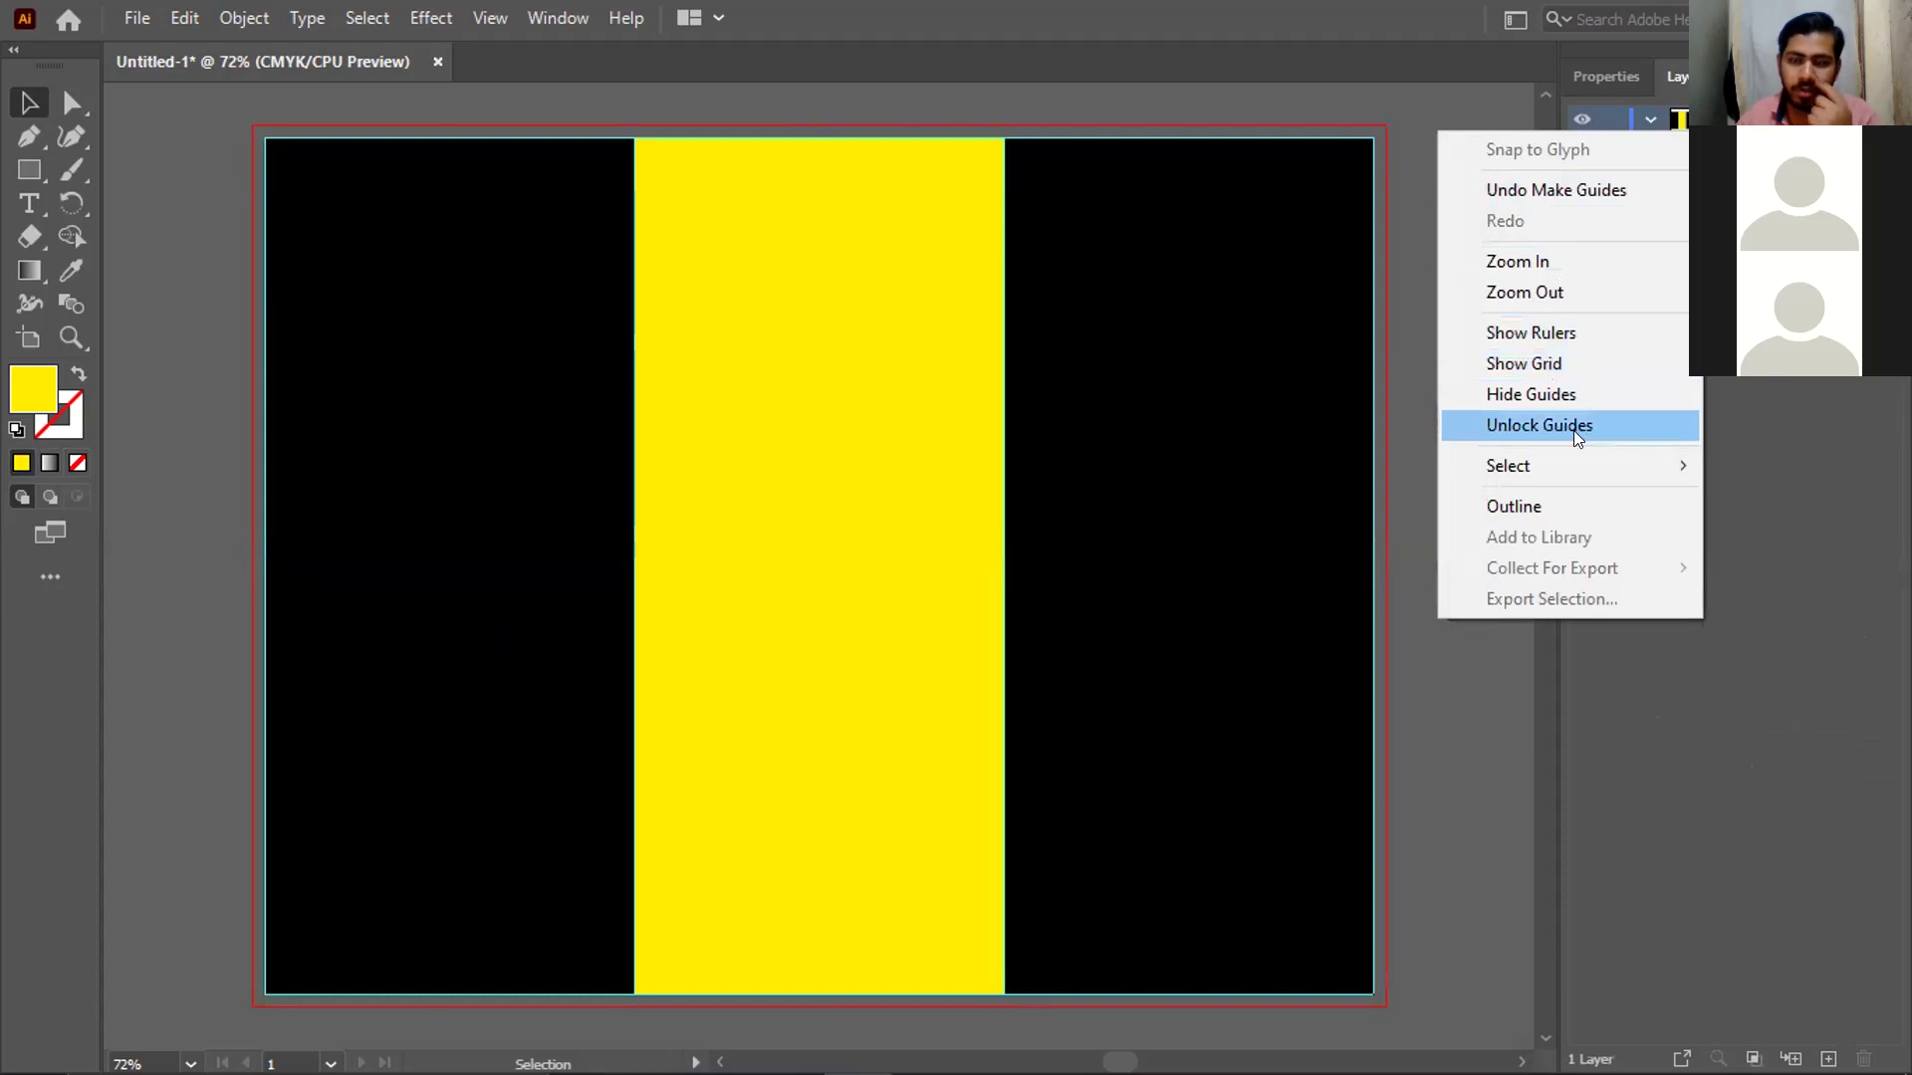
{"action": "left_click", "coordinate": [1422, 194]}
{"action": "right_click", "coordinate": [1422, 188]}
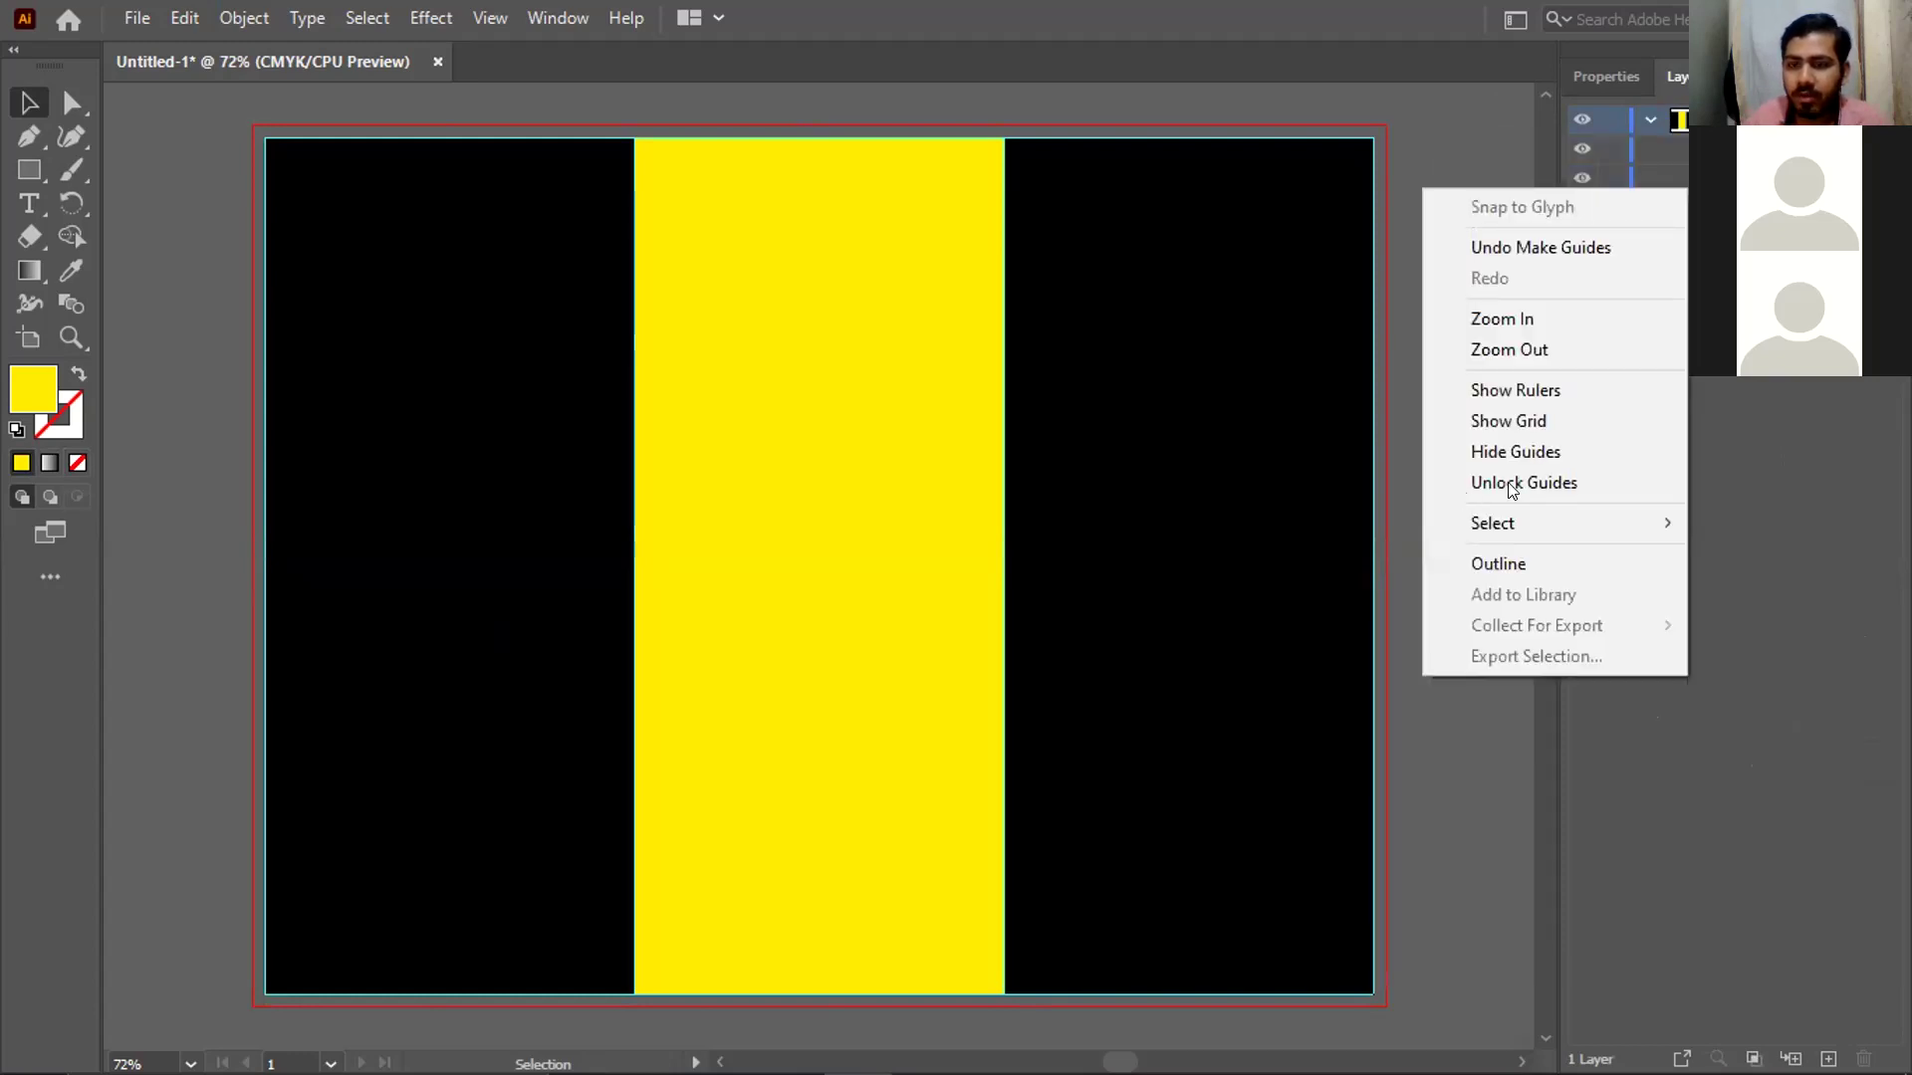
{"action": "left_click", "coordinate": [1414, 100]}
{"action": "left_click", "coordinate": [904, 379], "text": "shift"}
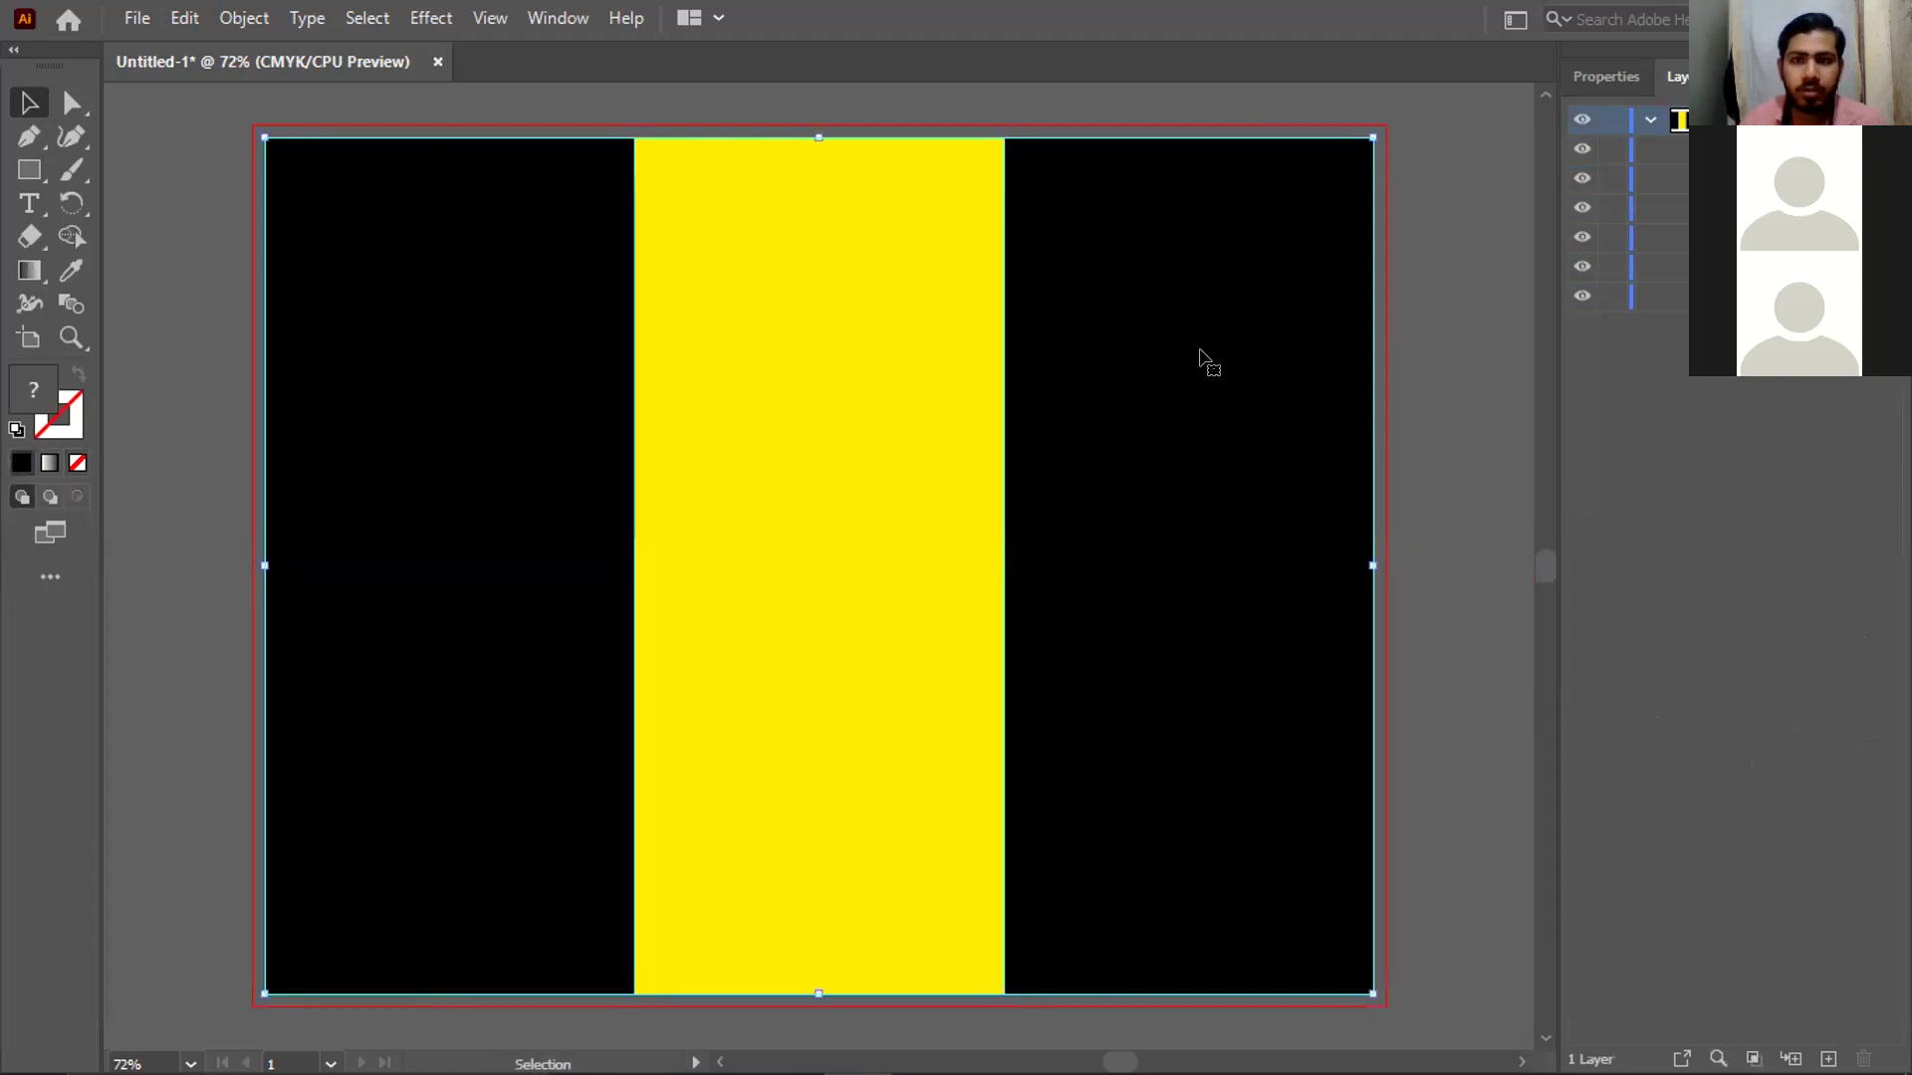
{"action": "key", "text": "a"}
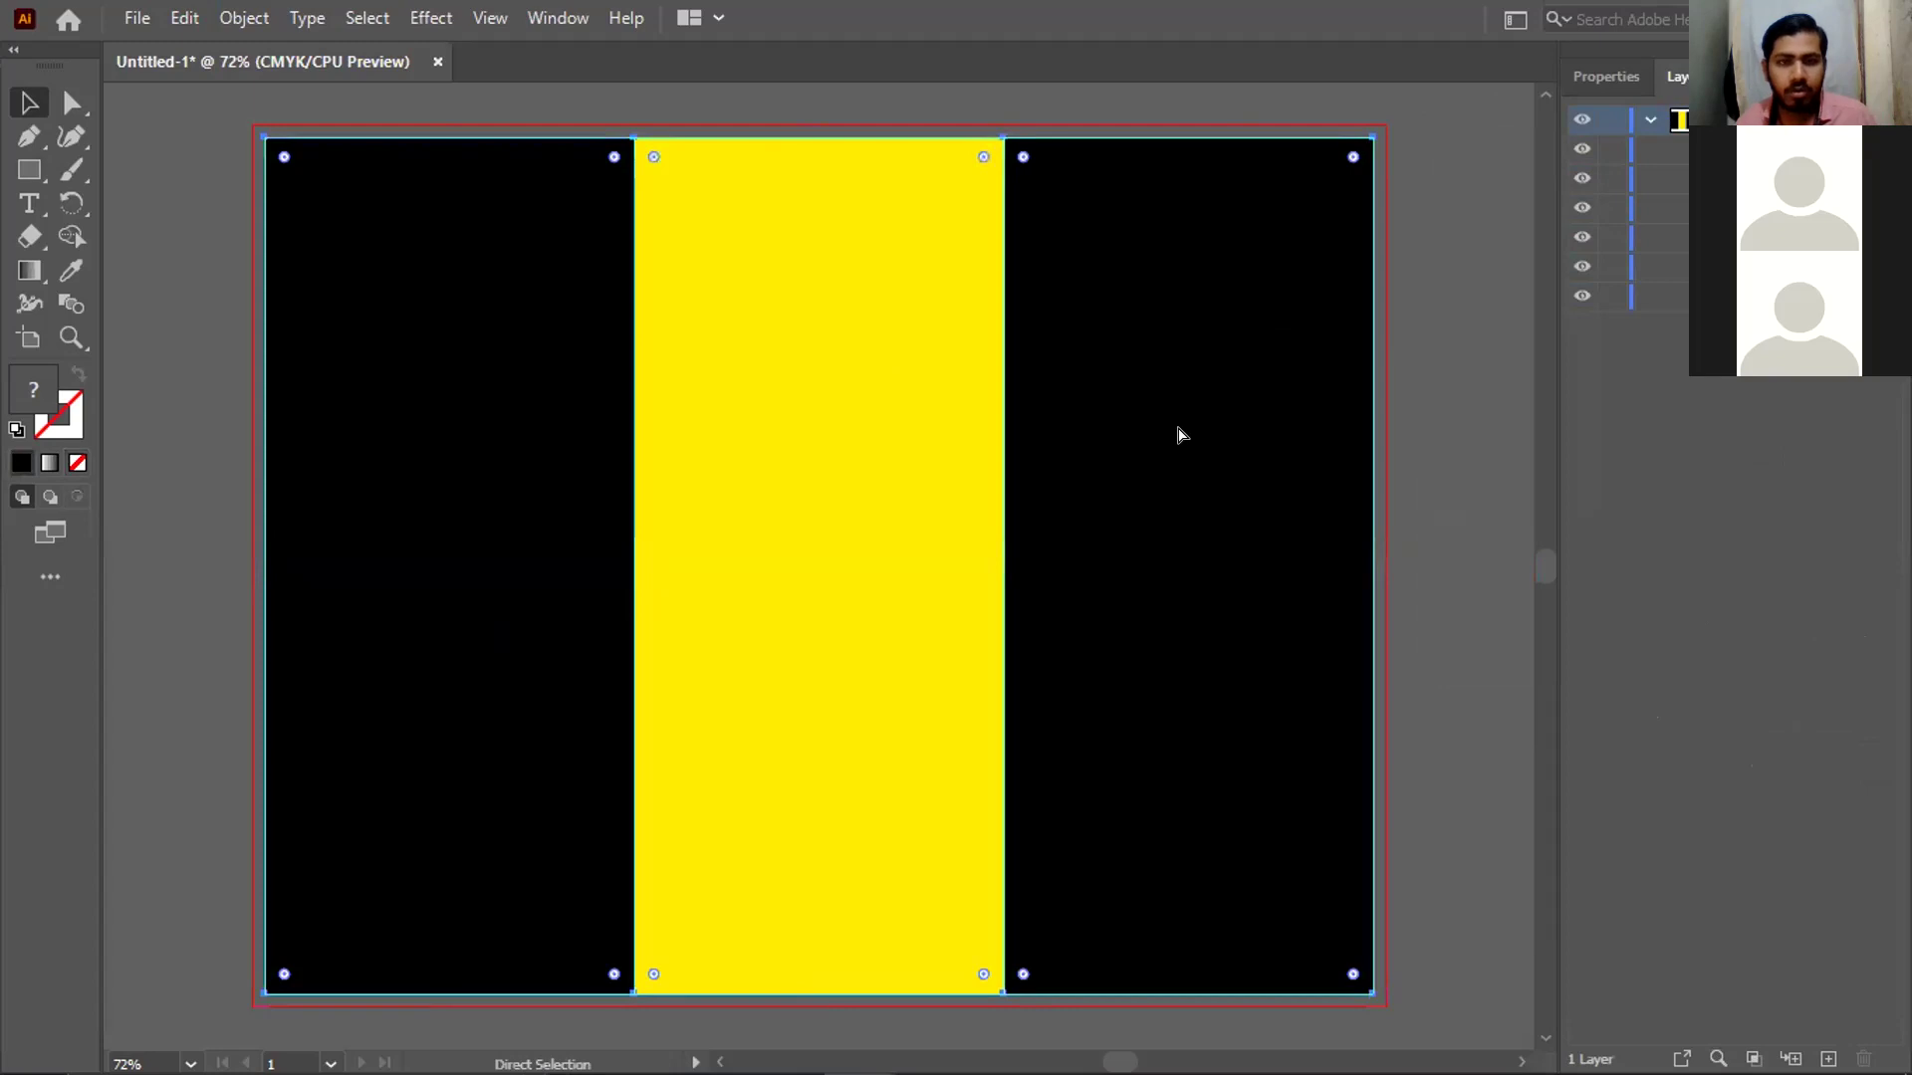
{"action": "key", "text": "v"}
{"action": "left_click", "coordinate": [1398, 314]}
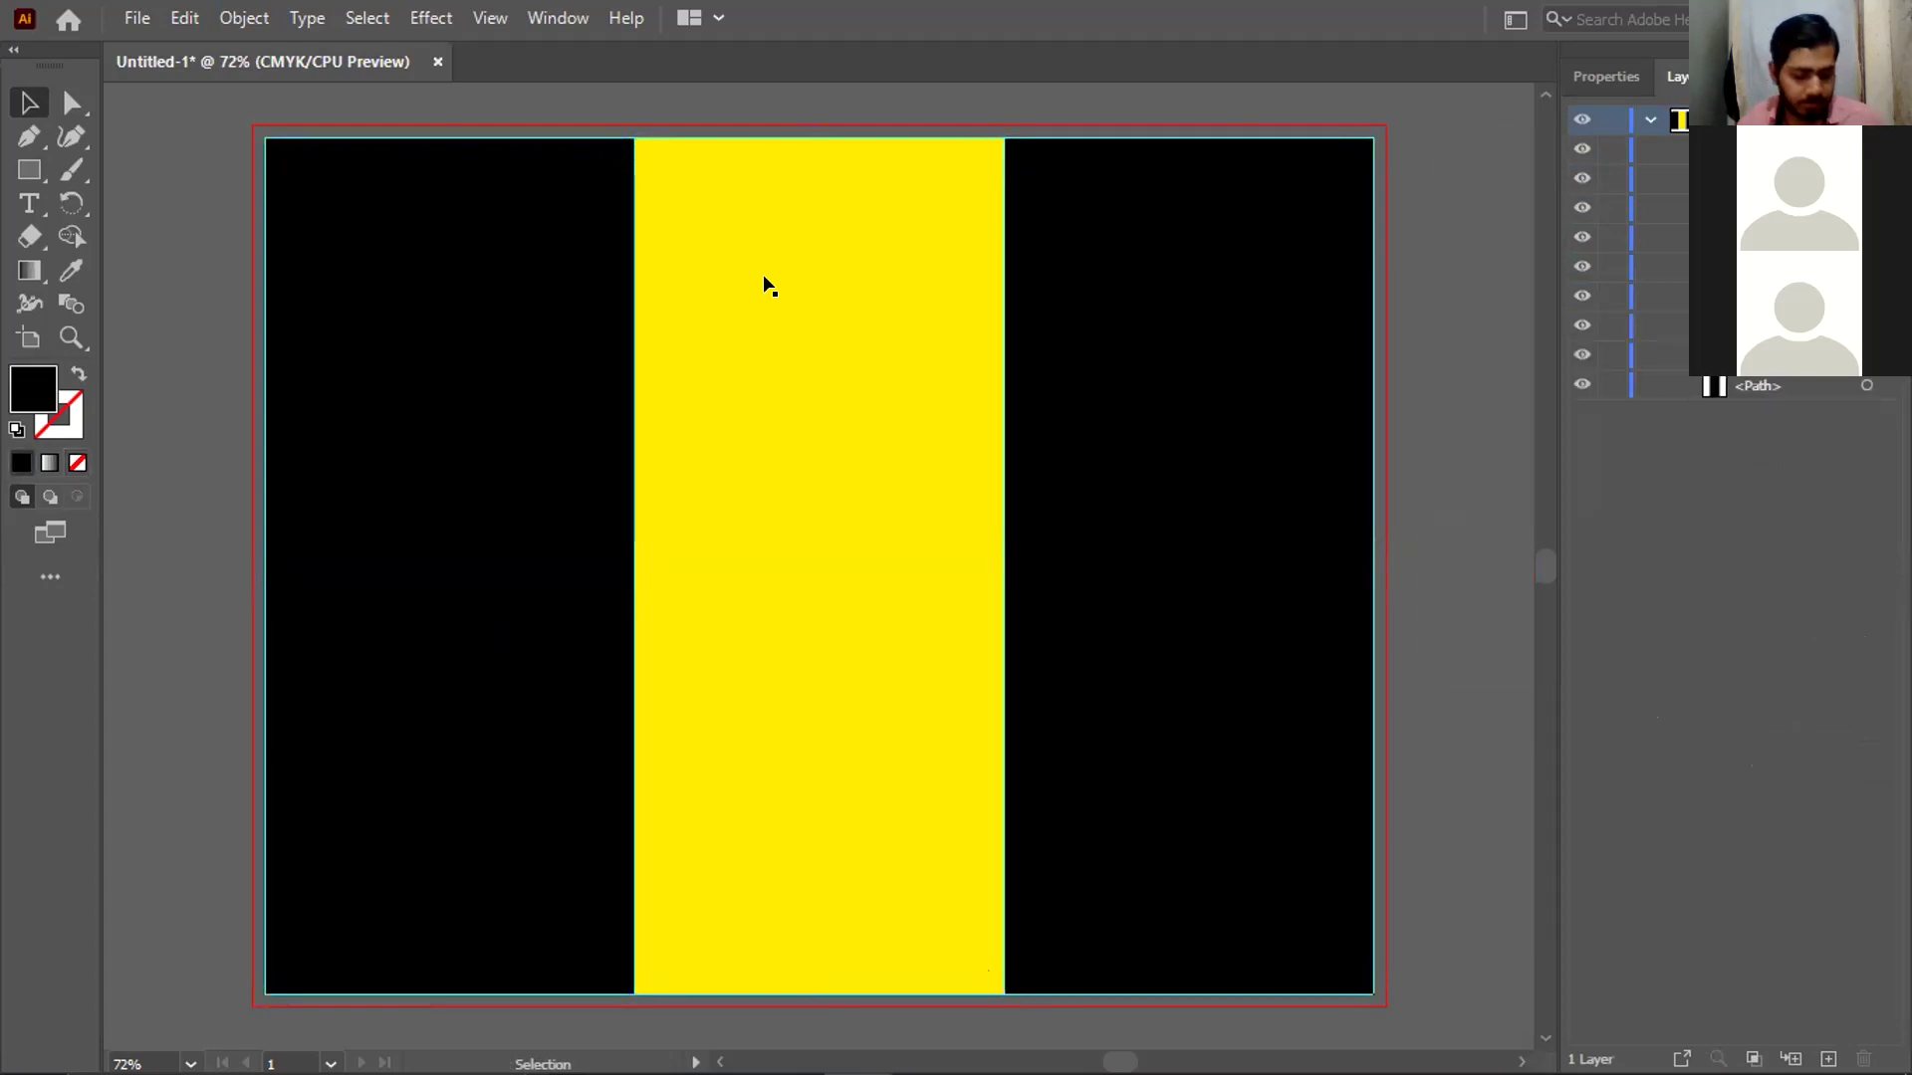
Inspect each object in the Layers list and select the yellow middle panel
{"action": "left_click", "coordinate": [1659, 151]}
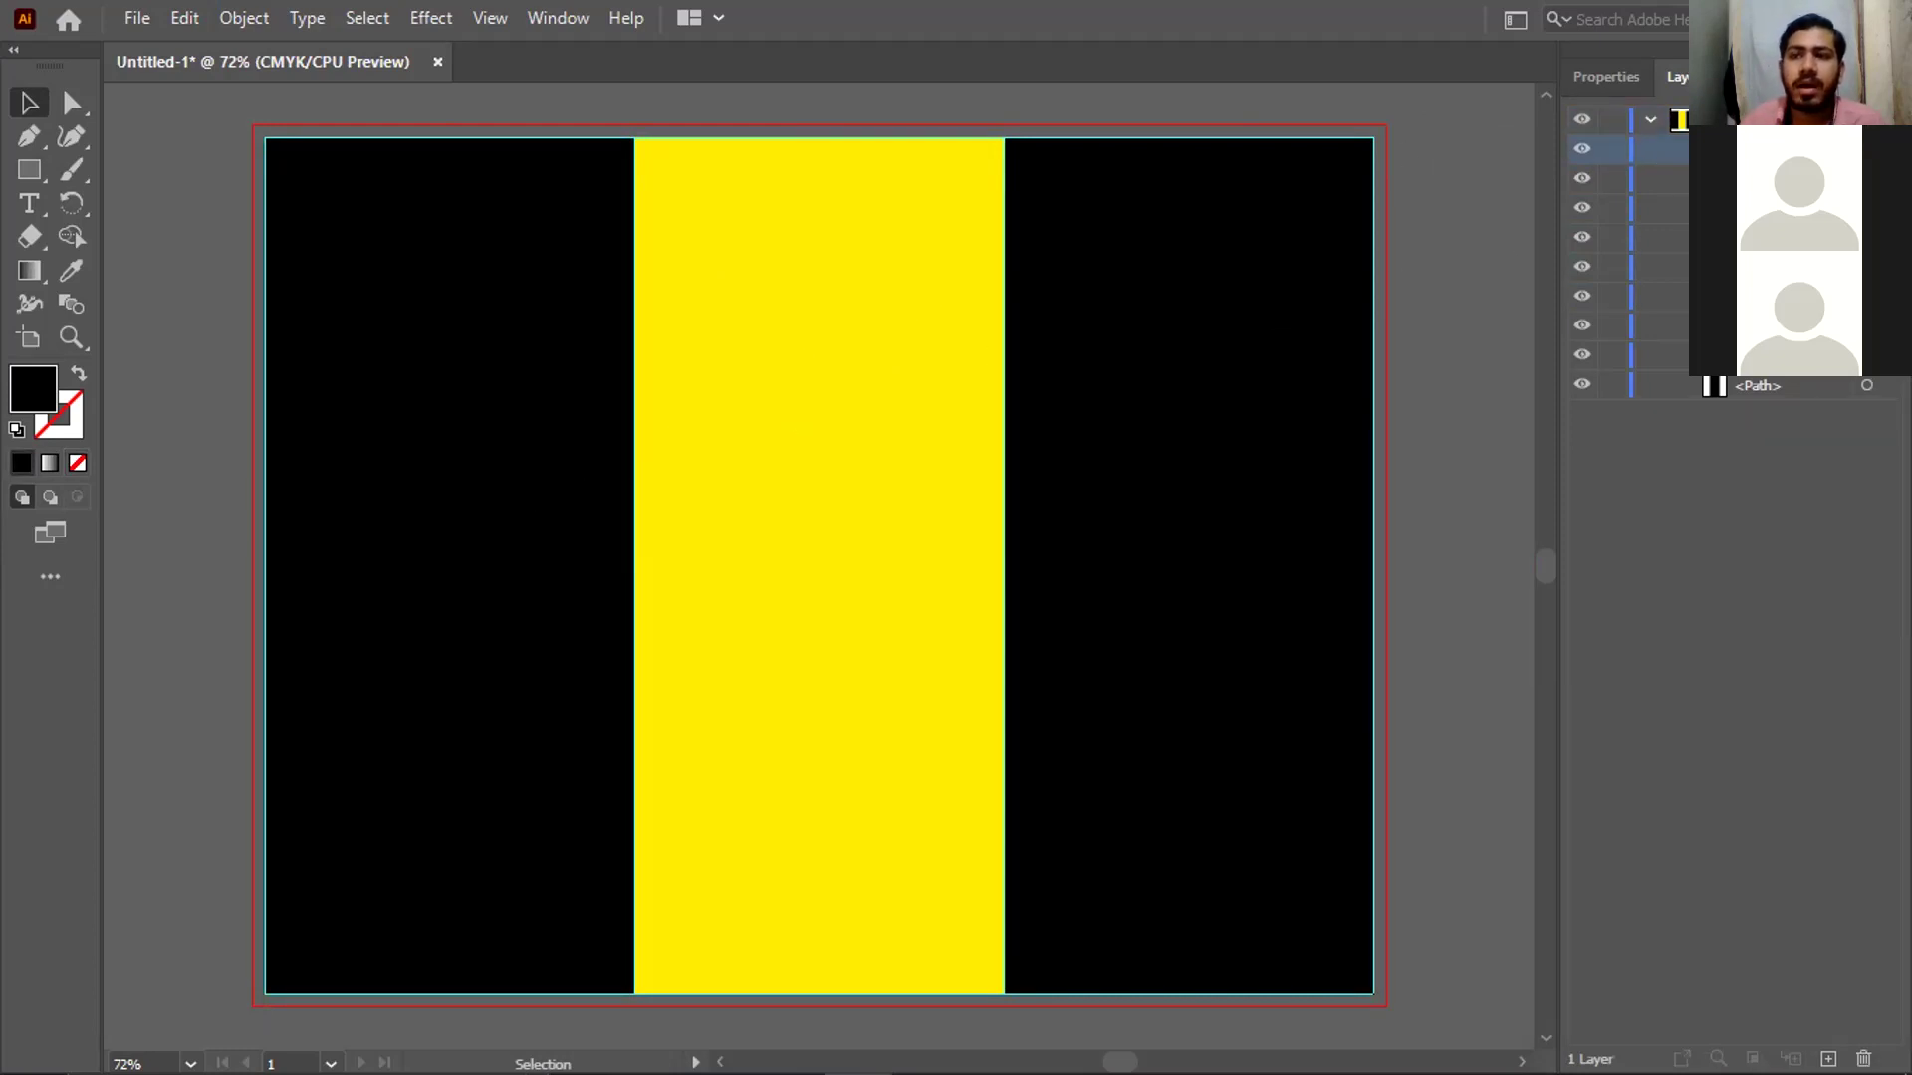
{"action": "left_click", "coordinate": [1759, 207]}
{"action": "left_click", "coordinate": [1759, 178]}
{"action": "left_click", "coordinate": [1759, 149]}
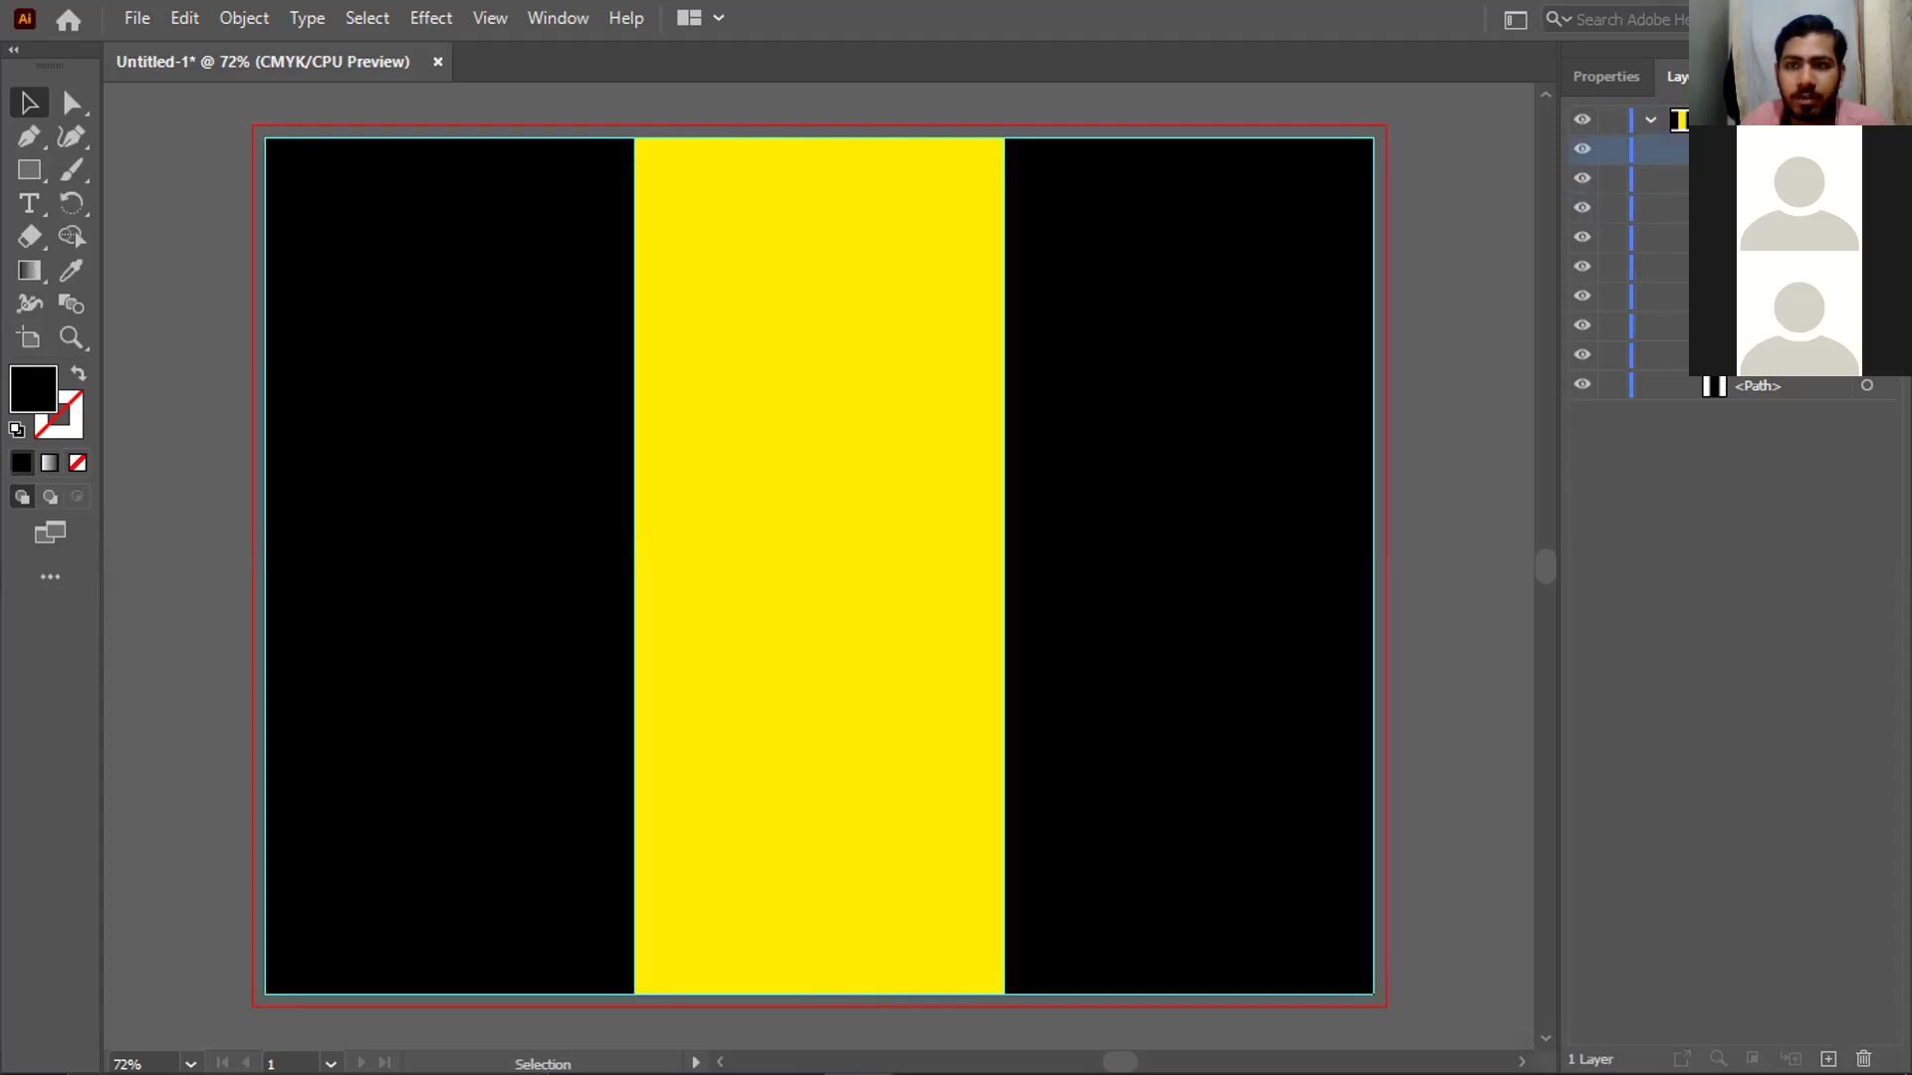
{"action": "left_click", "coordinate": [1759, 267]}
{"action": "left_click", "coordinate": [1759, 237]}
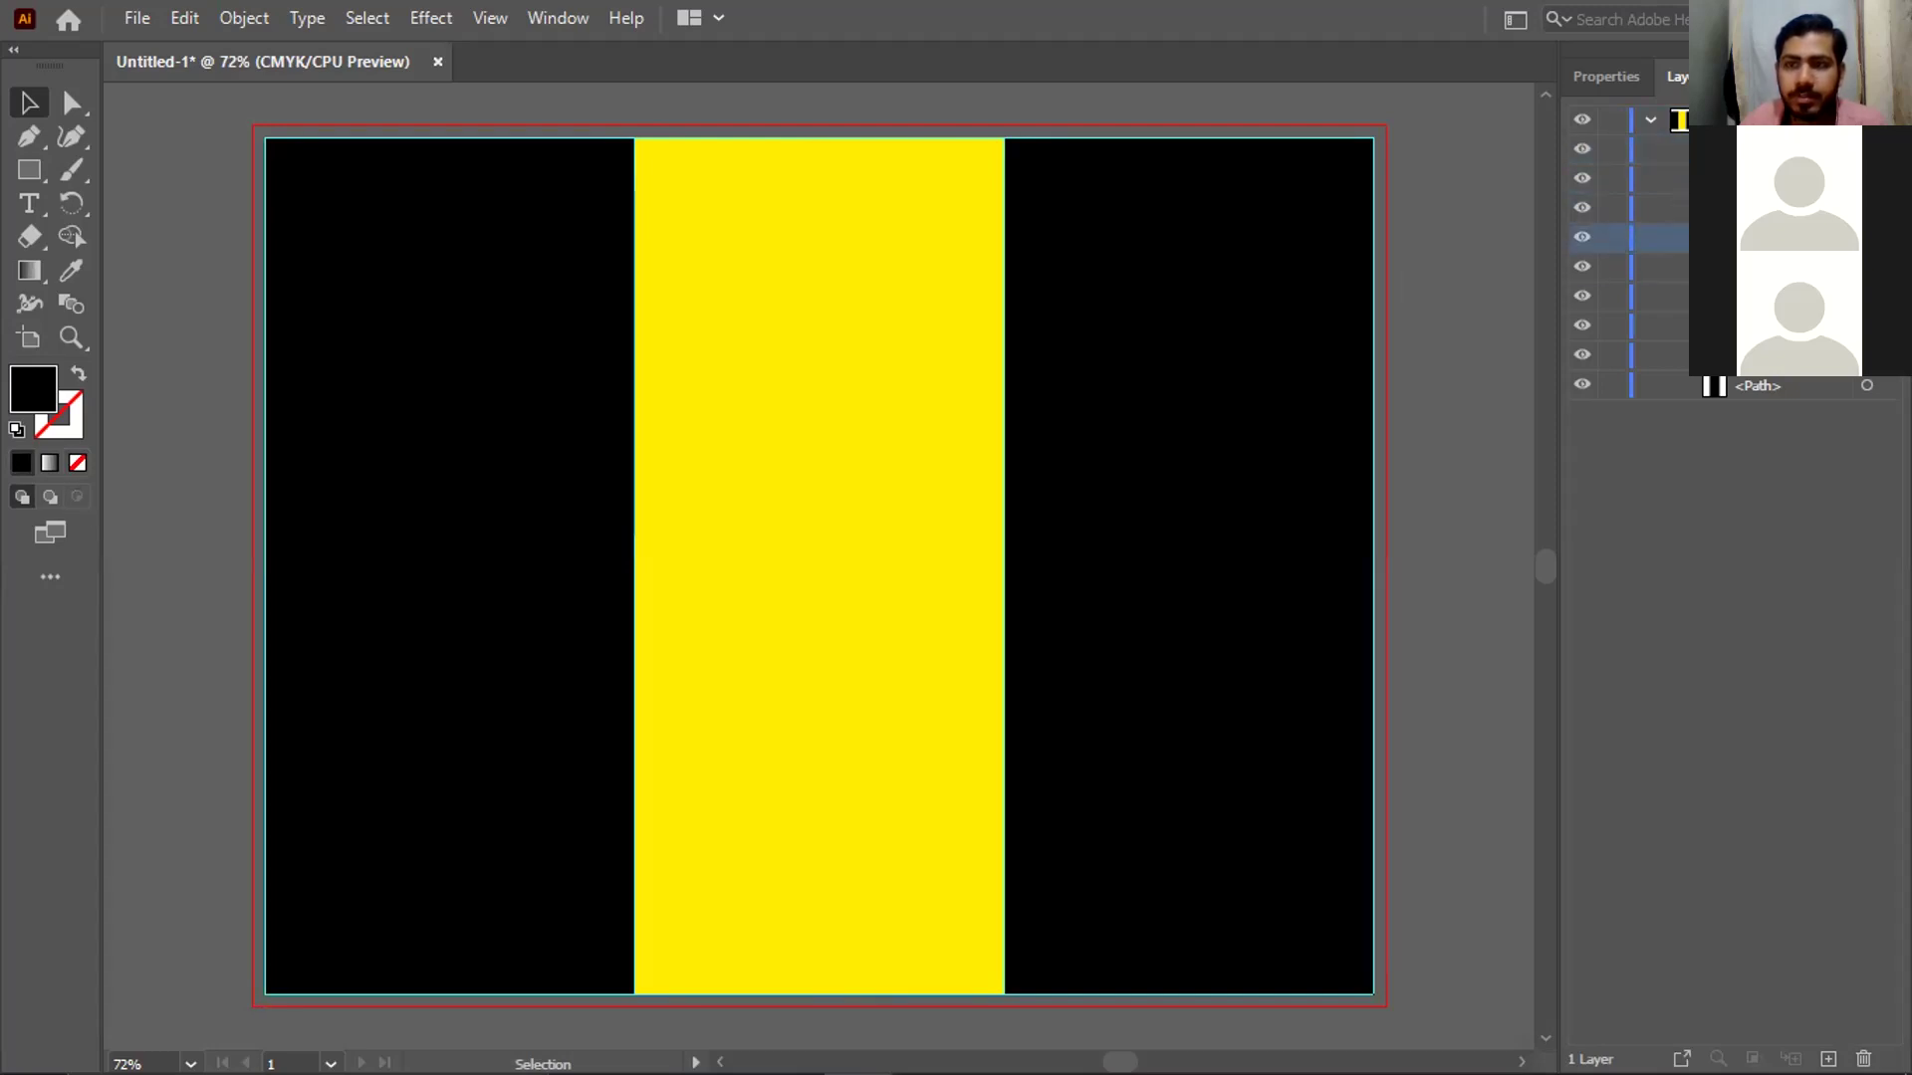
{"action": "left_click", "coordinate": [1758, 295]}
{"action": "left_click", "coordinate": [1758, 326]}
{"action": "left_click", "coordinate": [1758, 296]}
{"action": "key", "text": "a"}
{"action": "left_click", "coordinate": [821, 397]}
{"action": "key", "text": "v"}
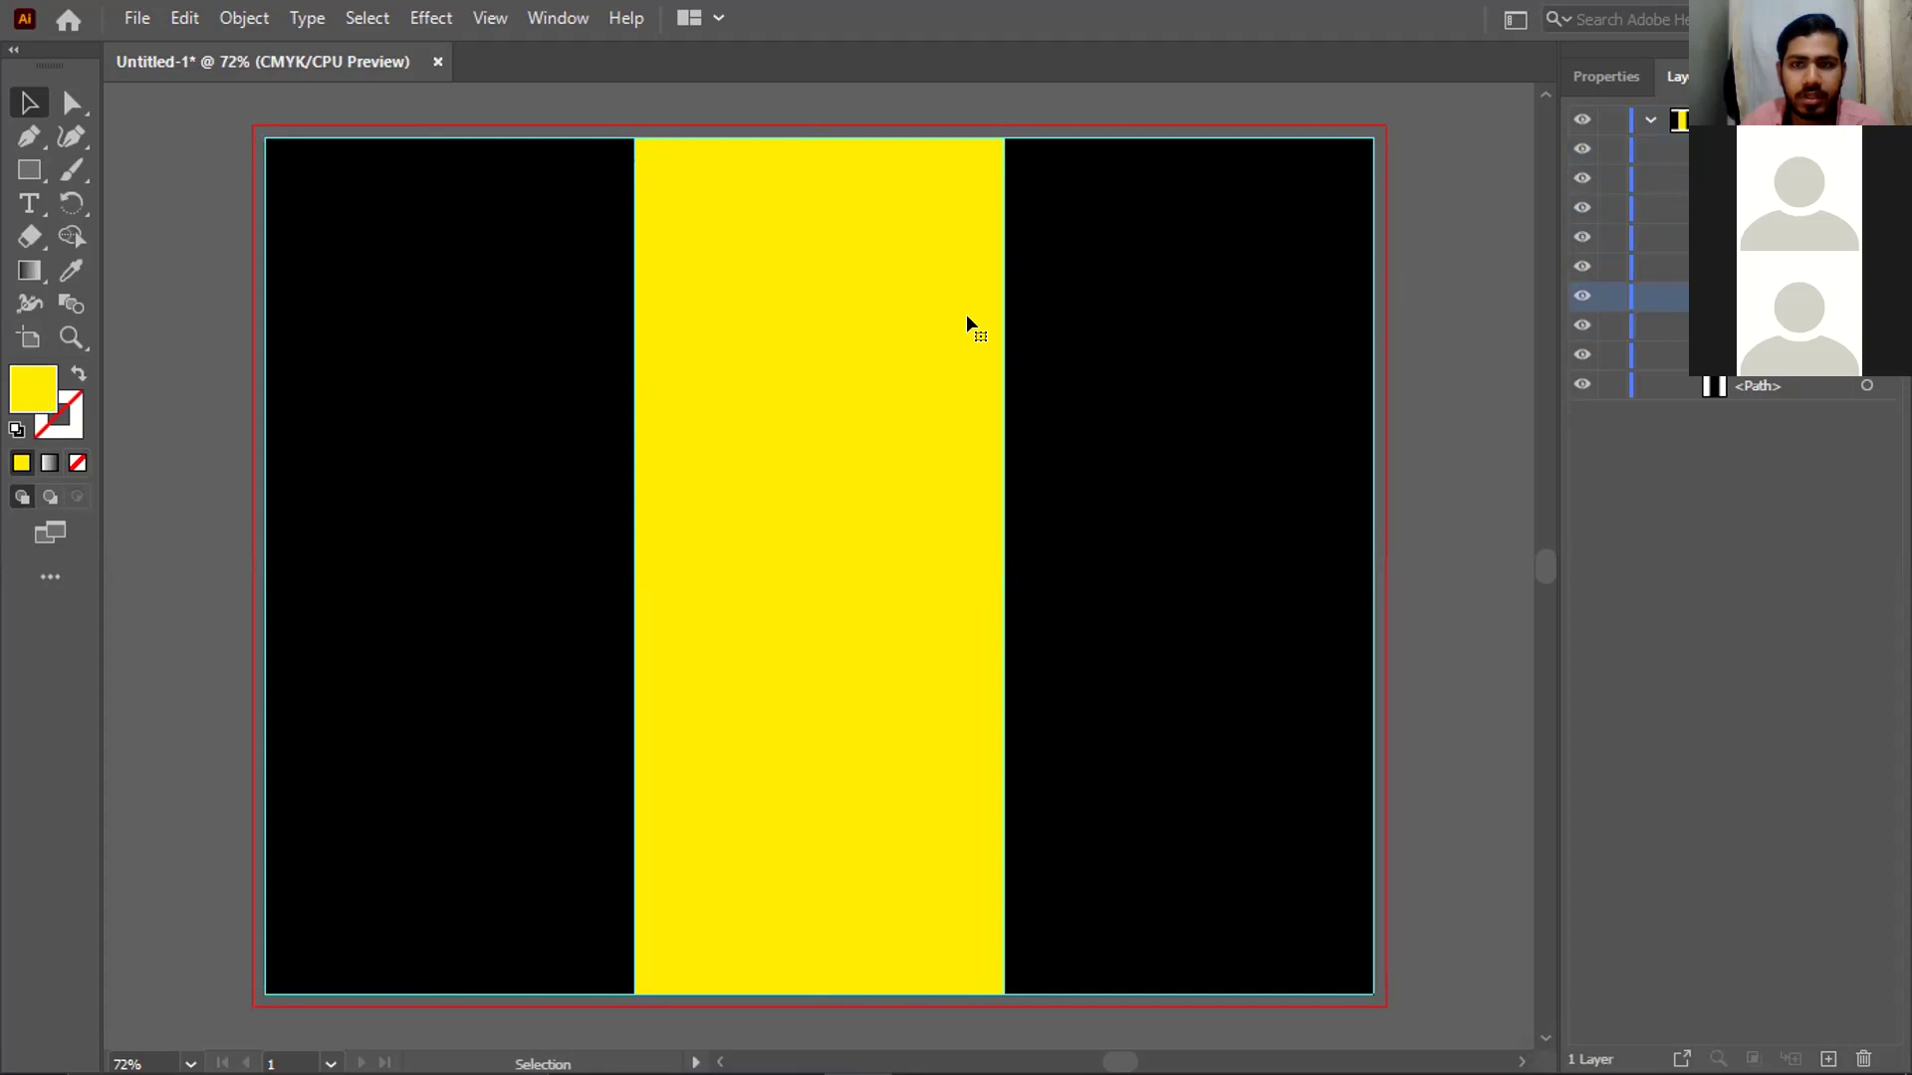
Fill the middle panel black and the left and right panels yellow
{"action": "left_click", "coordinate": [1605, 80]}
{"action": "left_click", "coordinate": [1590, 382]}
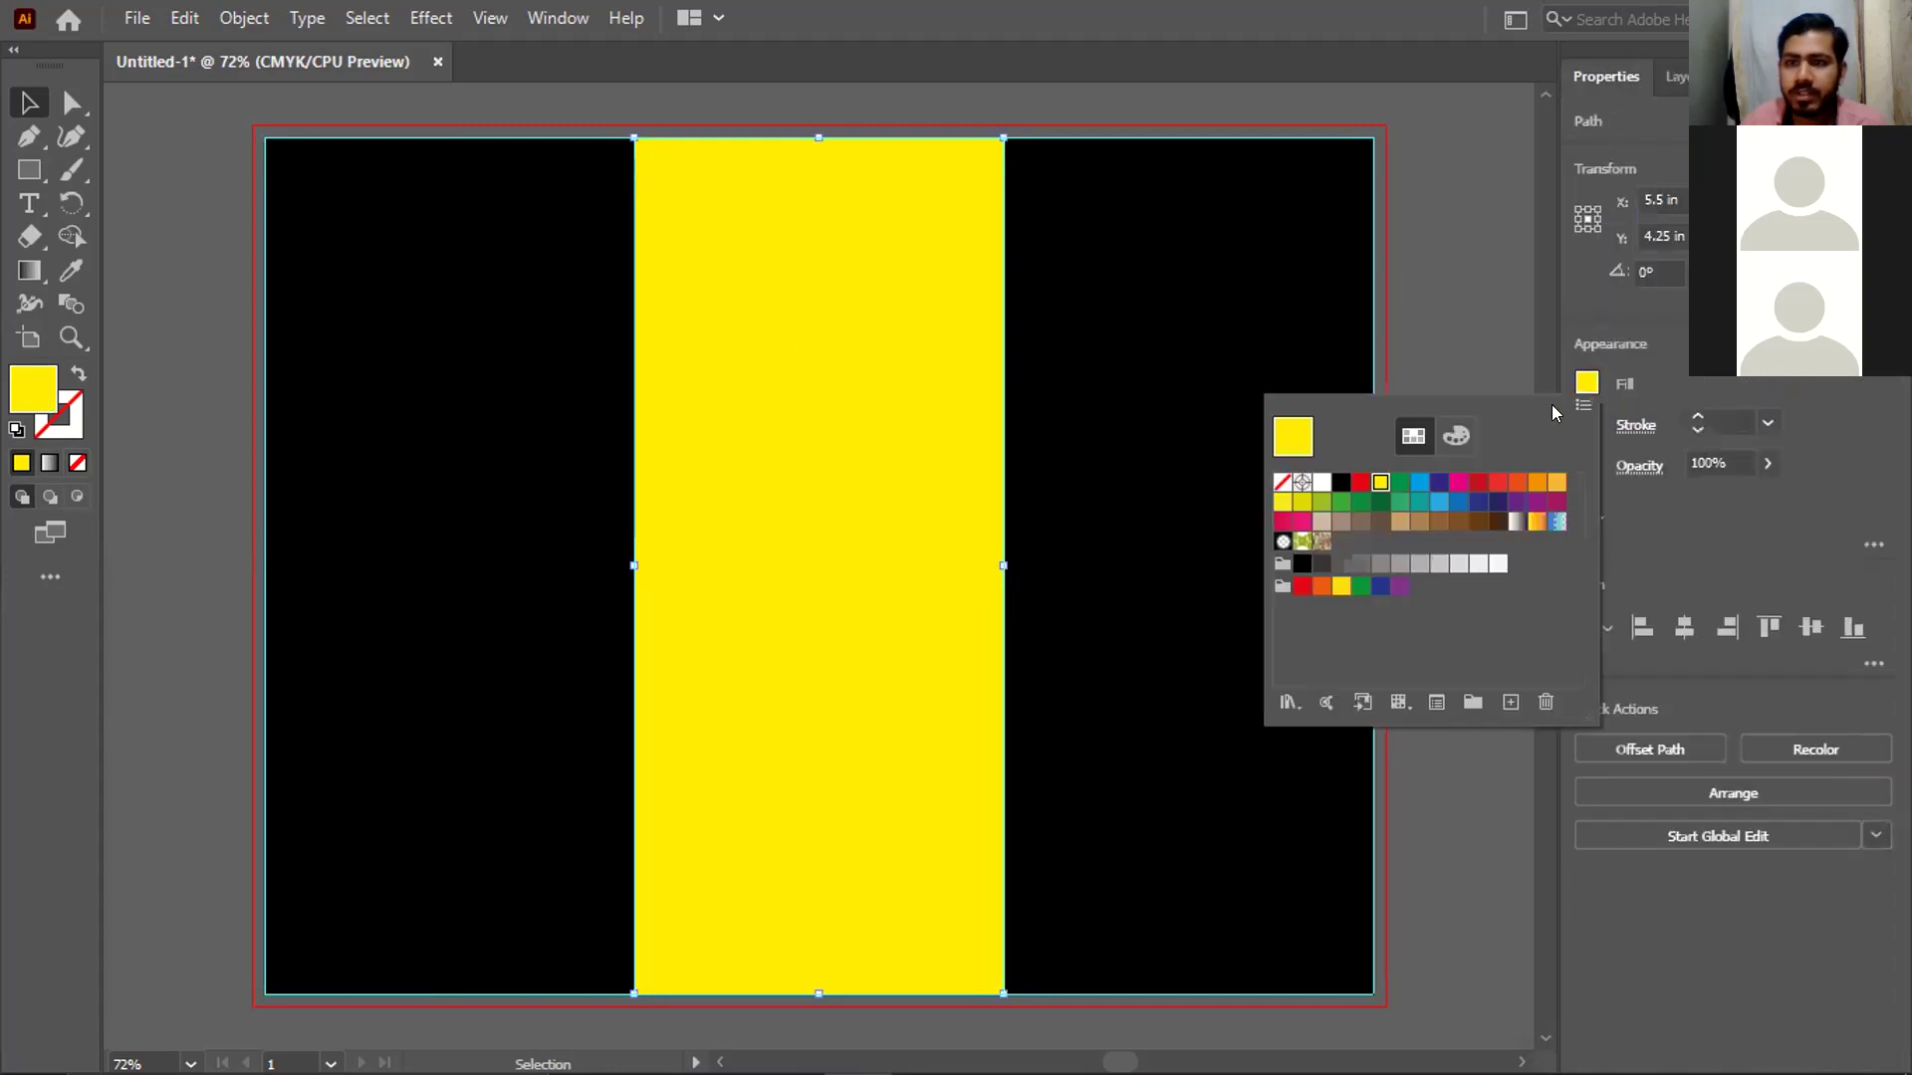
{"action": "left_click", "coordinate": [1341, 482]}
{"action": "left_click", "coordinate": [1259, 343]}
{"action": "left_click", "coordinate": [405, 354], "text": "shift"}
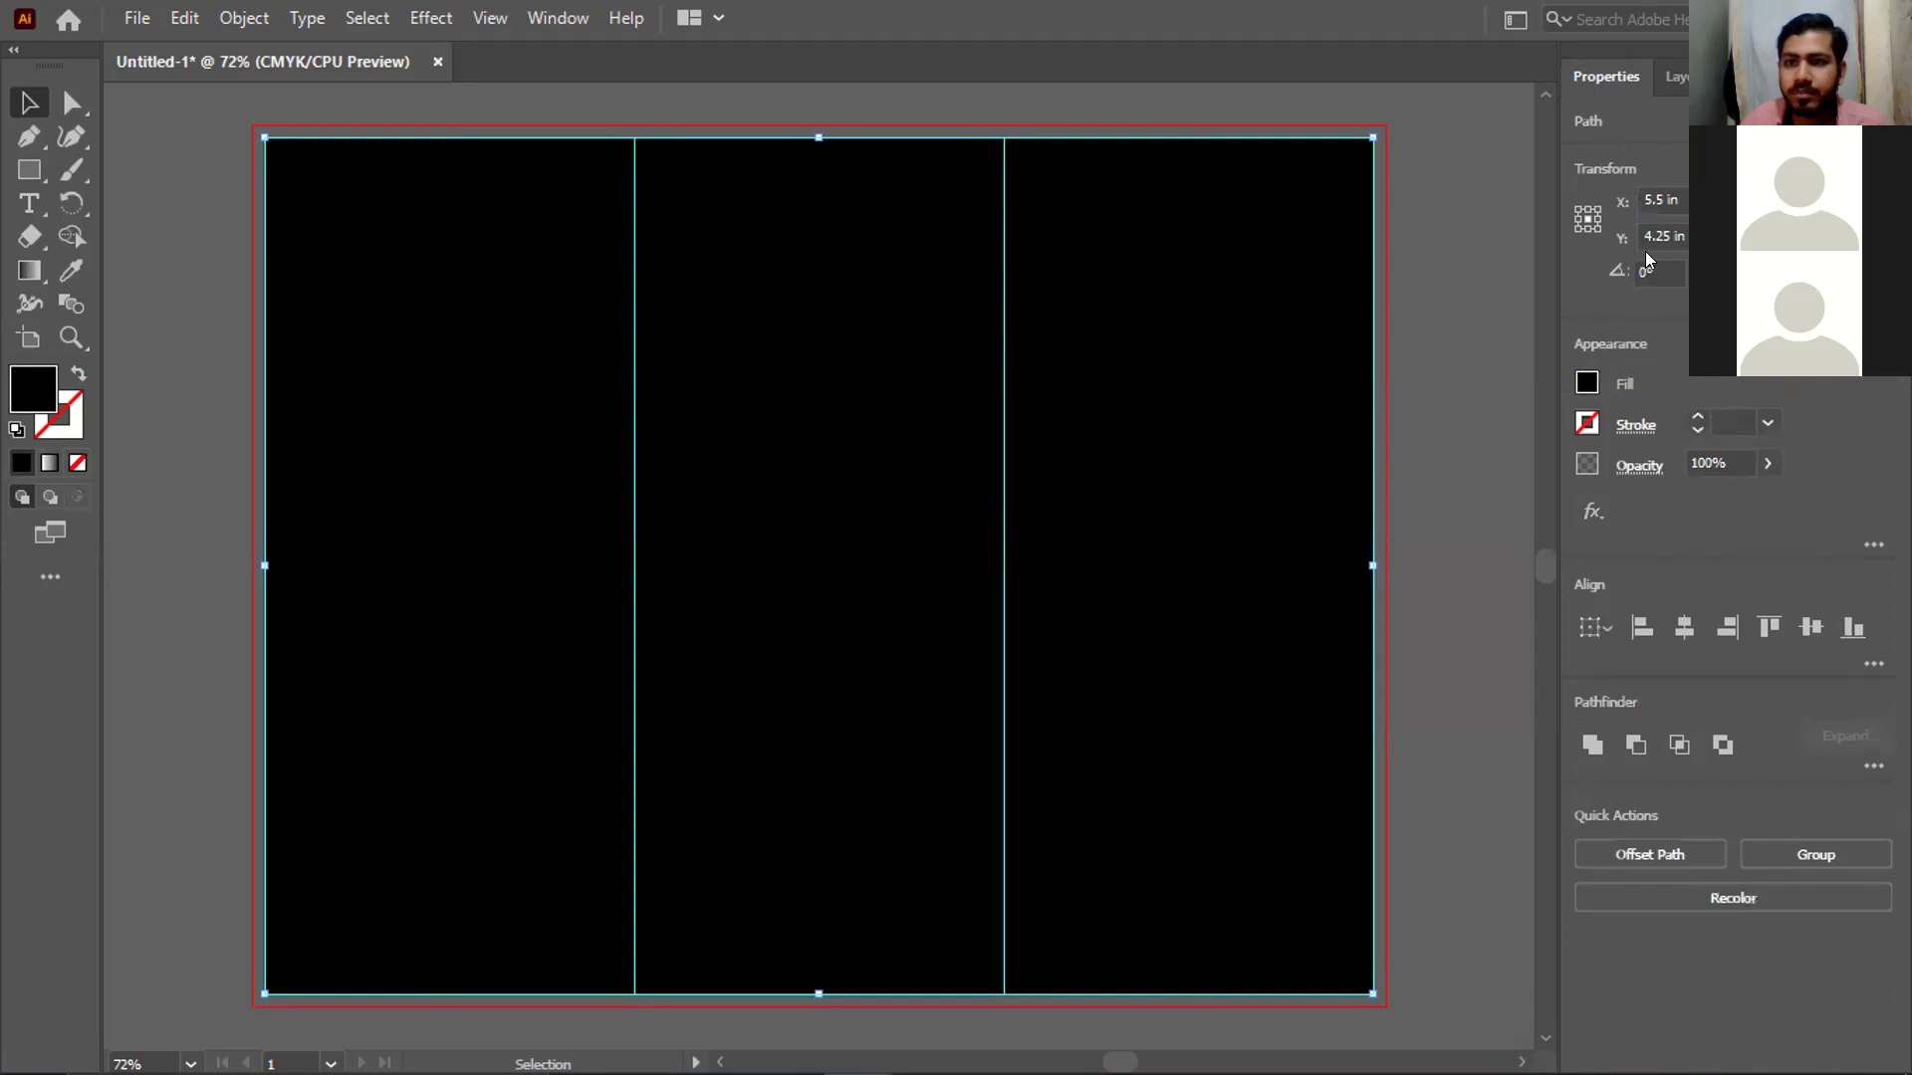
{"action": "left_click", "coordinate": [1589, 384]}
{"action": "left_click", "coordinate": [1379, 484]}
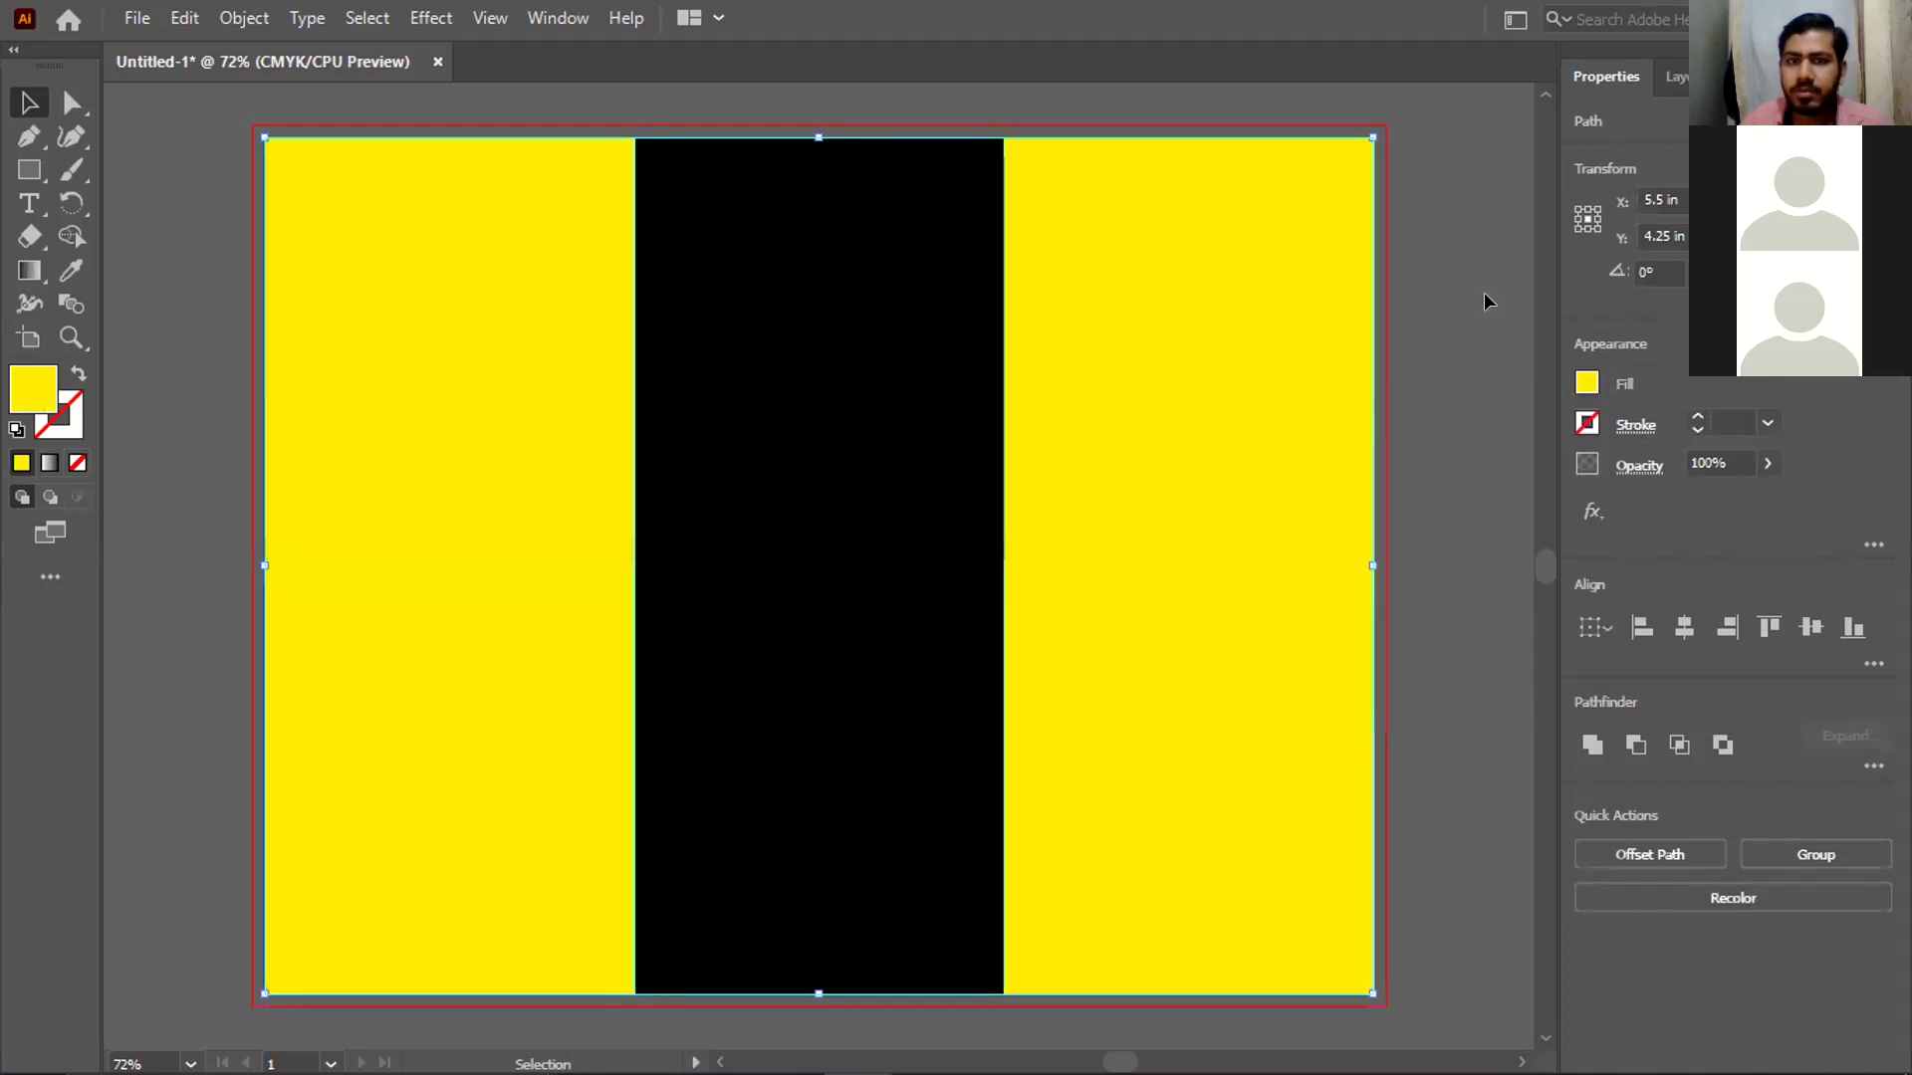
{"action": "left_click", "coordinate": [159, 235]}
Select the left, middle and right panels together
{"action": "left_click", "coordinate": [497, 322]}
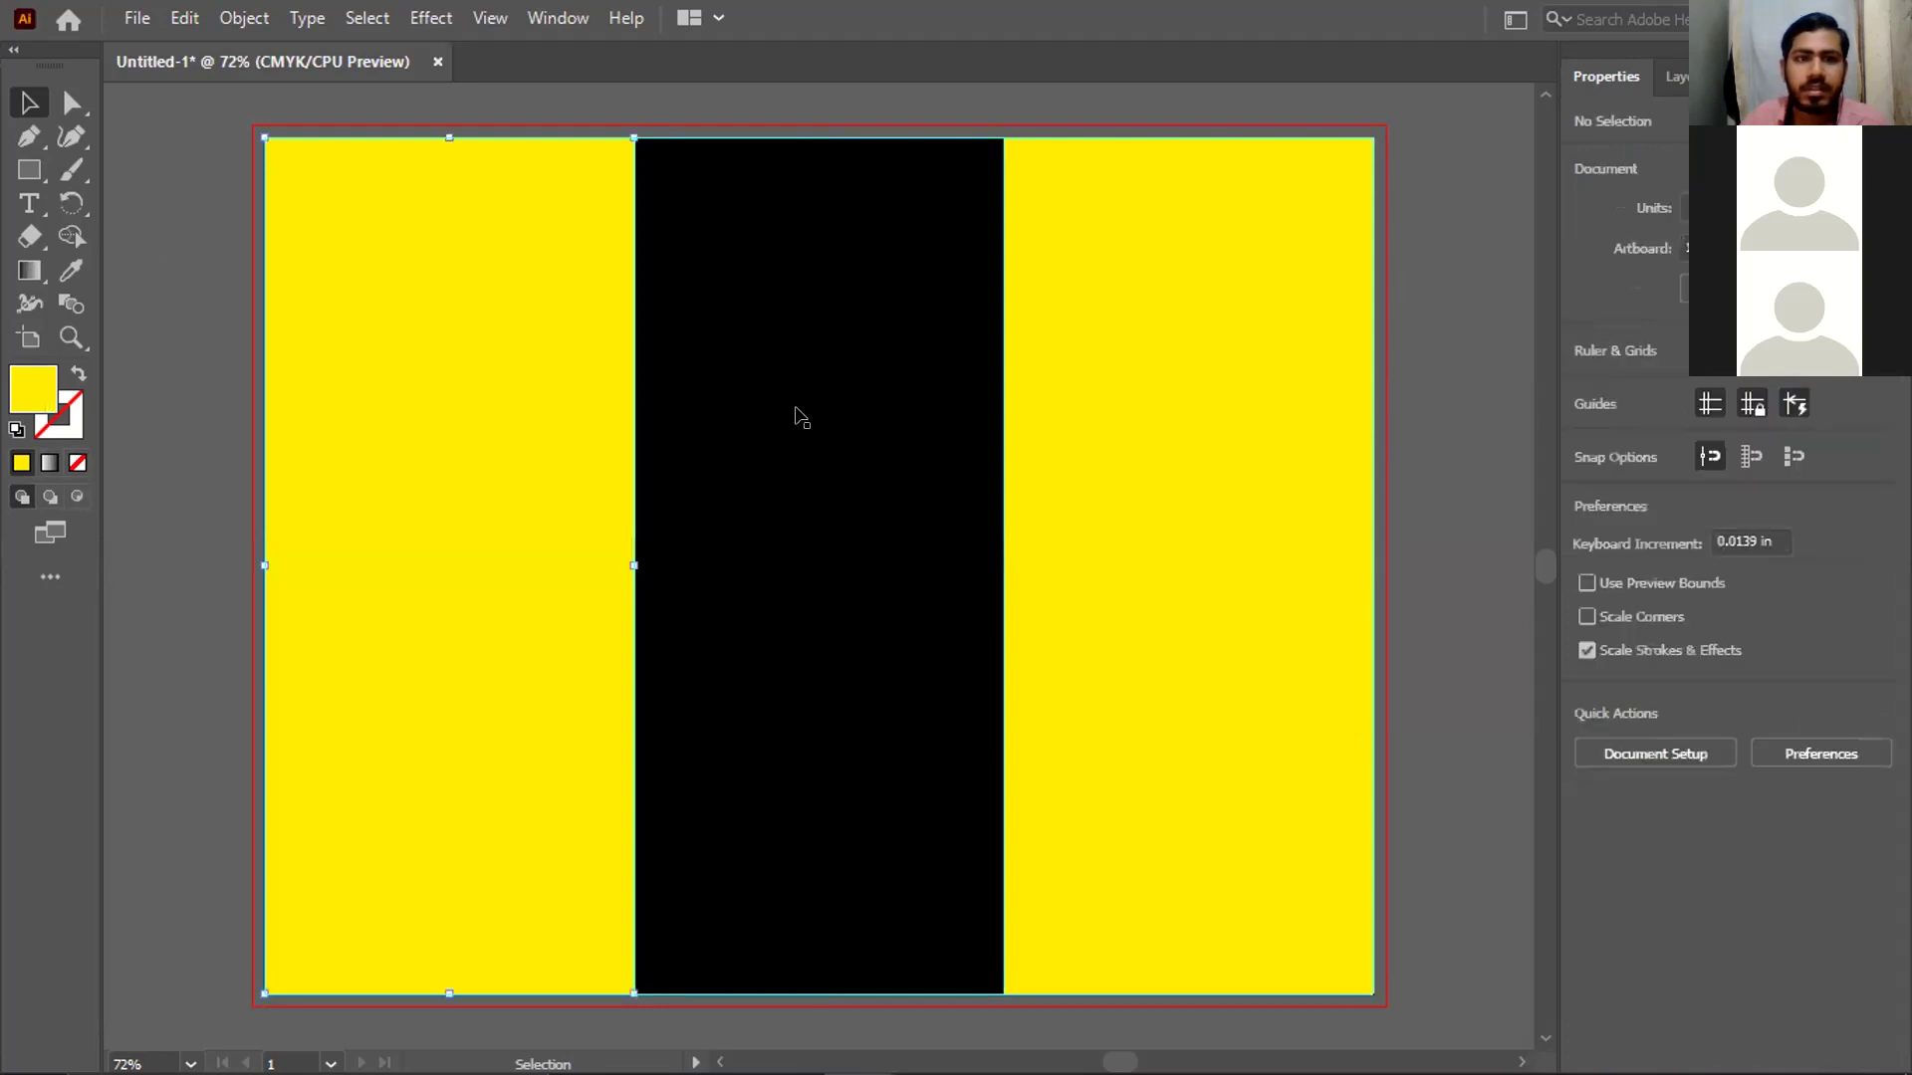
{"action": "left_click", "coordinate": [794, 407], "text": "shift"}
{"action": "left_click", "coordinate": [1172, 407], "text": "shift"}
{"action": "right_click", "coordinate": [1172, 408]}
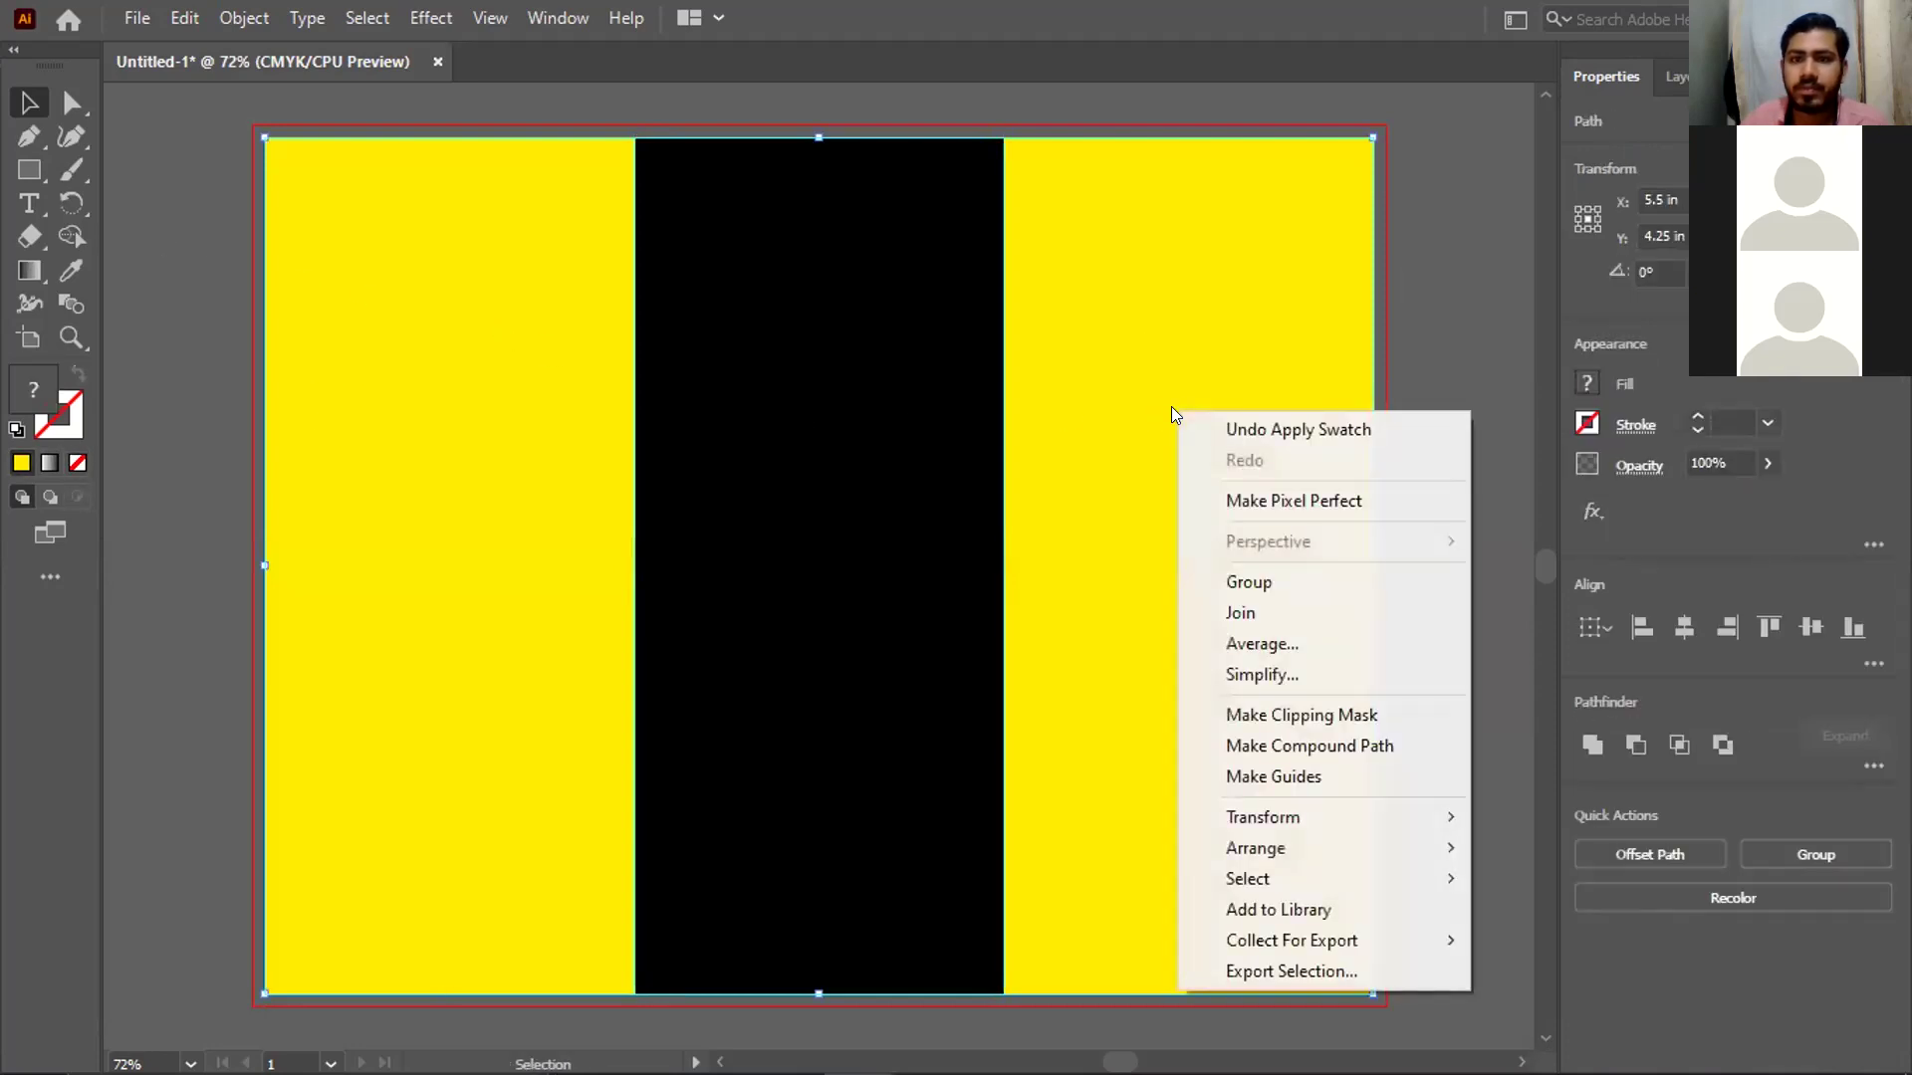
{"action": "left_click", "coordinate": [1424, 205]}
{"action": "left_click", "coordinate": [360, 312]}
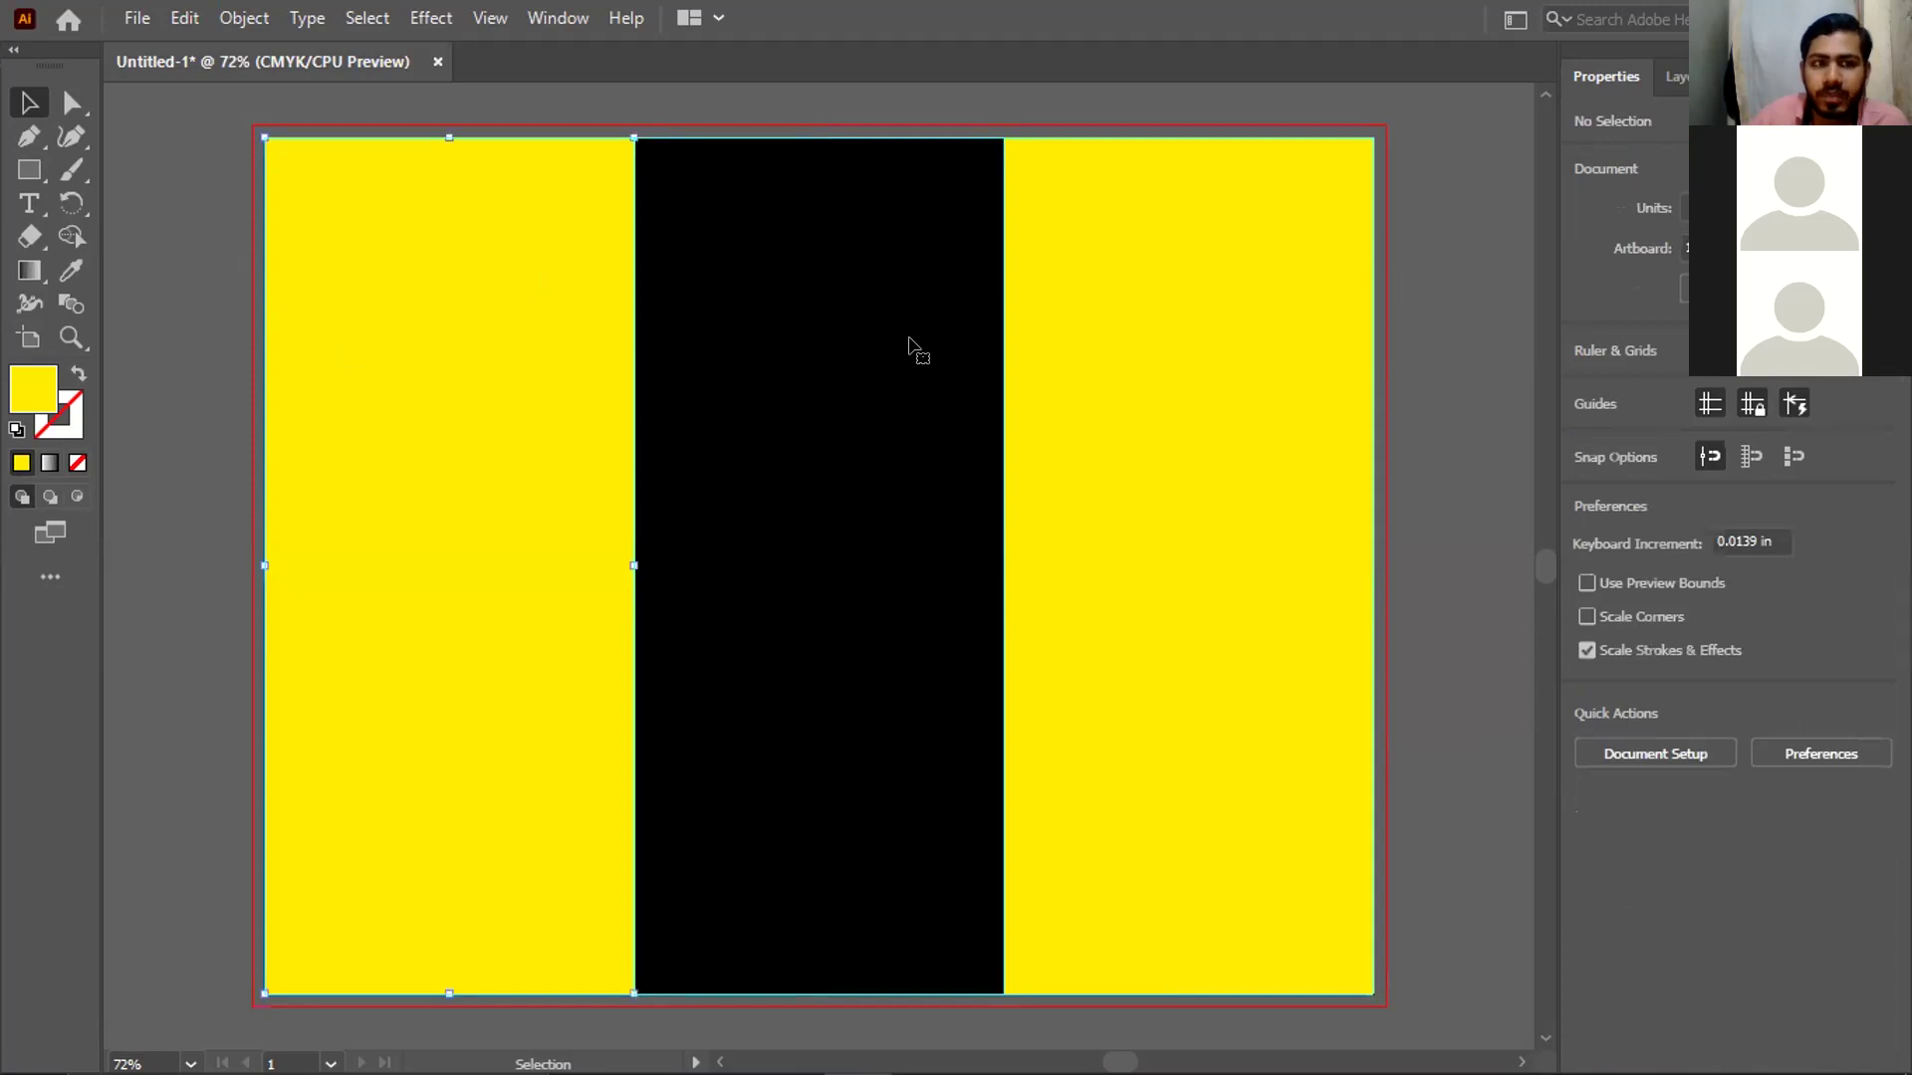
{"action": "left_click", "coordinate": [908, 349], "text": "shift"}
{"action": "left_click", "coordinate": [1181, 374], "text": "shift"}
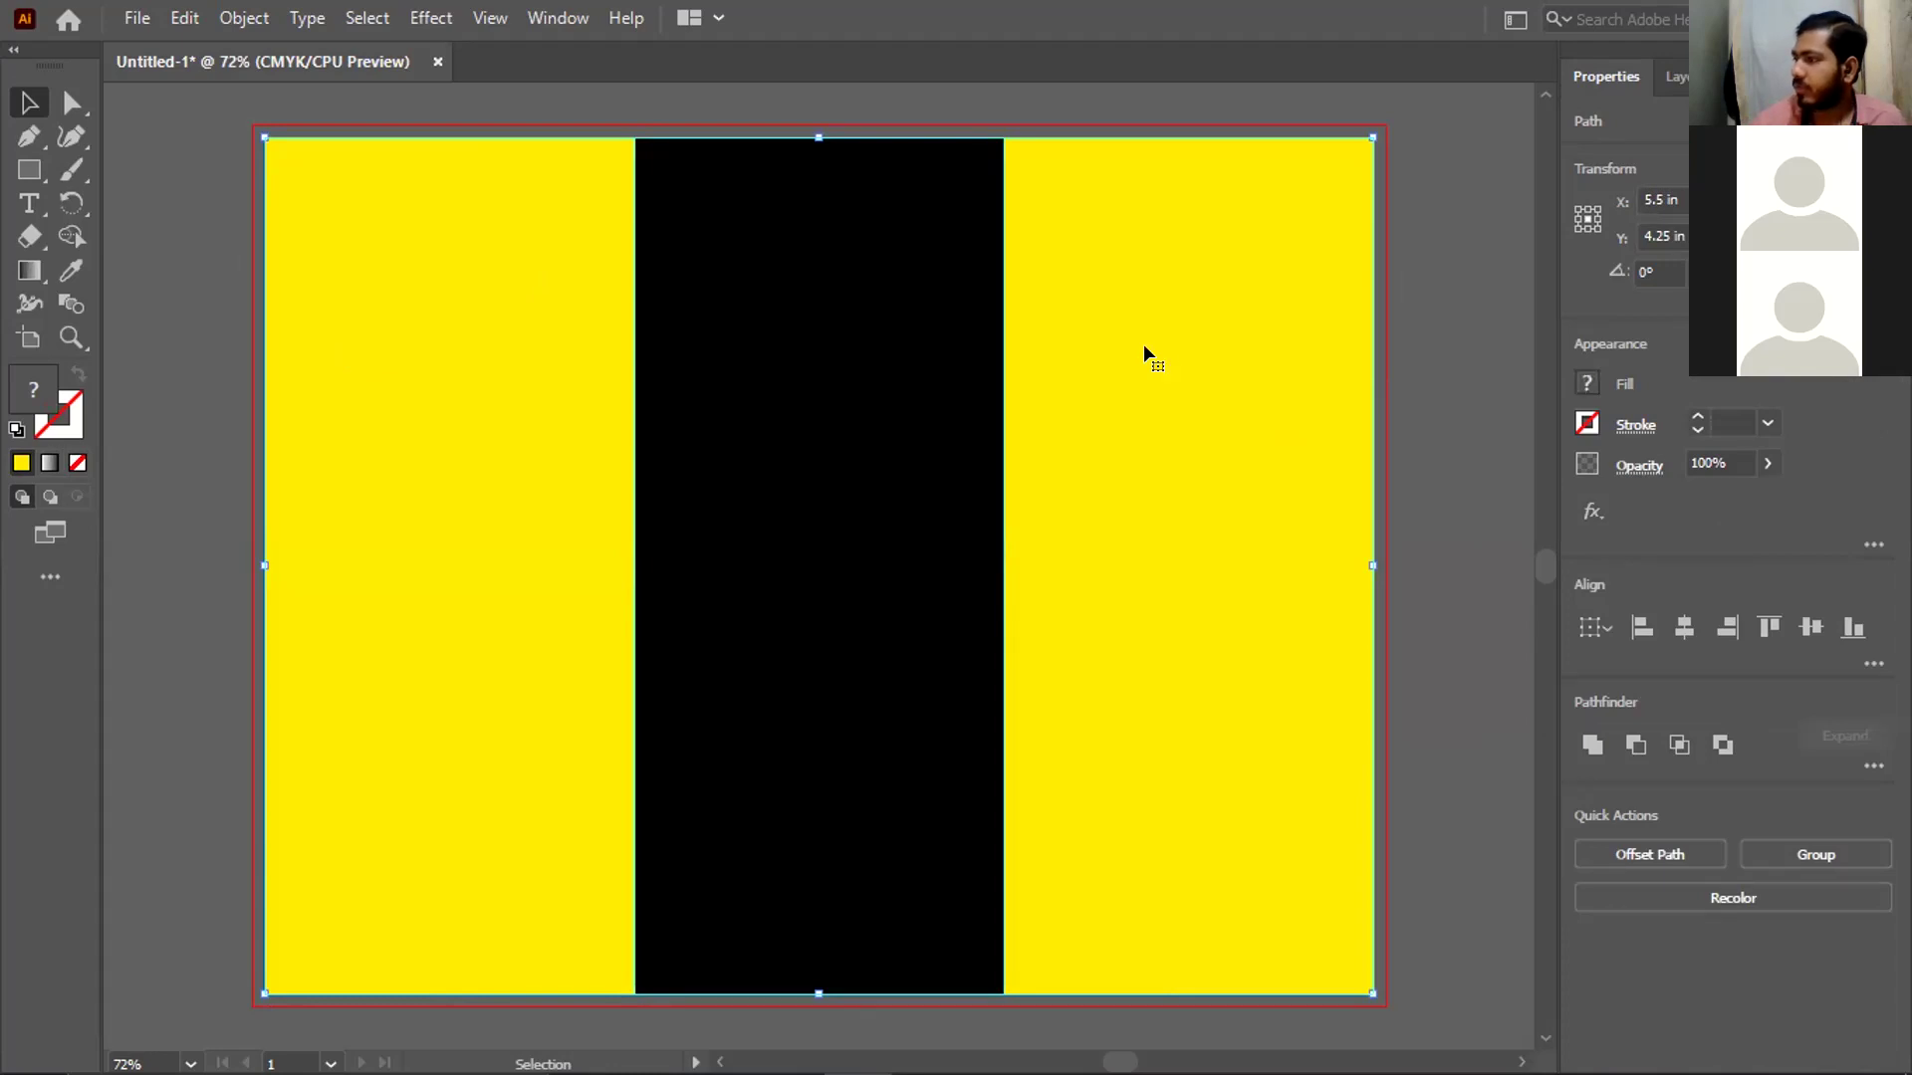
{"action": "left_click", "coordinate": [403, 271]}
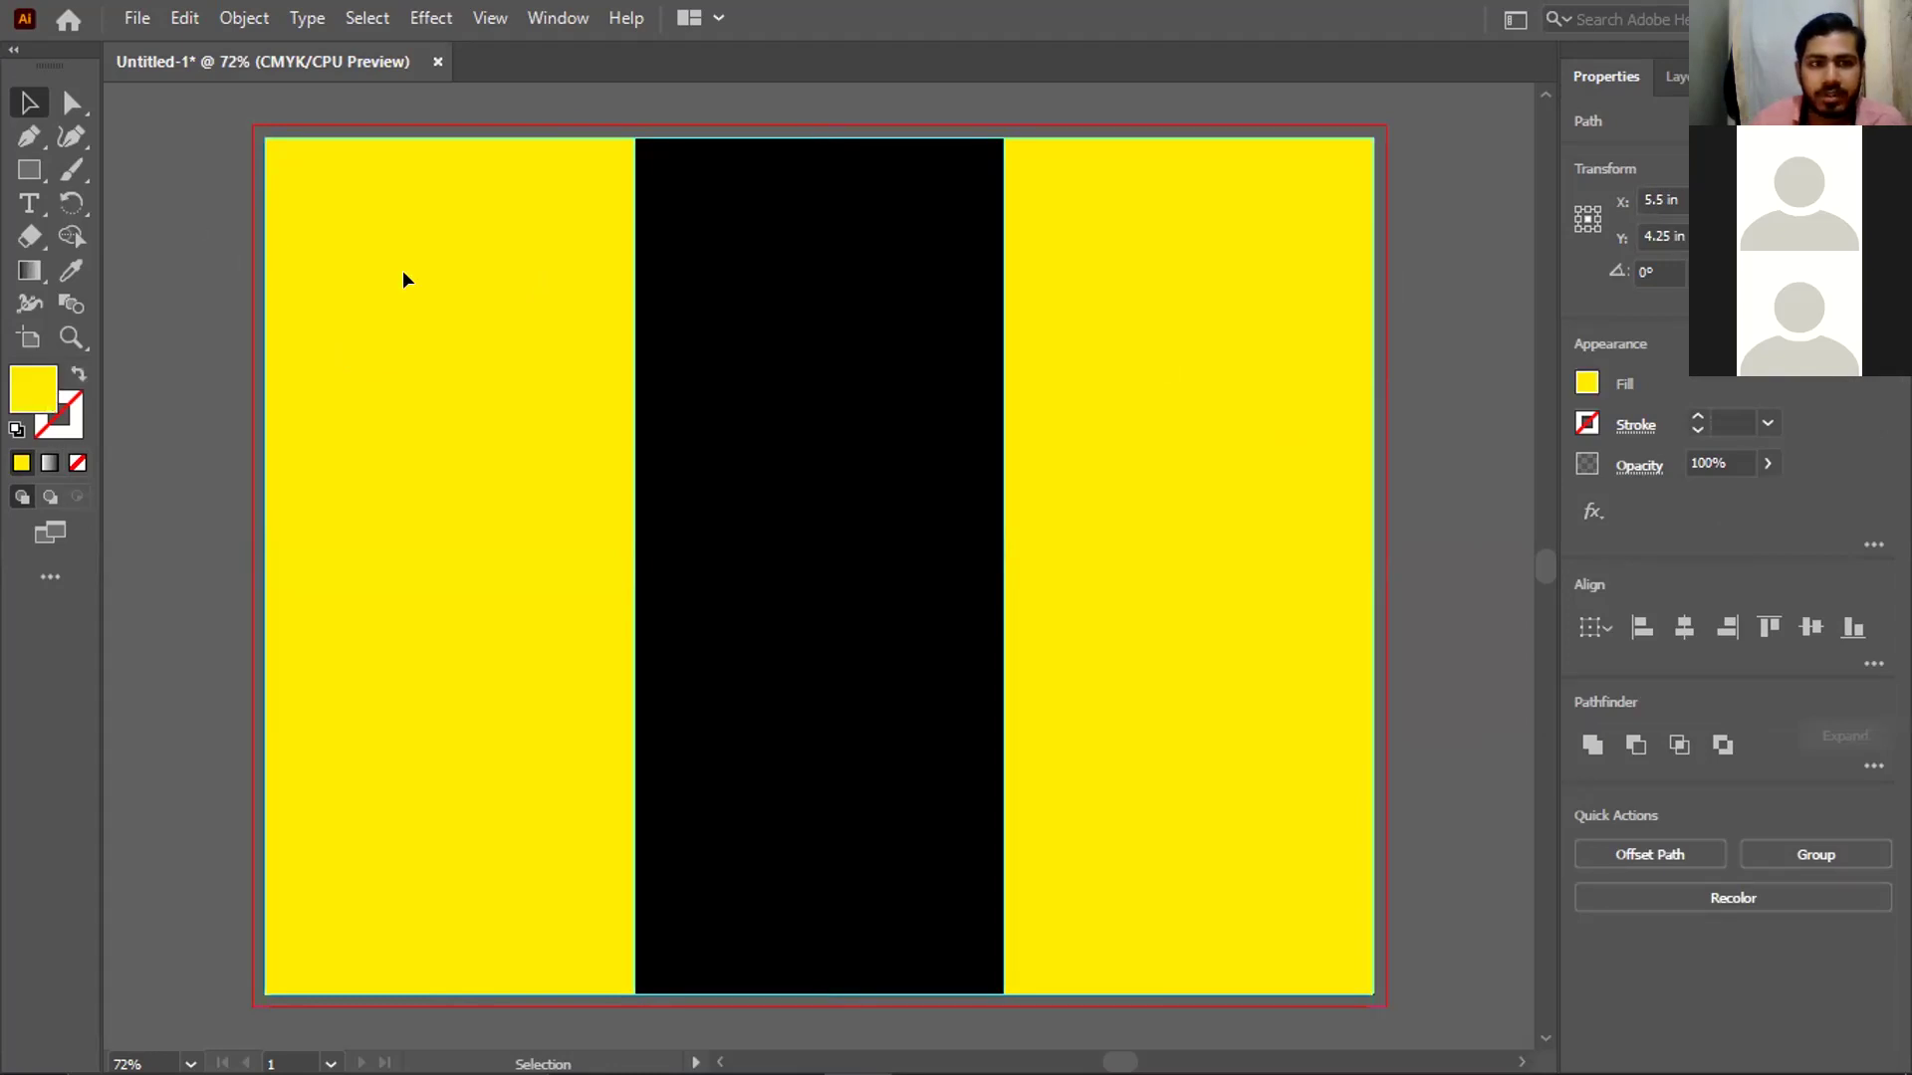
{"action": "left_click", "coordinate": [811, 330], "text": "shift"}
{"action": "left_click", "coordinate": [1144, 388], "text": "shift"}
Offset the panels' paths by -0.4 in to create inset paths
{"action": "left_click", "coordinate": [244, 17]}
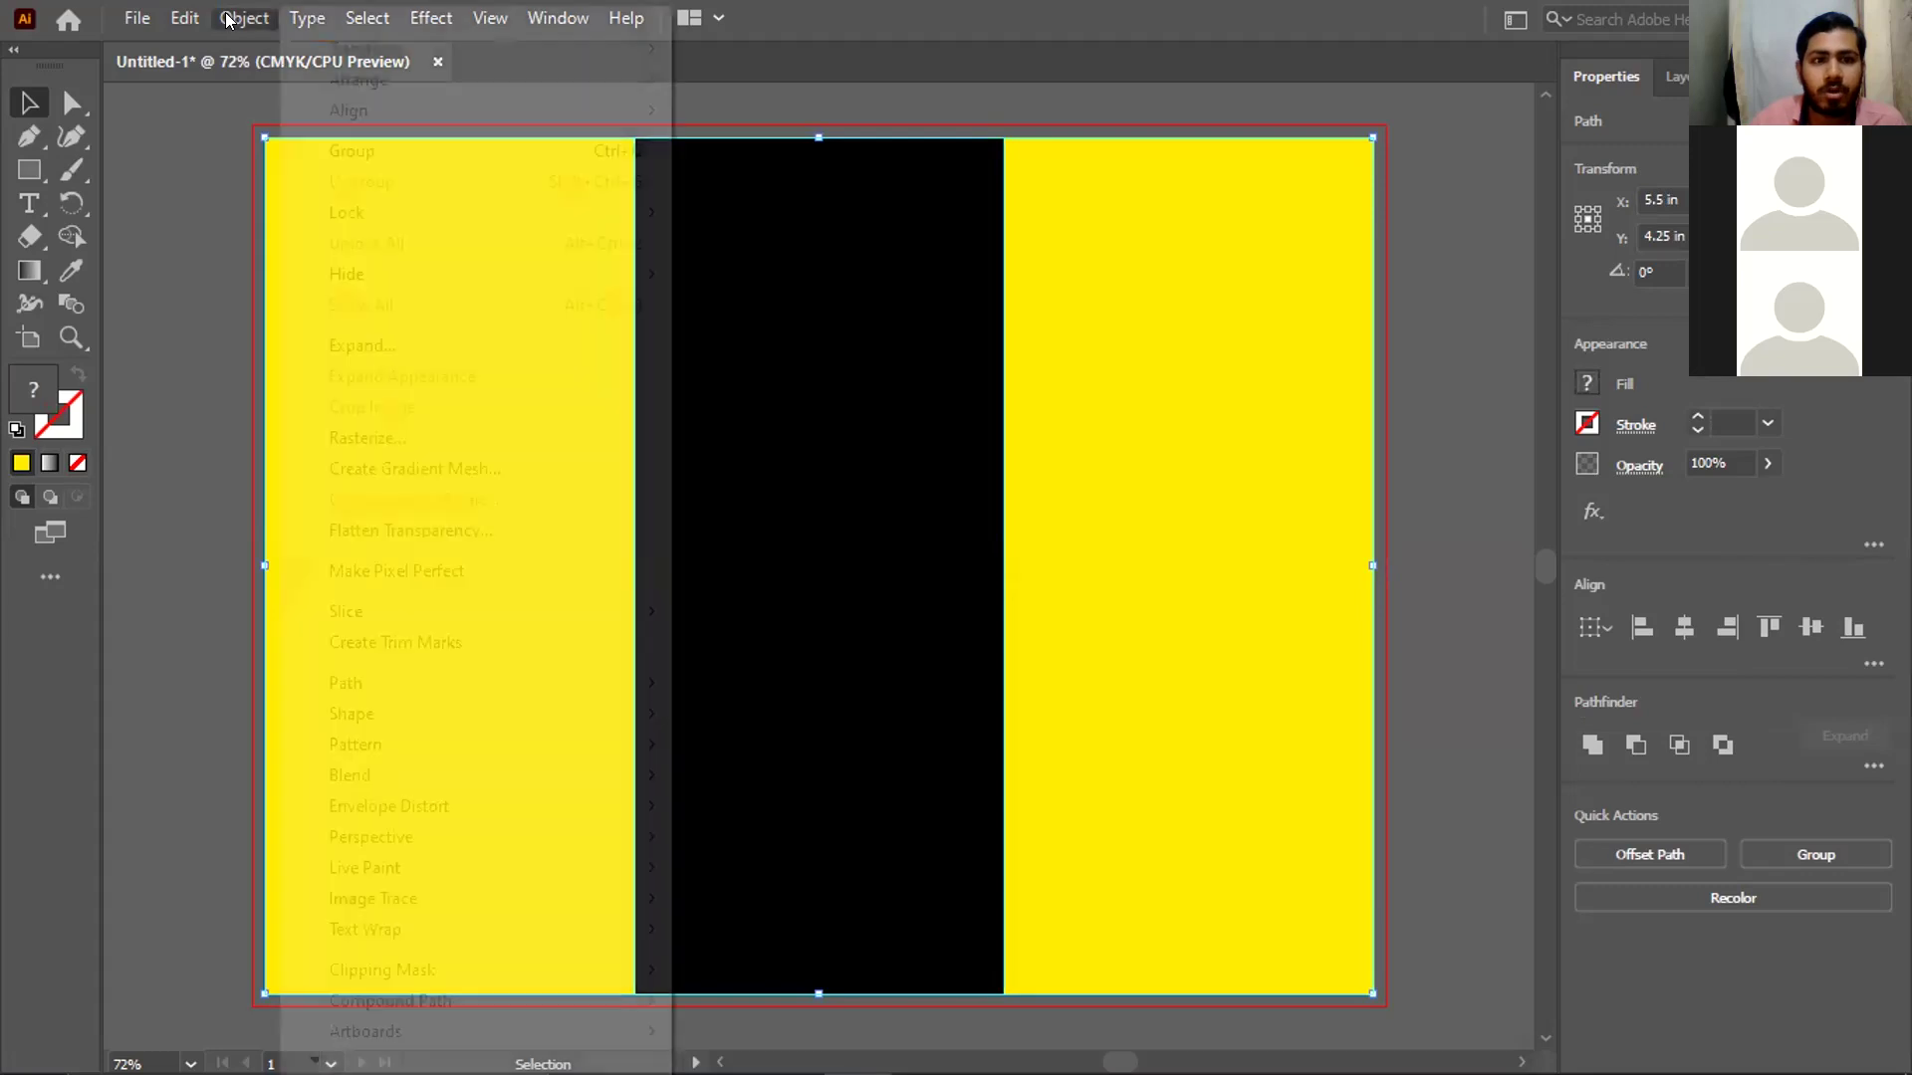
{"action": "mouse_move", "coordinate": [346, 682]}
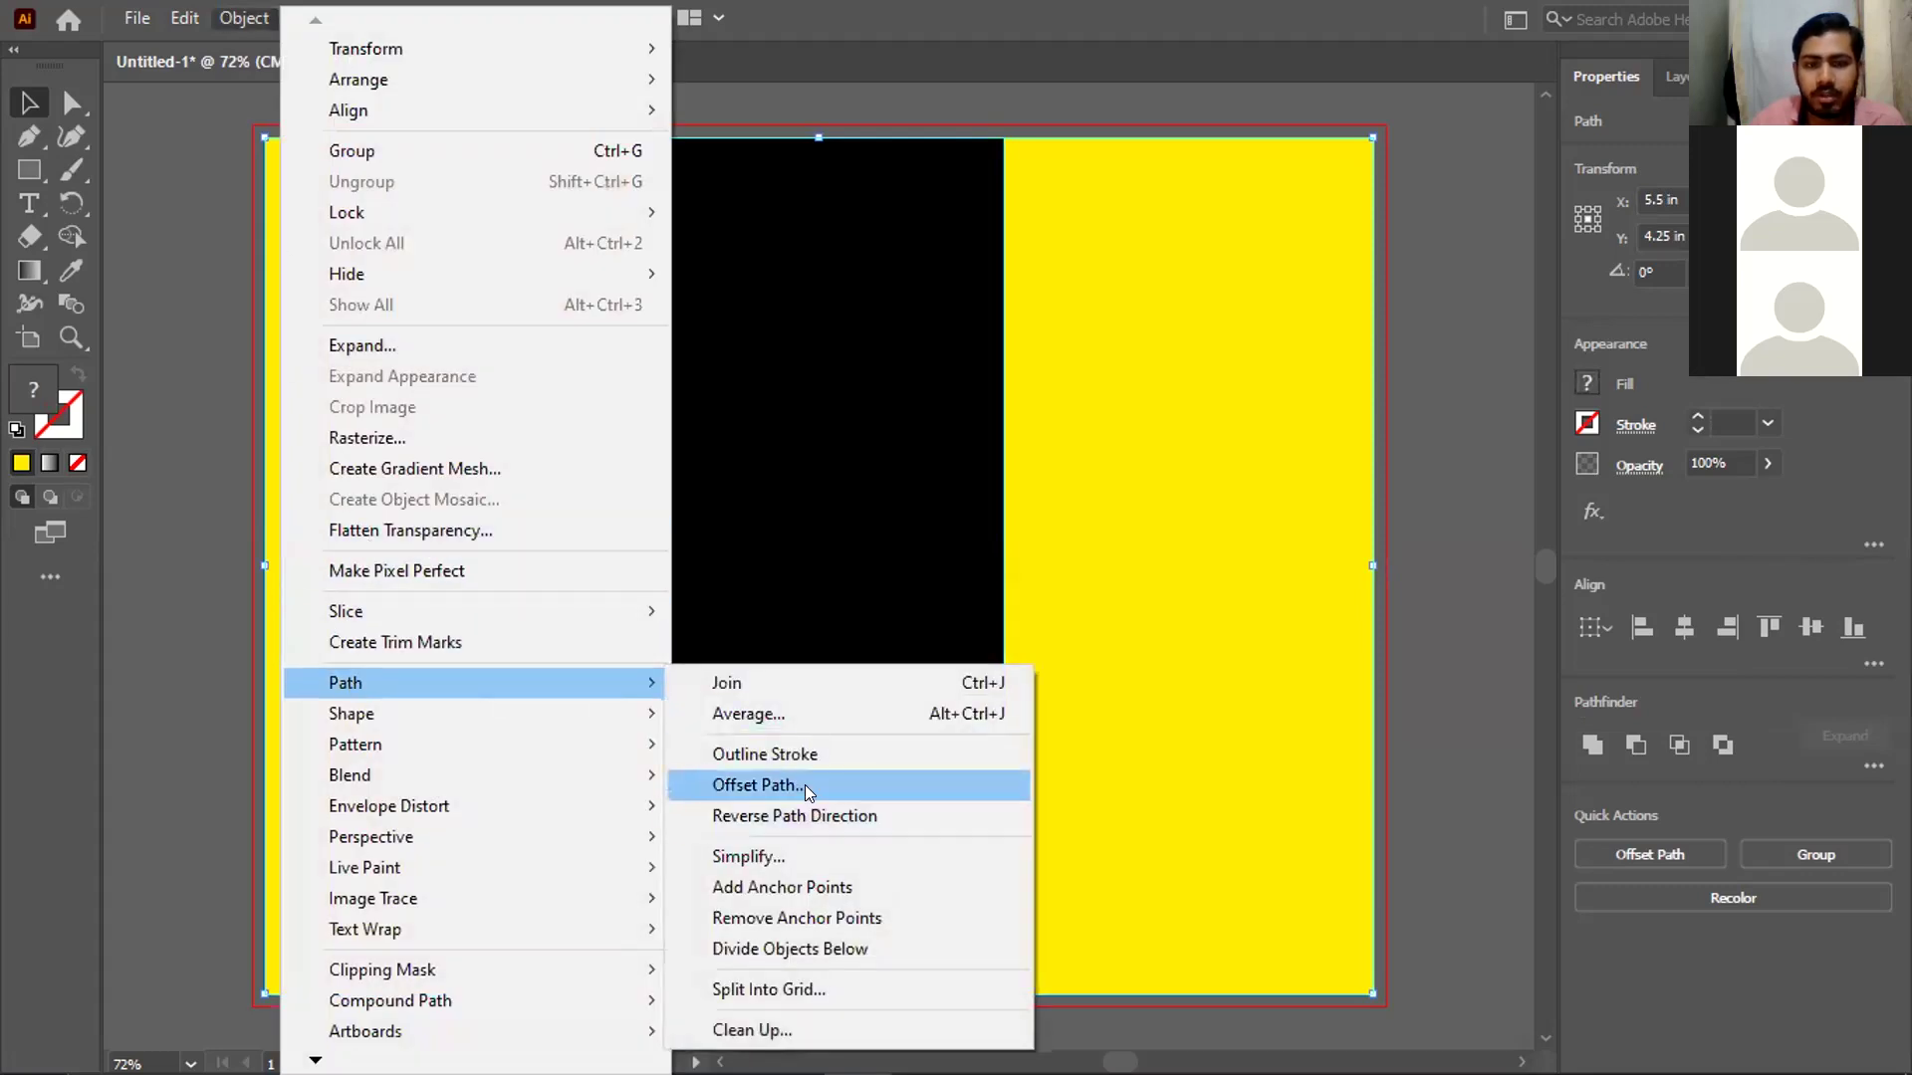
{"action": "left_click", "coordinate": [805, 785]}
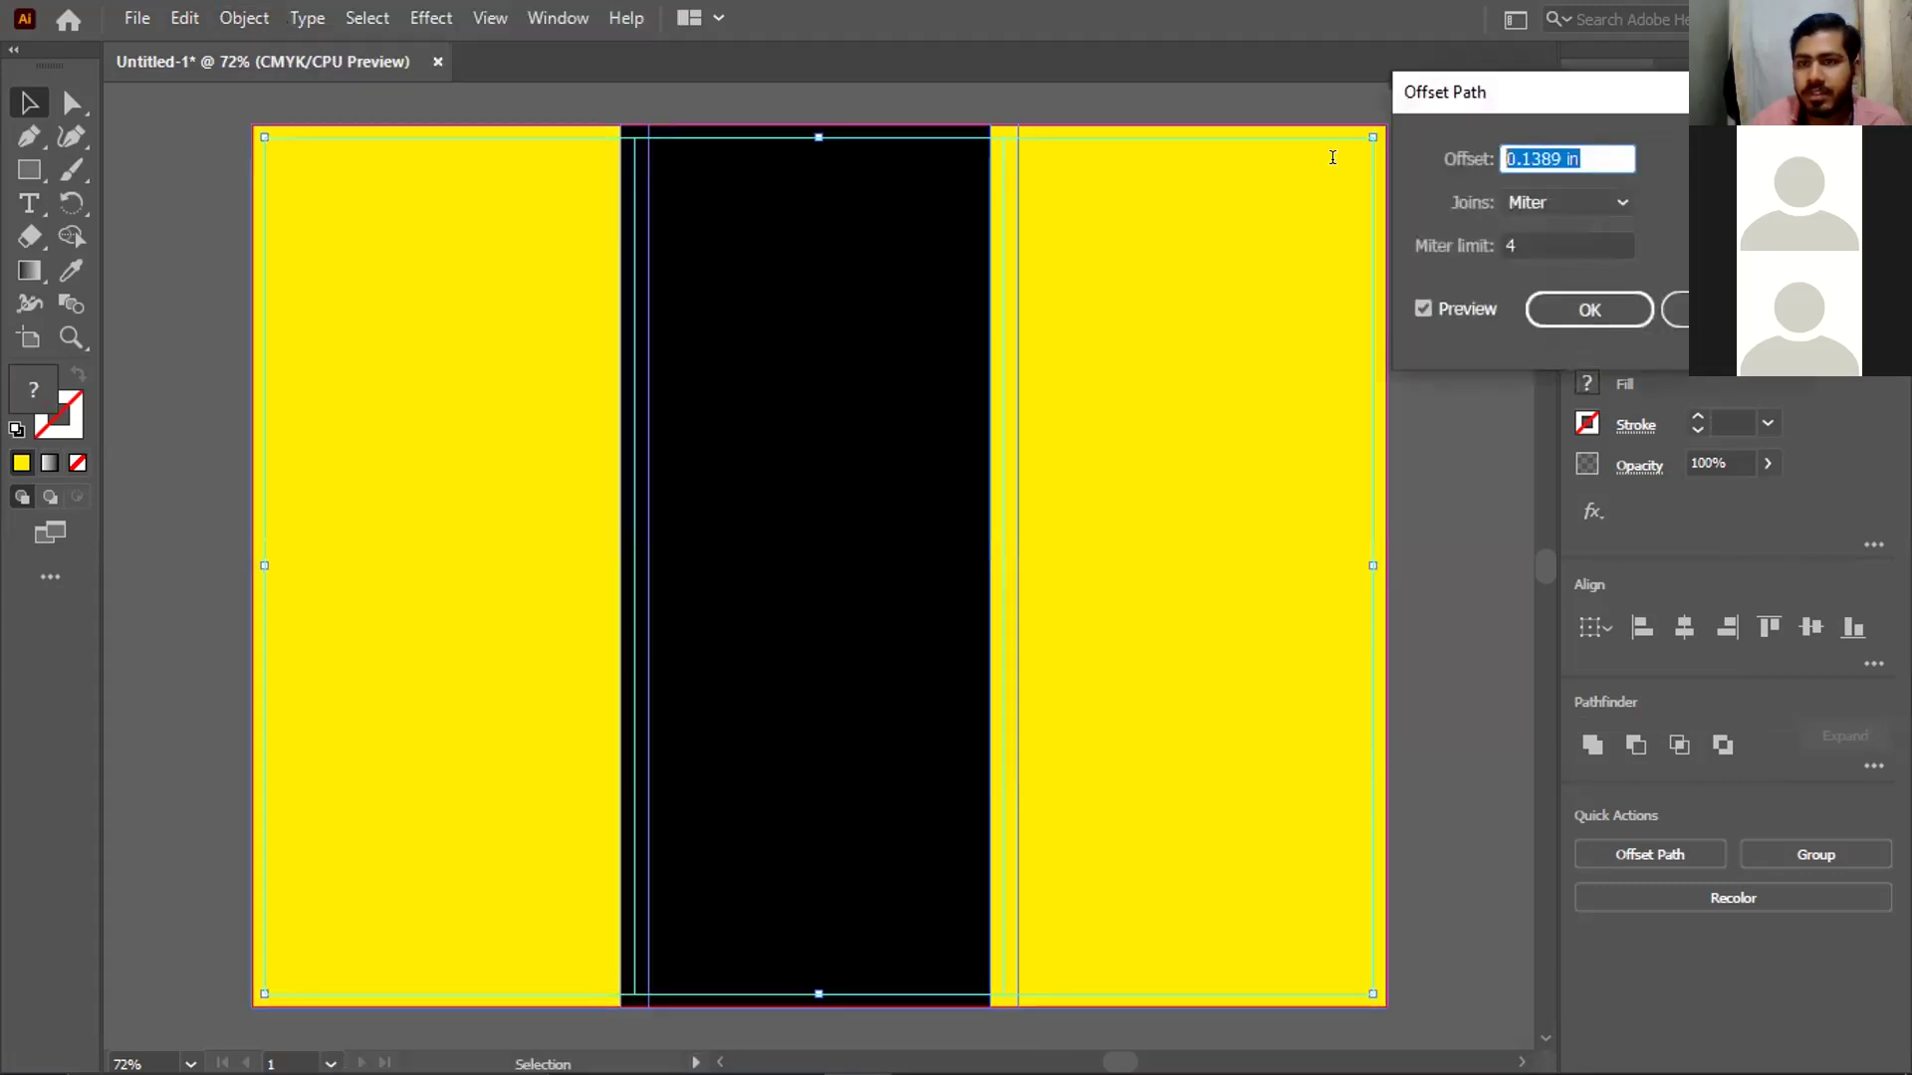
{"action": "type", "text": "-0.4"}
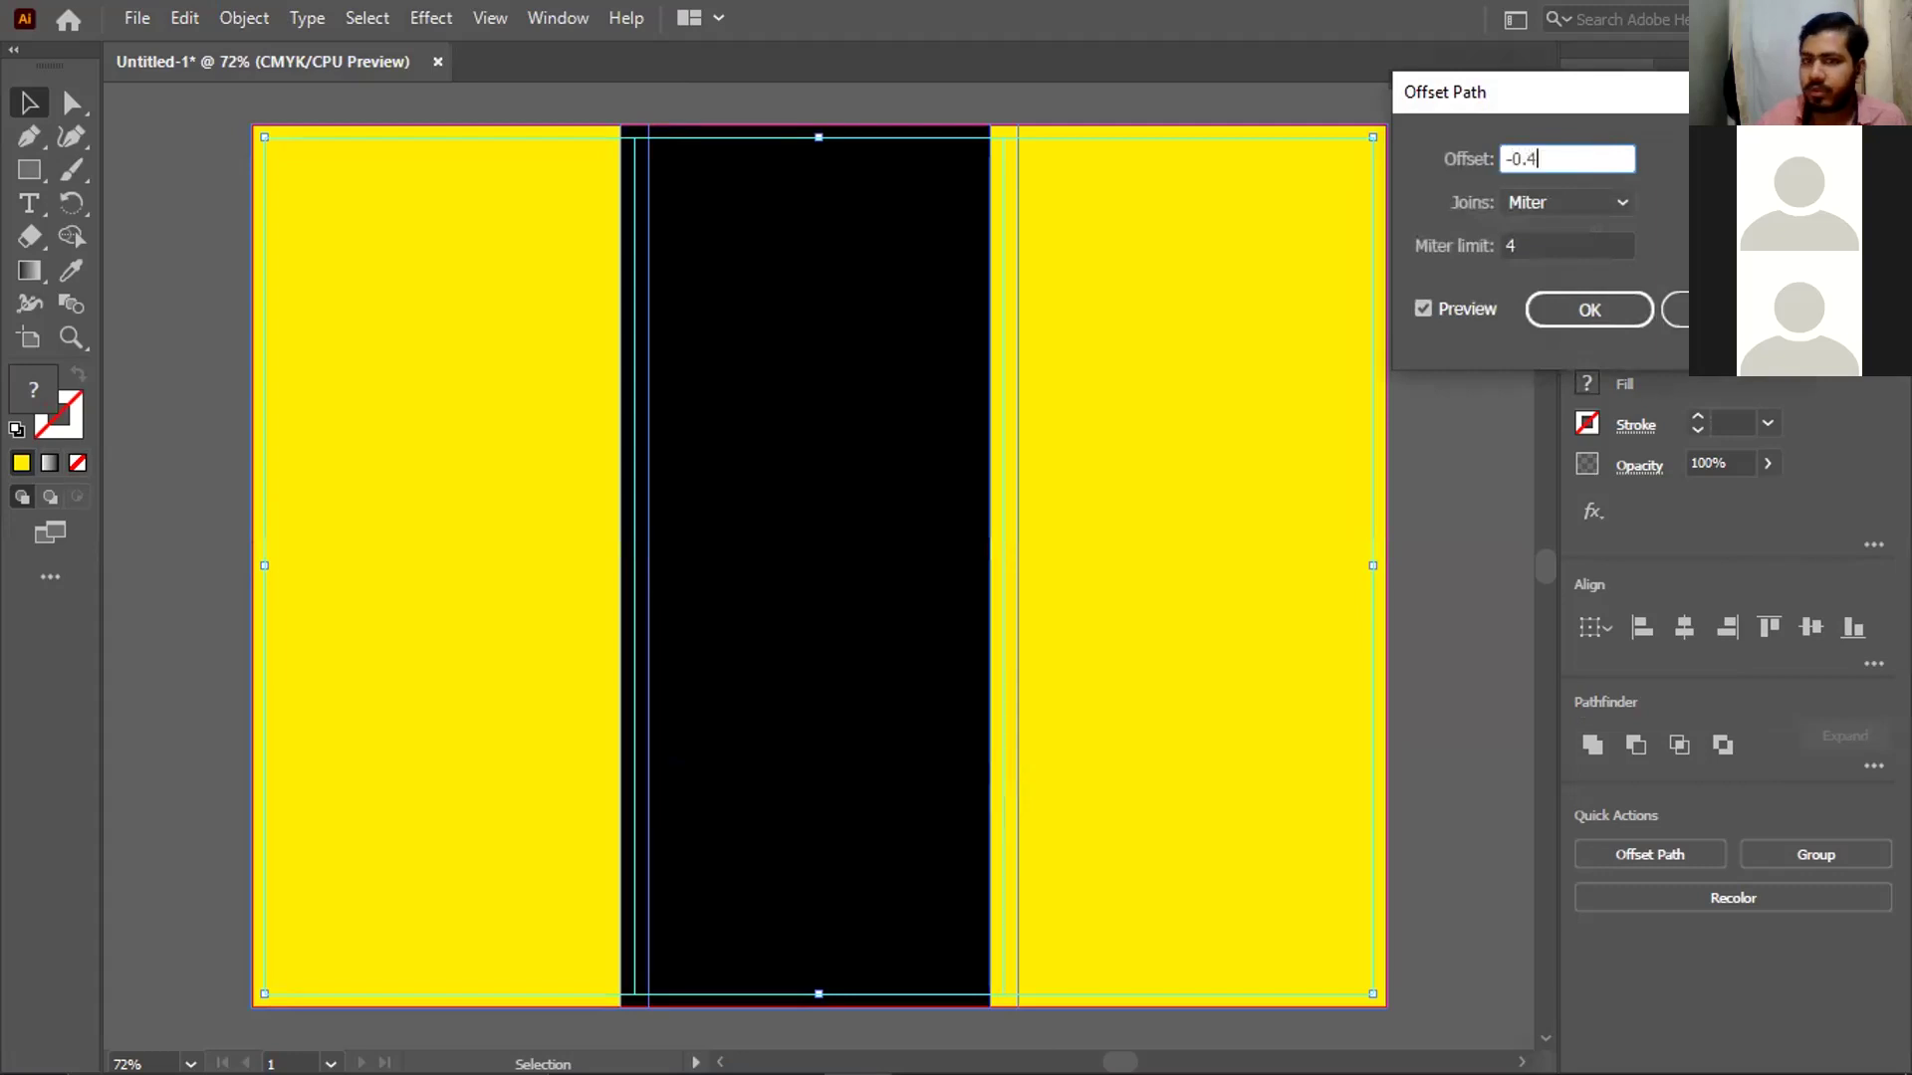
{"action": "key", "text": "Tab"}
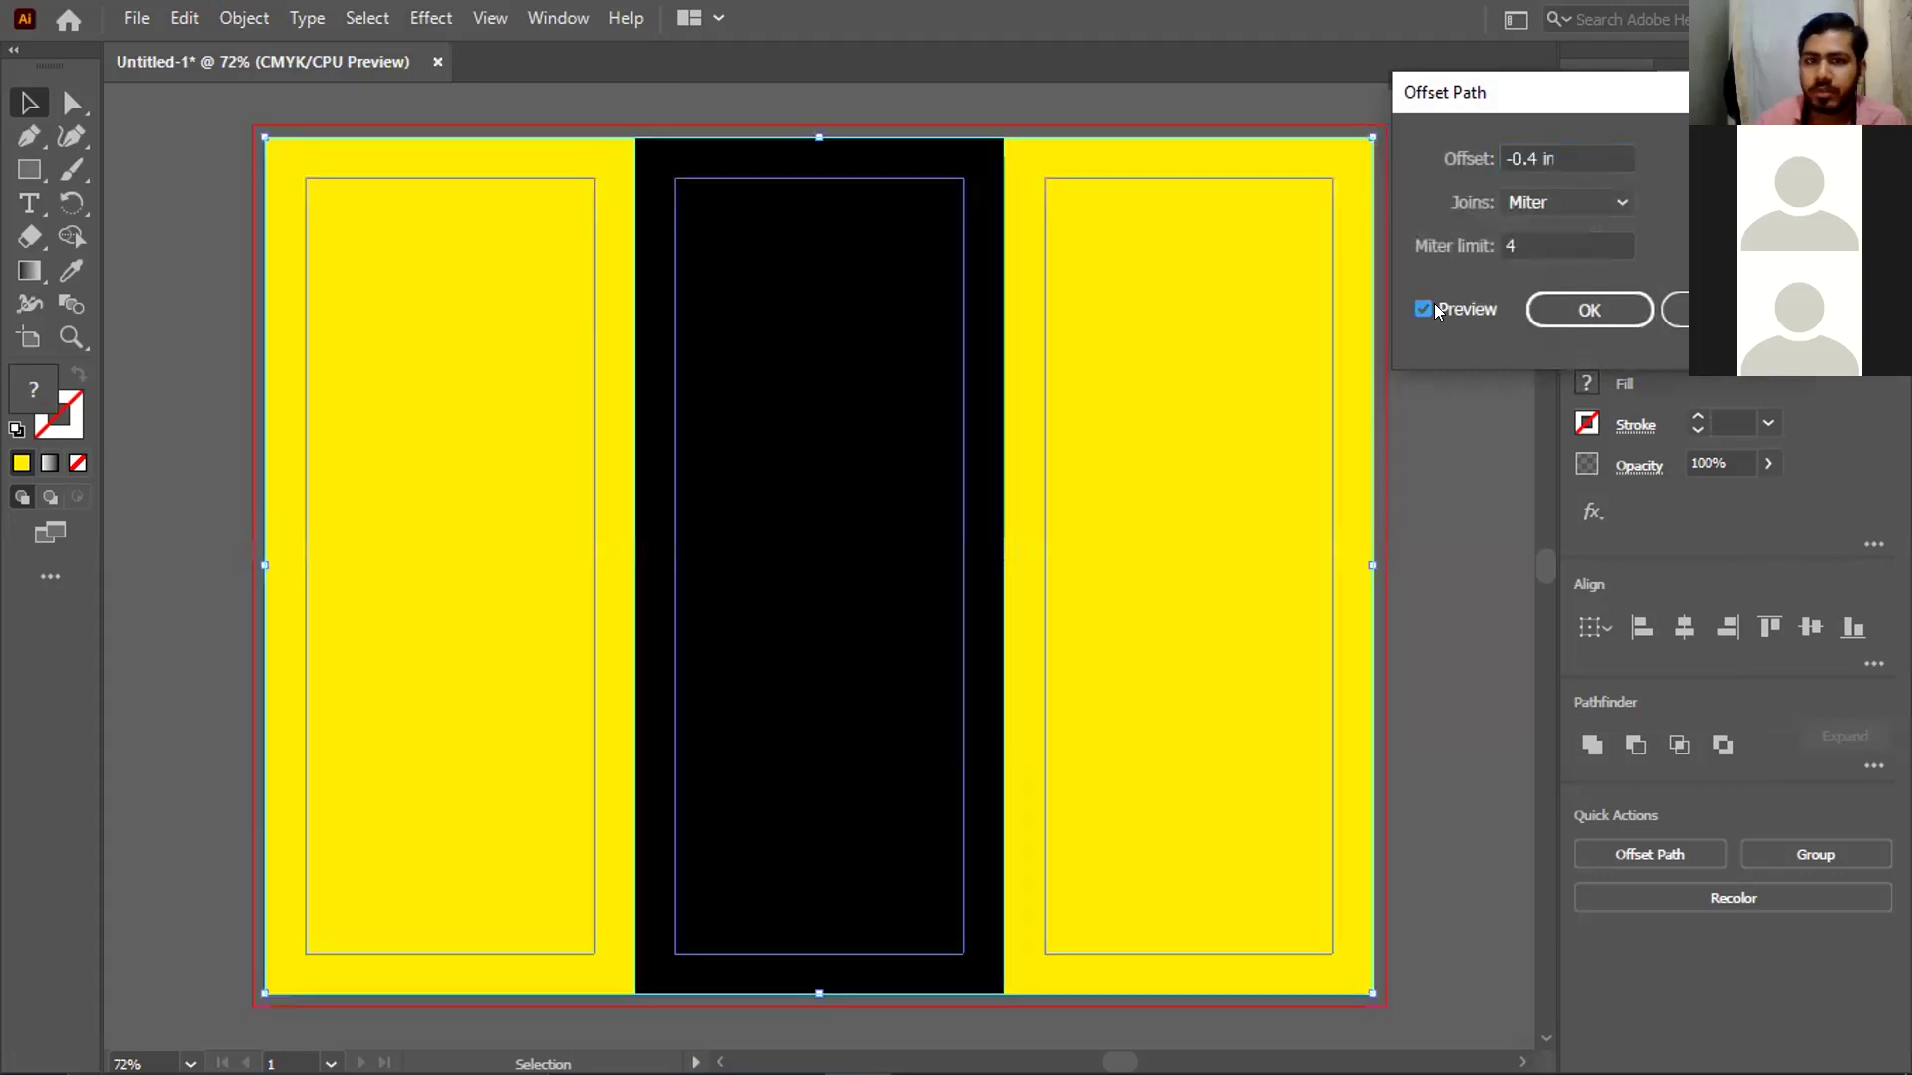
{"action": "left_click", "coordinate": [1589, 310]}
Turn the inset paths into margin guides and show the Windows desktop
{"action": "right_click", "coordinate": [1163, 368]}
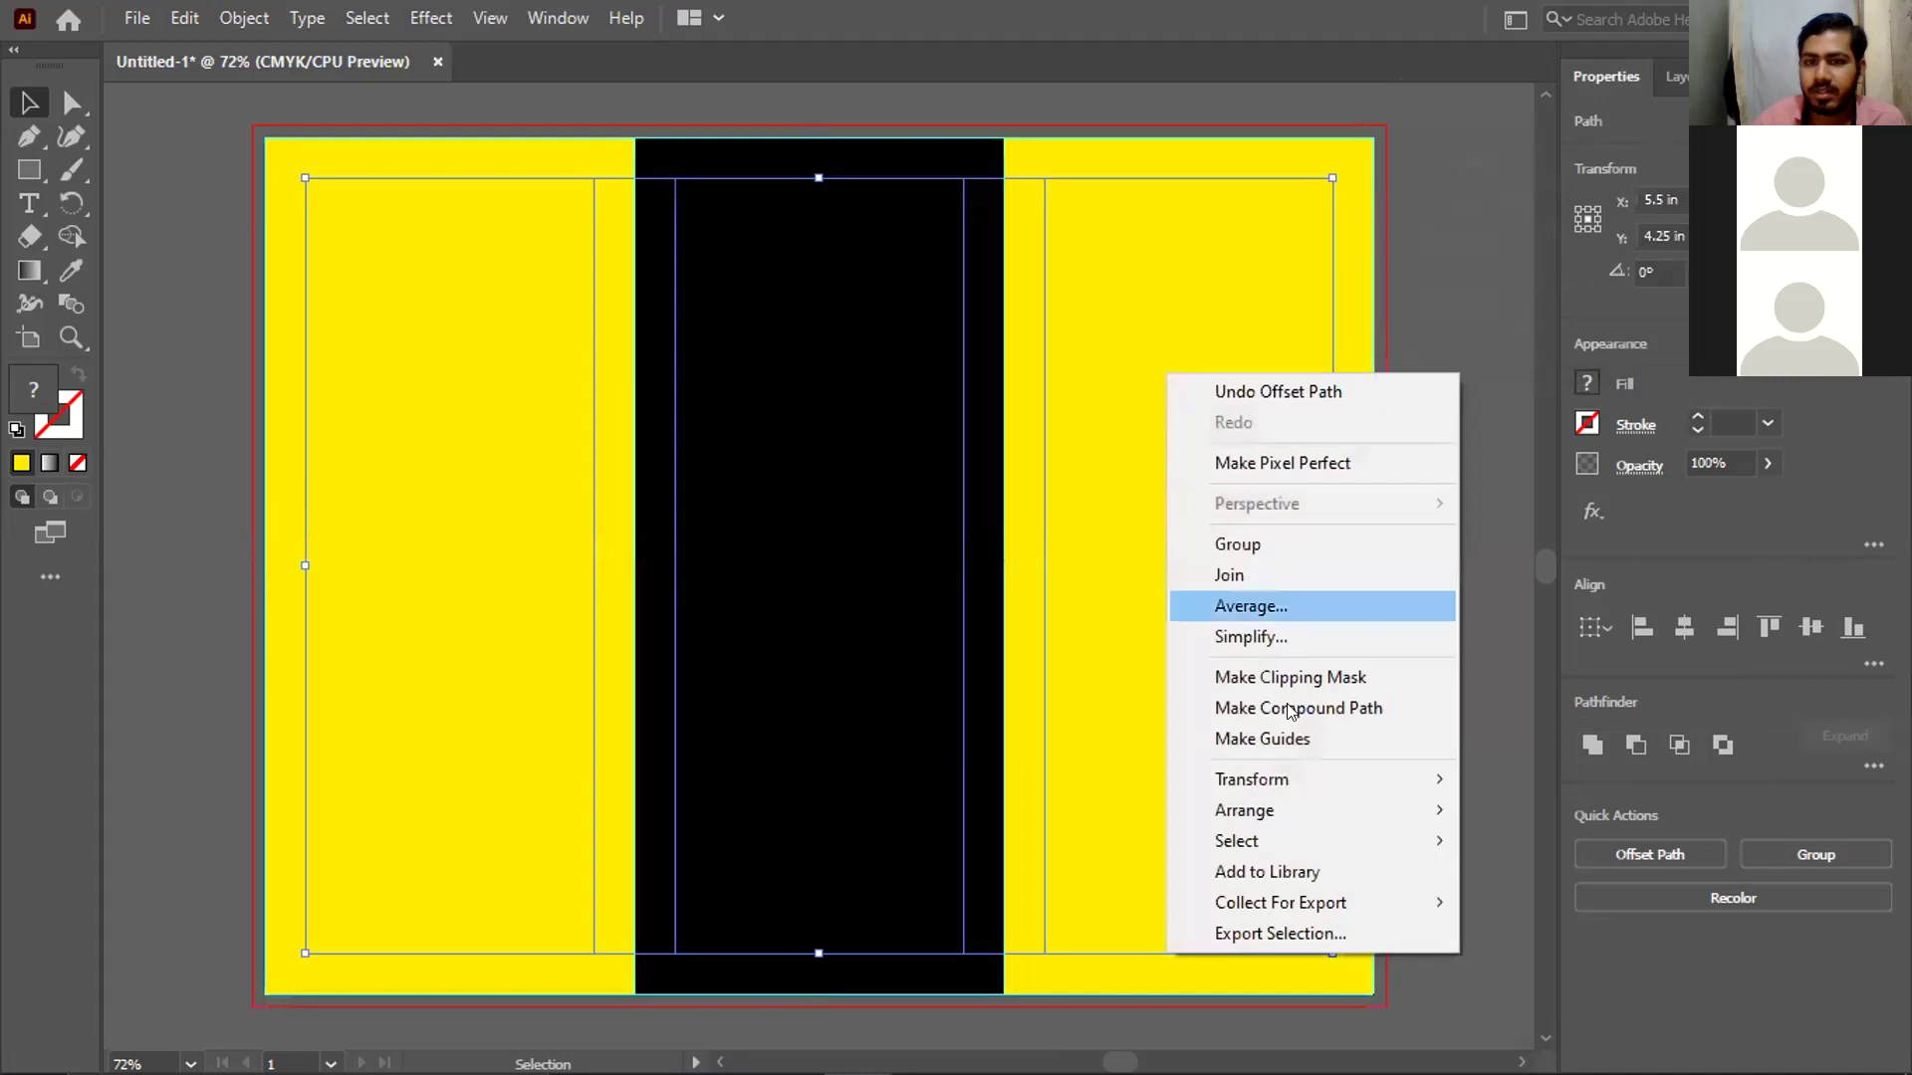
{"action": "left_click", "coordinate": [1281, 739]}
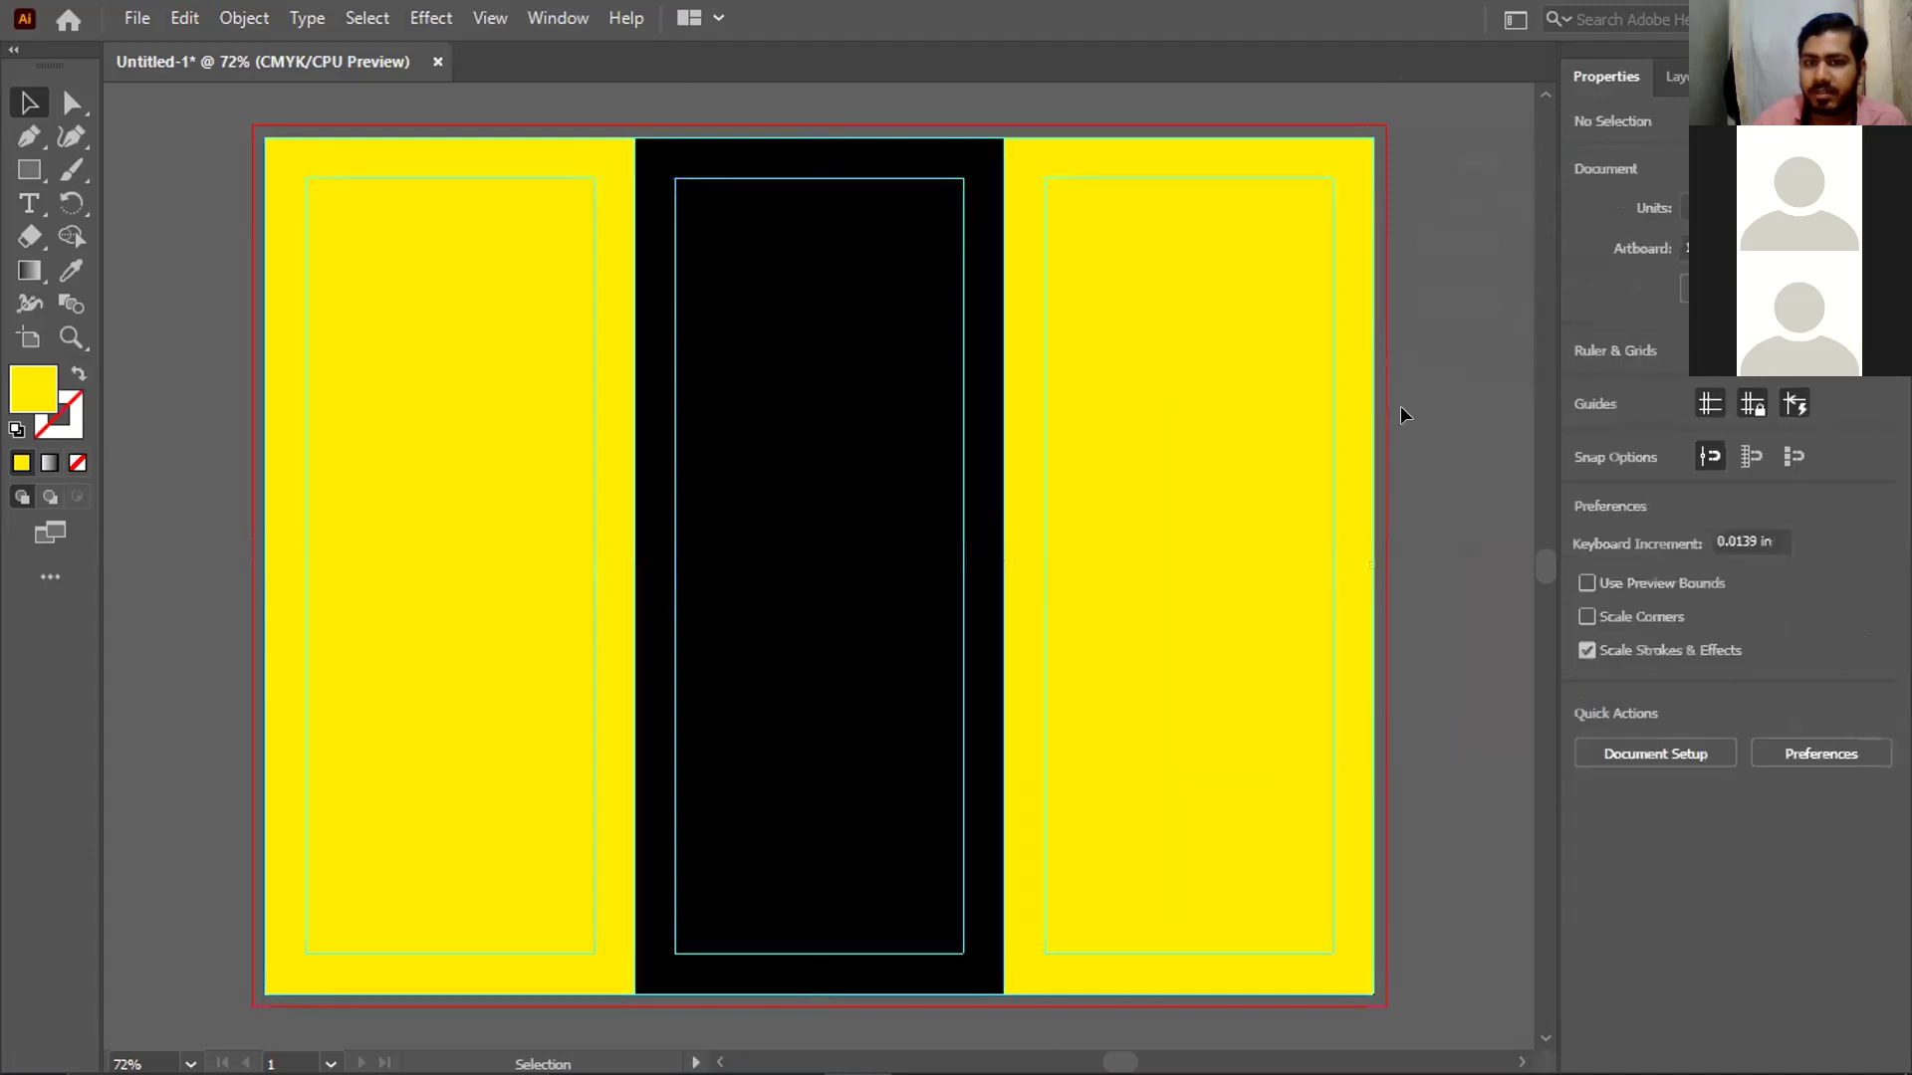
{"action": "right_click", "coordinate": [1459, 294]}
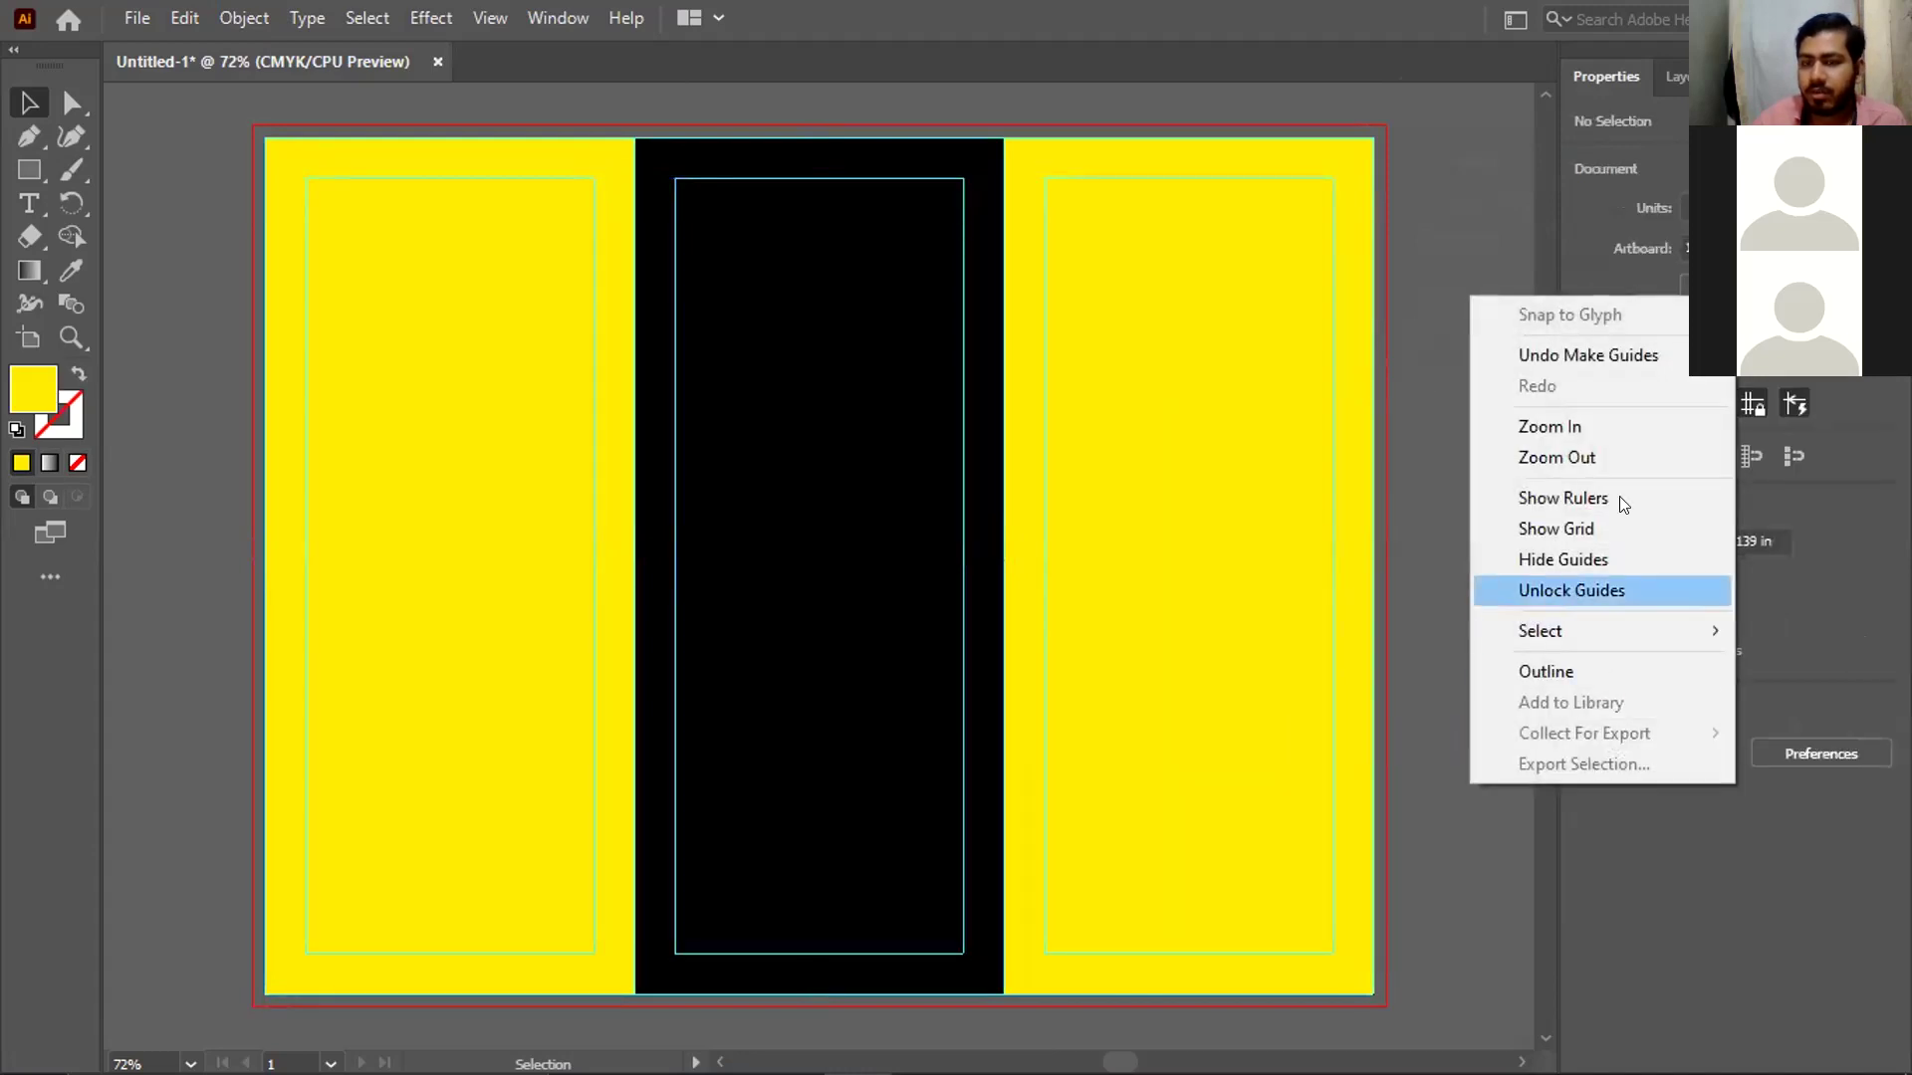
{"action": "left_click", "coordinate": [1443, 206]}
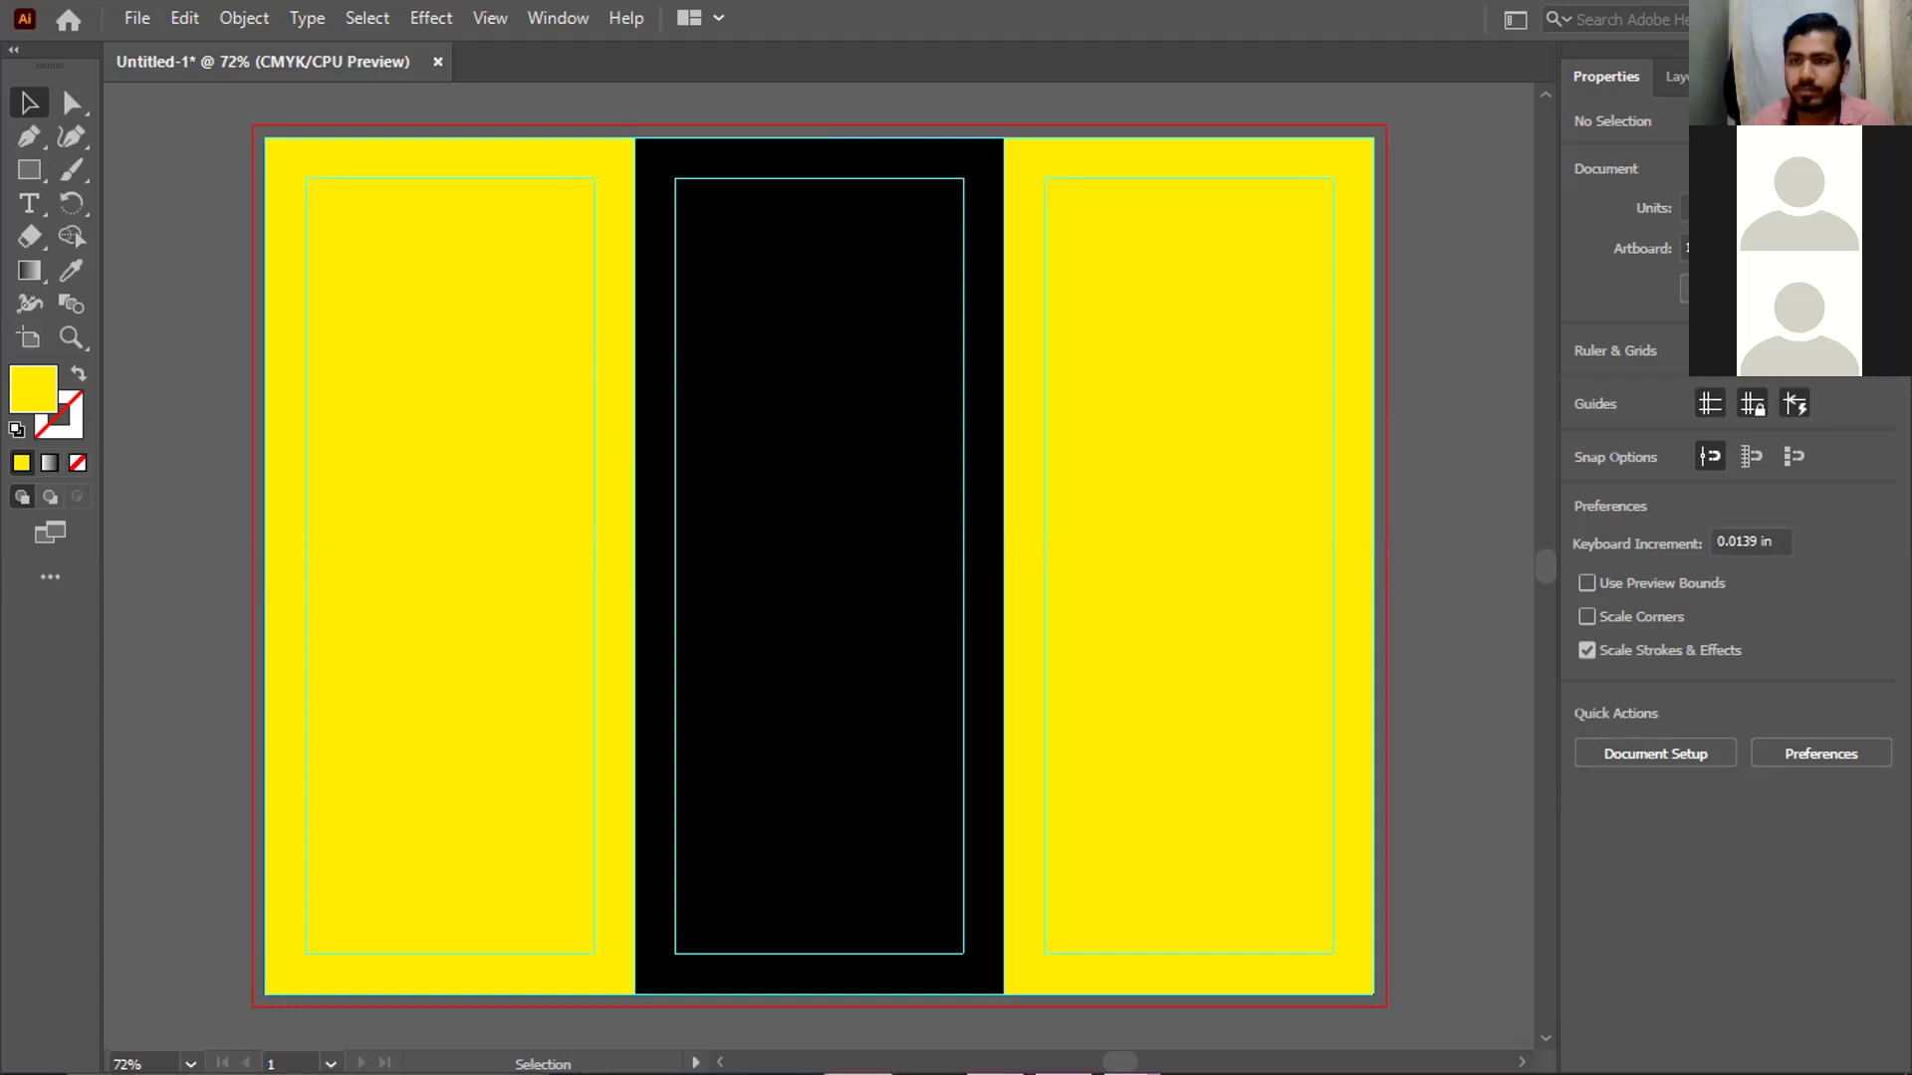
{"action": "key", "text": "super+d"}
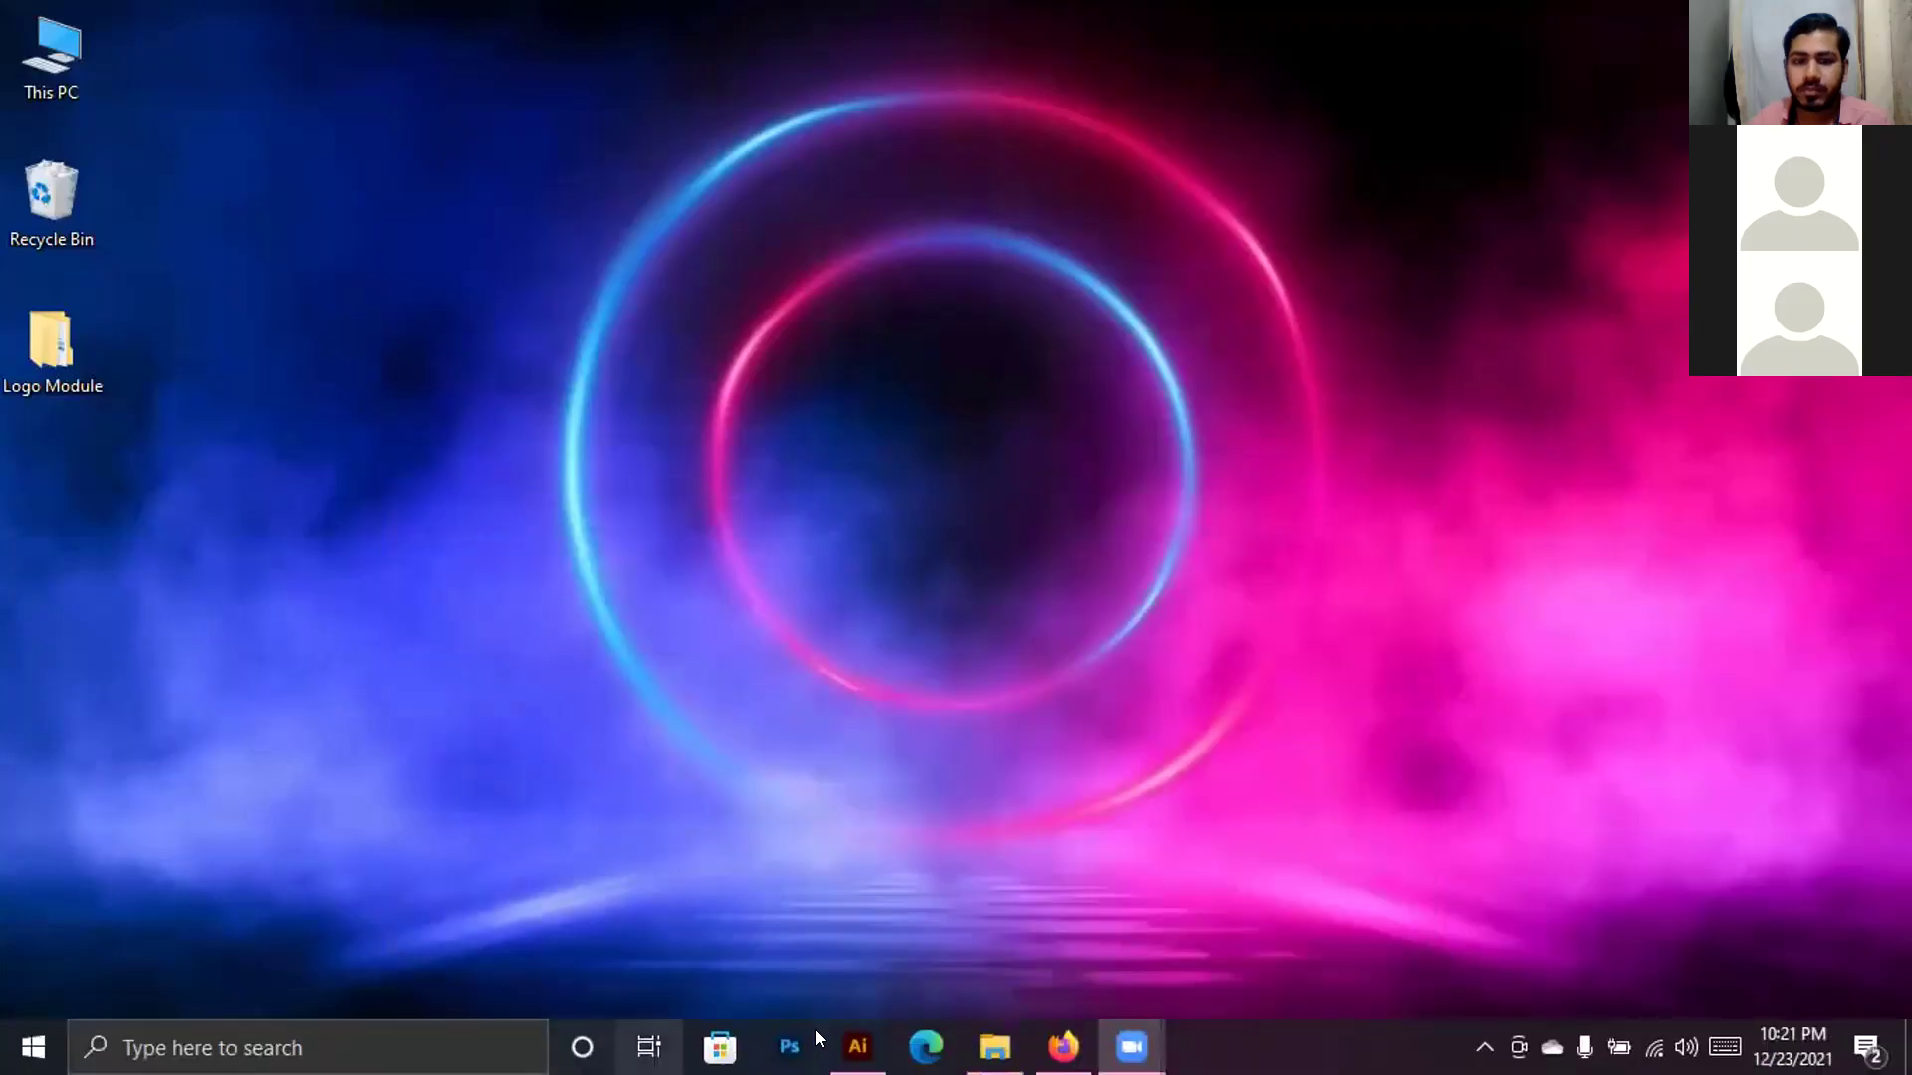
Reload the Fiverr inbox in Firefox and type 'ok' as a reply to the buyer
{"action": "left_click", "coordinate": [1062, 1045]}
{"action": "left_click", "coordinate": [485, 8]}
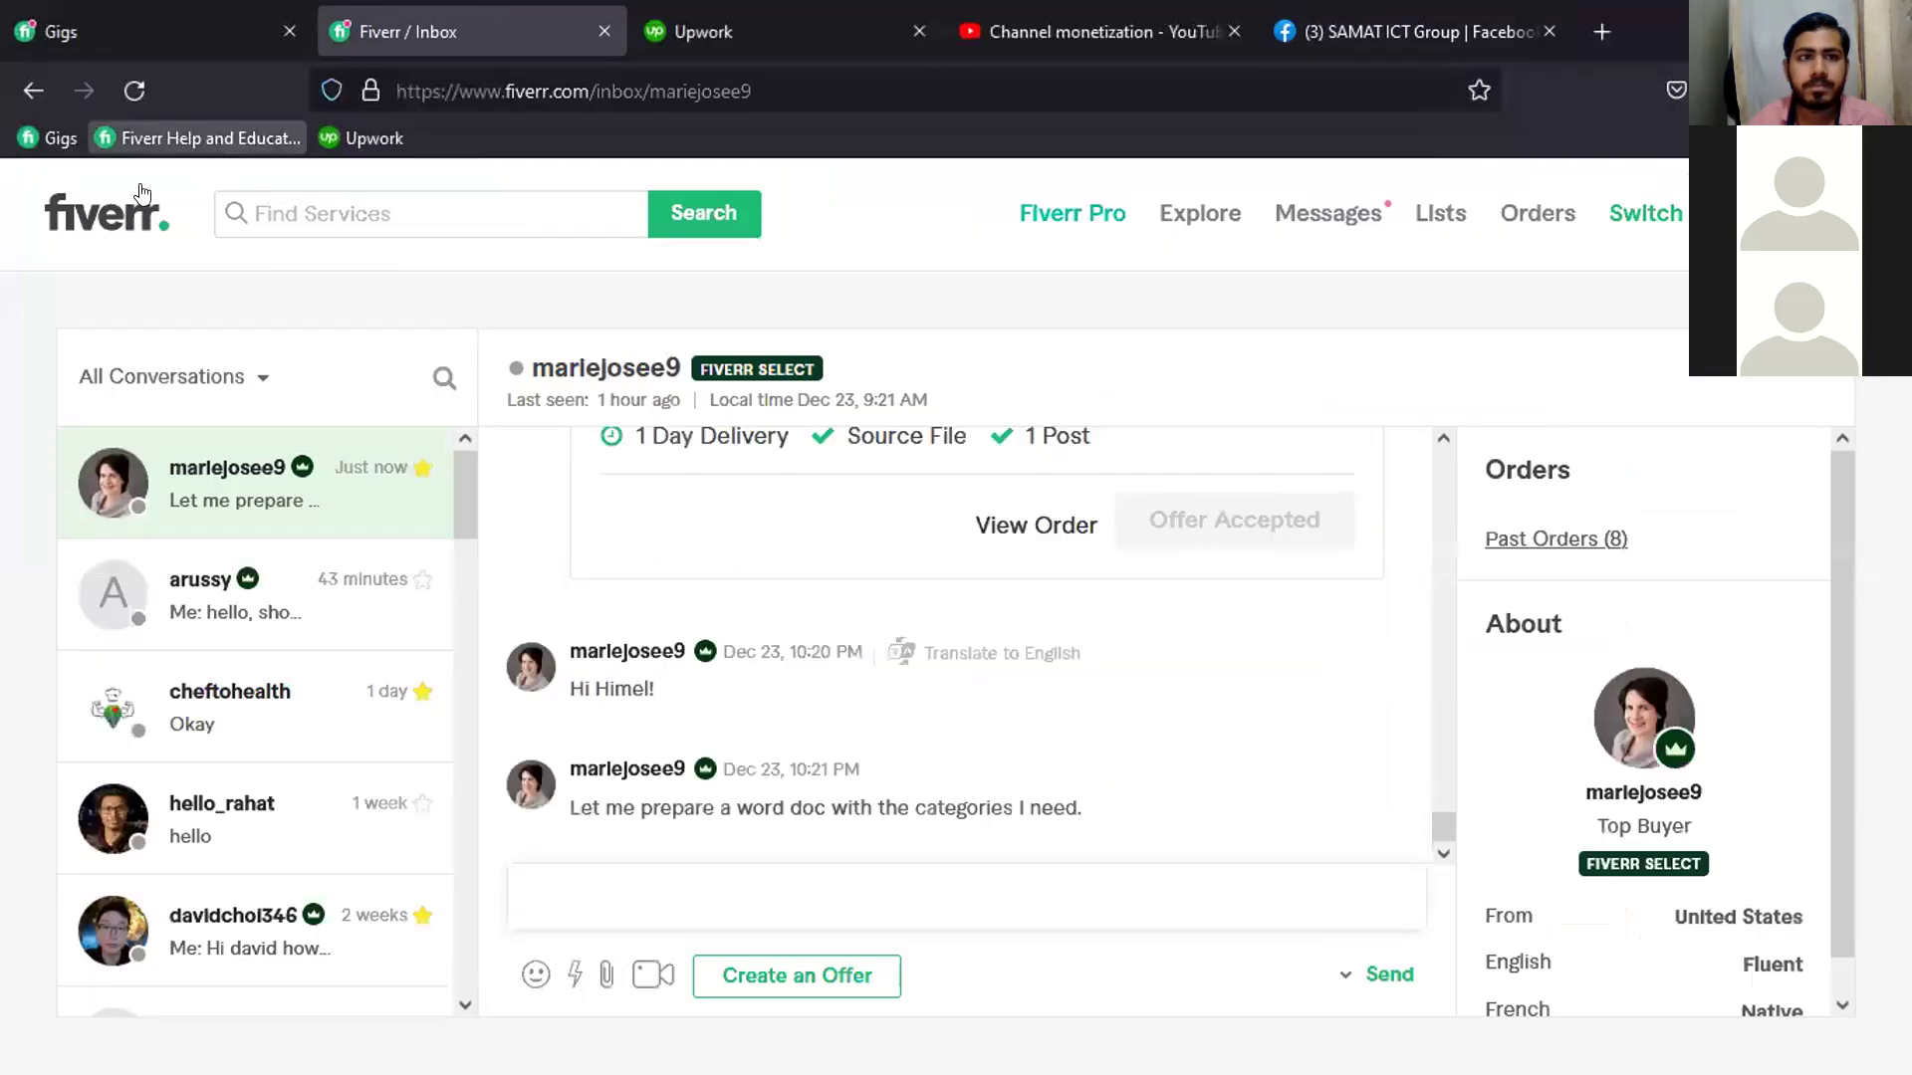
{"action": "left_click", "coordinate": [139, 98]}
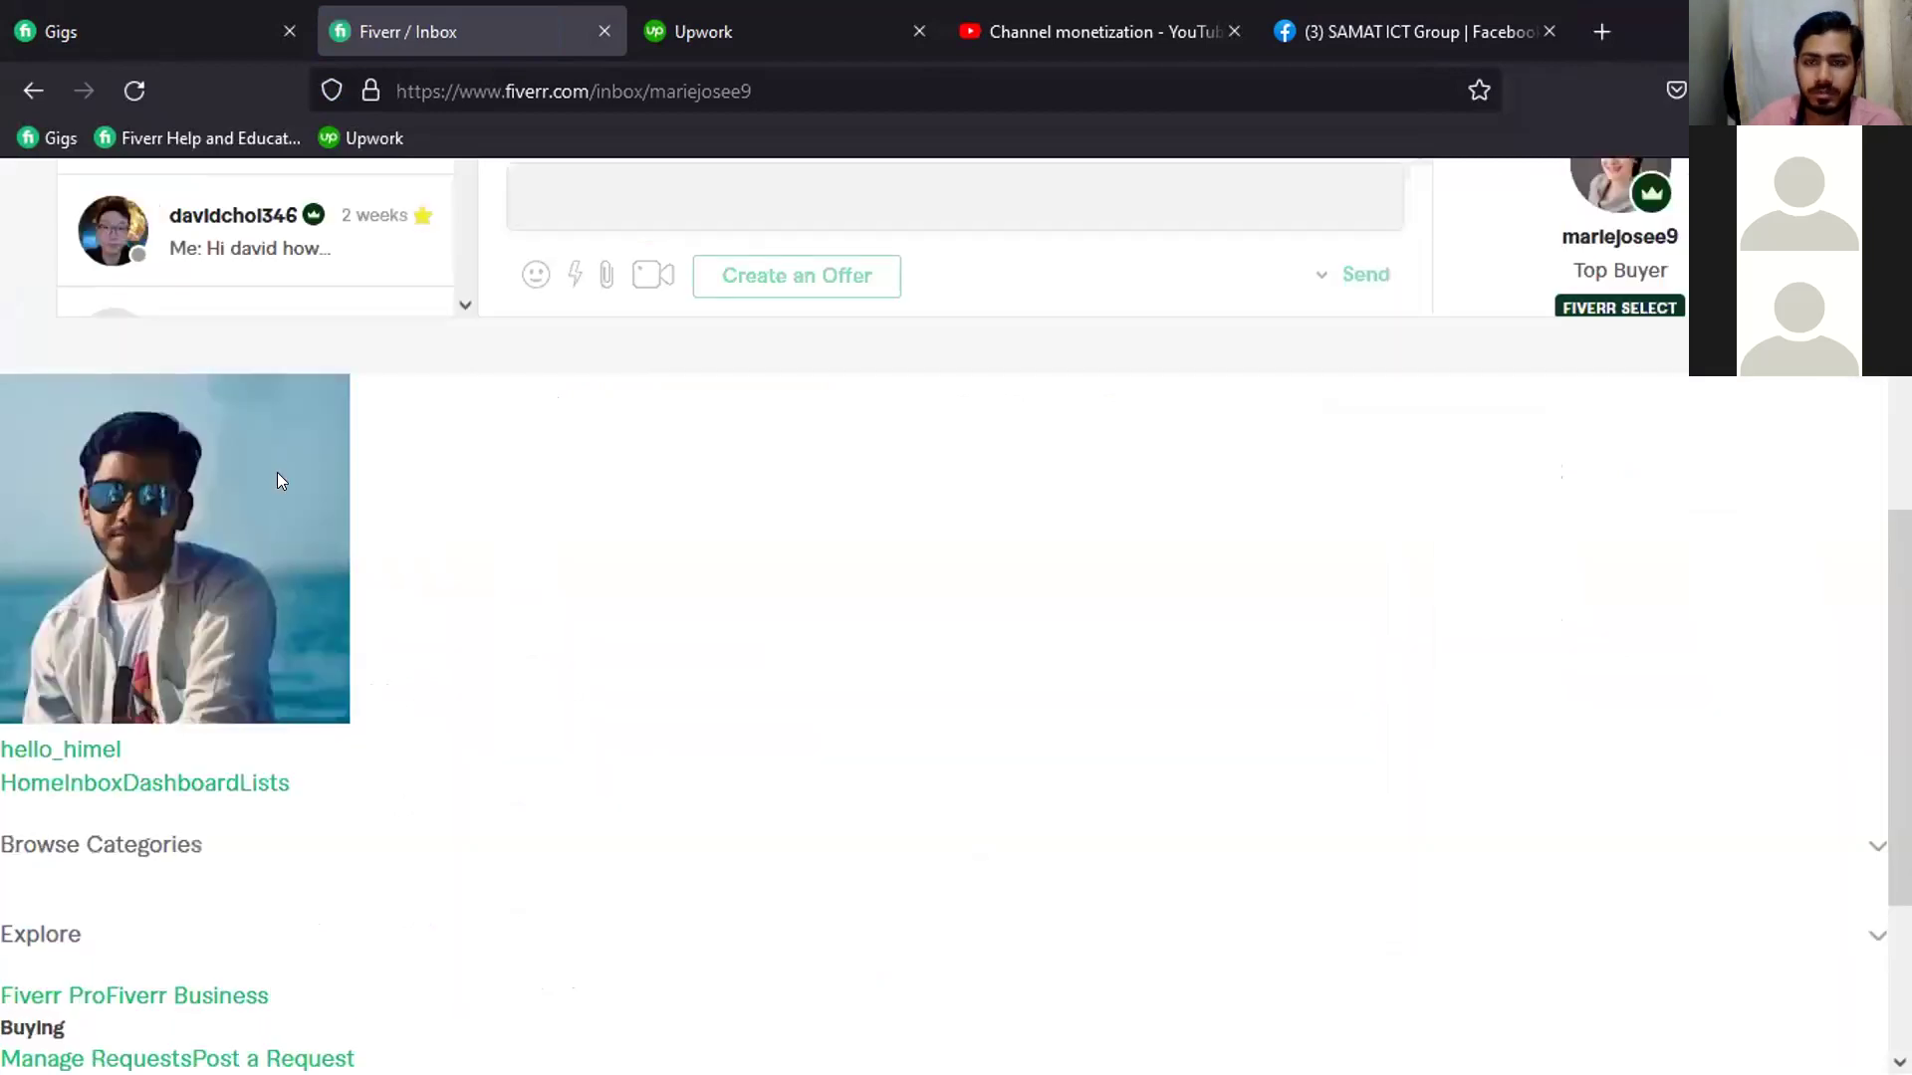
{"action": "left_click", "coordinate": [1110, 835]}
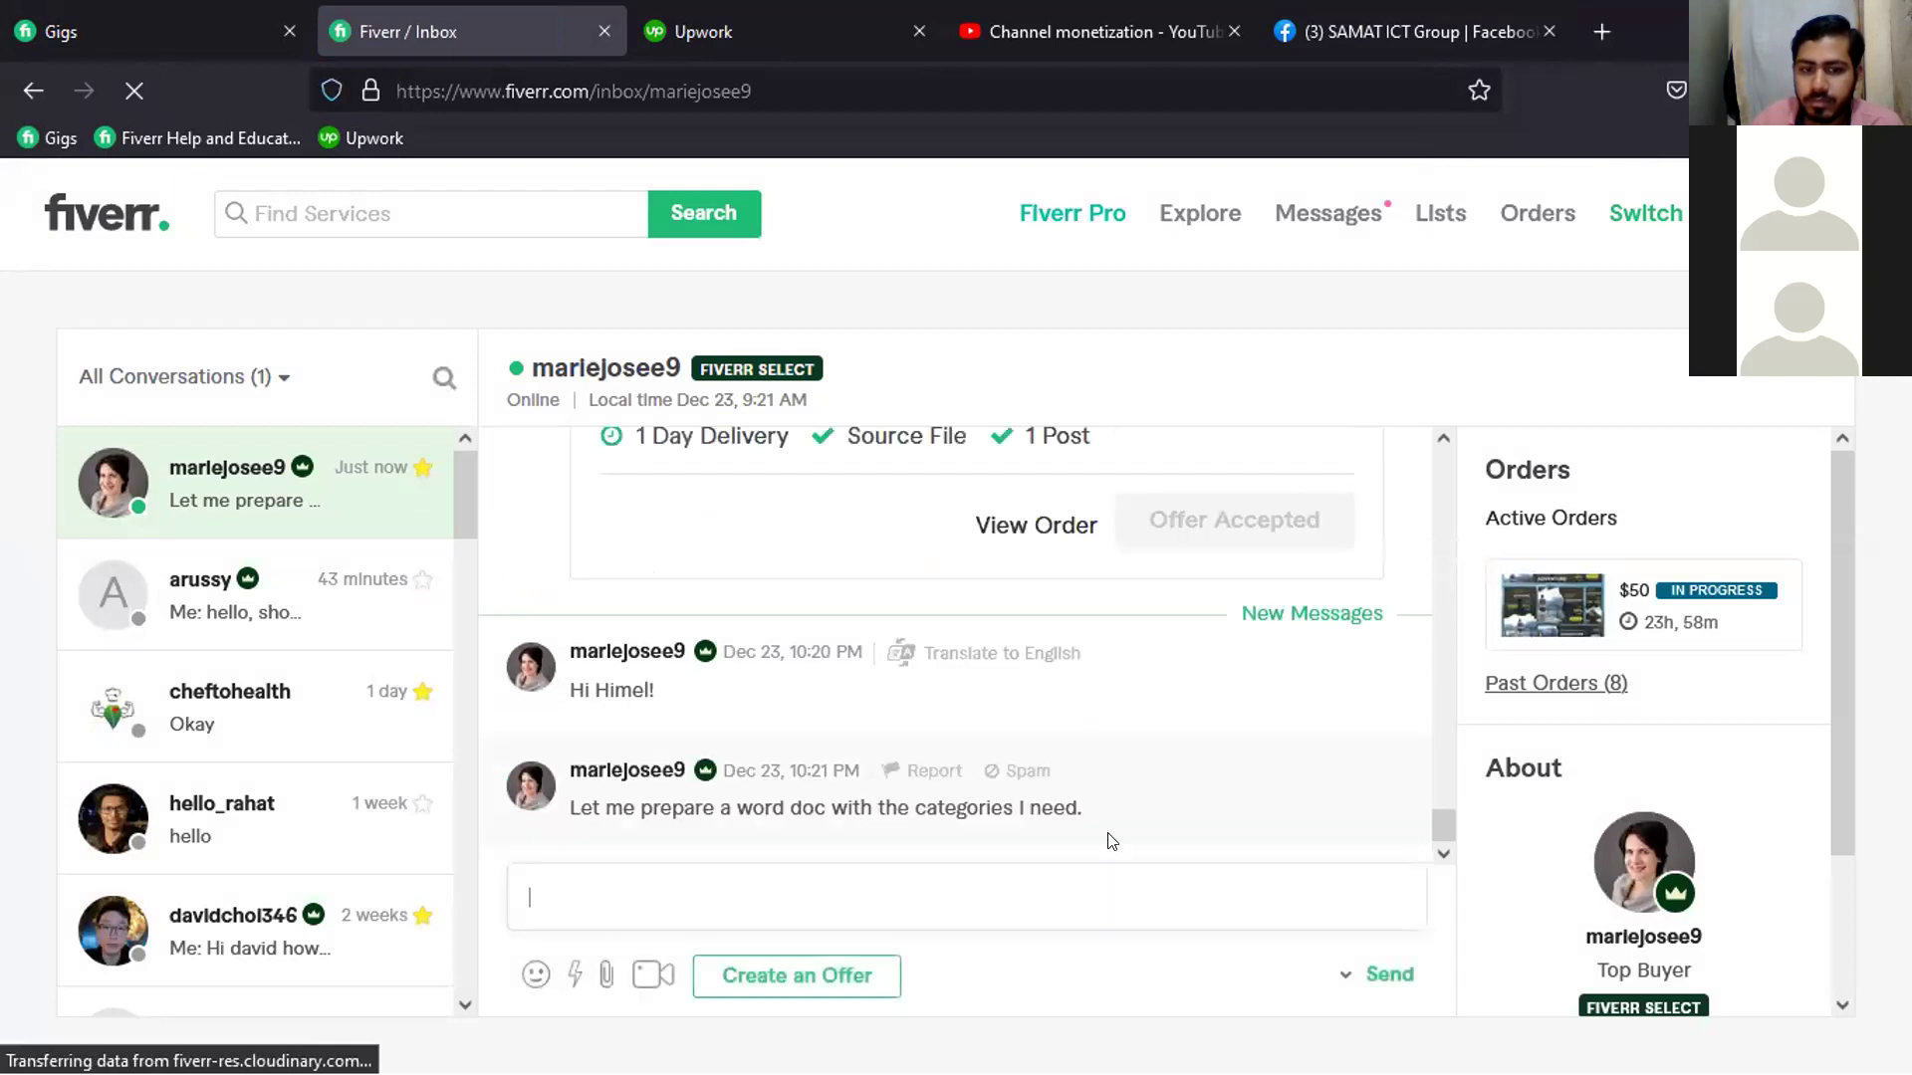
{"action": "left_click", "coordinate": [783, 890]}
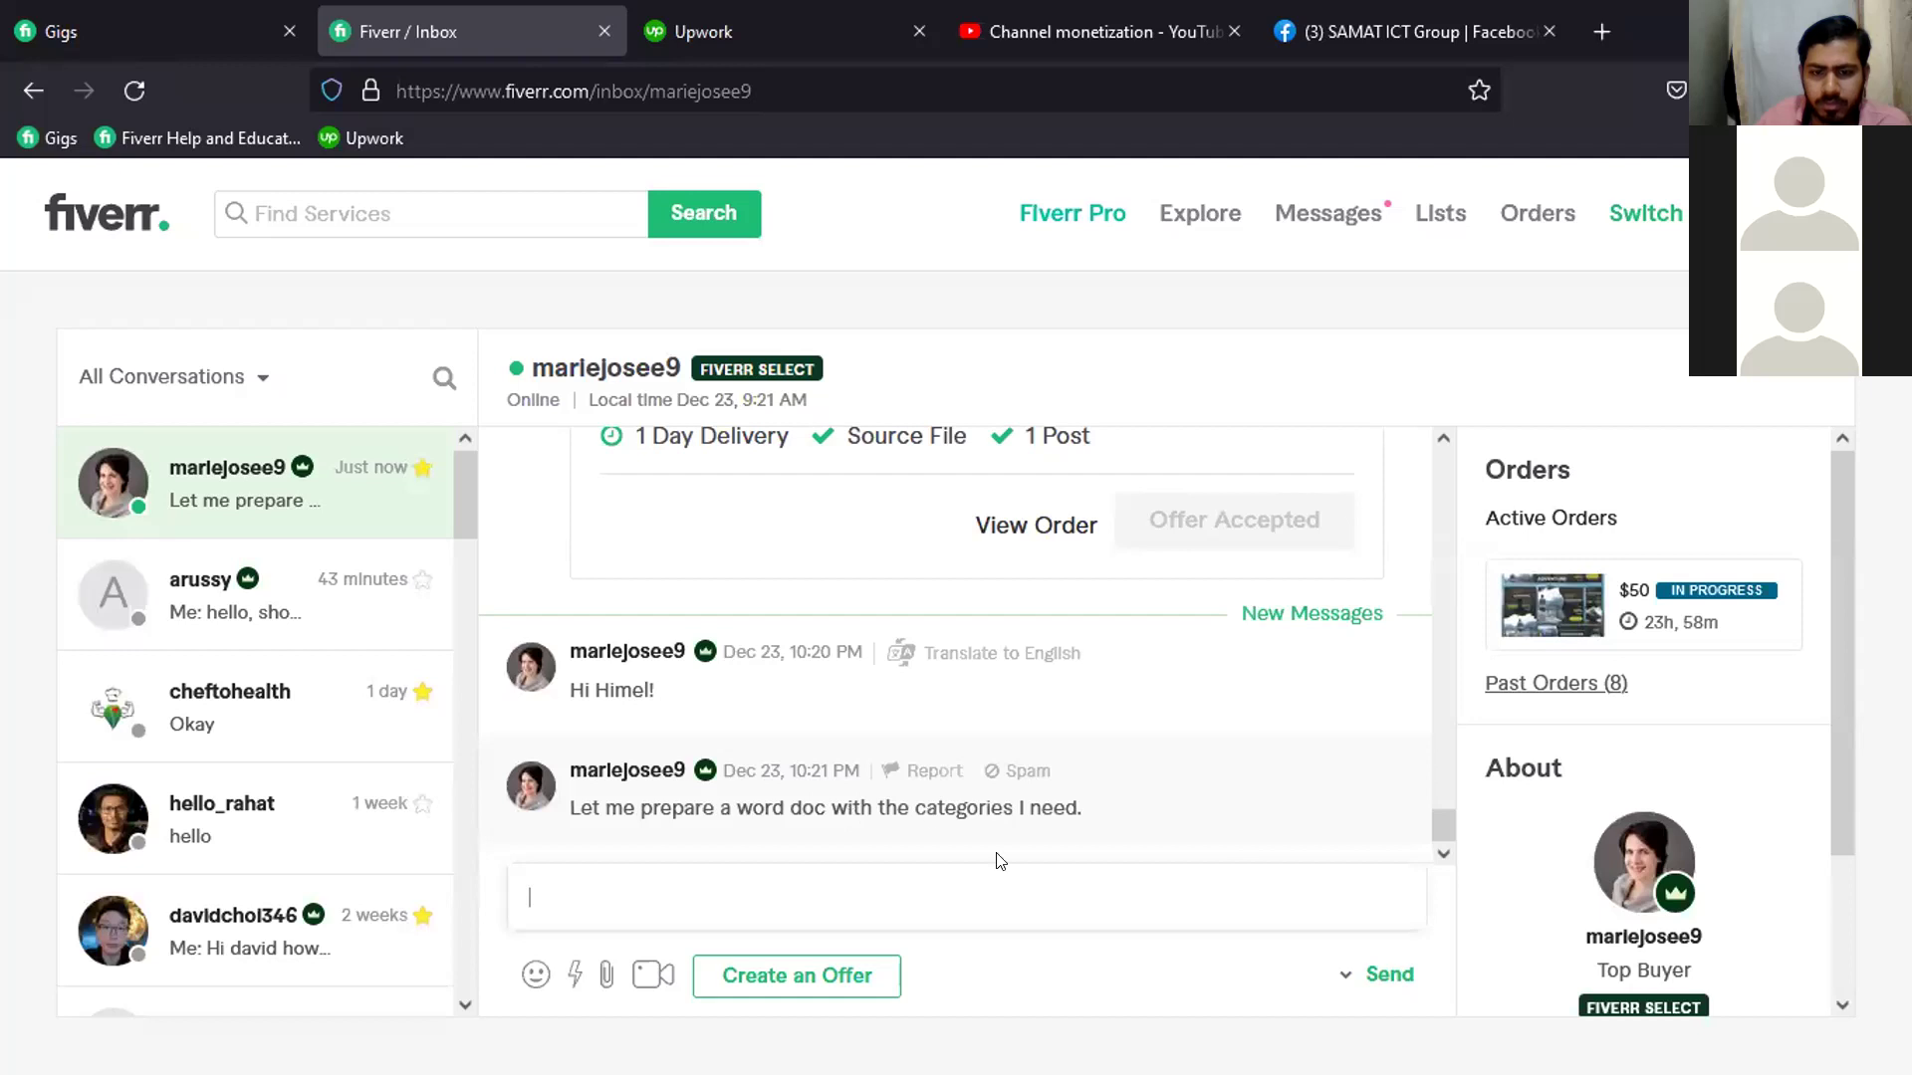
{"action": "type", "text": "ok"}
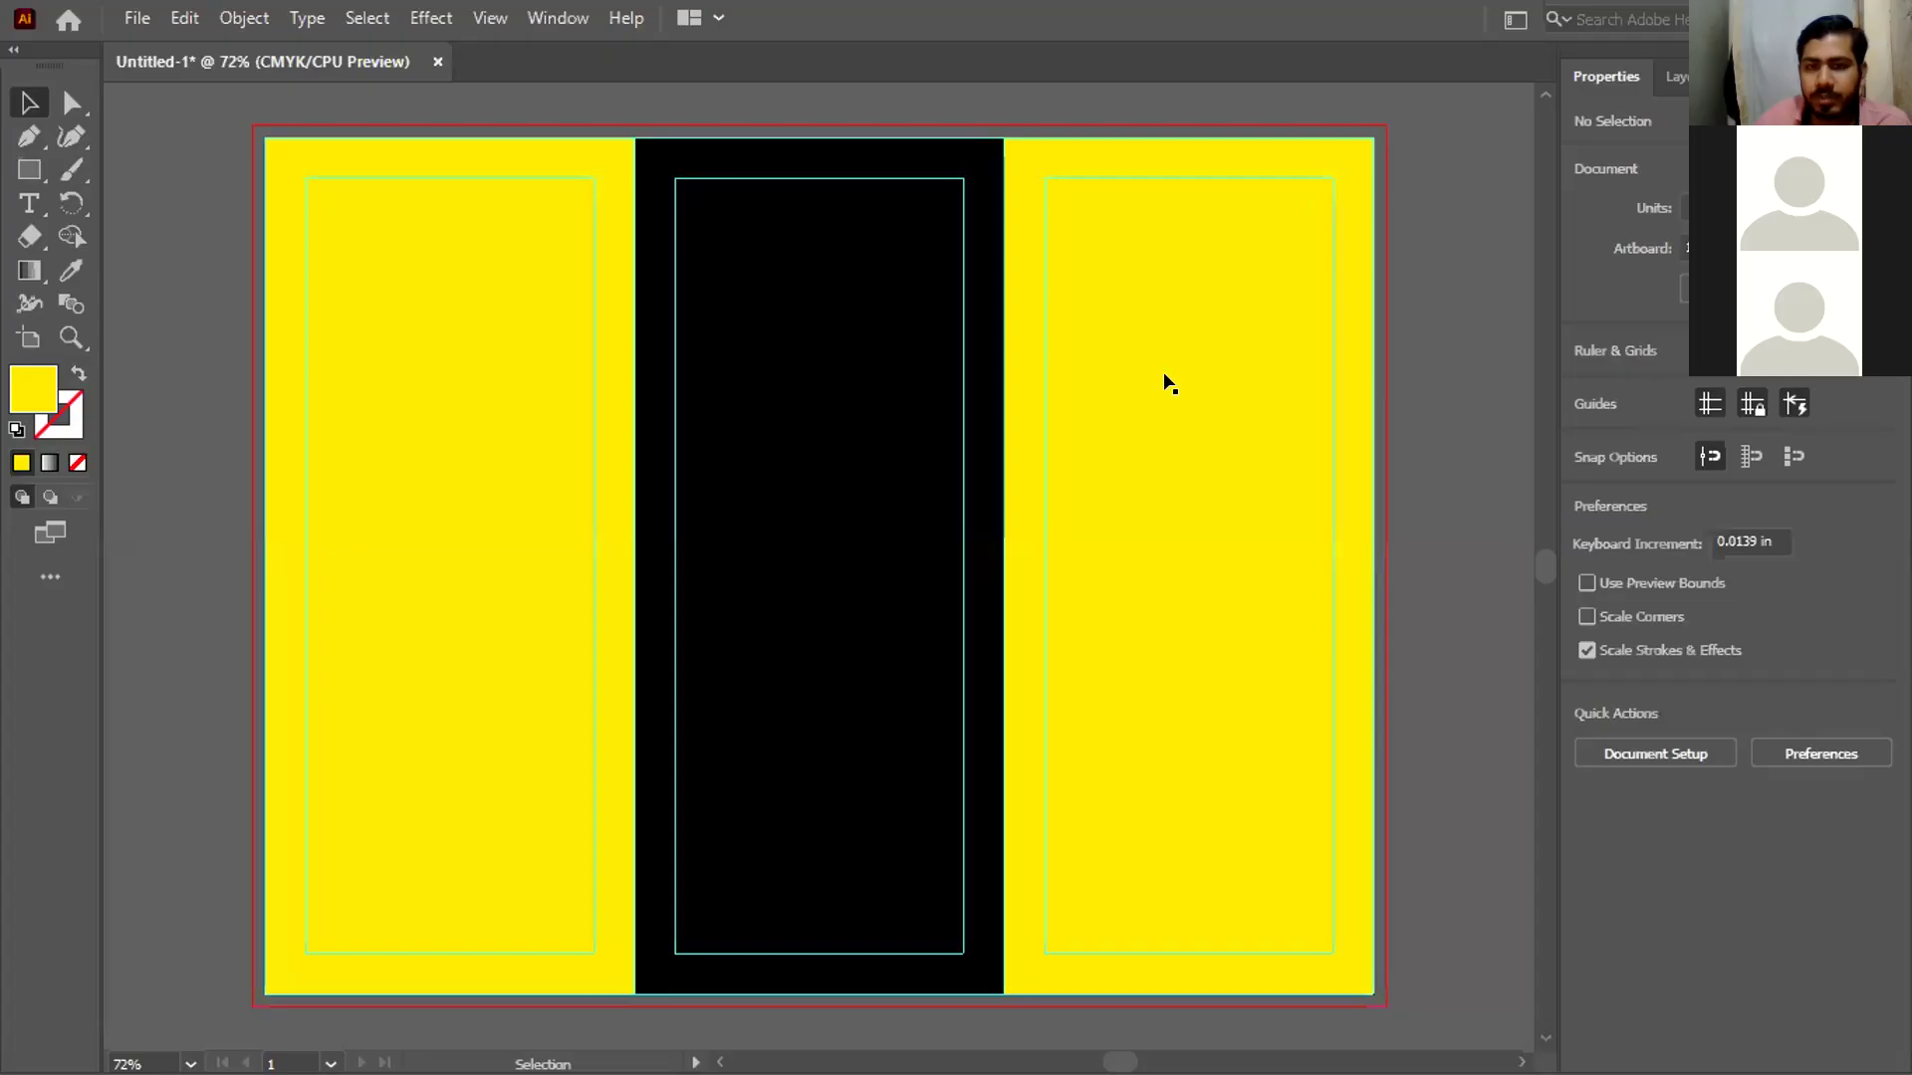
Turn a copy of the black rectangle into a guide, then release it and delete the copy
{"action": "left_click", "coordinate": [563, 346]}
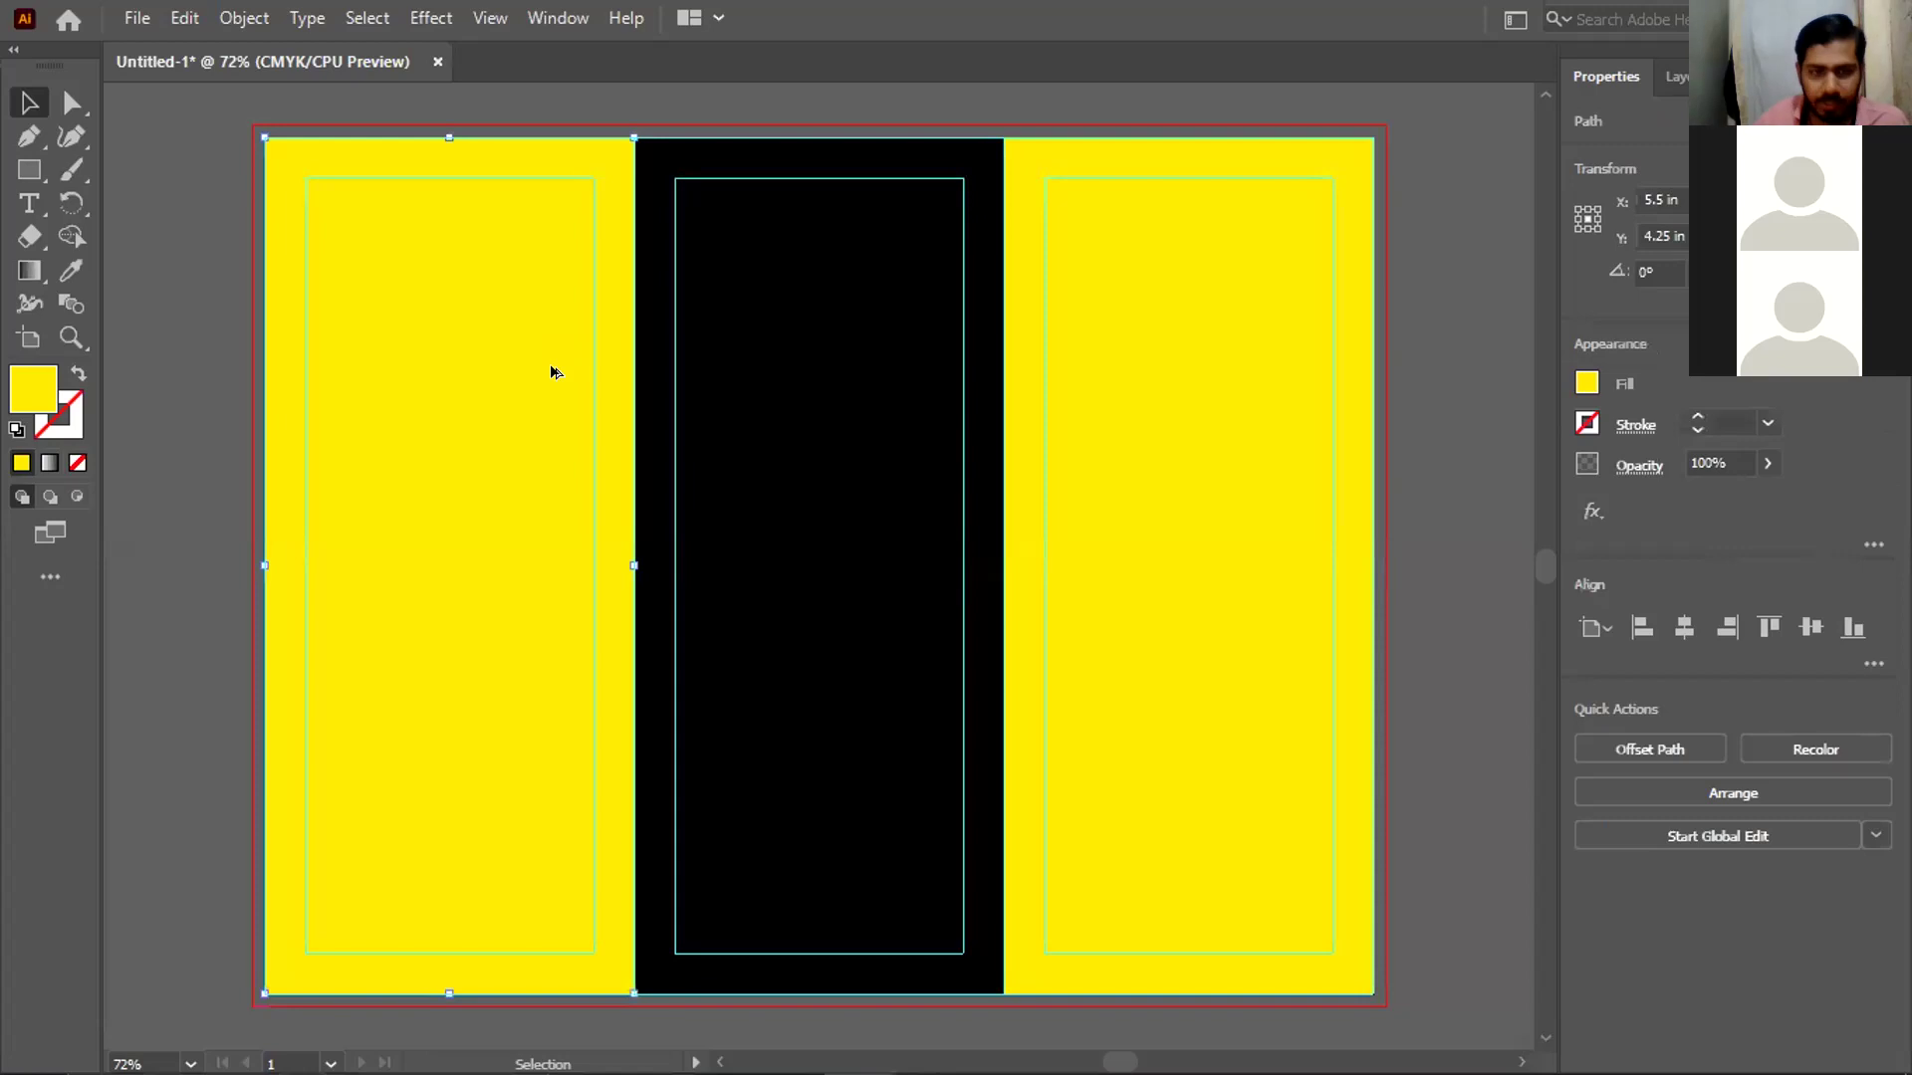
{"action": "scroll", "coordinate": [555, 373], "scroll_direction": "down", "scroll_amount": 2}
{"action": "scroll", "coordinate": [798, 849], "scroll_direction": "up", "scroll_amount": 5}
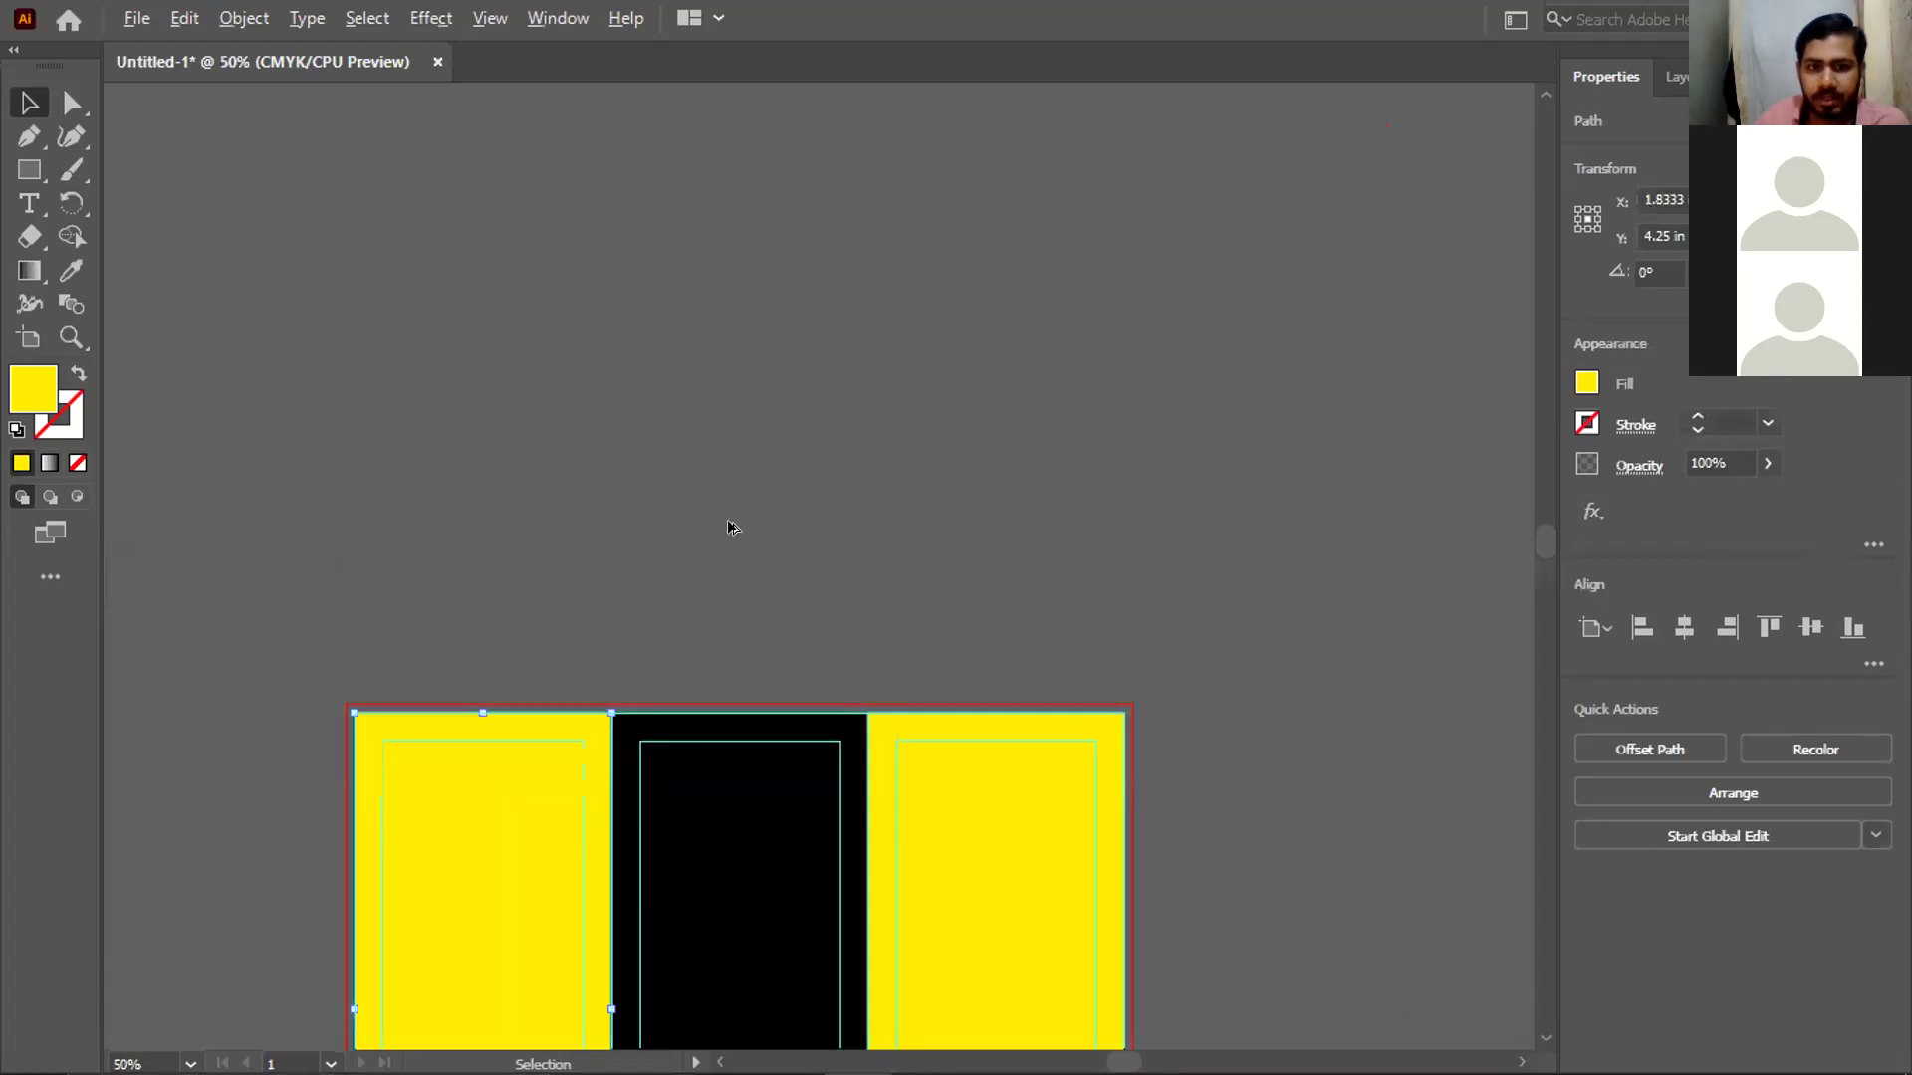
{"action": "left_click_drag", "start_coordinate": [764, 857], "coordinate": [793, 169]}
{"action": "scroll", "coordinate": [916, 585], "scroll_direction": "up", "scroll_amount": 1}
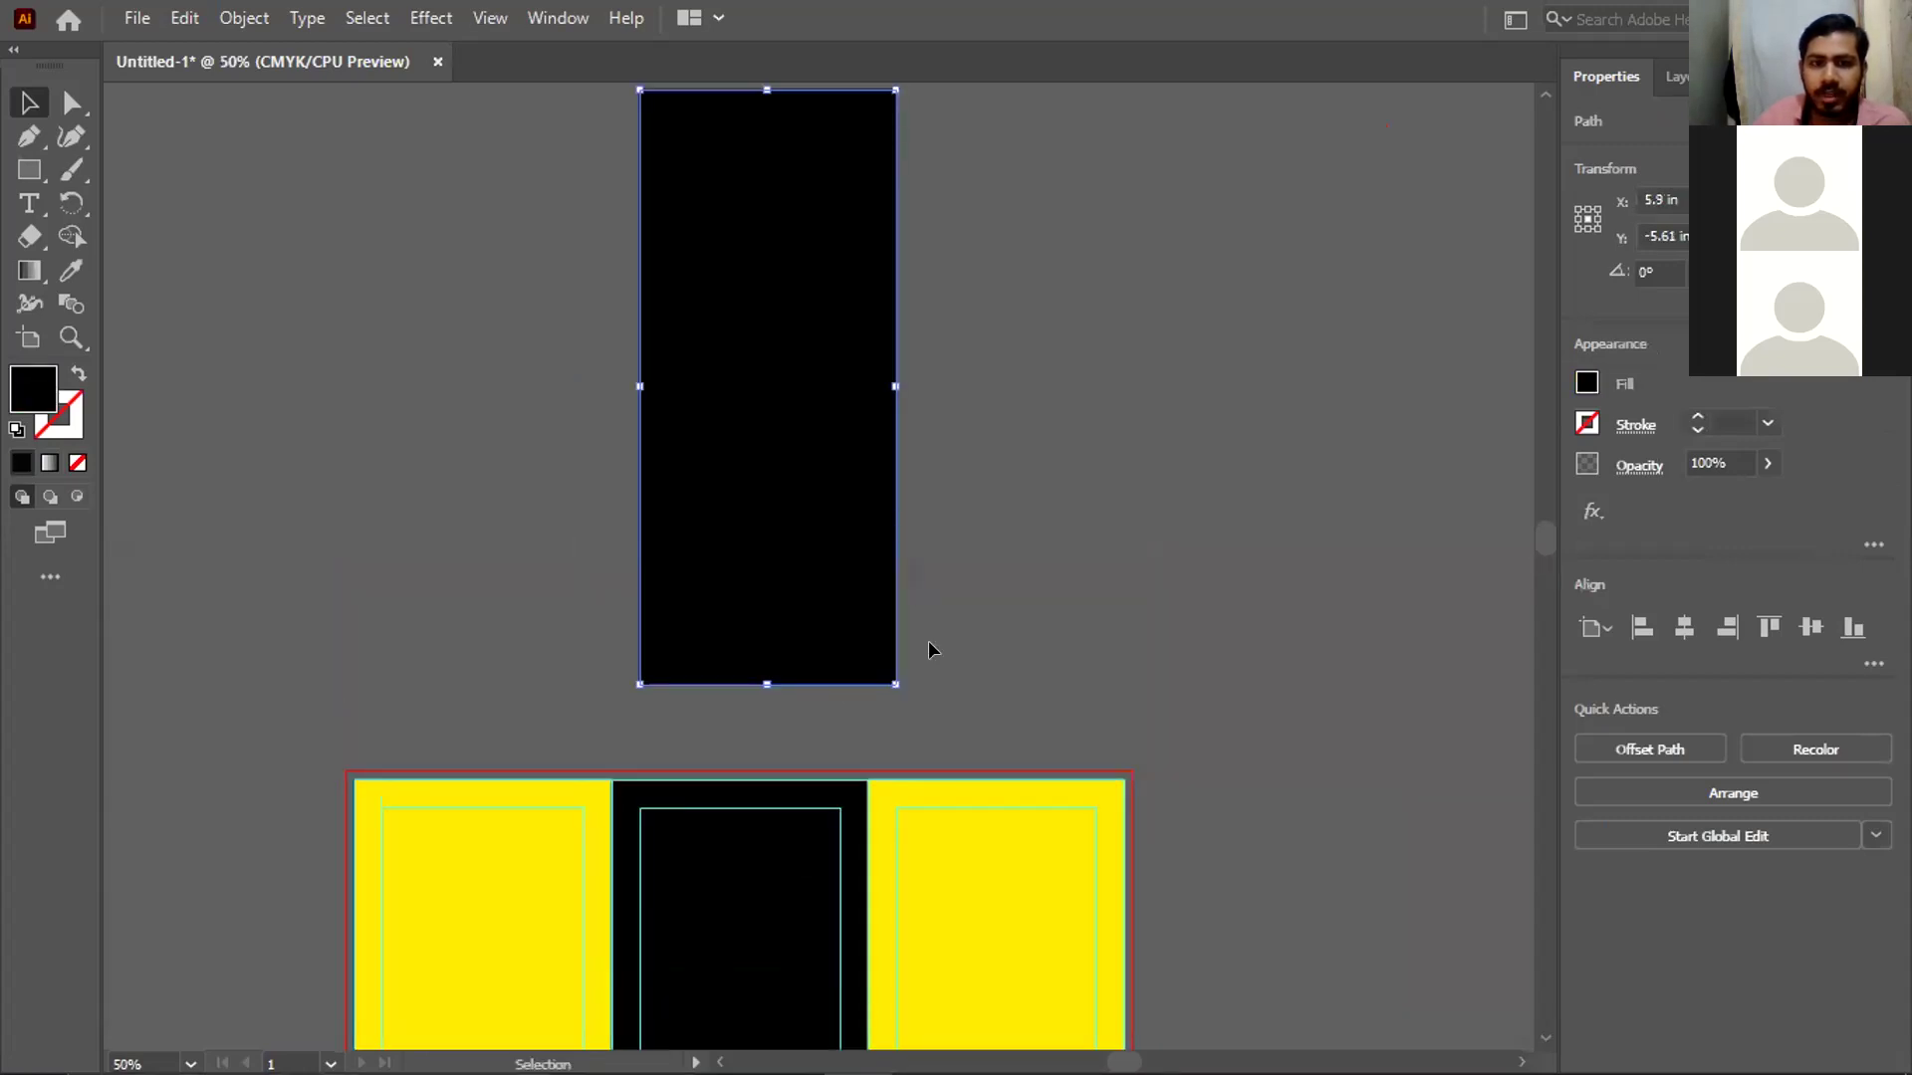
{"action": "key", "text": "ctrl+="}
{"action": "right_click", "coordinate": [702, 496]}
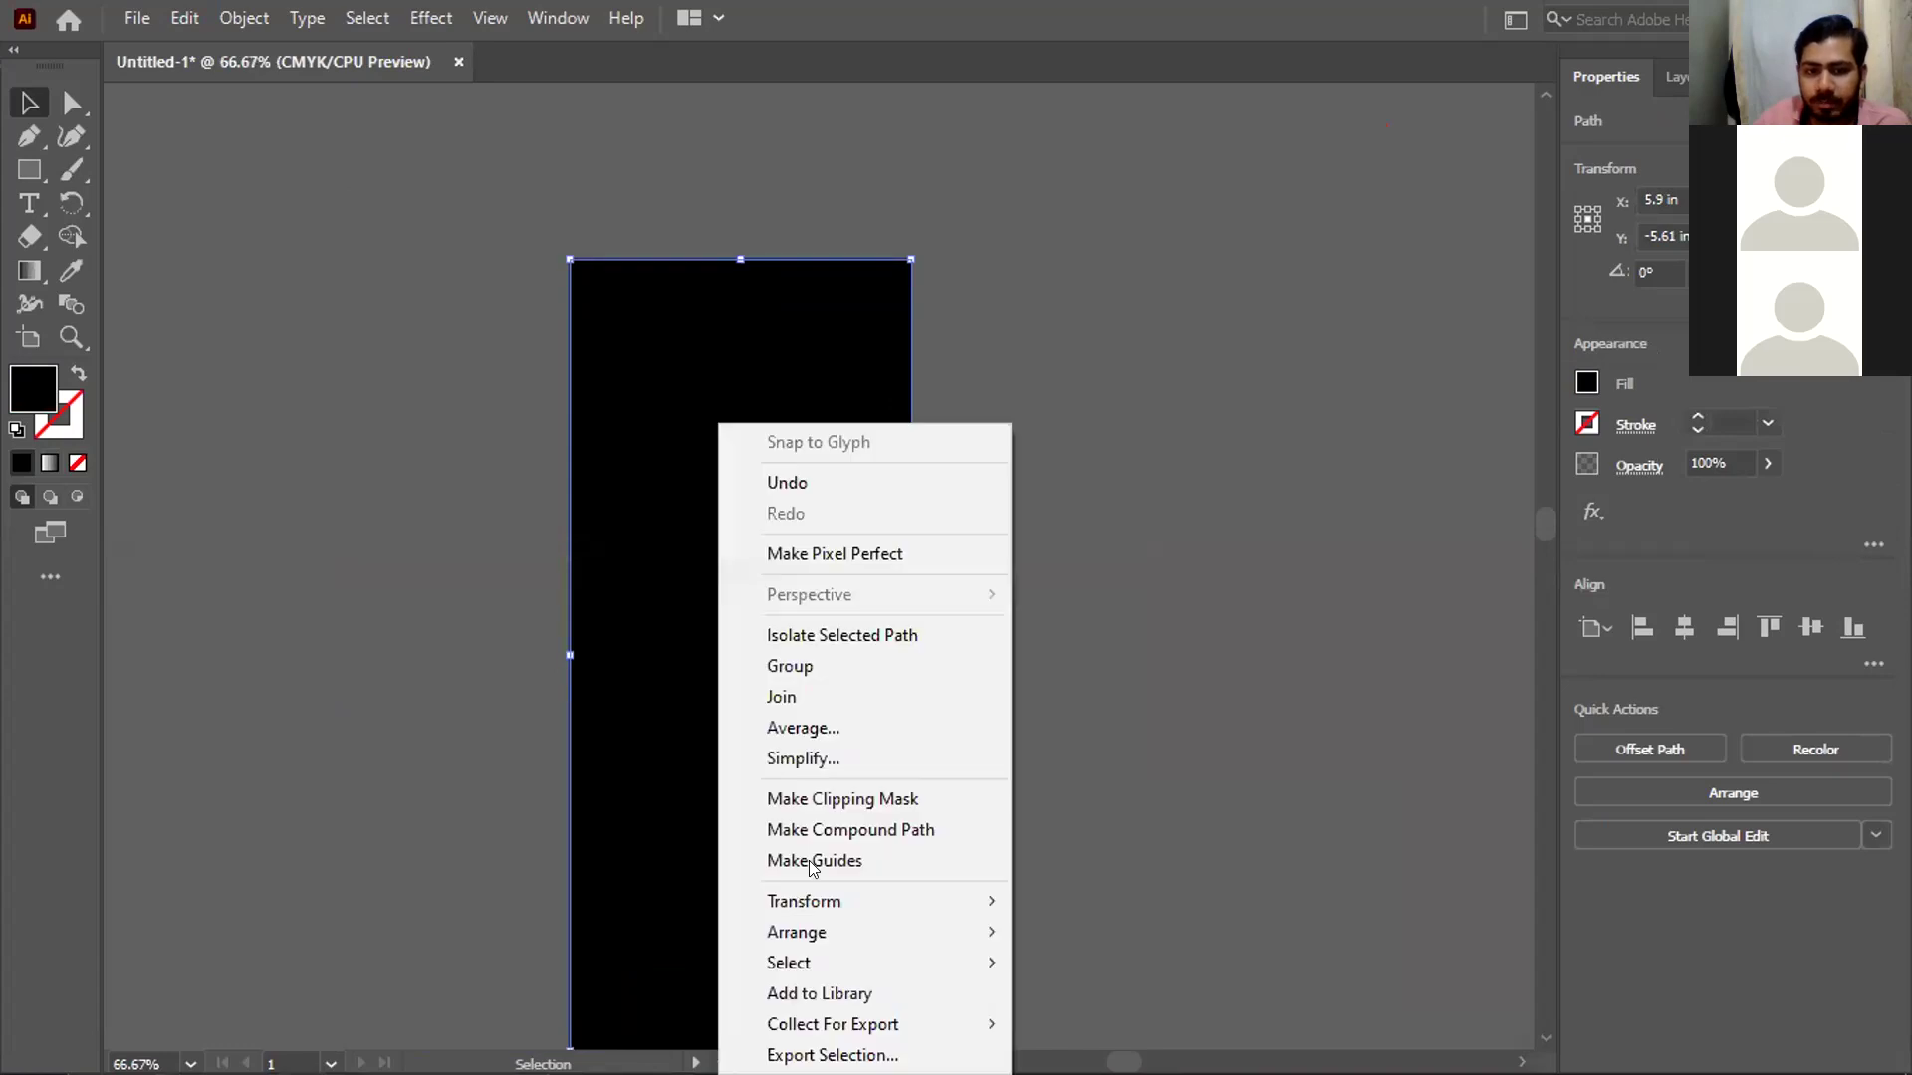
{"action": "key", "text": "Return"}
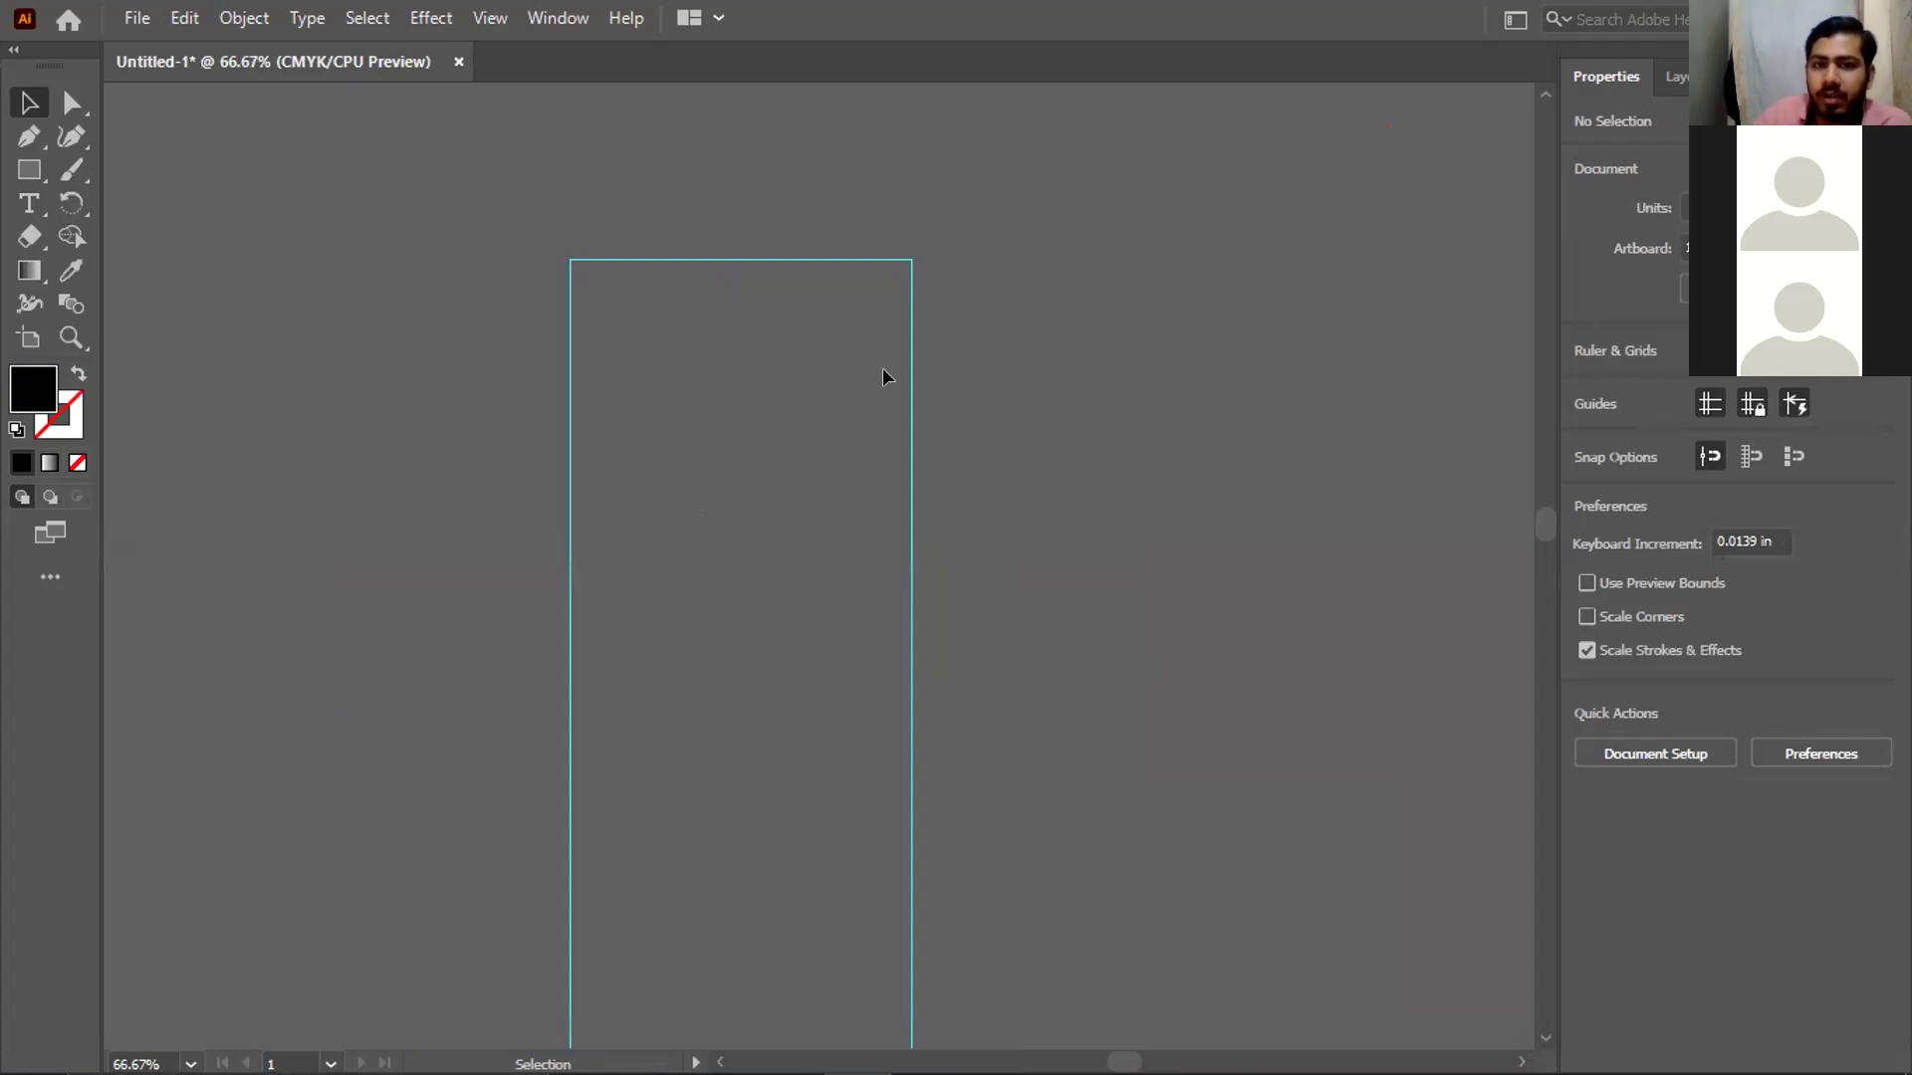
{"action": "key", "text": "ctrl"}
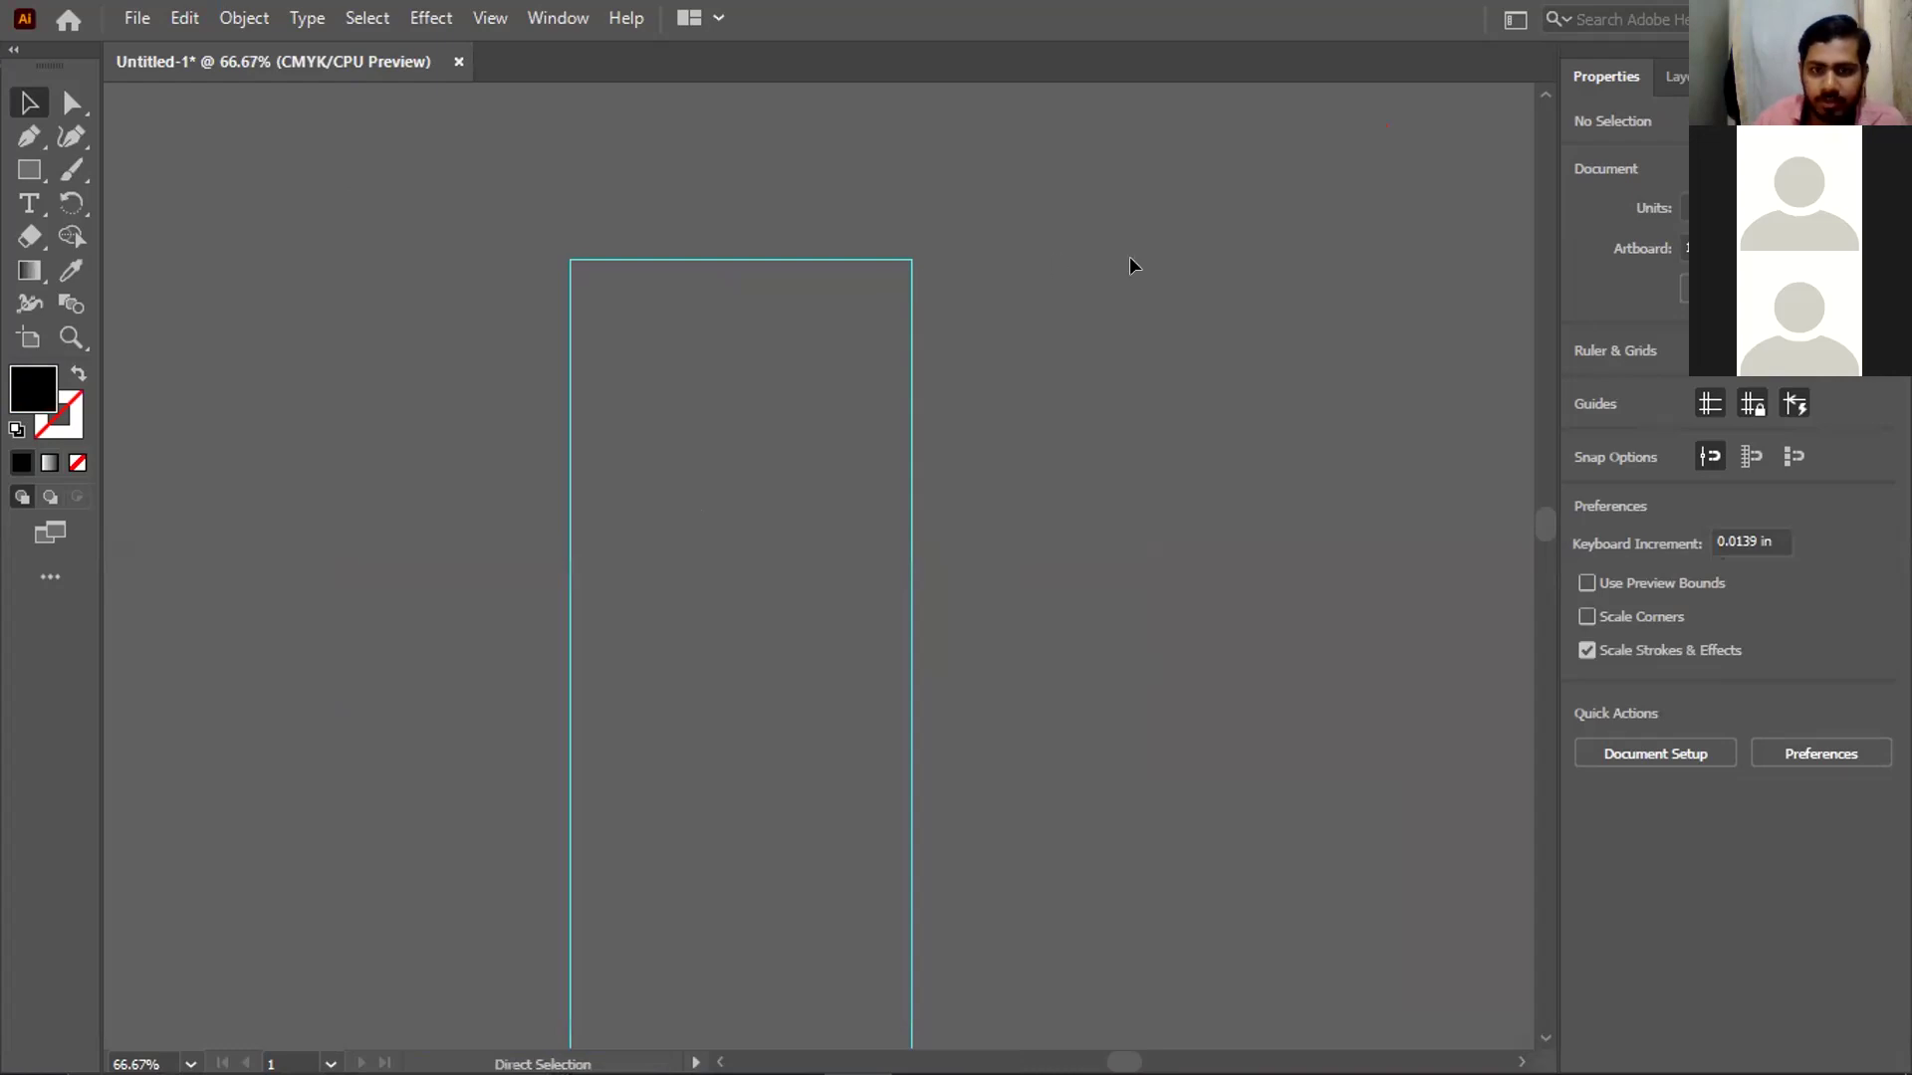
{"action": "key", "text": "ctrl+z"}
{"action": "key", "text": "Delete"}
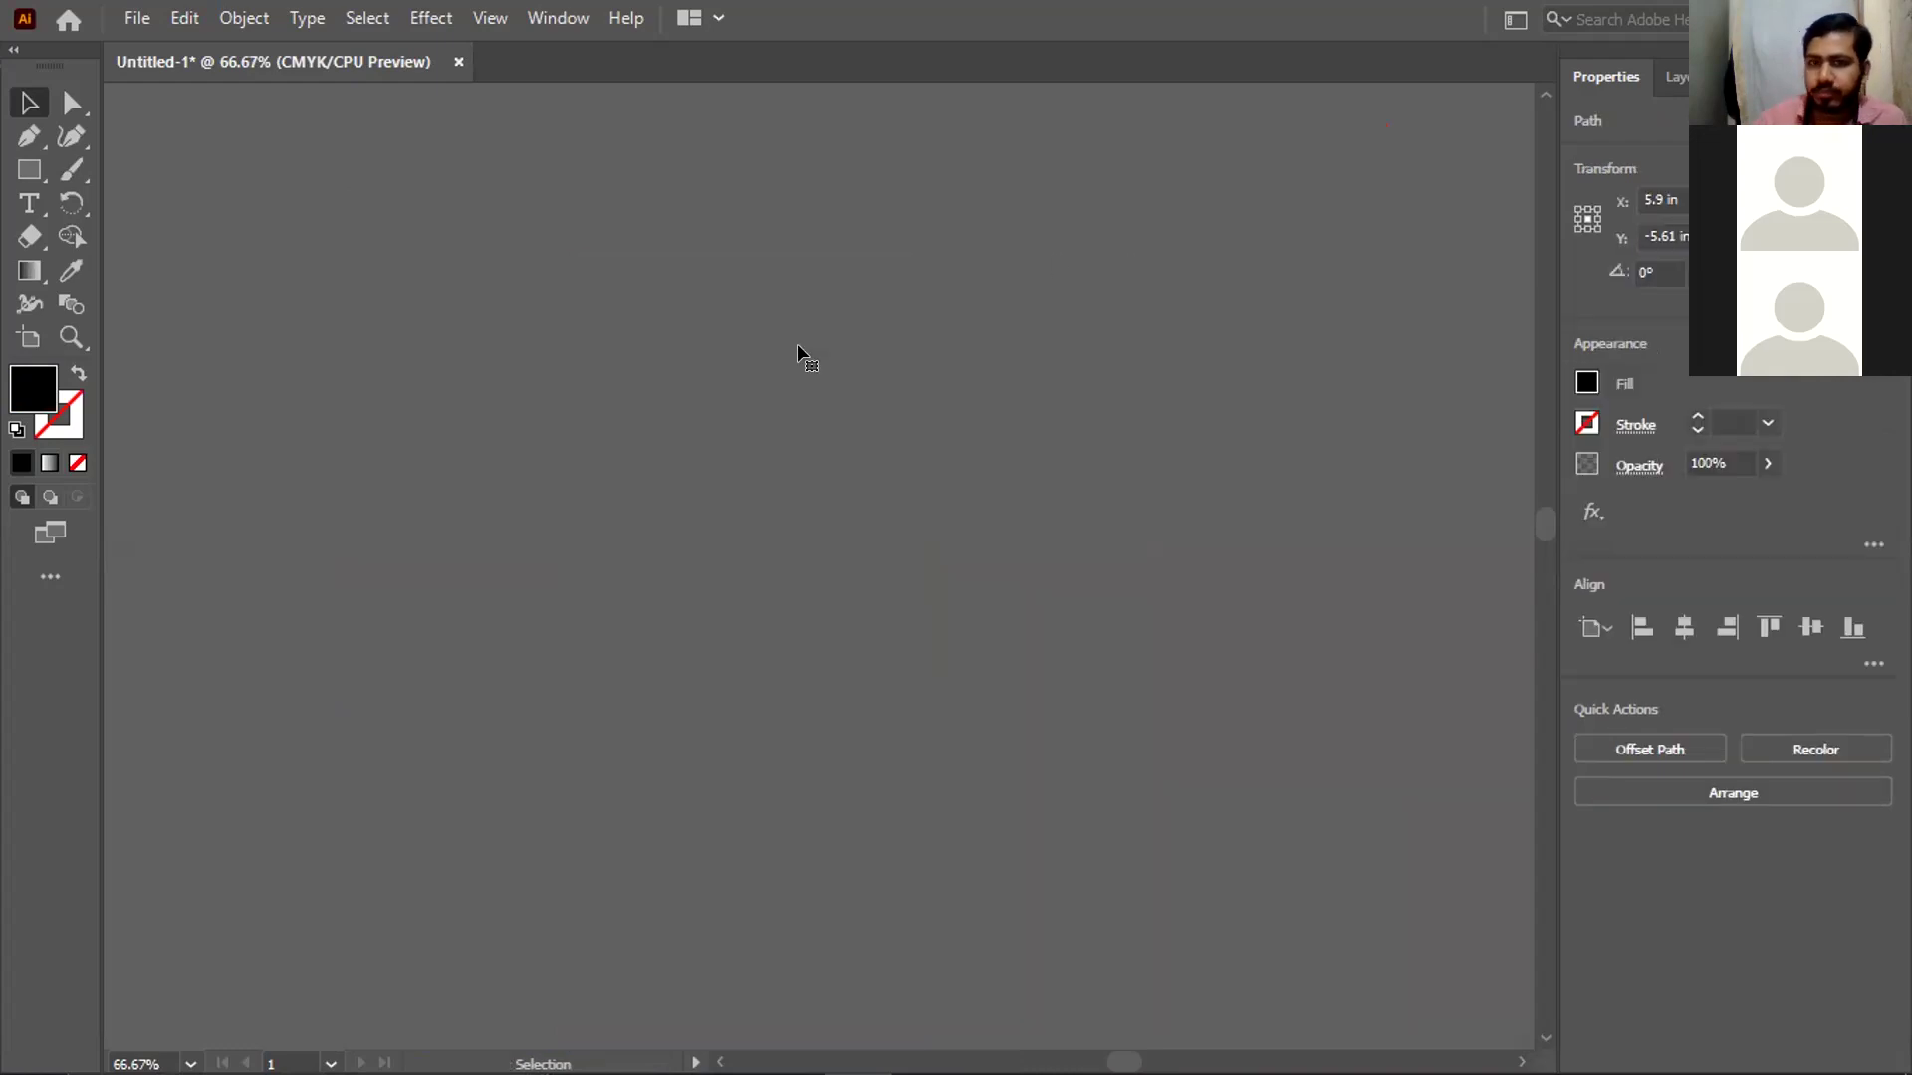
{"action": "left_click", "coordinate": [721, 379]}
Reset the three yellow and black panels to white fill with no stroke
{"action": "scroll", "coordinate": [918, 704], "scroll_direction": "down", "scroll_amount": 3}
{"action": "scroll", "coordinate": [1364, 510], "scroll_direction": "down", "scroll_amount": 5}
{"action": "left_click", "coordinate": [405, 342]}
{"action": "left_click", "coordinate": [618, 319], "text": "shift"}
{"action": "left_click", "coordinate": [968, 337], "text": "shift"}
{"action": "left_click", "coordinate": [16, 428]}
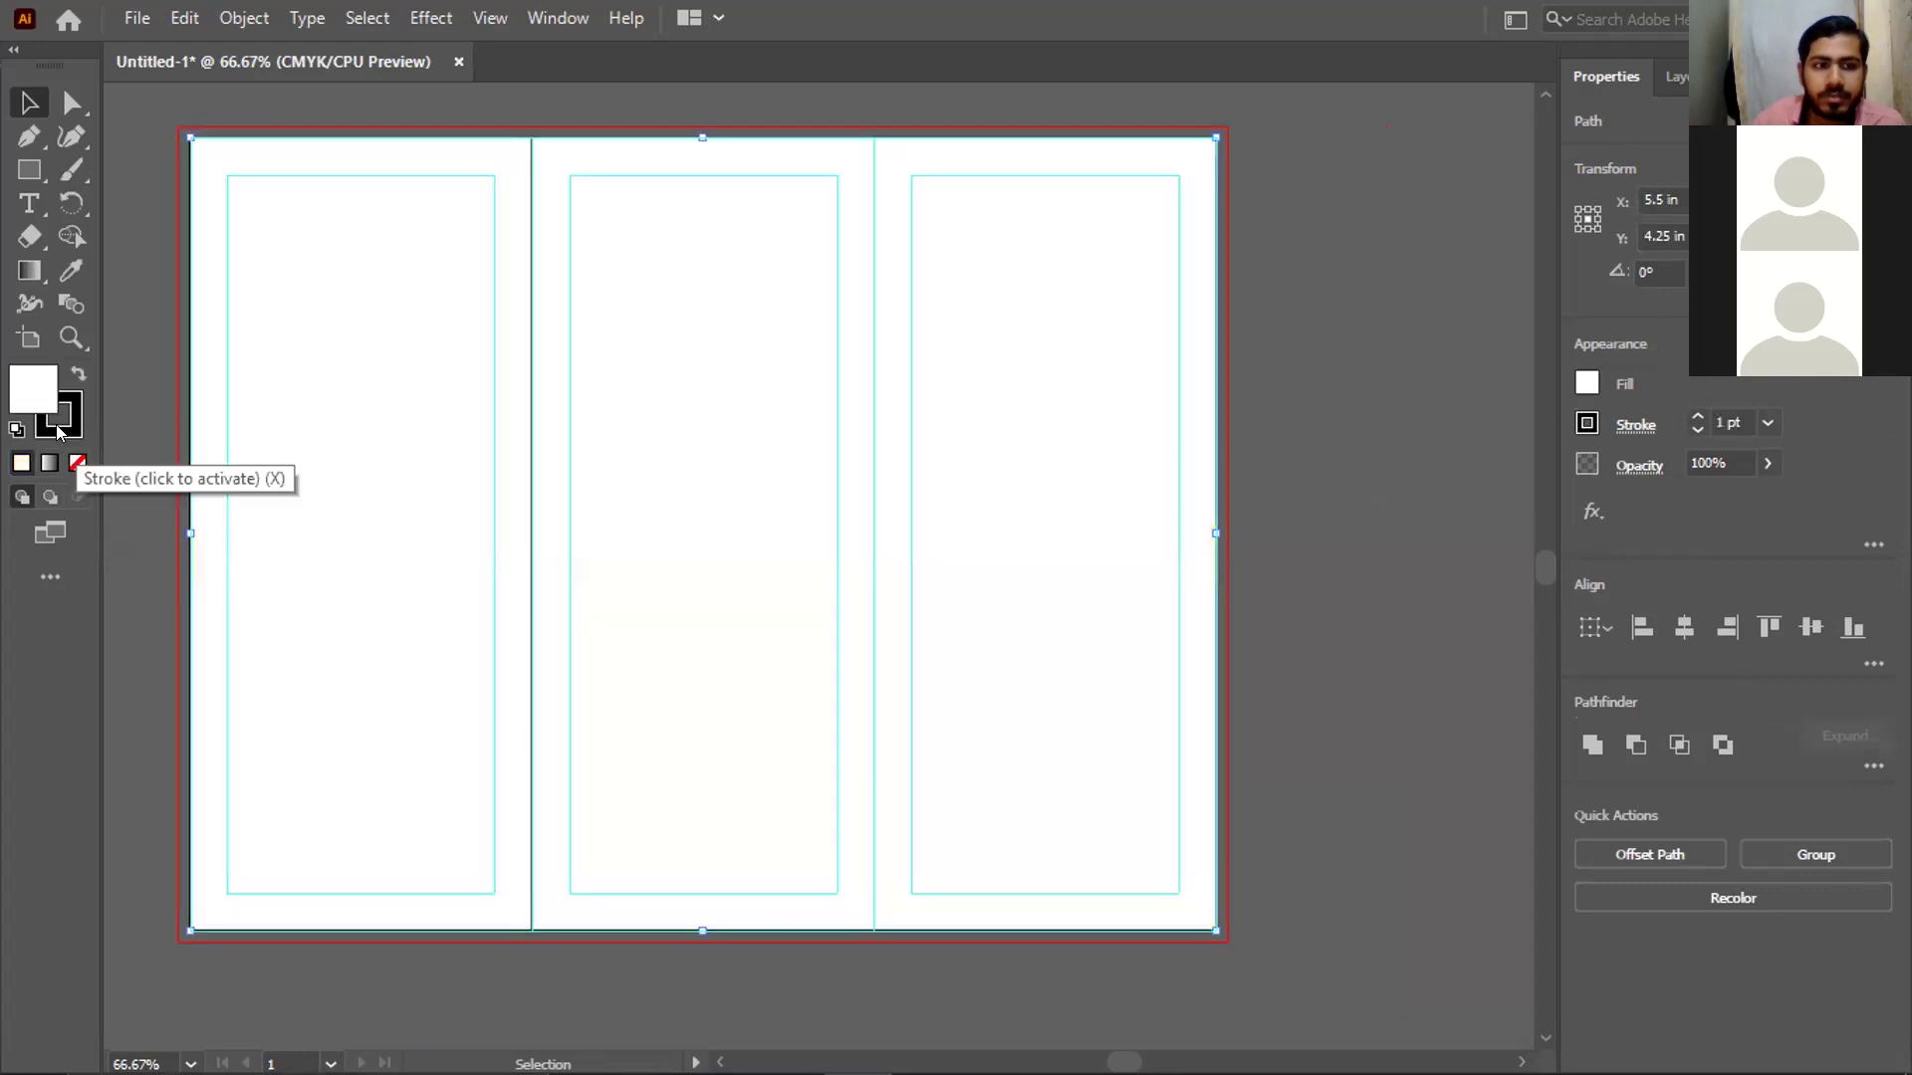
{"action": "left_click", "coordinate": [58, 428]}
{"action": "key", "text": "slash"}
{"action": "left_click", "coordinate": [27, 385]}
{"action": "left_click", "coordinate": [135, 338]}
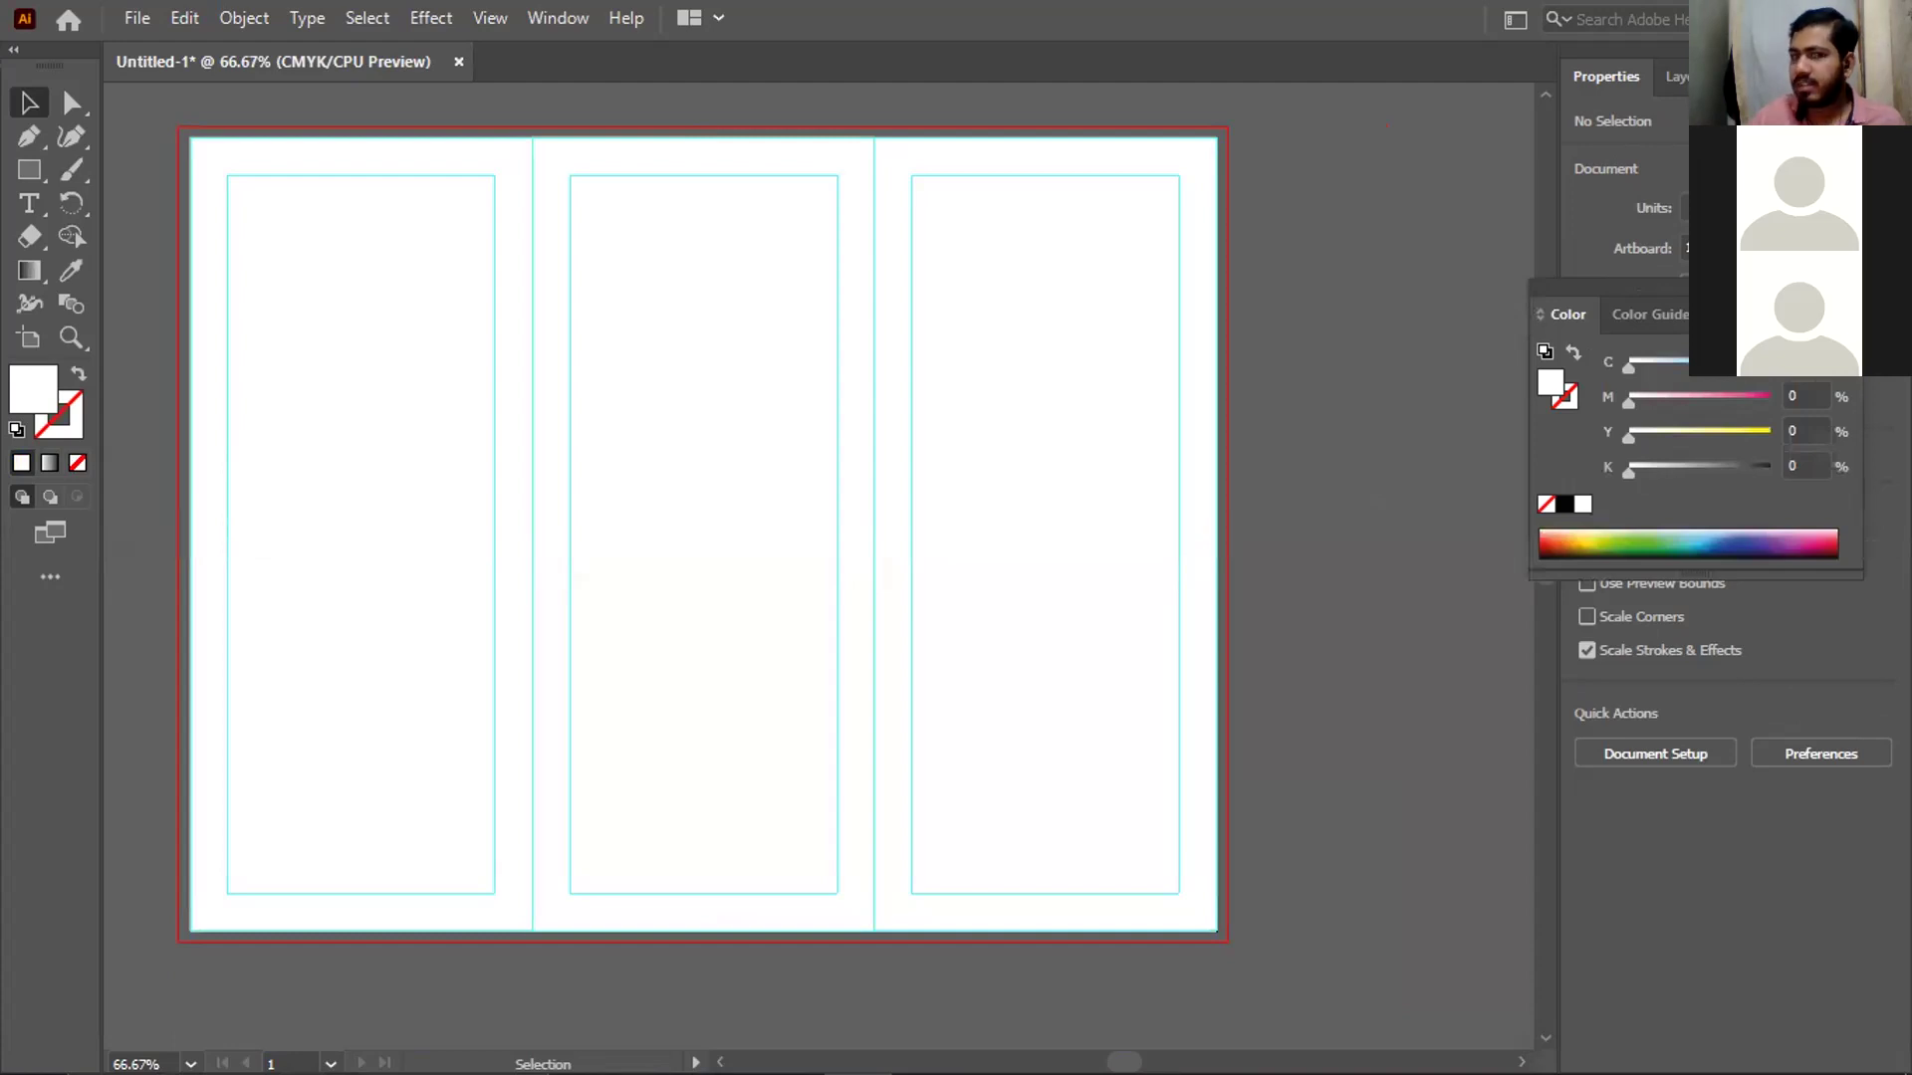
Delete yareel-3d-dating-game-130.apk from the Downloads folder
{"action": "key", "text": "alt+Tab"}
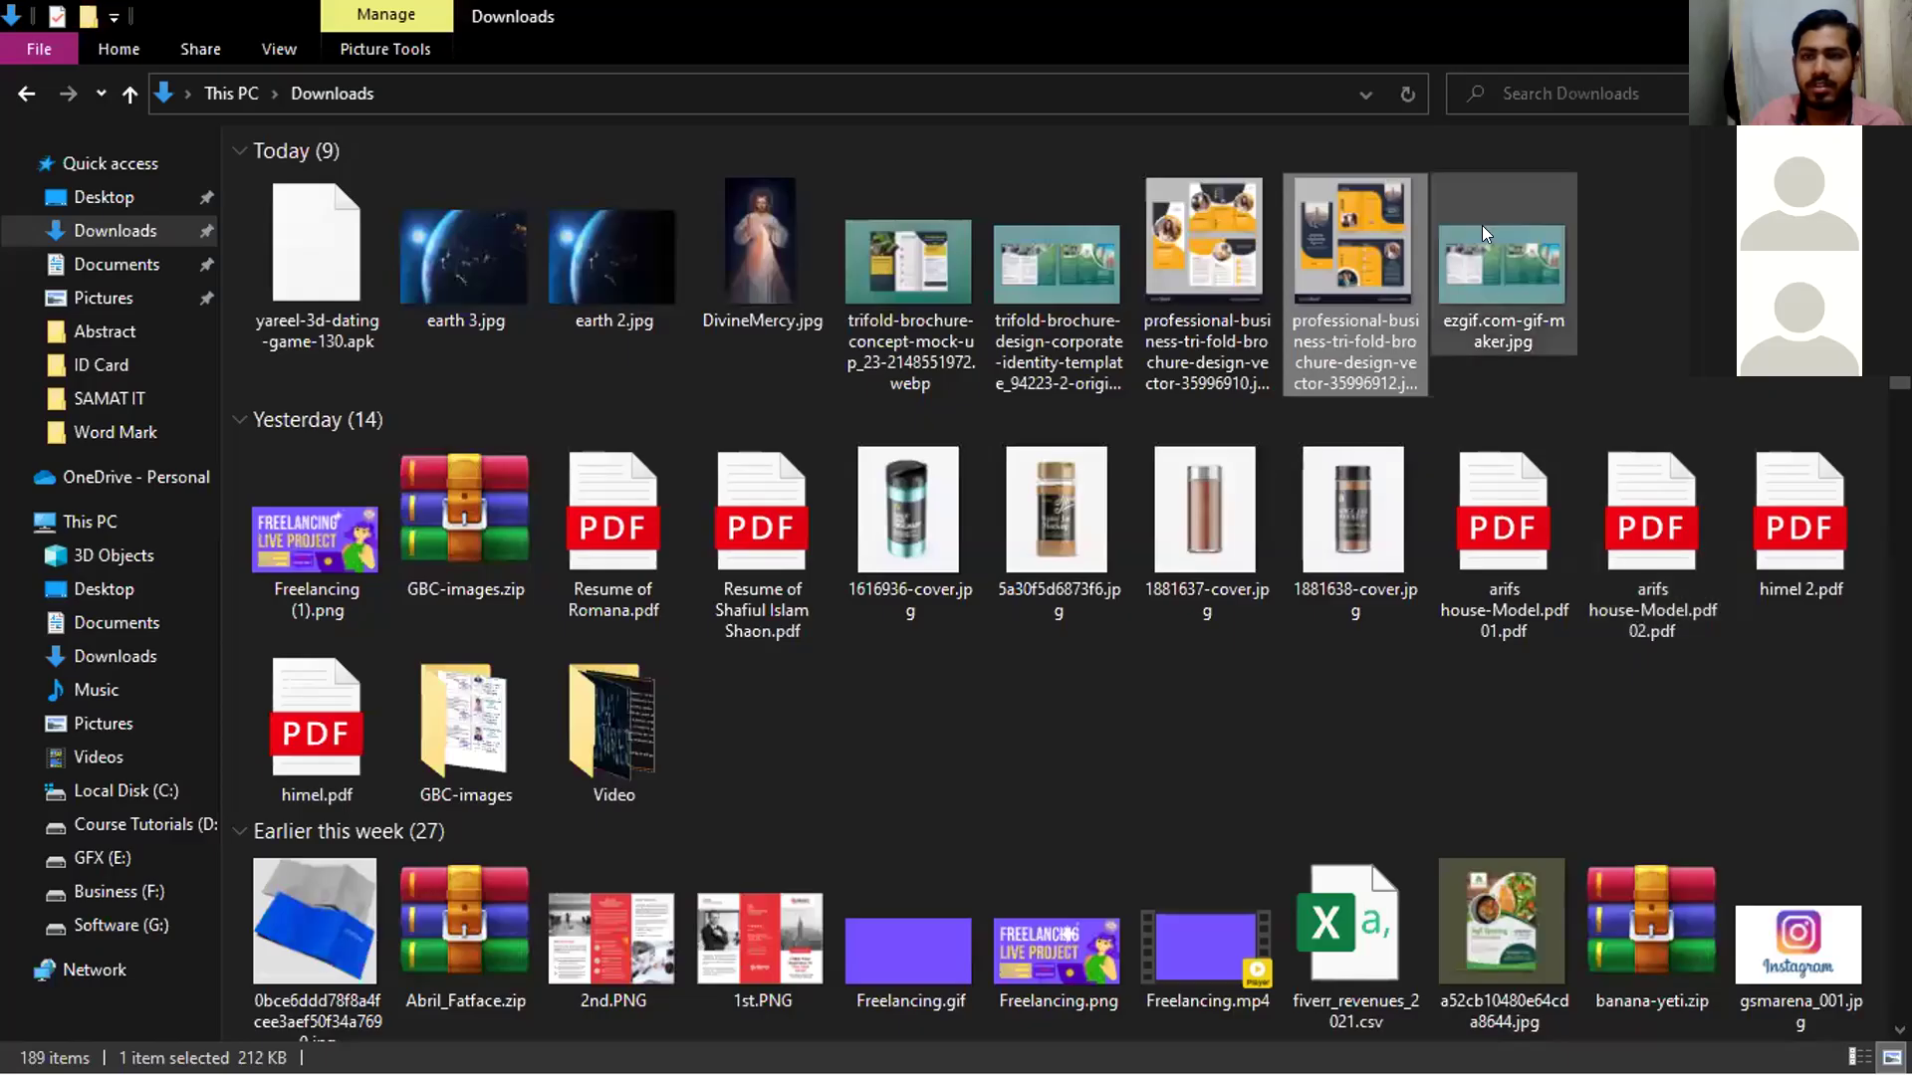
{"action": "left_click", "coordinate": [1481, 289]}
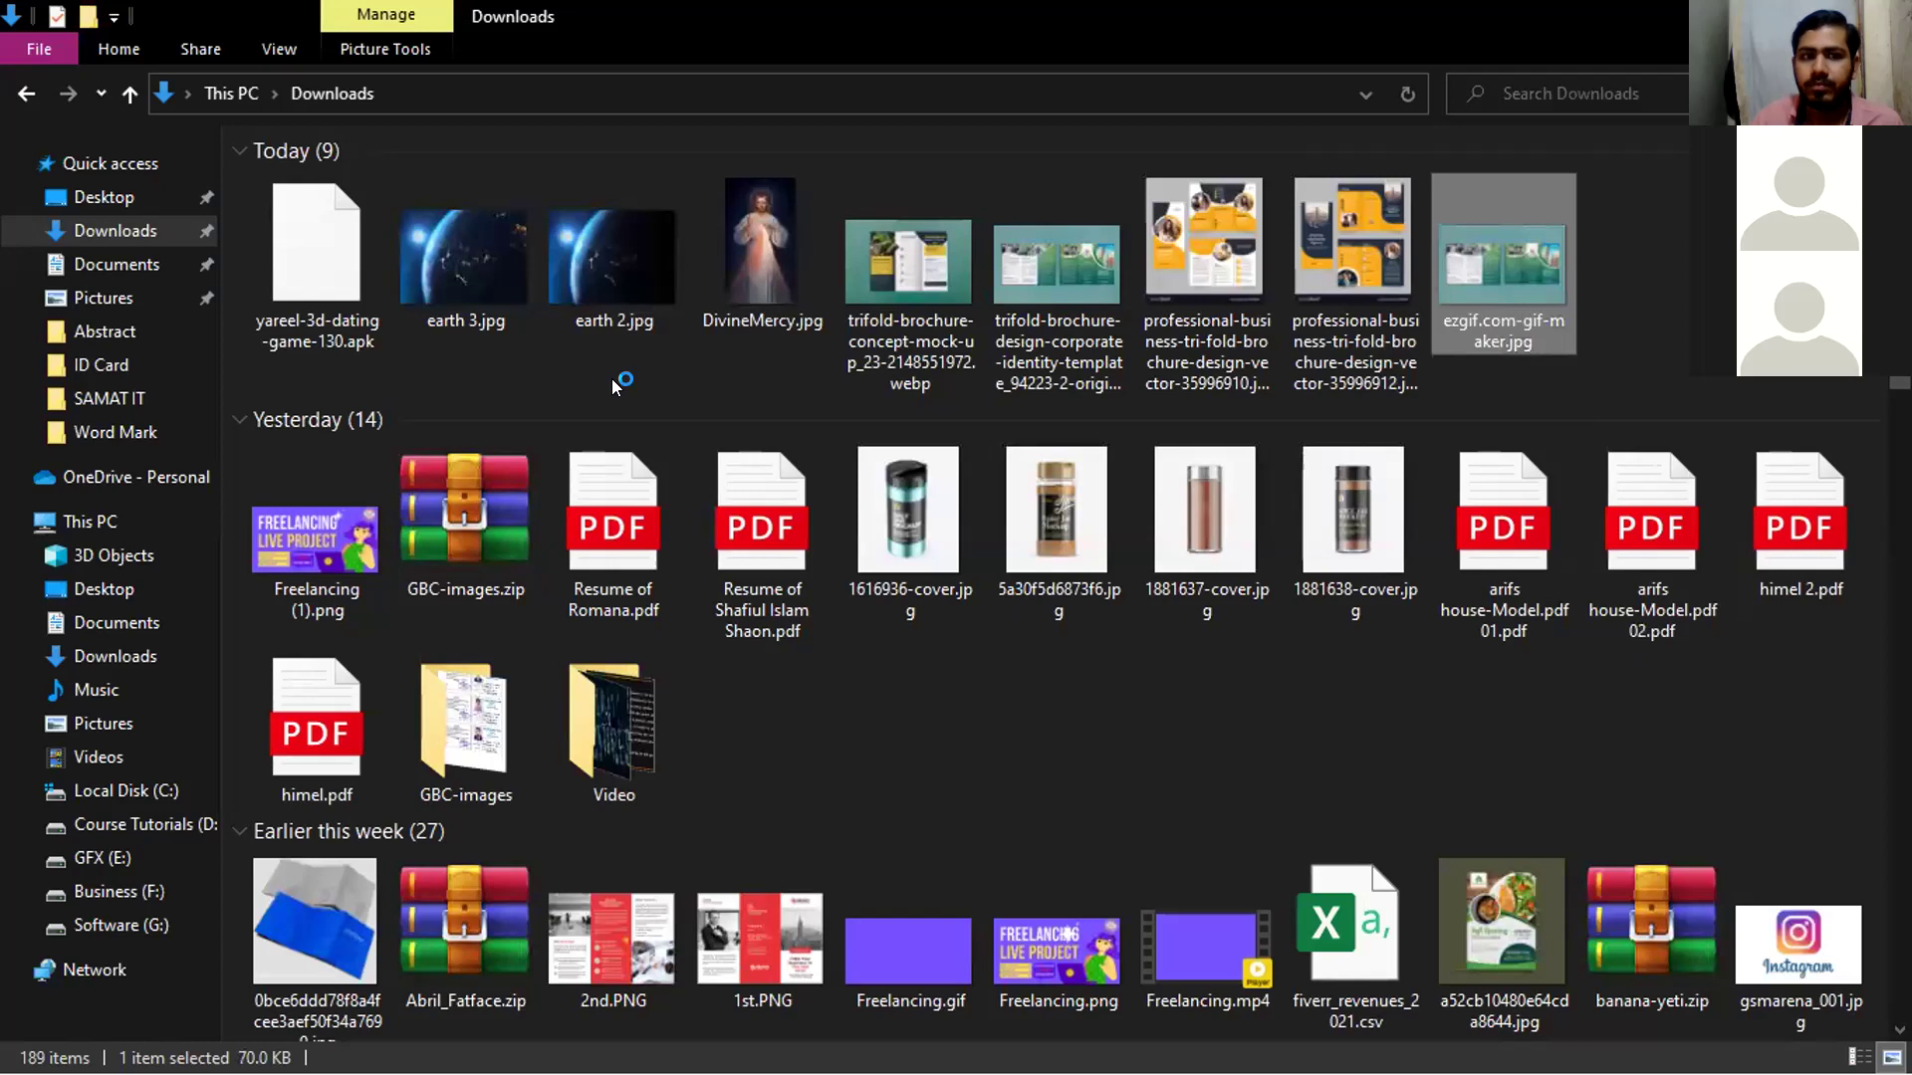
{"action": "left_click", "coordinate": [360, 281]}
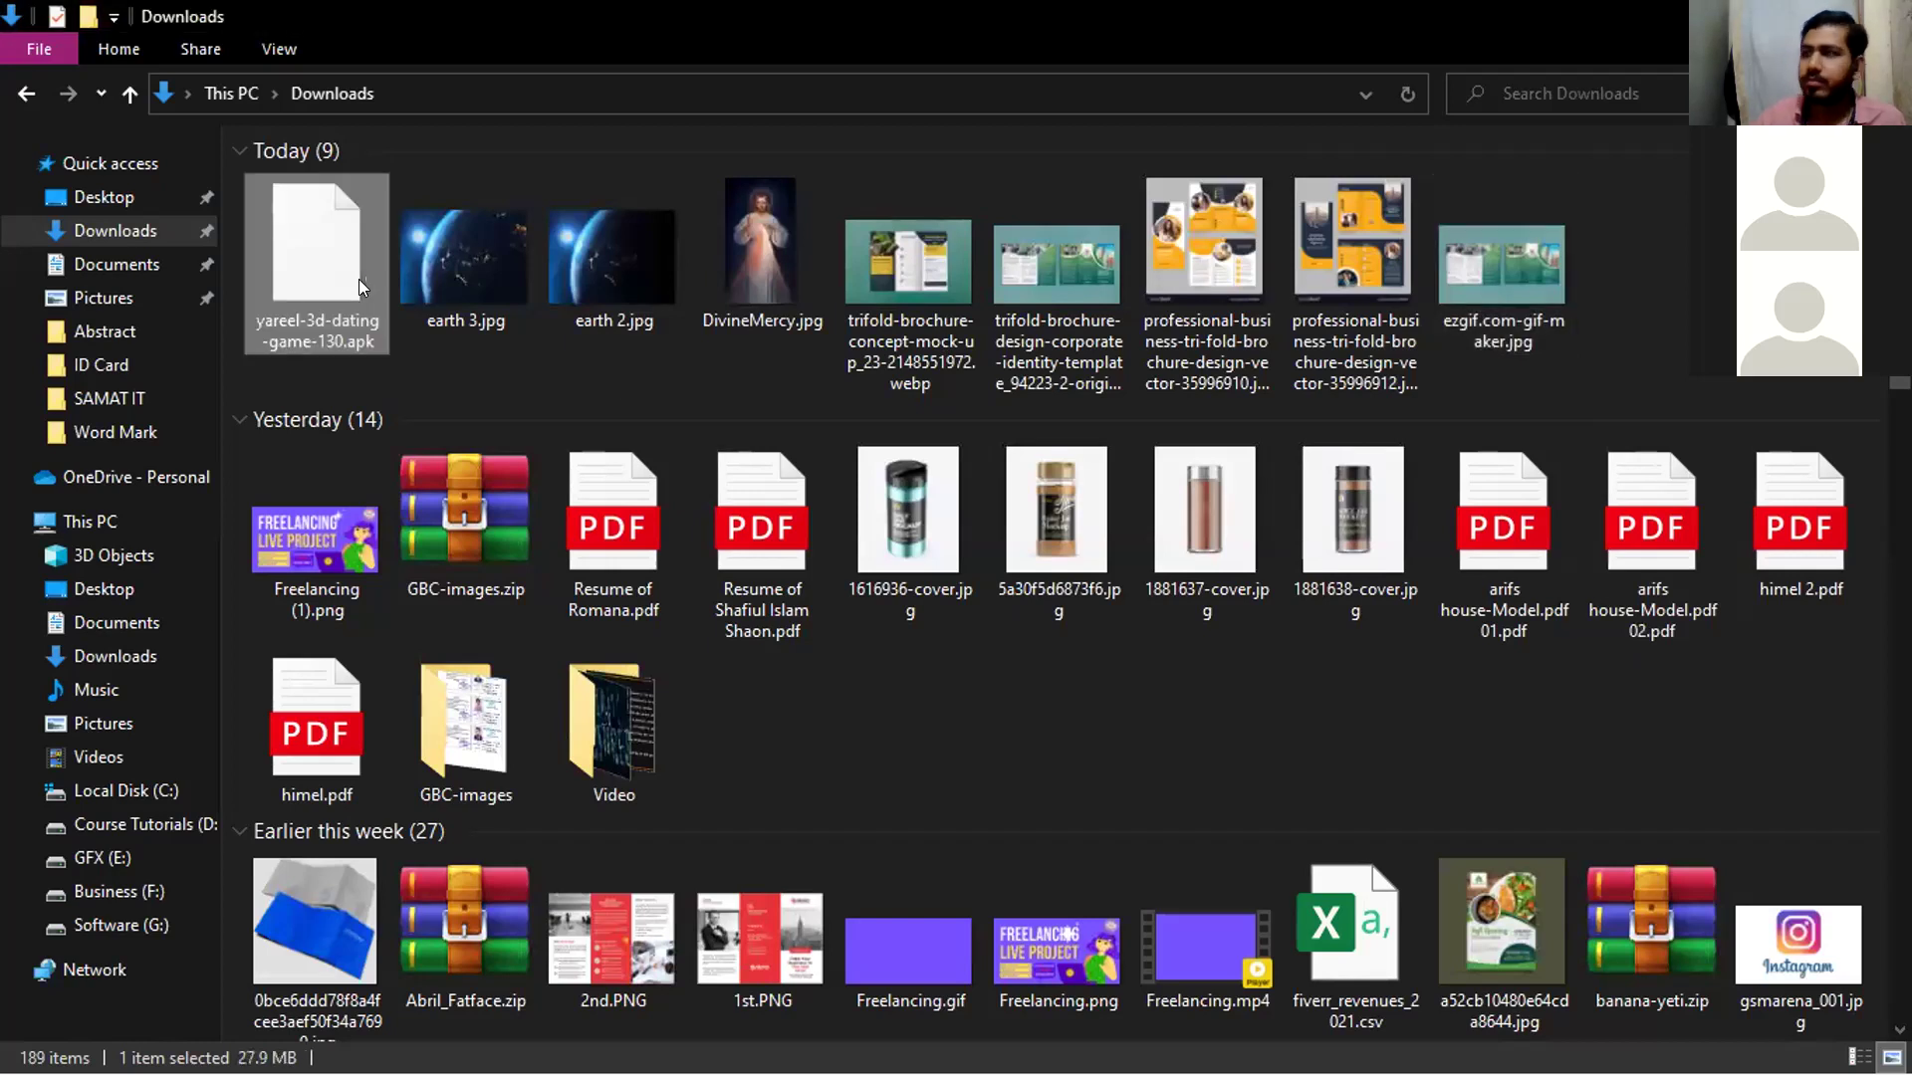
{"action": "key", "text": "Delete"}
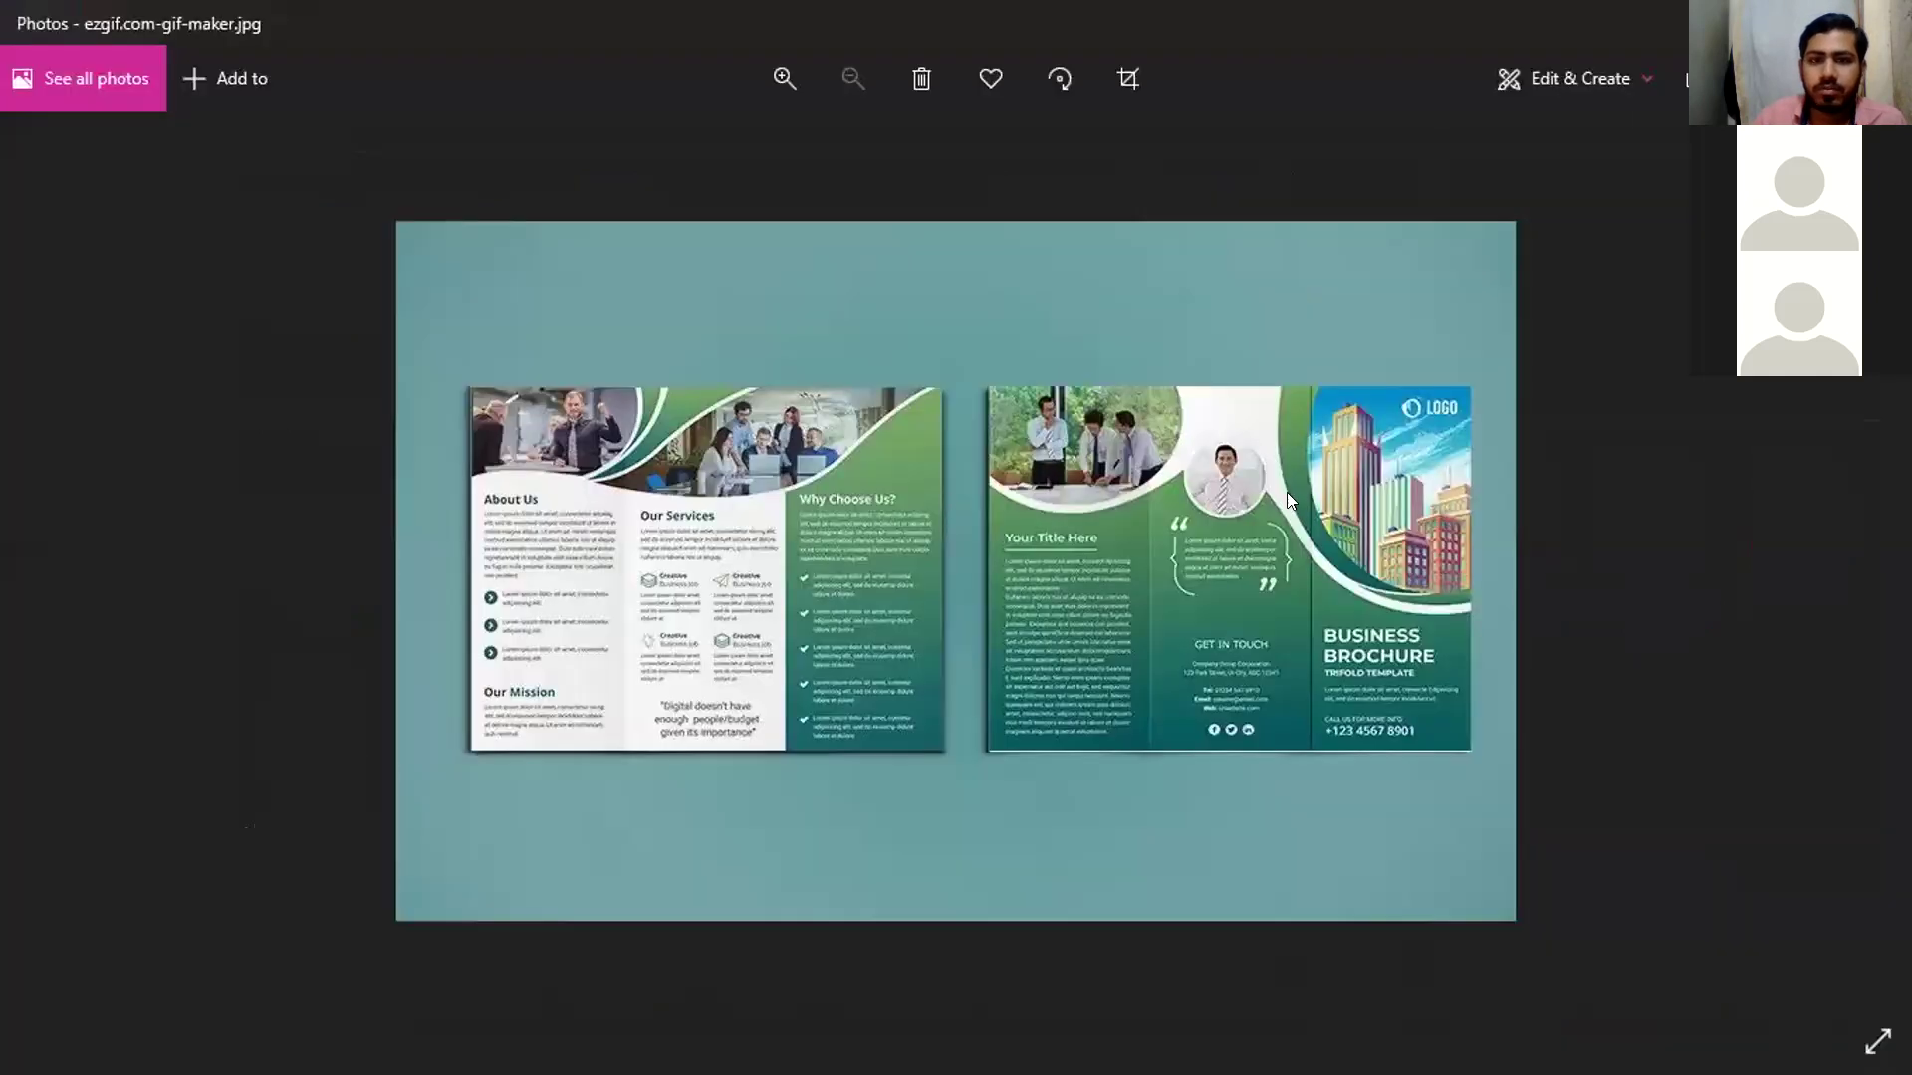
Zoom into the ezgif.com-gif-maker.jpg brochure reference in Photos, then close the viewer
{"action": "scroll", "coordinate": [1290, 496], "scroll_direction": "up", "scroll_amount": 1}
{"action": "scroll", "coordinate": [1301, 492], "scroll_direction": "up", "scroll_amount": 1}
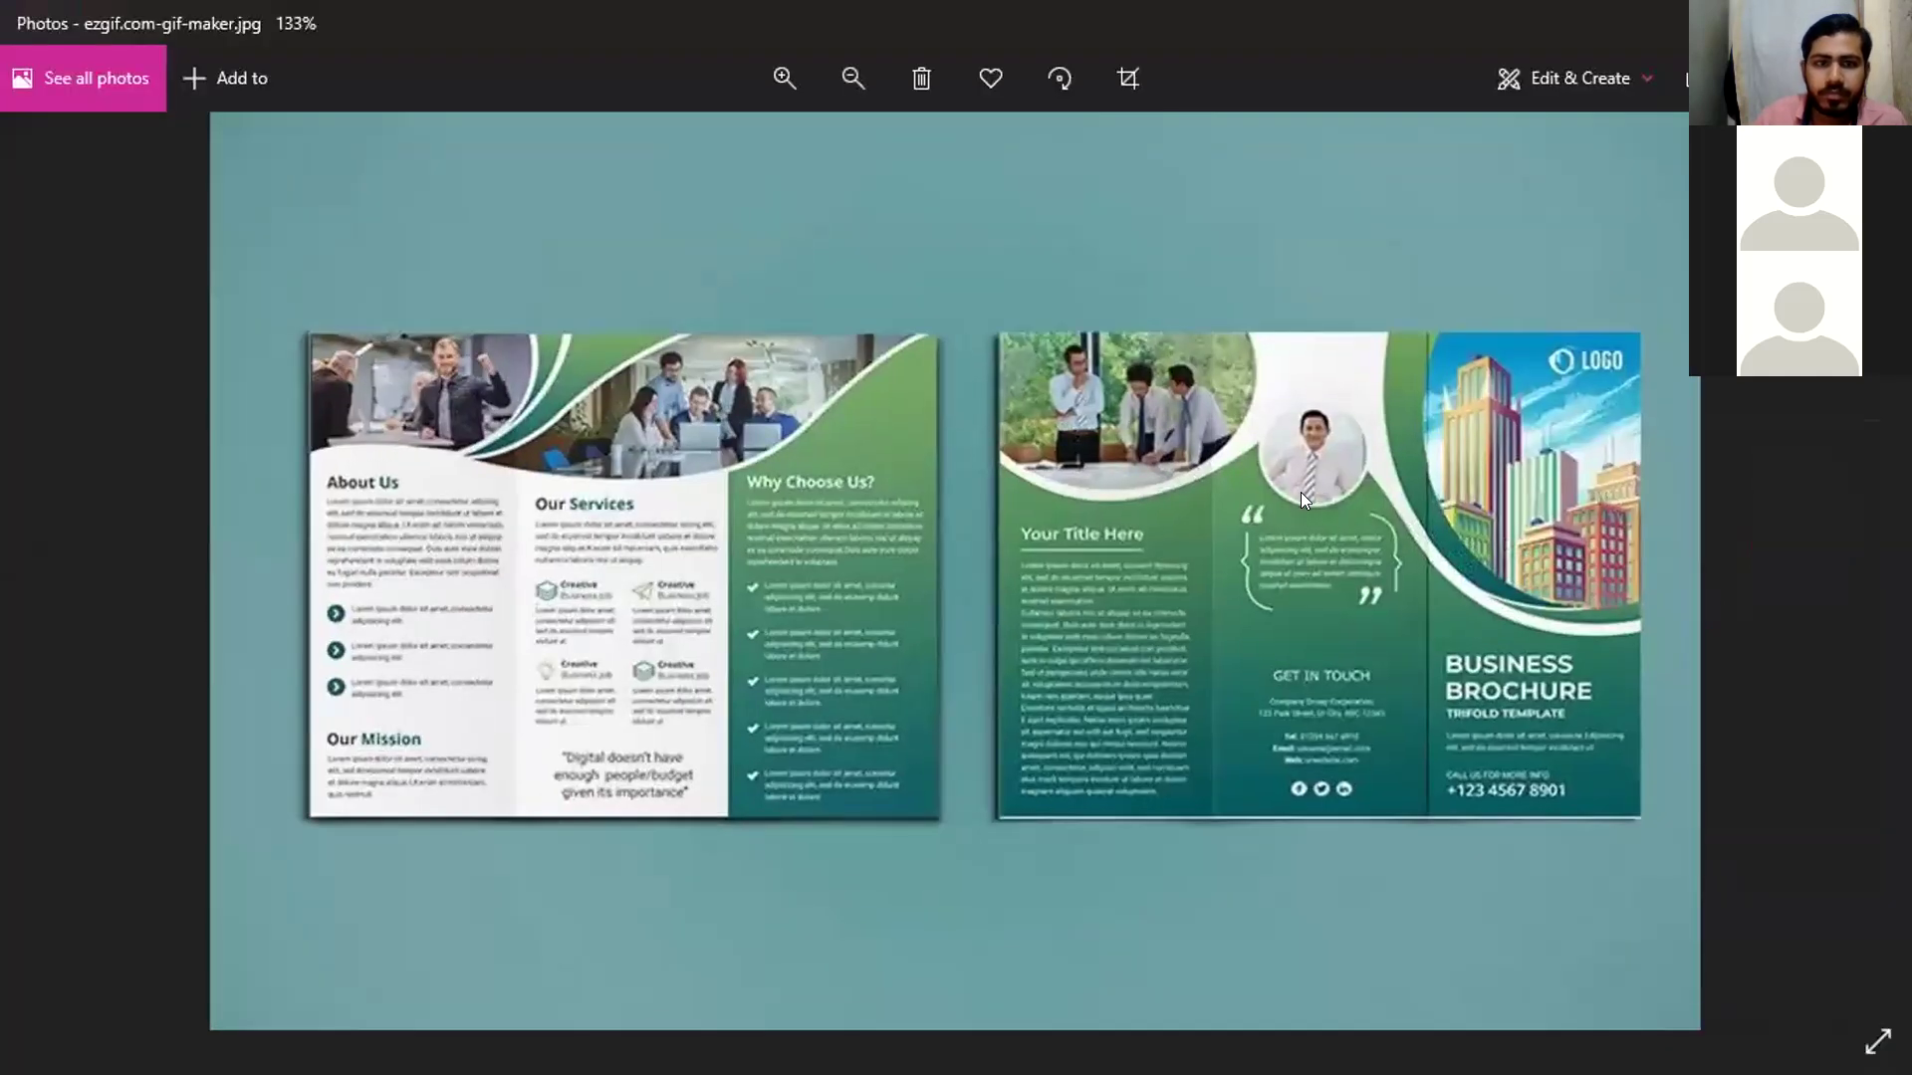
{"action": "scroll", "coordinate": [1301, 492], "scroll_direction": "up", "scroll_amount": 1}
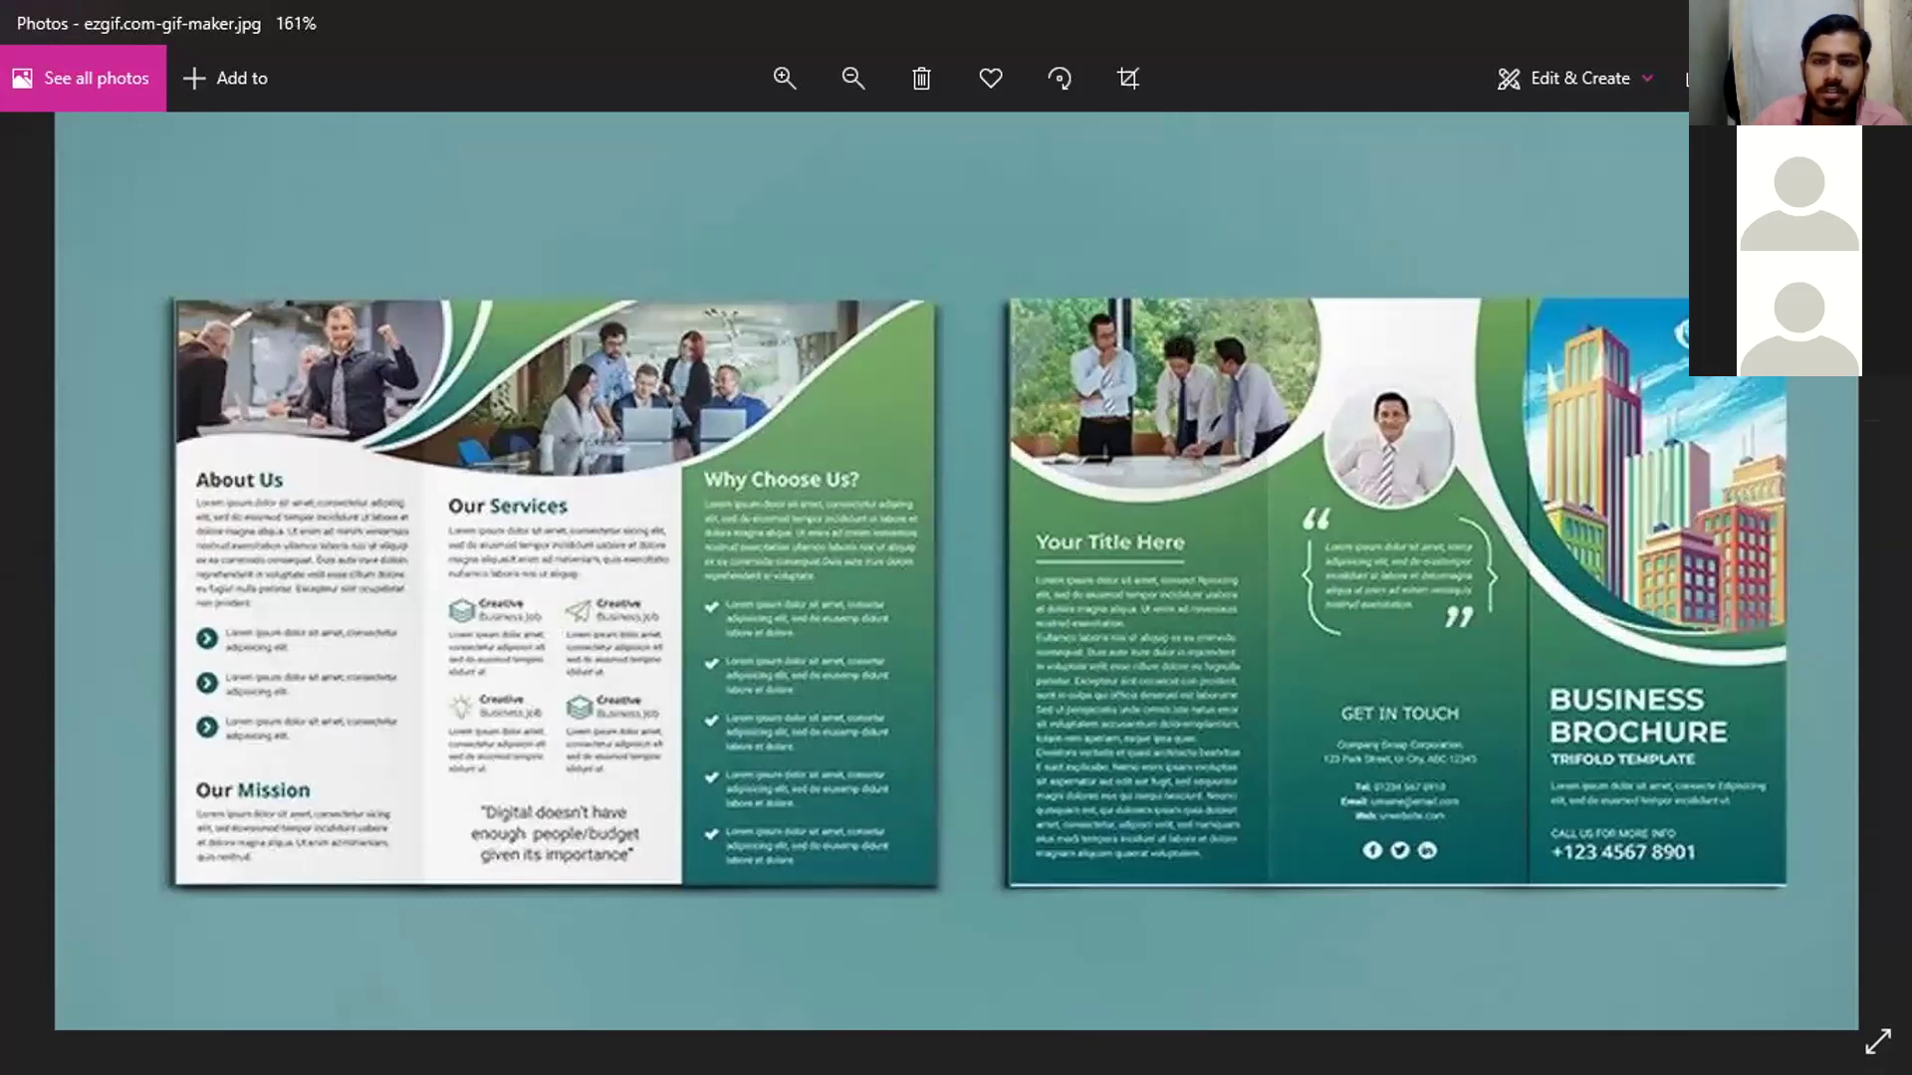
{"action": "left_click", "coordinate": [1882, 20]}
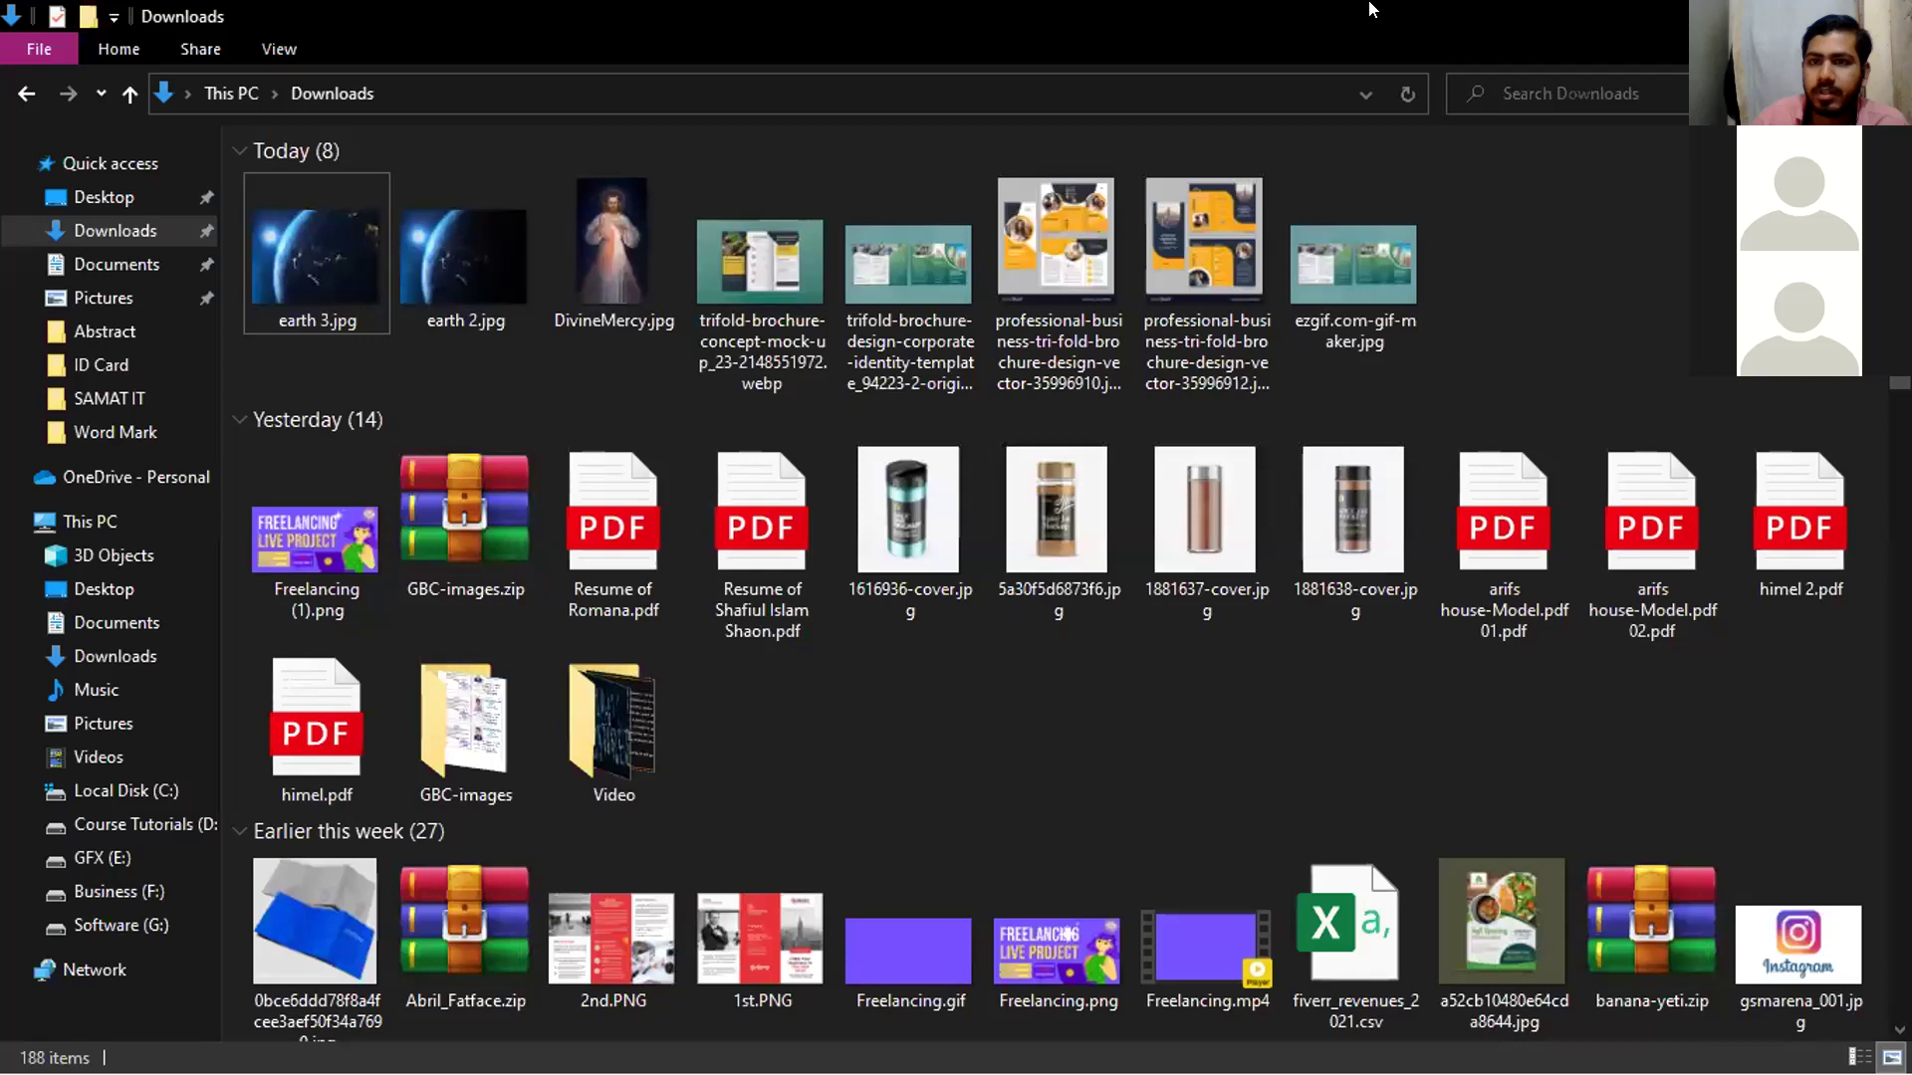
{"action": "left_click", "coordinate": [1346, 275]}
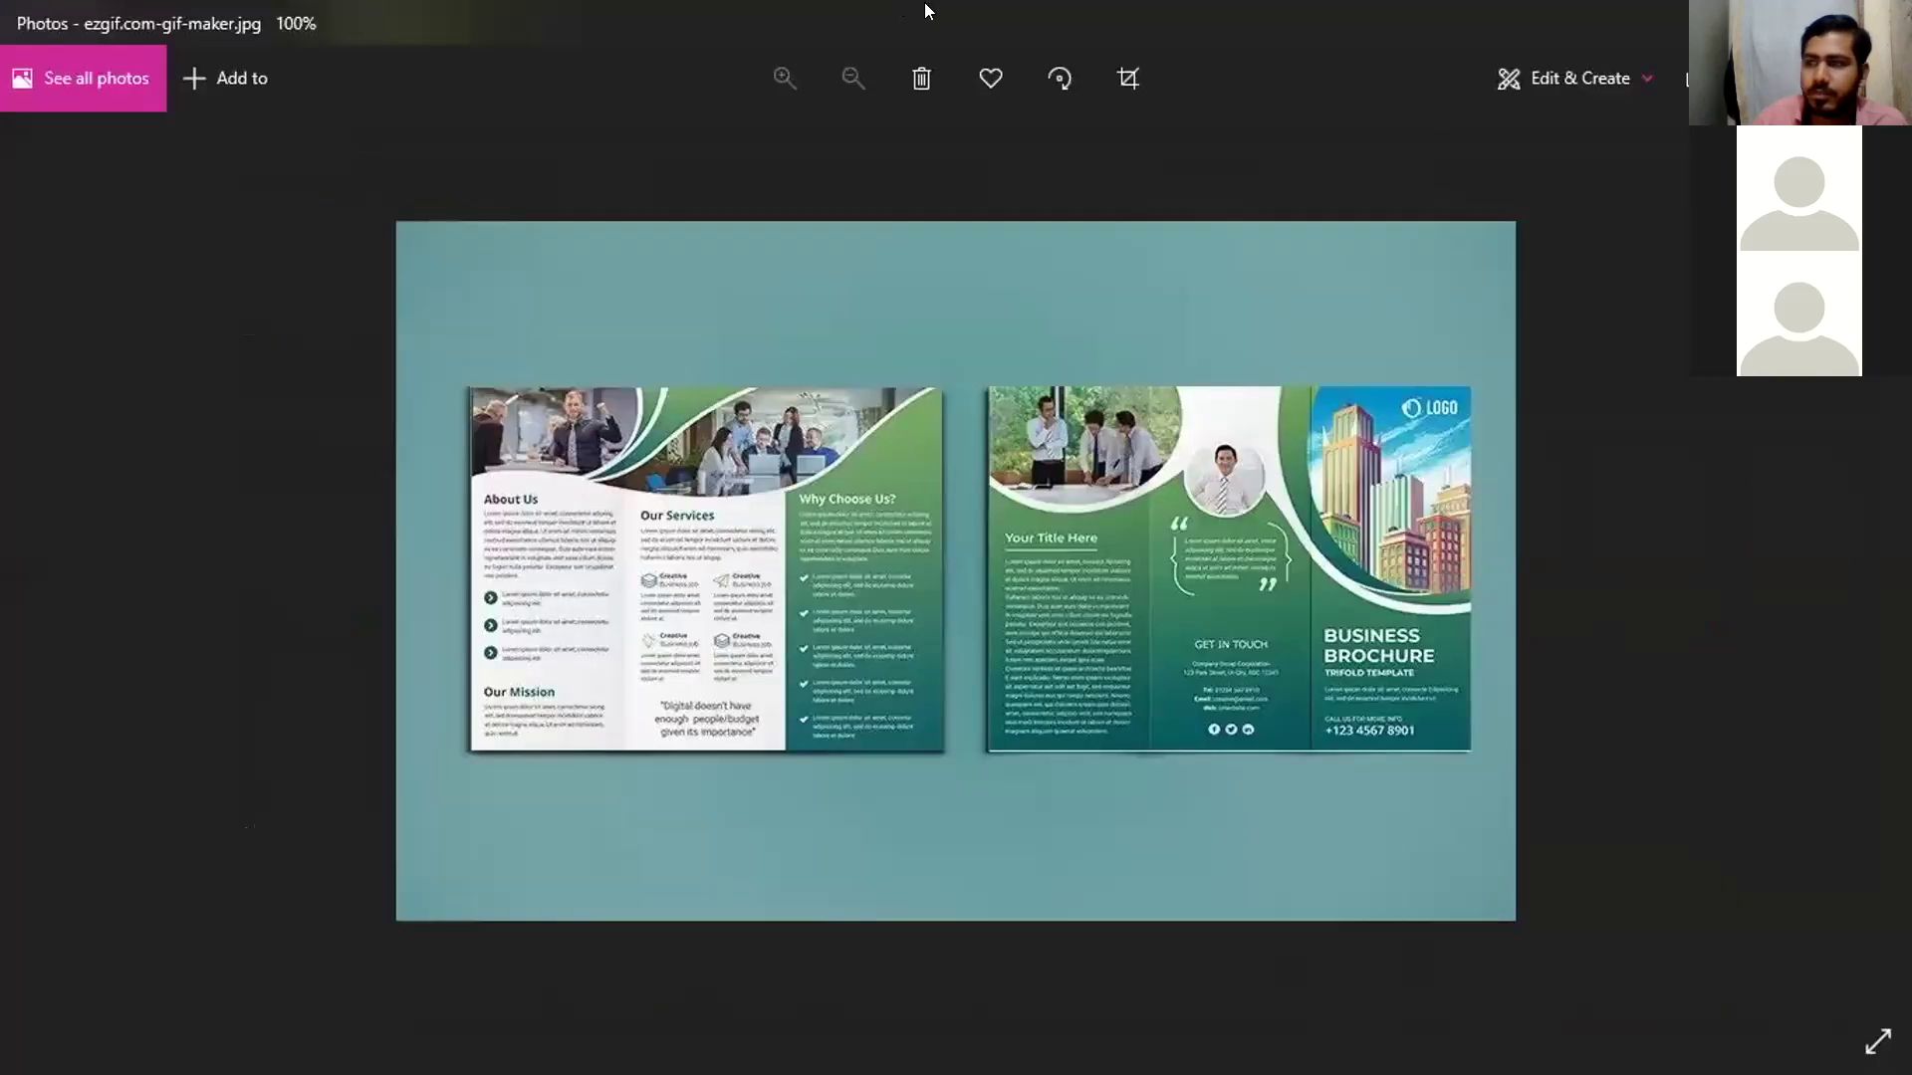
{"action": "key", "text": "alt+F4"}
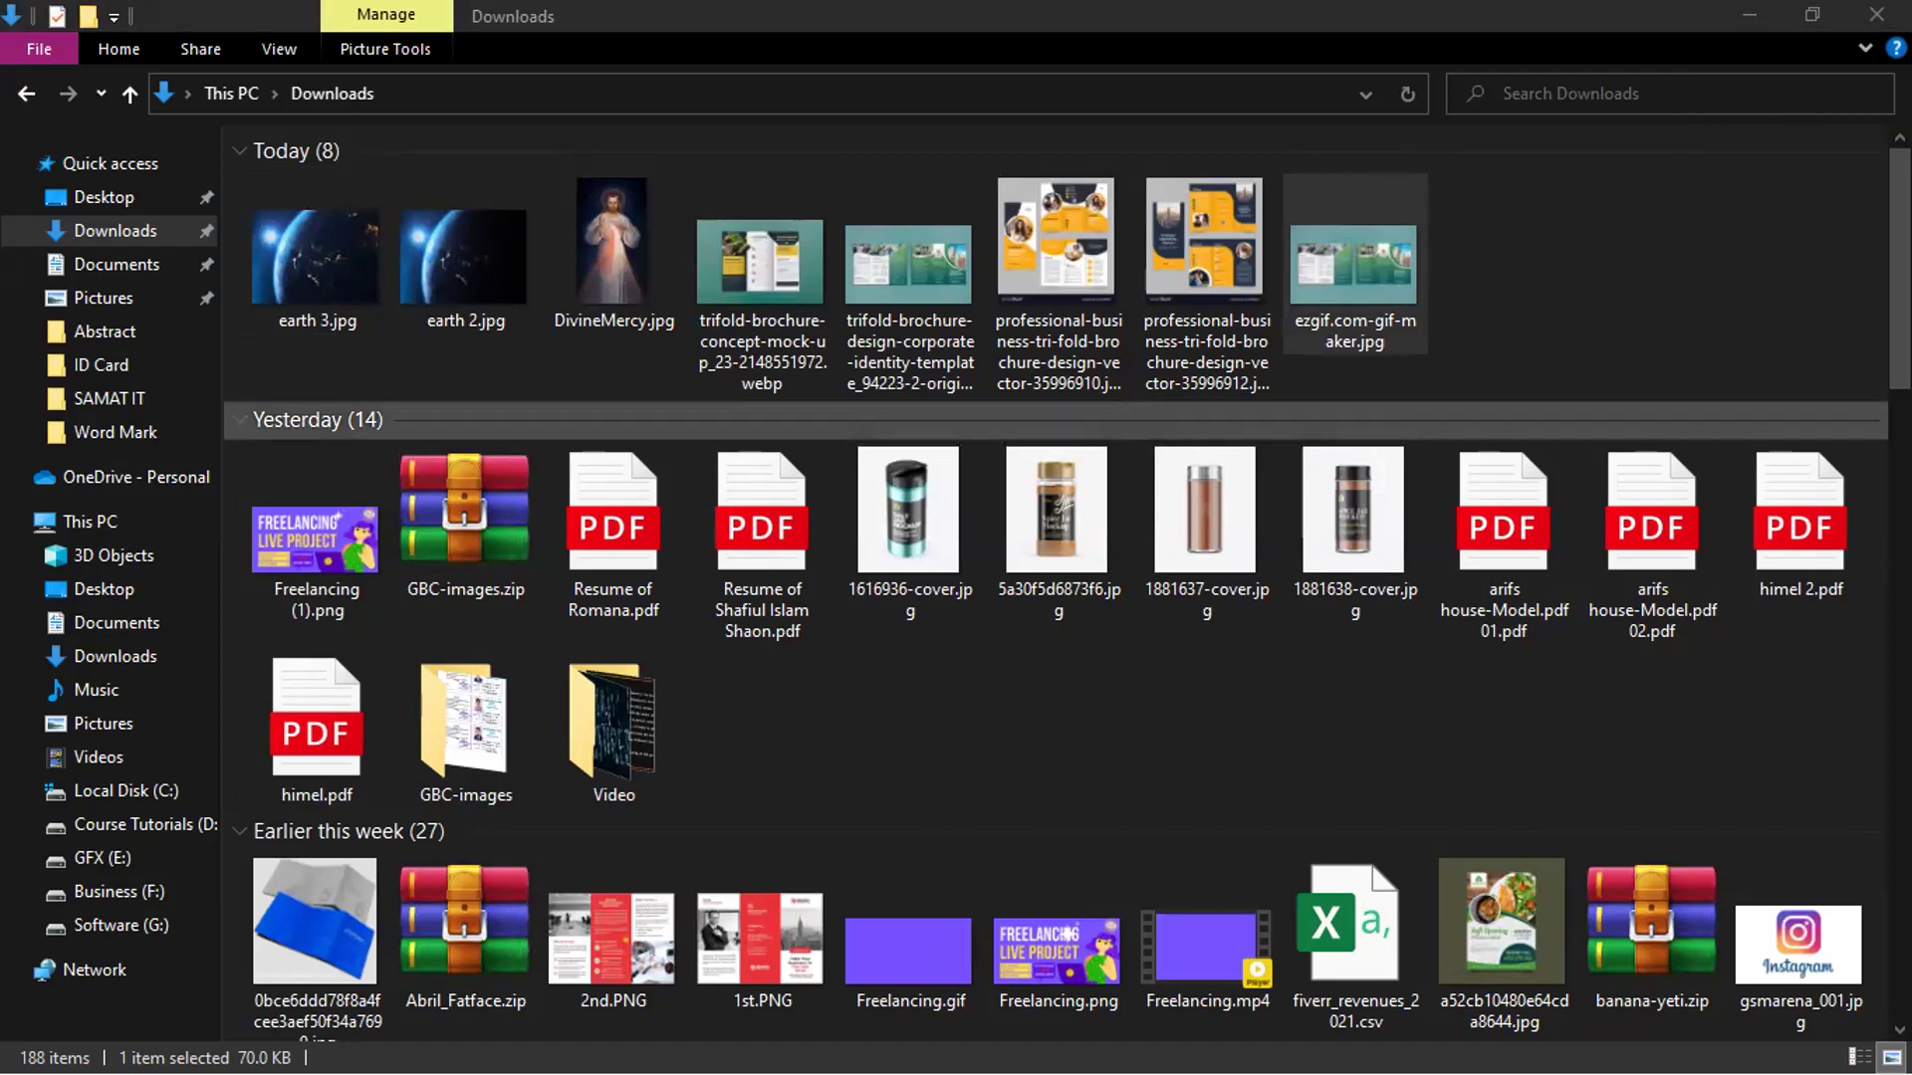
Place ezgif.com-gif-maker.jpg from Downloads into the Illustrator document
{"action": "left_click_drag", "start_coordinate": [1363, 226], "coordinate": [1193, 2]}
{"action": "double_click", "coordinate": [1195, 8]}
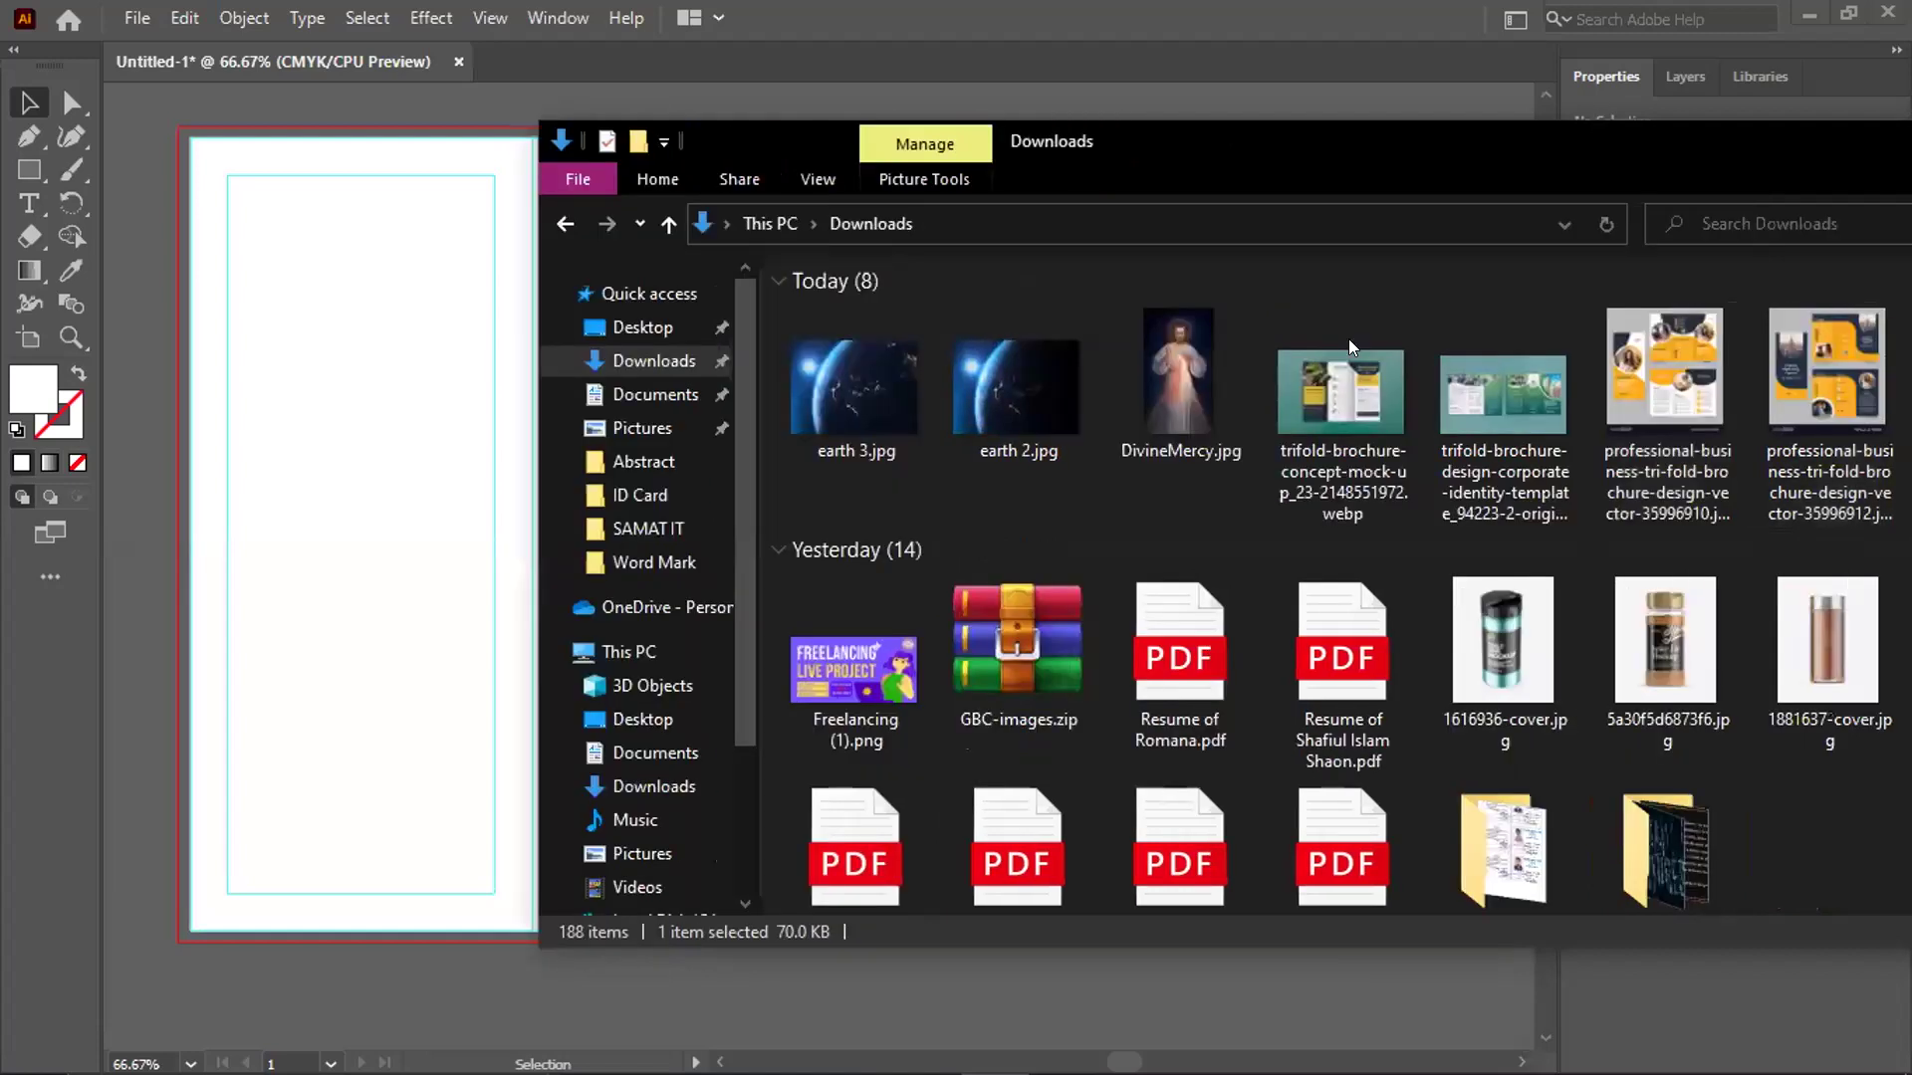
{"action": "left_click_drag", "start_coordinate": [1600, 124], "coordinate": [1366, 351]}
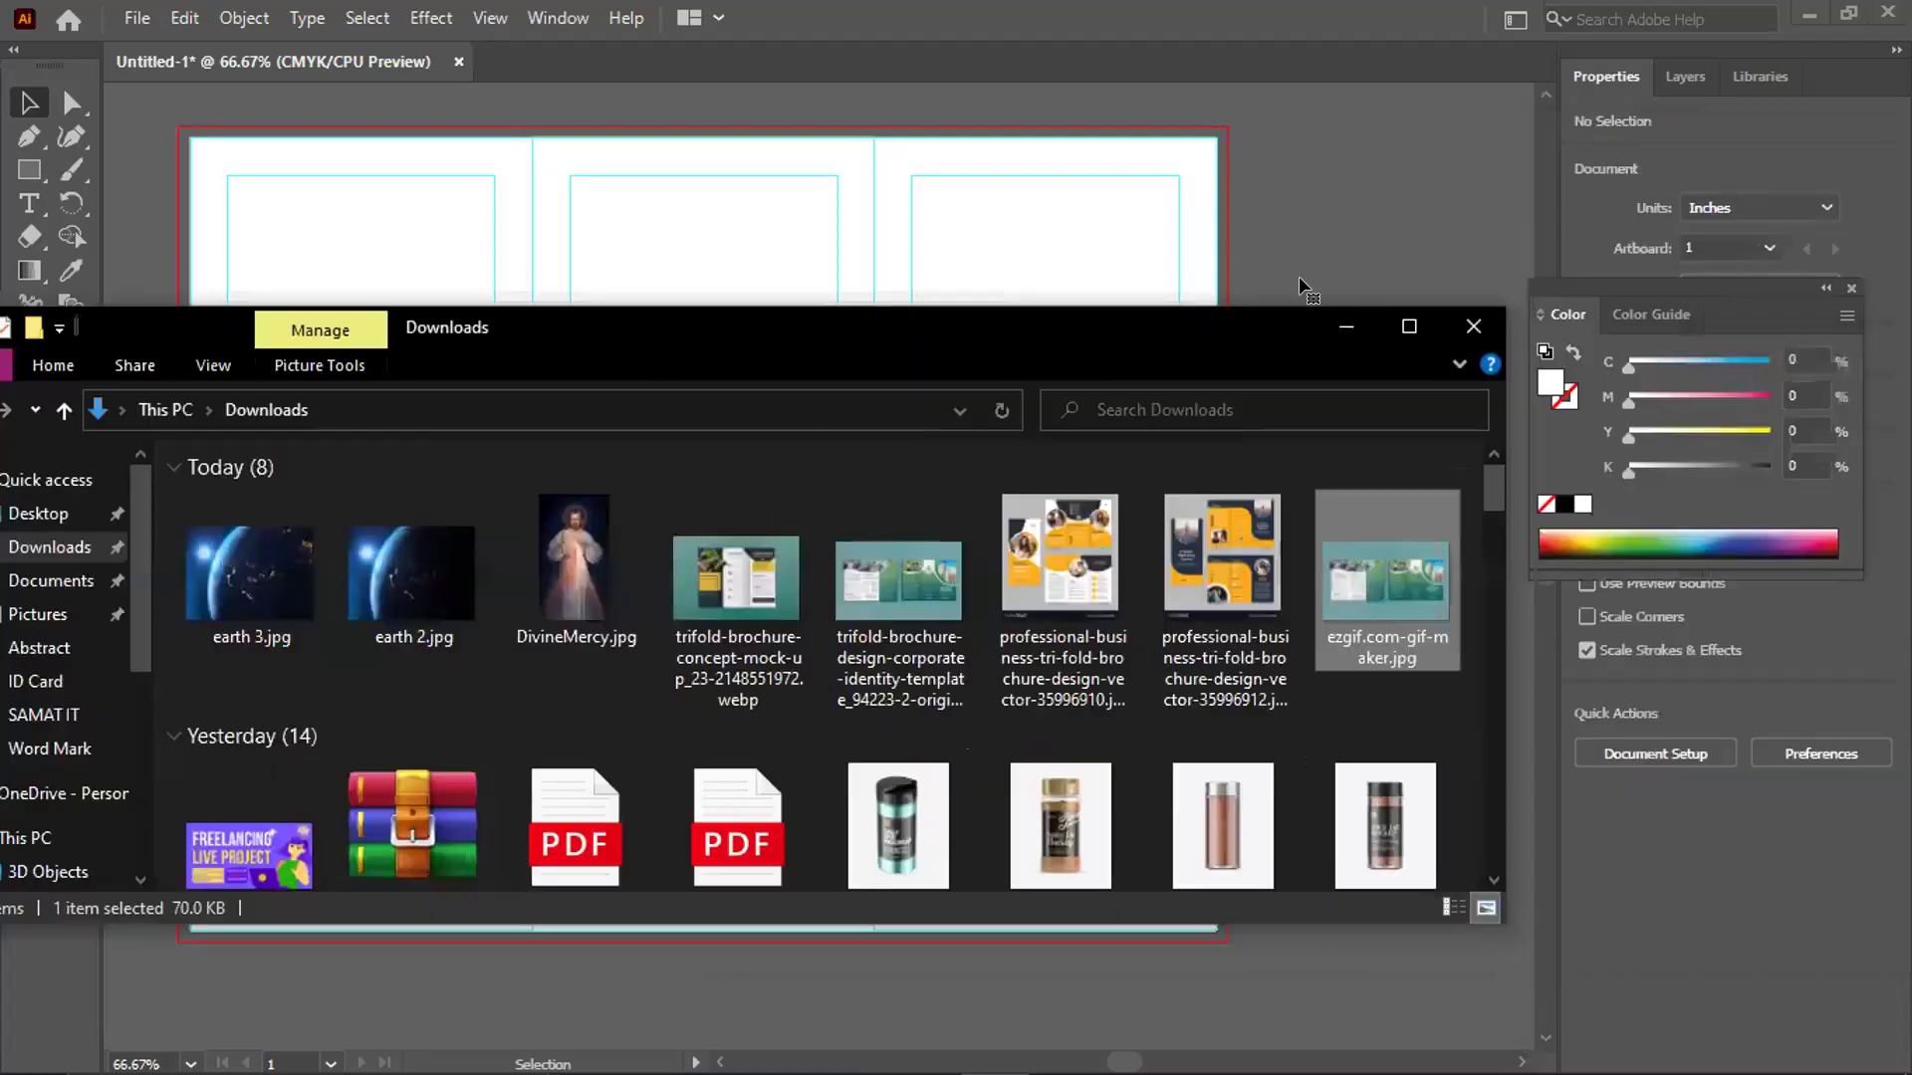
{"action": "left_click_drag", "start_coordinate": [1305, 284], "coordinate": [1090, 284]}
{"action": "left_click", "coordinate": [1346, 327]}
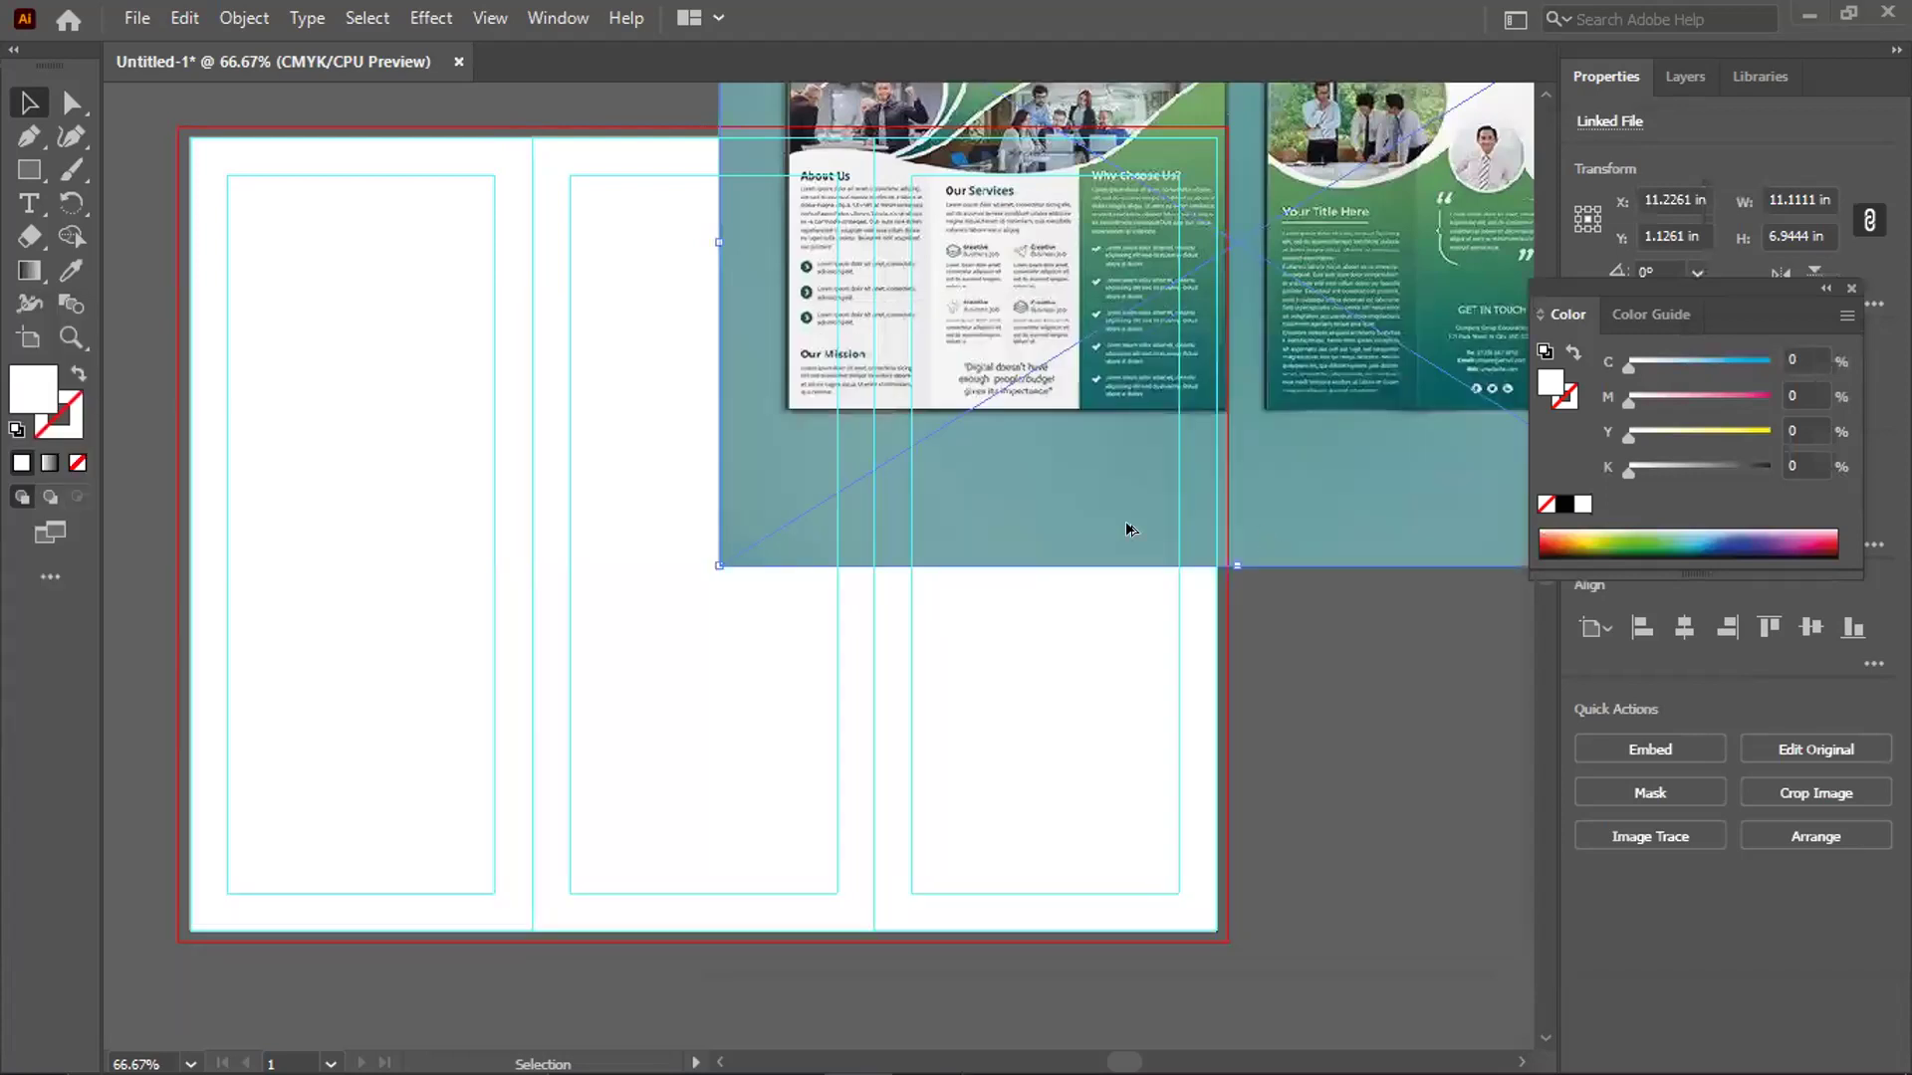
{"action": "scroll", "coordinate": [1136, 530], "scroll_direction": "down", "scroll_amount": 2}
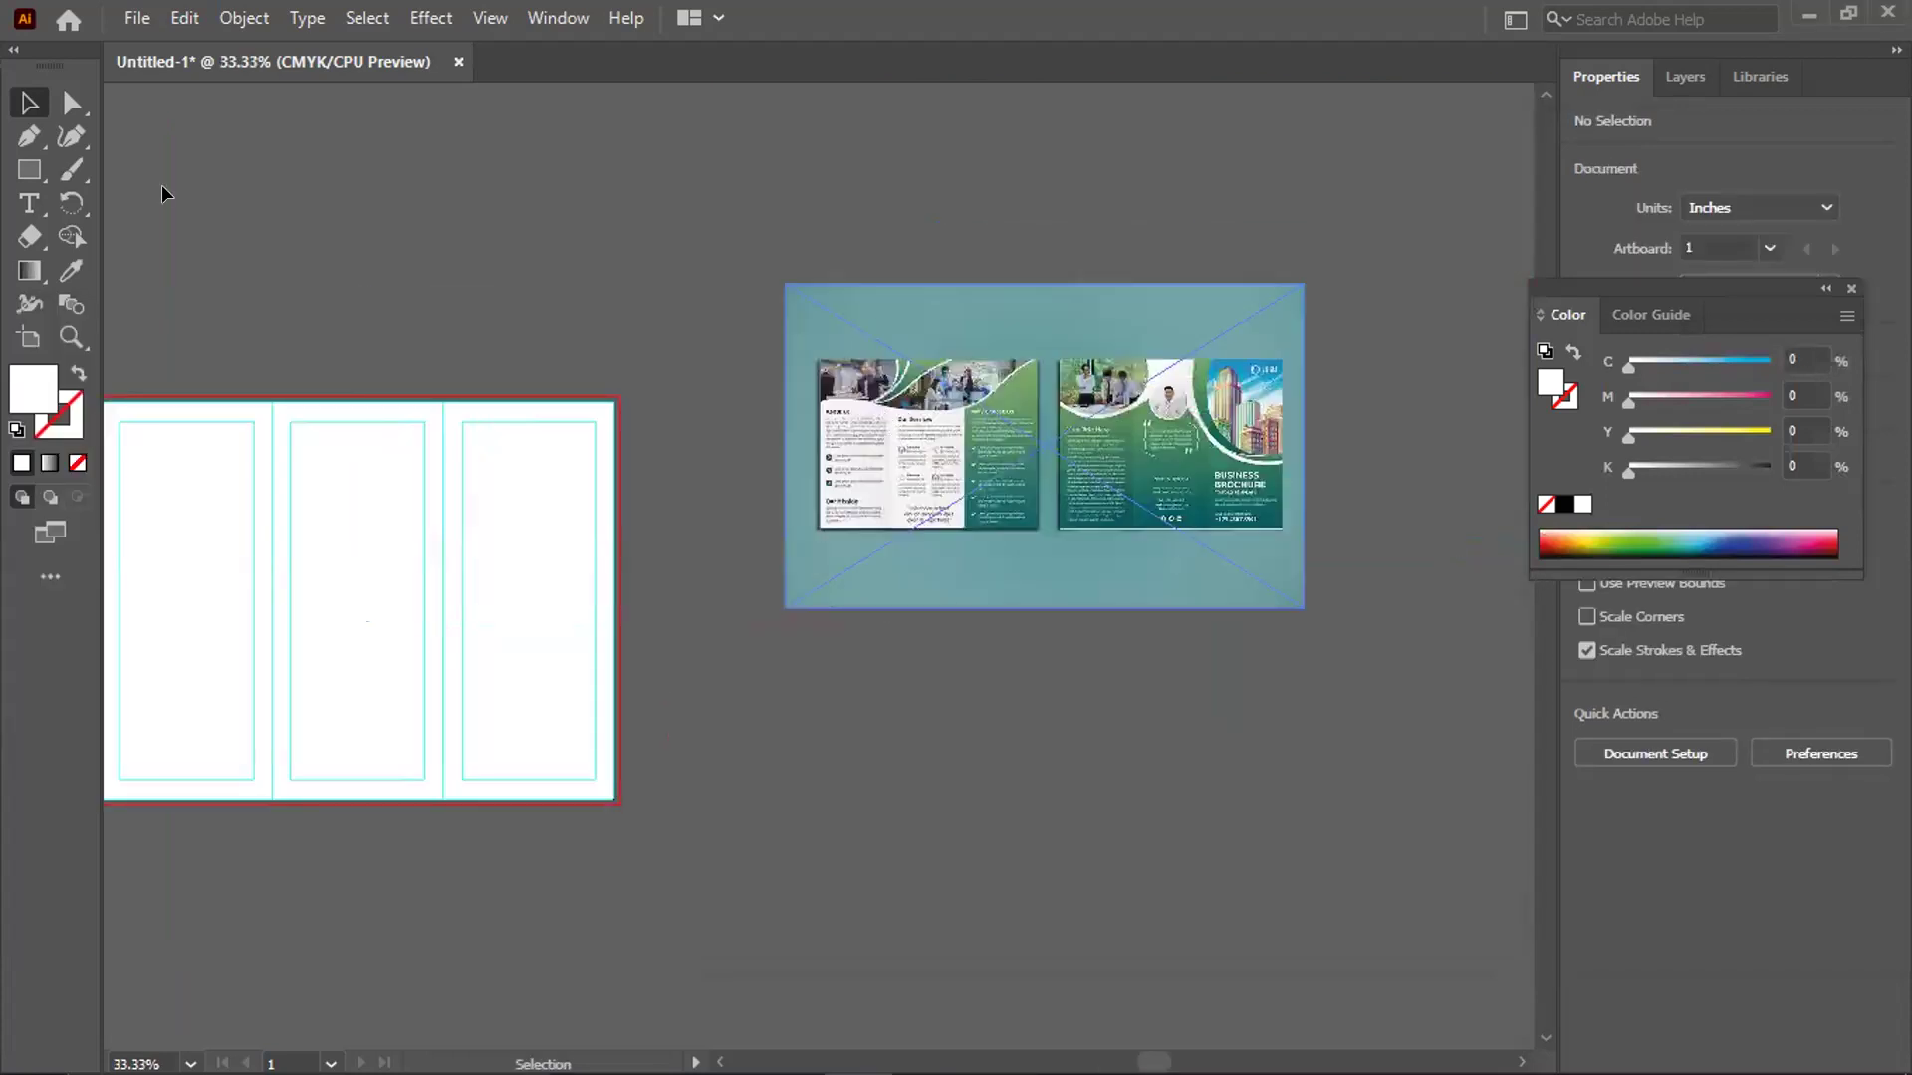
Crop the brochure image to its left spread with a rectangle clipping mask
{"action": "left_click", "coordinate": [17, 167]}
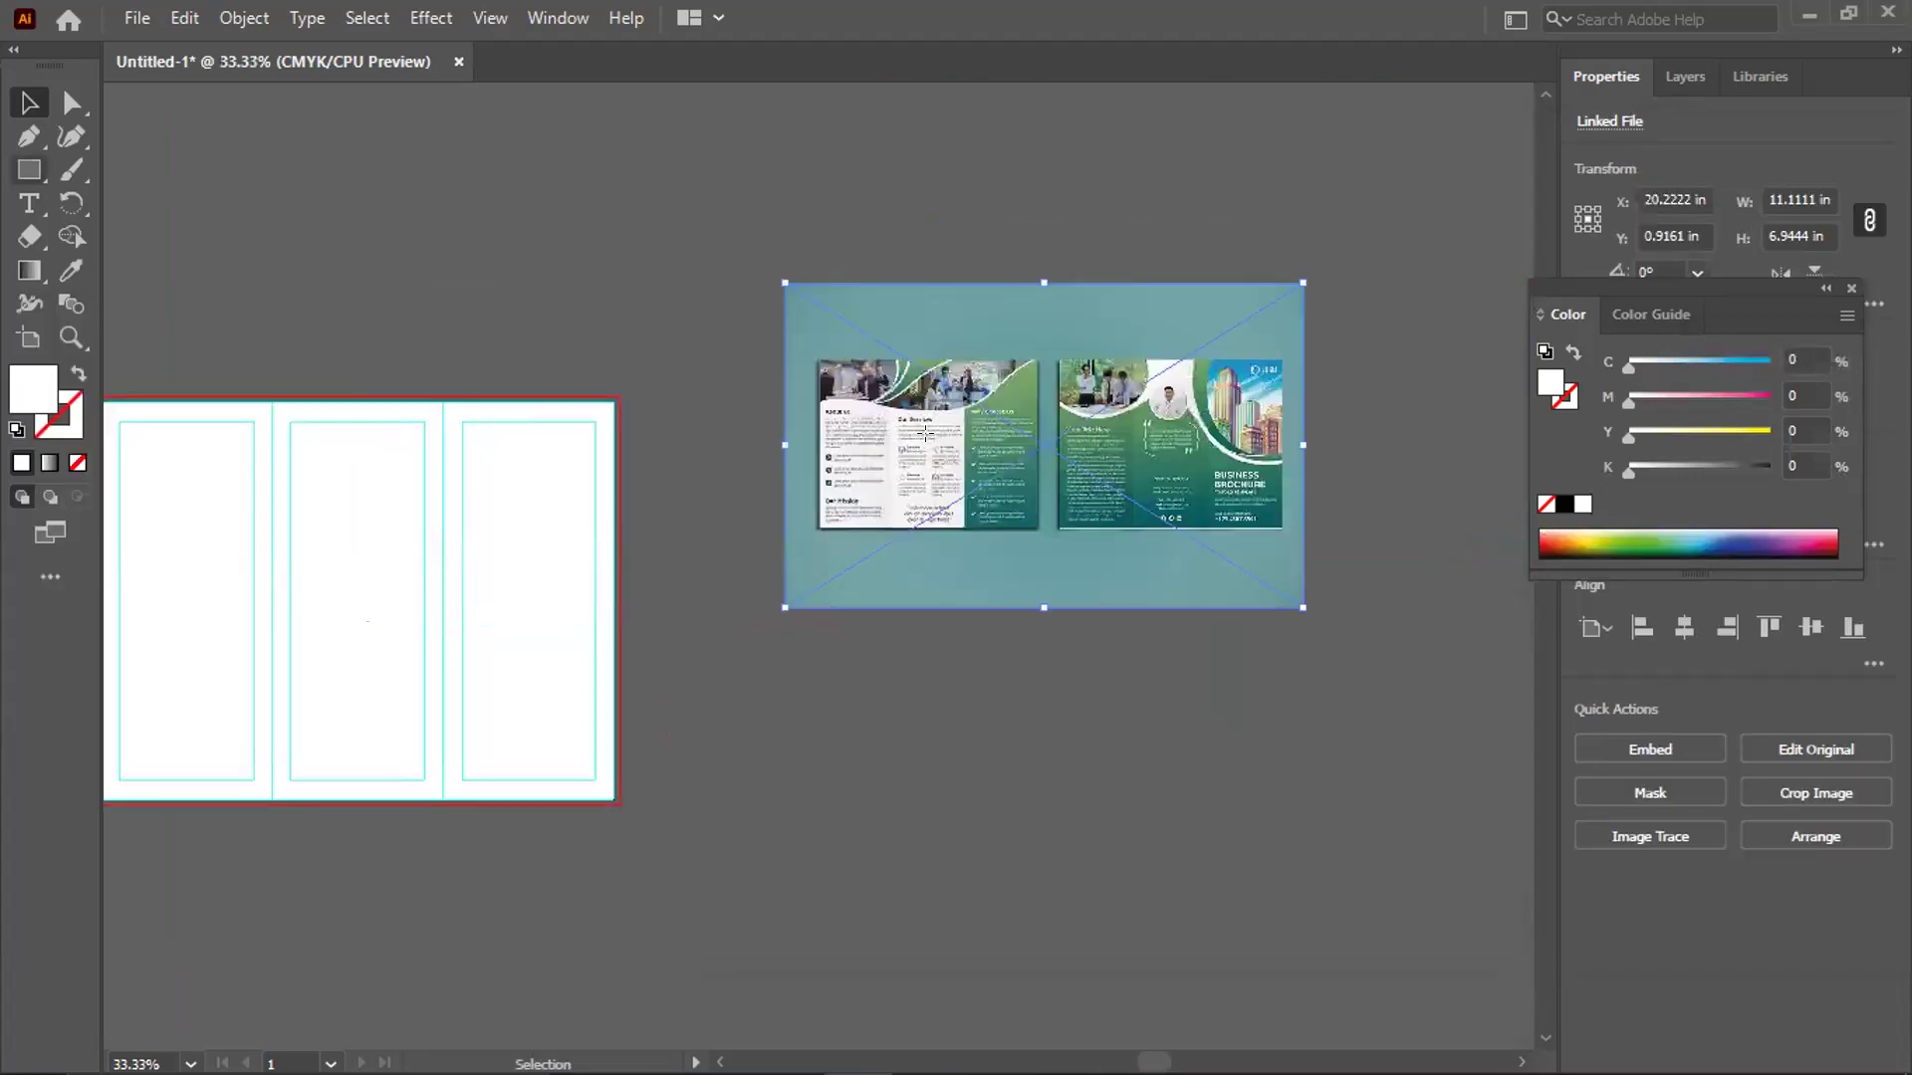
{"action": "scroll", "coordinate": [625, 237], "scroll_direction": "up", "scroll_amount": 4}
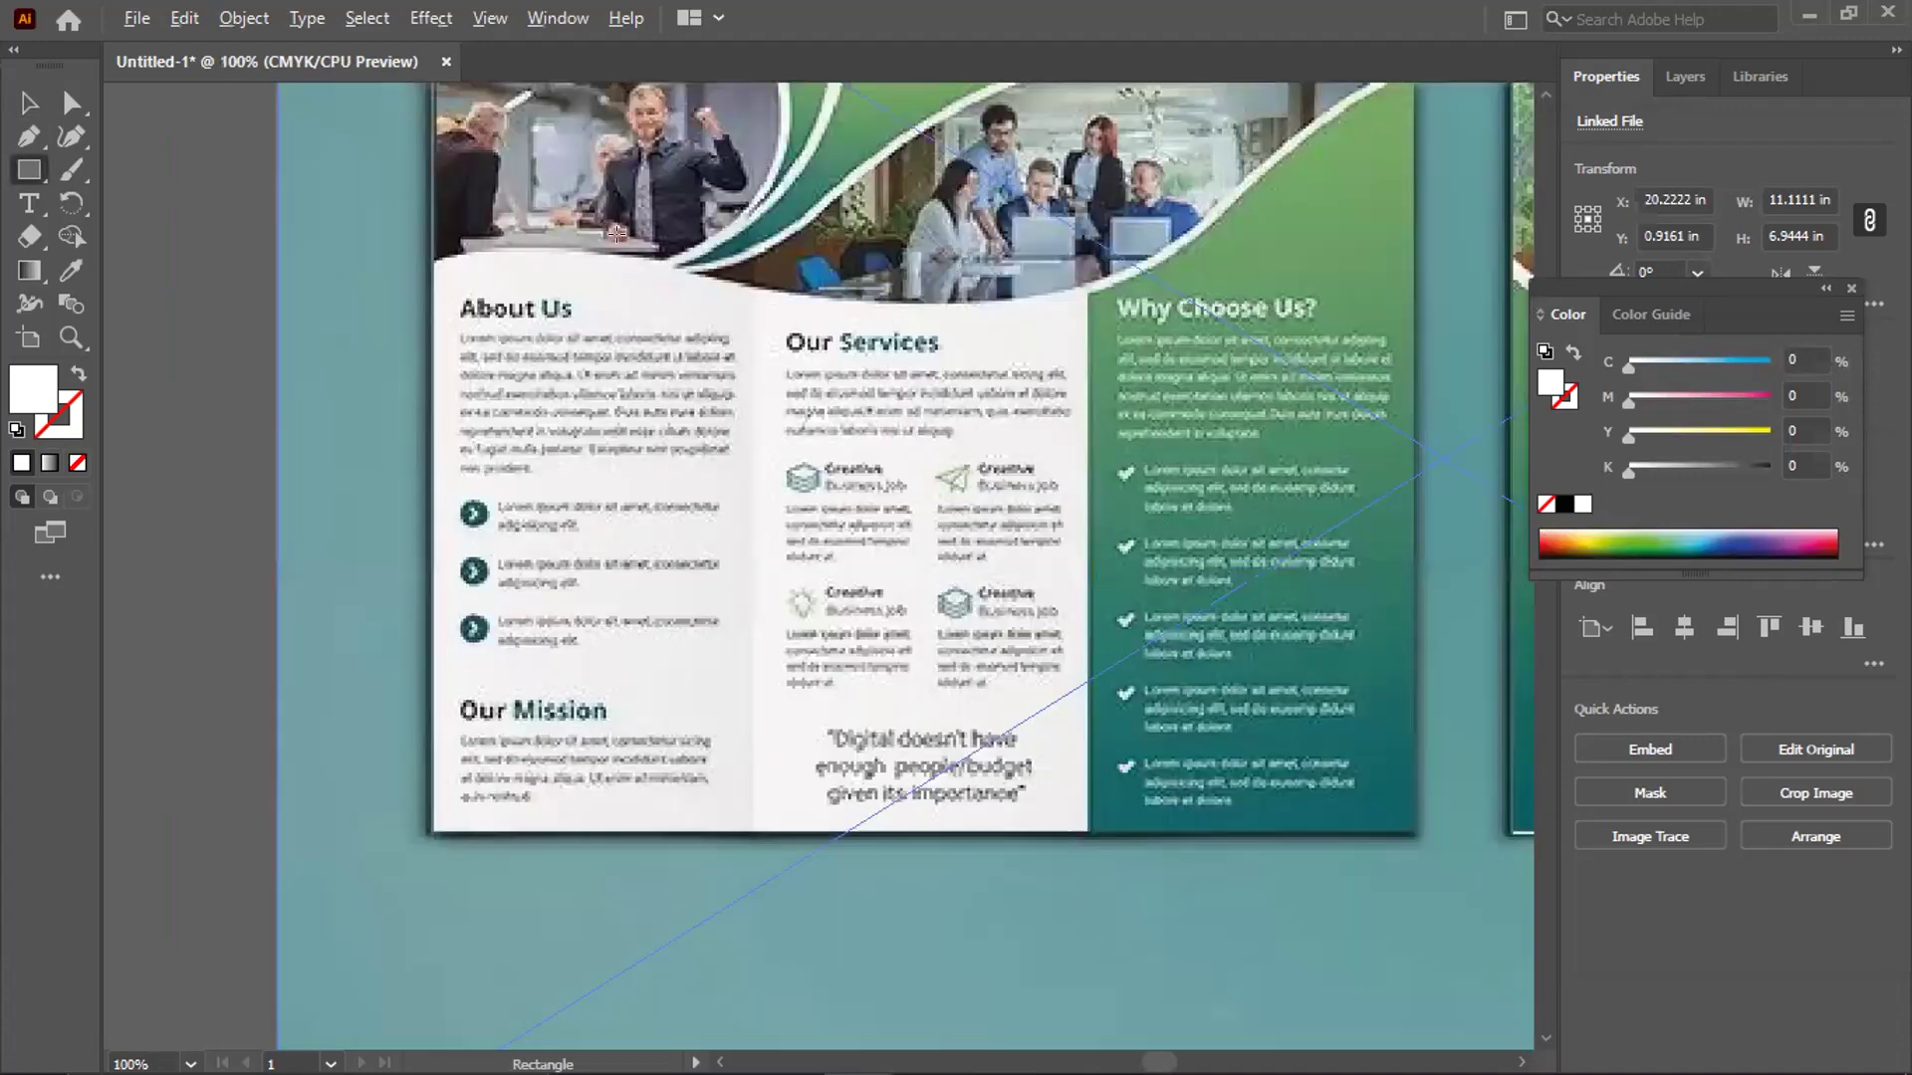
{"action": "scroll", "coordinate": [629, 225], "scroll_direction": "down", "scroll_amount": 2}
{"action": "left_click_drag", "start_coordinate": [623, 212], "coordinate": [1069, 566]}
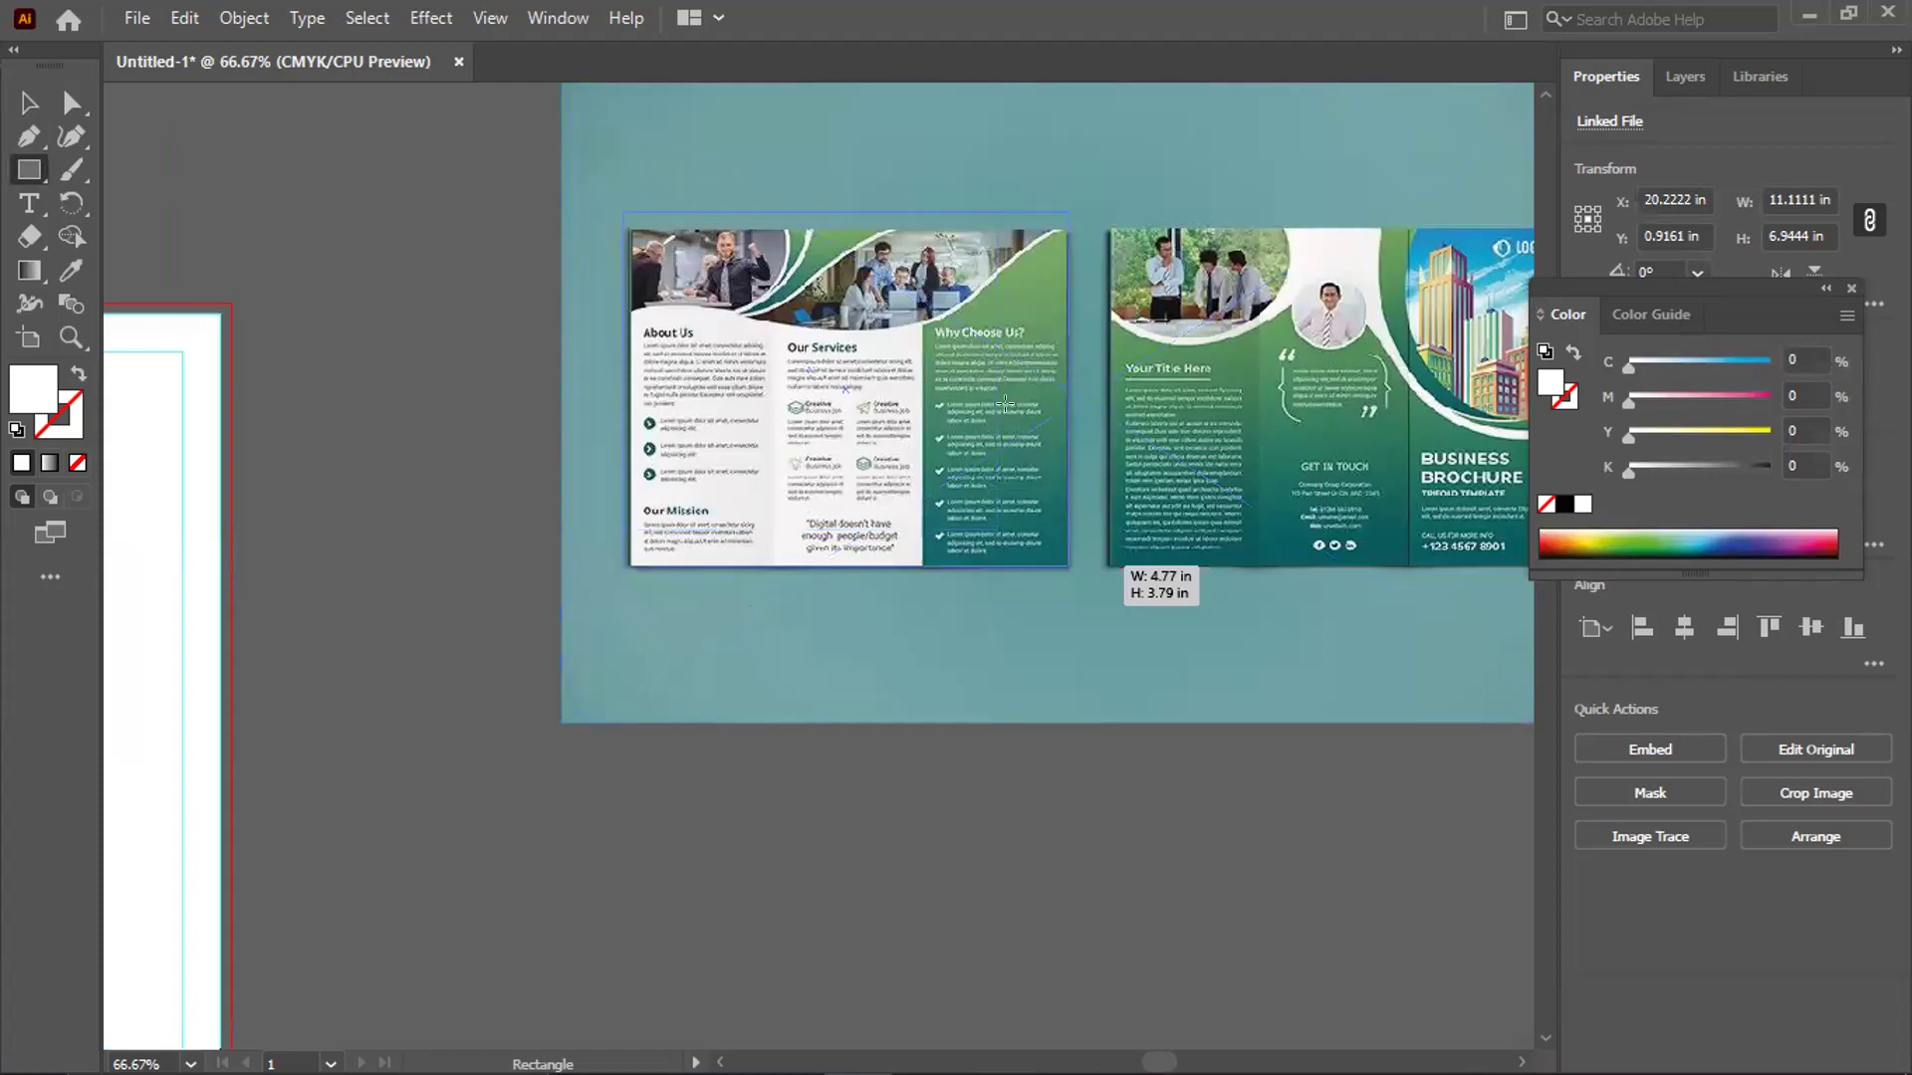
{"action": "left_click_drag", "start_coordinate": [846, 212], "coordinate": [846, 225]}
{"action": "key", "text": "v"}
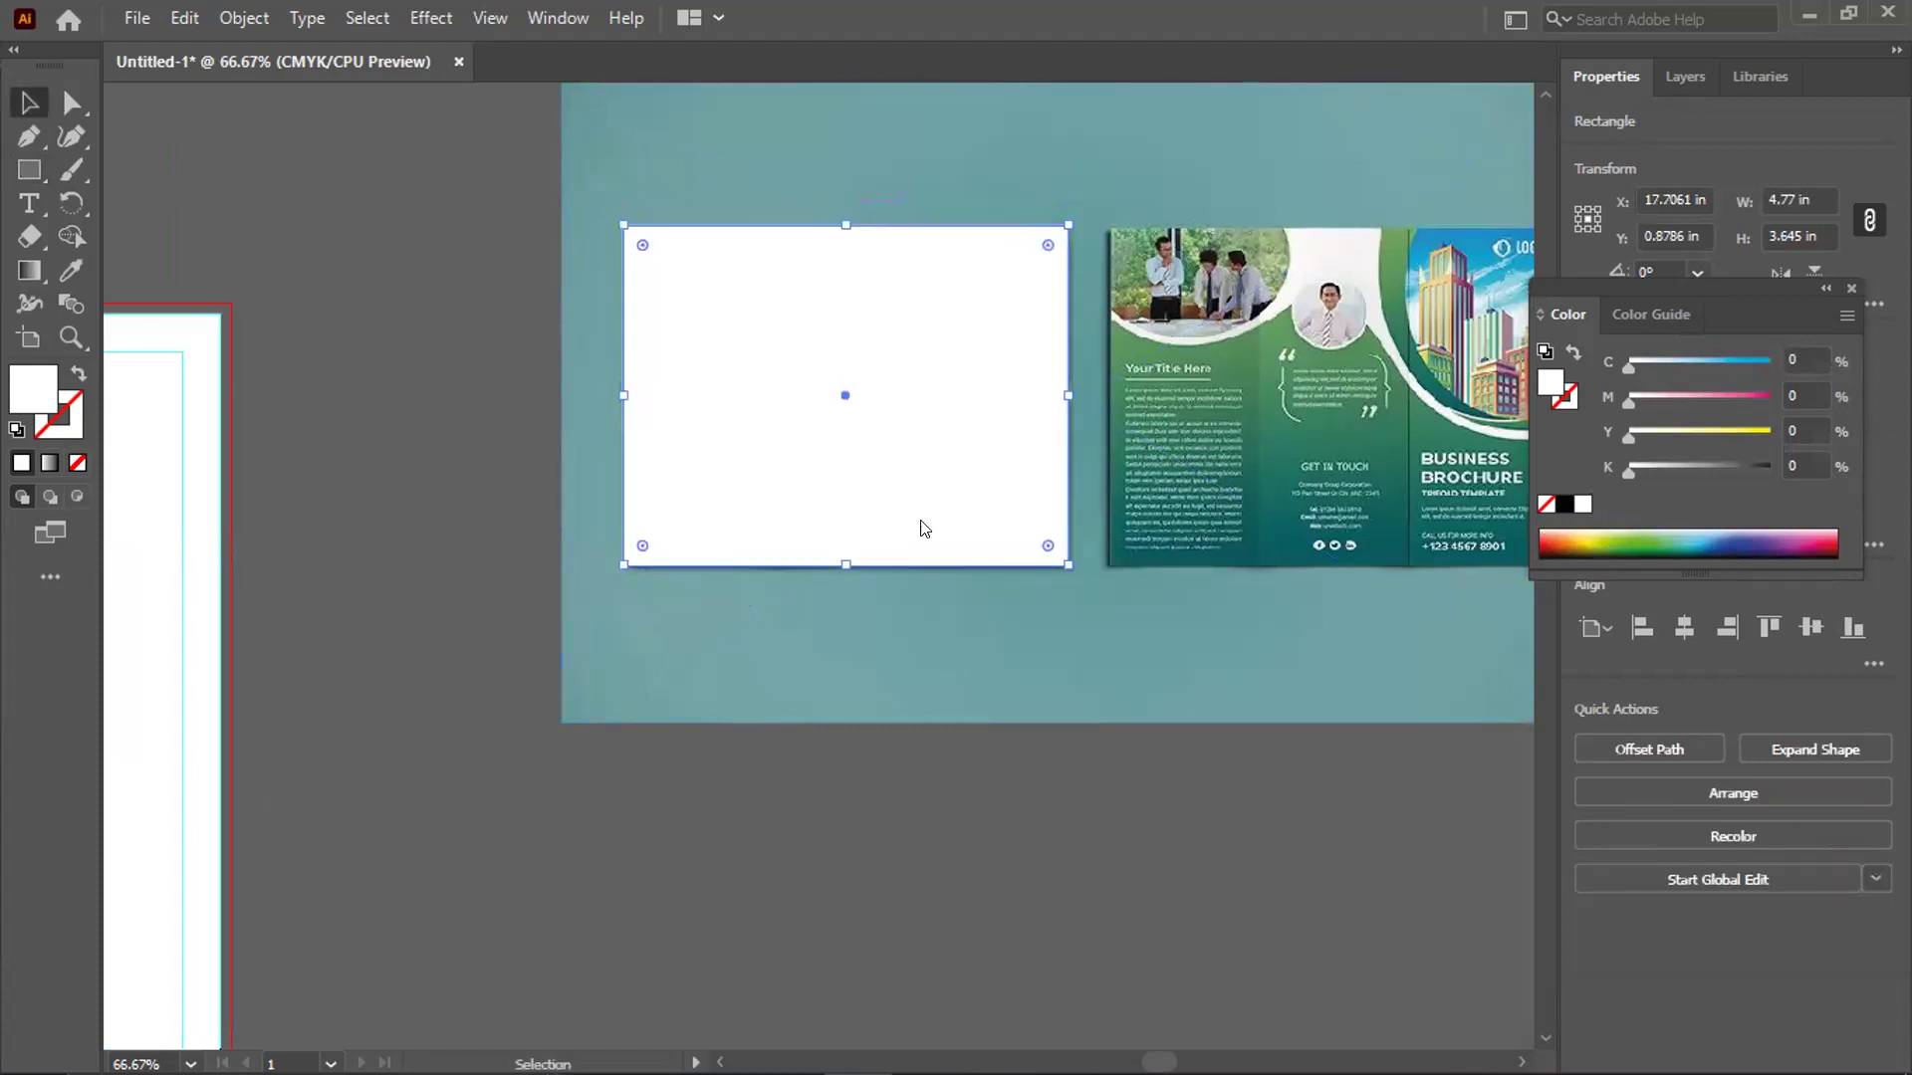
{"action": "left_click", "coordinate": [865, 637], "text": "shift"}
{"action": "right_click", "coordinate": [807, 452]}
{"action": "left_click", "coordinate": [872, 694]}
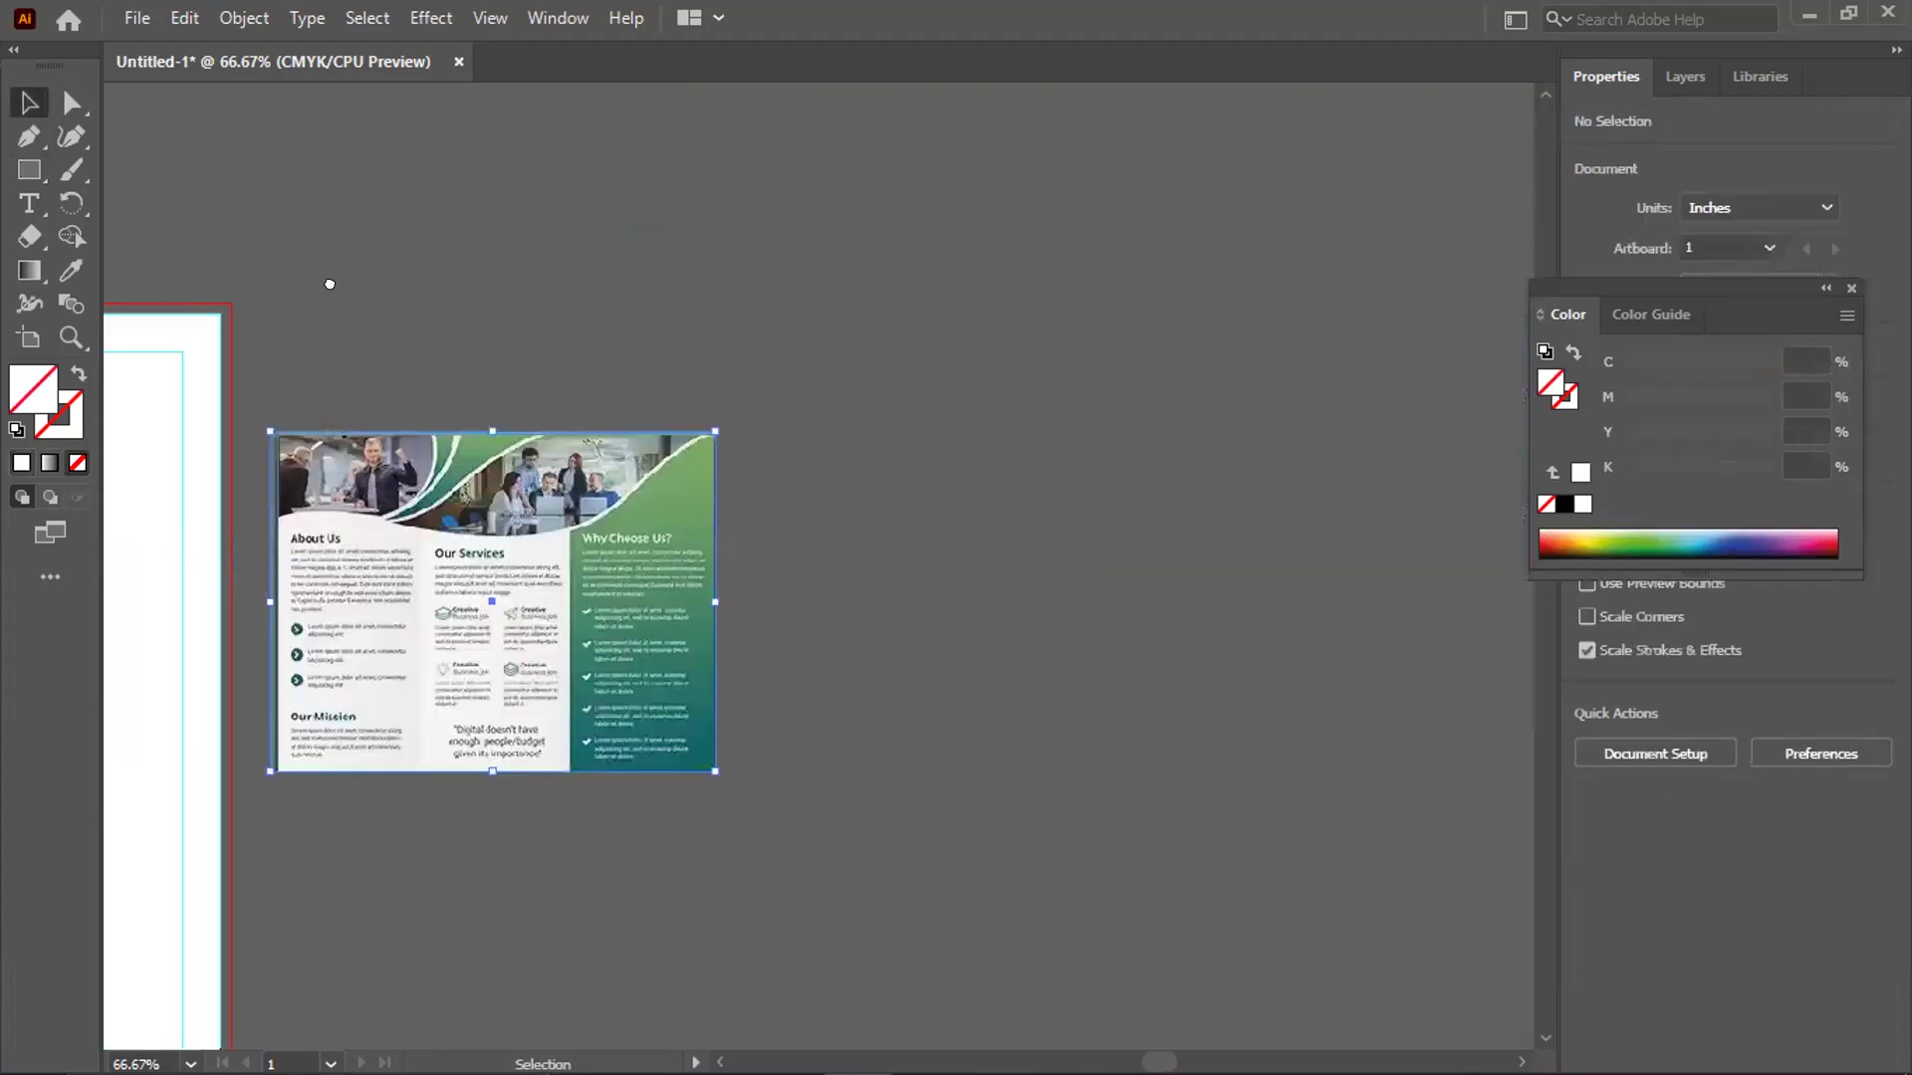
Move the cropped brochure beside the artboard and enlarge it proportionally
{"action": "key", "text": "ctrl+a"}
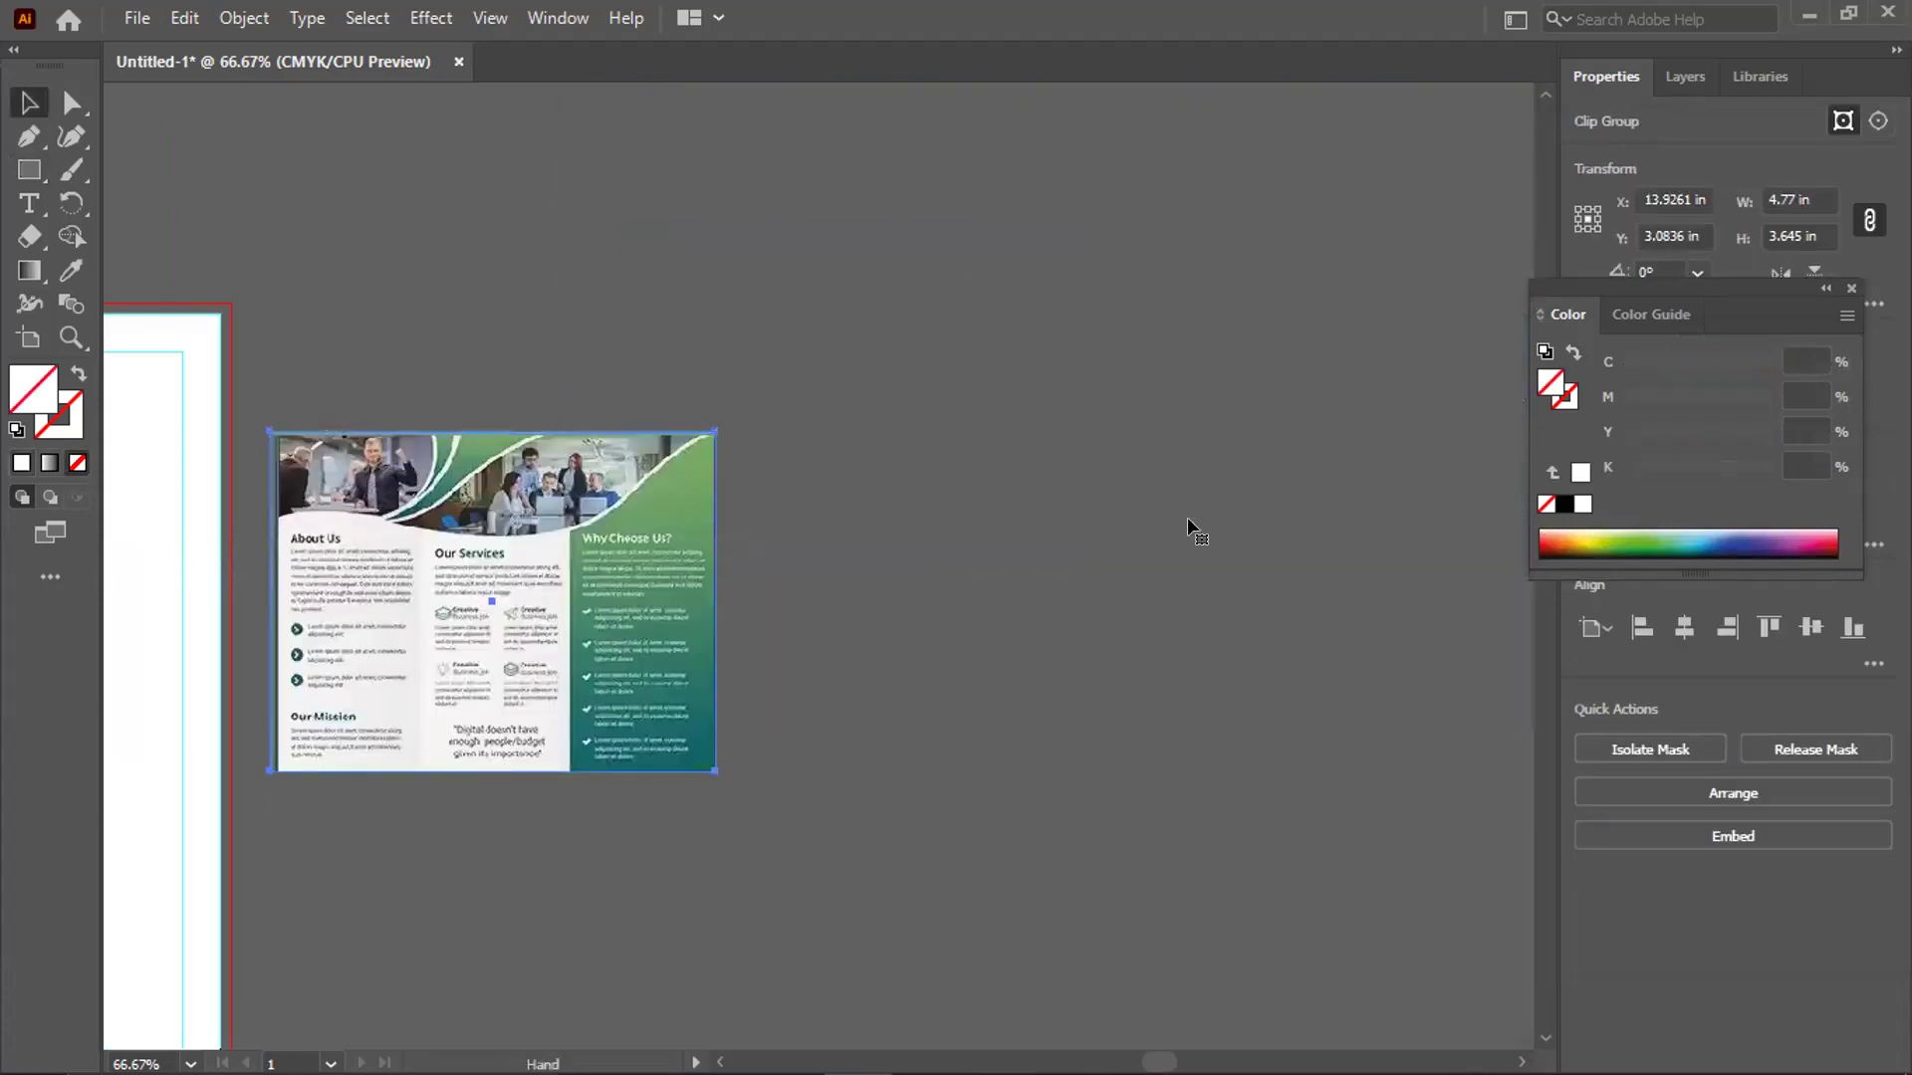
{"action": "left_click_drag", "start_coordinate": [584, 513], "coordinate": [1130, 326]}
{"action": "left_click_drag", "start_coordinate": [1258, 575], "coordinate": [1228, 446]}
{"action": "left_click_drag", "start_coordinate": [1230, 458], "coordinate": [1404, 838]}
{"action": "left_click", "coordinate": [769, 894]}
{"action": "scroll", "coordinate": [769, 895], "scroll_direction": "down", "scroll_amount": 2, "text": "alt"}
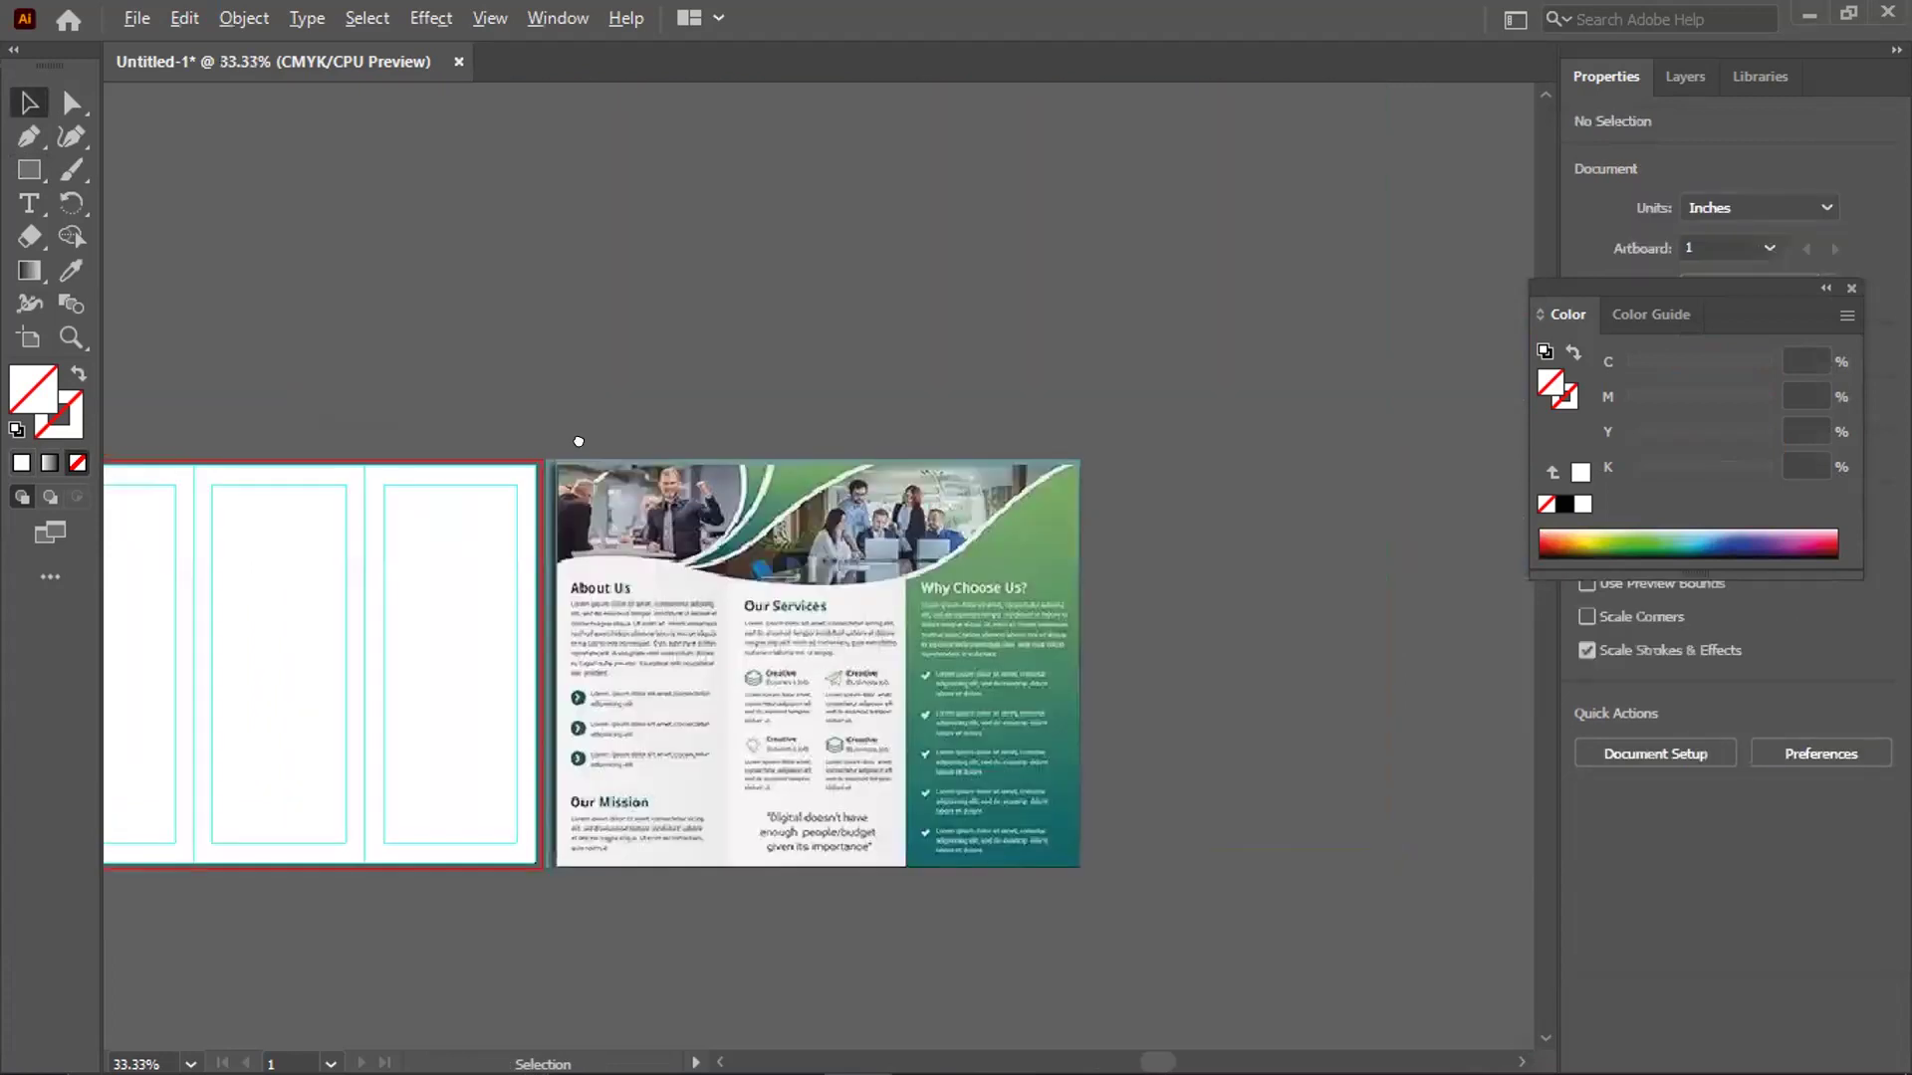
{"action": "left_click_drag", "start_coordinate": [802, 282], "coordinate": [1026, 154]}
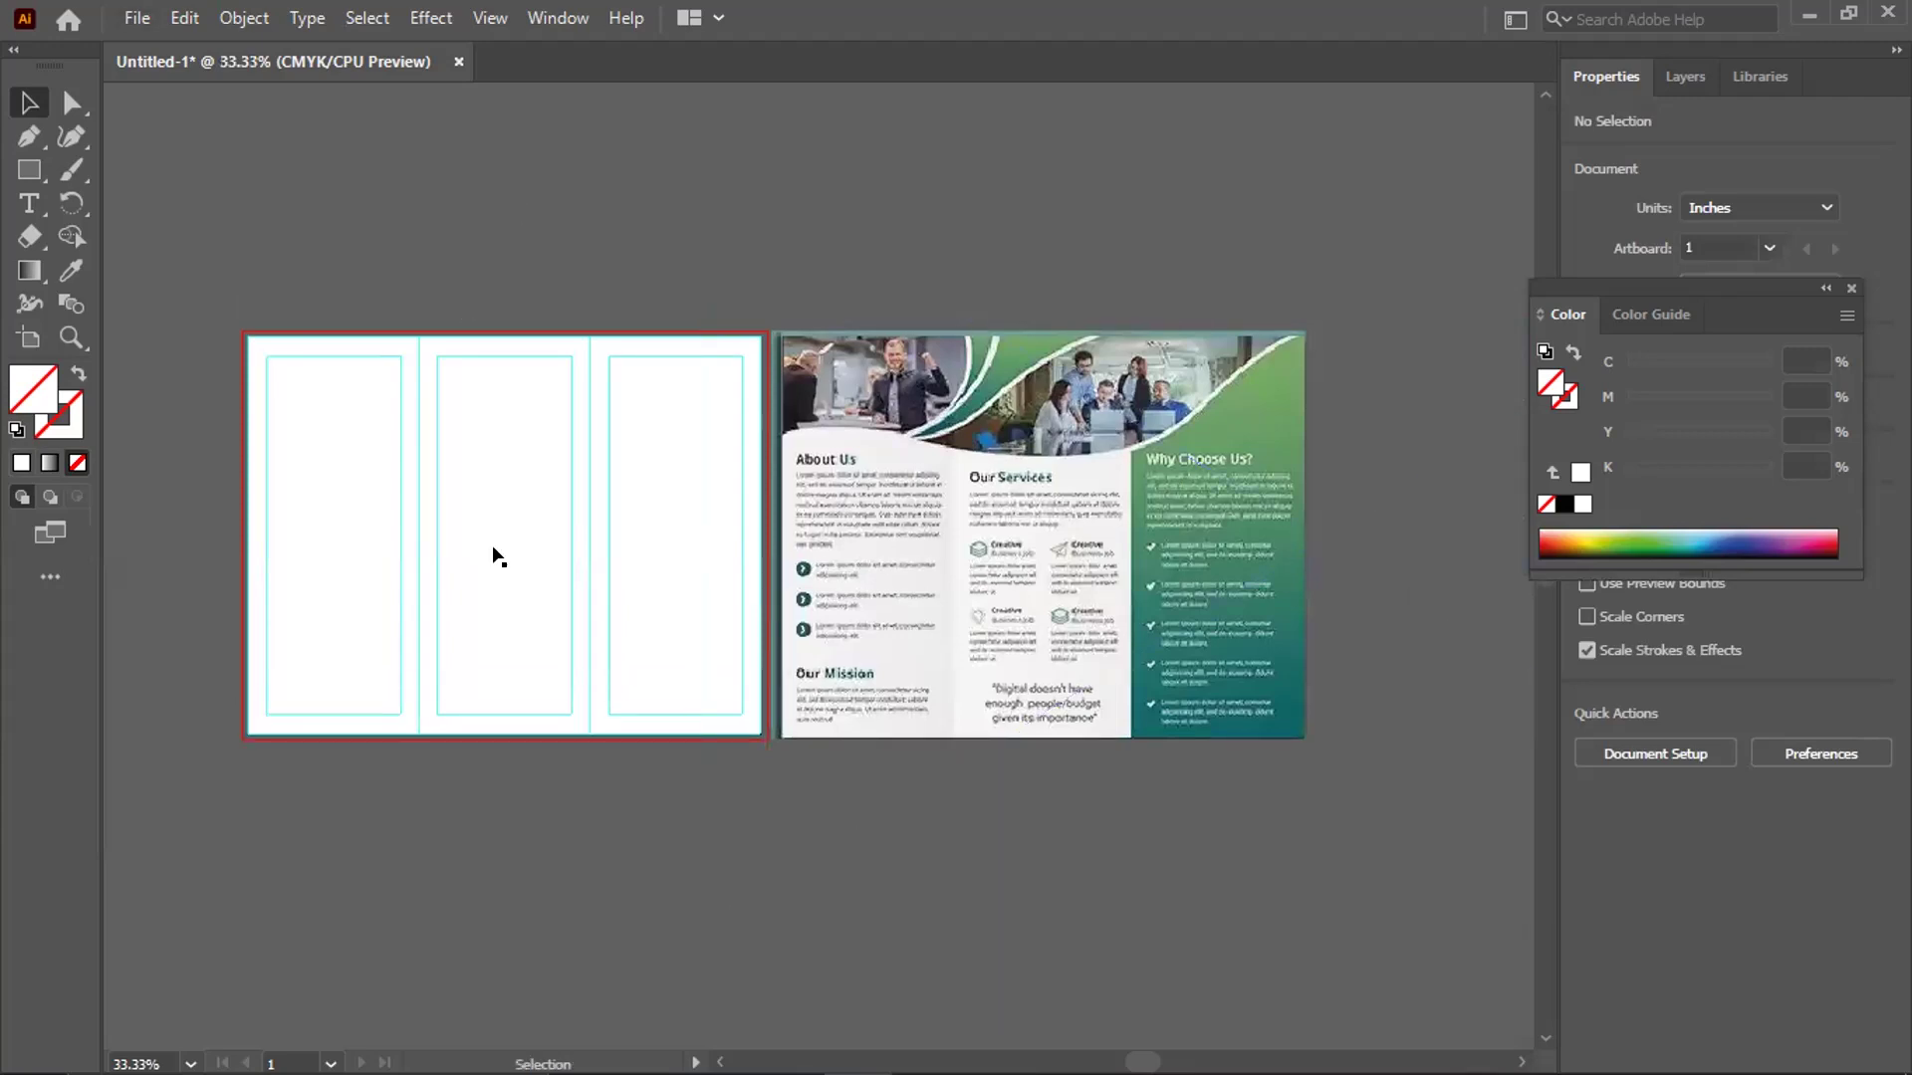
Shift the left panel rectangle across into the right slot
{"action": "left_click", "coordinate": [339, 512]}
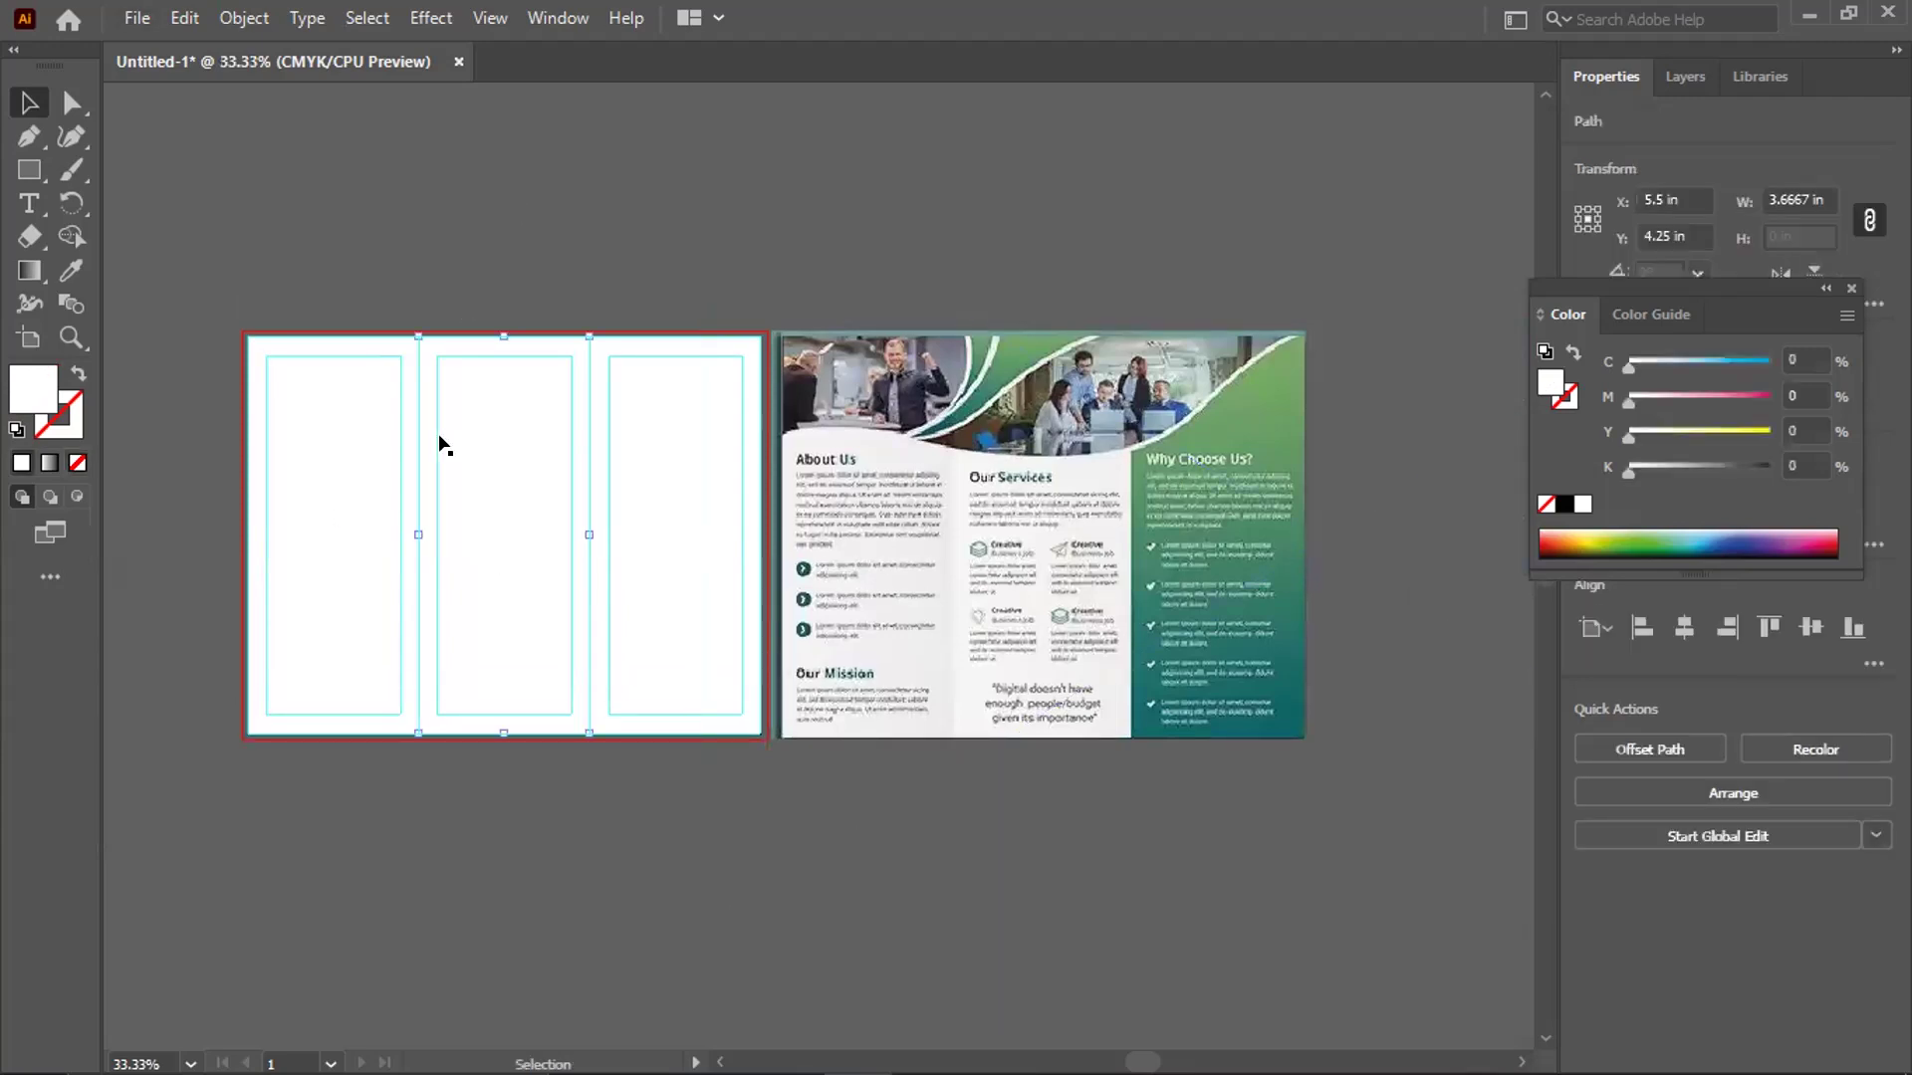
{"action": "left_click_drag", "start_coordinate": [341, 463], "coordinate": [513, 465]}
{"action": "left_click_drag", "start_coordinate": [671, 457], "coordinate": [673, 458]}
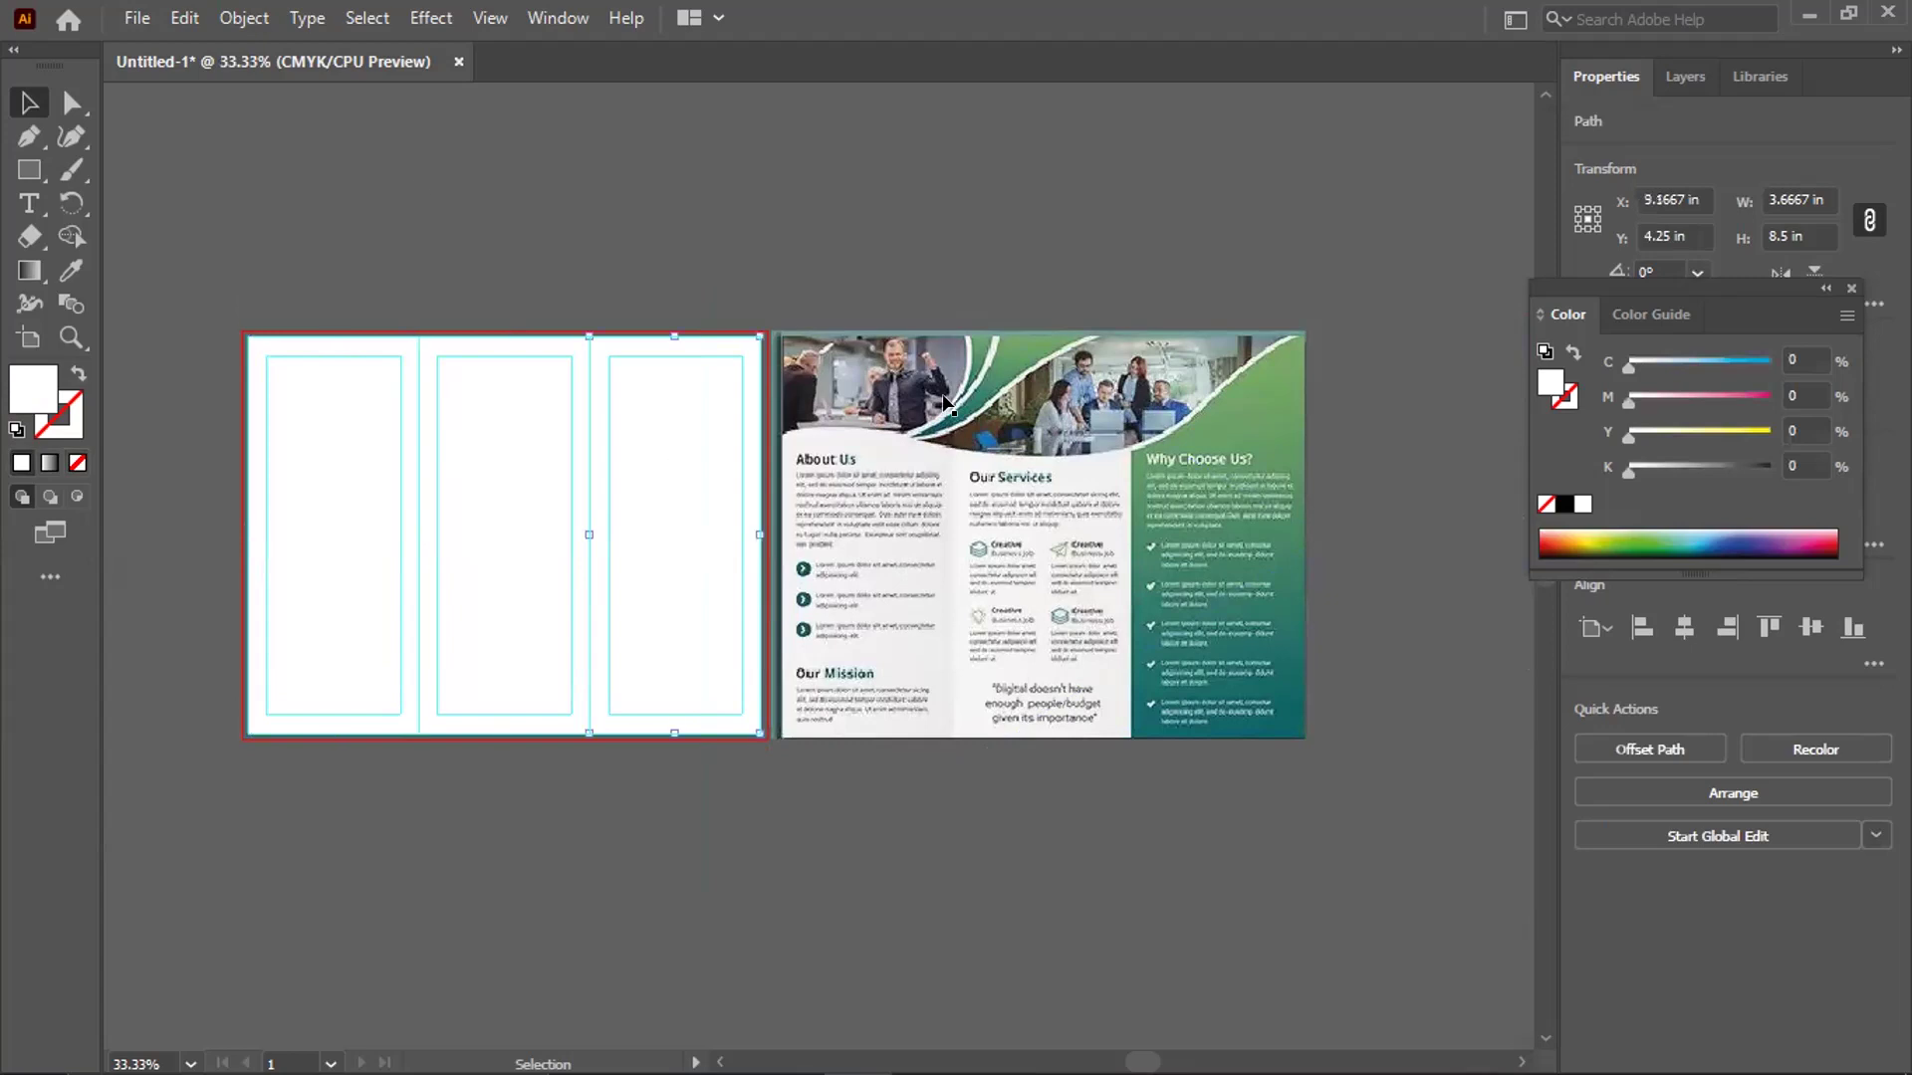
{"action": "left_click", "coordinate": [320, 193]}
Draw two small swatch rectangles above the artboard
{"action": "left_click", "coordinate": [28, 173]}
{"action": "left_click_drag", "start_coordinate": [483, 157], "coordinate": [546, 195]}
{"action": "left_click_drag", "start_coordinate": [613, 176], "coordinate": [664, 212]}
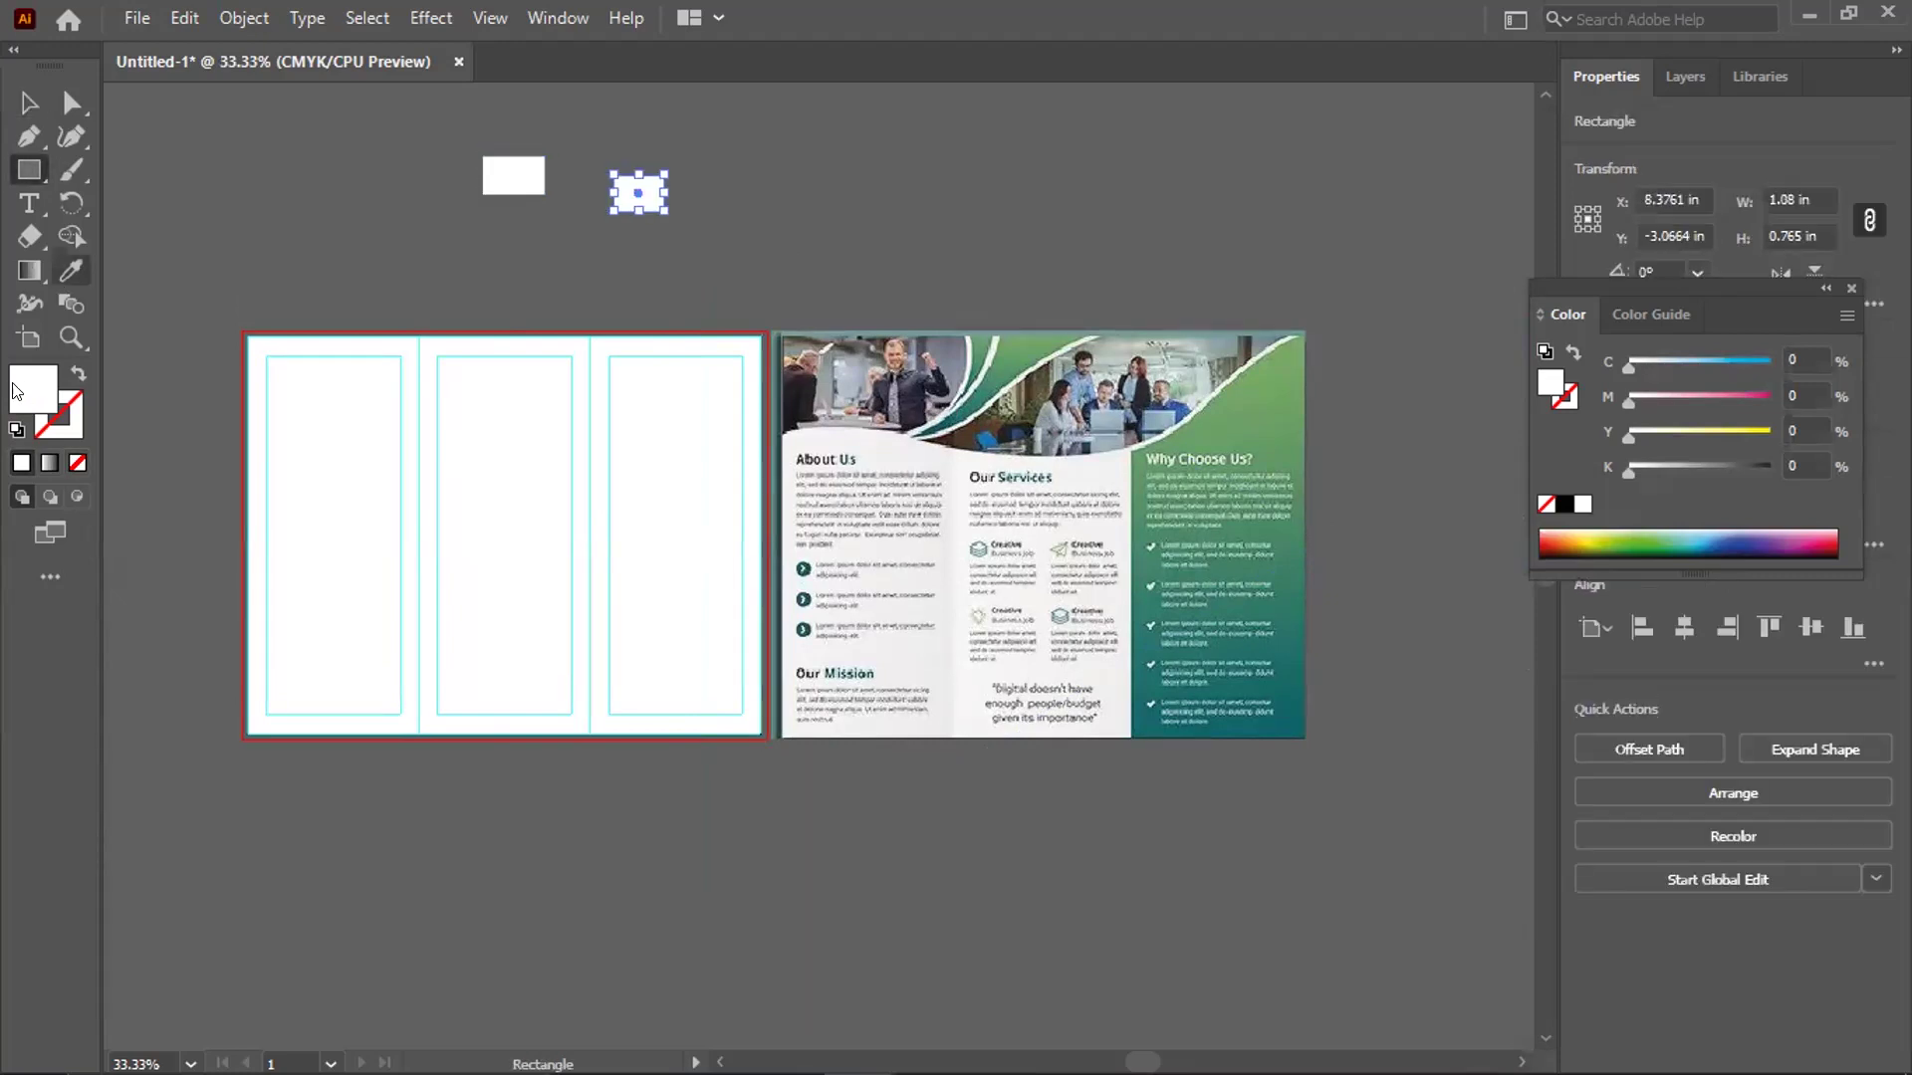
Fill the first swatch rectangle with a saturated green from the Color Picker
{"action": "double_click", "coordinate": [30, 388]}
{"action": "left_click", "coordinate": [1133, 497]}
{"action": "left_click", "coordinate": [1141, 493]}
{"action": "left_click", "coordinate": [1144, 507]}
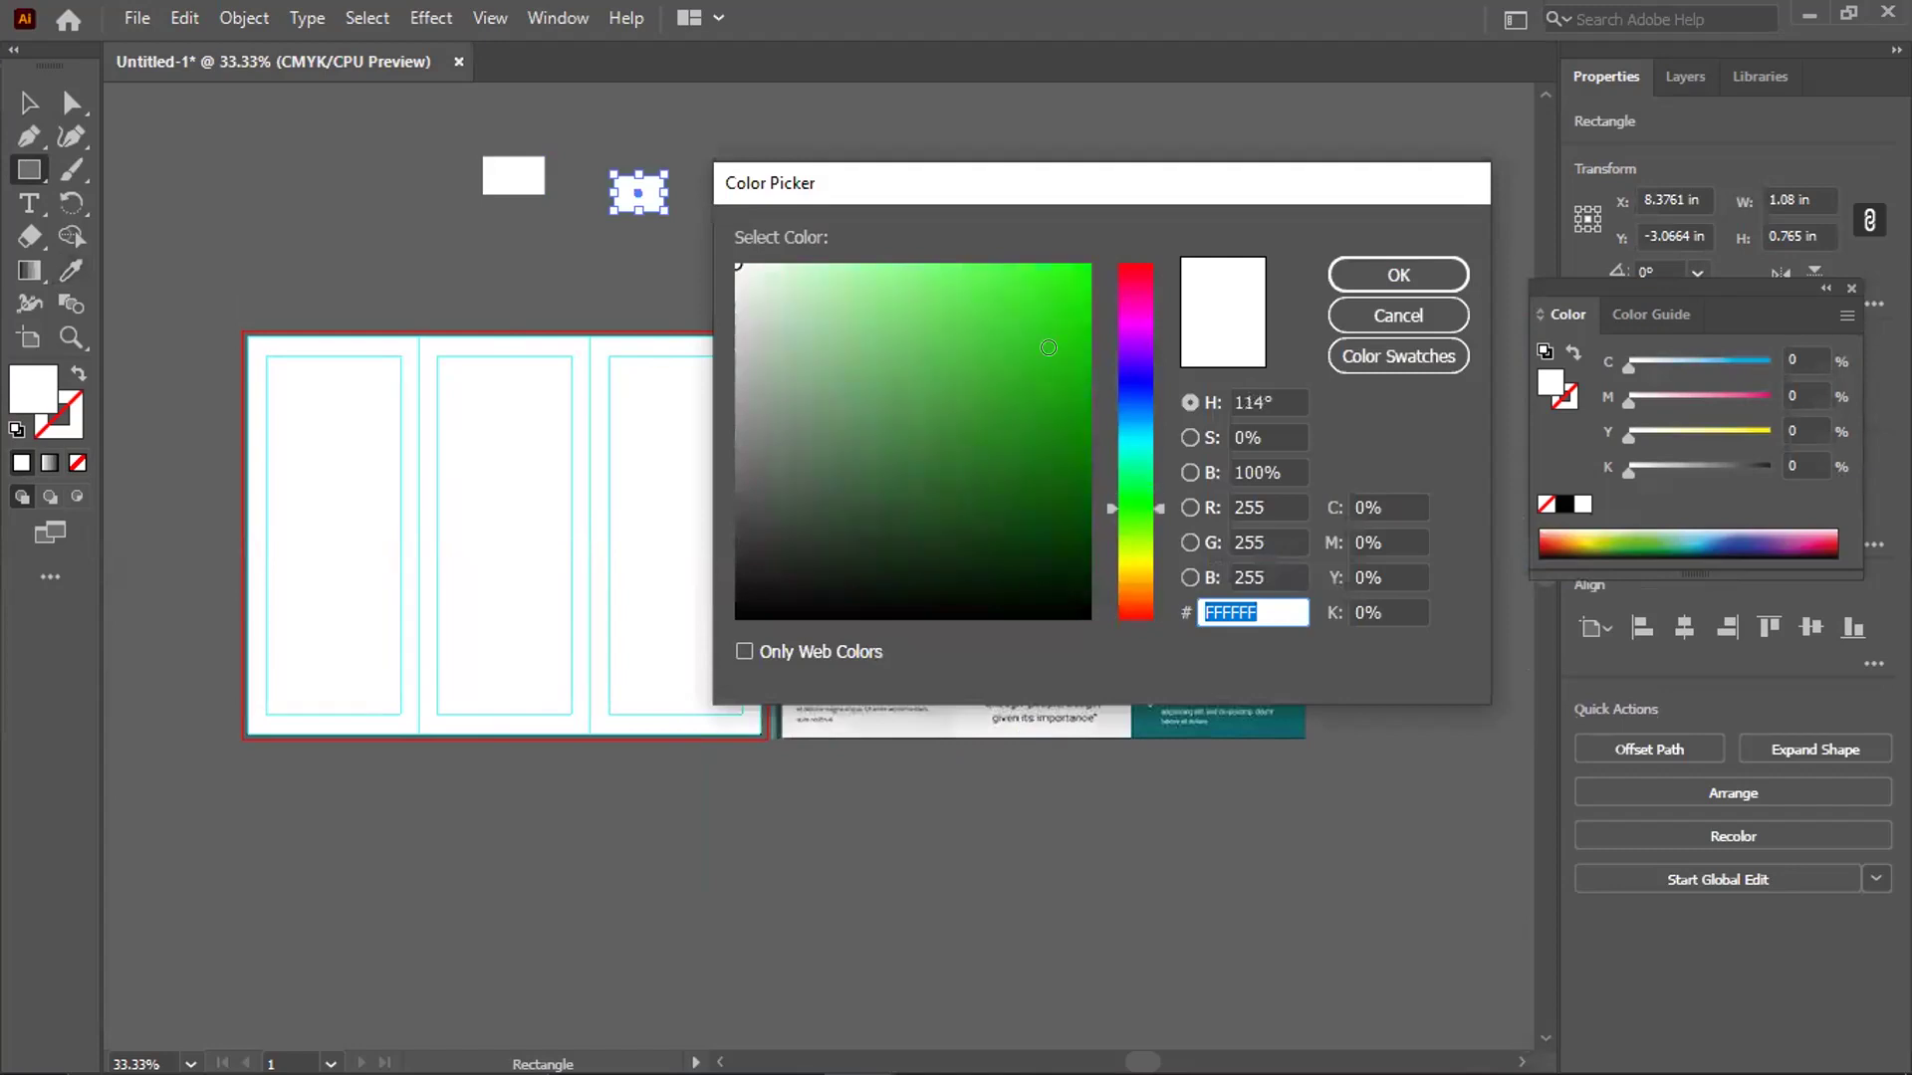
{"action": "left_click", "coordinate": [983, 310]}
{"action": "left_click", "coordinate": [1037, 311]}
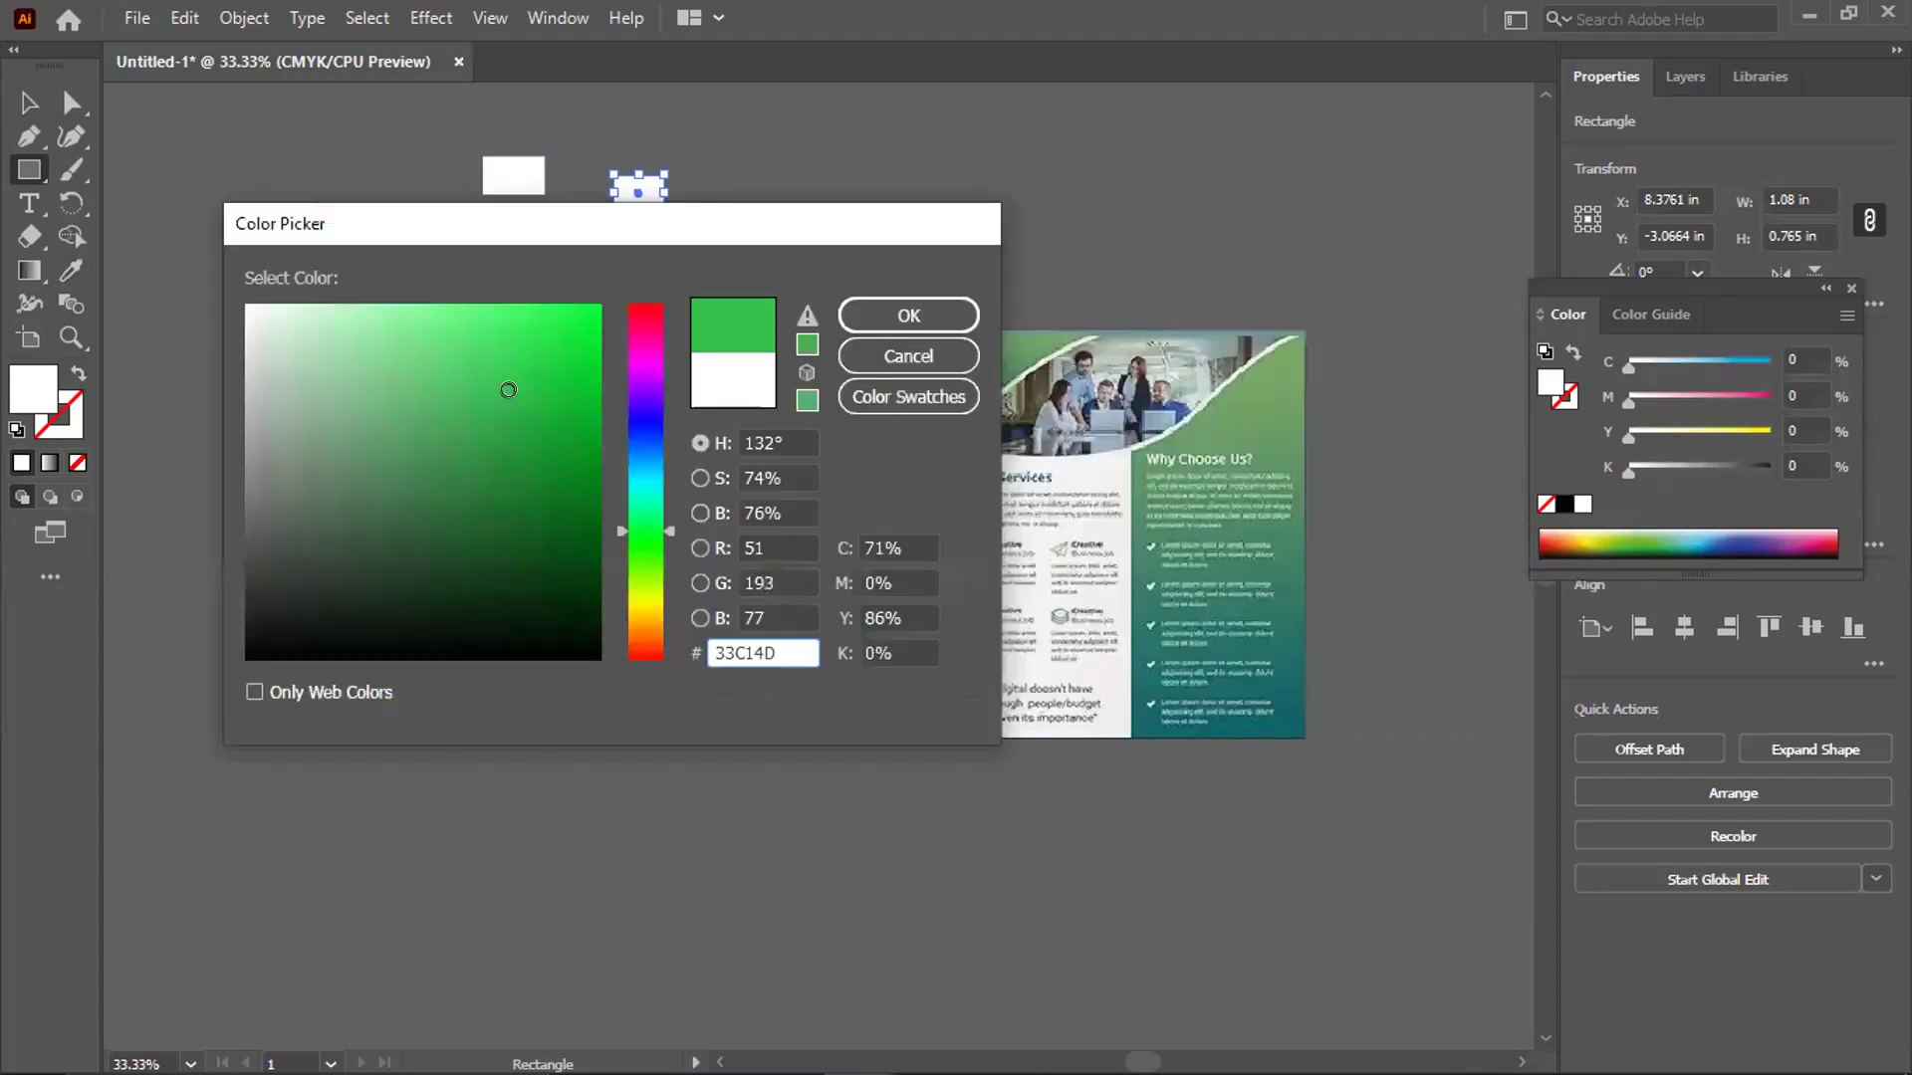
{"action": "left_click", "coordinate": [515, 398]}
{"action": "left_click", "coordinate": [916, 320]}
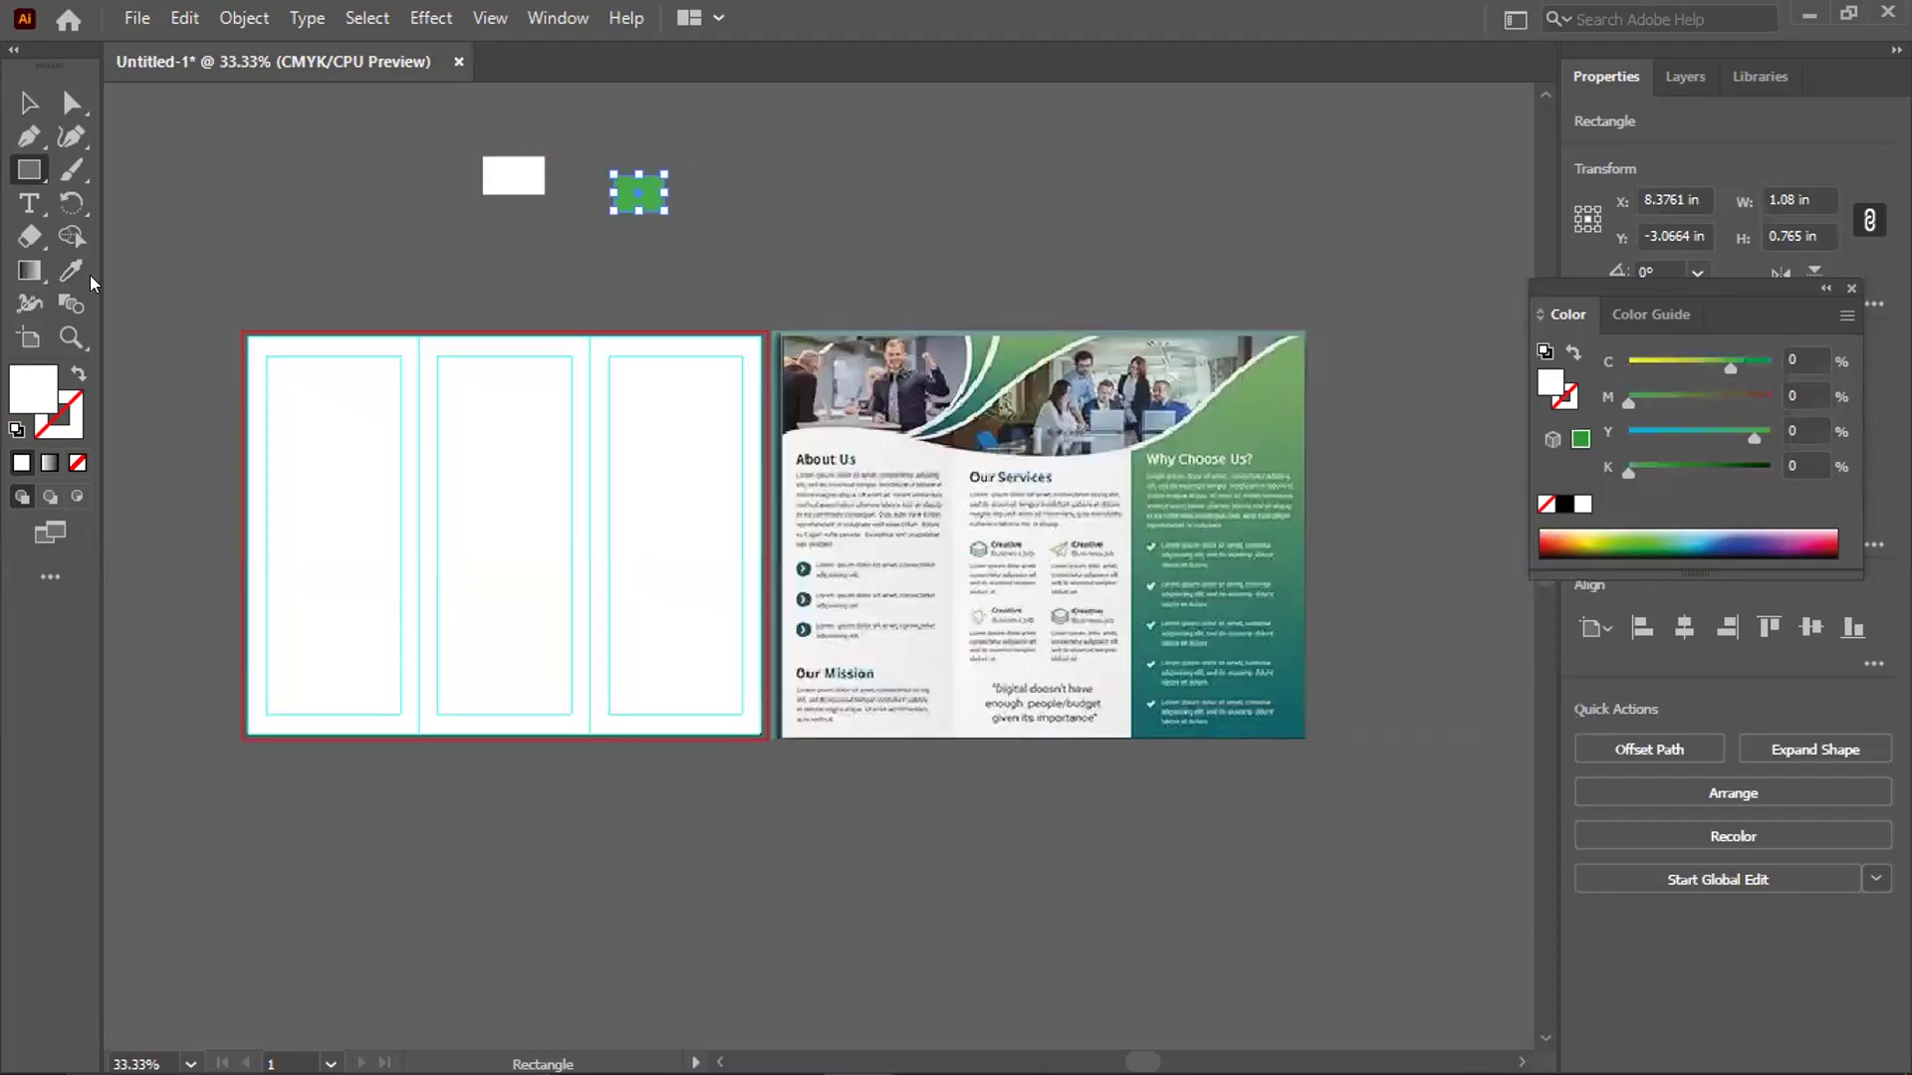
Sample the brochure's green into the swatch with the Eyedropper
{"action": "key", "text": "i"}
{"action": "left_click", "coordinate": [1274, 376]}
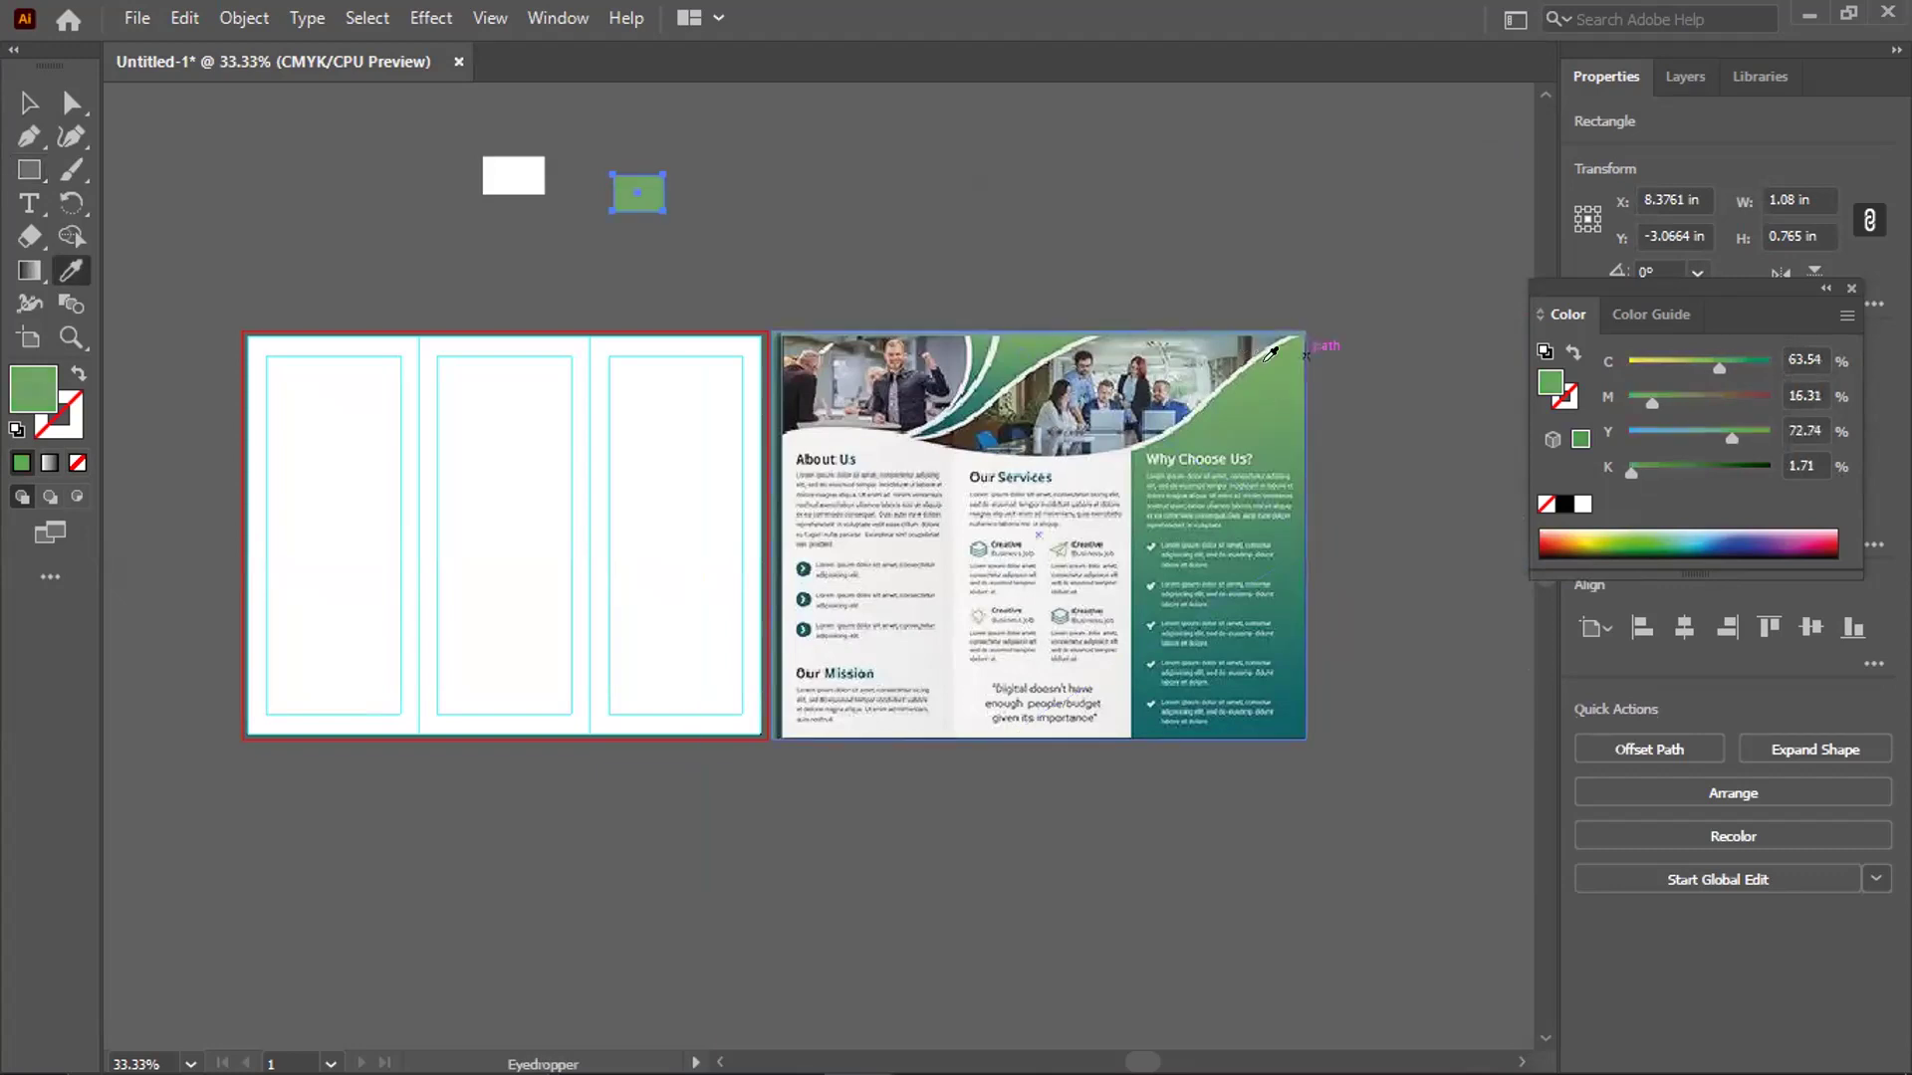
{"action": "left_click", "coordinate": [1266, 390]}
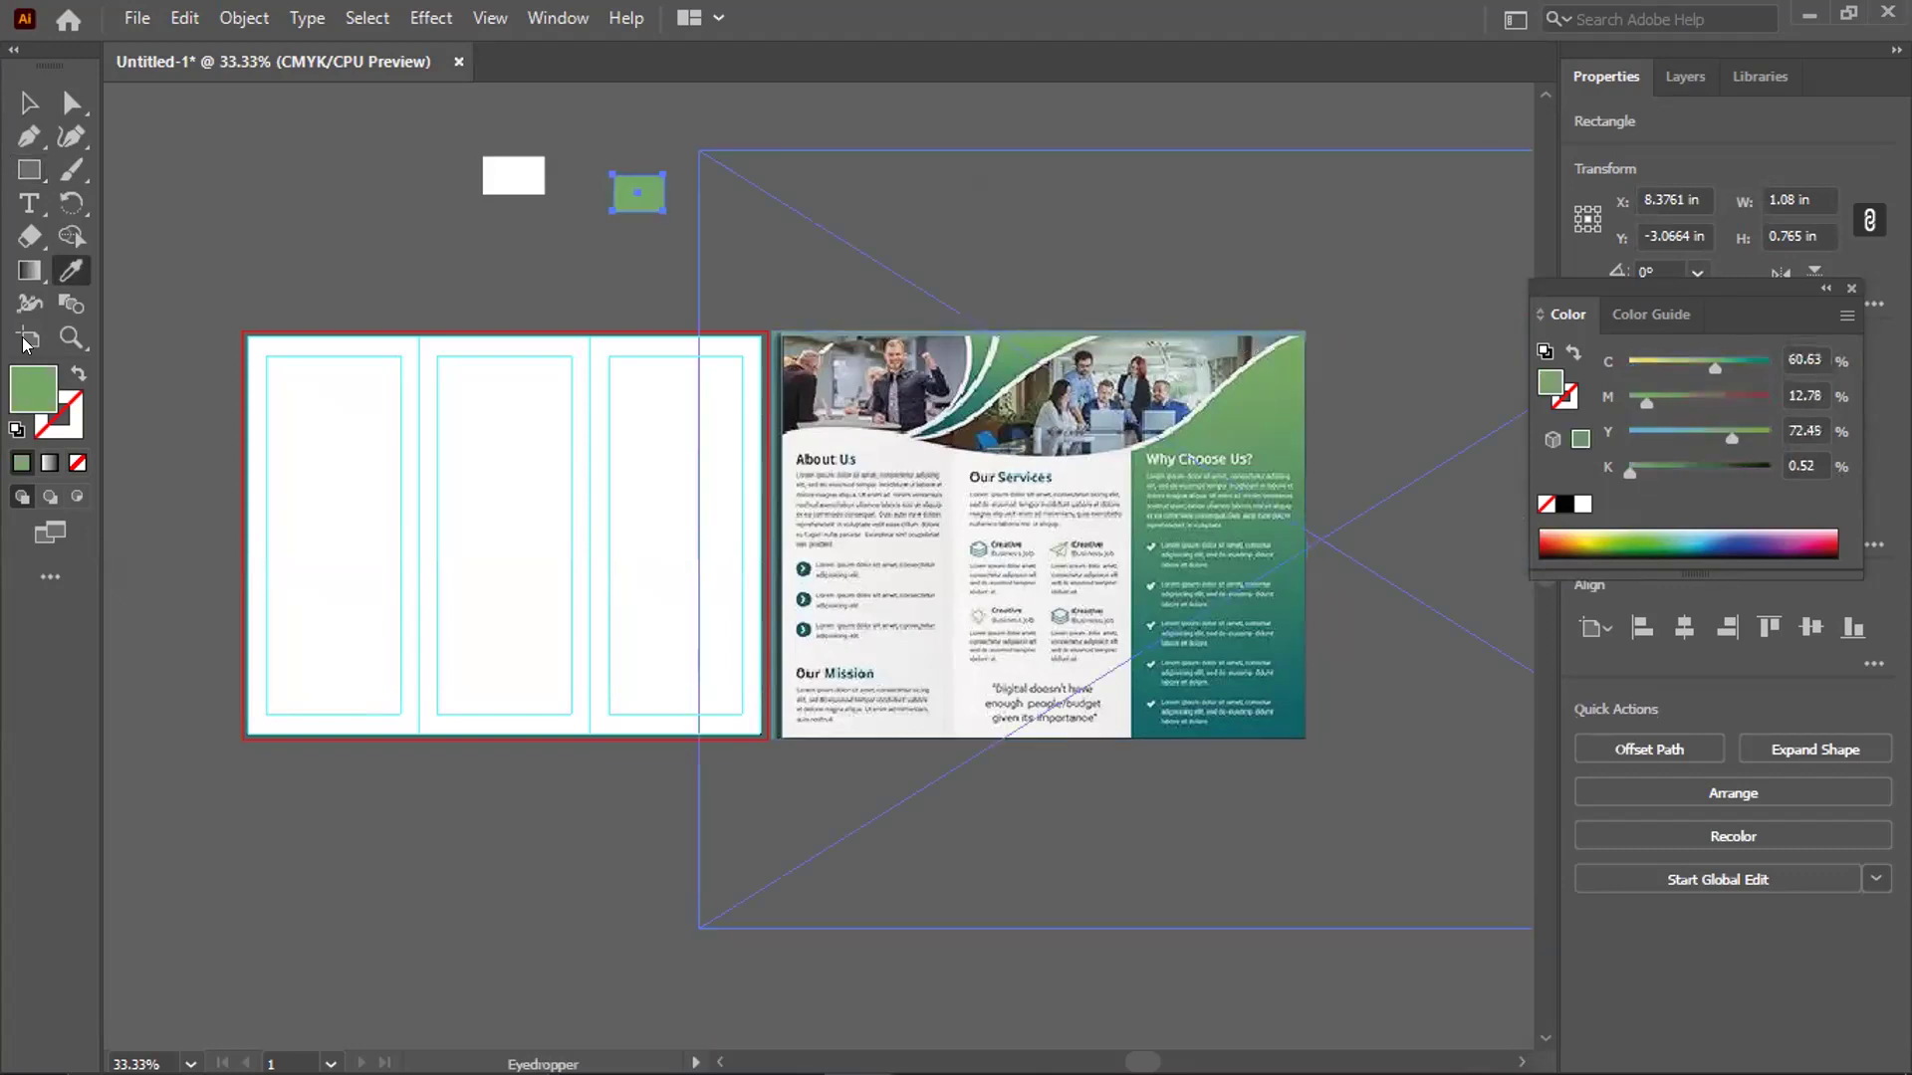
Refine the first swatch's fill to a bright light green in the Color Picker
{"action": "double_click", "coordinate": [30, 390]}
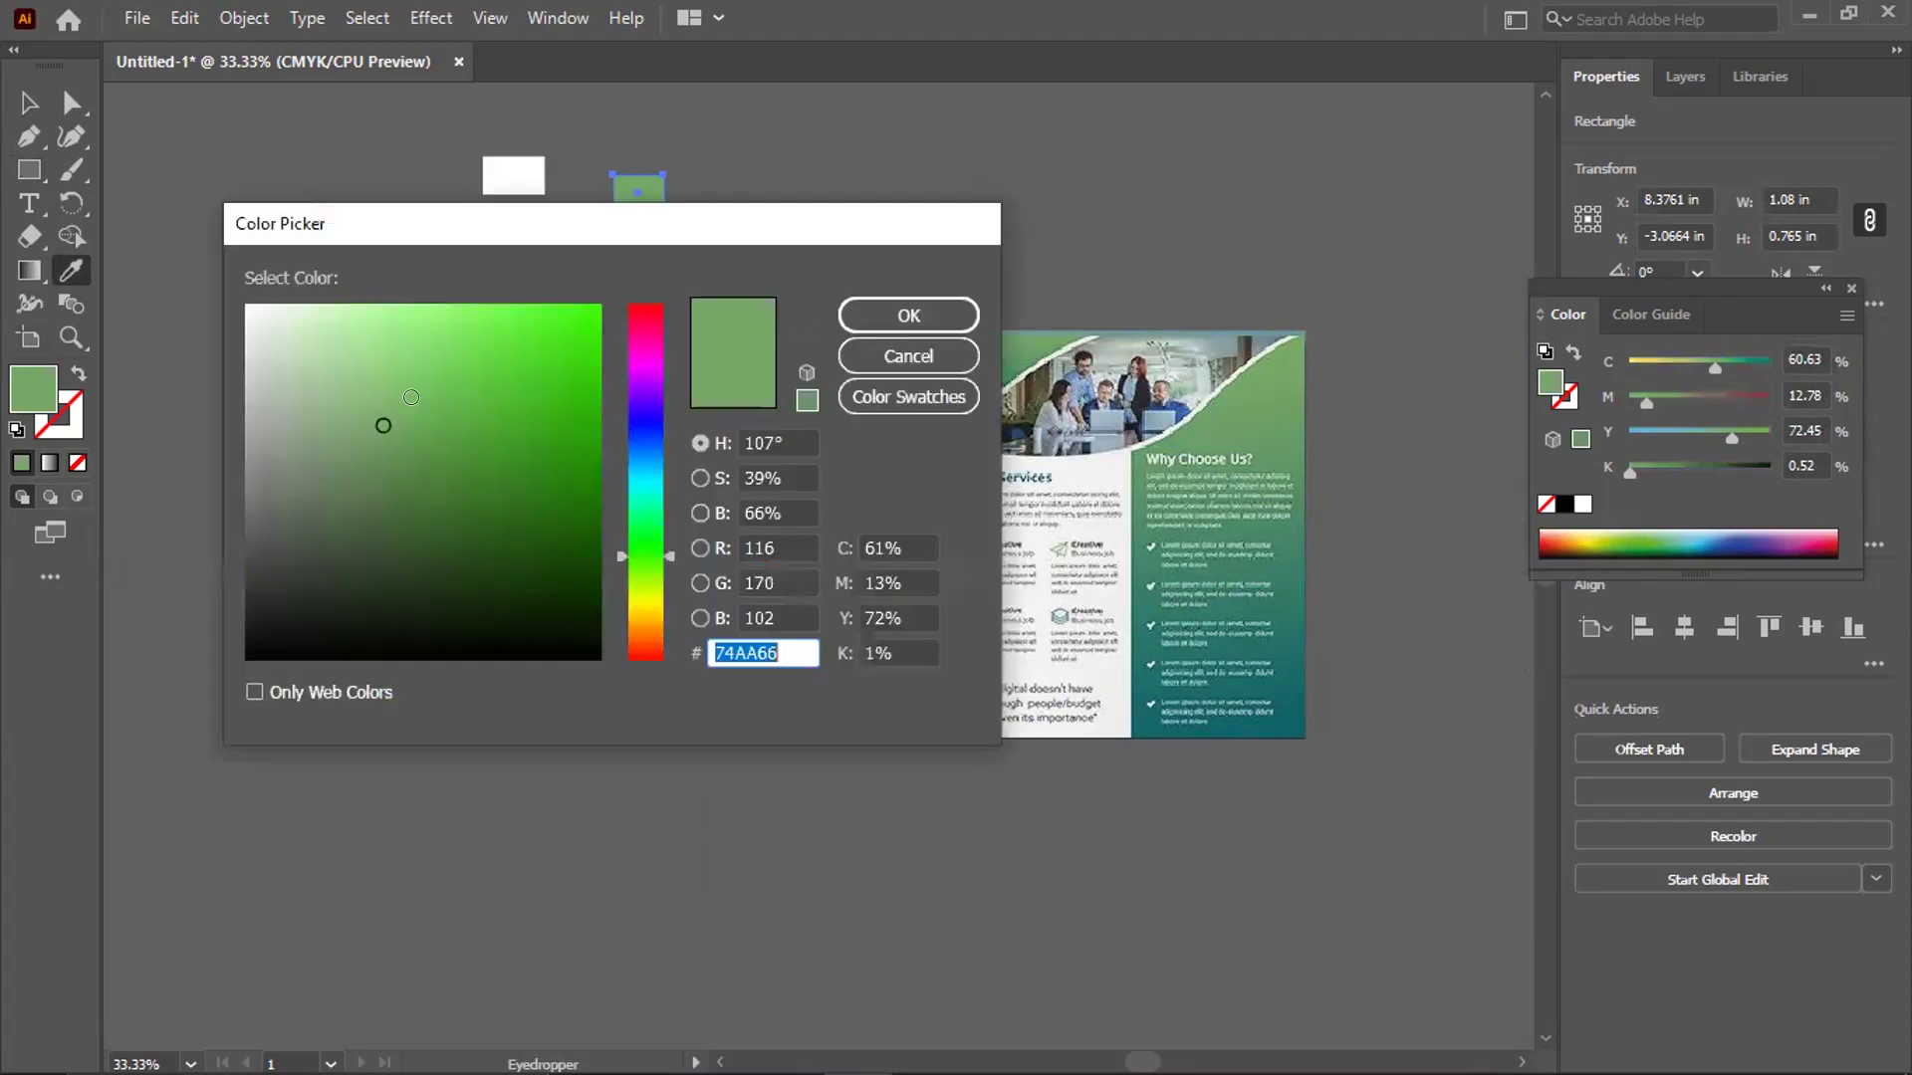
{"action": "left_click", "coordinate": [430, 375]}
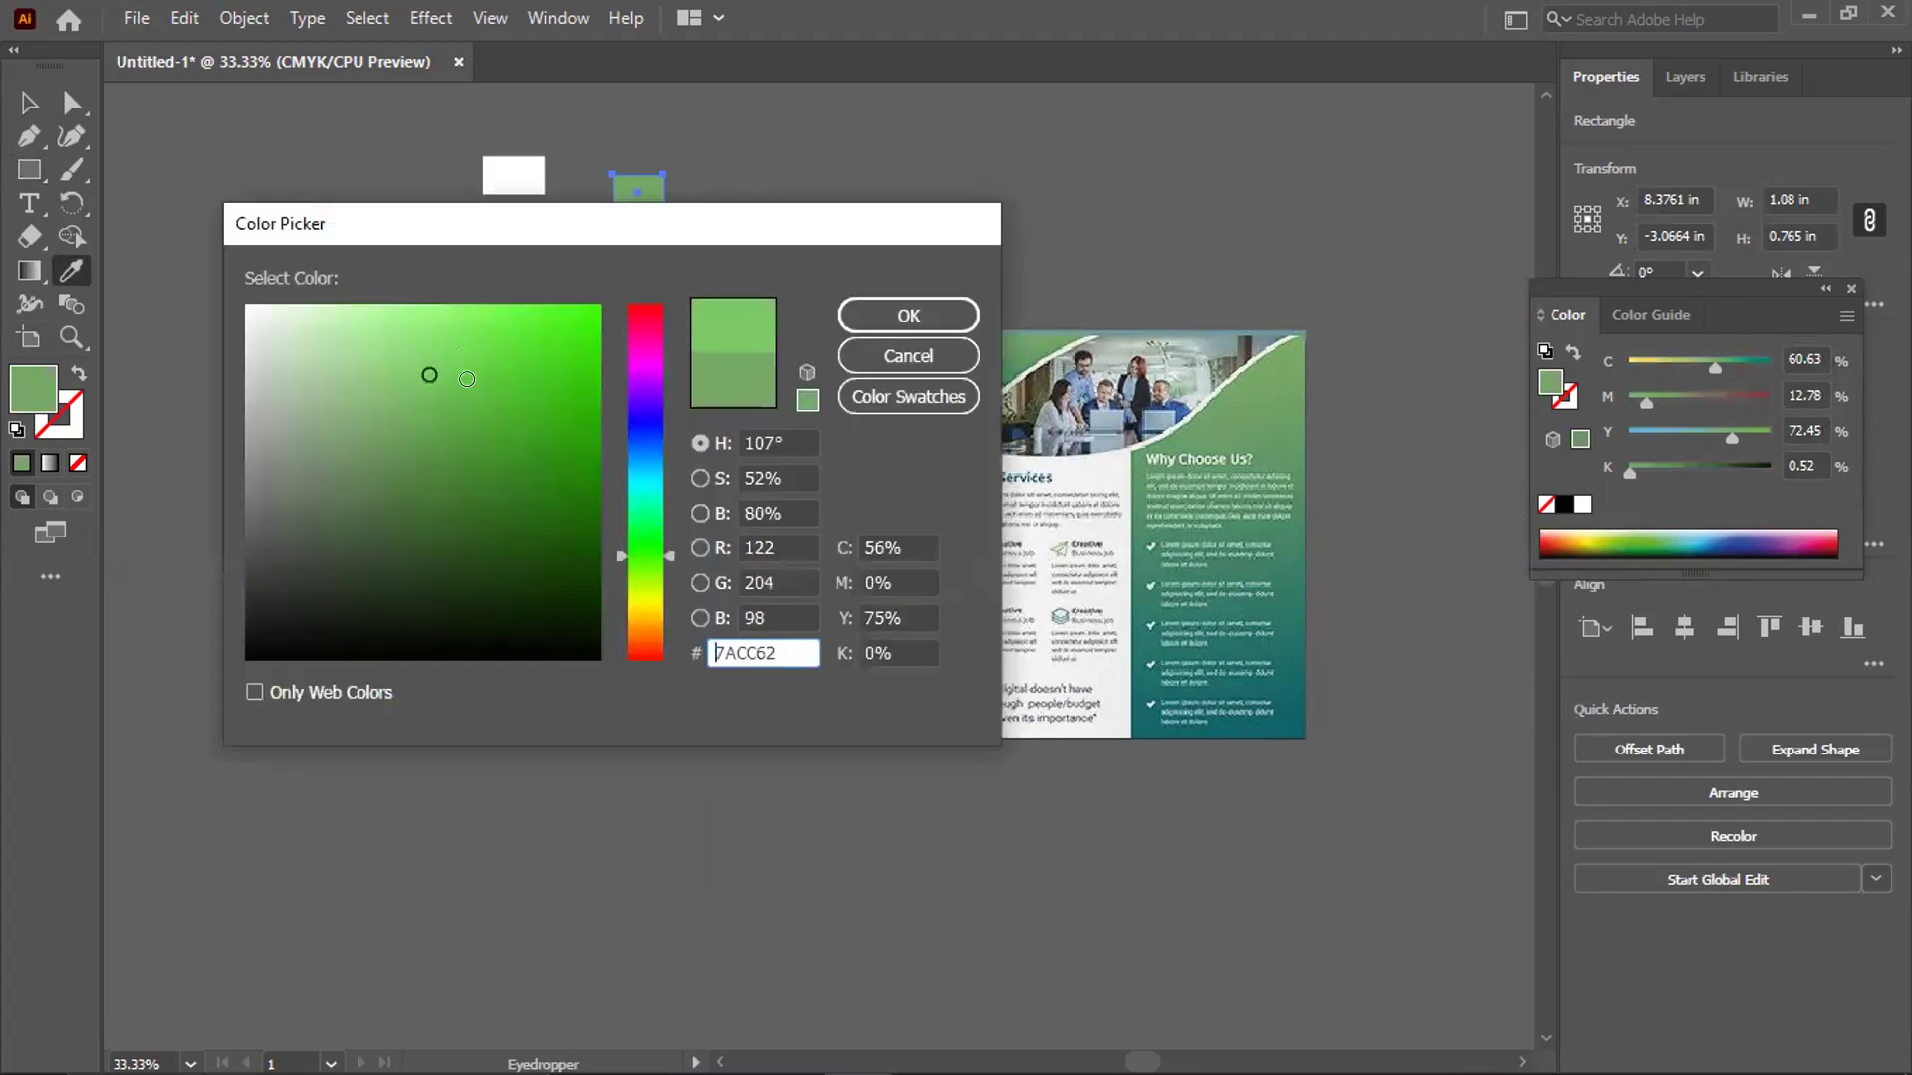
{"action": "left_click", "coordinate": [476, 372]}
{"action": "left_click", "coordinate": [484, 382]}
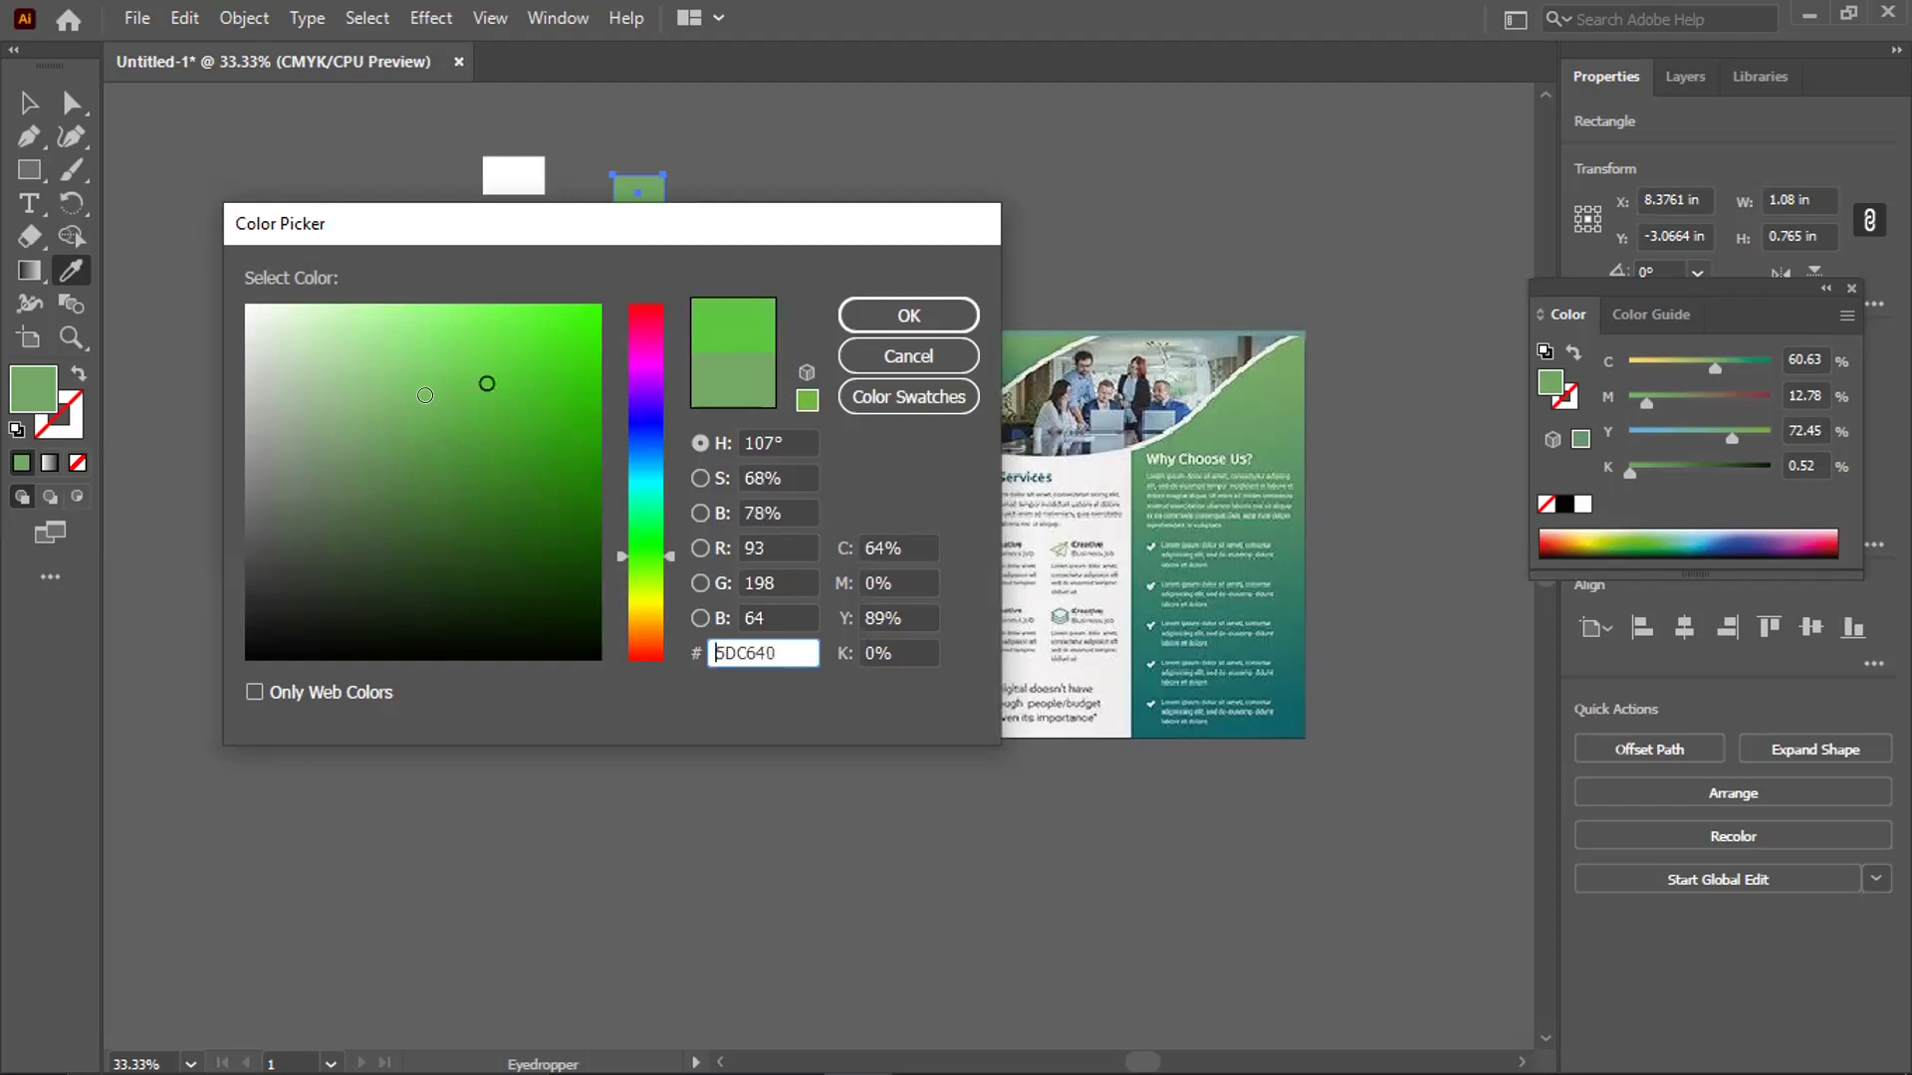
{"action": "left_click", "coordinate": [462, 327]}
{"action": "left_click", "coordinate": [441, 385]}
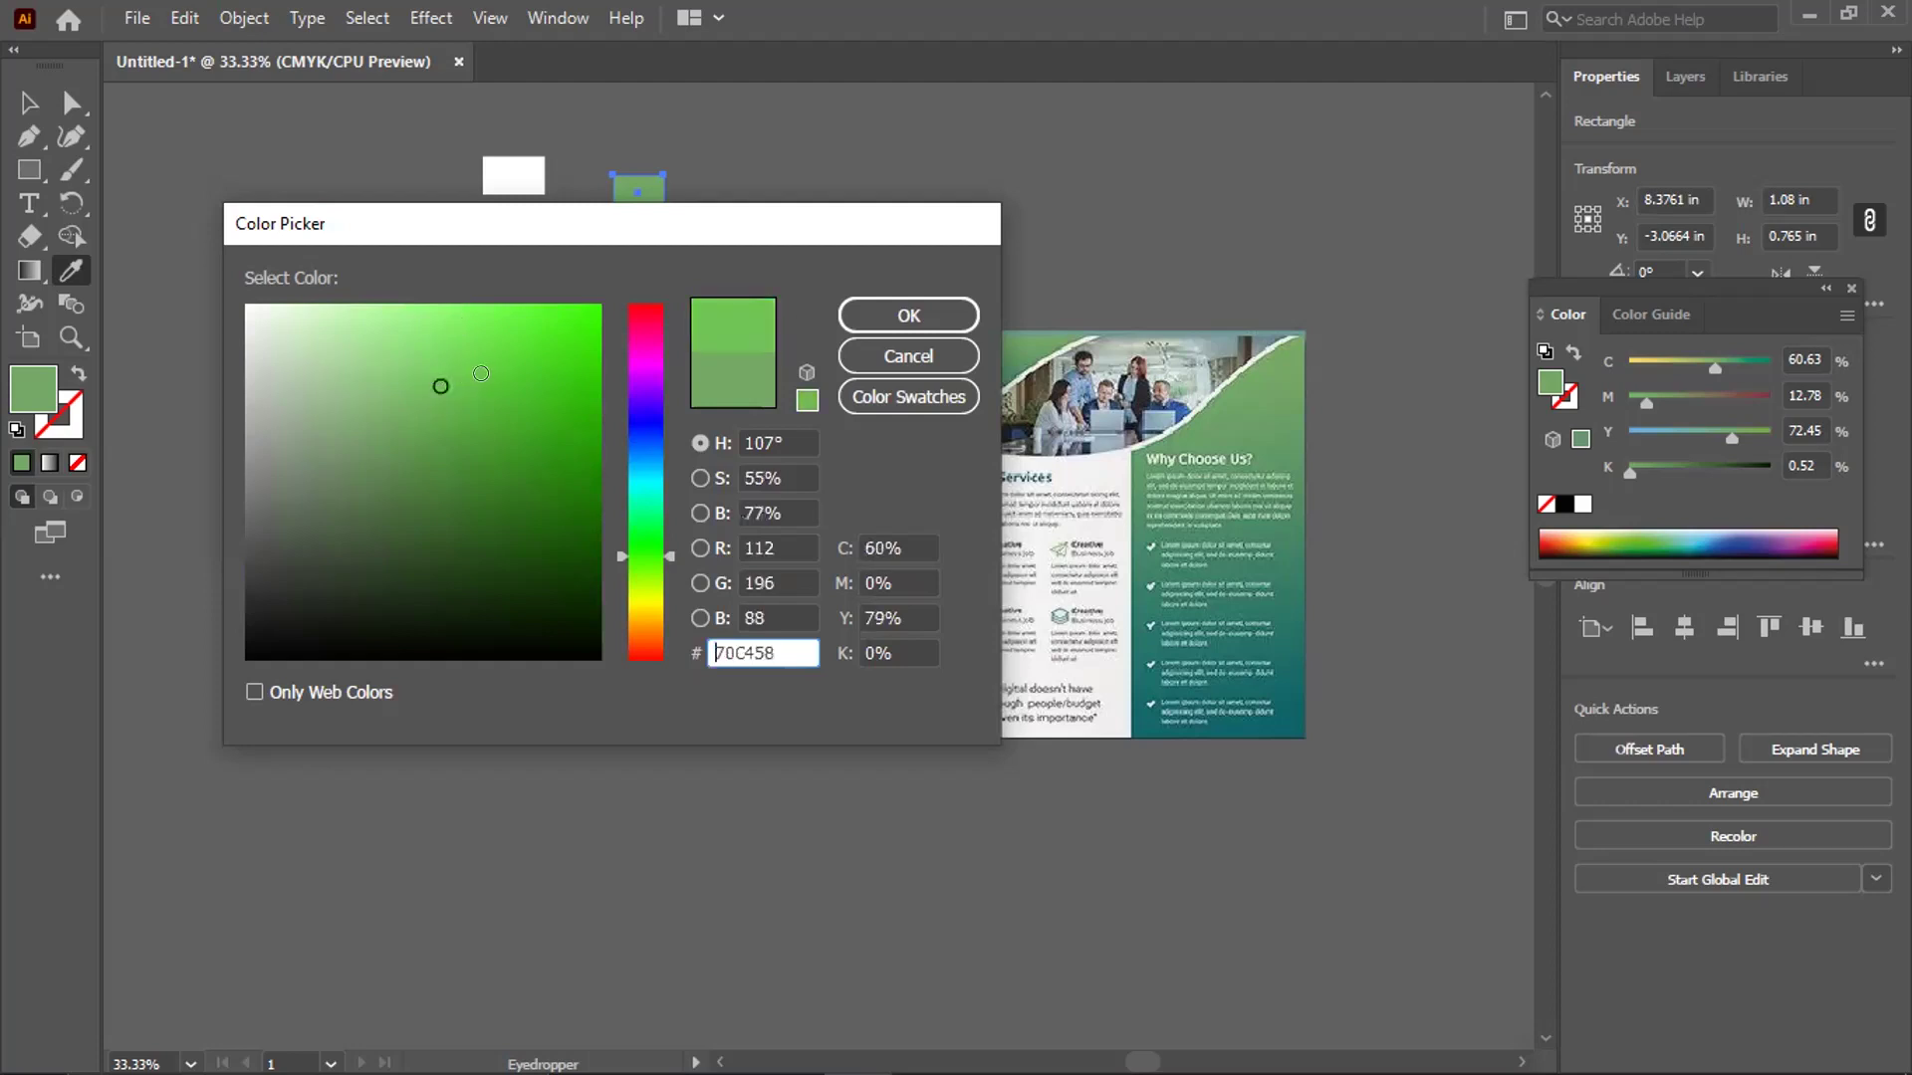
{"action": "left_click", "coordinate": [420, 426]}
{"action": "left_click", "coordinate": [449, 406]}
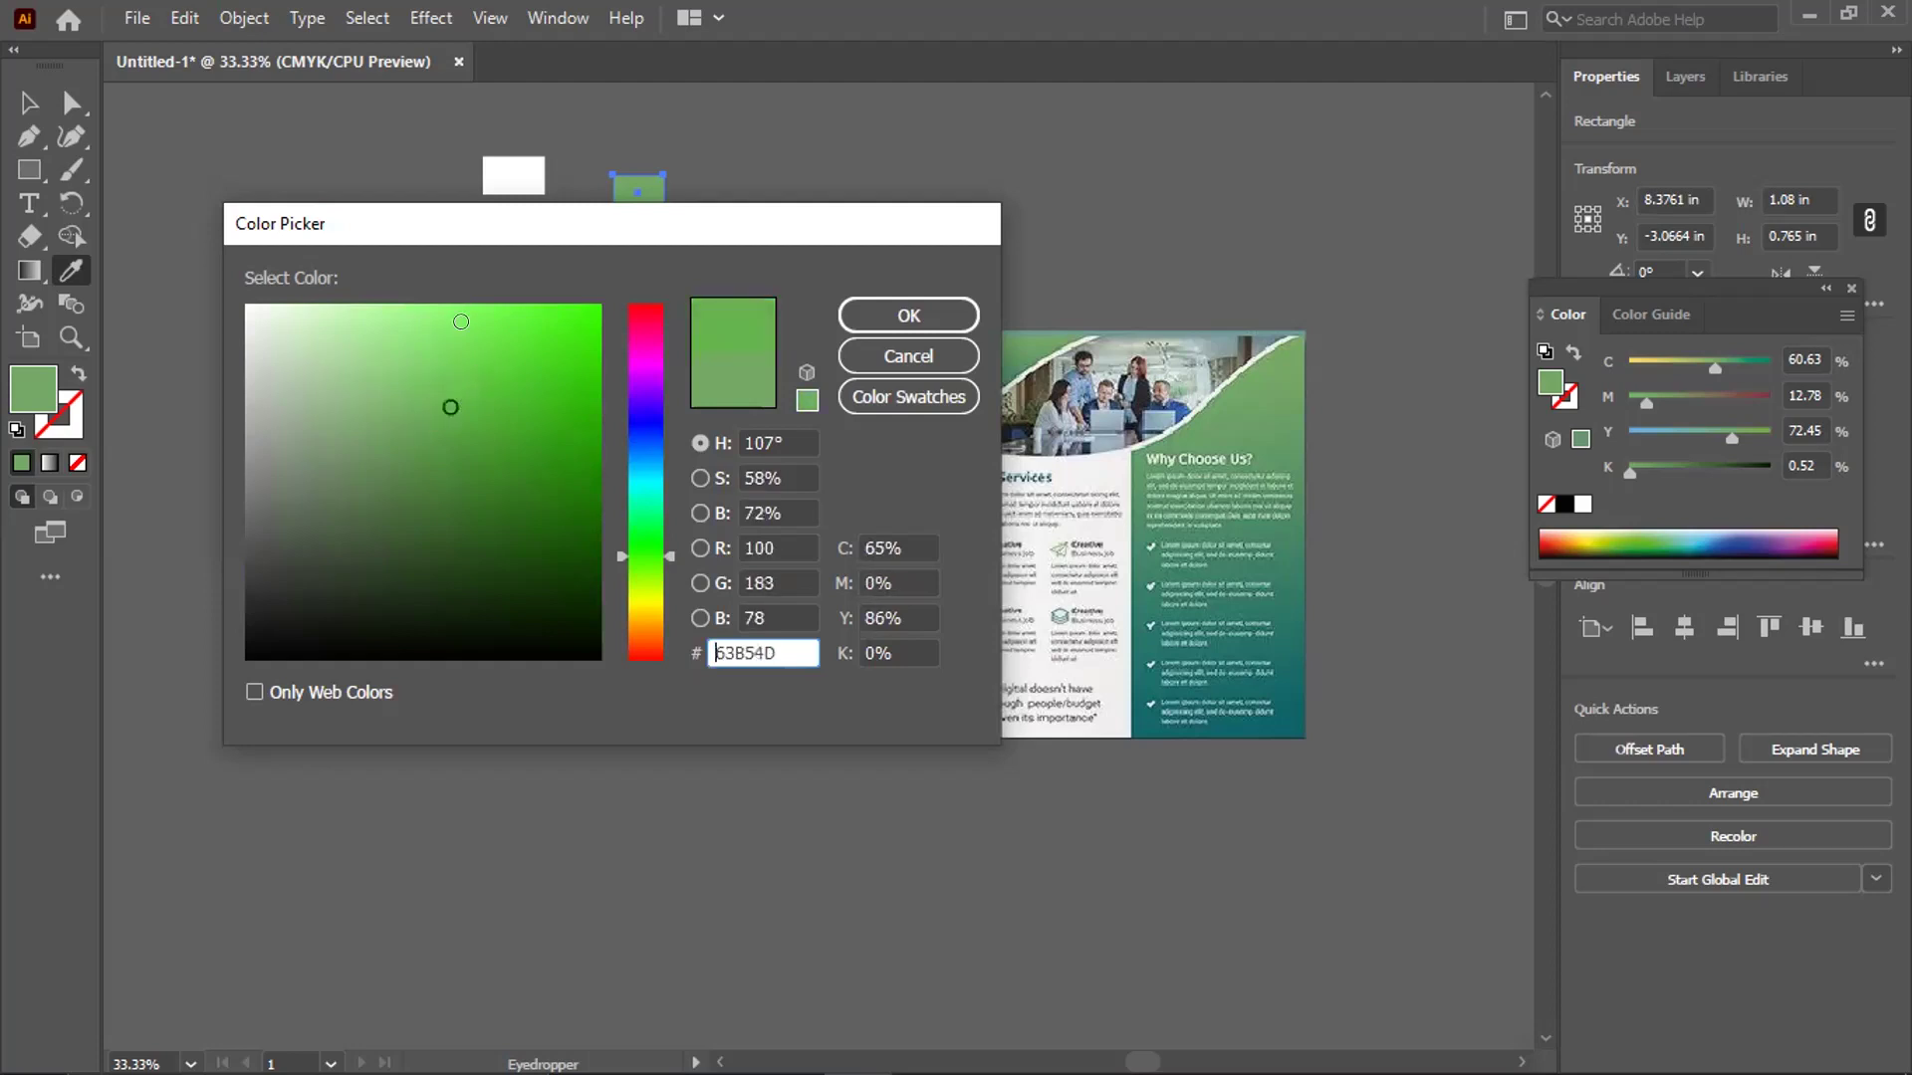
{"action": "left_click", "coordinate": [468, 328]}
{"action": "left_click", "coordinate": [492, 328]}
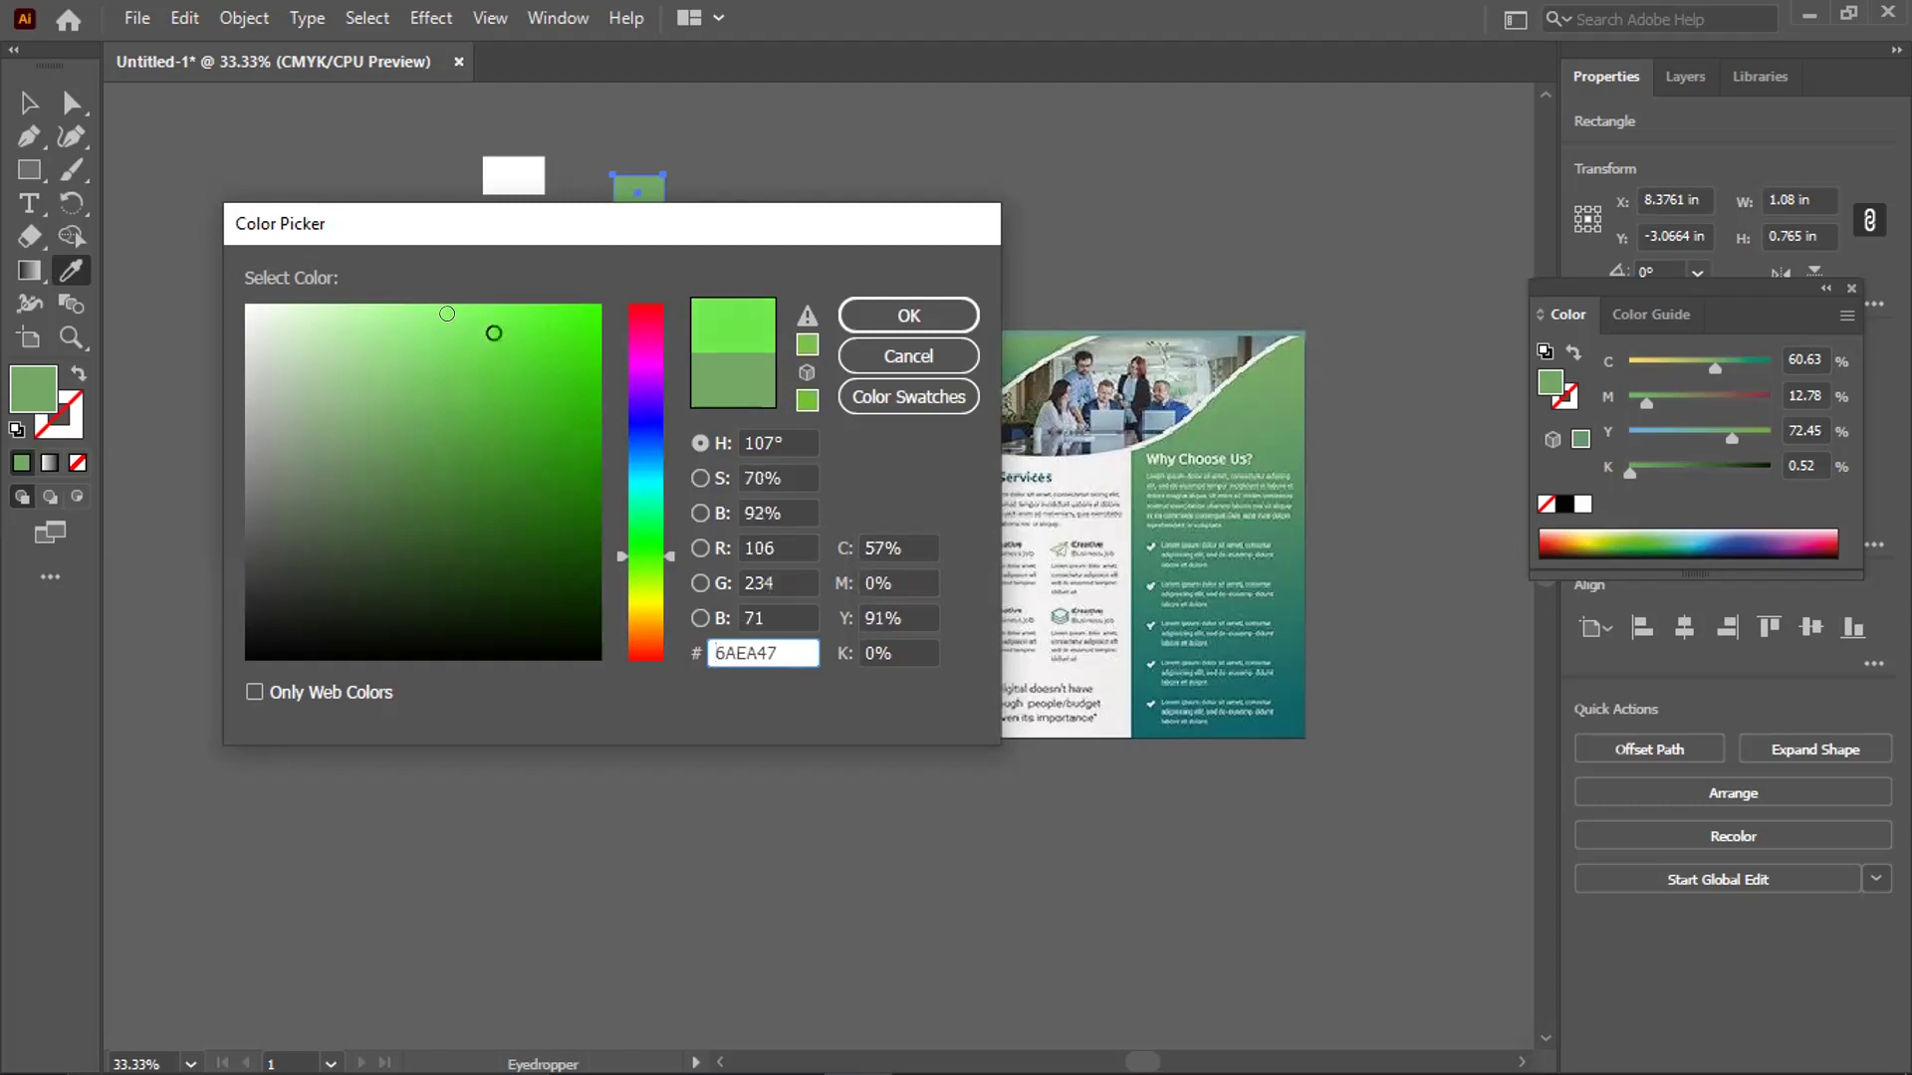
{"action": "left_click", "coordinate": [457, 325]}
{"action": "left_click", "coordinate": [909, 319]}
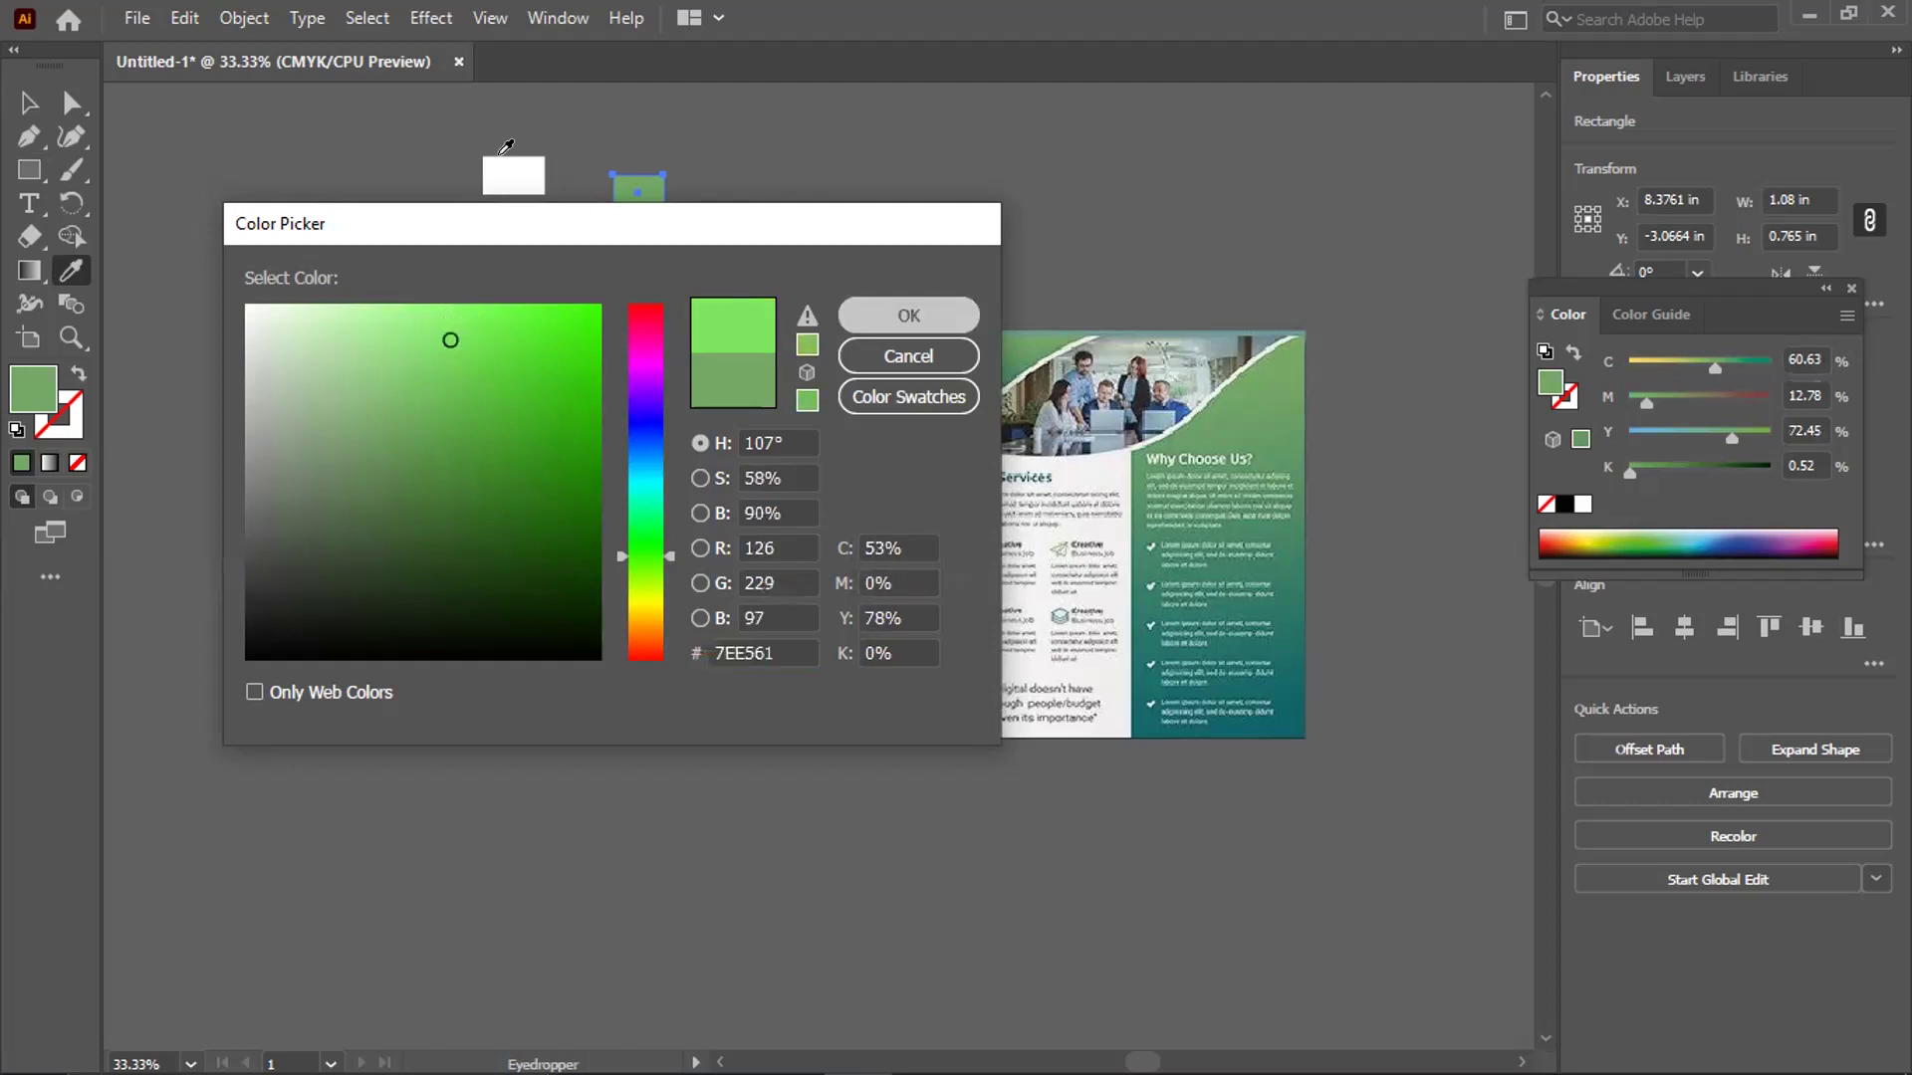
Fill the second swatch rectangle with a medium teal
{"action": "key", "text": "v"}
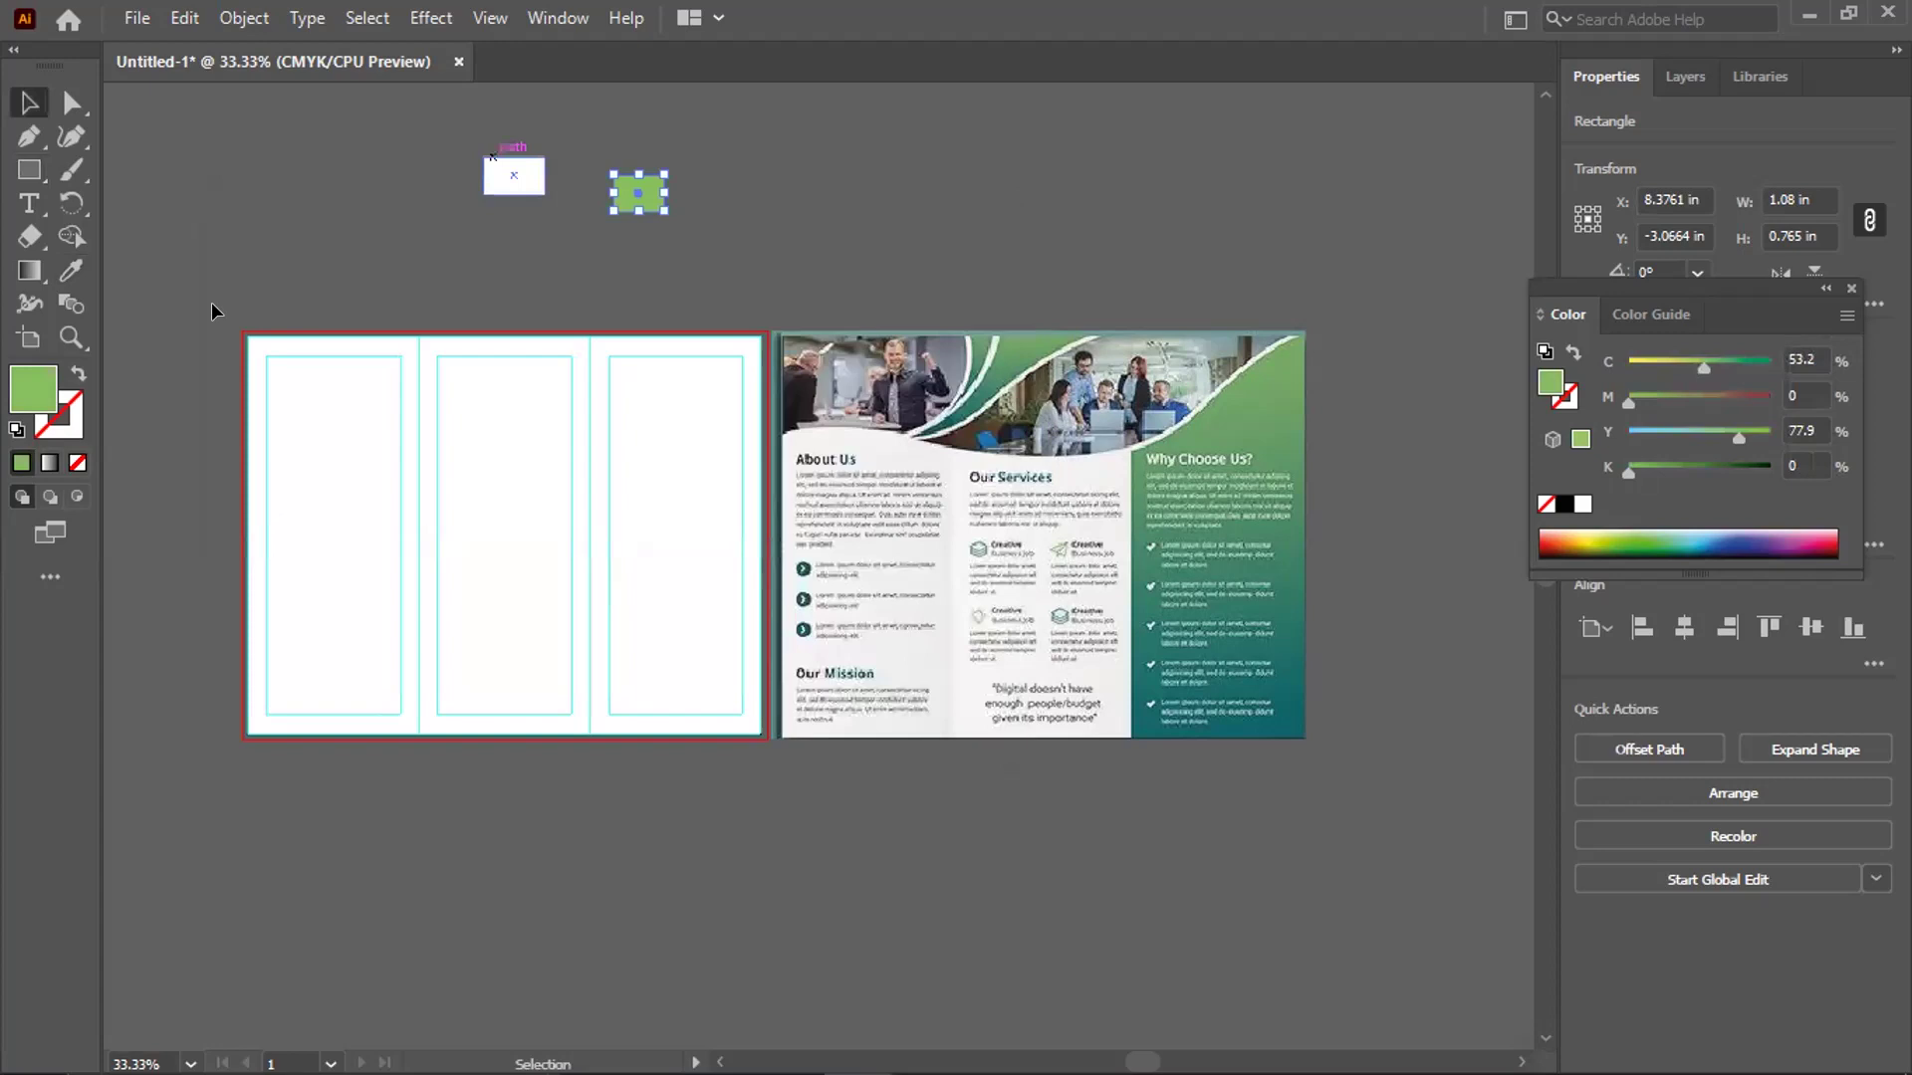
{"action": "left_click", "coordinate": [513, 175]}
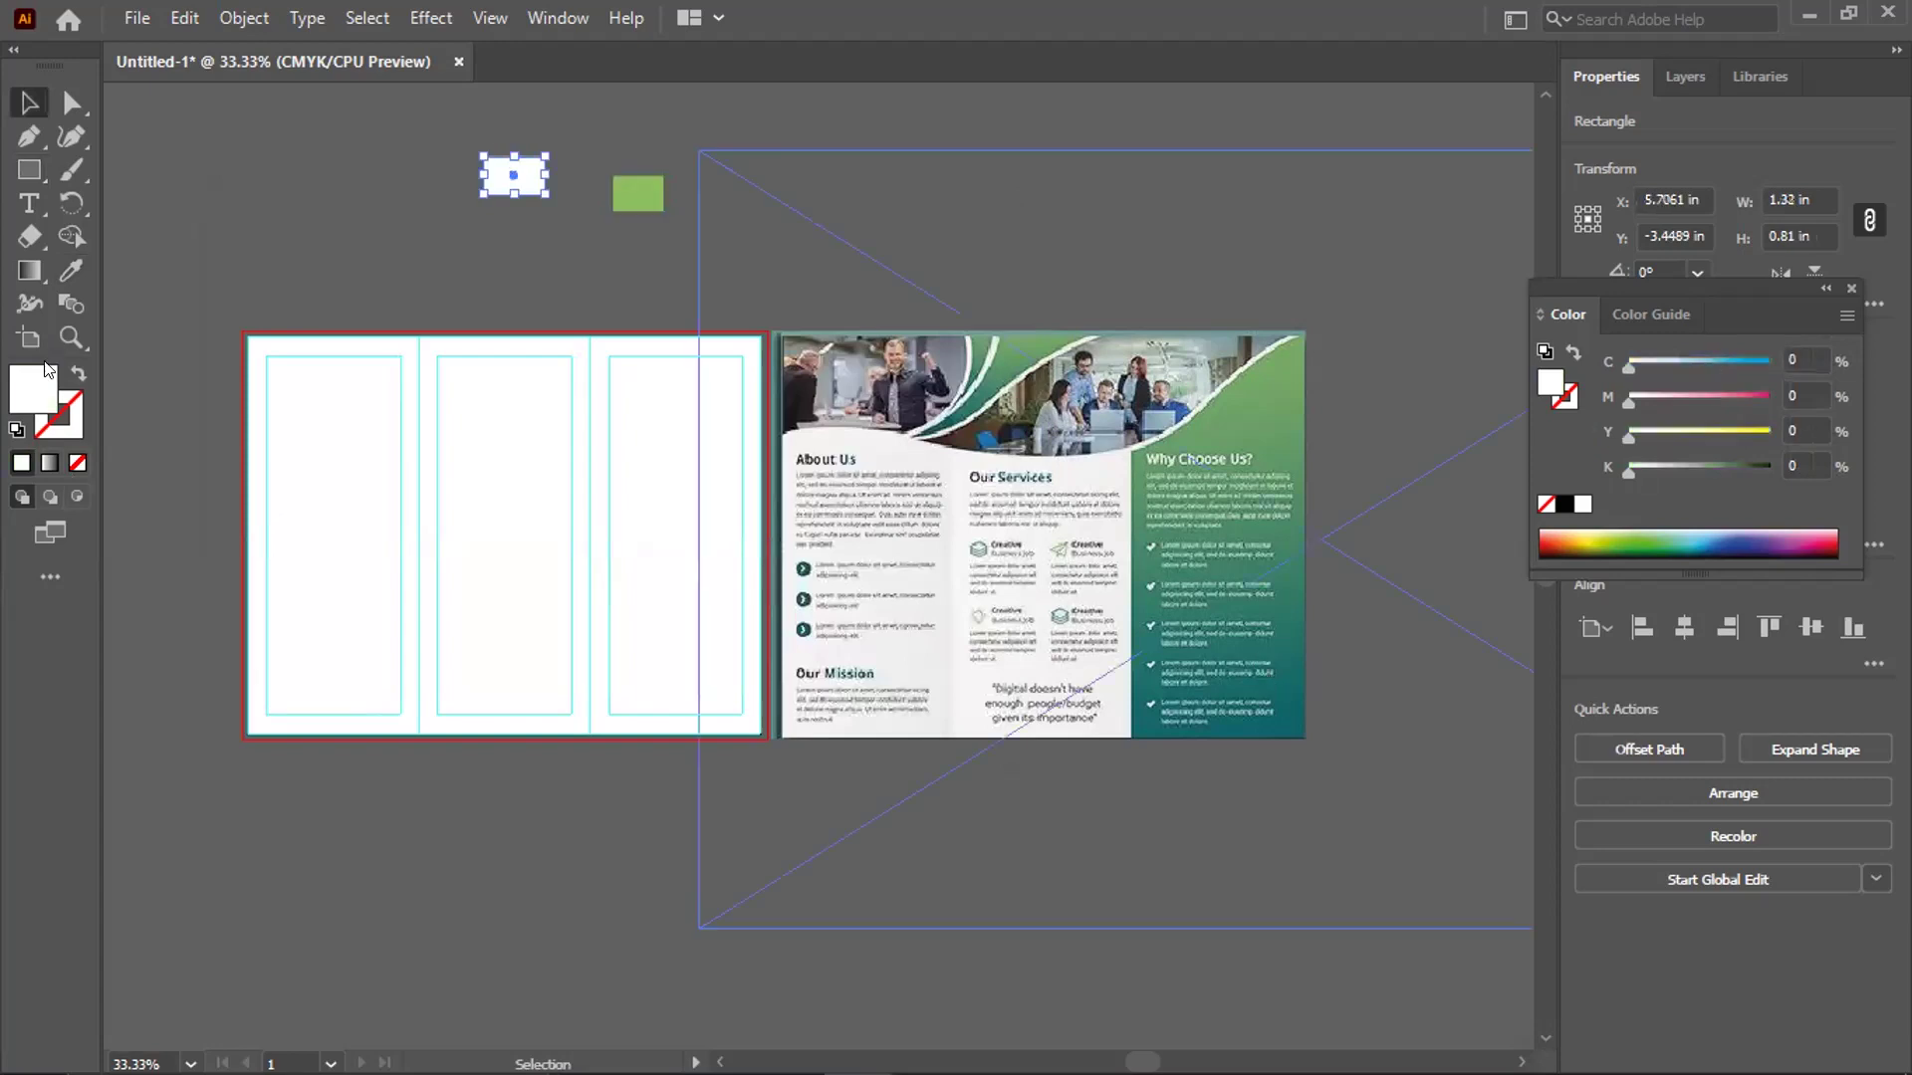
{"action": "double_click", "coordinate": [30, 388]}
{"action": "mouse_move", "coordinate": [629, 488]}
{"action": "left_mouse_down"}
{"action": "mouse_move", "coordinate": [637, 454]}
{"action": "mouse_move", "coordinate": [631, 498]}
{"action": "left_mouse_up"}
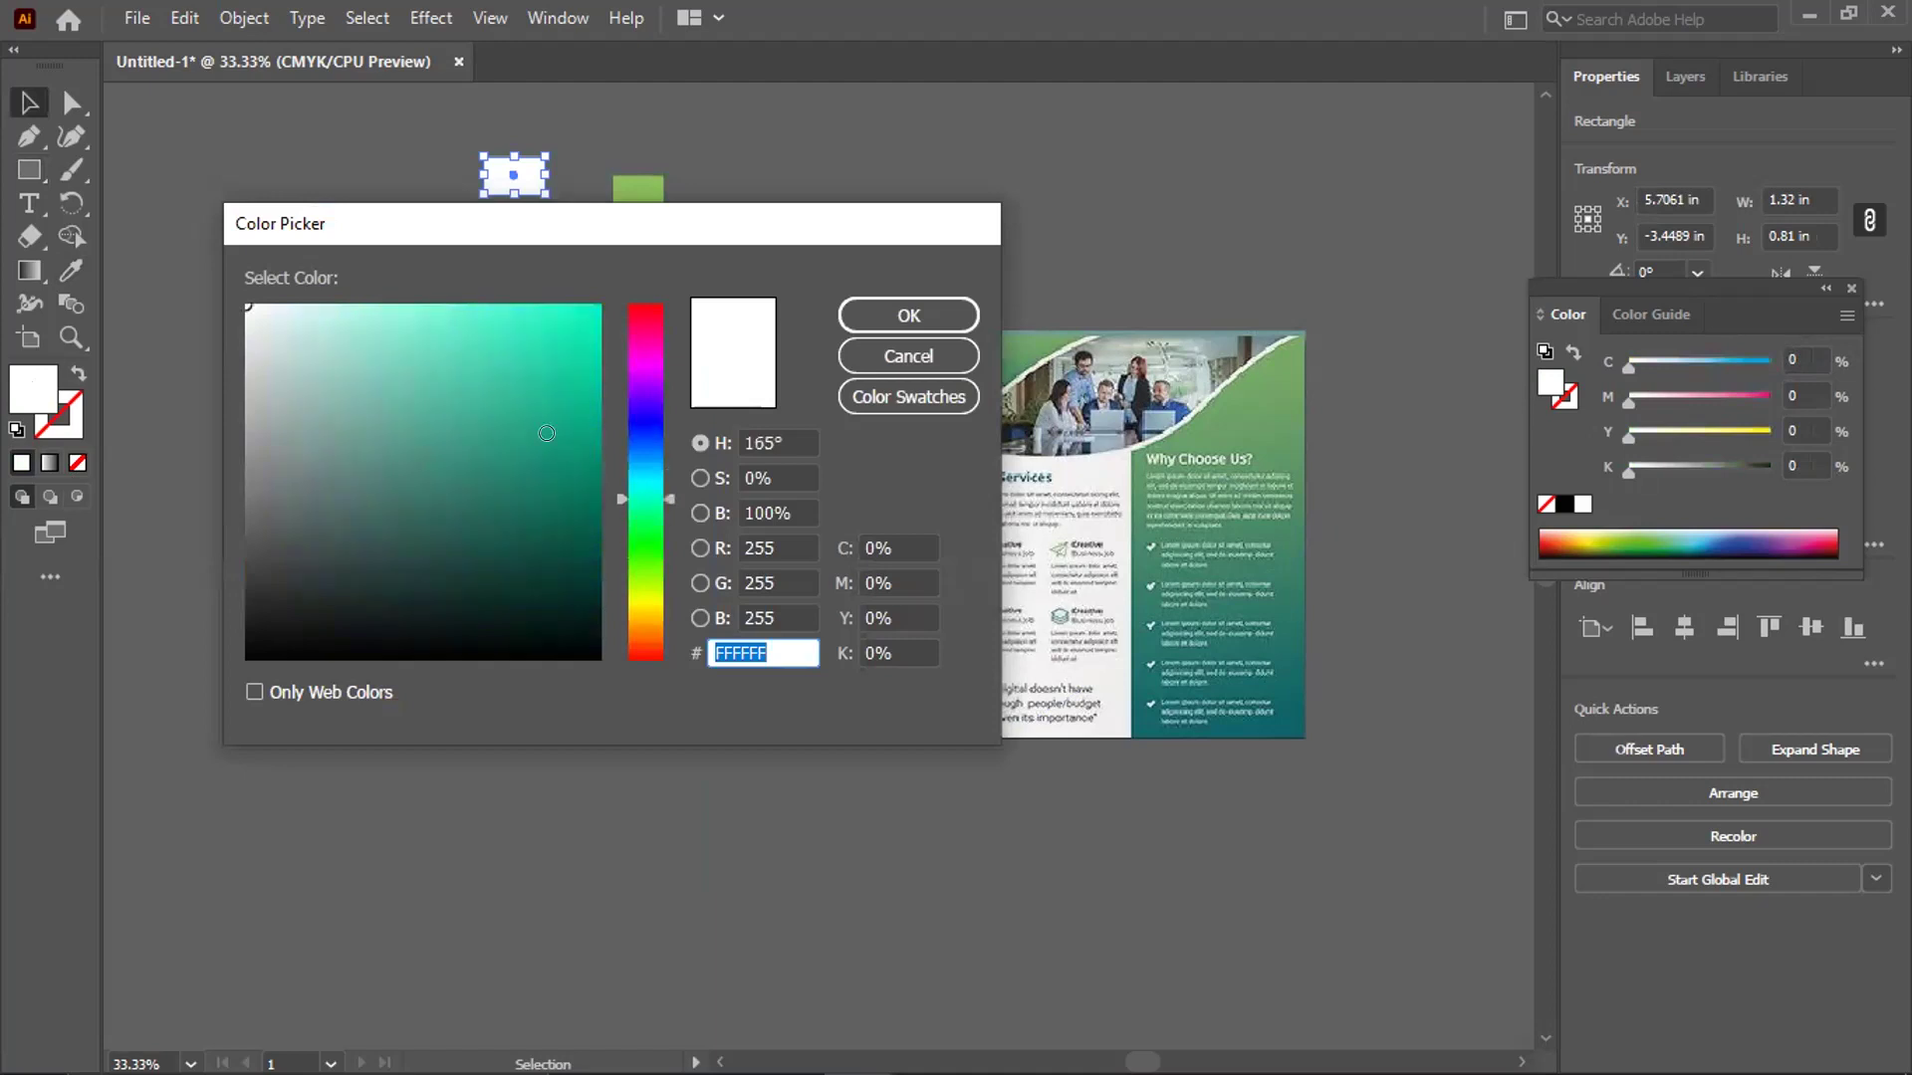
{"action": "left_click", "coordinate": [516, 409]}
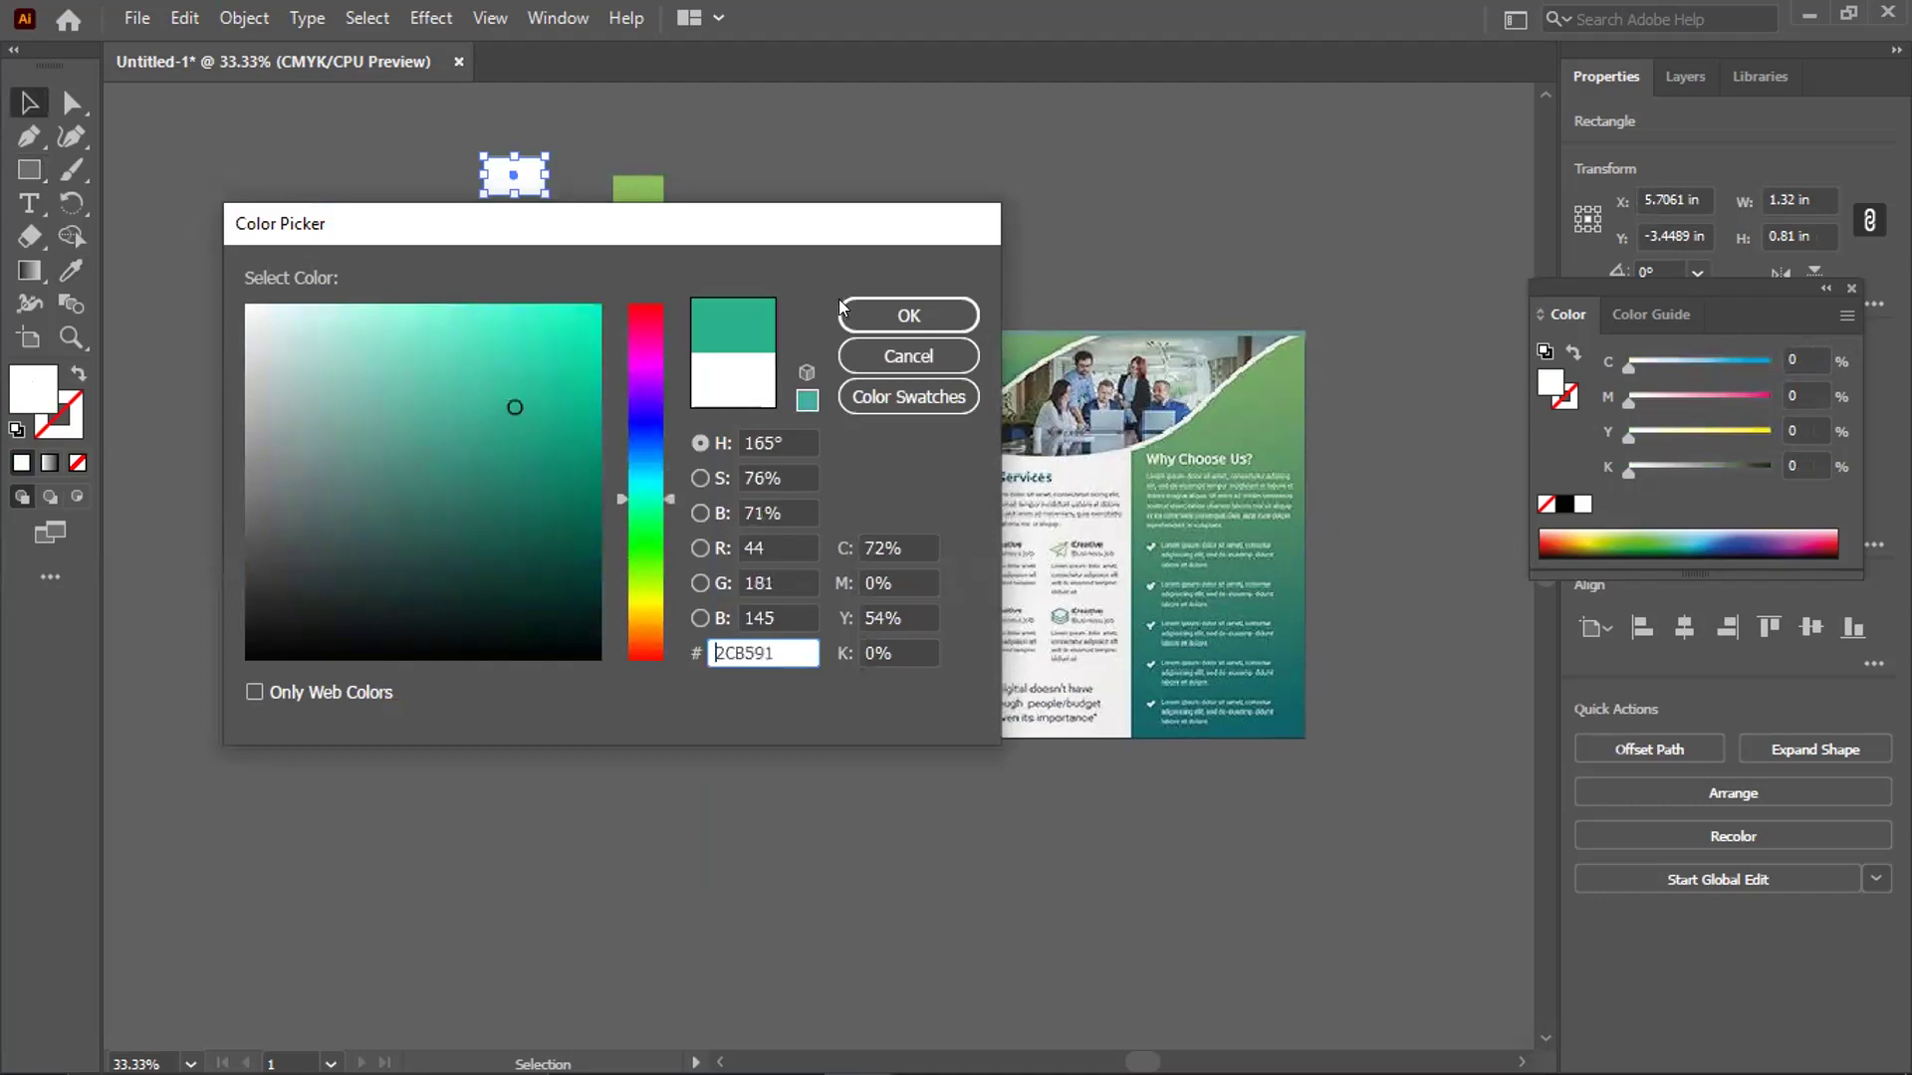
{"action": "left_click", "coordinate": [876, 315]}
Eyedrop the reference brochure's dark teal into the second swatch and verify it
{"action": "left_click", "coordinate": [76, 268]}
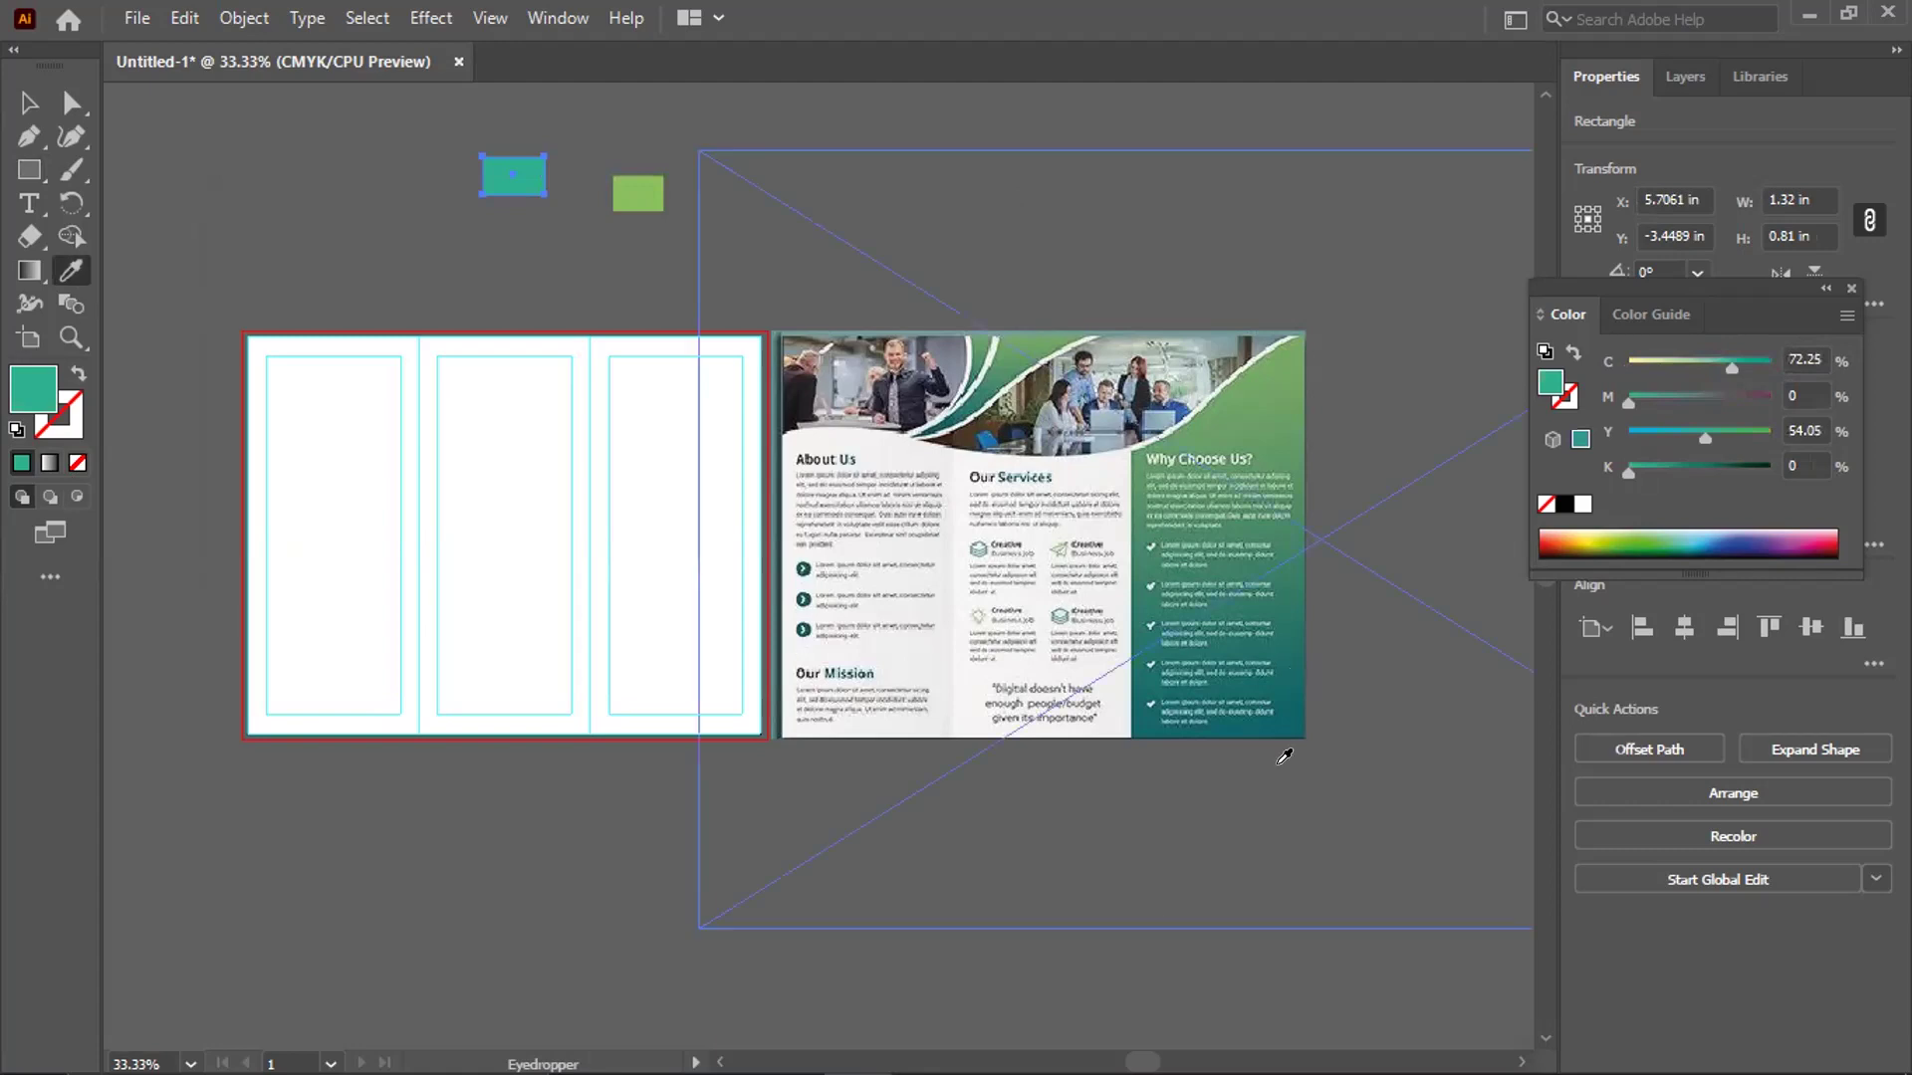
{"action": "left_click", "coordinate": [1279, 735]}
{"action": "double_click", "coordinate": [33, 396]}
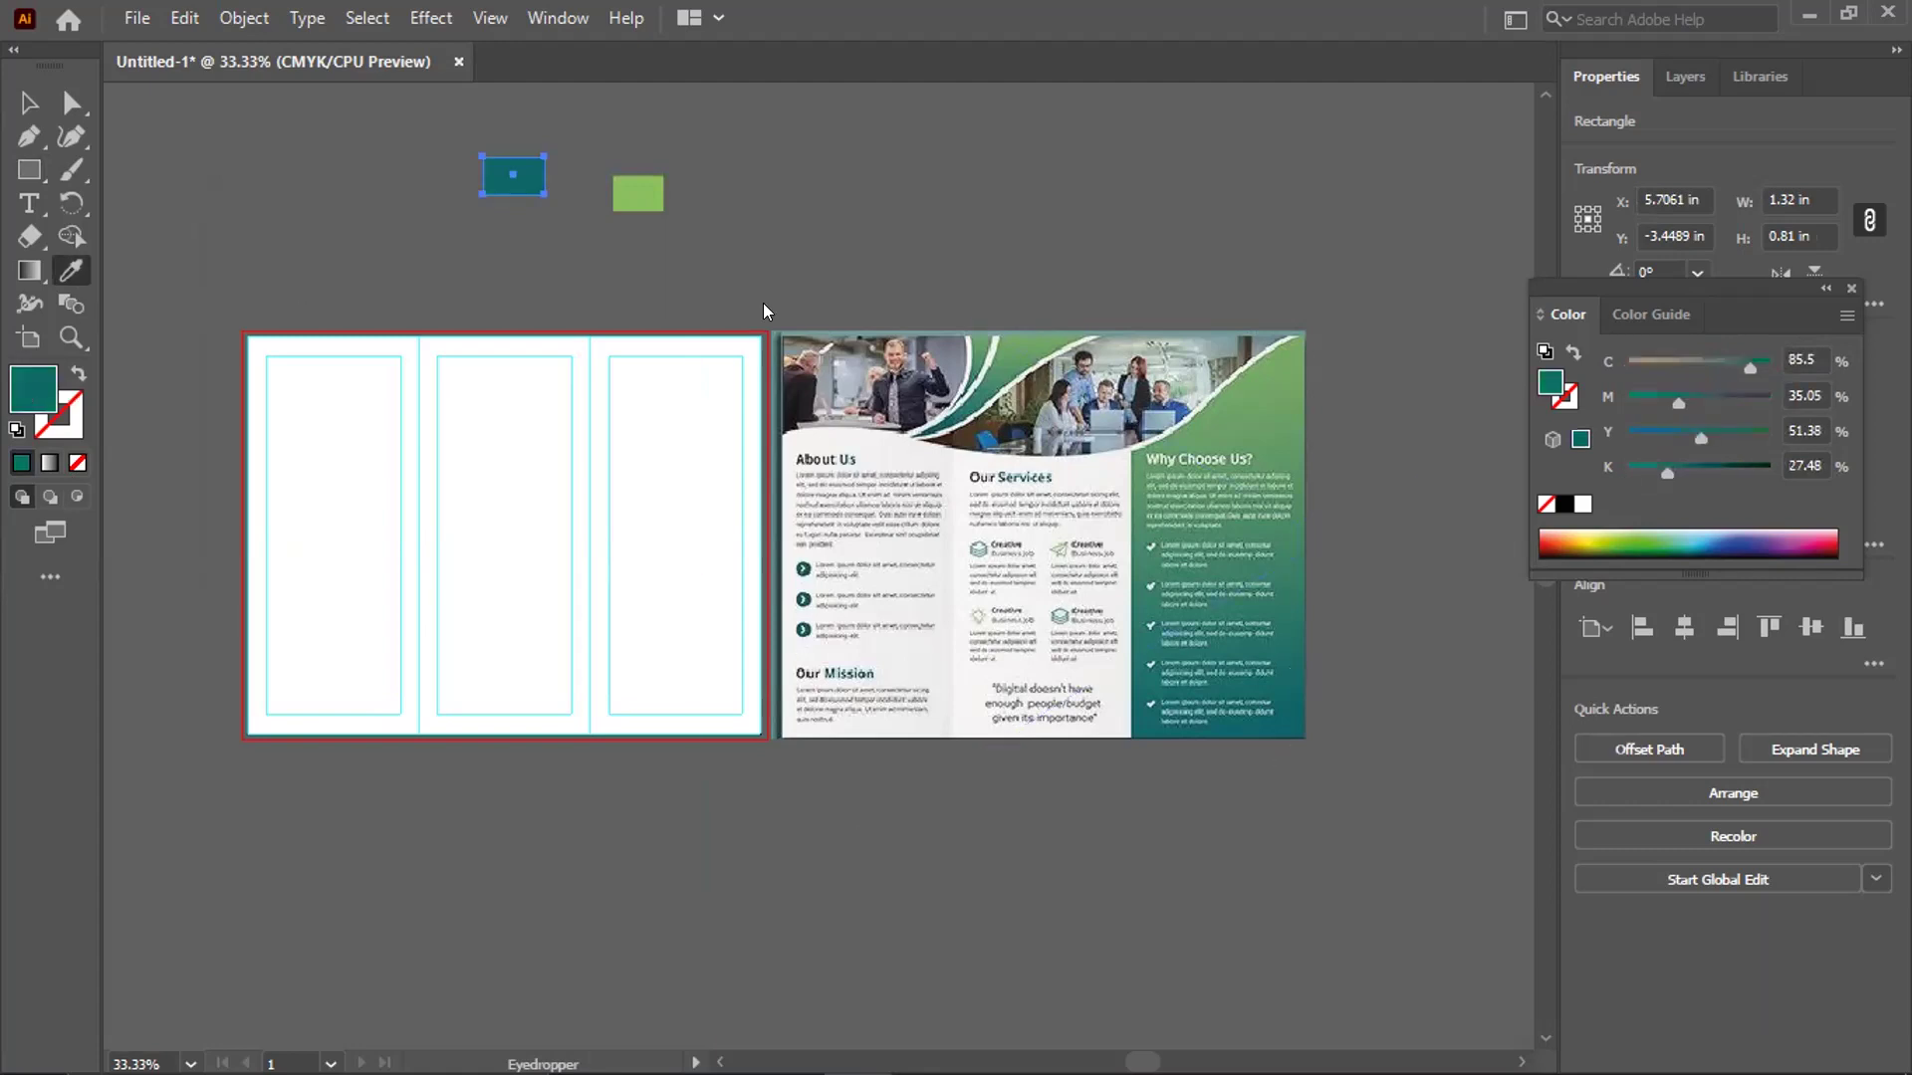
{"action": "key", "text": "Return"}
{"action": "left_click", "coordinate": [26, 101]}
{"action": "left_click", "coordinate": [321, 179]}
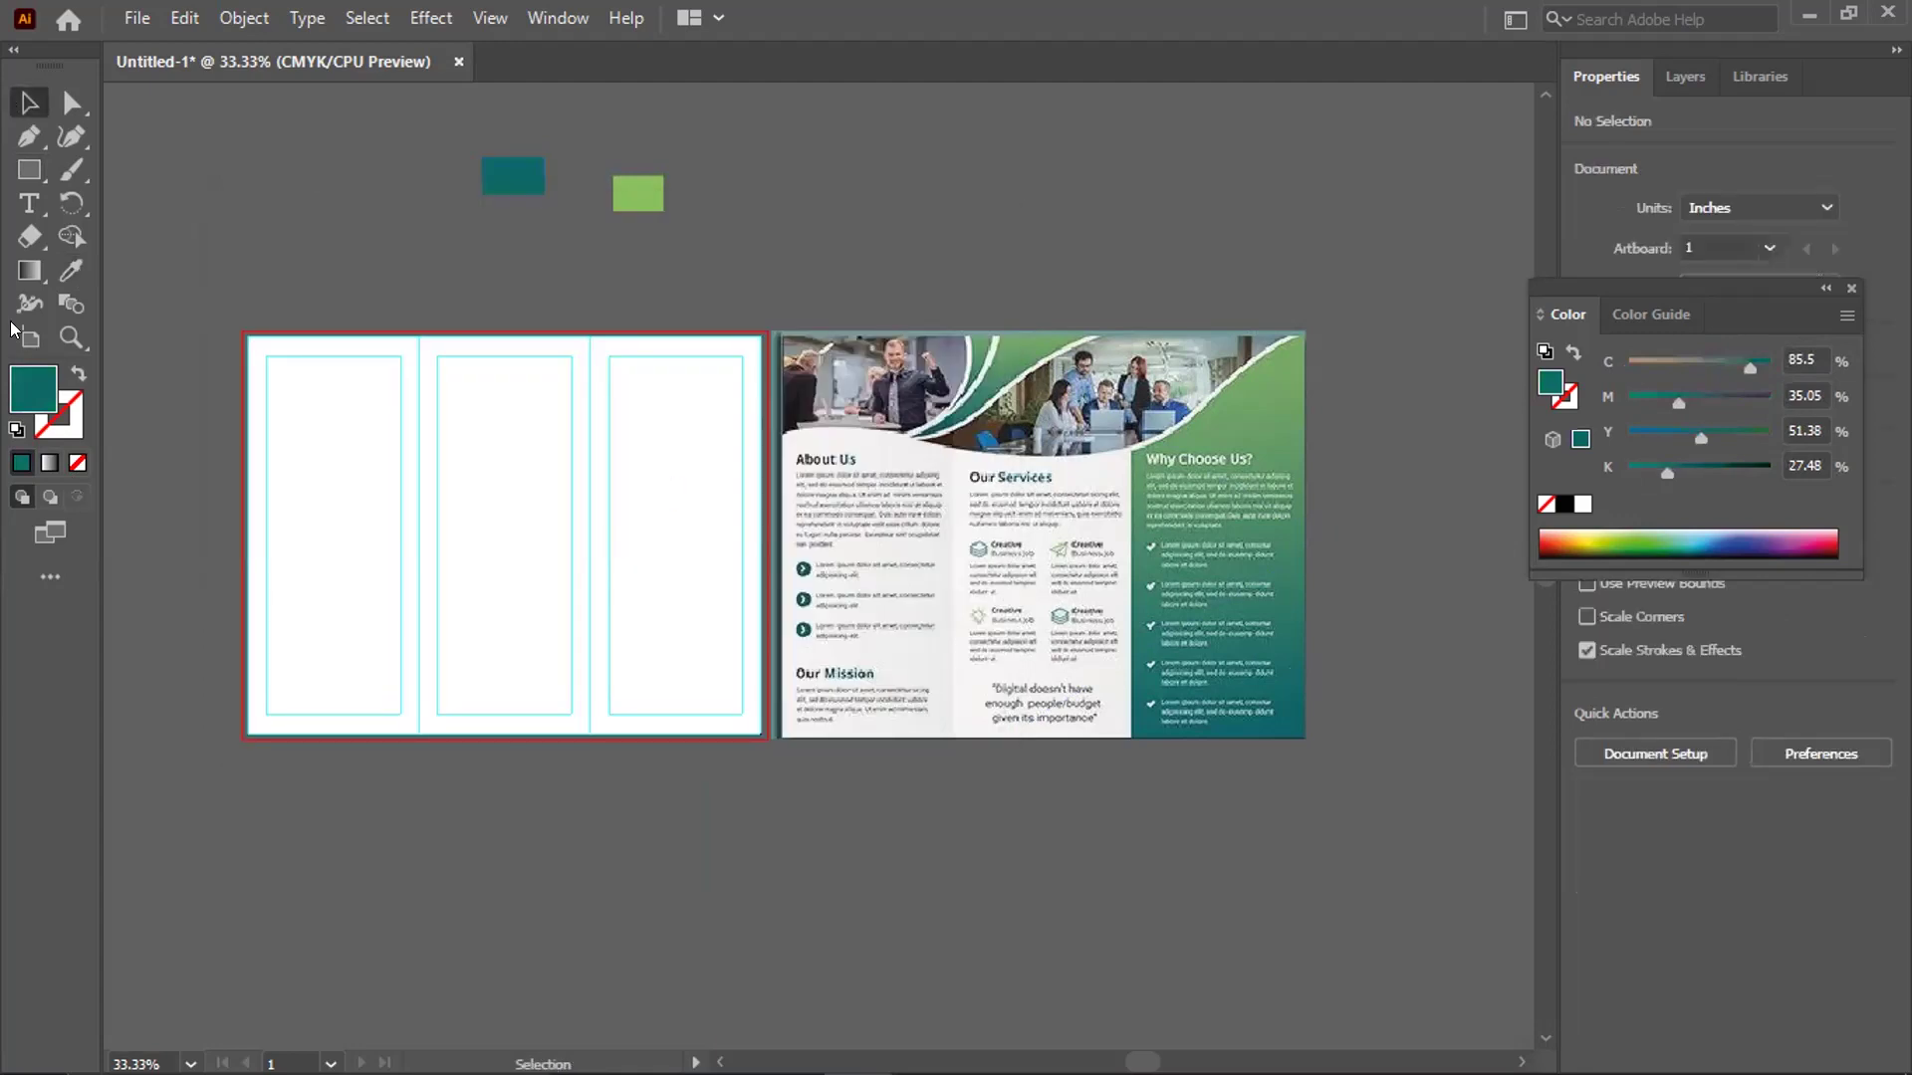
{"action": "left_click", "coordinate": [717, 412]}
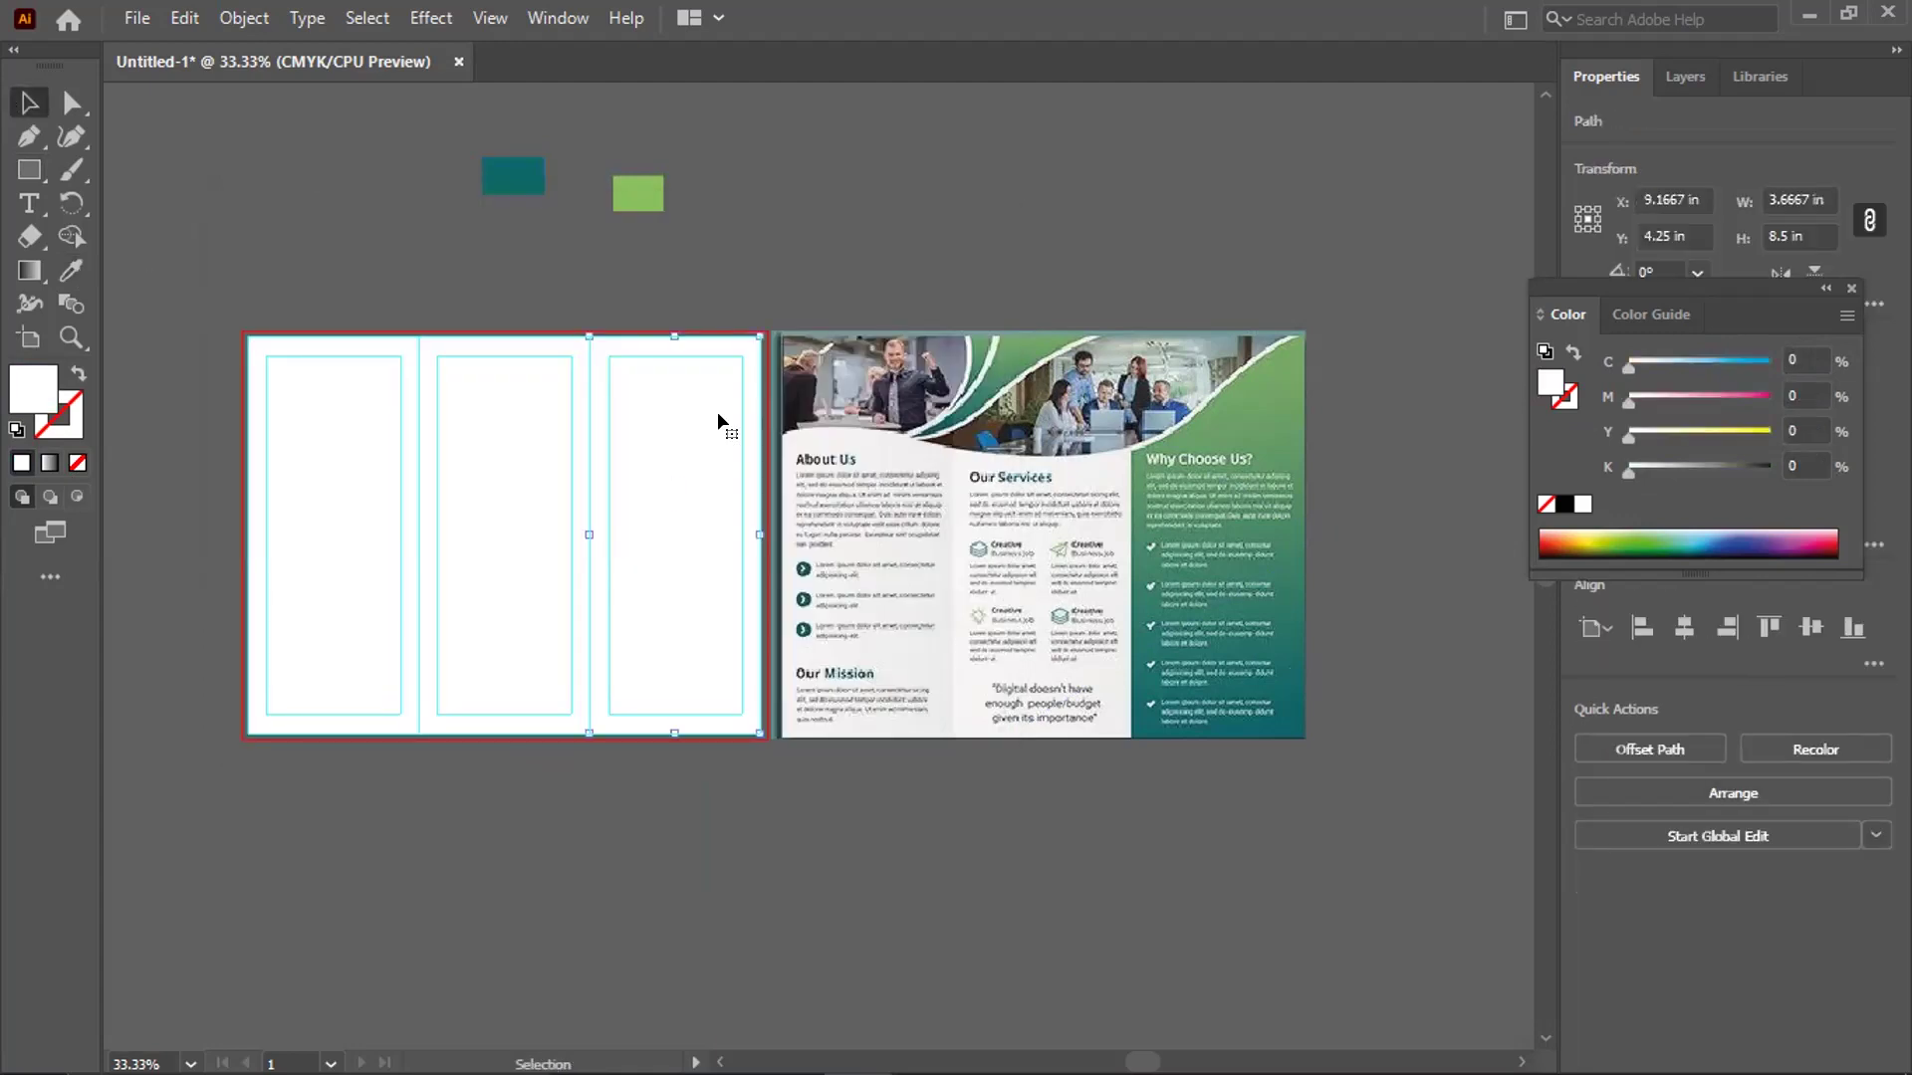
Apply a gradient to the right column with light green and teal stops from the swatches
{"action": "double_click", "coordinate": [27, 275]}
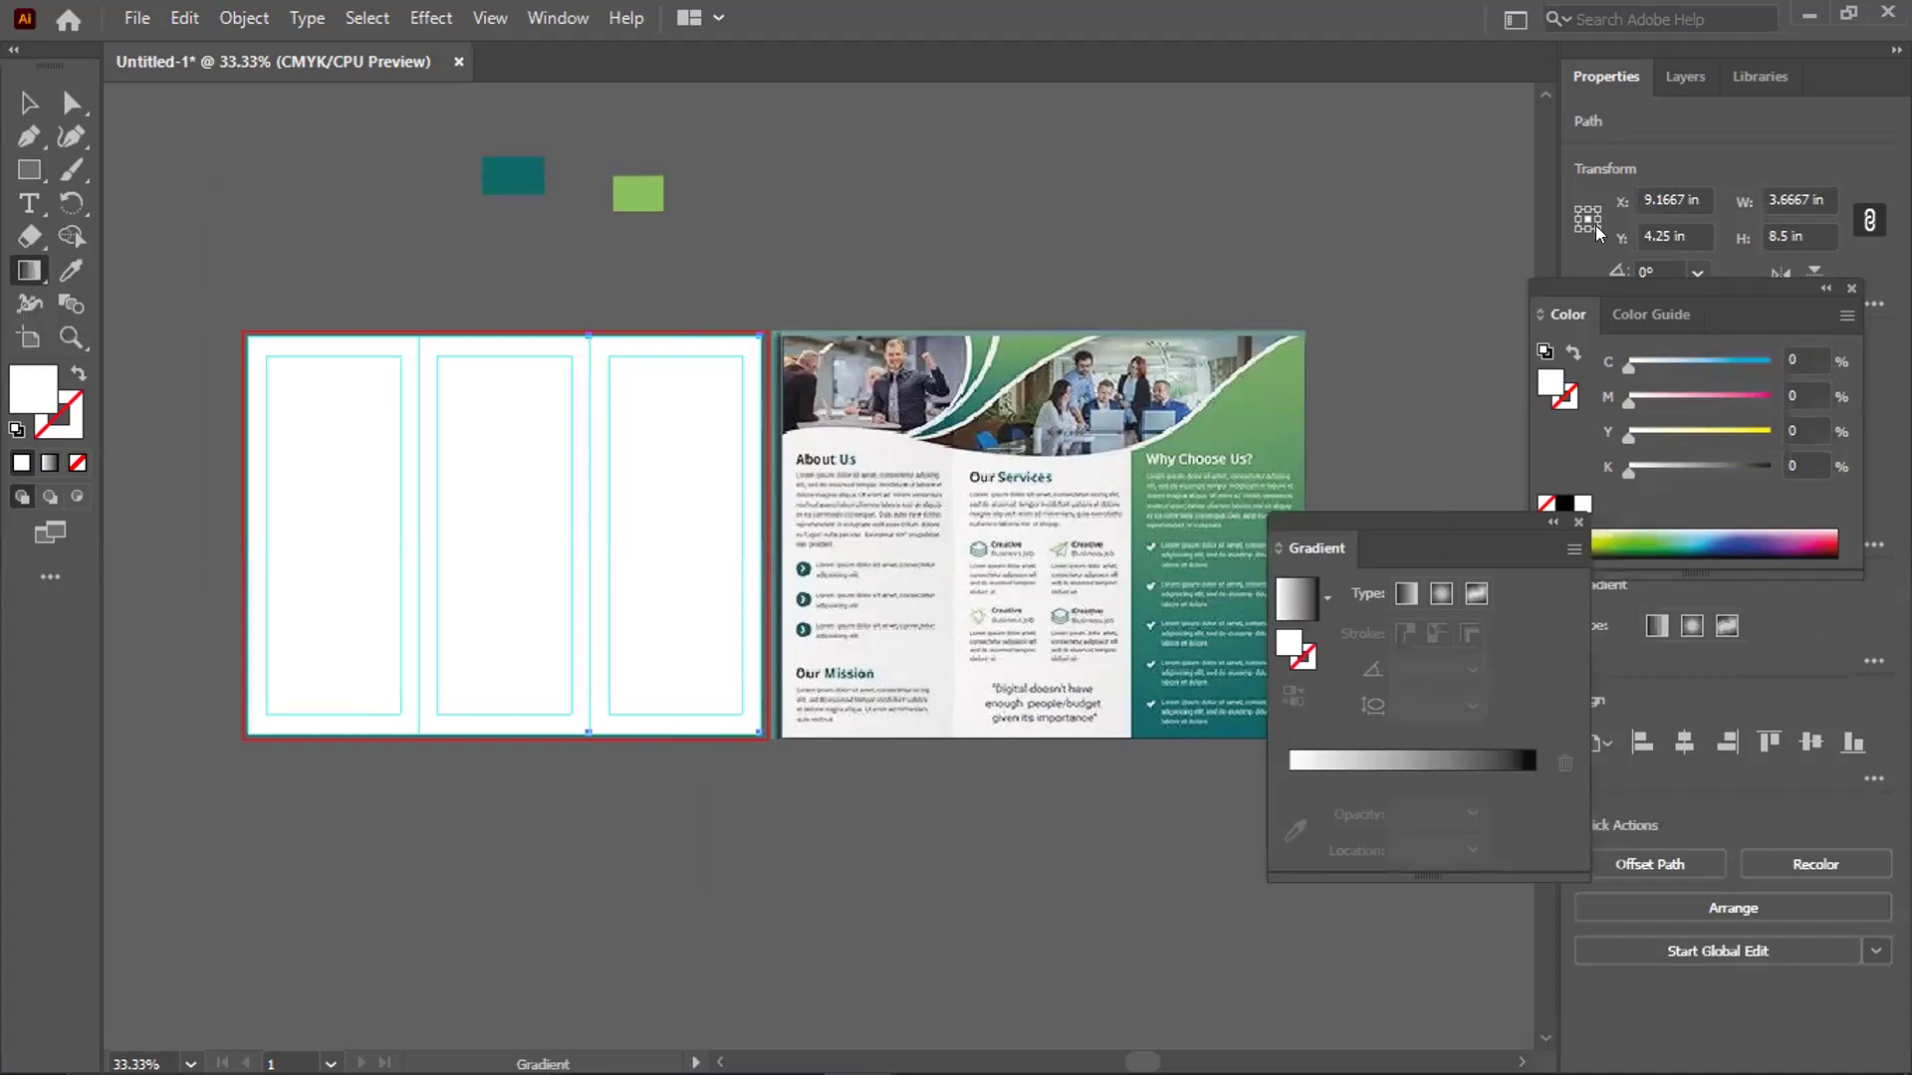
{"action": "left_click_drag", "start_coordinate": [1442, 519], "coordinate": [1506, 134]}
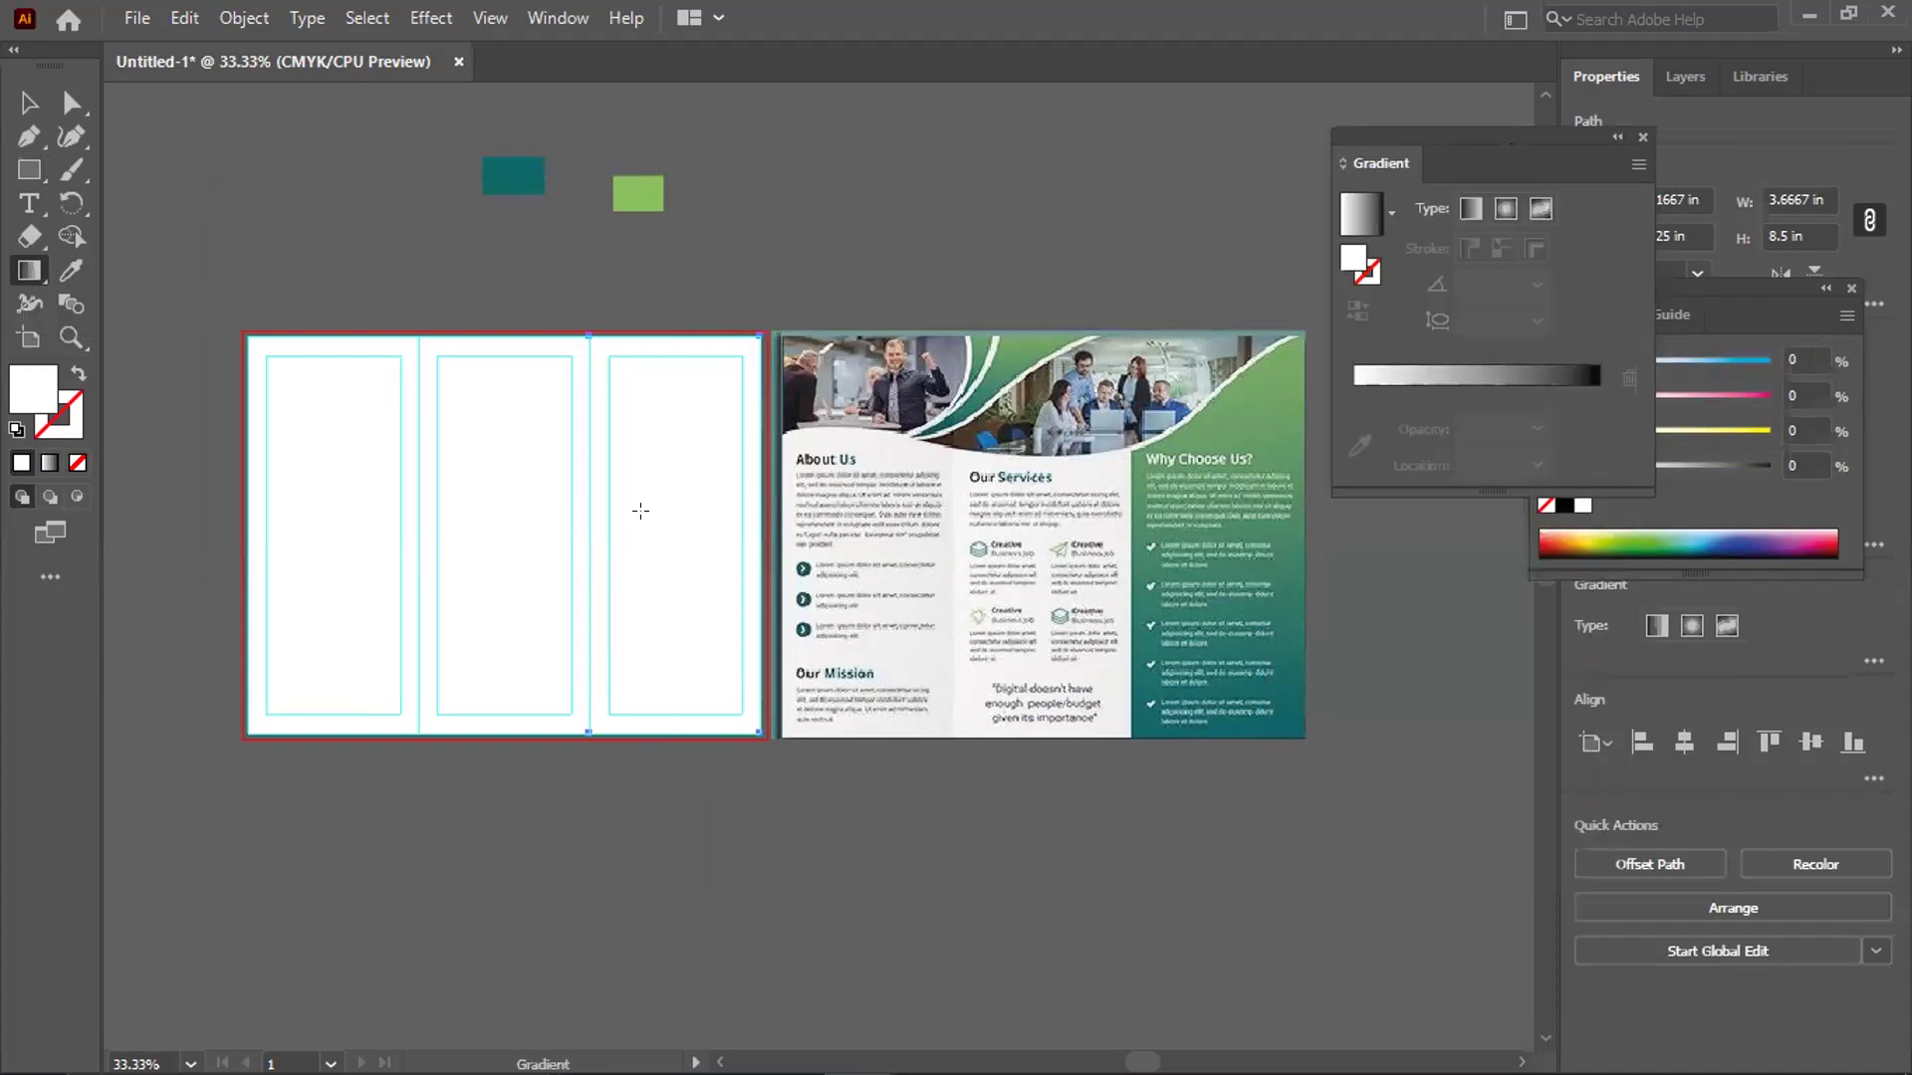
{"action": "left_click", "coordinate": [1482, 376]}
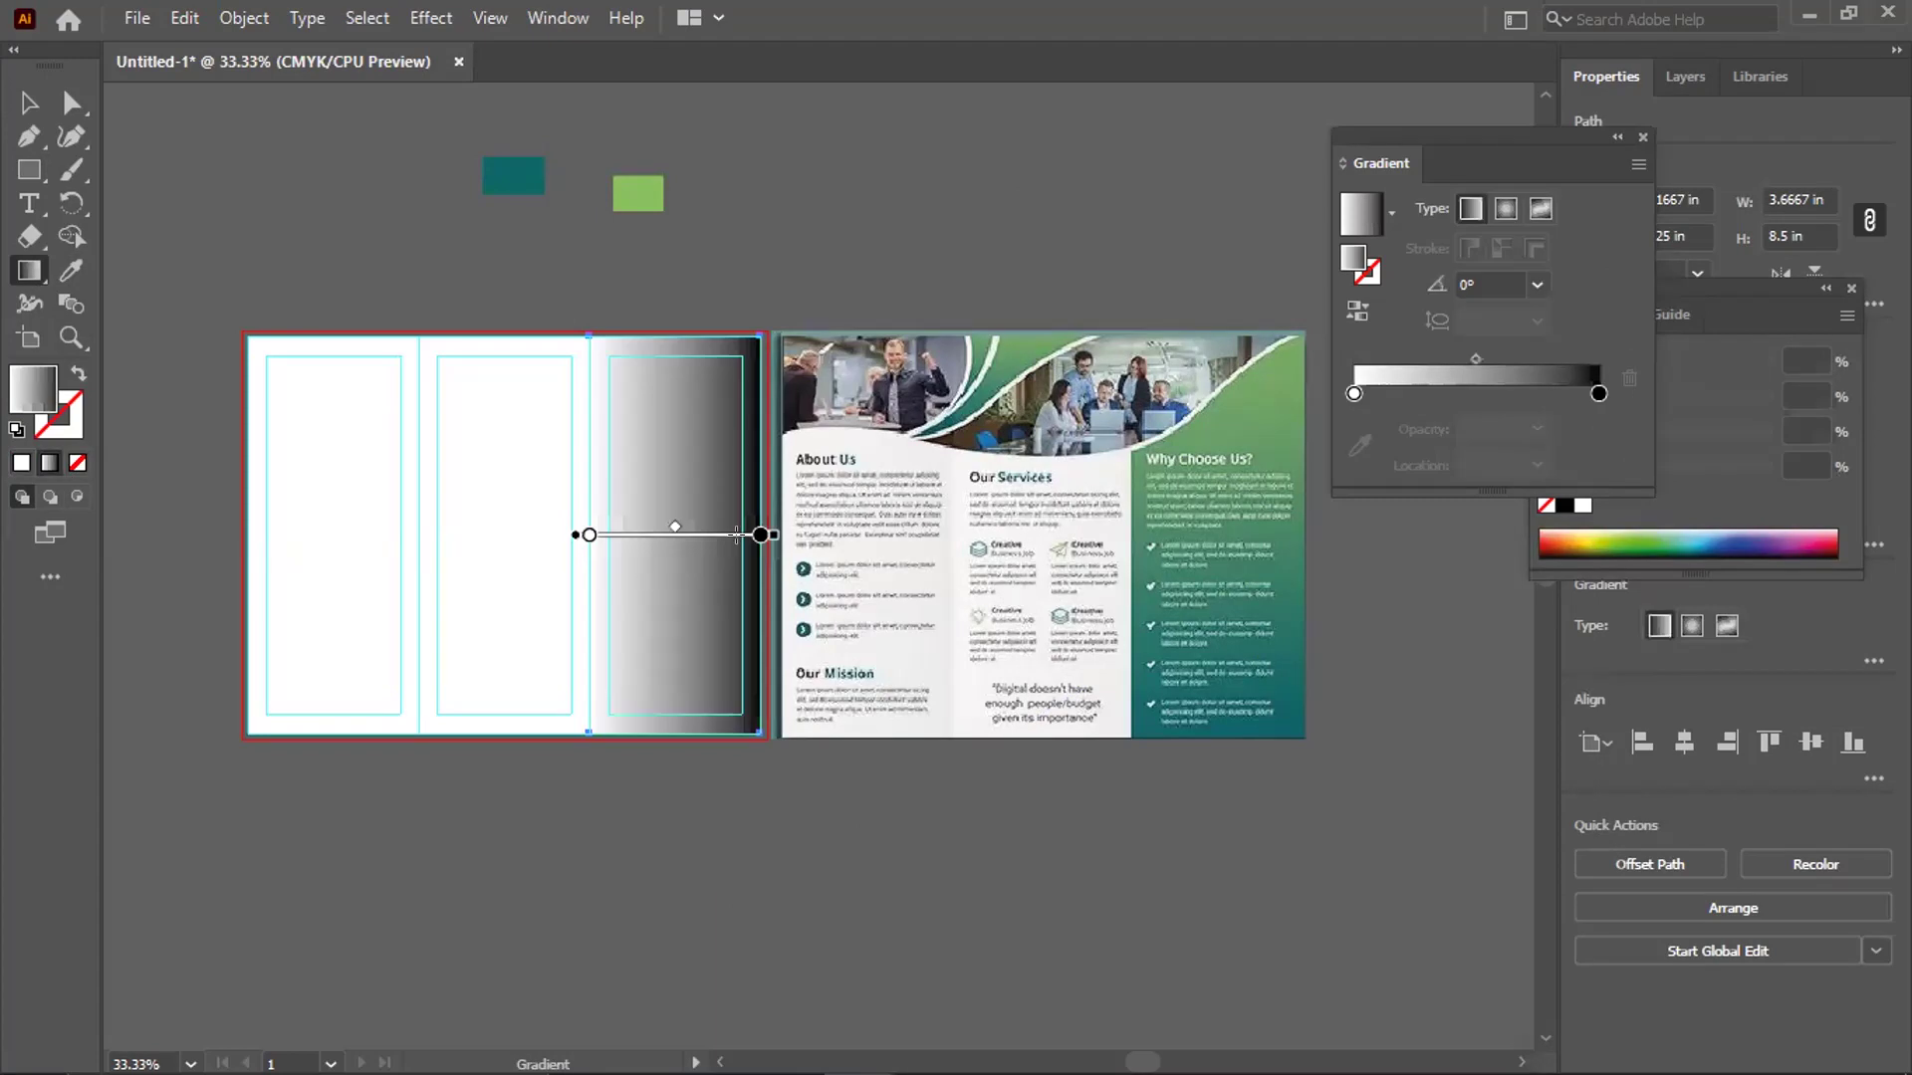
{"action": "left_click", "coordinate": [1598, 394]}
{"action": "left_click", "coordinate": [1361, 447]}
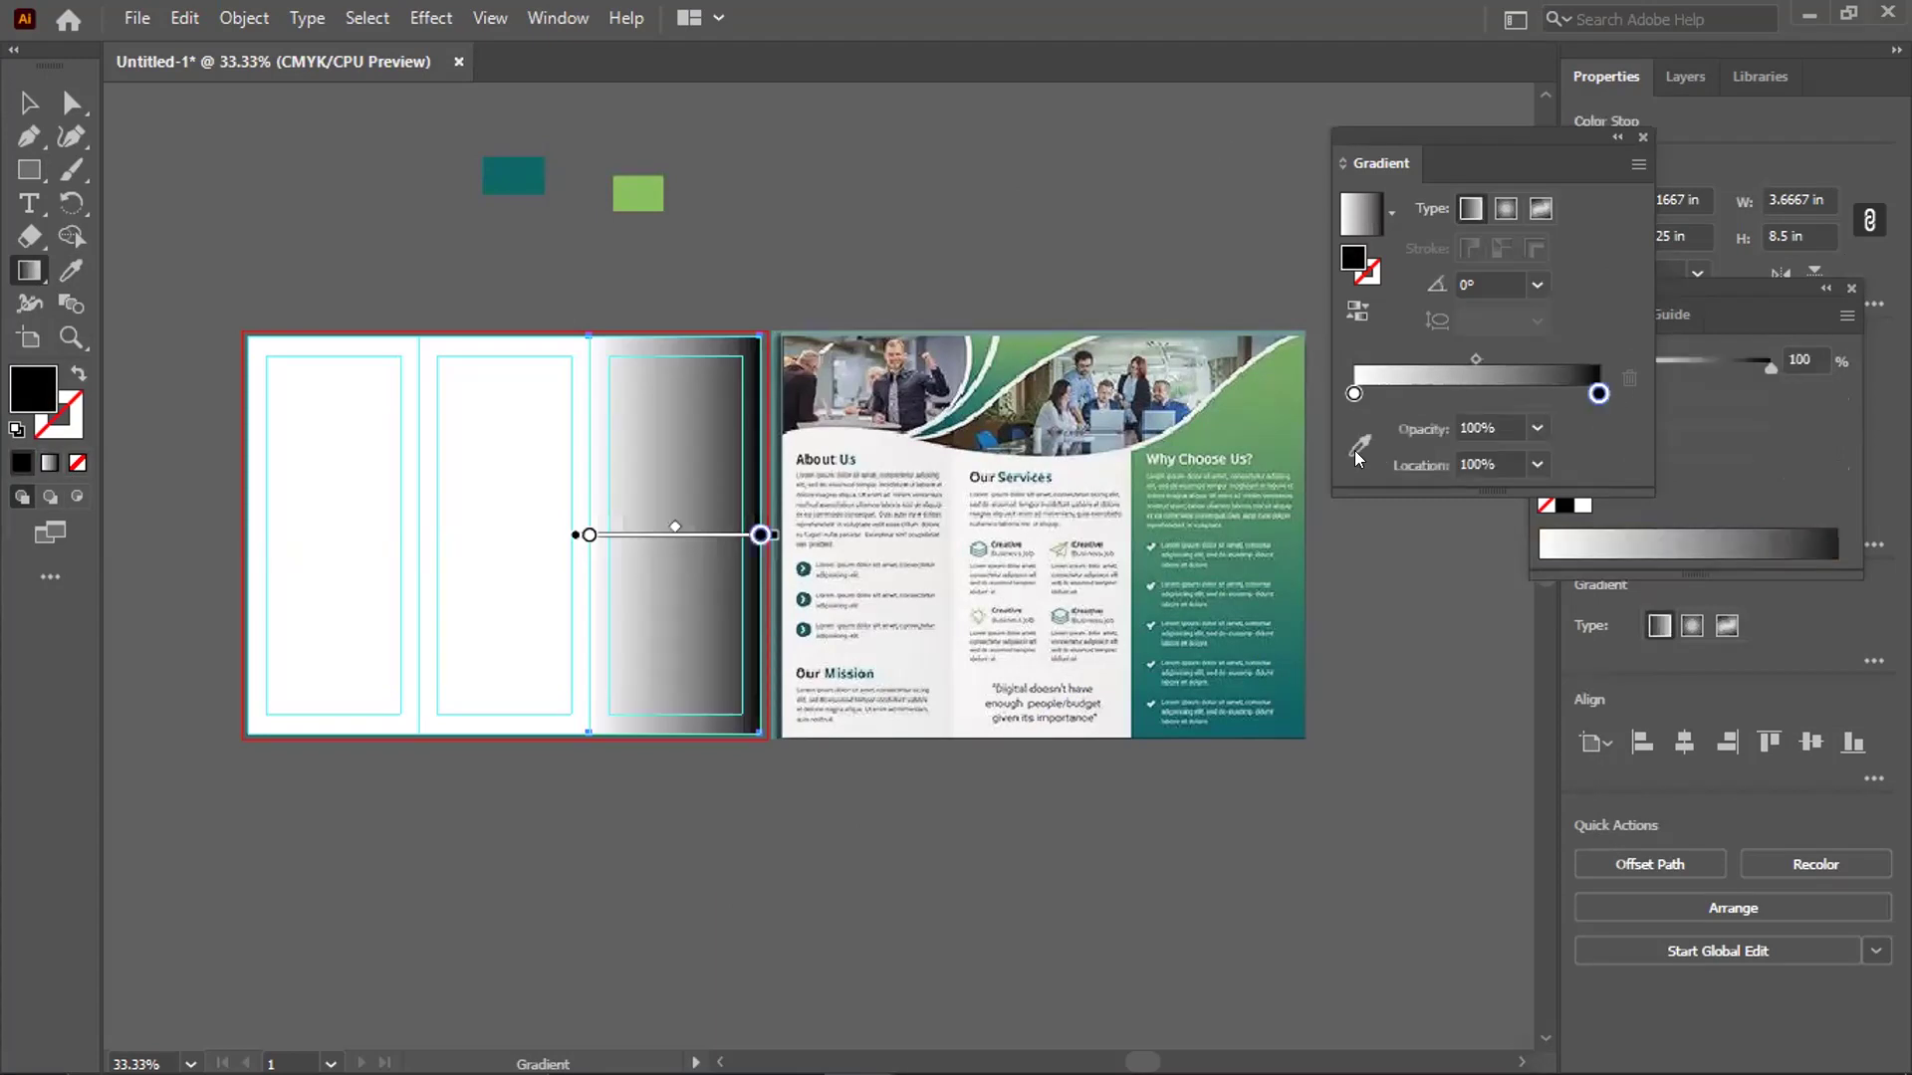
{"action": "left_click", "coordinate": [540, 171]}
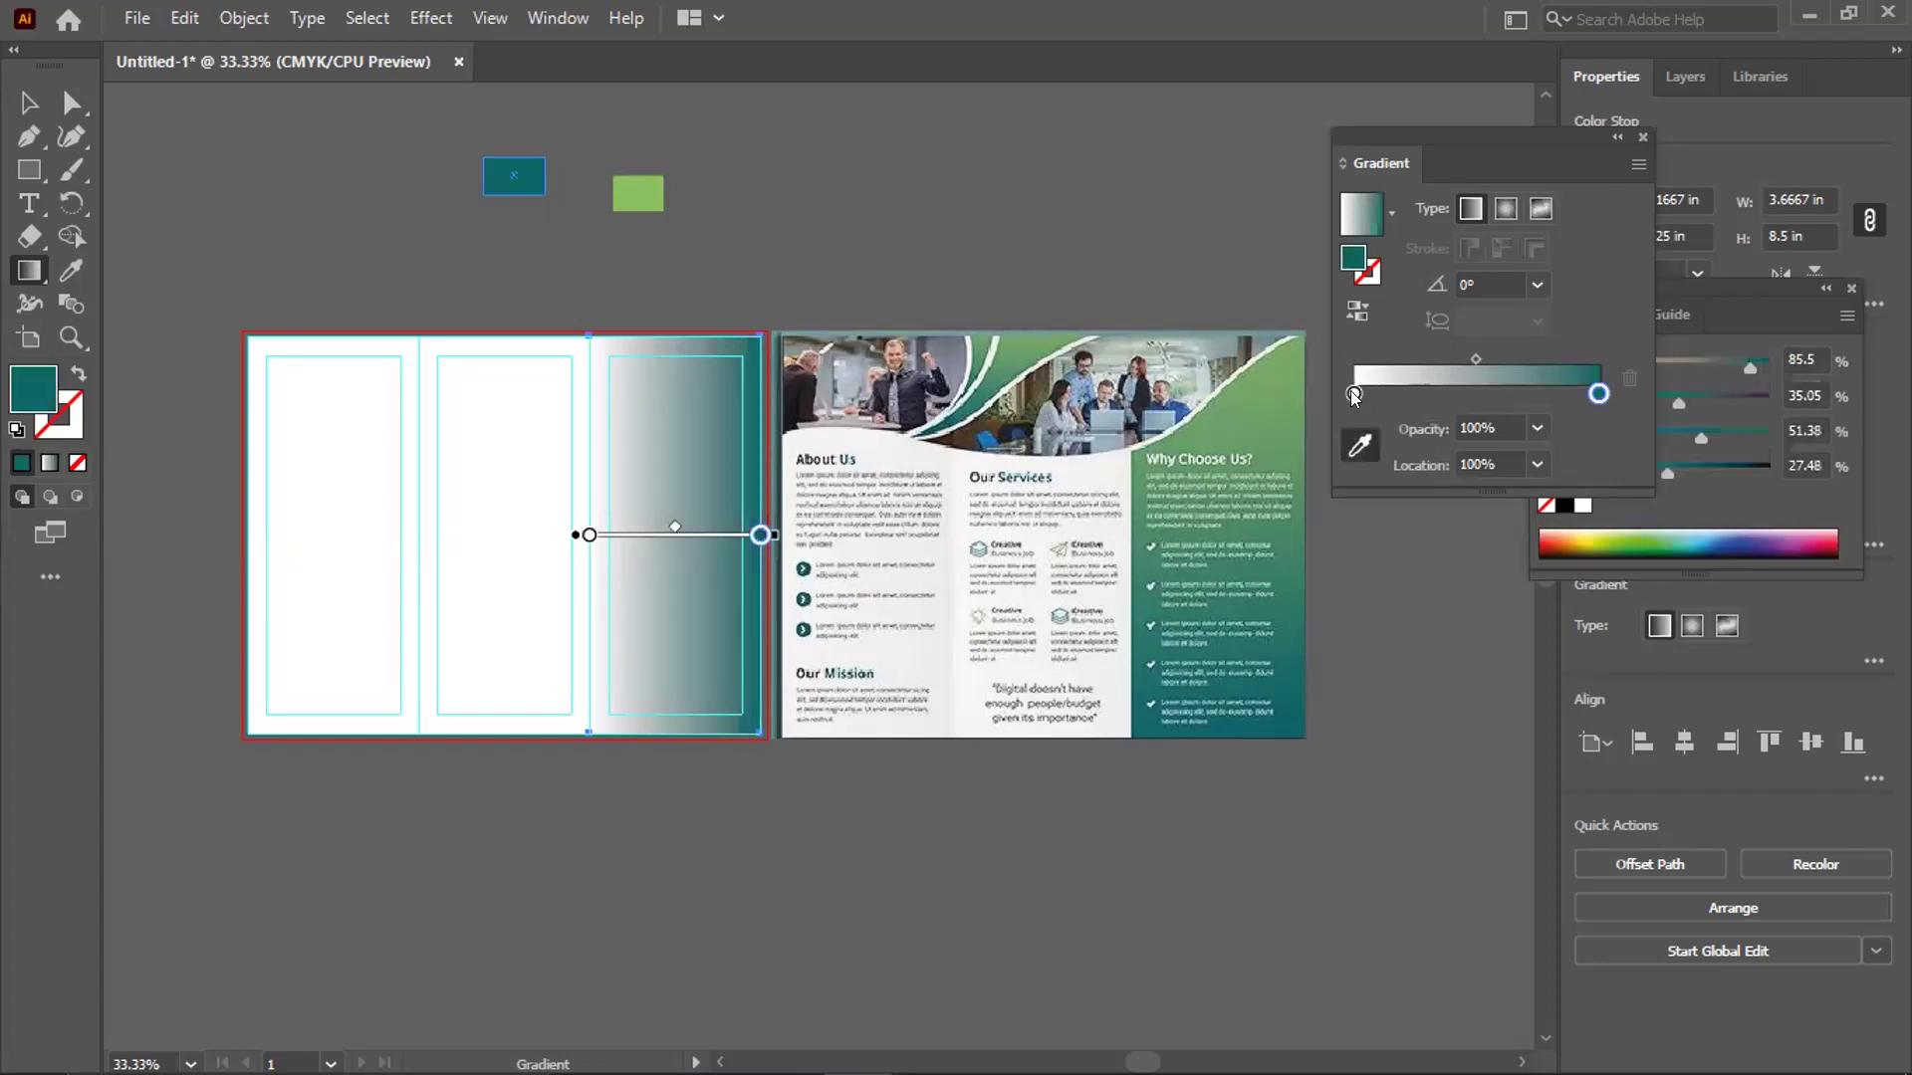
{"action": "left_click", "coordinate": [1355, 394]}
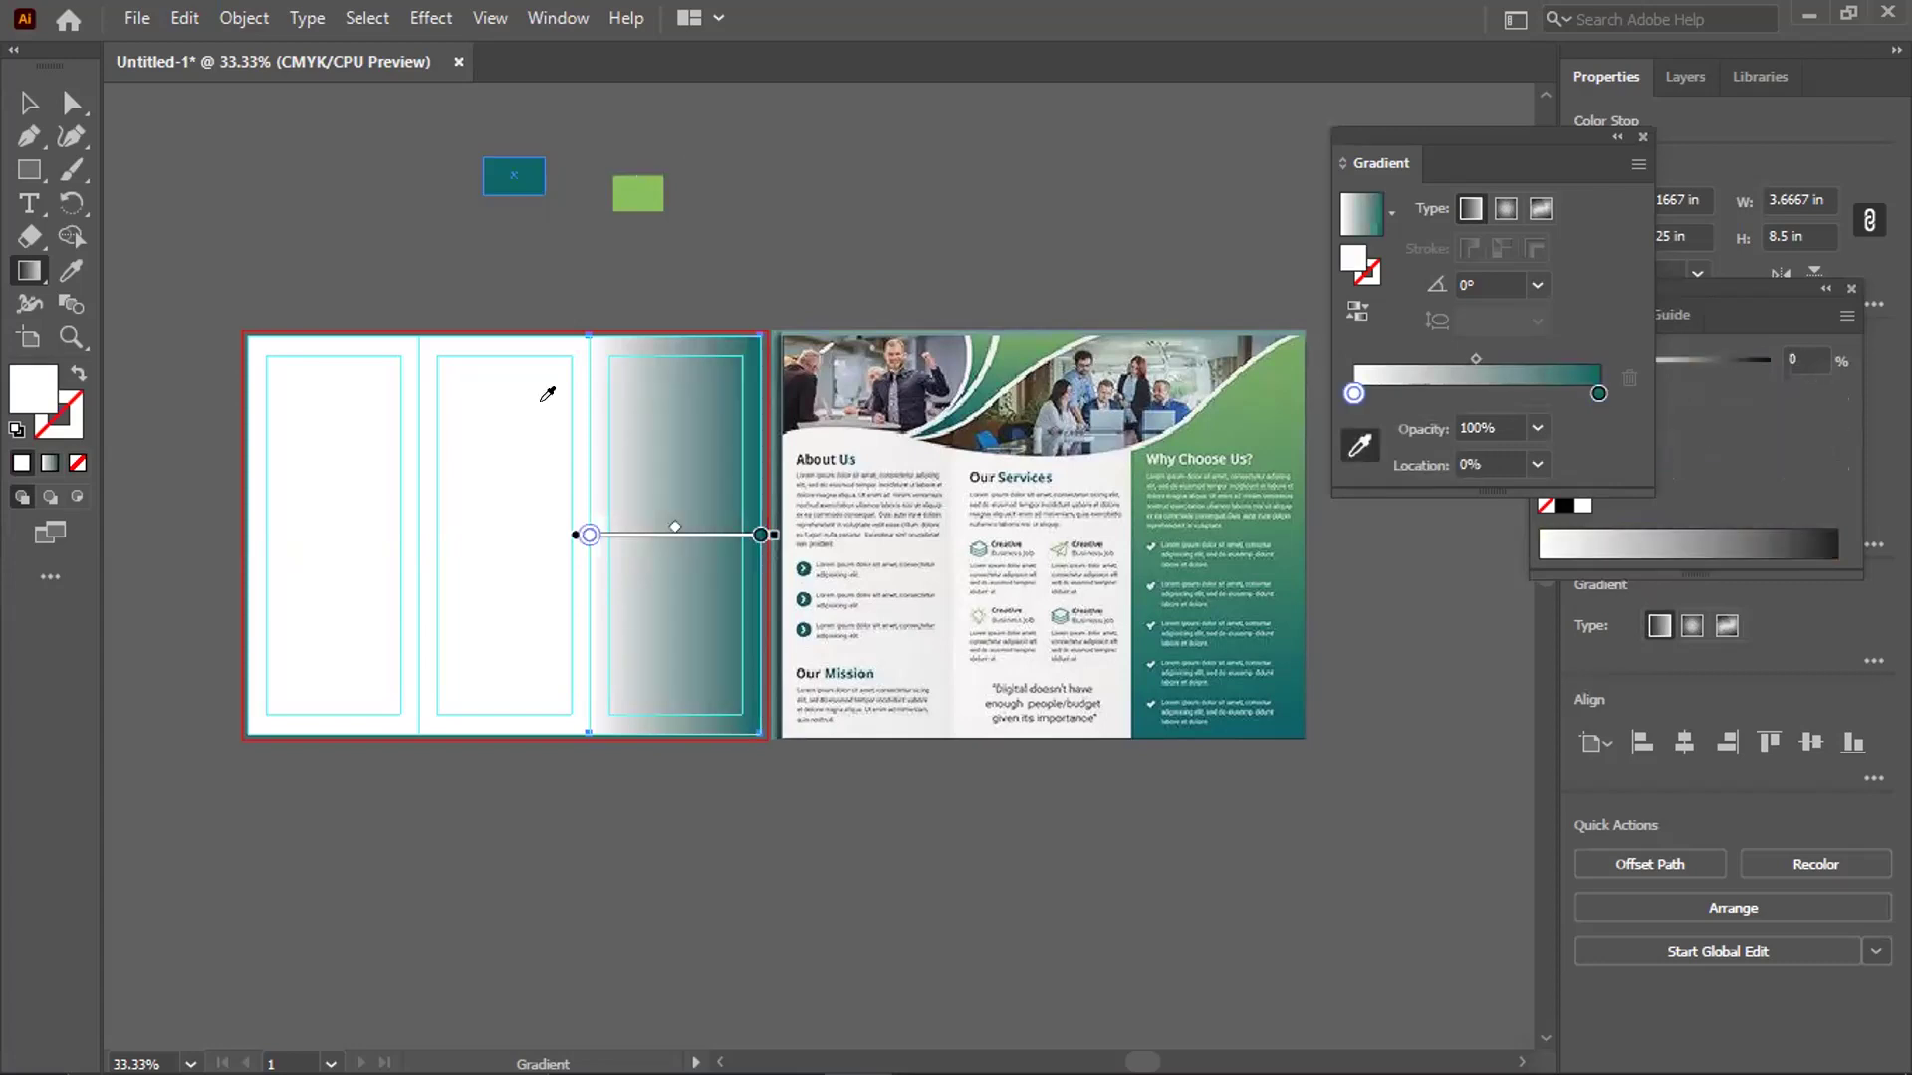
{"action": "left_click", "coordinate": [639, 193]}
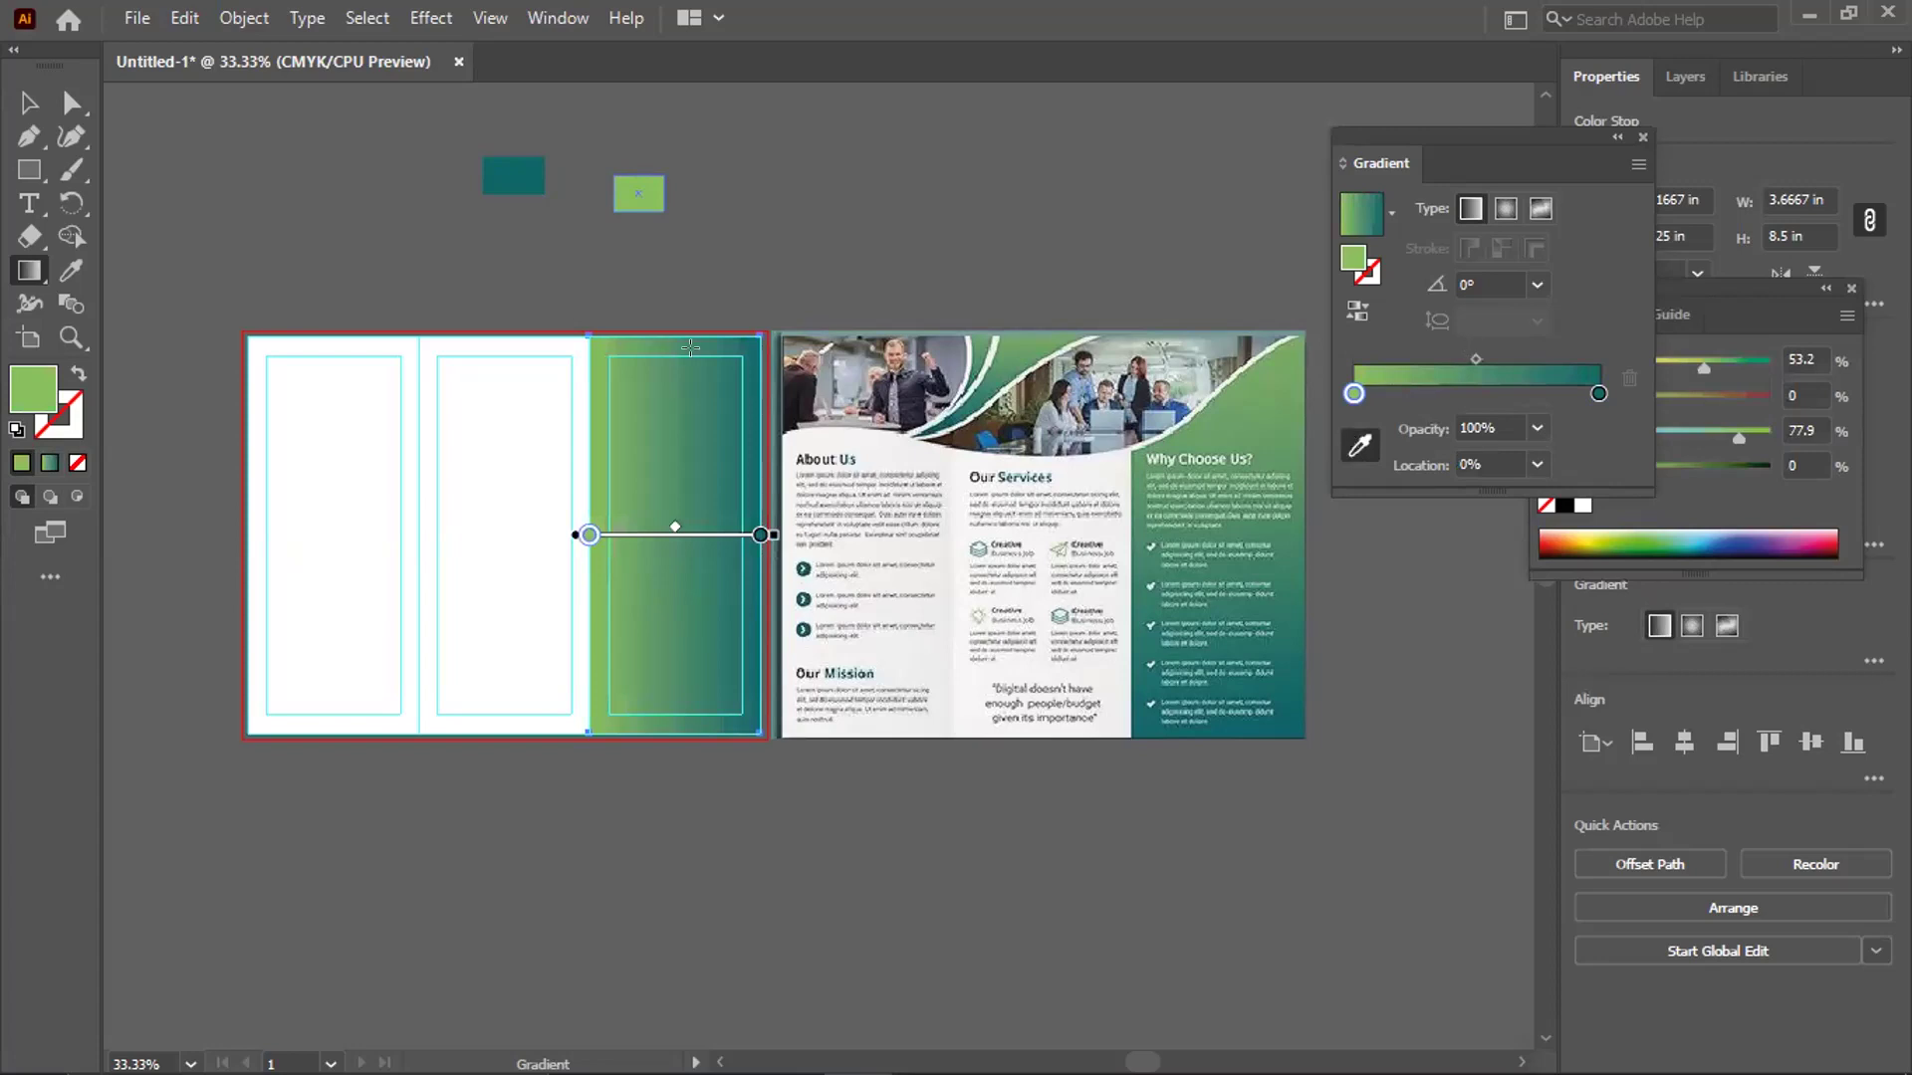
Run the gradient vertically at -90° and set its midpoint near 51.68%
{"action": "left_click_drag", "start_coordinate": [688, 332], "coordinate": [704, 458]}
{"action": "left_click_drag", "start_coordinate": [684, 690], "coordinate": [685, 725]}
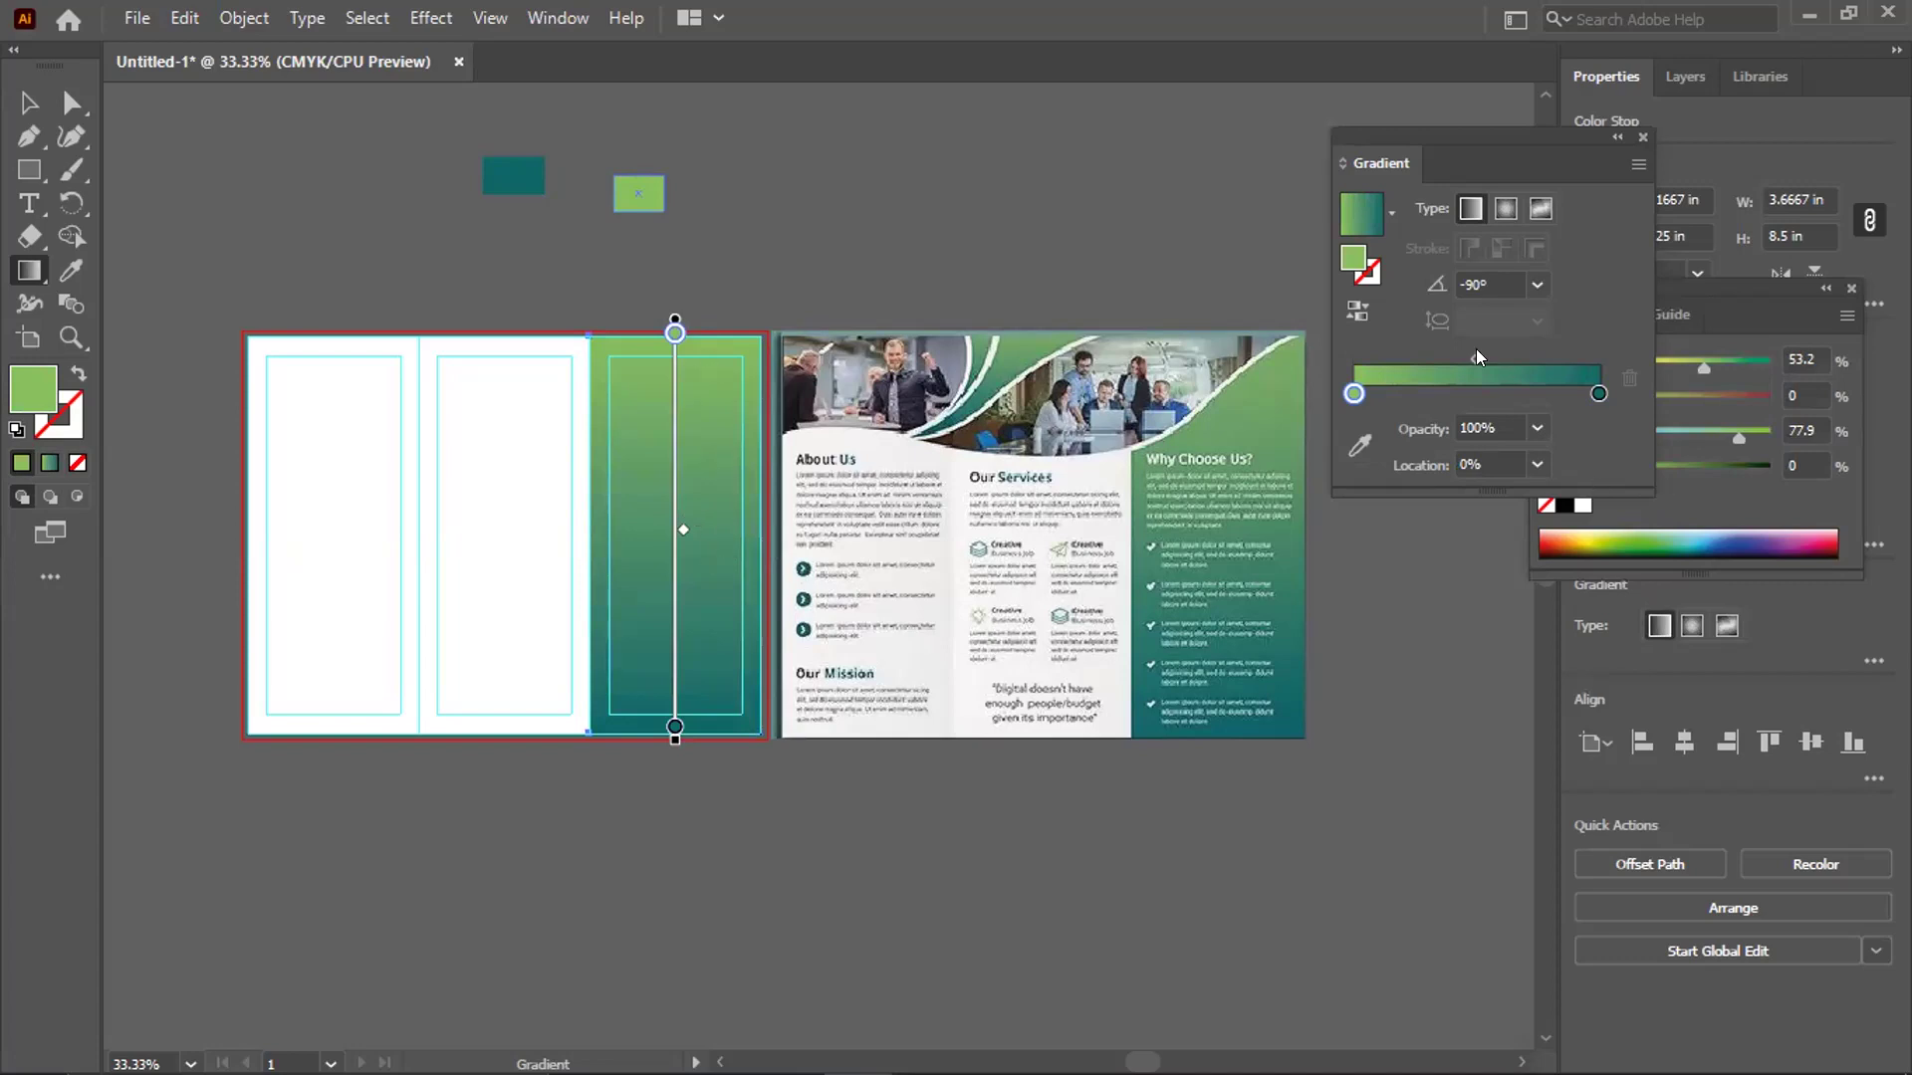
{"action": "left_click_drag", "start_coordinate": [1478, 357], "coordinate": [1506, 358]}
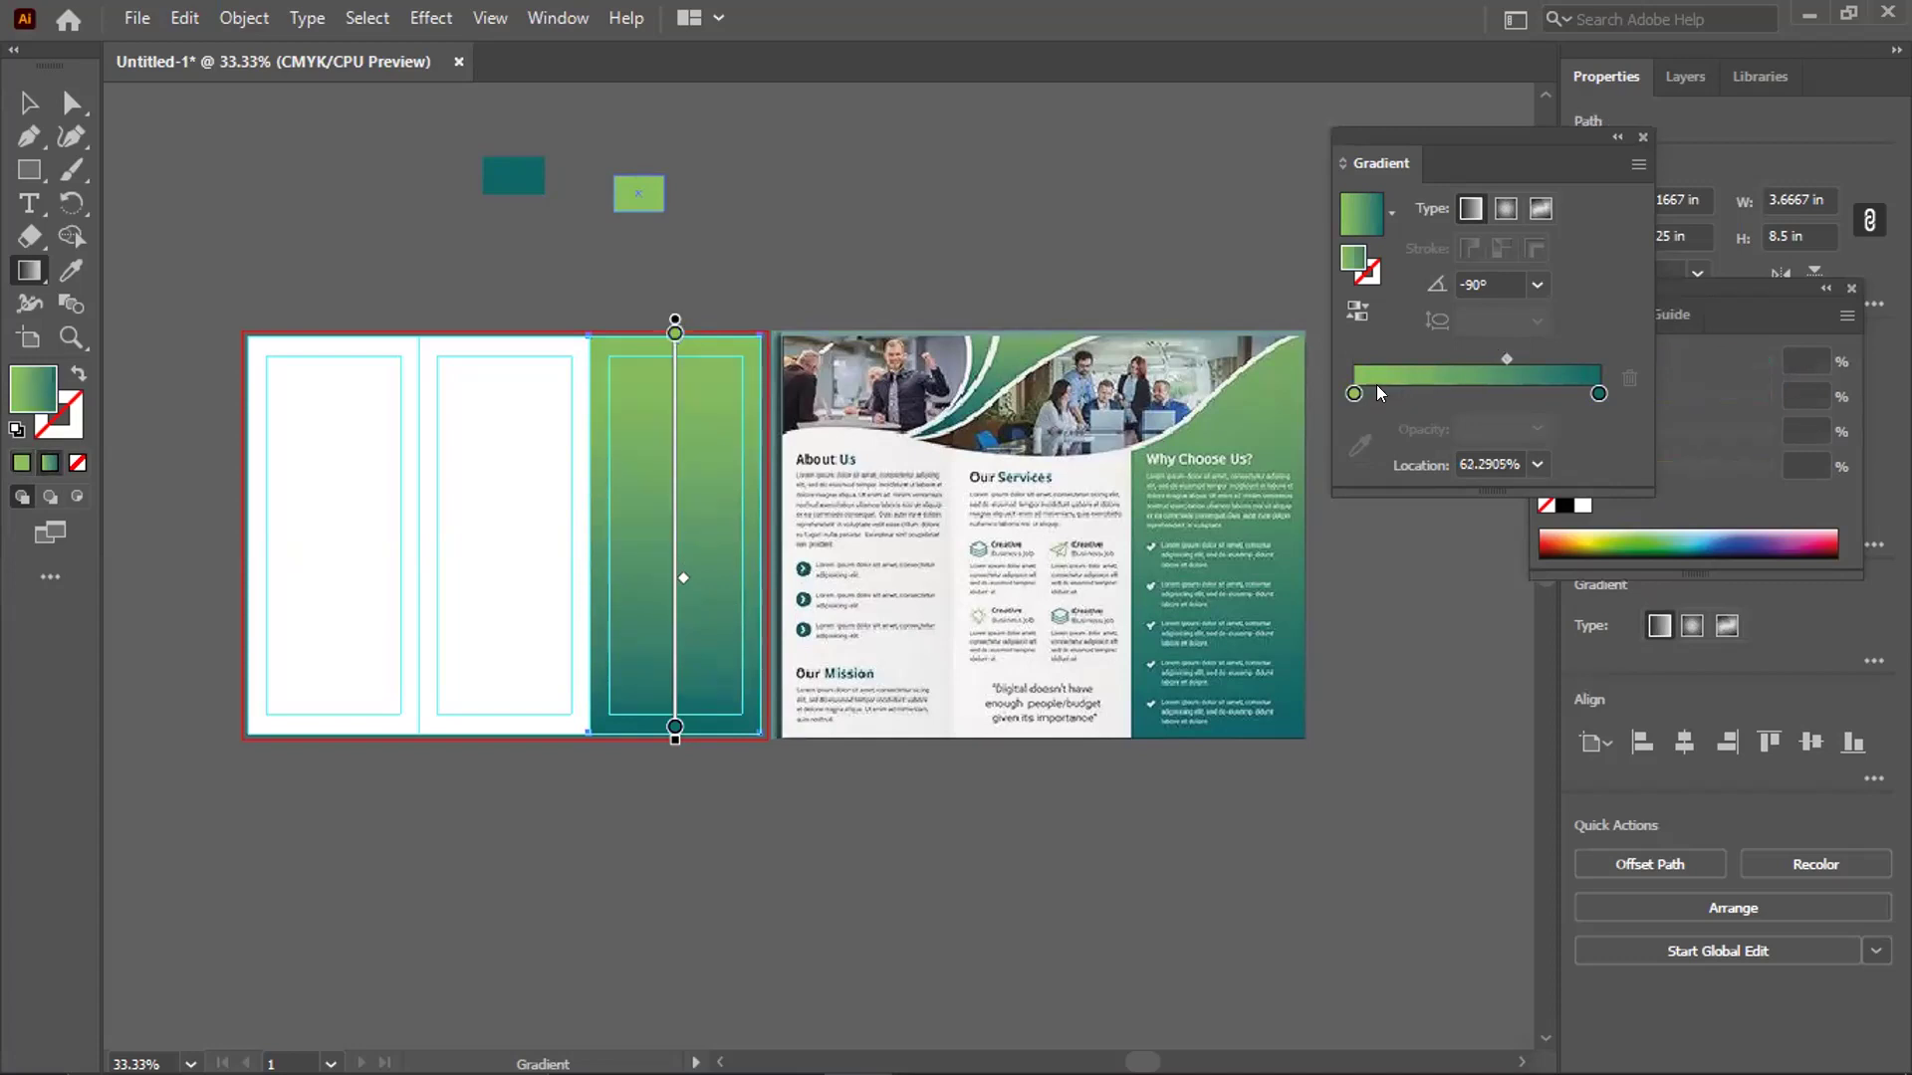
{"action": "mouse_move", "coordinate": [1506, 358]}
{"action": "left_mouse_down"}
{"action": "mouse_move", "coordinate": [1427, 360]}
{"action": "mouse_move", "coordinate": [1486, 348]}
{"action": "left_mouse_up"}
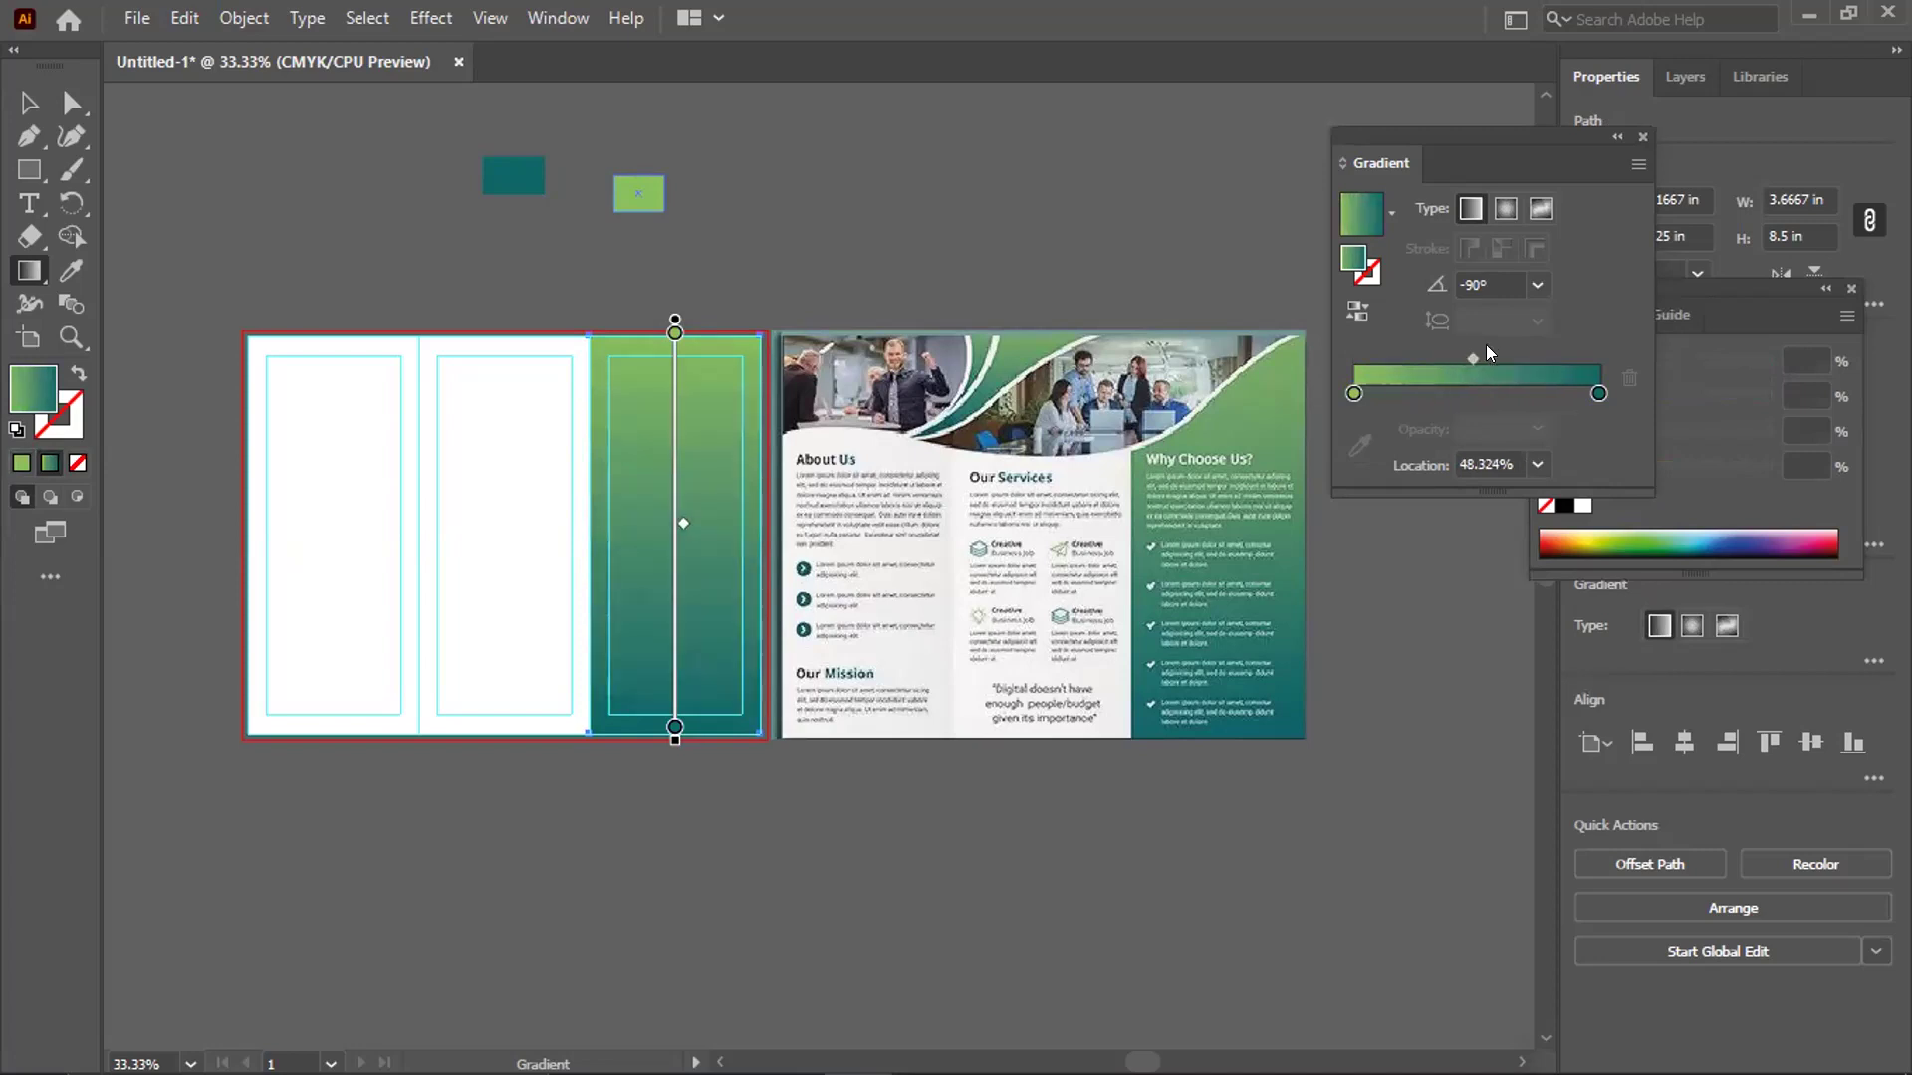
{"action": "left_click", "coordinate": [1354, 395]}
{"action": "left_click_drag", "start_coordinate": [1488, 350], "coordinate": [1470, 355]}
Deselect the gradient column, frame the three panels at 66.67%, and close the Gradient panel
{"action": "key", "text": "v"}
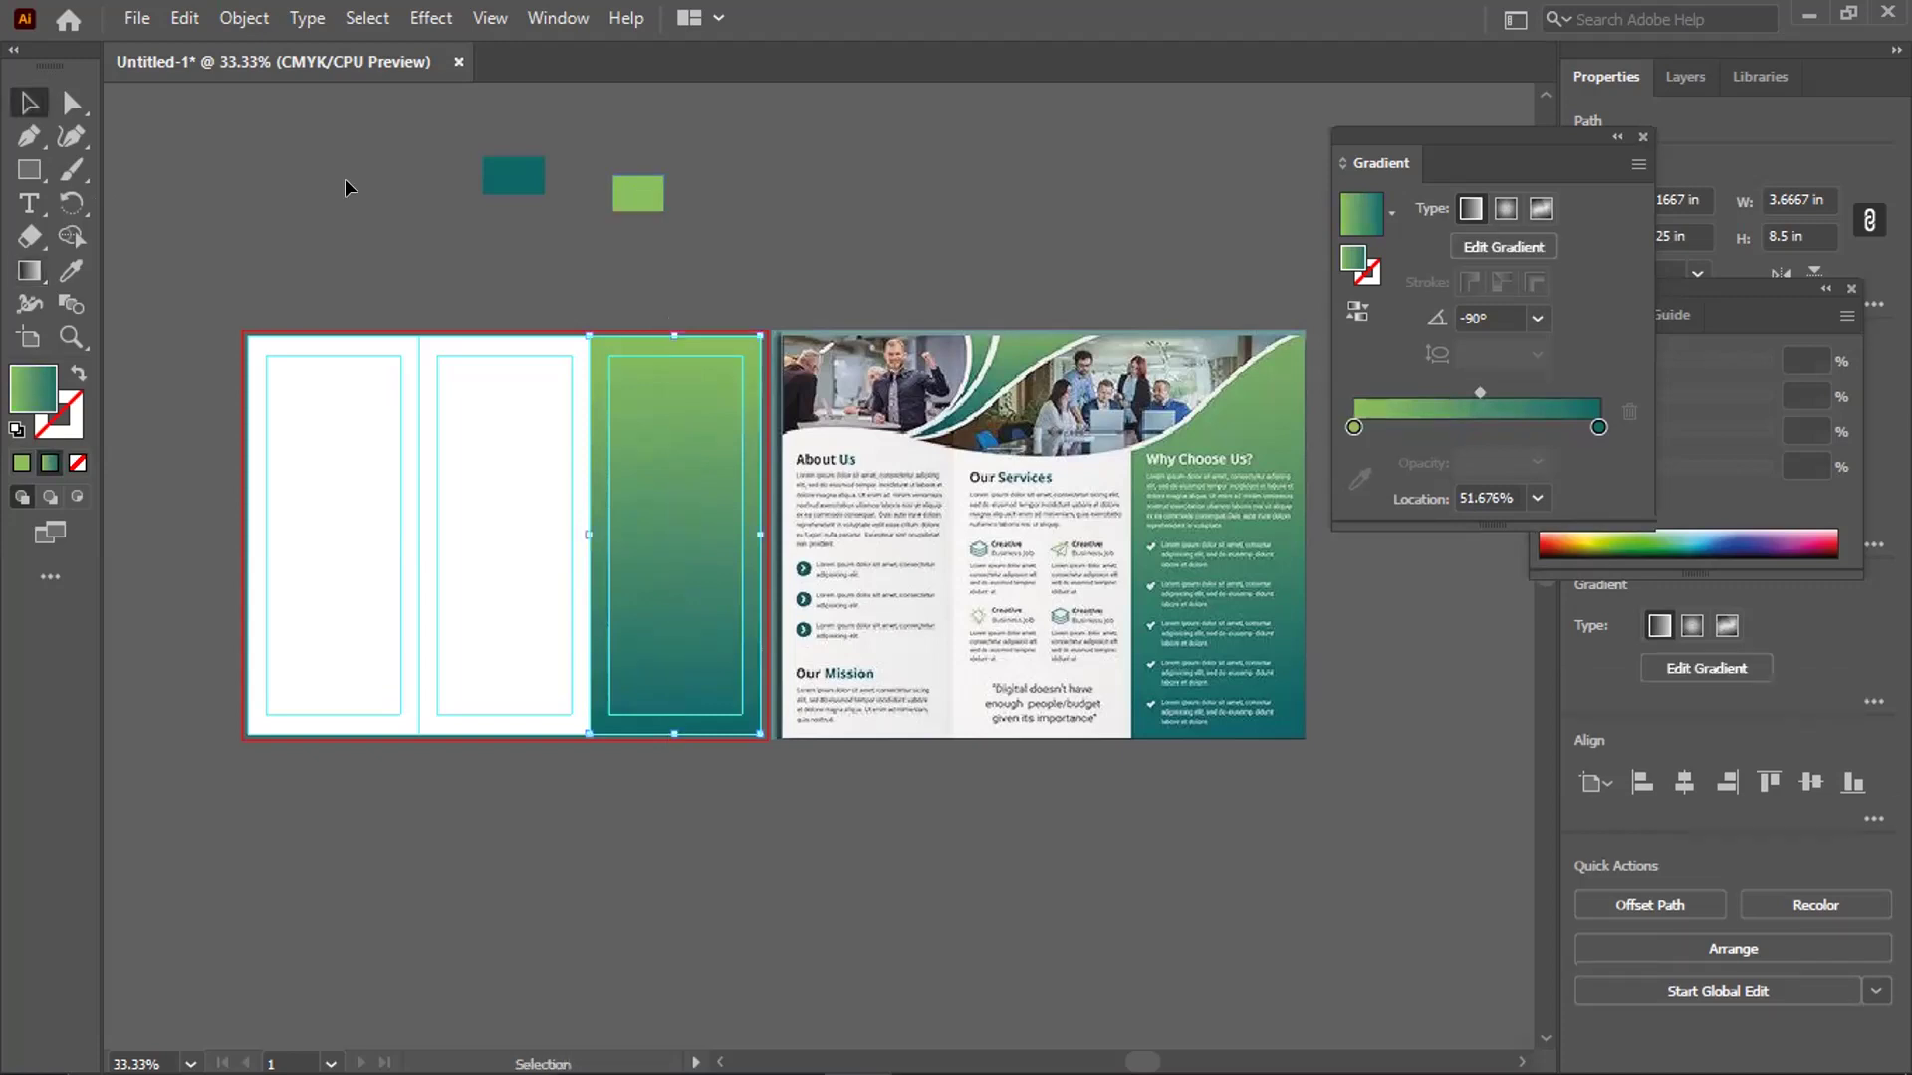
{"action": "left_click", "coordinate": [345, 188]}
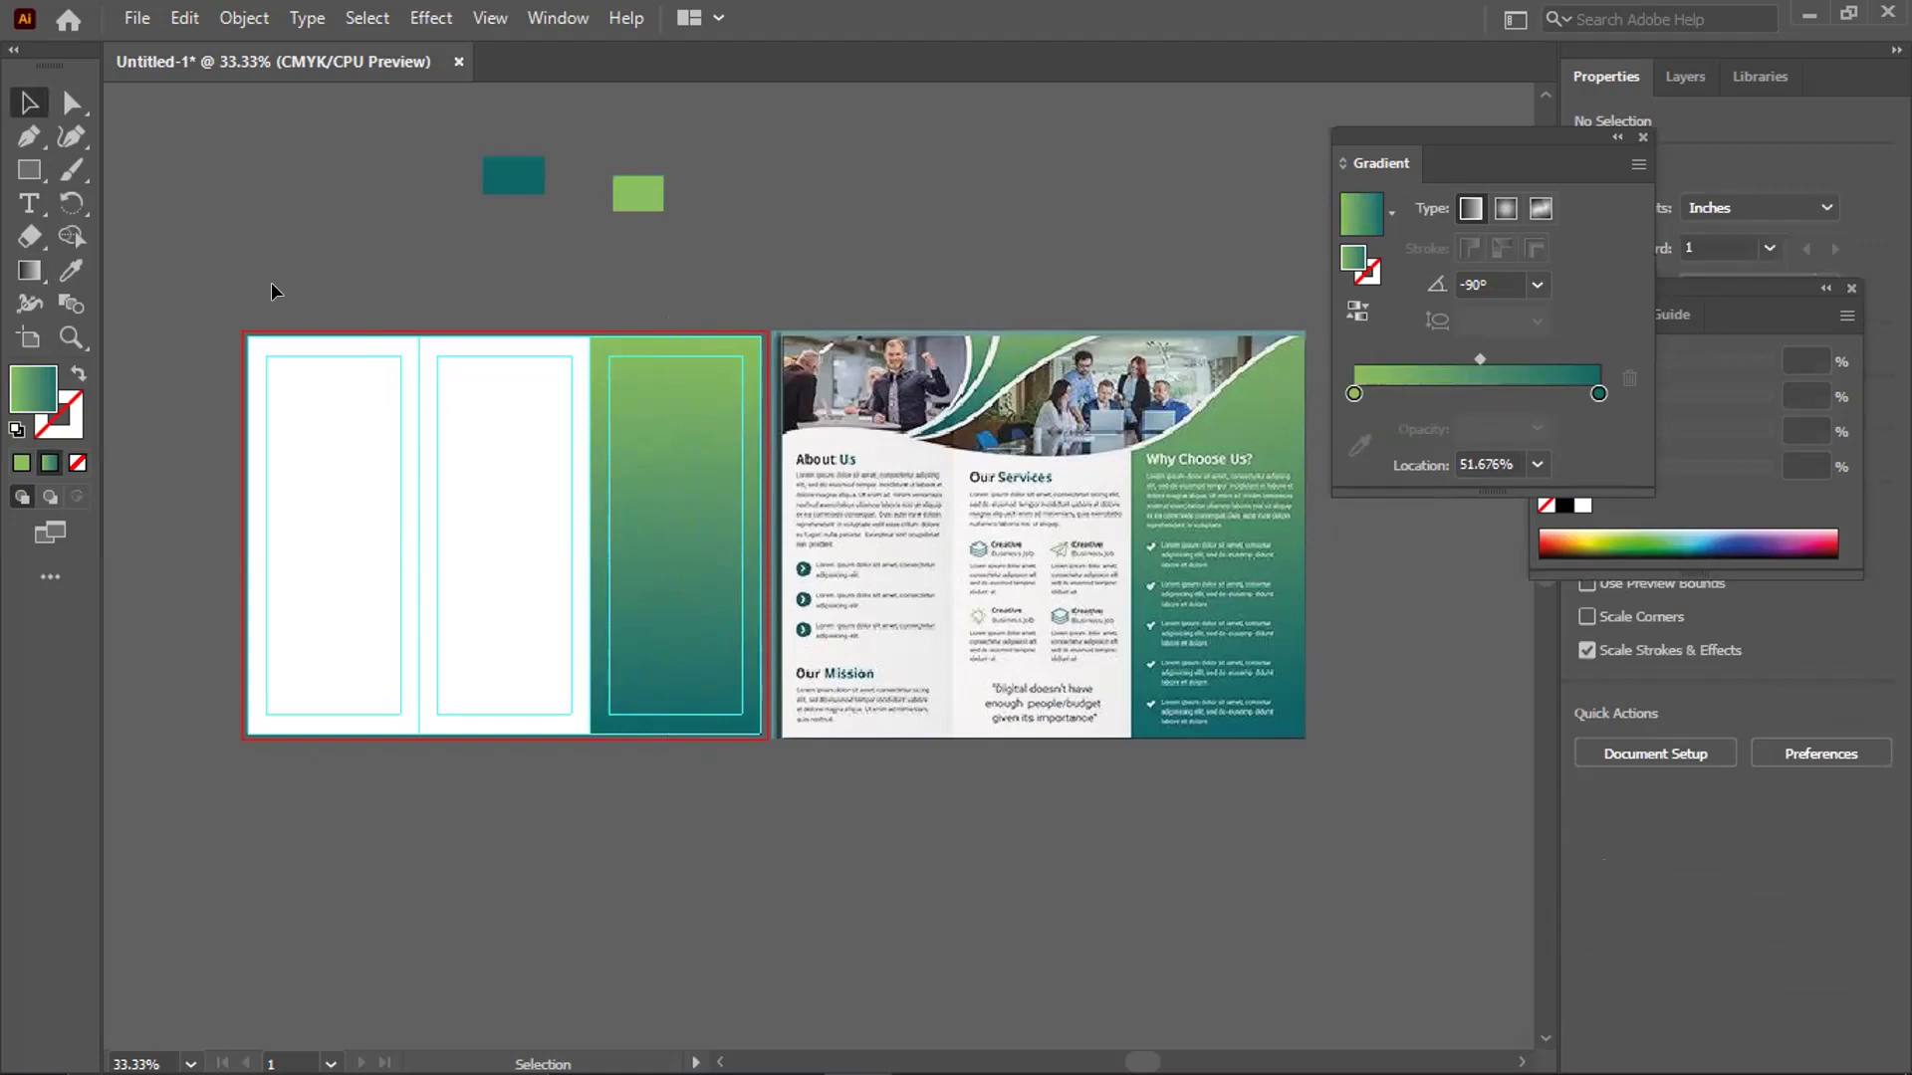
{"action": "scroll", "coordinate": [1061, 229], "scroll_direction": "up", "scroll_amount": 1}
{"action": "left_click_drag", "start_coordinate": [1000, 146], "coordinate": [909, 189]}
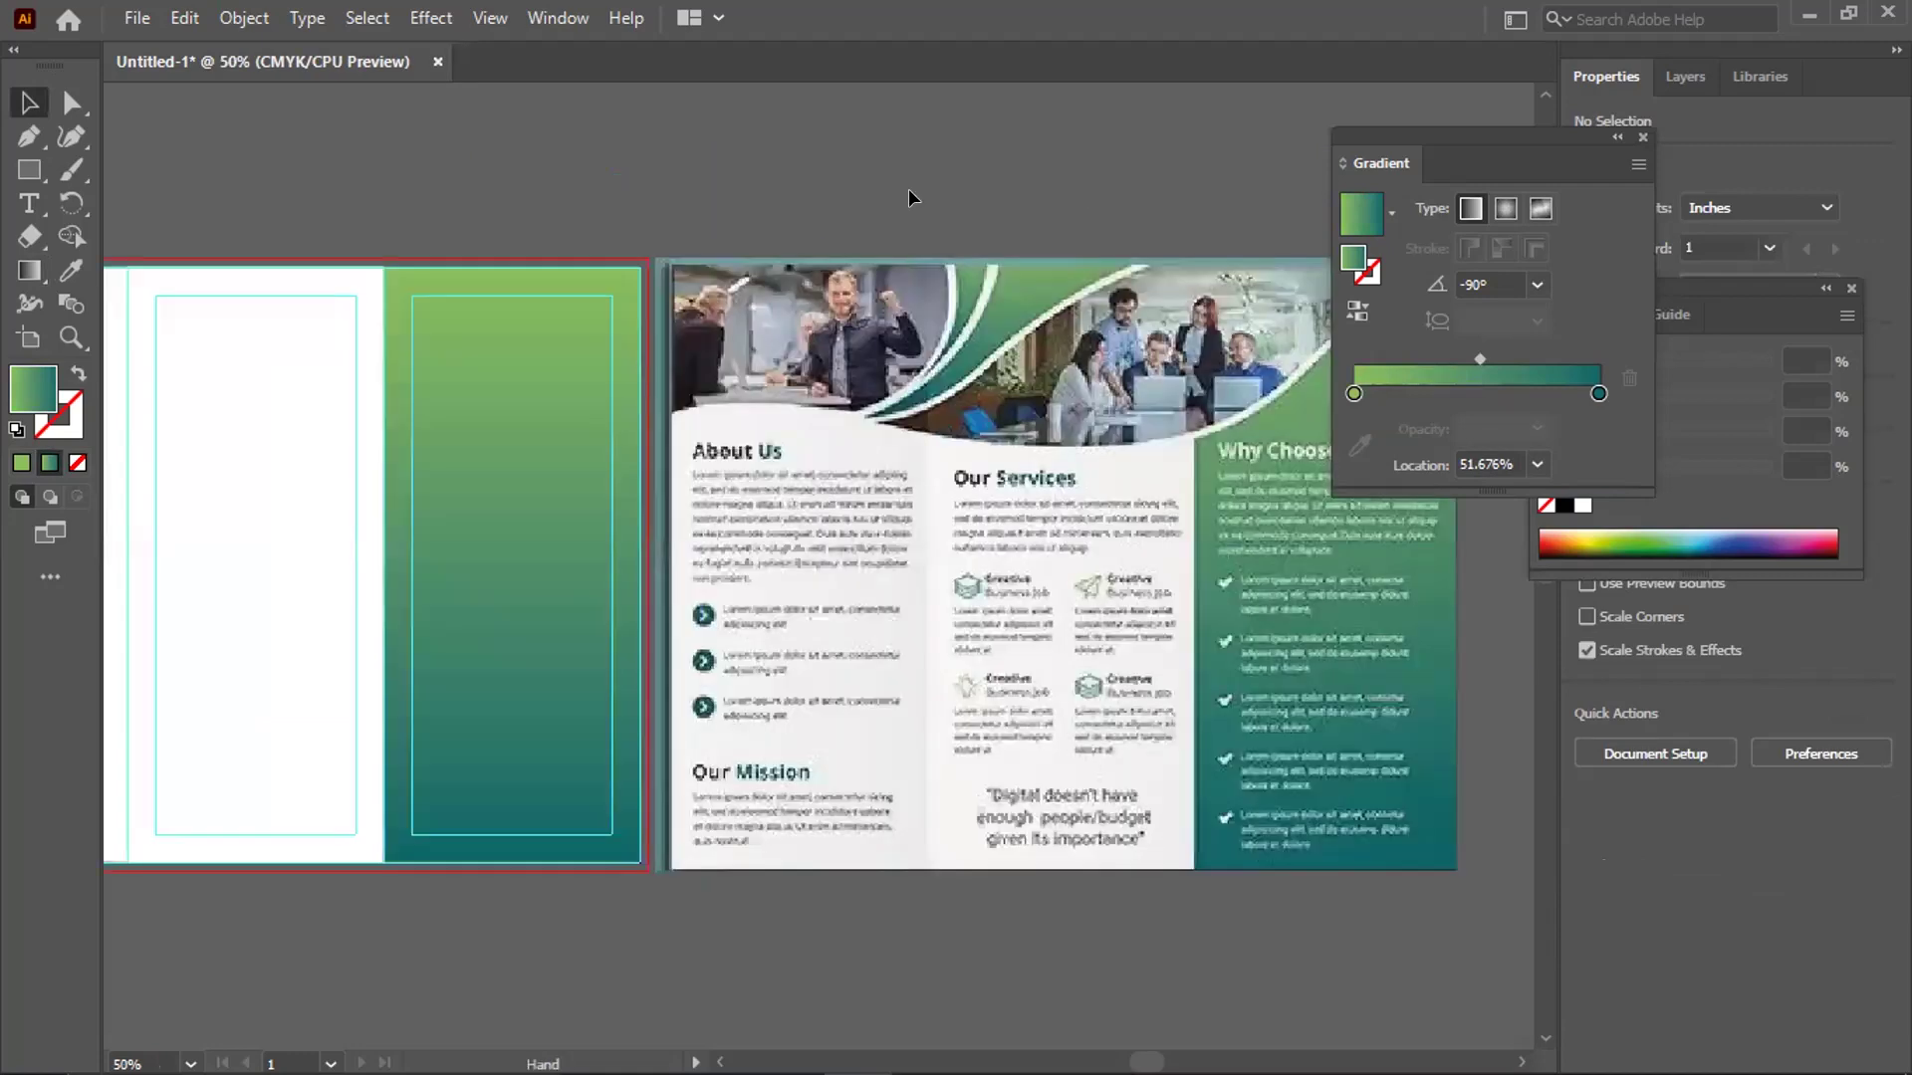
{"action": "key", "text": "ctrl+minus"}
{"action": "key", "text": "space"}
{"action": "left_click_drag", "start_coordinate": [582, 179], "coordinate": [662, 189]}
{"action": "scroll", "coordinate": [543, 229], "scroll_direction": "up", "scroll_amount": 1}
{"action": "scroll", "coordinate": [695, 150], "scroll_direction": "down", "scroll_amount": 1}
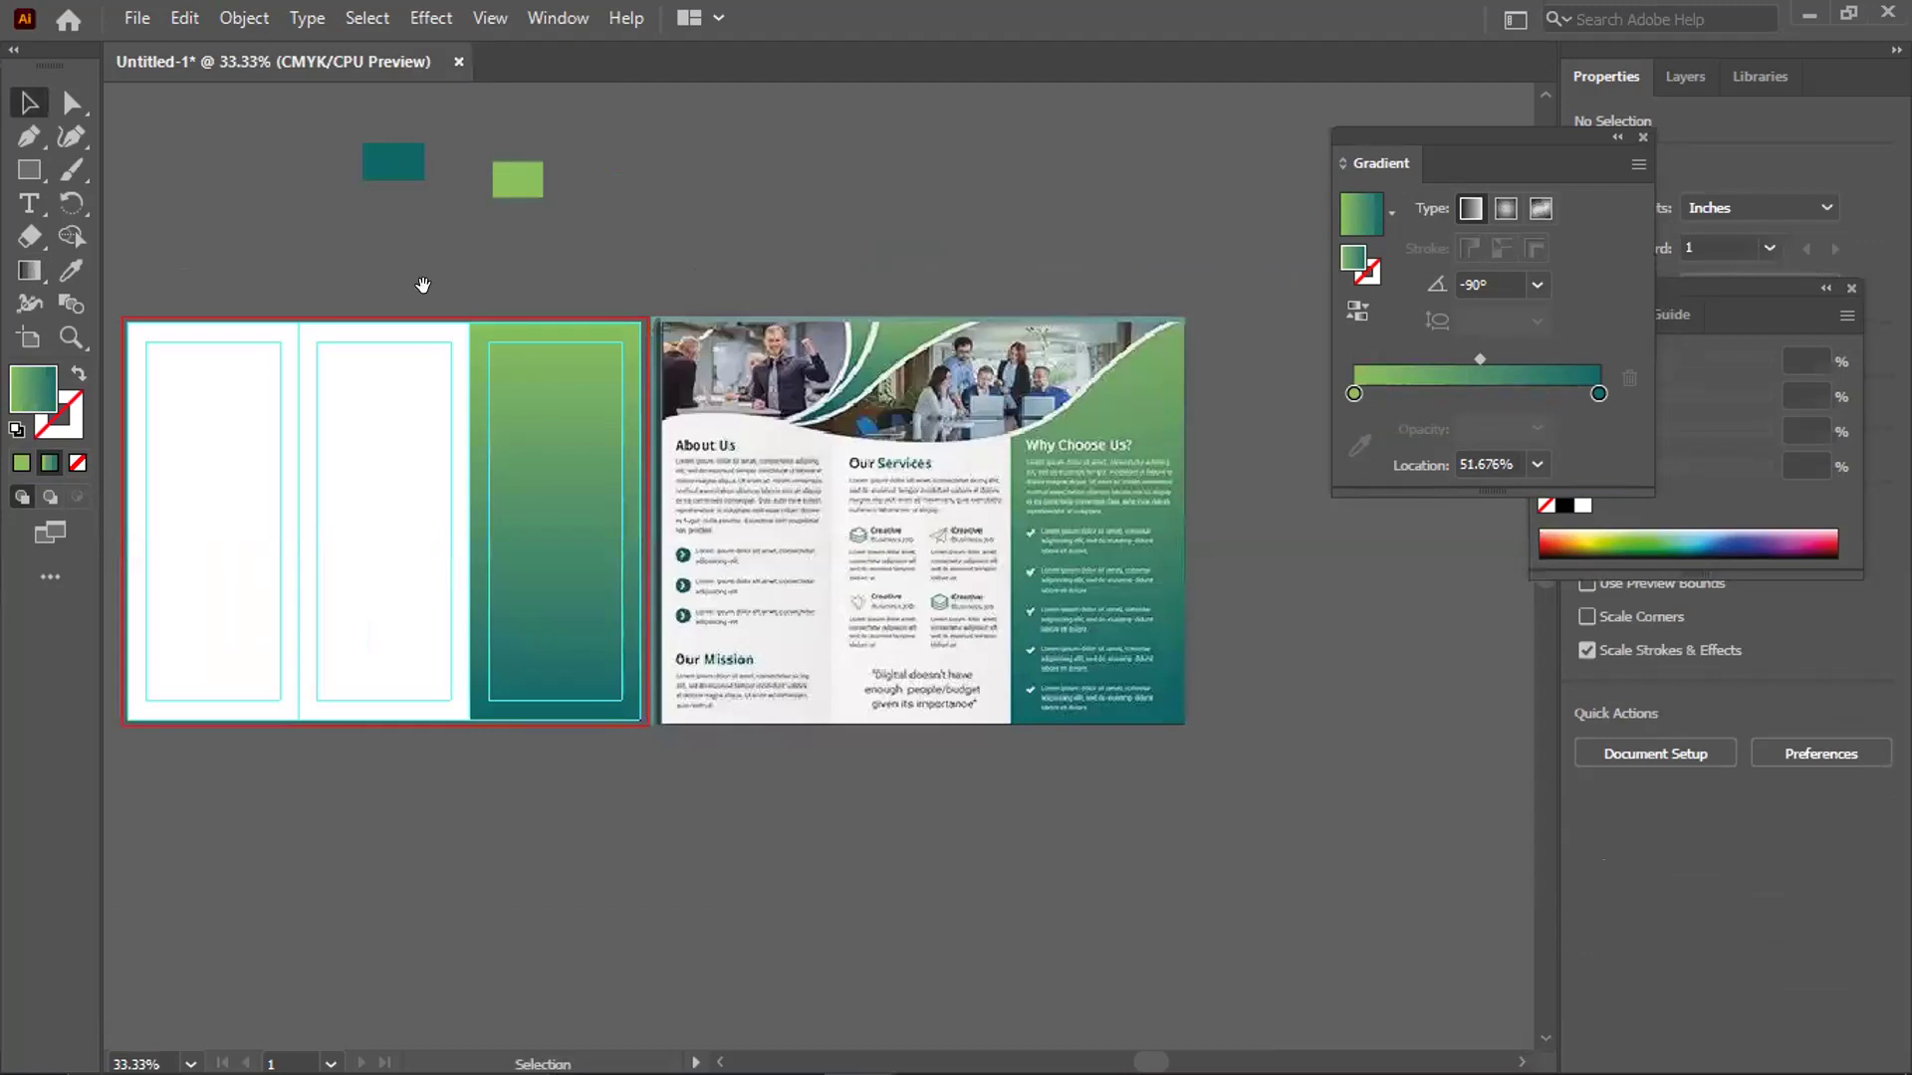
{"action": "scroll", "coordinate": [509, 325], "scroll_direction": "up", "scroll_amount": 1}
{"action": "left_click_drag", "start_coordinate": [509, 324], "coordinate": [577, 279]}
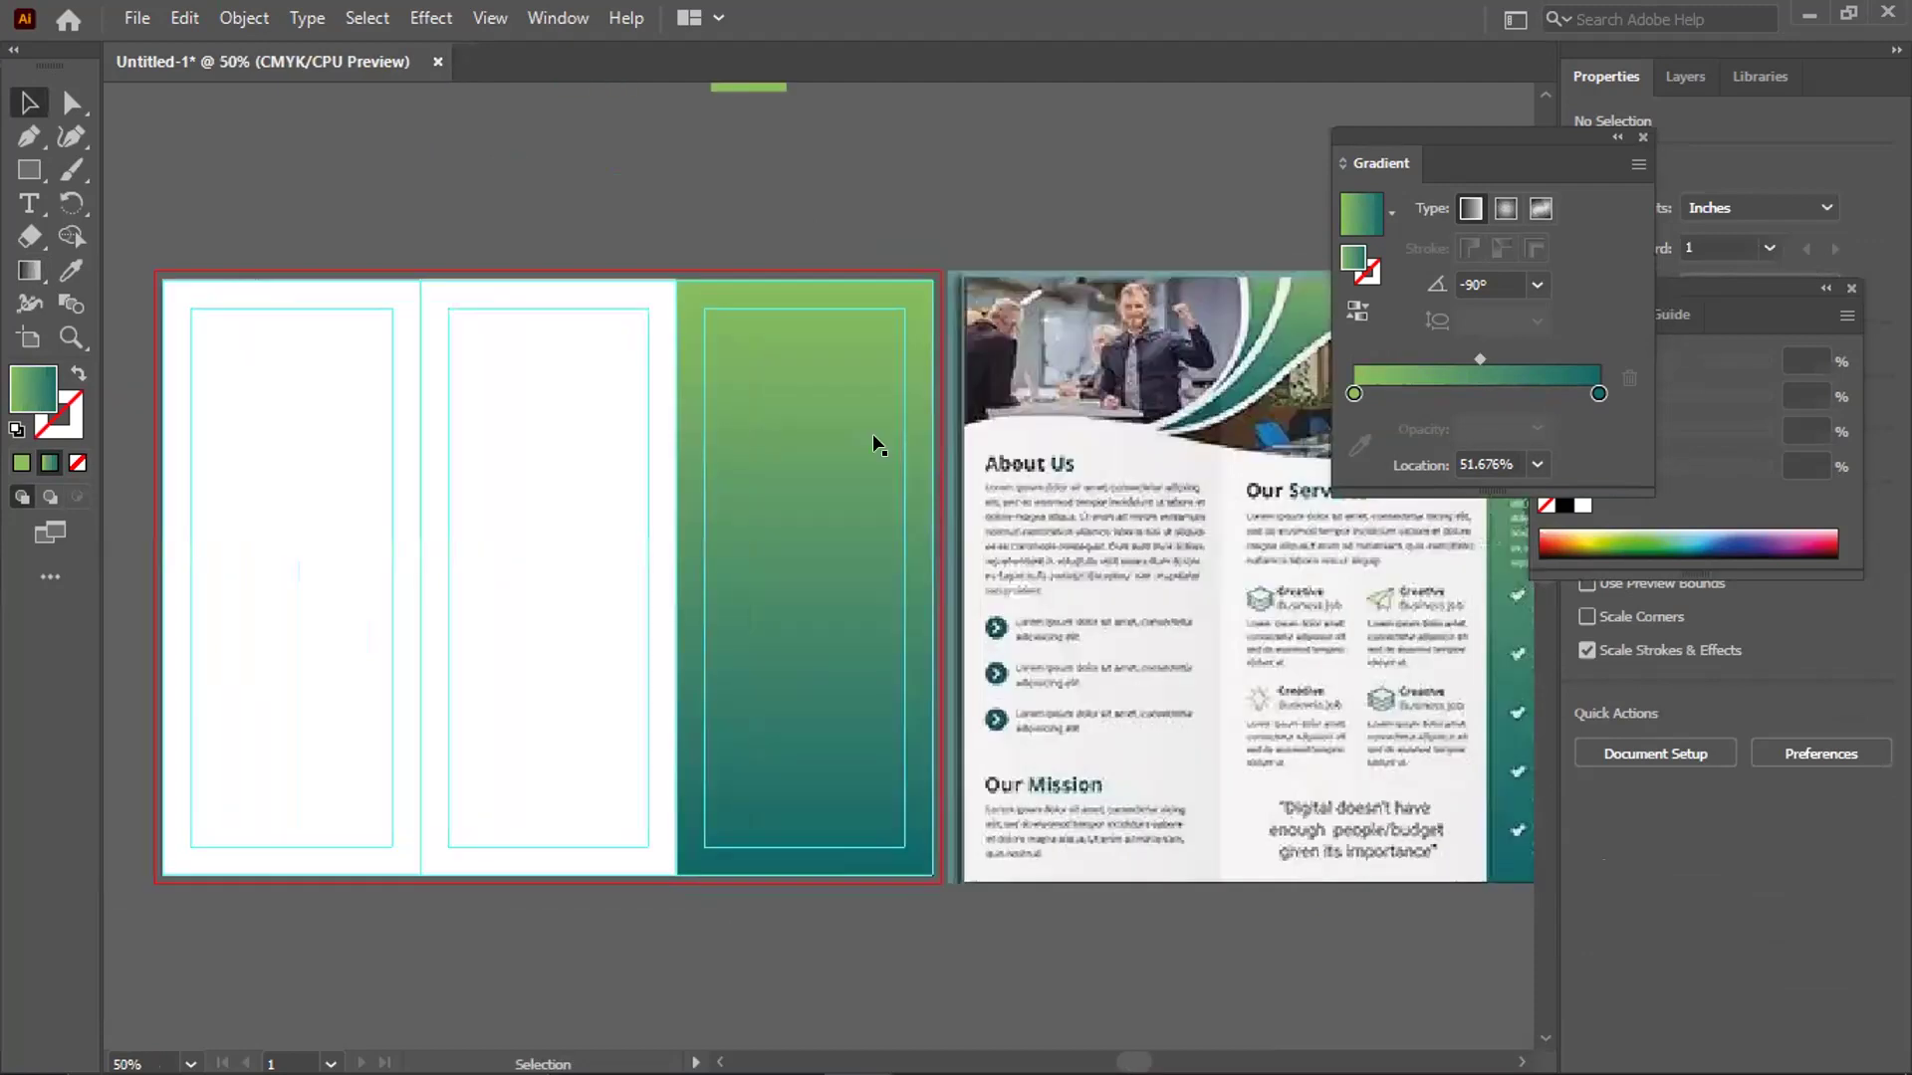
{"action": "key", "text": "ctrl+equal"}
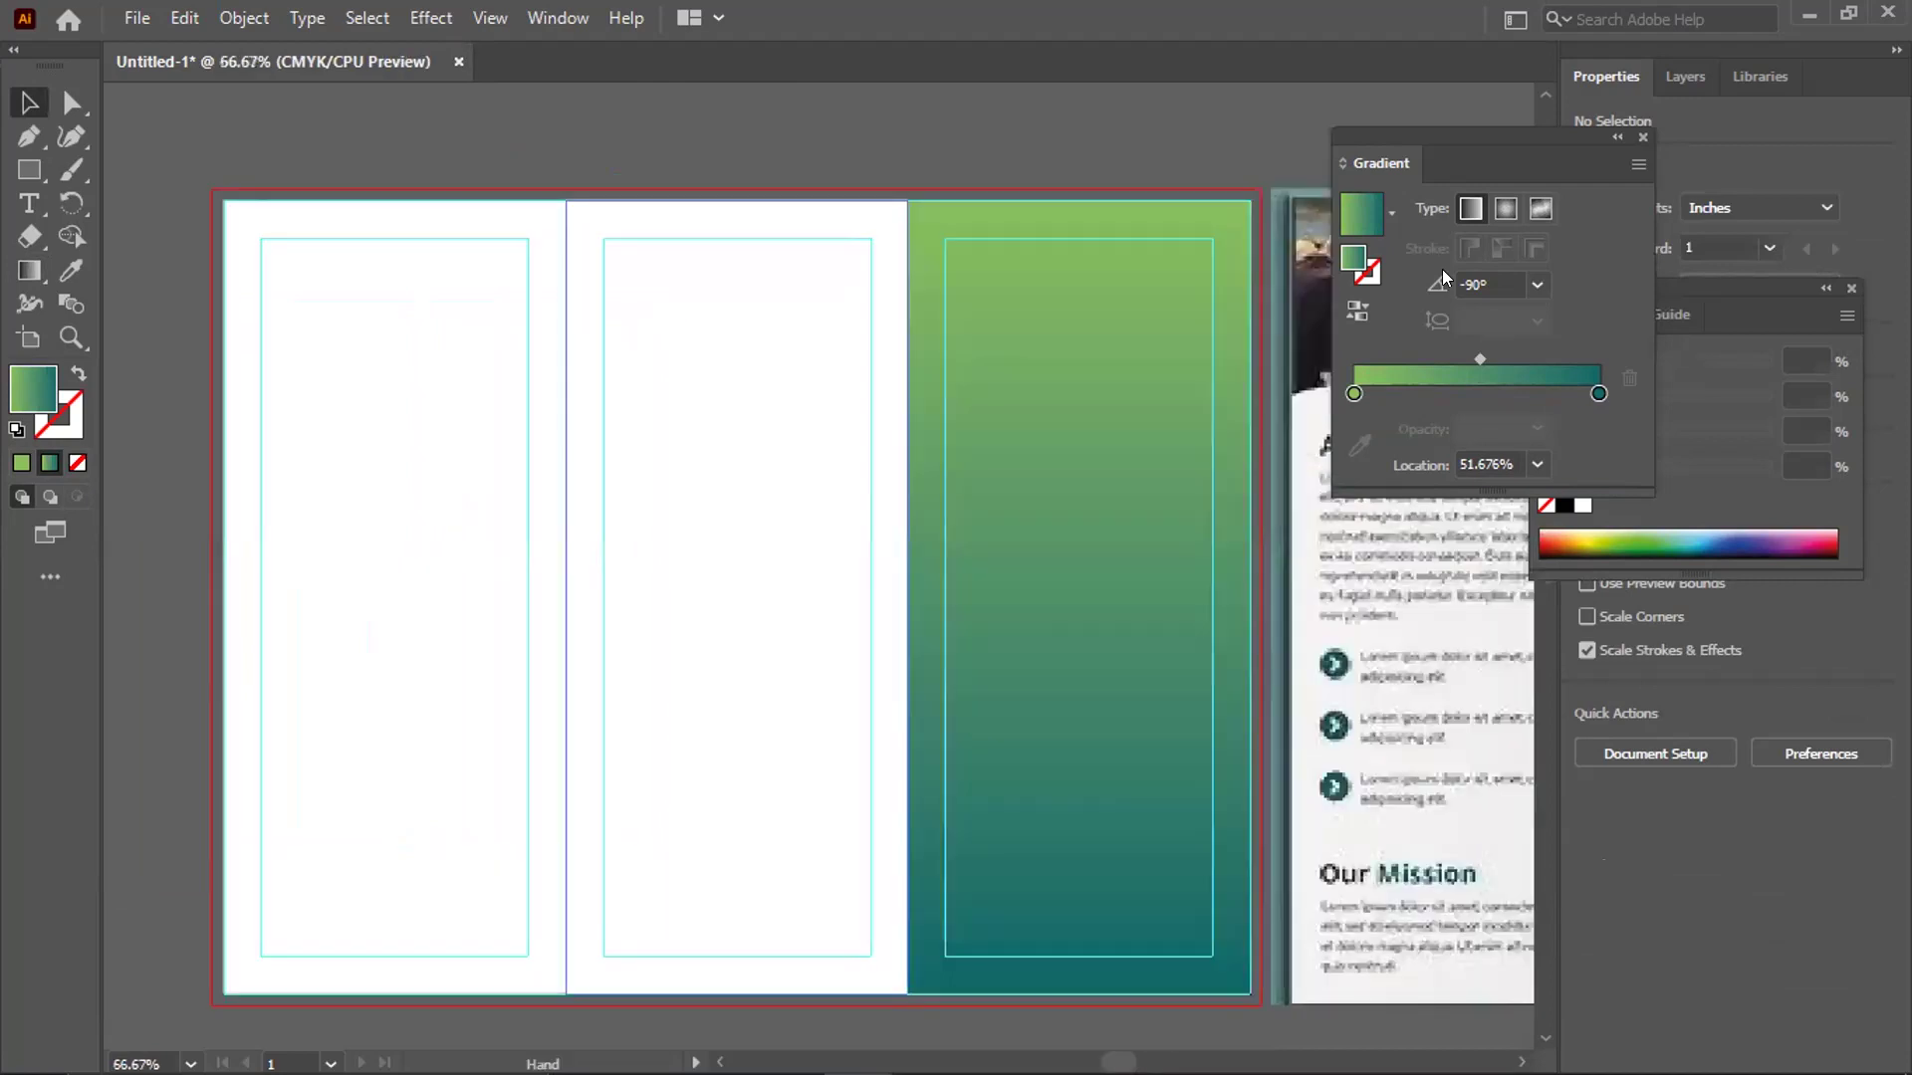
{"action": "left_click", "coordinate": [1642, 136]}
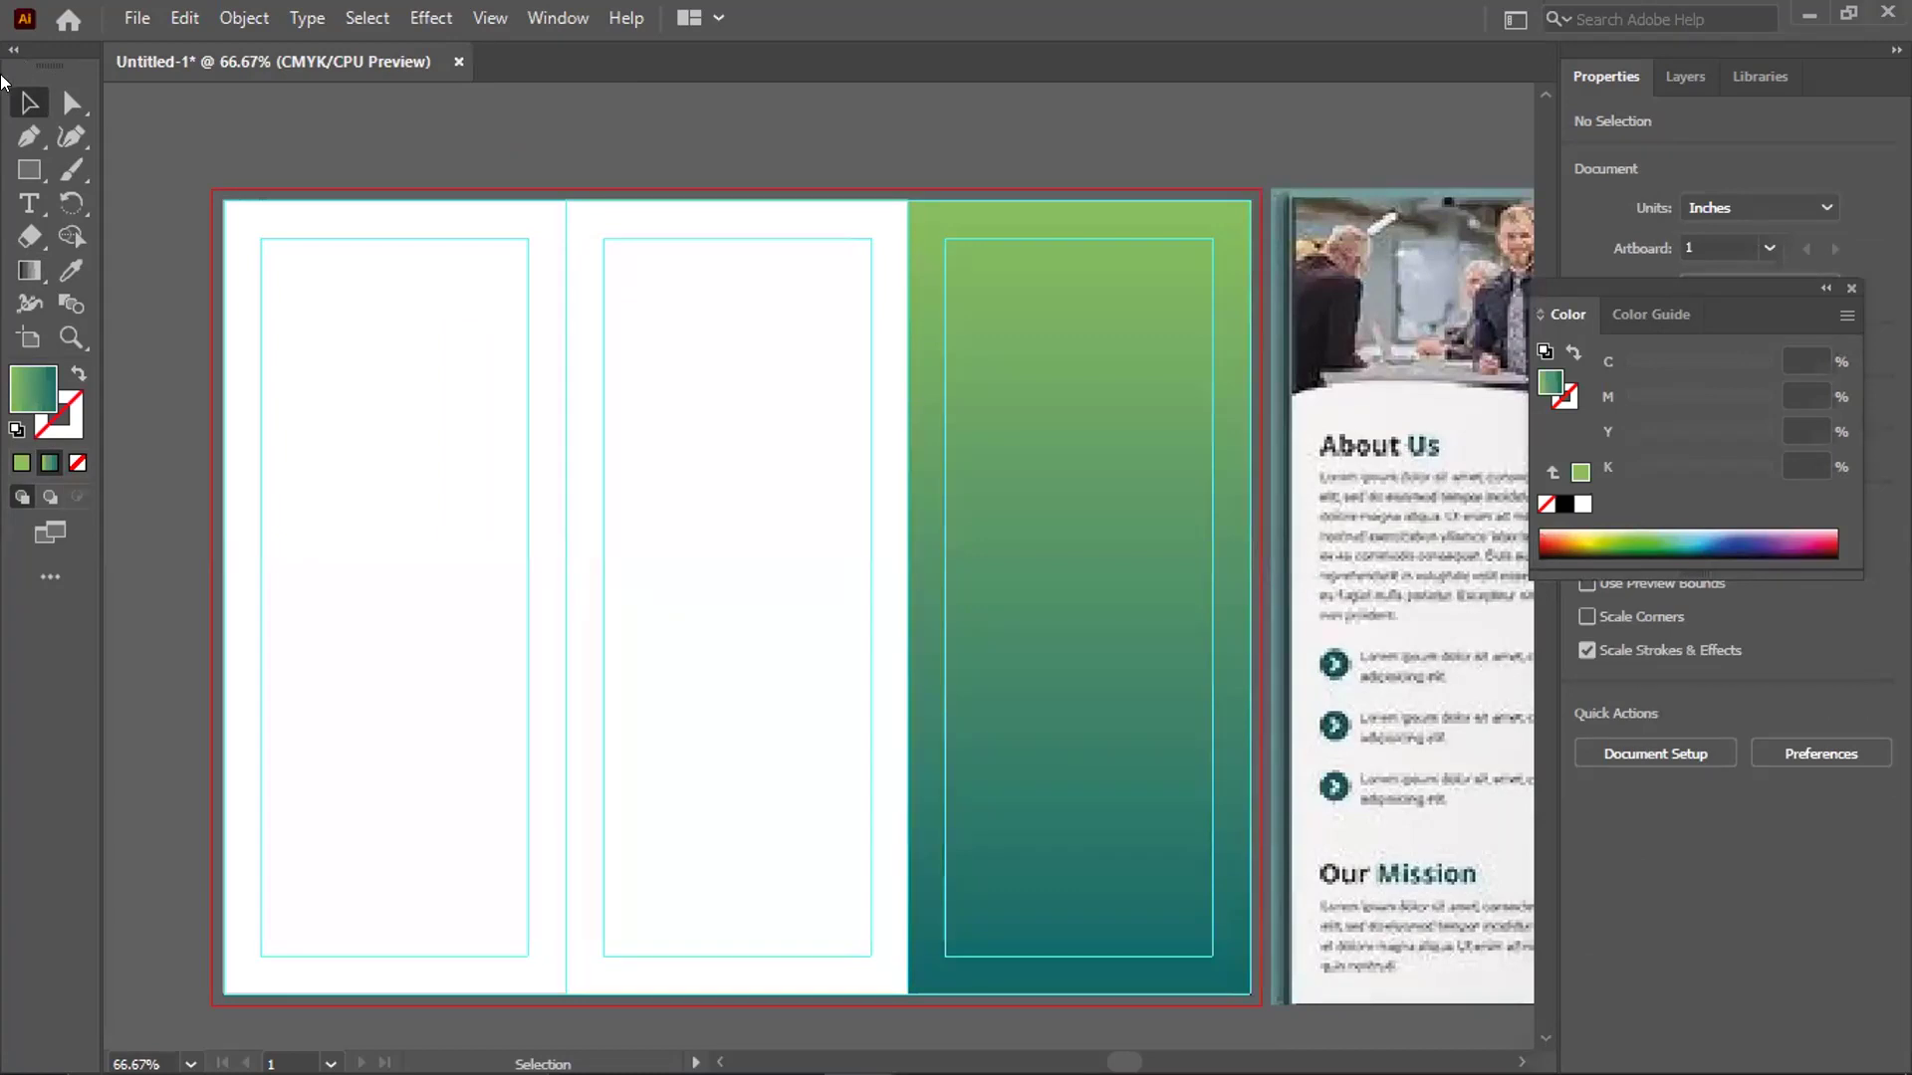
Draw a 2.235 in tall band across the top of all three panels, filled light green
{"action": "left_click", "coordinate": [29, 169]}
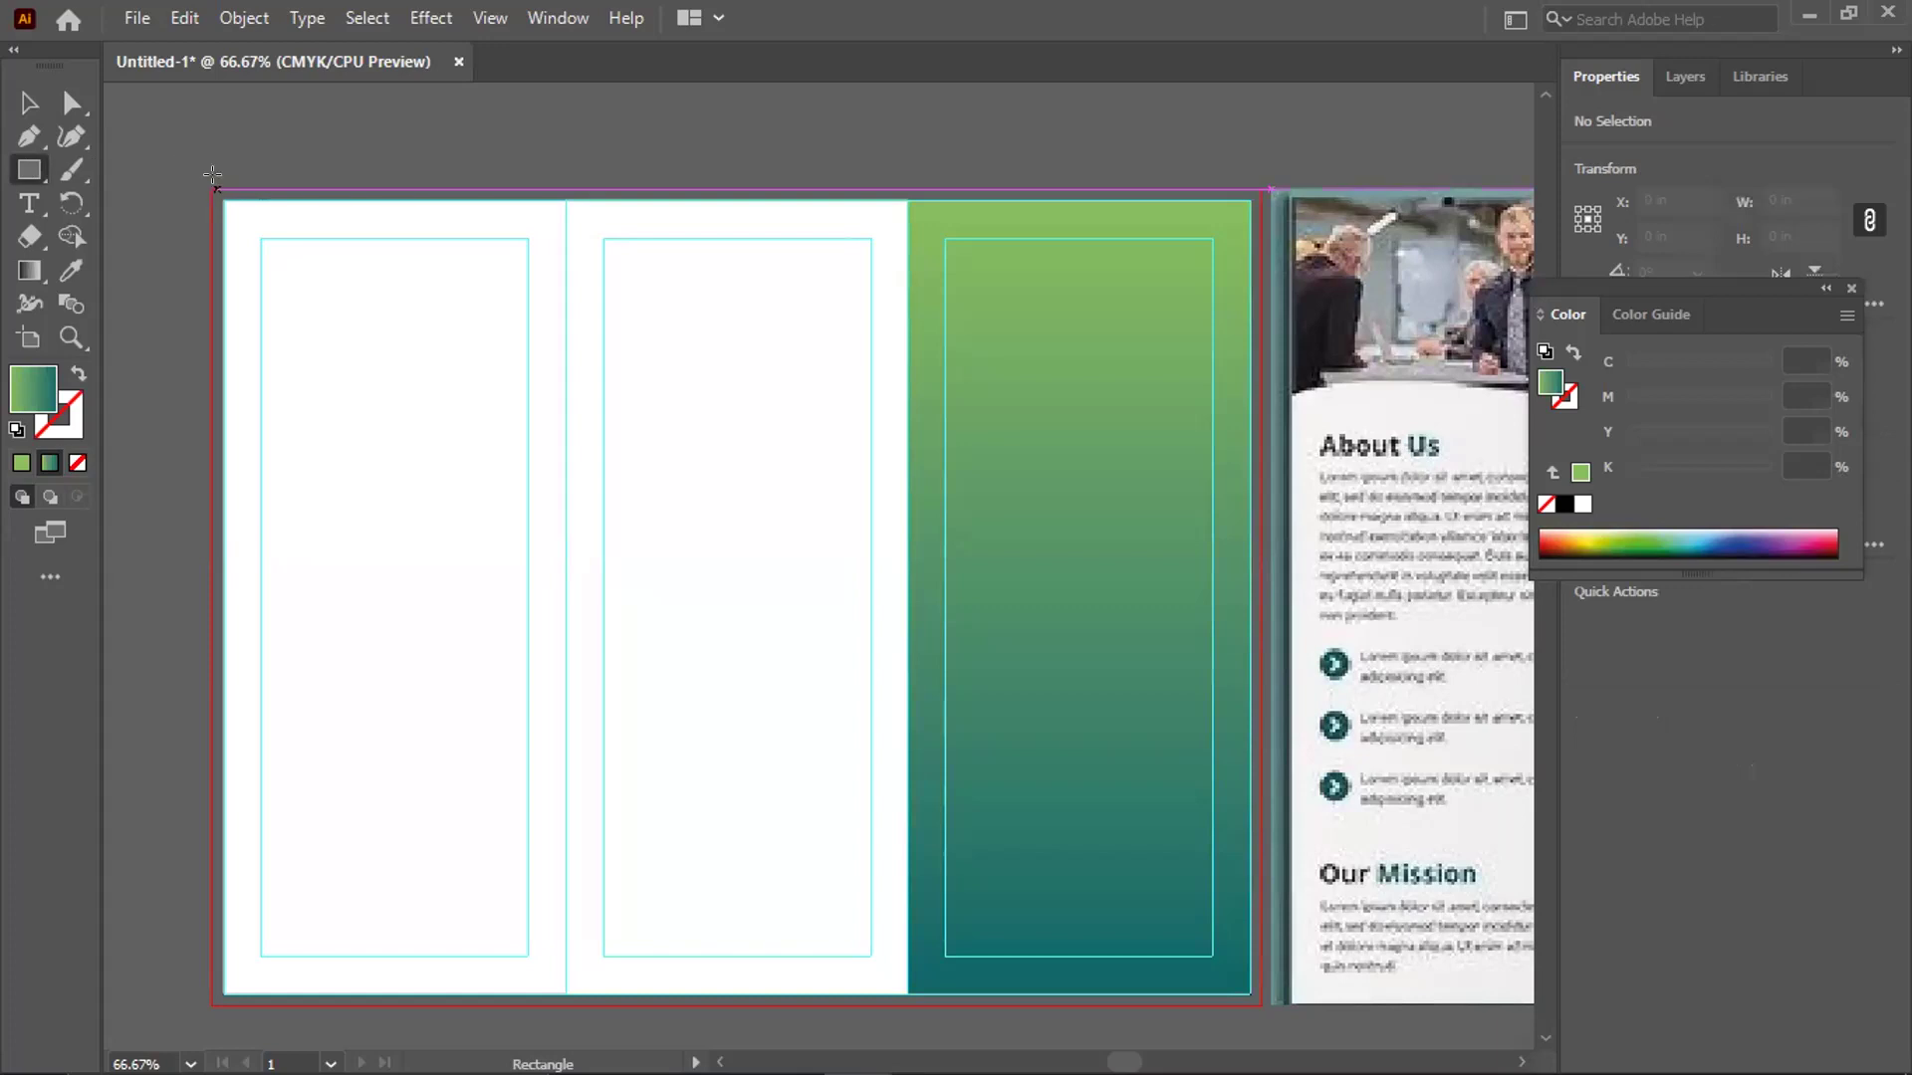
{"action": "left_click_drag", "start_coordinate": [228, 200], "coordinate": [1199, 310]}
{"action": "left_click_drag", "start_coordinate": [1231, 373], "coordinate": [1250, 405]}
{"action": "key", "text": "v"}
{"action": "left_click_drag", "start_coordinate": [223, 302], "coordinate": [221, 304]}
{"action": "left_click", "coordinate": [69, 270]}
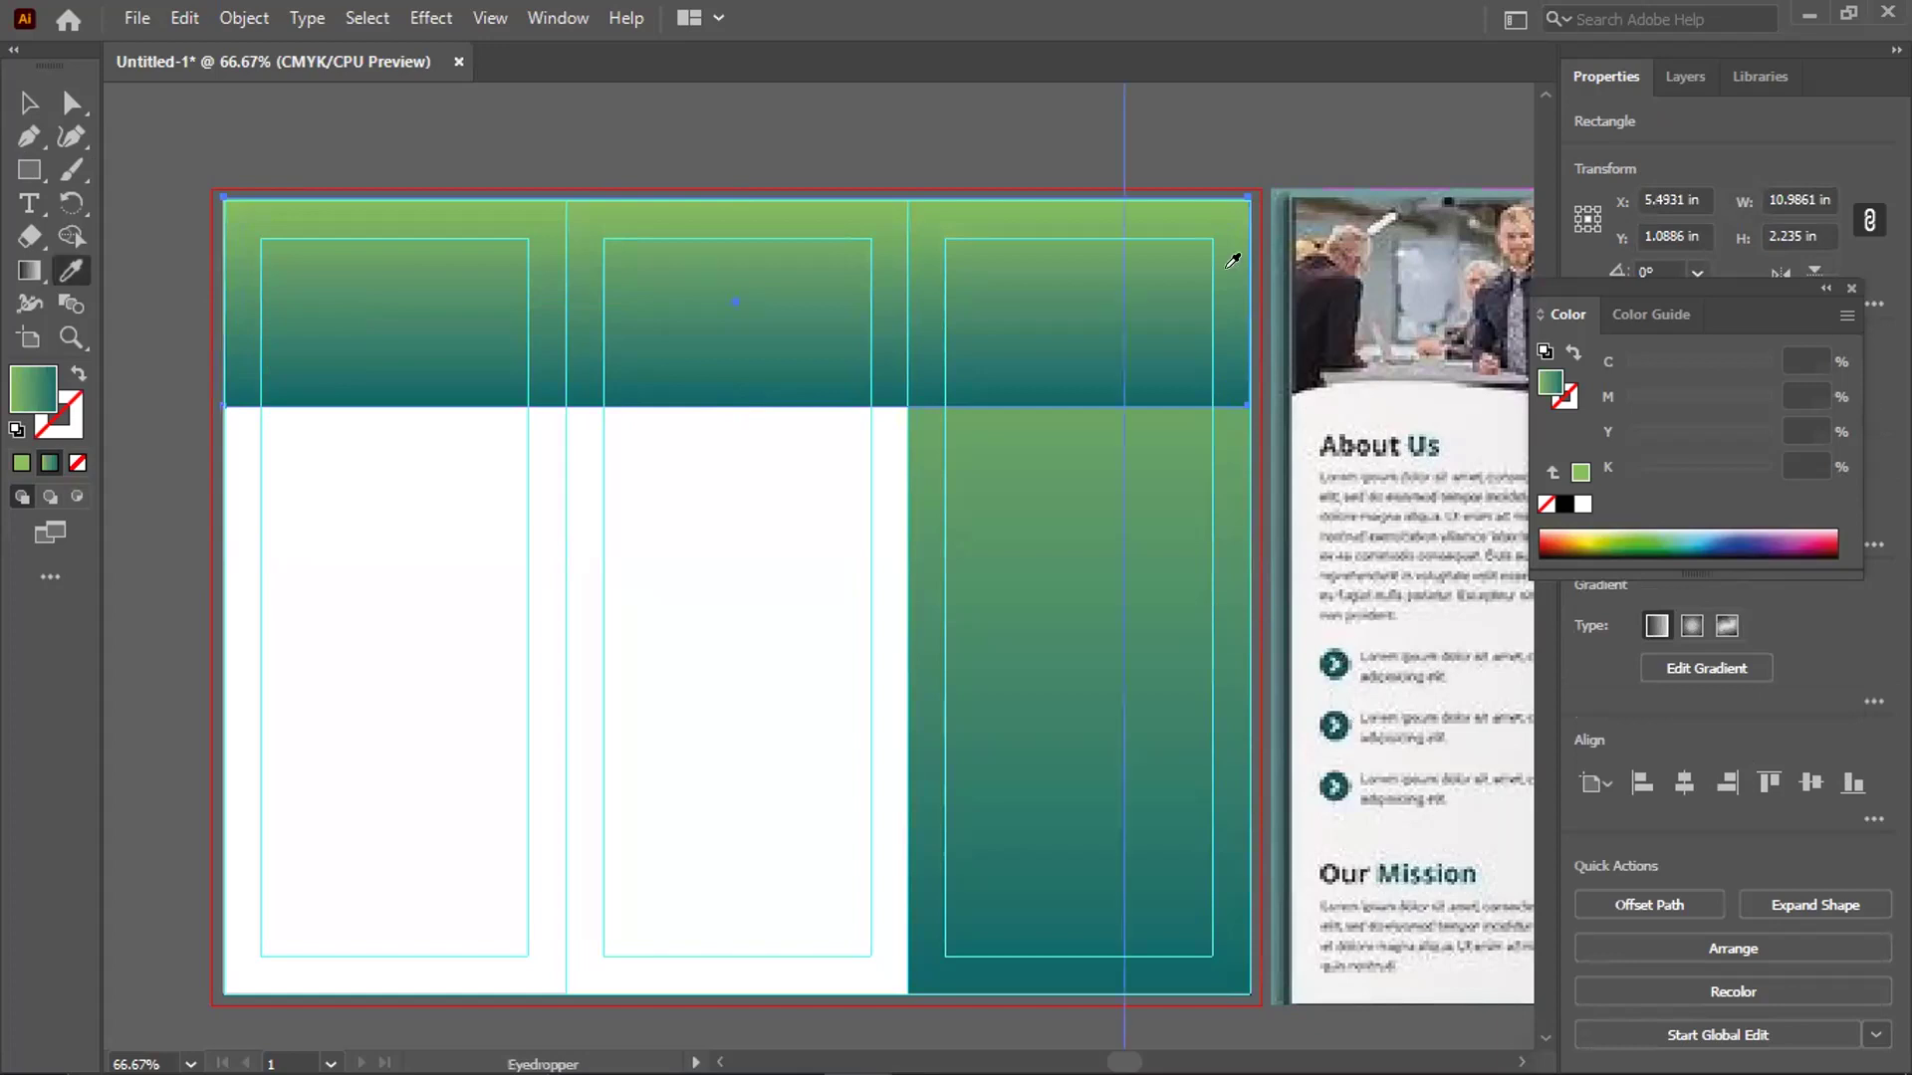
{"action": "left_click", "coordinate": [28, 103]}
{"action": "left_click", "coordinate": [20, 464]}
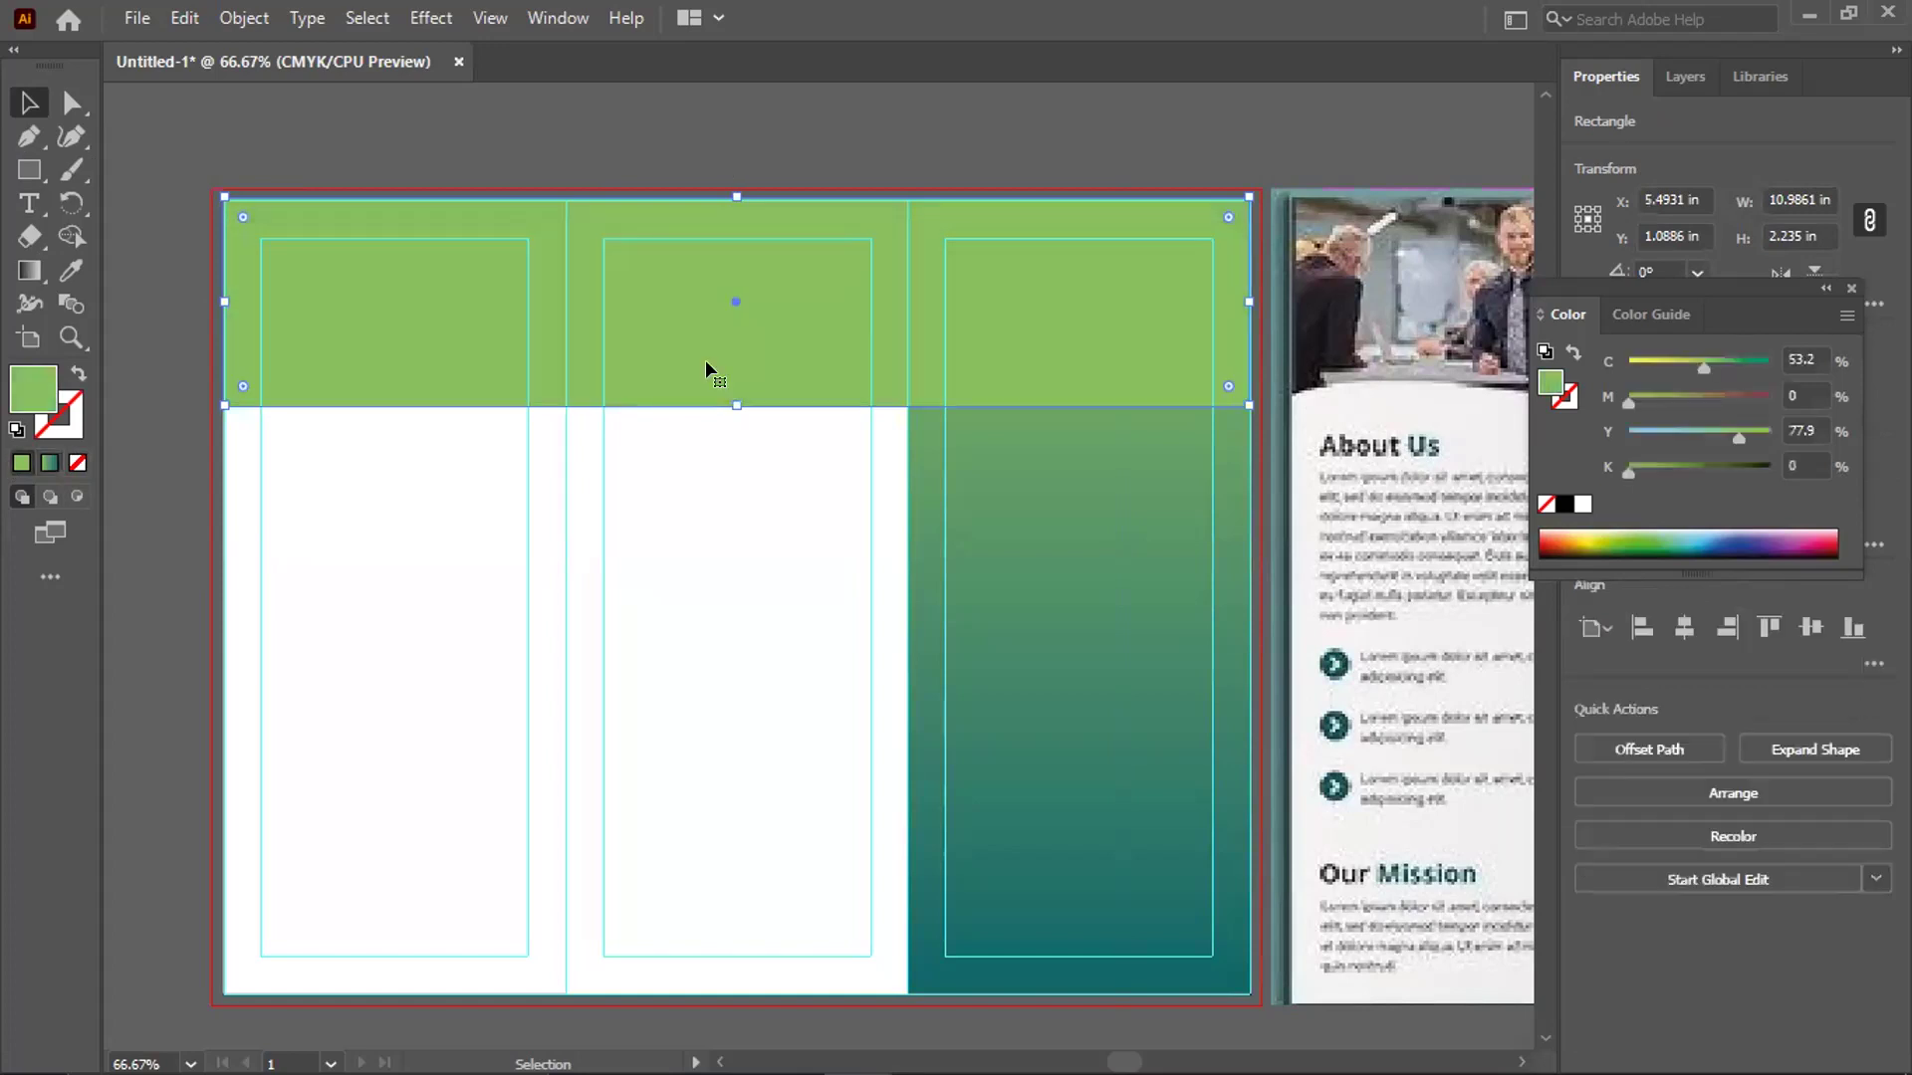
Paste a copy of the green band in front and stretch it taller
{"action": "key", "text": "ctrl+f"}
{"action": "left_click", "coordinate": [723, 402]}
{"action": "left_click_drag", "start_coordinate": [723, 403], "coordinate": [735, 434]}
Bend the band's bottom edge into a wave that rises over the left panel and dips right
{"action": "left_click", "coordinate": [31, 139]}
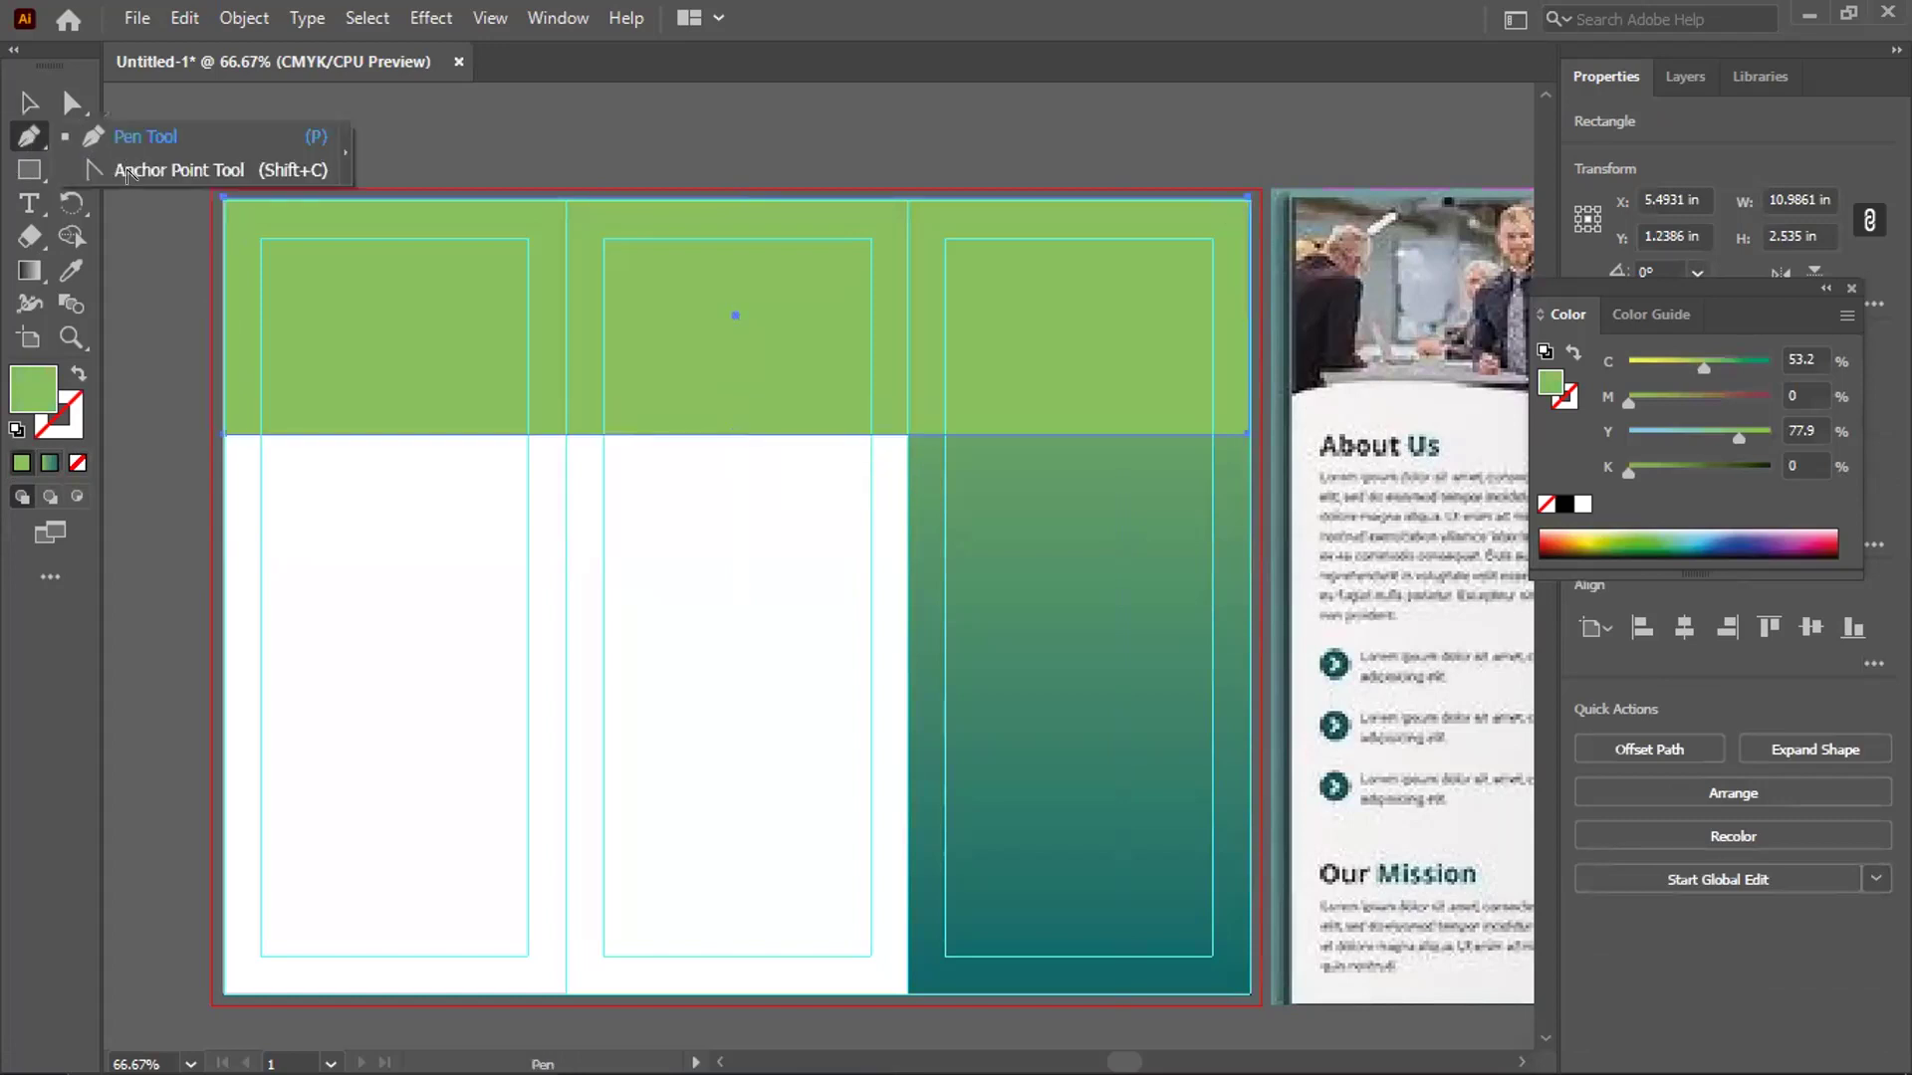
{"action": "left_click", "coordinate": [129, 171]}
{"action": "left_click_drag", "start_coordinate": [432, 420], "coordinate": [420, 391]}
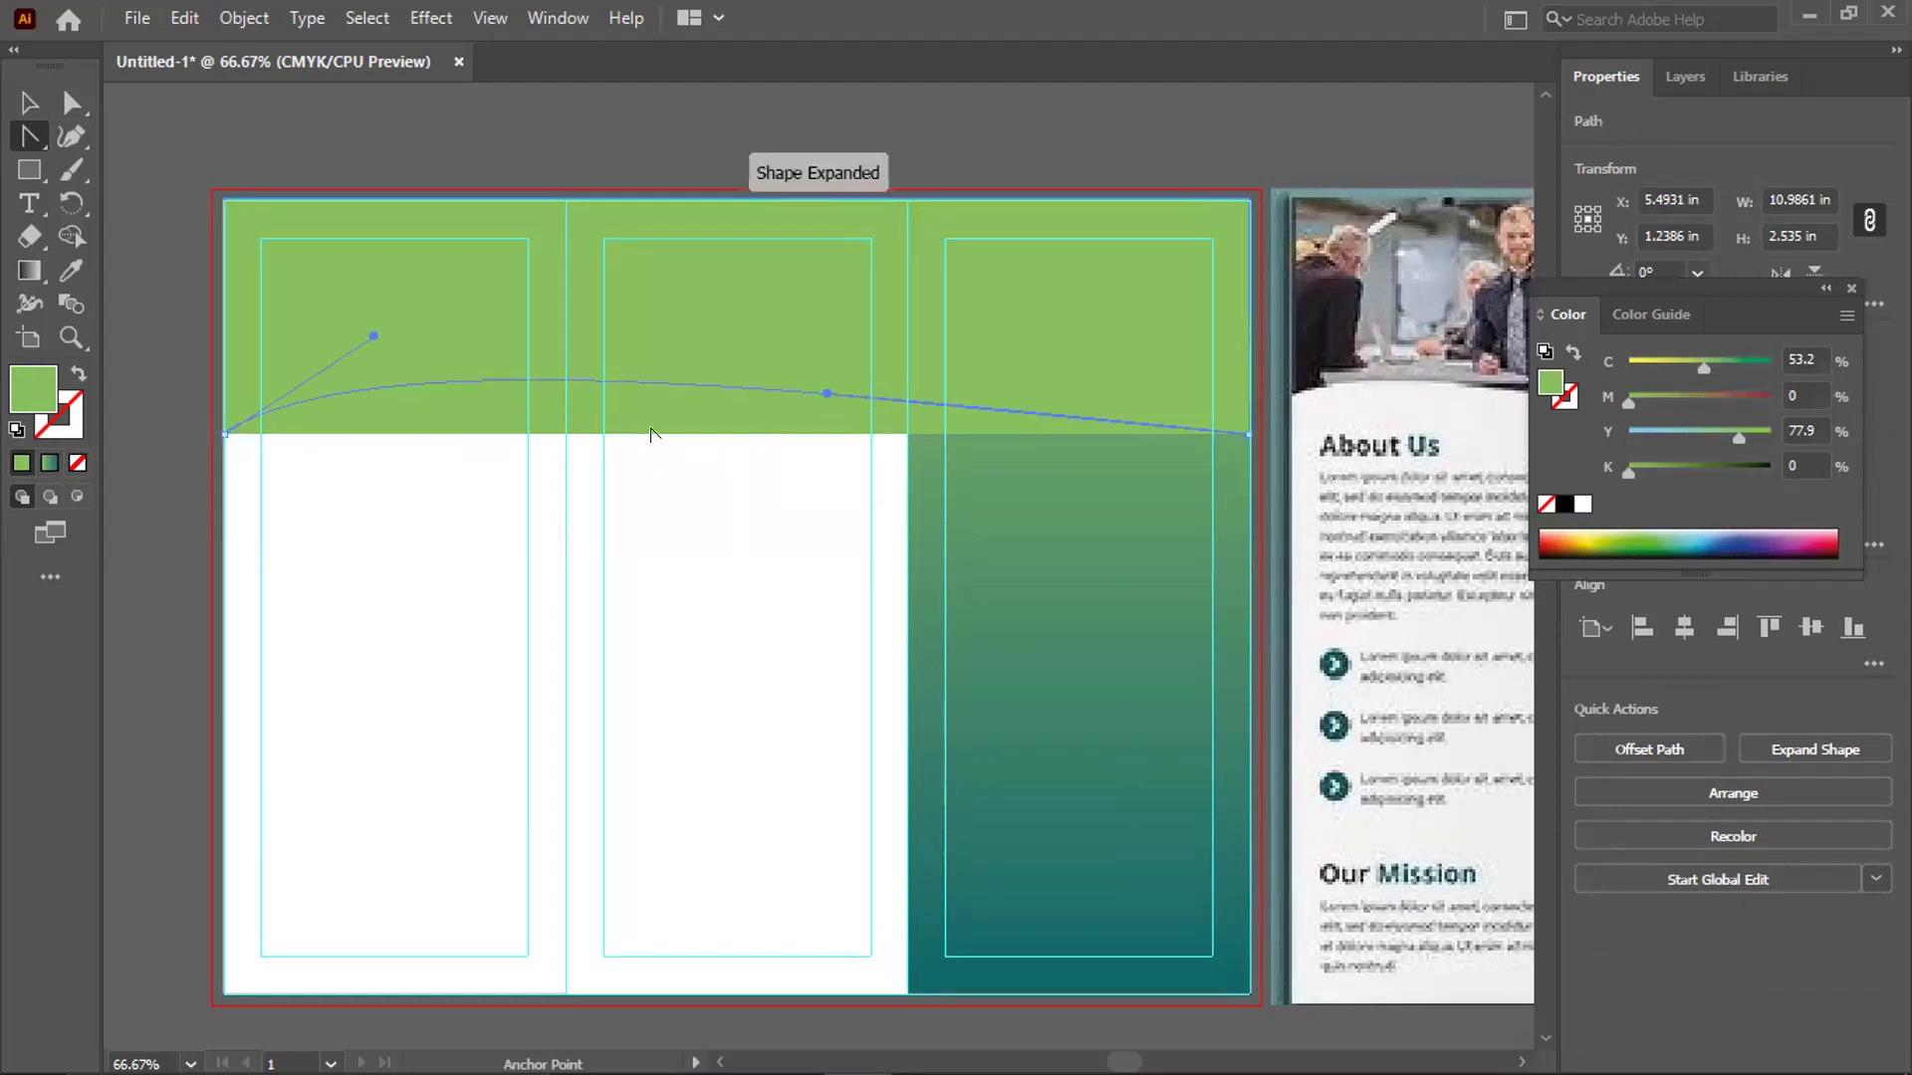
{"action": "left_click_drag", "start_coordinate": [820, 394], "coordinate": [785, 478]}
{"action": "left_click_drag", "start_coordinate": [381, 324], "coordinate": [383, 321]}
{"action": "left_click_drag", "start_coordinate": [784, 477], "coordinate": [651, 501]}
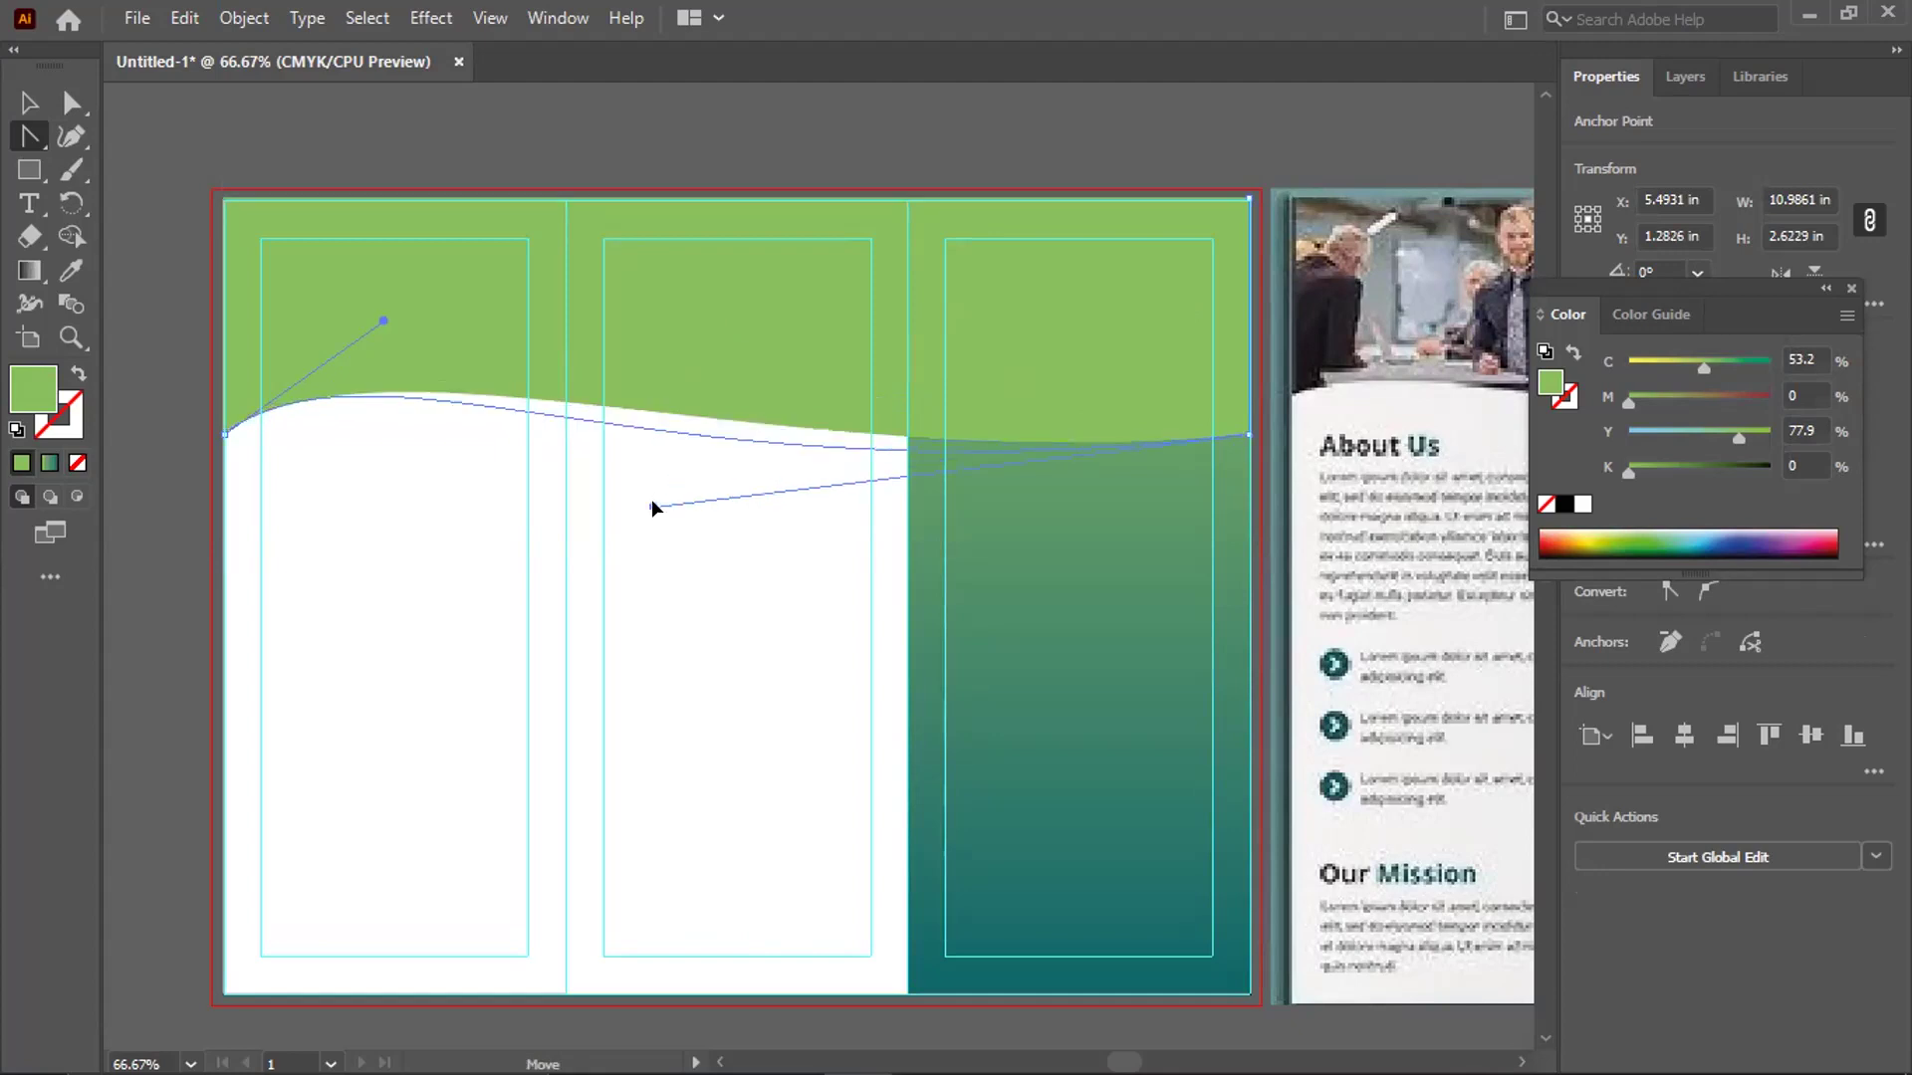
{"action": "left_click", "coordinate": [1247, 436]}
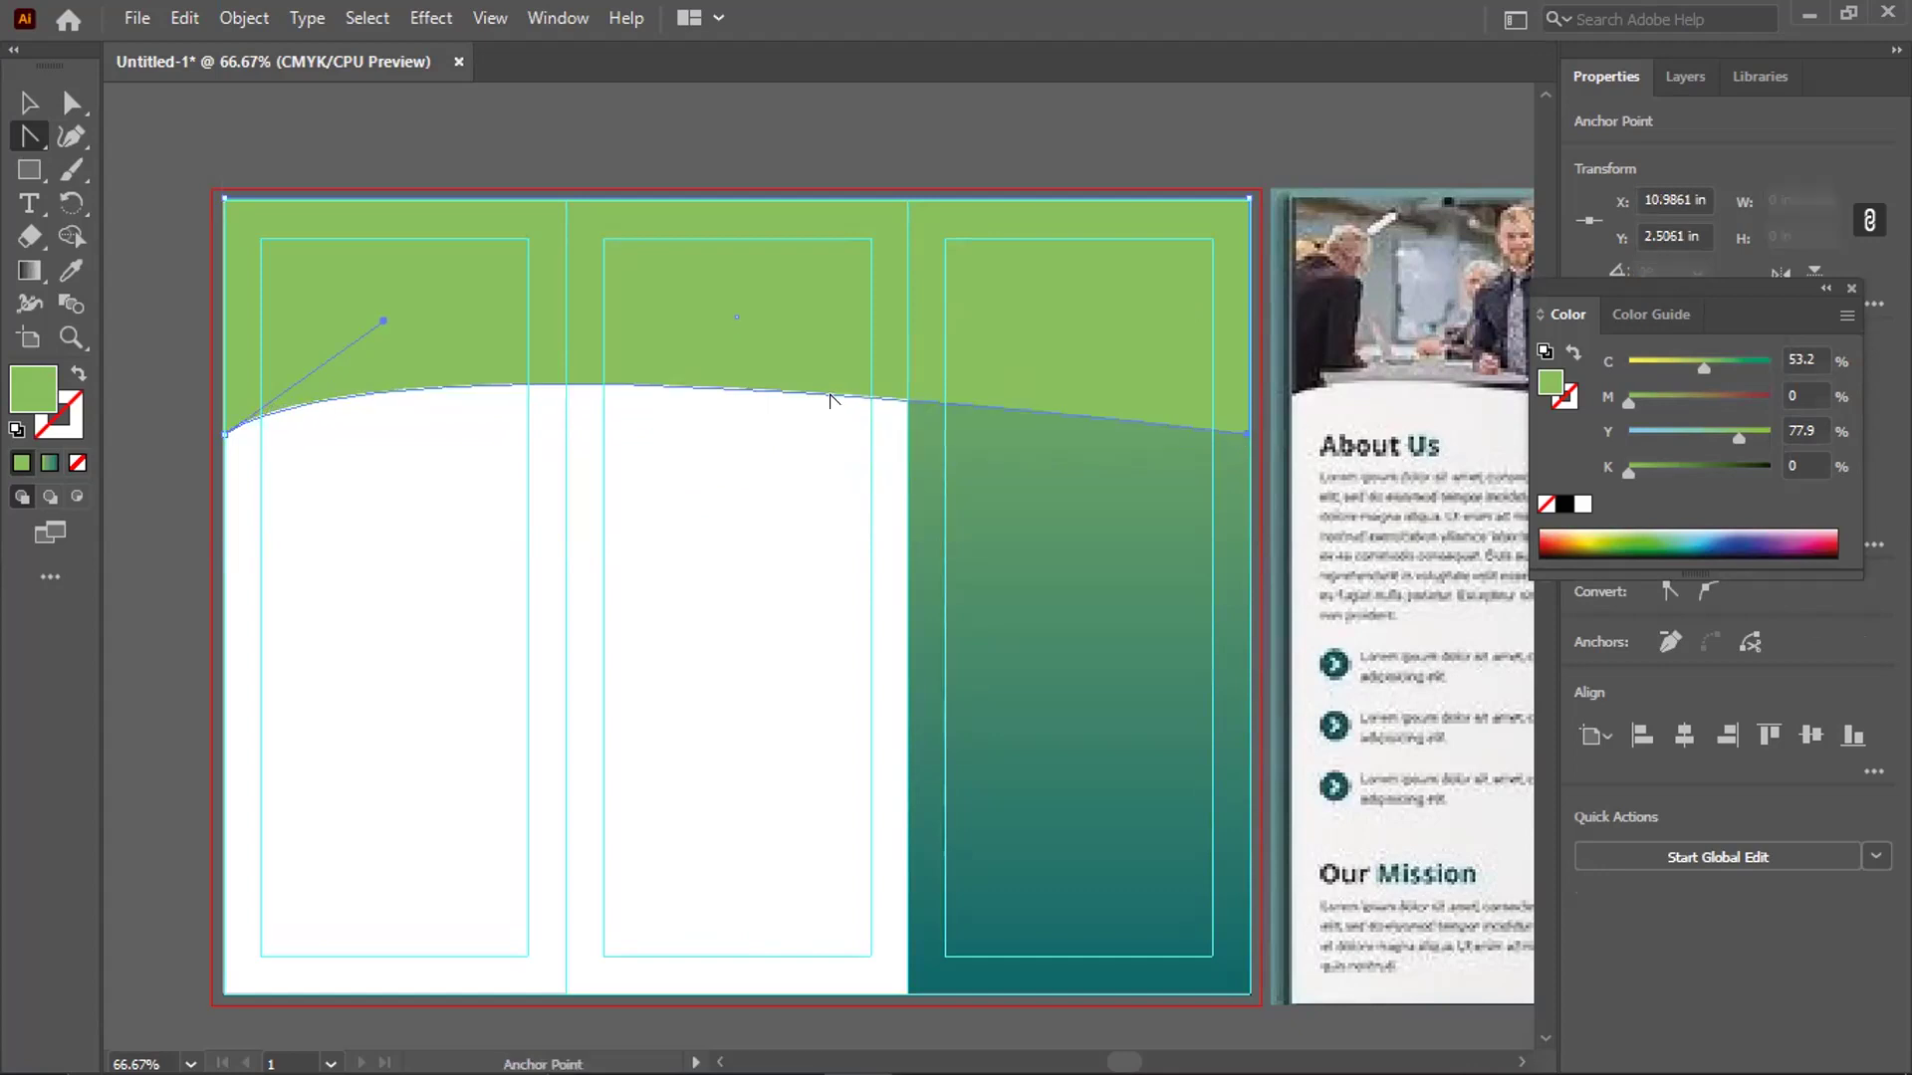
{"action": "key", "text": "ctrl+z"}
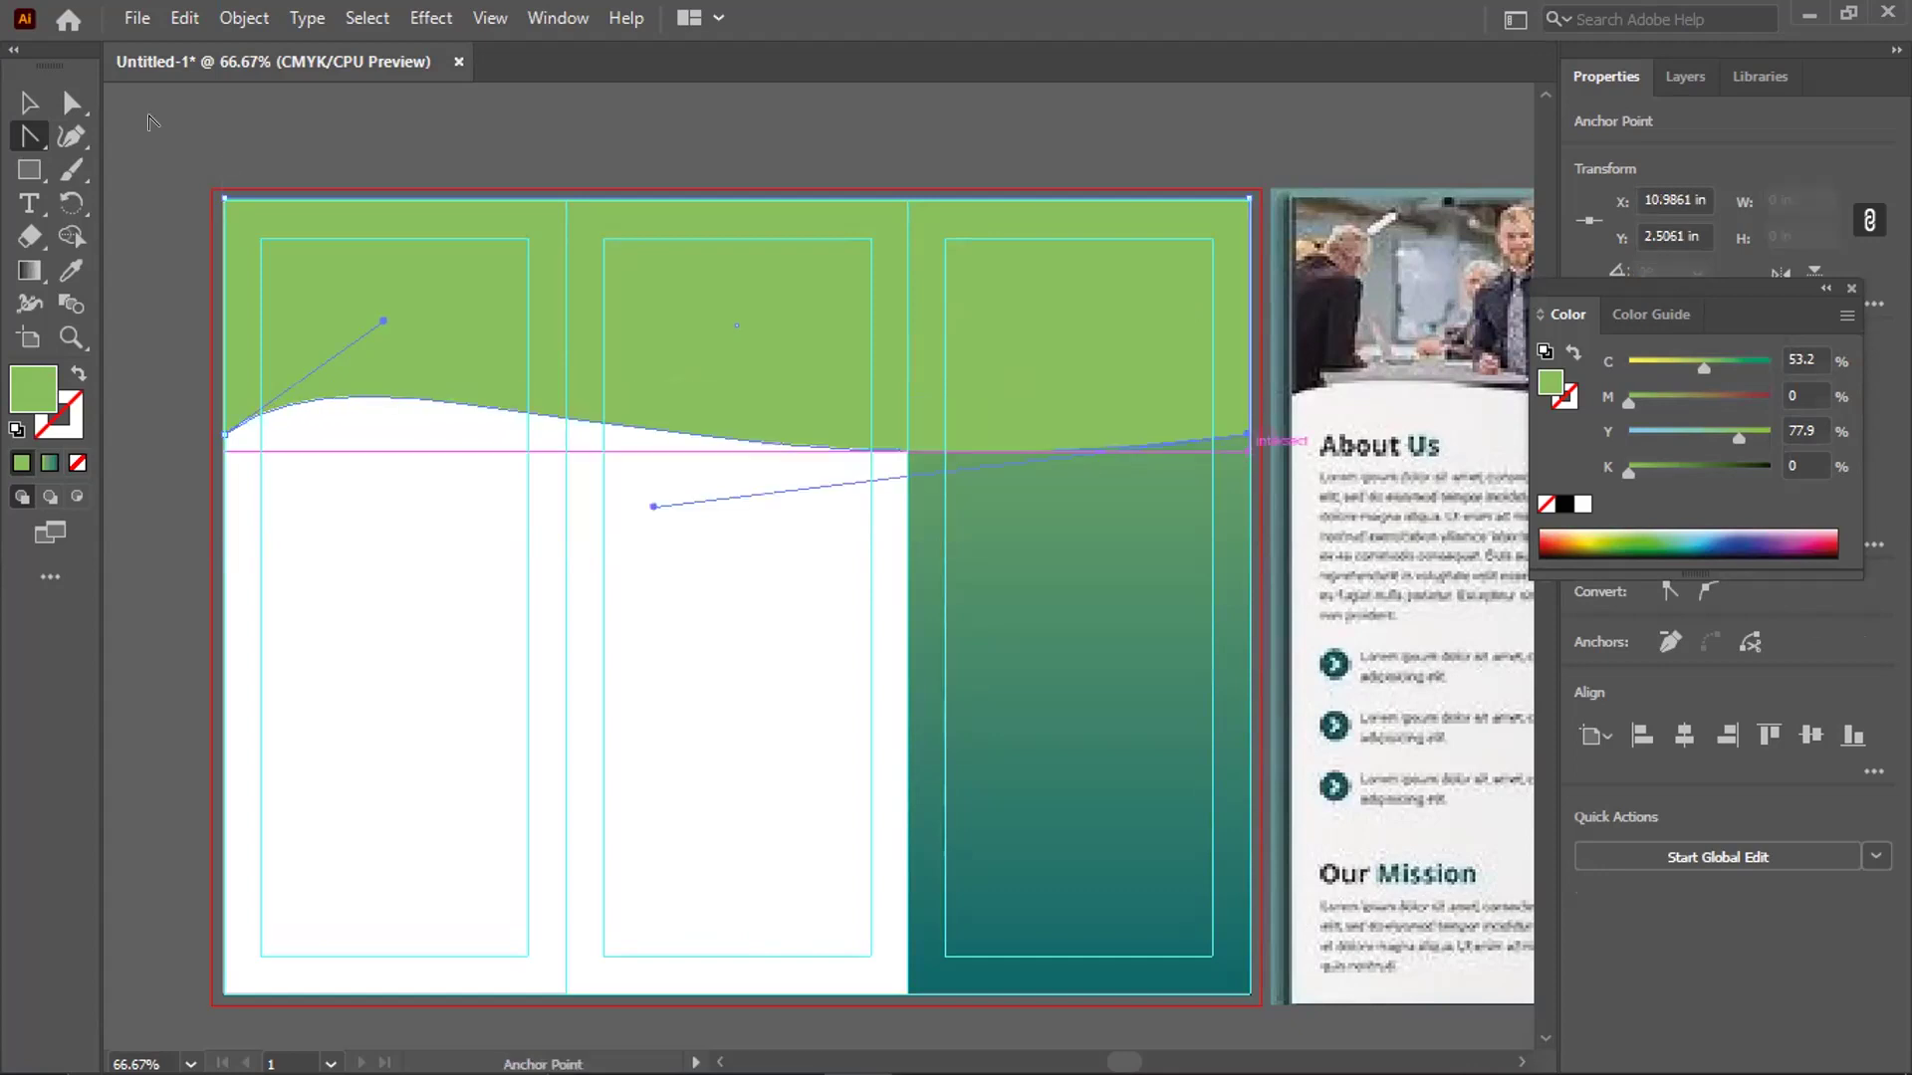
{"action": "left_click", "coordinate": [75, 100]}
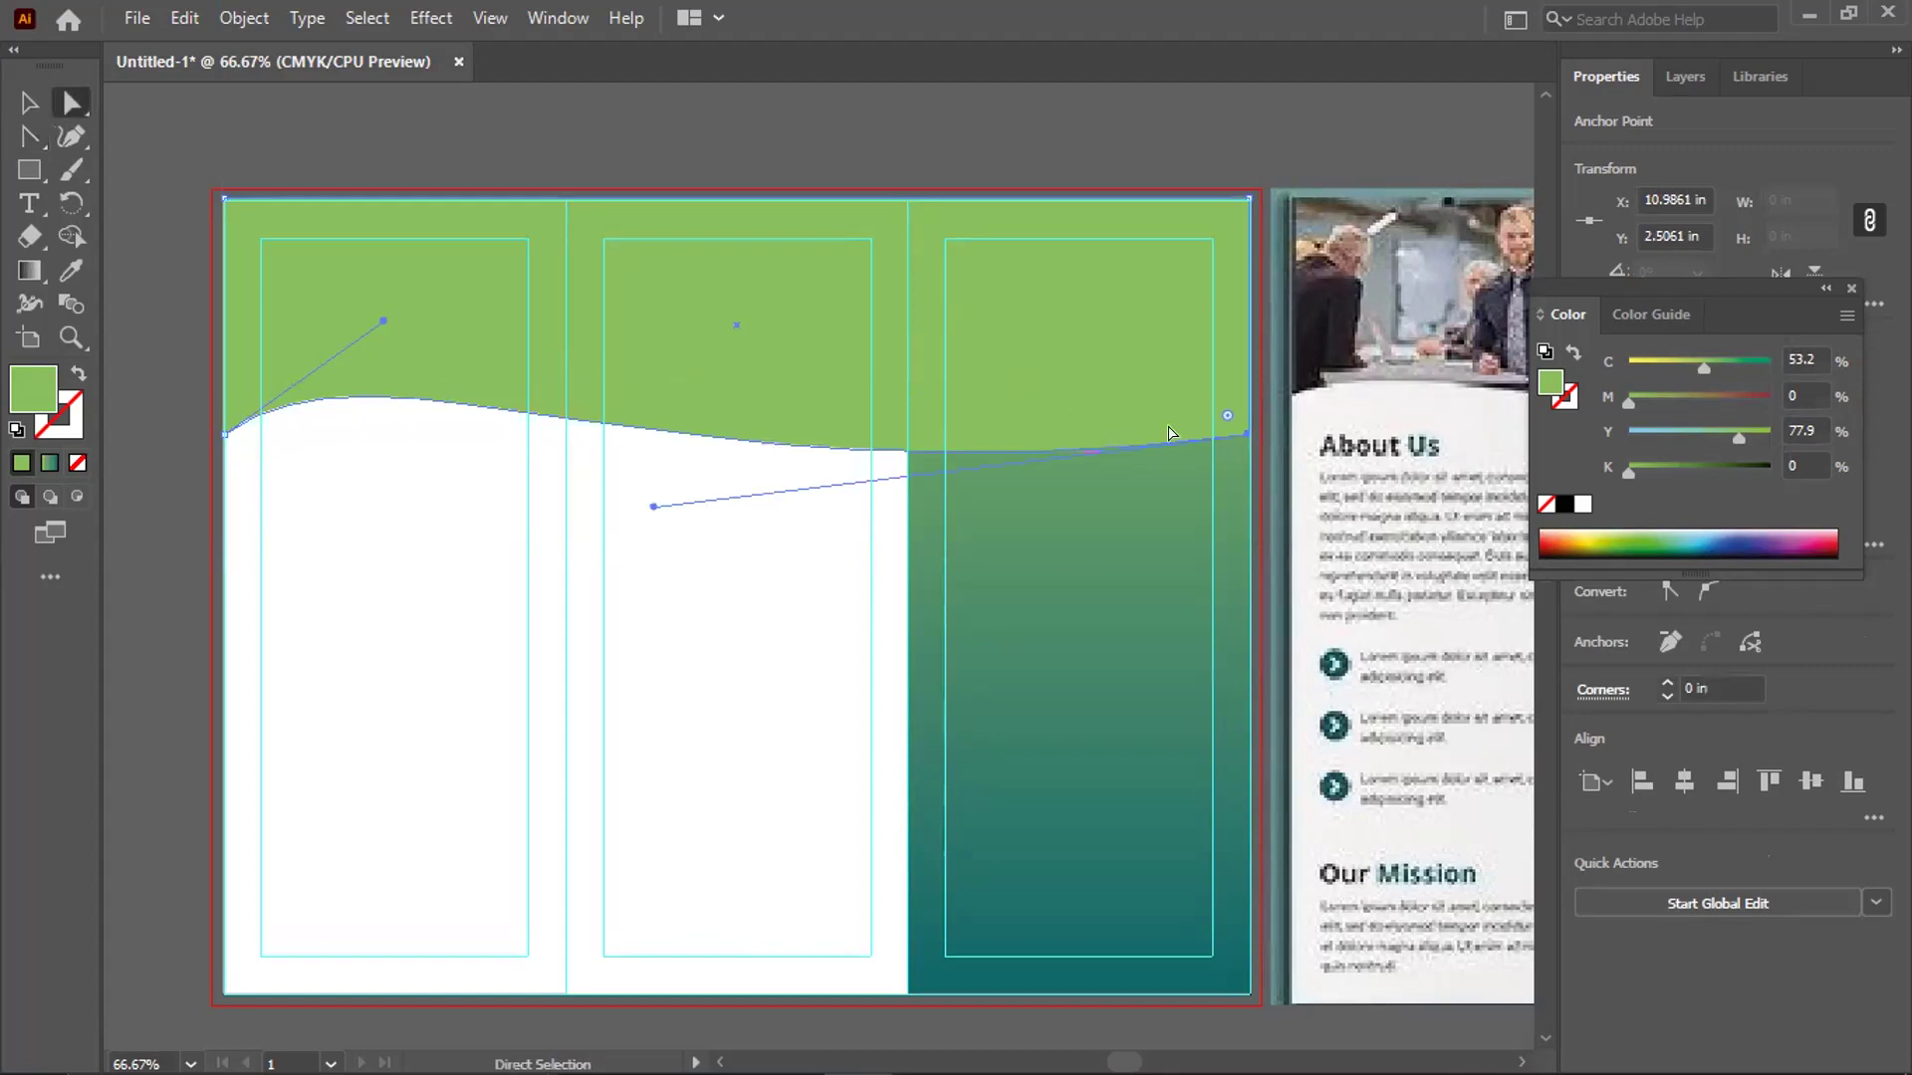
Drag the wave's right anchor up to the artboard's top-right corner and reshape its handles
{"action": "left_click_drag", "start_coordinate": [1247, 436], "coordinate": [1258, 296]}
{"action": "left_click_drag", "start_coordinate": [1245, 210], "coordinate": [1248, 237]}
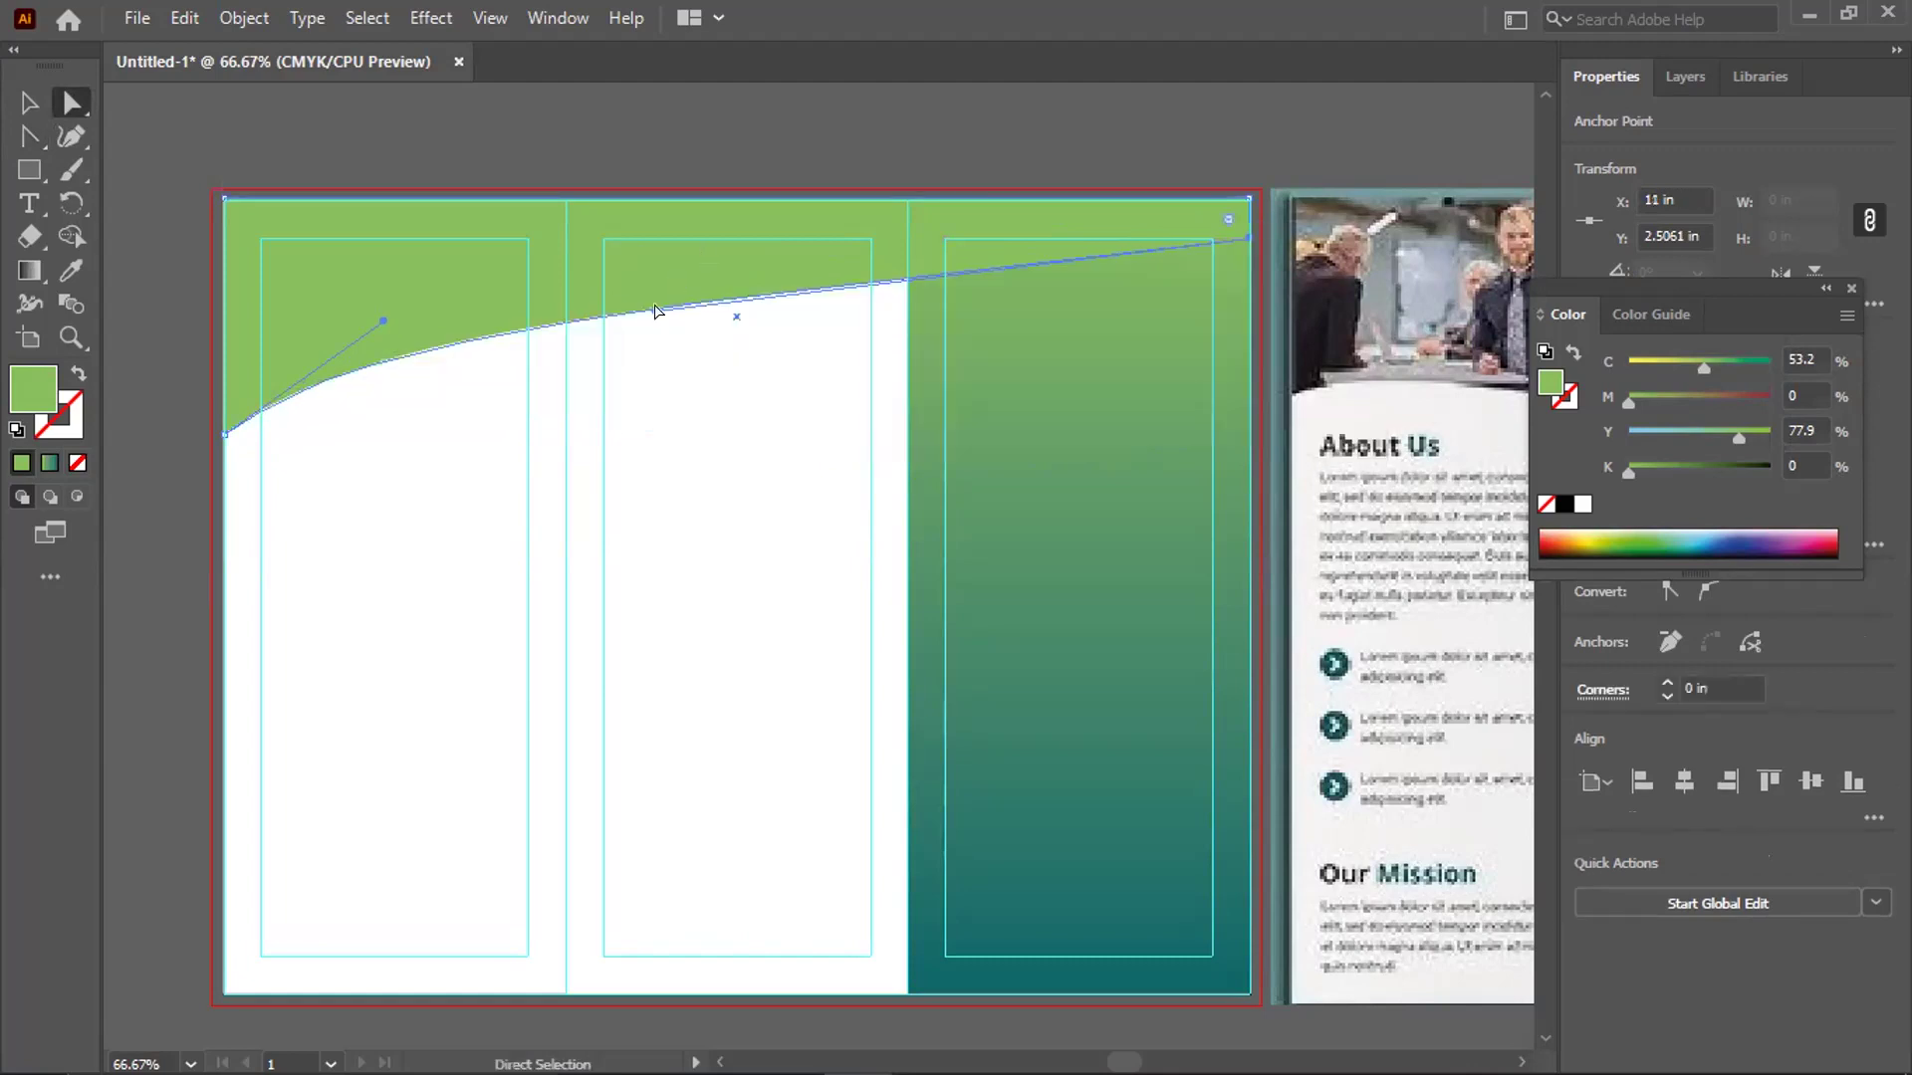
{"action": "left_click_drag", "start_coordinate": [732, 507], "coordinate": [756, 615]}
{"action": "left_click_drag", "start_coordinate": [385, 322], "coordinate": [382, 297]}
{"action": "left_click_drag", "start_coordinate": [756, 615], "coordinate": [804, 664]}
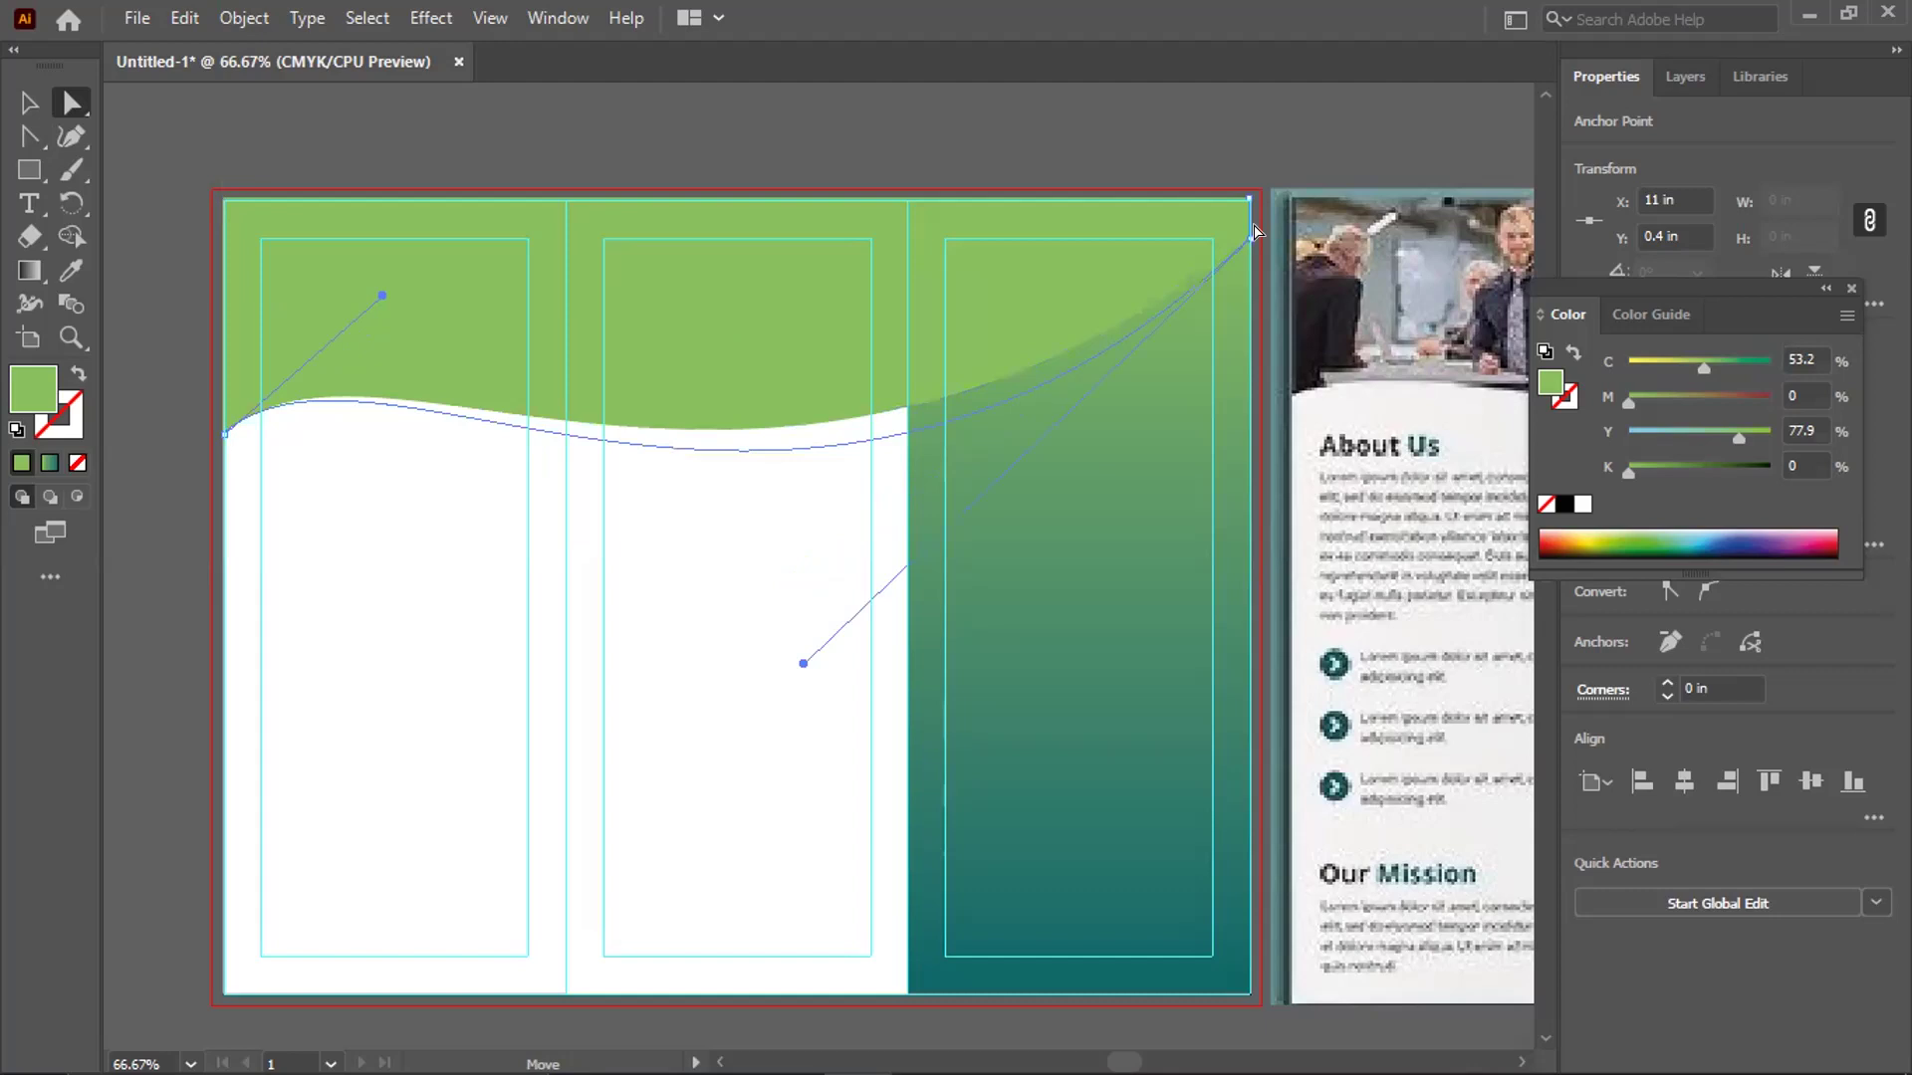
{"action": "left_click", "coordinate": [1248, 238]}
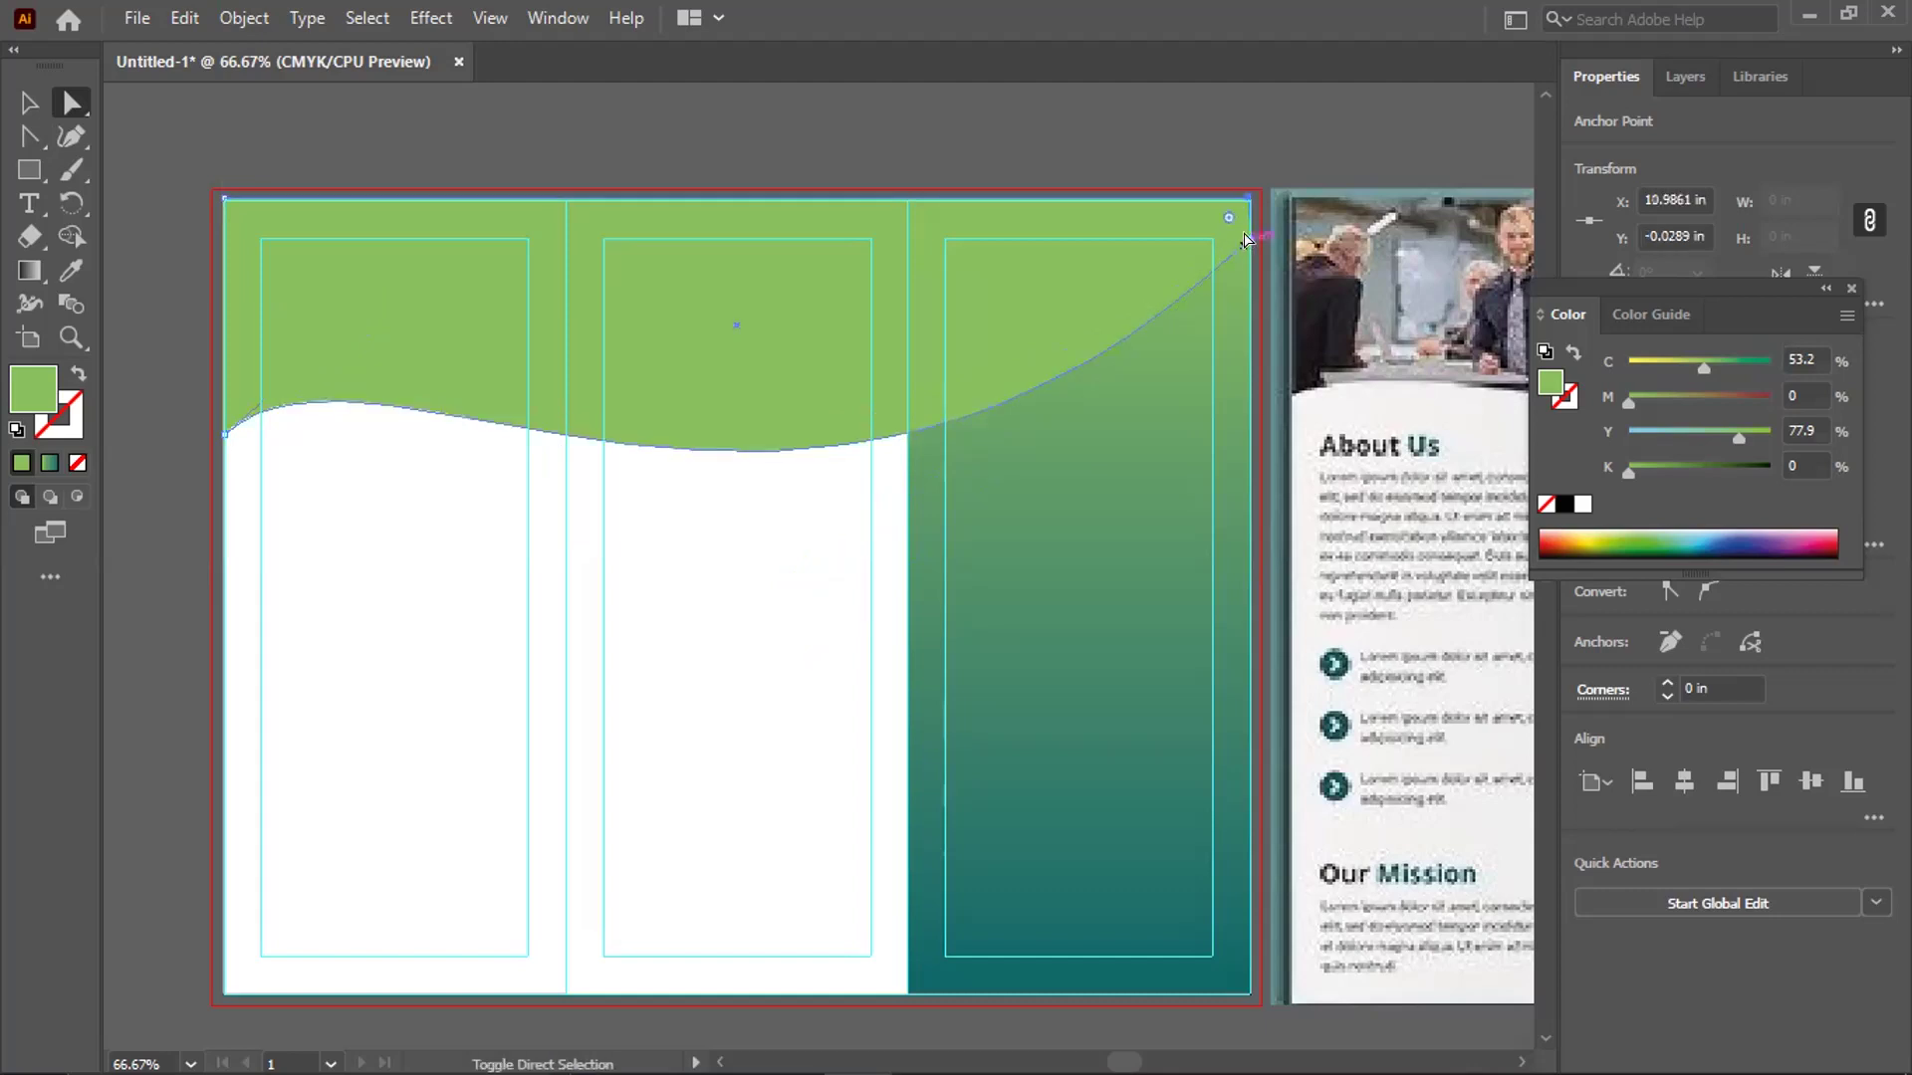
{"action": "left_click", "coordinate": [69, 103]}
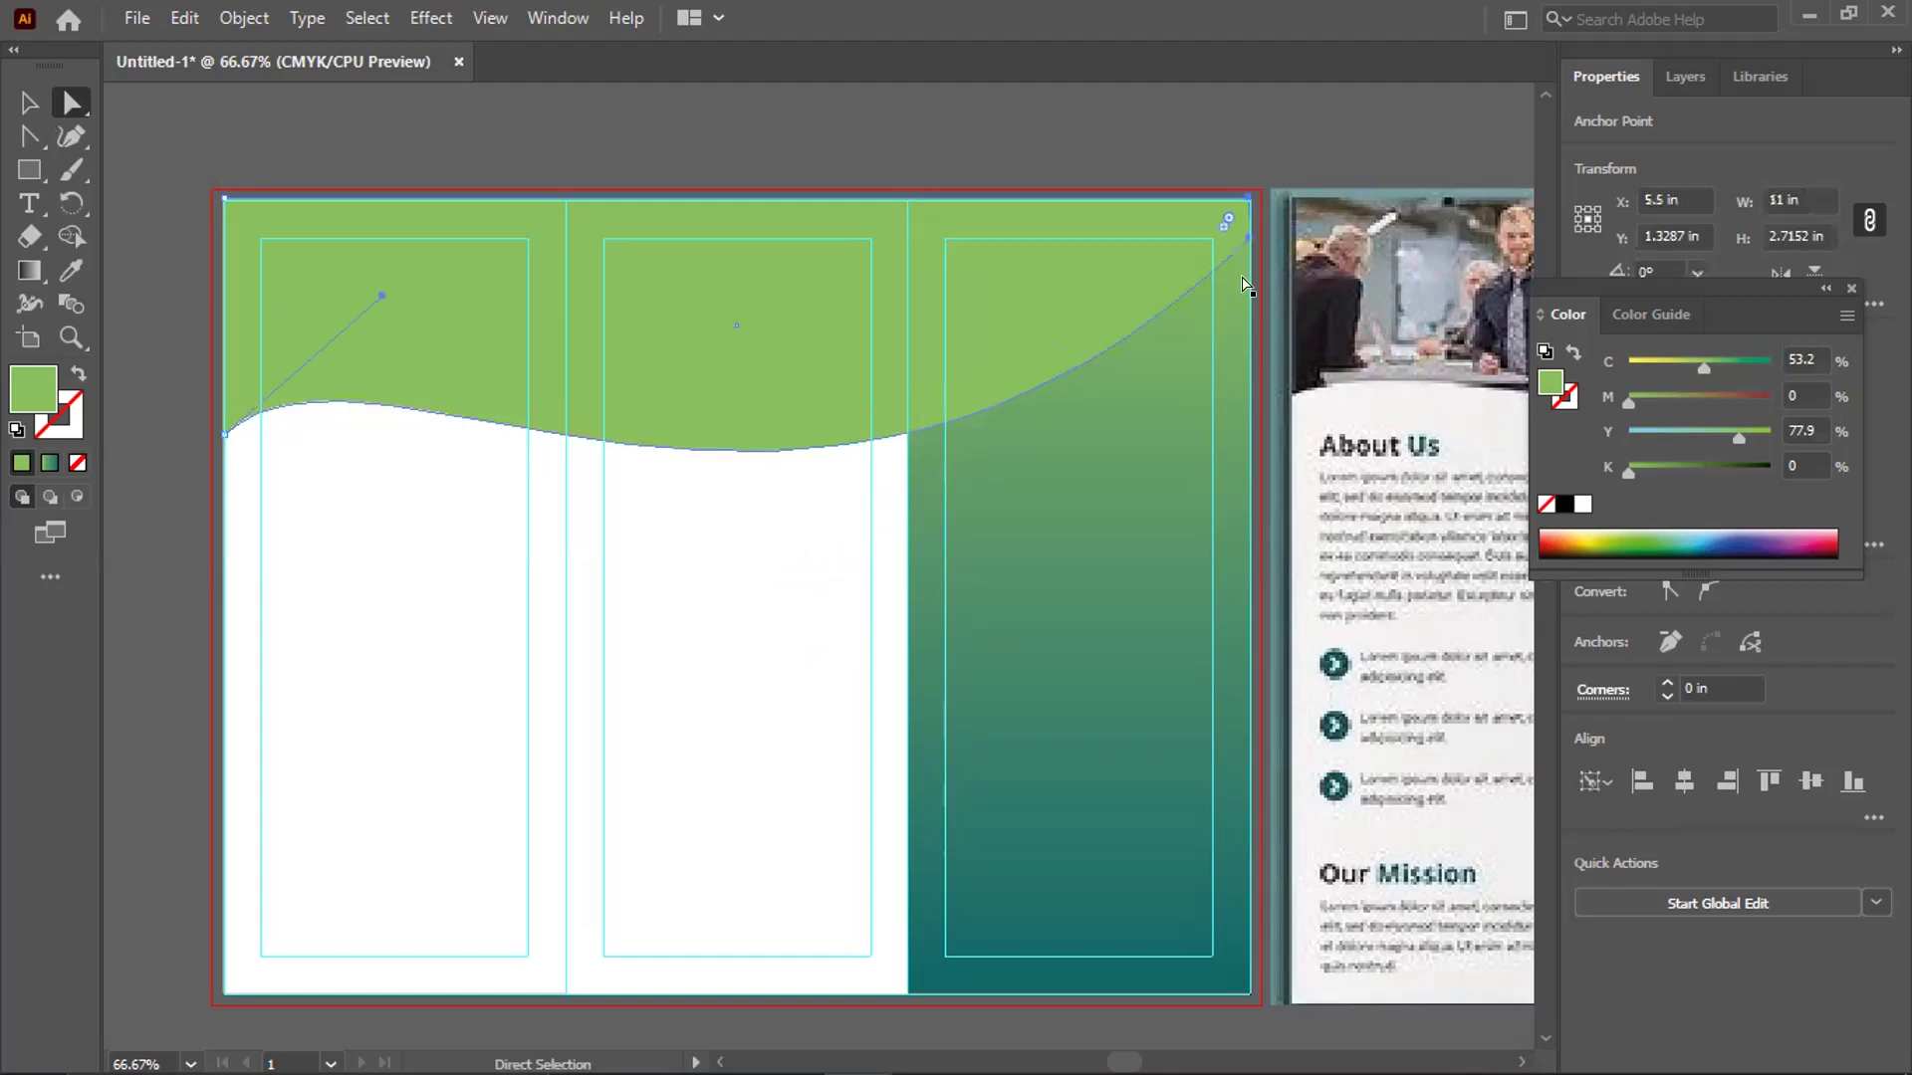
{"action": "mouse_move", "coordinate": [1238, 200]}
{"action": "left_mouse_down"}
{"action": "mouse_move", "coordinate": [1181, 199]}
{"action": "mouse_move", "coordinate": [1213, 199]}
{"action": "left_mouse_up"}
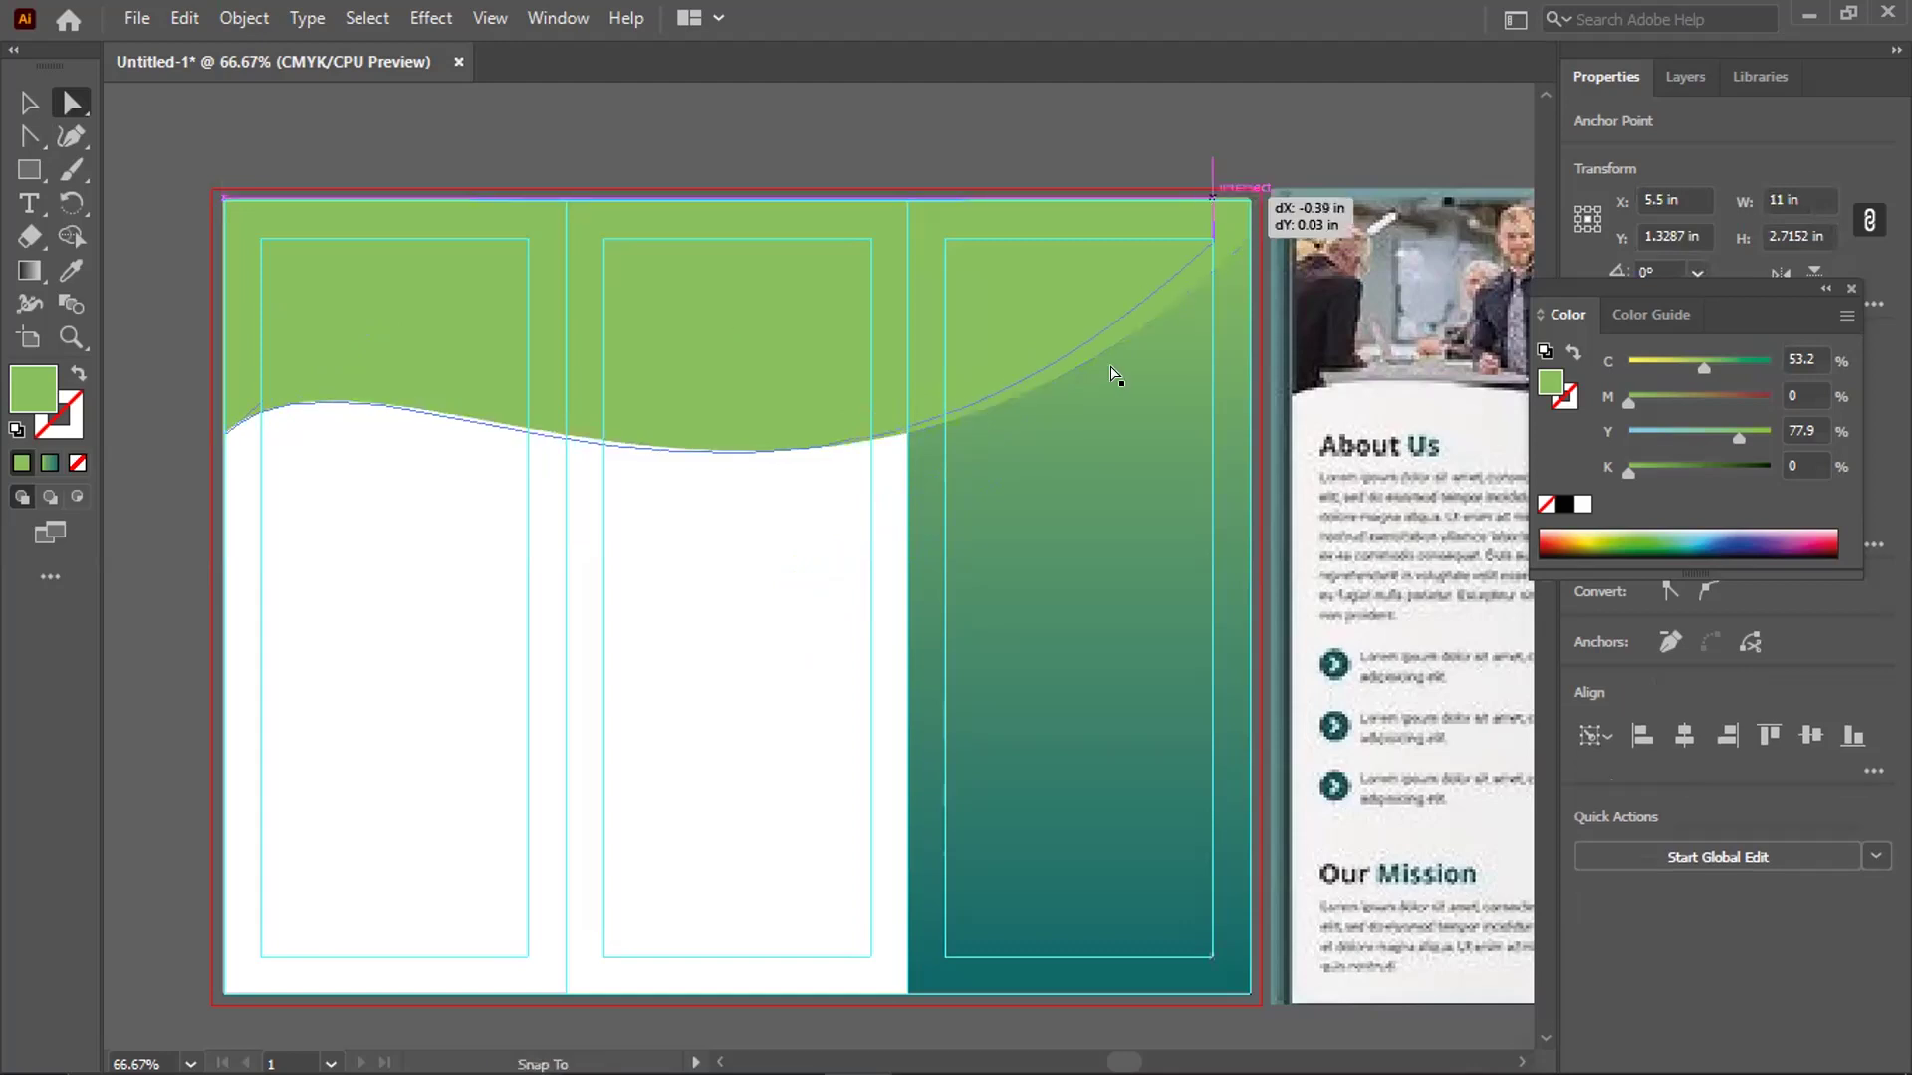
Snap the wave's right-side anchors onto the artboard's top edge and zoom out
{"action": "left_click", "coordinate": [1202, 249]}
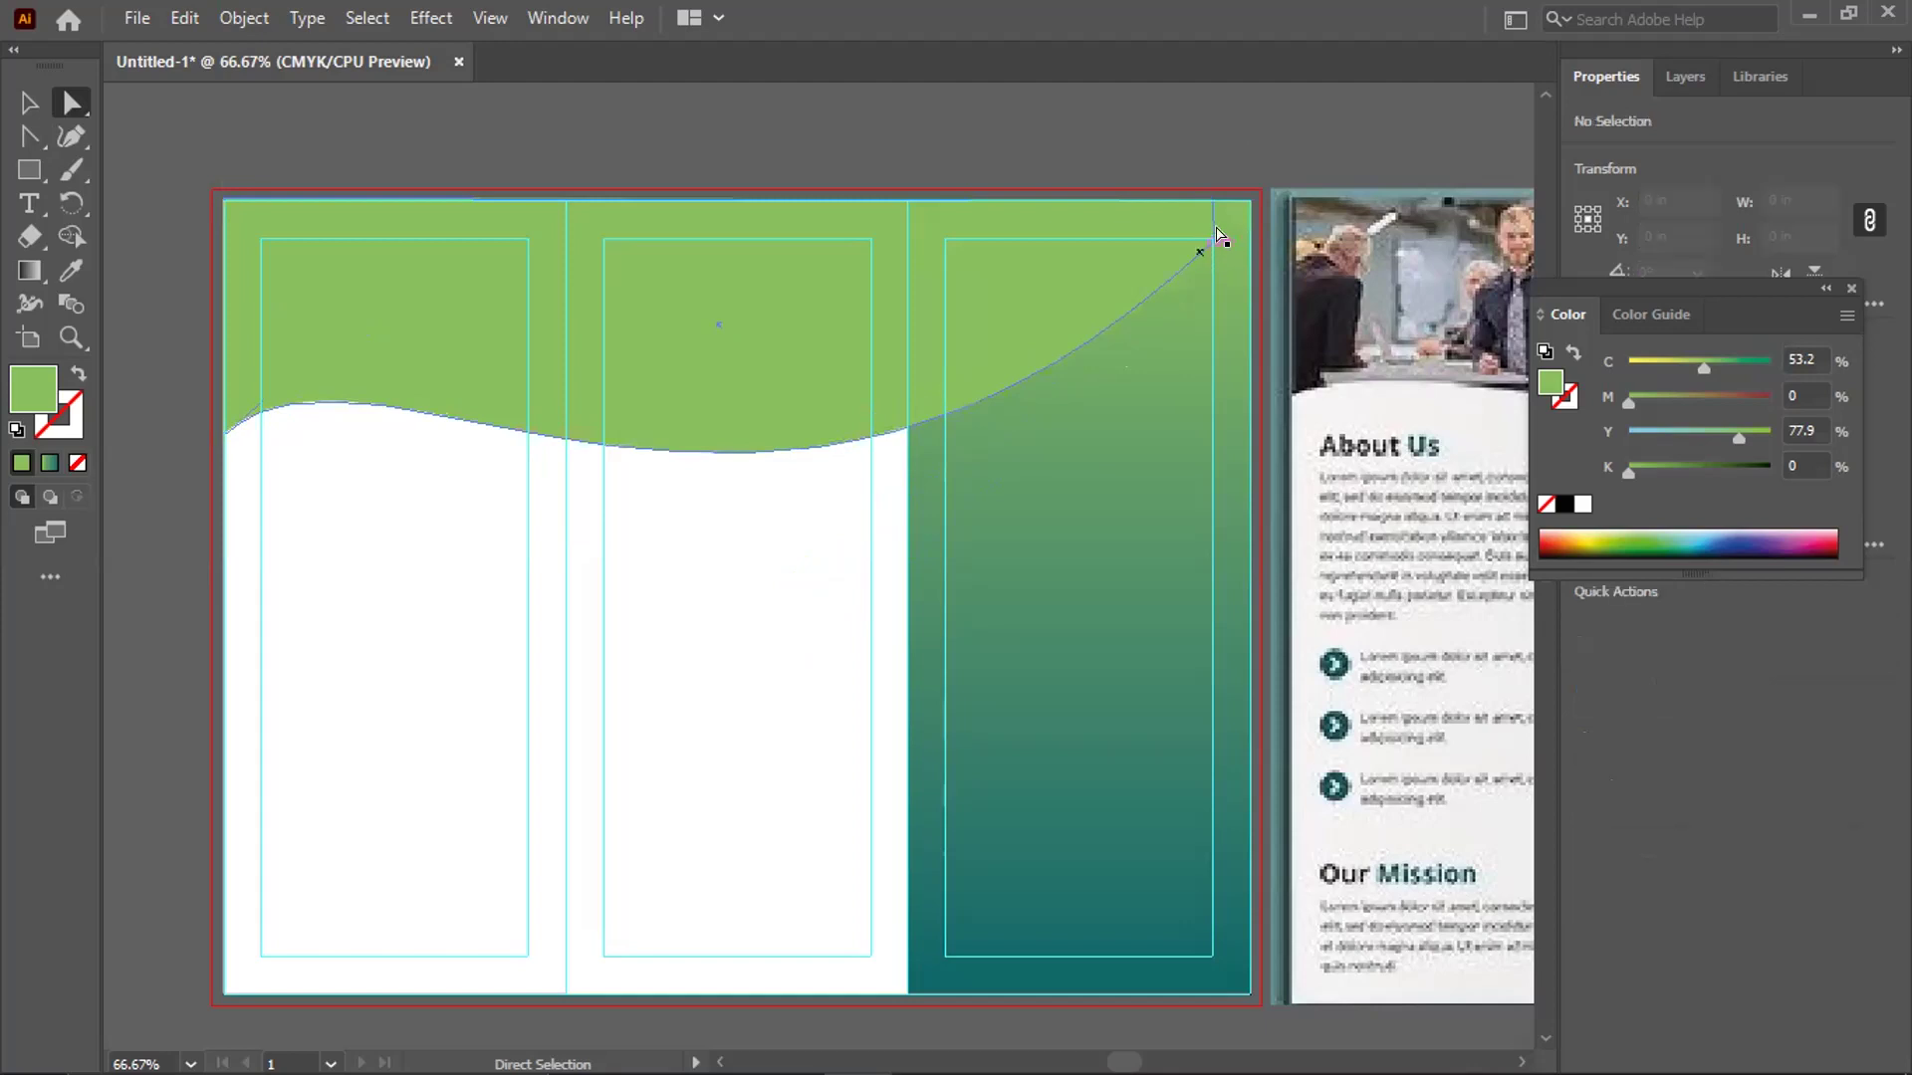
{"action": "left_click", "coordinate": [1182, 265]}
{"action": "scroll", "coordinate": [1219, 221], "scroll_direction": "up", "scroll_amount": 1}
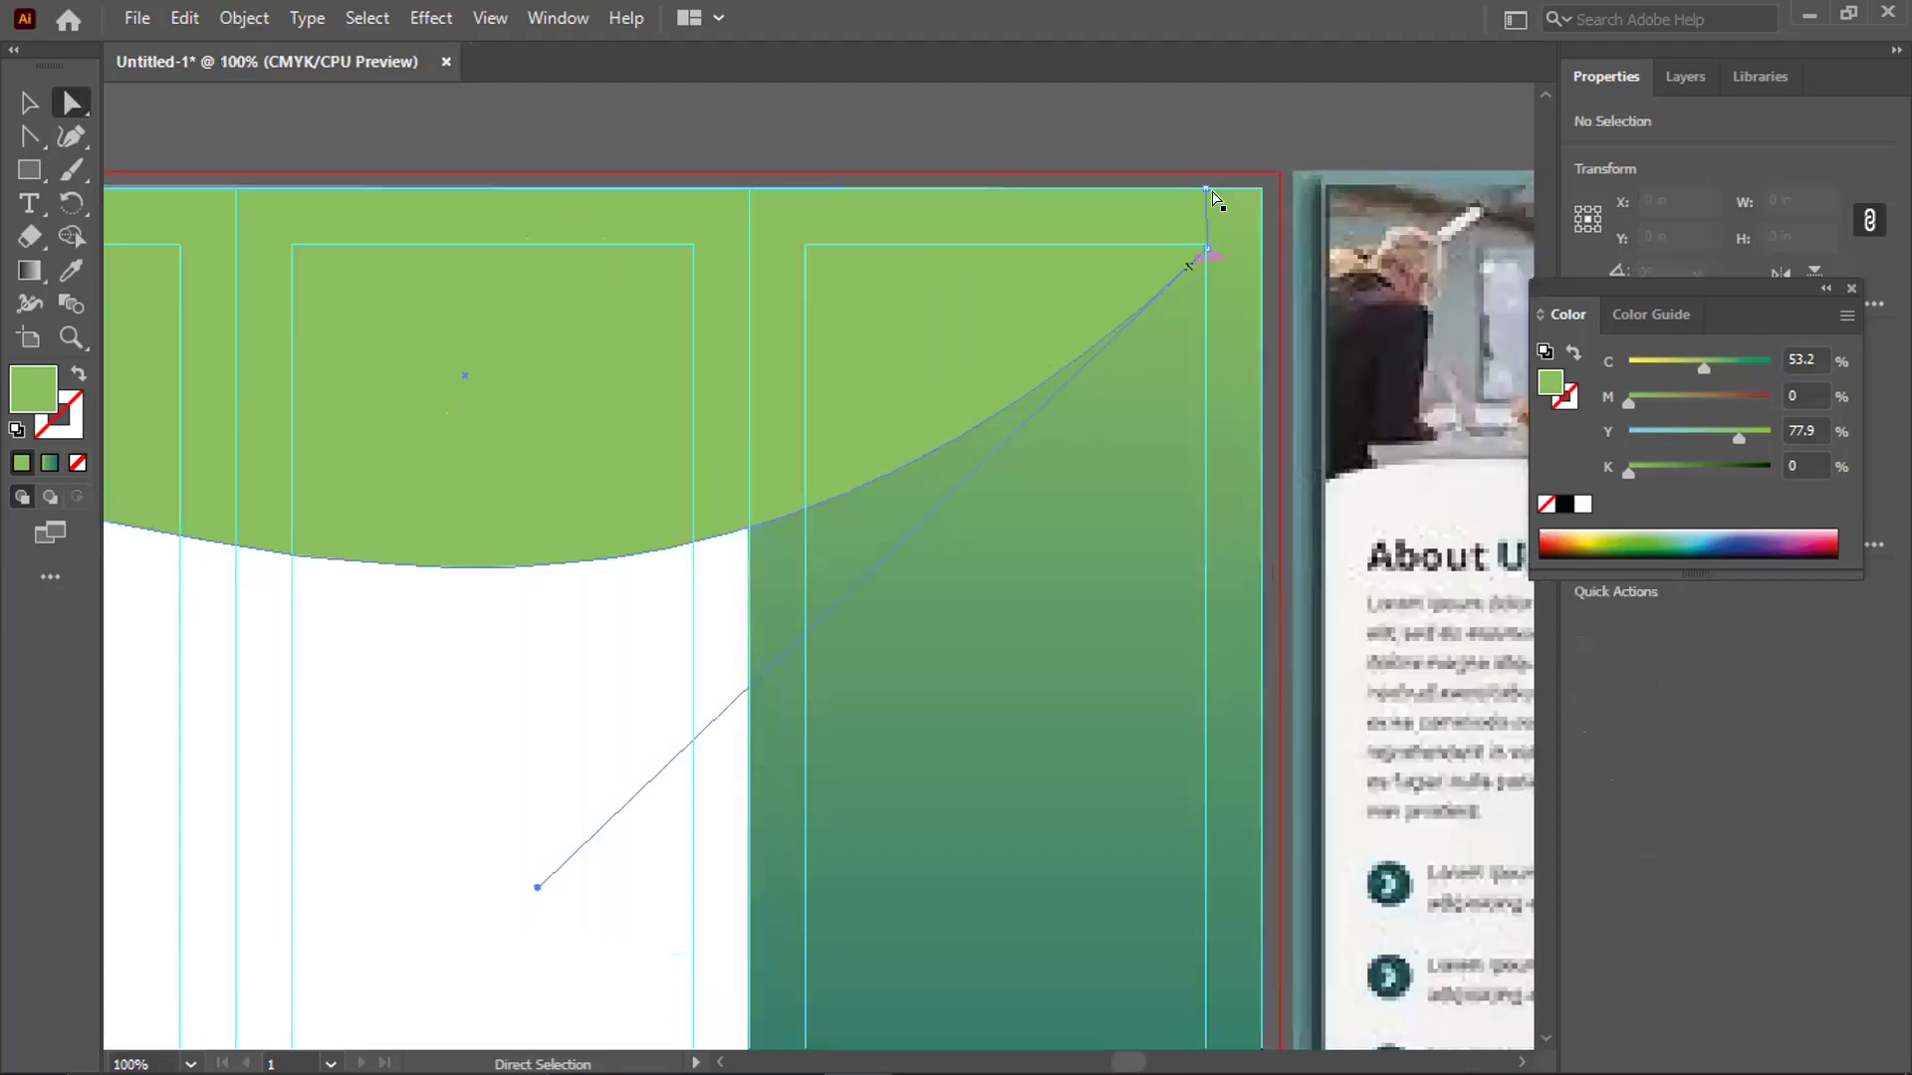
{"action": "scroll", "coordinate": [1213, 194], "scroll_direction": "up", "scroll_amount": 2}
{"action": "left_click_drag", "start_coordinate": [1195, 319], "coordinate": [1200, 311]}
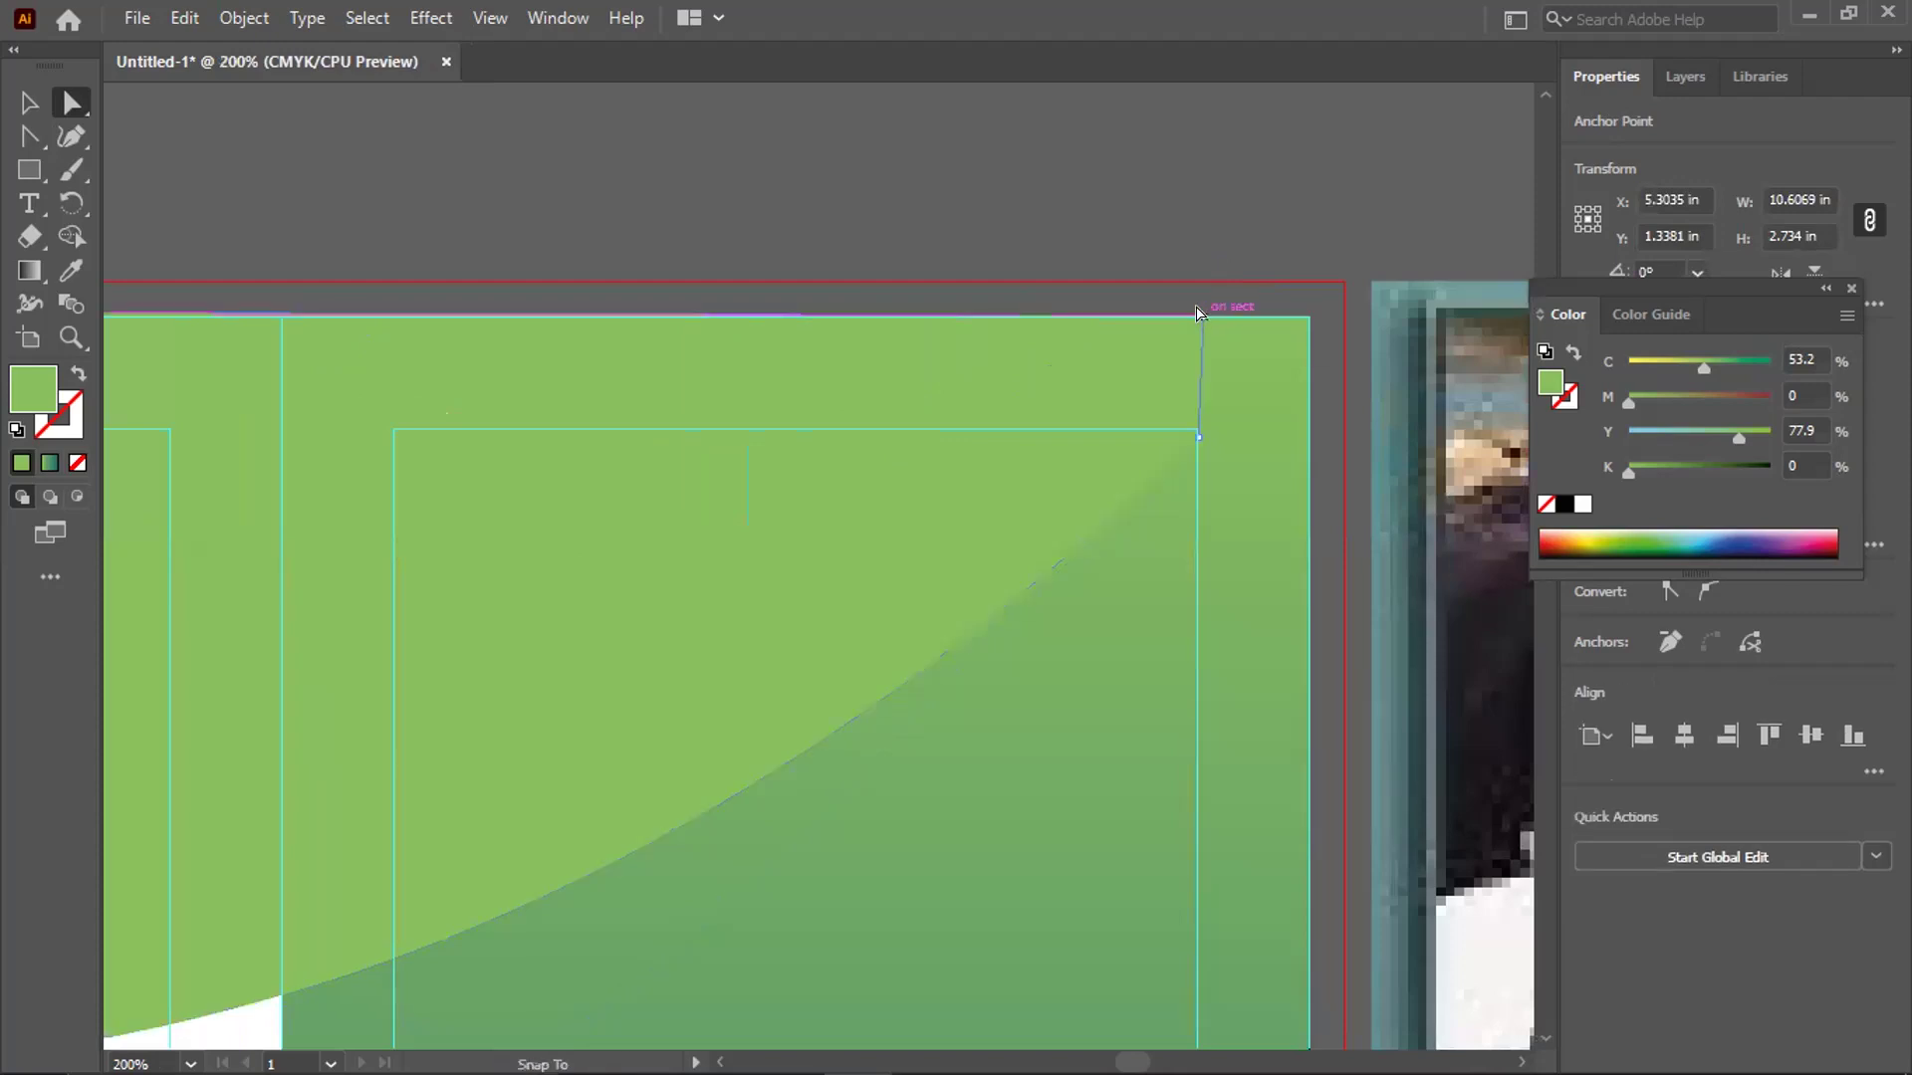
{"action": "left_click", "coordinate": [1197, 436]}
{"action": "left_click_drag", "start_coordinate": [1198, 442], "coordinate": [1191, 309]}
{"action": "key", "text": "ctrl+minus"}
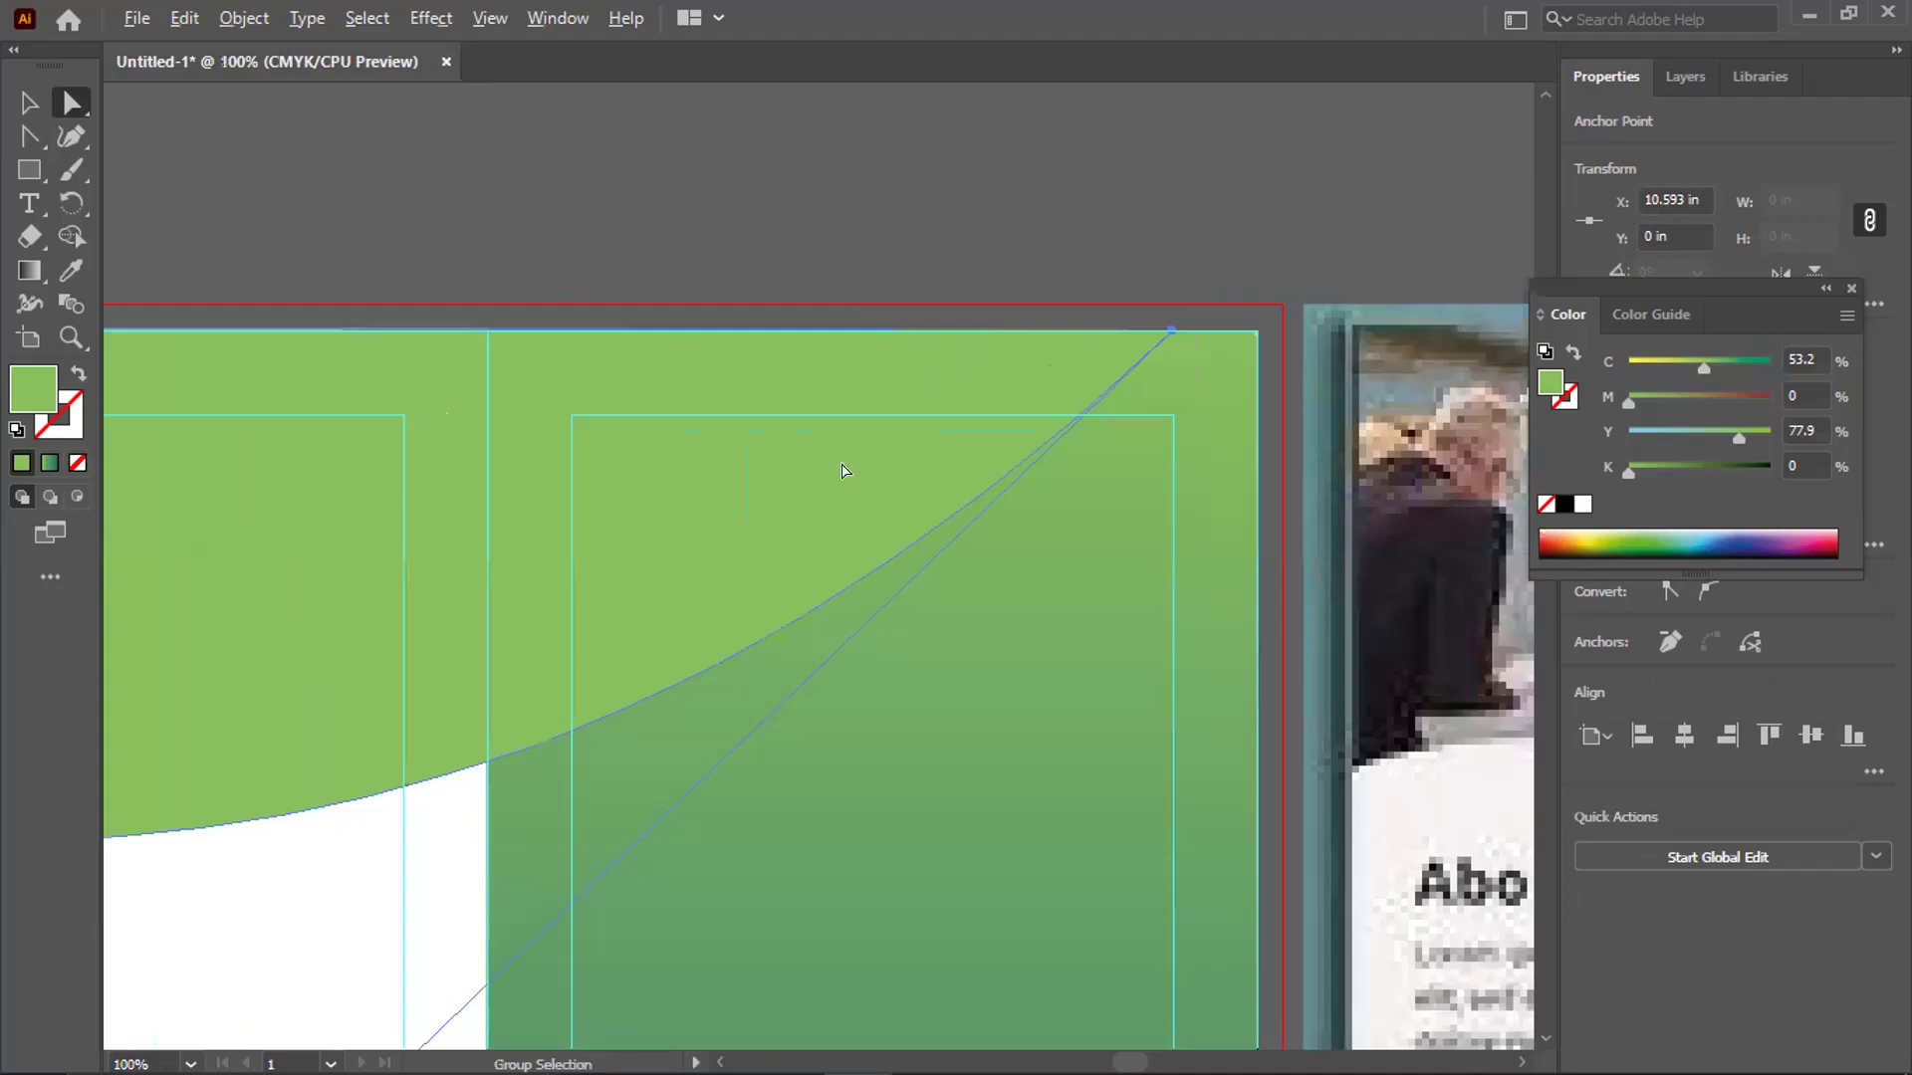
{"action": "key", "text": "ctrl+minus"}
{"action": "key", "text": "ctrl+minus"}
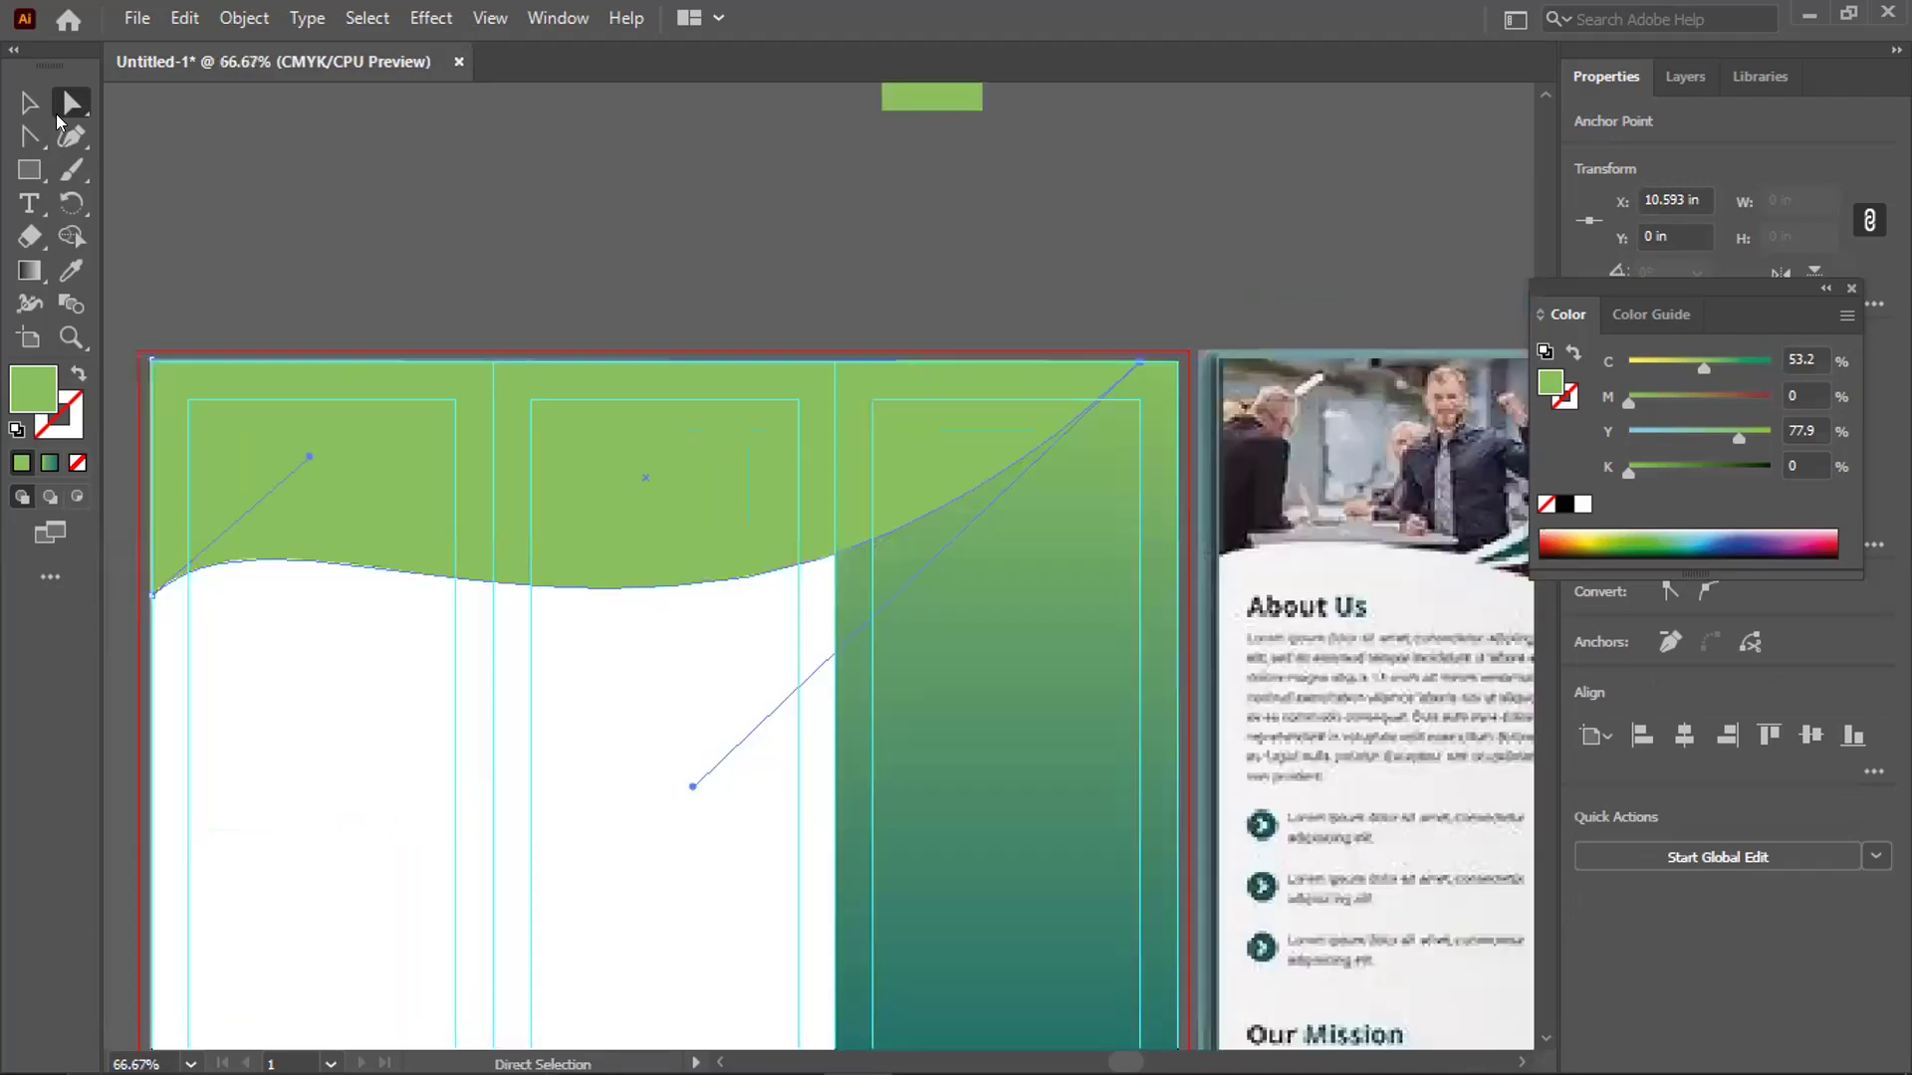
{"action": "key", "text": "v"}
{"action": "left_click", "coordinate": [229, 163]}
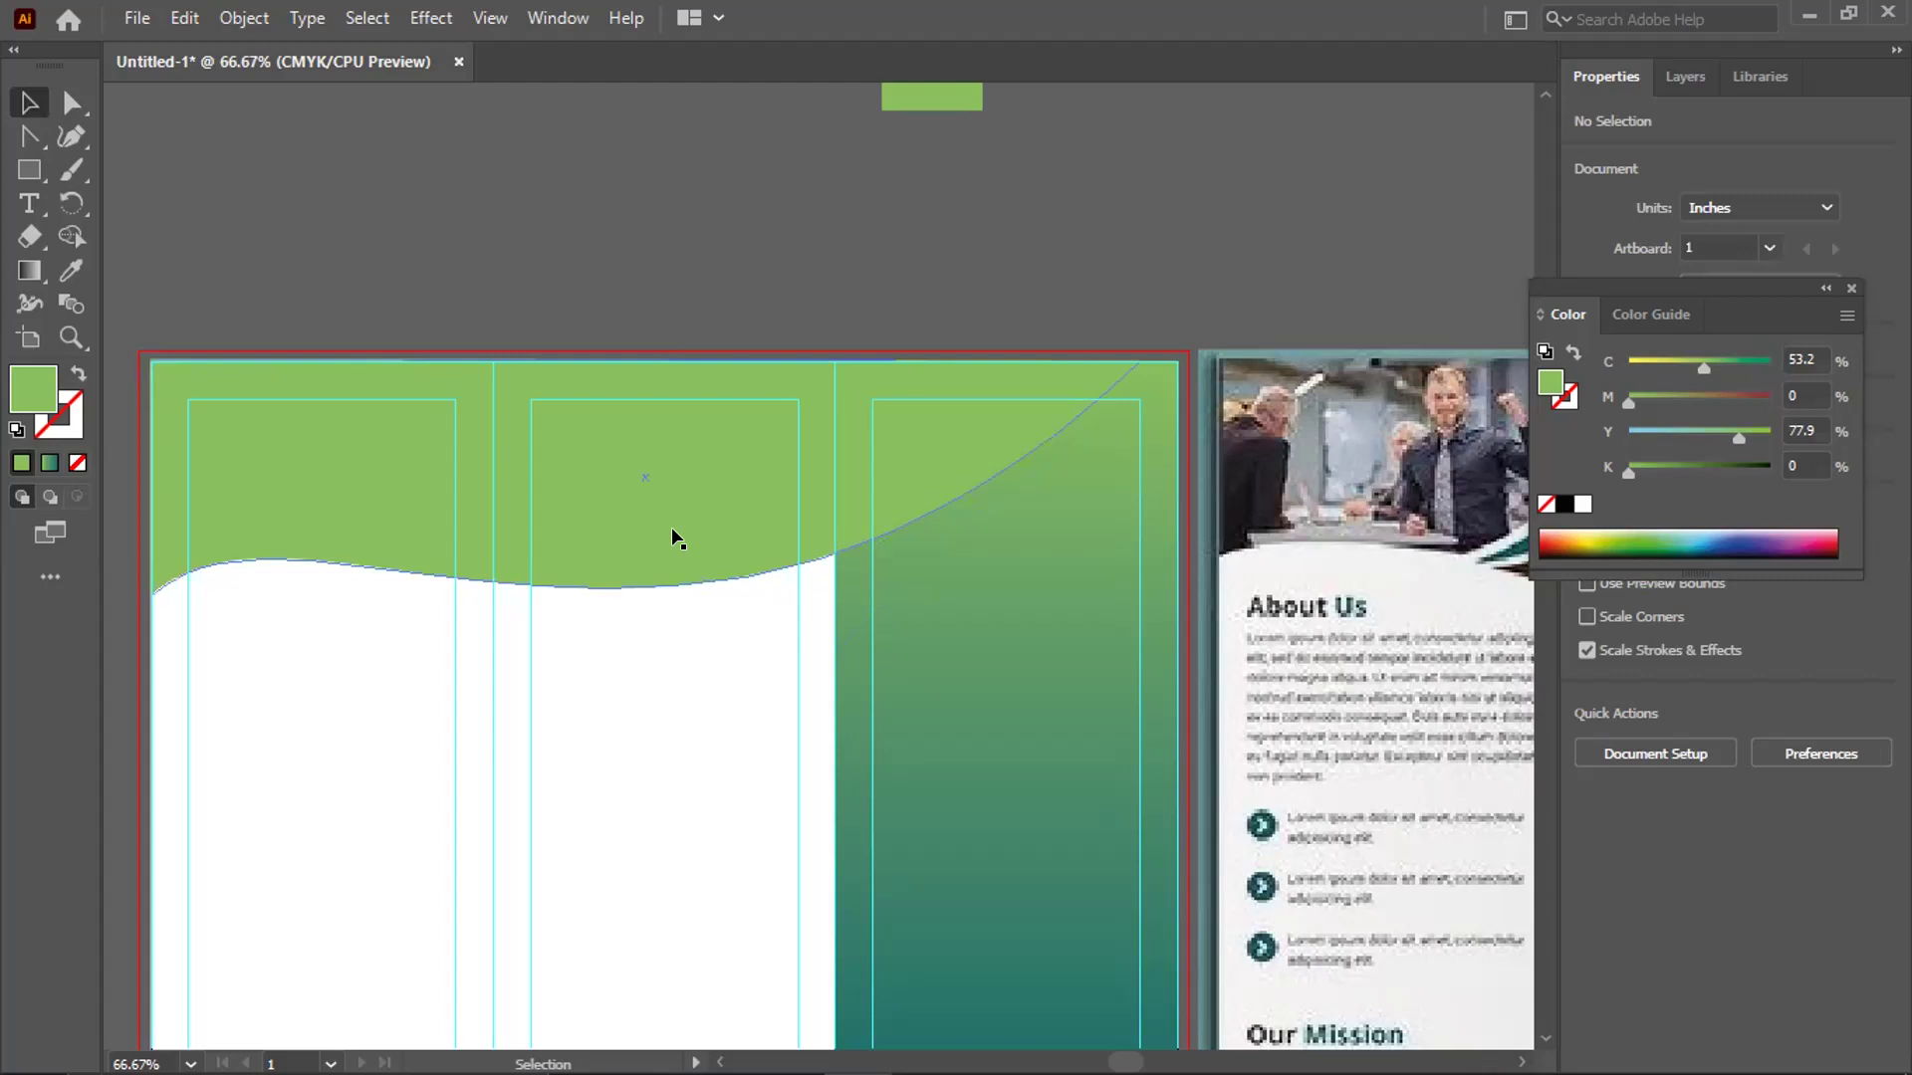
Fill the wave shape black (K 100) and pan to compare the brochure with the reference
{"action": "left_click", "coordinate": [1562, 504]}
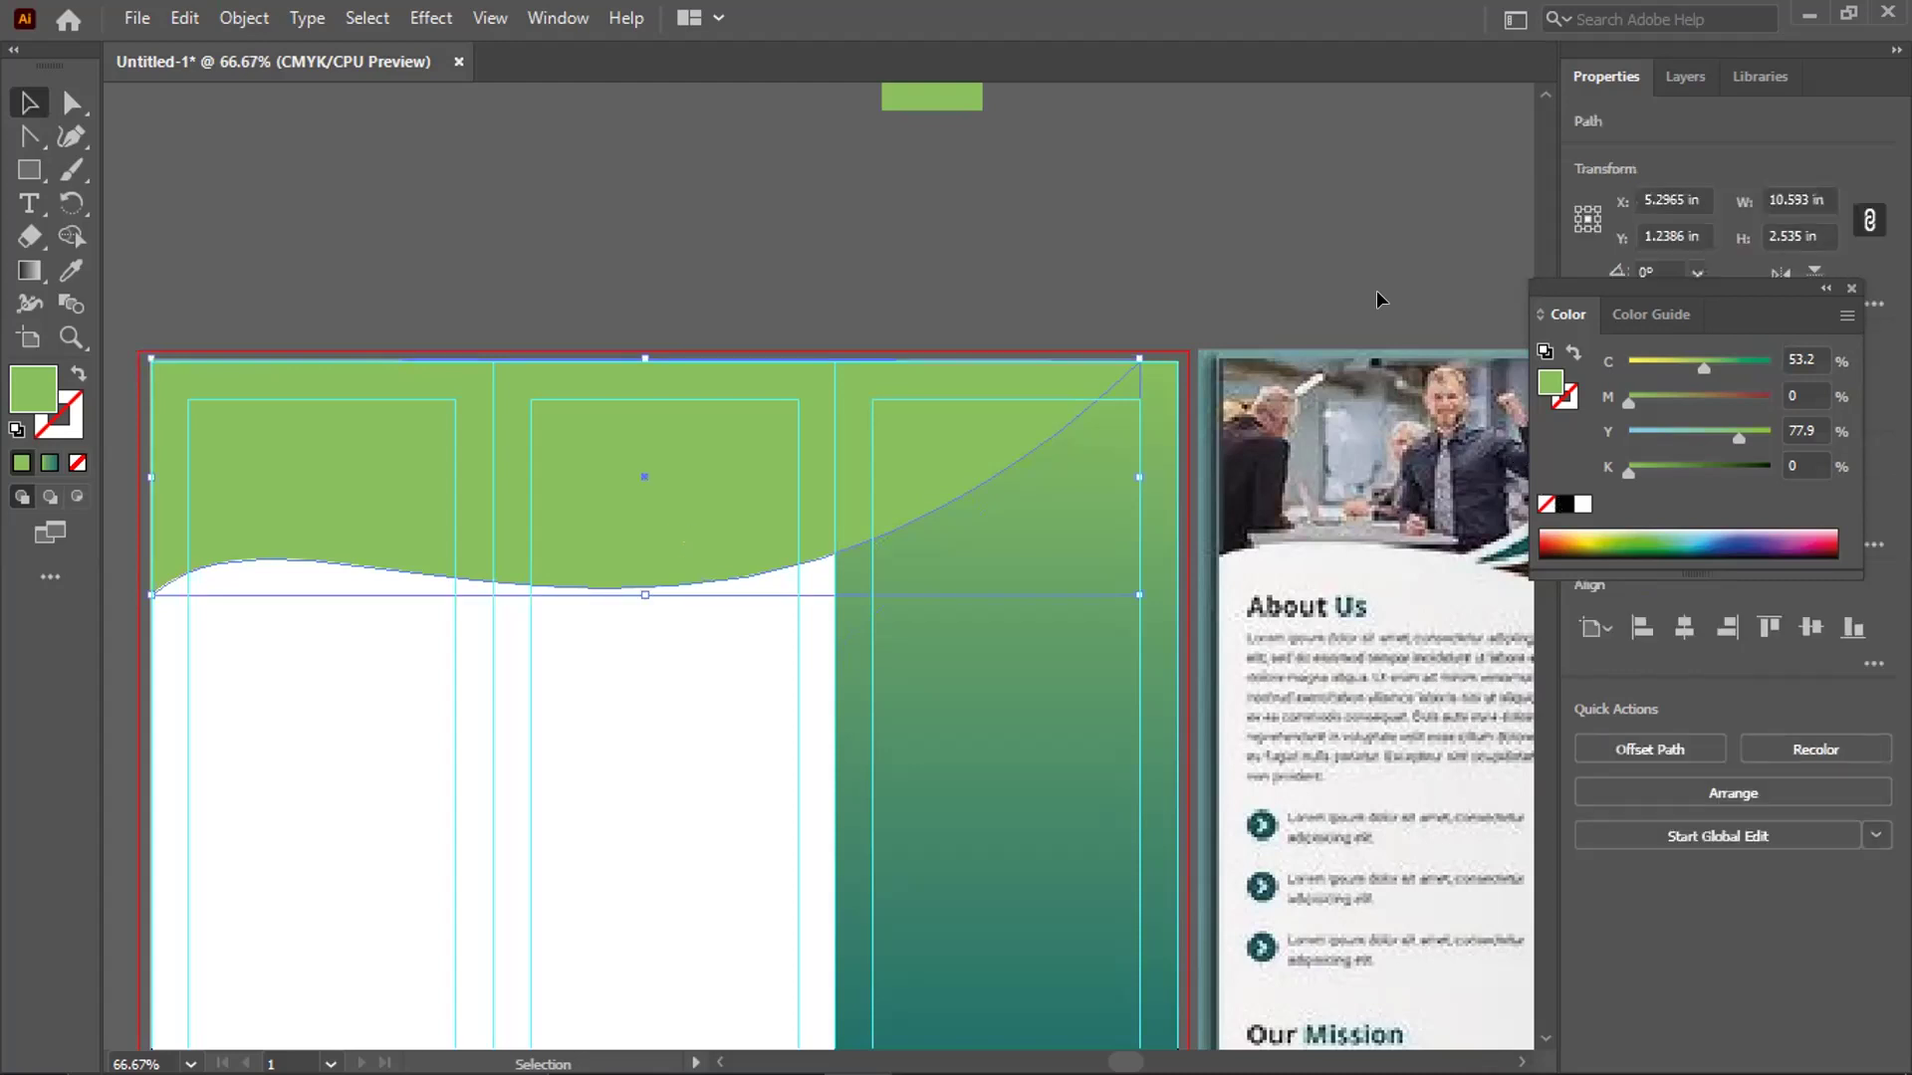
{"action": "left_click", "coordinate": [1379, 291]}
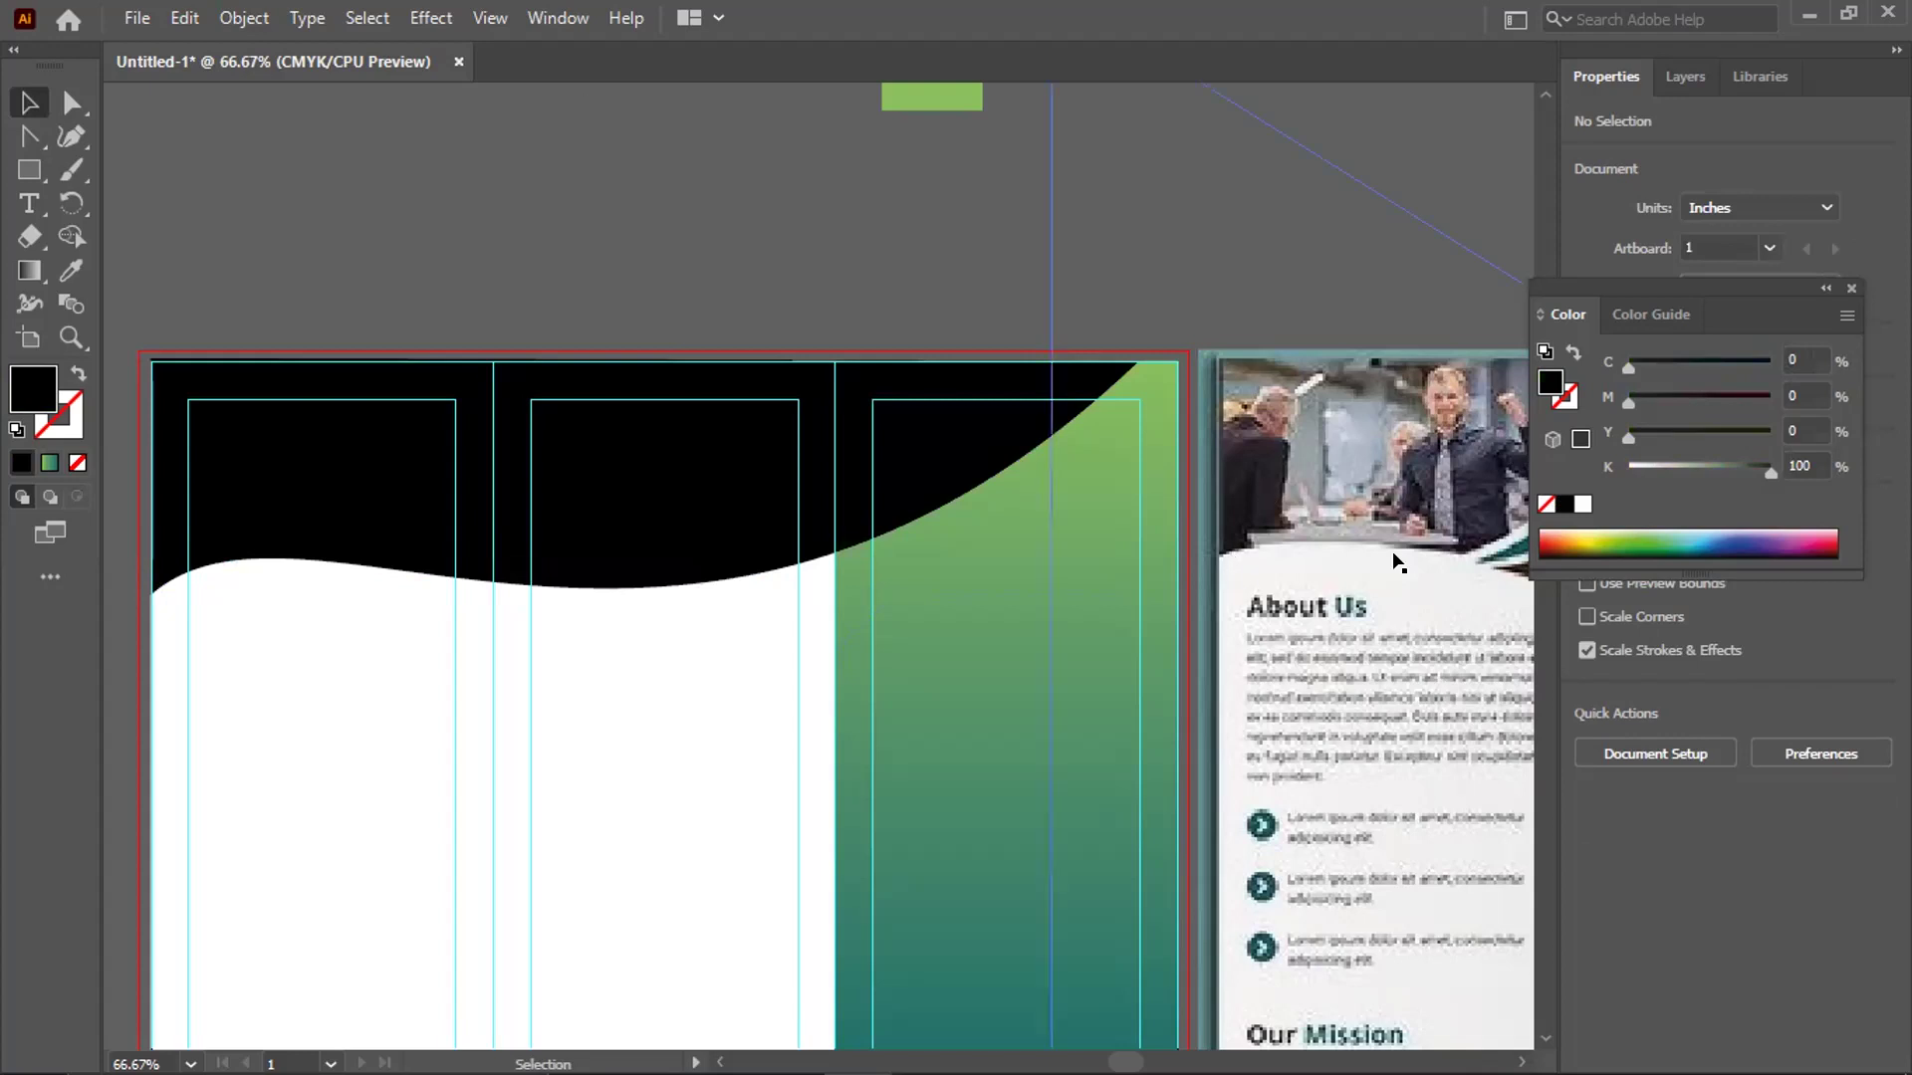
{"action": "scroll", "coordinate": [1399, 562], "scroll_direction": "down", "scroll_amount": 1}
{"action": "left_click_drag", "start_coordinate": [1083, 601], "coordinate": [605, 468]}
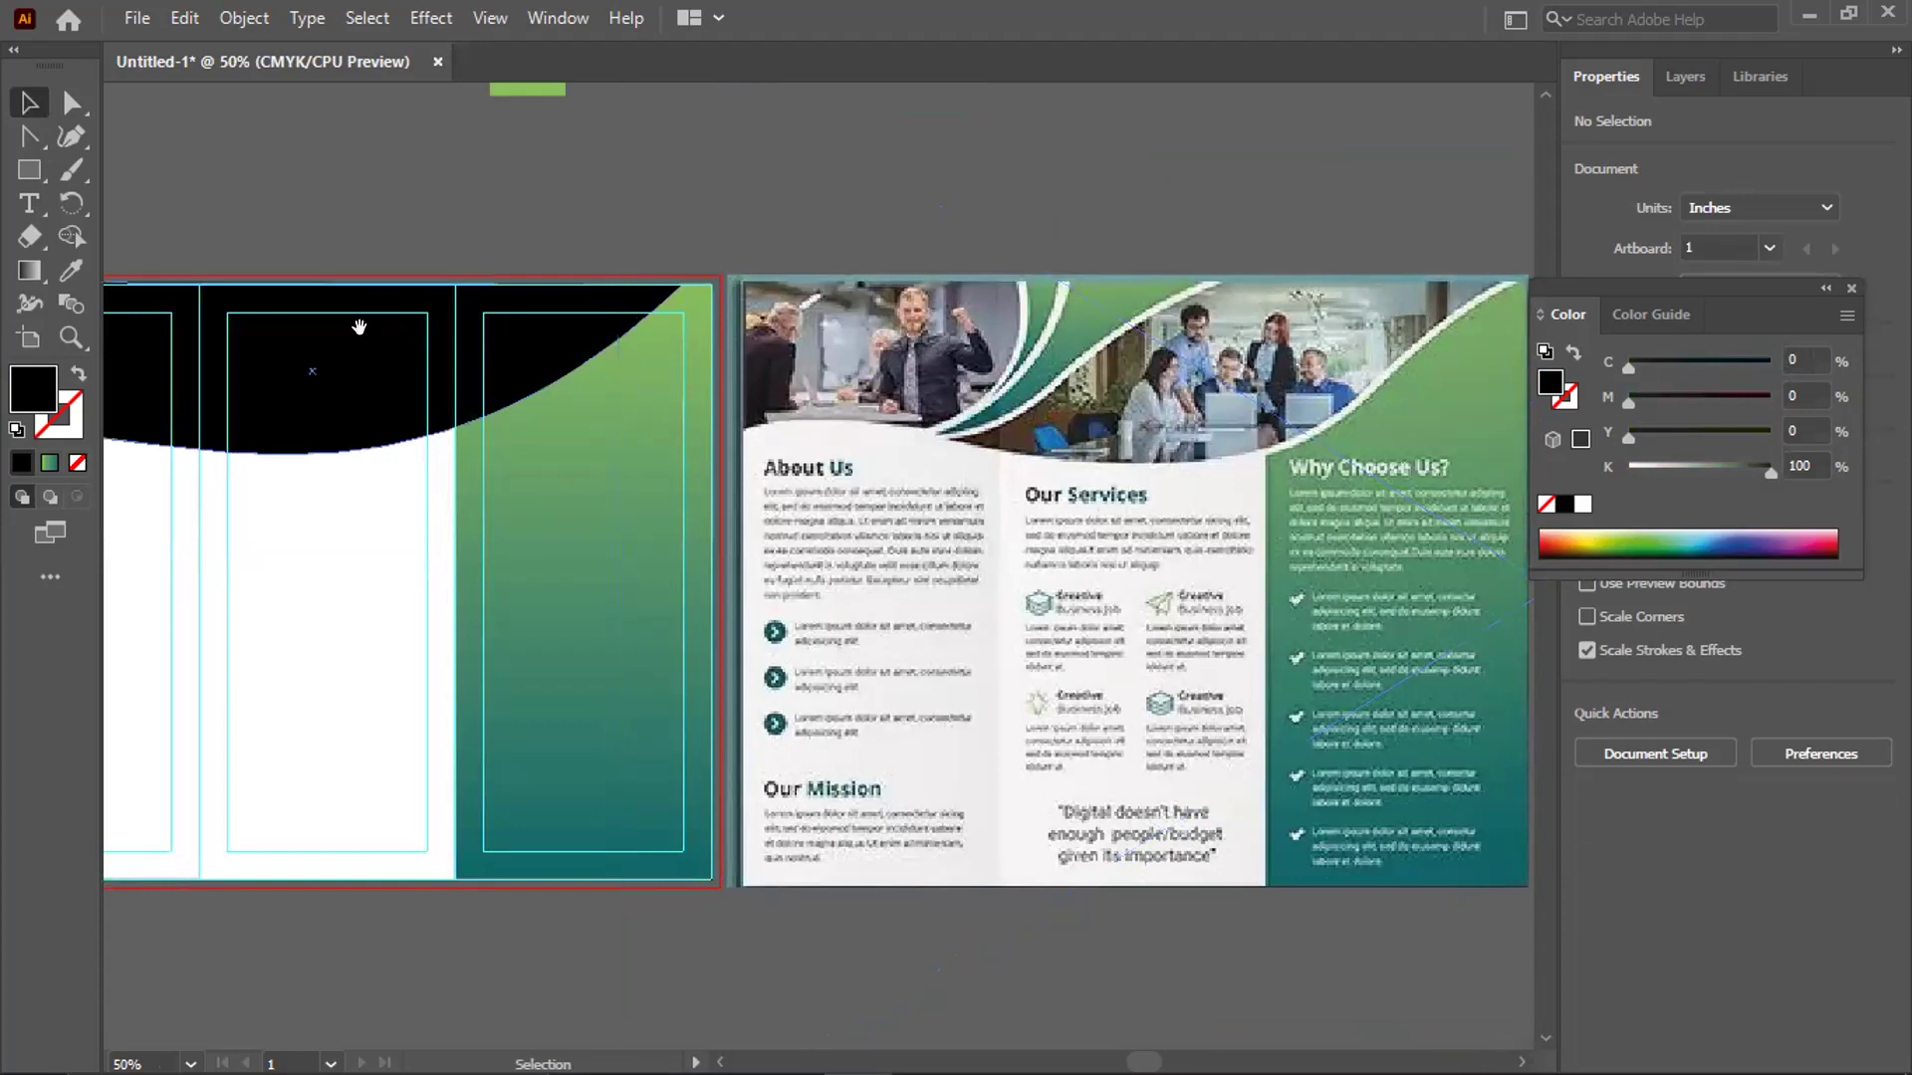
{"action": "left_click_drag", "start_coordinate": [120, 393], "coordinate": [359, 328]}
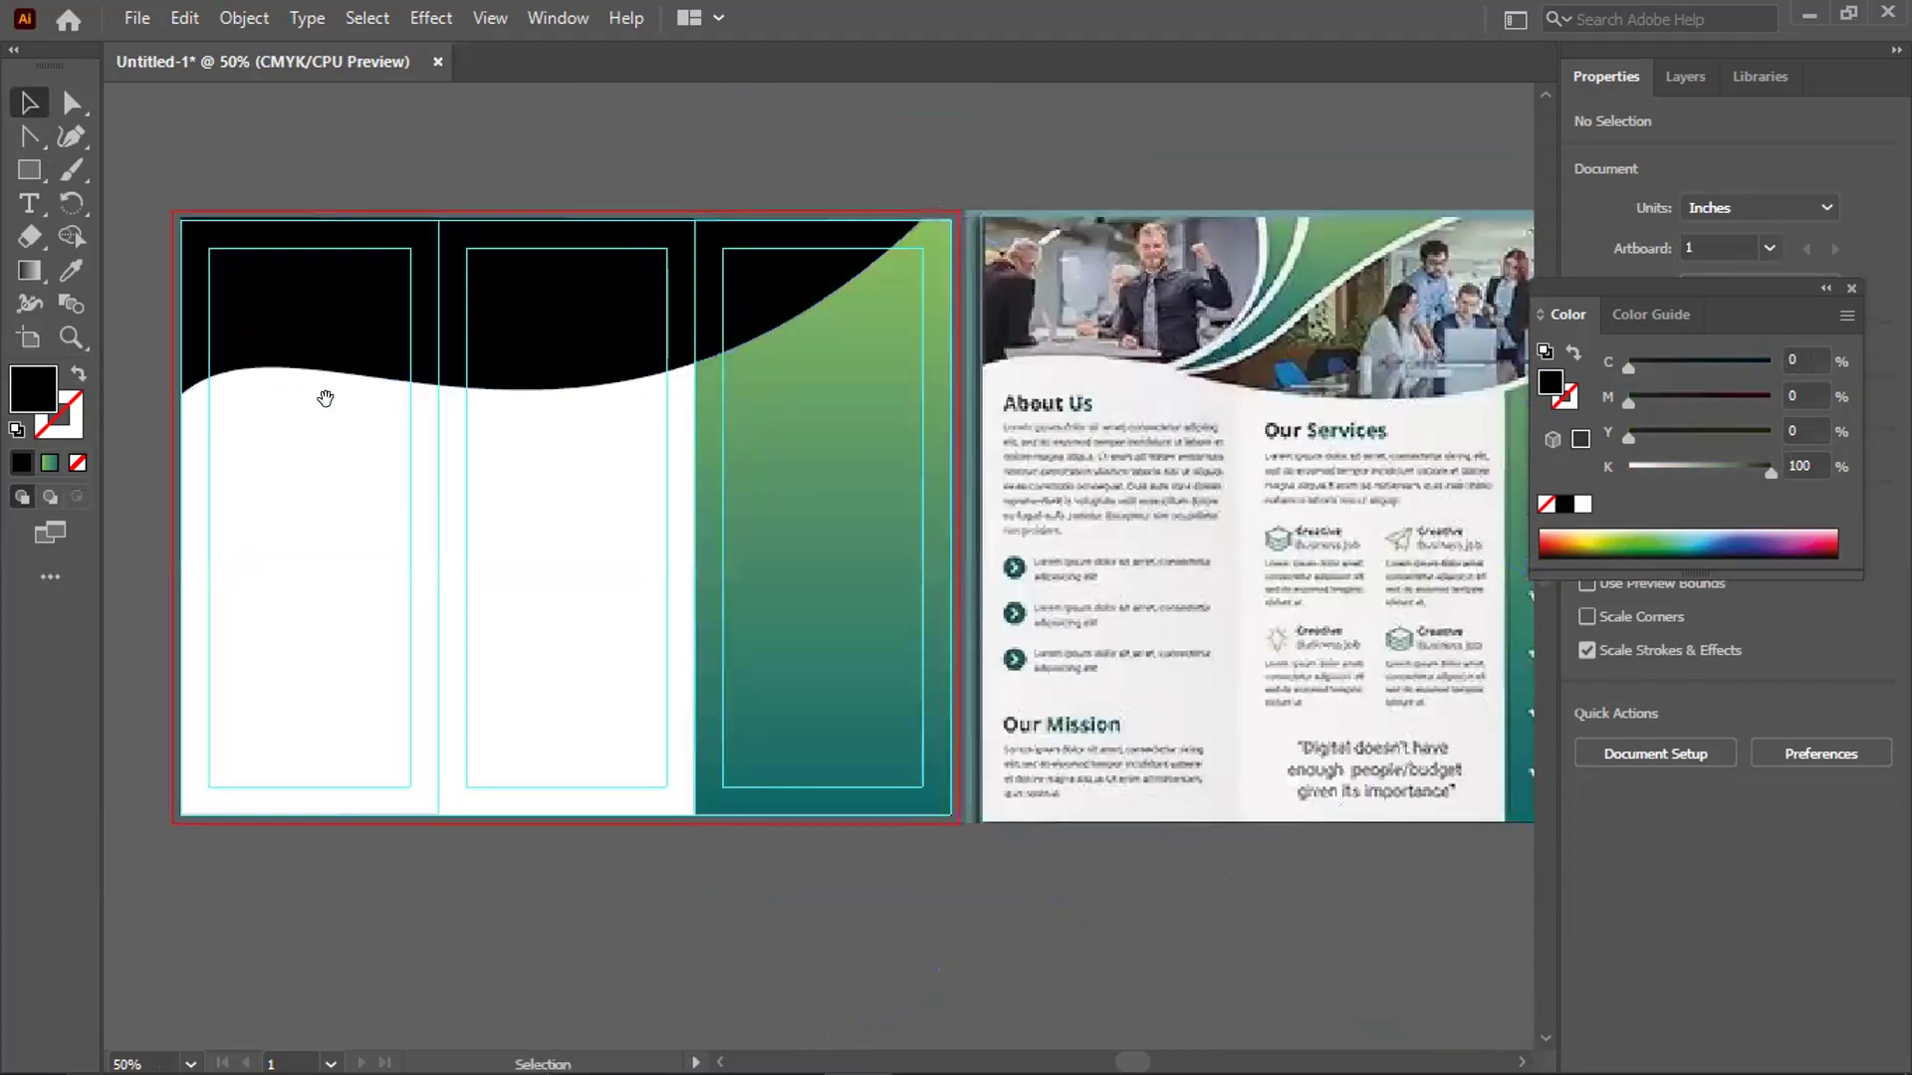
{"action": "left_click_drag", "start_coordinate": [325, 398], "coordinate": [24, 416]}
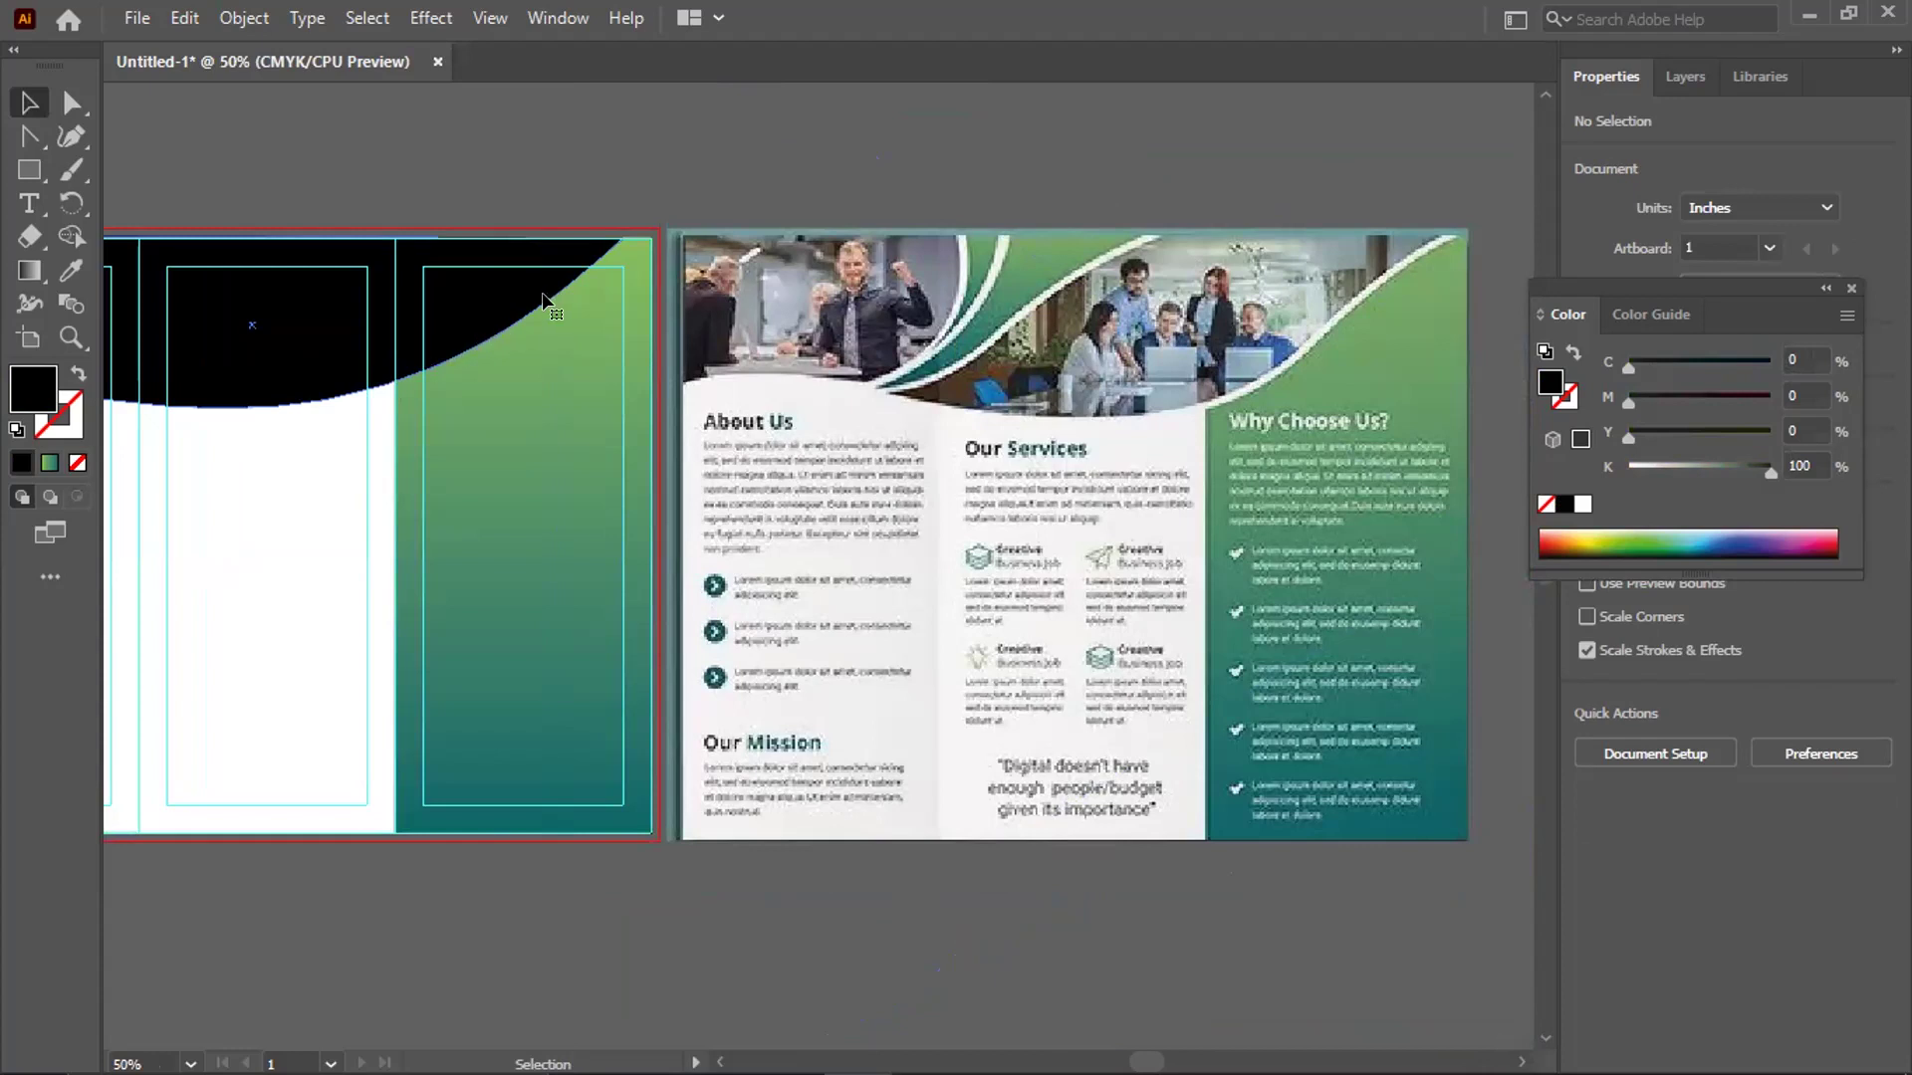
Pull a handle from the black wave's anchor with the Anchor Point tool to smooth the curve
{"action": "left_click", "coordinate": [546, 300]}
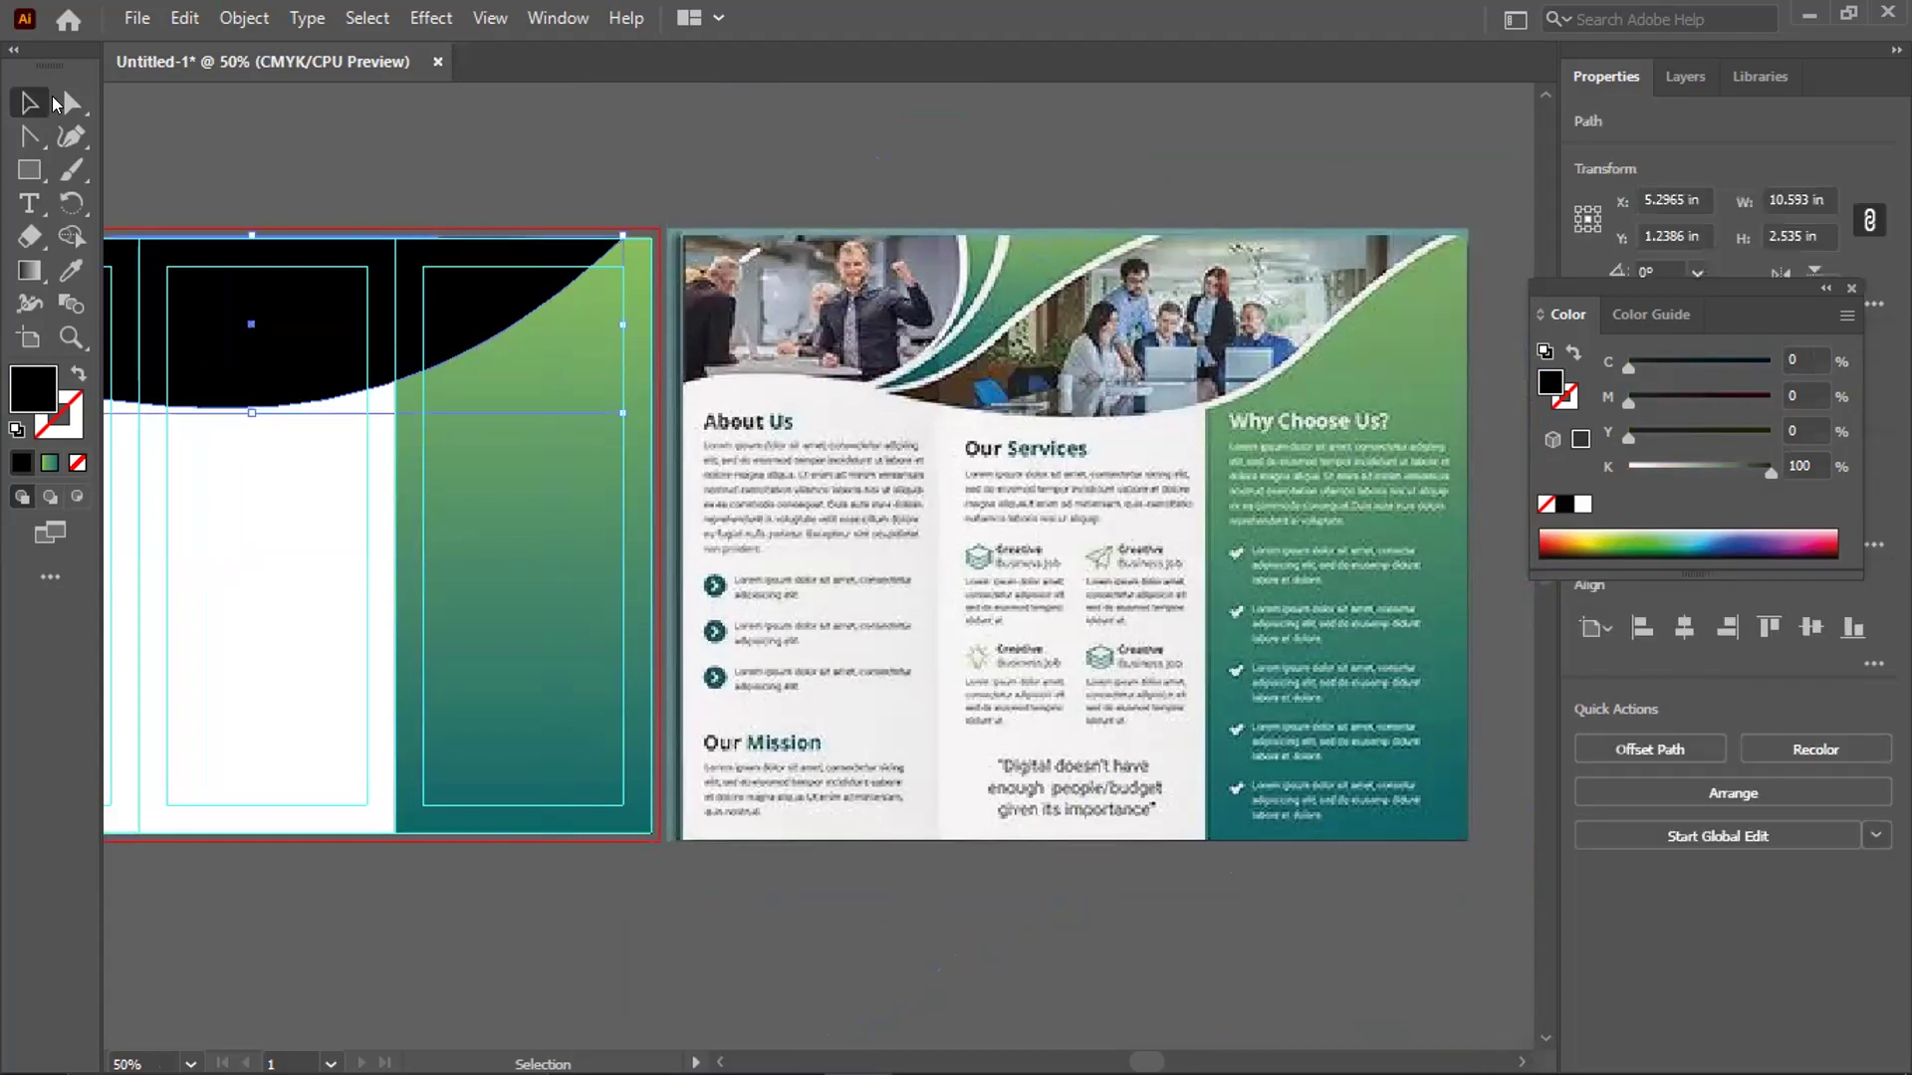
{"action": "left_click_drag", "start_coordinate": [33, 135], "coordinate": [149, 164]}
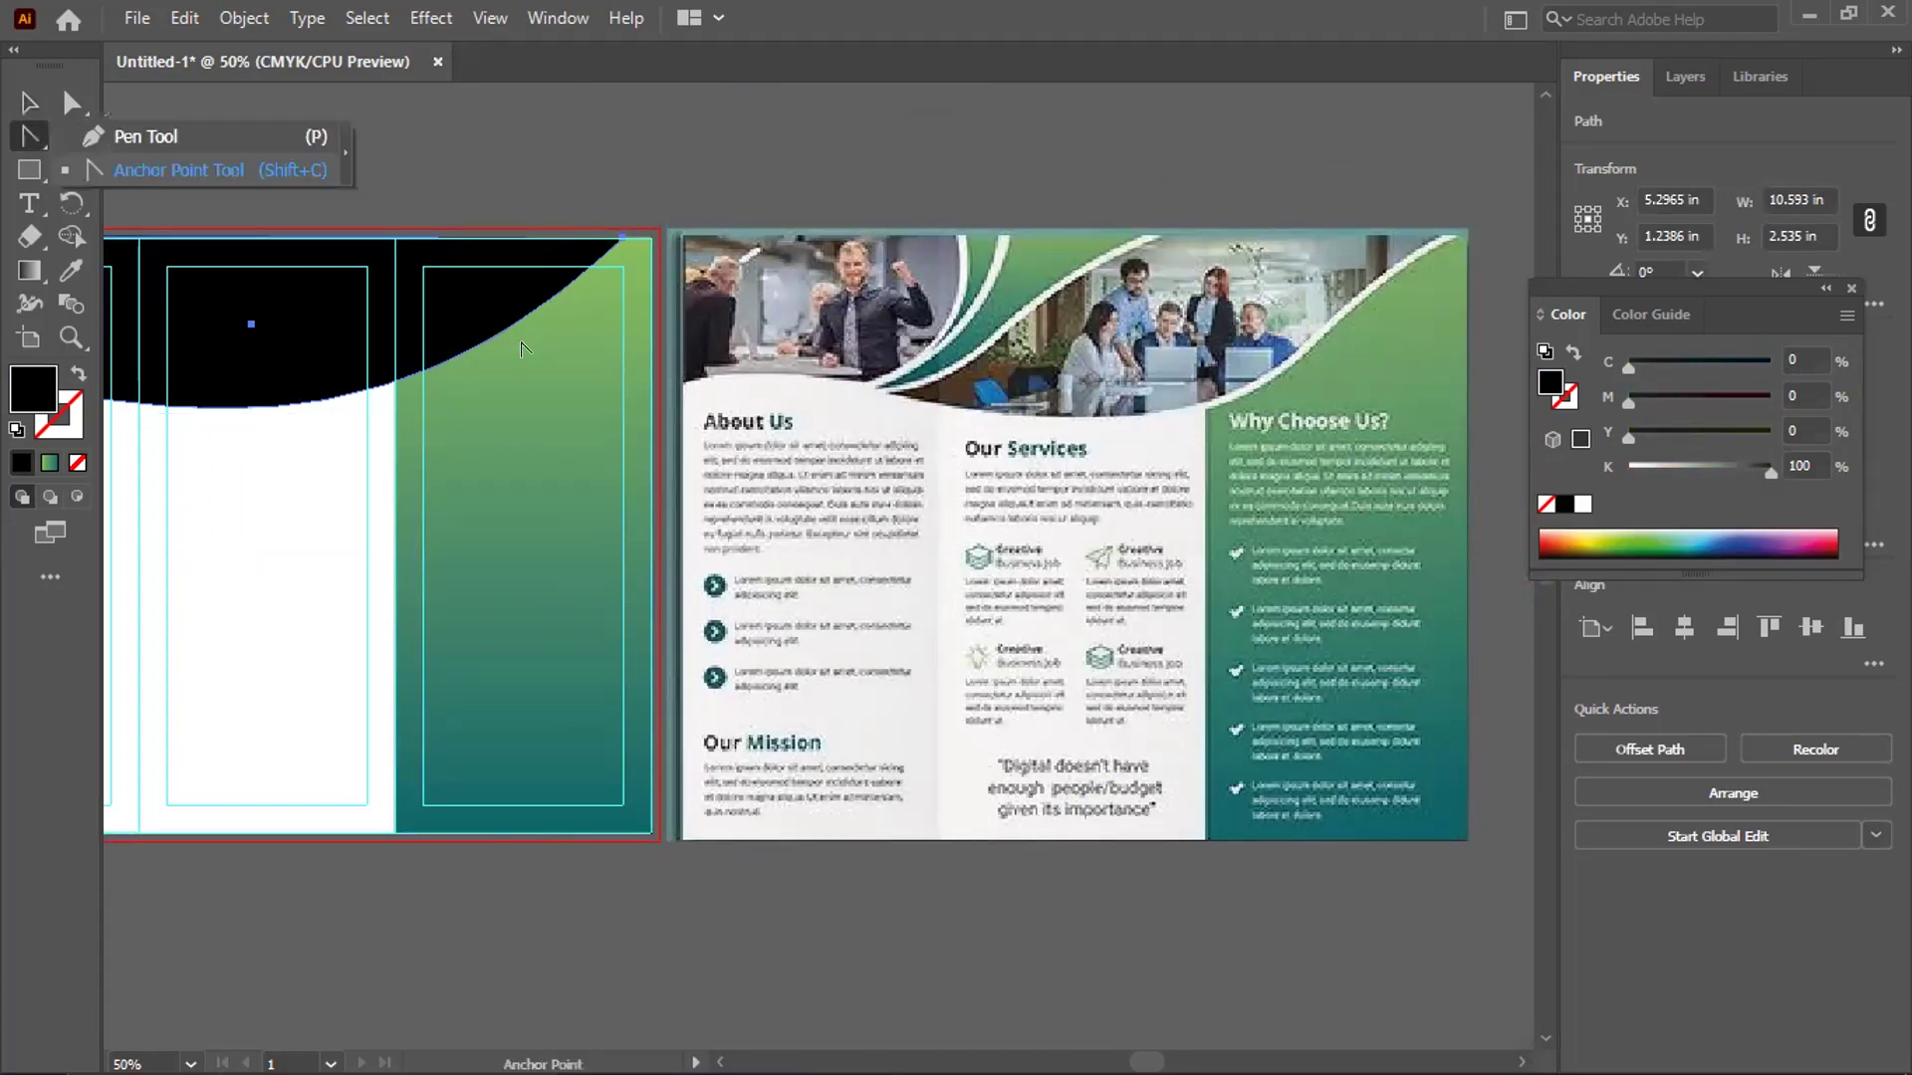
{"action": "left_click_drag", "start_coordinate": [505, 334], "coordinate": [404, 395]}
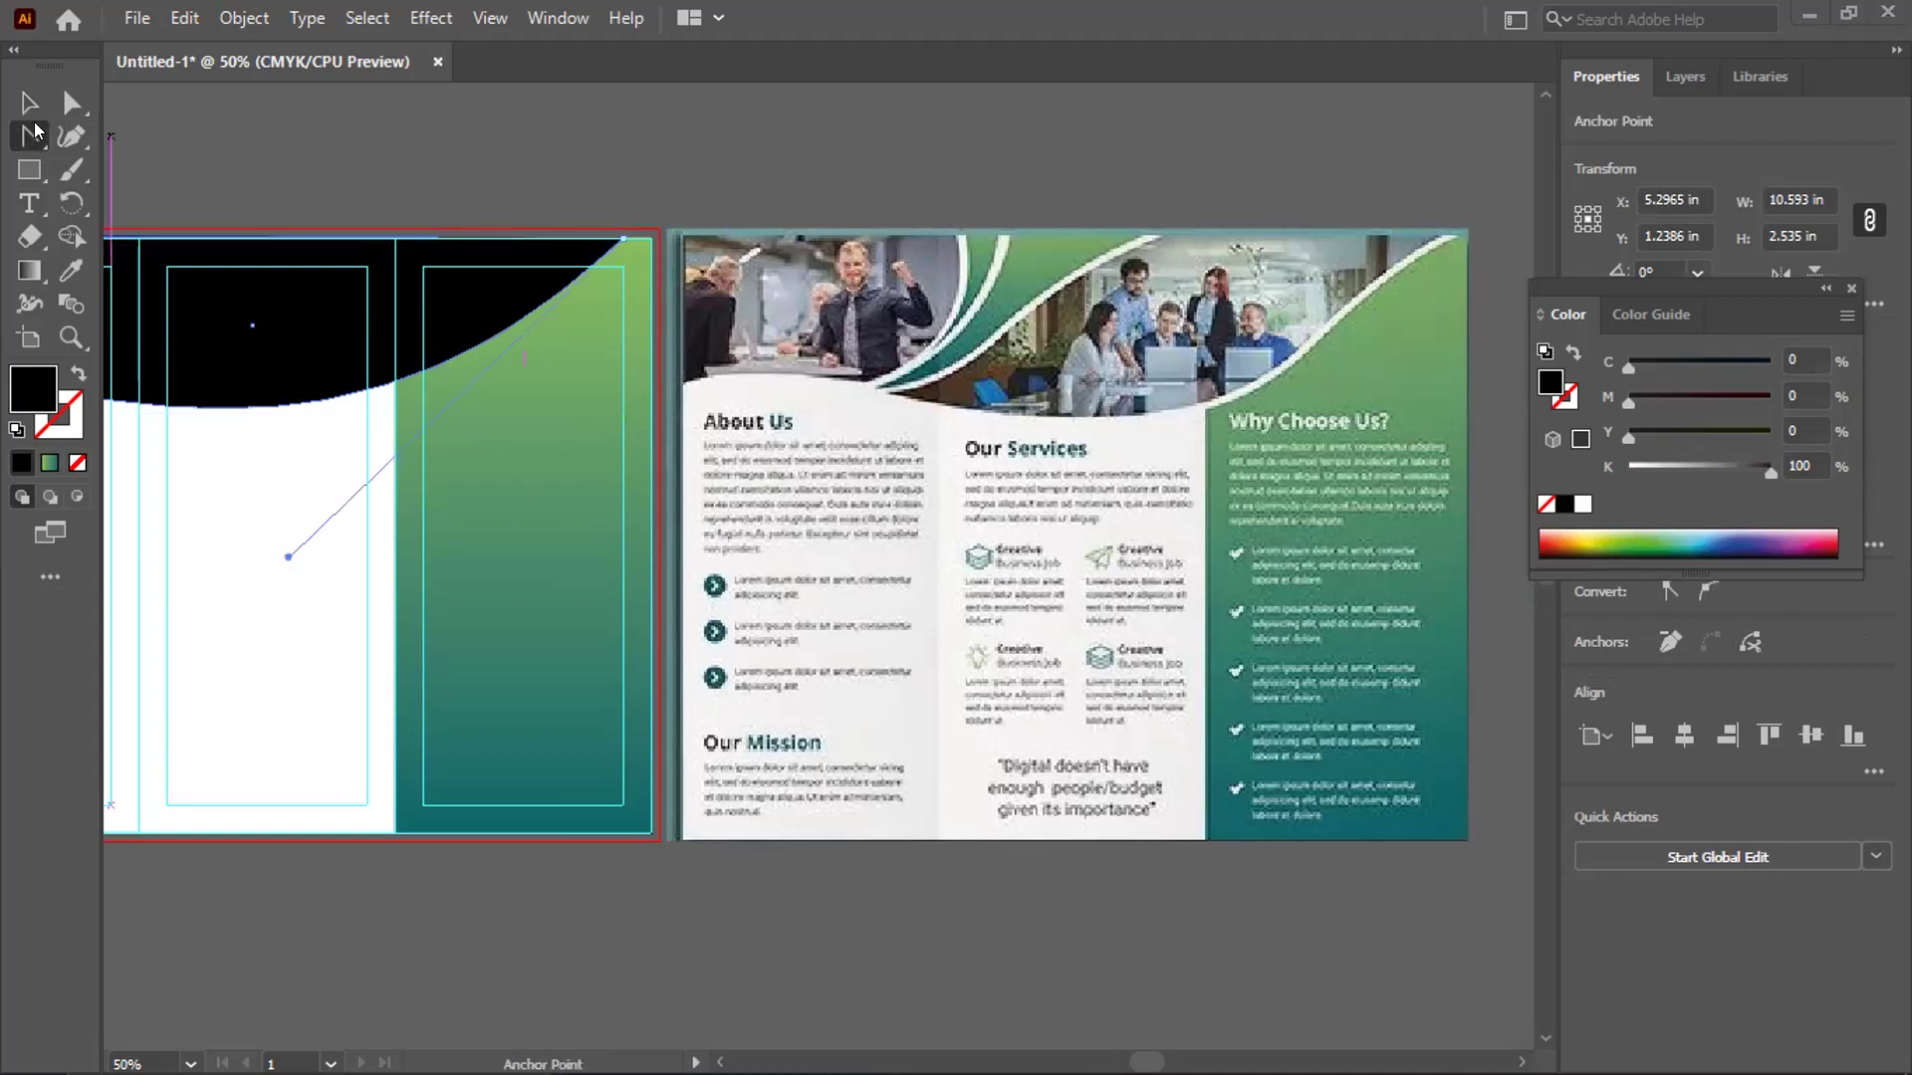
Open the Edit Toolbar drawer to list all available tools
{"action": "left_click", "coordinate": [33, 137]}
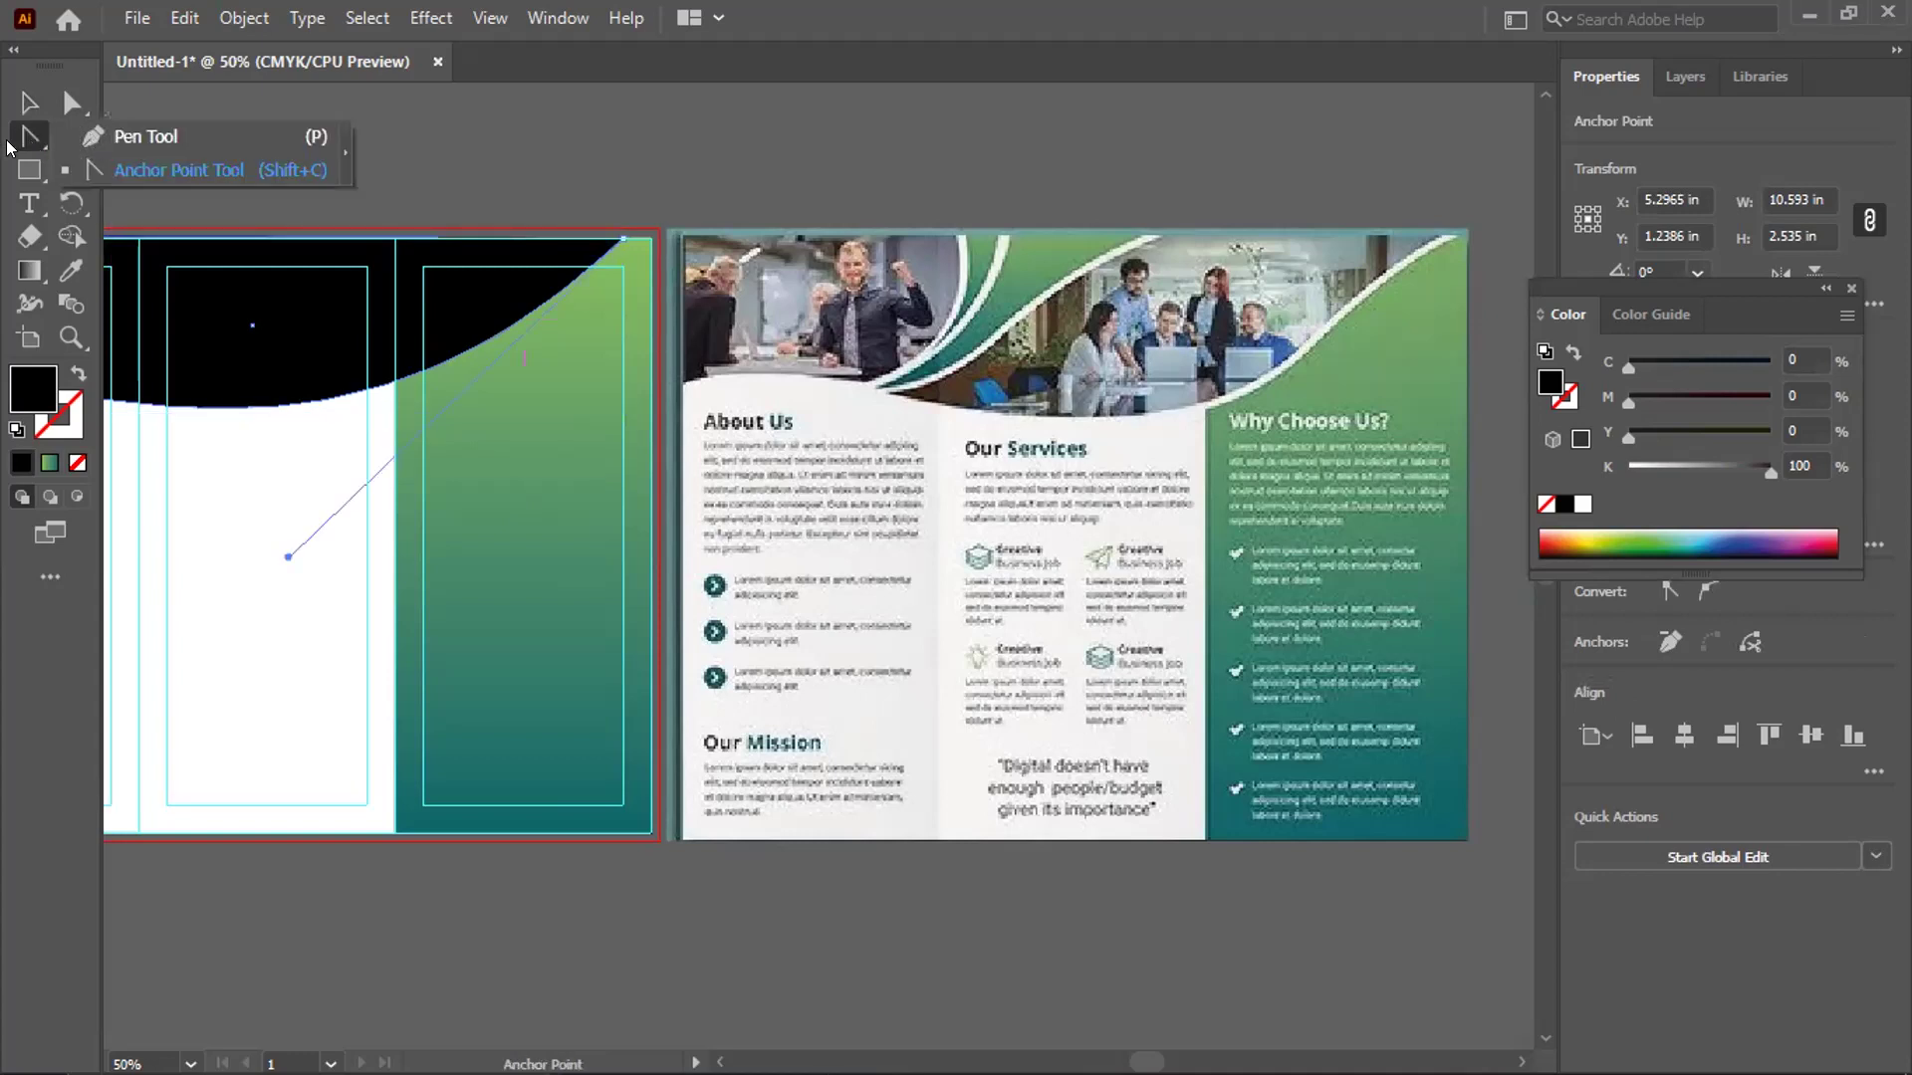
{"action": "left_click", "coordinate": [51, 576]}
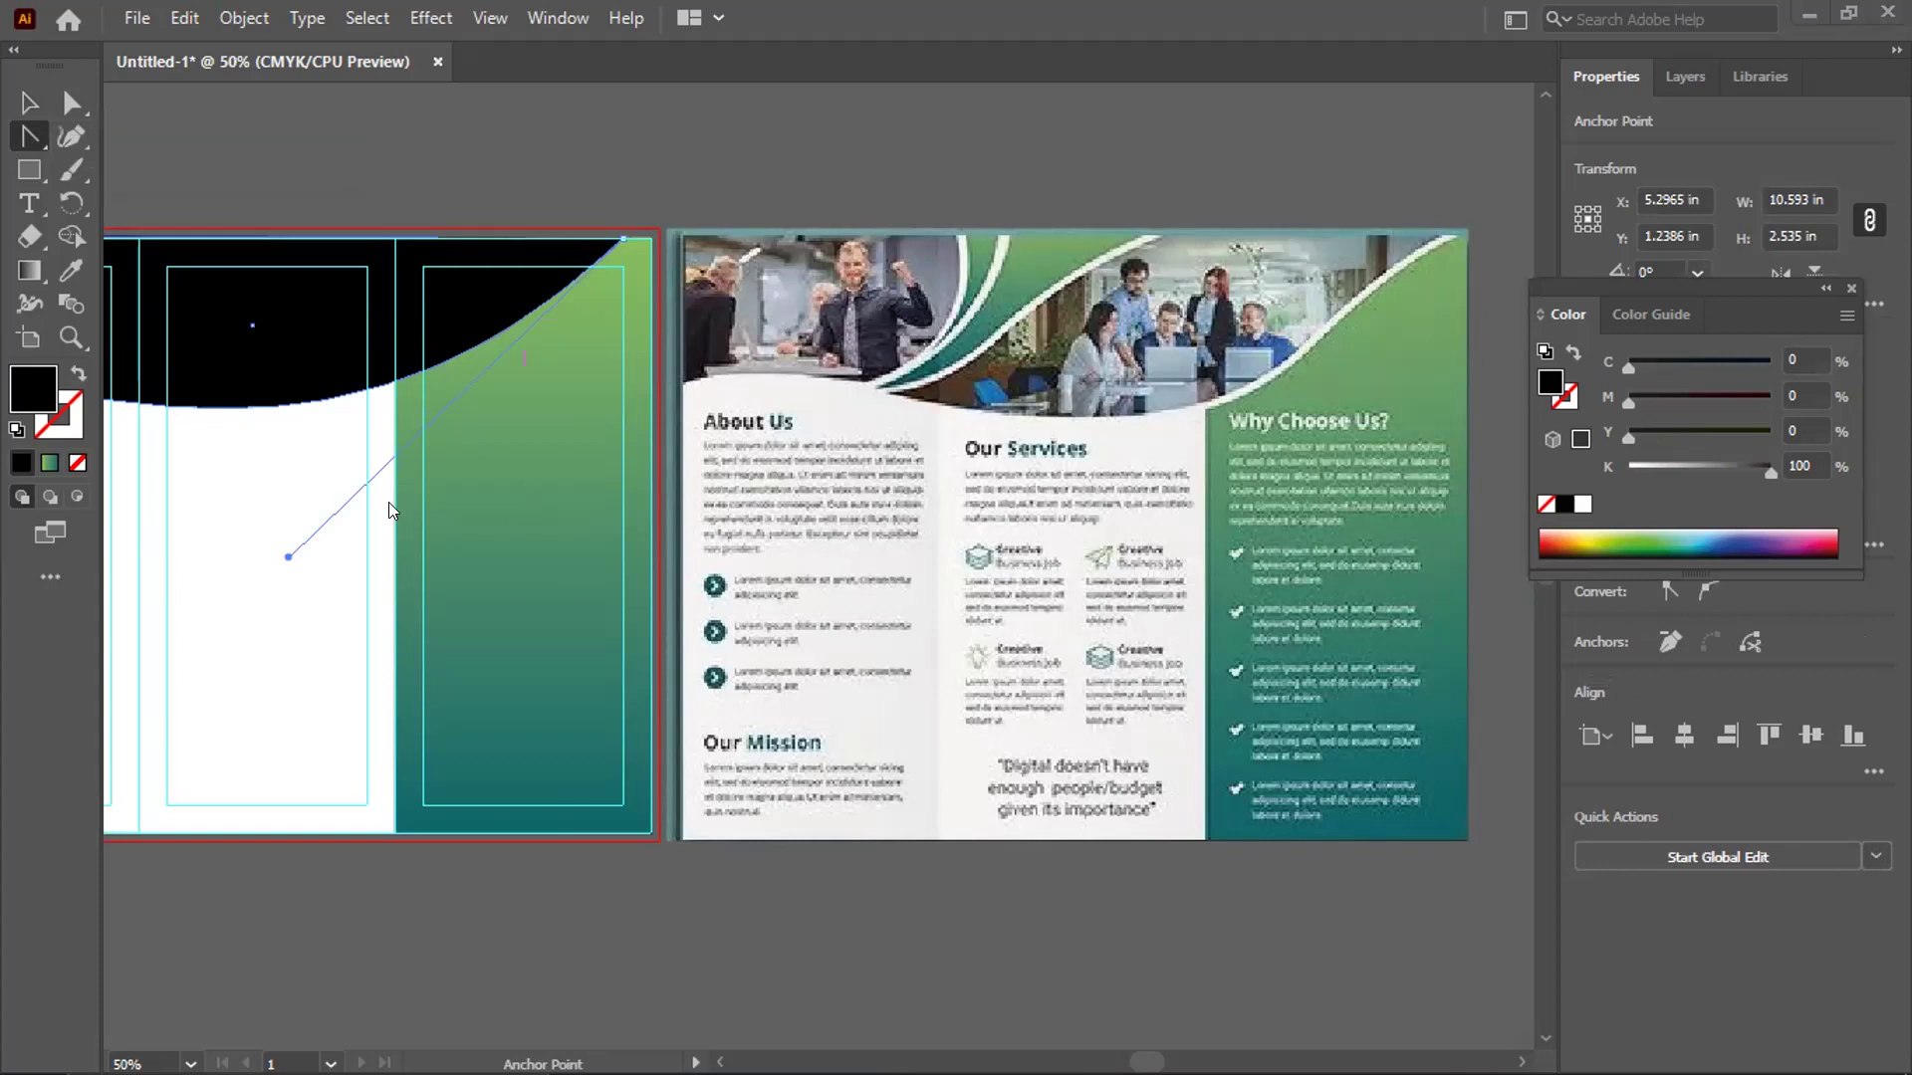
{"action": "scroll", "coordinate": [256, 382], "scroll_direction": "down", "scroll_amount": 5}
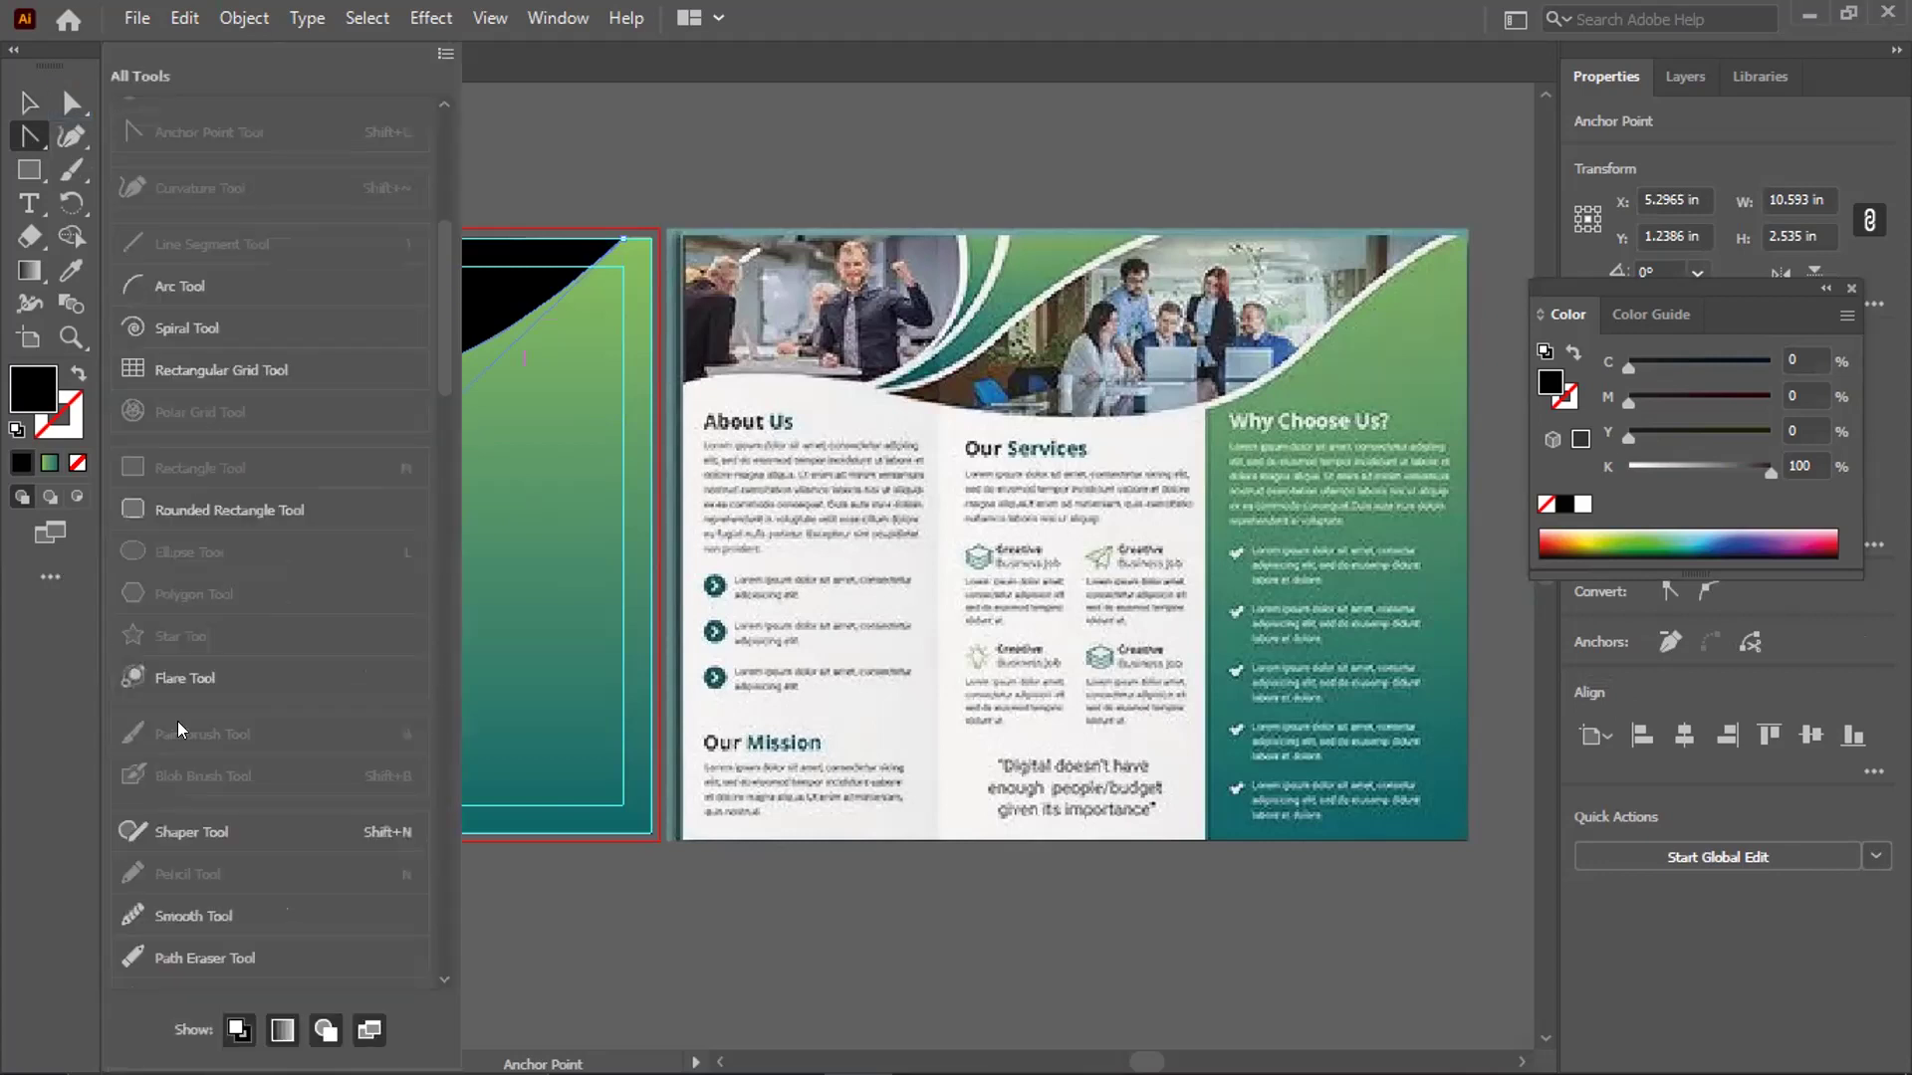
{"action": "scroll", "coordinate": [177, 721], "scroll_direction": "down", "scroll_amount": 3}
{"action": "scroll", "coordinate": [169, 721], "scroll_direction": "down", "scroll_amount": 10}
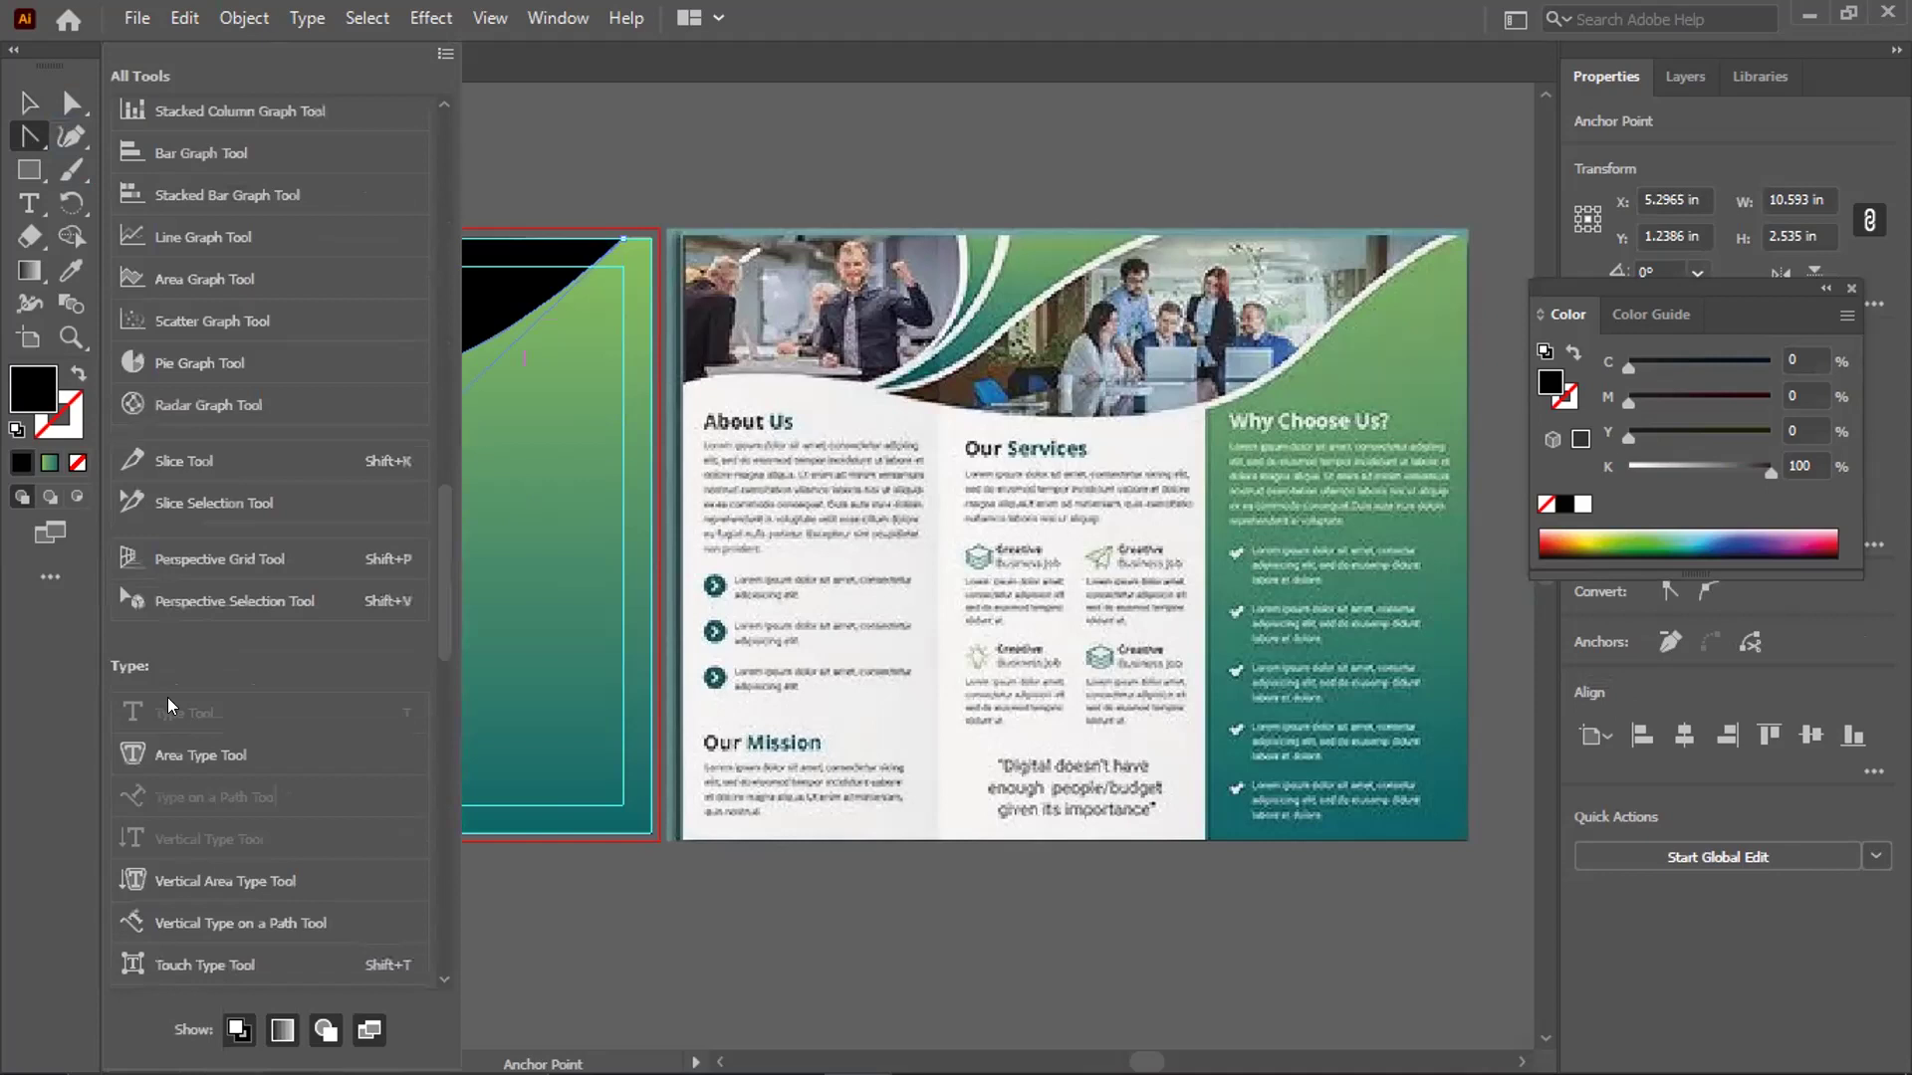
{"action": "scroll", "coordinate": [169, 703], "scroll_direction": "down", "scroll_amount": 9}
{"action": "scroll", "coordinate": [181, 683], "scroll_direction": "down", "scroll_amount": 9}
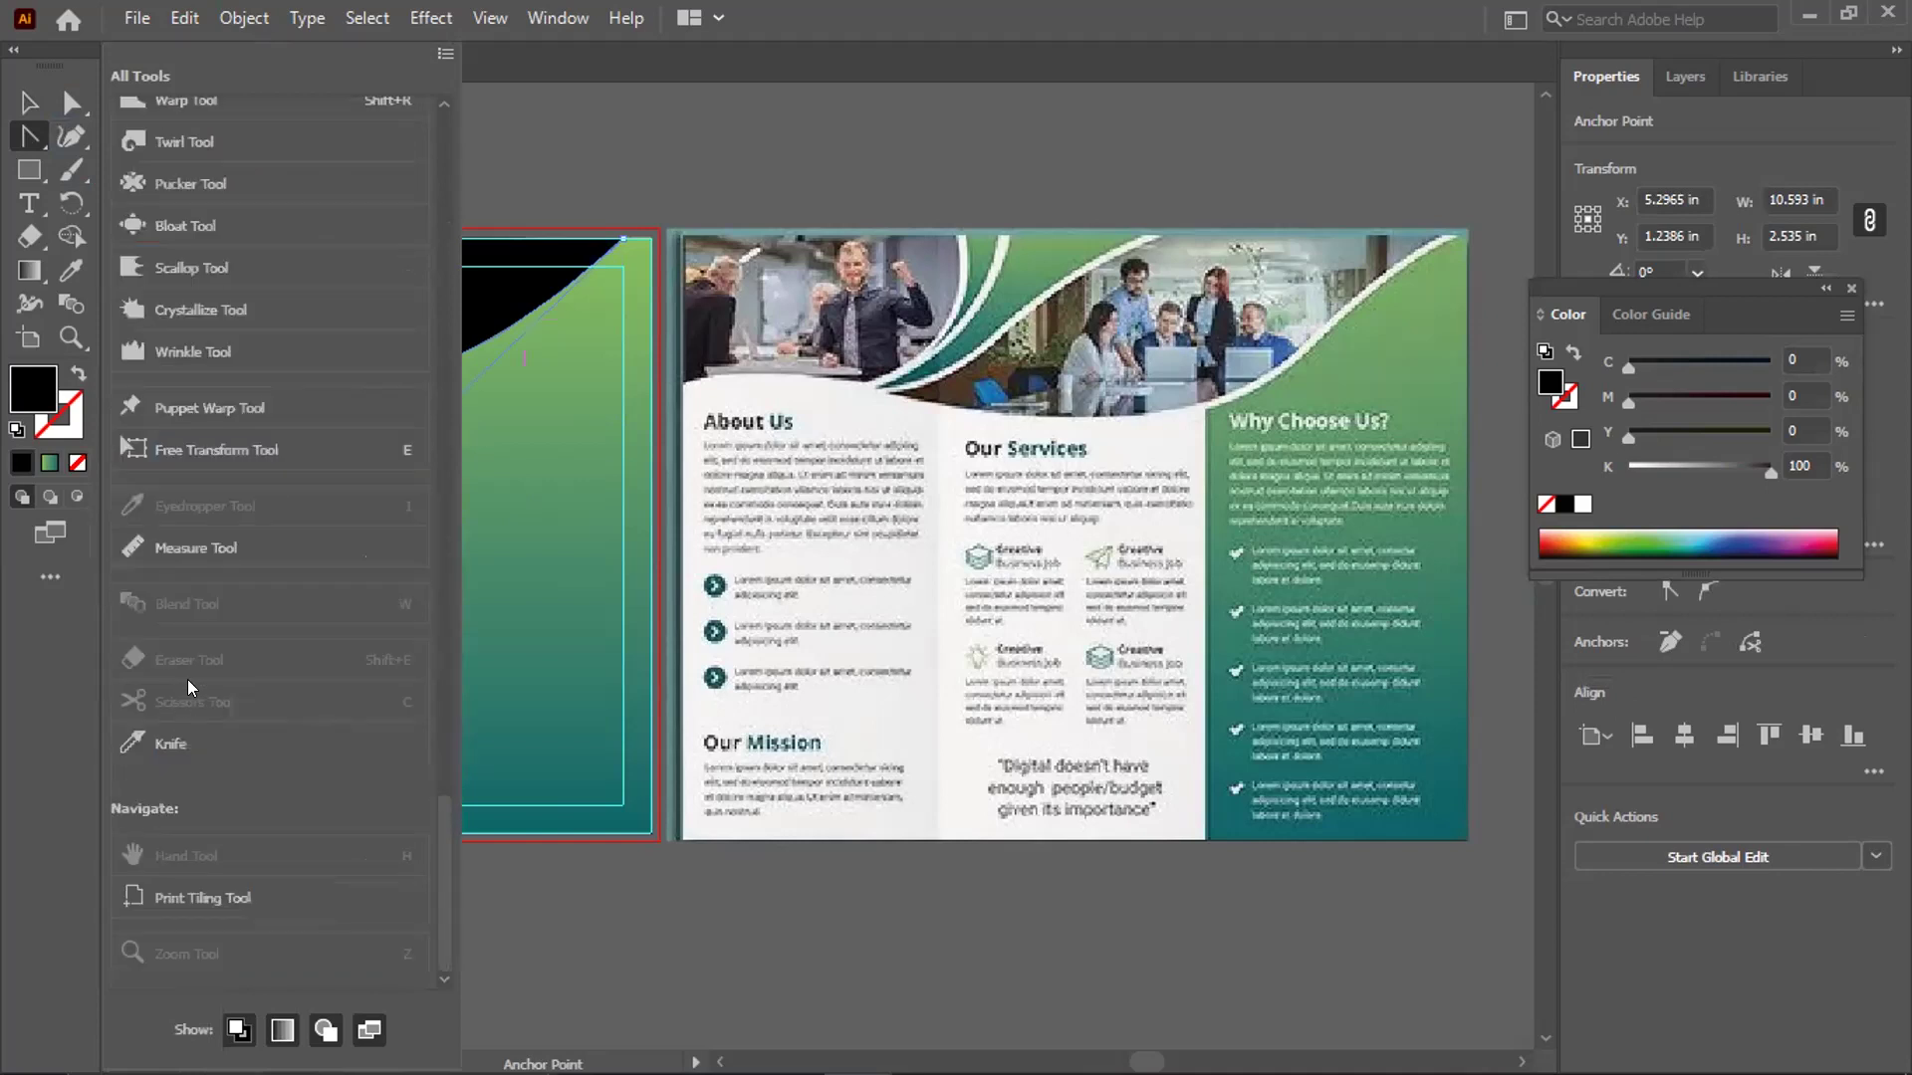
{"action": "scroll", "coordinate": [188, 698], "scroll_direction": "up", "scroll_amount": 12}
{"action": "scroll", "coordinate": [189, 795], "scroll_direction": "up", "scroll_amount": 9}
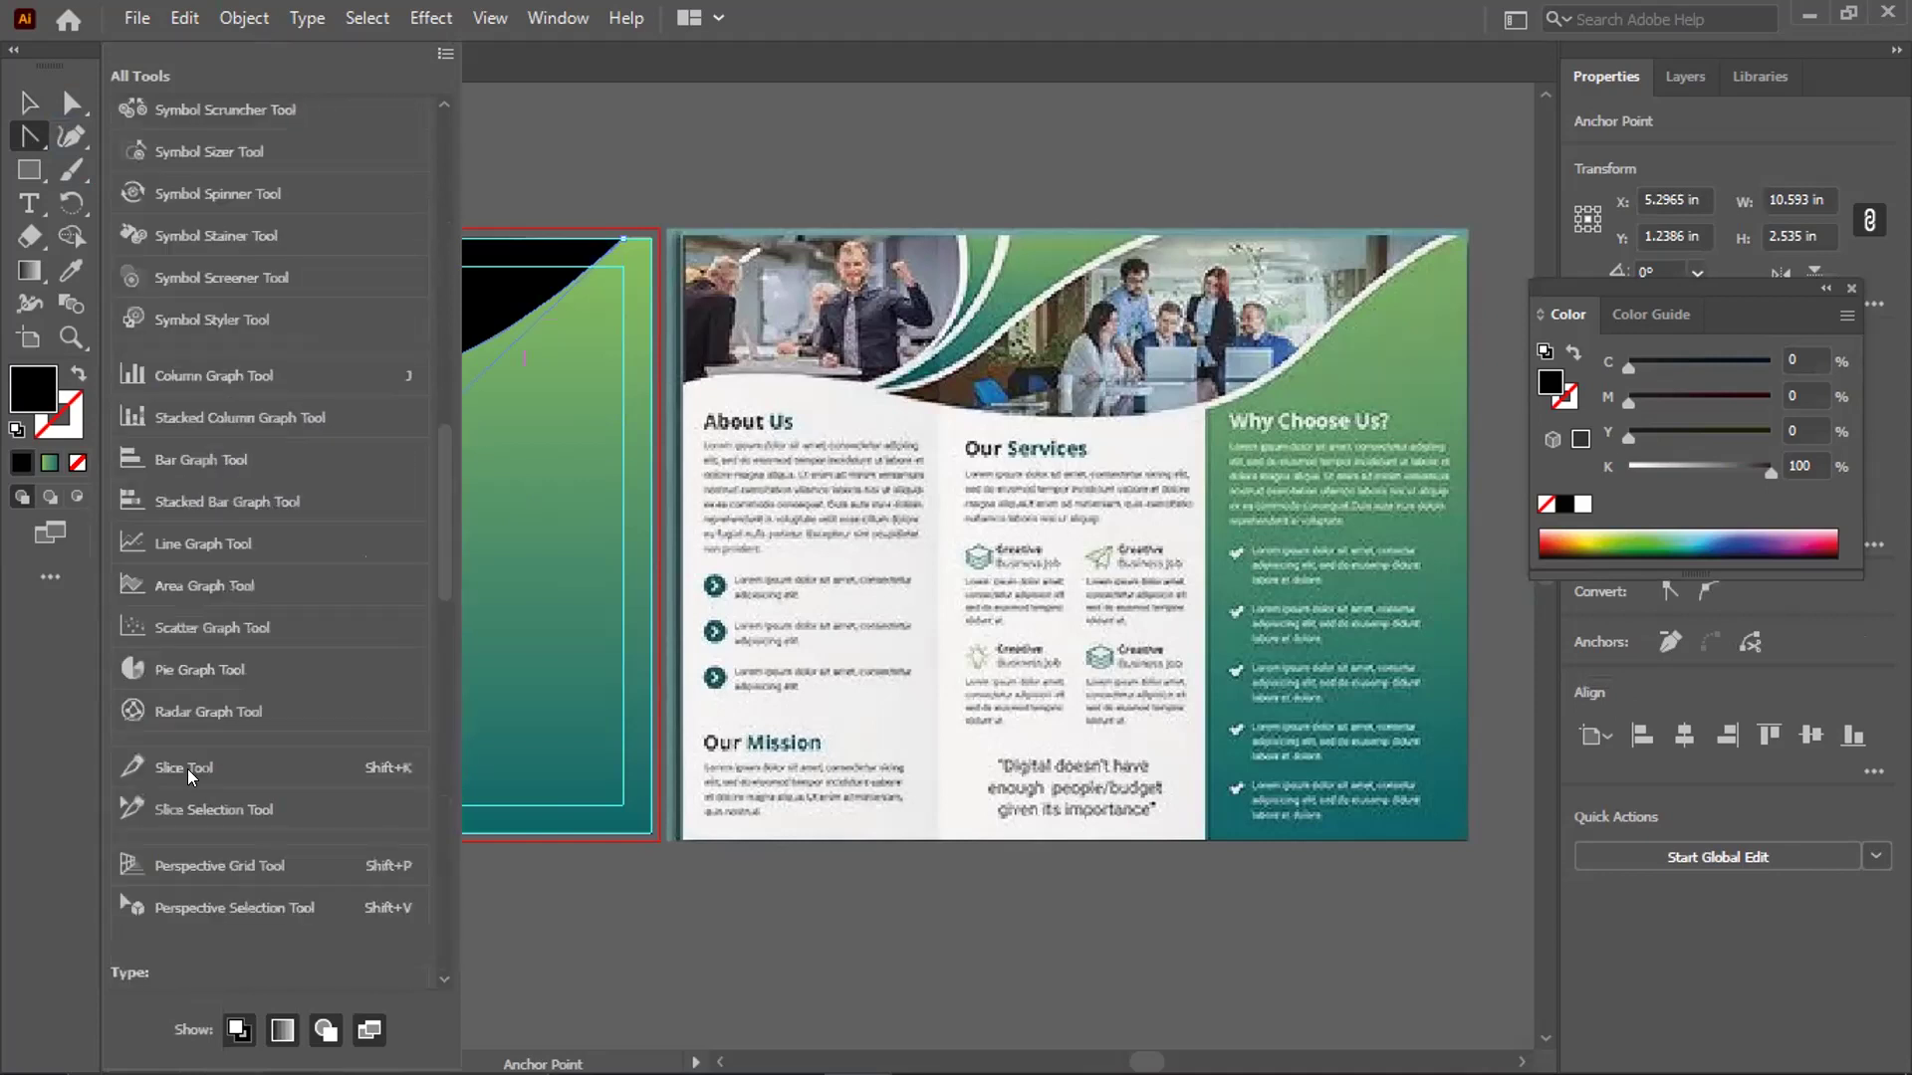
{"action": "scroll", "coordinate": [187, 769], "scroll_direction": "up", "scroll_amount": 15}
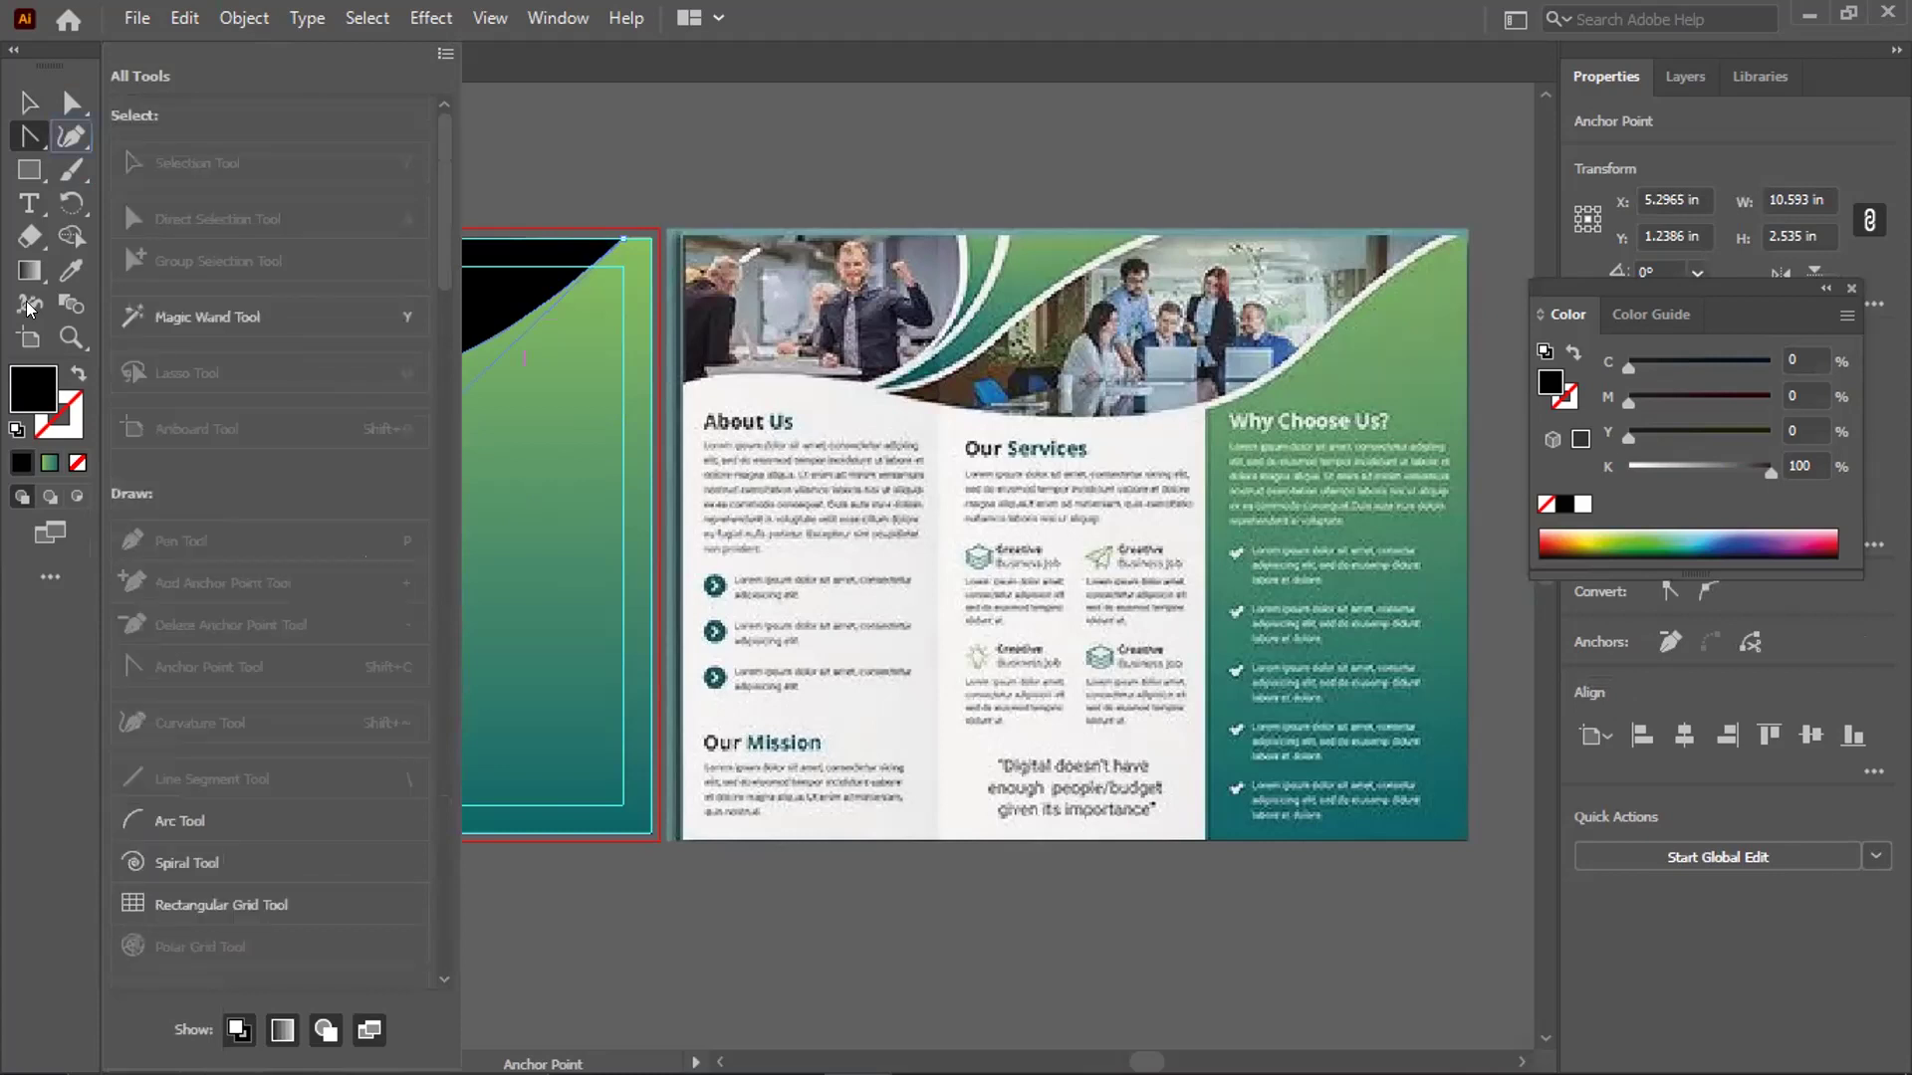
{"action": "left_click", "coordinate": [30, 135]}
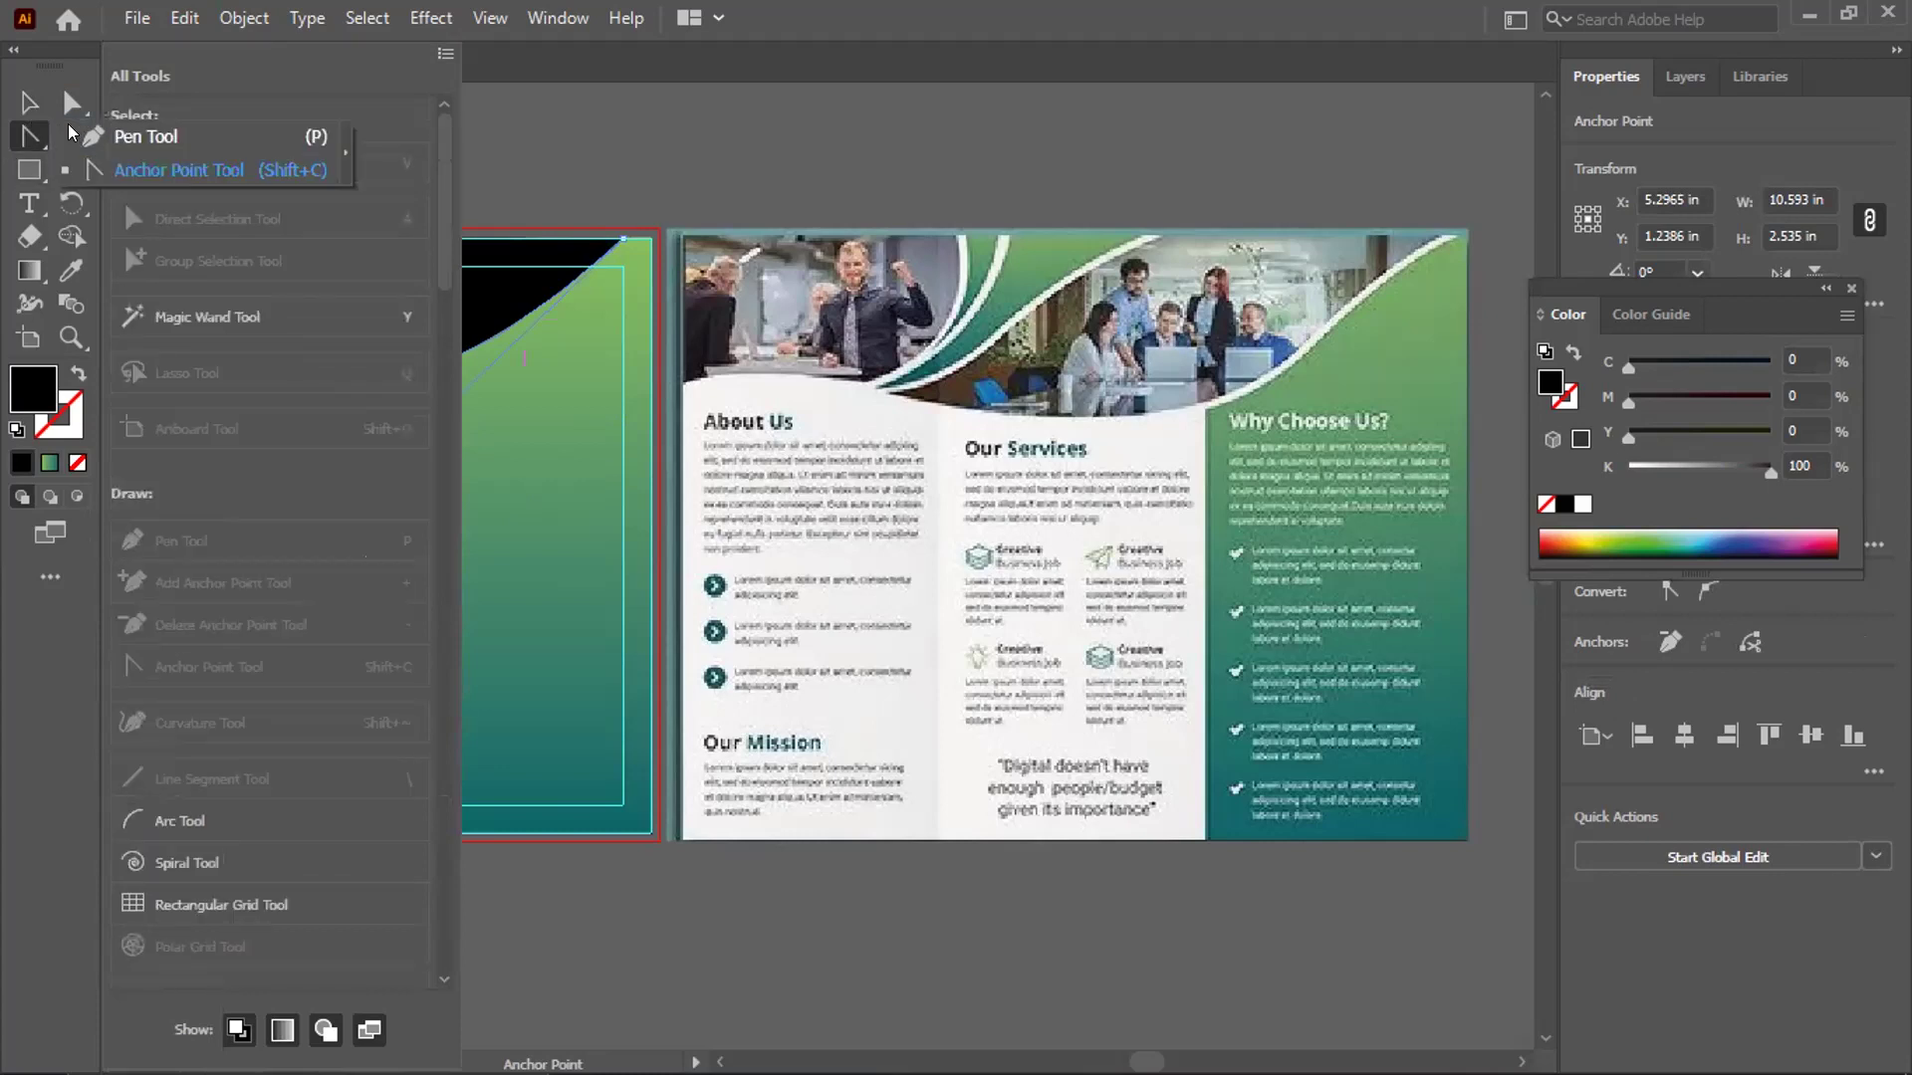
{"action": "left_click", "coordinate": [71, 133]}
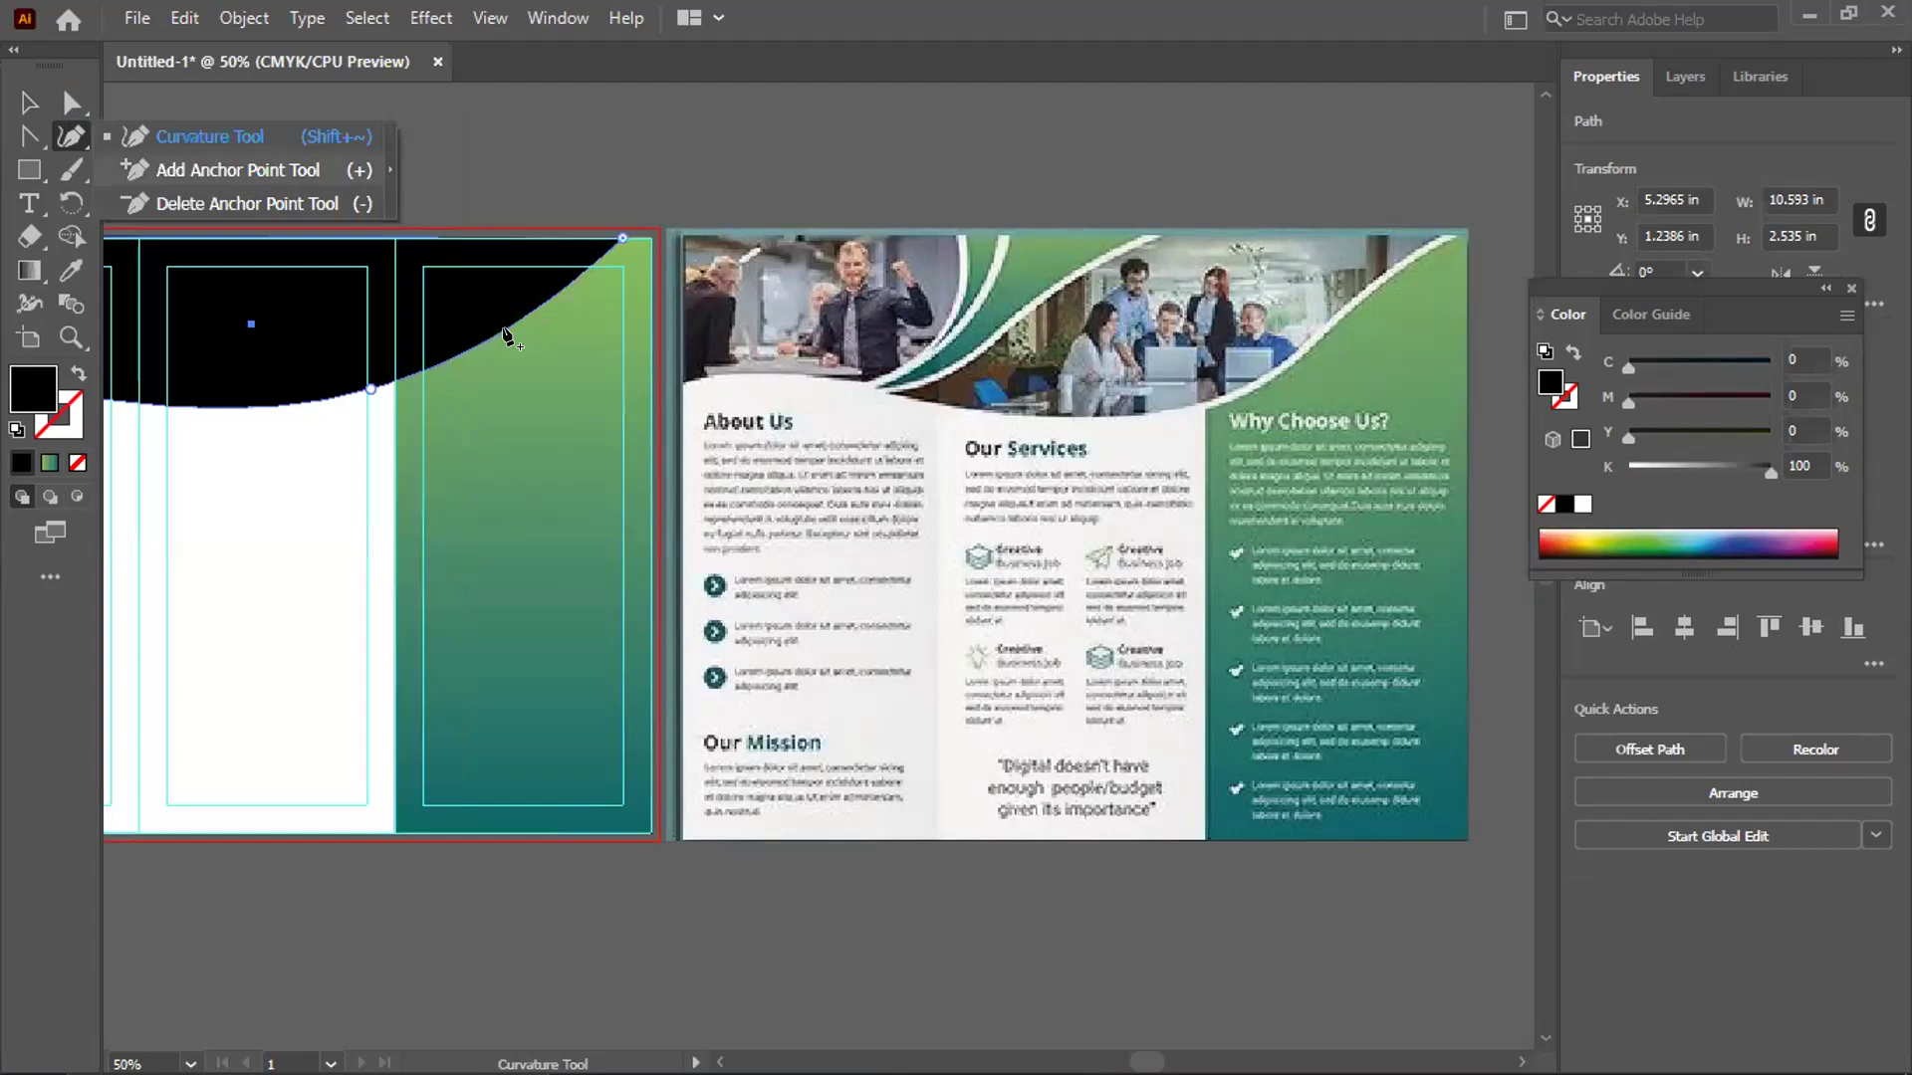
{"action": "key", "text": "plus"}
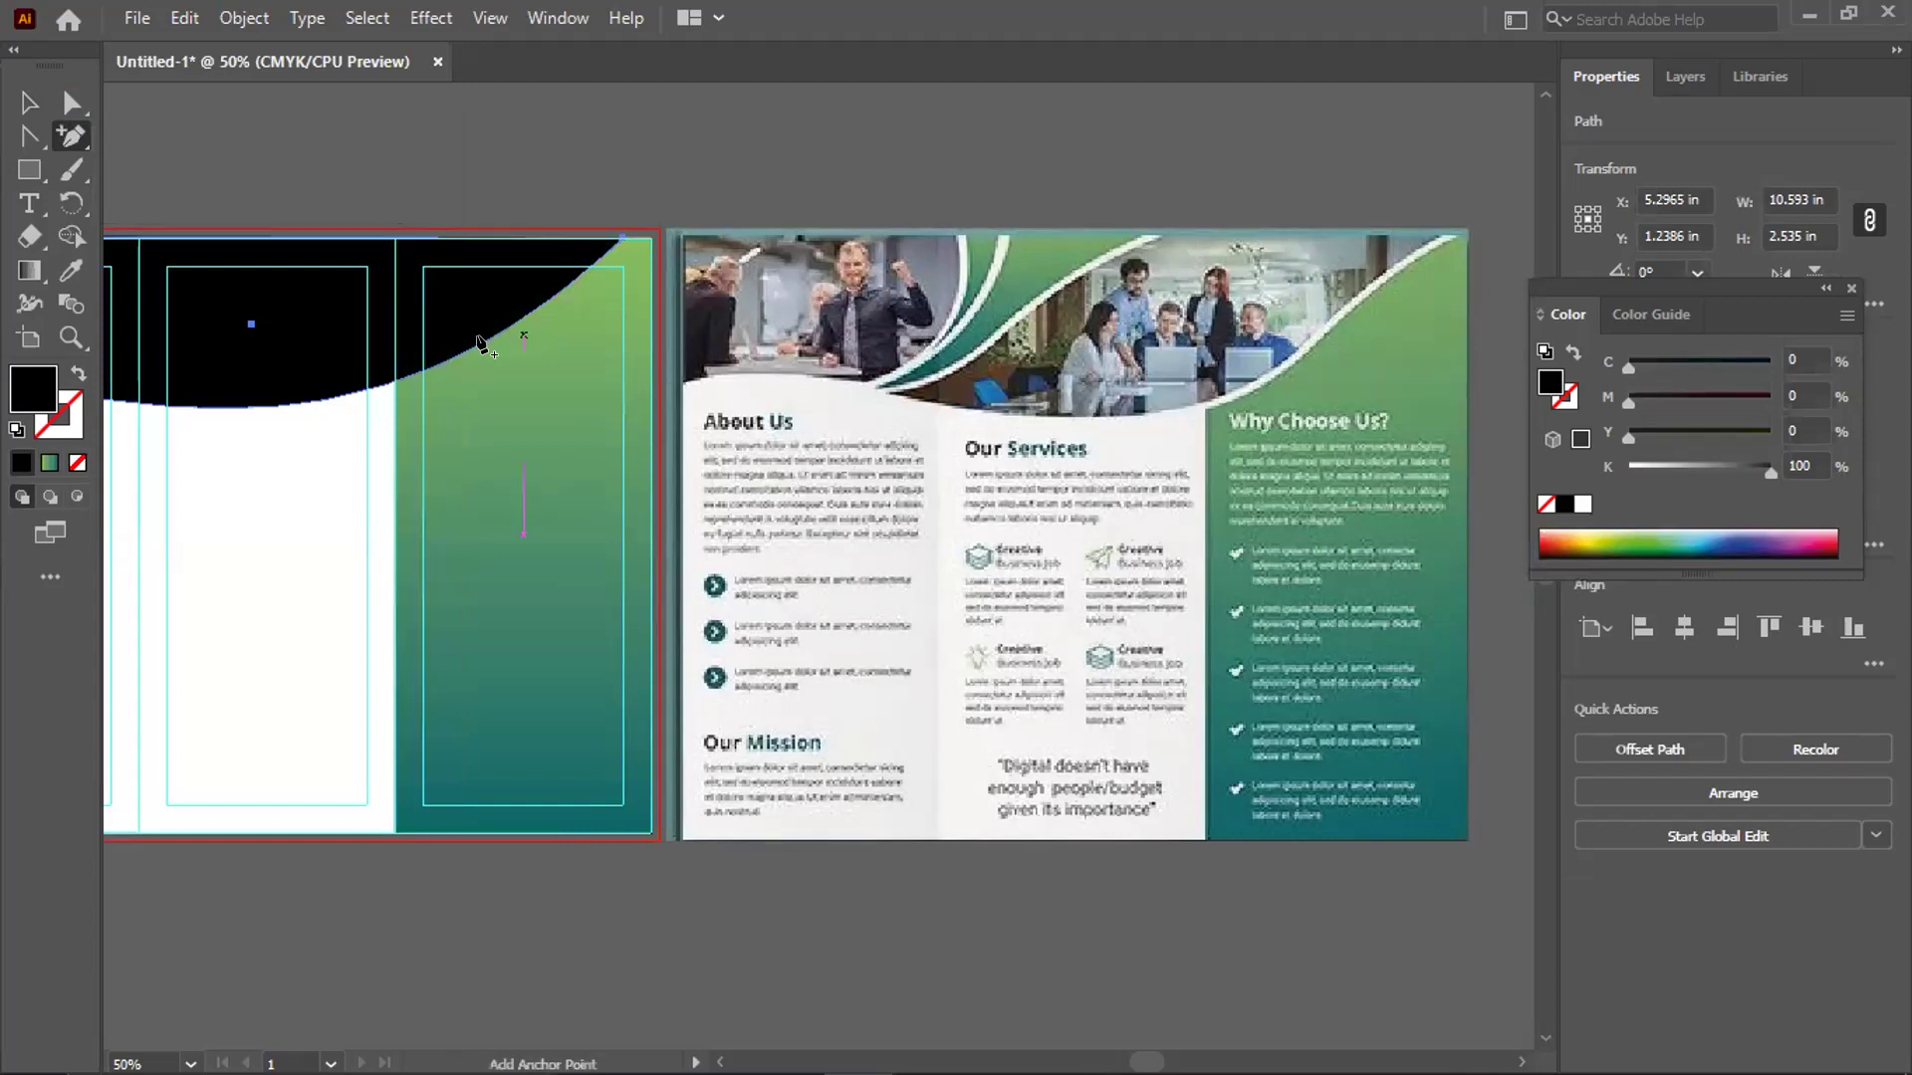
{"action": "left_click", "coordinate": [525, 315]}
{"action": "left_click", "coordinate": [69, 103]}
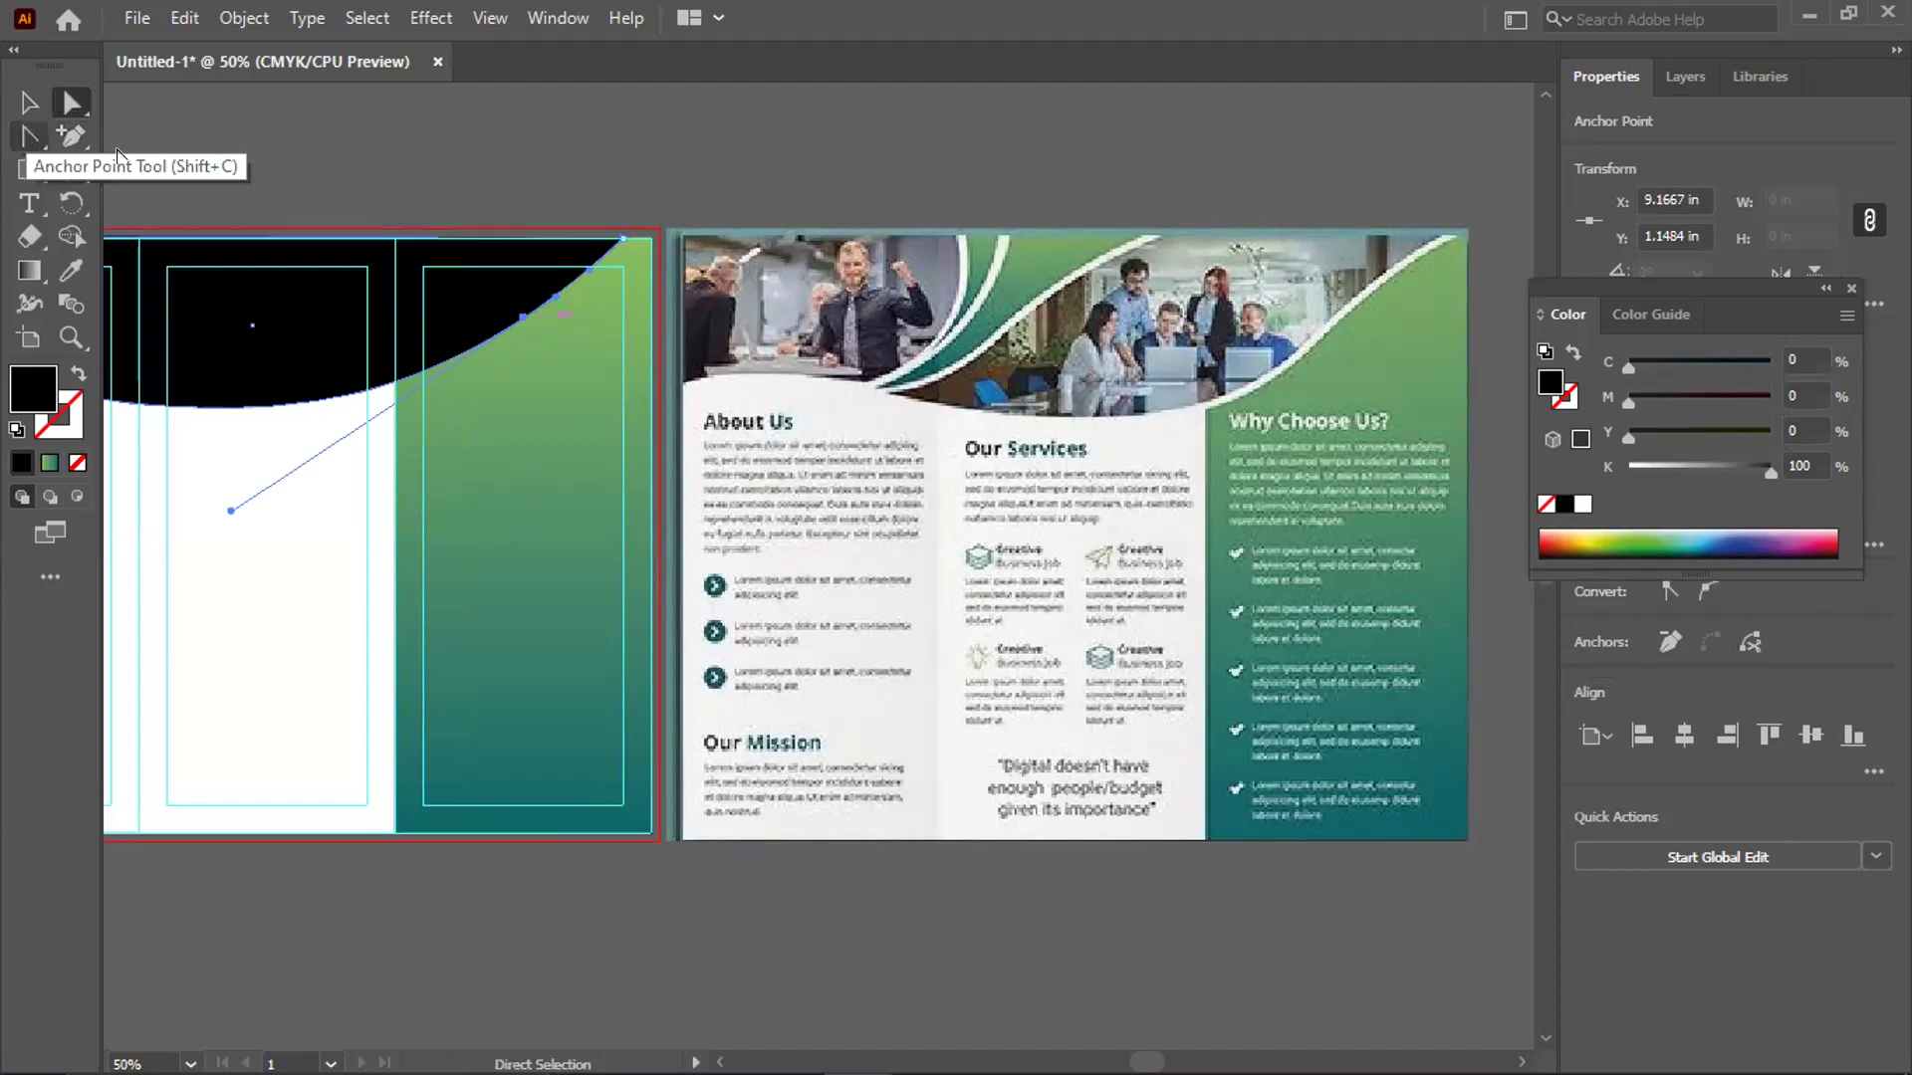
{"action": "left_click", "coordinate": [28, 134]}
{"action": "left_click_drag", "start_coordinate": [523, 317], "coordinate": [231, 511]}
{"action": "left_click_drag", "start_coordinate": [569, 283], "coordinate": [548, 278]}
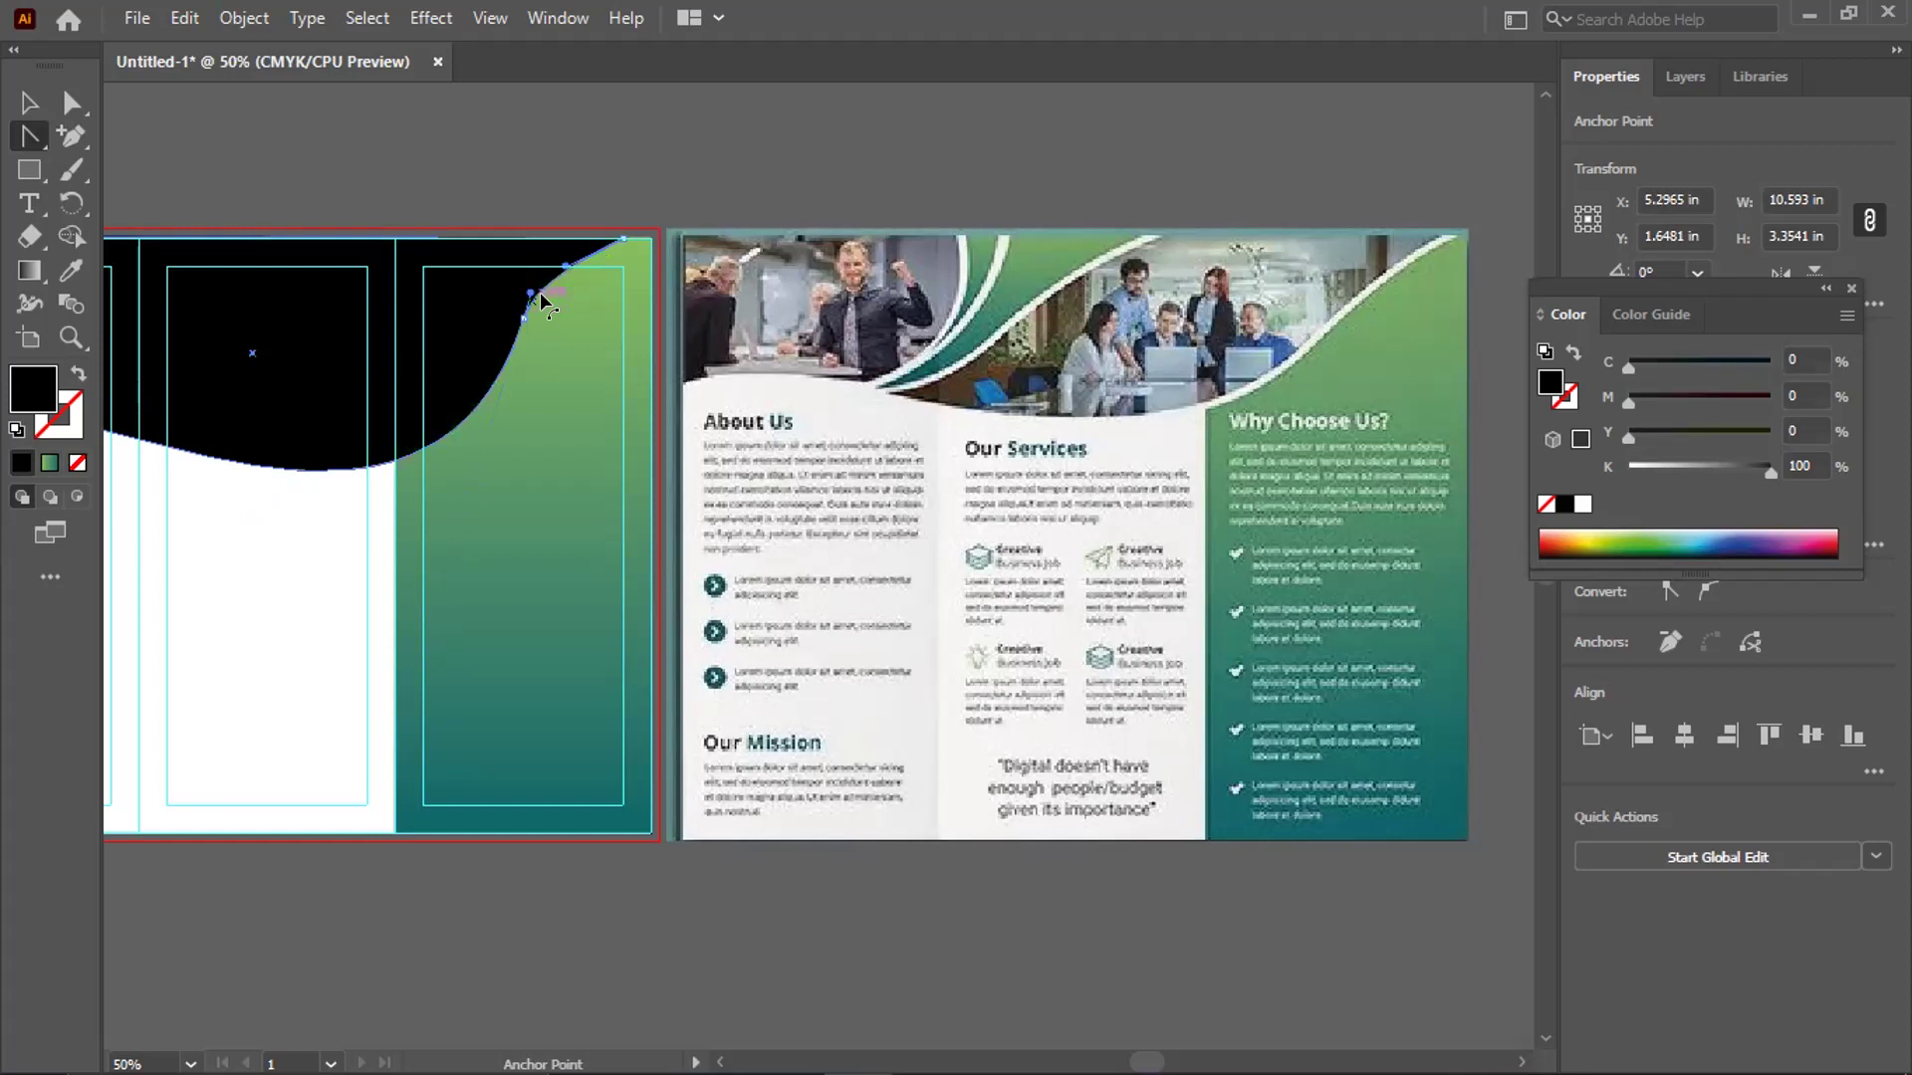
{"action": "left_click_drag", "start_coordinate": [543, 299], "coordinate": [554, 304]}
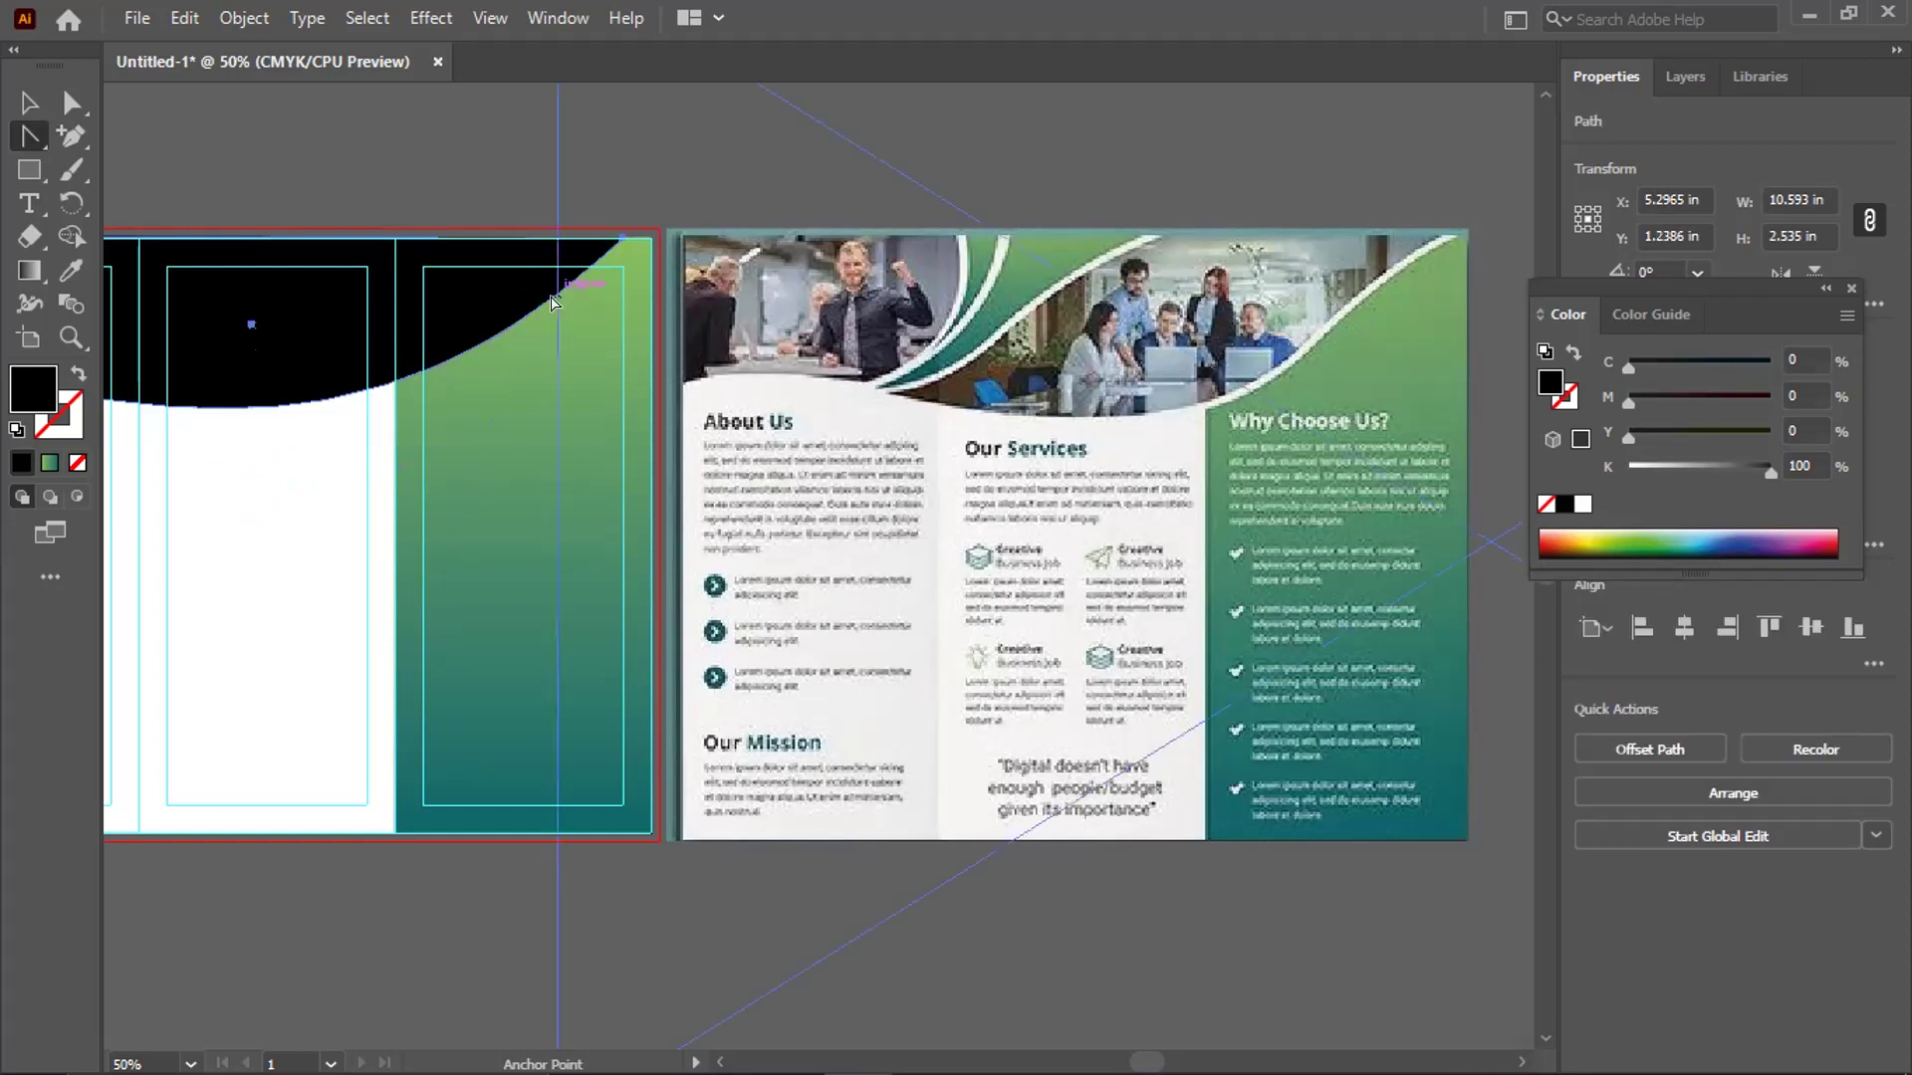
{"action": "left_click", "coordinate": [554, 301]}
{"action": "mouse_move", "coordinate": [547, 284]}
{"action": "left_mouse_down"}
{"action": "mouse_move", "coordinate": [546, 256]}
{"action": "mouse_move", "coordinate": [539, 299]}
{"action": "left_mouse_up"}
{"action": "left_click", "coordinate": [524, 318]}
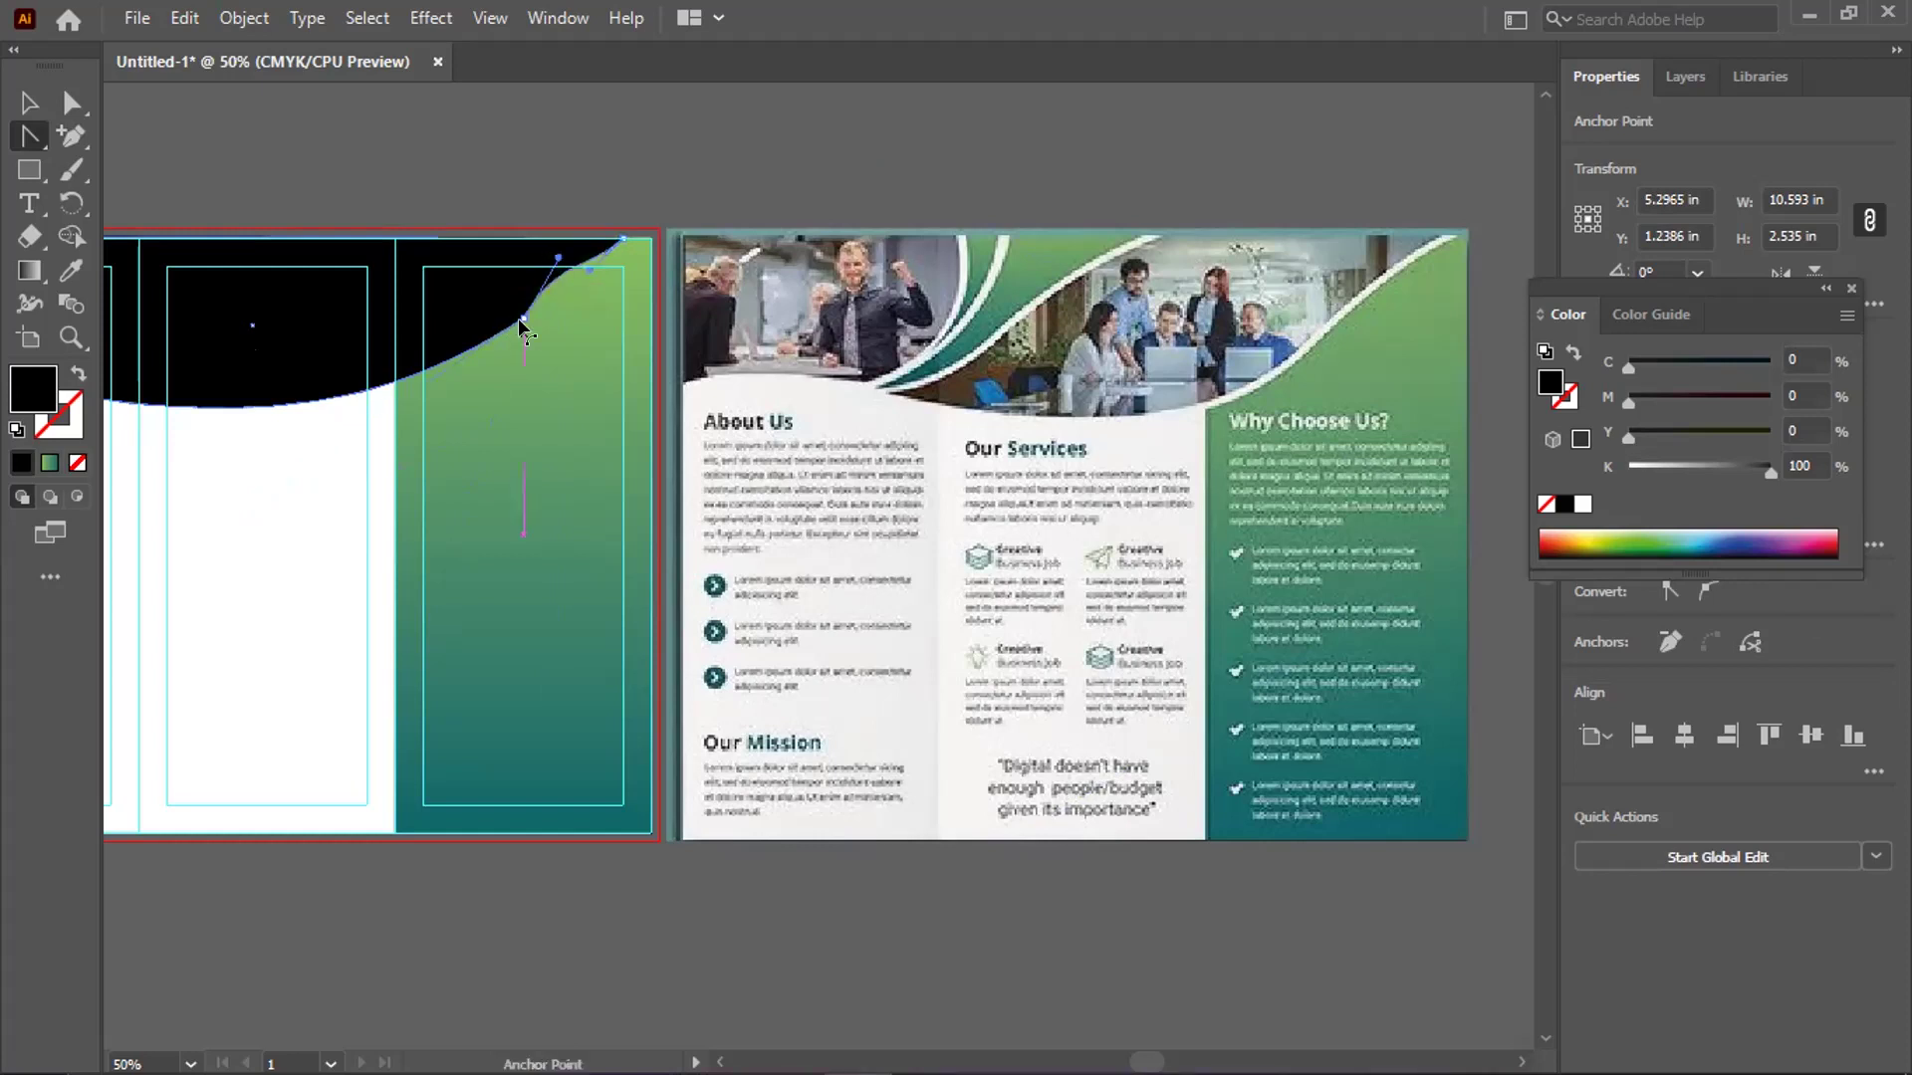
{"action": "key", "text": "a"}
{"action": "left_click", "coordinate": [520, 319]}
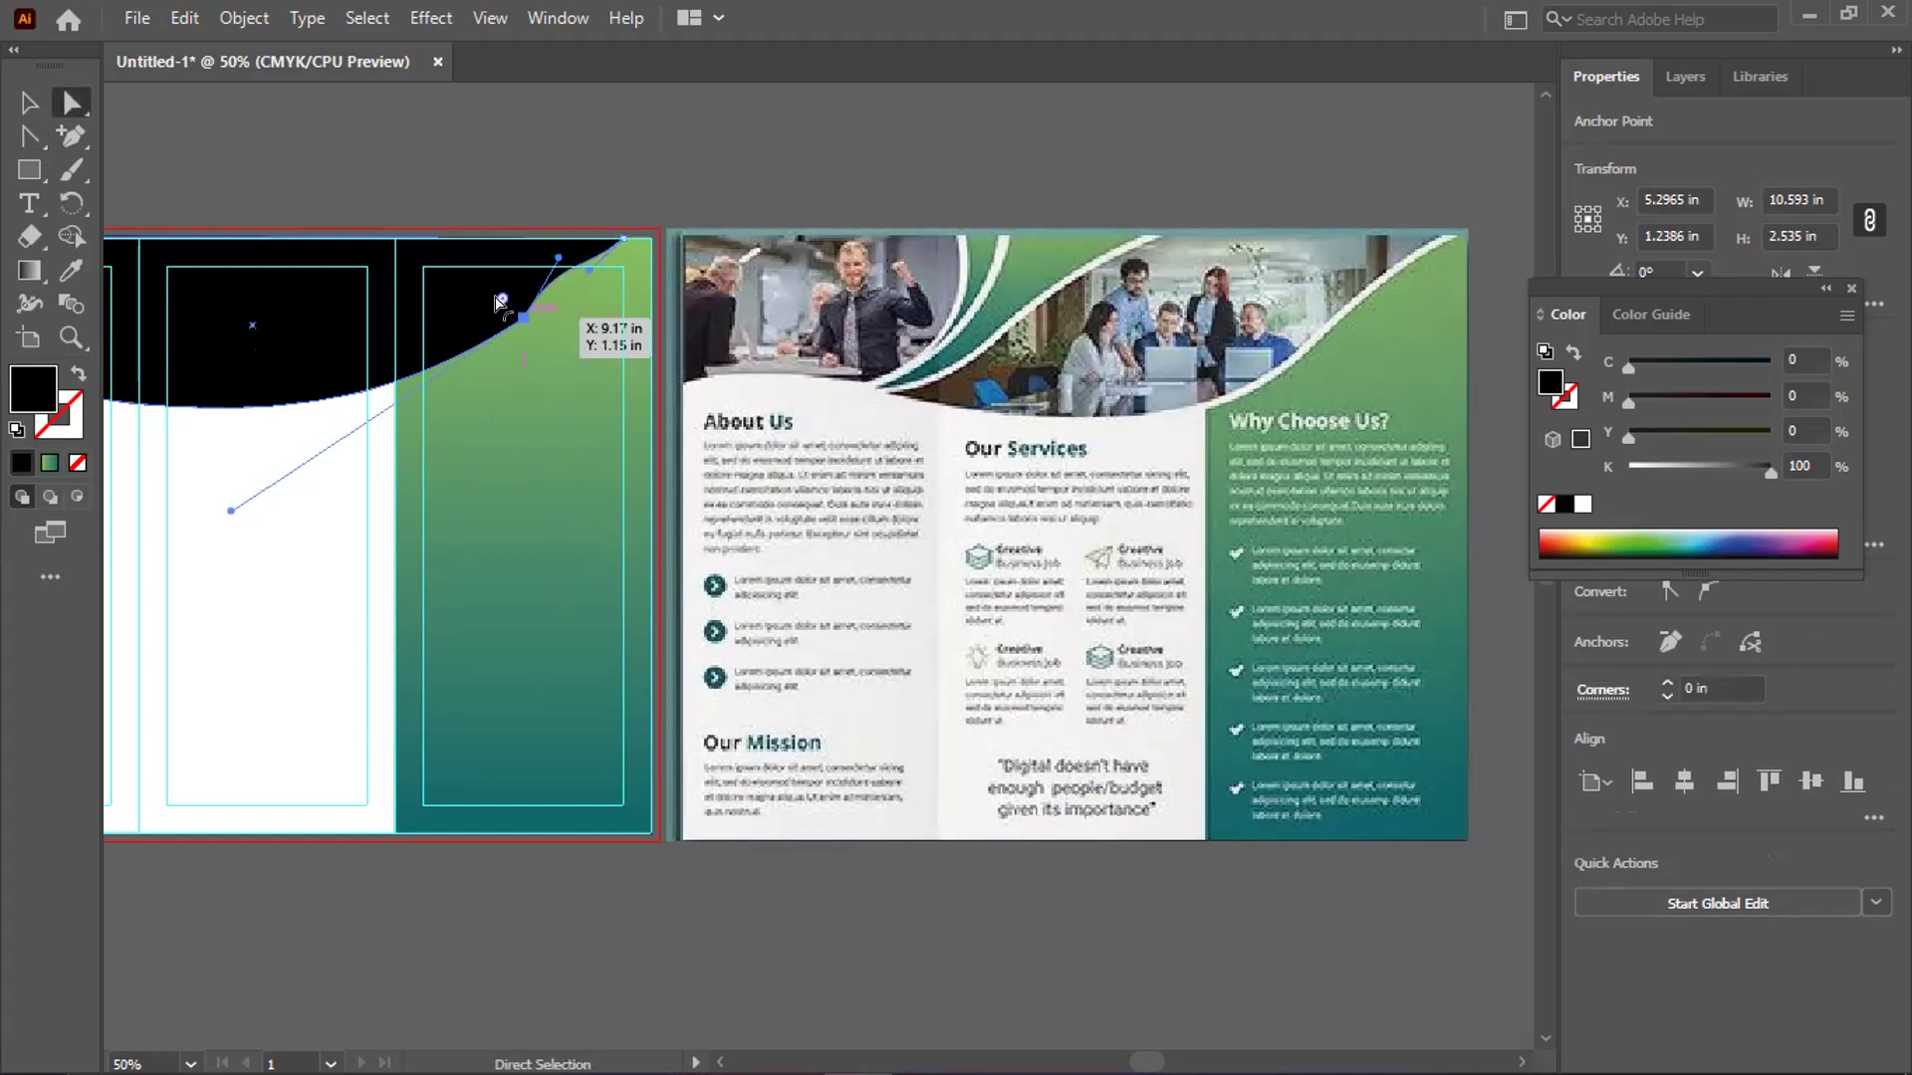
{"action": "left_click_drag", "start_coordinate": [501, 299], "coordinate": [212, 50]}
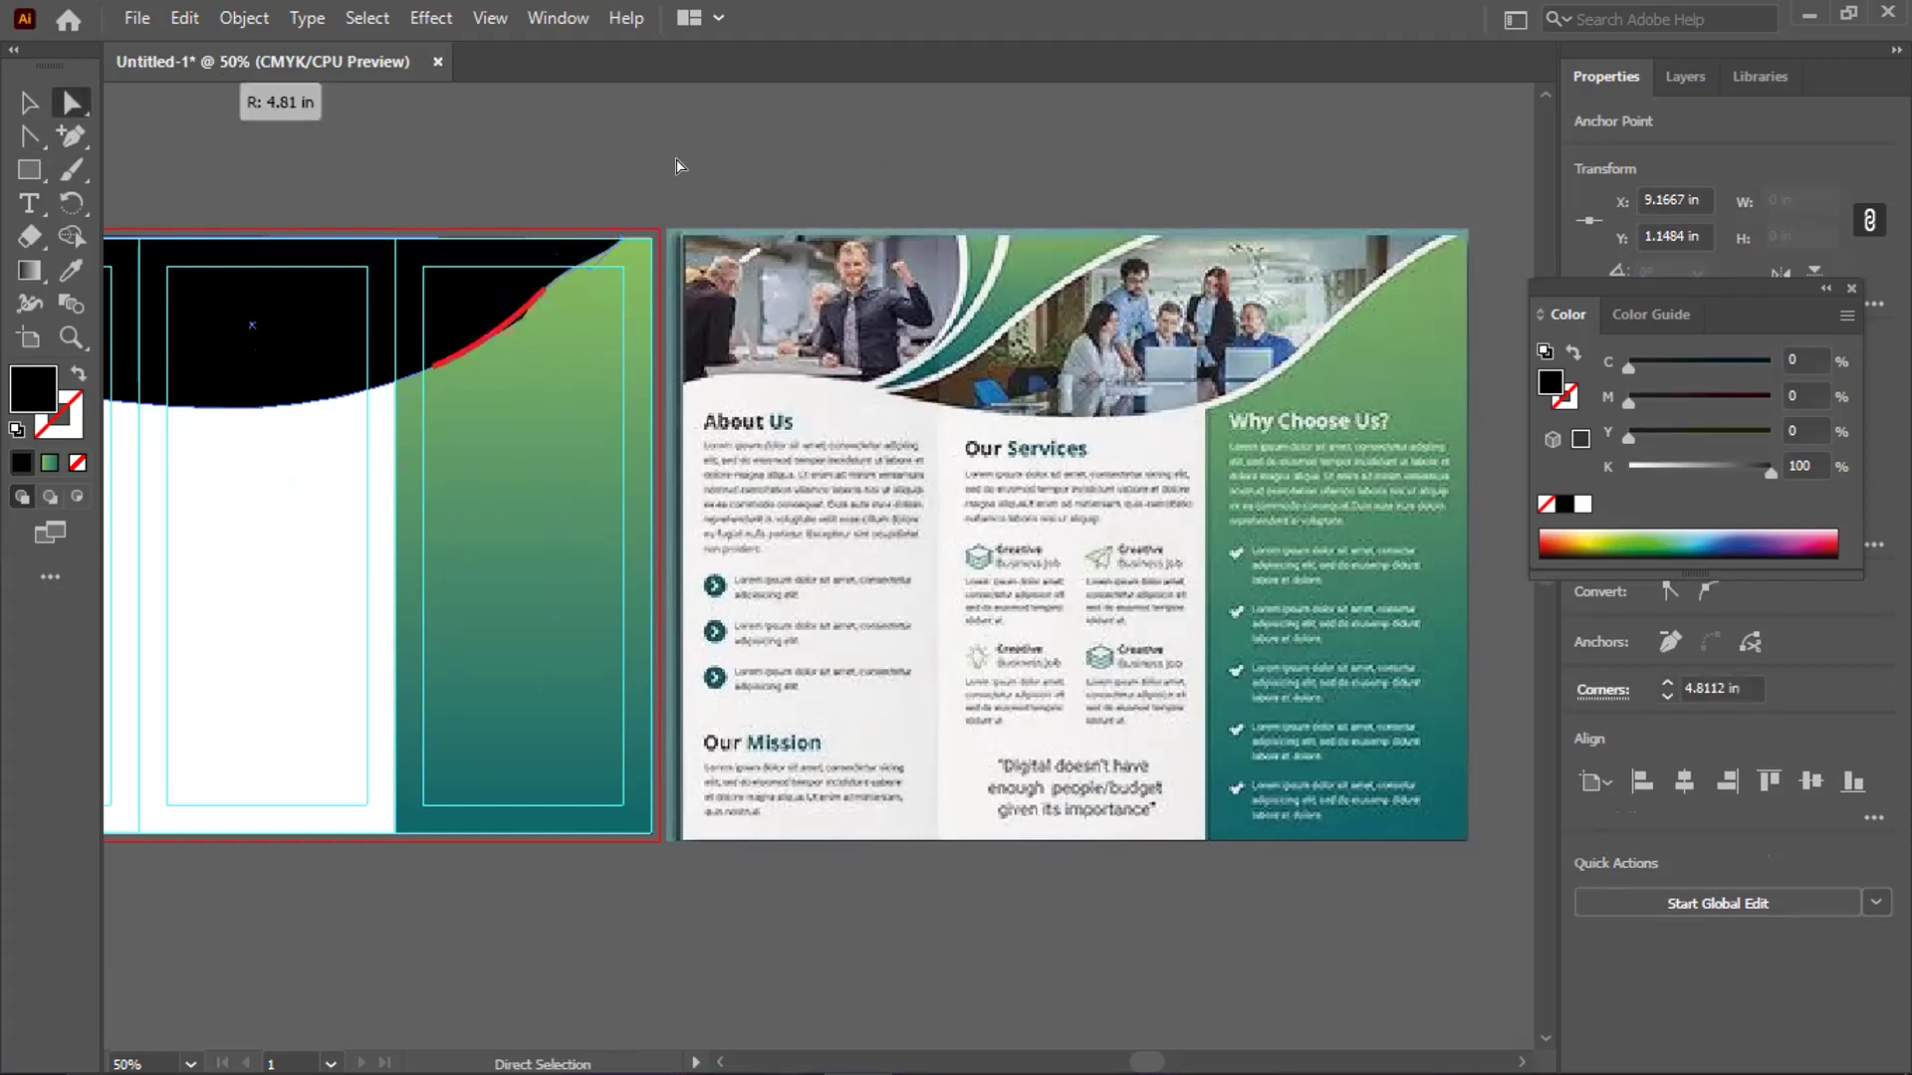
{"action": "left_click", "coordinate": [676, 157]}
{"action": "key", "text": "ctrl"}
{"action": "key", "text": "ctrl+z"}
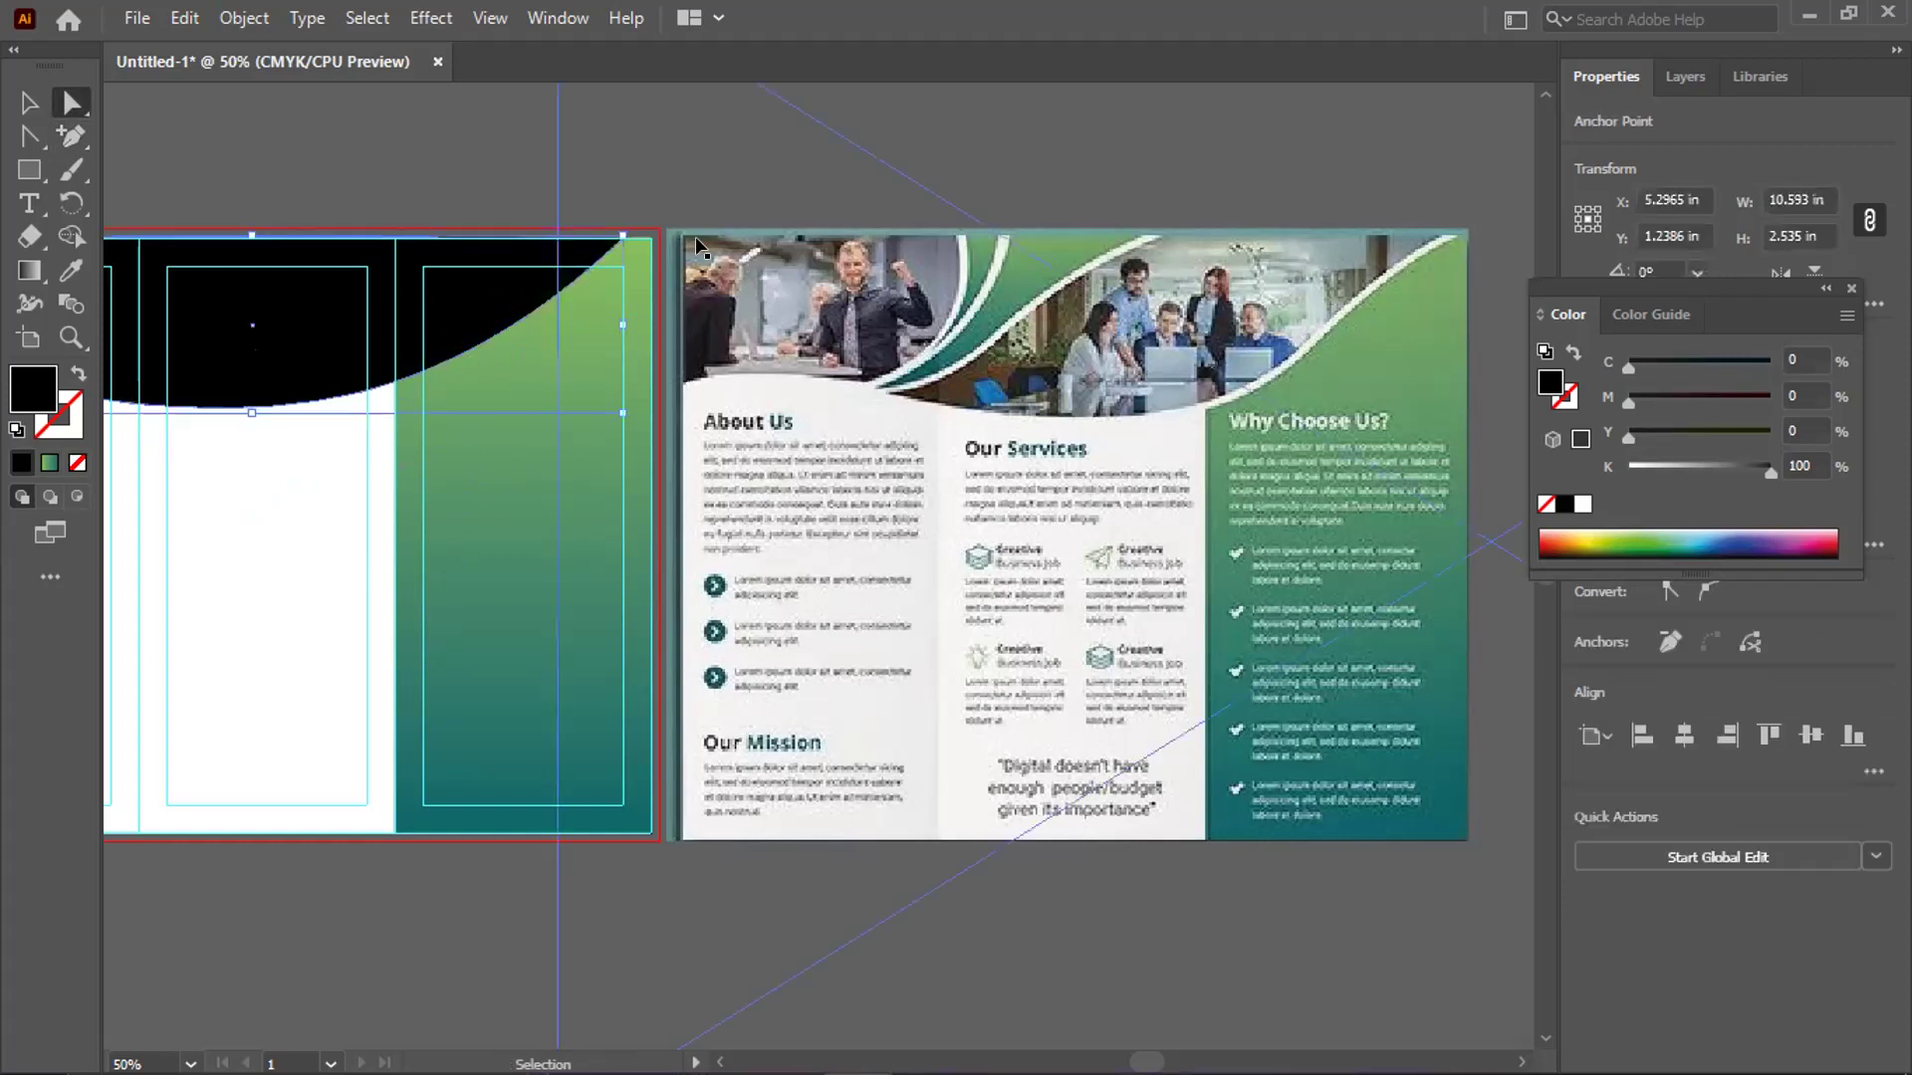
{"action": "left_click", "coordinate": [406, 171]}
{"action": "left_click", "coordinate": [481, 325], "text": "ctrl"}
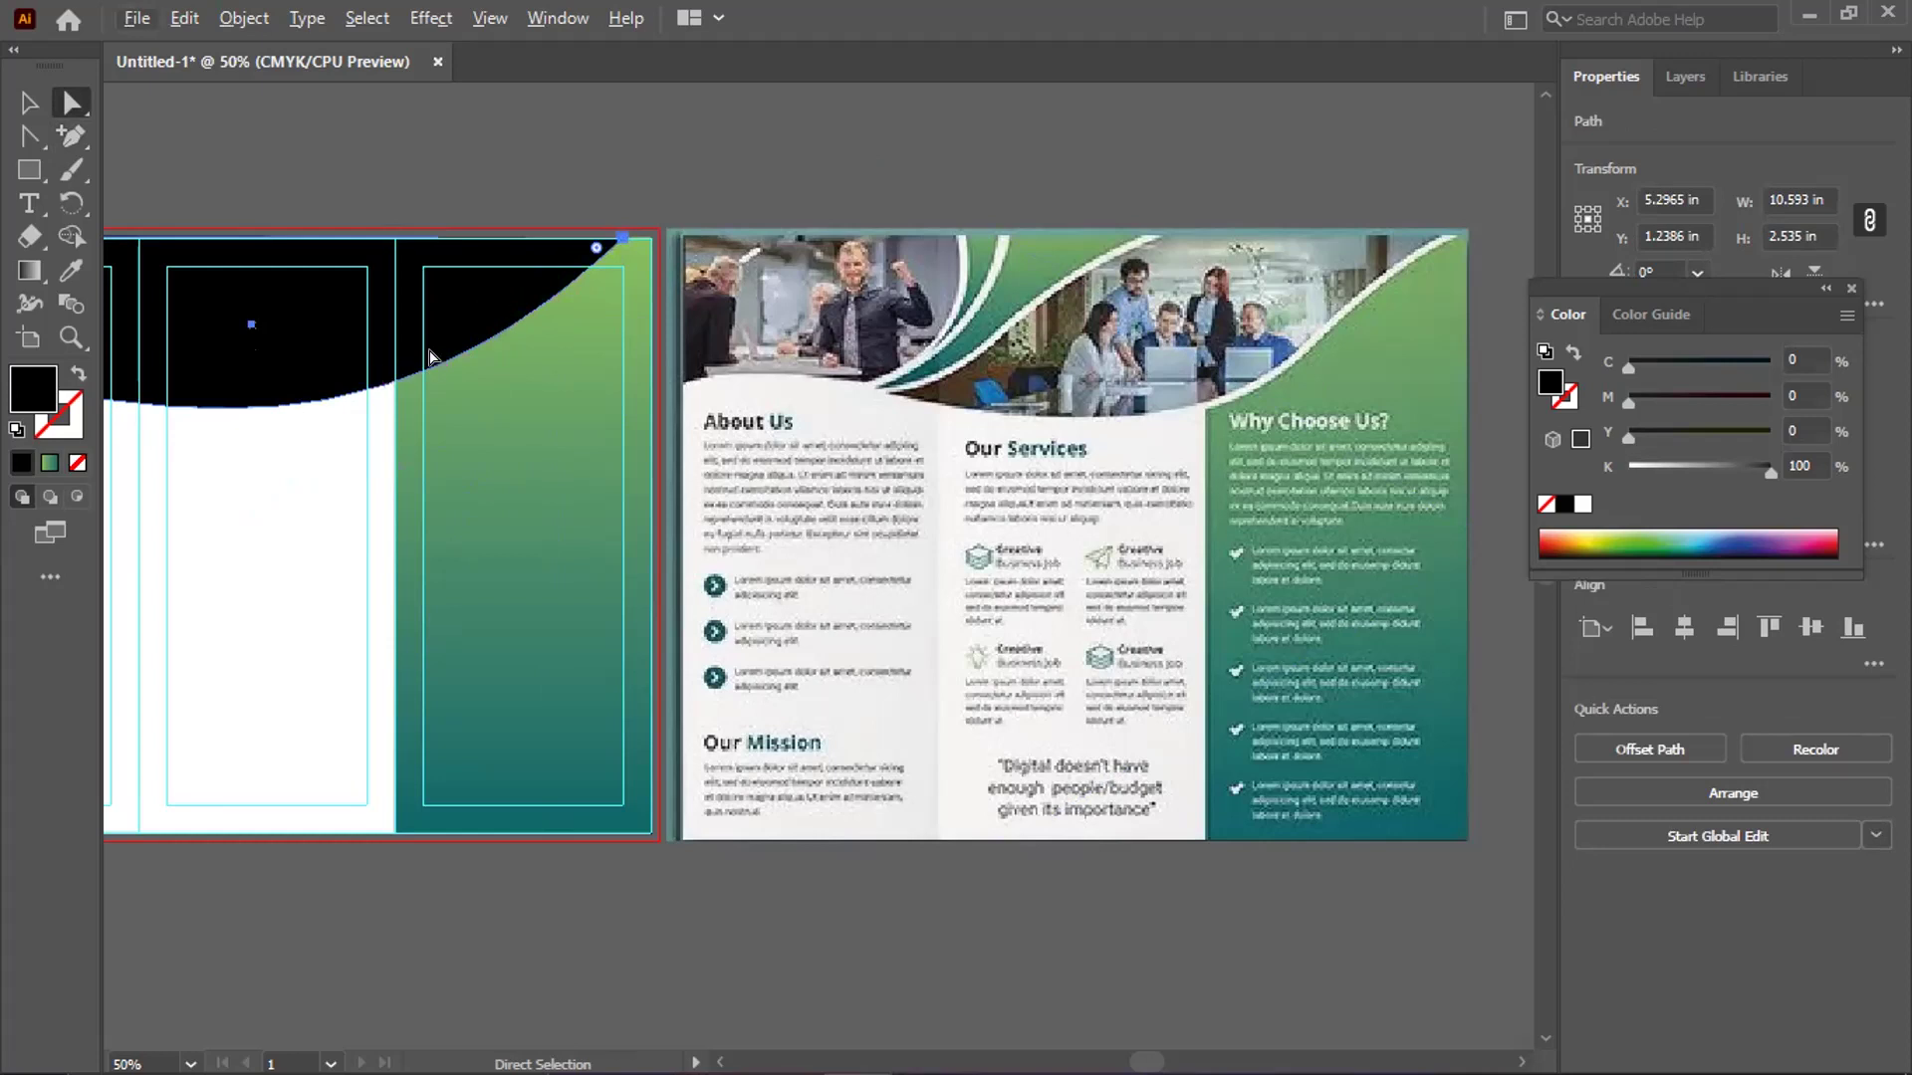
{"action": "left_click", "coordinate": [25, 141]}
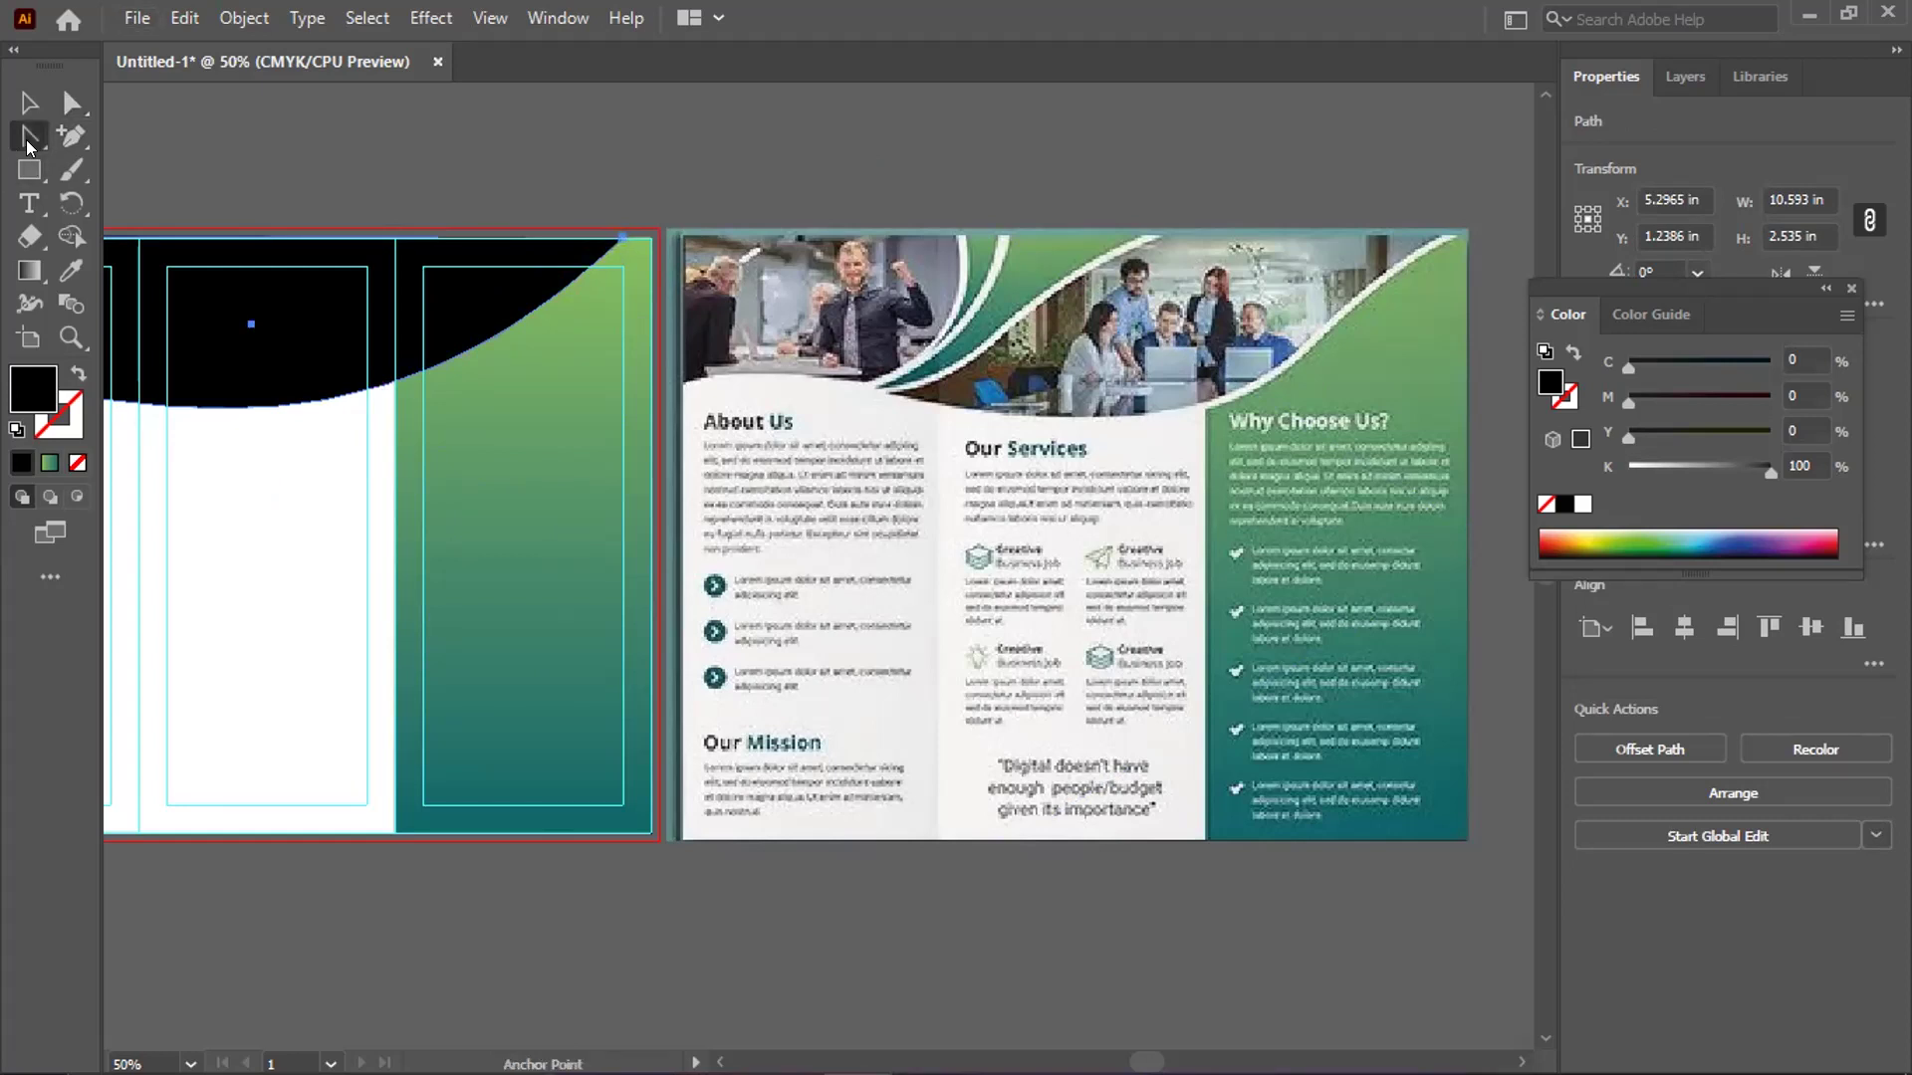
Add an anchor on the black shape's curved edge and pull it up into a steeper wave
{"action": "right_click", "coordinate": [26, 139]}
{"action": "key", "text": "plus"}
{"action": "scroll", "coordinate": [448, 366], "scroll_direction": "up", "scroll_amount": 1}
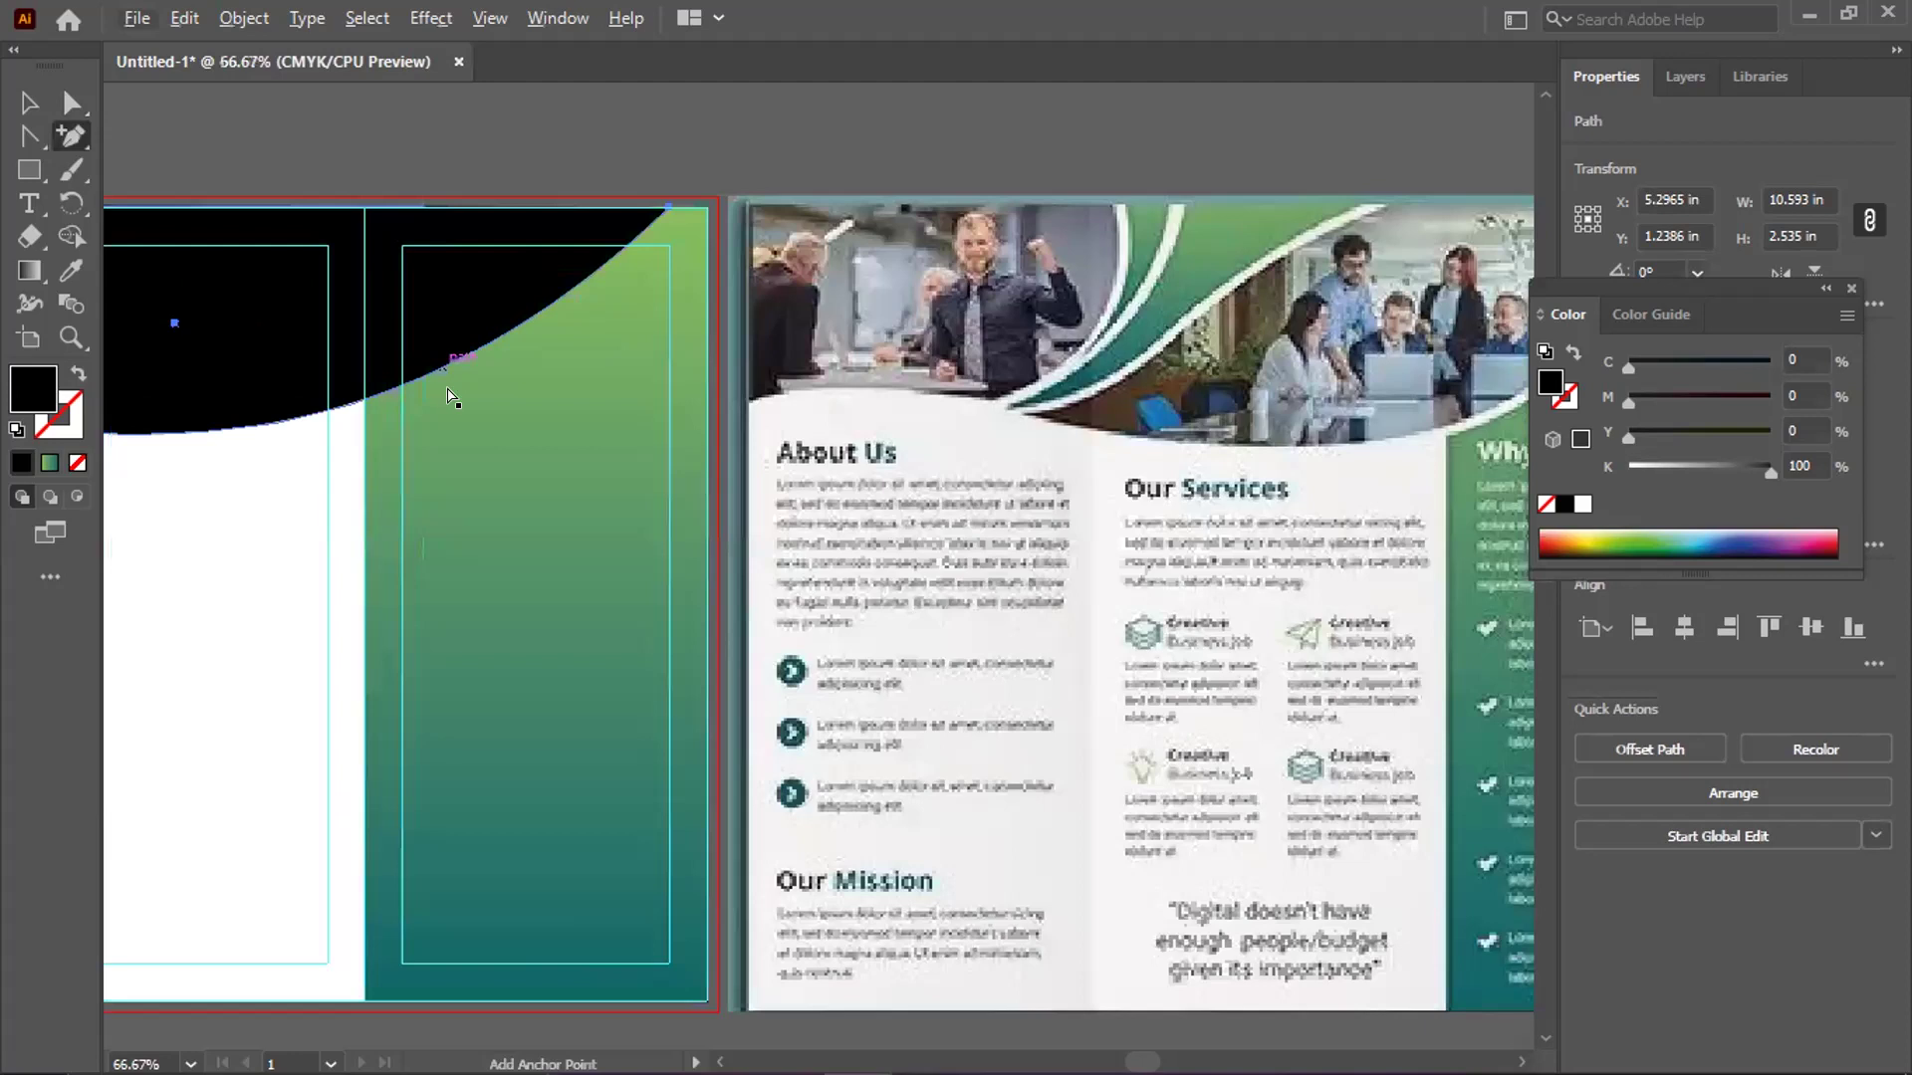
{"action": "scroll", "coordinate": [449, 396], "scroll_direction": "right", "scroll_amount": 3}
{"action": "left_click", "coordinate": [242, 349]}
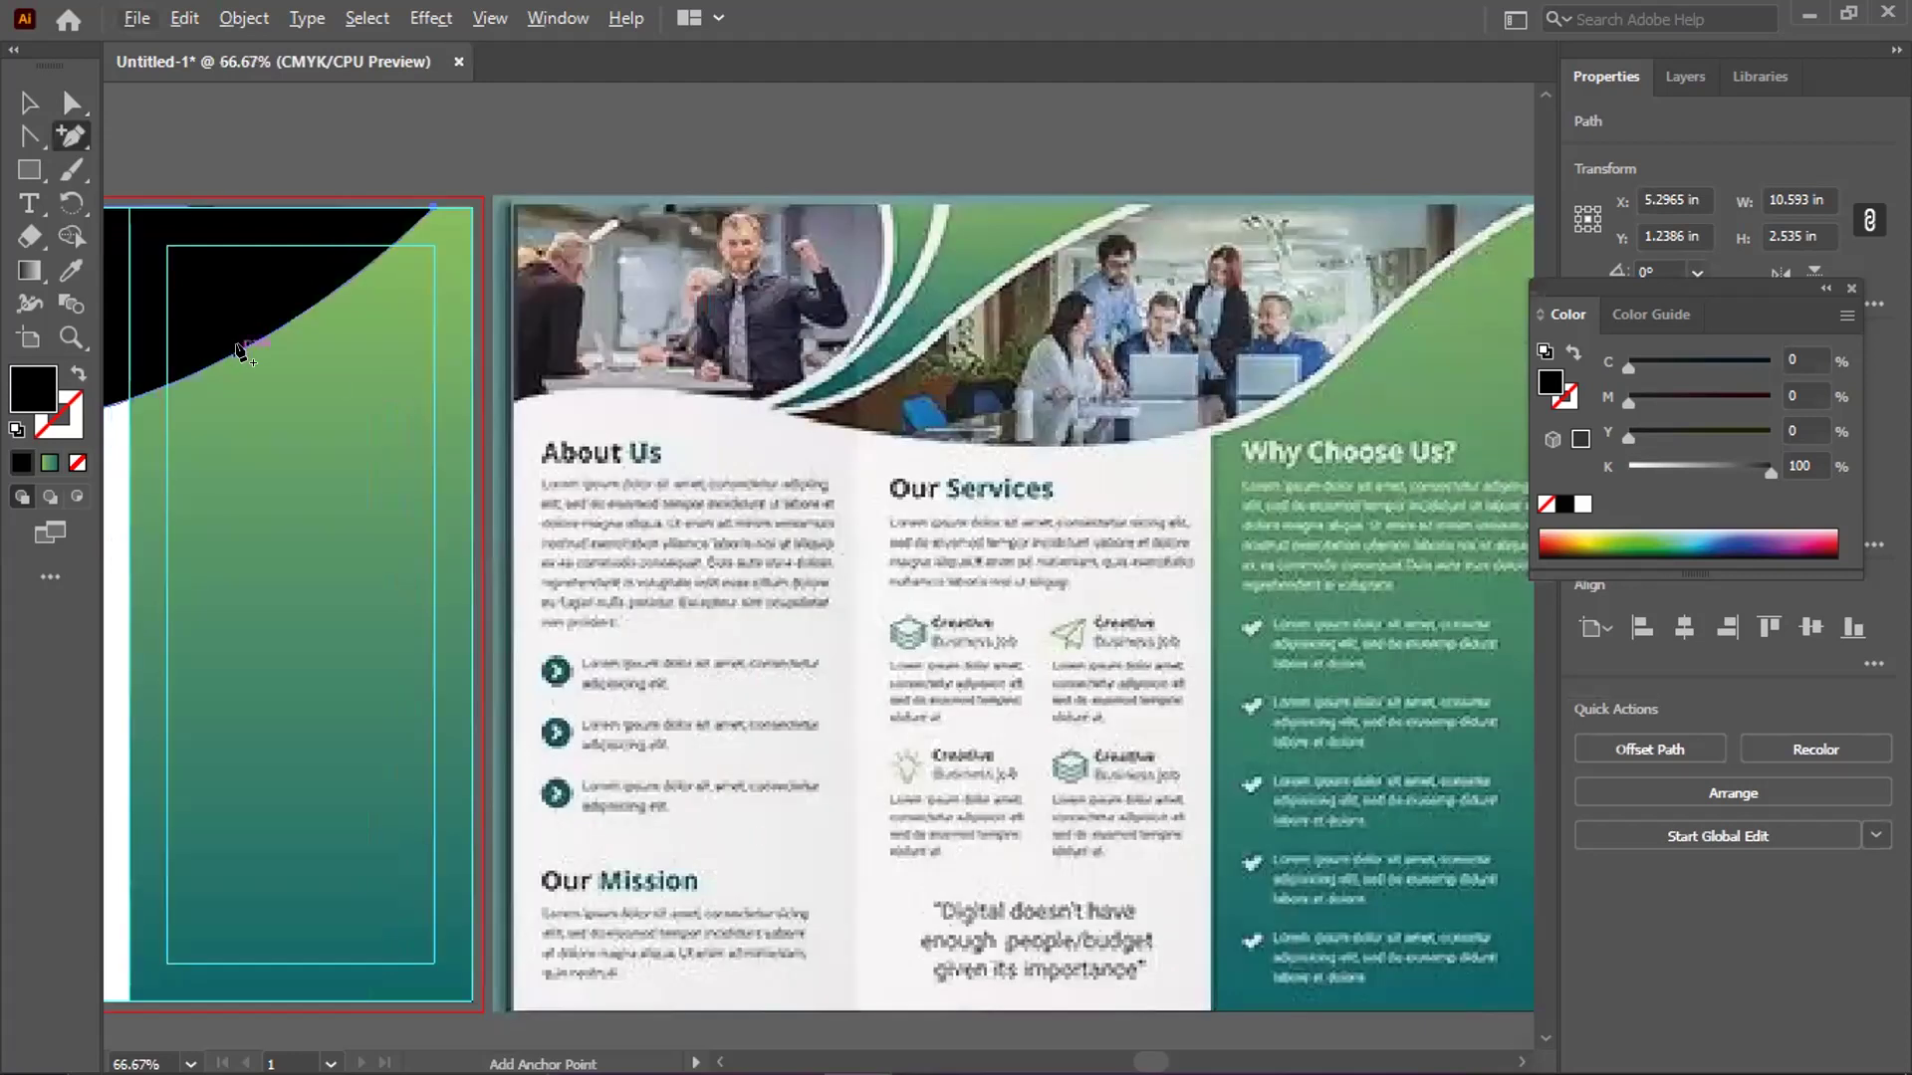
{"action": "left_click", "coordinate": [62, 103]}
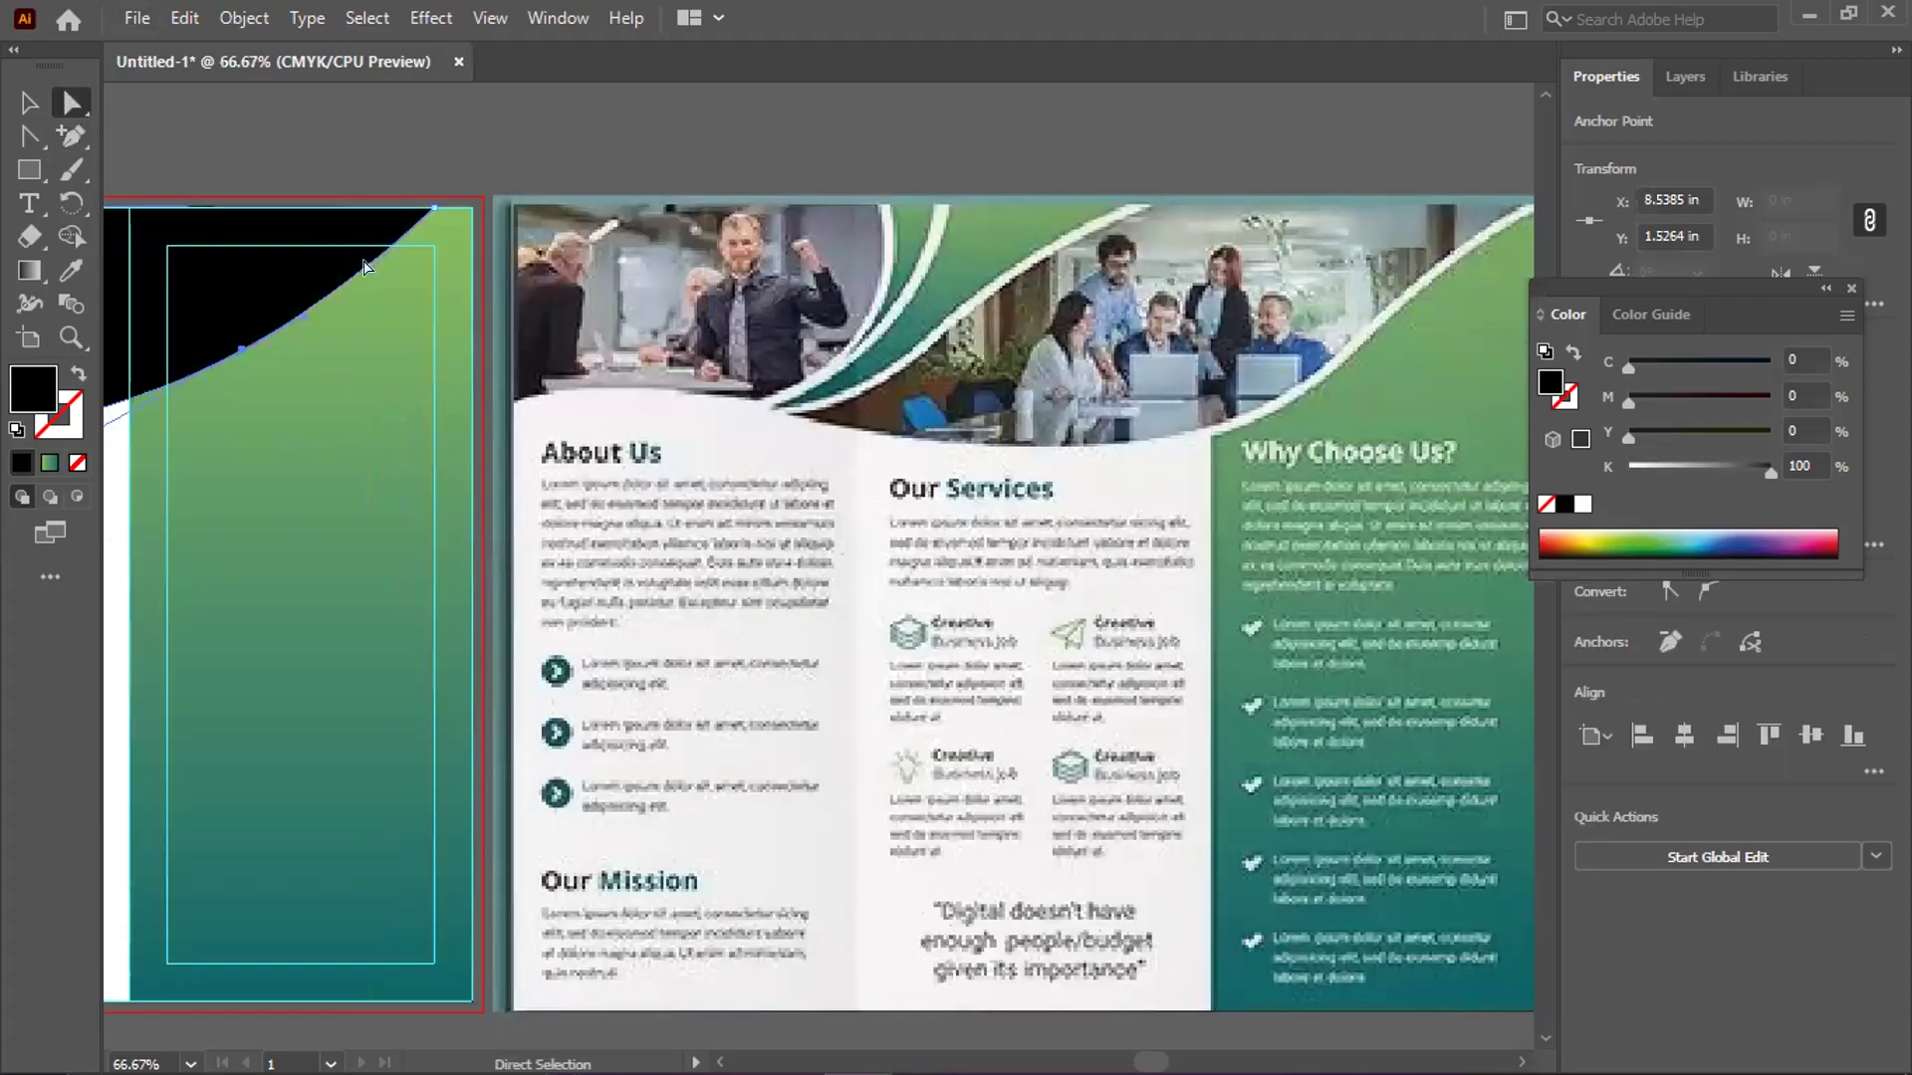
{"action": "mouse_move", "coordinate": [344, 262]}
{"action": "left_mouse_down"}
{"action": "mouse_move", "coordinate": [321, 252]}
{"action": "mouse_move", "coordinate": [347, 239]}
{"action": "left_mouse_up"}
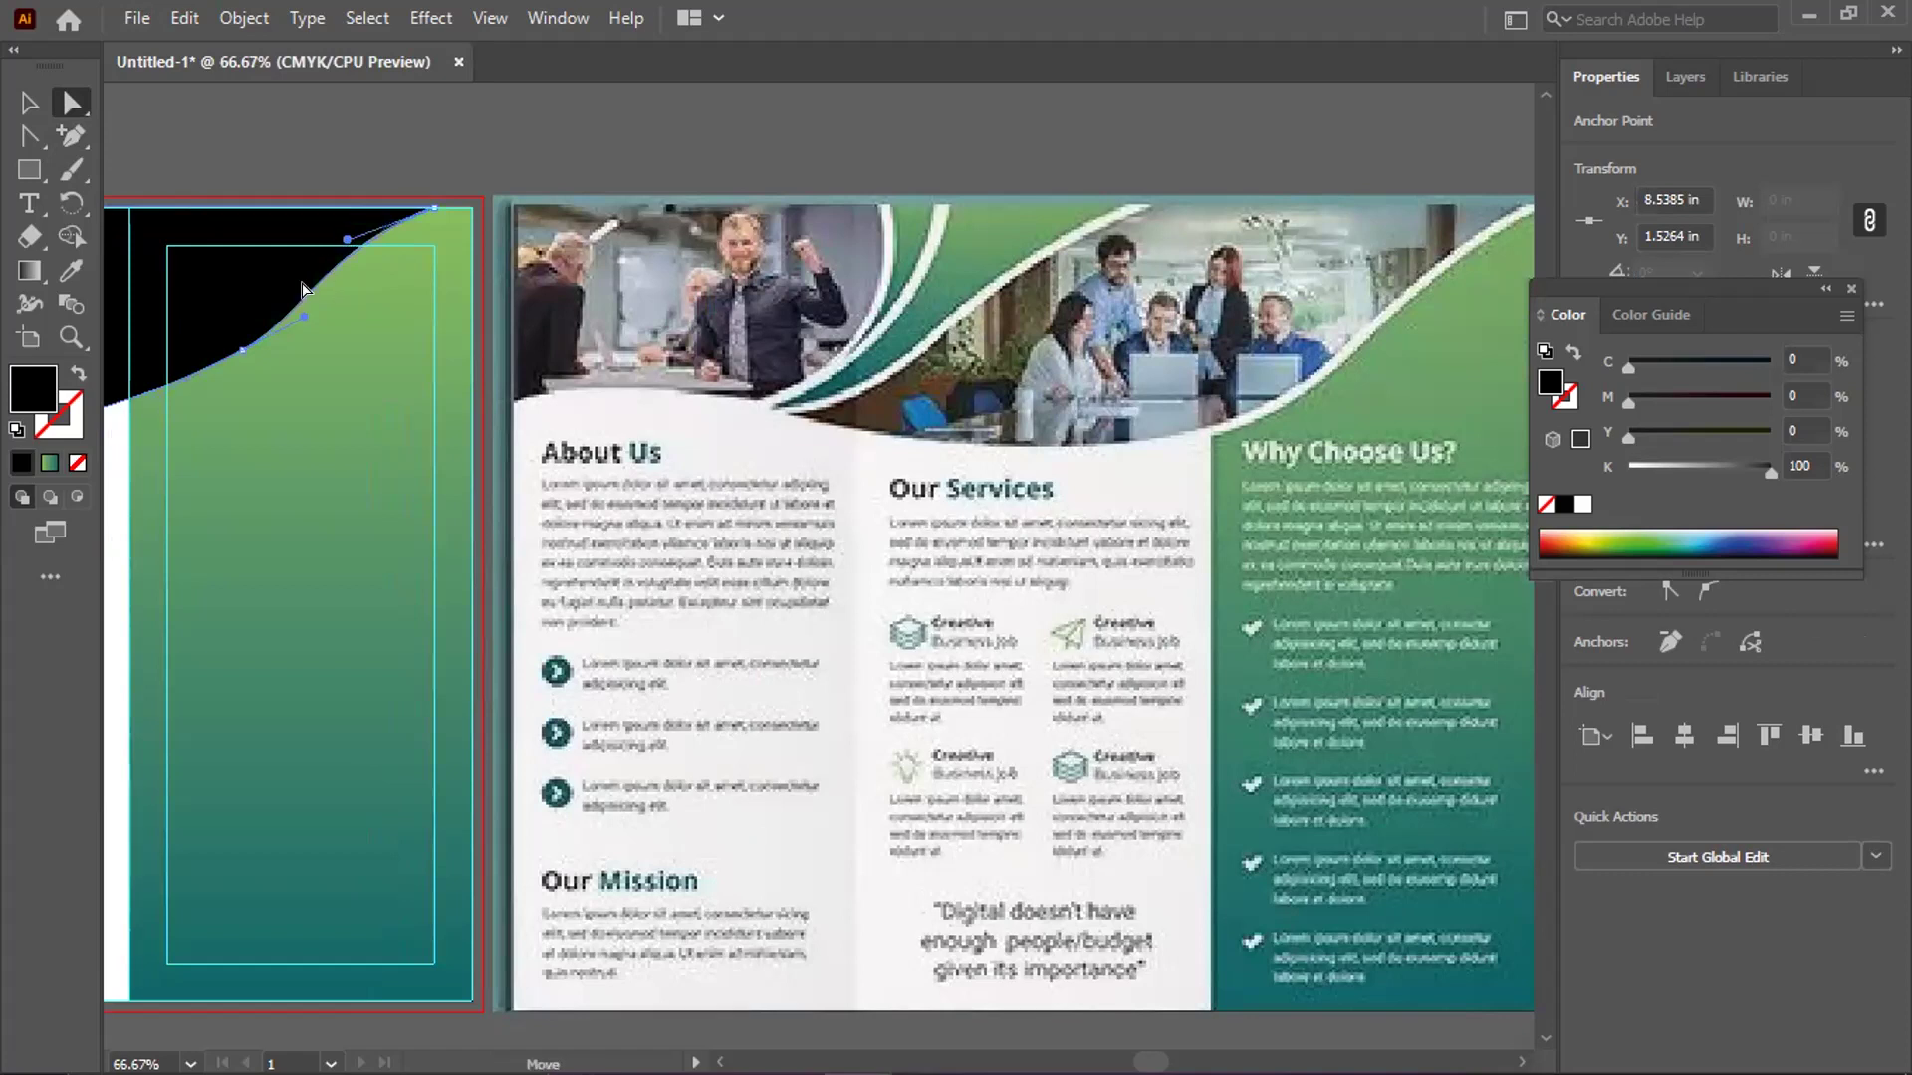
Move a wave anchor down and left and widen its curve handle to smooth the S-shape
{"action": "key", "text": "ctrl+plus"}
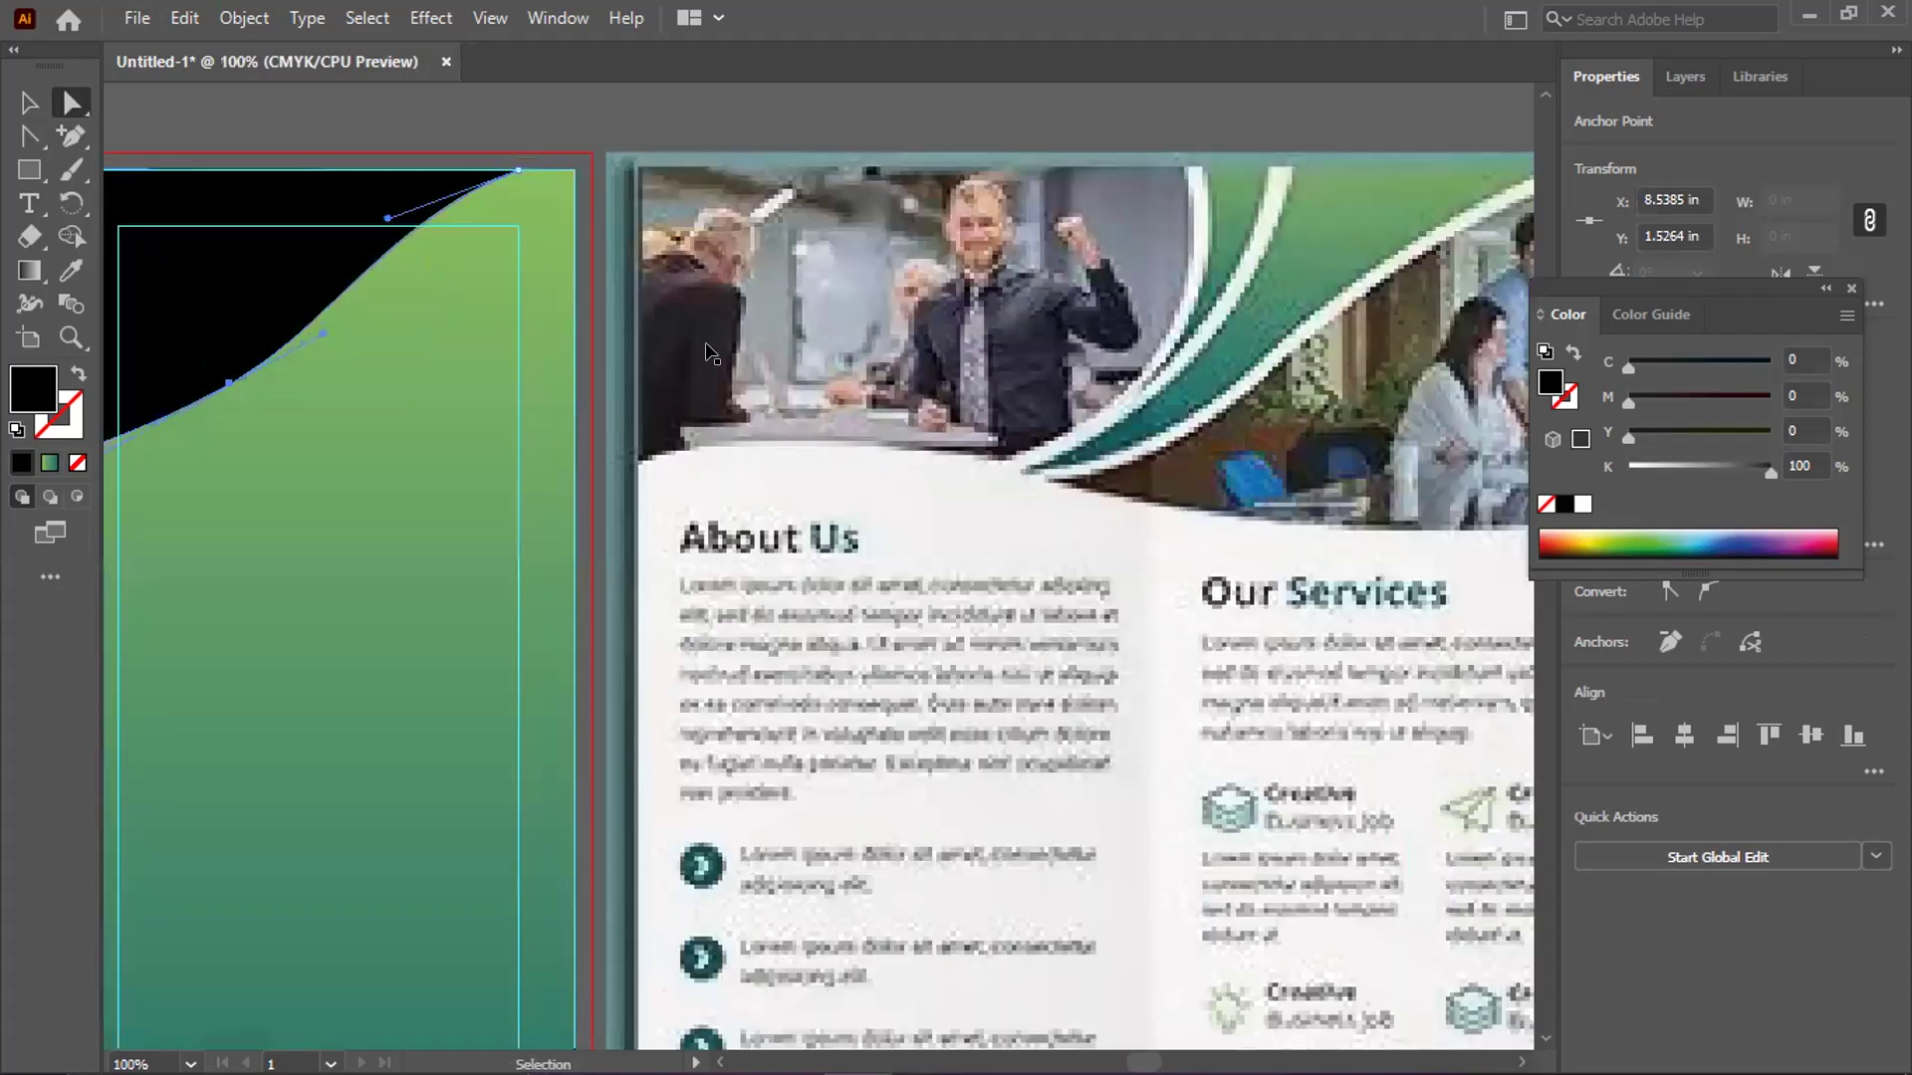
{"action": "scroll", "coordinate": [710, 353], "scroll_direction": "left", "scroll_amount": 5}
{"action": "left_click", "coordinate": [594, 389]}
{"action": "left_click", "coordinate": [597, 384]}
{"action": "left_click_drag", "start_coordinate": [596, 384], "coordinate": [540, 418]}
{"action": "key", "text": "ctrl+minus"}
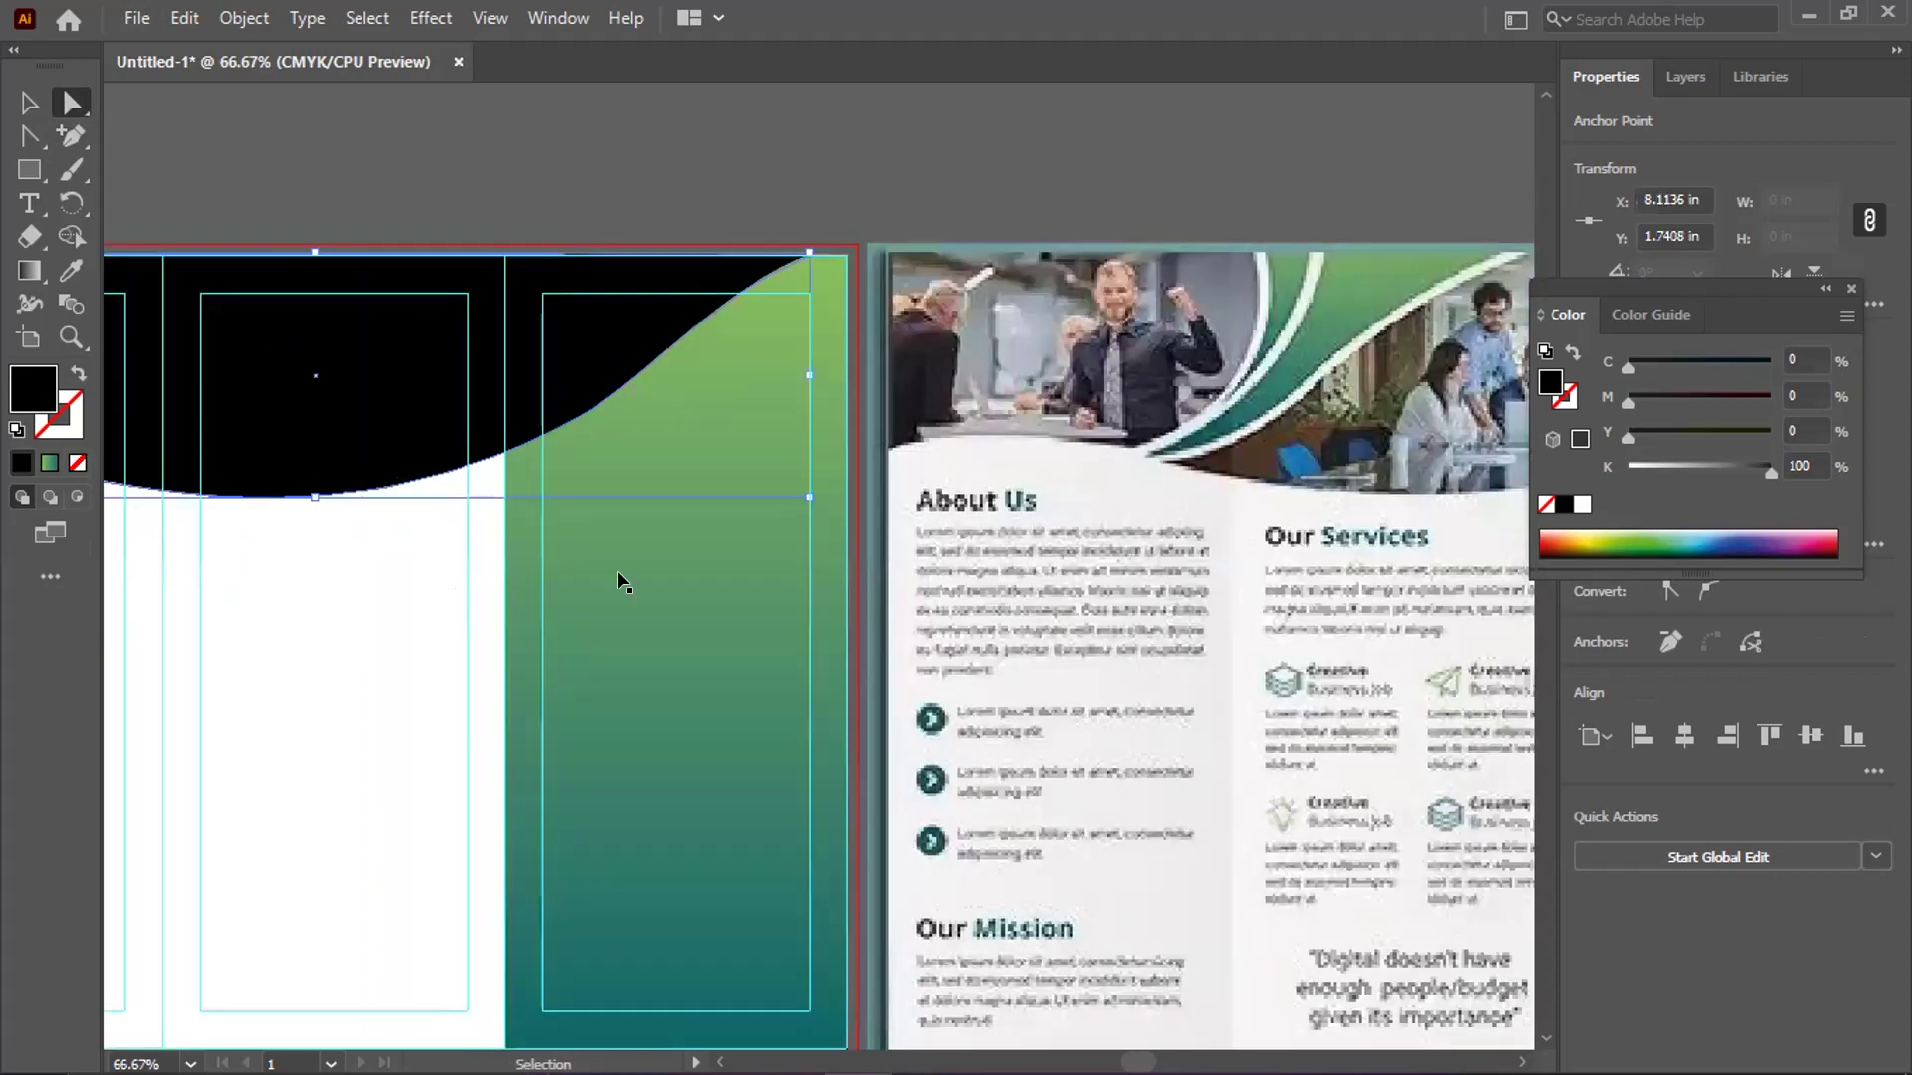
{"action": "scroll", "coordinate": [775, 552], "scroll_direction": "left", "scroll_amount": 3}
{"action": "scroll", "coordinate": [772, 614], "scroll_direction": "left", "scroll_amount": 7}
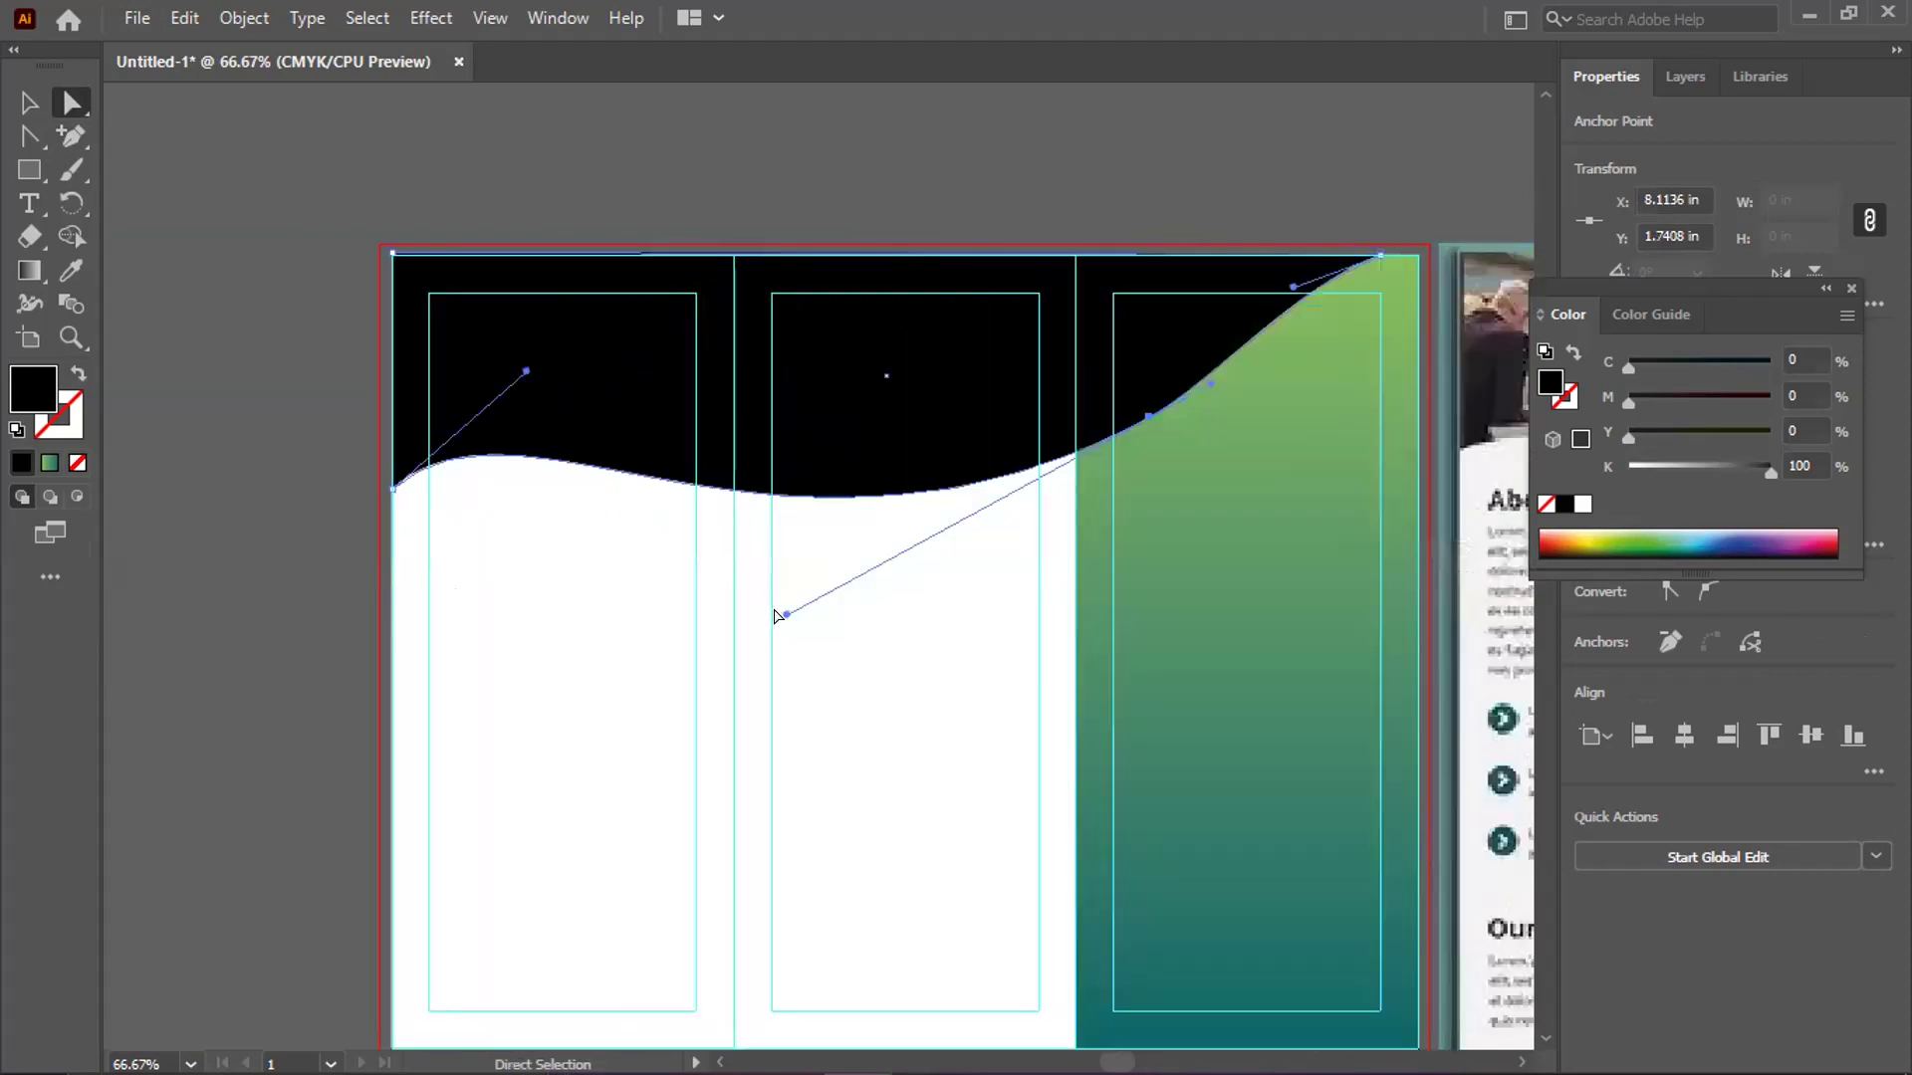
{"action": "left_click_drag", "start_coordinate": [776, 614], "coordinate": [937, 616]}
Fine-tune the curve segment and top-right handle into a smooth sweep, then deselect and zoom out
{"action": "scroll", "coordinate": [525, 577], "scroll_direction": "right", "scroll_amount": 2}
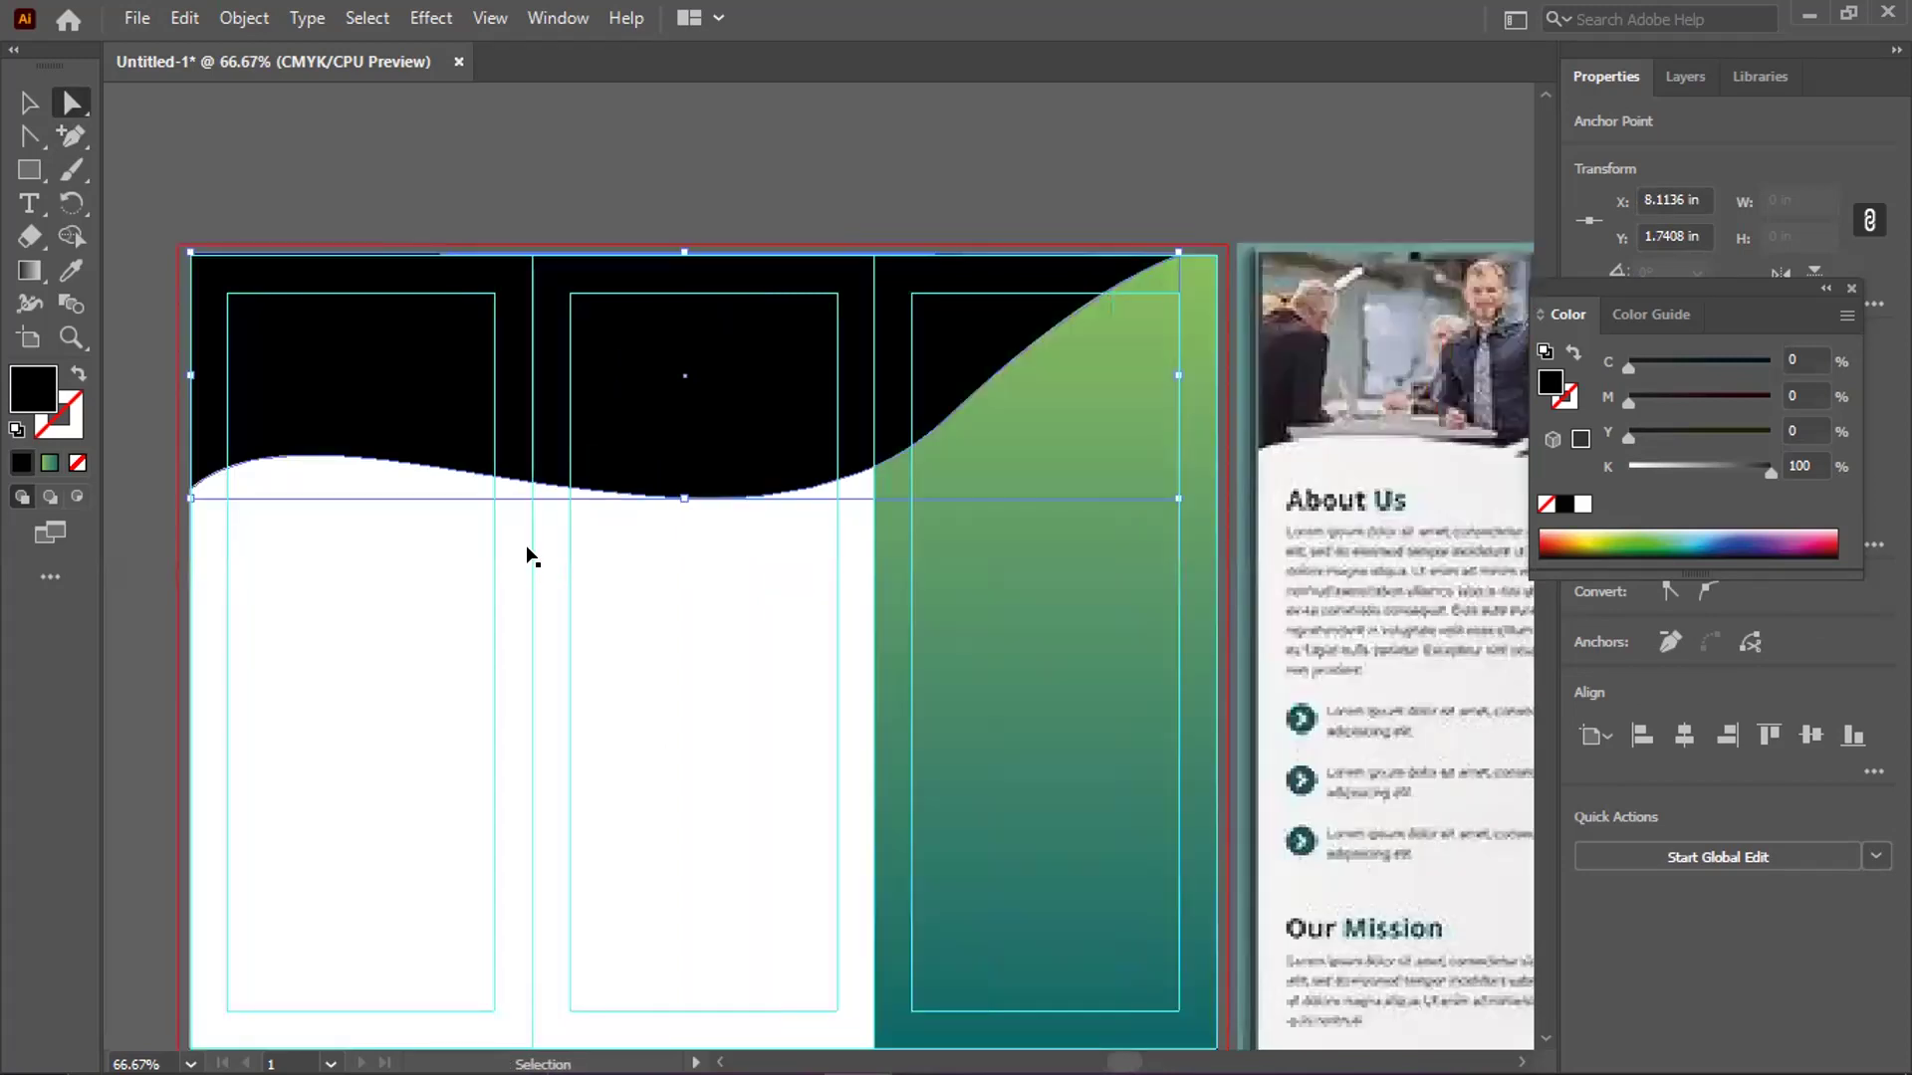
{"action": "scroll", "coordinate": [520, 558], "scroll_direction": "right", "scroll_amount": 4}
{"action": "scroll", "coordinate": [518, 555], "scroll_direction": "right", "scroll_amount": 2}
{"action": "left_click", "coordinate": [498, 373]}
{"action": "left_click_drag", "start_coordinate": [516, 359], "coordinate": [544, 352]}
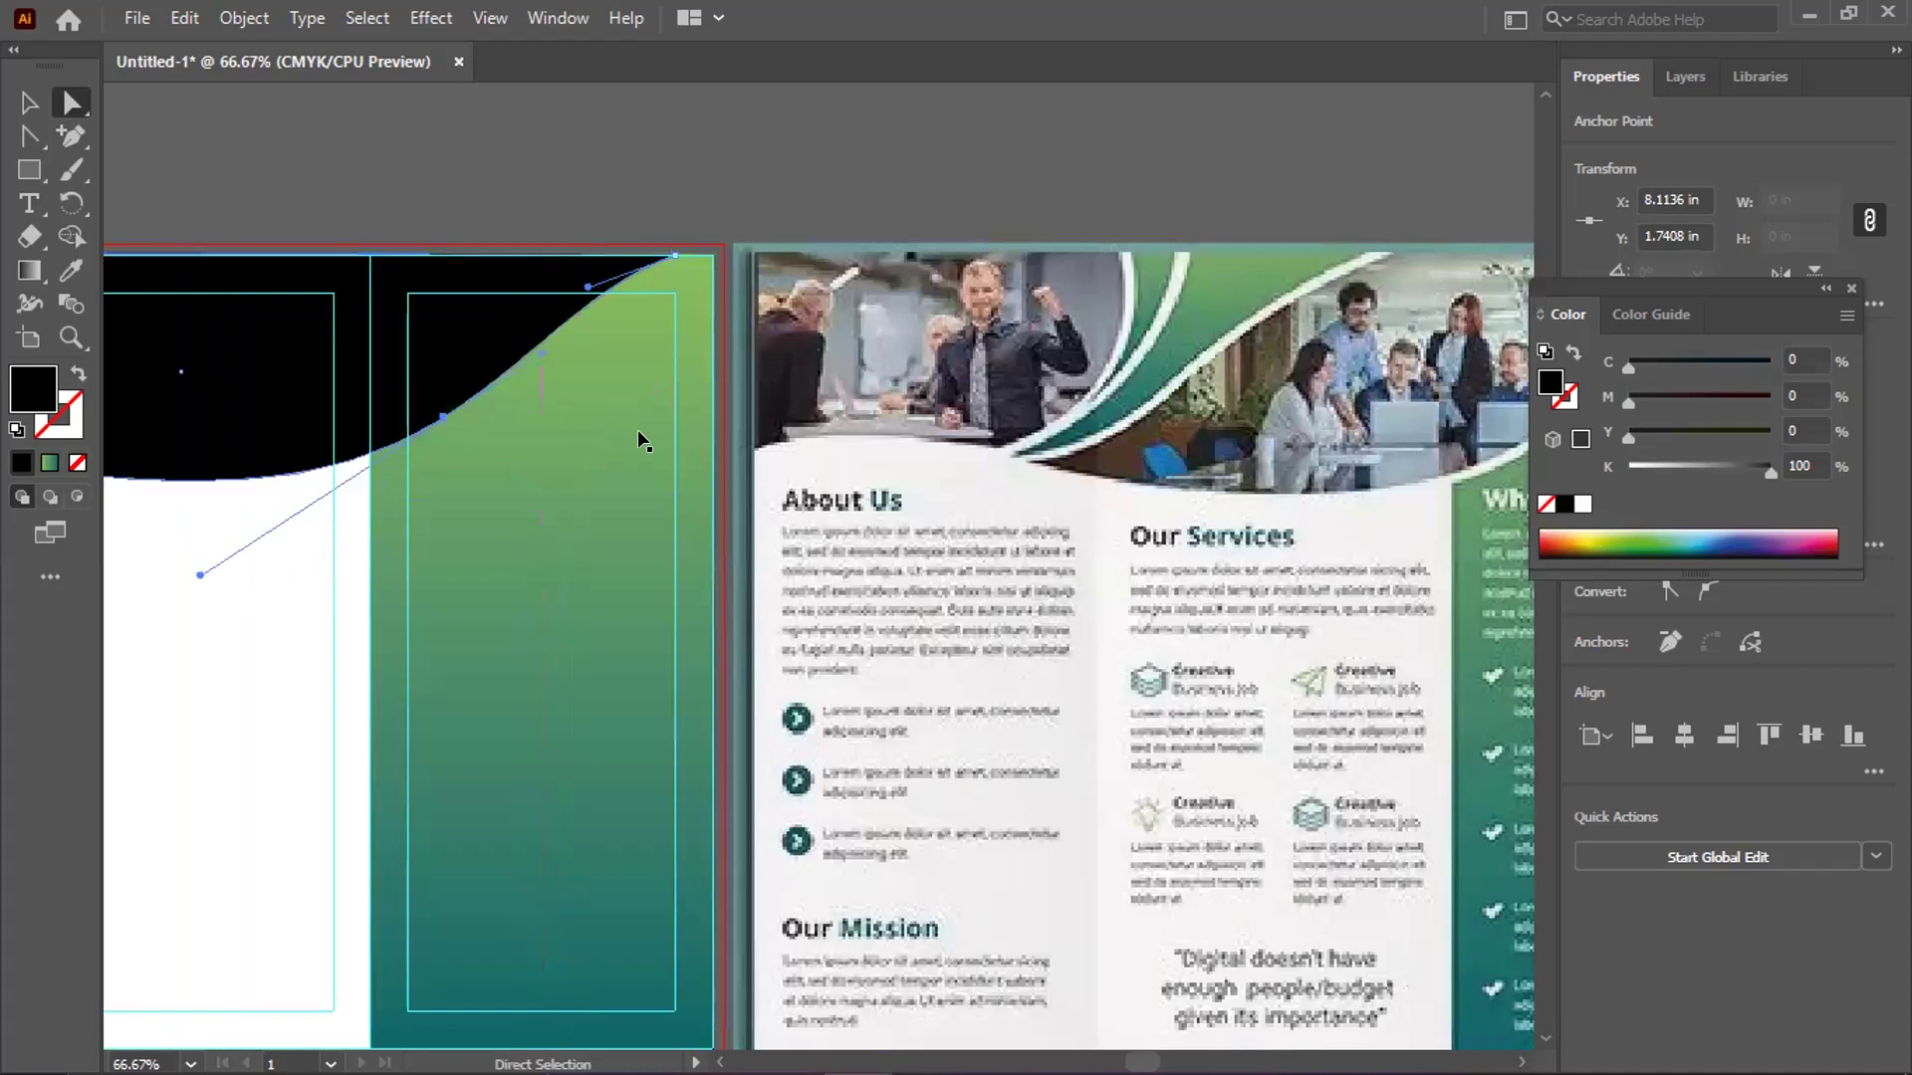
{"action": "scroll", "coordinate": [661, 427], "scroll_direction": "left", "scroll_amount": 3}
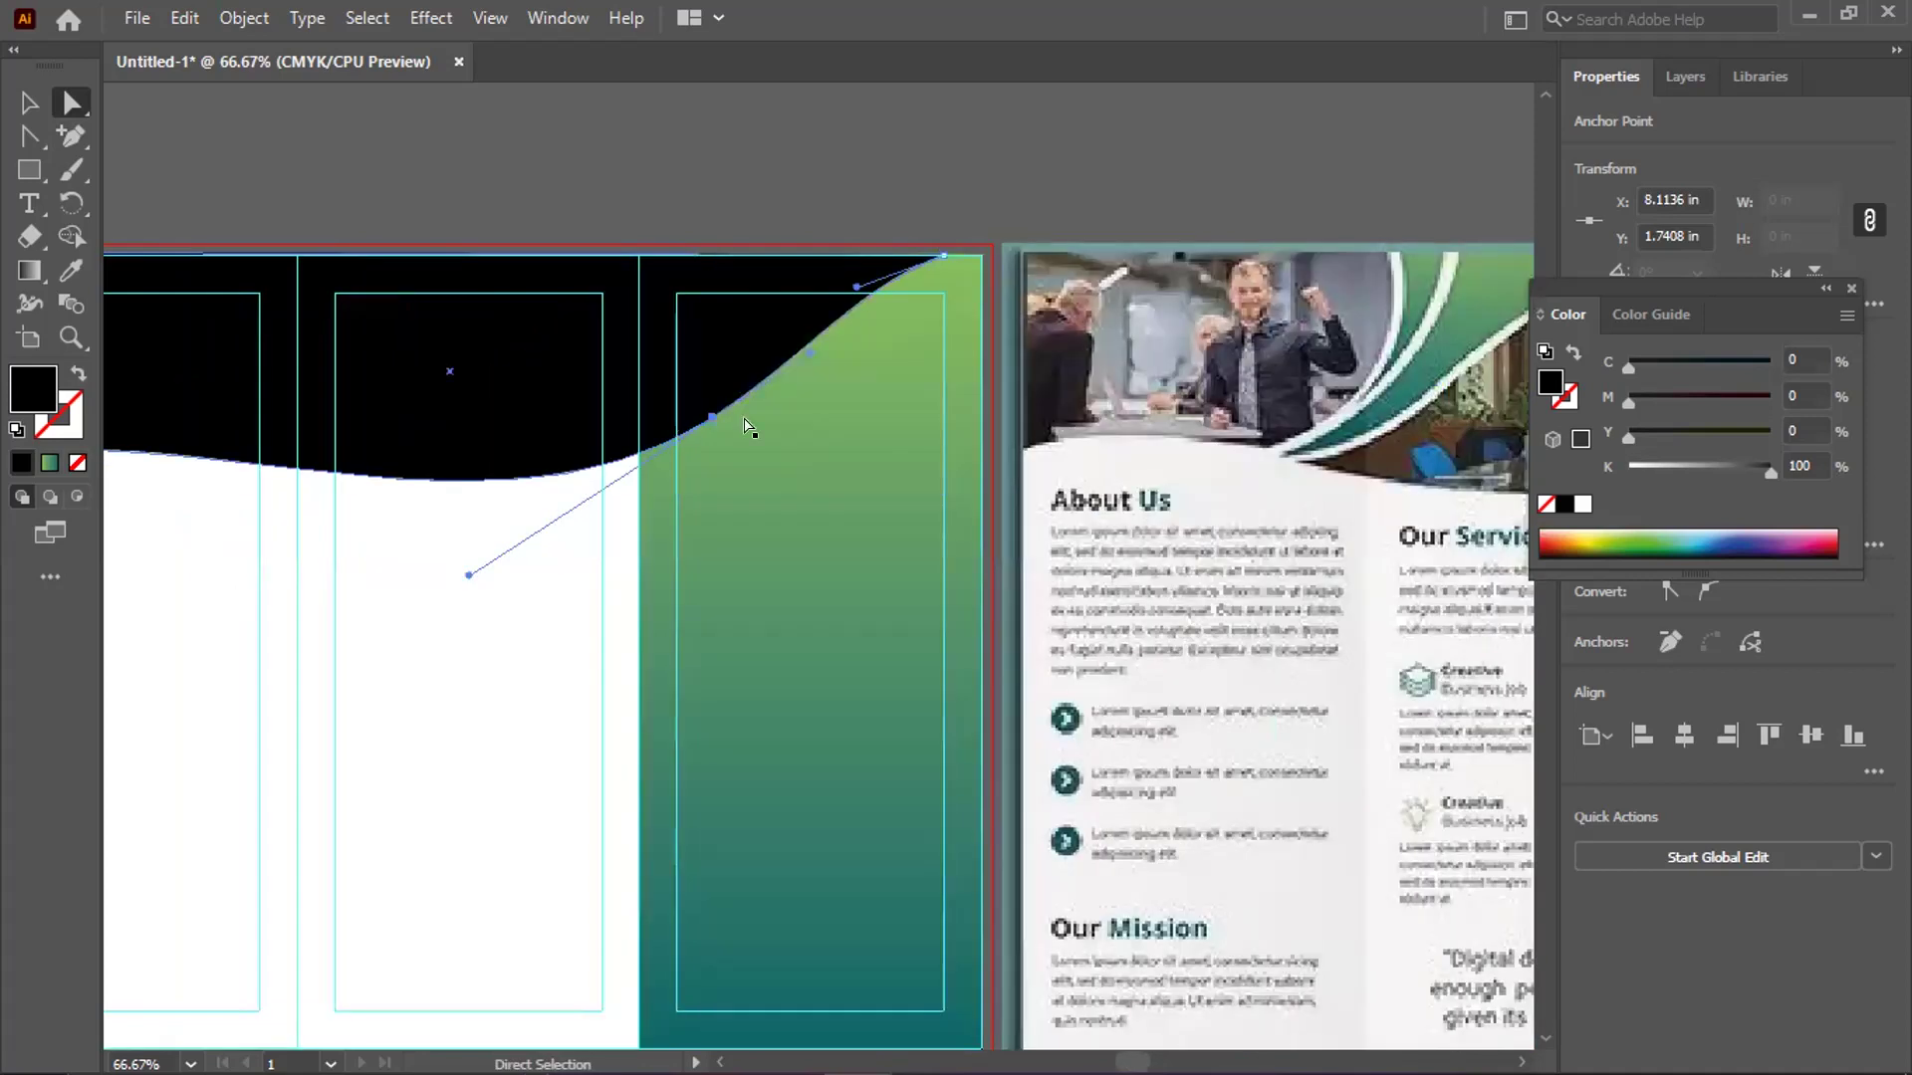
{"action": "scroll", "coordinate": [749, 426], "scroll_direction": "down", "scroll_amount": 3}
{"action": "scroll", "coordinate": [757, 393], "scroll_direction": "up", "scroll_amount": 3}
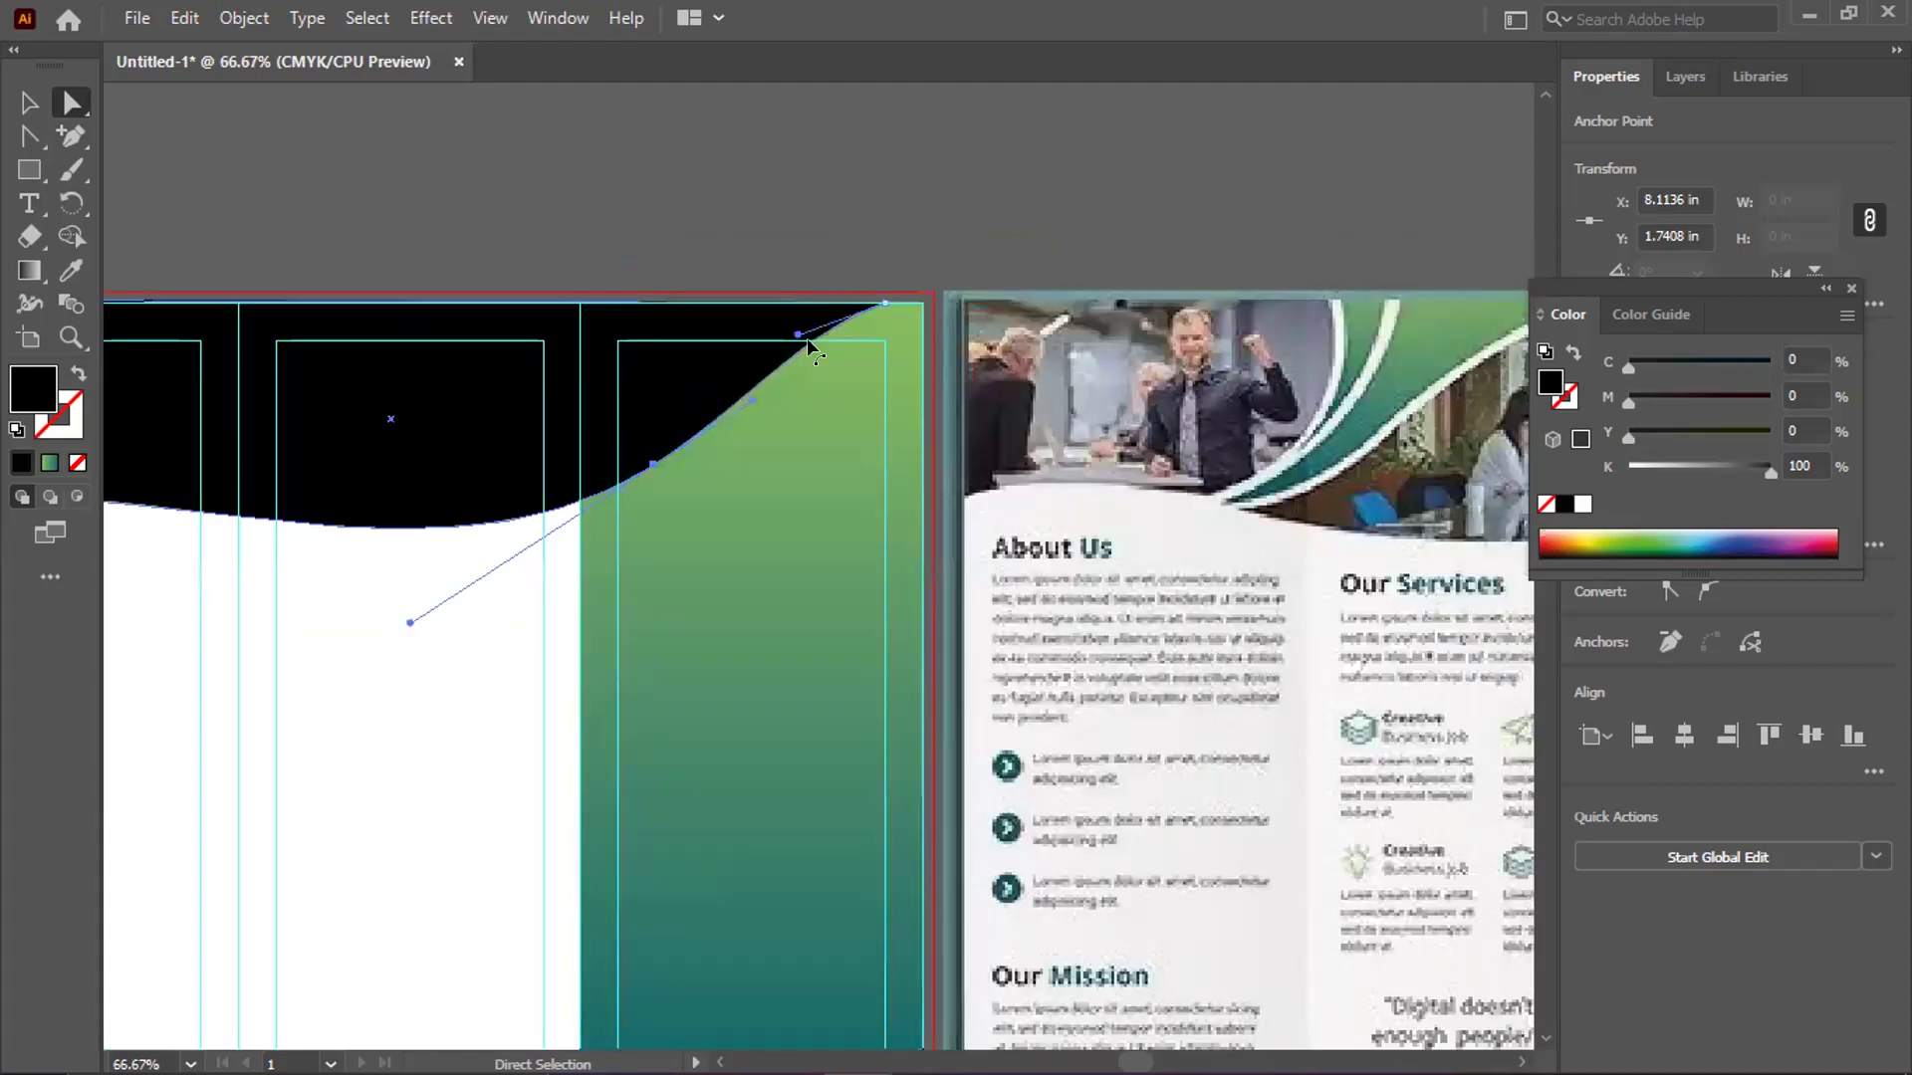
{"action": "scroll", "coordinate": [808, 344], "scroll_direction": "up", "scroll_amount": 1}
{"action": "left_click_drag", "start_coordinate": [816, 312], "coordinate": [732, 362]}
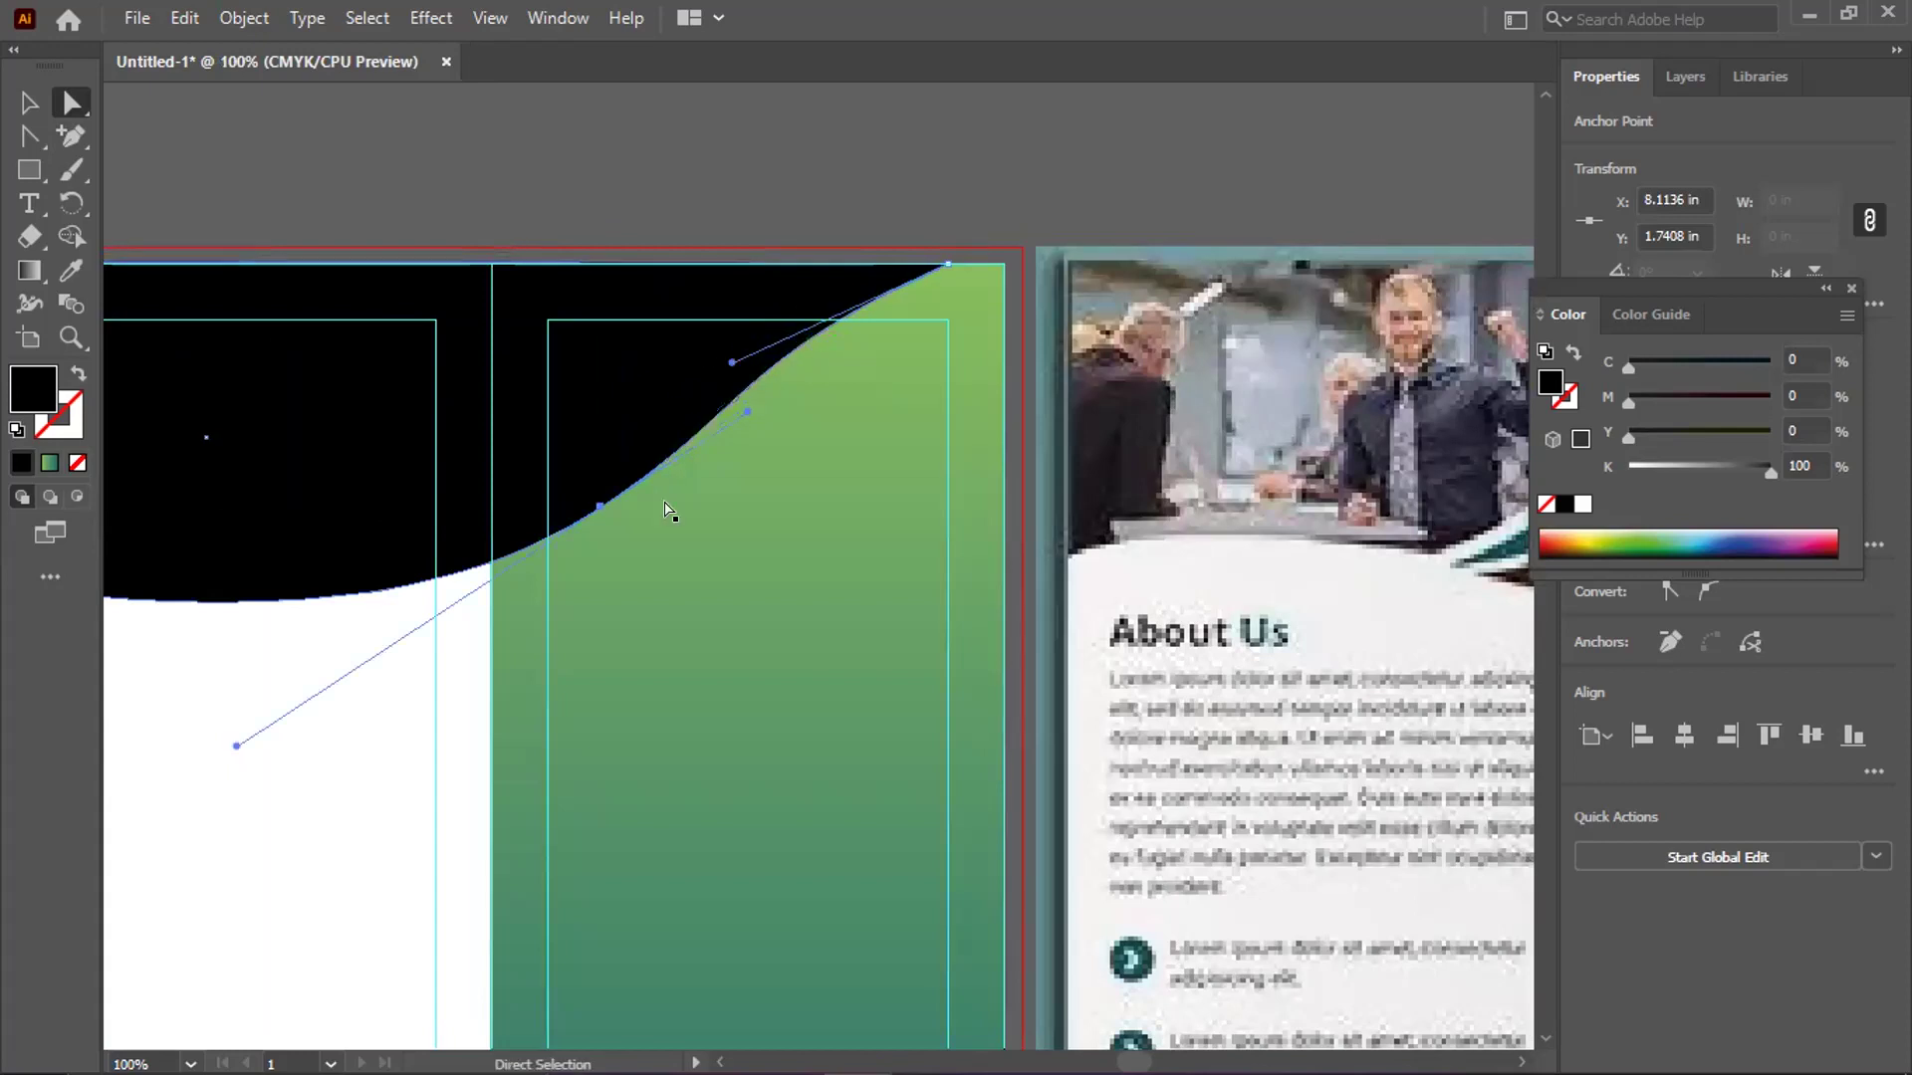
{"action": "left_click", "coordinate": [600, 506]}
{"action": "key", "text": "v"}
{"action": "left_click", "coordinate": [473, 127]}
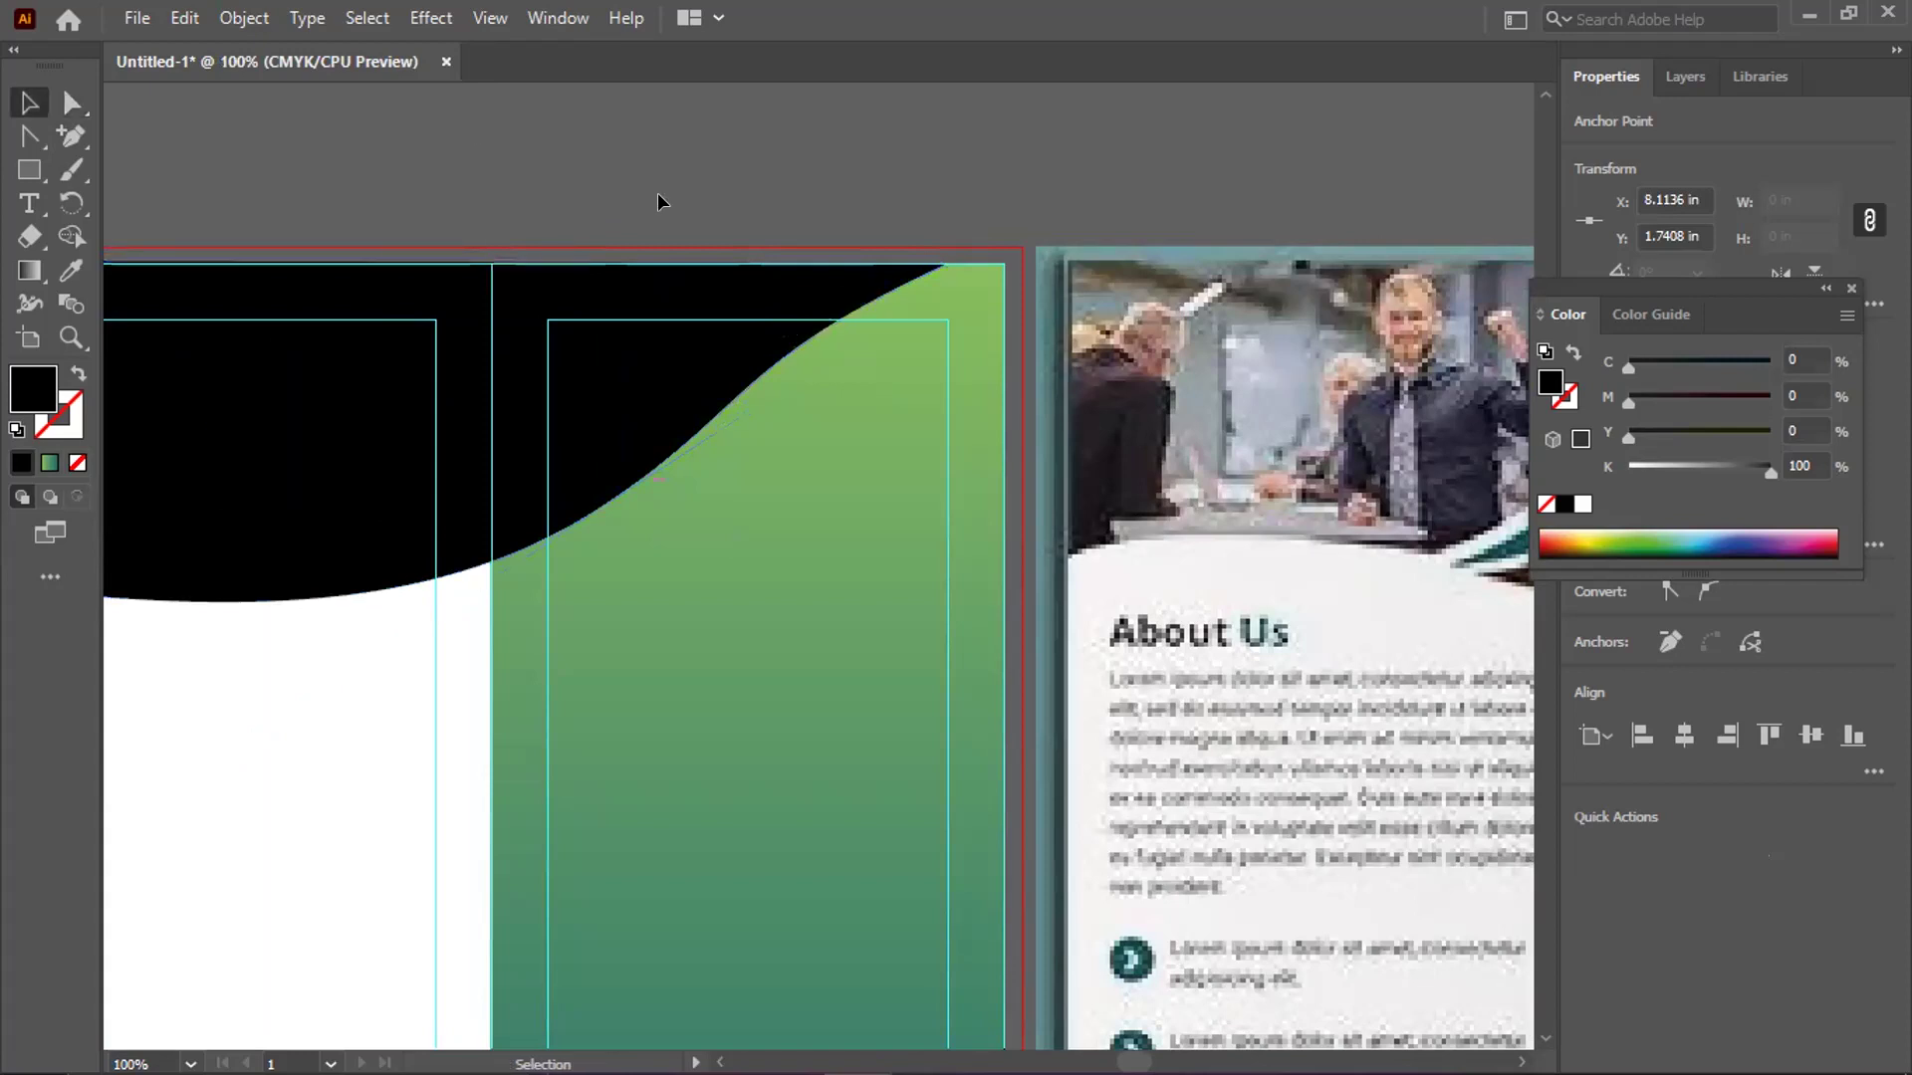
{"action": "key", "text": "ctrl+minus"}
{"action": "key", "text": "ctrl+minus"}
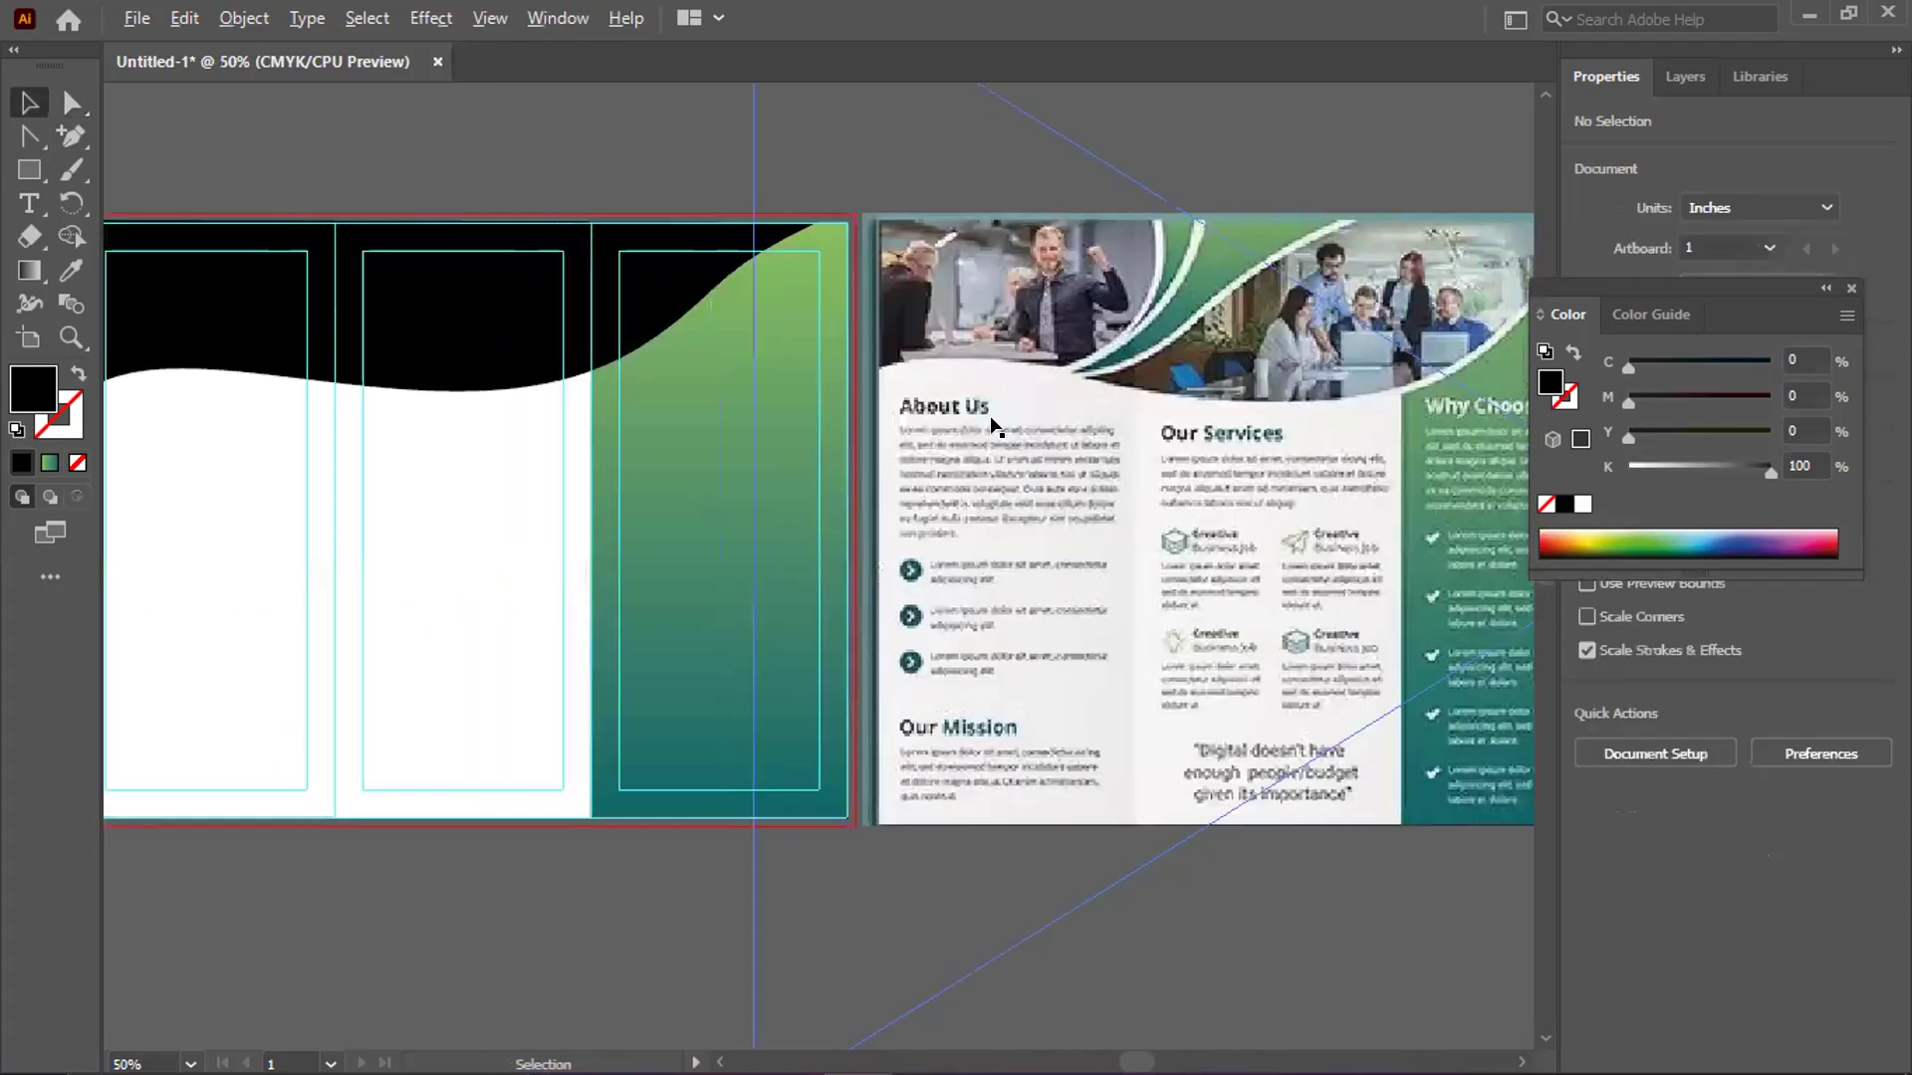
Centre the left artboard in view and pick the Pen tool (P)
{"action": "scroll", "coordinate": [990, 408], "scroll_direction": "down", "scroll_amount": 1}
{"action": "scroll", "coordinate": [1081, 395], "scroll_direction": "up", "scroll_amount": 1}
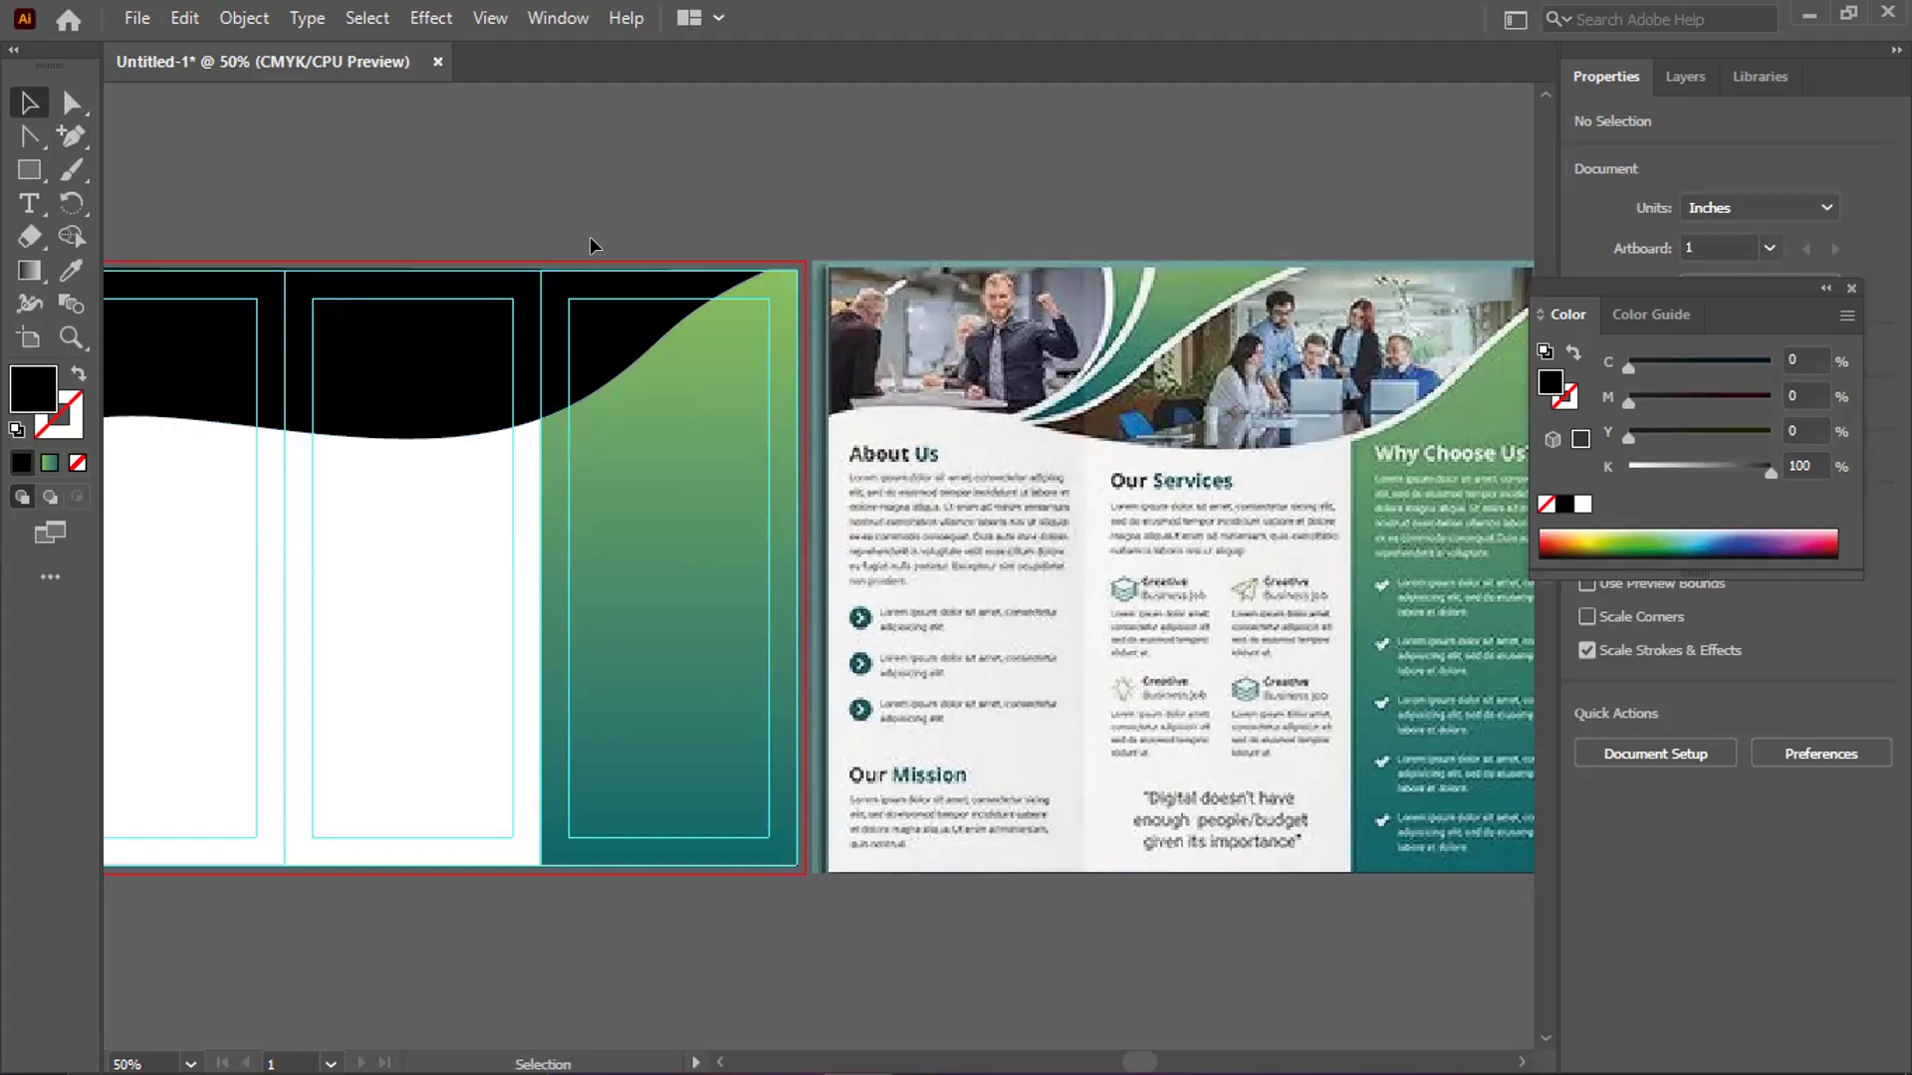
{"action": "mouse_move", "coordinate": [329, 158]}
{"action": "left_mouse_down"}
{"action": "mouse_move", "coordinate": [445, 154]}
{"action": "mouse_move", "coordinate": [365, 155]}
{"action": "left_mouse_up"}
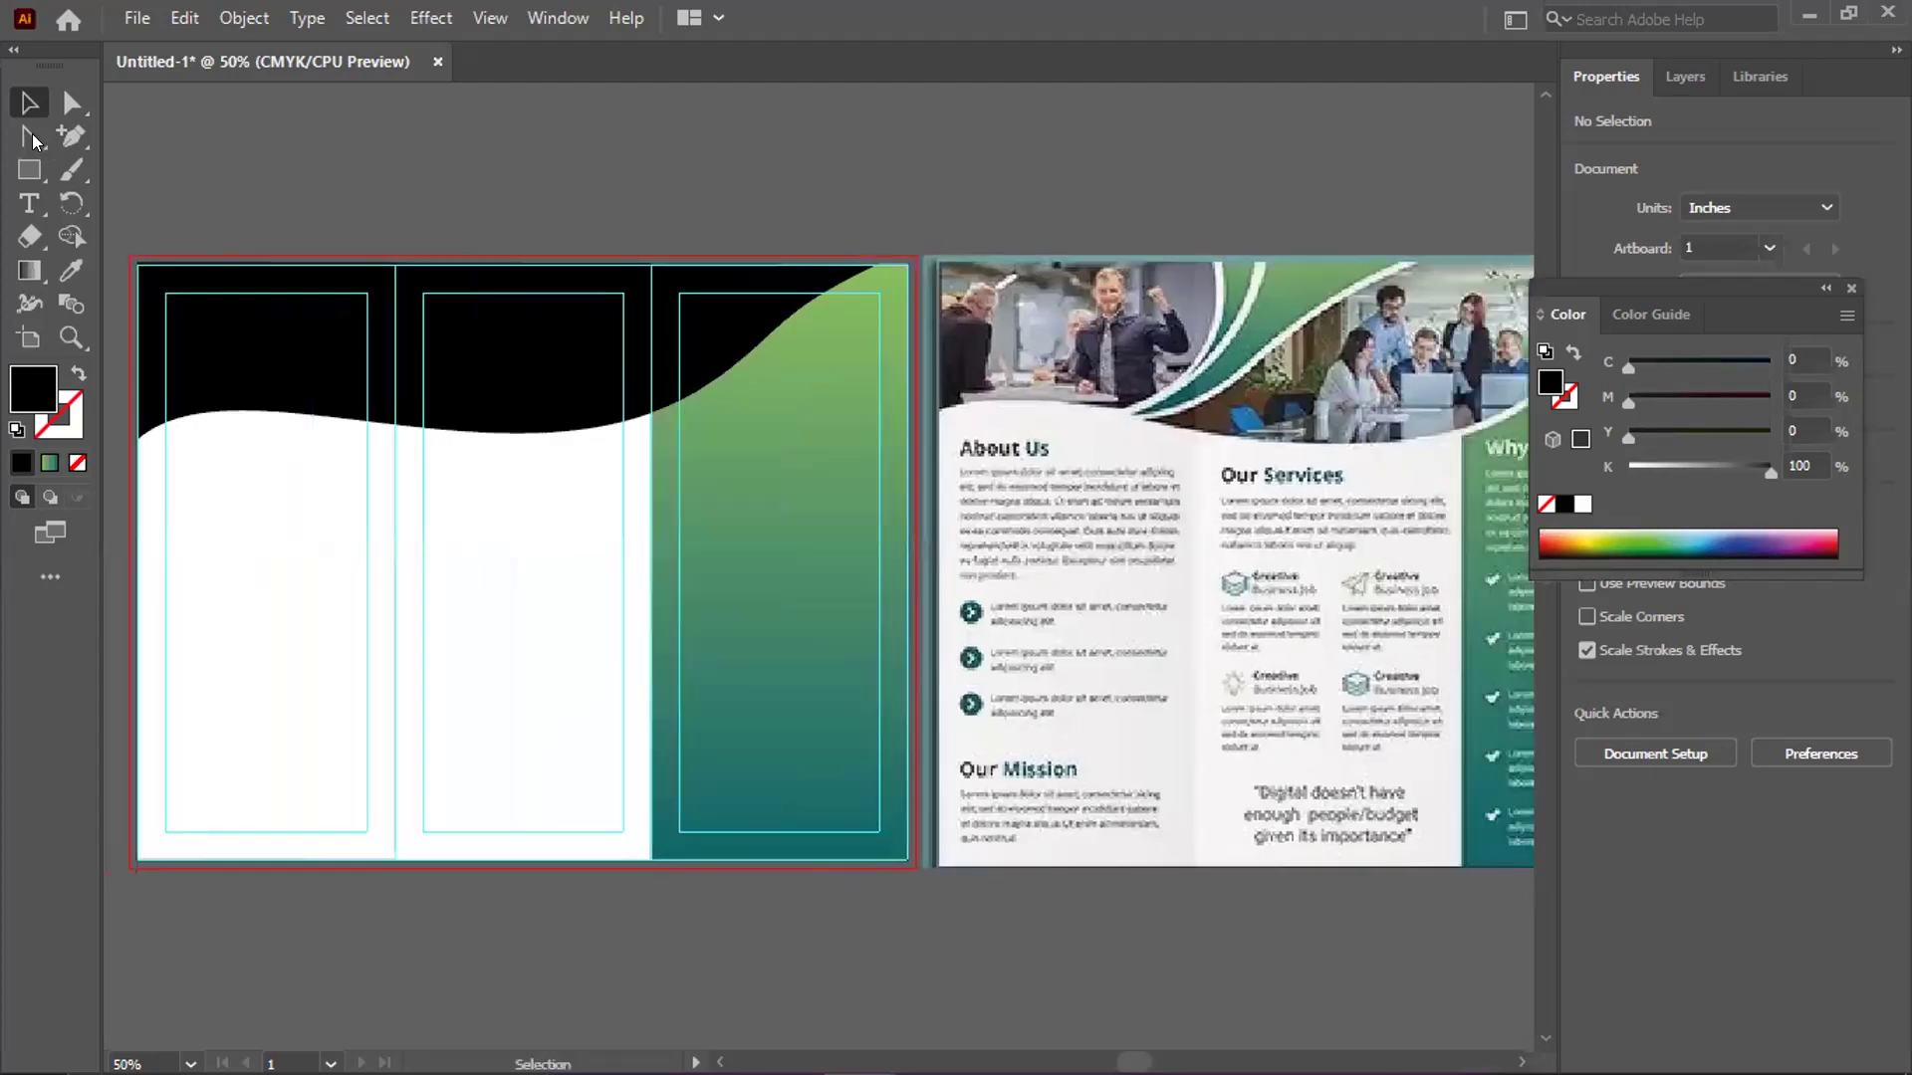
{"action": "left_click", "coordinate": [29, 136]}
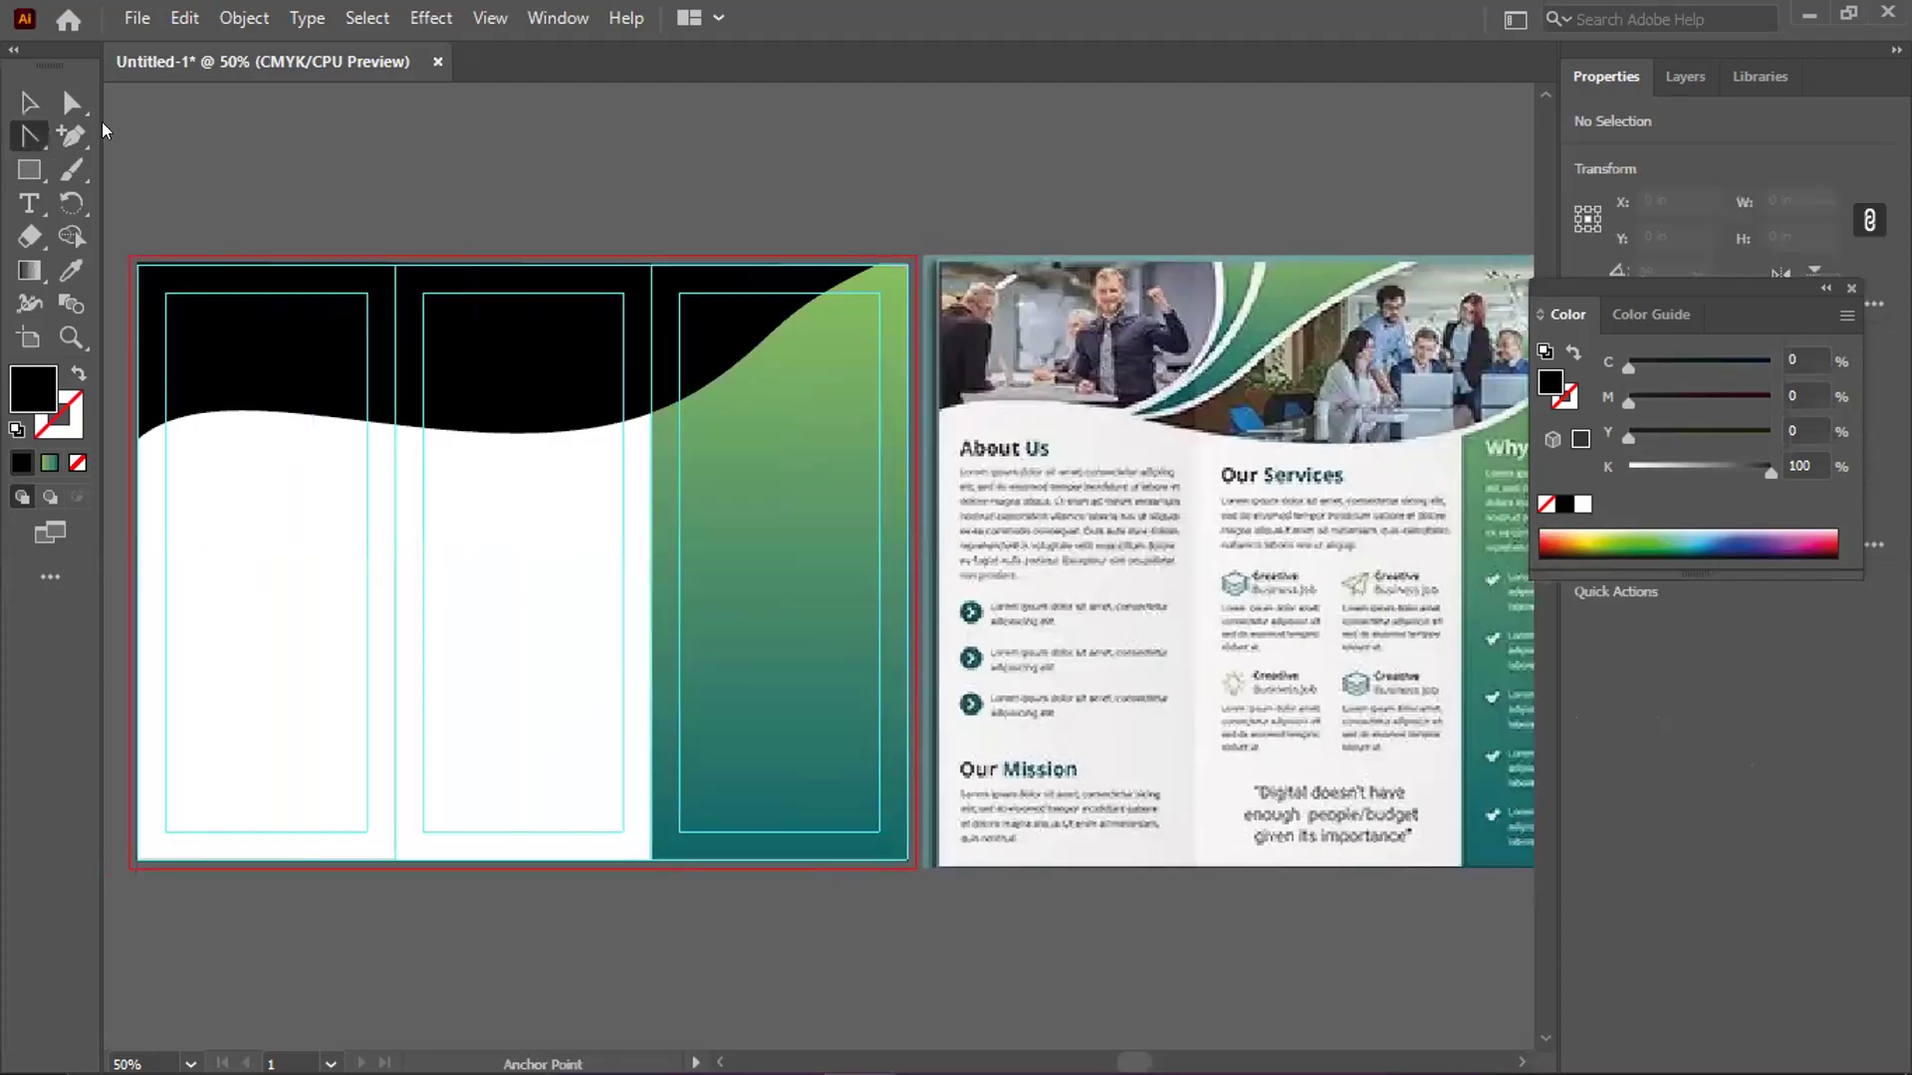
{"action": "key", "text": "p"}
Try placing curved pen points across the black header, undoing the misplaced ones
{"action": "left_click_drag", "start_coordinate": [394, 231], "coordinate": [390, 251]}
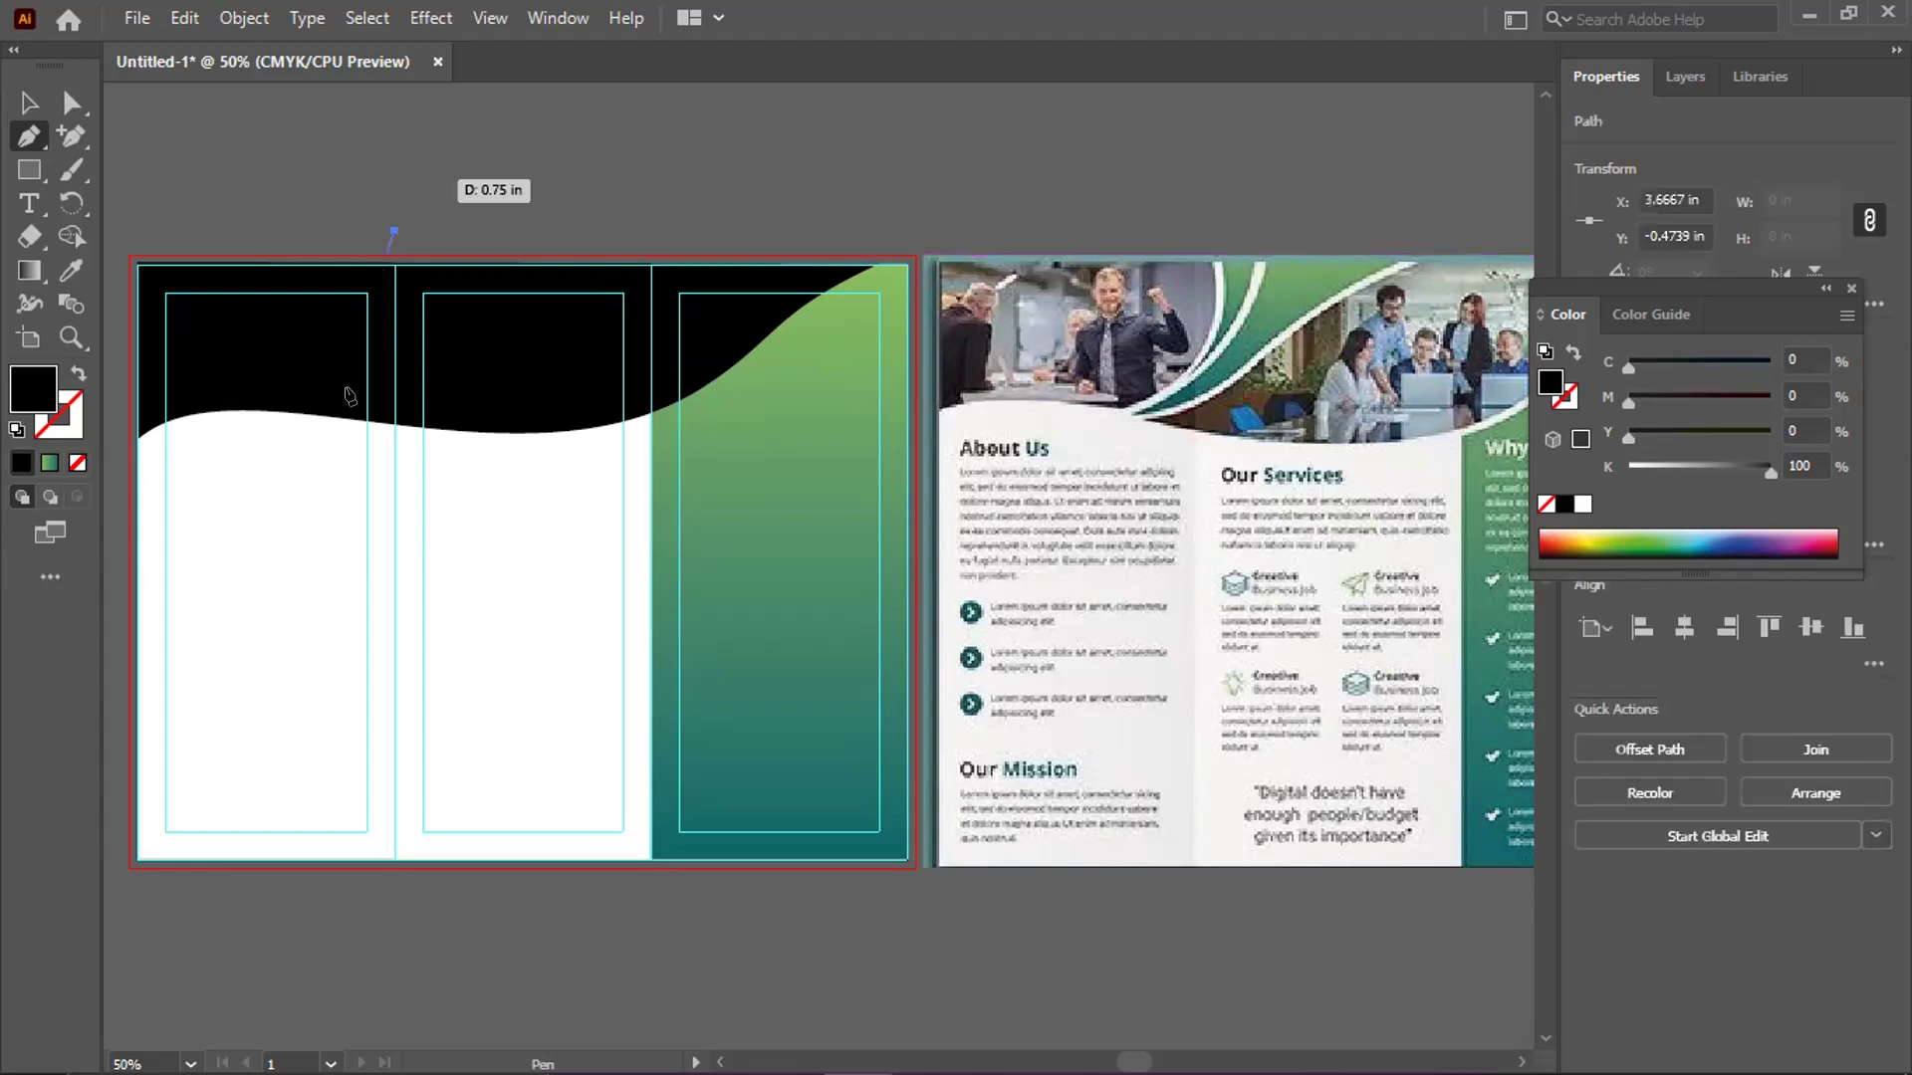
{"action": "left_click_drag", "start_coordinate": [312, 440], "coordinate": [215, 421]}
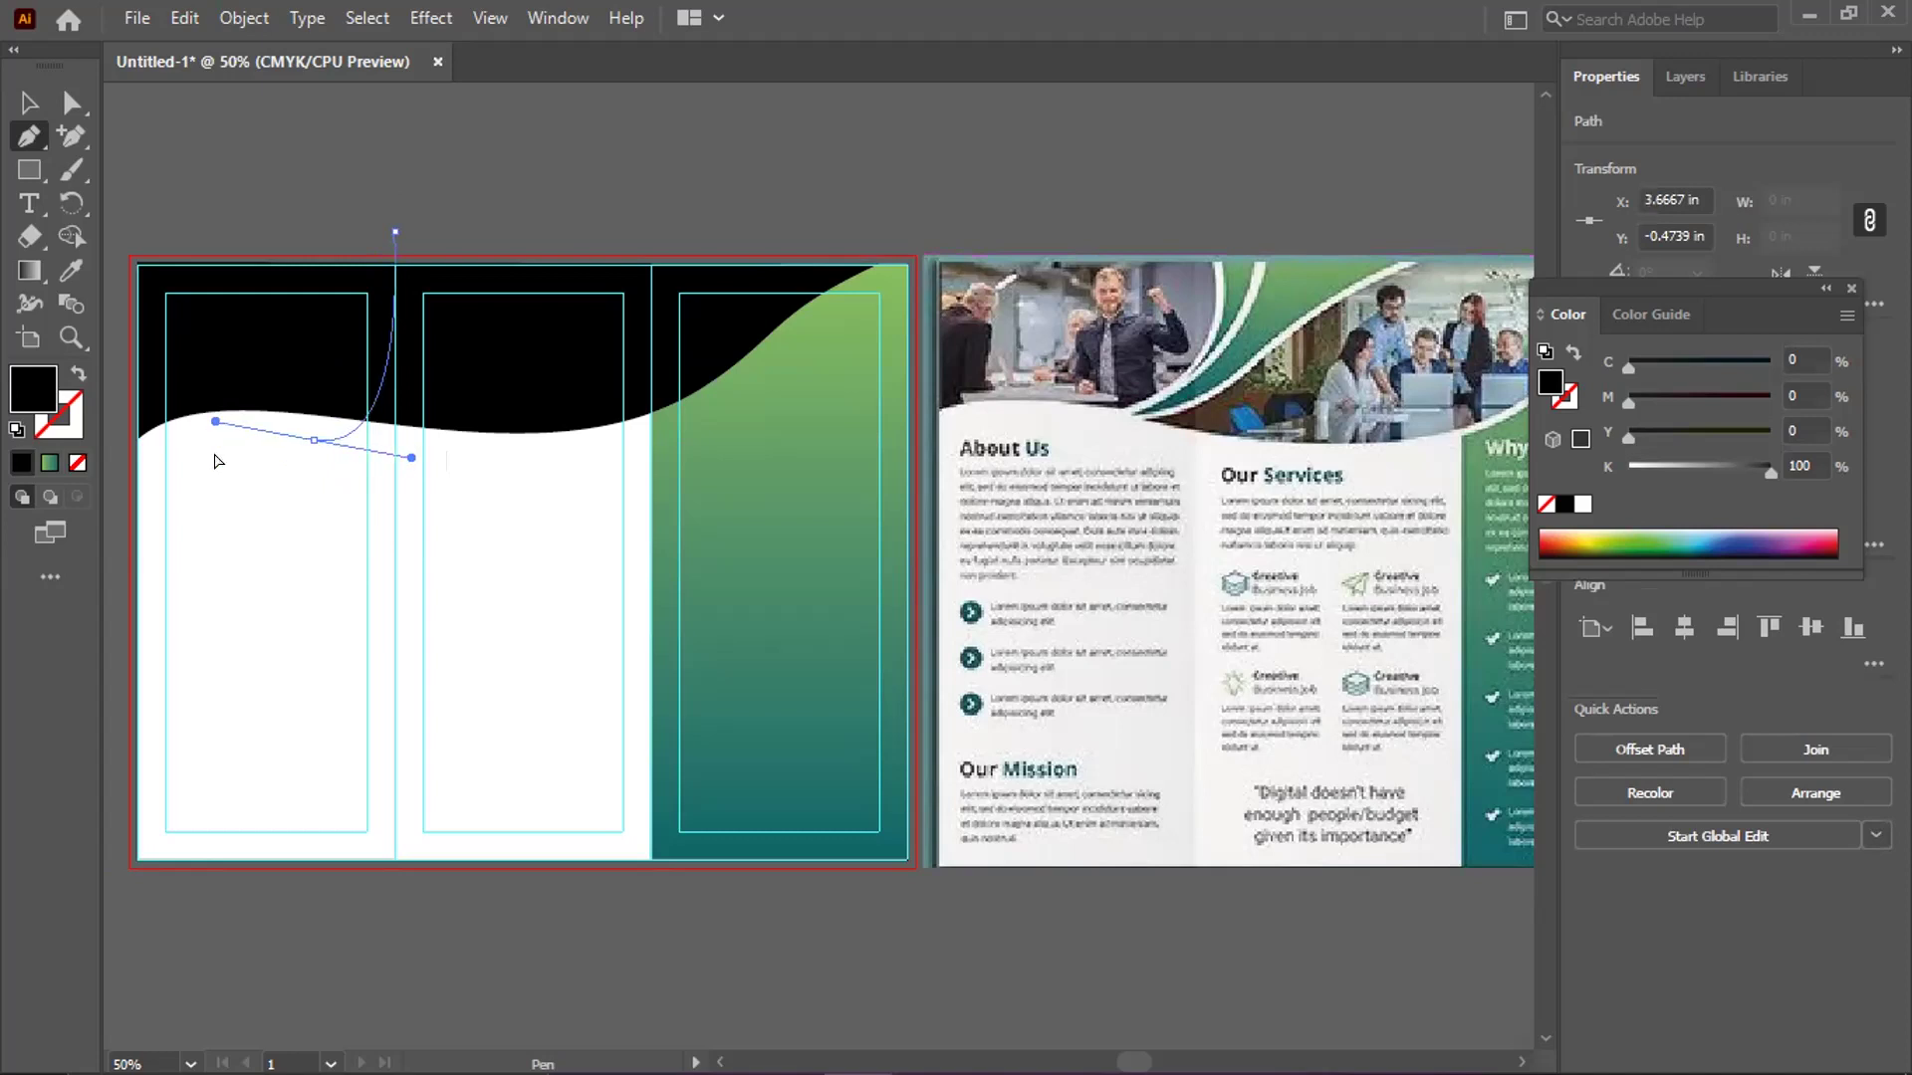
{"action": "key", "text": "ctrl+z"}
{"action": "left_click_drag", "start_coordinate": [144, 428], "coordinate": [359, 387]}
{"action": "key", "text": "ctrl+z"}
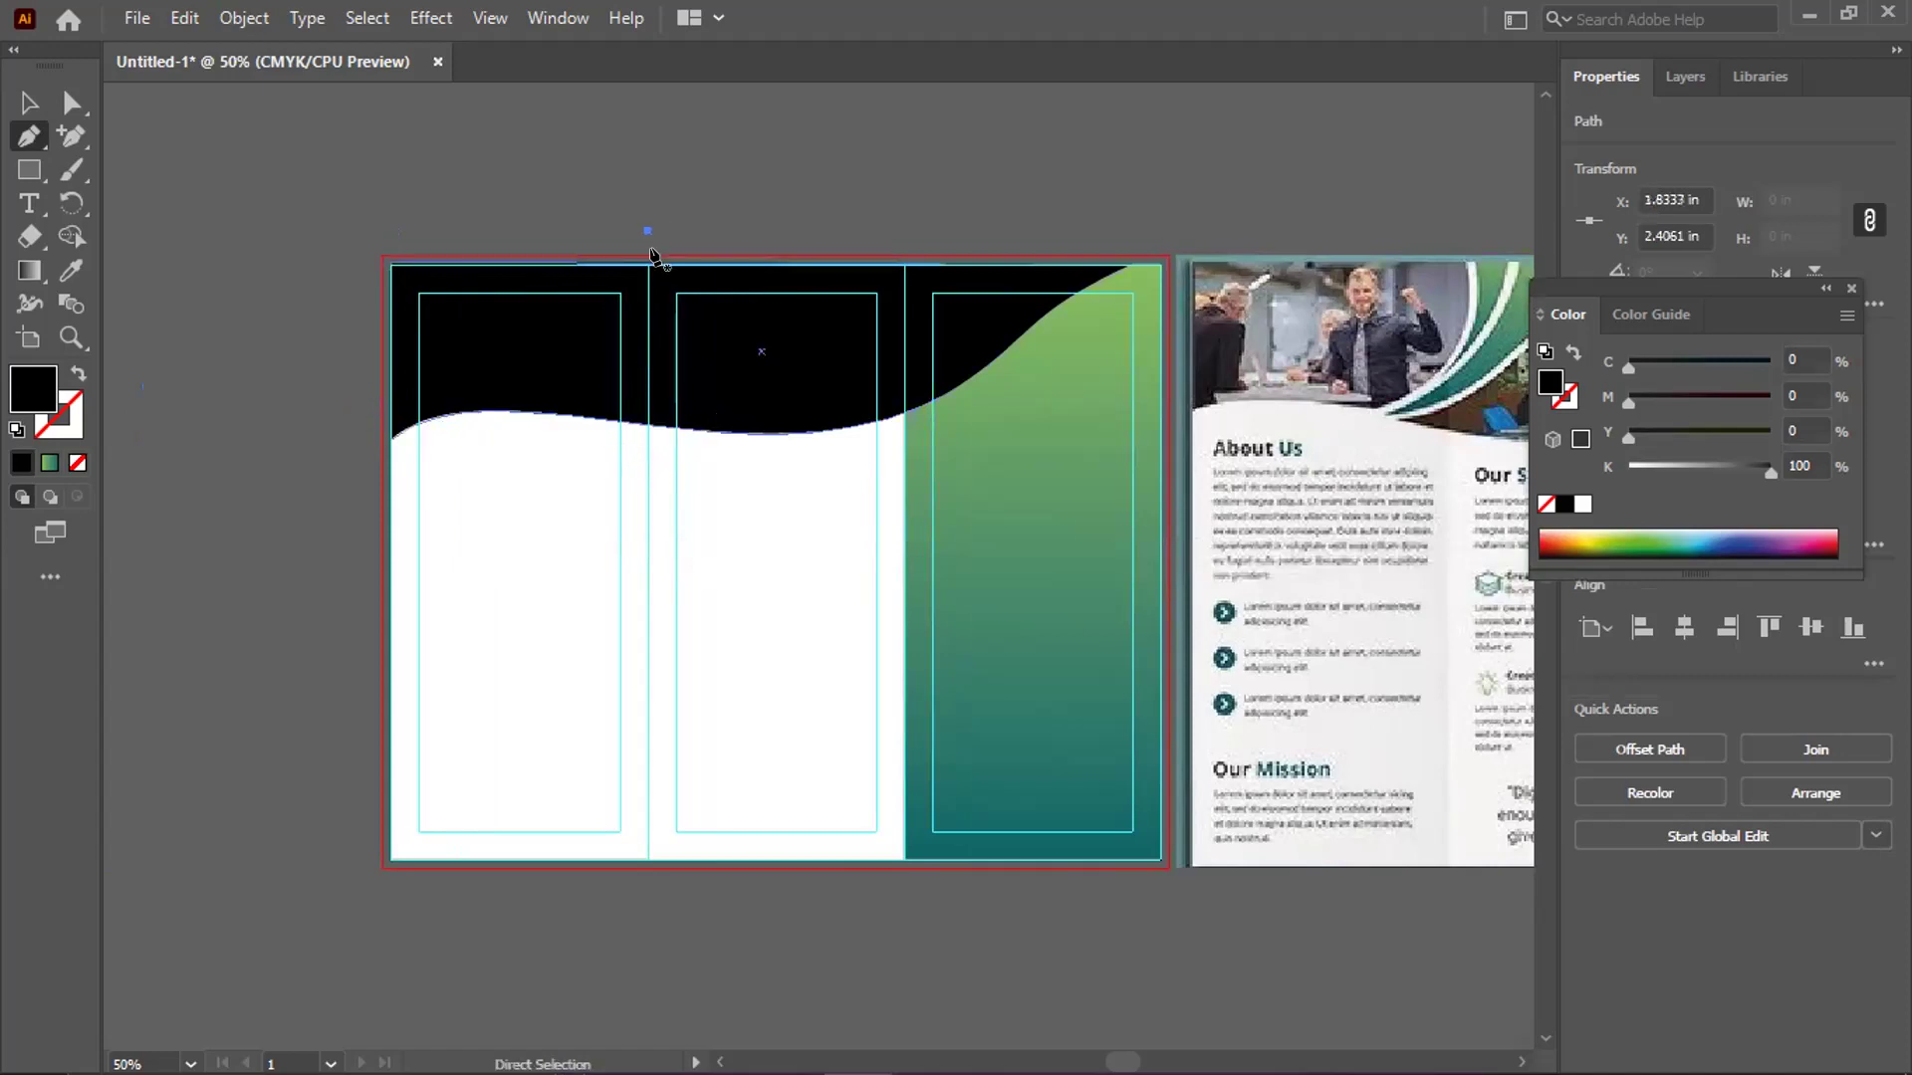
Draw a closed shape over the top-left corner following the wave and fill it olive-yellow
{"action": "left_click", "coordinate": [649, 256]}
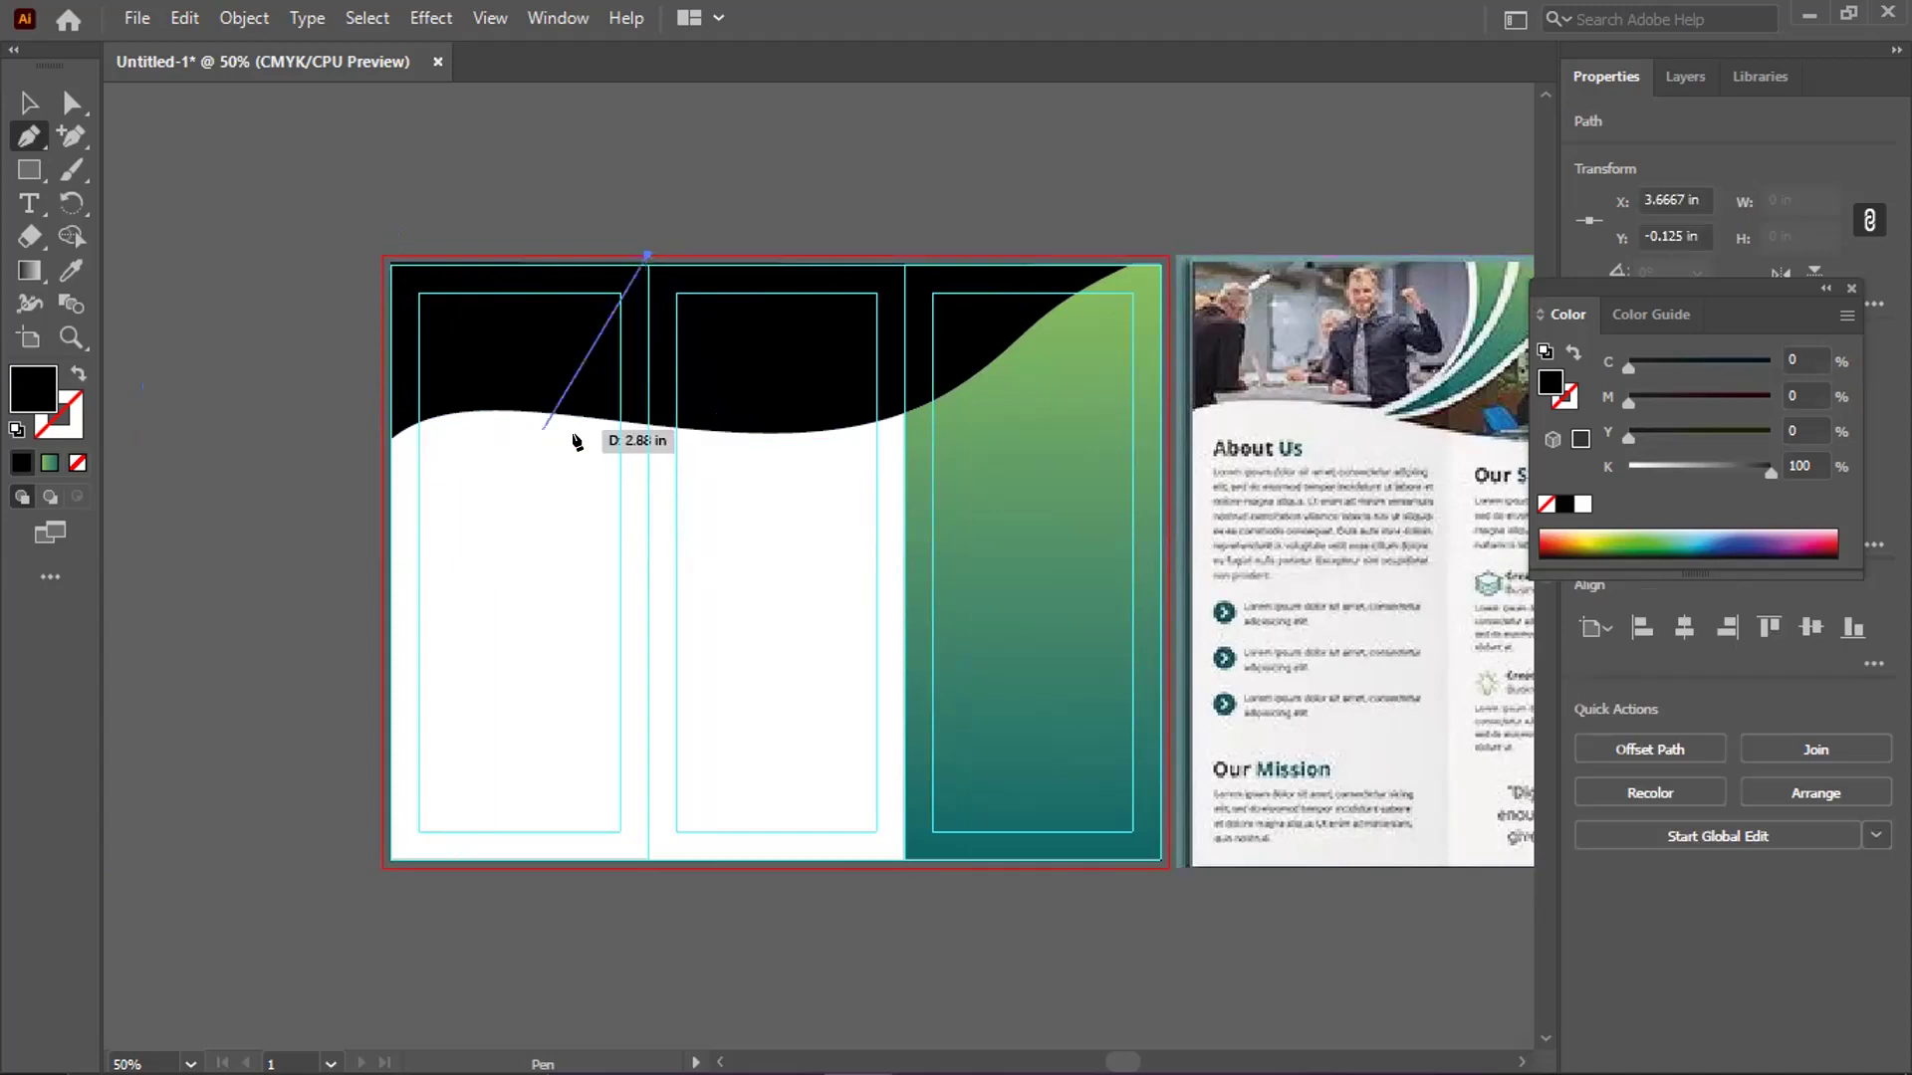
{"action": "left_click_drag", "start_coordinate": [554, 440], "coordinate": [438, 418]}
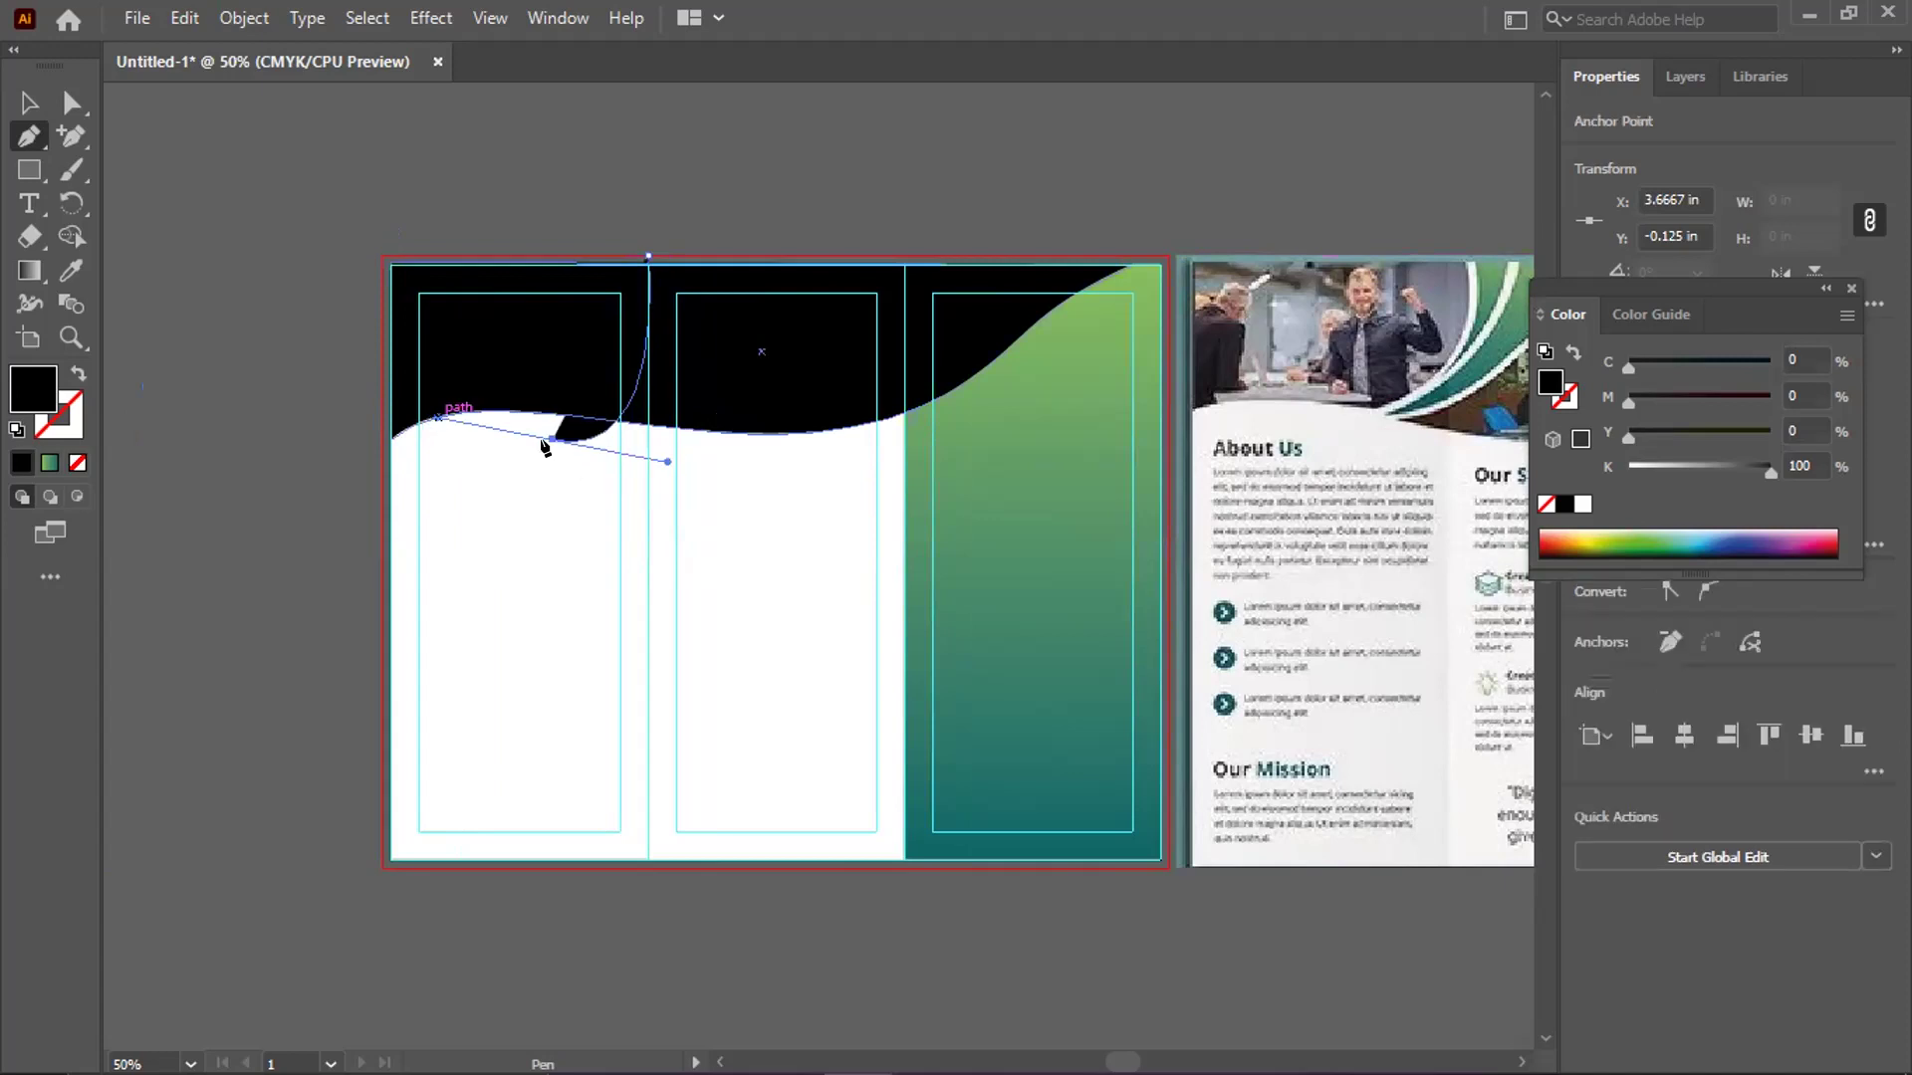
{"action": "left_click", "coordinate": [554, 440]}
{"action": "left_click", "coordinate": [285, 468]}
{"action": "left_click", "coordinate": [305, 243]}
{"action": "left_click", "coordinate": [640, 219]}
{"action": "left_click", "coordinate": [649, 256]}
{"action": "left_click", "coordinate": [1579, 534]}
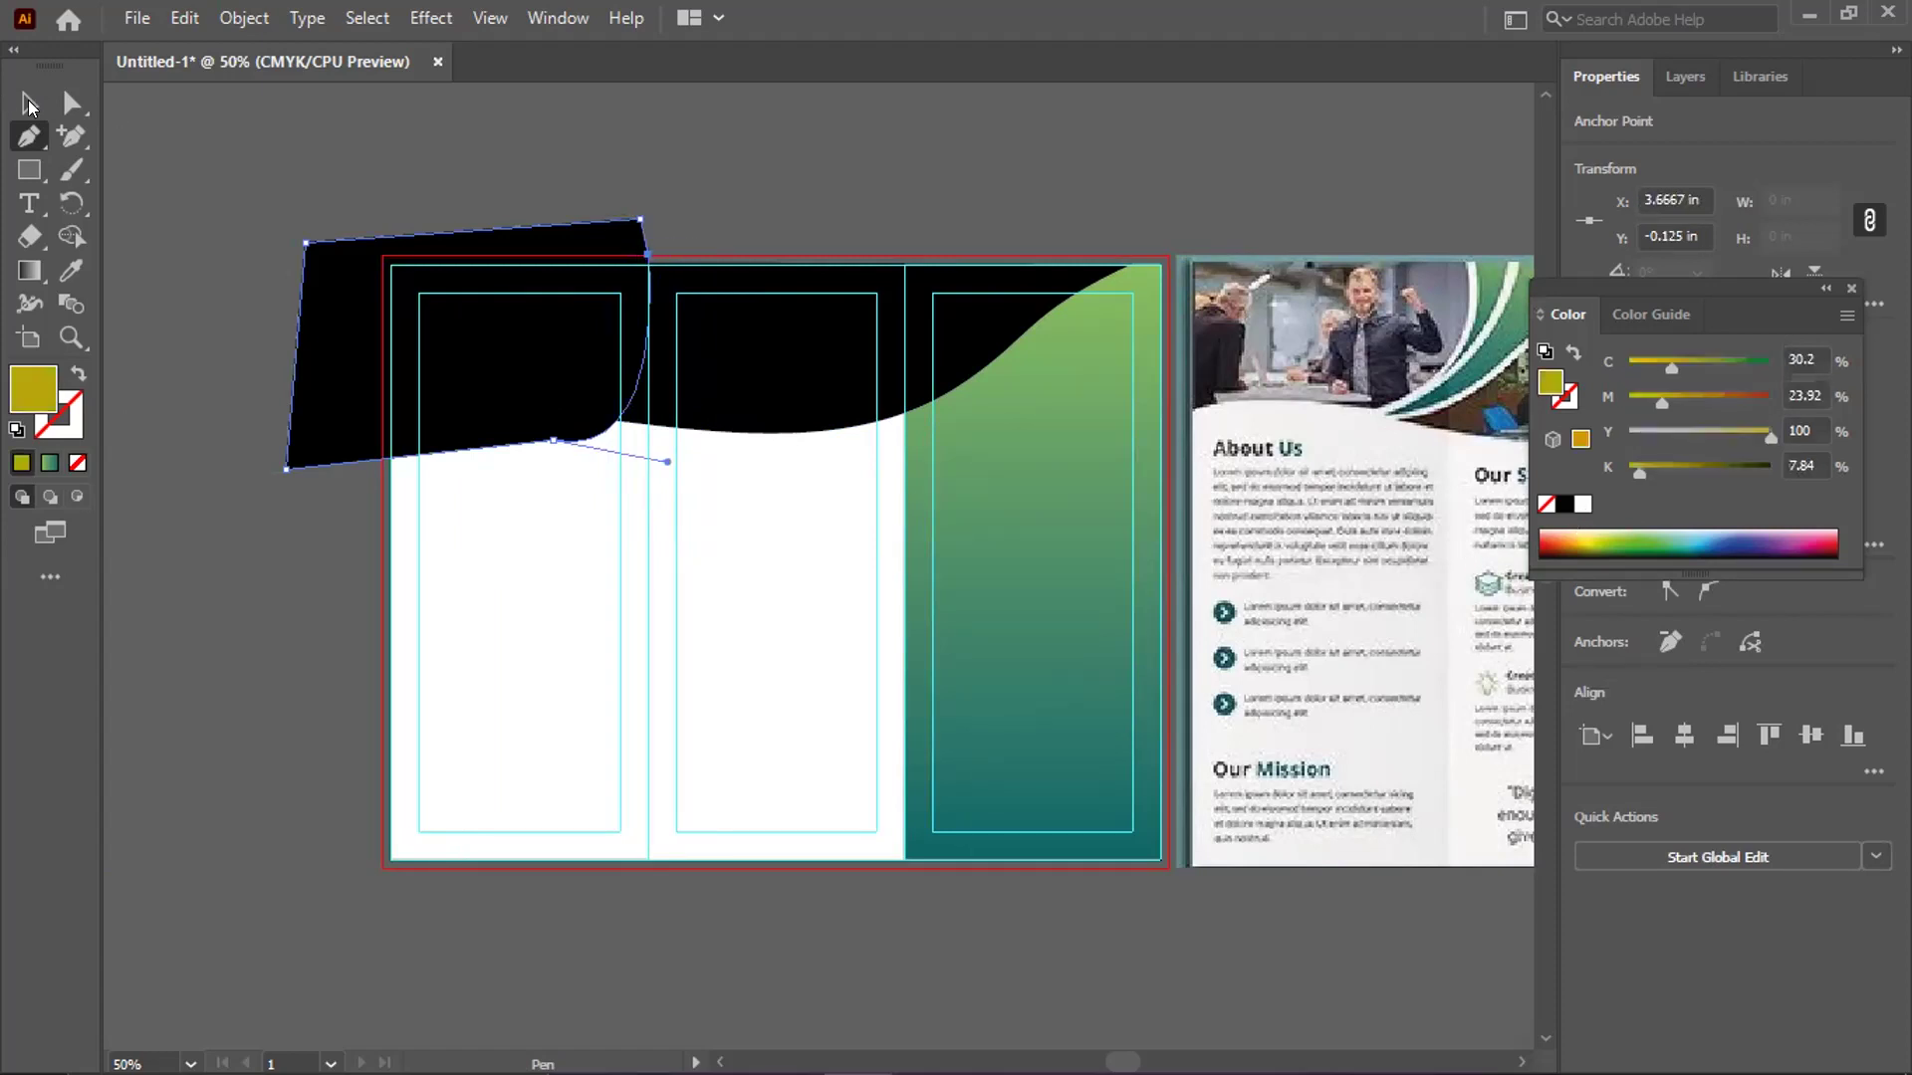
Trim the yellow shape's outside part with Shape Builder against the black wave
{"action": "left_click", "coordinate": [28, 102]}
{"action": "left_click", "coordinate": [730, 356], "text": "shift"}
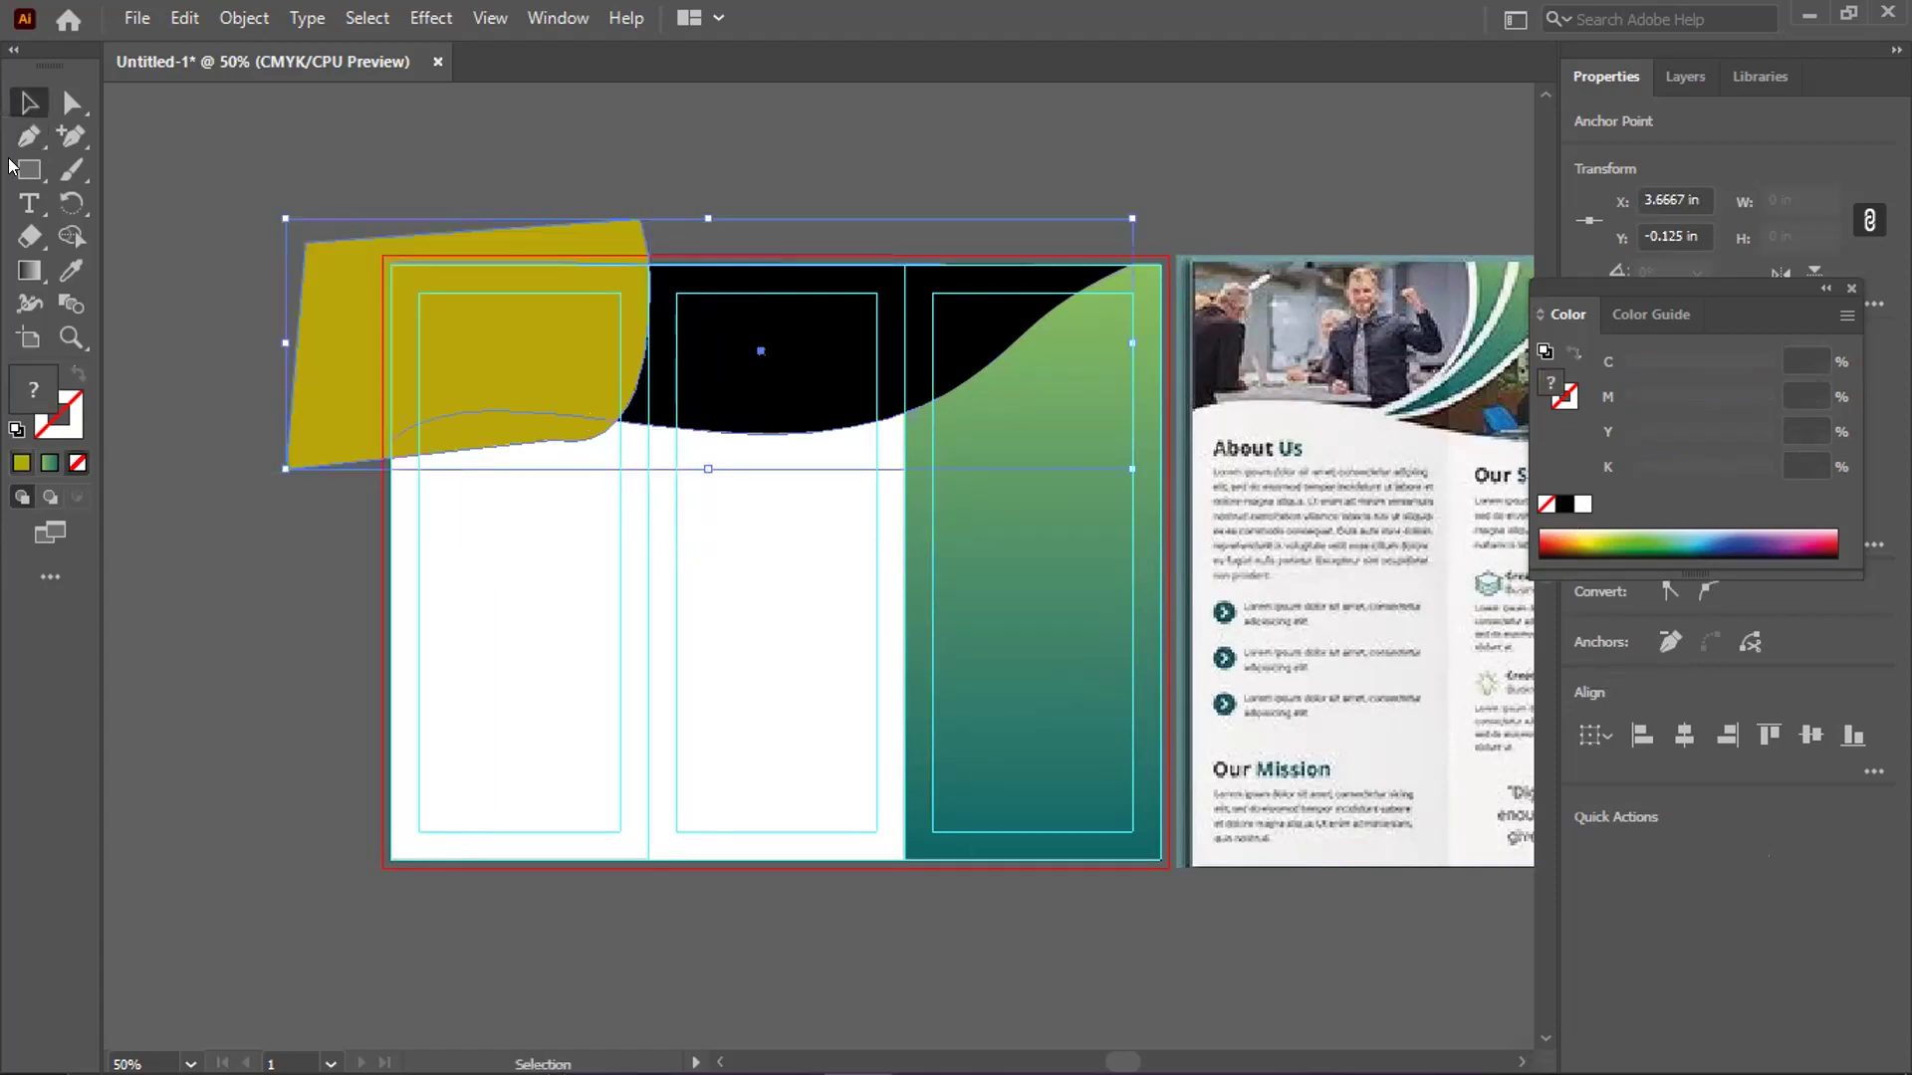
{"action": "key", "text": "shift+m"}
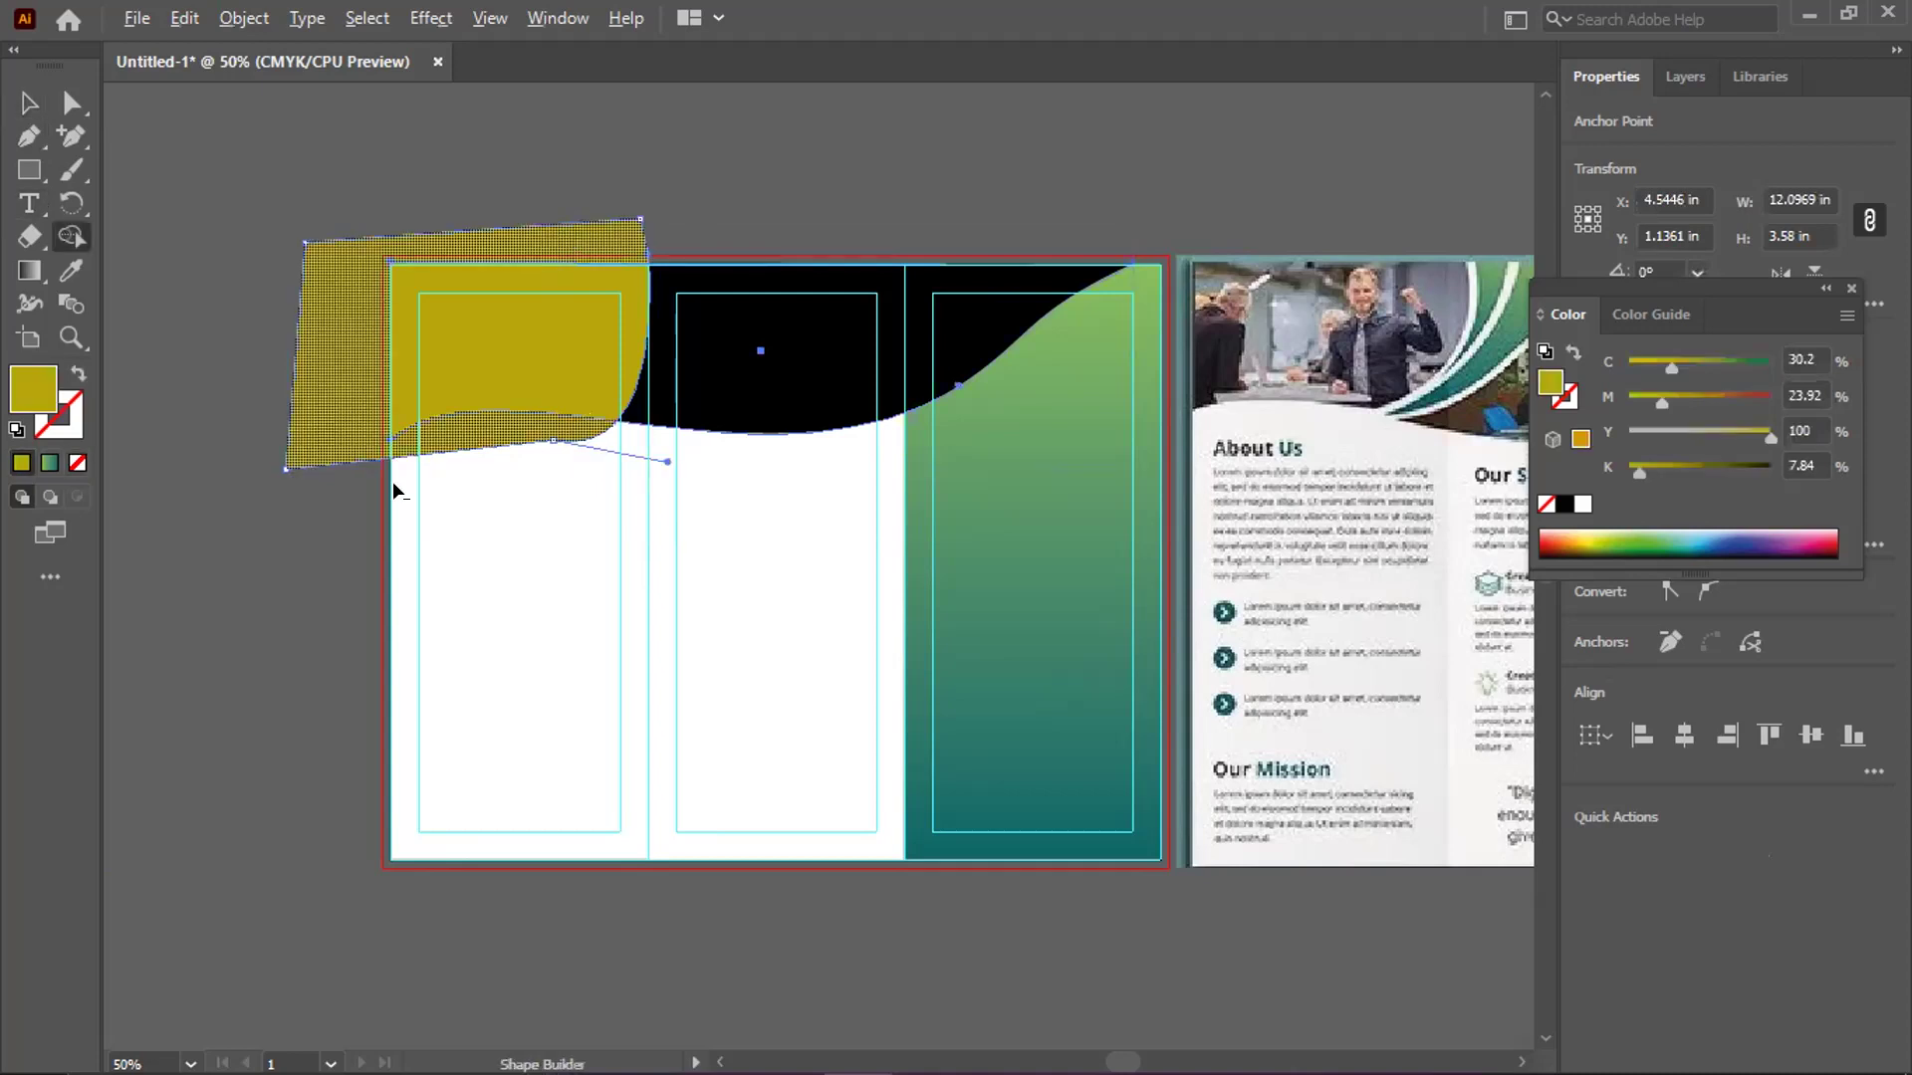
{"action": "left_click", "coordinate": [664, 281], "text": "alt"}
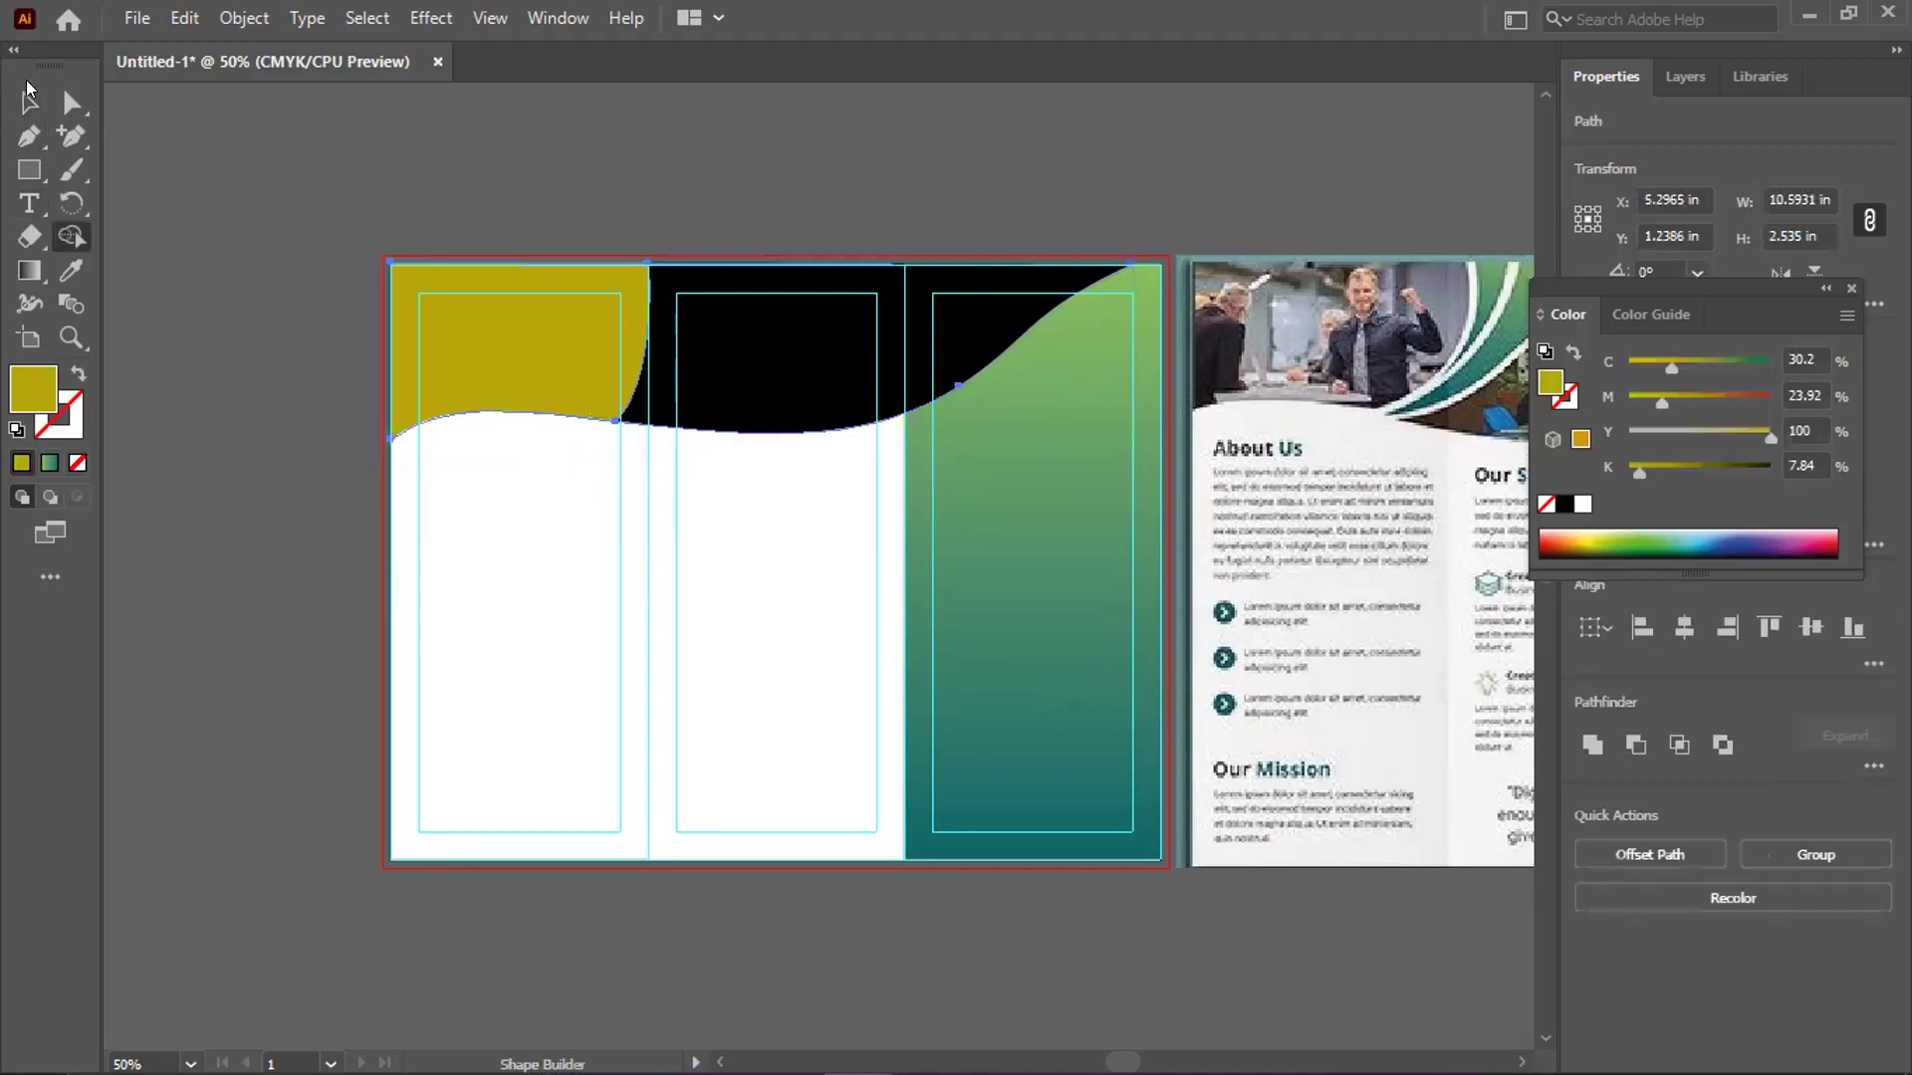
{"action": "key", "text": "v"}
{"action": "left_click", "coordinate": [452, 175]}
{"action": "left_click", "coordinate": [568, 359]}
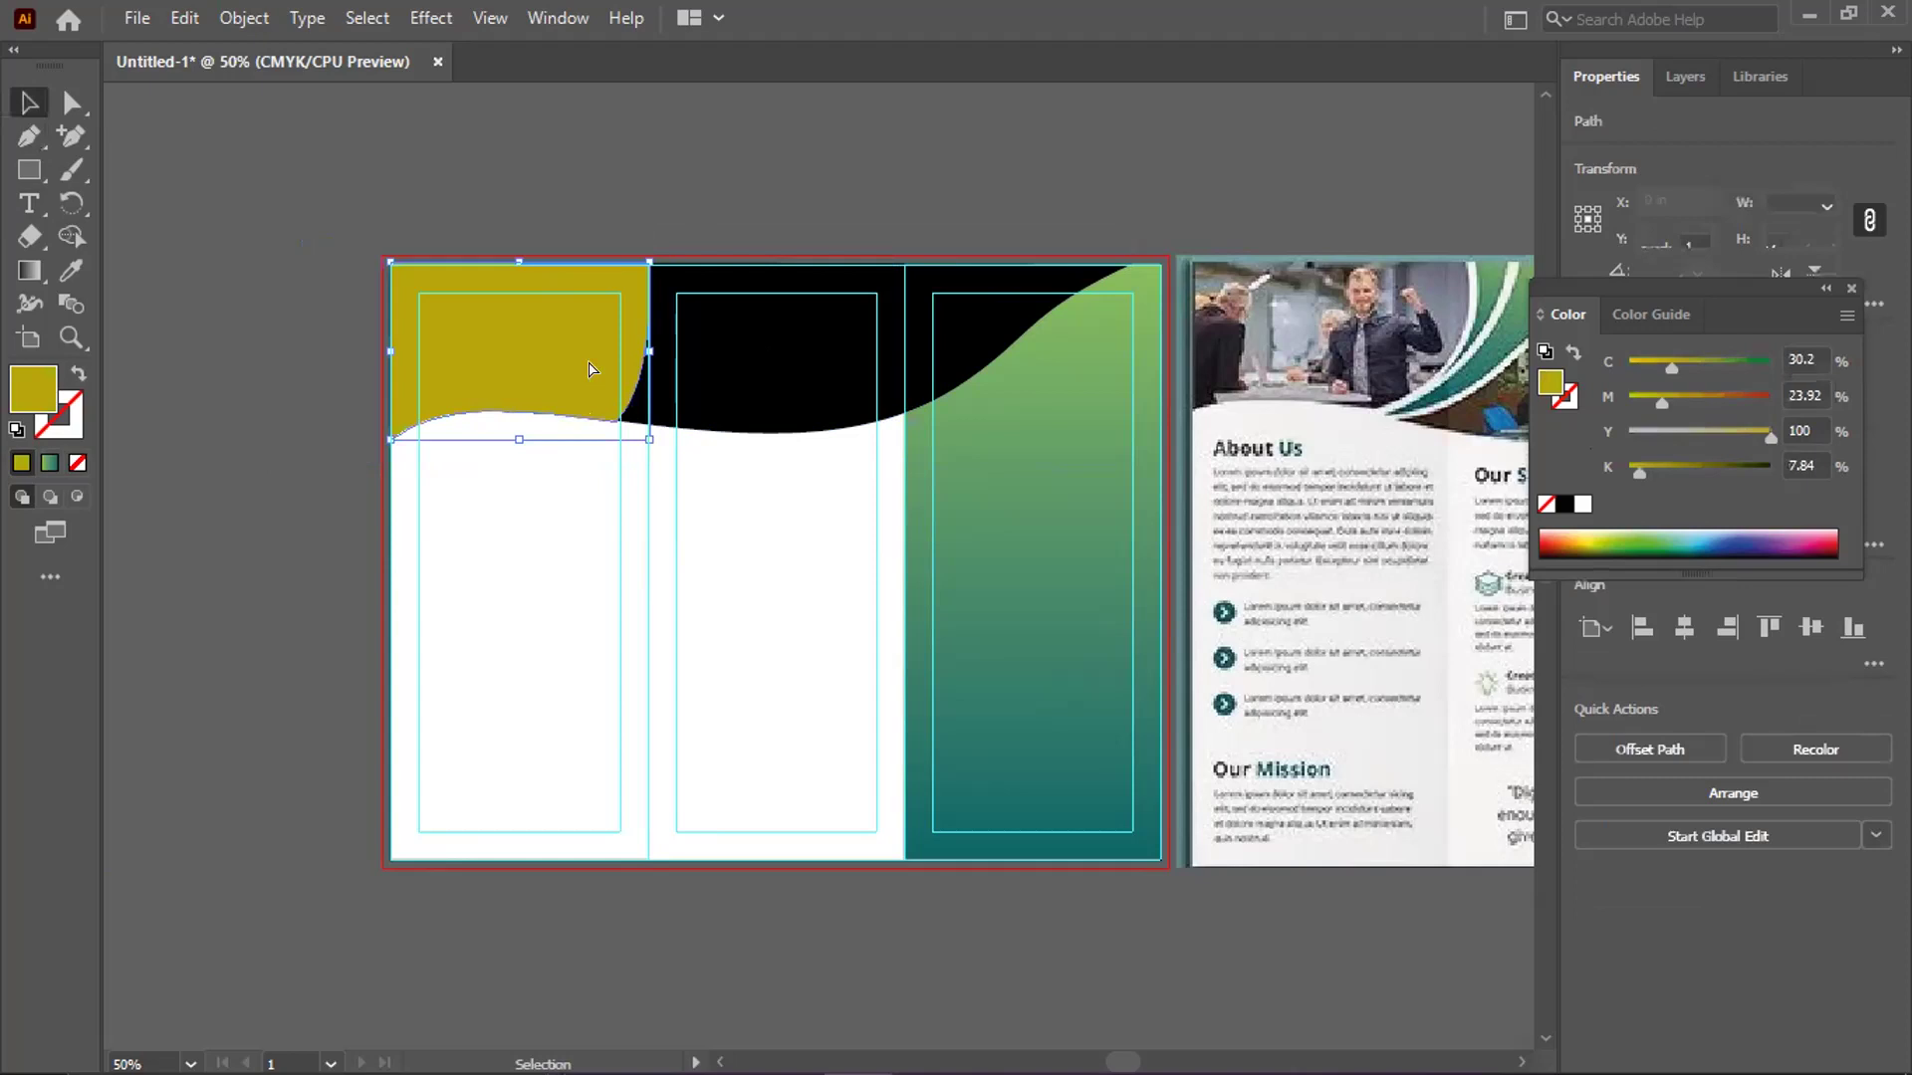
Deselect everything, return to the Pen tool, and set the zoom to 66.67%
{"action": "scroll", "coordinate": [1123, 259], "scroll_direction": "right", "scroll_amount": 10}
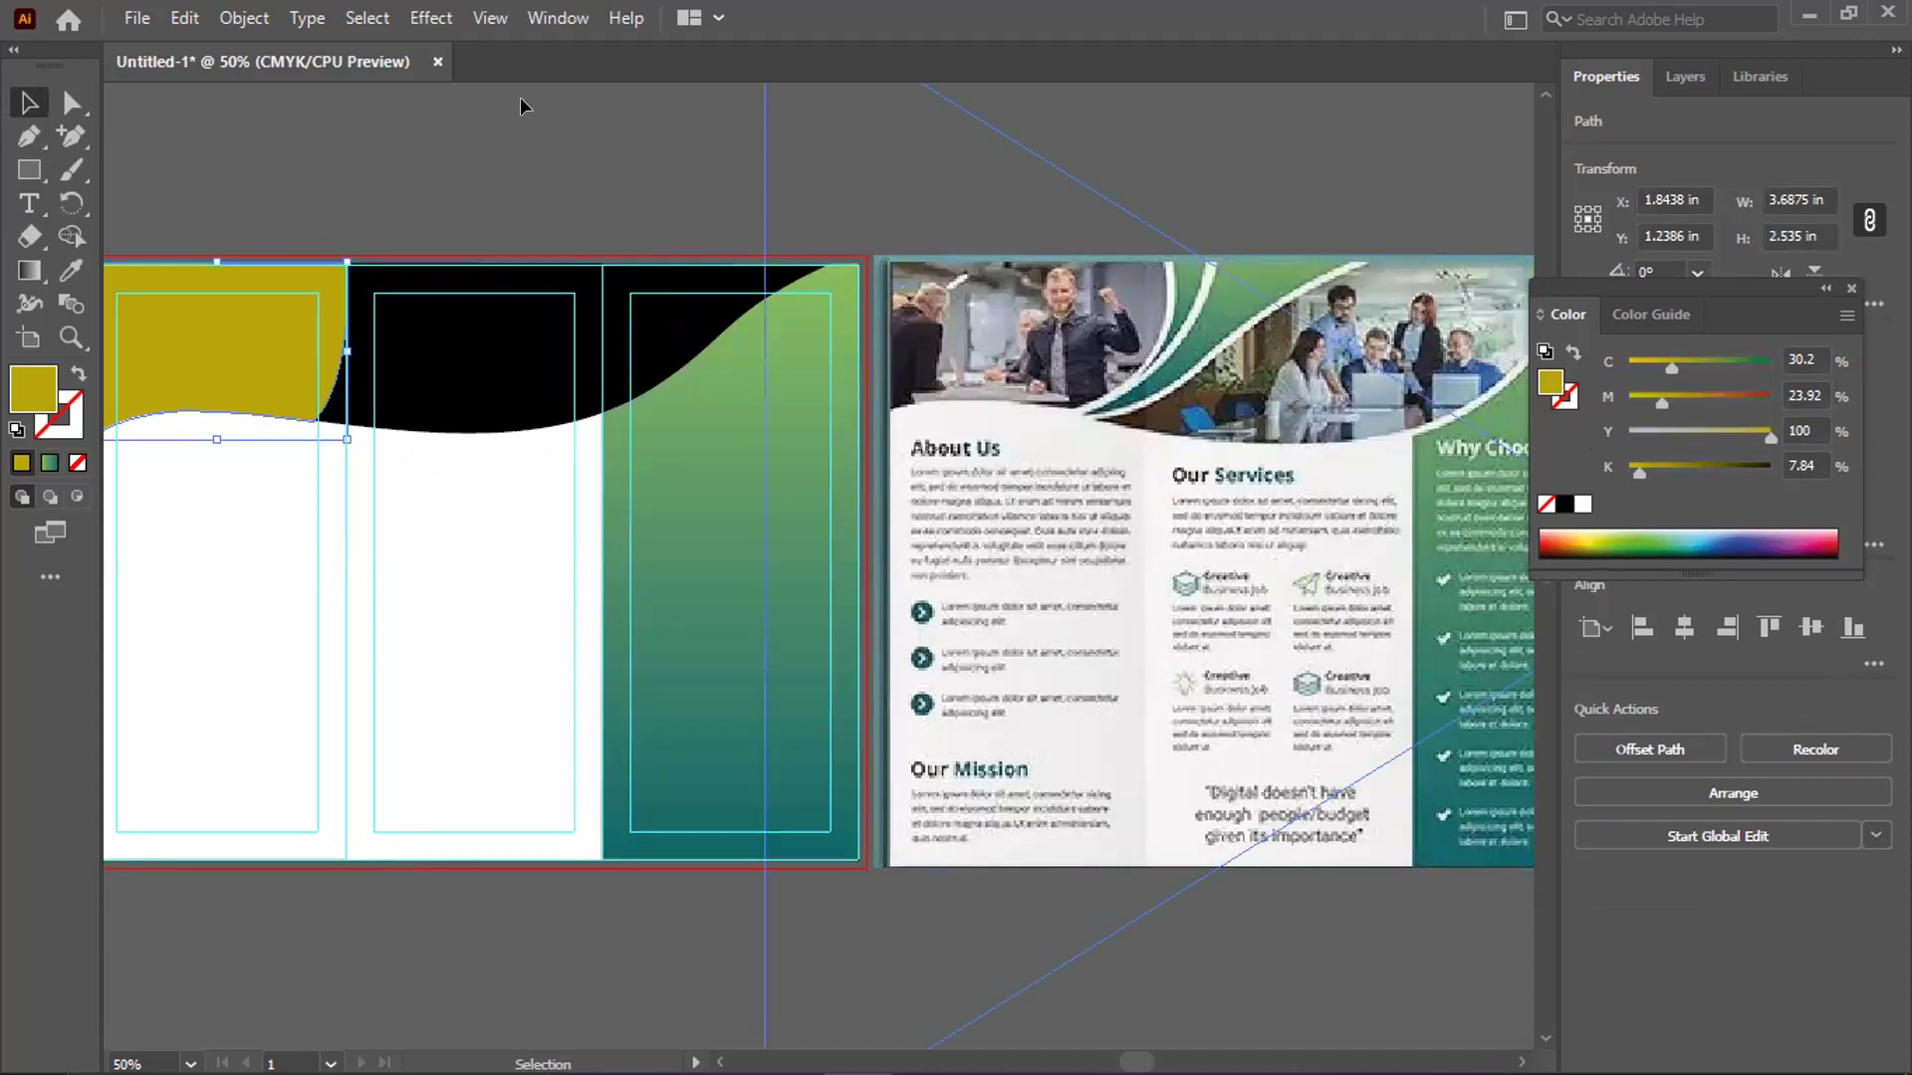
{"action": "key", "text": "ctrl+shift+a"}
{"action": "left_click", "coordinate": [29, 137]}
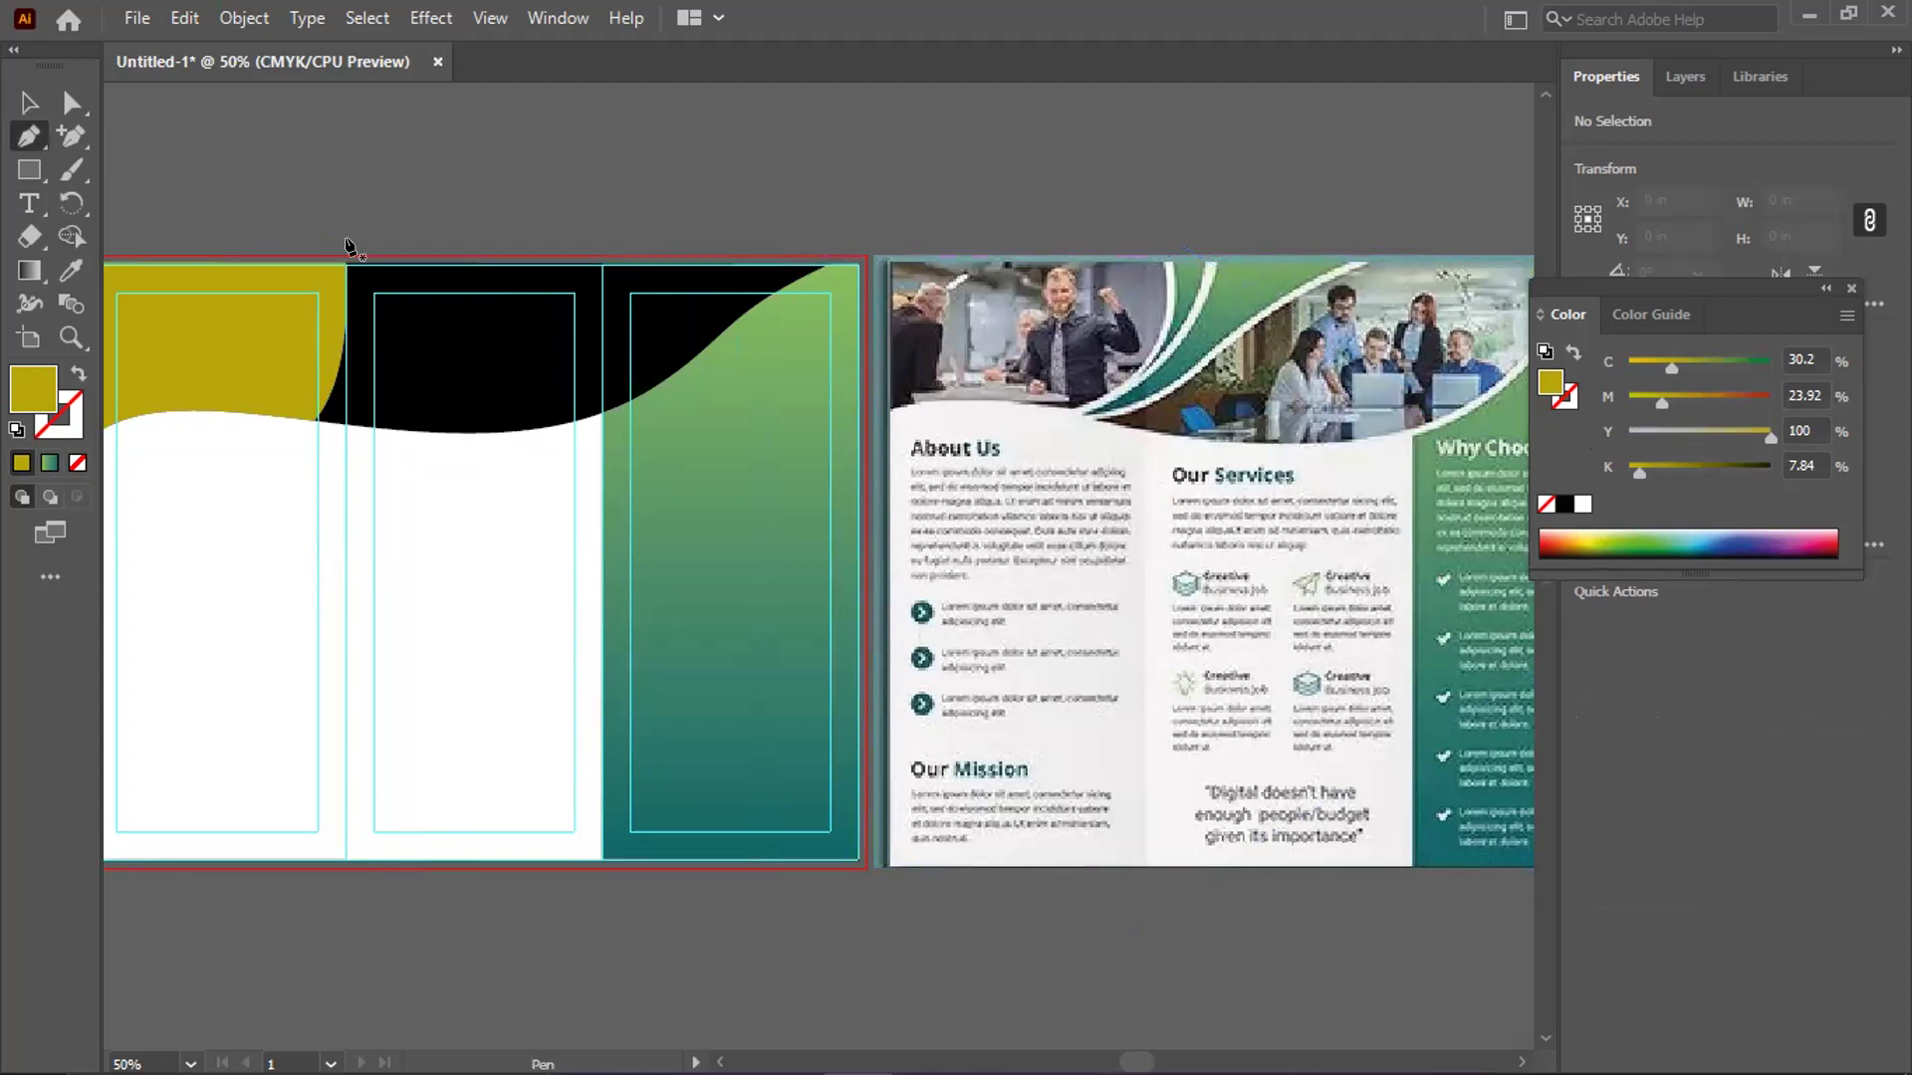
{"action": "scroll", "coordinate": [605, 306], "scroll_direction": "left", "scroll_amount": 2}
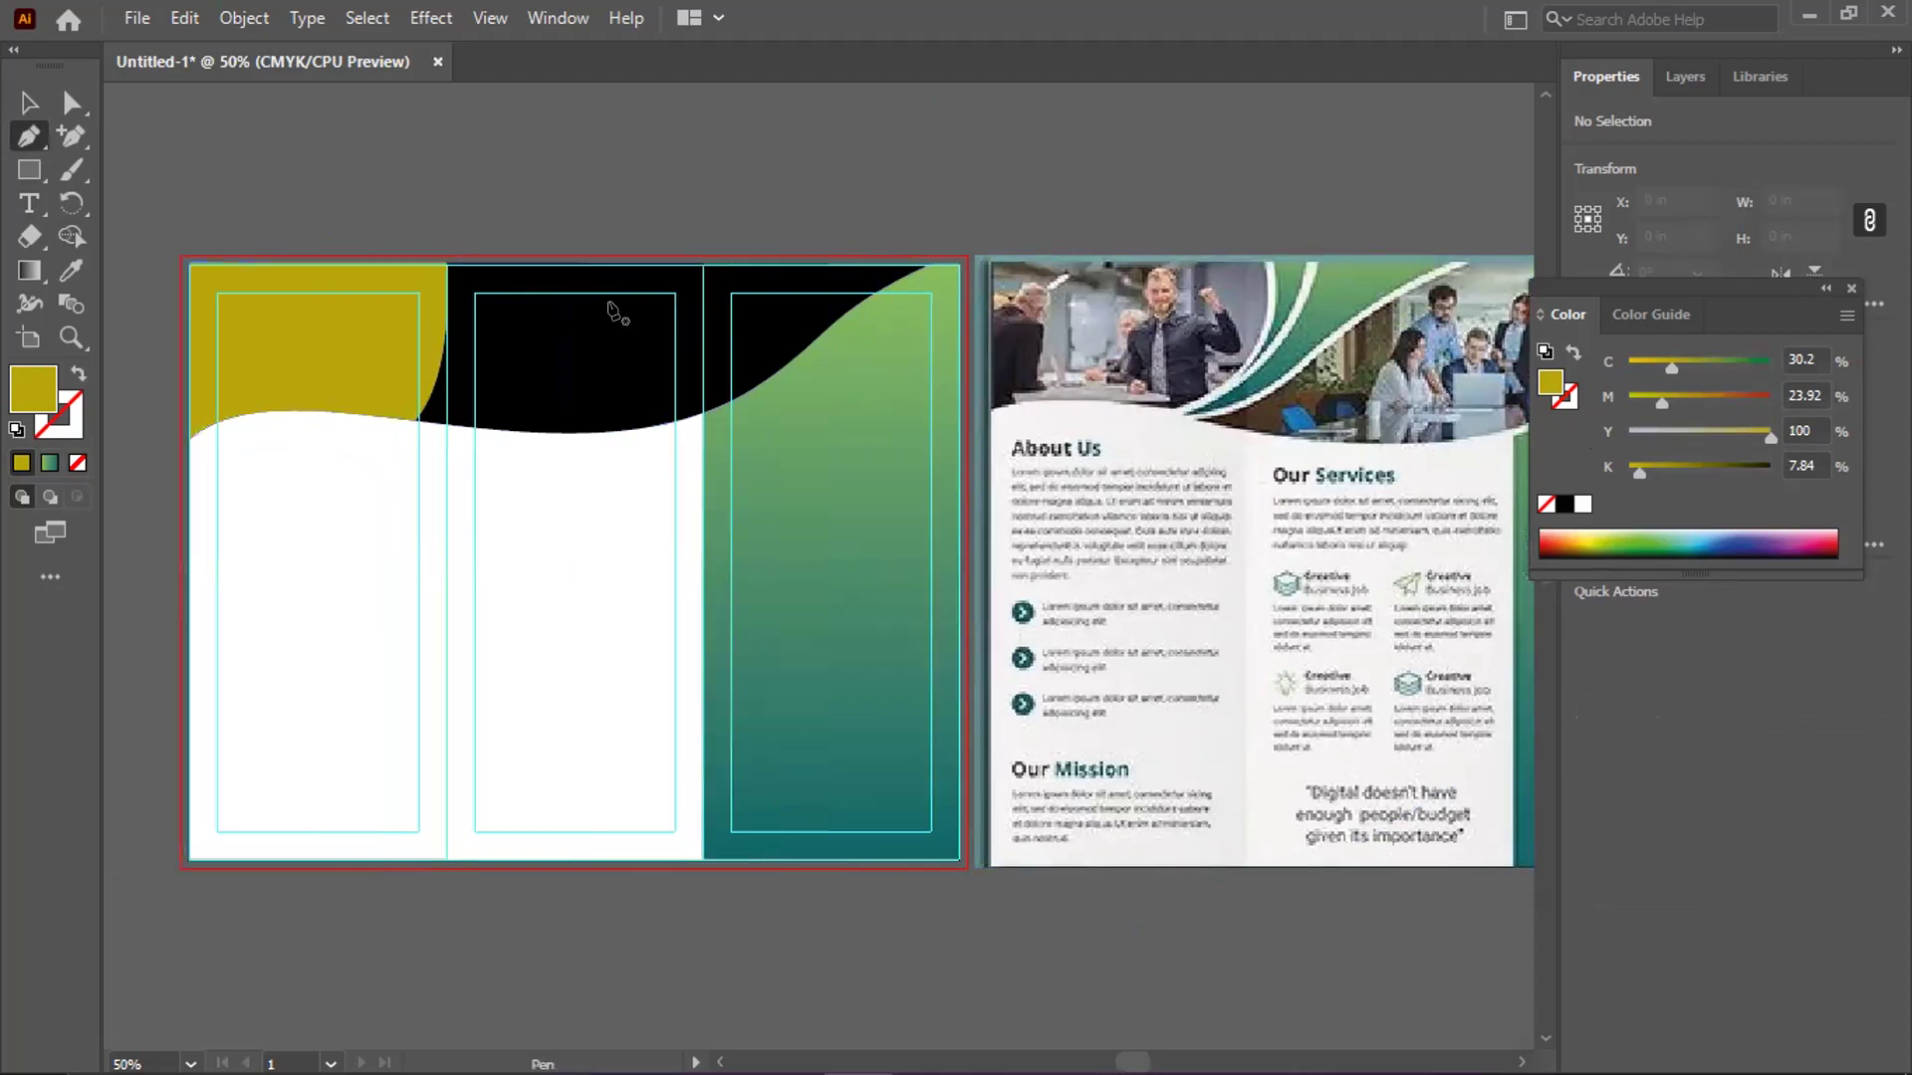
{"action": "left_click", "coordinate": [31, 128]}
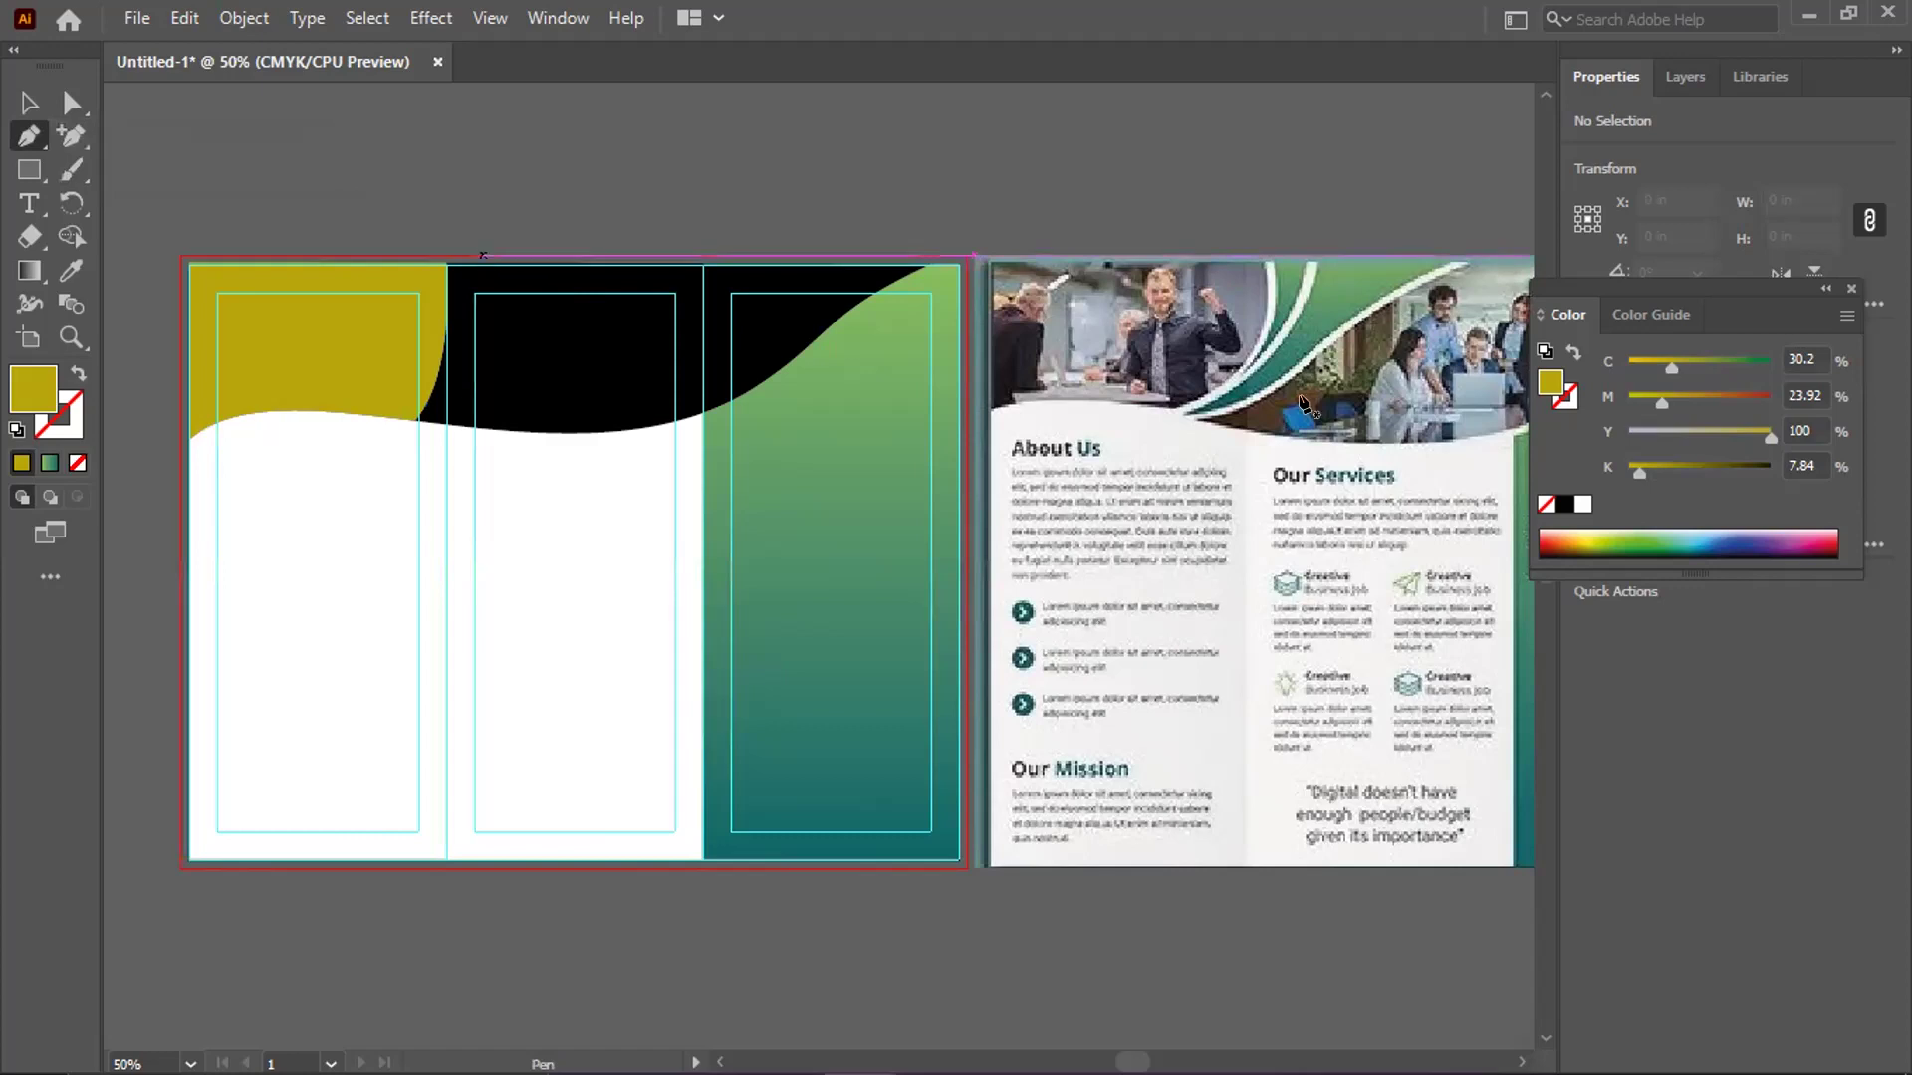
{"action": "key", "text": "alt"}
{"action": "key", "text": "ctrl+1"}
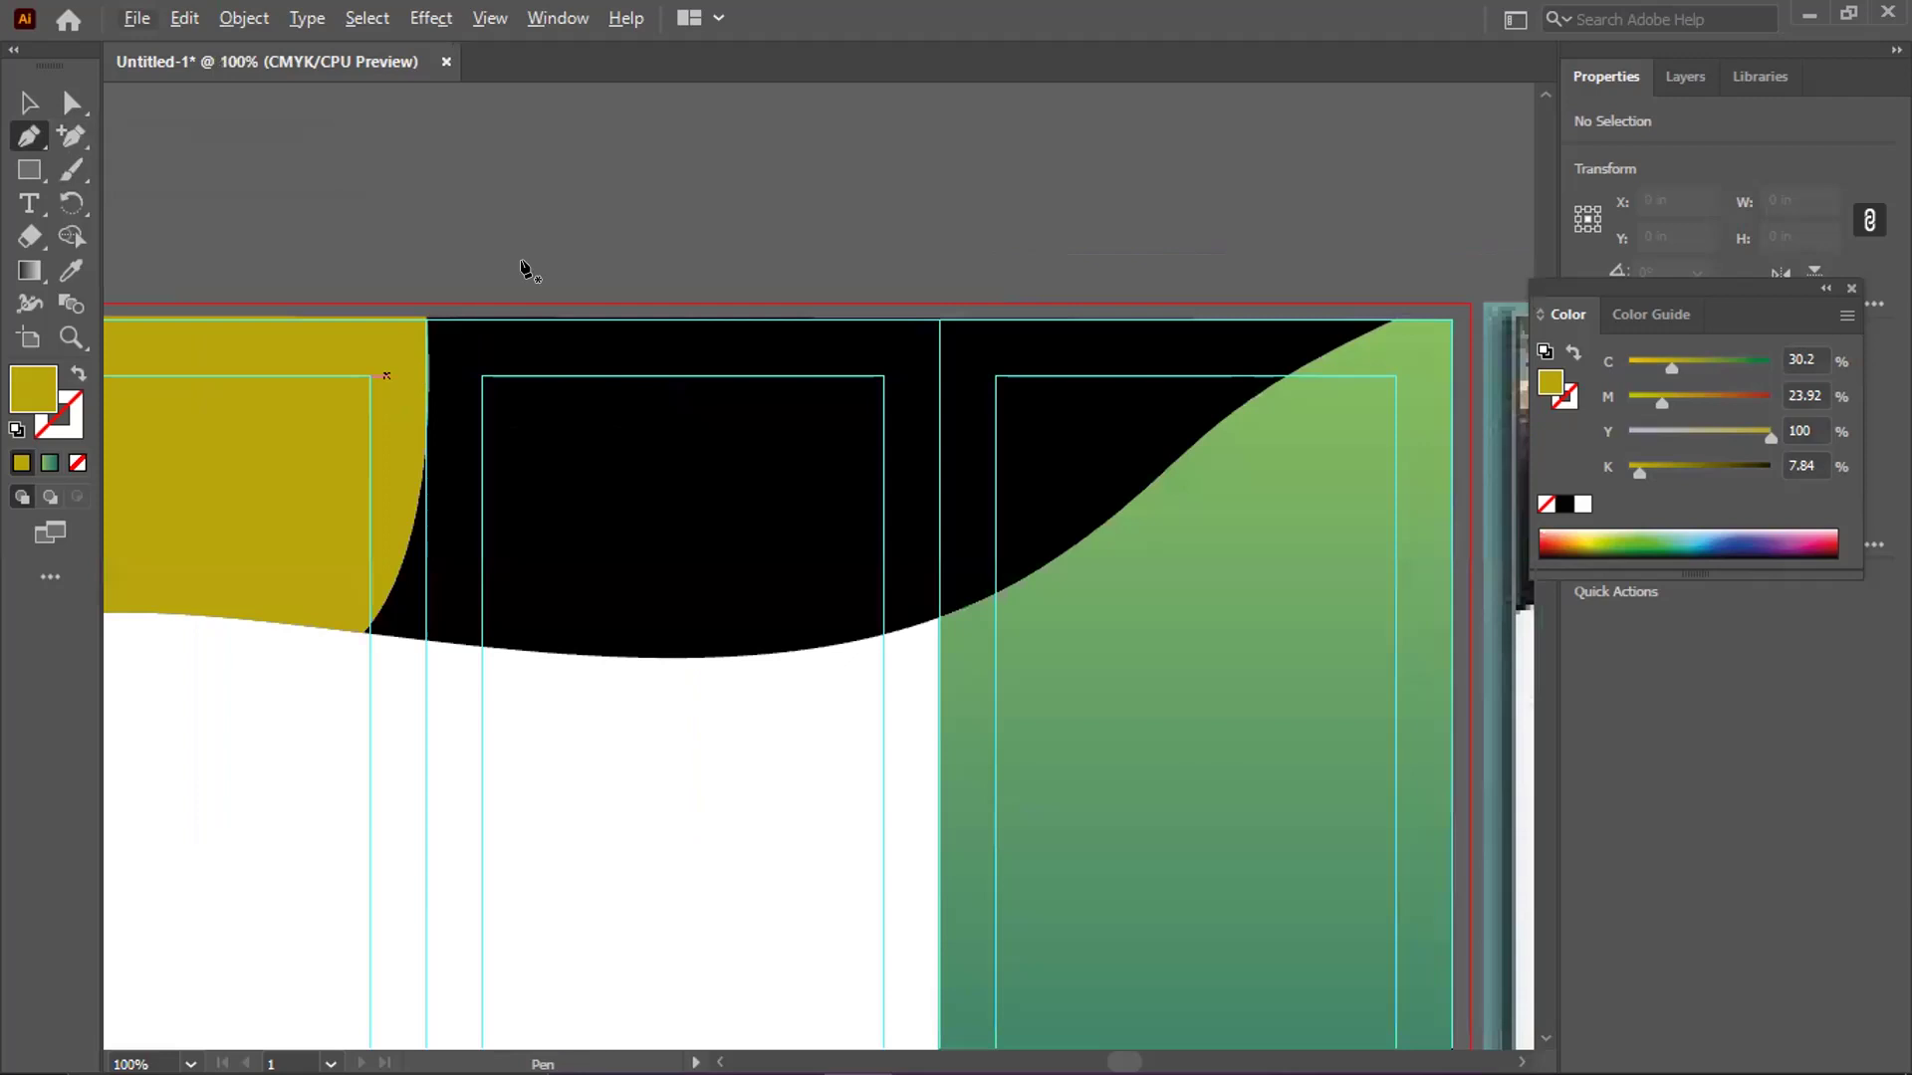
{"action": "key", "text": "ctrl+minus"}
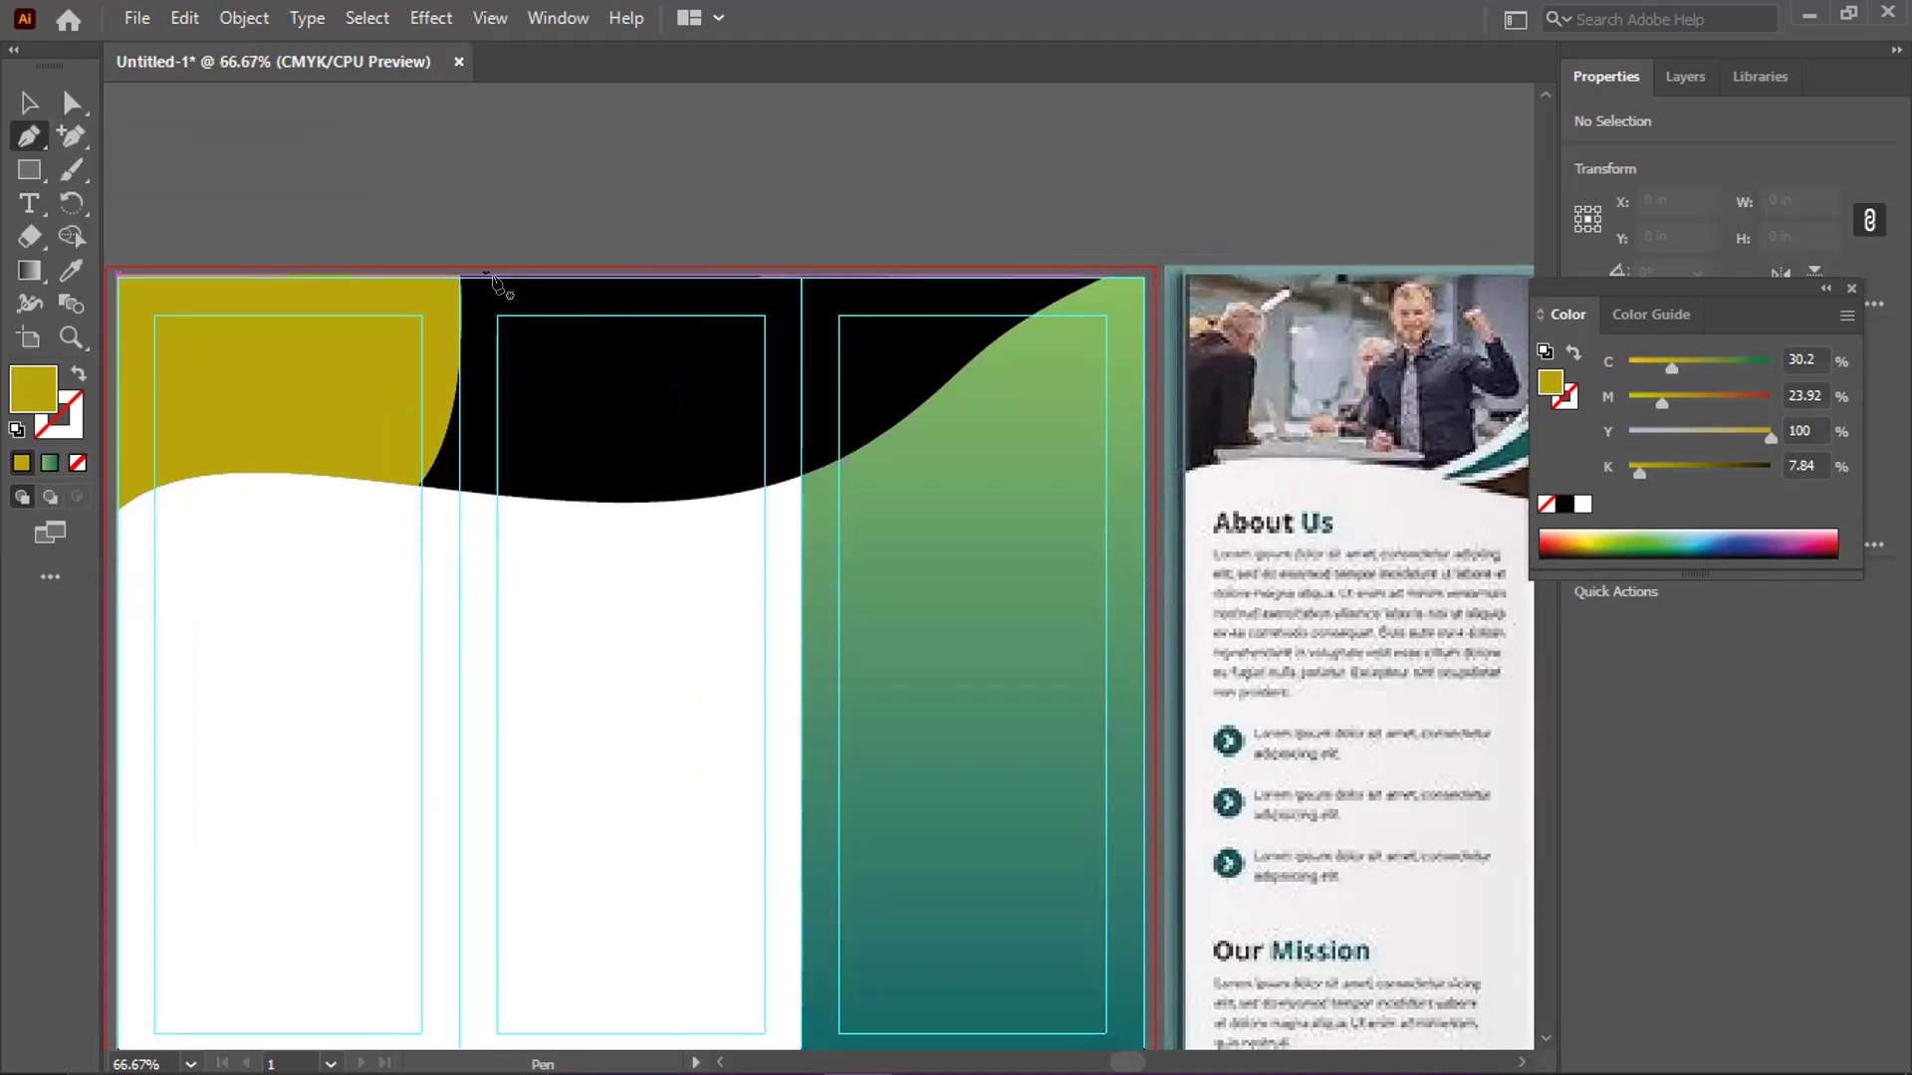
Draw a slender curved swoosh from the page's top edge down to the wave
{"action": "left_click", "coordinate": [495, 242]}
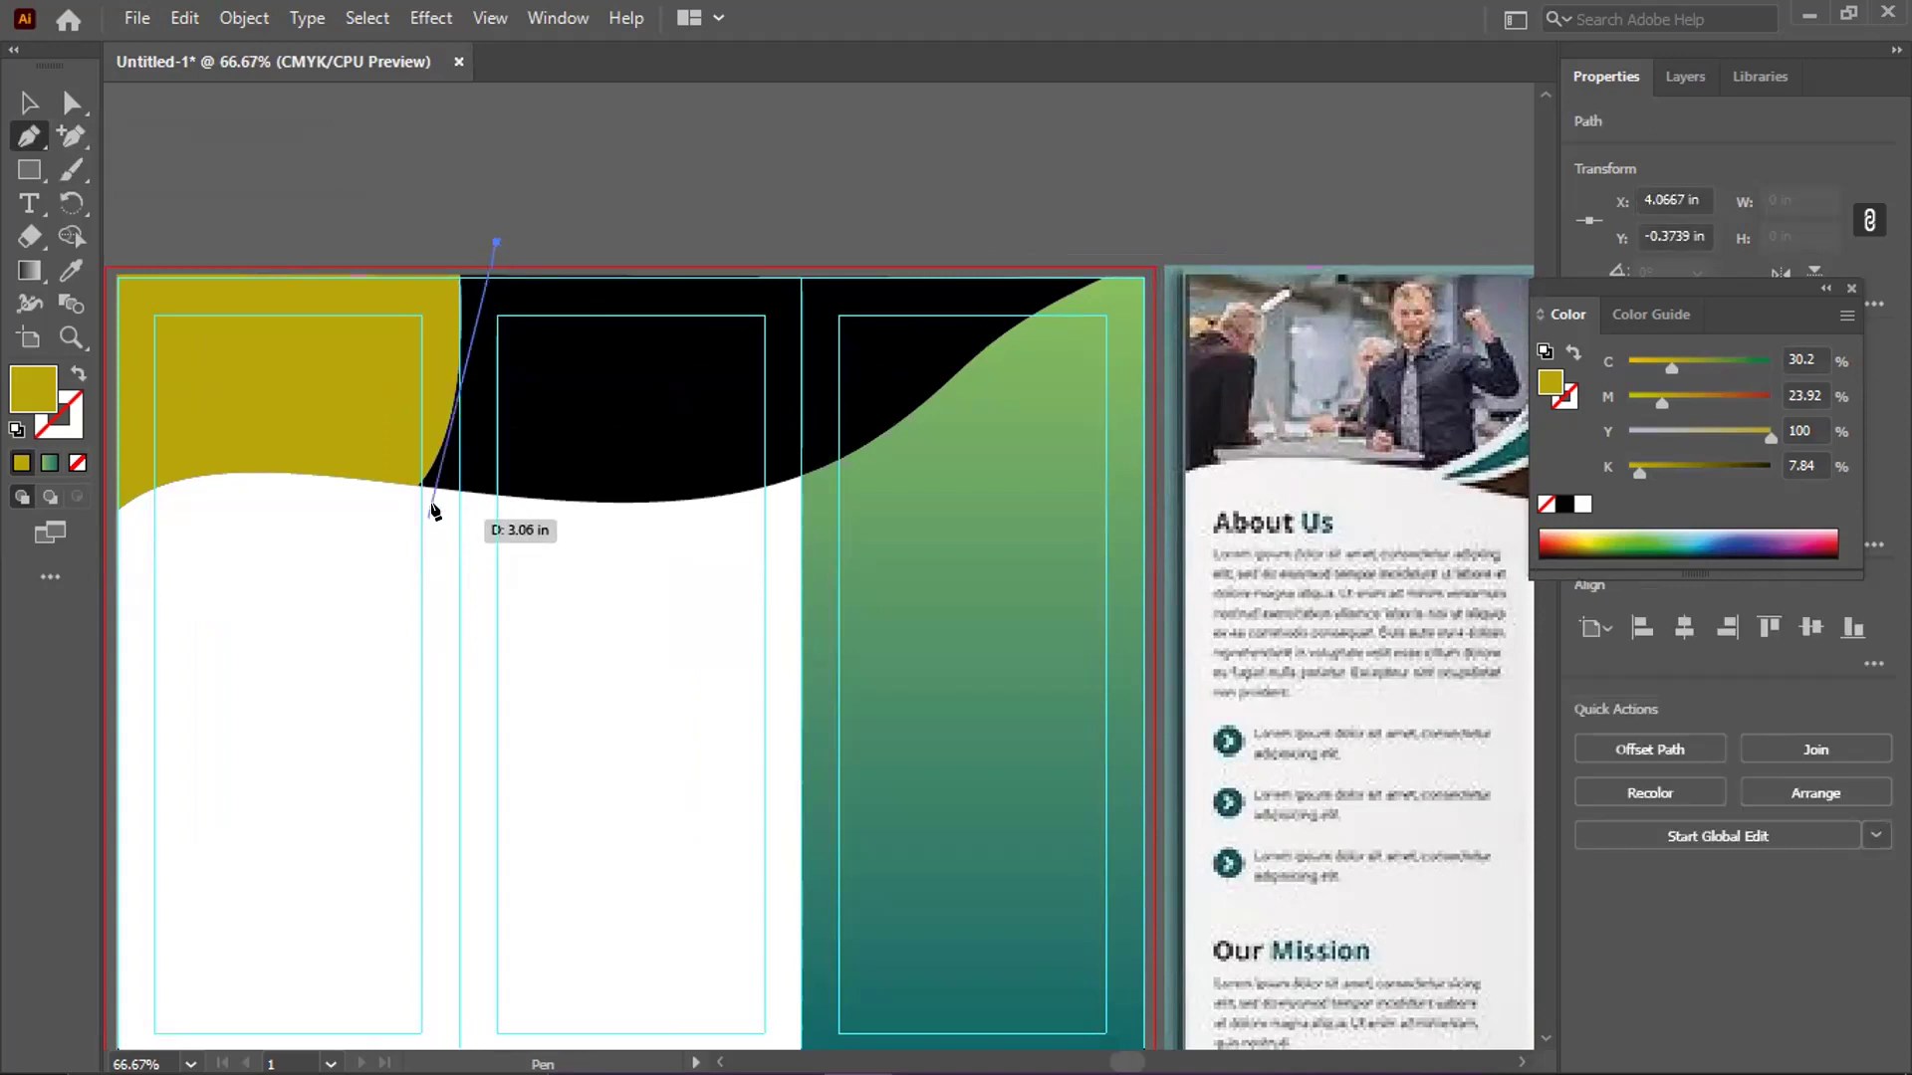
{"action": "left_click_drag", "start_coordinate": [439, 503], "coordinate": [344, 626]}
{"action": "left_click", "coordinate": [438, 504]}
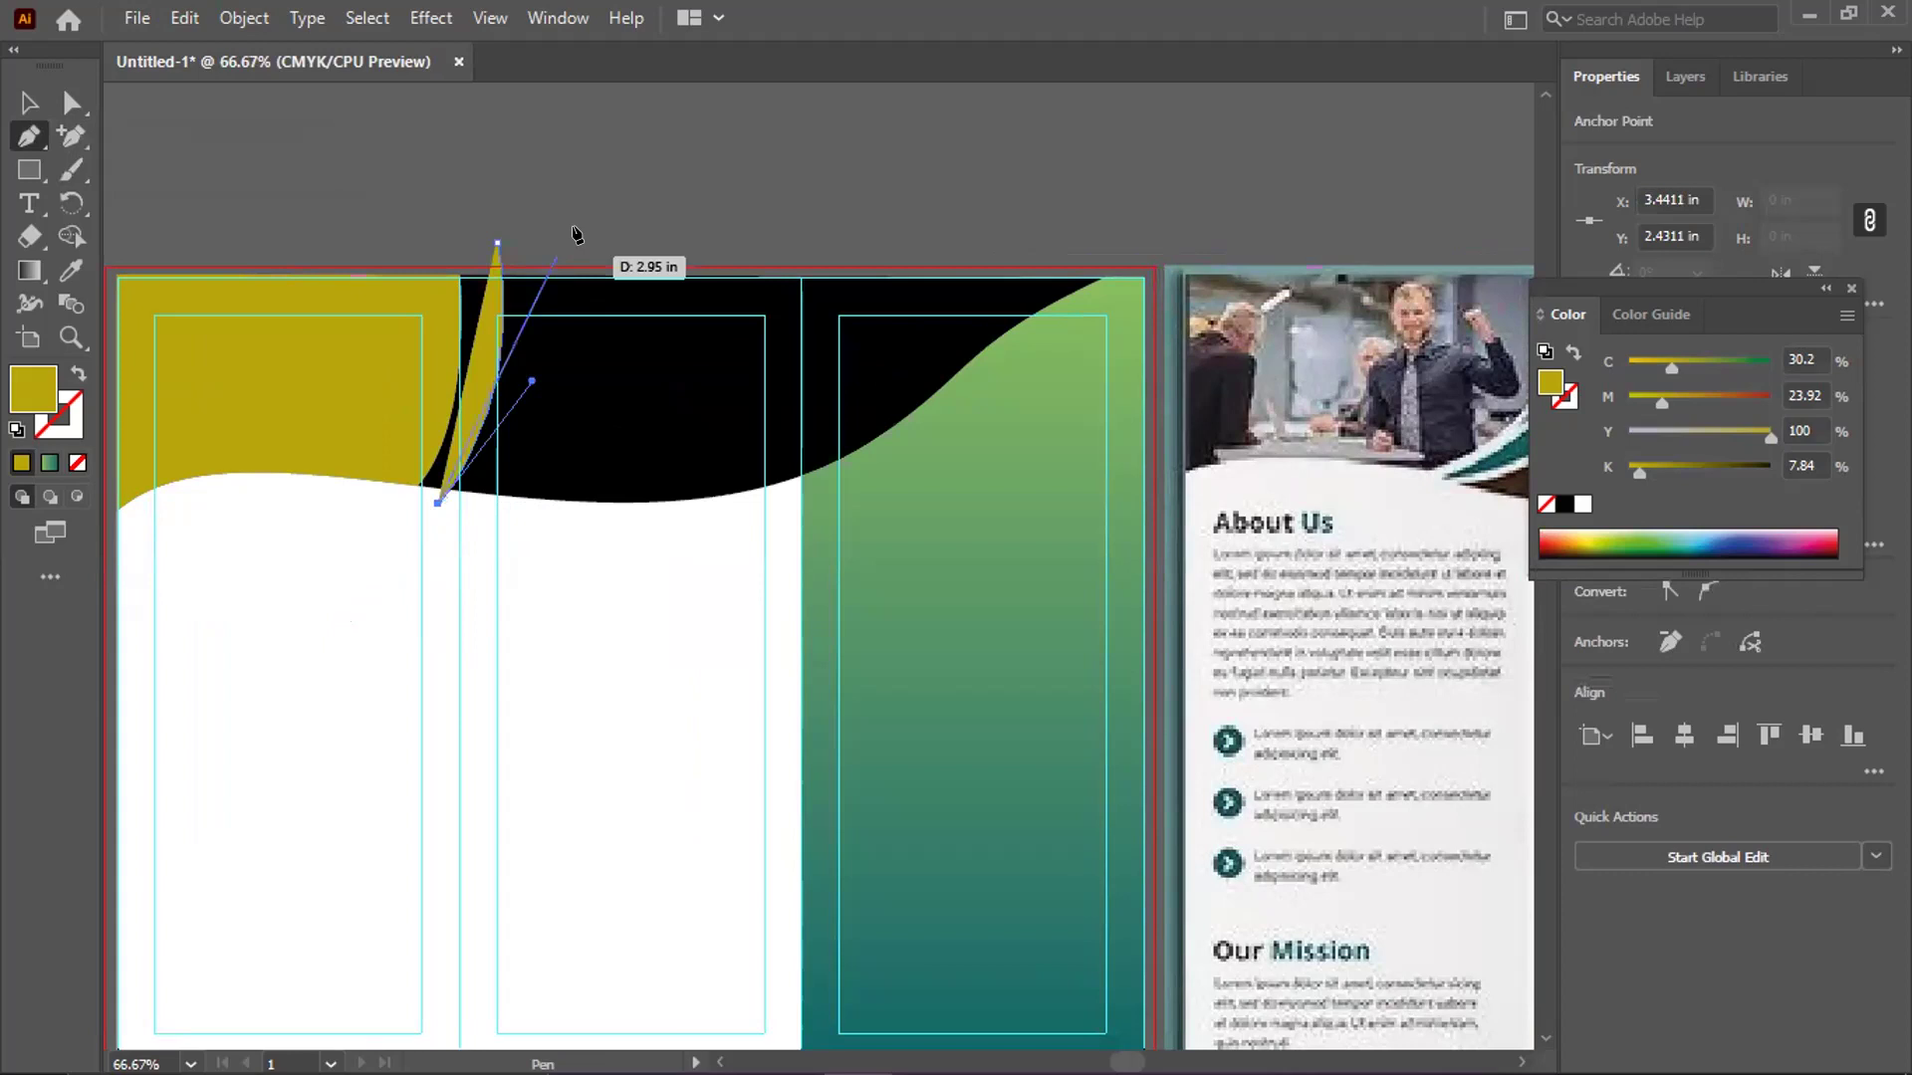
{"action": "left_click_drag", "start_coordinate": [564, 242], "coordinate": [667, 90]}
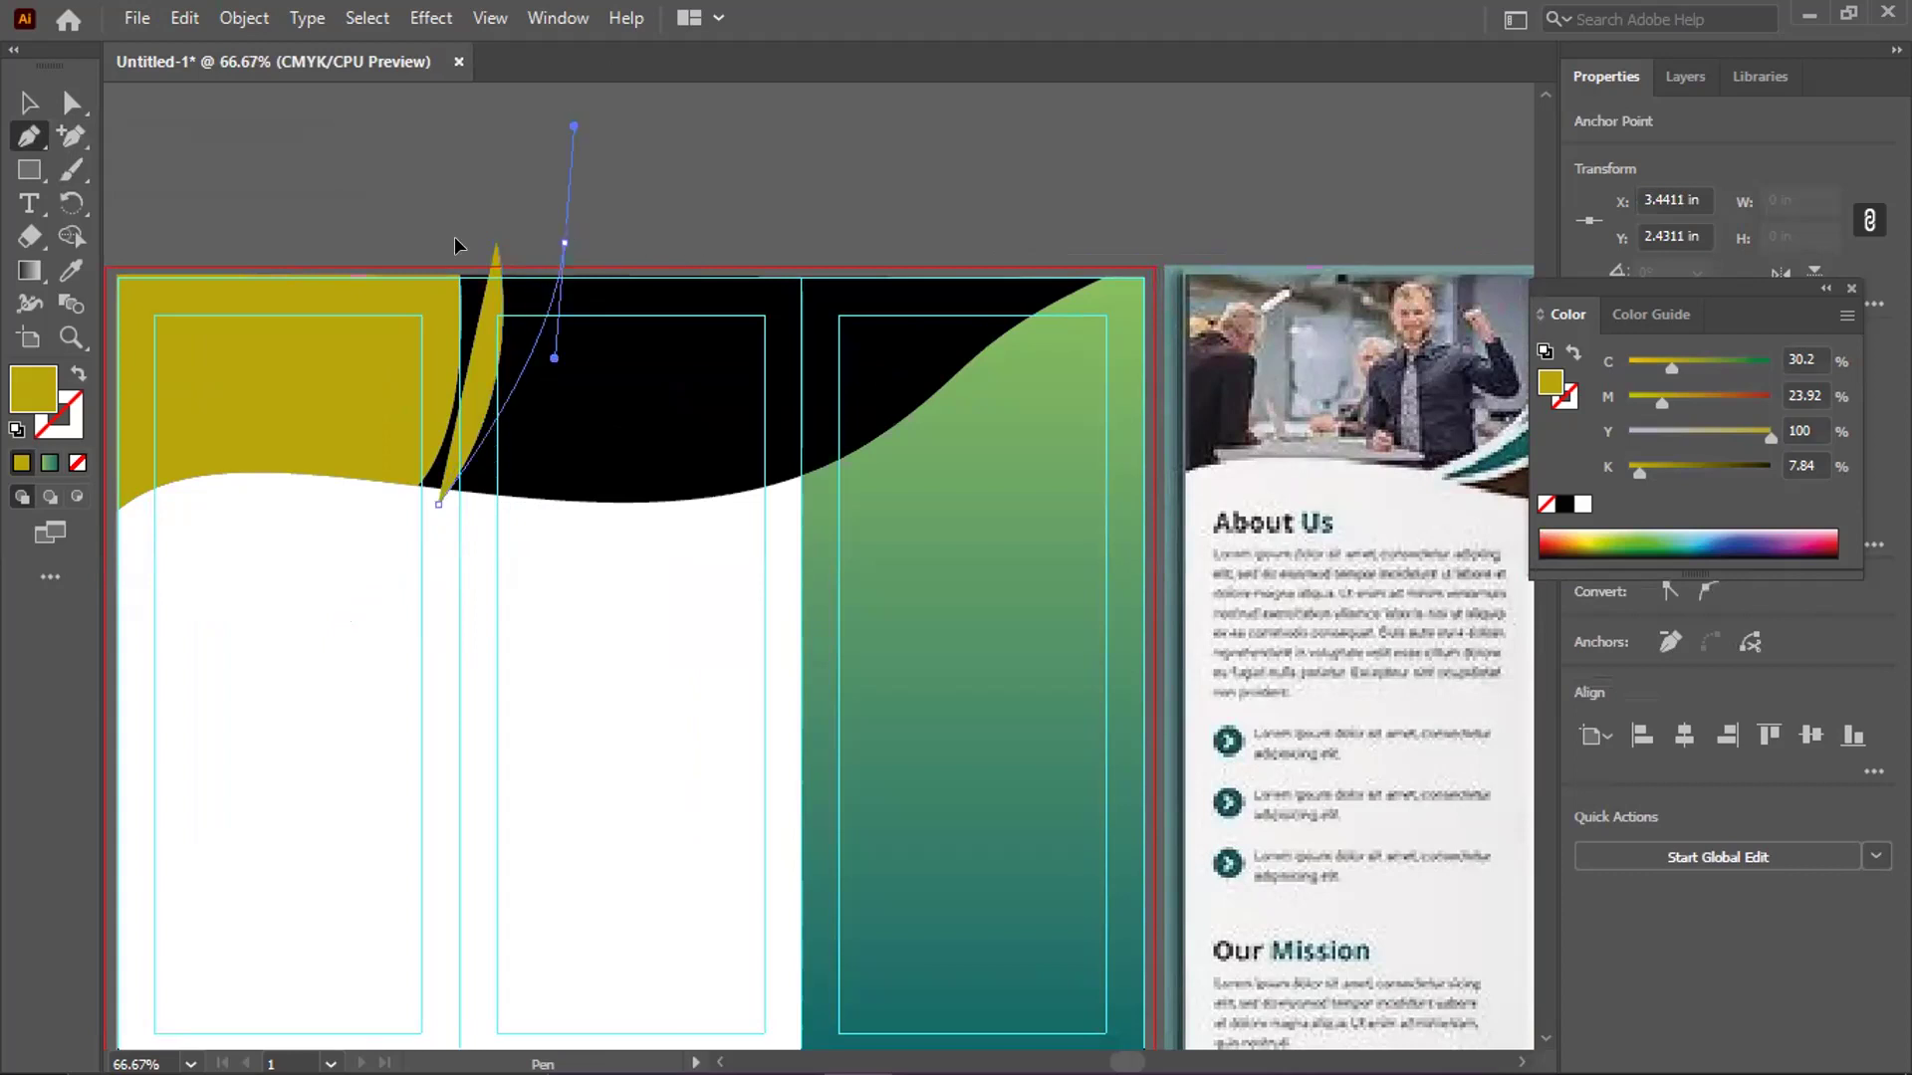
{"action": "scroll", "coordinate": [508, 333], "scroll_direction": "up", "scroll_amount": 4}
{"action": "mouse_move", "coordinate": [586, 263]}
{"action": "left_mouse_down"}
{"action": "mouse_move", "coordinate": [606, 249]}
{"action": "mouse_move", "coordinate": [610, 270]}
{"action": "left_mouse_up"}
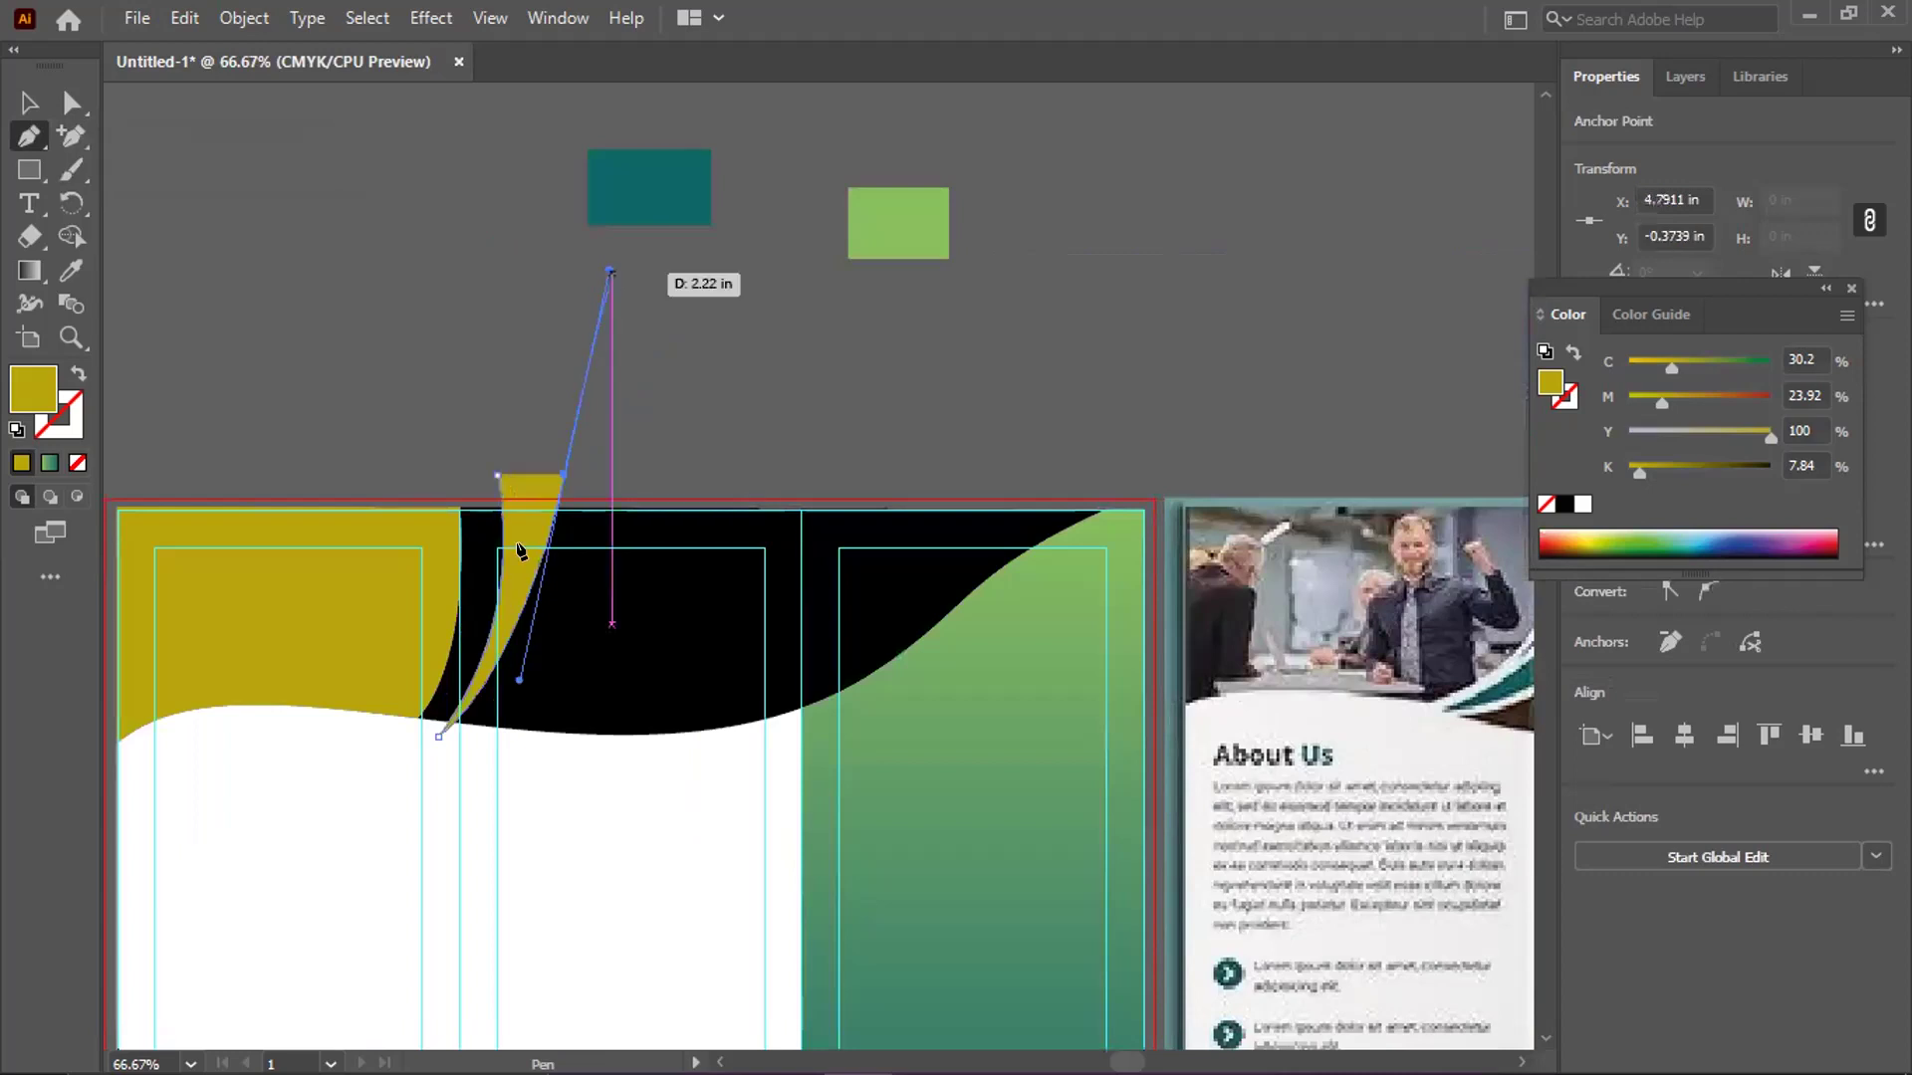
{"action": "left_click", "coordinate": [497, 477]}
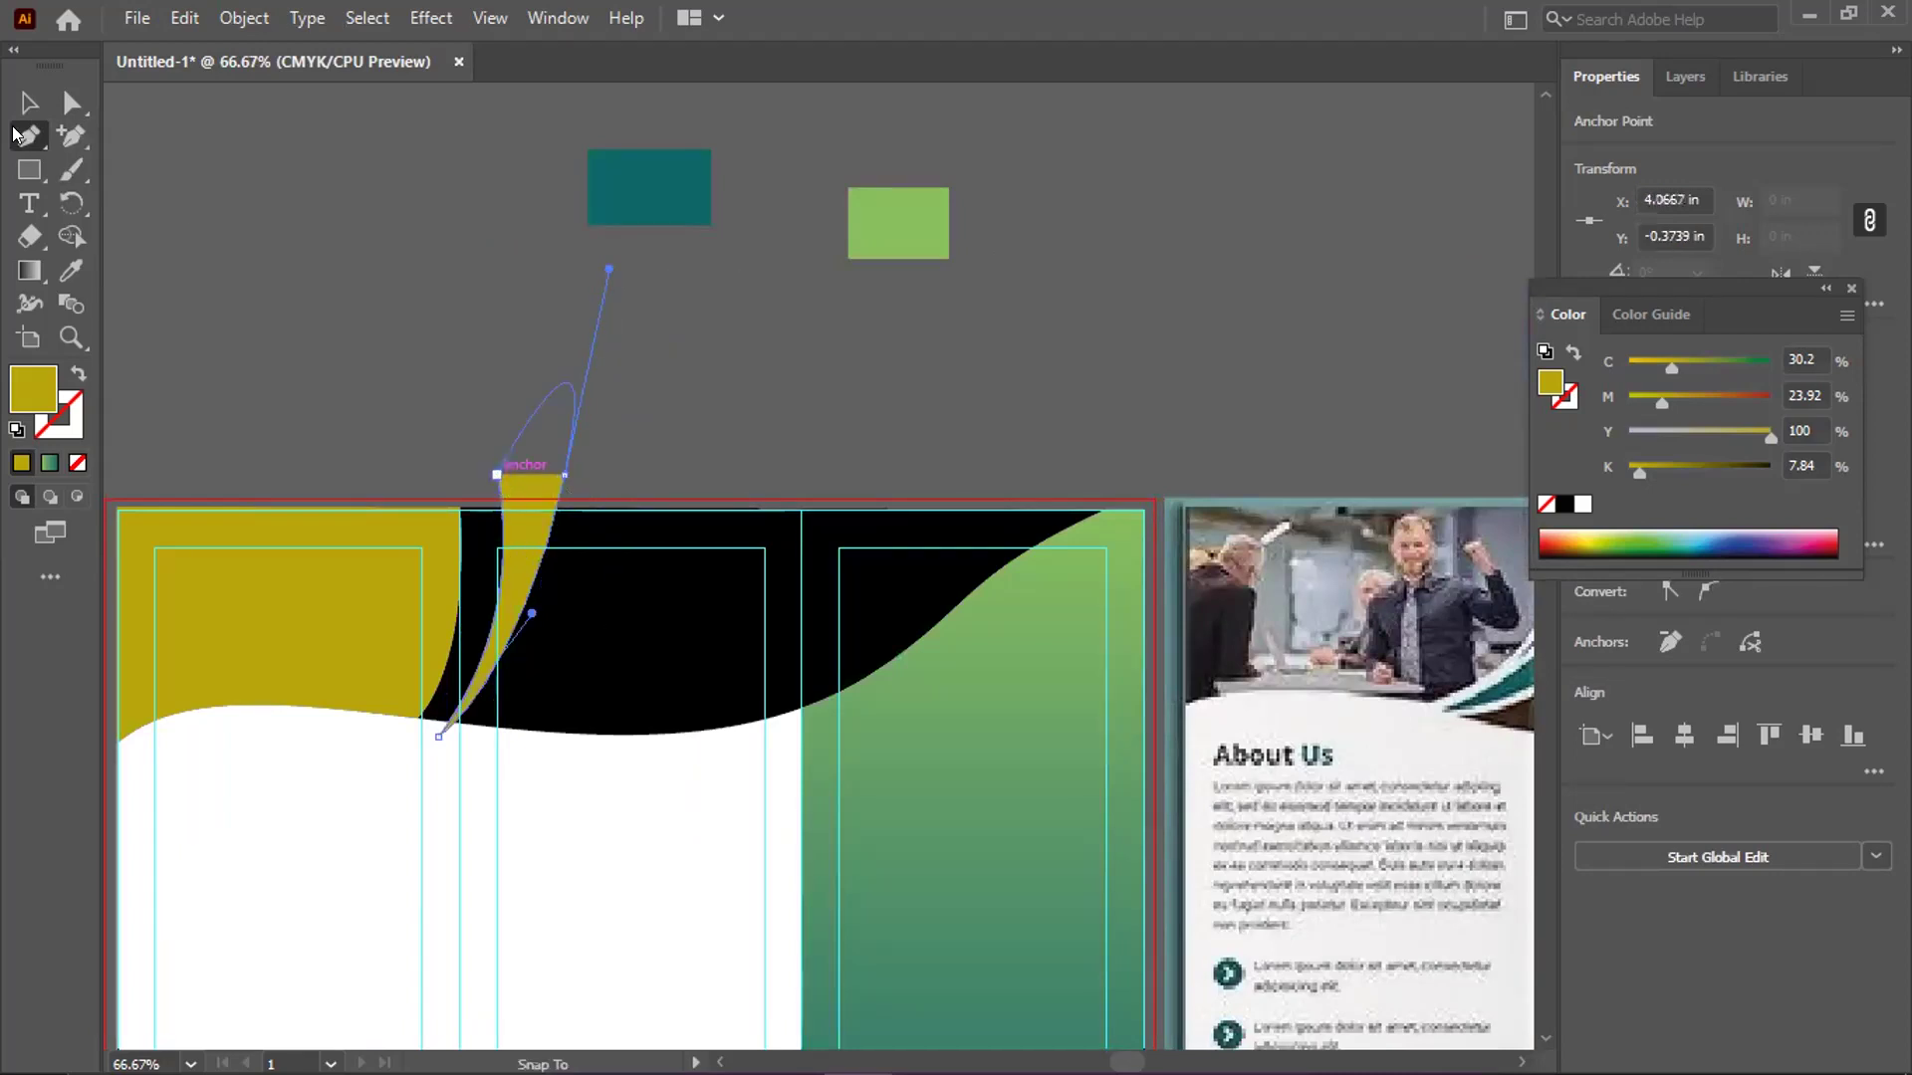
Remove the swoosh's part above the page with Shape Builder and shift it slightly left
{"action": "key", "text": "v"}
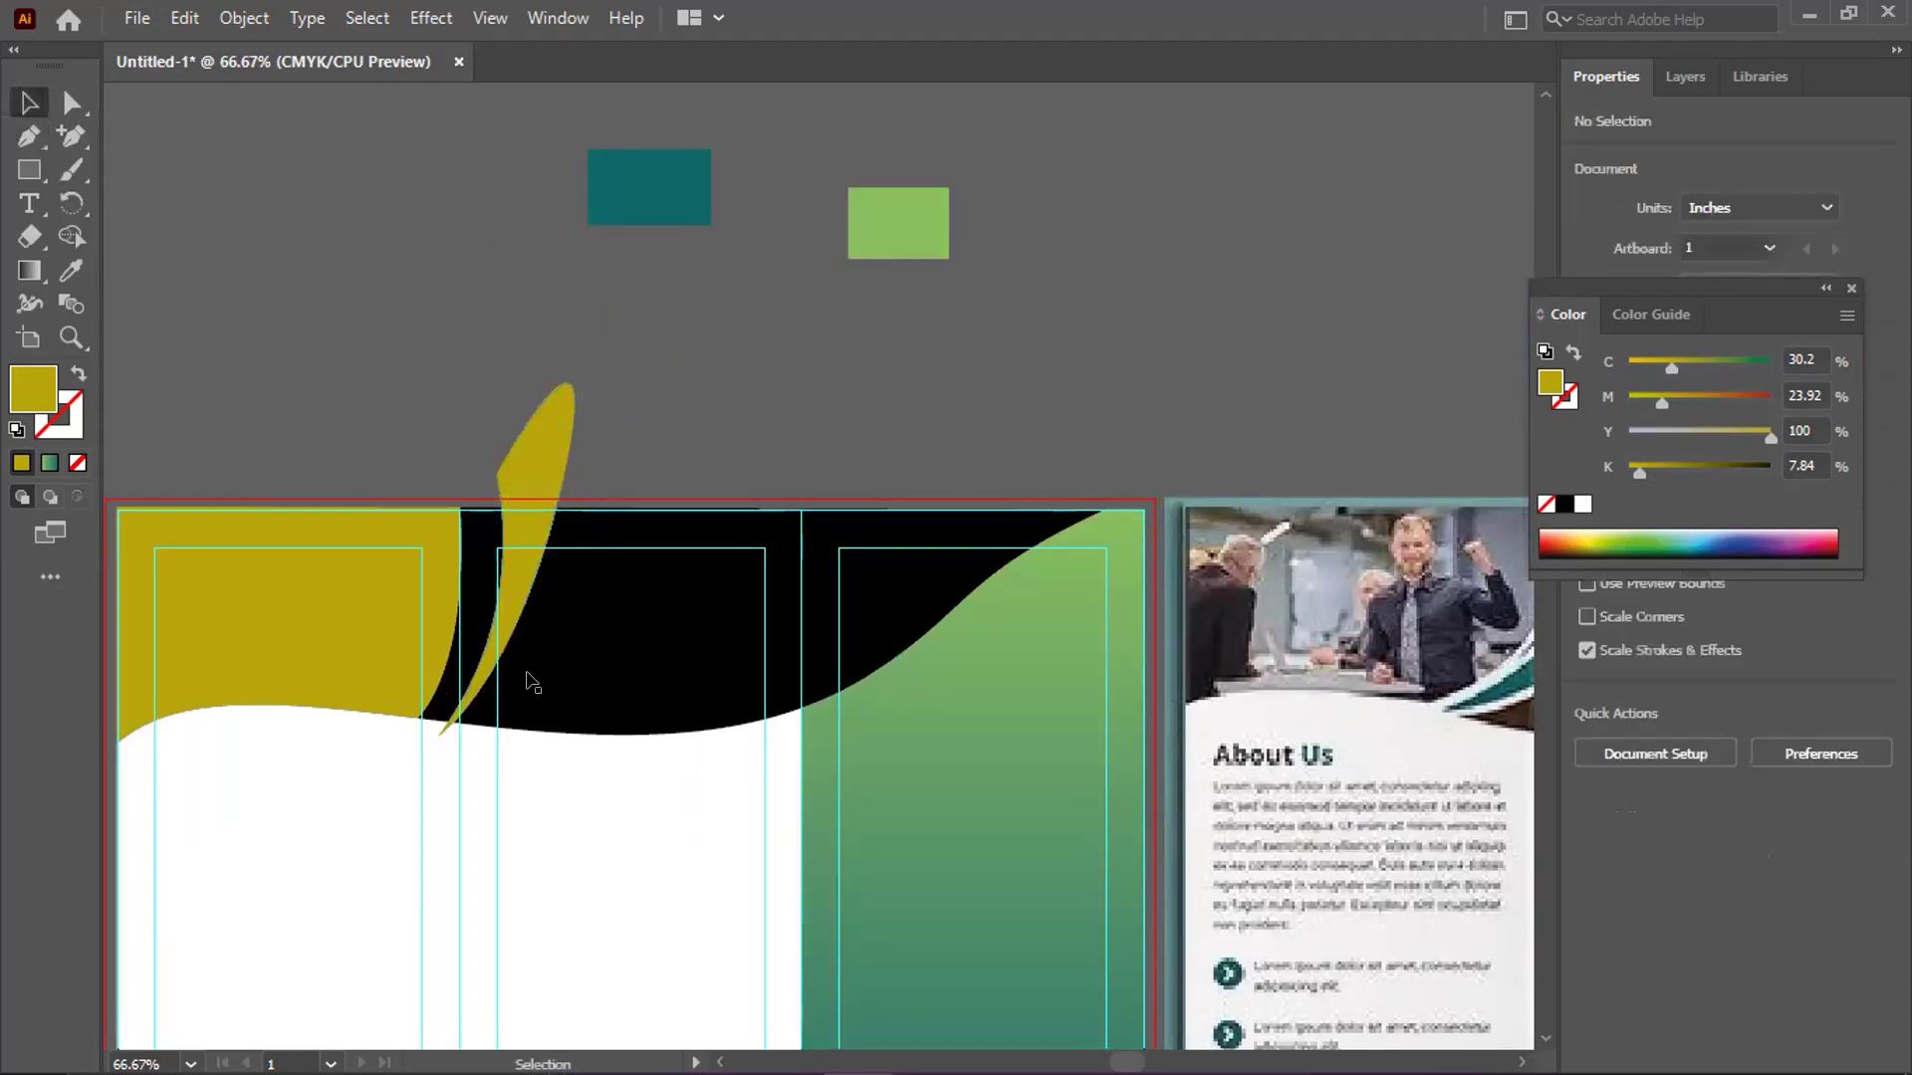
{"action": "left_click", "coordinate": [546, 618]}
{"action": "left_click", "coordinate": [551, 456], "text": "shift"}
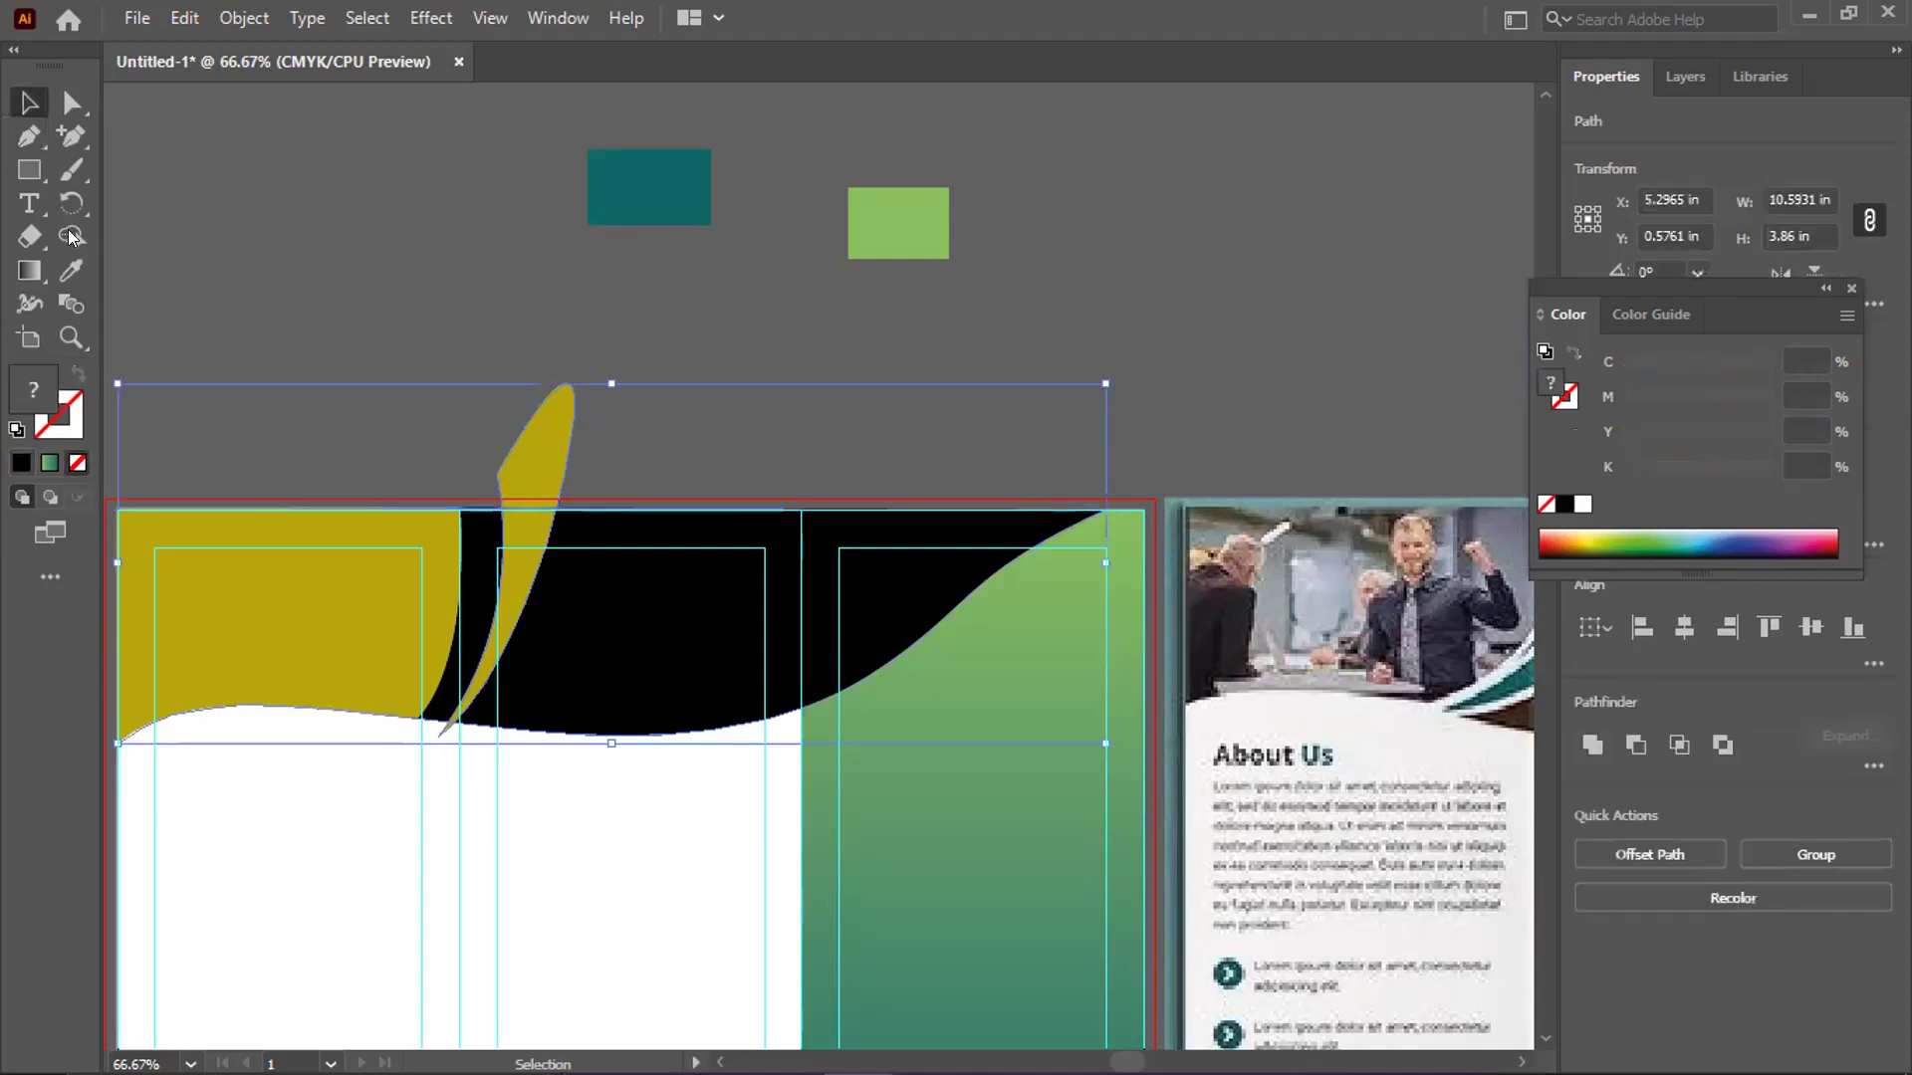
{"action": "left_click", "coordinate": [70, 232]}
{"action": "left_click", "coordinate": [544, 451], "text": "alt"}
{"action": "key", "text": "v"}
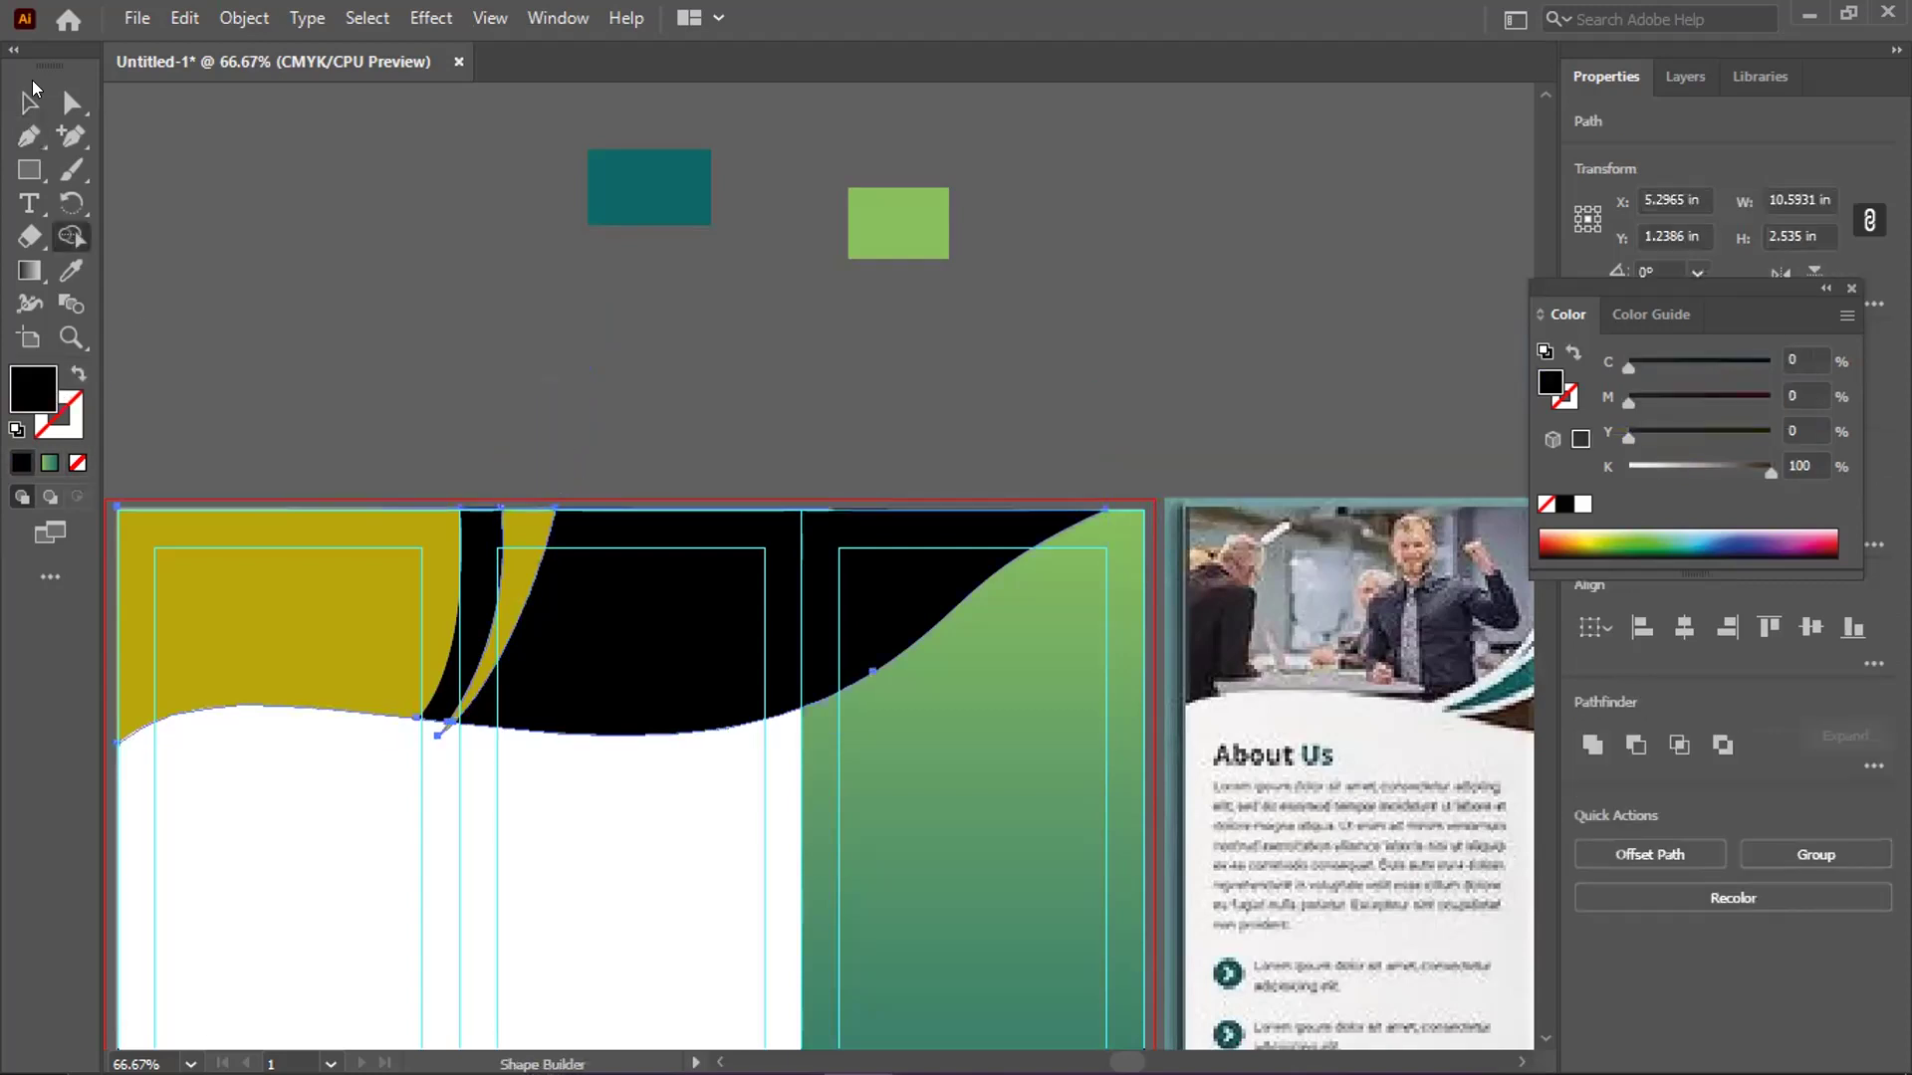
{"action": "left_click", "coordinate": [349, 200]}
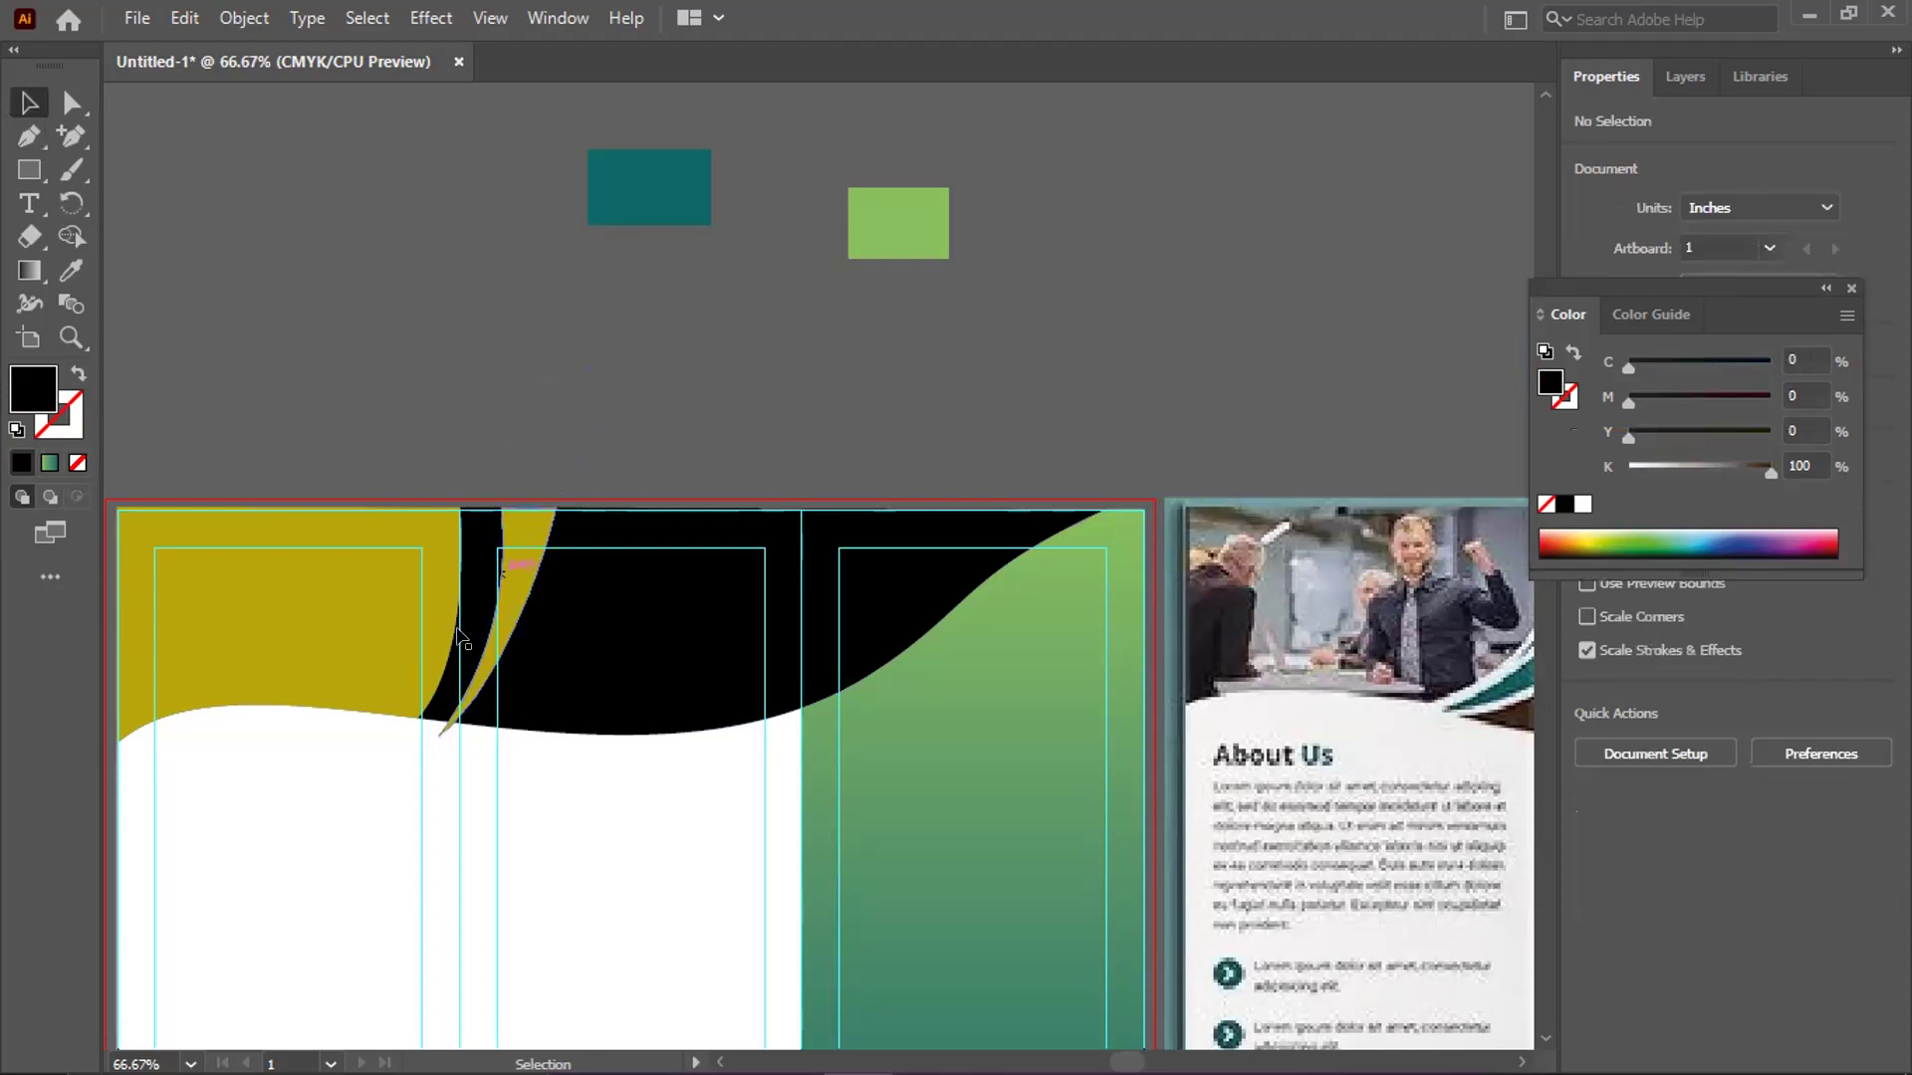
{"action": "left_click_drag", "start_coordinate": [518, 600], "coordinate": [500, 594]}
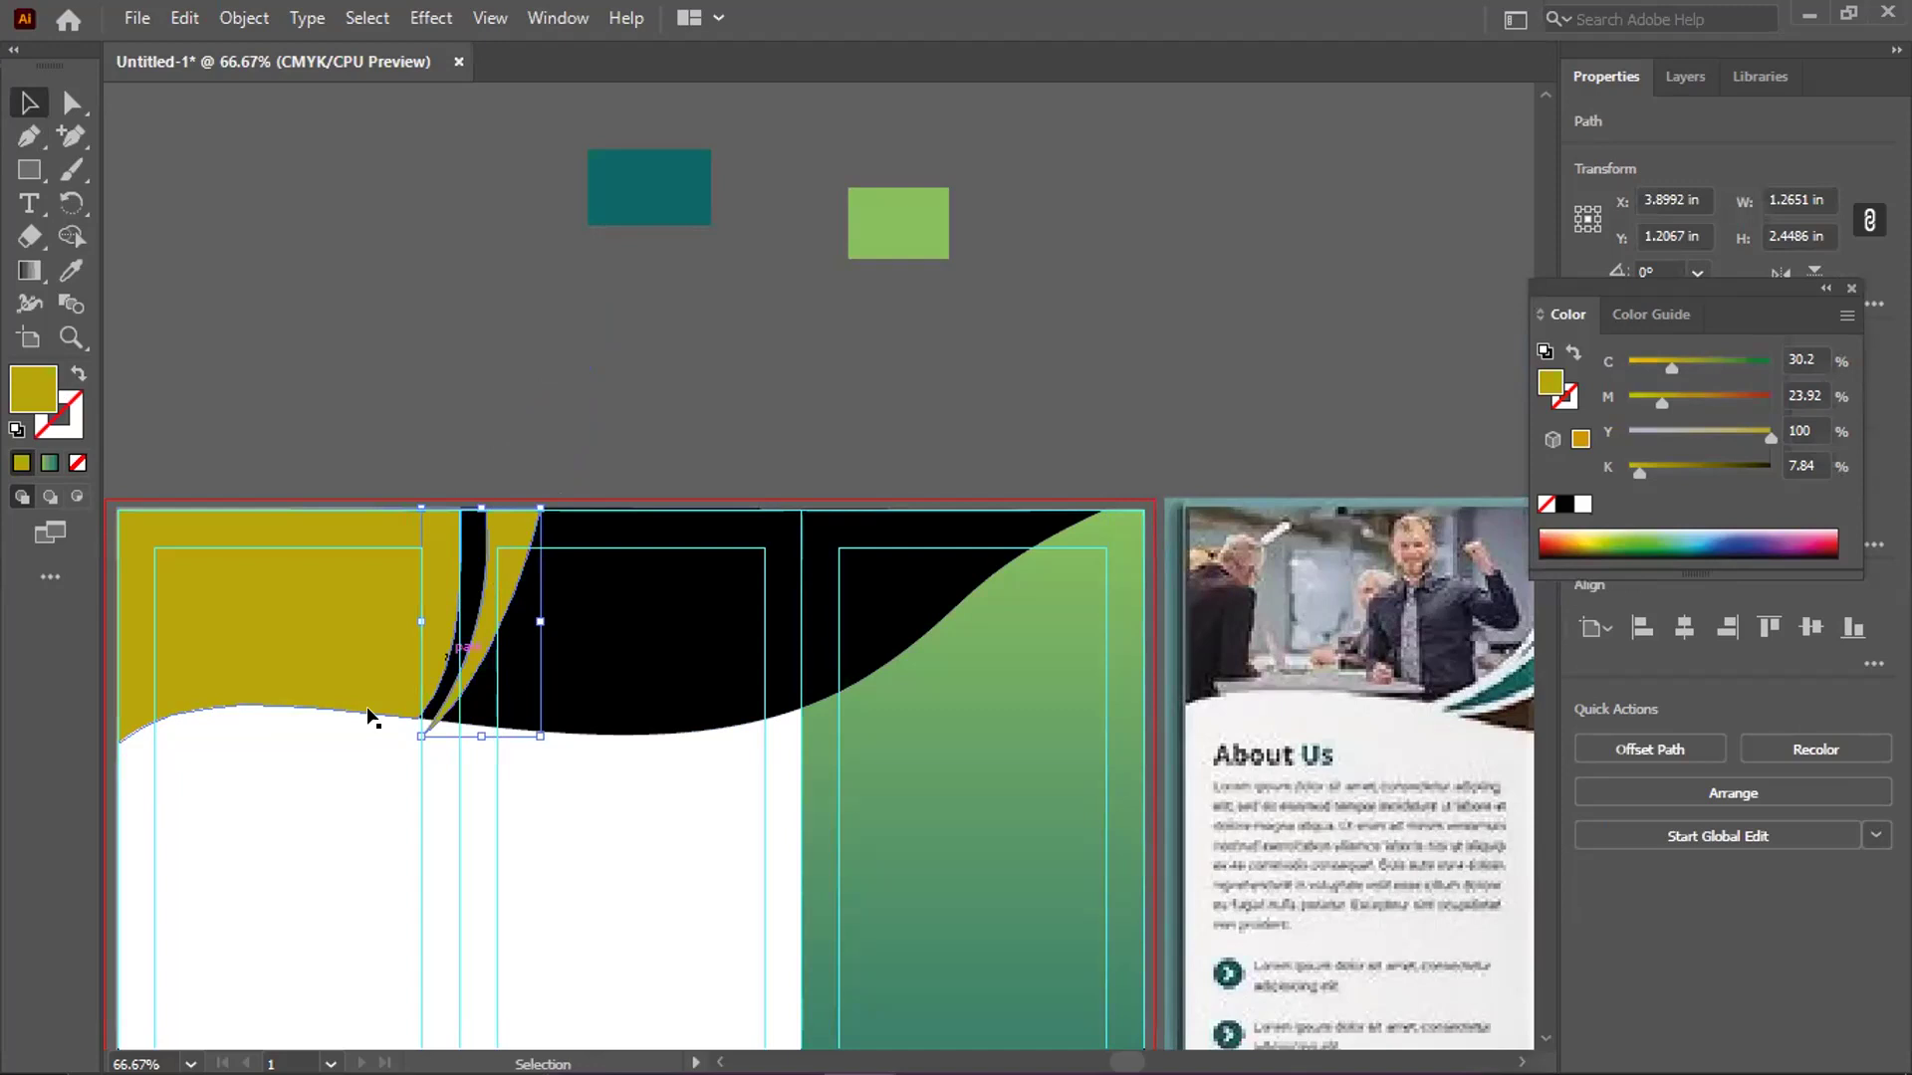
{"action": "scroll", "coordinate": [430, 653], "scroll_direction": "up", "scroll_amount": 2}
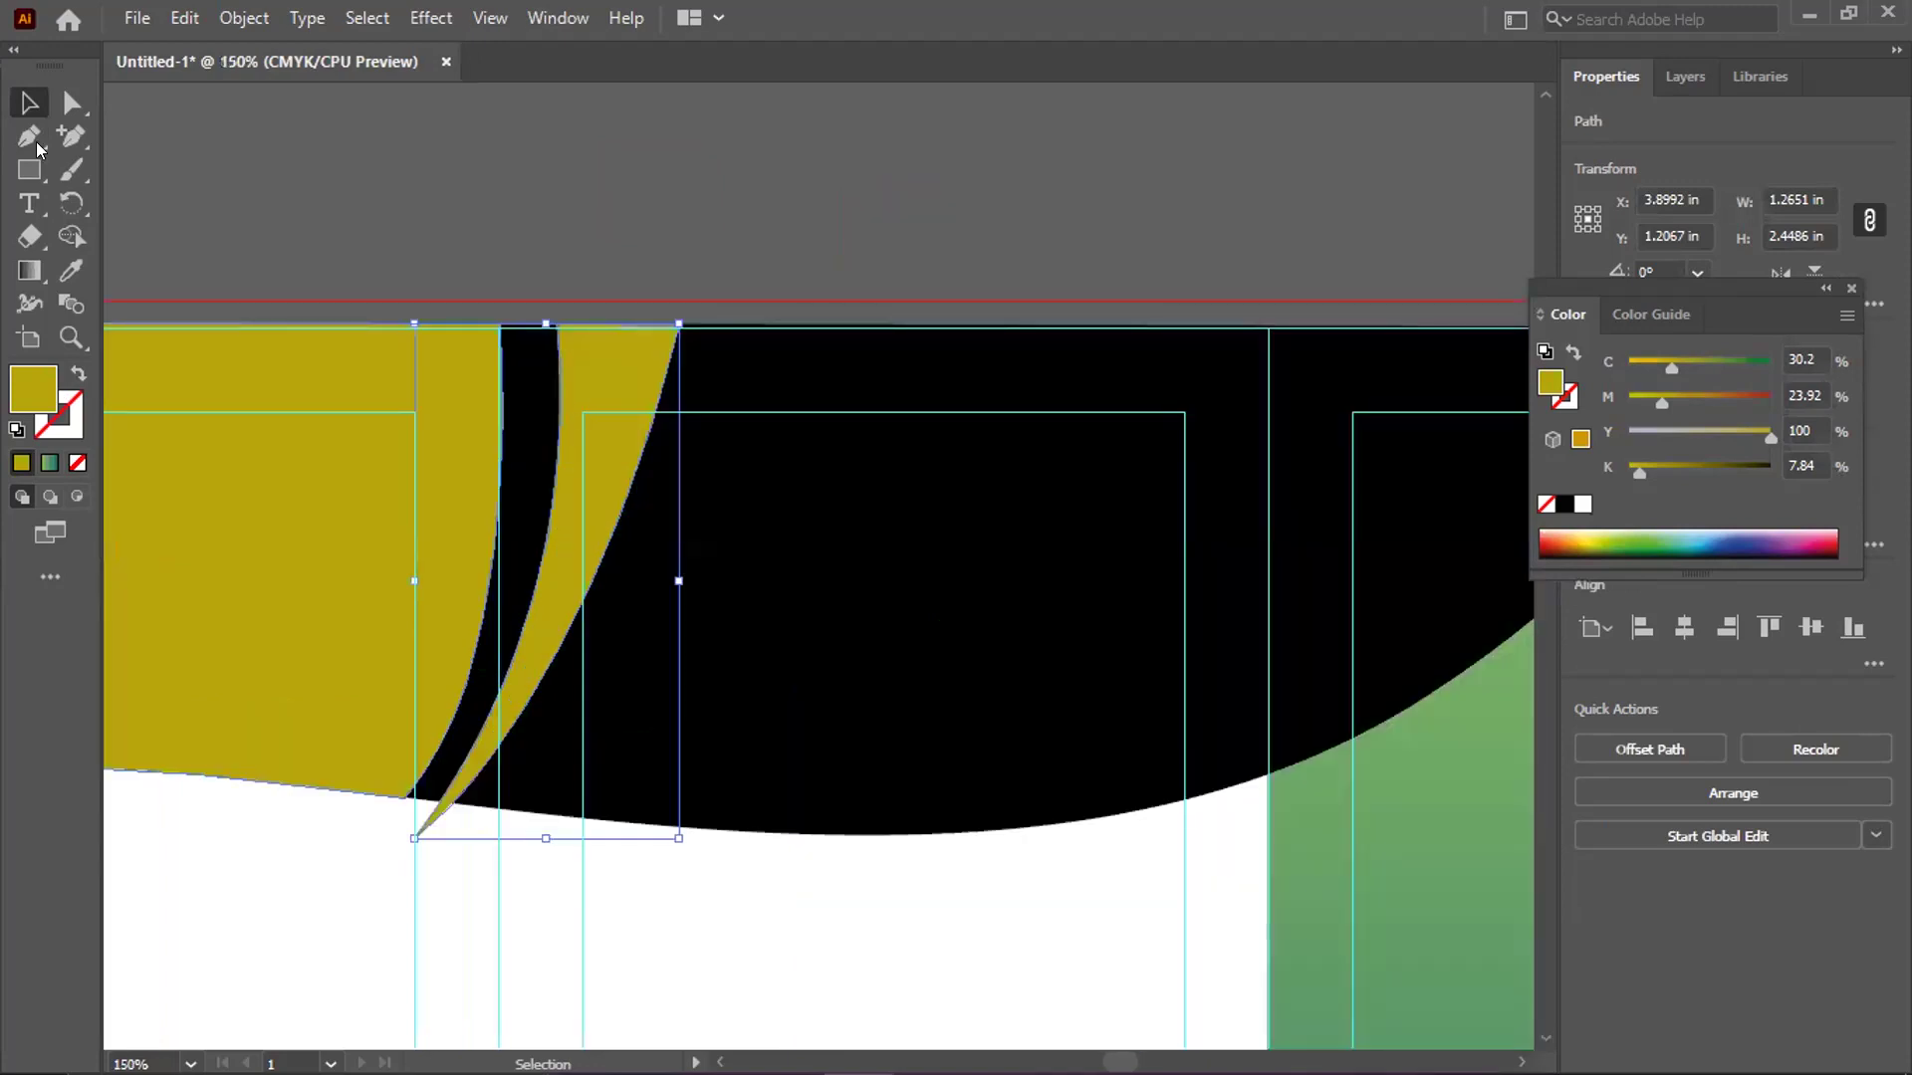
With Direct Selection, pull the swoosh's top anchor left, then slightly back right
{"action": "key", "text": "a"}
{"action": "left_click_drag", "start_coordinate": [549, 324], "coordinate": [533, 324]}
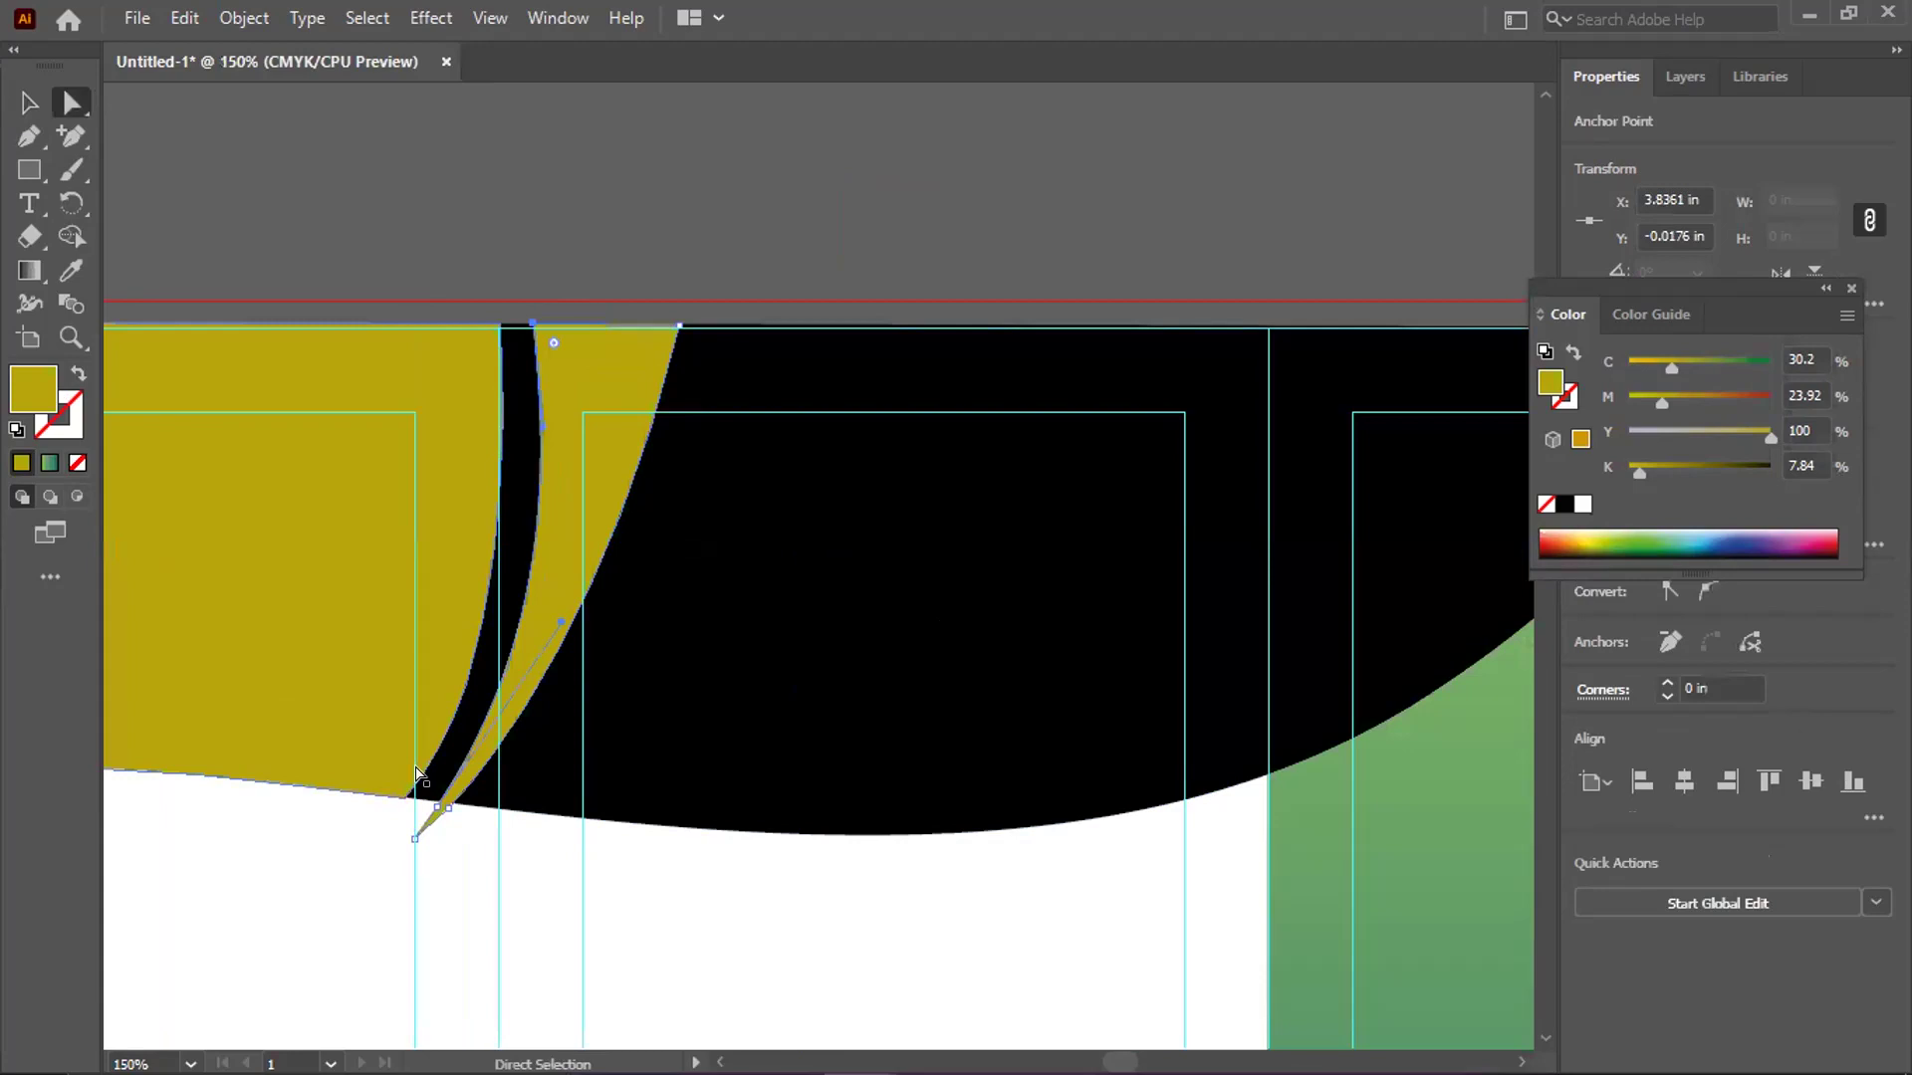
{"action": "left_click_drag", "start_coordinate": [528, 323], "coordinate": [583, 301]}
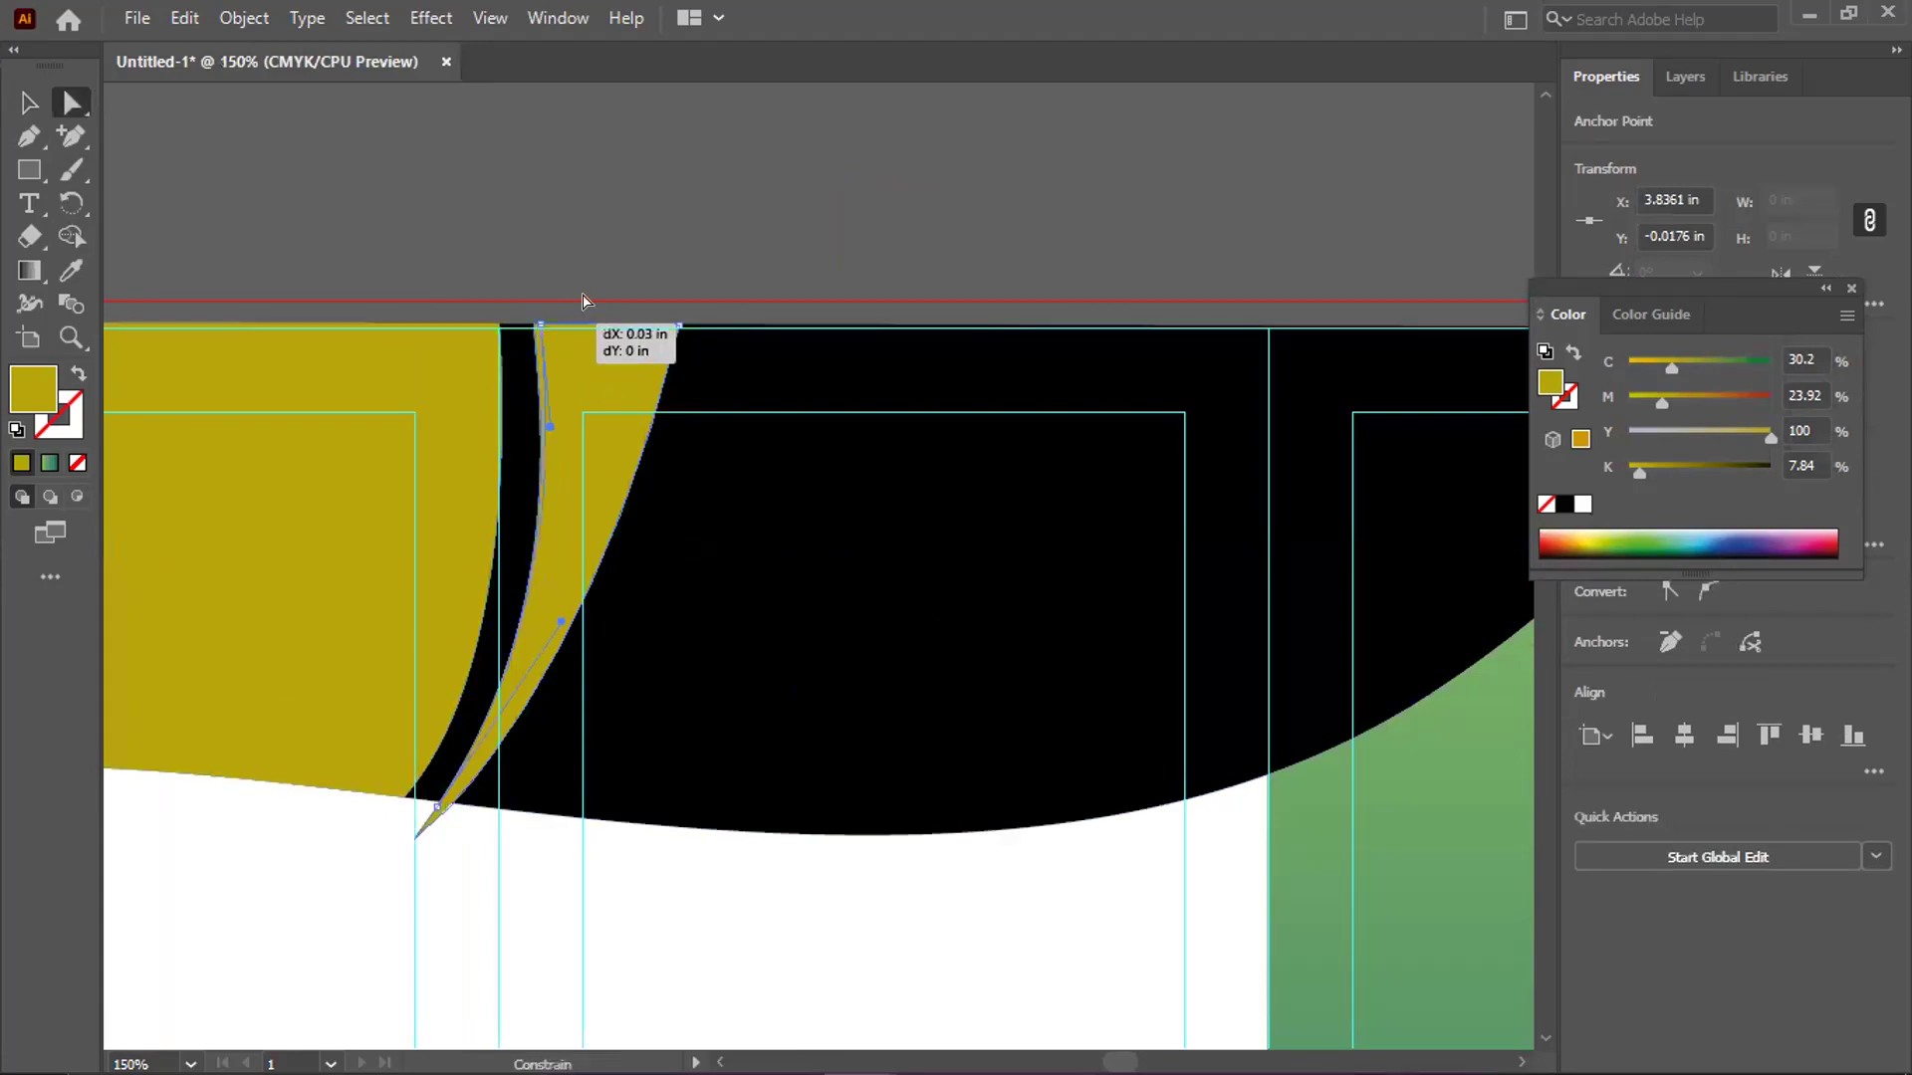
{"action": "left_click", "coordinate": [583, 296]}
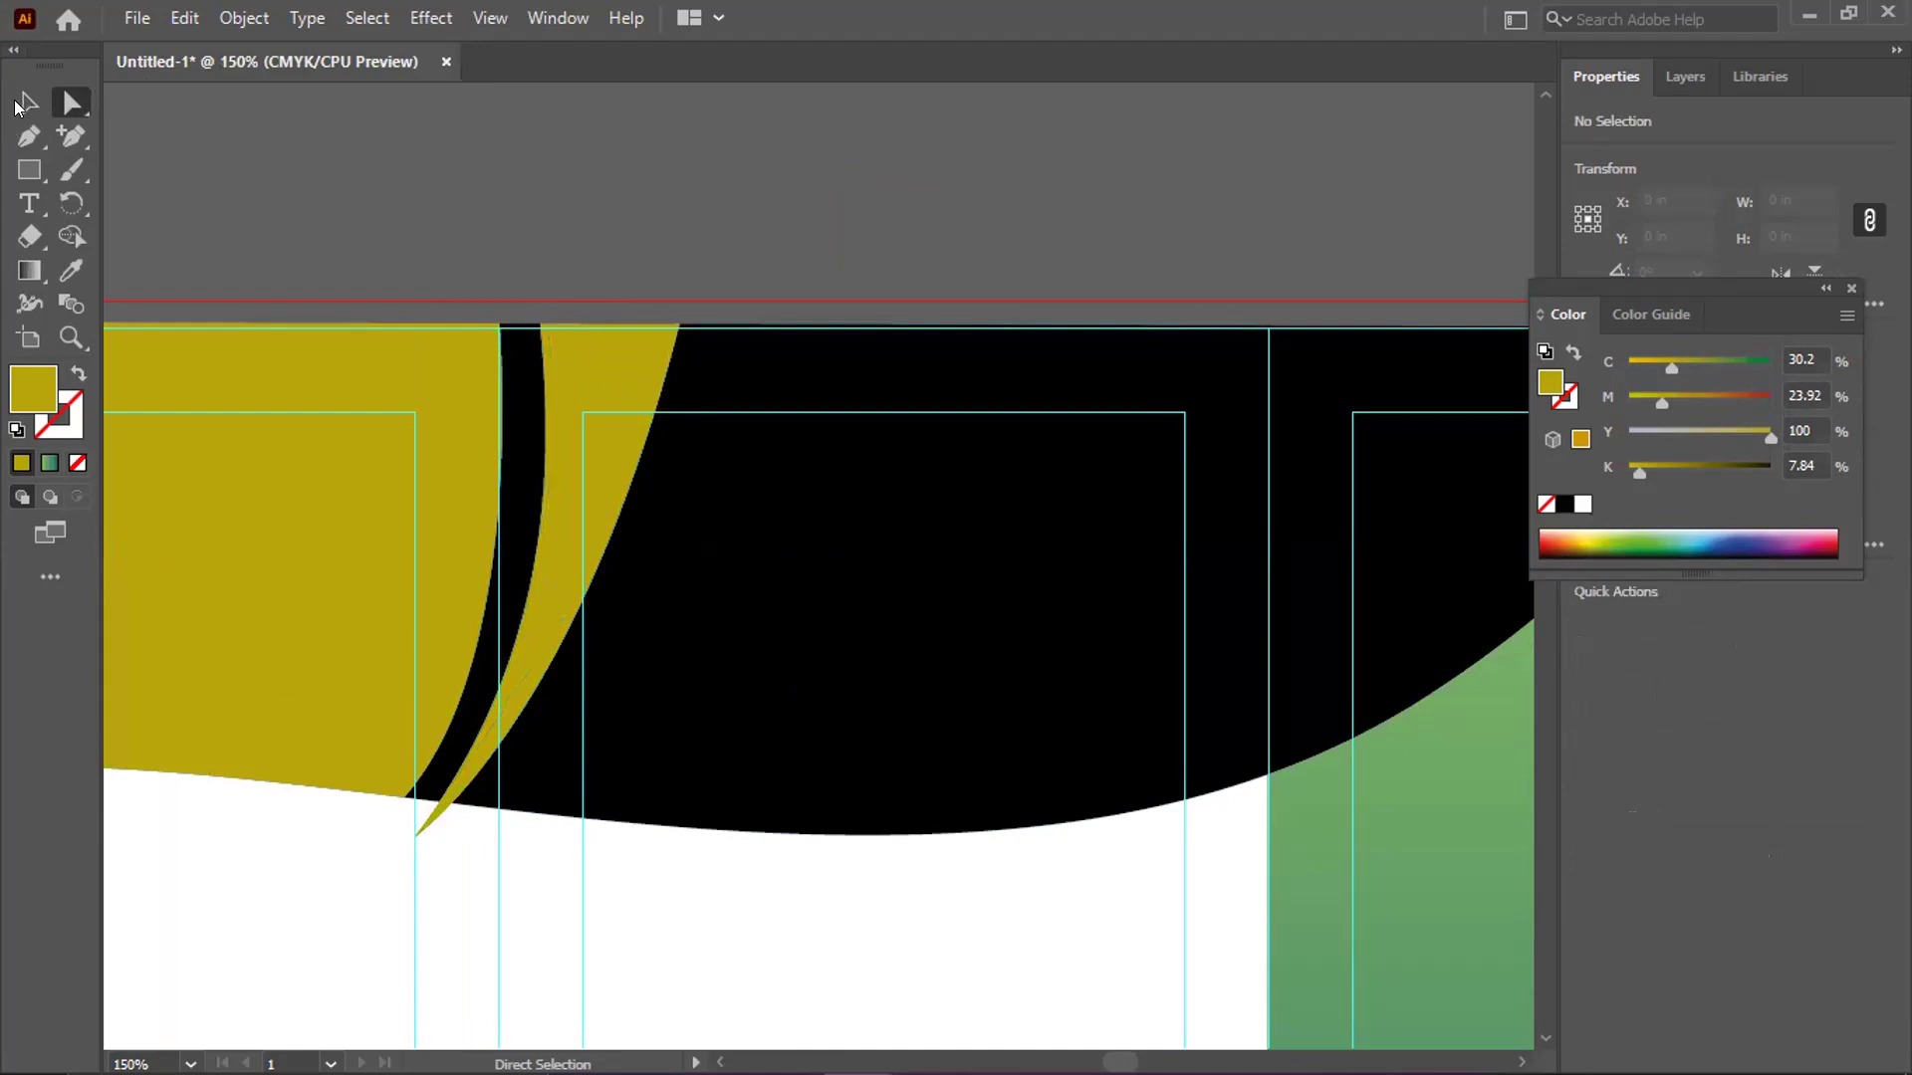
{"action": "left_click", "coordinate": [20, 105]}
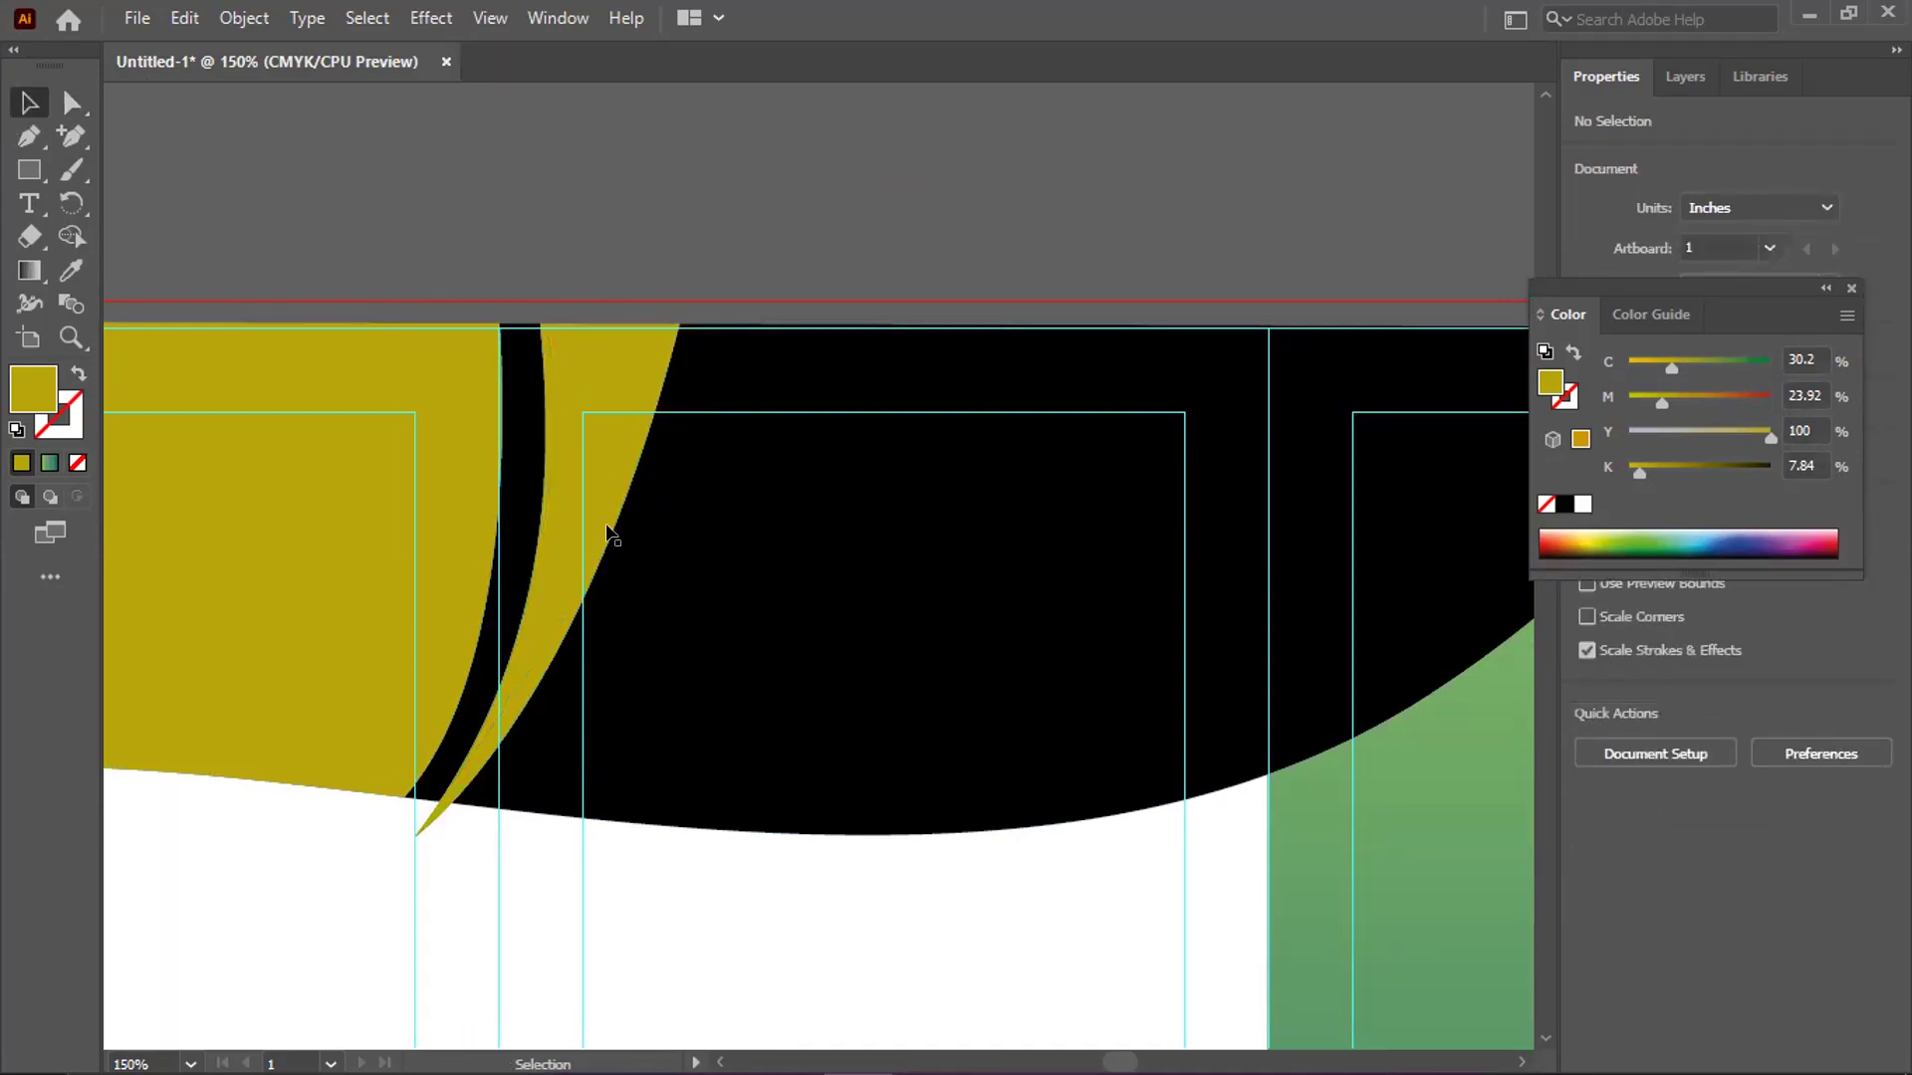
{"action": "scroll", "coordinate": [609, 535], "scroll_direction": "down", "scroll_amount": 1}
{"action": "scroll", "coordinate": [564, 545], "scroll_direction": "up", "scroll_amount": 1}
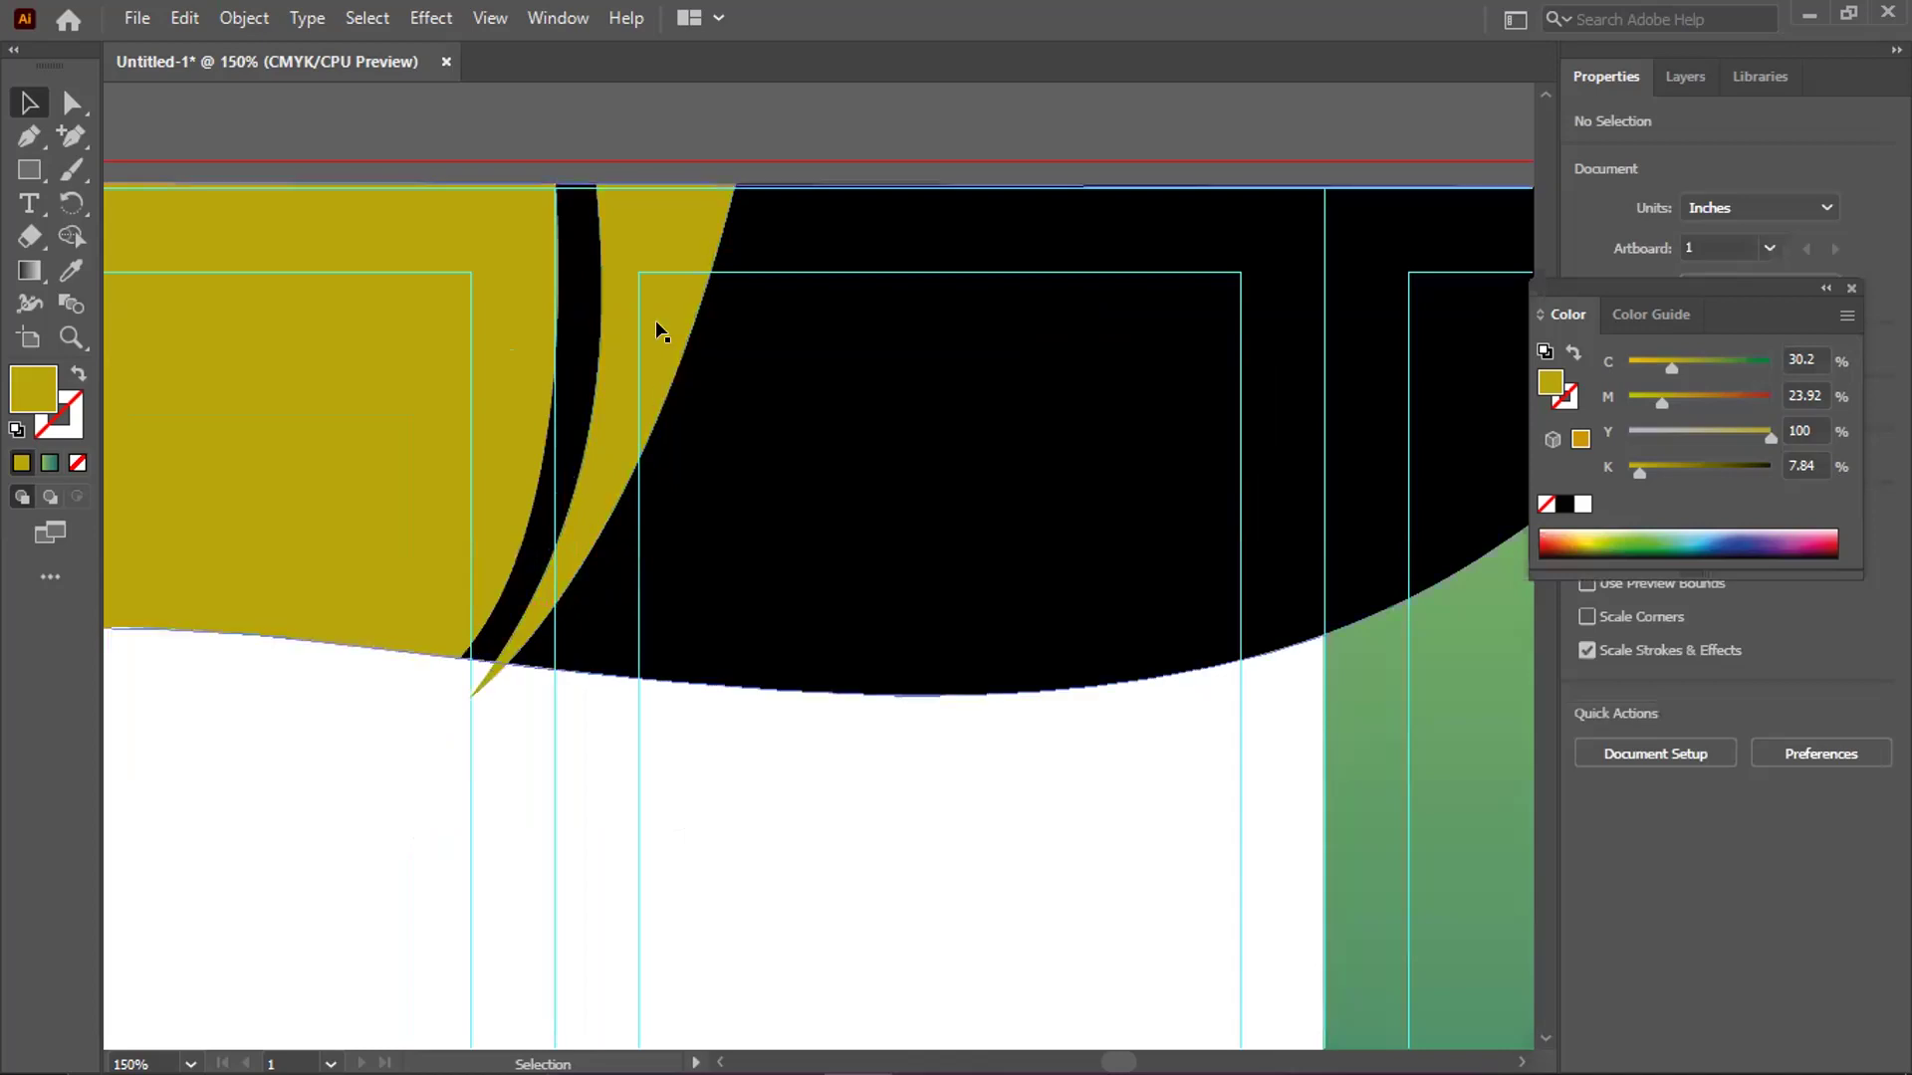
Shrink the second yellow swoosh, shift it left and down, rotate it slightly and nudge it up
{"action": "left_click", "coordinate": [461, 693]}
{"action": "left_click_drag", "start_coordinate": [481, 668], "coordinate": [542, 559]}
{"action": "left_click_drag", "start_coordinate": [626, 383], "coordinate": [611, 392]}
{"action": "left_click_drag", "start_coordinate": [730, 555], "coordinate": [732, 558]}
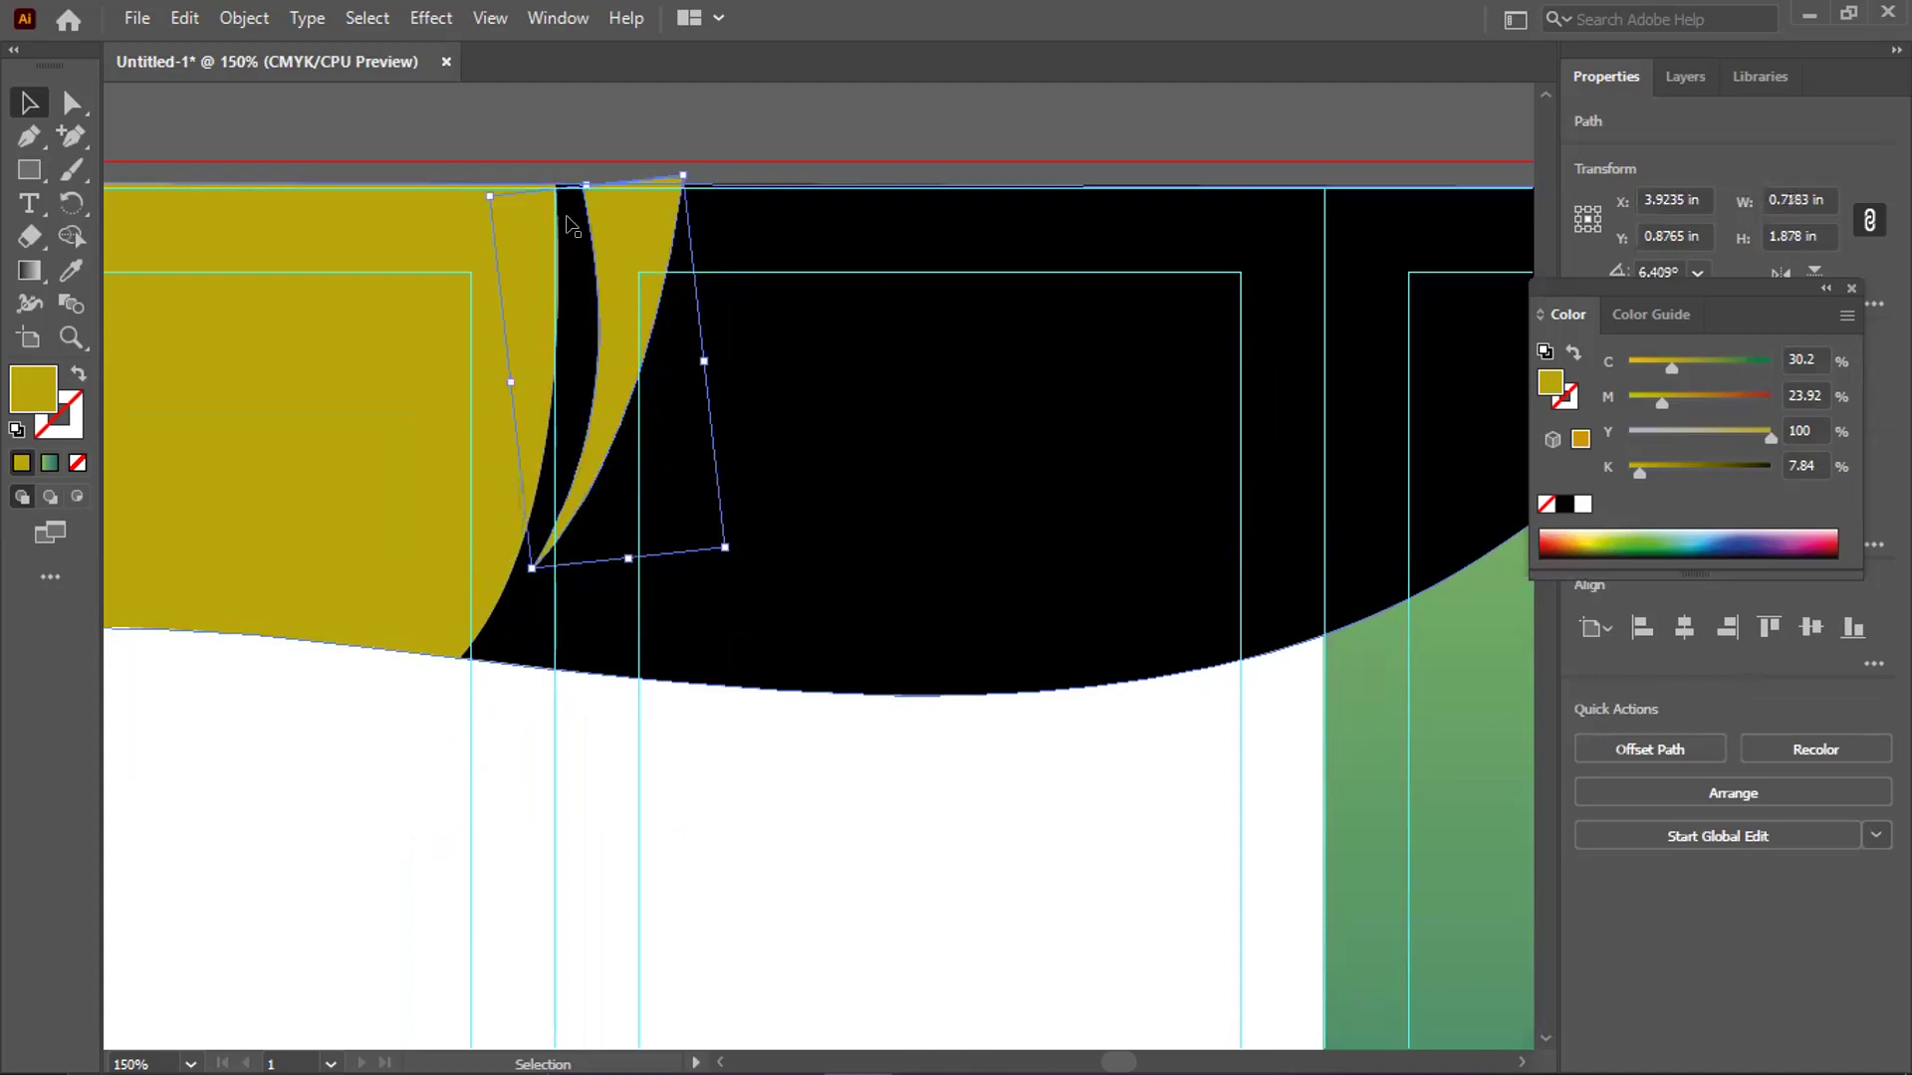
{"action": "key", "text": "Up"}
{"action": "key", "text": "Up"}
{"action": "key", "text": "Up"}
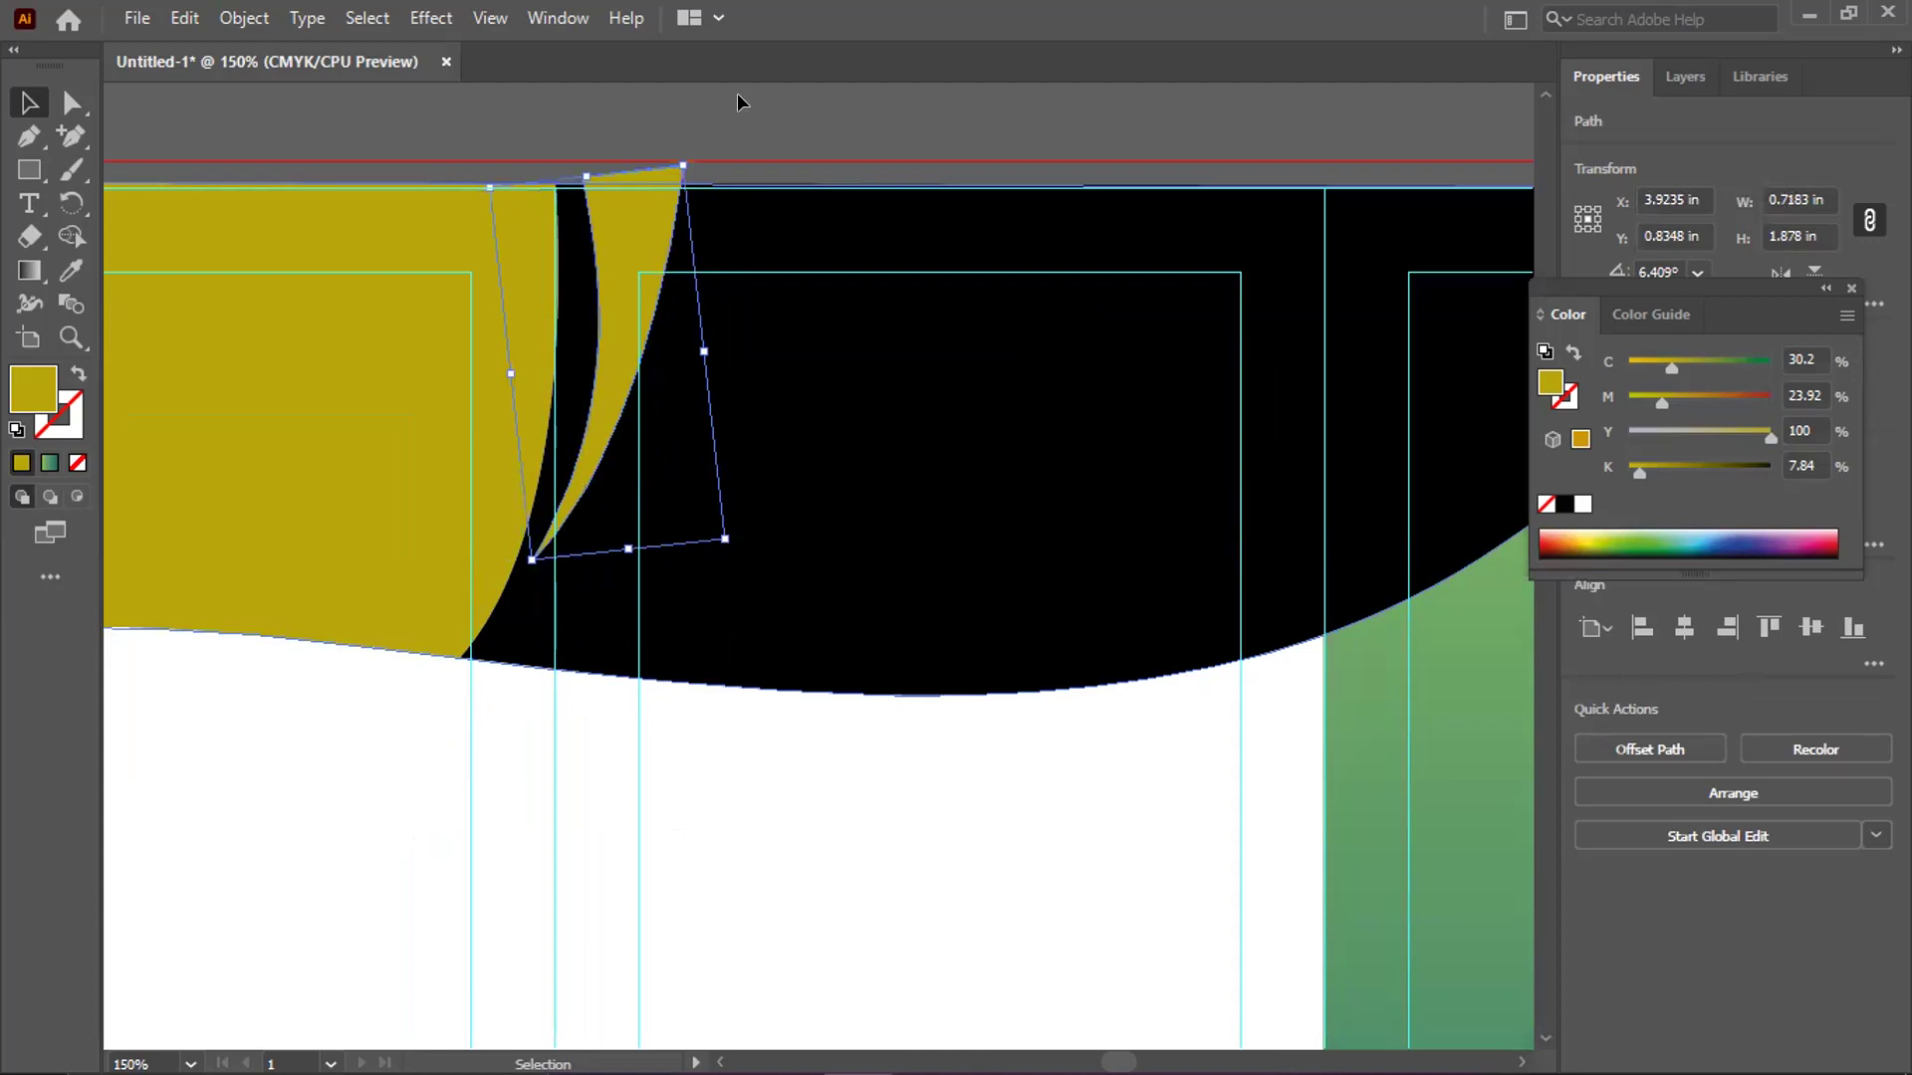
{"action": "left_click", "coordinate": [588, 257]}
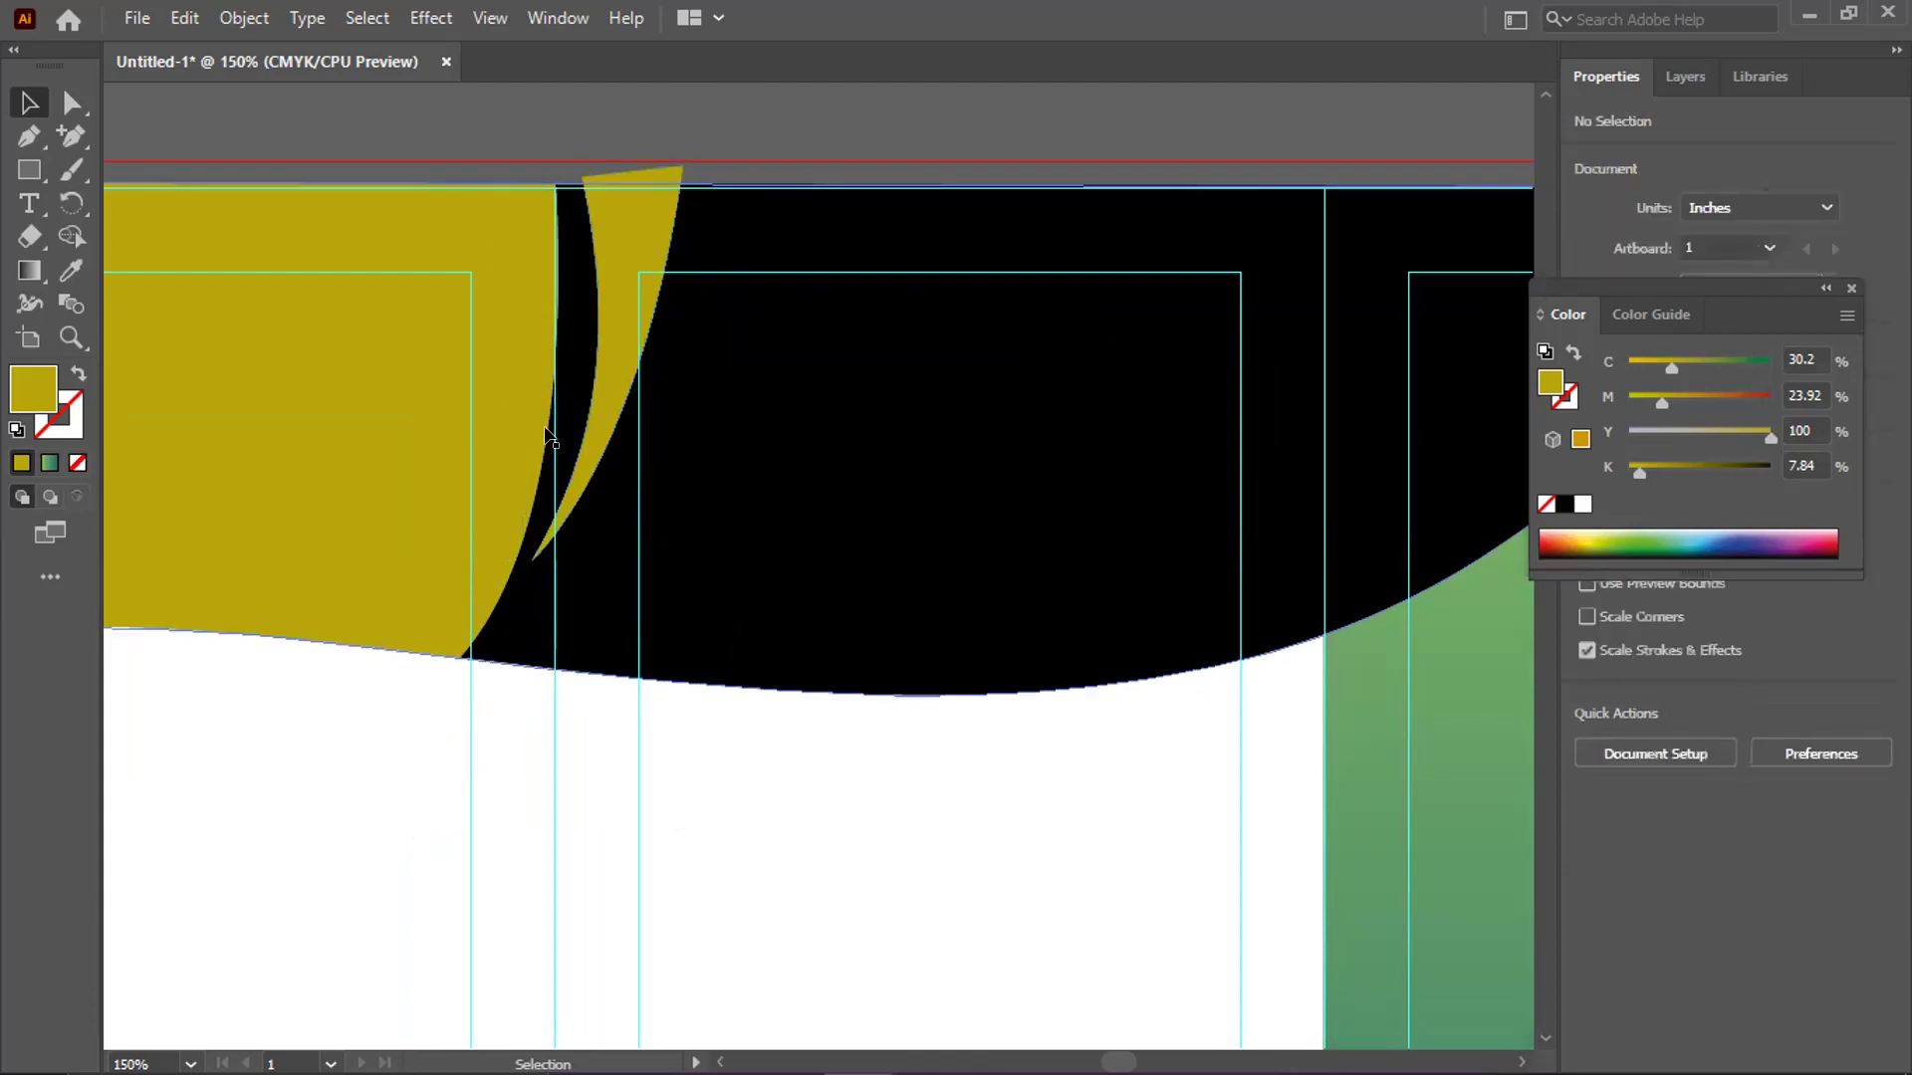
Reshape the thin swoosh's top, bottom and curved-edge anchors, then undo the last reshape
{"action": "left_click", "coordinate": [592, 330]}
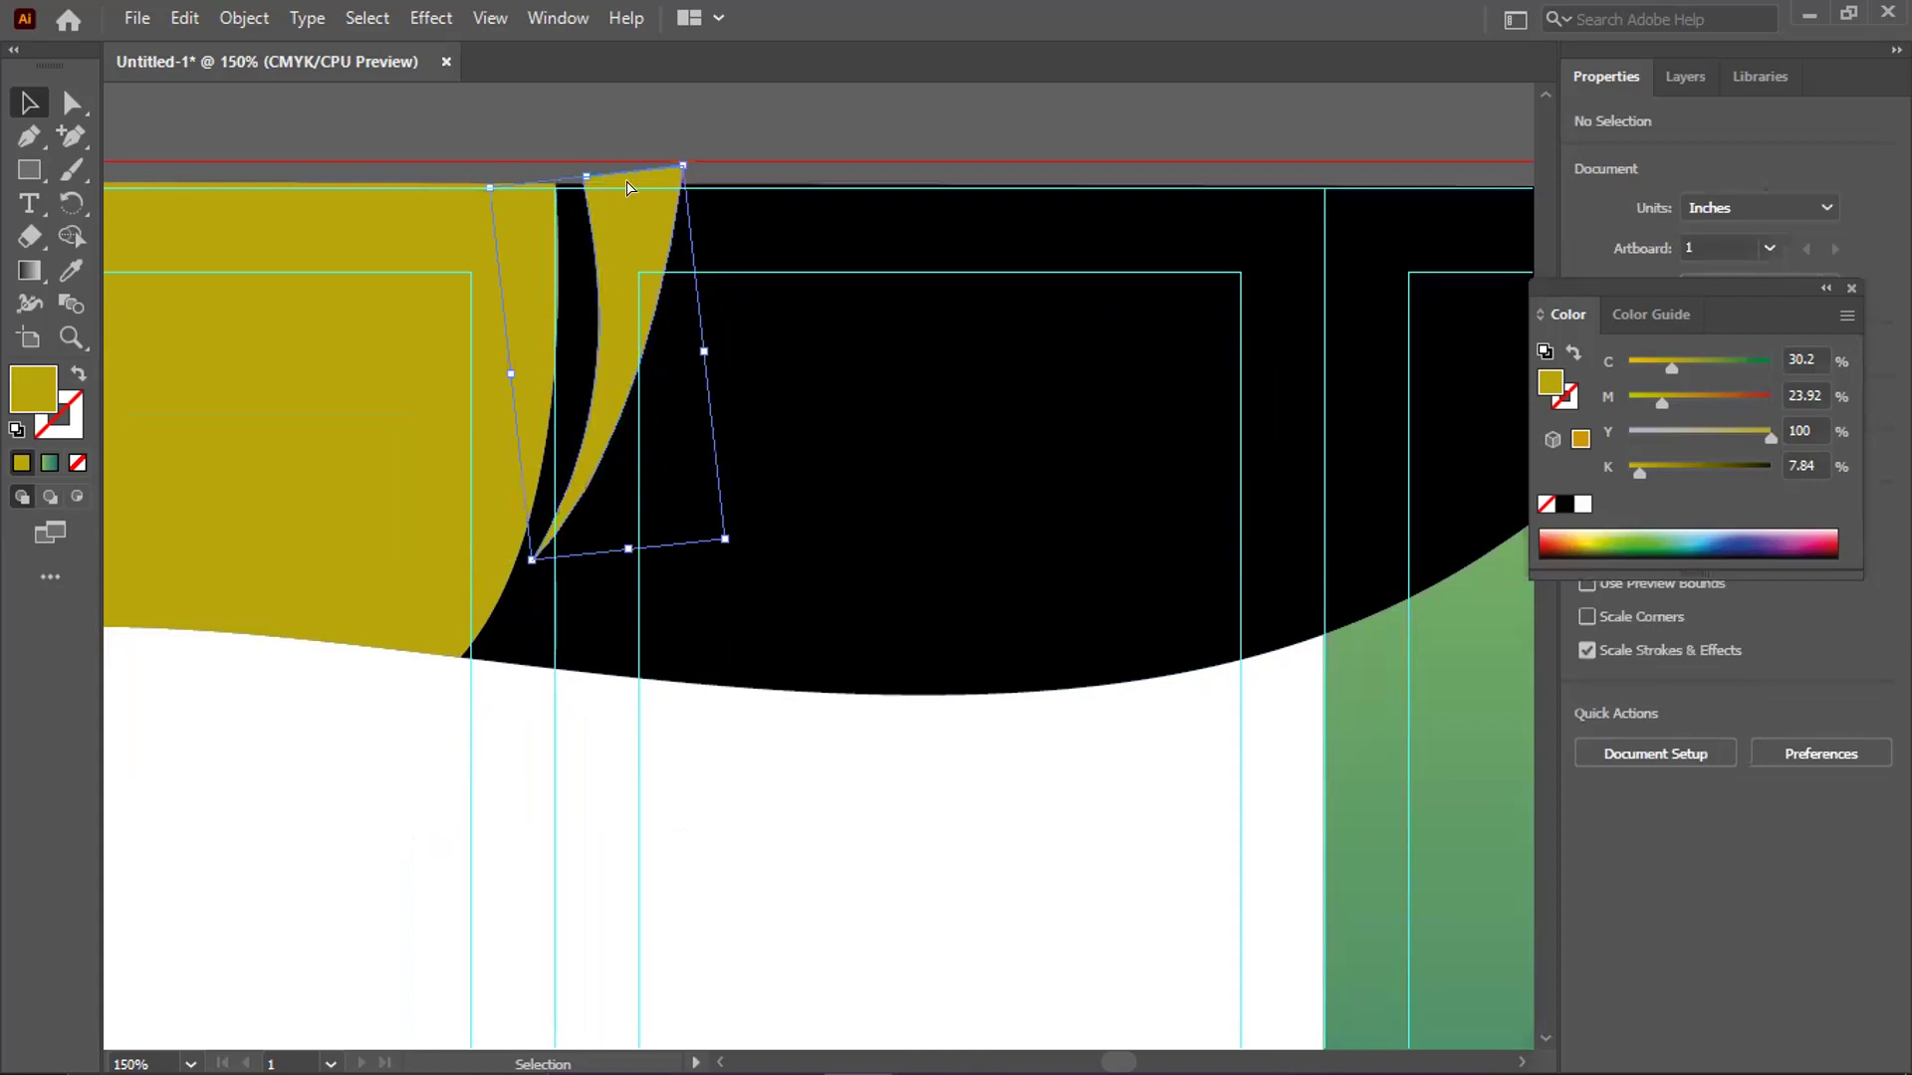
{"action": "key", "text": "a"}
{"action": "left_click", "coordinate": [580, 179]}
{"action": "left_click", "coordinate": [580, 178]}
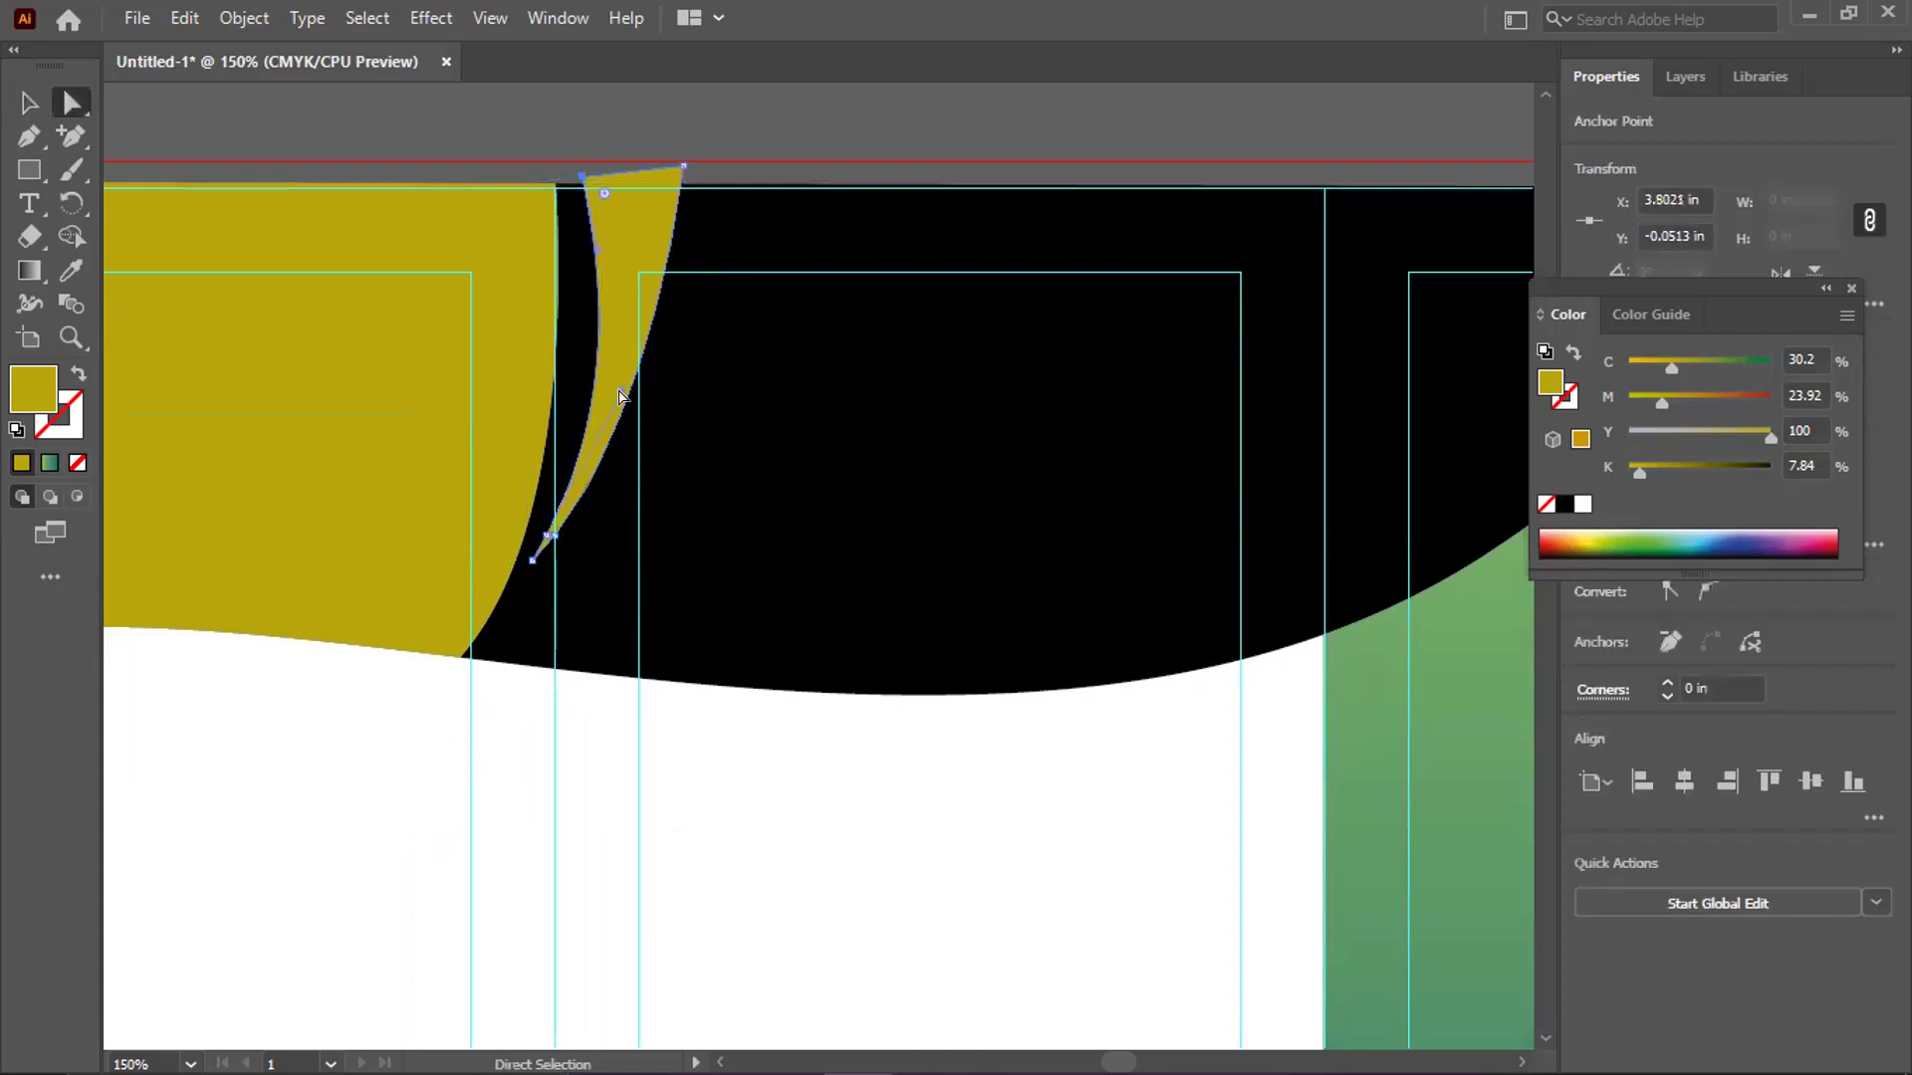
{"action": "left_click_drag", "start_coordinate": [618, 391], "coordinate": [594, 375]}
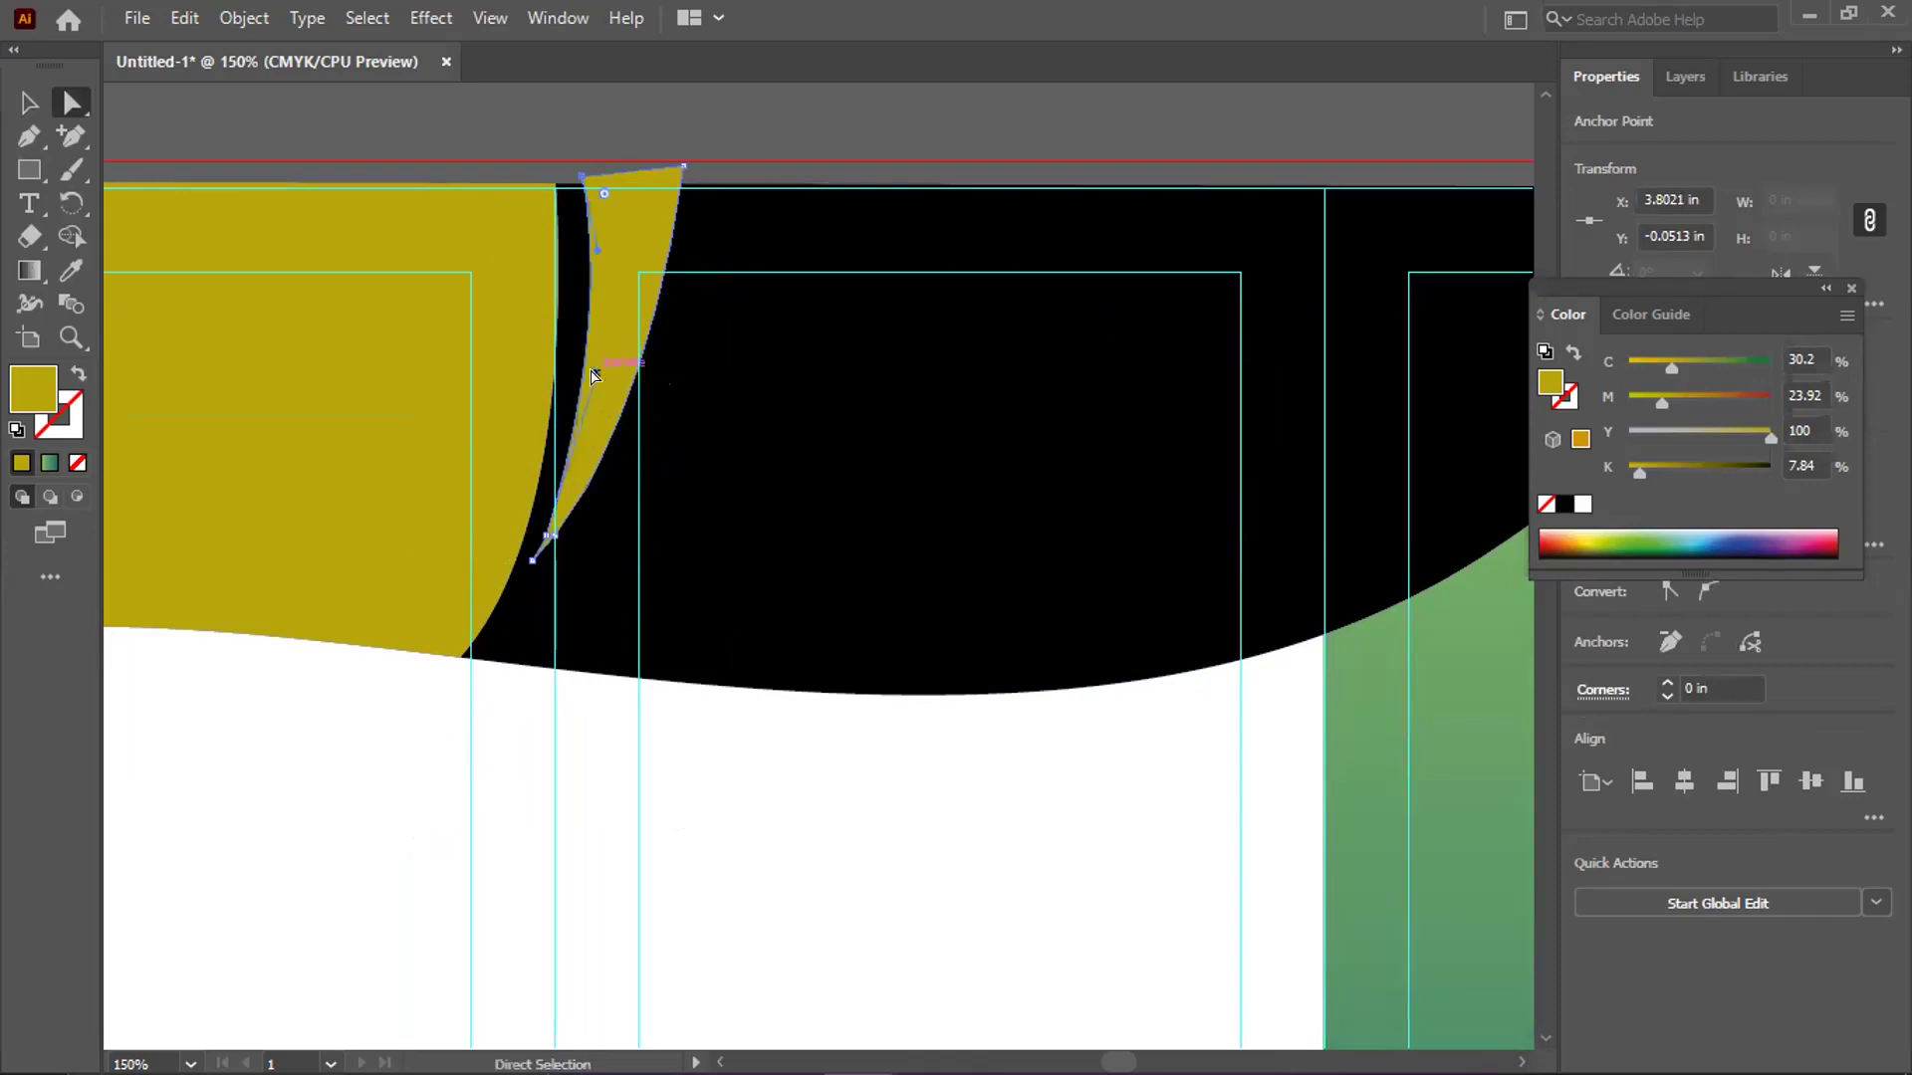
{"action": "left_click", "coordinate": [527, 556]}
{"action": "left_click", "coordinate": [531, 560]}
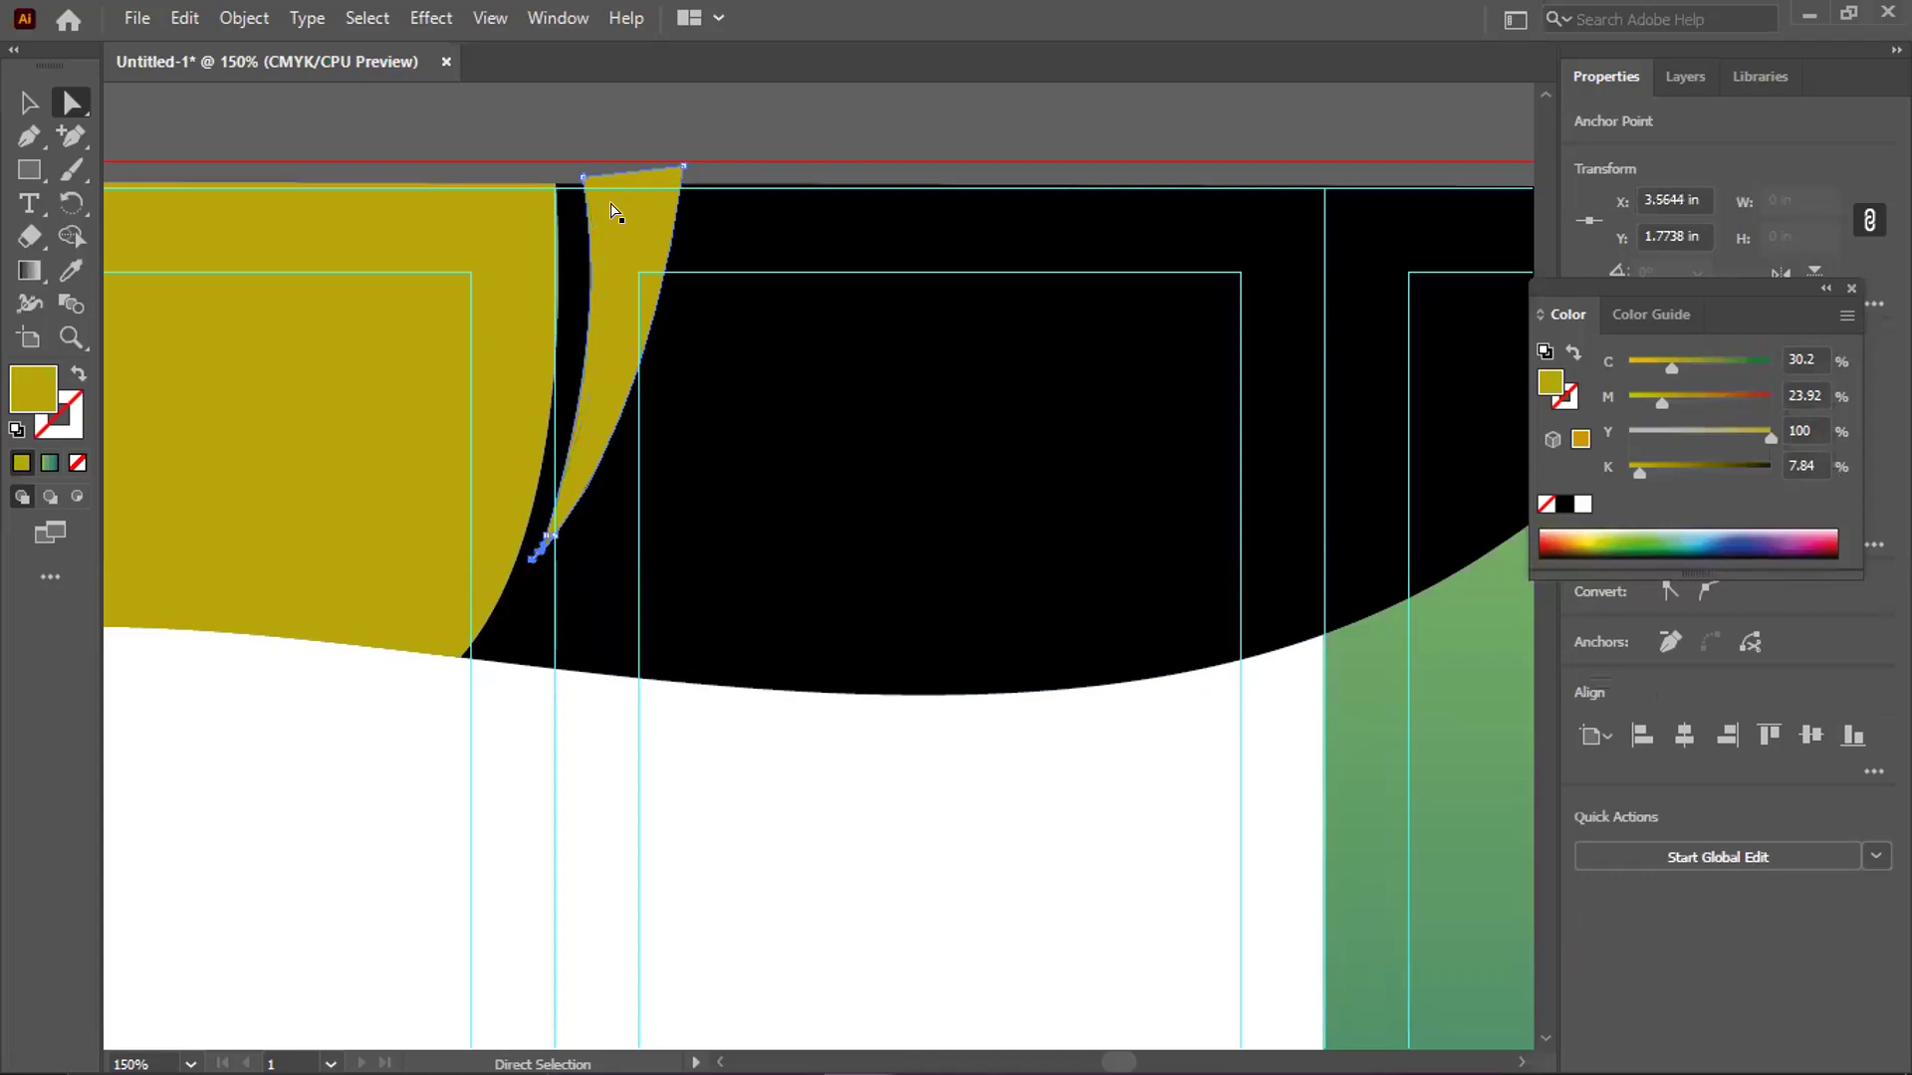
{"action": "left_click", "coordinate": [574, 187]}
{"action": "left_click", "coordinate": [577, 184]}
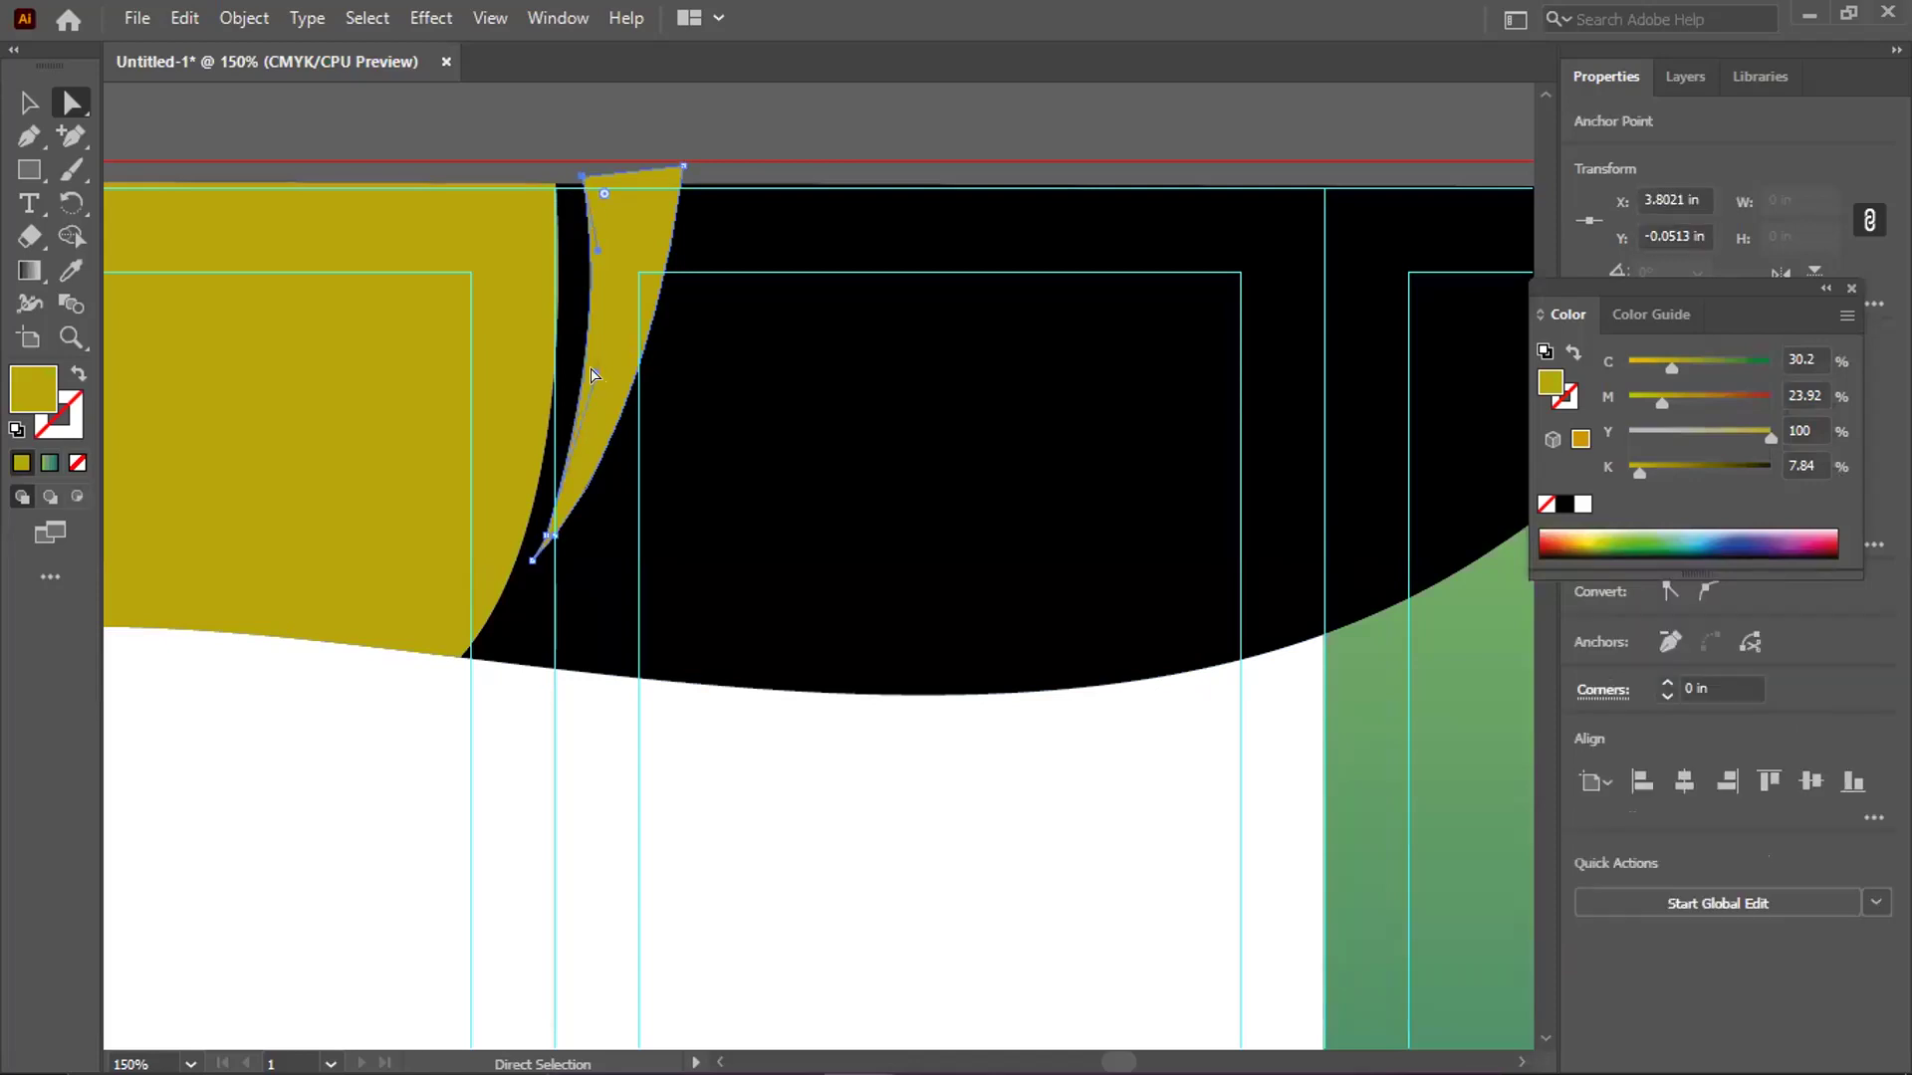
{"action": "left_click_drag", "start_coordinate": [593, 374], "coordinate": [635, 289]}
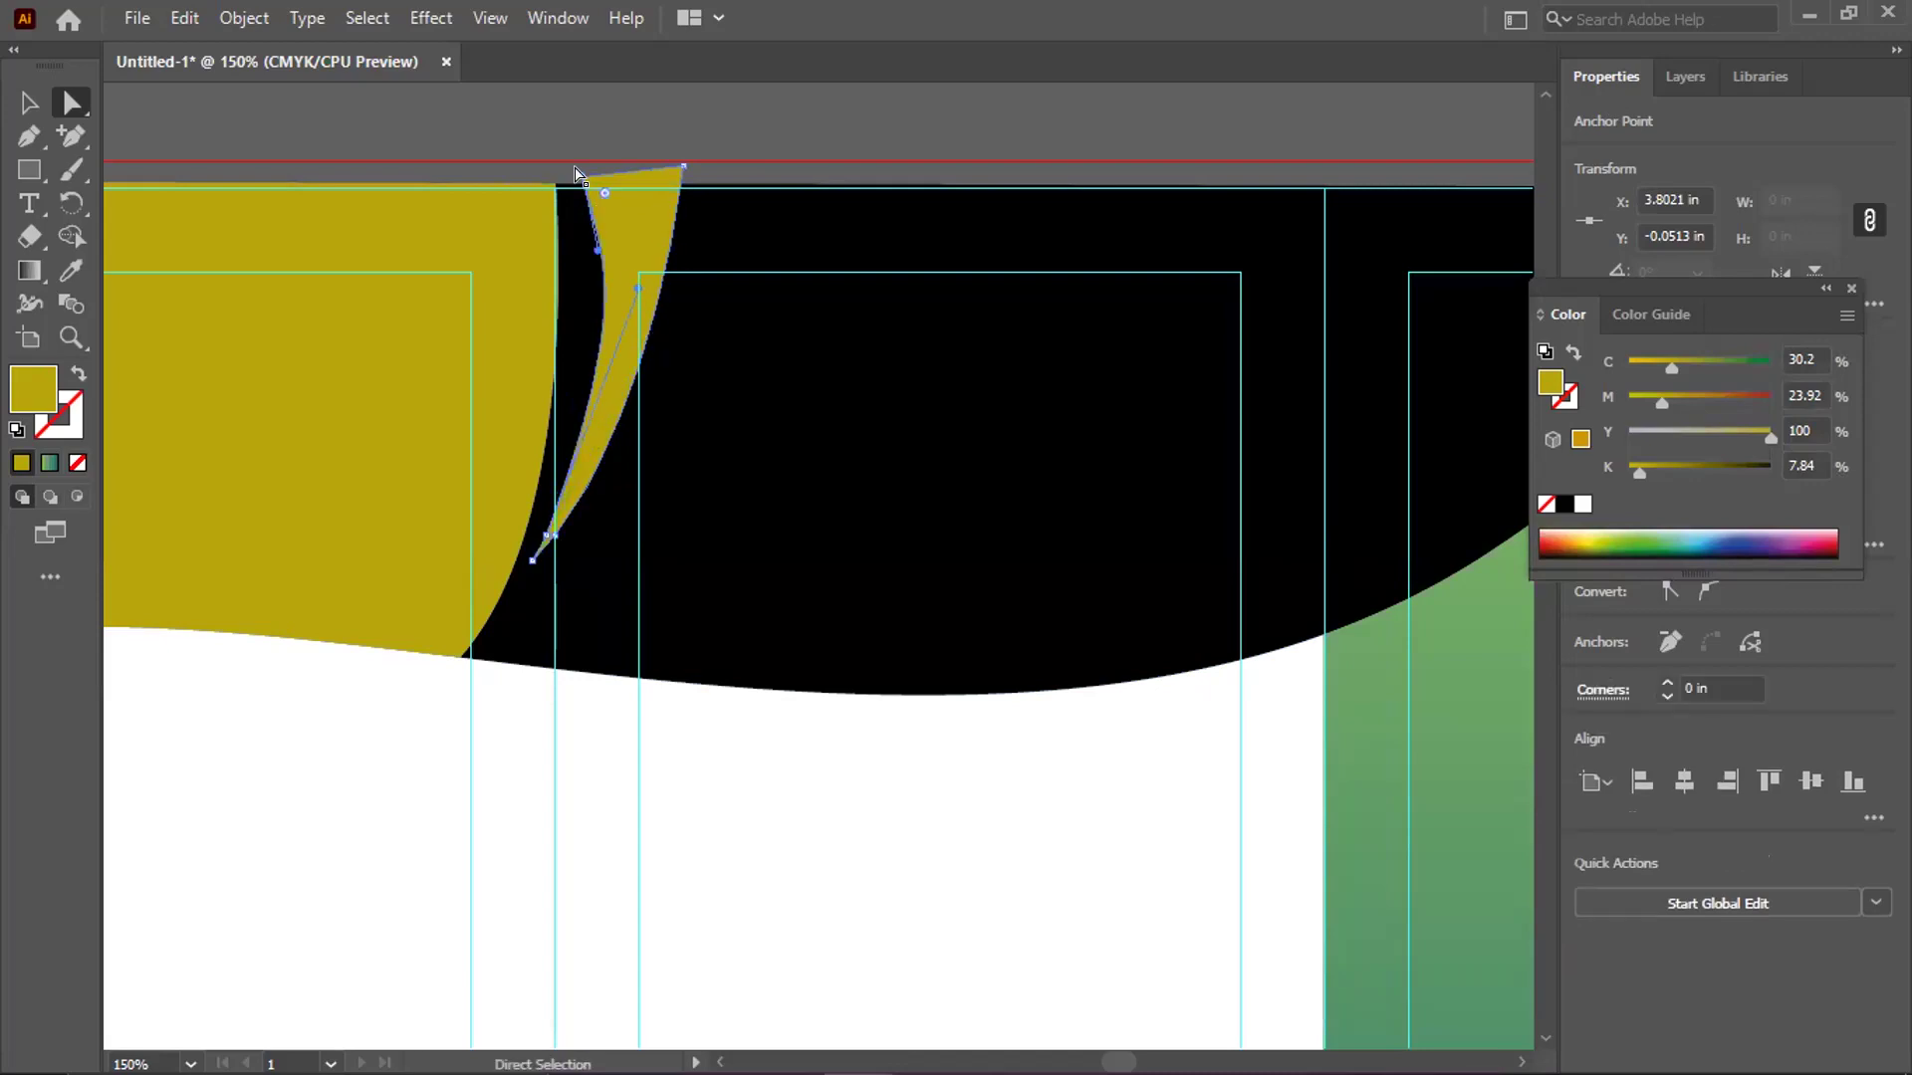
{"action": "left_click", "coordinate": [29, 100]}
{"action": "key", "text": "ctrl+z"}
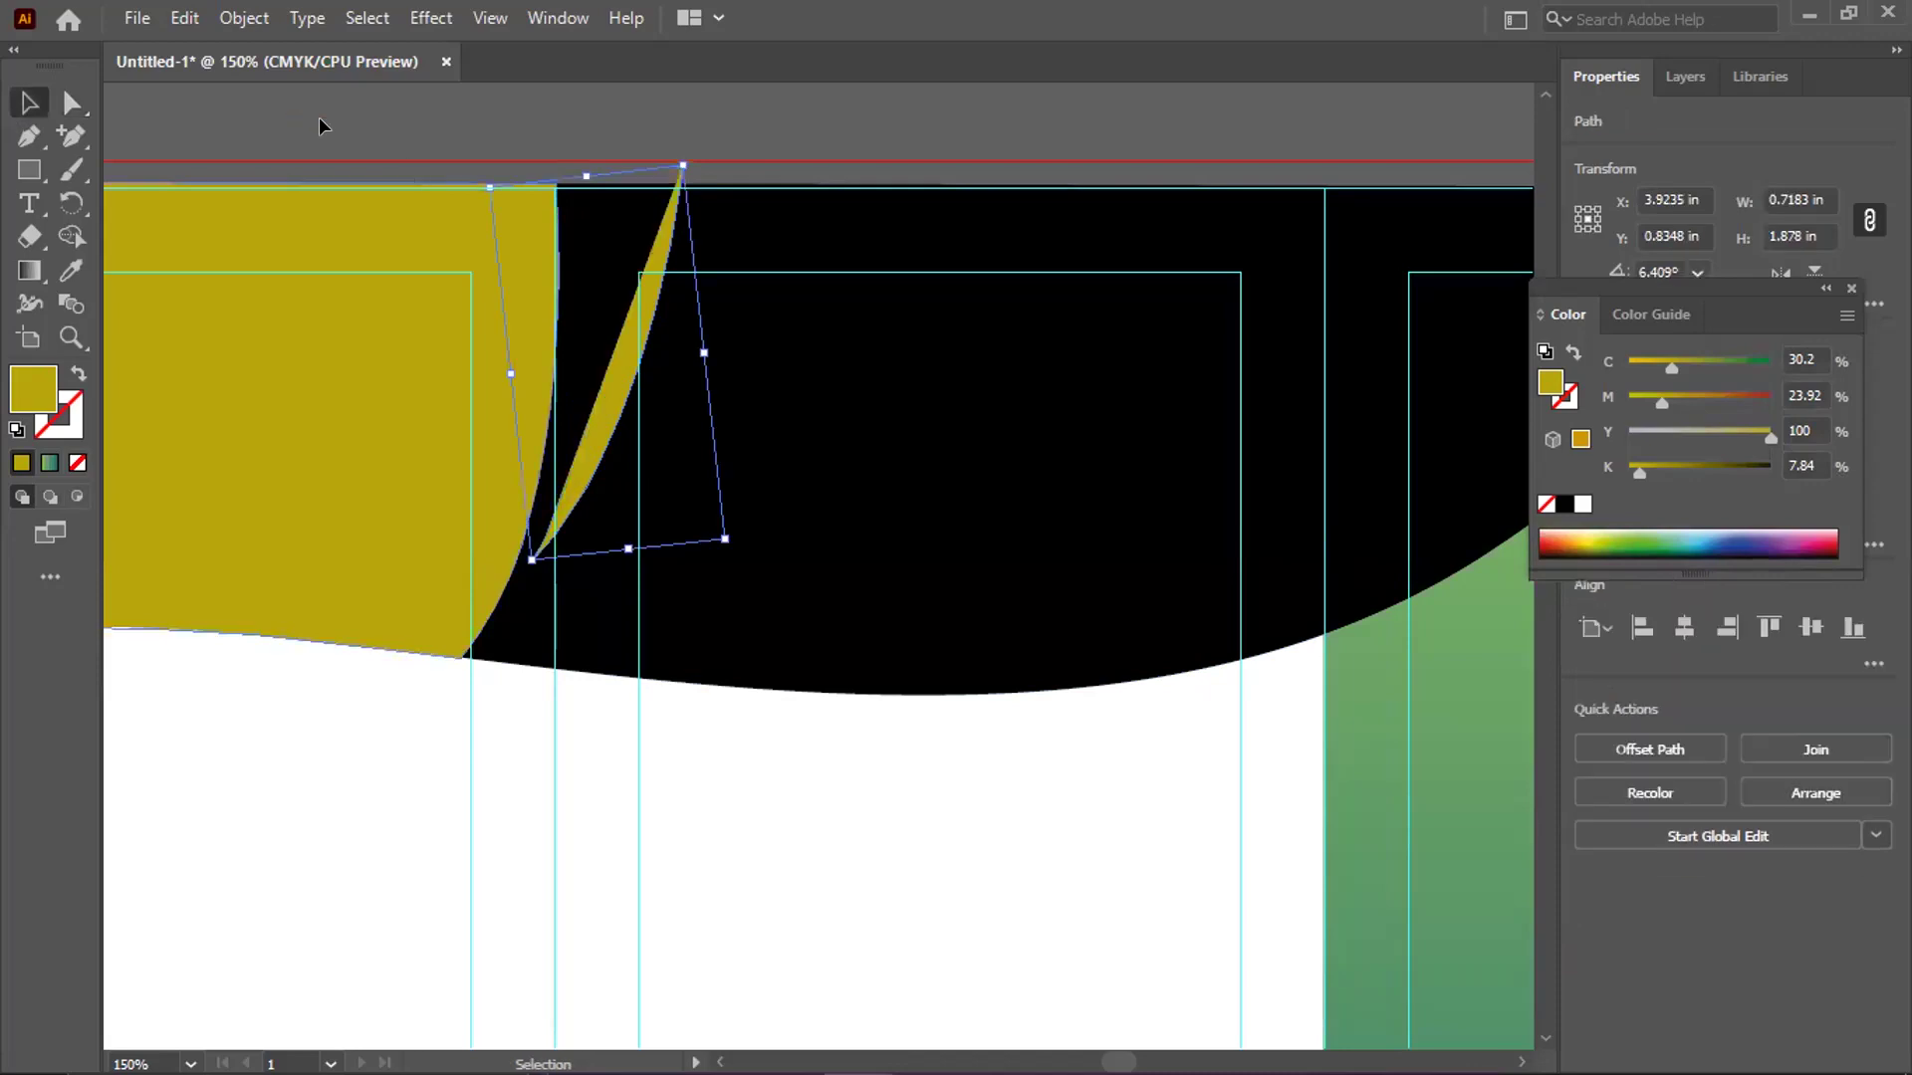
Delete the thin yellow swoosh and begin a Pen path from the header's top edge, then undo it
{"action": "left_click", "coordinate": [654, 256]}
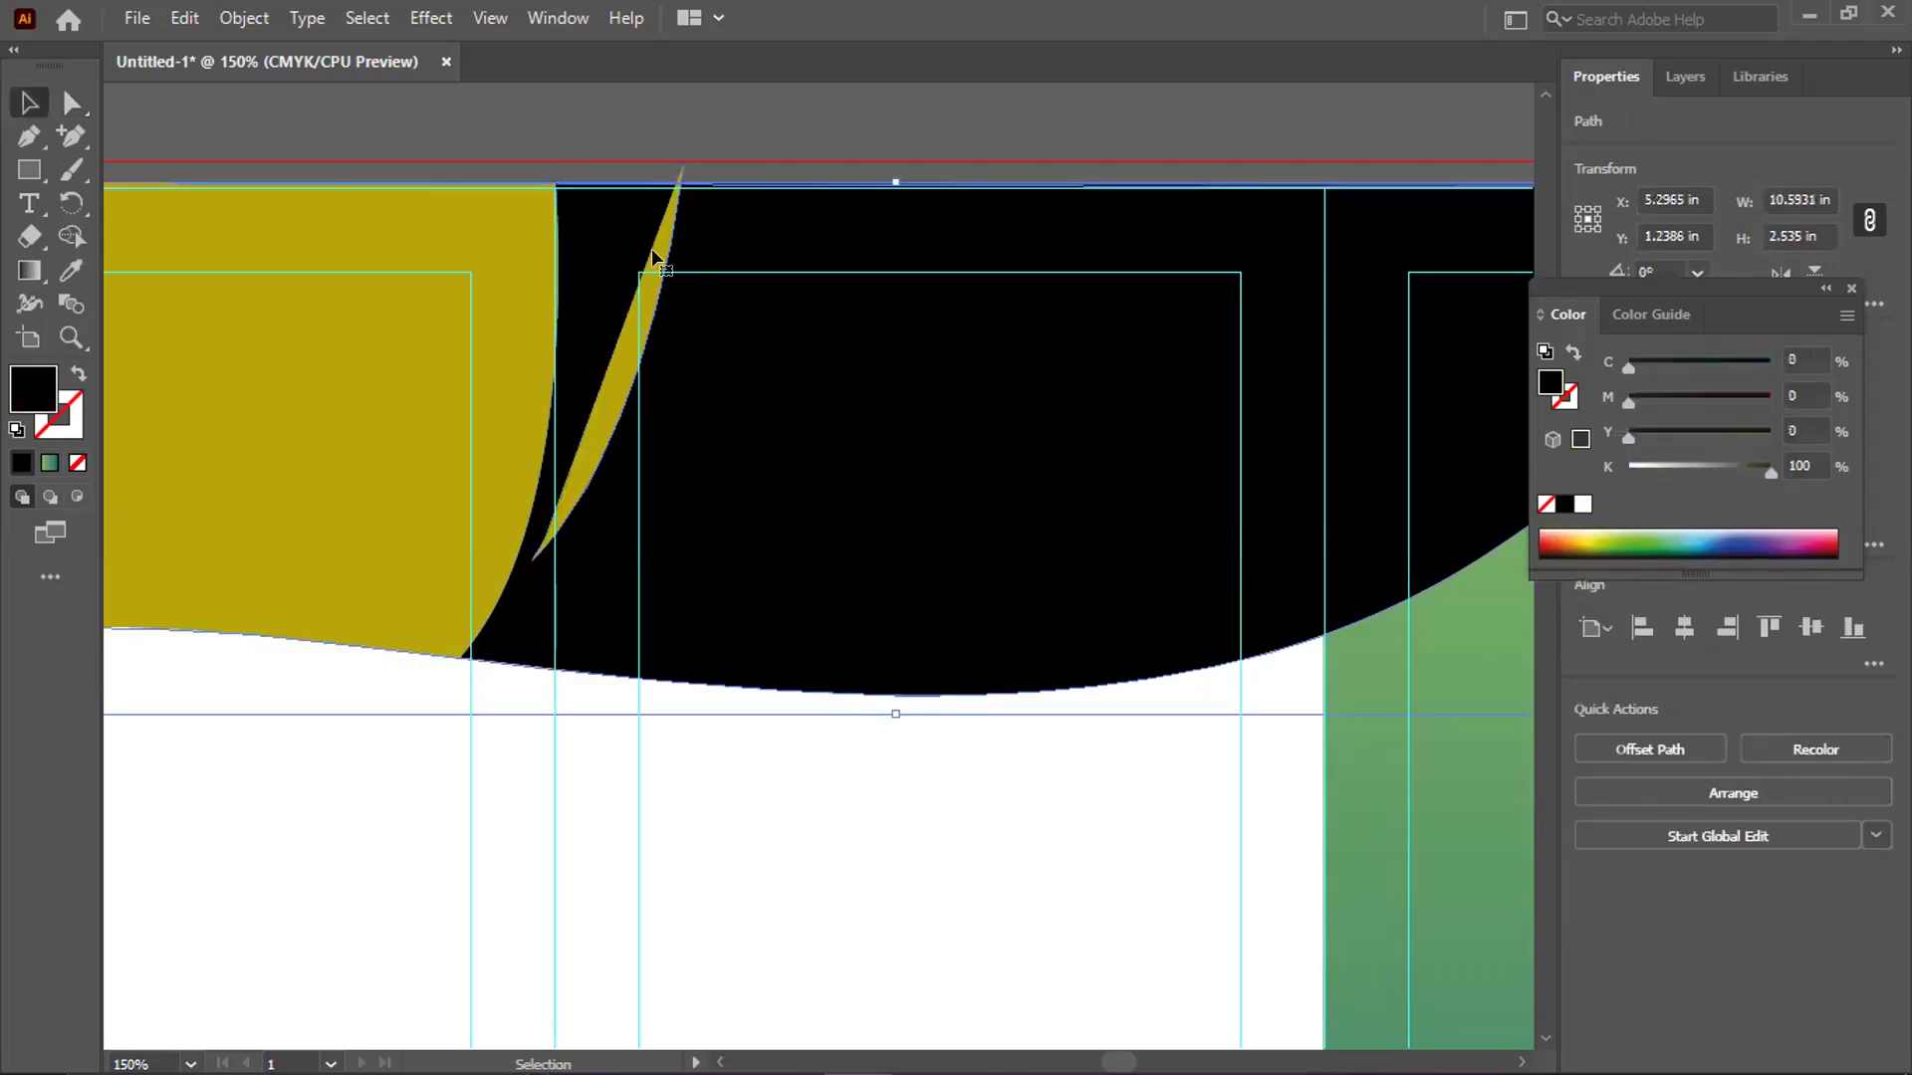
{"action": "left_click", "coordinate": [653, 255]}
{"action": "key", "text": "Delete"}
{"action": "left_click", "coordinate": [31, 129]}
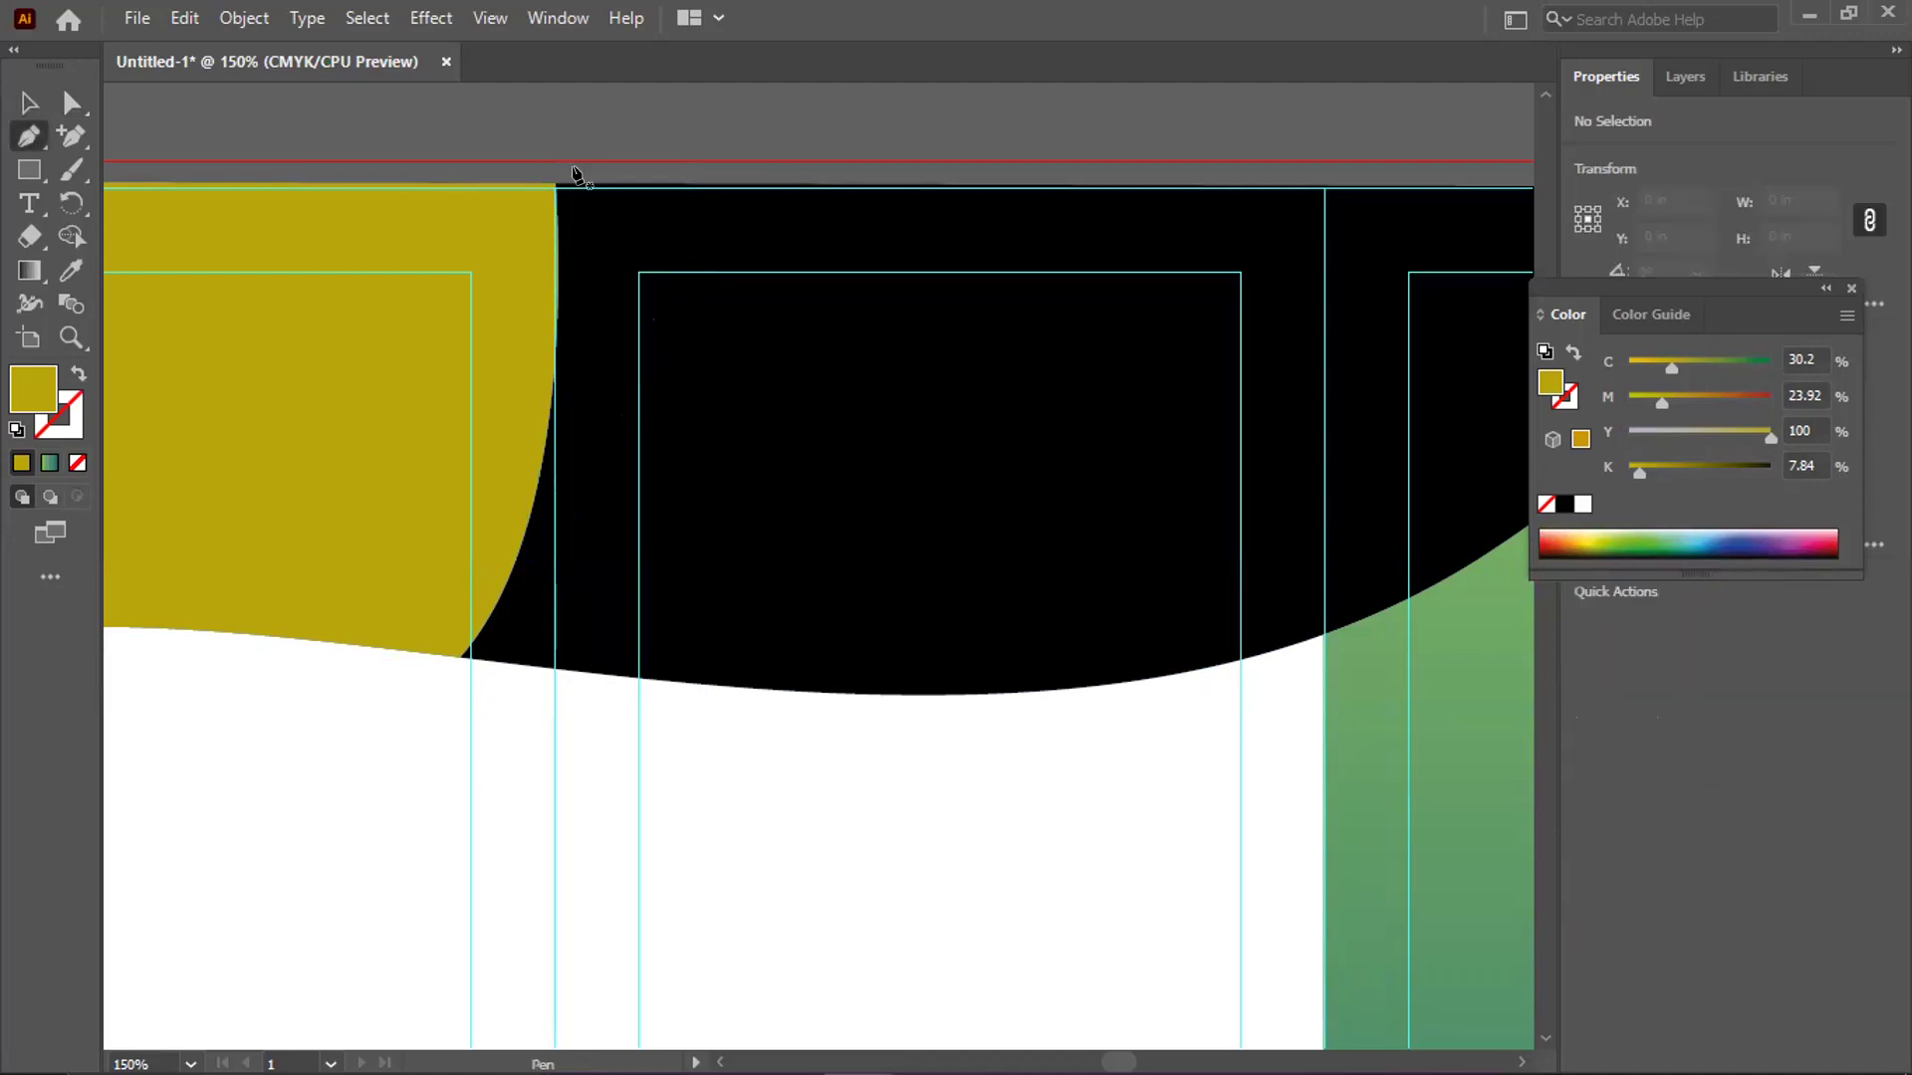
{"action": "left_click", "coordinate": [577, 175]}
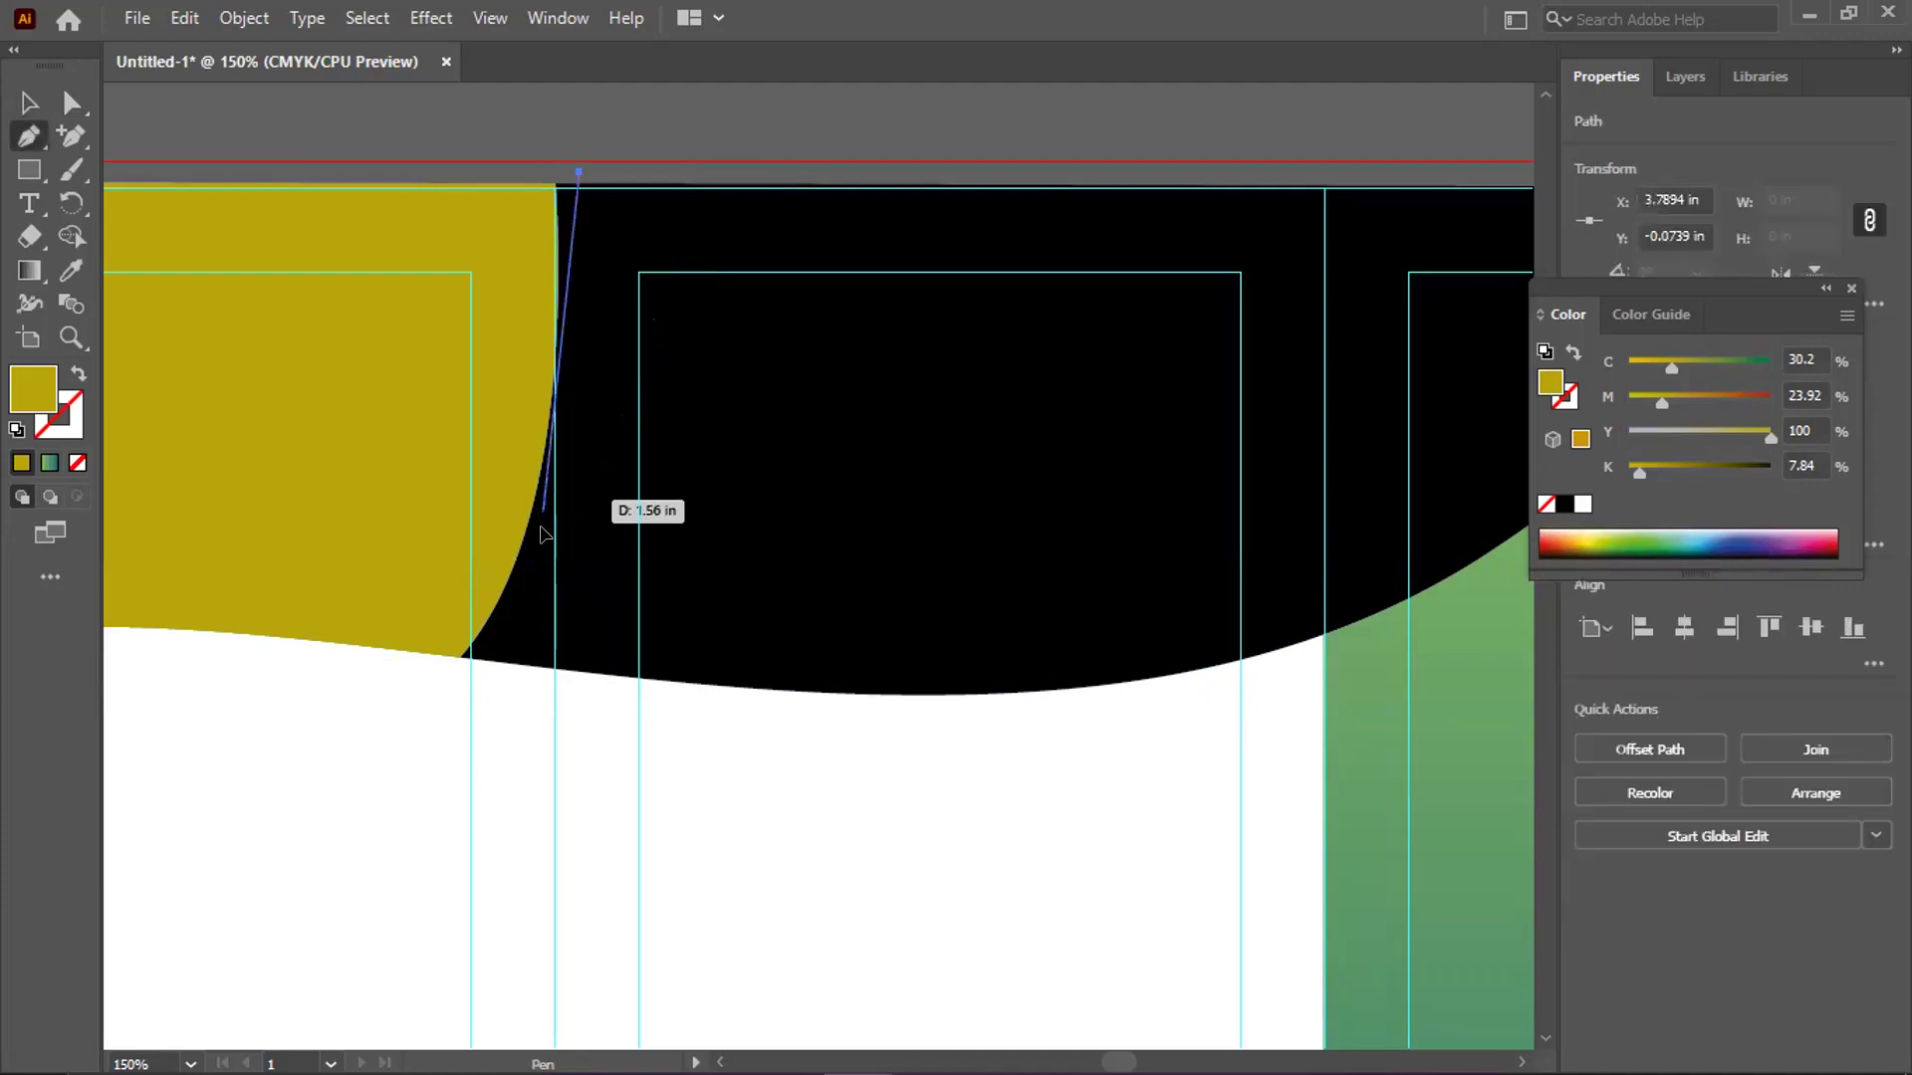
{"action": "left_click_drag", "start_coordinate": [547, 535], "coordinate": [450, 615]}
{"action": "left_click_drag", "start_coordinate": [459, 724], "coordinate": [454, 755]}
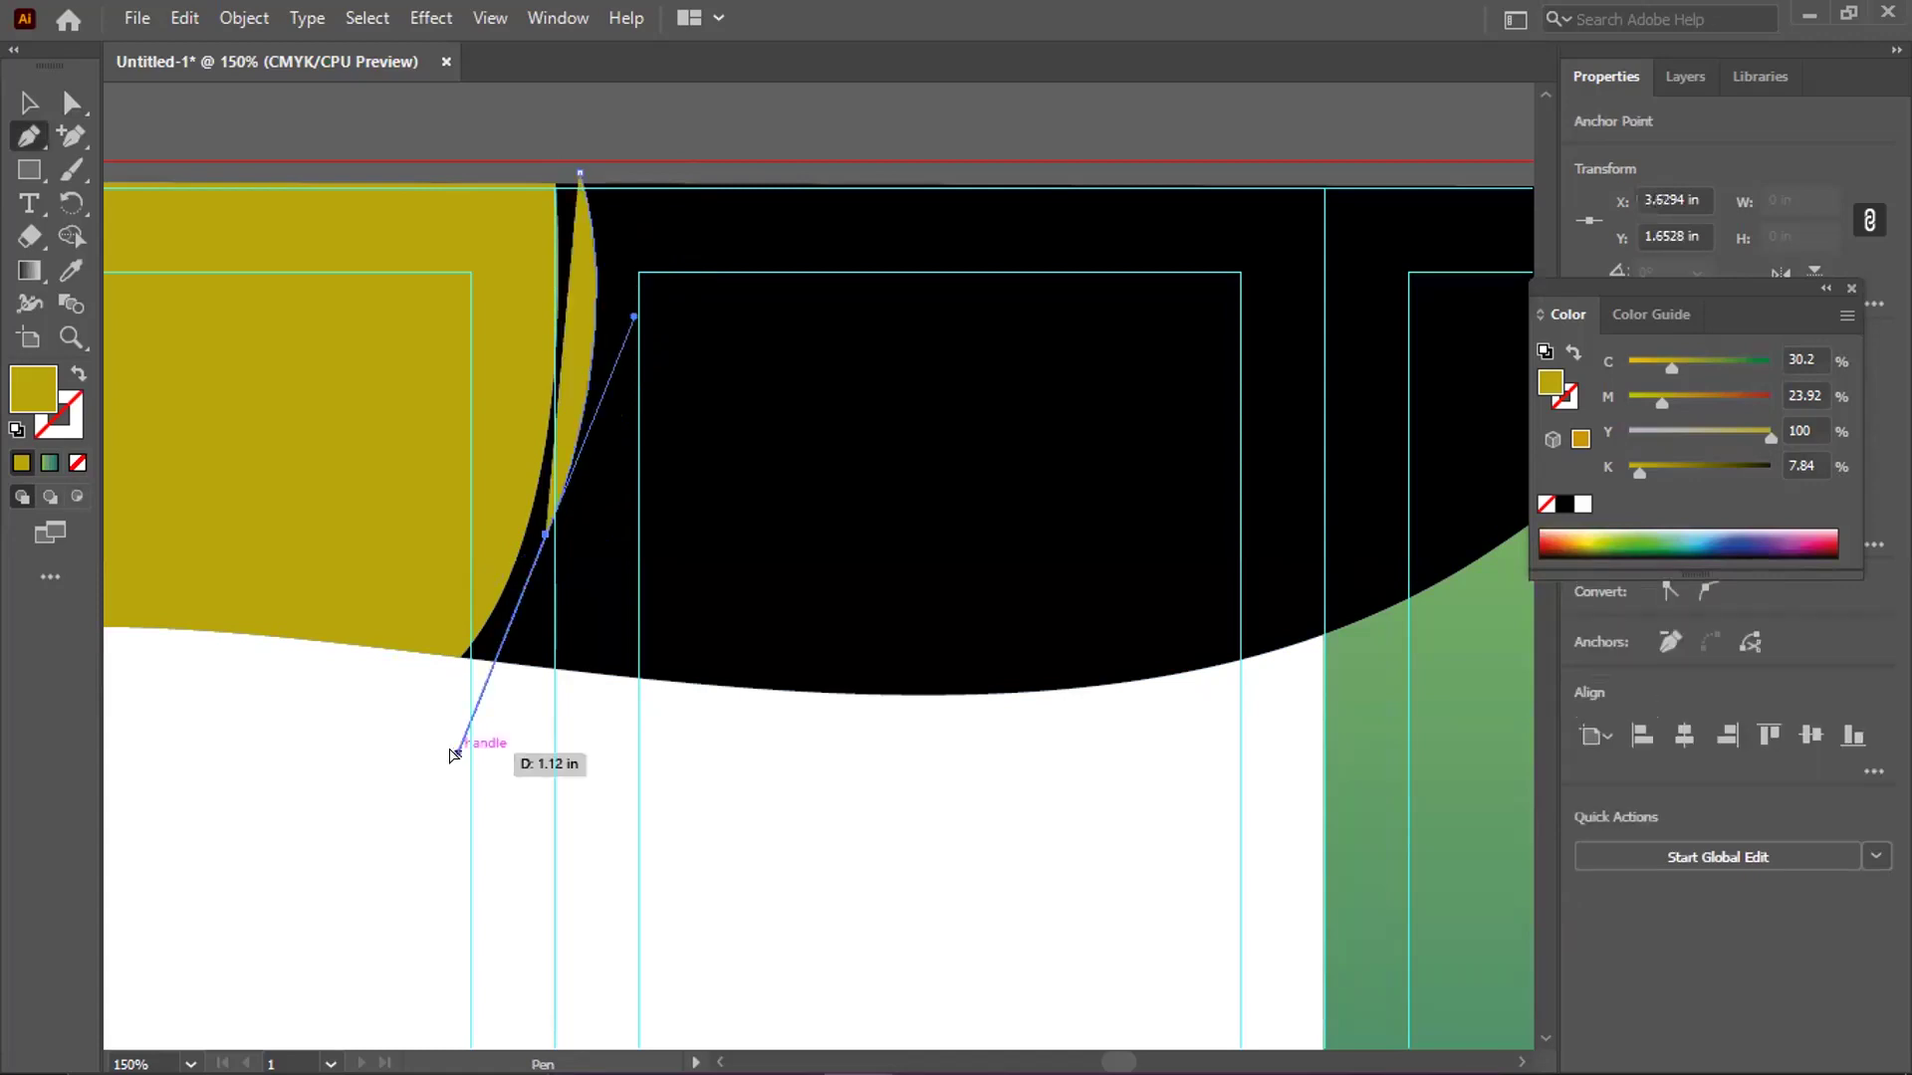
{"action": "key", "text": "ctrl+z"}
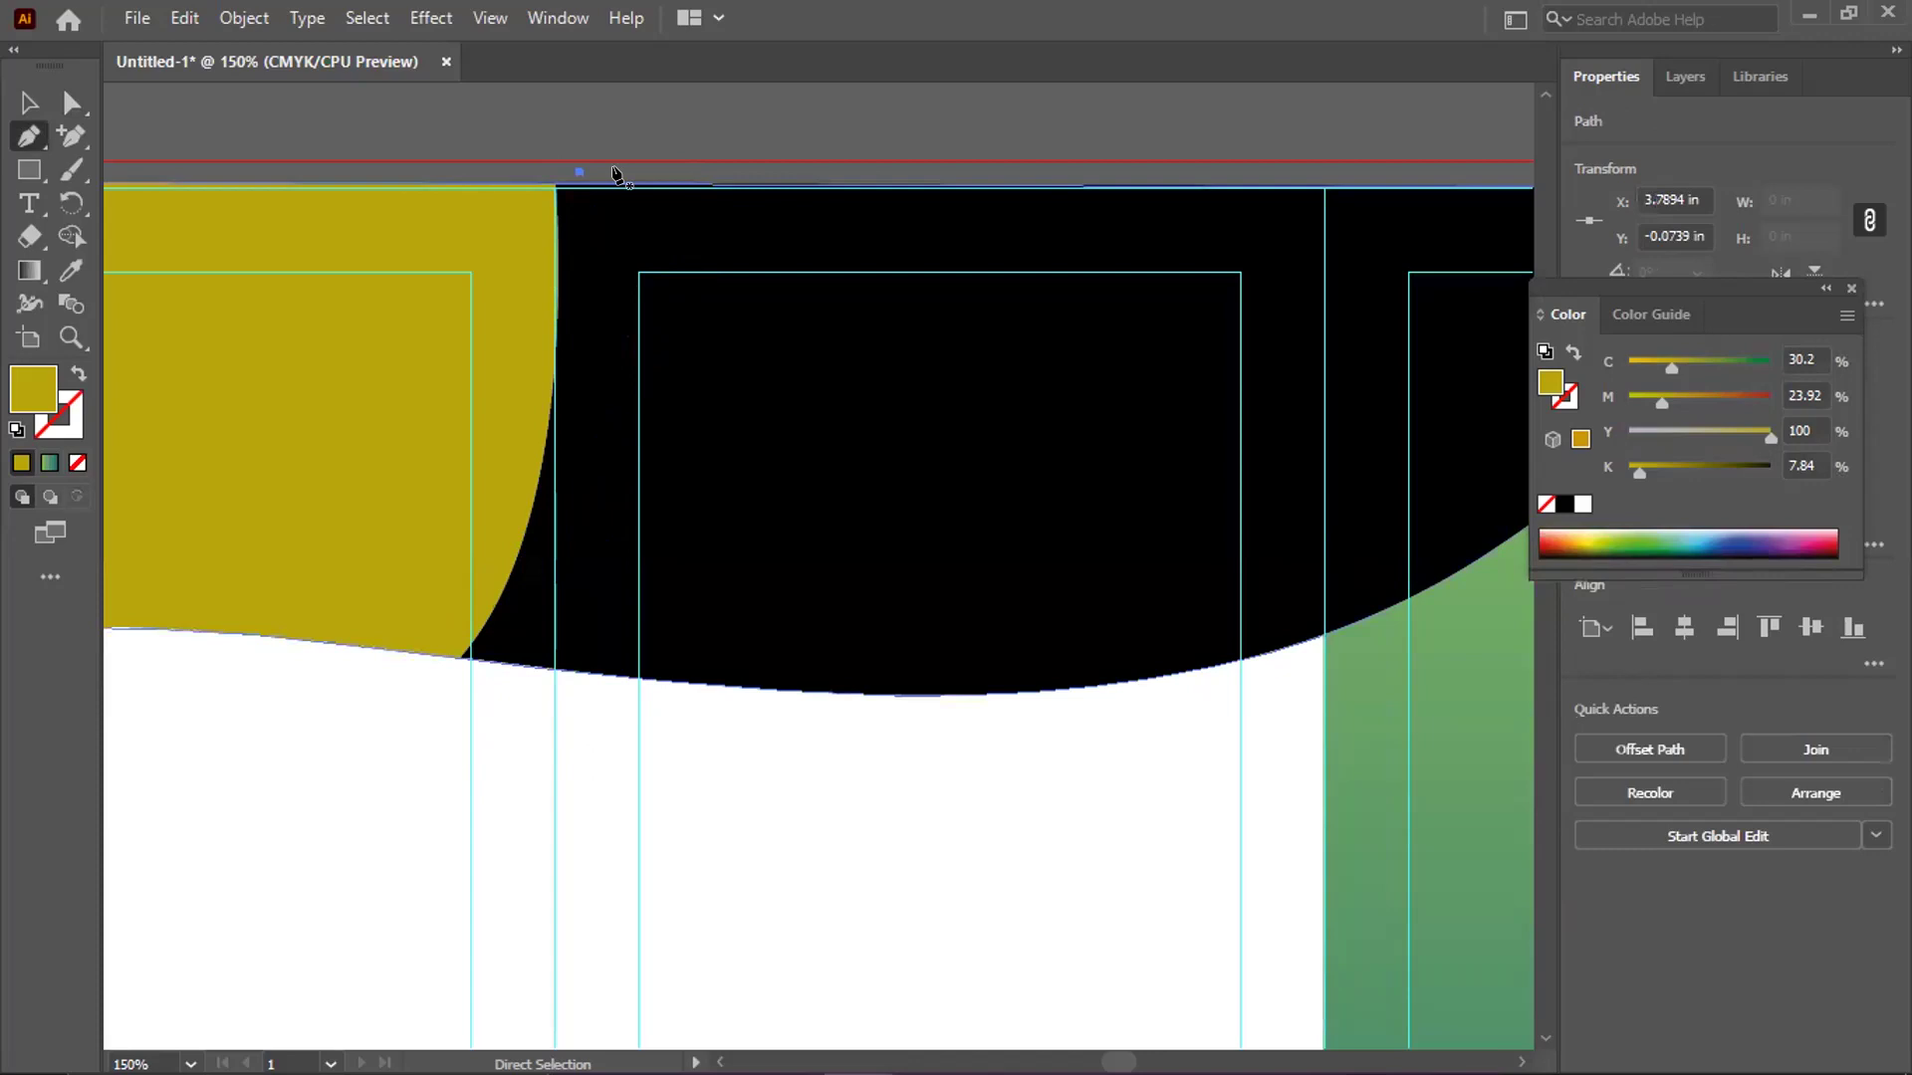
{"action": "key", "text": "ctrl+z"}
Draw a closed curved yellow sliver hanging from the header's top edge and select it
{"action": "left_click", "coordinate": [605, 171]}
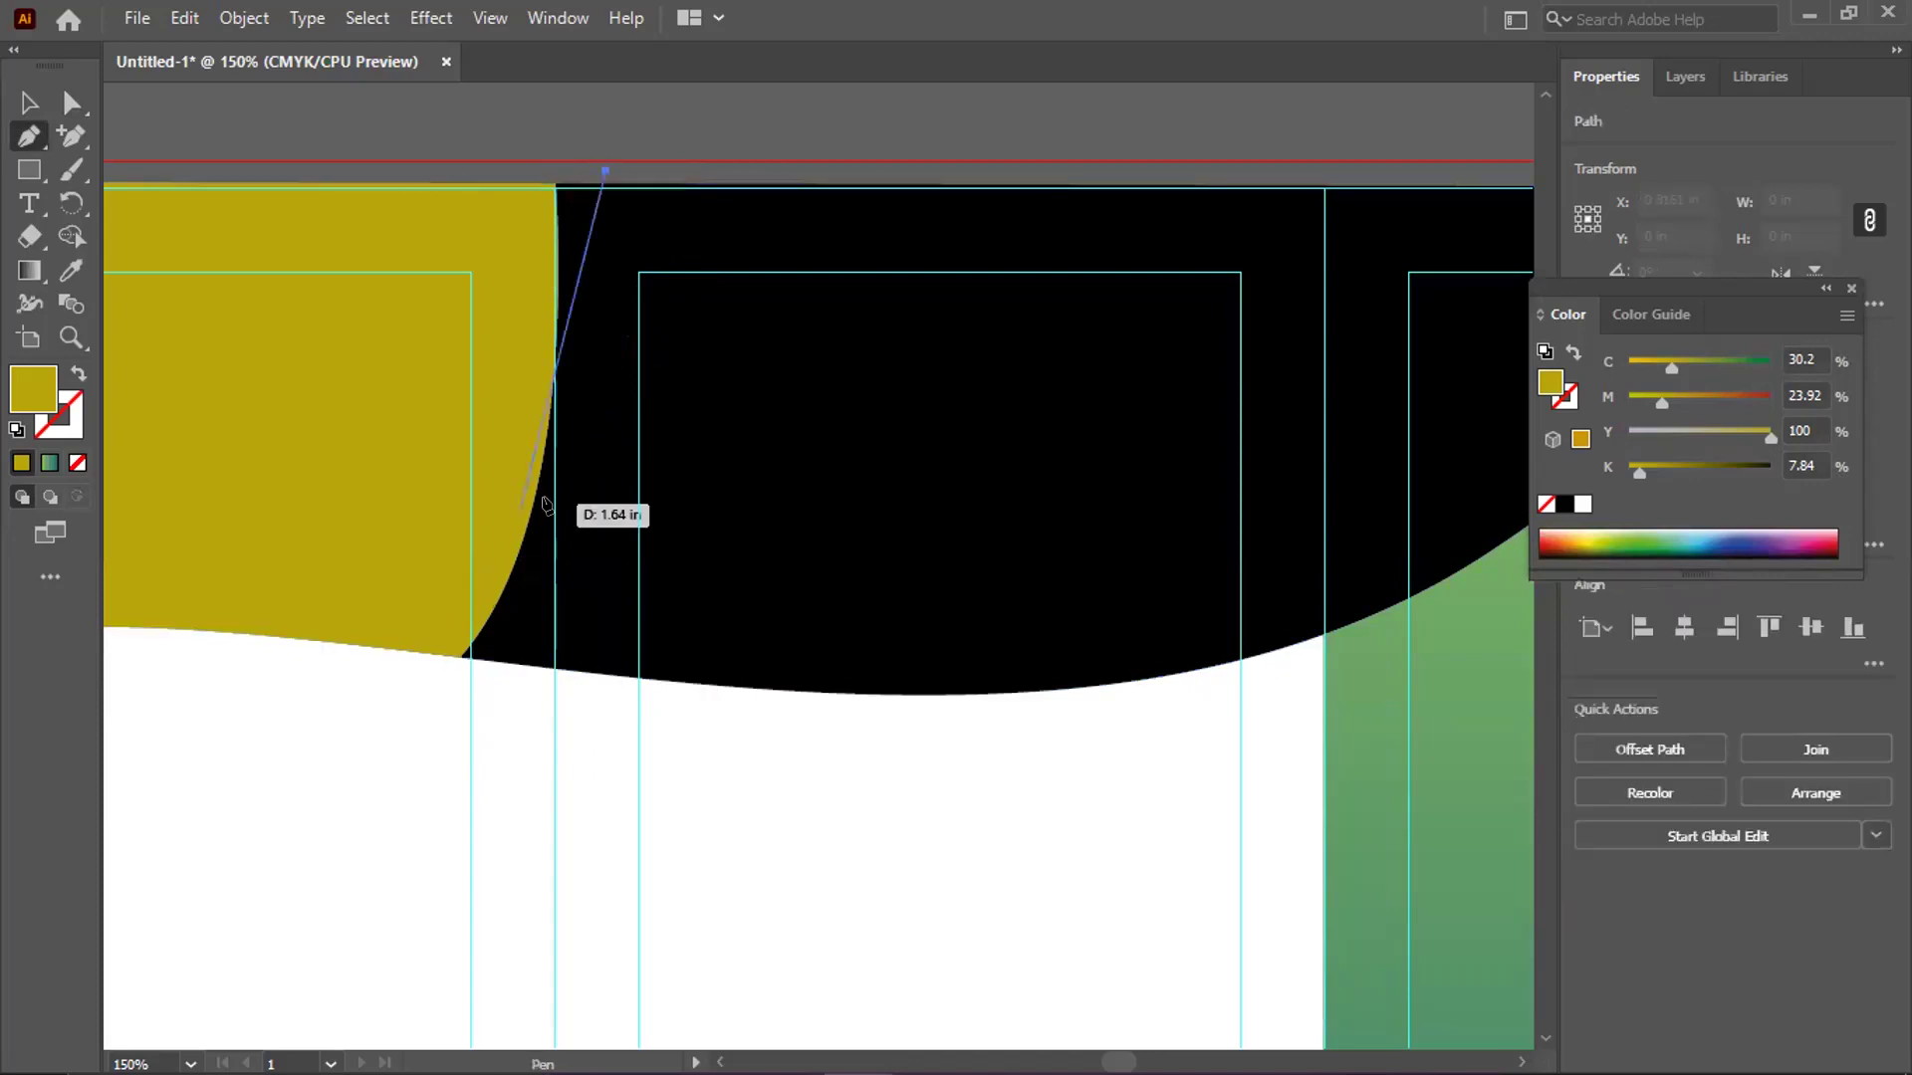
{"action": "left_click_drag", "start_coordinate": [546, 505], "coordinate": [549, 500]}
{"action": "left_click_drag", "start_coordinate": [456, 612], "coordinate": [451, 681]}
{"action": "left_click_drag", "start_coordinate": [550, 501], "coordinate": [698, 362]}
{"action": "left_click_drag", "start_coordinate": [606, 591], "coordinate": [662, 593]}
{"action": "left_click", "coordinate": [664, 592]}
{"action": "left_click", "coordinate": [606, 591]}
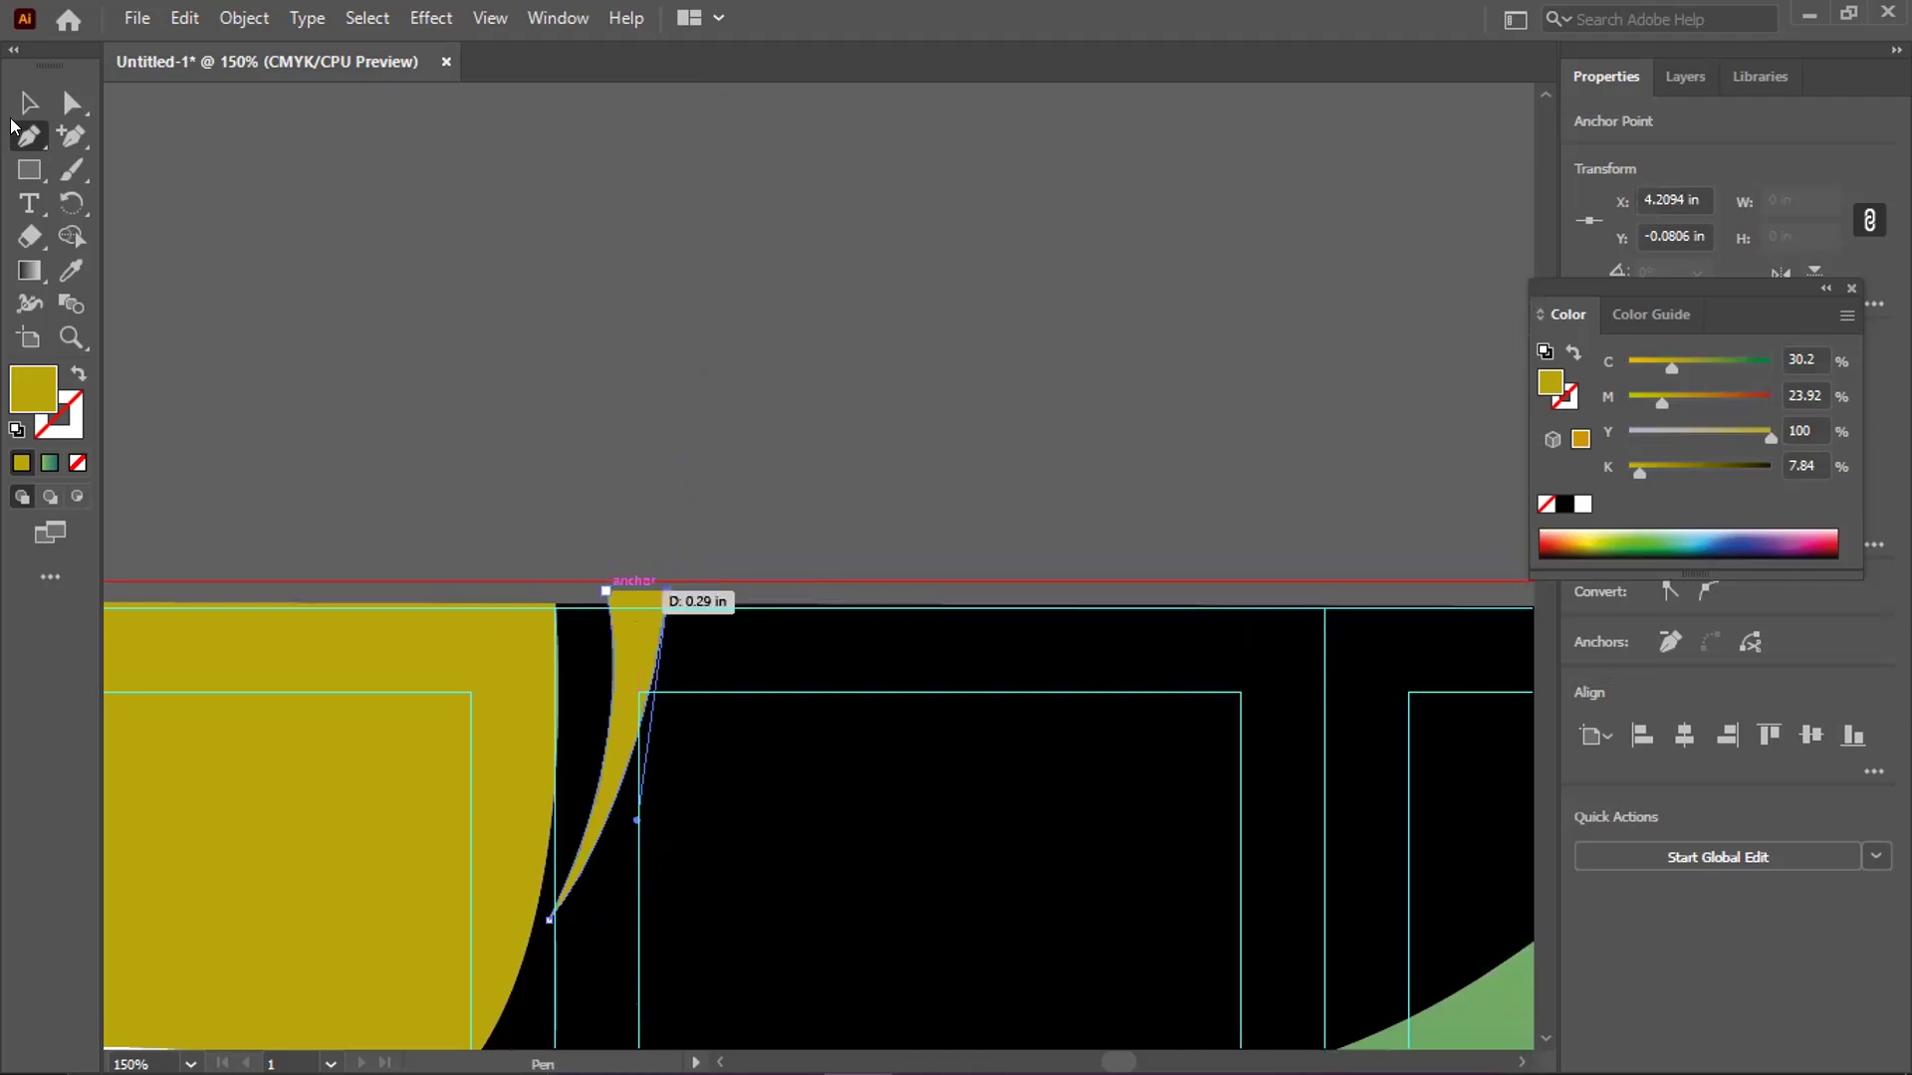
{"action": "left_click", "coordinate": [29, 102]}
{"action": "left_click", "coordinate": [615, 613]}
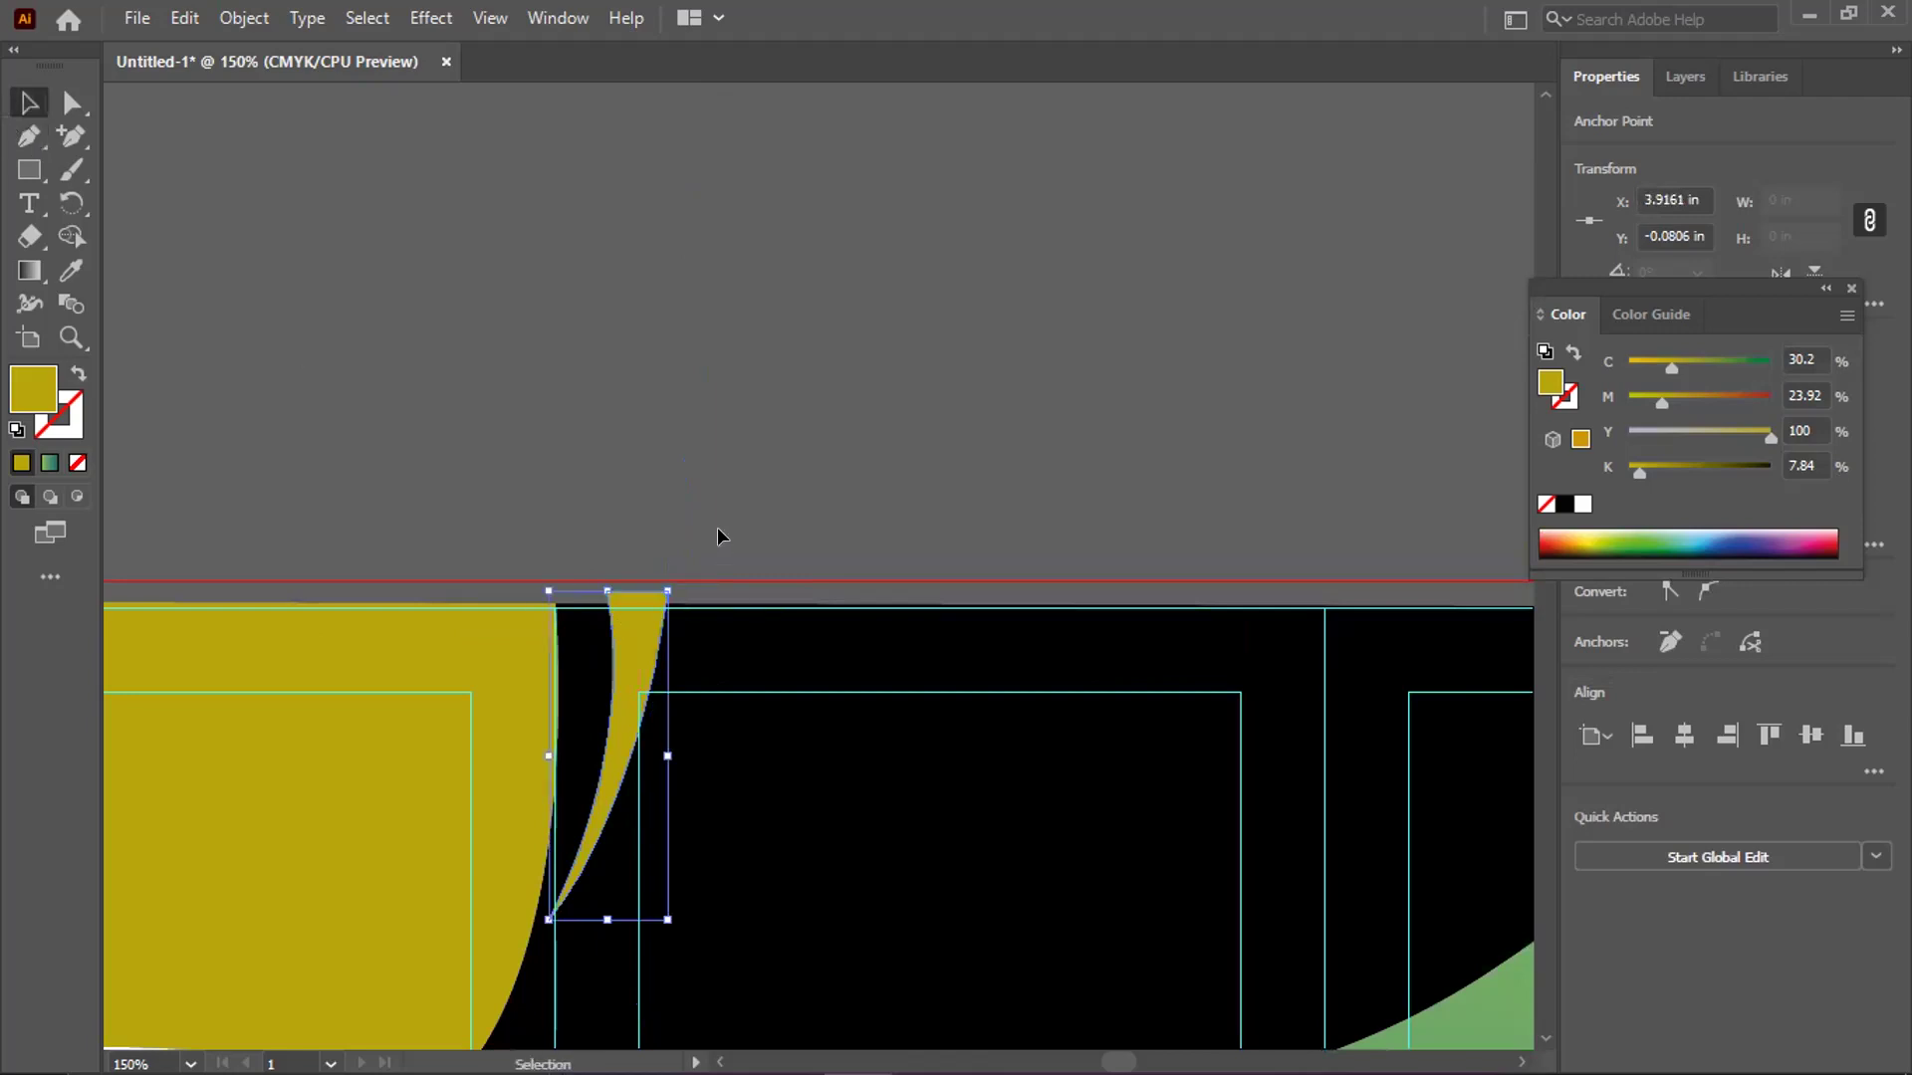
{"action": "left_click", "coordinate": [627, 656]}
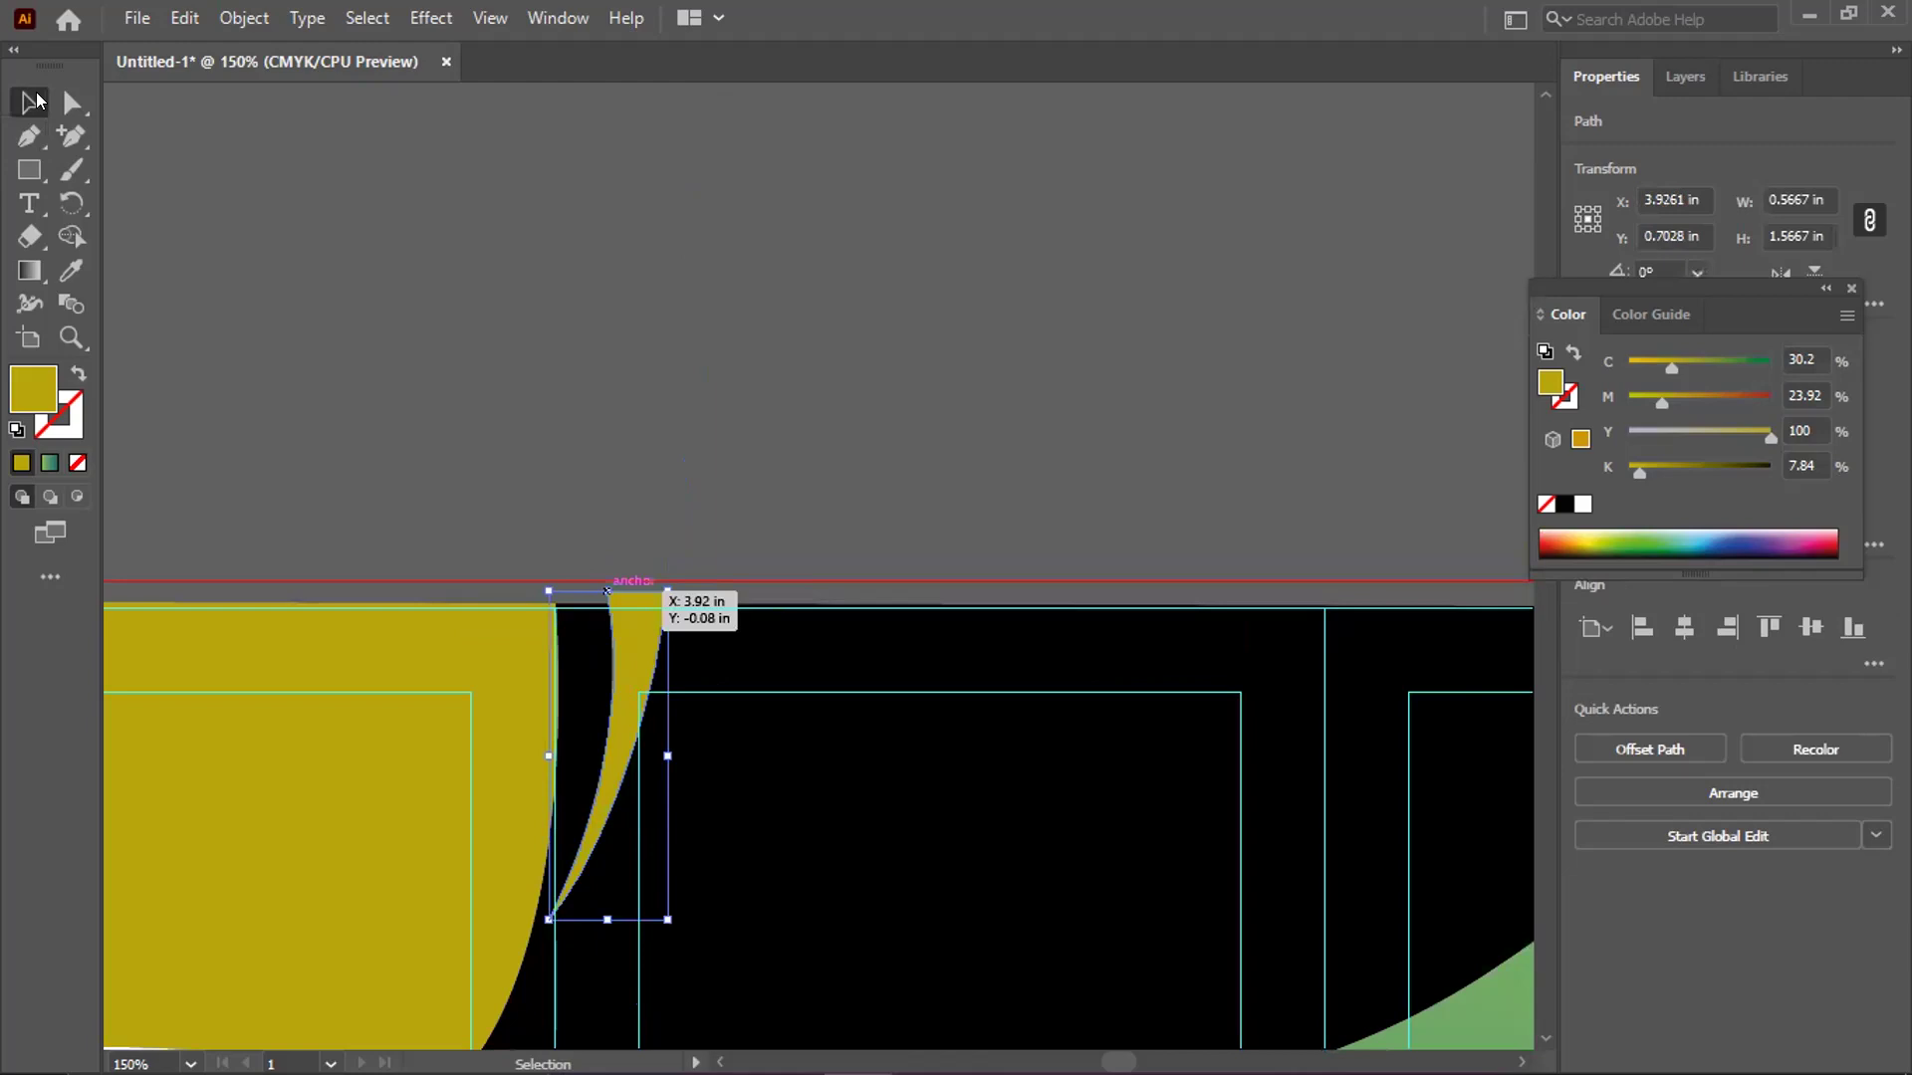
Shift the sliver's top anchor left, then try a Shape Builder trim of its overhang and undo it
{"action": "key", "text": "a"}
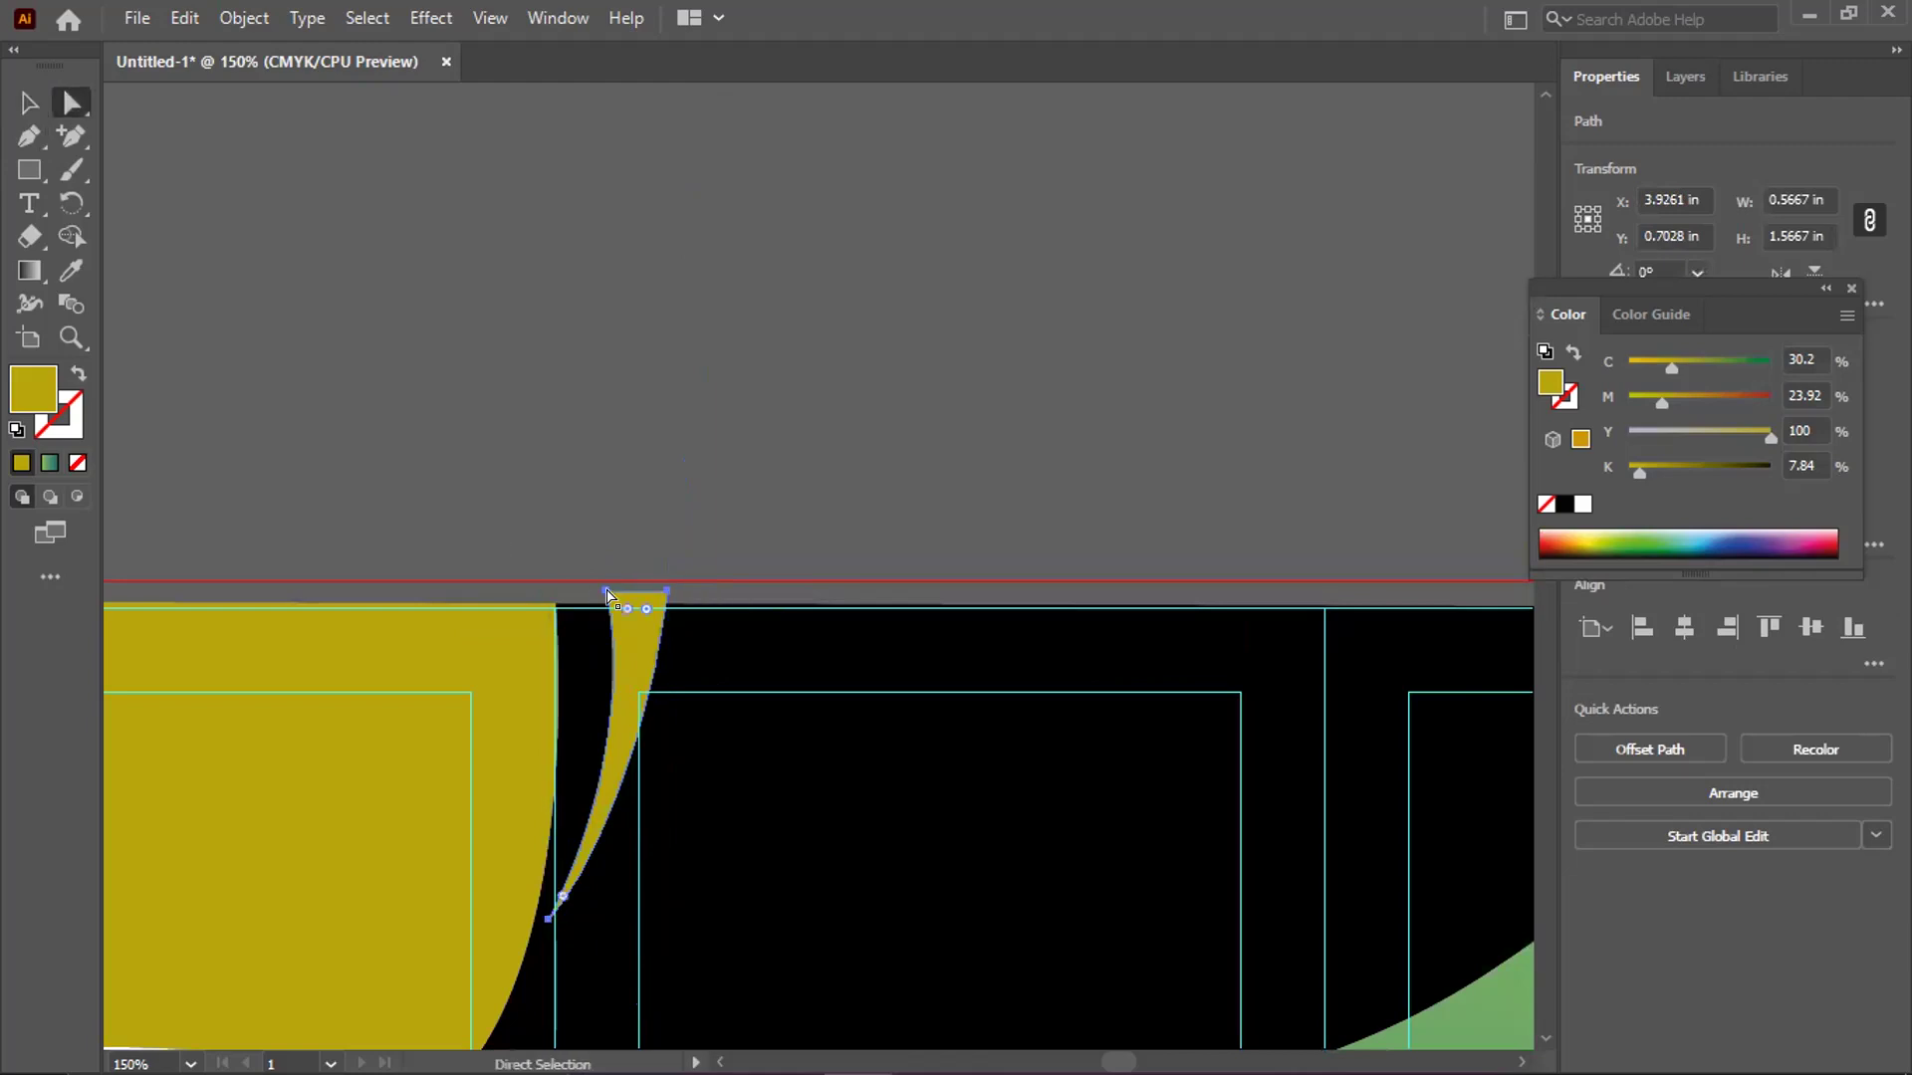
{"action": "left_click", "coordinate": [606, 594]}
{"action": "mouse_move", "coordinate": [606, 594]}
{"action": "left_mouse_down"}
{"action": "mouse_move", "coordinate": [565, 598]}
{"action": "mouse_move", "coordinate": [591, 605]}
{"action": "left_mouse_up"}
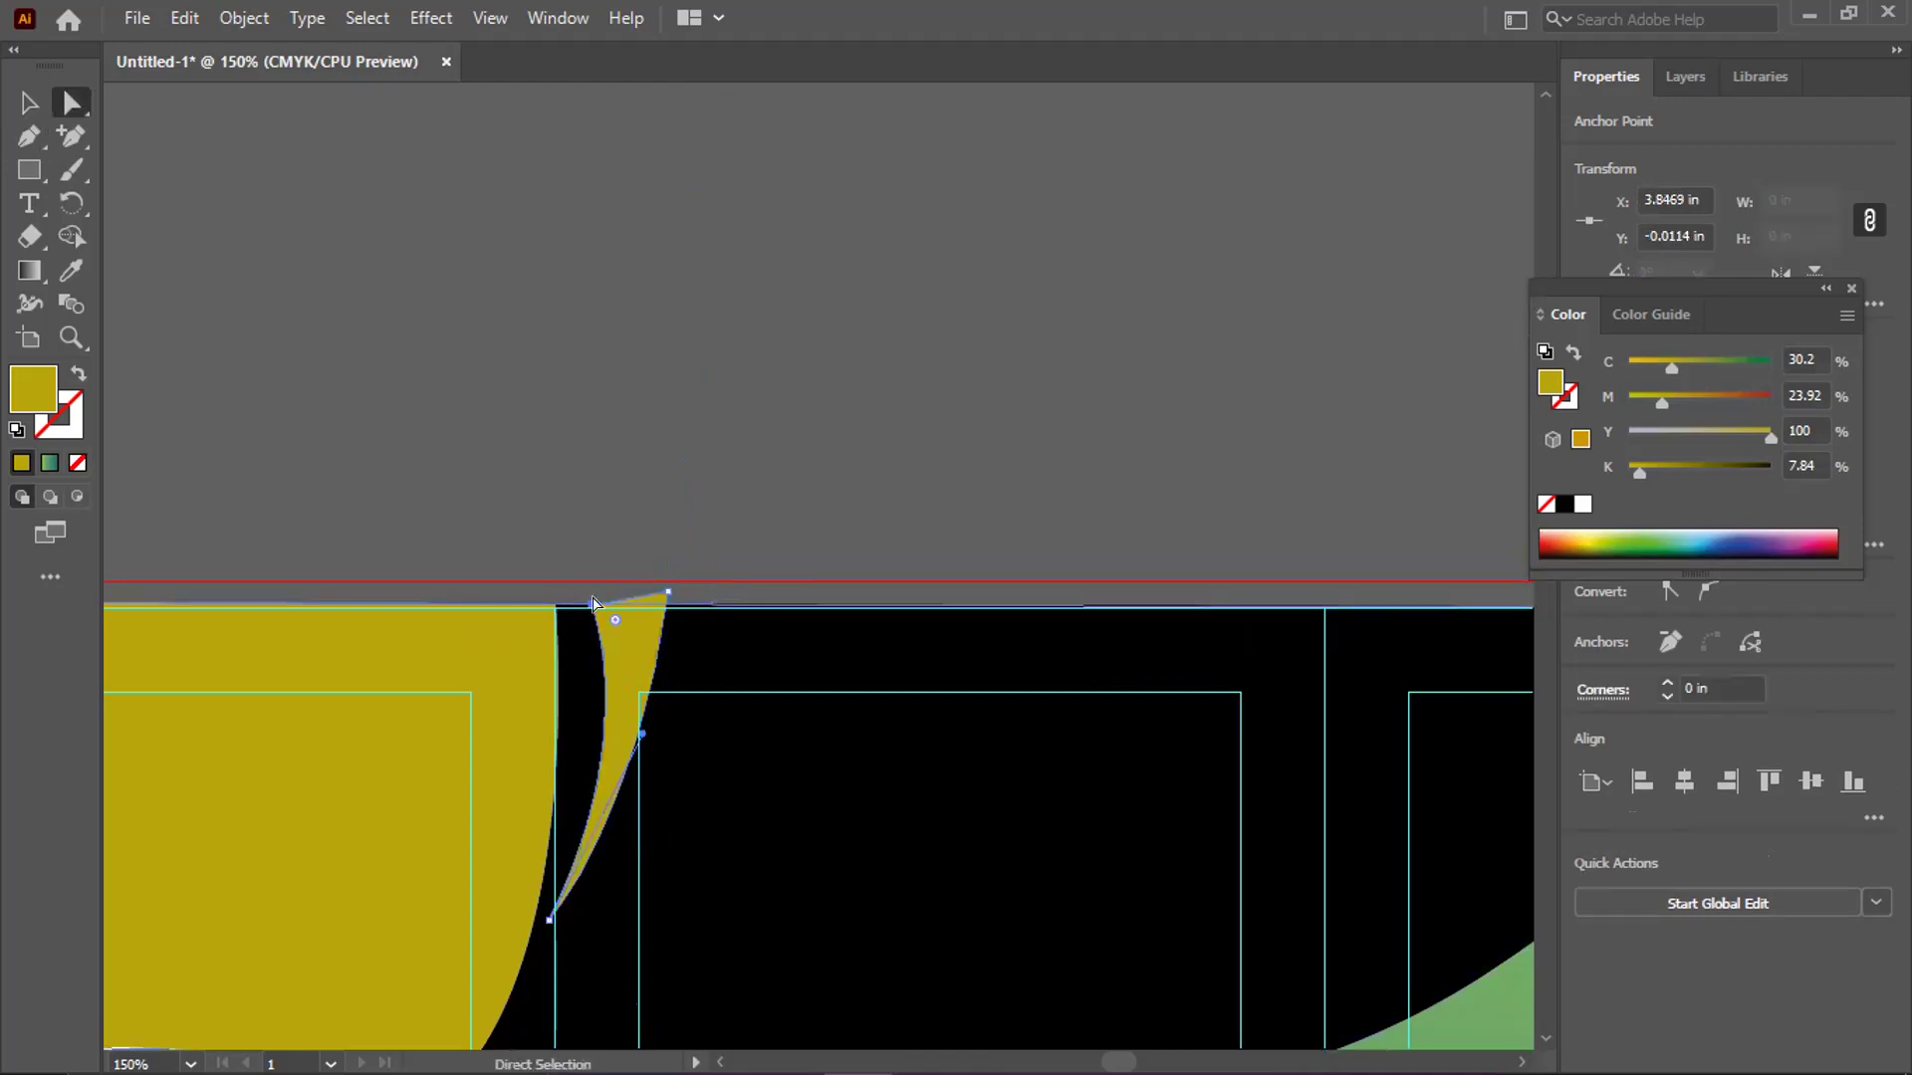
{"action": "left_click", "coordinate": [28, 104]}
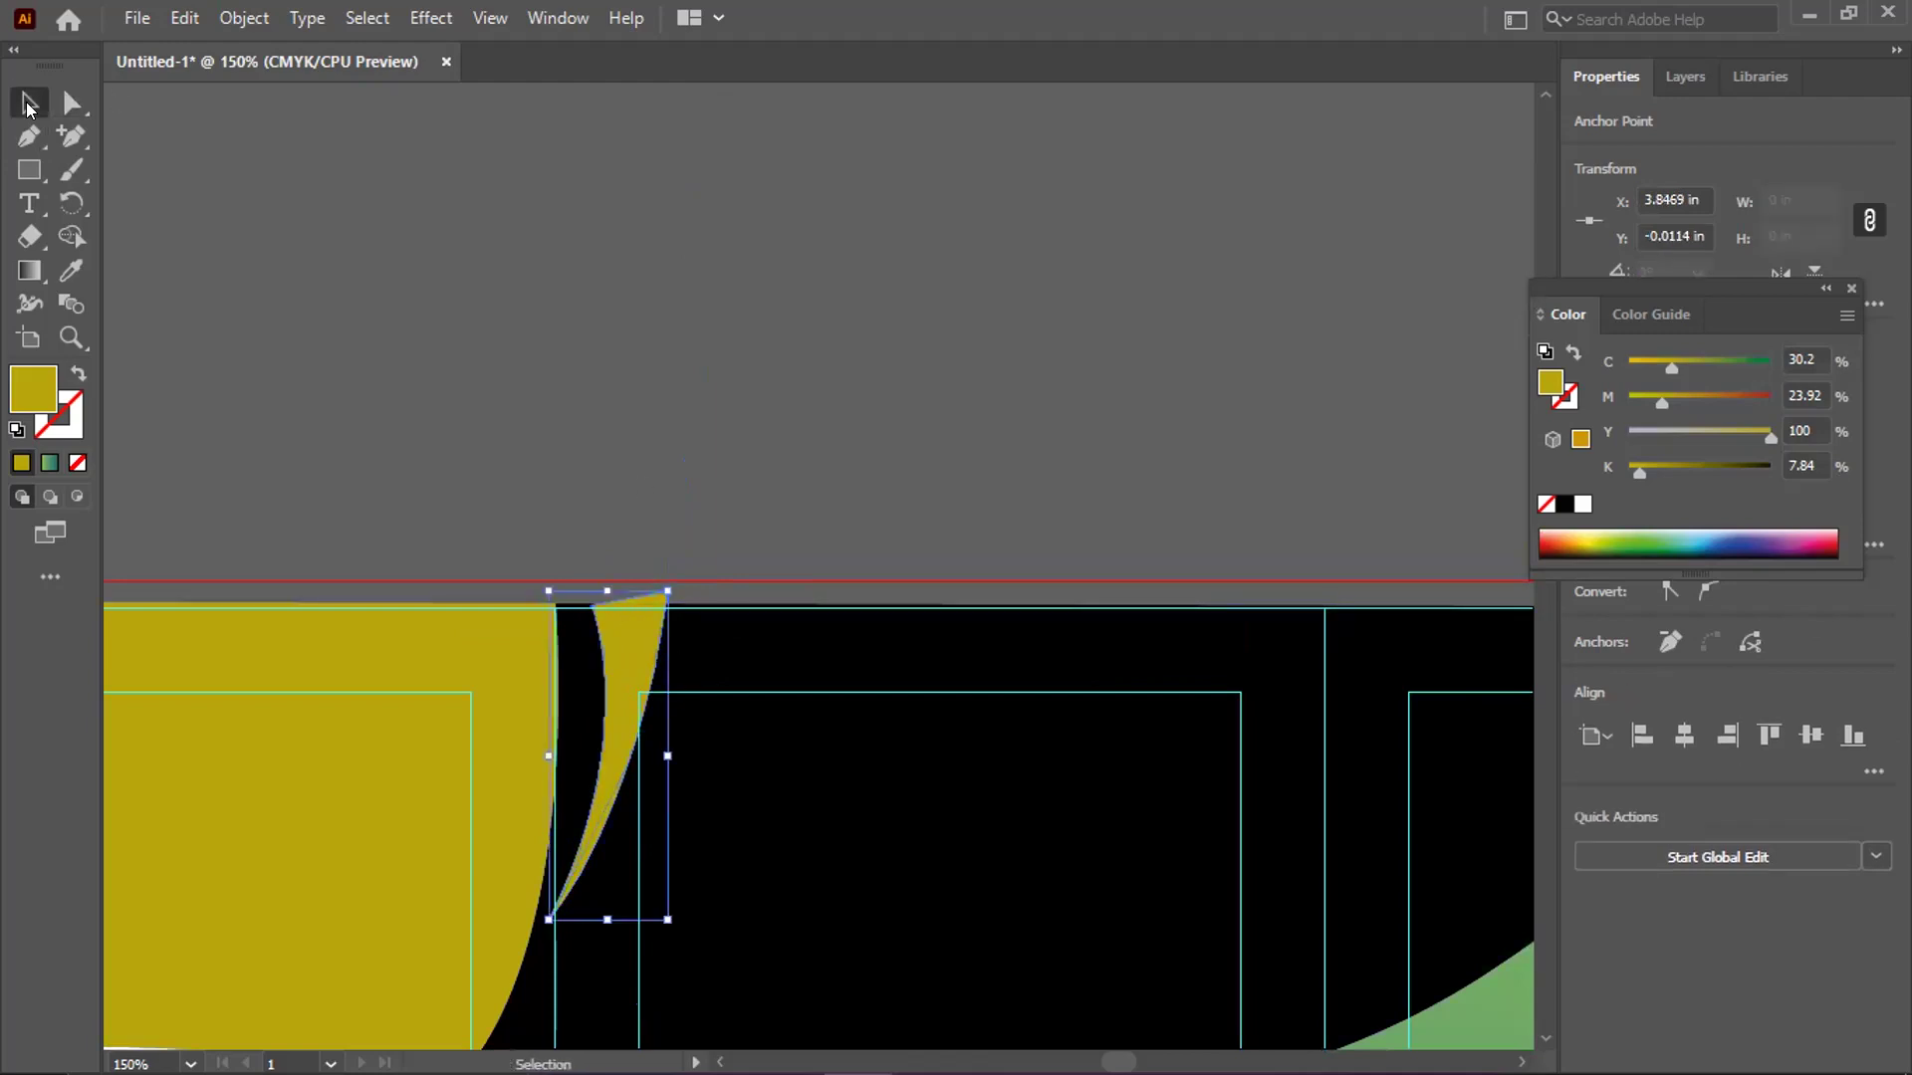
{"action": "left_click", "coordinate": [775, 670], "text": "shift"}
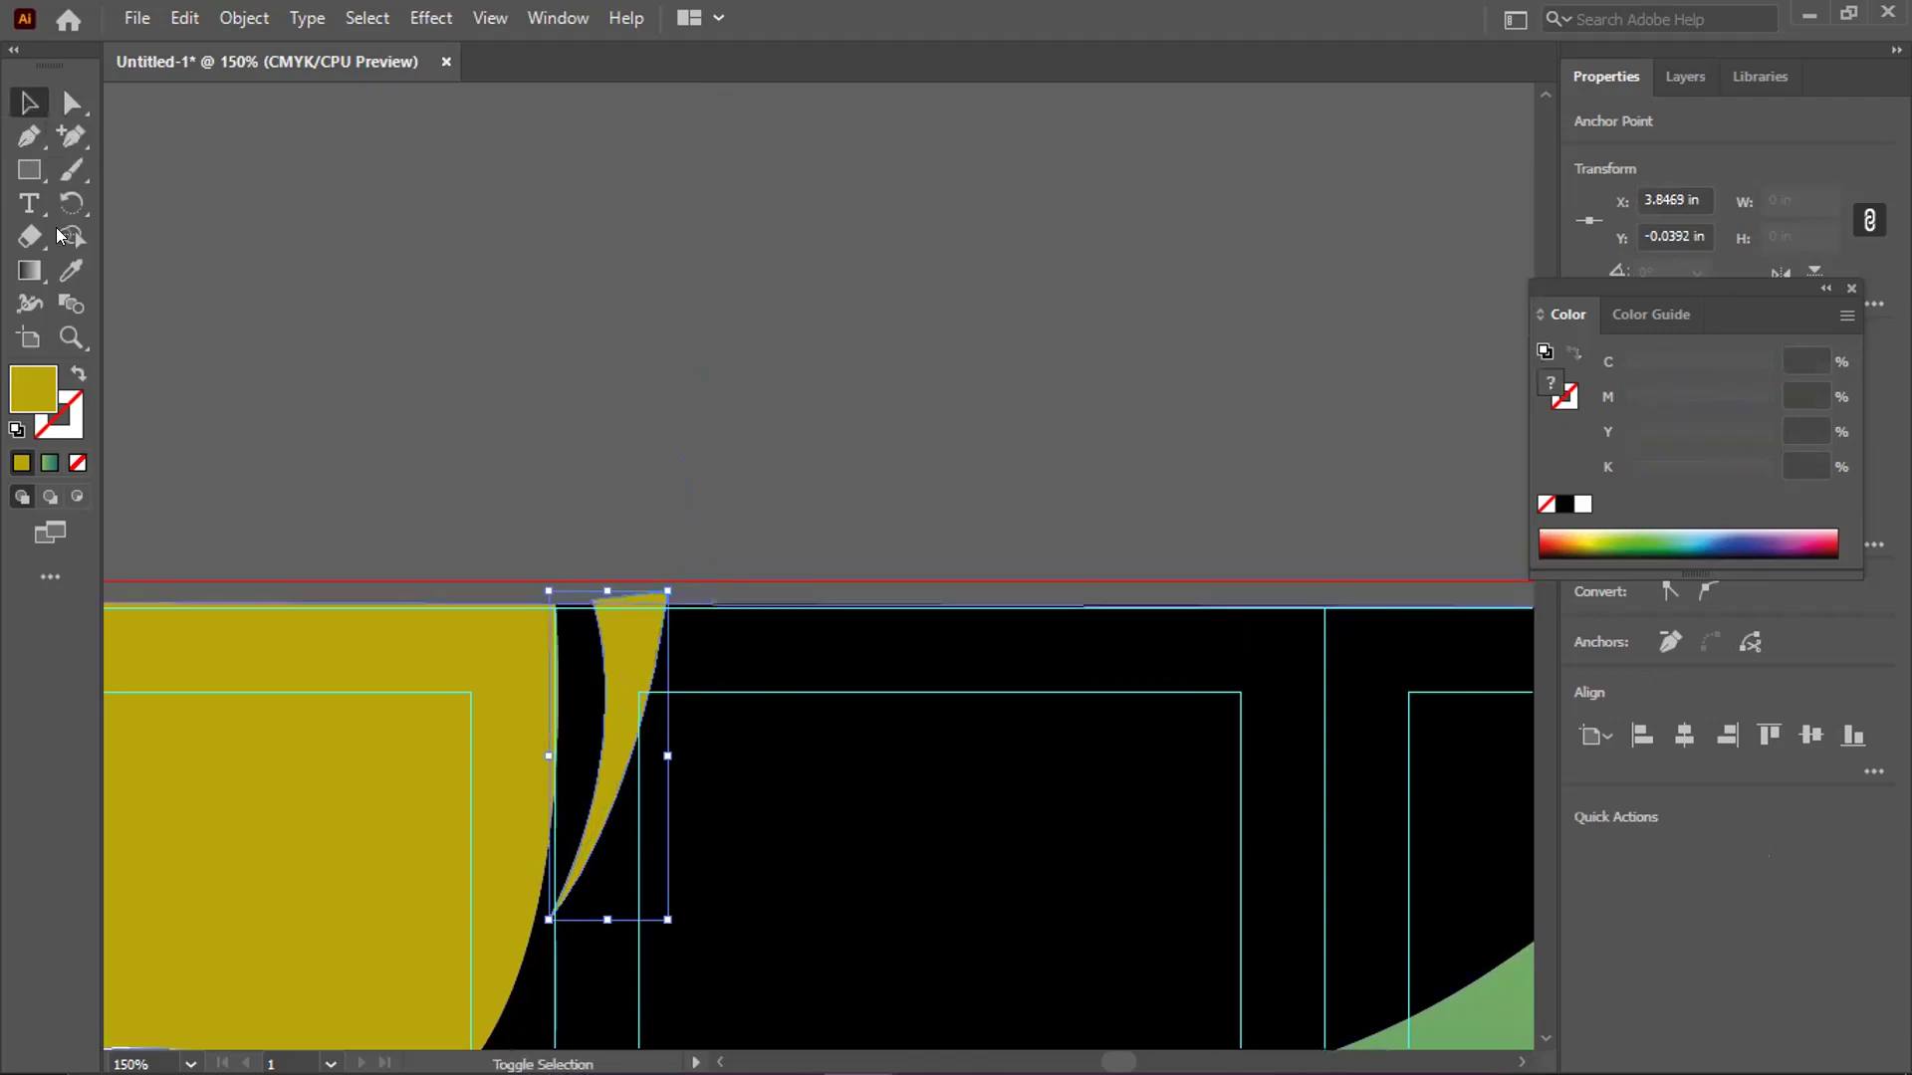
{"action": "left_click", "coordinate": [68, 237]}
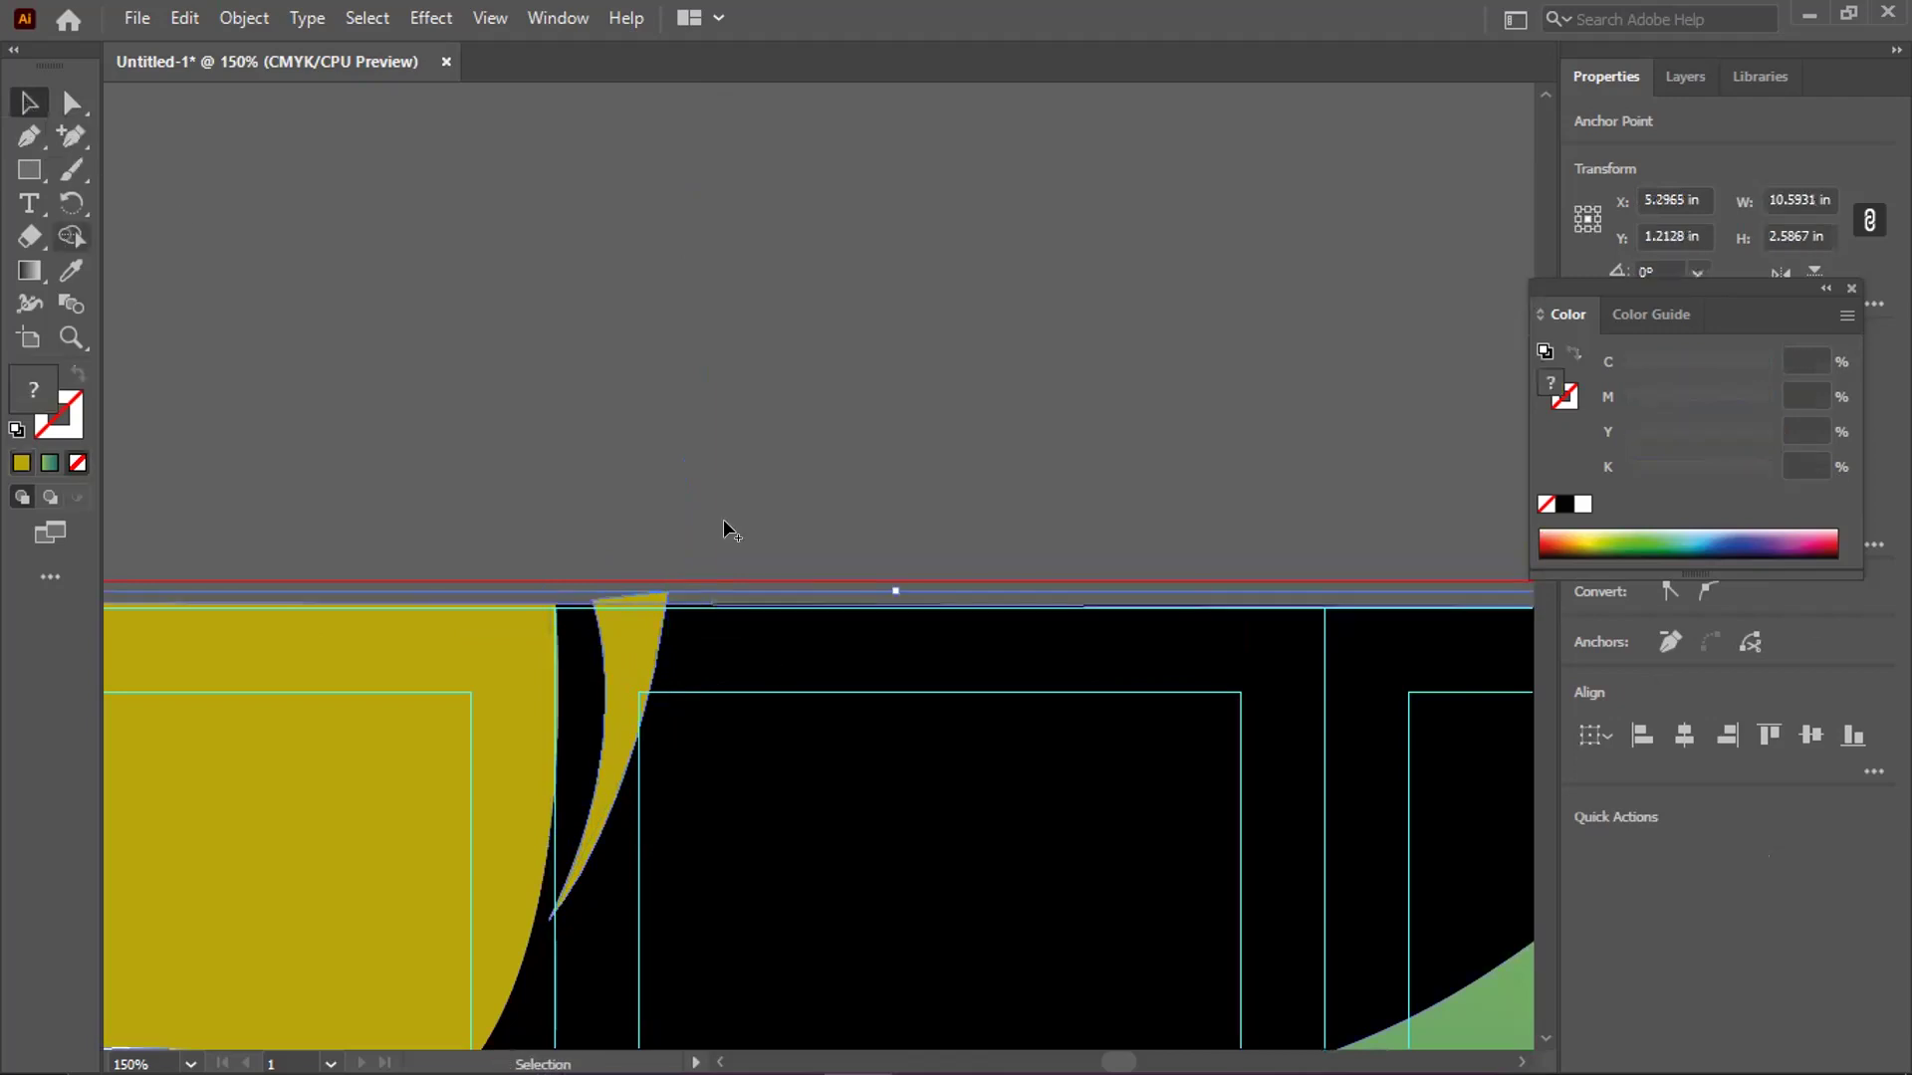
{"action": "left_click", "coordinate": [653, 597], "text": "alt"}
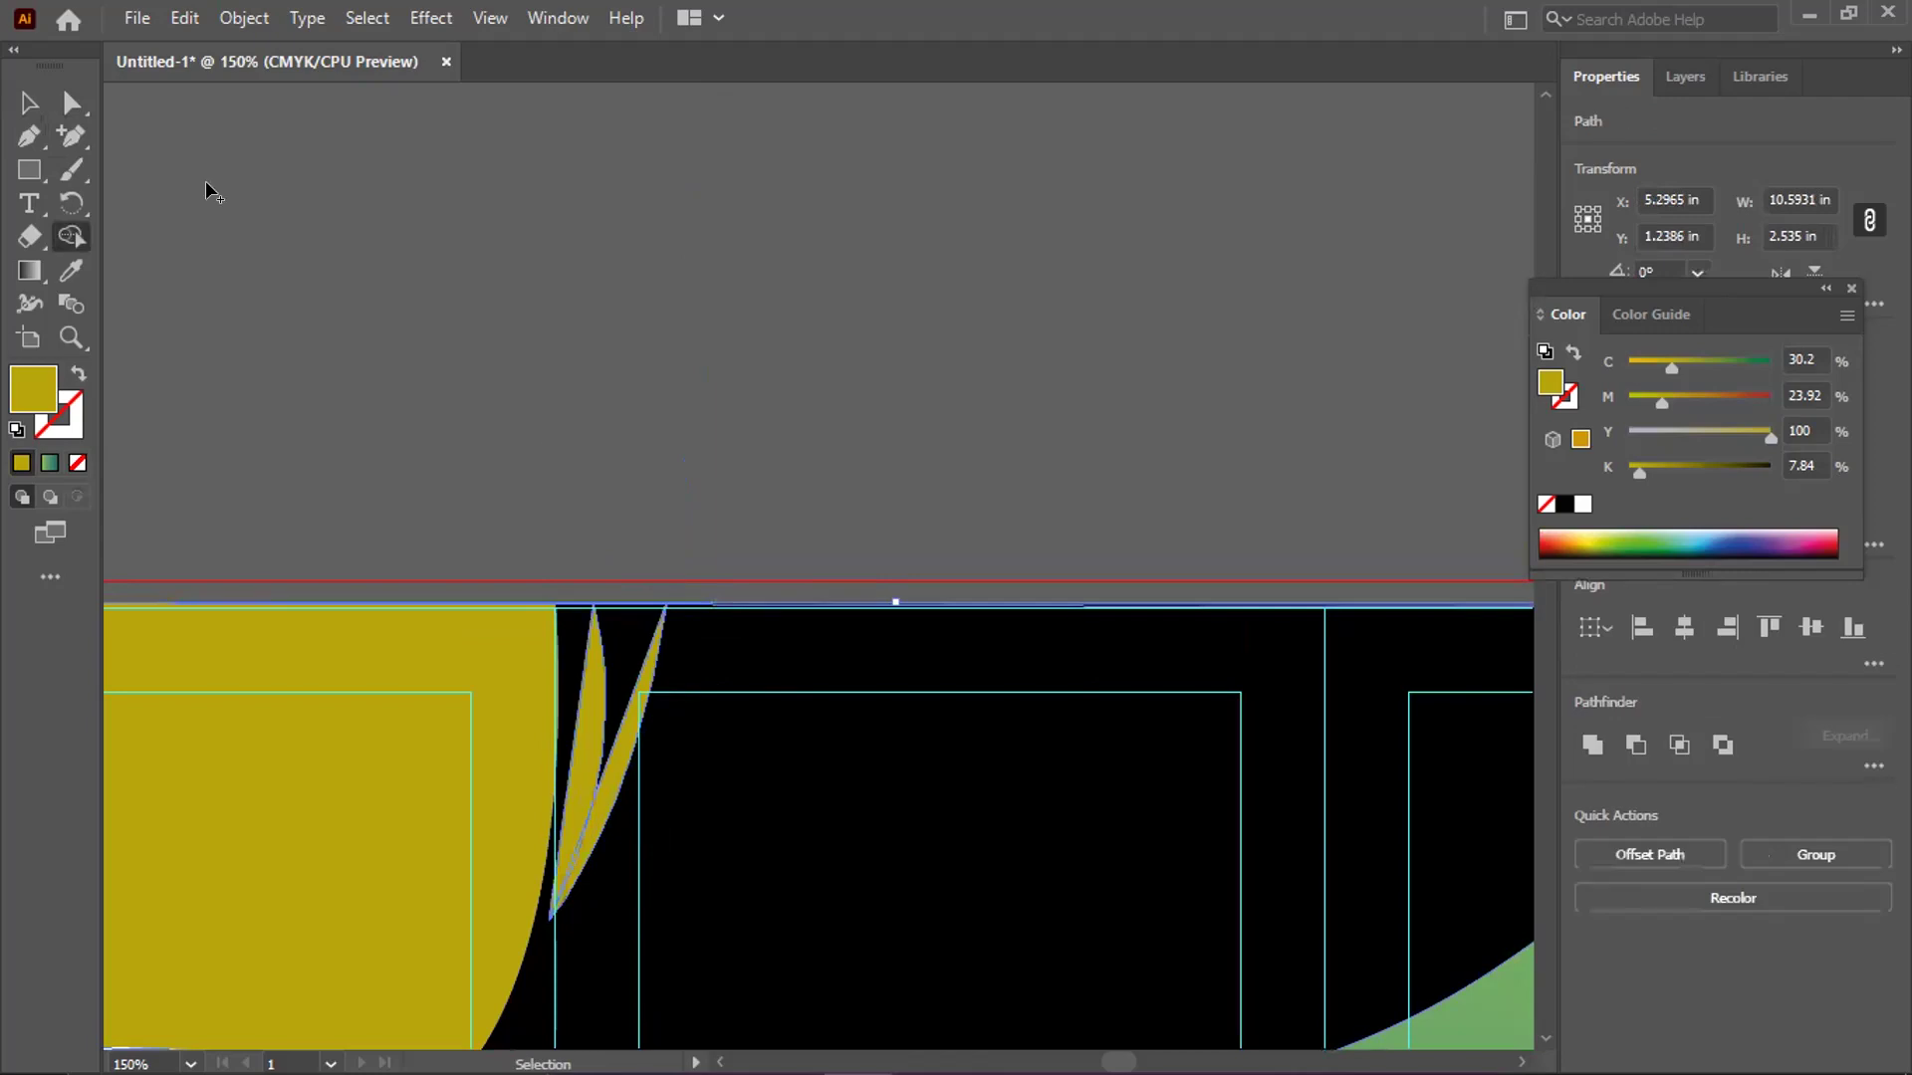
{"action": "key", "text": "ctrl+z"}
Select the sliver with the black header and trim away the yellow piece above the artboard
{"action": "key", "text": "v"}
{"action": "left_click_drag", "start_coordinate": [555, 405], "coordinate": [773, 767]}
{"action": "scroll", "coordinate": [602, 620], "scroll_direction": "up", "scroll_amount": 4}
{"action": "left_click", "coordinate": [60, 235]}
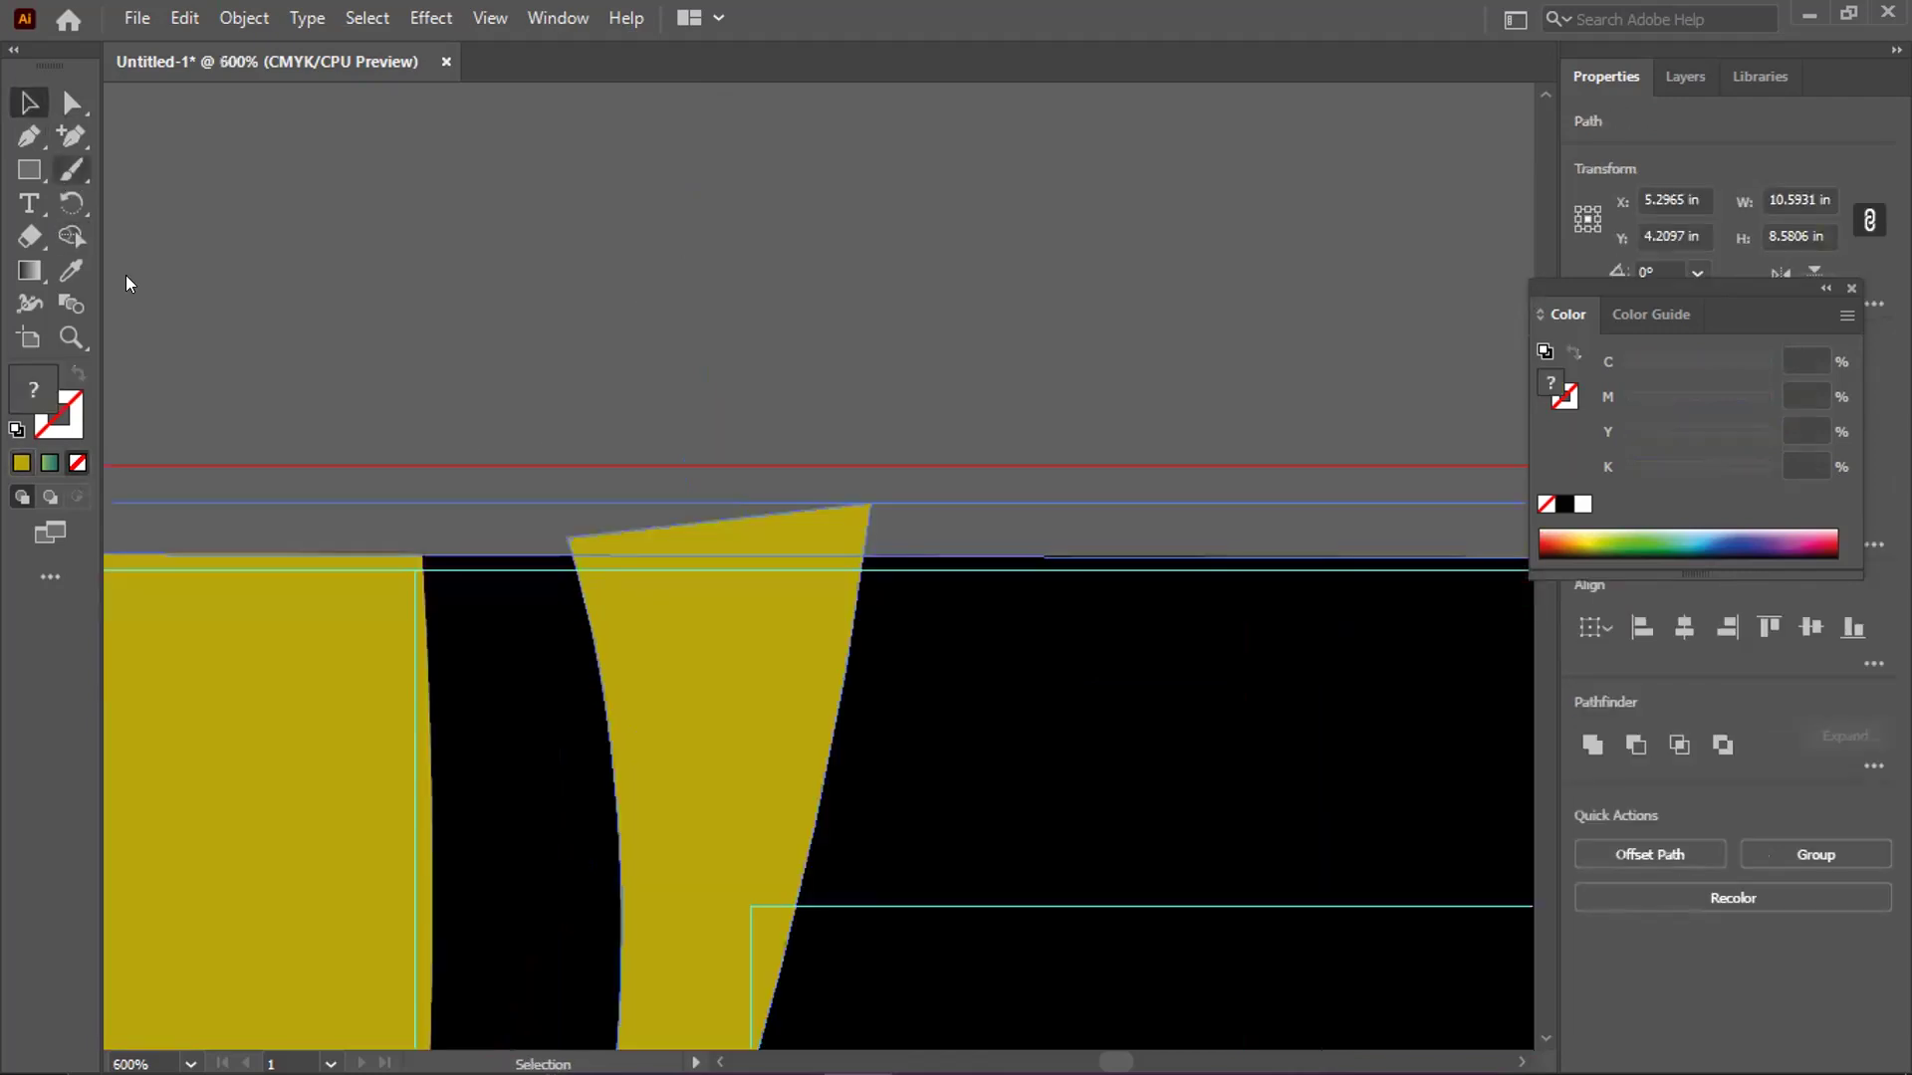
{"action": "left_click", "coordinate": [719, 533], "text": "alt"}
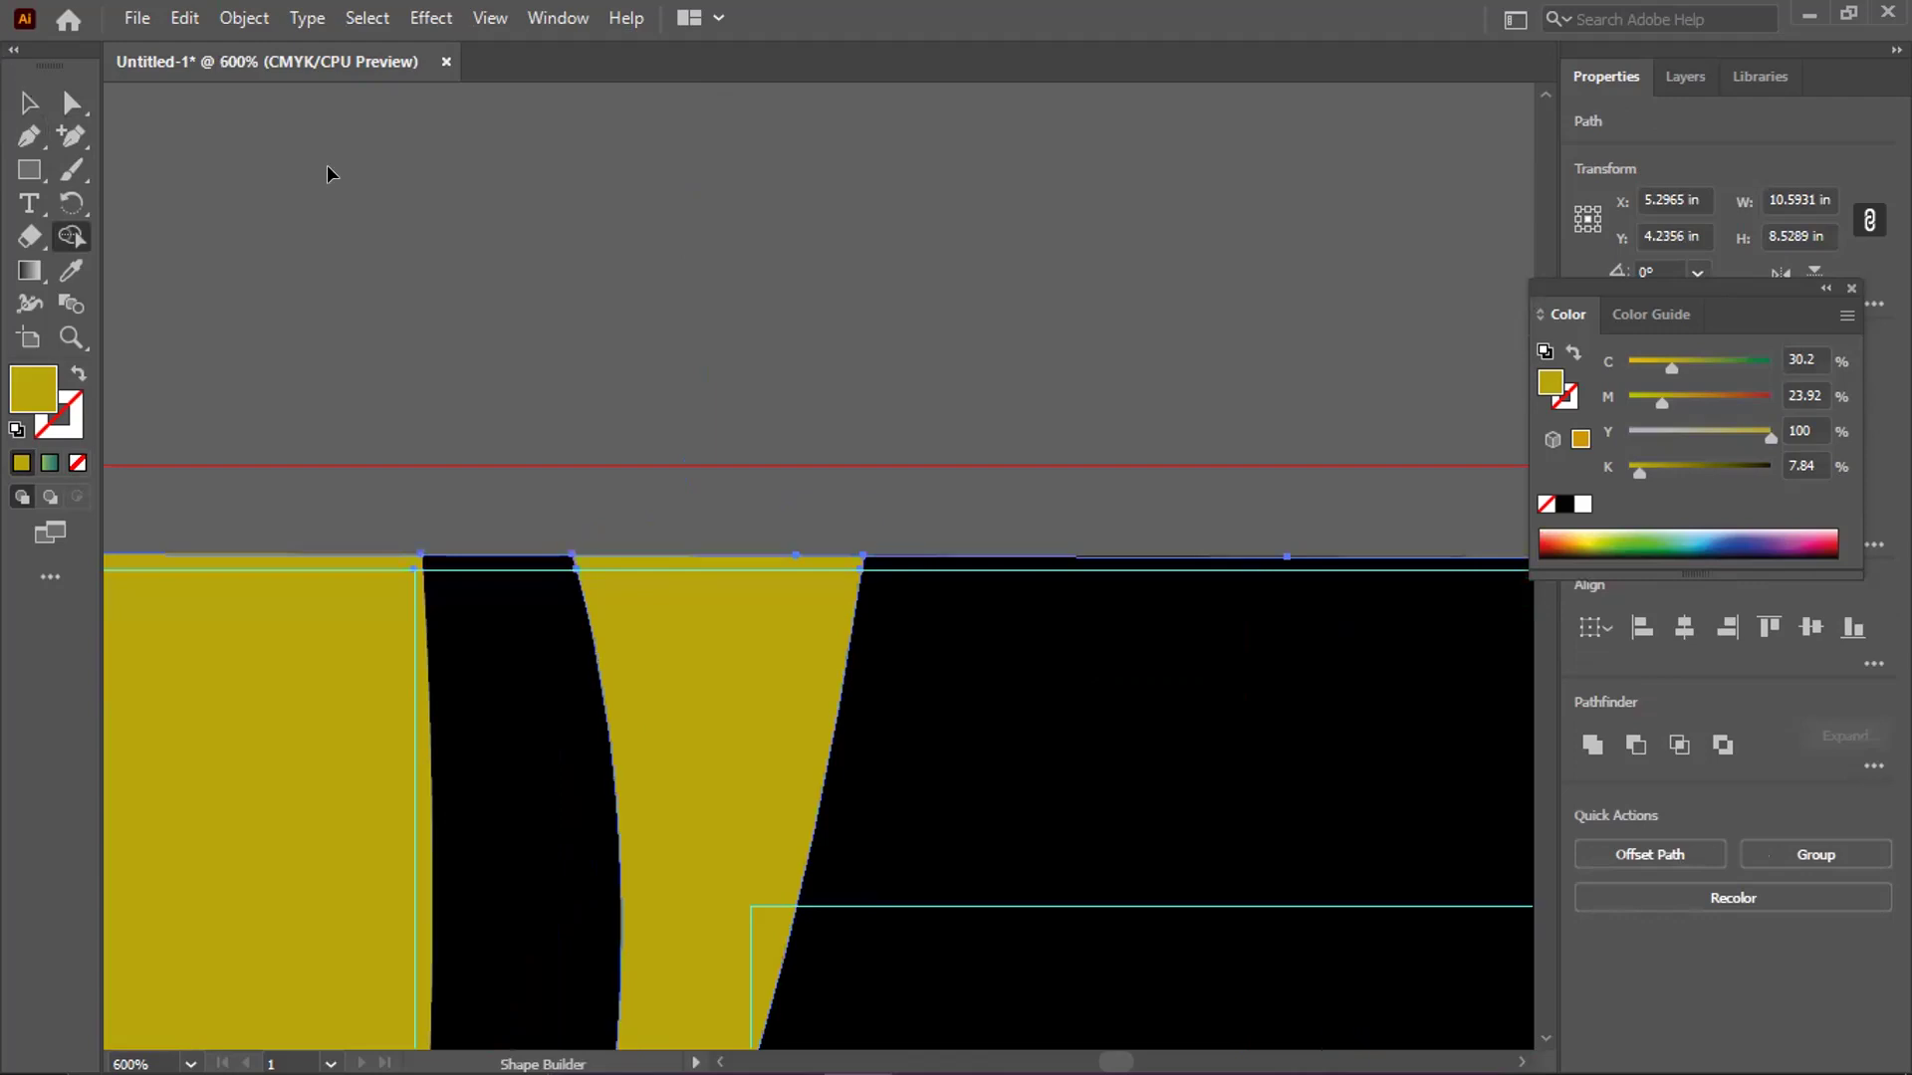
{"action": "key", "text": "v"}
Zoom to 100% with Ctrl+1, deselect everything, and pick the Pen tool
{"action": "key", "text": "ctrl+1"}
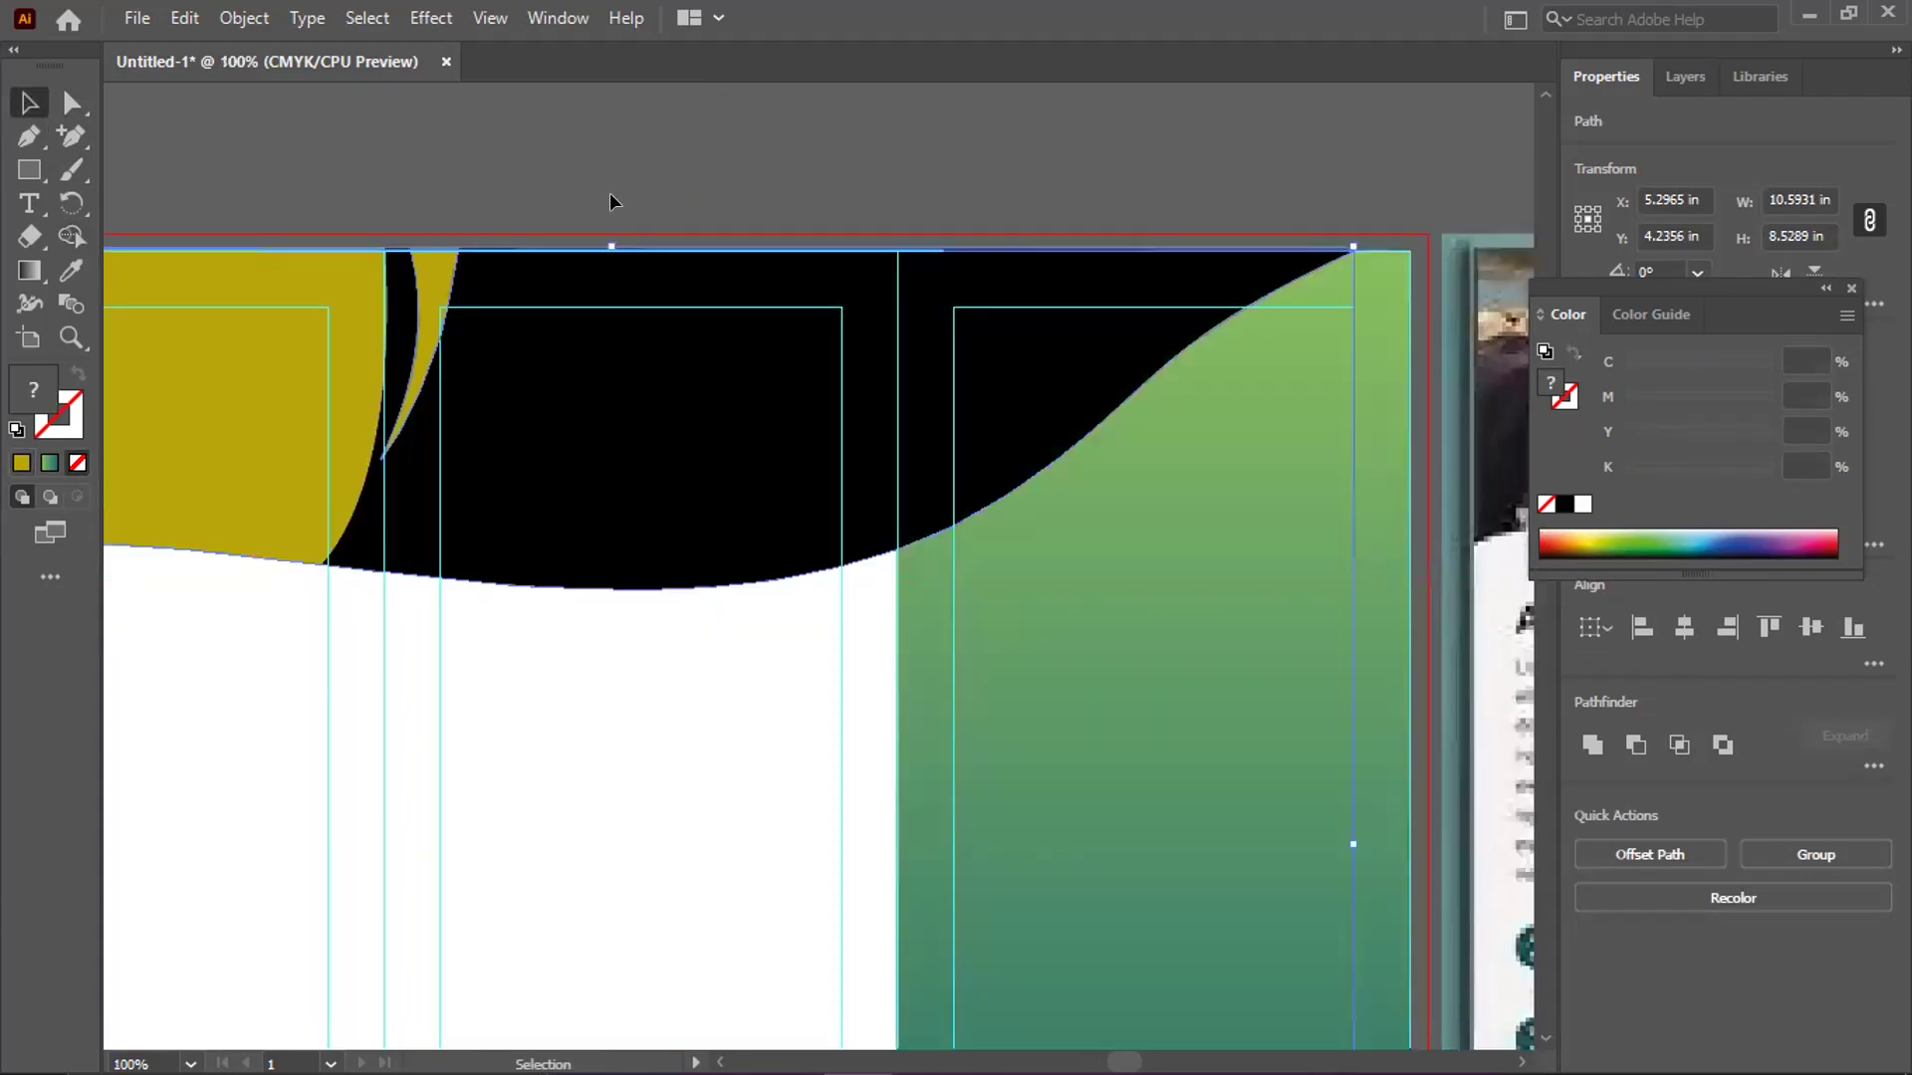
{"action": "left_click", "coordinate": [610, 202]}
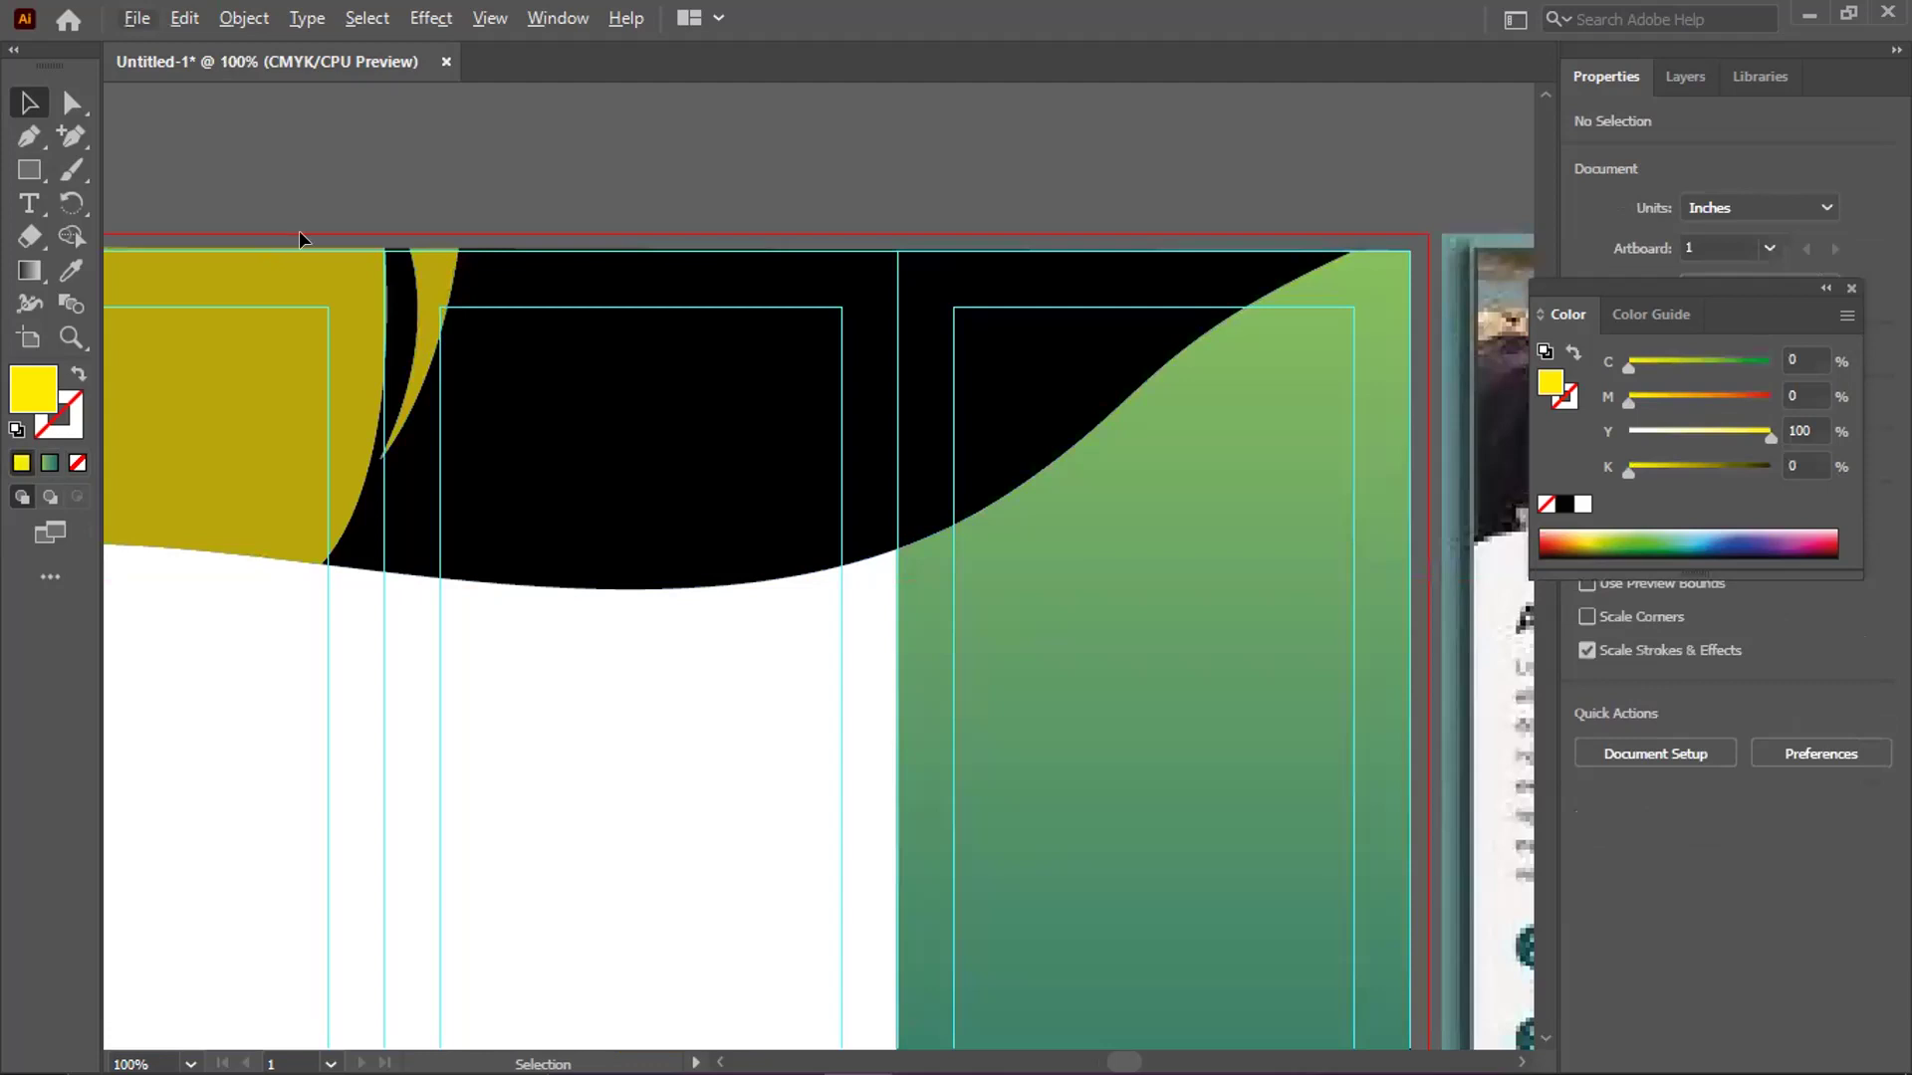
{"action": "left_click", "coordinate": [30, 137]}
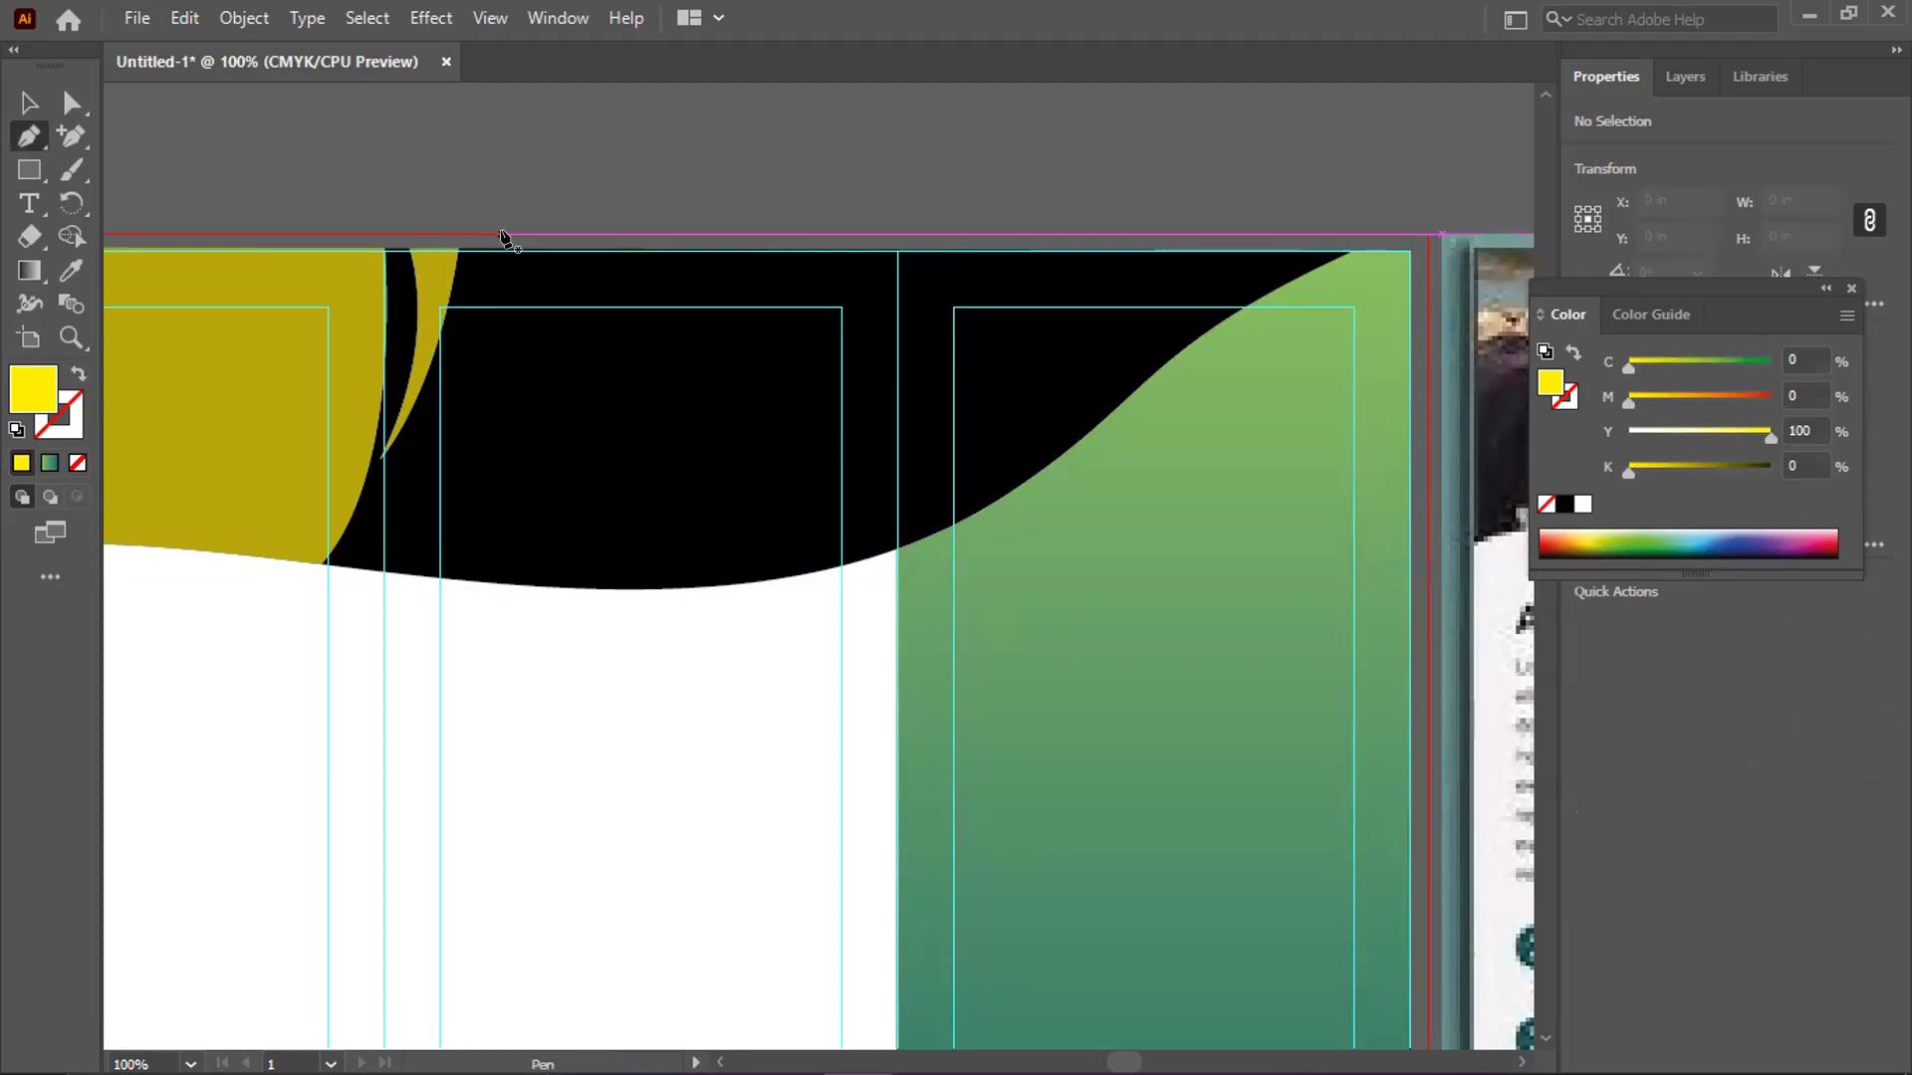
Start a Pen path at the top edge toward the olive wave's tip, undoing several curve attempts
{"action": "left_click", "coordinate": [503, 235]}
{"action": "left_click", "coordinate": [369, 570]}
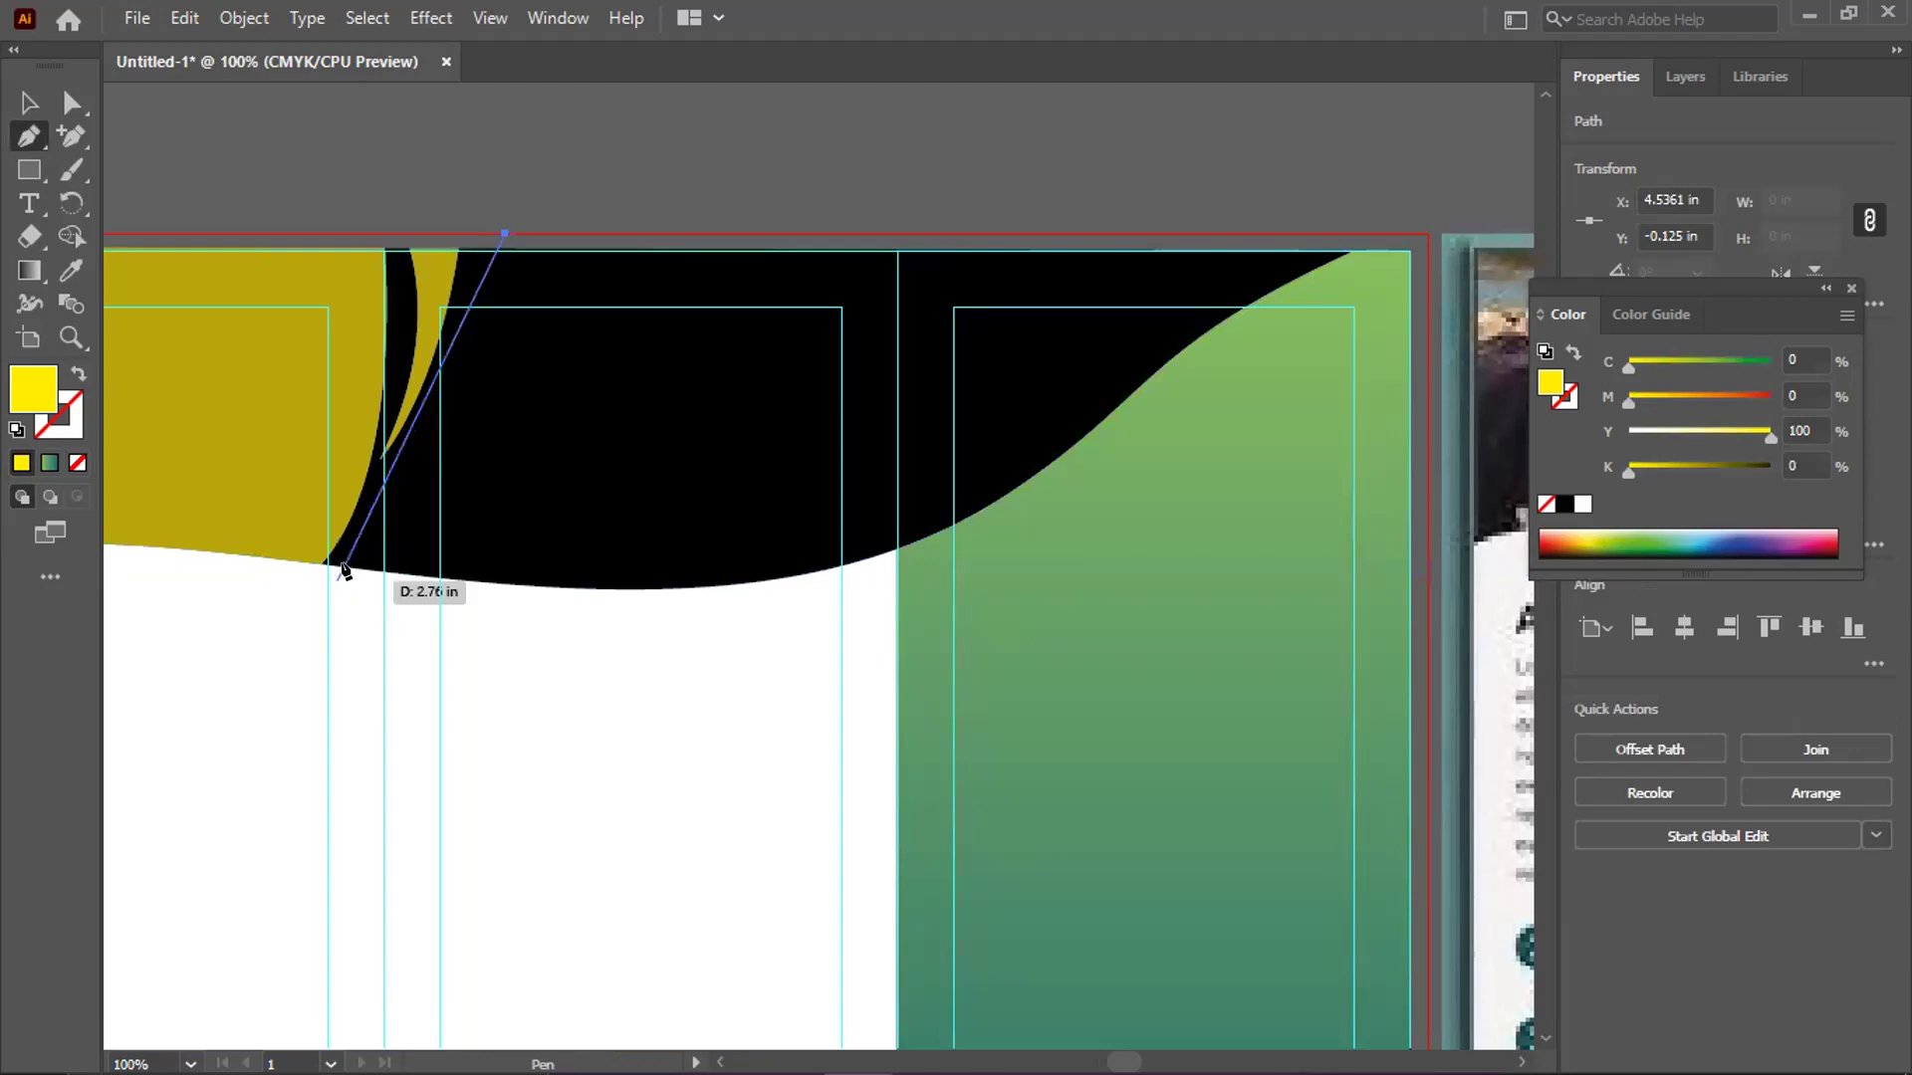
{"action": "left_click_drag", "start_coordinate": [349, 567], "coordinate": [257, 618]}
{"action": "left_click_drag", "start_coordinate": [248, 702], "coordinate": [206, 737]}
{"action": "key", "text": "ctrl+z"}
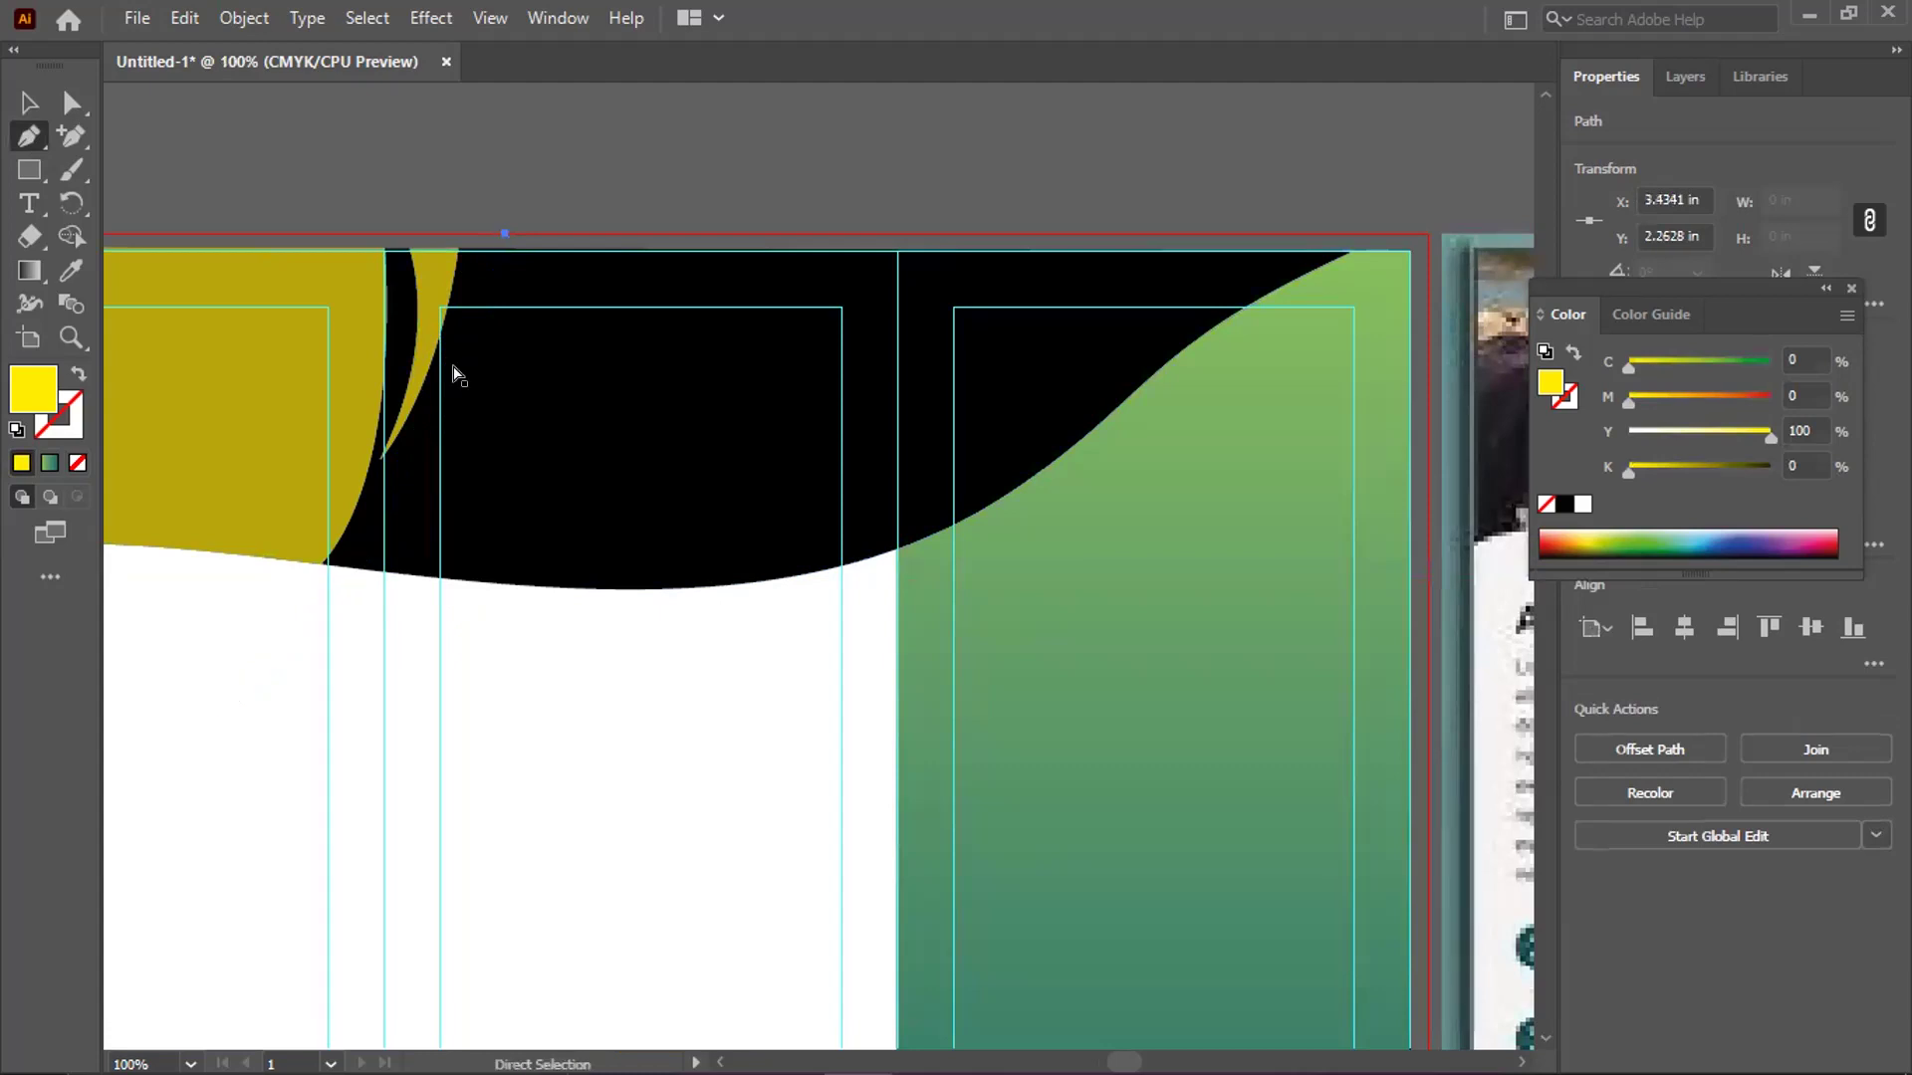
{"action": "key", "text": "ctrl+z"}
{"action": "left_click", "coordinate": [475, 241]}
{"action": "mouse_move", "coordinate": [341, 569]}
{"action": "left_mouse_down"}
{"action": "mouse_move", "coordinate": [366, 575]}
{"action": "mouse_move", "coordinate": [314, 595]}
{"action": "left_mouse_up"}
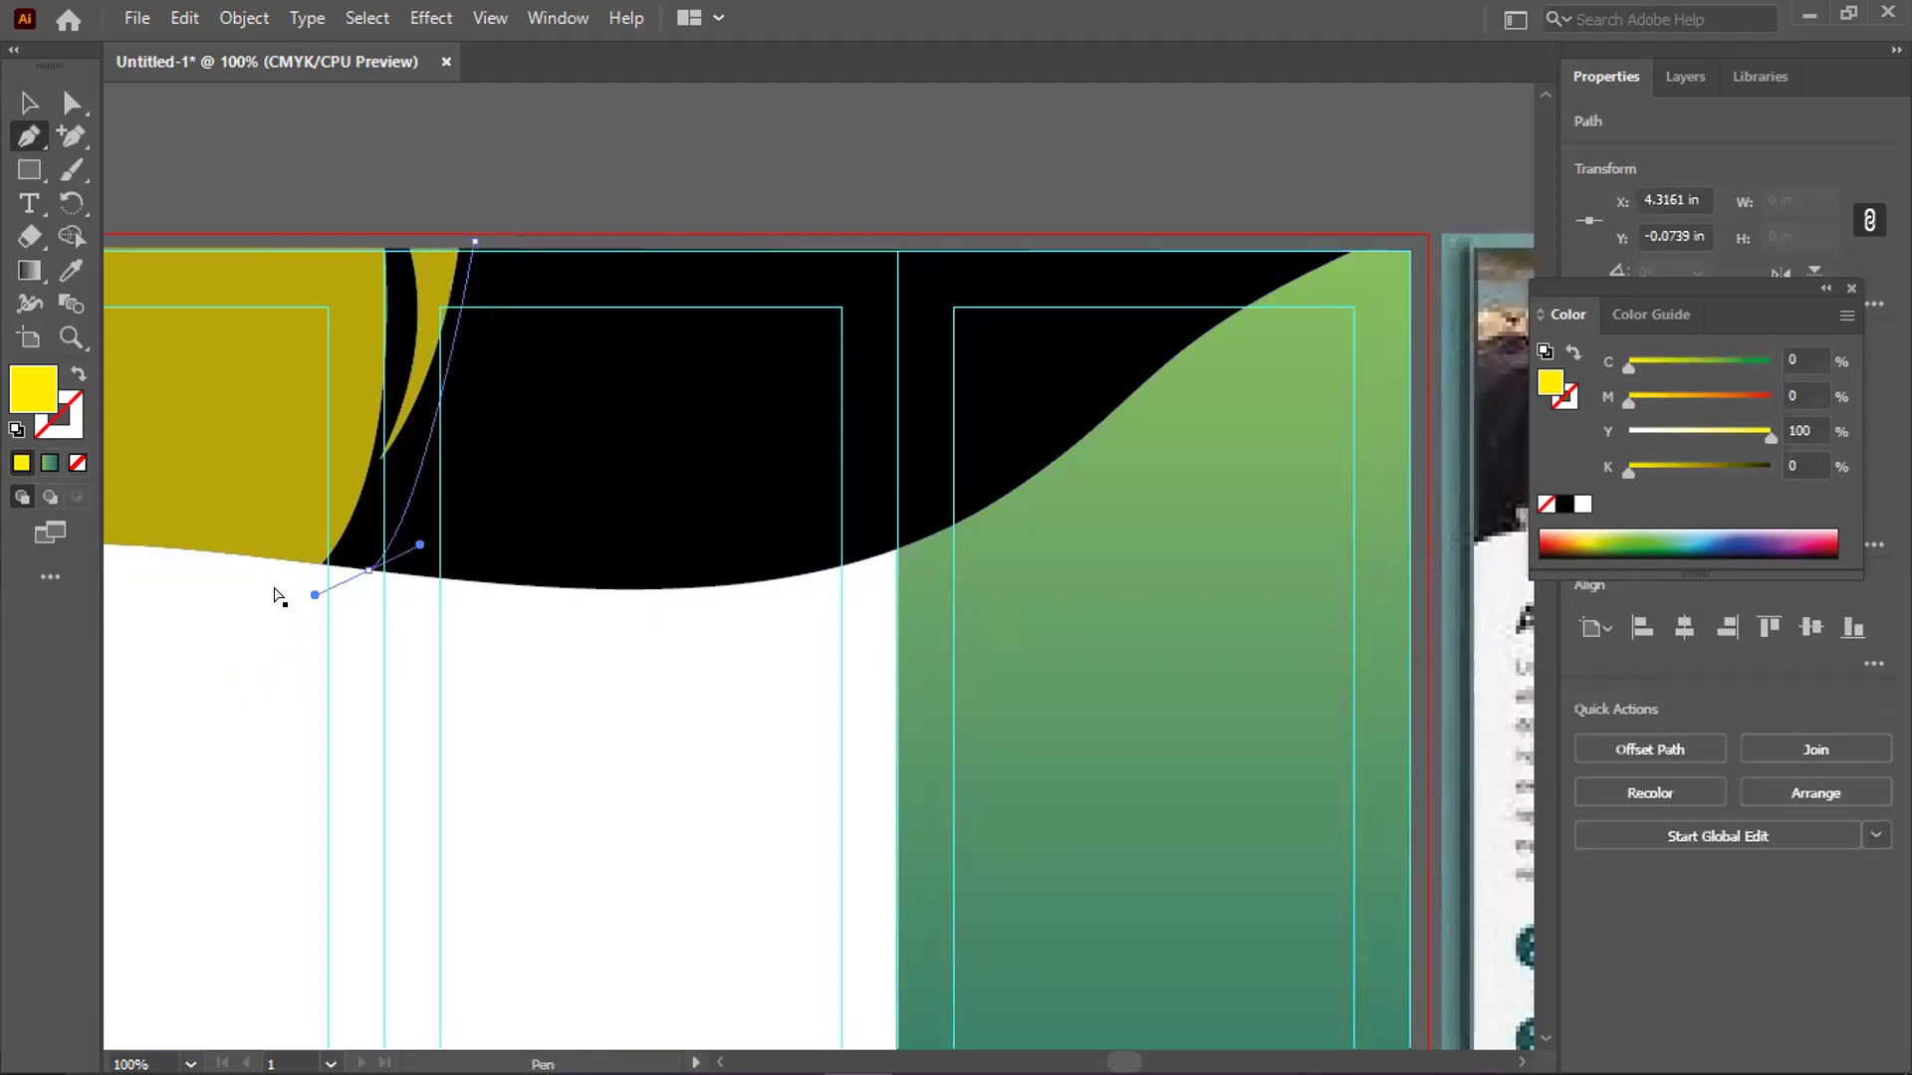
{"action": "key", "text": "ctrl+z"}
{"action": "left_click_drag", "start_coordinate": [382, 573], "coordinate": [221, 737]}
{"action": "key", "text": "ctrl+z"}
Curve the swoosh from the olive tip up past the top edge and close the shape
{"action": "left_click", "coordinate": [348, 571]}
{"action": "left_click_drag", "start_coordinate": [342, 573], "coordinate": [518, 552]}
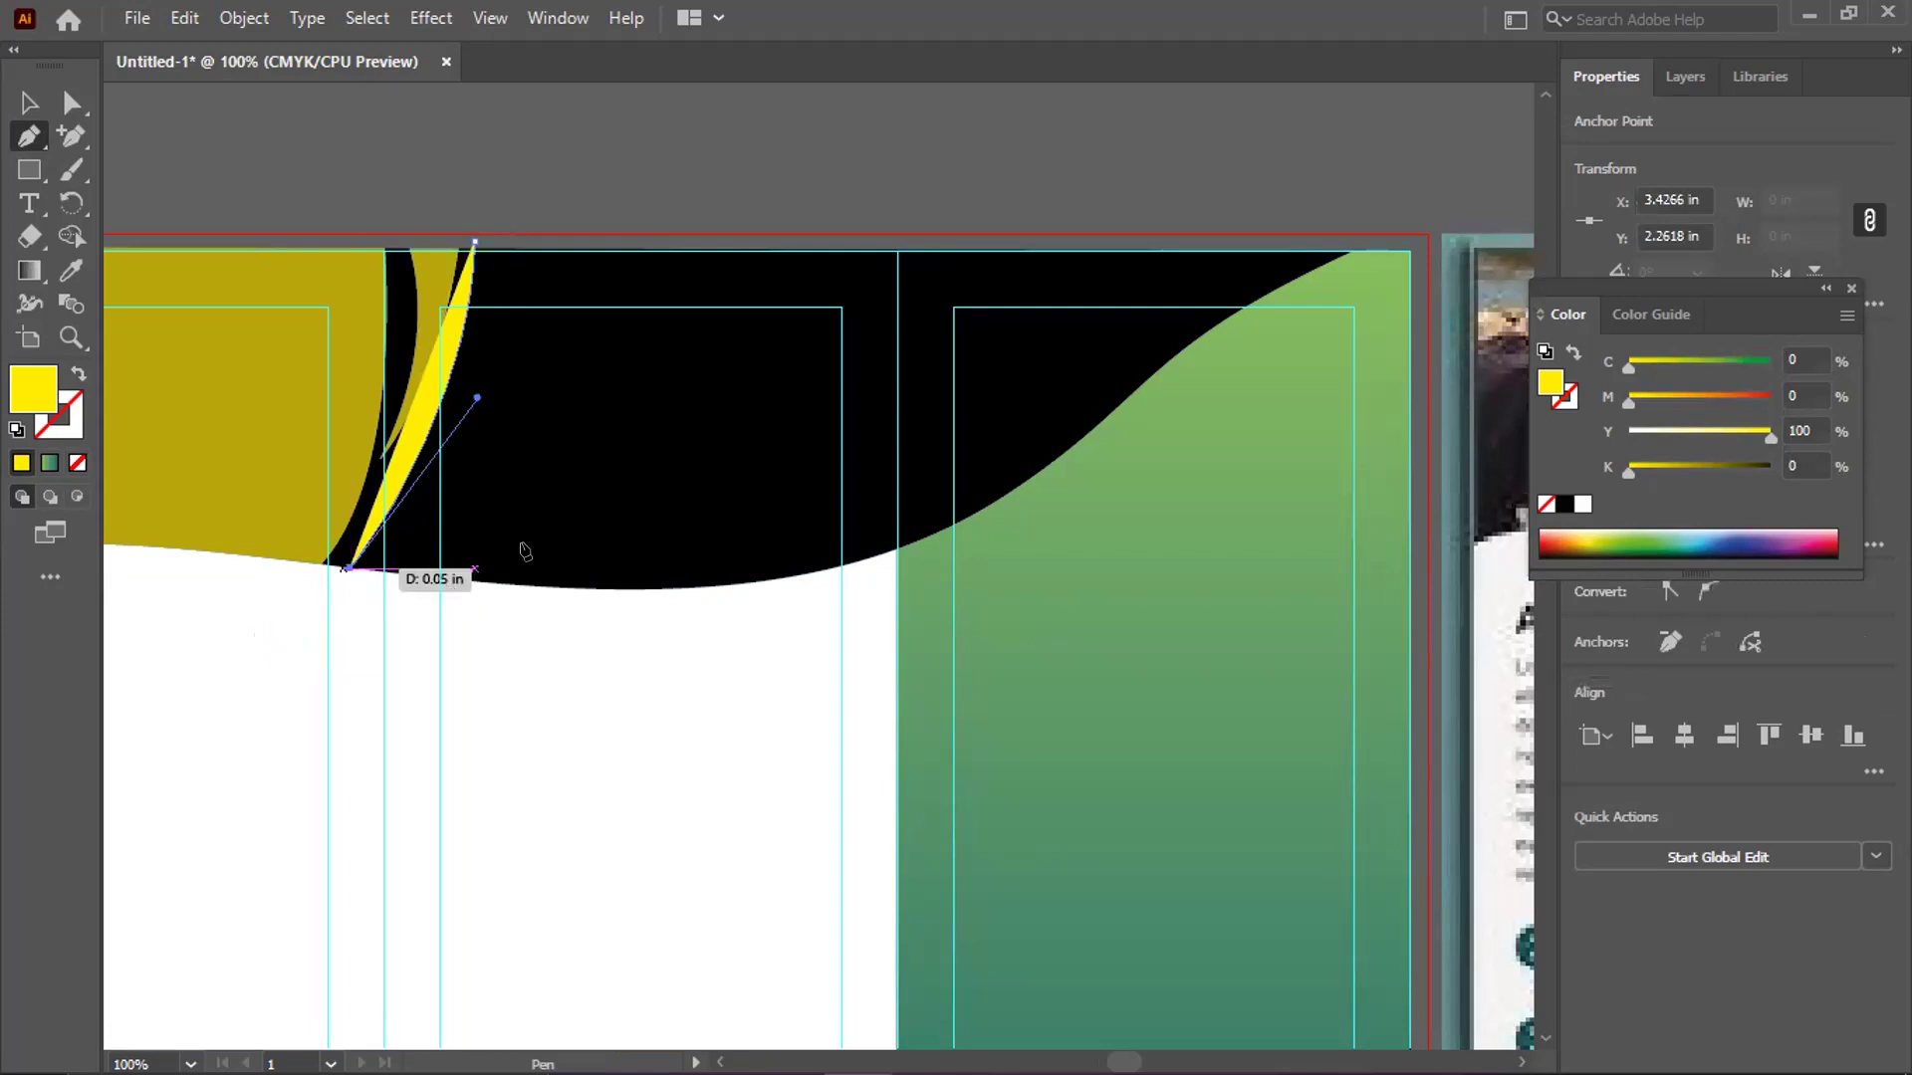
{"action": "left_click_drag", "start_coordinate": [507, 483], "coordinate": [574, 332]}
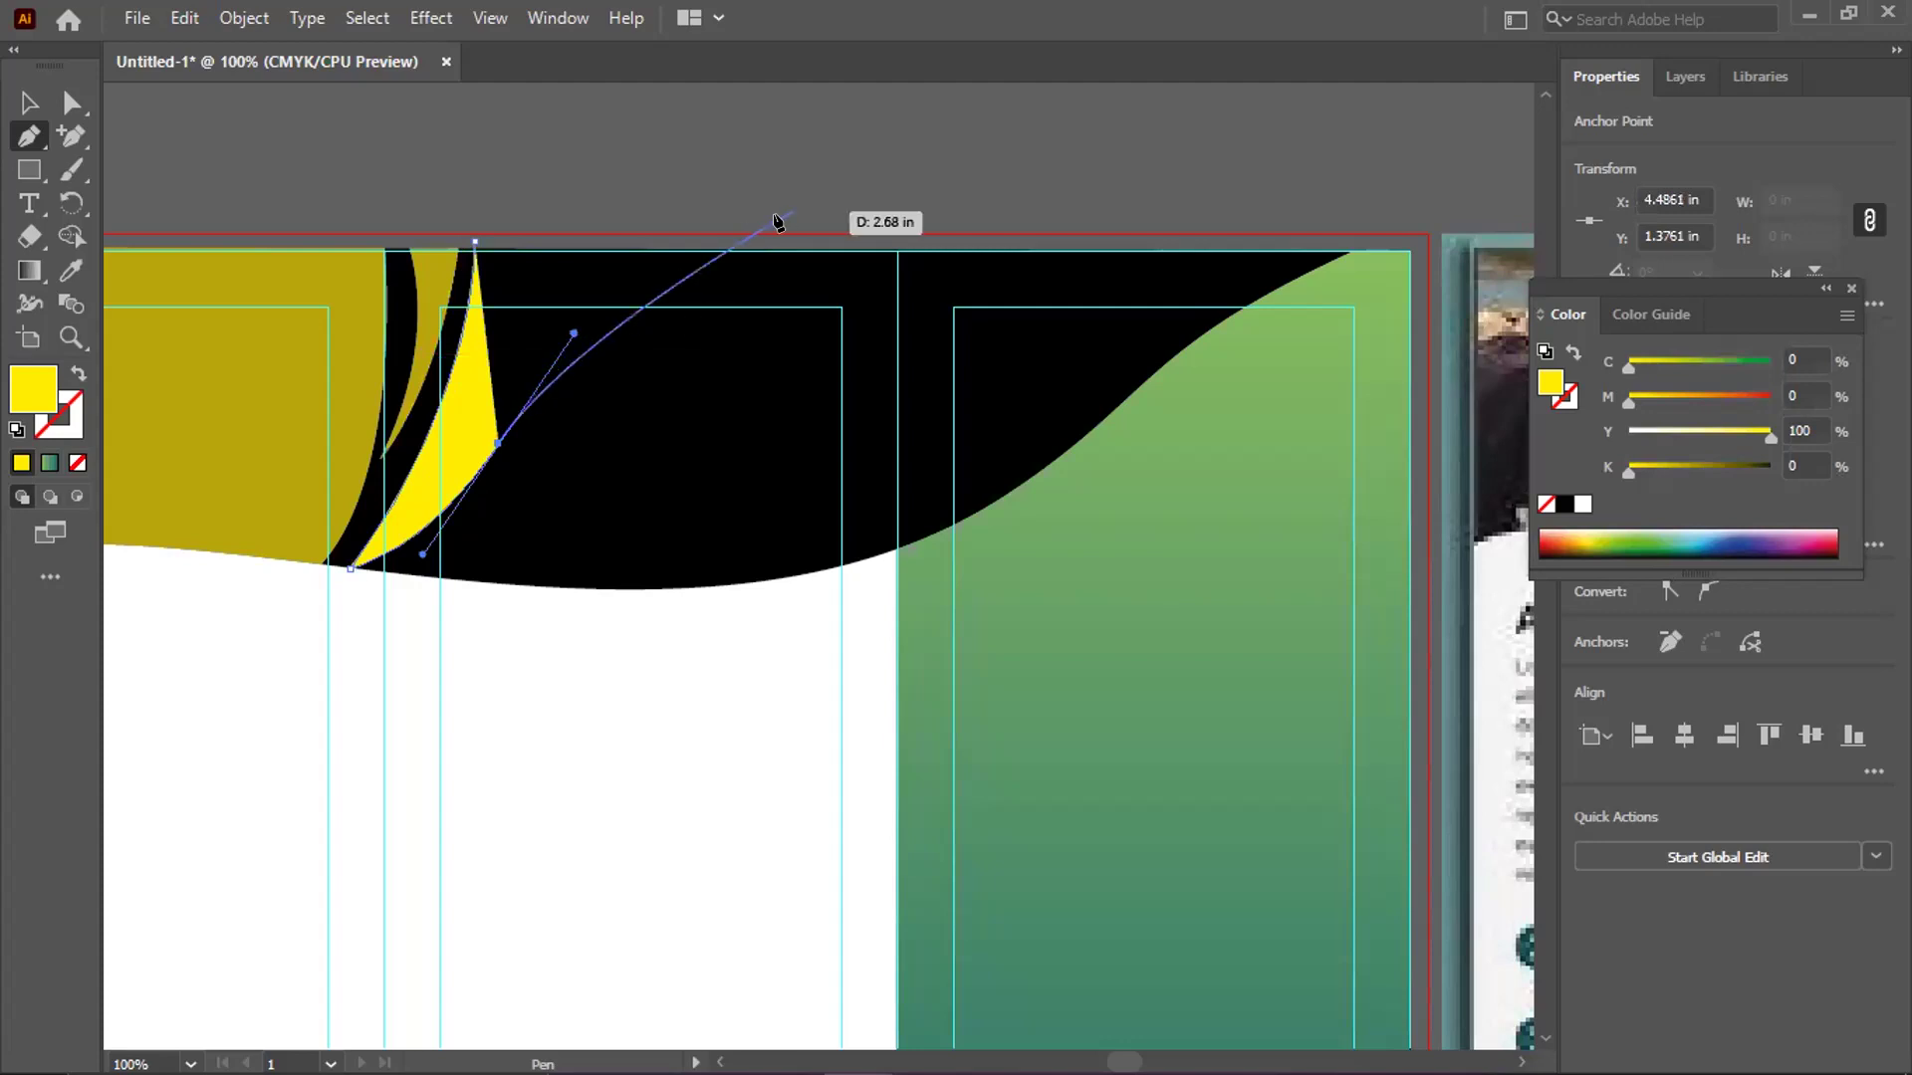
{"action": "left_click_drag", "start_coordinate": [772, 234], "coordinate": [873, 203]}
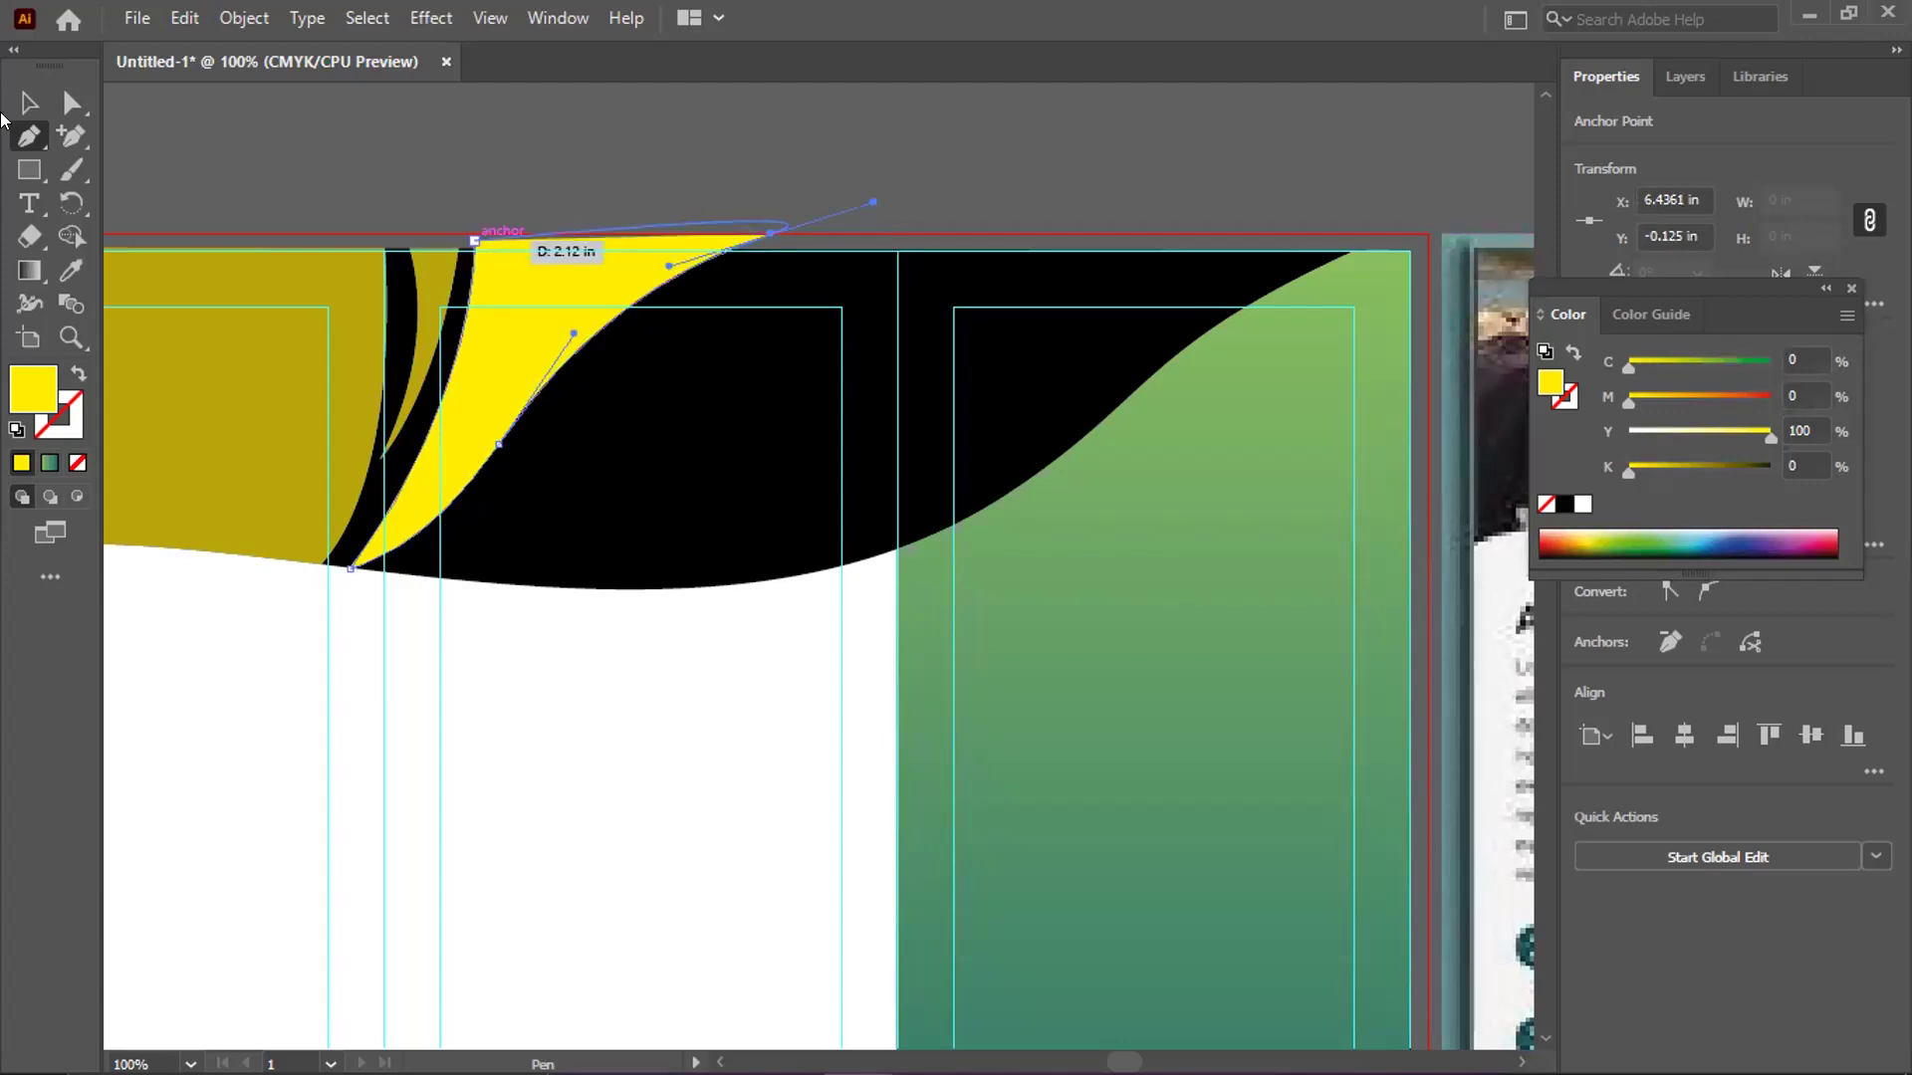
{"action": "left_click", "coordinate": [474, 239]}
Select all and remove the yellow tip above the artboard with Shape Builder
{"action": "key", "text": "v"}
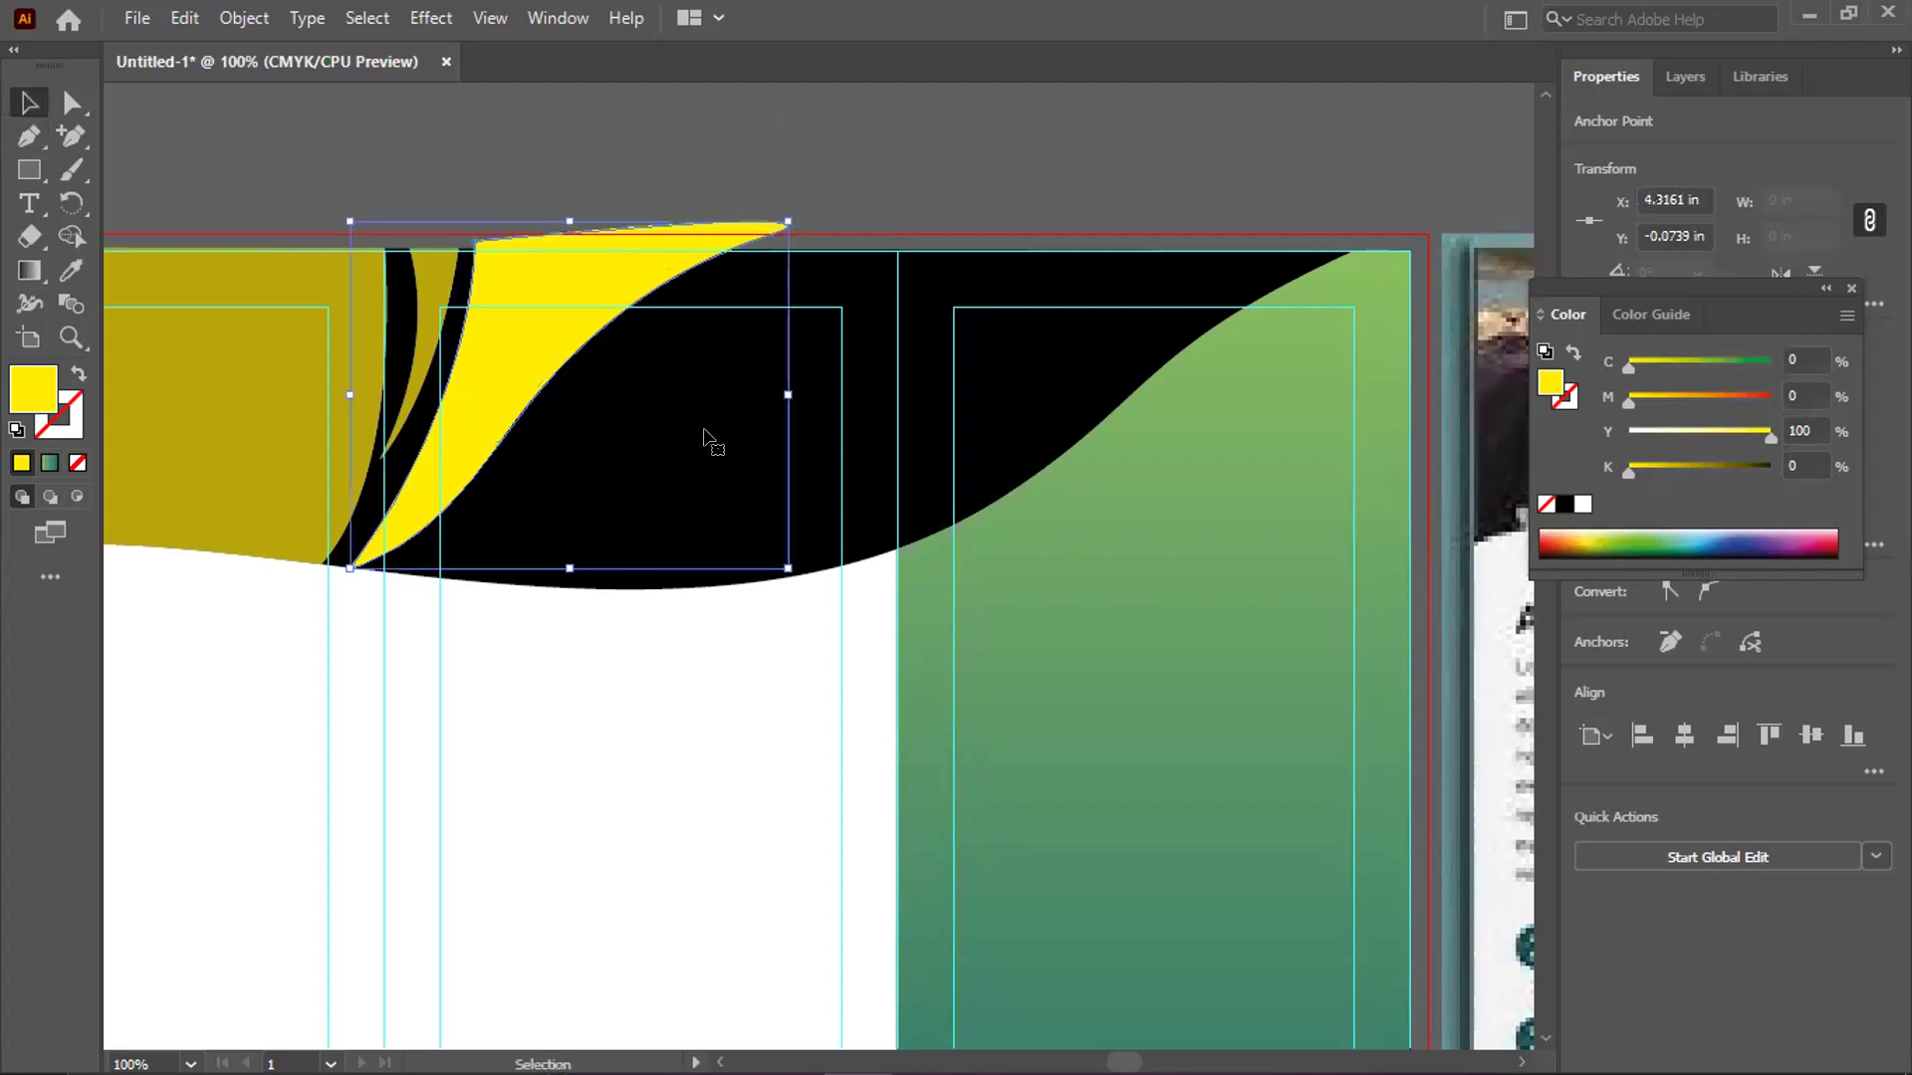
{"action": "key", "text": "ctrl+a"}
{"action": "left_click", "coordinate": [62, 237]}
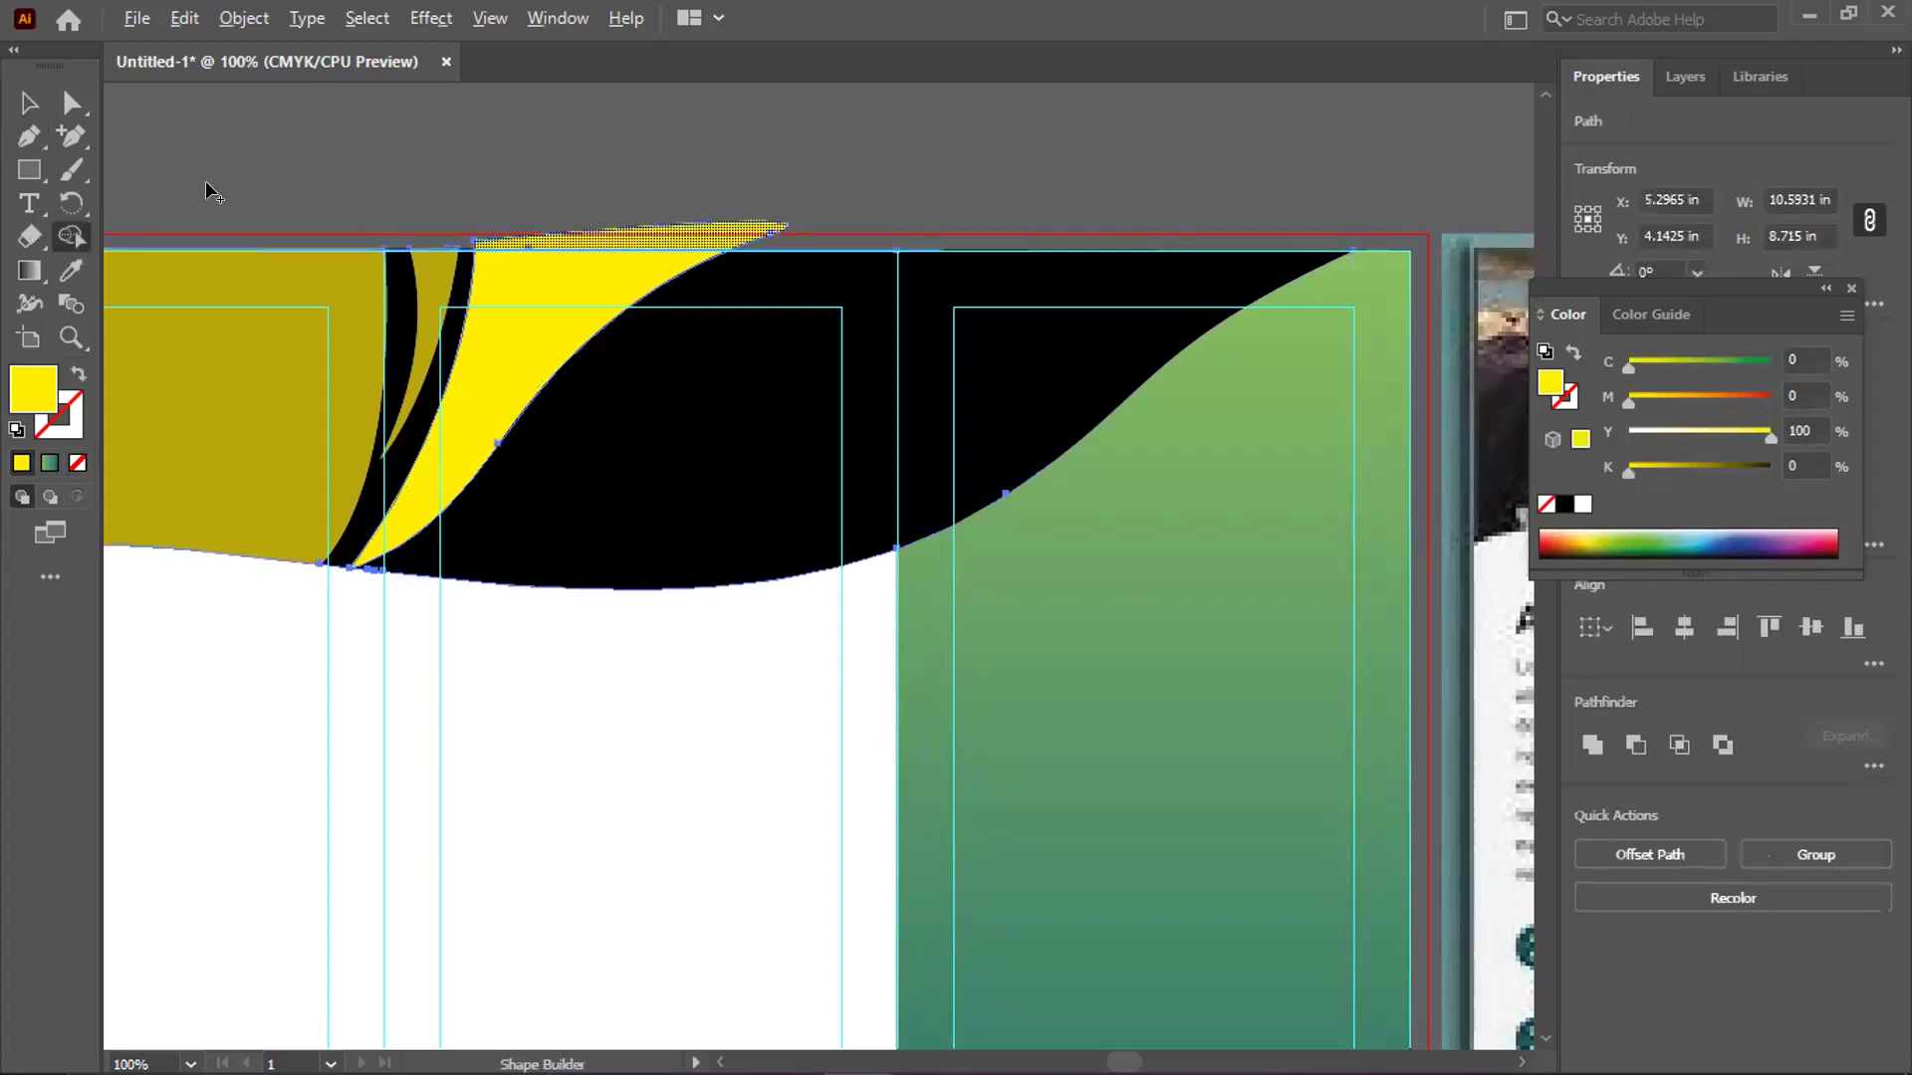
{"action": "left_click", "coordinate": [653, 230], "text": "alt"}
Drag the swoosh's inner anchor with the Anchor Point tool to pull out smooth handles
{"action": "key", "text": "v"}
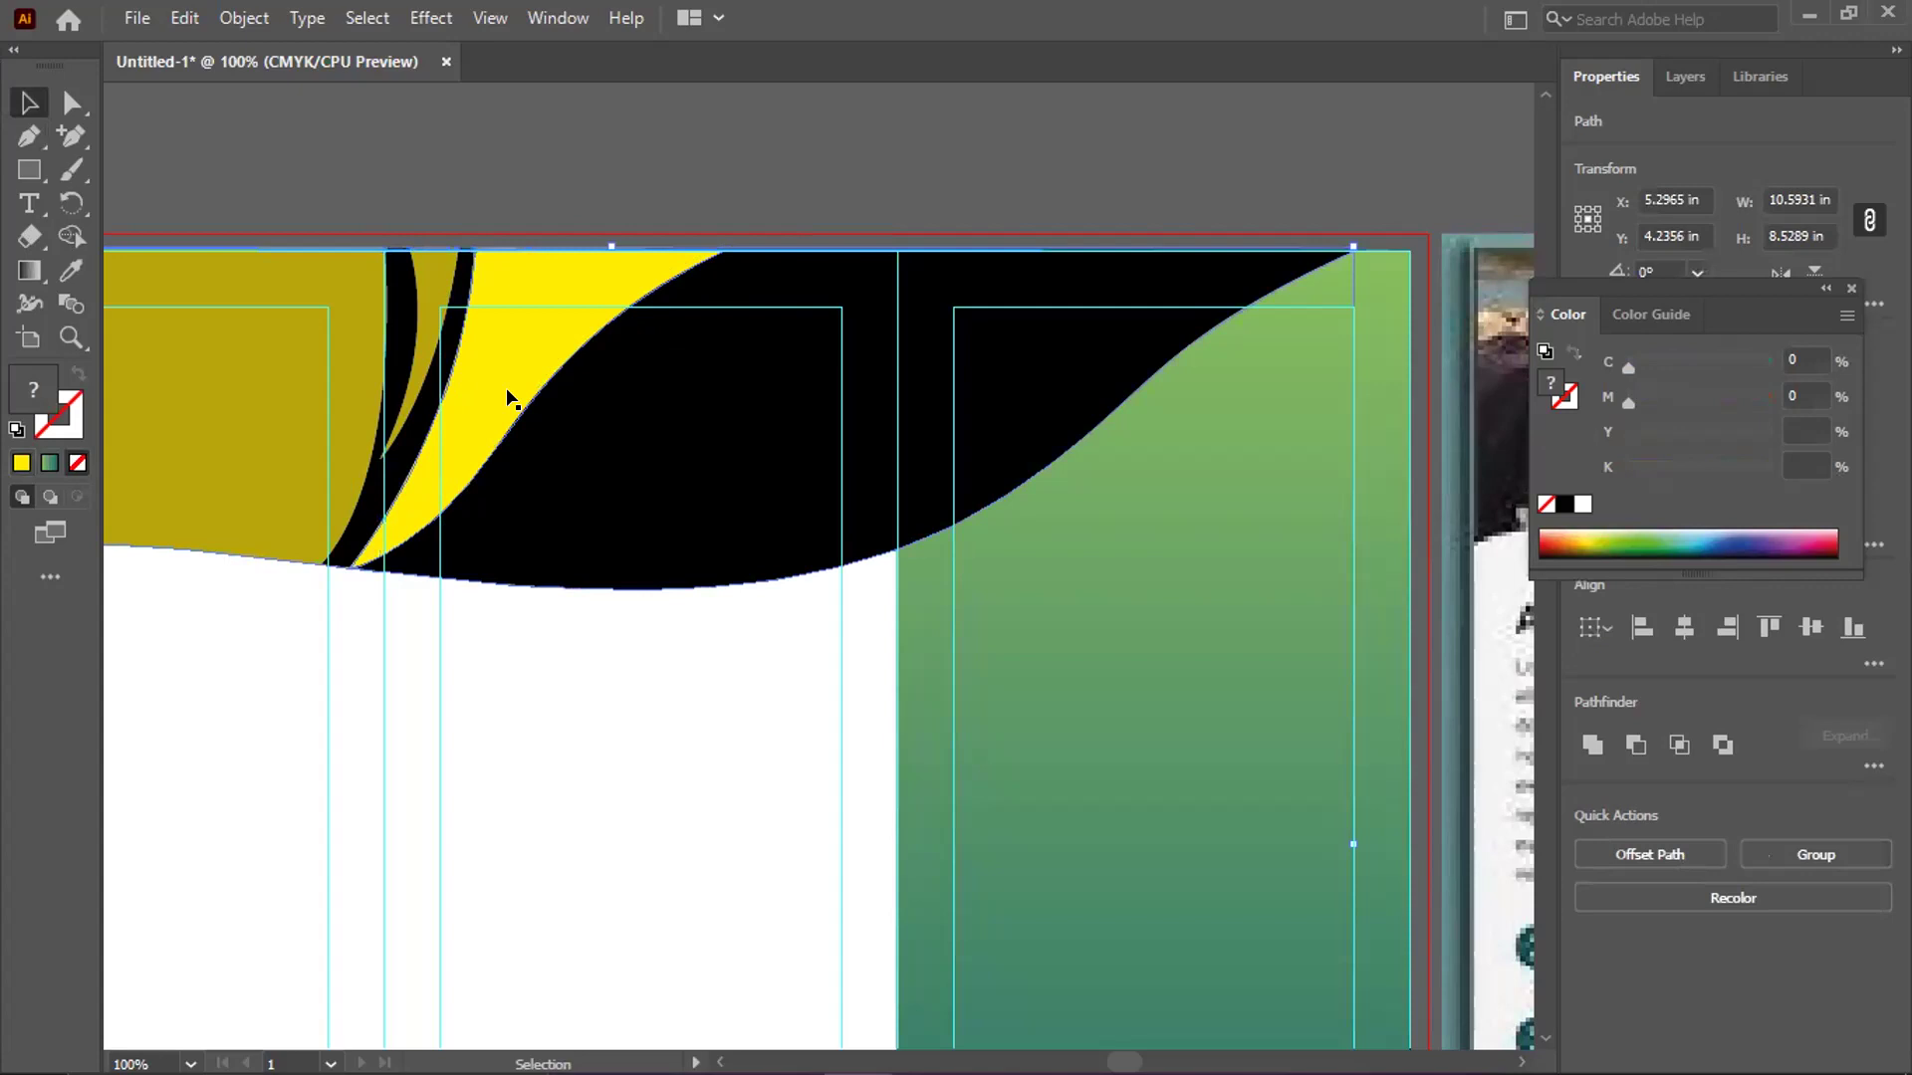
{"action": "left_click", "coordinate": [309, 804]}
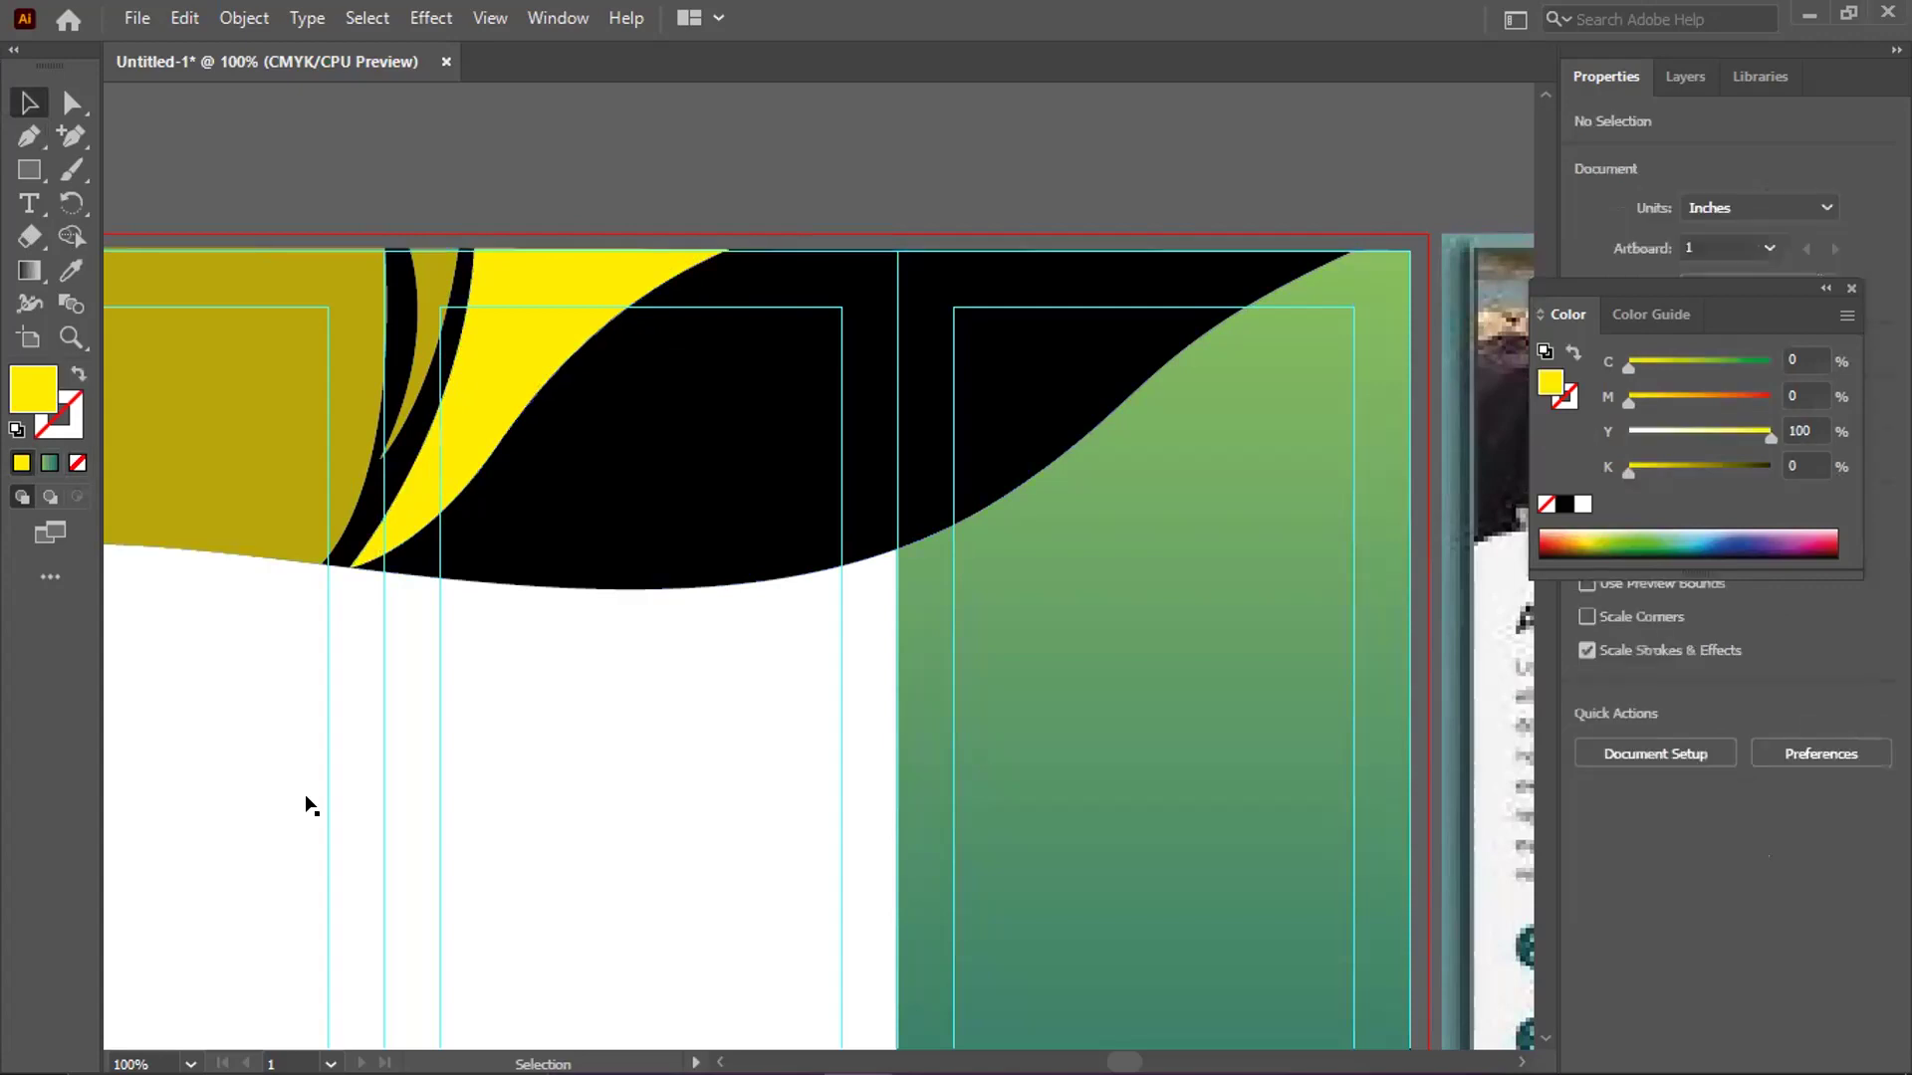
{"action": "left_click", "coordinate": [556, 356]}
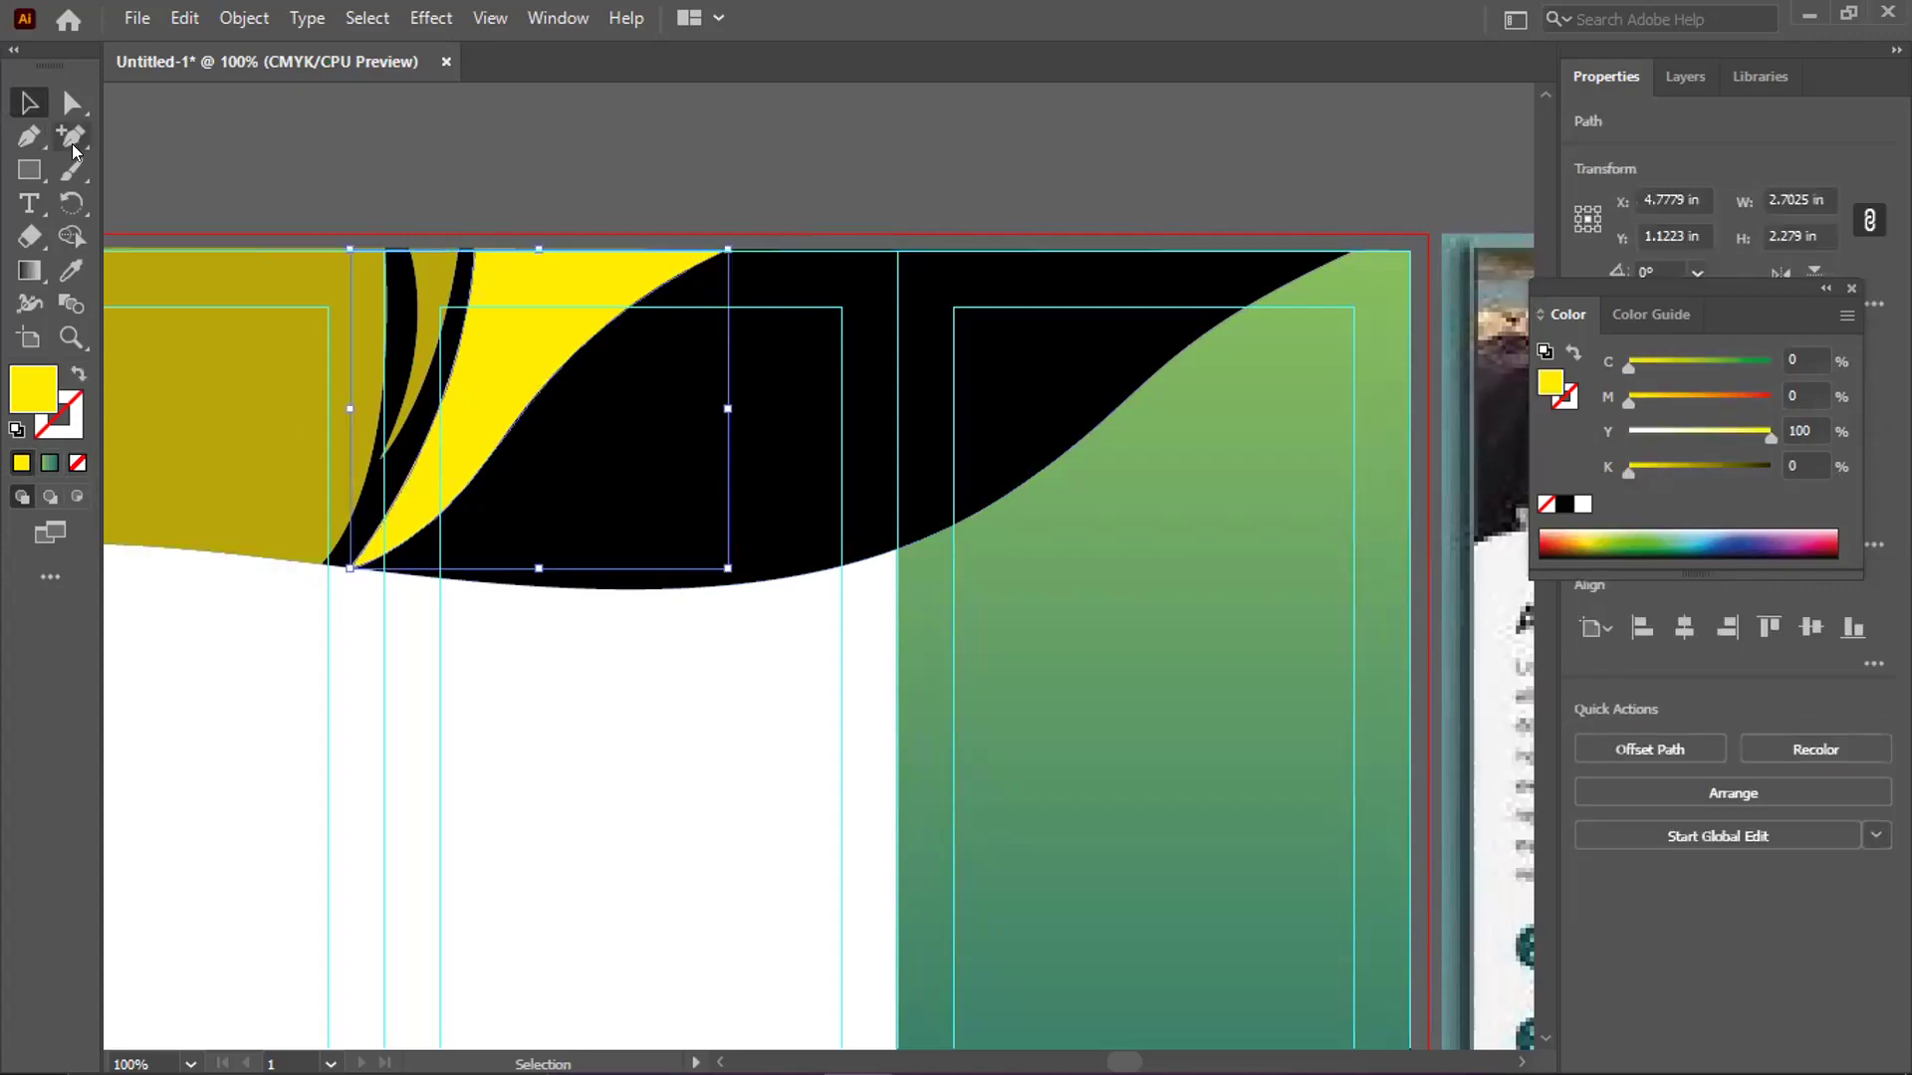
{"action": "left_click", "coordinate": [148, 166]}
{"action": "key", "text": "shift+c"}
{"action": "left_click", "coordinate": [498, 443]}
{"action": "left_click_drag", "start_coordinate": [498, 450], "coordinate": [596, 324]}
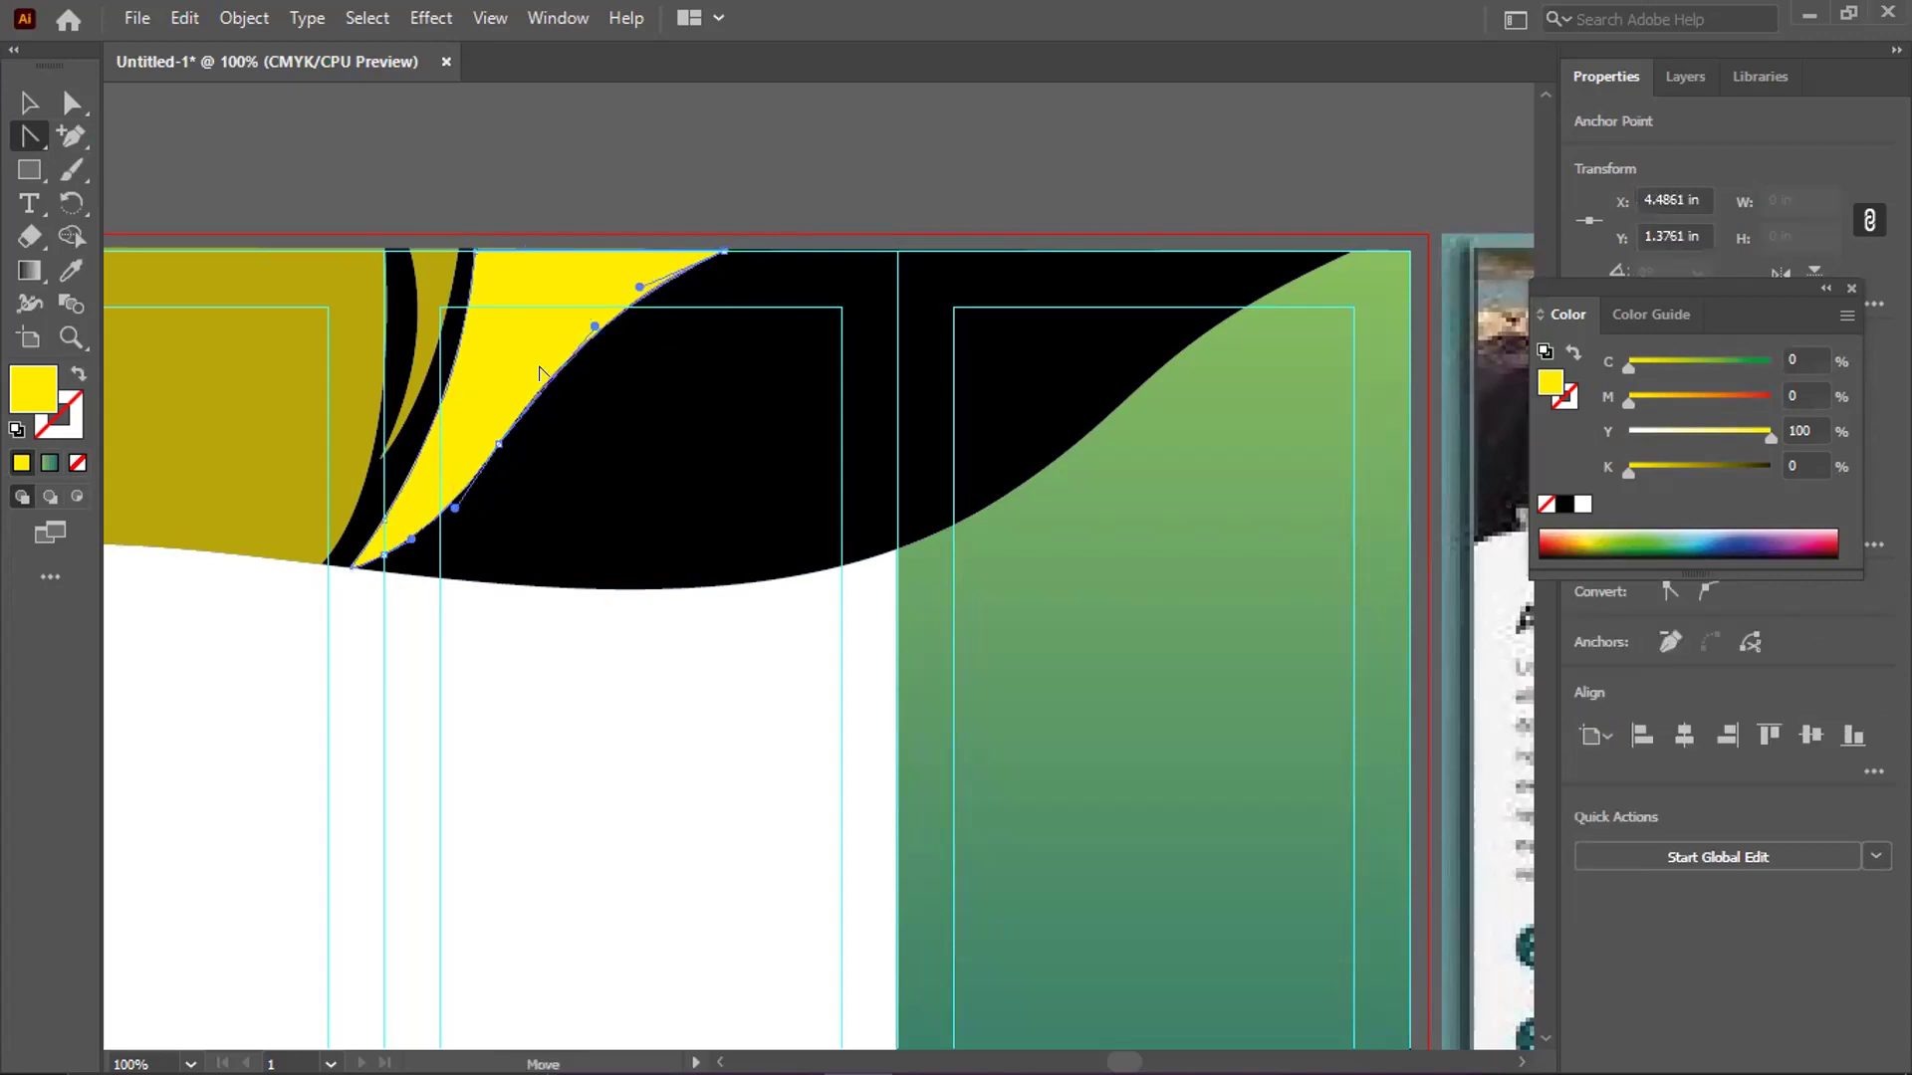
{"action": "key", "text": "v"}
{"action": "left_click", "coordinate": [764, 147]}
Scroll to check the smoothed curve and return to the Pen tool
{"action": "scroll", "coordinate": [1011, 255], "scroll_direction": "down", "scroll_amount": 2}
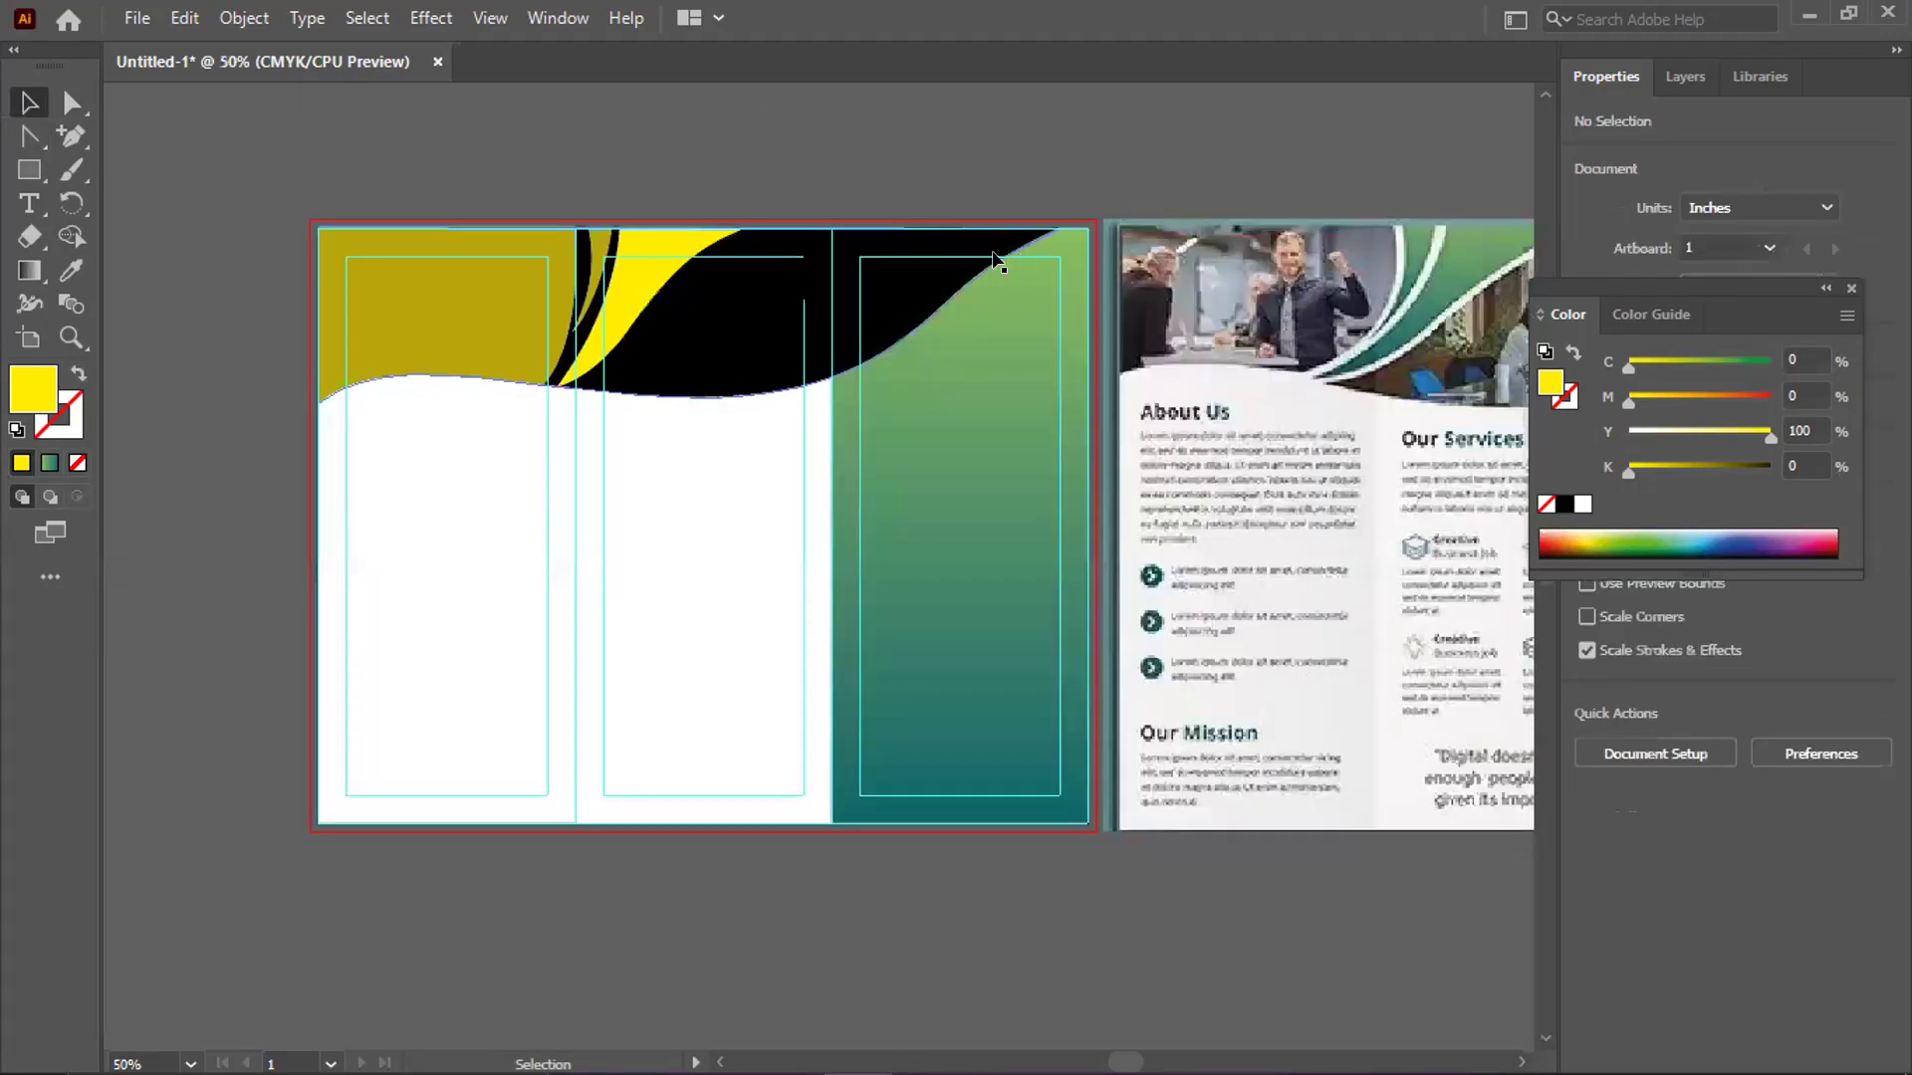
{"action": "scroll", "coordinate": [1032, 255], "scroll_direction": "up", "scroll_amount": 1}
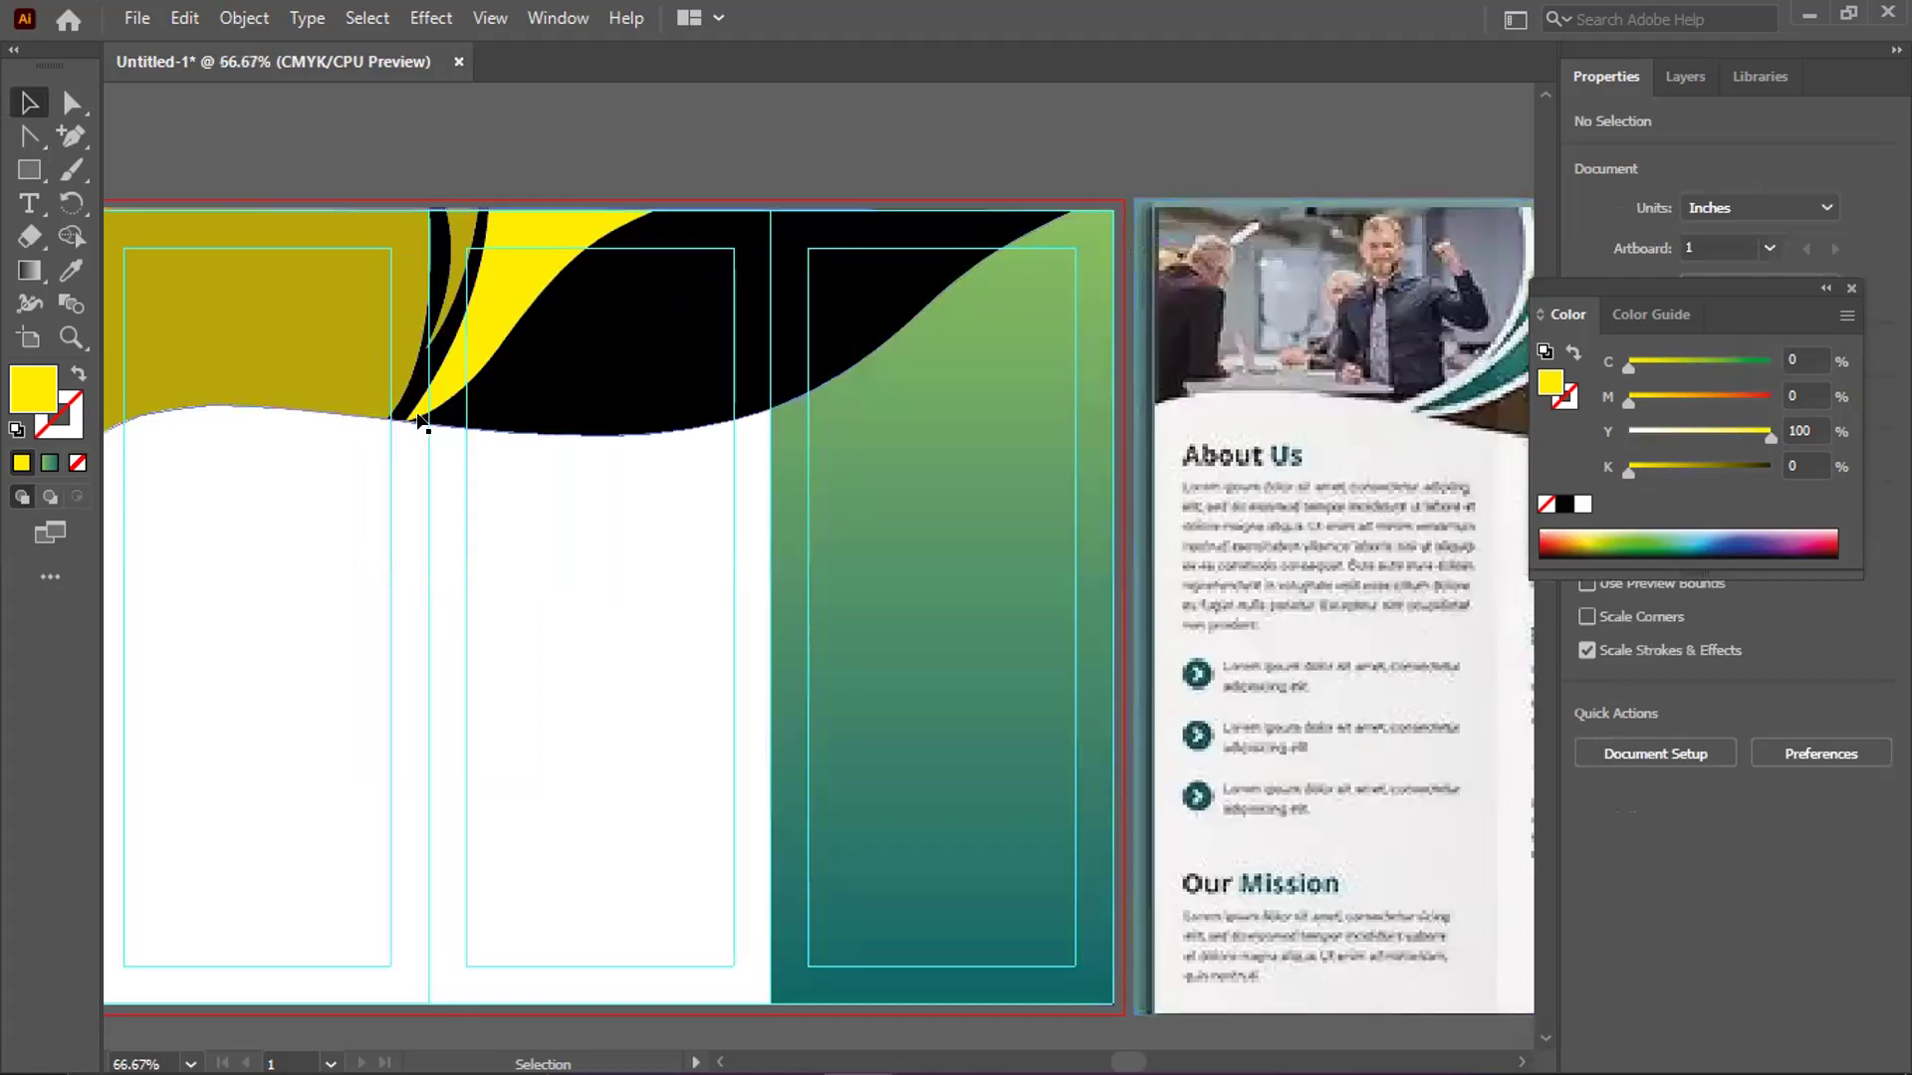
{"action": "scroll", "coordinate": [426, 422], "scroll_direction": "up", "scroll_amount": 3}
{"action": "scroll", "coordinate": [428, 422], "scroll_direction": "down", "scroll_amount": 3}
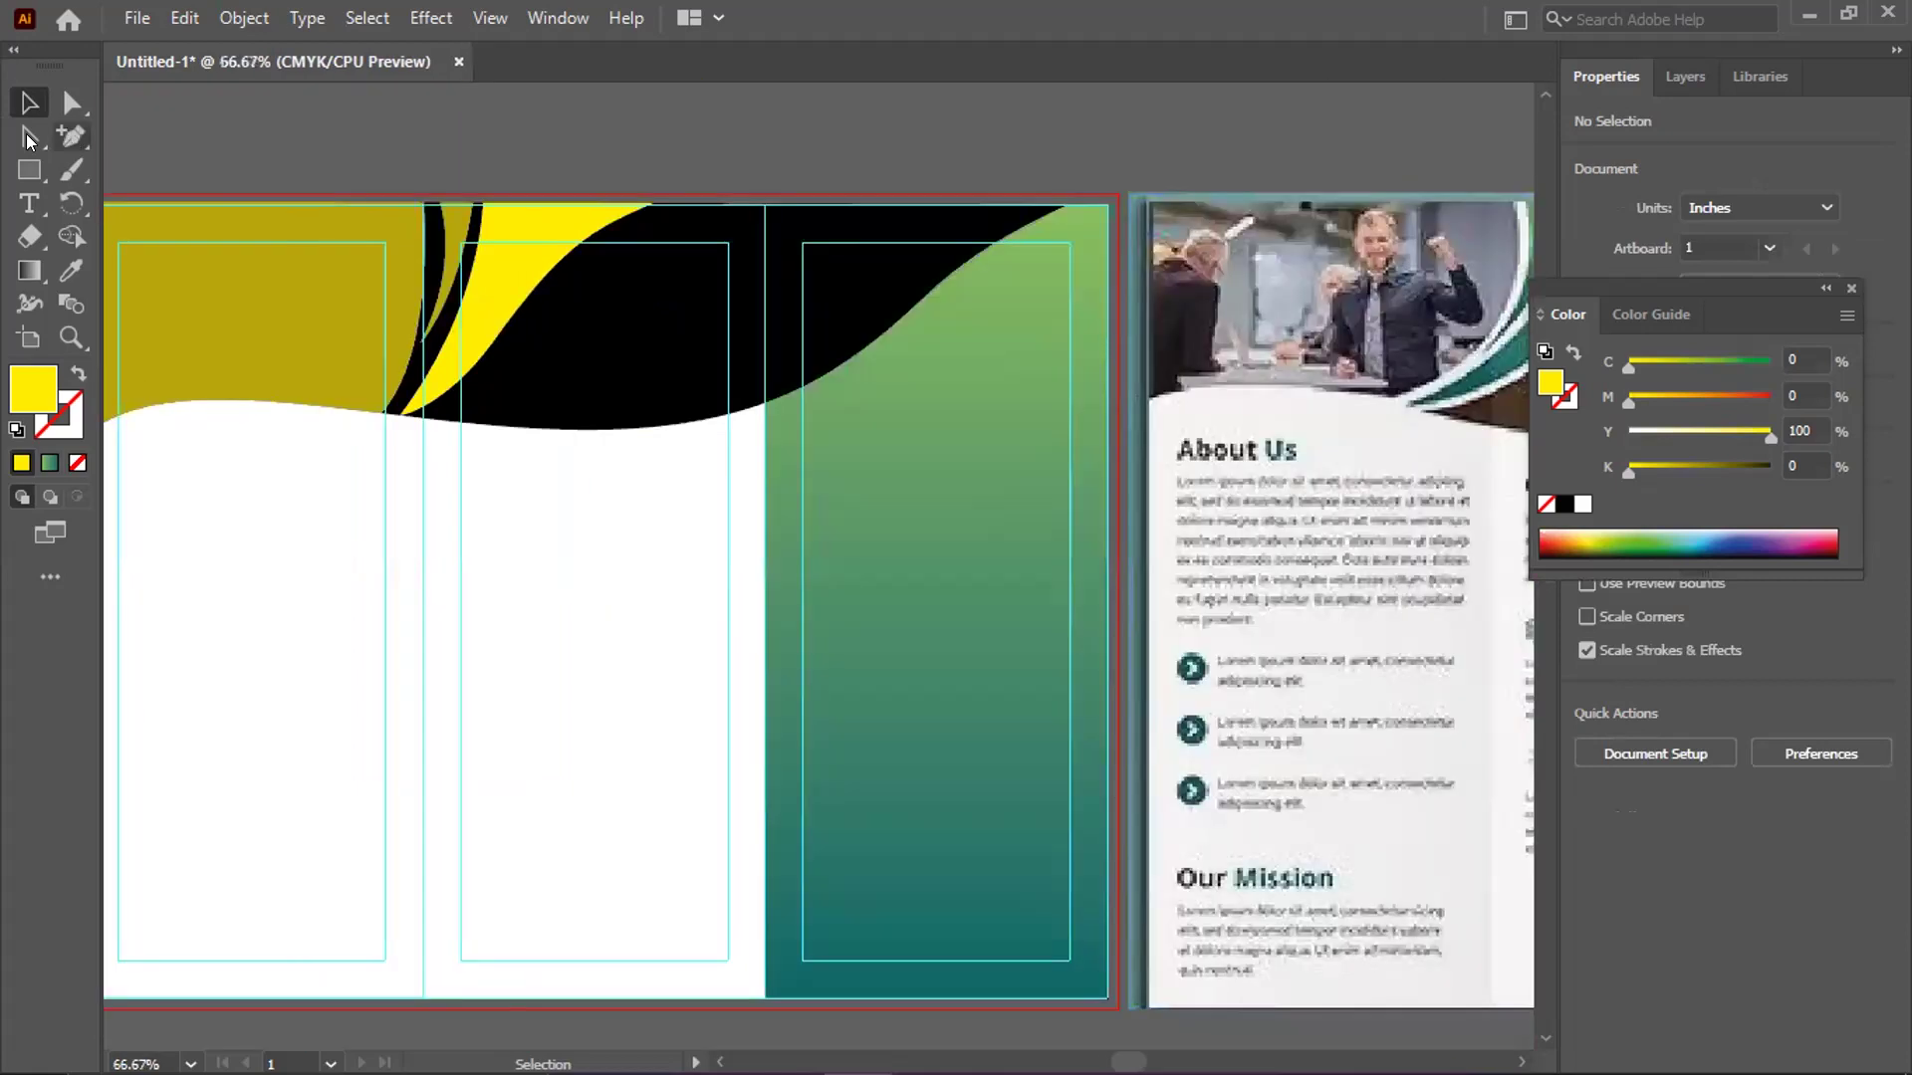
{"action": "left_click", "coordinate": [29, 137]}
{"action": "key", "text": "p"}
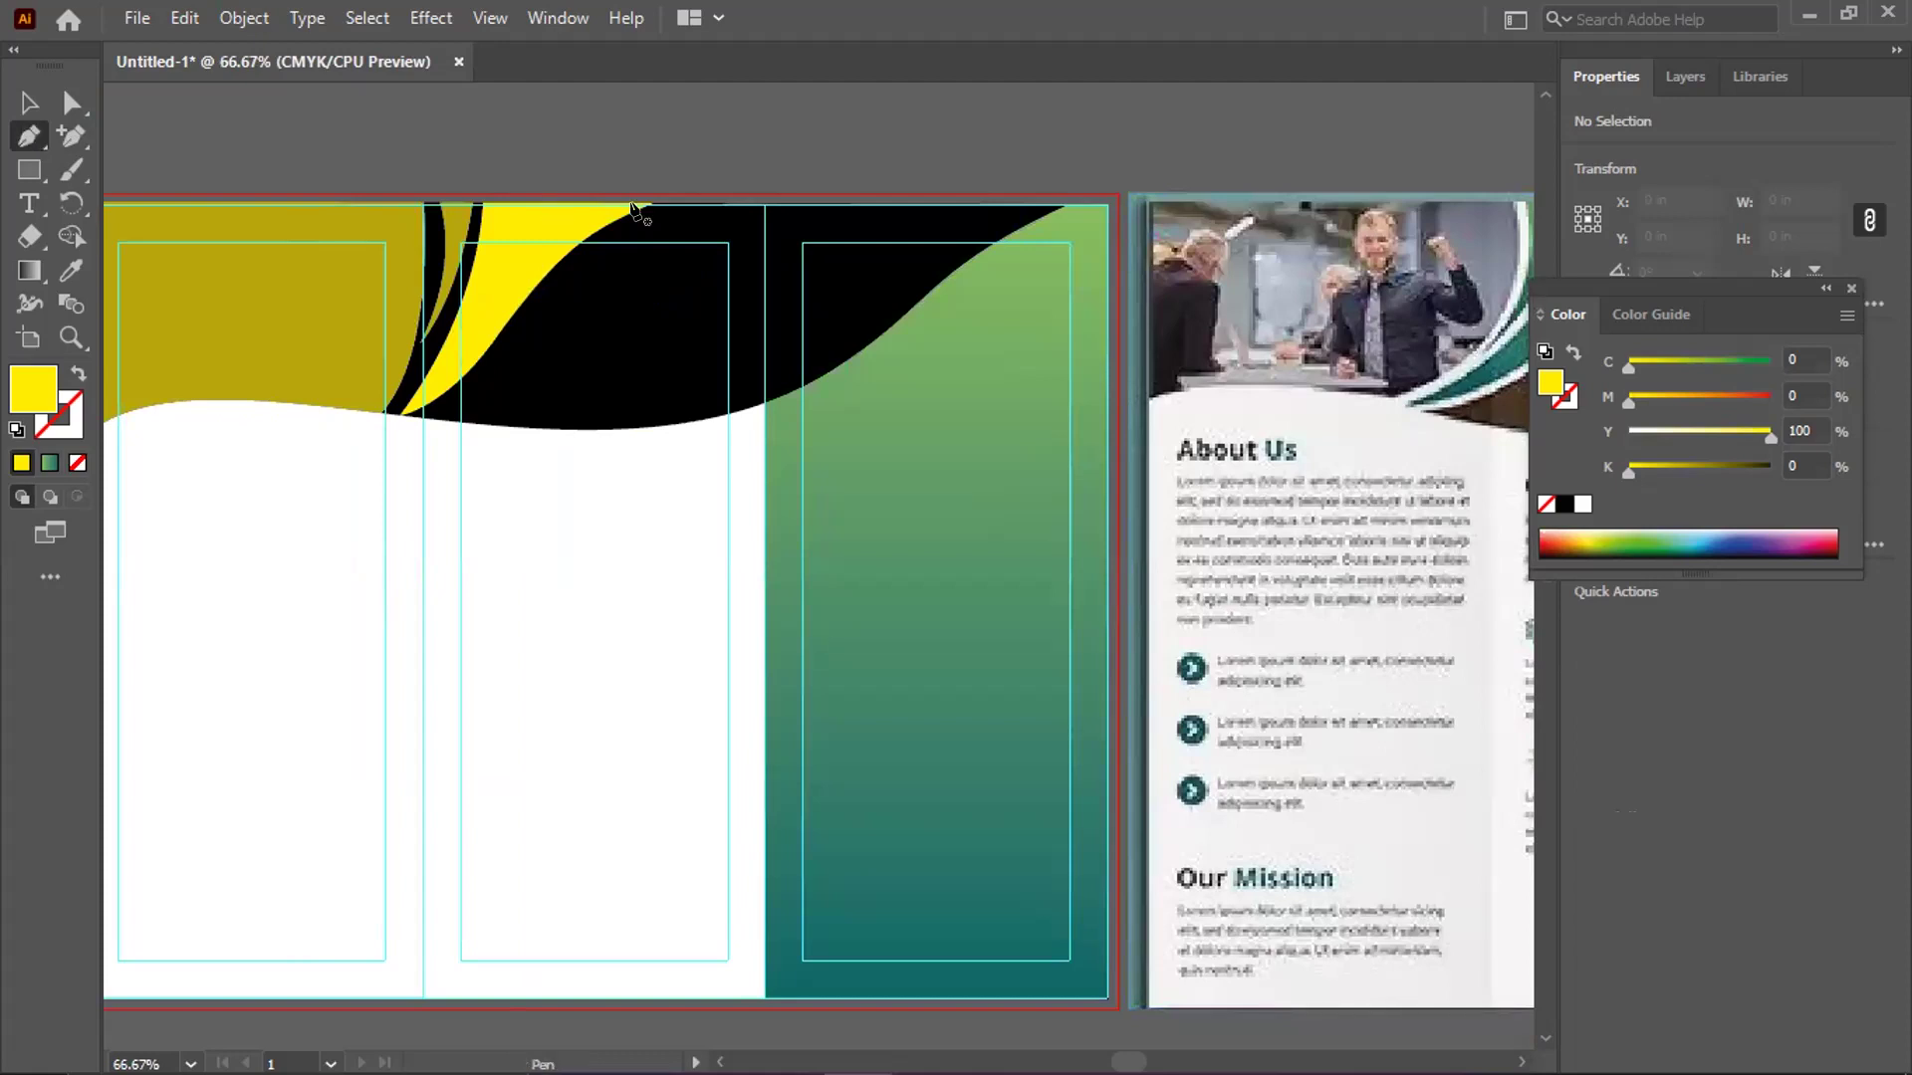
Start the second swoosh at the top edge, curving anchors down beside the first to the olive tip
{"action": "left_click", "coordinate": [683, 194]}
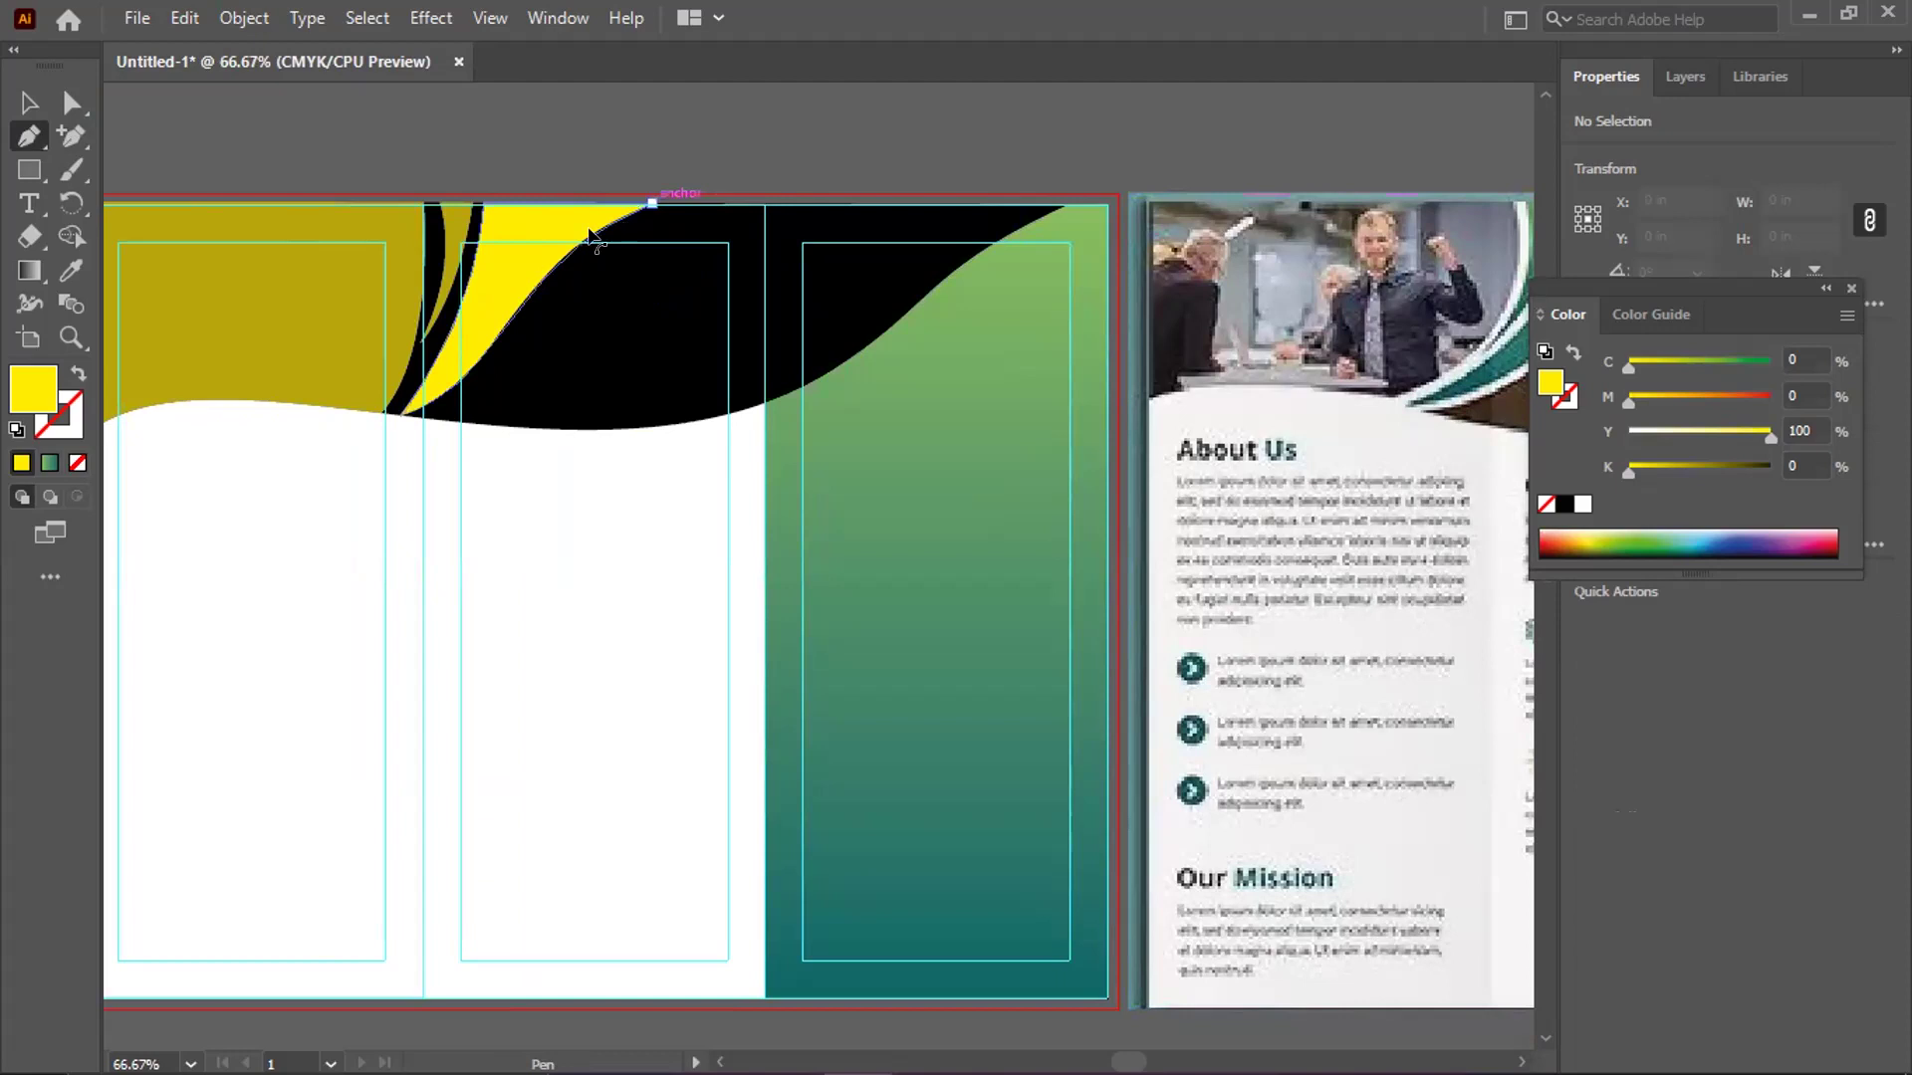
{"action": "scroll", "coordinate": [598, 209], "scroll_direction": "up", "scroll_amount": 1}
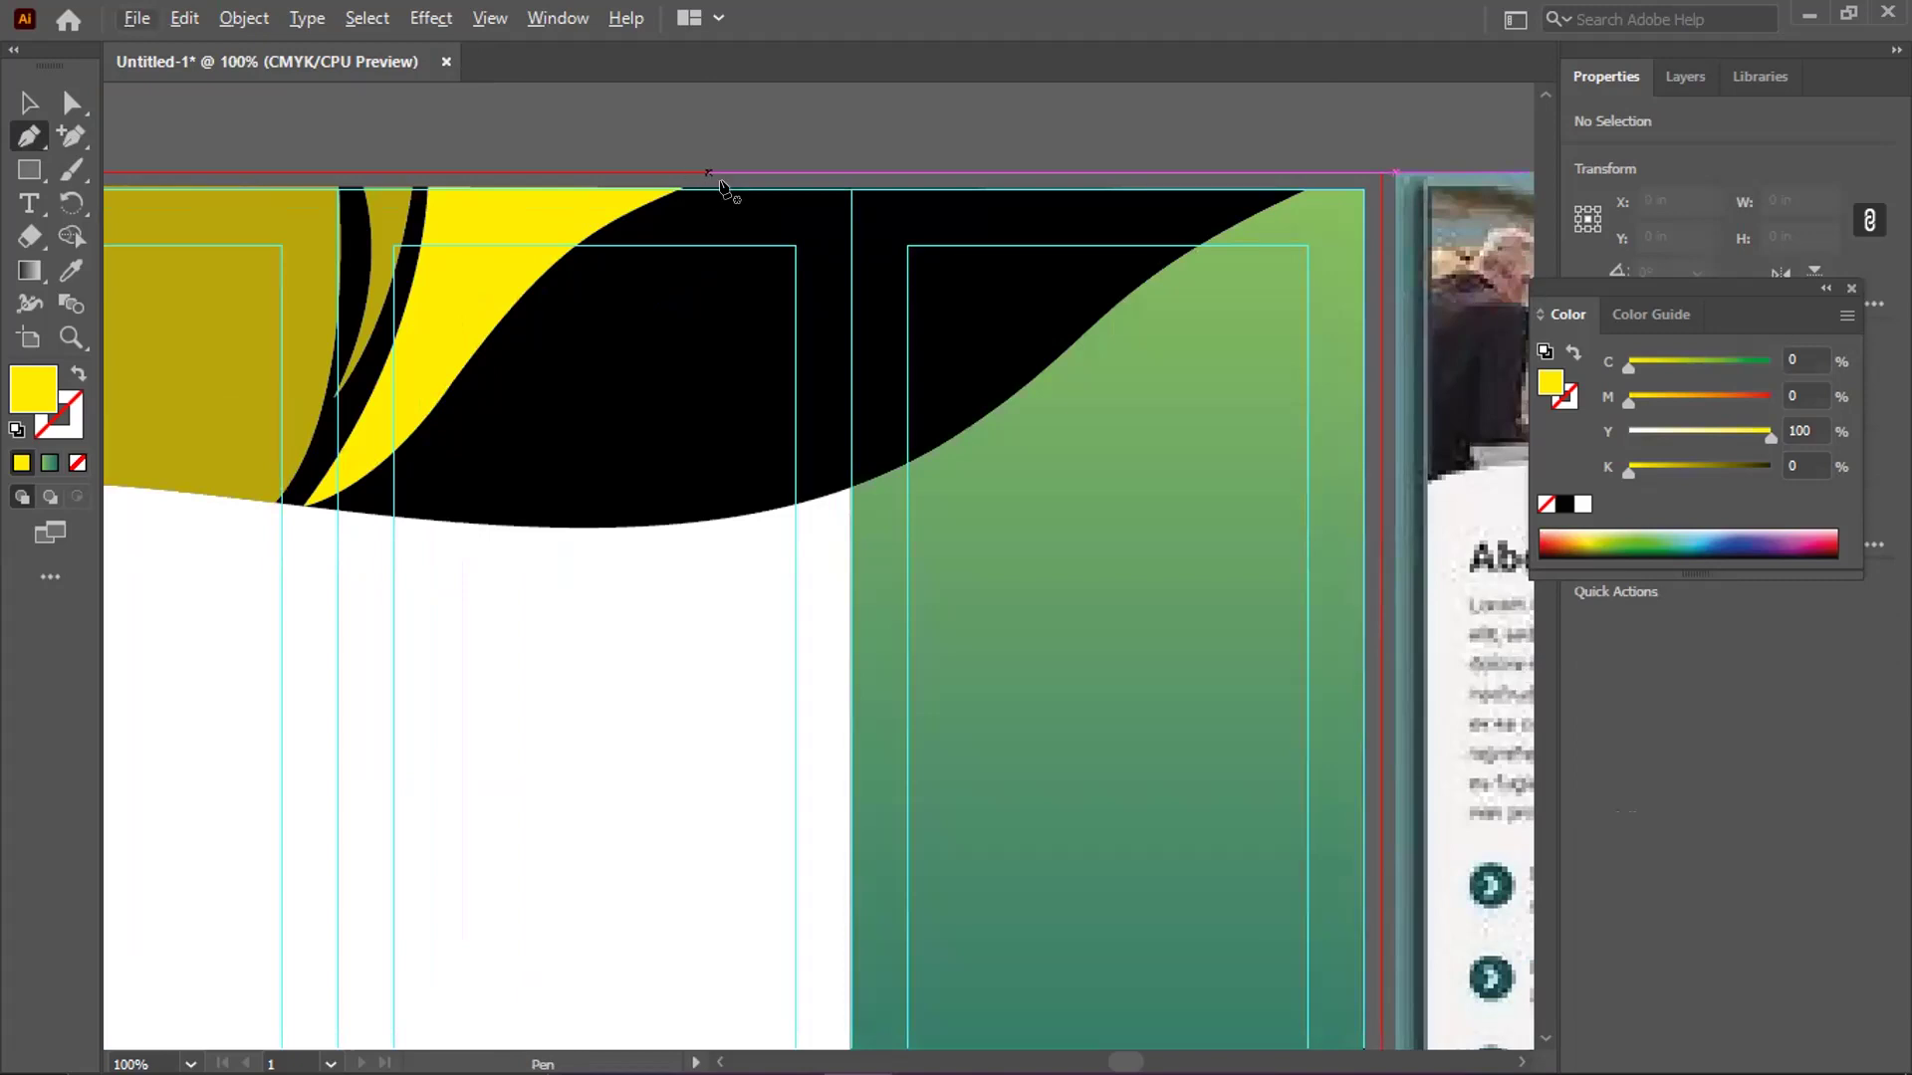
{"action": "left_click", "coordinate": [725, 185]}
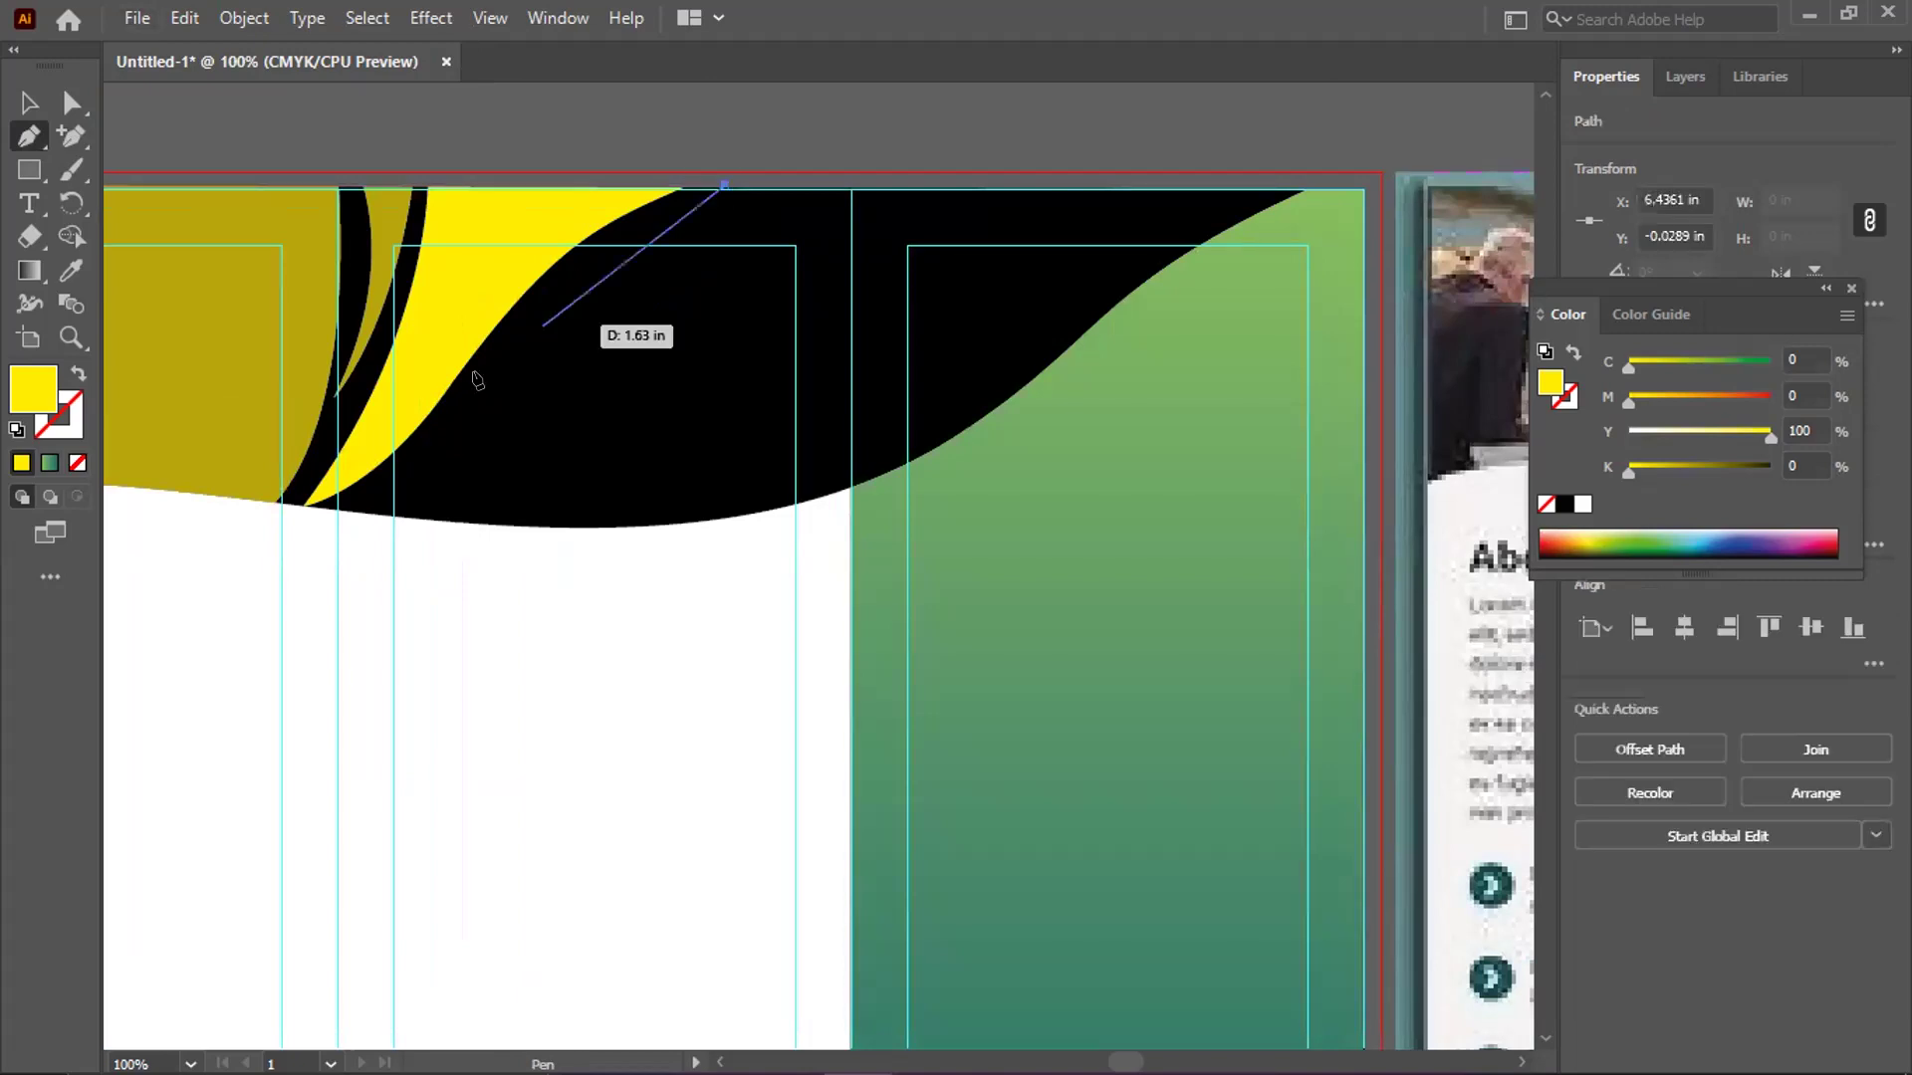
{"action": "left_click_drag", "start_coordinate": [481, 386], "coordinate": [419, 518]}
{"action": "left_click", "coordinate": [480, 386], "text": "alt"}
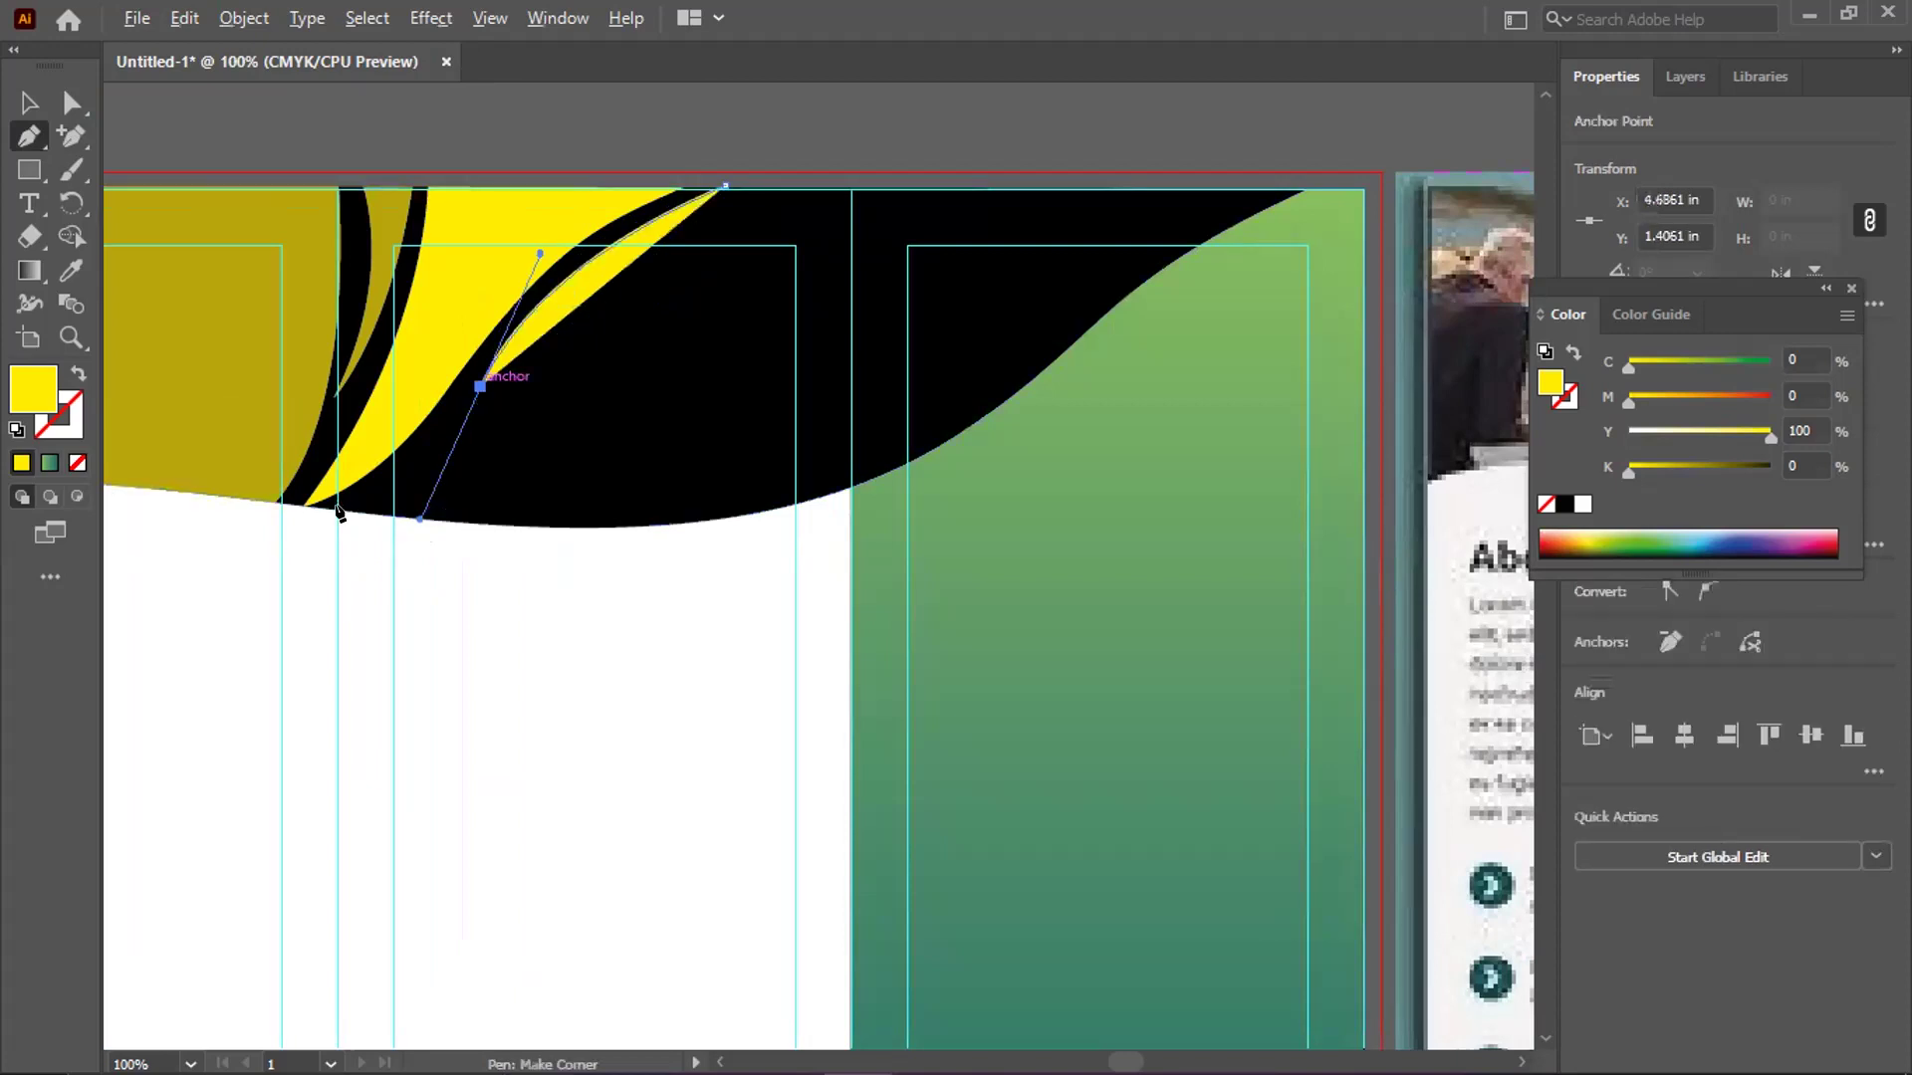
{"action": "left_click_drag", "start_coordinate": [337, 510], "coordinate": [319, 523]}
{"action": "left_click_drag", "start_coordinate": [225, 561], "coordinate": [232, 585]}
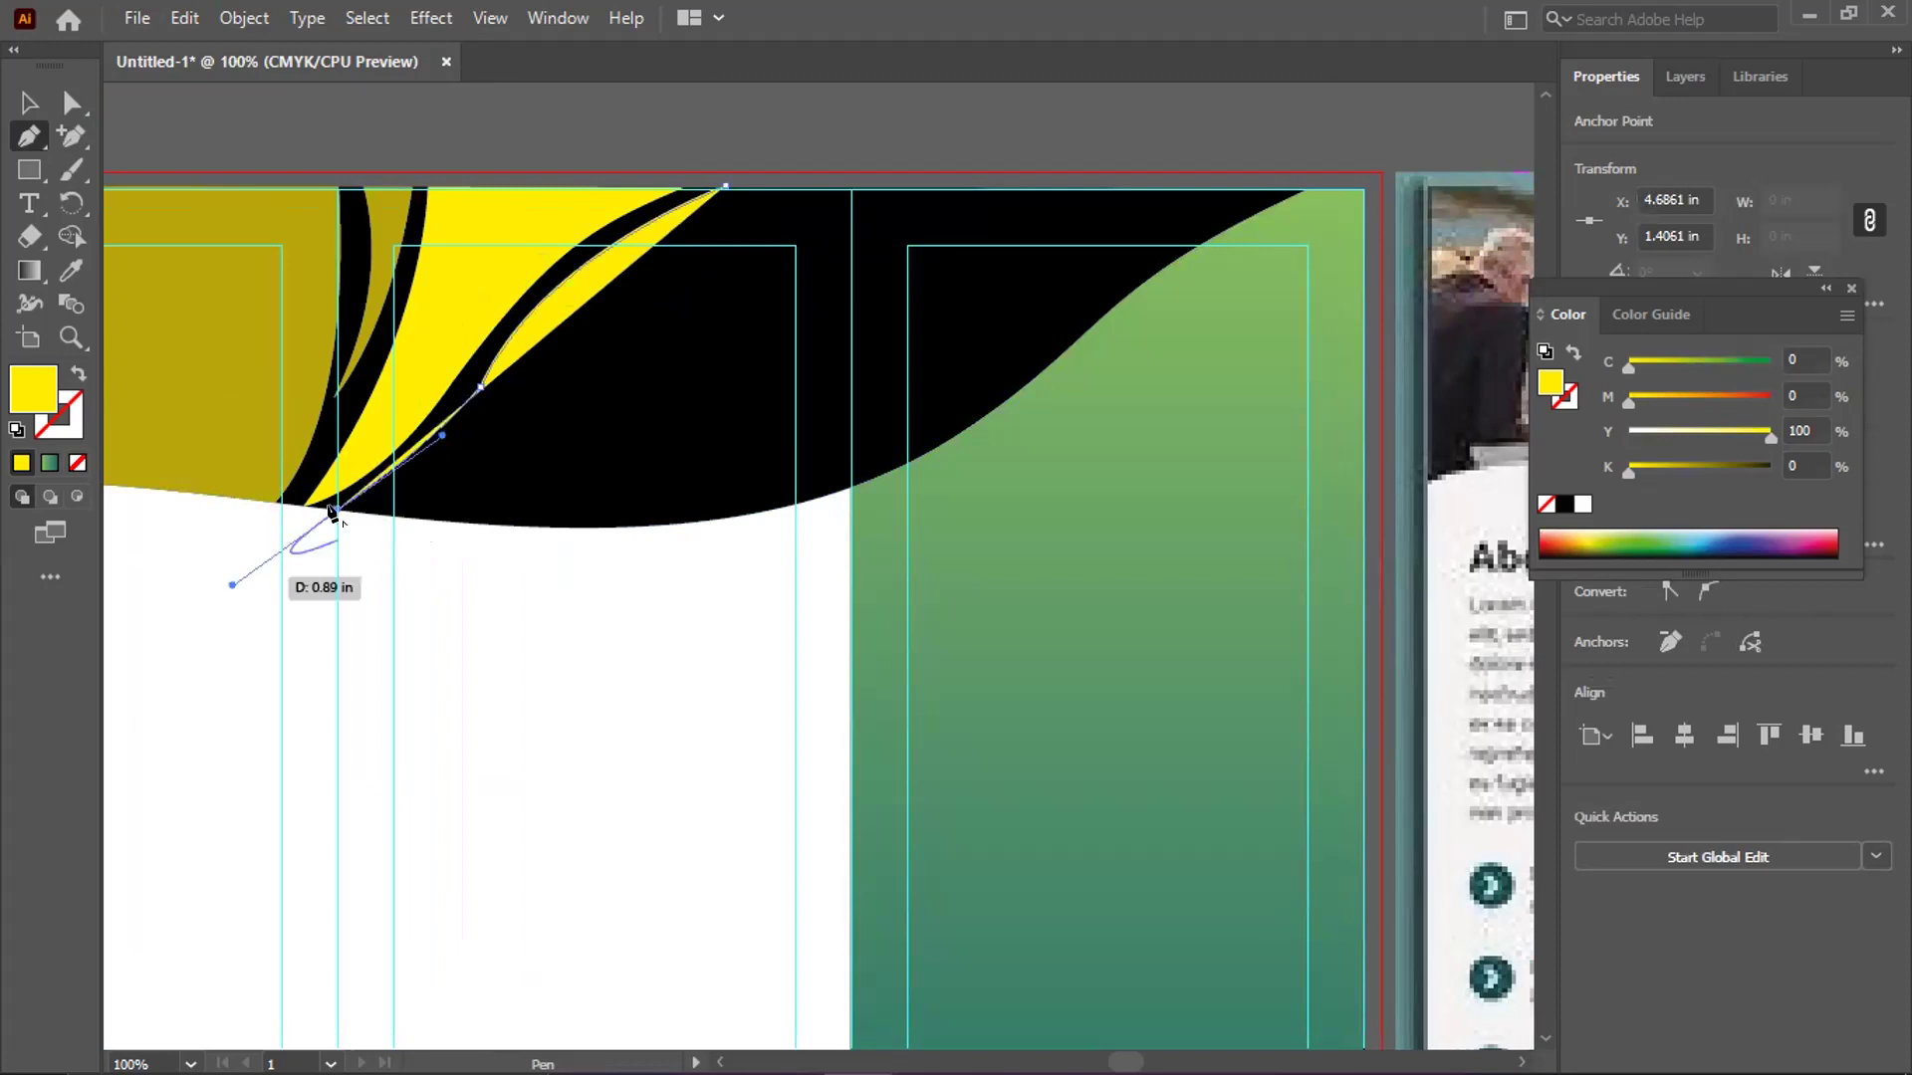
{"action": "left_click", "coordinate": [336, 512]}
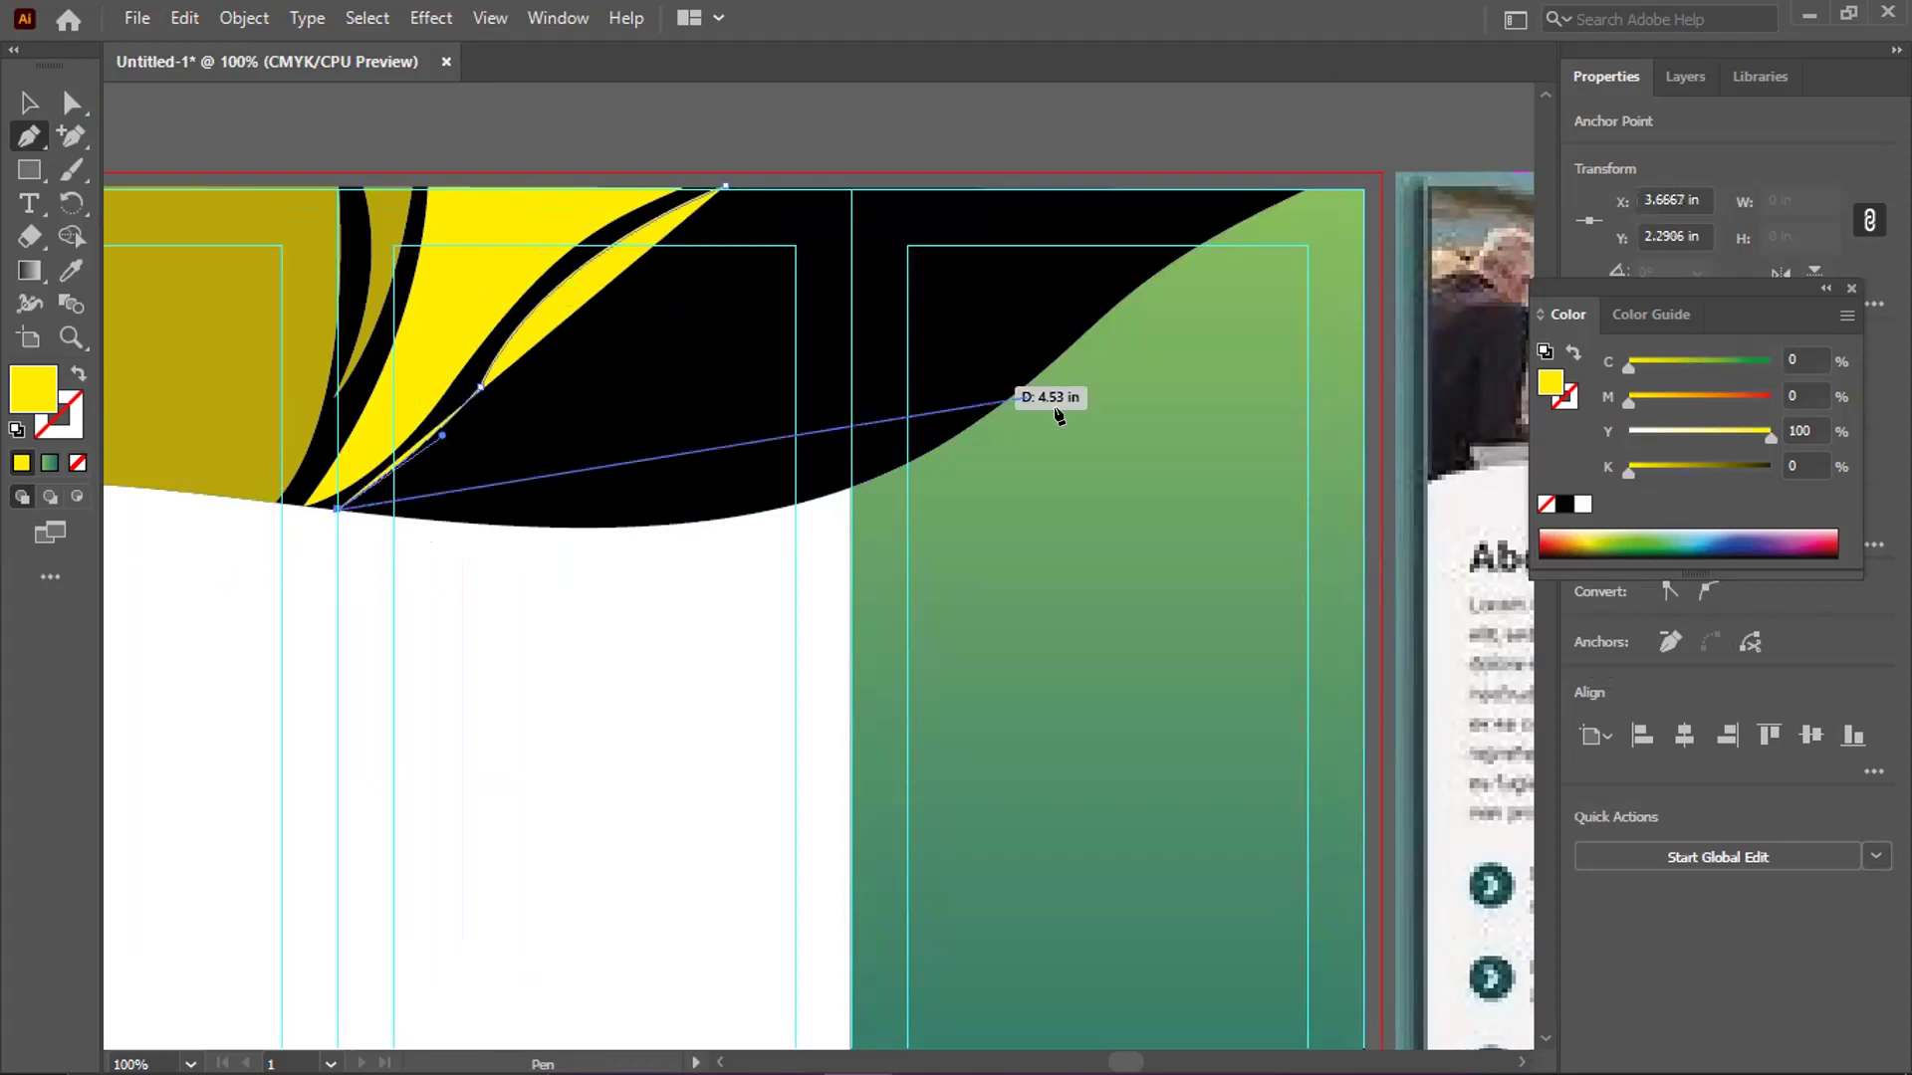
Add corner points below the black wave and where black meets green, undoing the last one
{"action": "left_click", "coordinate": [665, 634]}
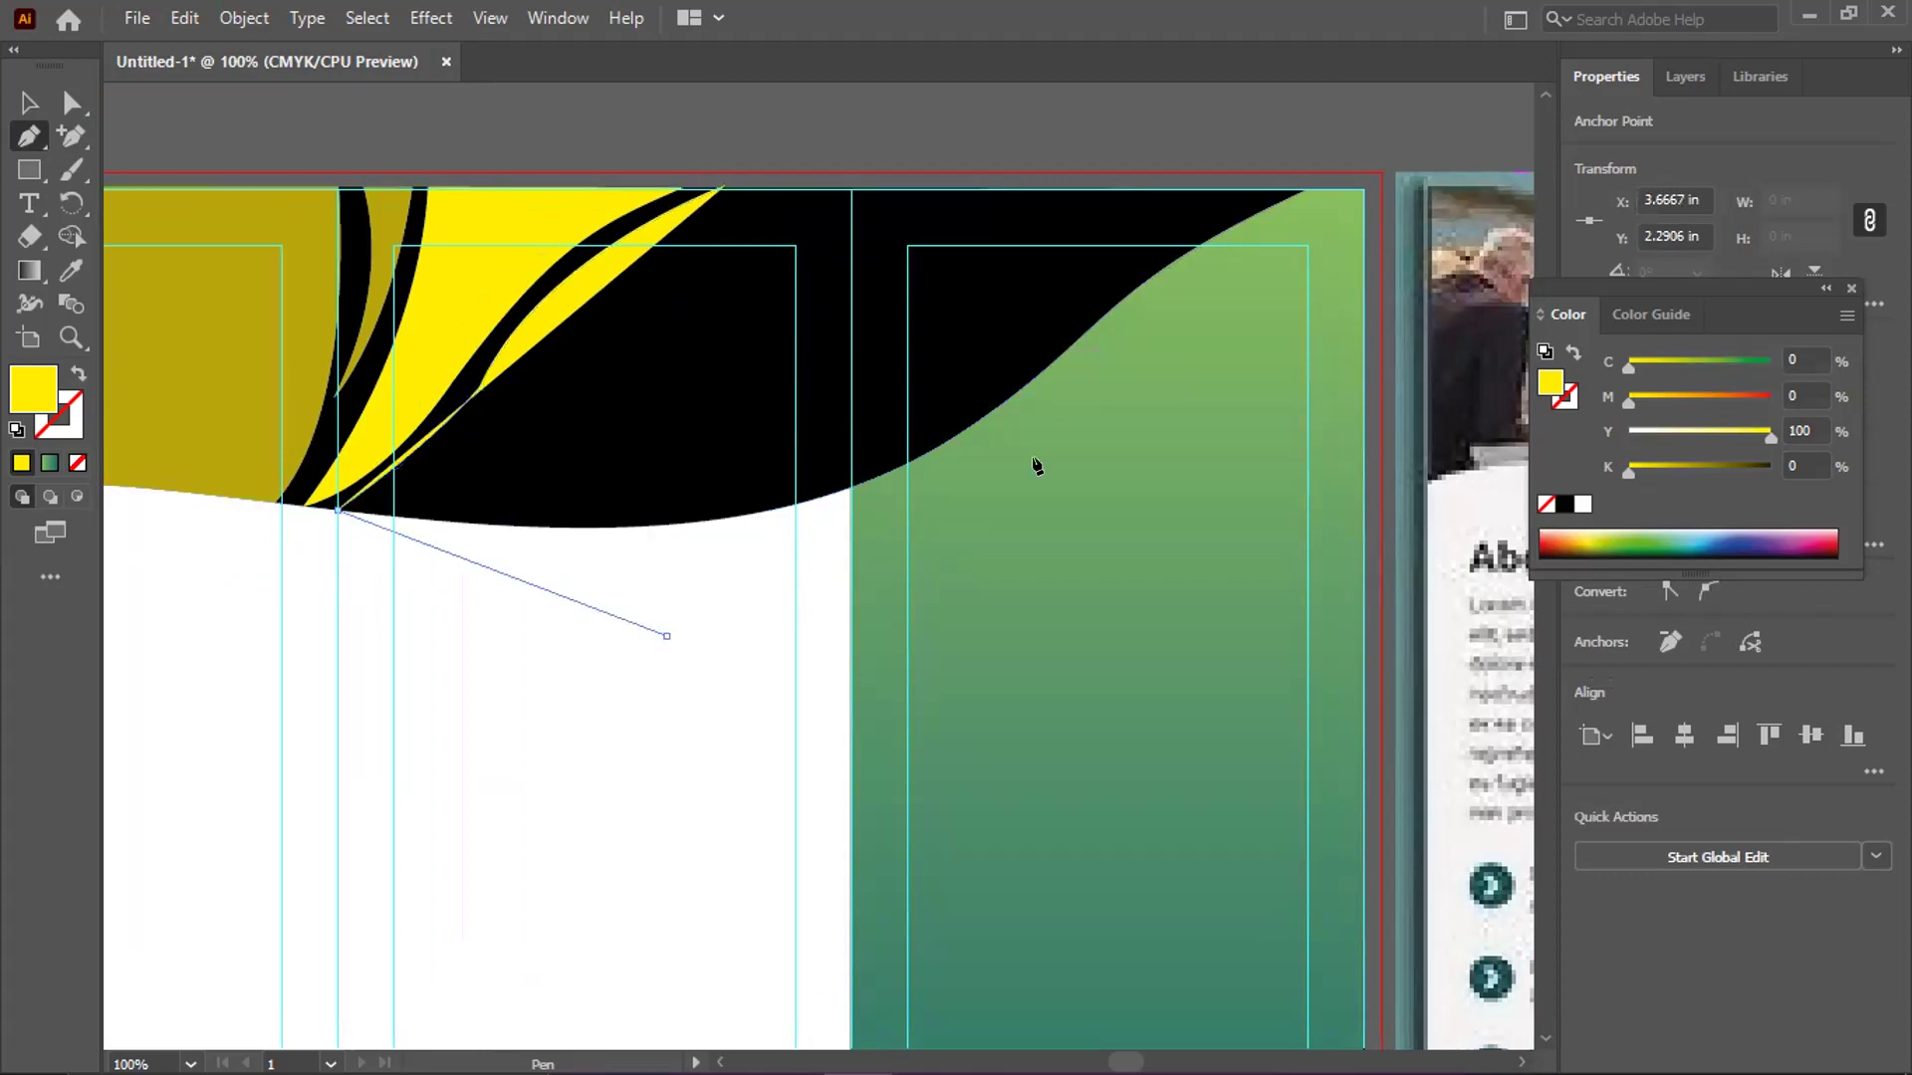
{"action": "left_click", "coordinate": [851, 487]}
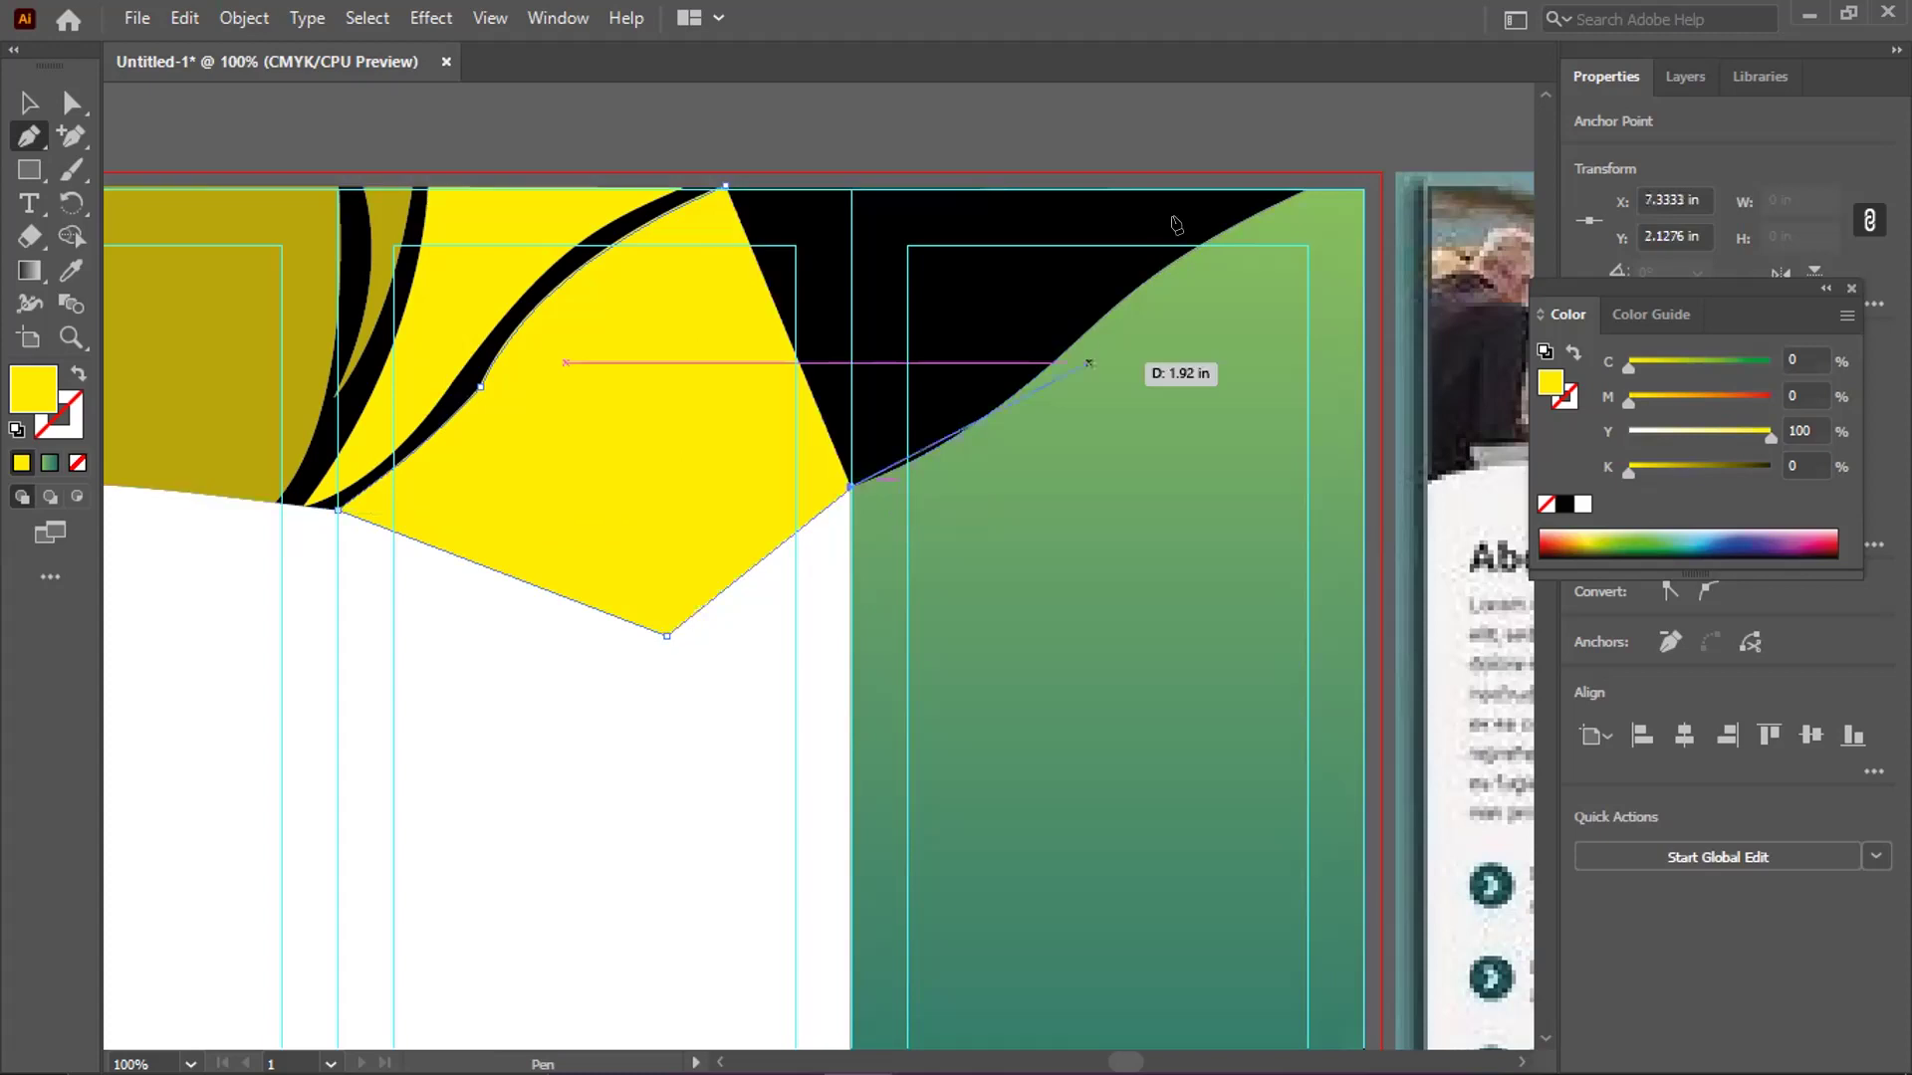
{"action": "key", "text": "ctrl"}
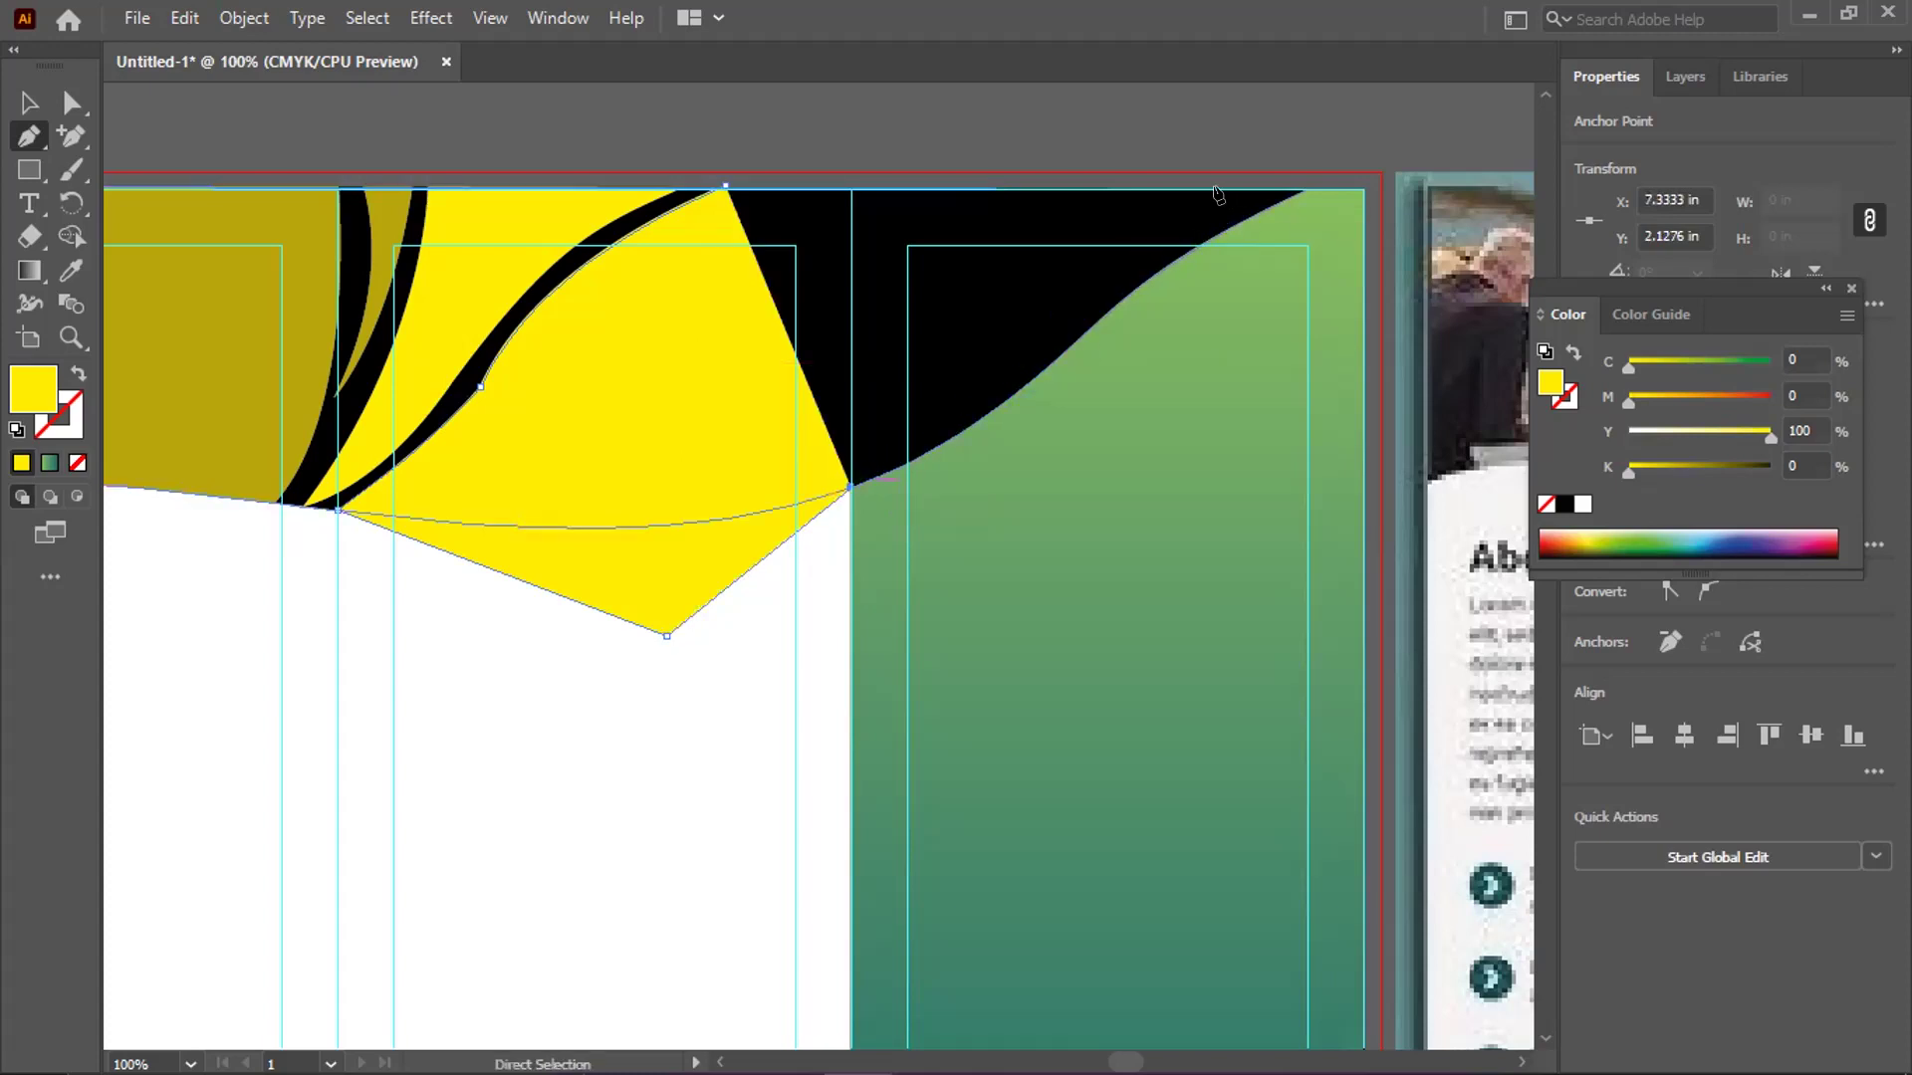
{"action": "key", "text": "ctrl"}
{"action": "key", "text": "ctrl+z"}
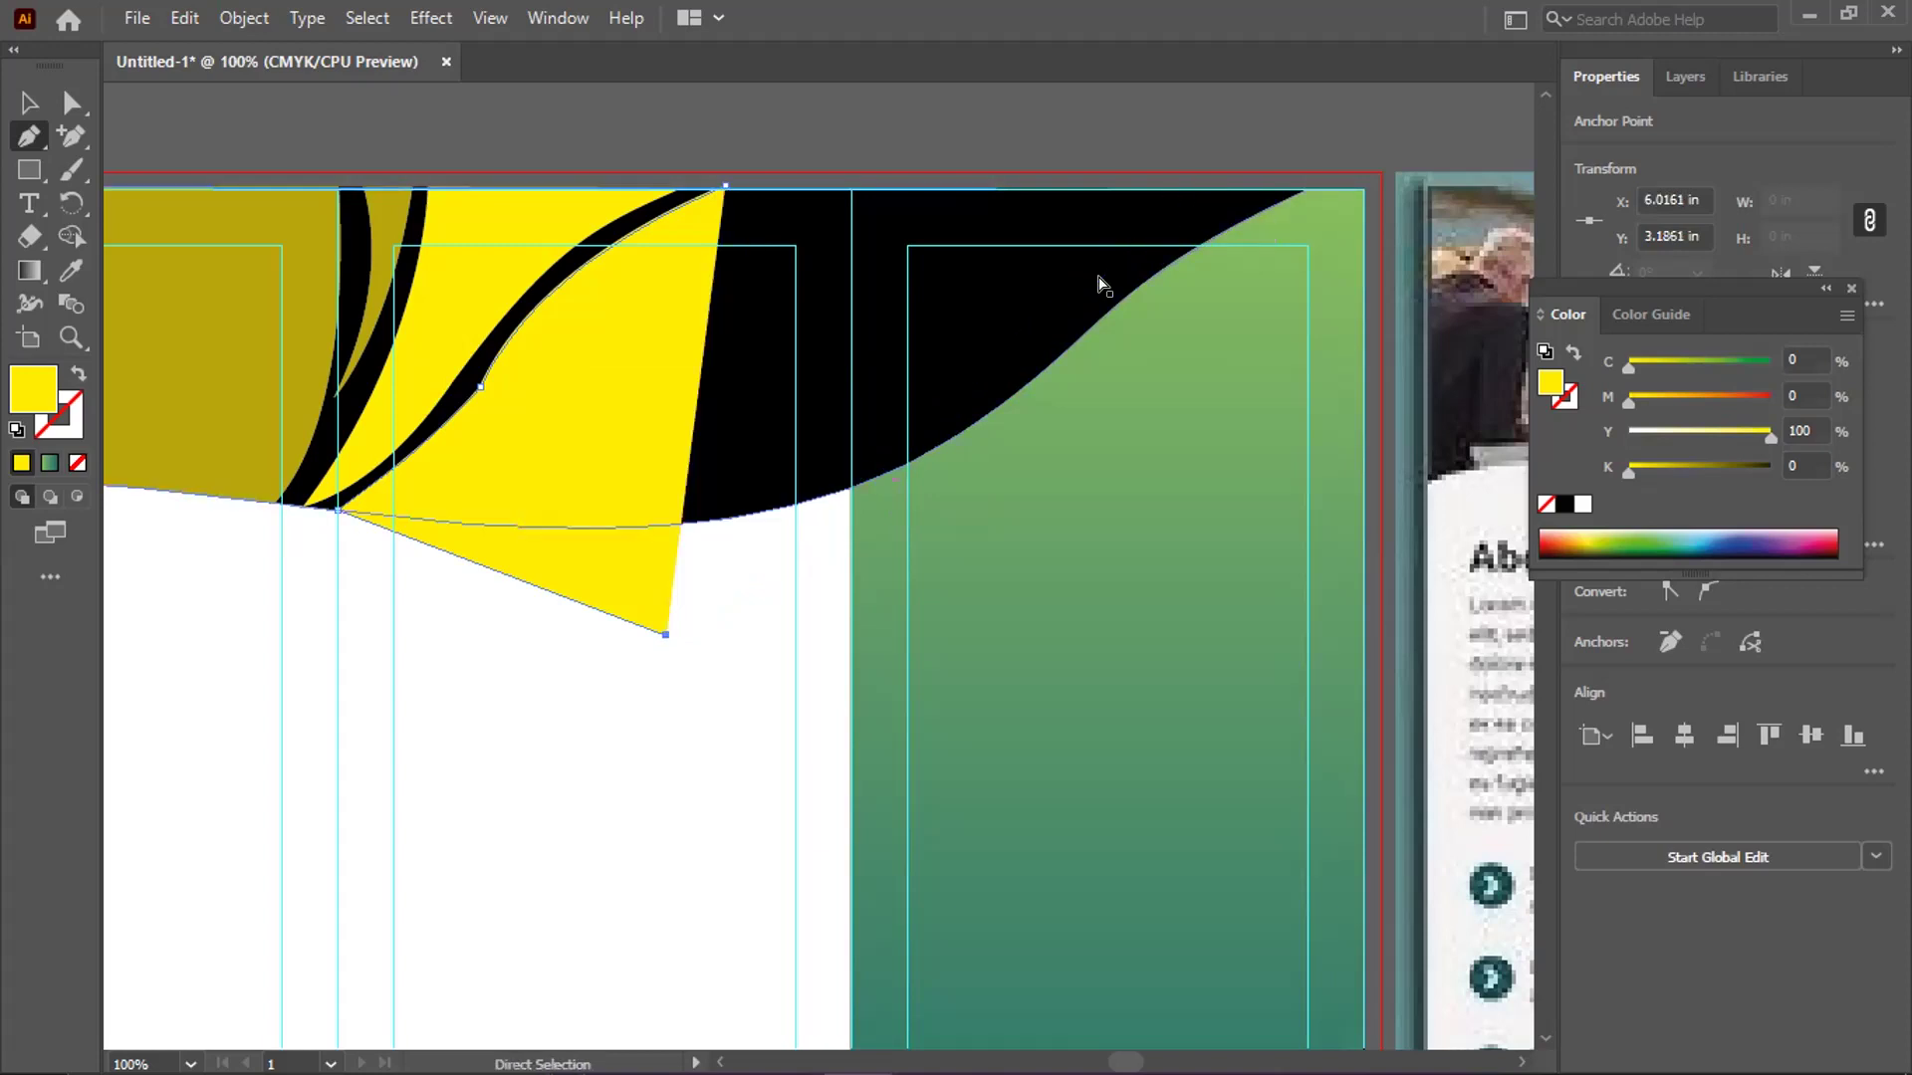
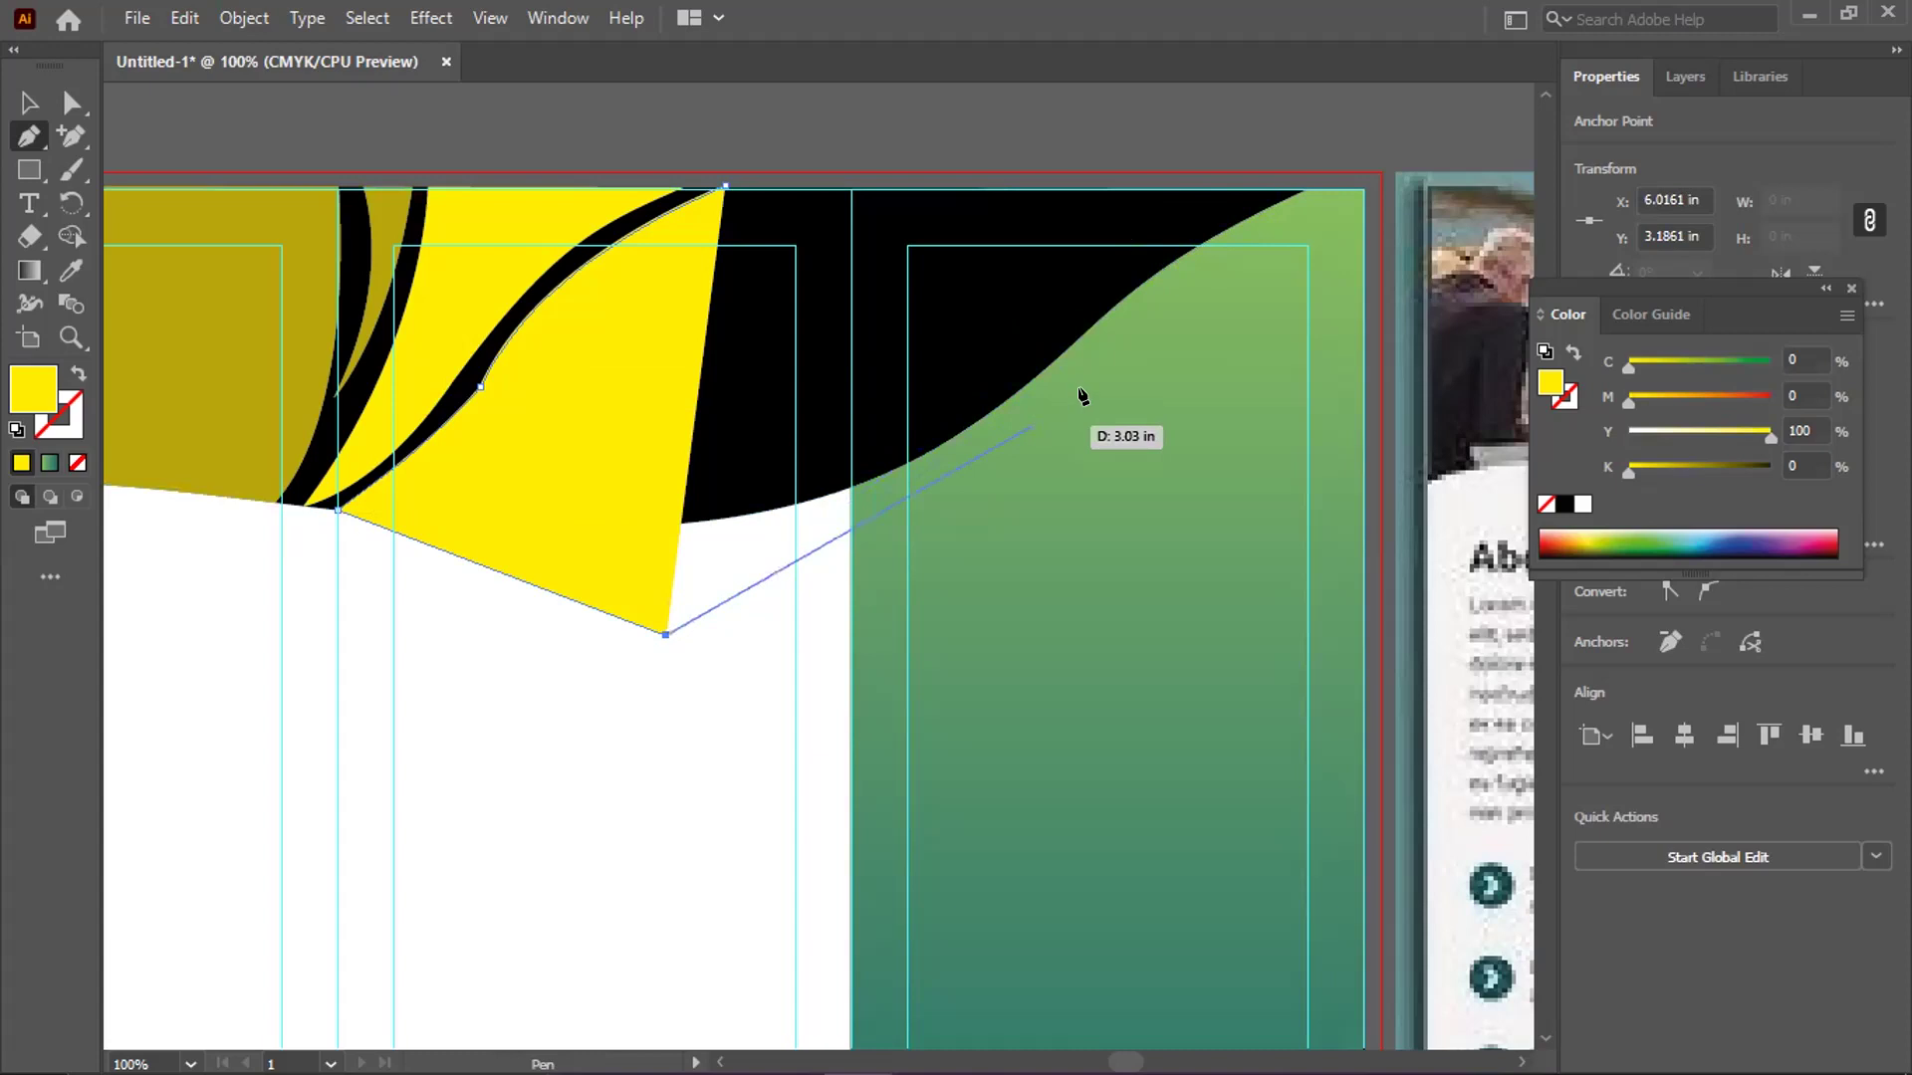
Extend the yellow shape over the black header area with new Pen anchors, undoing a misplaced one
{"action": "left_click", "coordinate": [1073, 379]}
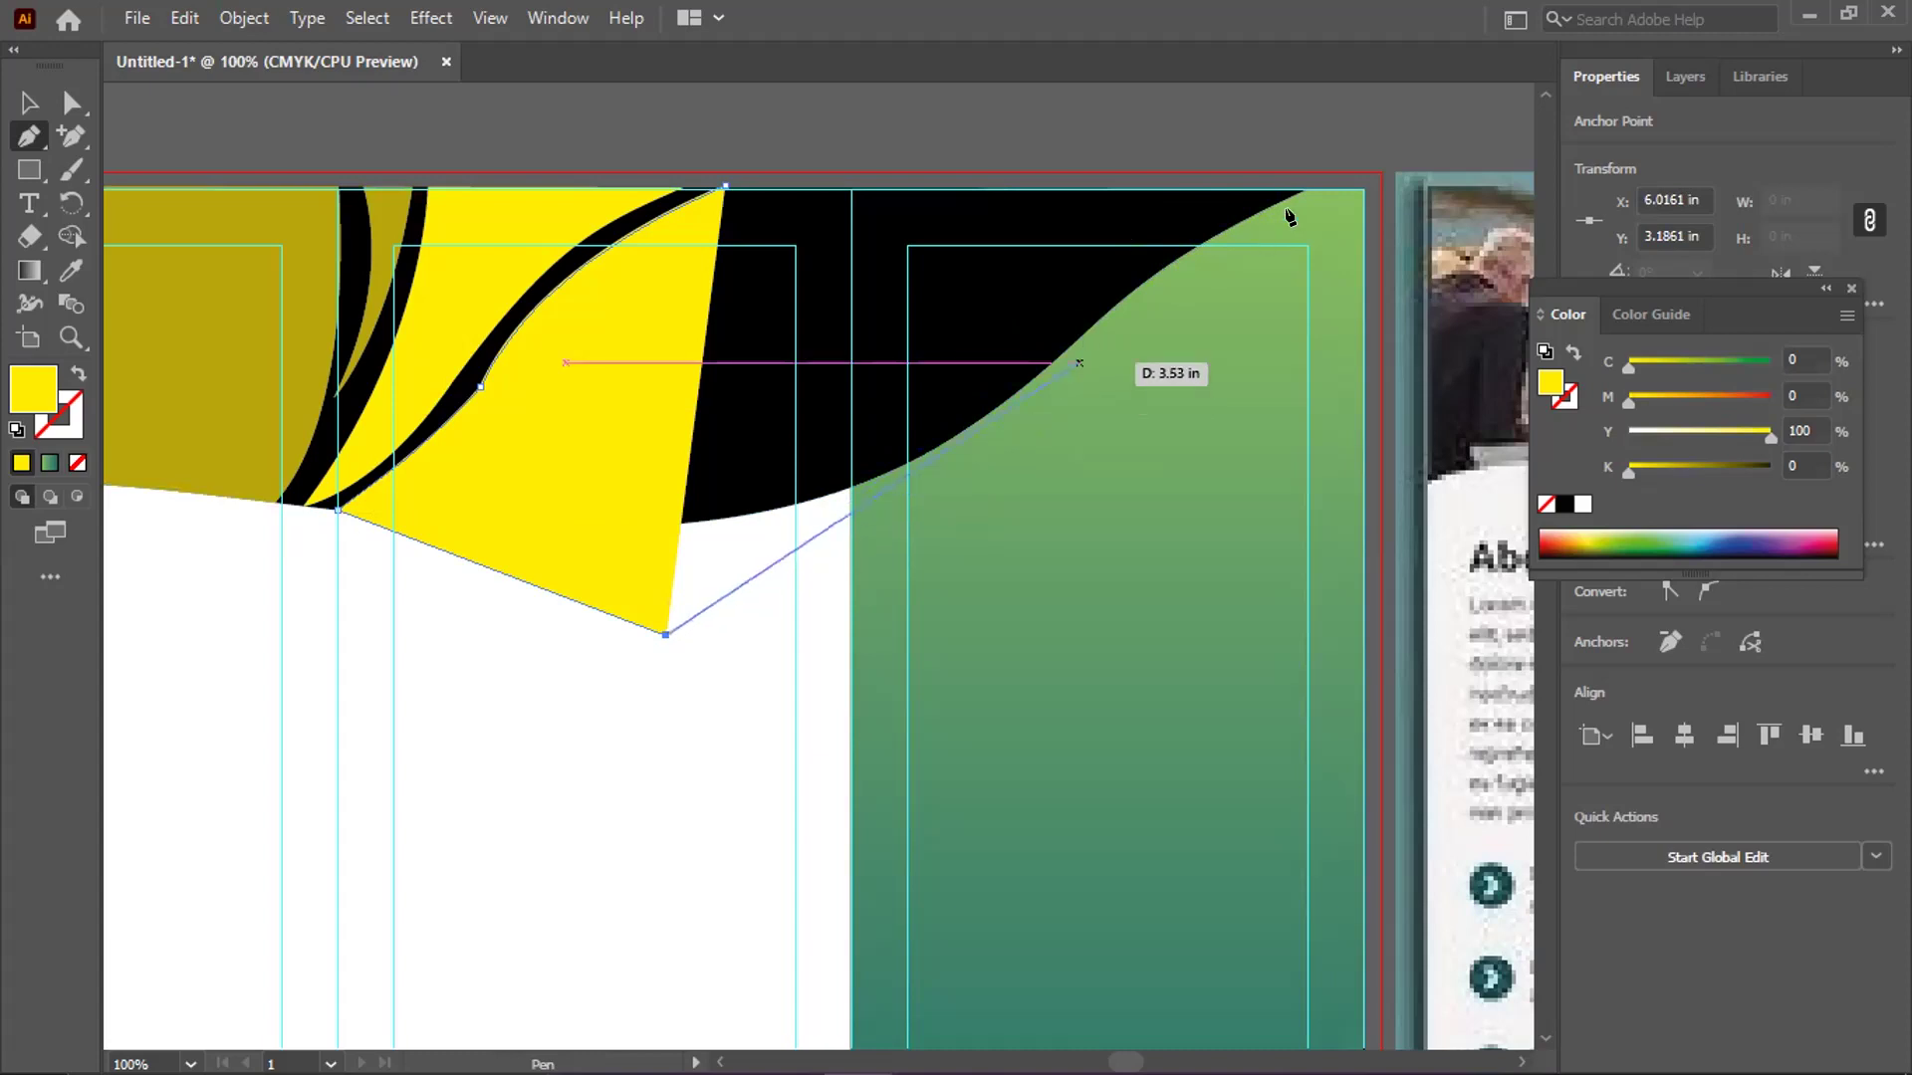
{"action": "left_click_drag", "start_coordinate": [1309, 208], "coordinate": [1412, 100]}
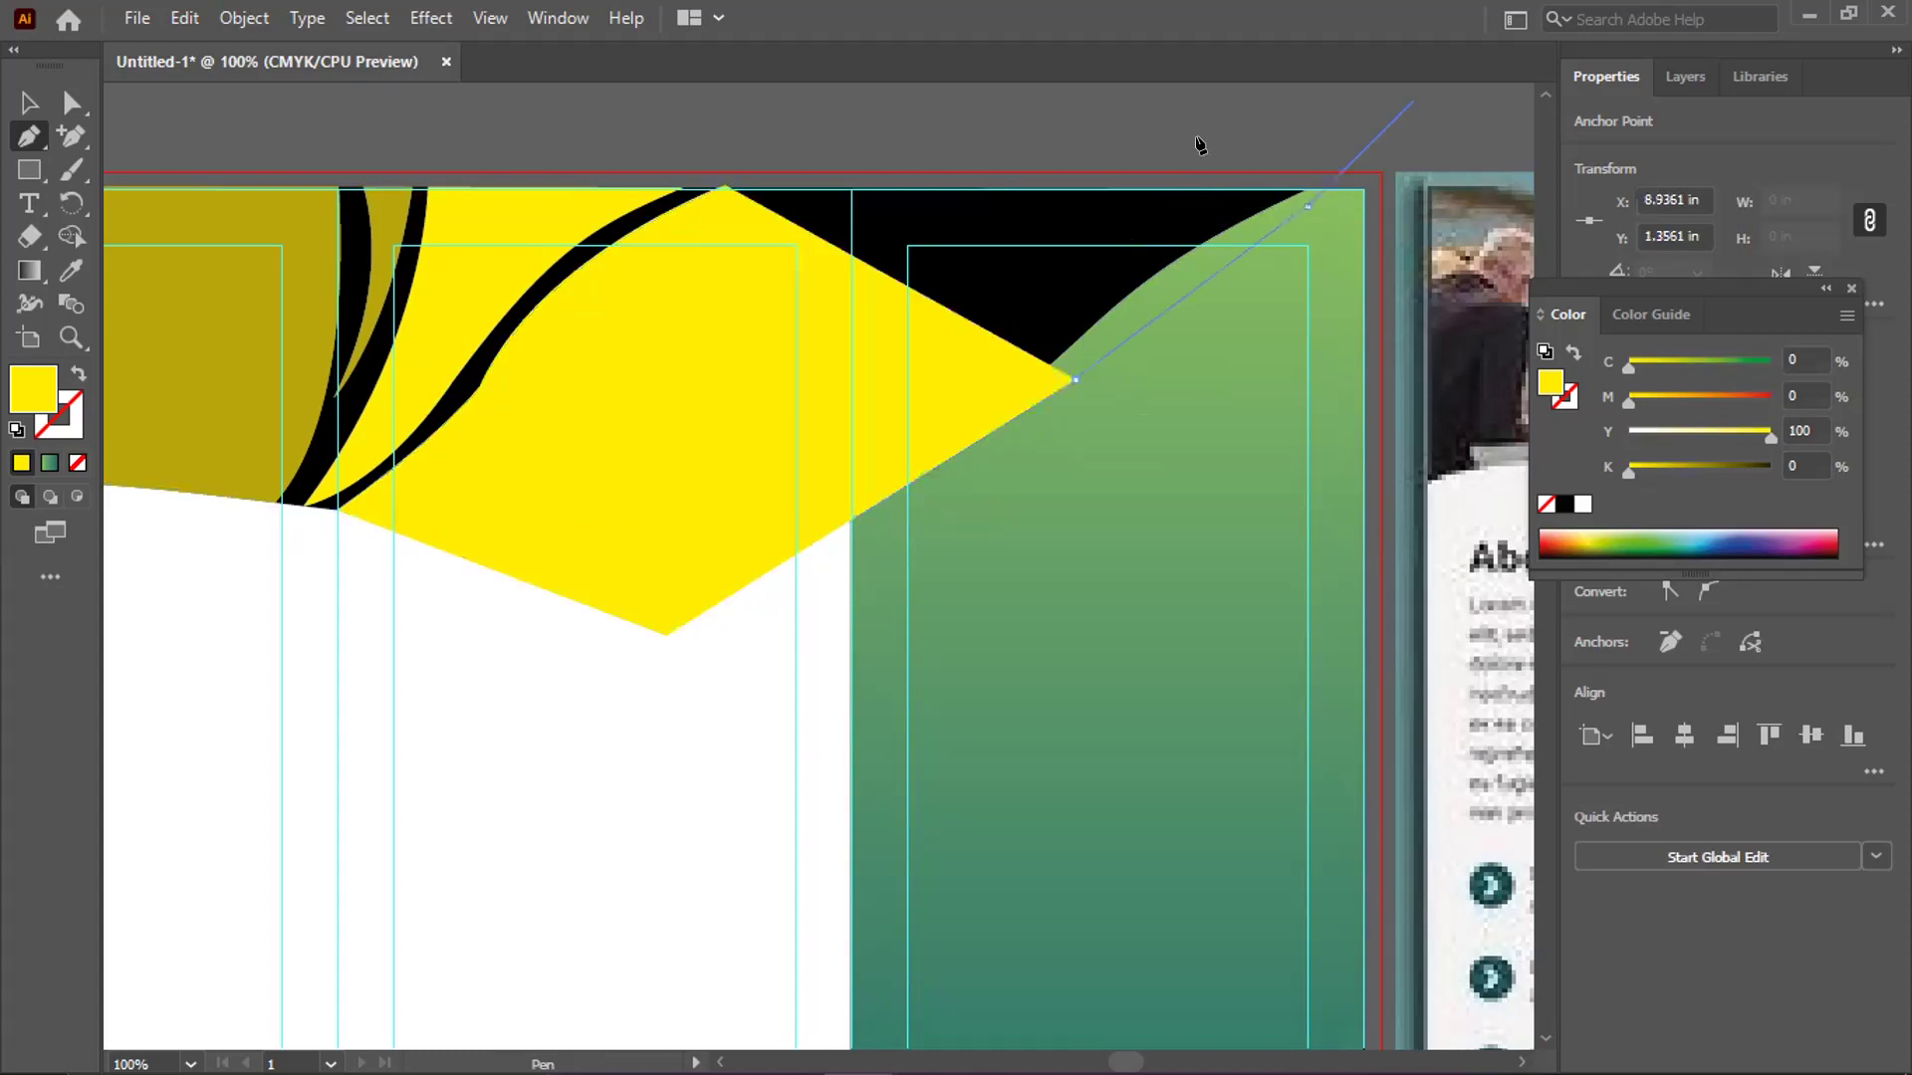
{"action": "left_click", "coordinate": [1218, 111]}
{"action": "key", "text": "ctrl+z"}
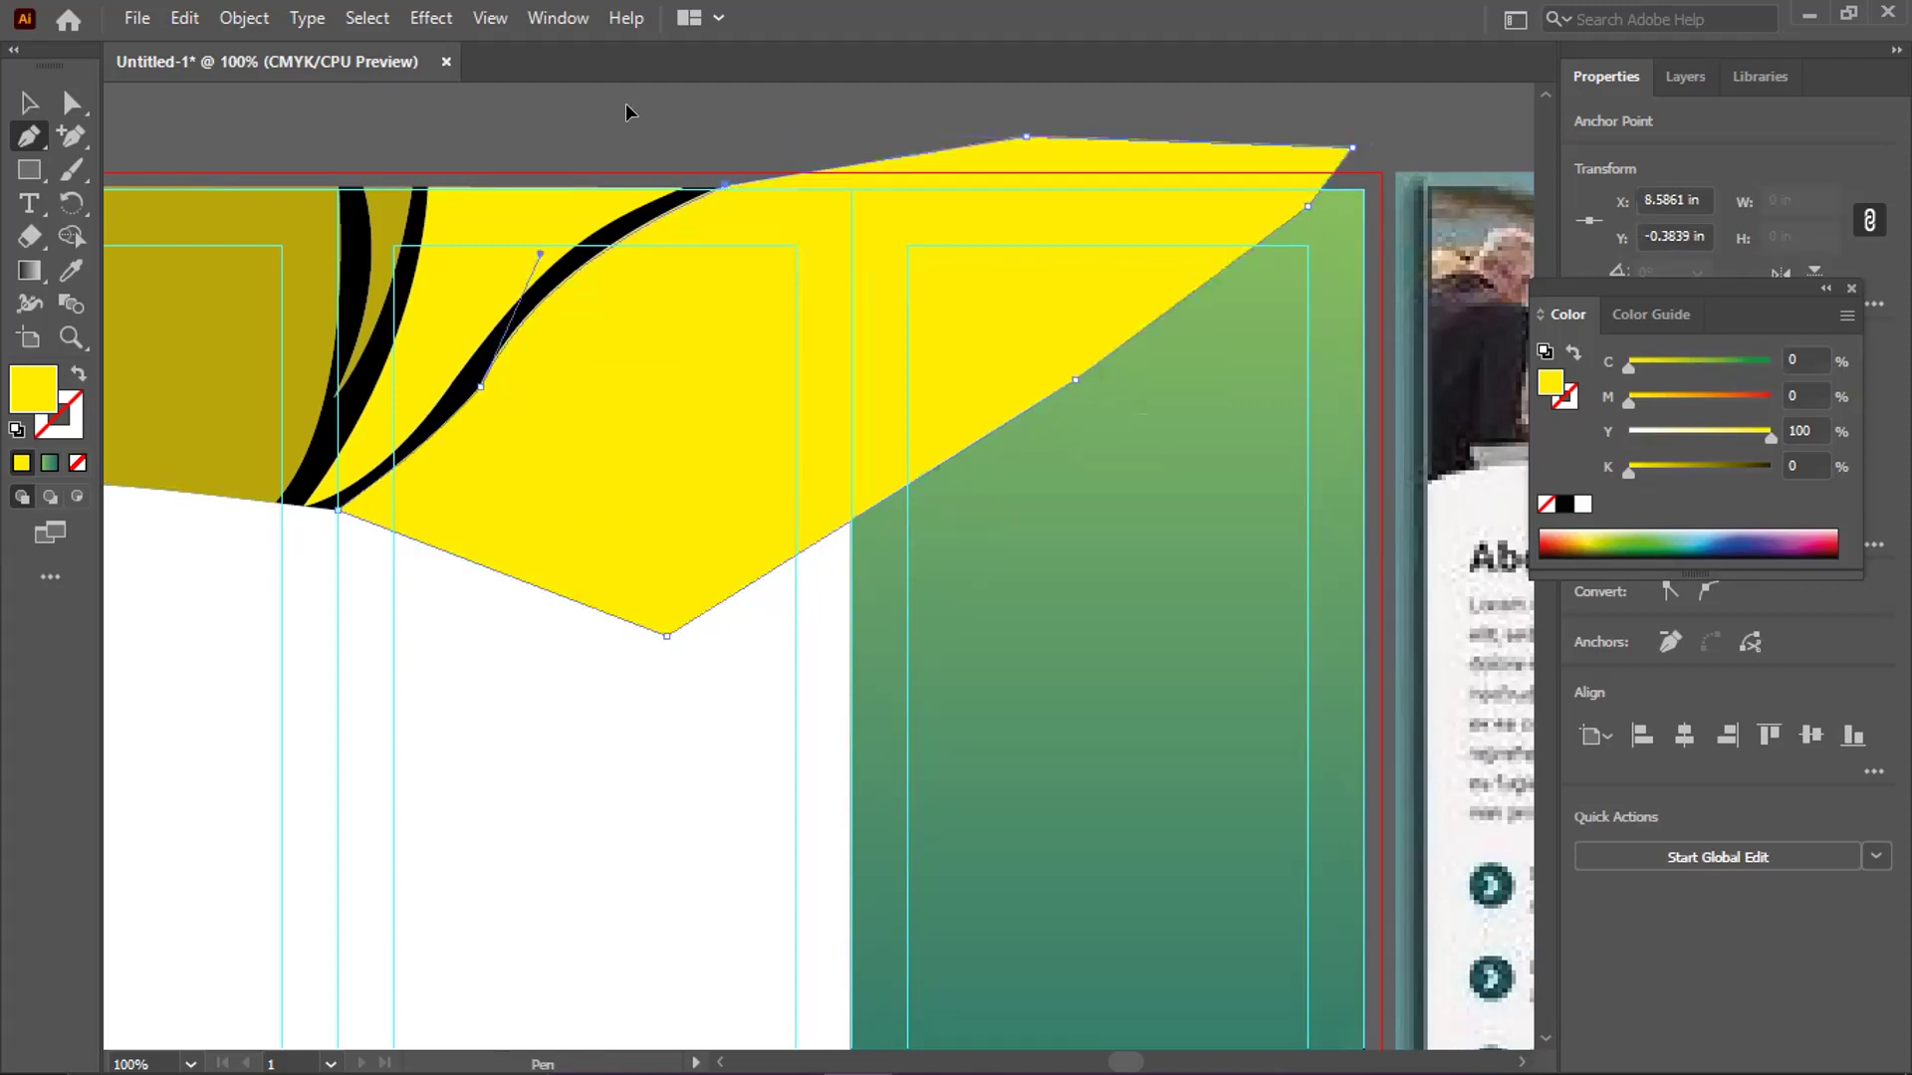
Select the wavy header shape and the yellow shape, then Shape Builder-delete the excess outside the curve
{"action": "key", "text": "v"}
{"action": "key", "text": "ctrl+a"}
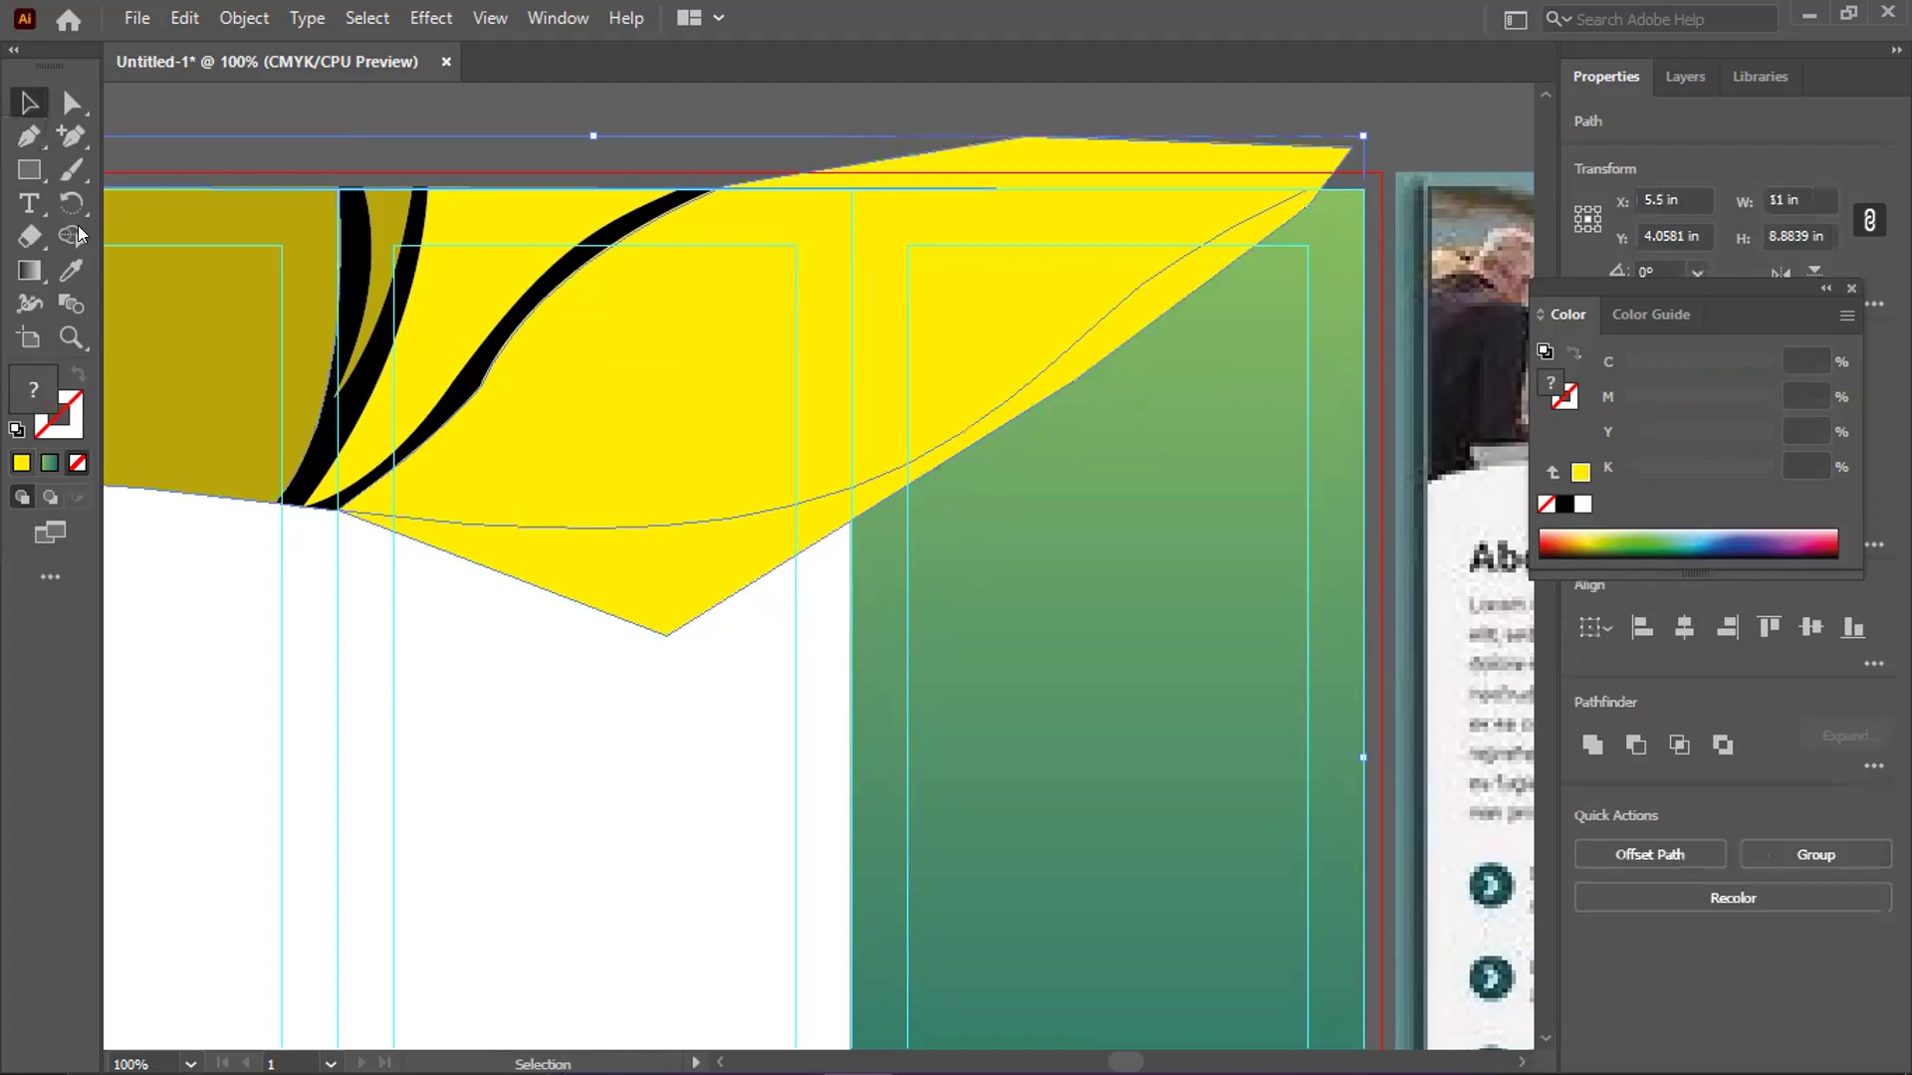
{"action": "key", "text": "ctrl+shift+a"}
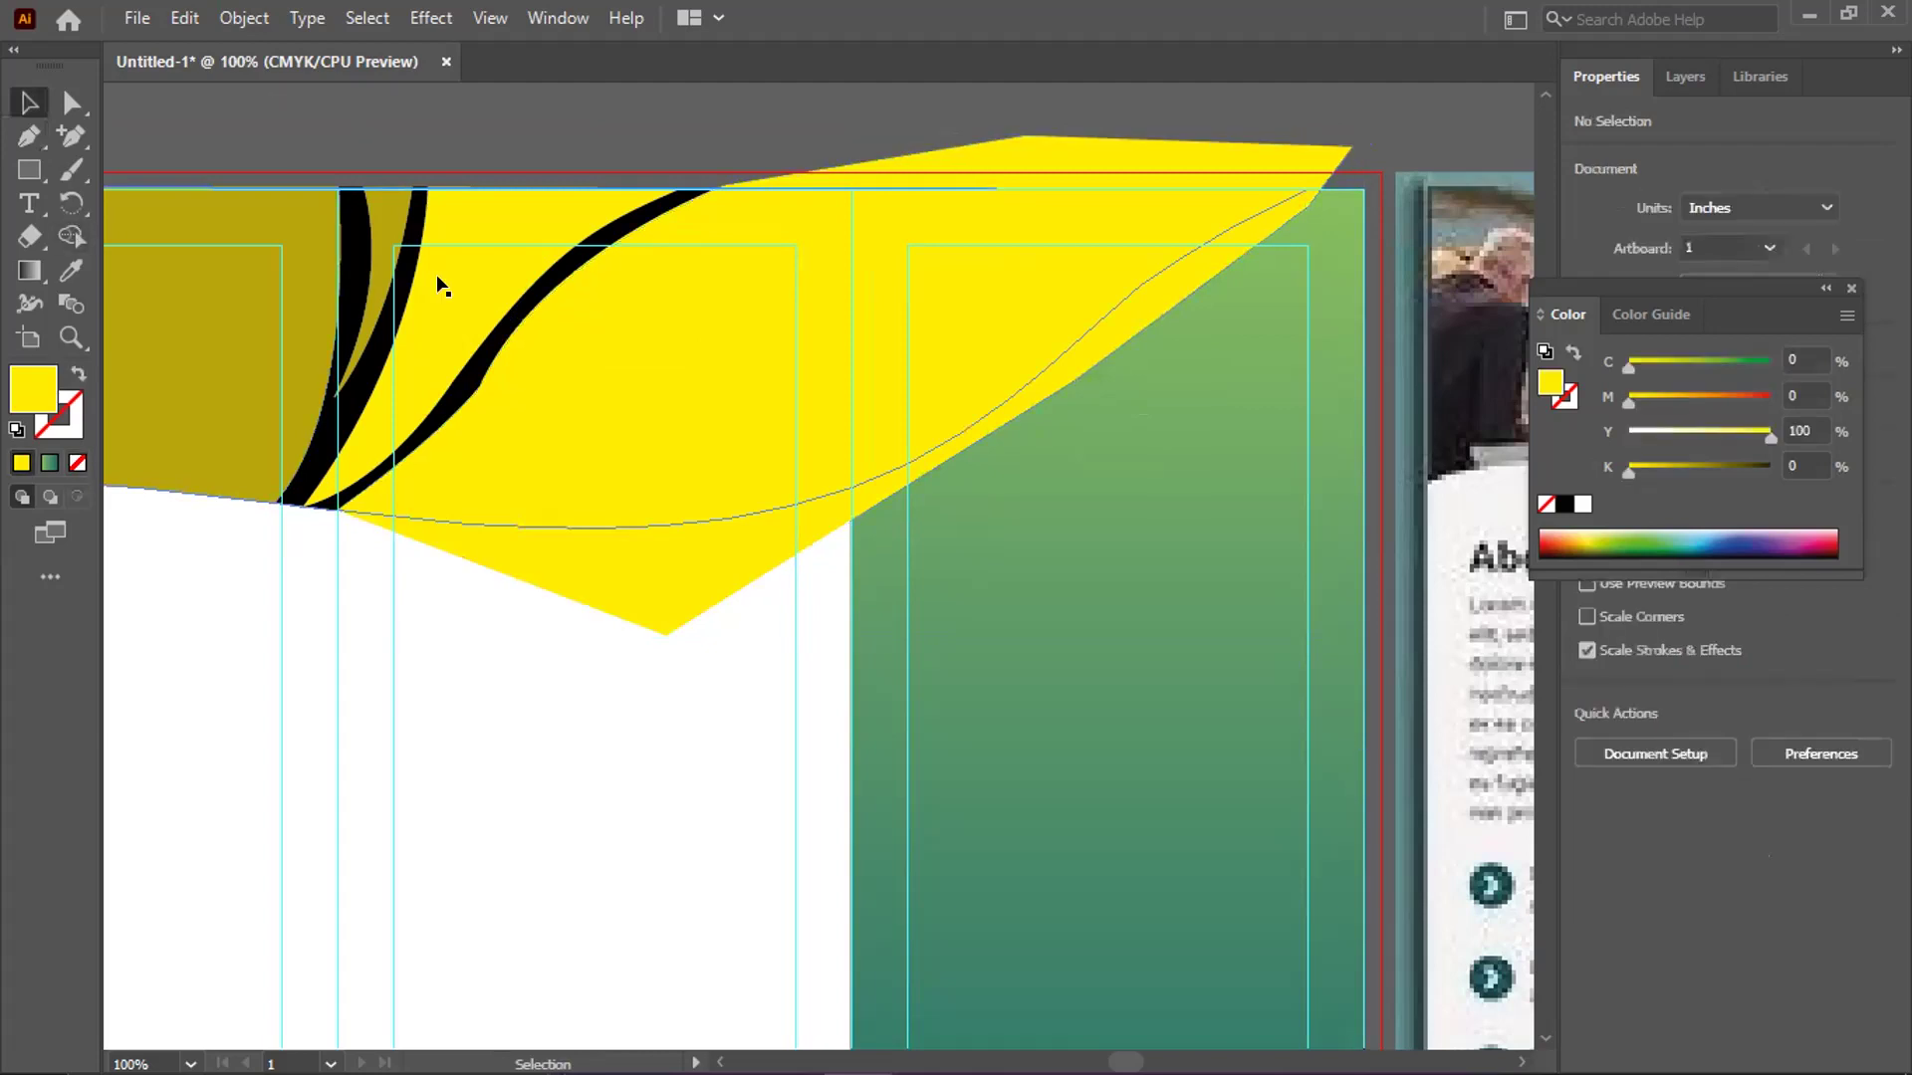
{"action": "left_click", "coordinate": [1020, 235]}
{"action": "left_click", "coordinate": [72, 238]}
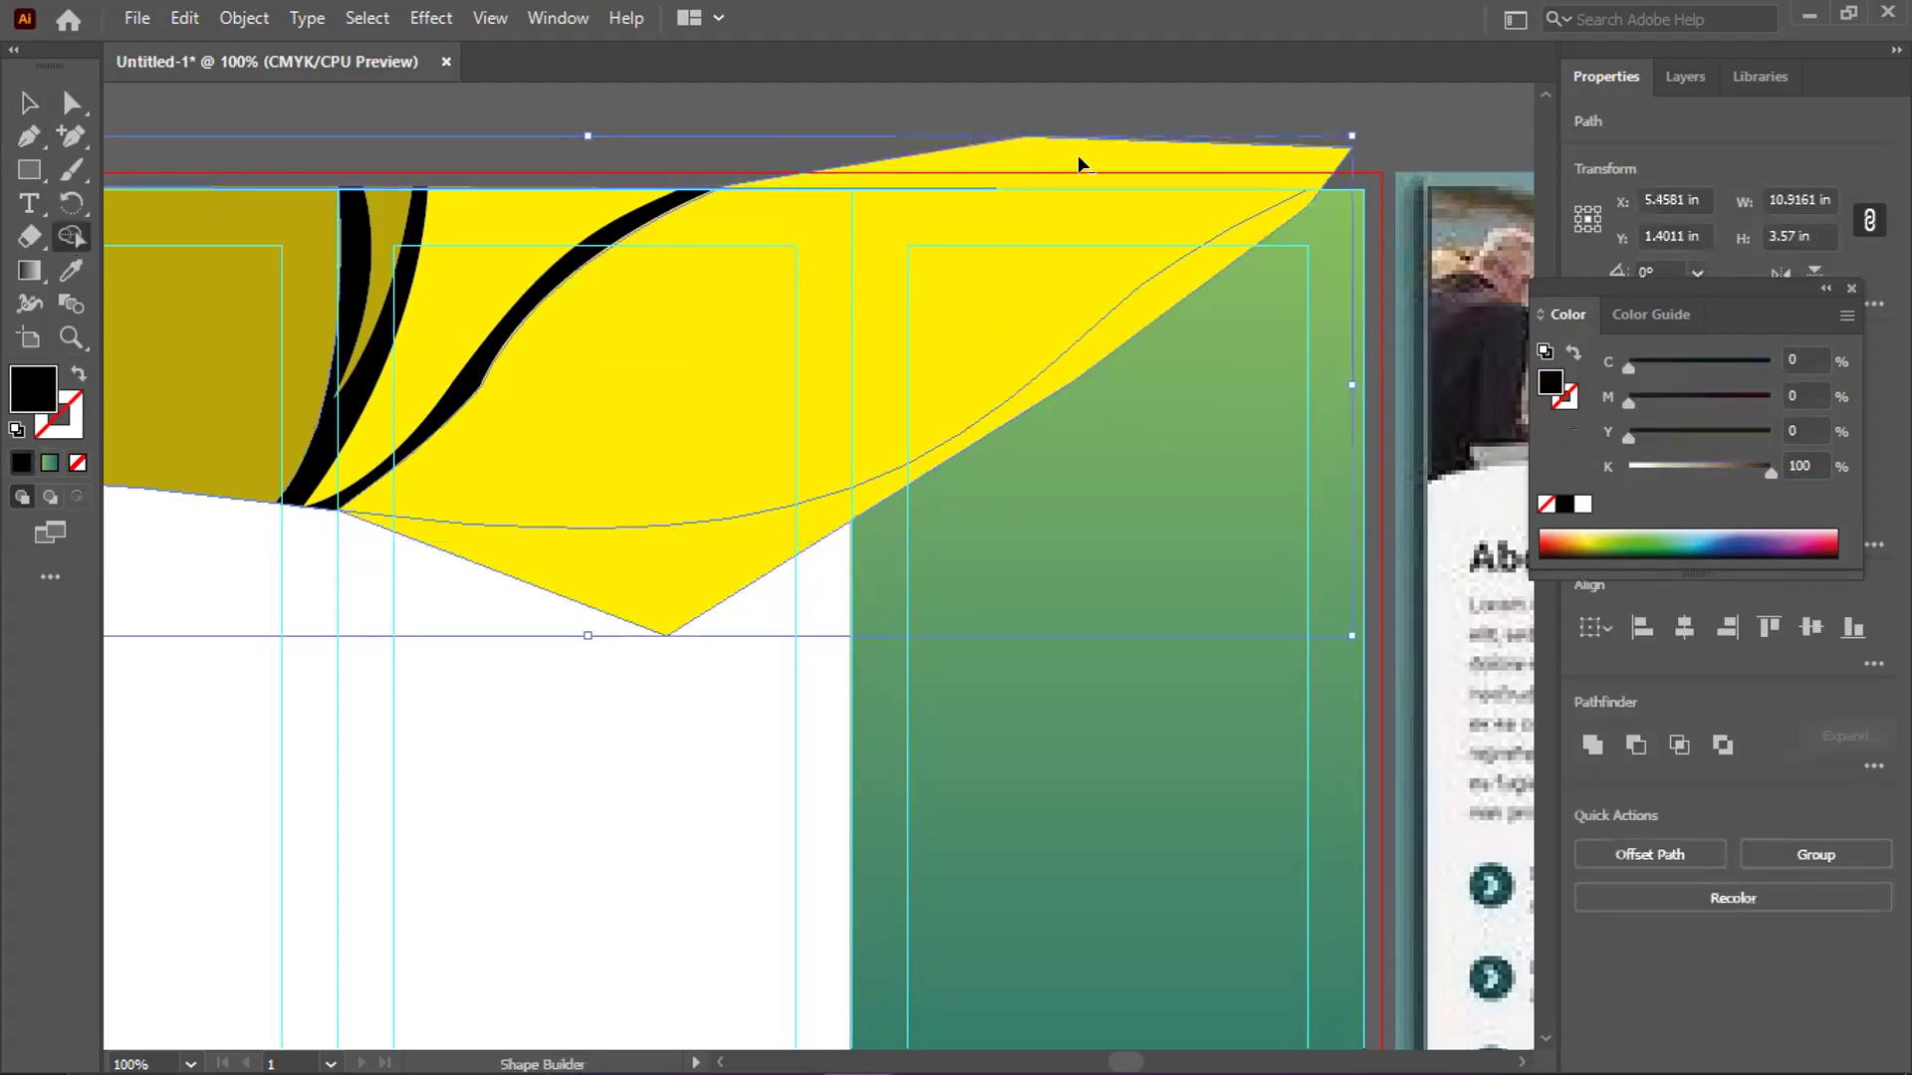
{"action": "left_click", "coordinate": [1172, 261], "text": "alt"}
{"action": "key", "text": "v"}
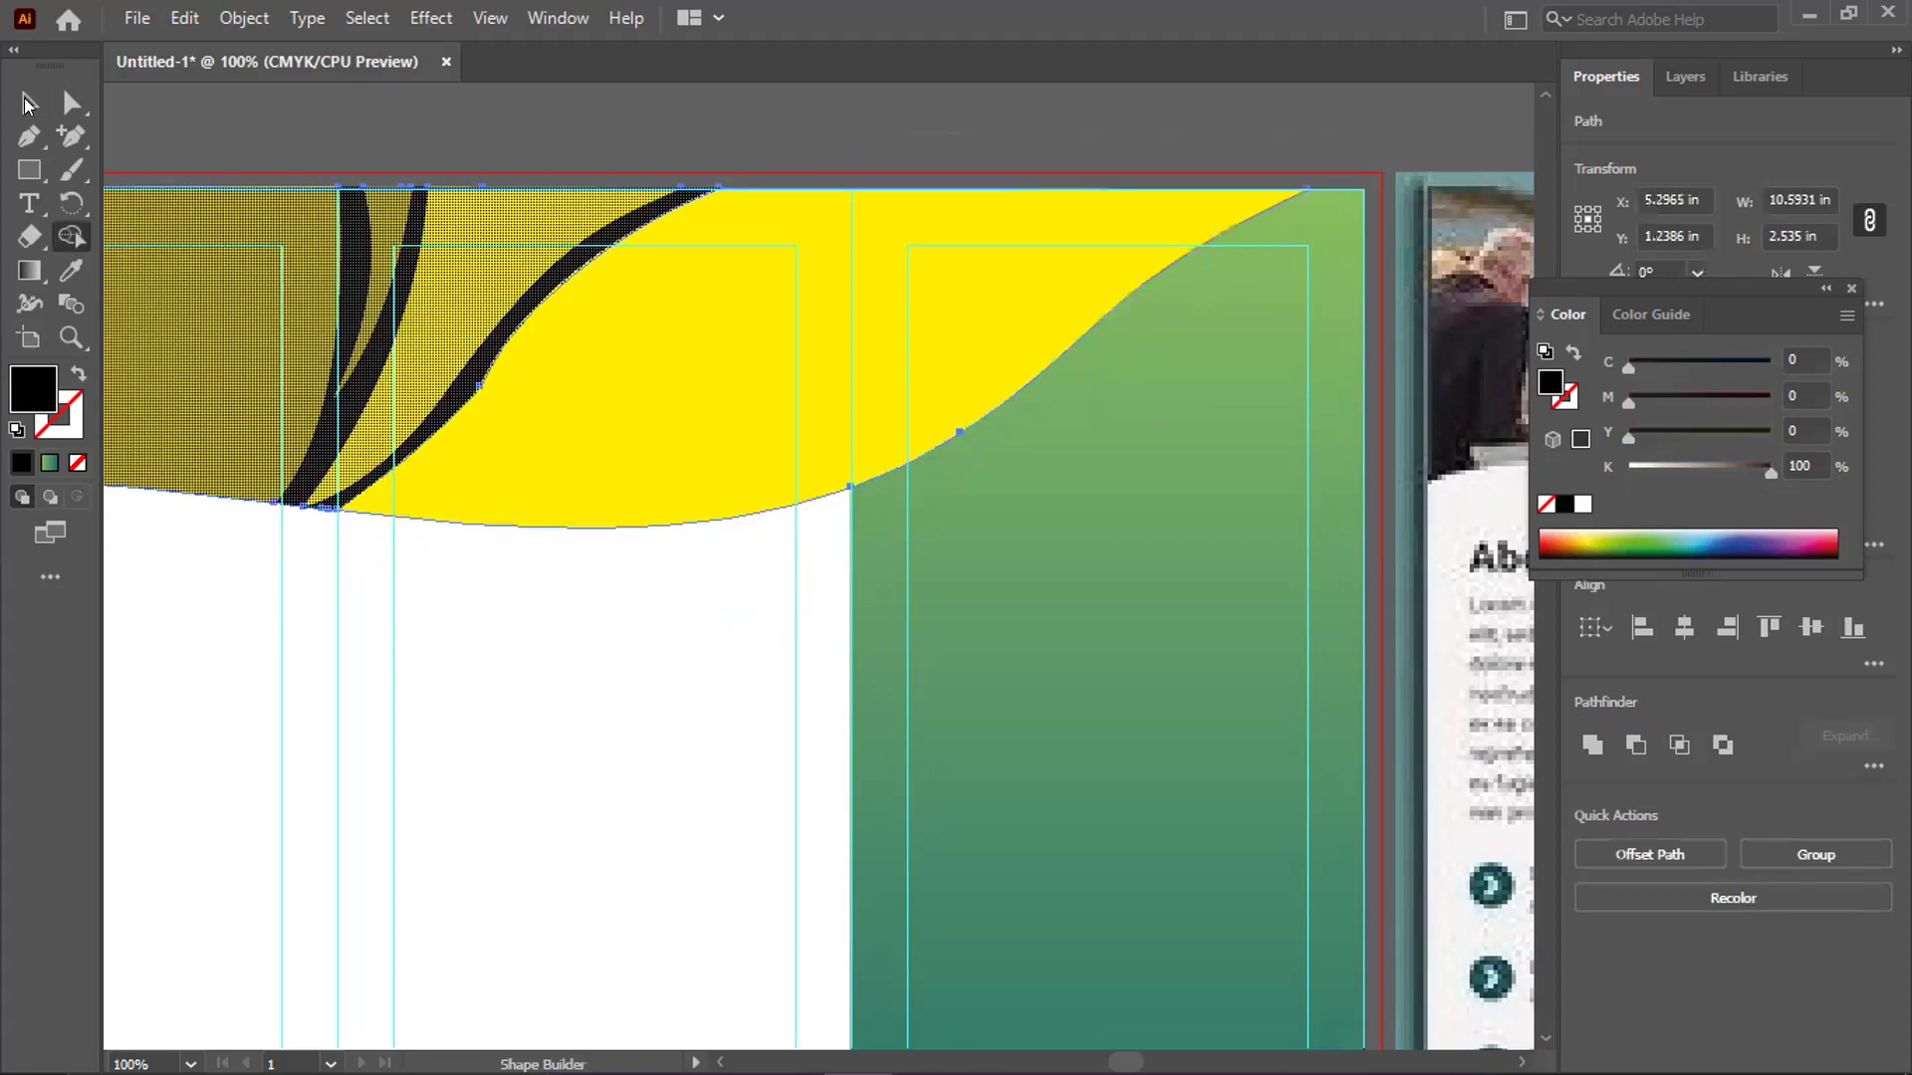
{"action": "left_click", "coordinate": [494, 94]}
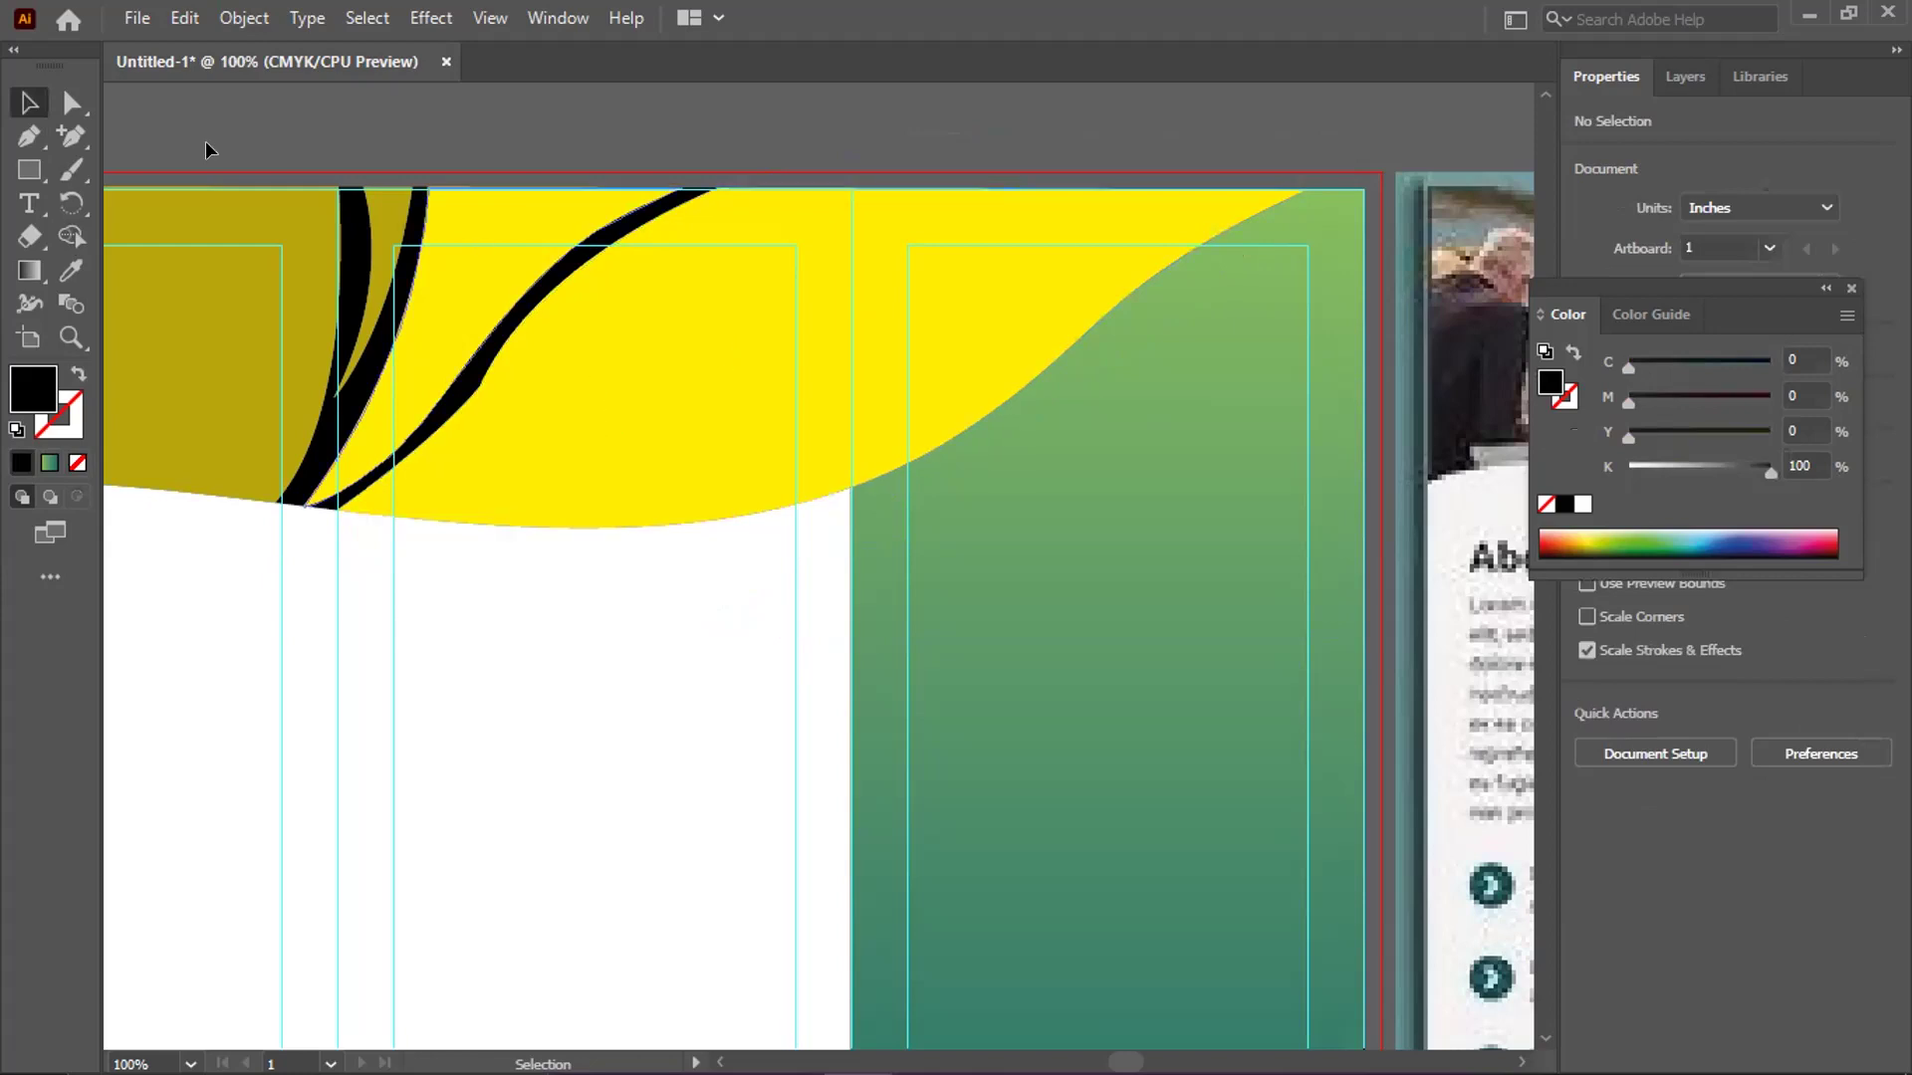
Round off the yellow shape's sharp corner near the black stripe with the live corner widget
{"action": "left_click", "coordinate": [498, 438]}
{"action": "left_click", "coordinate": [60, 111]}
{"action": "scroll", "coordinate": [419, 460], "scroll_direction": "up", "scroll_amount": 4}
{"action": "left_click", "coordinate": [443, 381]}
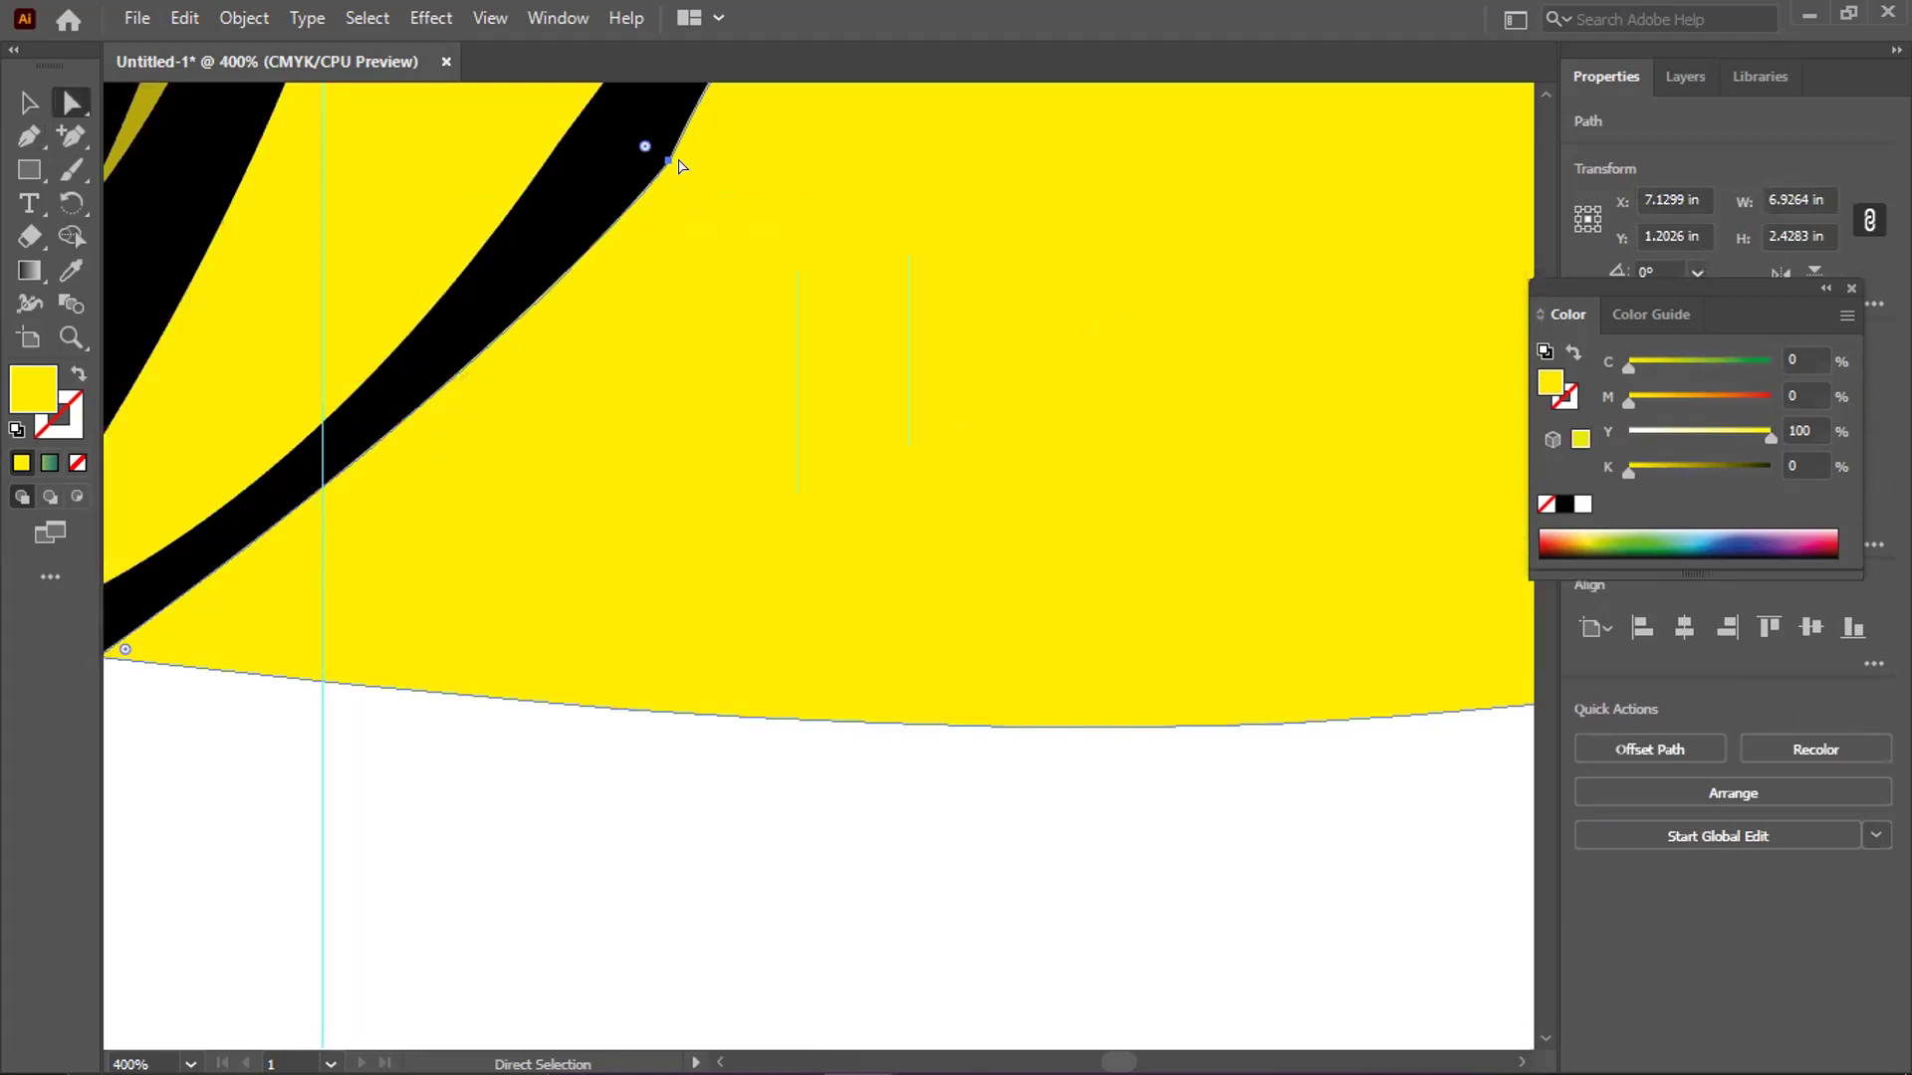
{"action": "left_click_drag", "start_coordinate": [643, 146], "coordinate": [253, 3]}
Drag a direction handle to reshape the yellow edge's curve along the black stripe, then check the stripe
{"action": "key", "text": "ctrl+minus"}
{"action": "left_click_drag", "start_coordinate": [503, 438], "coordinate": [327, 144]}
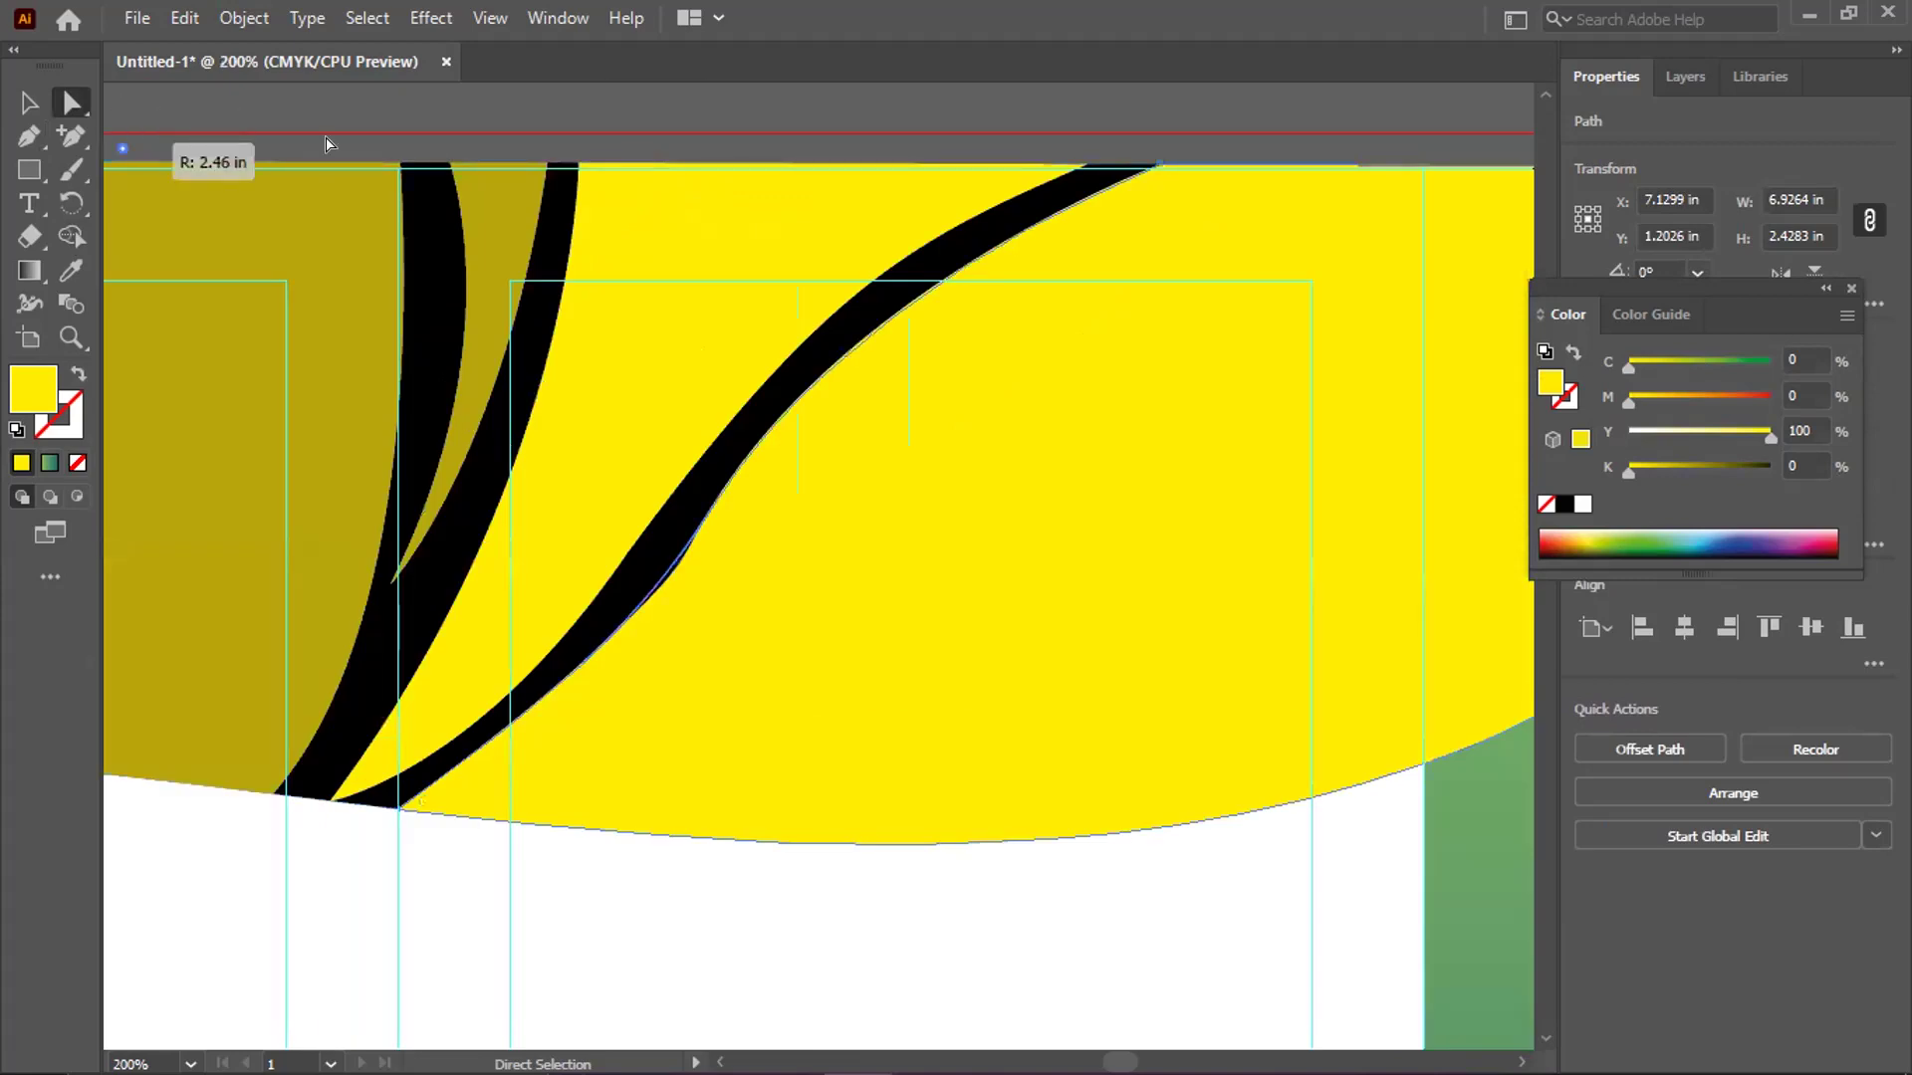
{"action": "left_click", "coordinate": [932, 901]}
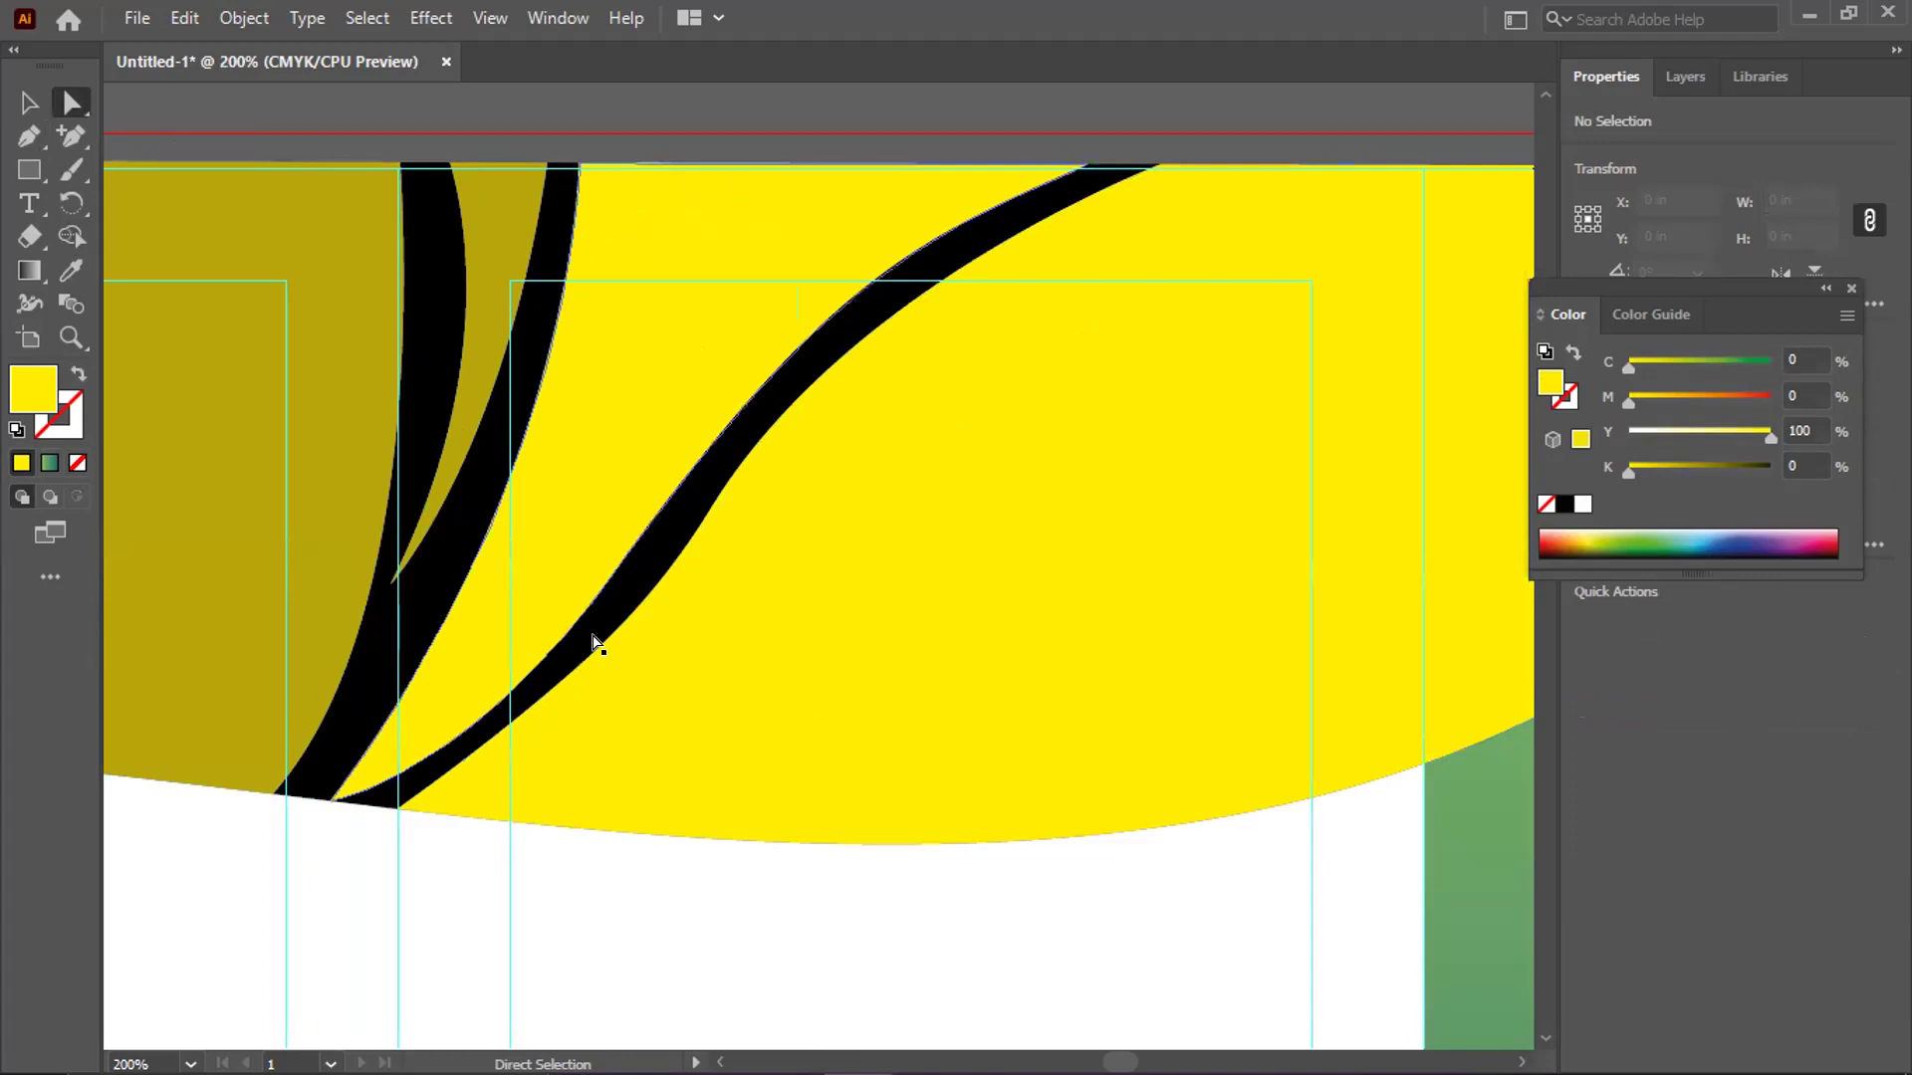
{"action": "left_click", "coordinate": [629, 548]}
{"action": "left_click", "coordinate": [626, 554]}
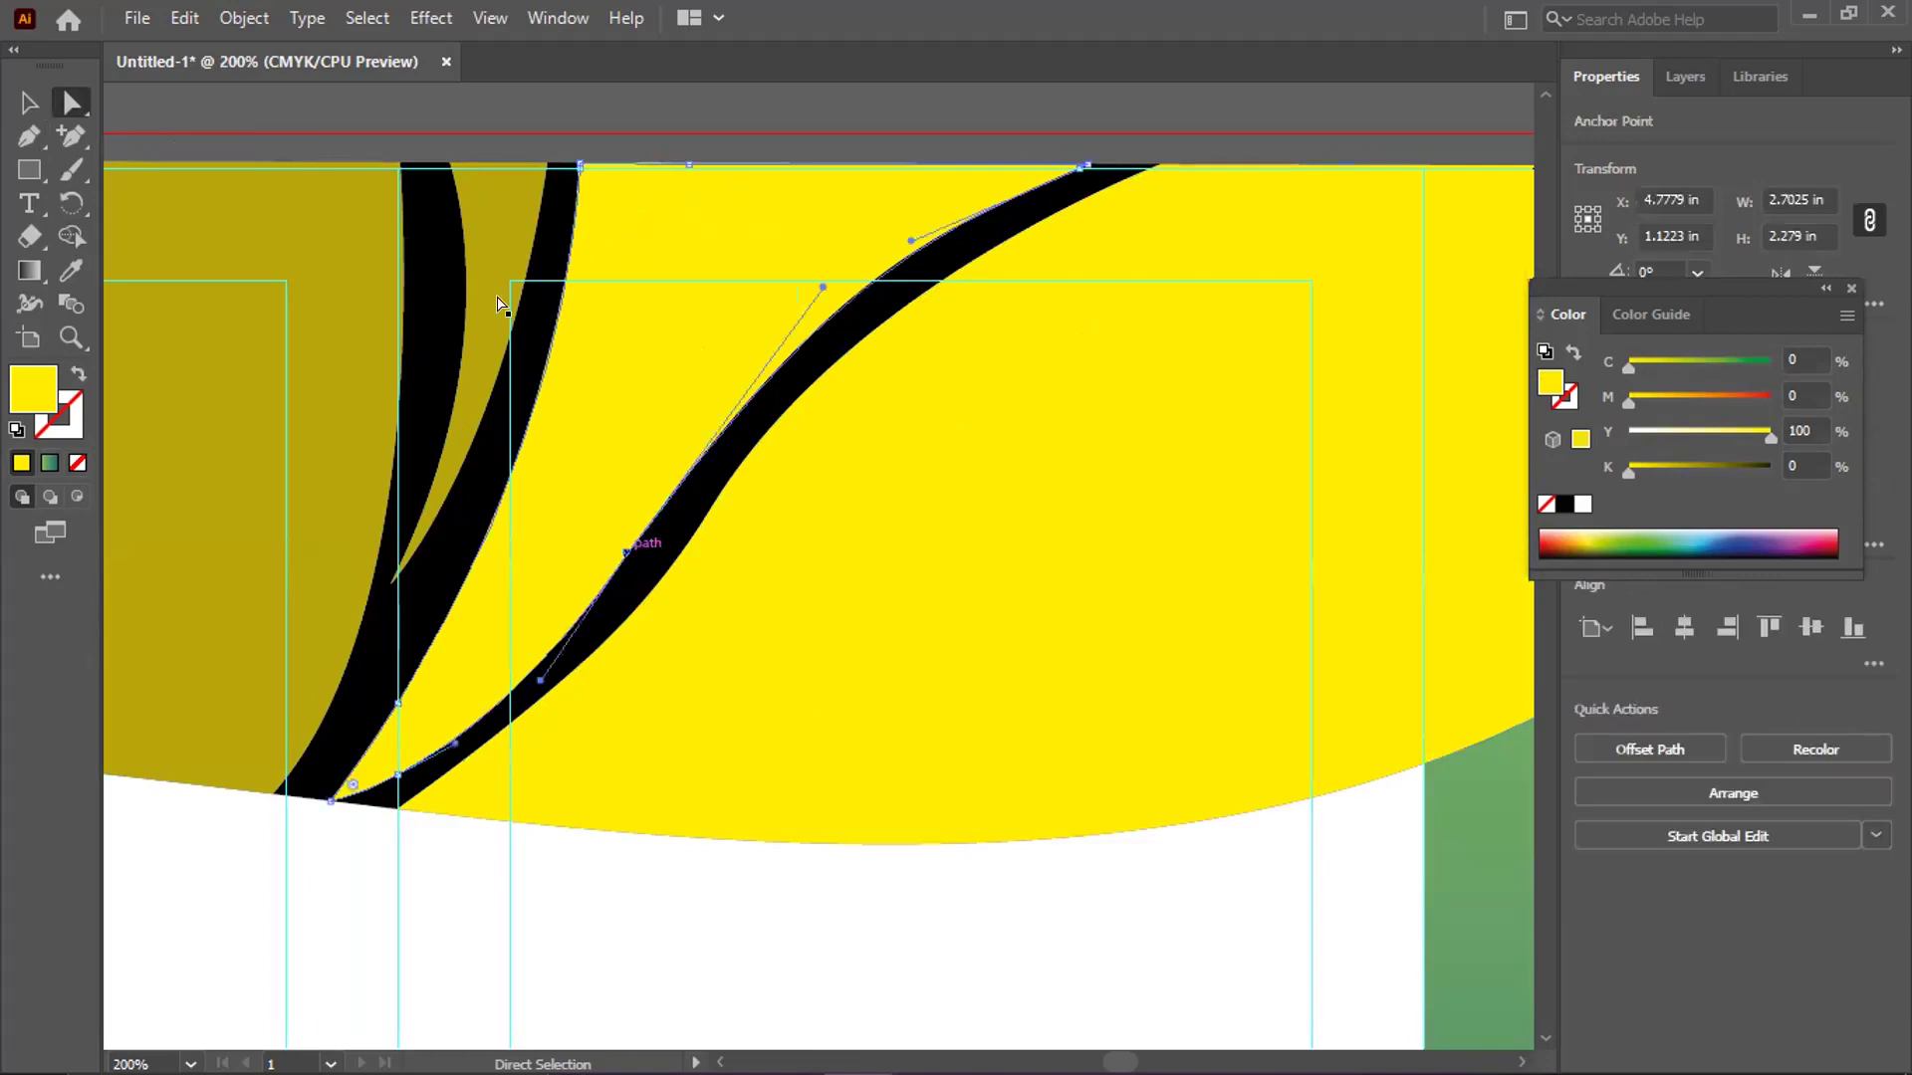
{"action": "left_click", "coordinate": [392, 120]}
{"action": "scroll", "coordinate": [797, 615], "scroll_direction": "left", "scroll_amount": 2}
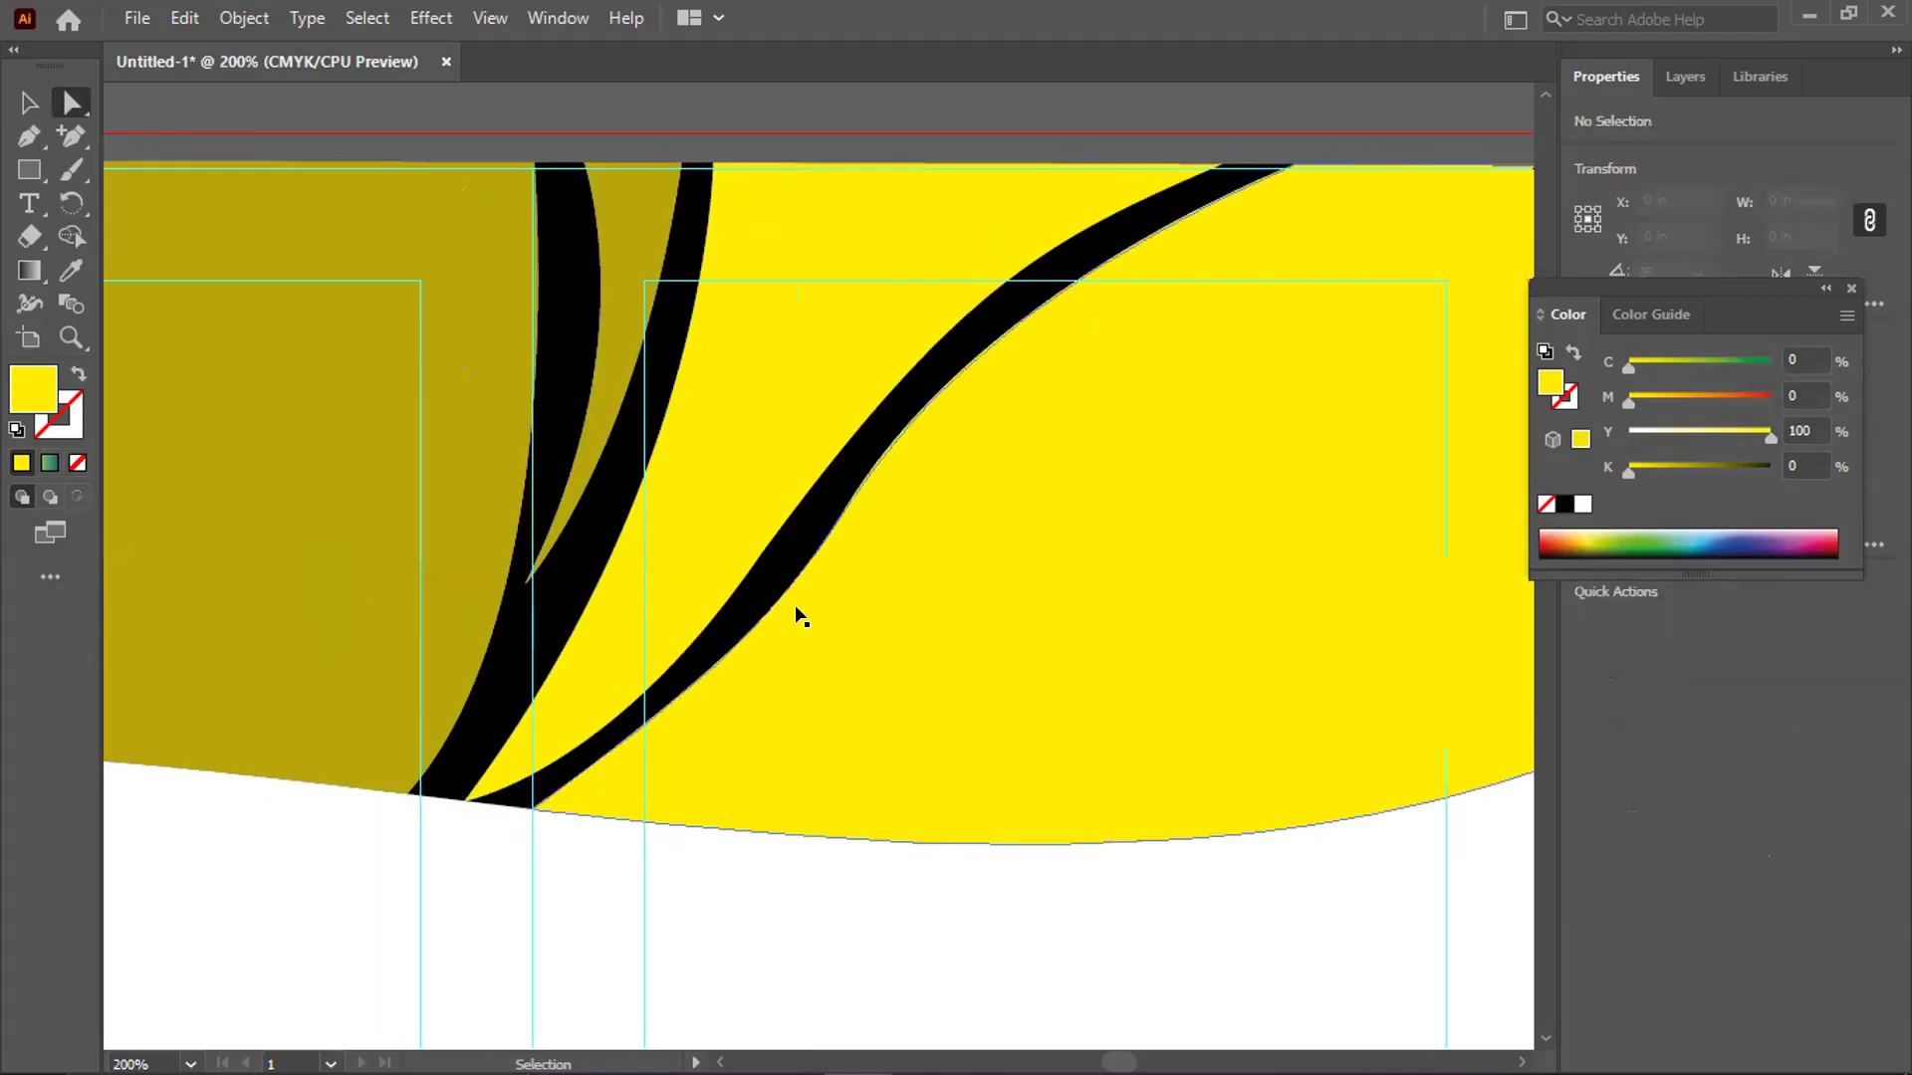
{"action": "scroll", "coordinate": [797, 611], "scroll_direction": "left", "scroll_amount": 9}
{"action": "scroll", "coordinate": [757, 593], "scroll_direction": "right", "scroll_amount": 12}
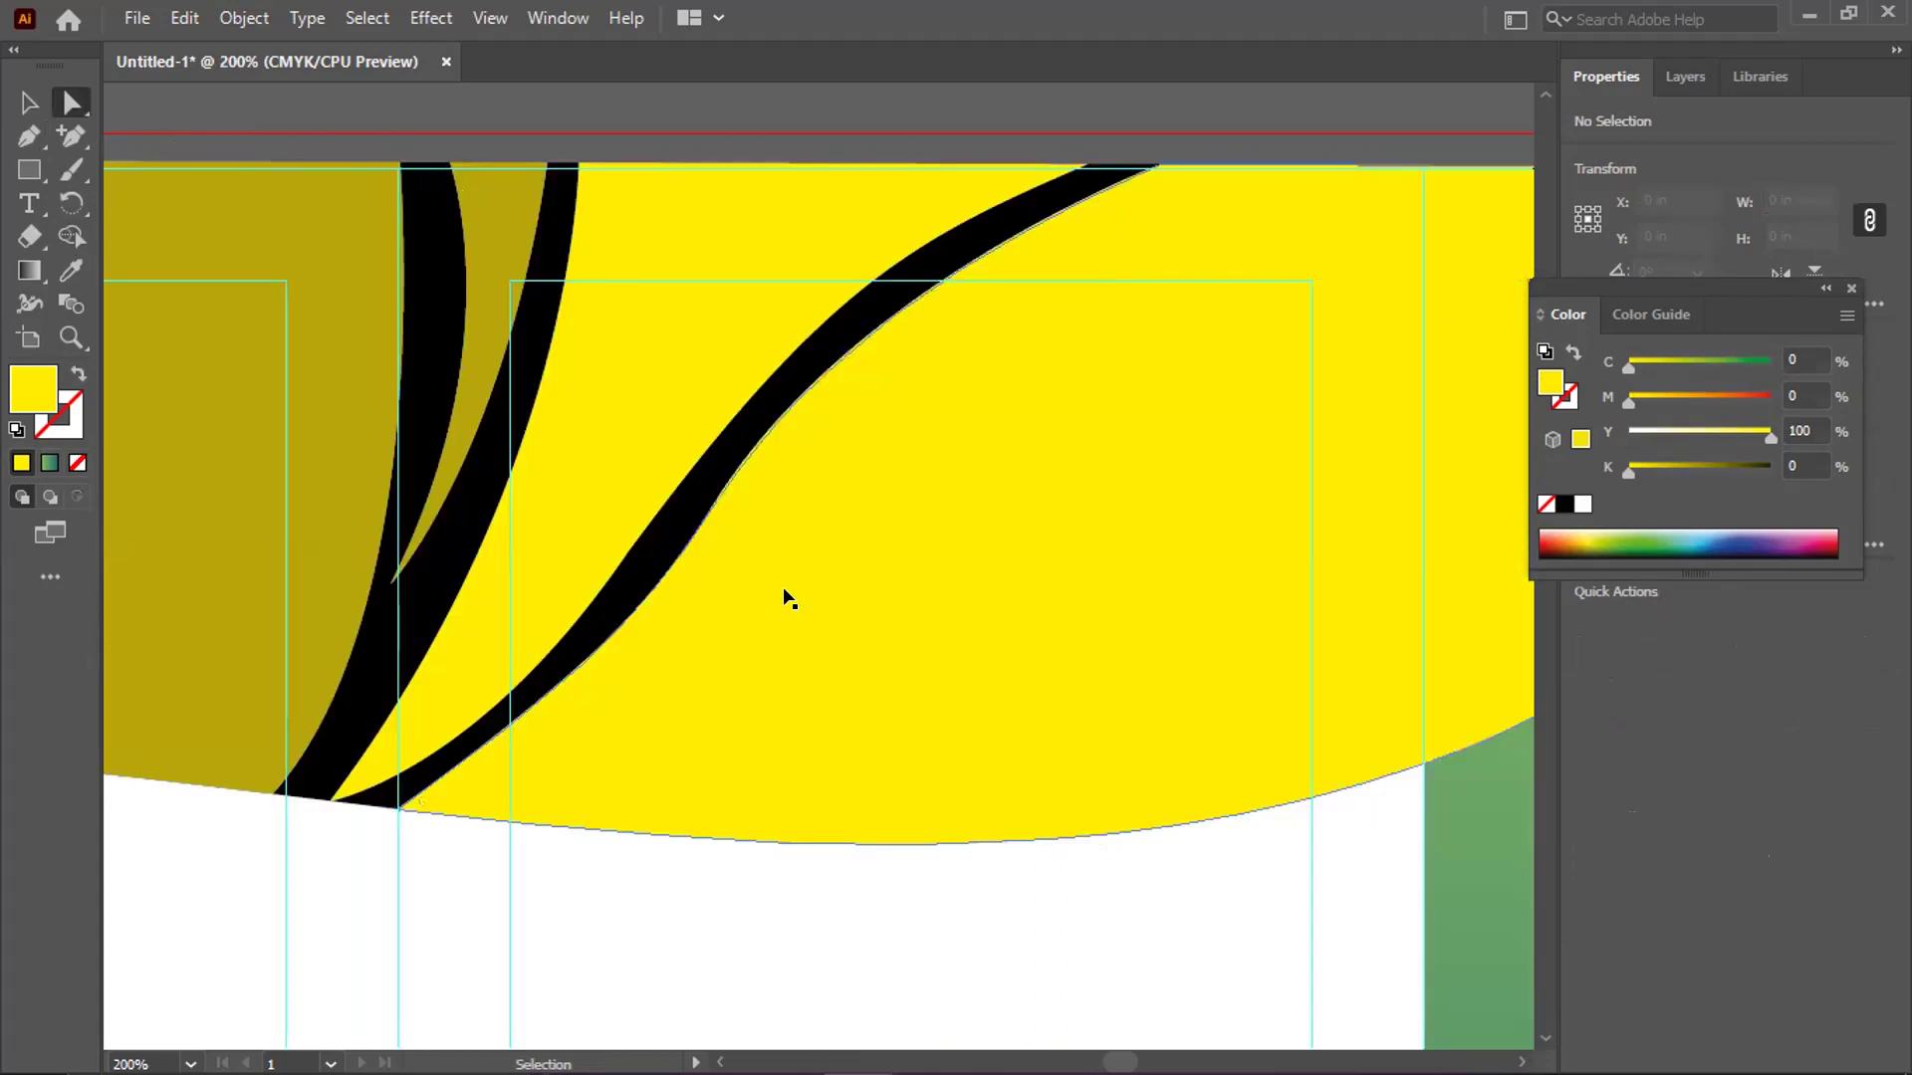
{"action": "scroll", "coordinate": [748, 739], "scroll_direction": "right", "scroll_amount": 18}
{"action": "left_click", "coordinate": [30, 100]}
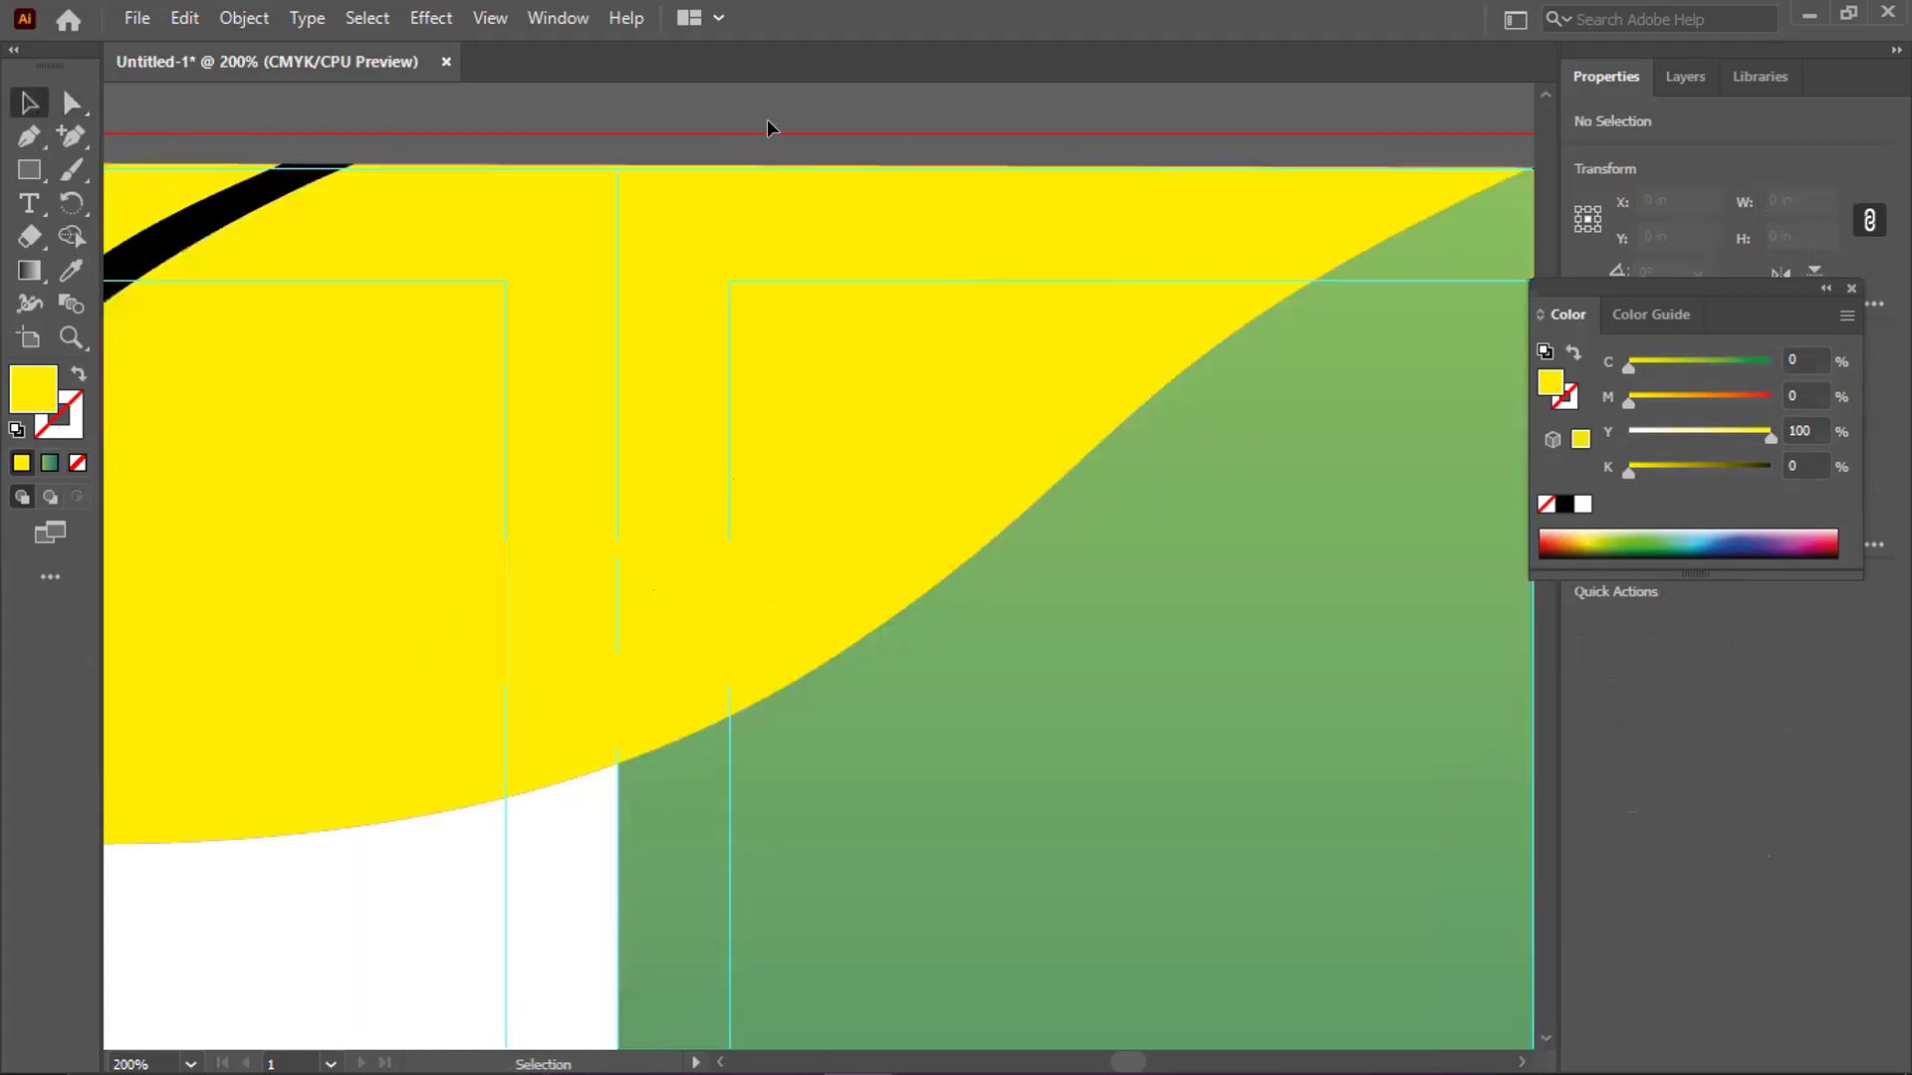
Fill a copy of the header with white sampled from the page and send it behind the yellow shape
{"action": "left_click", "coordinate": [808, 452]}
{"action": "key", "text": "ctrl"}
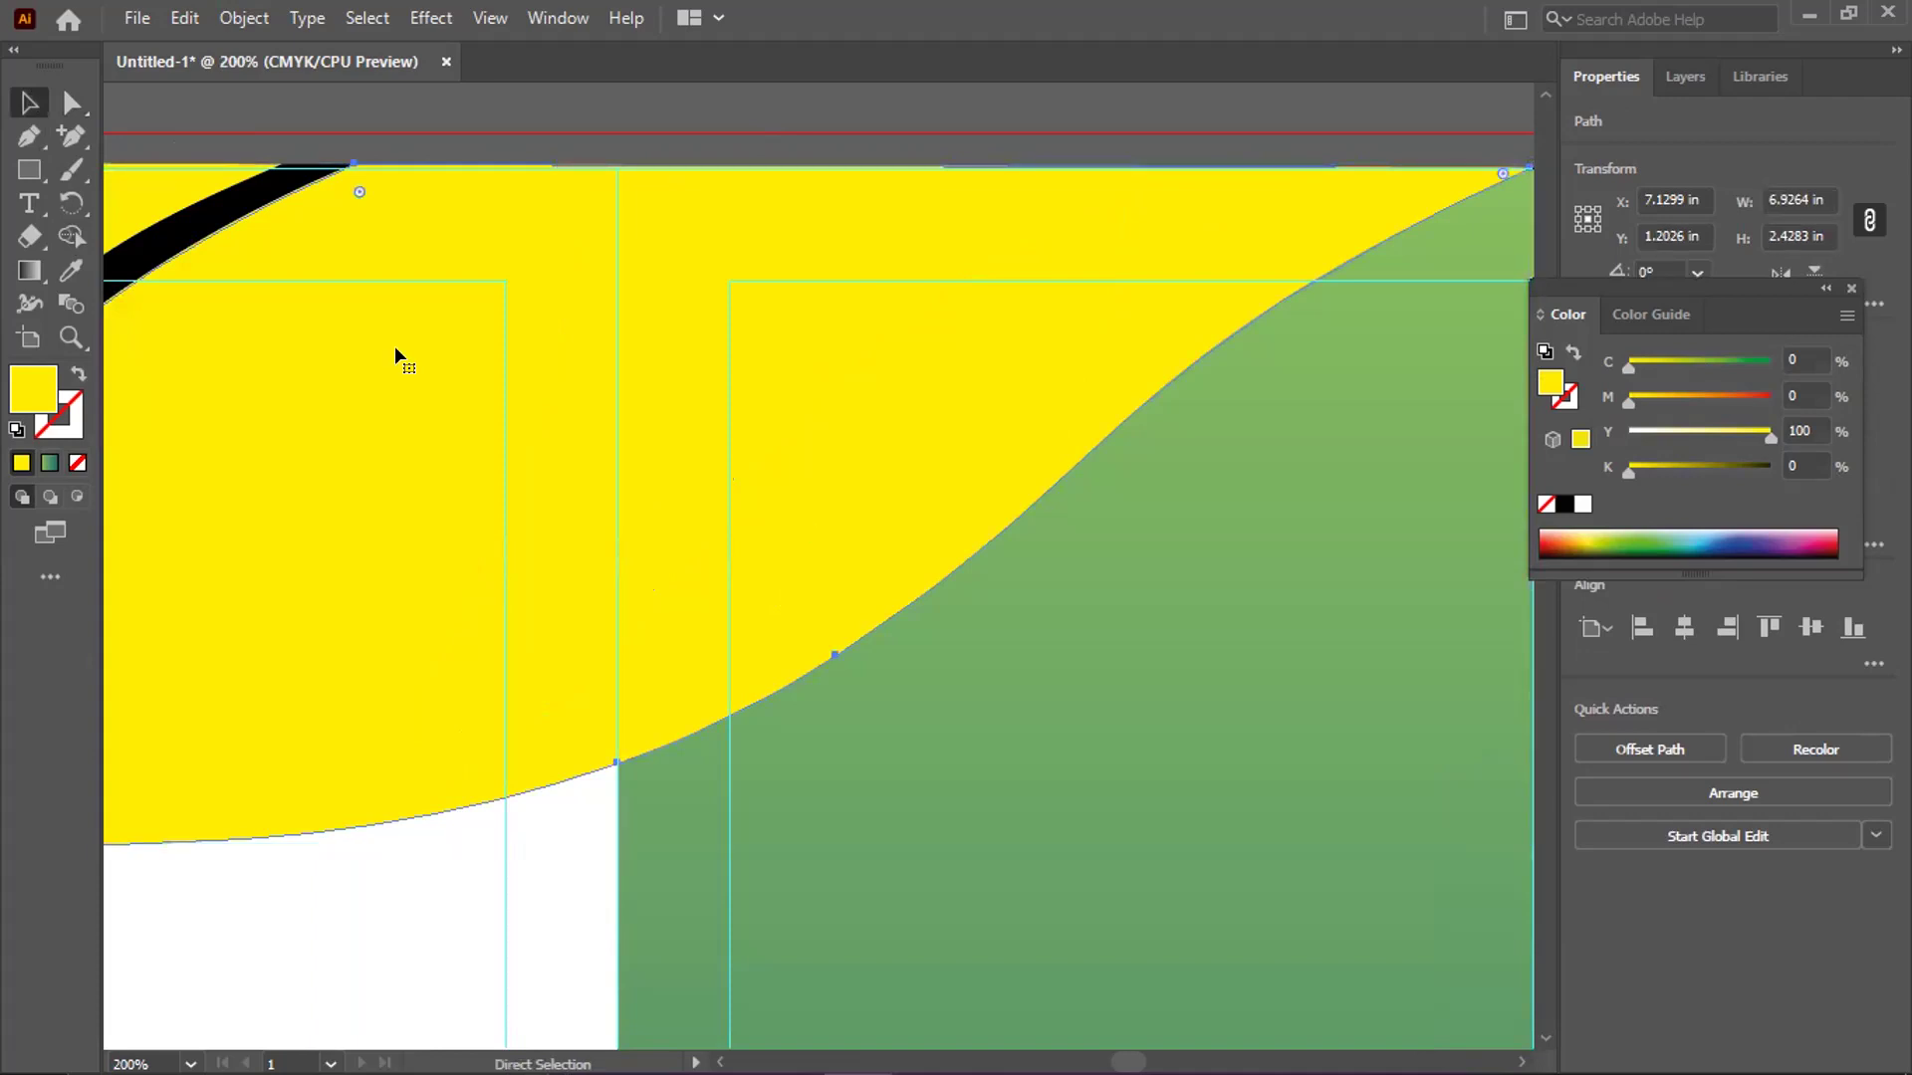
{"action": "key", "text": "i"}
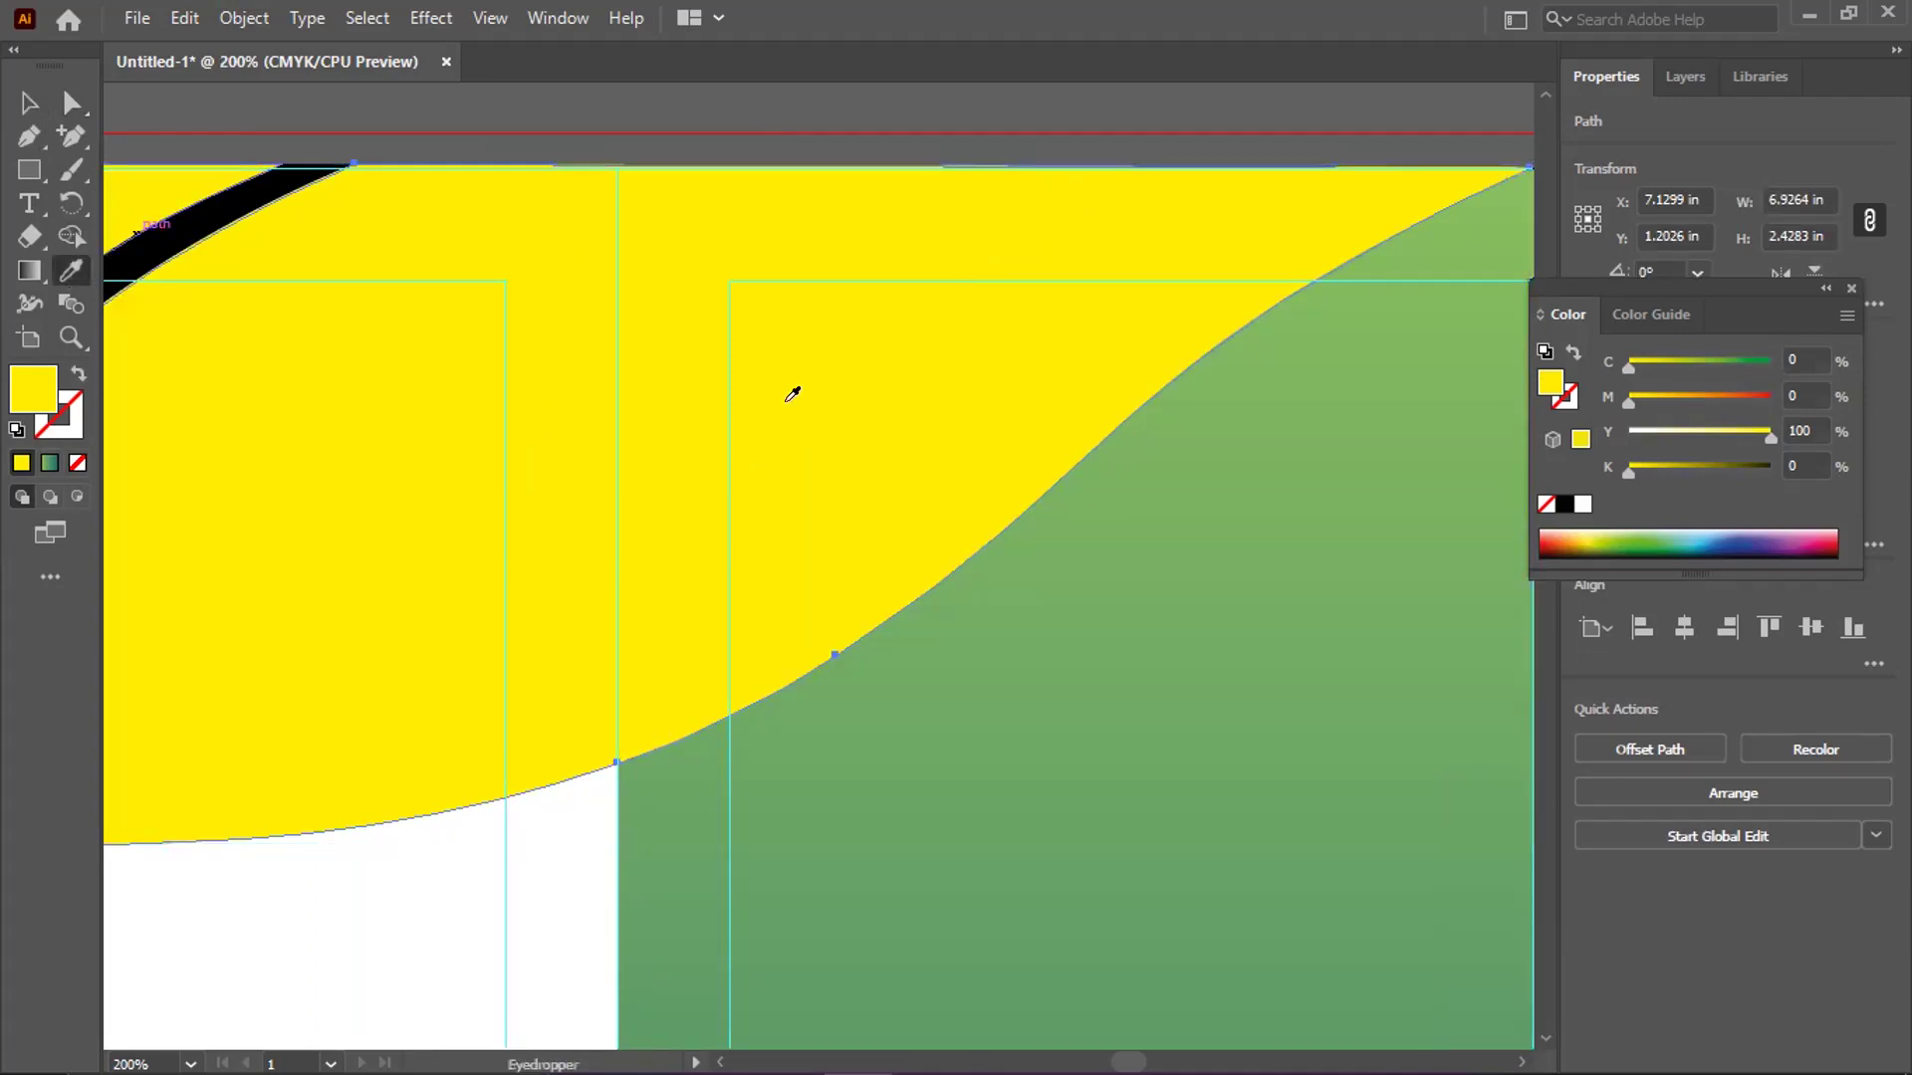
{"action": "left_click", "coordinate": [184, 205]}
{"action": "key", "text": "ctrl"}
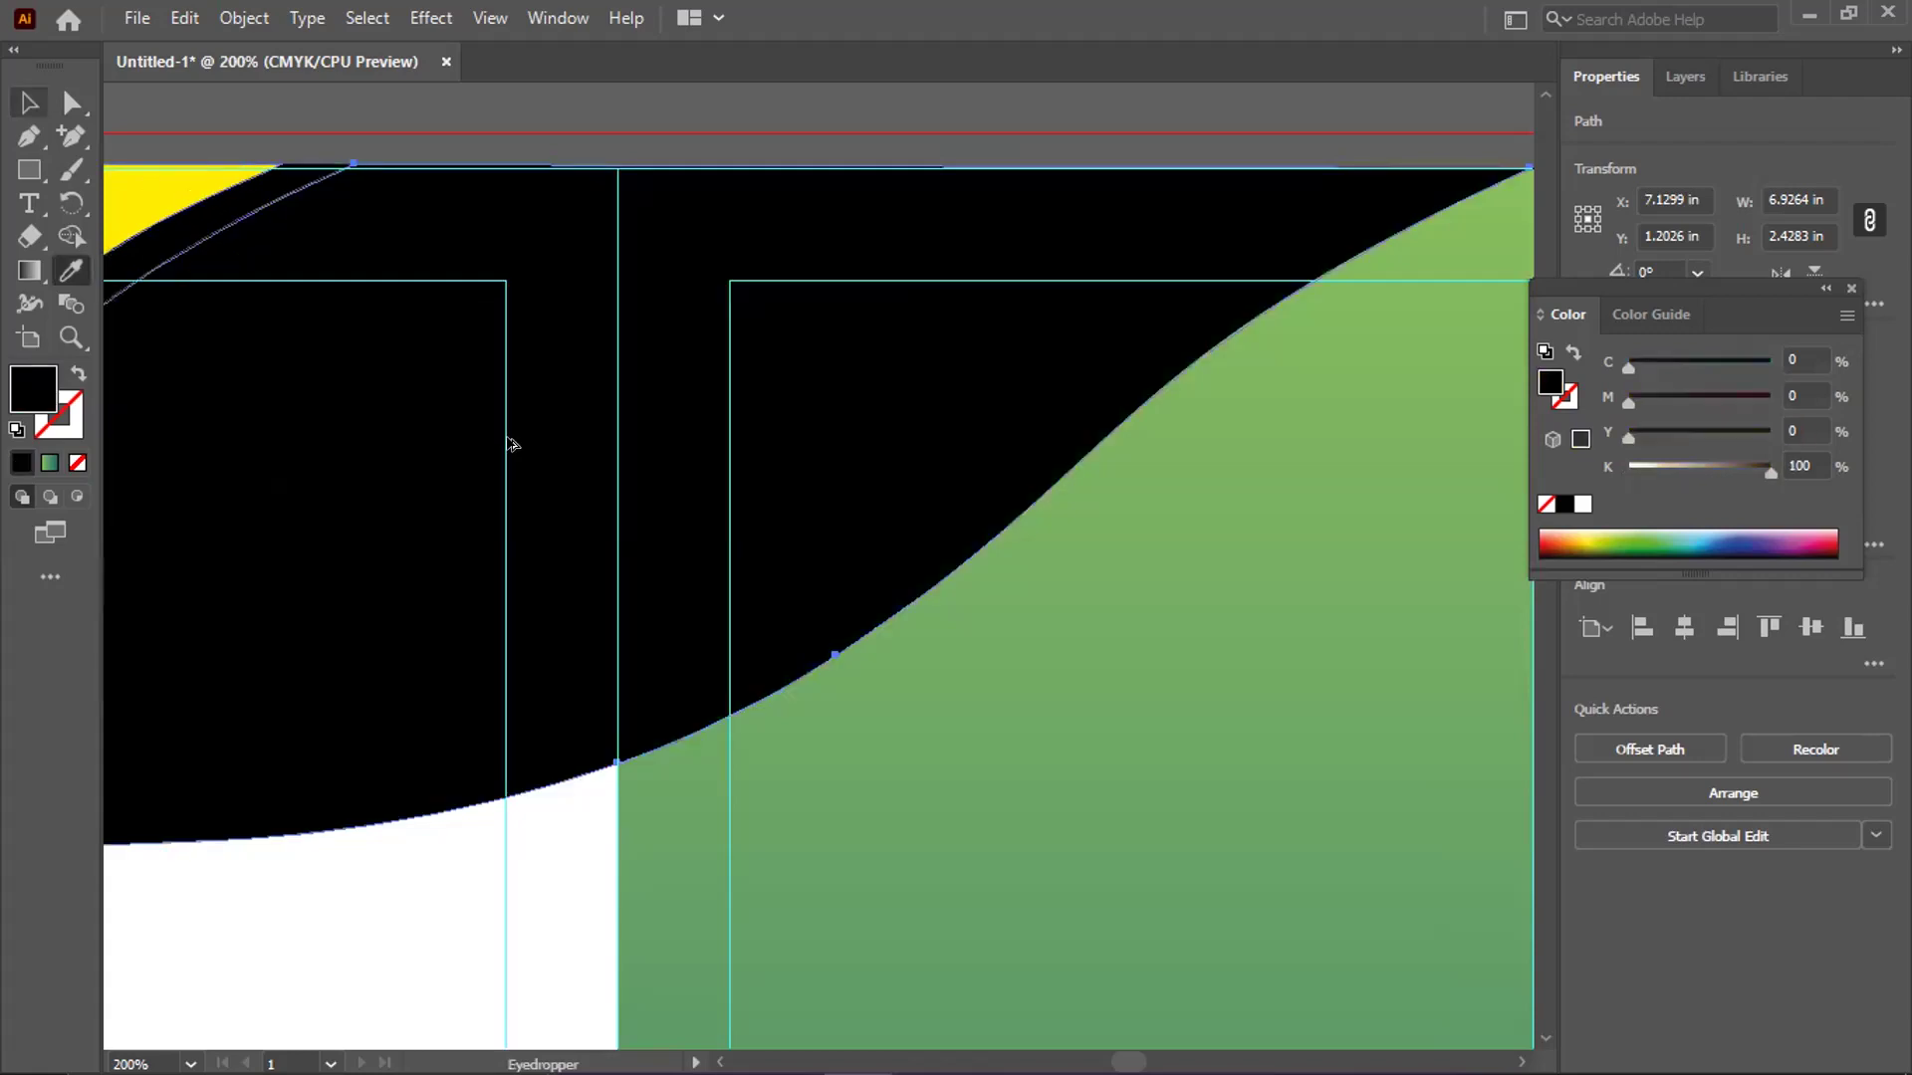
{"action": "key", "text": "ctrl+minus"}
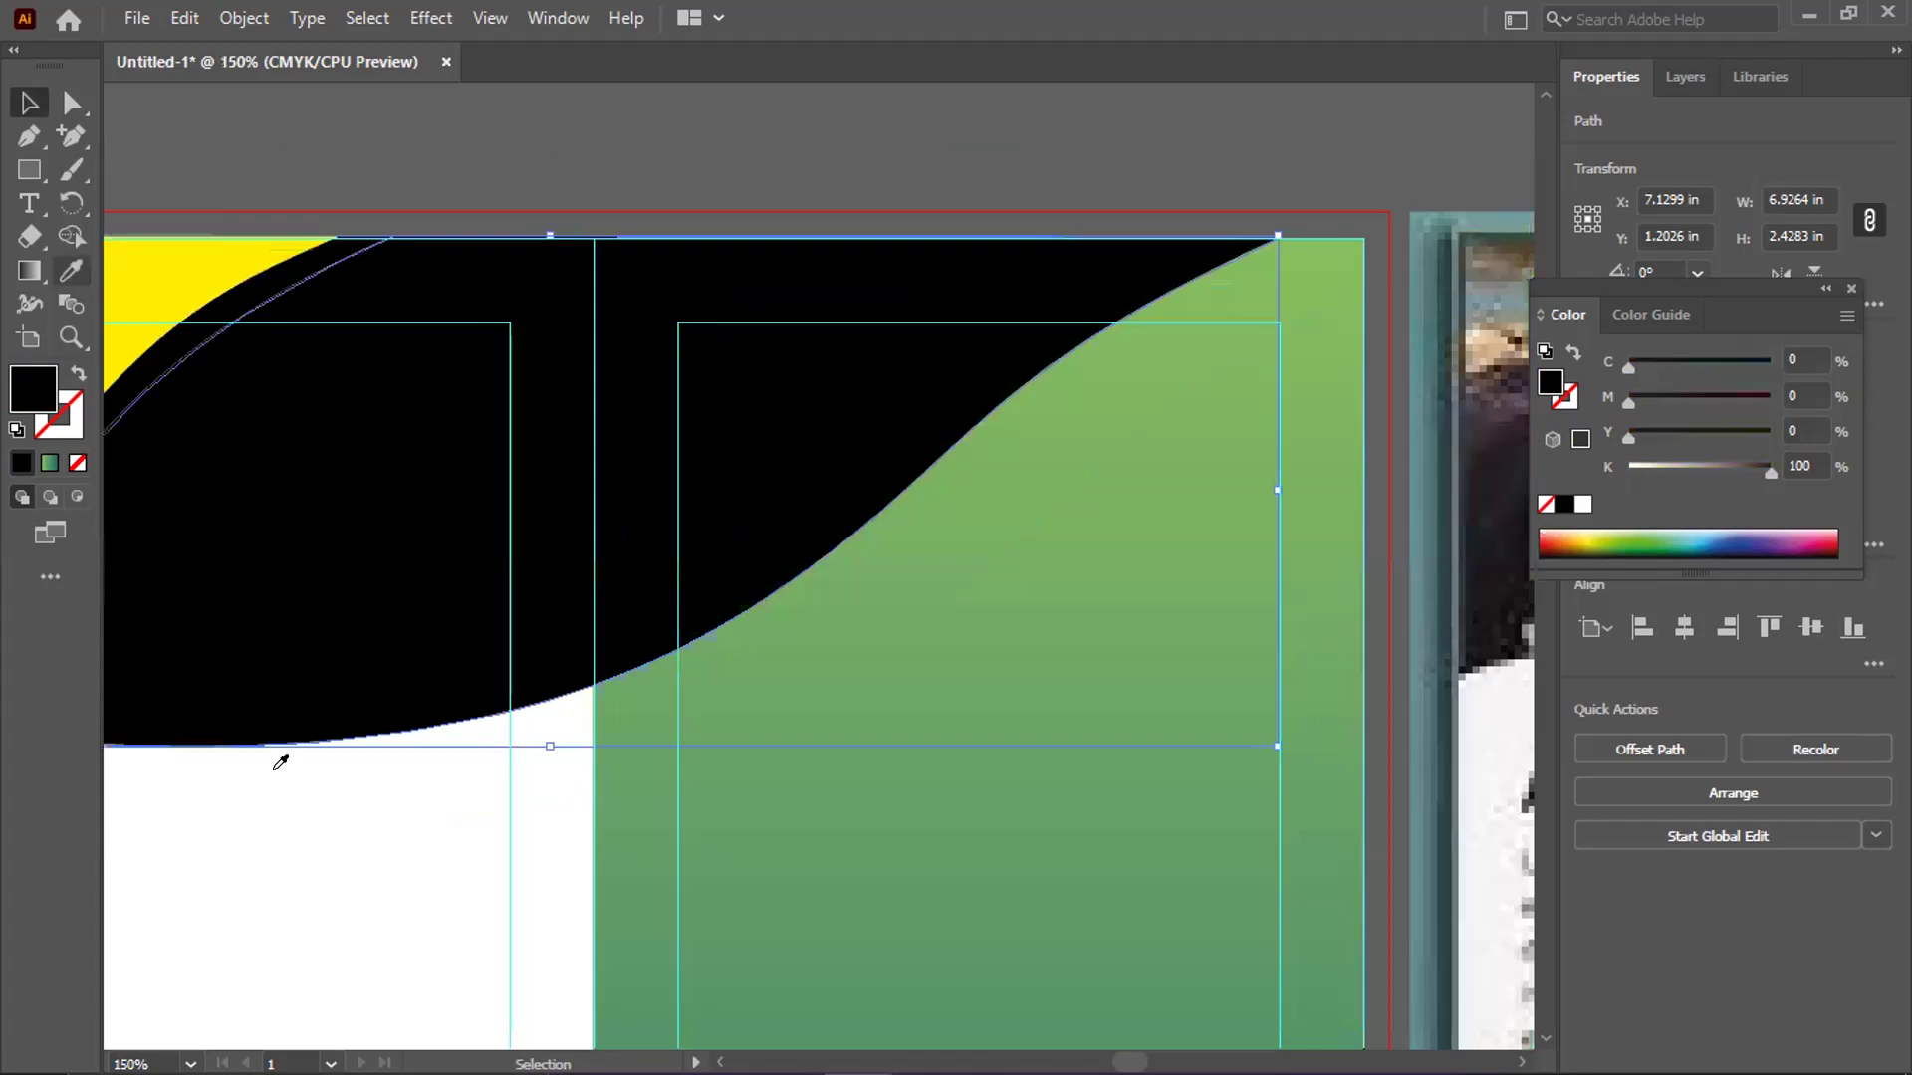
{"action": "left_click", "coordinate": [275, 768]}
{"action": "left_click", "coordinate": [29, 103]}
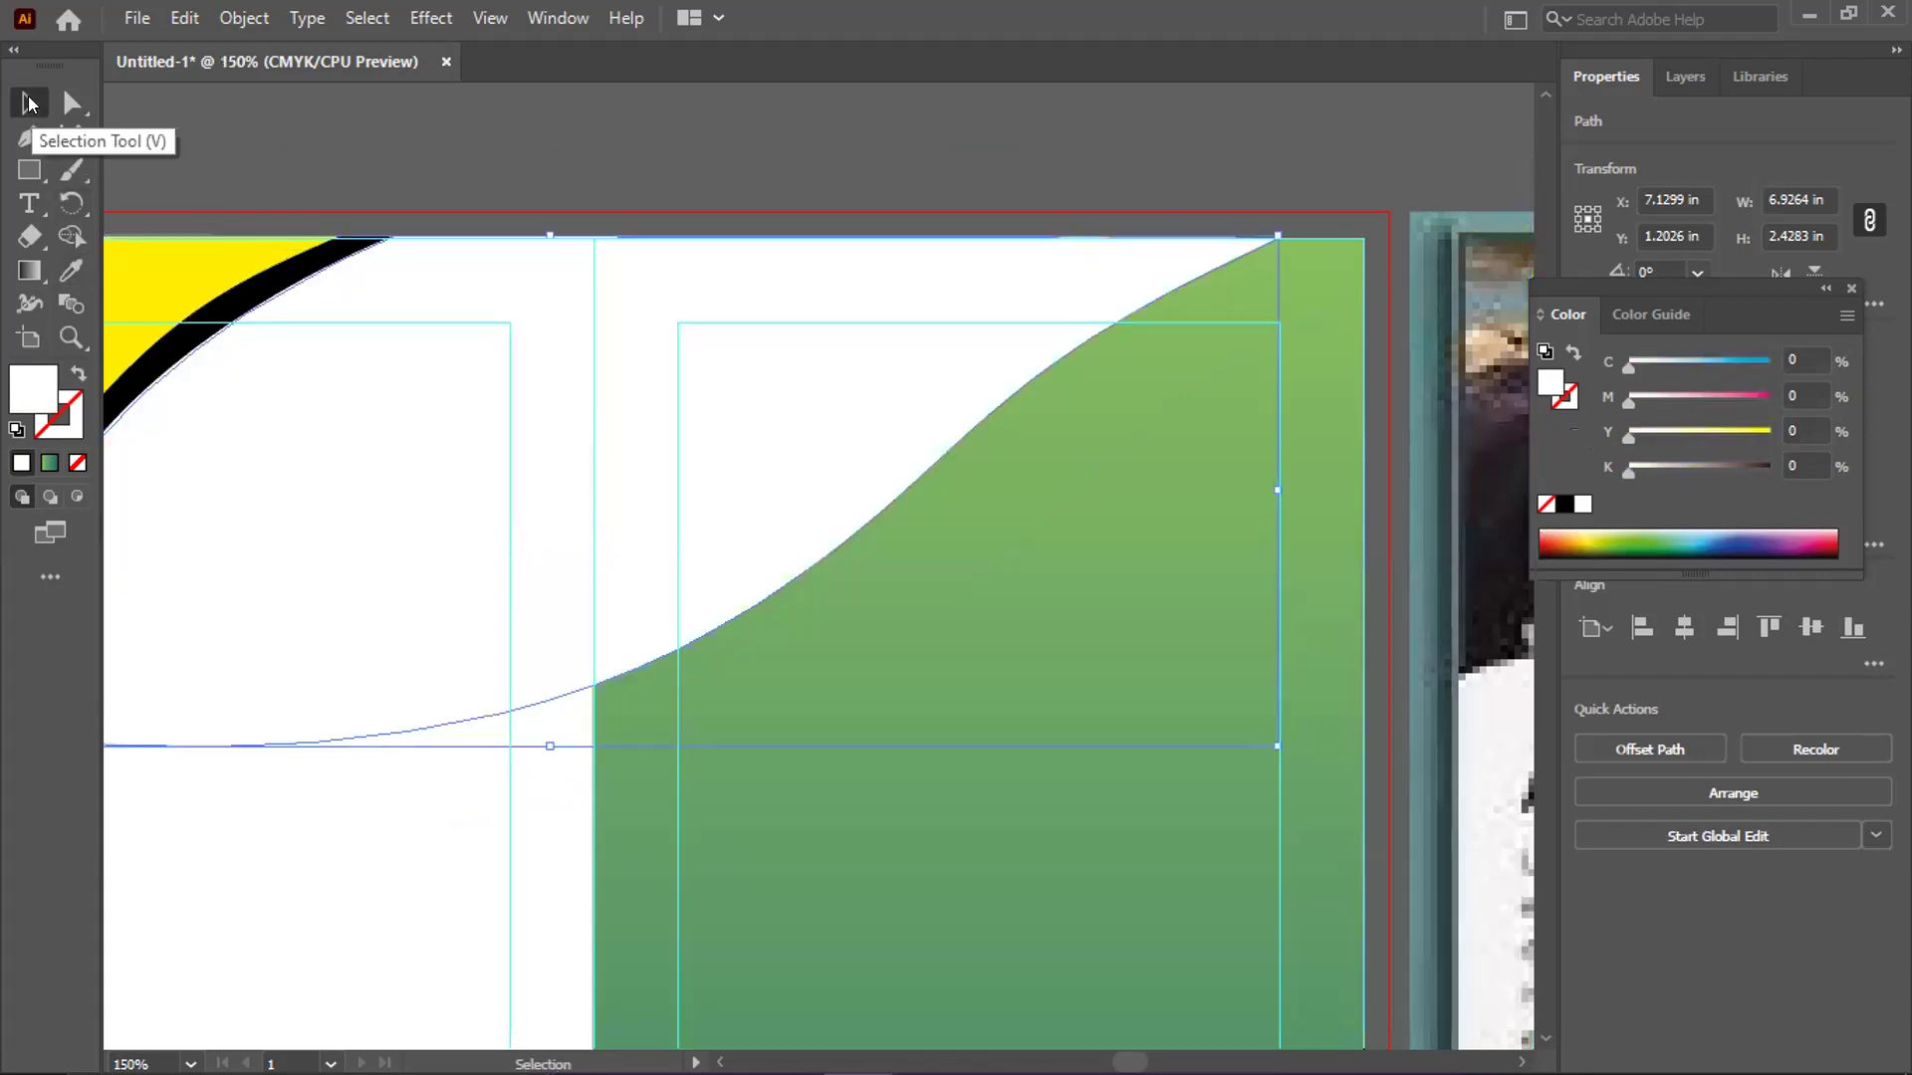
{"action": "key", "text": "ctrl+["}
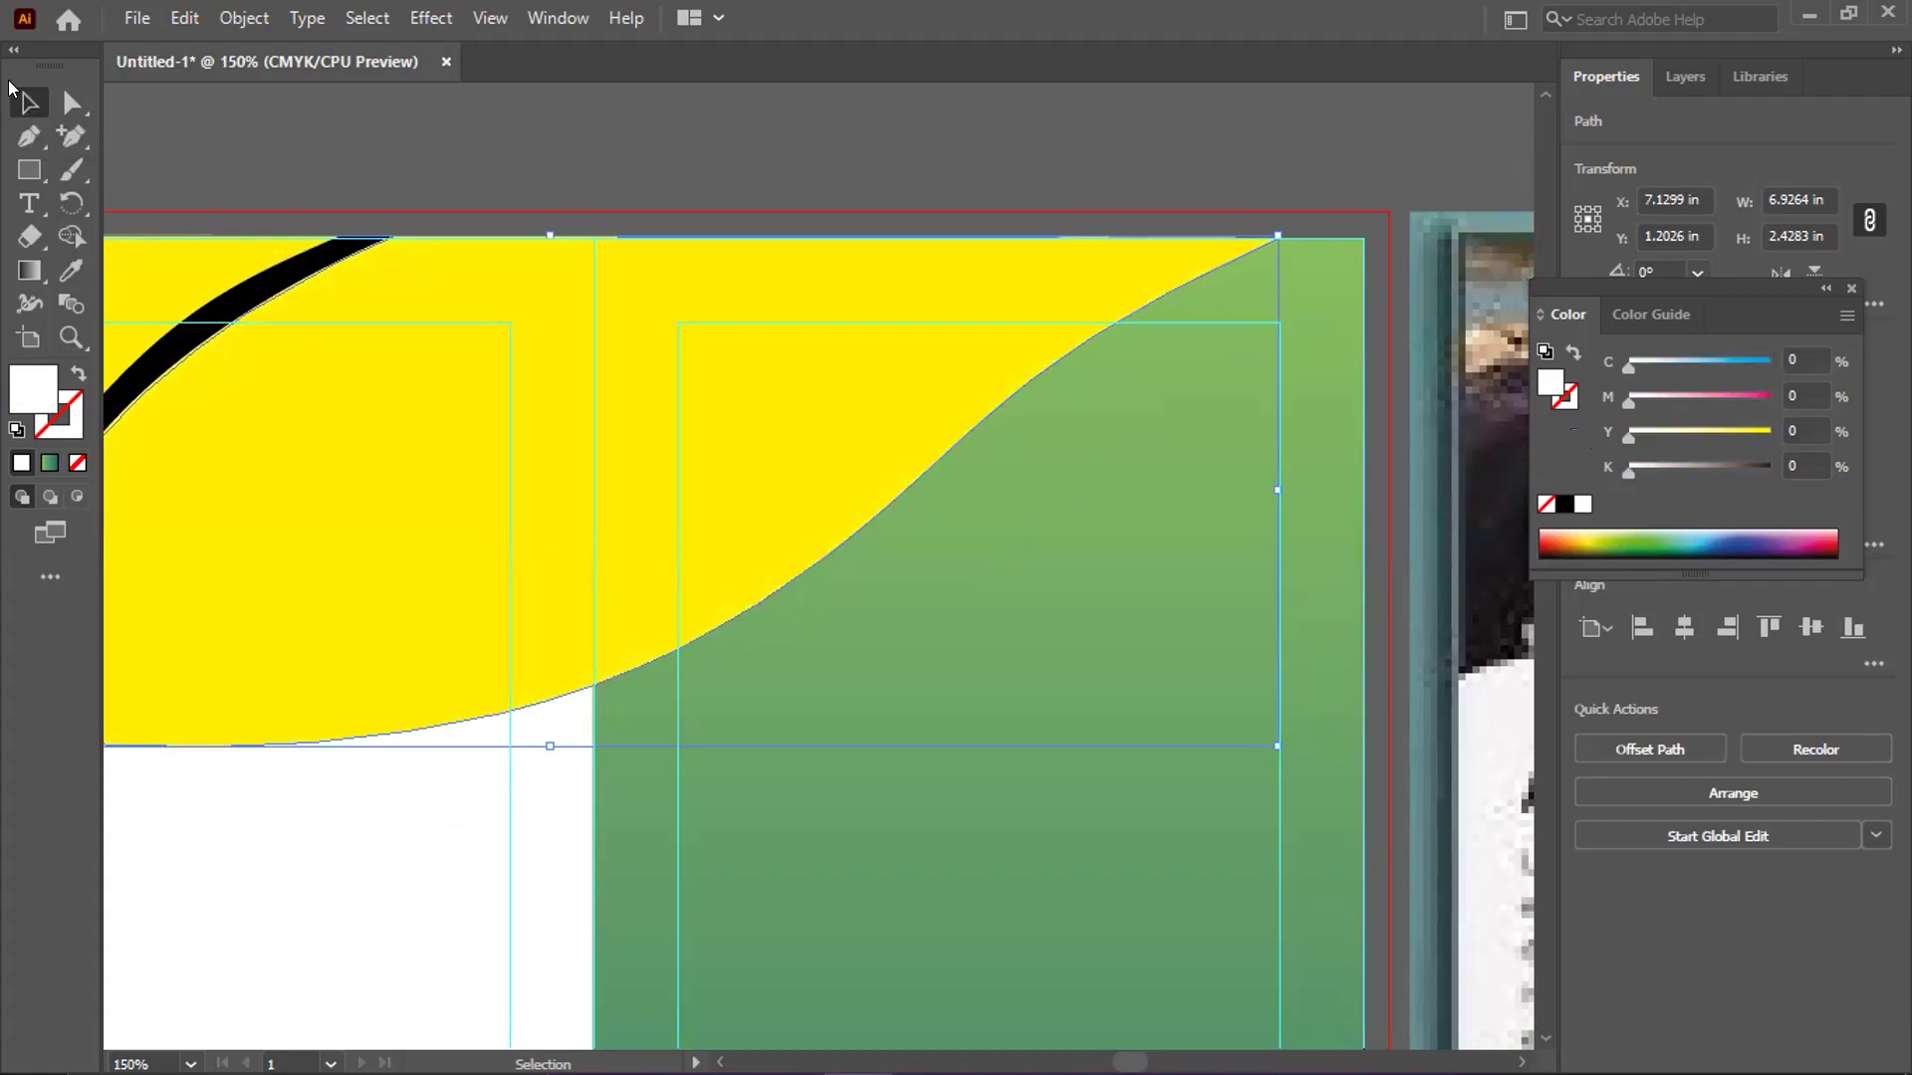
Enlarge the white shape slightly, then Alt-click with Shape Builder to erase the white below the left panels
{"action": "mouse_move", "coordinate": [1270, 749]}
{"action": "left_mouse_down"}
{"action": "mouse_move", "coordinate": [1289, 773]}
{"action": "mouse_move", "coordinate": [1307, 757]}
{"action": "left_mouse_up"}
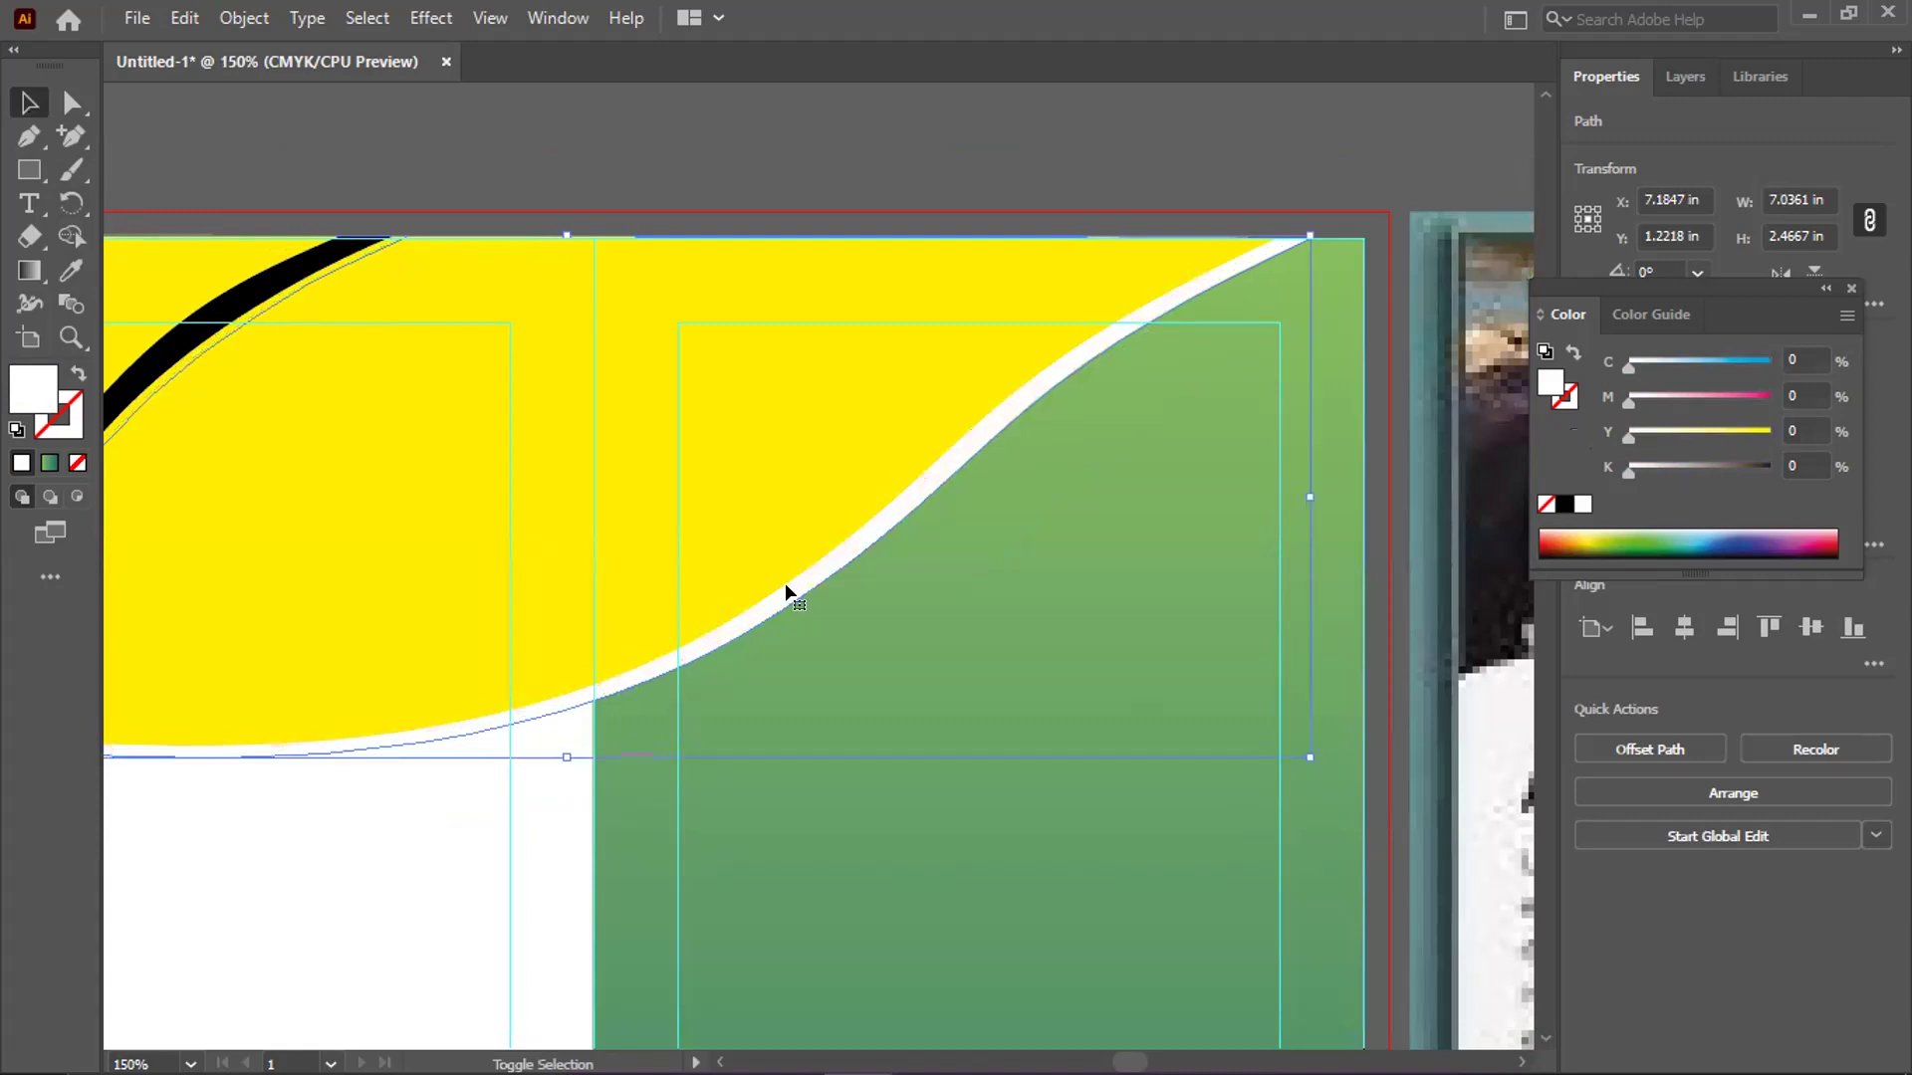
{"action": "left_click", "coordinate": [1278, 252]}
{"action": "key", "text": "ctrl+z"}
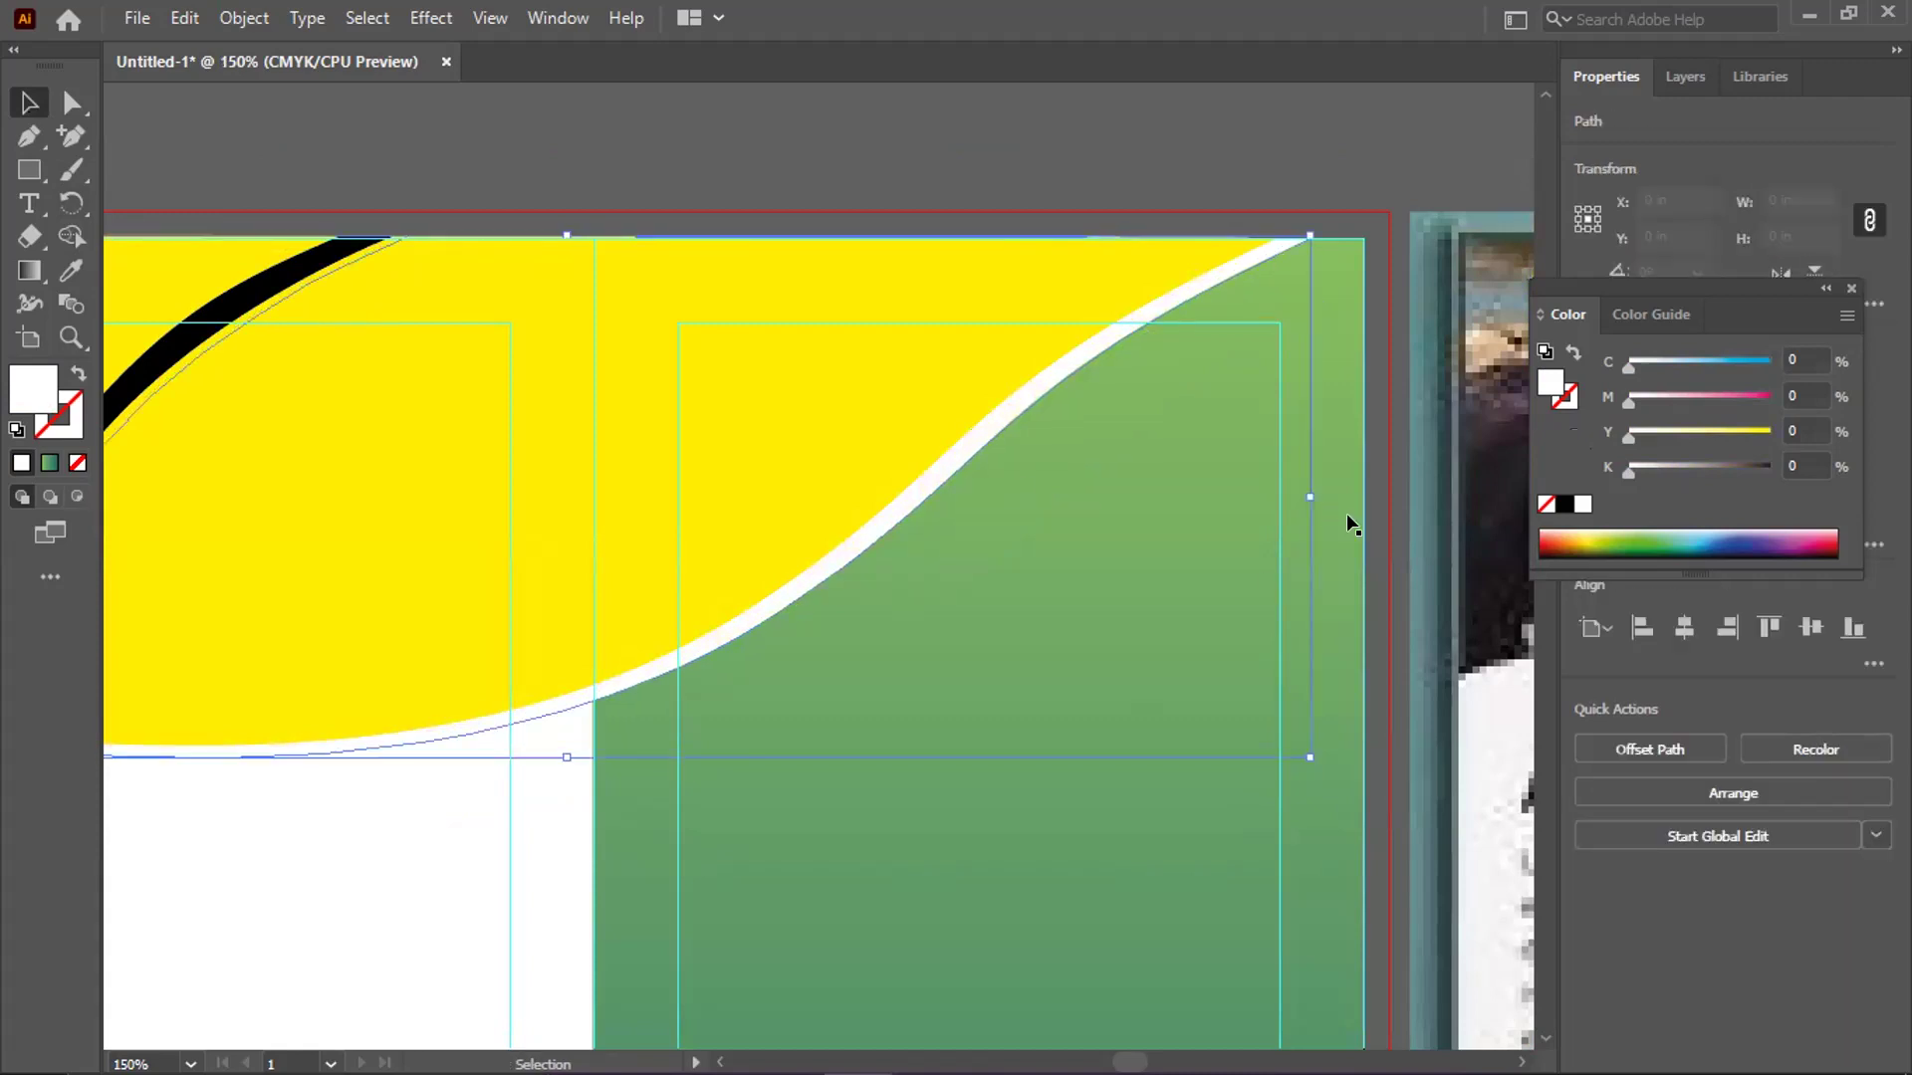
{"action": "left_click", "coordinate": [1344, 589], "text": "shift"}
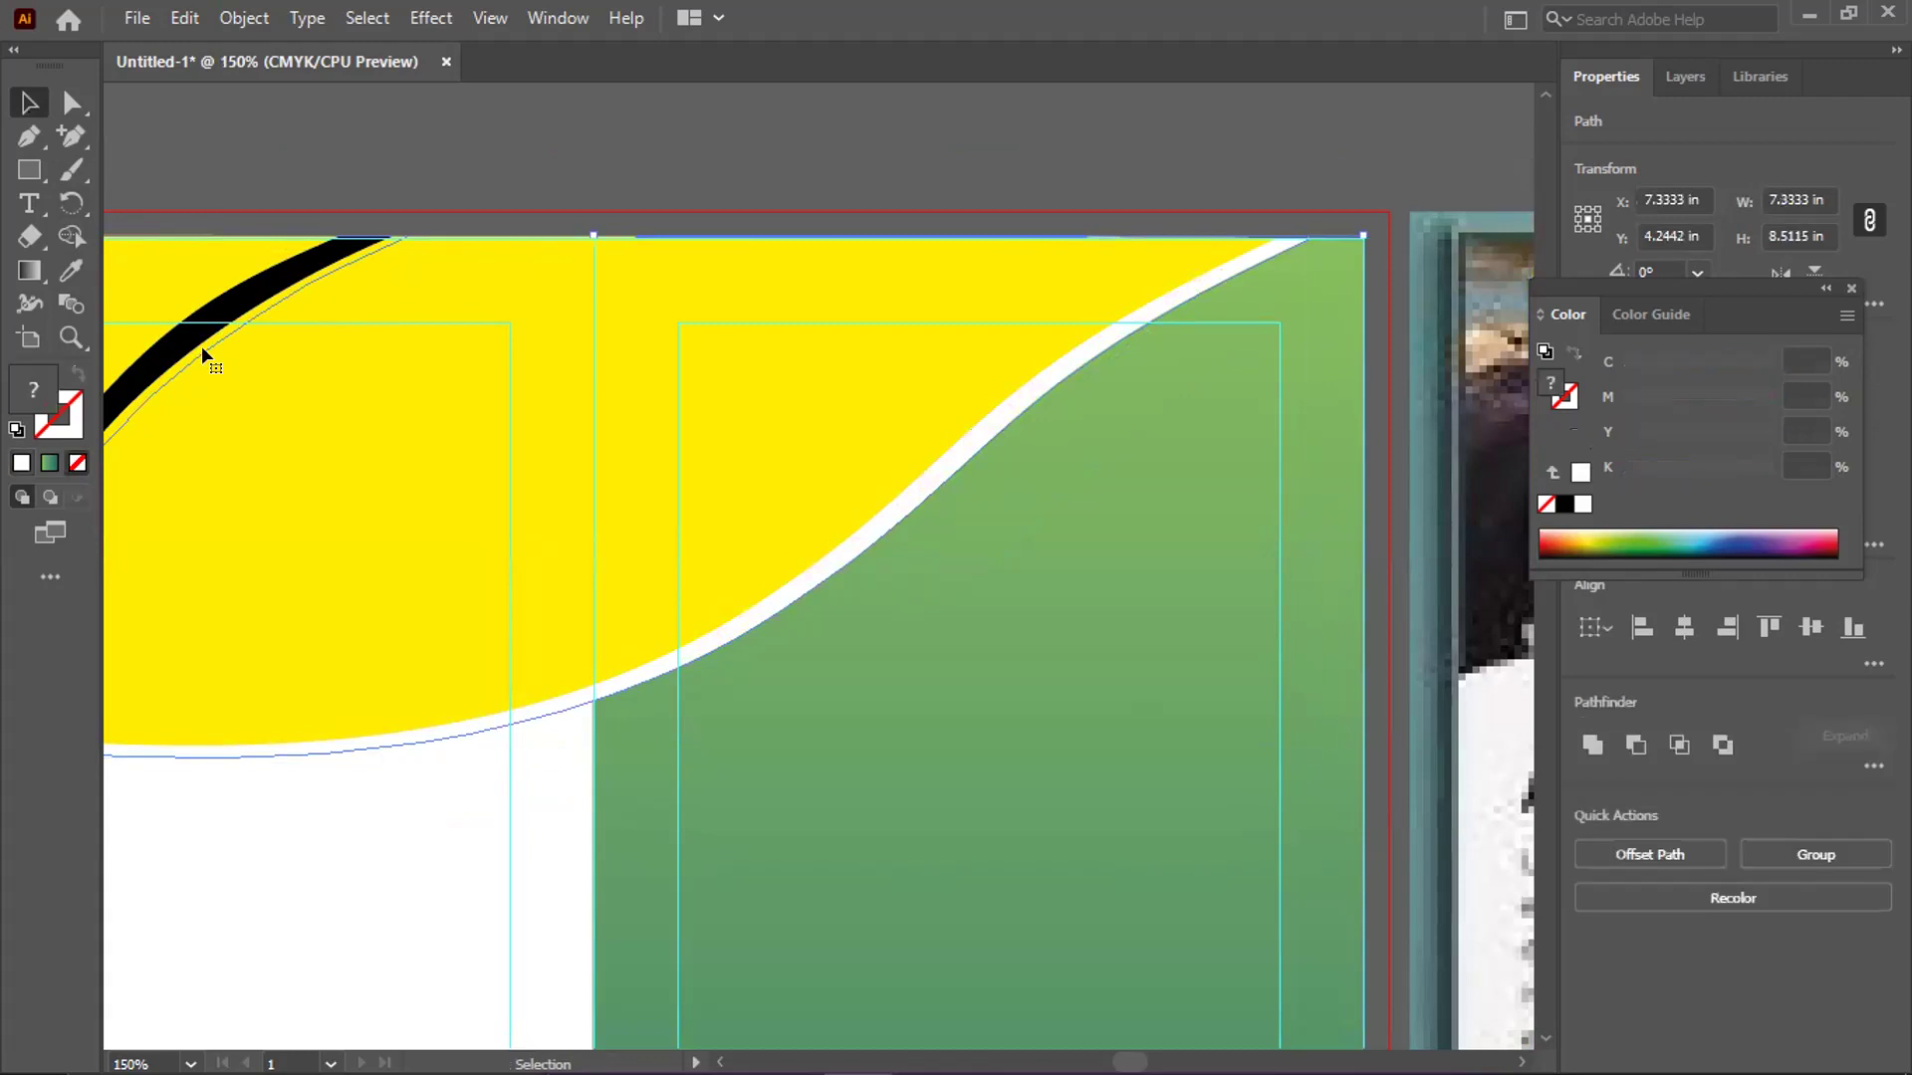
{"action": "left_click", "coordinate": [59, 236]}
{"action": "key", "text": "alt"}
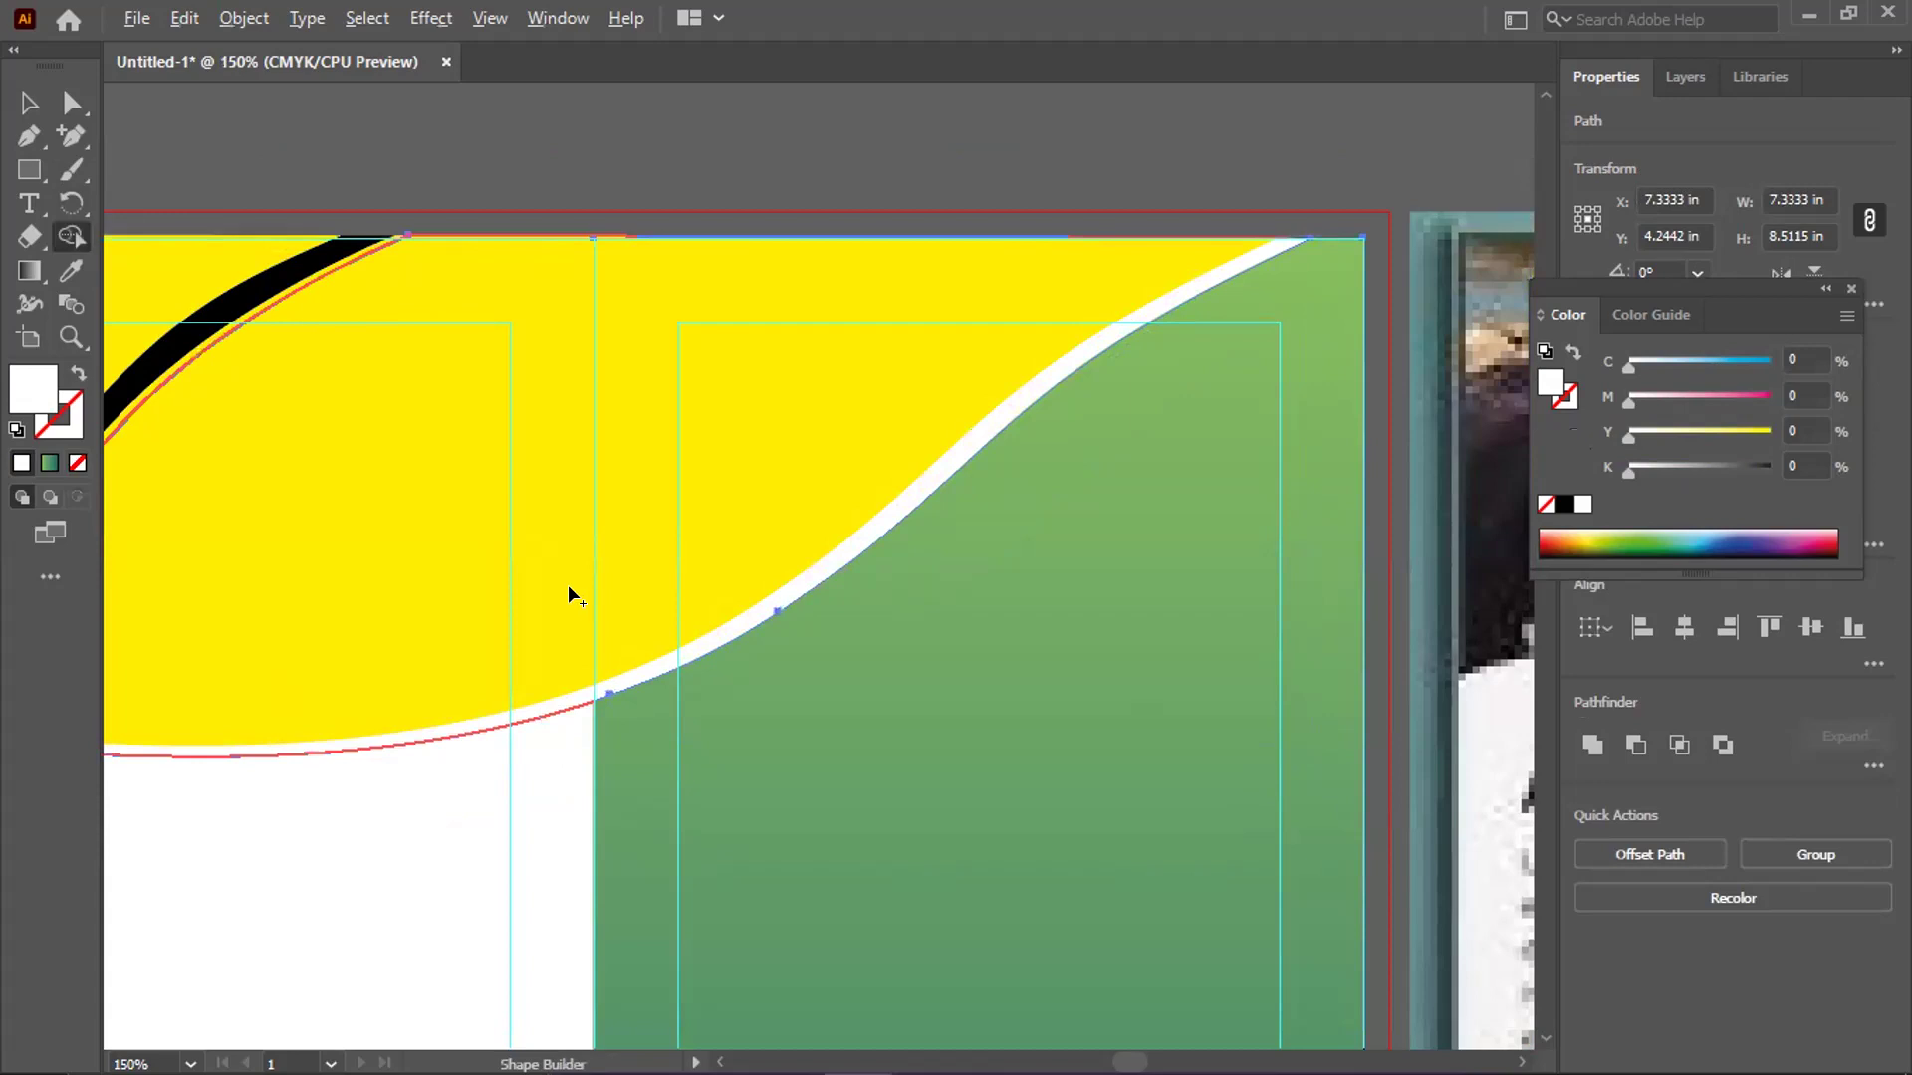
{"action": "left_click", "coordinate": [213, 422]}
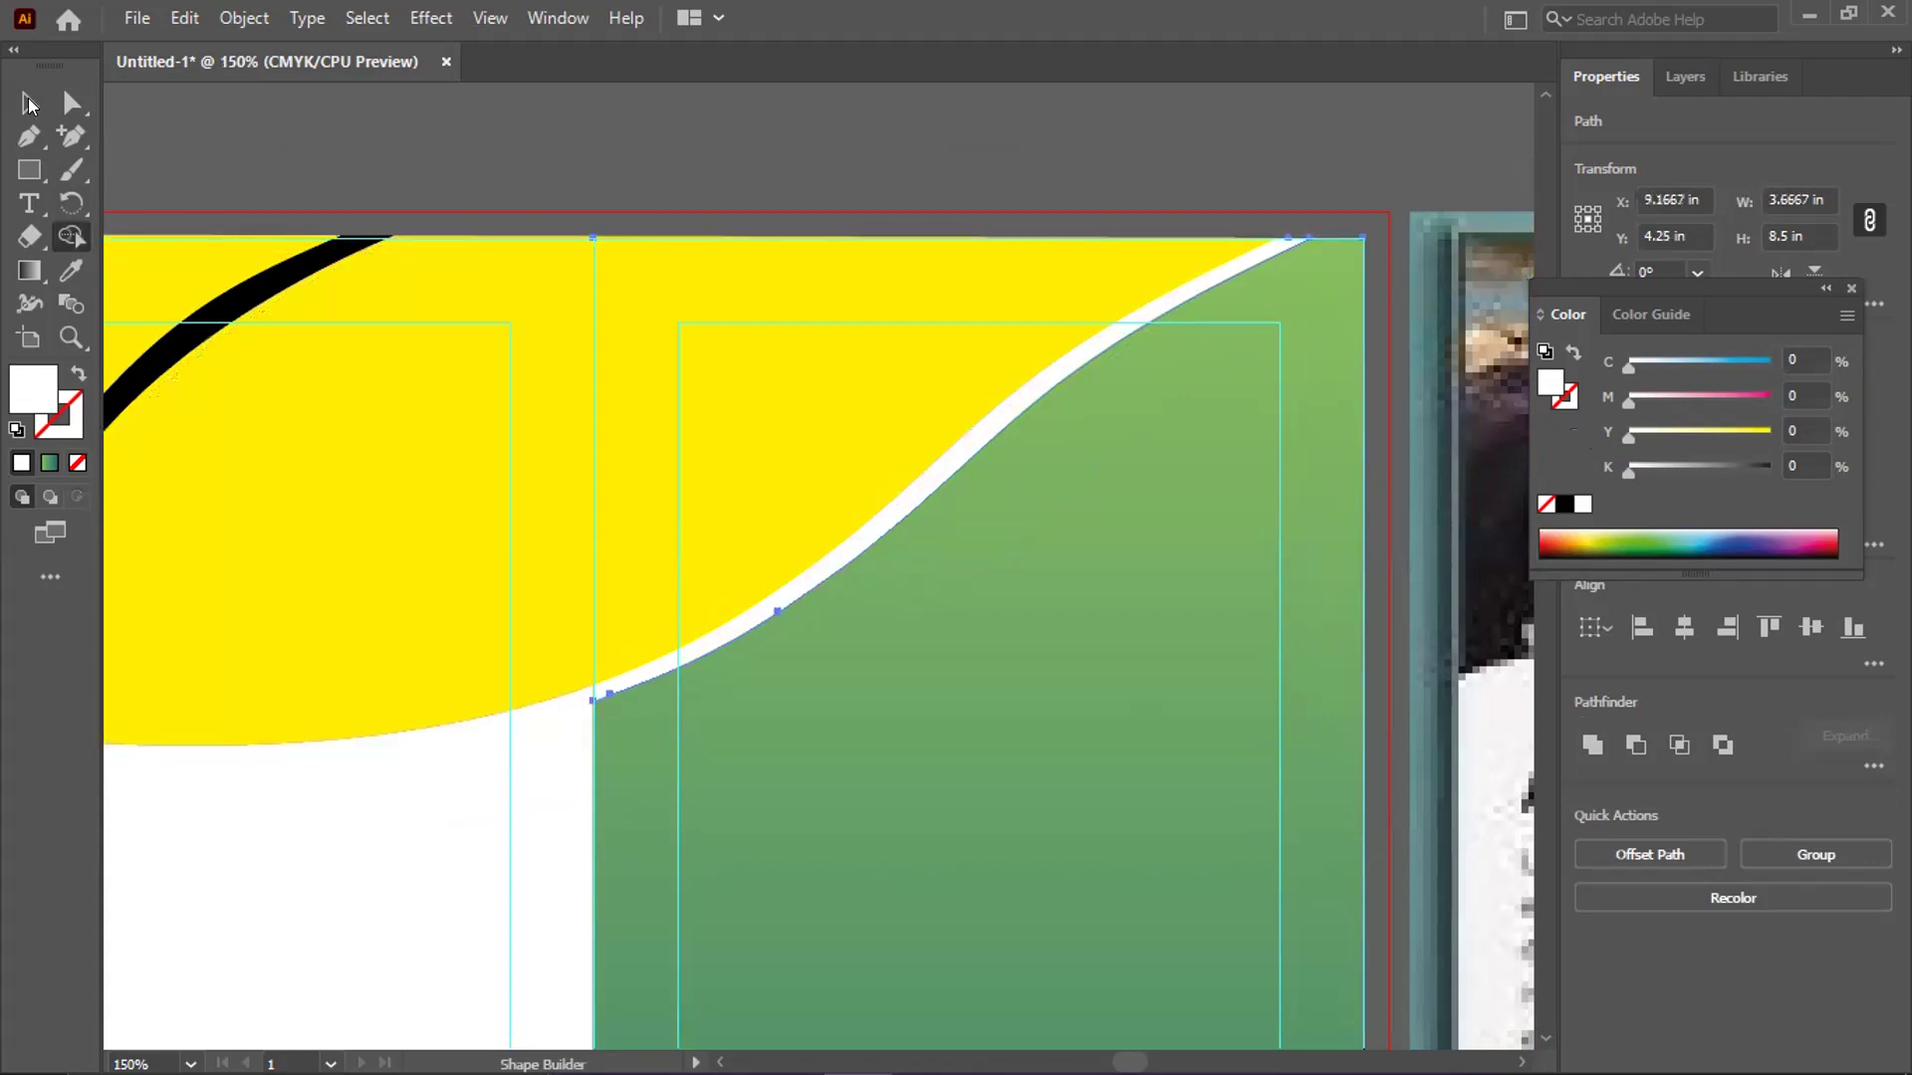
{"action": "left_click", "coordinate": [27, 102]}
{"action": "key", "text": "ctrl+shift+a"}
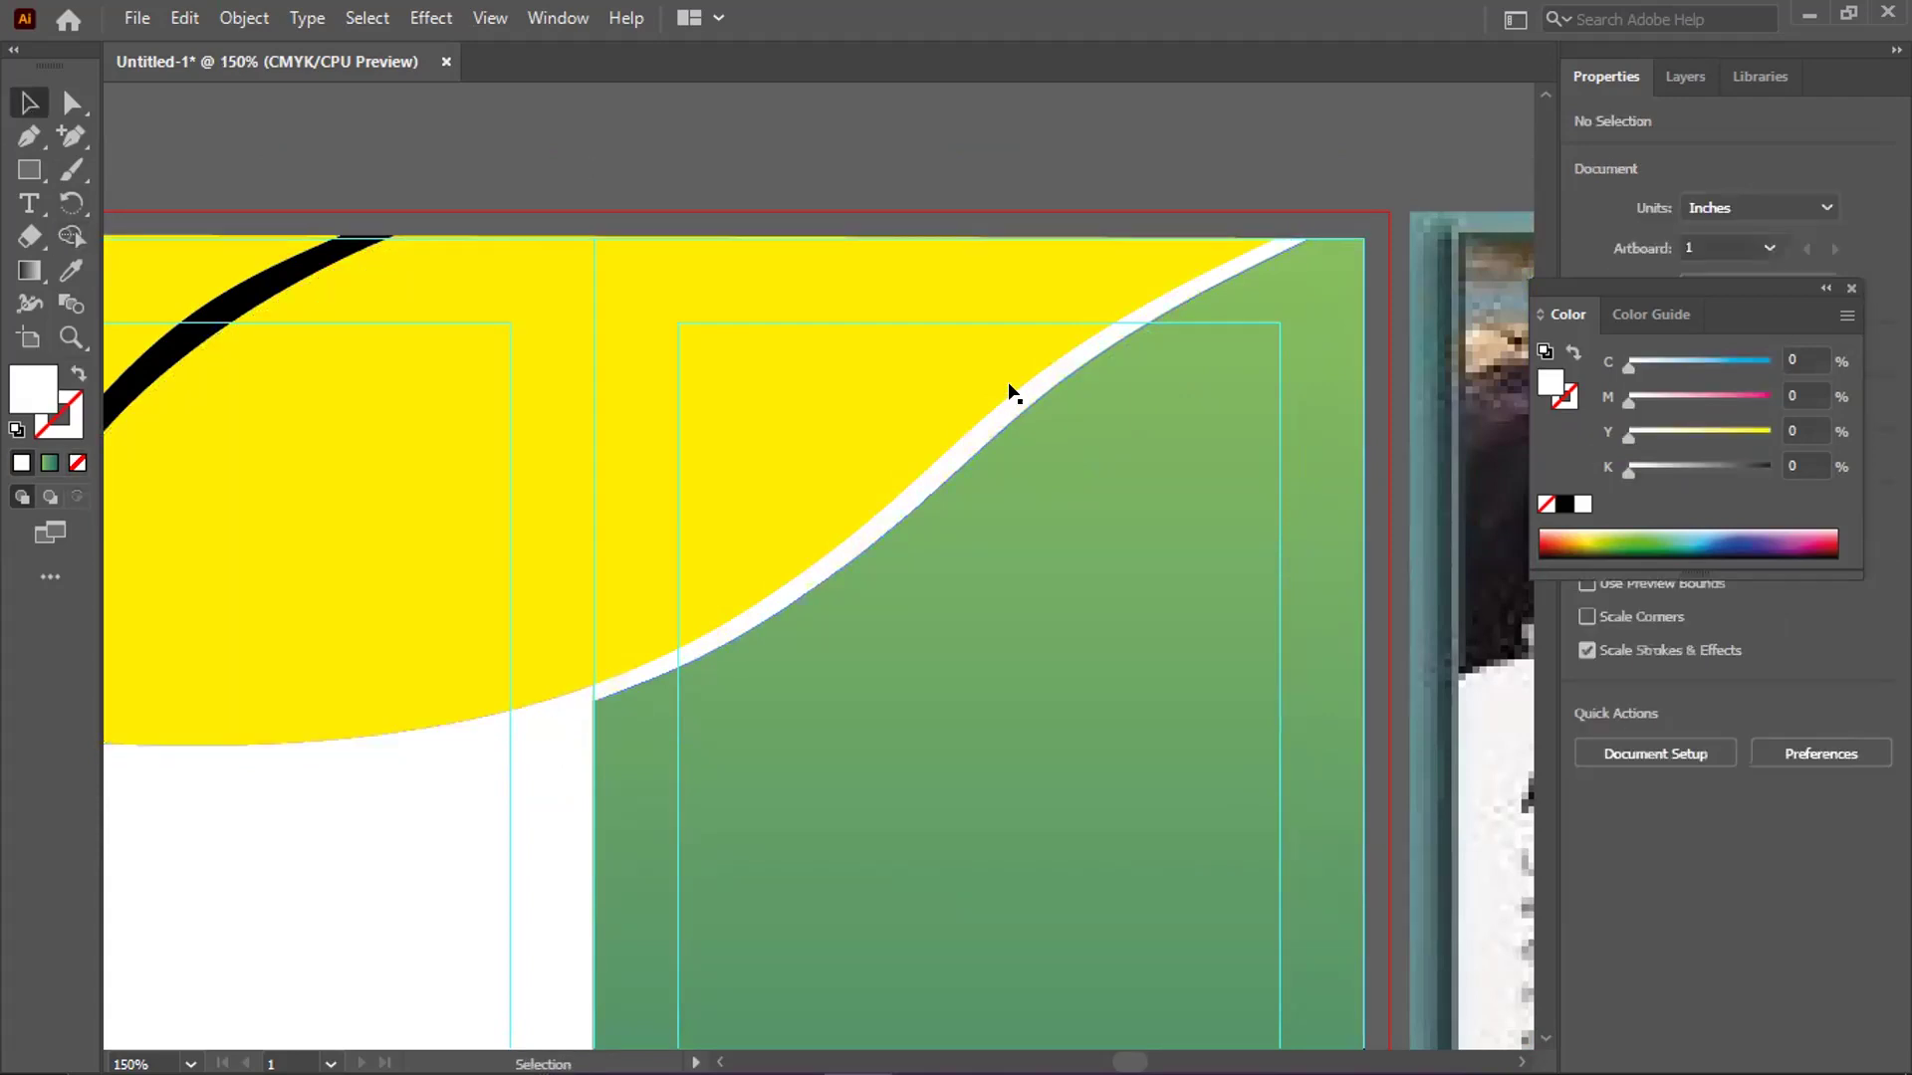
{"action": "scroll", "coordinate": [1011, 391], "scroll_direction": "down", "scroll_amount": 4}
{"action": "scroll", "coordinate": [910, 389], "scroll_direction": "up", "scroll_amount": 1}
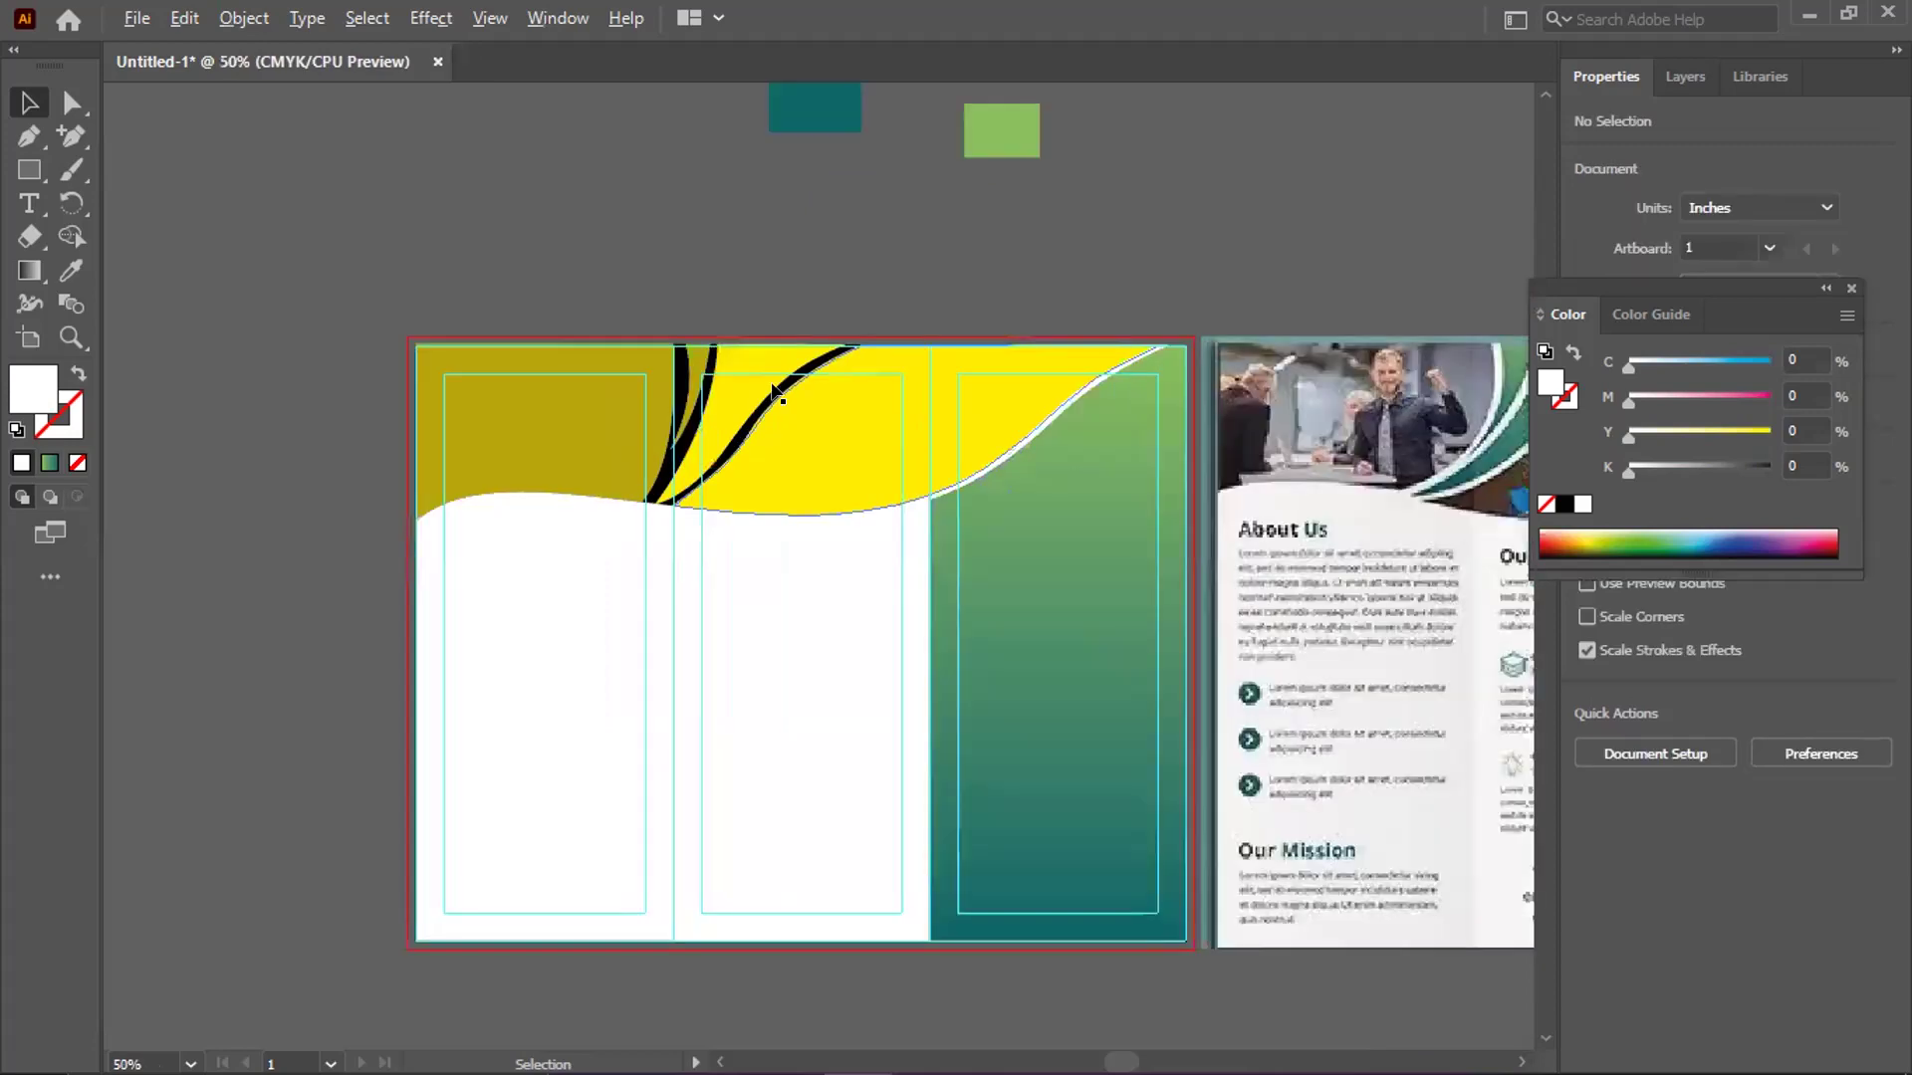
Select all artwork, Shape Builder-erase three black stroke slivers and merge the curved stroke into white
{"action": "scroll", "coordinate": [779, 393], "scroll_direction": "up", "scroll_amount": 1}
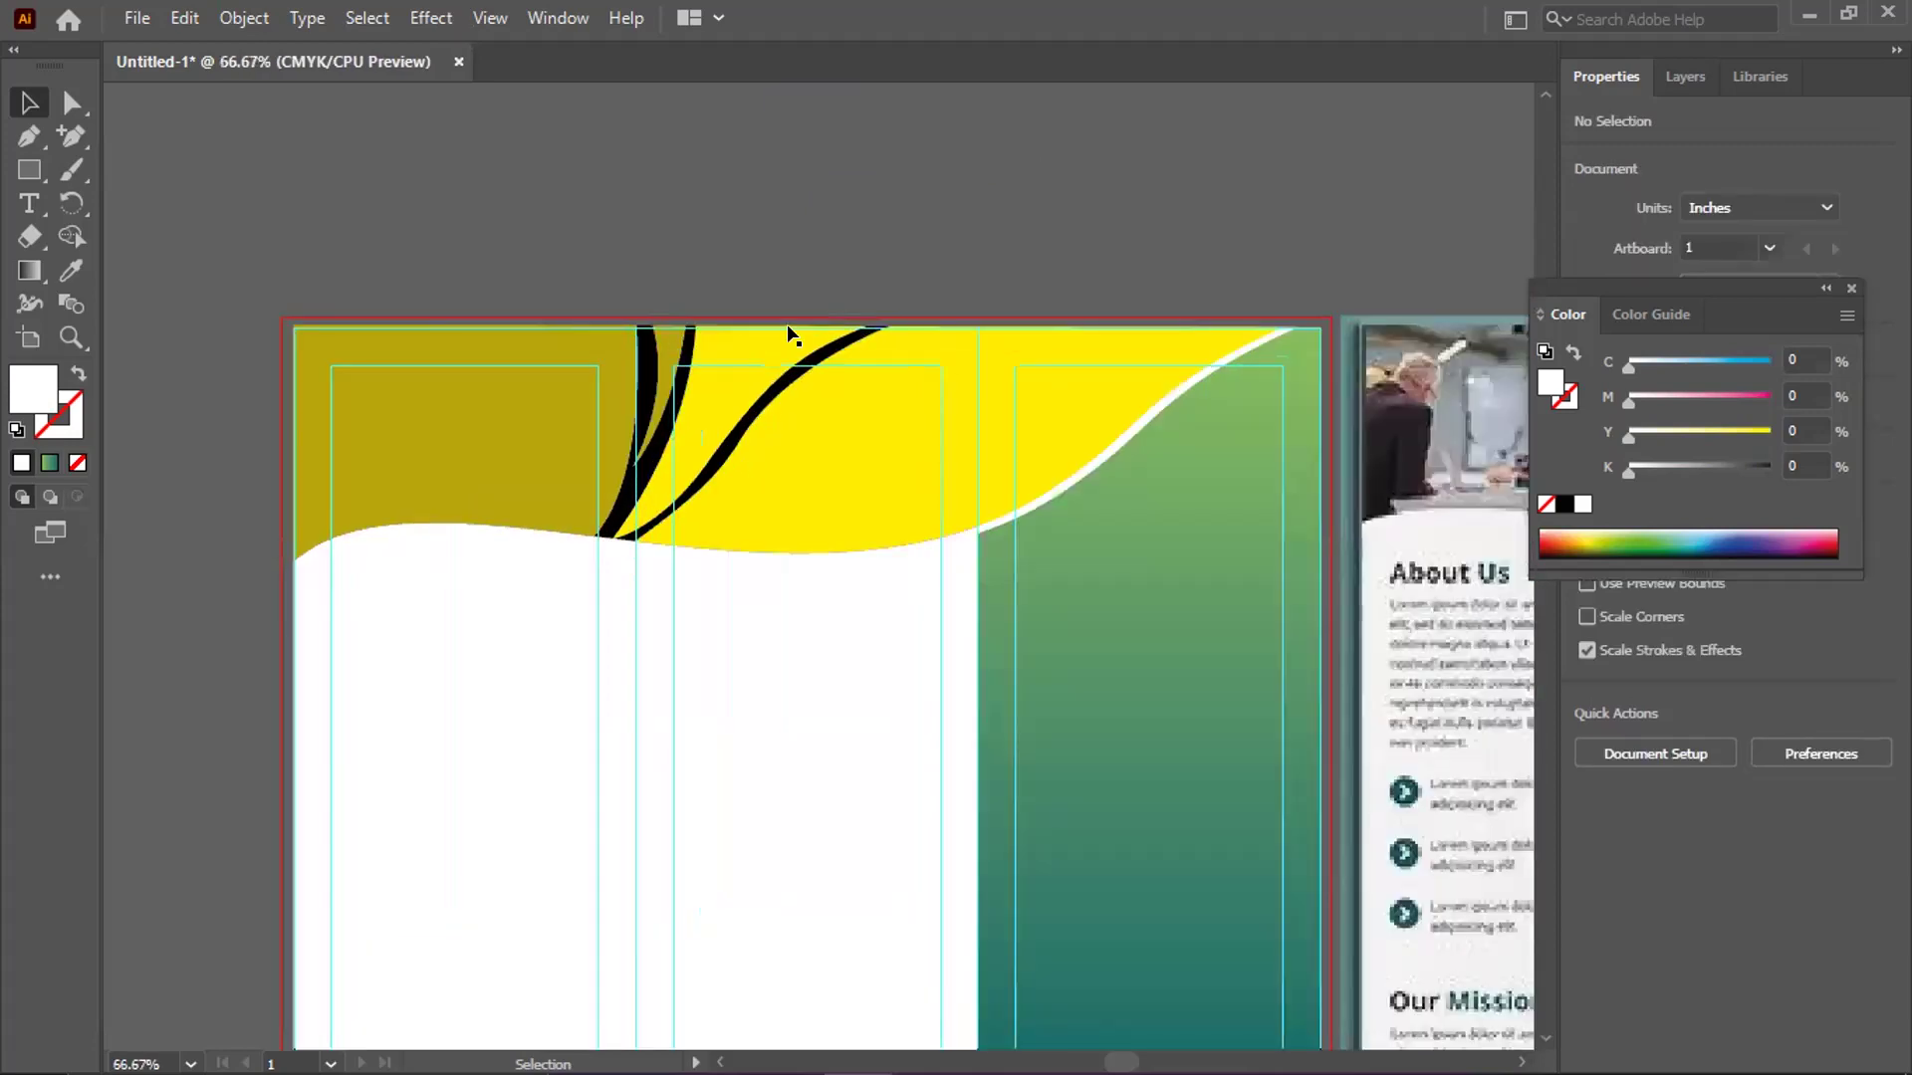
{"action": "scroll", "coordinate": [787, 333], "scroll_direction": "up", "scroll_amount": 1}
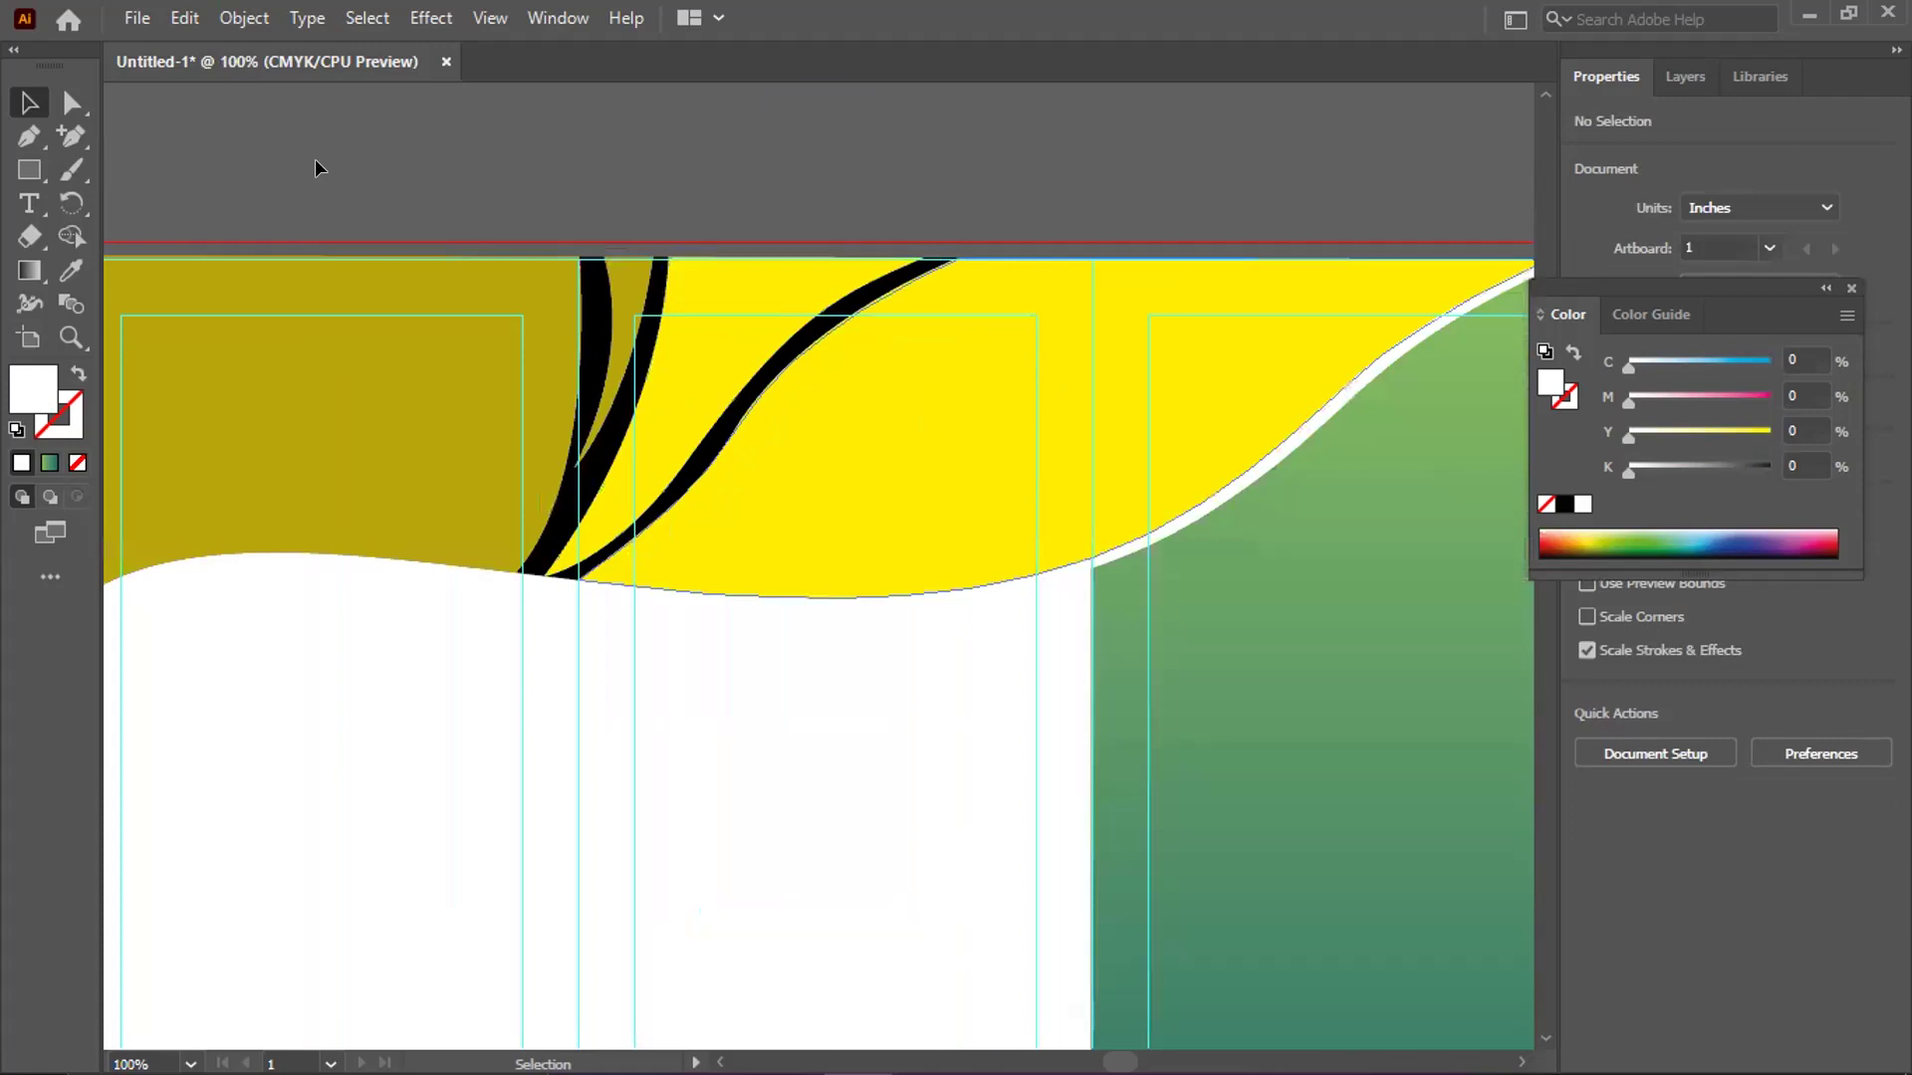
{"action": "left_click", "coordinate": [517, 578]}
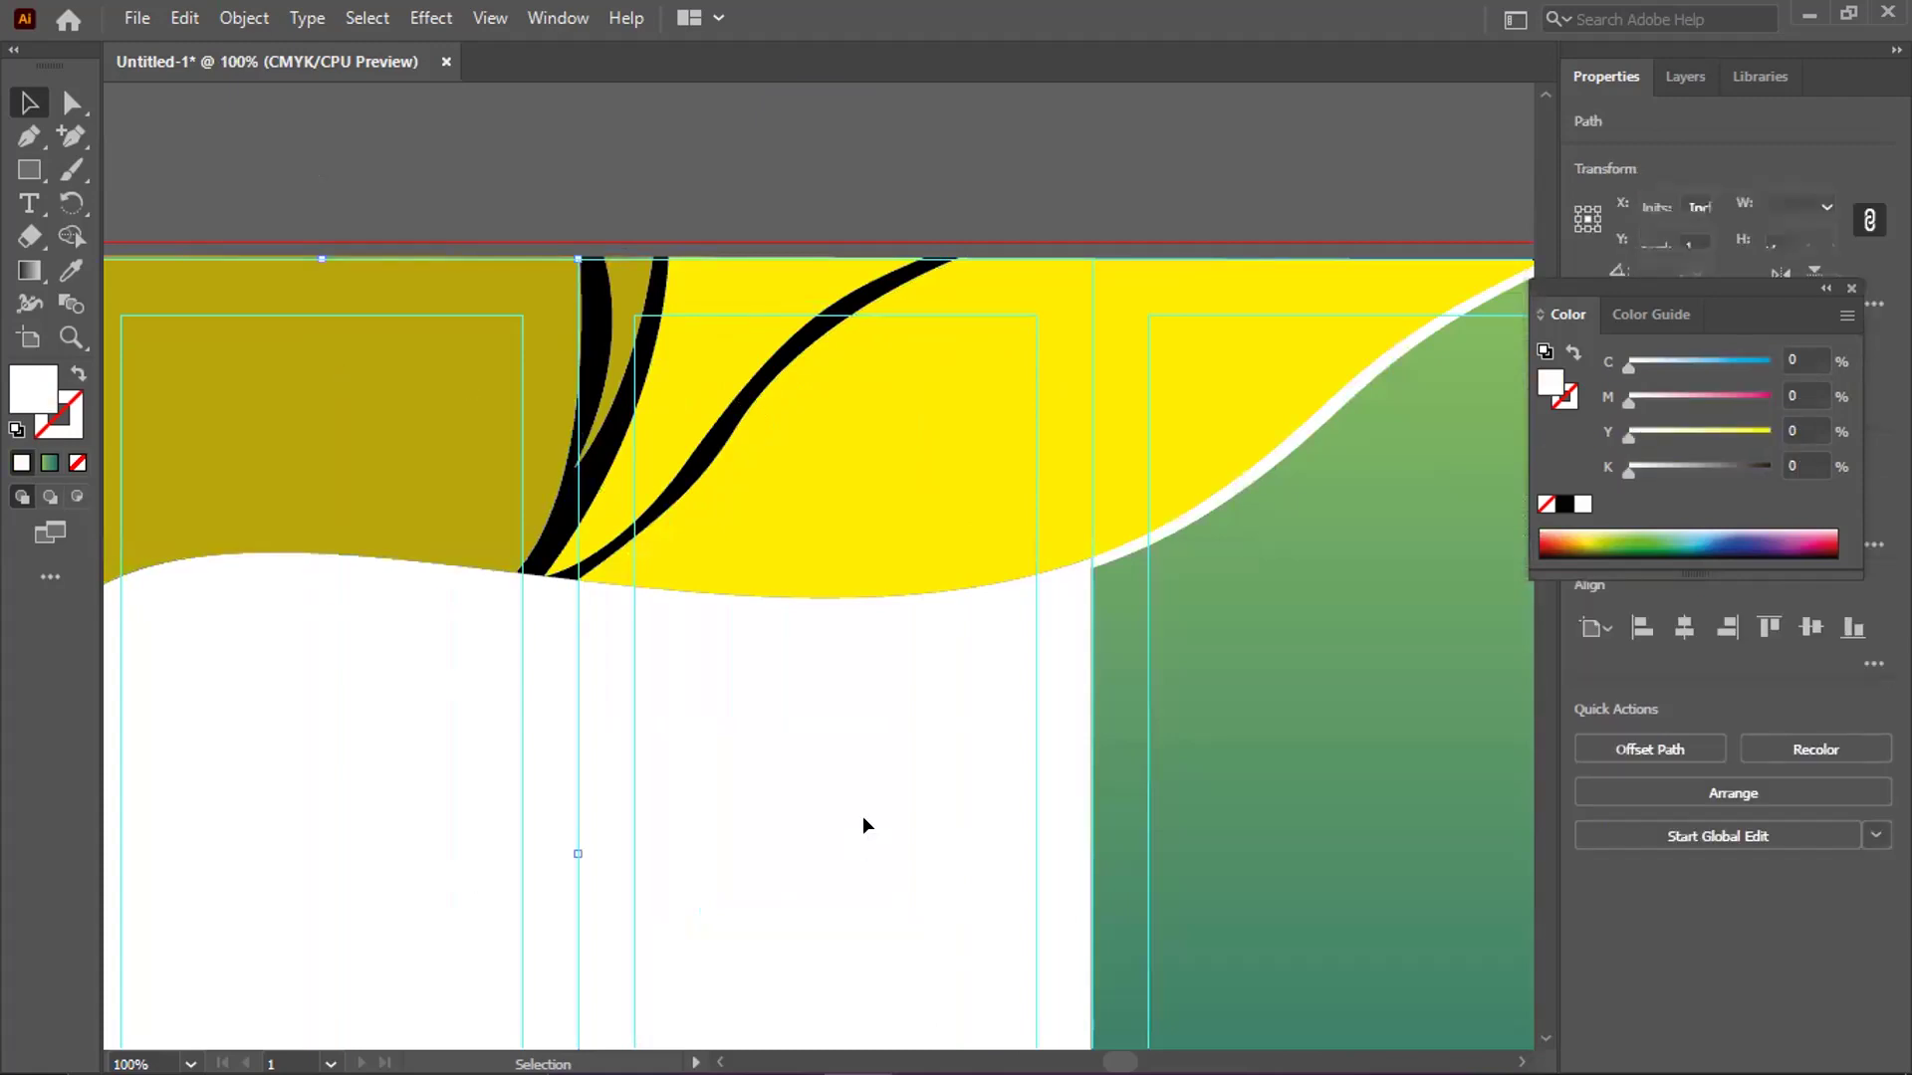
{"action": "left_click", "coordinate": [809, 821], "text": "shift"}
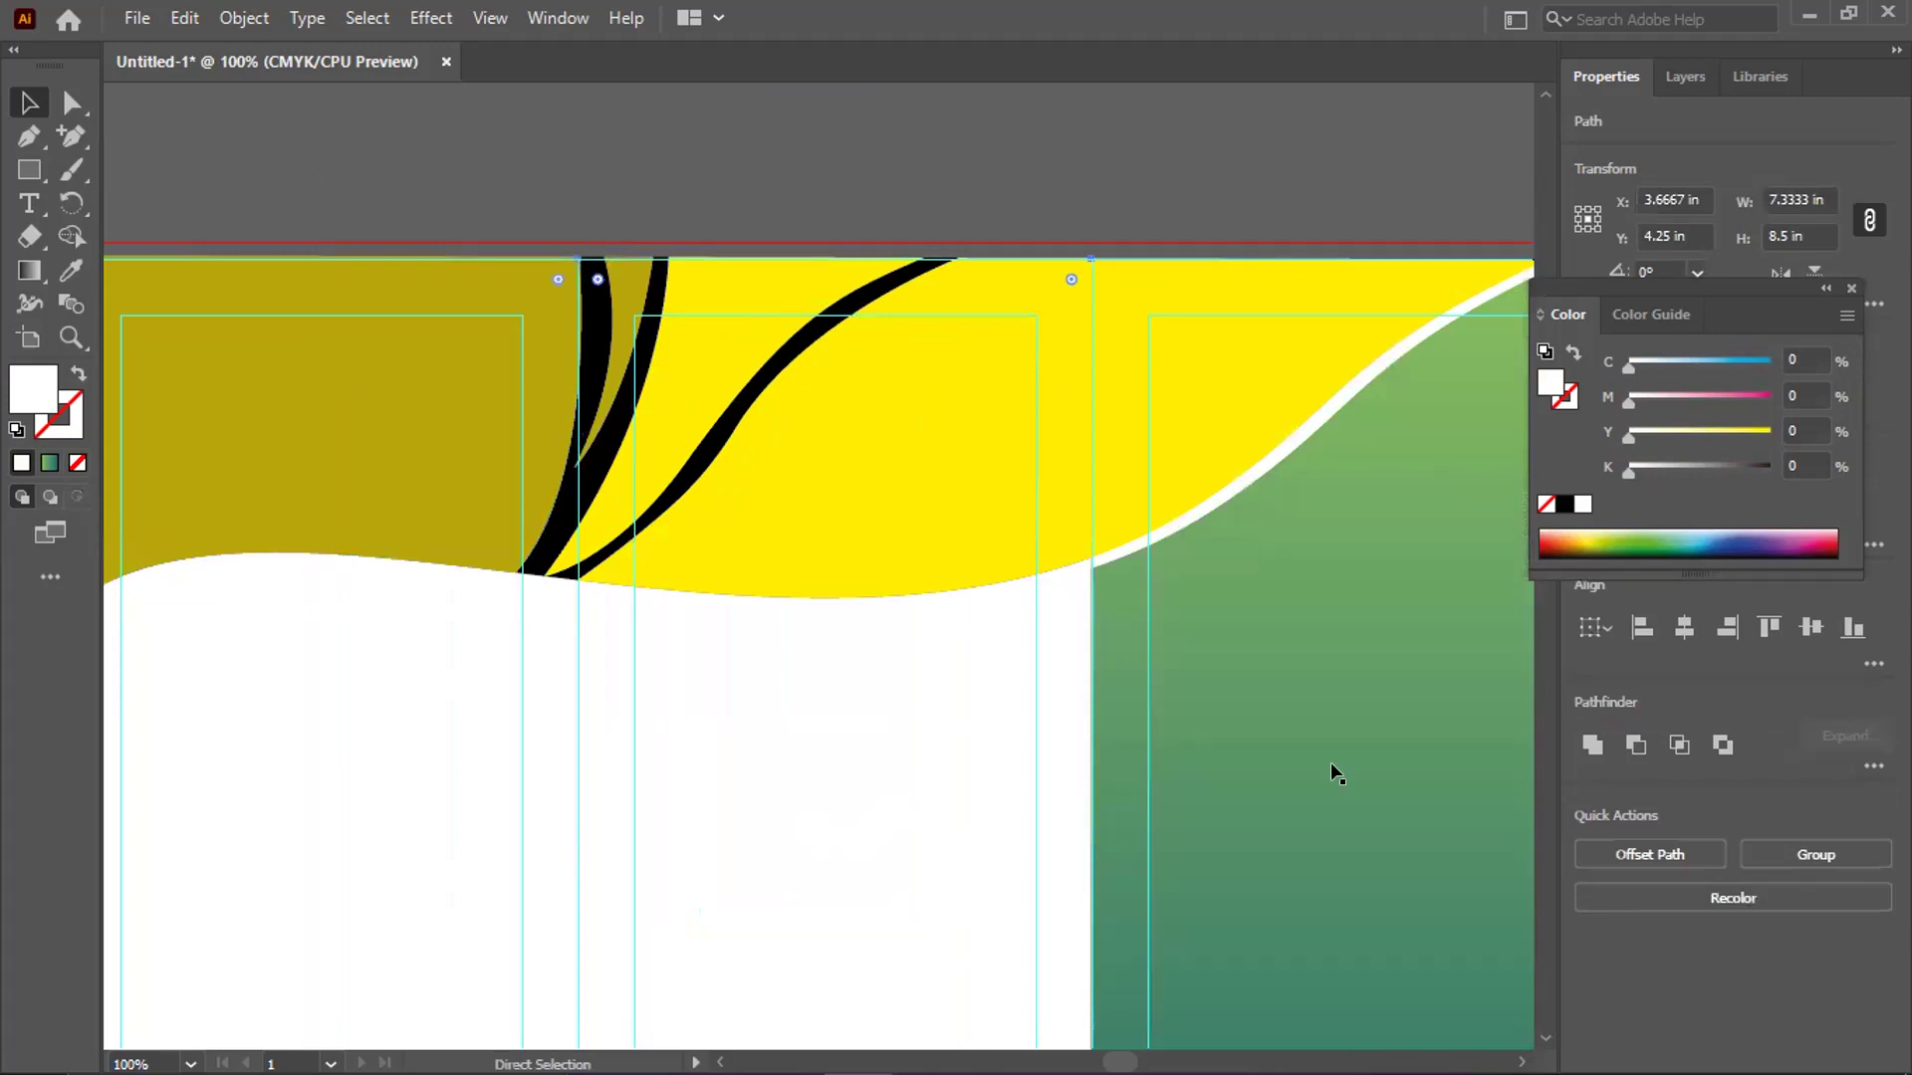
{"action": "key", "text": "ctrl+2"}
{"action": "left_click_drag", "start_coordinate": [408, 186], "coordinate": [921, 676]}
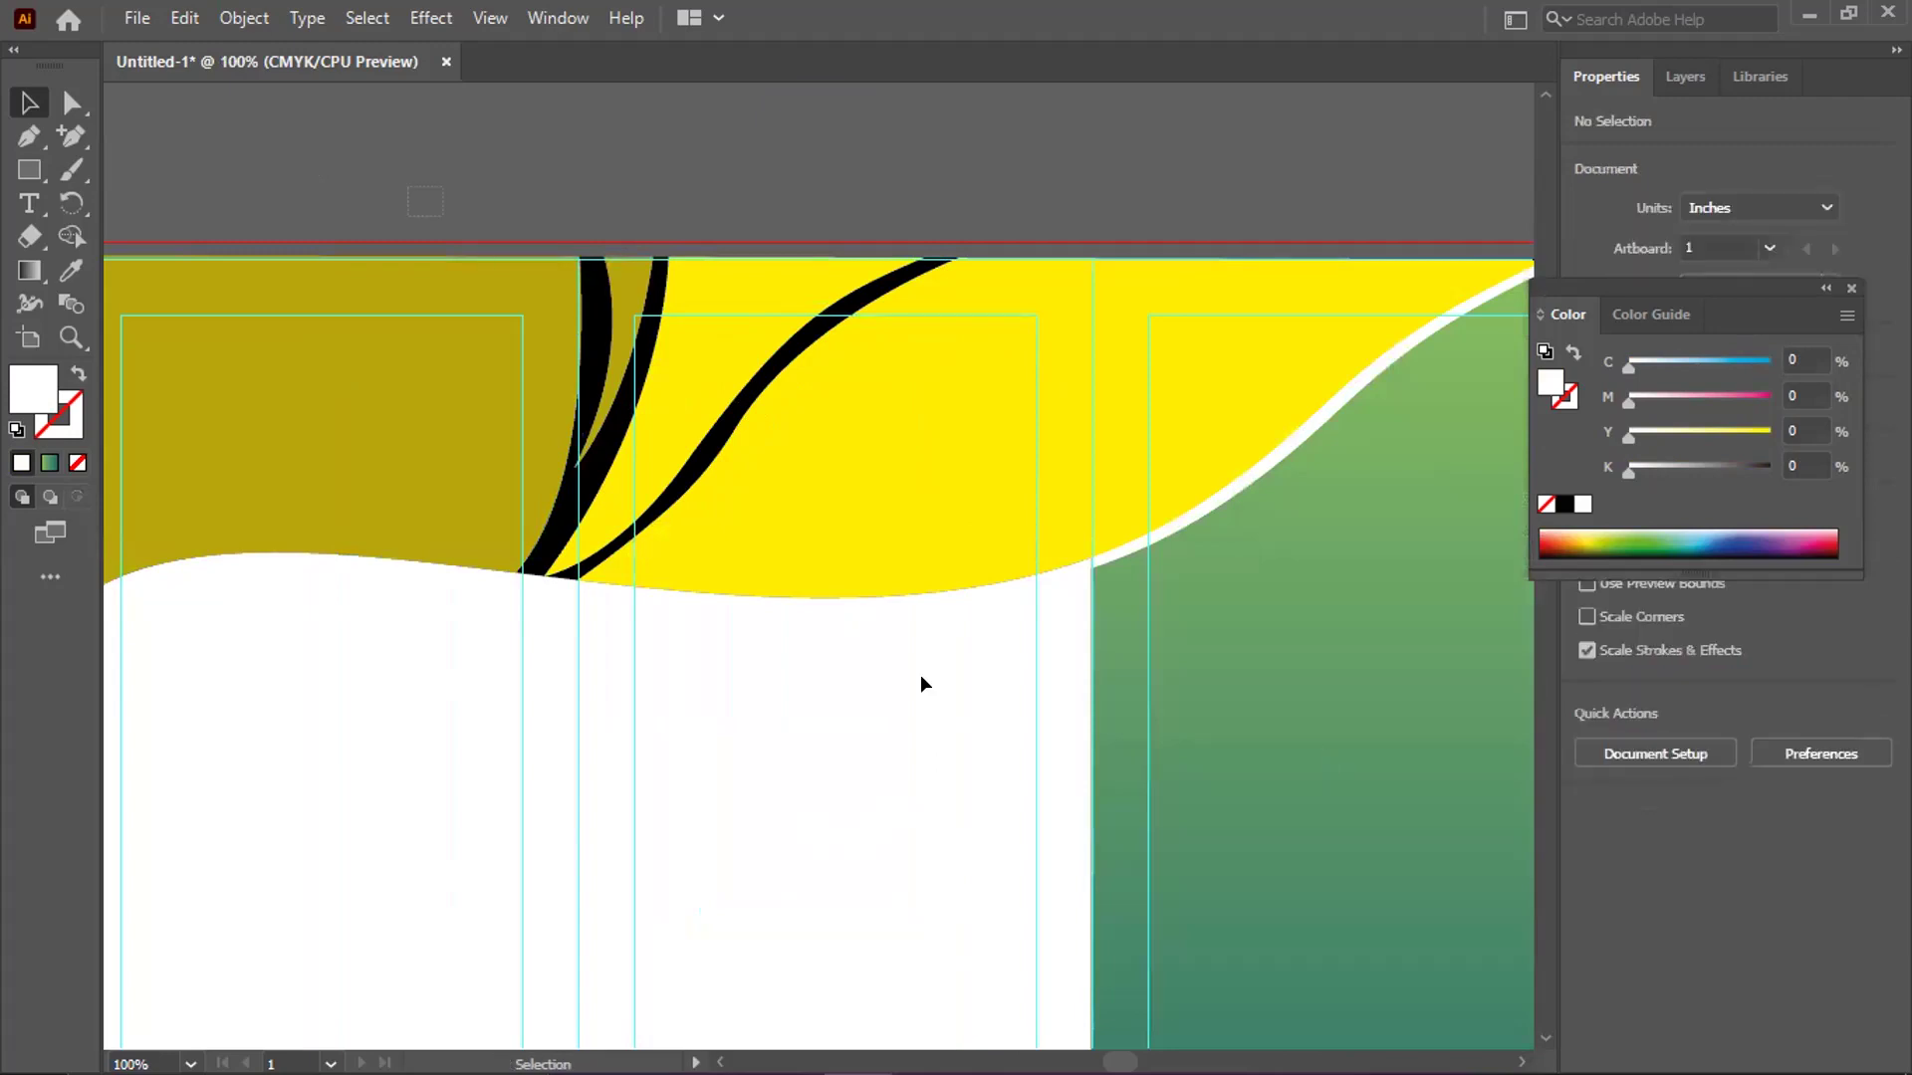
{"action": "key", "text": "ctrl+a"}
{"action": "key", "text": "shift+m"}
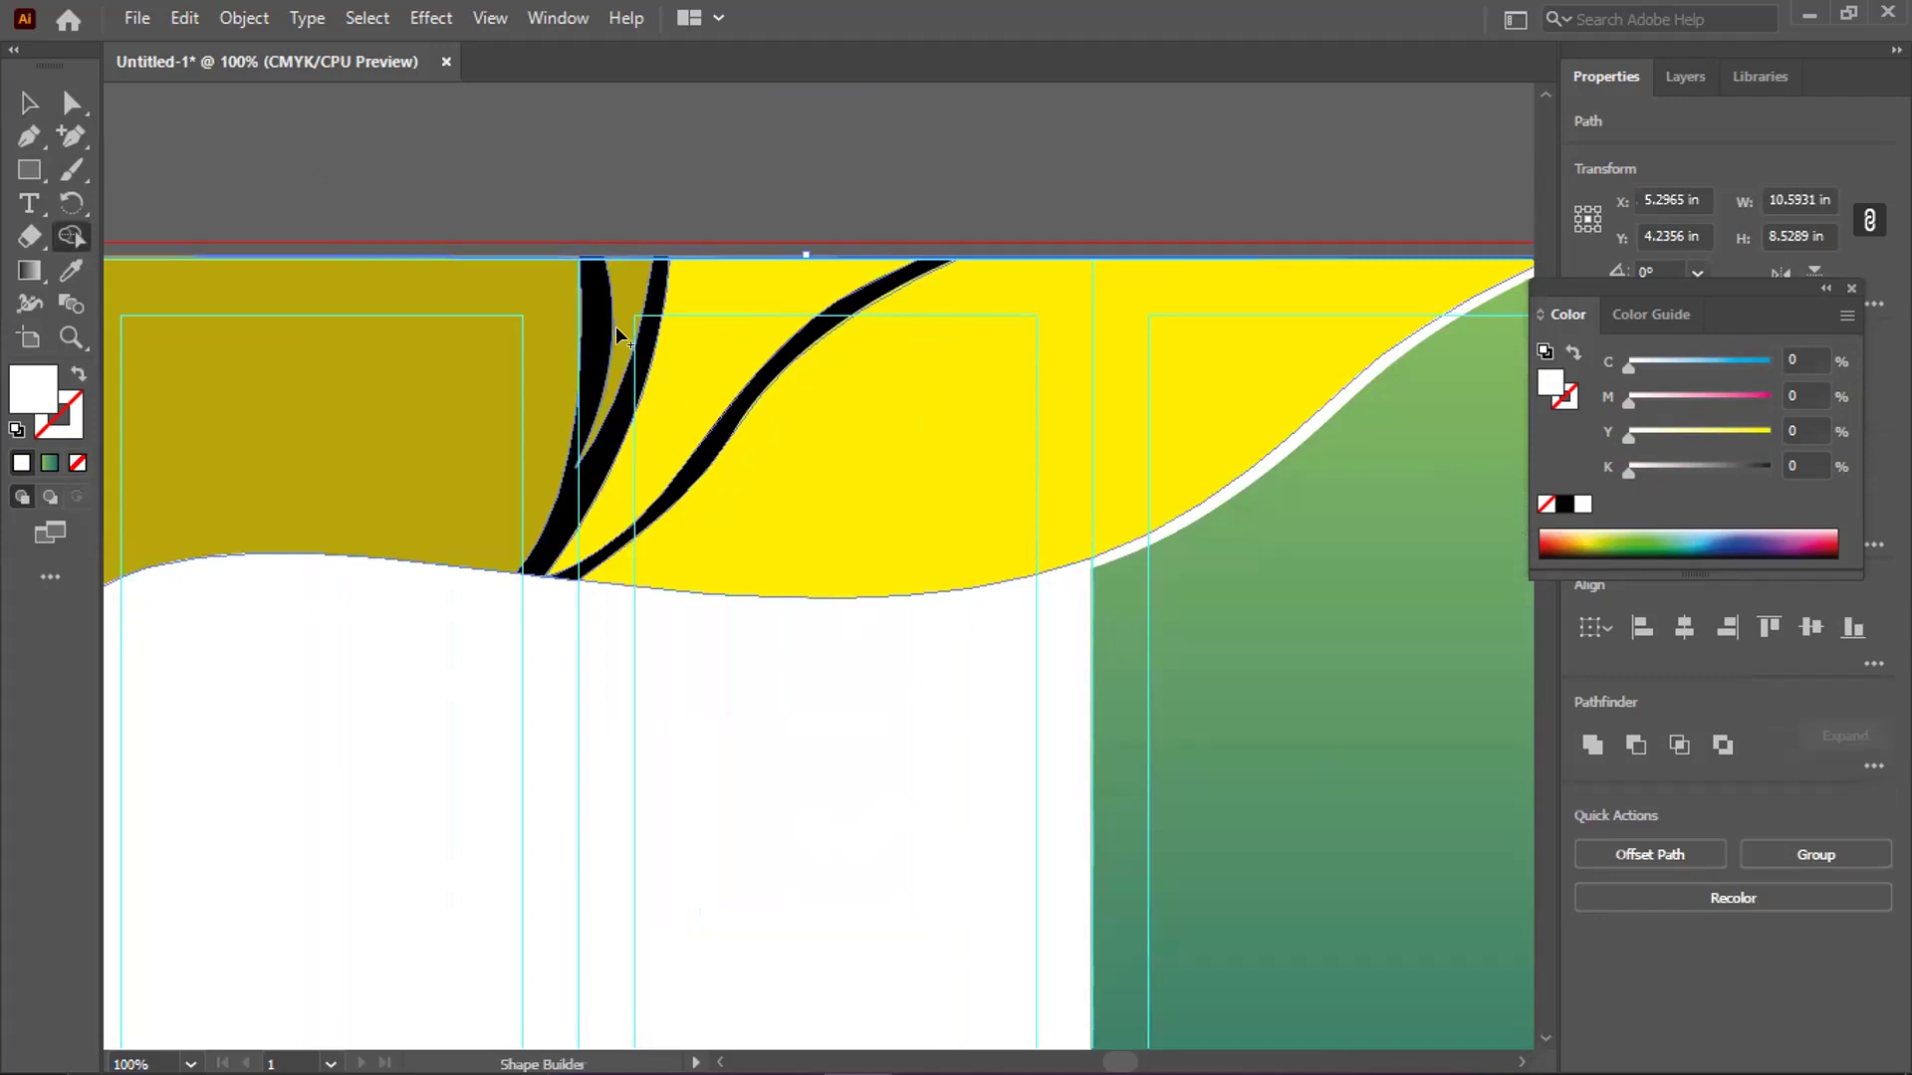
{"action": "left_click", "coordinate": [596, 331], "text": "alt"}
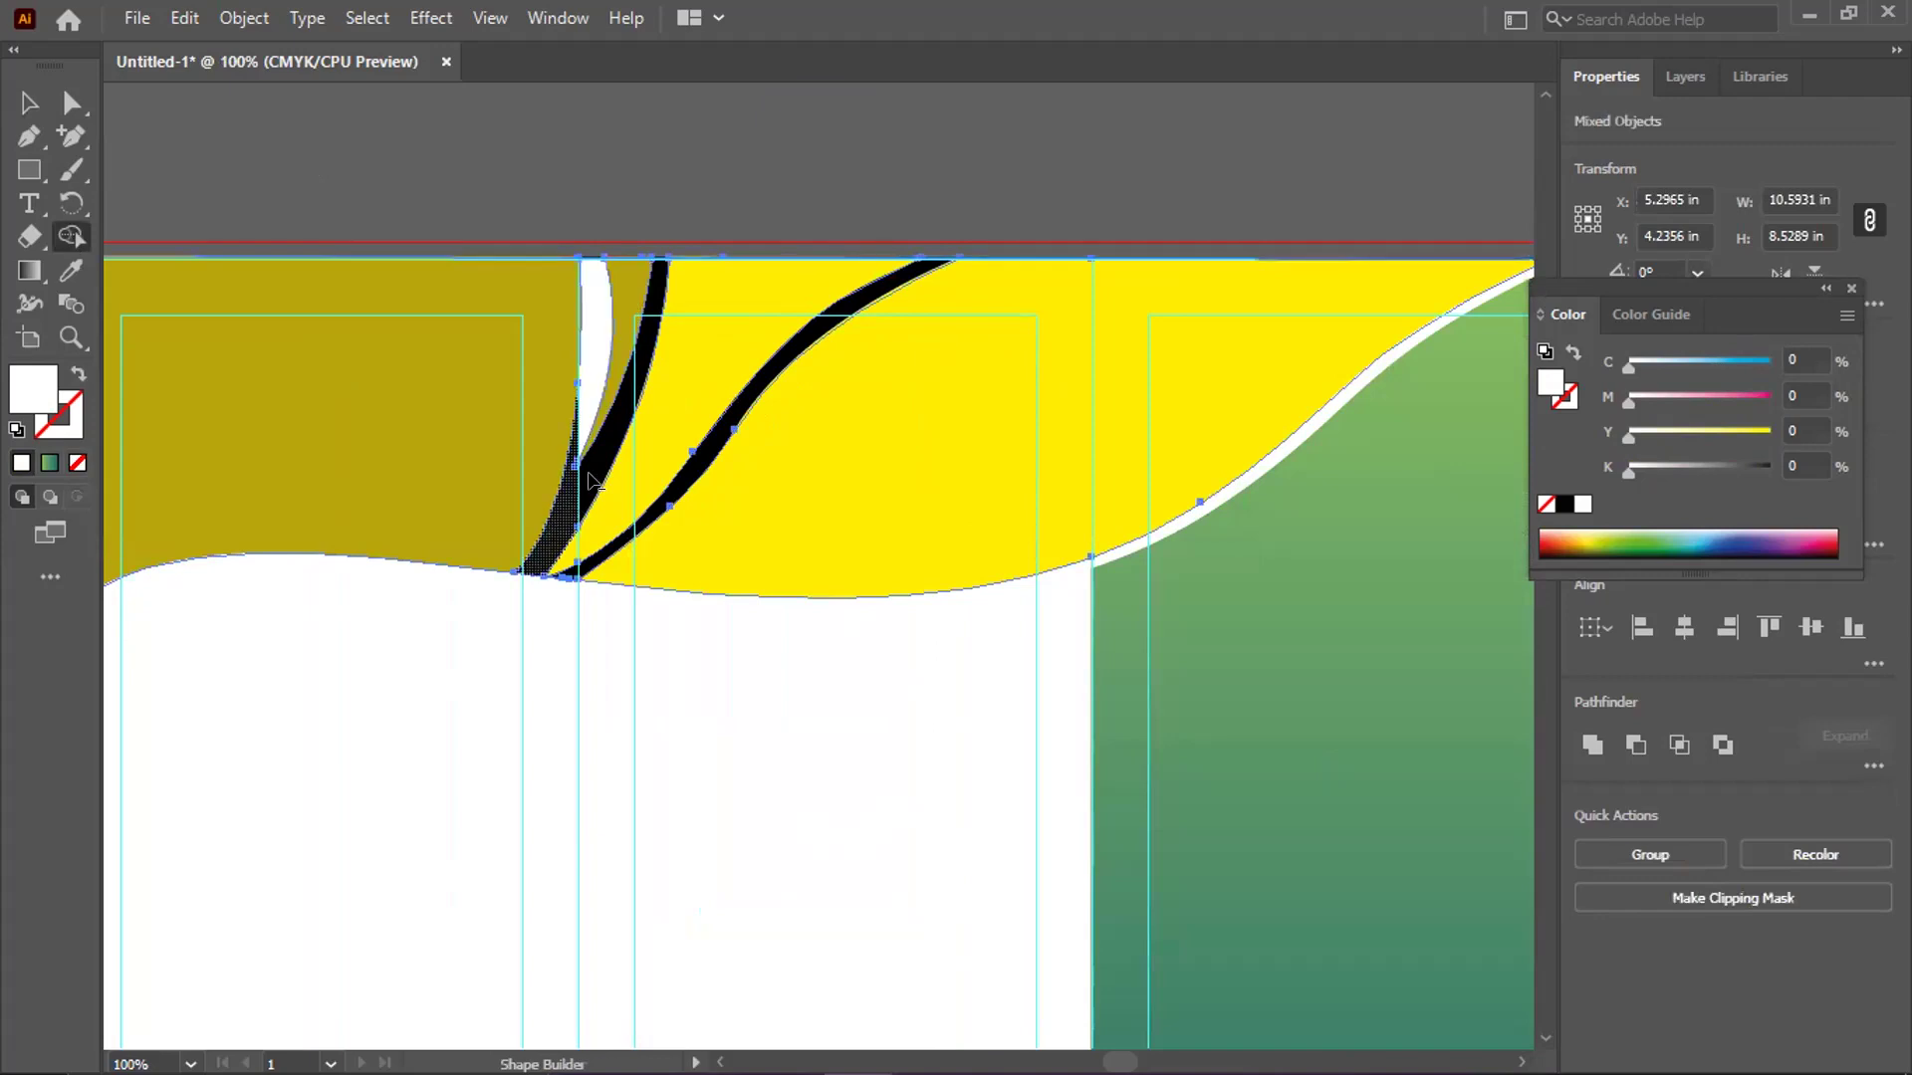
{"action": "left_click", "coordinate": [570, 483], "text": "alt"}
{"action": "left_click", "coordinate": [588, 474], "text": "alt"}
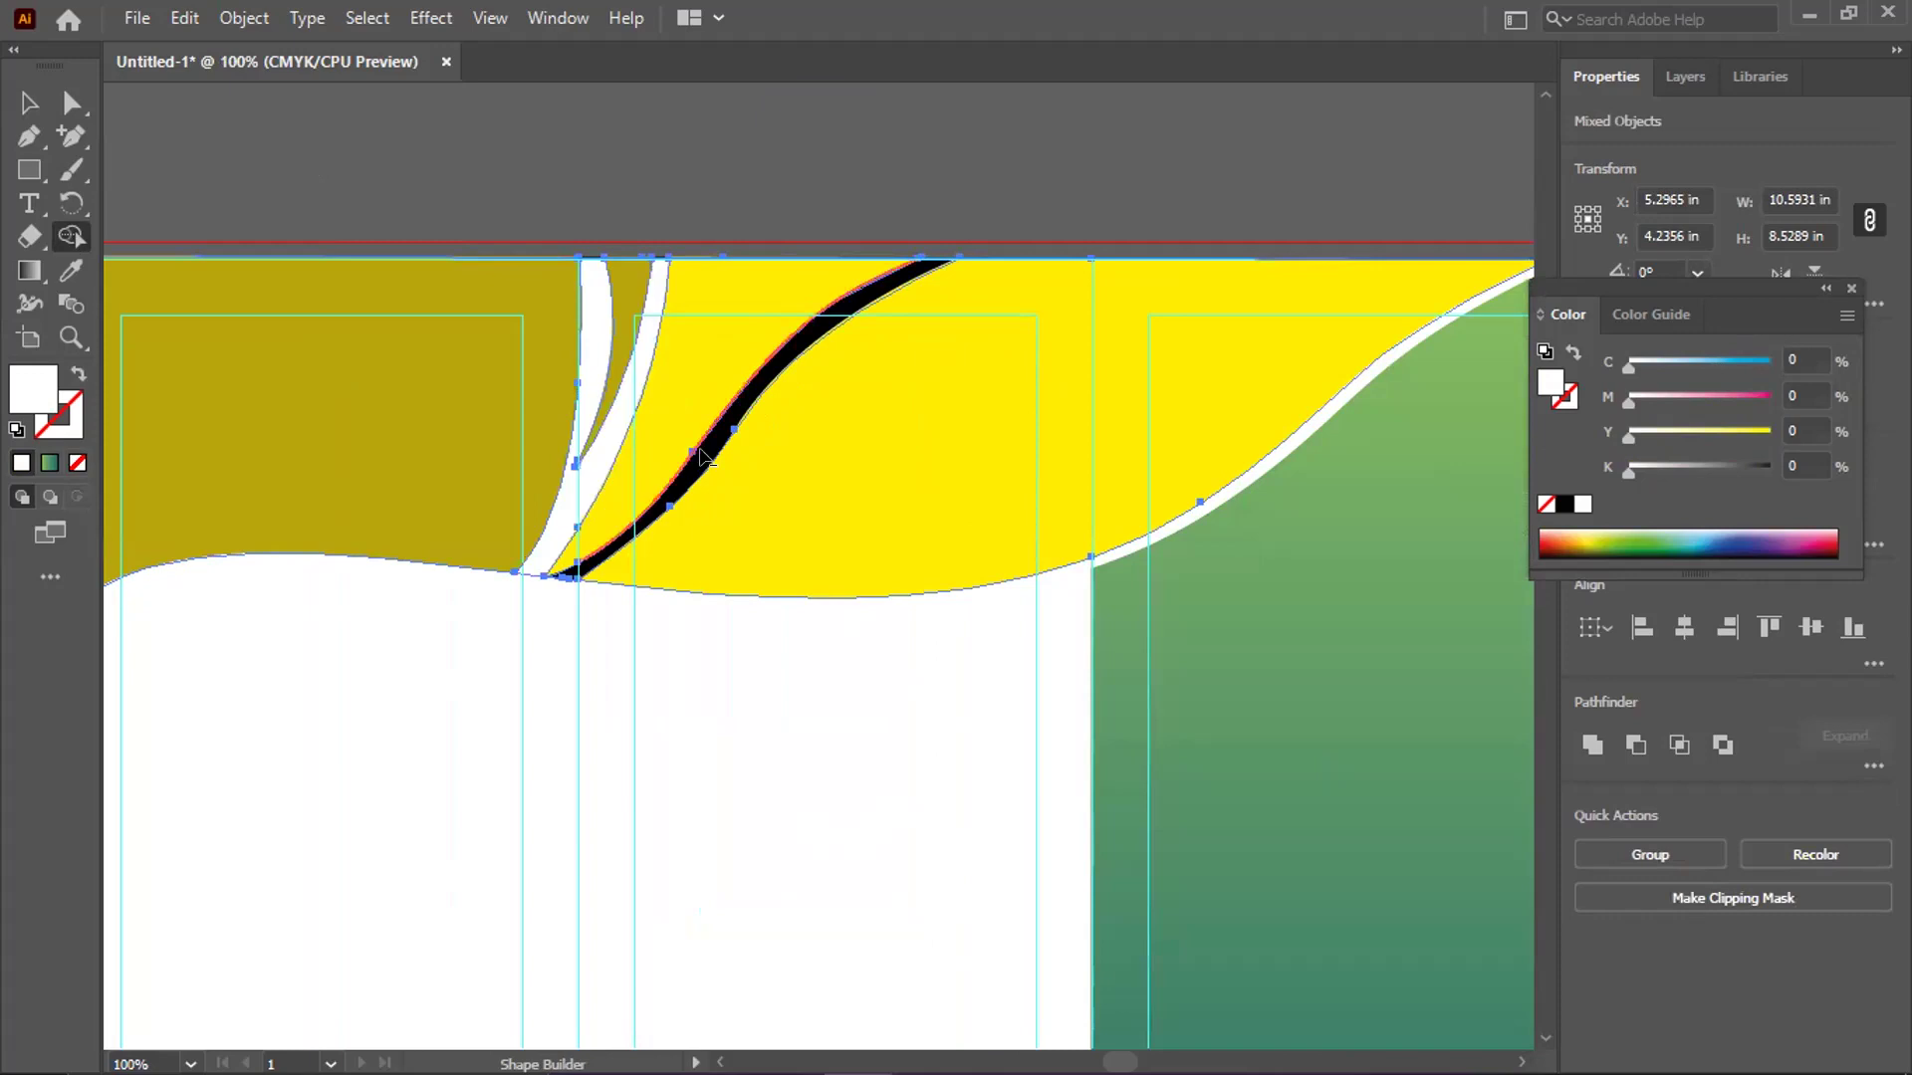
{"action": "left_click", "coordinate": [706, 458]}
Fill the small black triangle, merge the hatched stripe into the white, and erase both black top-edge strips
{"action": "scroll", "coordinate": [558, 582], "scroll_direction": "up", "scroll_amount": 3}
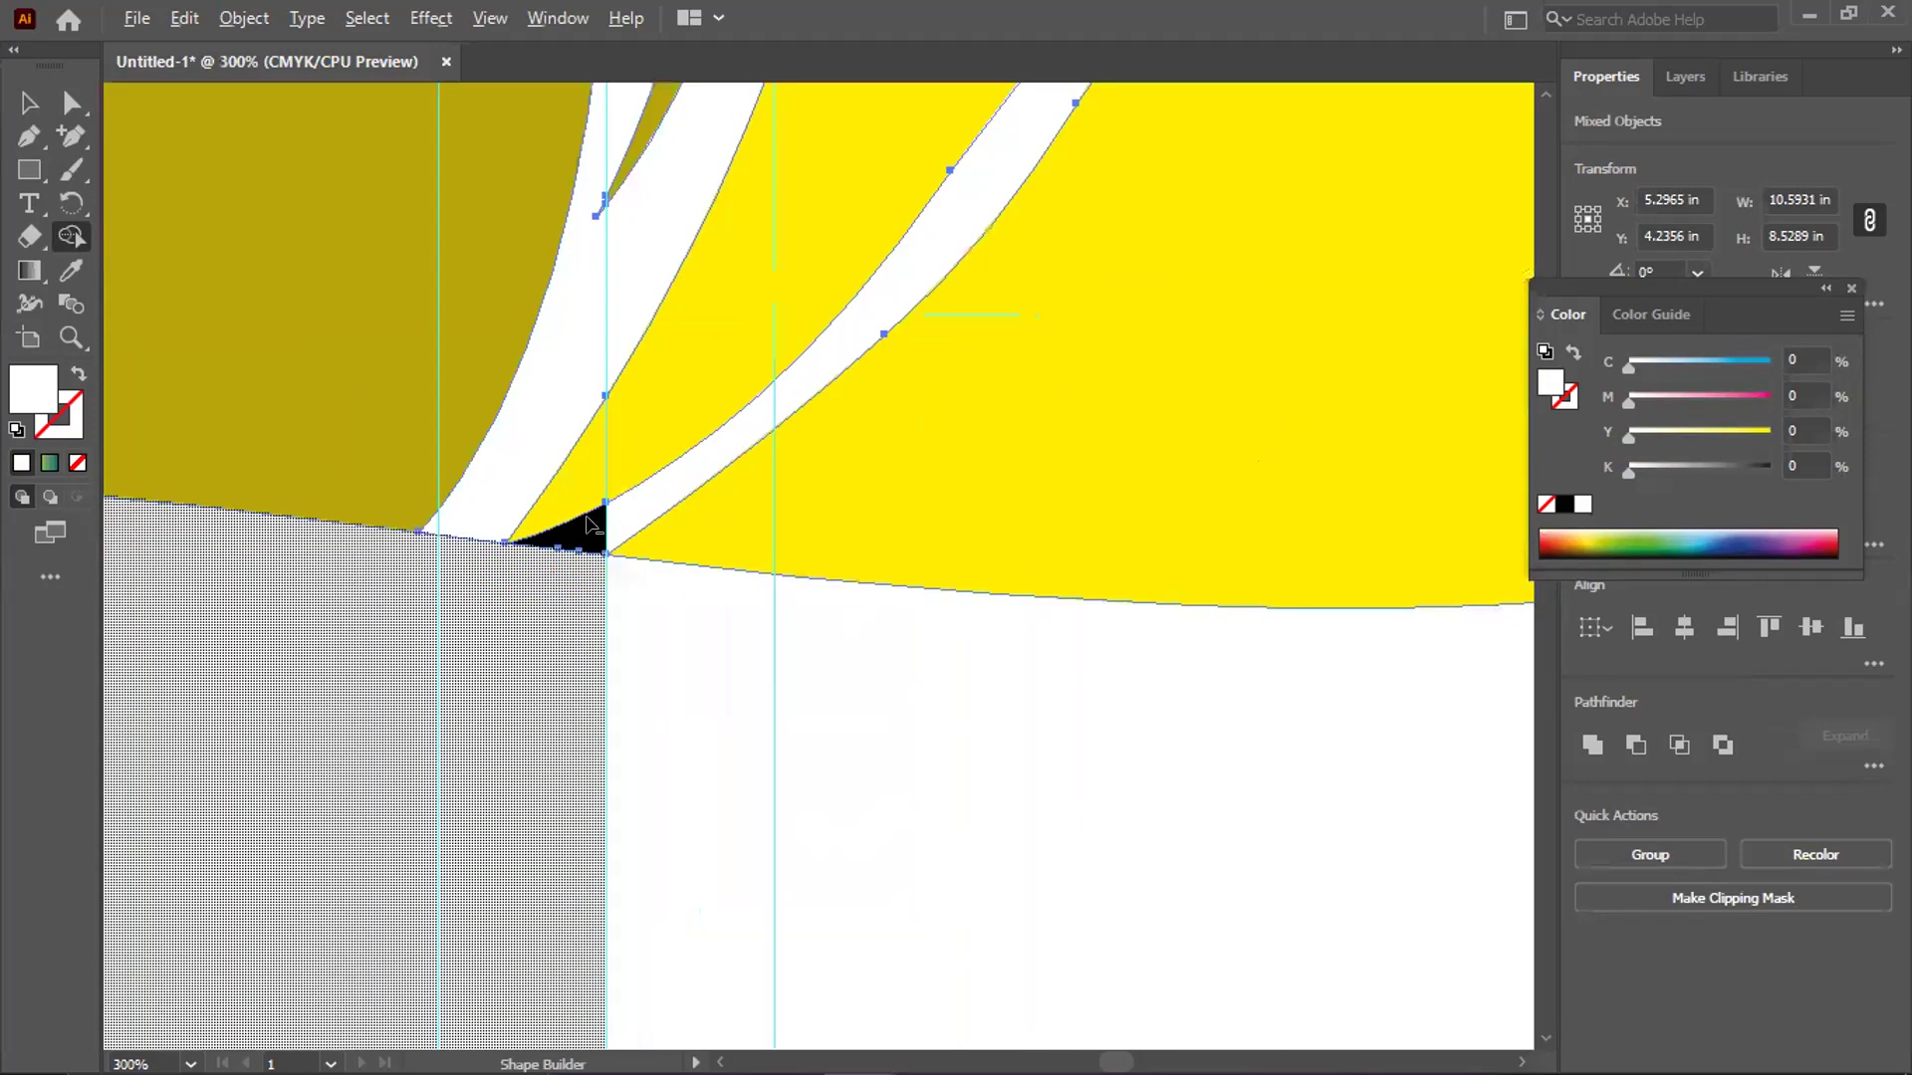
{"action": "scroll", "coordinate": [587, 523], "scroll_direction": "up", "scroll_amount": 2}
{"action": "left_click", "coordinate": [601, 522]}
{"action": "mouse_move", "coordinate": [561, 571]}
{"action": "left_mouse_down"}
{"action": "mouse_move", "coordinate": [415, 477]}
{"action": "mouse_move", "coordinate": [501, 480]}
{"action": "left_mouse_up"}
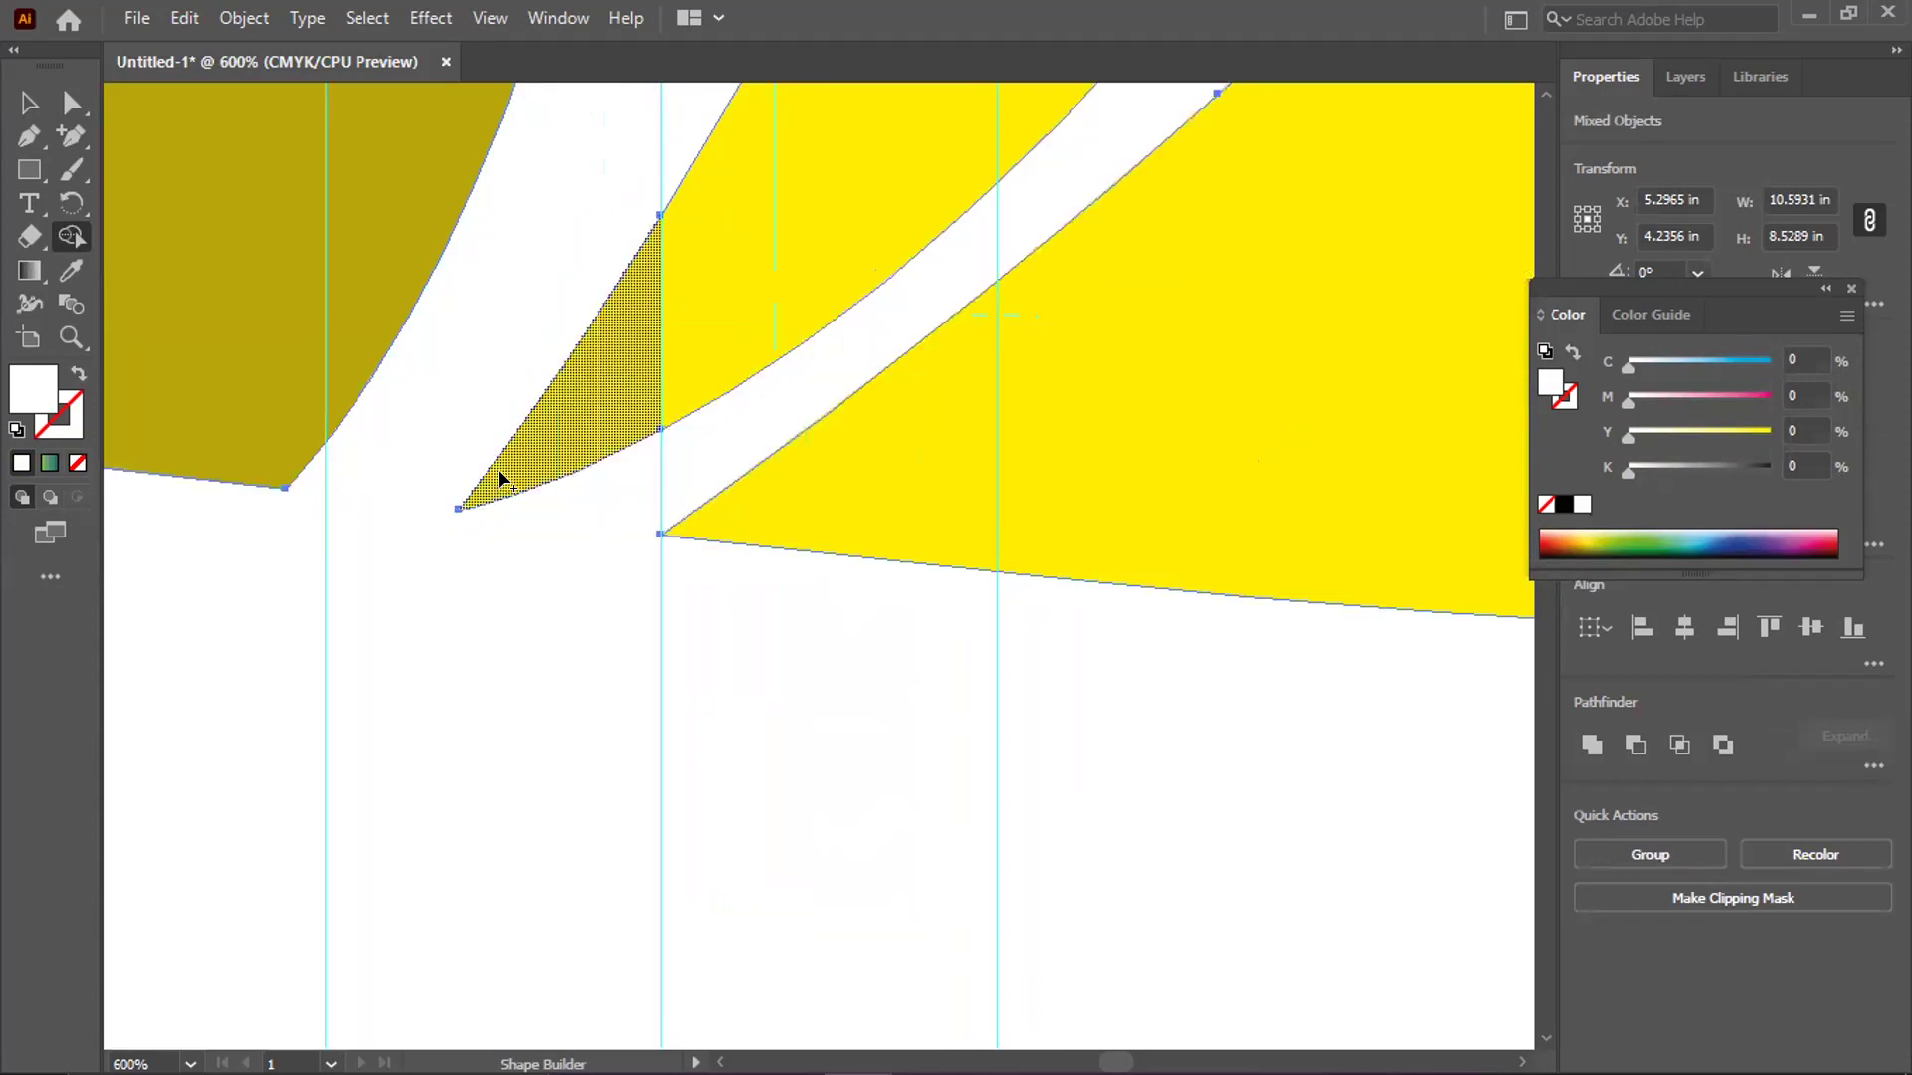
{"action": "scroll", "coordinate": [504, 478], "scroll_direction": "up", "scroll_amount": 3}
{"action": "scroll", "coordinate": [763, 351], "scroll_direction": "up", "scroll_amount": 3}
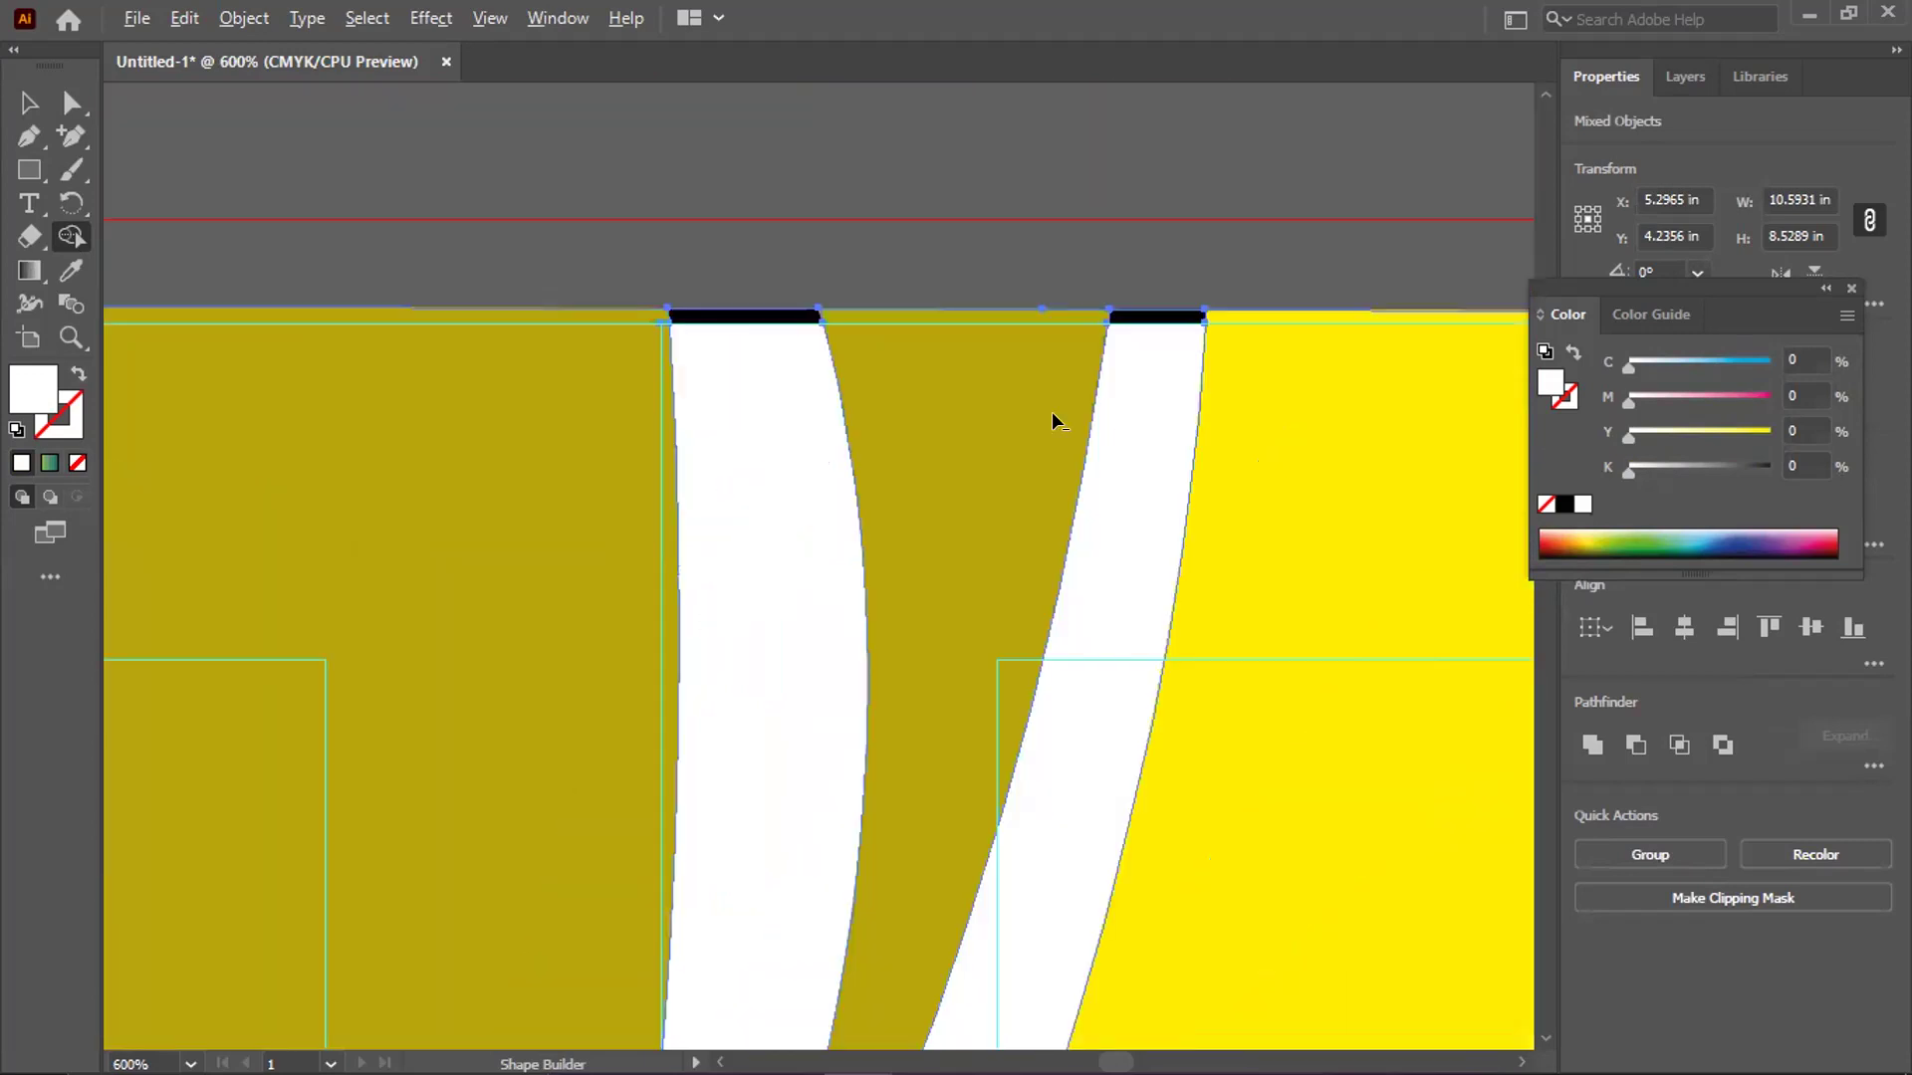
{"action": "left_click", "coordinate": [746, 317], "text": "alt"}
{"action": "left_click", "coordinate": [1155, 315], "text": "alt"}
{"action": "scroll", "coordinate": [643, 400], "scroll_direction": "down", "scroll_amount": 3}
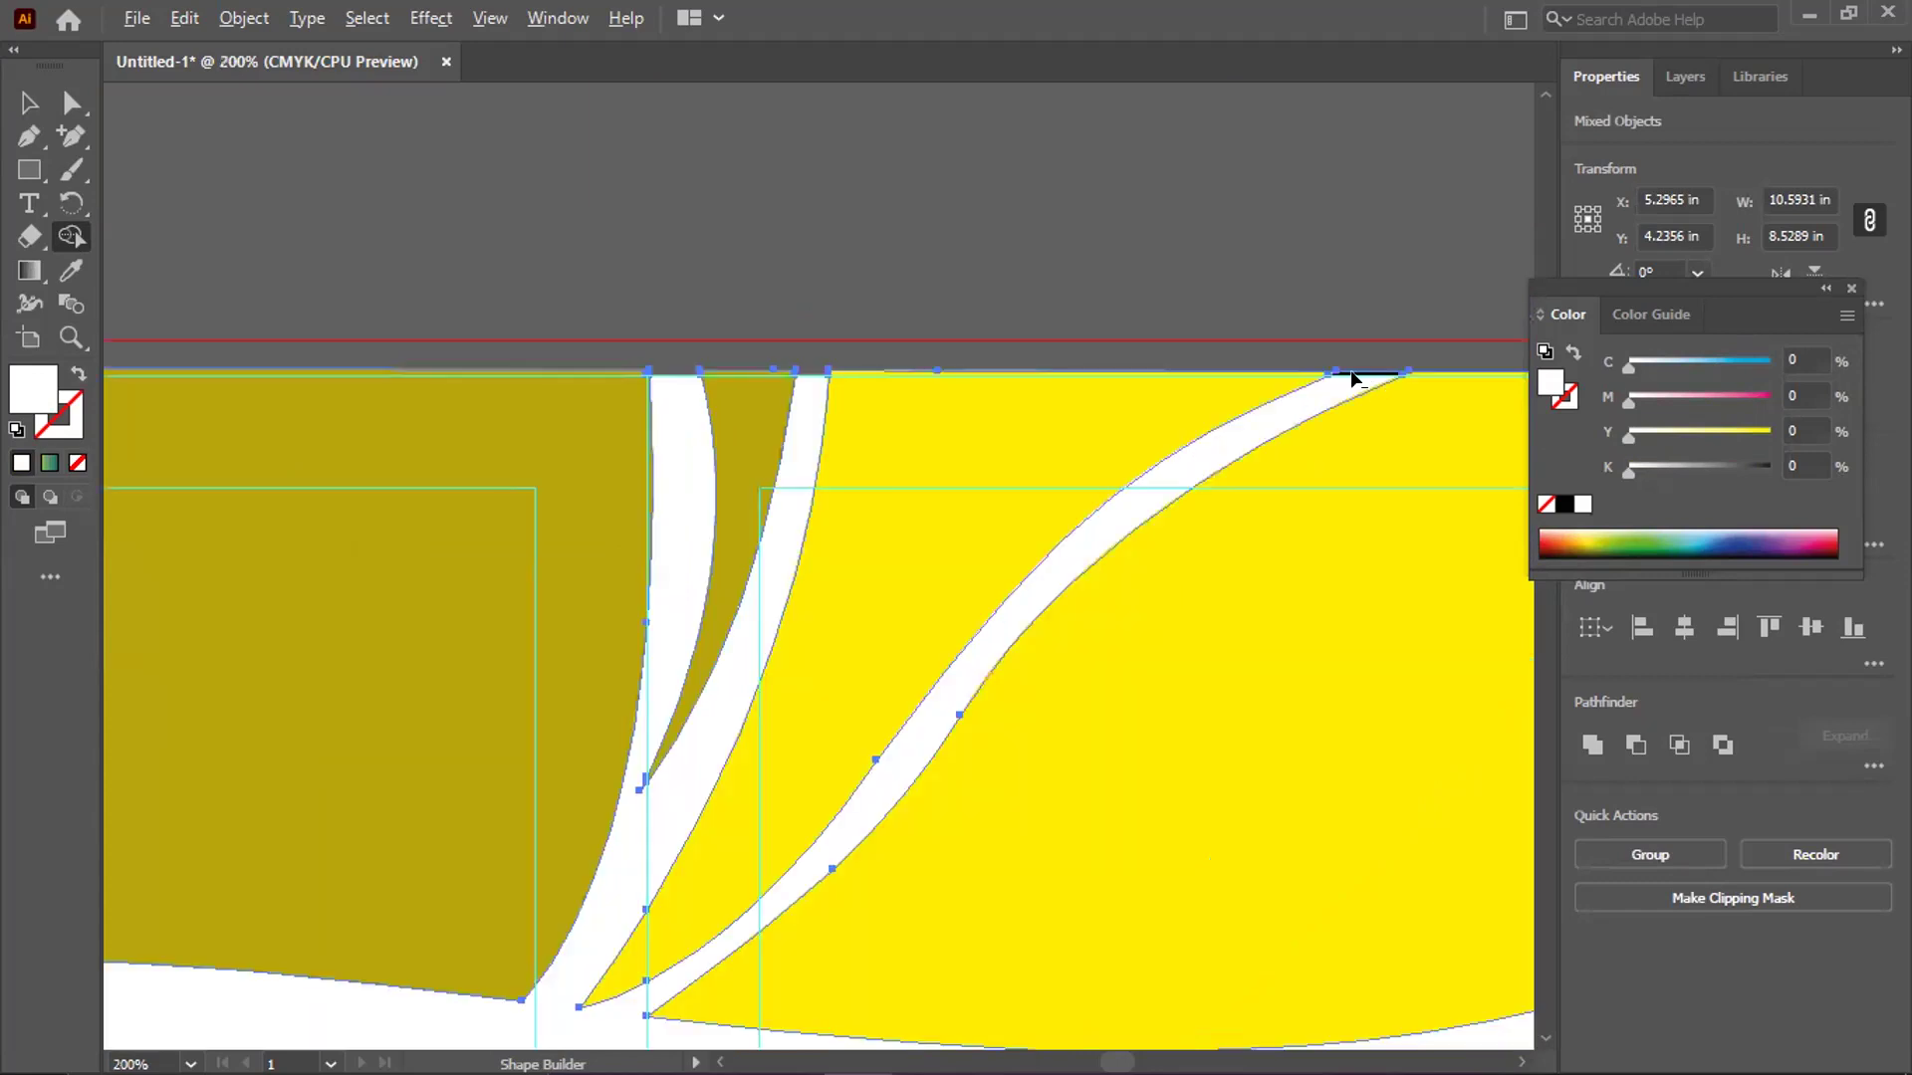
{"action": "scroll", "coordinate": [1354, 379], "scroll_direction": "up", "scroll_amount": 4}
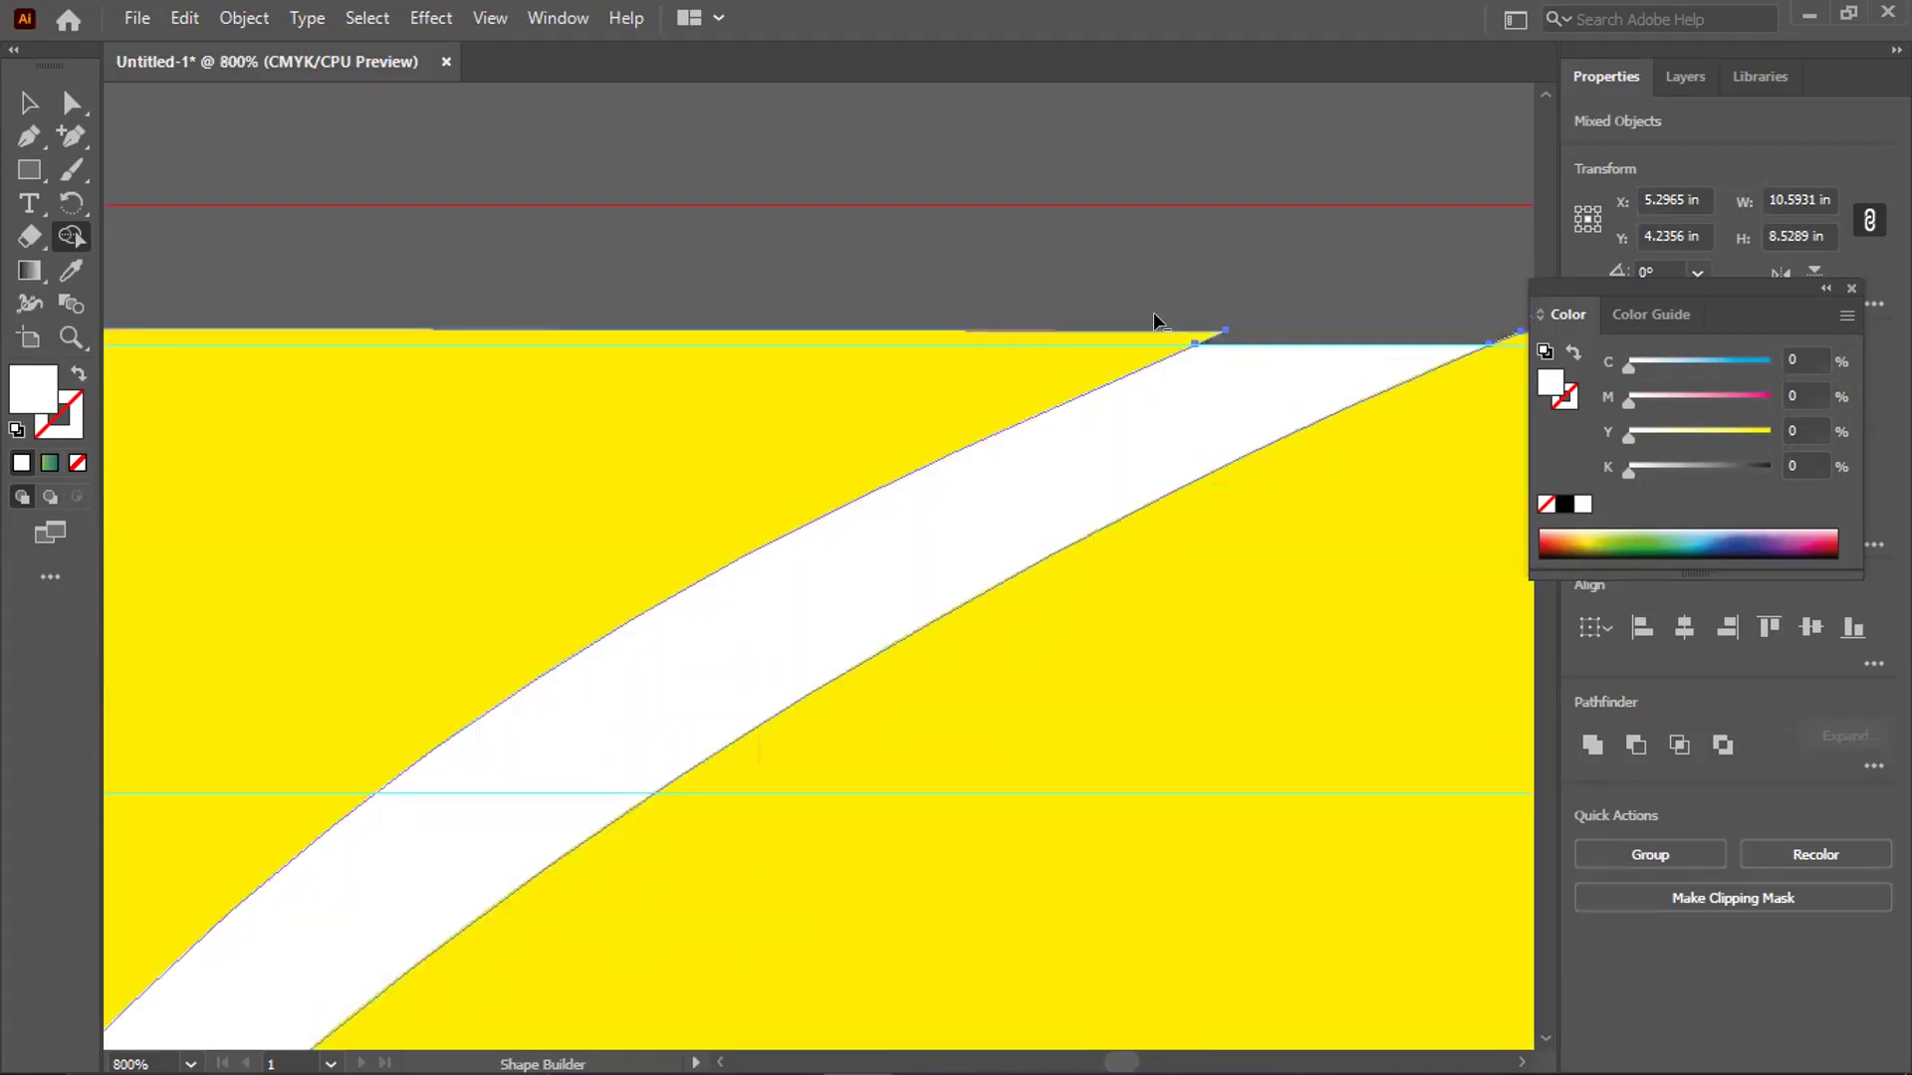
{"action": "scroll", "coordinate": [1155, 321], "scroll_direction": "down", "scroll_amount": 4}
{"action": "scroll", "coordinate": [474, 306], "scroll_direction": "up", "scroll_amount": 4}
{"action": "left_click", "coordinate": [30, 111]}
Unlock the white panels and select all the header artwork at 100% view
{"action": "scroll", "coordinate": [753, 301], "scroll_direction": "down", "scroll_amount": 5}
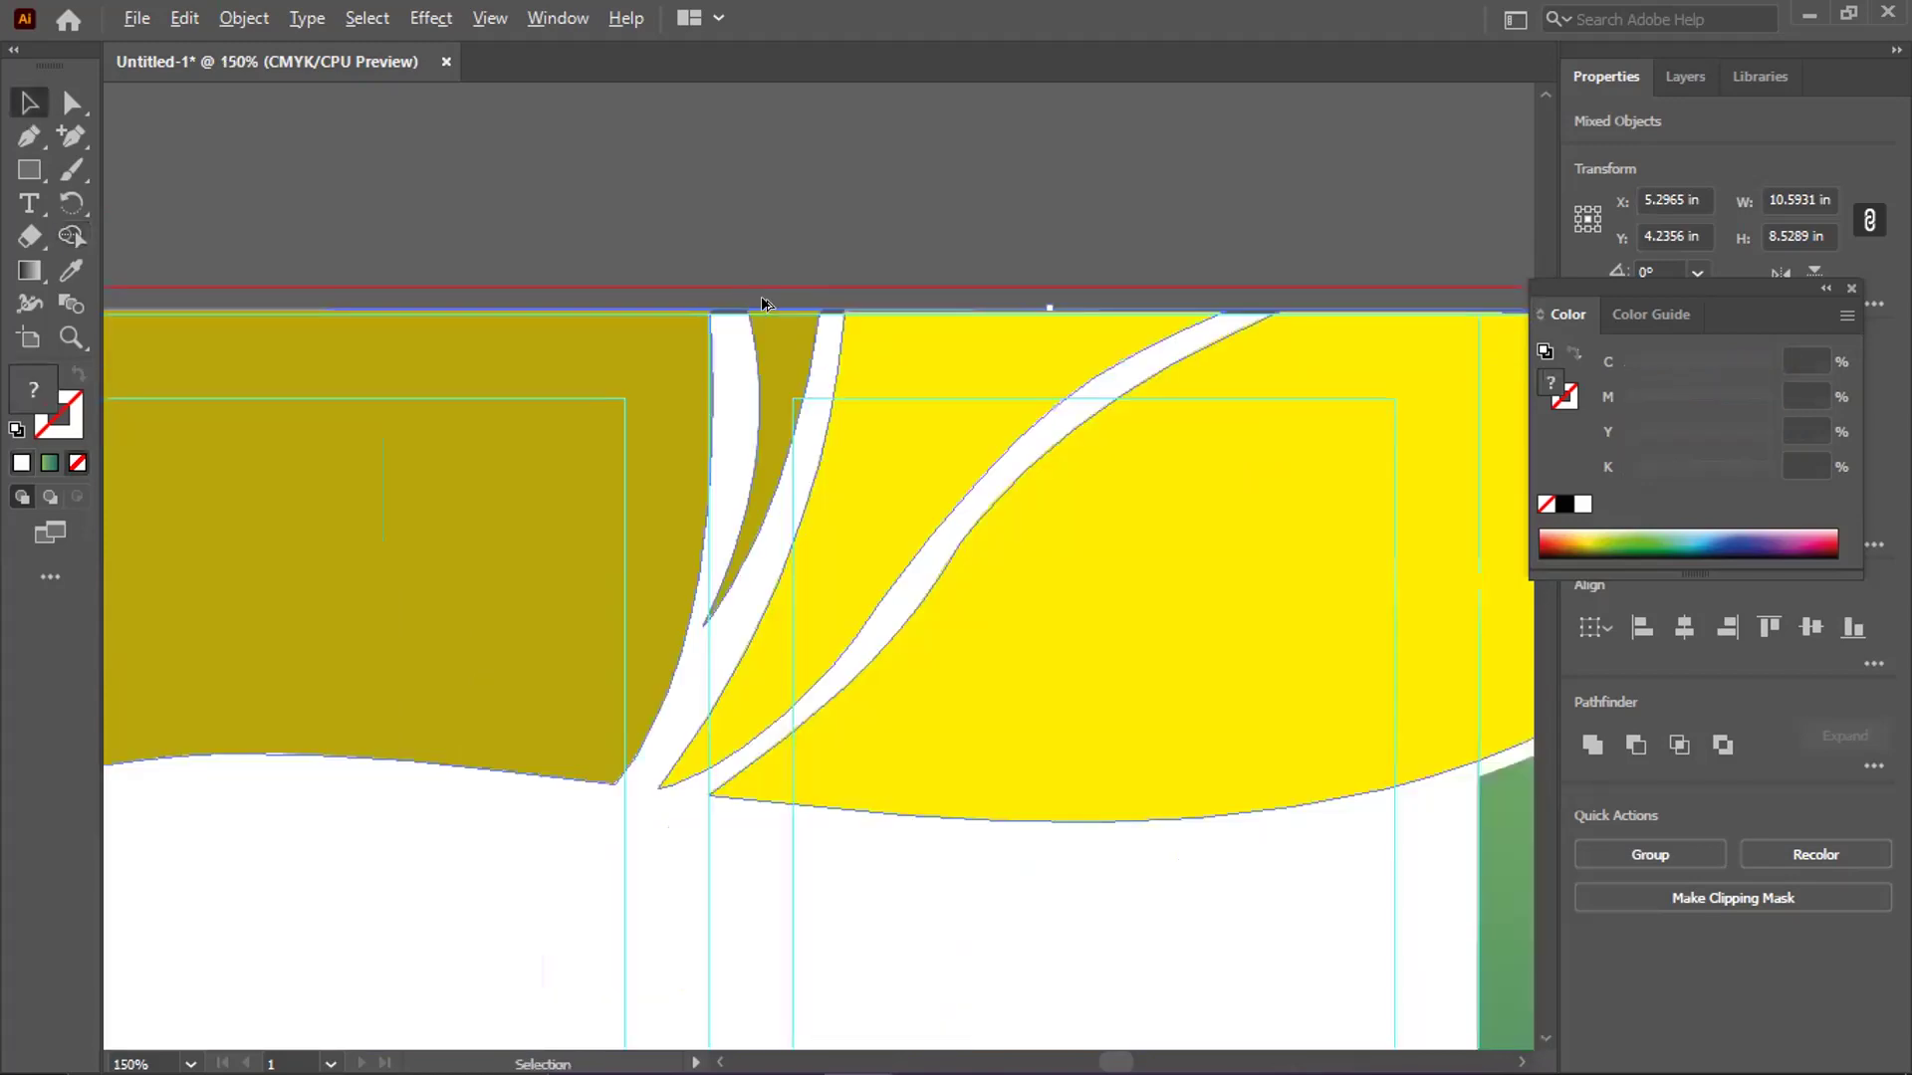
{"action": "left_click", "coordinate": [167, 194]}
{"action": "key", "text": "ctrl+1"}
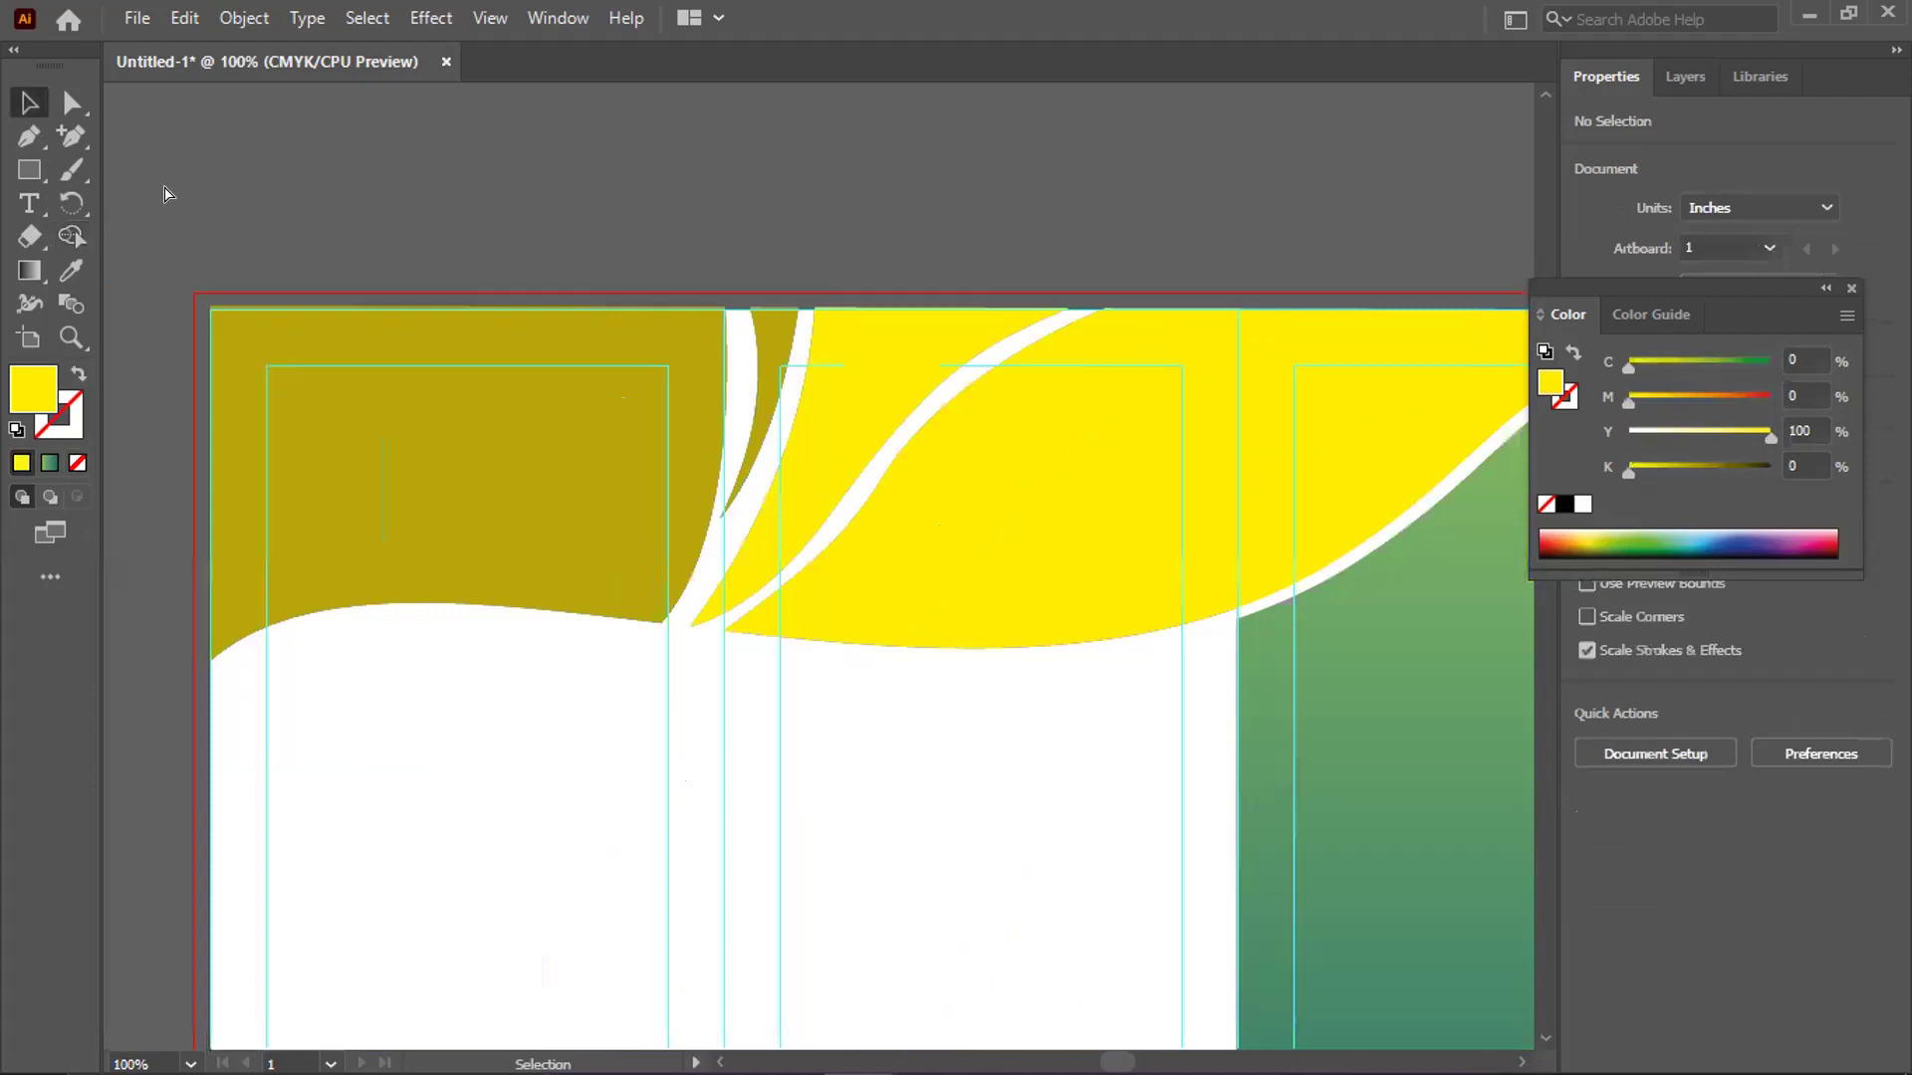
{"action": "key", "text": "ctrl+alt+2"}
{"action": "left_click_drag", "start_coordinate": [146, 210], "coordinate": [1534, 844]}
{"action": "left_click", "coordinate": [64, 237]}
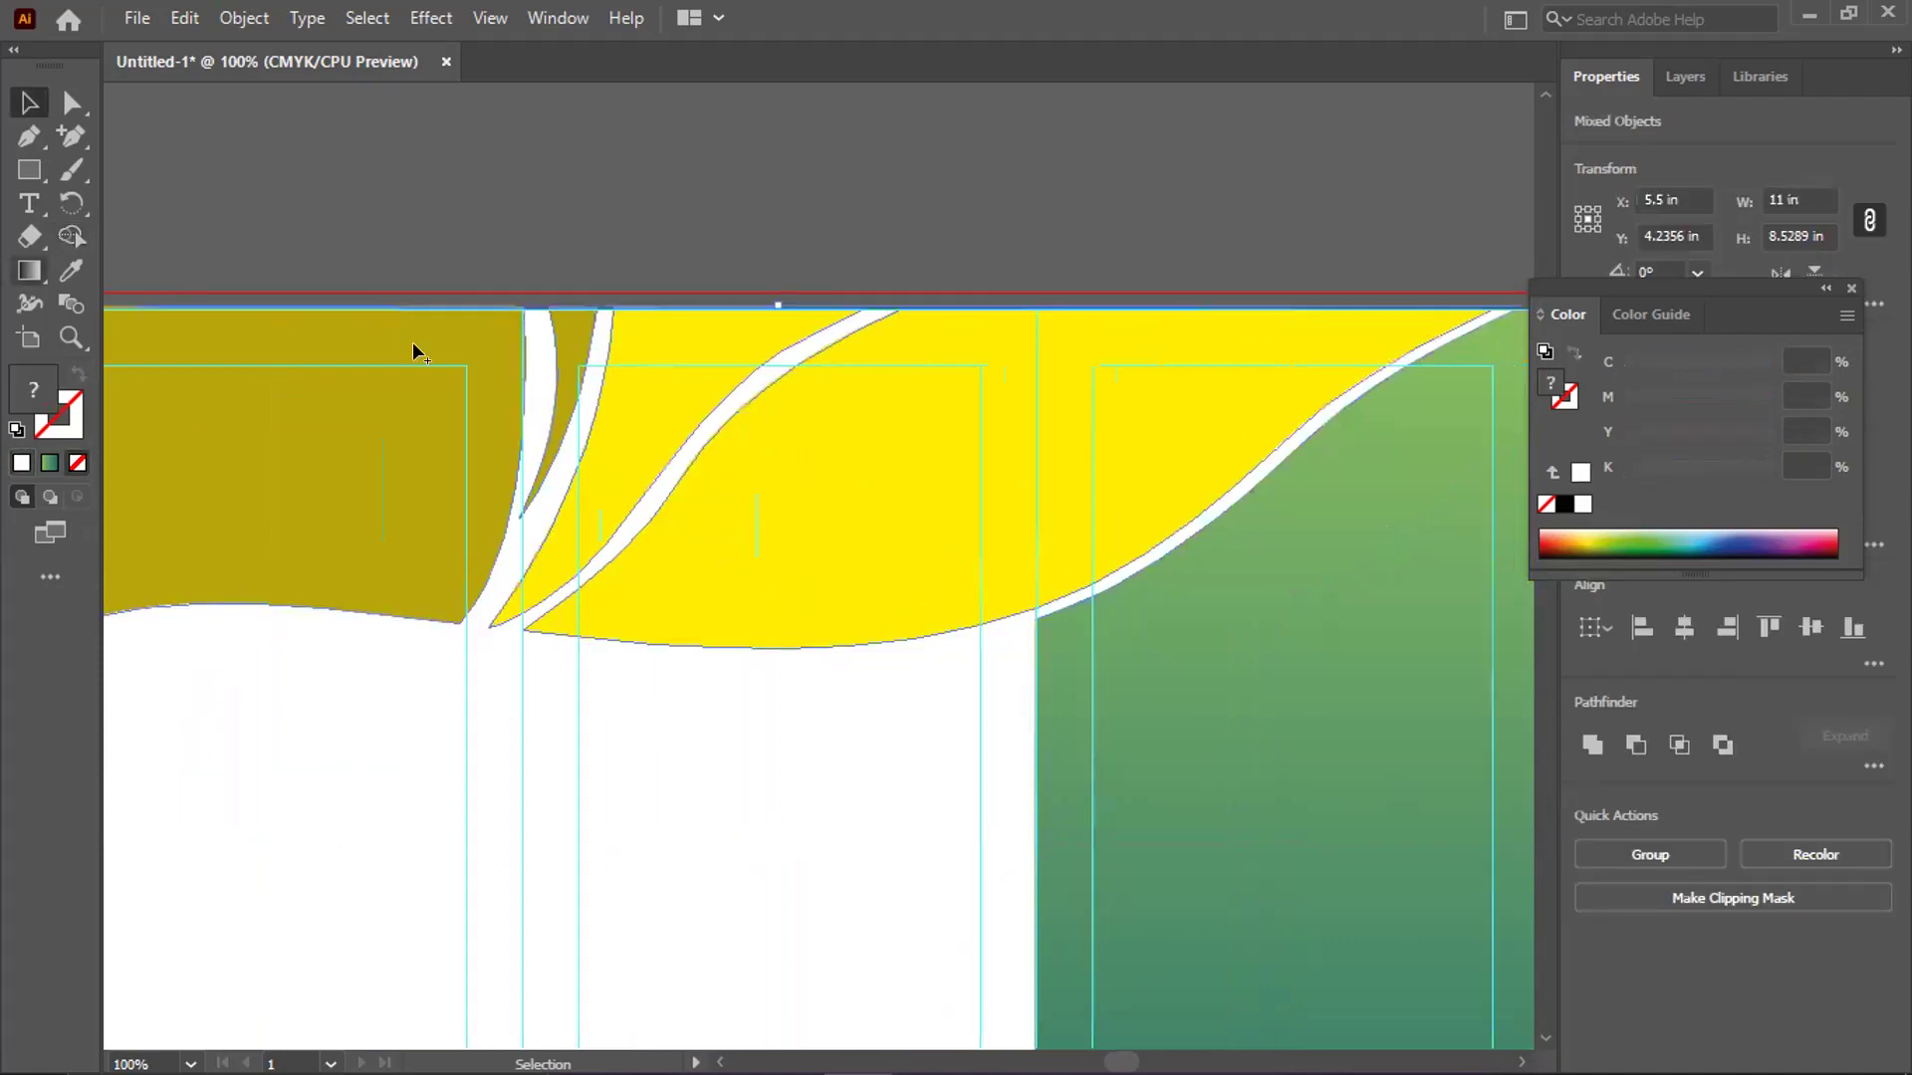
Remove the thin slivers above the olive shape and along the header's top edge with Shape Builder
{"action": "key", "text": "shift+m"}
{"action": "key", "text": "ctrl+equal"}
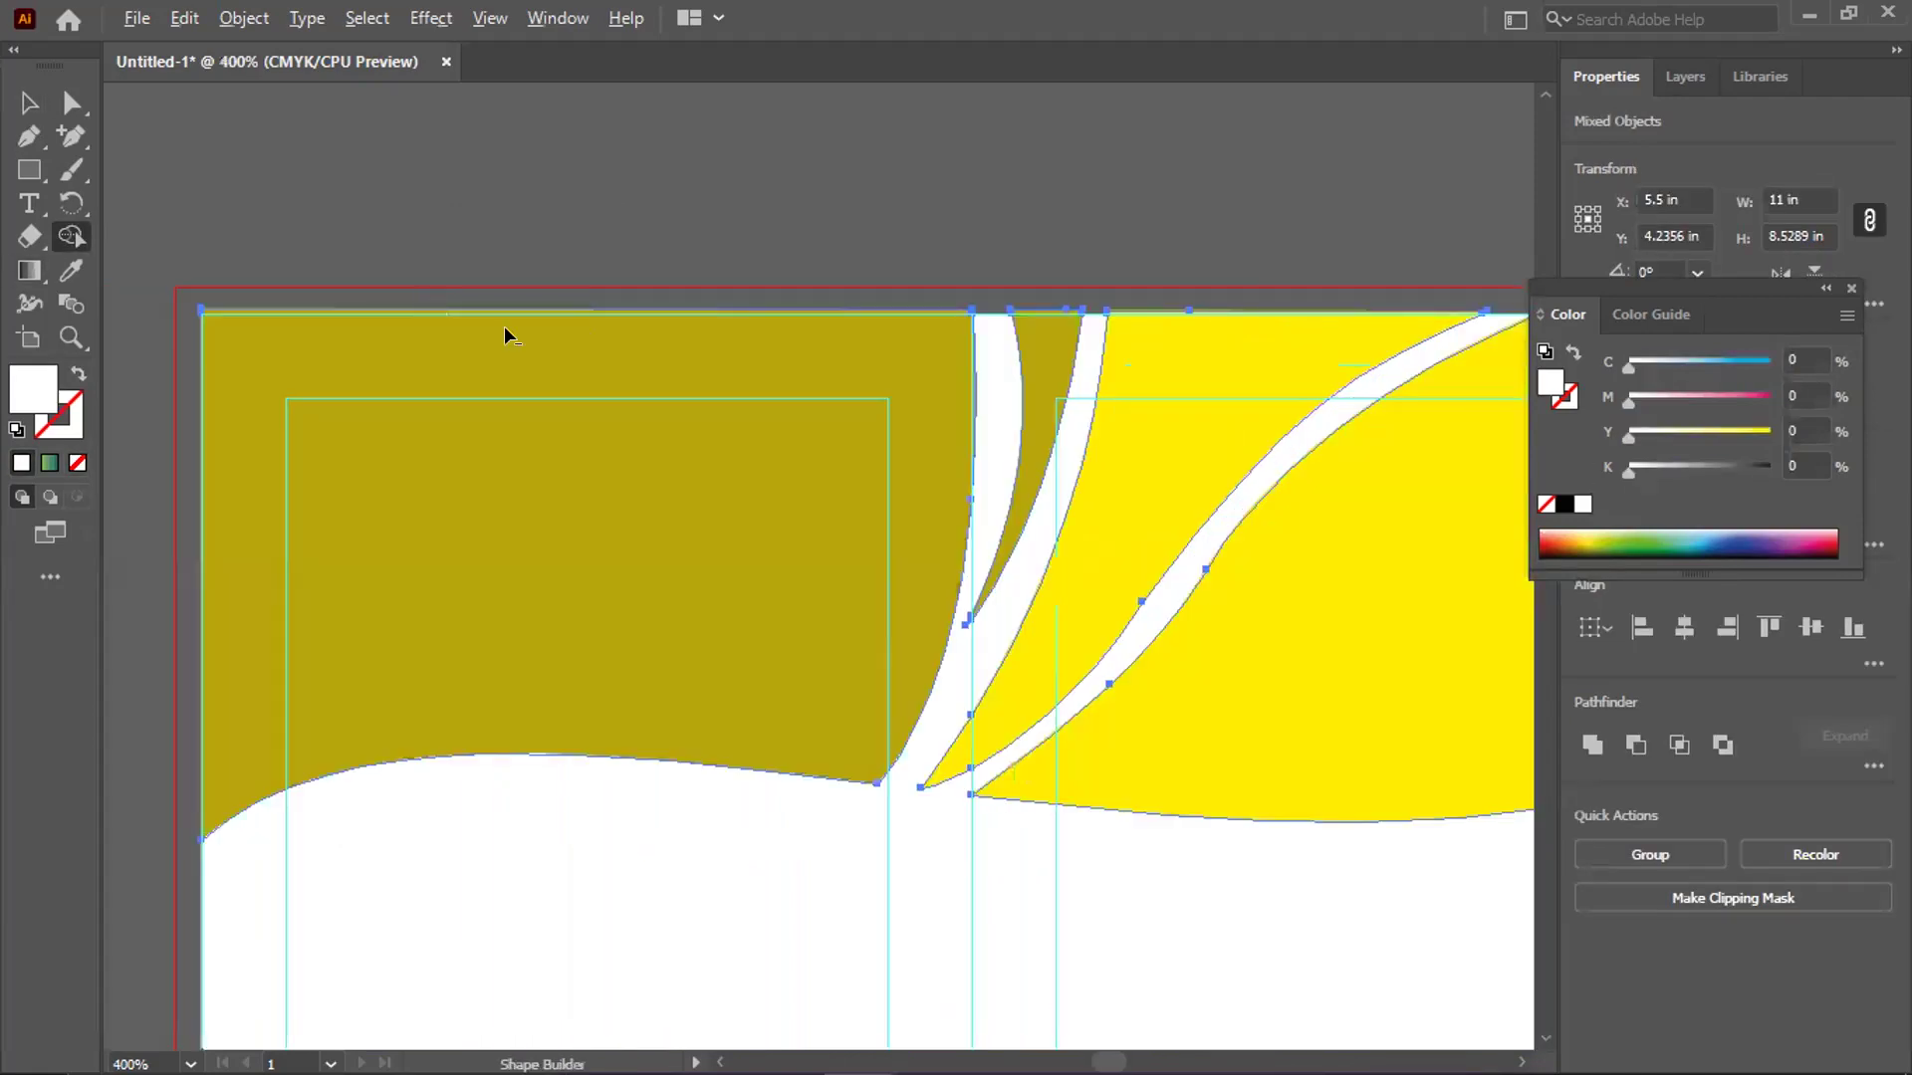
{"action": "key", "text": "ctrl+equal"}
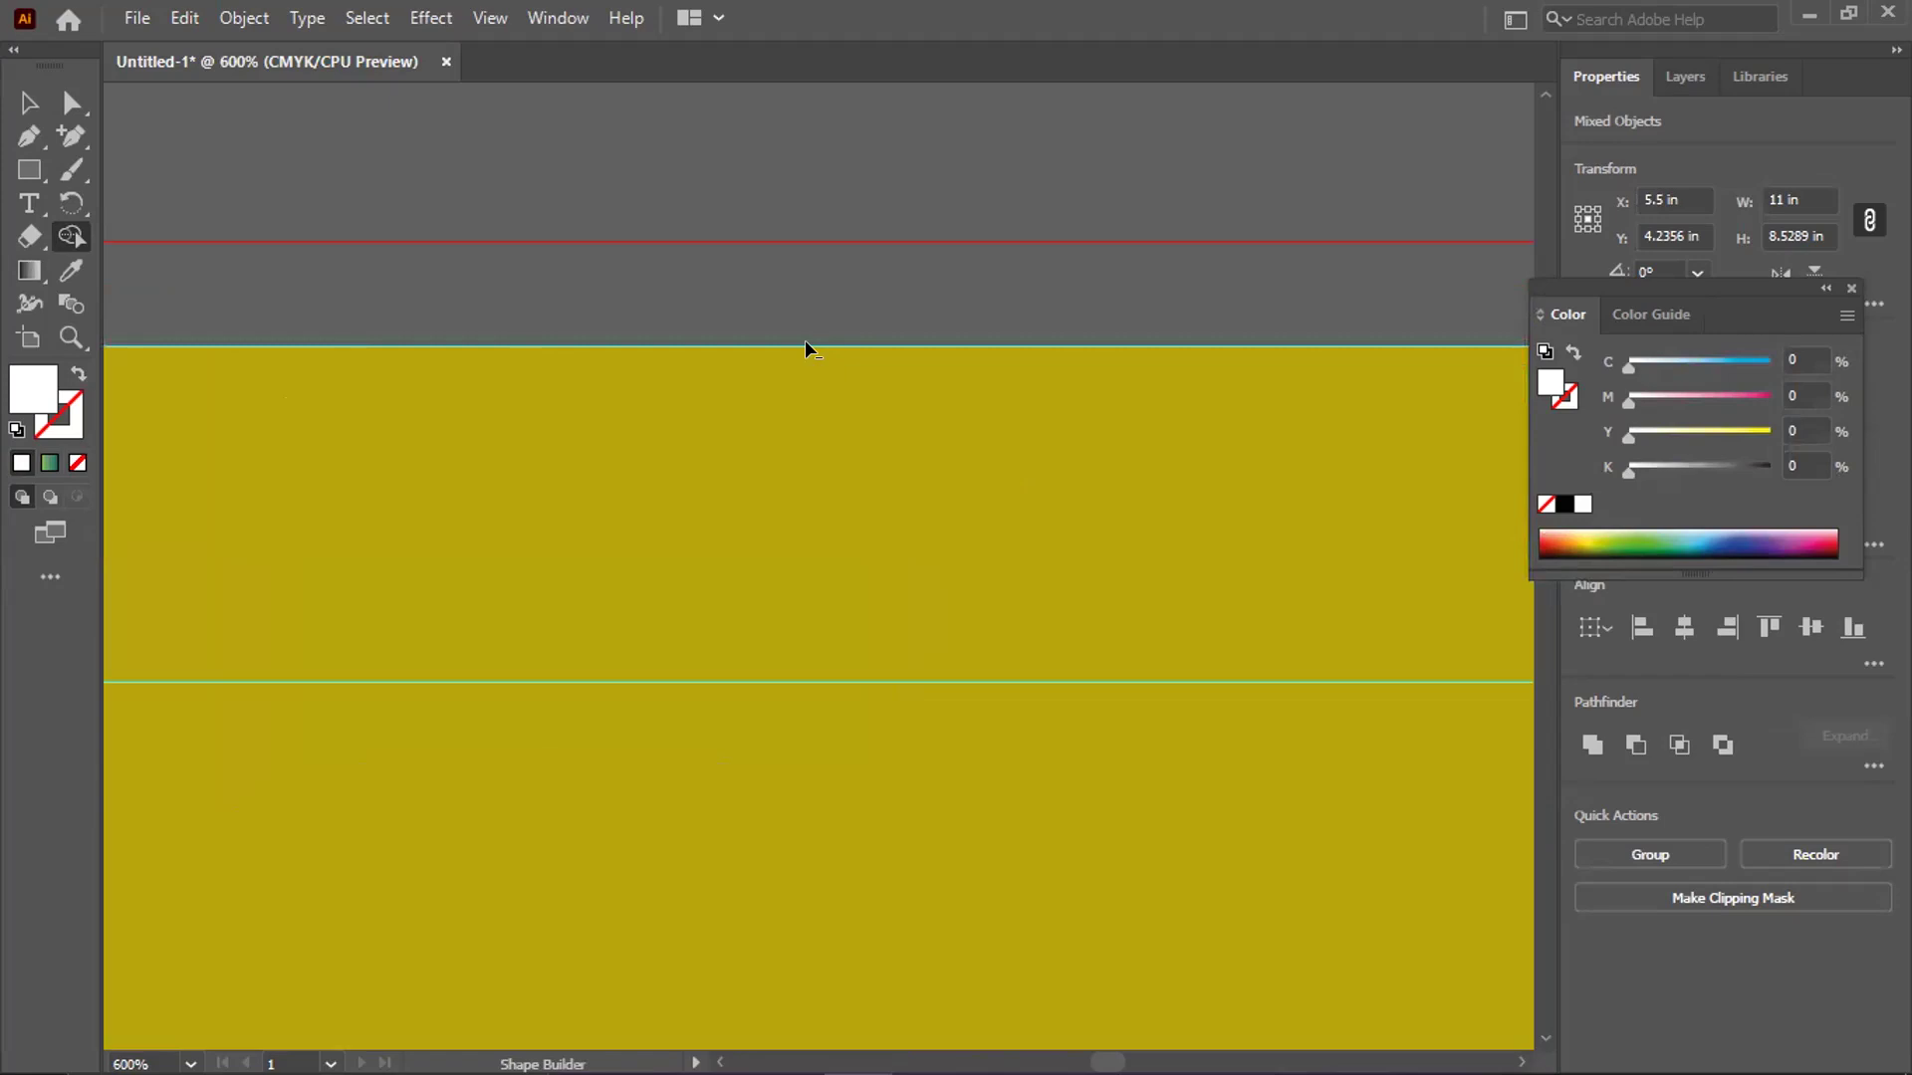
{"action": "key", "text": "ctrl+1"}
{"action": "scroll", "coordinate": [859, 407], "scroll_direction": "up", "scroll_amount": 4}
{"action": "left_click", "coordinate": [861, 428], "text": "alt"}
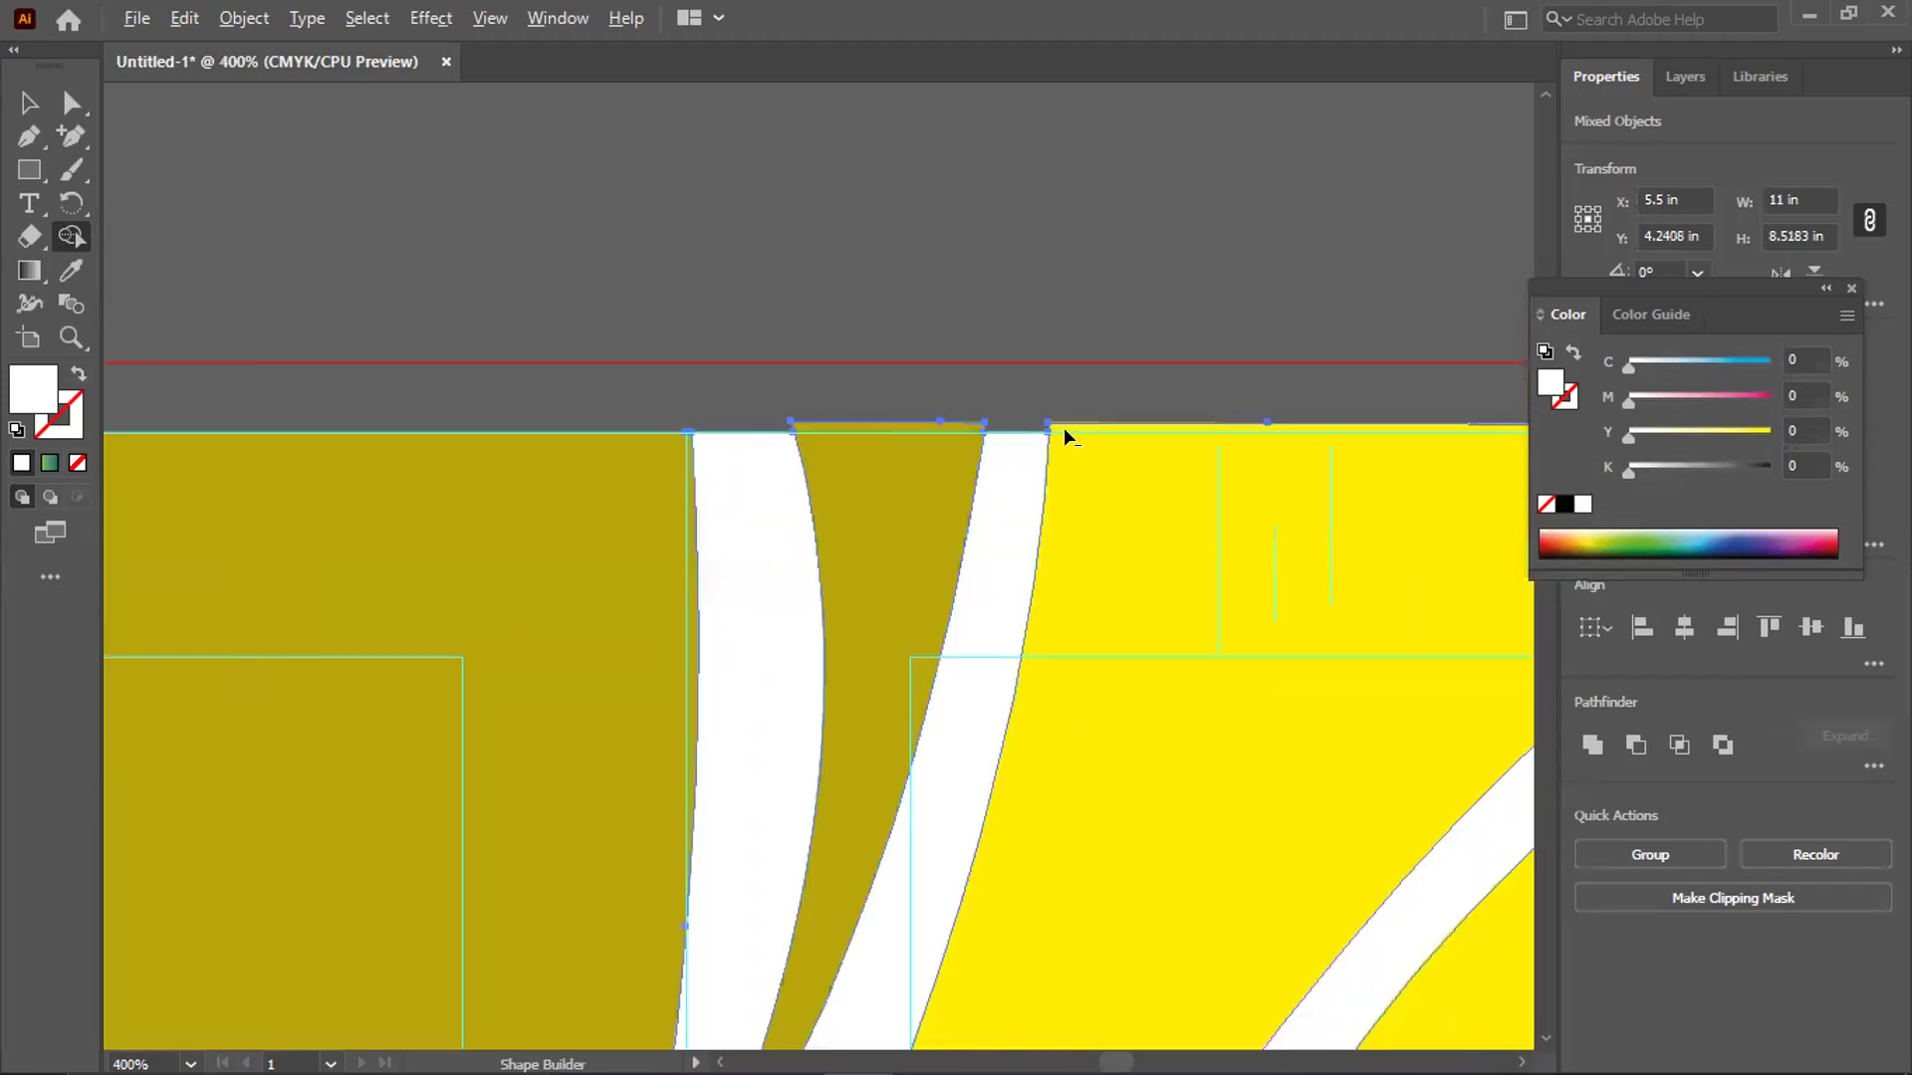
{"action": "left_click", "coordinate": [1105, 426], "text": "alt"}
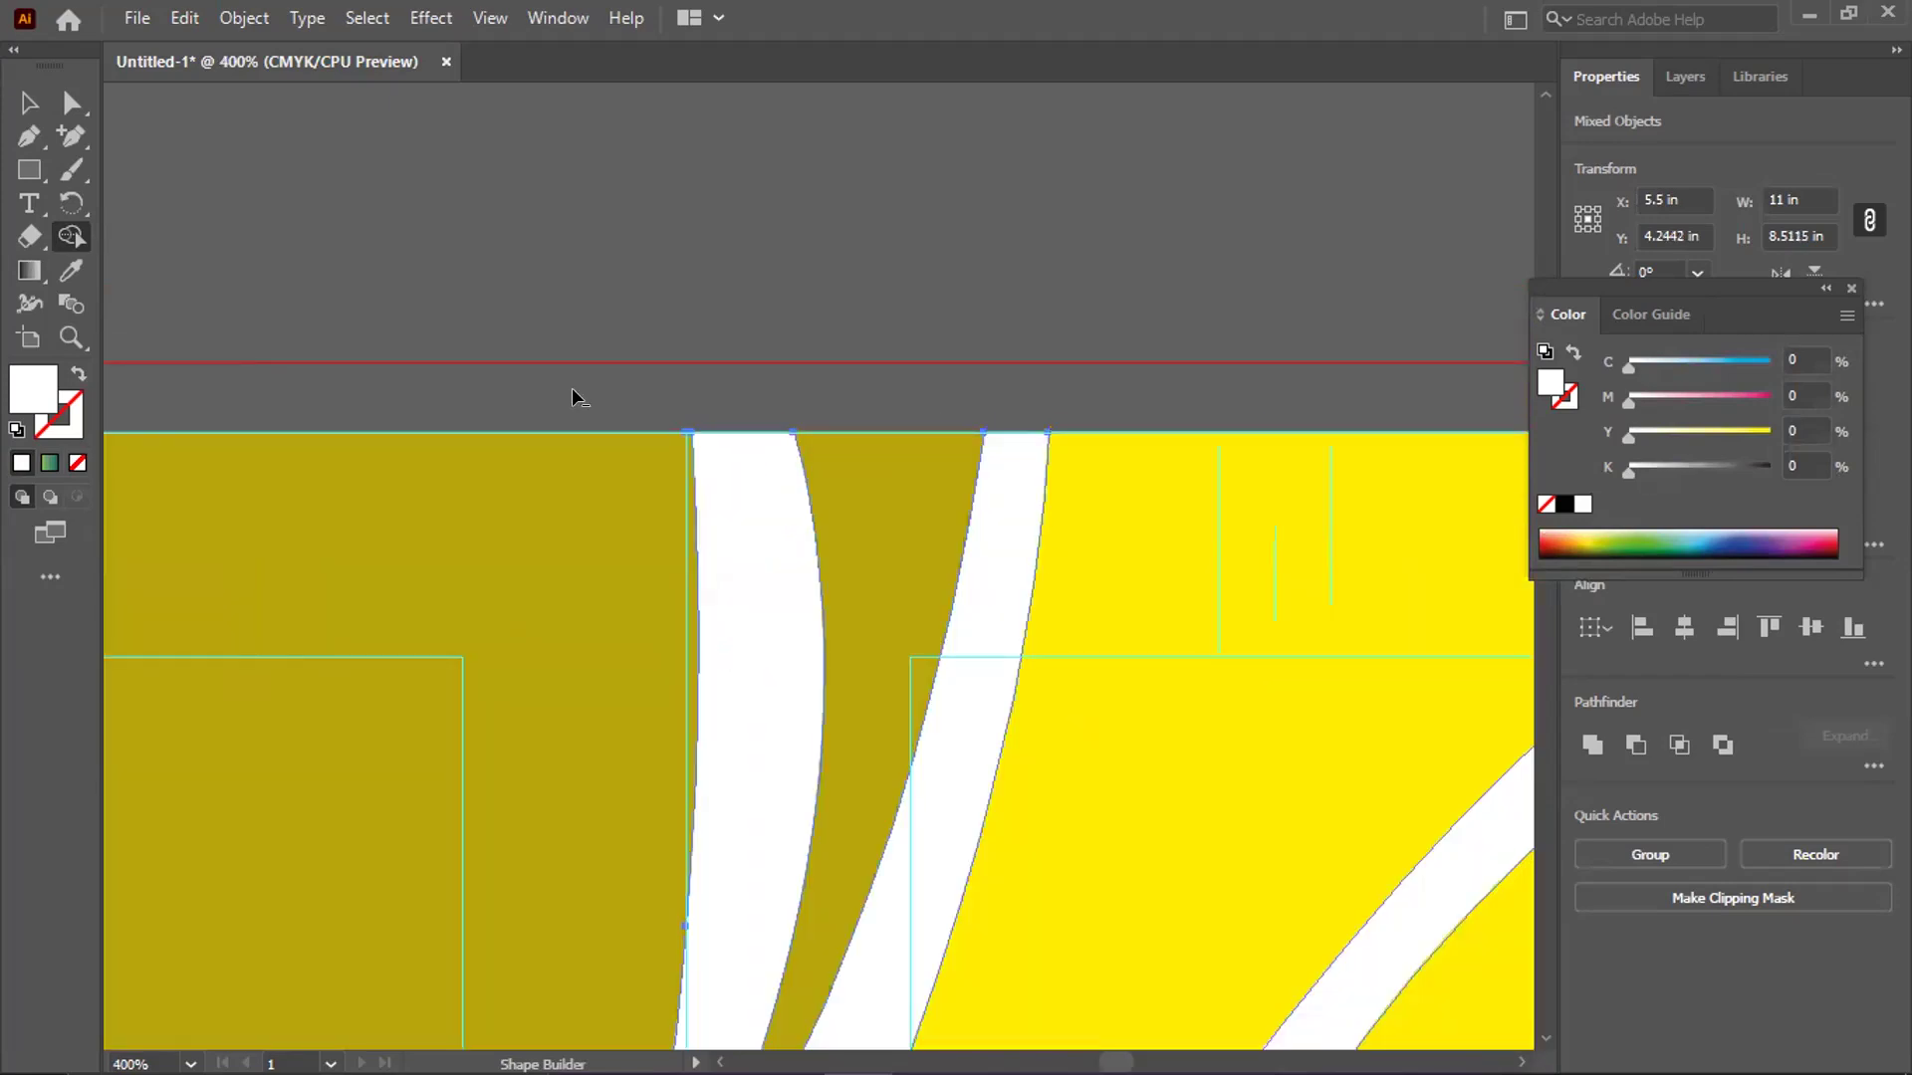
Delete the remaining yellow slivers along the artboard's top edge, then deselect the artwork
{"action": "scroll", "coordinate": [962, 403], "scroll_direction": "down", "scroll_amount": 4}
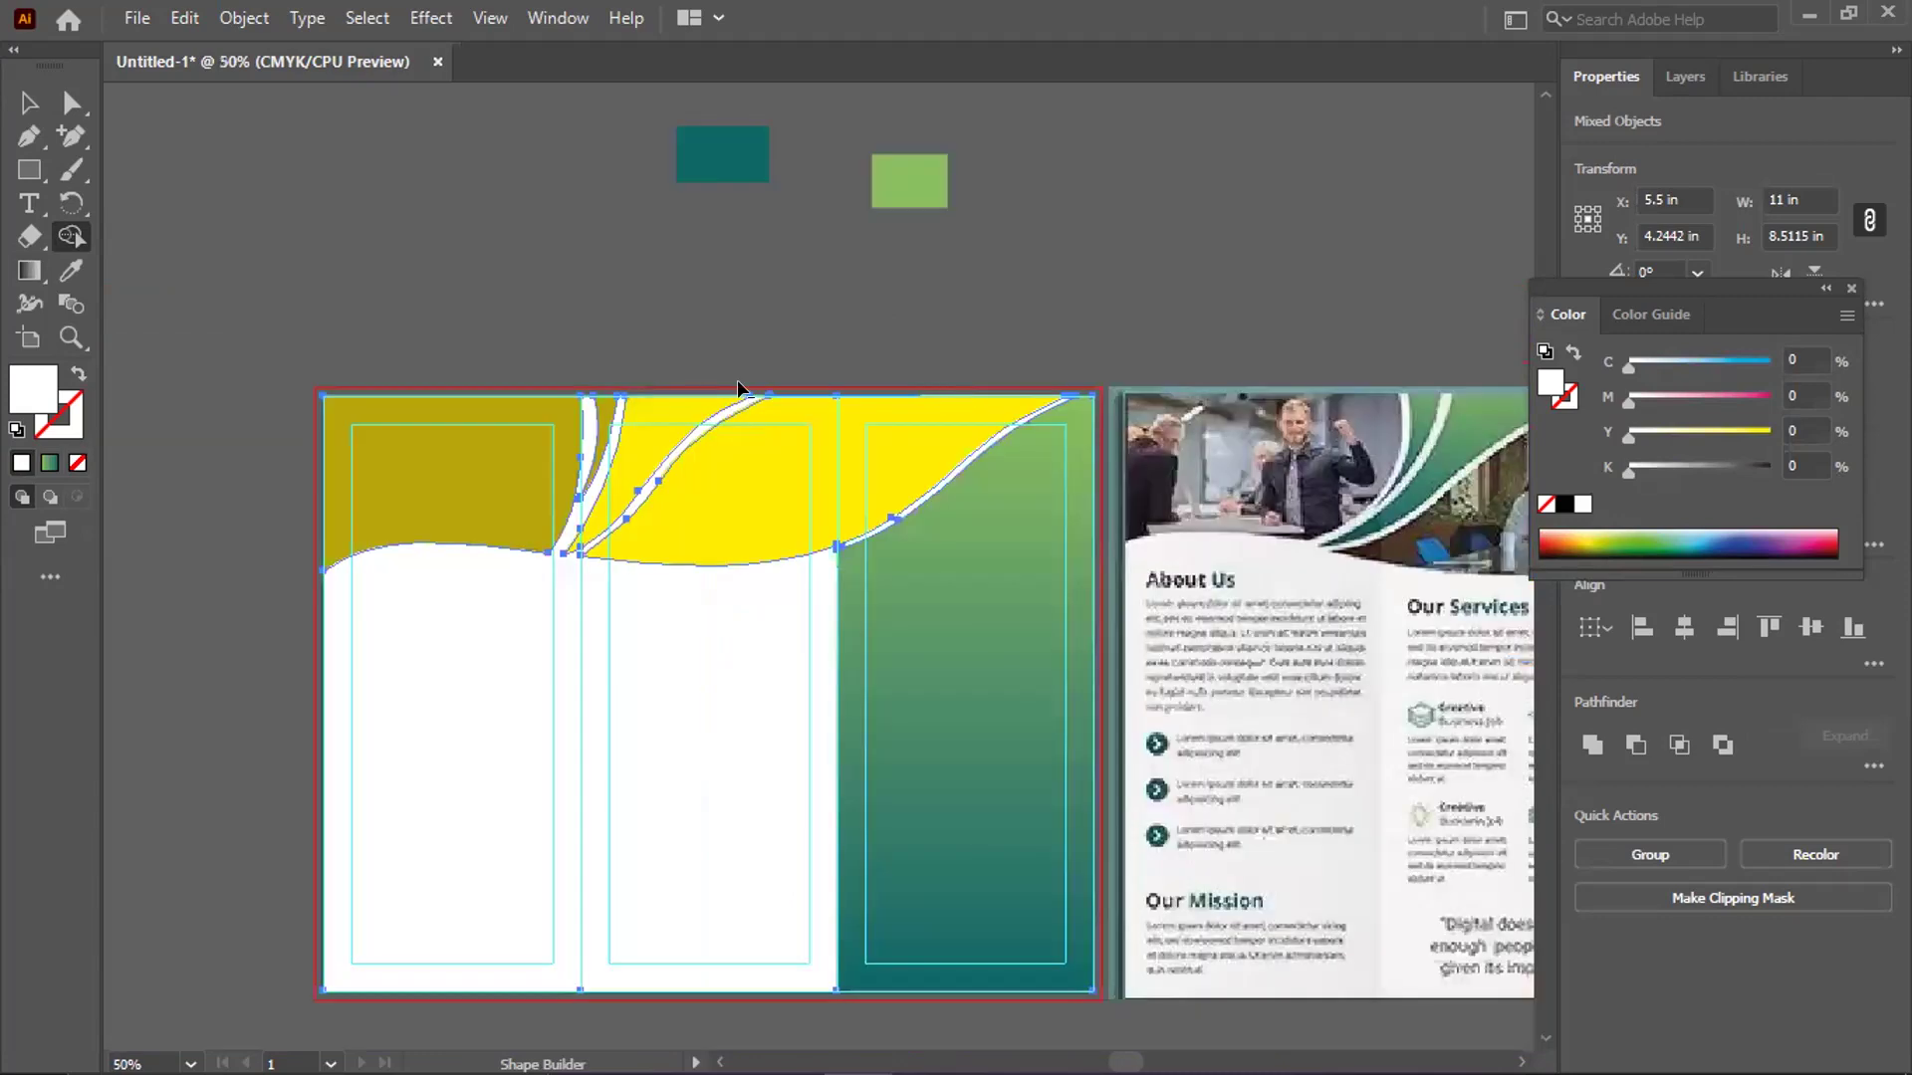
{"action": "scroll", "coordinate": [738, 395], "scroll_direction": "up", "scroll_amount": 2}
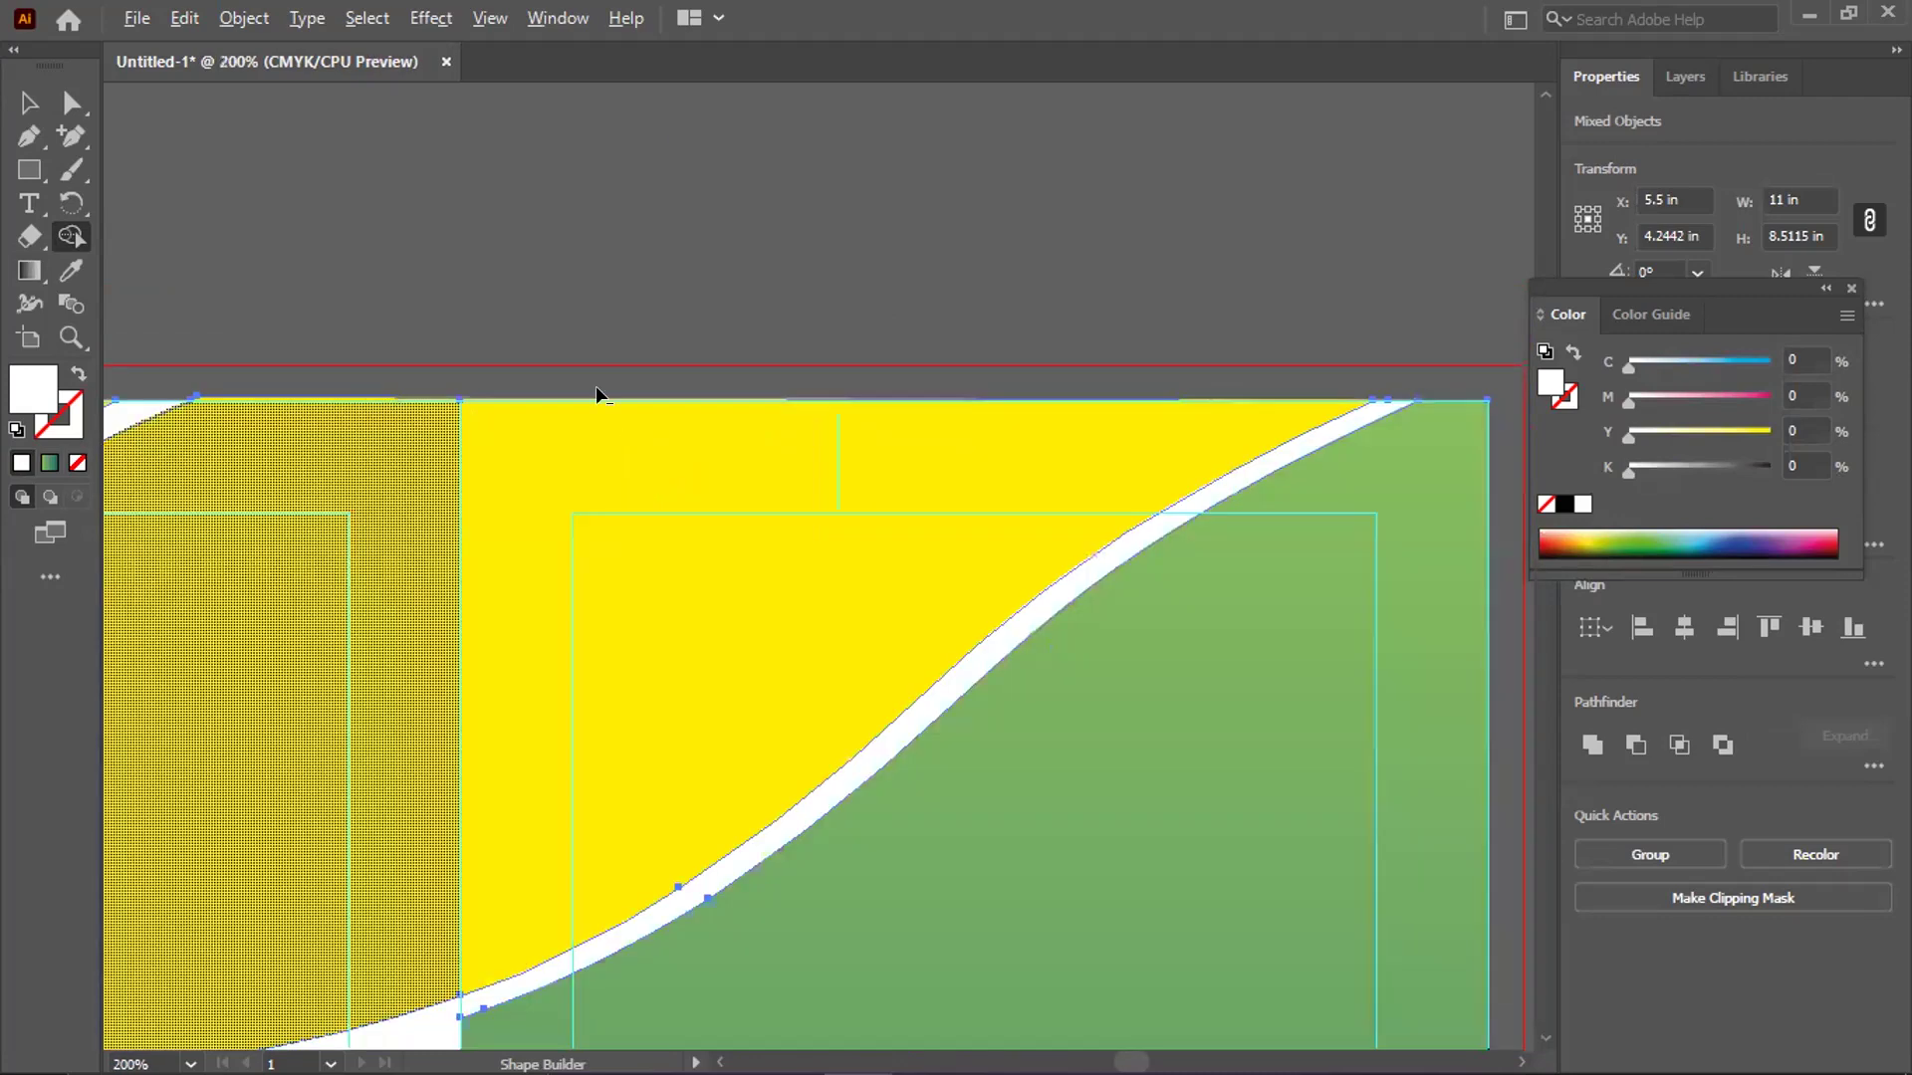
{"action": "scroll", "coordinate": [597, 394], "scroll_direction": "up", "scroll_amount": 3}
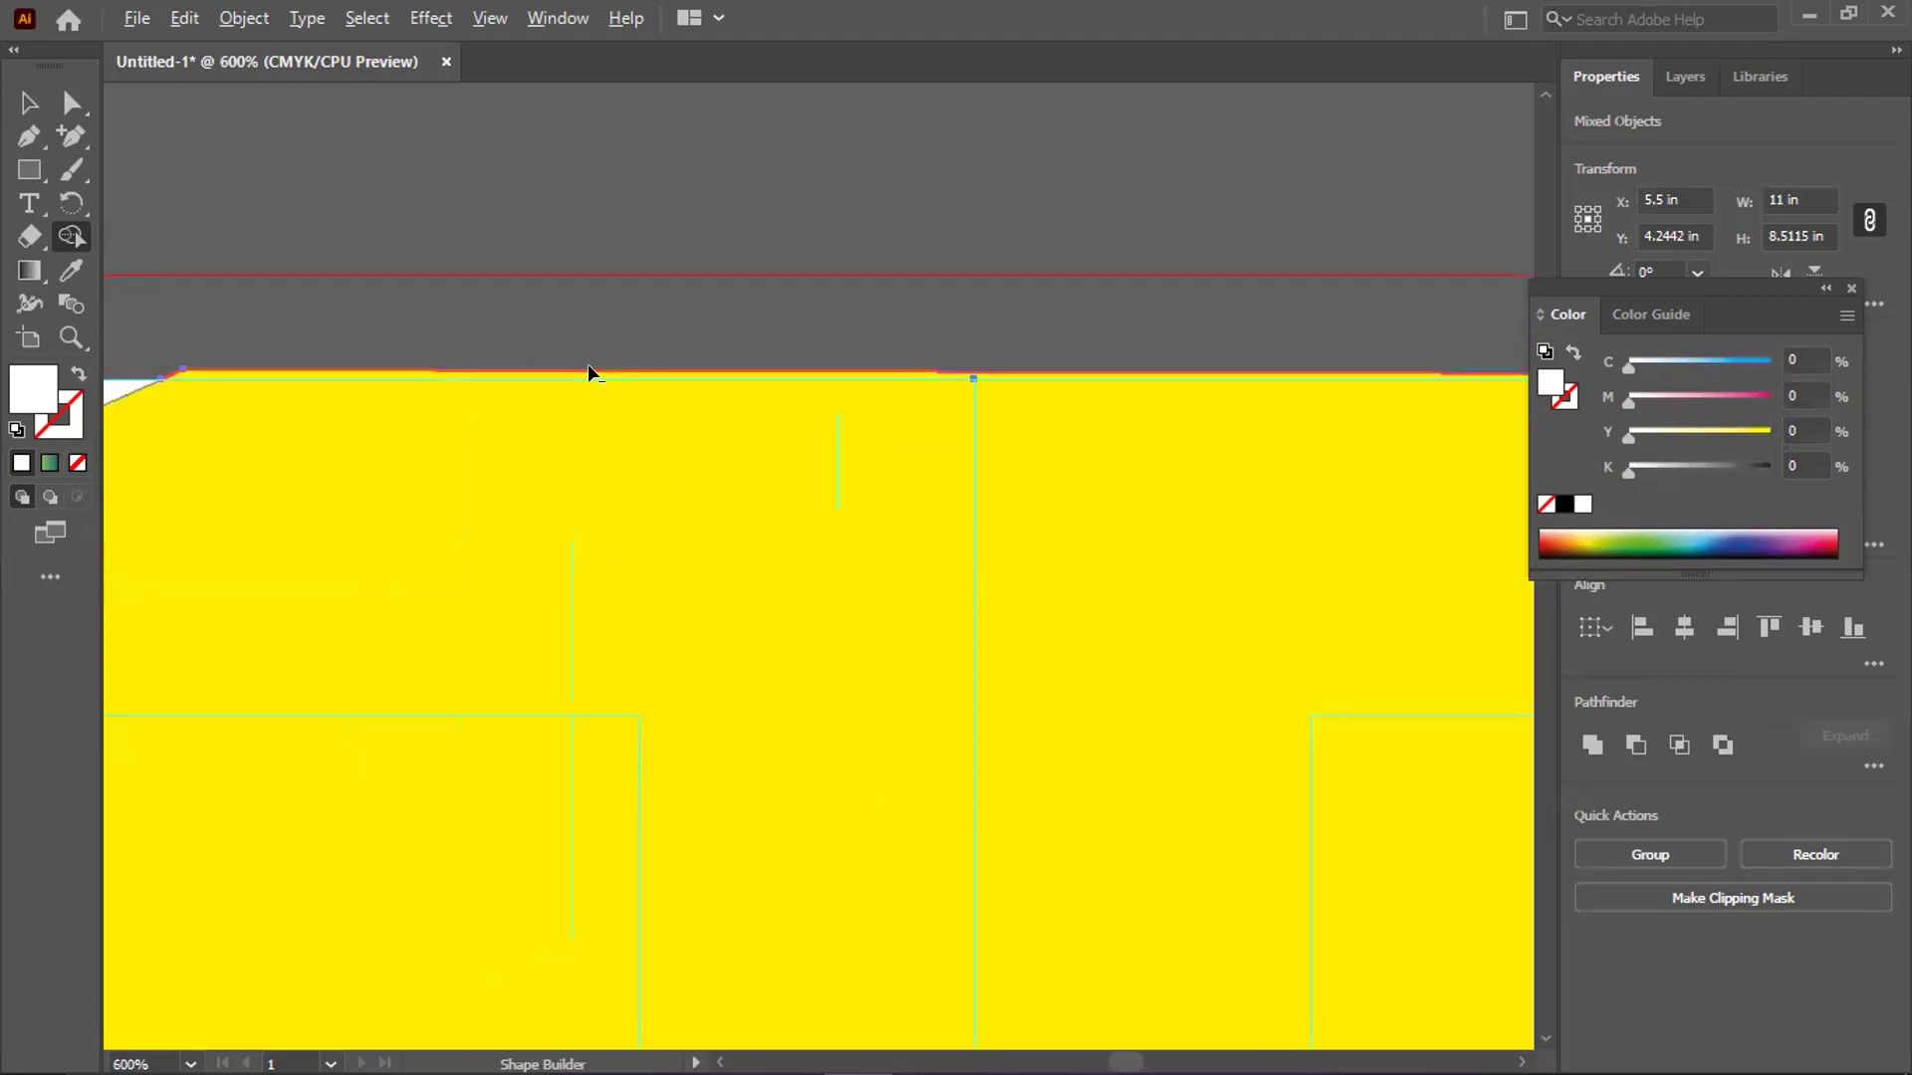
{"action": "left_click", "coordinate": [609, 379], "text": "alt"}
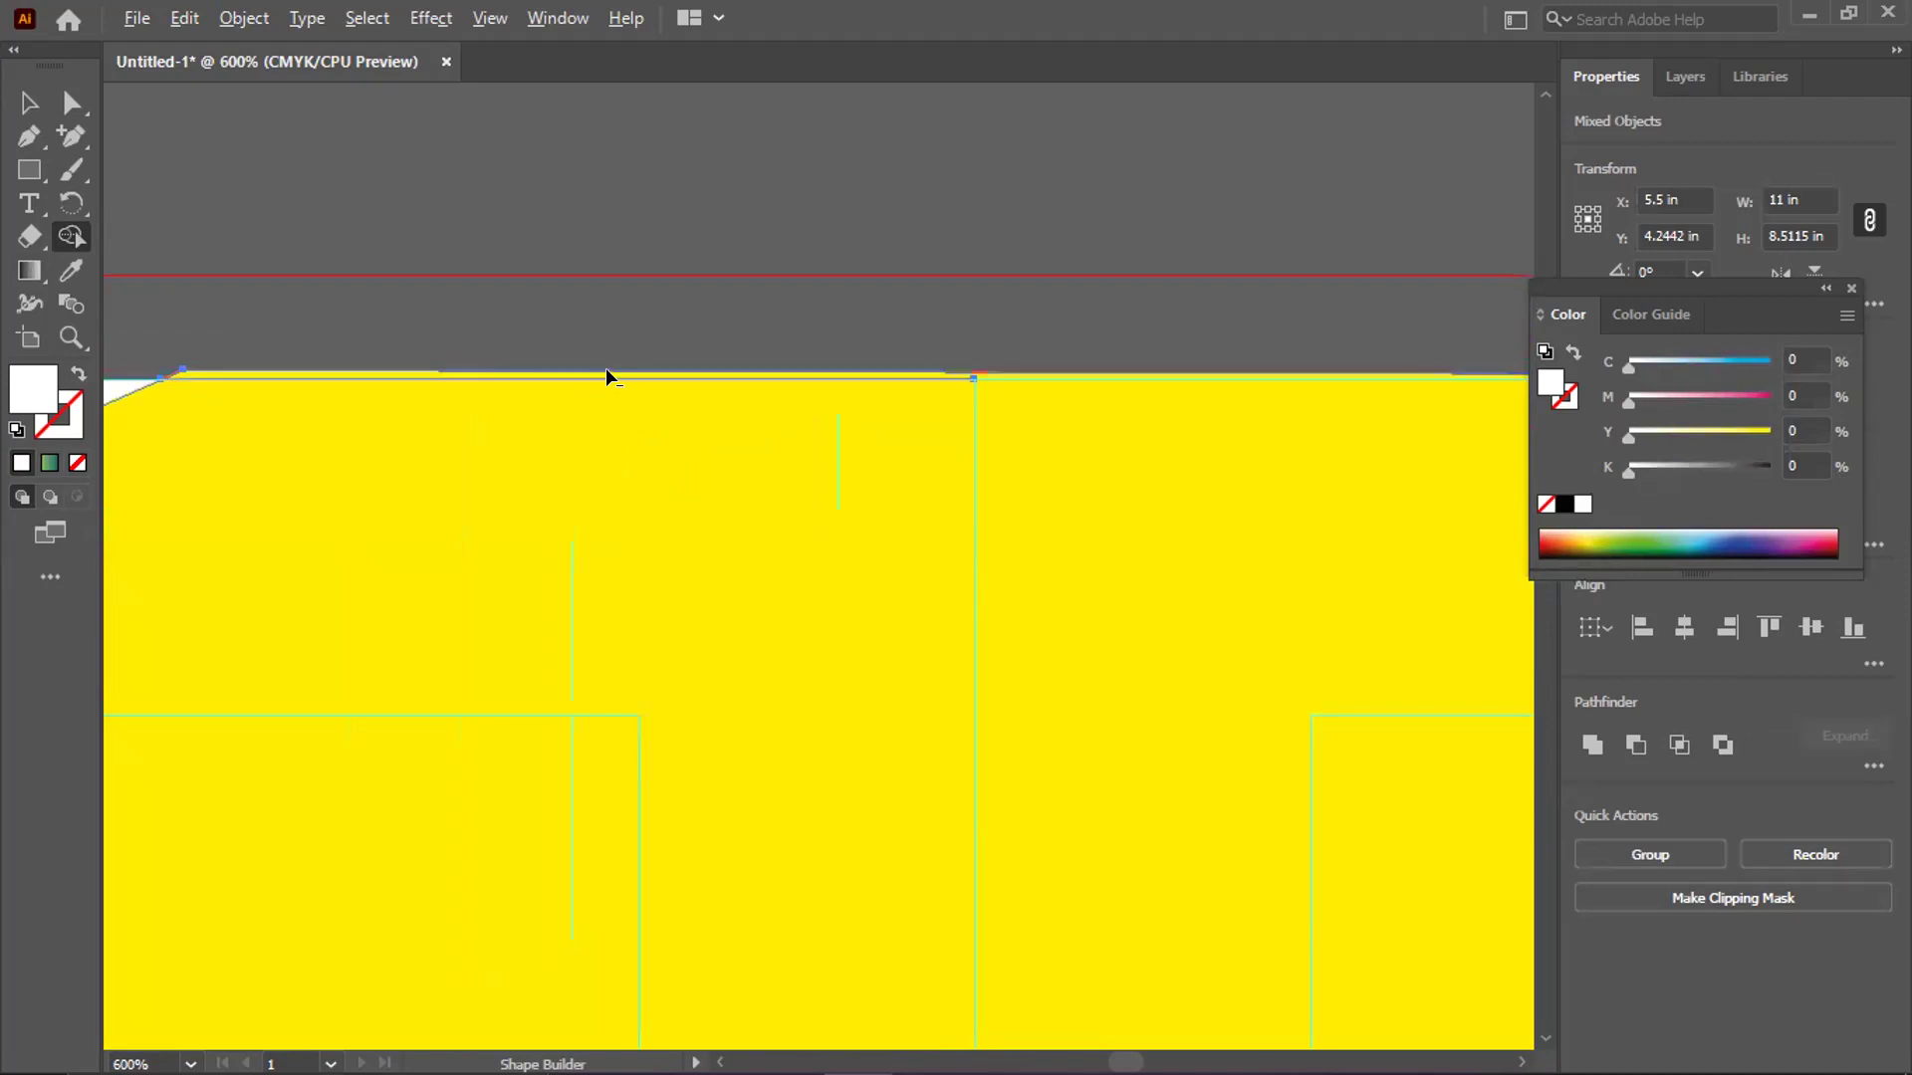
{"action": "scroll", "coordinate": [704, 375], "scroll_direction": "up", "scroll_amount": 1}
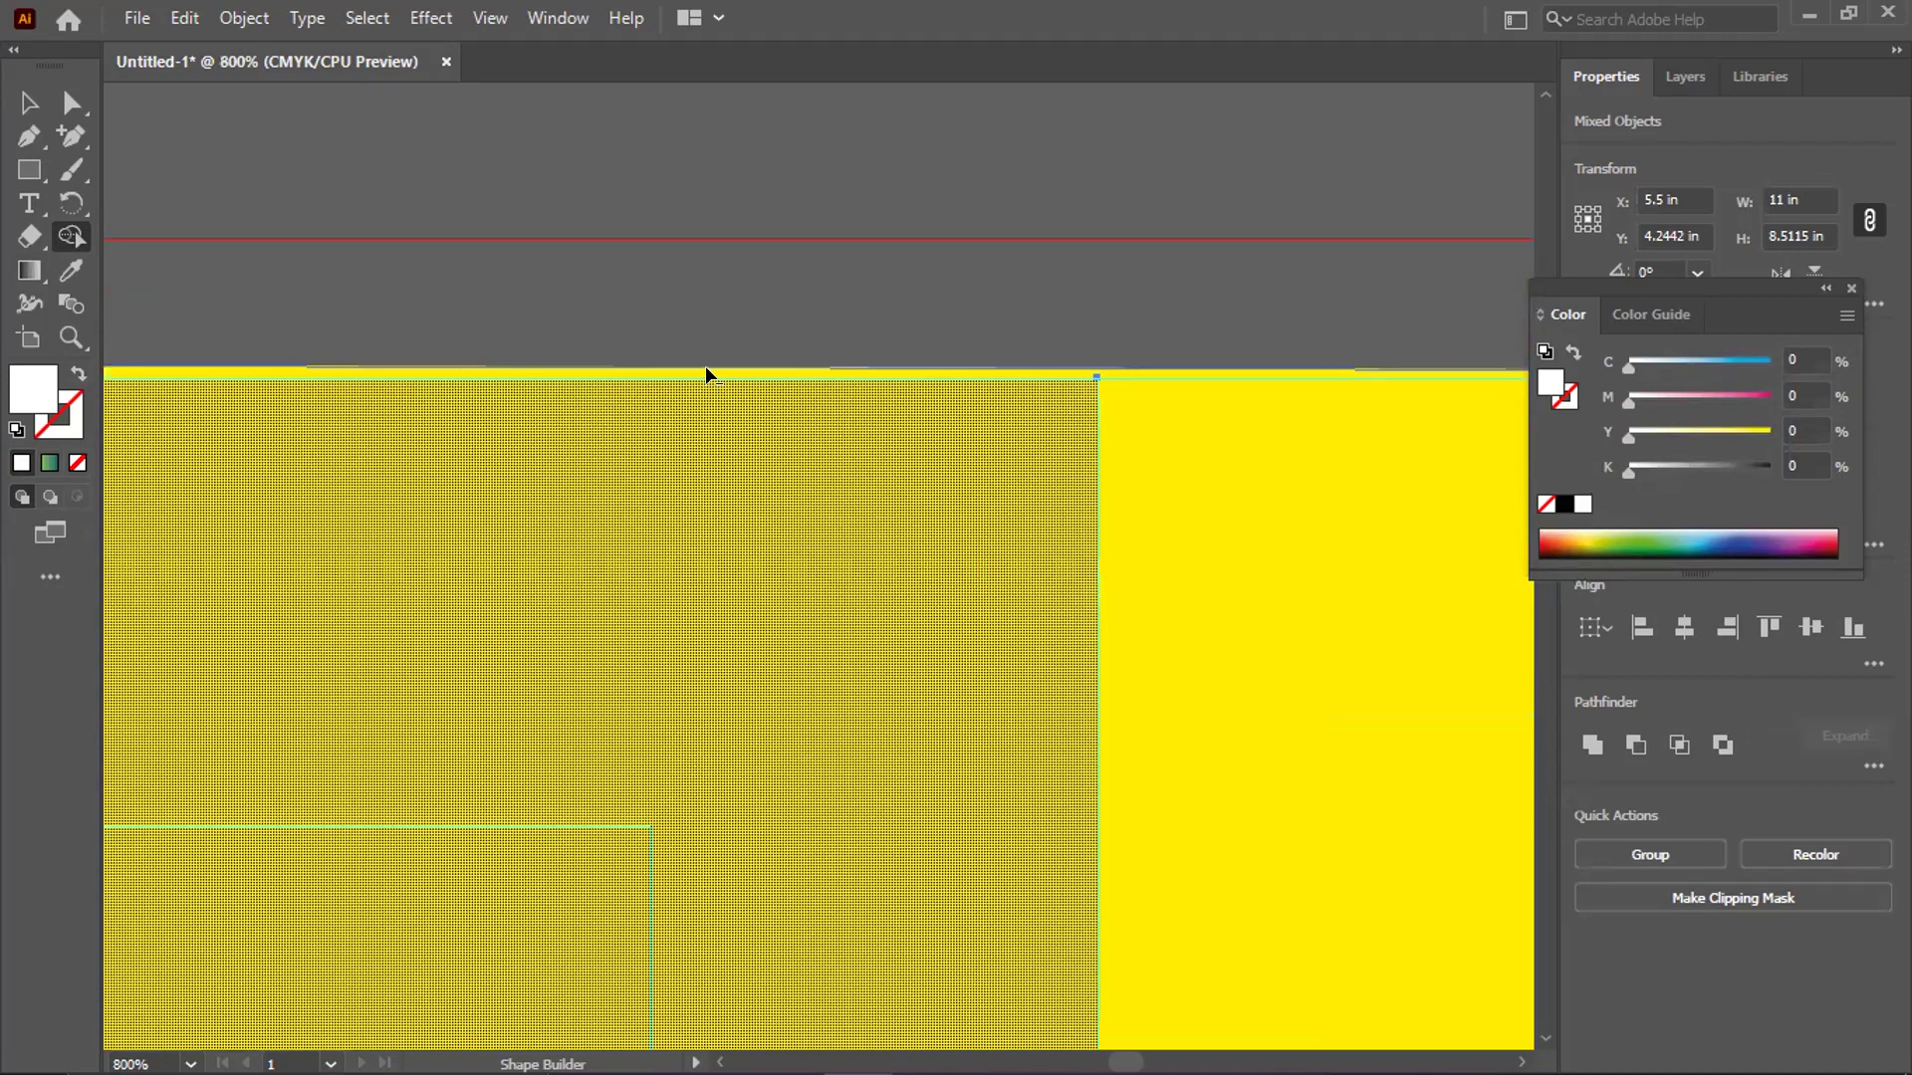
{"action": "left_click", "coordinate": [707, 375], "text": "alt"}
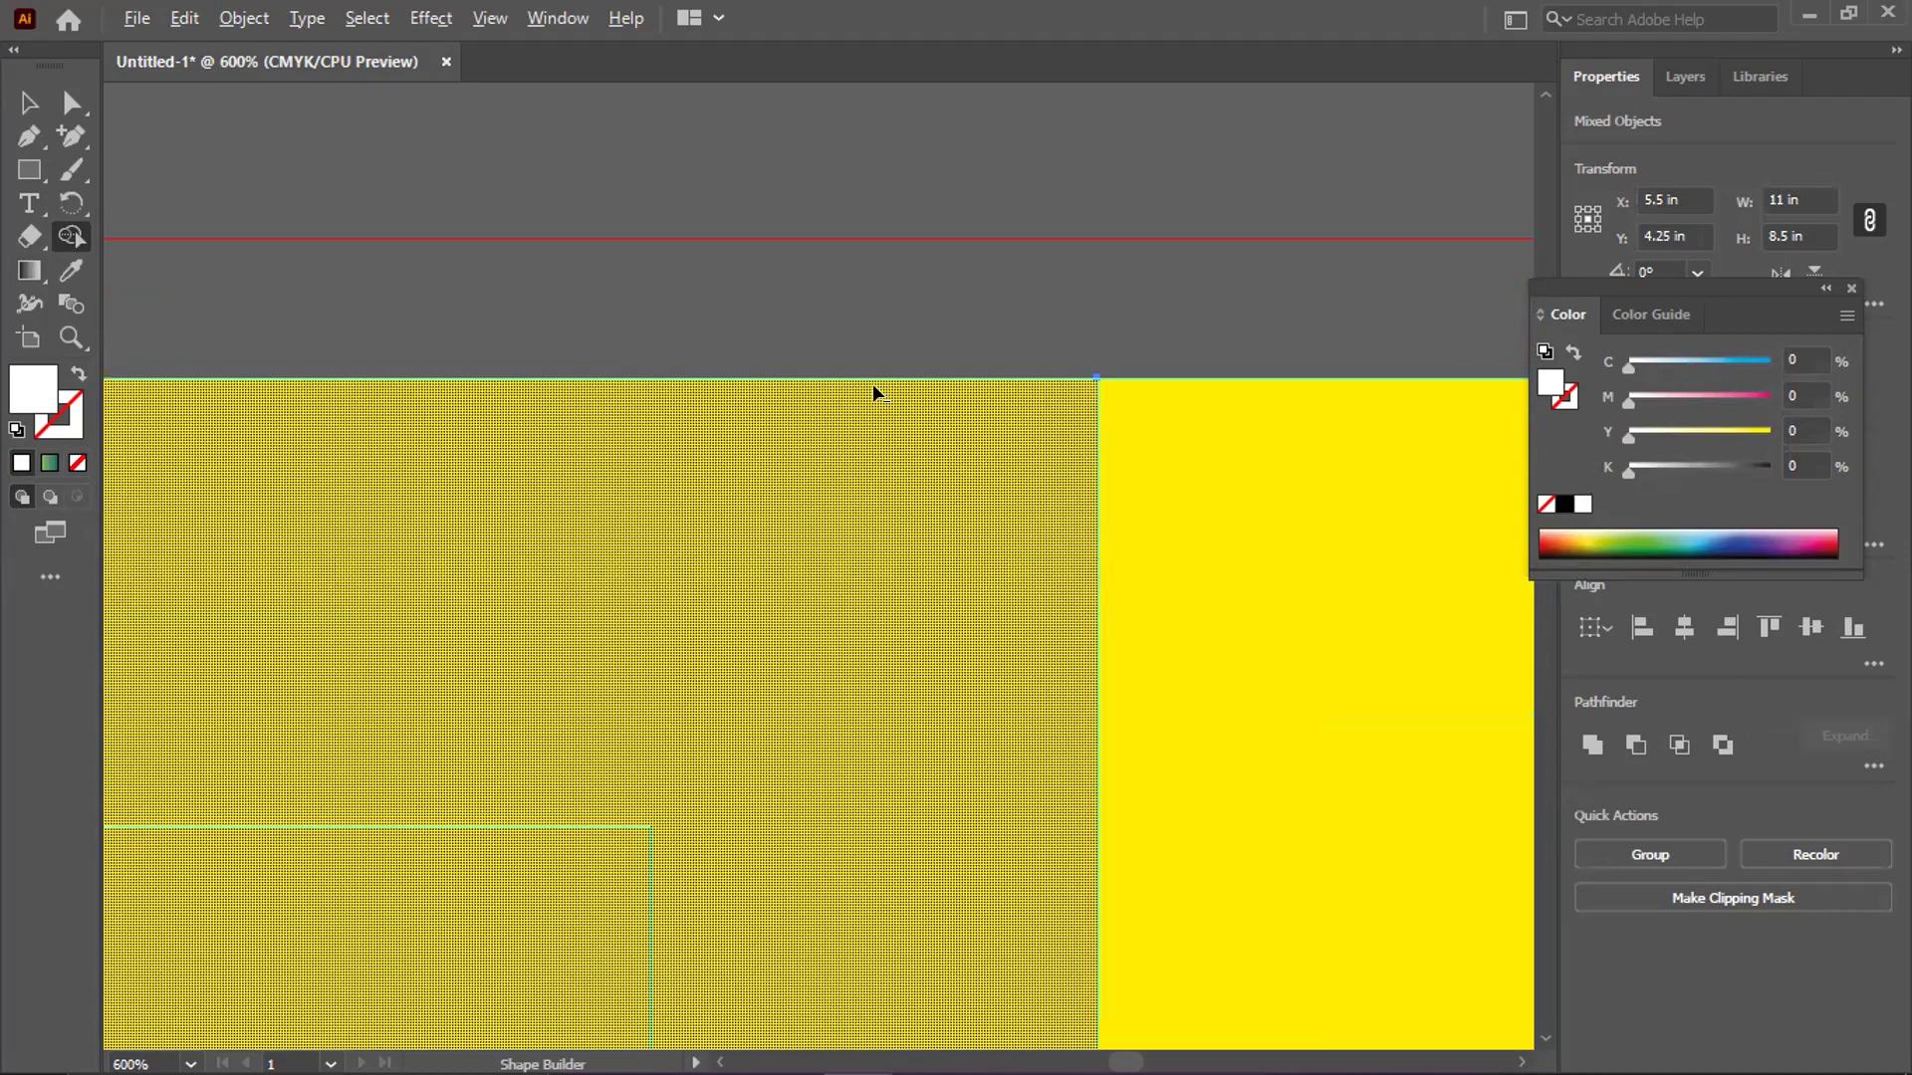
{"action": "scroll", "coordinate": [874, 393], "scroll_direction": "down", "scroll_amount": 4}
{"action": "scroll", "coordinate": [1123, 342], "scroll_direction": "down", "scroll_amount": 2}
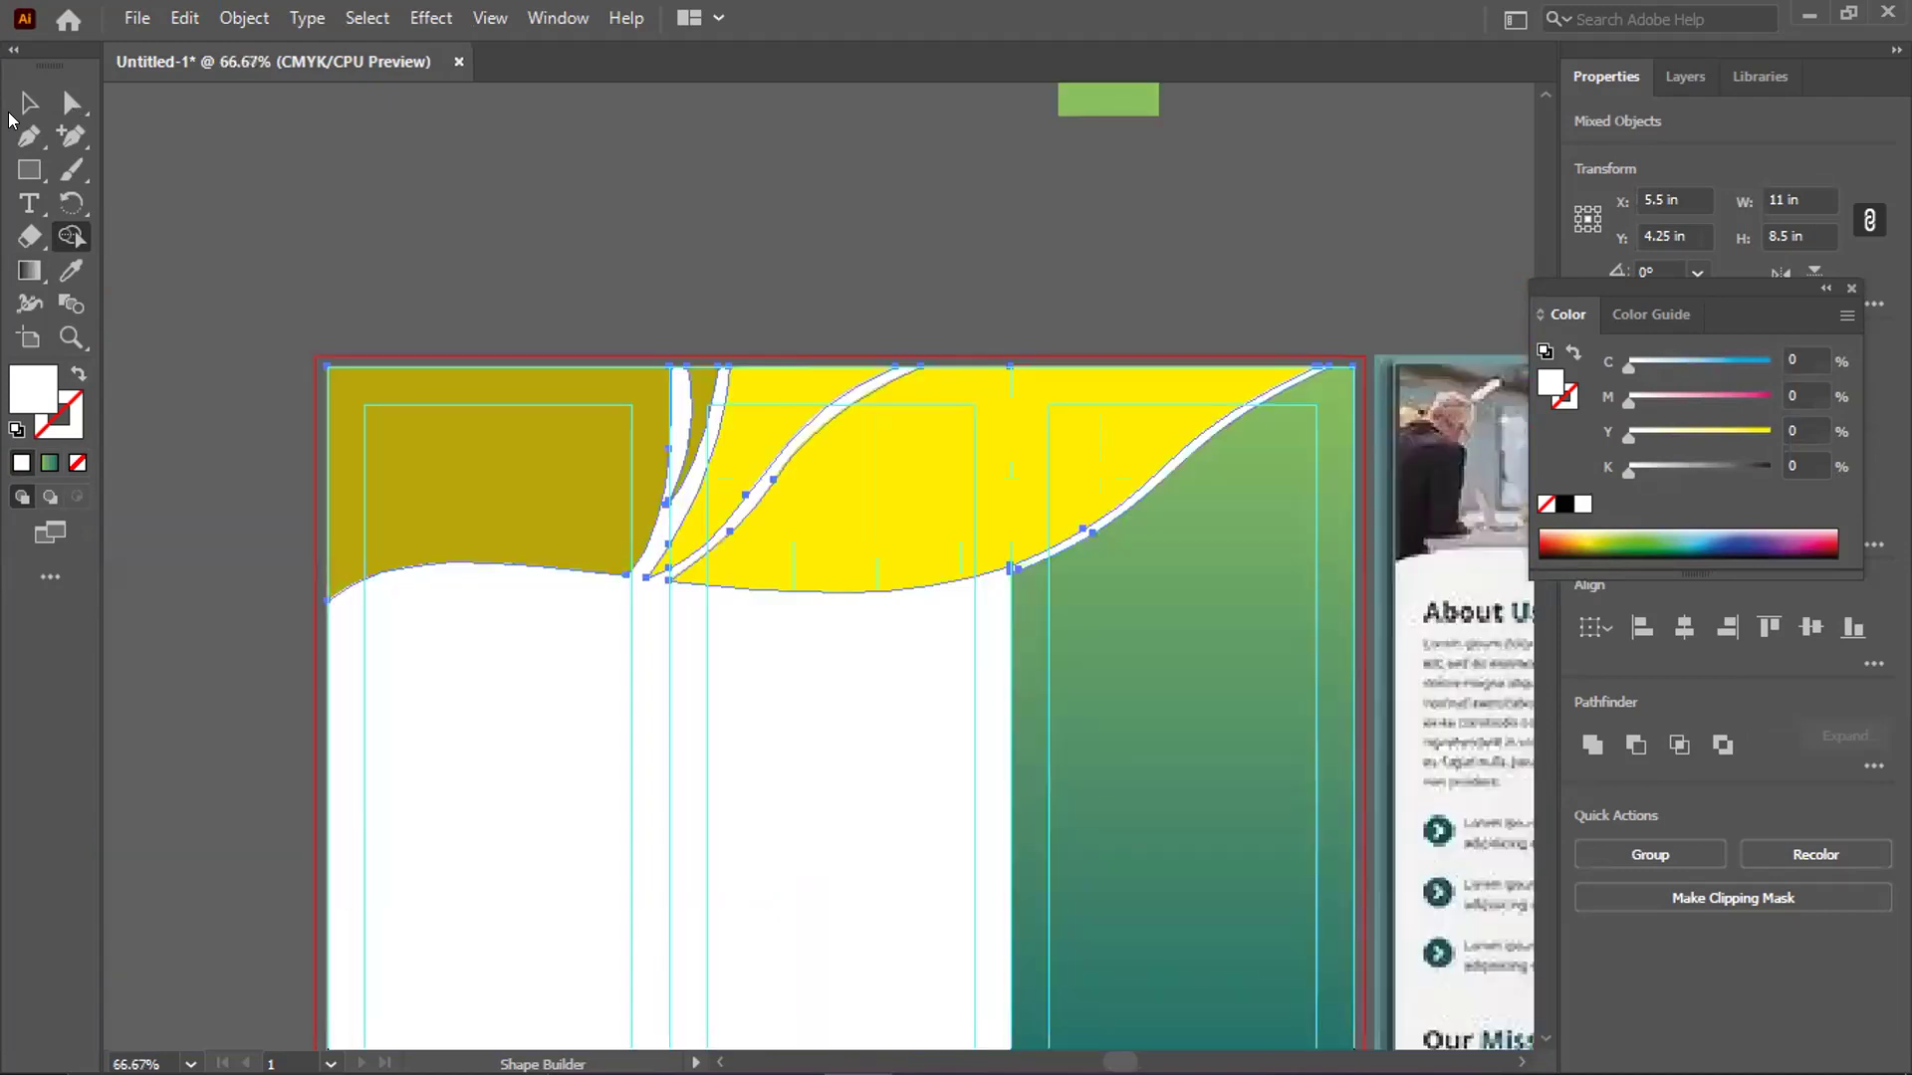
{"action": "left_click", "coordinate": [27, 103]}
{"action": "left_click", "coordinate": [925, 351]}
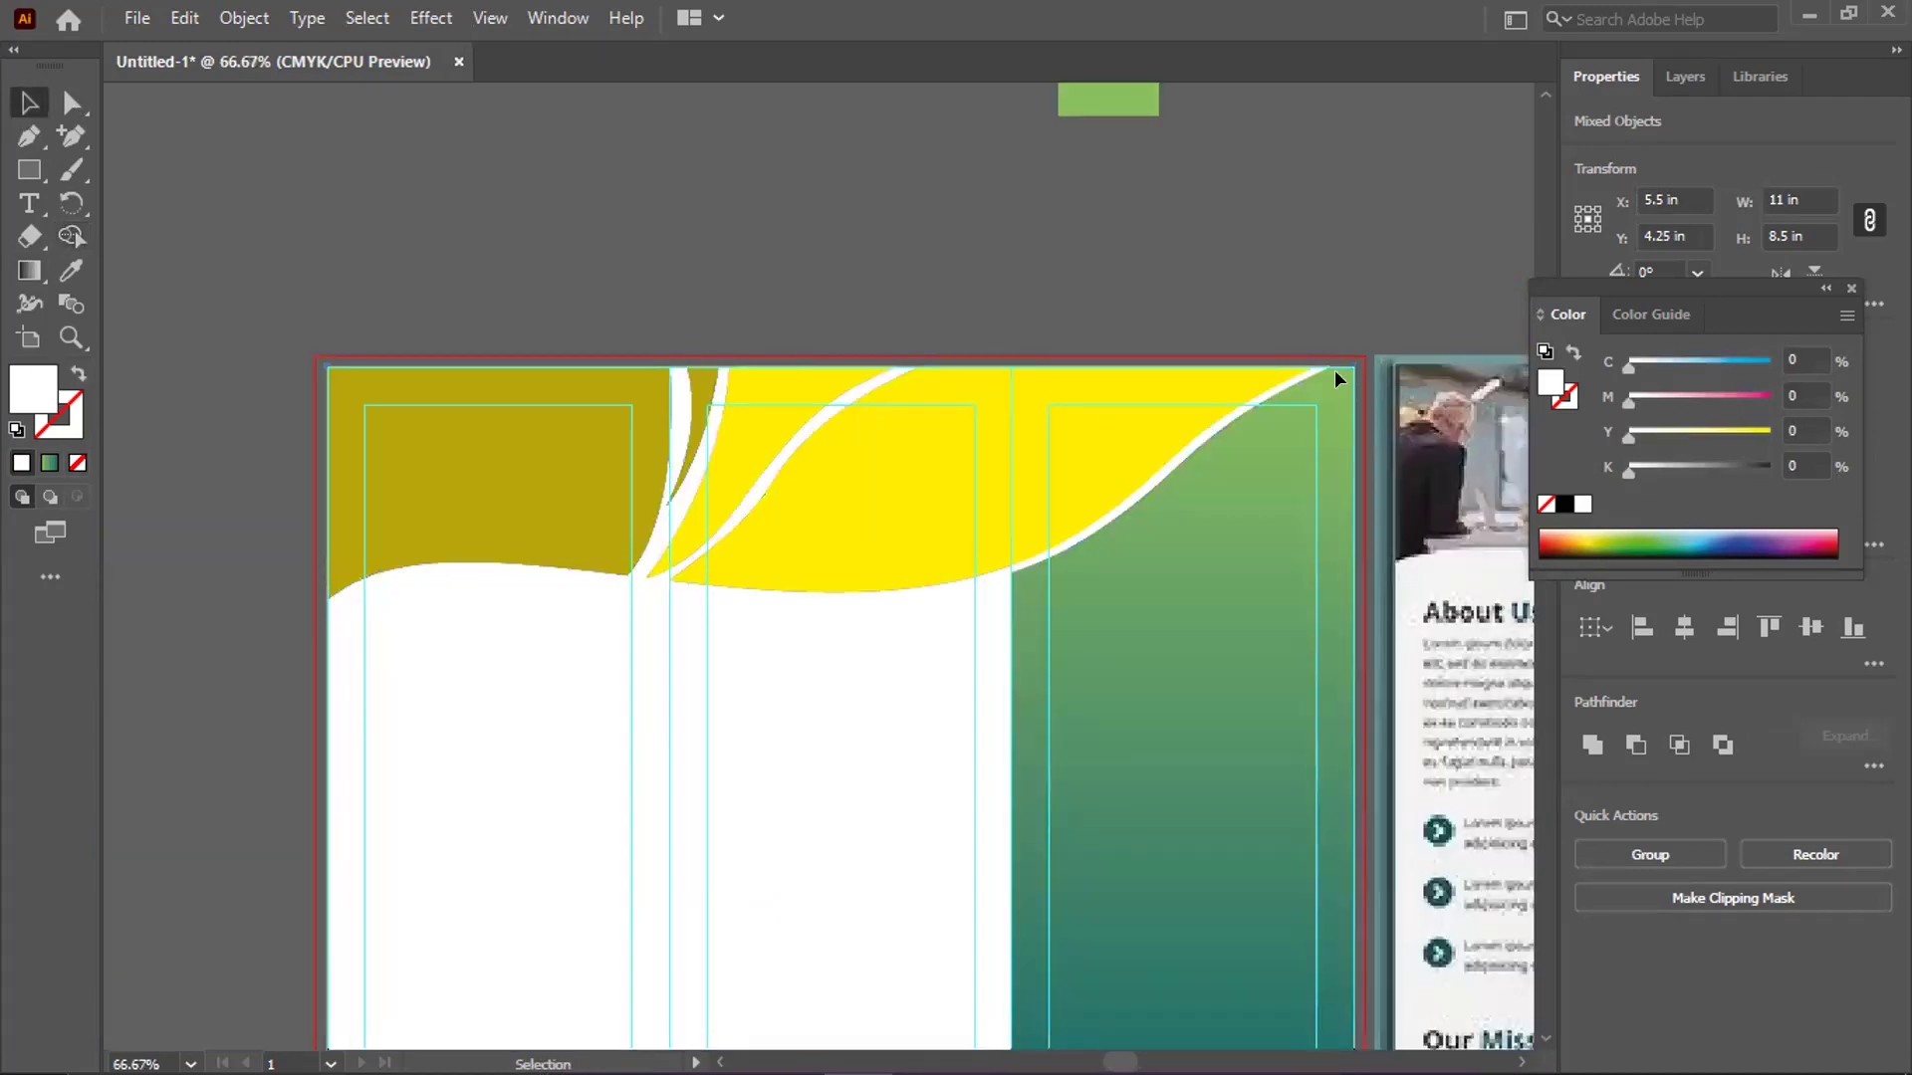
{"action": "scroll", "coordinate": [1340, 378], "scroll_direction": "up", "scroll_amount": 2}
{"action": "scroll", "coordinate": [1344, 361], "scroll_direction": "down", "scroll_amount": 3}
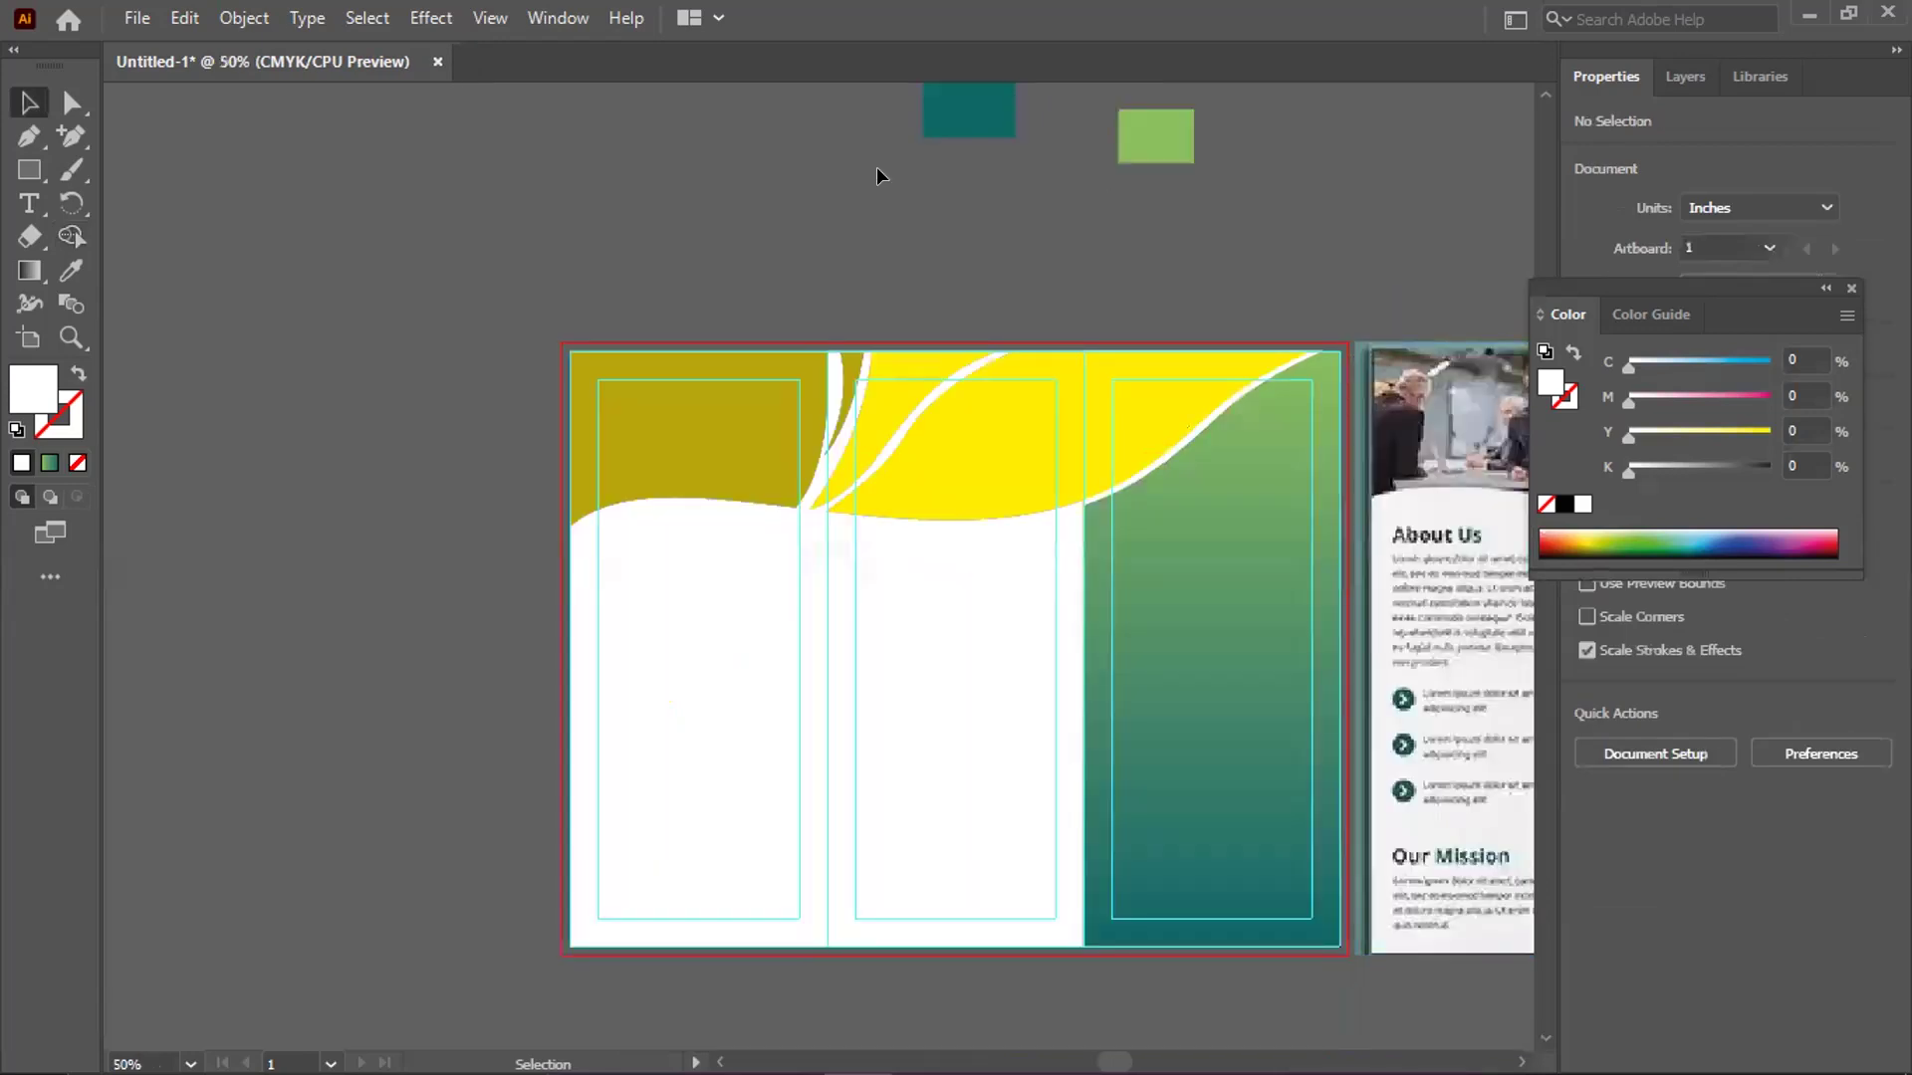
Fill the thin curved sliver between the olive and yellow sections with the sampled green gradient
{"action": "left_click", "coordinate": [845, 372]}
{"action": "left_click", "coordinate": [57, 281]}
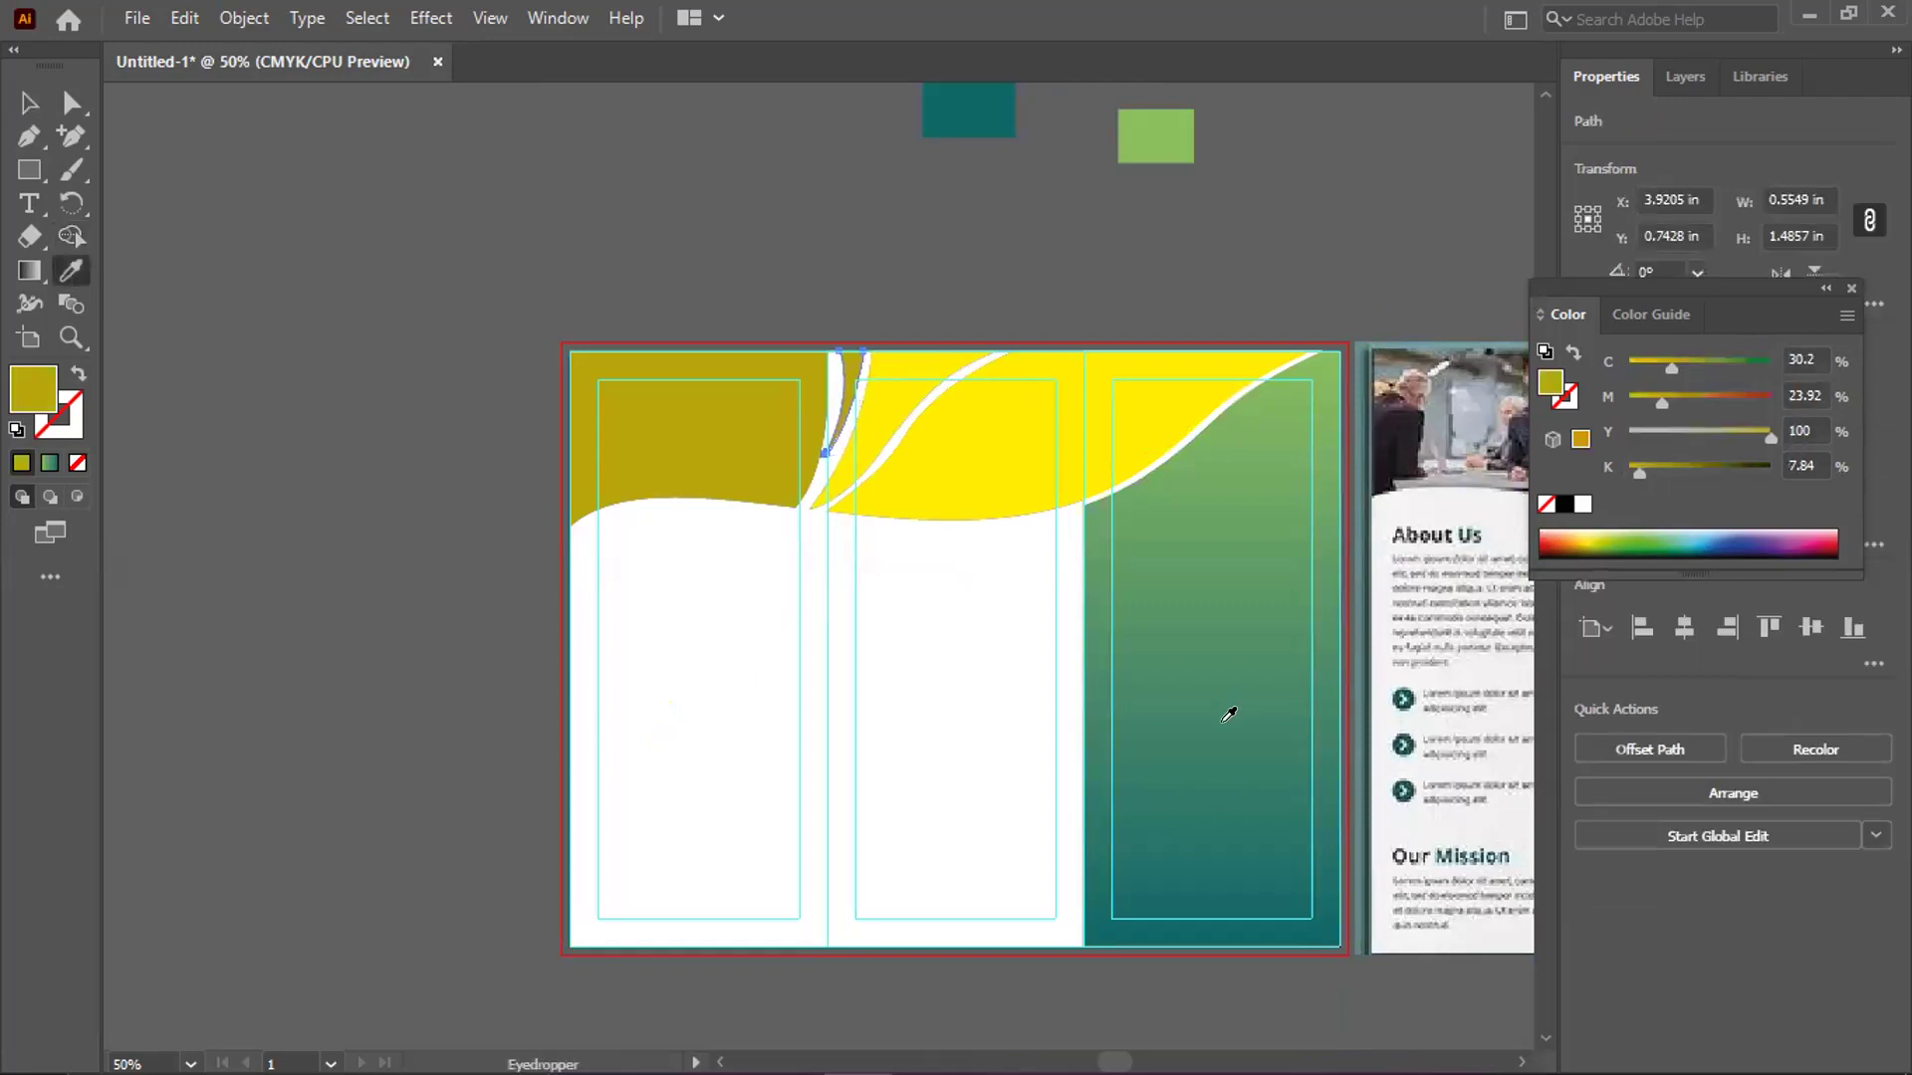
{"action": "left_click", "coordinate": [1223, 721]}
{"action": "left_click", "coordinate": [30, 104]}
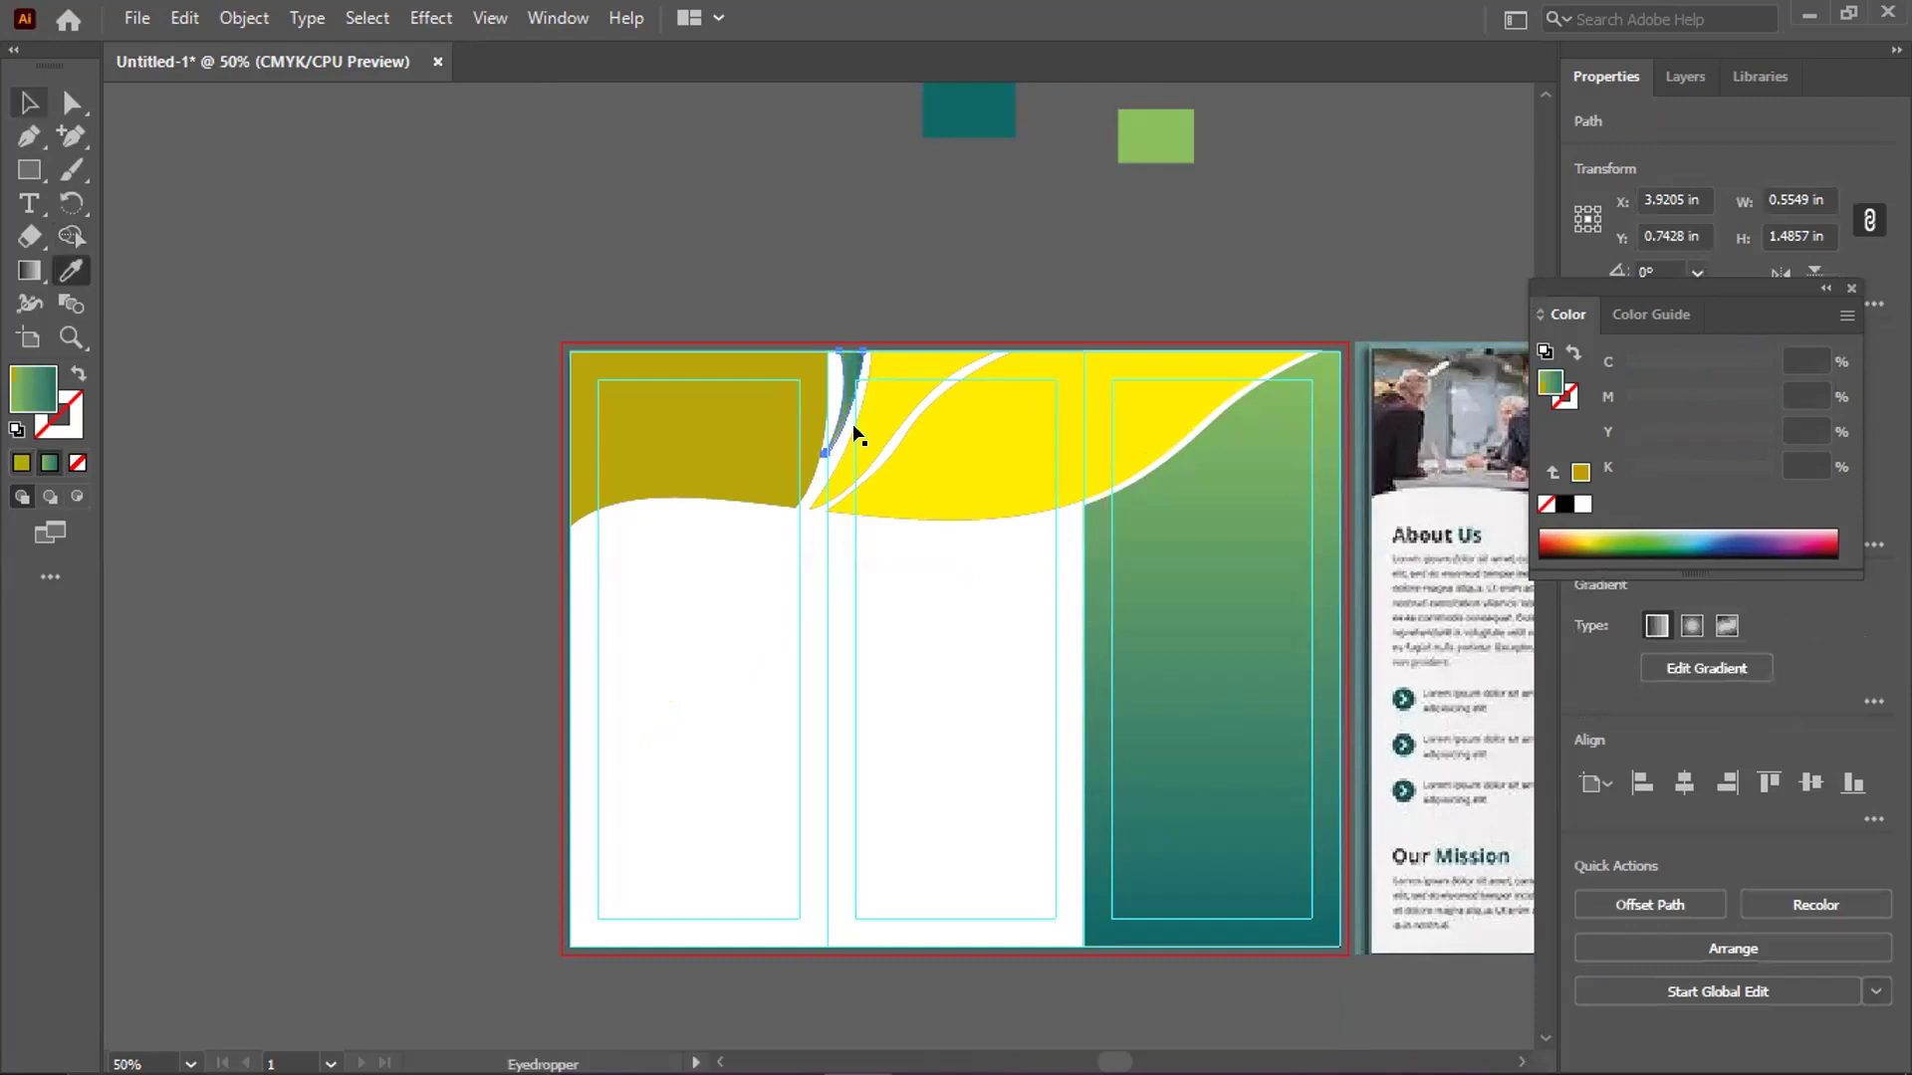
Drag the gradient top-to-bottom along the sliver so light green fades to teal at its tip
{"action": "scroll", "coordinate": [855, 429], "scroll_direction": "up", "scroll_amount": 3}
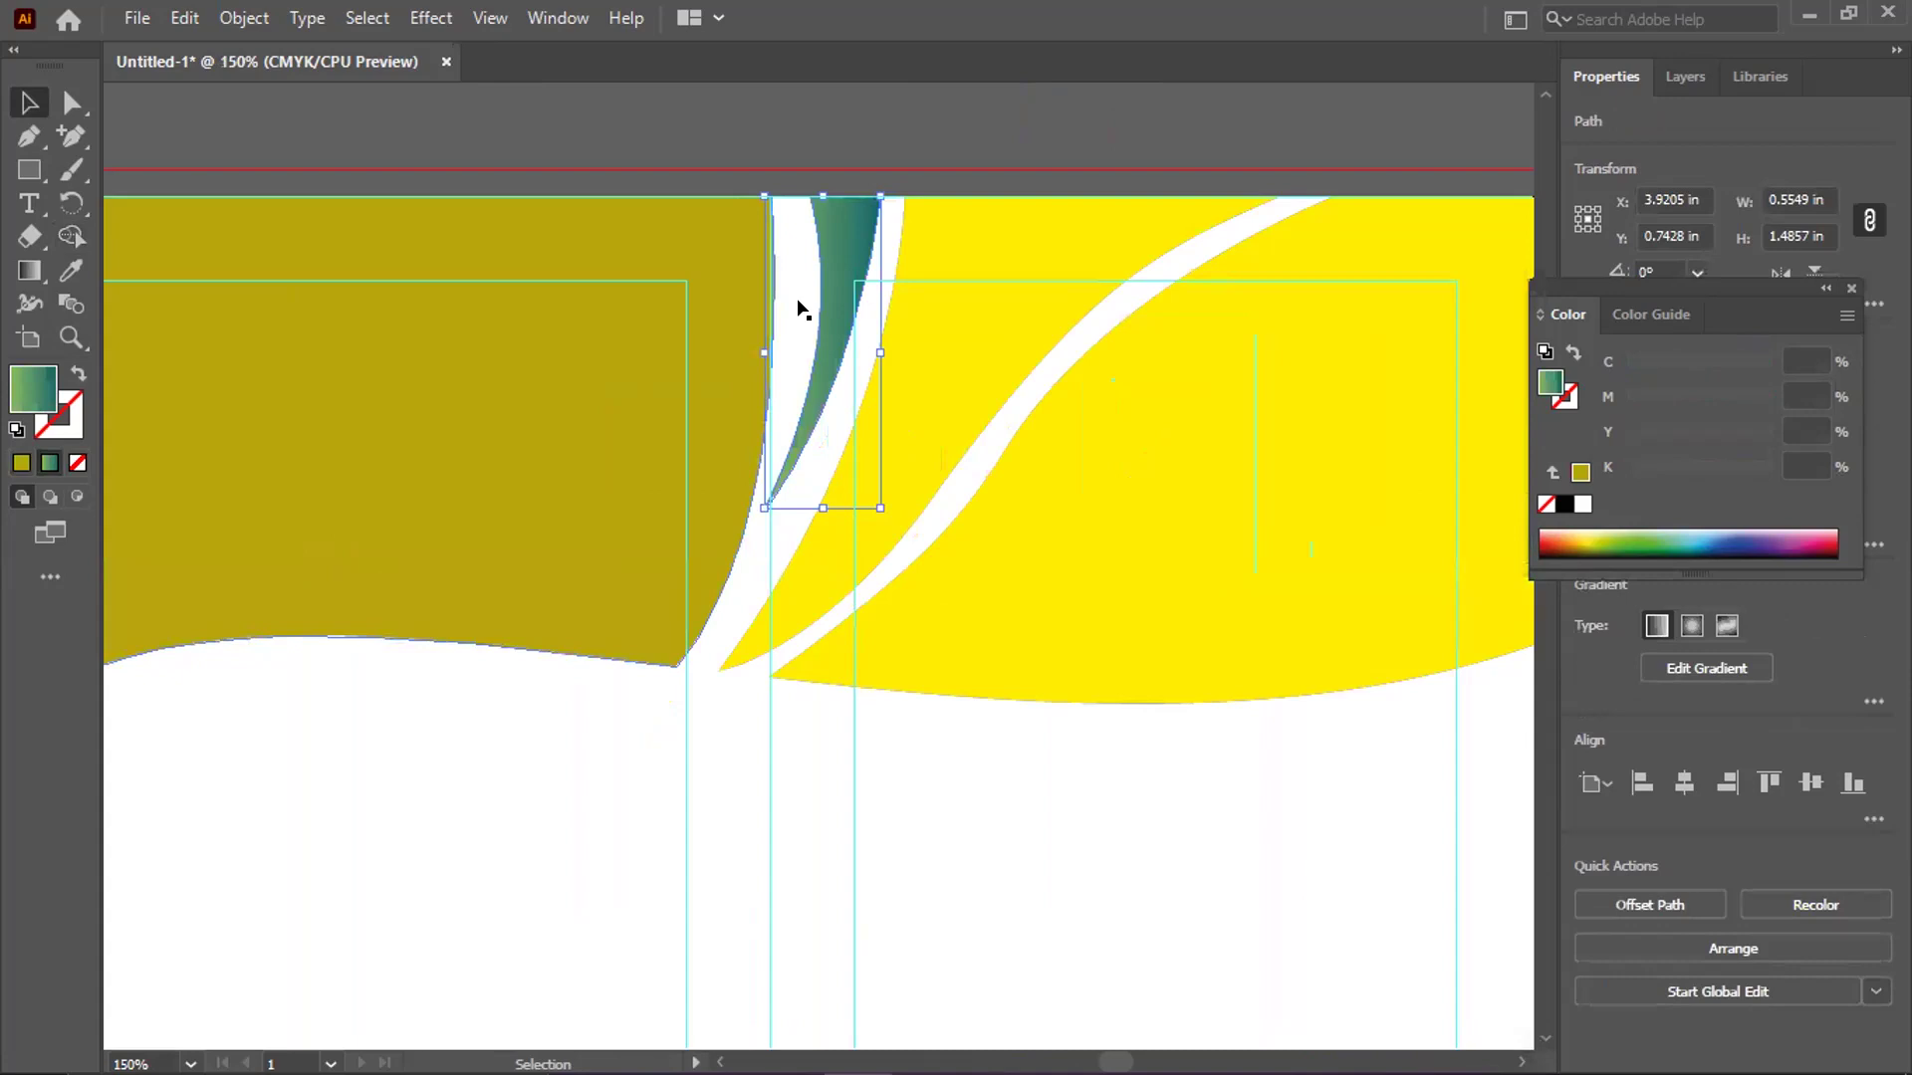
{"action": "key", "text": "w"}
{"action": "key", "text": "g"}
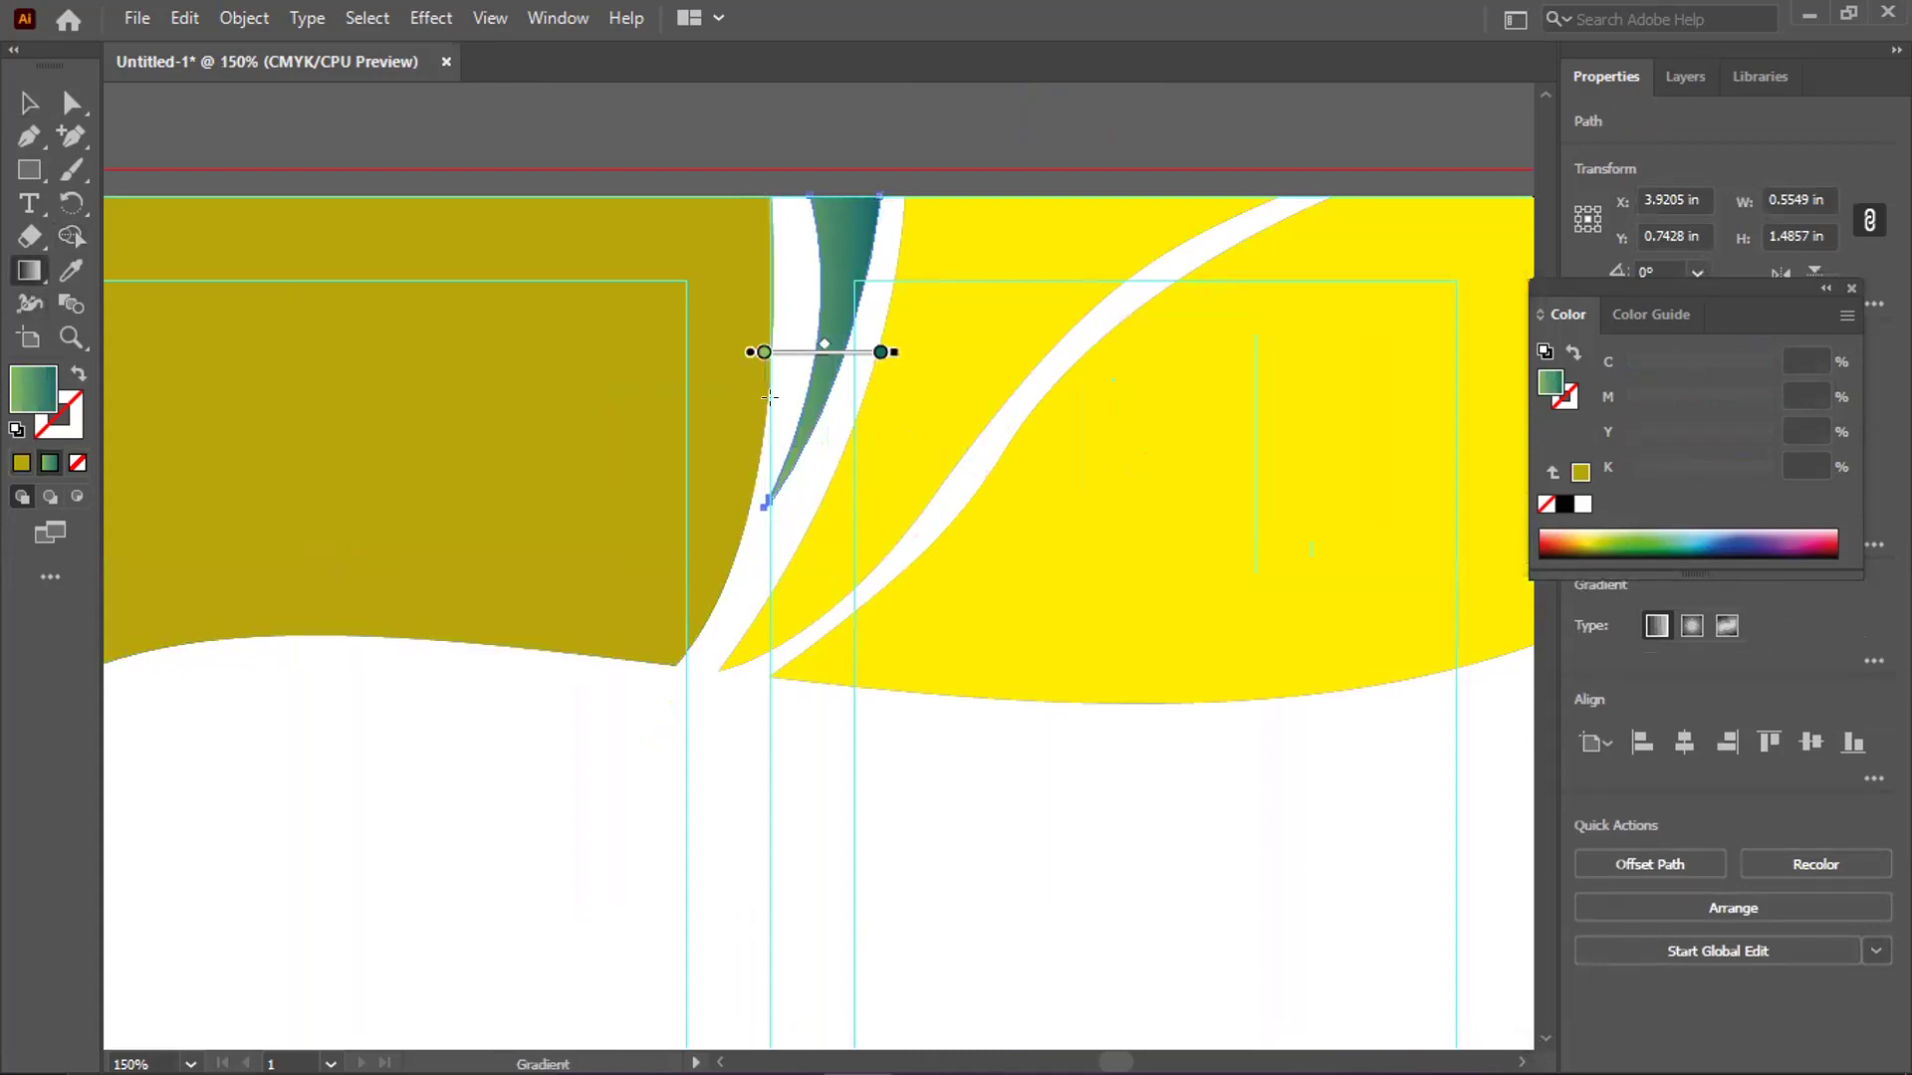
{"action": "key", "text": "ctrl+F9"}
{"action": "left_click_drag", "start_coordinate": [765, 405], "coordinate": [880, 169]}
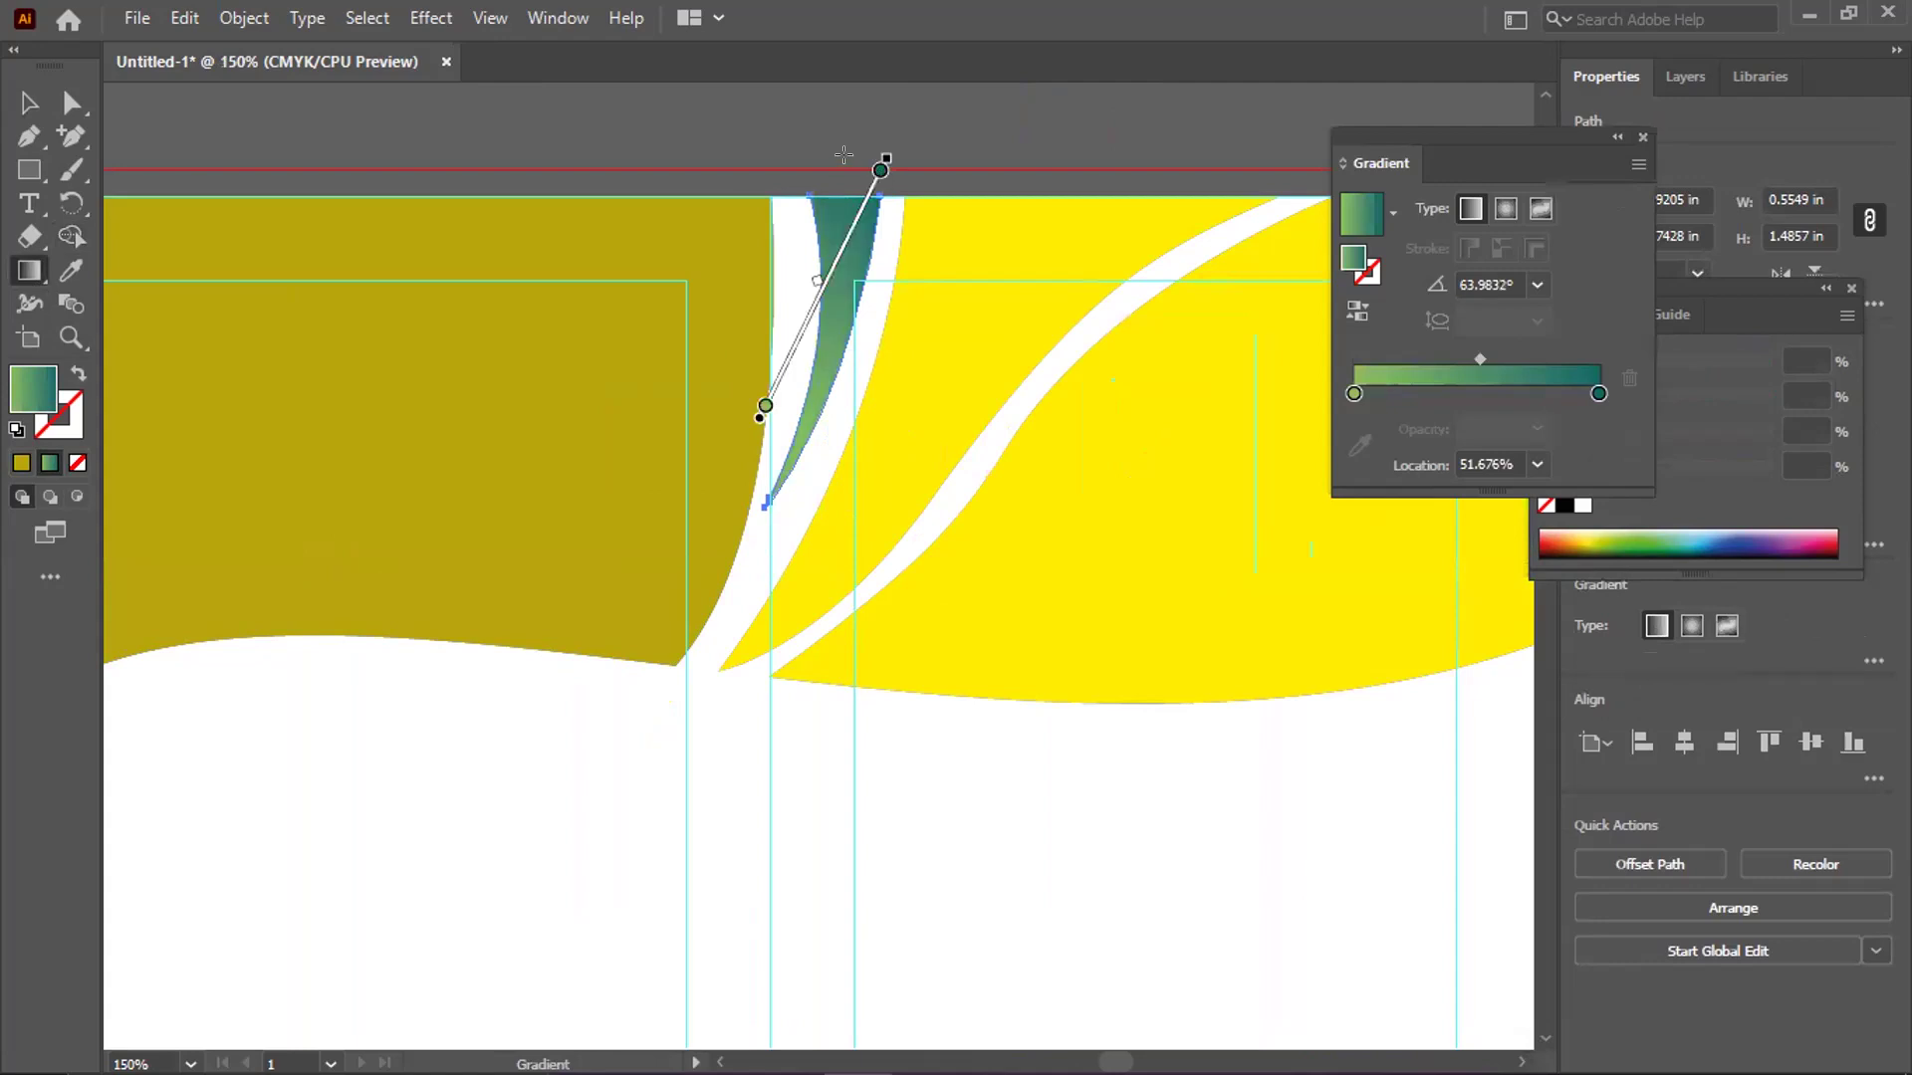
{"action": "mouse_move", "coordinate": [793, 467]}
{"action": "left_mouse_down"}
{"action": "mouse_move", "coordinate": [852, 163]}
{"action": "mouse_move", "coordinate": [794, 467]}
{"action": "left_mouse_up"}
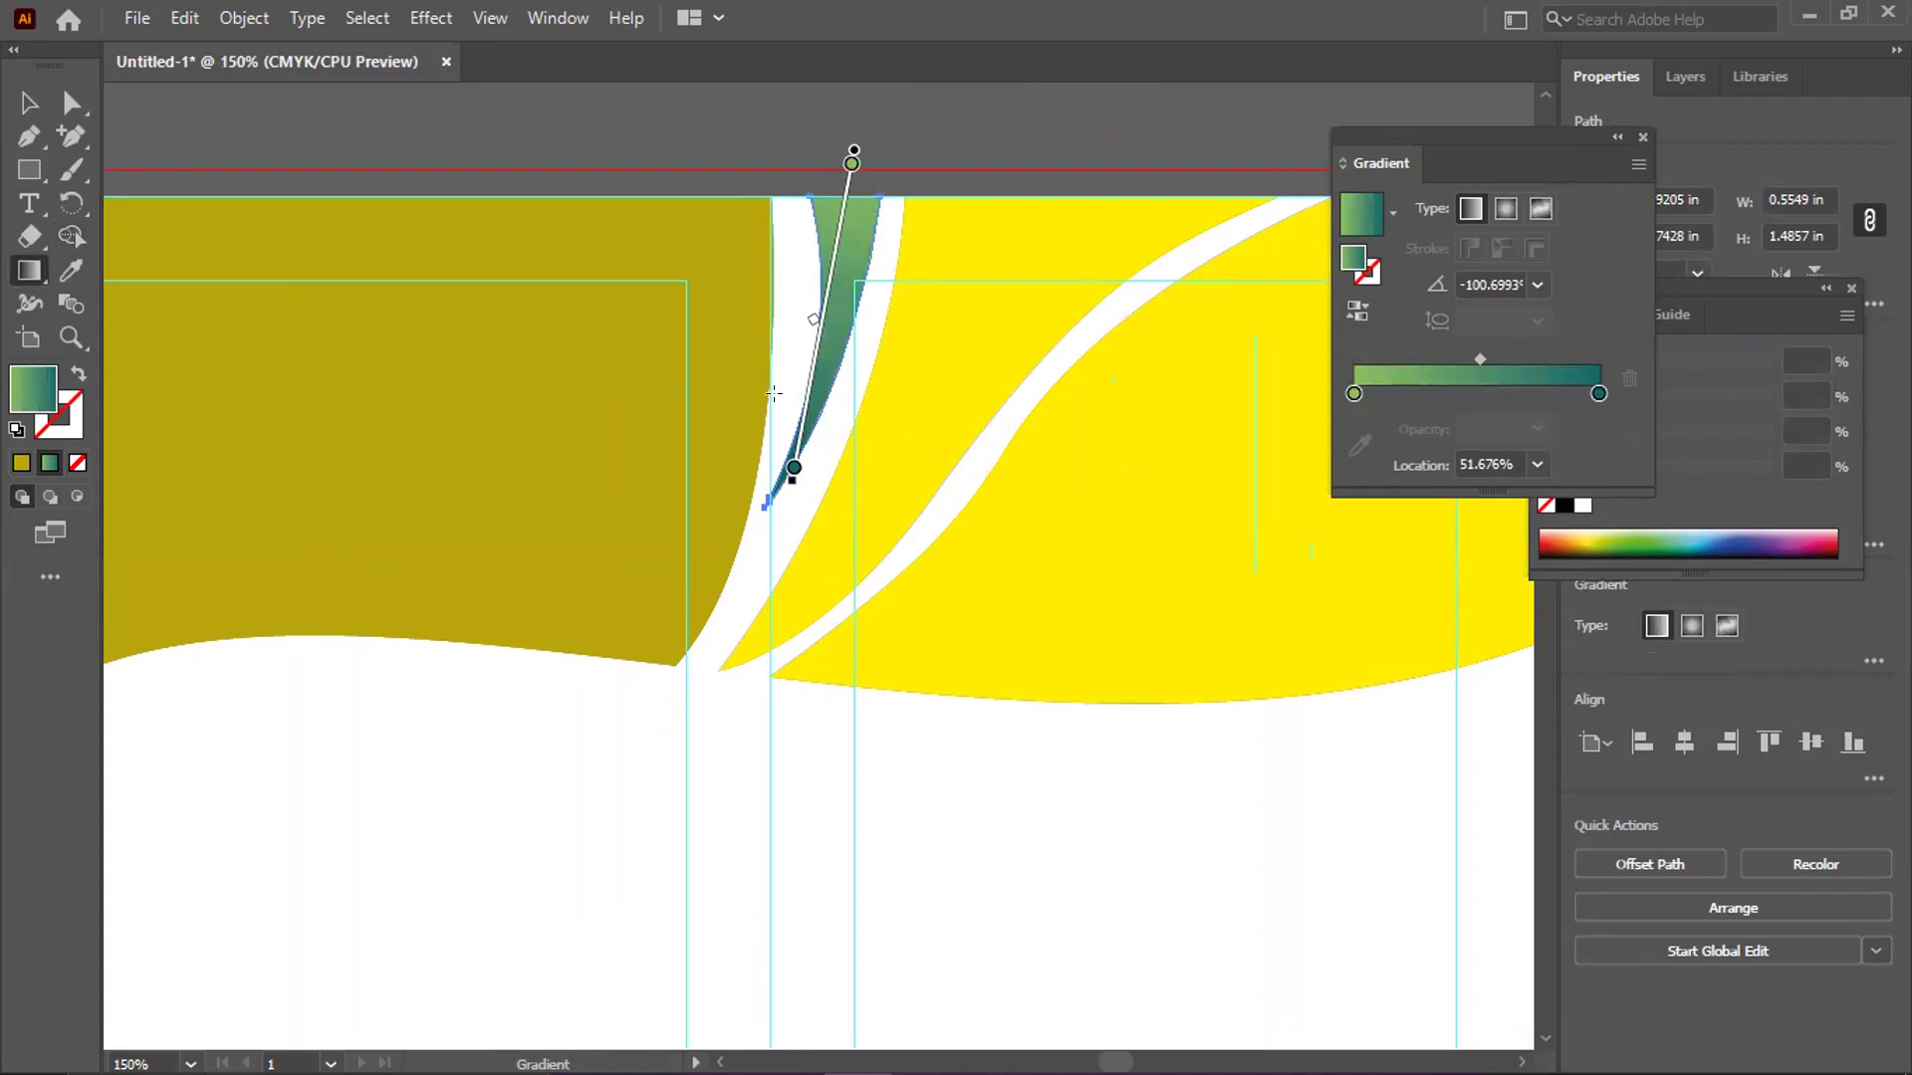
{"action": "left_click_drag", "start_coordinate": [825, 198], "coordinate": [754, 499]}
{"action": "left_click_drag", "start_coordinate": [845, 199], "coordinate": [789, 503]}
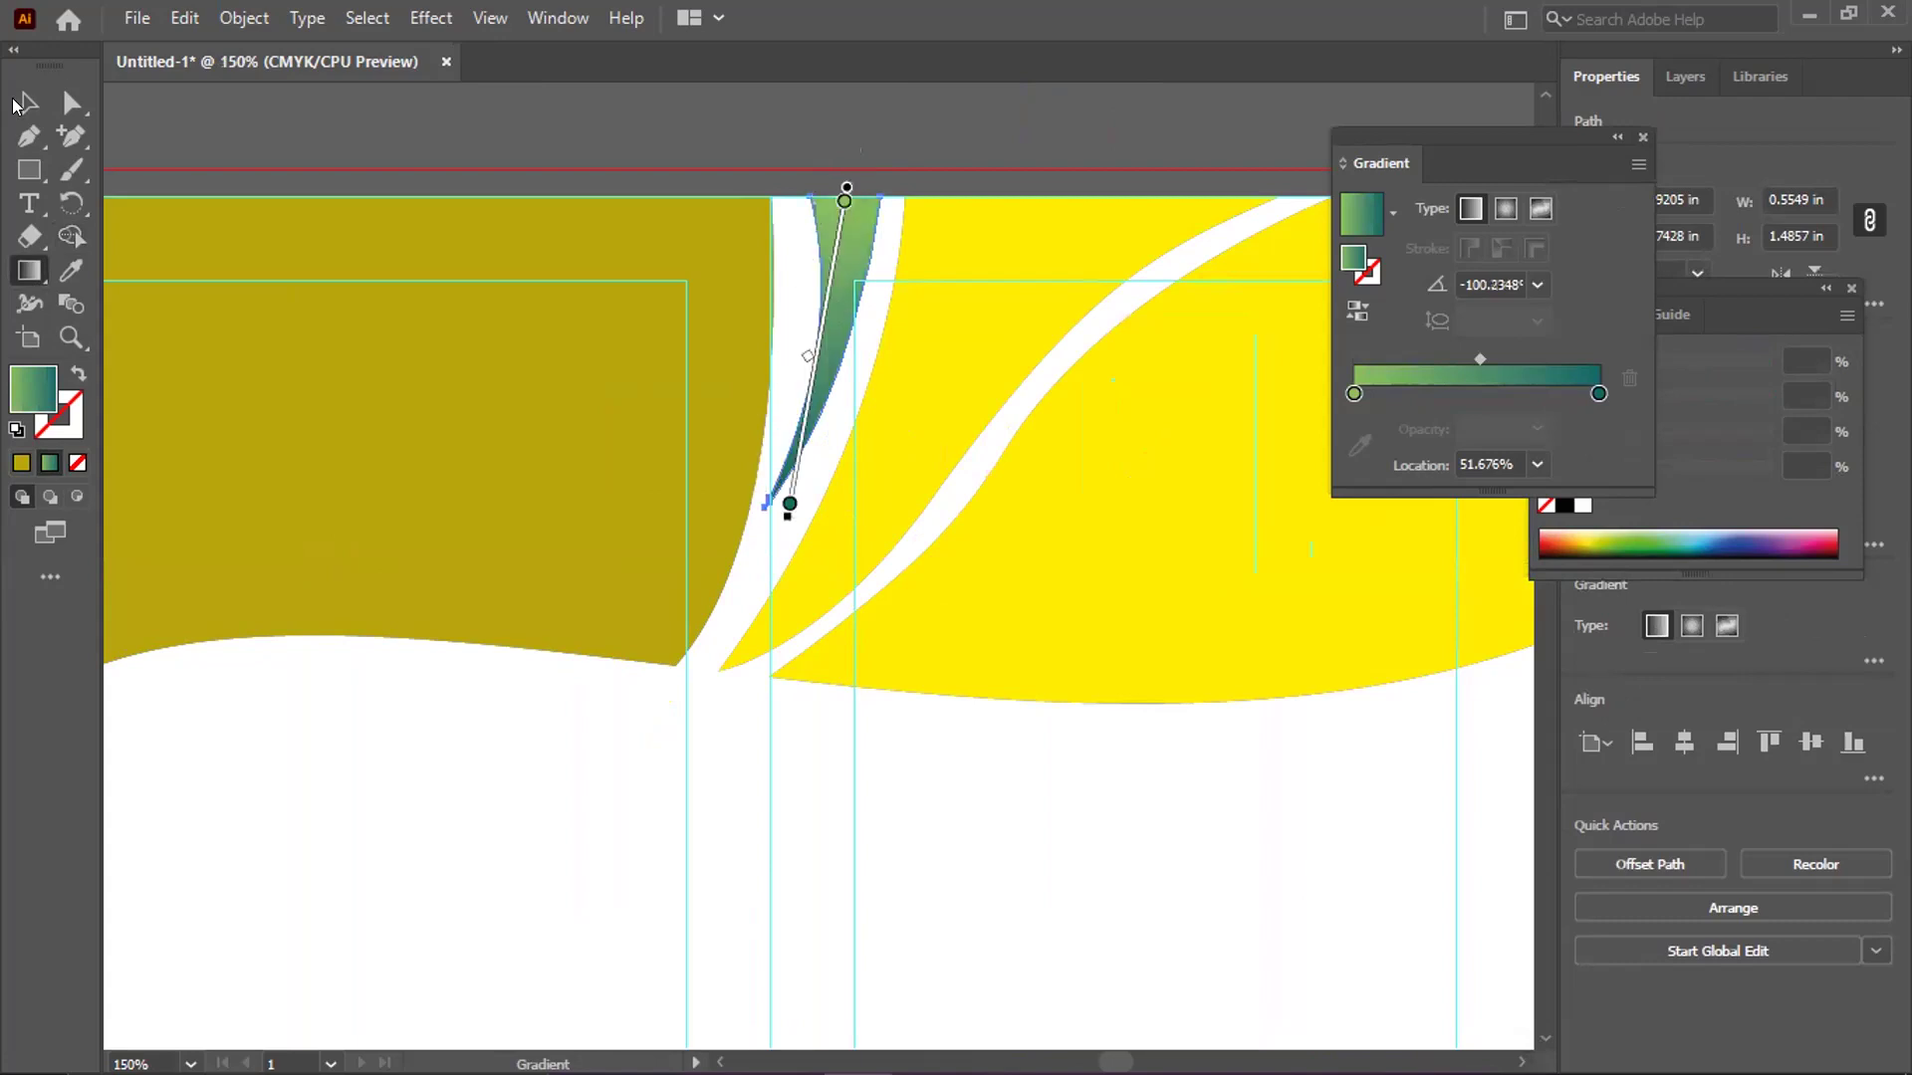
{"action": "left_click", "coordinate": [998, 260]}
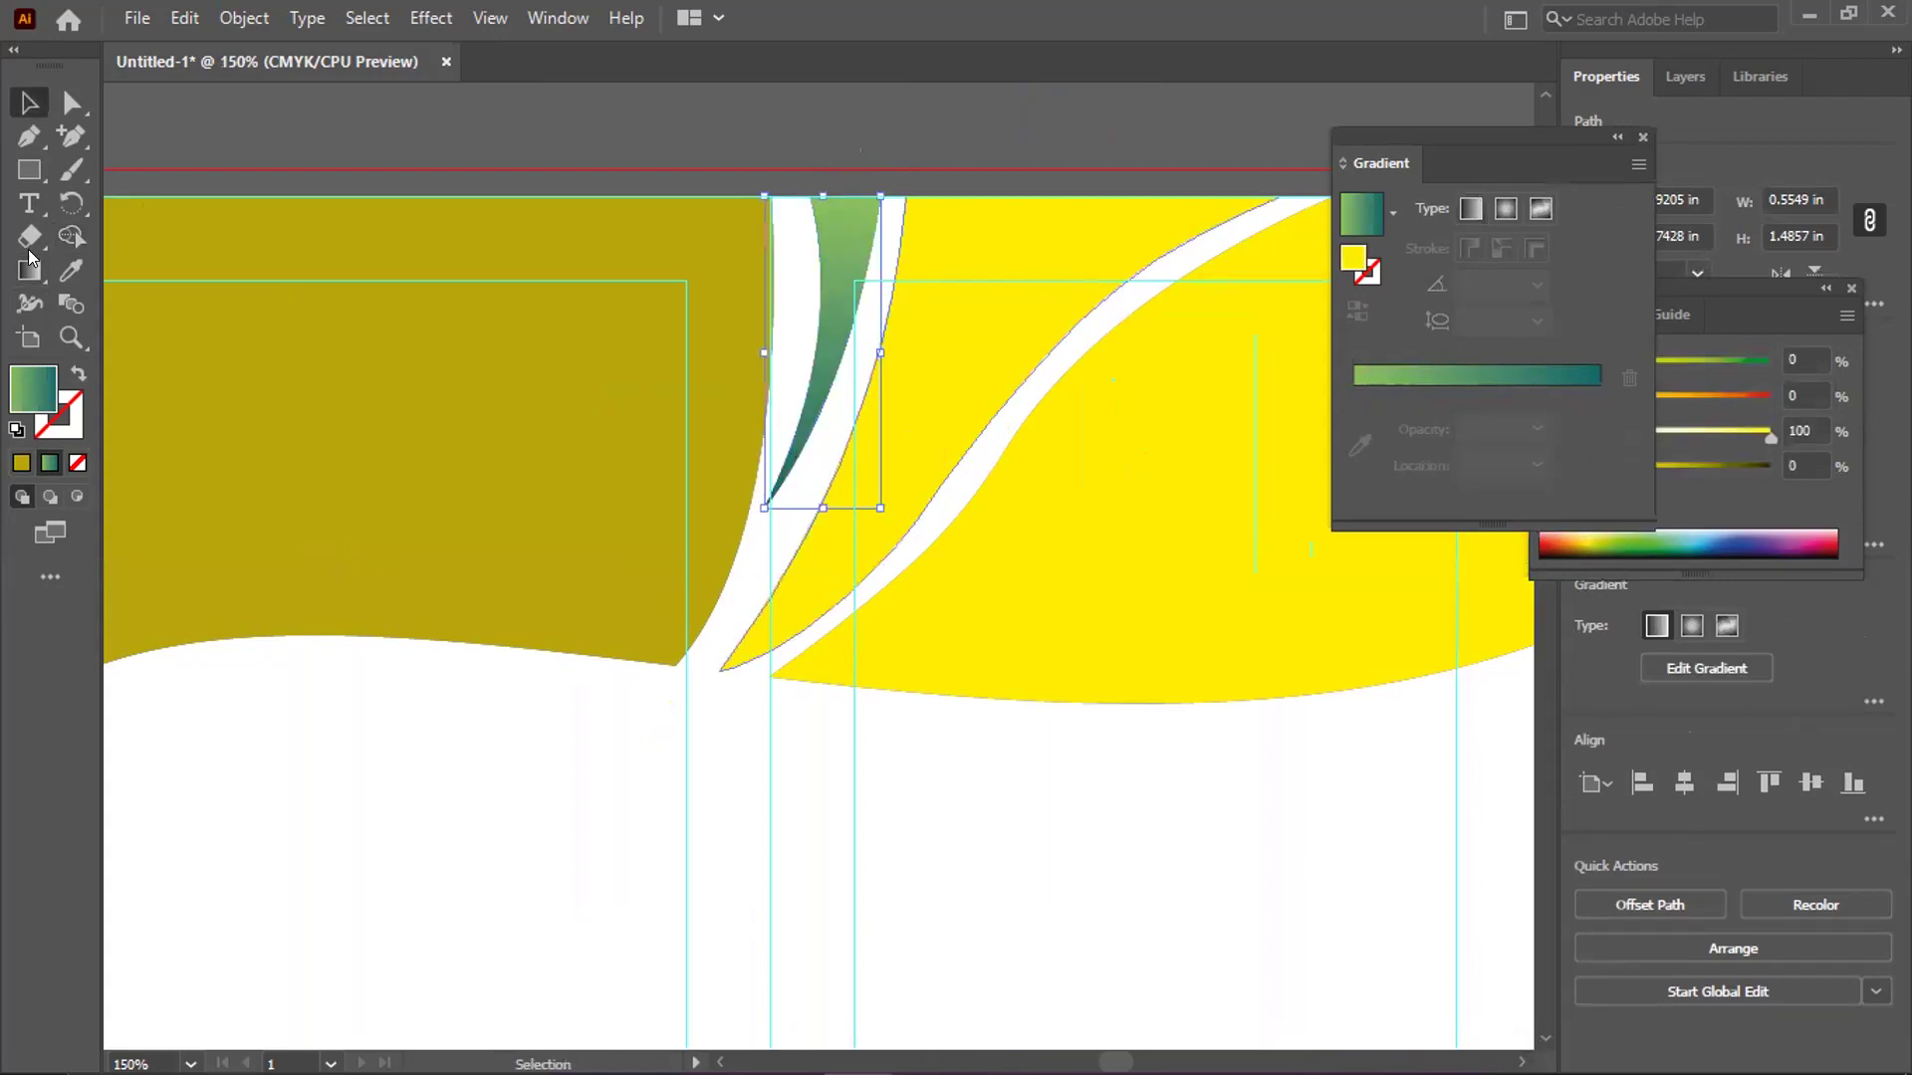
{"action": "left_click", "coordinate": [66, 271]}
Copy the sliver's green-to-teal gradient onto the yellow shape, angled from top-right to lower left
{"action": "left_click", "coordinate": [834, 223]}
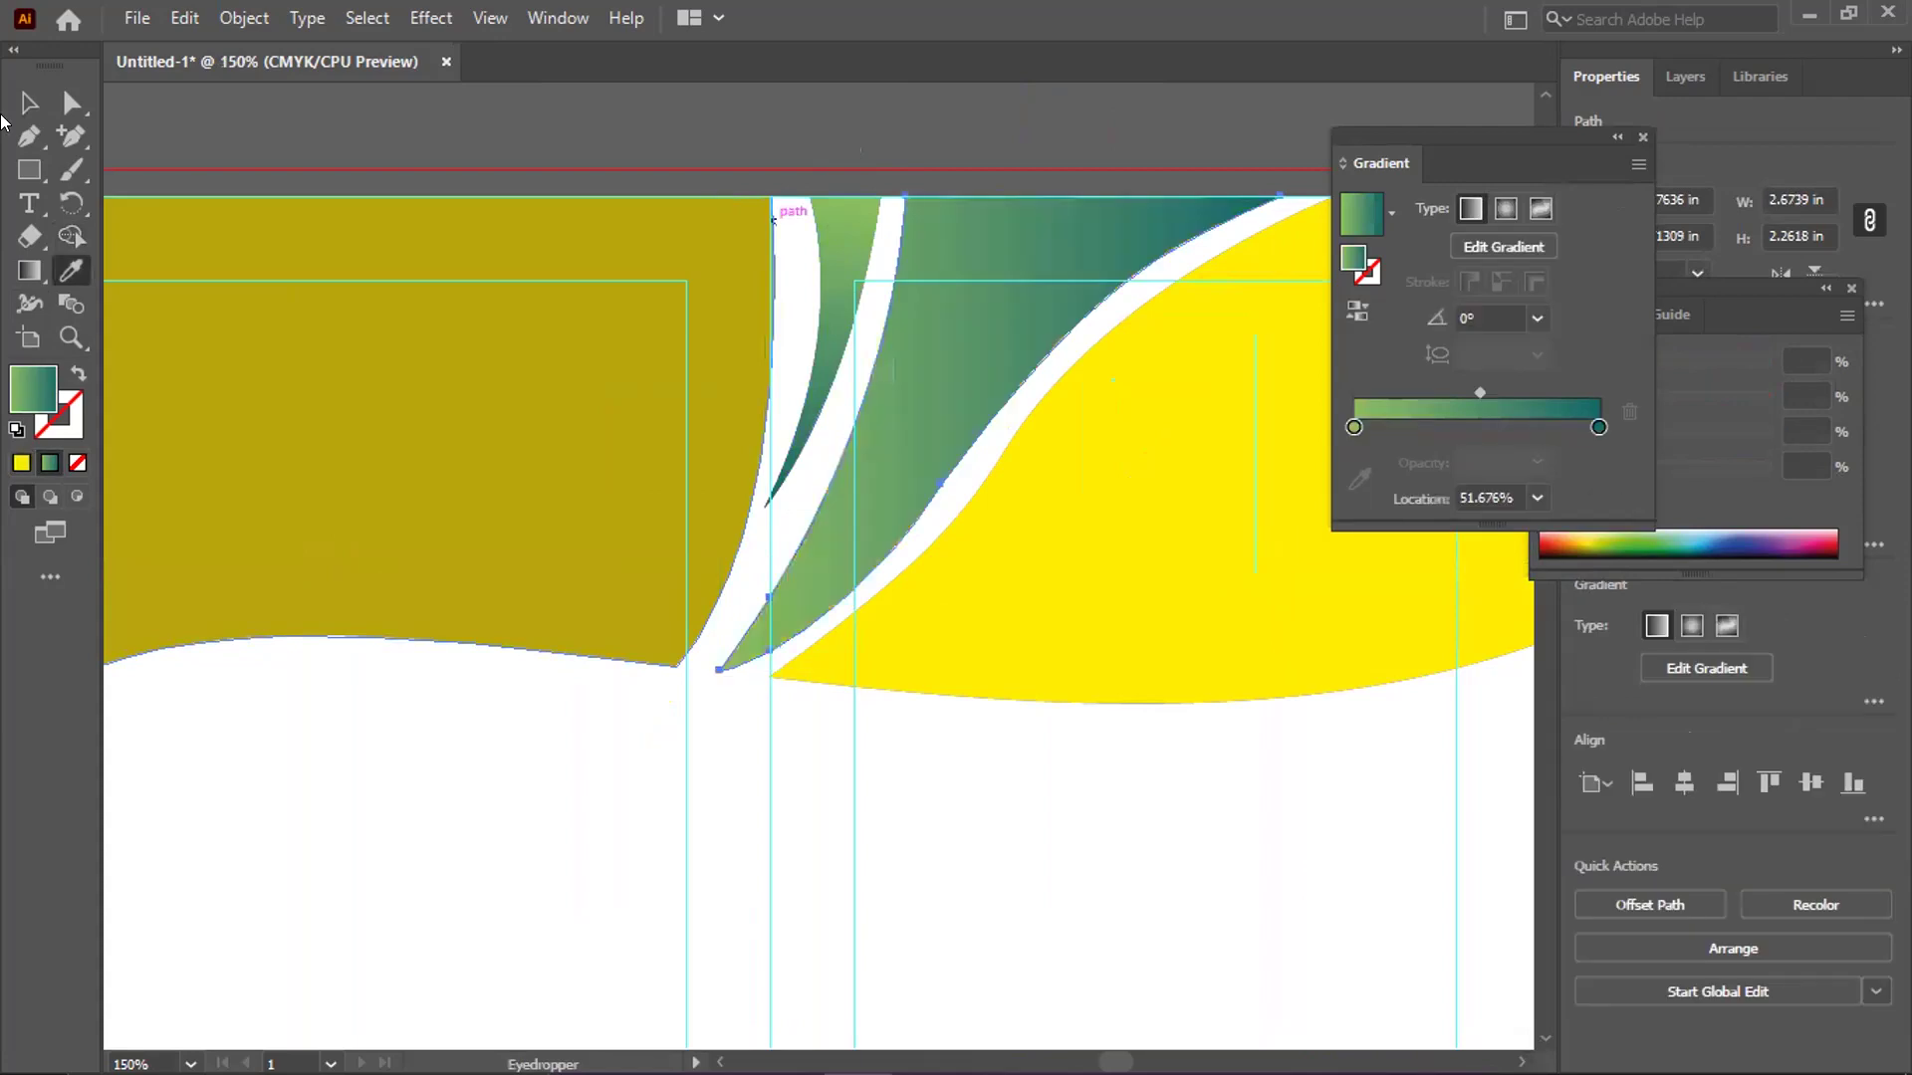
{"action": "left_click", "coordinate": [31, 268]}
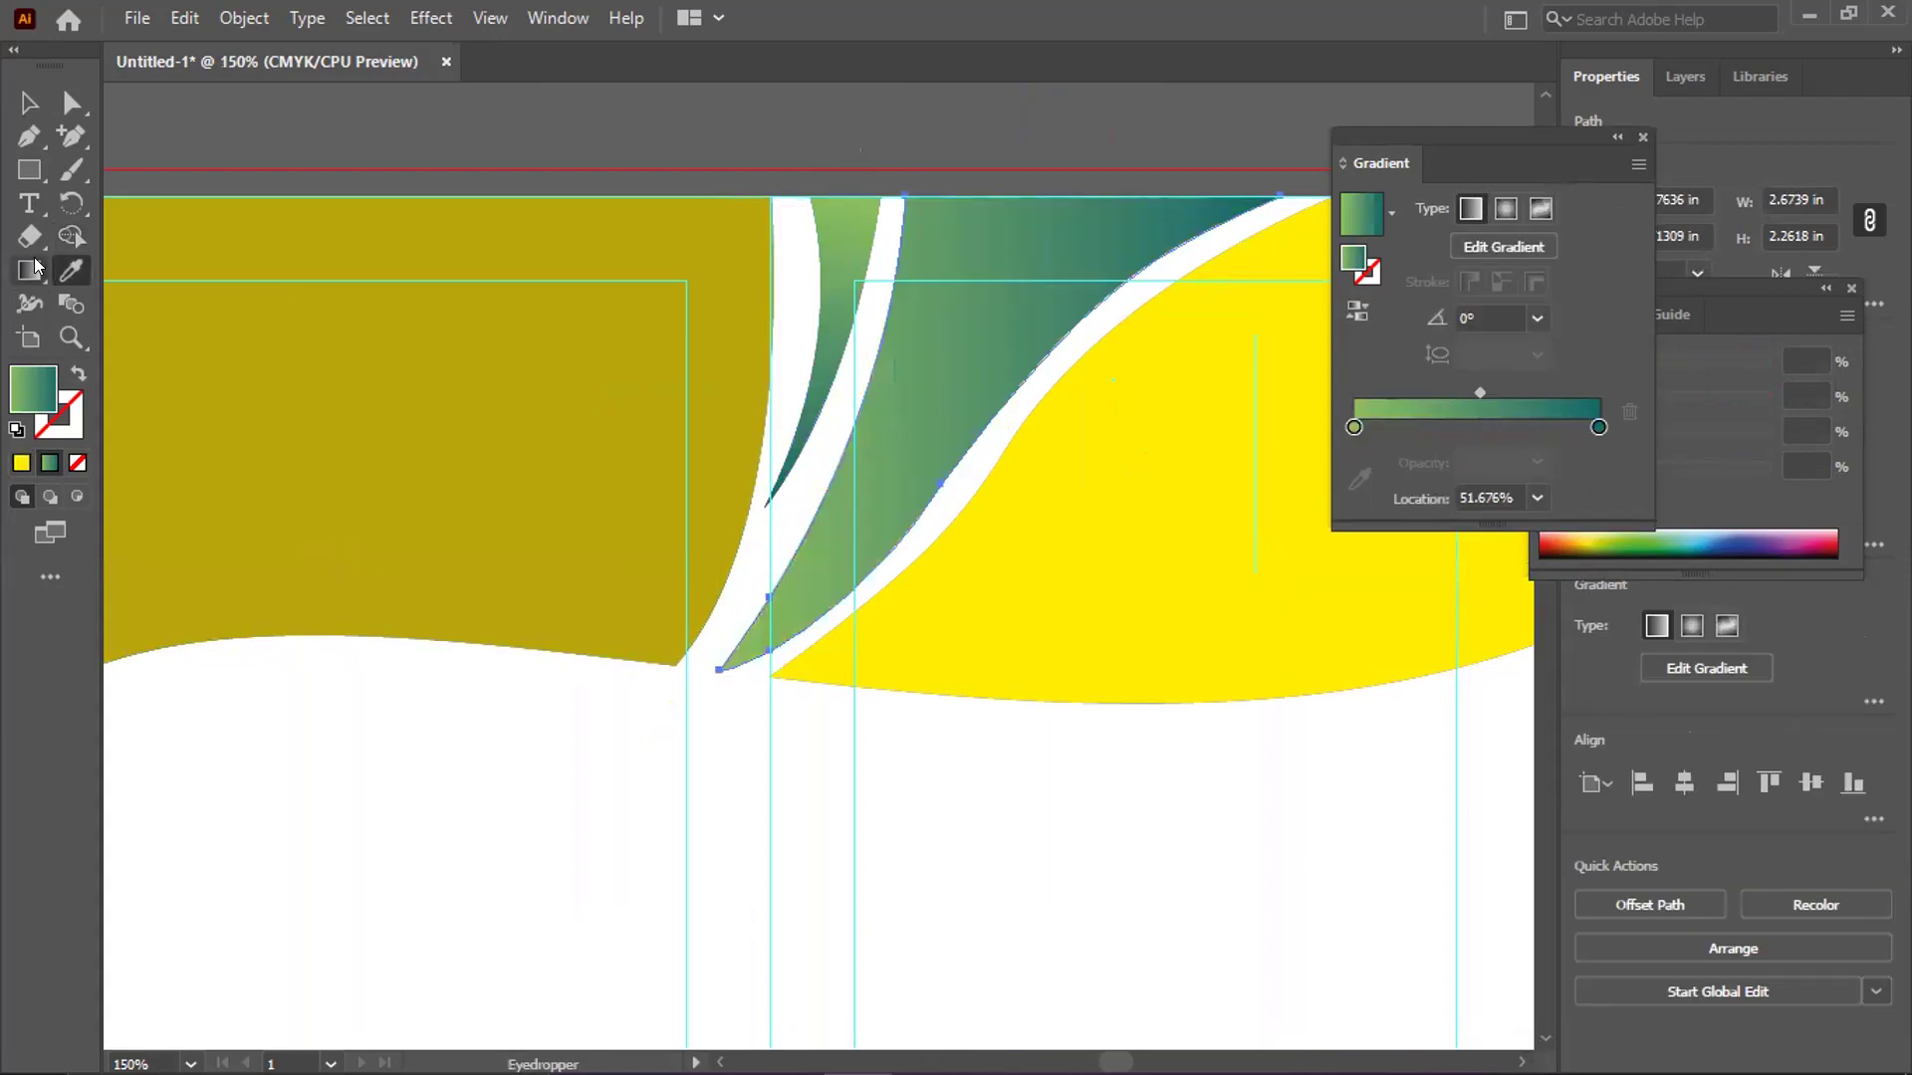
{"action": "mouse_move", "coordinate": [719, 694]}
{"action": "left_mouse_down"}
{"action": "mouse_move", "coordinate": [1132, 170]}
{"action": "mouse_move", "coordinate": [1141, 185]}
{"action": "mouse_move", "coordinate": [1125, 159]}
{"action": "mouse_move", "coordinate": [730, 645]}
{"action": "left_mouse_up"}
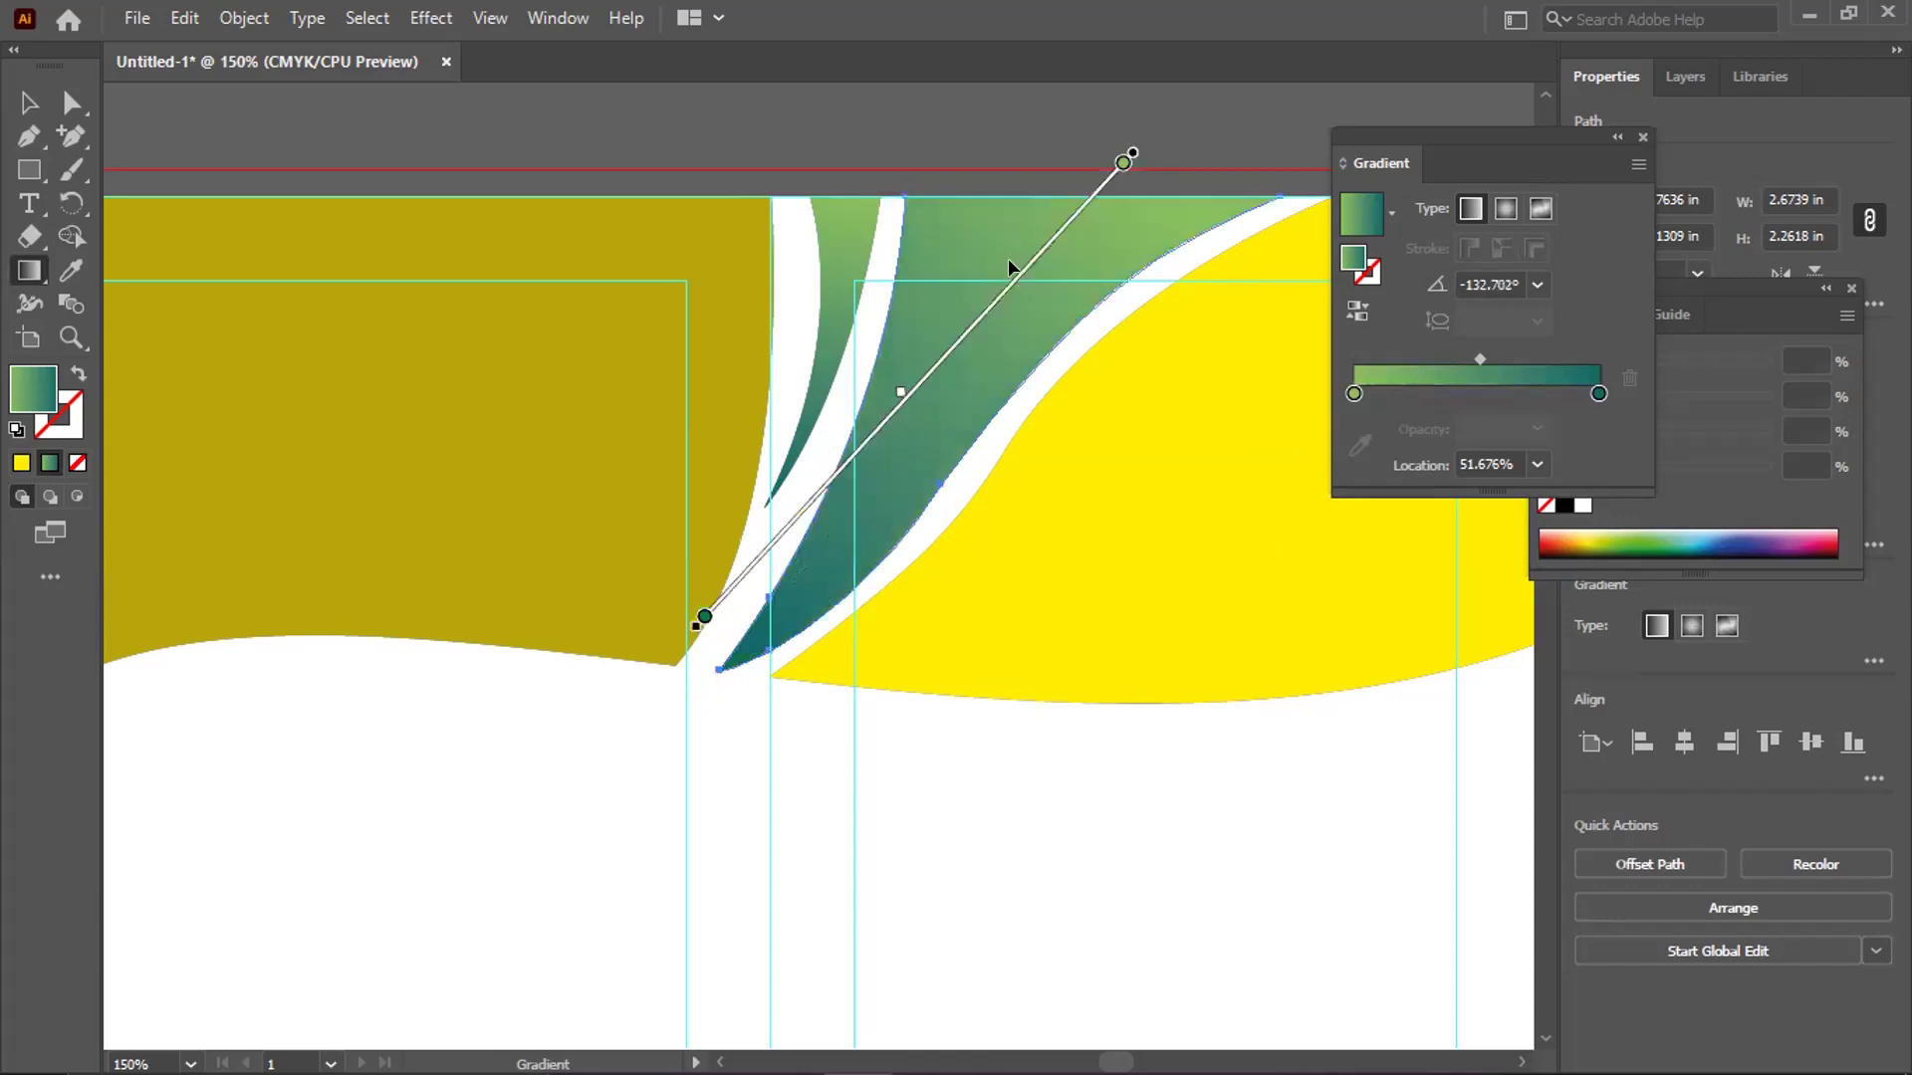
{"action": "mouse_move", "coordinate": [1252, 211]}
{"action": "left_mouse_down"}
{"action": "mouse_move", "coordinate": [684, 621]}
{"action": "mouse_move", "coordinate": [638, 566]}
{"action": "left_mouse_up"}
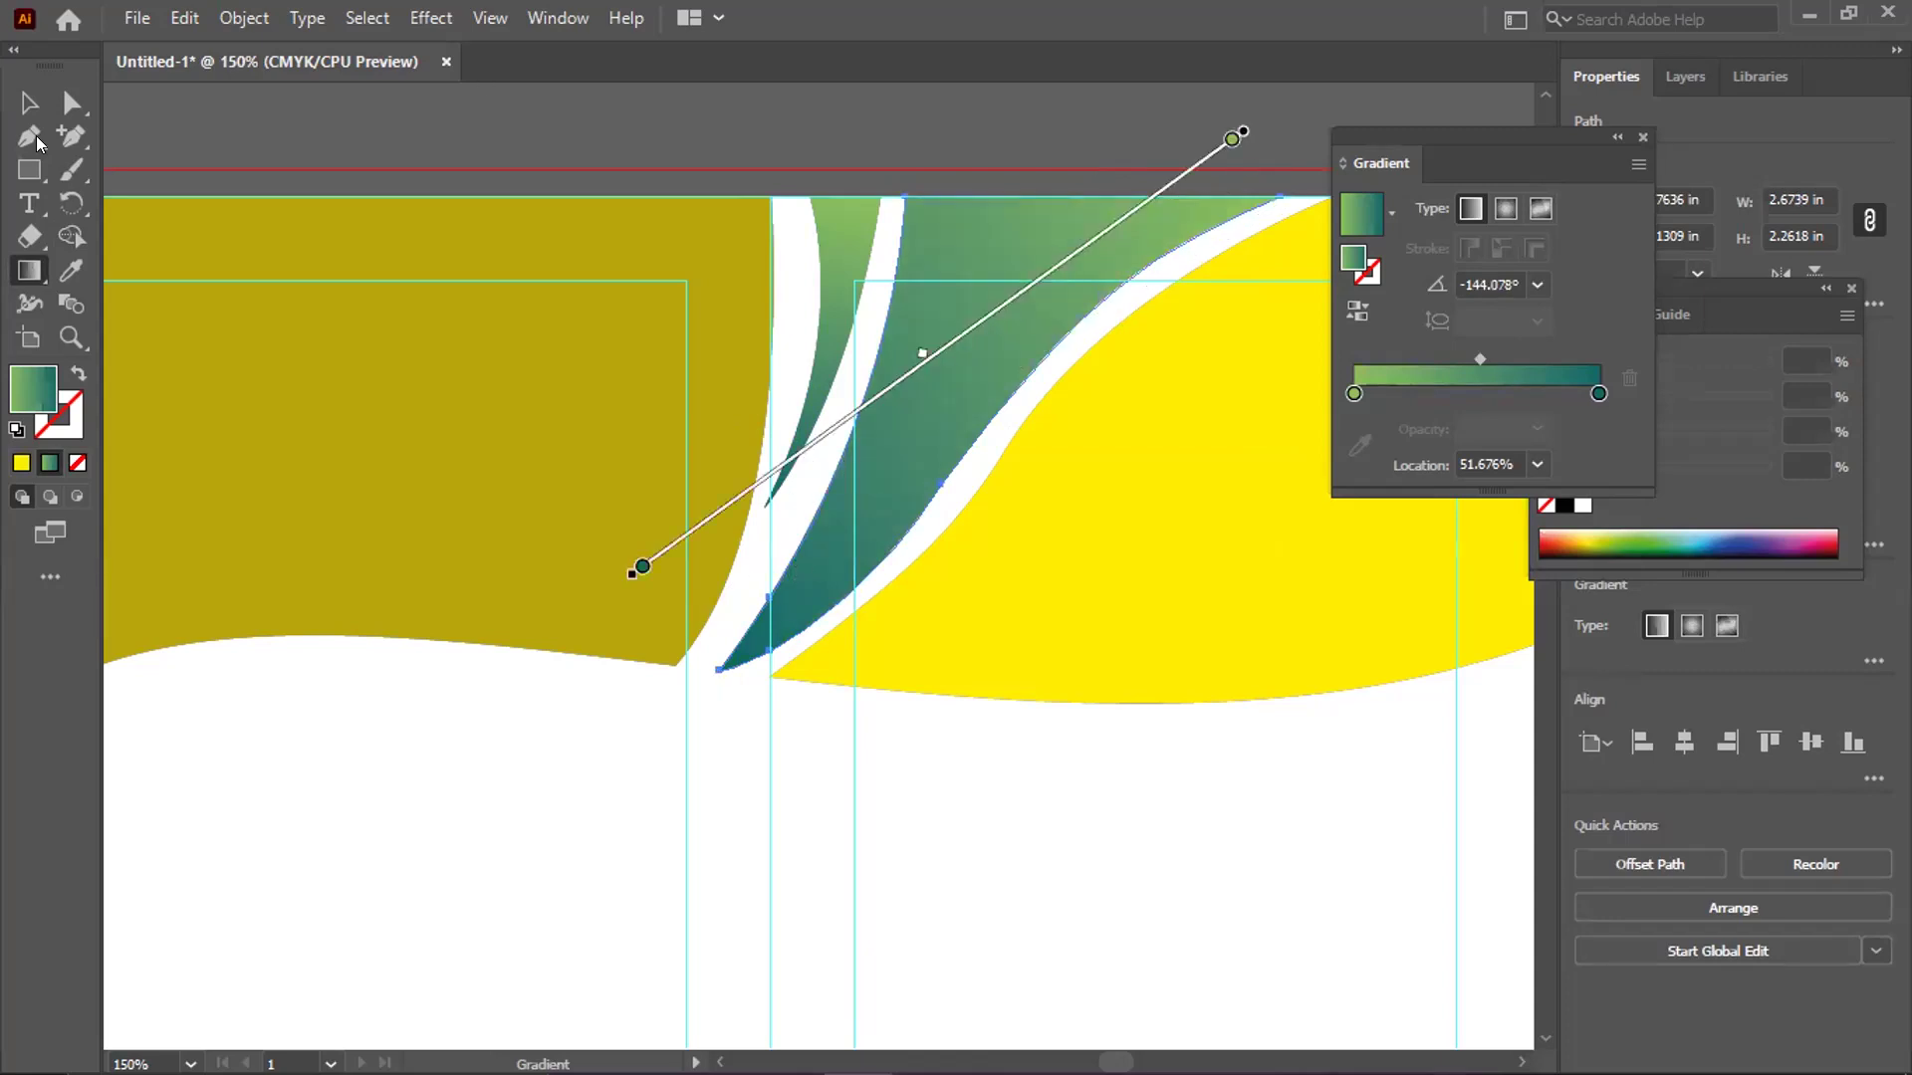
Deselect, fit the whole brochure artboard in view and close the Gradient panel
{"action": "key", "text": "v"}
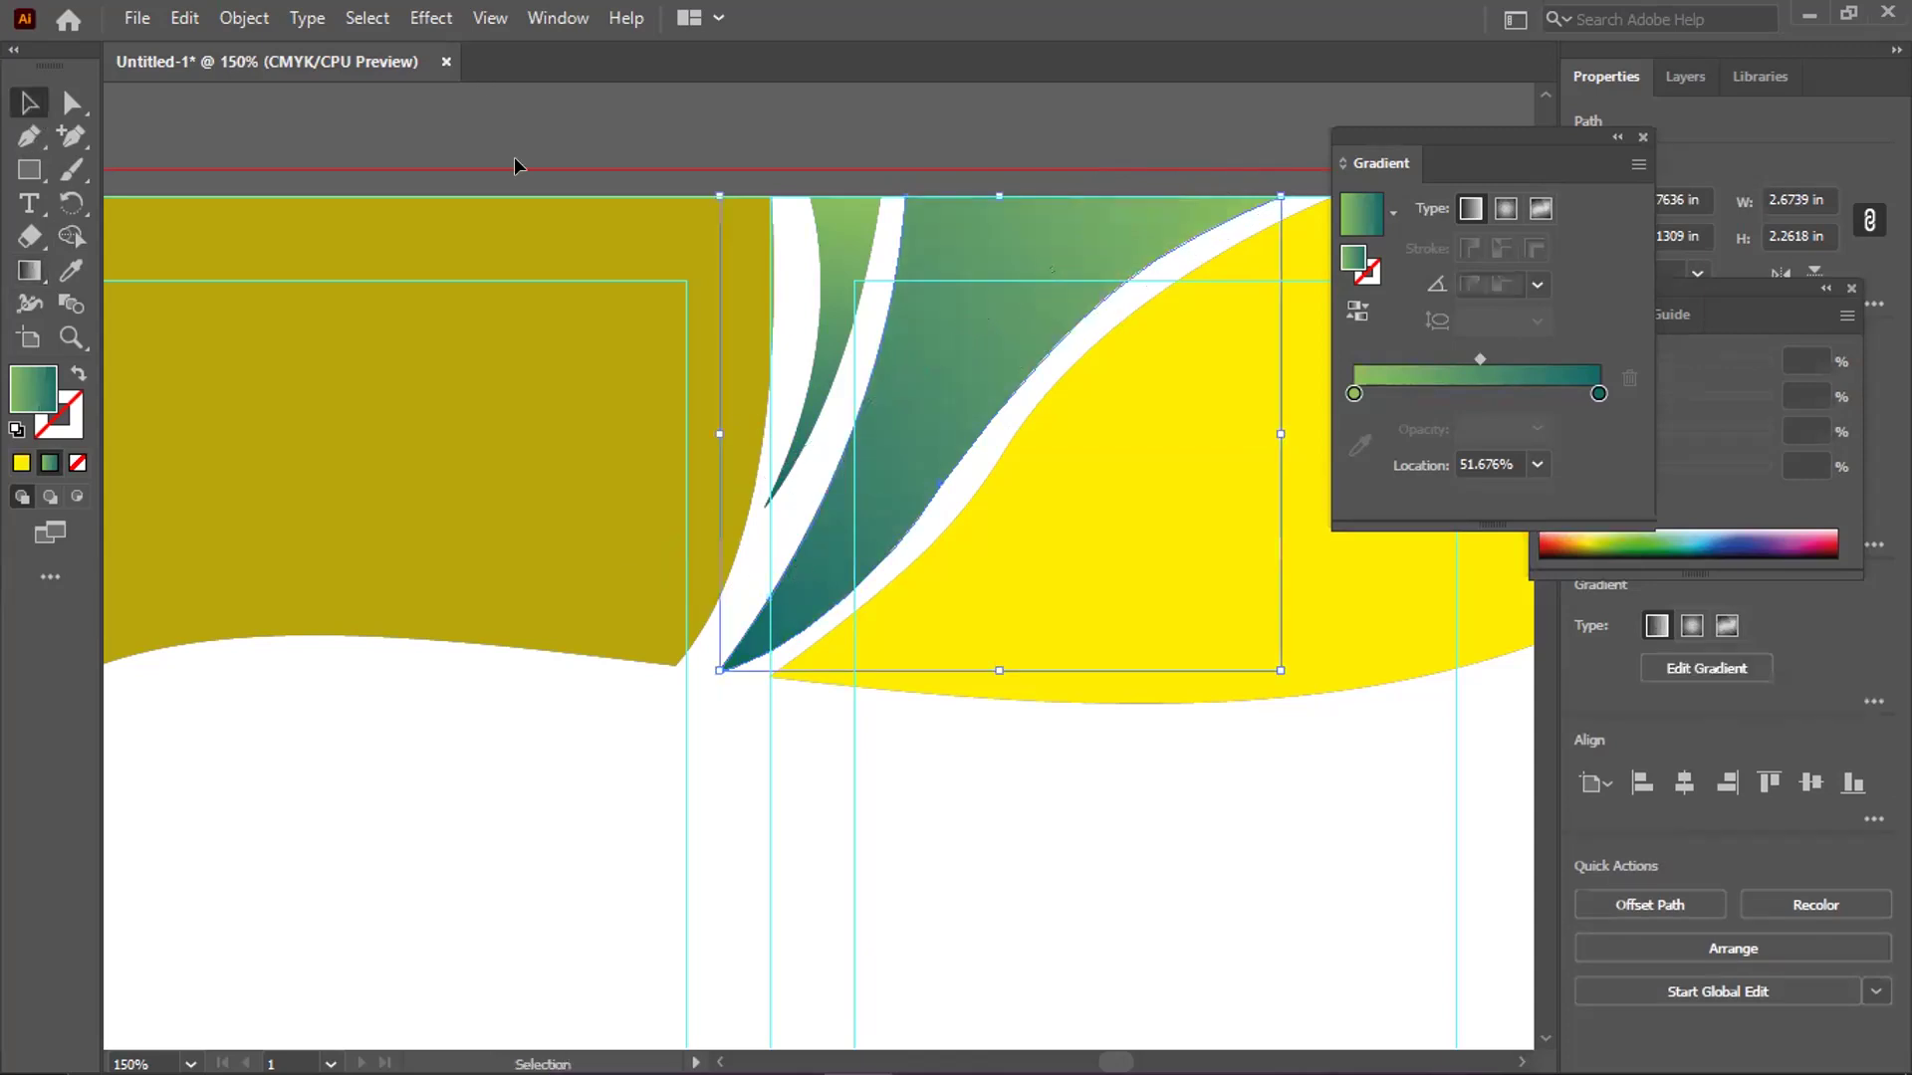
{"action": "left_click", "coordinate": [517, 166]}
{"action": "key", "text": "ctrl+0"}
{"action": "left_click", "coordinate": [1642, 139]}
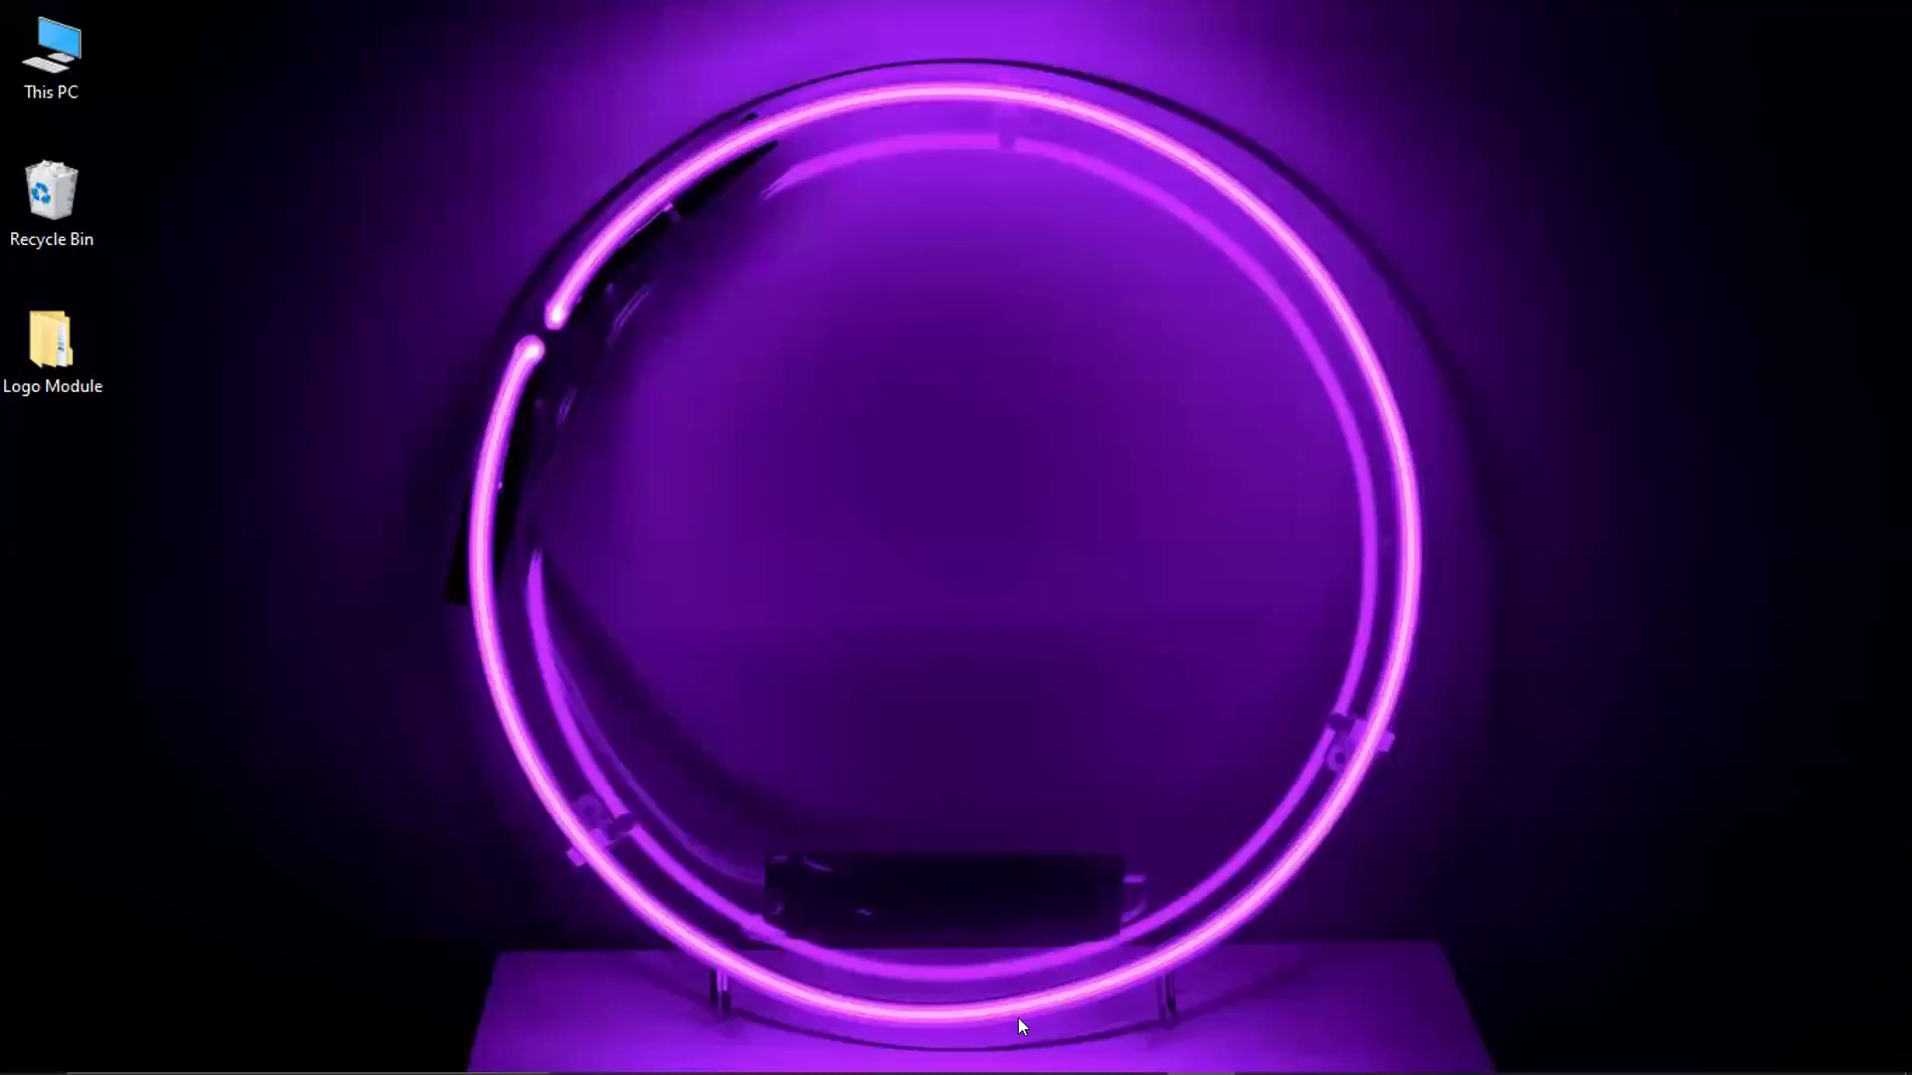
{"action": "mouse_move", "coordinate": [1021, 1072]}
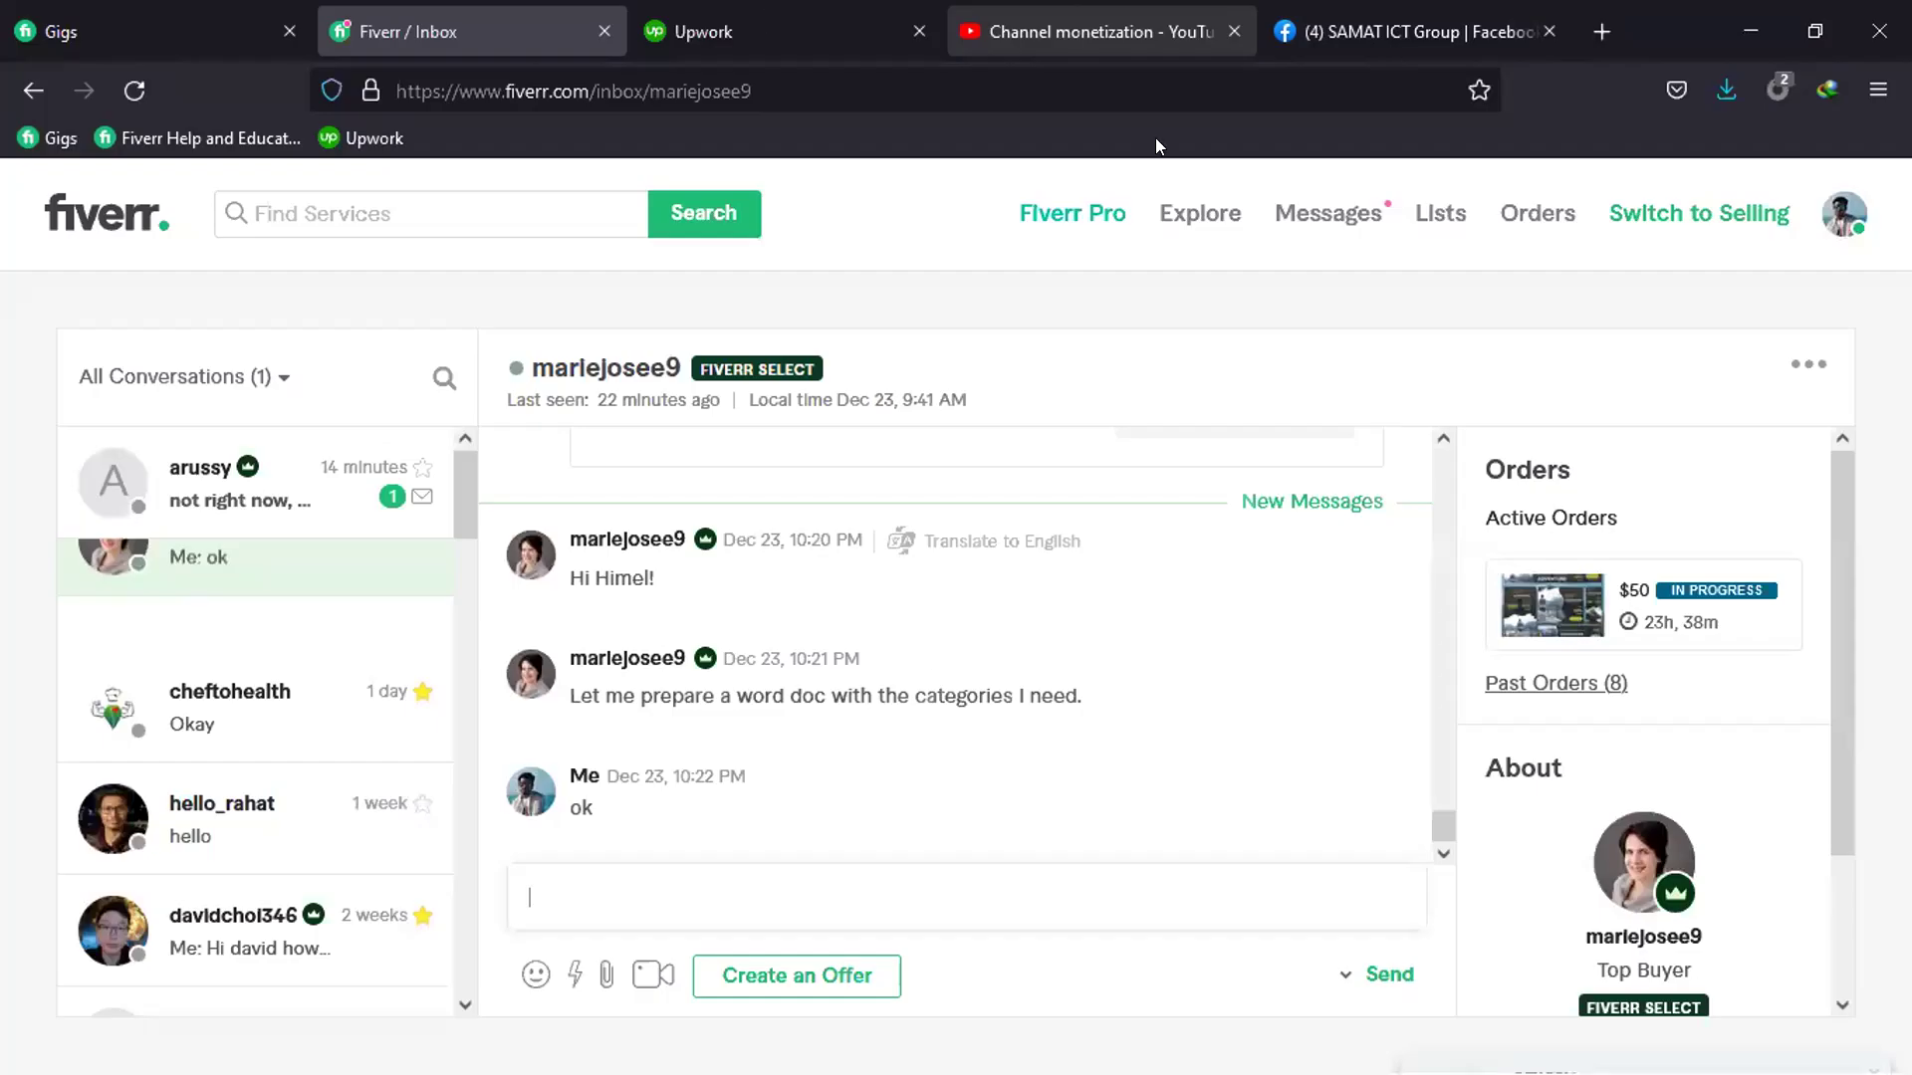
Reply "It's ok. when ever you need any service just say hello" to the declining buyer, then reopen the active-order chat
{"action": "left_click", "coordinate": [191, 476]}
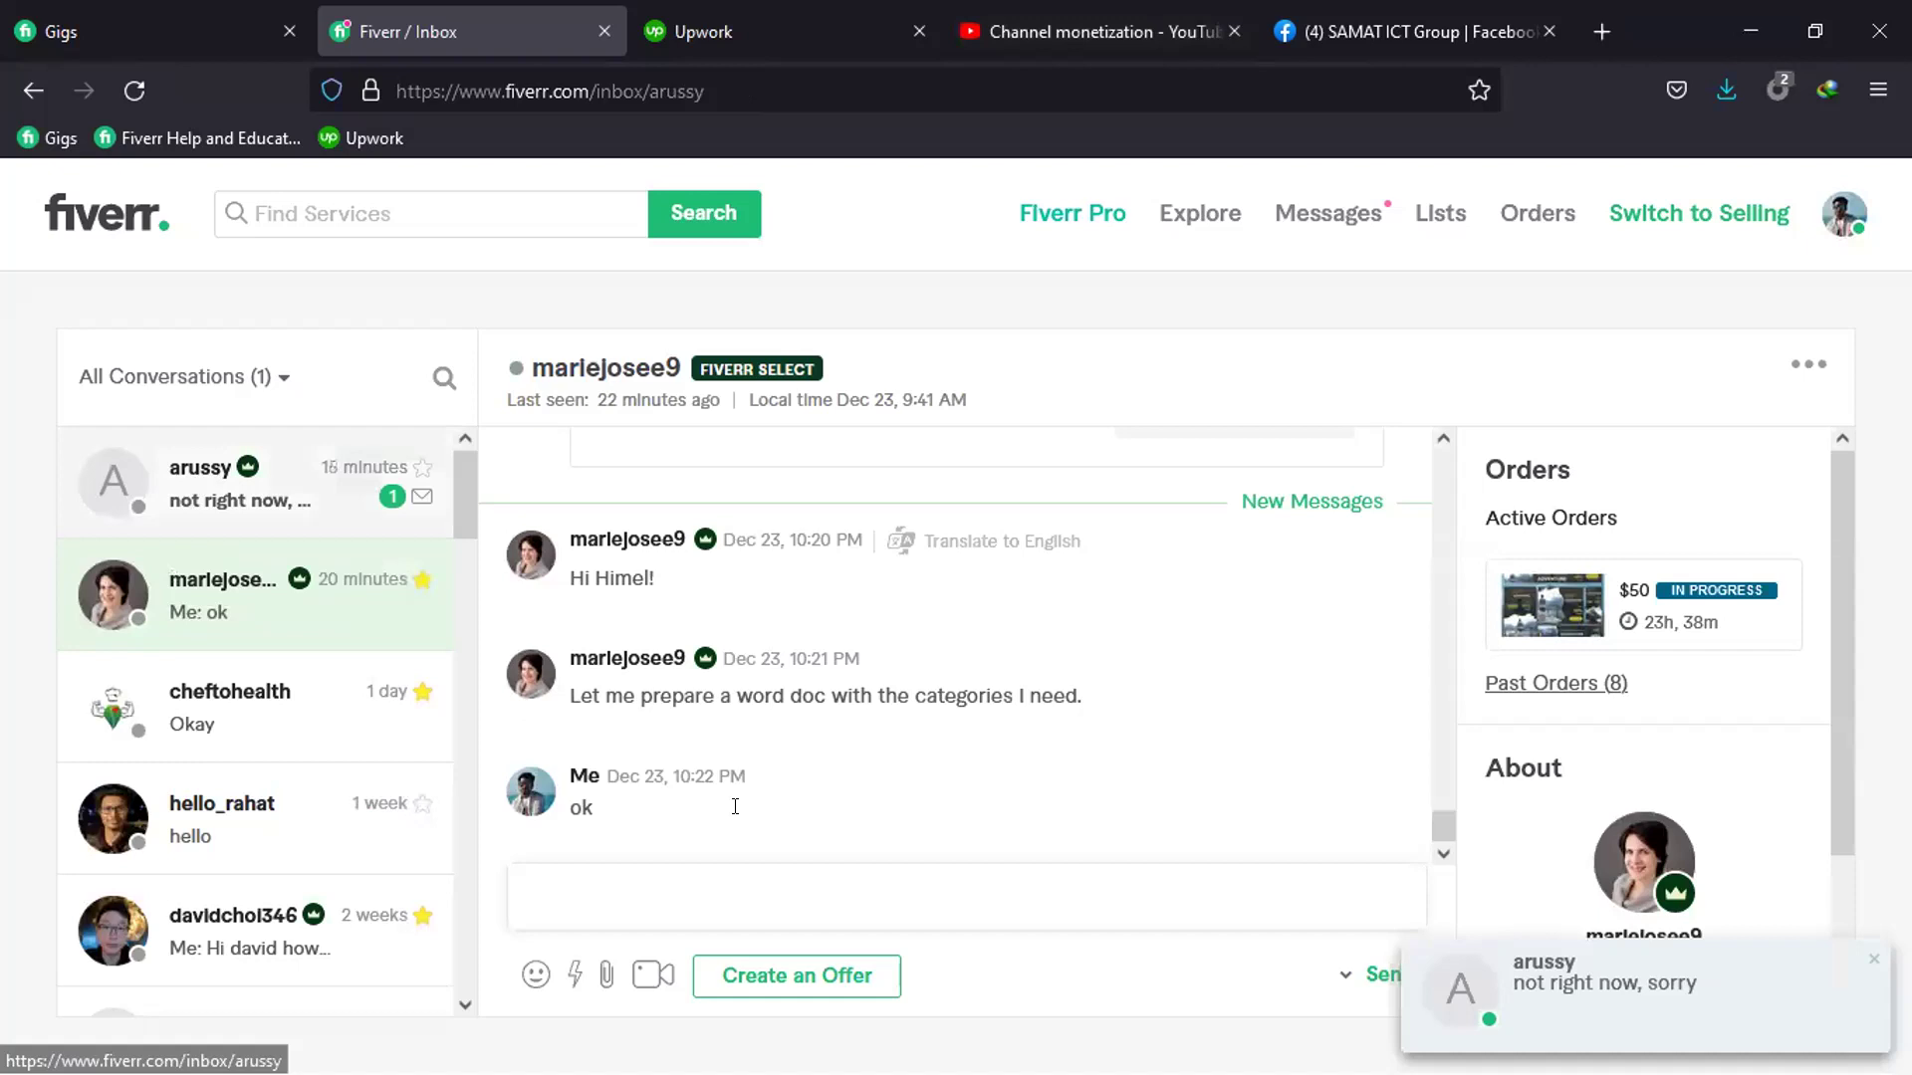
{"action": "left_click", "coordinate": [582, 890]}
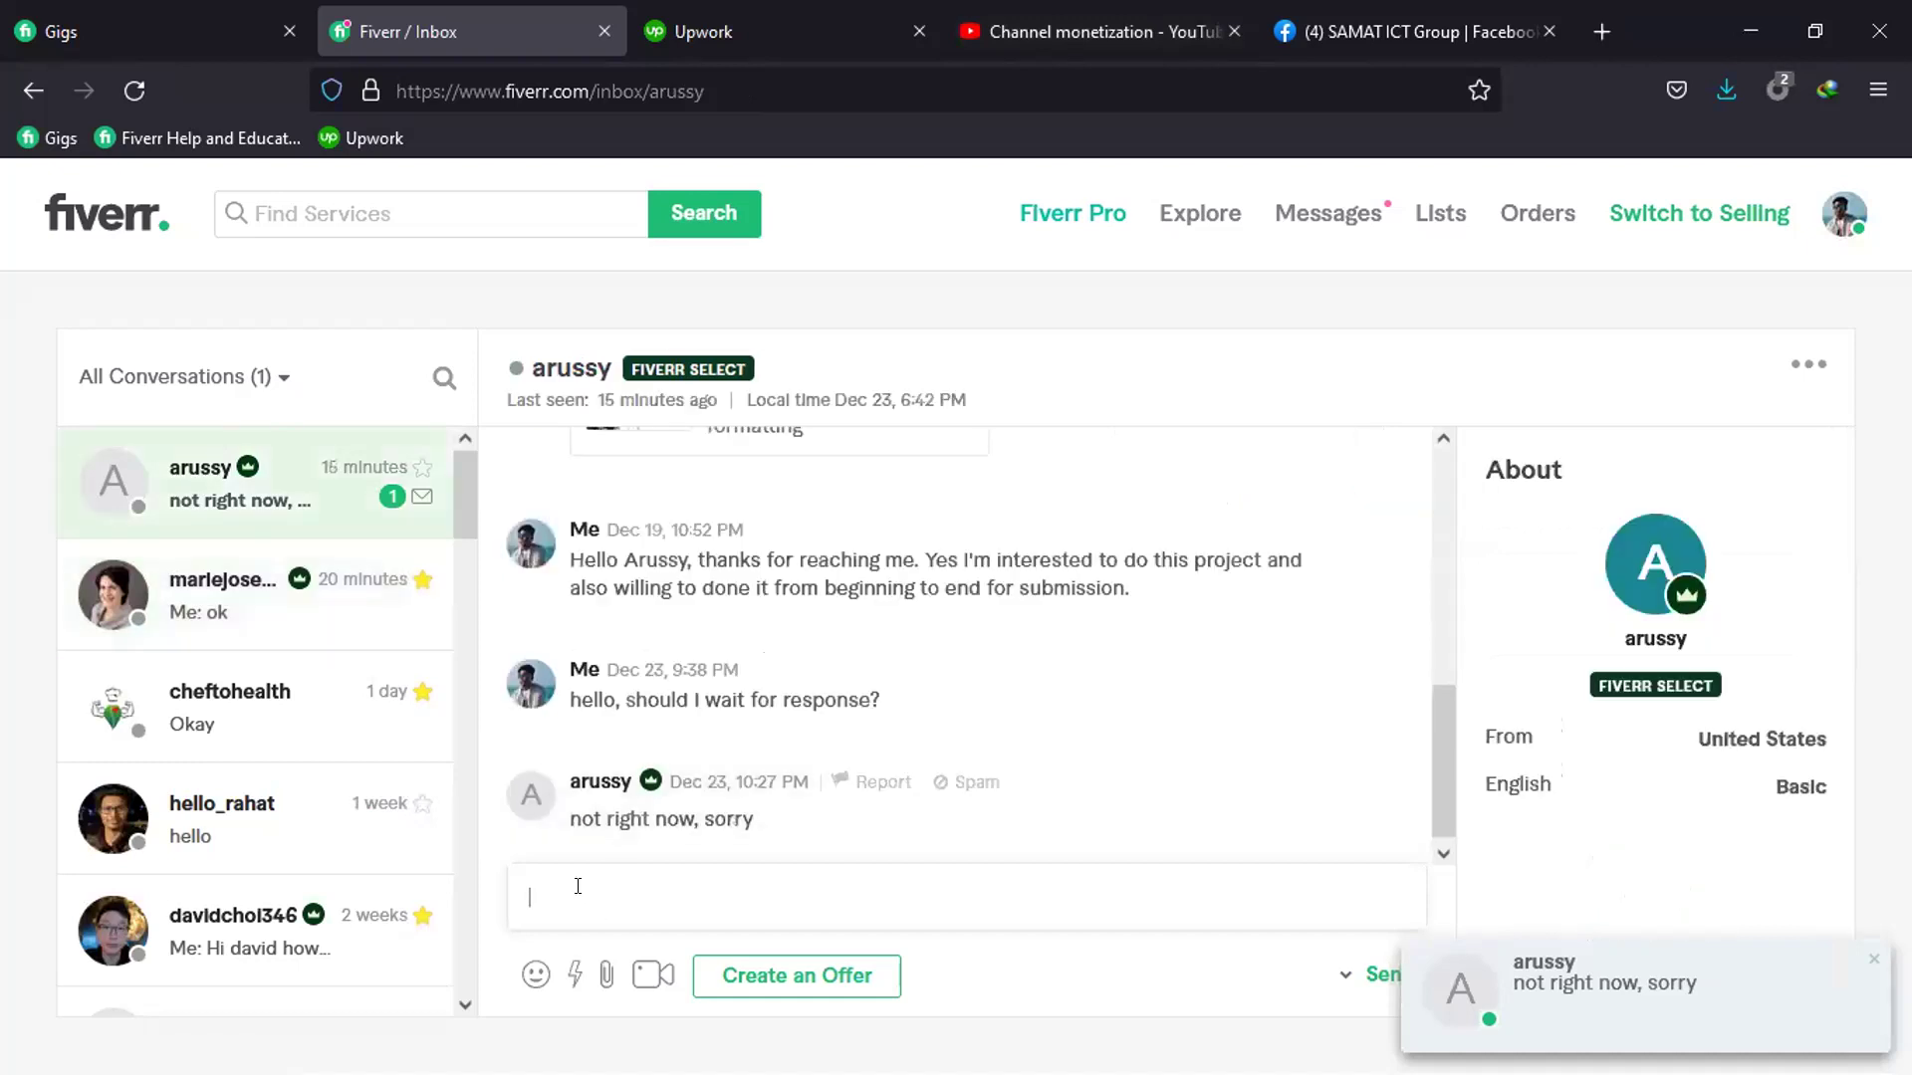
{"action": "type", "text": "It"}
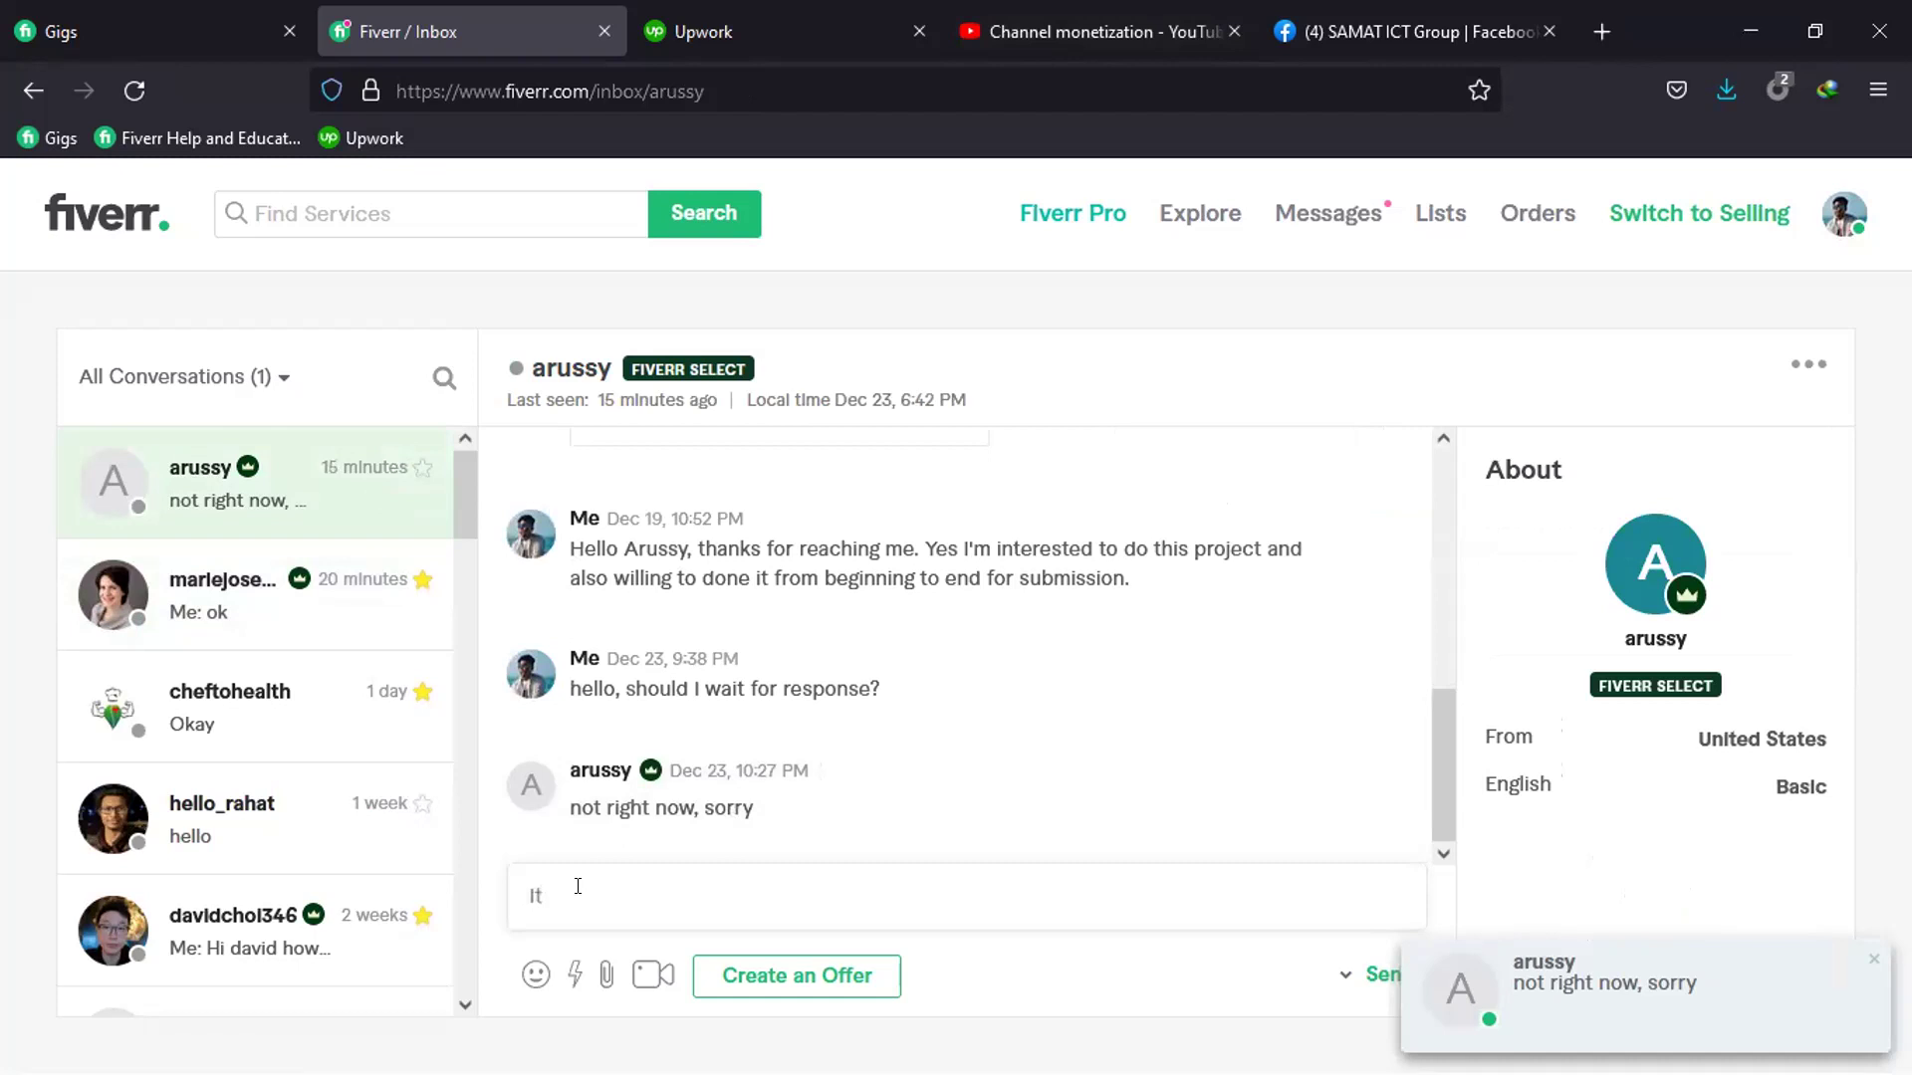
{"action": "type", "text": "'s ok. when t"}
{"action": "key", "text": "BackSpace"}
{"action": "type", "text": "you"}
{"action": "key", "text": "BackSpace"}
{"action": "key", "text": "BackSpace"}
{"action": "key", "text": "BackSpace"}
{"action": "type", "text": "ever"}
{"action": "type", "text": " you"}
{"action": "type", "text": " nee"}
{"action": "type", "text": "d an"}
{"action": "type", "text": "y "}
{"action": "type", "text": "gra"}
{"action": "type", "text": "phi"}
{"action": "type", "text": "cal"}
{"action": "key", "text": "BackSpace"}
{"action": "key", "text": "BackSpace"}
{"action": "key", "text": "BackSpace"}
{"action": "key", "text": "BackSpace"}
{"action": "key", "text": "BackSpace"}
{"action": "key", "text": "BackSpace"}
{"action": "key", "text": "BackSpace"}
{"action": "key", "text": "BackSpace"}
{"action": "key", "text": "BackSpace"}
{"action": "type", "text": "service"}
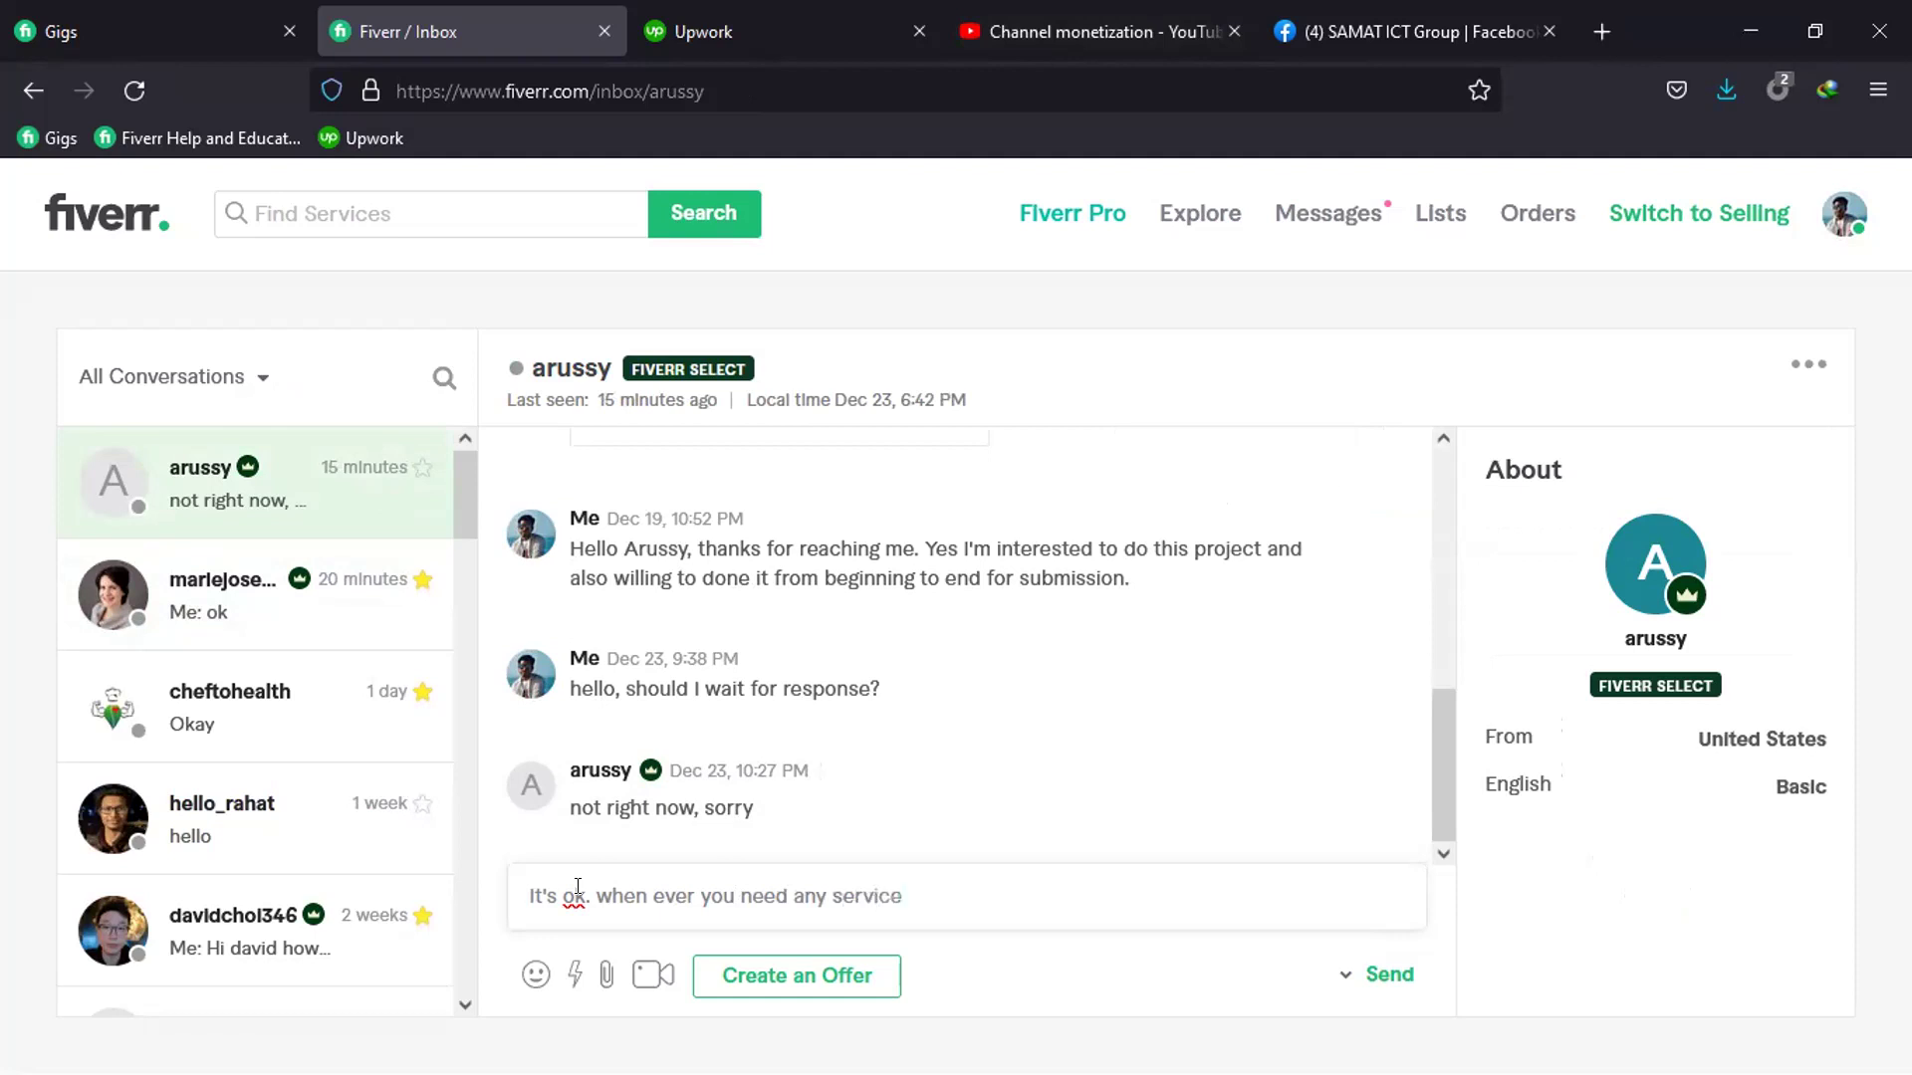
{"action": "type", "text": " just say hello"}
{"action": "left_click", "coordinate": [1377, 989]}
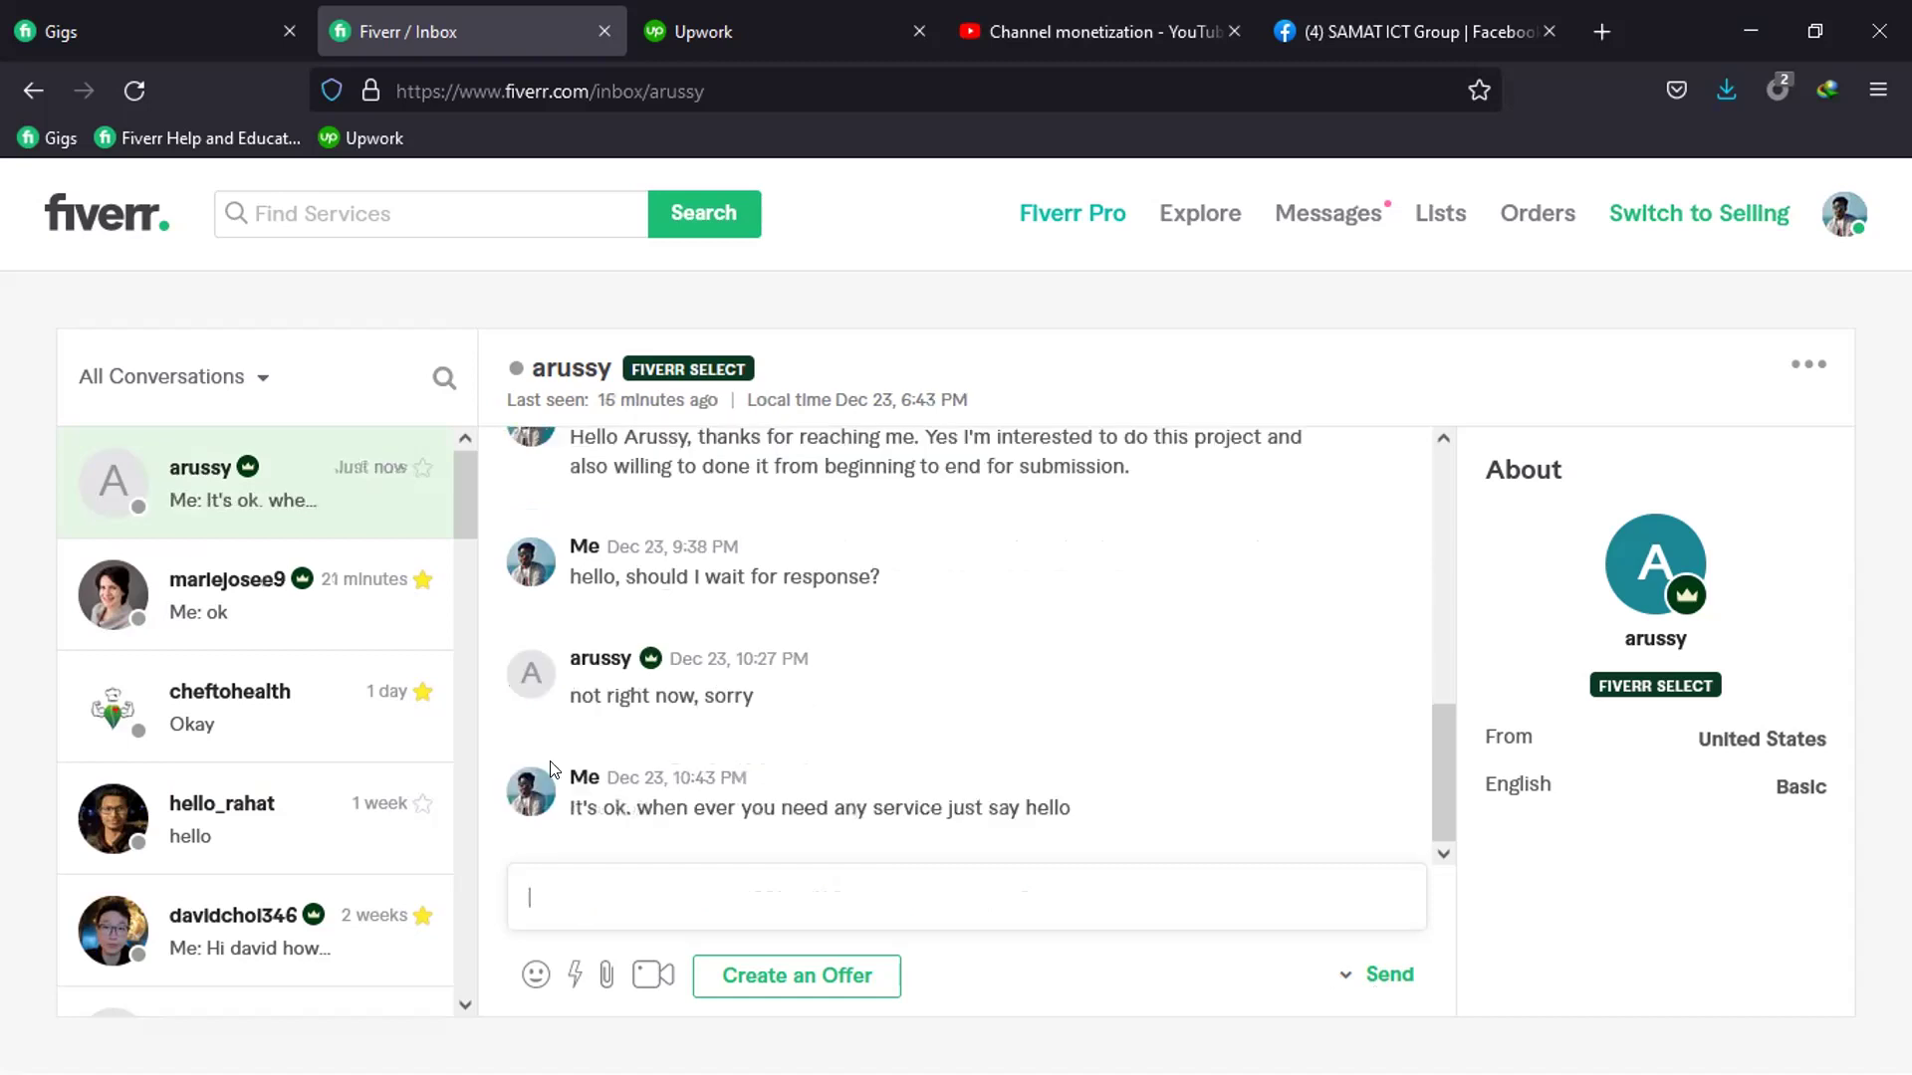
{"action": "left_click", "coordinate": [348, 640]}
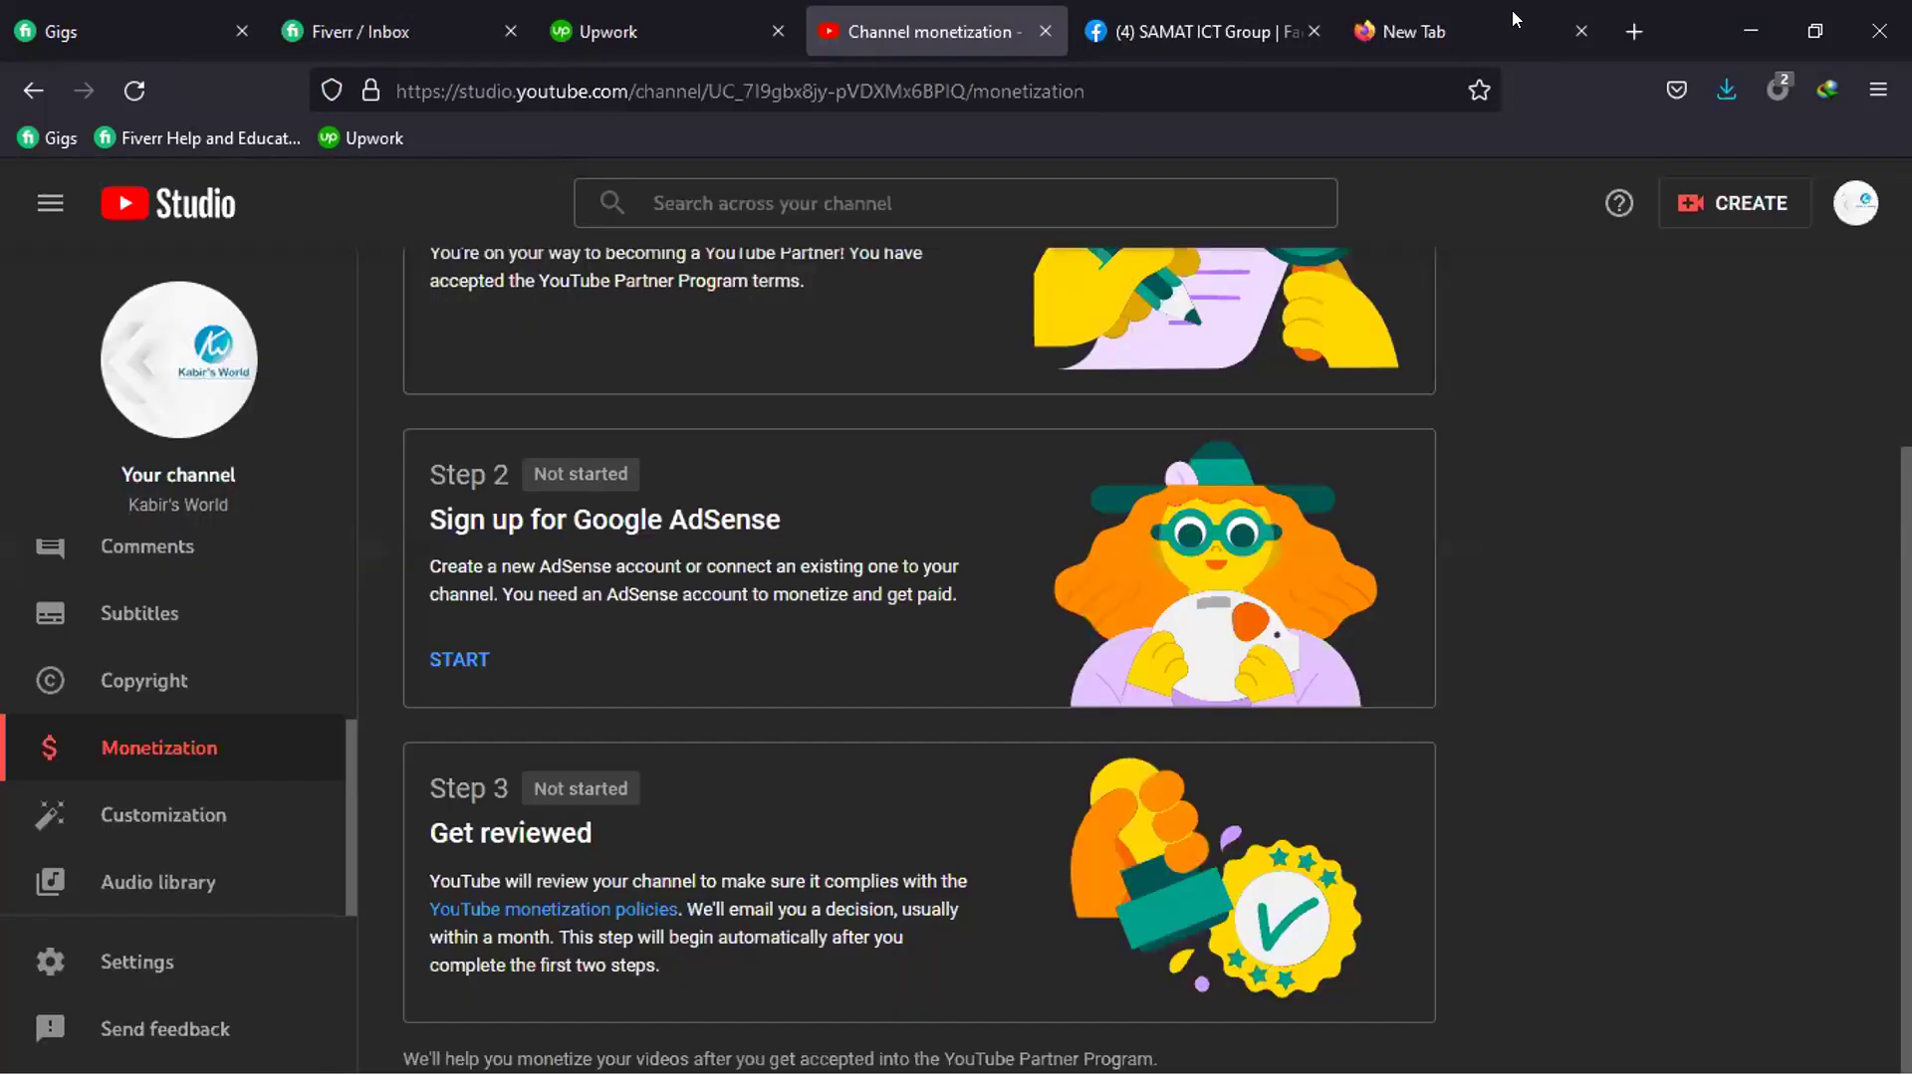
Search Google for 'company hd images' from the new Firefox tab's address bar
{"action": "left_click", "coordinate": [1512, 14]}
{"action": "left_click", "coordinate": [1108, 86]}
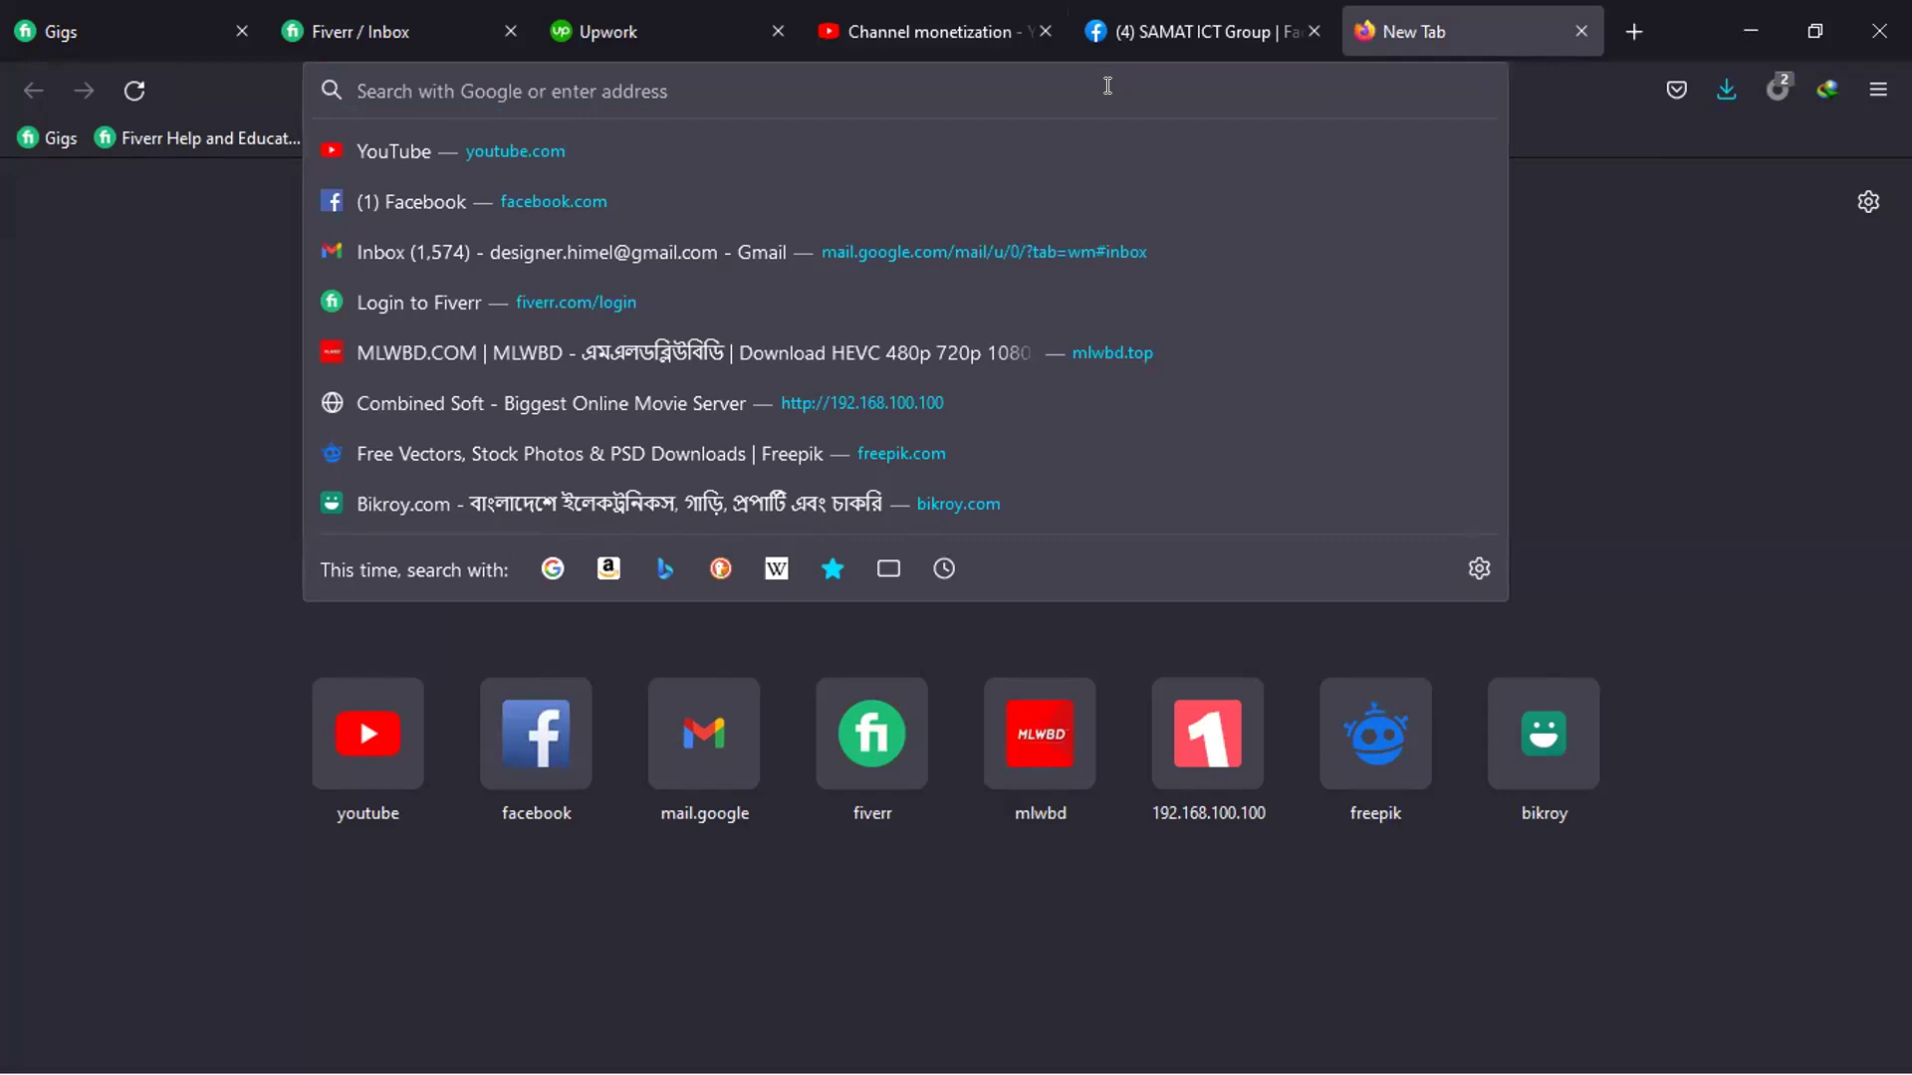
{"action": "type", "text": "comp"}
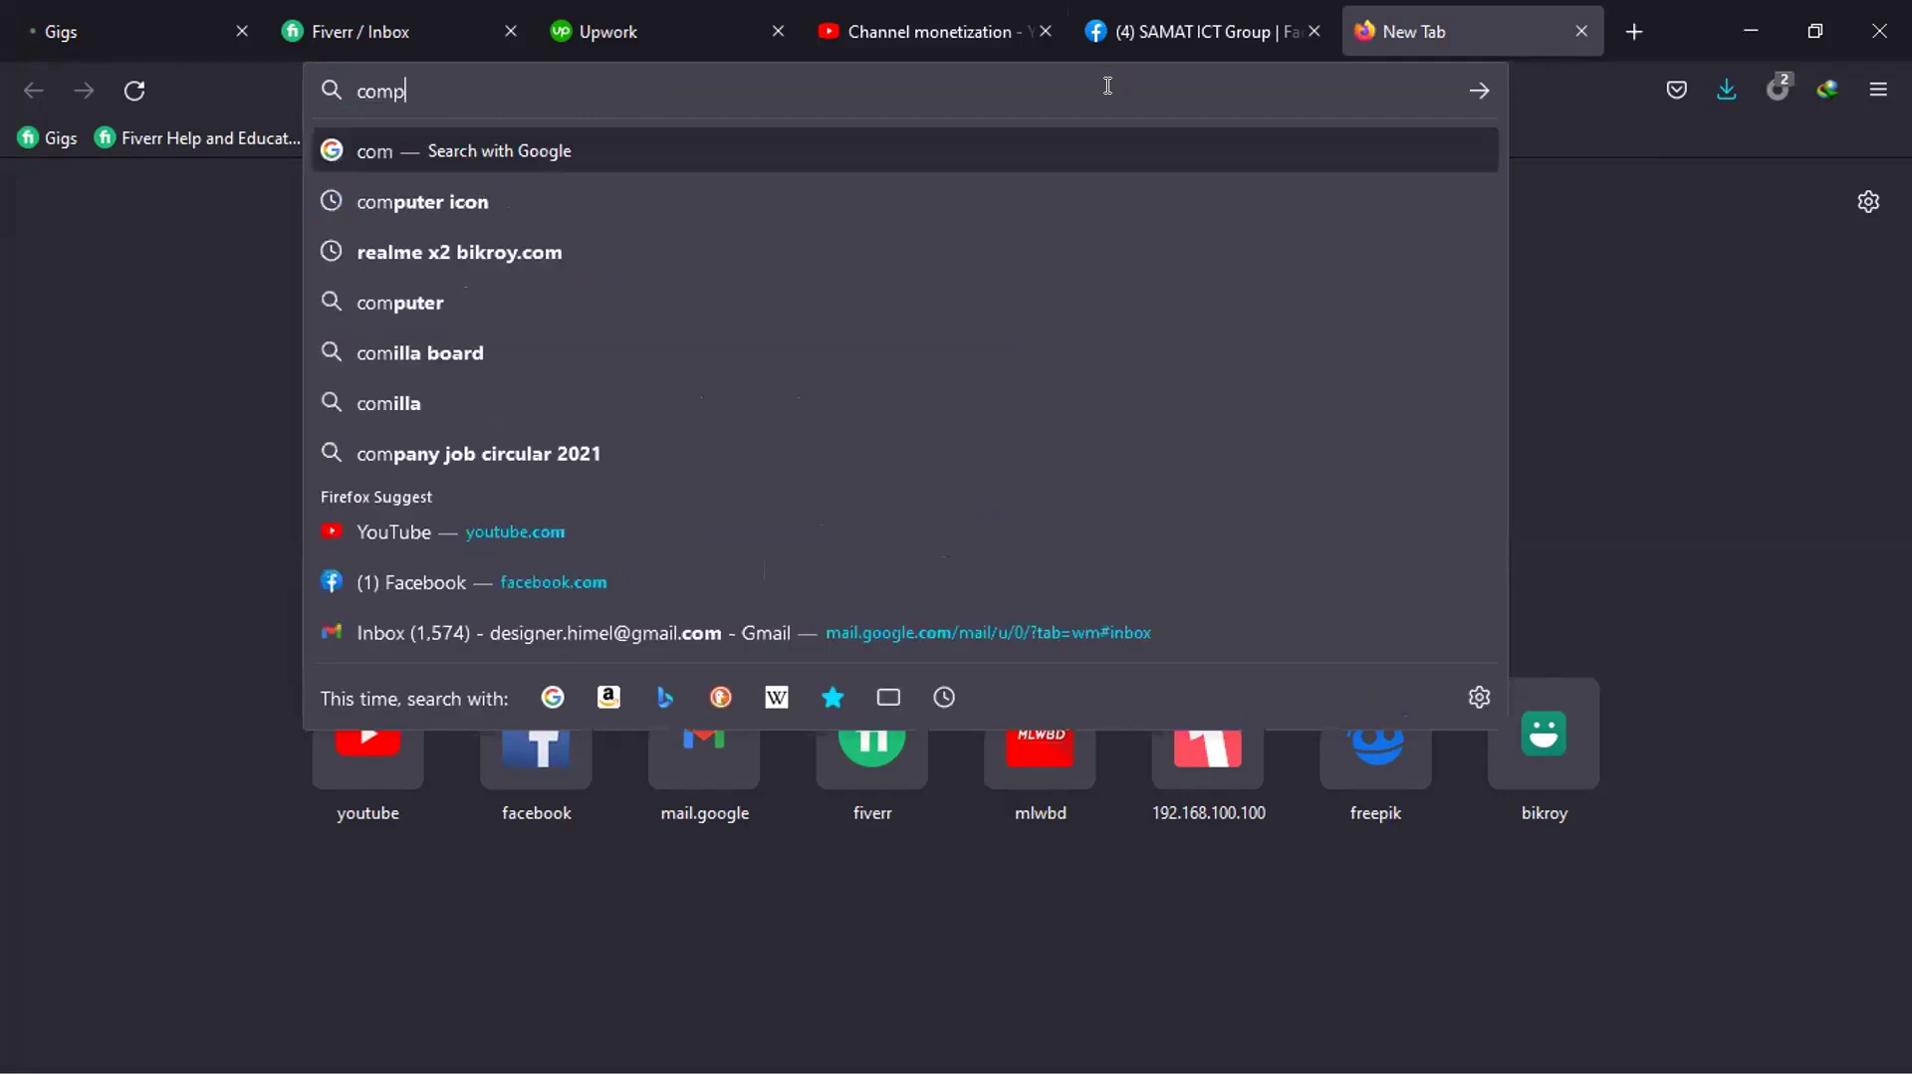
{"action": "type", "text": "any g"}
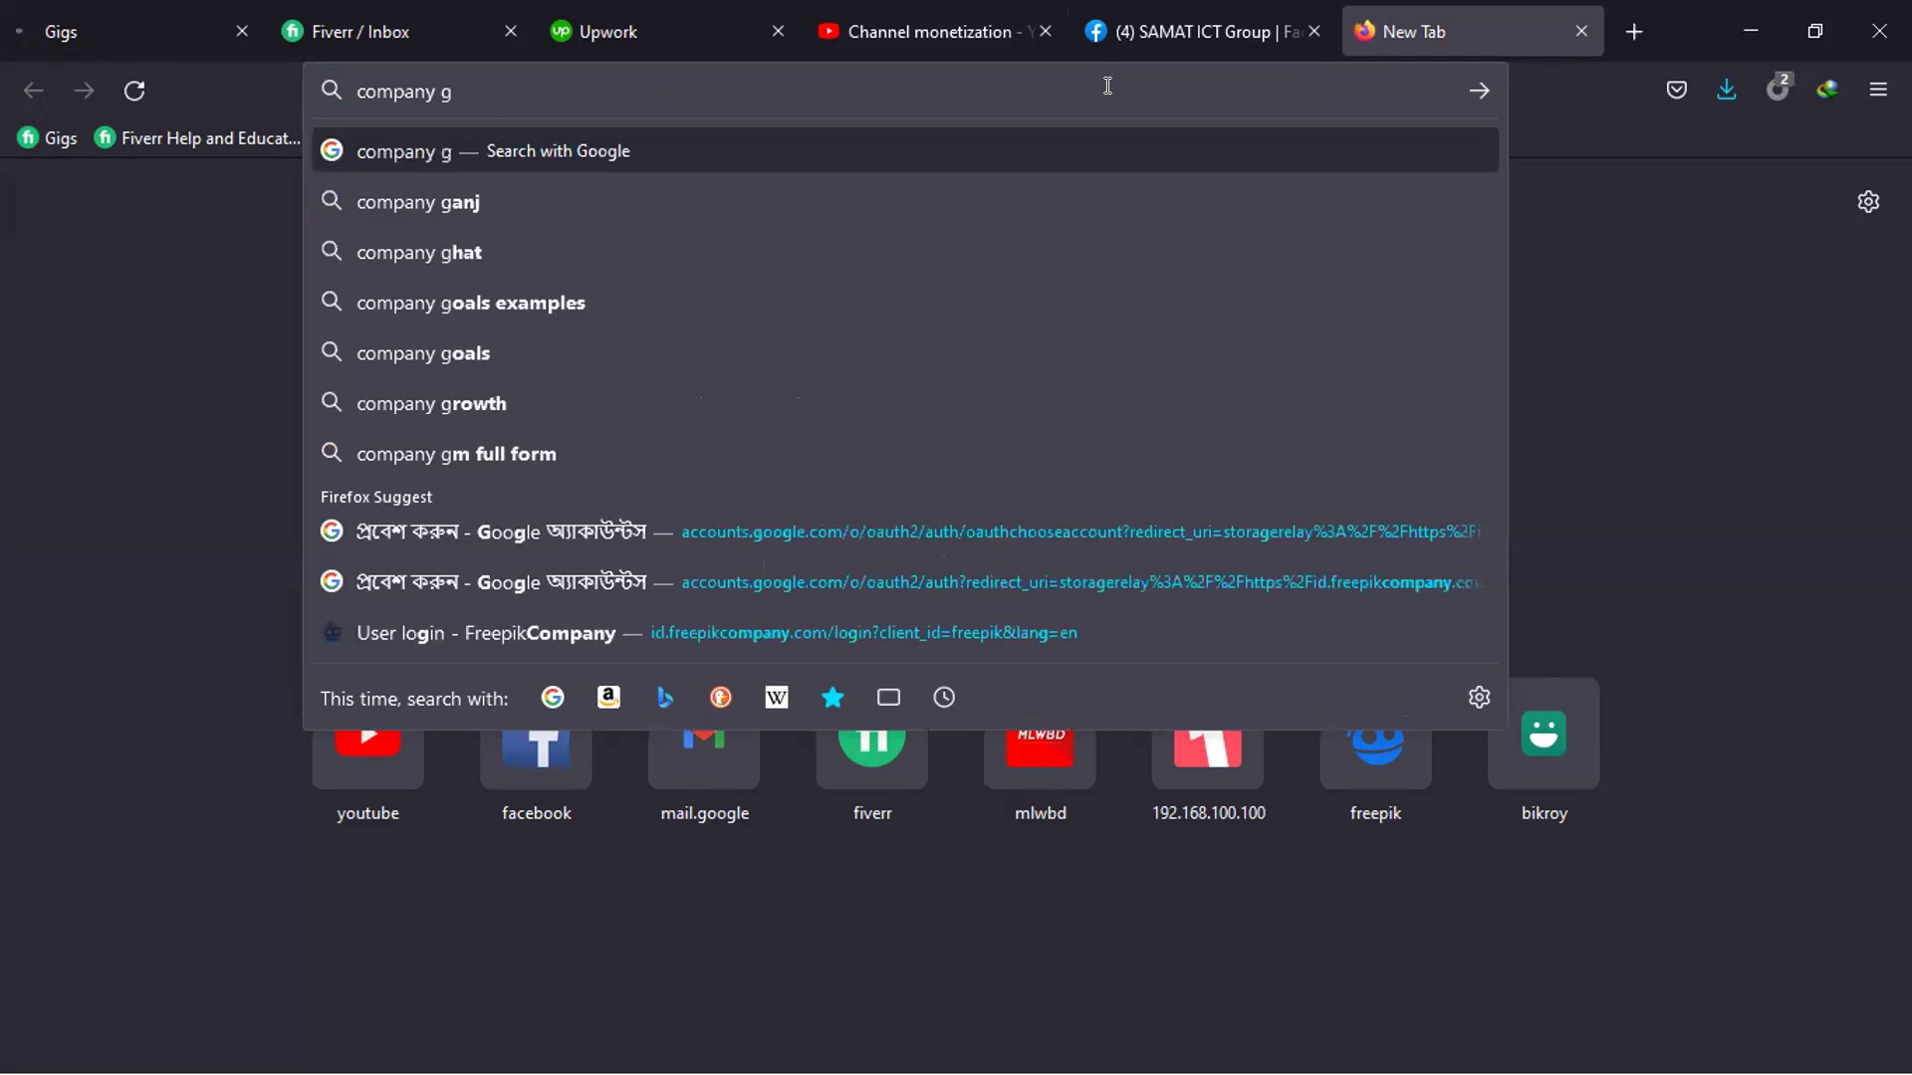
{"action": "key", "text": "BackSpace"}
{"action": "type", "text": "hd o"}
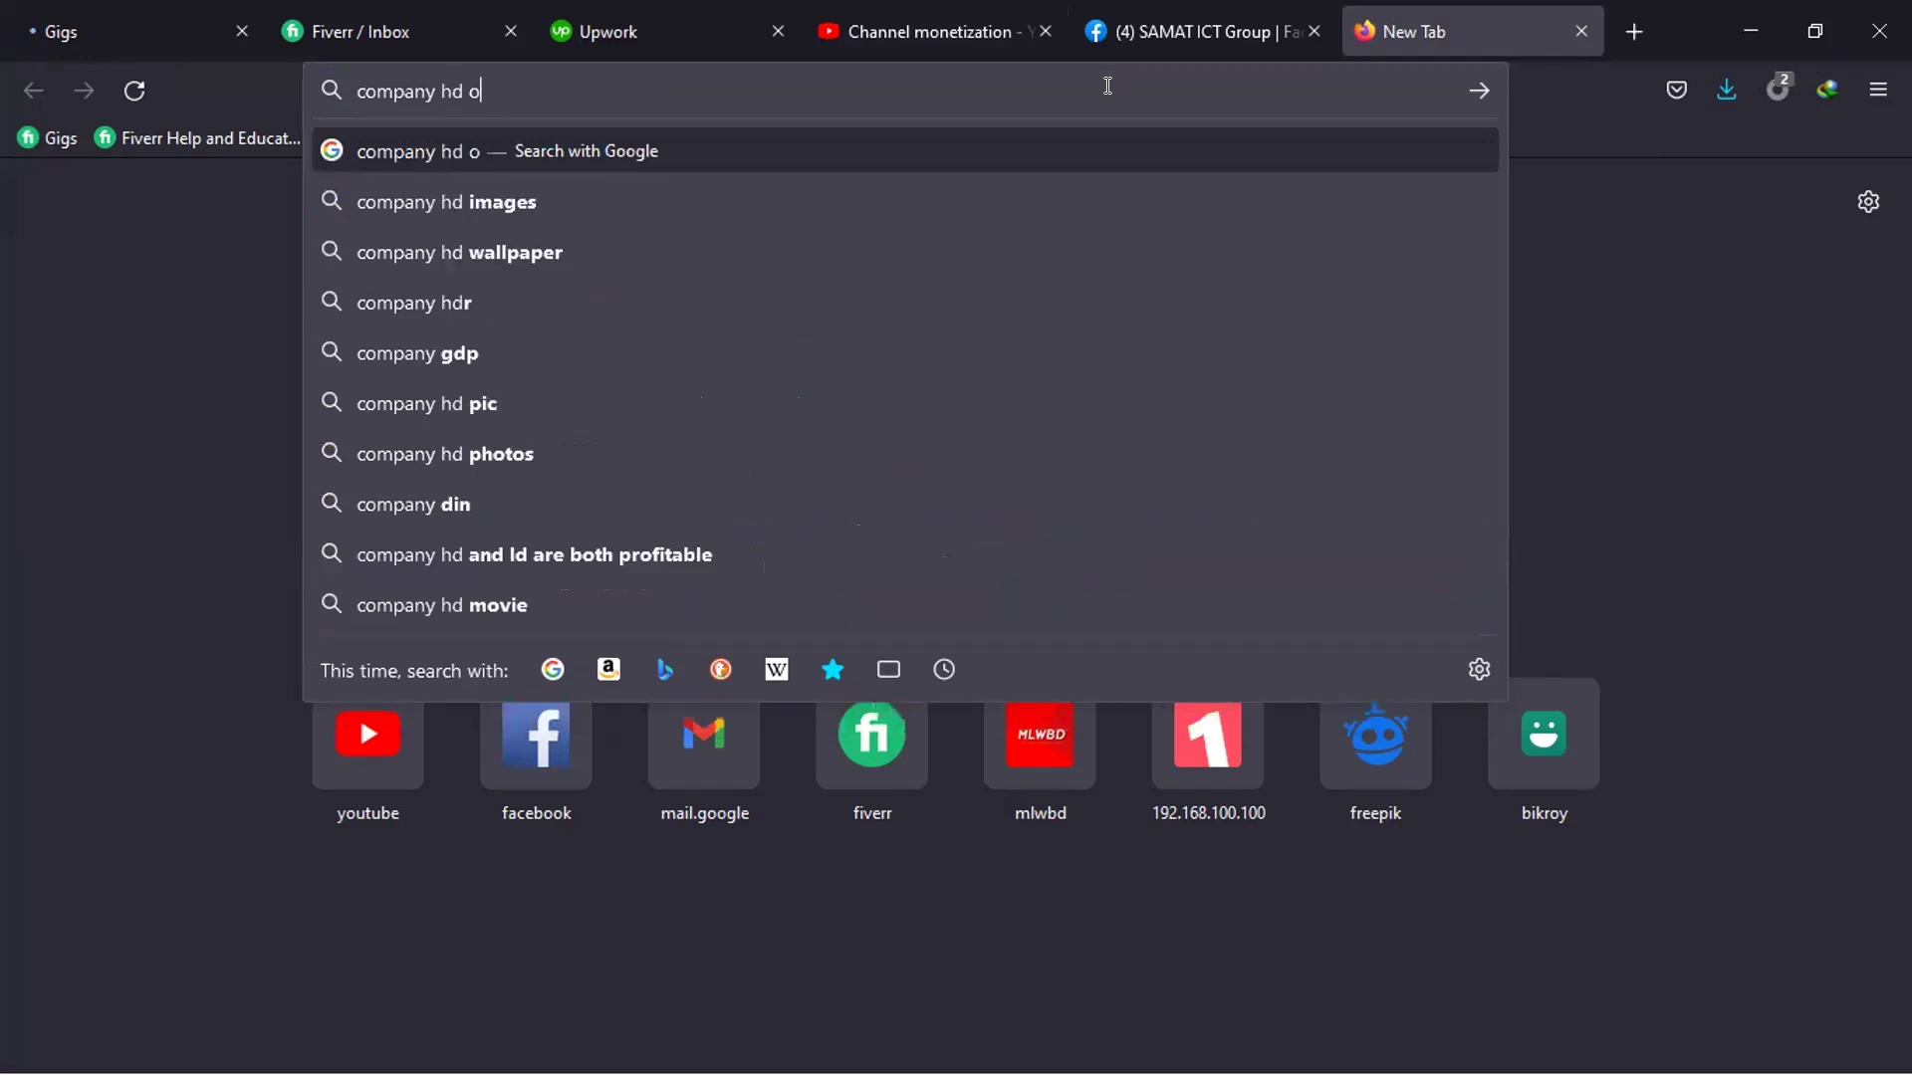
{"action": "key", "text": "BackSpace"}
{"action": "key", "text": "BackSpace"}
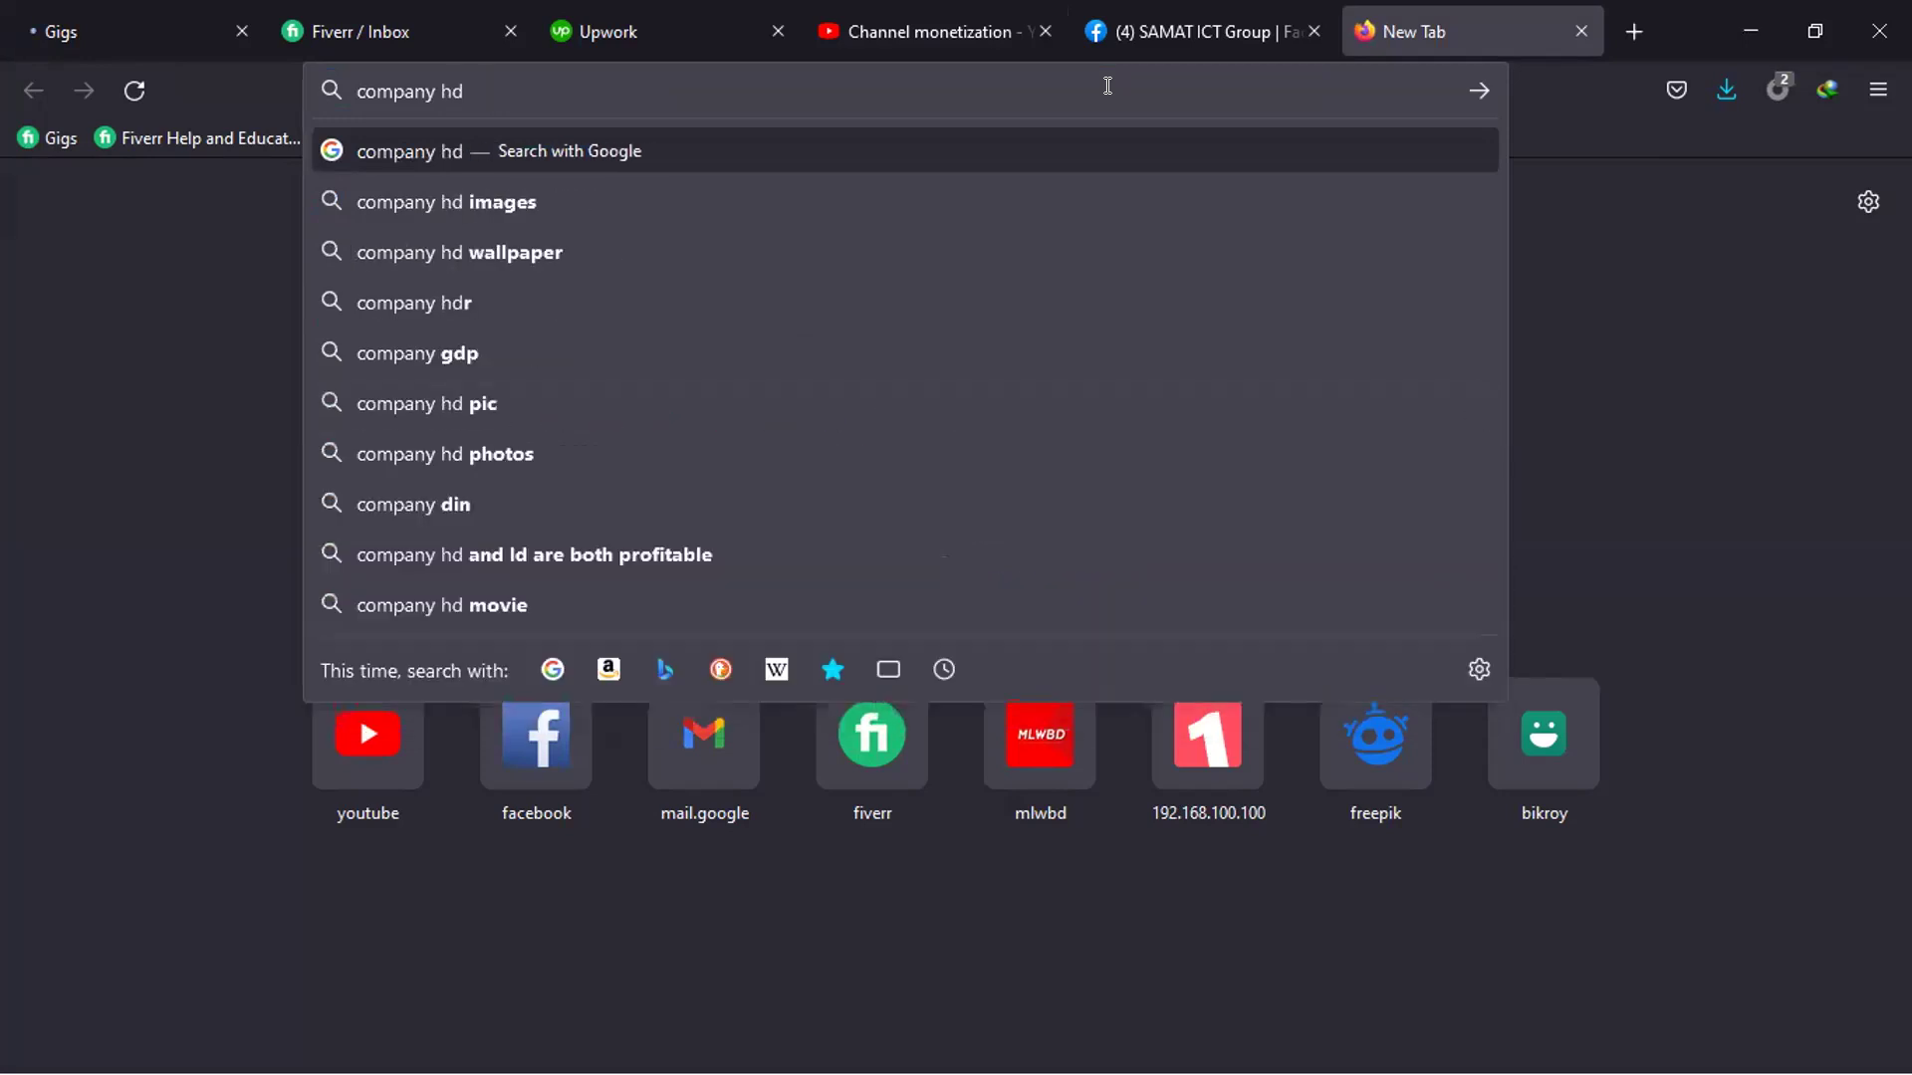
{"action": "key", "text": "Down"}
{"action": "key", "text": "Return"}
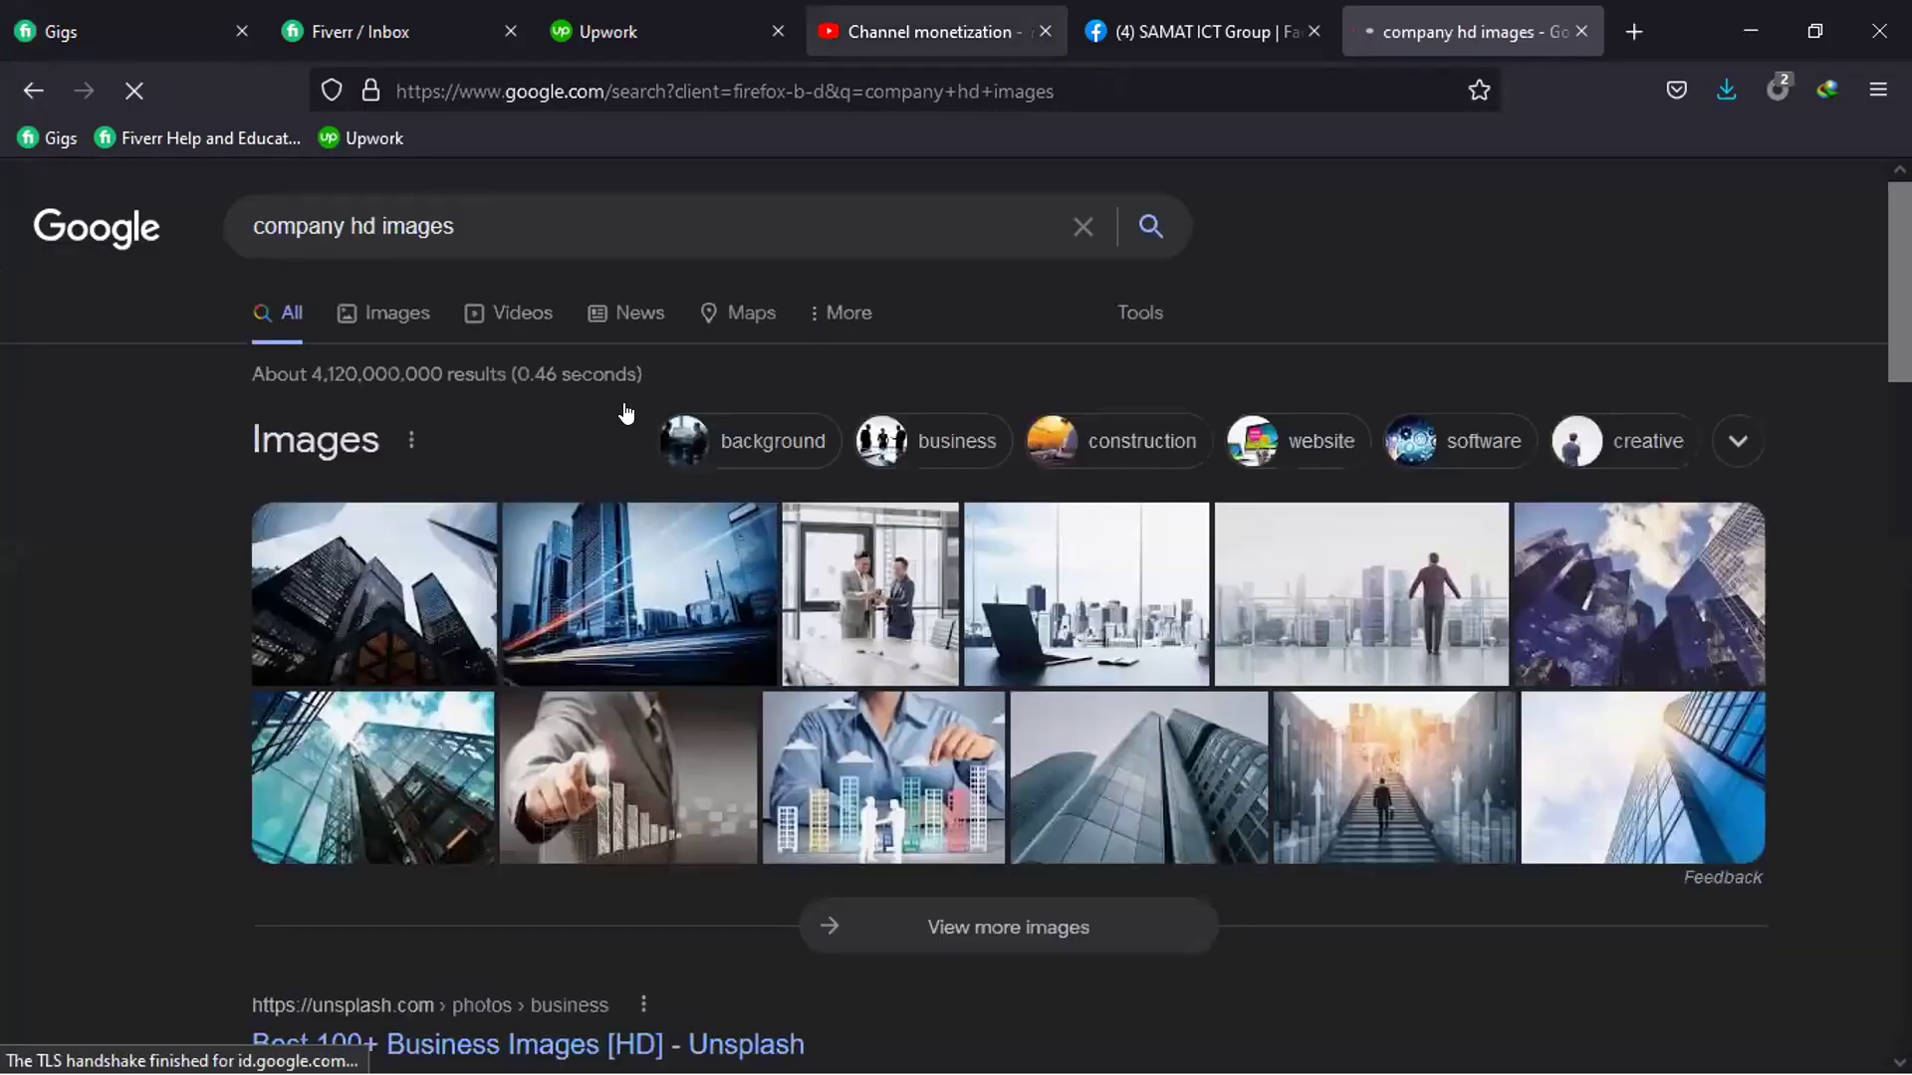
Browse the Google image results for company HD images and preview a business meeting photo
{"action": "left_click", "coordinate": [368, 315]}
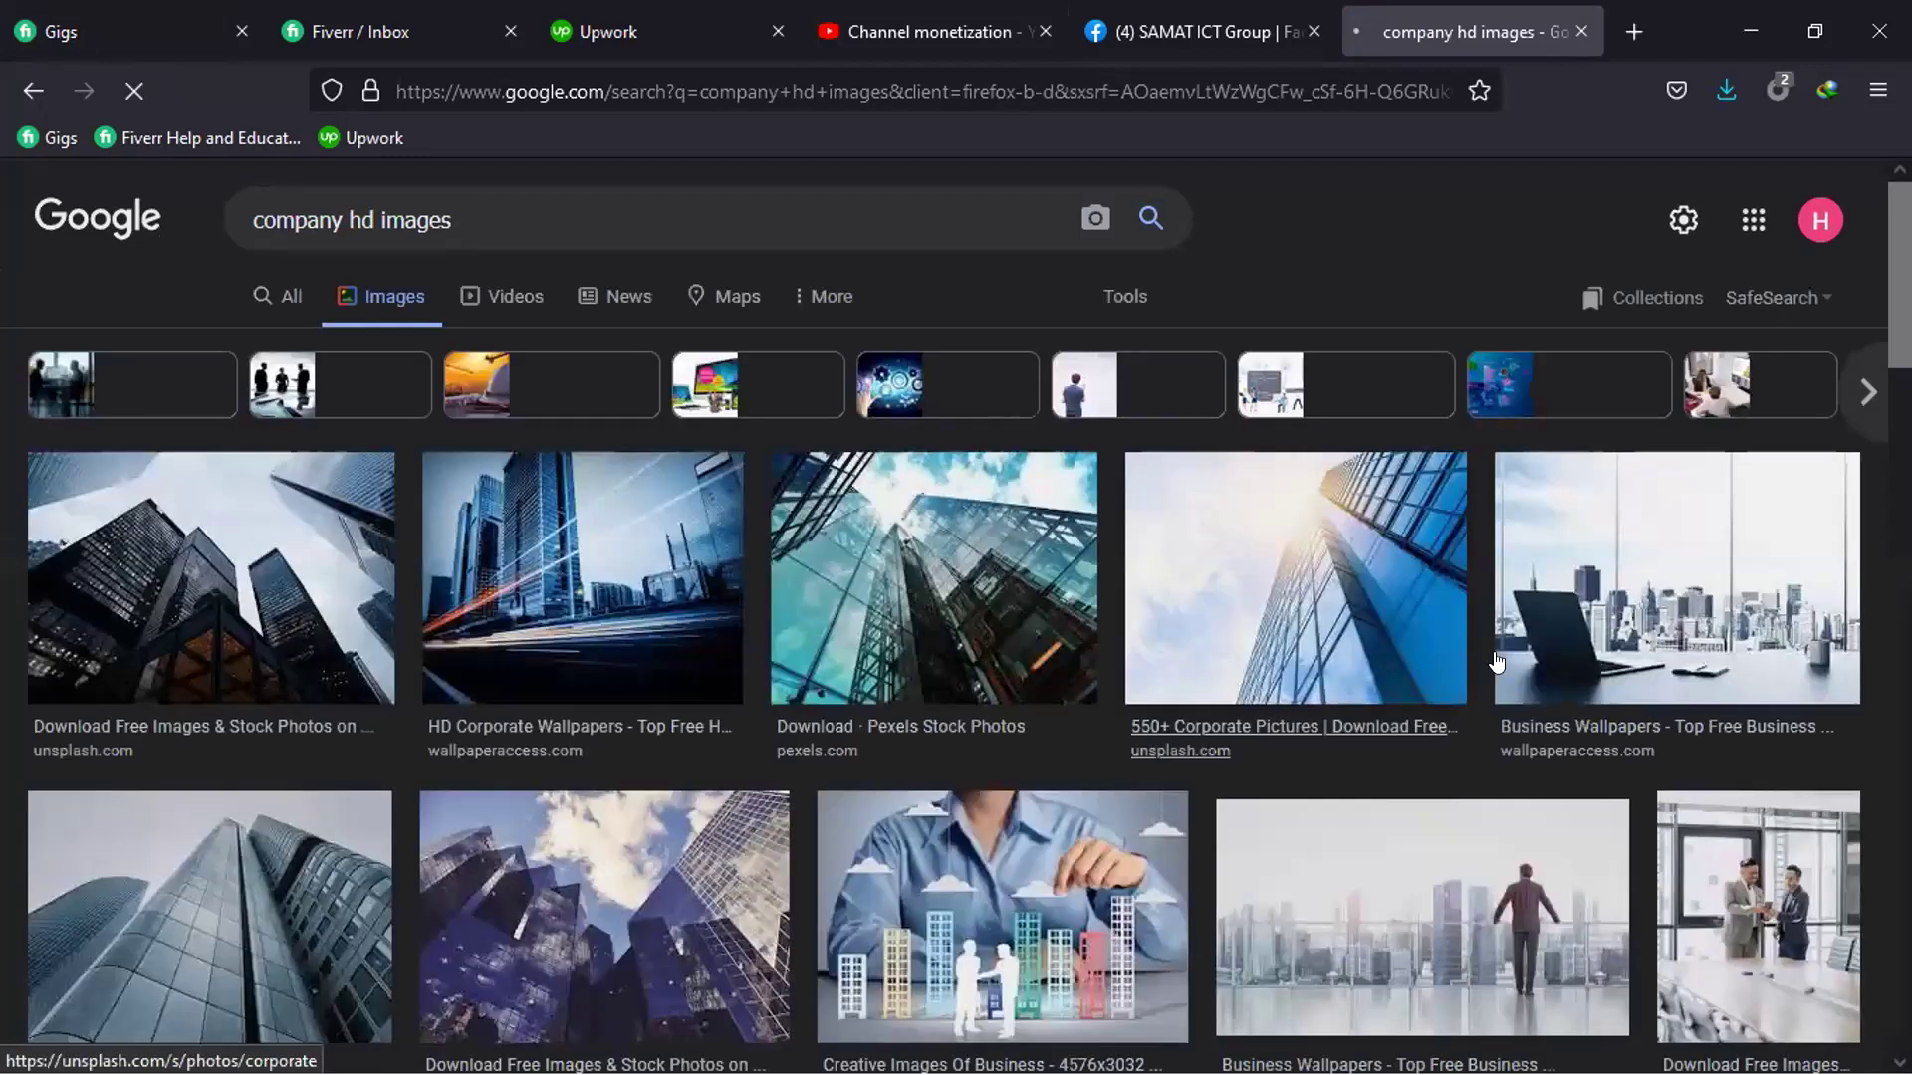
{"action": "scroll", "coordinate": [1529, 656], "scroll_direction": "down", "scroll_amount": 8}
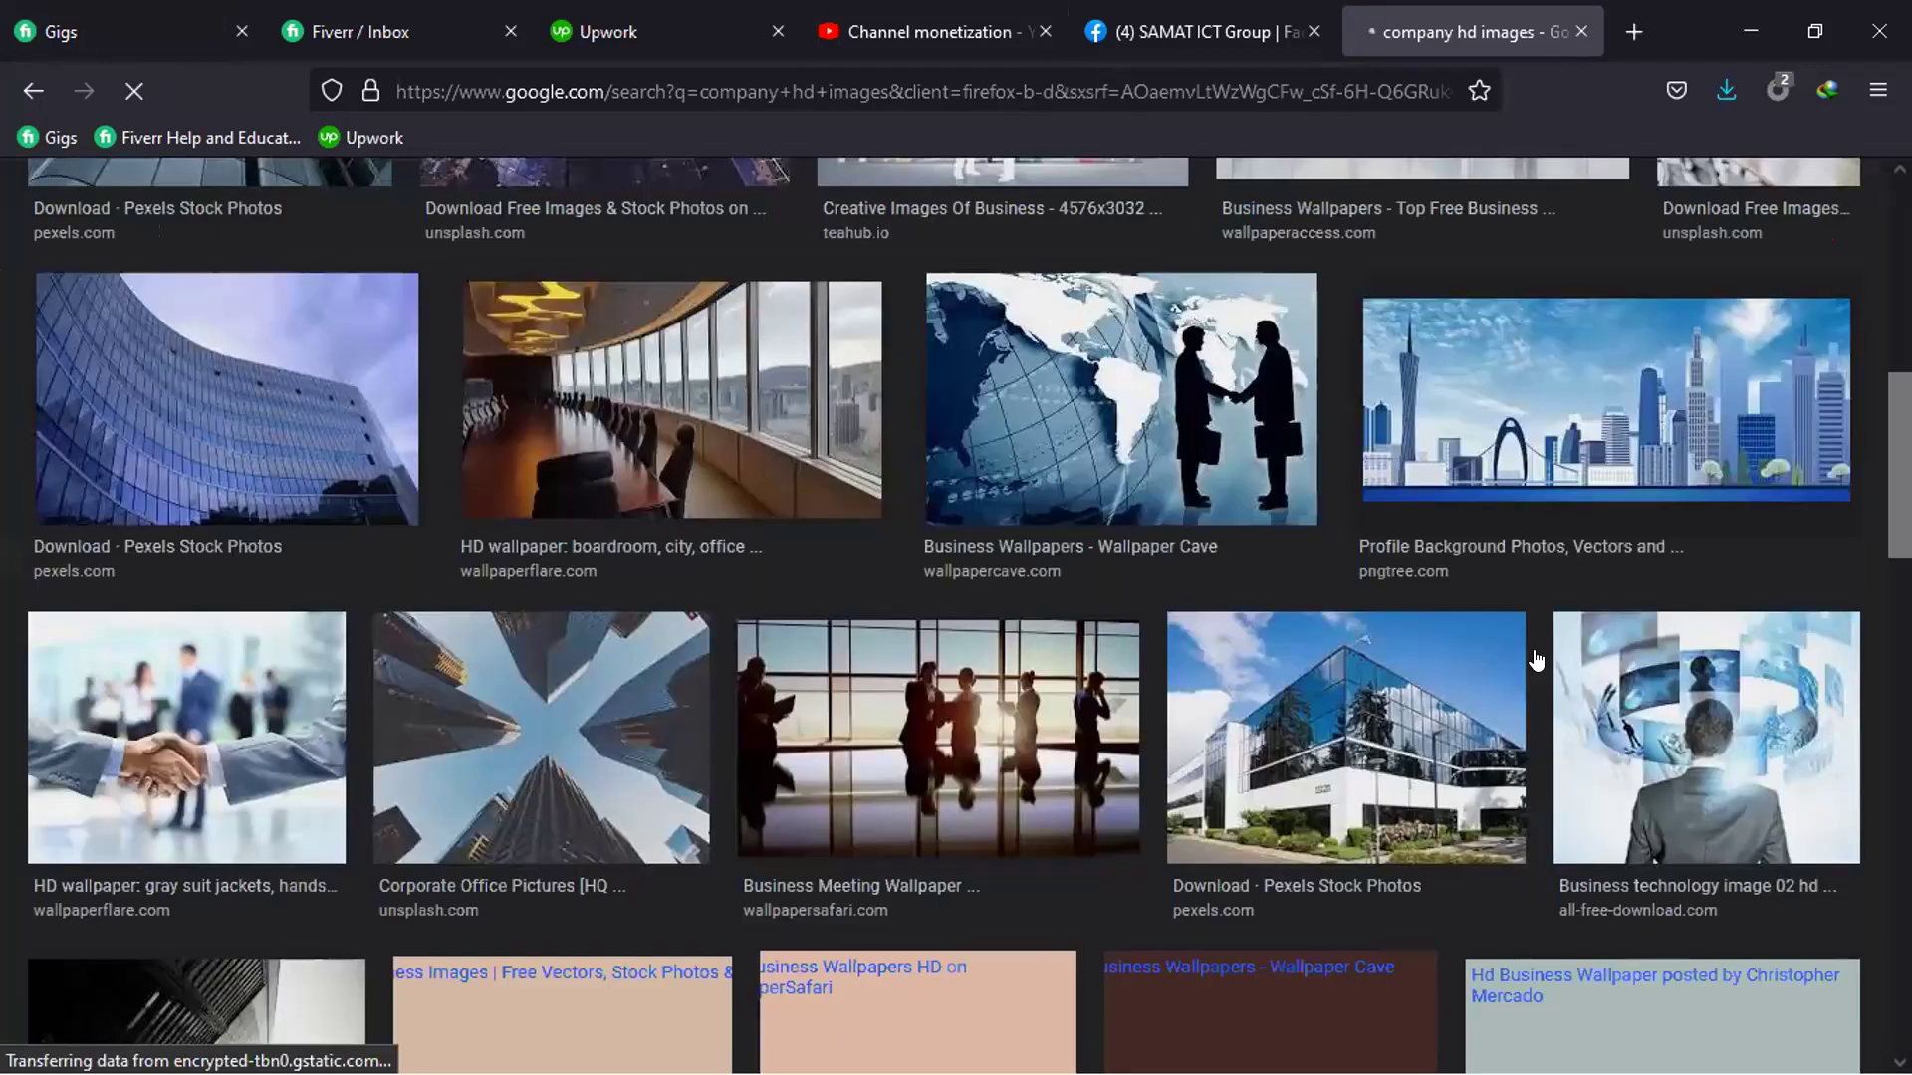
{"action": "scroll", "coordinate": [1537, 660], "scroll_direction": "down", "scroll_amount": 4}
{"action": "scroll", "coordinate": [1533, 673], "scroll_direction": "down", "scroll_amount": 5}
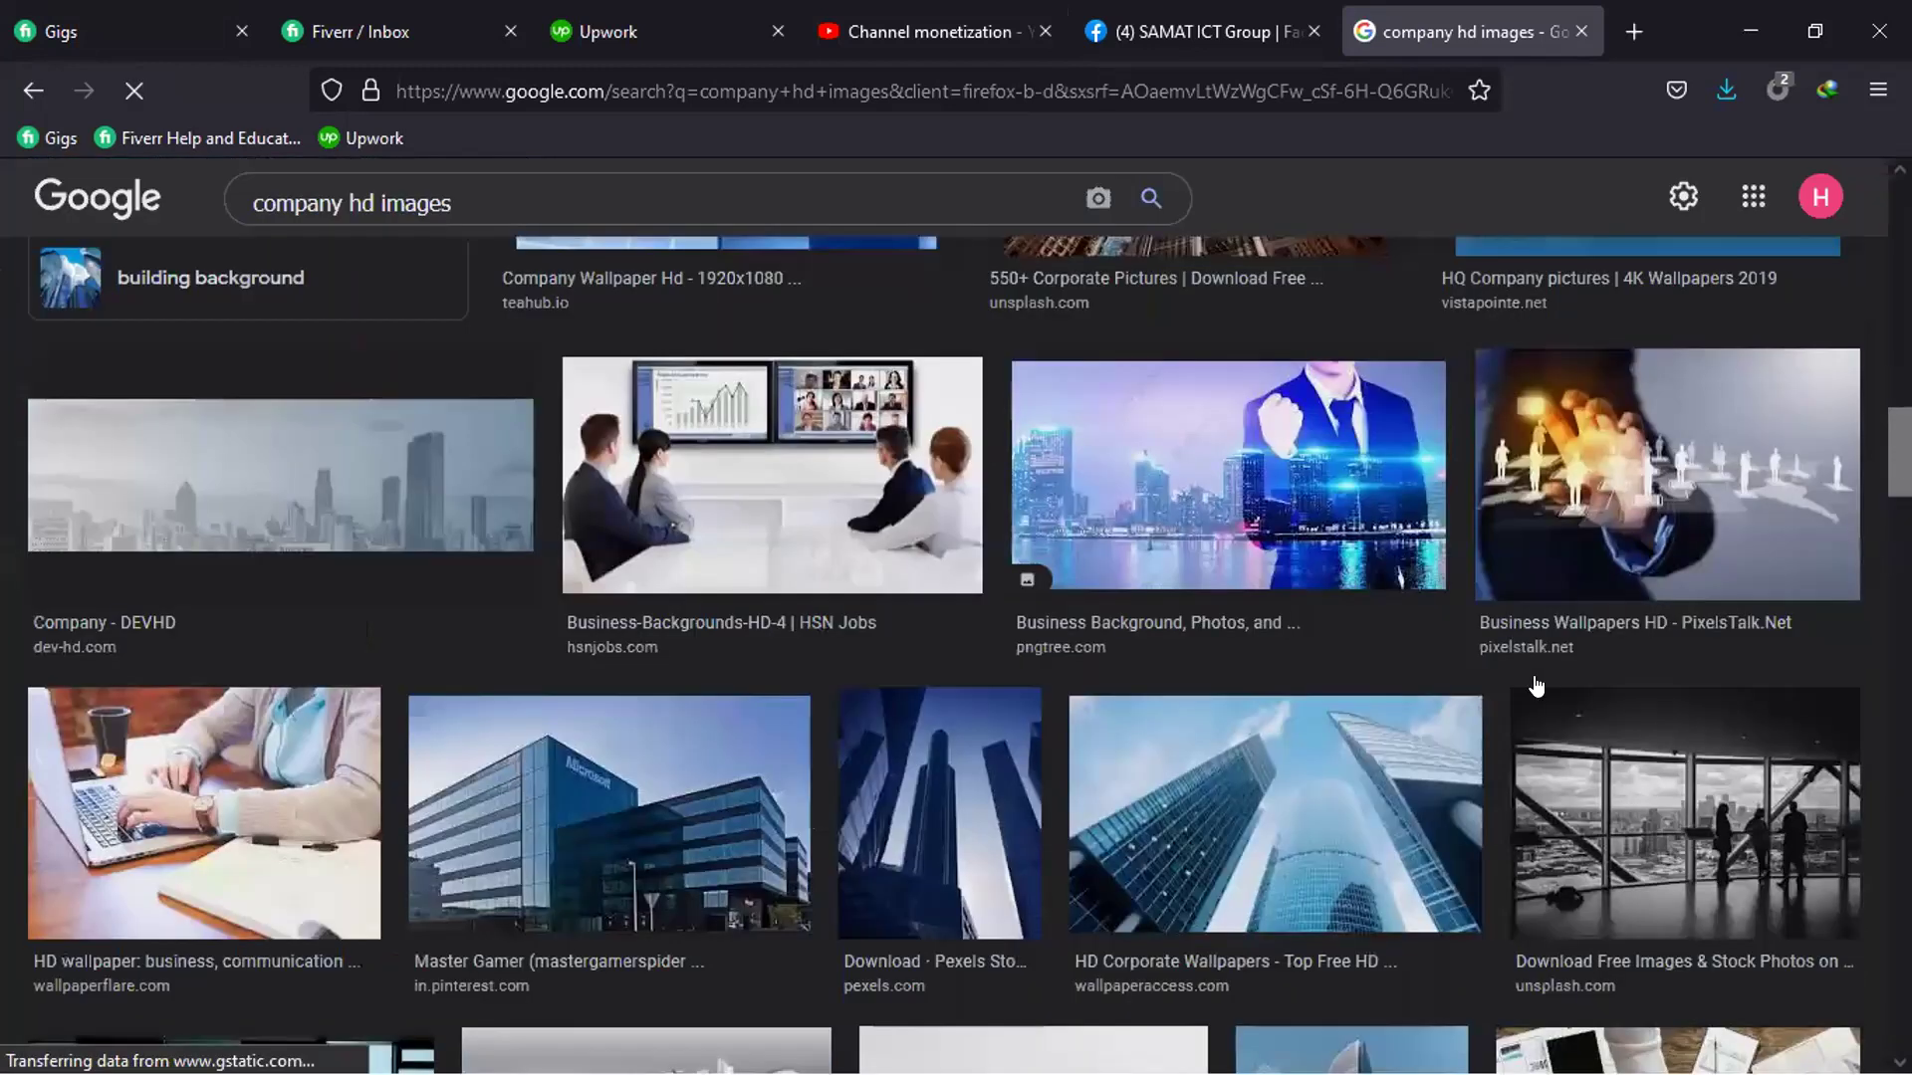
{"action": "scroll", "coordinate": [1026, 775], "scroll_direction": "down", "scroll_amount": 1}
{"action": "scroll", "coordinate": [1035, 757], "scroll_direction": "down", "scroll_amount": 2}
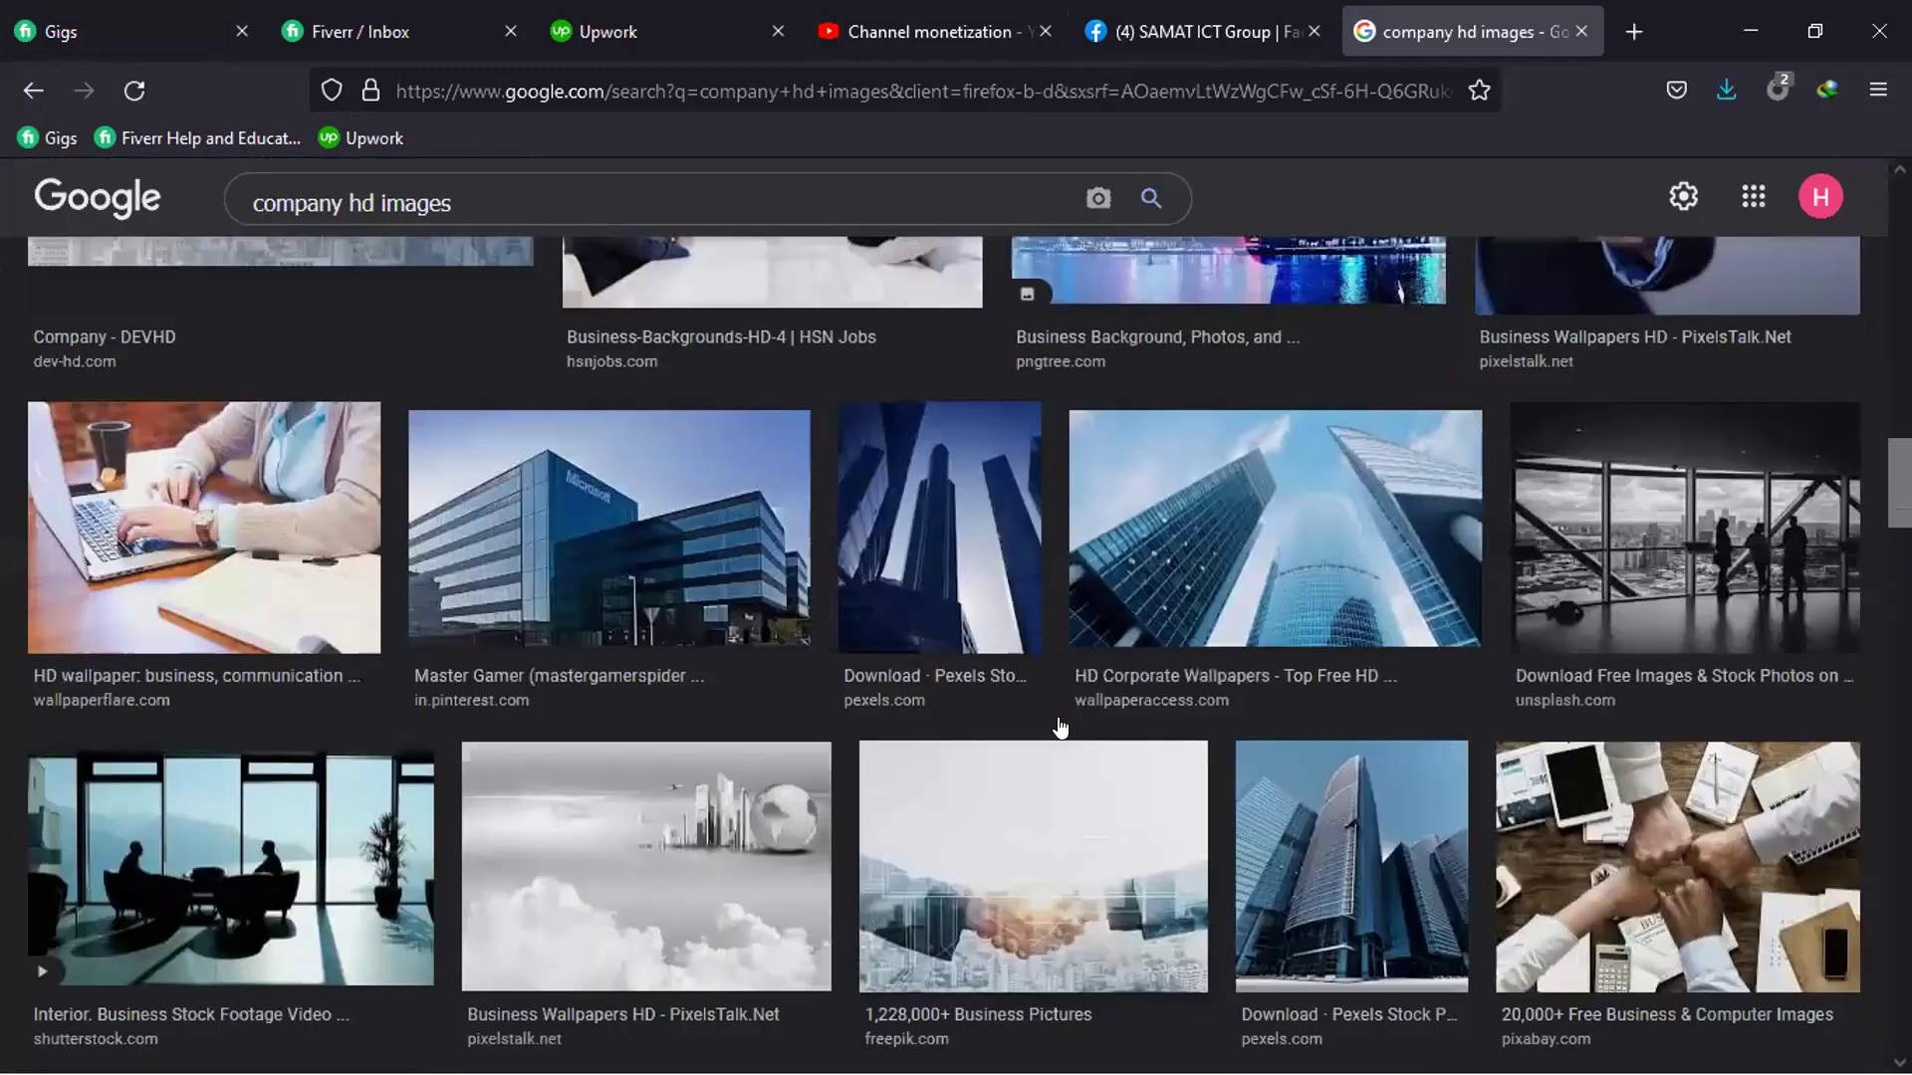
{"action": "scroll", "coordinate": [1060, 729], "scroll_direction": "down", "scroll_amount": 2}
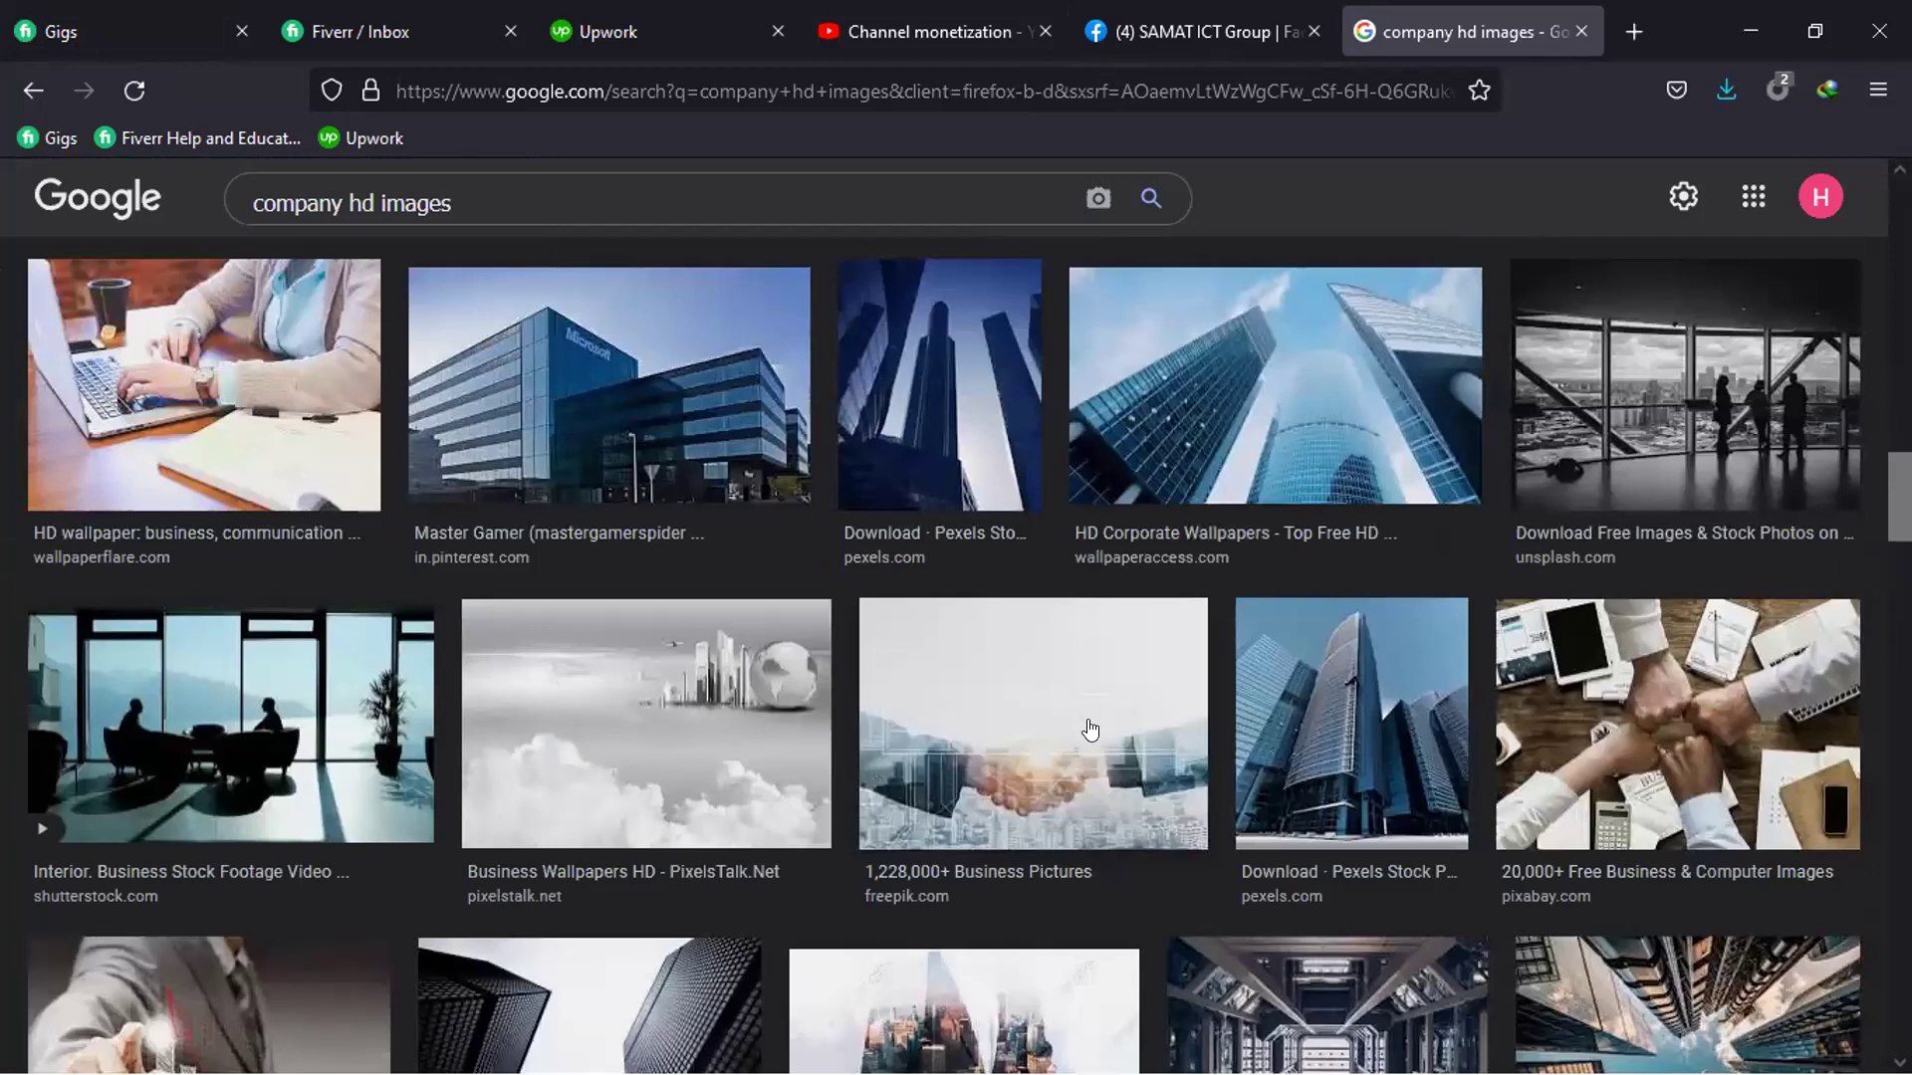
{"action": "scroll", "coordinate": [1088, 722], "scroll_direction": "down", "scroll_amount": 3}
{"action": "scroll", "coordinate": [1088, 729], "scroll_direction": "down", "scroll_amount": 6}
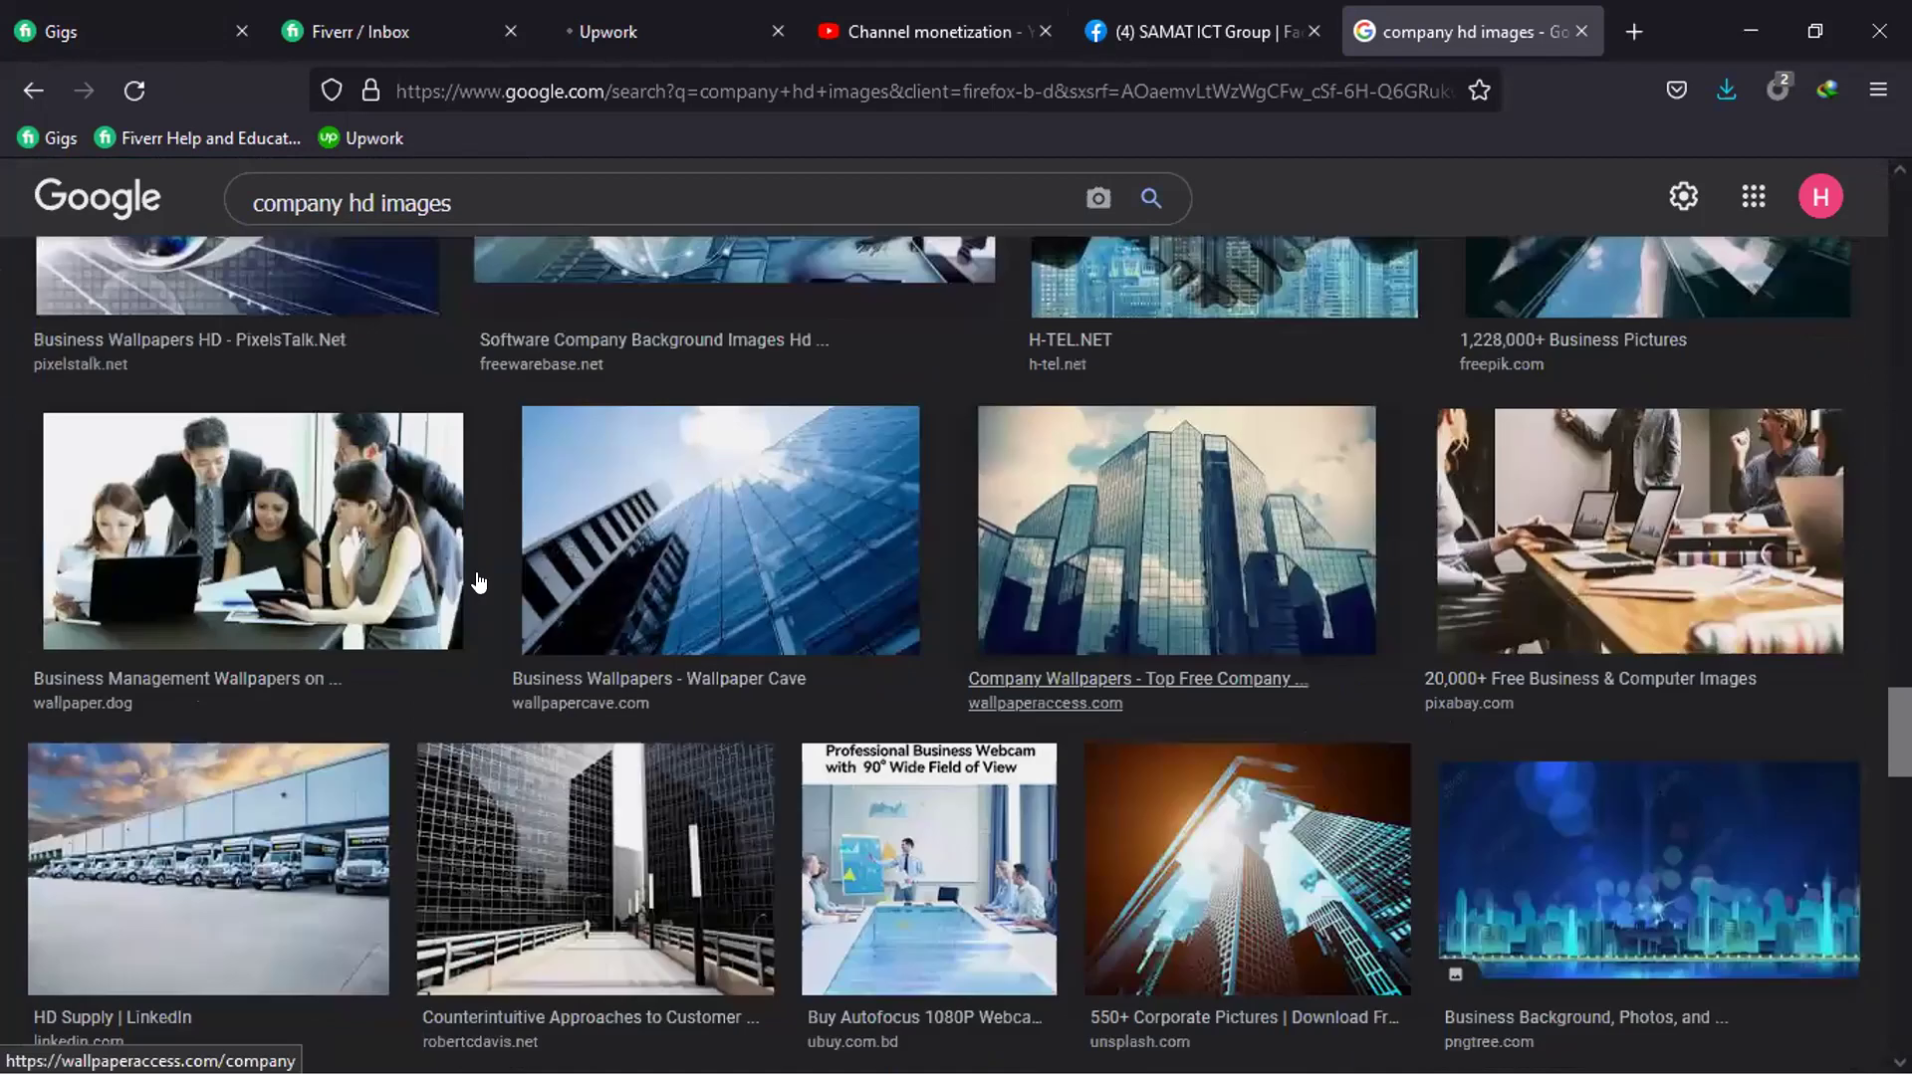
{"action": "scroll", "coordinate": [517, 595], "scroll_direction": "down", "scroll_amount": 1}
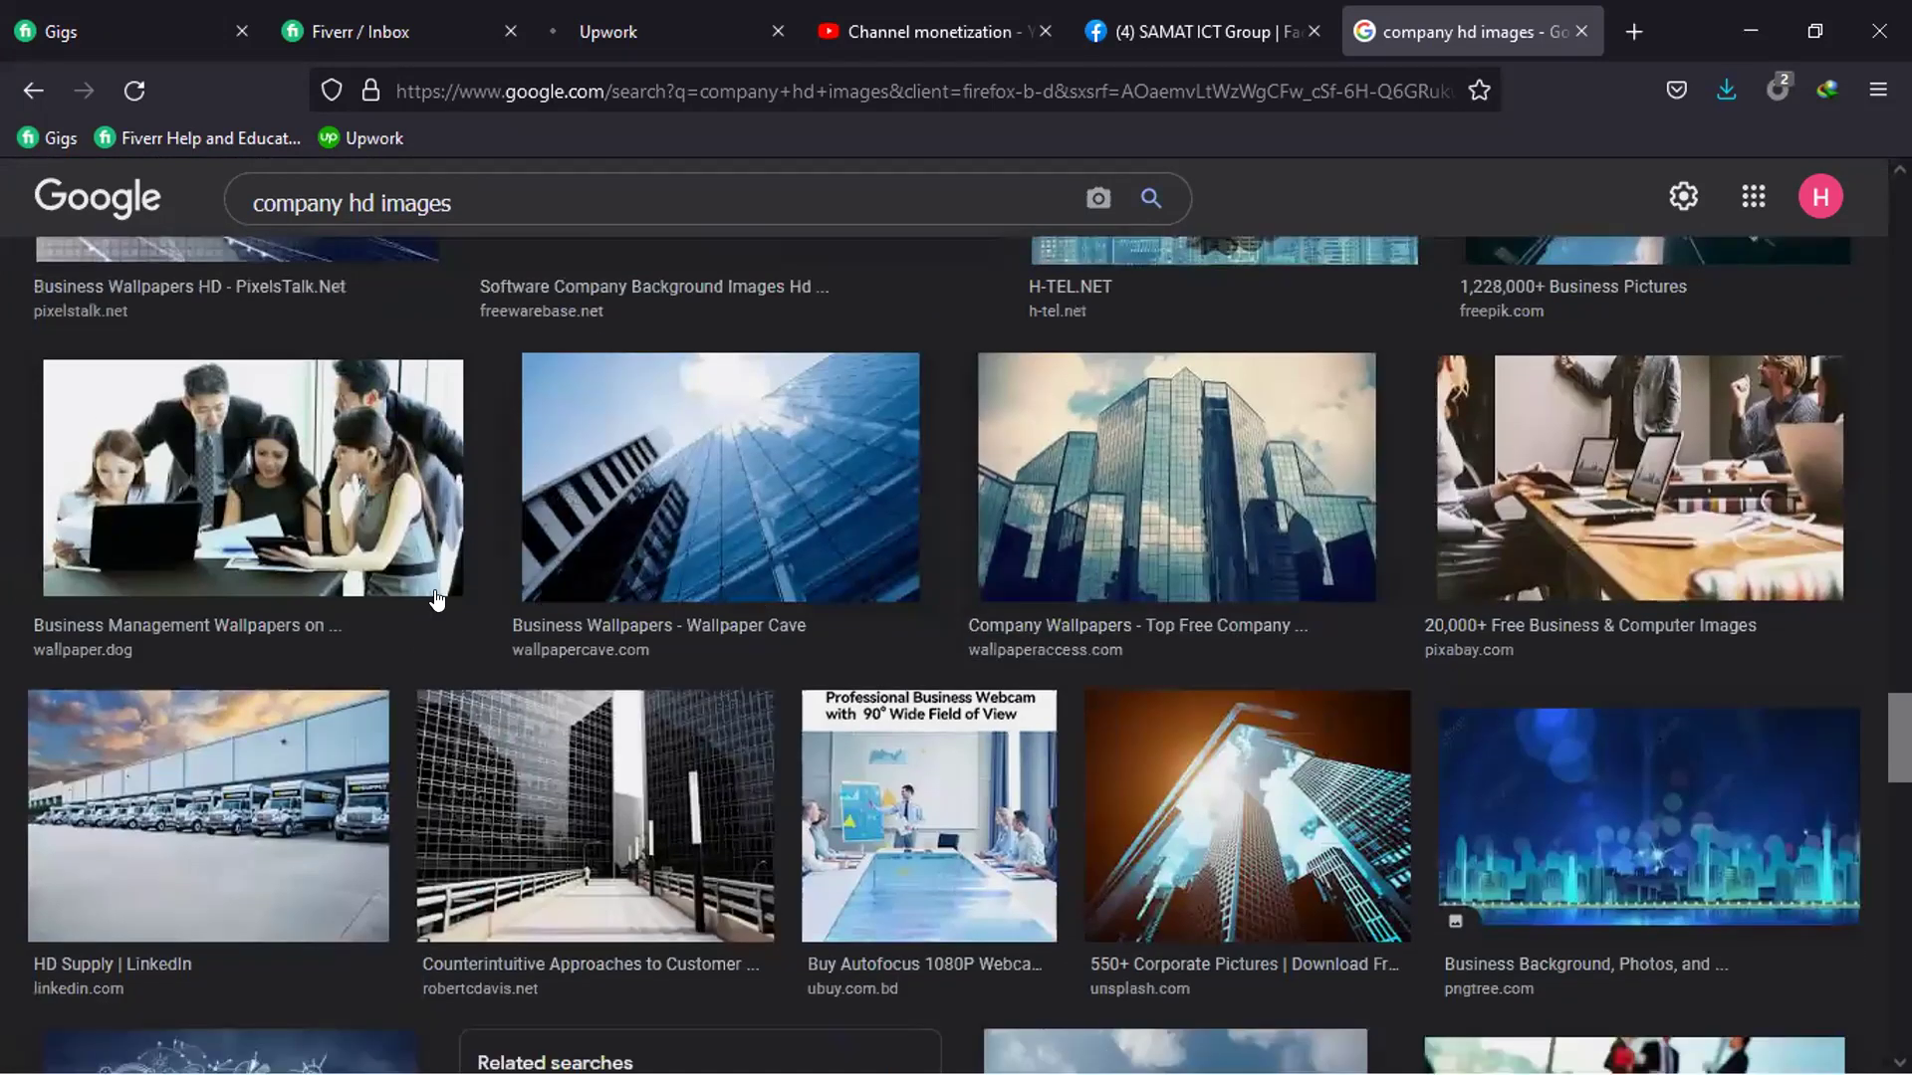
{"action": "scroll", "coordinate": [428, 587], "scroll_direction": "down", "scroll_amount": 1}
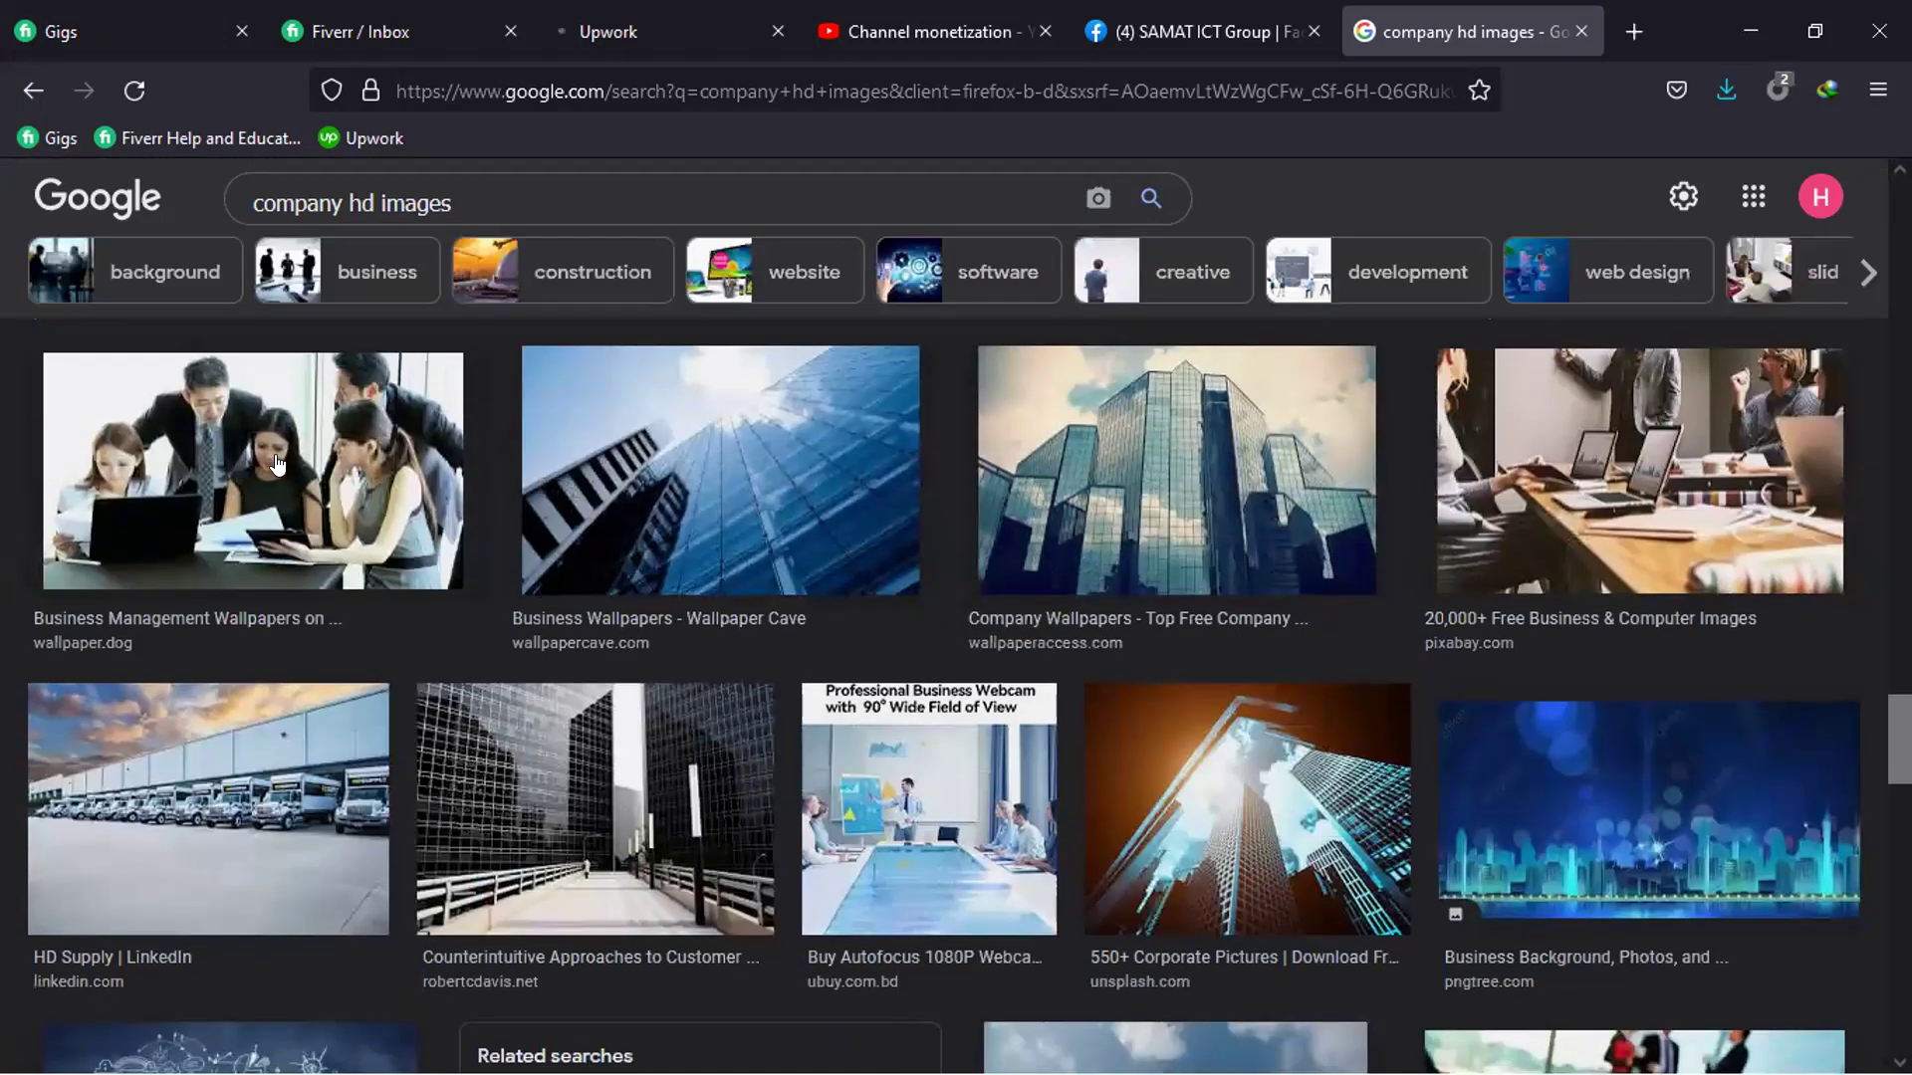
{"action": "left_click", "coordinate": [321, 488]}
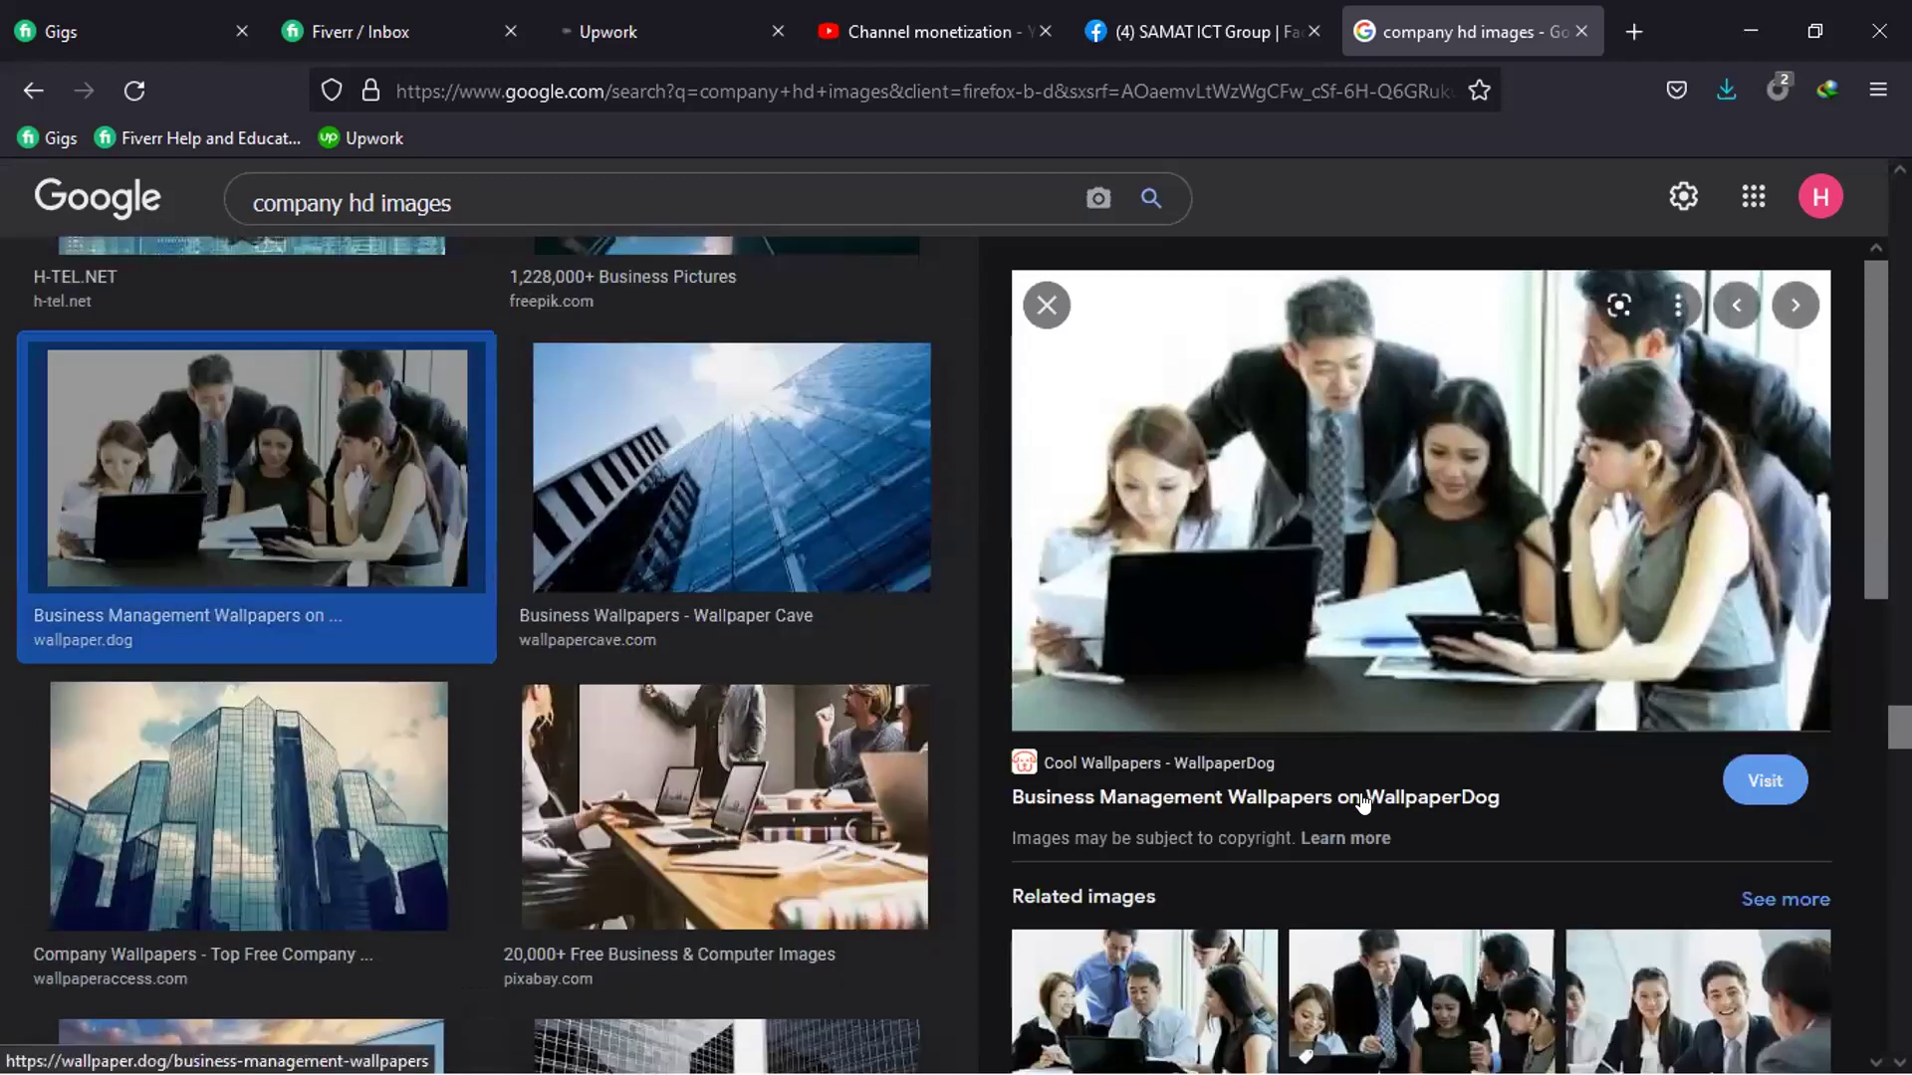
{"action": "scroll", "coordinate": [1433, 622], "scroll_direction": "down", "scroll_amount": 5}
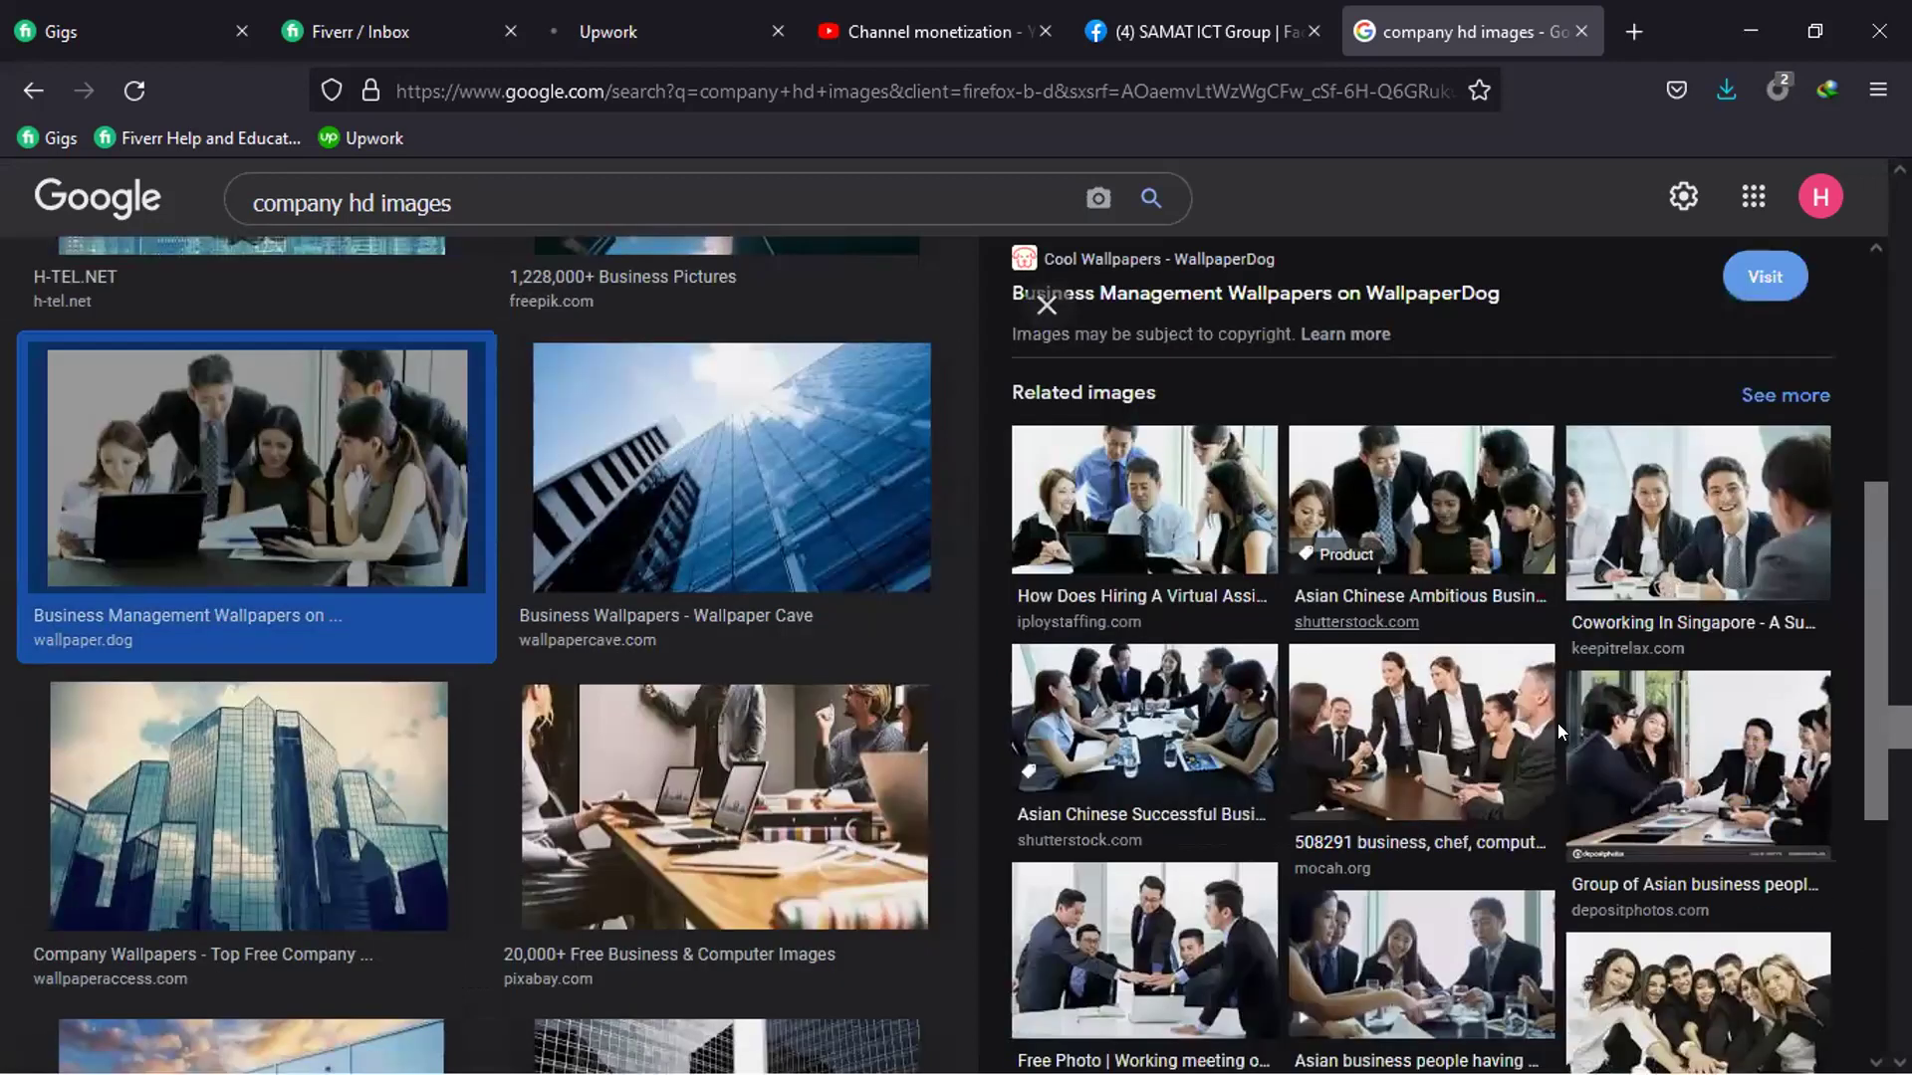
{"action": "scroll", "coordinate": [1559, 732], "scroll_direction": "down", "scroll_amount": 4}
{"action": "scroll", "coordinate": [1561, 734], "scroll_direction": "down", "scroll_amount": 2}
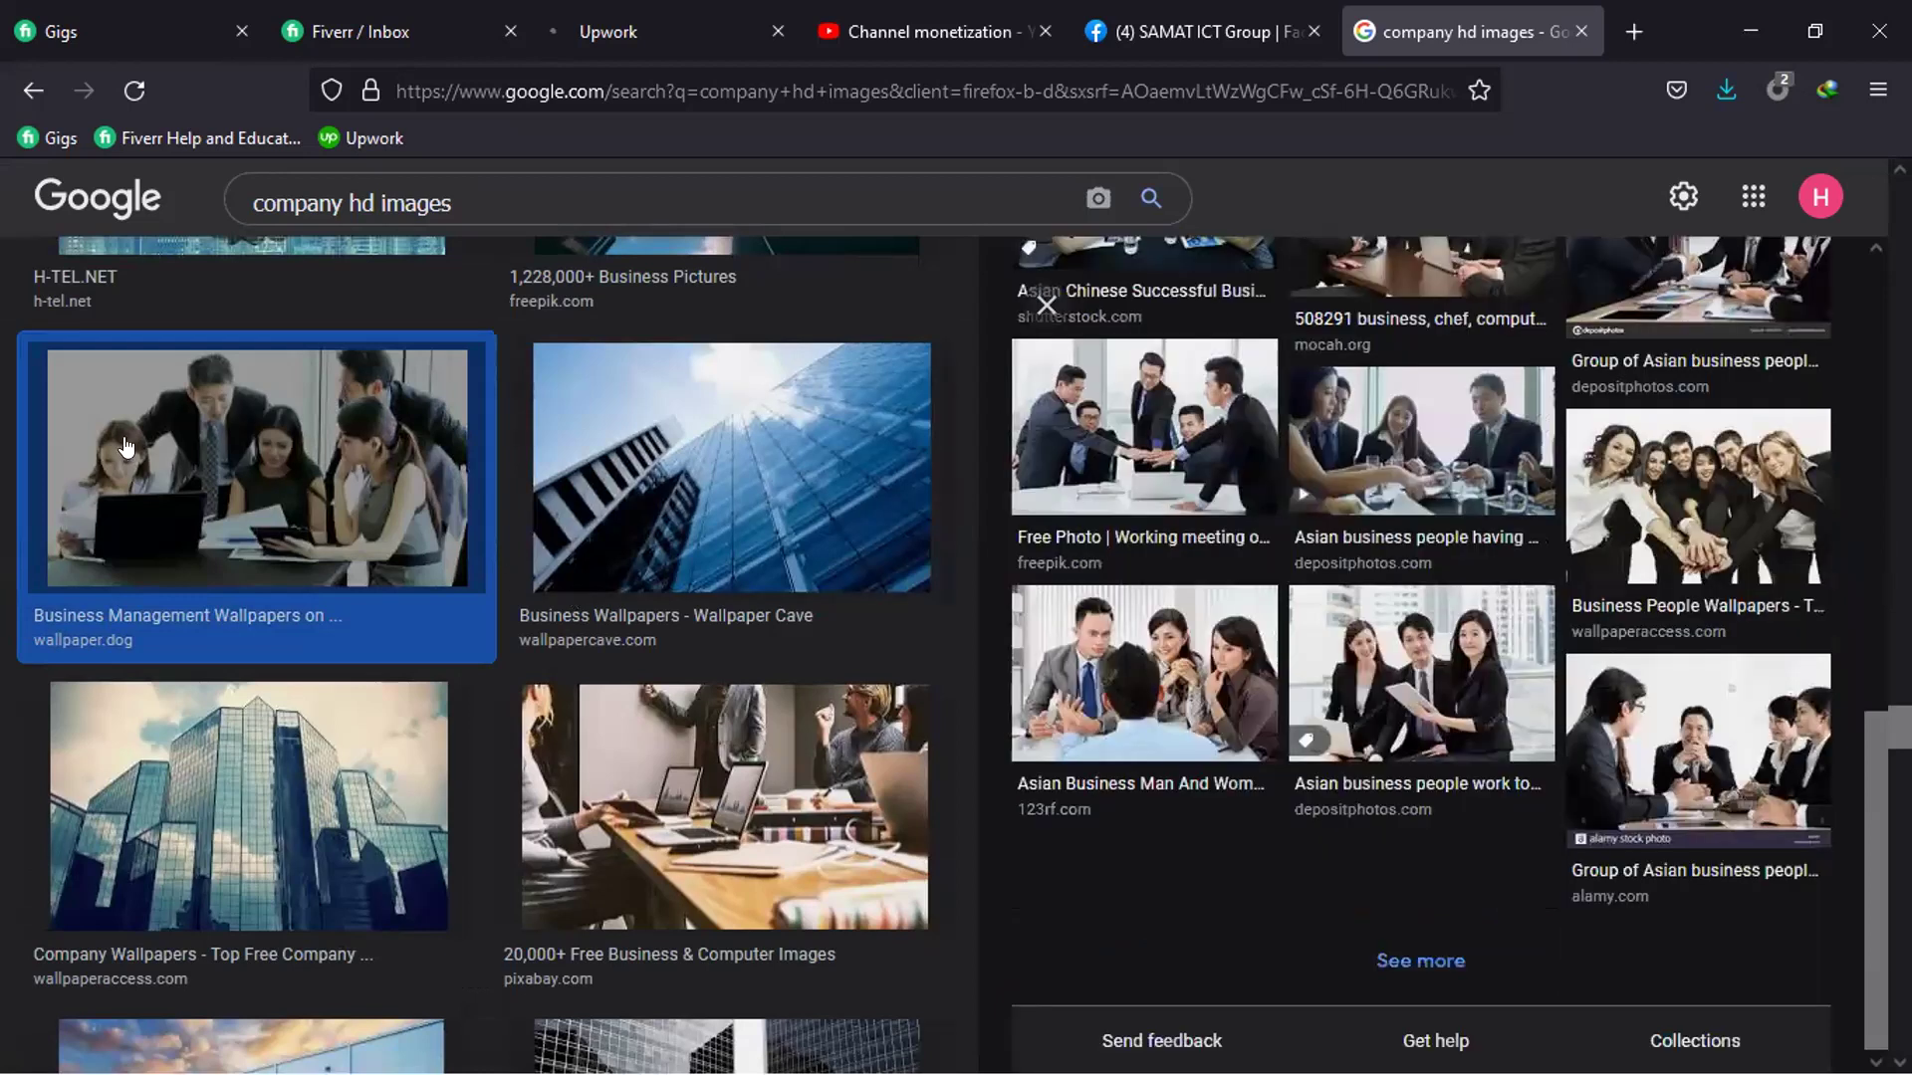
{"action": "scroll", "coordinate": [8, 177], "scroll_direction": "up", "scroll_amount": 8}
{"action": "left_click", "coordinate": [24, 96]}
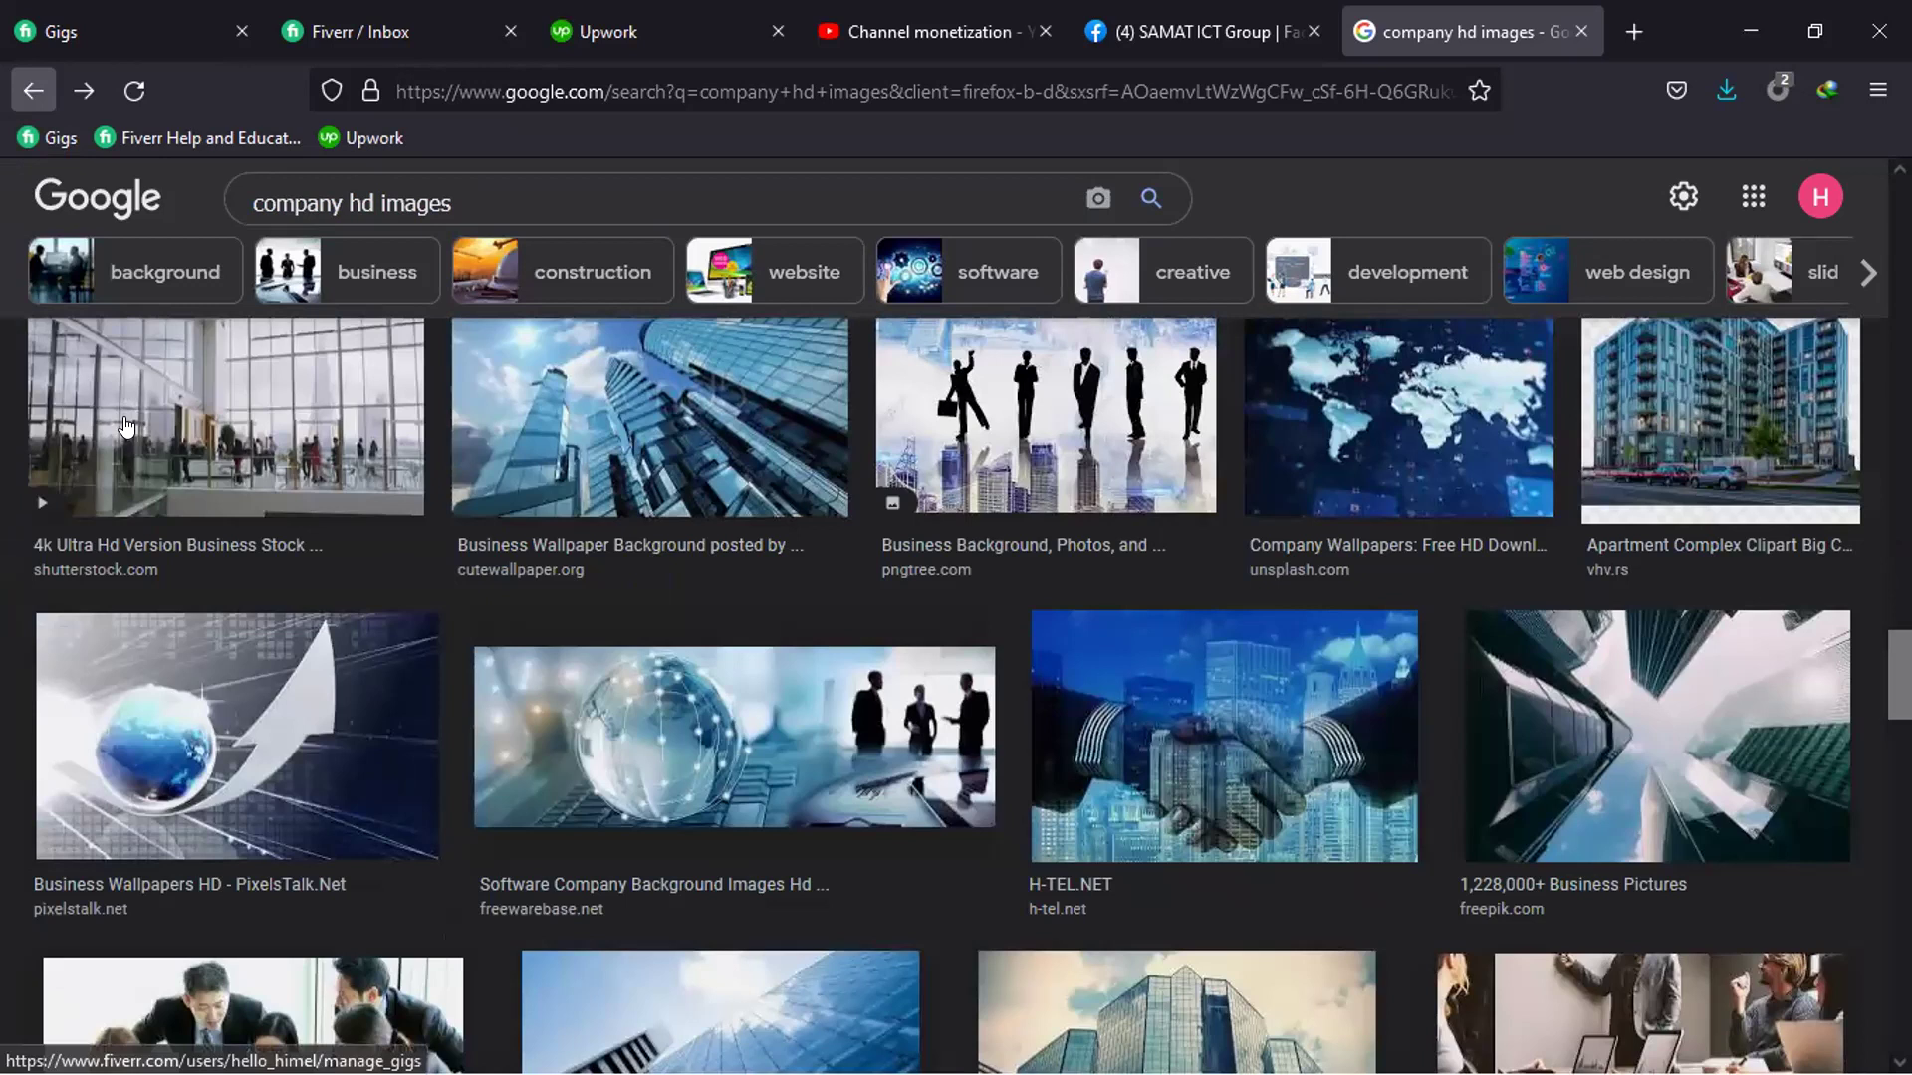
Switch to All results and open 'Best 100+ Business Images [HD] - Unsplash' in a new tab
{"action": "scroll", "coordinate": [123, 416], "scroll_direction": "up", "scroll_amount": 5}
{"action": "scroll", "coordinate": [299, 314], "scroll_direction": "up", "scroll_amount": 5}
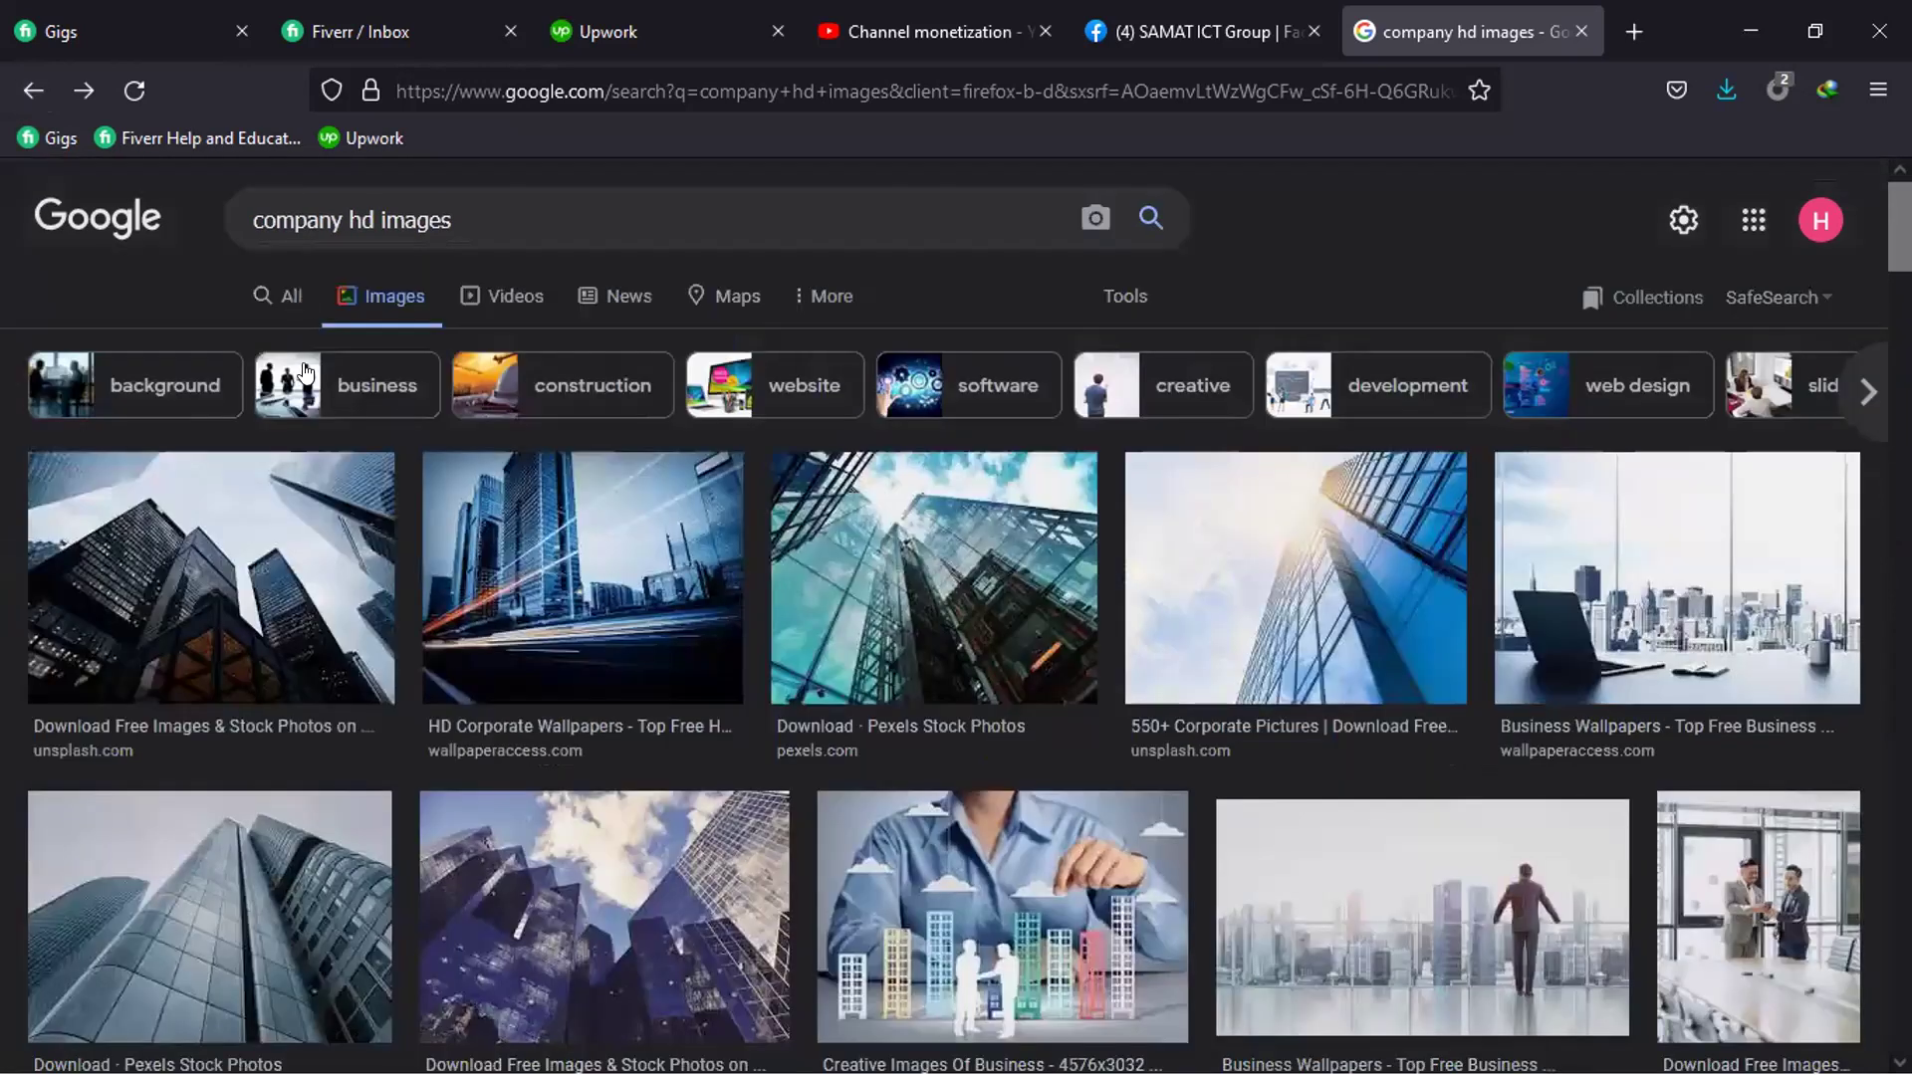
{"action": "left_click", "coordinate": [289, 299]}
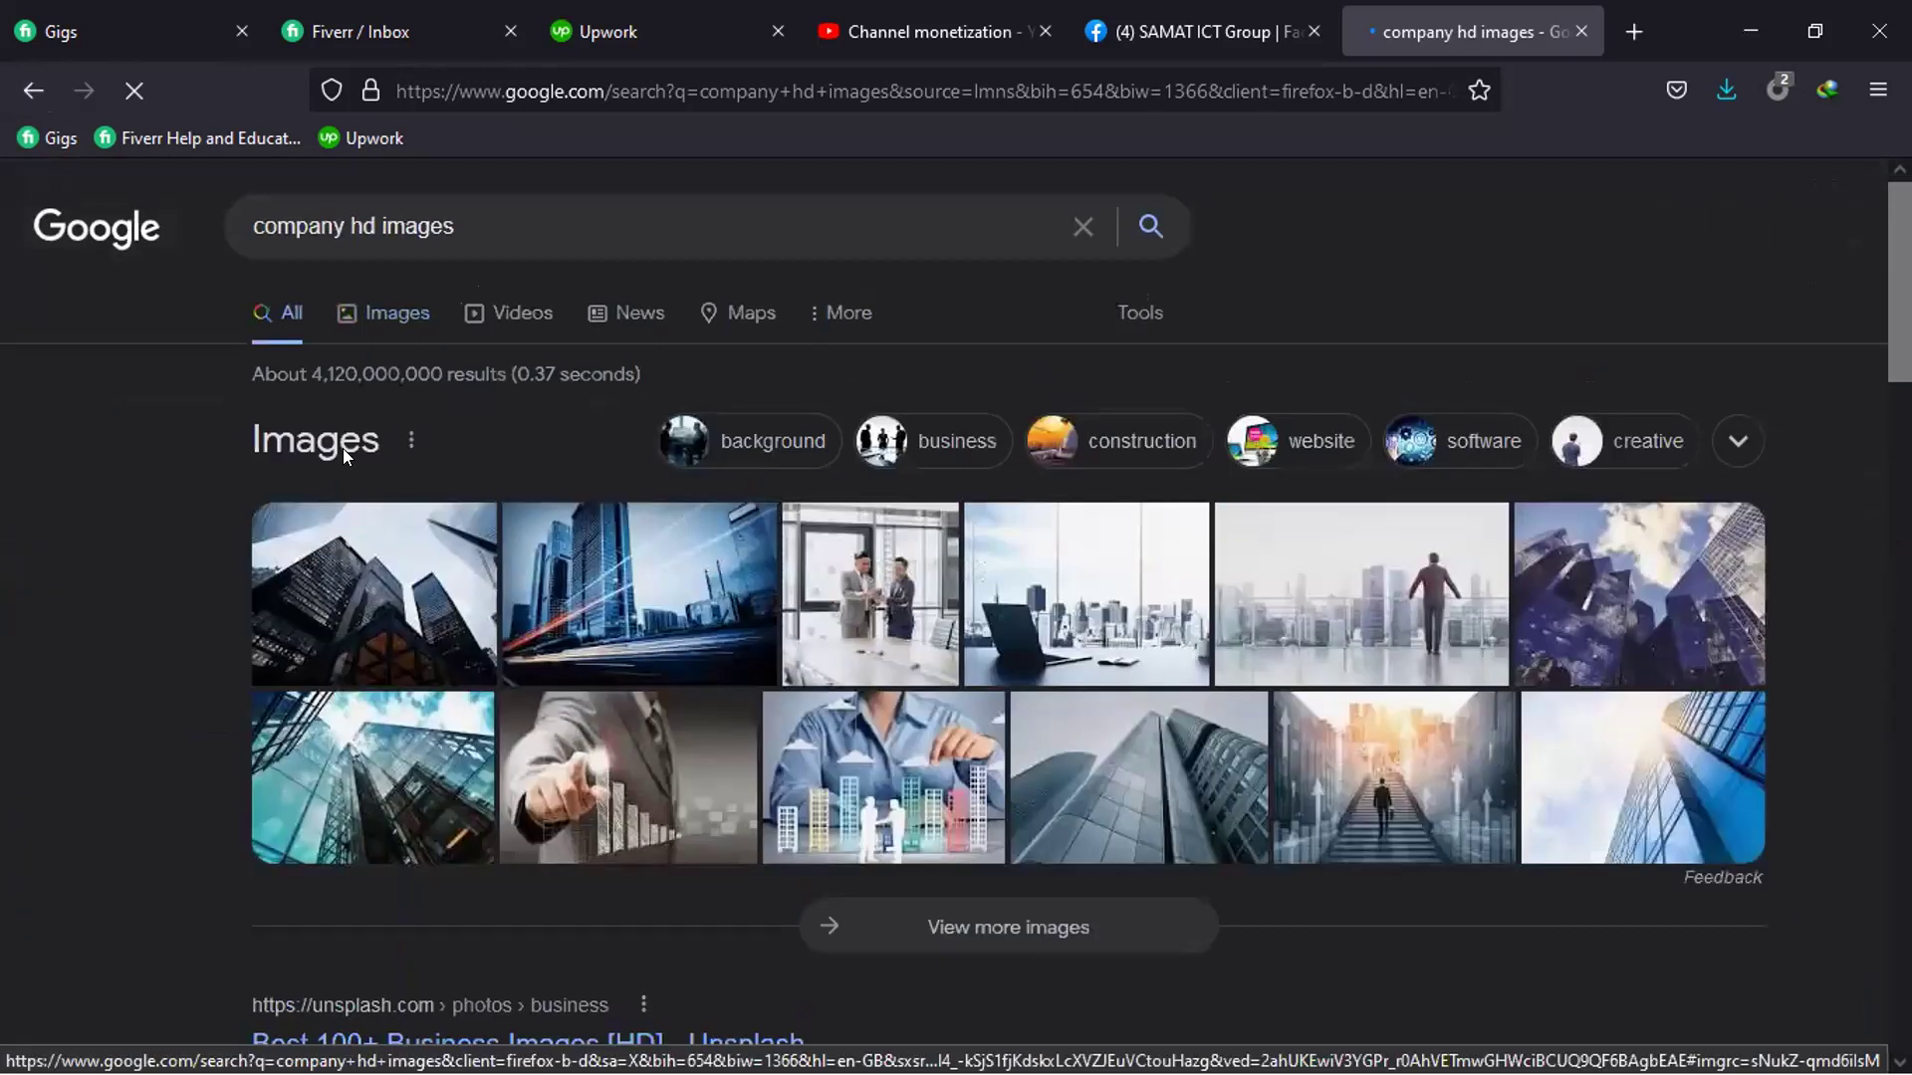
{"action": "scroll", "coordinate": [343, 448], "scroll_direction": "down", "scroll_amount": 5}
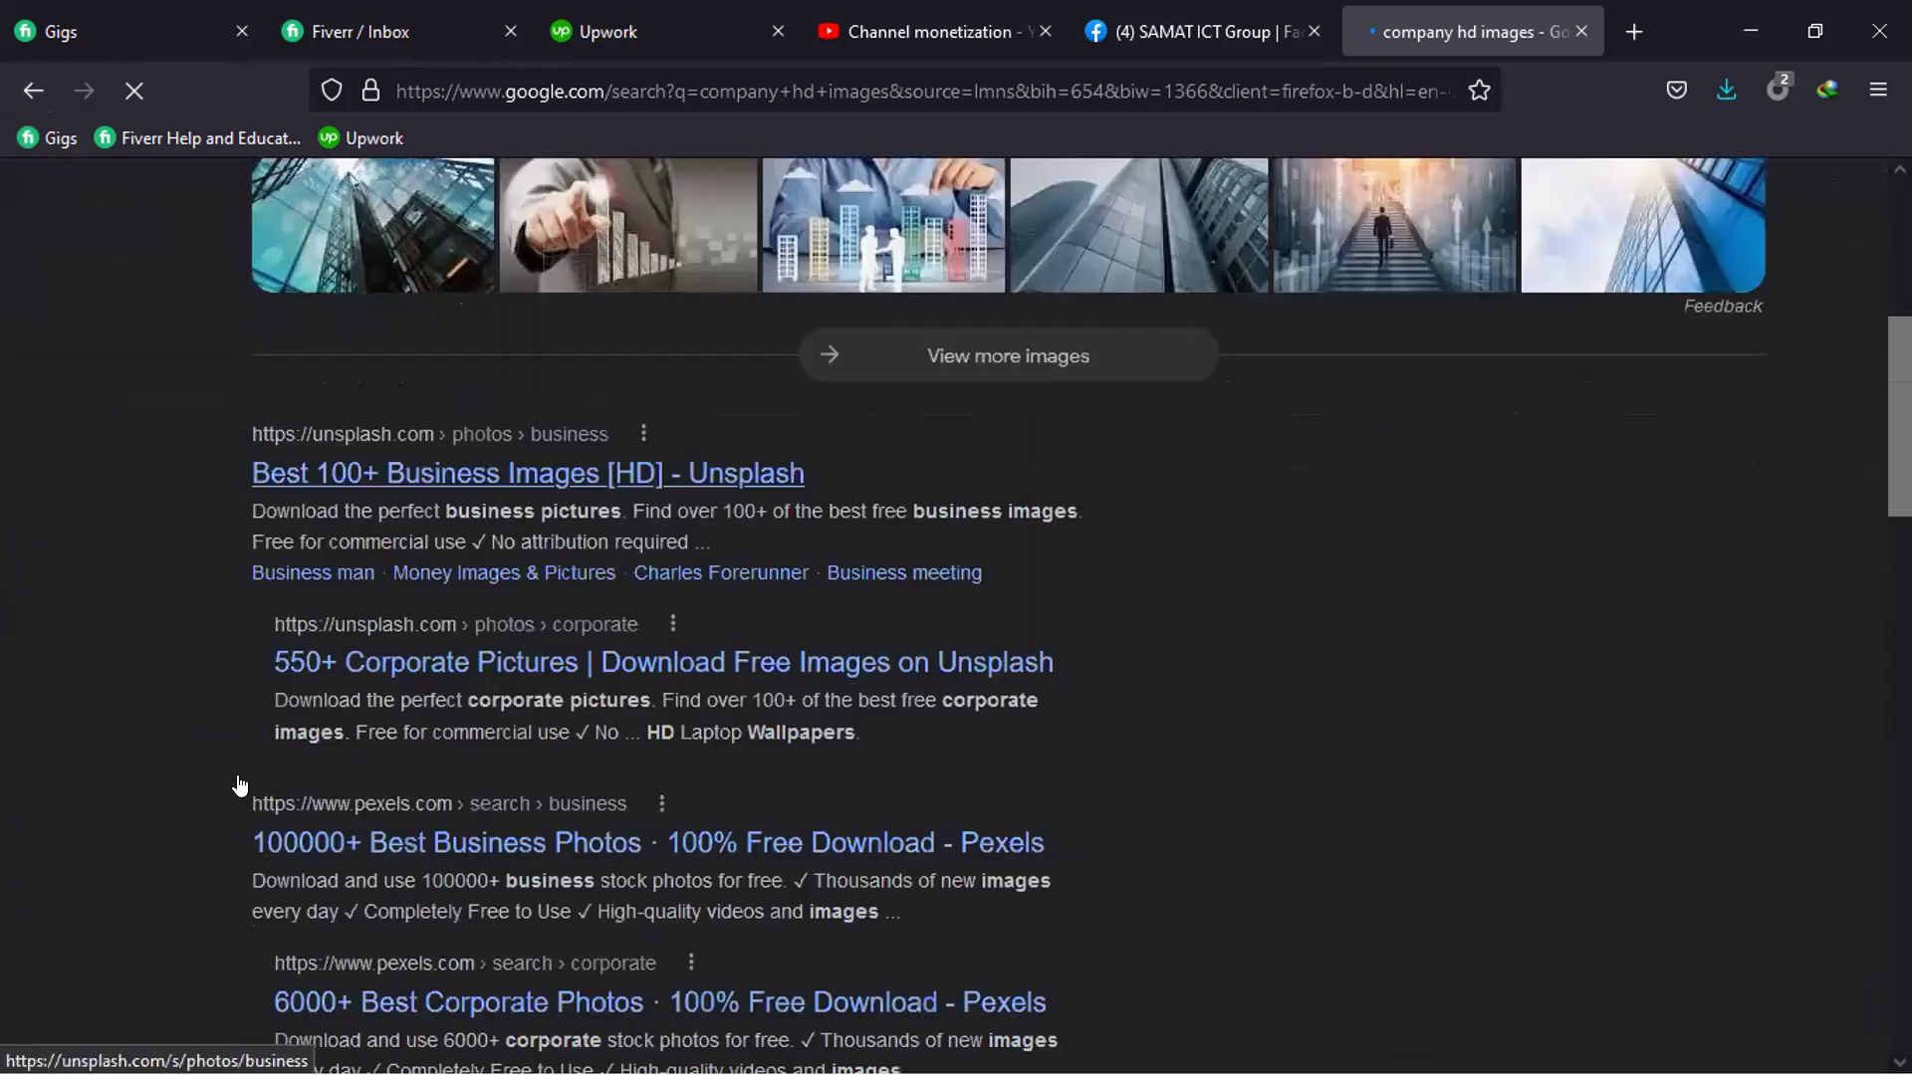
{"action": "middle_click", "coordinate": [371, 493]}
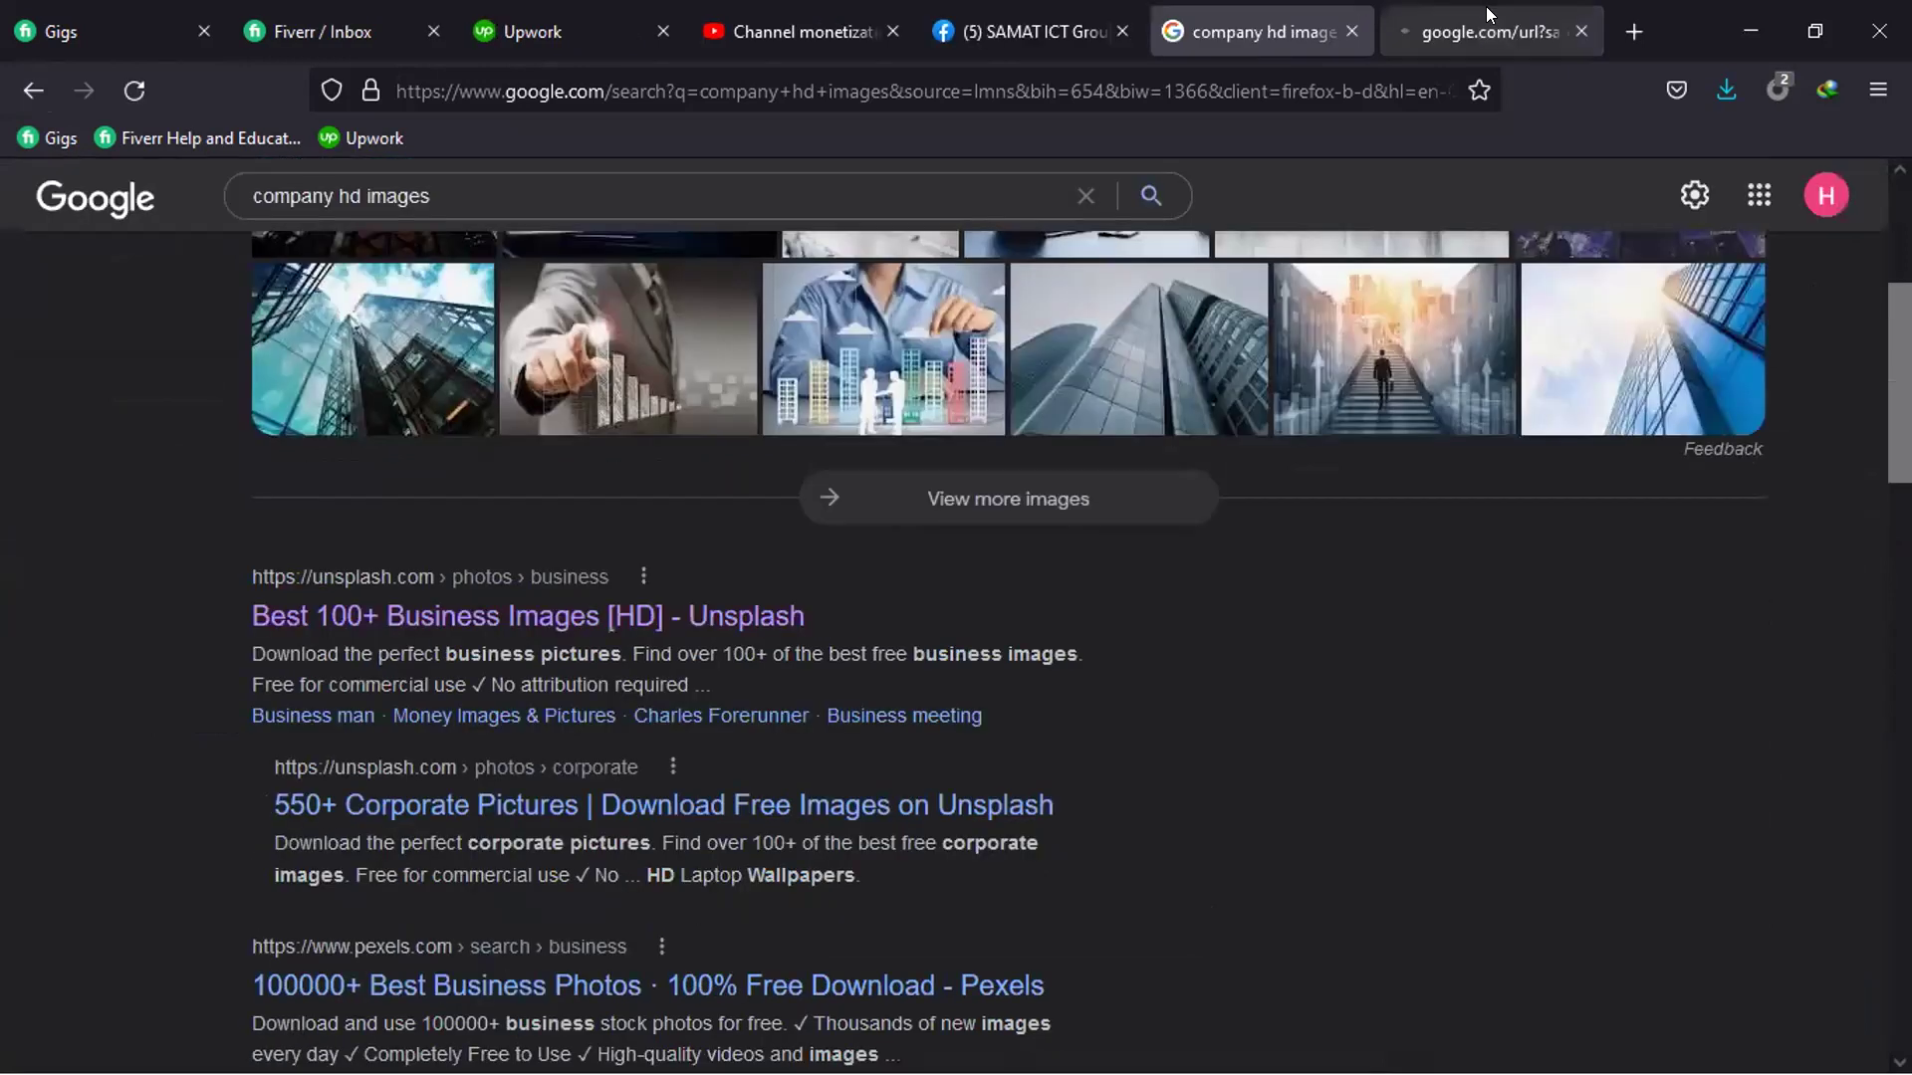
On the Unsplash business results, open the photo of three people working at laptops
{"action": "left_click", "coordinate": [1488, 14]}
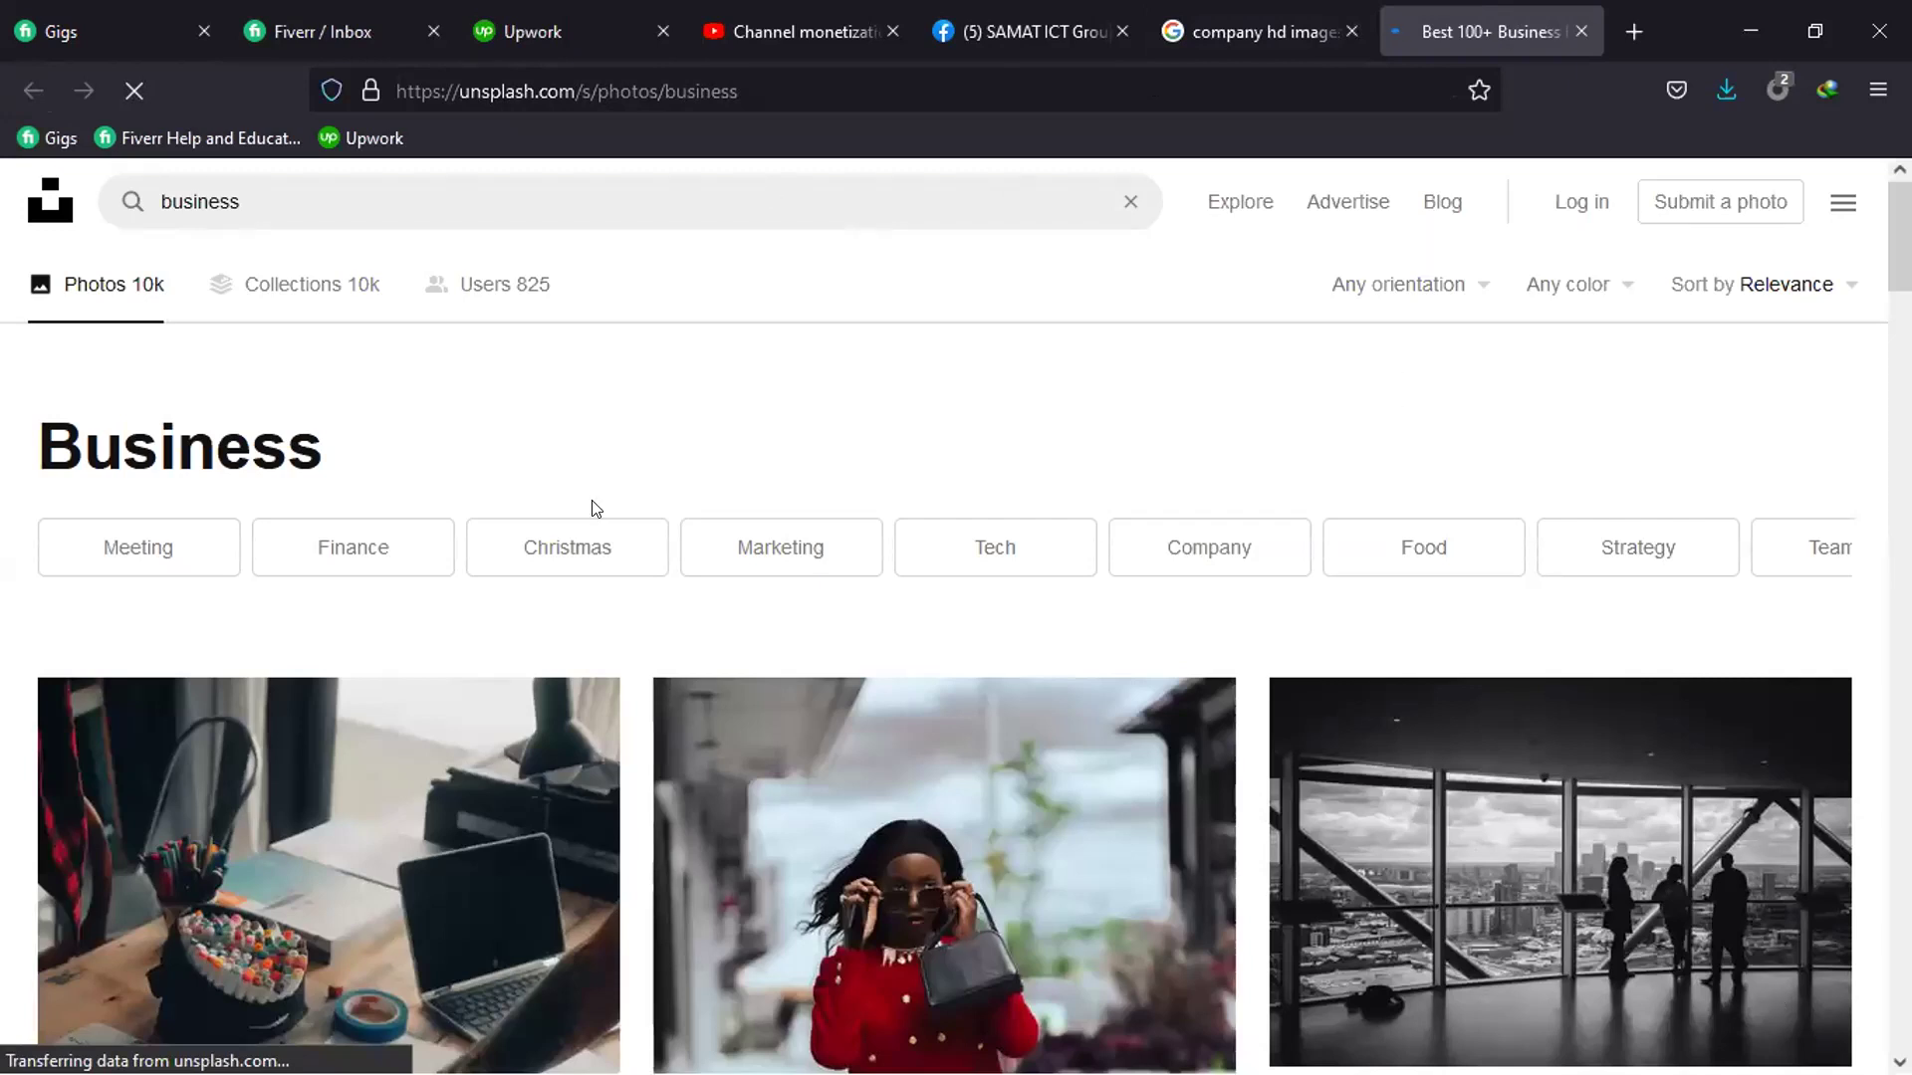
{"action": "scroll", "coordinate": [390, 259], "scroll_direction": "down", "scroll_amount": 4}
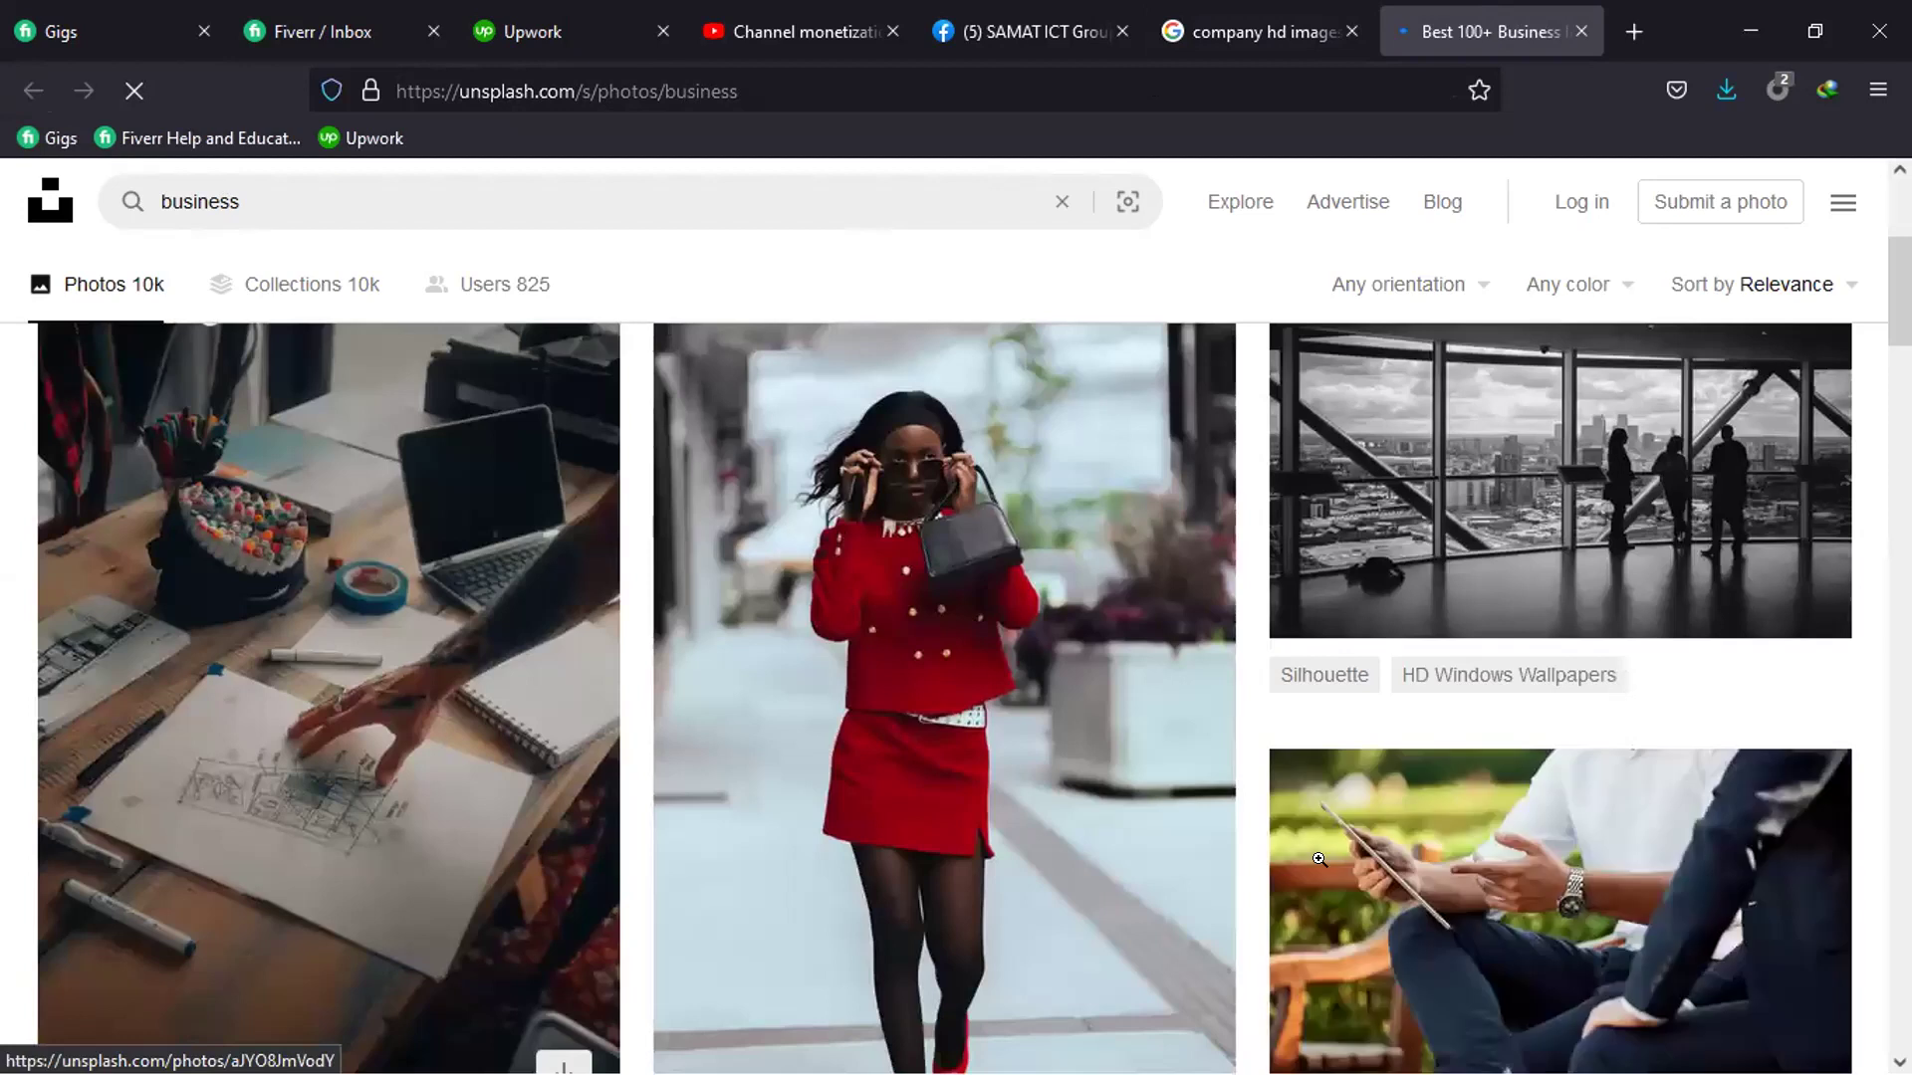
{"action": "scroll", "coordinate": [1255, 797], "scroll_direction": "down", "scroll_amount": 1}
{"action": "scroll", "coordinate": [926, 811], "scroll_direction": "down", "scroll_amount": 5}
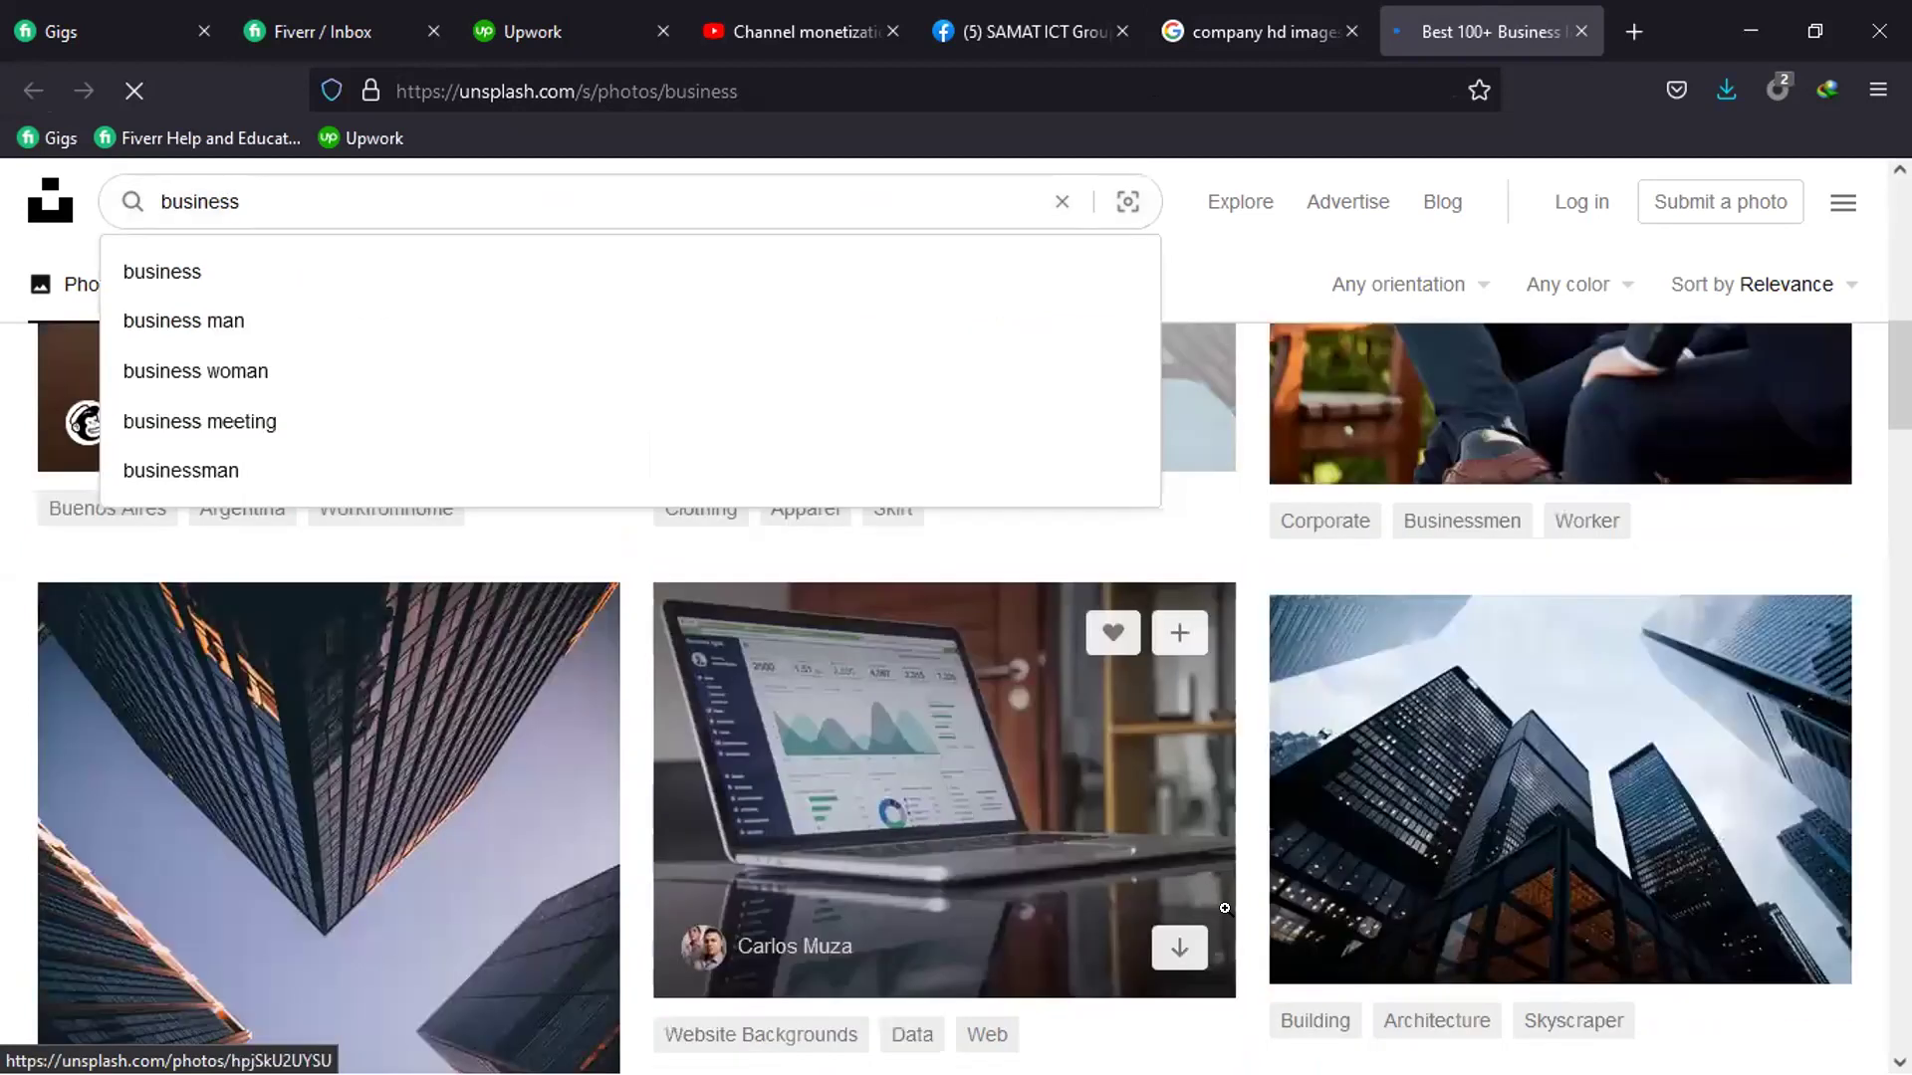
{"action": "scroll", "coordinate": [1256, 827], "scroll_direction": "down", "scroll_amount": 4}
{"action": "scroll", "coordinate": [996, 832], "scroll_direction": "down", "scroll_amount": 6}
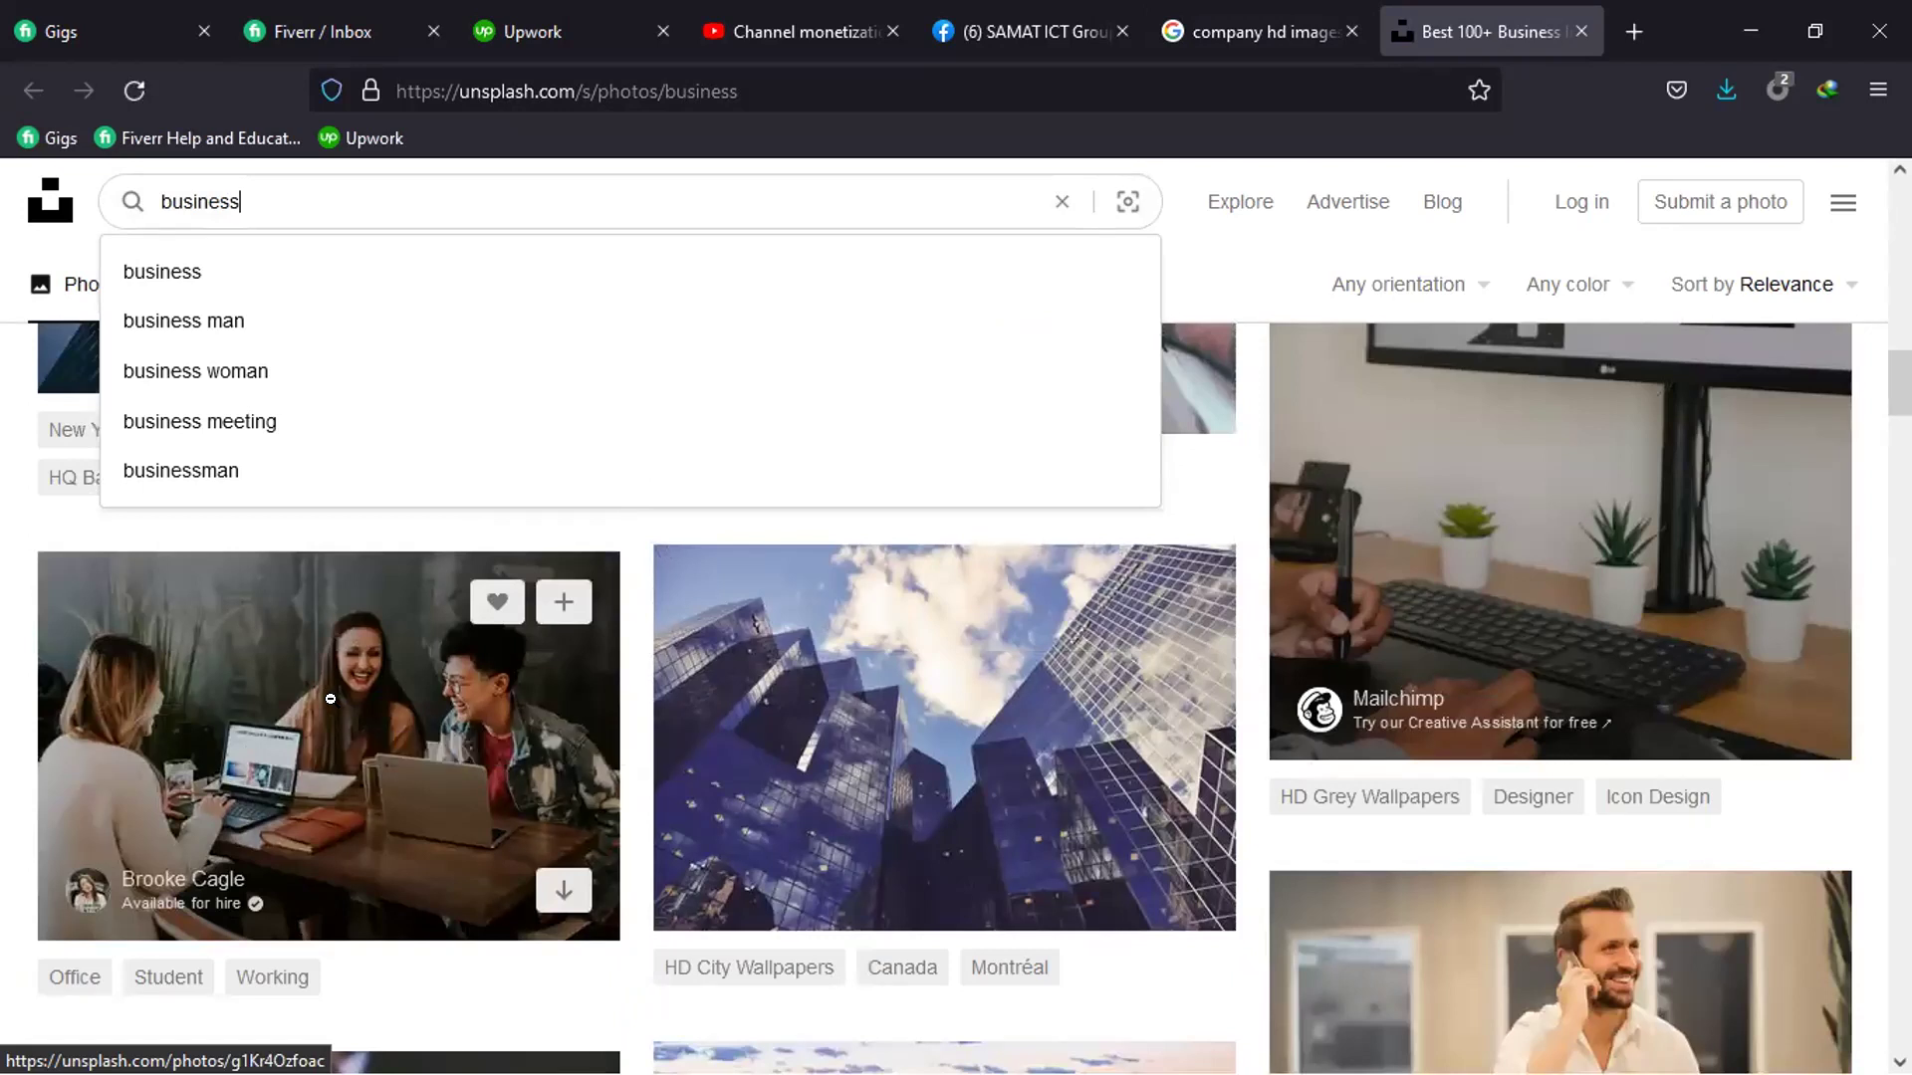
{"action": "left_click", "coordinate": [331, 699]}
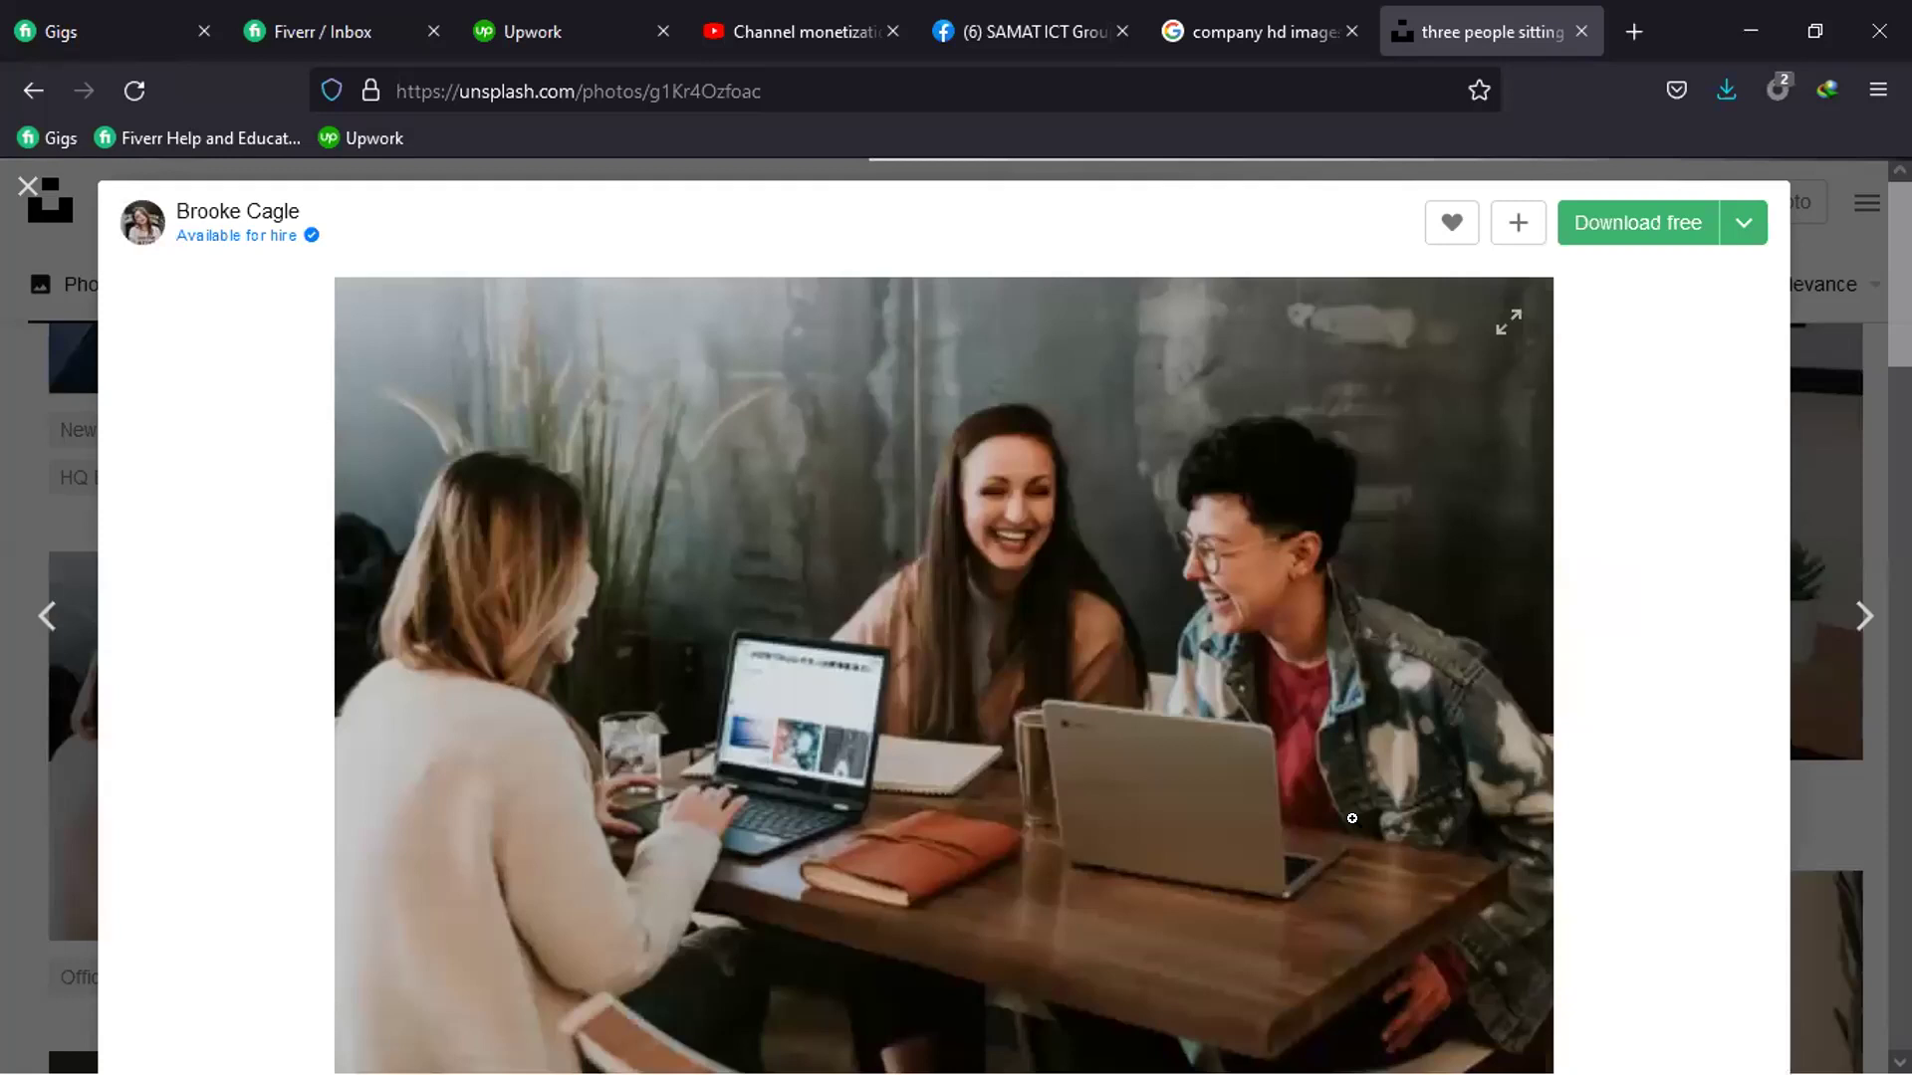
Scroll through the related office and teamwork photos below the three-people photo
{"action": "scroll", "coordinate": [1131, 841], "scroll_direction": "down", "scroll_amount": 5}
{"action": "scroll", "coordinate": [1131, 842], "scroll_direction": "down", "scroll_amount": 8}
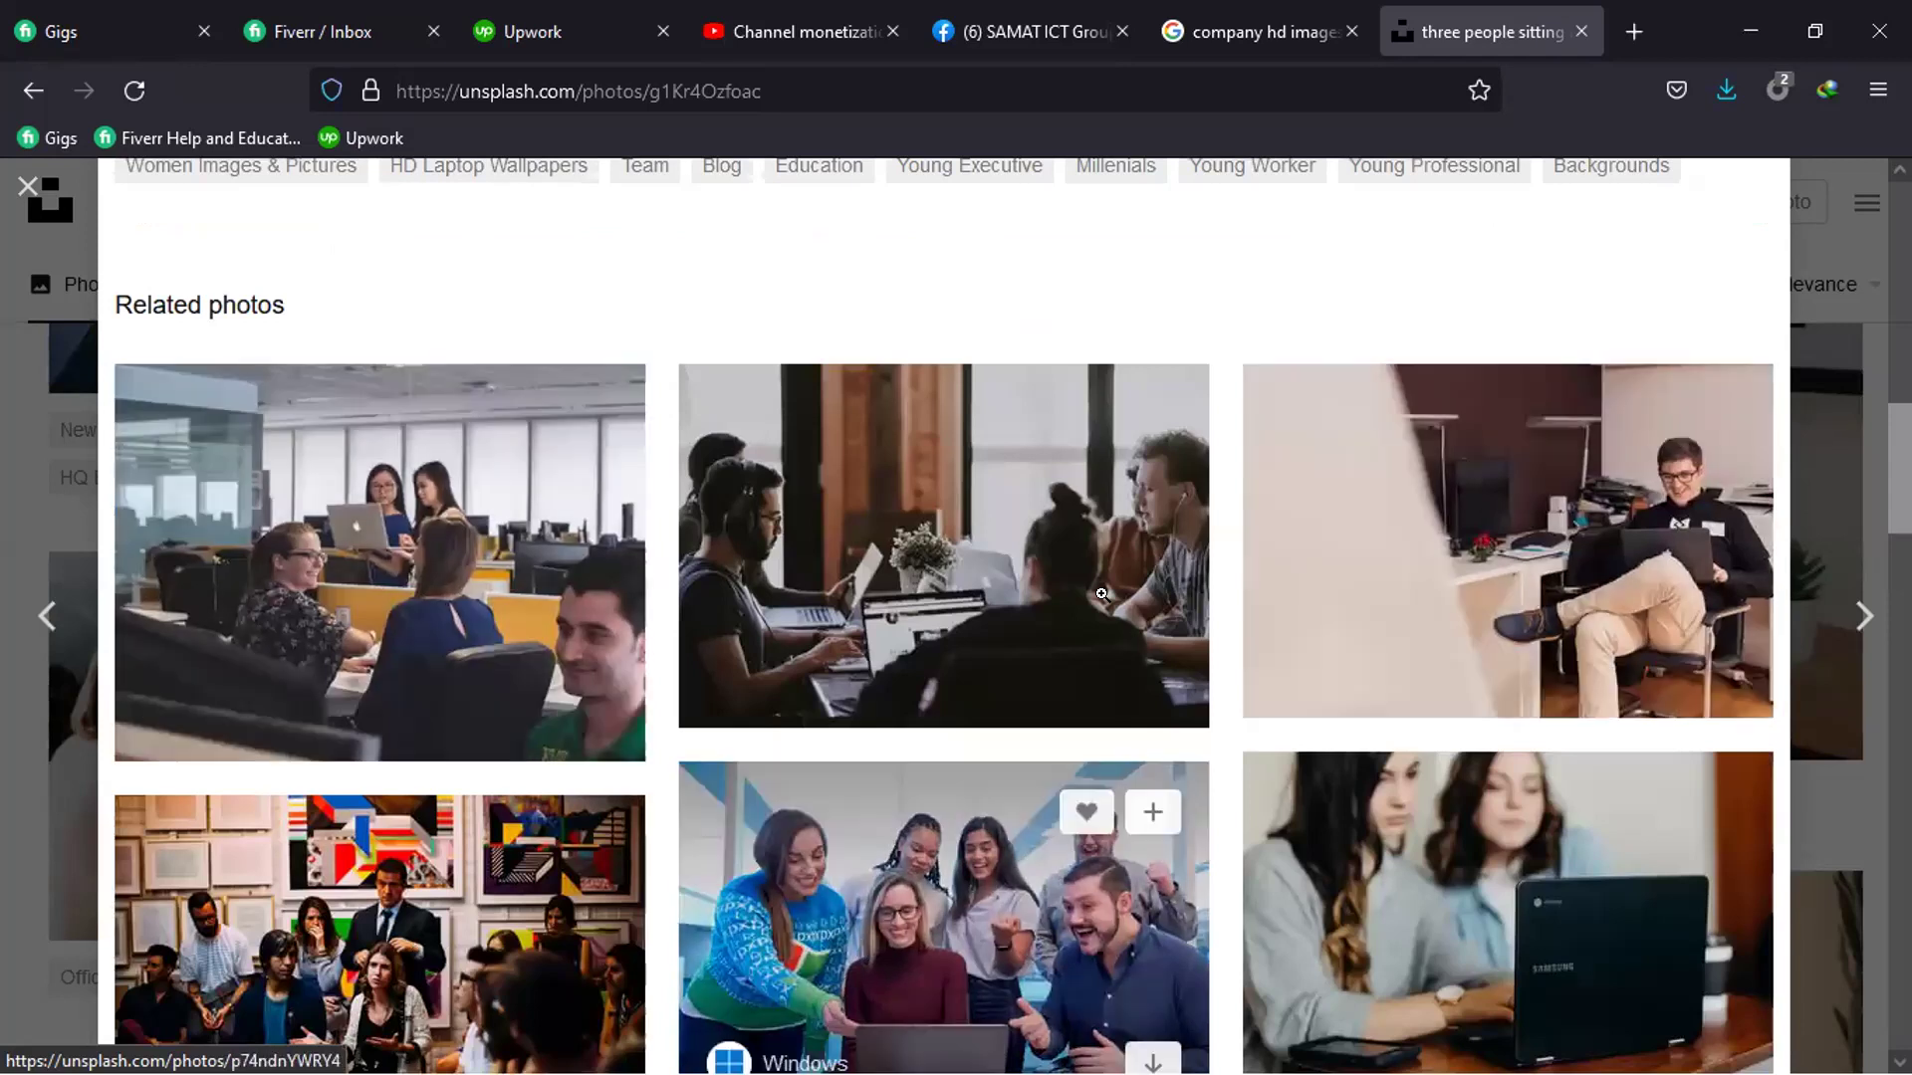
{"action": "scroll", "coordinate": [1101, 594], "scroll_direction": "down", "scroll_amount": 3}
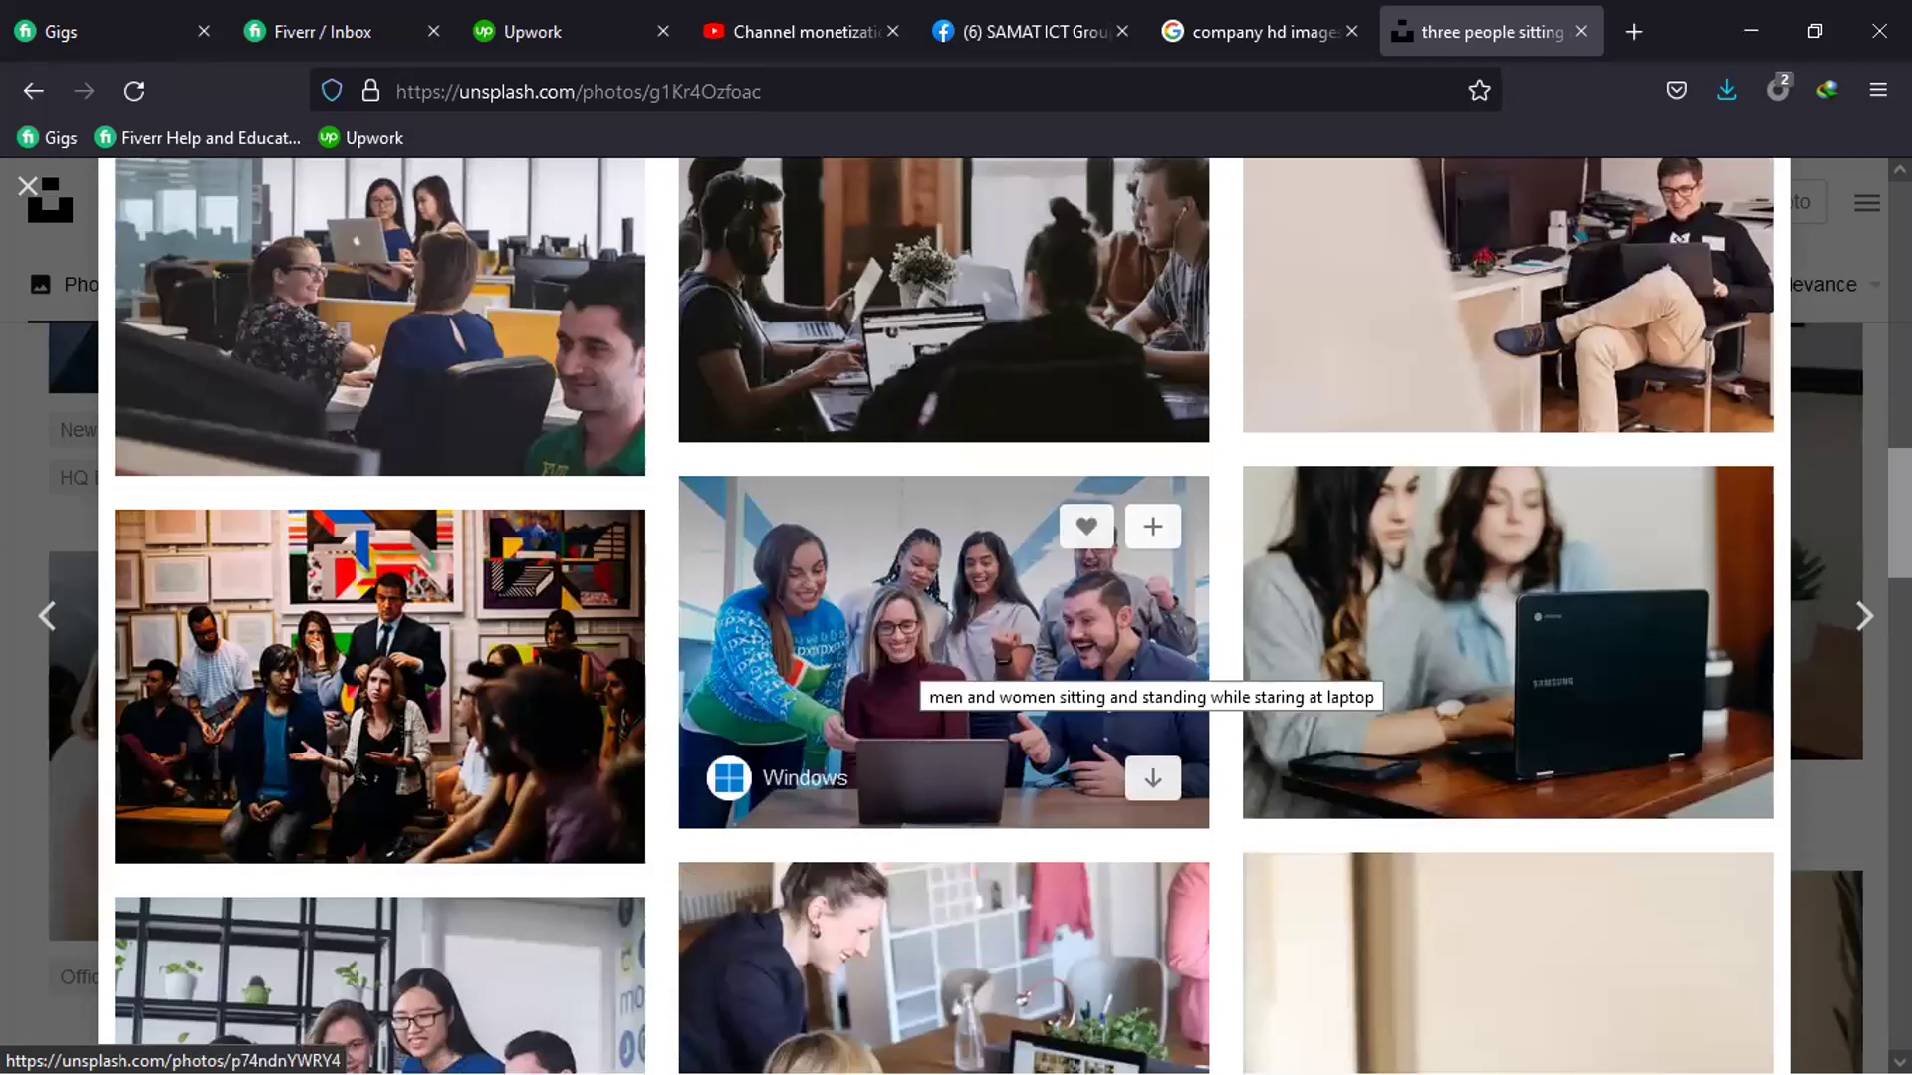
{"action": "left_click", "coordinate": [1741, 31]}
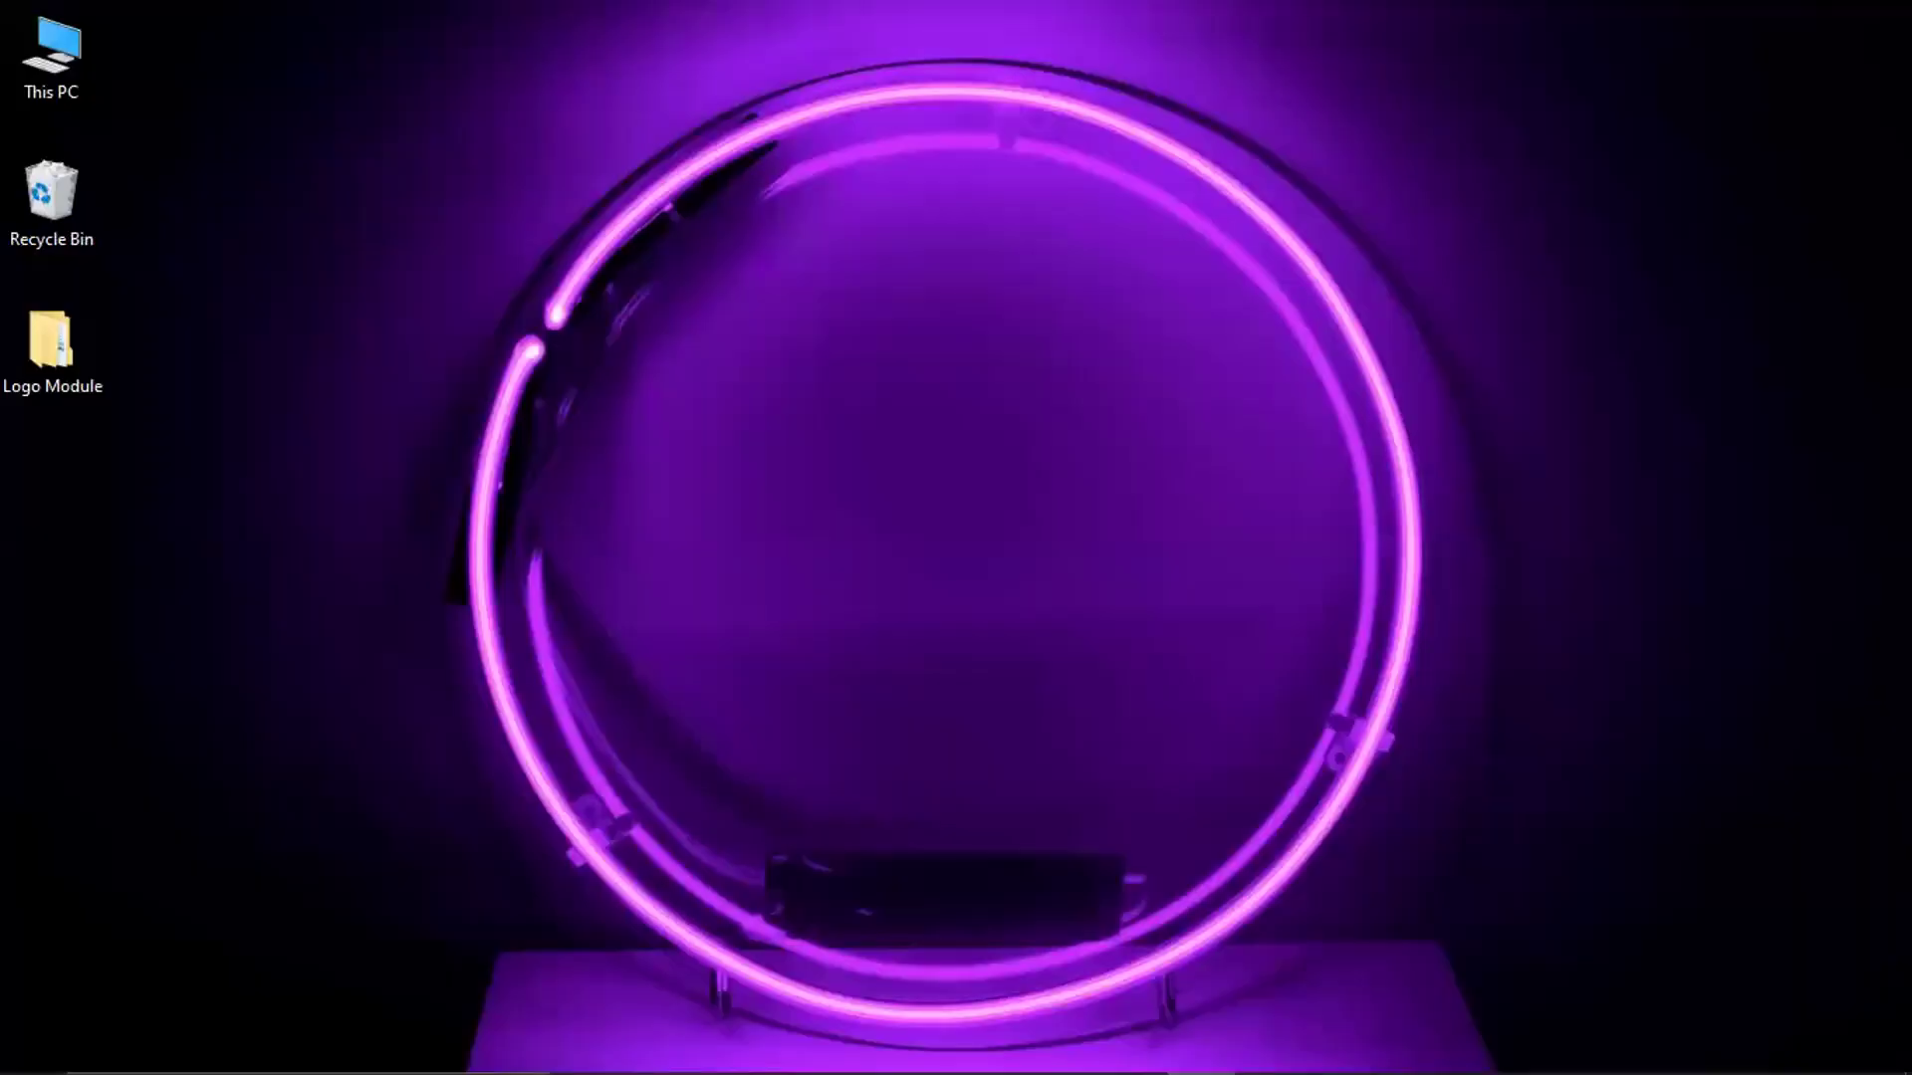
{"action": "mouse_move", "coordinate": [1426, 1072]}
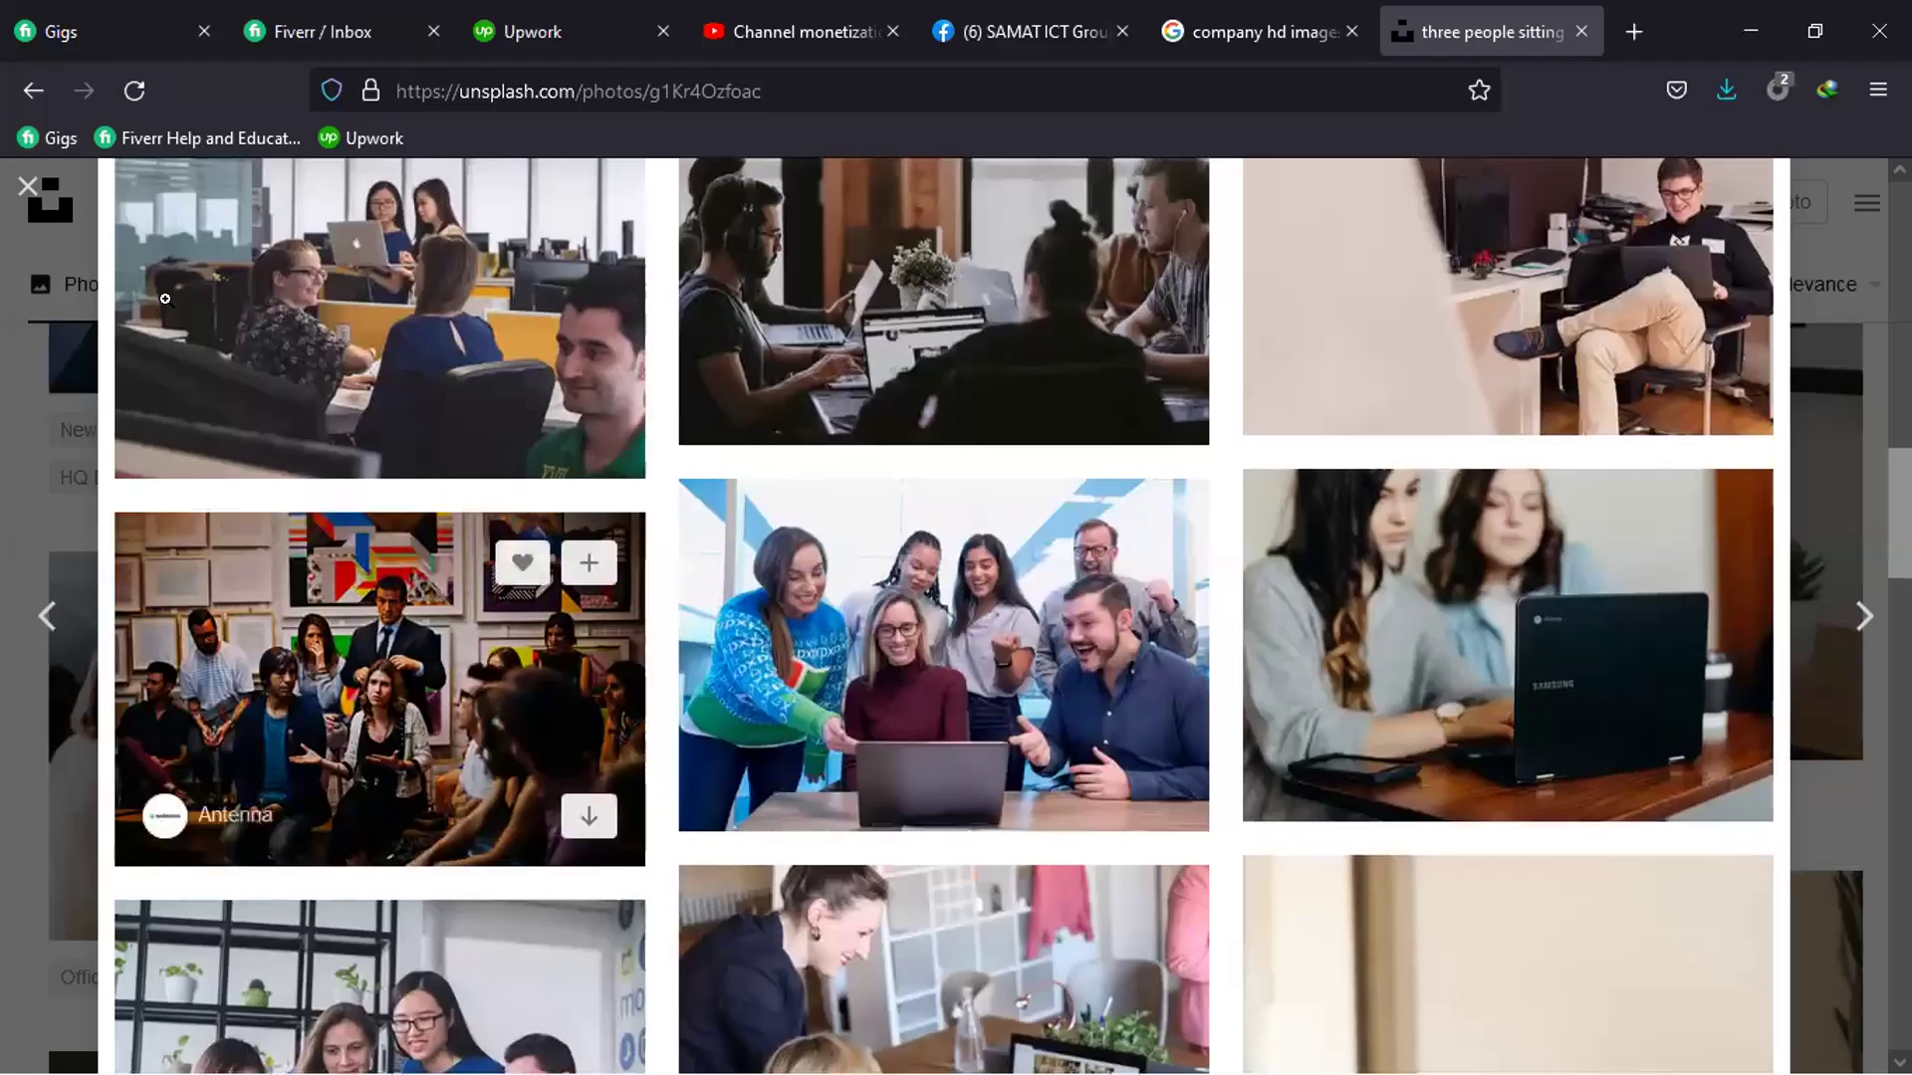
{"action": "scroll", "coordinate": [443, 637], "scroll_direction": "up", "scroll_amount": 2}
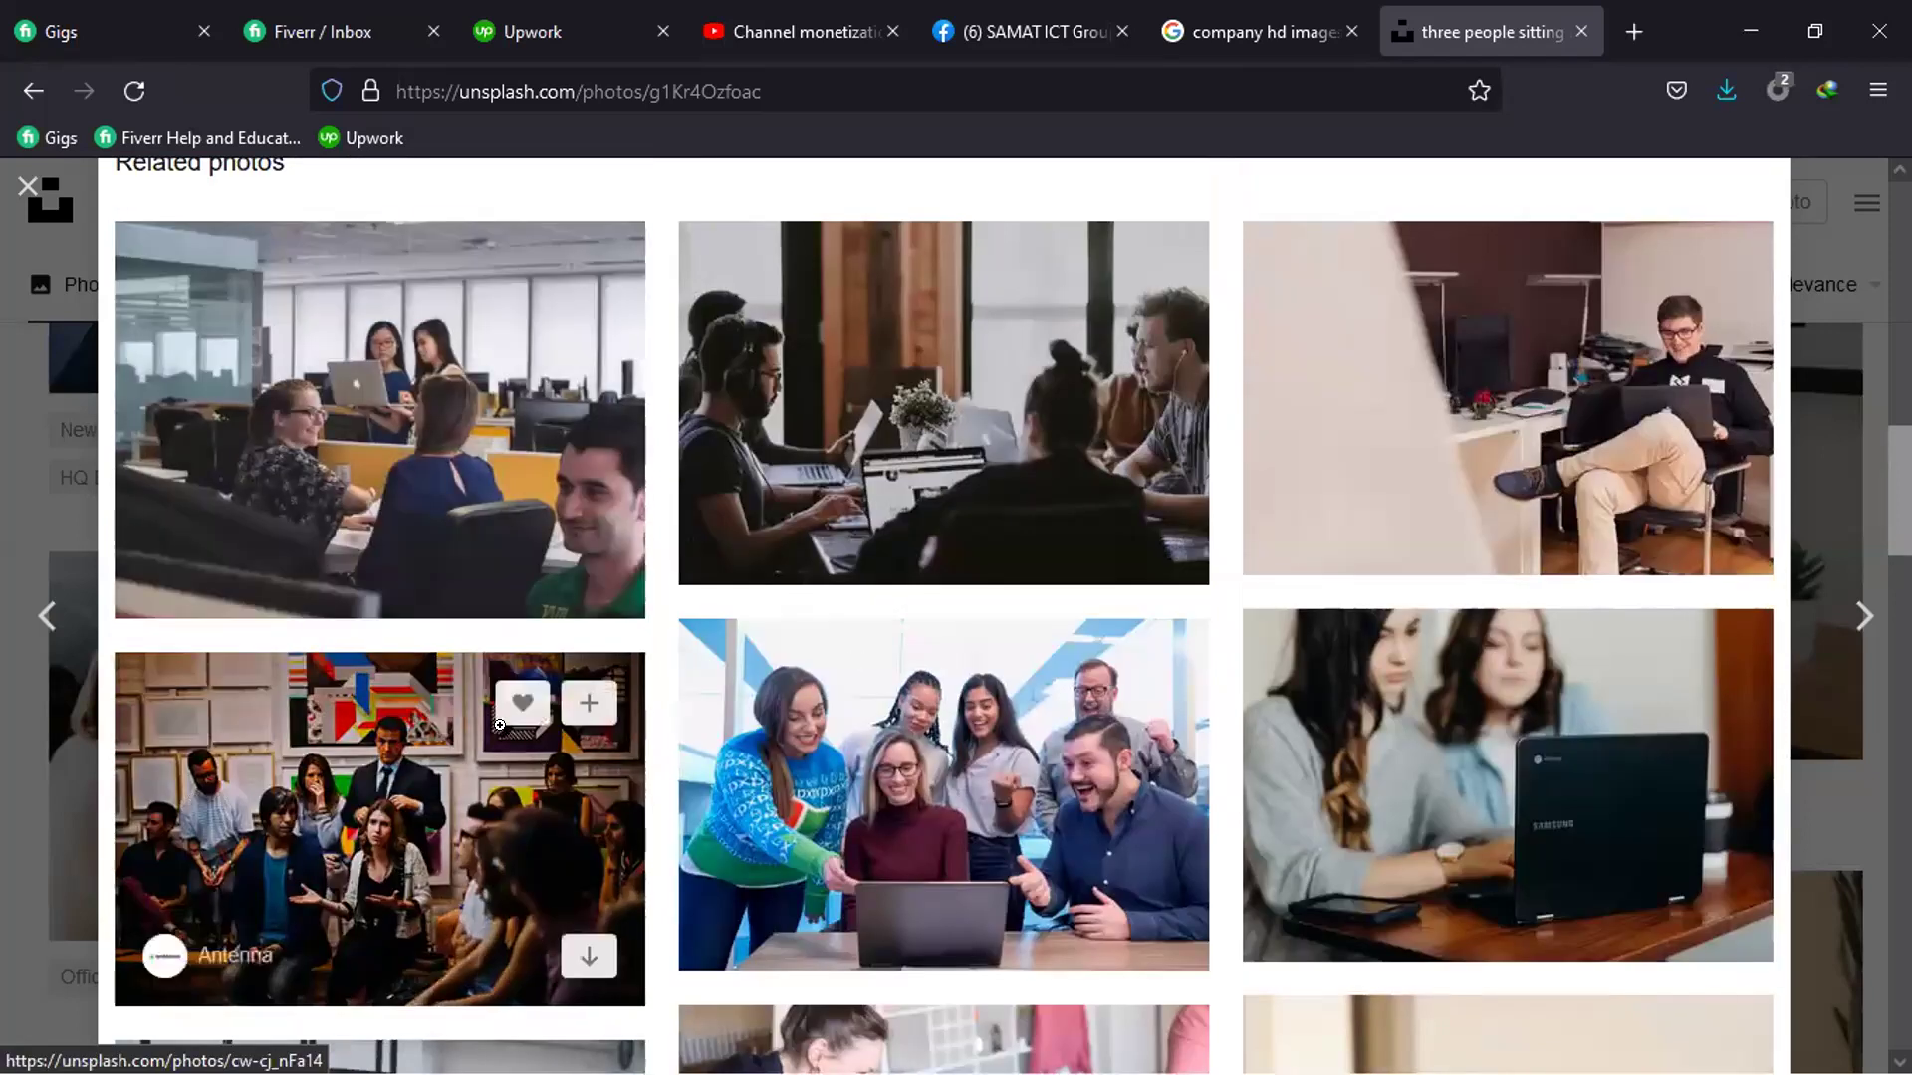
{"action": "scroll", "coordinate": [500, 725], "scroll_direction": "down", "scroll_amount": 8}
{"action": "scroll", "coordinate": [299, 774], "scroll_direction": "down", "scroll_amount": 2}
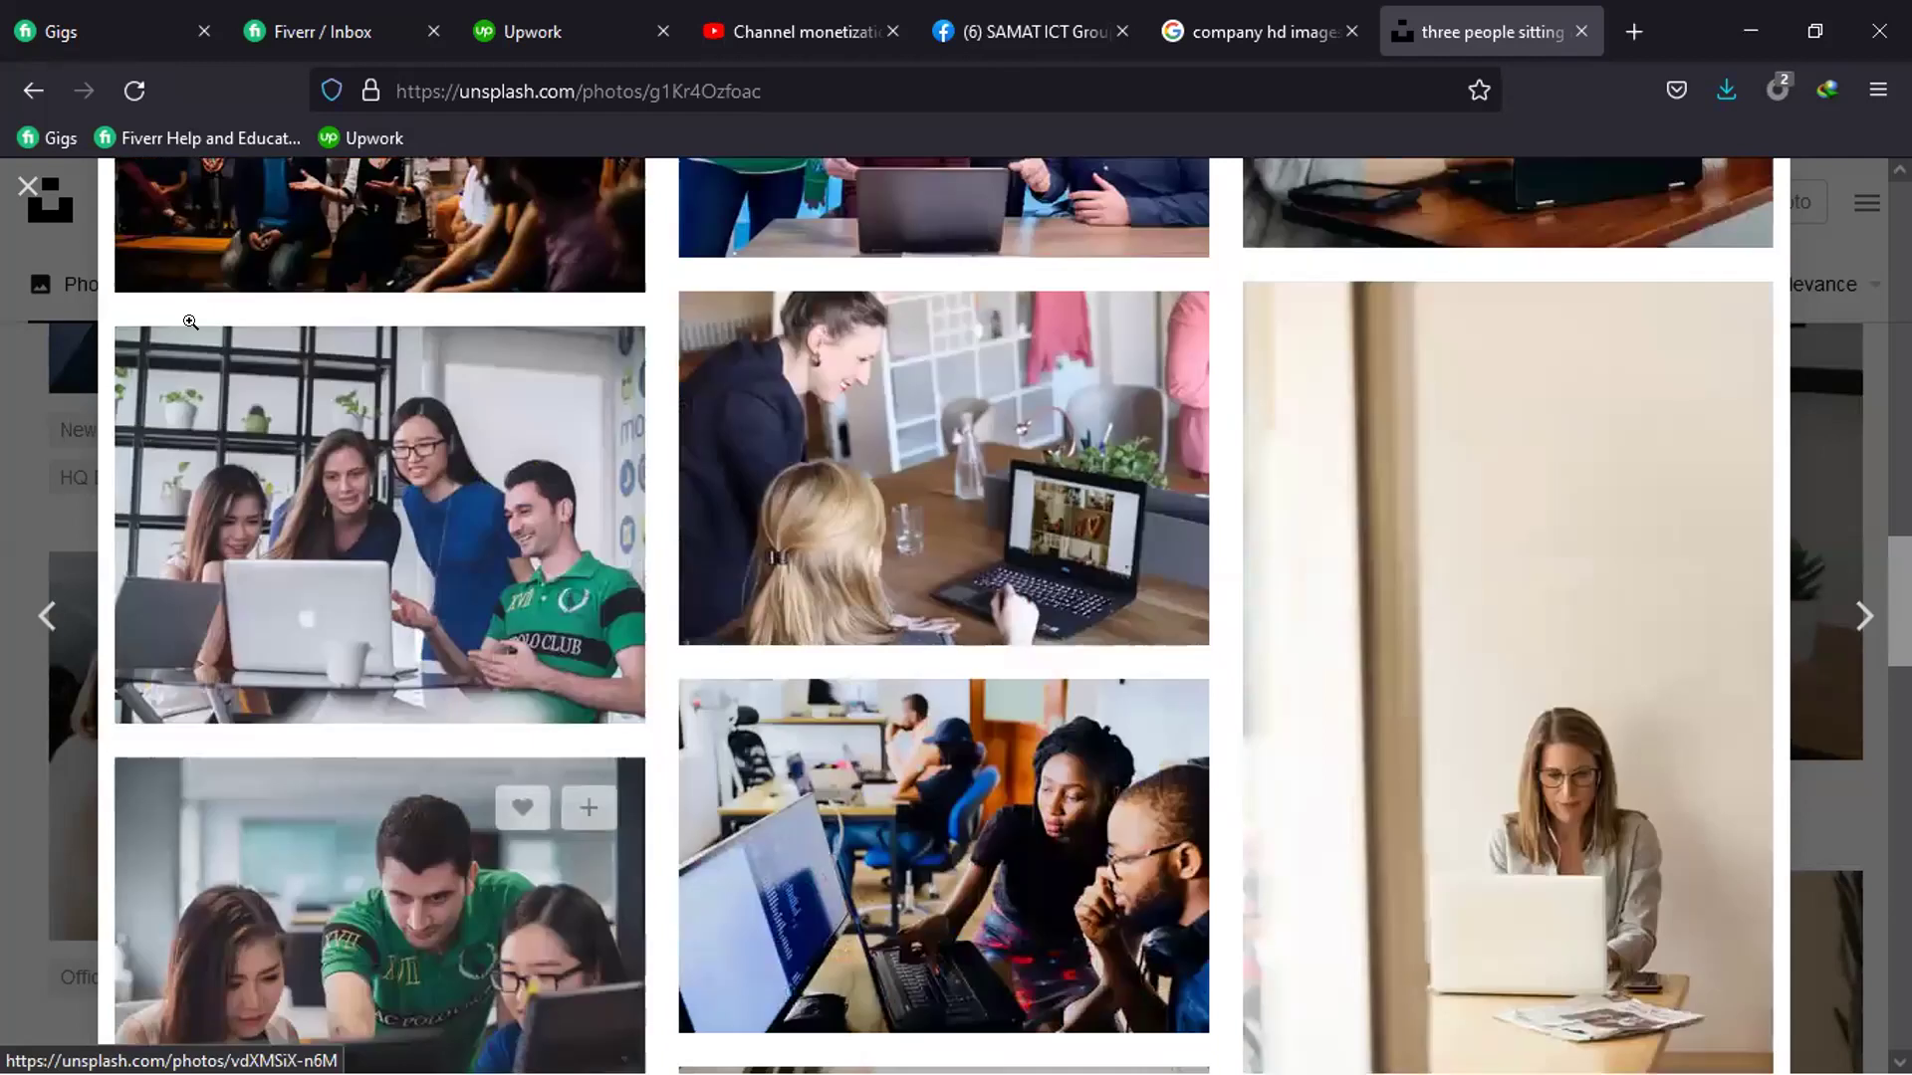
{"action": "scroll", "coordinate": [423, 713], "scroll_direction": "down", "scroll_amount": 4}
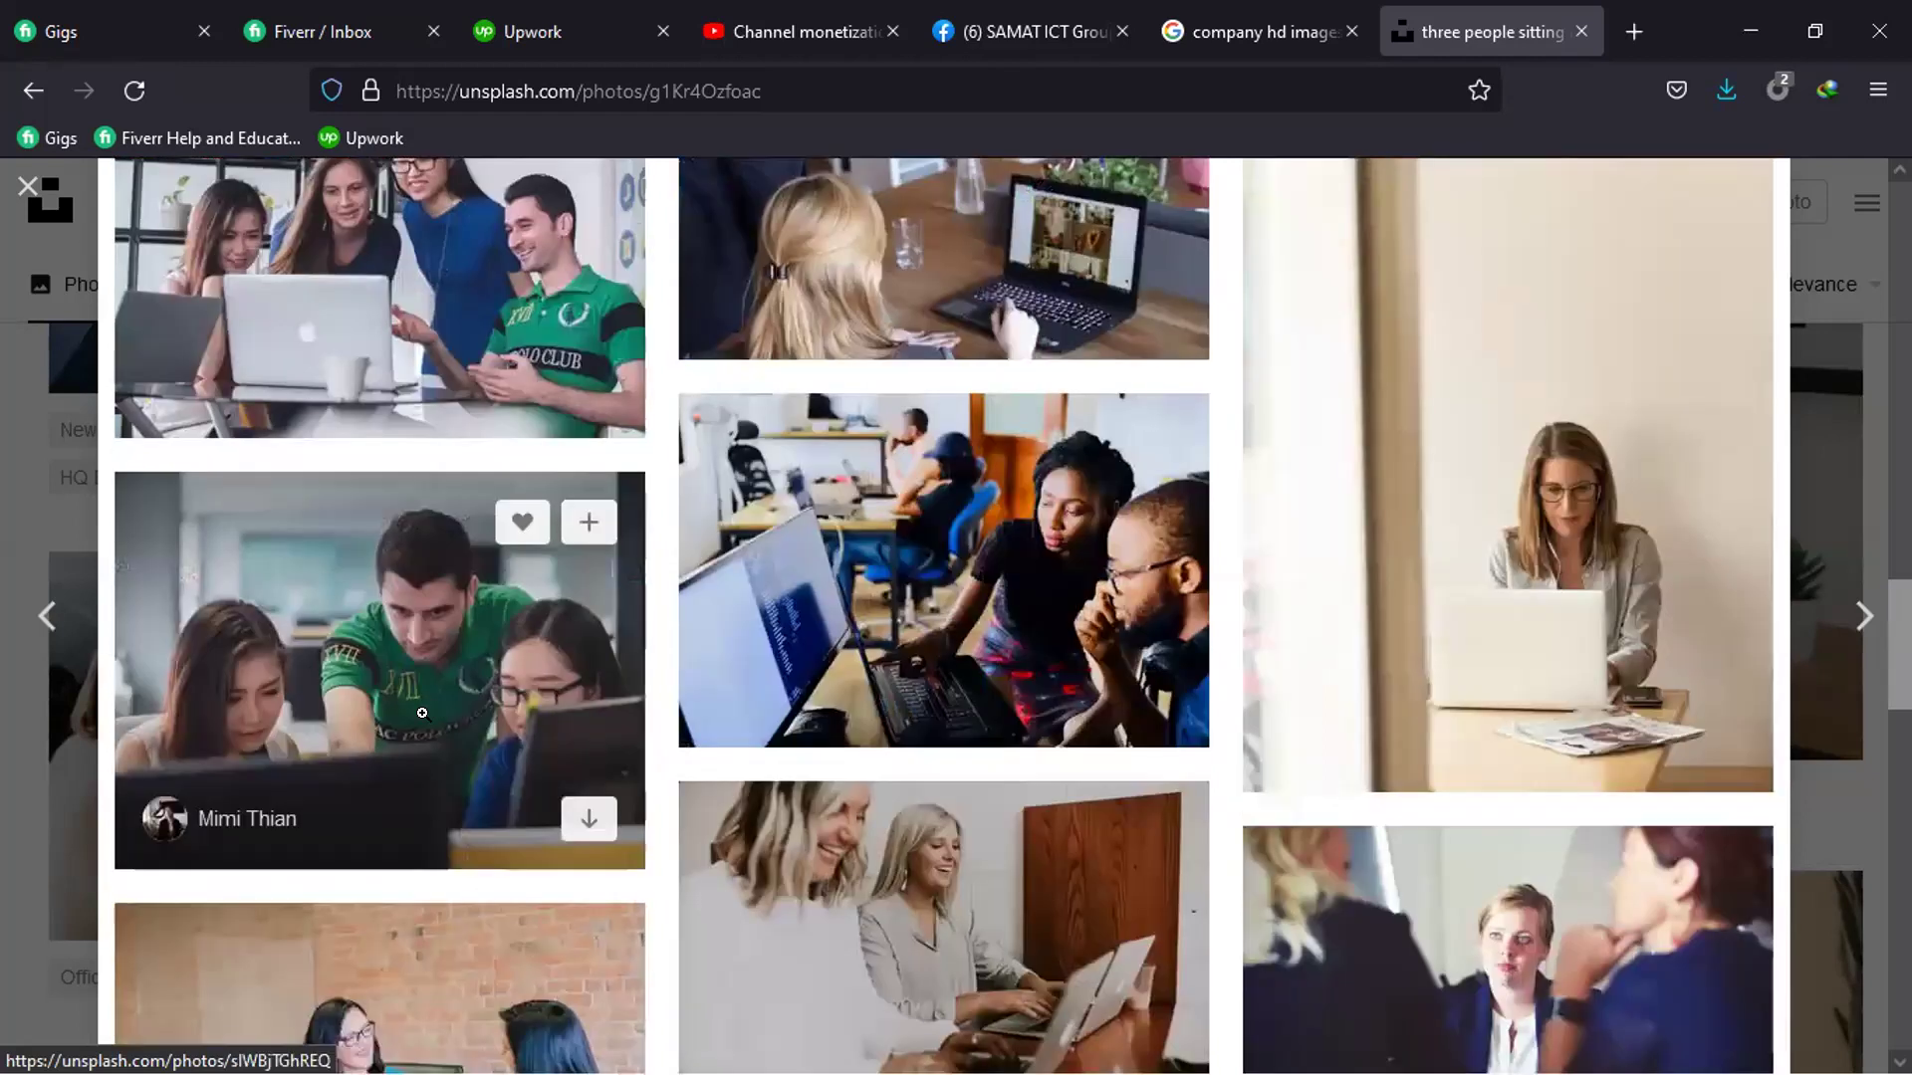
{"action": "scroll", "coordinate": [422, 713], "scroll_direction": "down", "scroll_amount": 3}
{"action": "scroll", "coordinate": [423, 728], "scroll_direction": "down", "scroll_amount": 4}
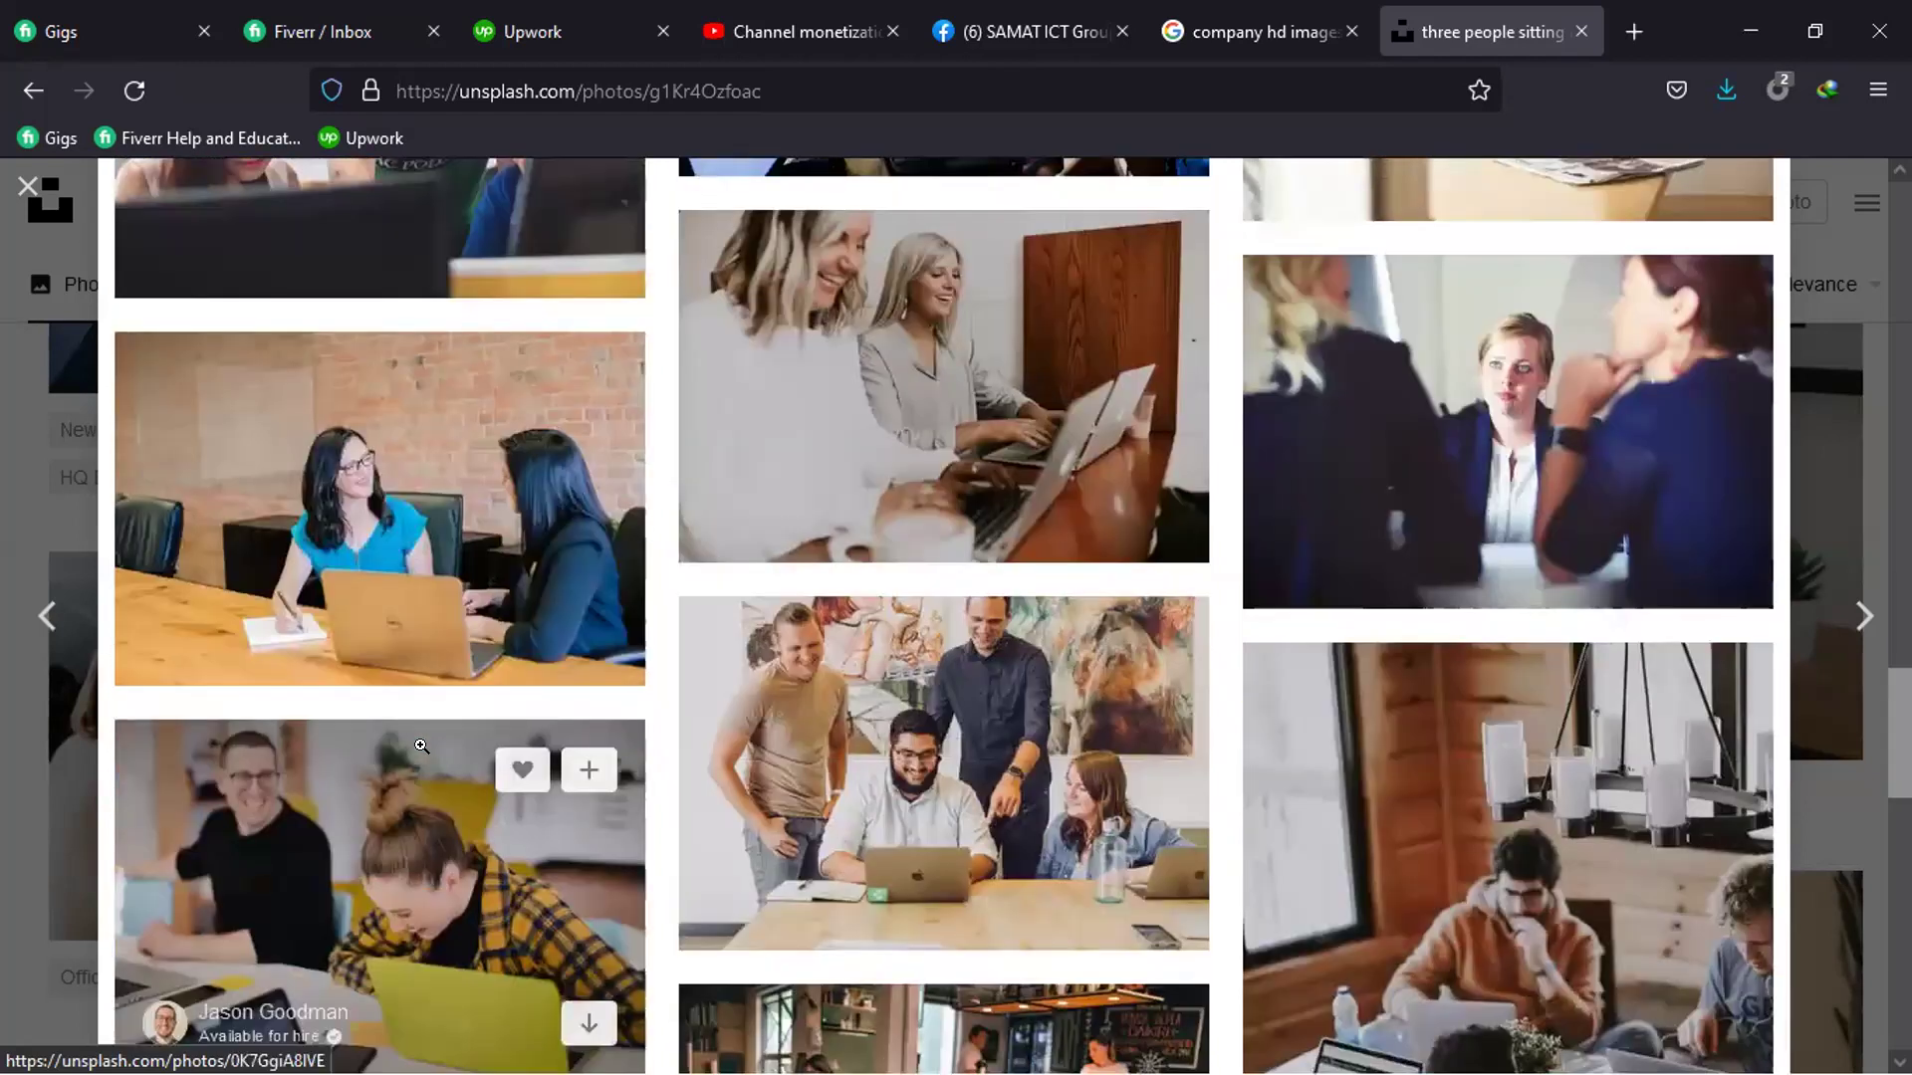
{"action": "scroll", "coordinate": [421, 746], "scroll_direction": "down", "scroll_amount": 1}
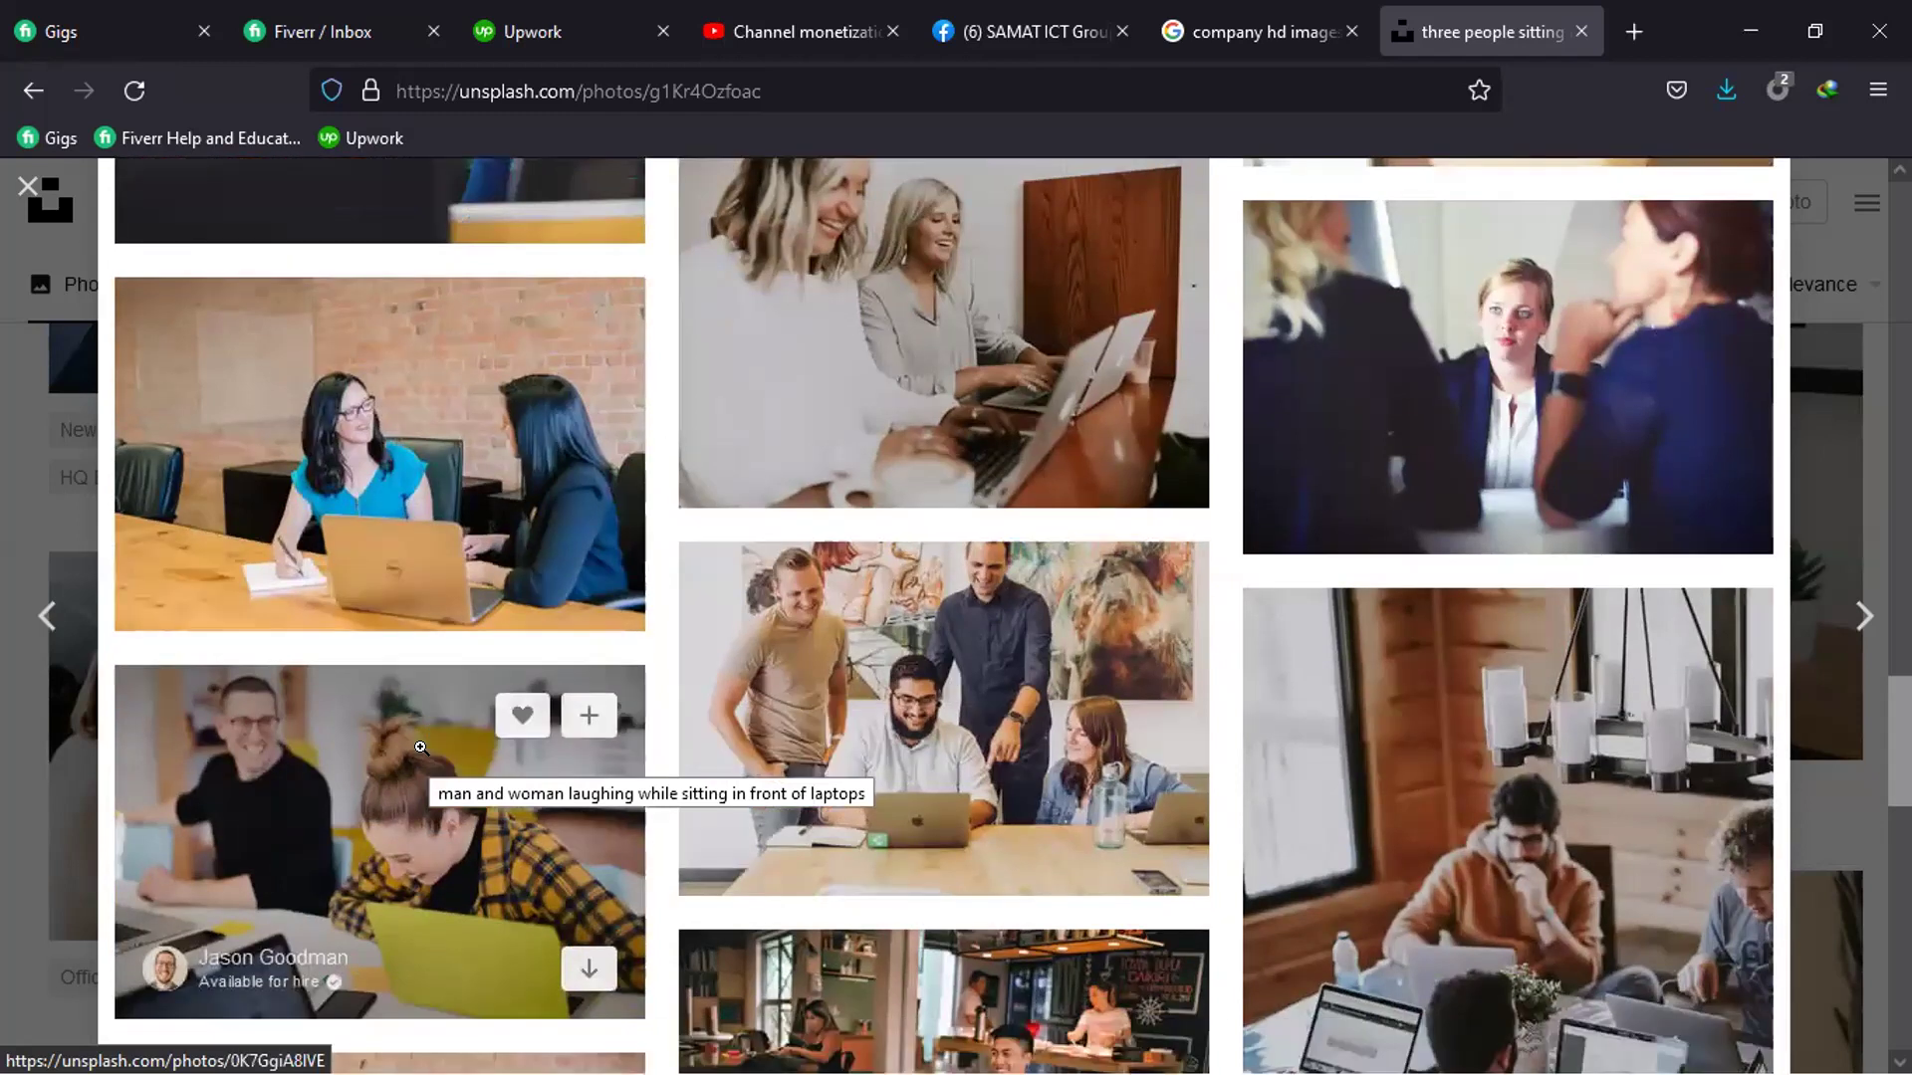
{"action": "scroll", "coordinate": [421, 747], "scroll_direction": "down", "scroll_amount": 8}
{"action": "scroll", "coordinate": [426, 757], "scroll_direction": "down", "scroll_amount": 2}
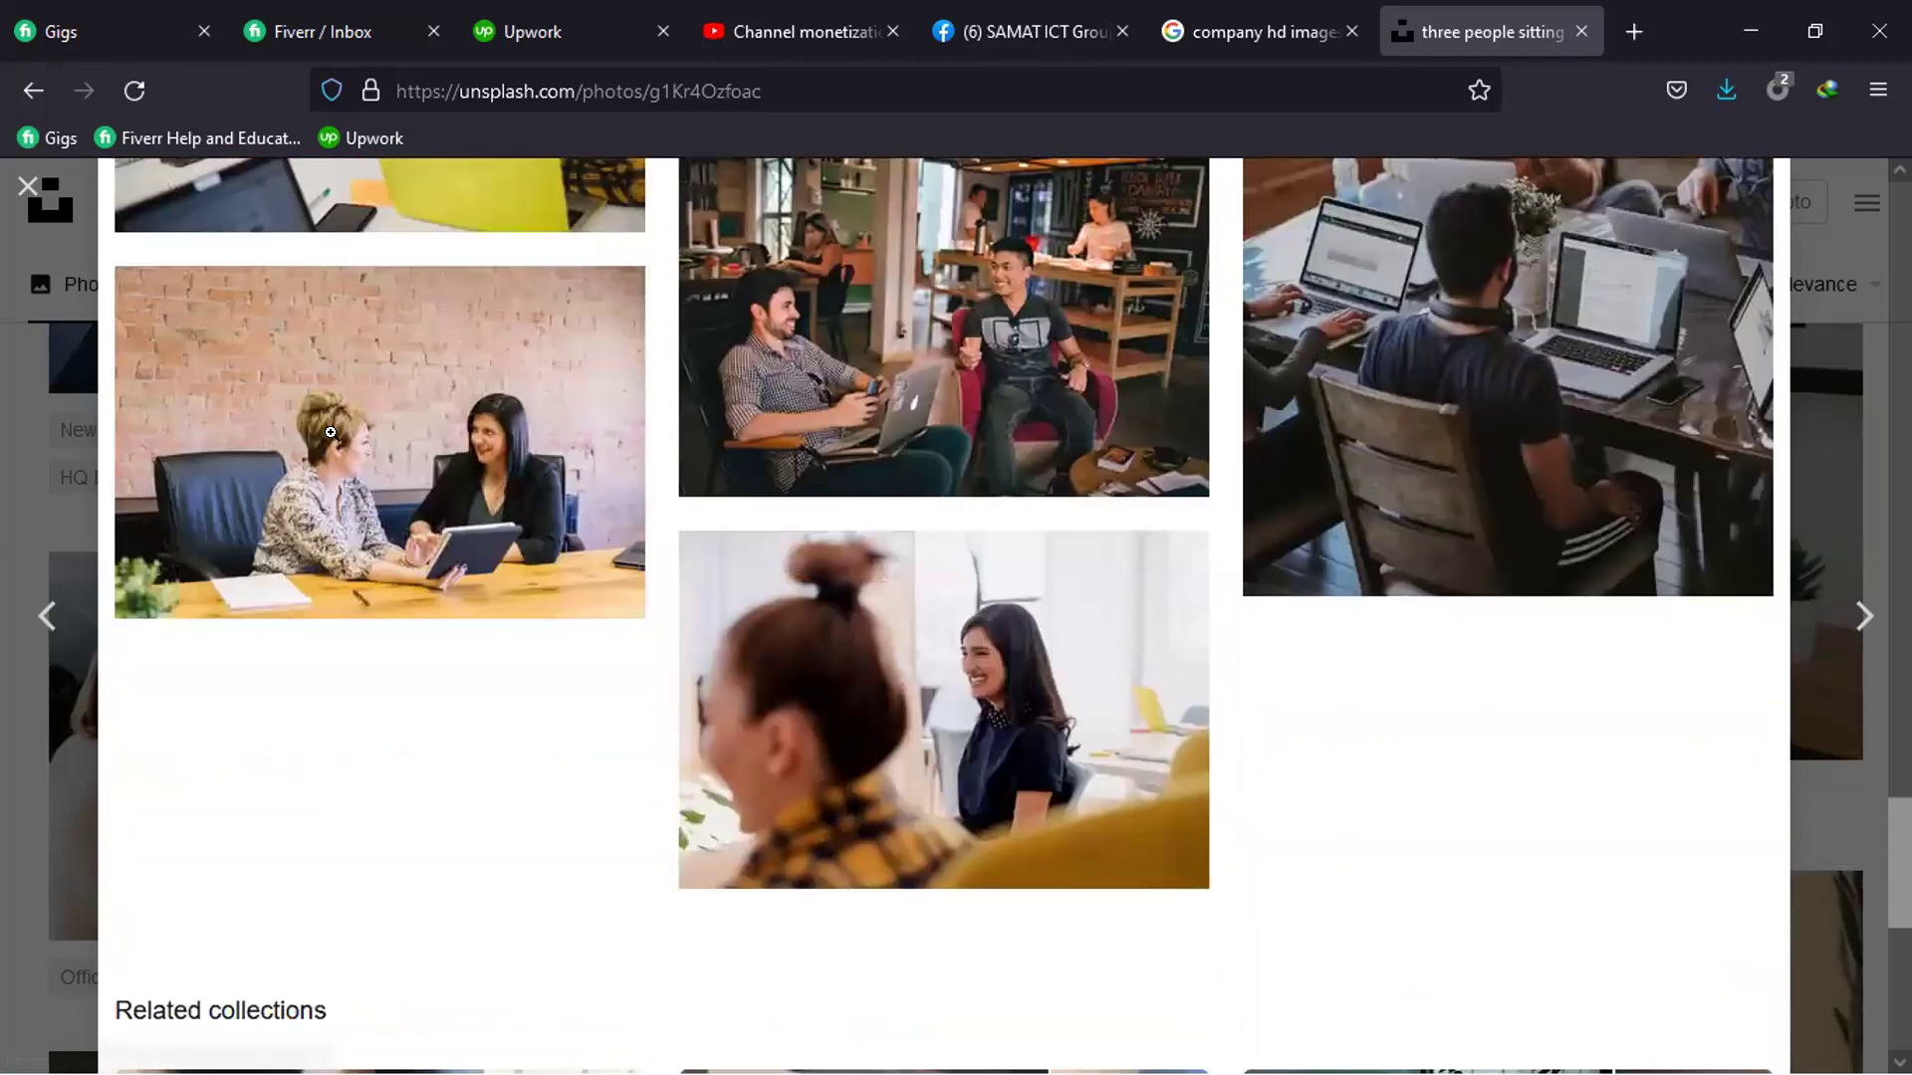
Open the two-women-with-tablet photo and save it at Large size, 2400x1600
{"action": "left_click", "coordinate": [393, 439]}
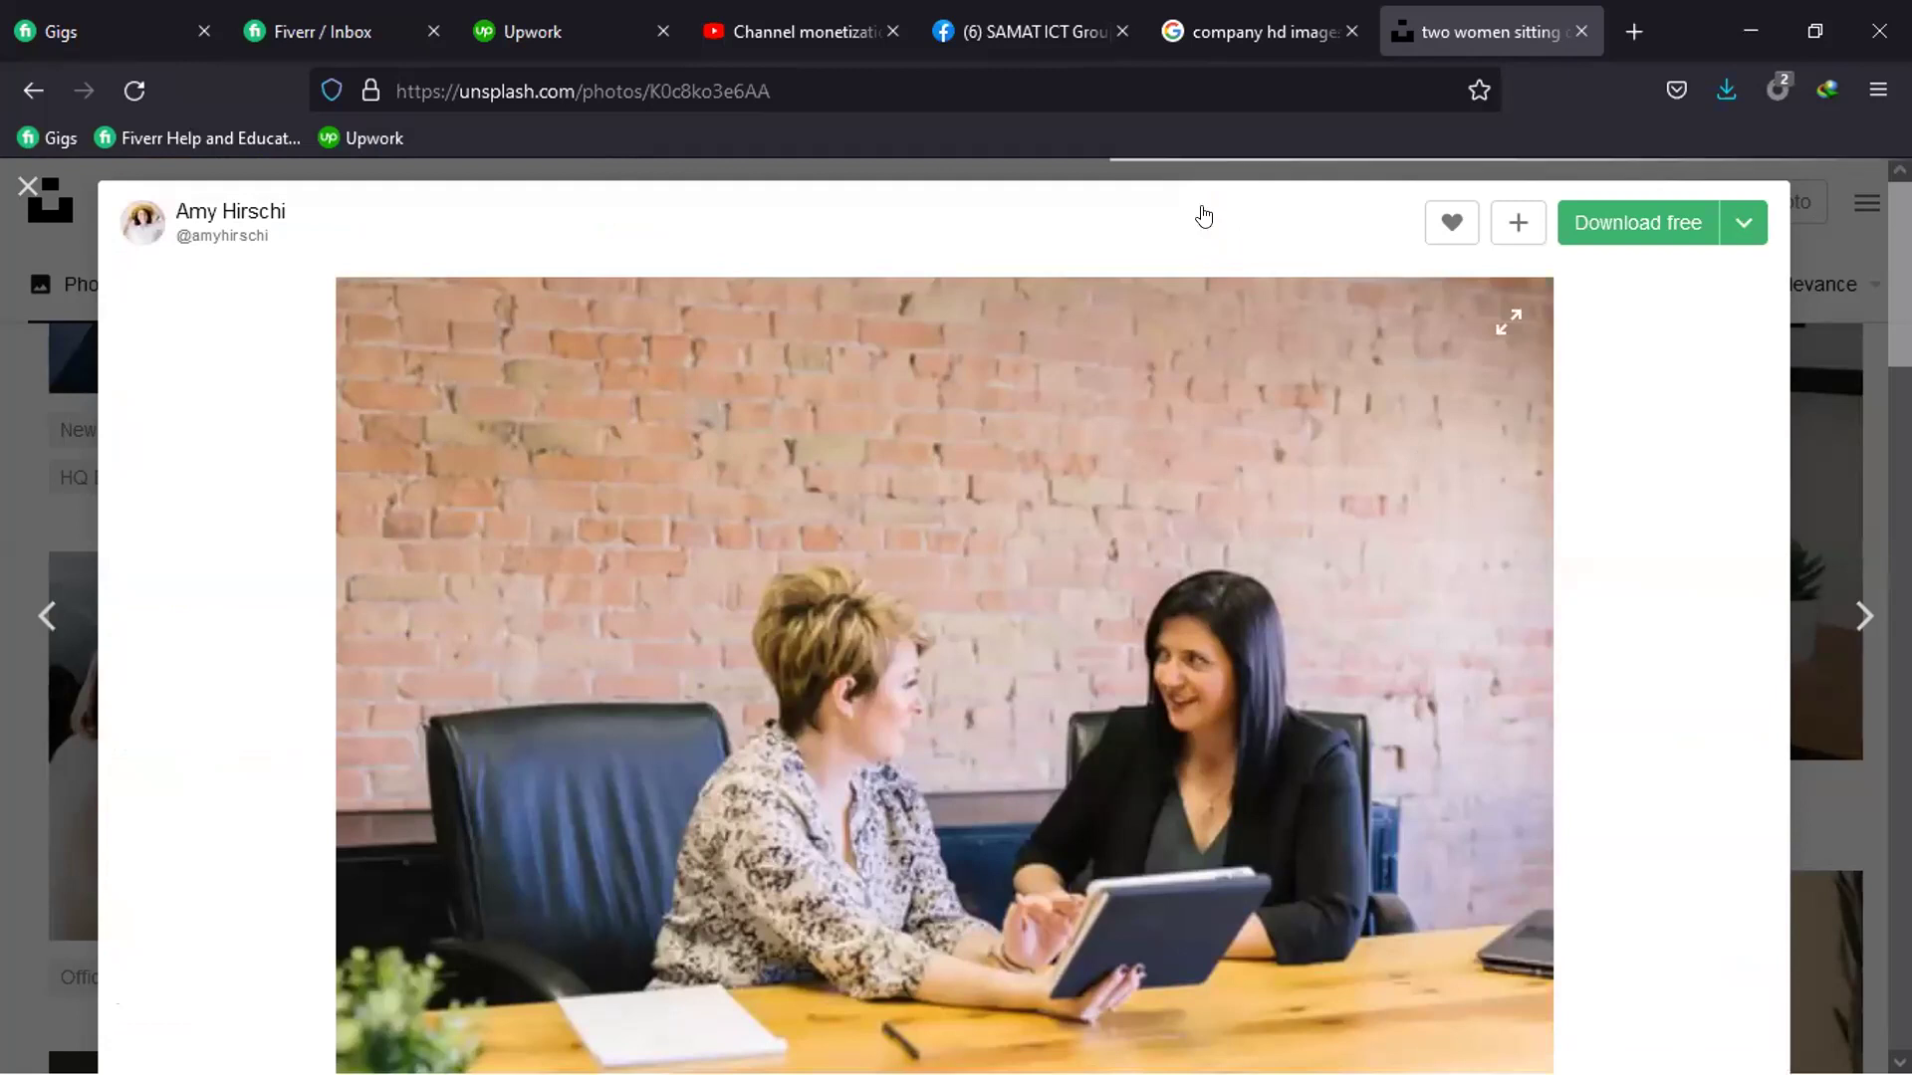
{"action": "scroll", "coordinate": [972, 476], "scroll_direction": "down", "scroll_amount": 2}
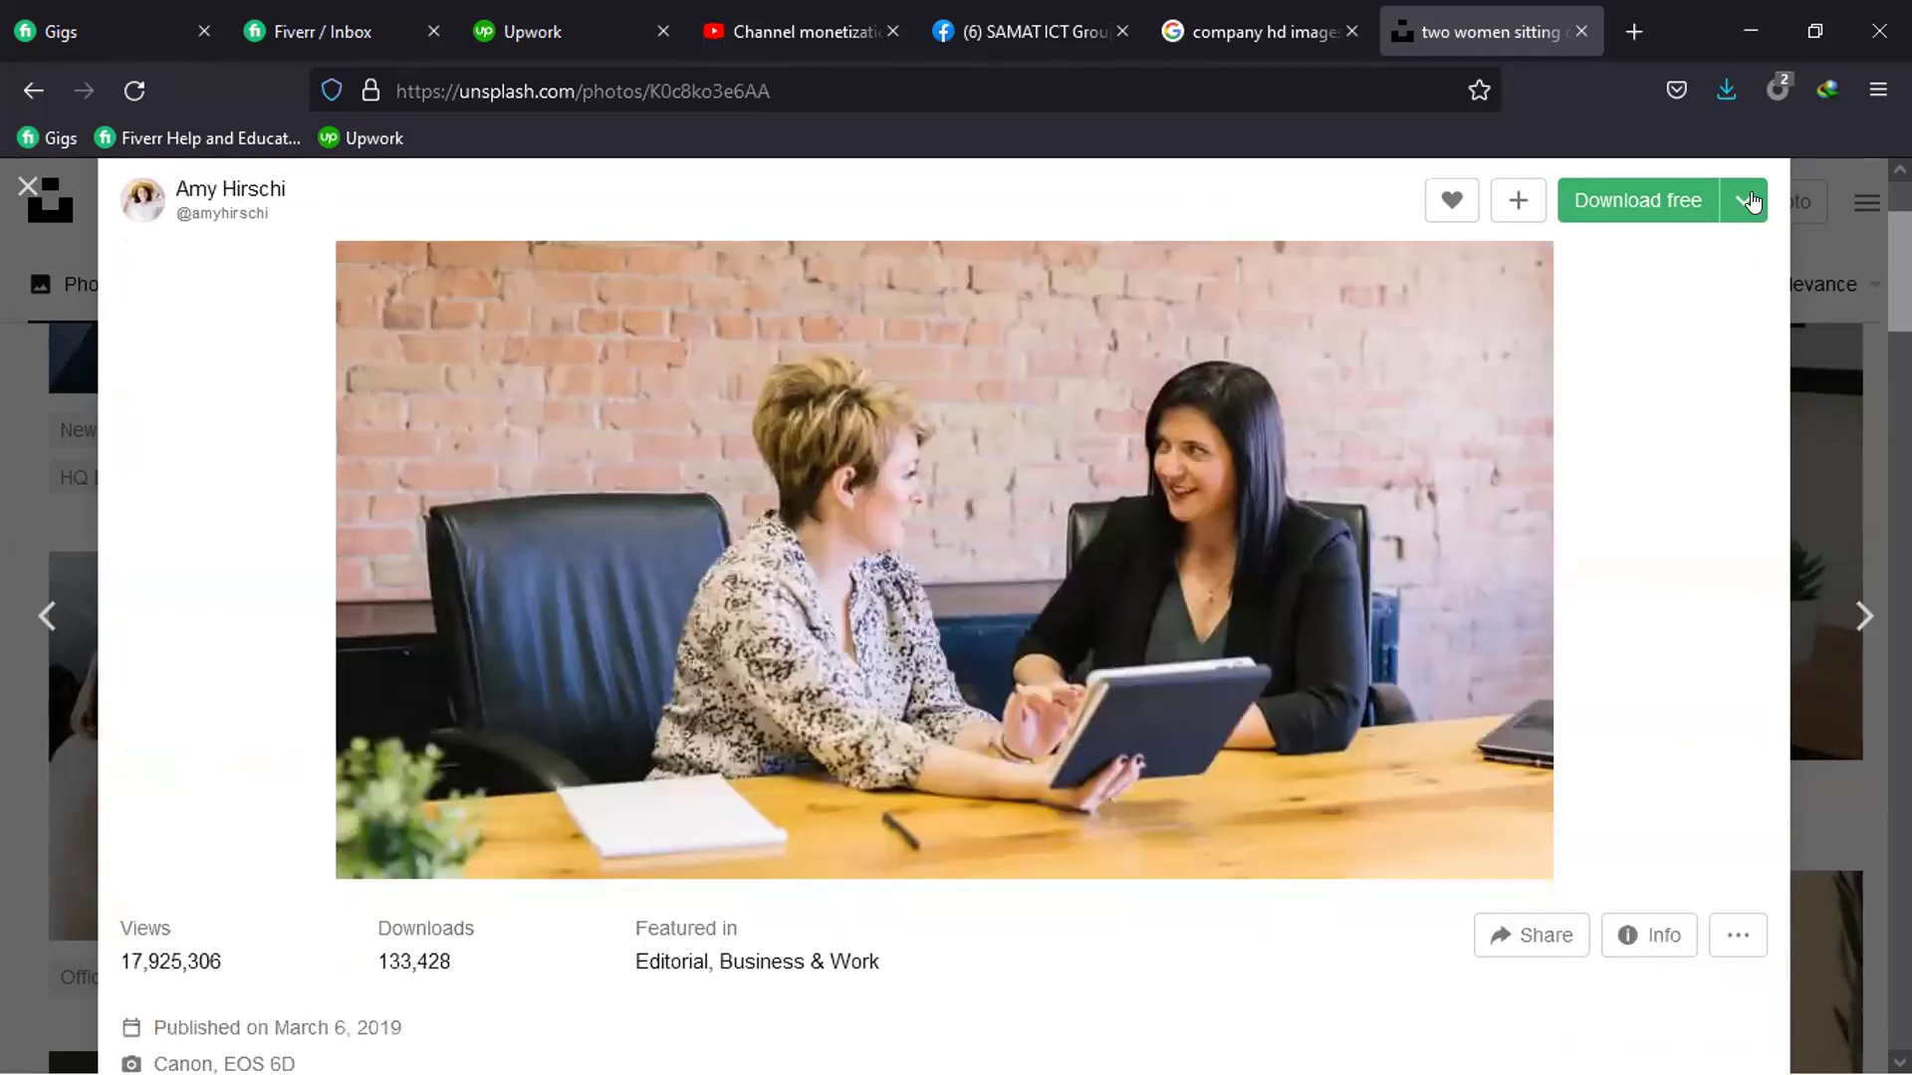
{"action": "scroll", "coordinate": [1738, 234], "scroll_direction": "up", "scroll_amount": 2}
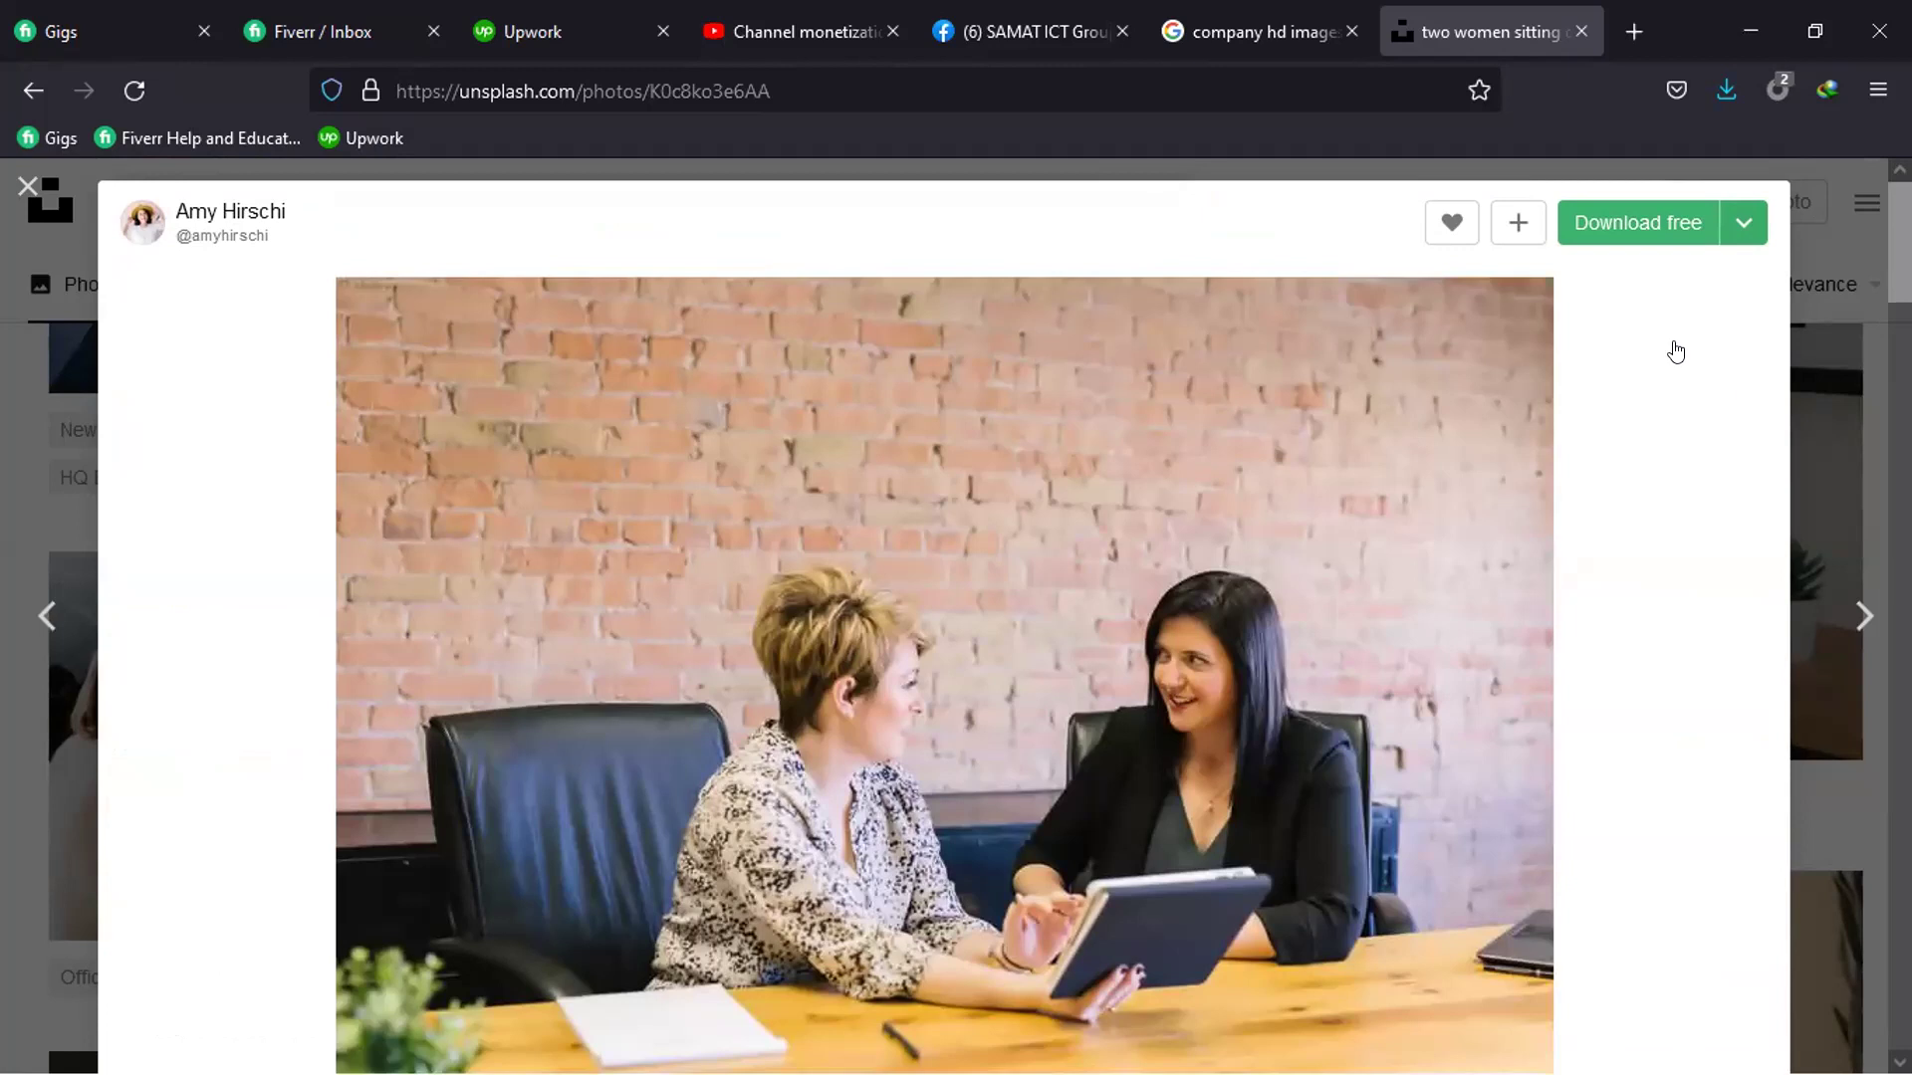
{"action": "left_click", "coordinate": [1742, 228]}
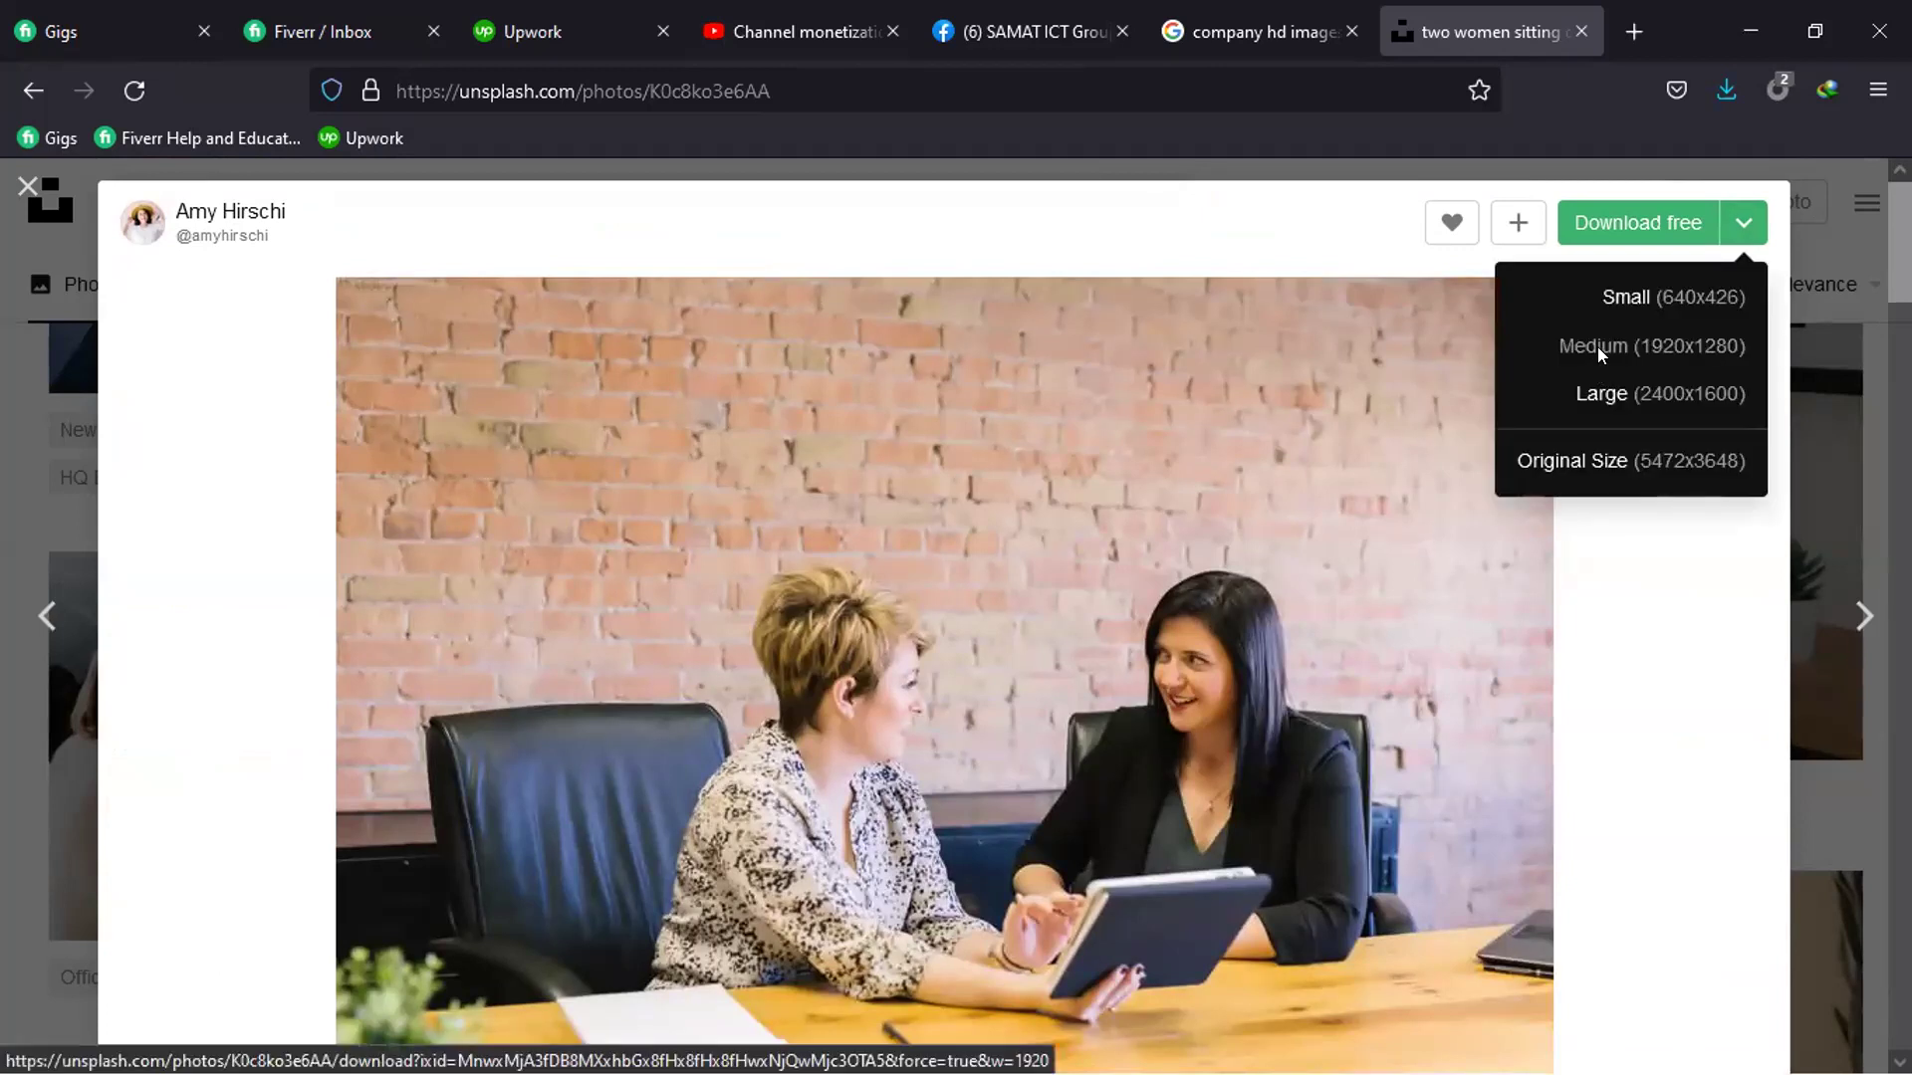
{"action": "left_click", "coordinate": [1603, 376]}
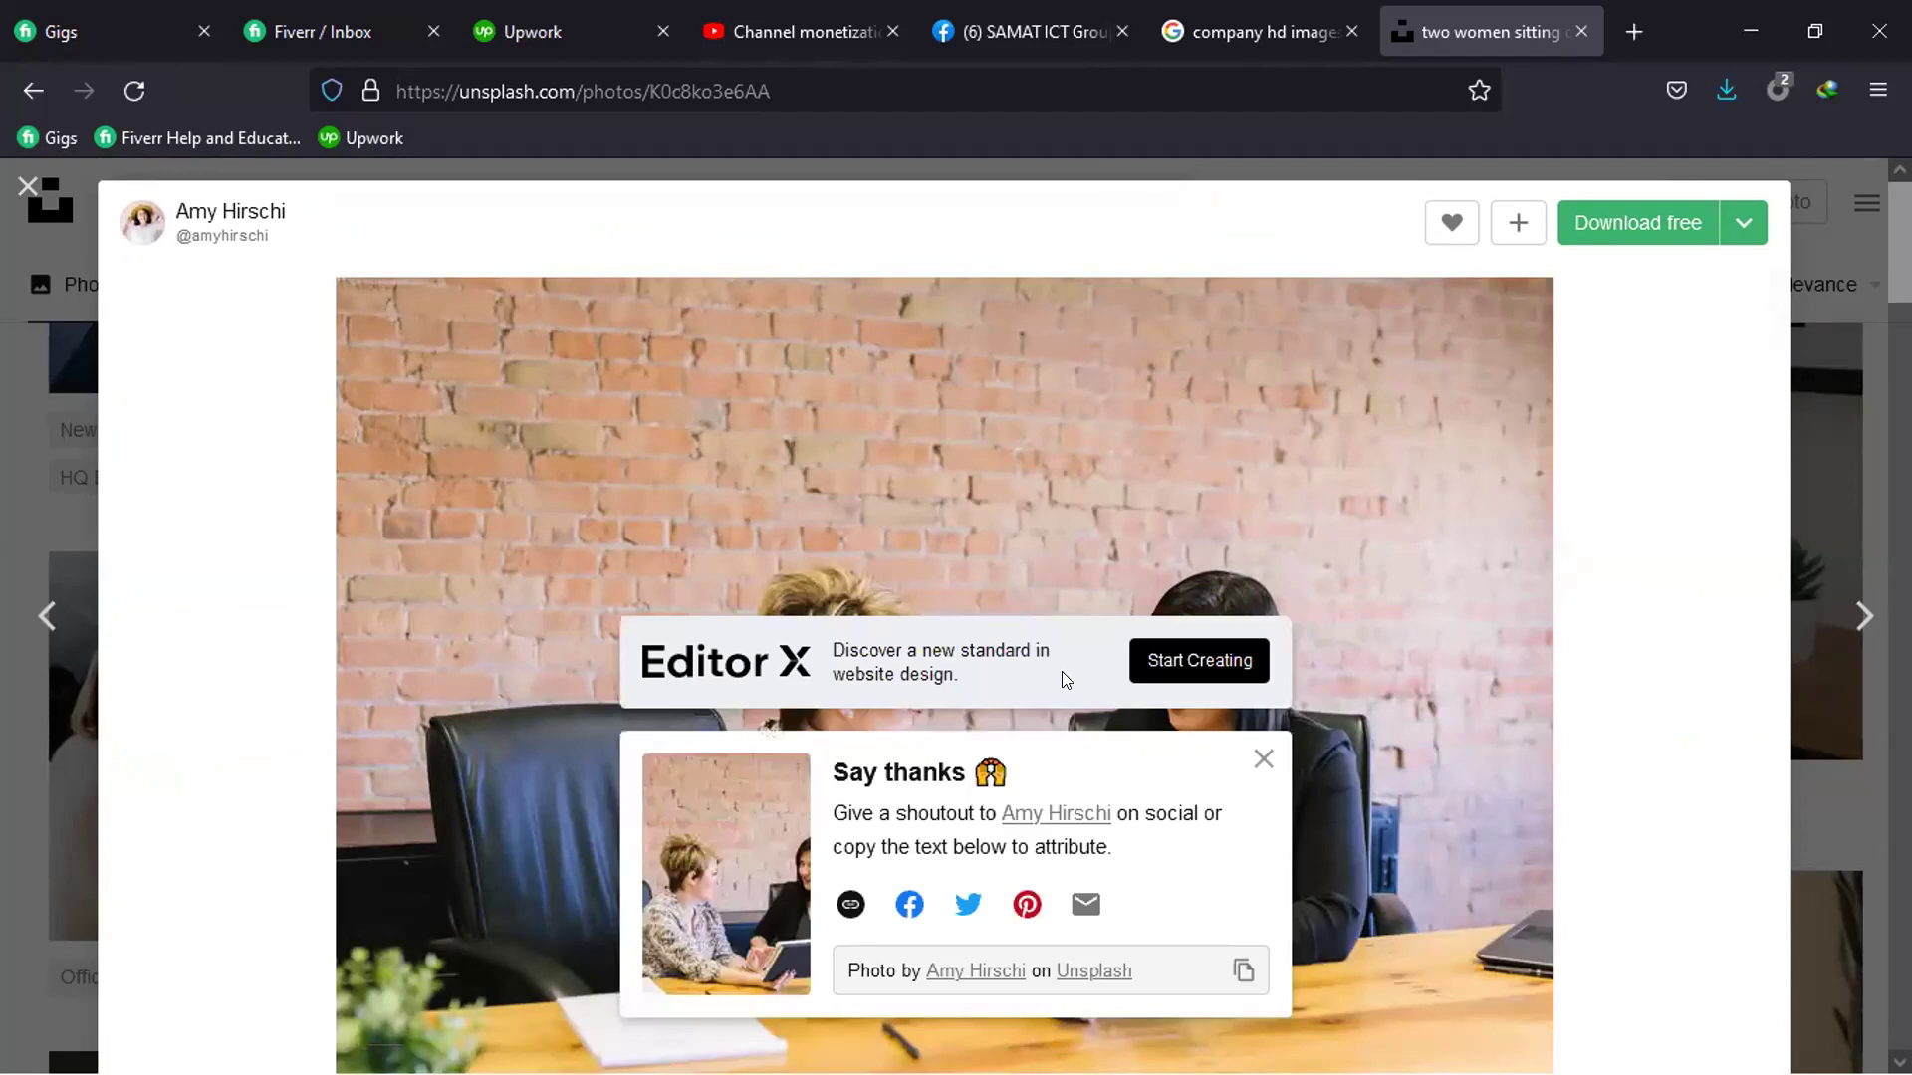
{"action": "left_click", "coordinate": [1047, 684]}
Scroll the related photos and open the one of three people laughing at a table
{"action": "scroll", "coordinate": [1504, 596], "scroll_direction": "down", "scroll_amount": 8}
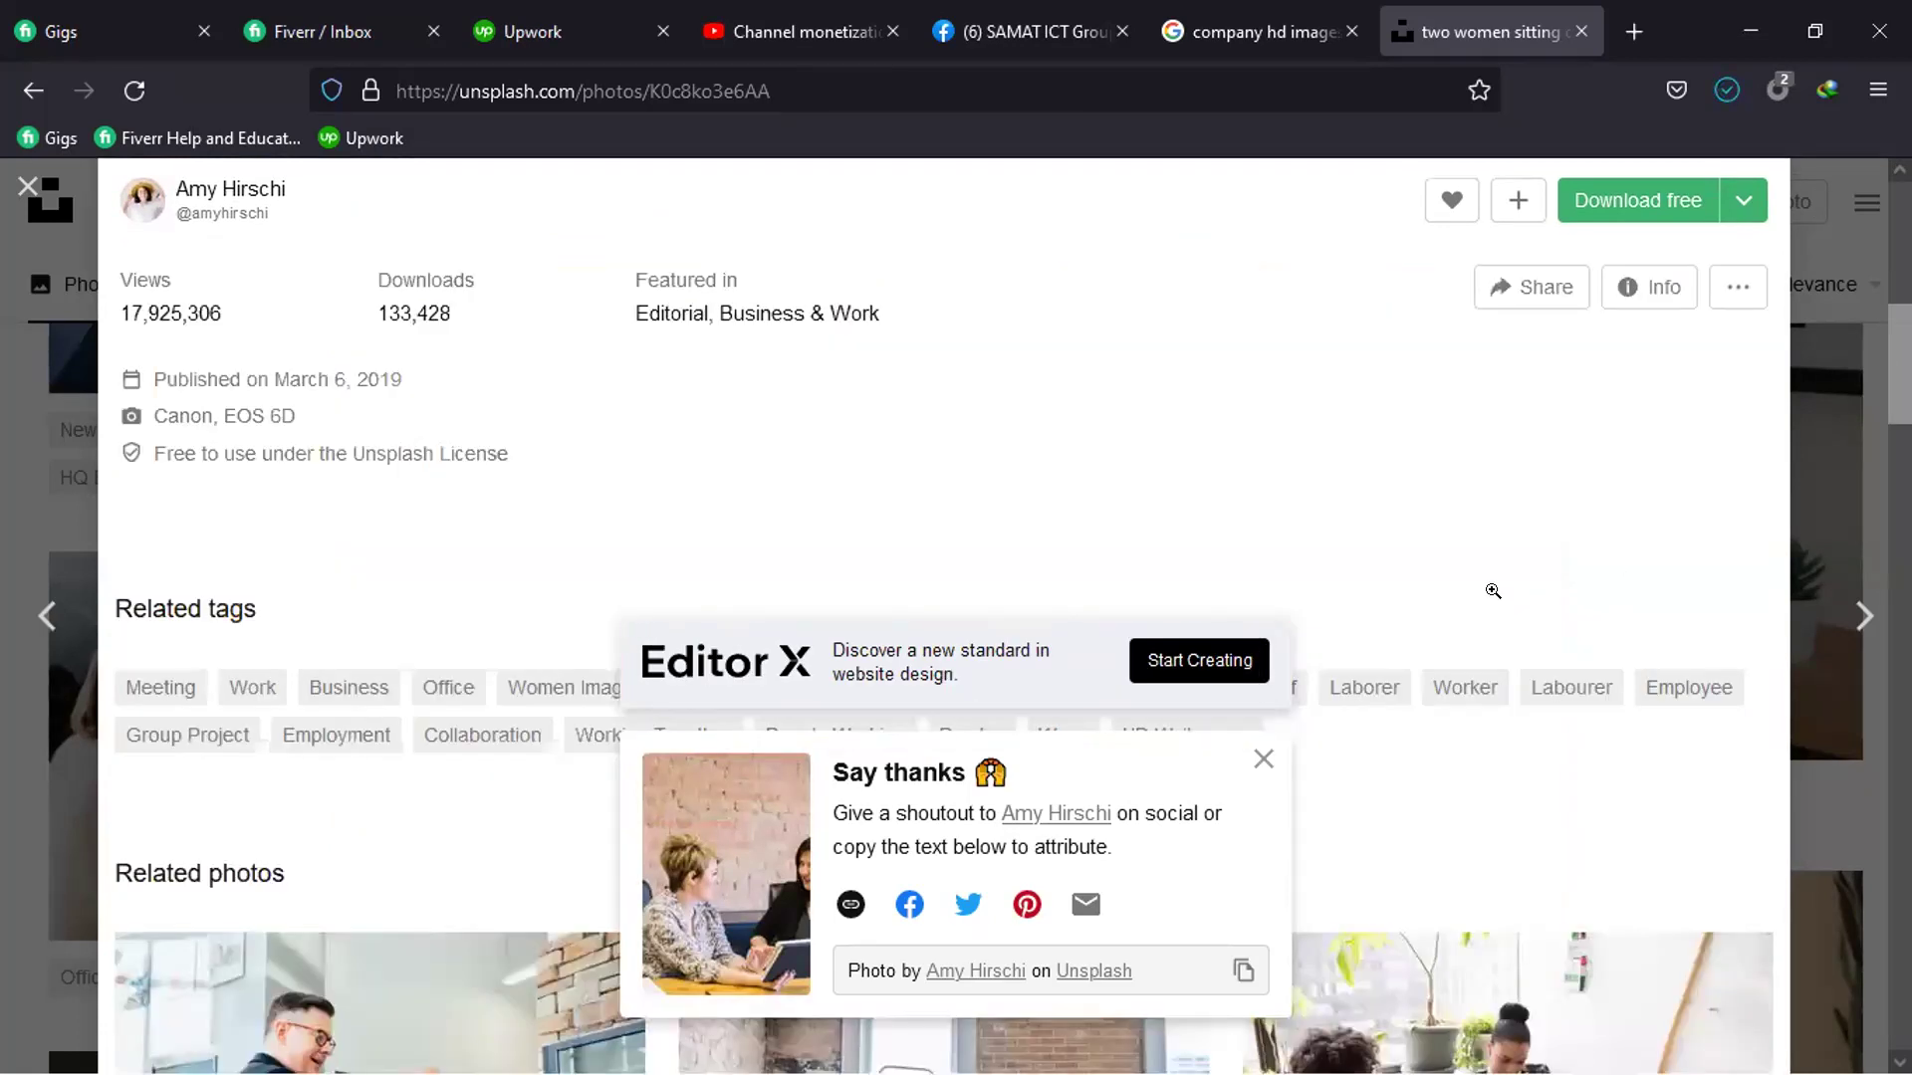
{"action": "scroll", "coordinate": [1504, 598], "scroll_direction": "down", "scroll_amount": 7}
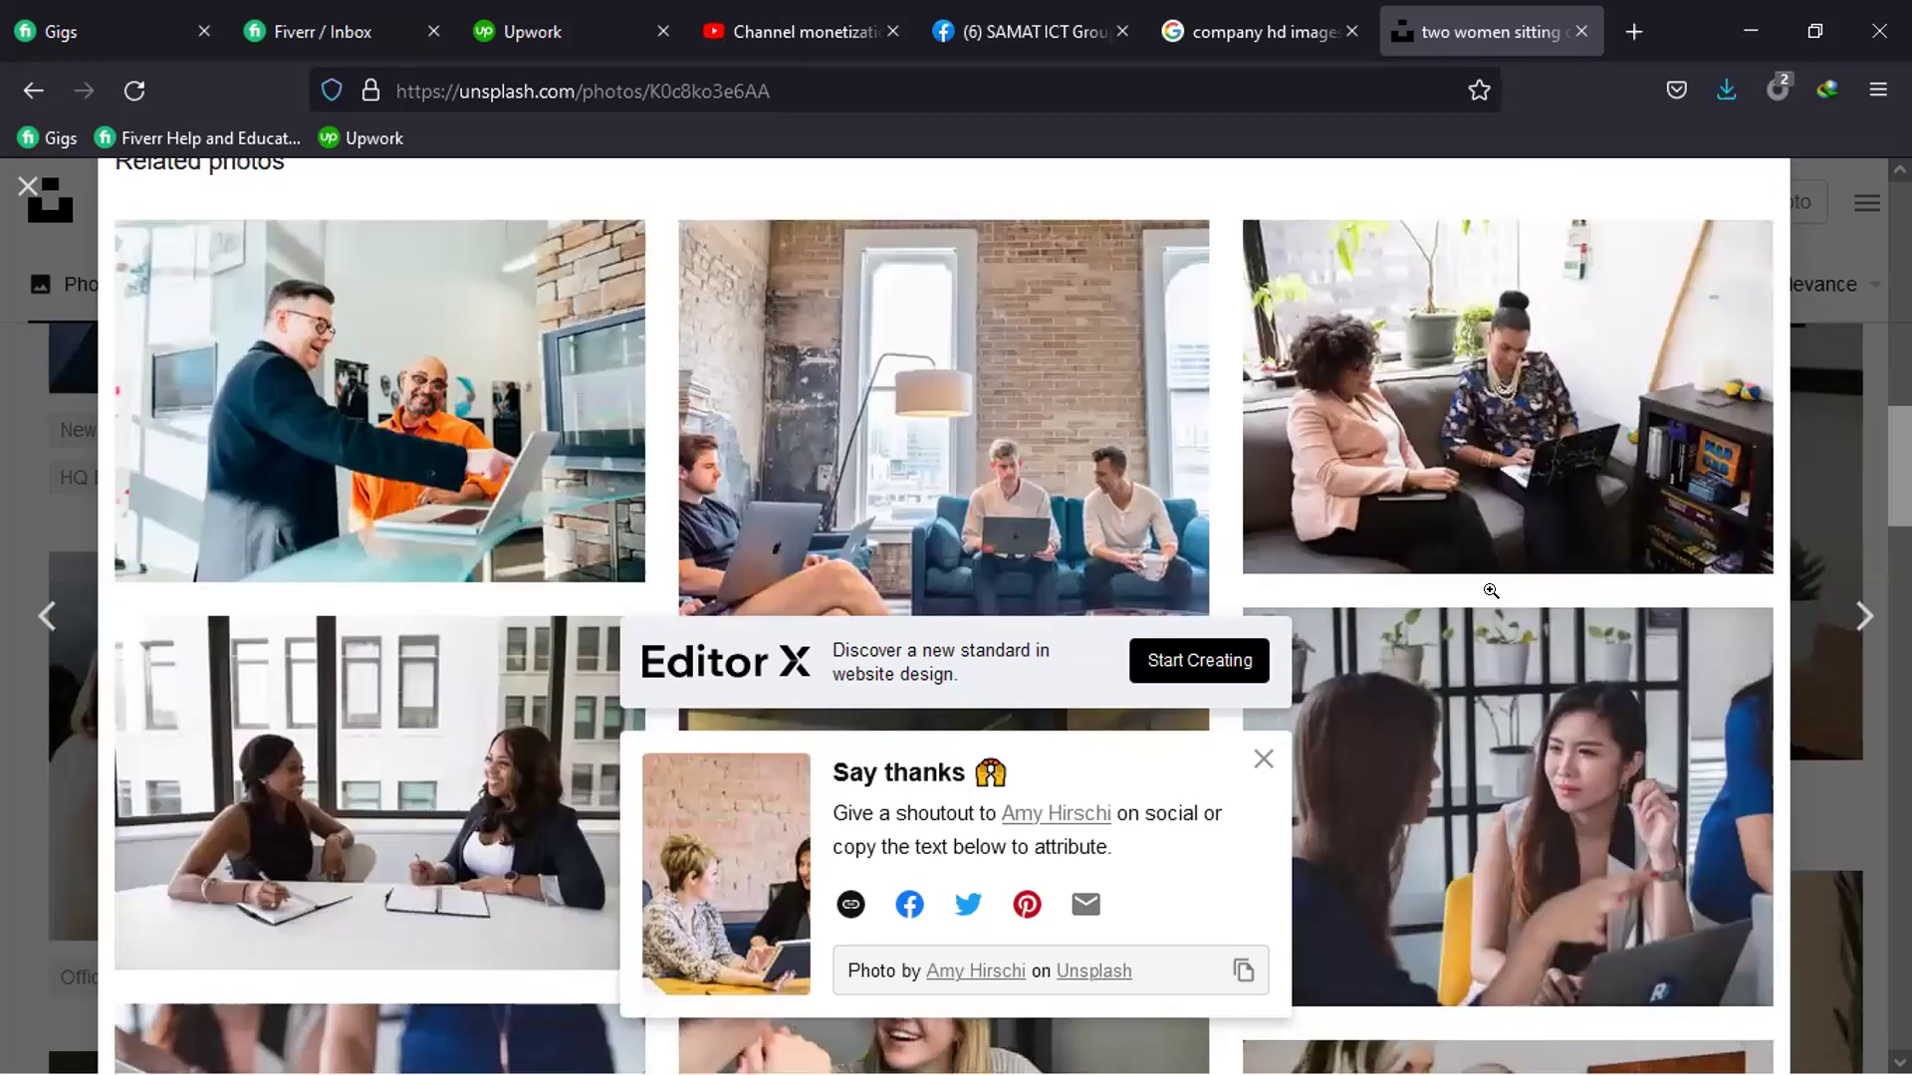
{"action": "scroll", "coordinate": [1491, 591], "scroll_direction": "down", "scroll_amount": 4}
{"action": "scroll", "coordinate": [911, 374], "scroll_direction": "down", "scroll_amount": 3}
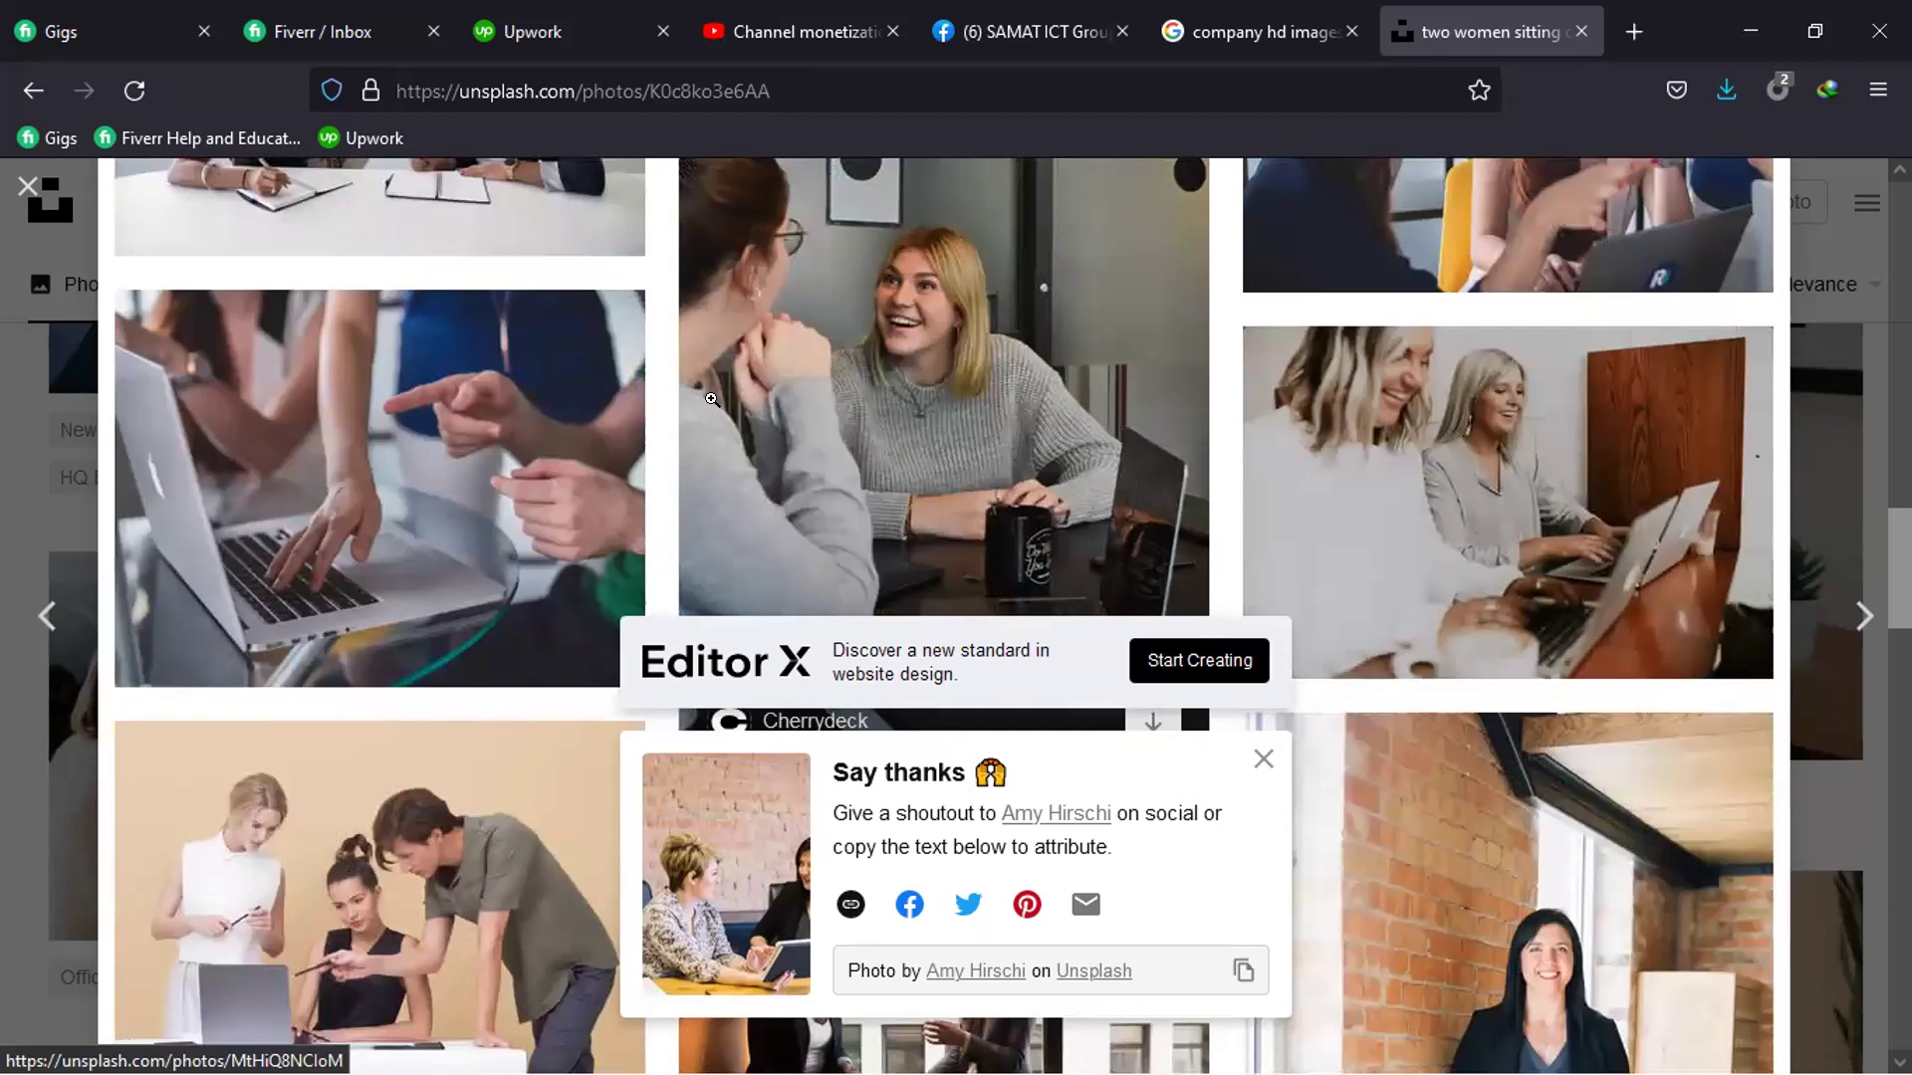
{"action": "scroll", "coordinate": [1289, 521], "scroll_direction": "down", "scroll_amount": 4}
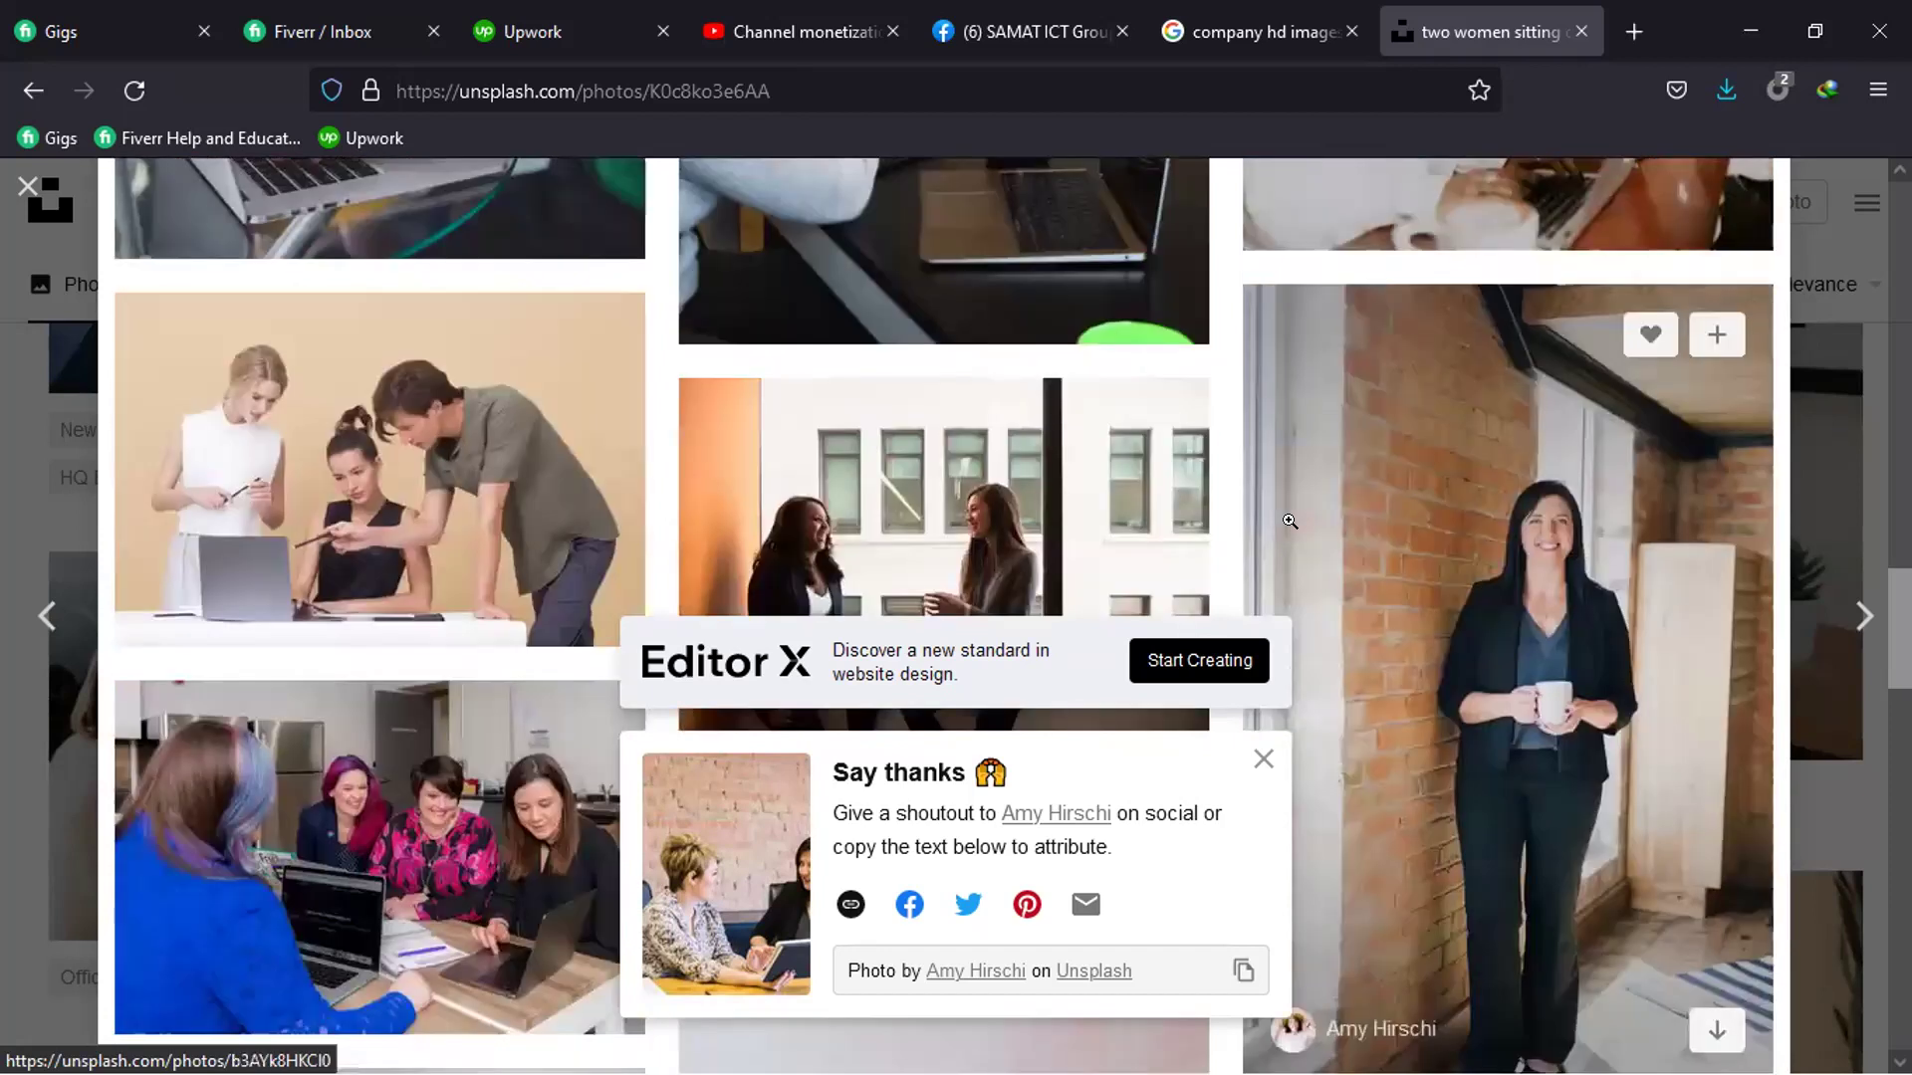
{"action": "scroll", "coordinate": [1289, 520], "scroll_direction": "down", "scroll_amount": 1}
{"action": "scroll", "coordinate": [1289, 521], "scroll_direction": "down", "scroll_amount": 4}
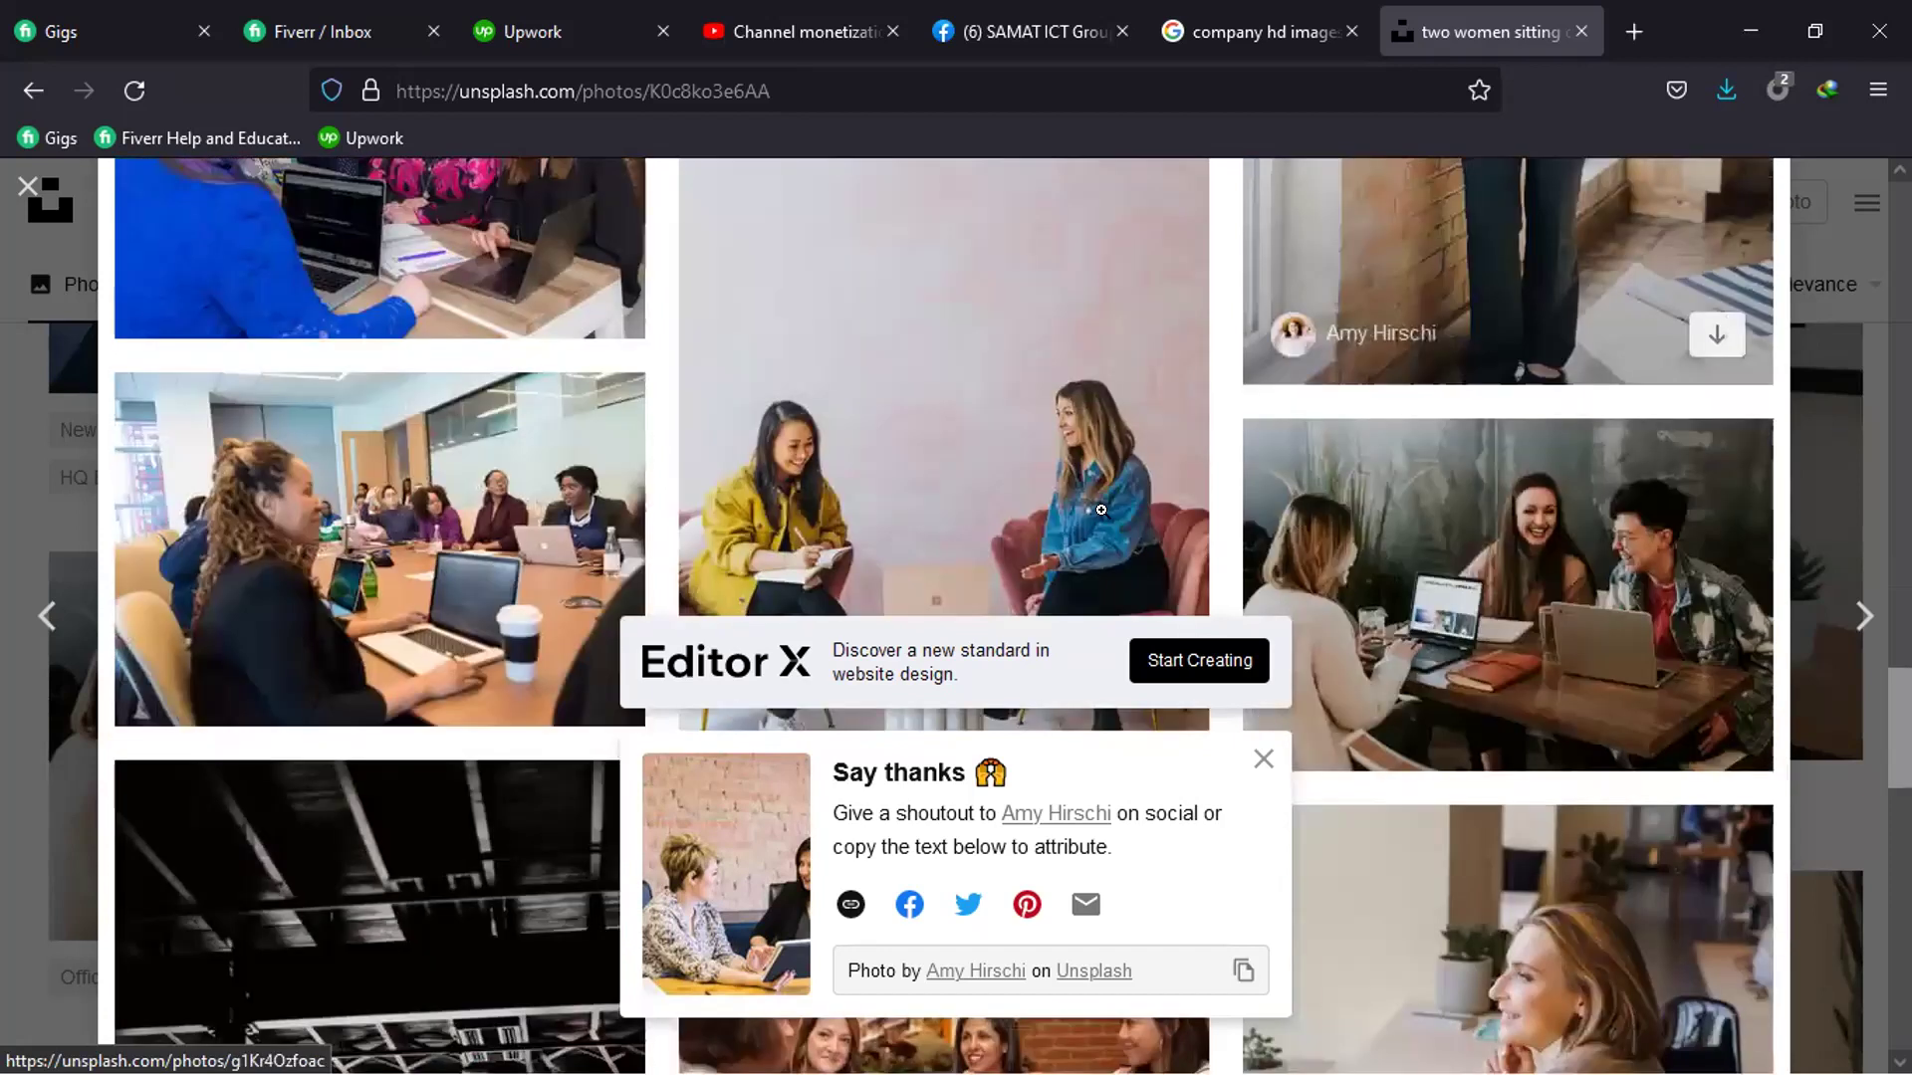
{"action": "scroll", "coordinate": [905, 499], "scroll_direction": "down", "scroll_amount": 1}
{"action": "scroll", "coordinate": [1448, 331], "scroll_direction": "down", "scroll_amount": 1}
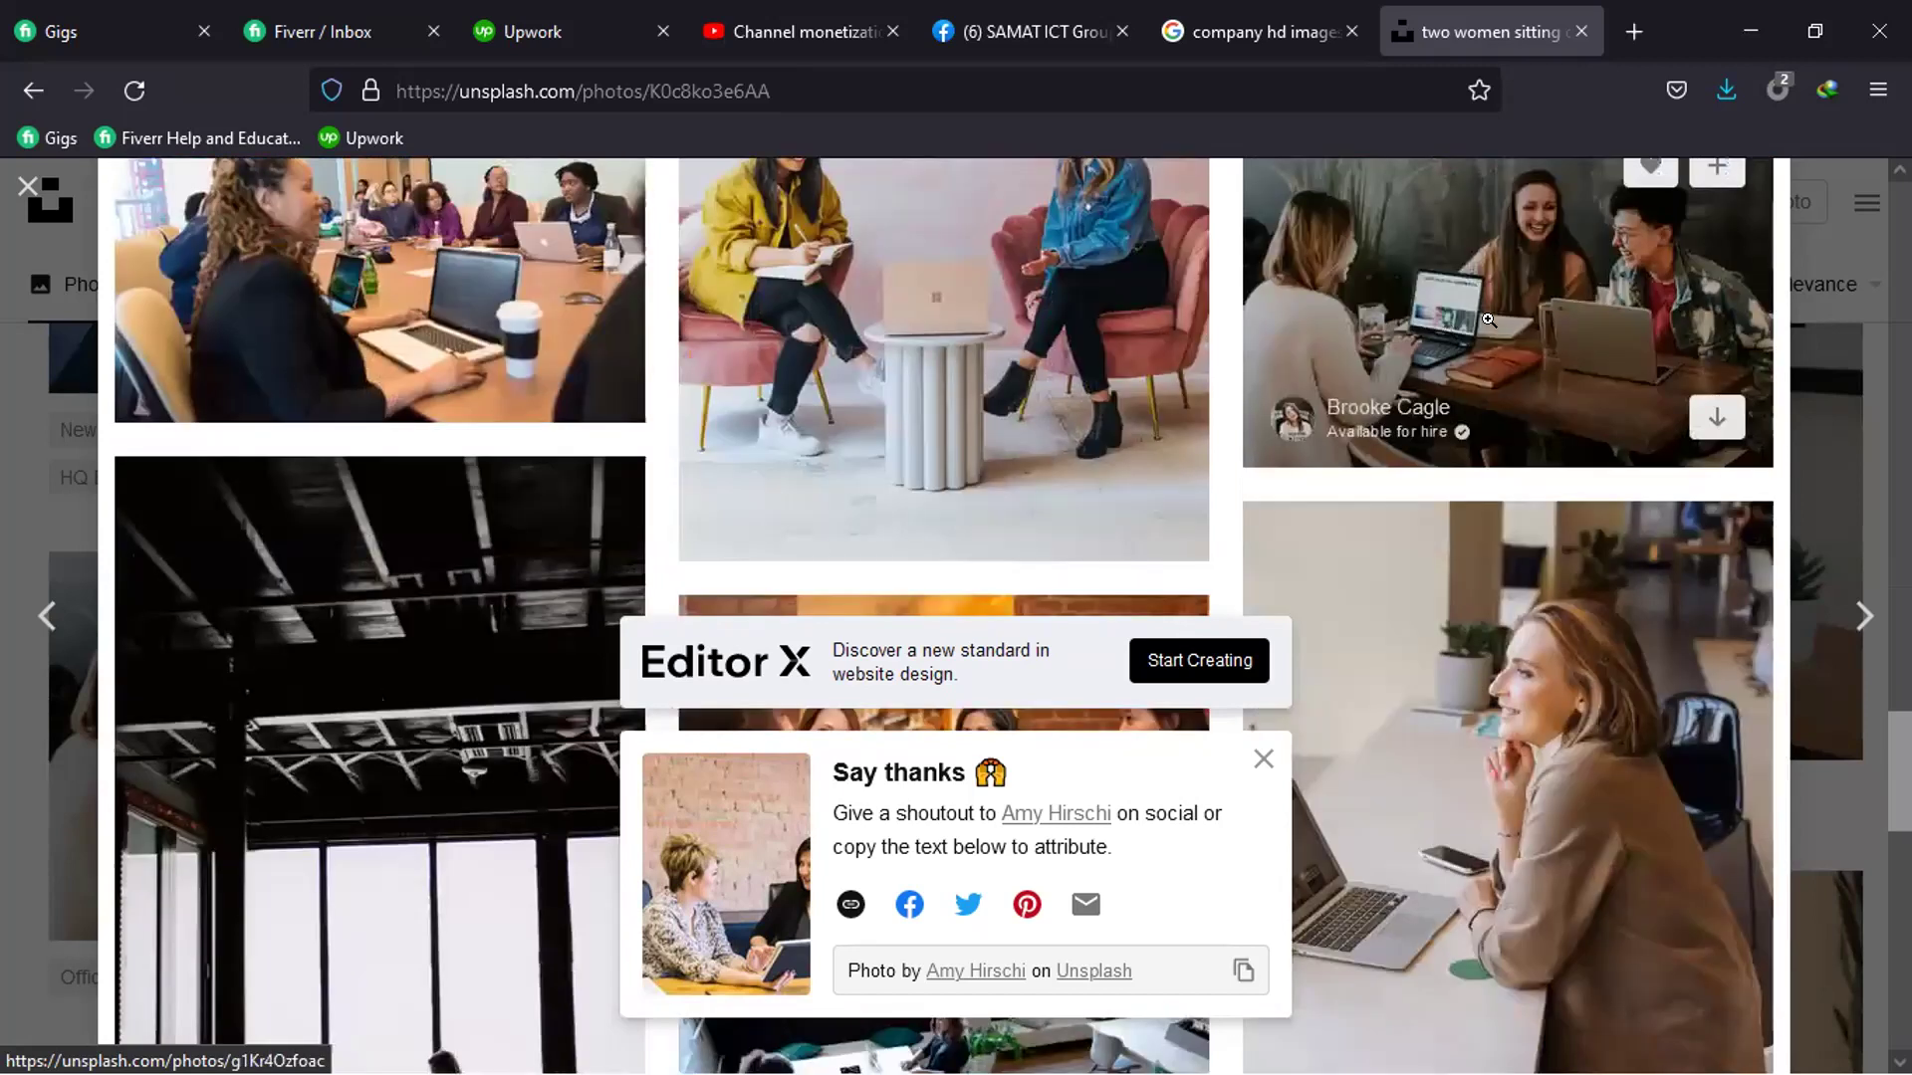
{"action": "left_click", "coordinate": [1488, 320]}
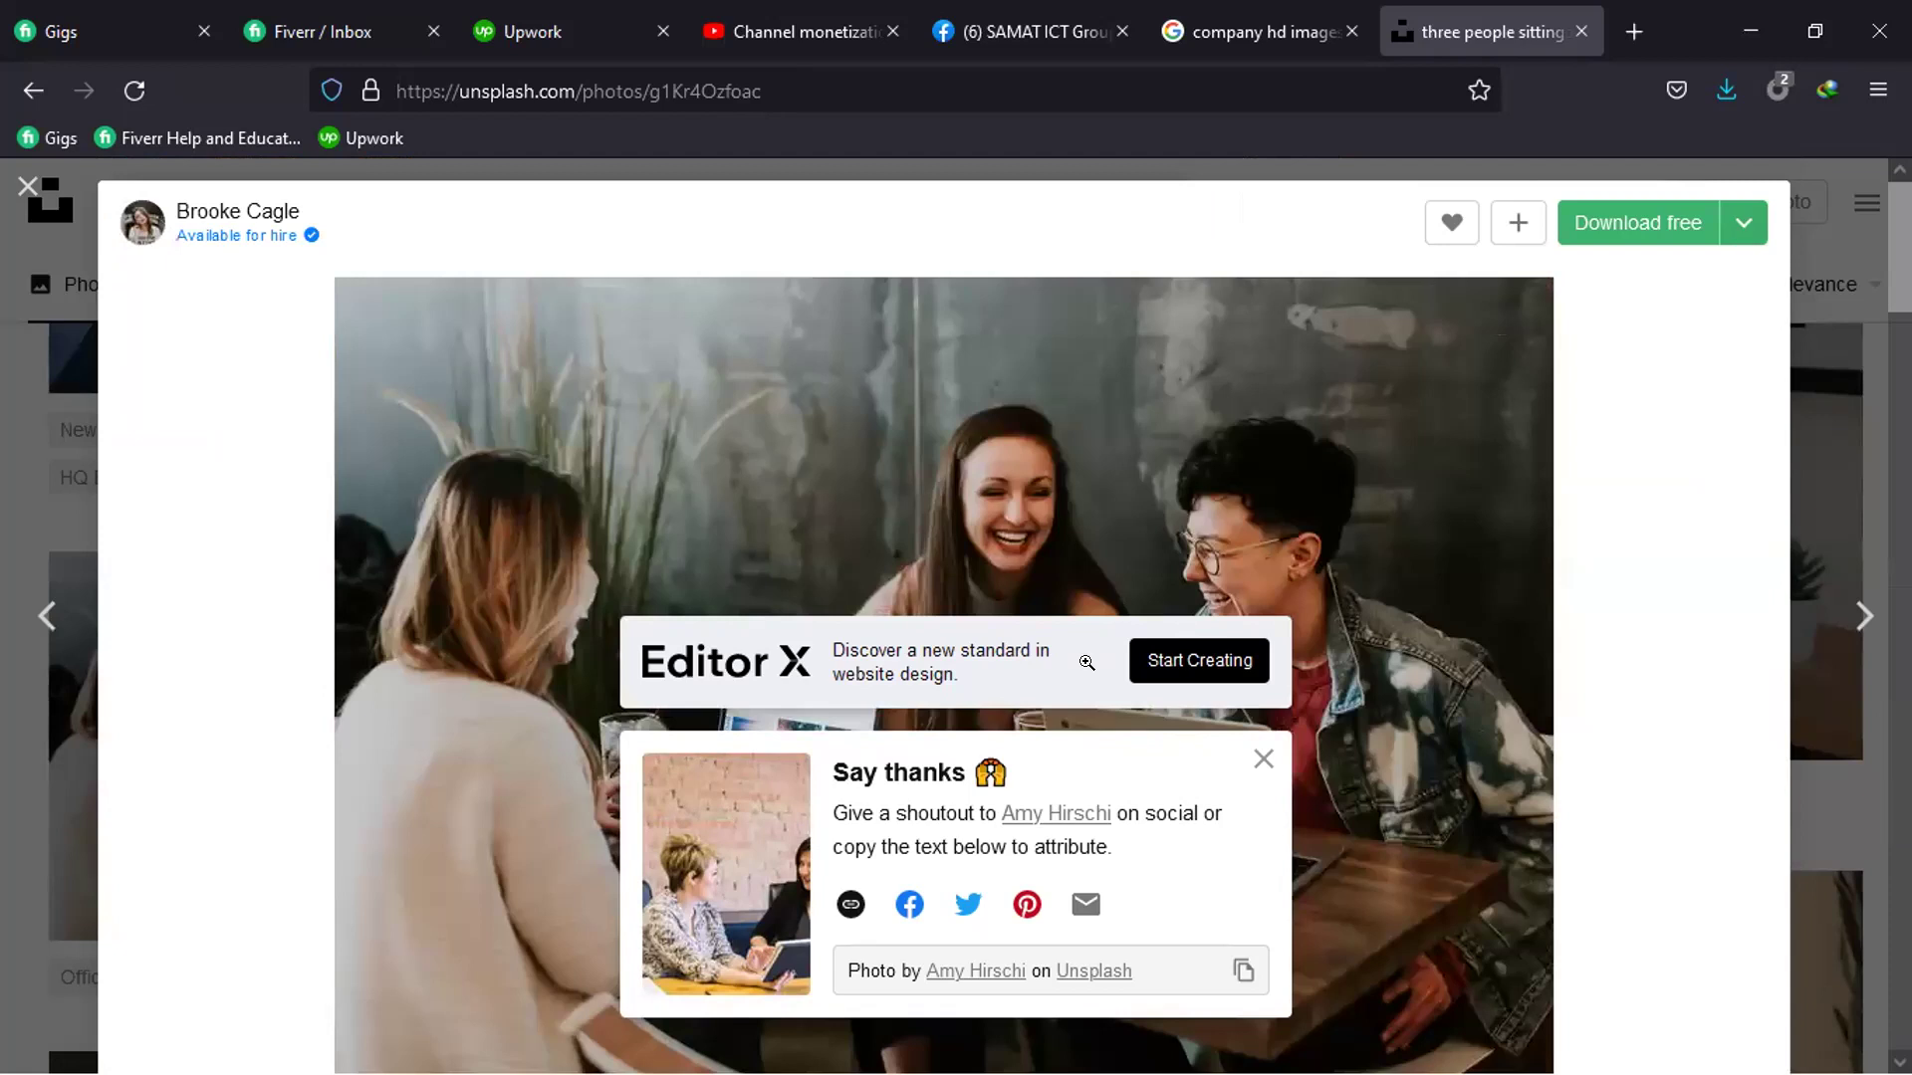
Download the three-people-laughing photo at Medium 1920x1279 and dismiss the attribution popup
{"action": "left_click", "coordinate": [1743, 226]}
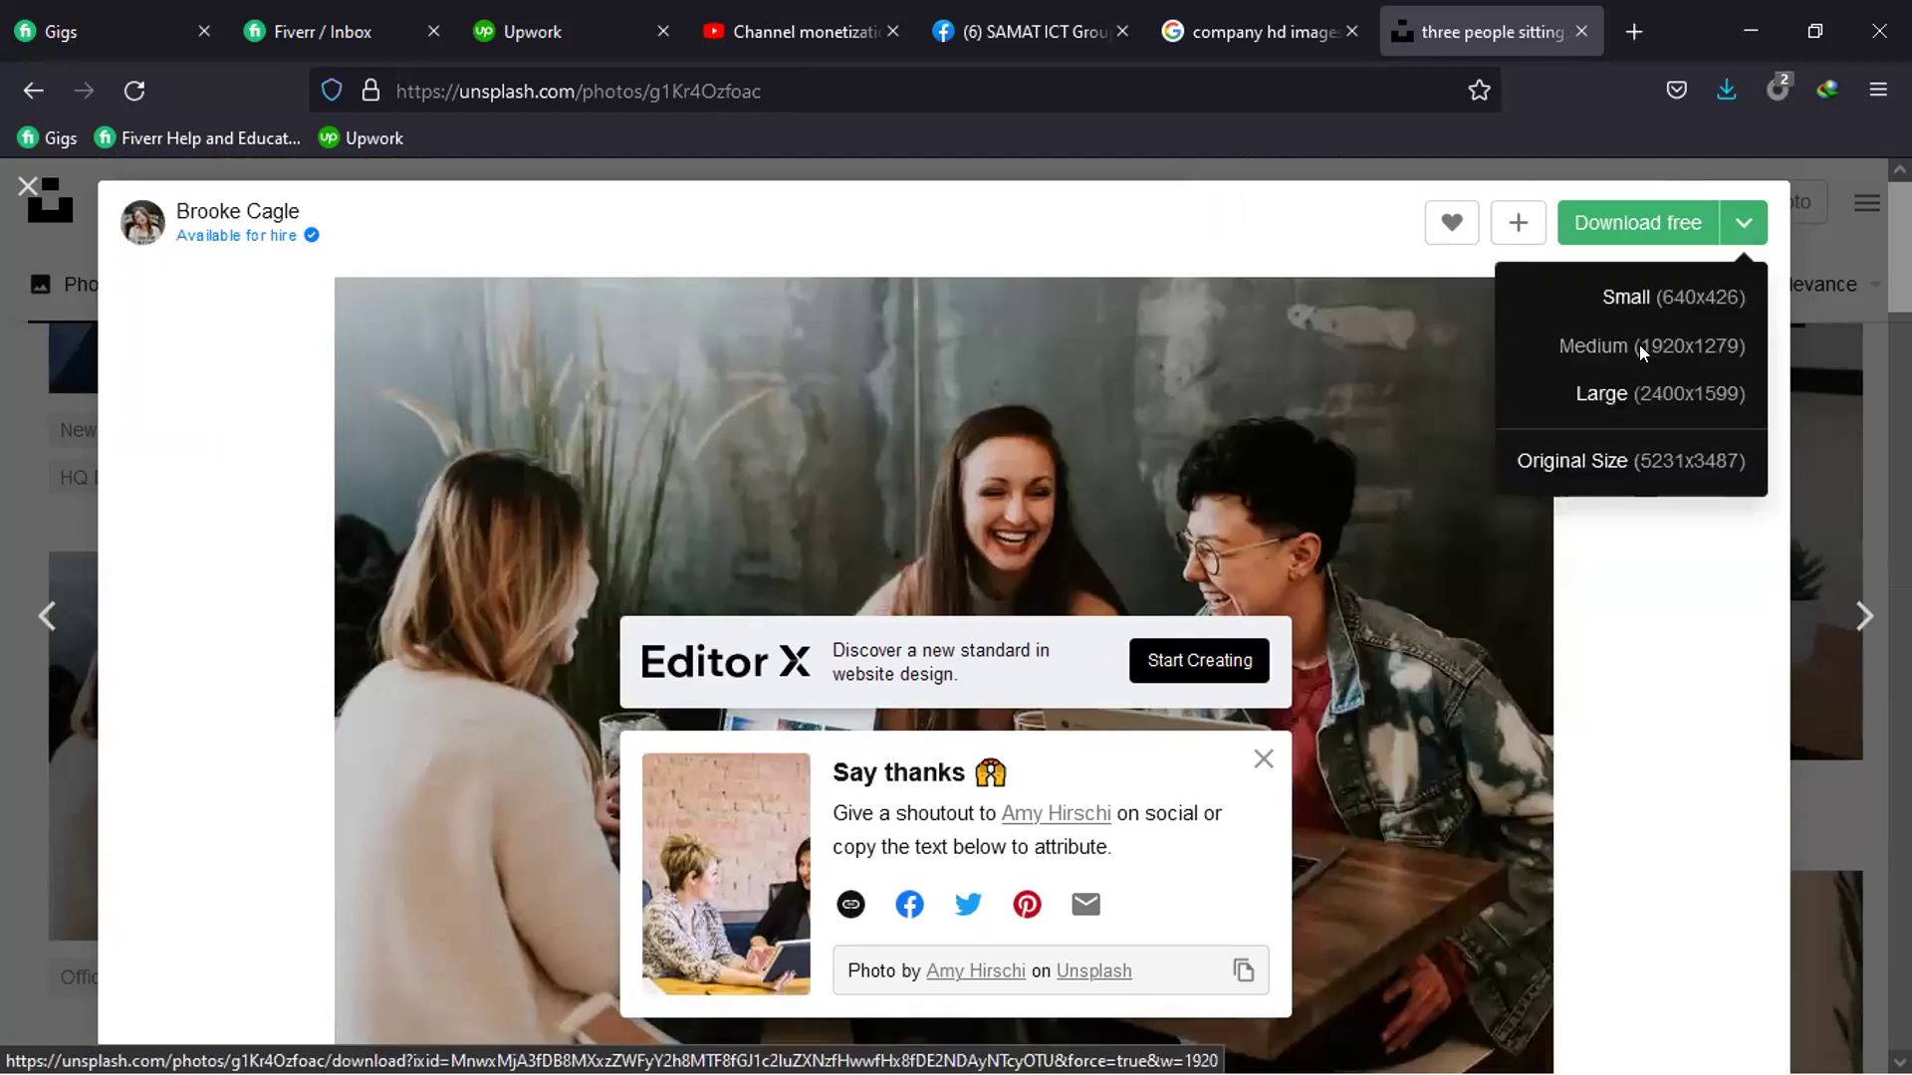
{"action": "left_click", "coordinate": [1639, 346]}
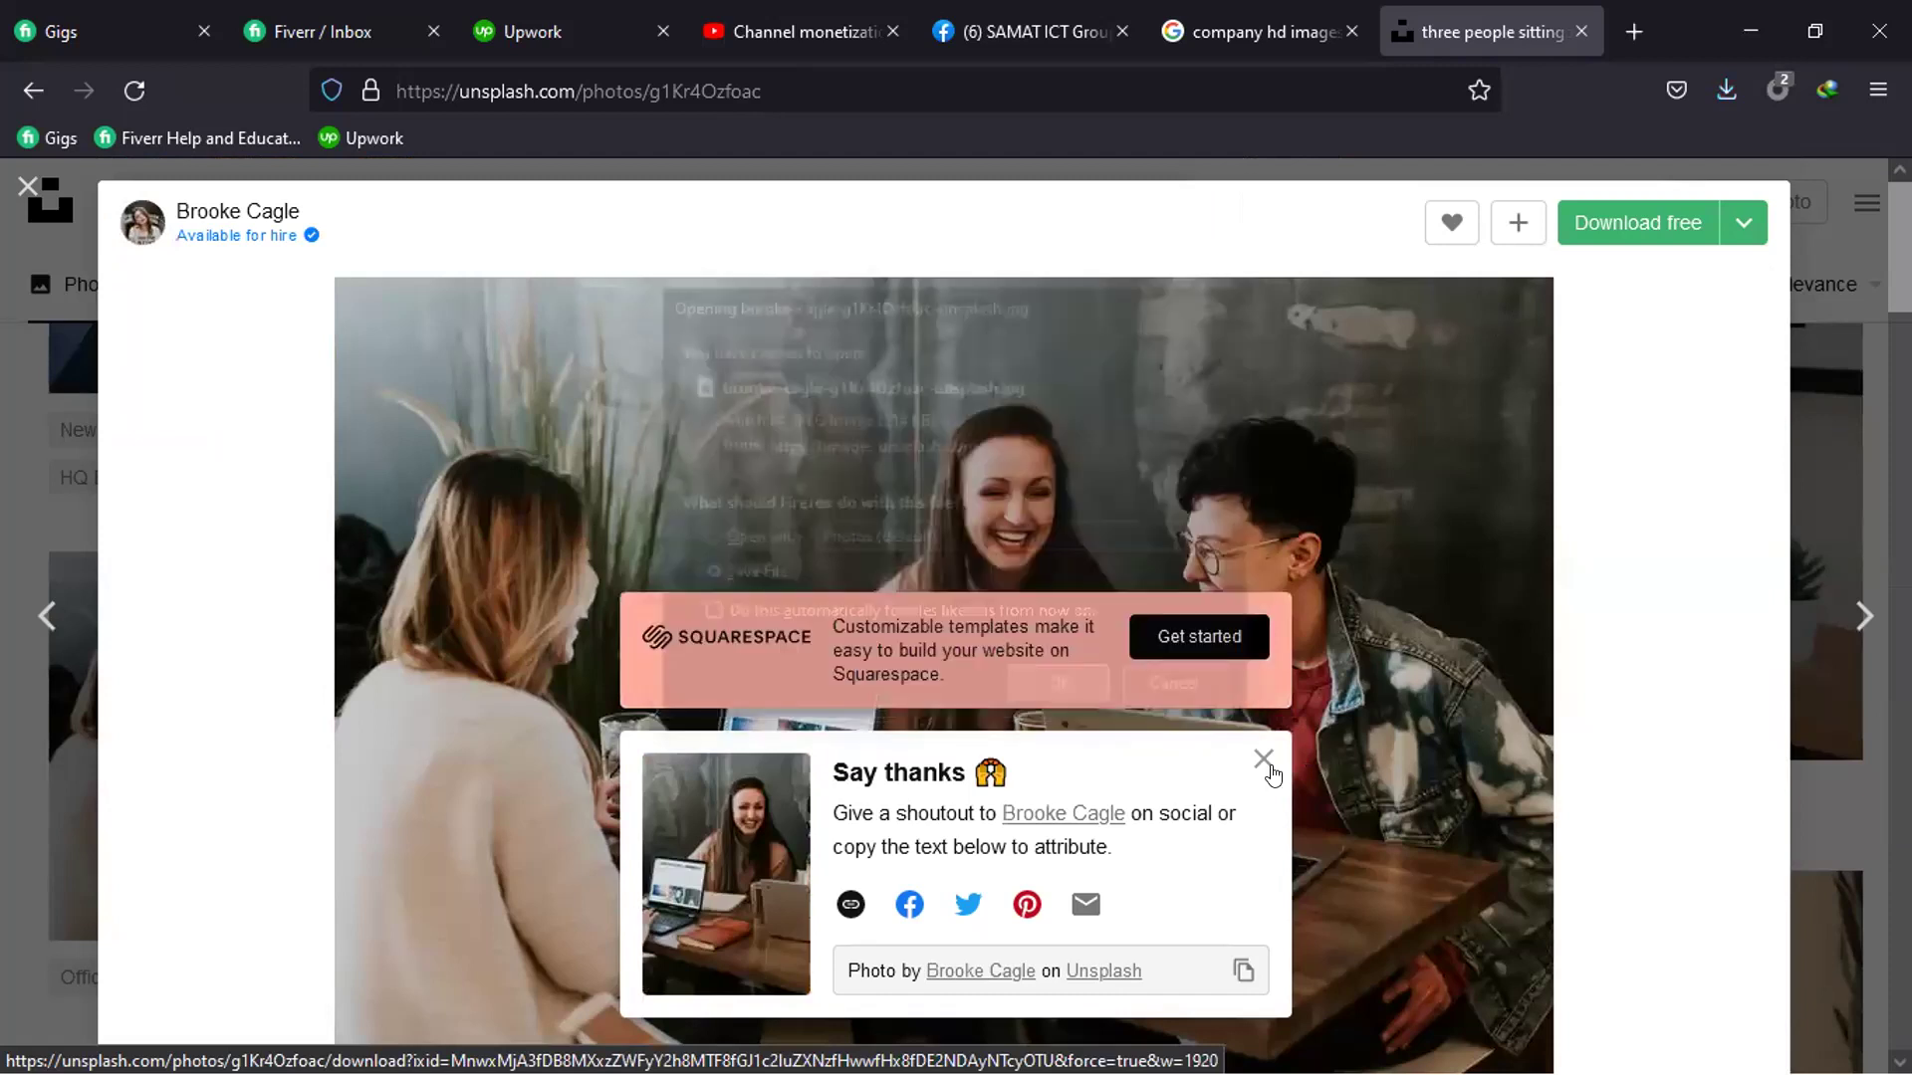
{"action": "left_click", "coordinate": [1266, 761]}
Browse related photos, opening the four-people laptop photo, then the six-people tall-tables photo
{"action": "scroll", "coordinate": [1424, 677], "scroll_direction": "down", "scroll_amount": 1}
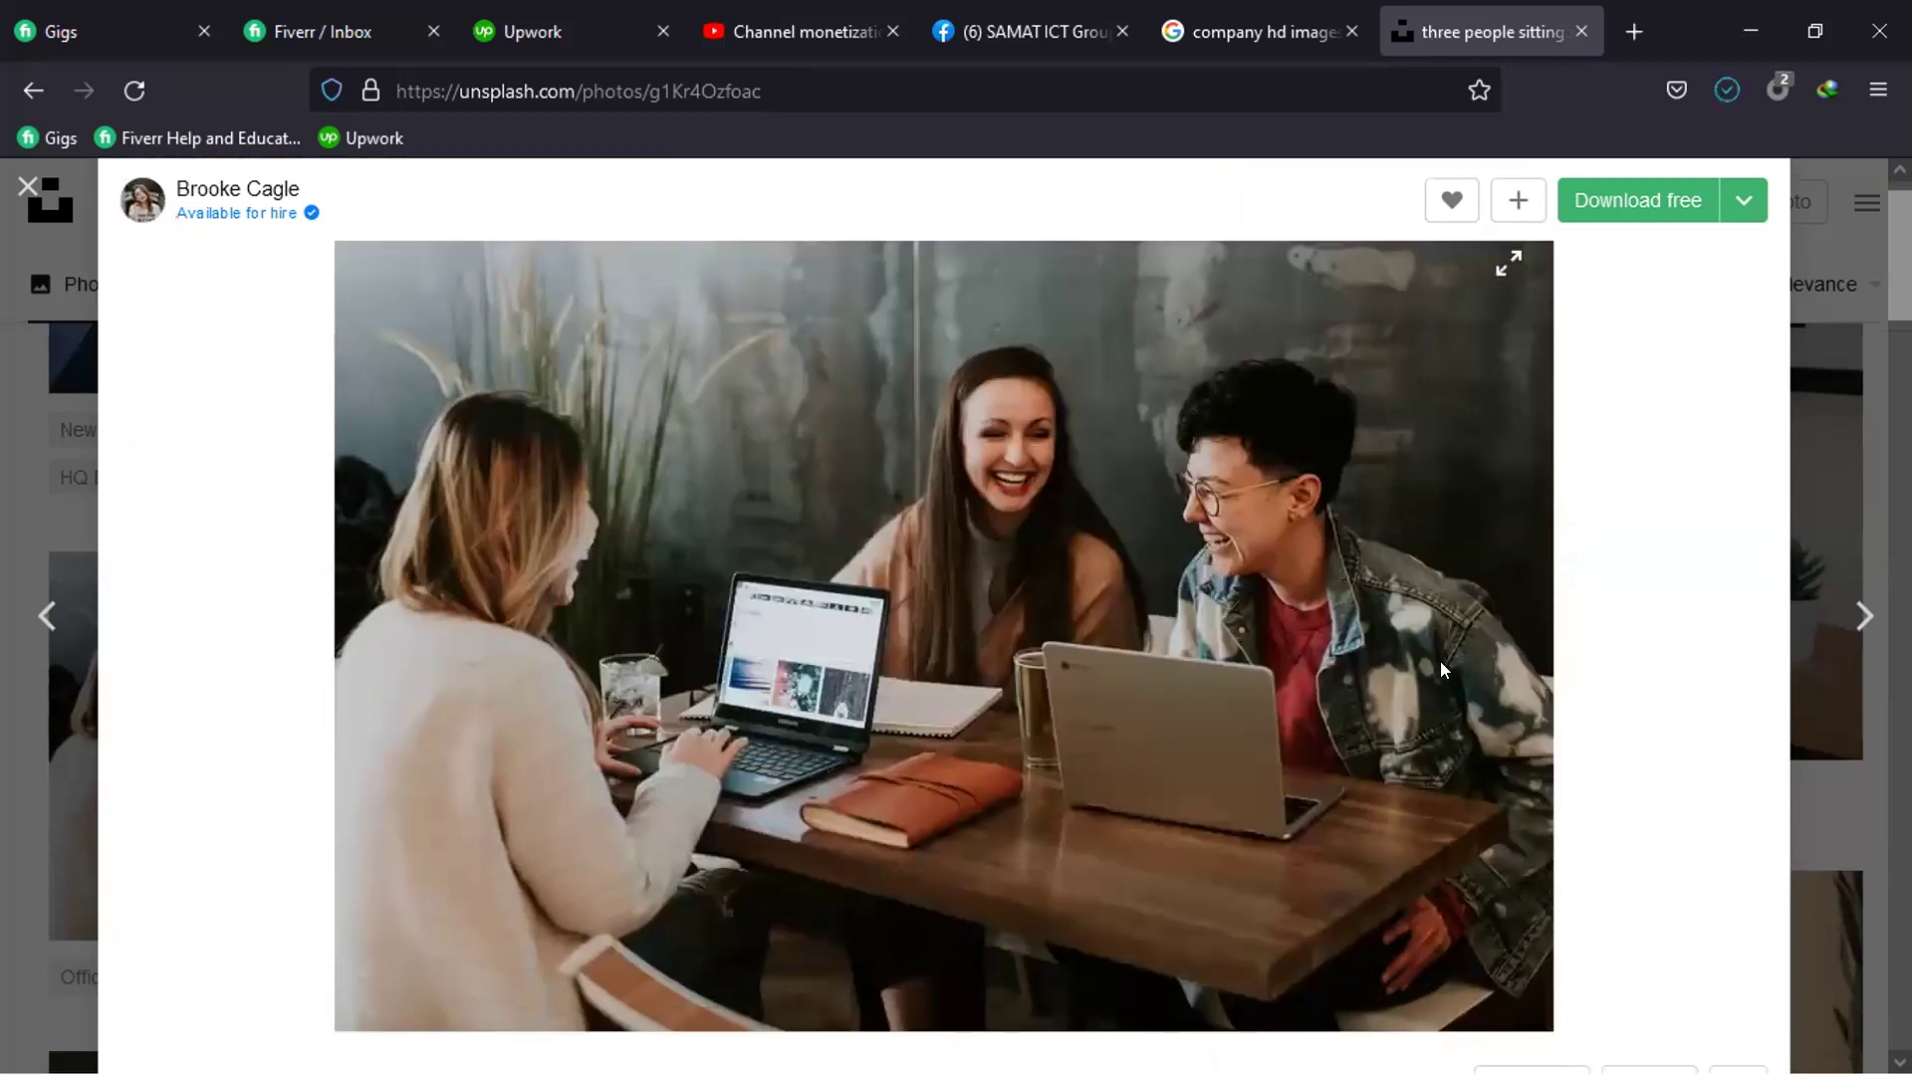
{"action": "scroll", "coordinate": [1440, 661], "scroll_direction": "down", "scroll_amount": 10}
{"action": "scroll", "coordinate": [1372, 638], "scroll_direction": "down", "scroll_amount": 2}
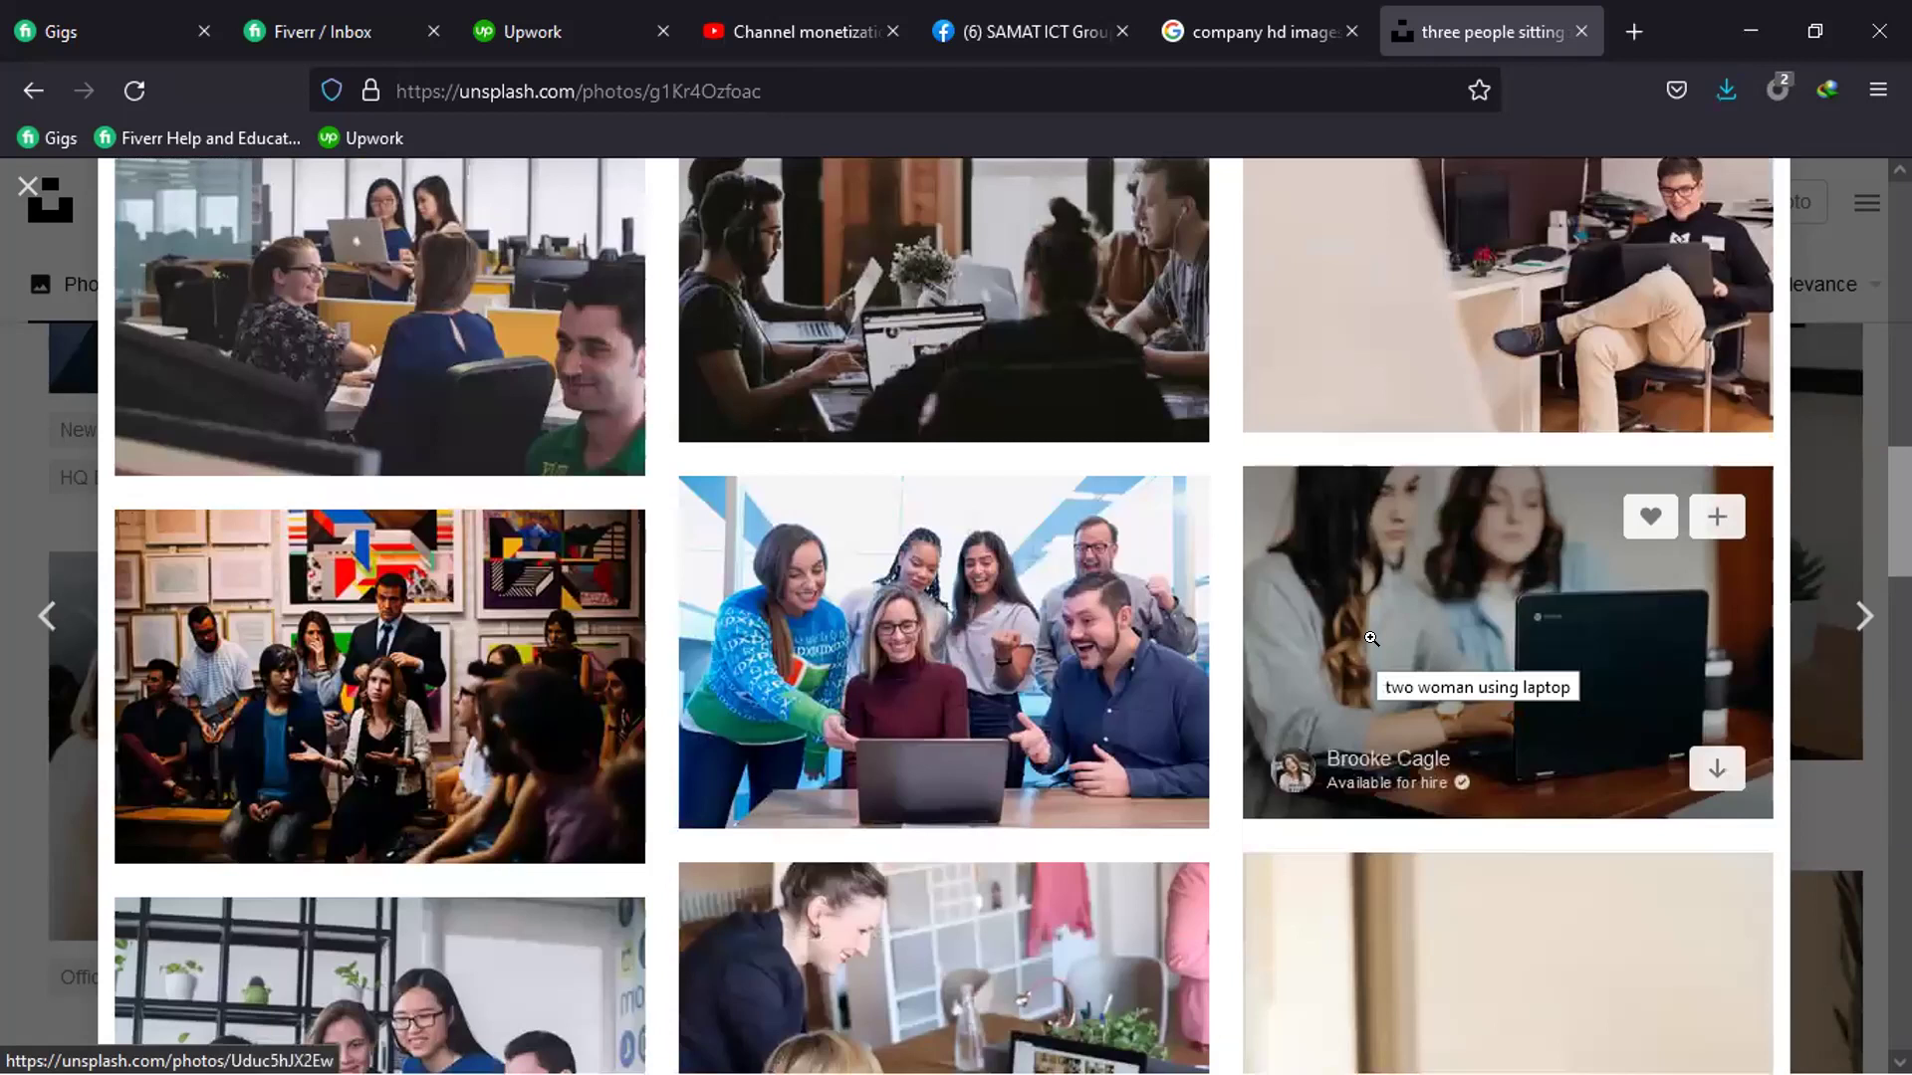
{"action": "scroll", "coordinate": [1358, 639], "scroll_direction": "up", "scroll_amount": 2}
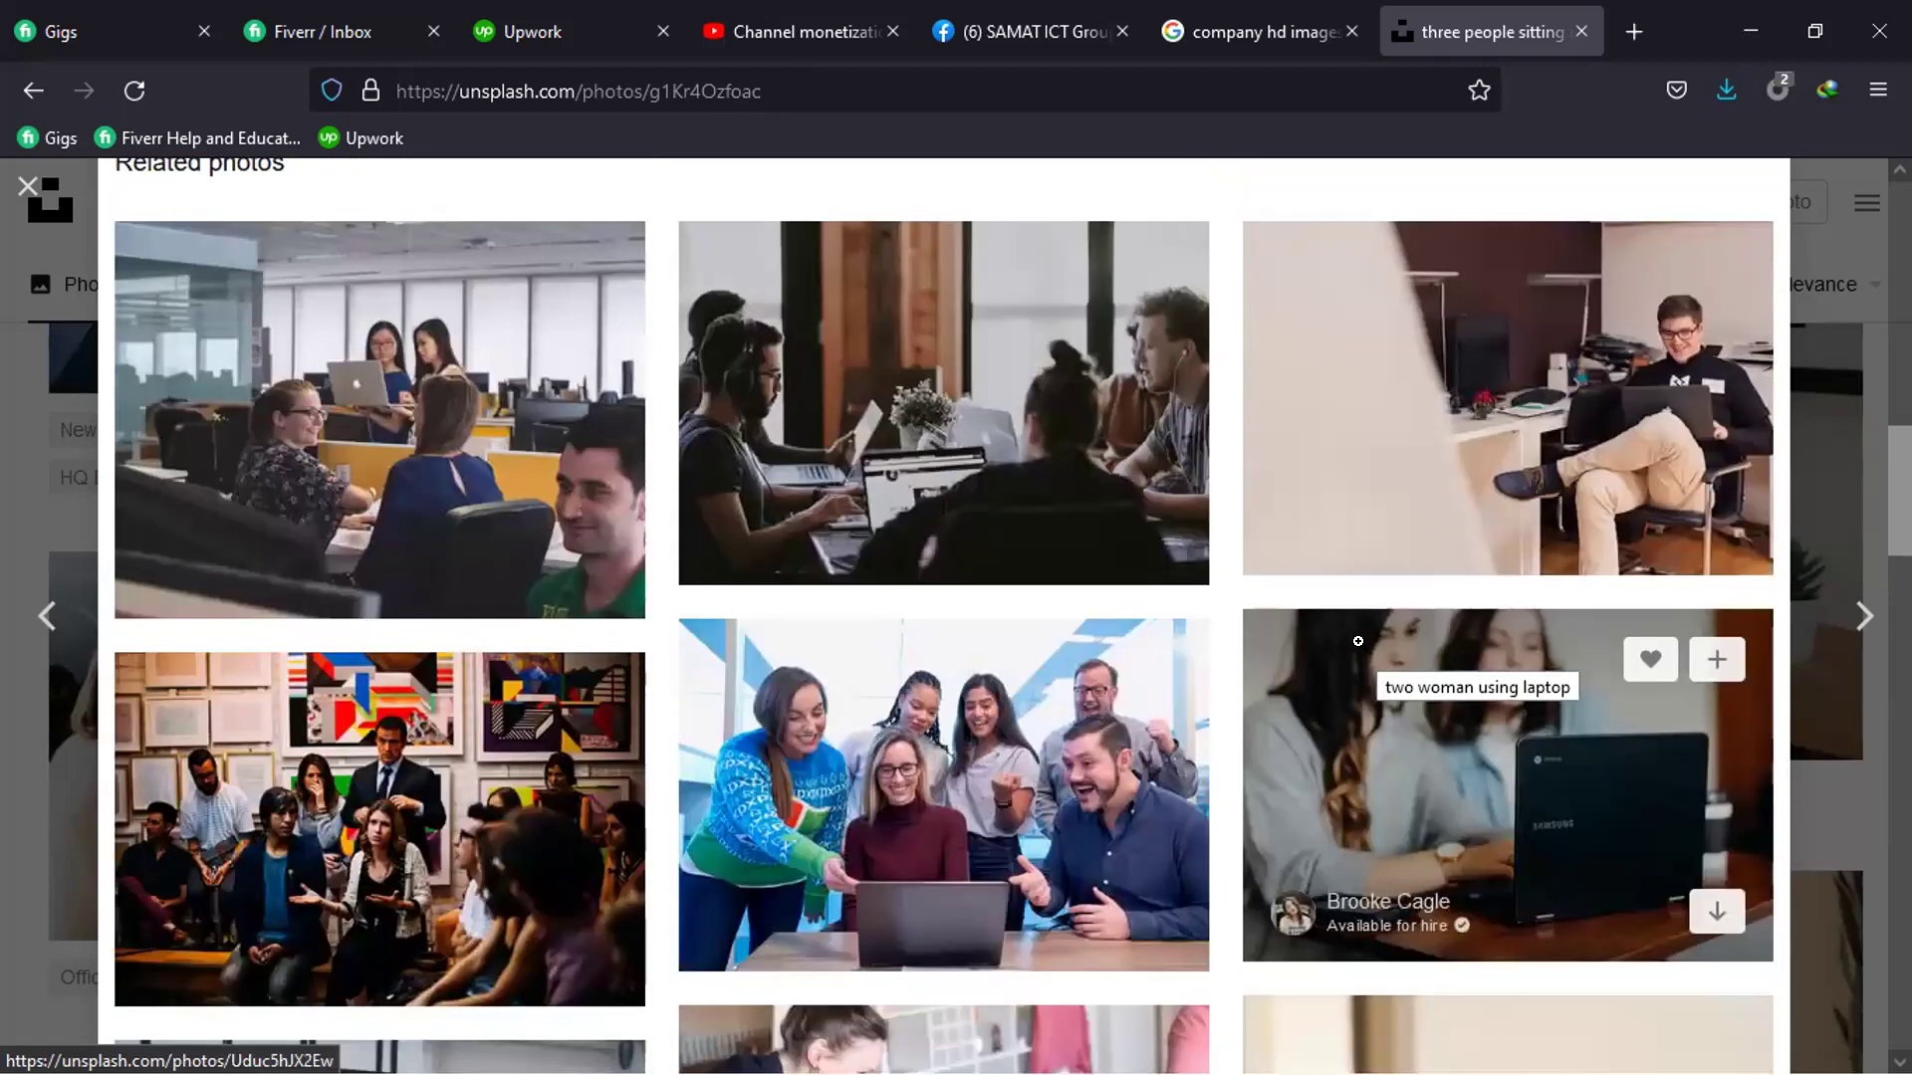
{"action": "scroll", "coordinate": [1359, 640], "scroll_direction": "down", "scroll_amount": 5}
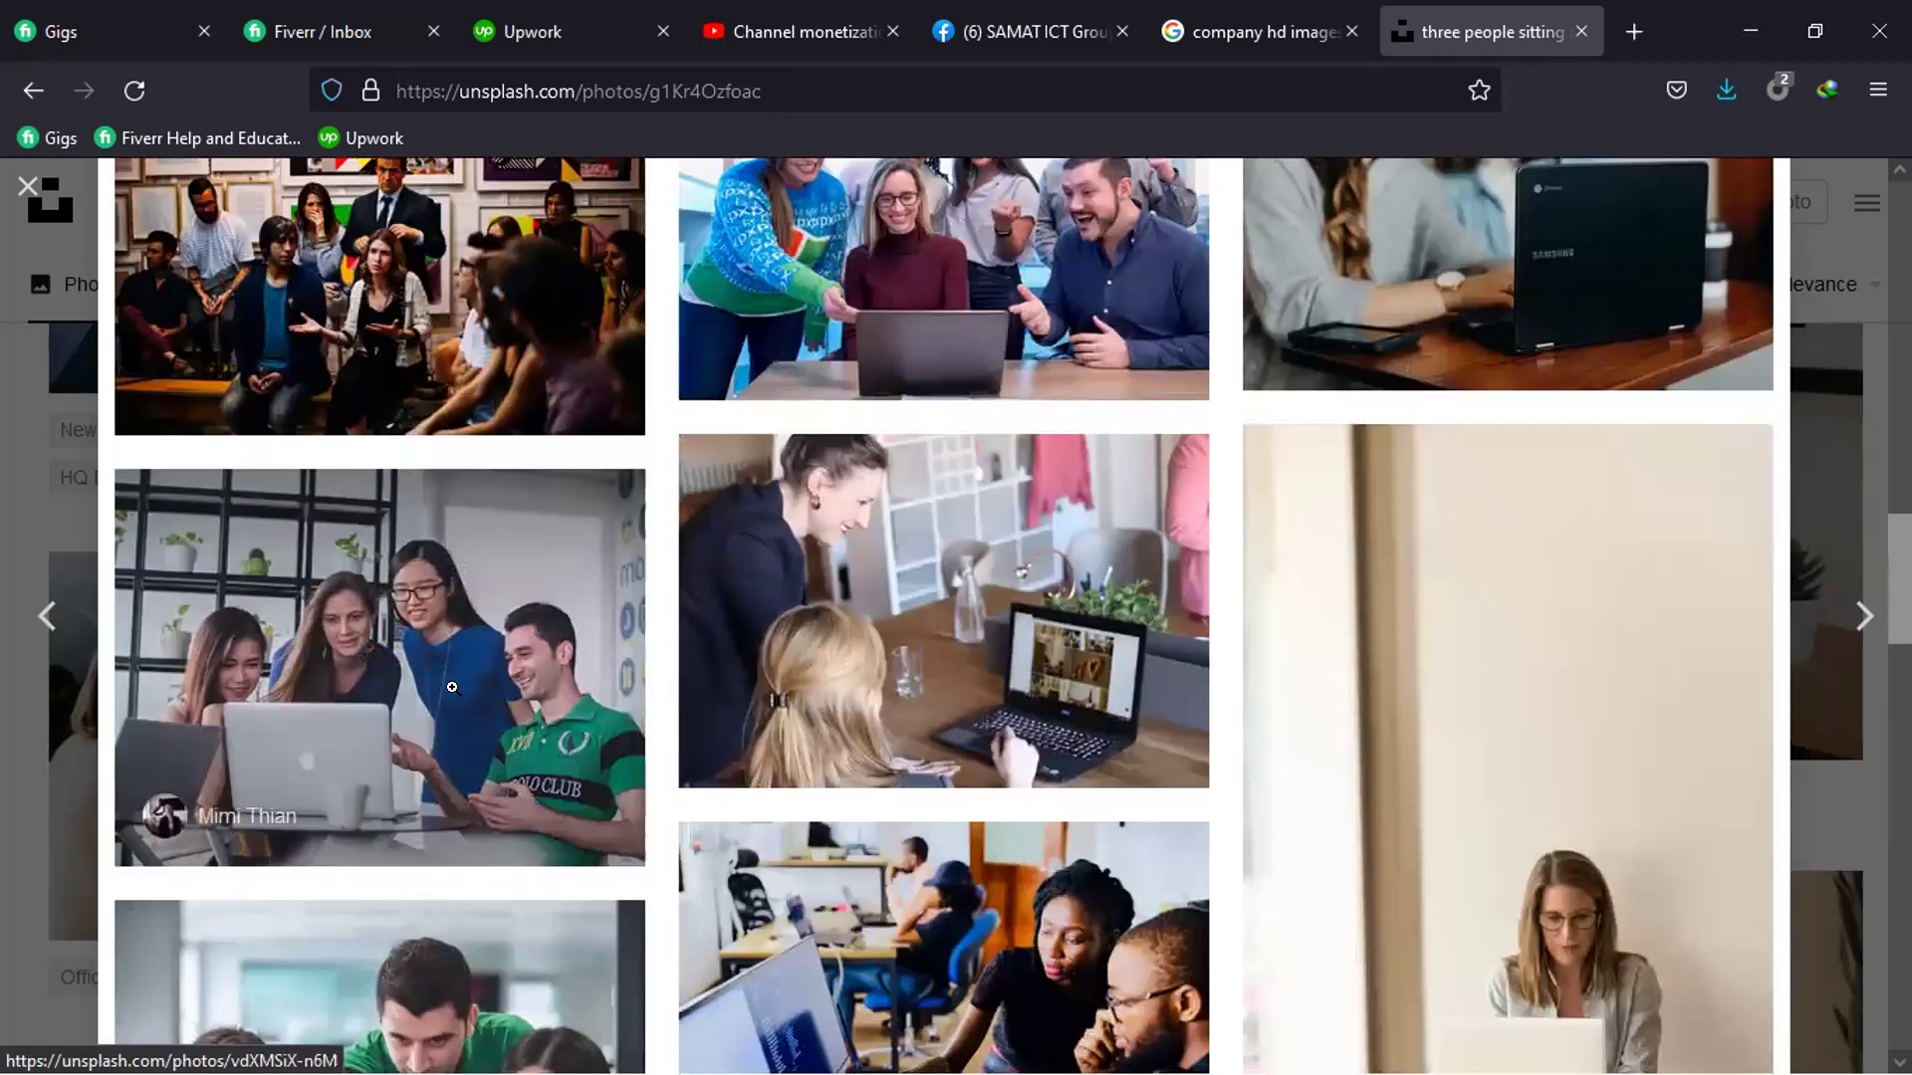
{"action": "scroll", "coordinate": [452, 687], "scroll_direction": "down", "scroll_amount": 1}
{"action": "scroll", "coordinate": [389, 415], "scroll_direction": "down", "scroll_amount": 1}
{"action": "left_click", "coordinate": [389, 416]}
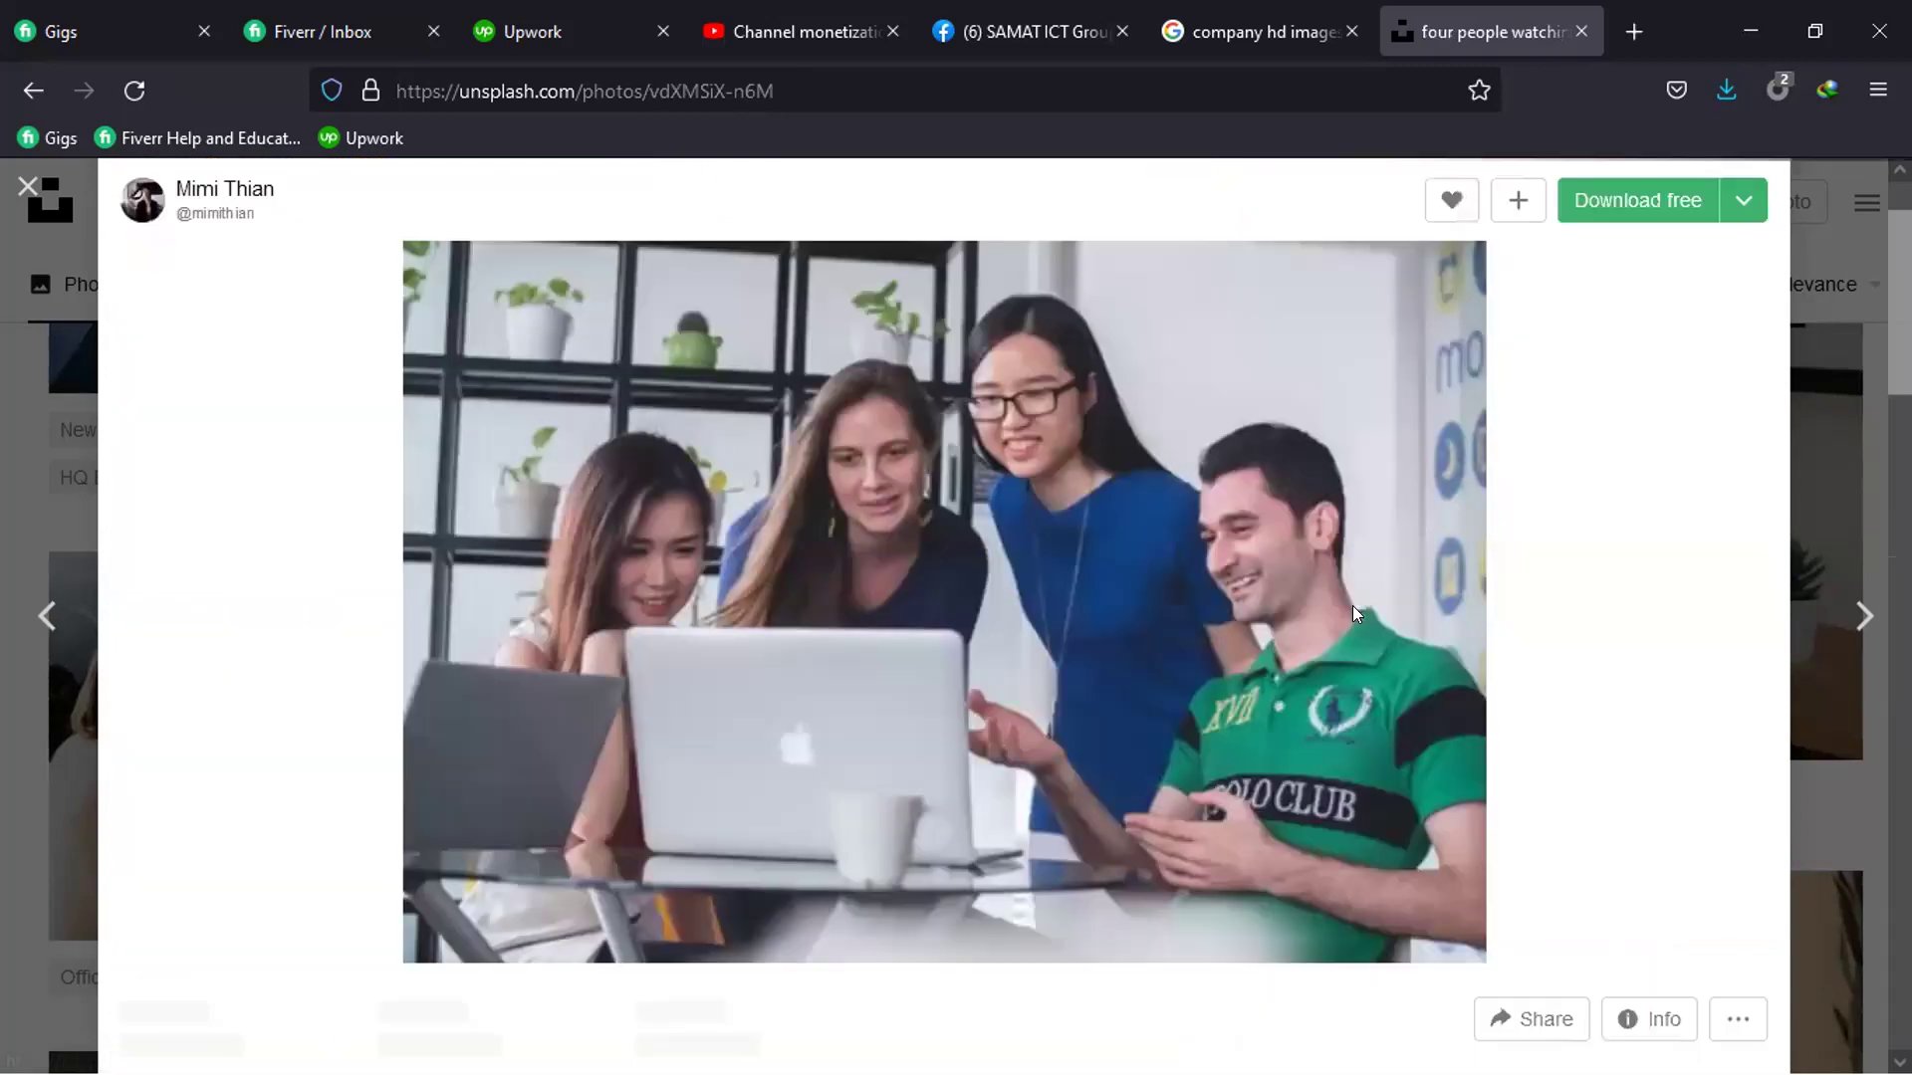
{"action": "scroll", "coordinate": [1352, 605], "scroll_direction": "down", "scroll_amount": 5}
{"action": "scroll", "coordinate": [1353, 608], "scroll_direction": "down", "scroll_amount": 2}
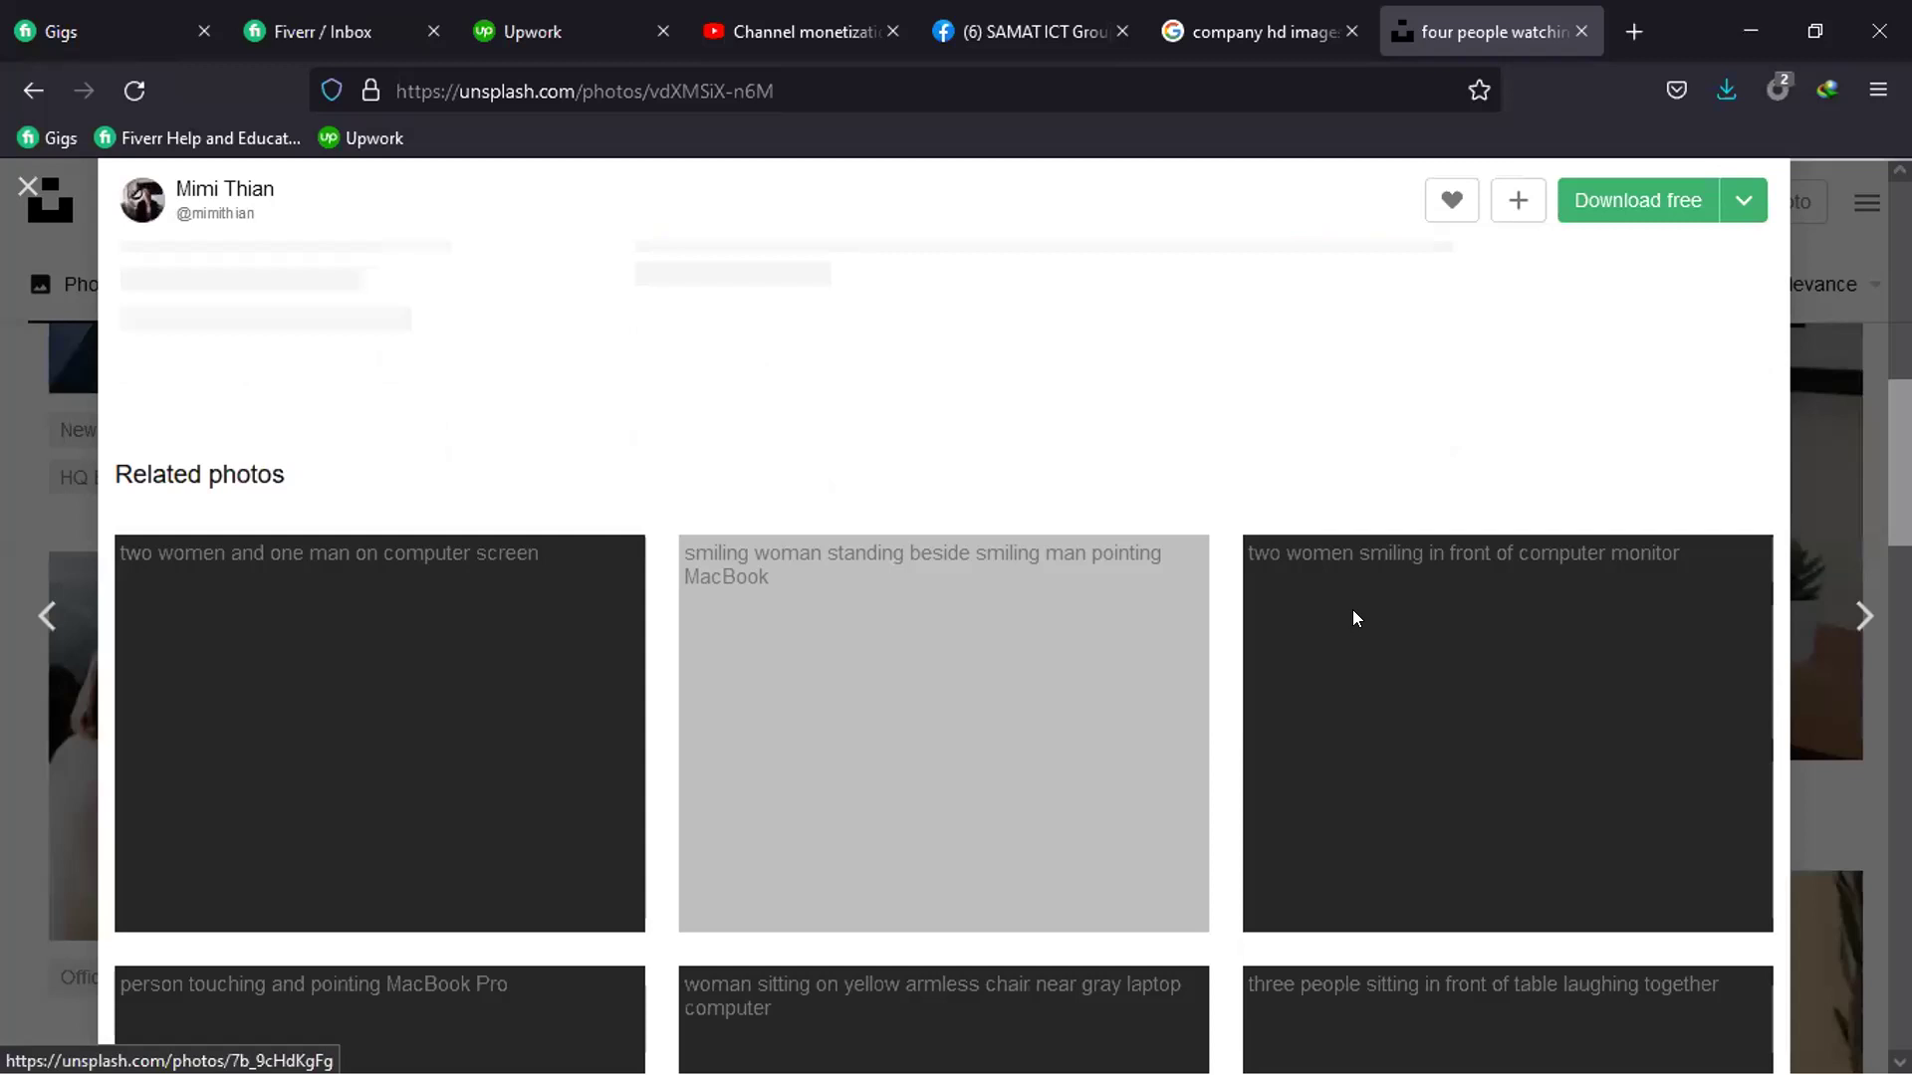
{"action": "scroll", "coordinate": [1370, 590], "scroll_direction": "down", "scroll_amount": 5}
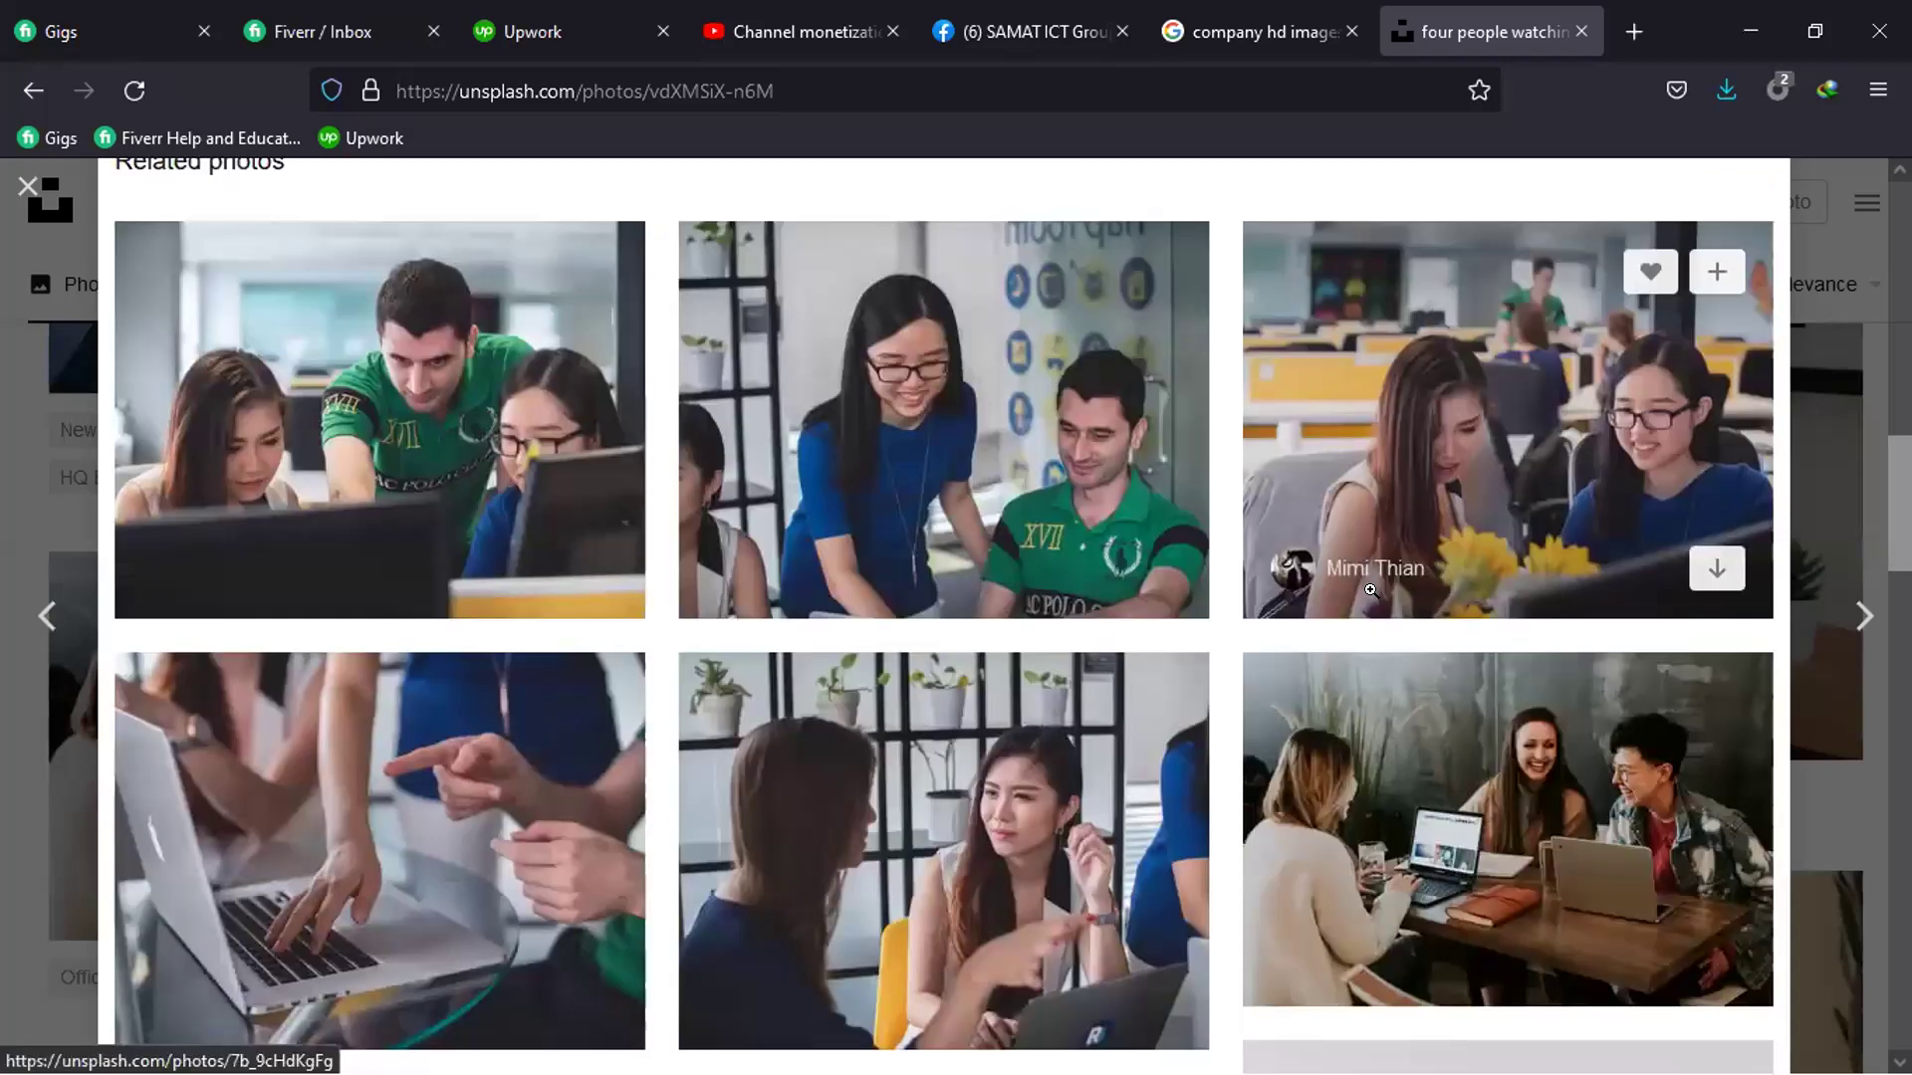
{"action": "scroll", "coordinate": [1371, 590], "scroll_direction": "down", "scroll_amount": 5}
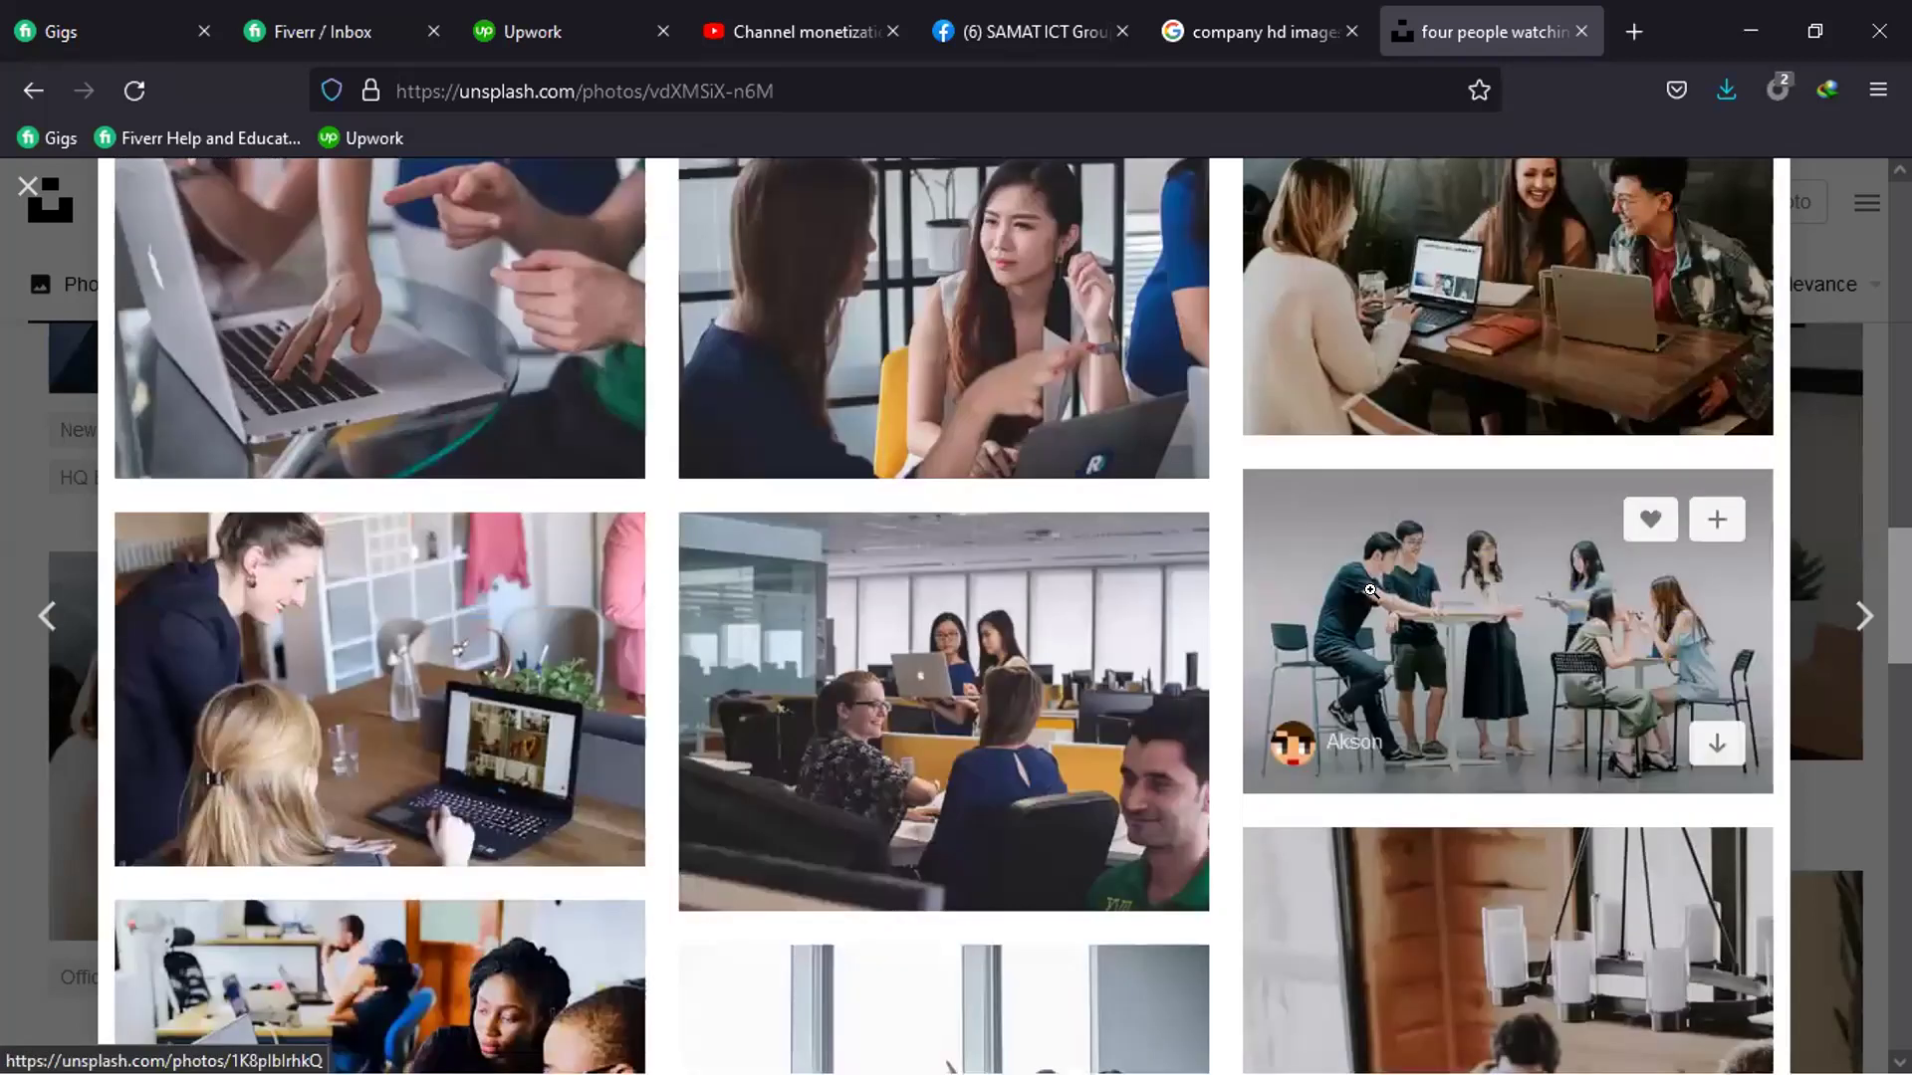
{"action": "left_click", "coordinate": [1415, 645]}
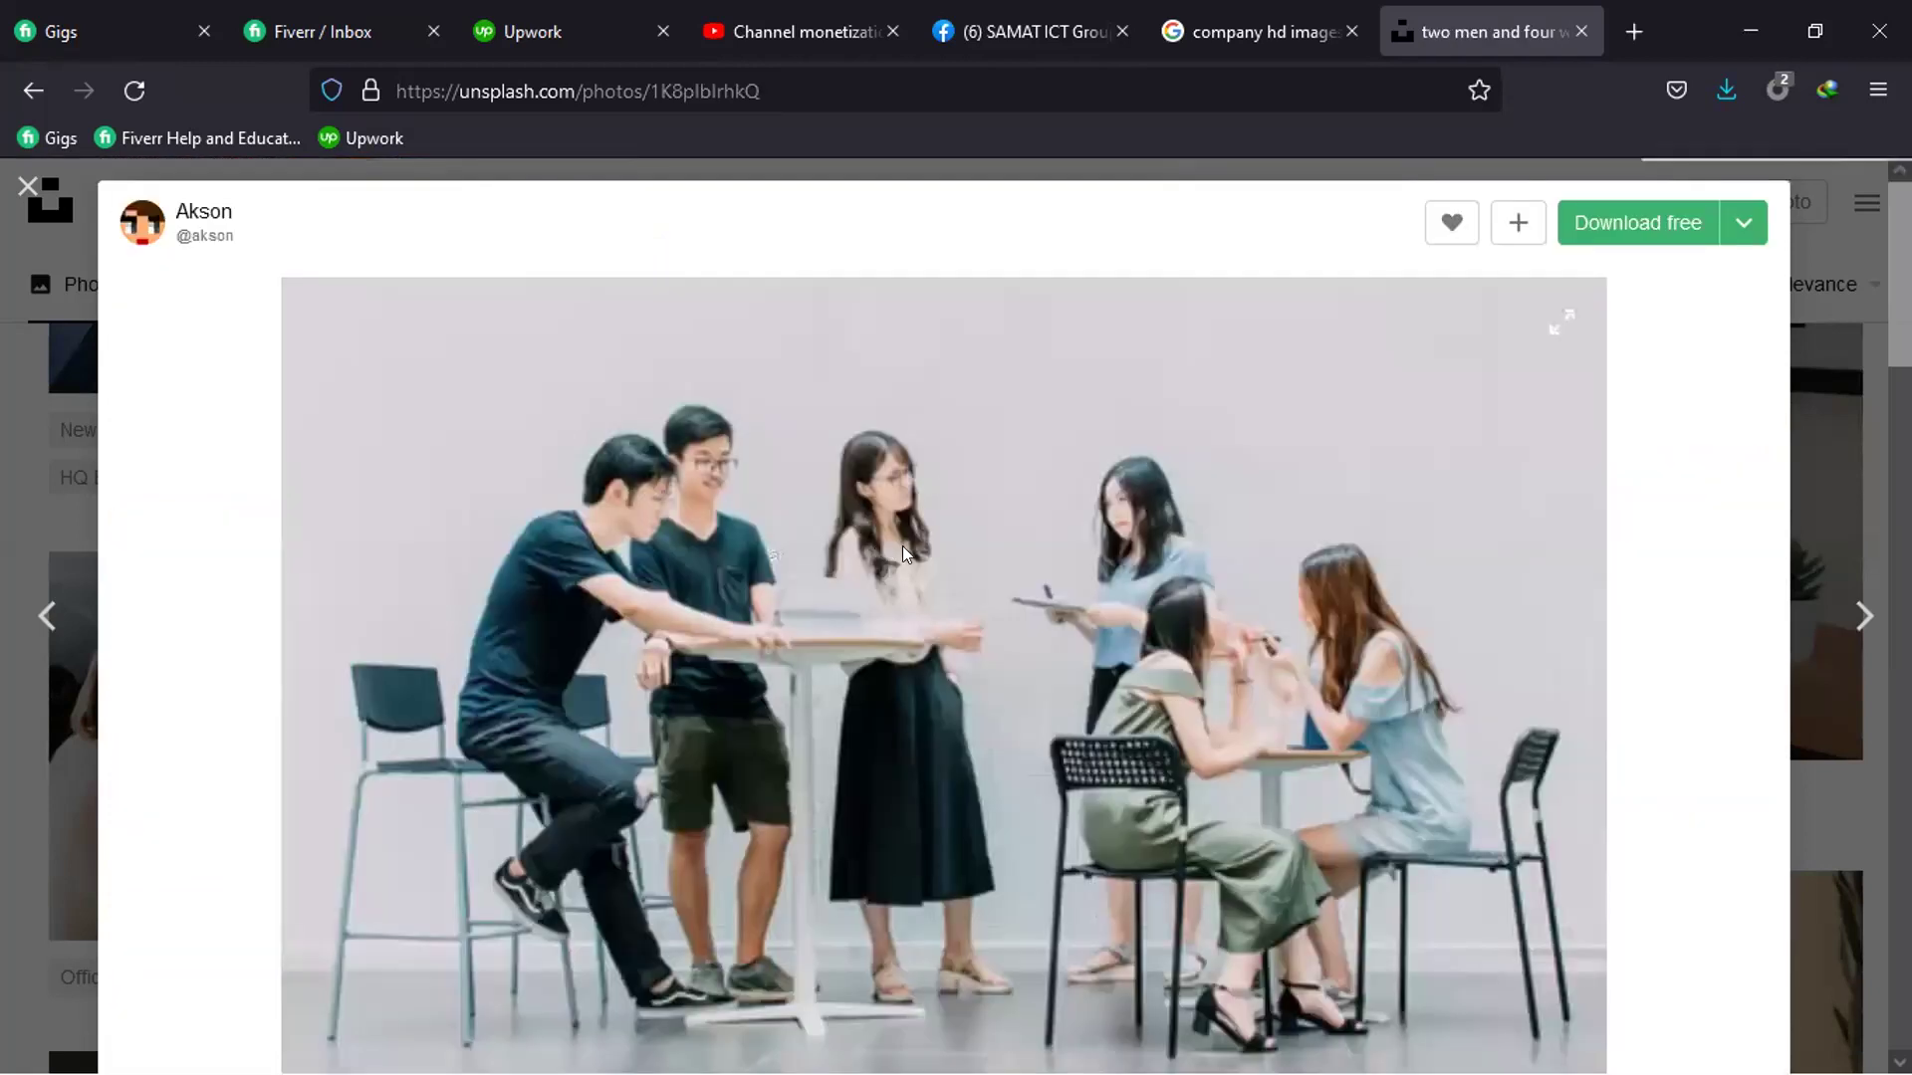
Download the six-people photo at Medium 1920x1176 and save it to disk
{"action": "scroll", "coordinate": [902, 545], "scroll_direction": "down", "scroll_amount": 7}
{"action": "scroll", "coordinate": [1625, 303], "scroll_direction": "up", "scroll_amount": 4}
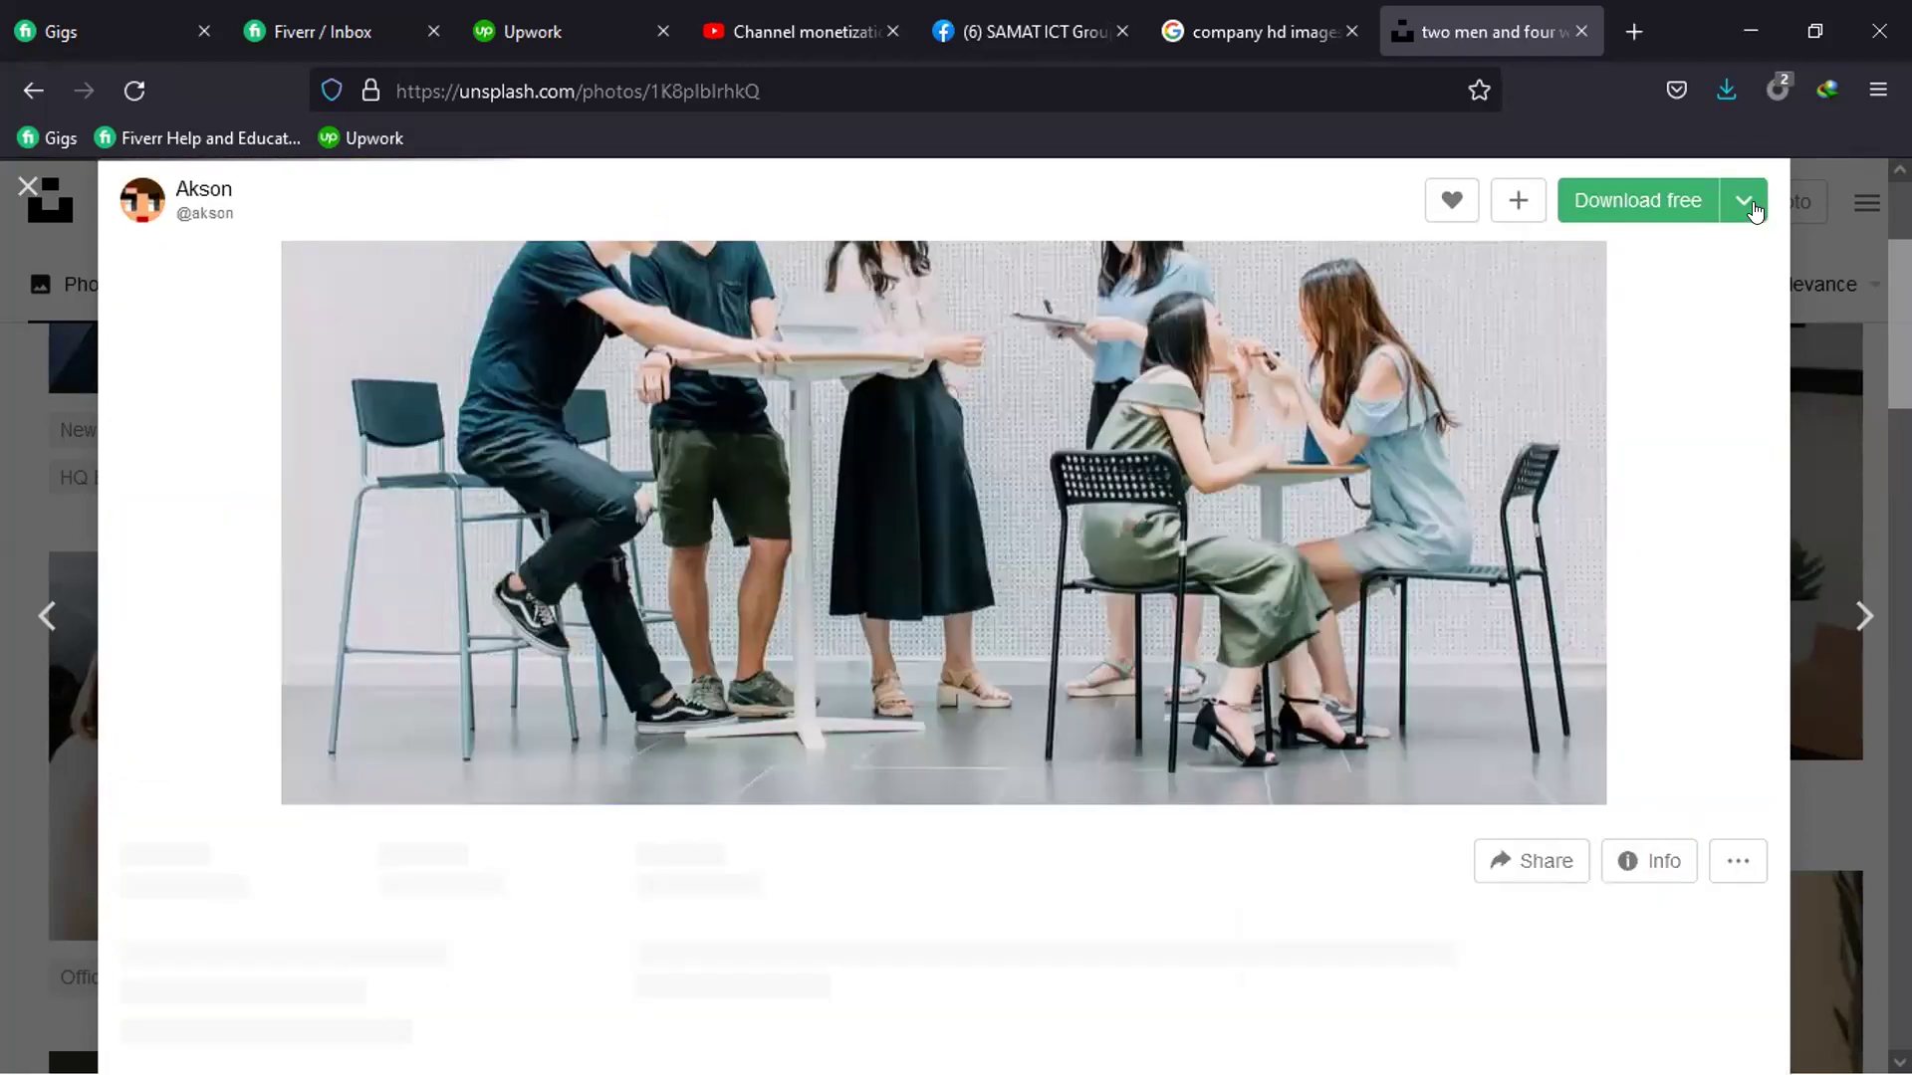
{"action": "left_click", "coordinate": [1755, 211]}
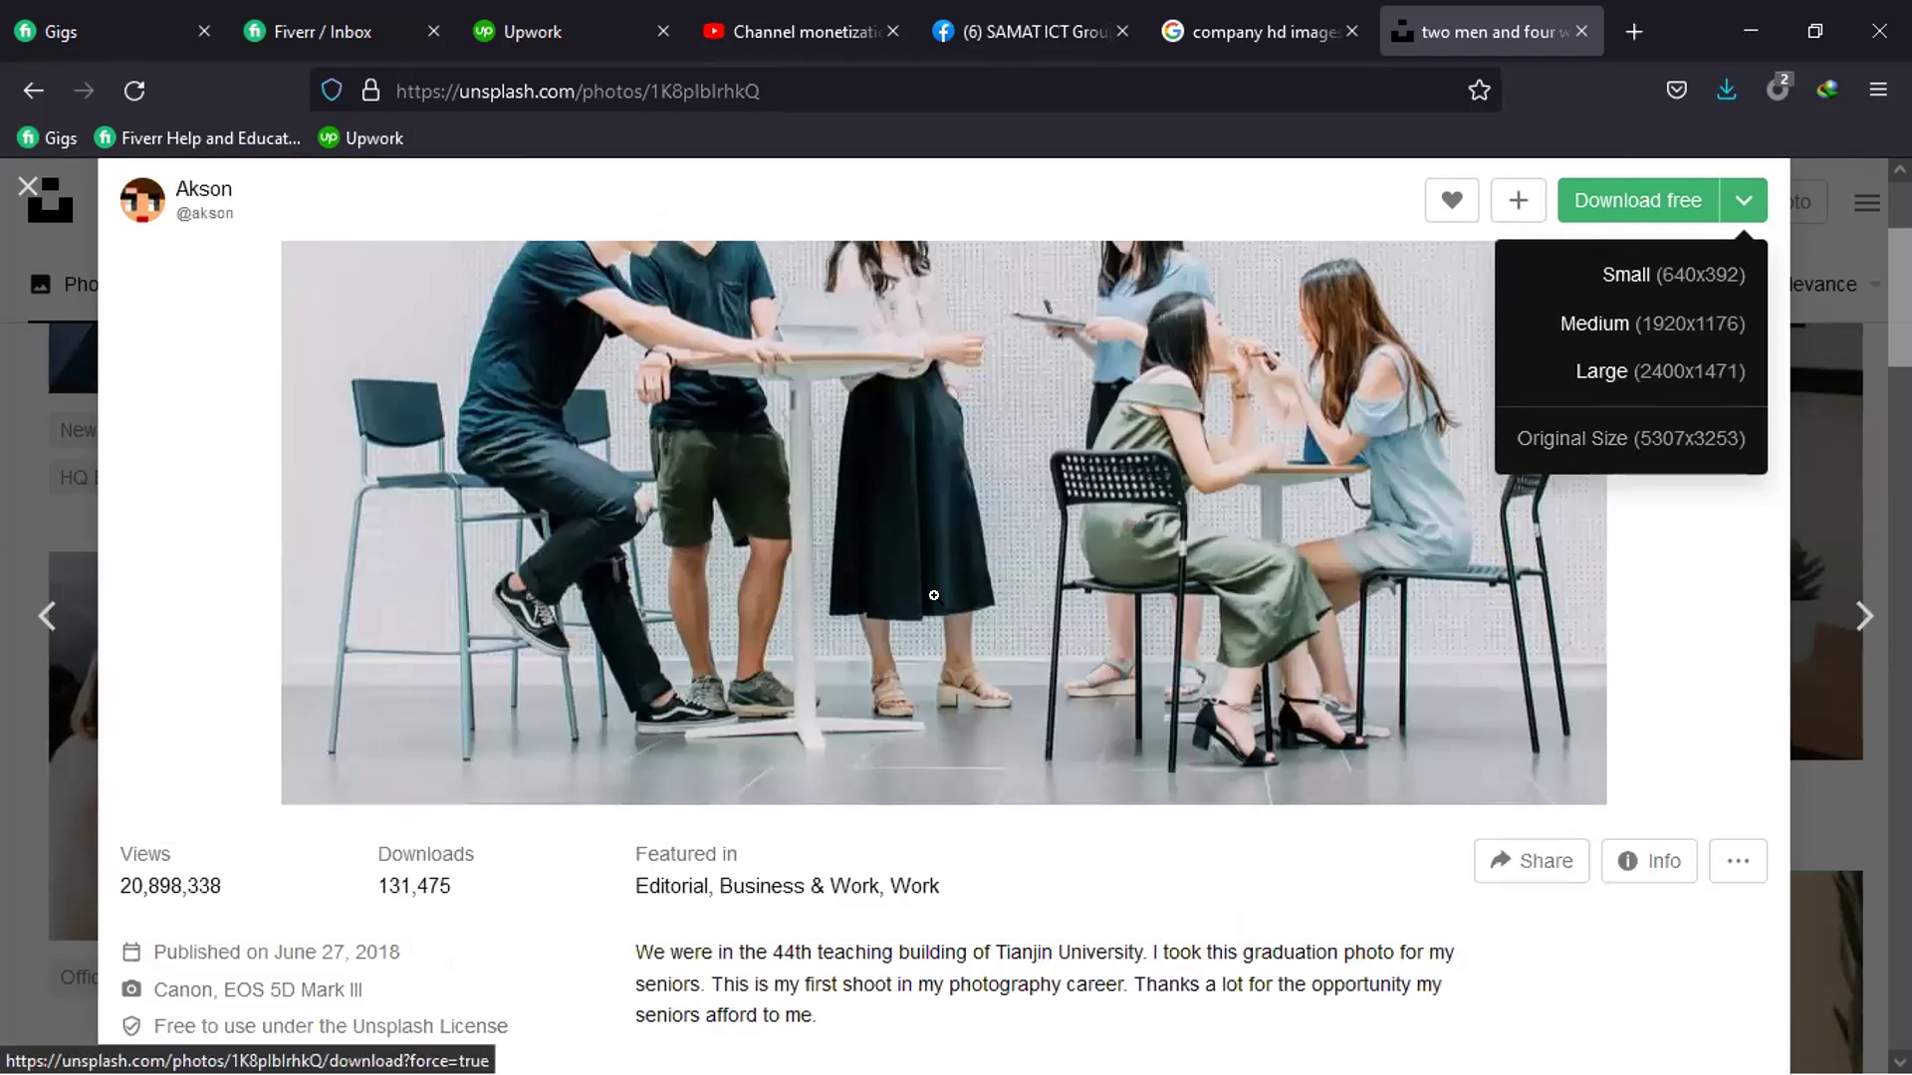
{"action": "scroll", "coordinate": [1251, 871], "scroll_direction": "up", "scroll_amount": 3}
{"action": "left_click", "coordinate": [1324, 810]}
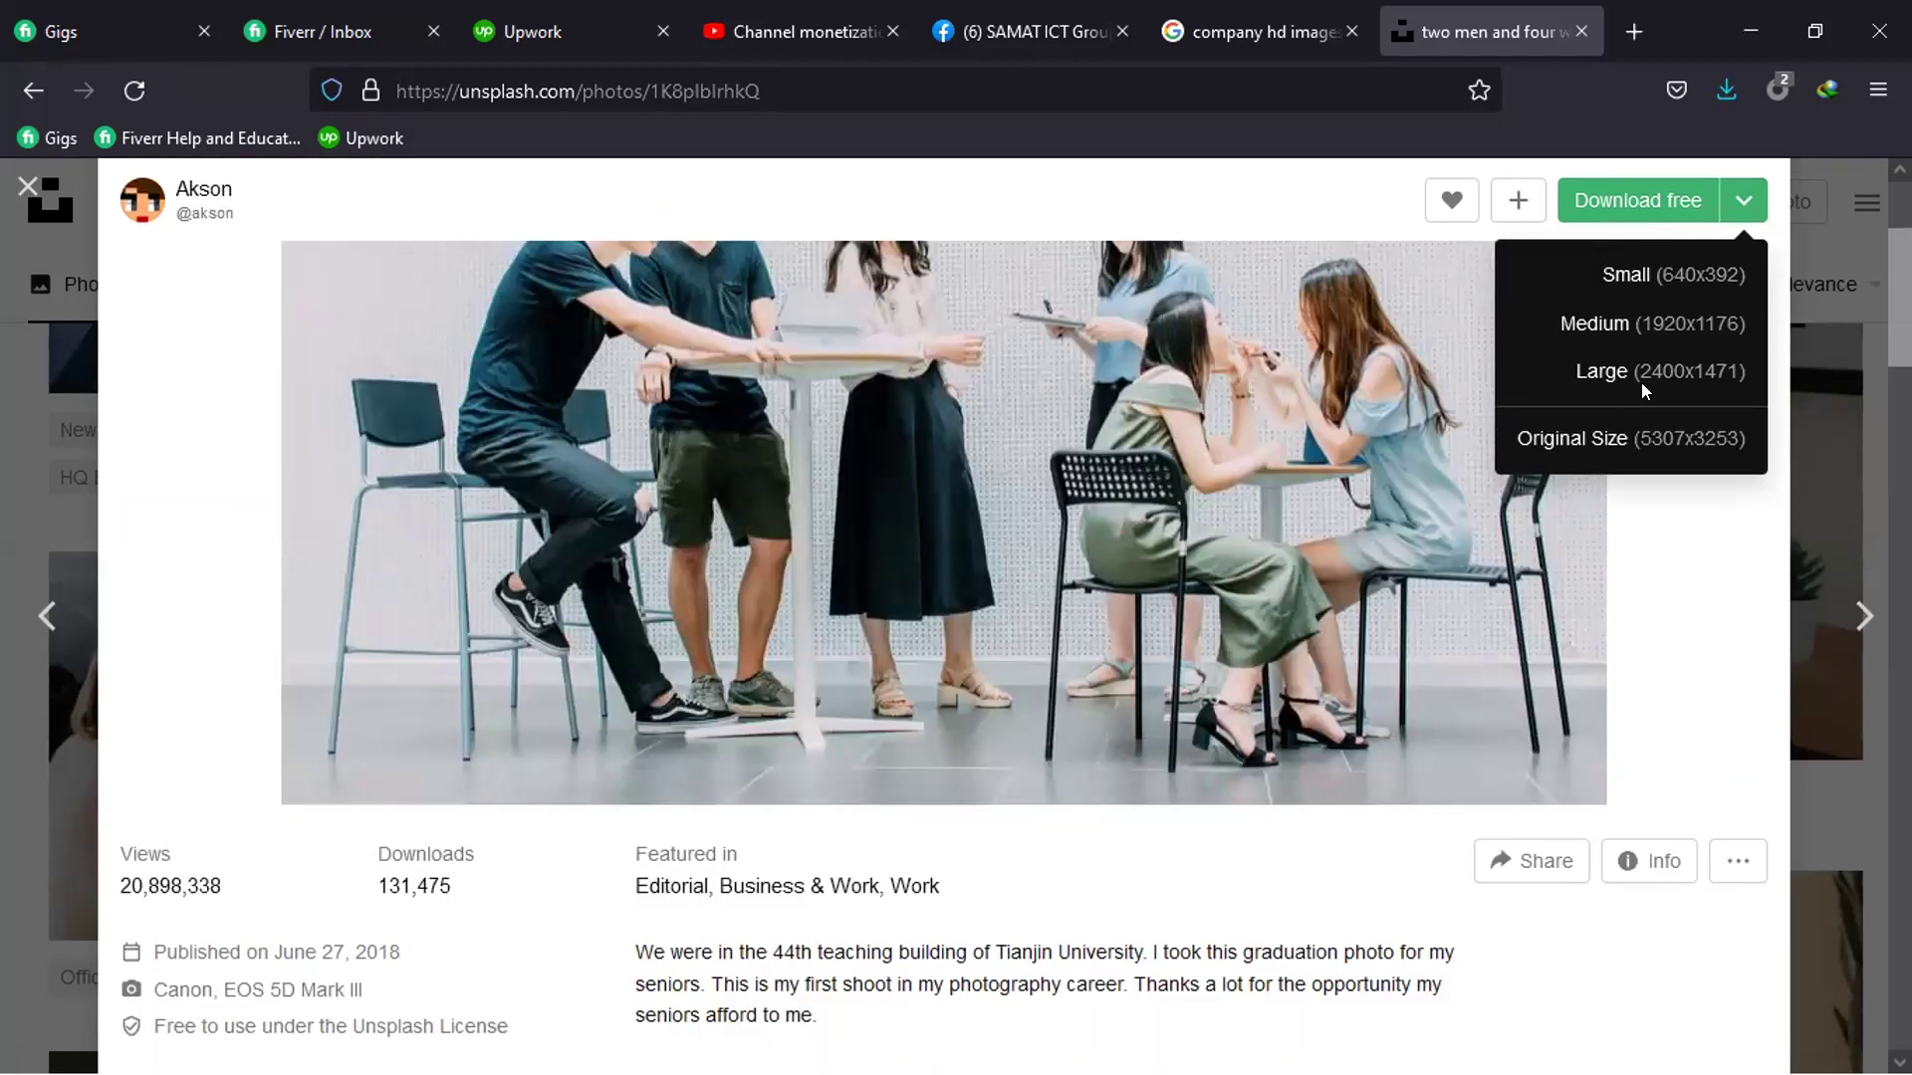
{"action": "left_click", "coordinate": [1655, 322]}
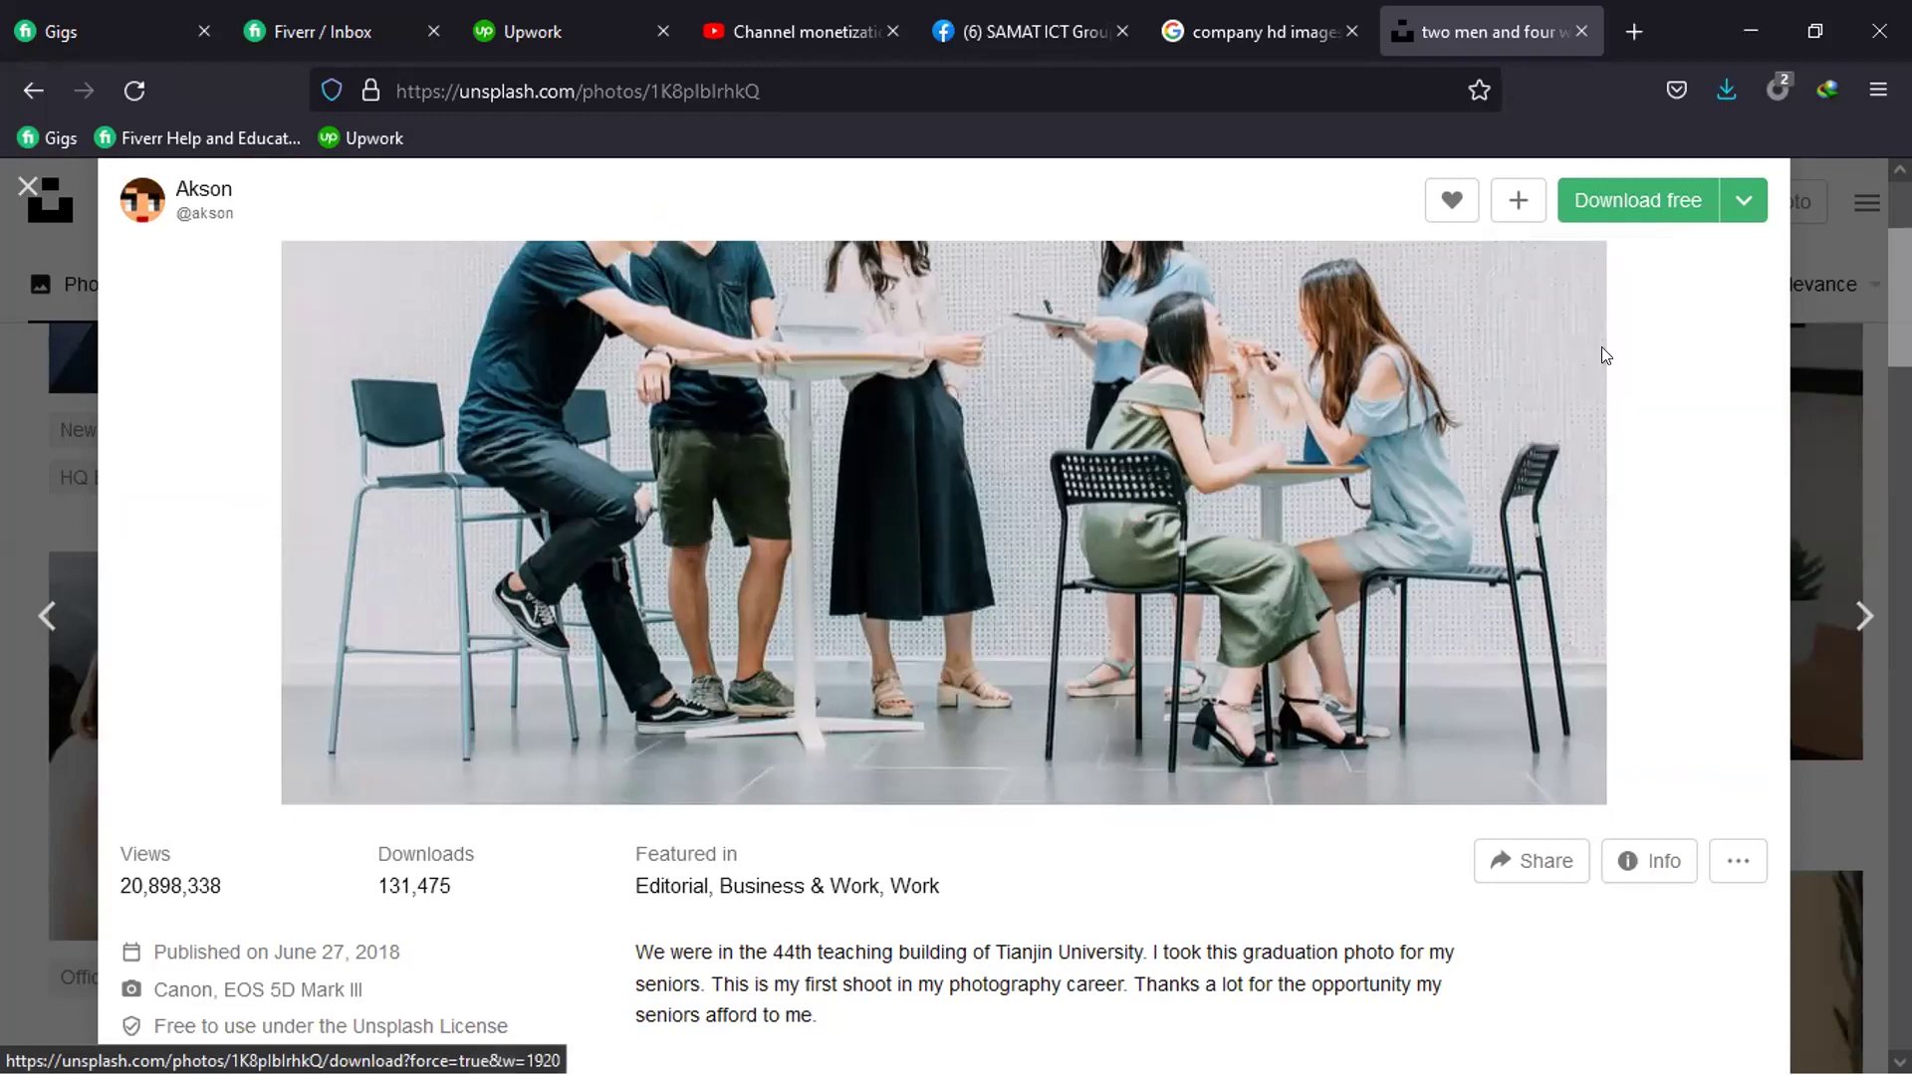
{"action": "left_click", "coordinate": [1097, 681]}
Scroll the related photos and open the woman placing sticky notes
{"action": "scroll", "coordinate": [1334, 625], "scroll_direction": "down", "scroll_amount": 10}
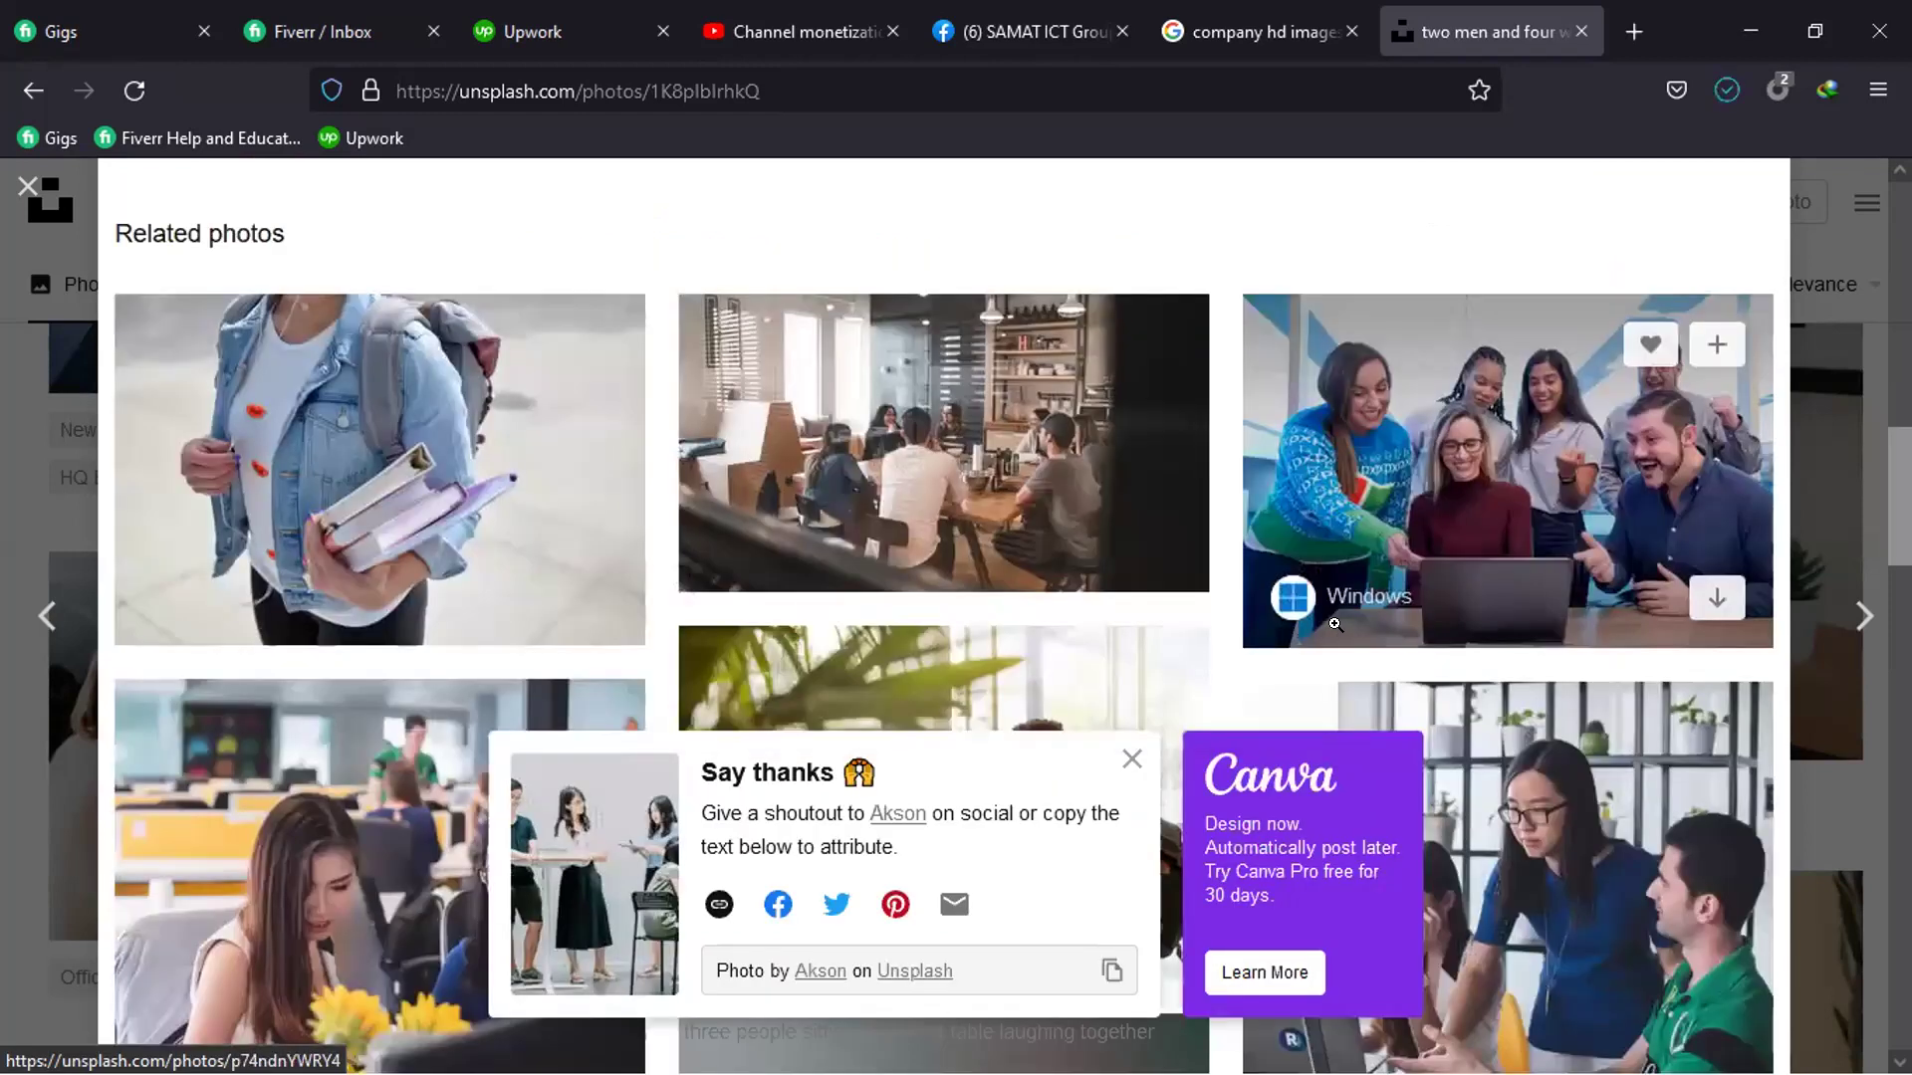
{"action": "scroll", "coordinate": [1335, 624], "scroll_direction": "down", "scroll_amount": 2}
{"action": "scroll", "coordinate": [1359, 525], "scroll_direction": "down", "scroll_amount": 3}
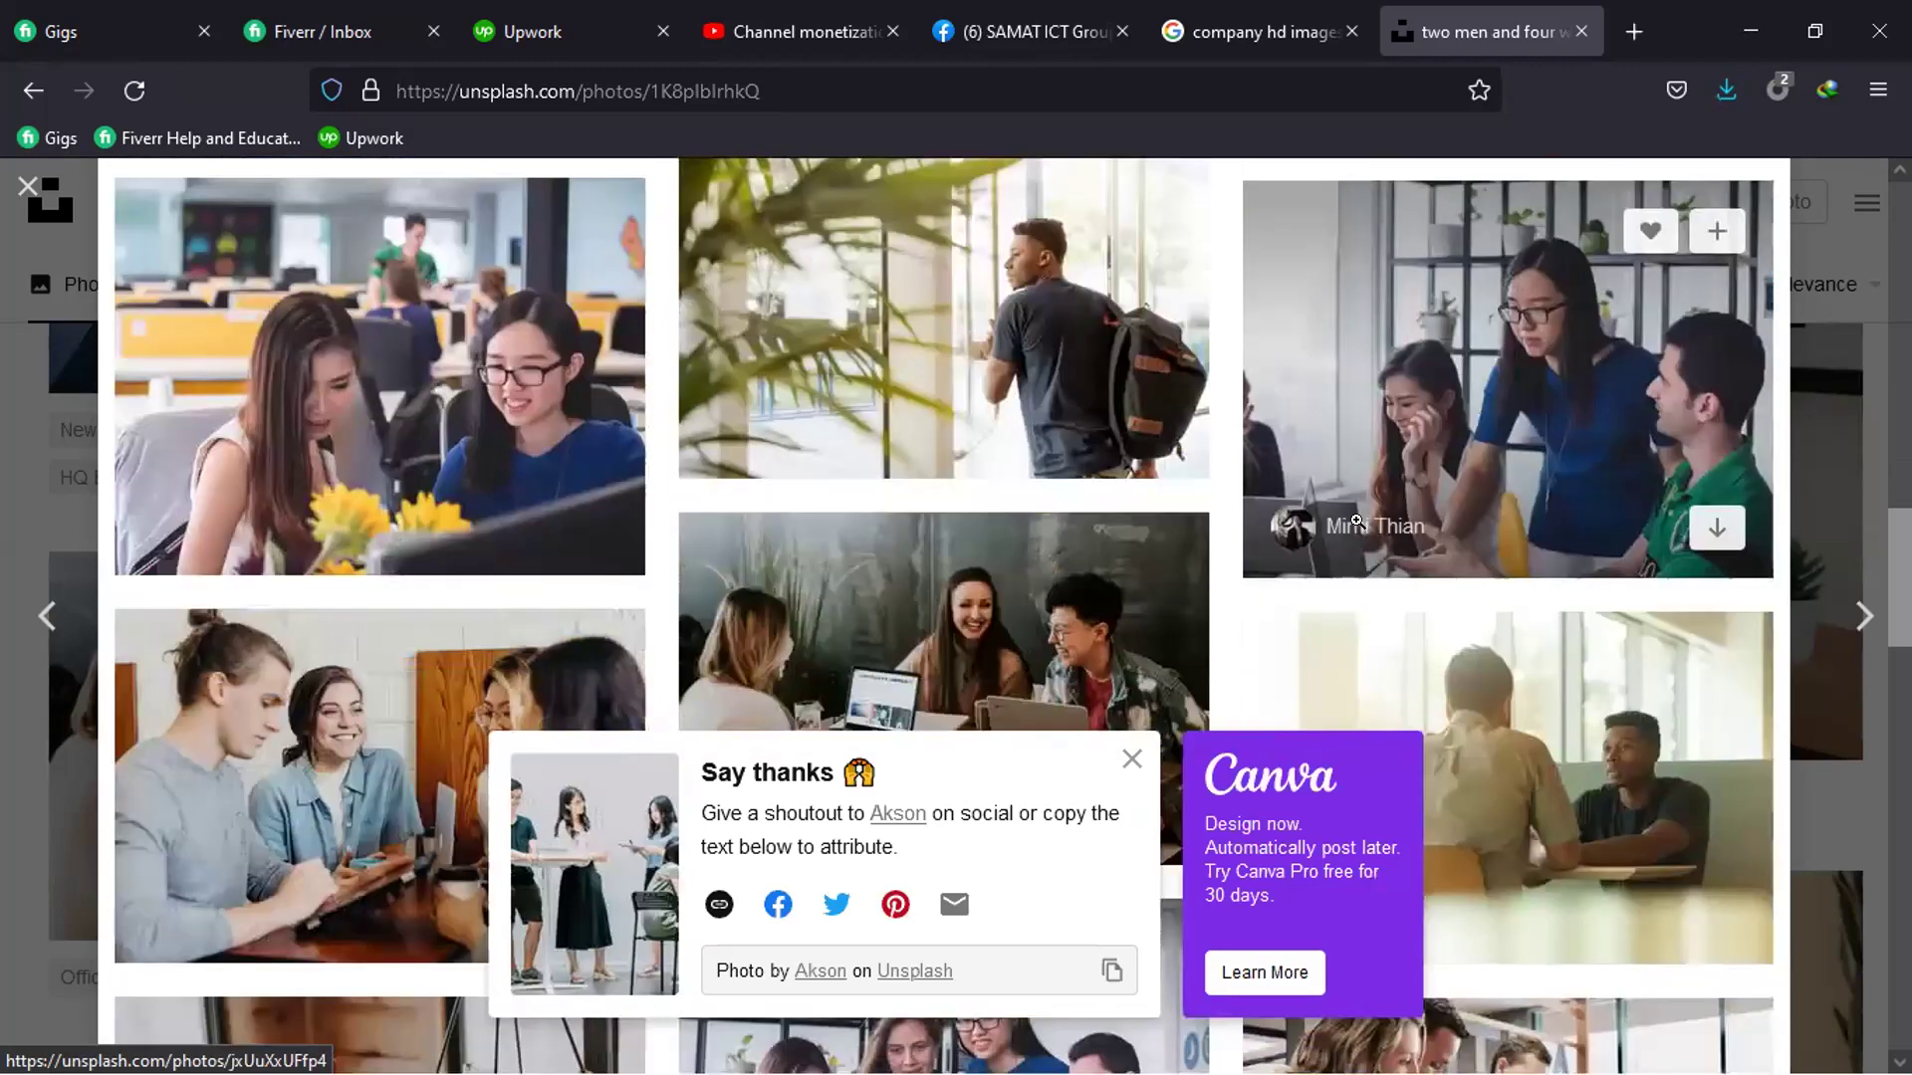
{"action": "scroll", "coordinate": [1356, 519], "scroll_direction": "down", "scroll_amount": 5}
{"action": "scroll", "coordinate": [1356, 519], "scroll_direction": "down", "scroll_amount": 1}
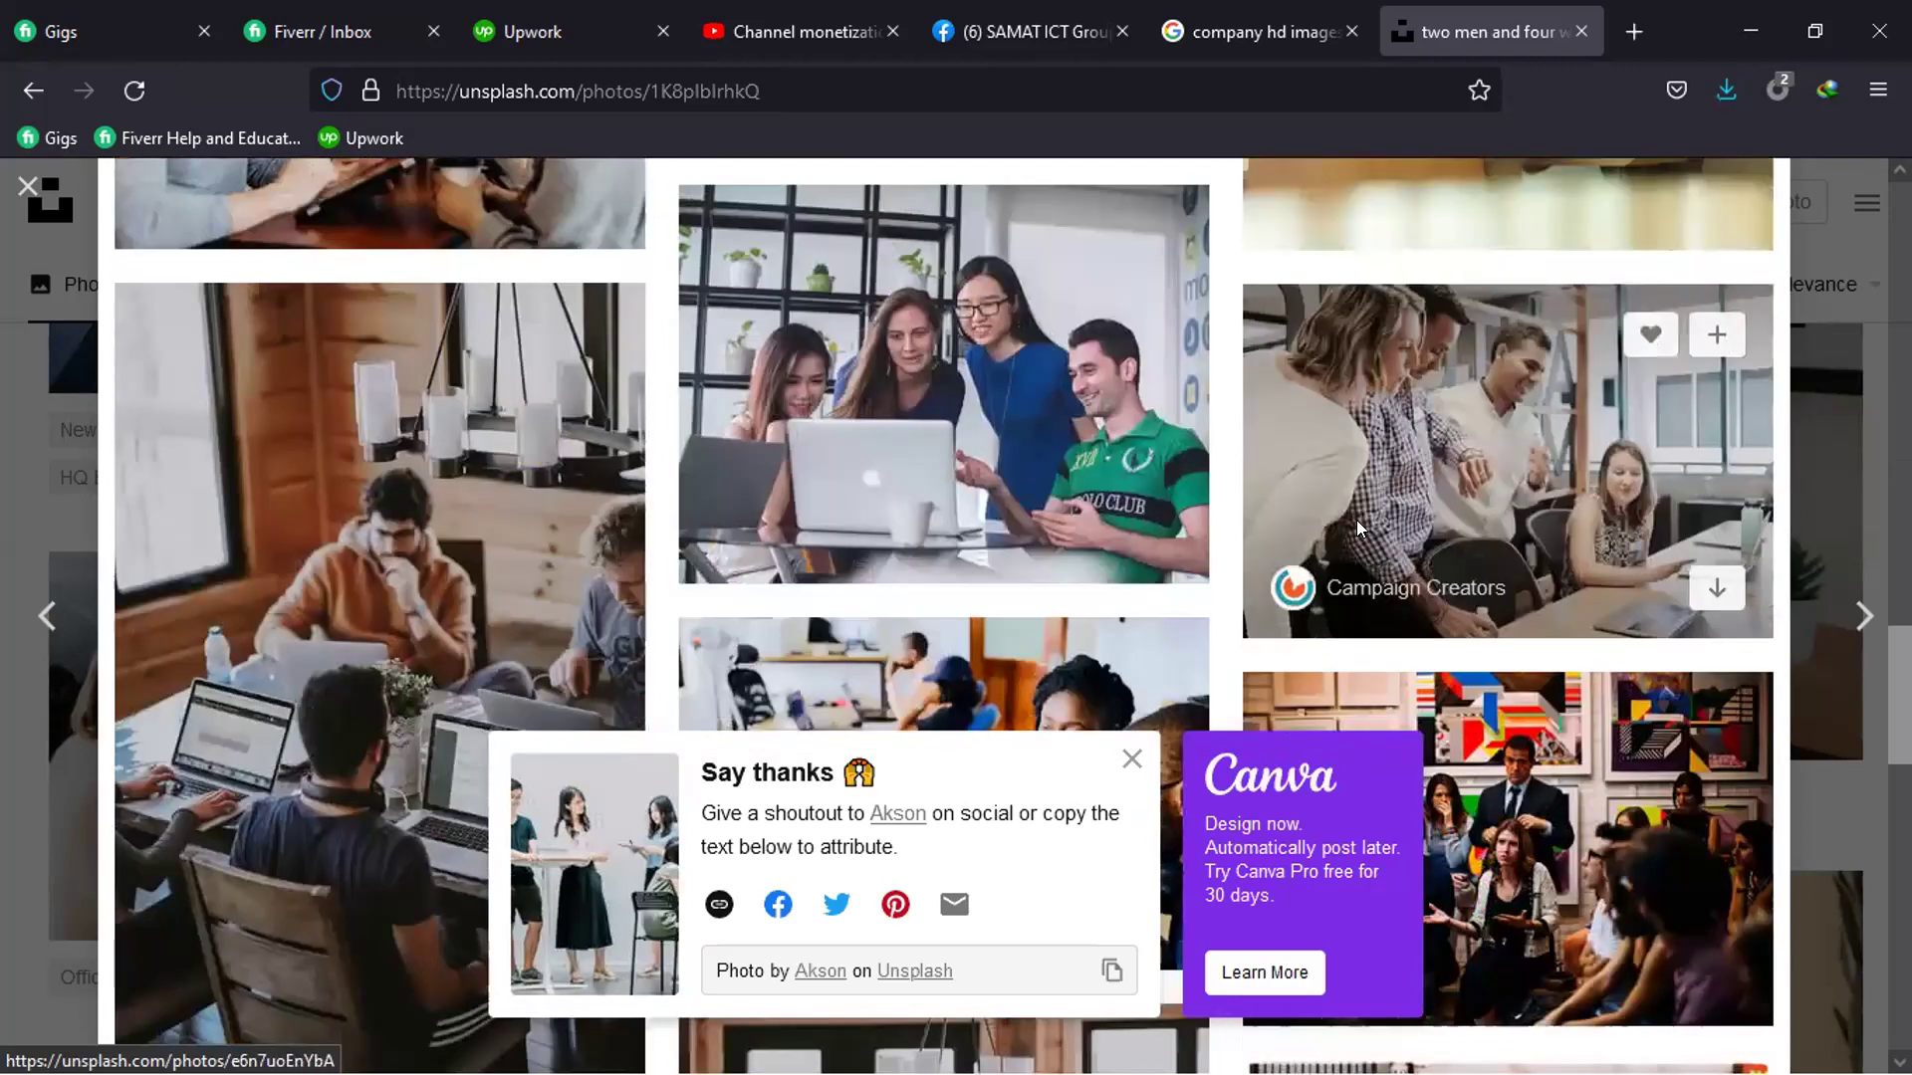
{"action": "scroll", "coordinate": [1356, 520], "scroll_direction": "down", "scroll_amount": 3}
{"action": "scroll", "coordinate": [1356, 520], "scroll_direction": "down", "scroll_amount": 4}
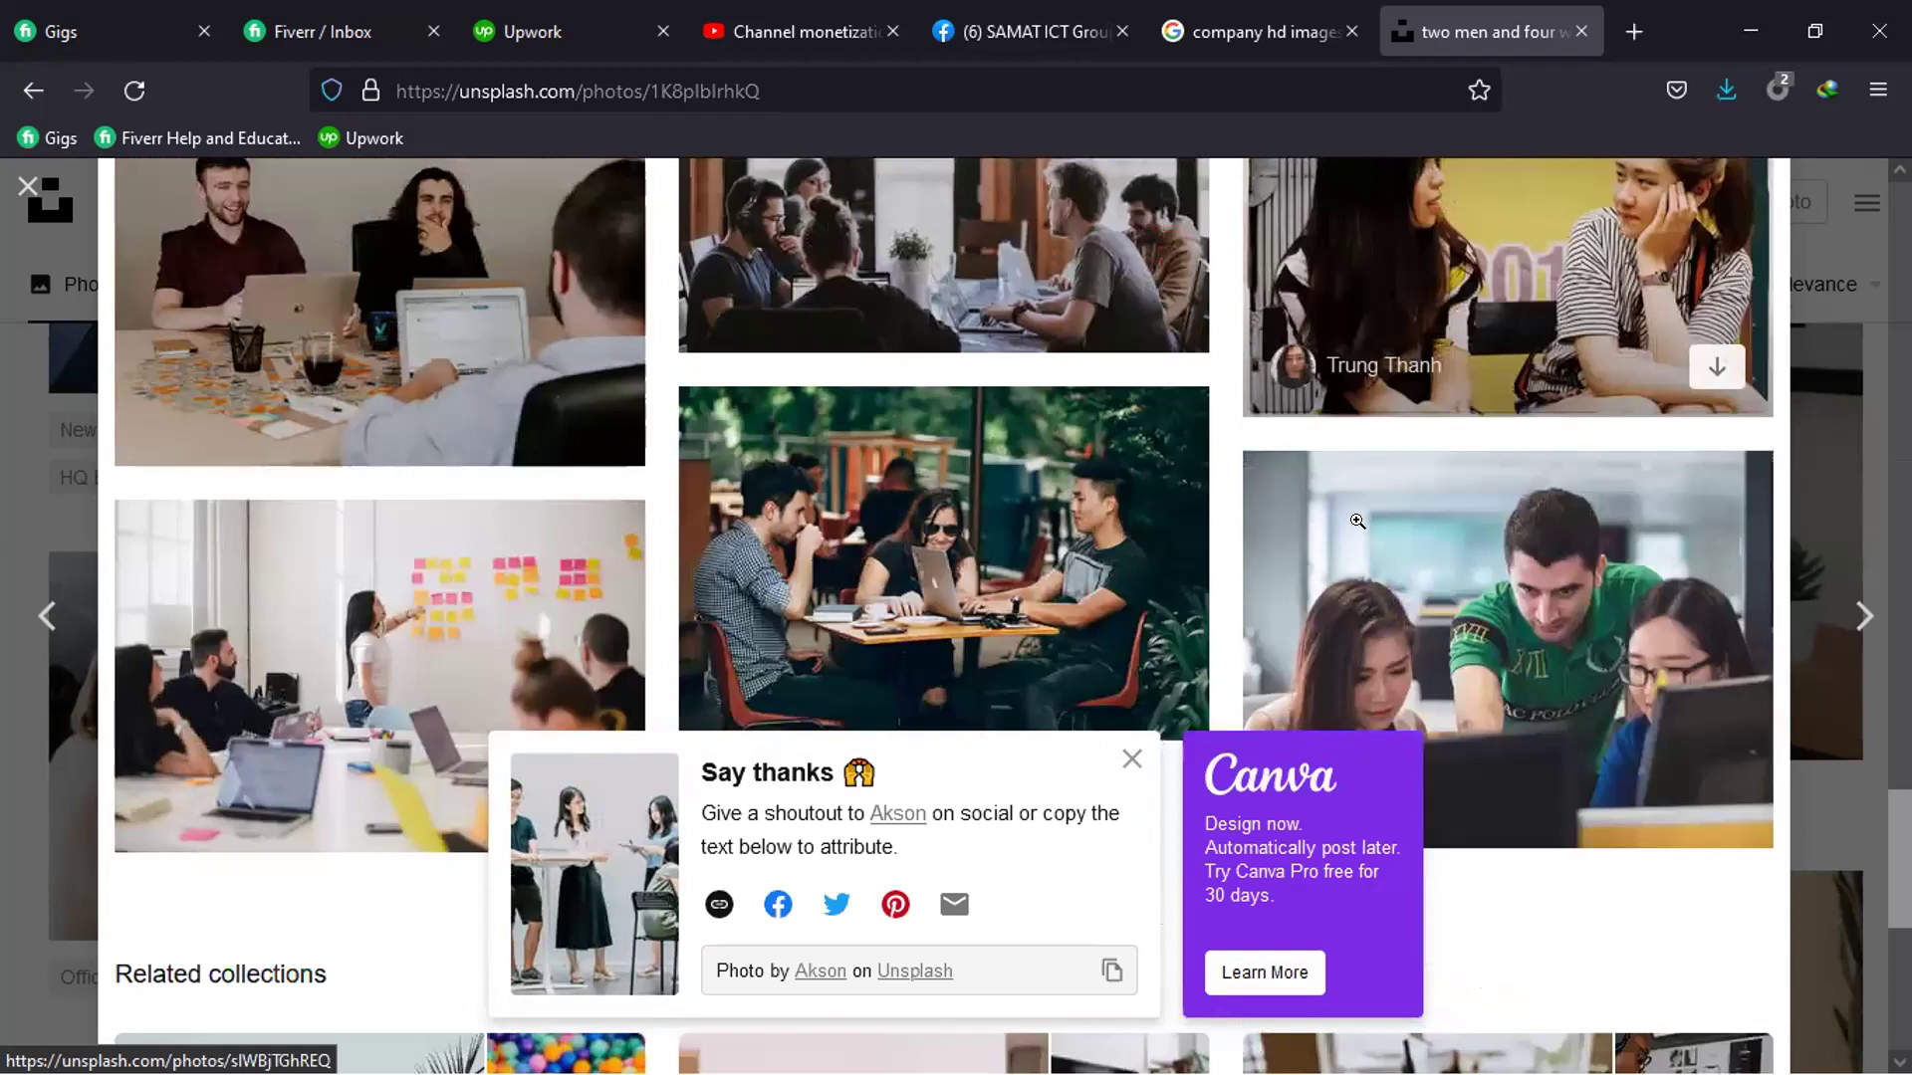
{"action": "scroll", "coordinate": [1356, 520], "scroll_direction": "down", "scroll_amount": 3}
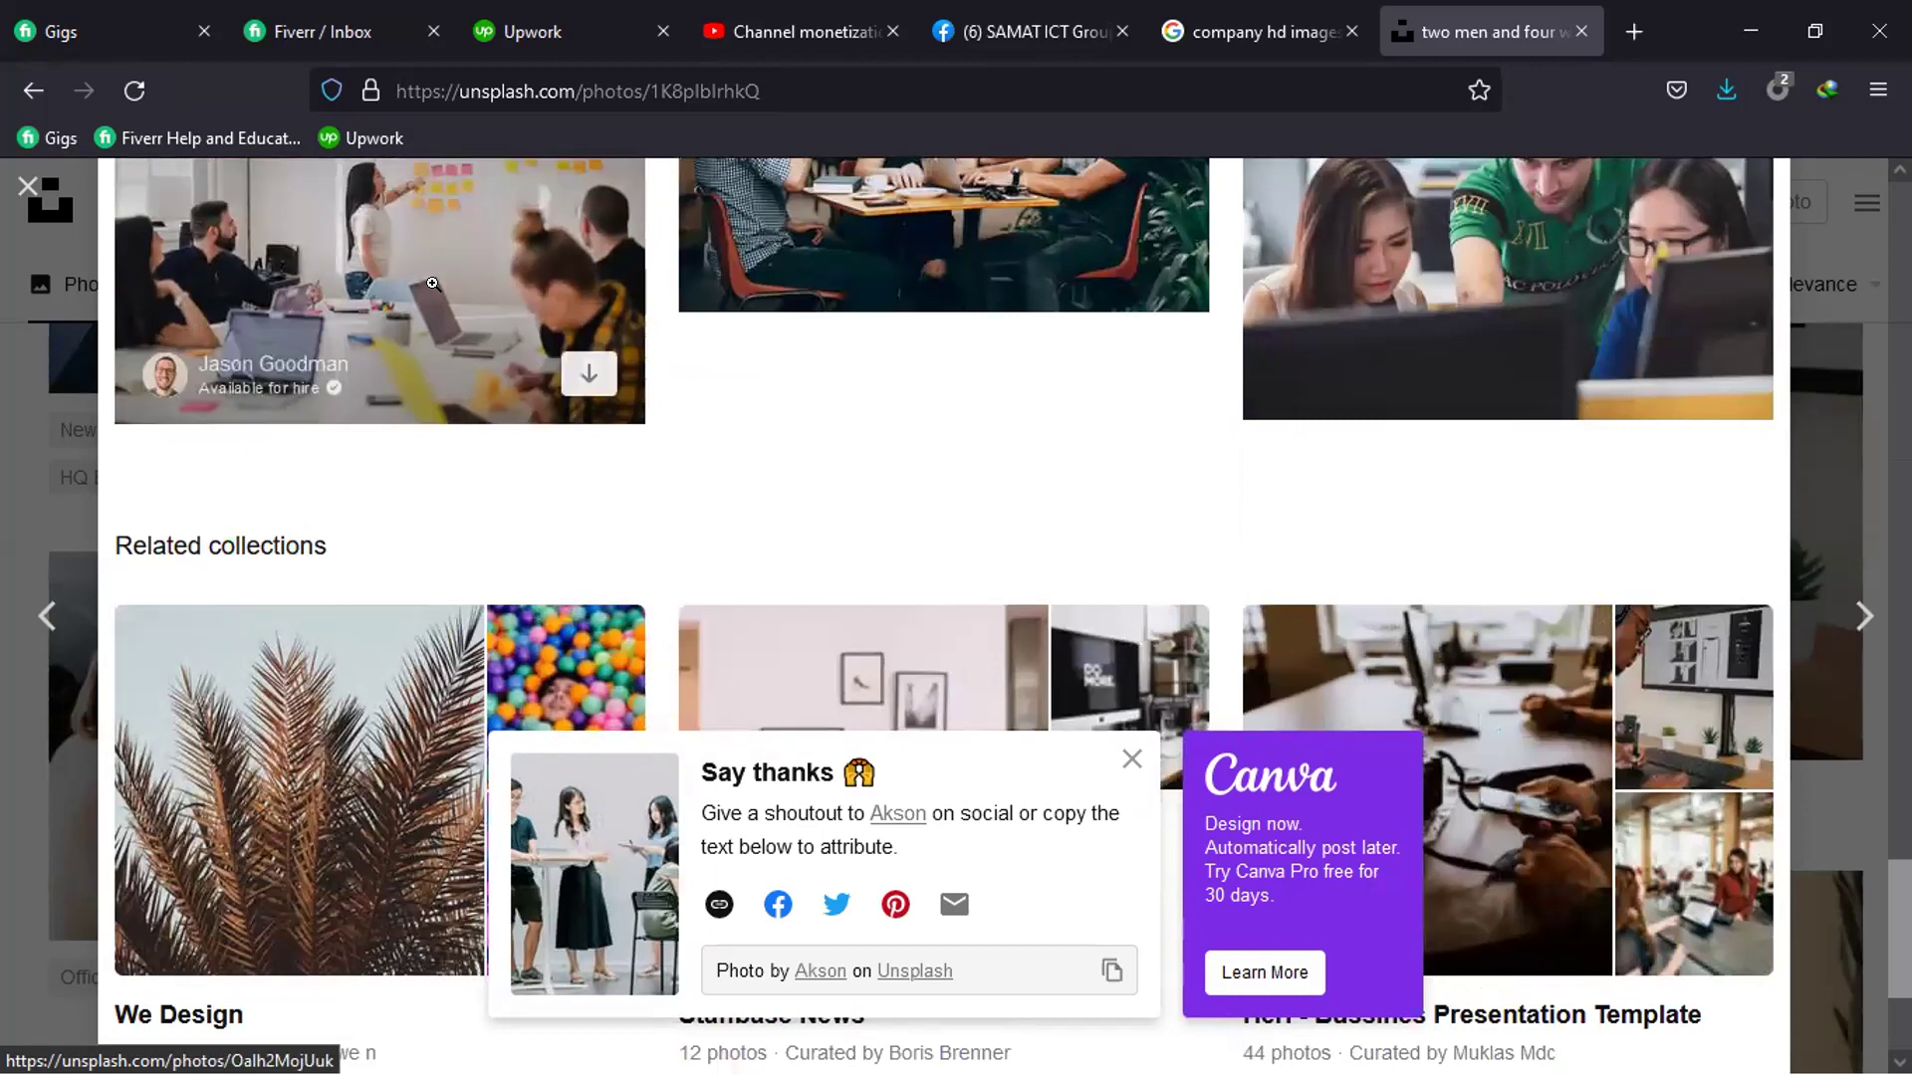
{"action": "left_click", "coordinate": [432, 284]}
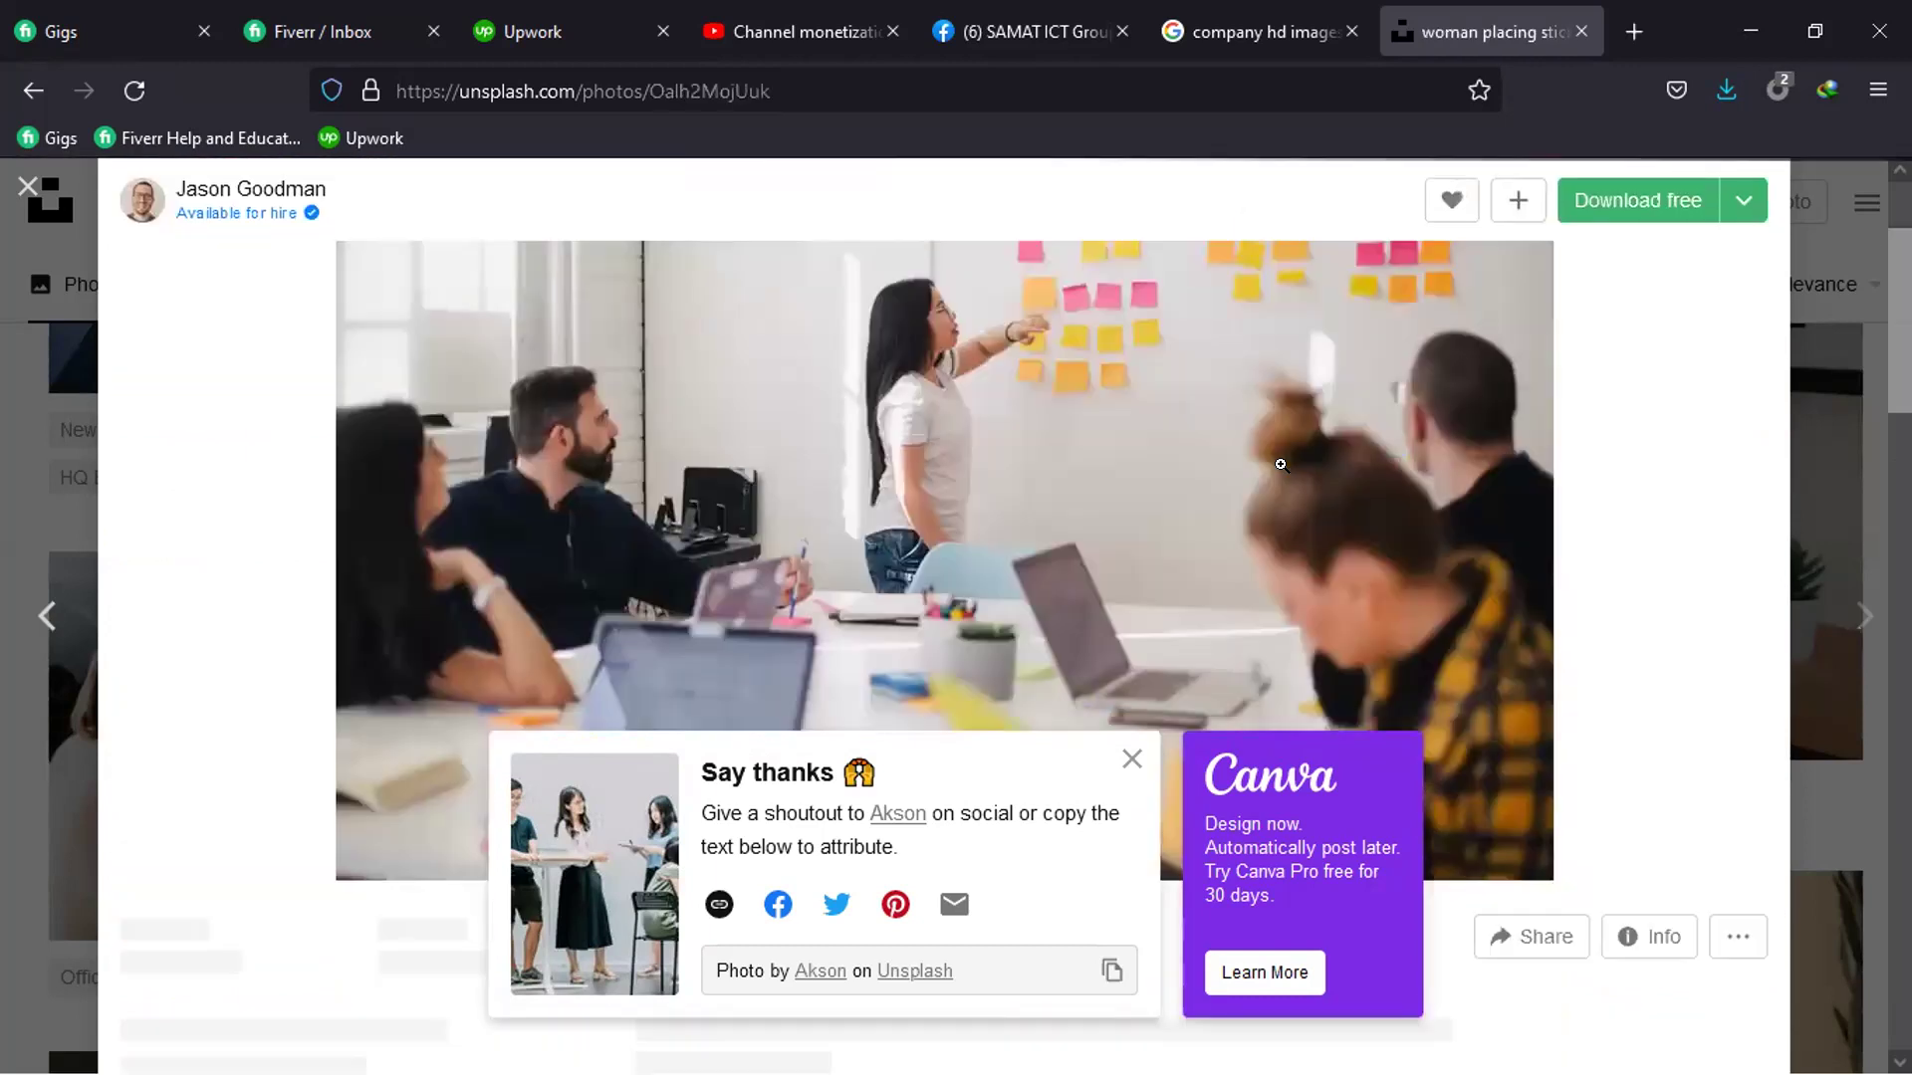
Save the sticky-notes photo at Medium 1920×1280, then minimize Firefox
{"action": "scroll", "coordinate": [1282, 465], "scroll_direction": "down", "scroll_amount": 6}
{"action": "scroll", "coordinate": [1572, 387], "scroll_direction": "up", "scroll_amount": 4}
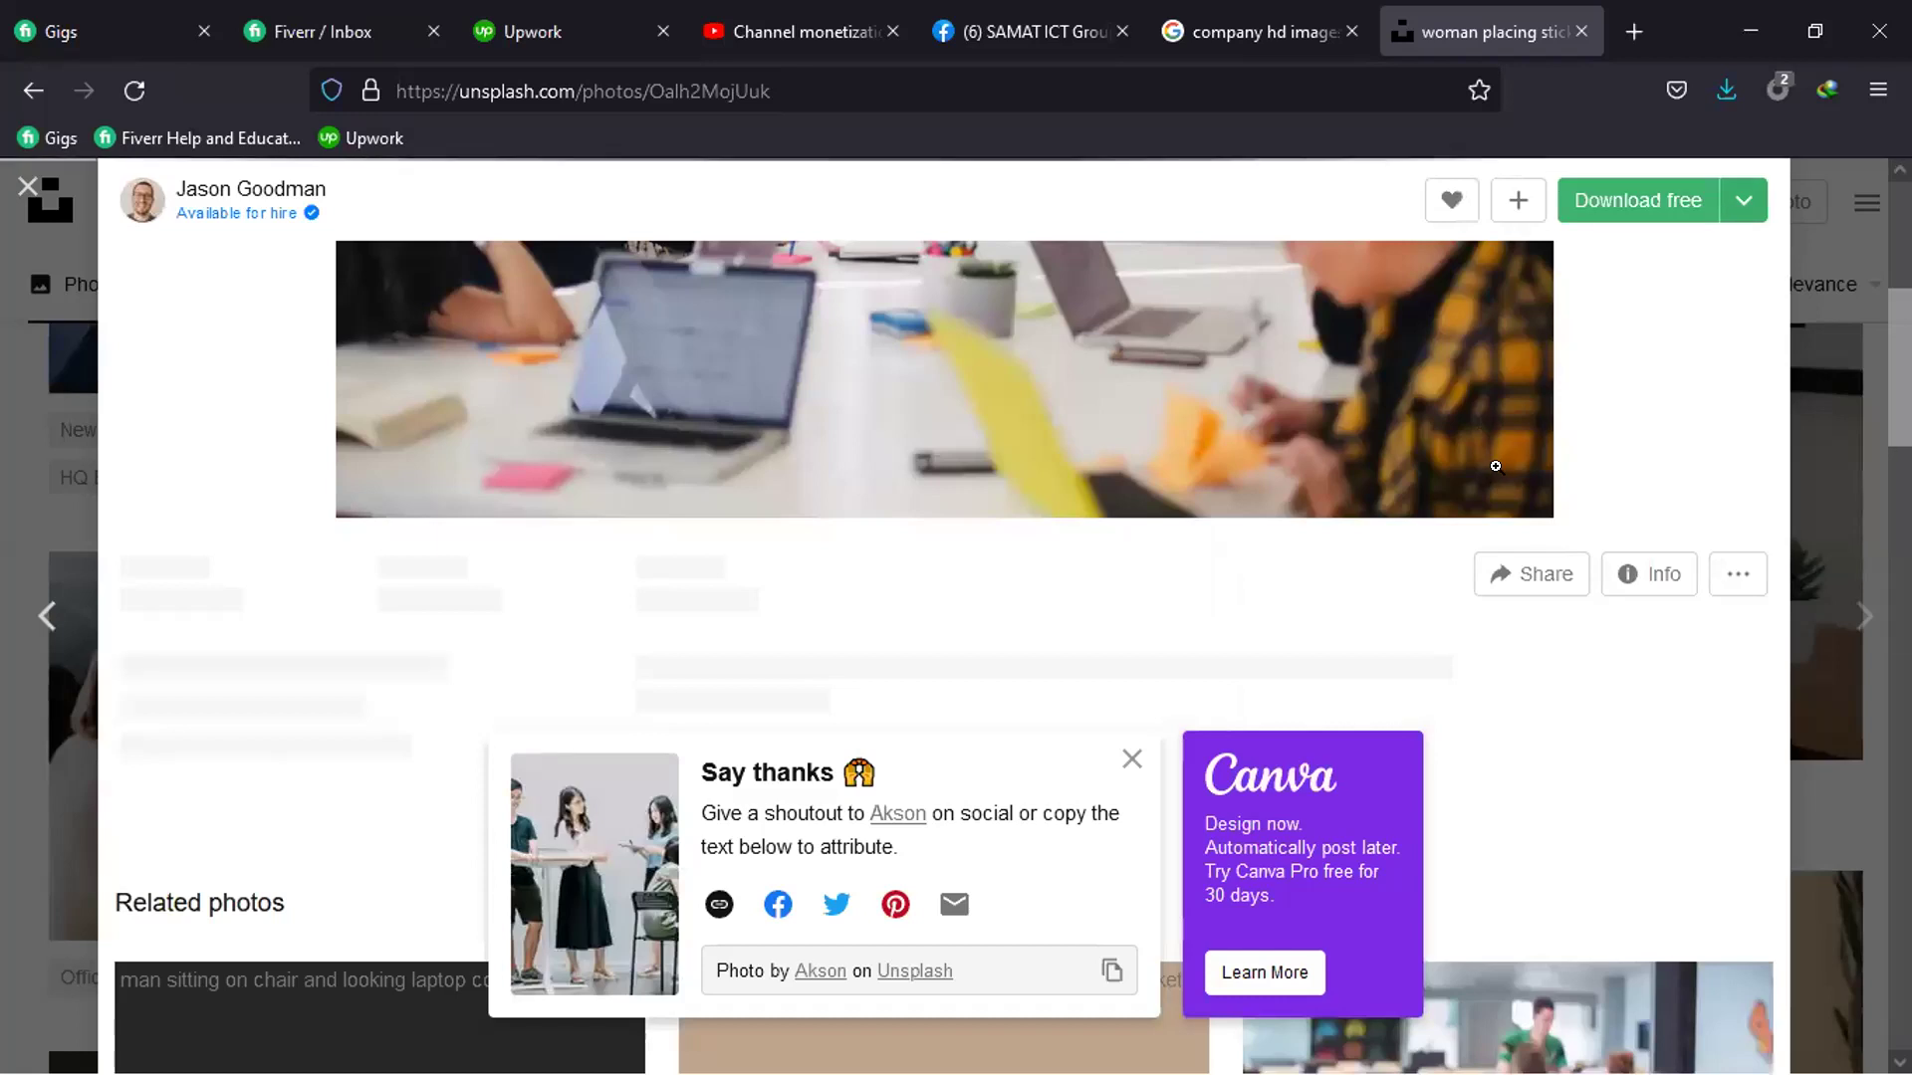
{"action": "left_click", "coordinate": [1743, 200]}
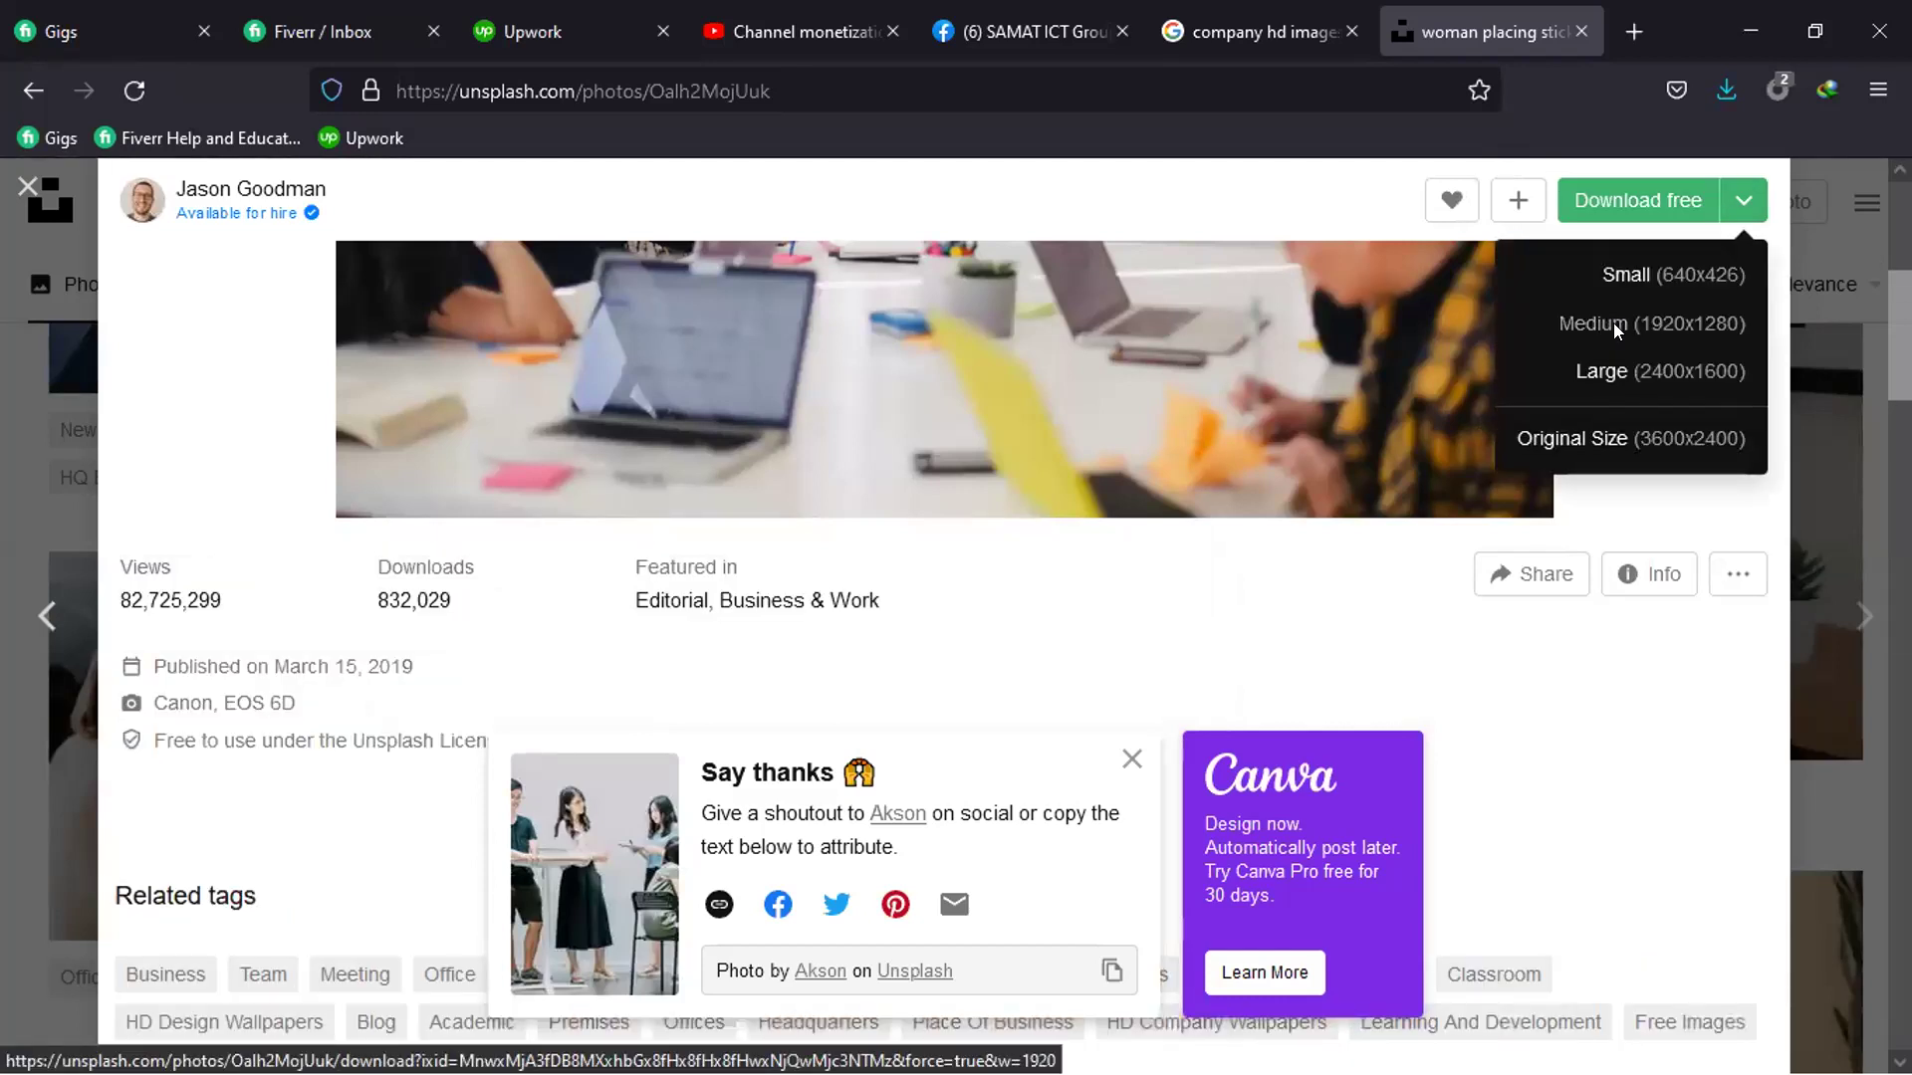
{"action": "left_click", "coordinate": [1613, 323]}
{"action": "left_click", "coordinate": [1063, 691]}
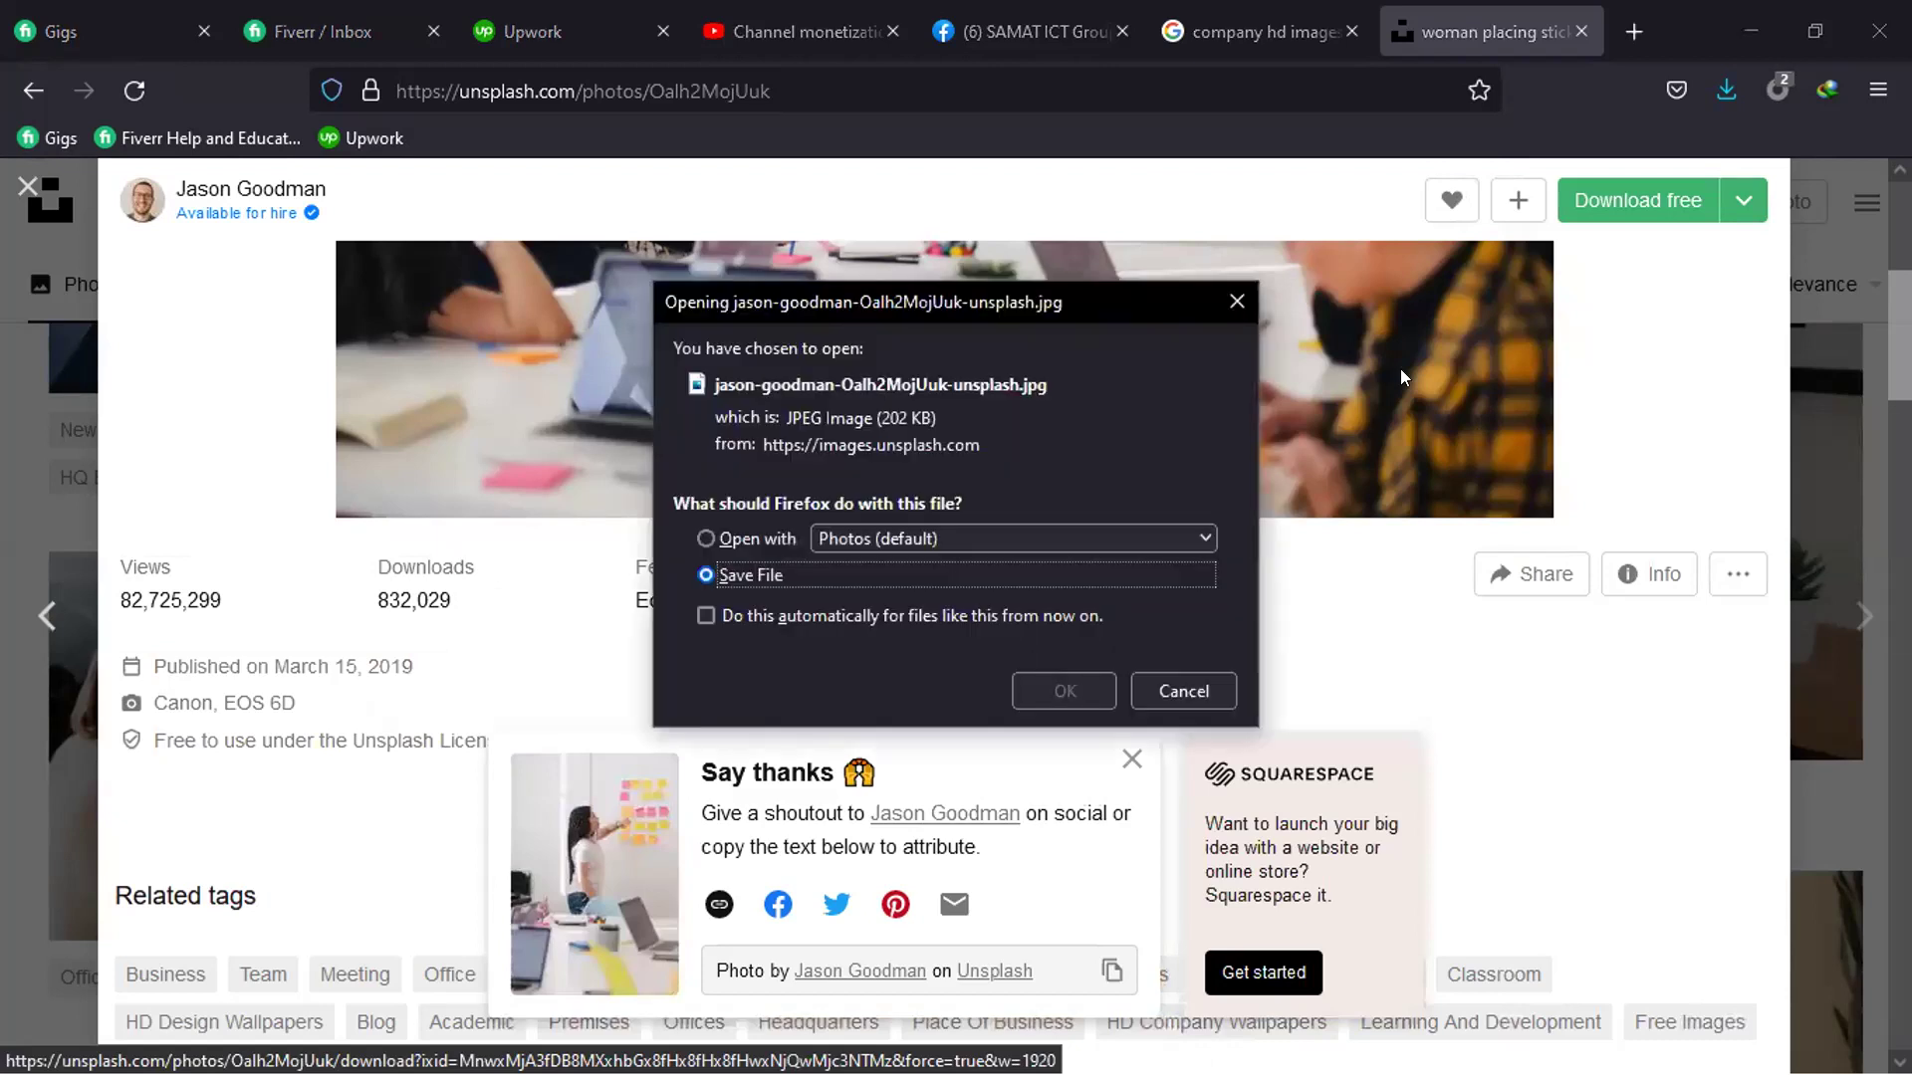
{"action": "left_click", "coordinate": [1751, 31]}
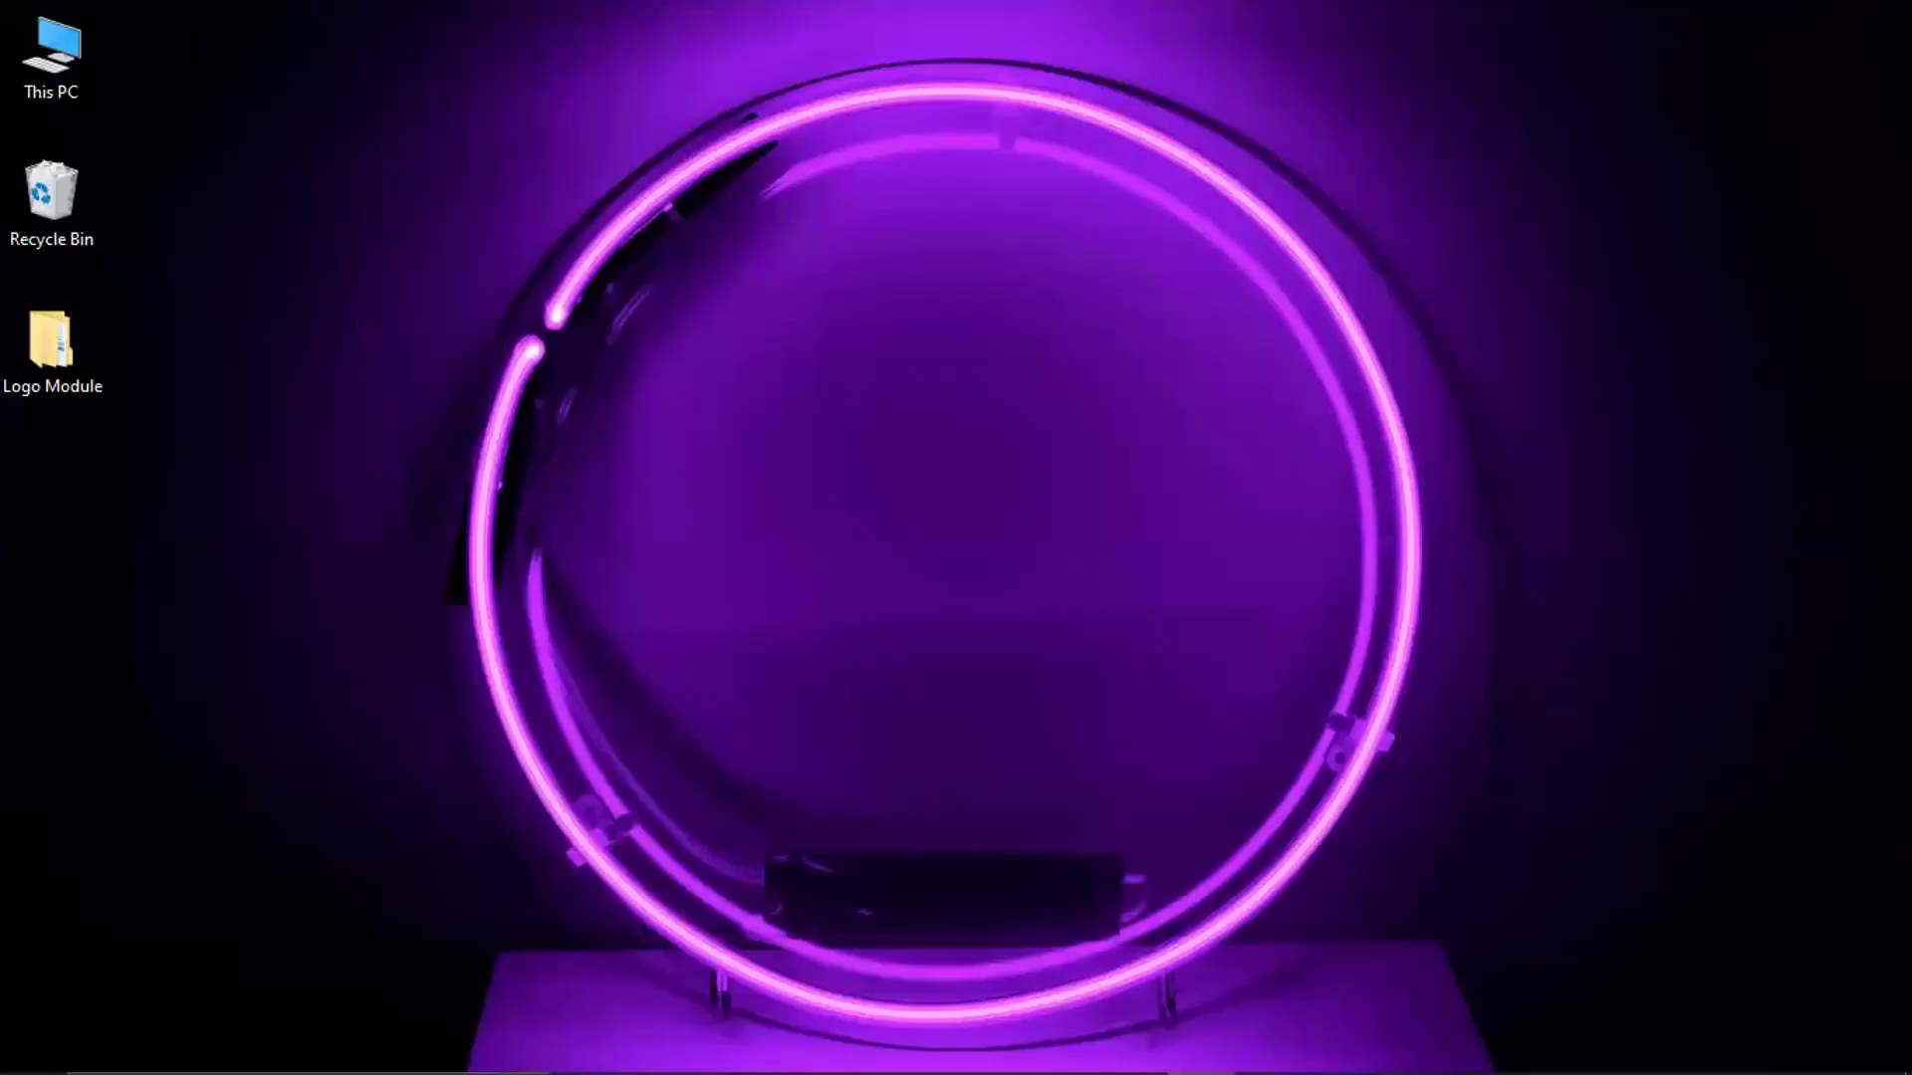
Open and refresh the Downloads folder, then drag the brooke-cagle café photo onto Illustrator
{"action": "mouse_move", "coordinate": [1064, 1073]}
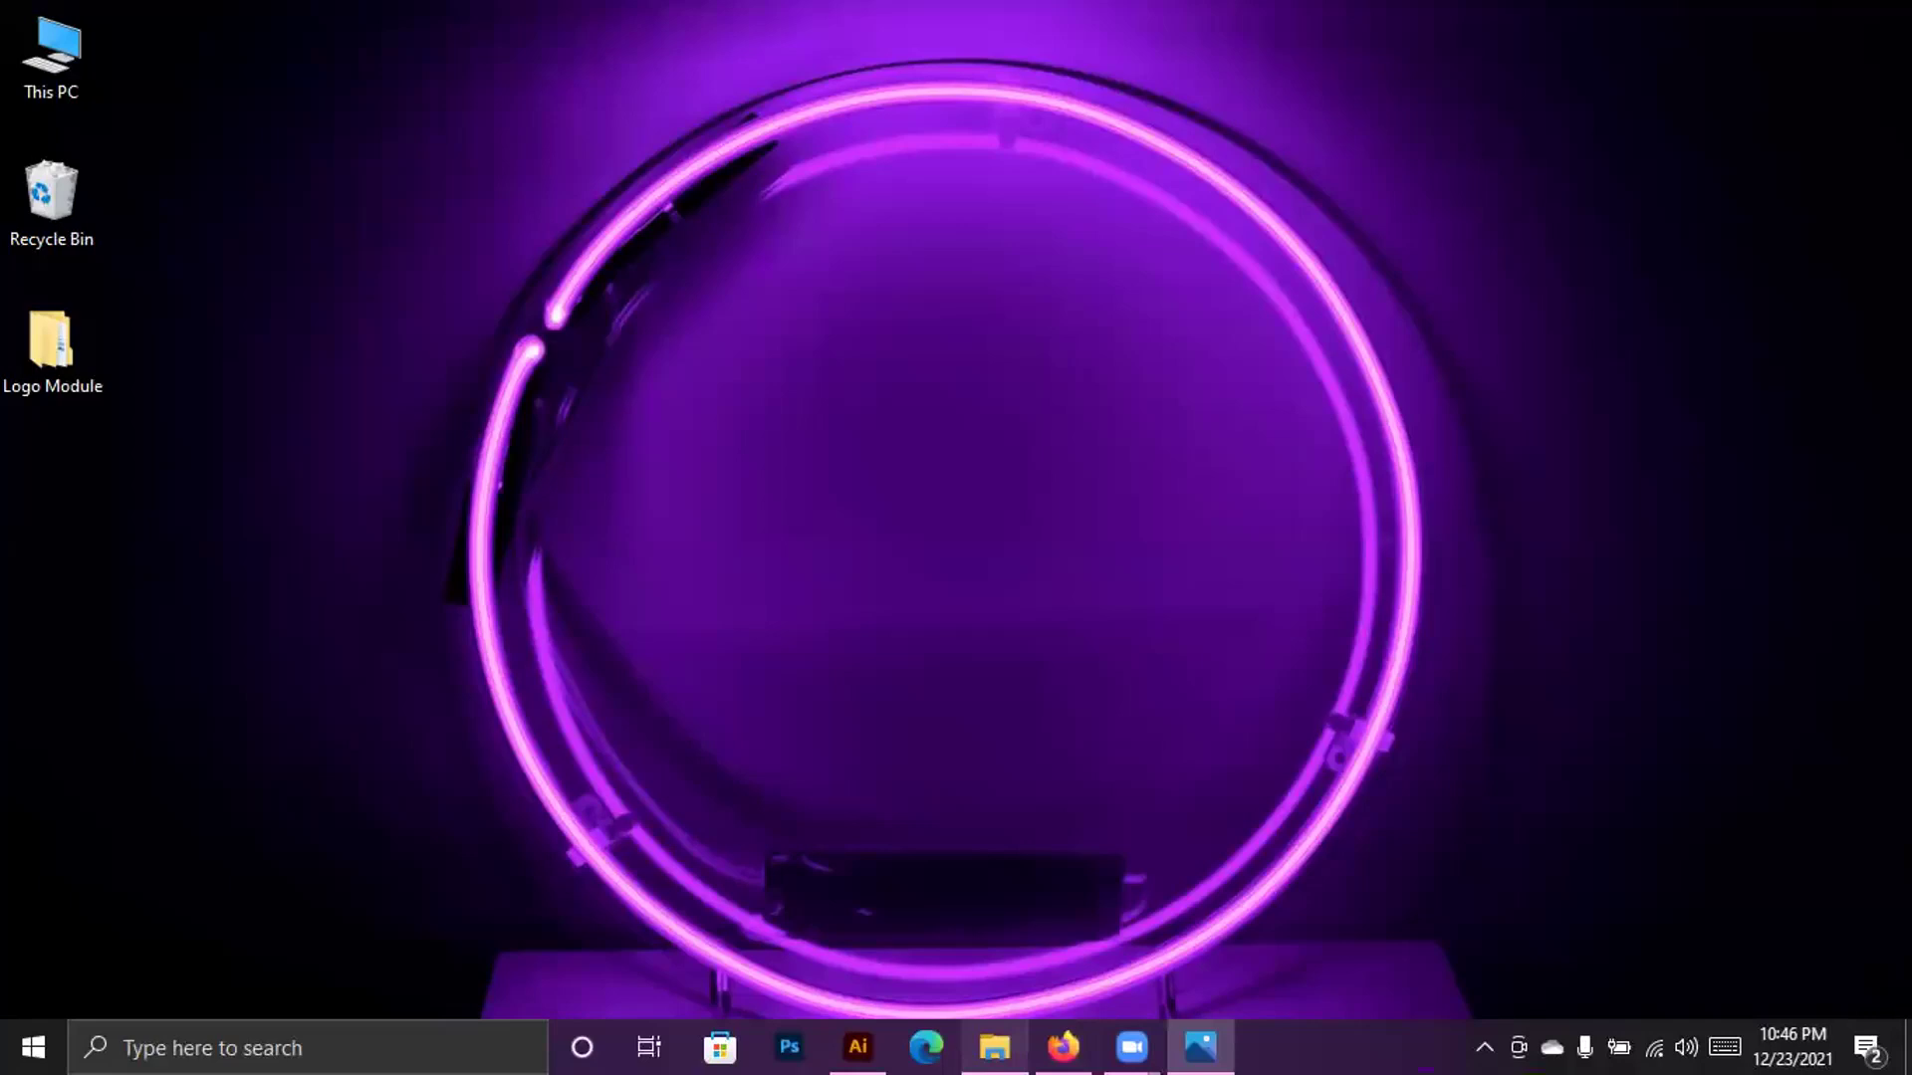
{"action": "mouse_move", "coordinate": [994, 1046]}
{"action": "left_click", "coordinate": [944, 931]}
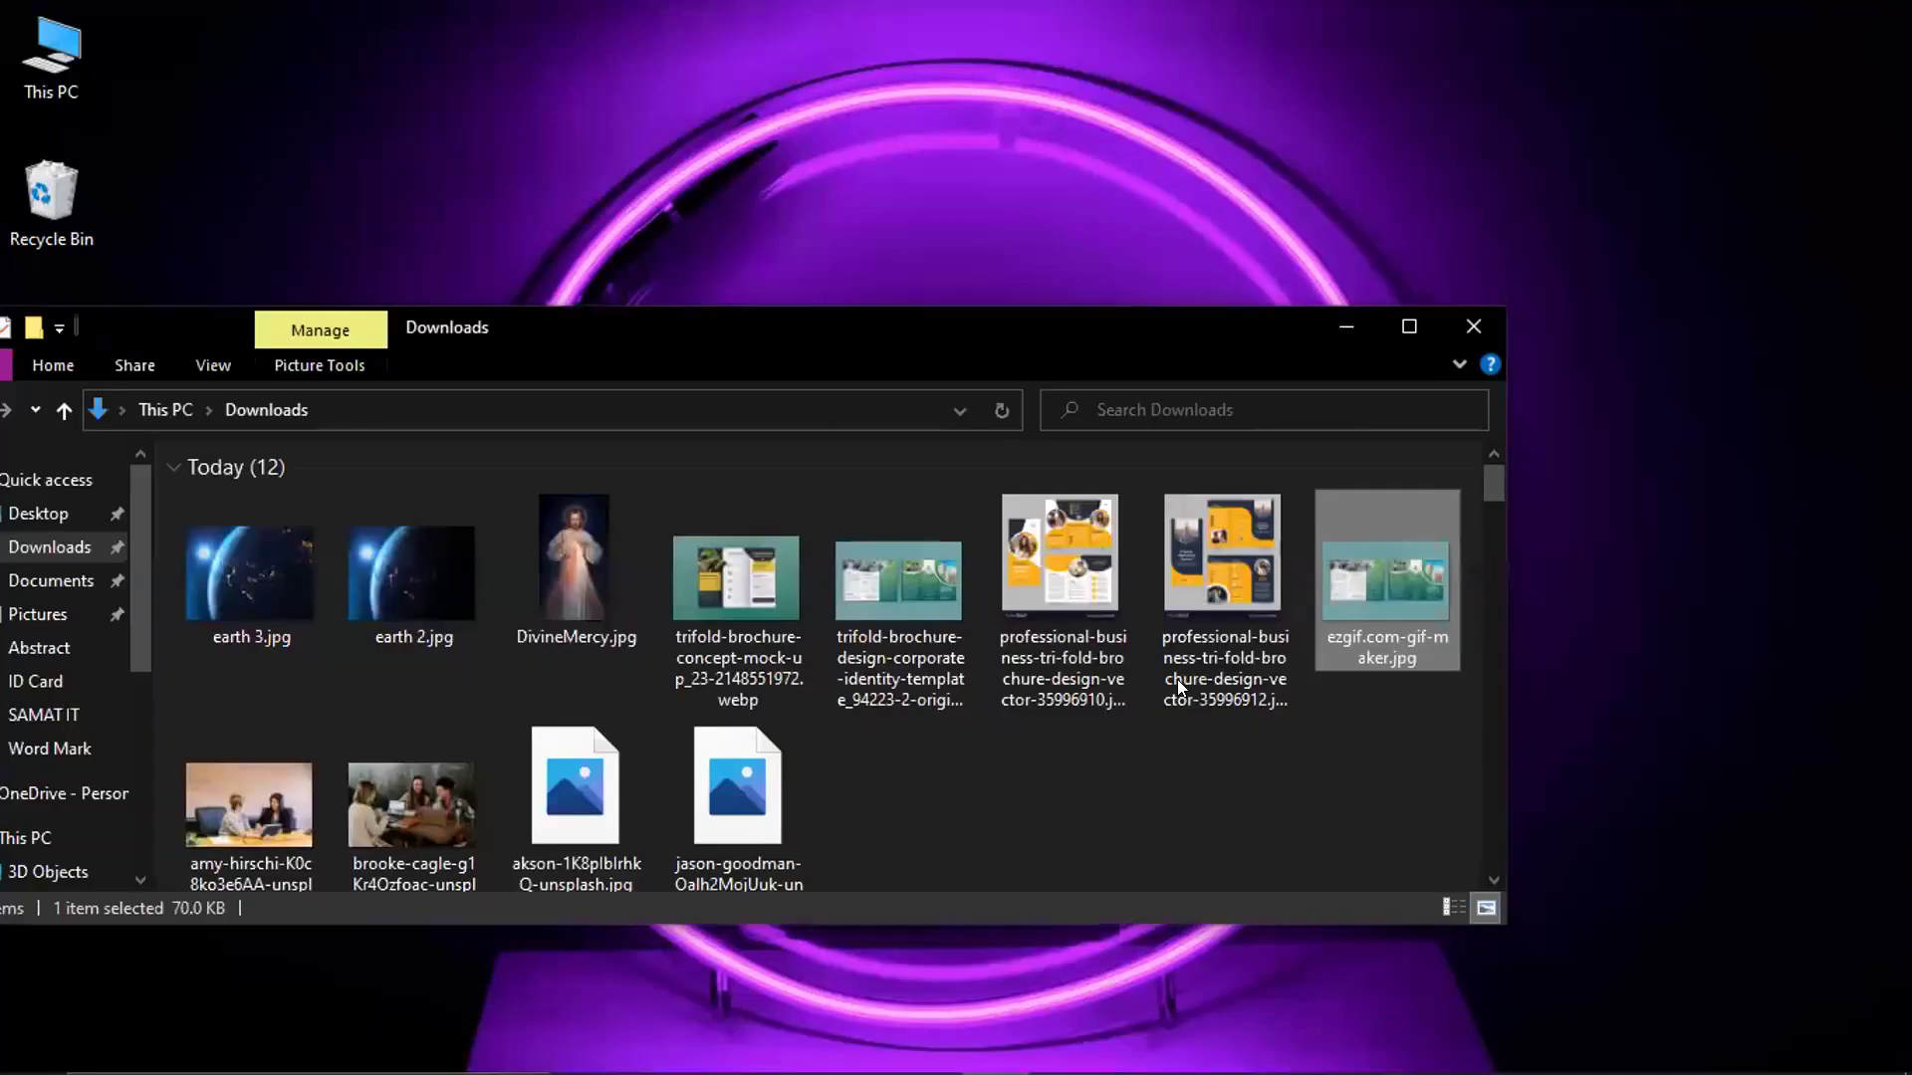
{"action": "right_click", "coordinate": [1147, 797]}
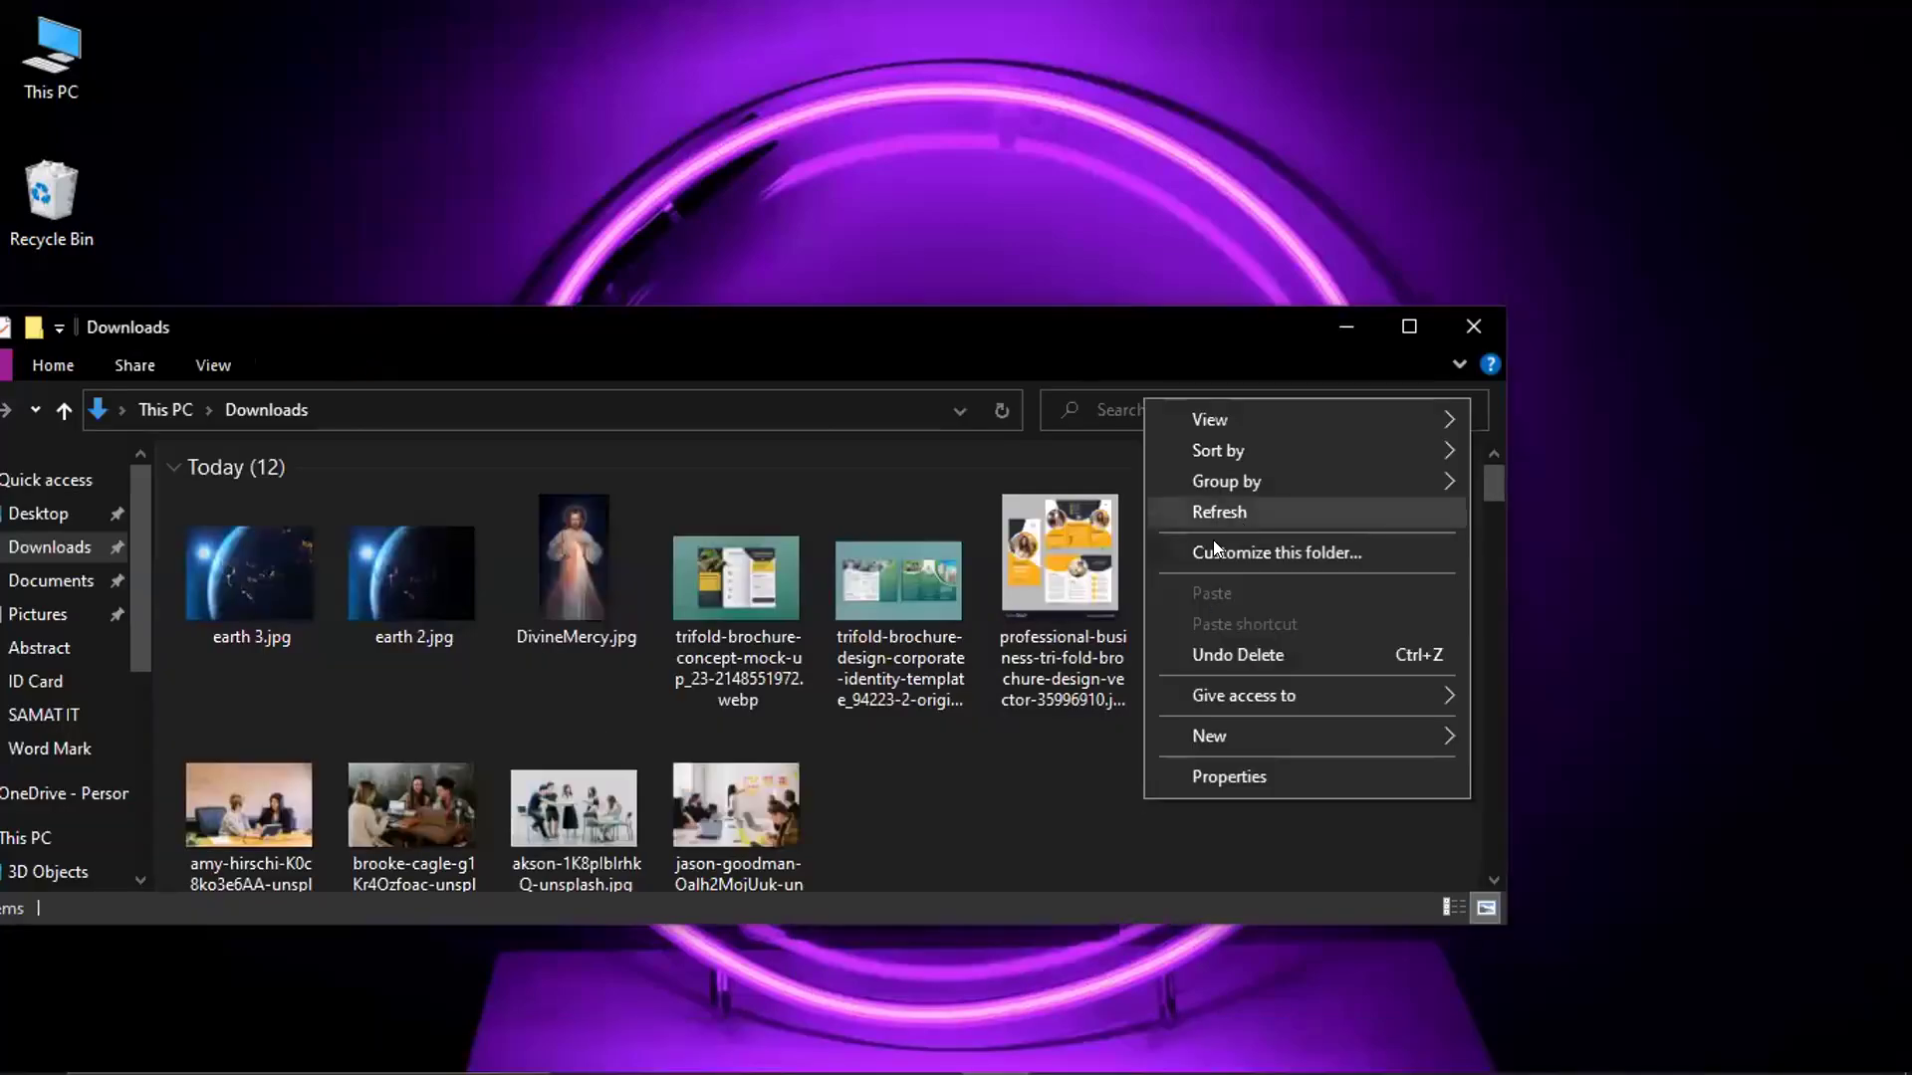
{"action": "left_click", "coordinate": [1213, 538]}
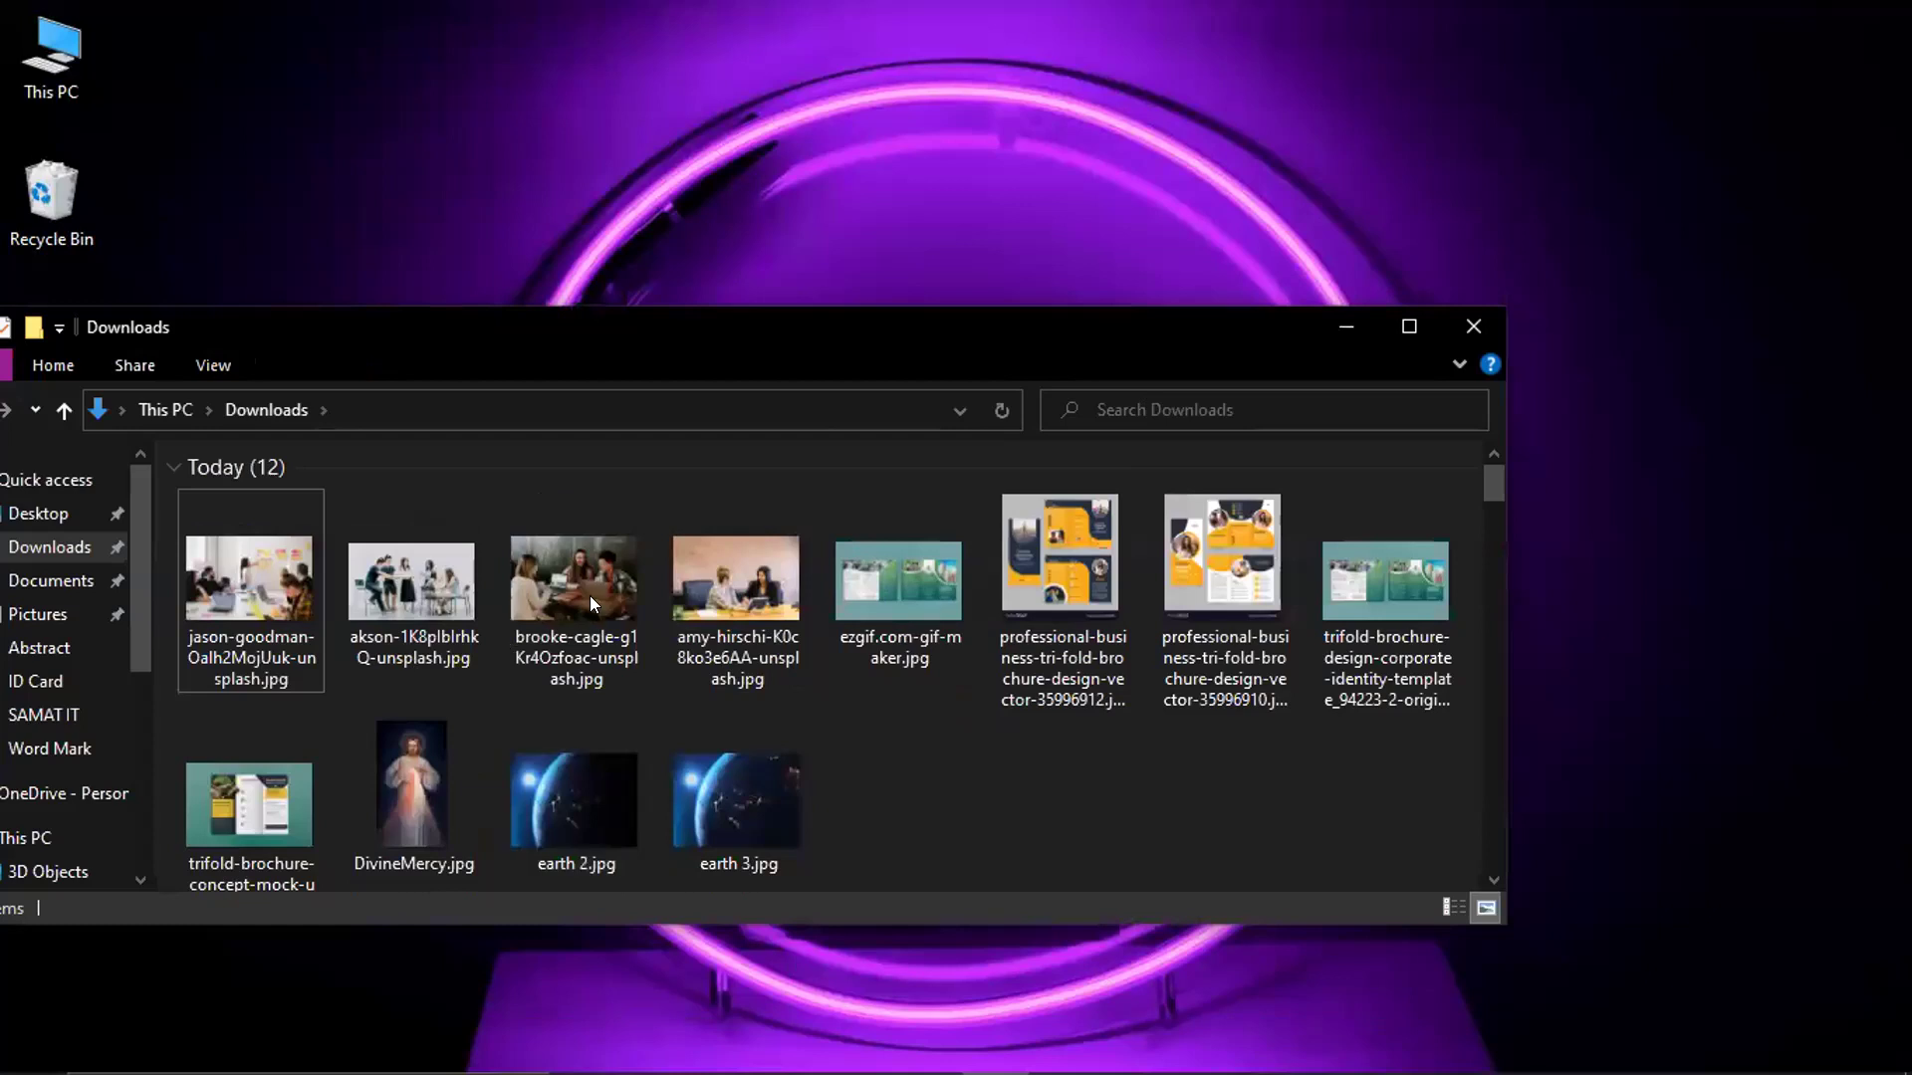
{"action": "left_click_drag", "start_coordinate": [586, 587], "coordinate": [976, 1072]}
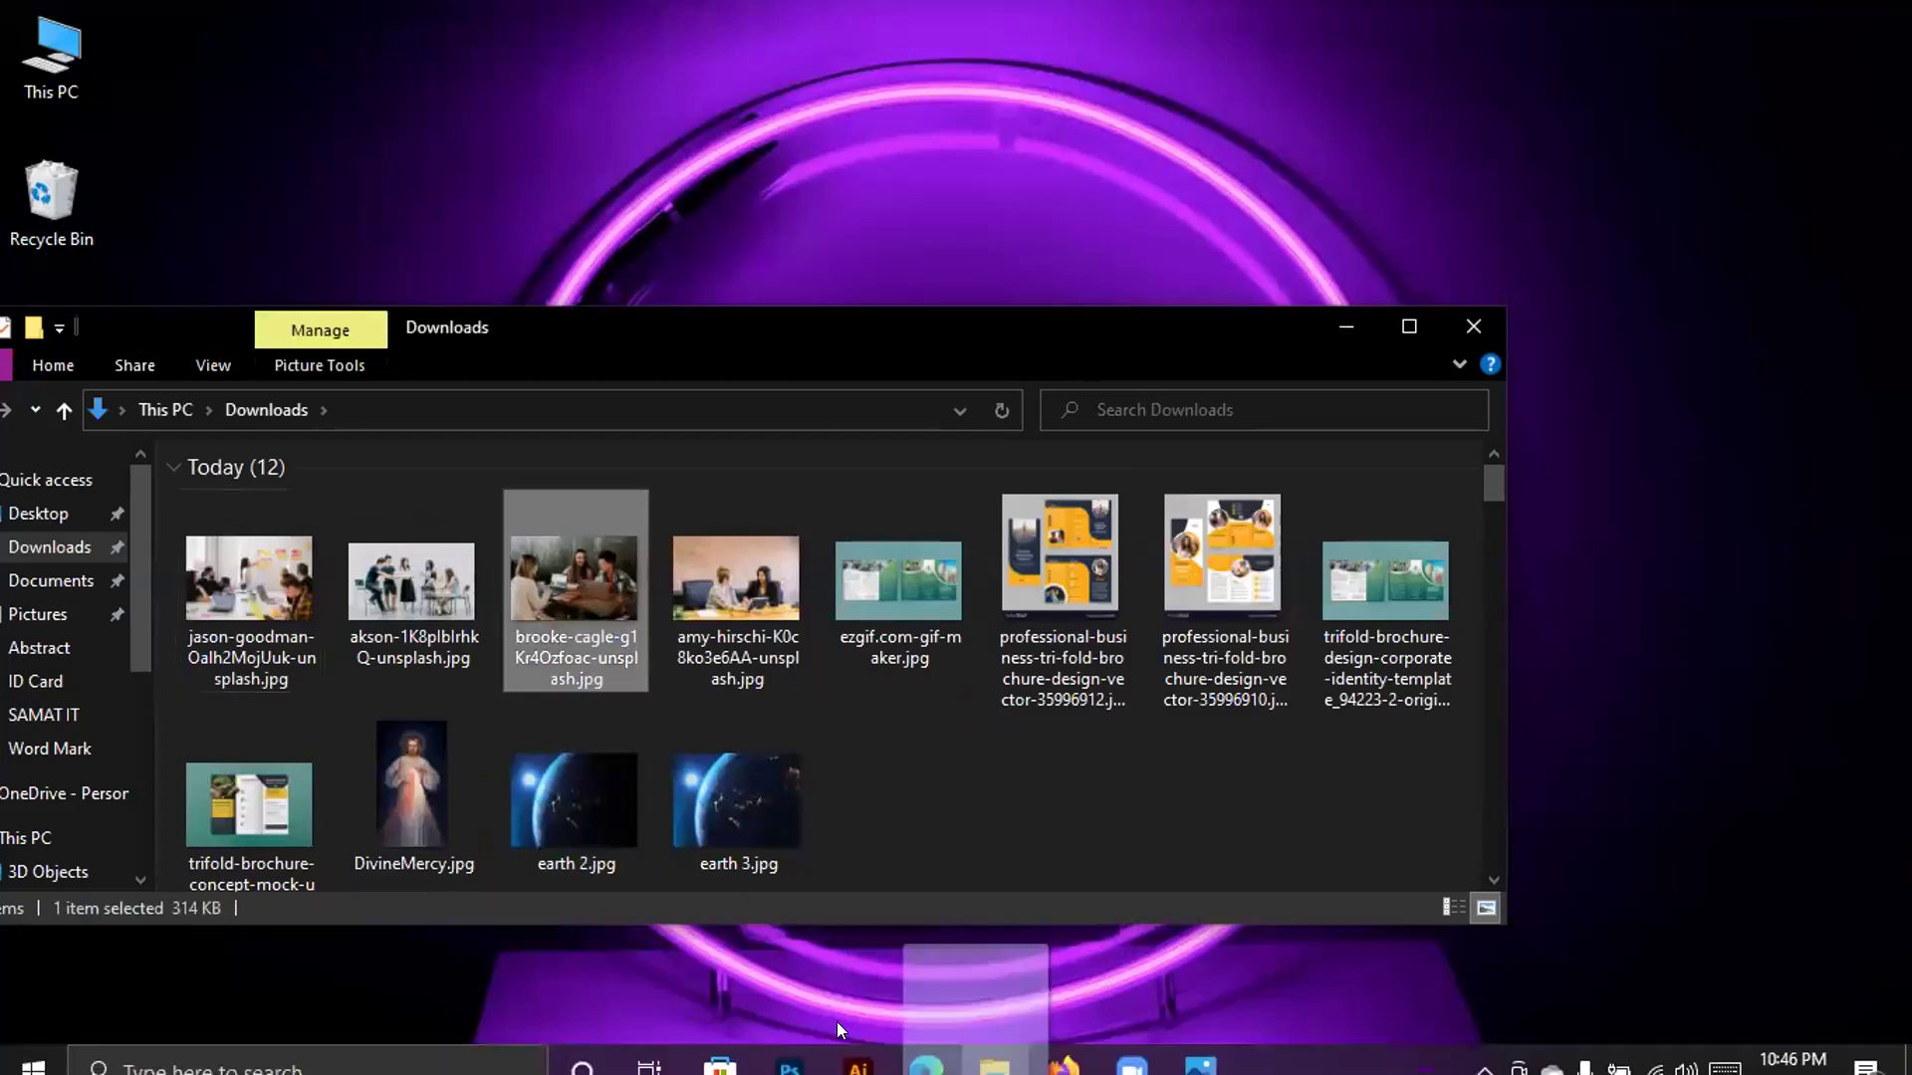
{"action": "left_click", "coordinate": [858, 1066]}
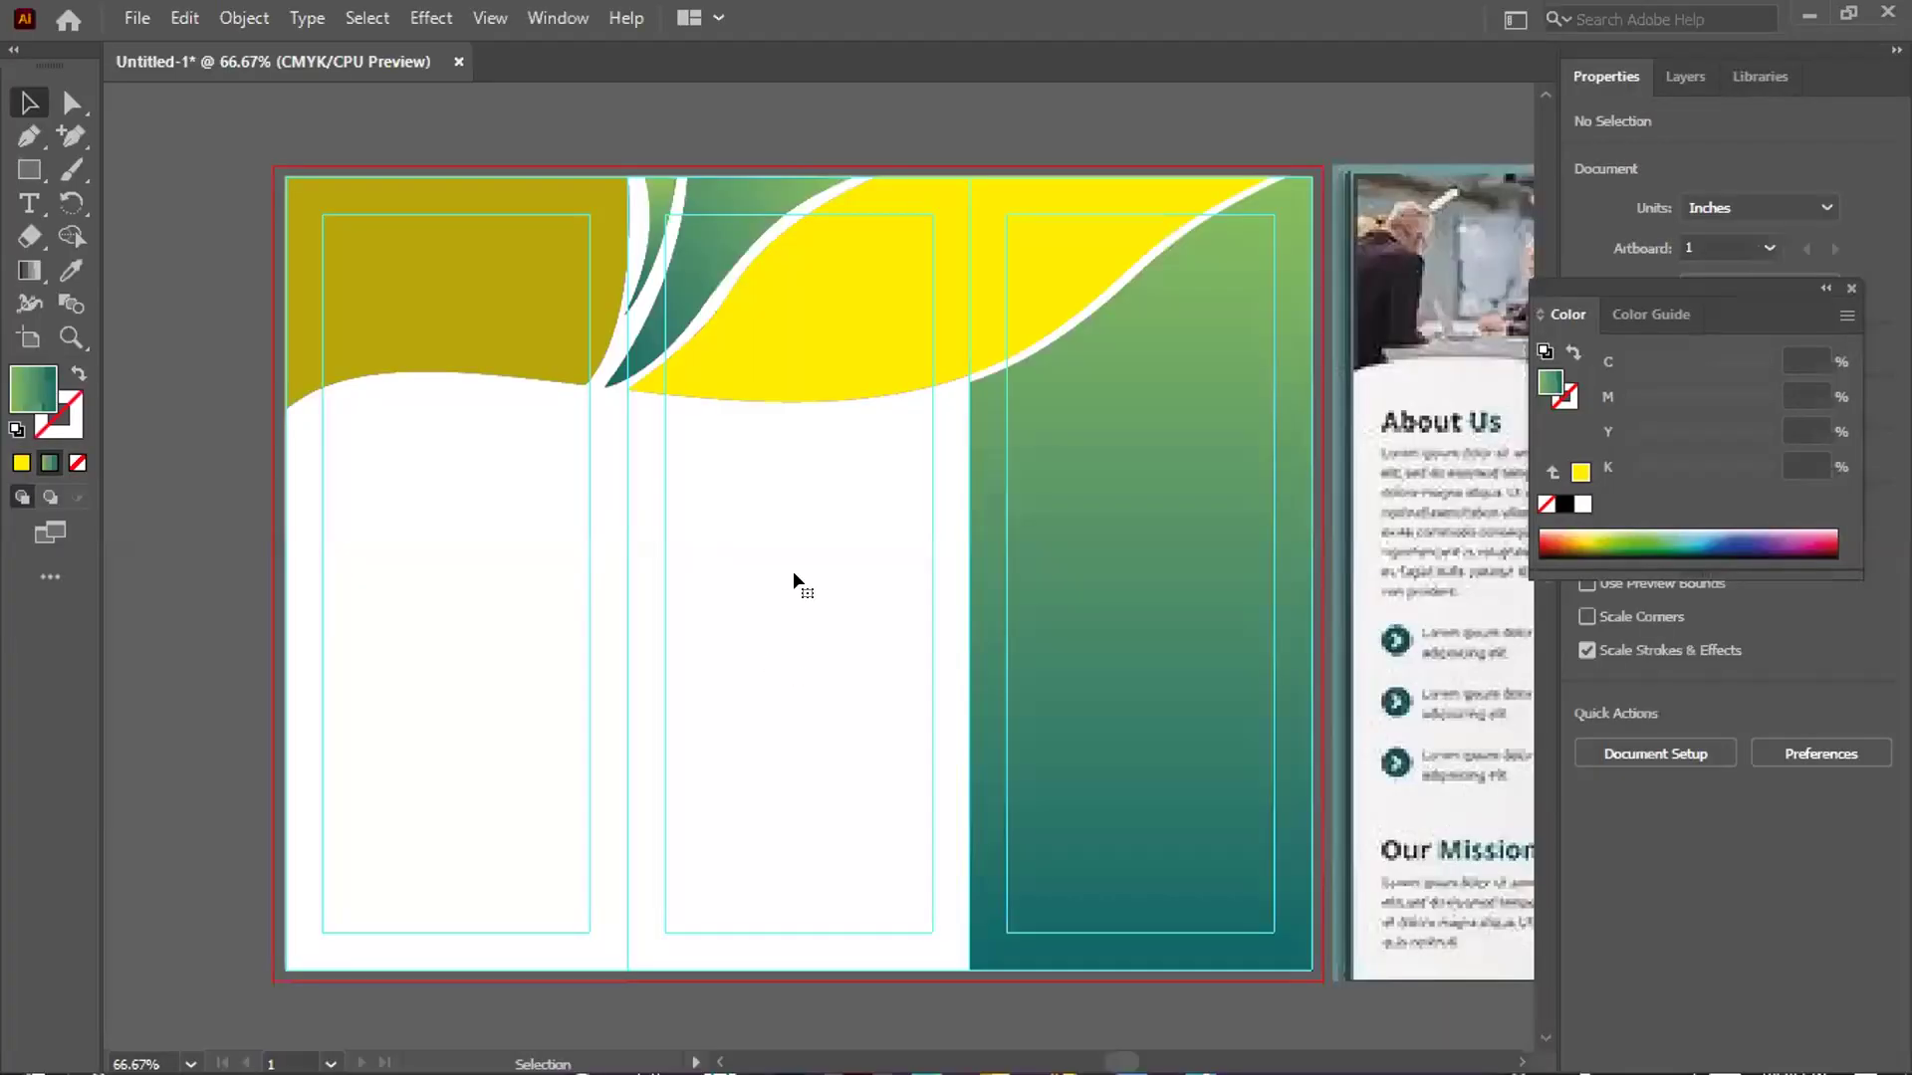
Drop the café photo on the artboard, move it top-left, and scale it to about 3.9 × 2.6 in
{"action": "left_click", "coordinate": [793, 571]}
{"action": "scroll", "coordinate": [875, 464], "scroll_direction": "down", "scroll_amount": 2}
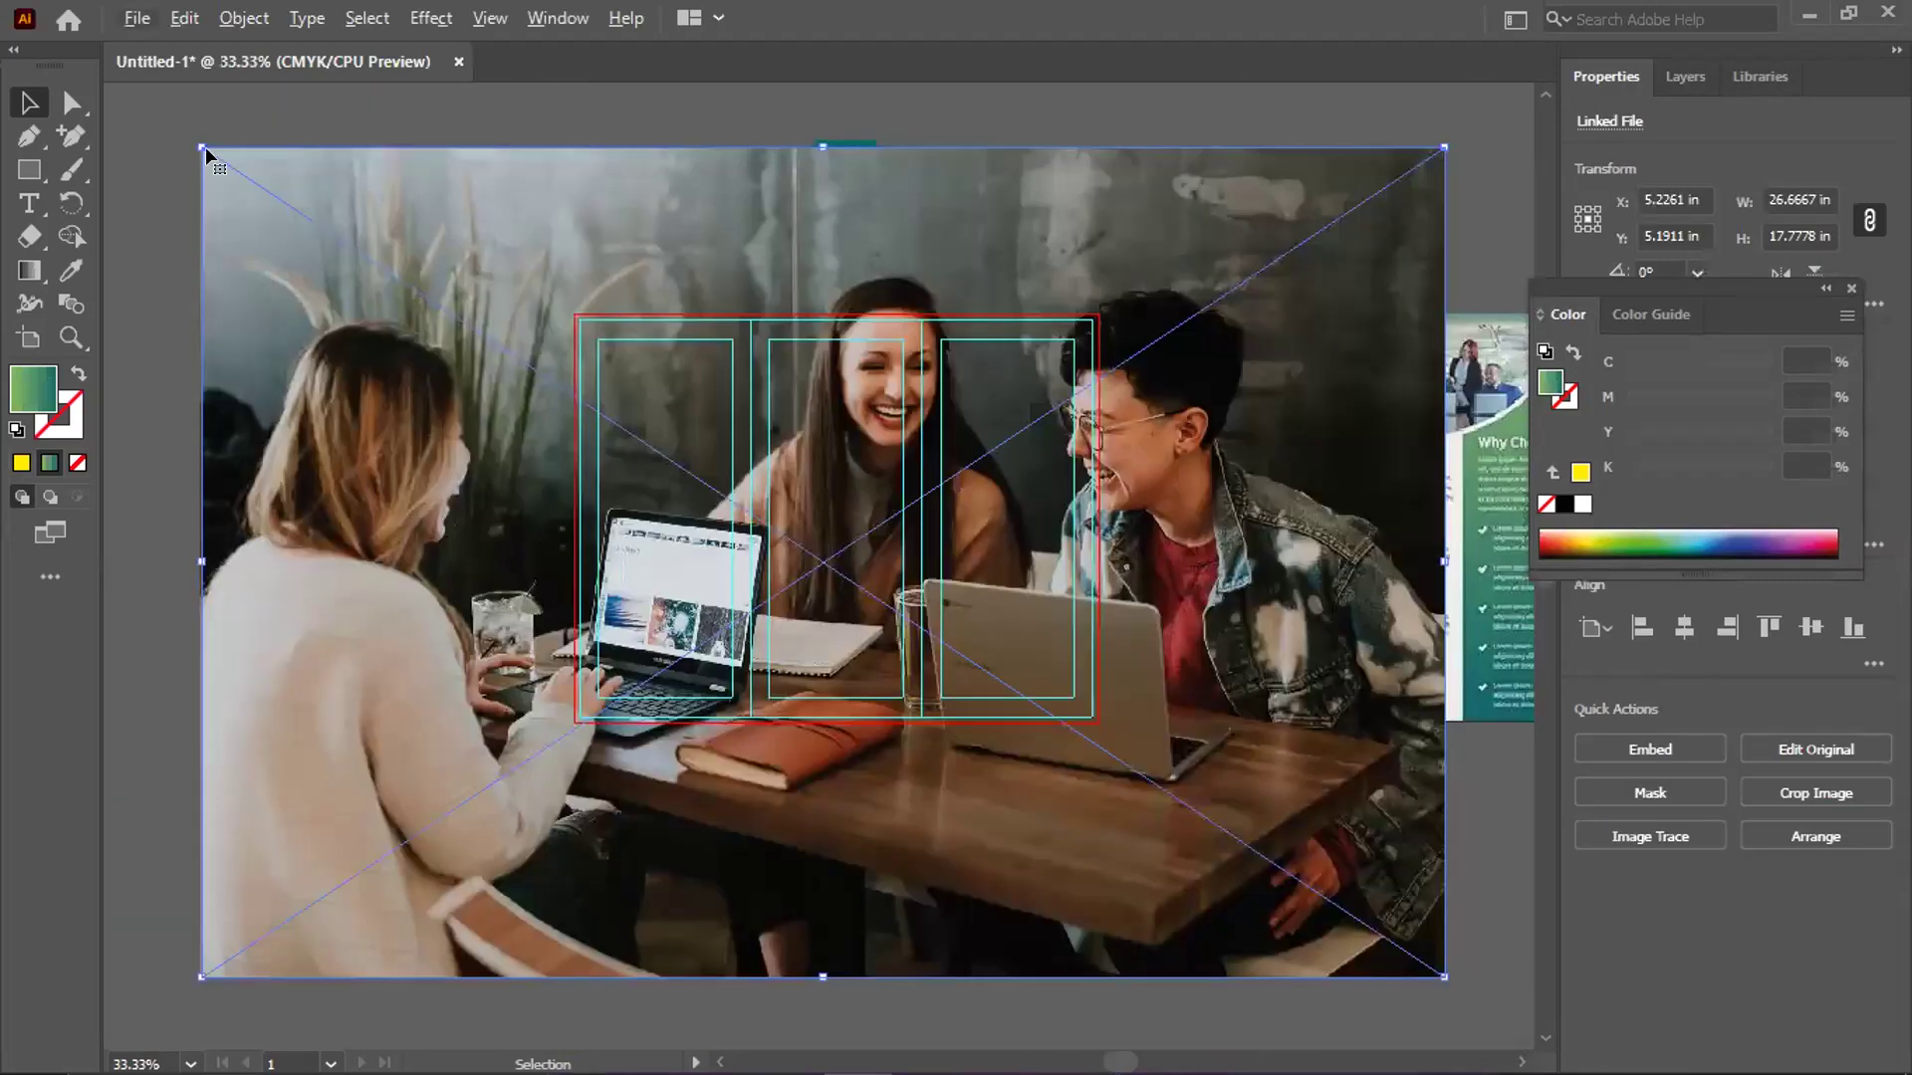
{"action": "left_click_drag", "start_coordinate": [533, 437], "coordinate": [652, 493]}
{"action": "scroll", "coordinate": [652, 492], "scroll_direction": "up", "scroll_amount": 2}
{"action": "left_click_drag", "start_coordinate": [1060, 640], "coordinate": [954, 402]}
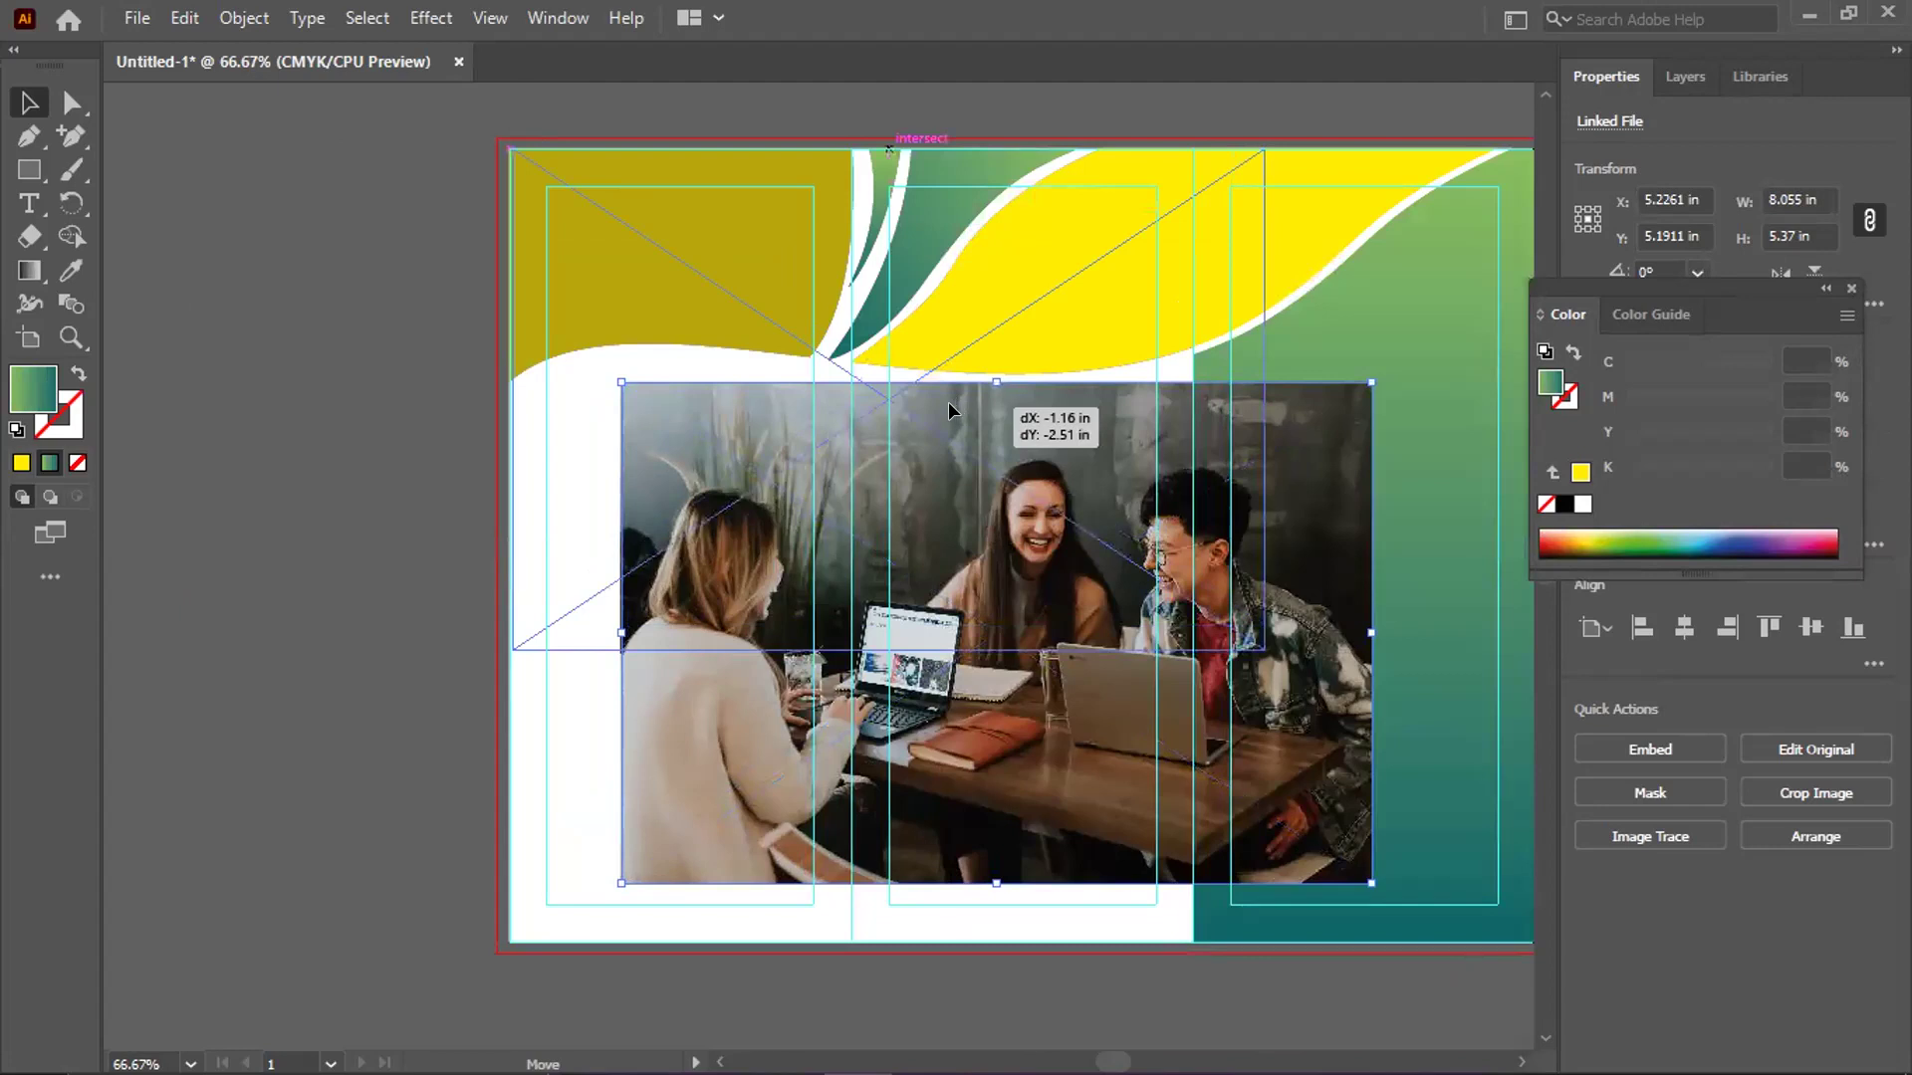
{"action": "left_click_drag", "start_coordinate": [942, 402], "coordinate": [943, 405]}
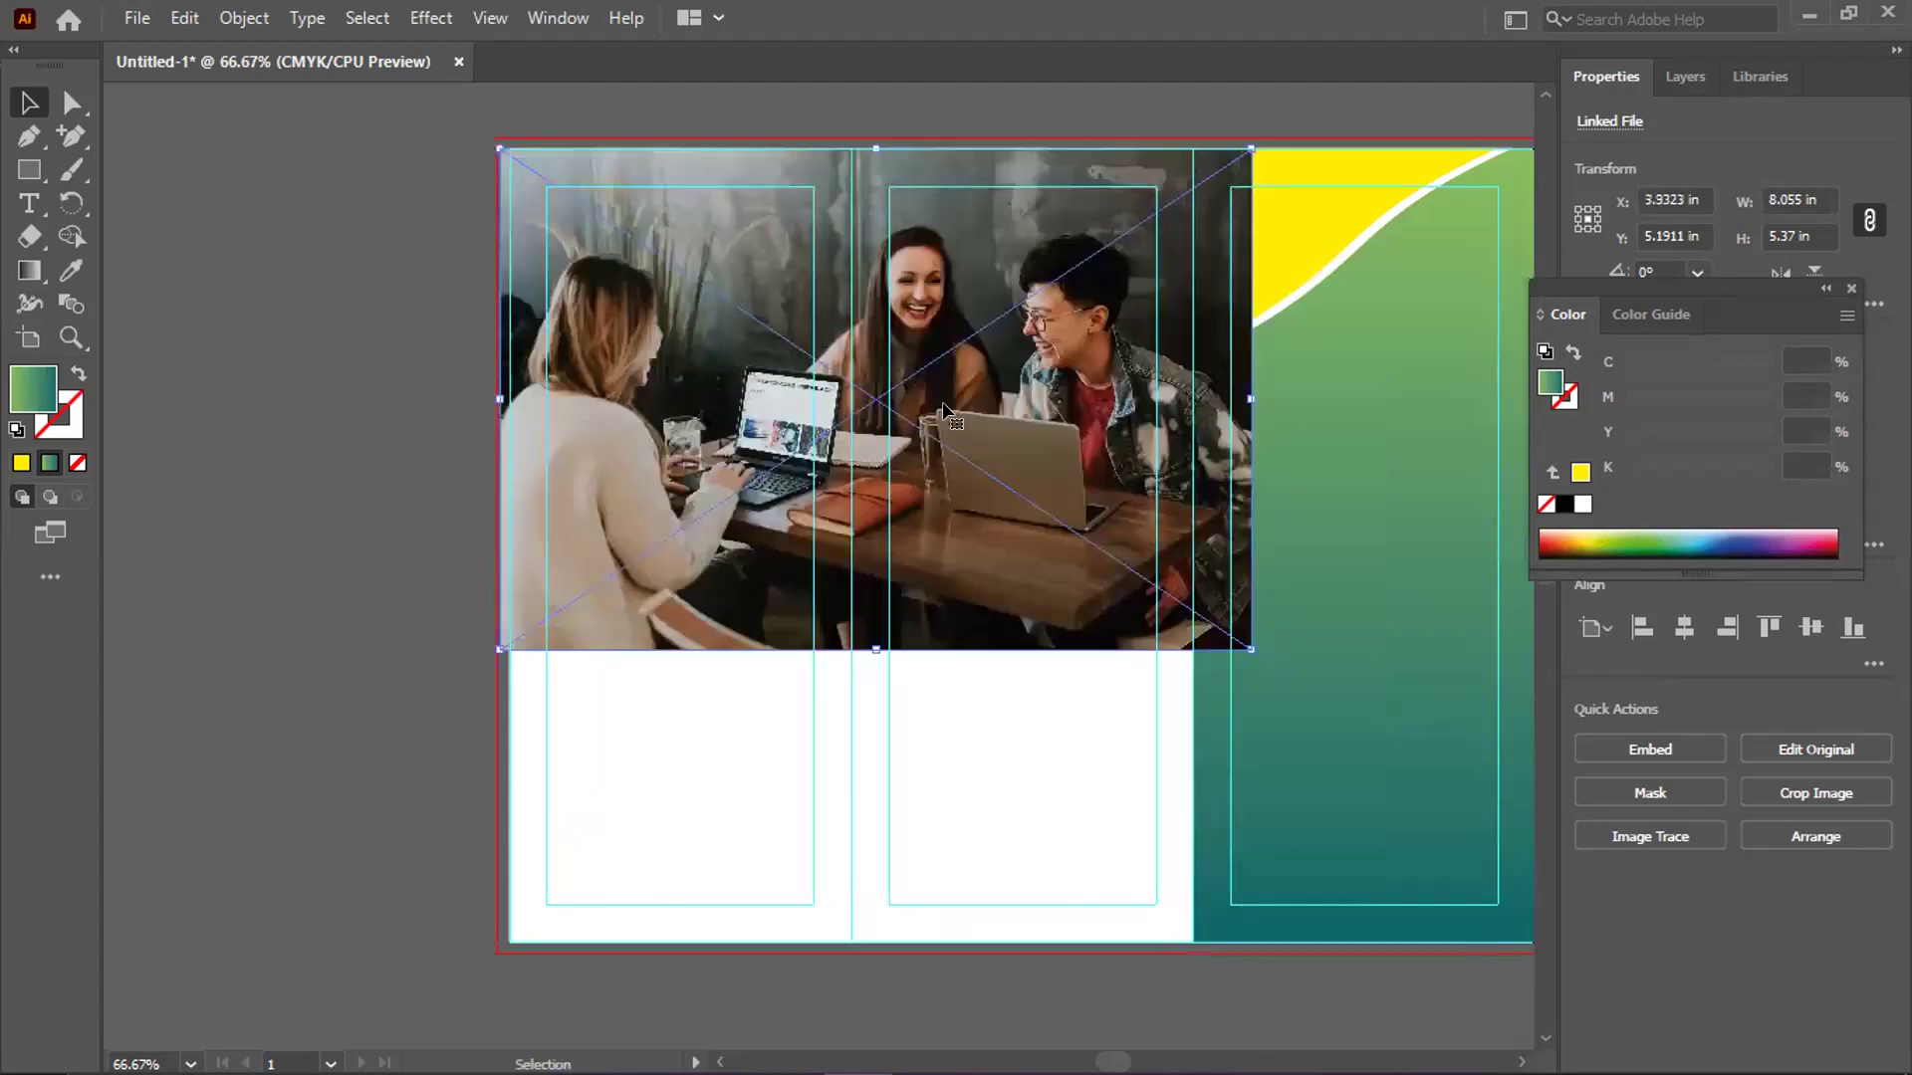
{"action": "left_click_drag", "start_coordinate": [1252, 647], "coordinate": [828, 365]}
{"action": "left_click_drag", "start_coordinate": [828, 365], "coordinate": [861, 392]}
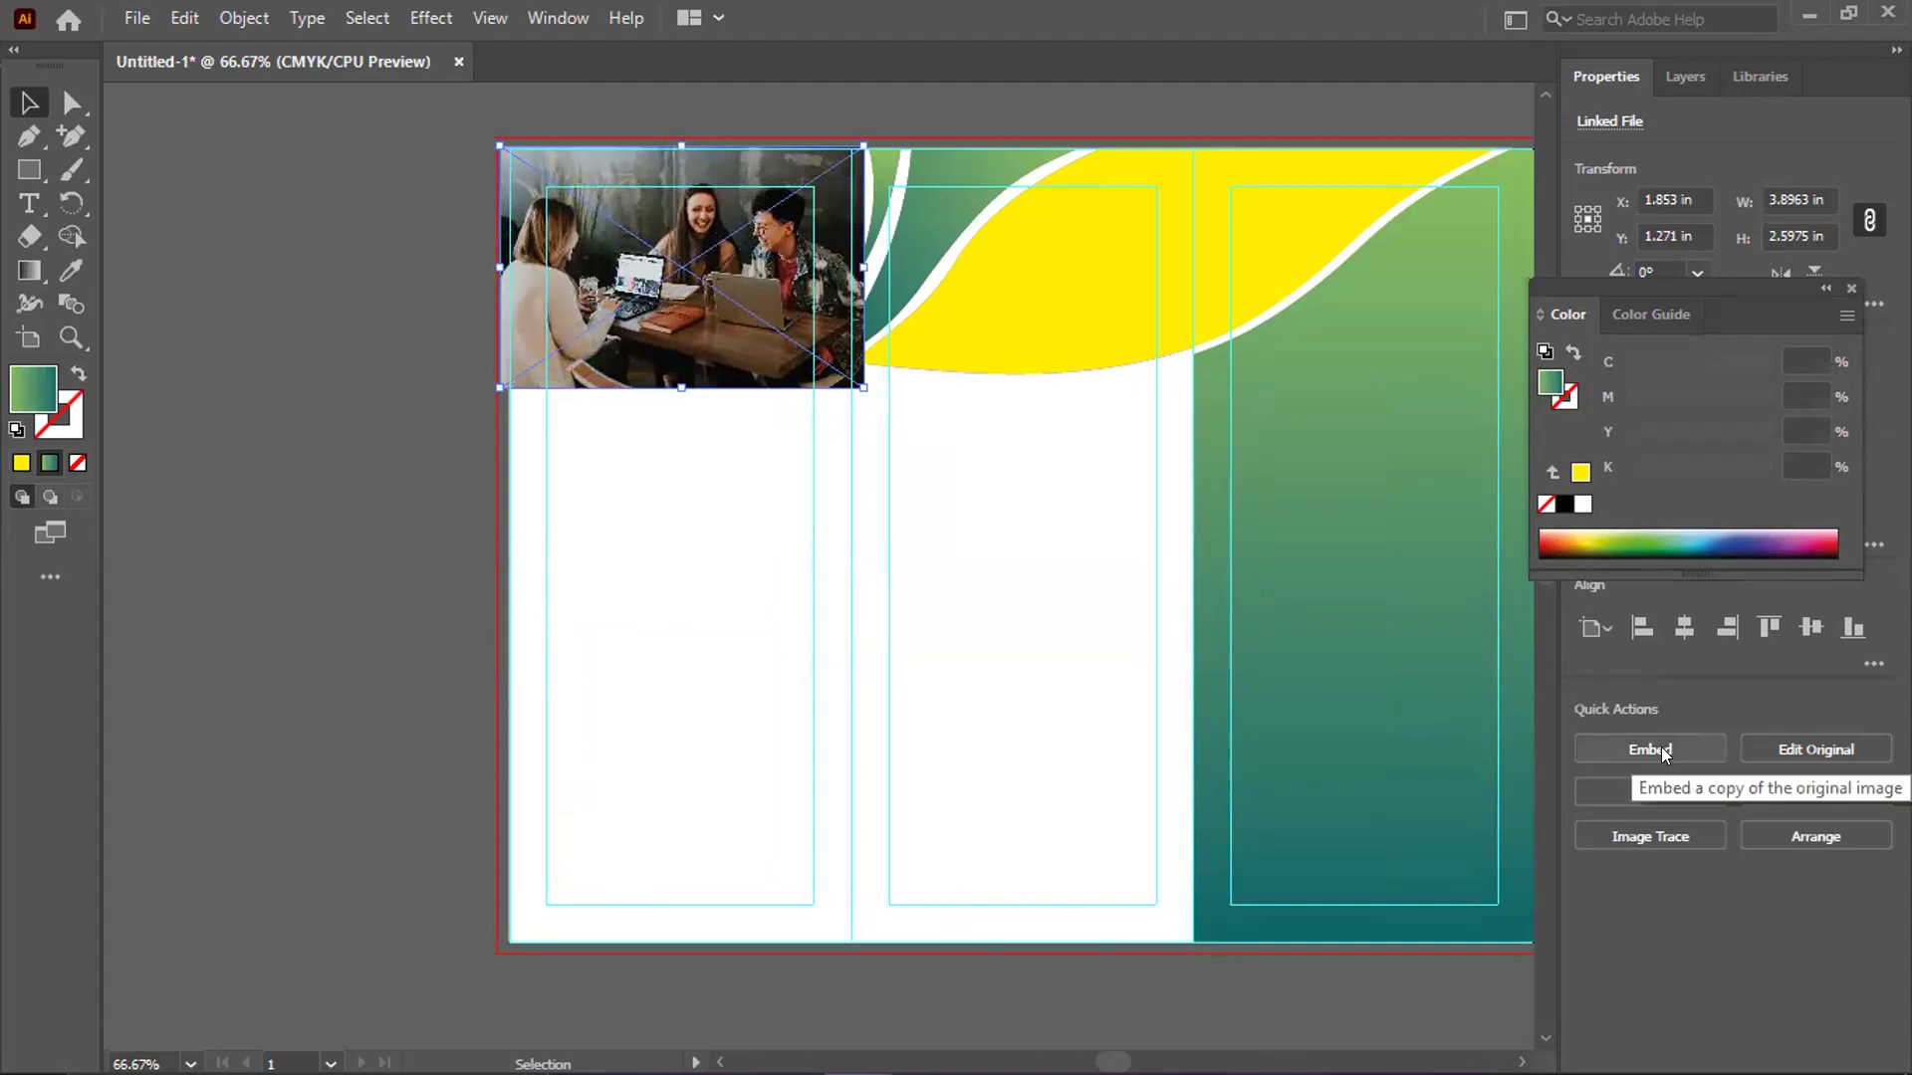
Look through the context, Object and Edit menus, then embed the café photo via Quick Actions
{"action": "right_click", "coordinate": [746, 293]}
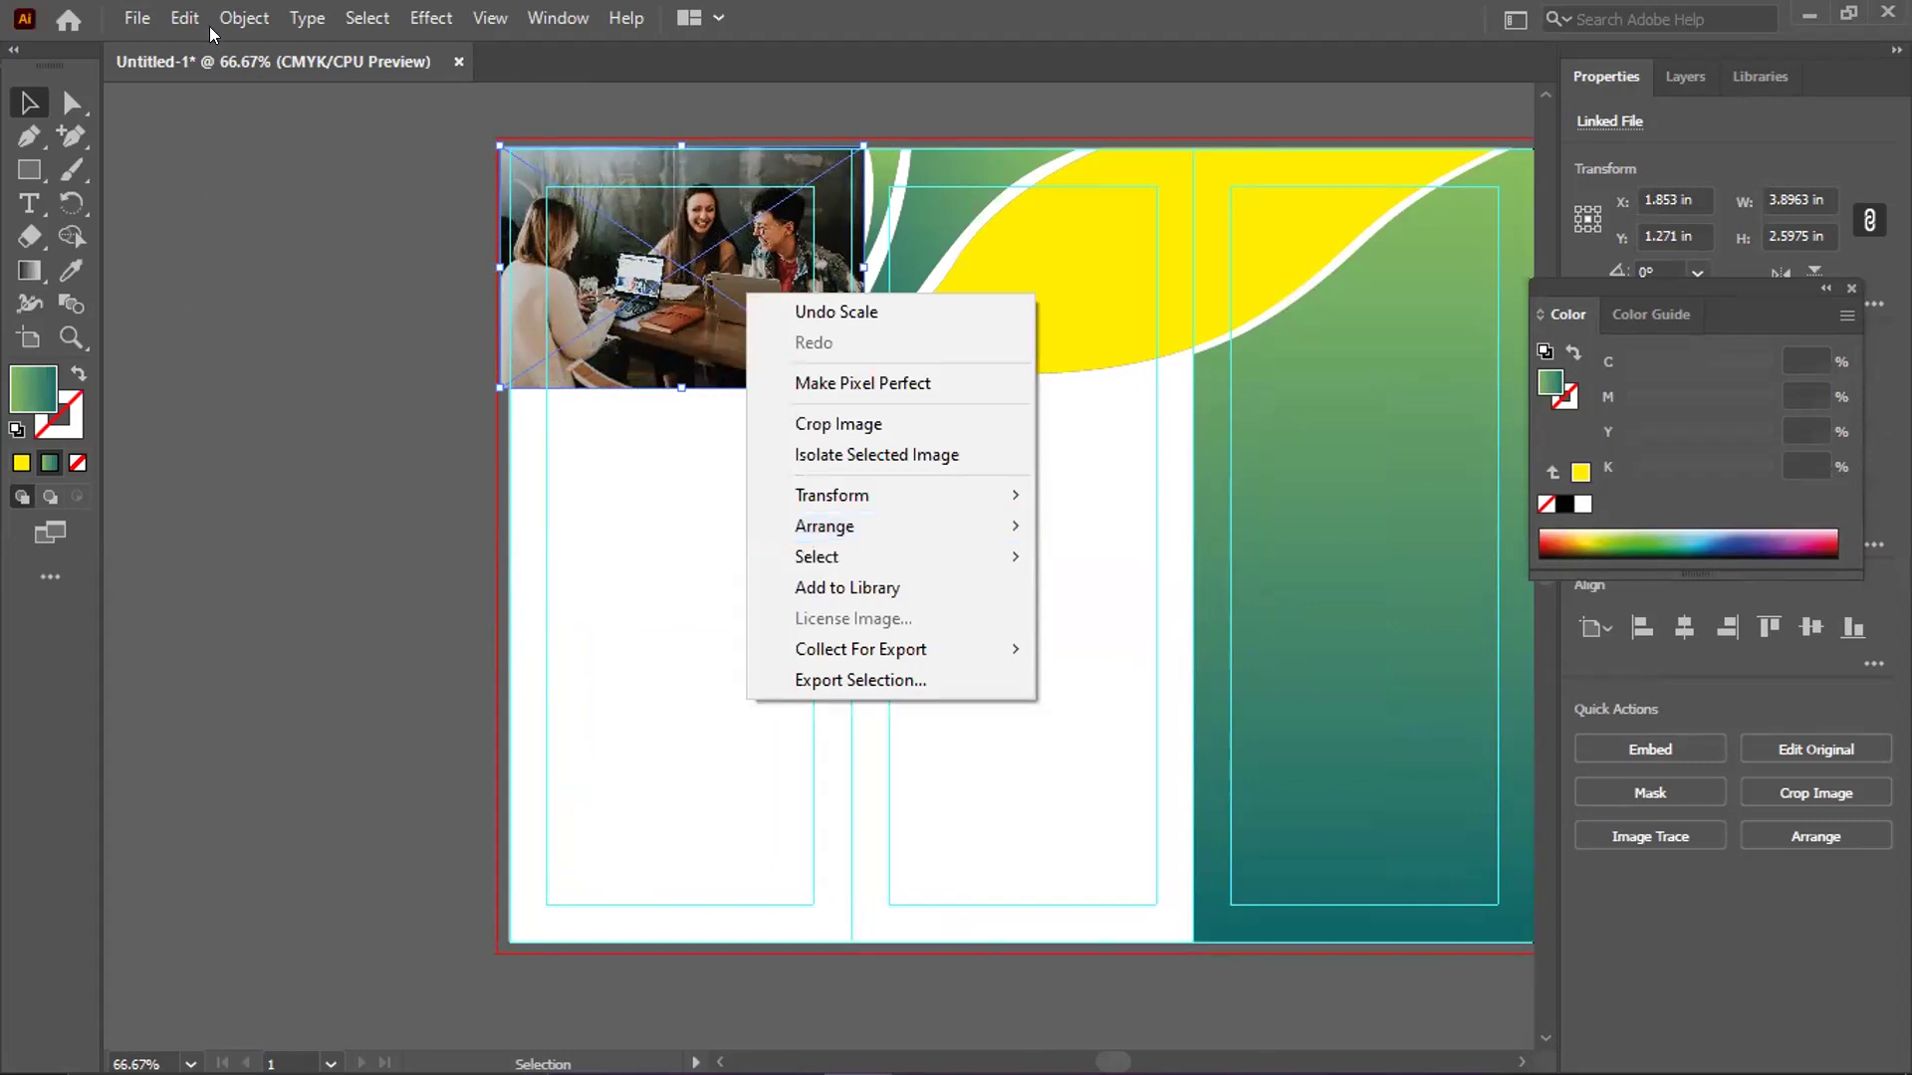
{"action": "left_click", "coordinate": [248, 14]}
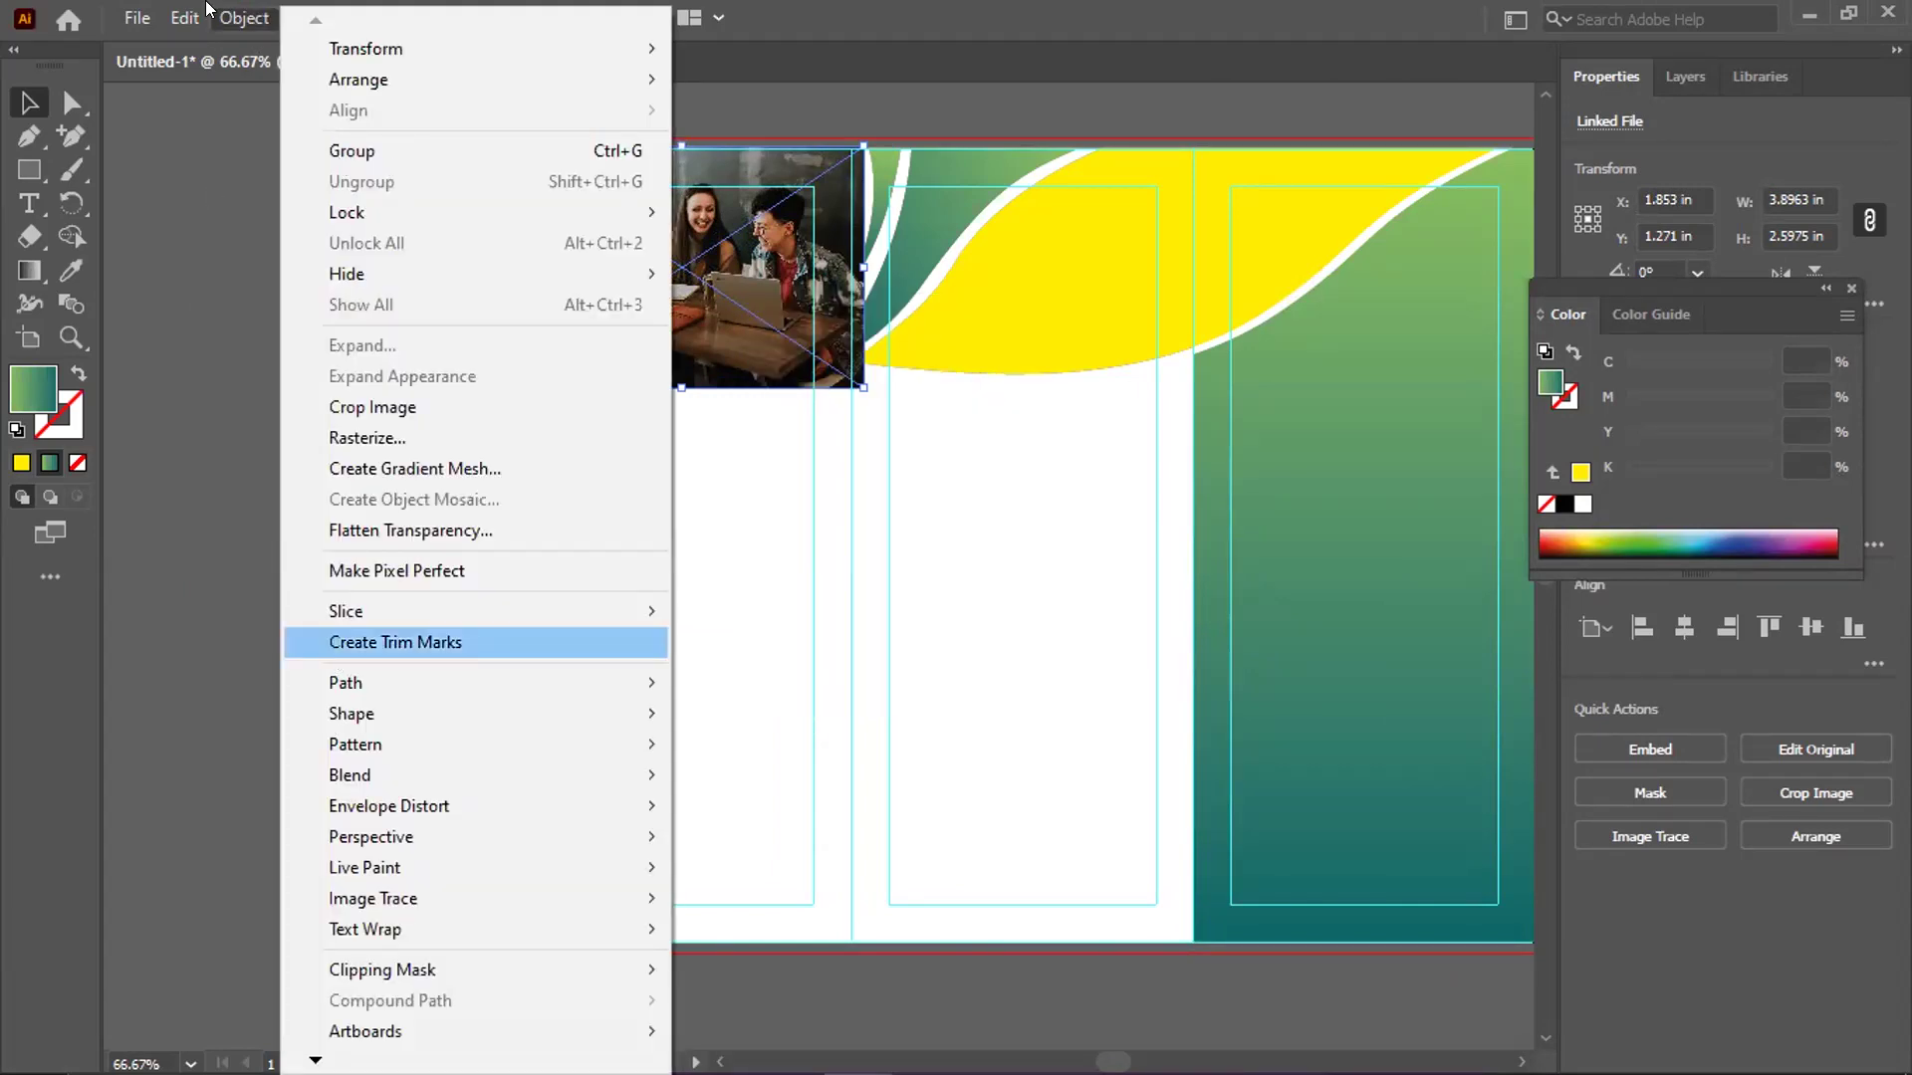
{"action": "mouse_move", "coordinate": [207, 11]}
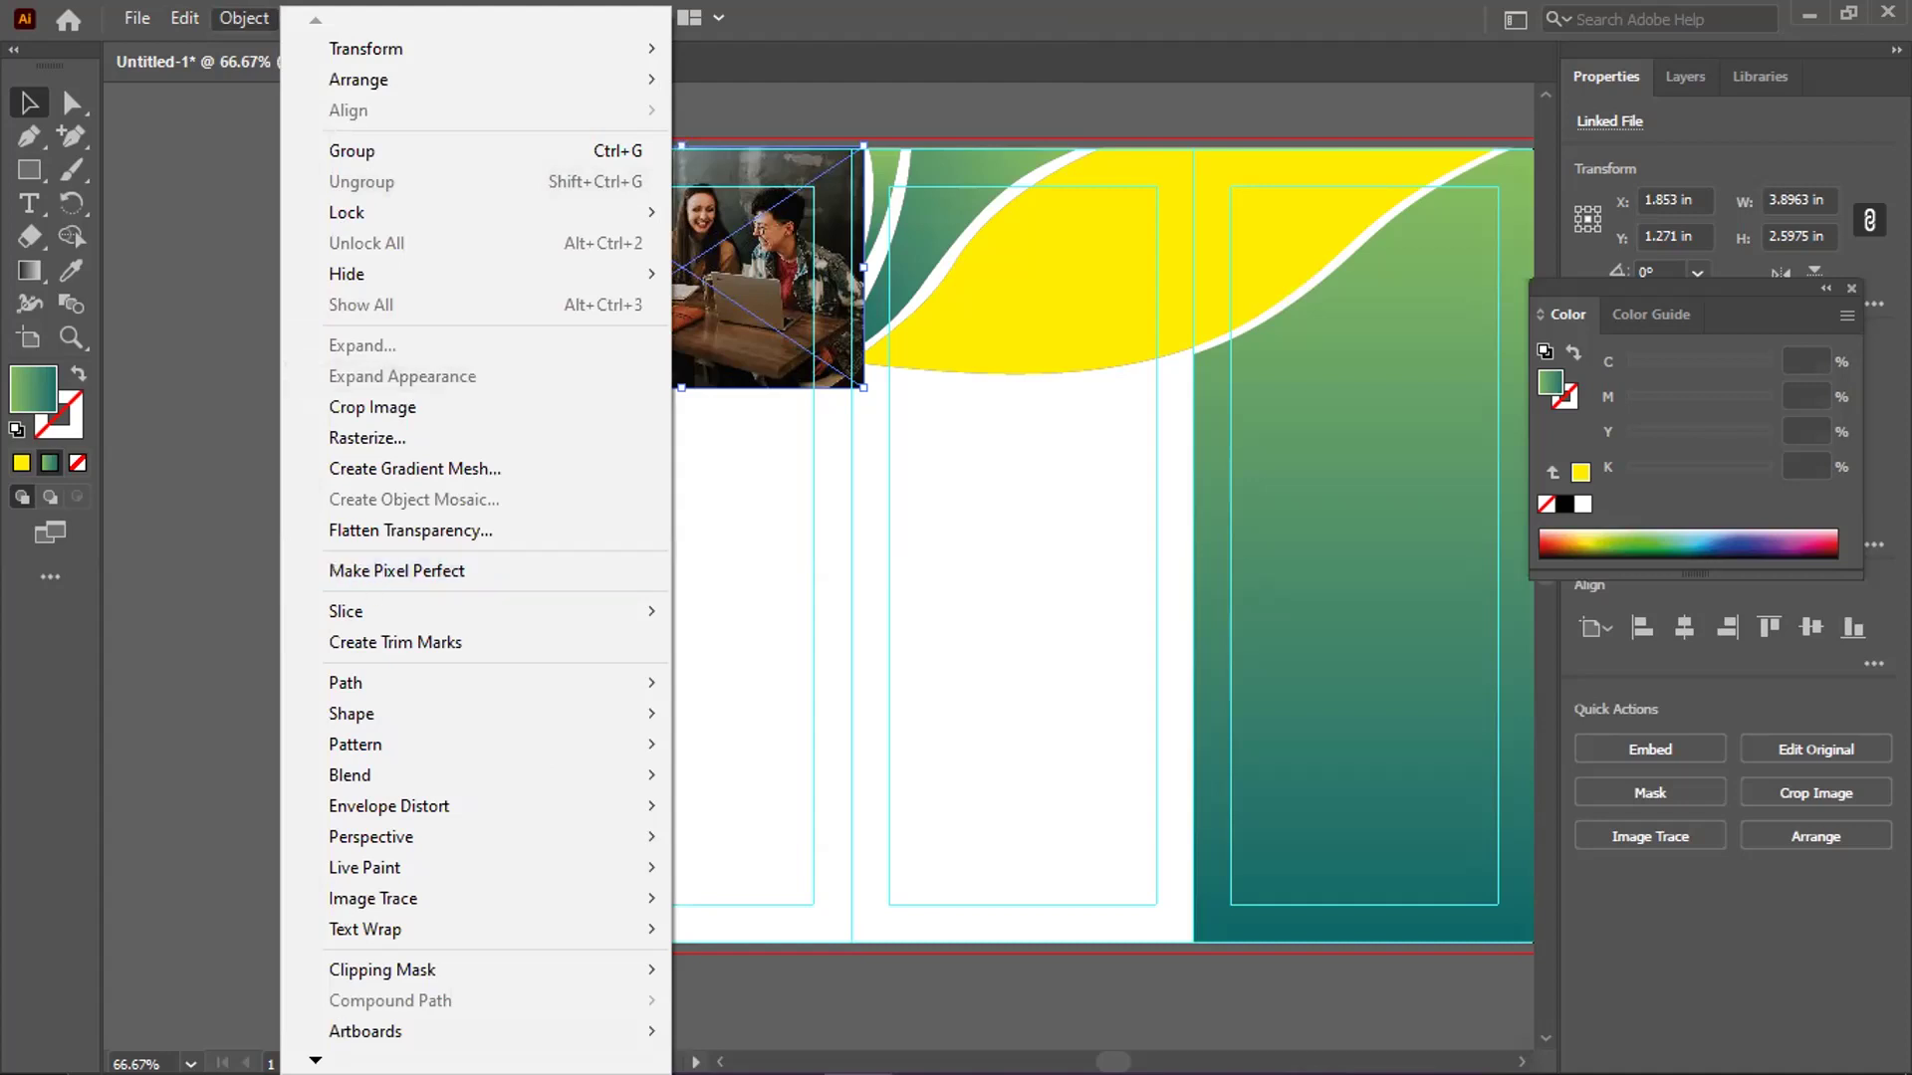
{"action": "scroll", "coordinate": [369, 887], "scroll_direction": "down", "scroll_amount": 1}
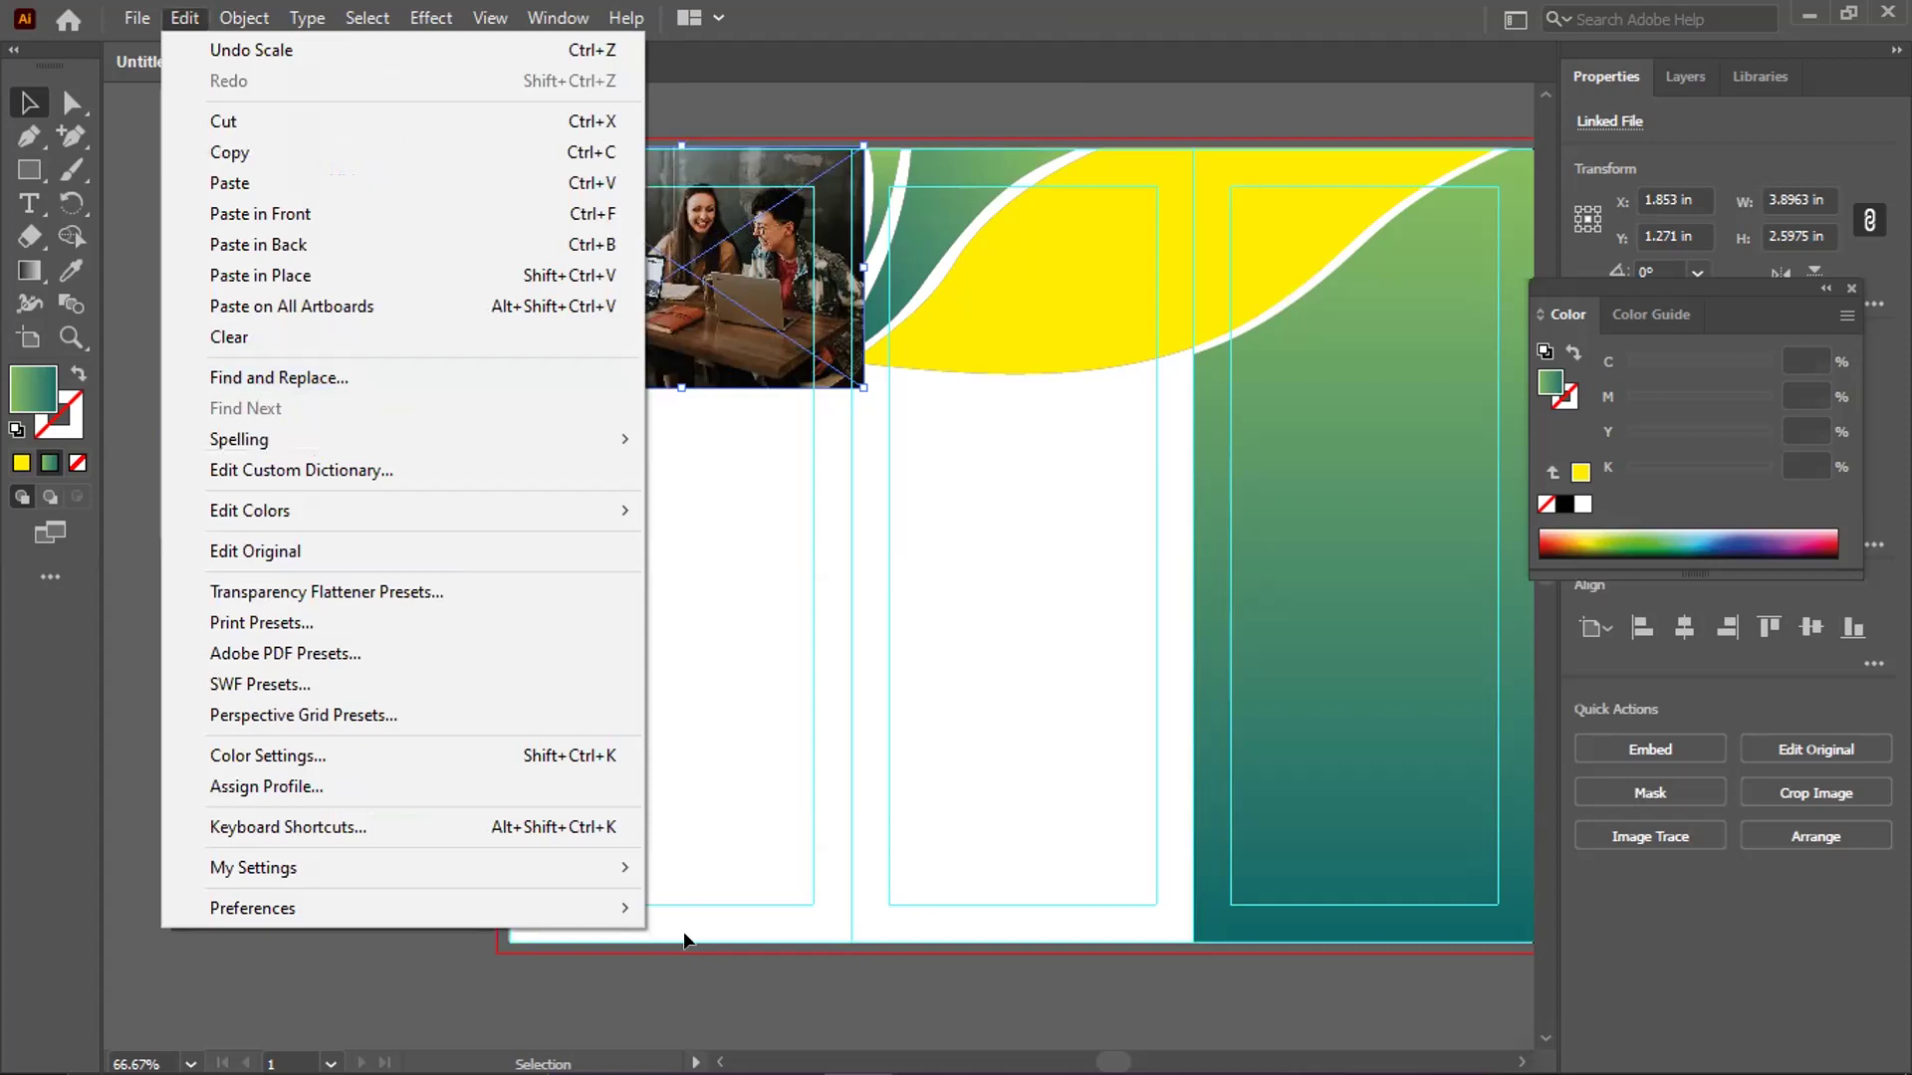
{"action": "left_click", "coordinate": [625, 376]}
{"action": "left_click", "coordinate": [639, 359]}
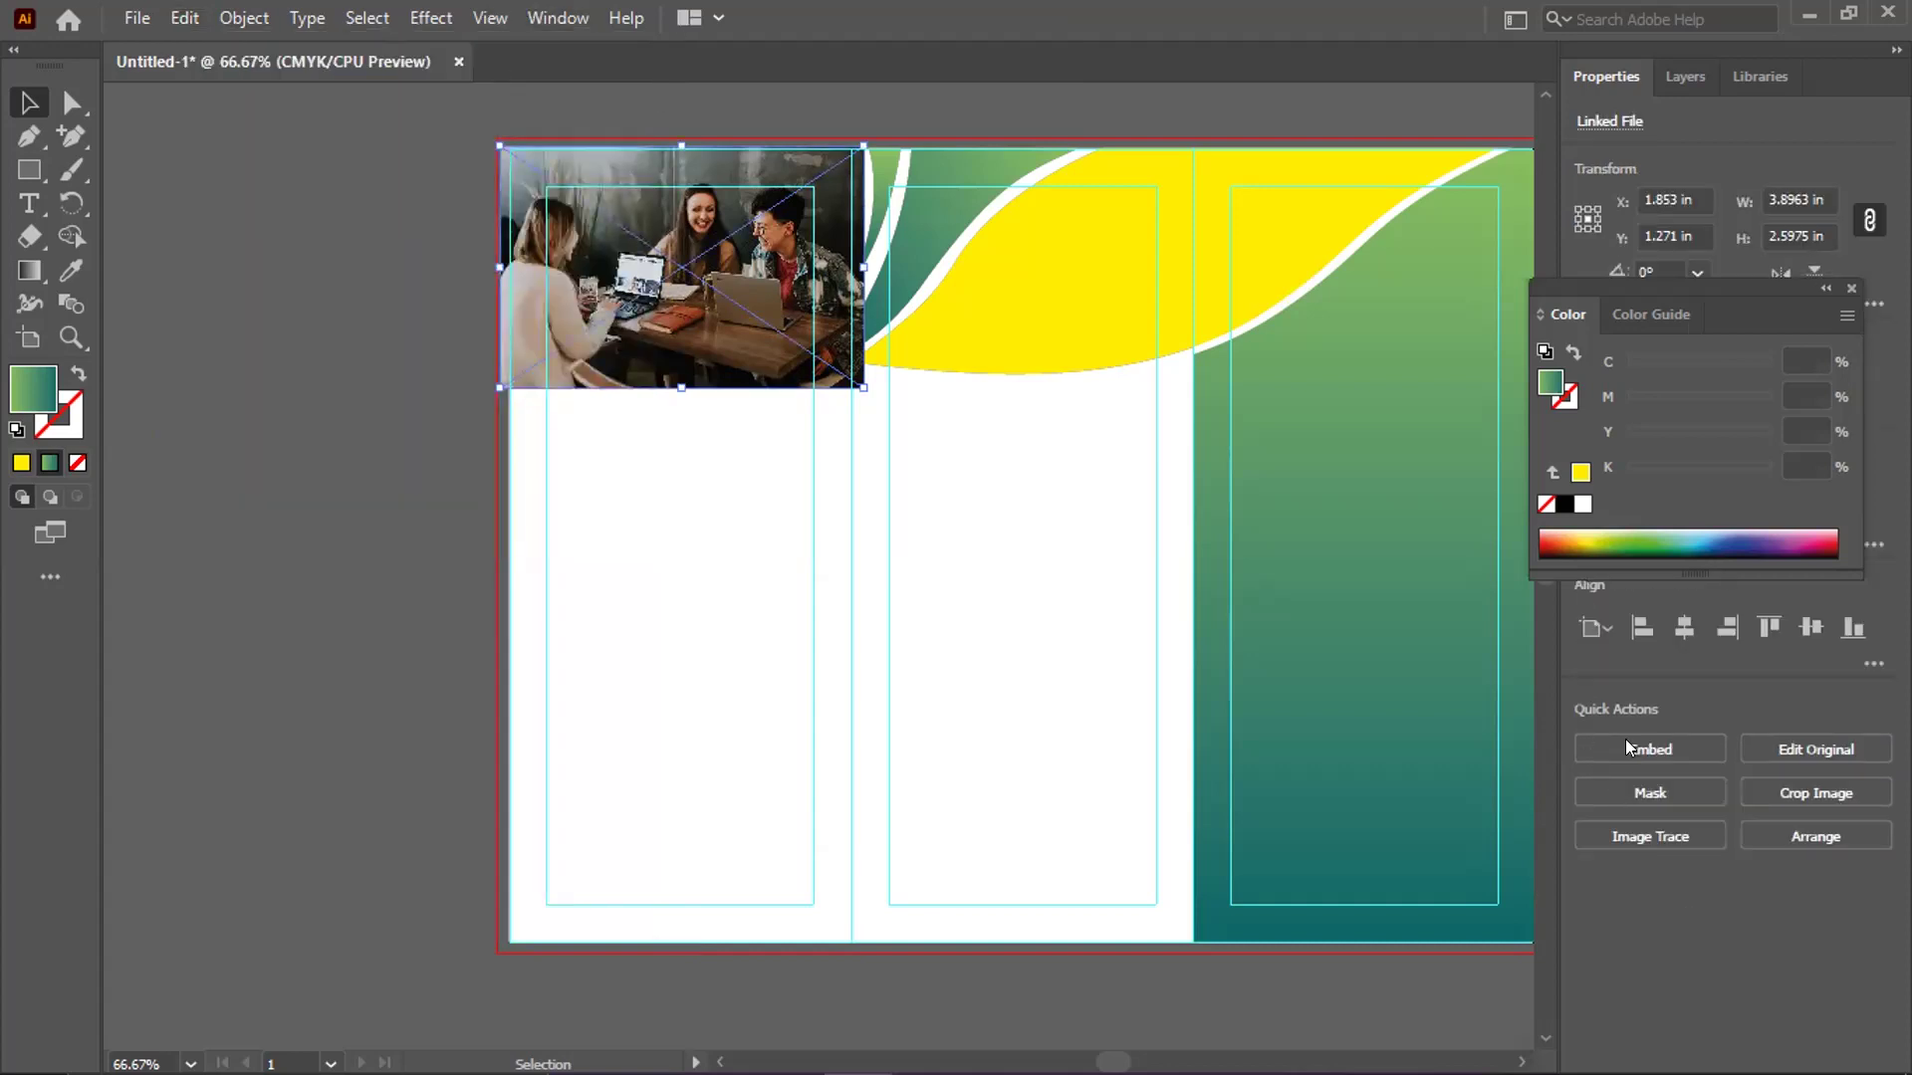
{"action": "left_click", "coordinate": [1627, 747]}
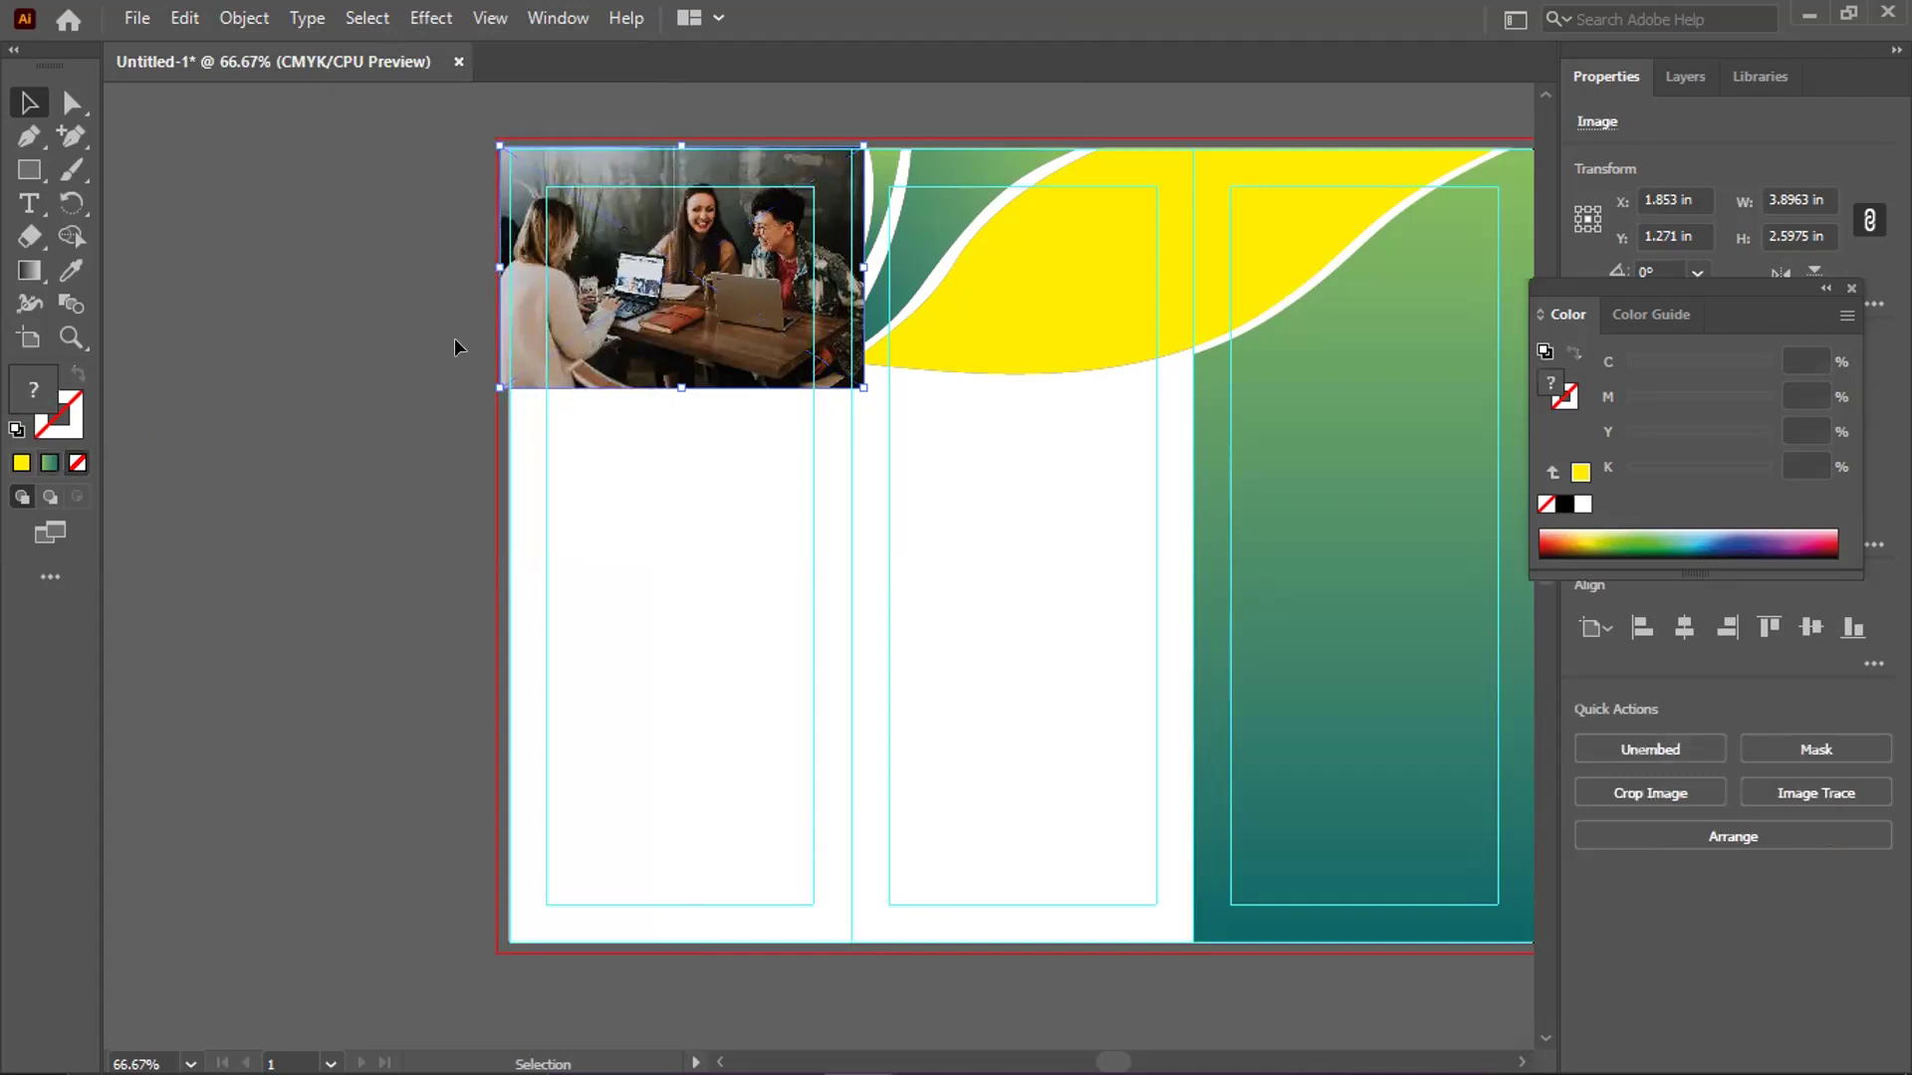
Reposition the café photo slightly right and down over the wavy header
{"action": "left_click", "coordinate": [326, 340]}
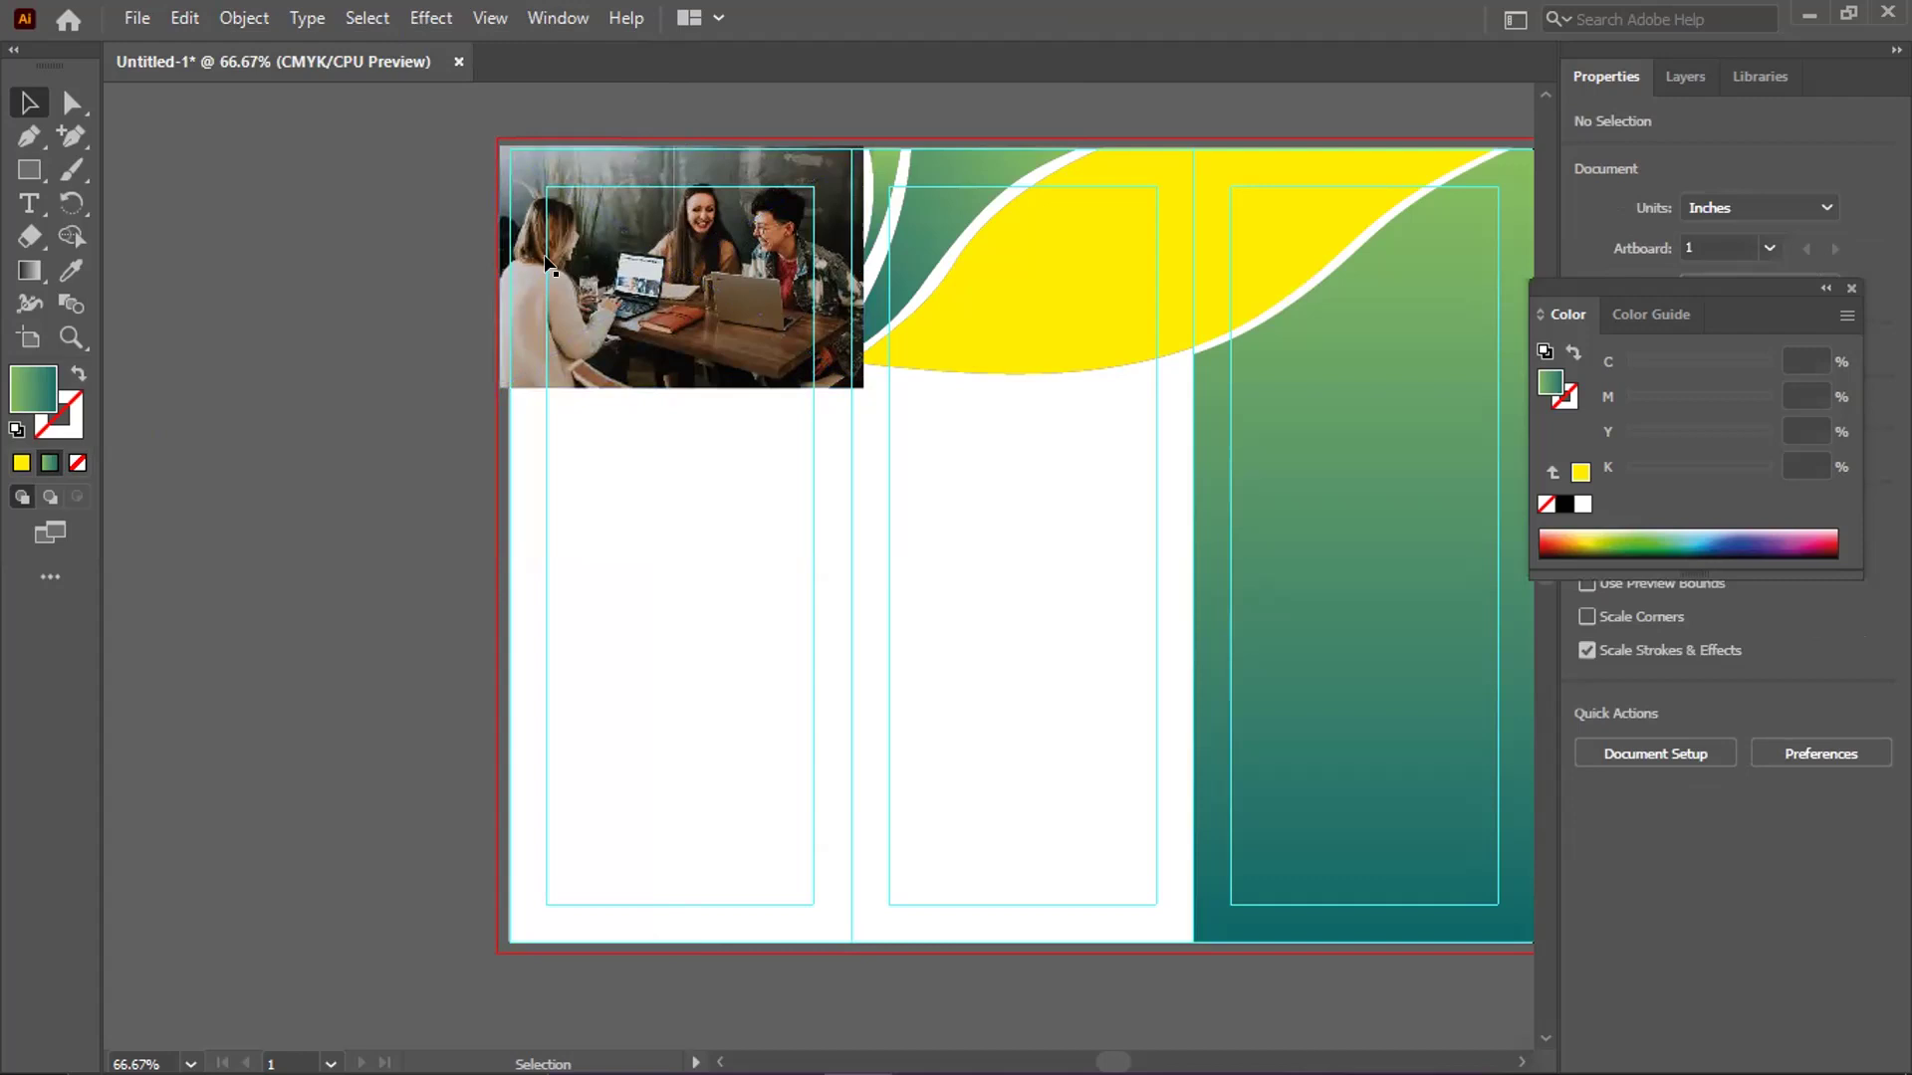
{"action": "key", "text": "ctrl+plus"}
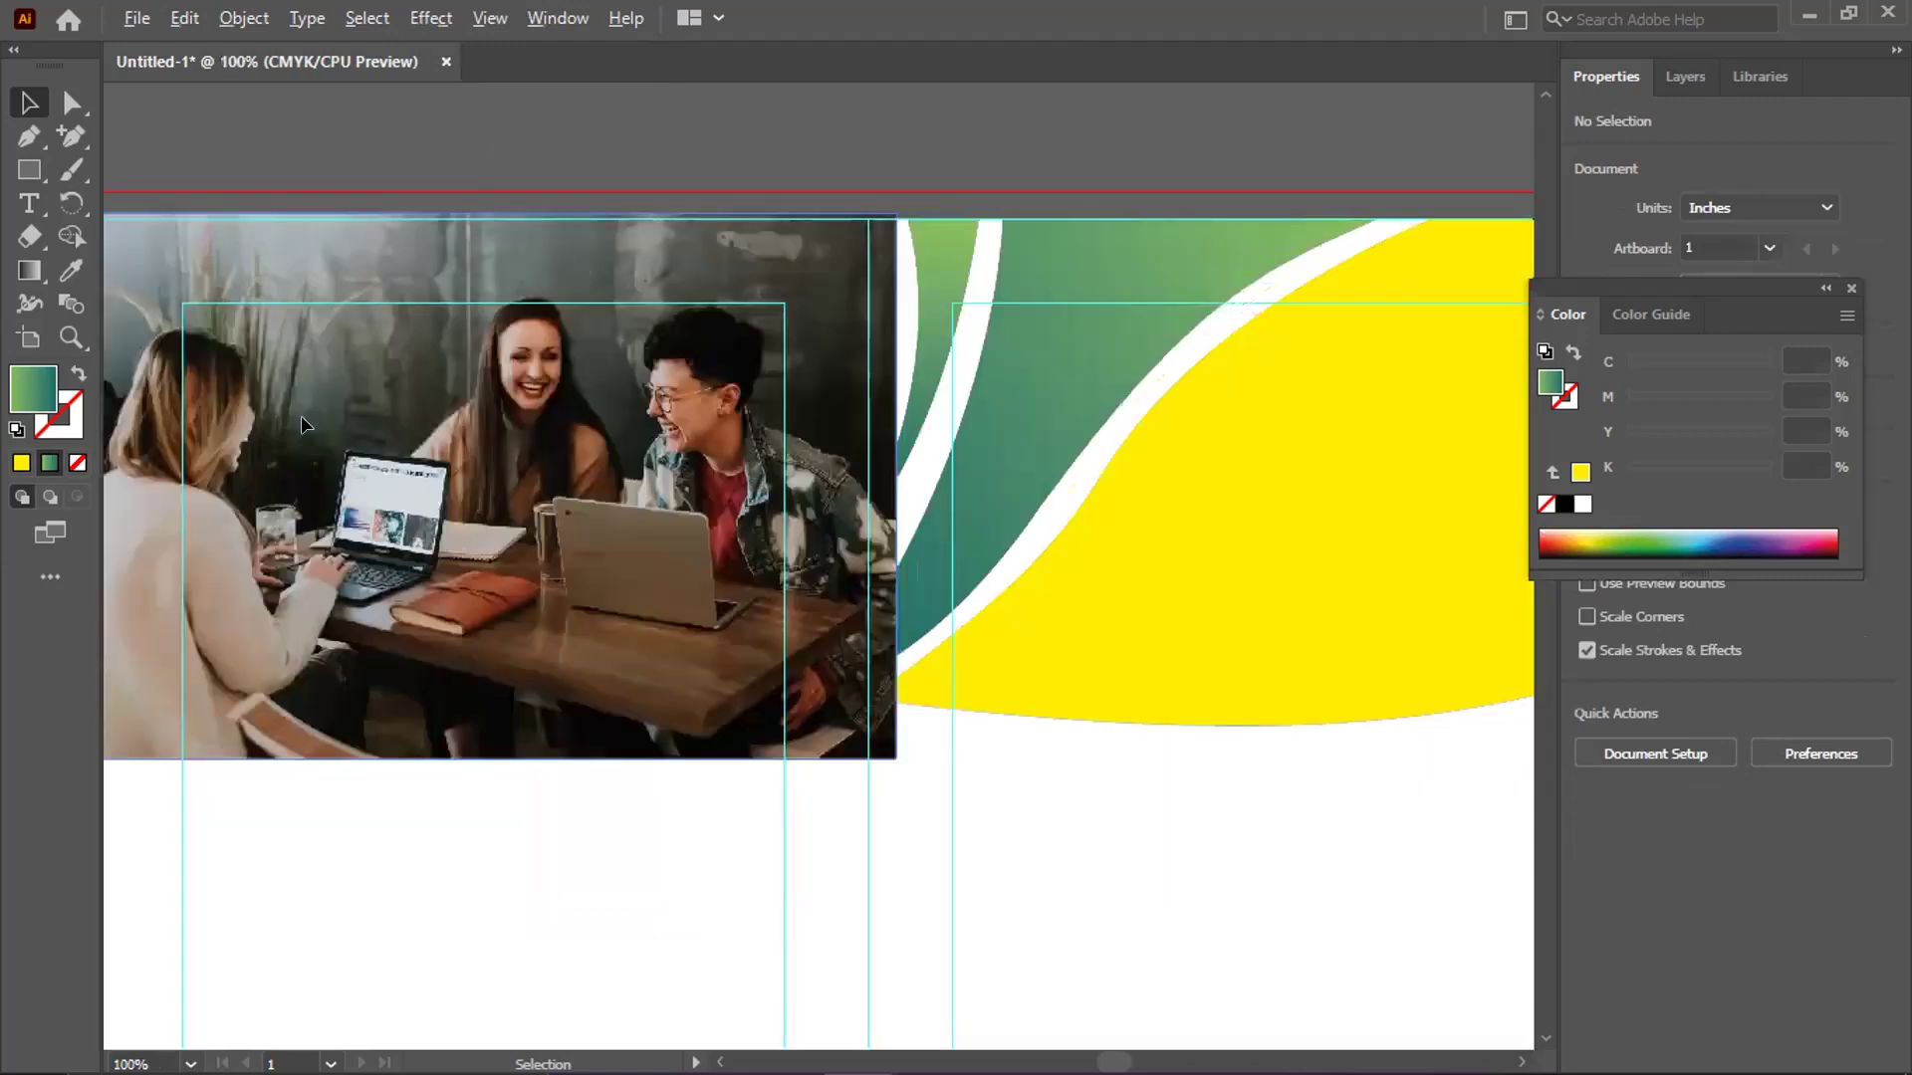
{"action": "key", "text": "ctrl+minus"}
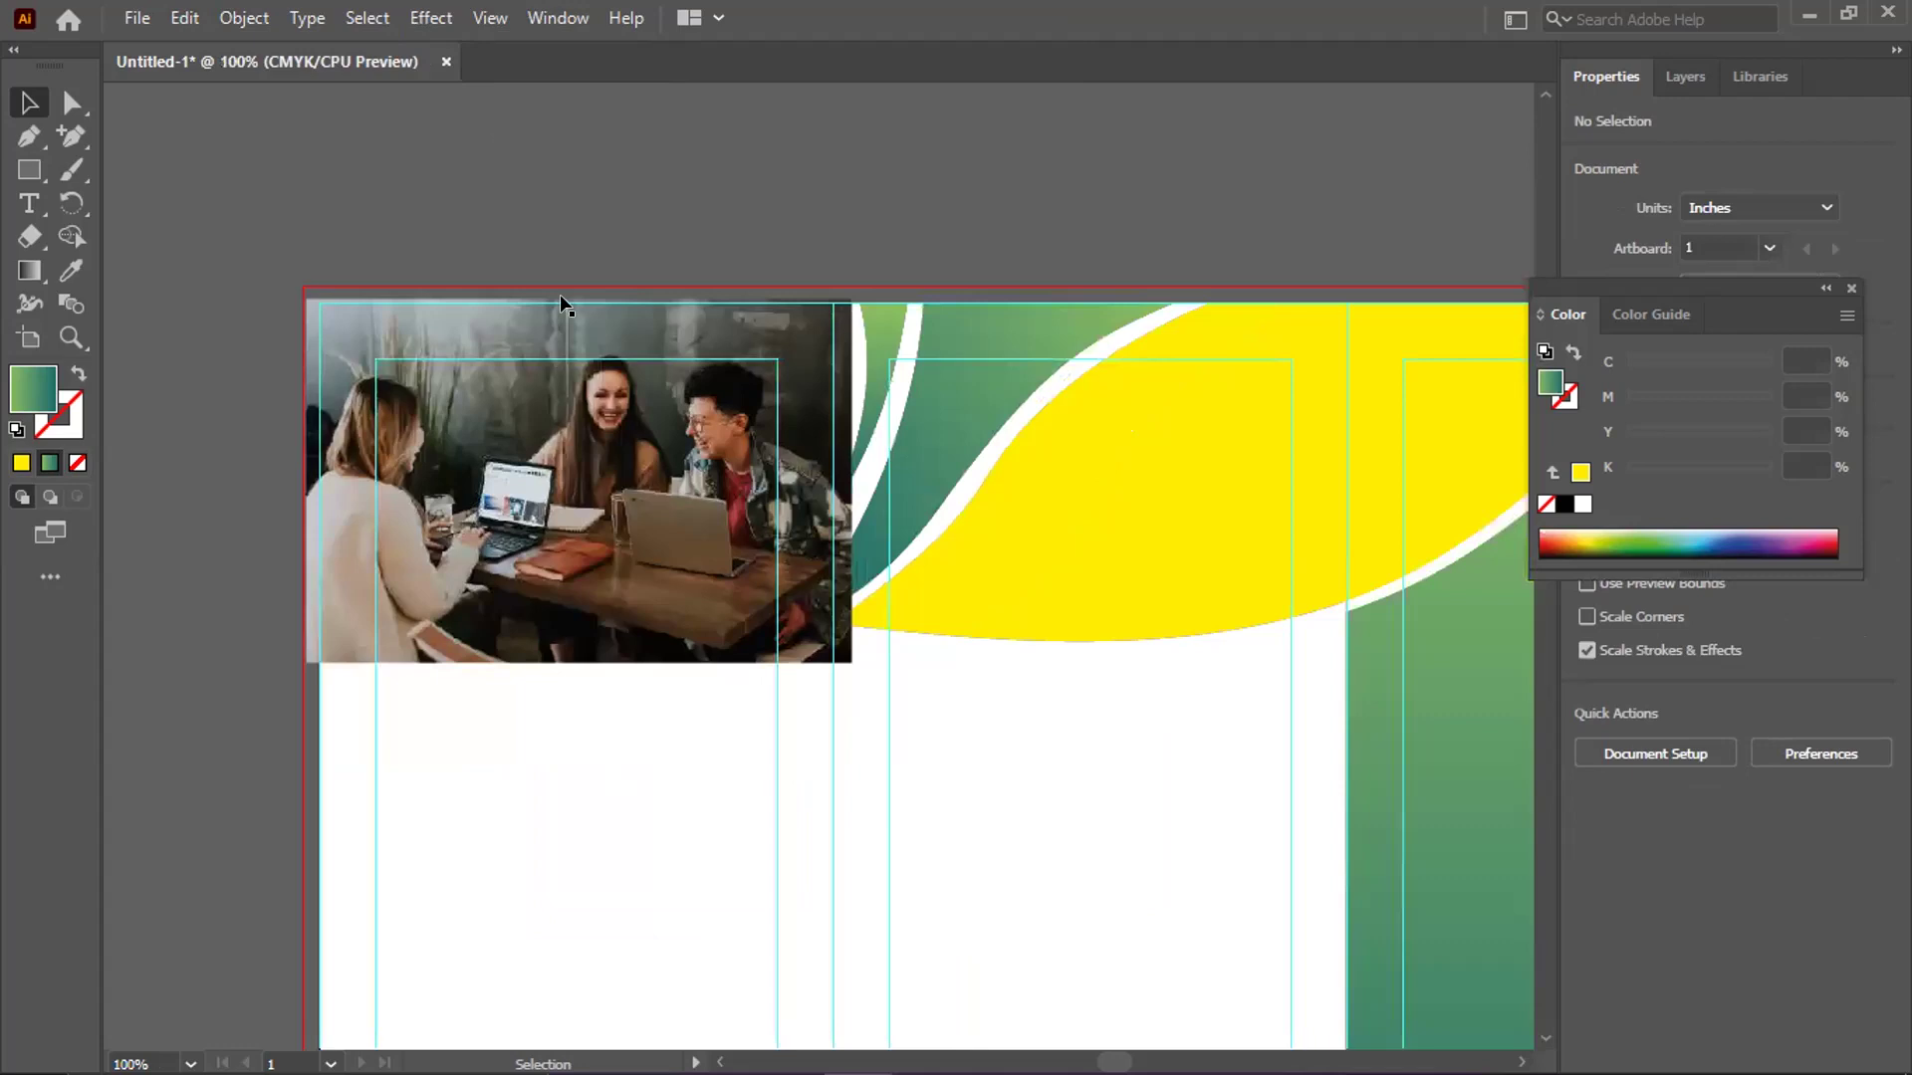
{"action": "left_click", "coordinate": [630, 321]}
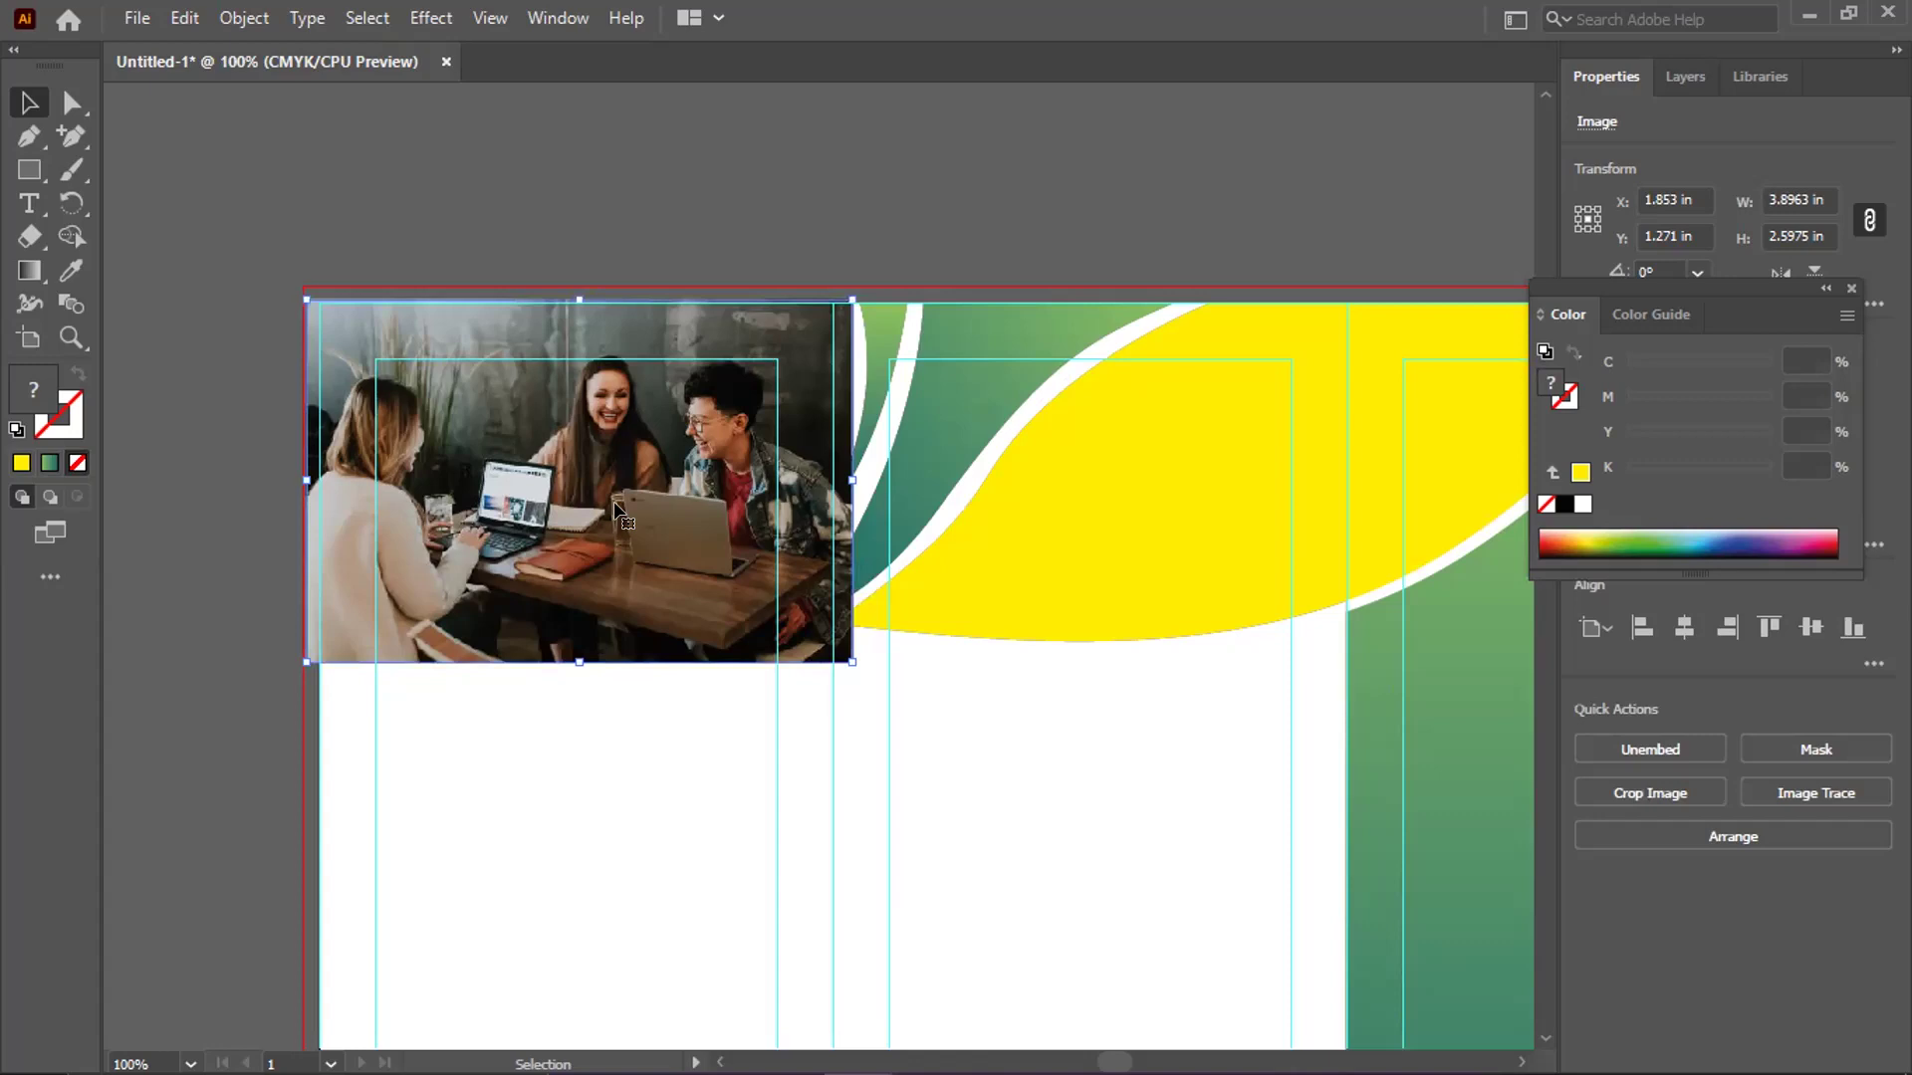
{"action": "scroll", "coordinate": [524, 501], "scroll_direction": "up", "scroll_amount": 1}
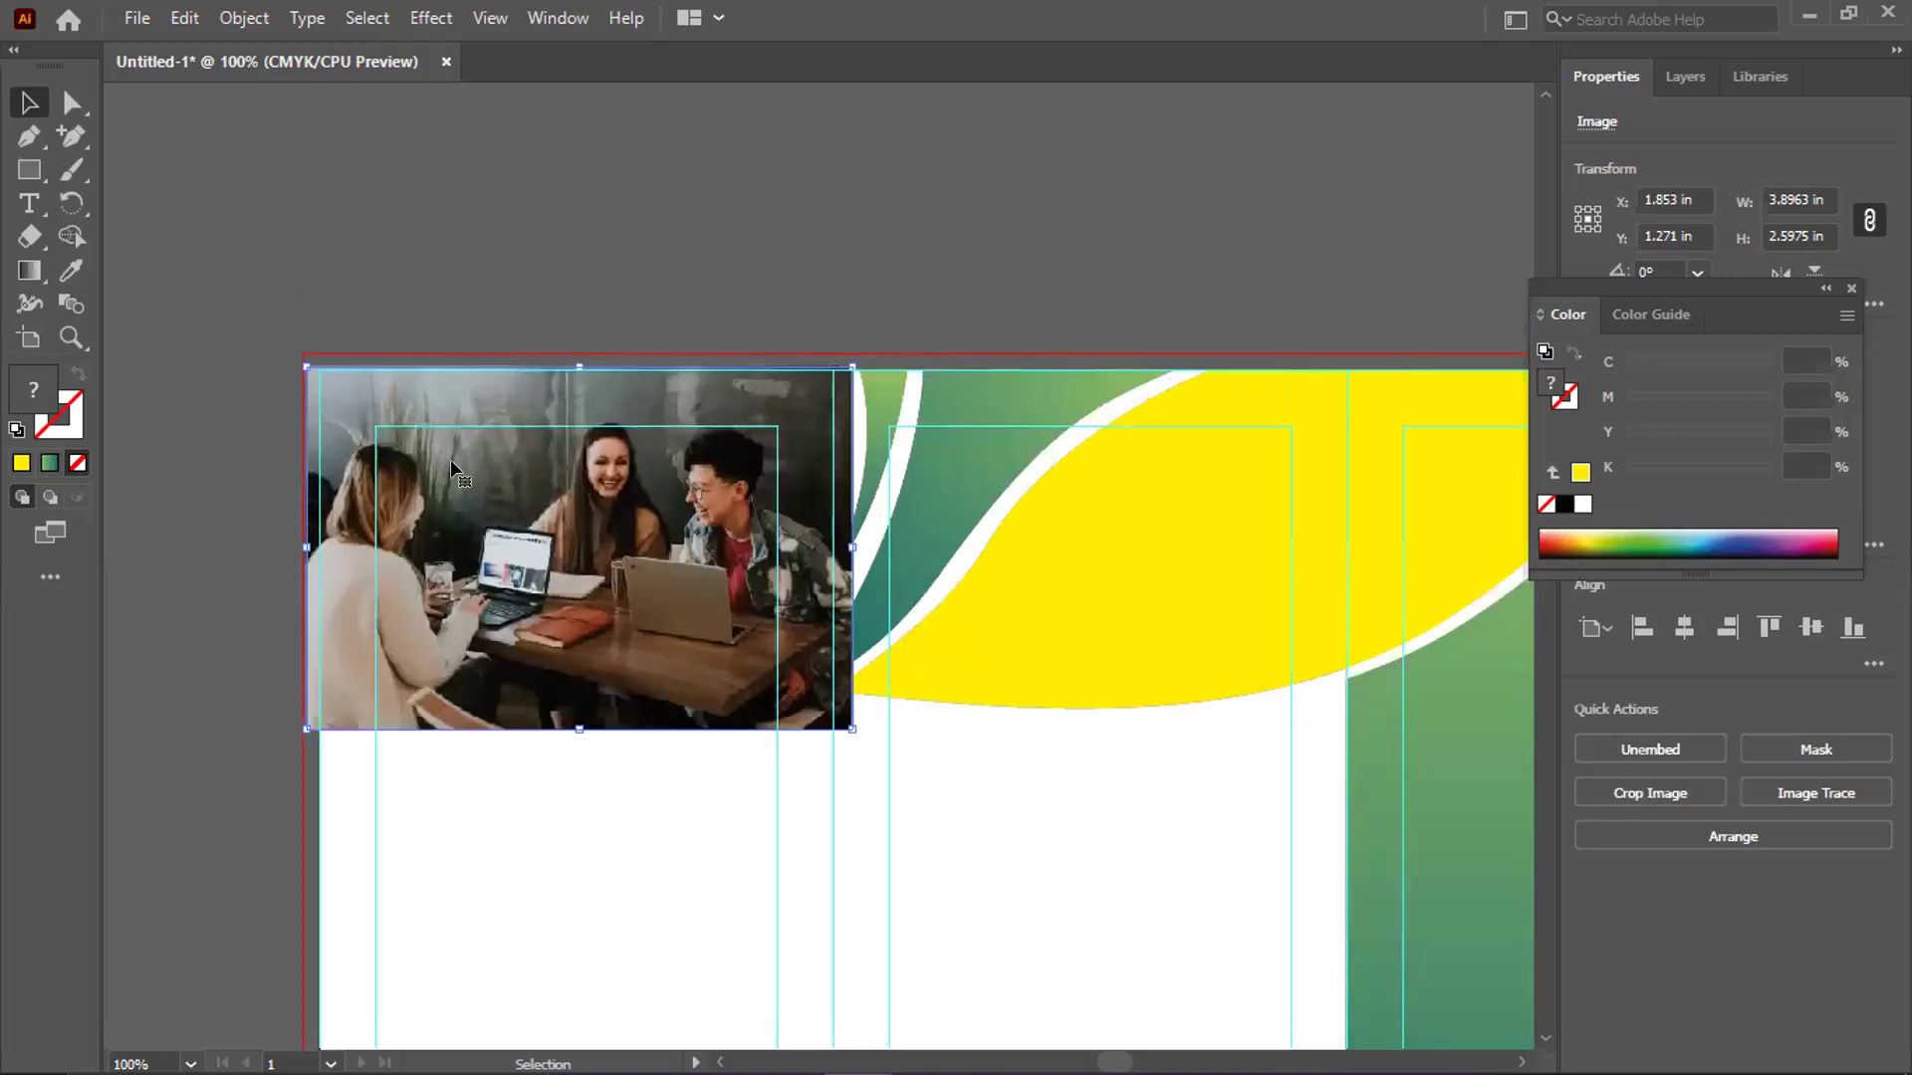
{"action": "scroll", "coordinate": [451, 464], "scroll_direction": "up", "scroll_amount": 2}
{"action": "left_click_drag", "start_coordinate": [211, 441], "coordinate": [386, 388]}
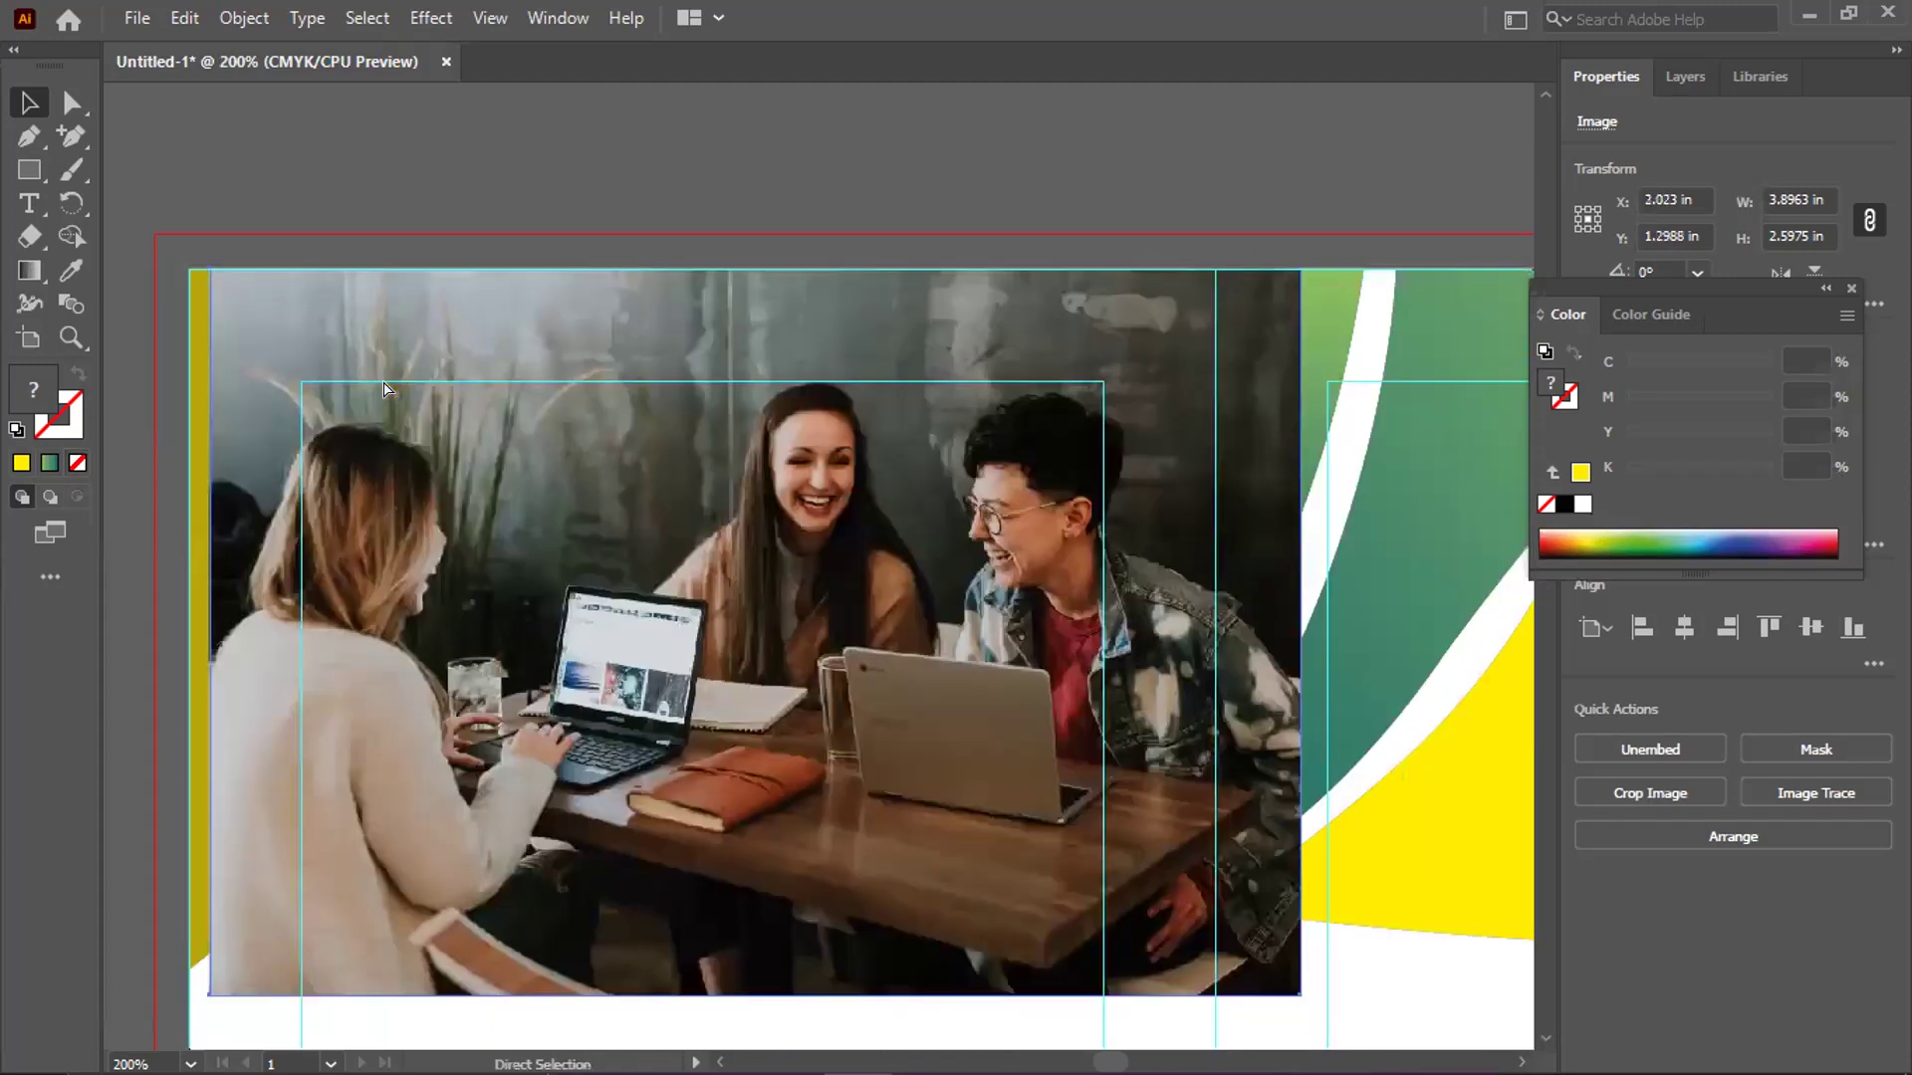
Resize the café photo to fit and clip it inside the olive wavy header shape
{"action": "left_click", "coordinate": [730, 559]}
{"action": "scroll", "coordinate": [767, 728], "scroll_direction": "down", "scroll_amount": 2}
{"action": "left_click_drag", "start_coordinate": [609, 835], "coordinate": [596, 838]}
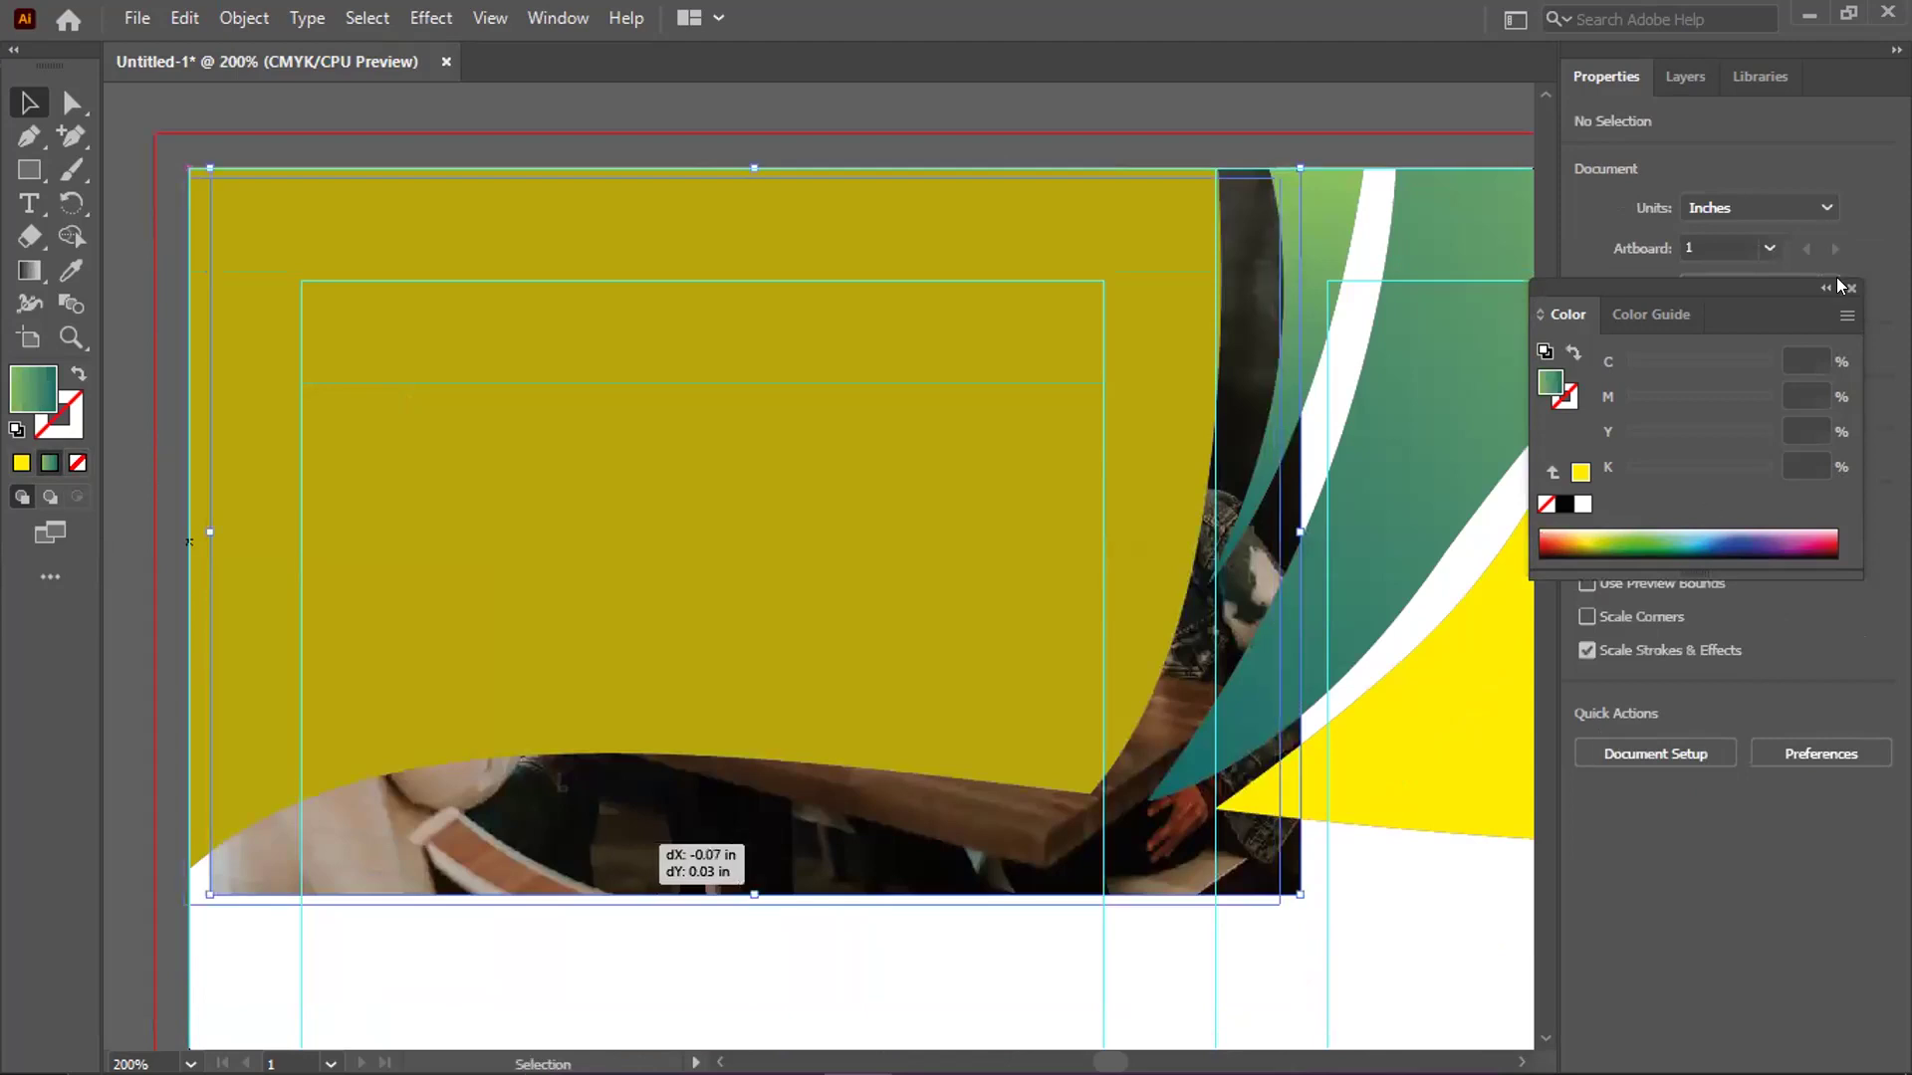
{"action": "key", "text": "F6"}
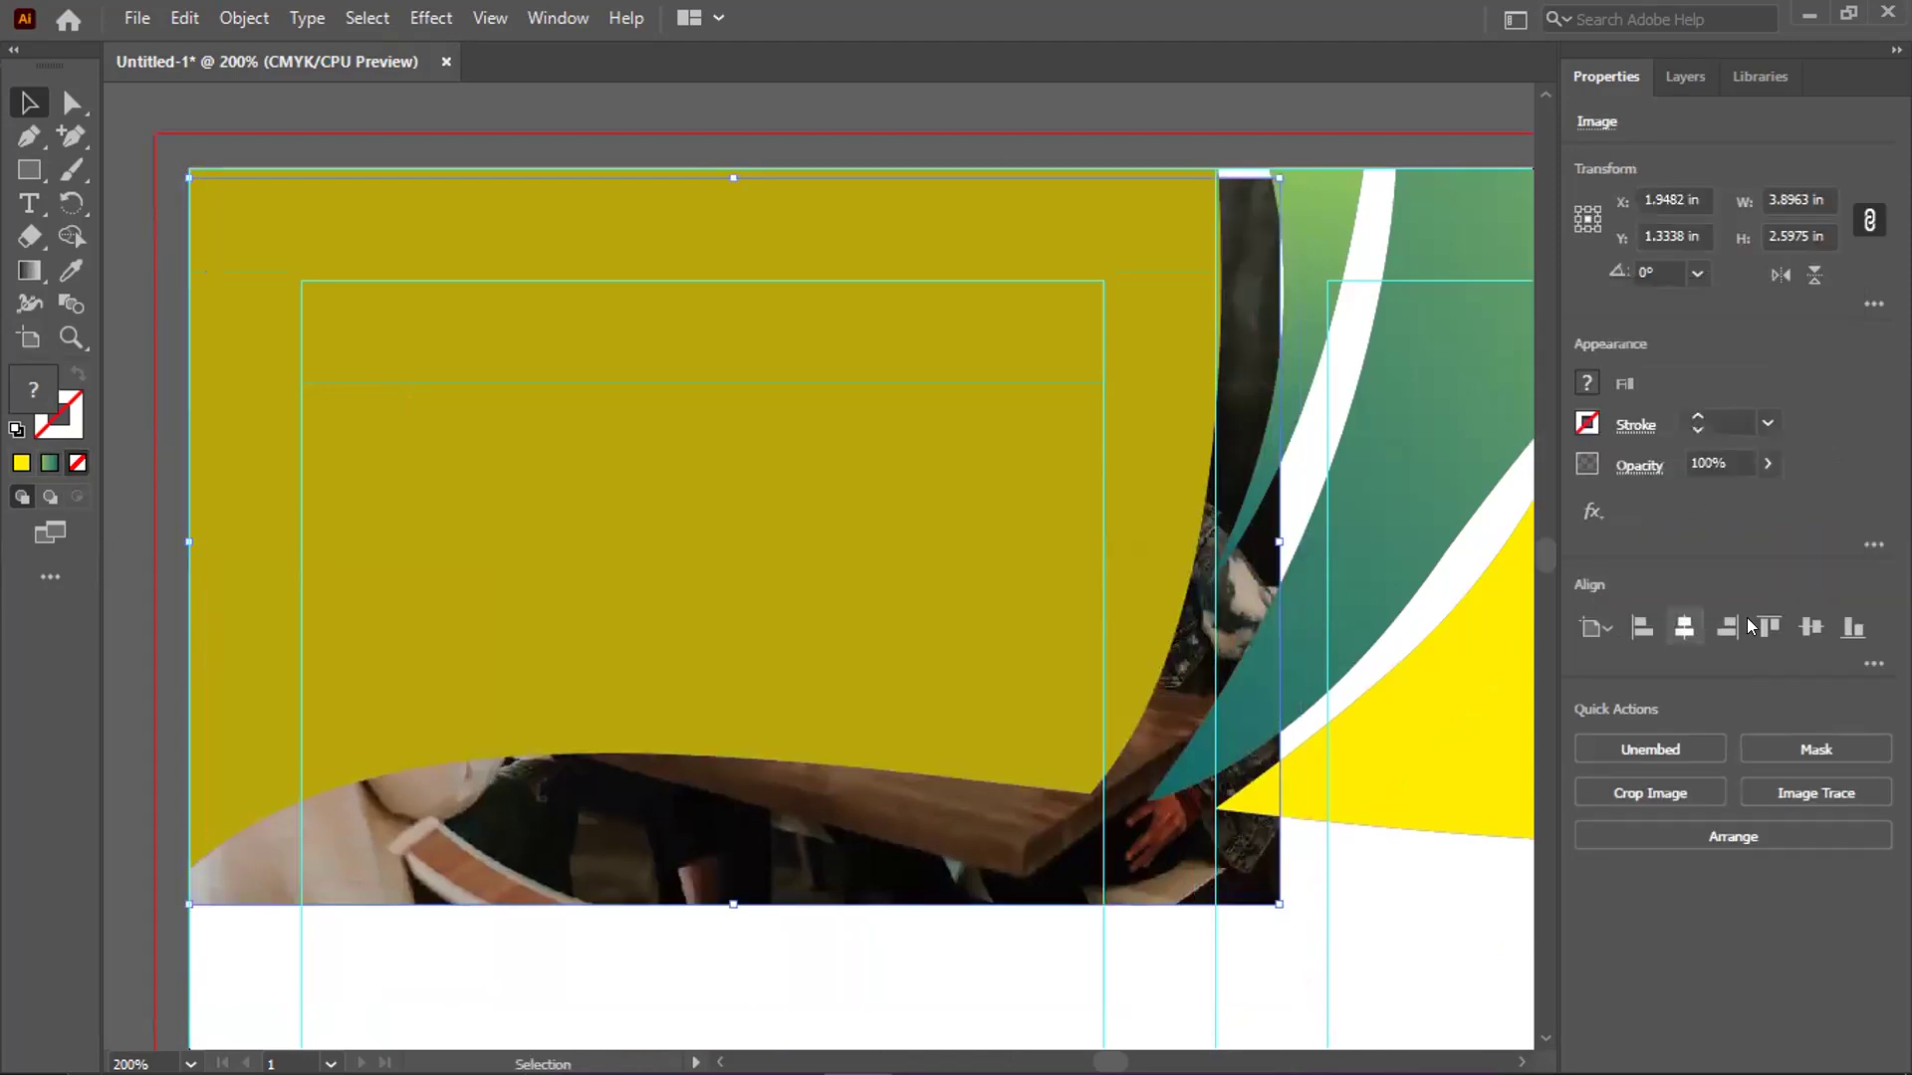
{"action": "left_click_drag", "start_coordinate": [1279, 905], "coordinate": [1246, 874]}
{"action": "left_click", "coordinate": [1087, 637], "text": "shift"}
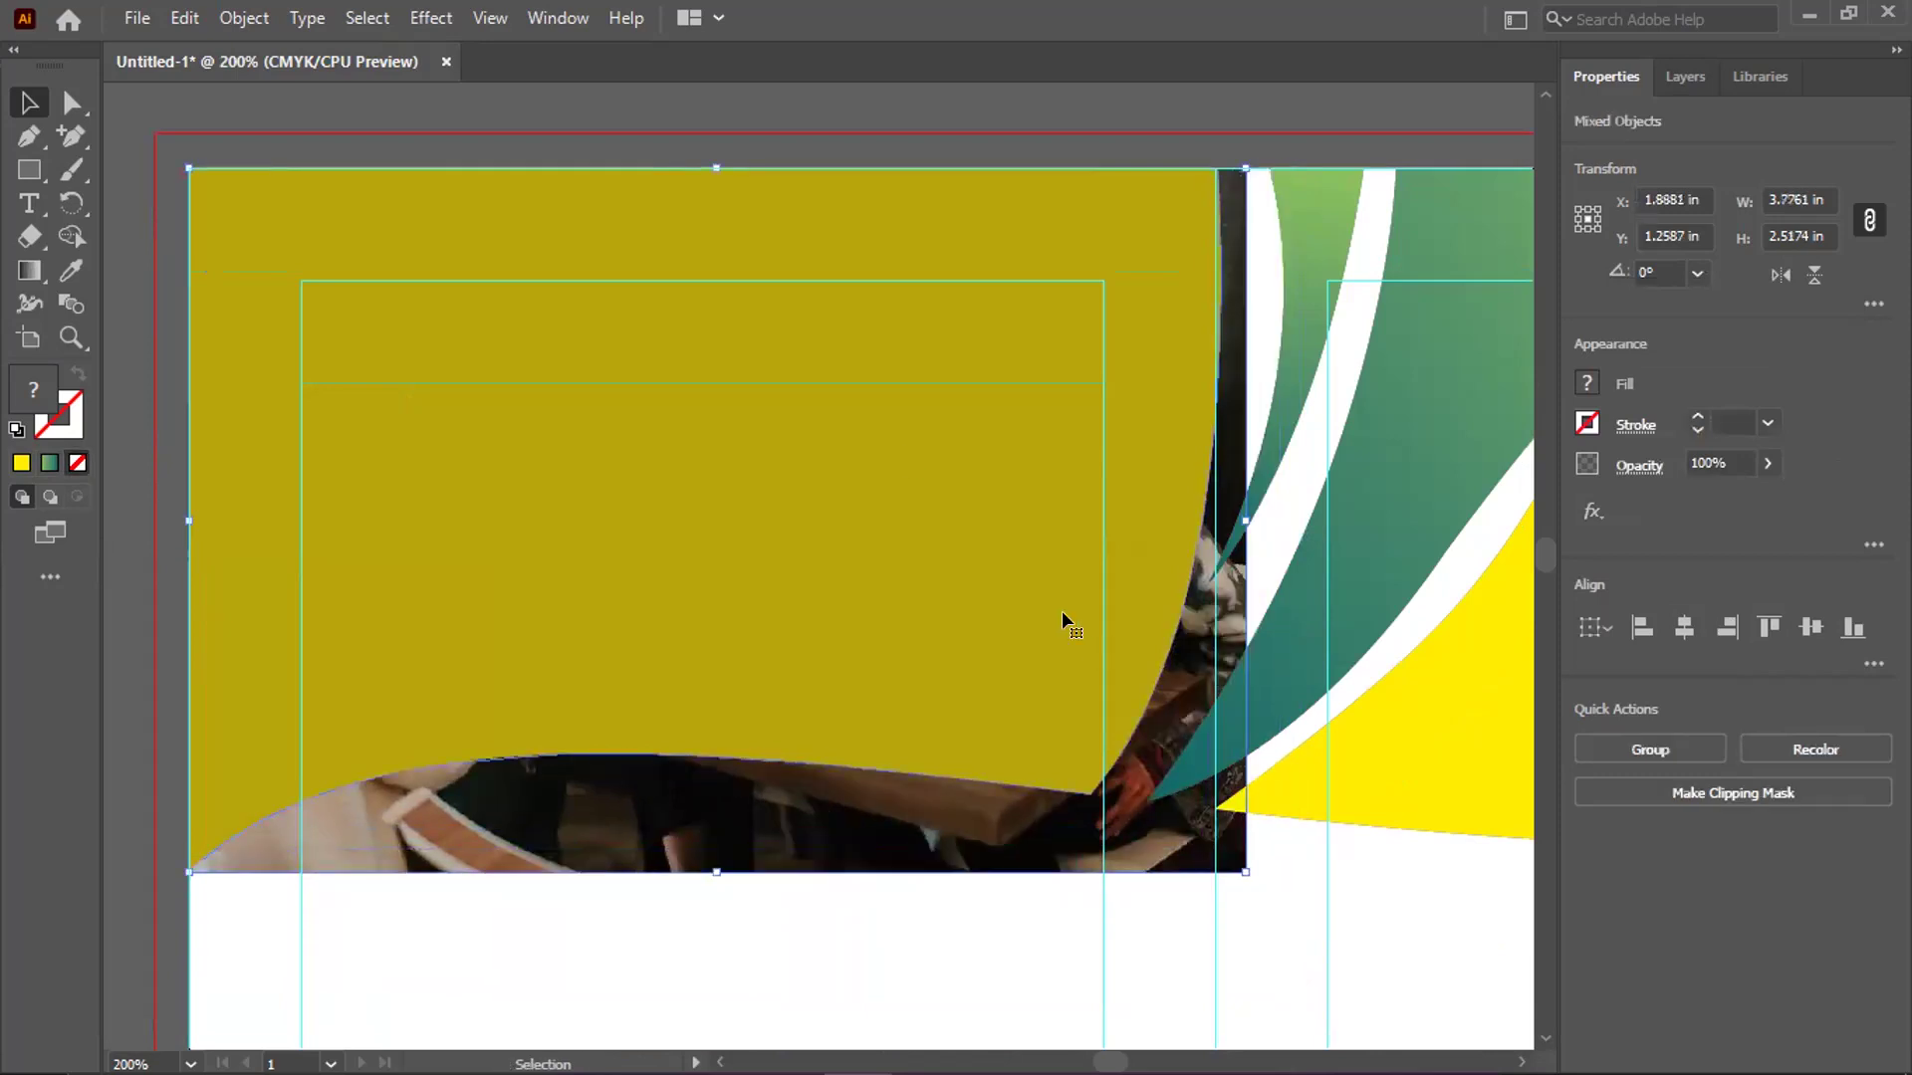
{"action": "right_click", "coordinate": [908, 454]}
{"action": "left_click", "coordinate": [1018, 697]}
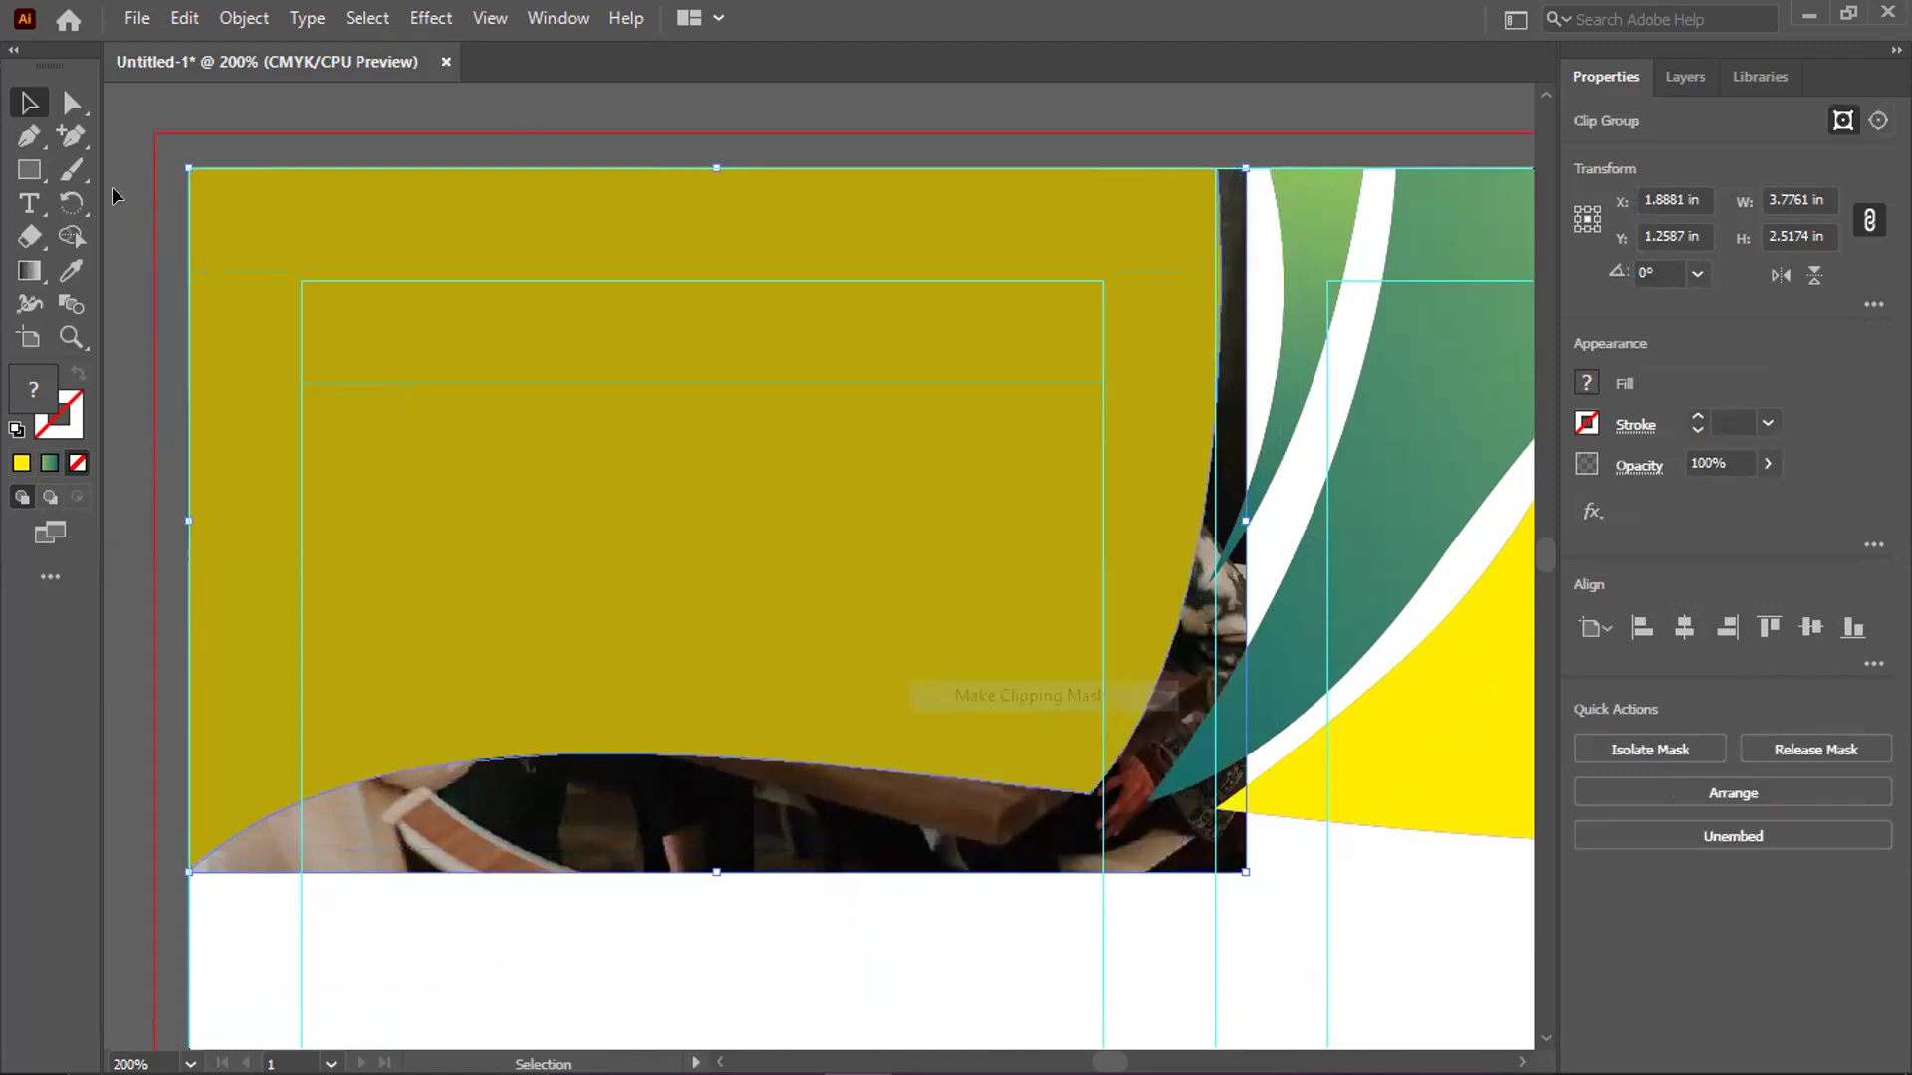
{"action": "left_click", "coordinate": [1238, 298]}
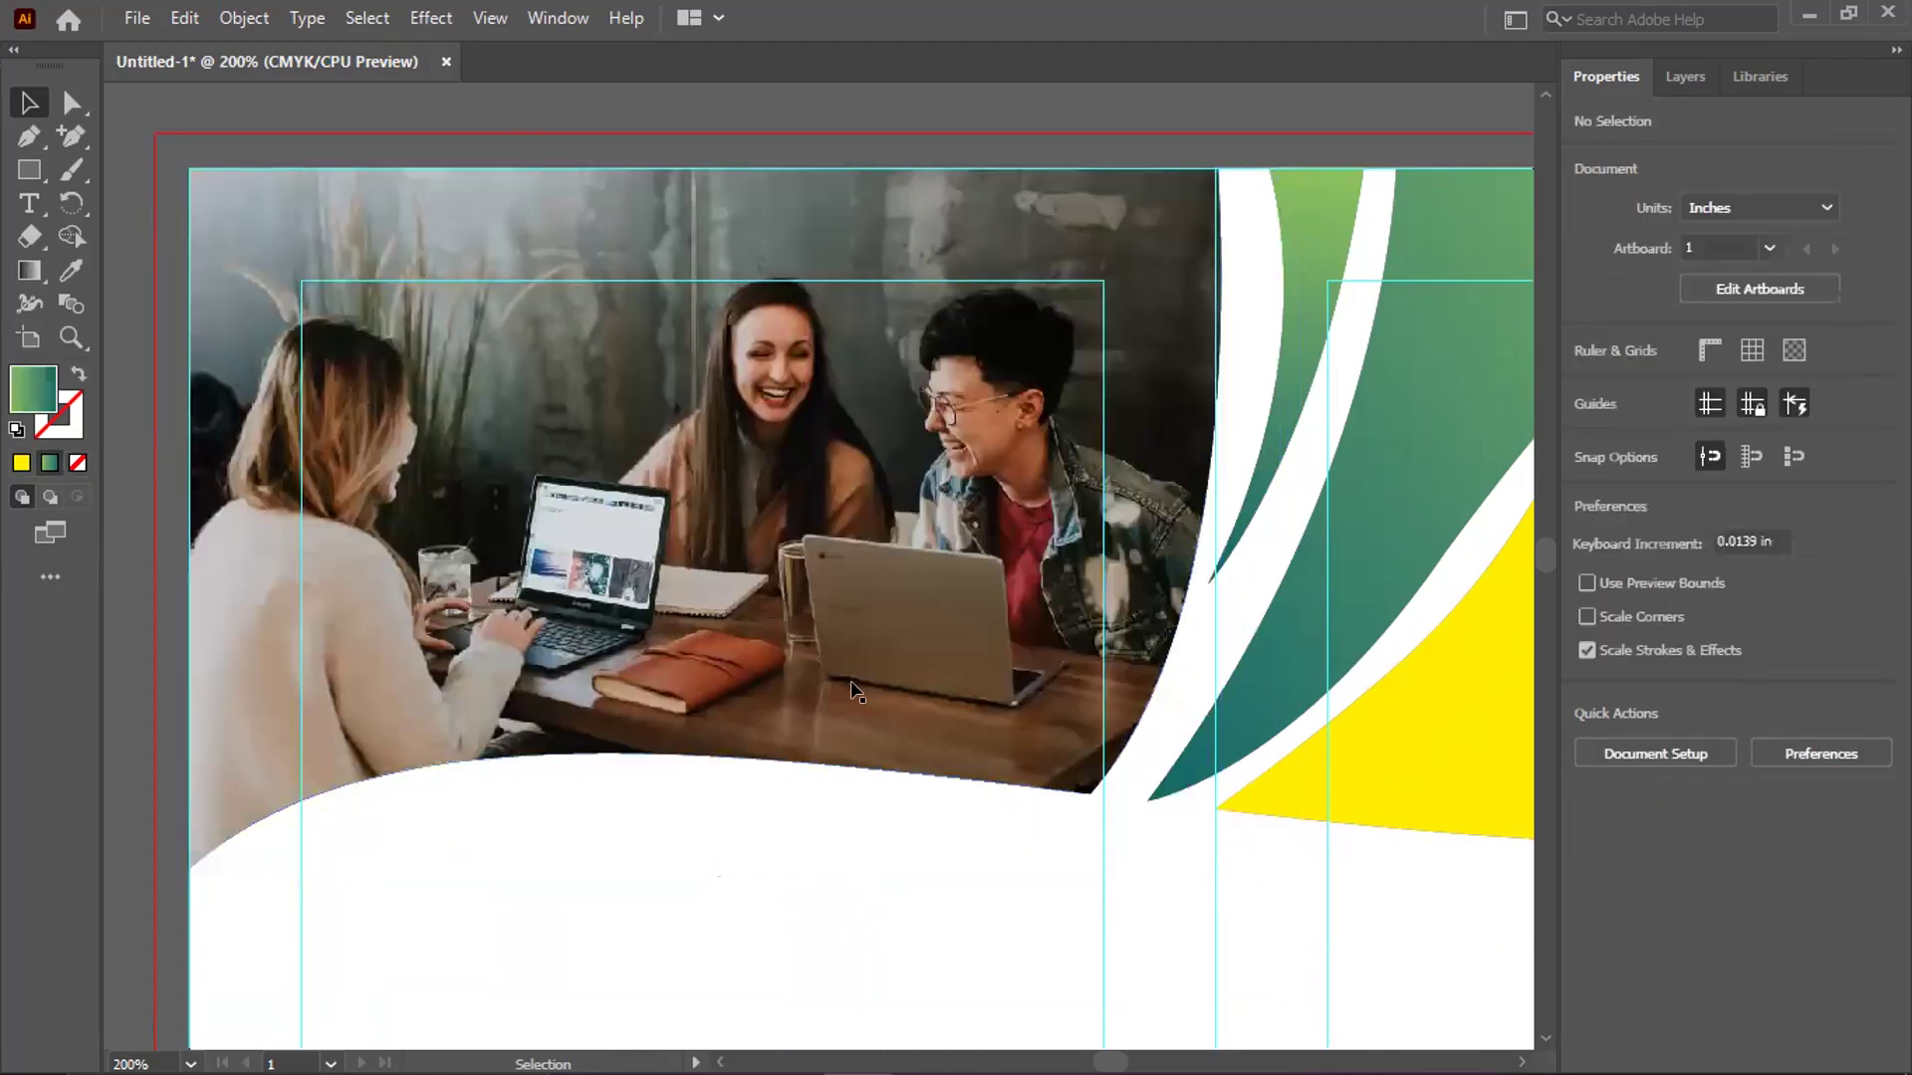
Drag the team-meeting photo from the Downloads folder onto the brochure as a linked image
{"action": "scroll", "coordinate": [637, 441], "scroll_direction": "down", "scroll_amount": 1}
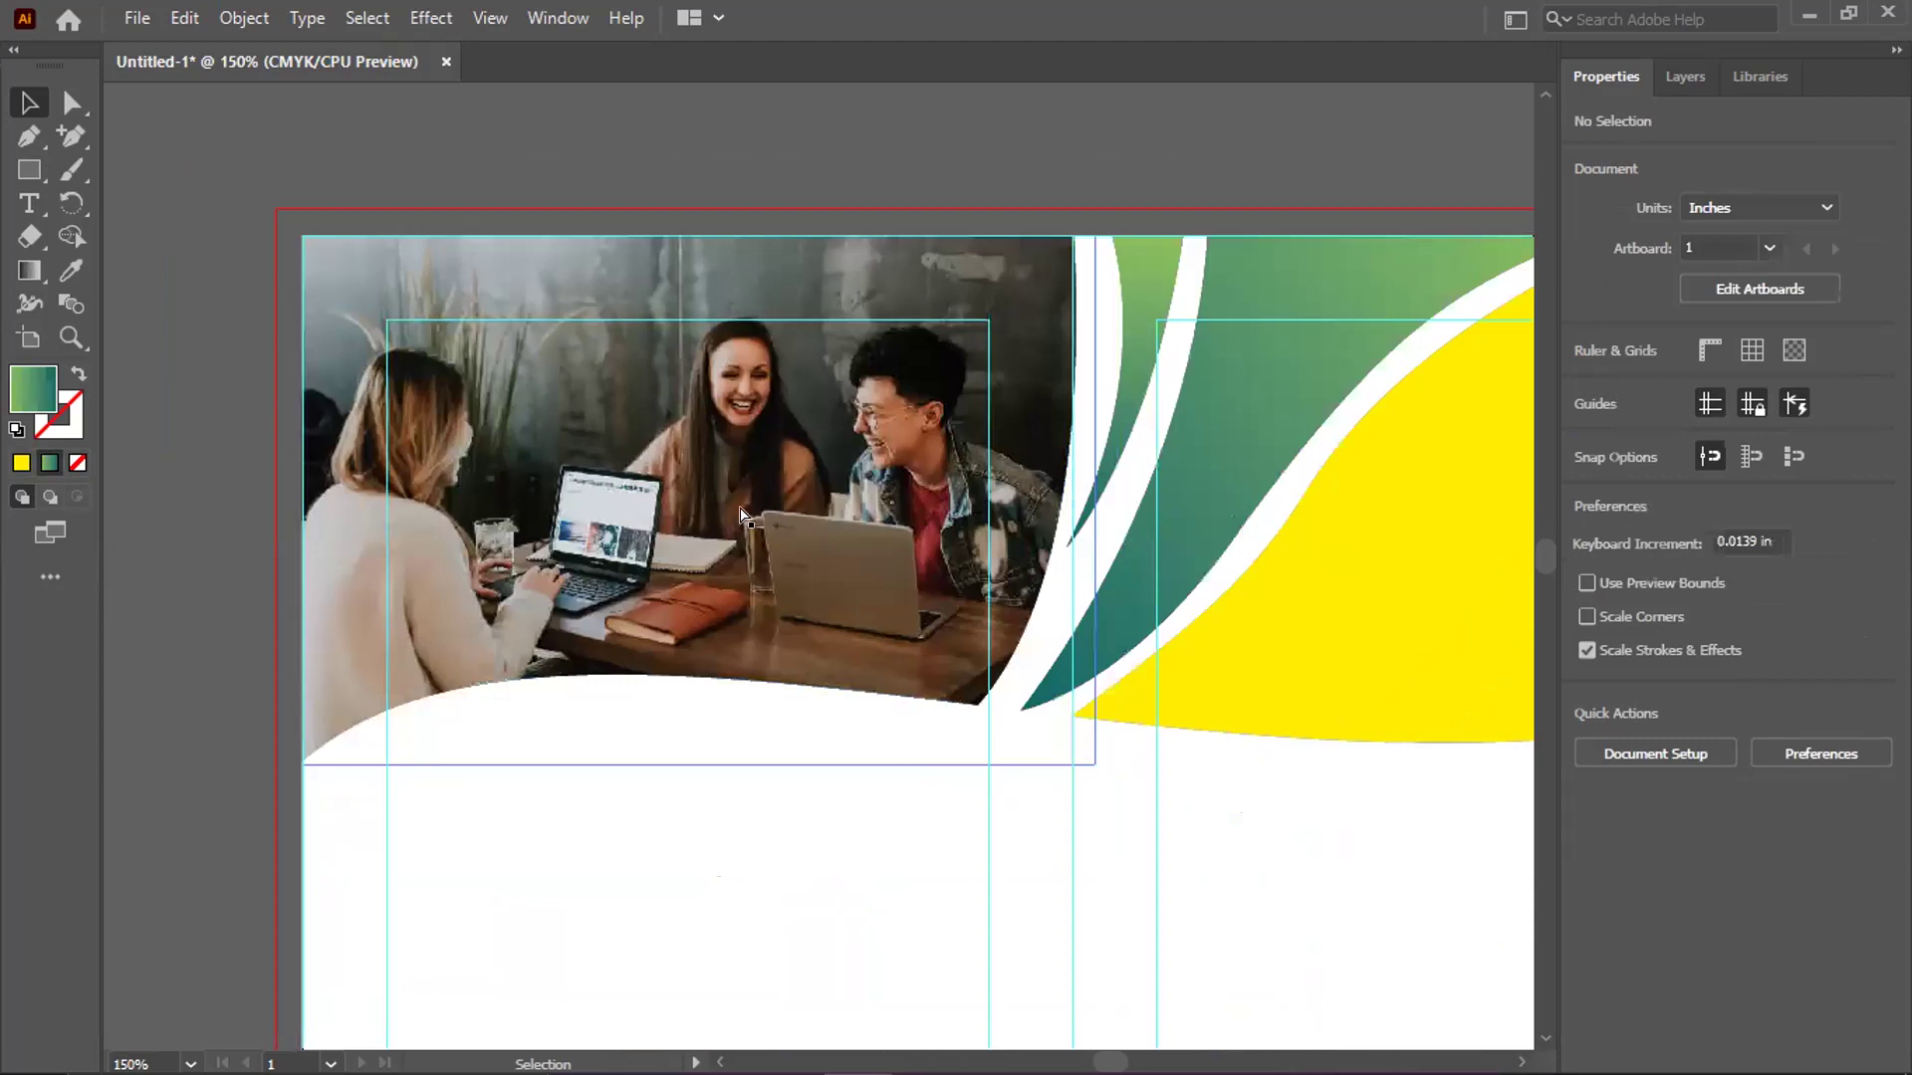
{"action": "scroll", "coordinate": [752, 520], "scroll_direction": "right", "scroll_amount": 4}
{"action": "scroll", "coordinate": [952, 559], "scroll_direction": "right", "scroll_amount": 3}
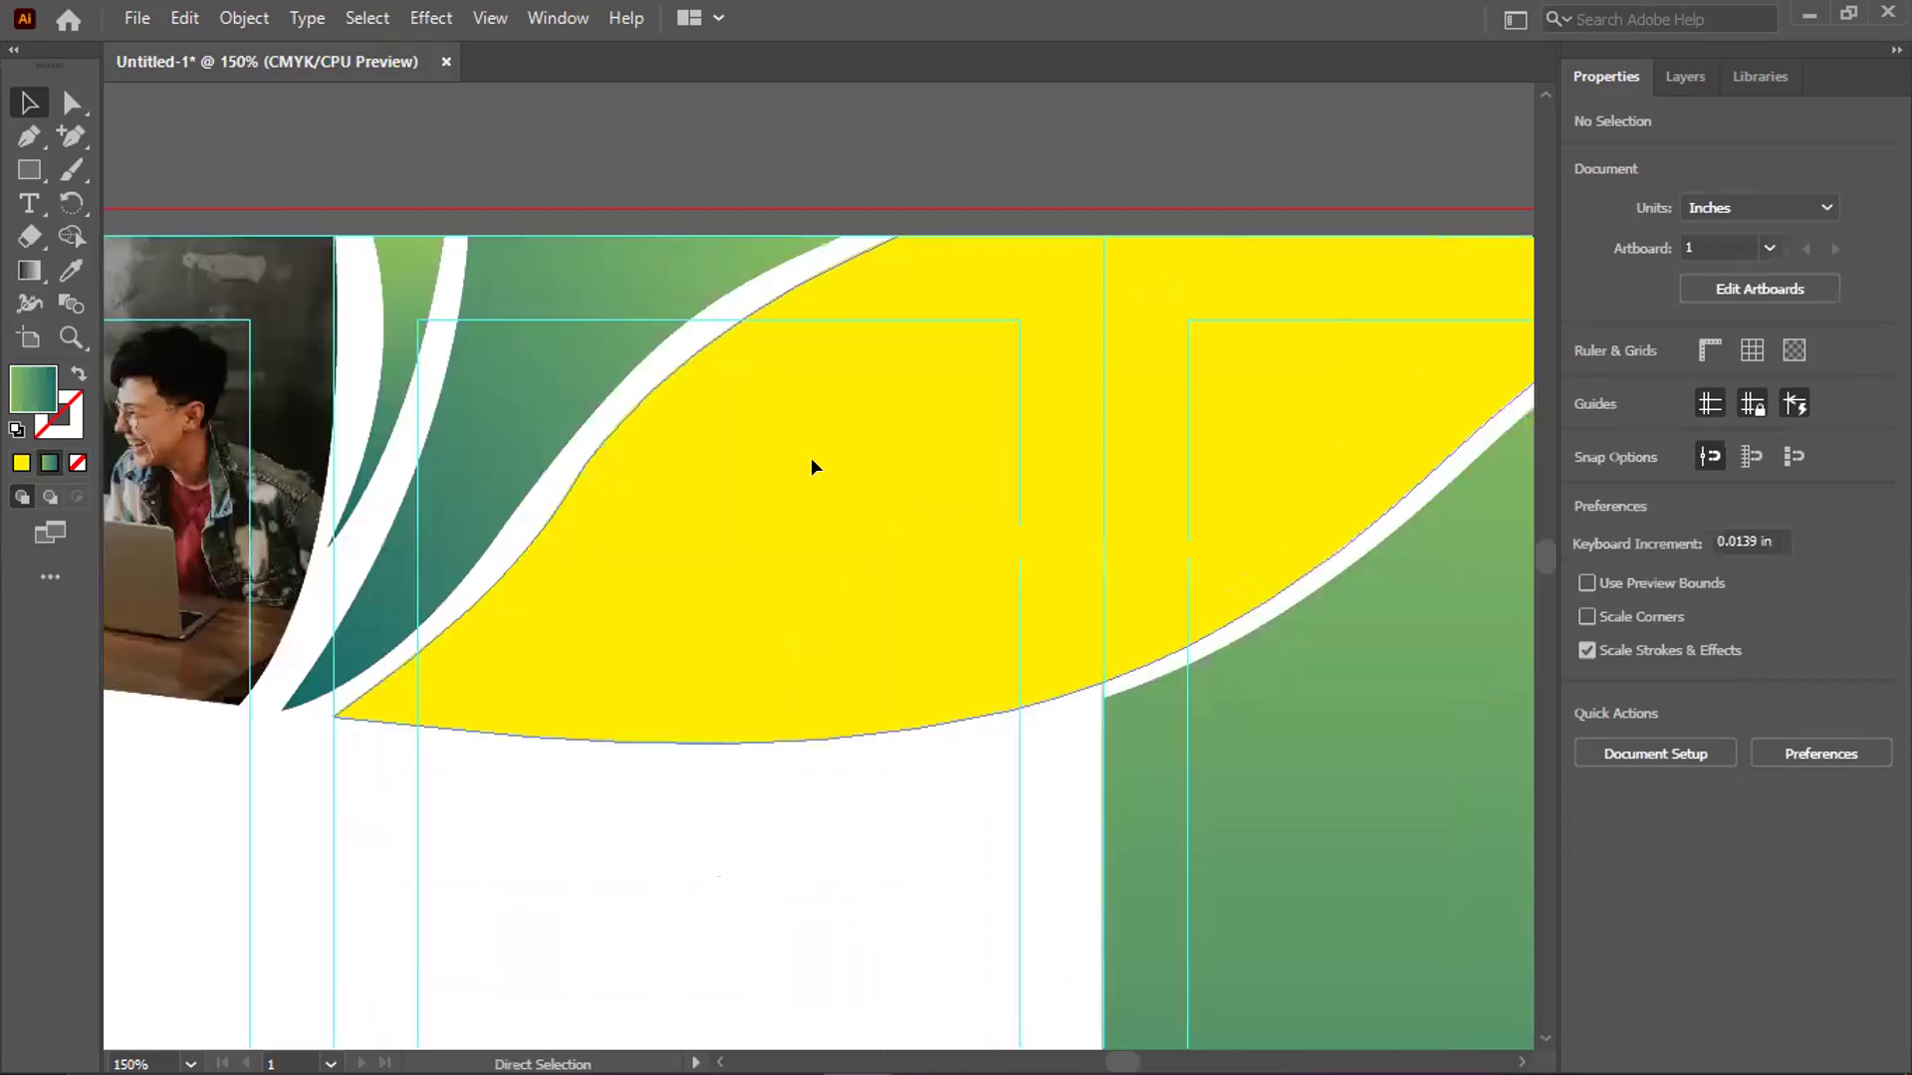
{"action": "scroll", "coordinate": [811, 465], "scroll_direction": "right", "scroll_amount": 1}
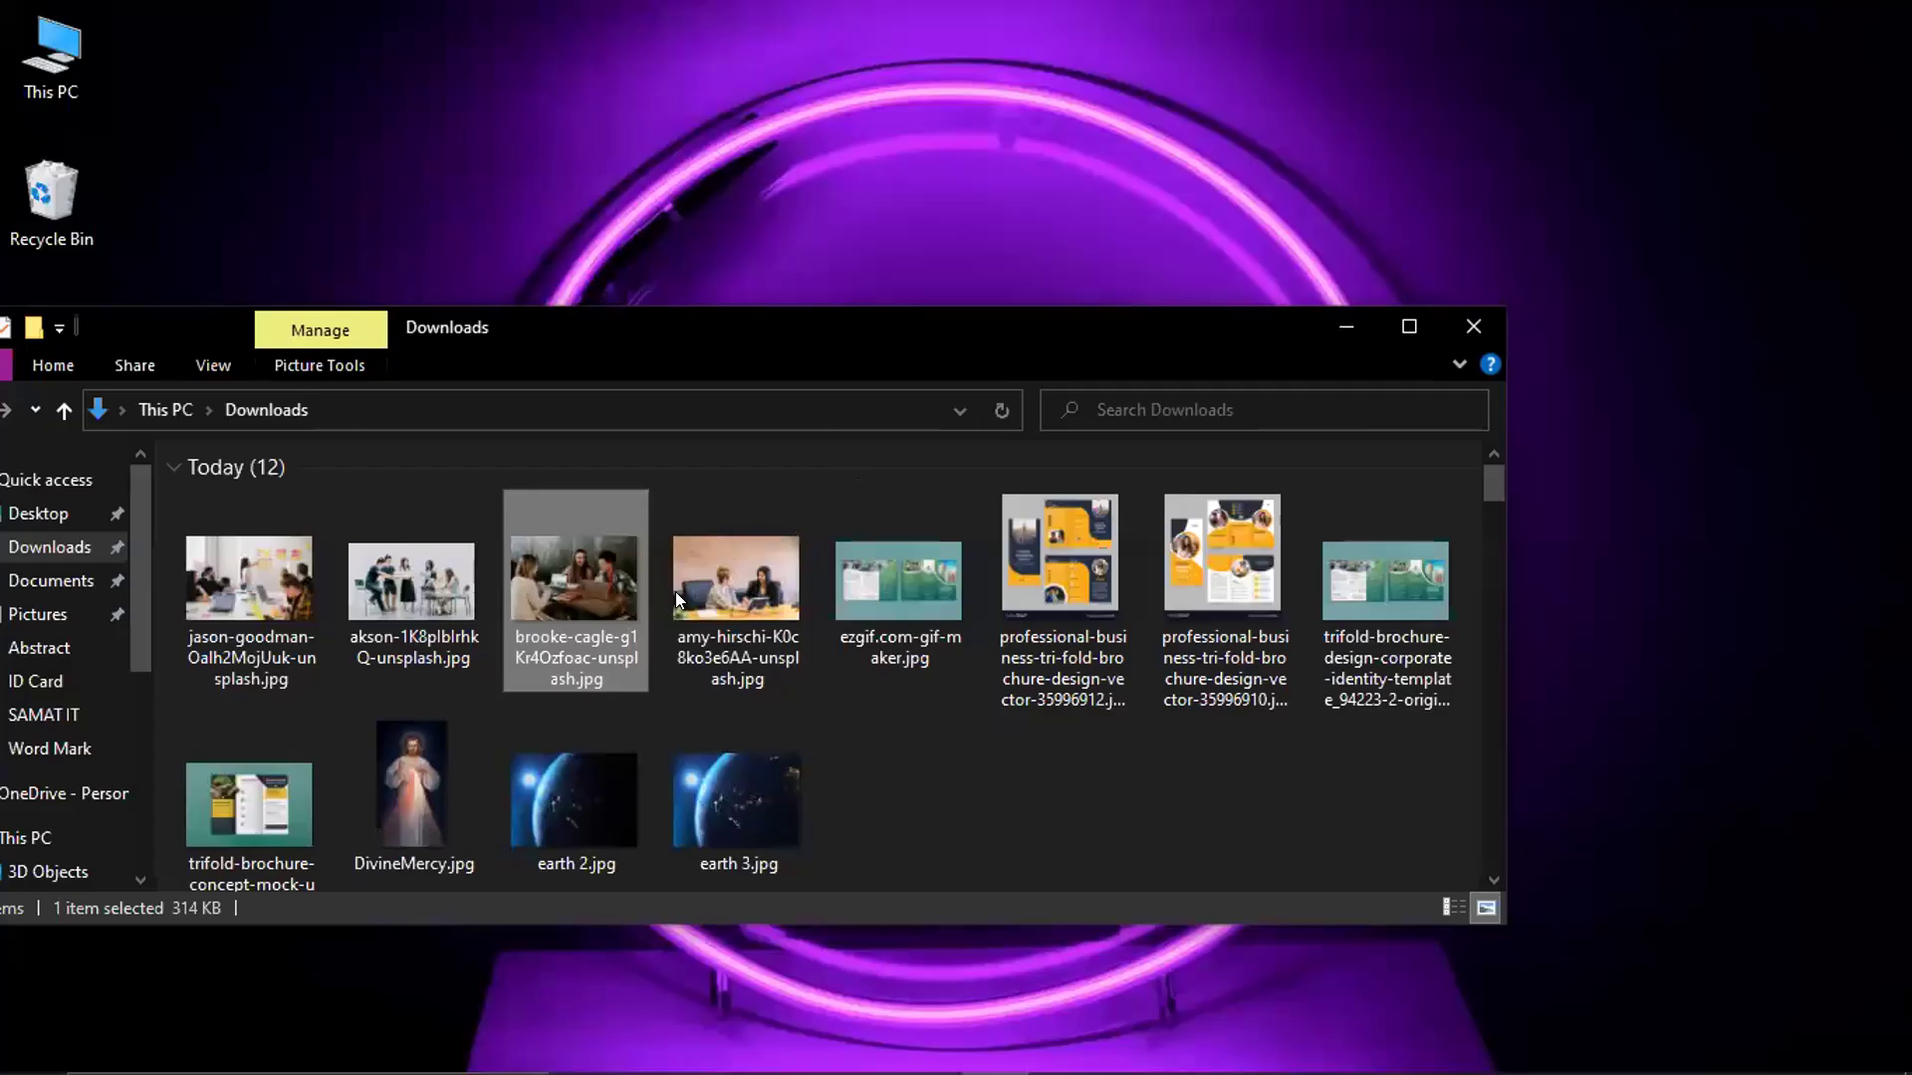
{"action": "left_click", "coordinate": [402, 585]}
{"action": "left_click_drag", "start_coordinate": [249, 587], "coordinate": [922, 797]}
{"action": "left_click_drag", "start_coordinate": [989, 598], "coordinate": [990, 589]}
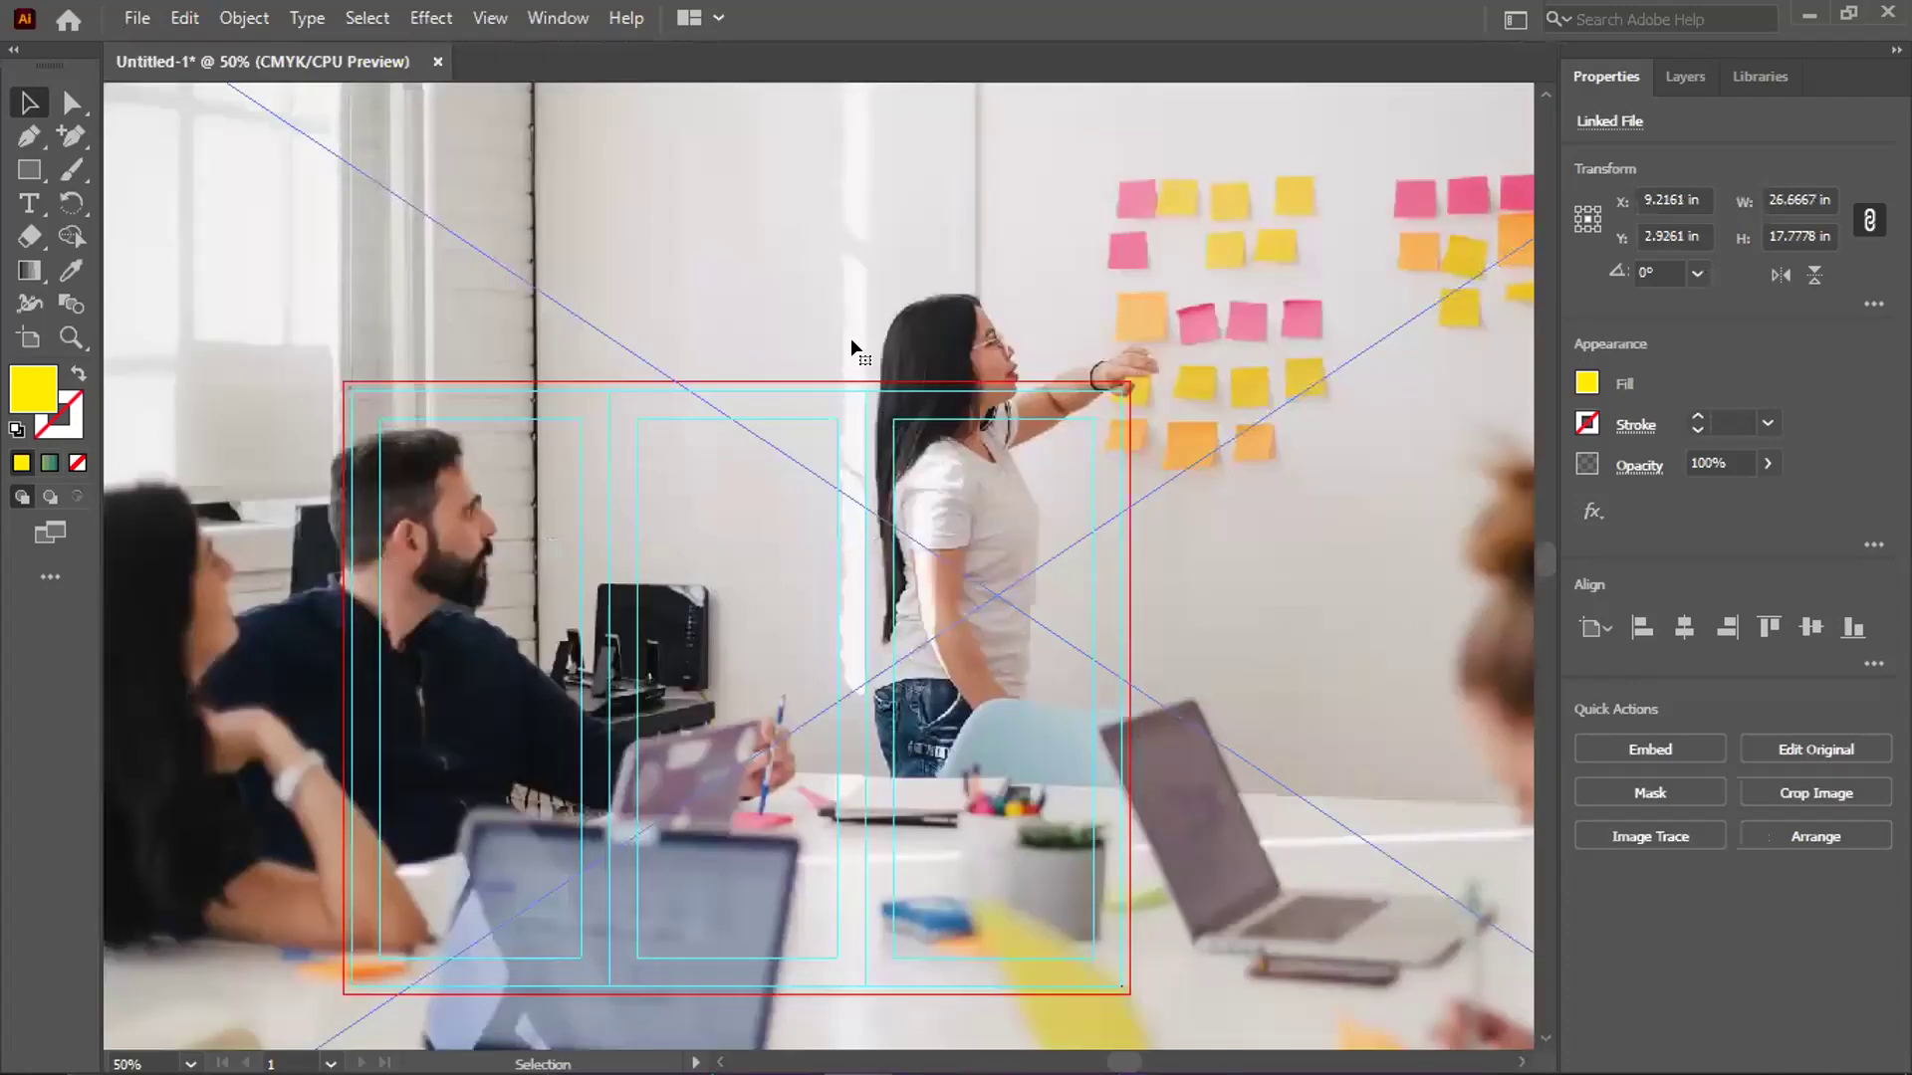
Embed the placed meeting photo and shrink it proportionally from its corner
{"action": "key", "text": "ctrl+minus"}
{"action": "left_click", "coordinate": [1650, 749]}
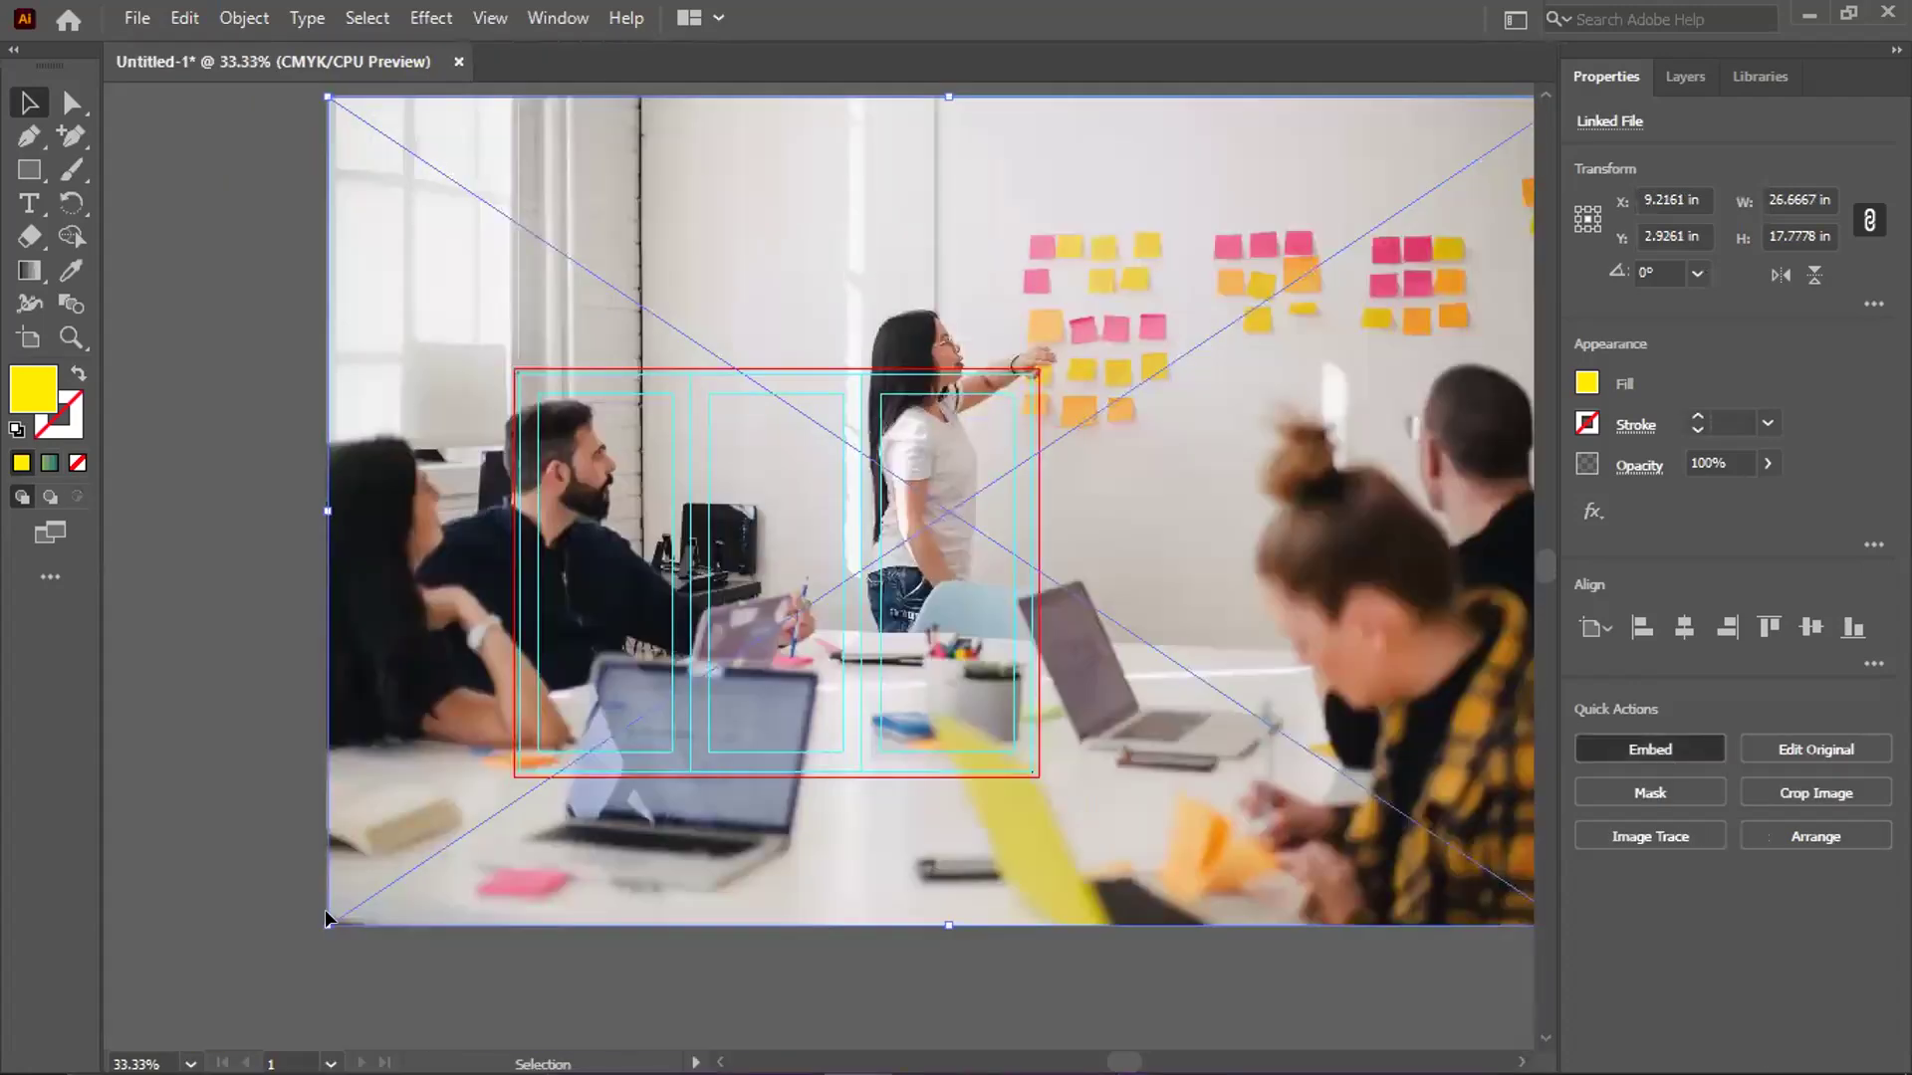
{"action": "left_click_drag", "start_coordinate": [329, 919], "coordinate": [839, 583]}
Enlarge the photo to 7.02 × 4.68 in over the middle panel and send it behind the yellow wave
{"action": "key", "text": "ctrl+plus"}
{"action": "left_click_drag", "start_coordinate": [1008, 747], "coordinate": [705, 640]}
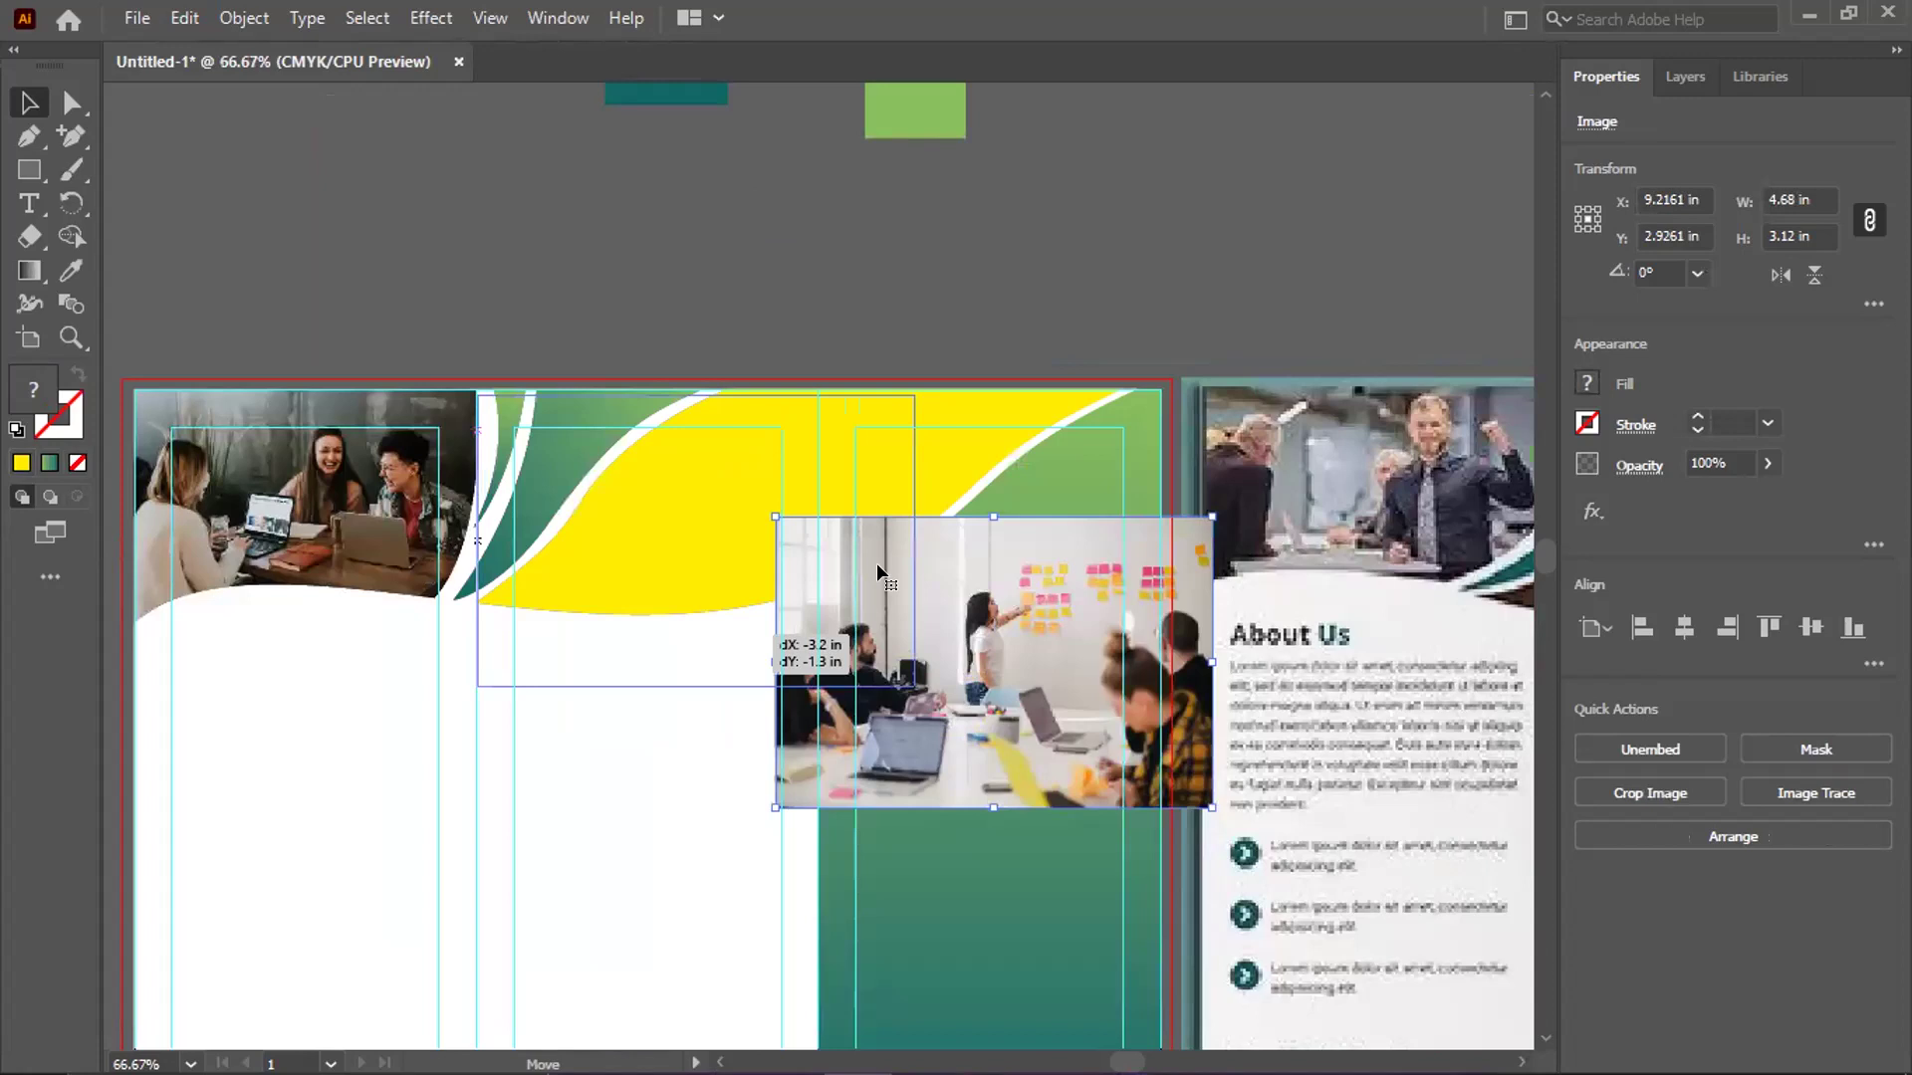
{"action": "left_click_drag", "start_coordinate": [1130, 527], "coordinate": [1160, 525]}
{"action": "key", "text": "ctrl+z"}
{"action": "left_click_drag", "start_coordinate": [913, 685], "coordinate": [1122, 732]}
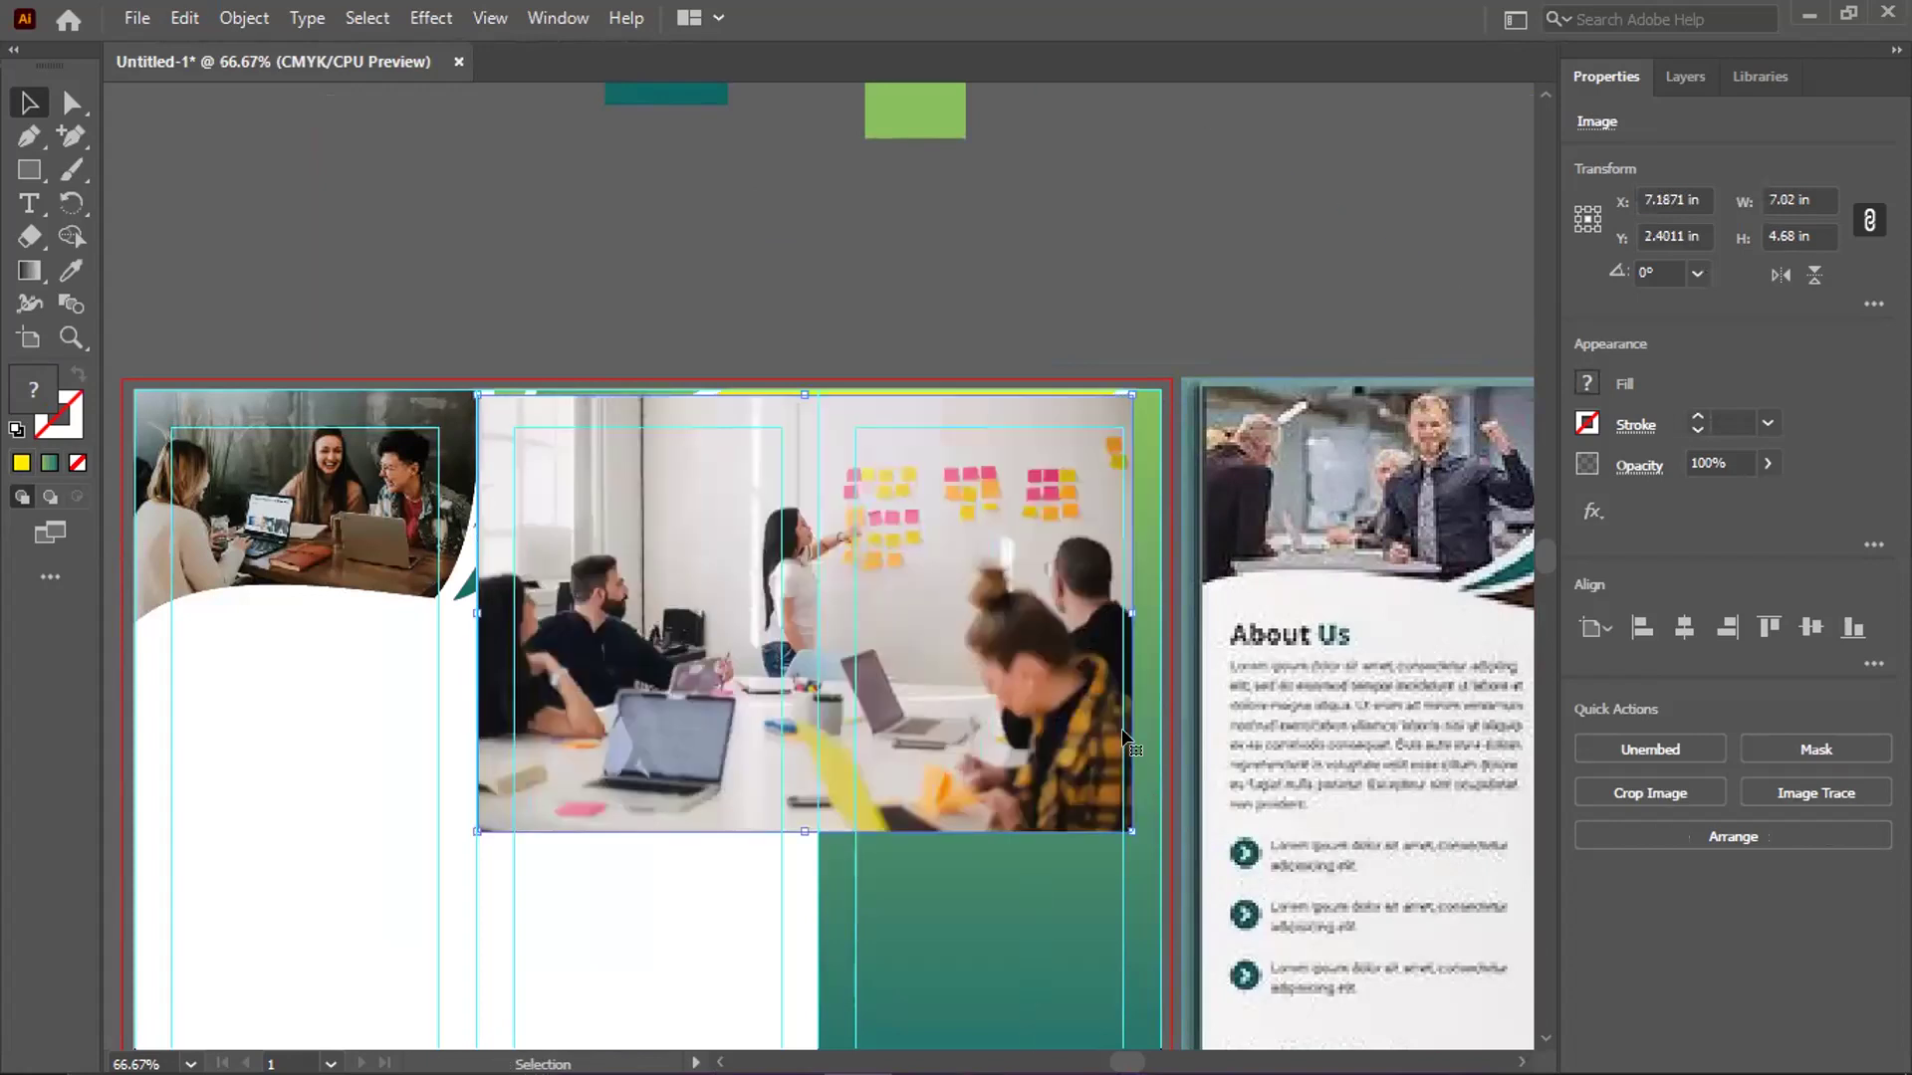
{"action": "key", "text": "Up"}
{"action": "key", "text": "Up"}
{"action": "key", "text": "Up"}
{"action": "key", "text": "Up"}
{"action": "key", "text": "Up"}
{"action": "key", "text": "Up"}
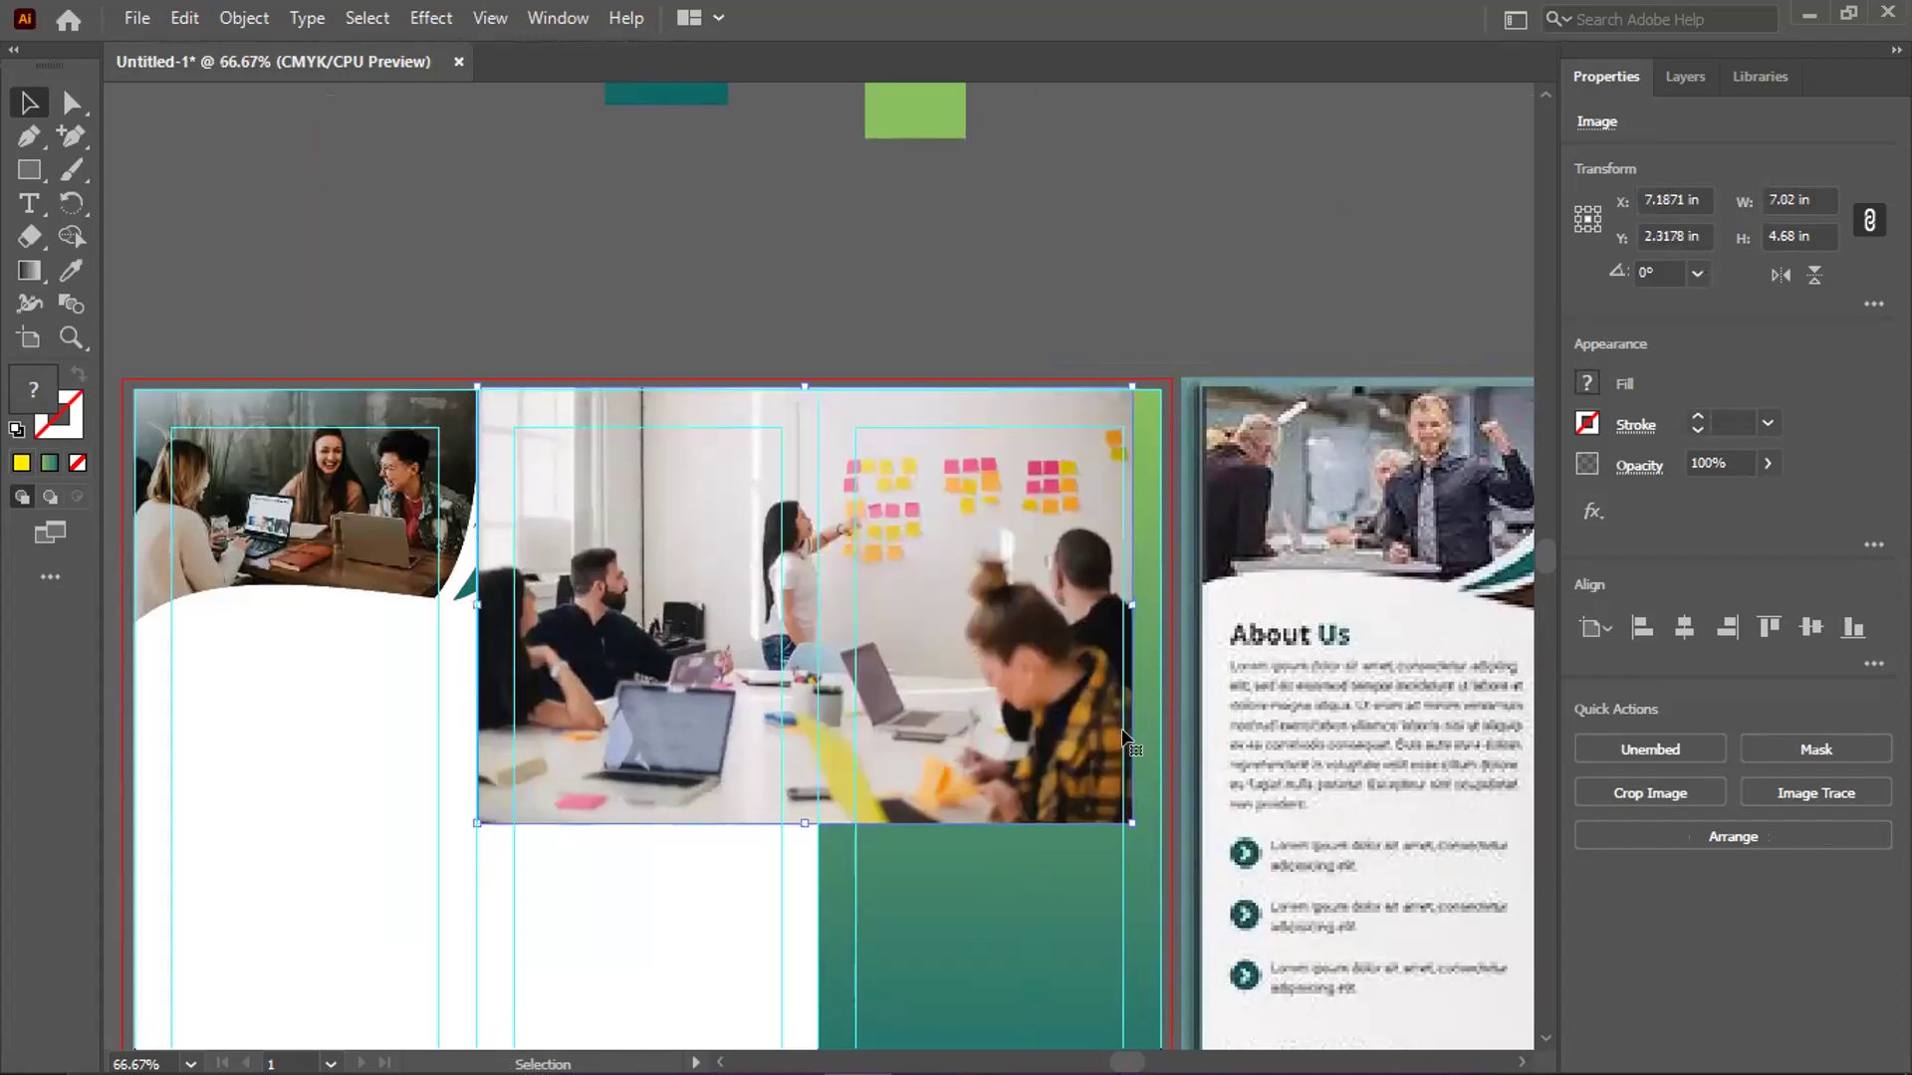
{"action": "key", "text": "Up"}
{"action": "key", "text": "Up"}
{"action": "key", "text": "Up"}
{"action": "key", "text": "Up"}
{"action": "key", "text": "Up"}
{"action": "key", "text": "Up"}
{"action": "key", "text": "Up"}
{"action": "key", "text": "Up"}
{"action": "key", "text": "Up"}
{"action": "key", "text": "Up"}
{"action": "key", "text": "Up"}
{"action": "key", "text": "Up"}
{"action": "key", "text": "Up"}
{"action": "key", "text": "Up"}
{"action": "key", "text": "Up"}
{"action": "key", "text": "Up"}
{"action": "key", "text": "Up"}
{"action": "key", "text": "Up"}
{"action": "key", "text": "ctrl+["}
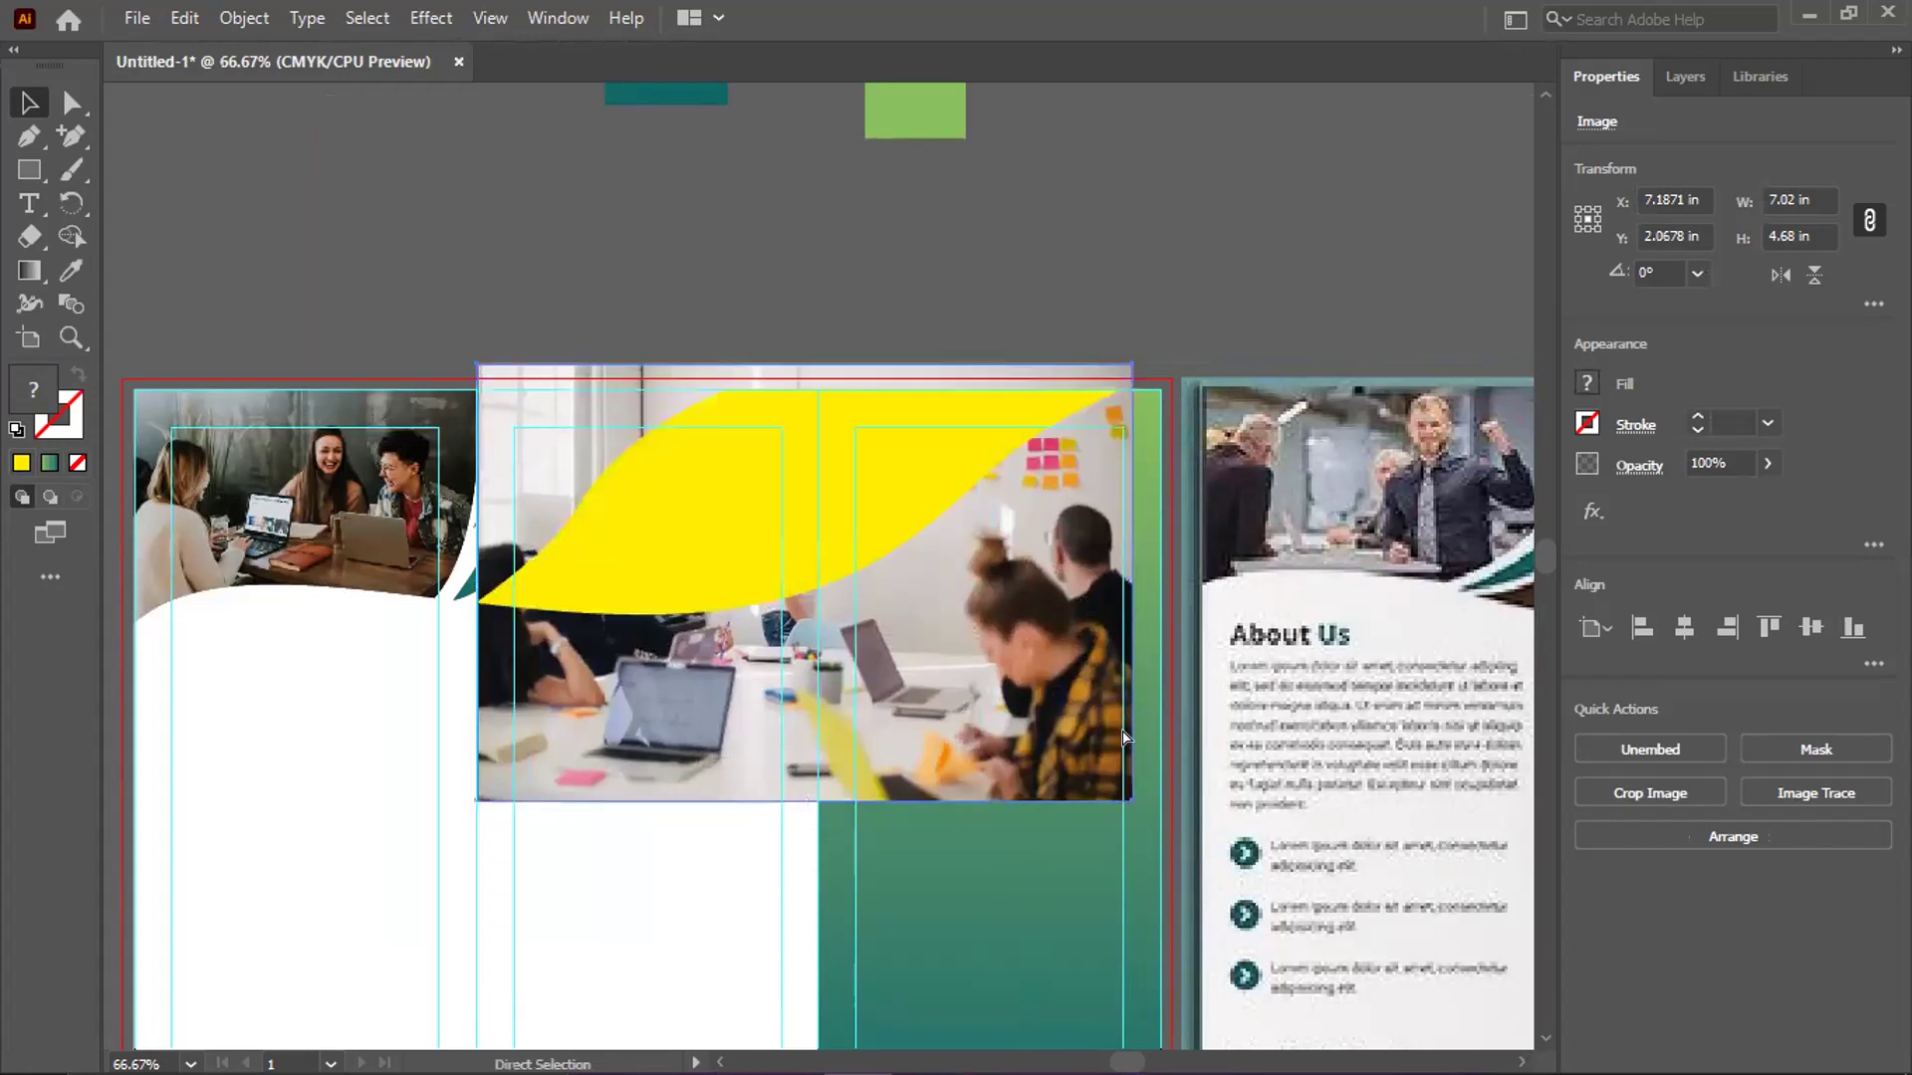
Clip the meeting photo inside the yellow wave shape with Make Clipping Mask
{"action": "left_click", "coordinate": [827, 476], "text": "shift"}
{"action": "right_click", "coordinate": [828, 476]}
{"action": "left_click", "coordinate": [864, 716]}
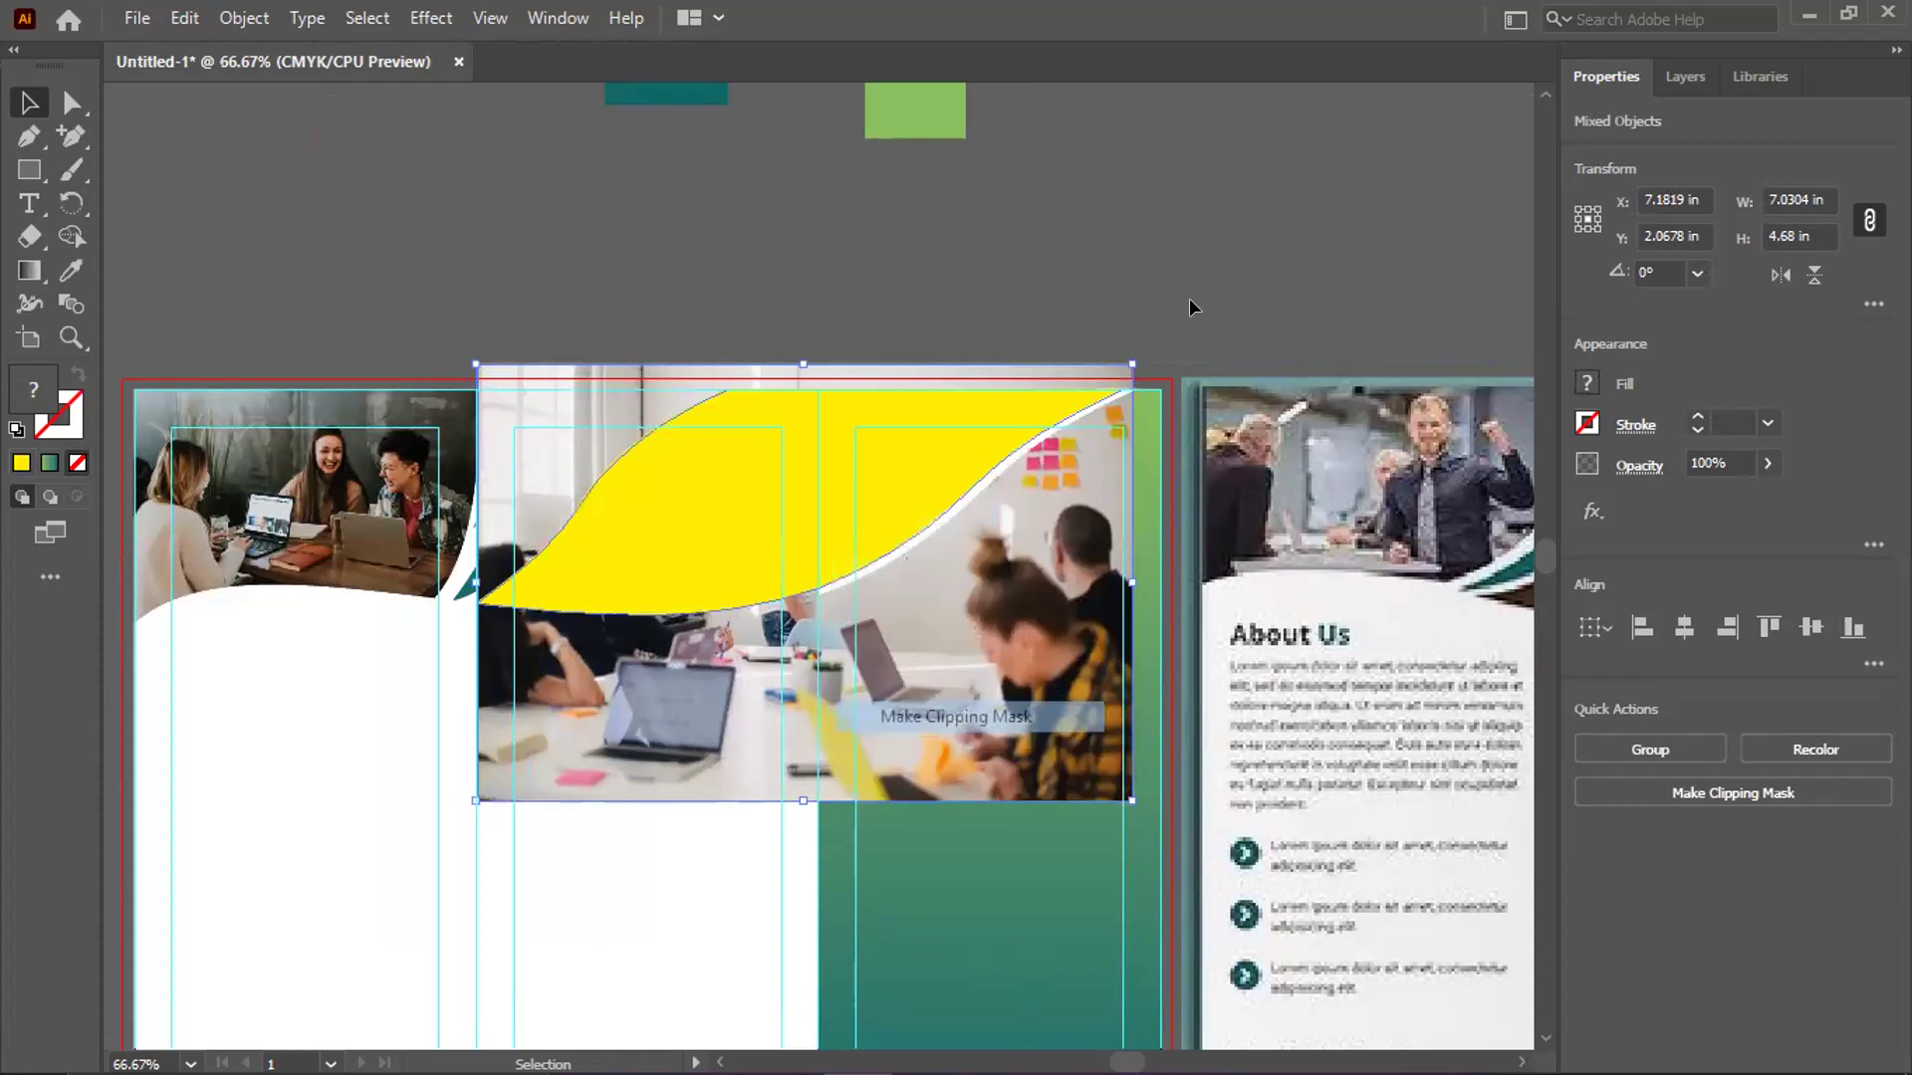
{"action": "key", "text": "ctrl+shift+a"}
{"action": "scroll", "coordinate": [853, 574], "scroll_direction": "up", "scroll_amount": 2}
Nudge the photo within the wave for better framing, then exit the clip group
{"action": "left_click", "coordinate": [929, 524]}
{"action": "double_click", "coordinate": [929, 528]}
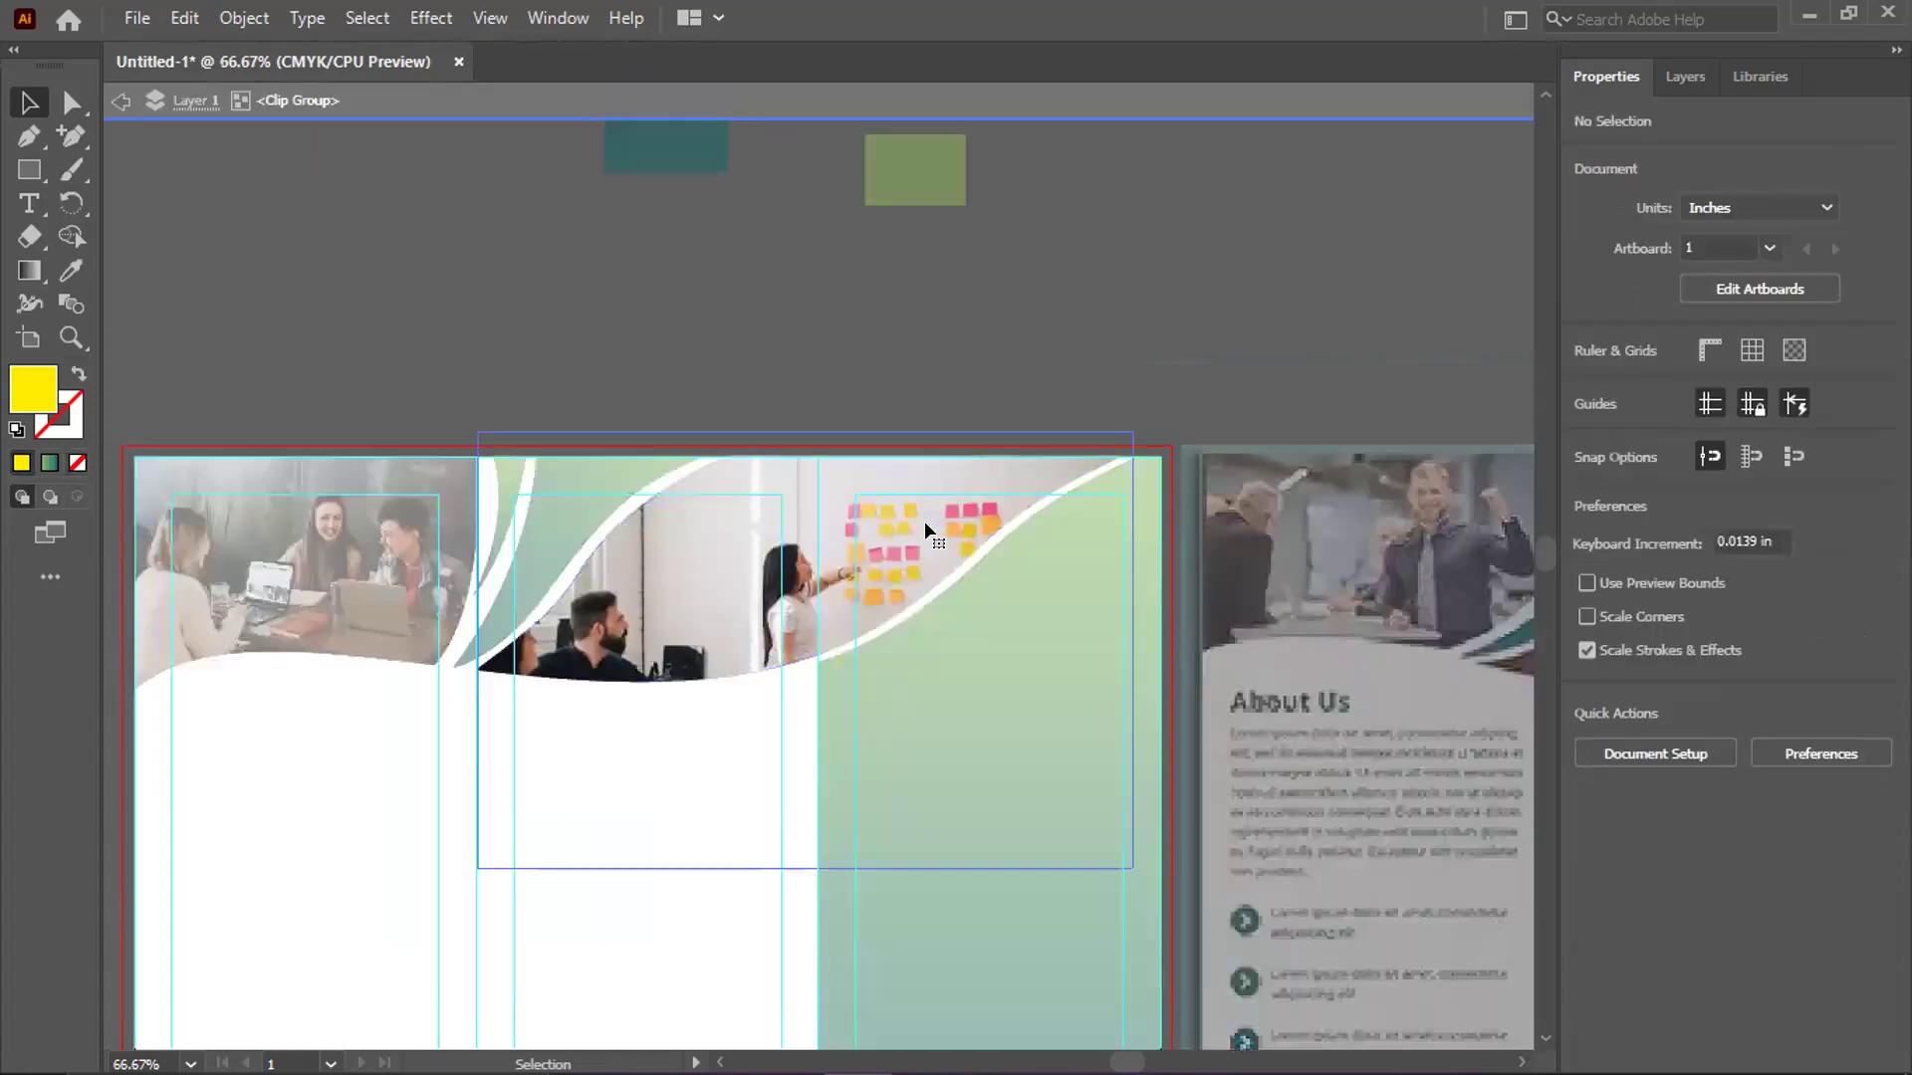
{"action": "left_click", "coordinate": [925, 522]}
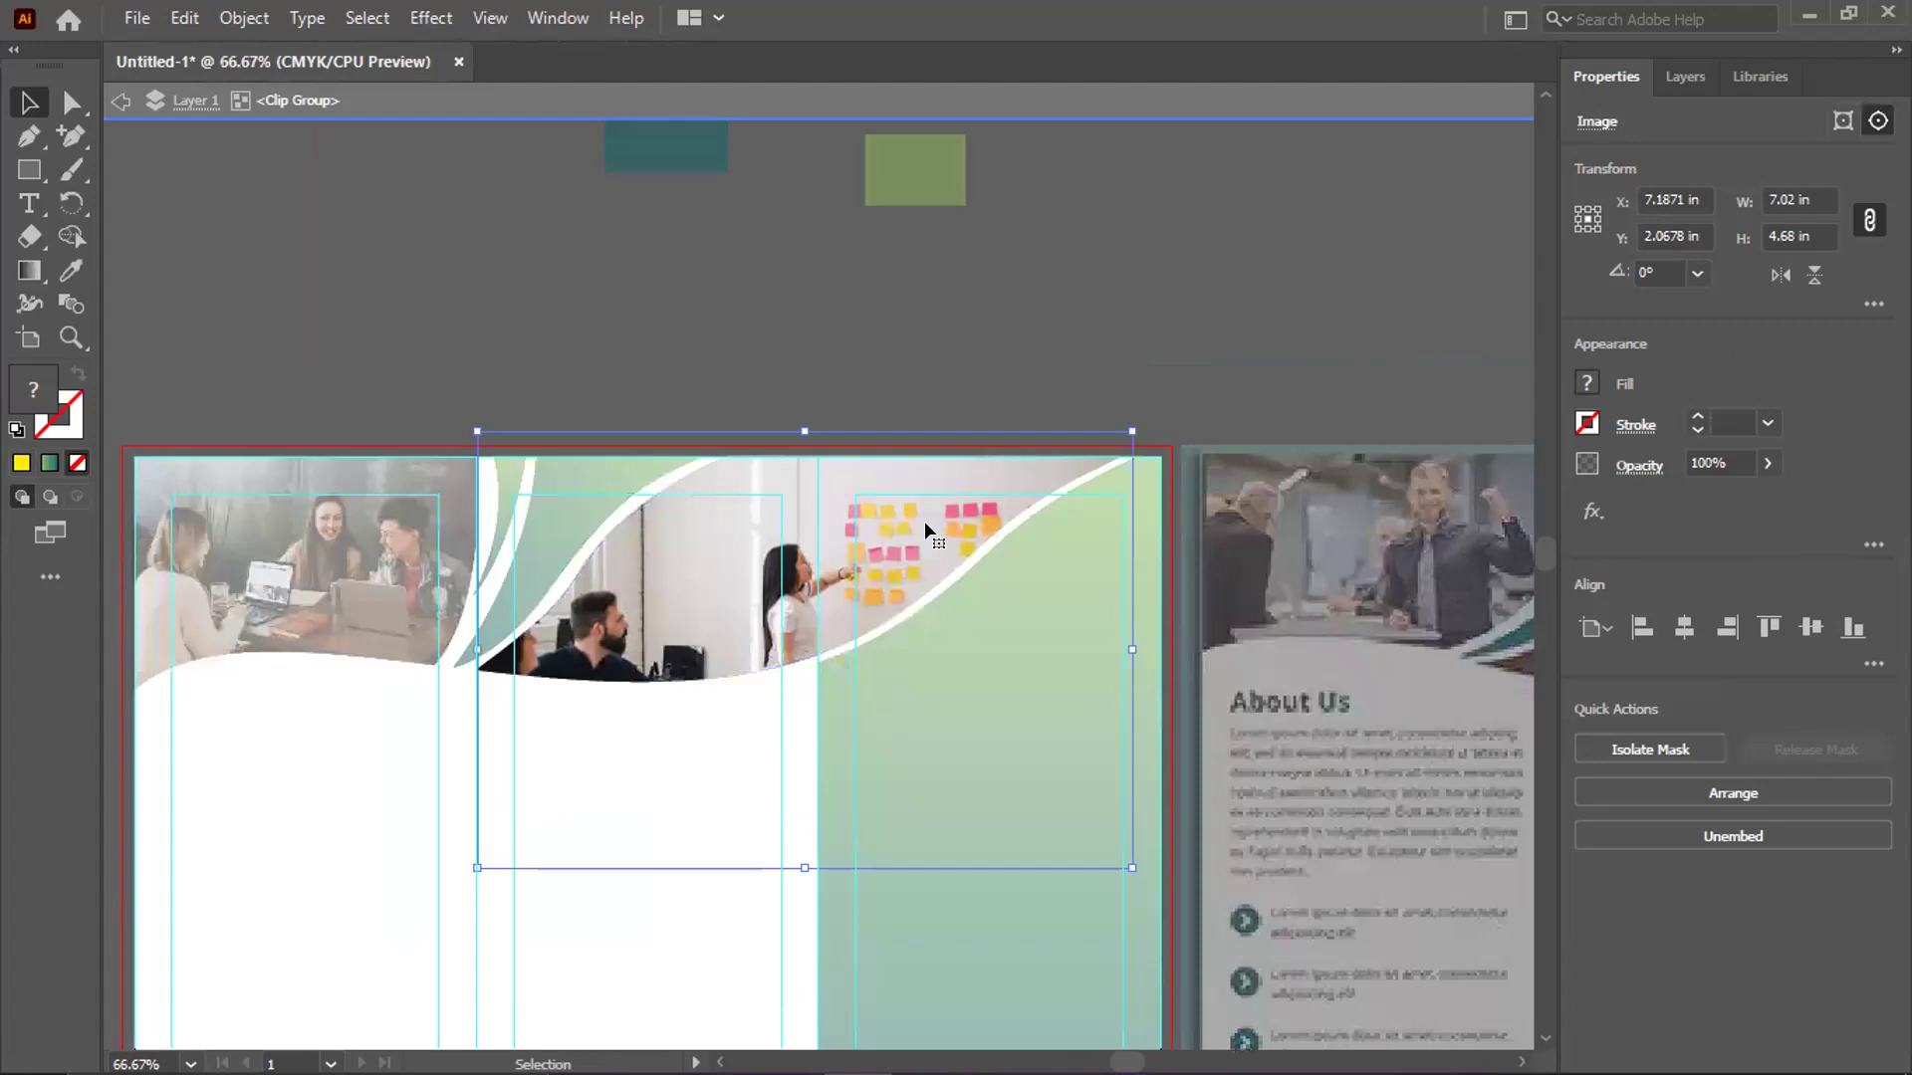
{"action": "key", "text": "Up"}
{"action": "key", "text": "Up"}
{"action": "key", "text": "Up"}
{"action": "key", "text": "Up"}
{"action": "key", "text": "Up"}
{"action": "key", "text": "Up"}
{"action": "key", "text": "Up"}
{"action": "key", "text": "Up"}
{"action": "key", "text": "Up"}
{"action": "key", "text": "Up"}
{"action": "key", "text": "Up"}
{"action": "key", "text": "Up"}
{"action": "key", "text": "Up"}
{"action": "key", "text": "Up"}
{"action": "key", "text": "Up"}
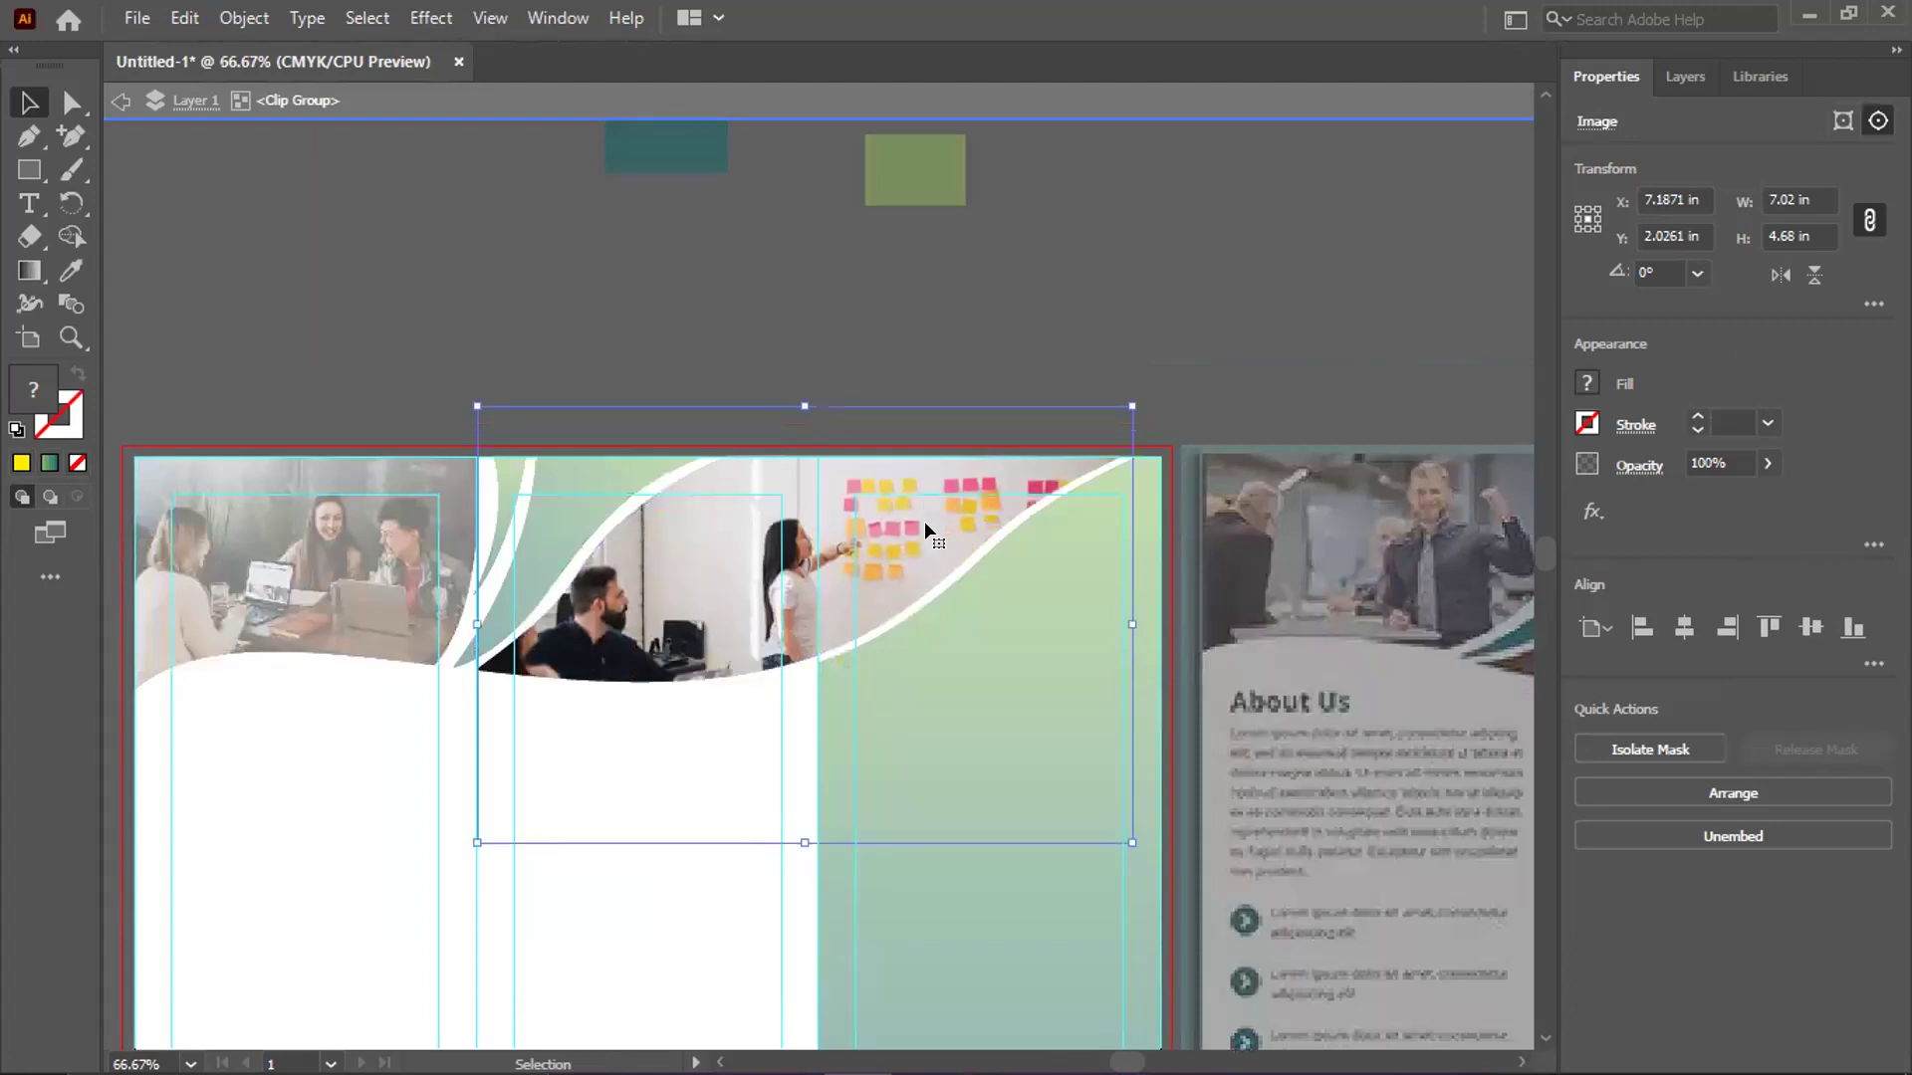
{"action": "key", "text": "Up"}
{"action": "key", "text": "Up"}
{"action": "key", "text": "Up"}
{"action": "key", "text": "Up"}
{"action": "key", "text": "Up"}
{"action": "key", "text": "Up"}
{"action": "key", "text": "Up"}
{"action": "key", "text": "Up"}
{"action": "key", "text": "Up"}
{"action": "key", "text": "Up"}
{"action": "key", "text": "Up"}
{"action": "key", "text": "Up"}
{"action": "key", "text": "Up"}
{"action": "key", "text": "Up"}
{"action": "key", "text": "Up"}
{"action": "key", "text": "Up"}
{"action": "key", "text": "Up"}
{"action": "key", "text": "Up"}
{"action": "key", "text": "Up"}
{"action": "key", "text": "Up"}
{"action": "key", "text": "Up"}
{"action": "key", "text": "Up"}
{"action": "key", "text": "Up"}
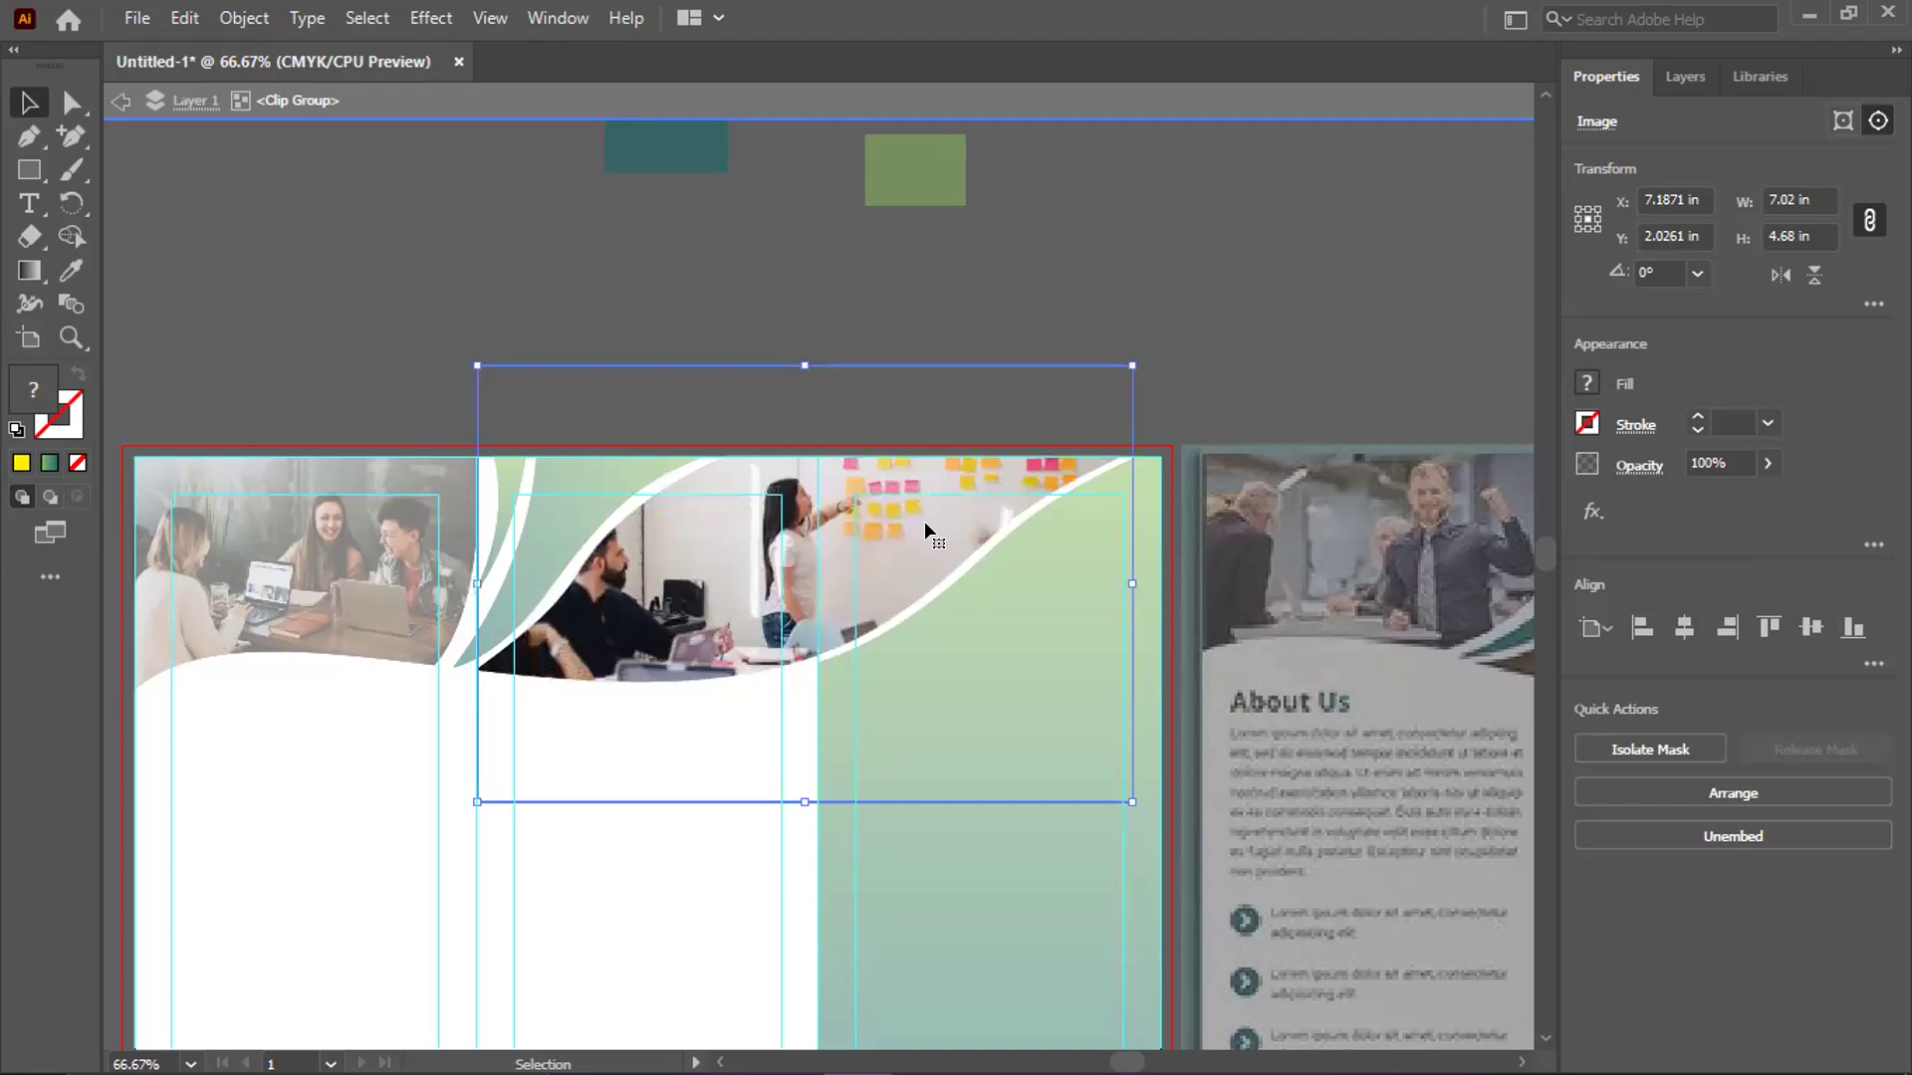
{"action": "key", "text": "Up"}
{"action": "key", "text": "Up"}
{"action": "key", "text": "Up"}
{"action": "key", "text": "Up"}
{"action": "key", "text": "Up"}
{"action": "key", "text": "Up"}
{"action": "key", "text": "Up"}
{"action": "key", "text": "Up"}
{"action": "key", "text": "Up"}
{"action": "key", "text": "Up"}
{"action": "key", "text": "Up"}
{"action": "key", "text": "Up"}
{"action": "key", "text": "Up"}
{"action": "key", "text": "Up"}
{"action": "key", "text": "Up"}
{"action": "key", "text": "Up"}
{"action": "key", "text": "Up"}
{"action": "key", "text": "Up"}
{"action": "key", "text": "Up"}
{"action": "key", "text": "Up"}
{"action": "key", "text": "Up"}
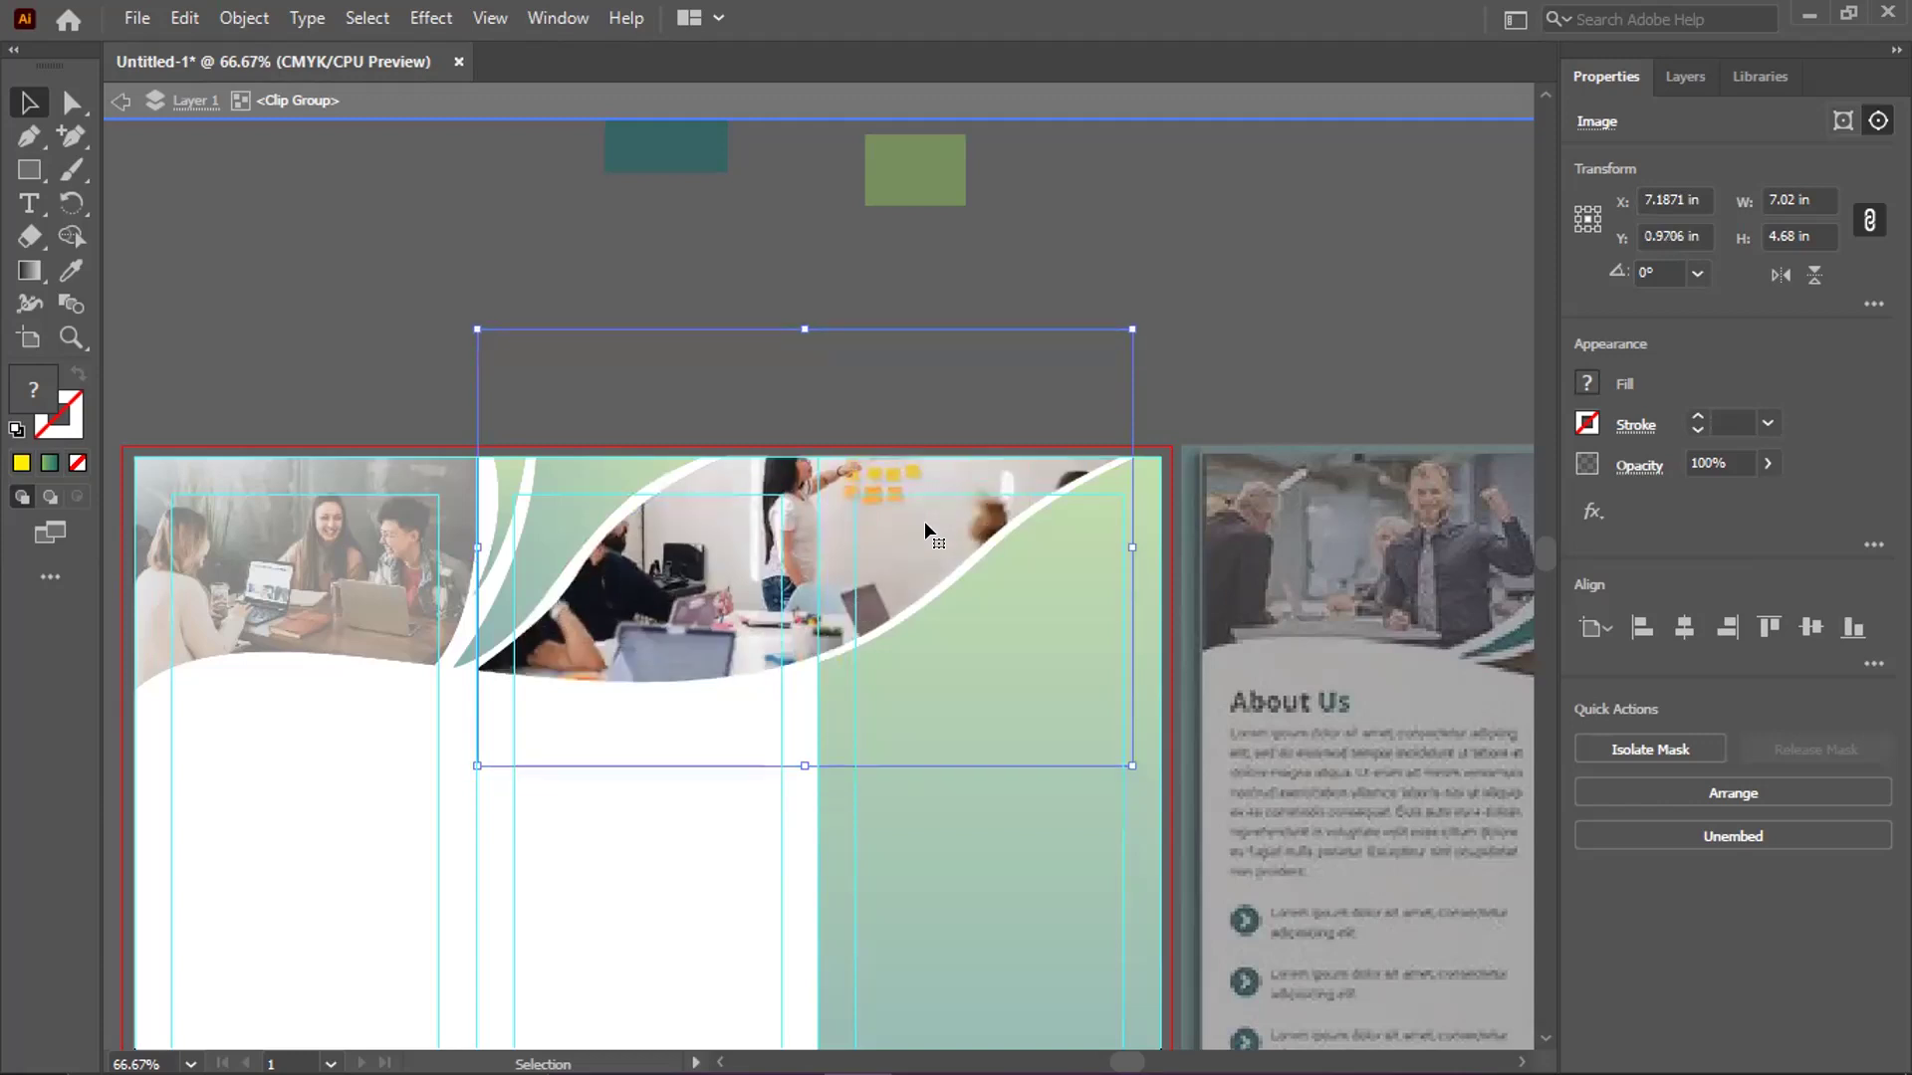
{"action": "key", "text": "Down"}
{"action": "key", "text": "Down"}
{"action": "key", "text": "Down"}
{"action": "key", "text": "Down"}
{"action": "key", "text": "Down"}
{"action": "key", "text": "Down"}
{"action": "key", "text": "Down"}
{"action": "key", "text": "Down"}
{"action": "key", "text": "Down"}
{"action": "key", "text": "Down"}
{"action": "key", "text": "Down"}
{"action": "key", "text": "Down"}
{"action": "key", "text": "Down"}
{"action": "key", "text": "Down"}
{"action": "key", "text": "Down"}
{"action": "key", "text": "Down"}
{"action": "key", "text": "Down"}
{"action": "key", "text": "Down"}
{"action": "key", "text": "Down"}
{"action": "key", "text": "Down"}
{"action": "key", "text": "Down"}
{"action": "key", "text": "Down"}
{"action": "key", "text": "Down"}
{"action": "key", "text": "Down"}
{"action": "key", "text": "Down"}
{"action": "key", "text": "Down"}
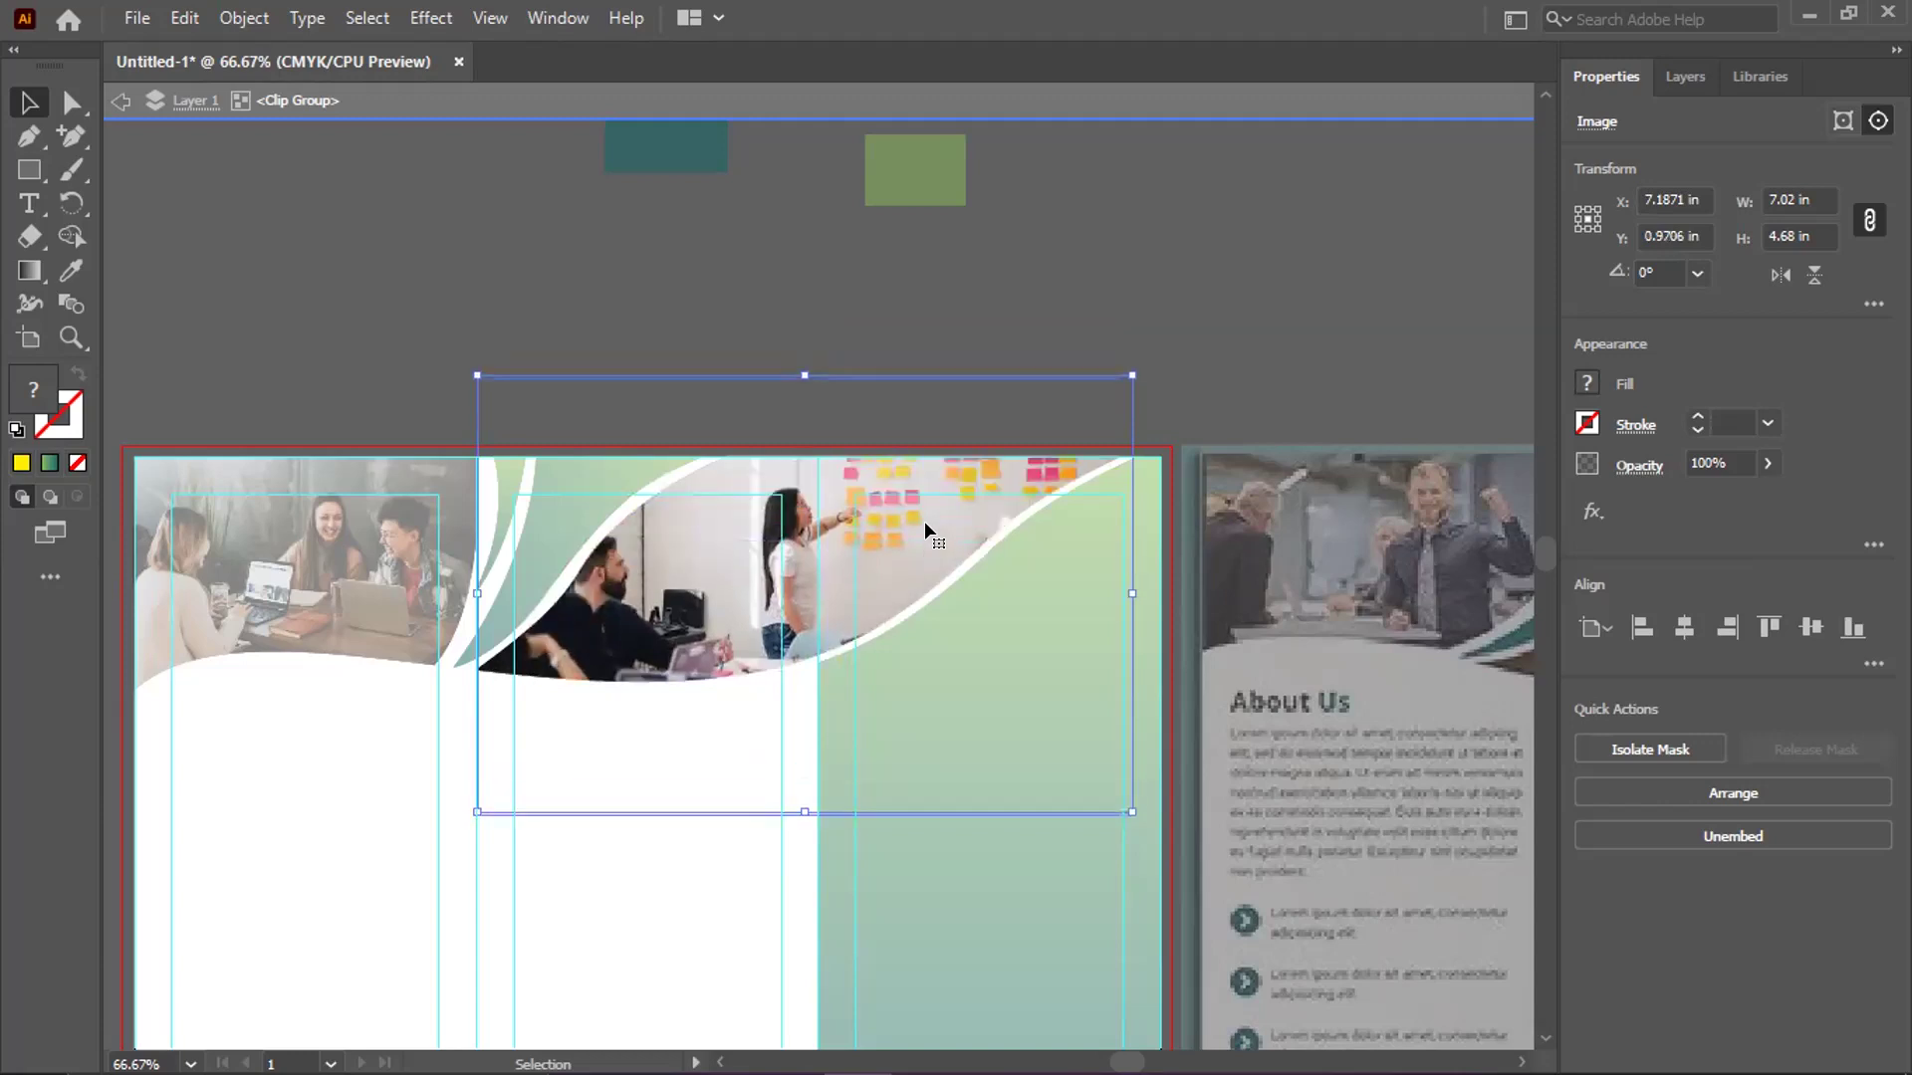
{"action": "key", "text": "Down"}
{"action": "key", "text": "Down"}
{"action": "key", "text": "Down"}
{"action": "key", "text": "Down"}
{"action": "key", "text": "Up"}
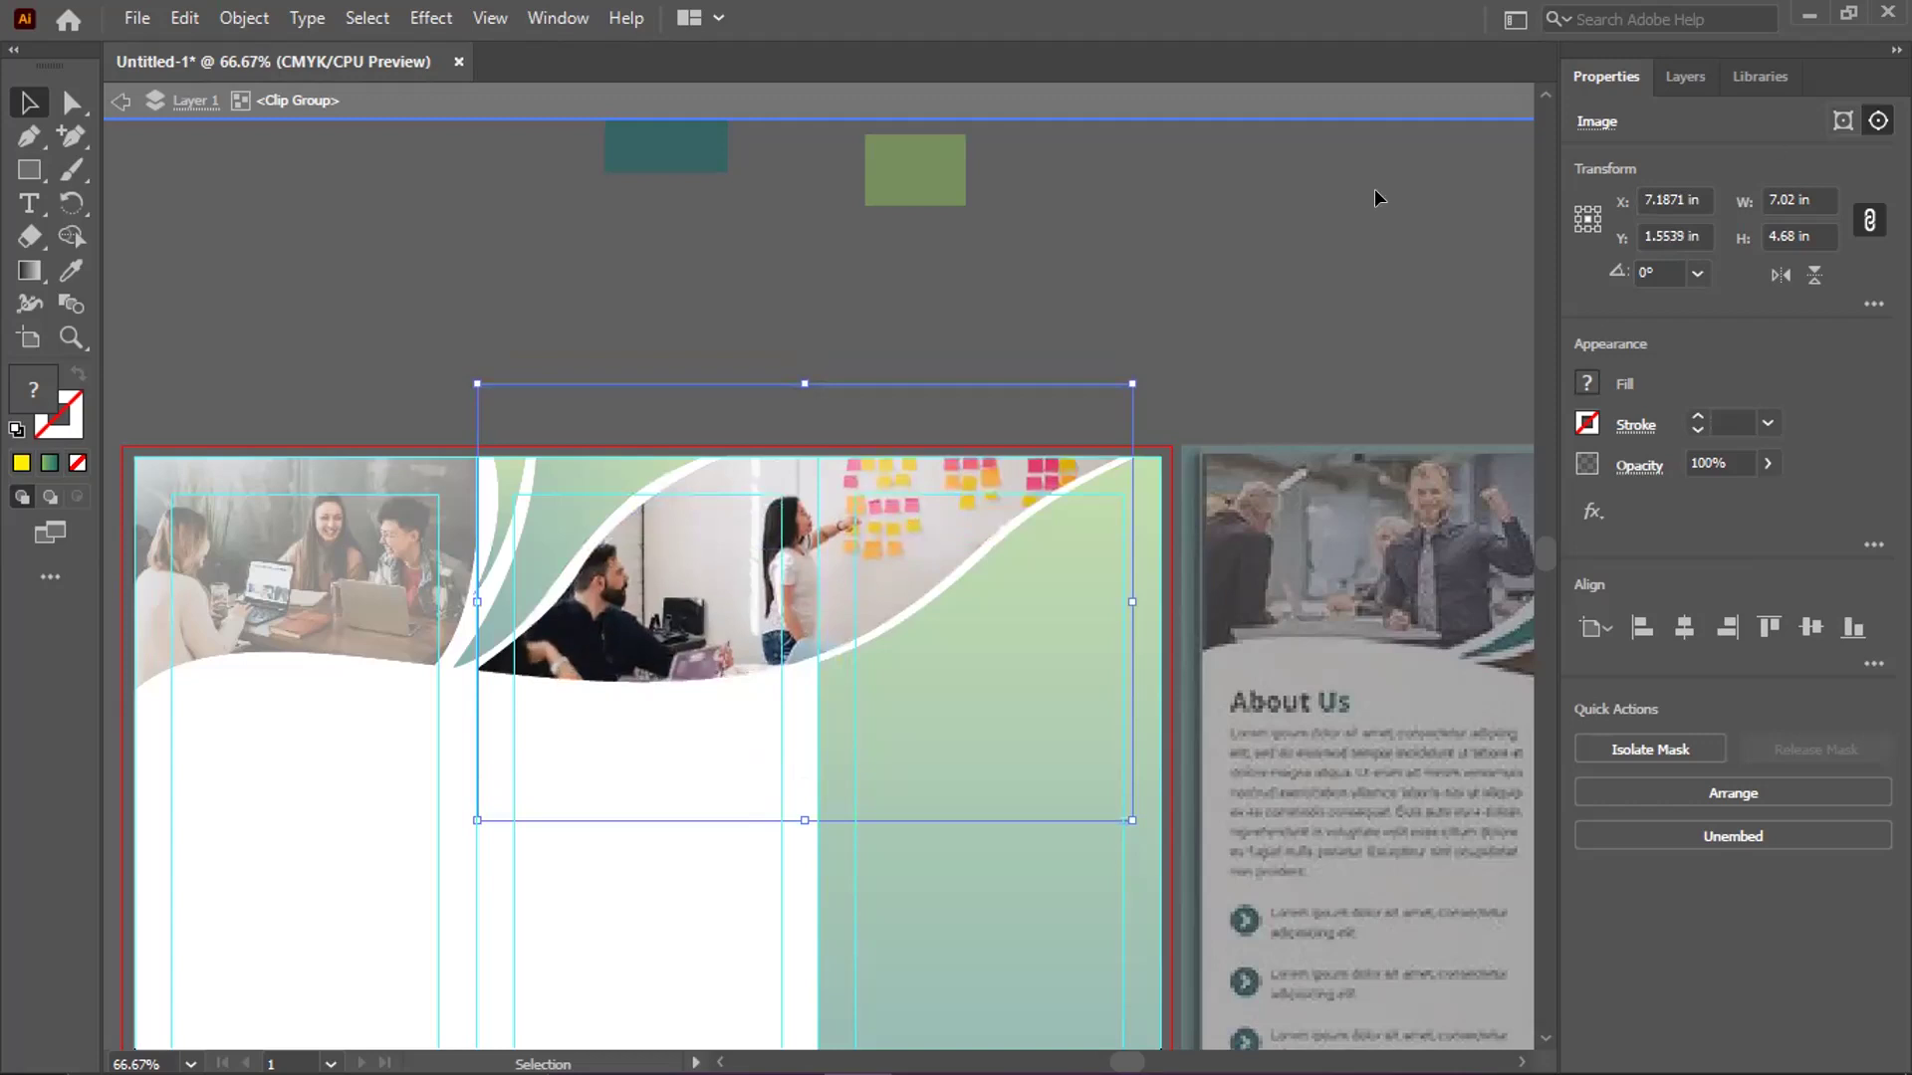
{"action": "right_click", "coordinate": [1381, 237]}
{"action": "left_click", "coordinate": [1465, 326]}
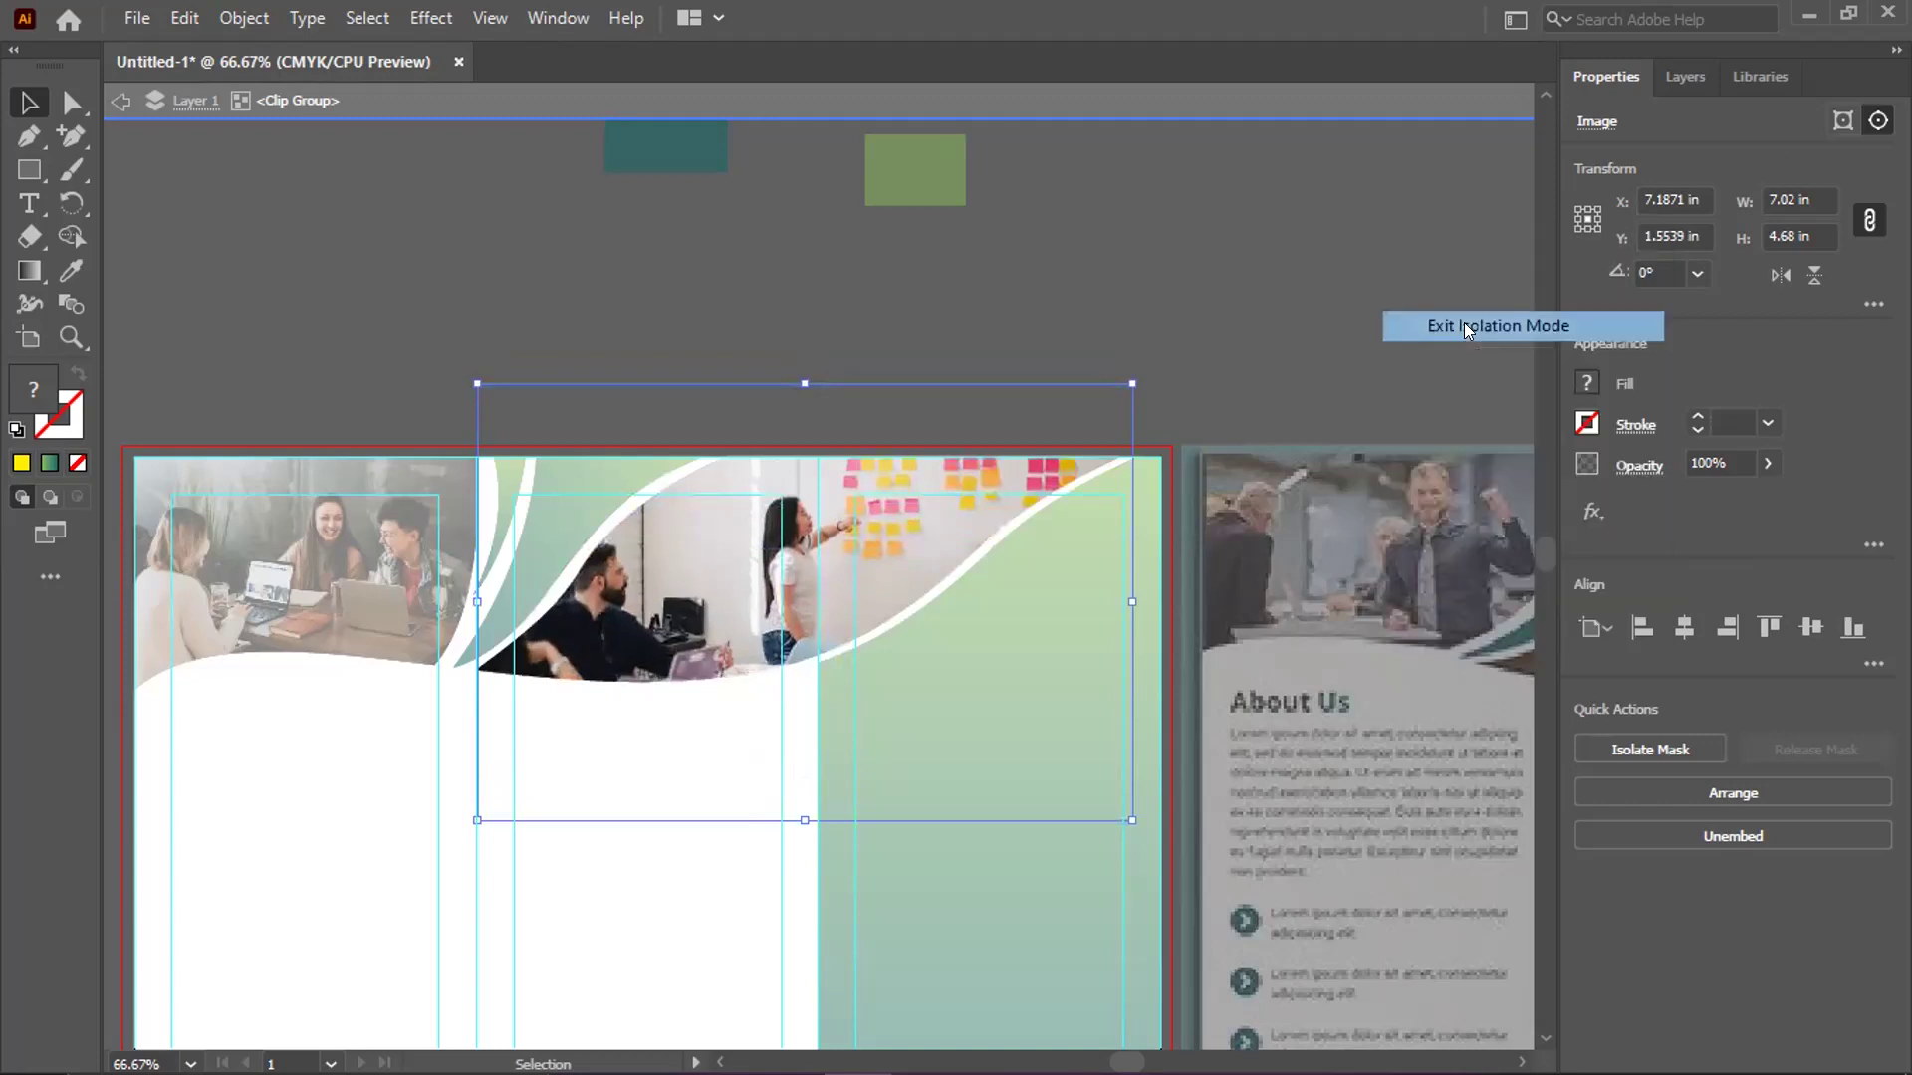
{"action": "left_click", "coordinate": [1086, 230]}
{"action": "scroll", "coordinate": [1085, 230], "scroll_direction": "down", "scroll_amount": 1}
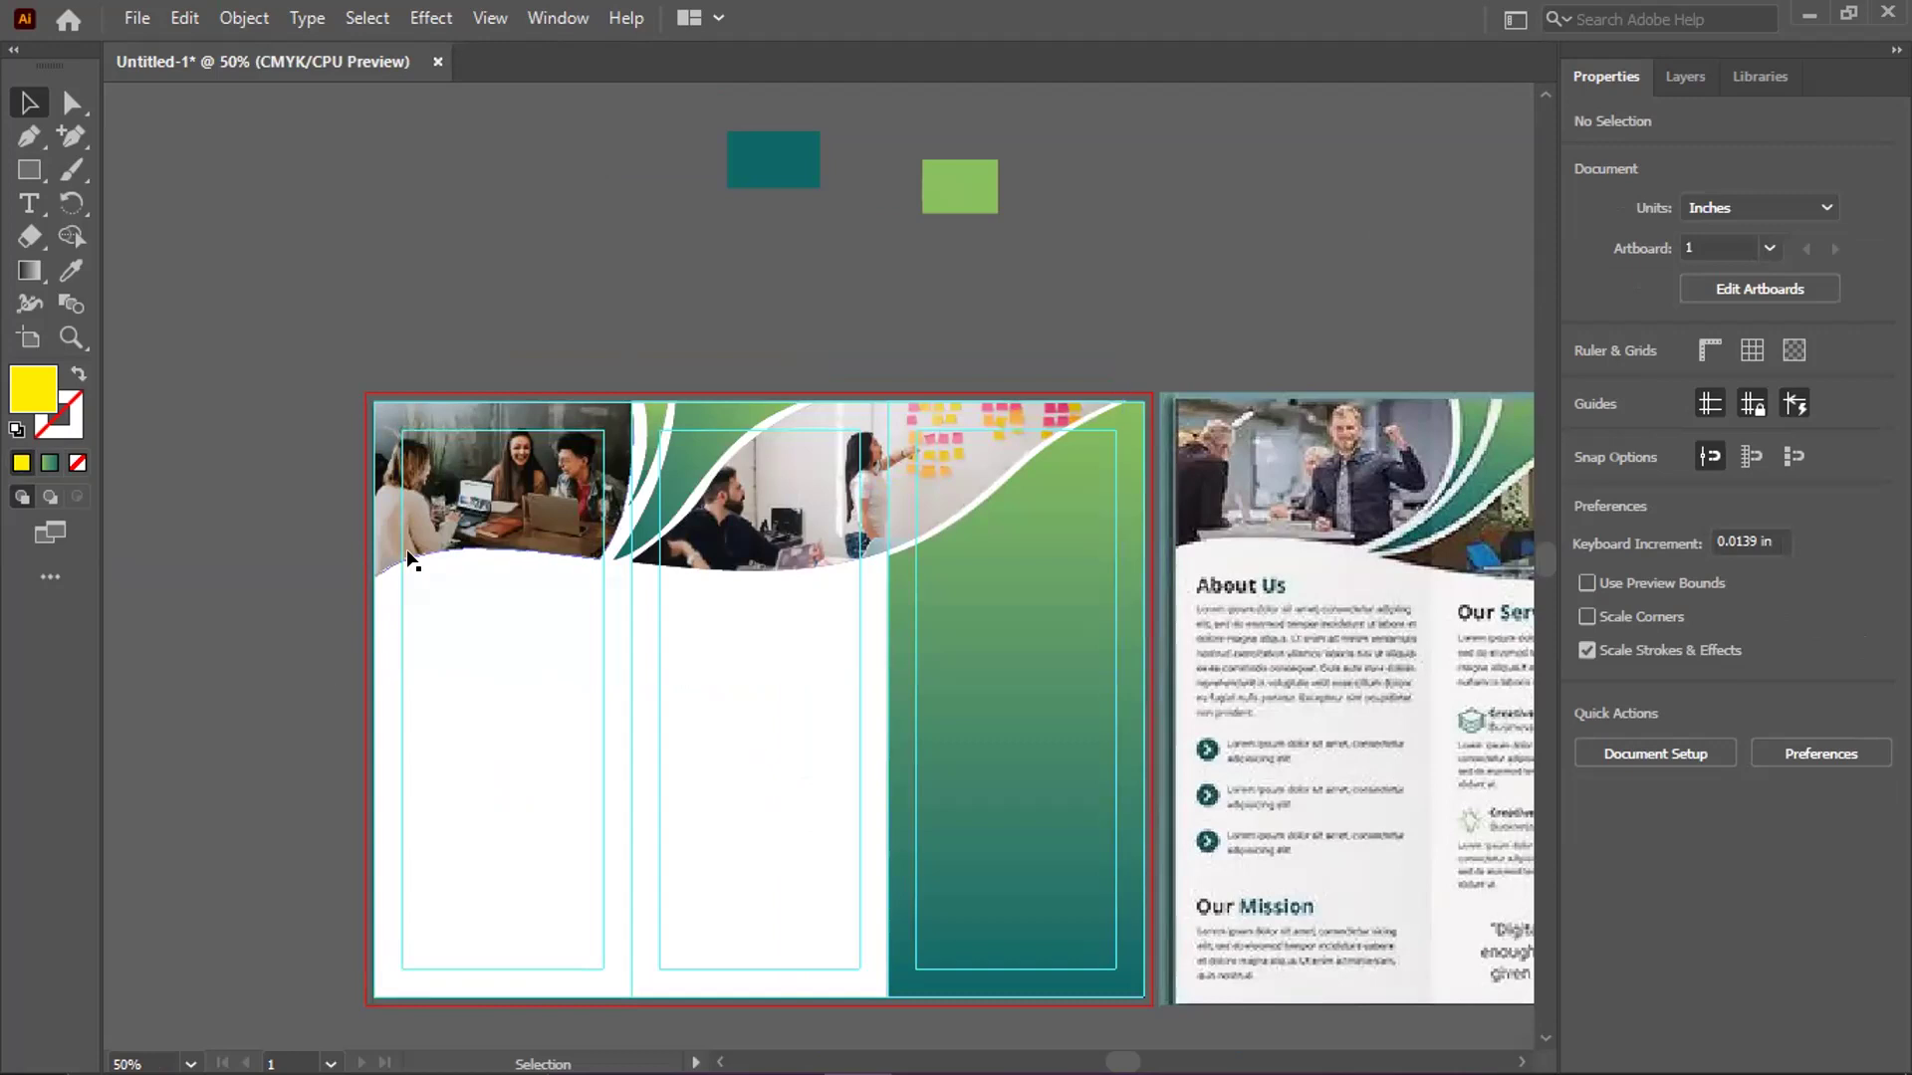
Bring the whole brochure front back into view and switch to the Pen tool
{"action": "scroll", "coordinate": [597, 682], "scroll_direction": "up", "scroll_amount": 1}
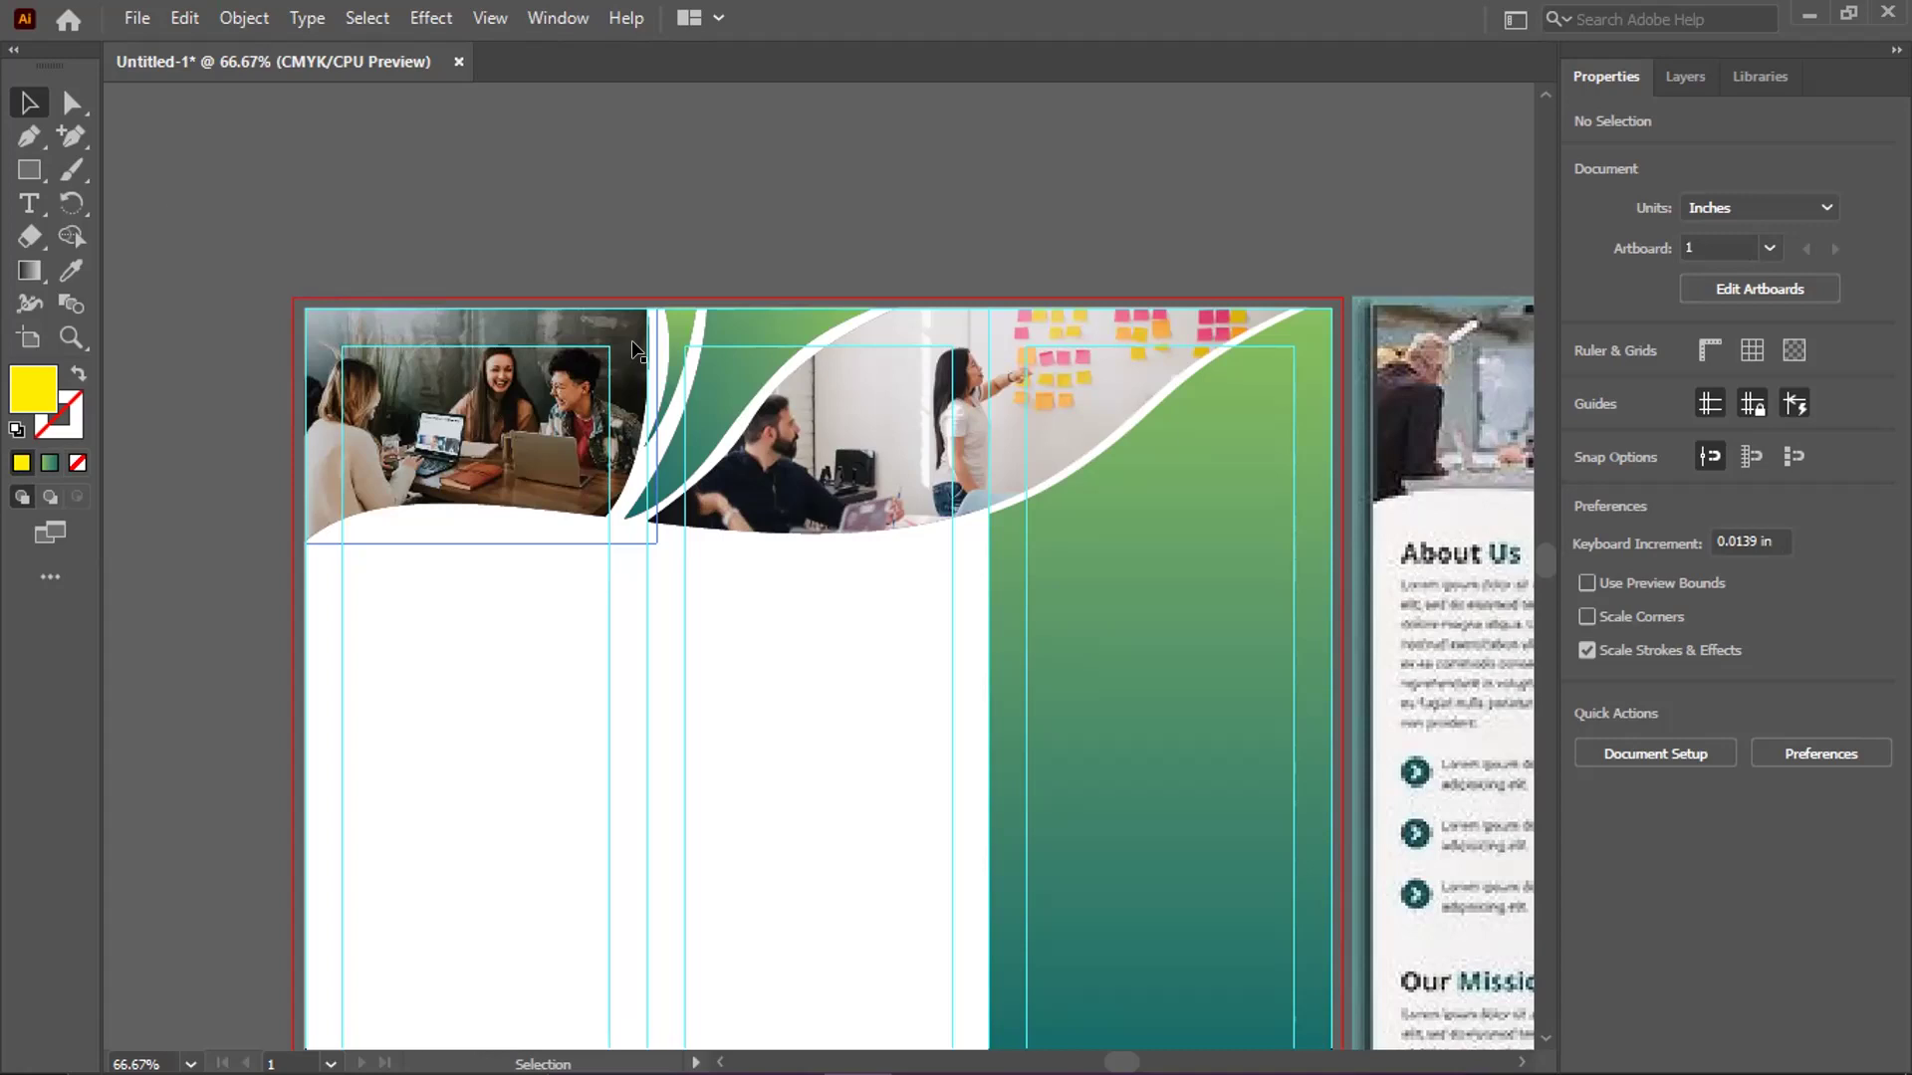
{"action": "left_click", "coordinate": [26, 140]}
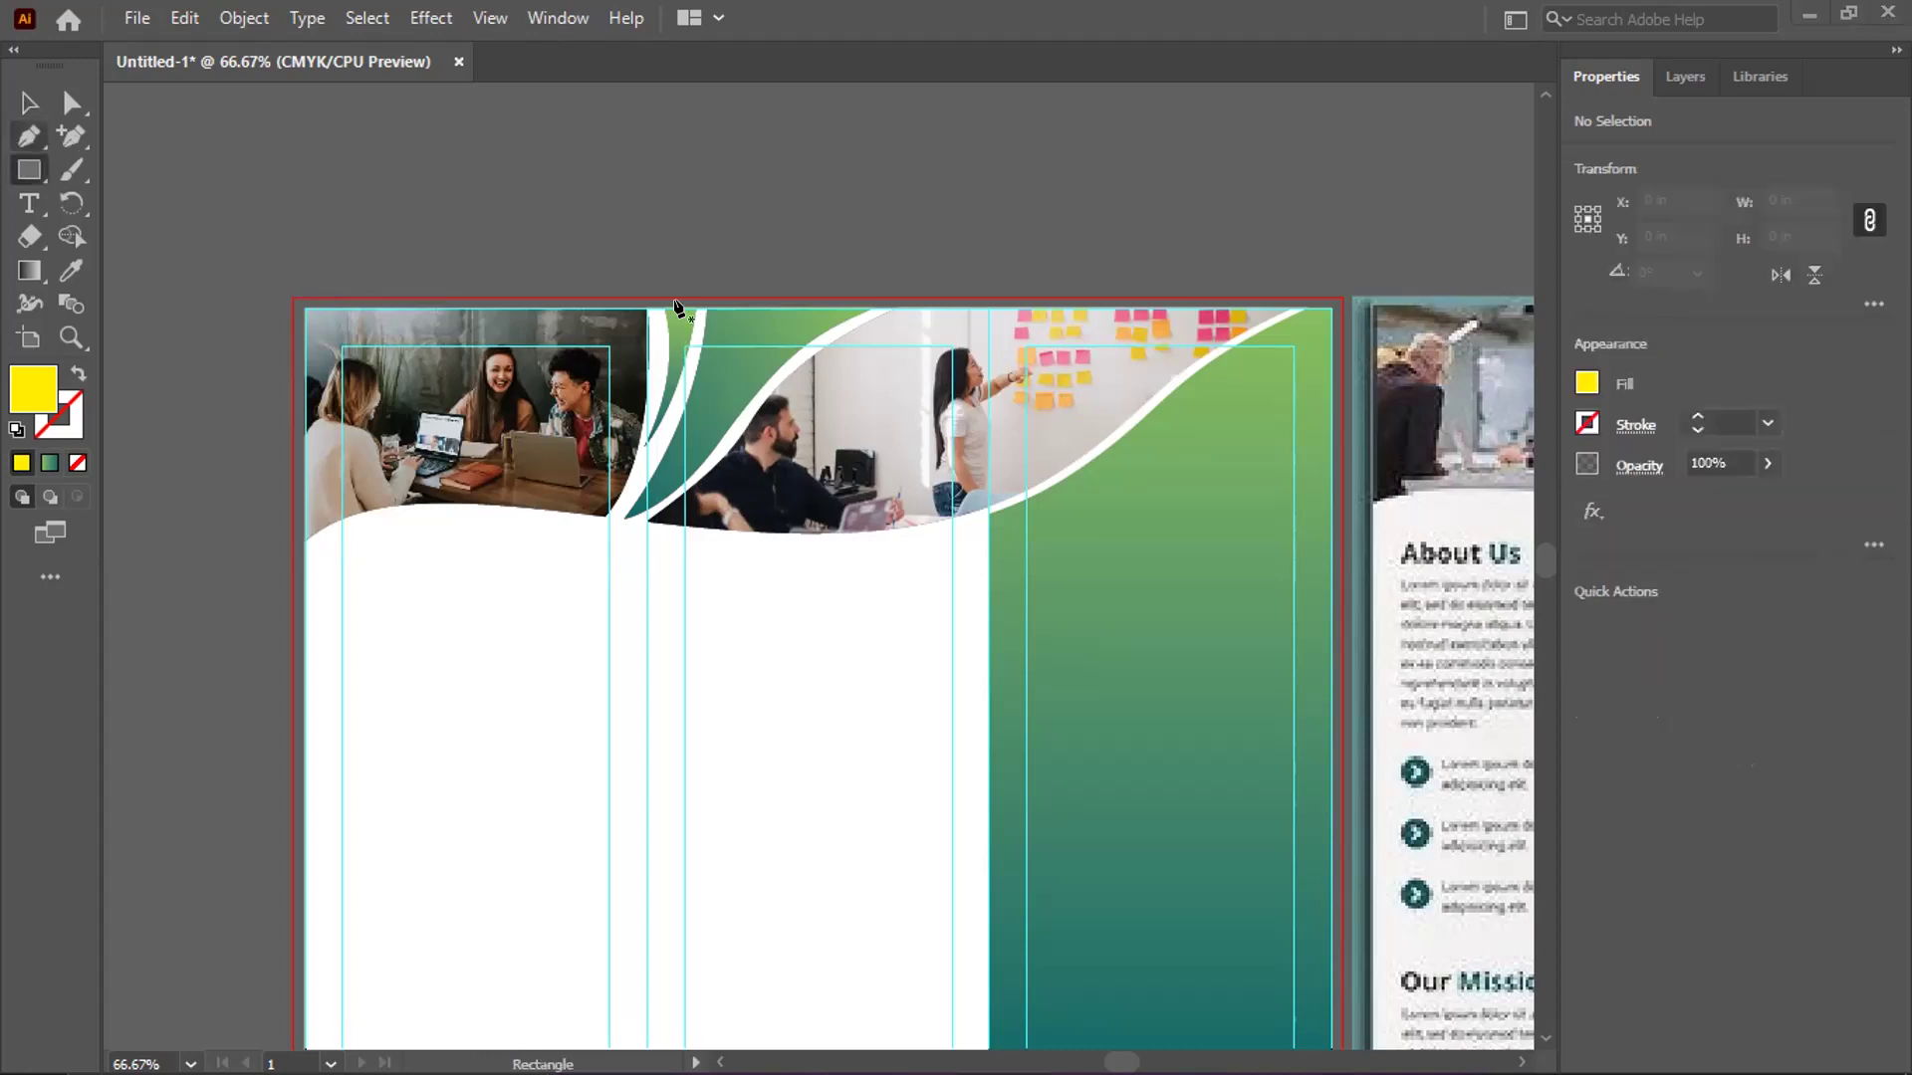
Draw a curved path from the top edge down across the left café photo
{"action": "left_click", "coordinate": [549, 298]}
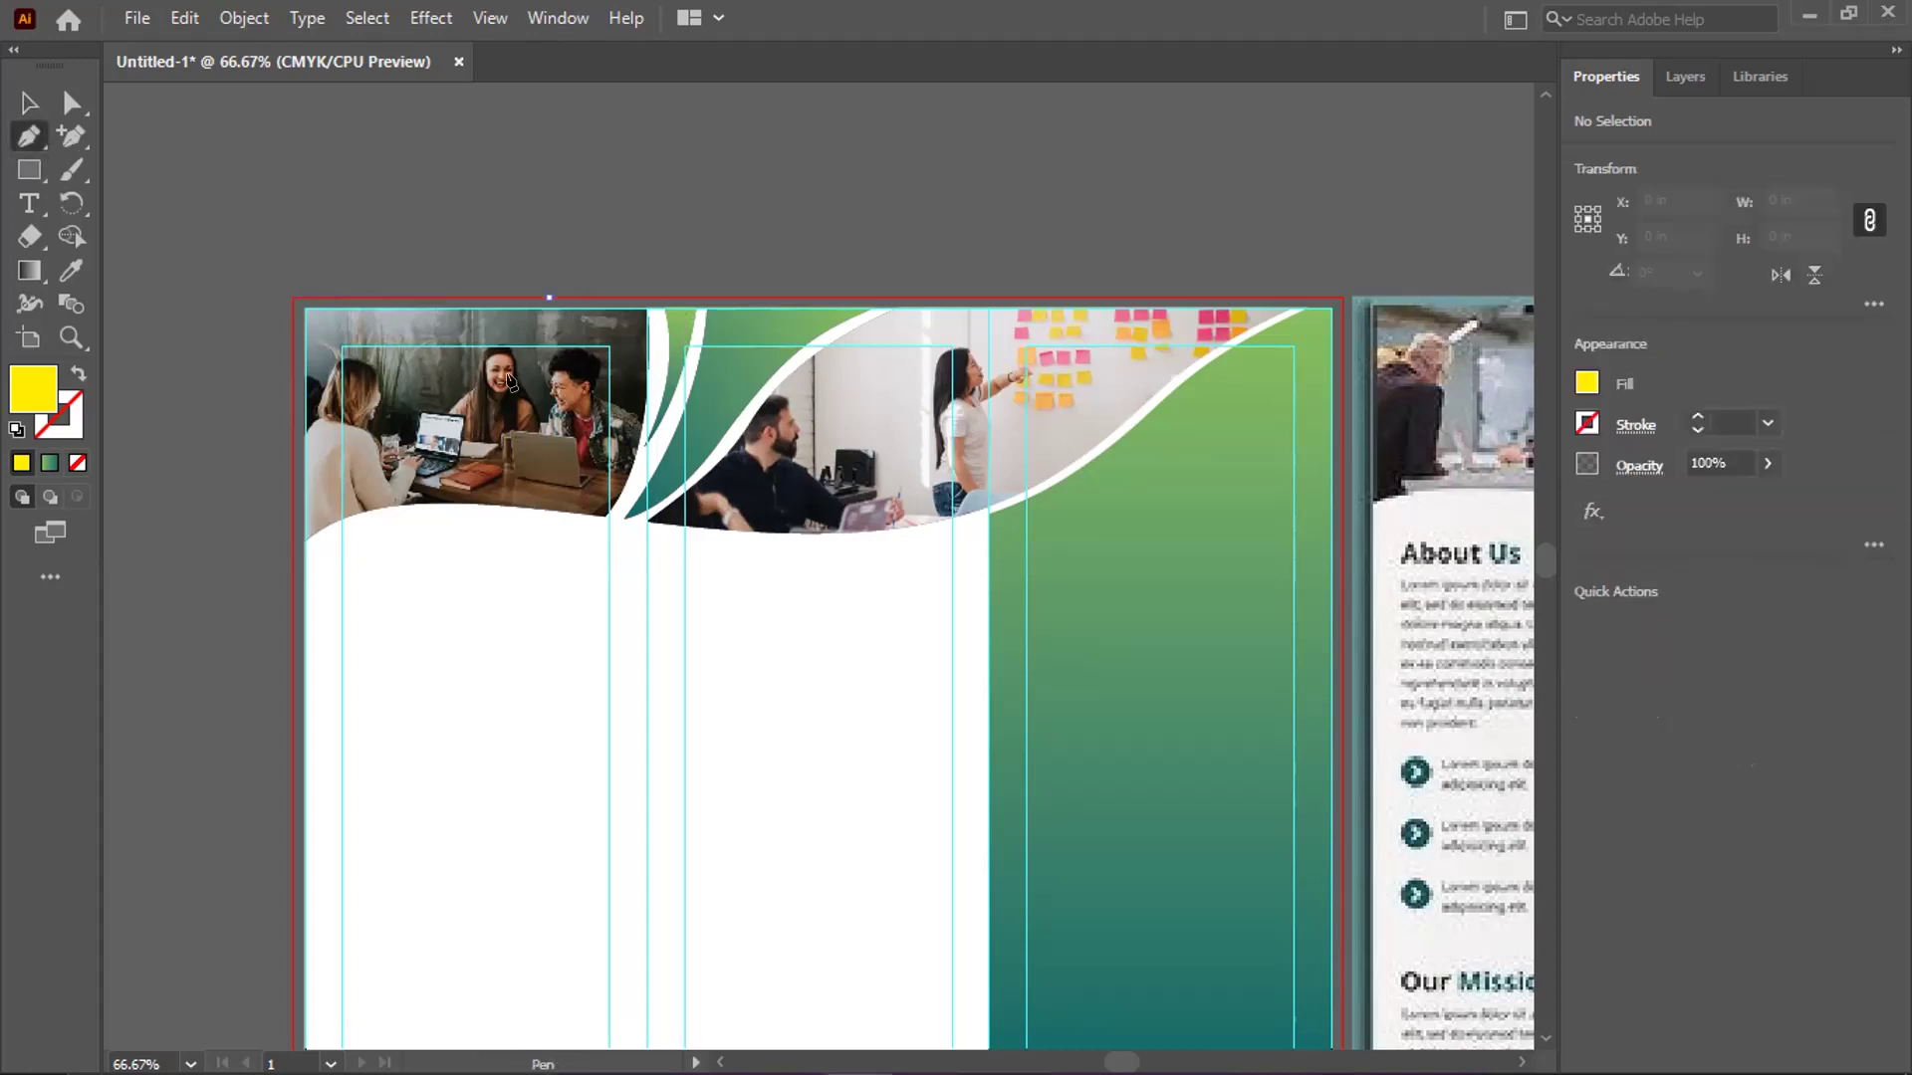
{"action": "left_click", "coordinate": [428, 497]}
{"action": "left_click_drag", "start_coordinate": [434, 543], "coordinate": [316, 642]}
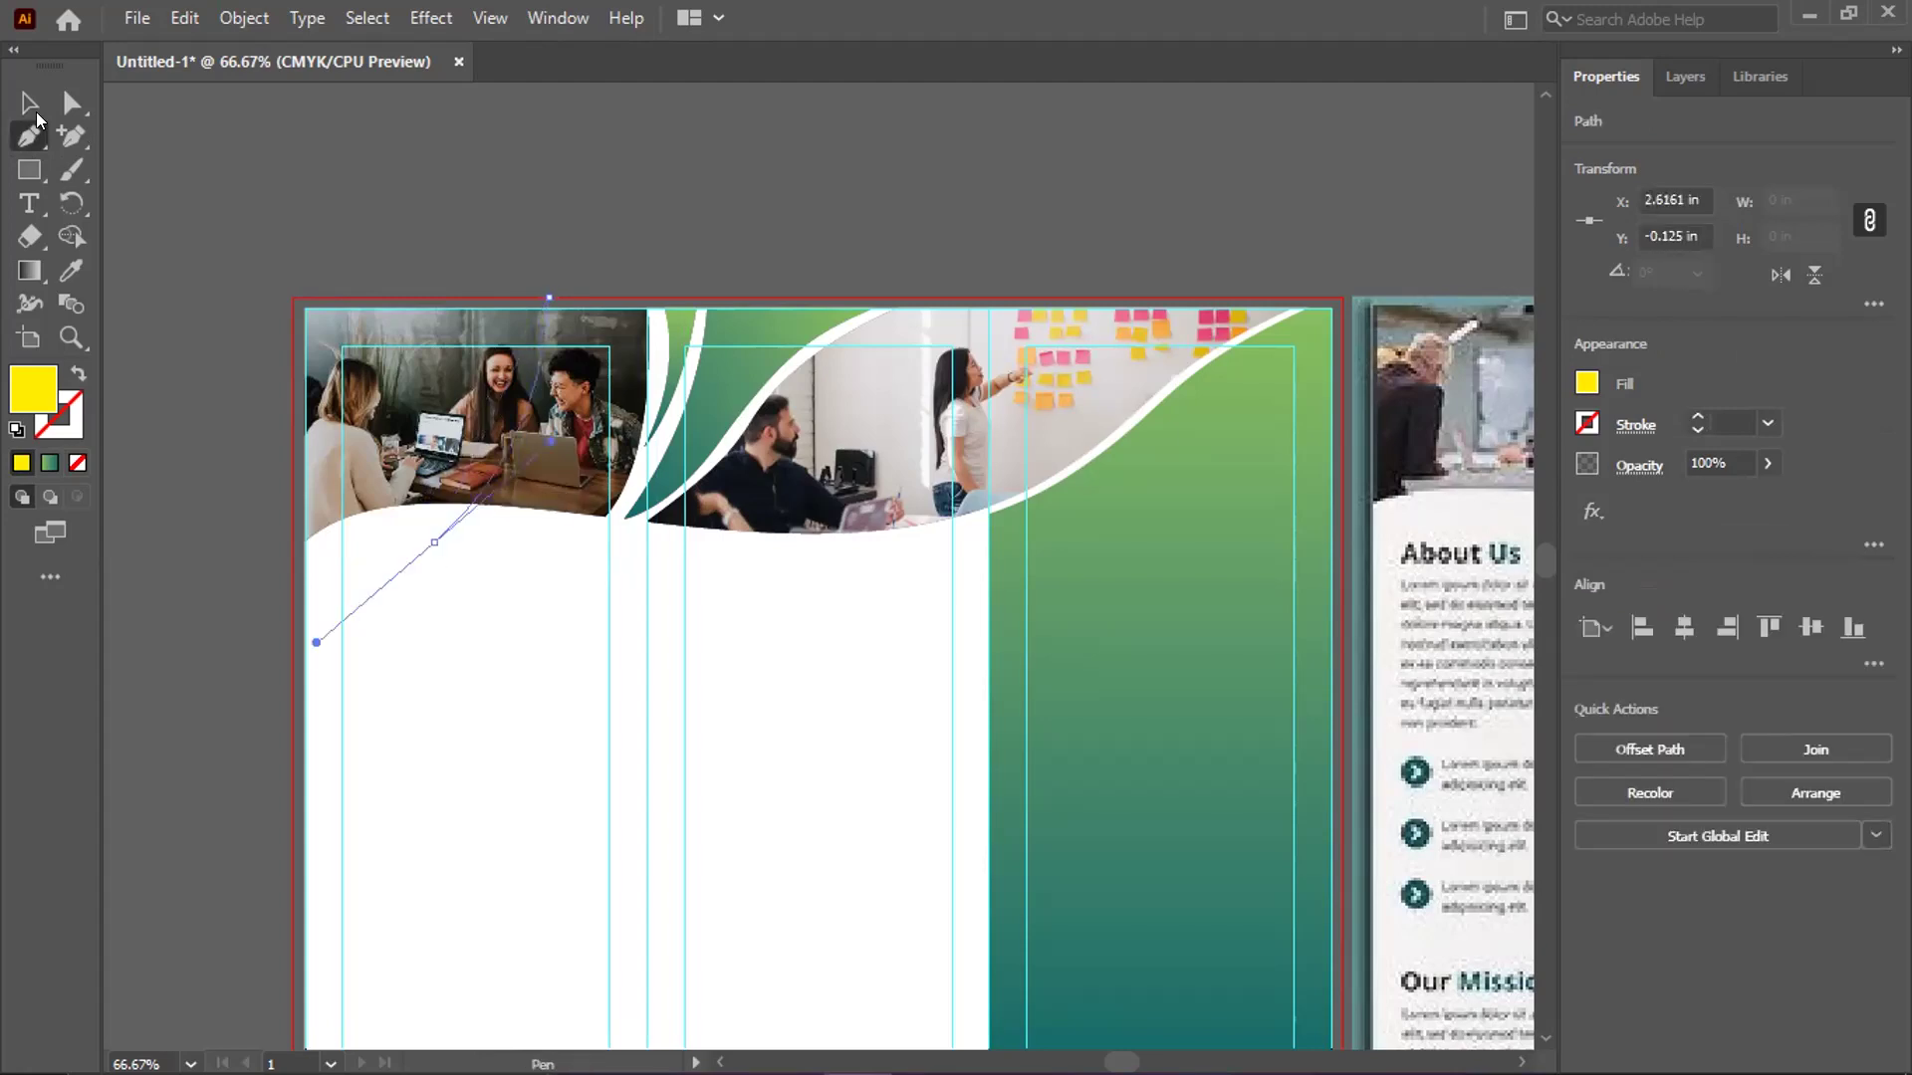
{"action": "left_click", "coordinate": [29, 103]}
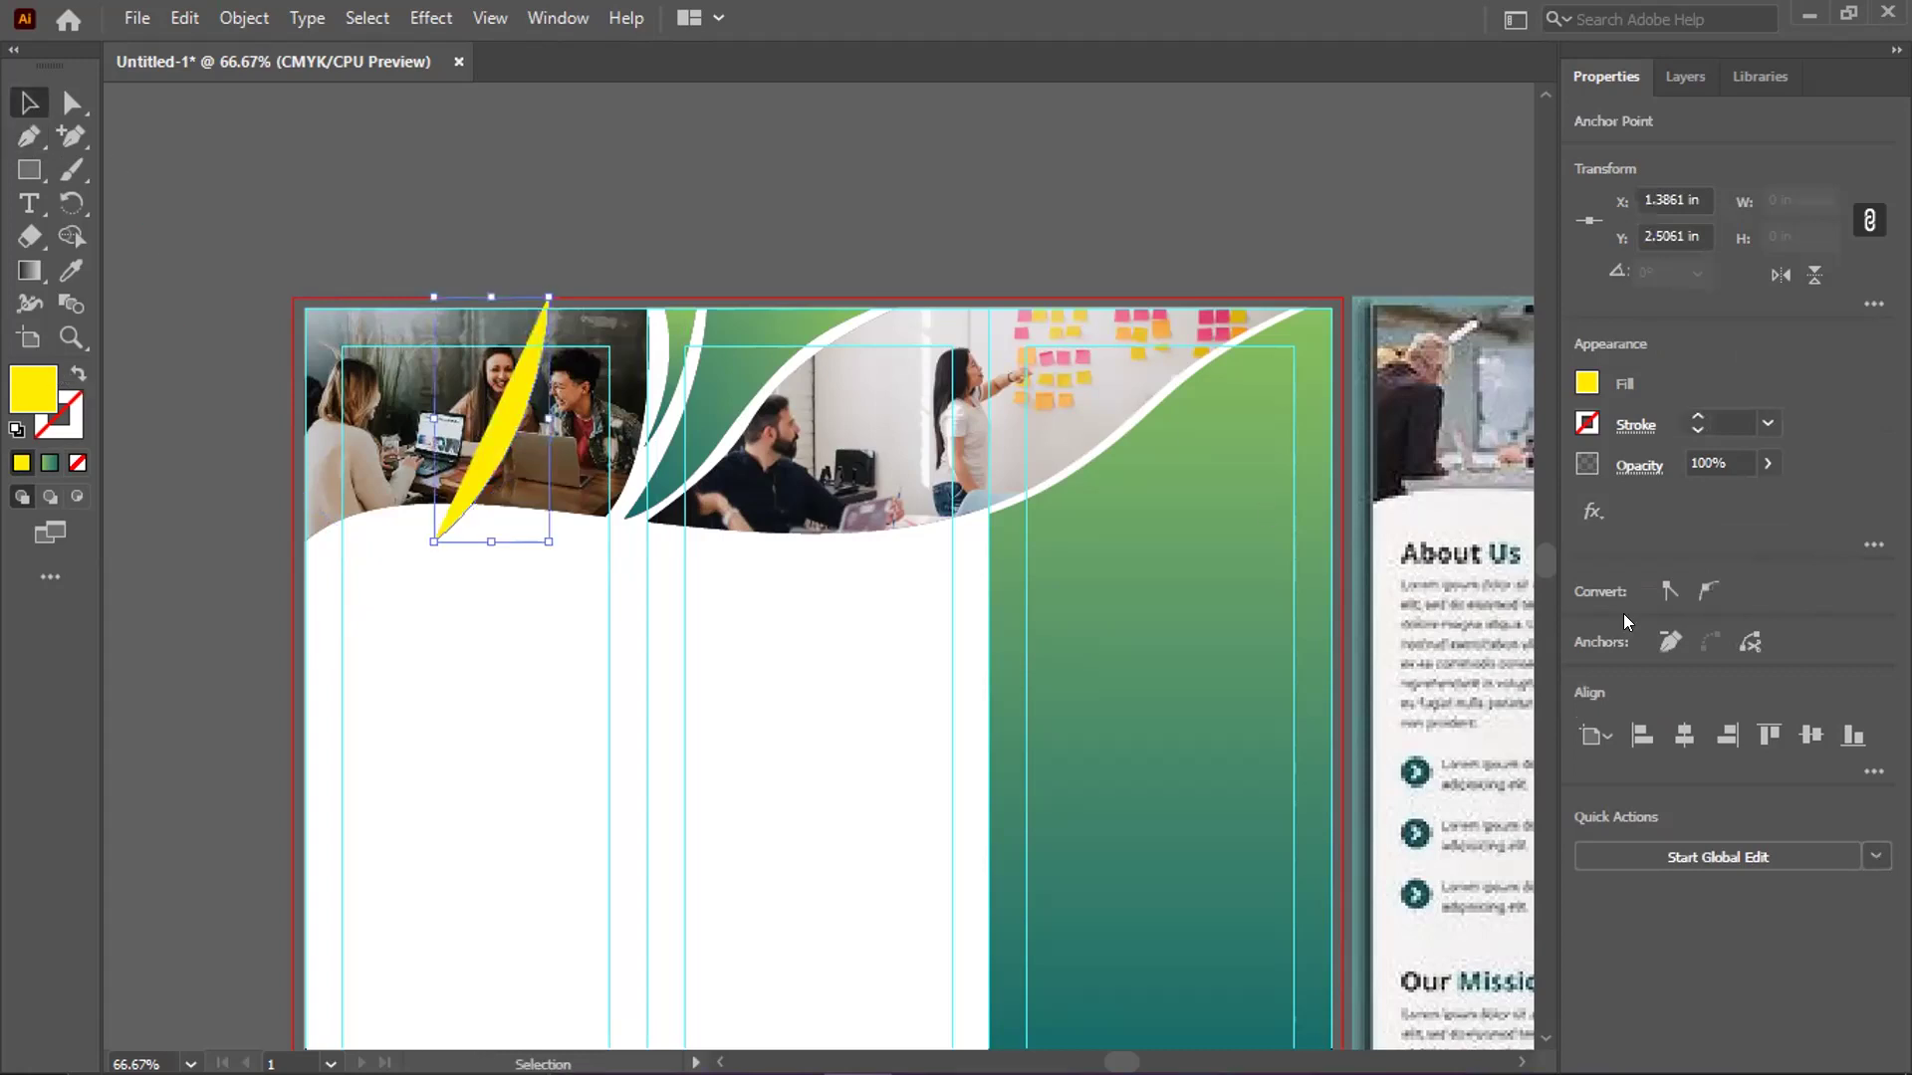
Style the curve as a 7 pt white stroke with no fill
{"action": "key", "text": "shift+x"}
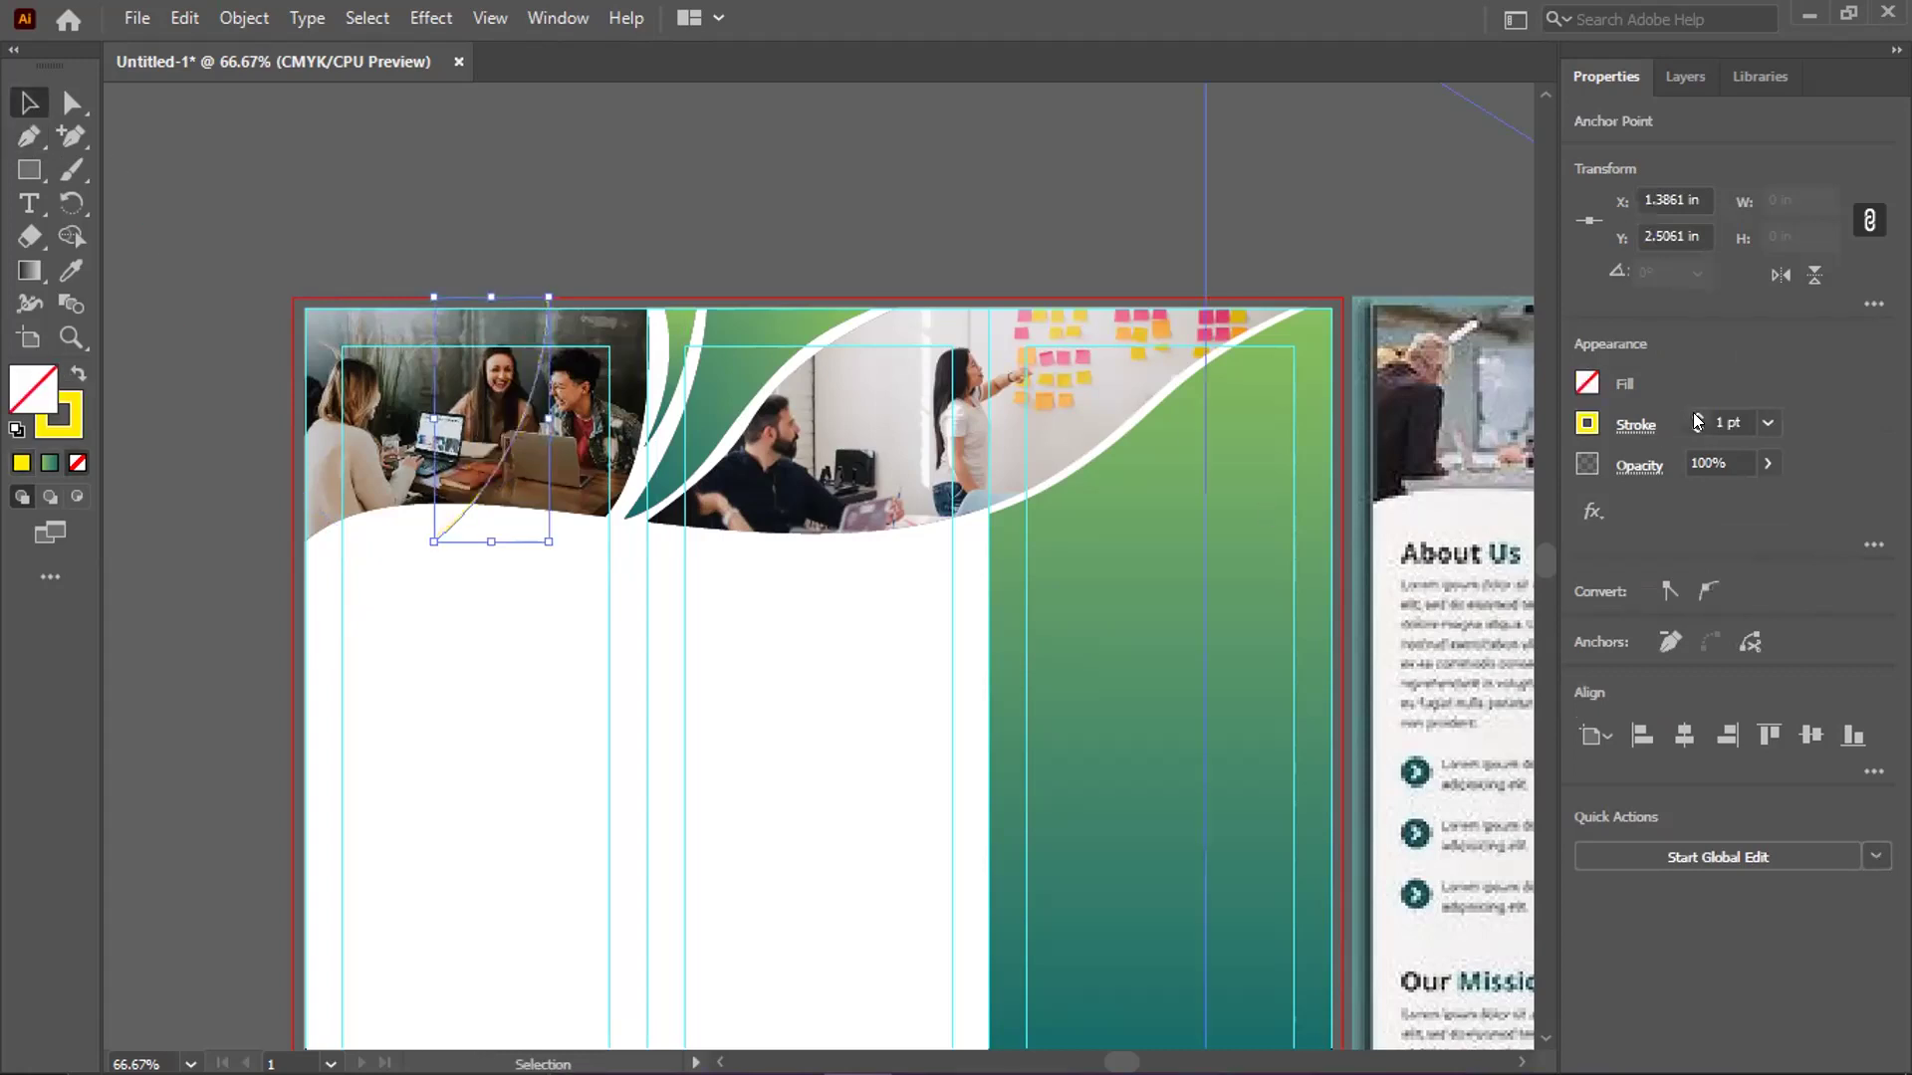
{"action": "left_click", "coordinate": [1696, 417]}
{"action": "left_click", "coordinate": [1697, 418]}
{"action": "left_click", "coordinate": [1697, 417]}
{"action": "left_click", "coordinate": [1697, 417]}
{"action": "left_click", "coordinate": [1697, 418]}
{"action": "left_click", "coordinate": [854, 184]}
{"action": "left_click", "coordinate": [522, 410]}
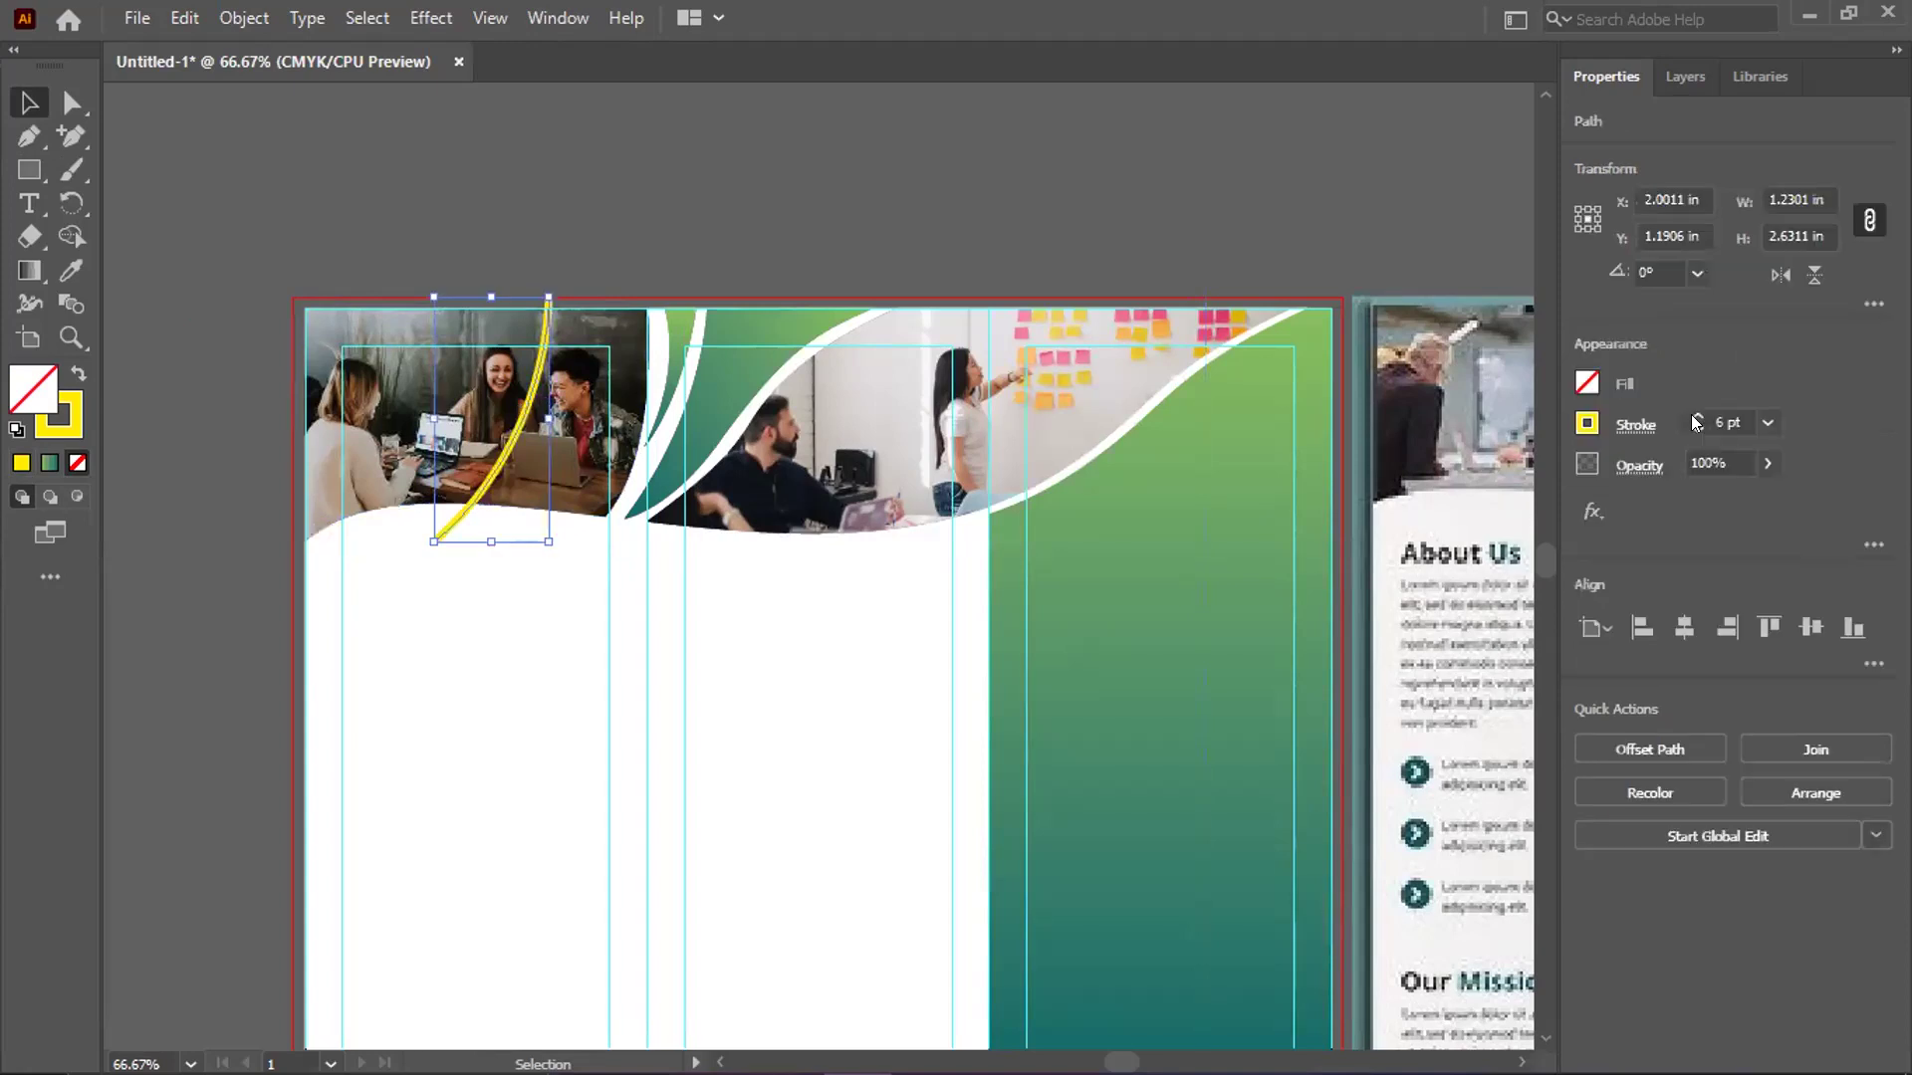
{"action": "left_click", "coordinate": [74, 265]}
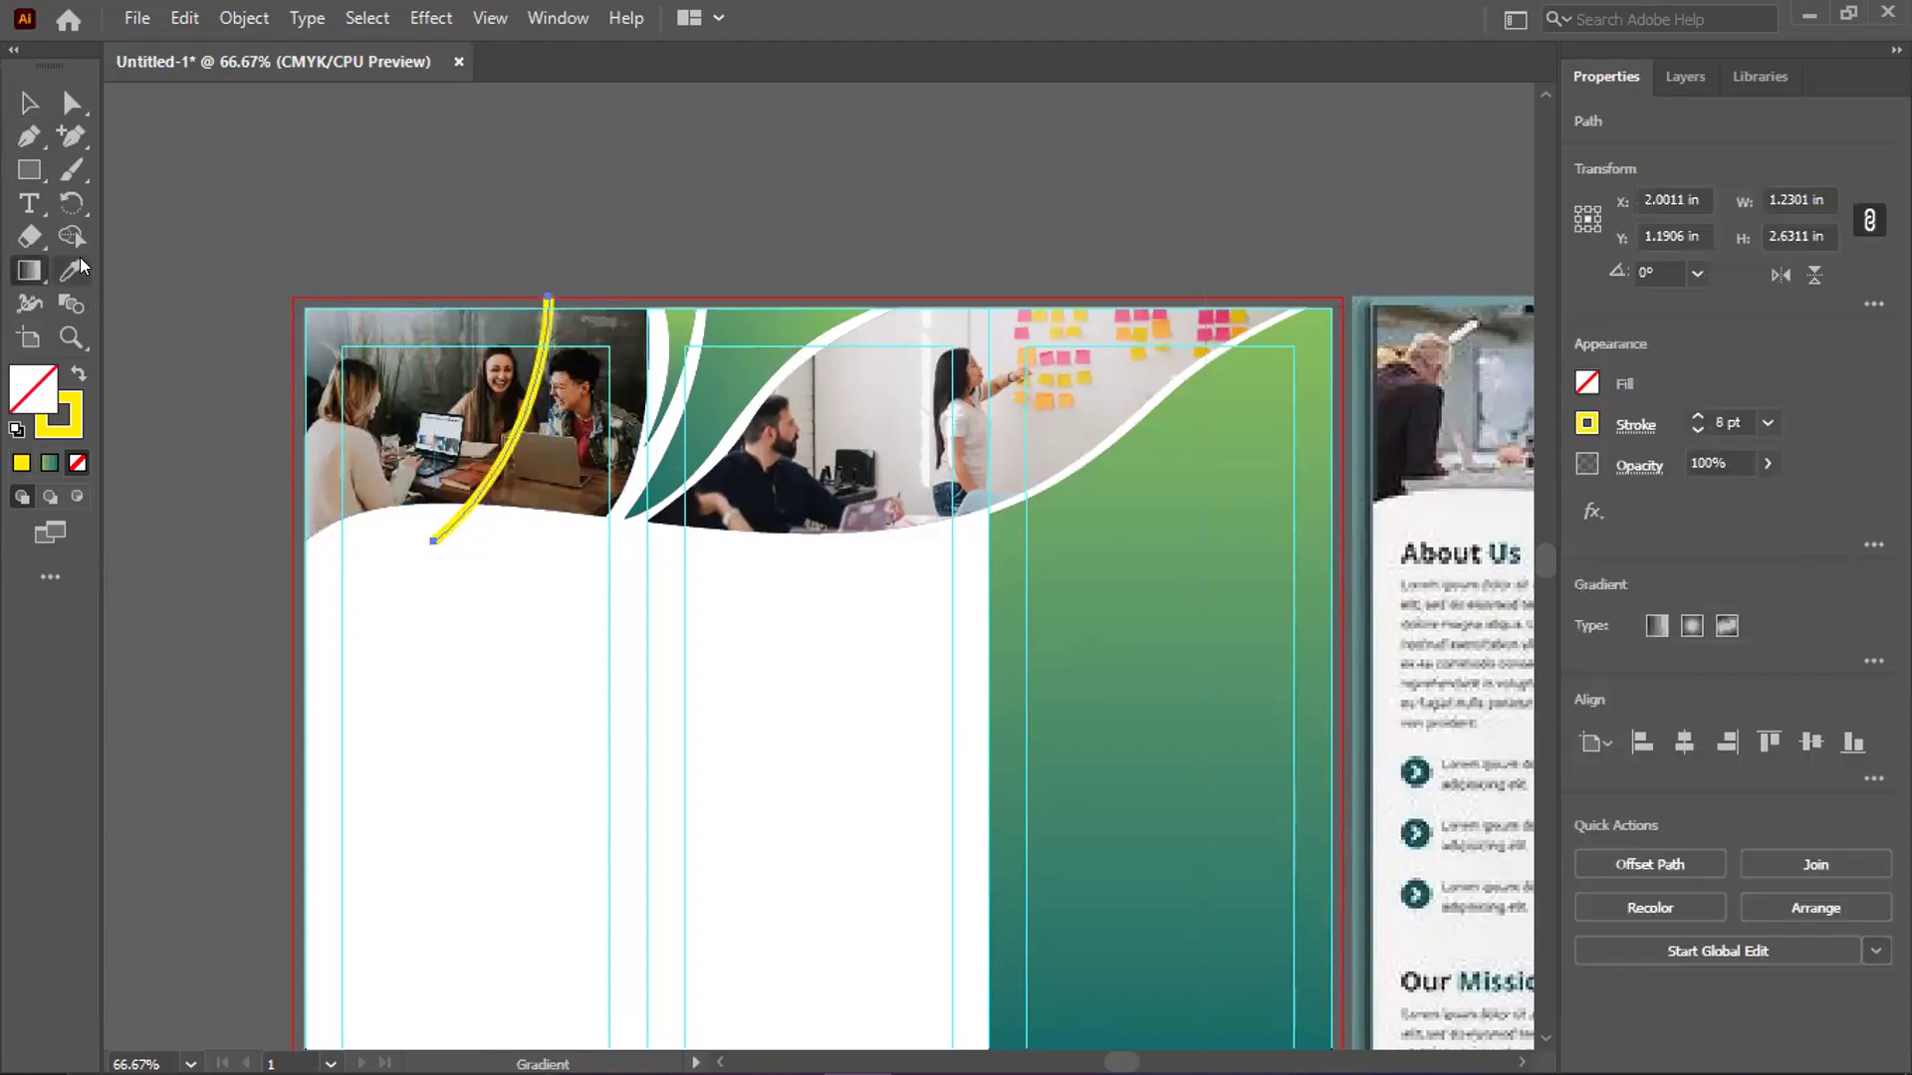
{"action": "left_click", "coordinate": [414, 638]}
{"action": "left_click", "coordinate": [76, 373]}
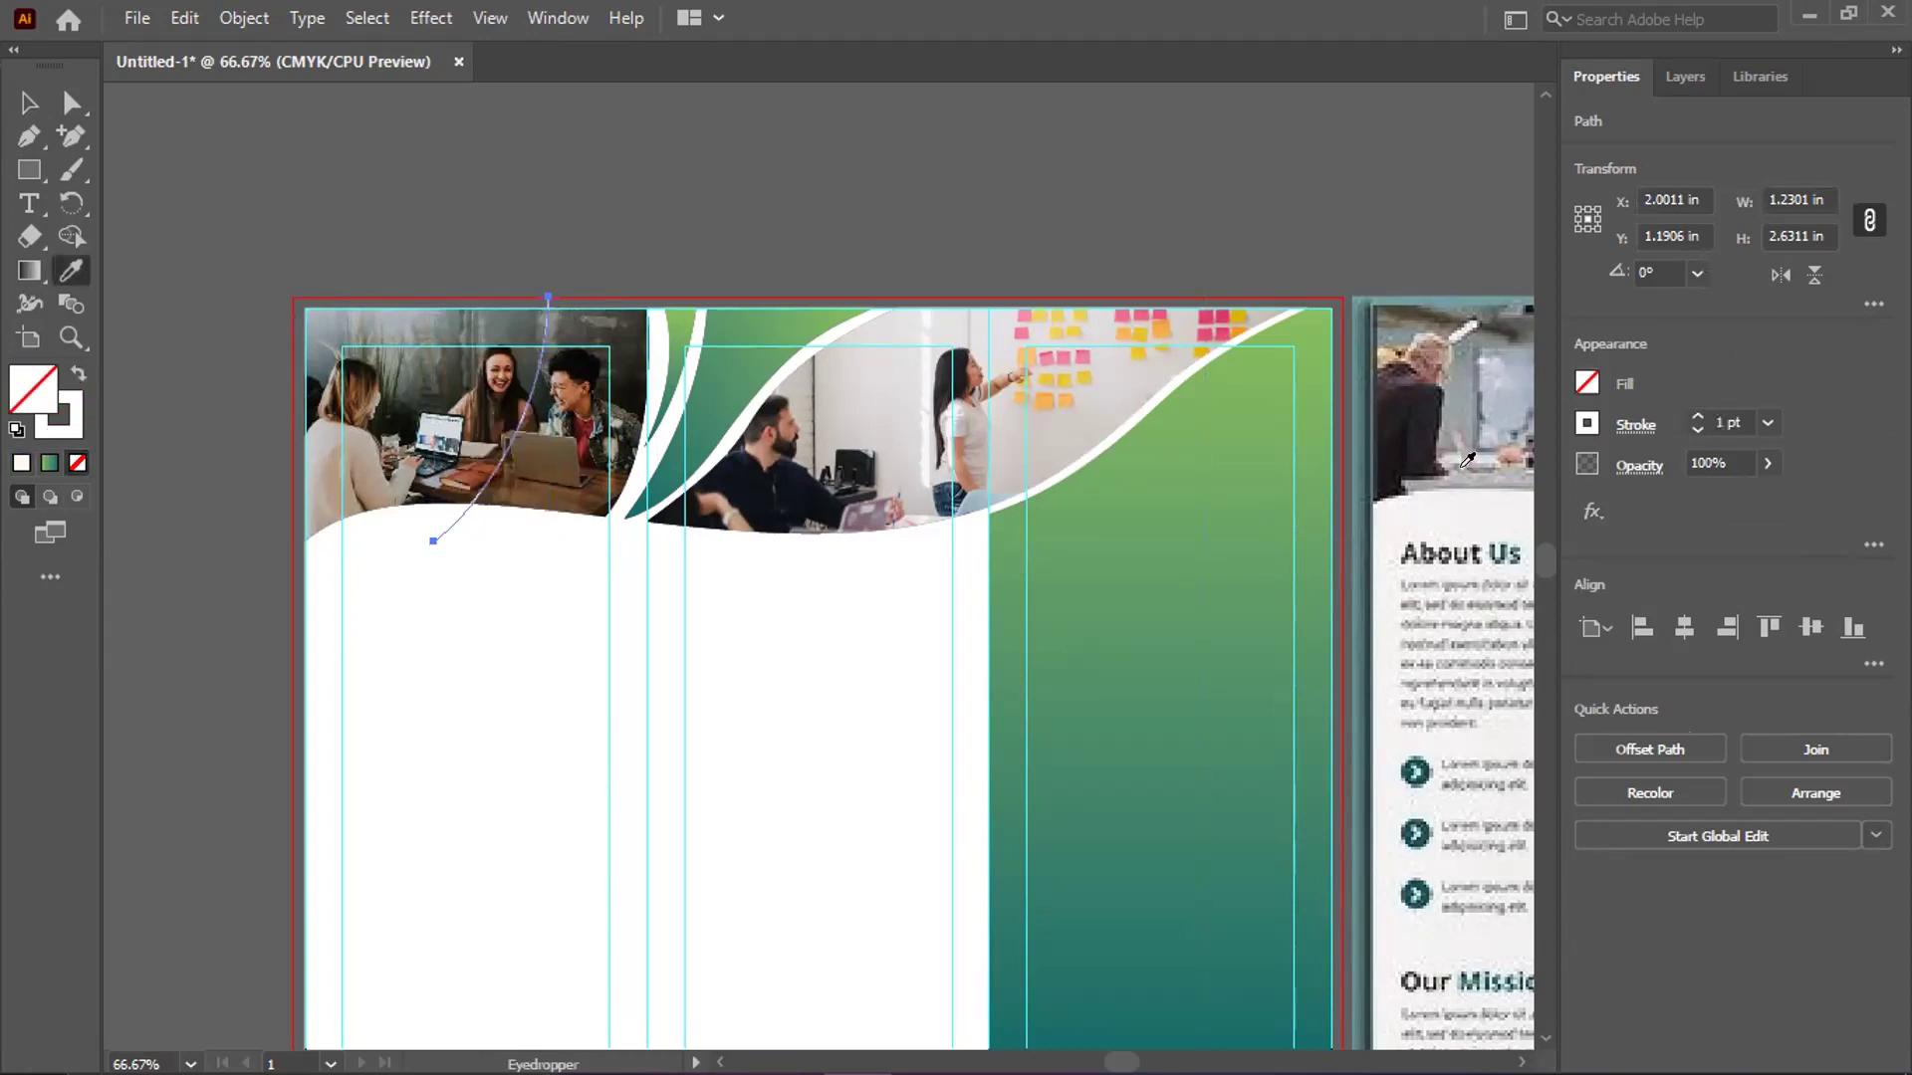
{"action": "left_click", "coordinate": [1699, 416]}
{"action": "left_click", "coordinate": [1699, 417]}
{"action": "left_click", "coordinate": [1699, 416]}
{"action": "left_click", "coordinate": [1698, 416]}
{"action": "left_click", "coordinate": [1699, 417]}
{"action": "left_click", "coordinate": [1698, 416]}
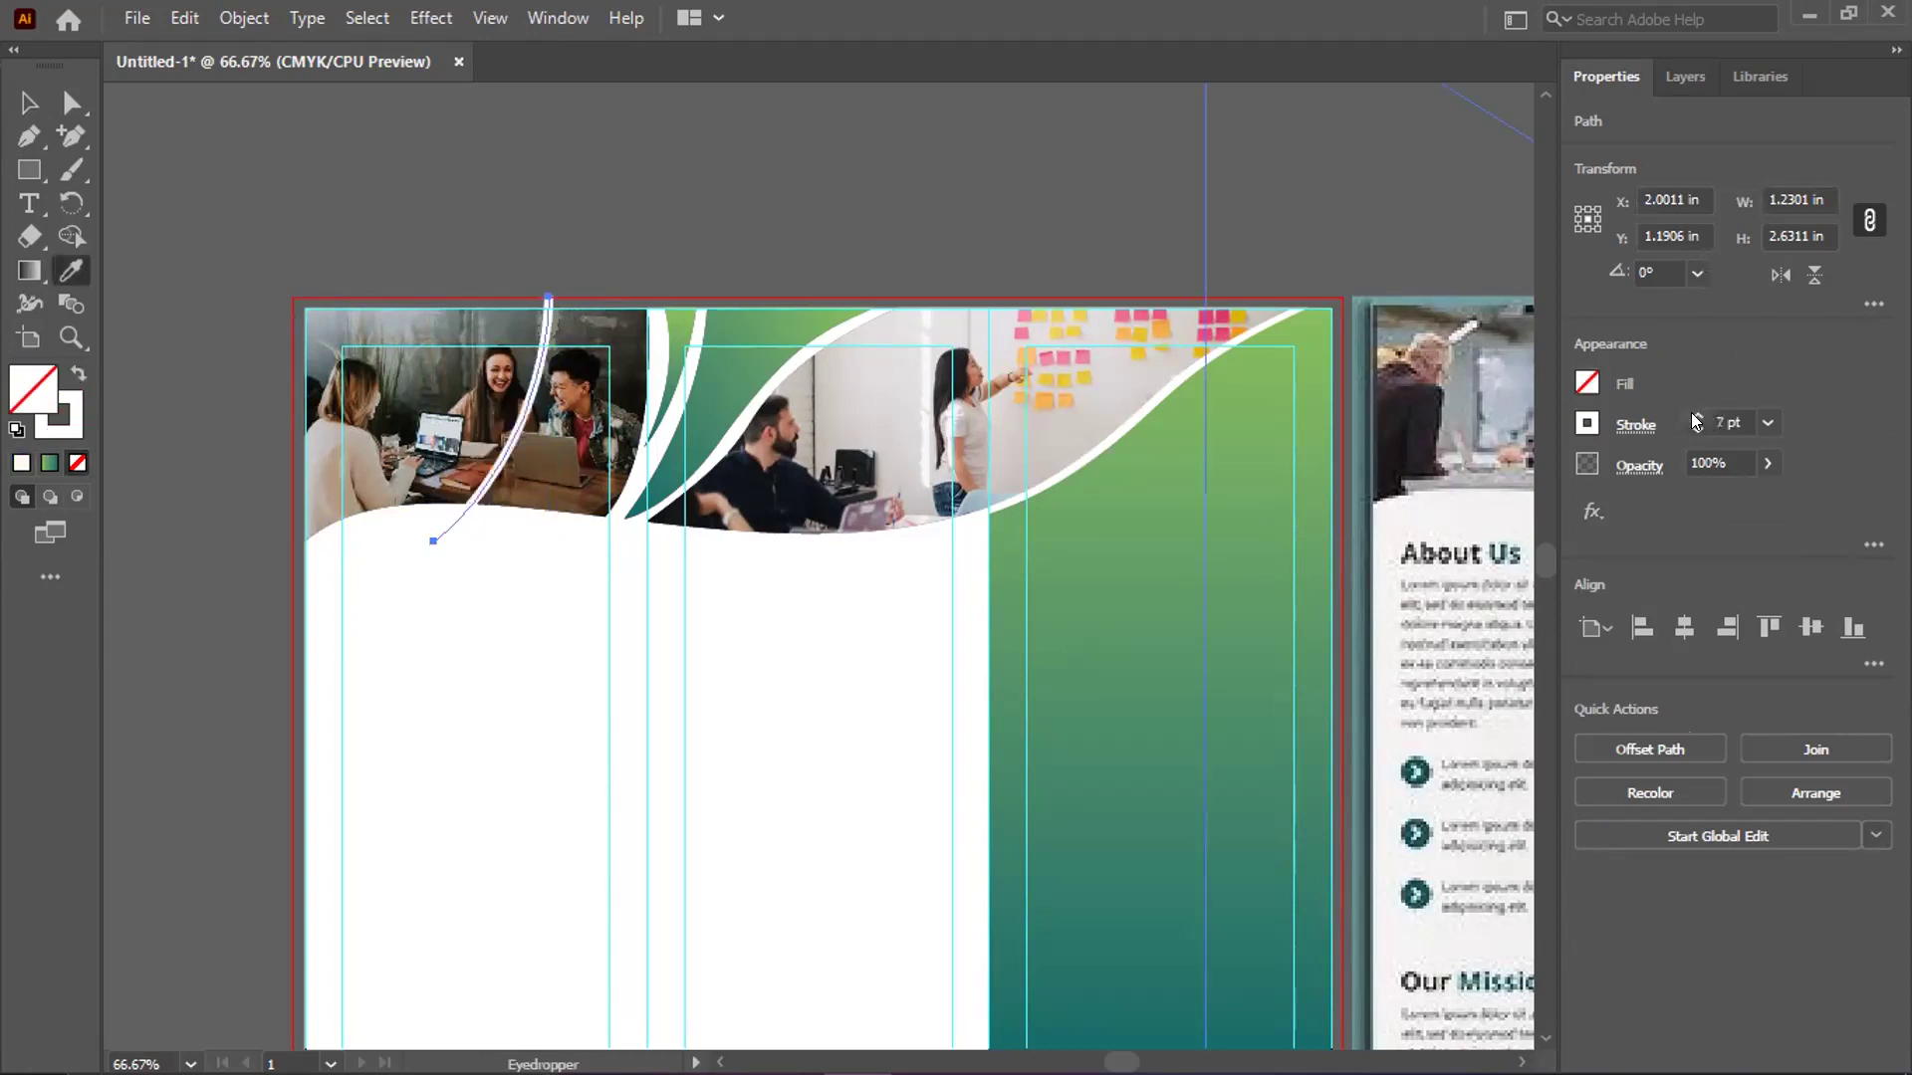
{"action": "left_click", "coordinate": [26, 105]}
{"action": "left_click", "coordinate": [504, 119]}
{"action": "scroll", "coordinate": [634, 348], "scroll_direction": "up", "scroll_amount": 2}
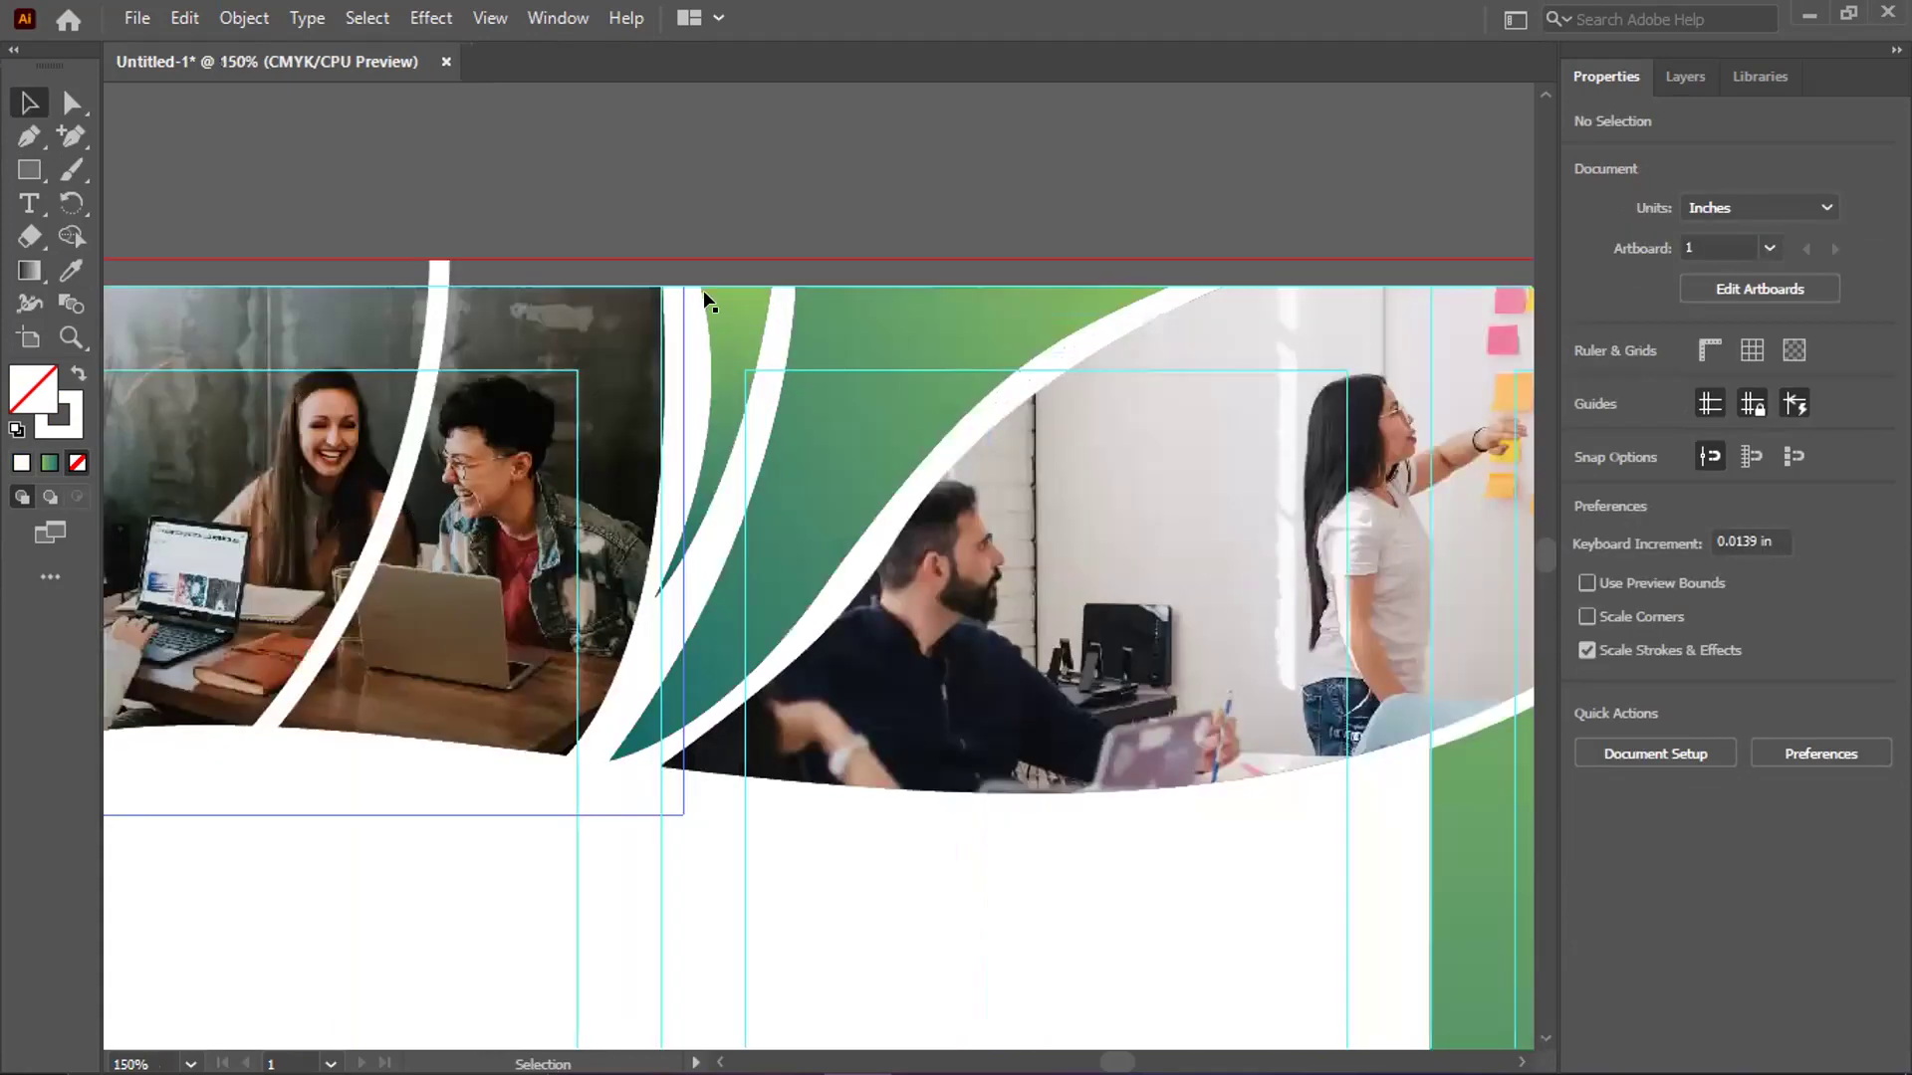
Duplicate the white curve, rotate the copy steeper, and nudge it into place beside the first
{"action": "left_click_drag", "start_coordinate": [412, 438], "coordinate": [474, 435]}
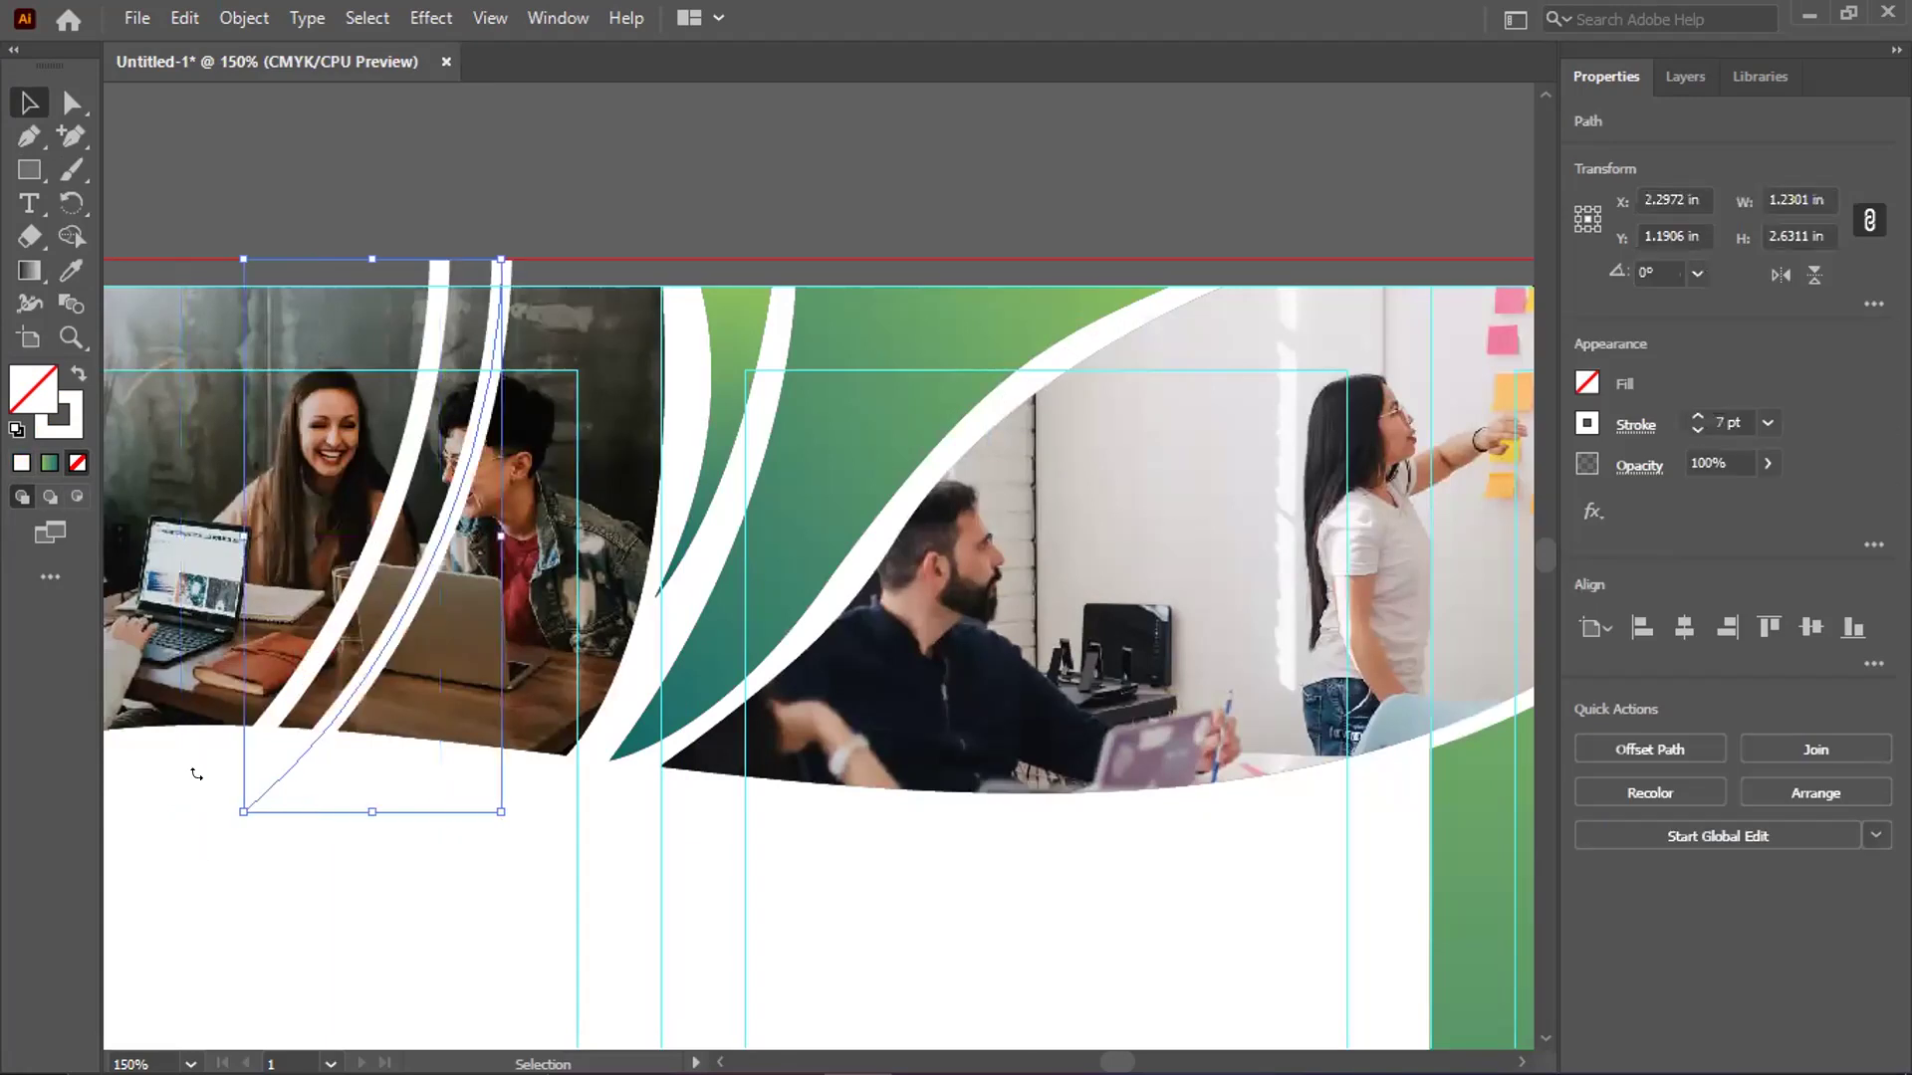
{"action": "left_click_drag", "start_coordinate": [196, 773], "coordinate": [192, 768]}
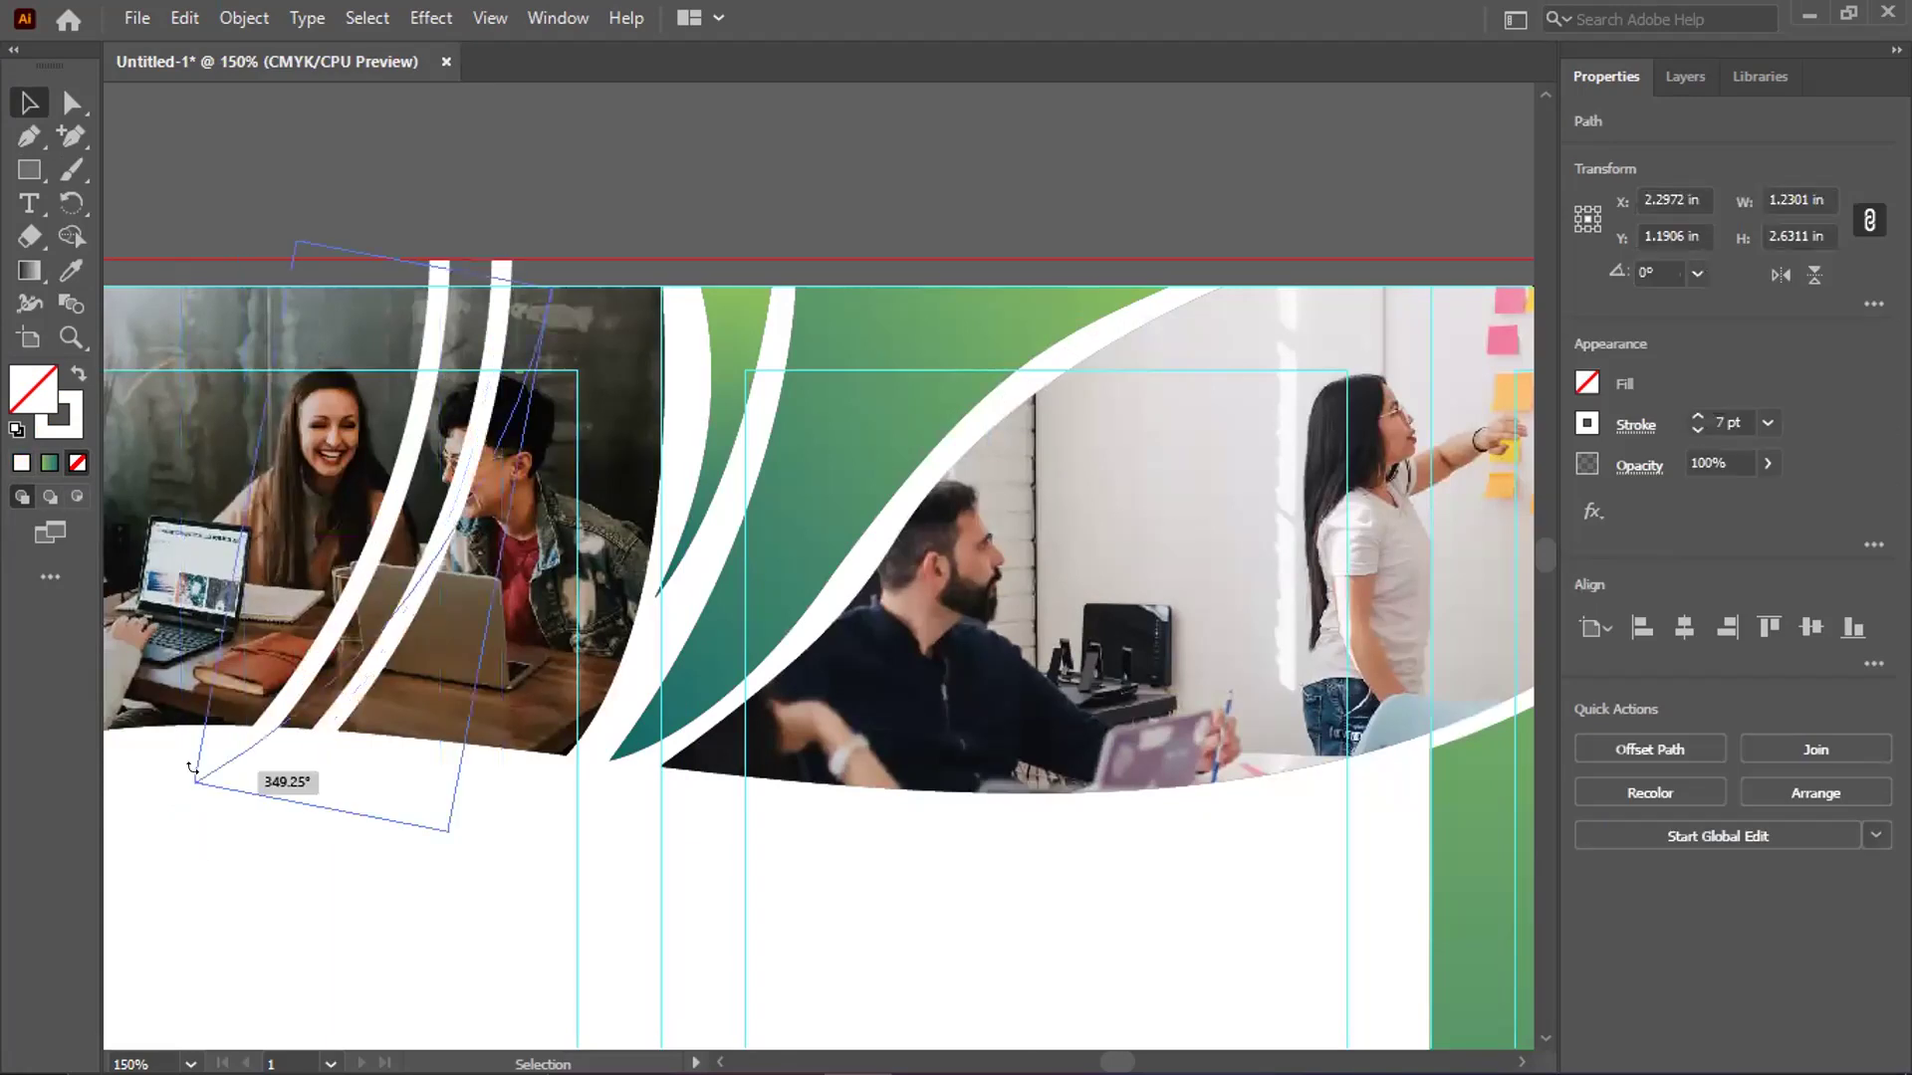
{"action": "left_click", "coordinate": [660, 172]}
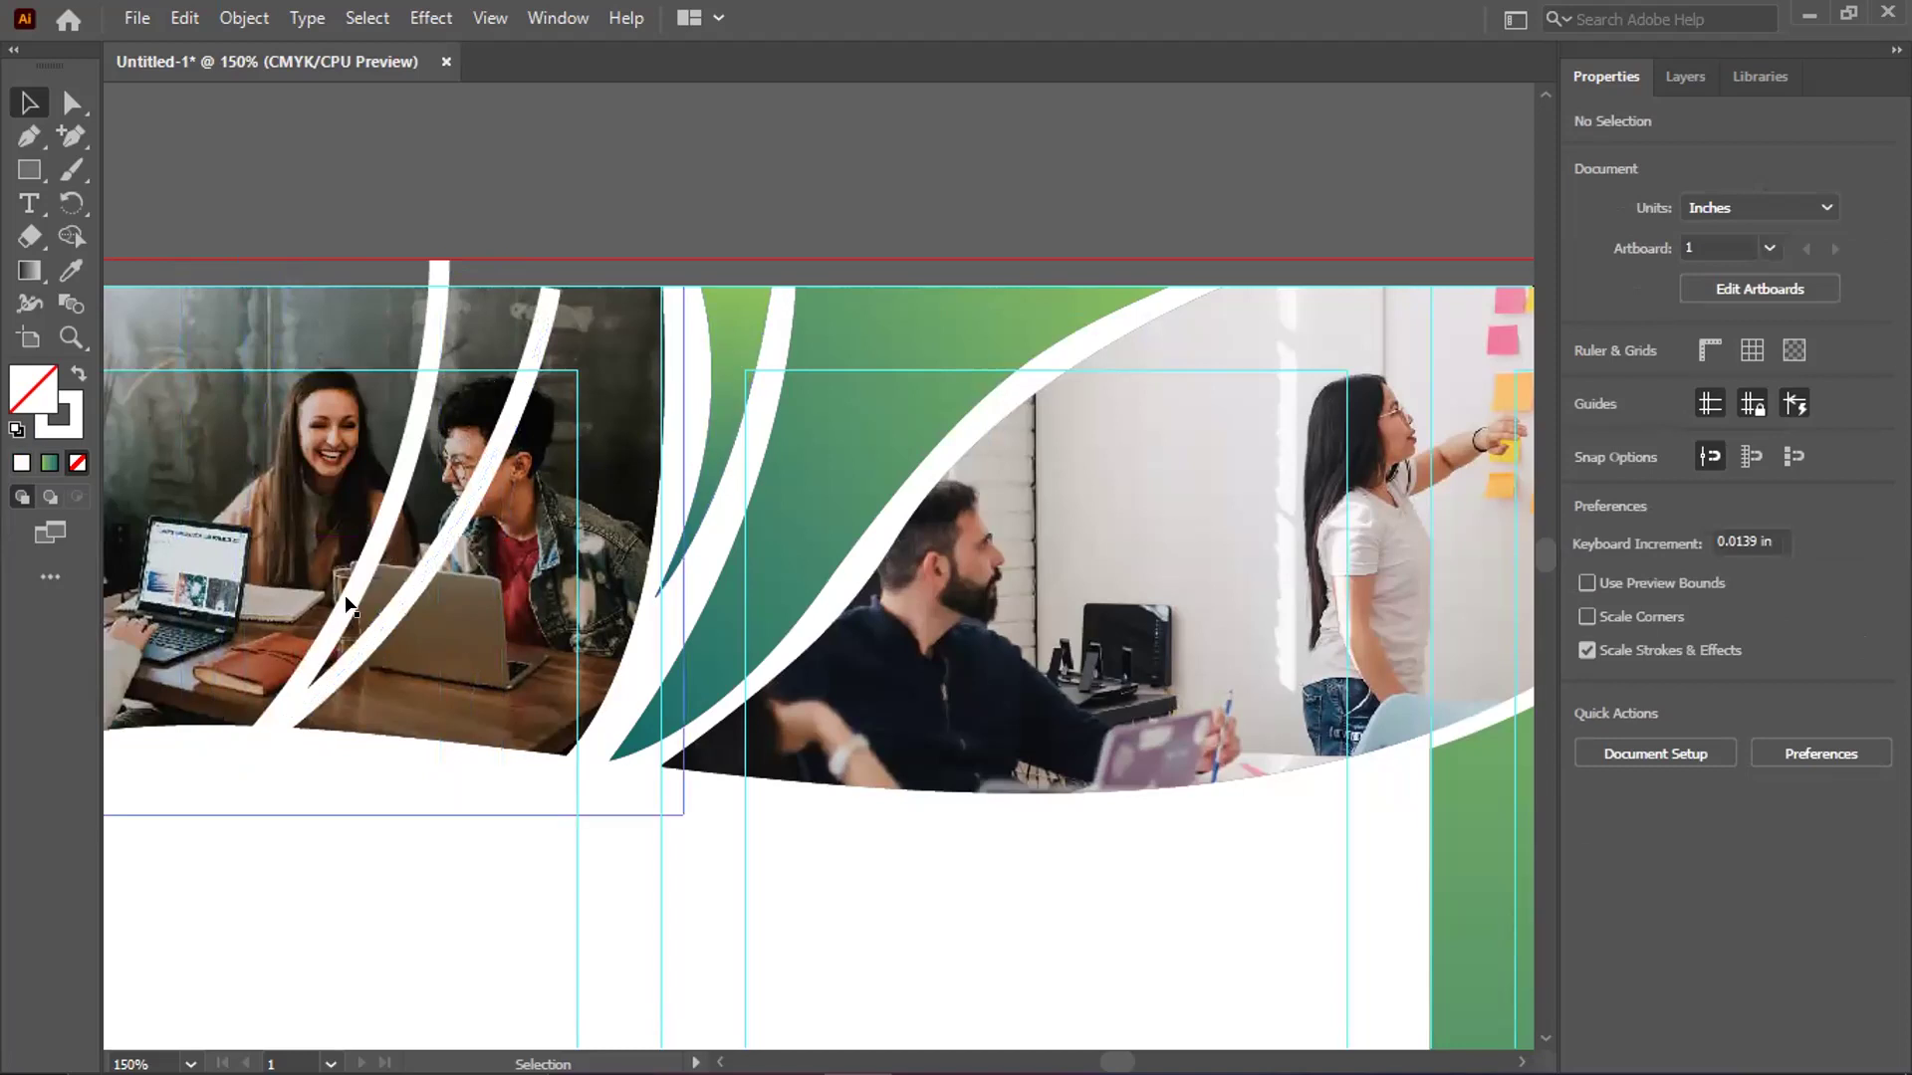
{"action": "left_click_drag", "start_coordinate": [448, 526], "coordinate": [456, 524]}
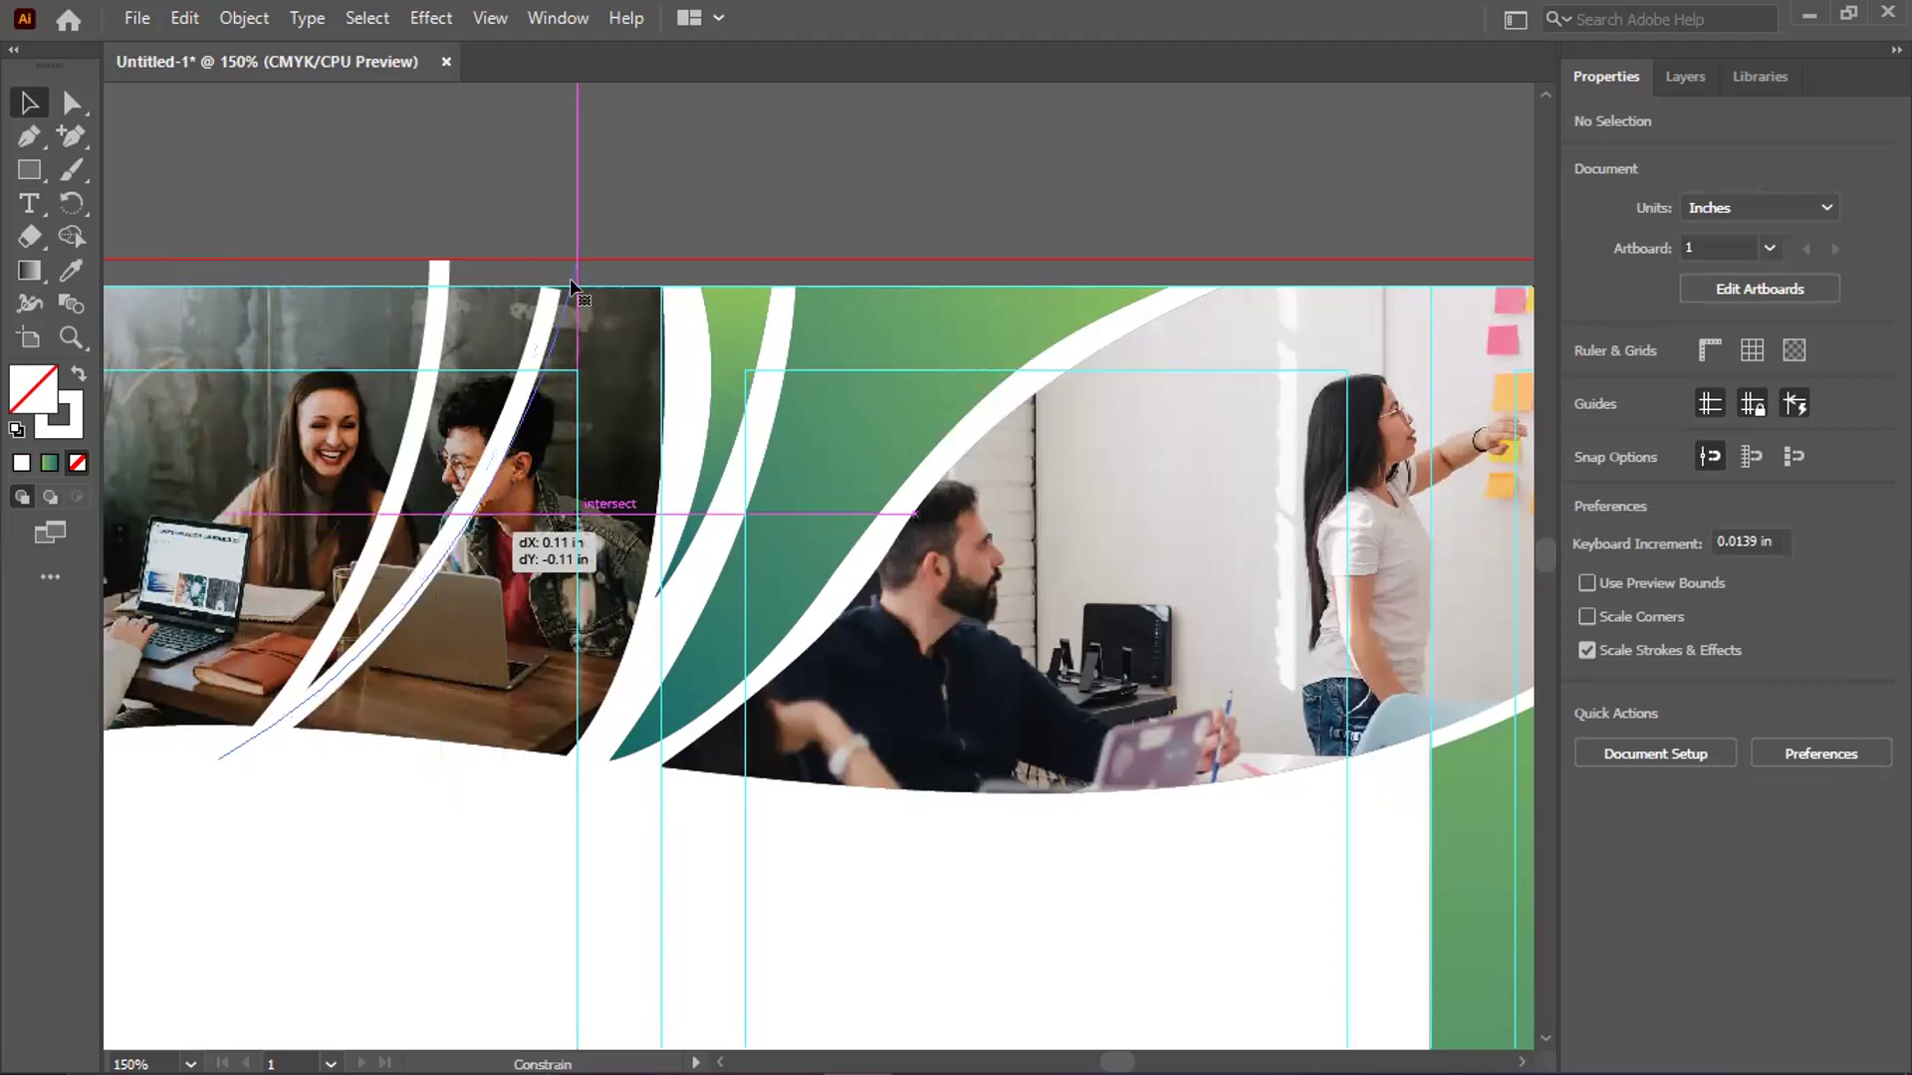
{"action": "left_click", "coordinate": [632, 185]}
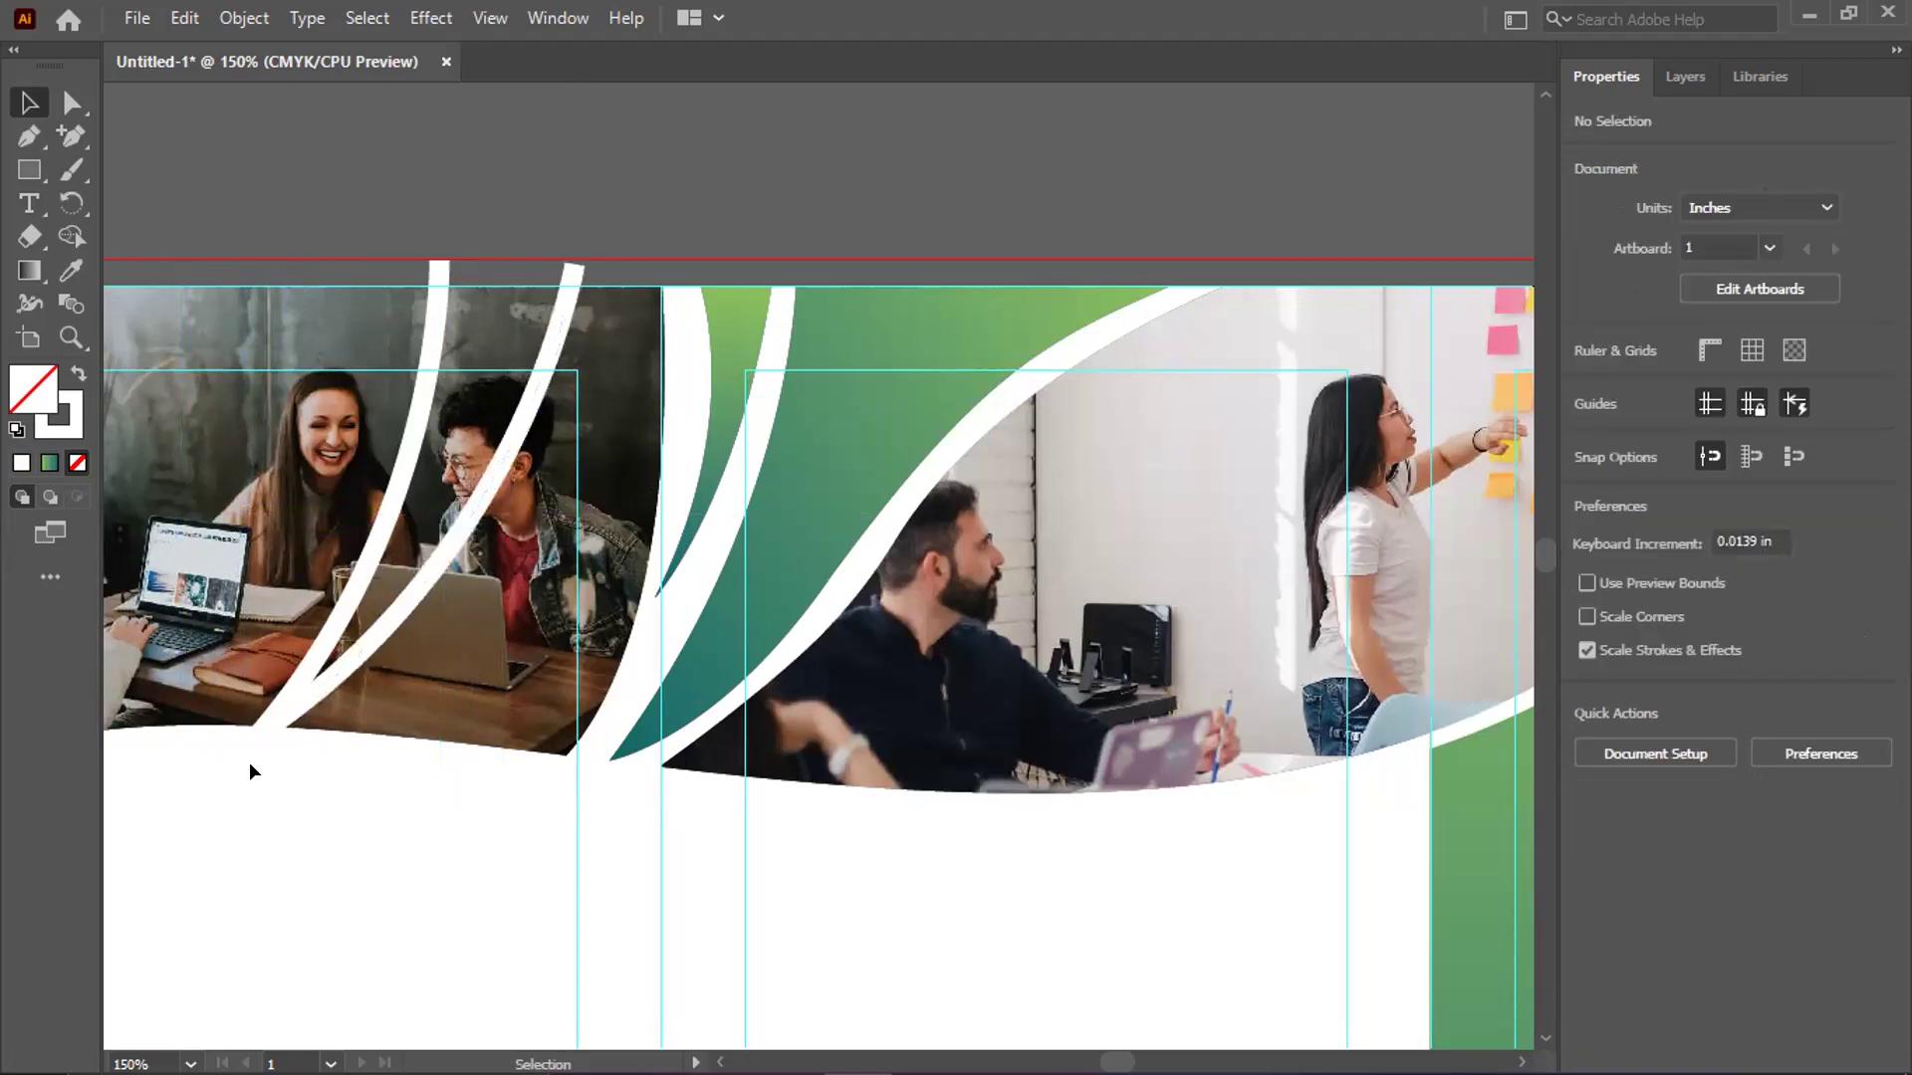
Merge the region between the two white curves with the Shape Builder tool
{"action": "left_click_drag", "start_coordinate": [233, 761], "coordinate": [513, 343]}
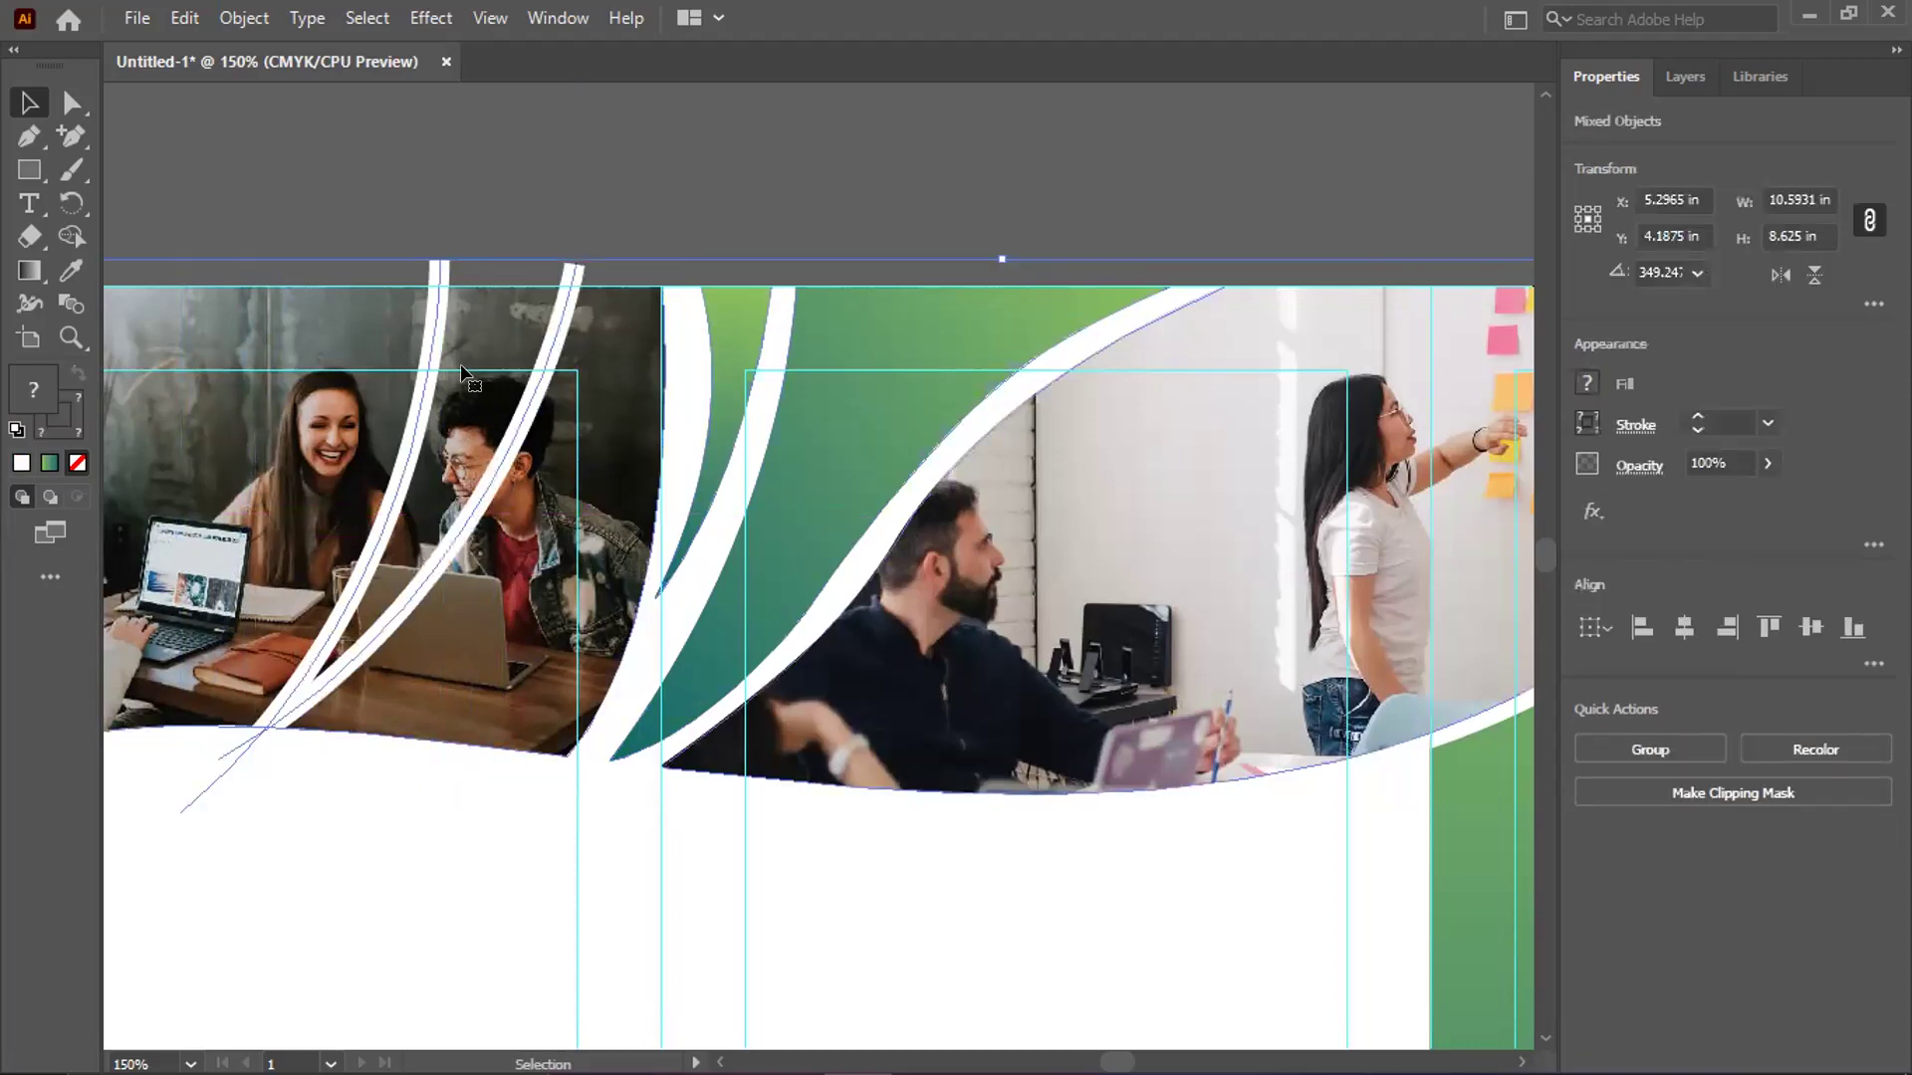
{"action": "left_click", "coordinate": [72, 237]}
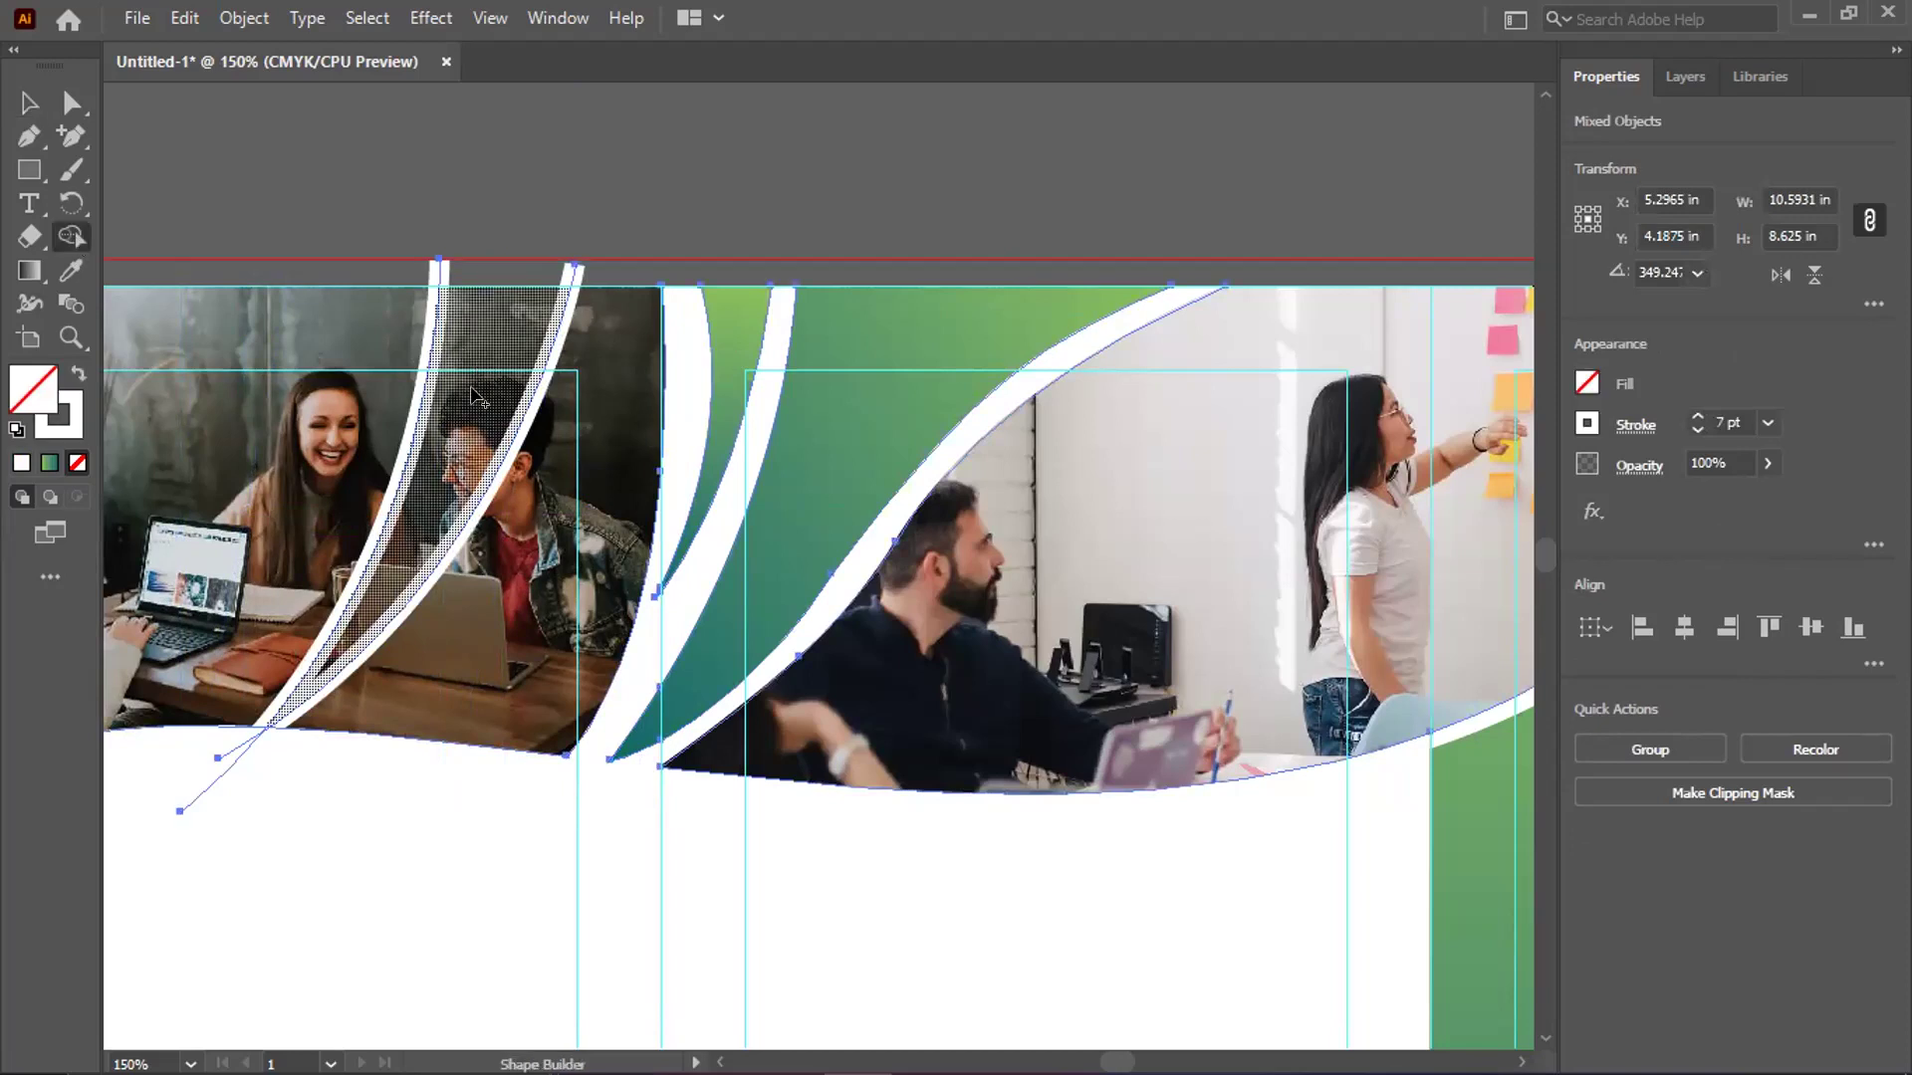
{"action": "left_click", "coordinate": [473, 395]}
{"action": "key", "text": "v"}
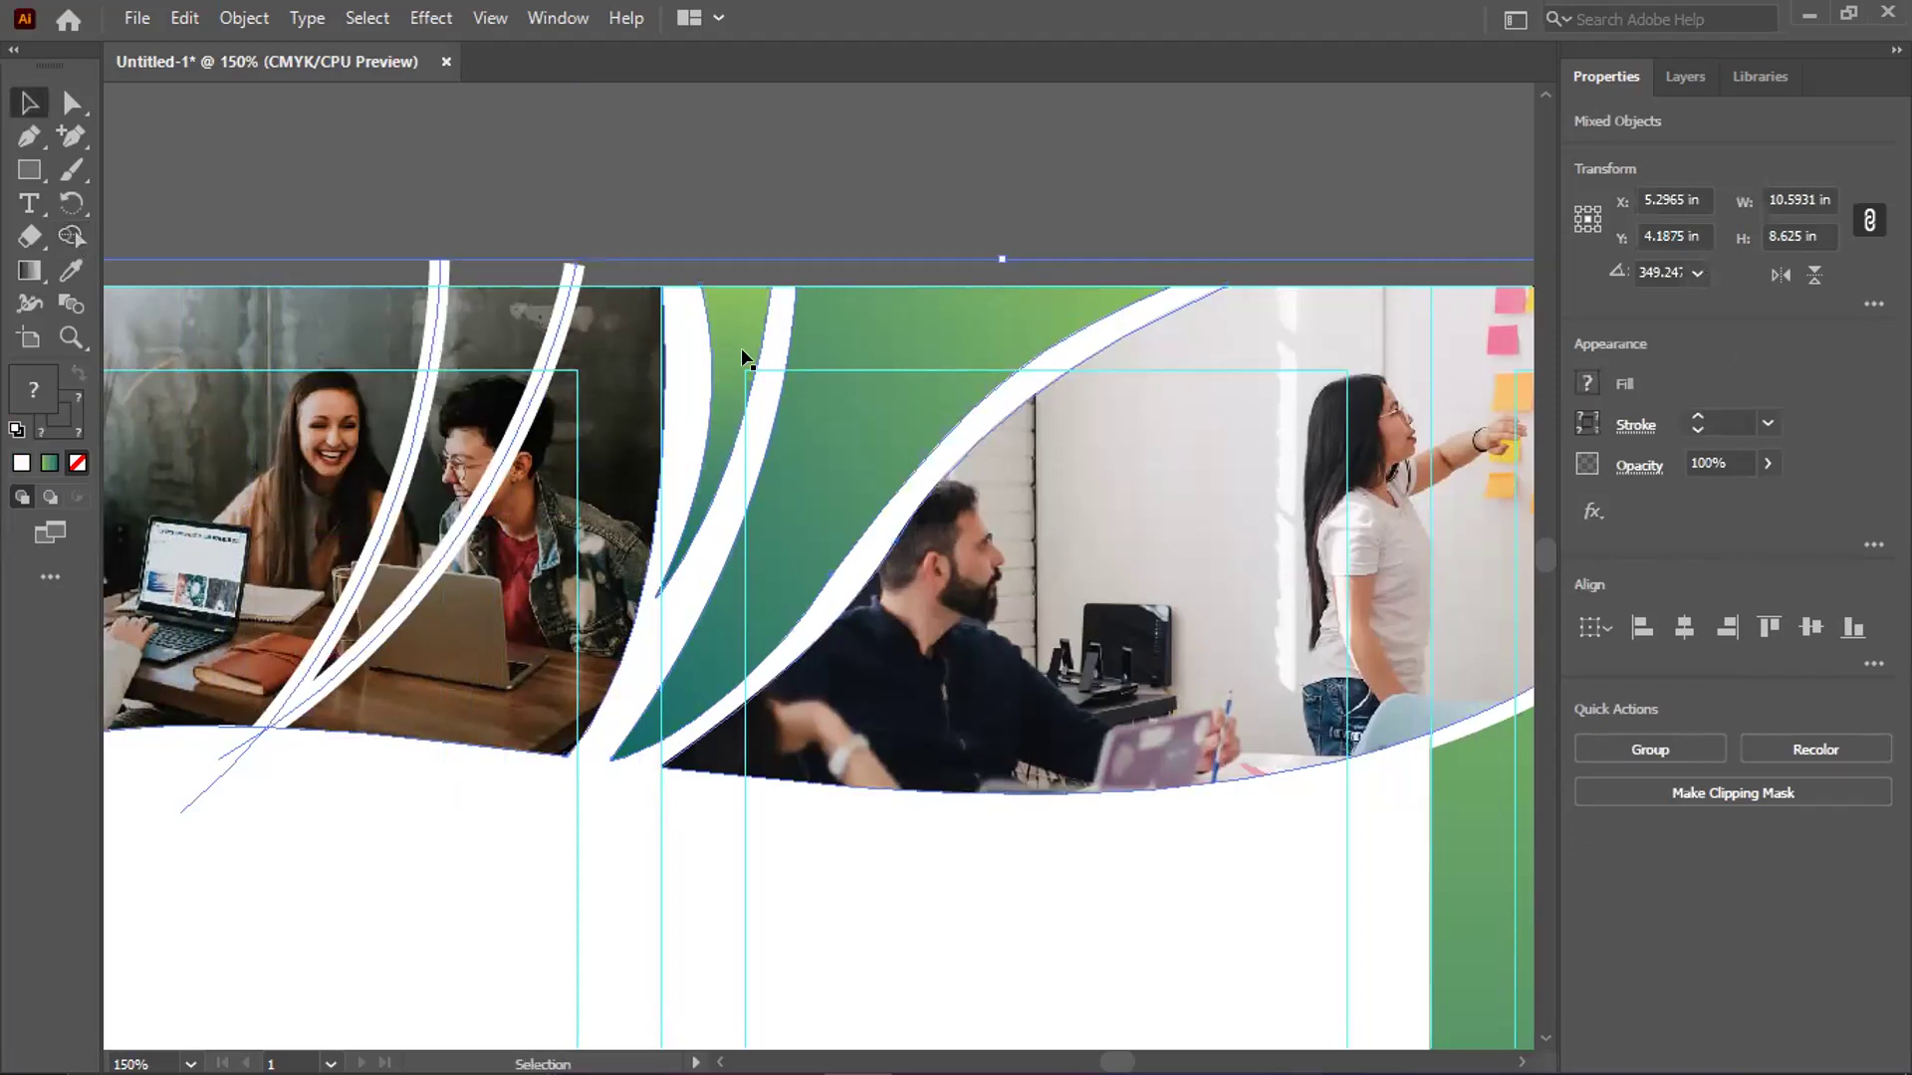
{"action": "left_click", "coordinate": [610, 213]}
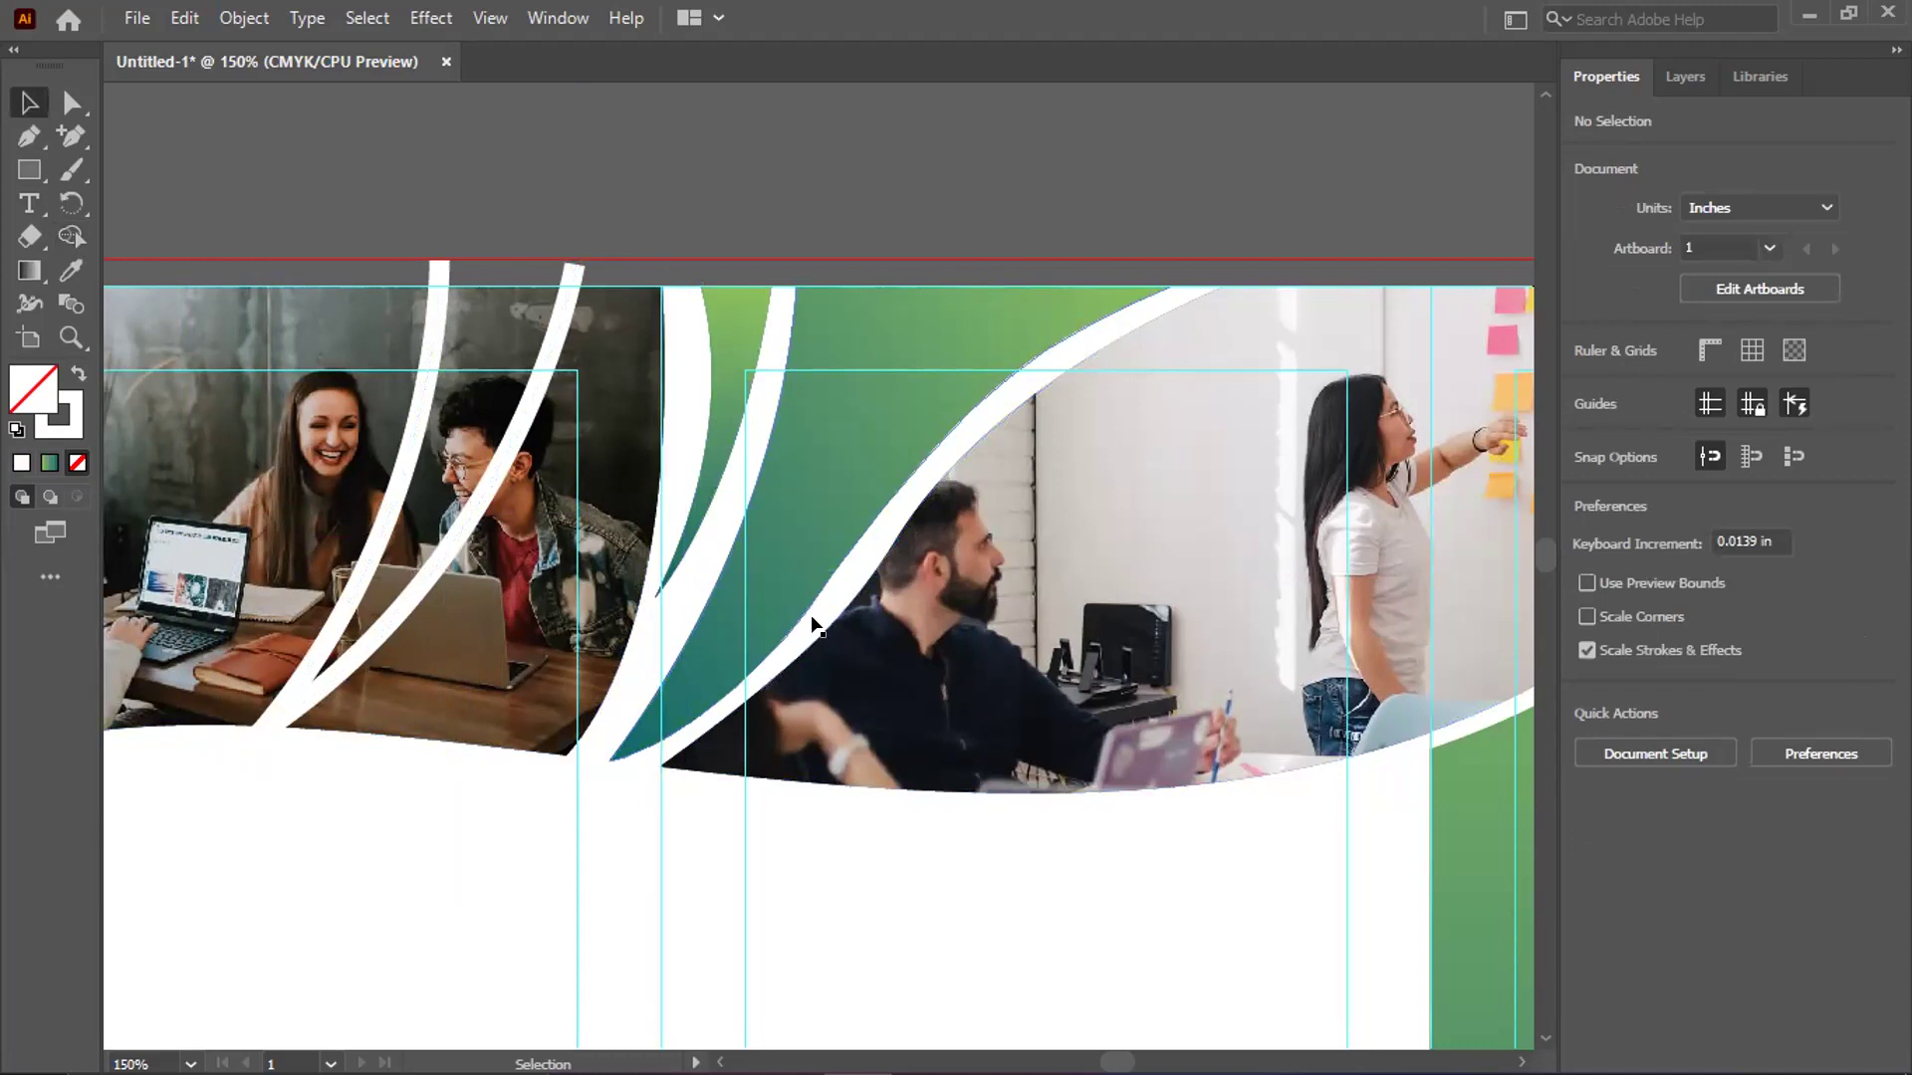
{"action": "left_click", "coordinate": [573, 331]}
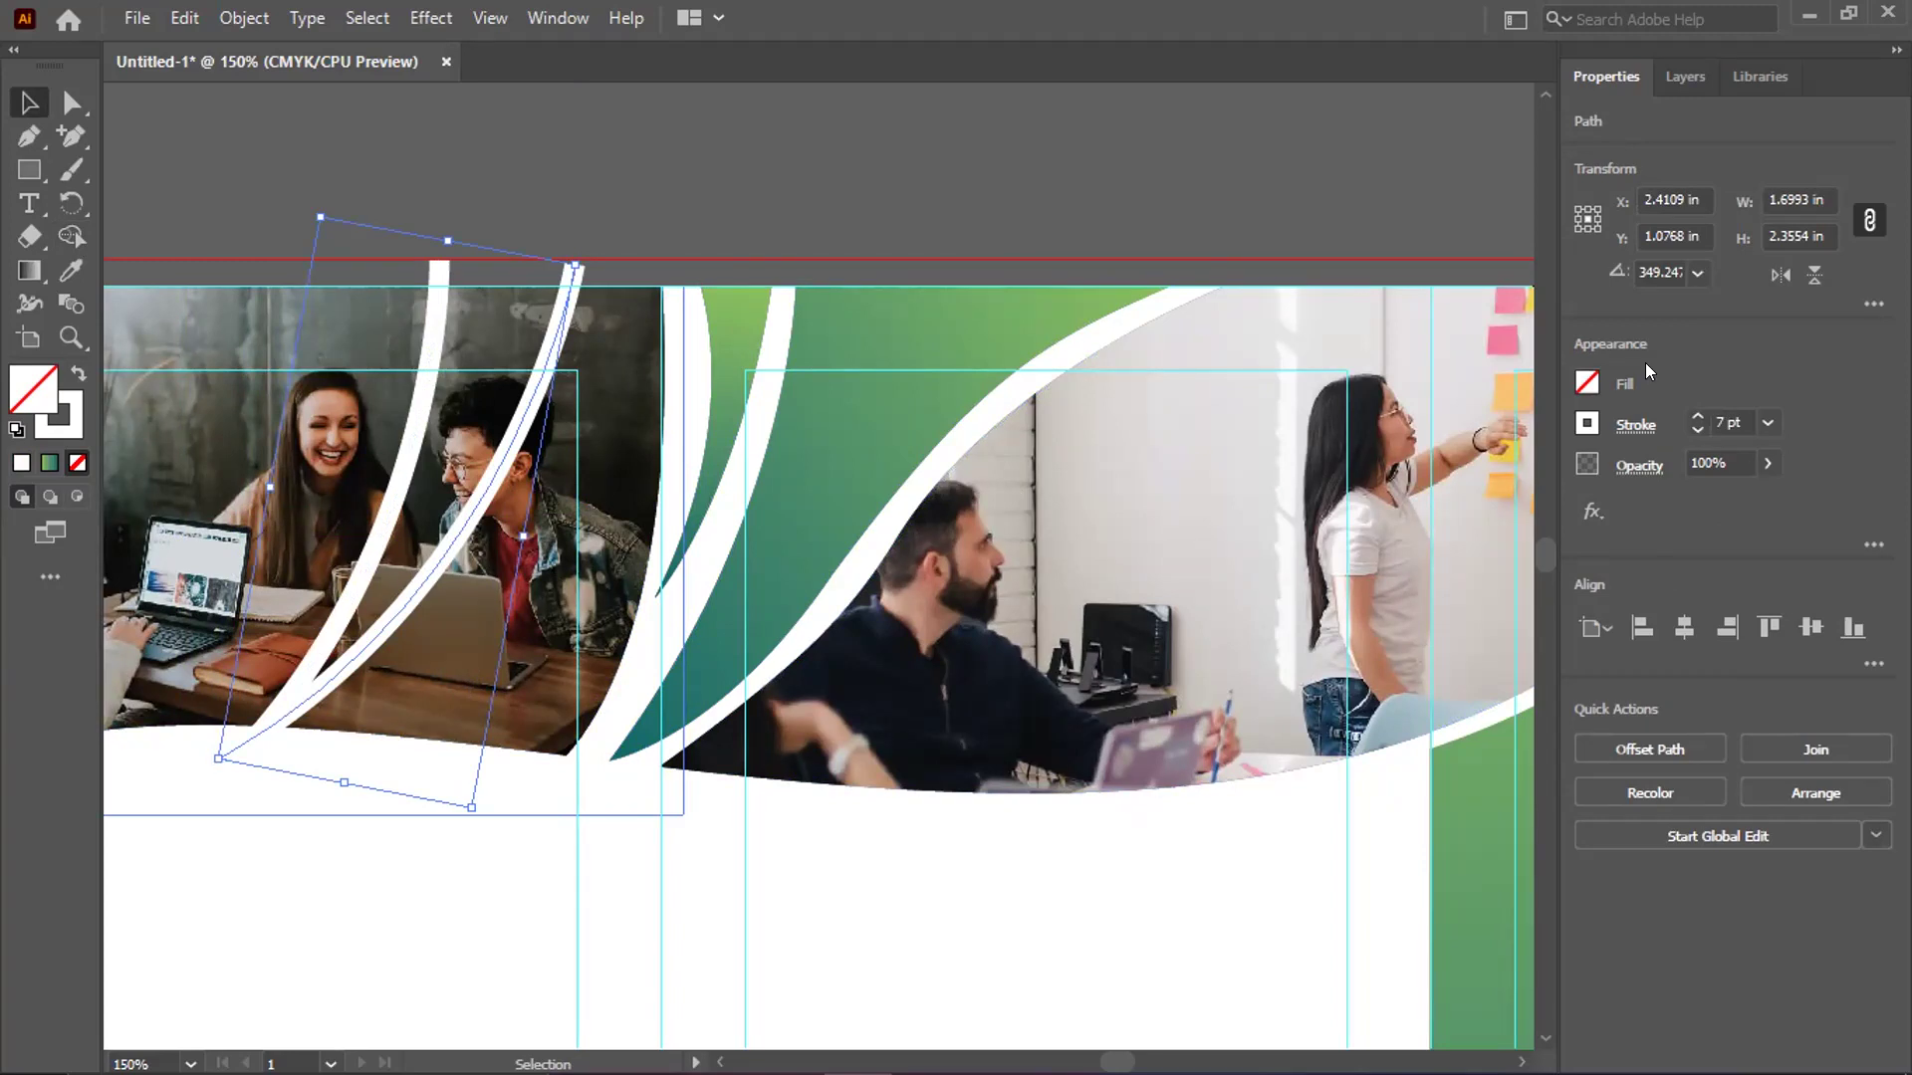
{"action": "left_click", "coordinate": [814, 171]}
Sketch a first curved path across the middle photo
{"action": "left_click", "coordinate": [44, 134]}
{"action": "scroll", "coordinate": [849, 692], "scroll_direction": "down", "scroll_amount": 2}
{"action": "left_click", "coordinate": [619, 716]}
{"action": "left_click_drag", "start_coordinate": [909, 513], "coordinate": [1018, 534]}
{"action": "left_click_drag", "start_coordinate": [1079, 425], "coordinate": [1032, 372]}
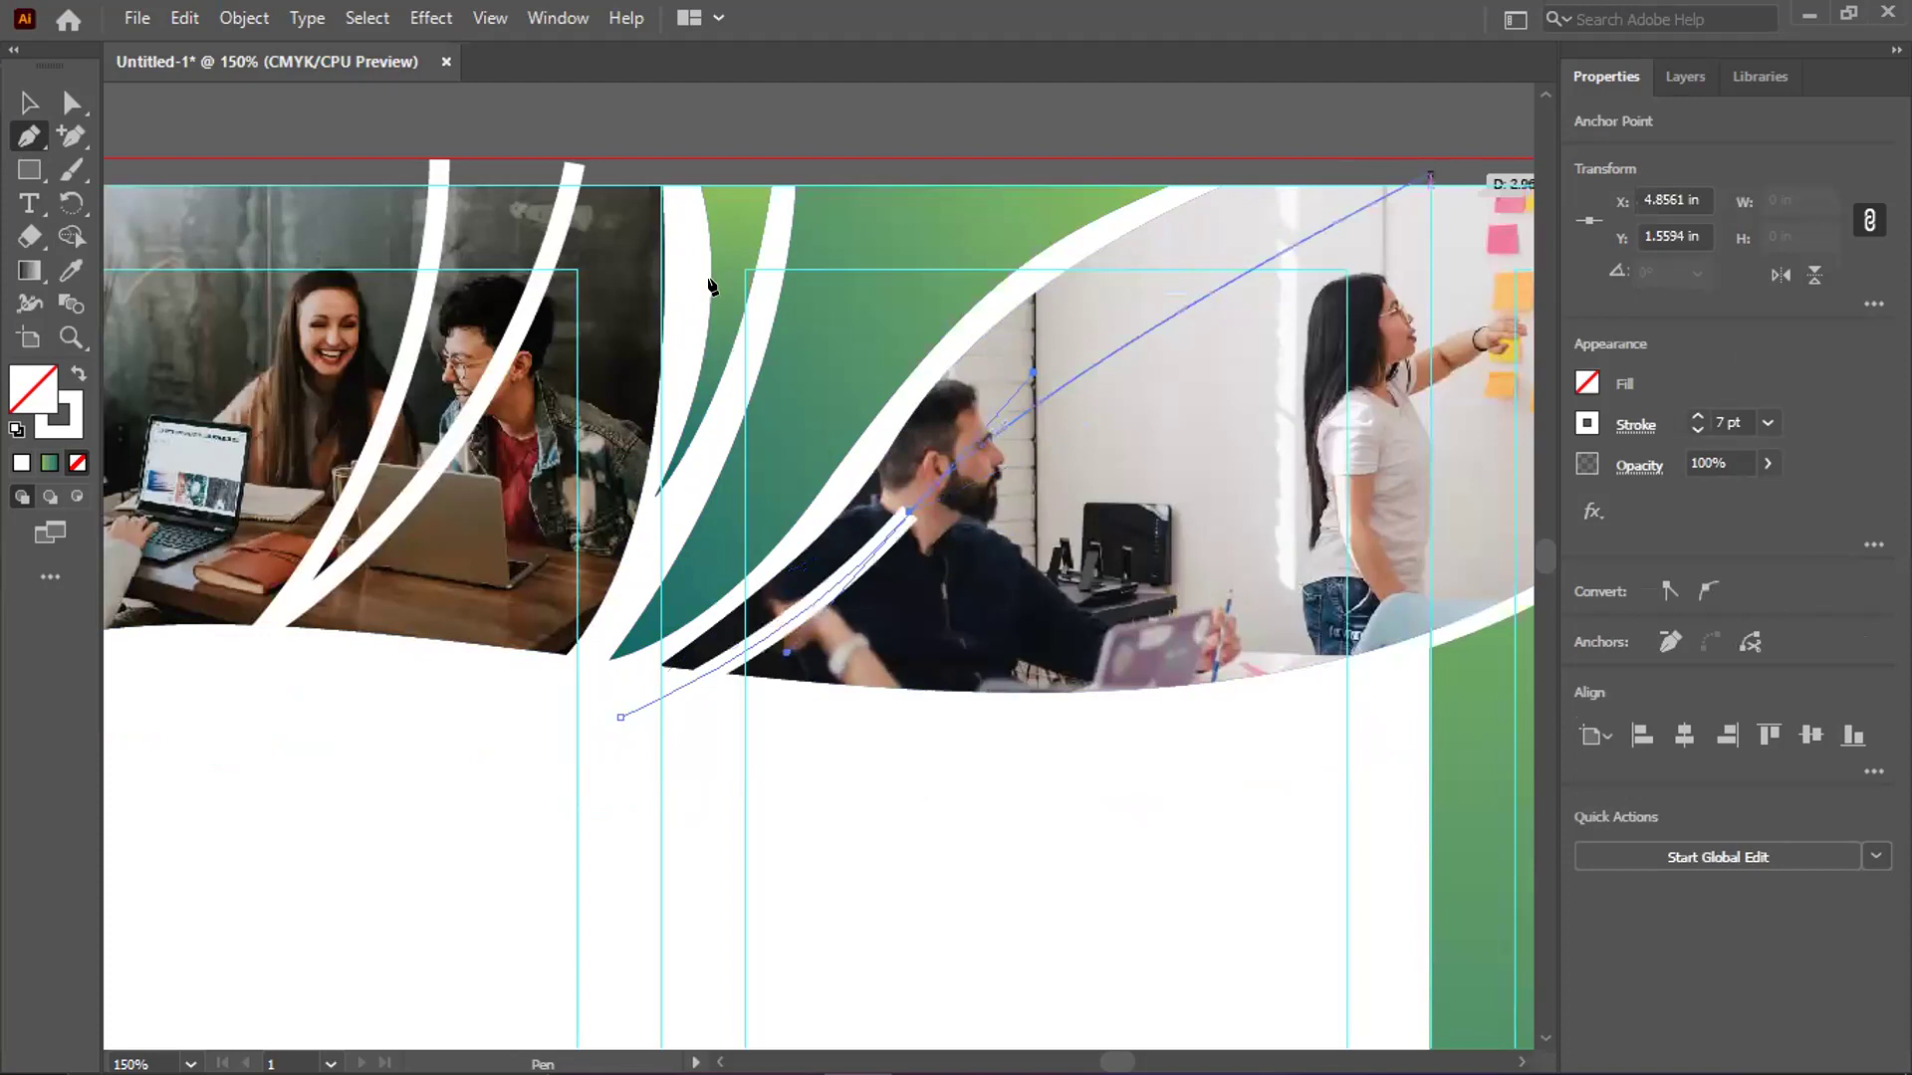
{"action": "key", "text": "ctrl"}
{"action": "left_click", "coordinate": [704, 345], "text": "ctrl"}
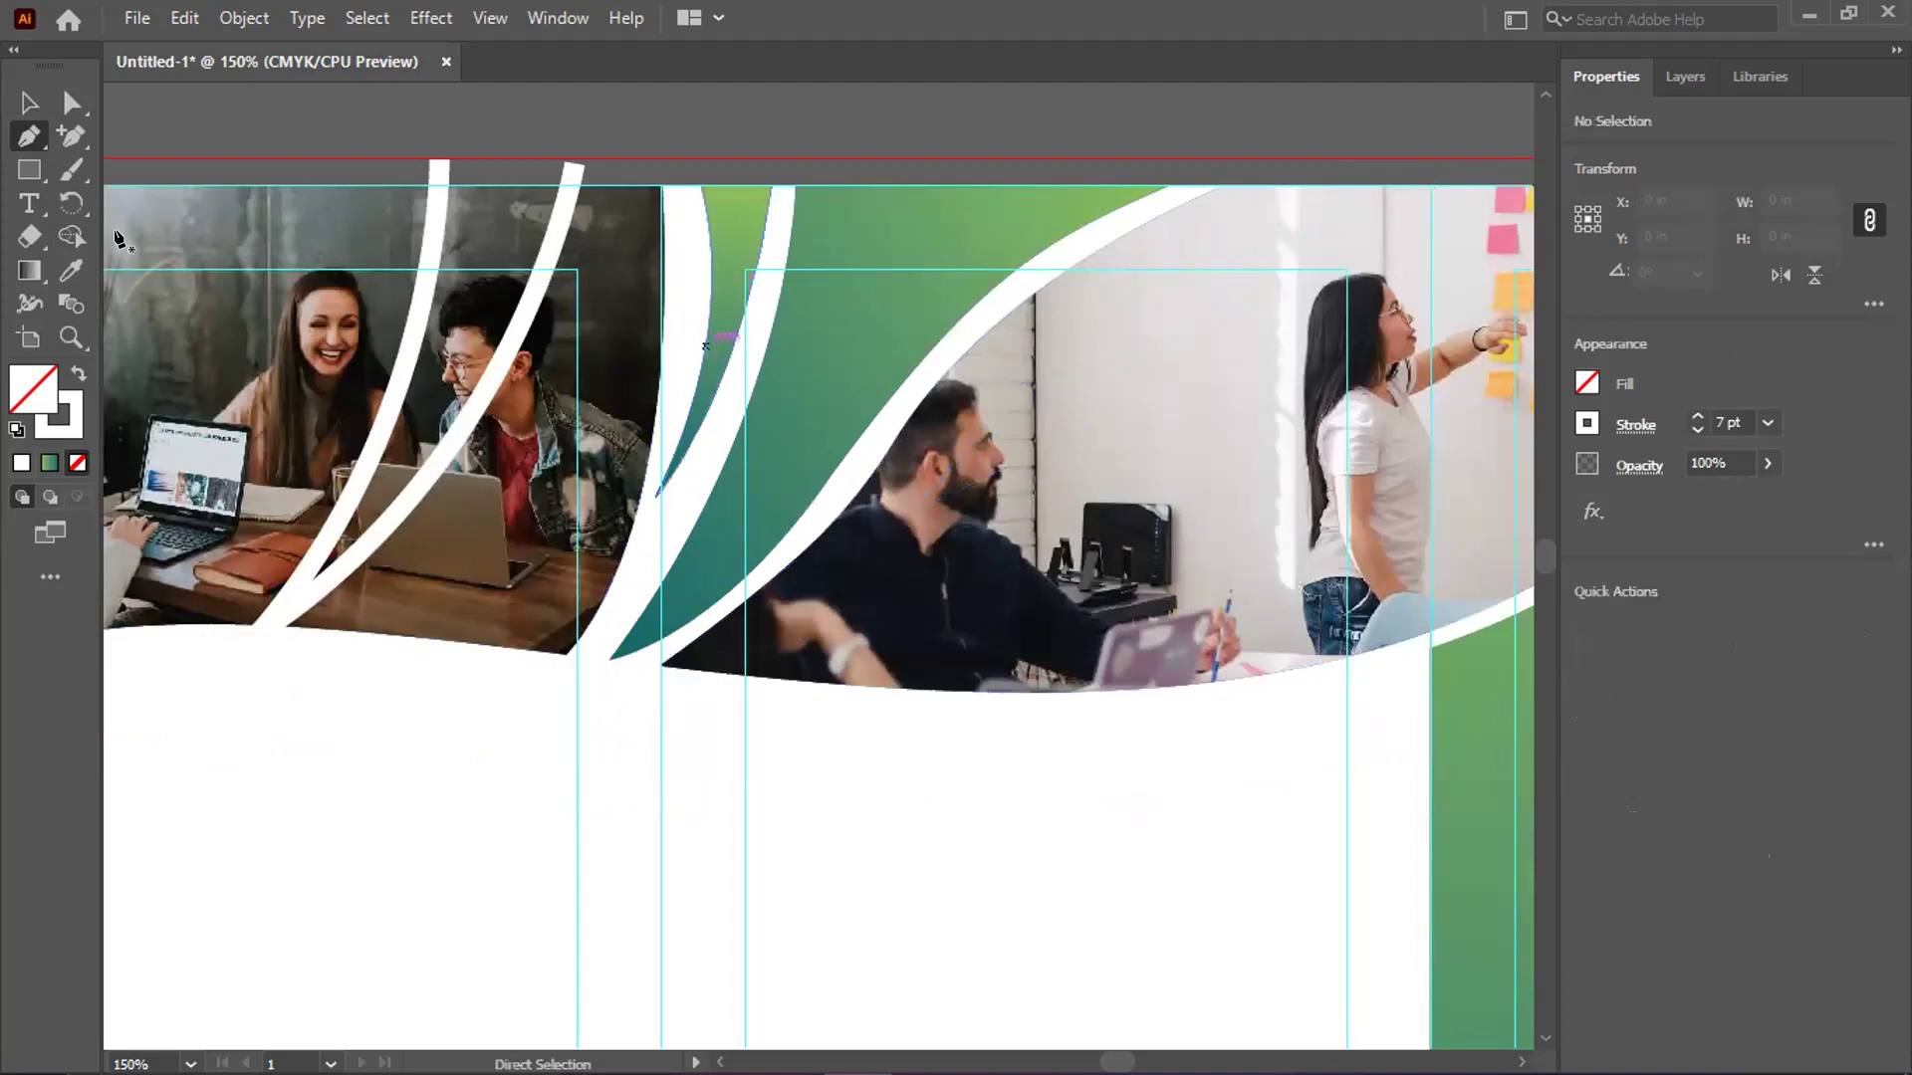
Draw a Curvature Tool curve from the middle panel's bottom, past the man's head, to the top edge
{"action": "right_click", "coordinate": [75, 145]}
{"action": "left_click", "coordinate": [157, 135]}
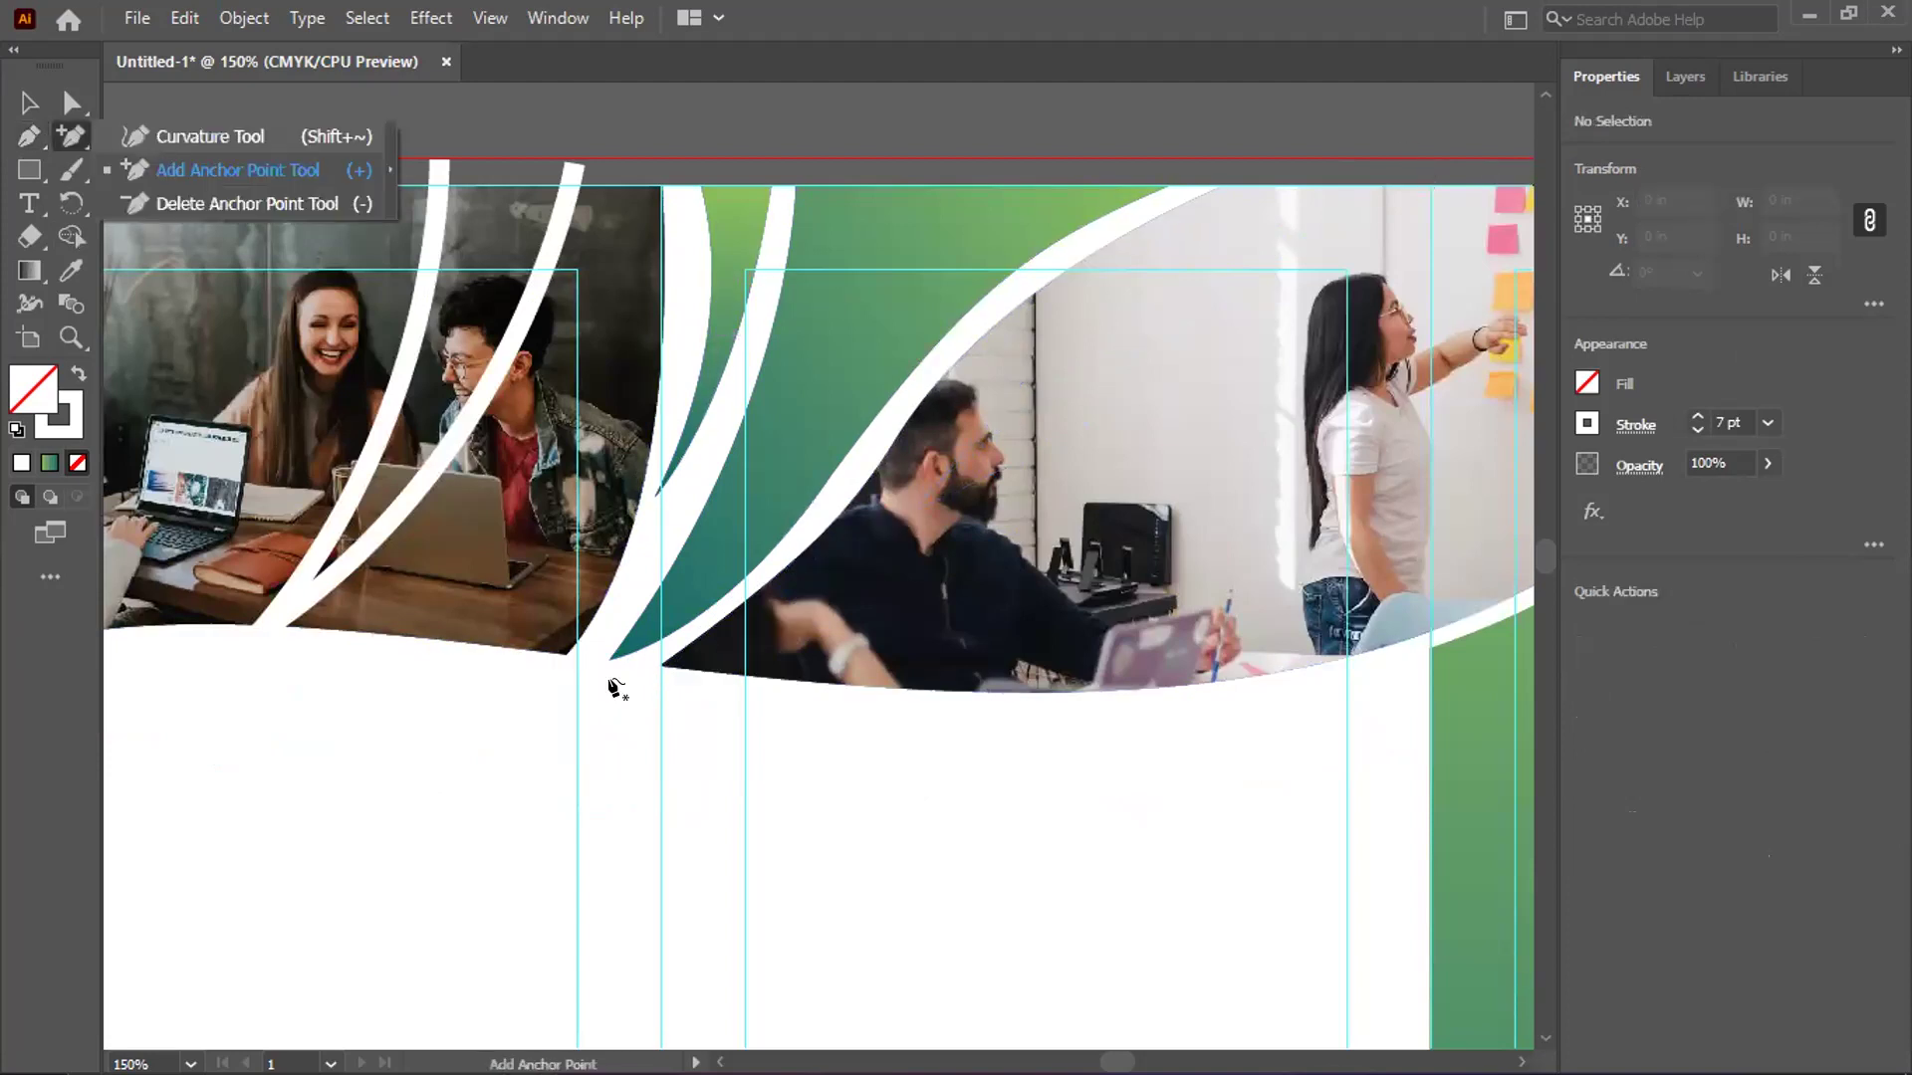
{"action": "left_click", "coordinate": [602, 680]}
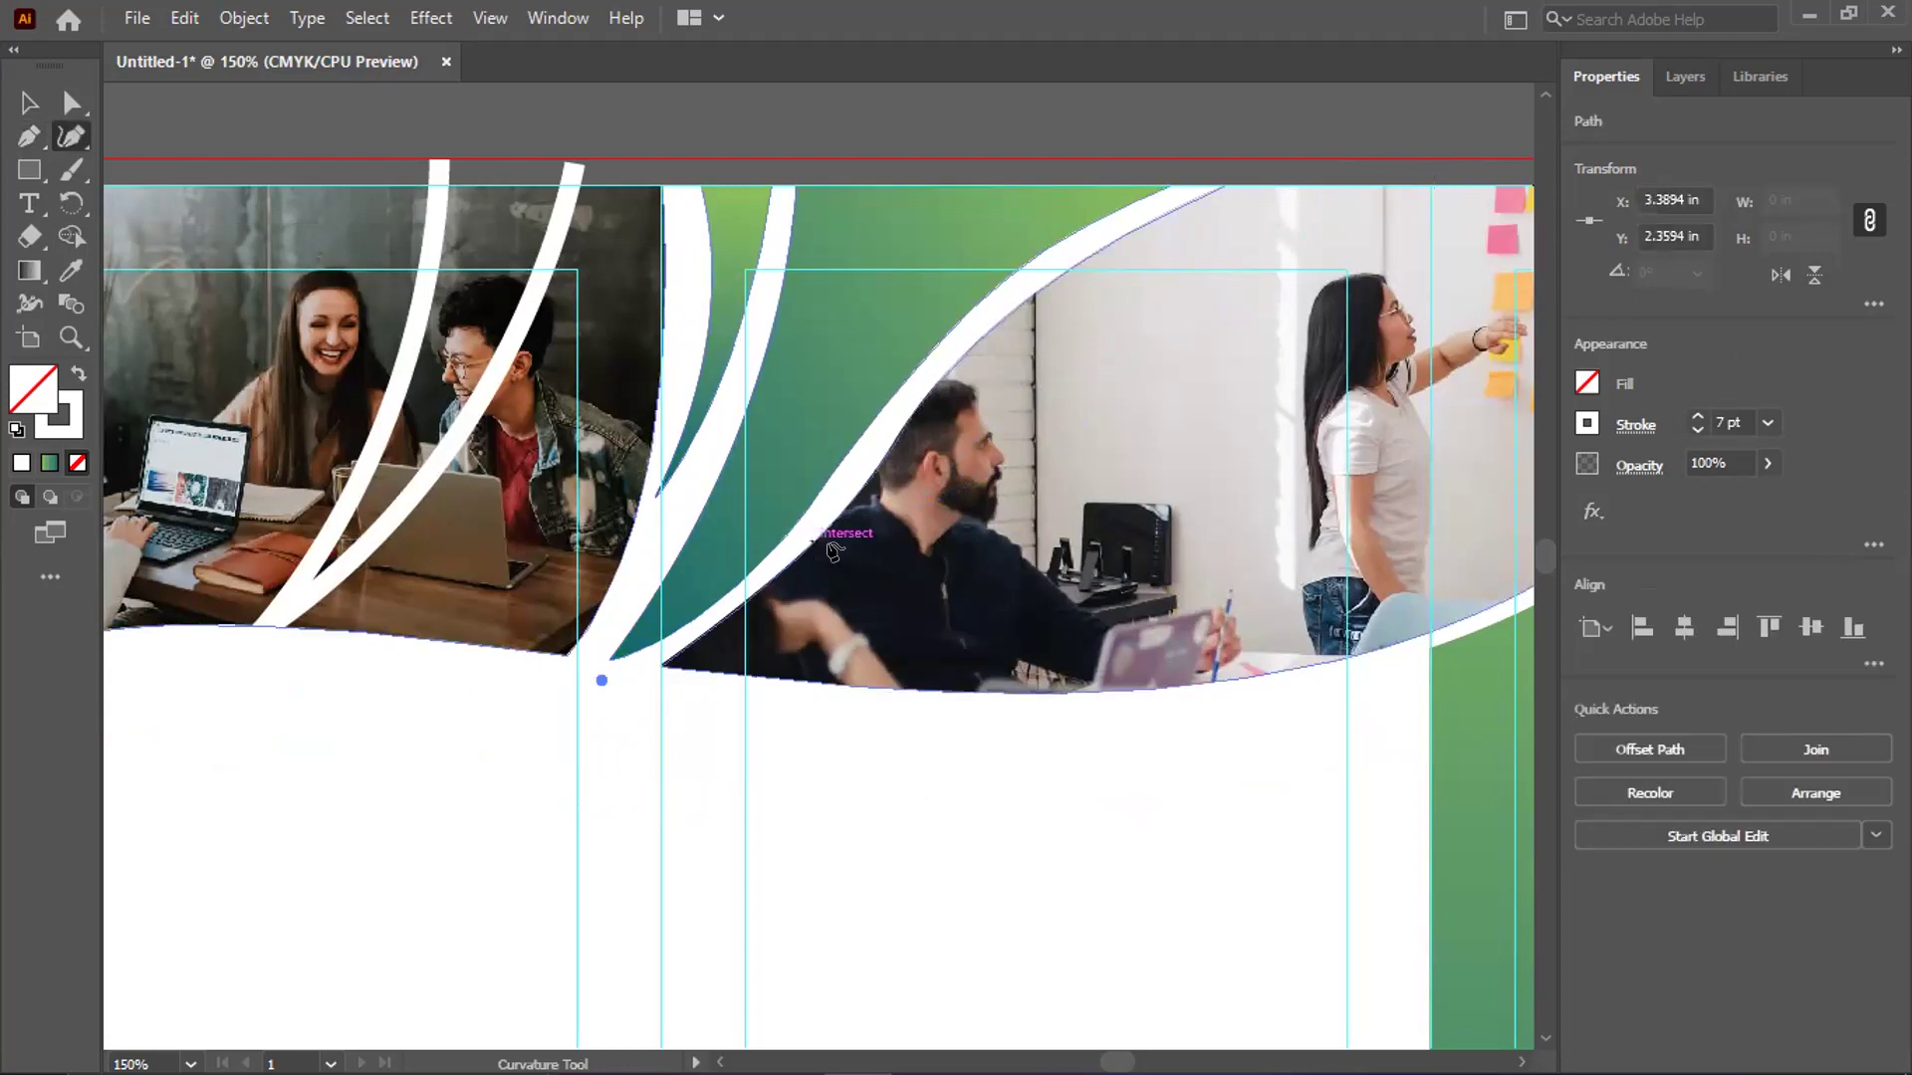
{"action": "left_click", "coordinate": [832, 547]}
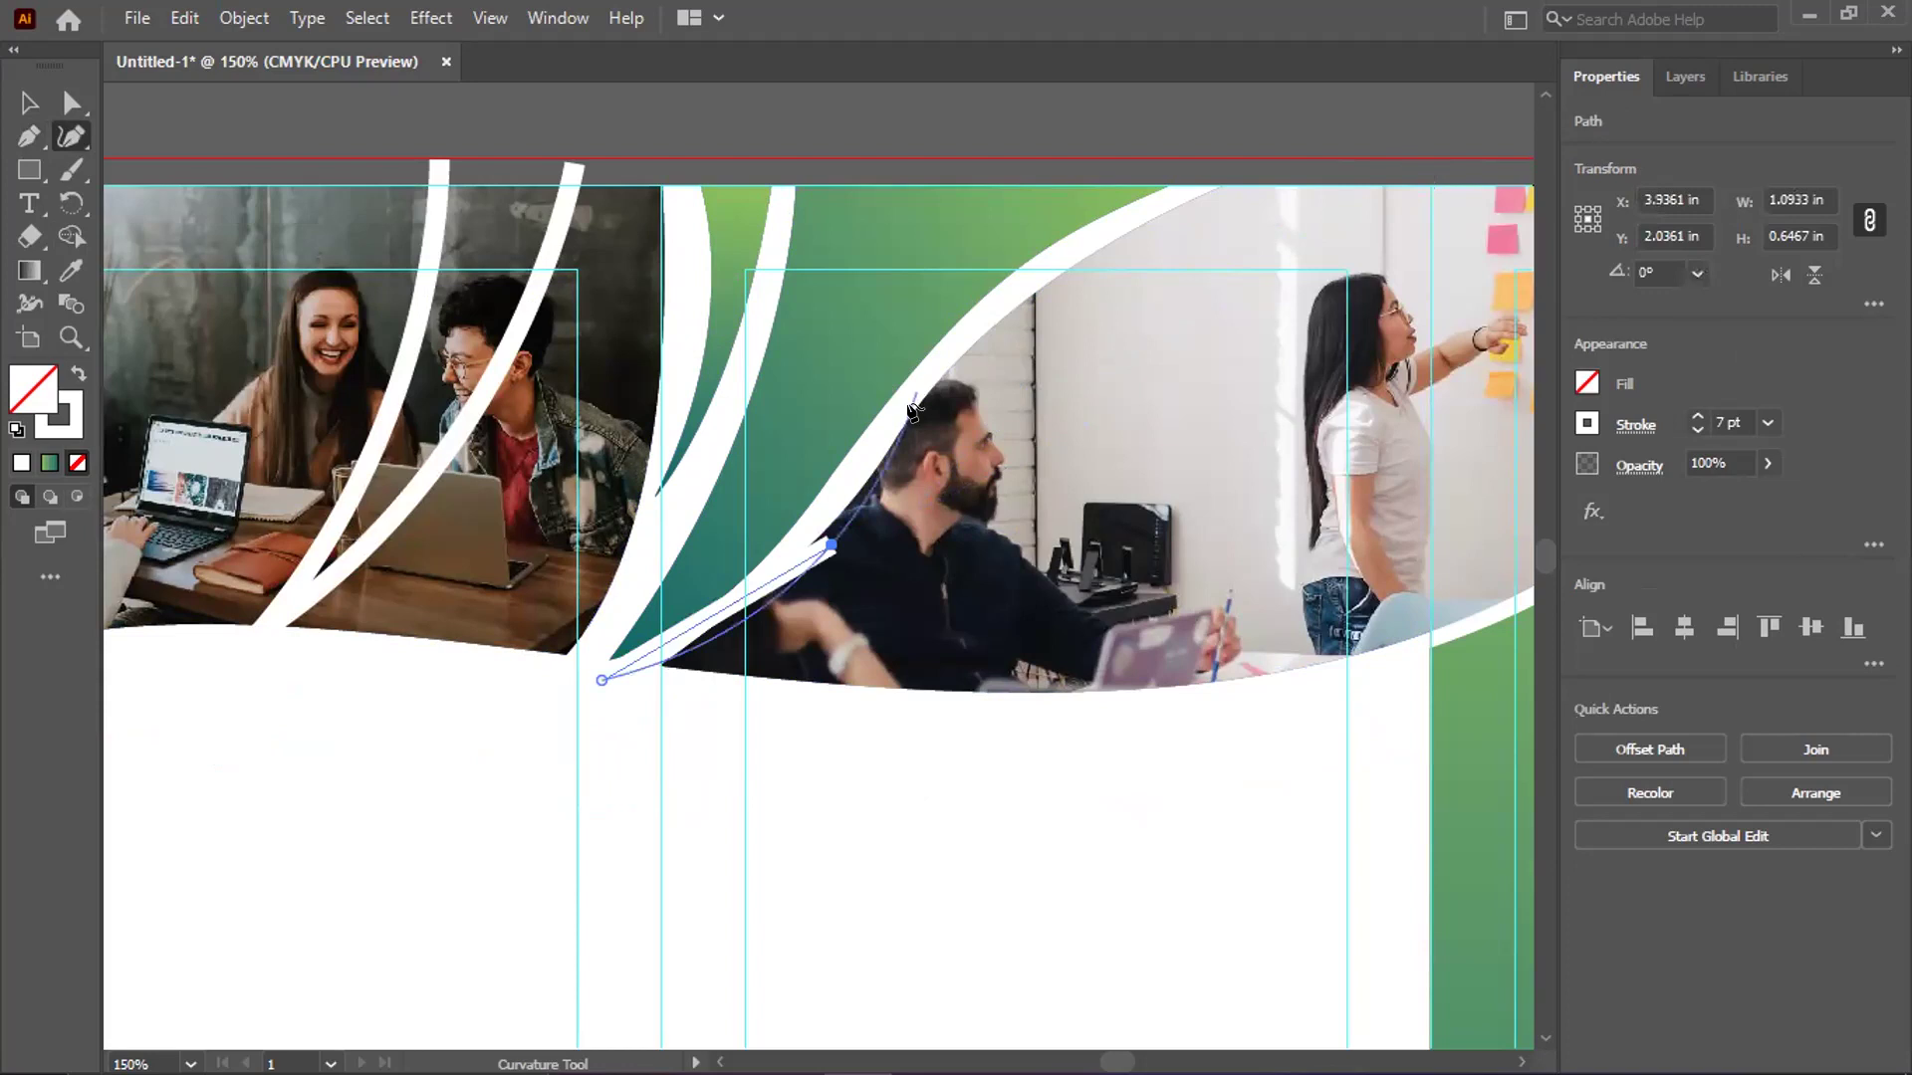
{"action": "left_click", "coordinate": [891, 461]}
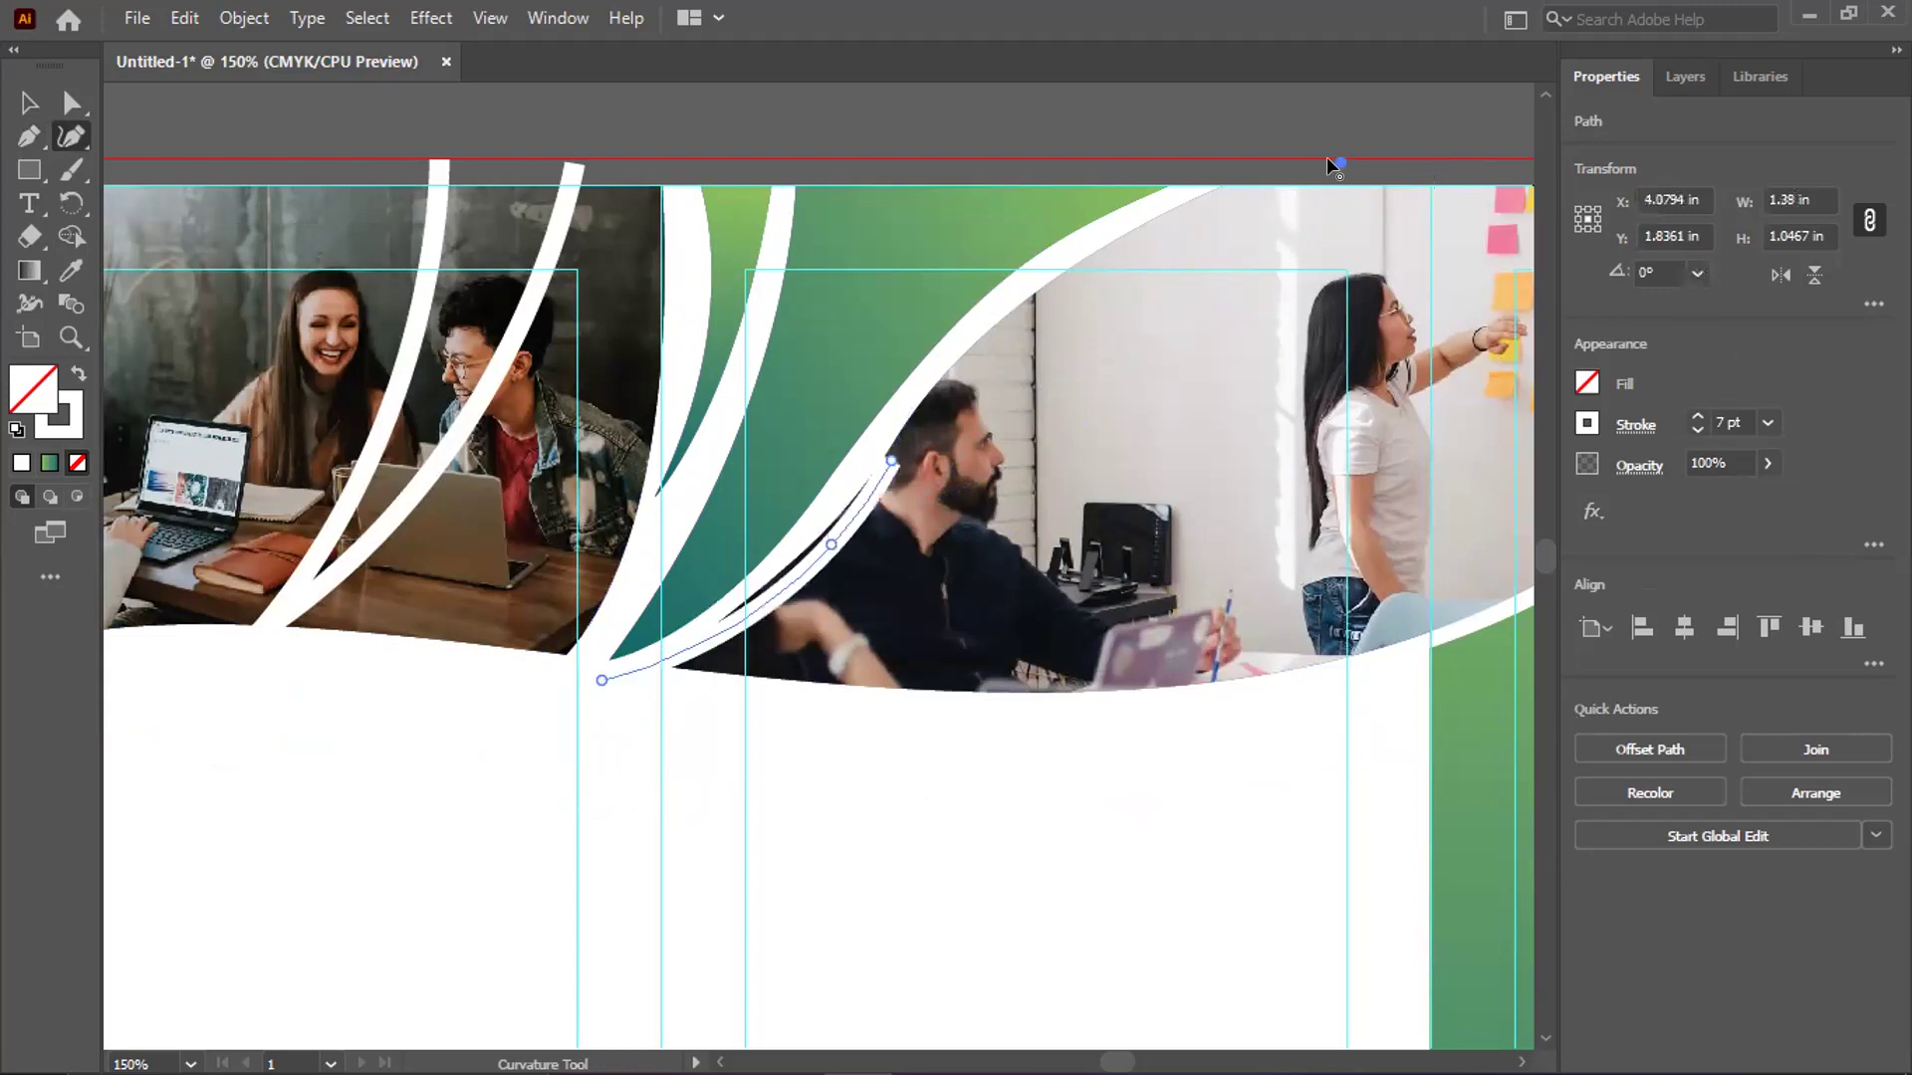
{"action": "left_click", "coordinate": [1337, 161]}
Shift the new white curve slightly right and down, then check its anchor points
{"action": "left_click", "coordinate": [28, 102]}
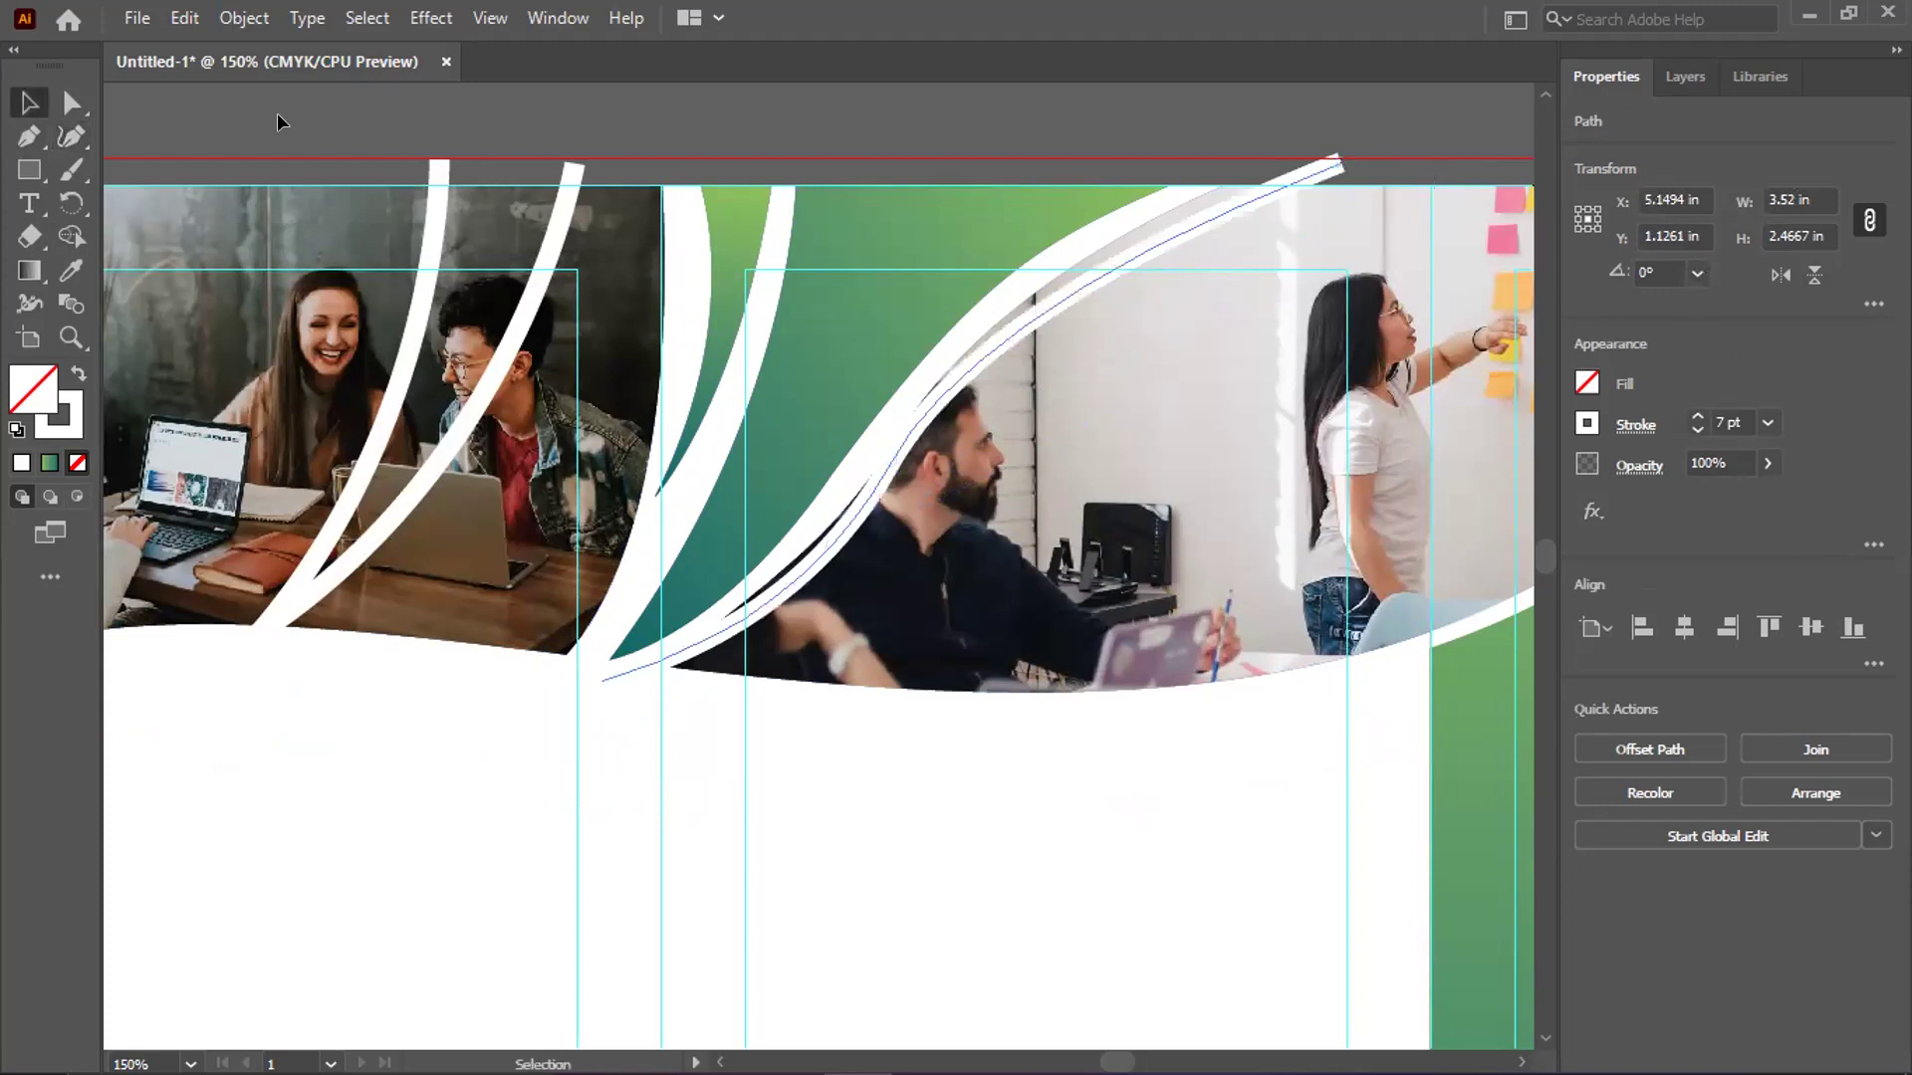
{"action": "left_click", "coordinate": [278, 115]}
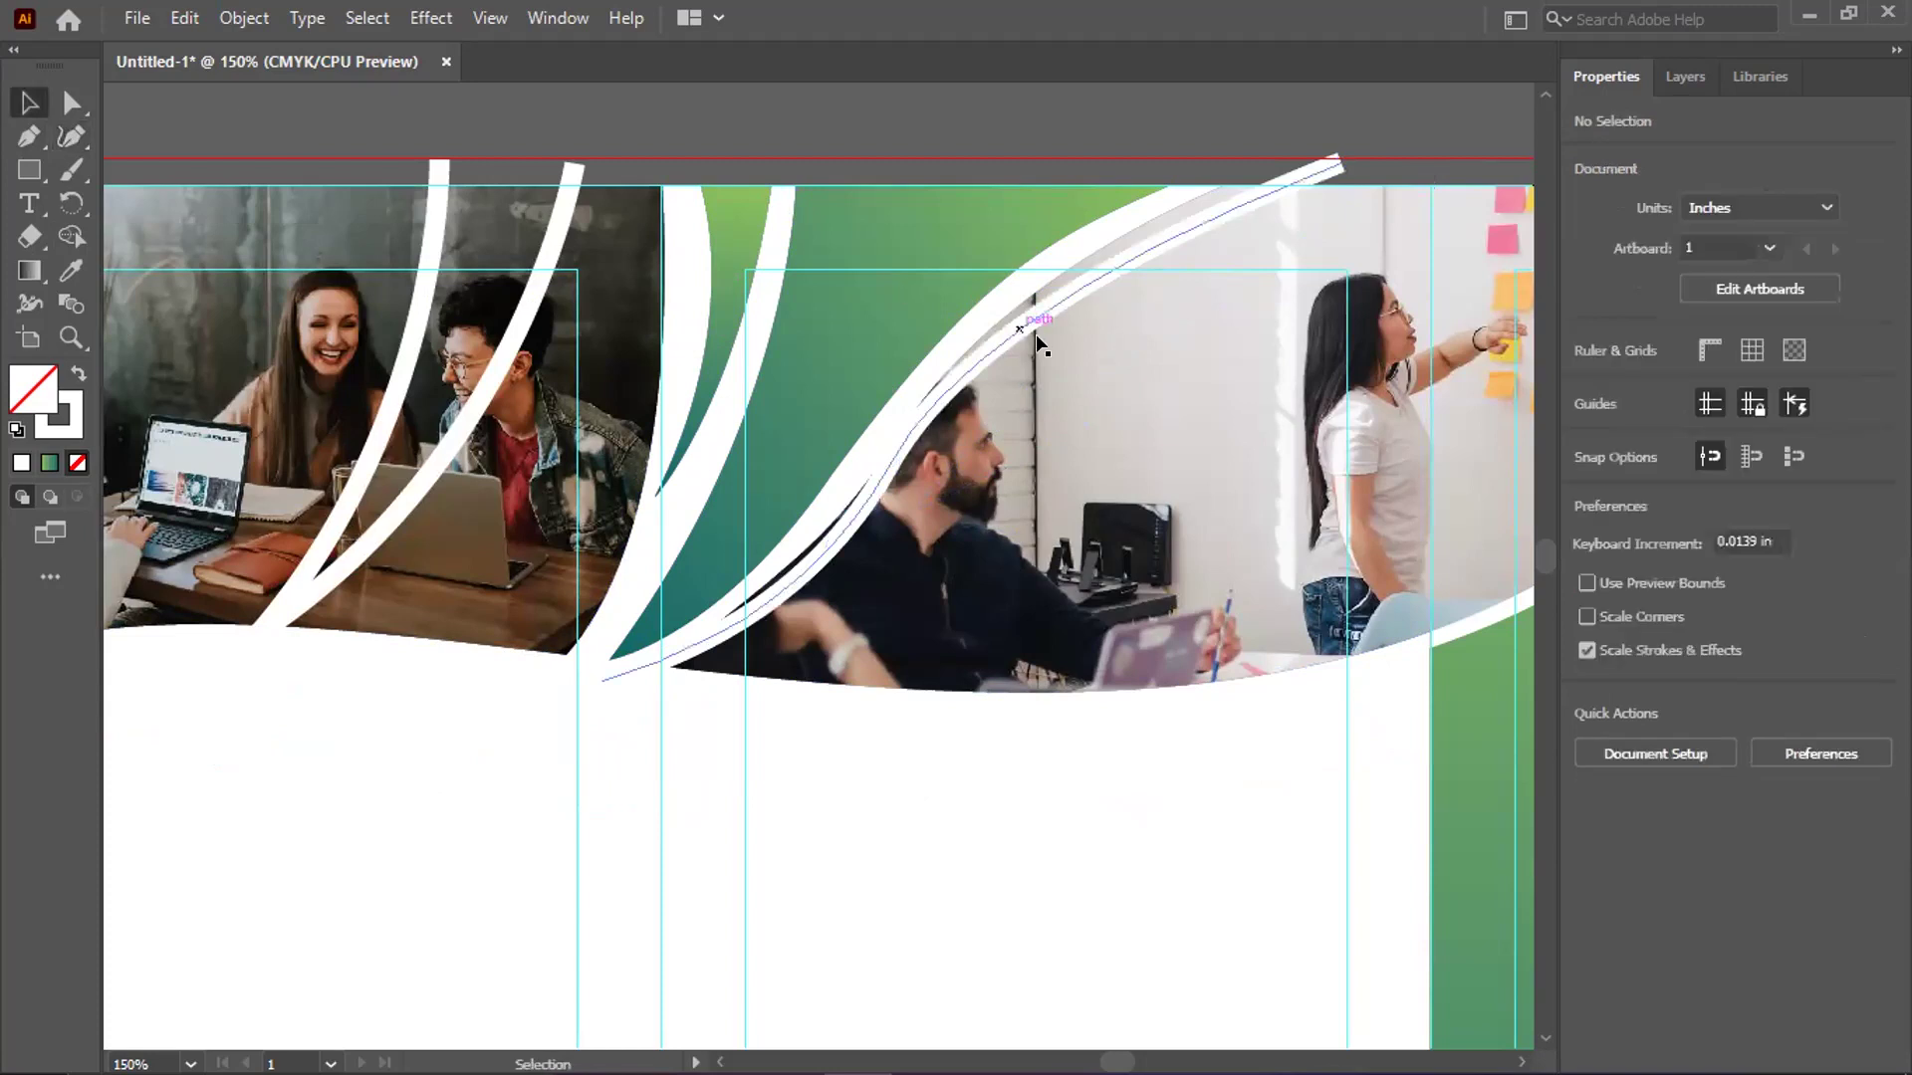
{"action": "left_click_drag", "start_coordinate": [1019, 329], "coordinate": [1051, 342]}
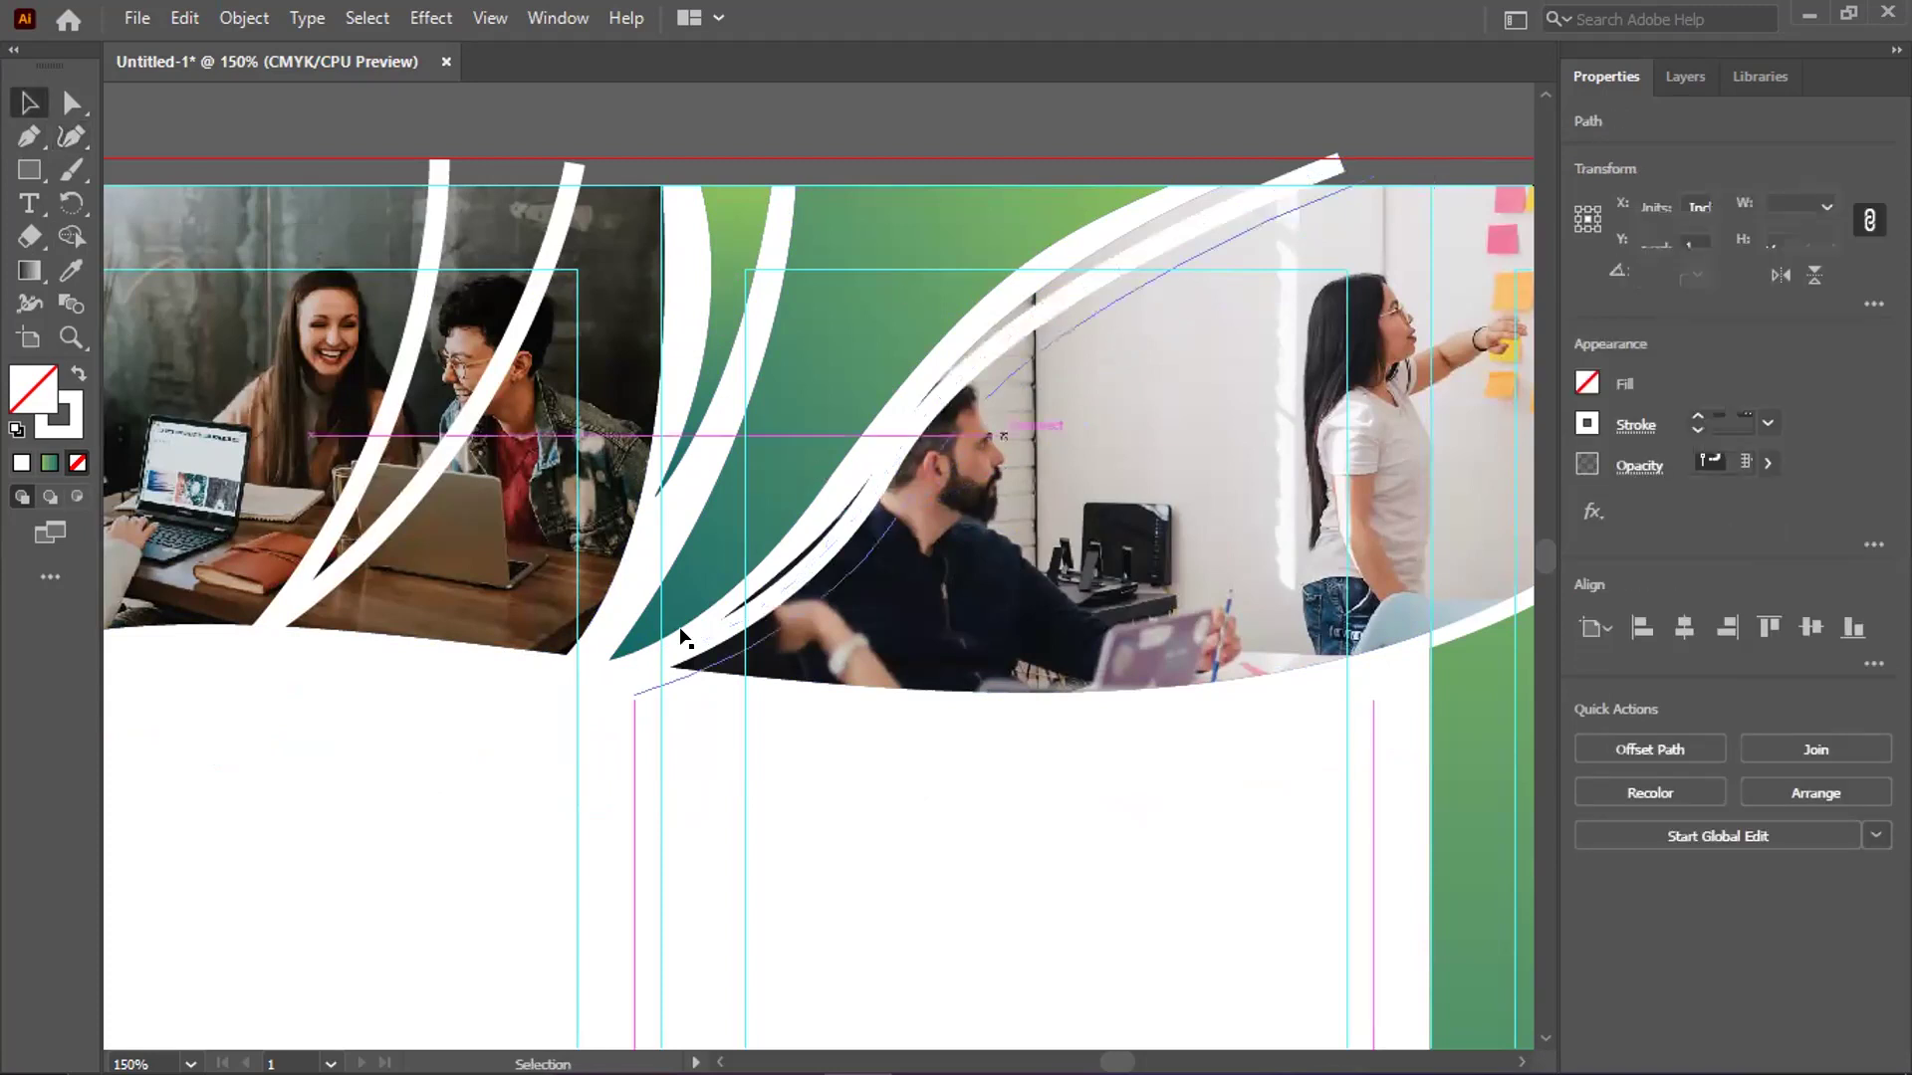
{"action": "left_click", "coordinate": [1345, 135]}
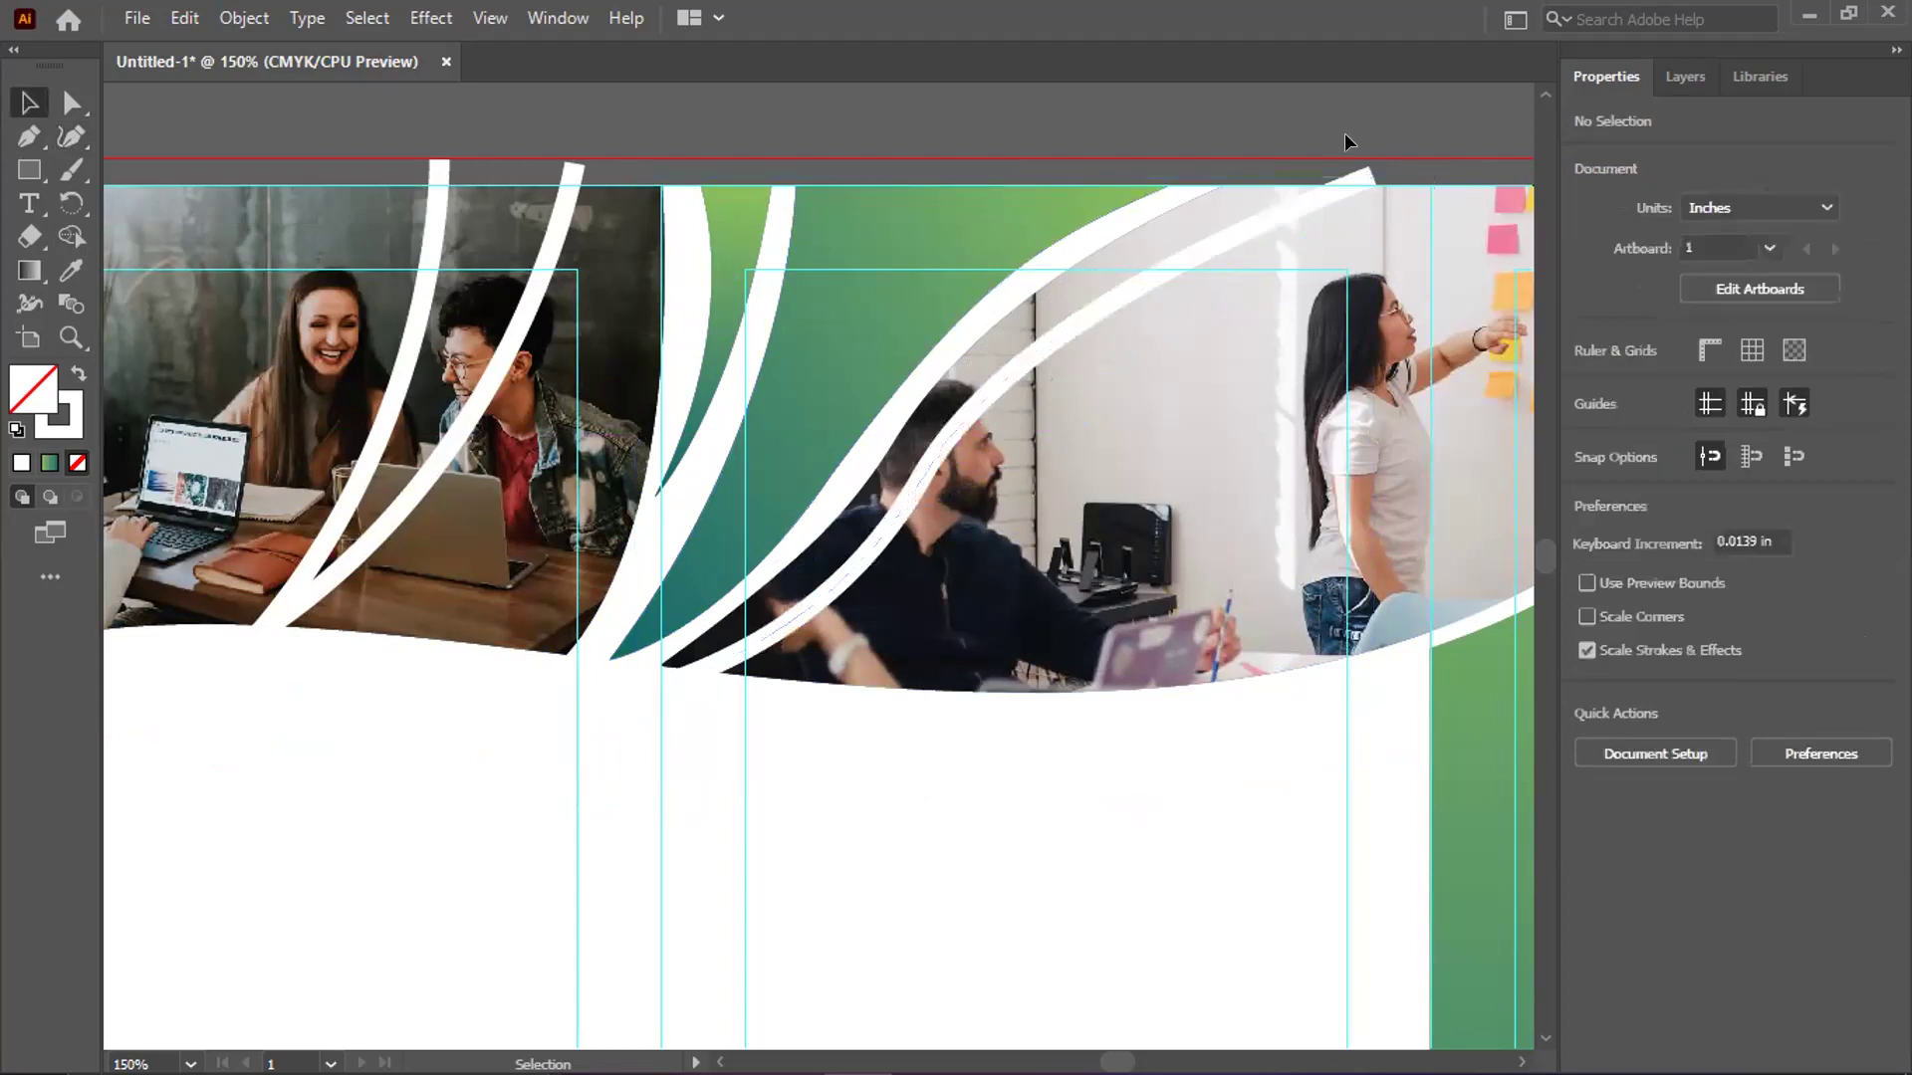
{"action": "left_click", "coordinate": [964, 410]}
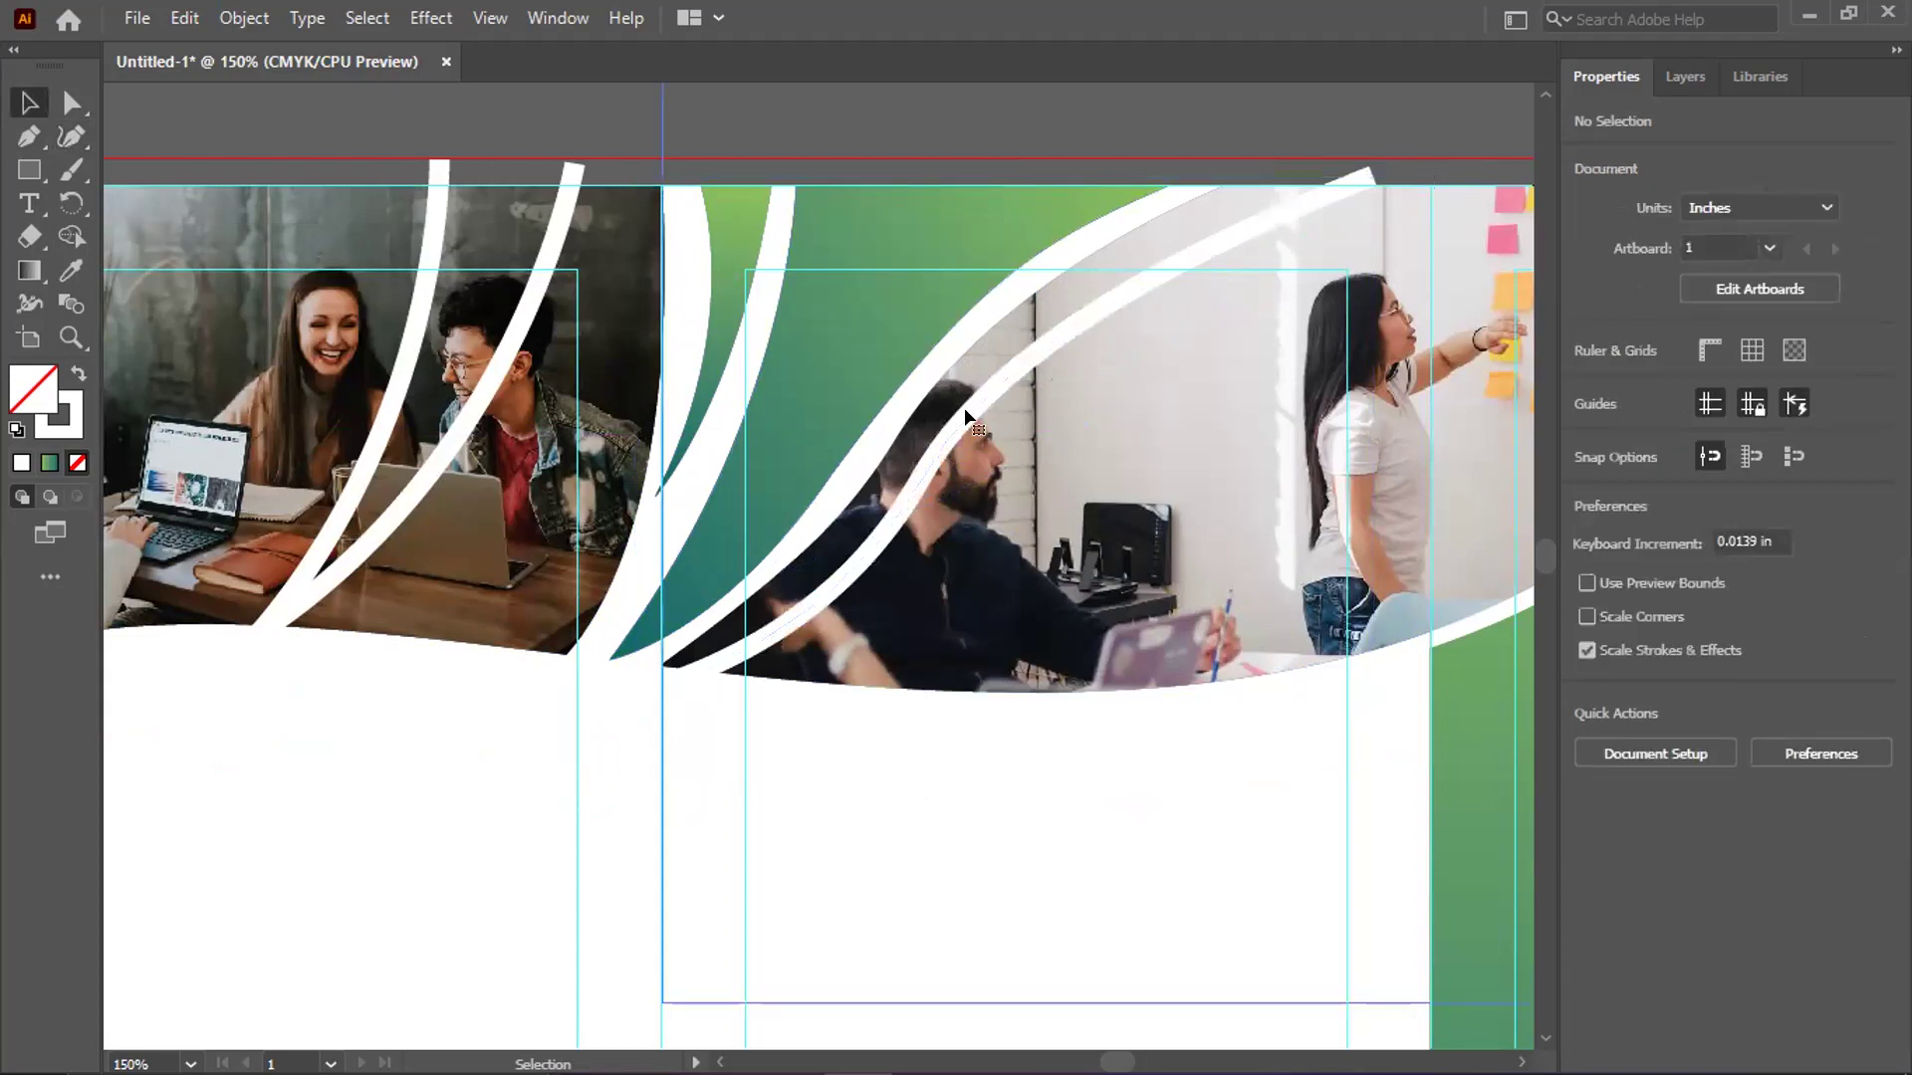
{"action": "left_click", "coordinate": [71, 101]}
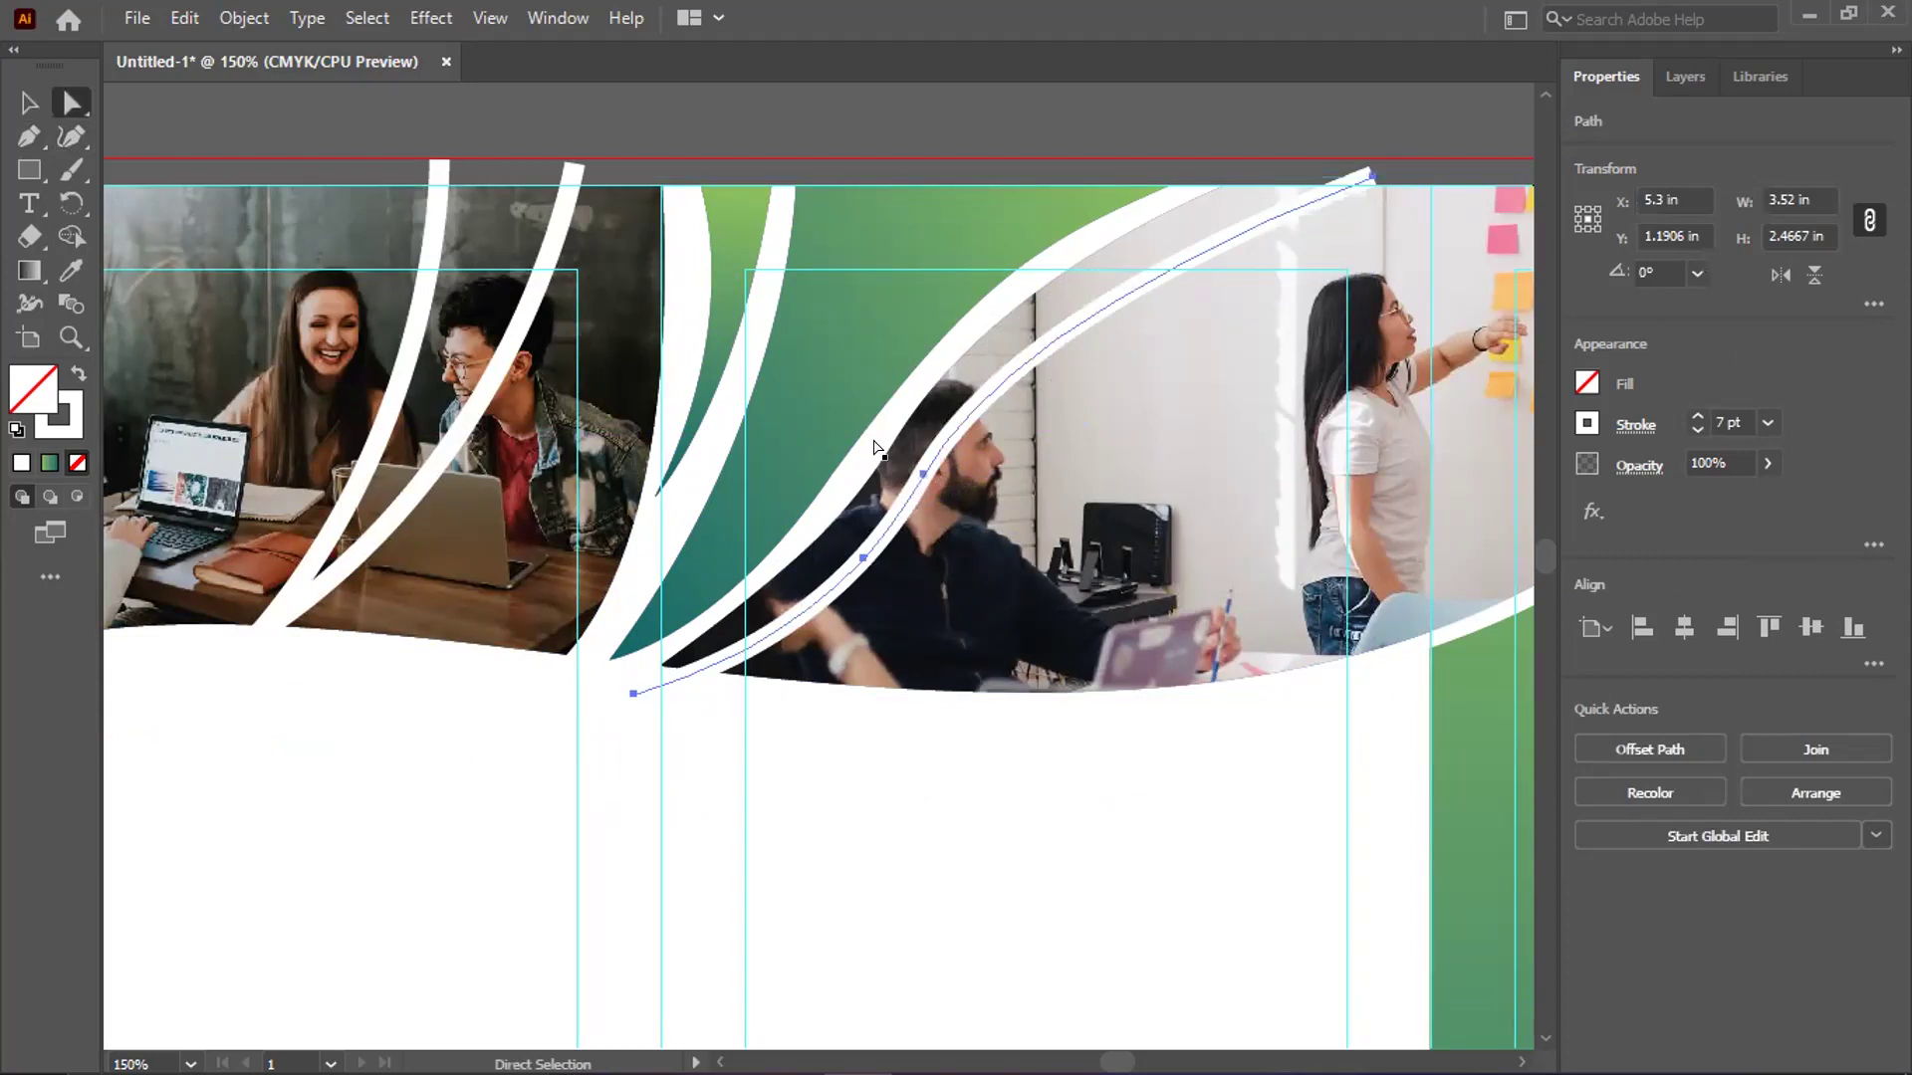
{"action": "left_click", "coordinate": [25, 100]}
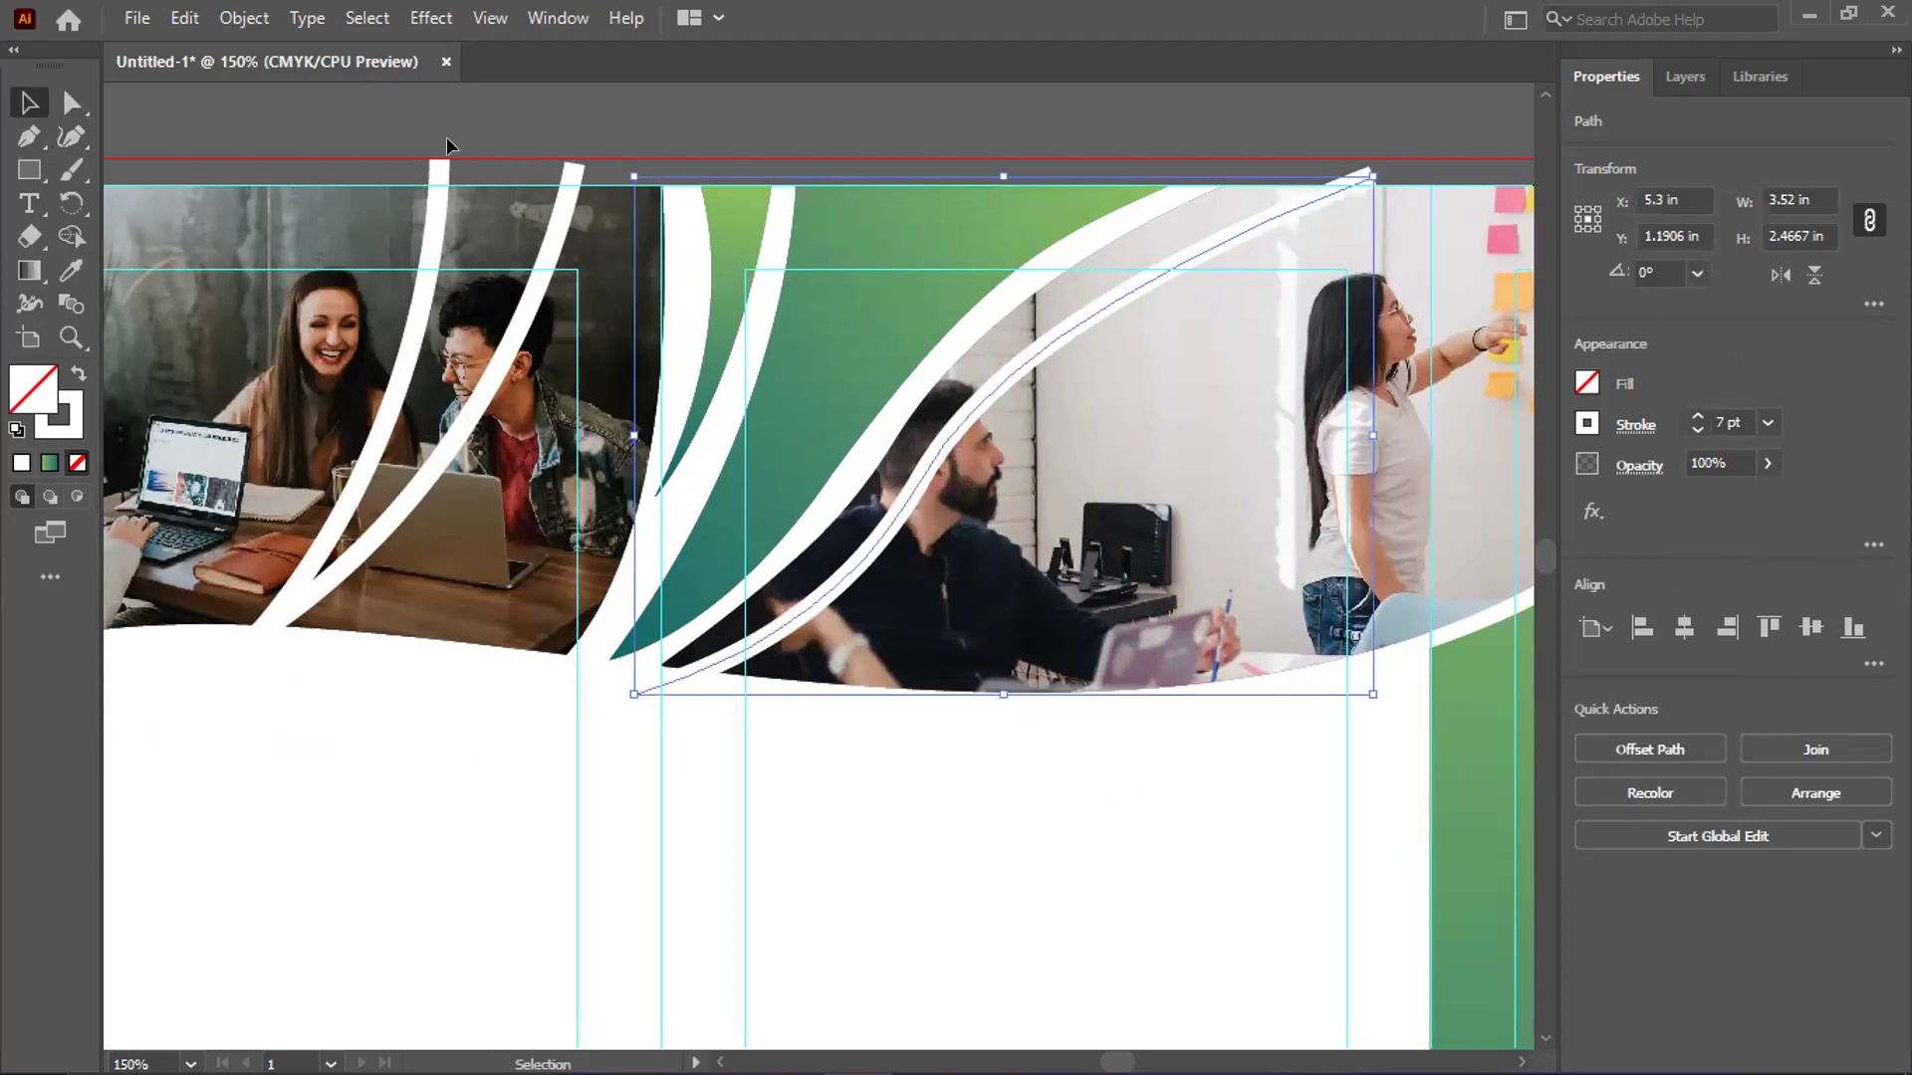
{"action": "left_click", "coordinate": [1074, 315]}
{"action": "left_click", "coordinate": [1074, 316]}
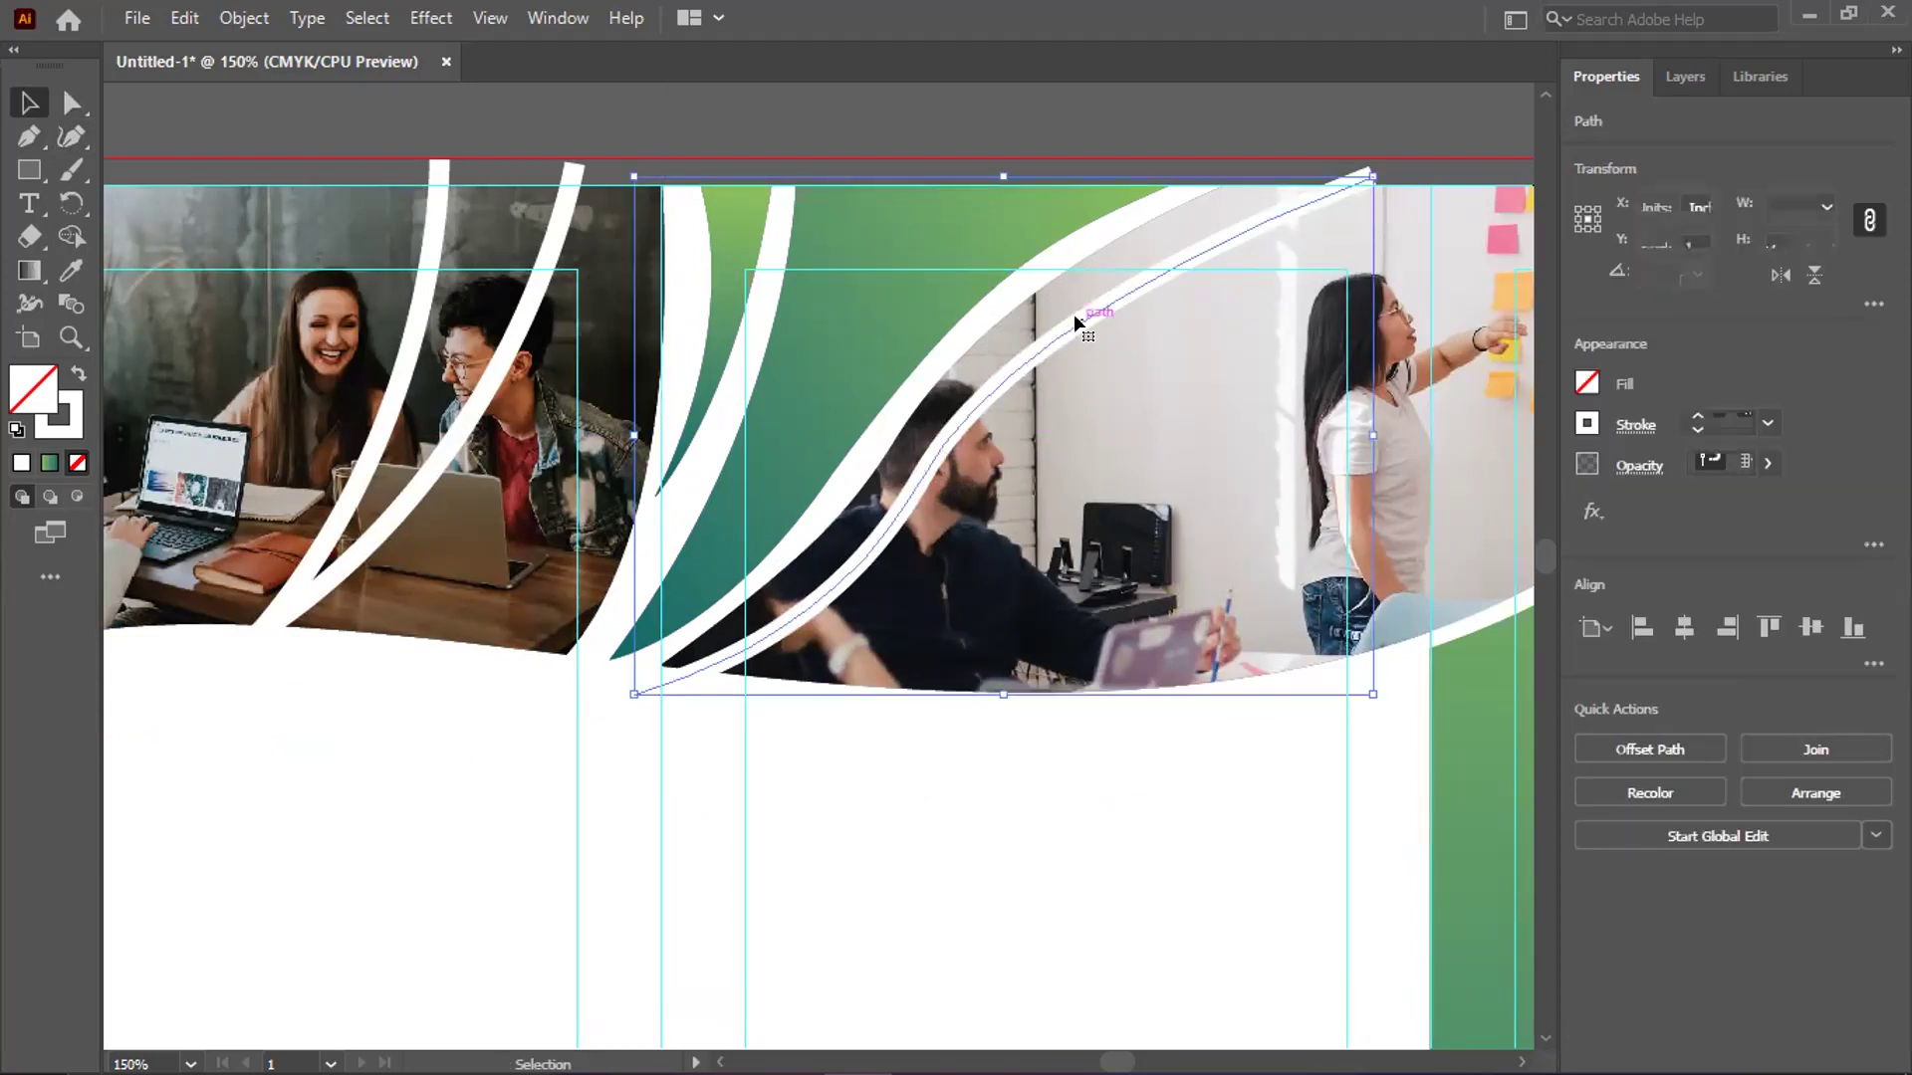
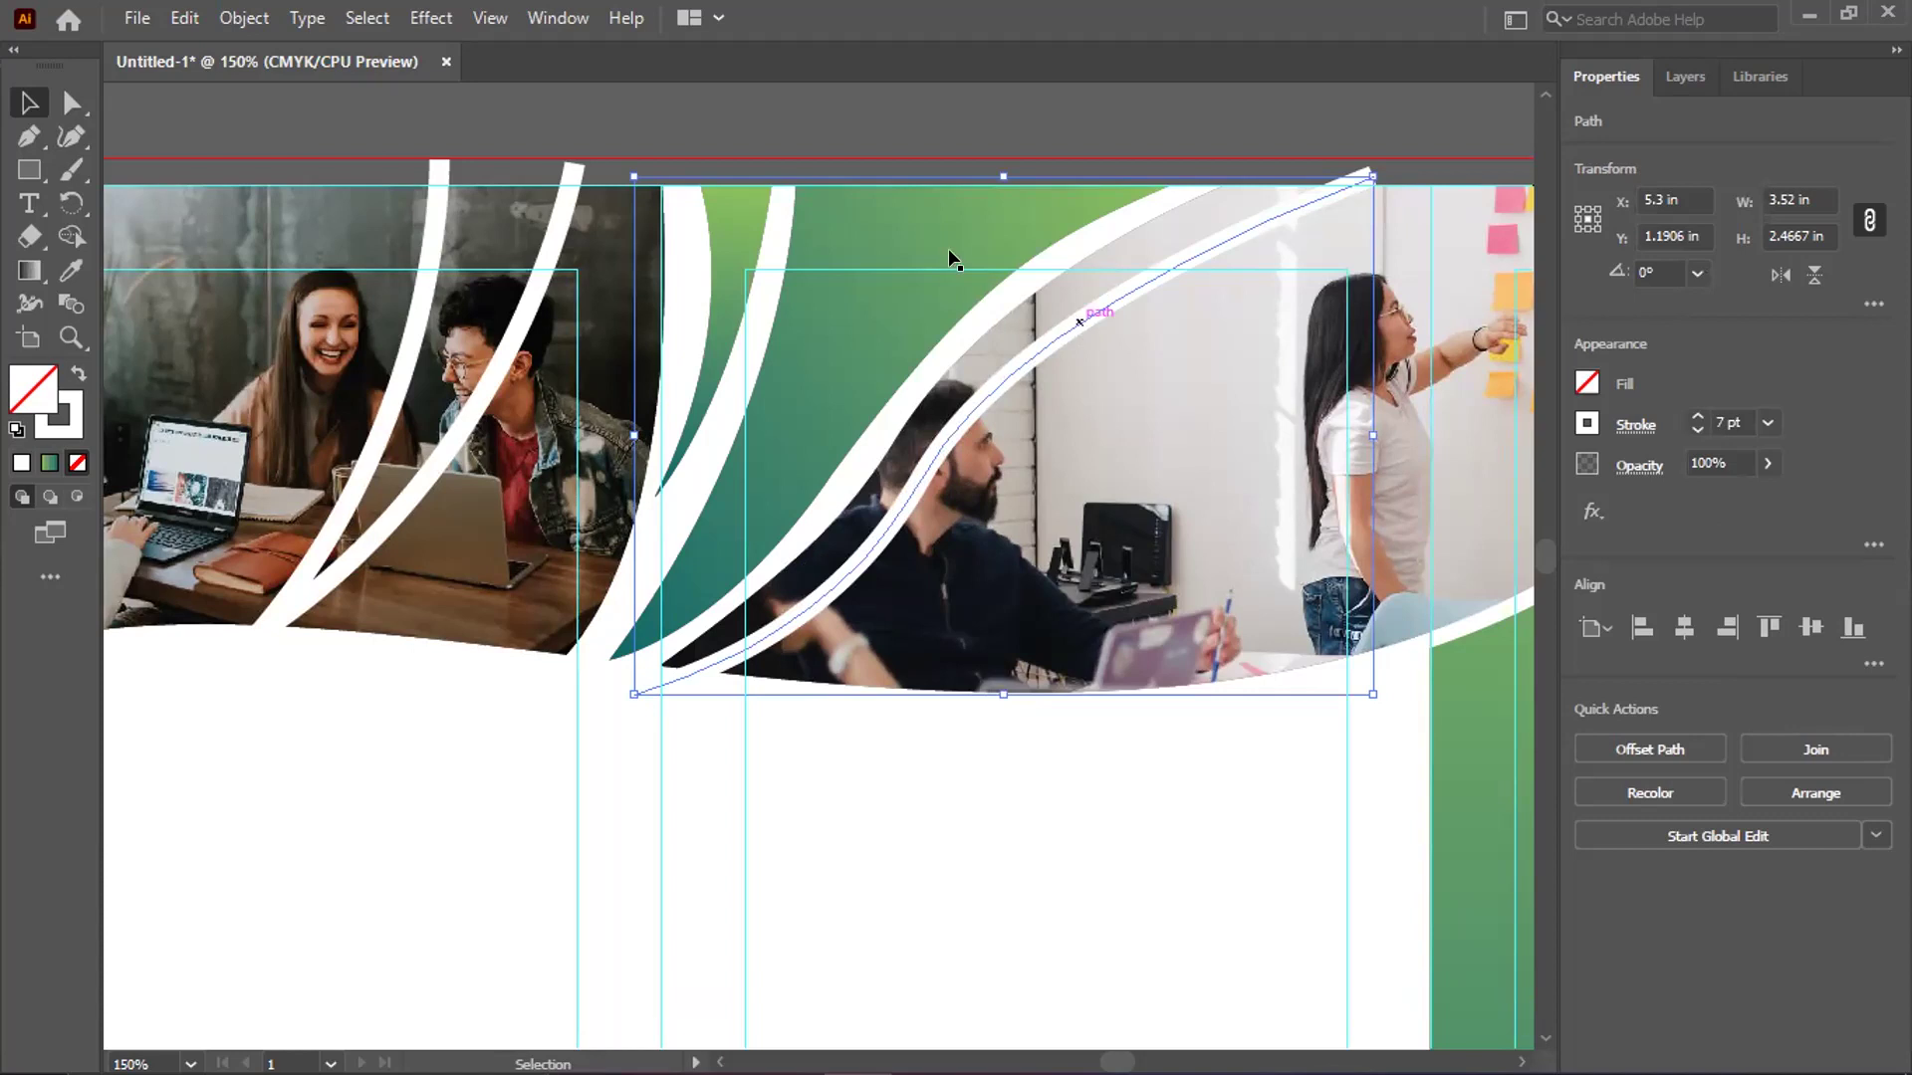
Inspect the white curved stripe and the green gradient shape behind the header photos
{"action": "left_click", "coordinate": [1055, 139]}
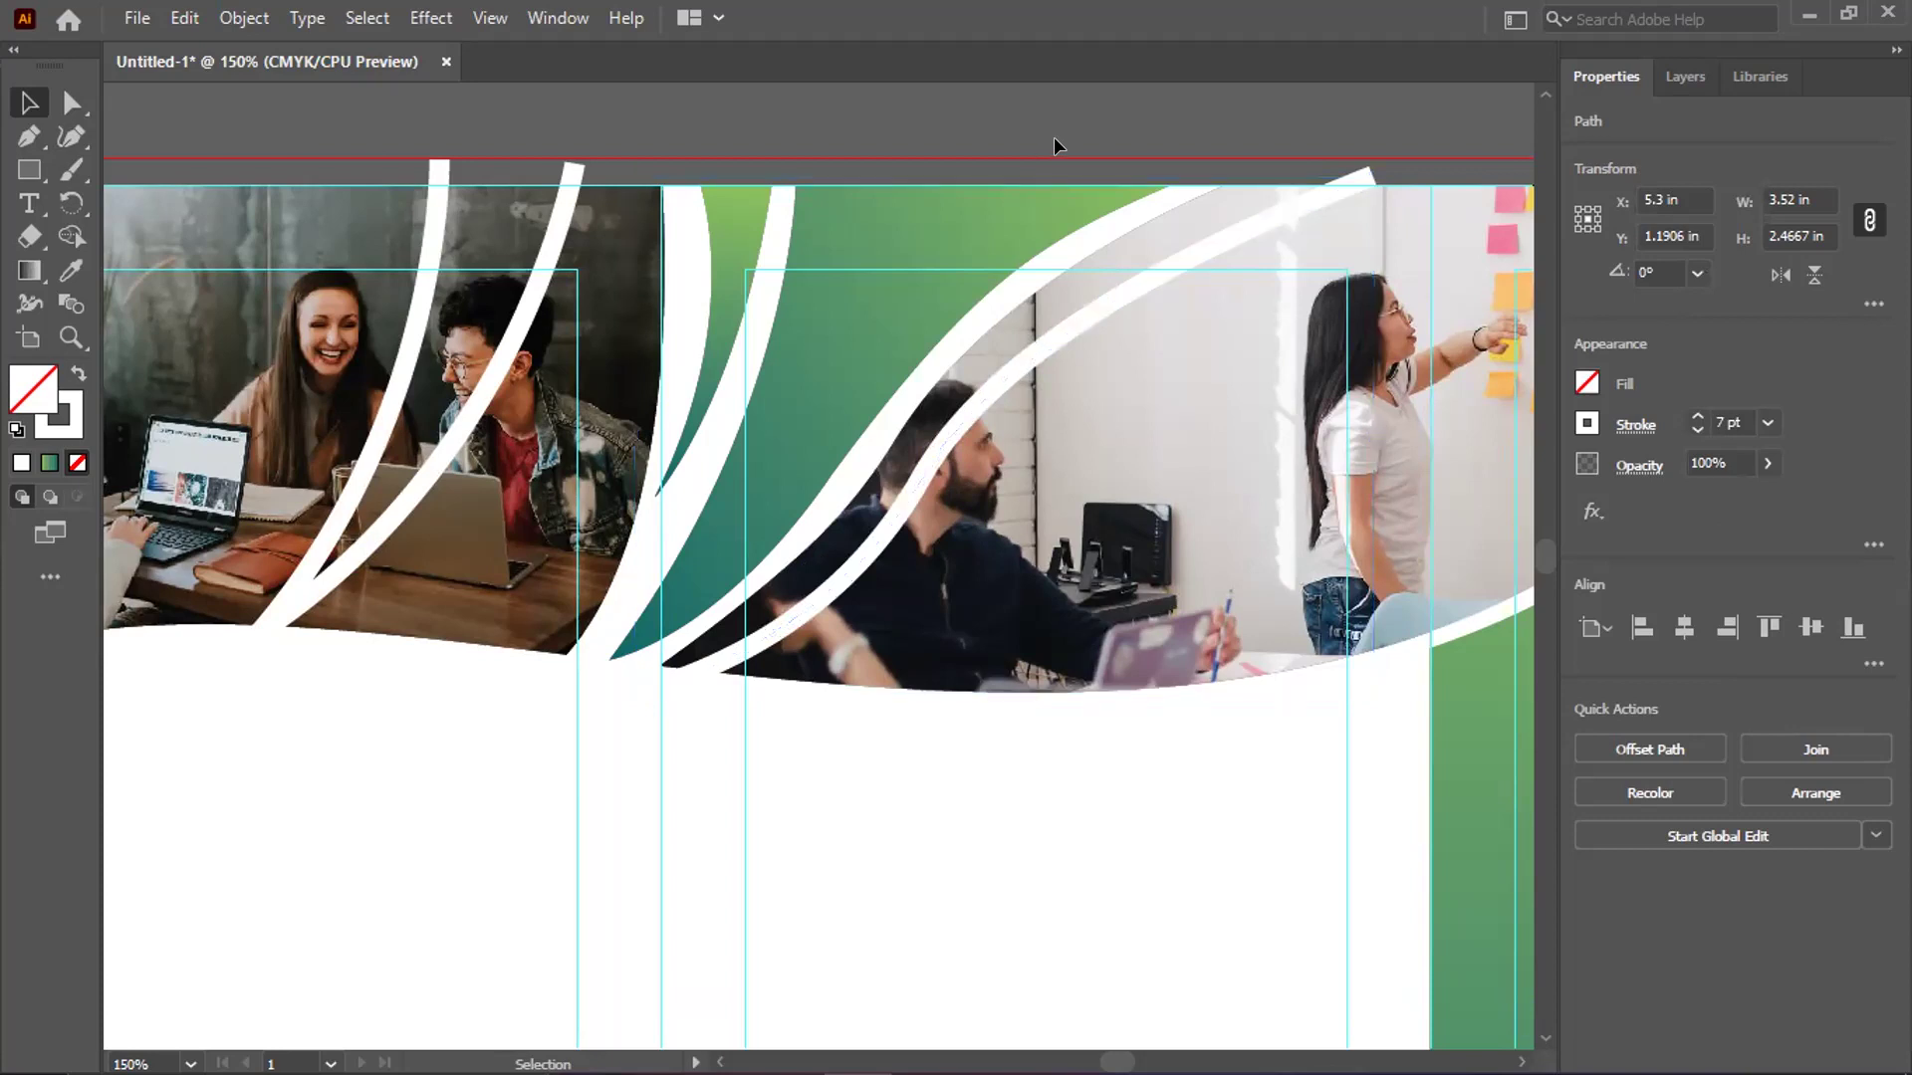
{"action": "key", "text": "alt"}
{"action": "scroll", "coordinate": [1107, 141], "scroll_direction": "down", "scroll_amount": 1}
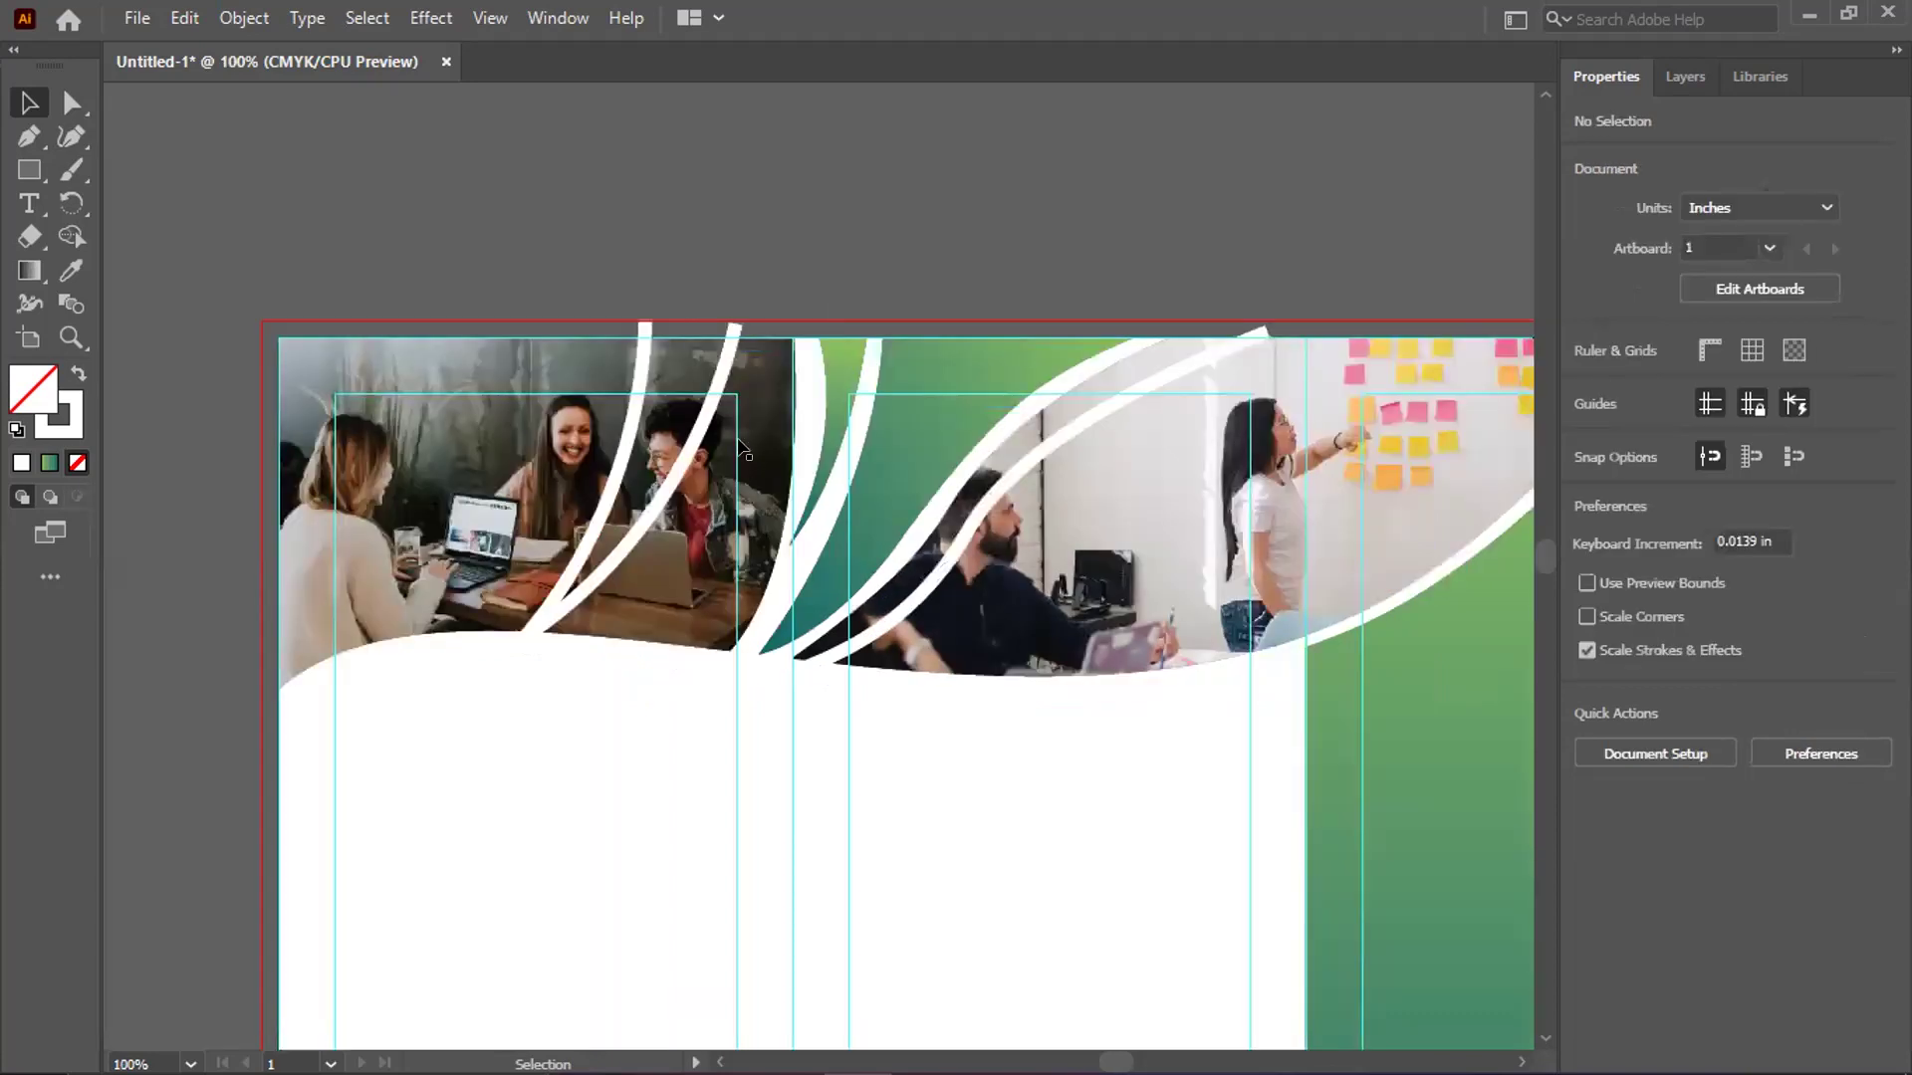
{"action": "scroll", "coordinate": [724, 440], "scroll_direction": "up", "scroll_amount": 1}
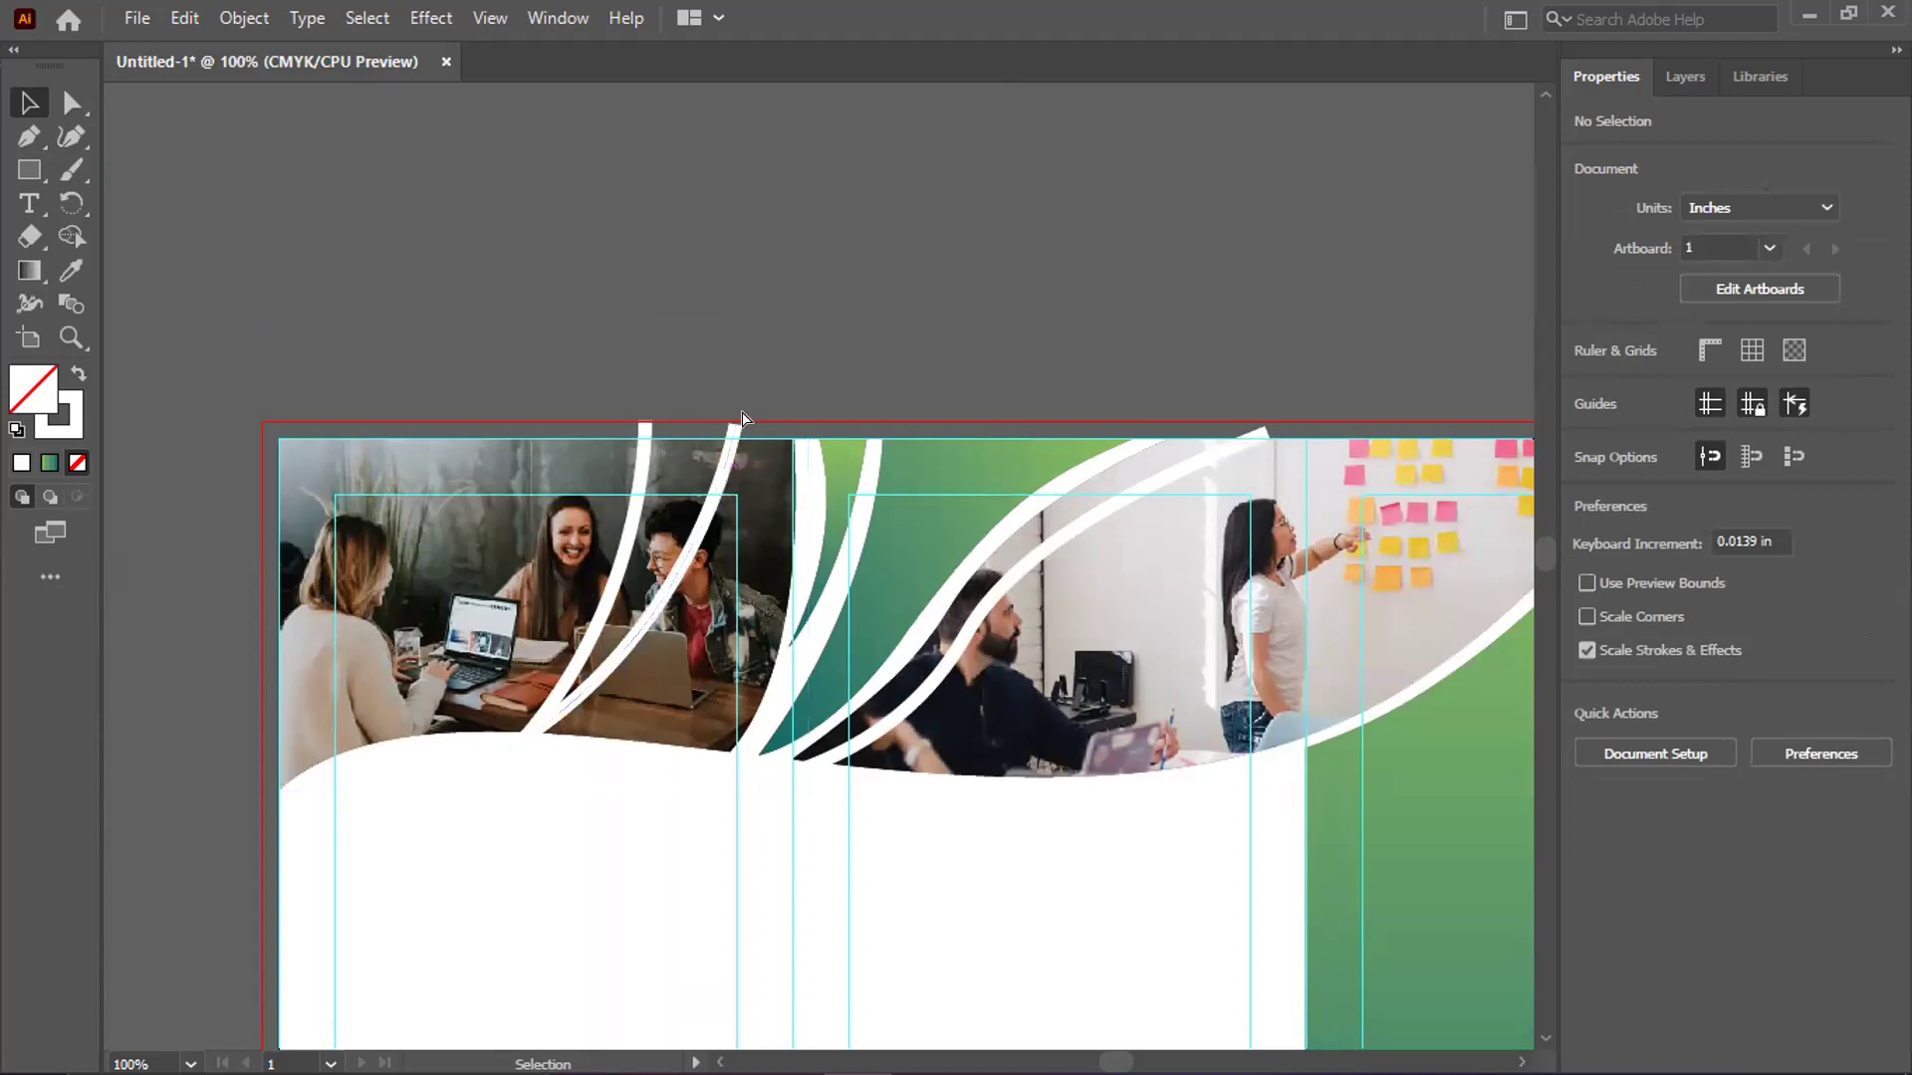
{"action": "scroll", "coordinate": [747, 388], "scroll_direction": "right", "scroll_amount": 1}
{"action": "scroll", "coordinate": [751, 495], "scroll_direction": "right", "scroll_amount": 5}
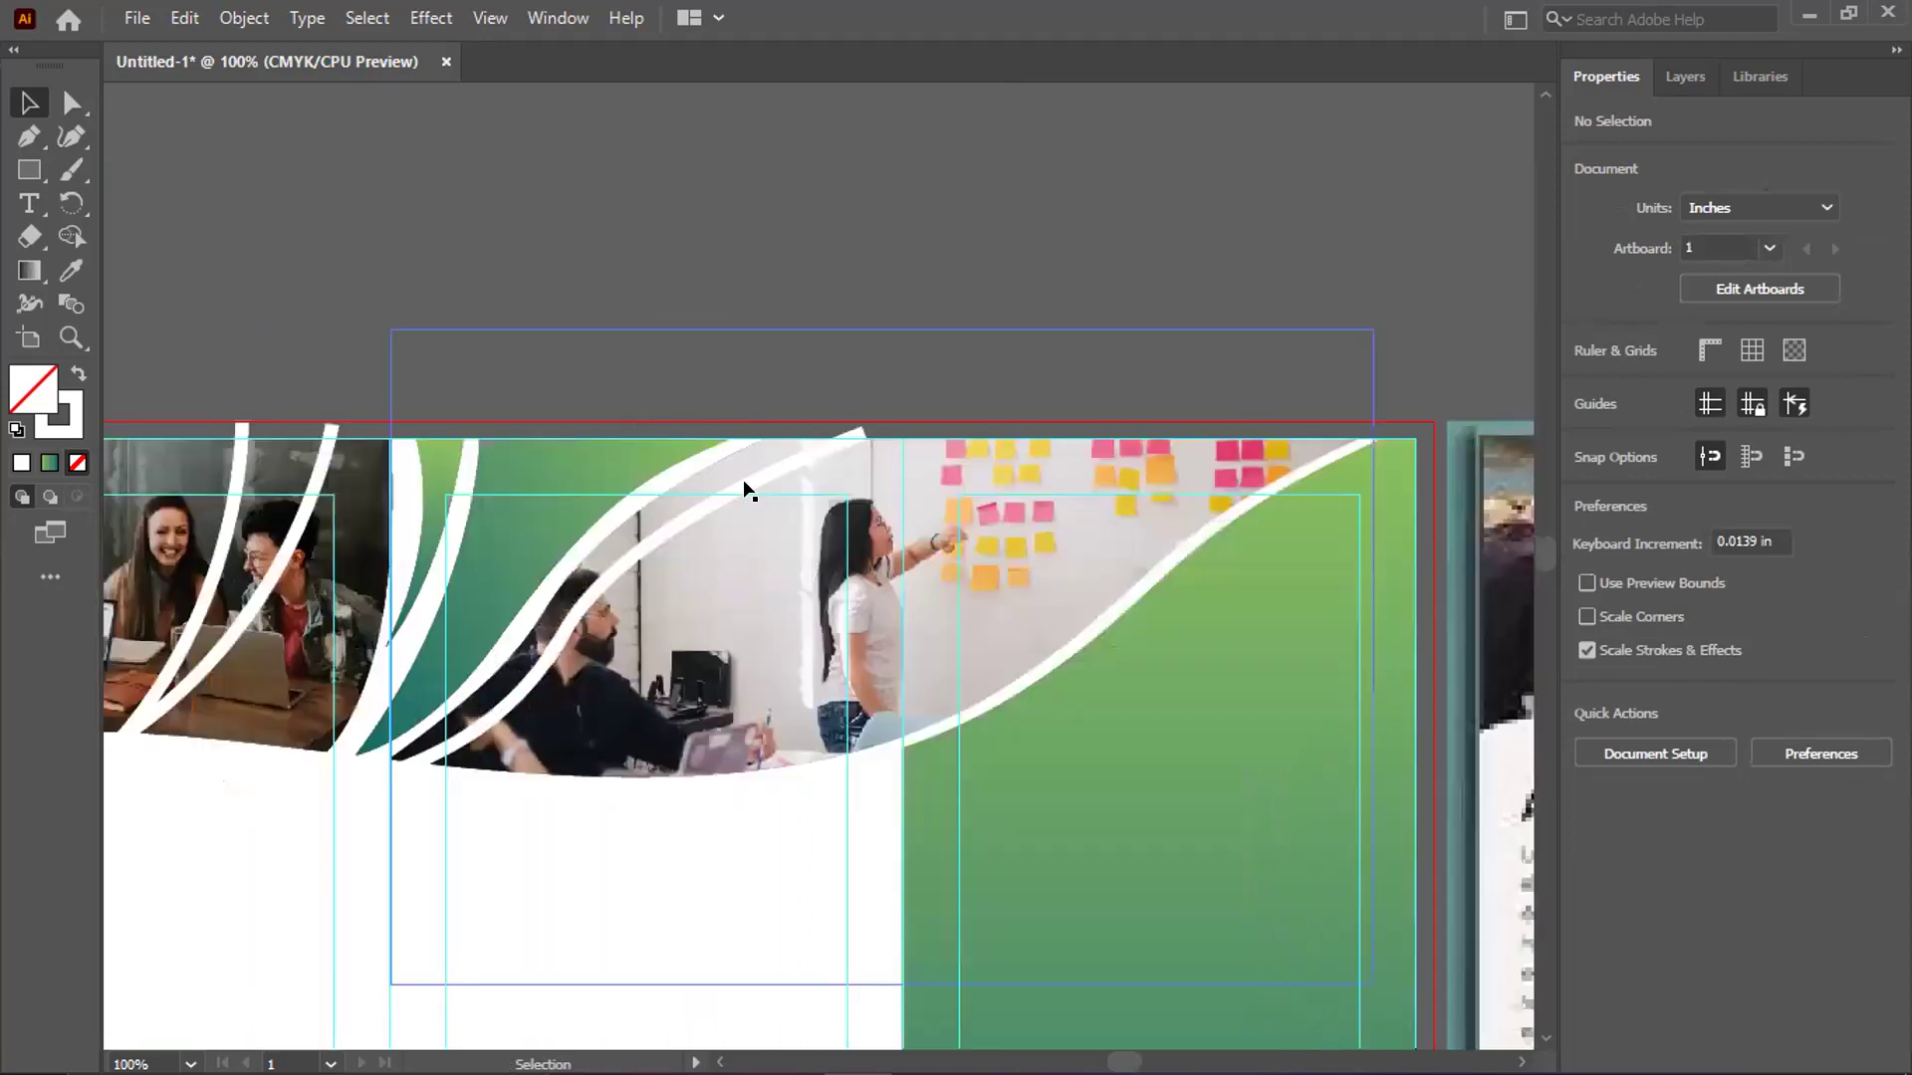
{"action": "left_click", "coordinate": [748, 484]}
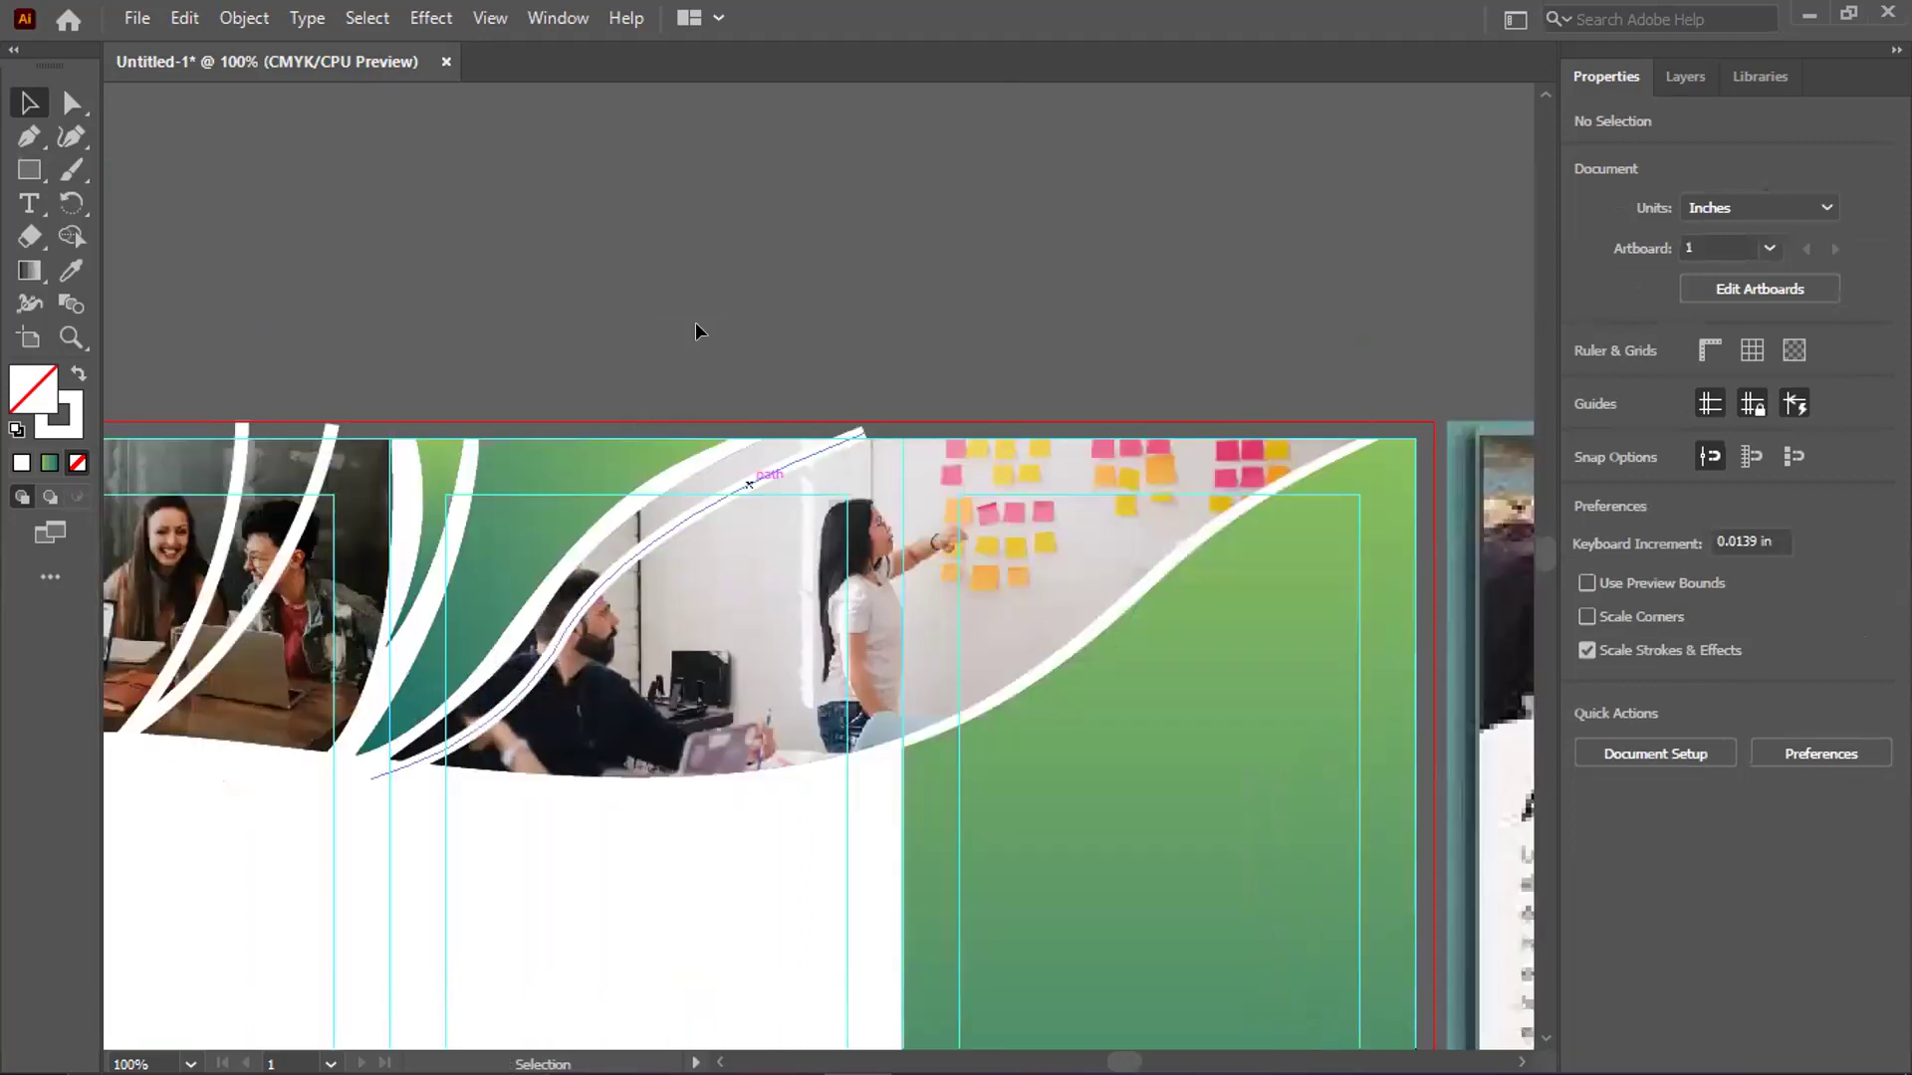
{"action": "left_click", "coordinate": [611, 462]}
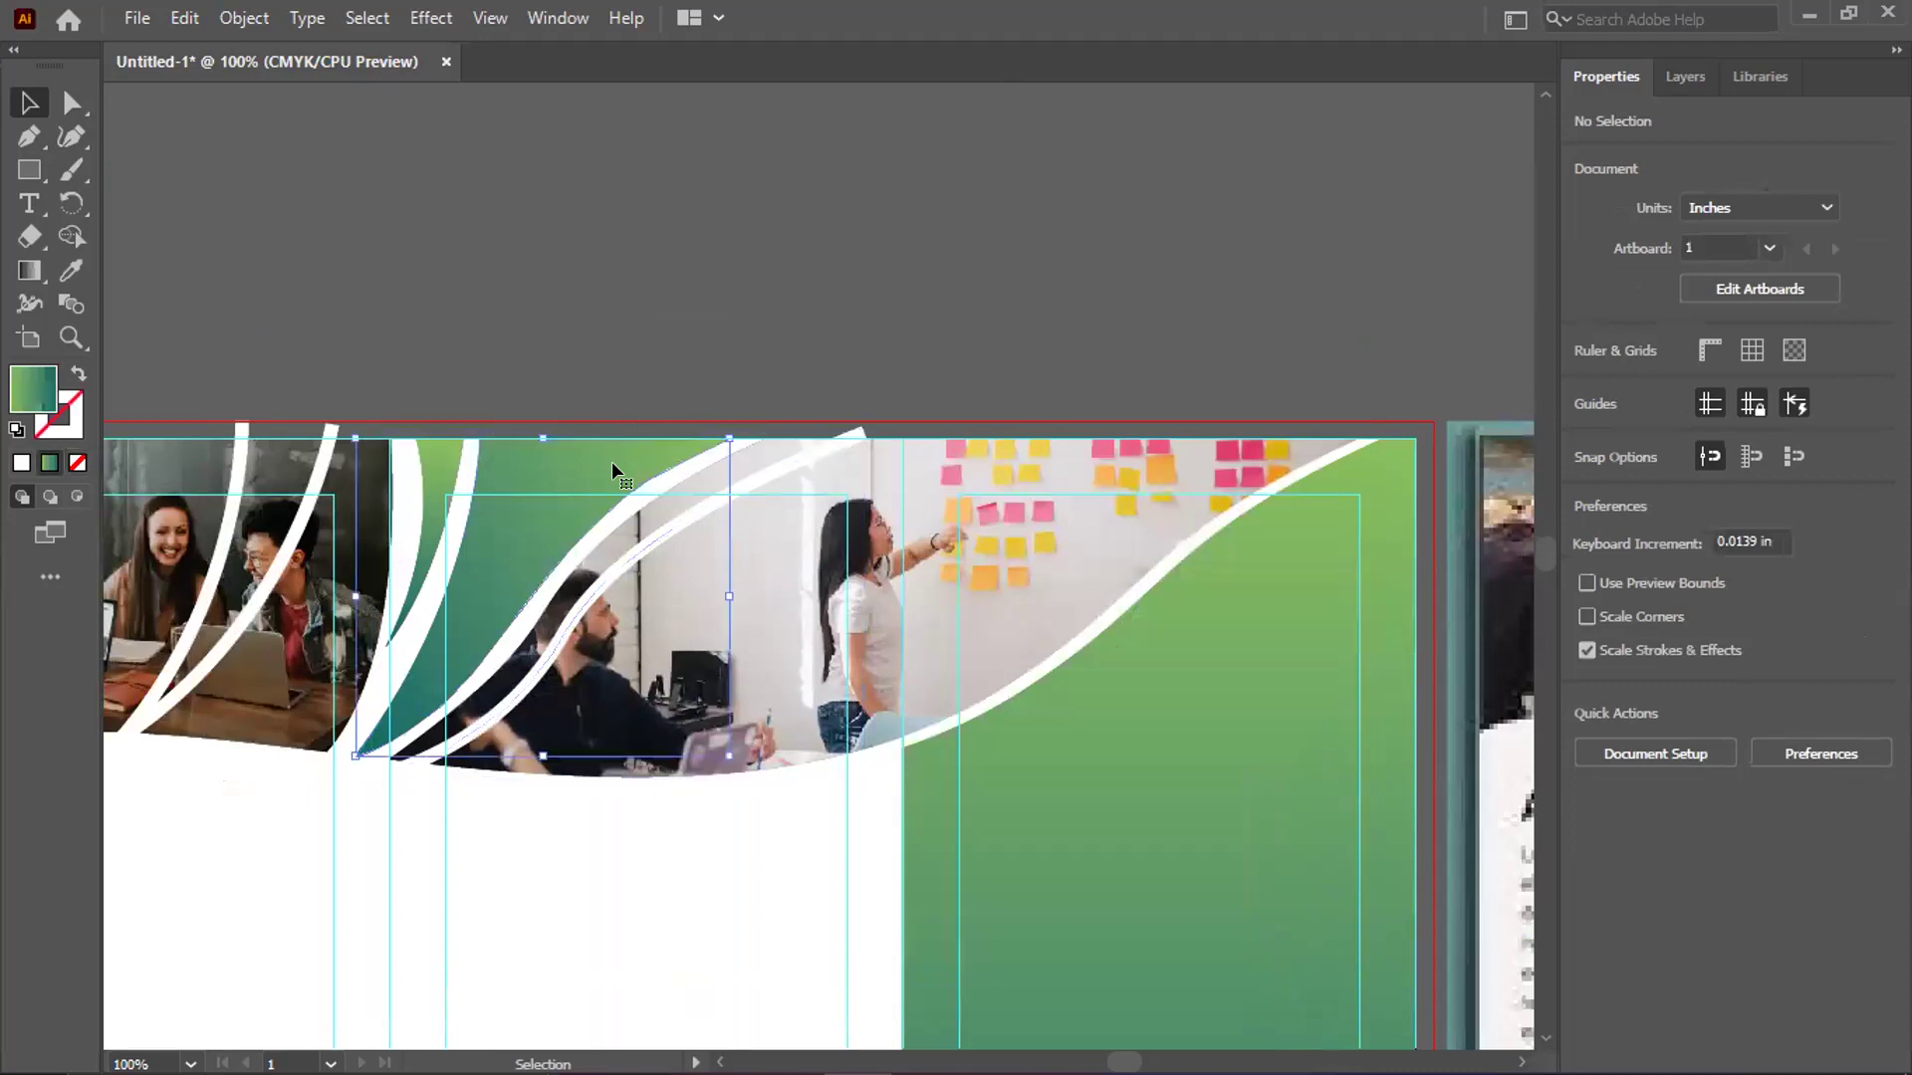
{"action": "left_click", "coordinate": [750, 339]}
{"action": "scroll", "coordinate": [403, 396], "scroll_direction": "down", "scroll_amount": 1}
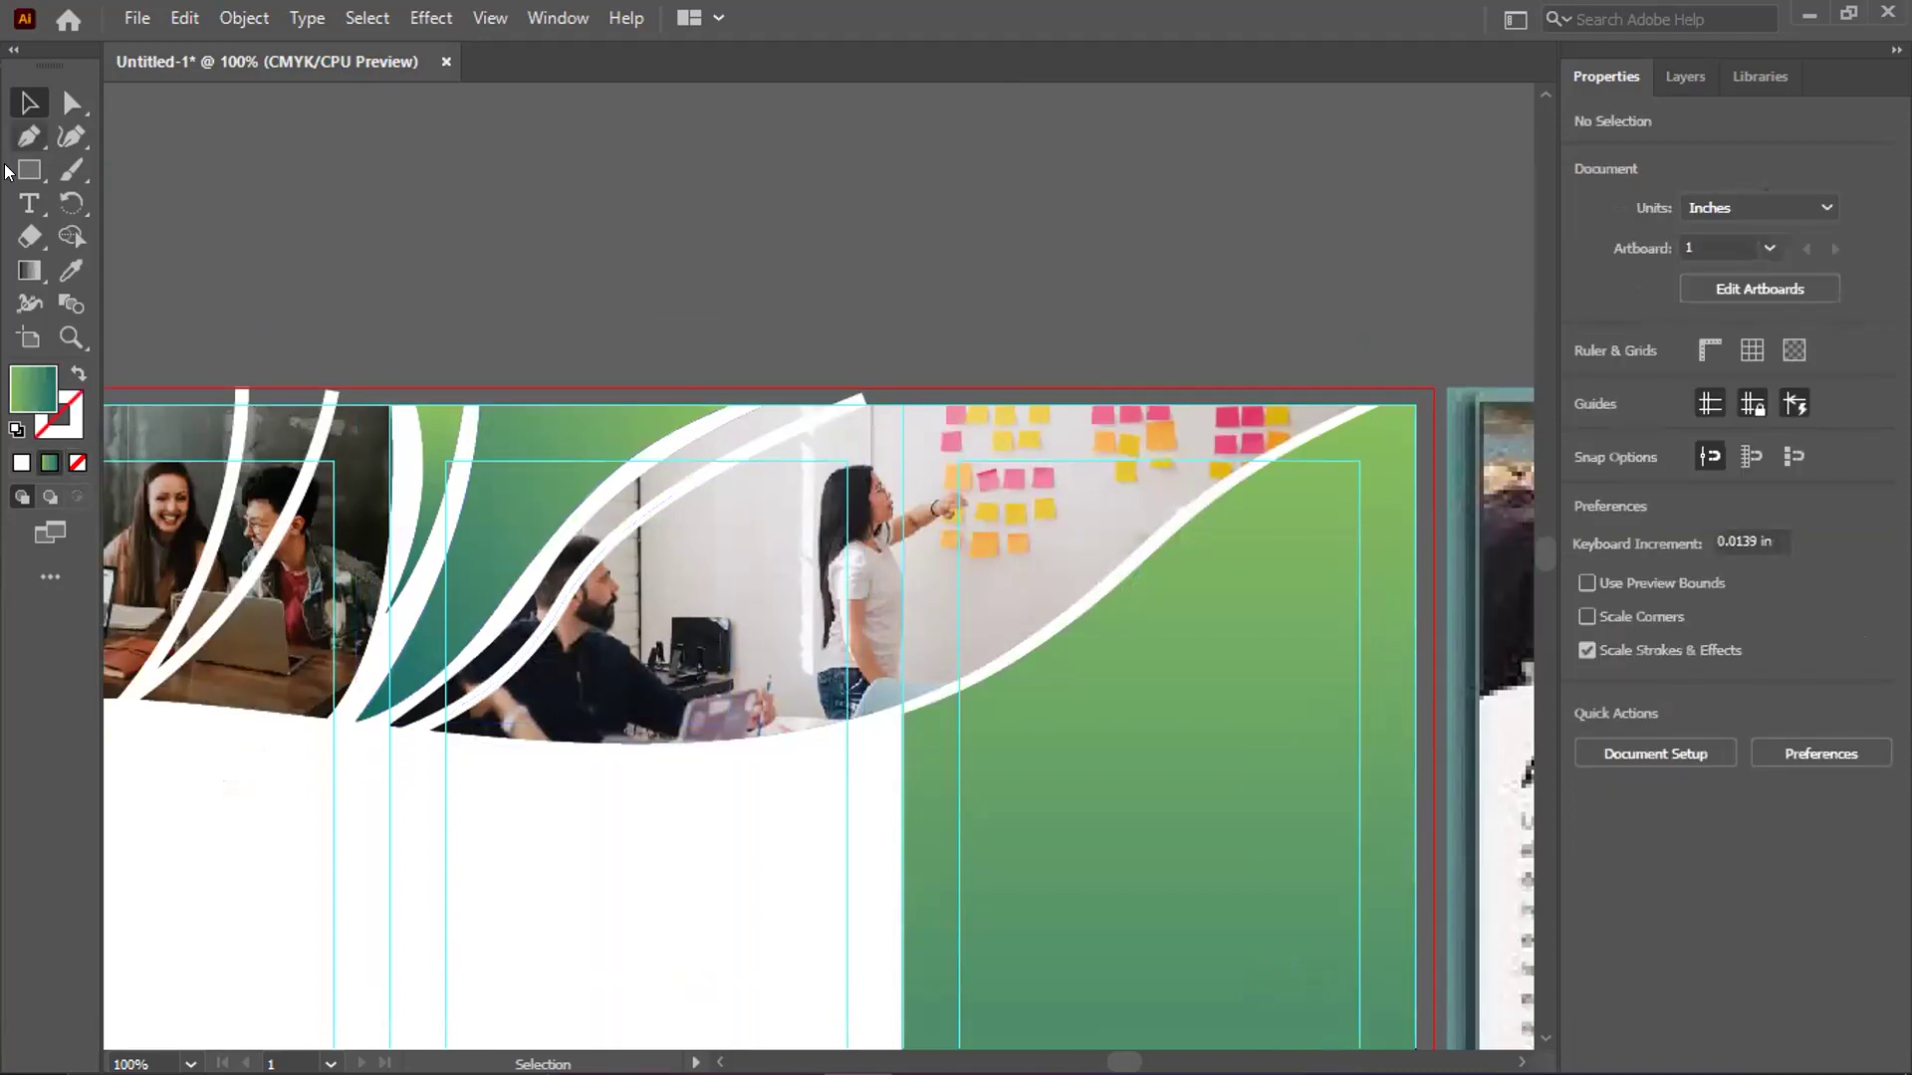
Draw a temporary rectangle across the header and park it above the page
{"action": "left_click", "coordinate": [38, 170]}
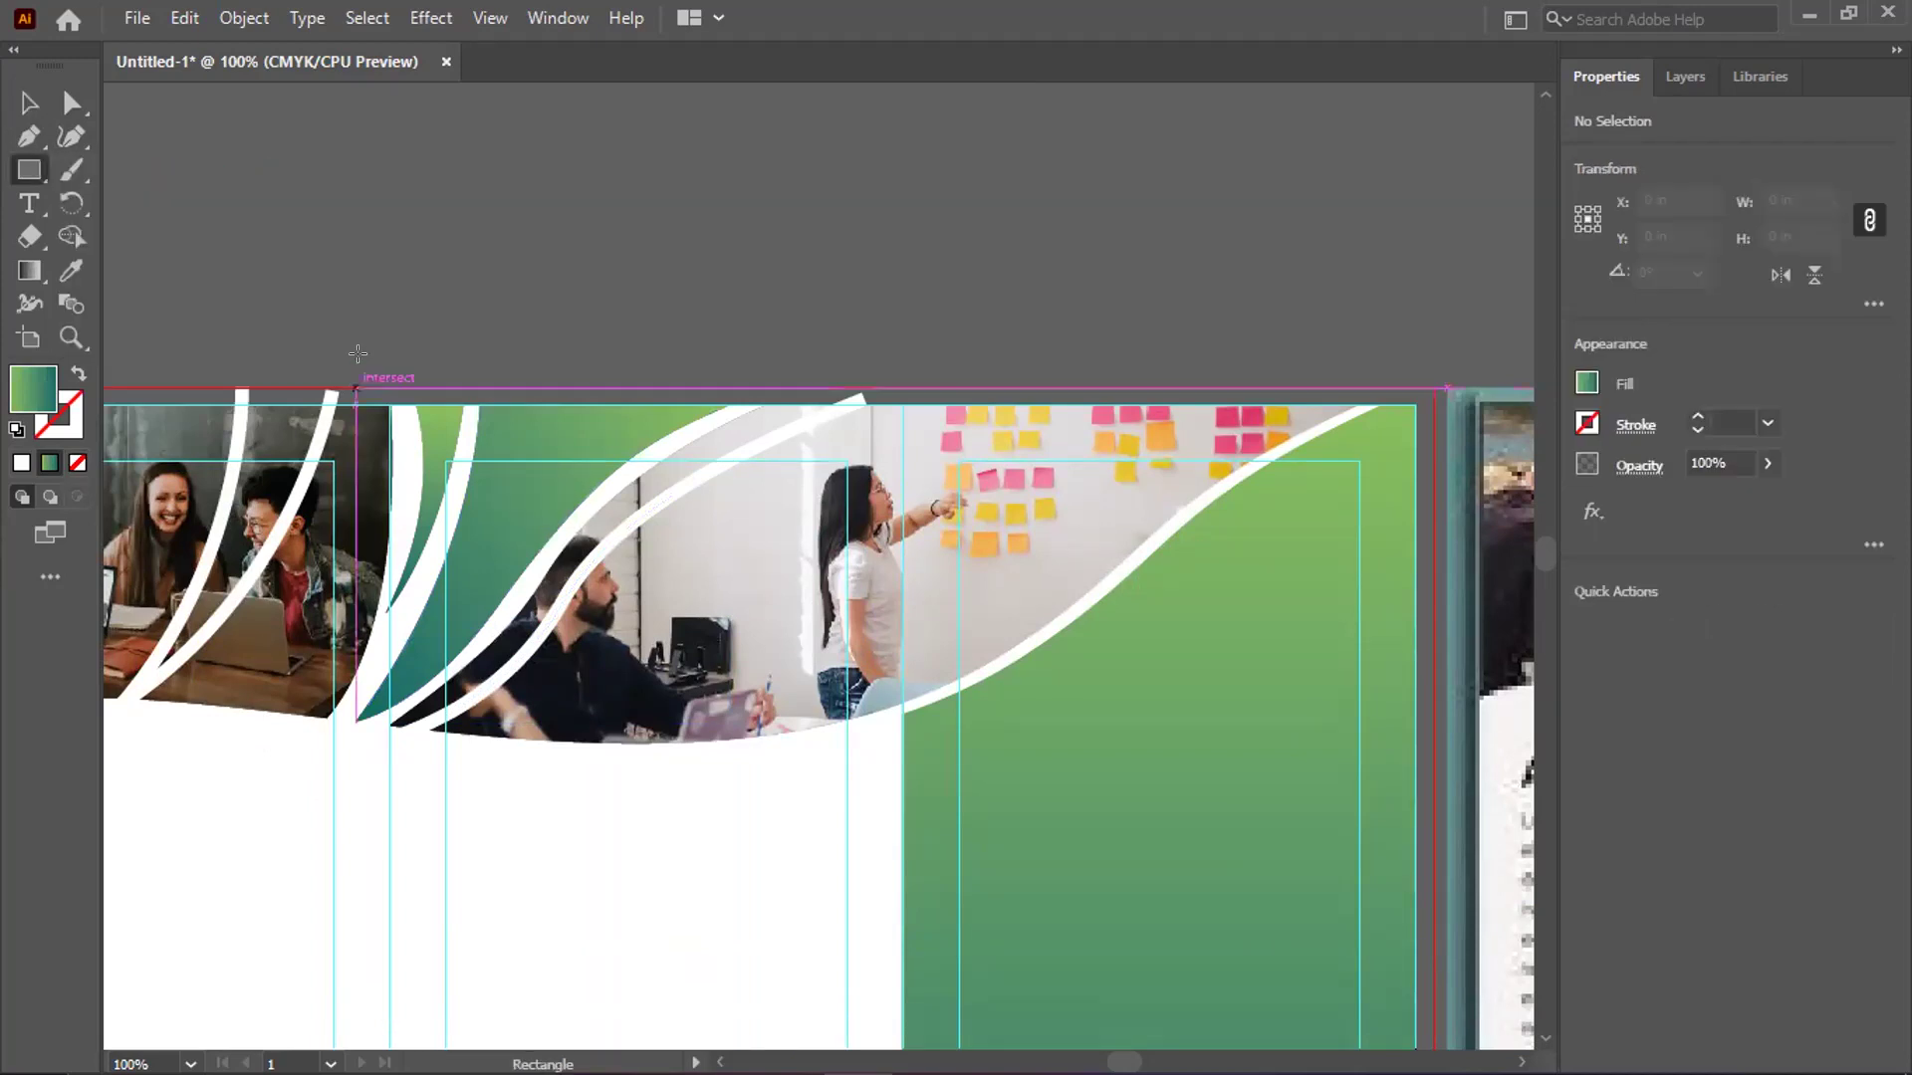
{"action": "left_click_drag", "start_coordinate": [371, 364], "coordinate": [619, 800]}
{"action": "left_click_drag", "start_coordinate": [1335, 757], "coordinate": [1360, 697]}
{"action": "left_click_drag", "start_coordinate": [970, 611], "coordinate": [1038, 460]}
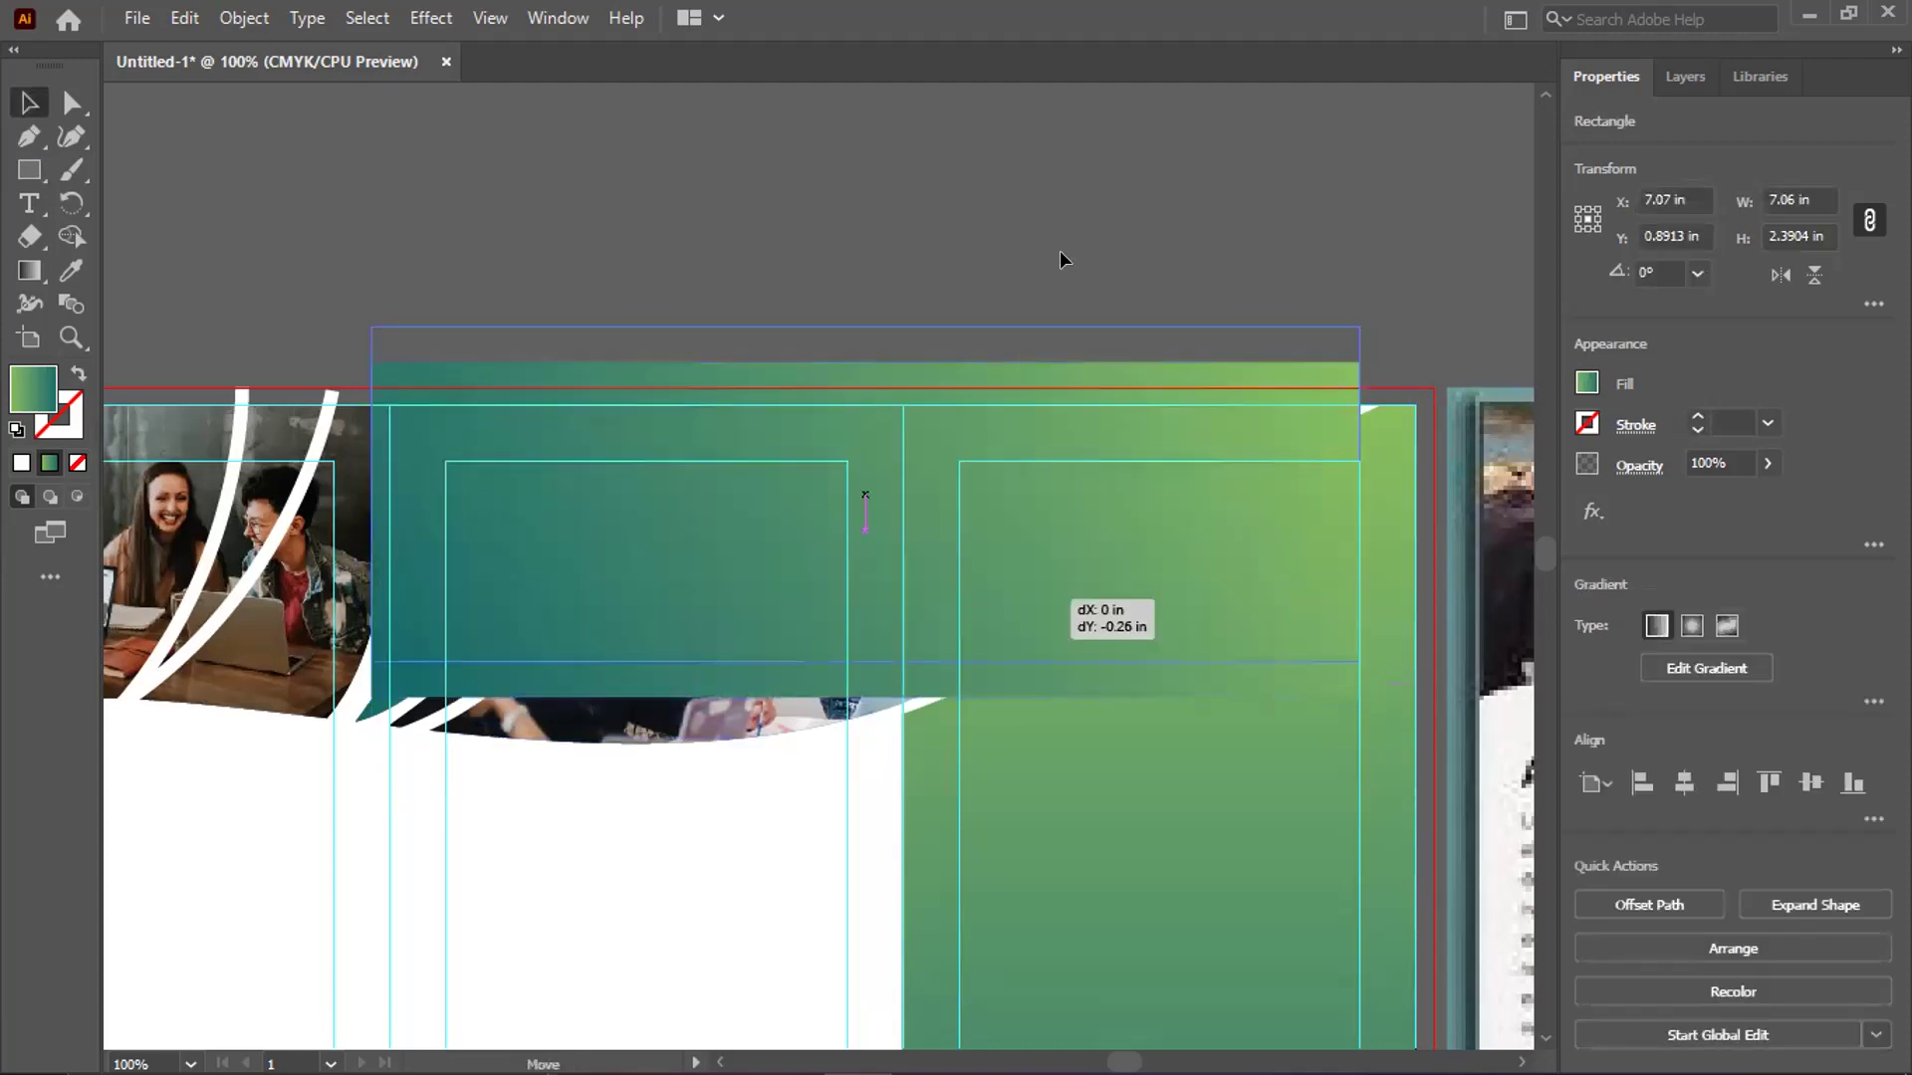
{"action": "left_click_drag", "start_coordinate": [1059, 259], "coordinate": [1055, 254]}
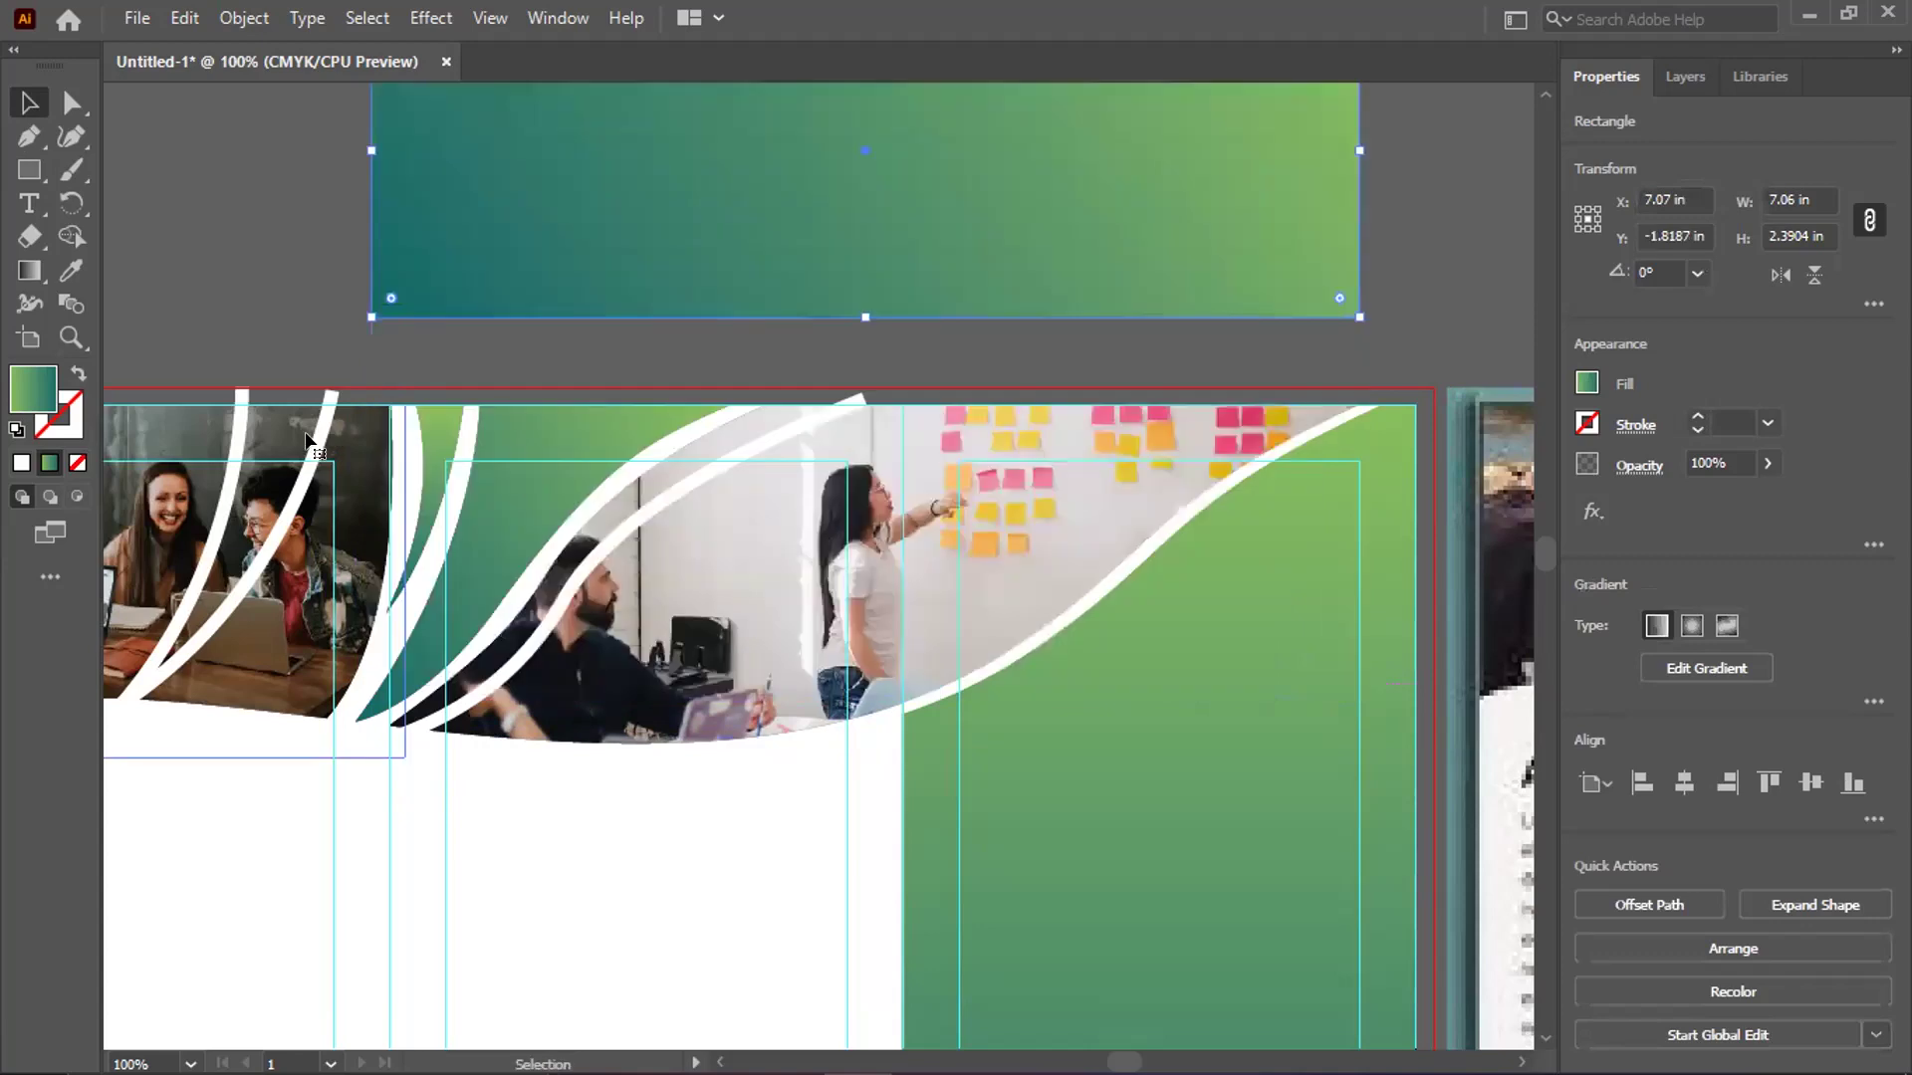
Delete the white curved strokes over the left photo, then the temporary rectangle
{"action": "left_click", "coordinate": [236, 445]}
{"action": "left_click", "coordinate": [236, 441]}
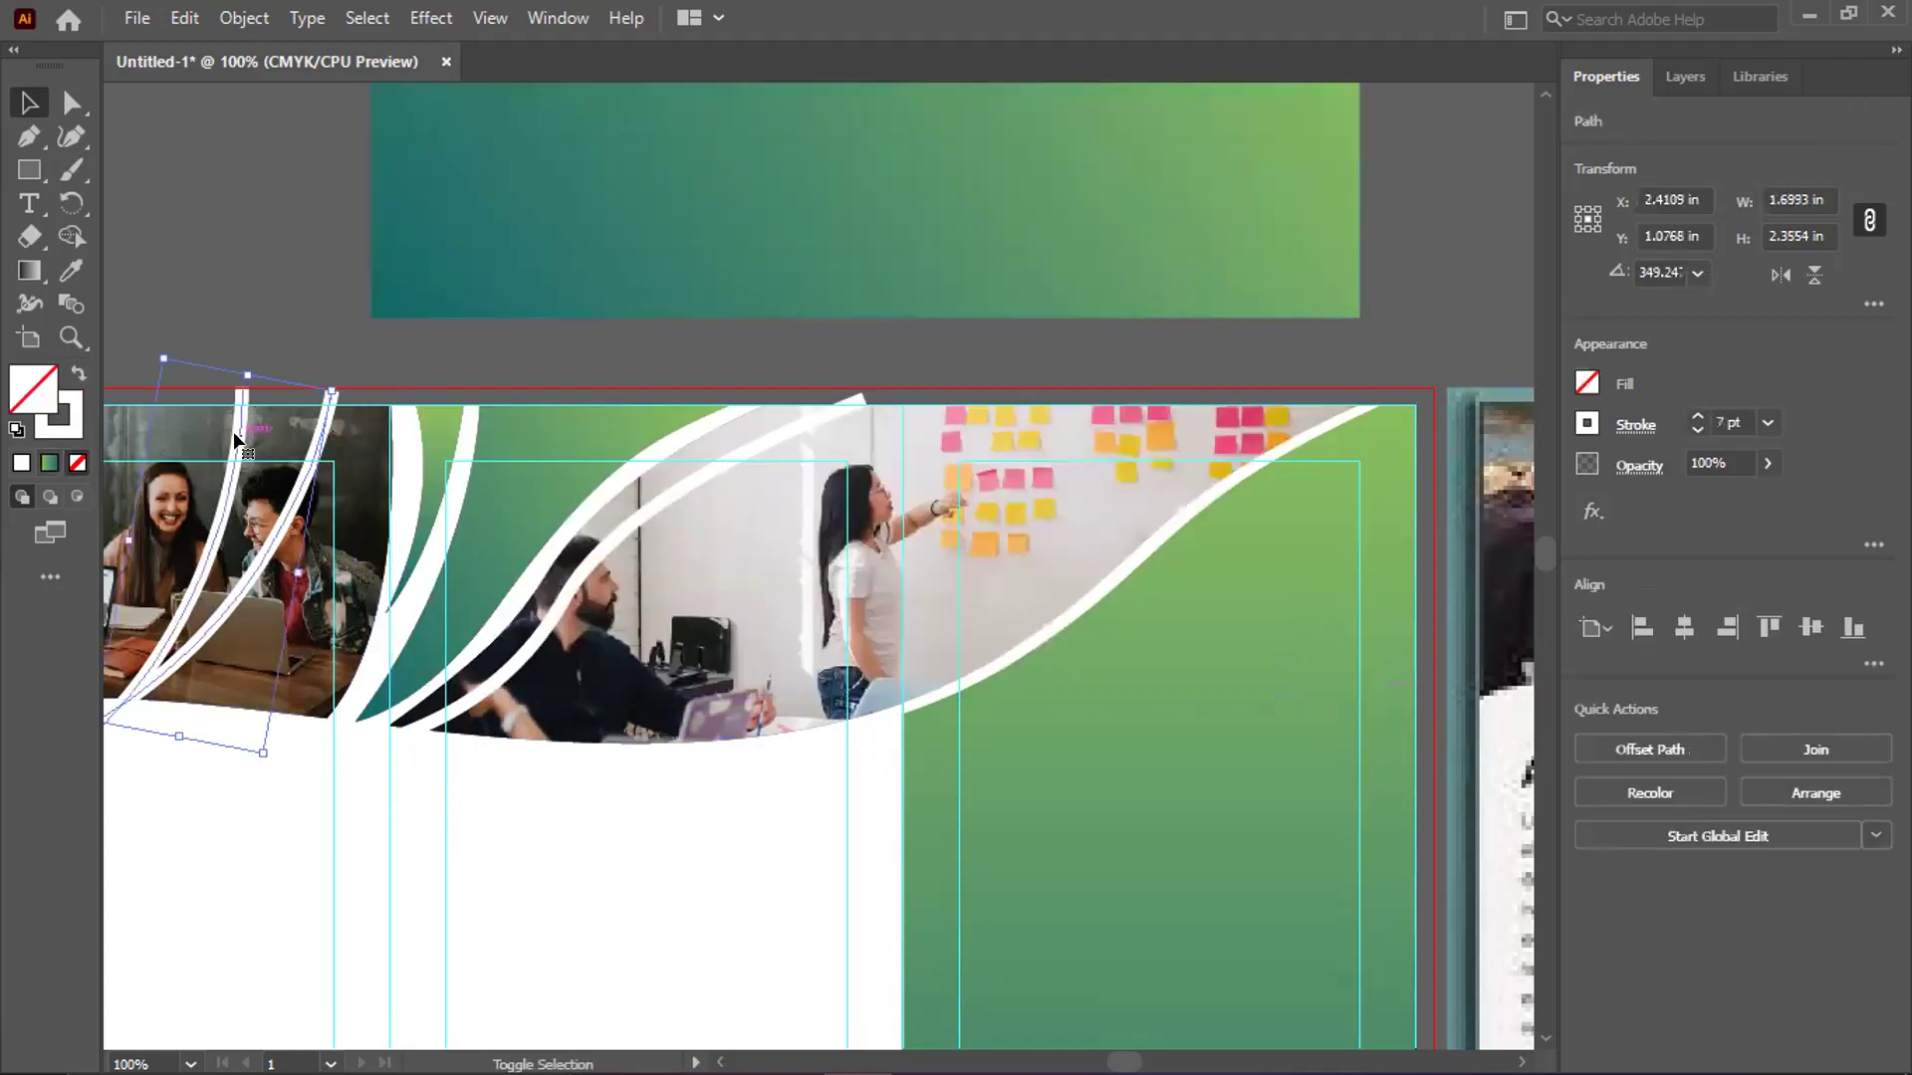
{"action": "left_click", "coordinate": [236, 441], "text": "shift"}
{"action": "left_click", "coordinate": [315, 317]}
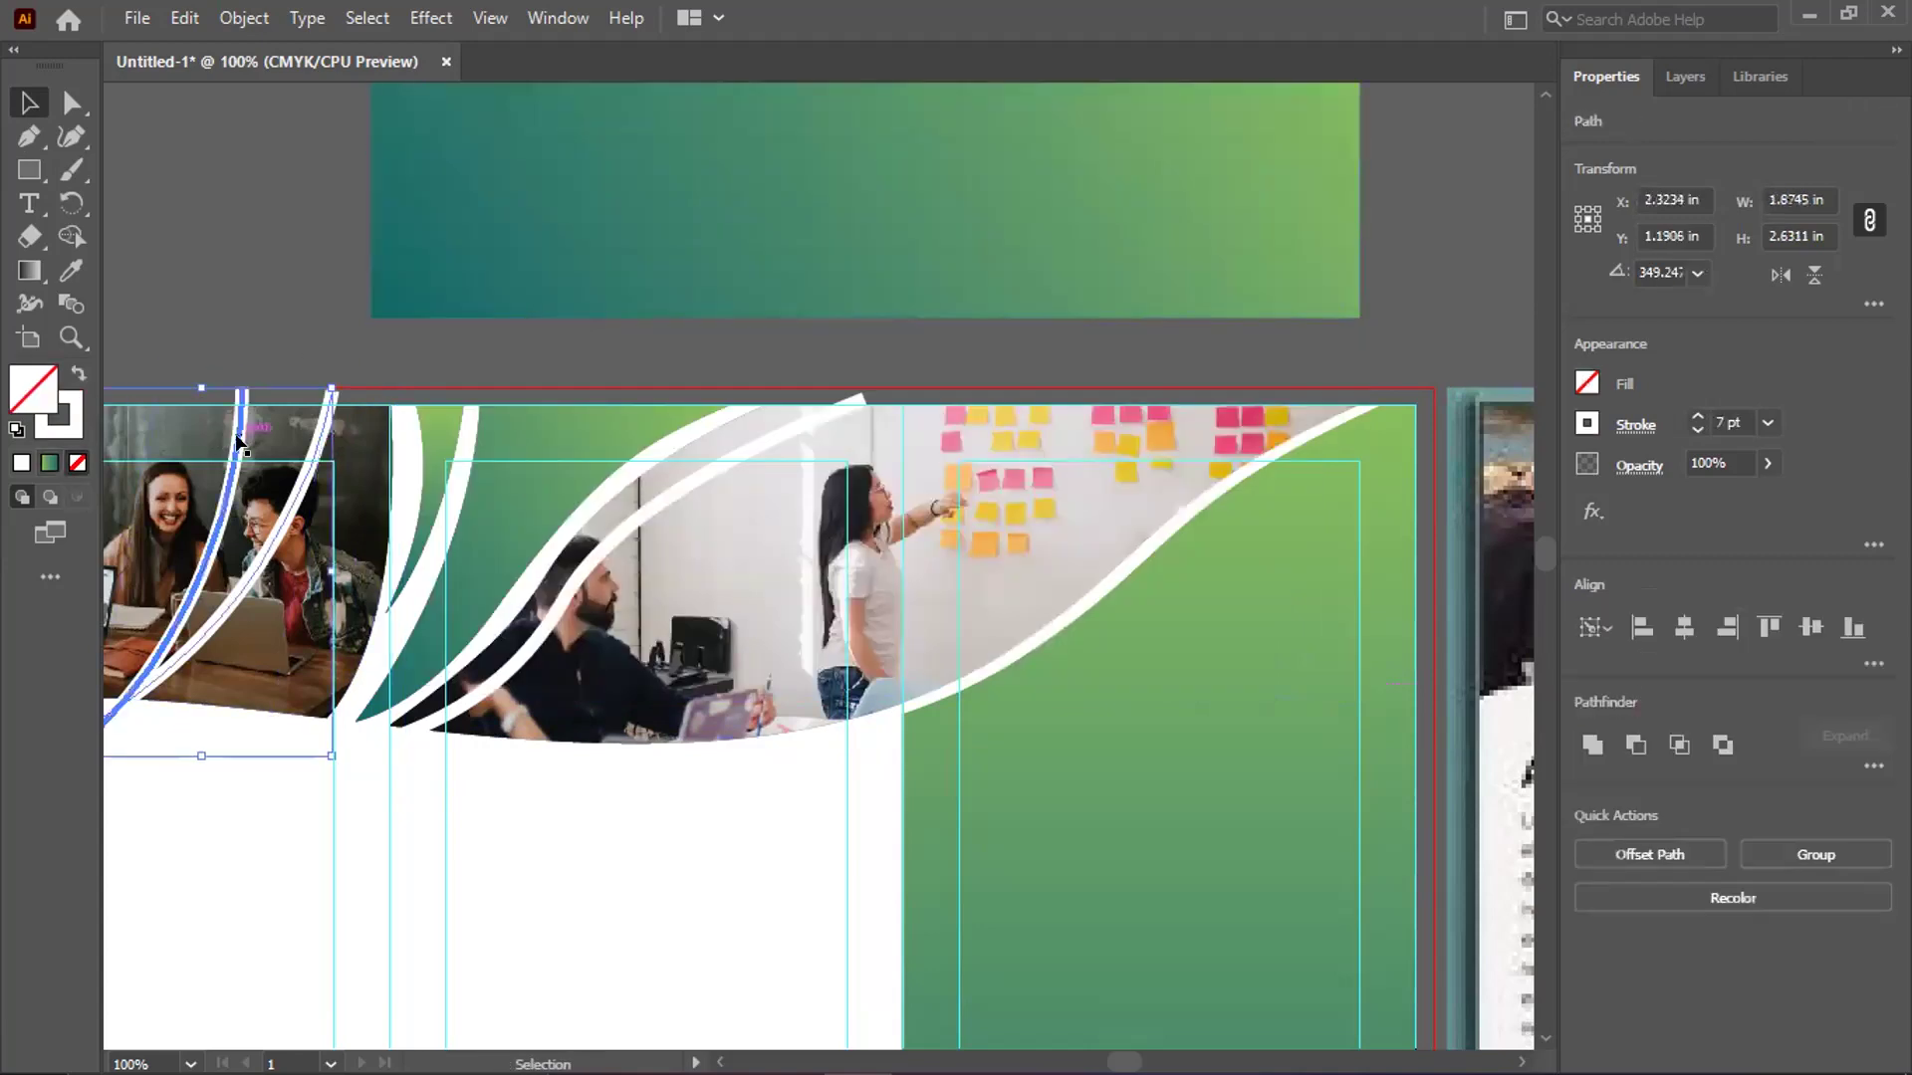
{"action": "left_click", "coordinate": [321, 439]}
{"action": "left_click_drag", "start_coordinate": [677, 408], "coordinate": [448, 379]}
{"action": "key", "text": "Delete"}
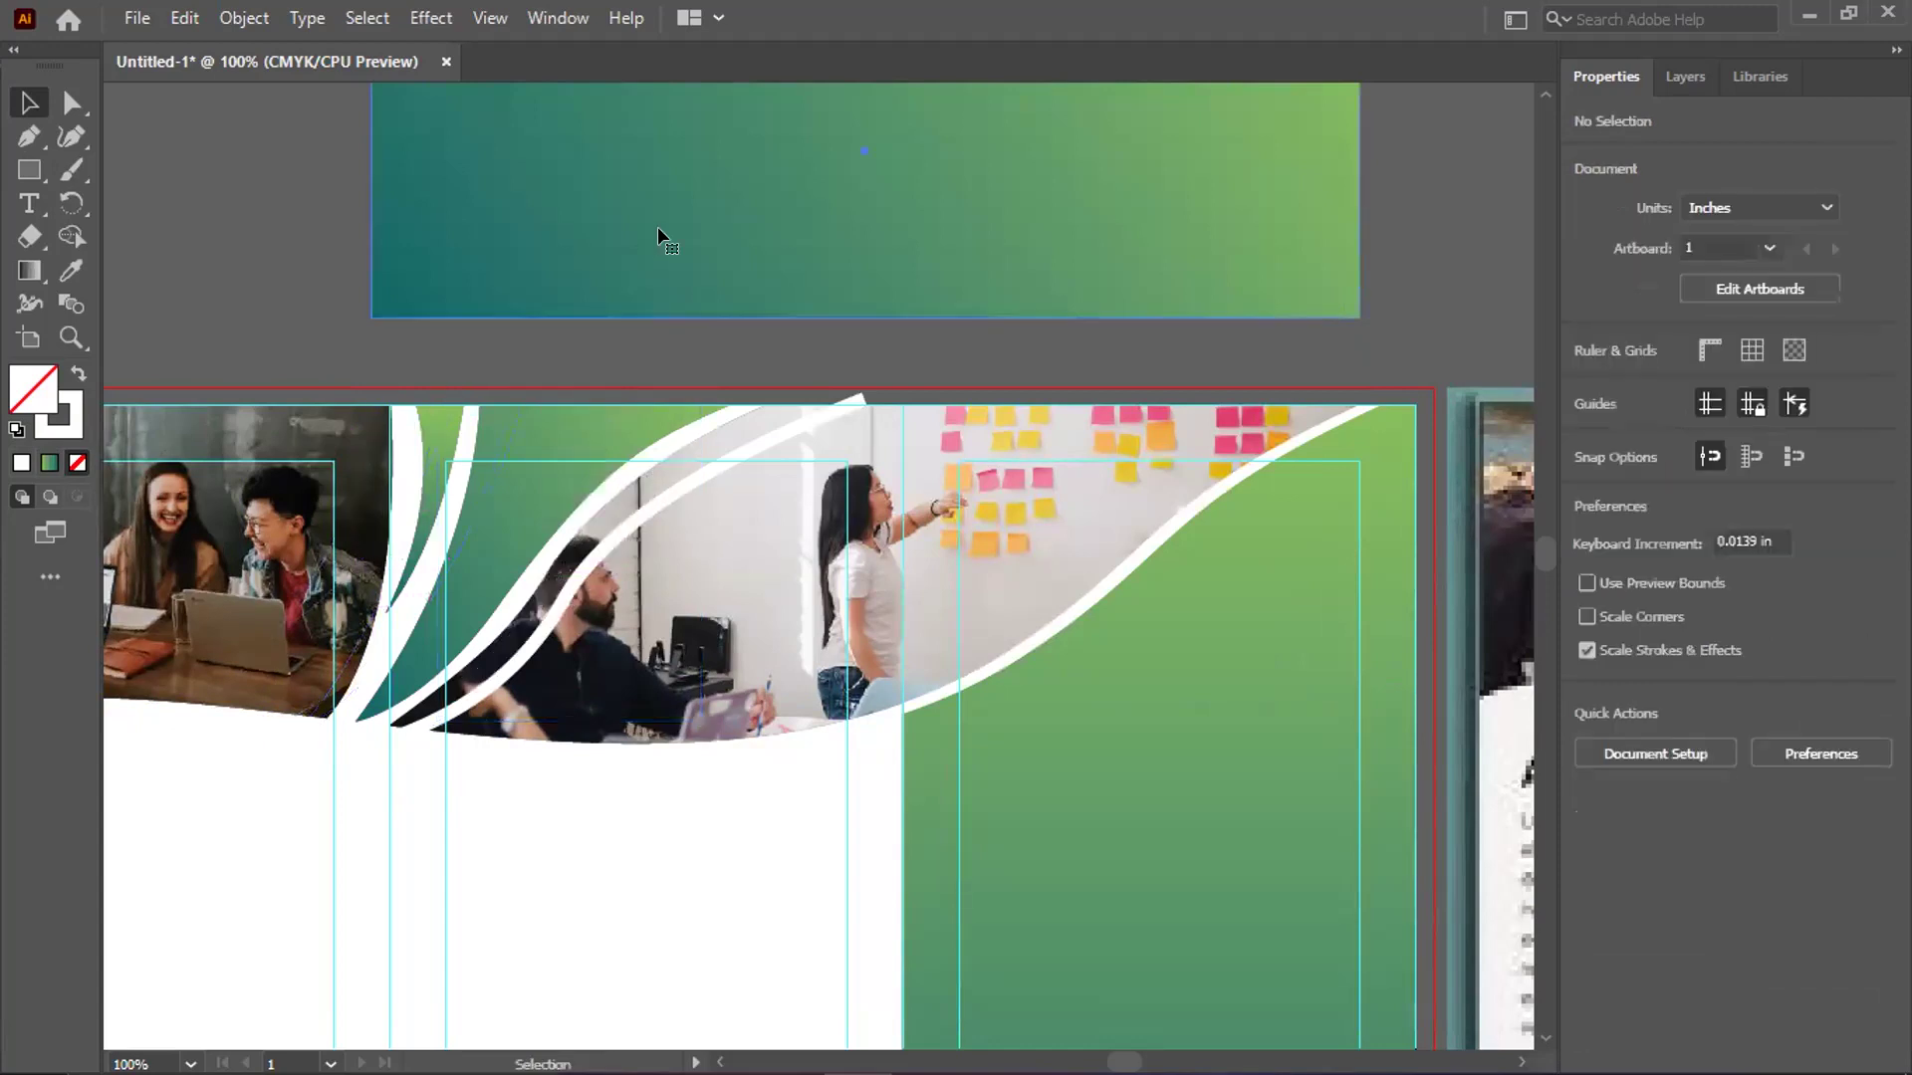
{"action": "key", "text": "Delete"}
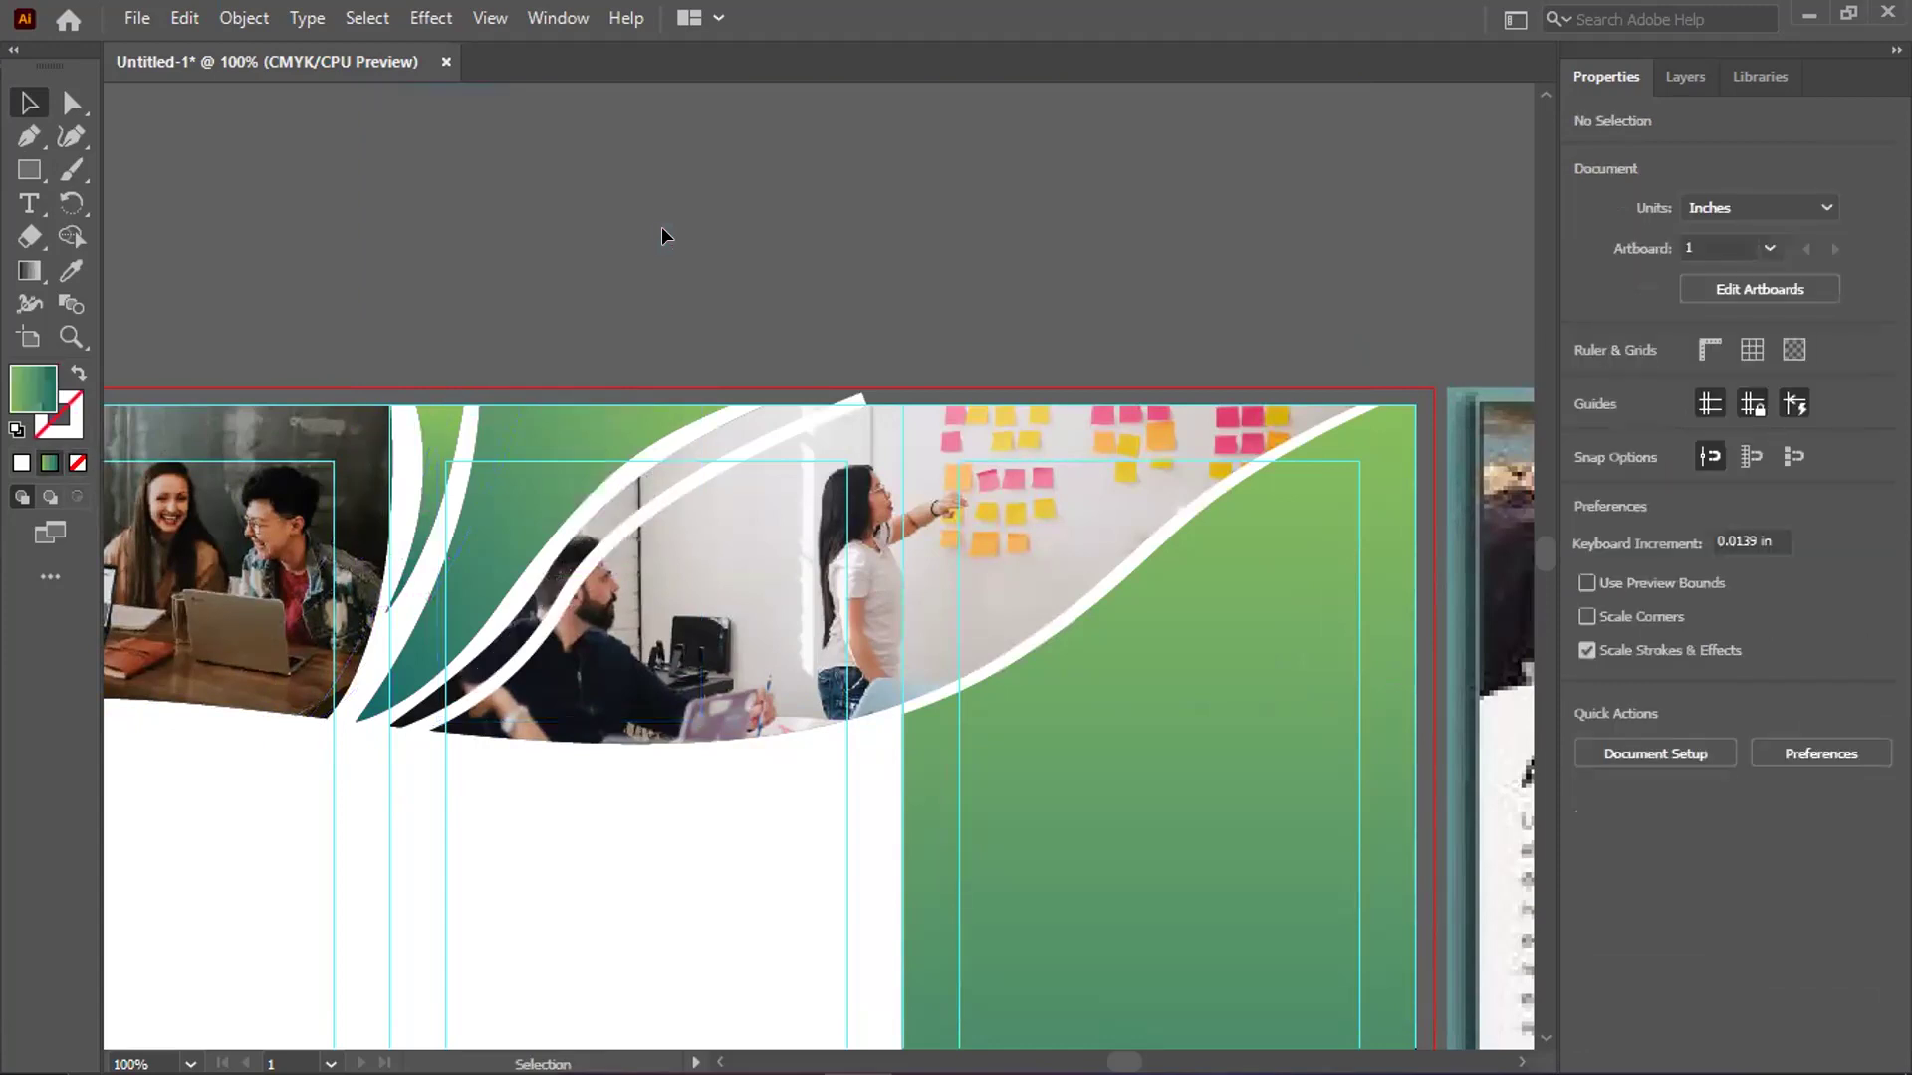
Delete the thin white curve crossing the middle photo
{"action": "left_click", "coordinate": [702, 474]}
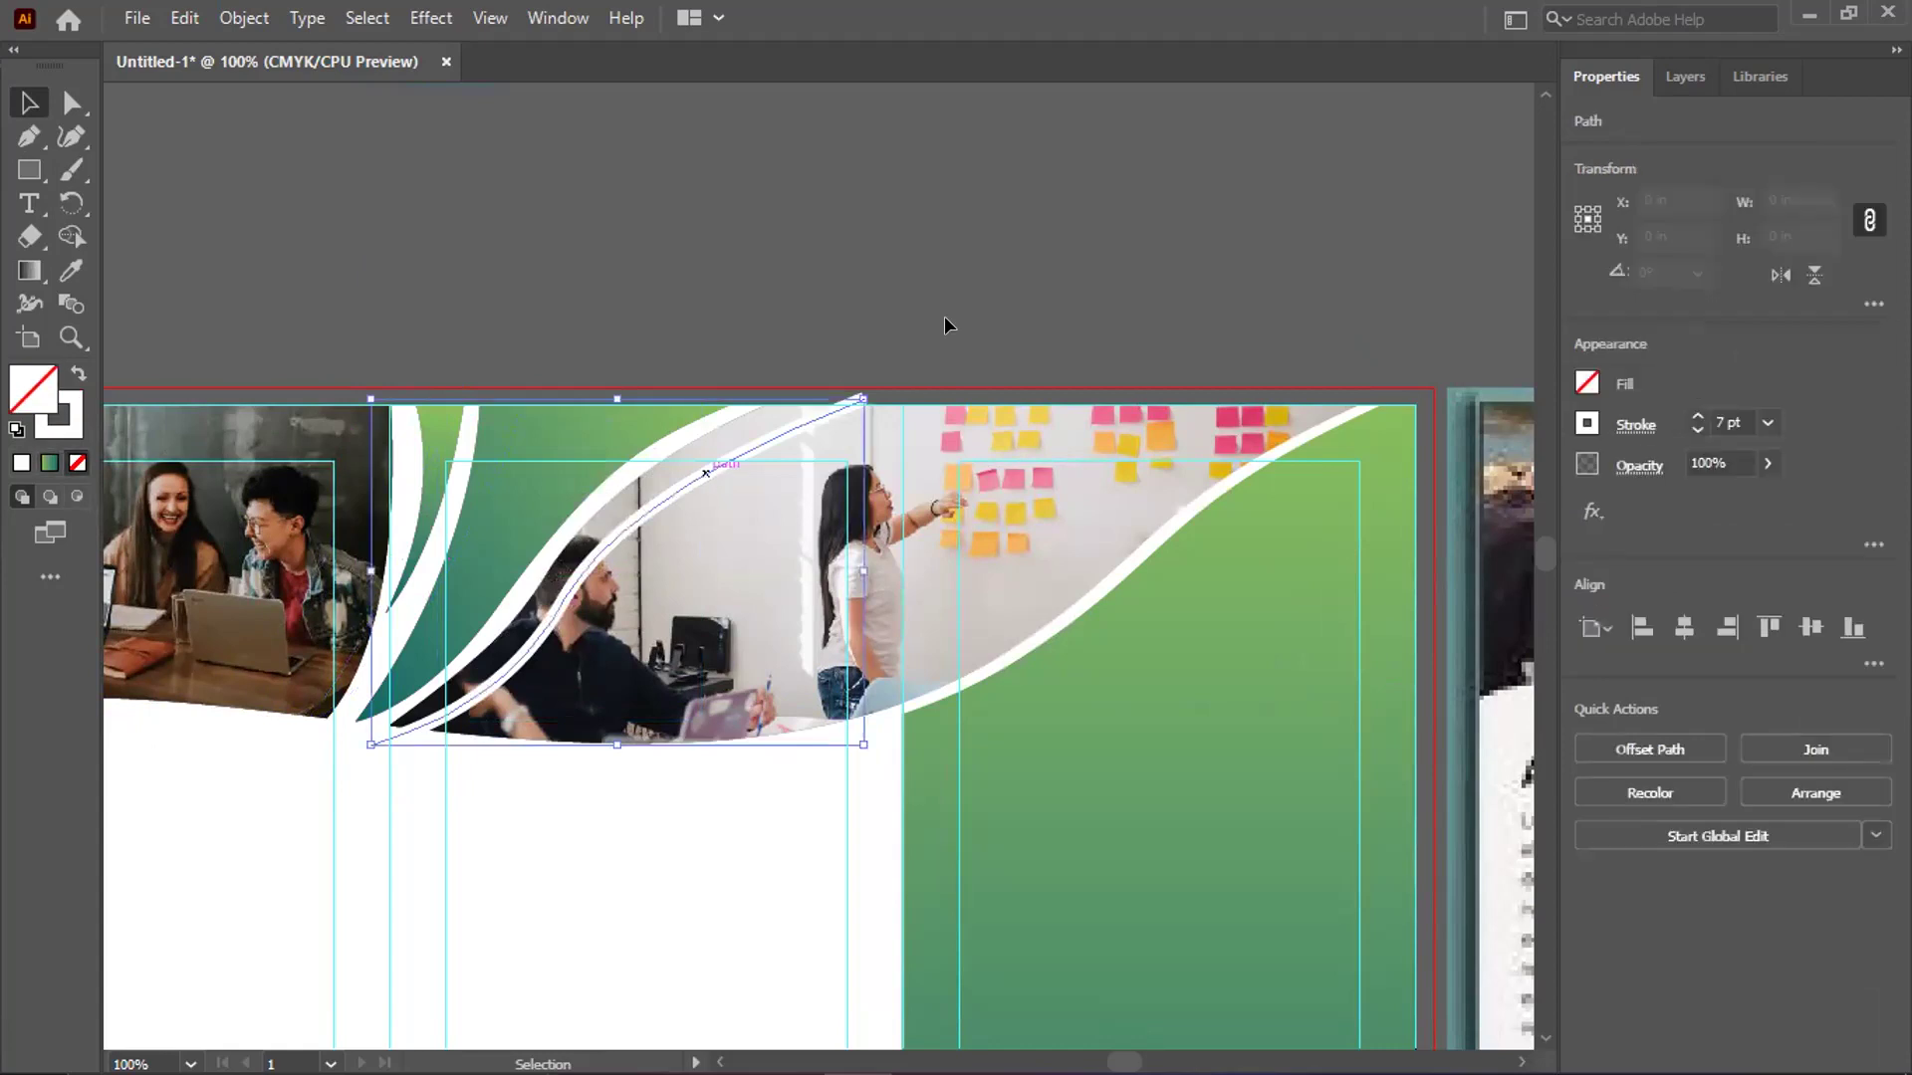
{"action": "key", "text": "Delete"}
{"action": "scroll", "coordinate": [275, 211], "scroll_direction": "down", "scroll_amount": 3}
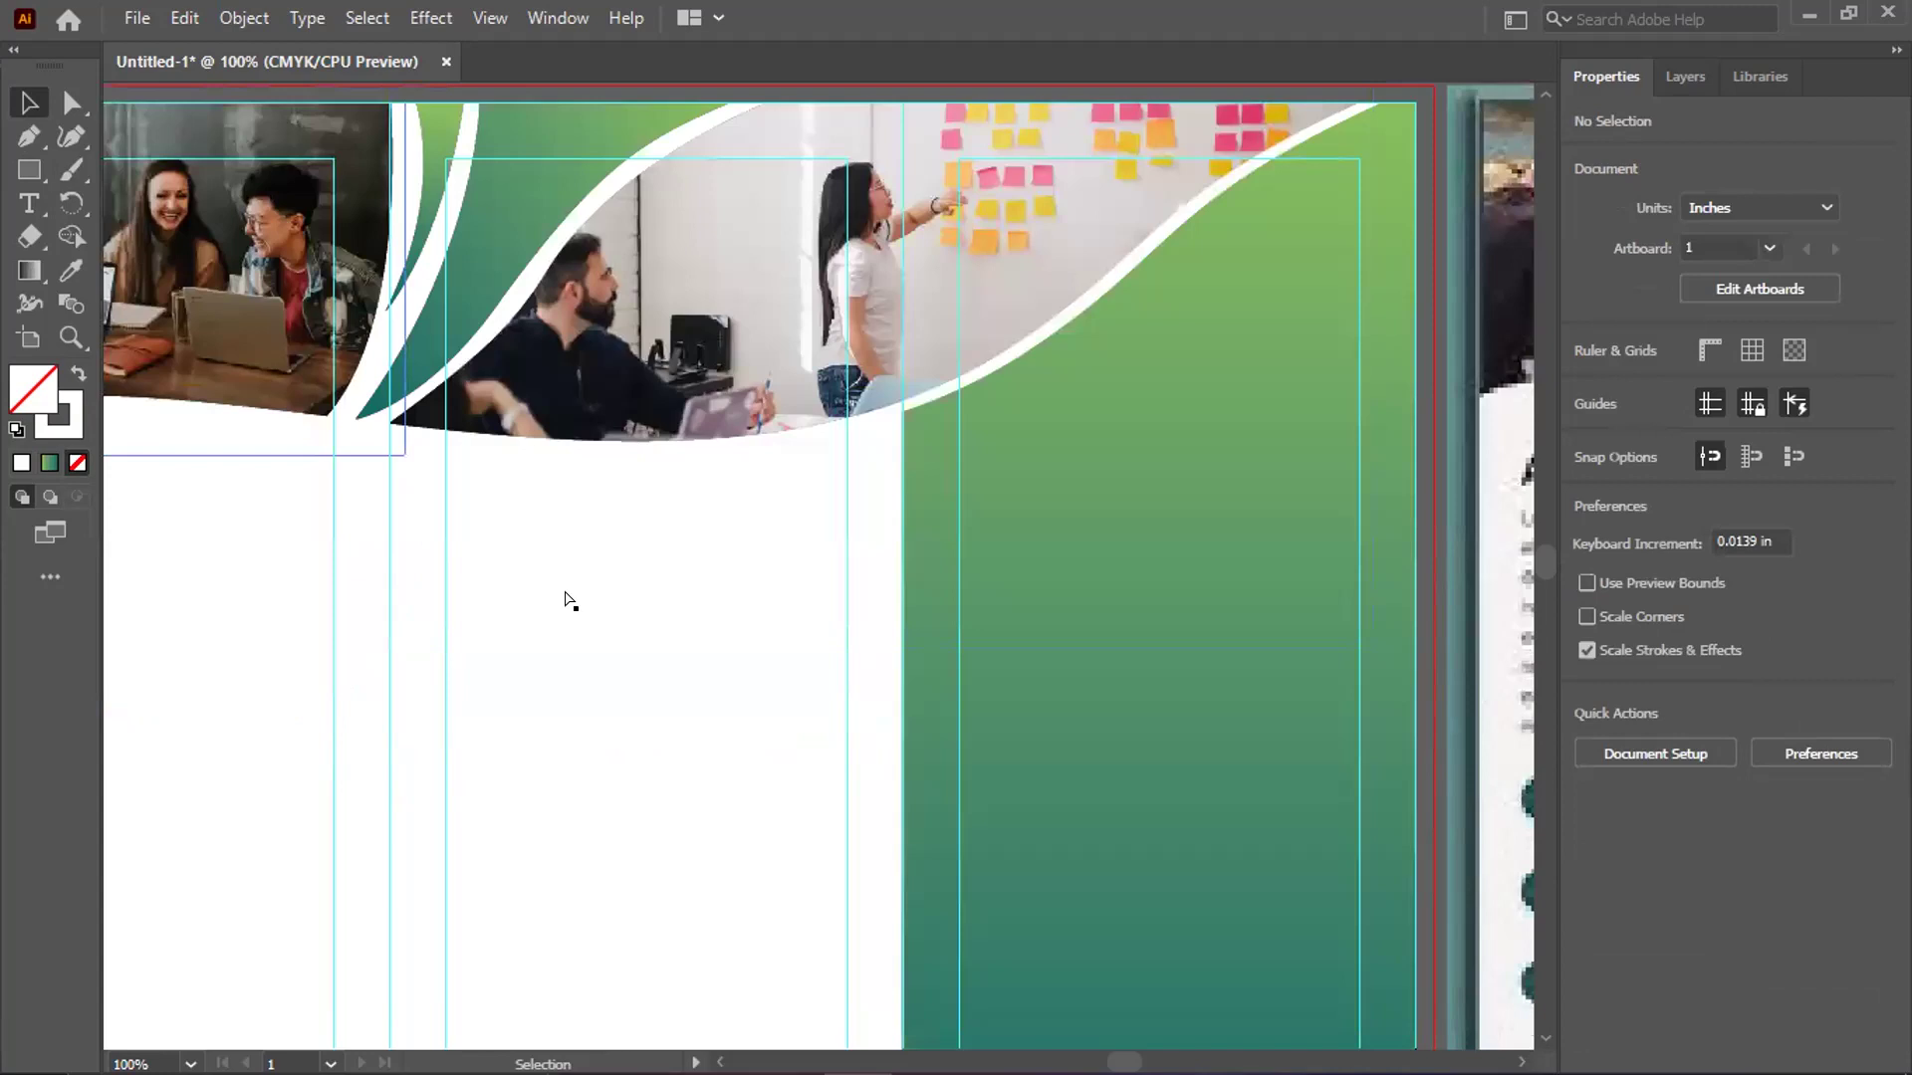
{"action": "scroll", "coordinate": [568, 599], "scroll_direction": "left", "scroll_amount": 2}
{"action": "scroll", "coordinate": [567, 576], "scroll_direction": "left", "scroll_amount": 8}
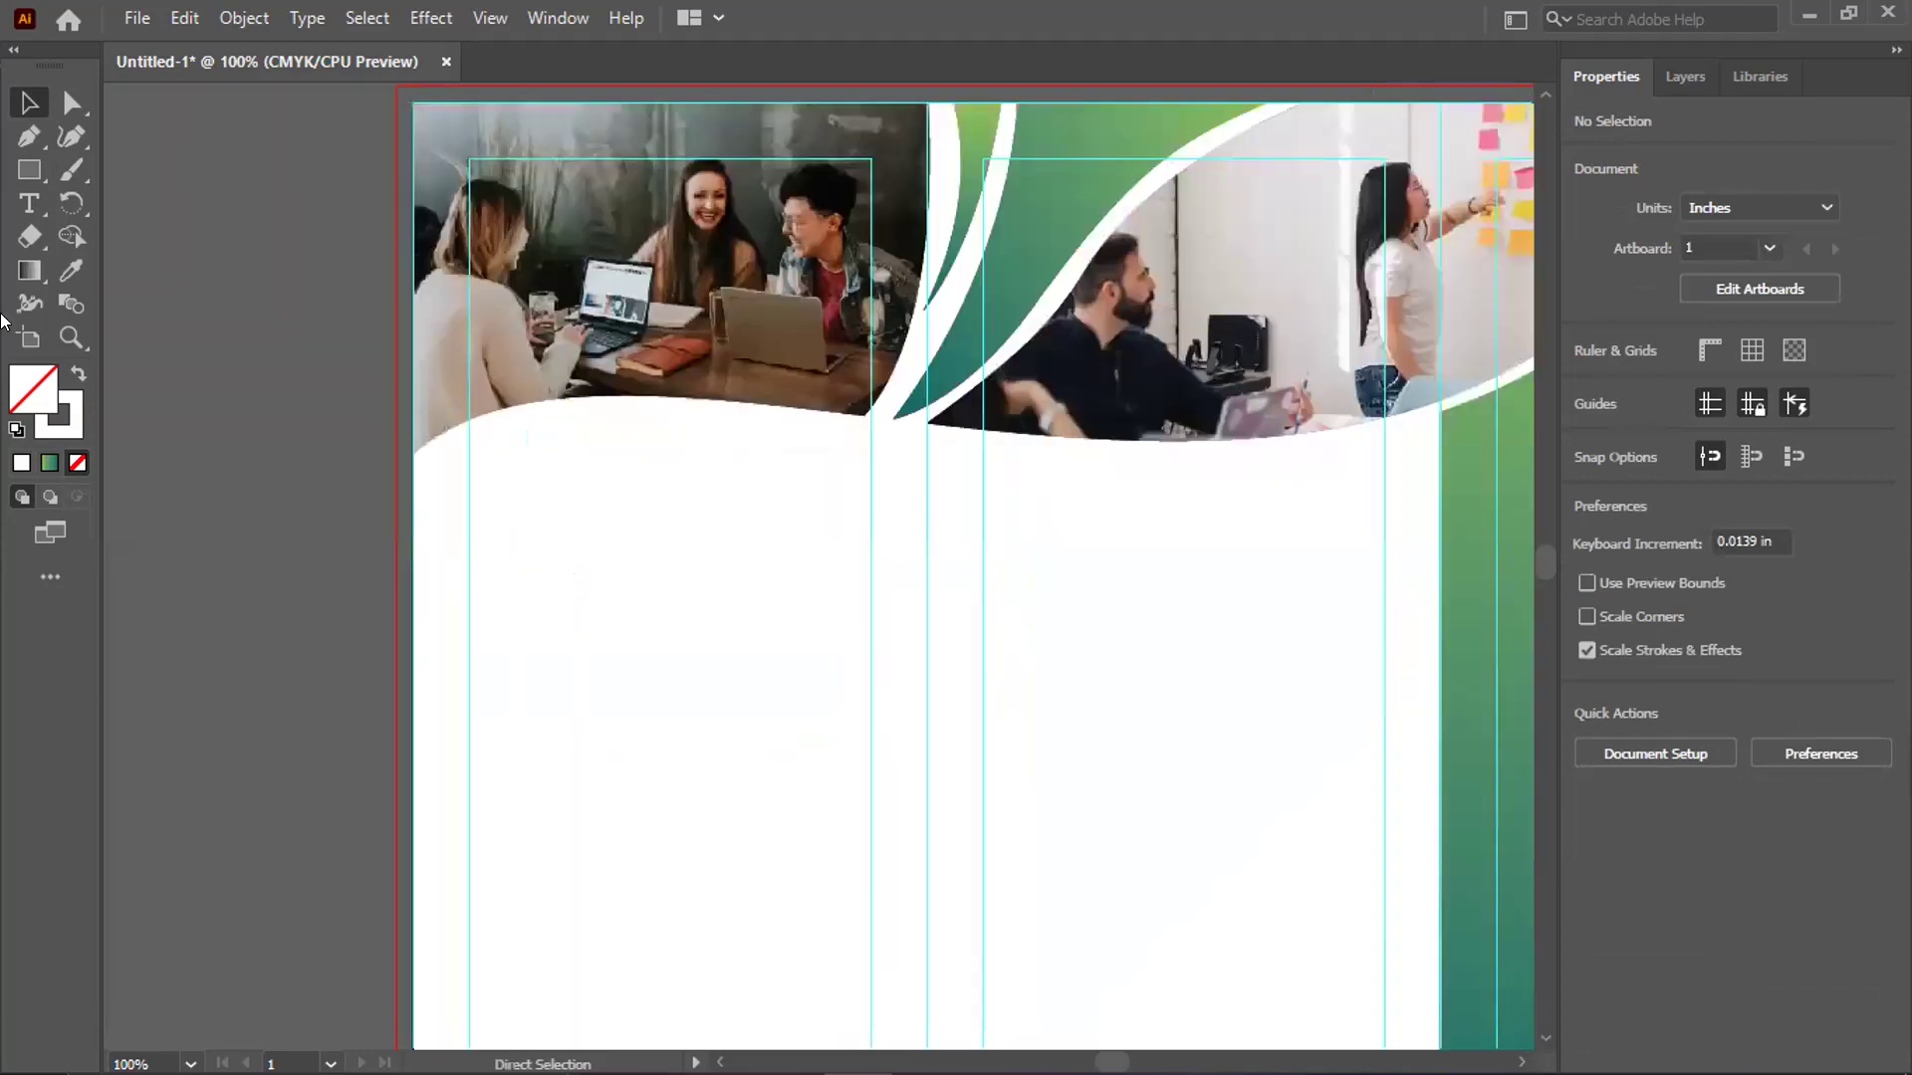
Draw a small rectangle beside the page and fill it with a near-black, hue 199°
{"action": "left_click", "coordinate": [28, 169]}
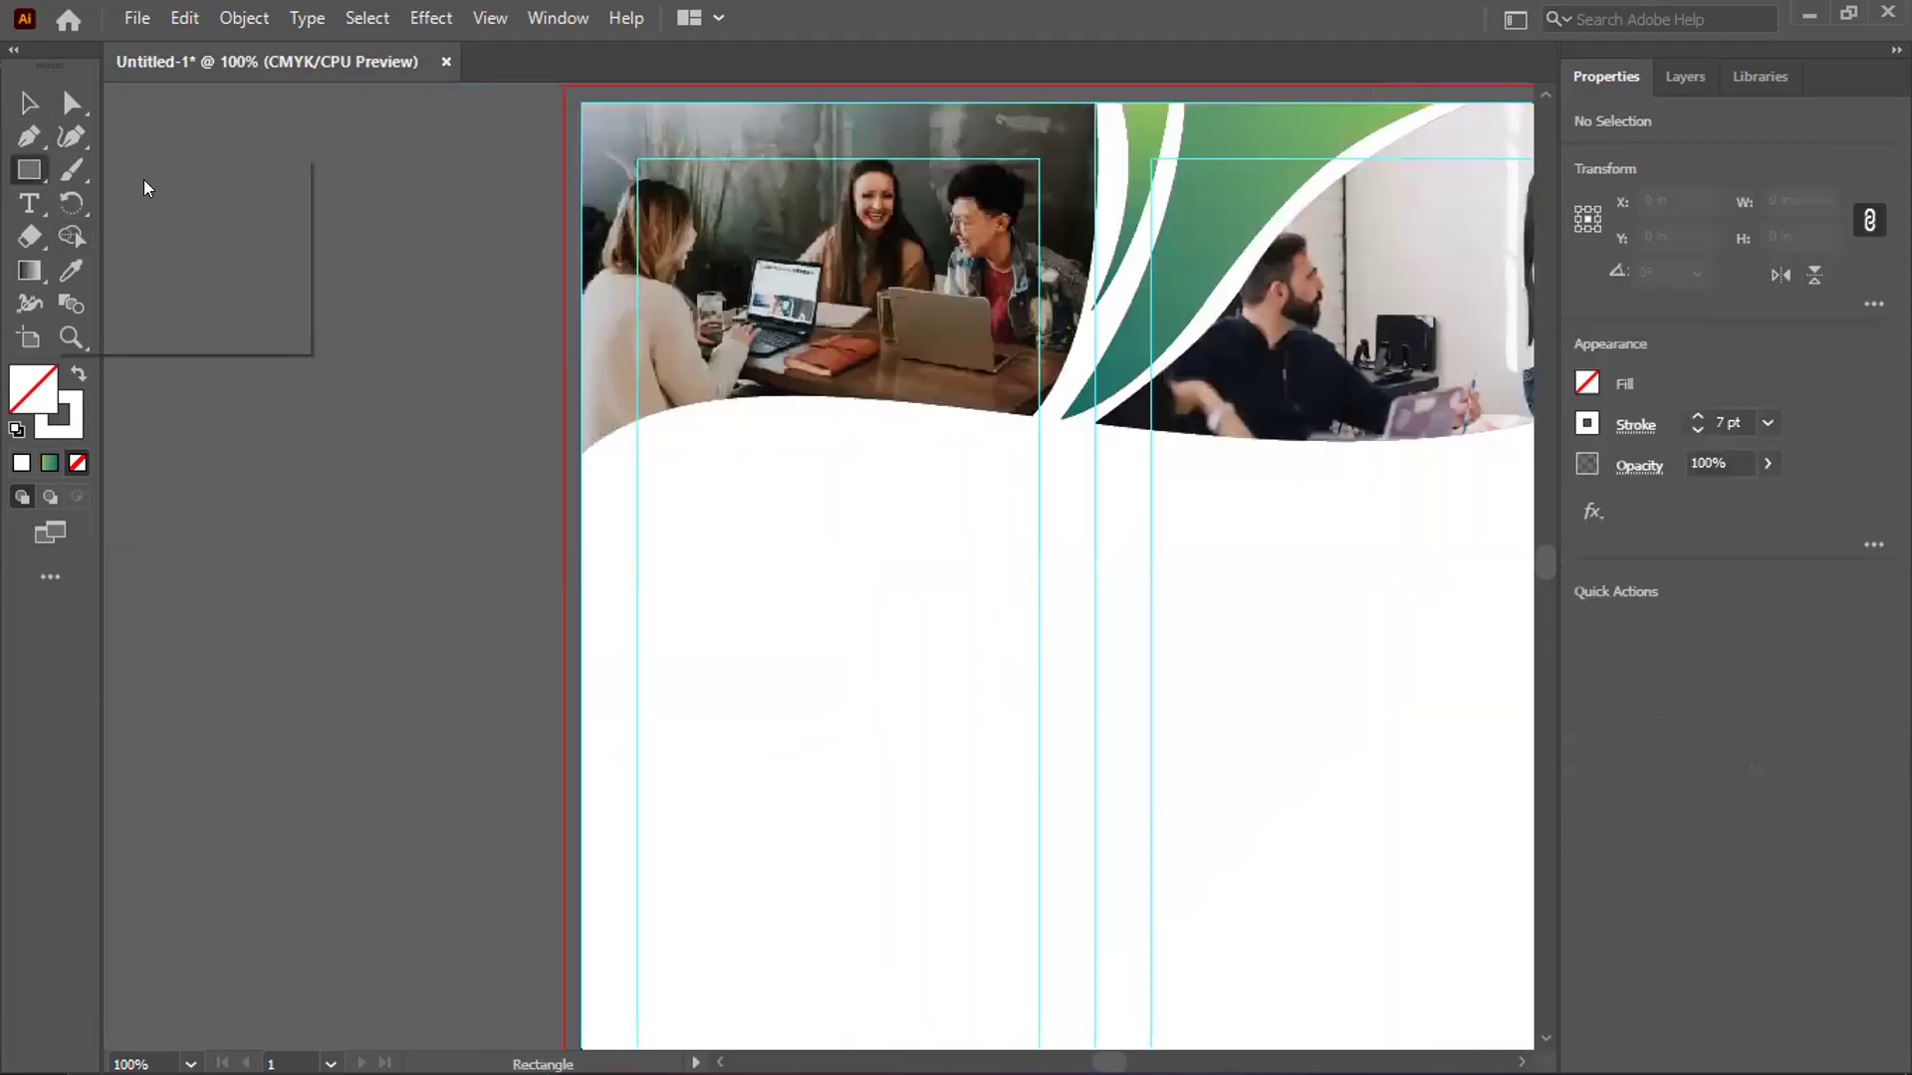
{"action": "left_click_drag", "start_coordinate": [264, 256], "coordinate": [425, 440]}
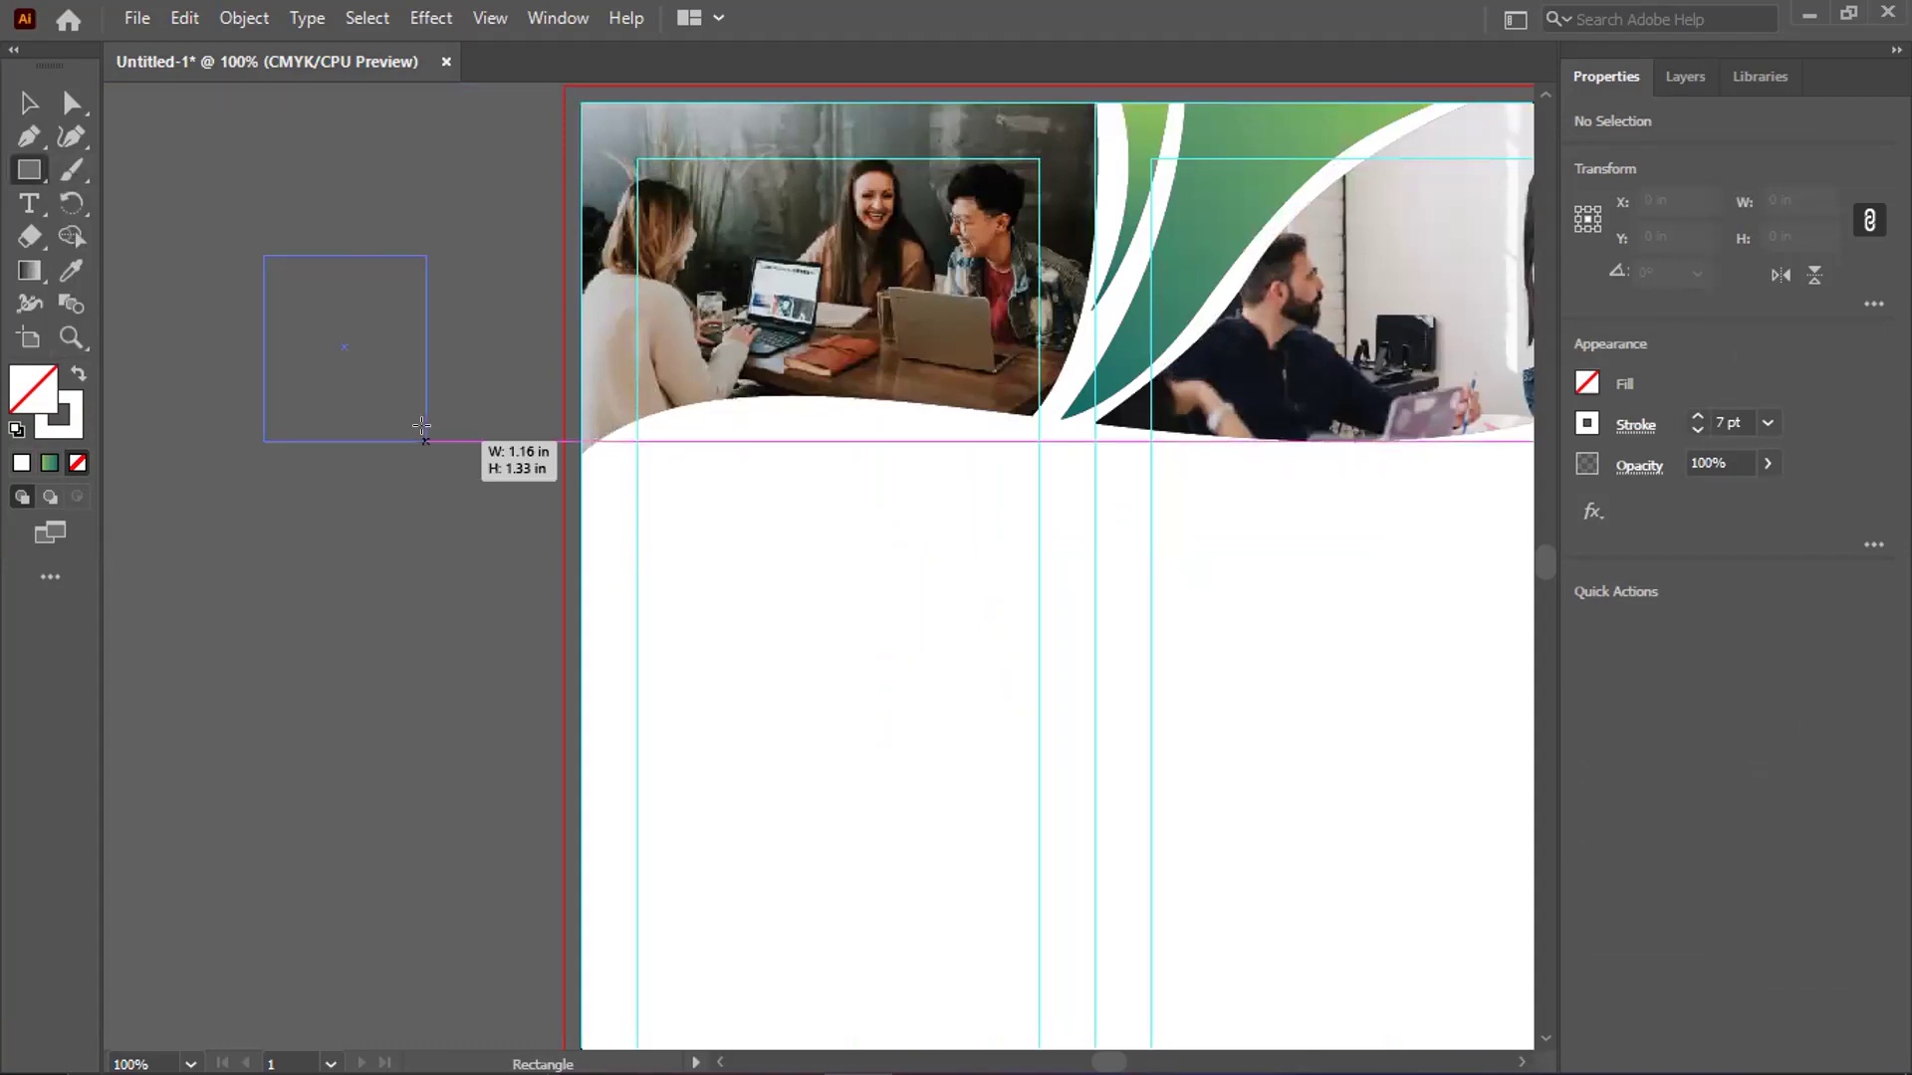
{"action": "left_click", "coordinate": [79, 374]}
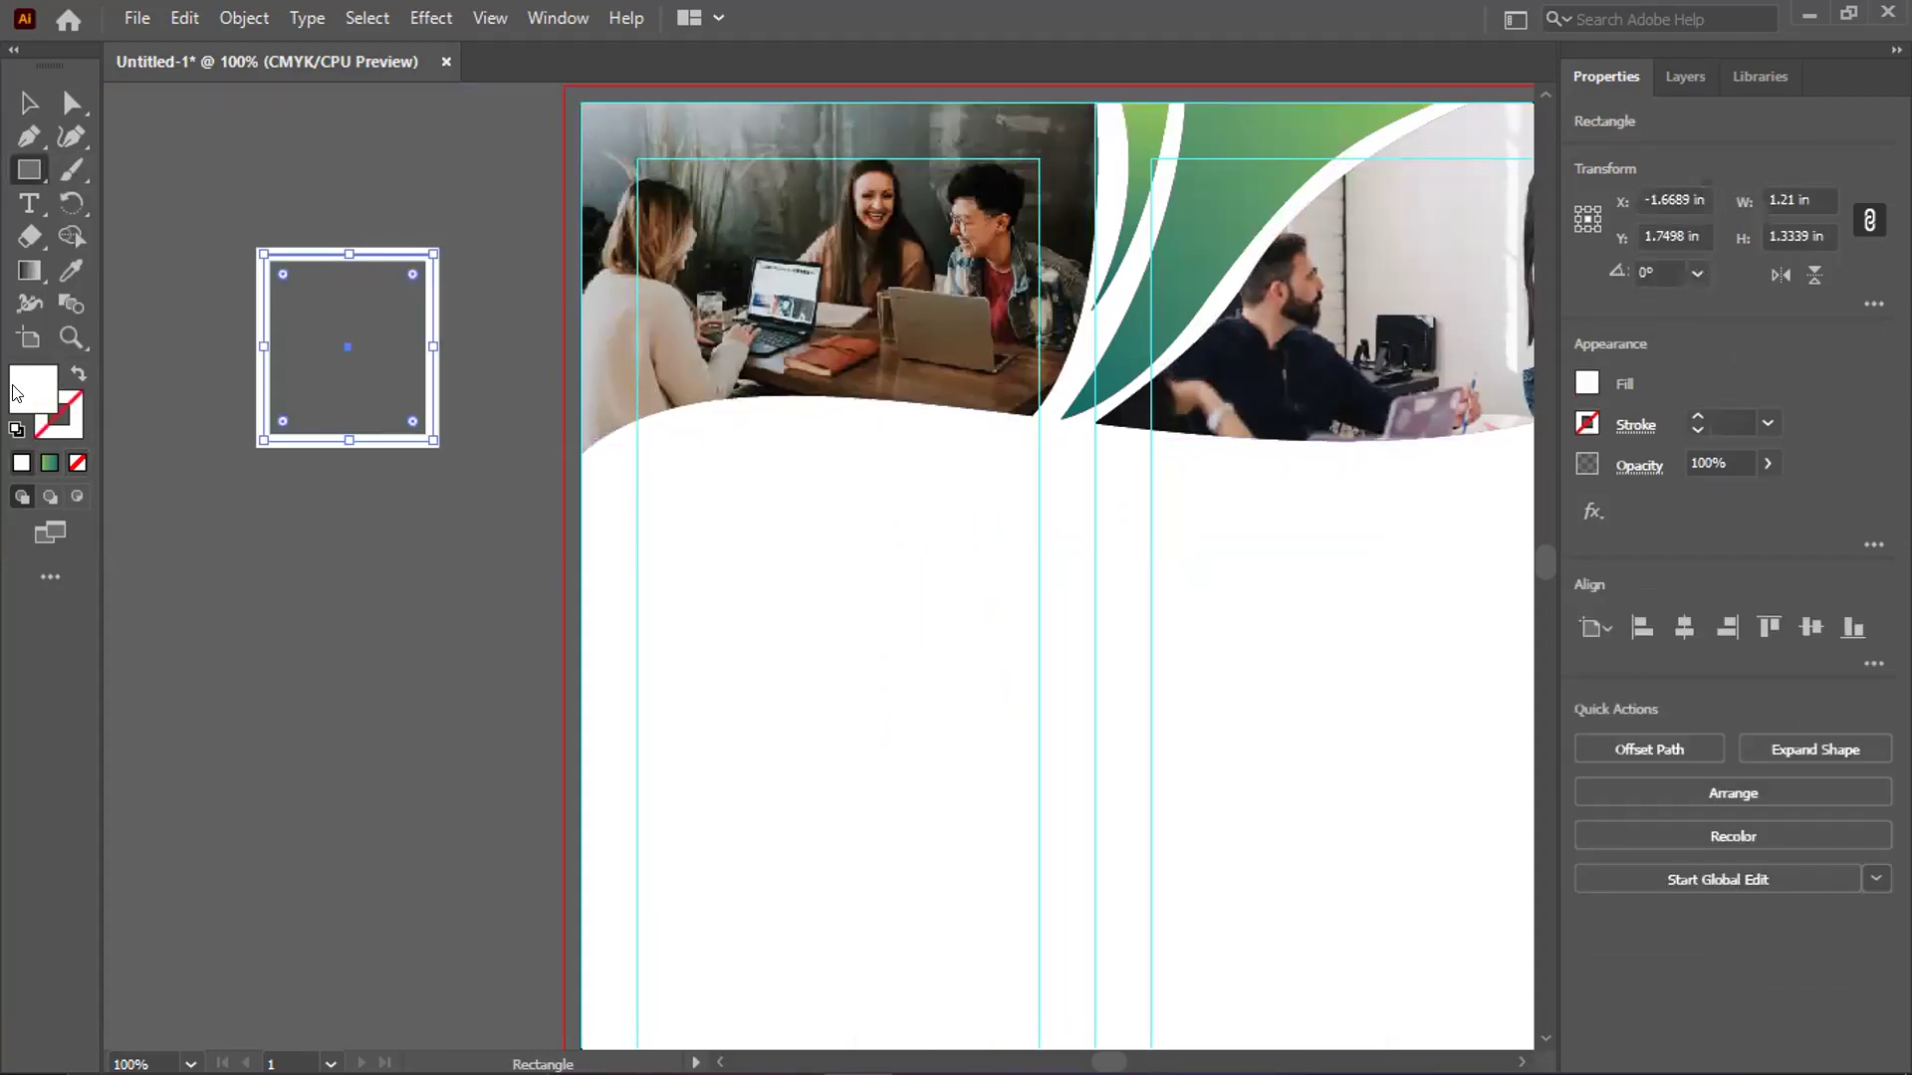
{"action": "double_click", "coordinate": [14, 394]}
{"action": "left_click", "coordinate": [493, 598]}
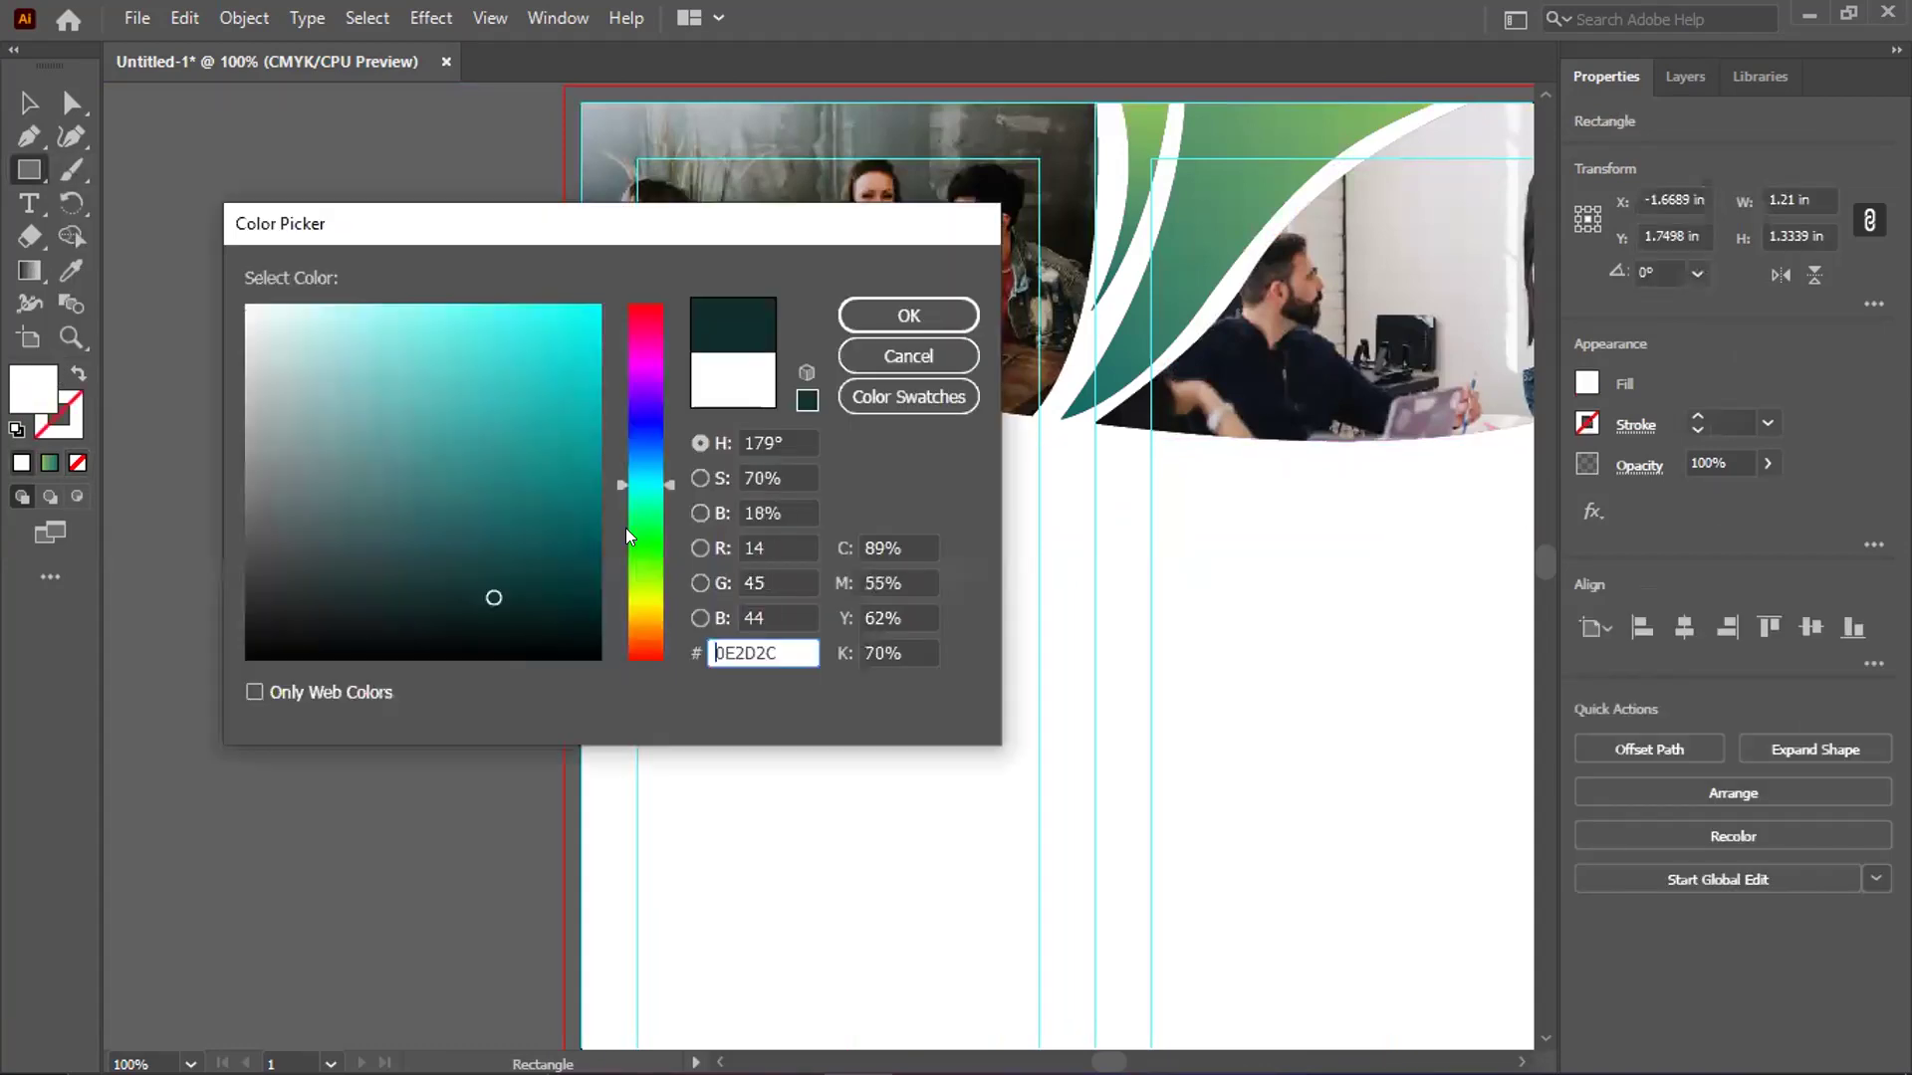
{"action": "left_click", "coordinate": [653, 435]}
{"action": "left_click", "coordinate": [648, 465]}
{"action": "left_click", "coordinate": [370, 630]}
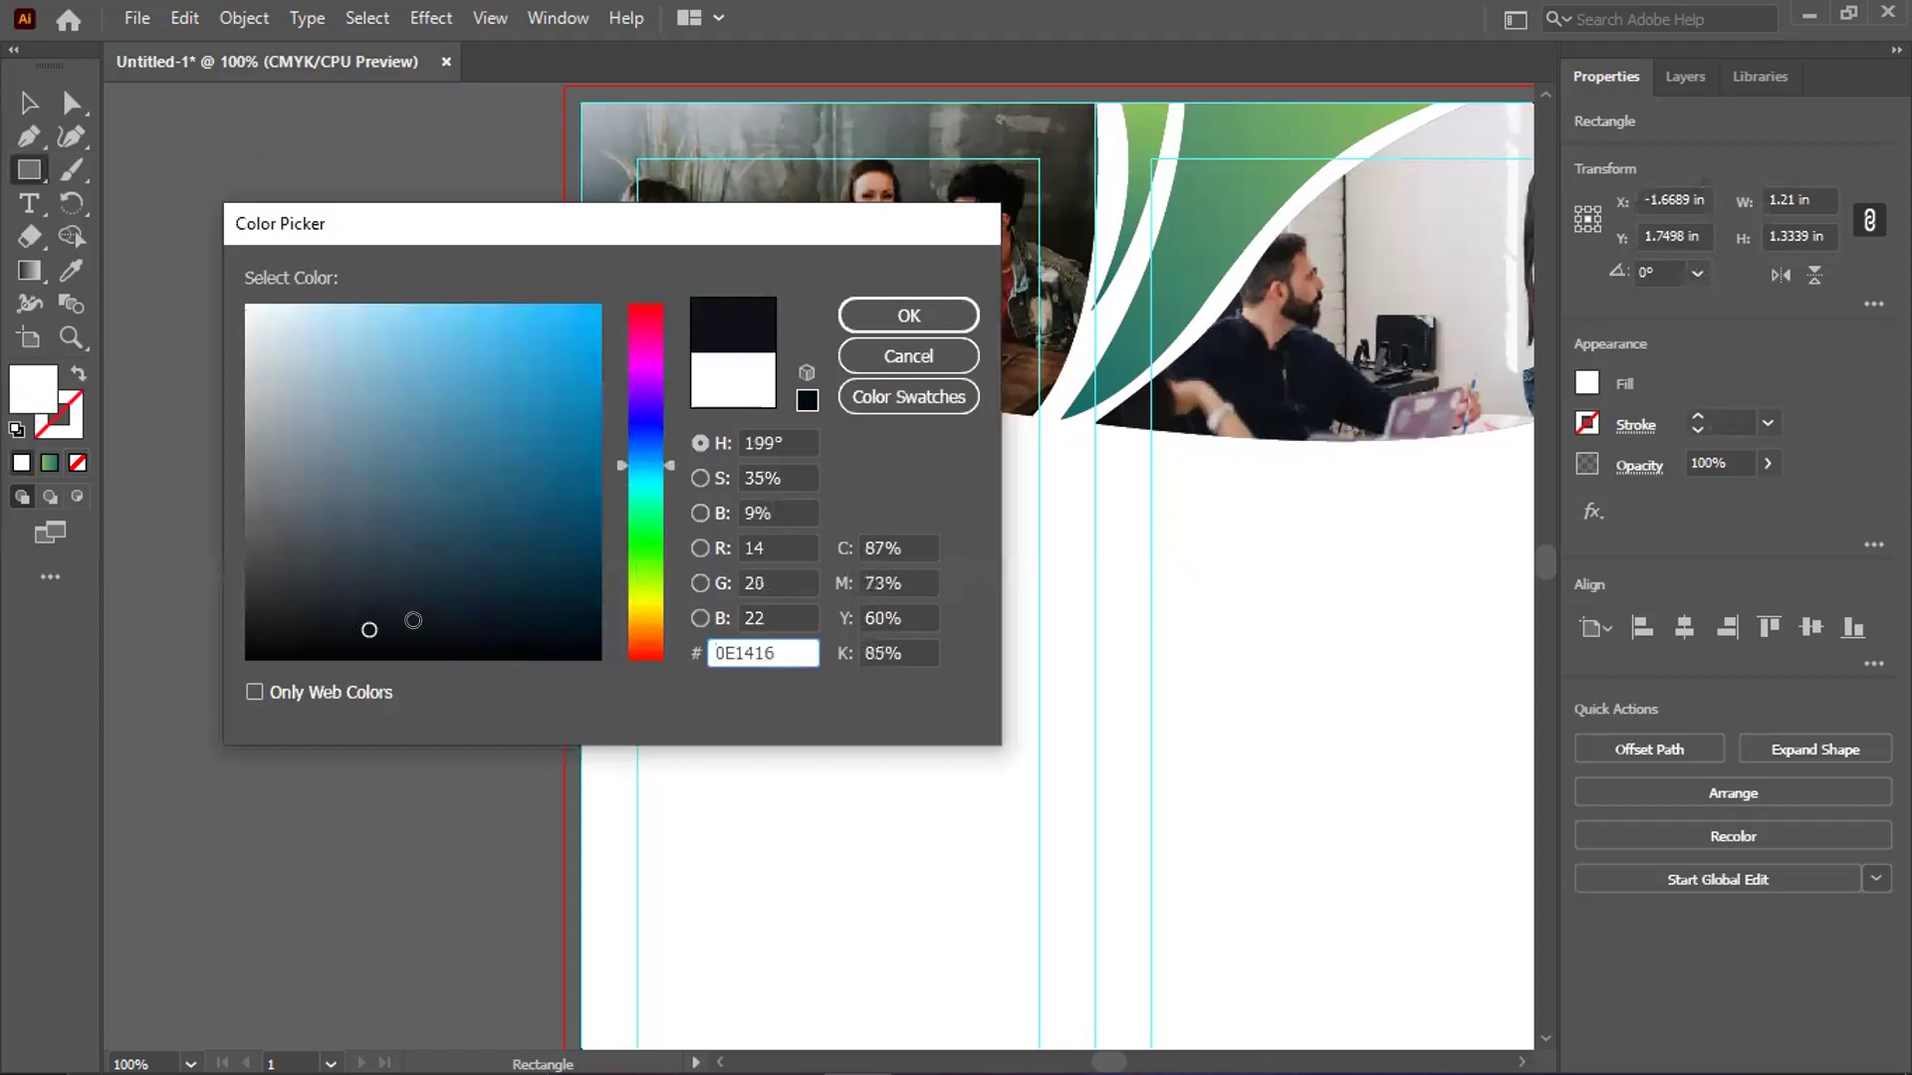
{"action": "left_click", "coordinate": [346, 657]}
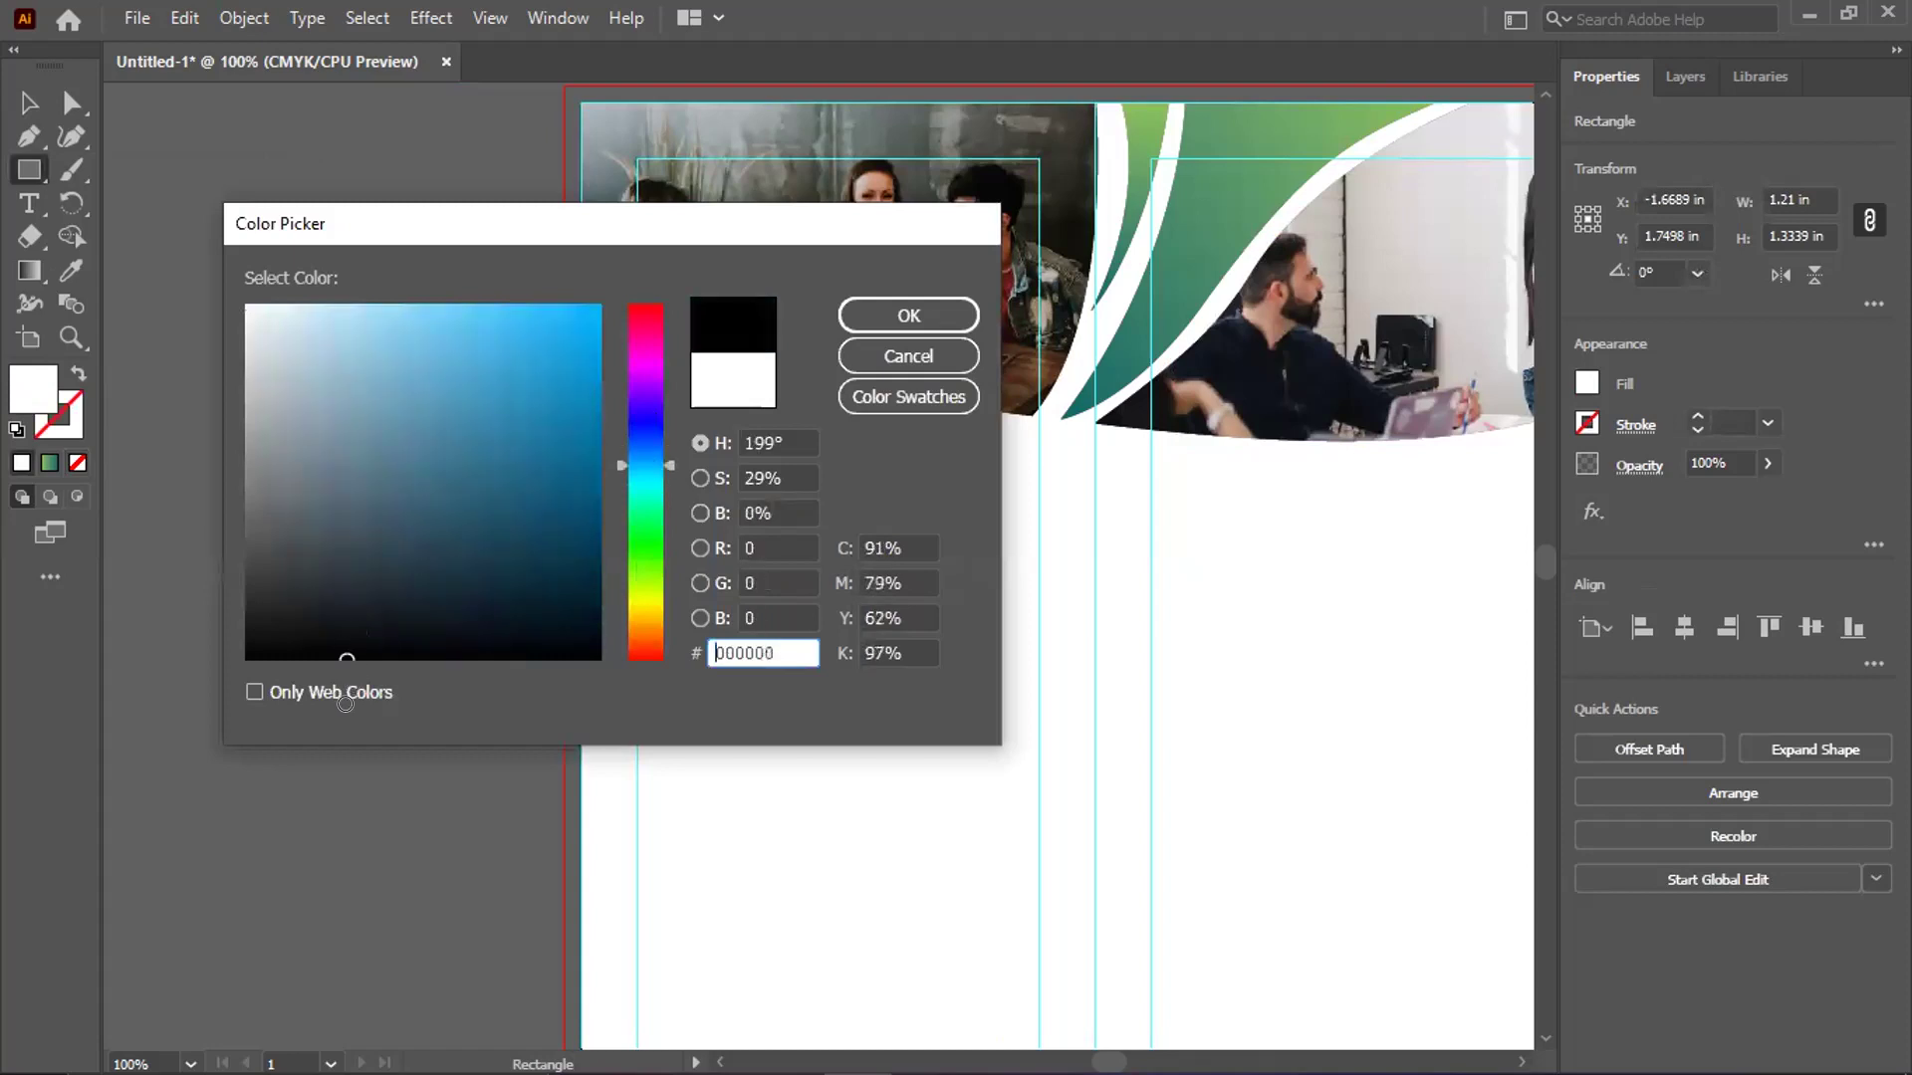
{"action": "left_click", "coordinate": [350, 631]}
{"action": "left_click", "coordinate": [358, 637]}
{"action": "left_click", "coordinate": [394, 630]}
{"action": "left_click", "coordinate": [894, 327]}
Alt-drag a copy of the rectangle below and fill the copy pure black
{"action": "left_click", "coordinate": [28, 100]}
{"action": "left_click", "coordinate": [342, 448]}
{"action": "left_click_drag", "start_coordinate": [345, 398], "coordinate": [350, 632]}
{"action": "double_click", "coordinate": [33, 388]}
{"action": "left_click_drag", "start_coordinate": [535, 614], "coordinate": [544, 694]}
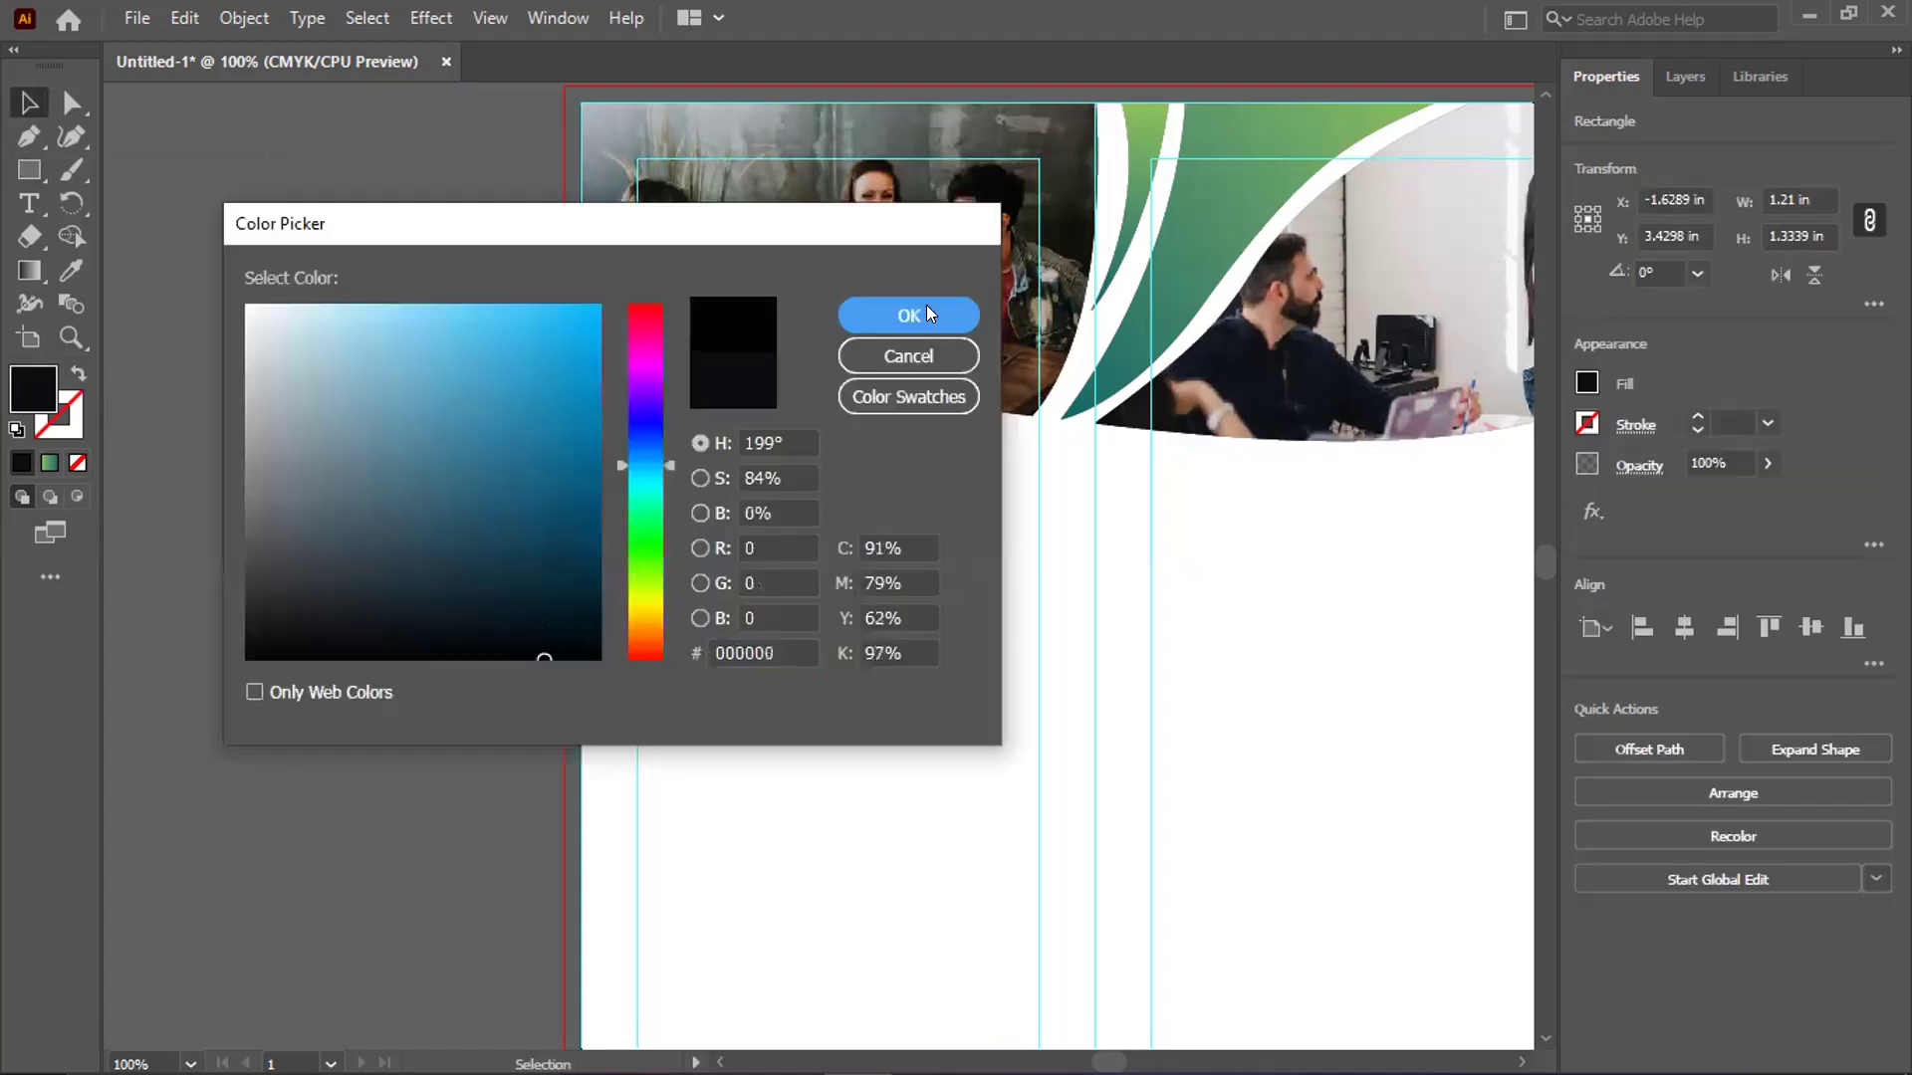
{"action": "left_click", "coordinate": [404, 181]}
Compare the two dark rectangles and zoom out to see the whole tri-fold layout
{"action": "scroll", "coordinate": [361, 369], "scroll_direction": "up", "scroll_amount": 2}
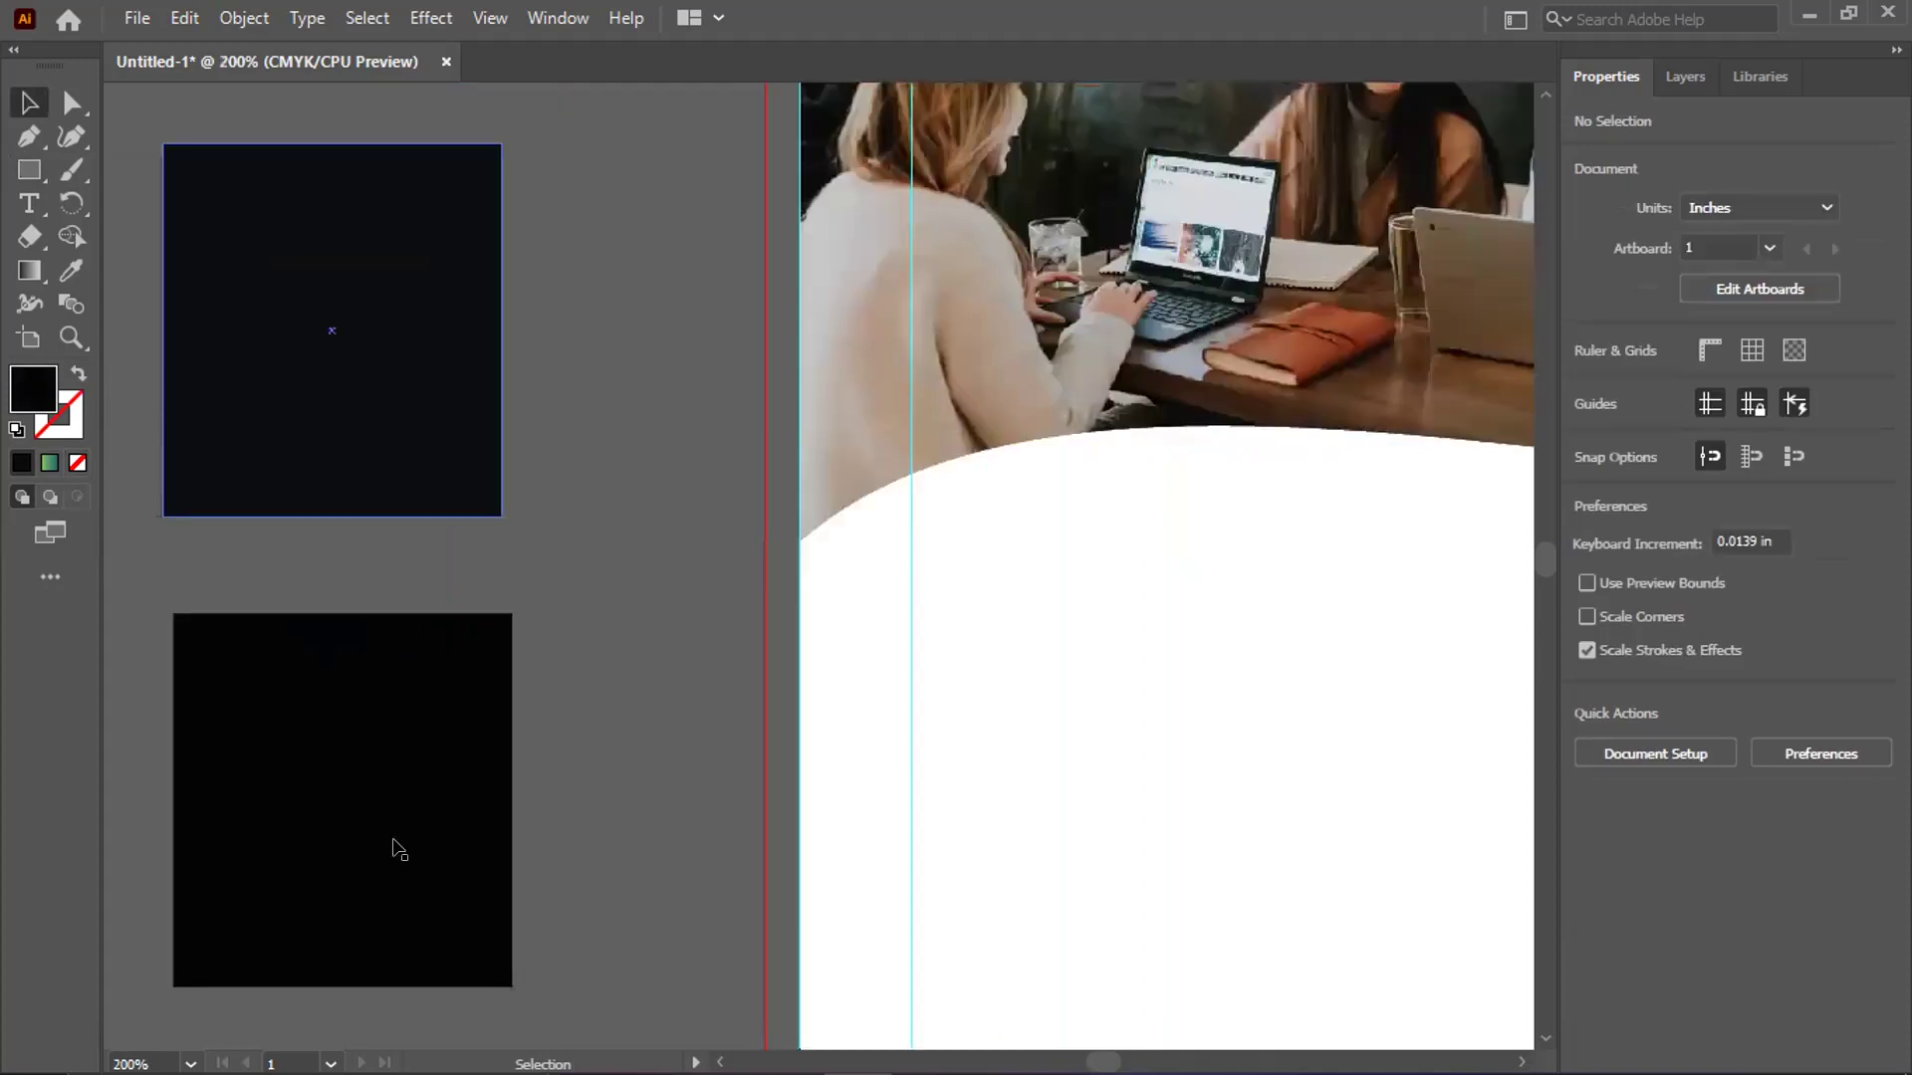
{"action": "left_click", "coordinate": [439, 424]}
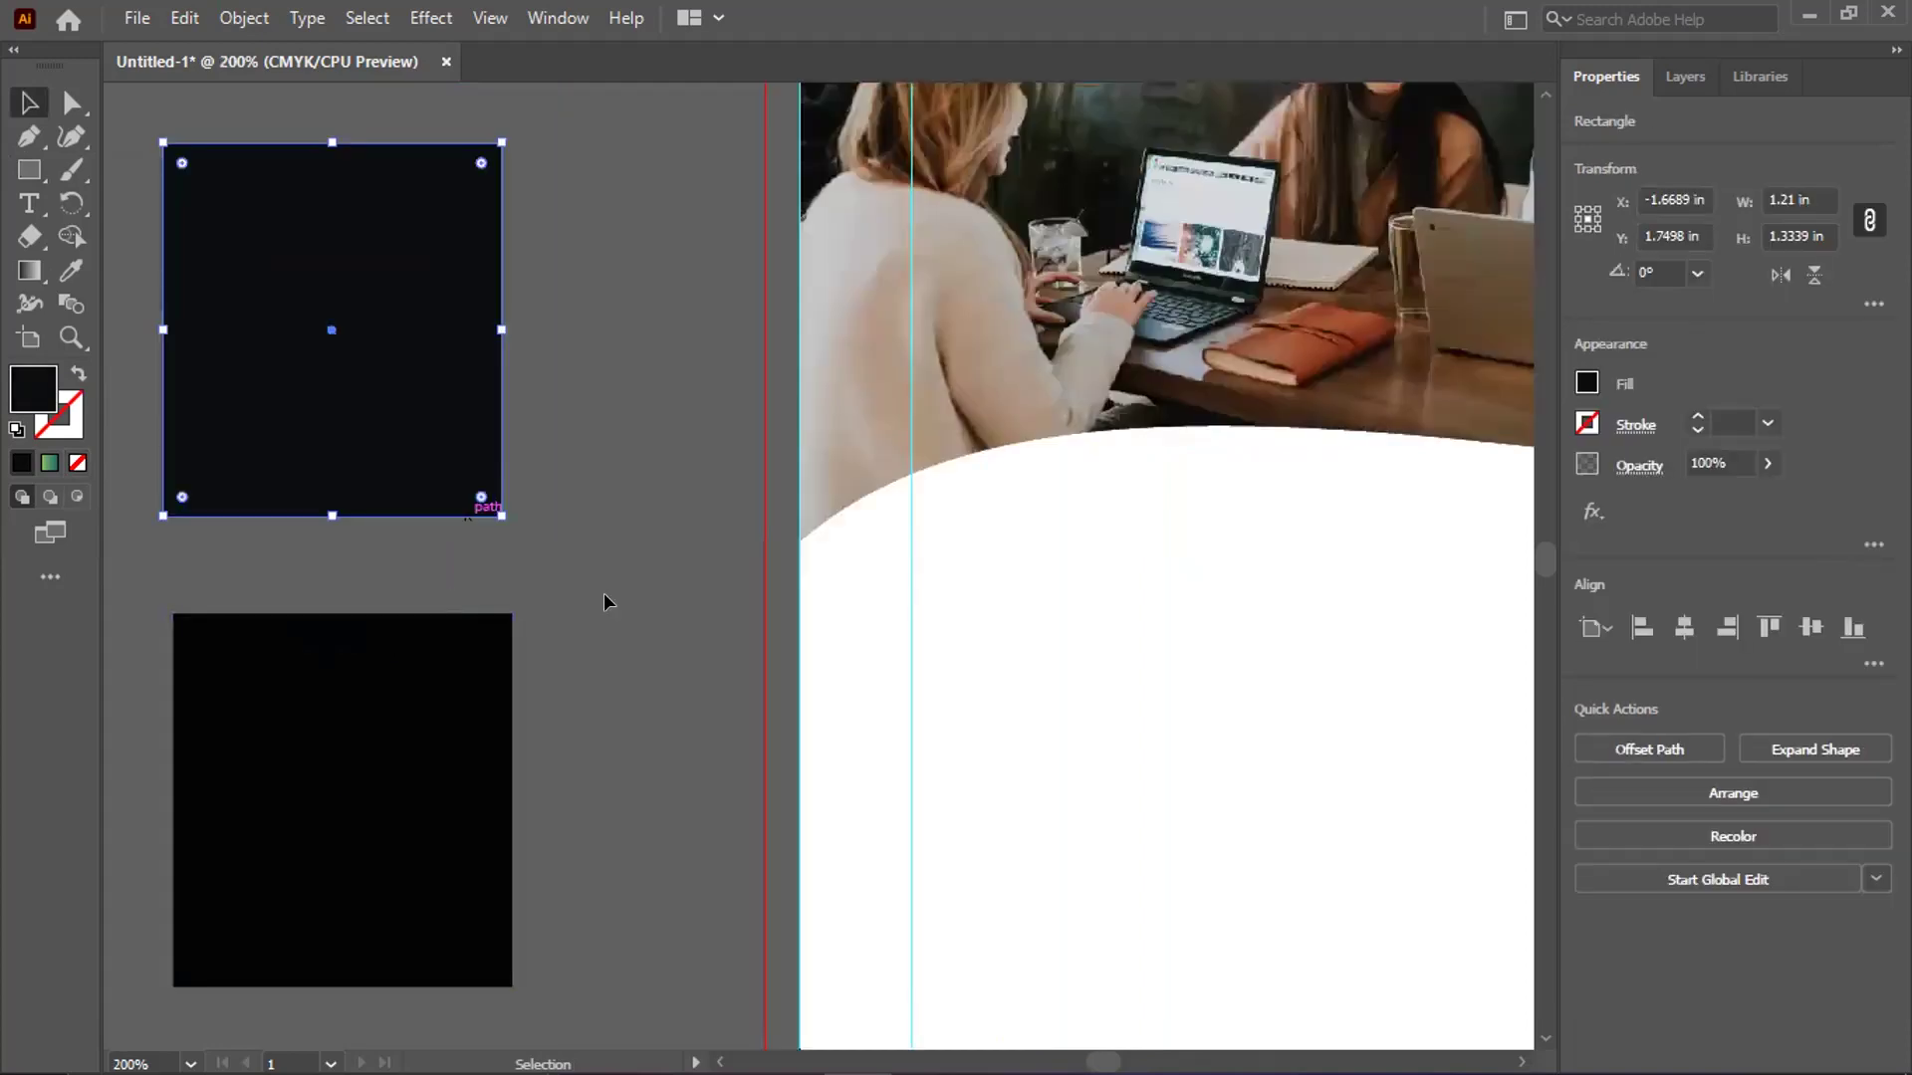
{"action": "left_click", "coordinate": [362, 737]}
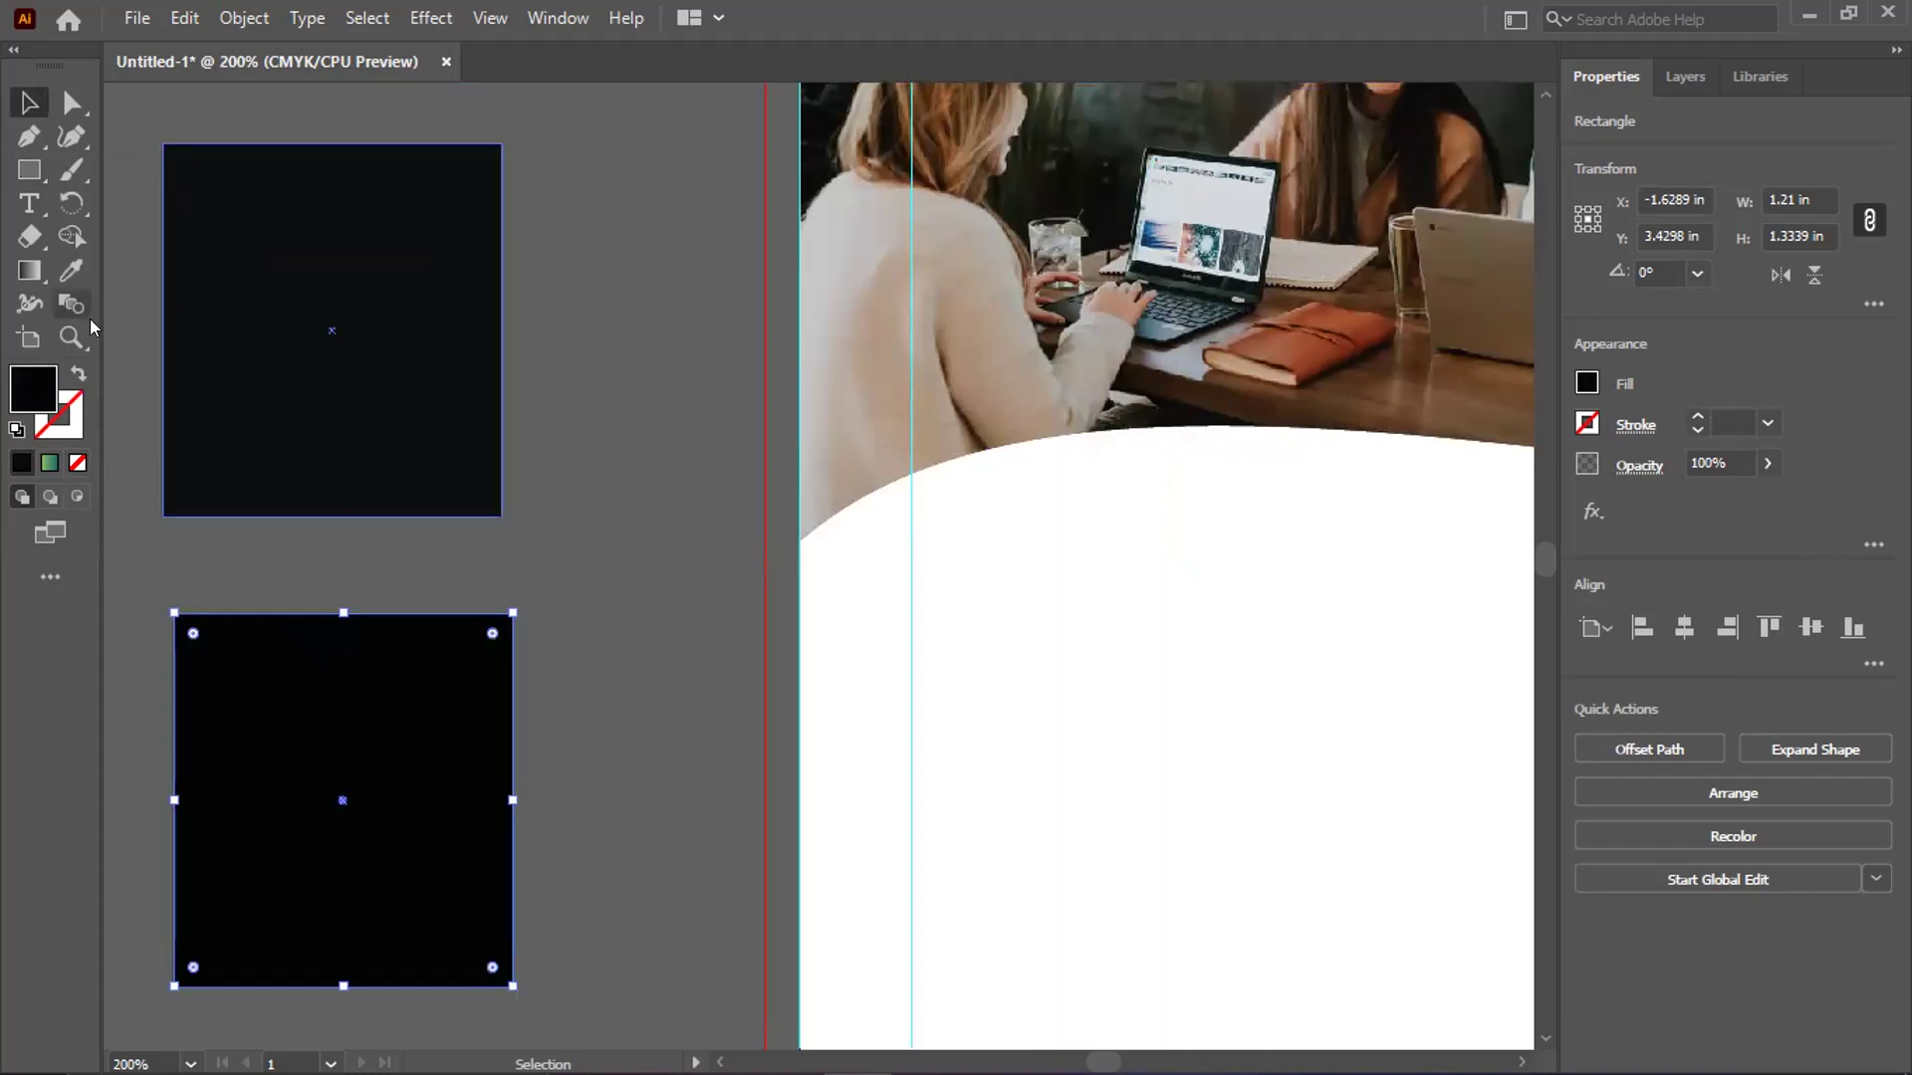
{"action": "scroll", "coordinate": [1038, 524], "scroll_direction": "right", "scroll_amount": 1}
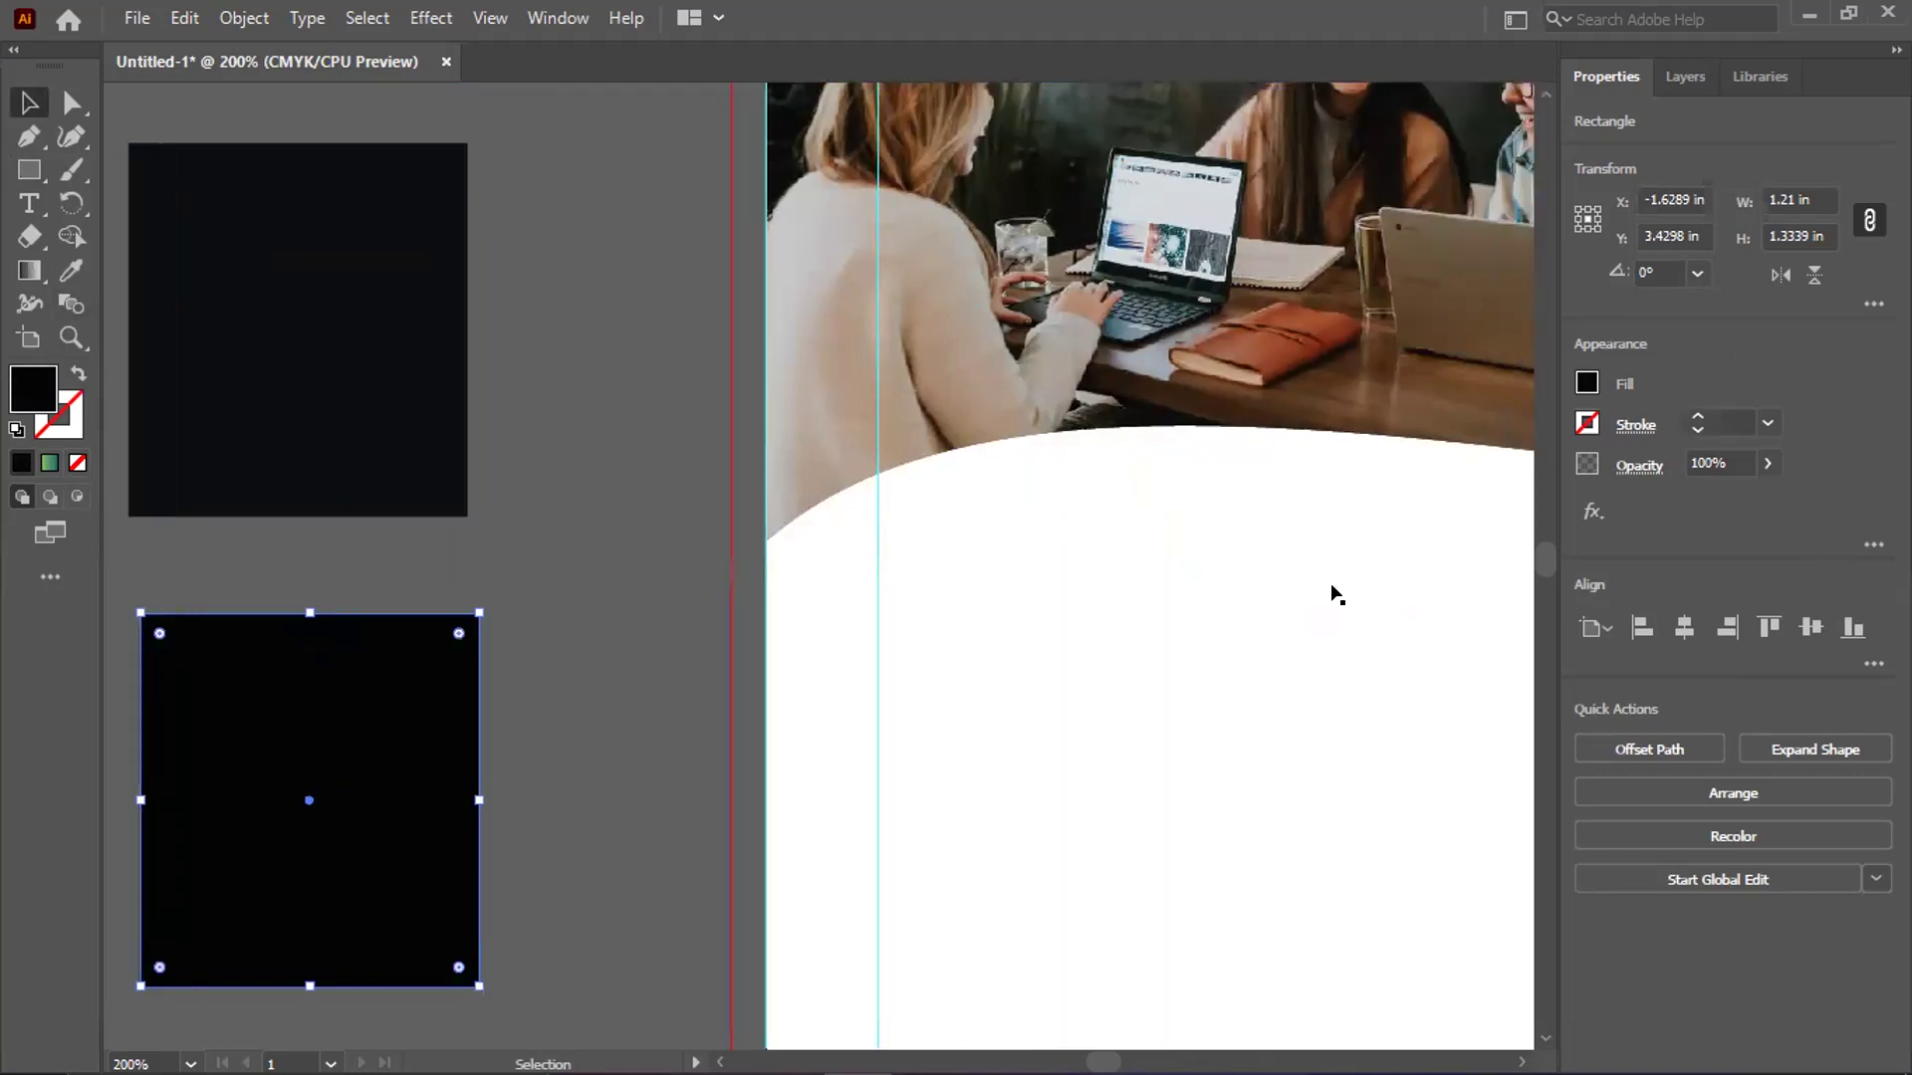
{"action": "key", "text": "ctrl+minus"}
{"action": "key", "text": "ctrl+minus"}
{"action": "key", "text": "ctrl+minus"}
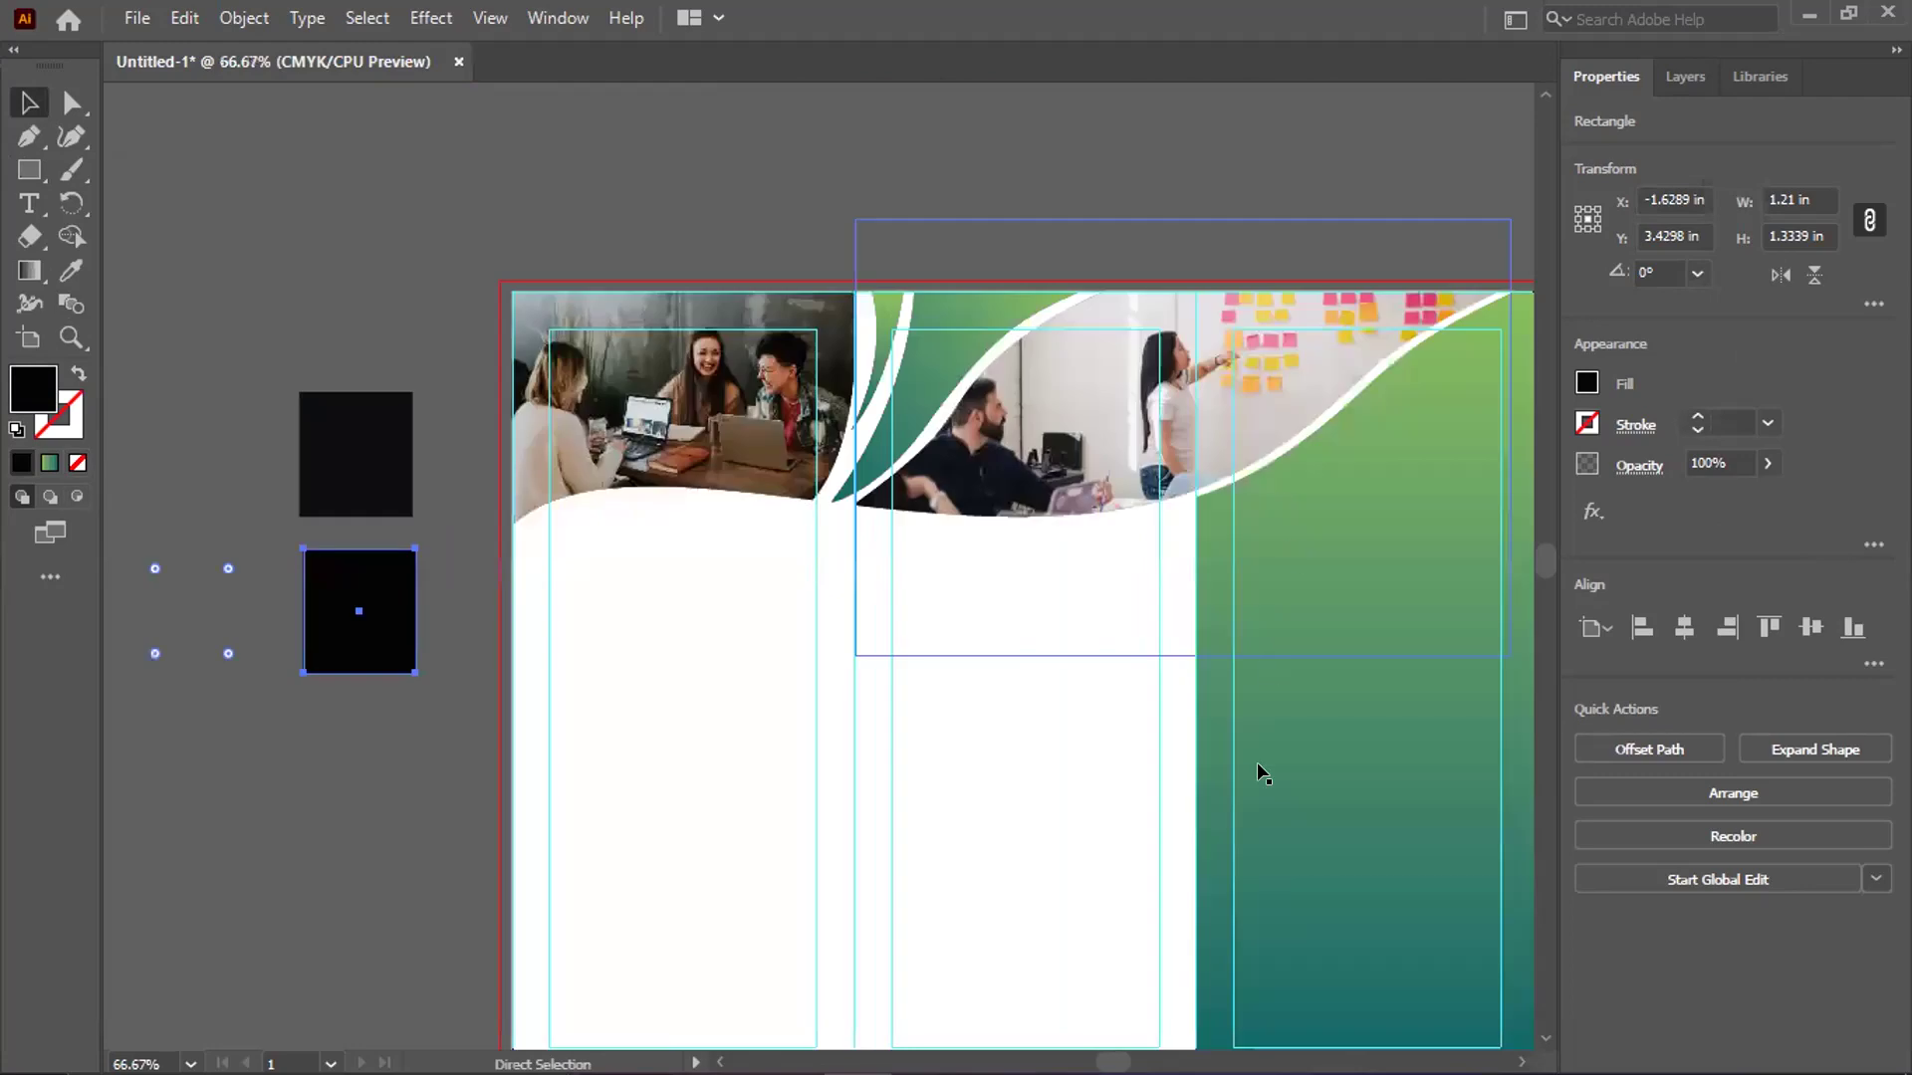
{"action": "key", "text": "v"}
{"action": "scroll", "coordinate": [1250, 766], "scroll_direction": "right", "scroll_amount": 3}
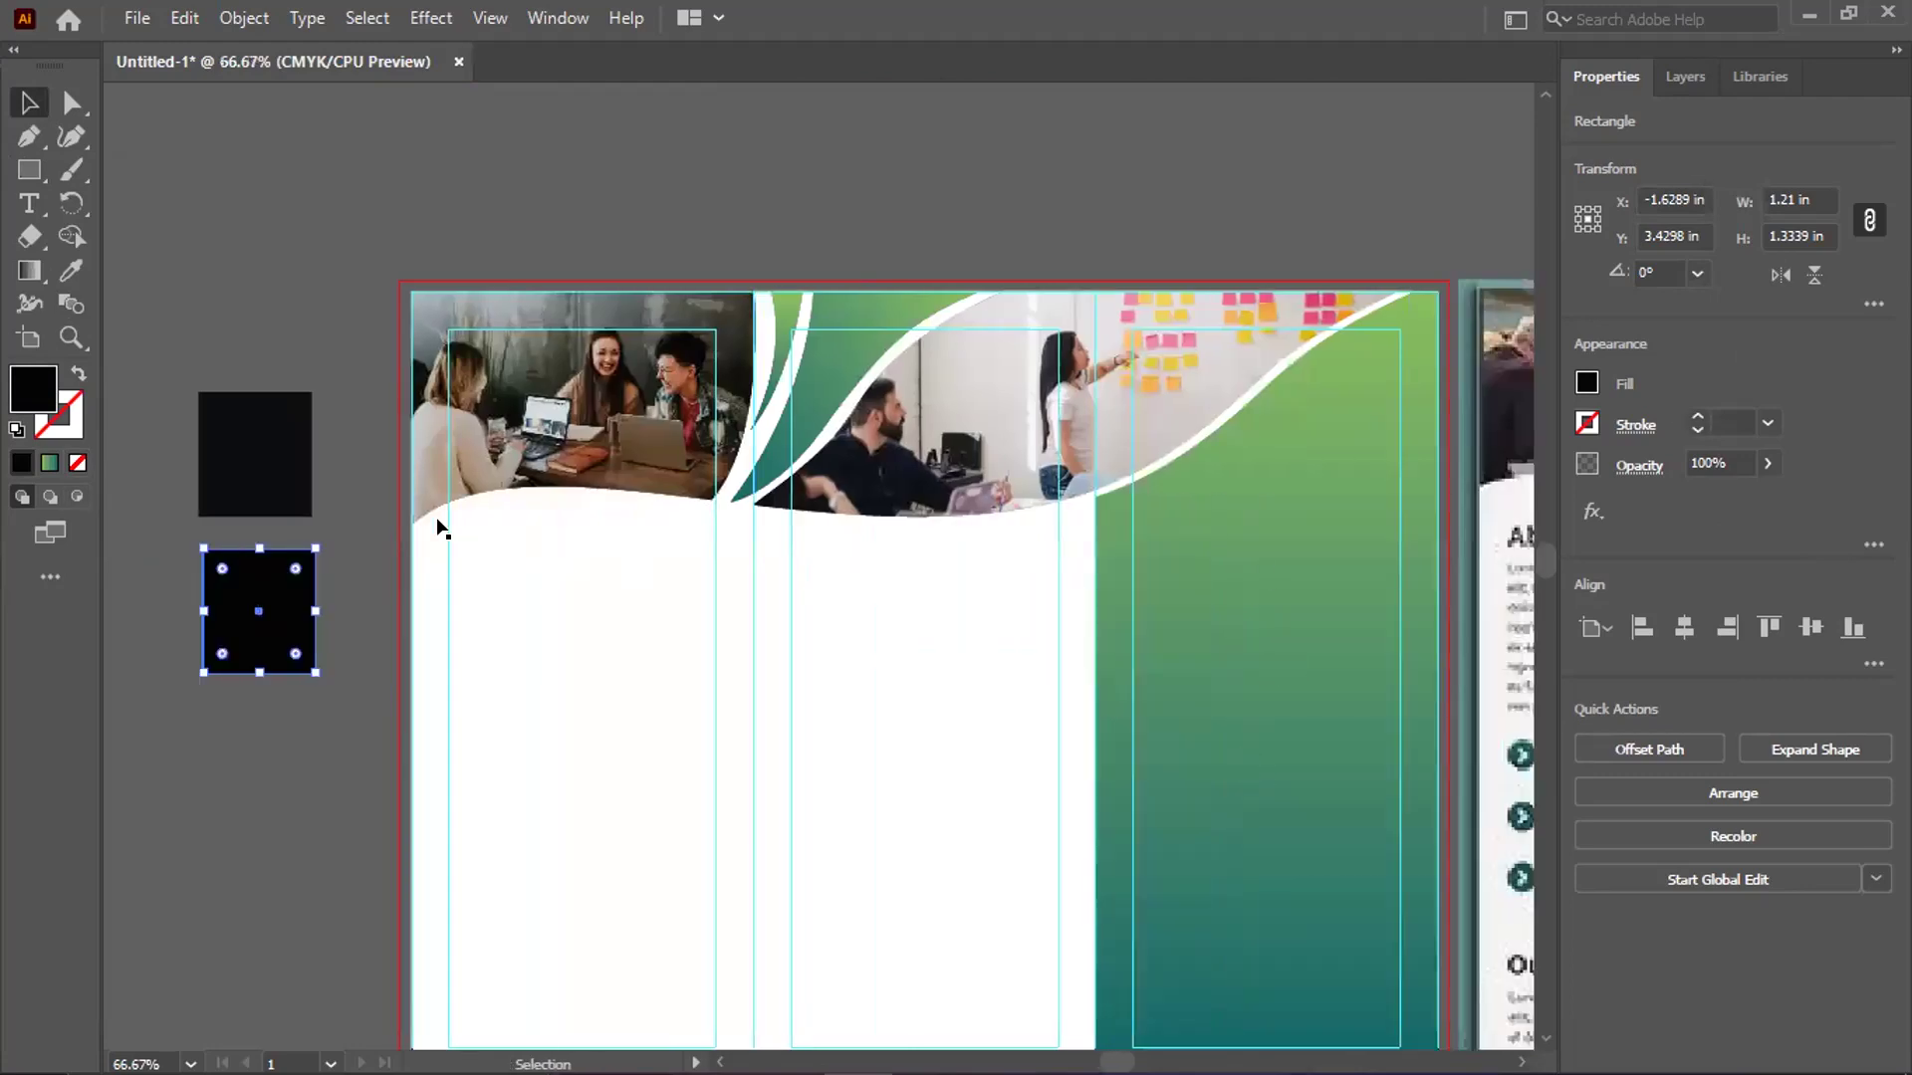
{"action": "scroll", "coordinate": [439, 521], "scroll_direction": "down", "scroll_amount": 1}
Add a third square and eyedrop teal onto the bottom square and green onto the middle one
{"action": "left_click_drag", "start_coordinate": [296, 600], "coordinate": [295, 745]}
{"action": "key", "text": "i"}
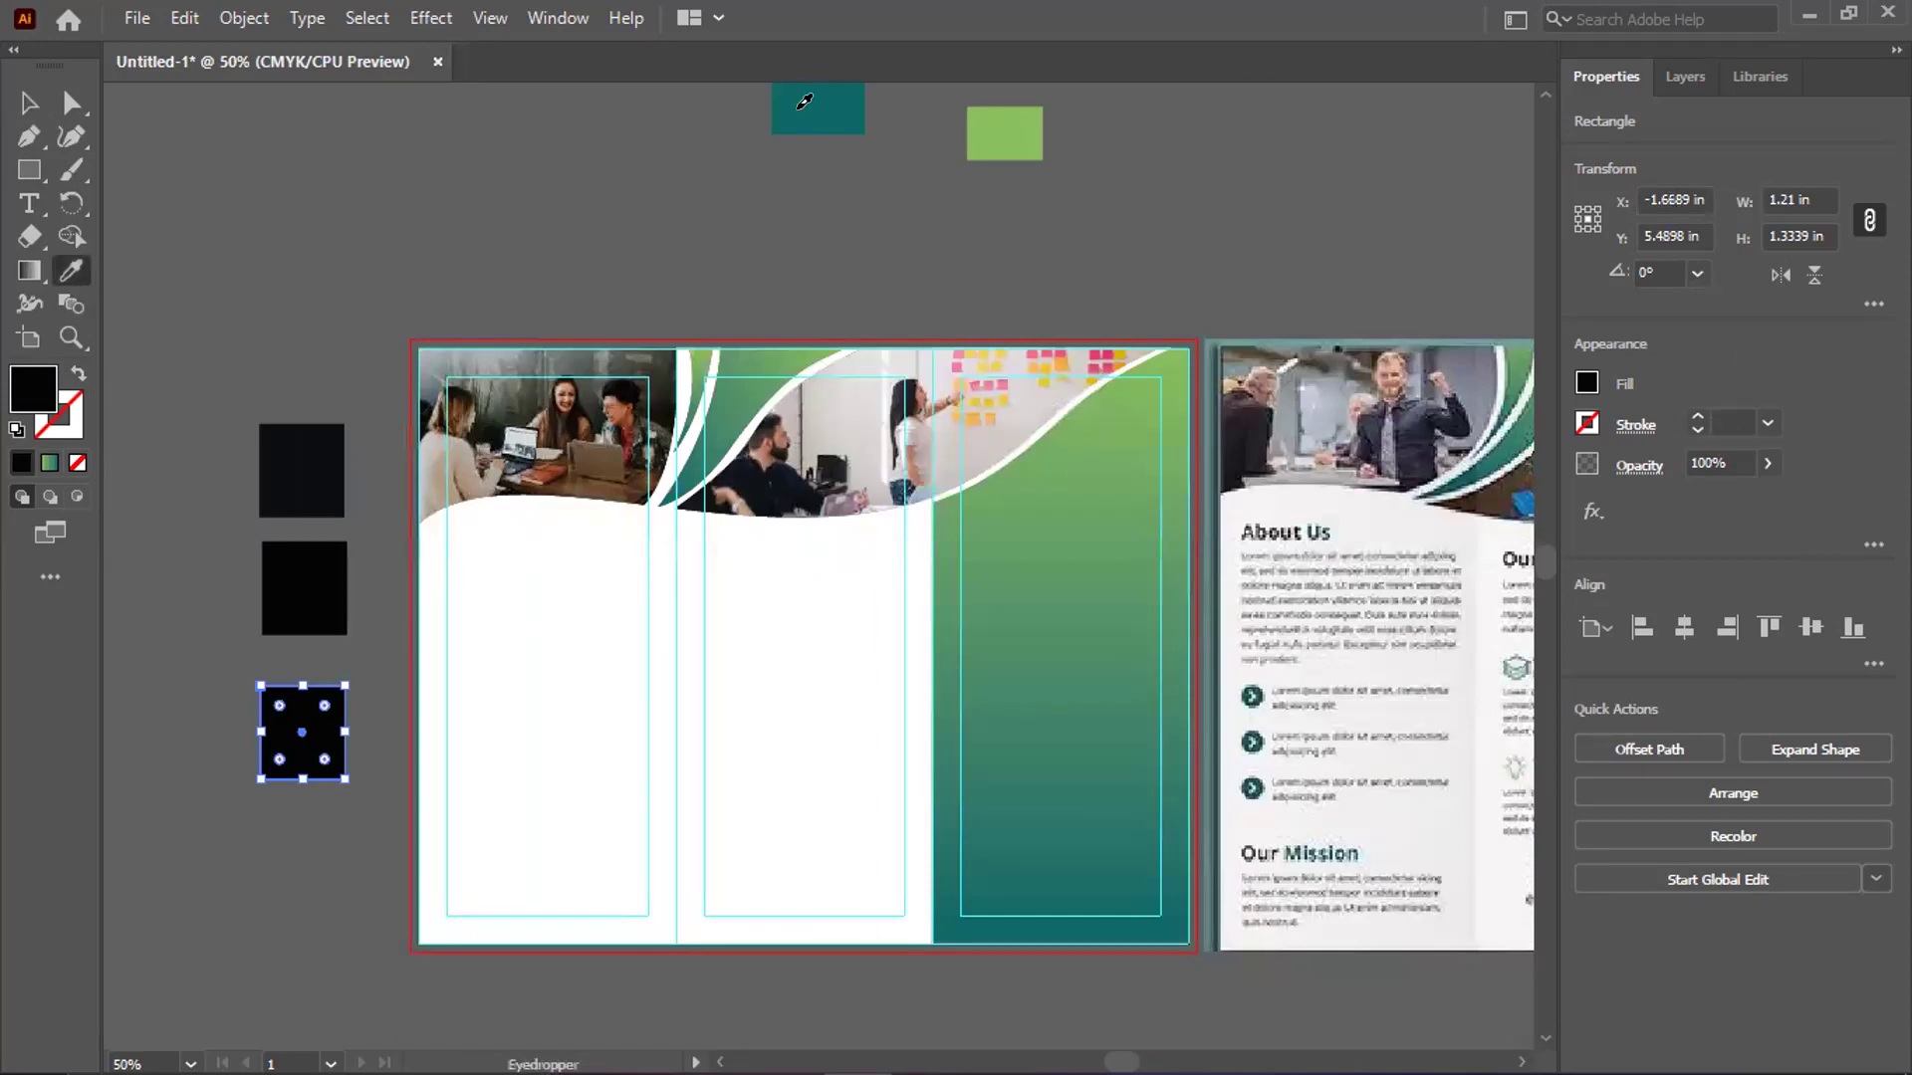
{"action": "left_click", "coordinate": [802, 98]}
{"action": "key", "text": "v"}
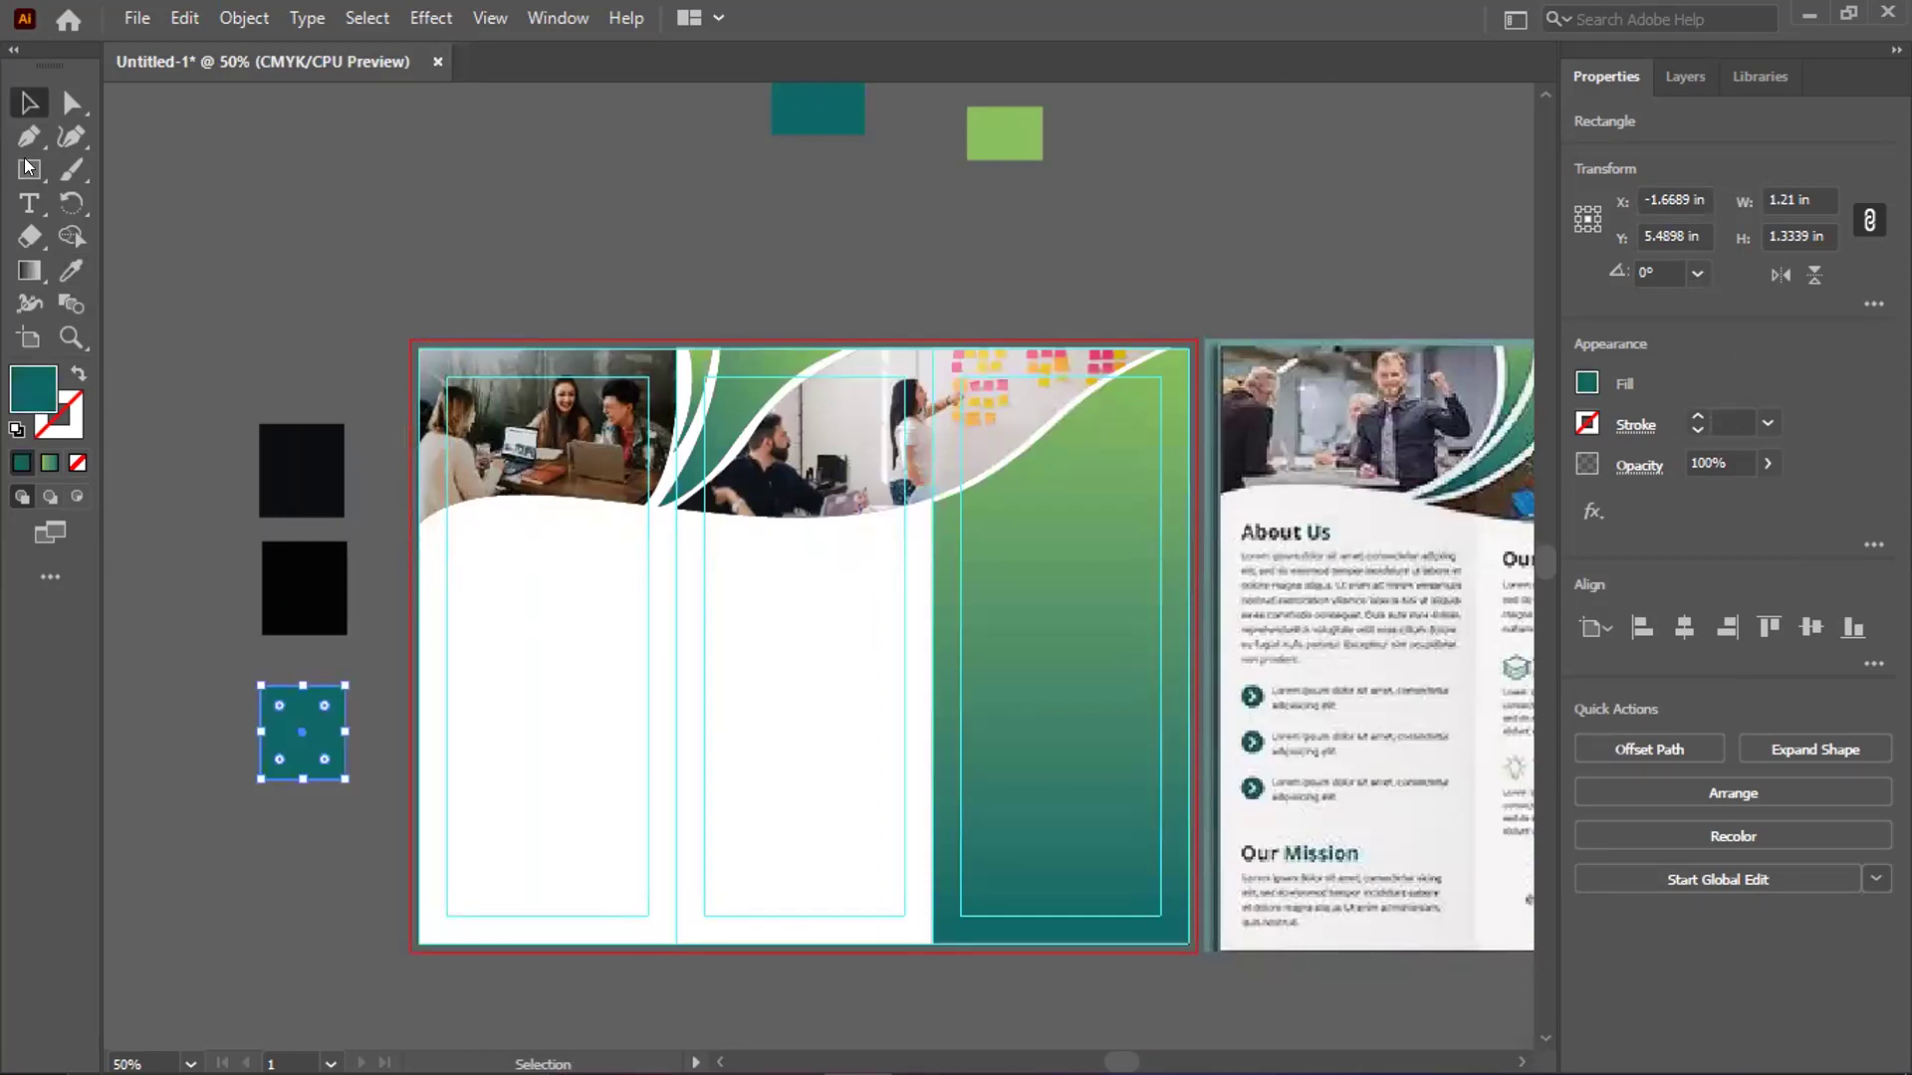
{"action": "left_click", "coordinate": [325, 574]}
{"action": "key", "text": "i"}
{"action": "left_click", "coordinate": [1039, 130]}
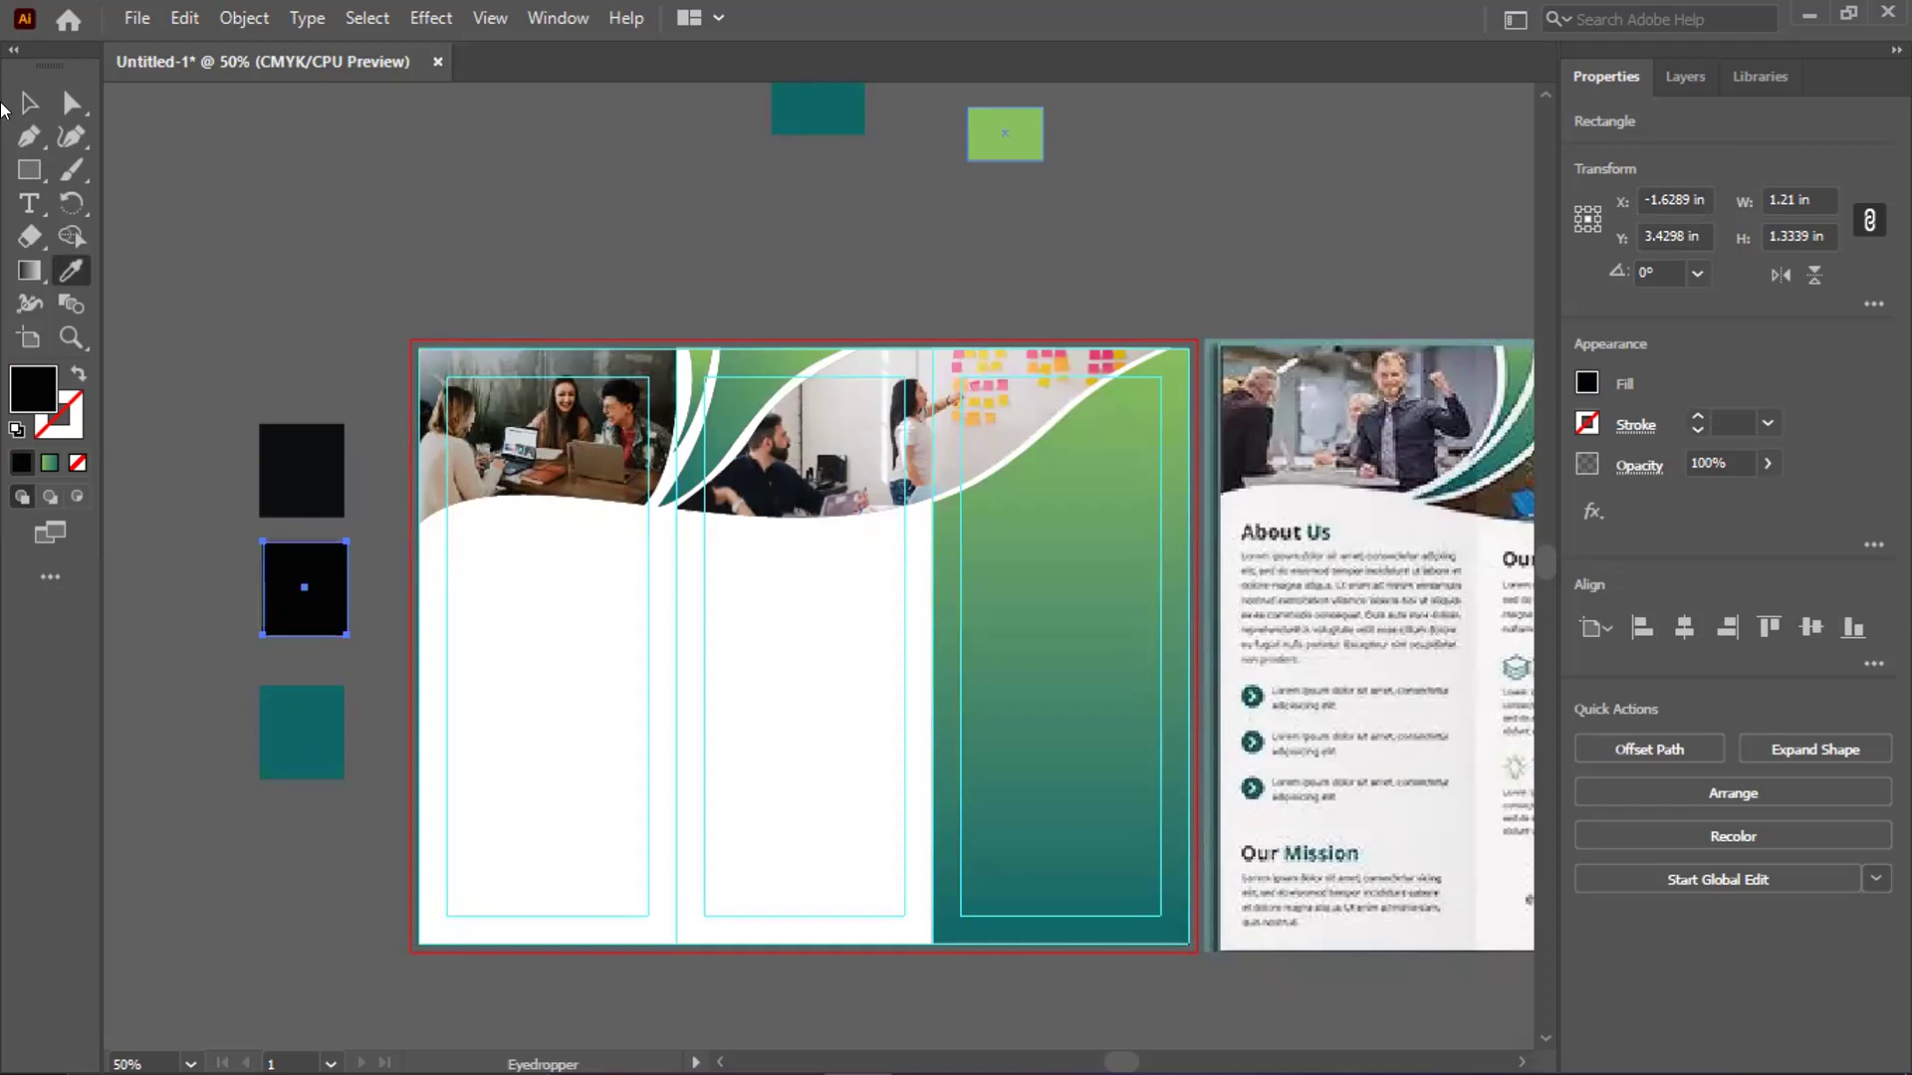
{"action": "key", "text": "v"}
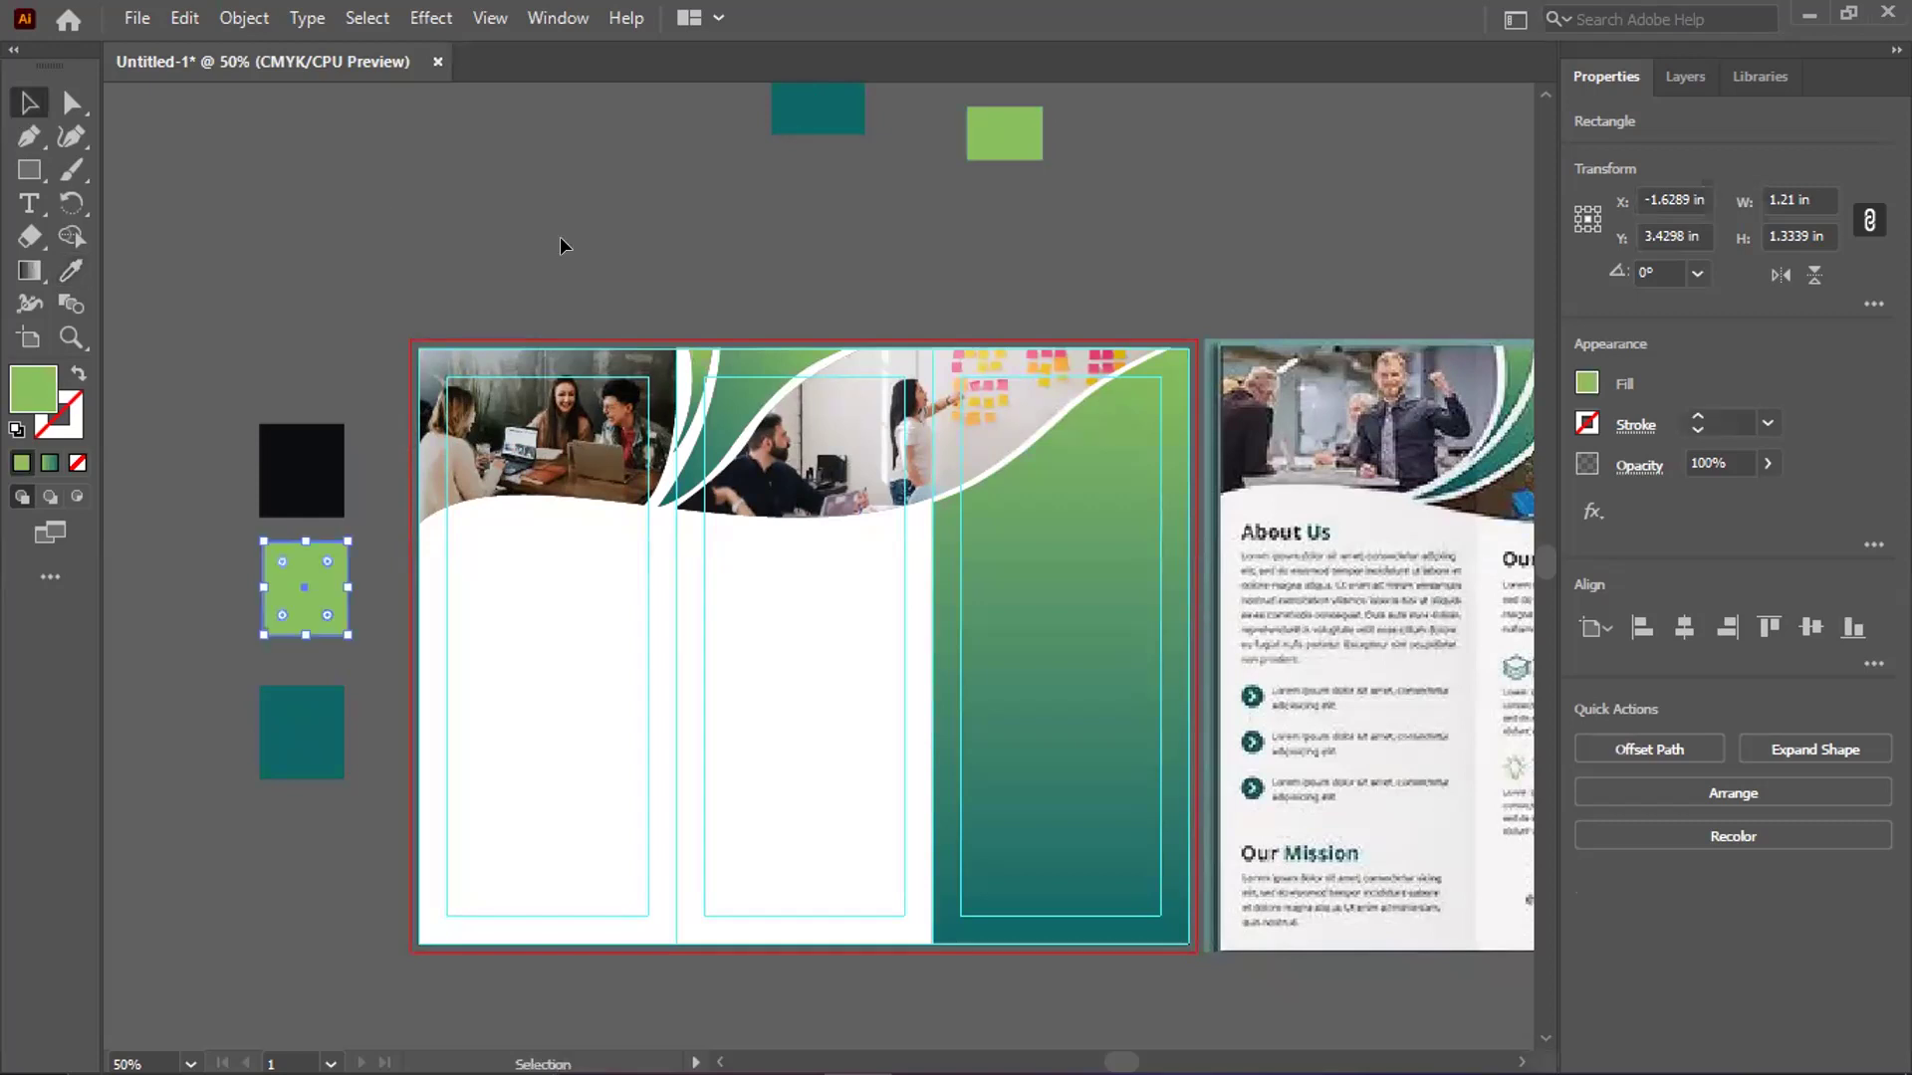
Marquee-select the two sample colour rectangles above the artboard and delete them
{"action": "left_click", "coordinate": [995, 218]}
{"action": "left_click_drag", "start_coordinate": [640, 99], "coordinate": [641, 84]}
{"action": "key", "text": "Delete"}
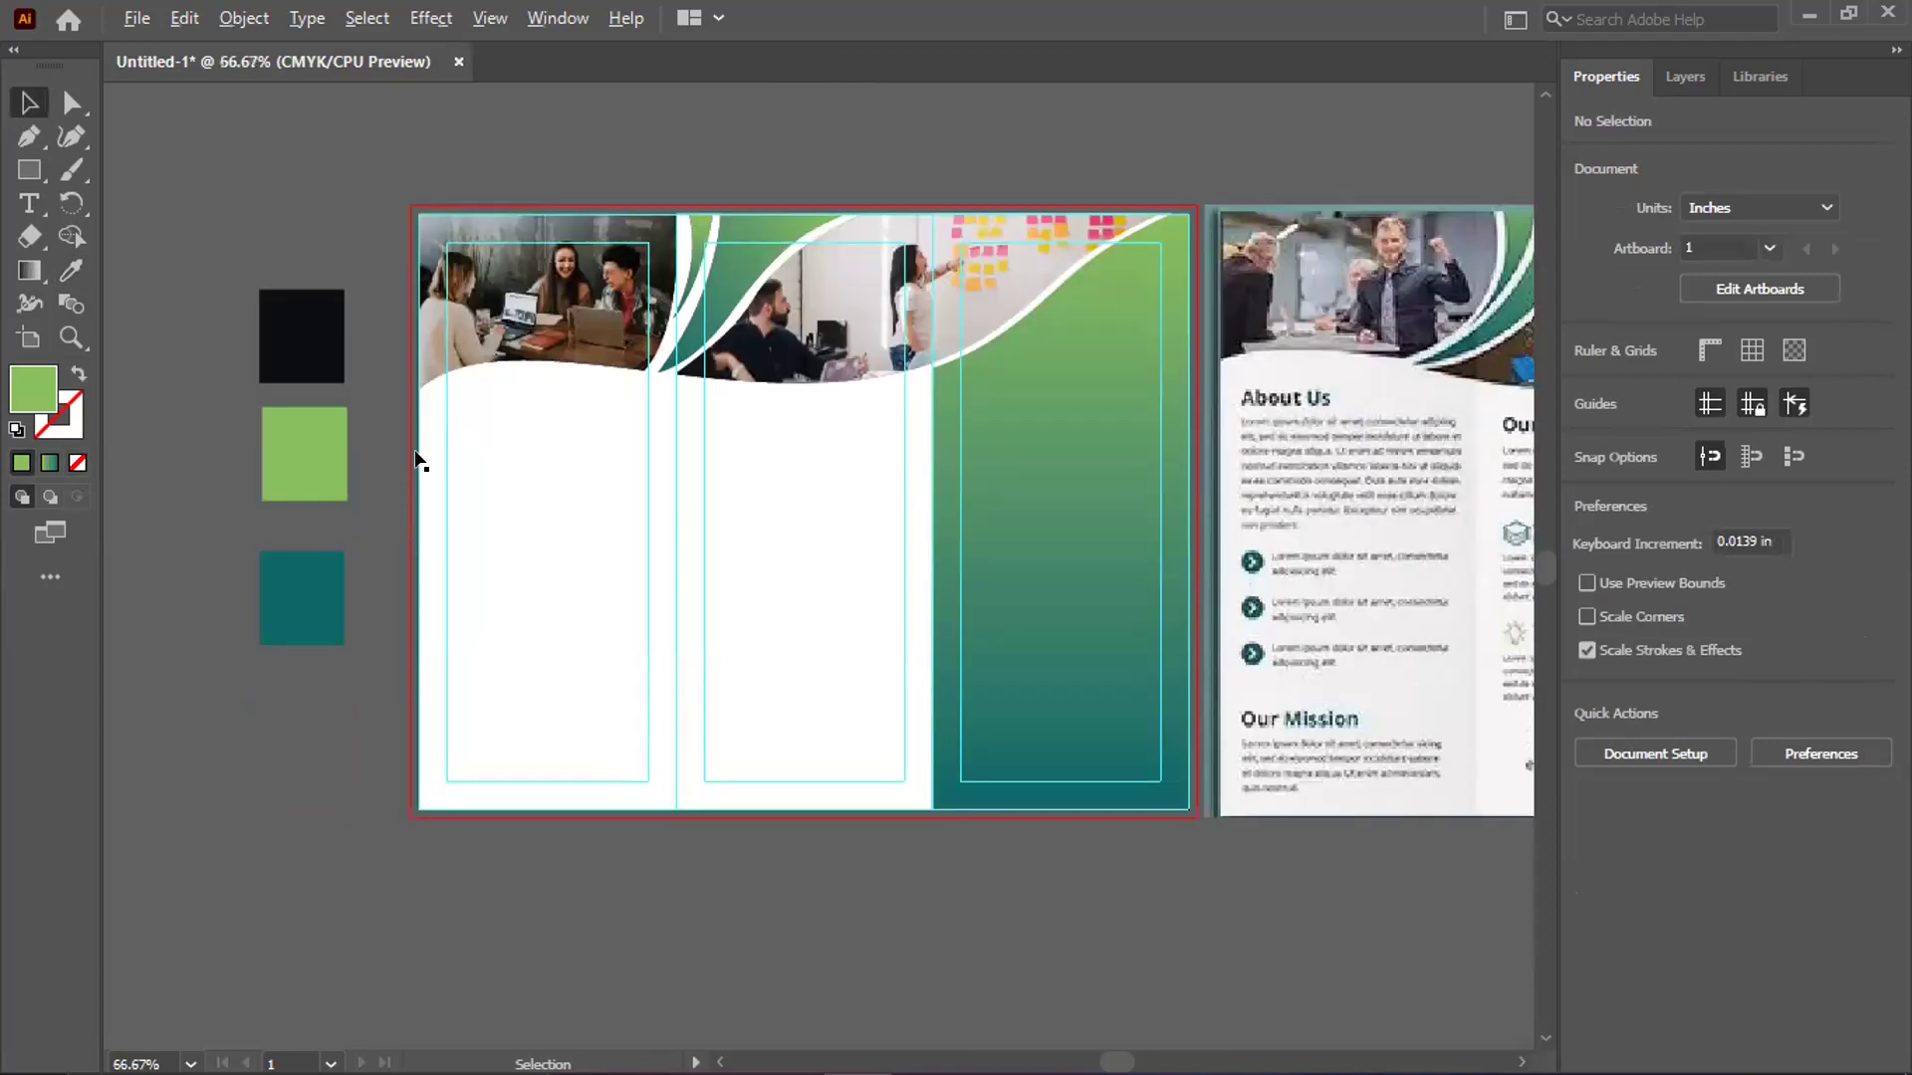
Type 'About Us' below the left photo header and start a font search for 'ope'
{"action": "scroll", "coordinate": [416, 448], "scroll_direction": "up", "scroll_amount": 2}
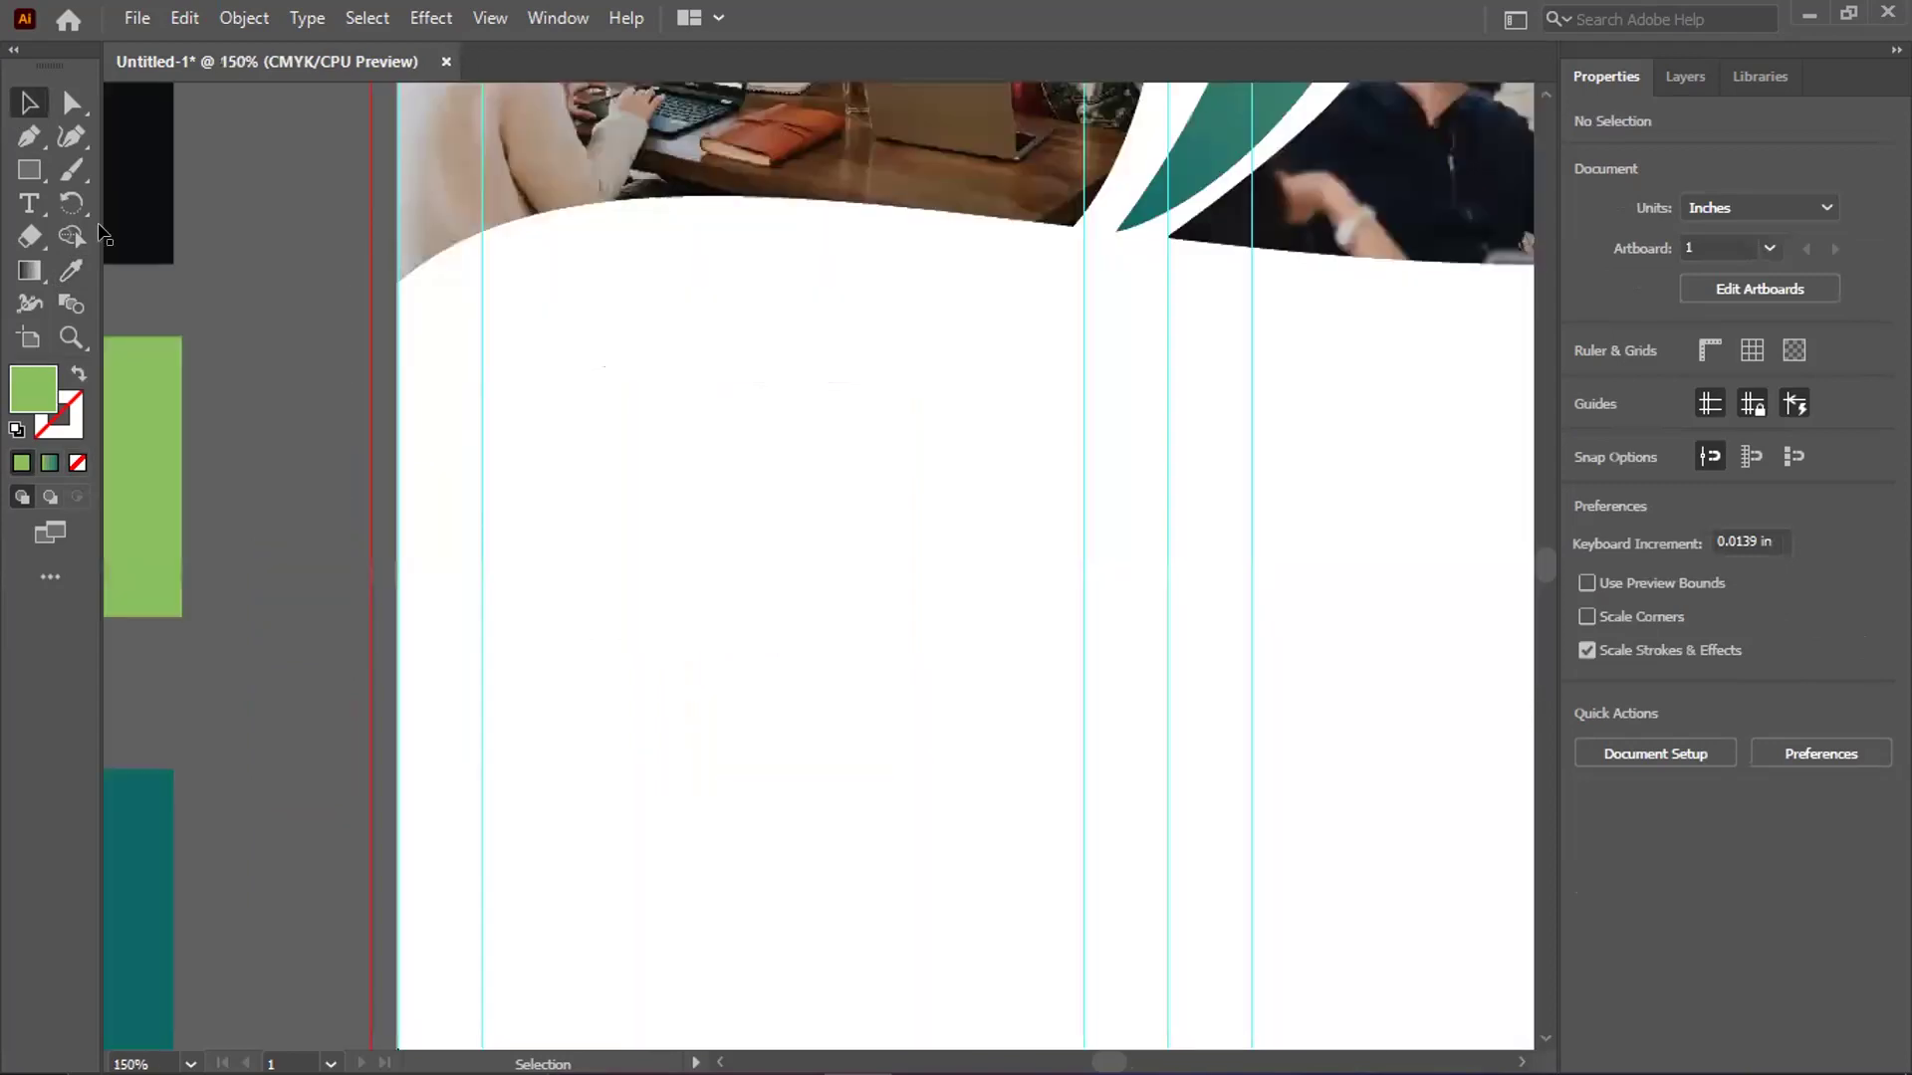
{"action": "left_click", "coordinate": [27, 207]}
{"action": "left_click", "coordinate": [528, 368]}
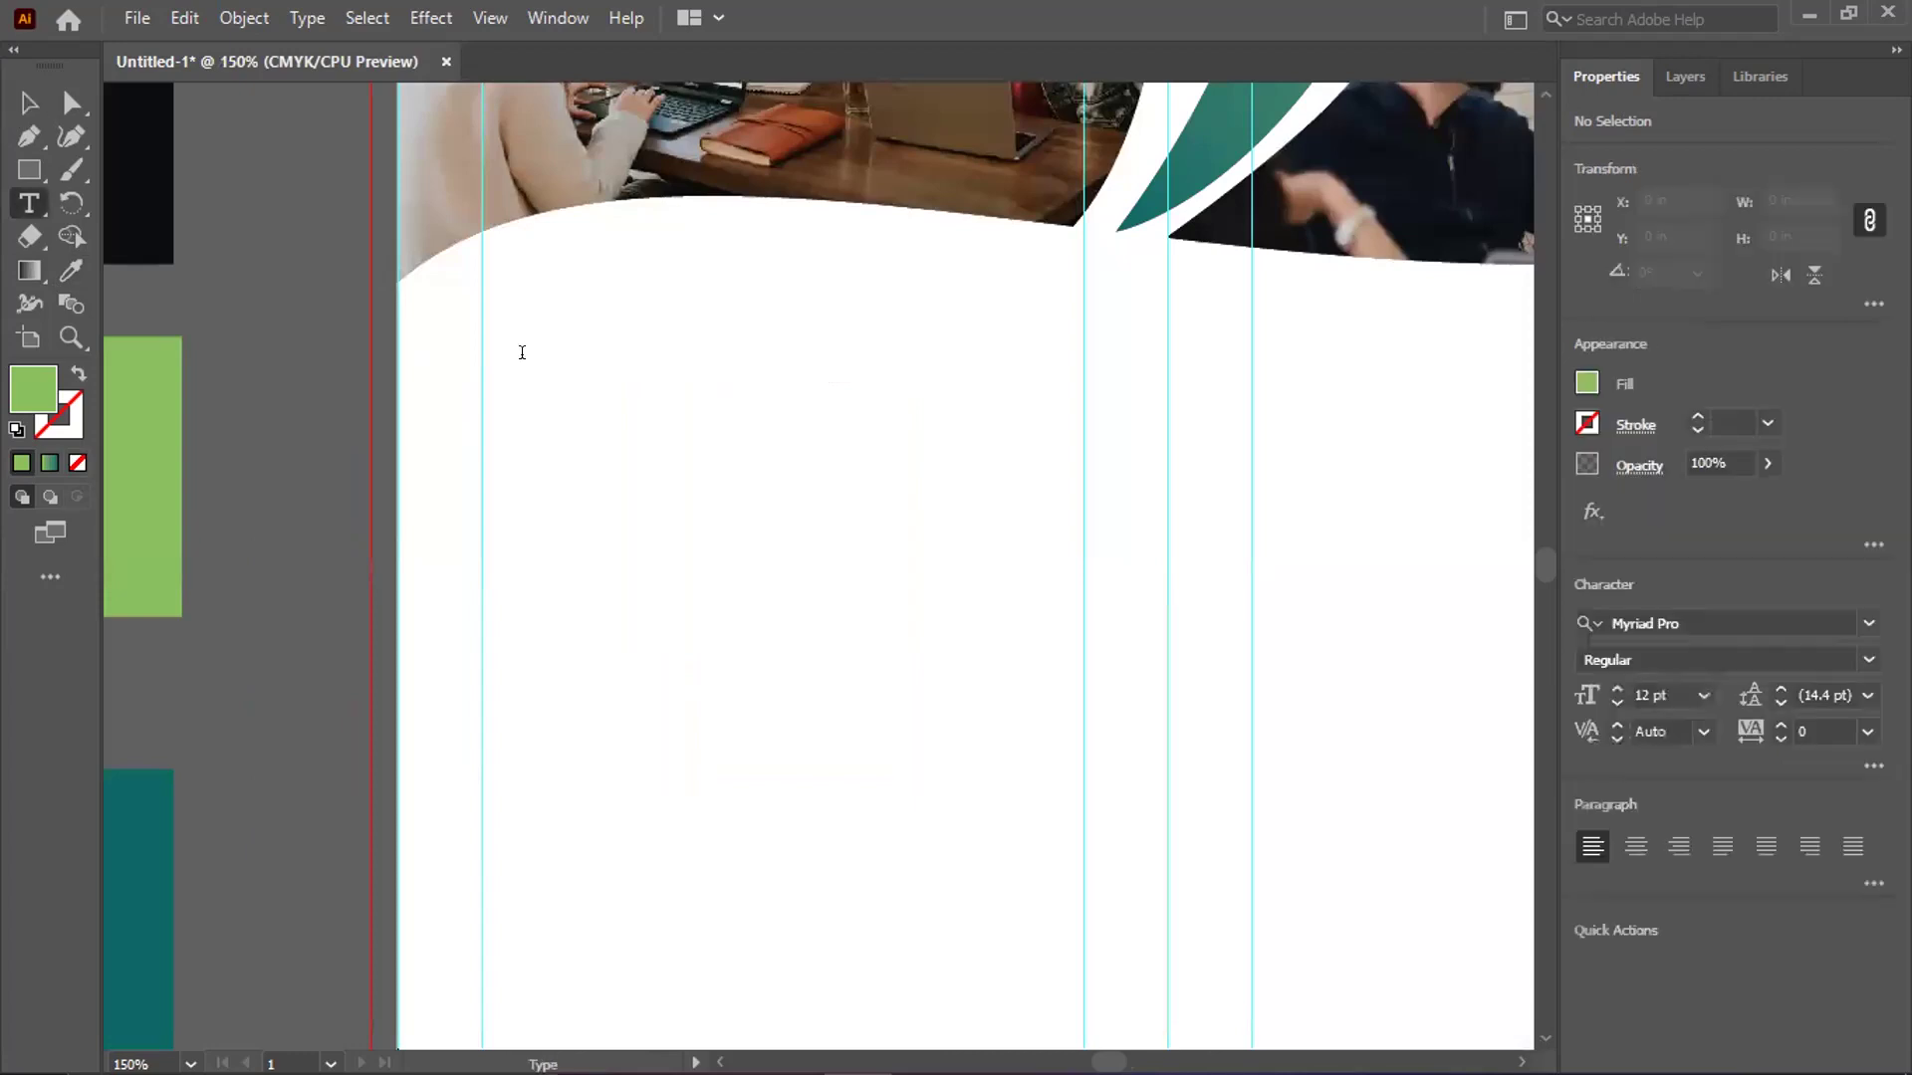
{"action": "type", "text": "Ab"}
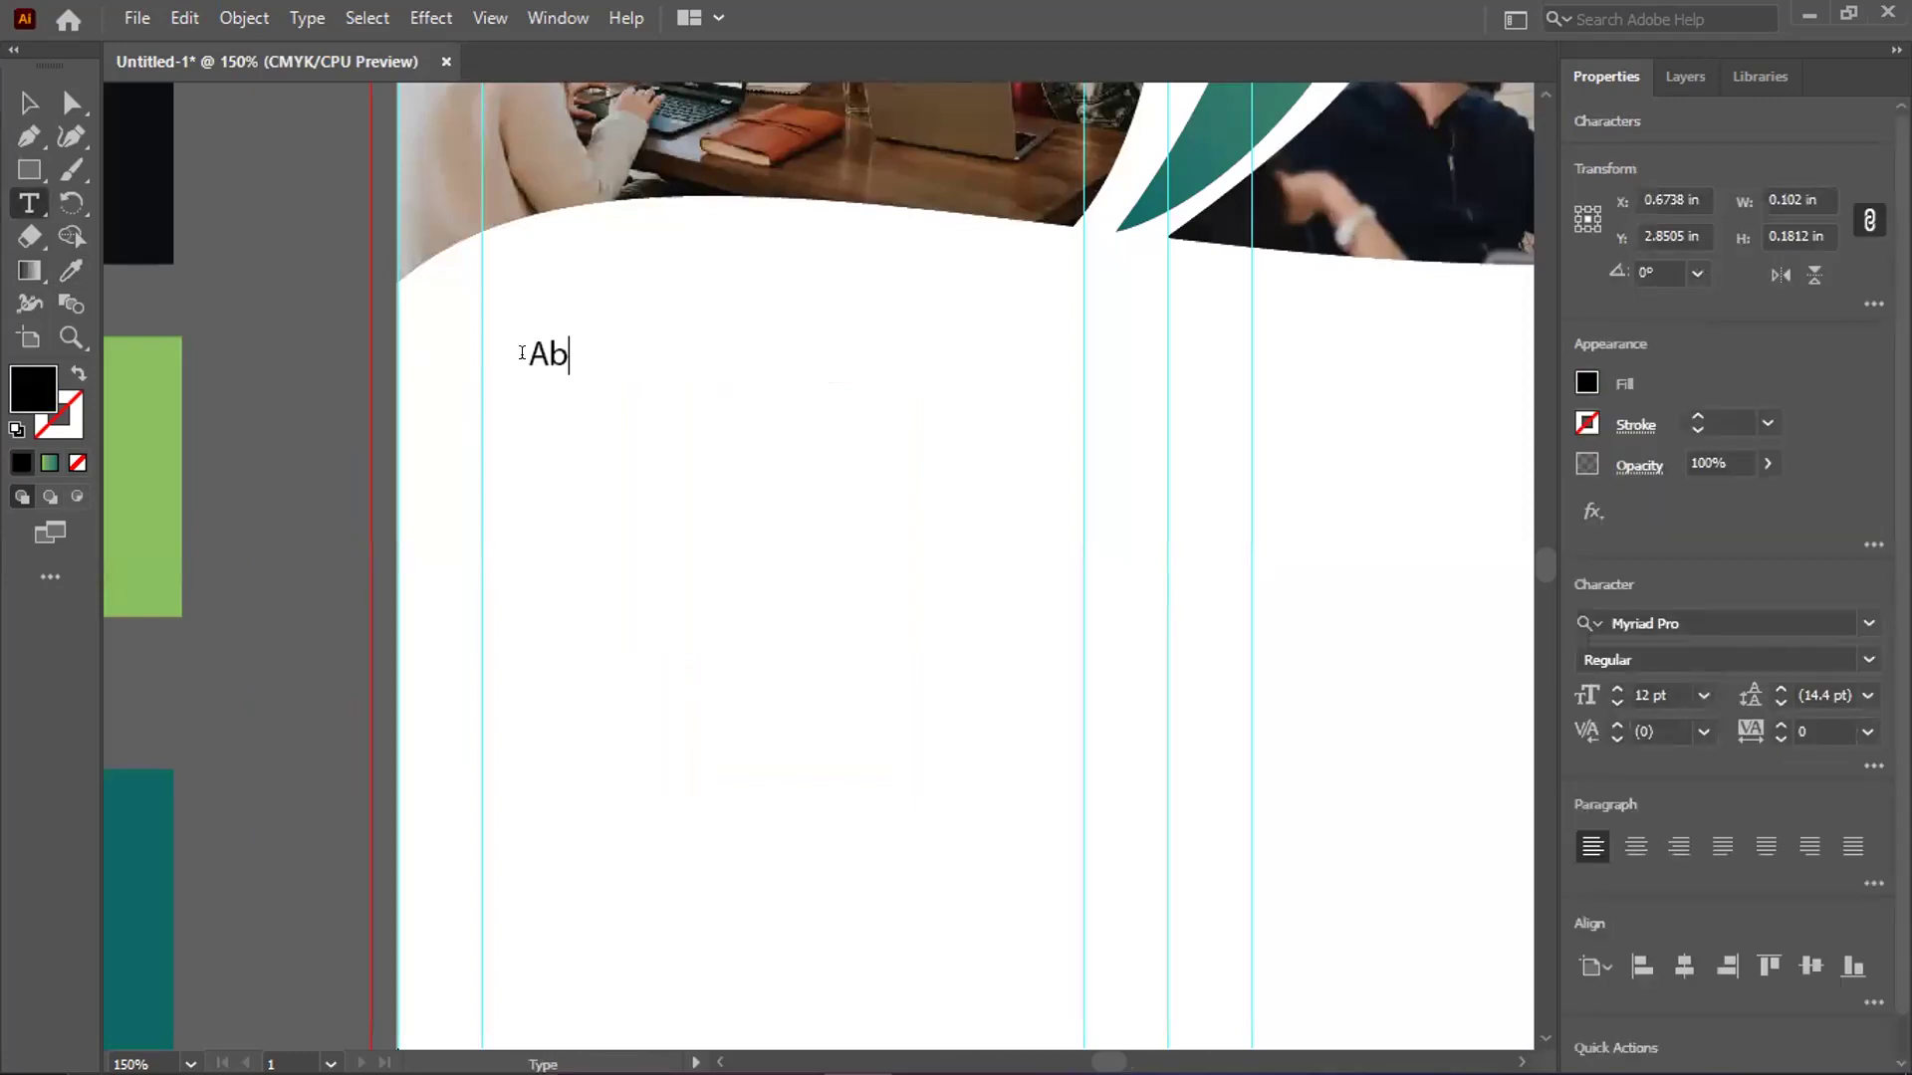
{"action": "type", "text": "out Us"}
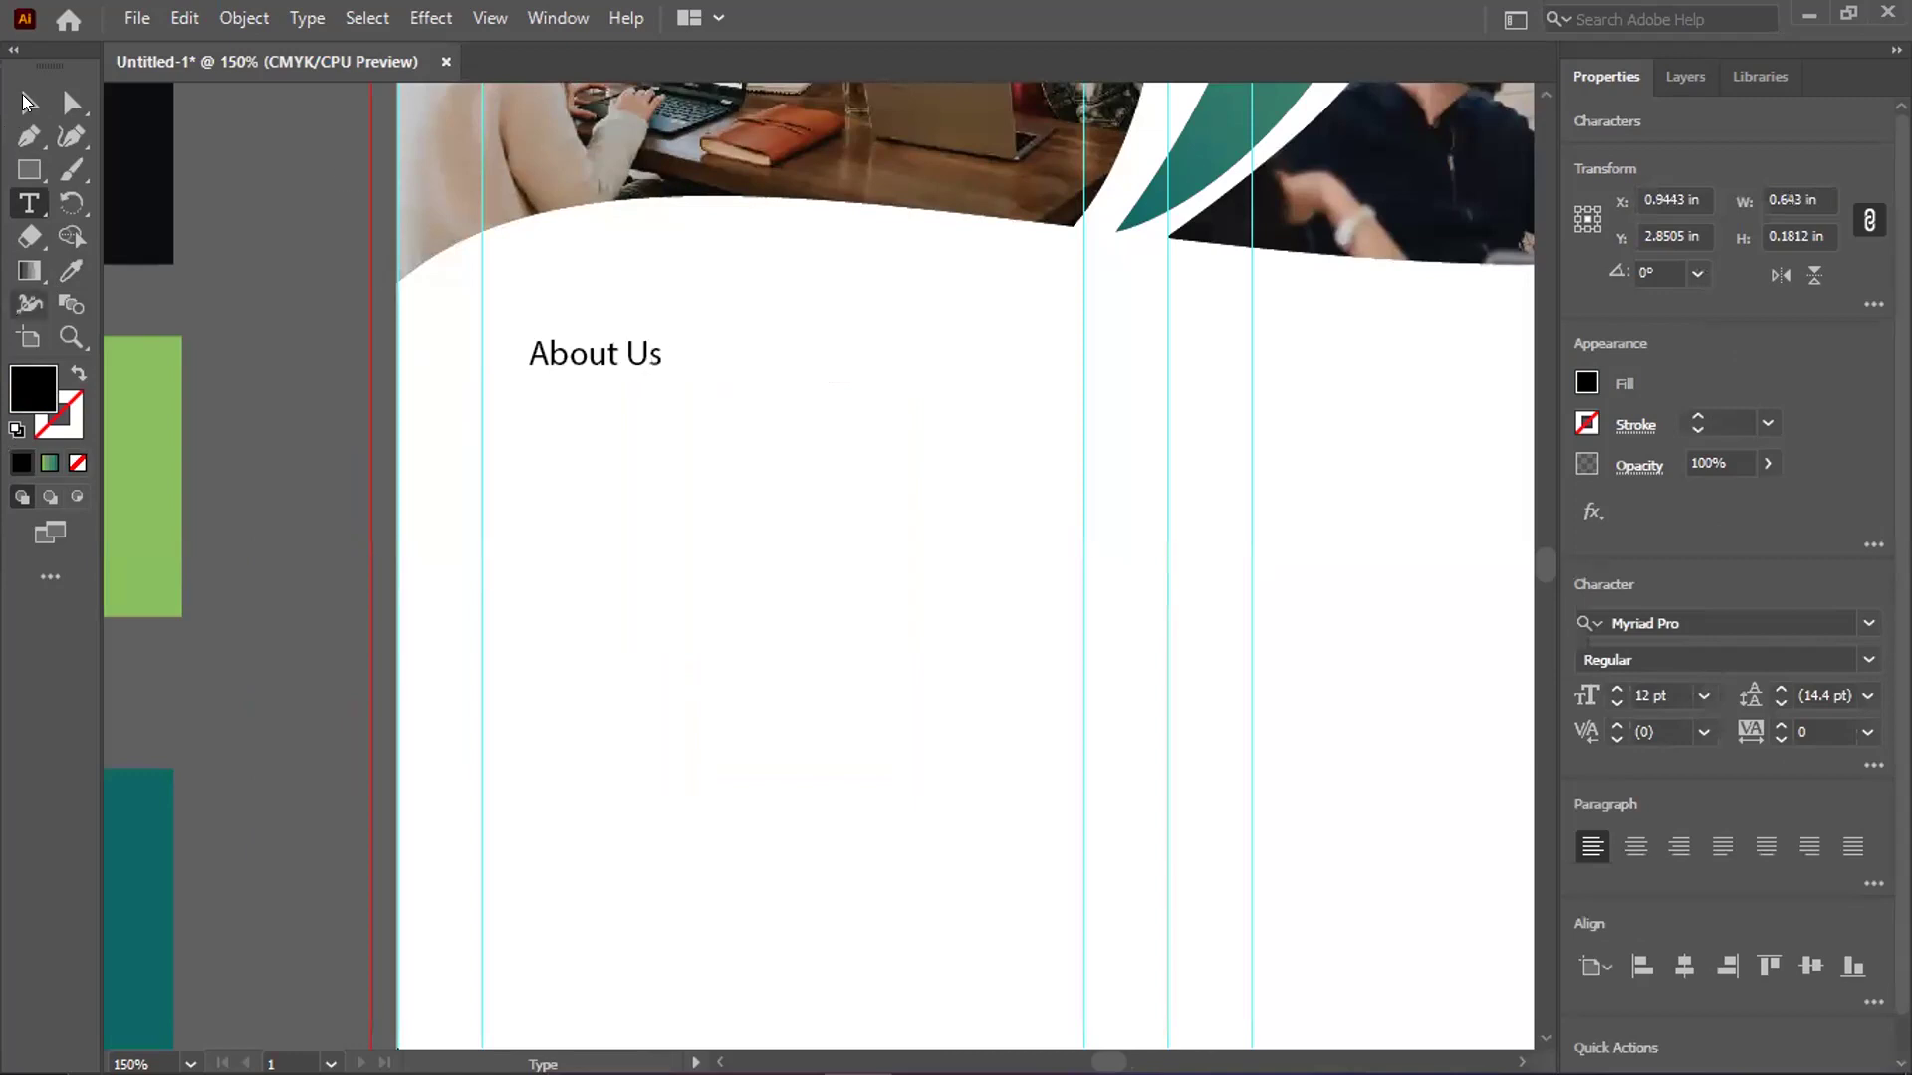
{"action": "left_click", "coordinate": [27, 100]}
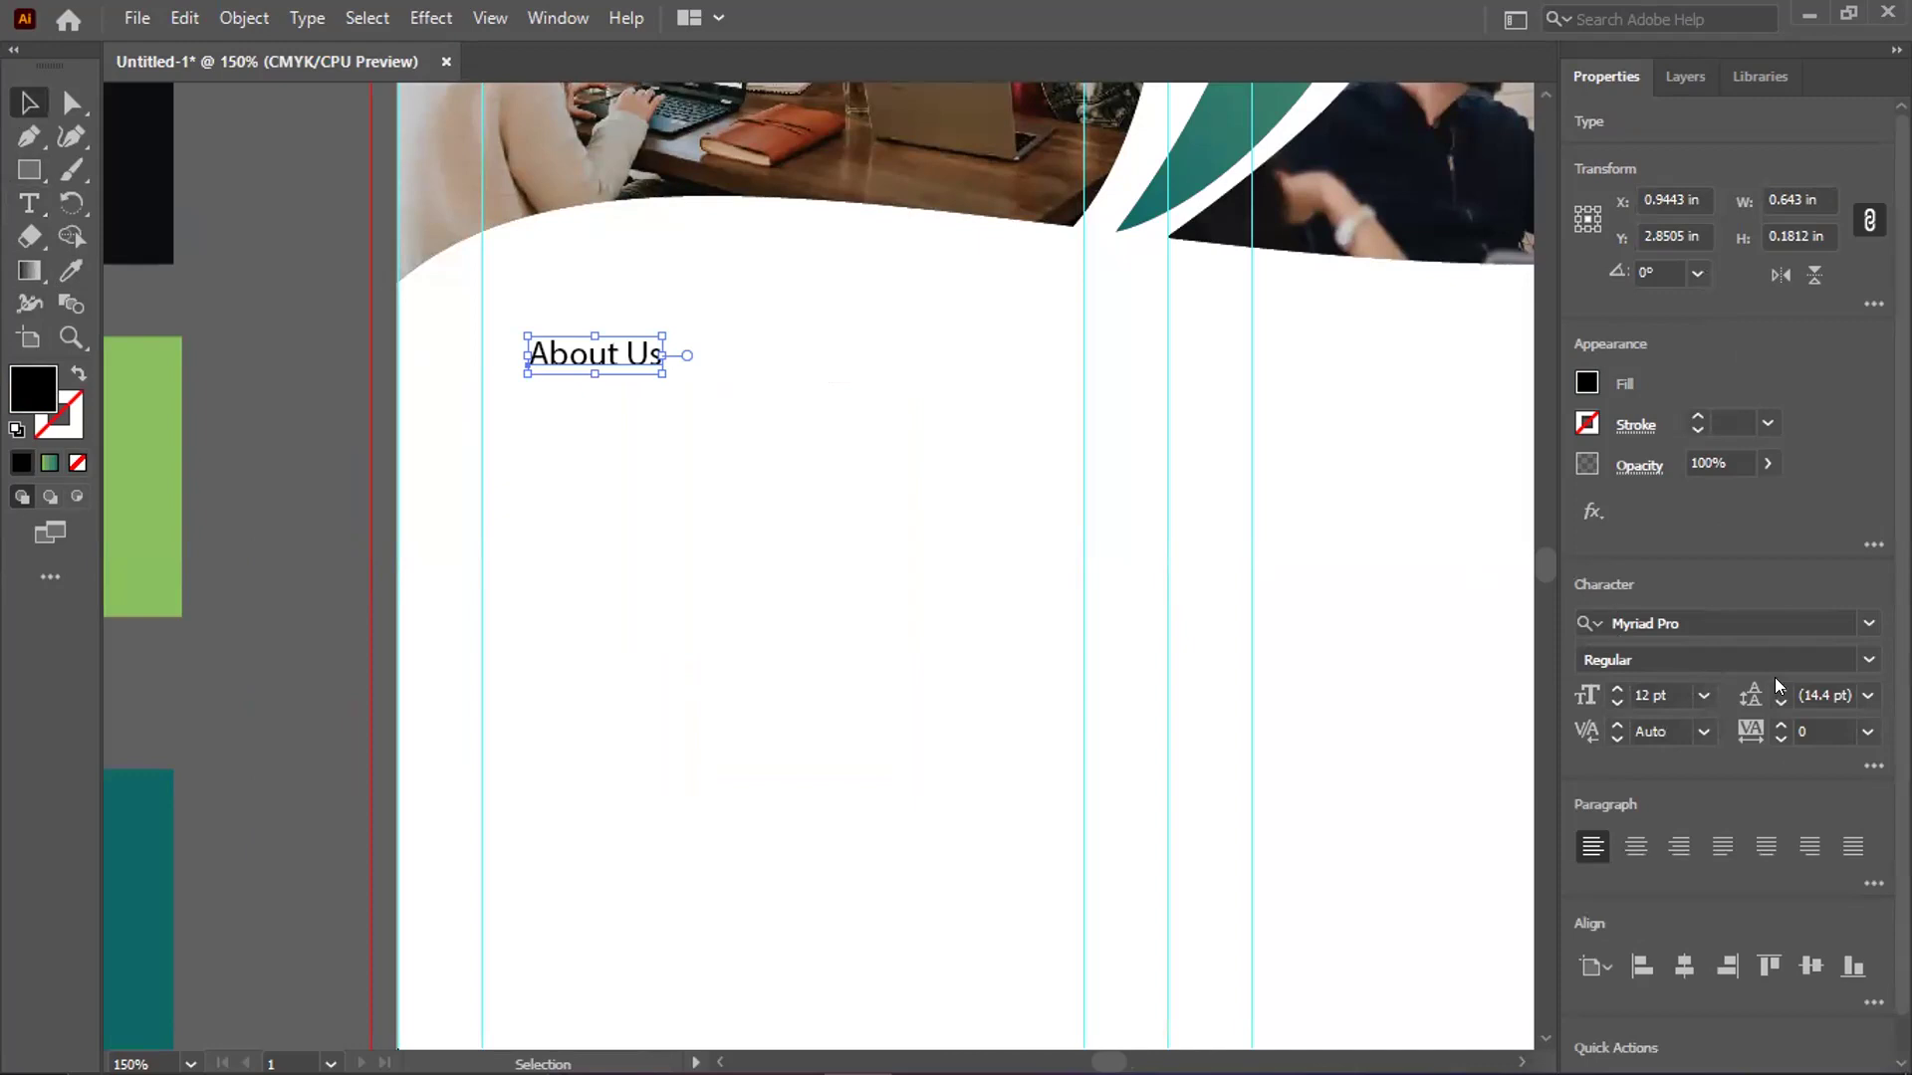
{"action": "left_click", "coordinate": [1729, 605]}
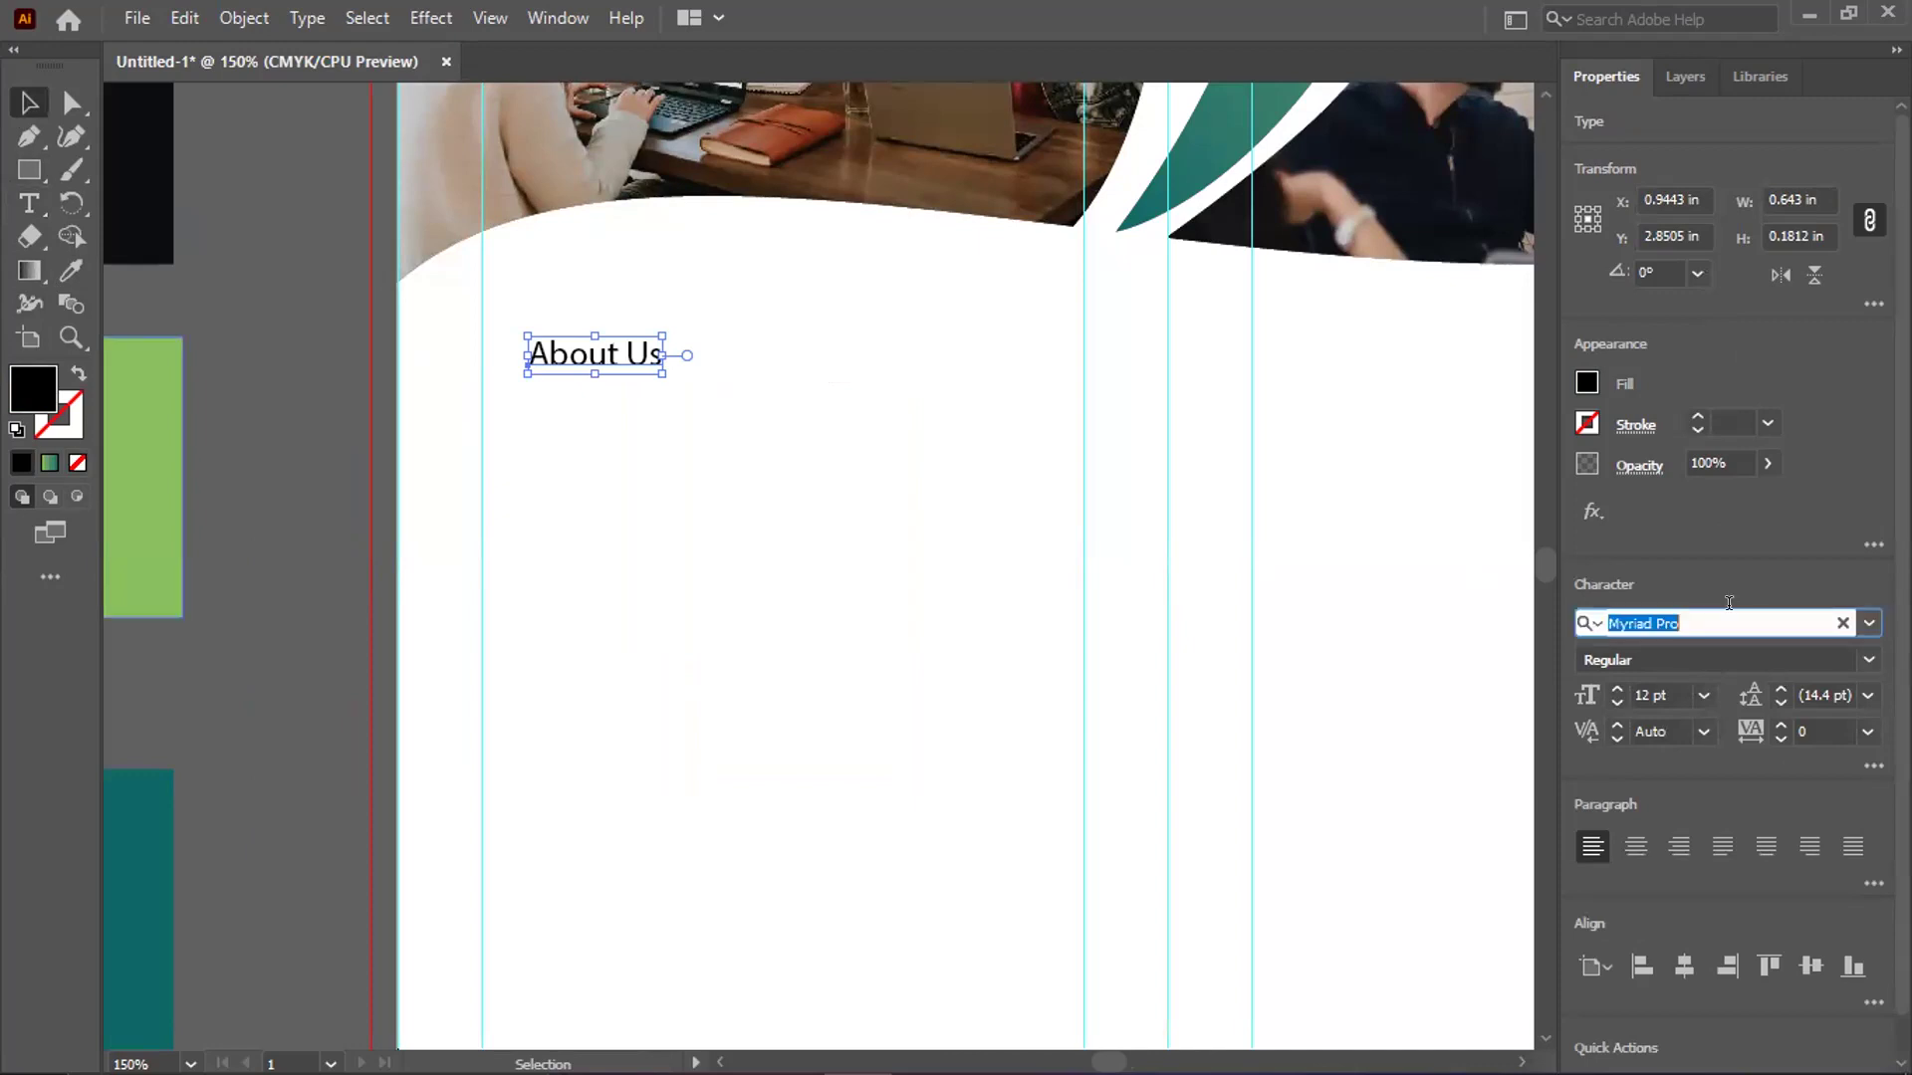
{"action": "type", "text": "ope"}
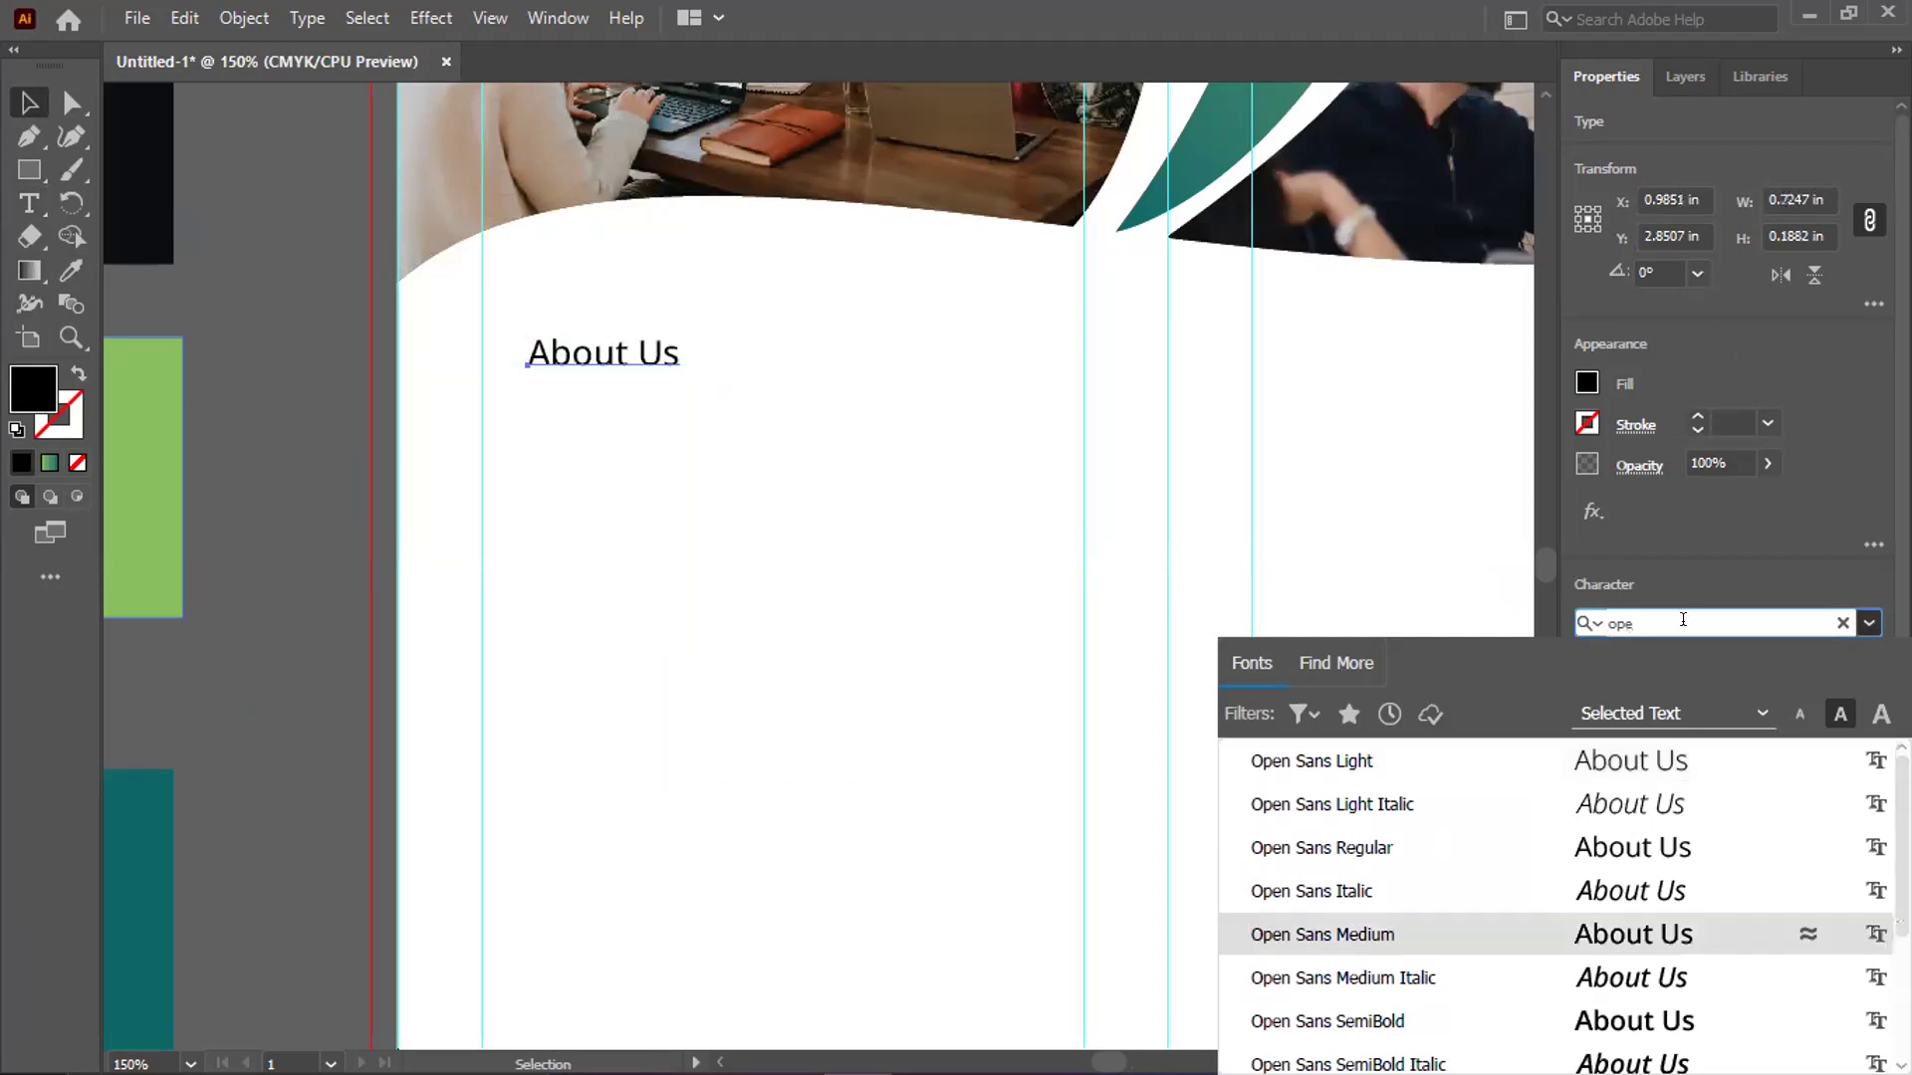
Browse the font list, trying Franklin Gothic Medium and Freestyle Script on the heading
{"action": "key", "text": "ctrl+a"}
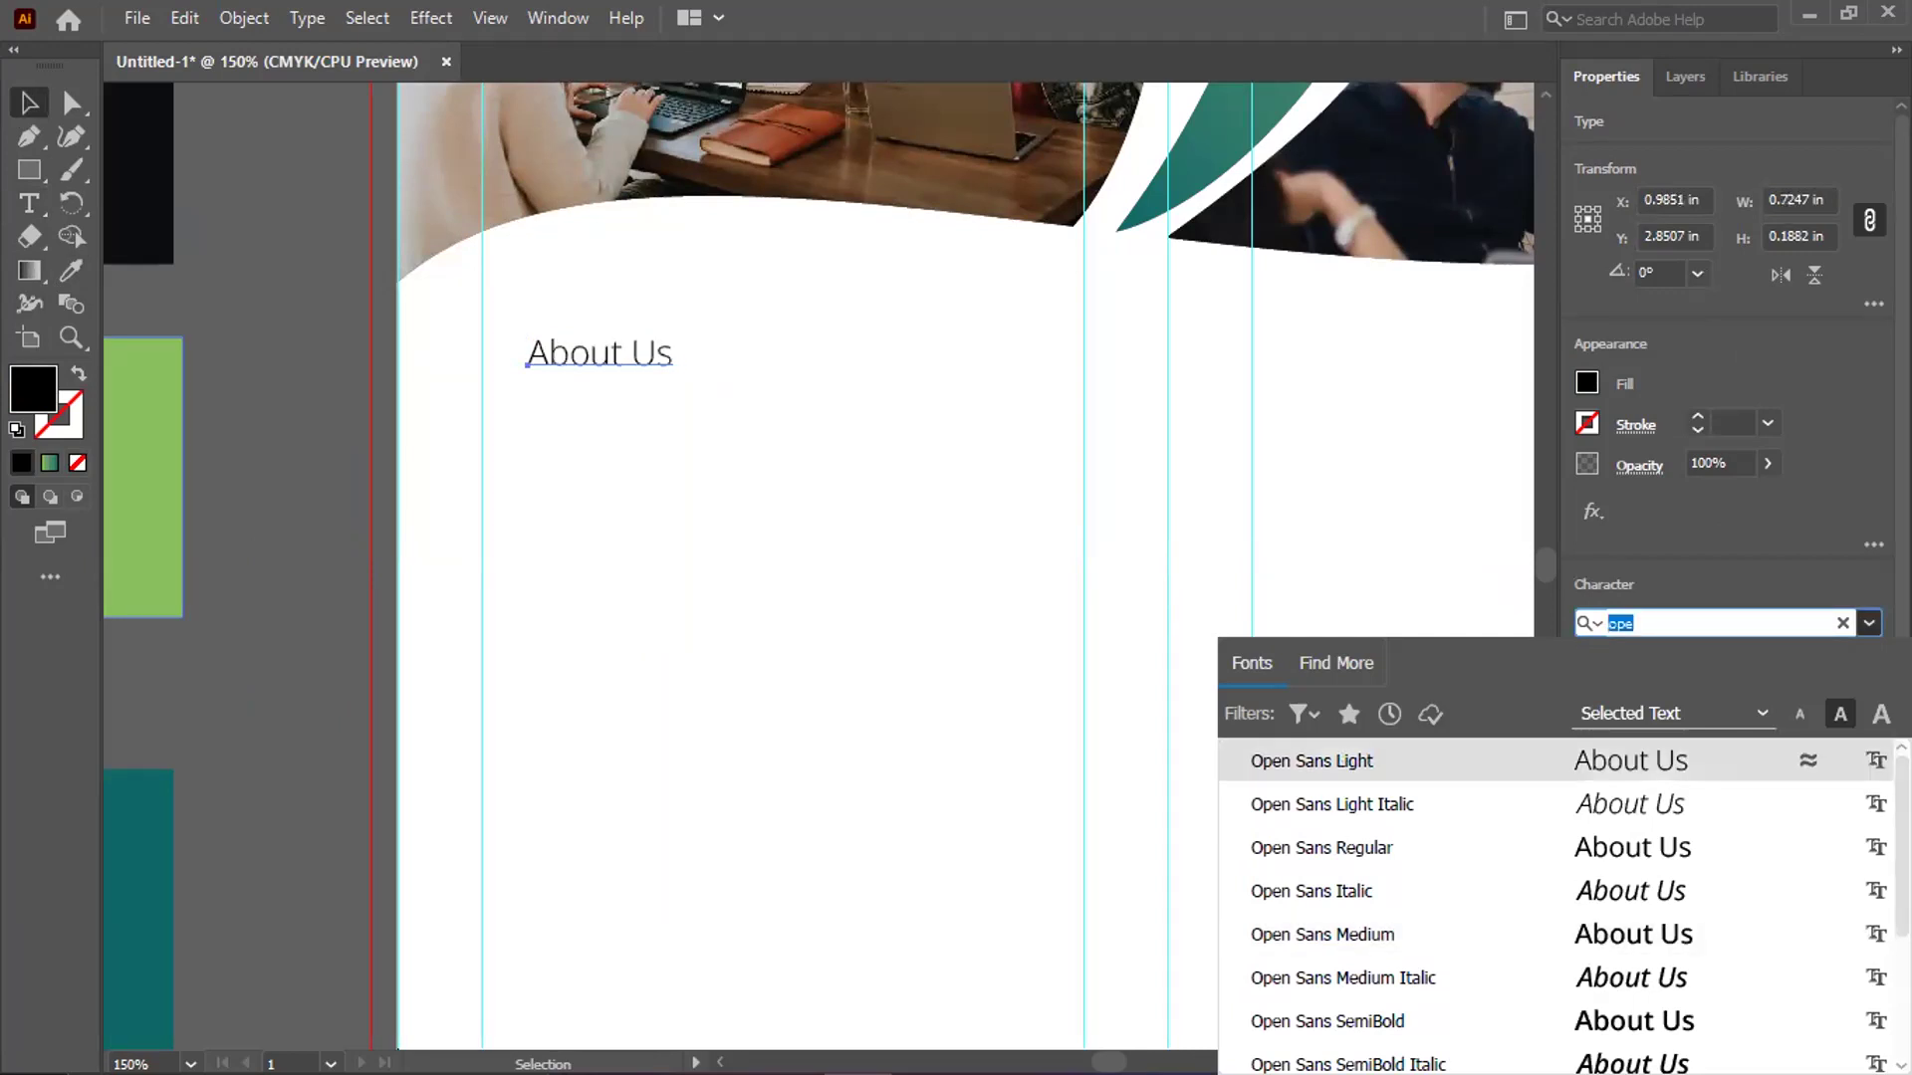
{"action": "type", "text": "ra"}
{"action": "type", "text": "bo"}
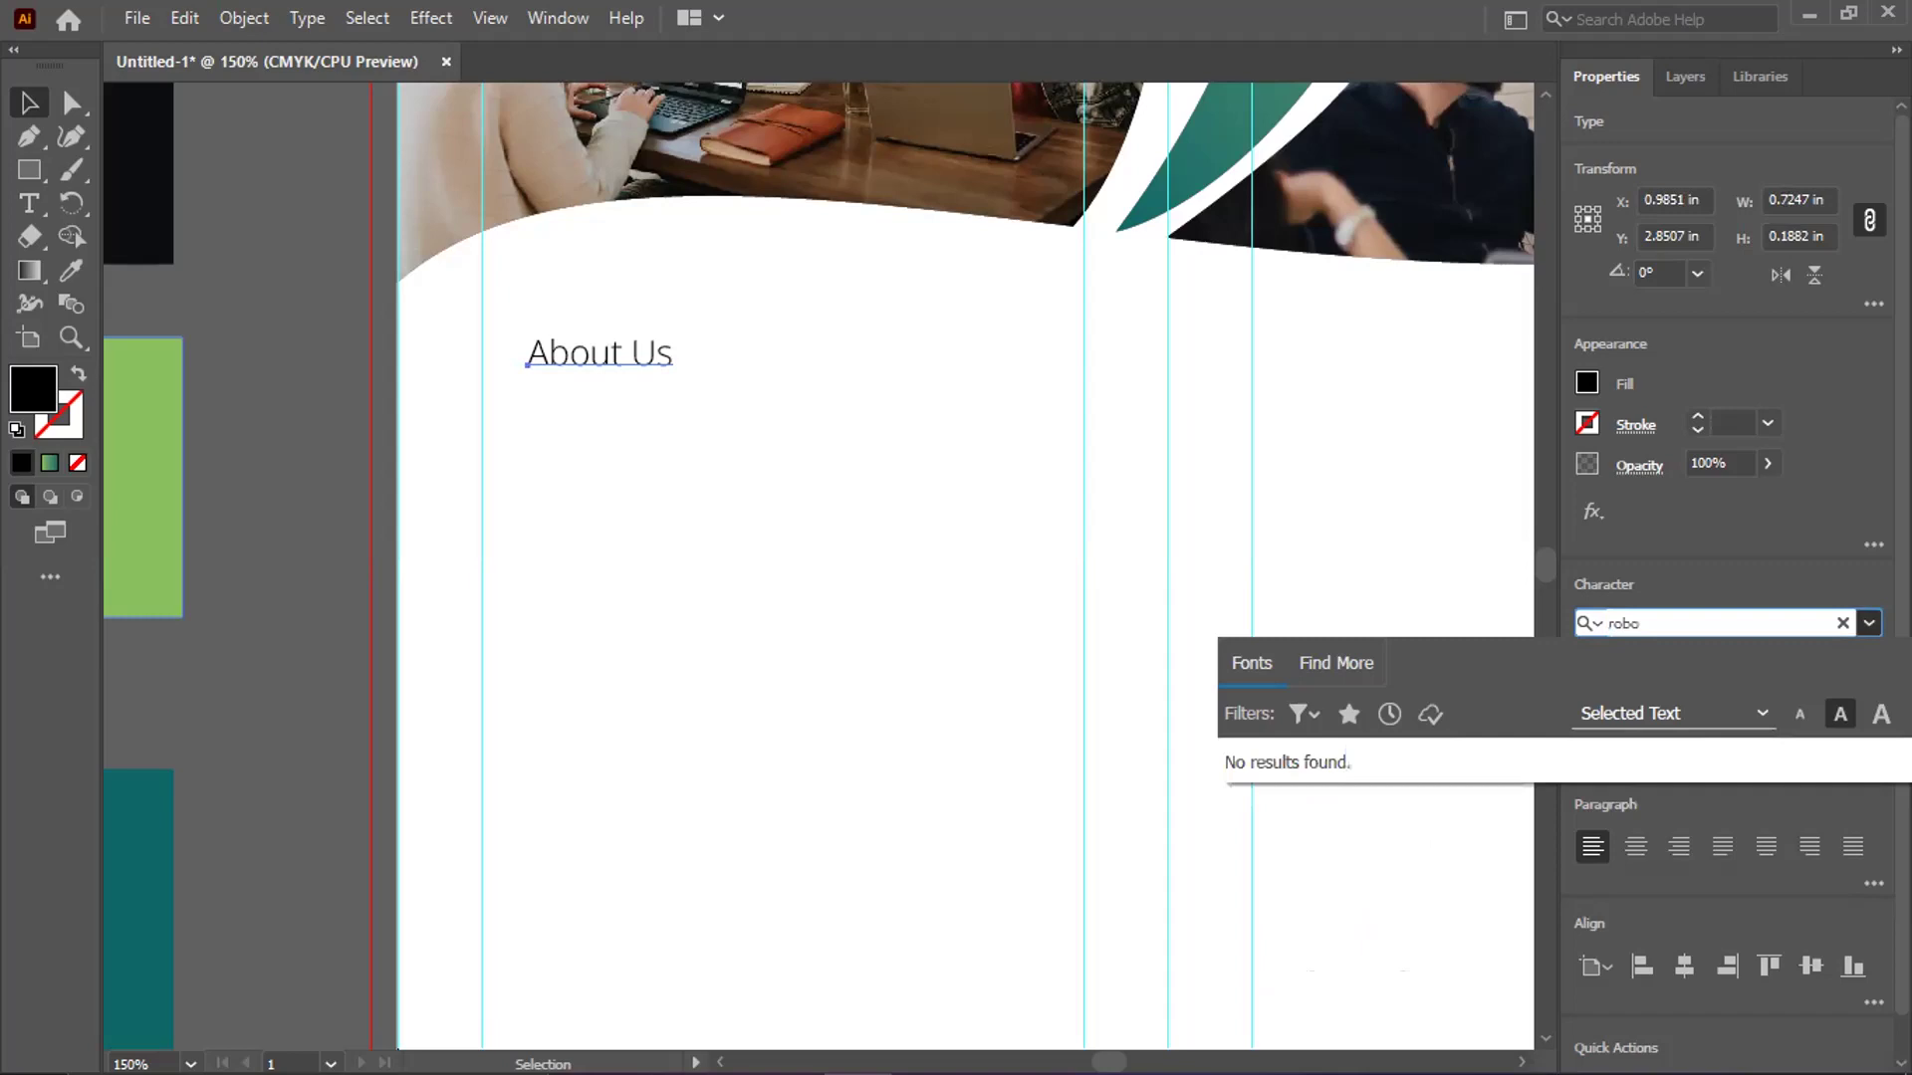
{"action": "key", "text": "BackSpace"}
{"action": "key", "text": "BackSpace"}
{"action": "key", "text": "BackSpace"}
{"action": "key", "text": "BackSpace"}
{"action": "type", "text": "p"}
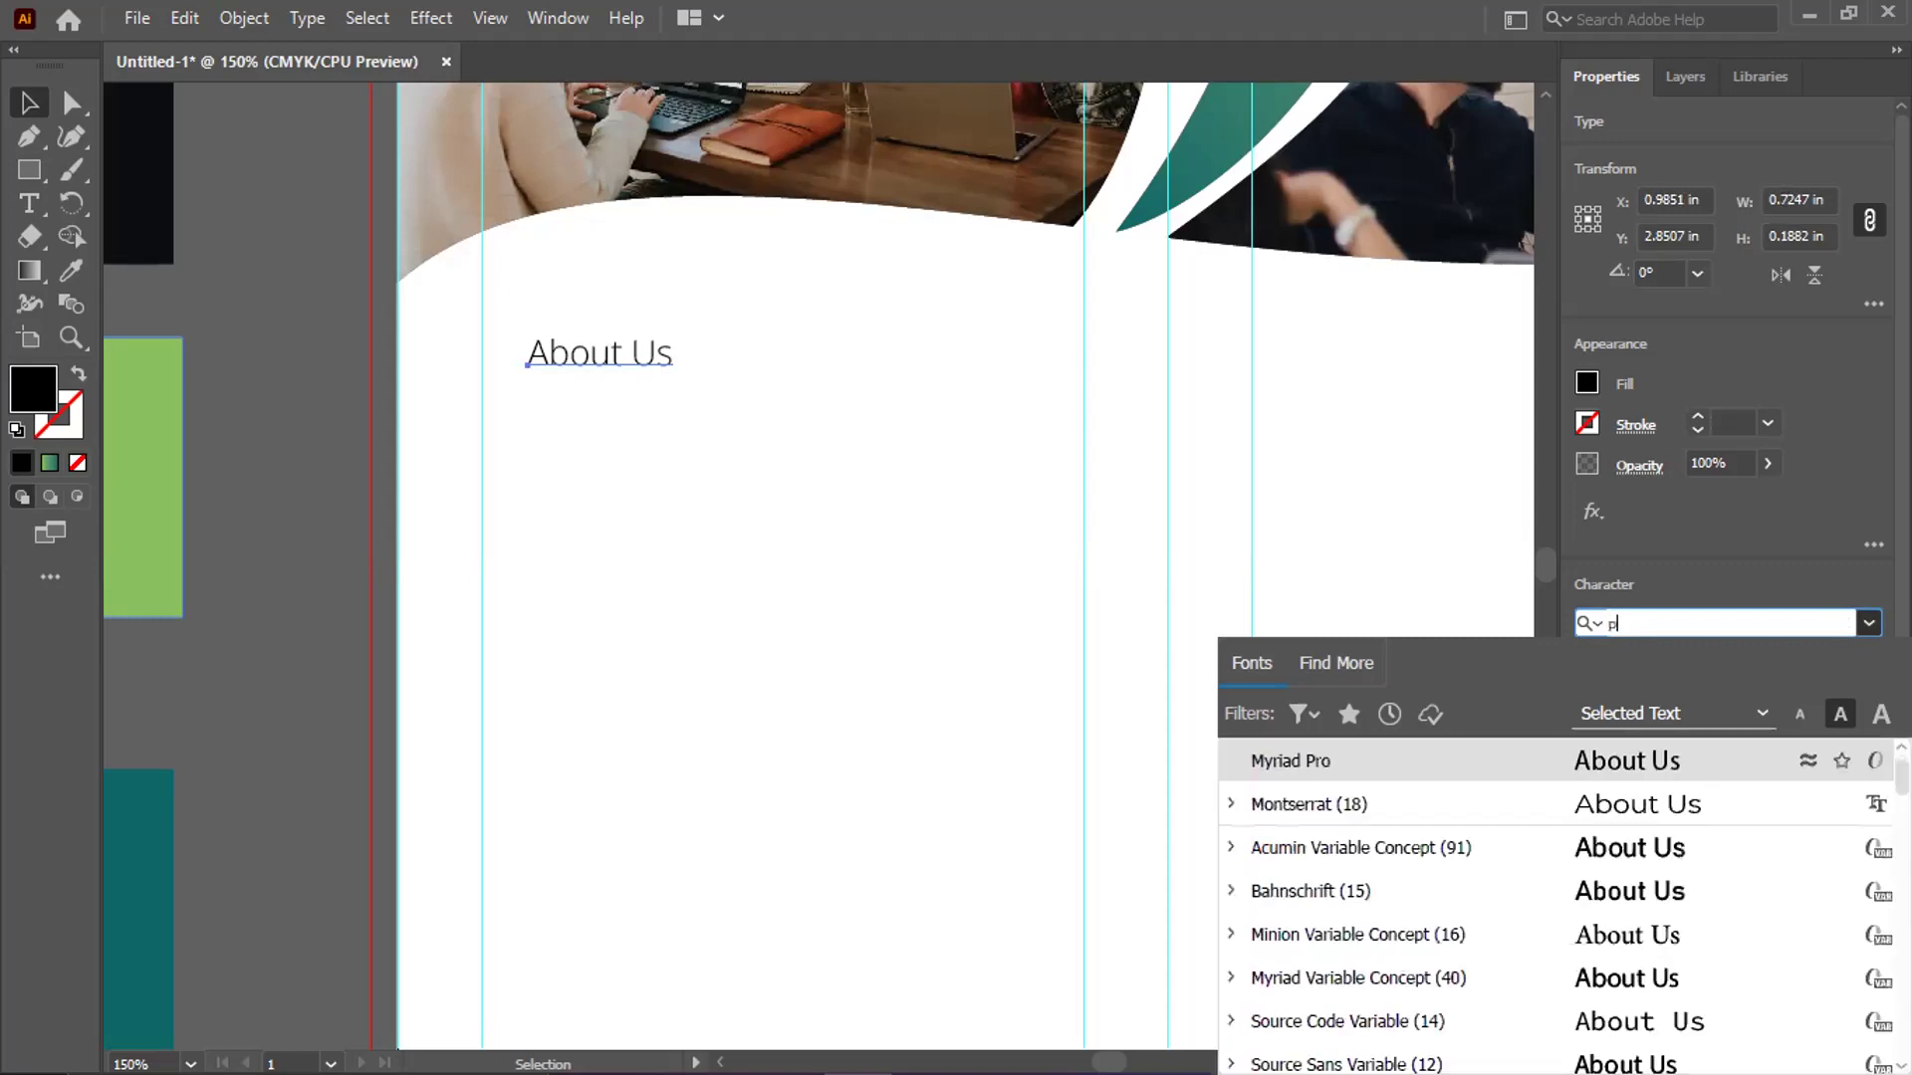
{"action": "type", "text": "o"}
{"action": "key", "text": "BackSpace"}
{"action": "key", "text": "BackSpace"}
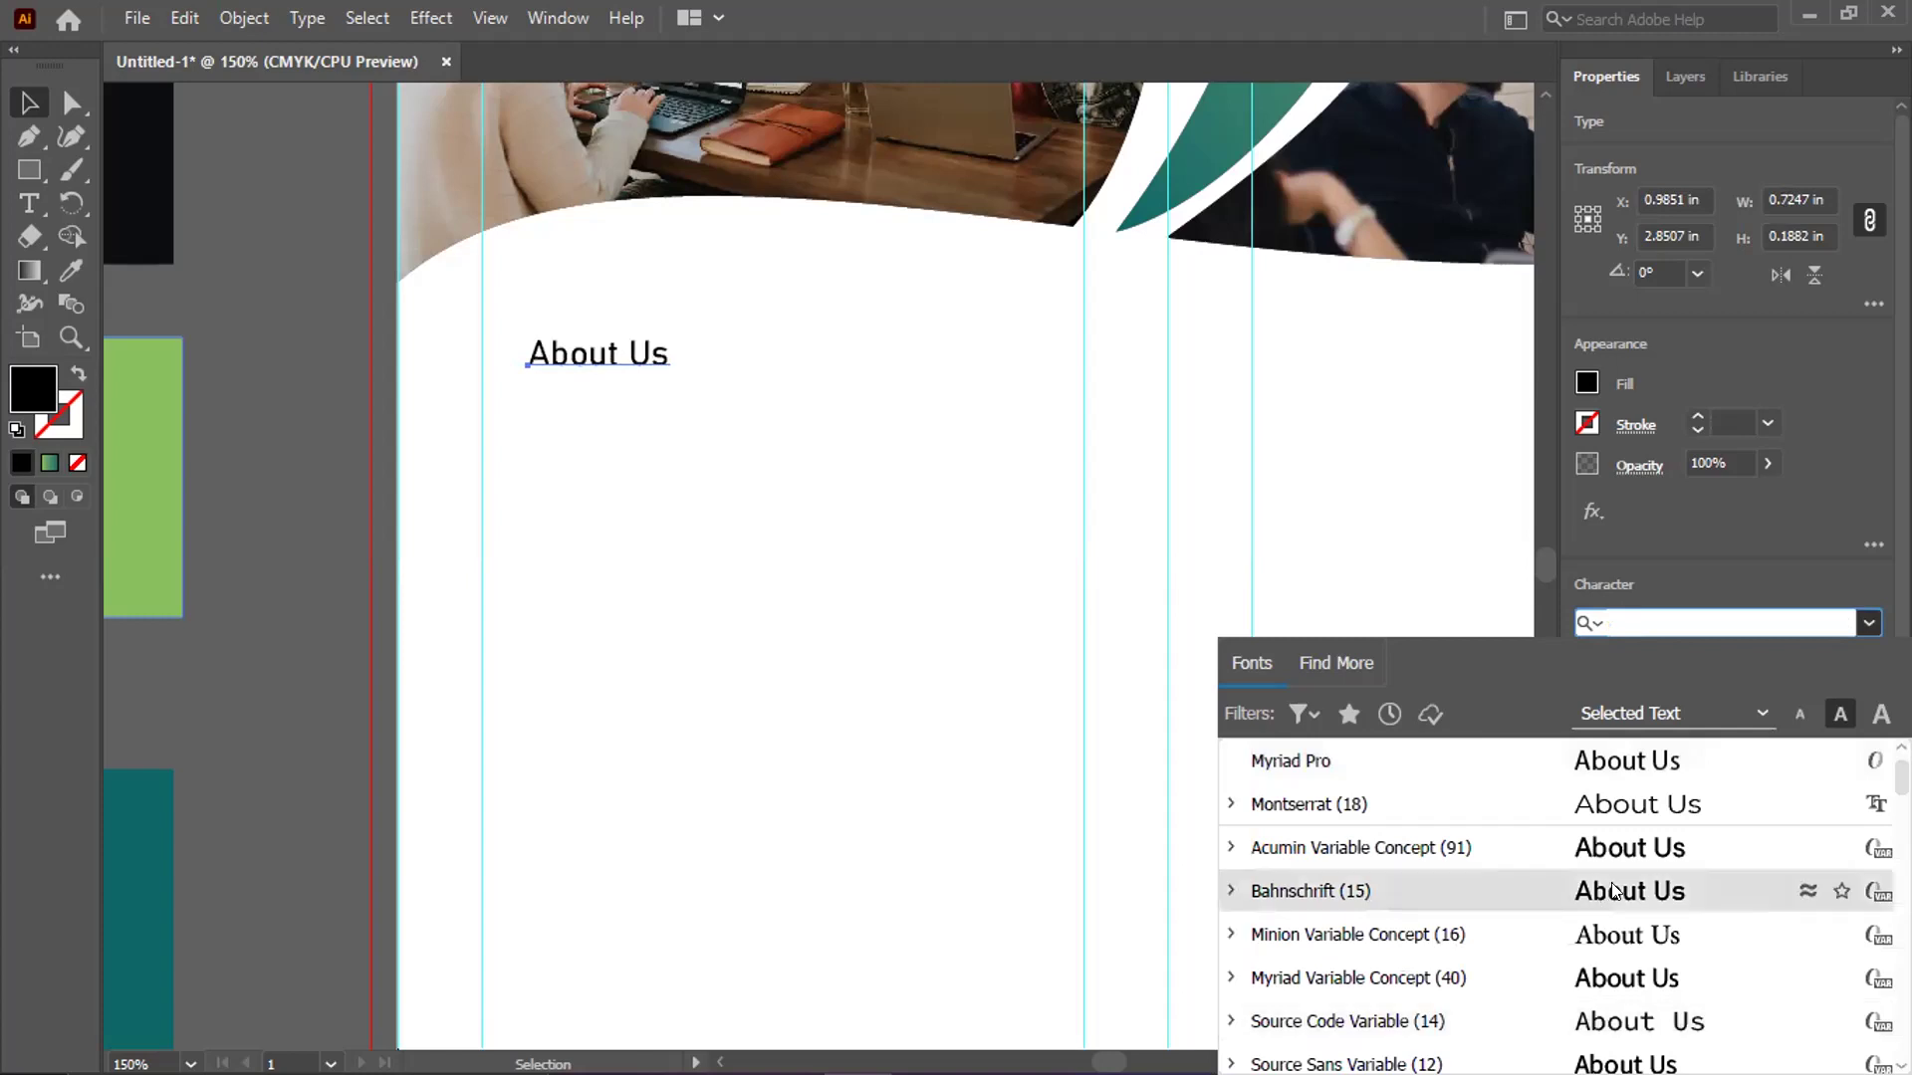
{"action": "scroll", "coordinate": [1473, 841], "scroll_direction": "down", "scroll_amount": 2}
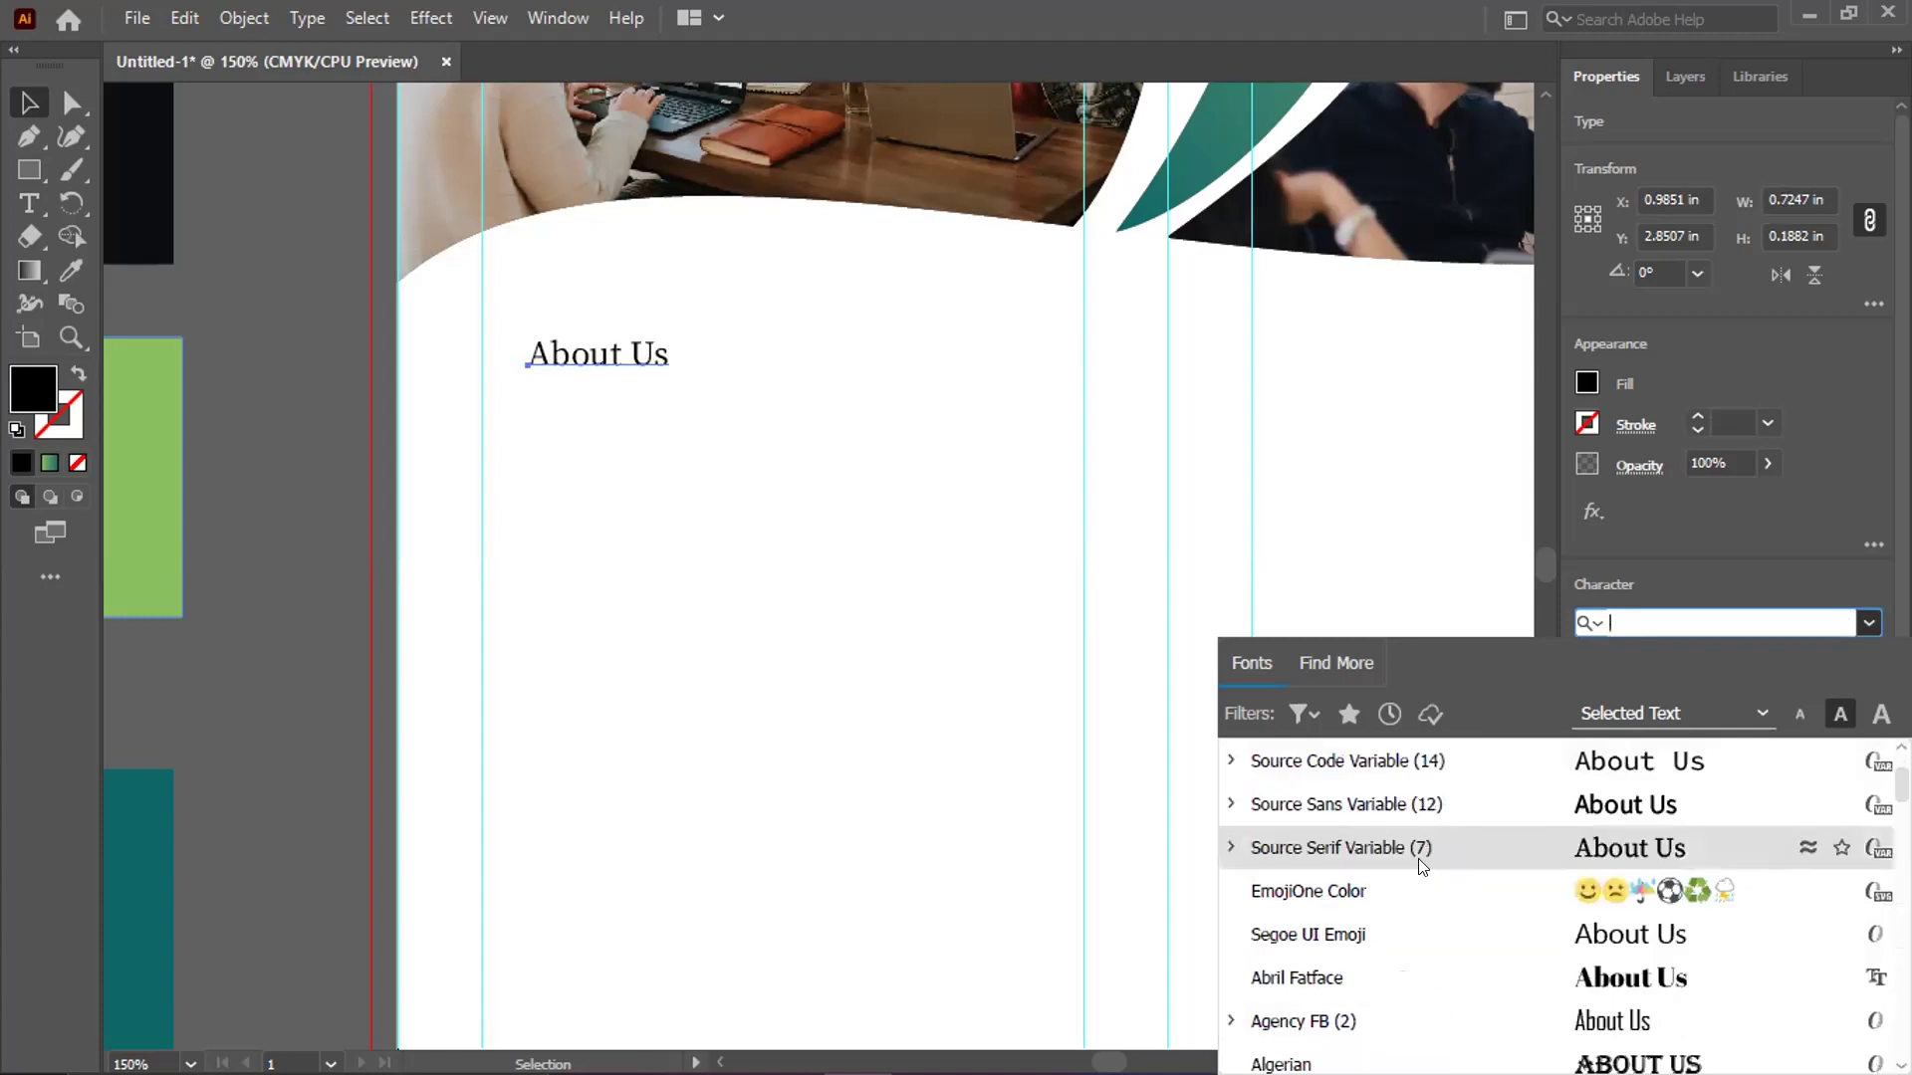
{"action": "scroll", "coordinate": [1422, 866], "scroll_direction": "down", "scroll_amount": 5}
{"action": "scroll", "coordinate": [1422, 866], "scroll_direction": "down", "scroll_amount": 5}
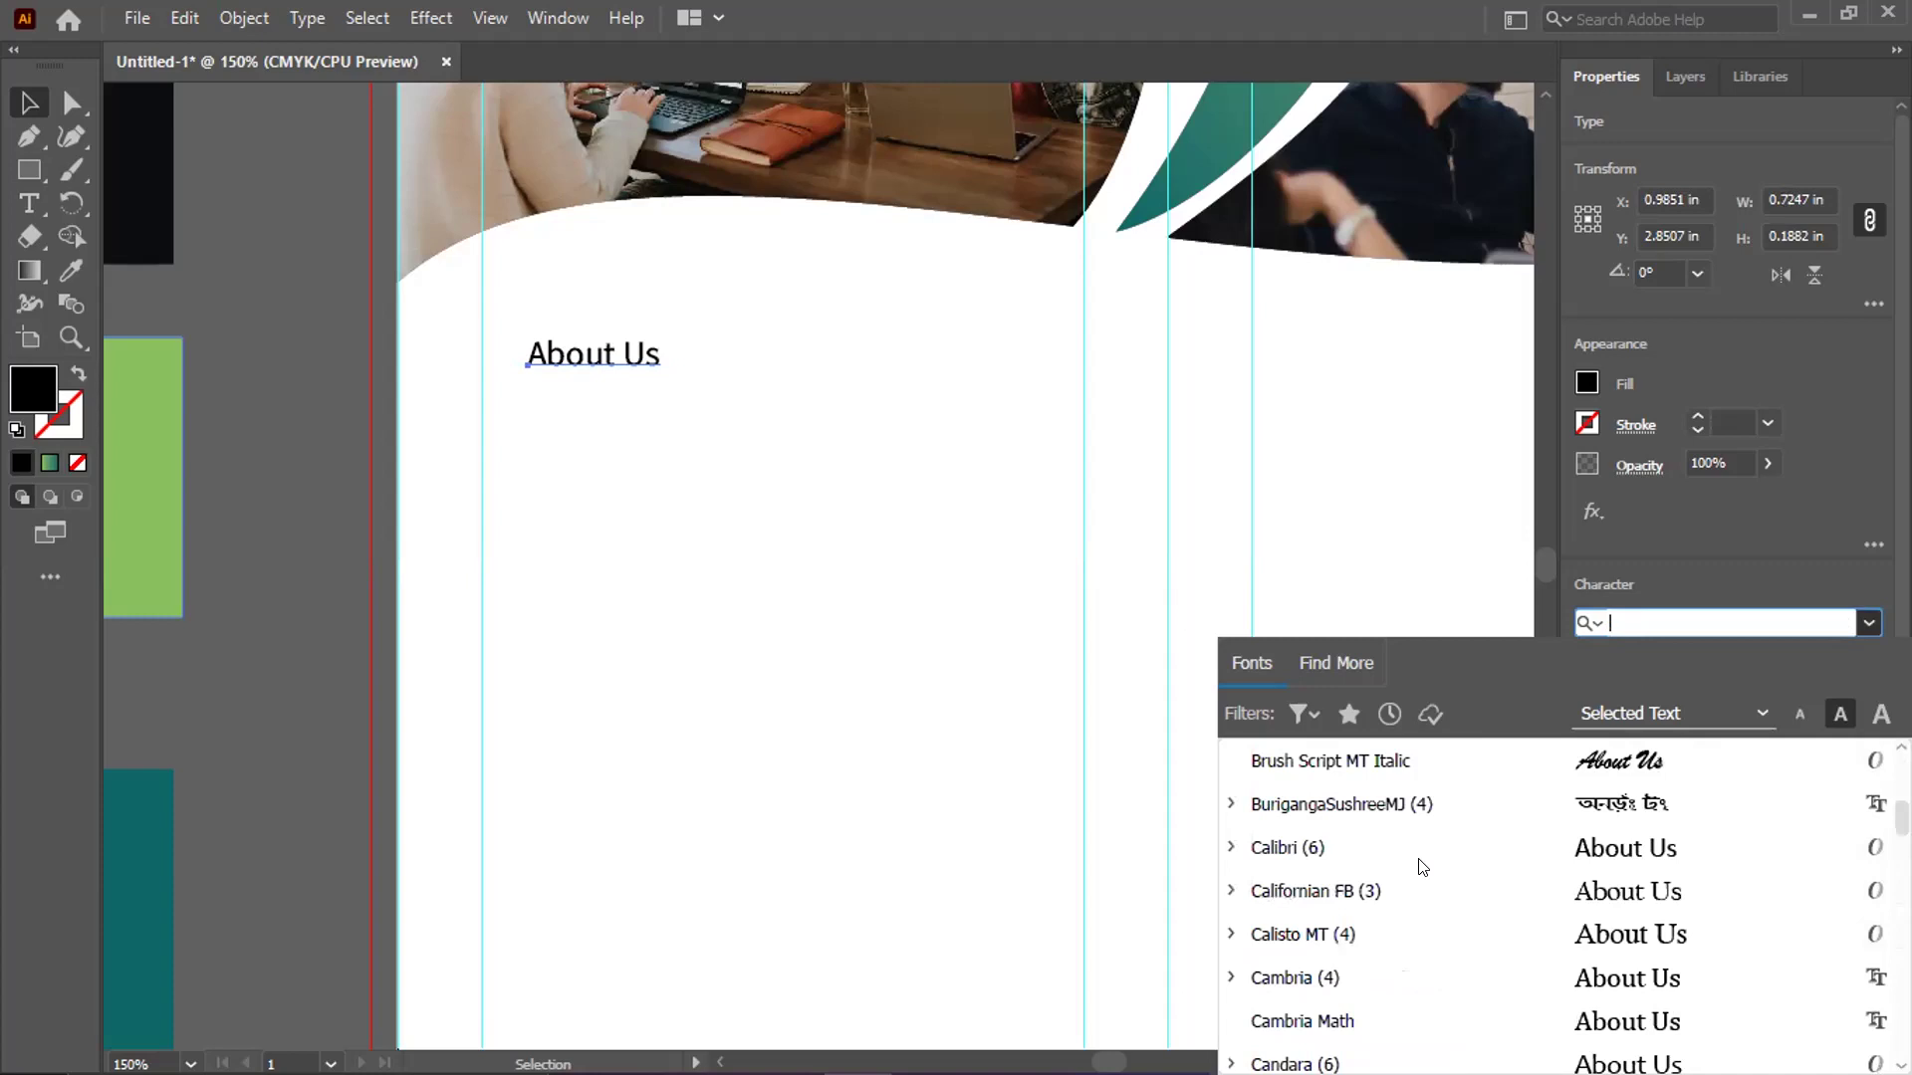
{"action": "scroll", "coordinate": [1422, 866], "scroll_direction": "down", "scroll_amount": 5}
{"action": "scroll", "coordinate": [1422, 867], "scroll_direction": "down", "scroll_amount": 5}
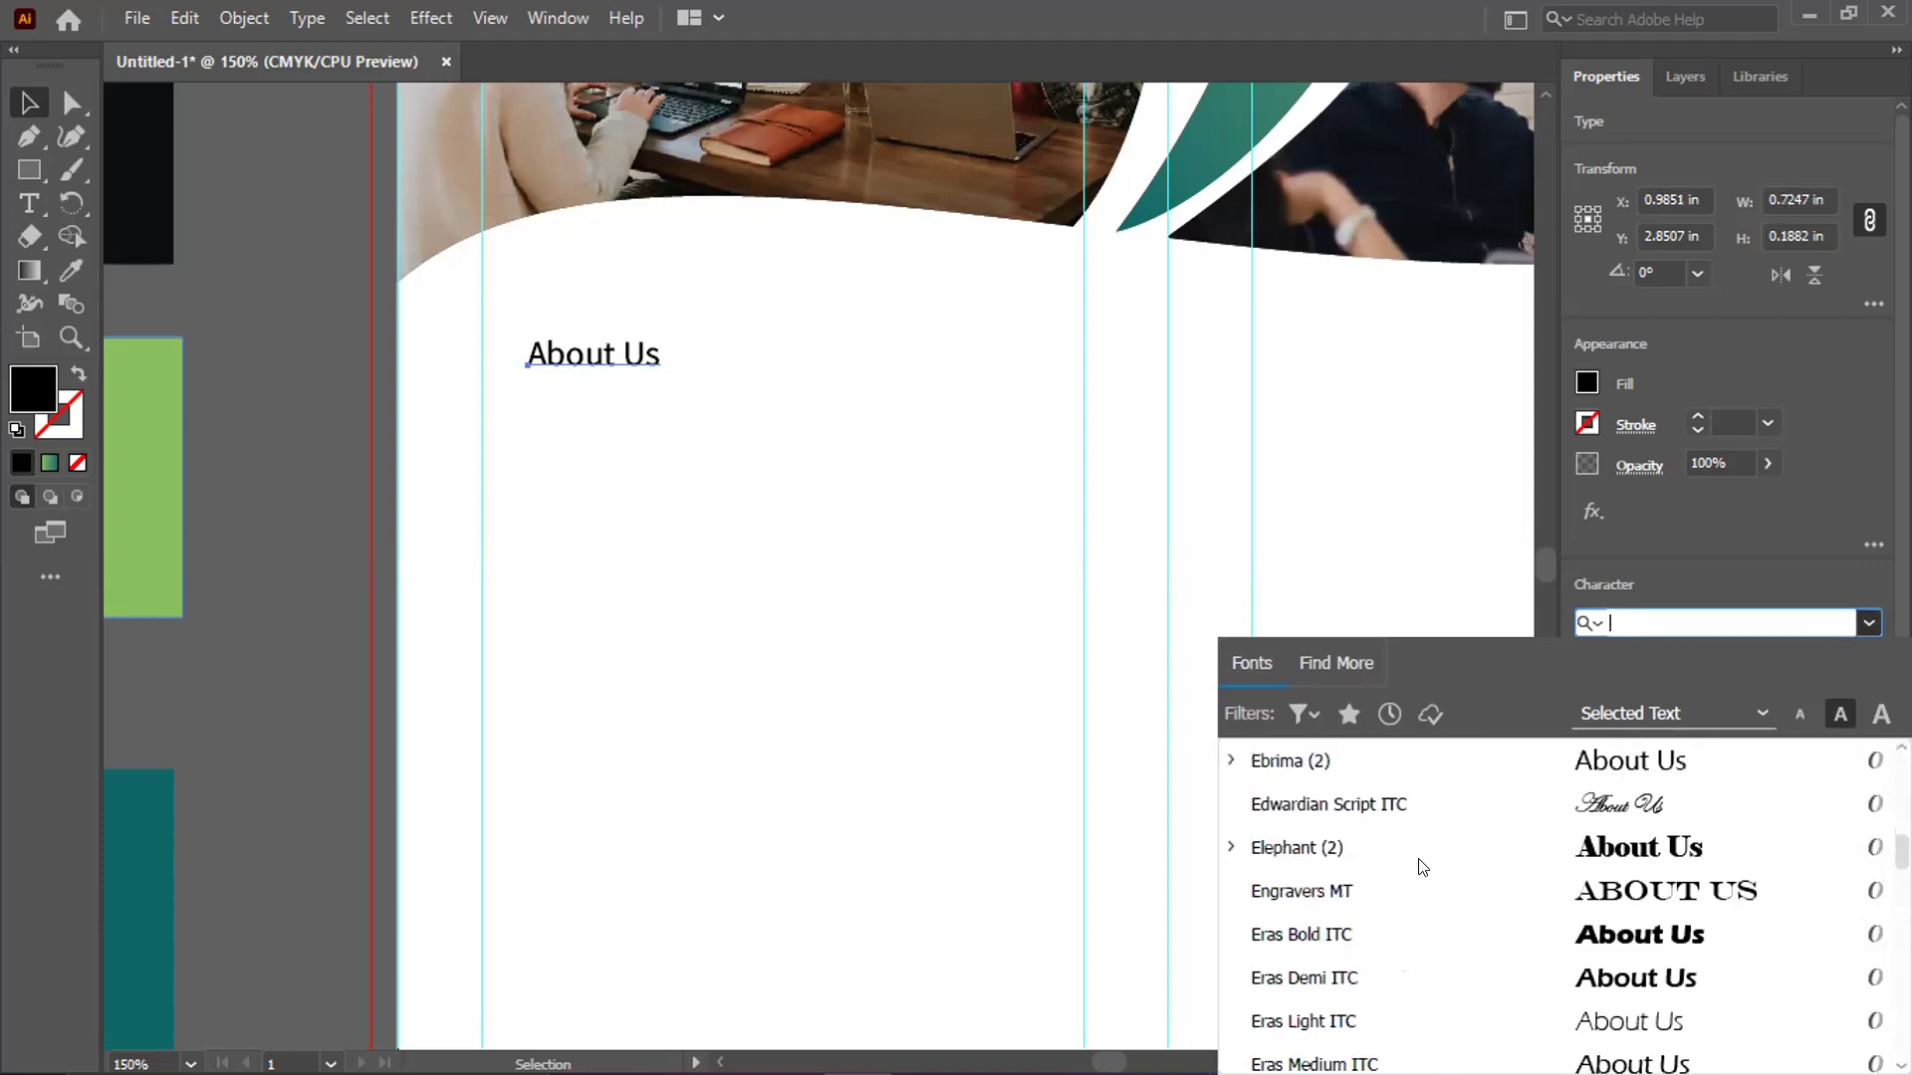
{"action": "scroll", "coordinate": [1422, 866], "scroll_direction": "down", "scroll_amount": 5}
{"action": "left_click", "coordinate": [1390, 852]}
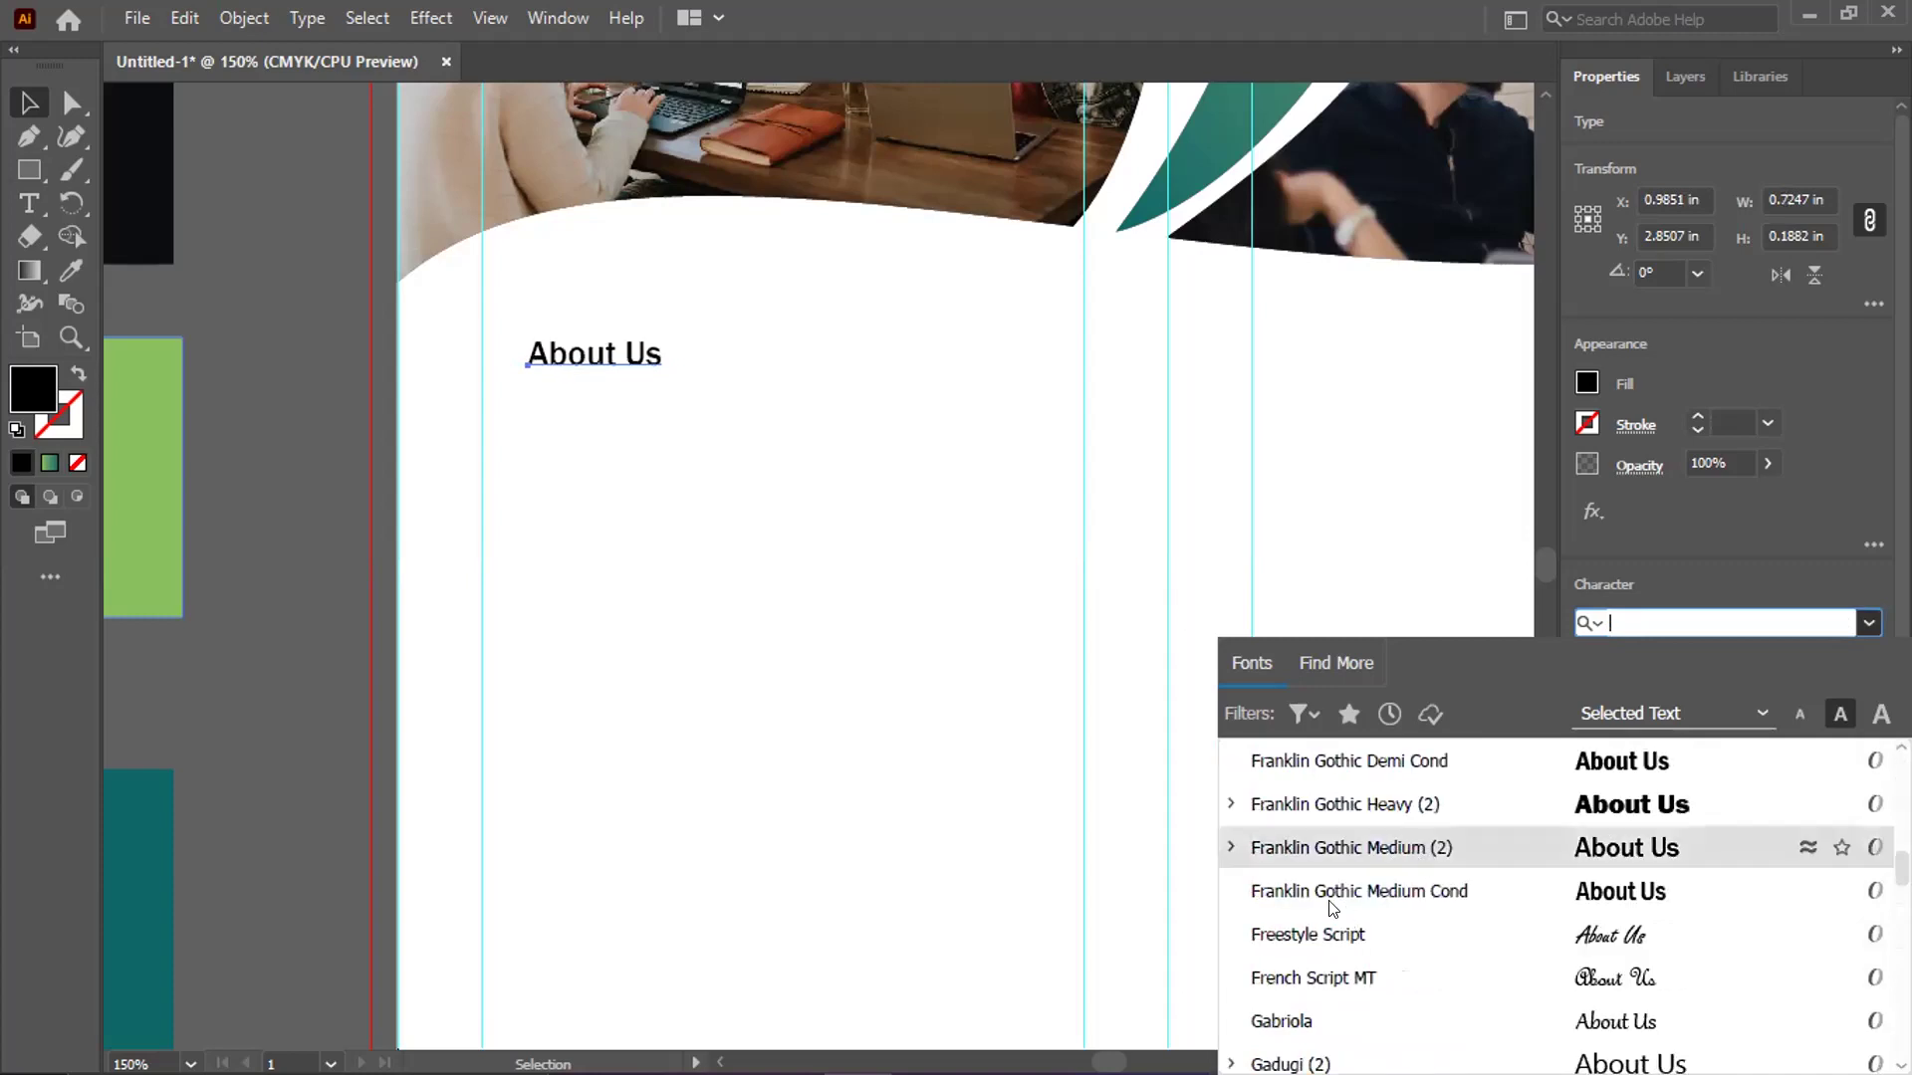
{"action": "left_click", "coordinate": [1334, 932]}
{"action": "scroll", "coordinate": [1326, 936], "scroll_direction": "down", "scroll_amount": 5}
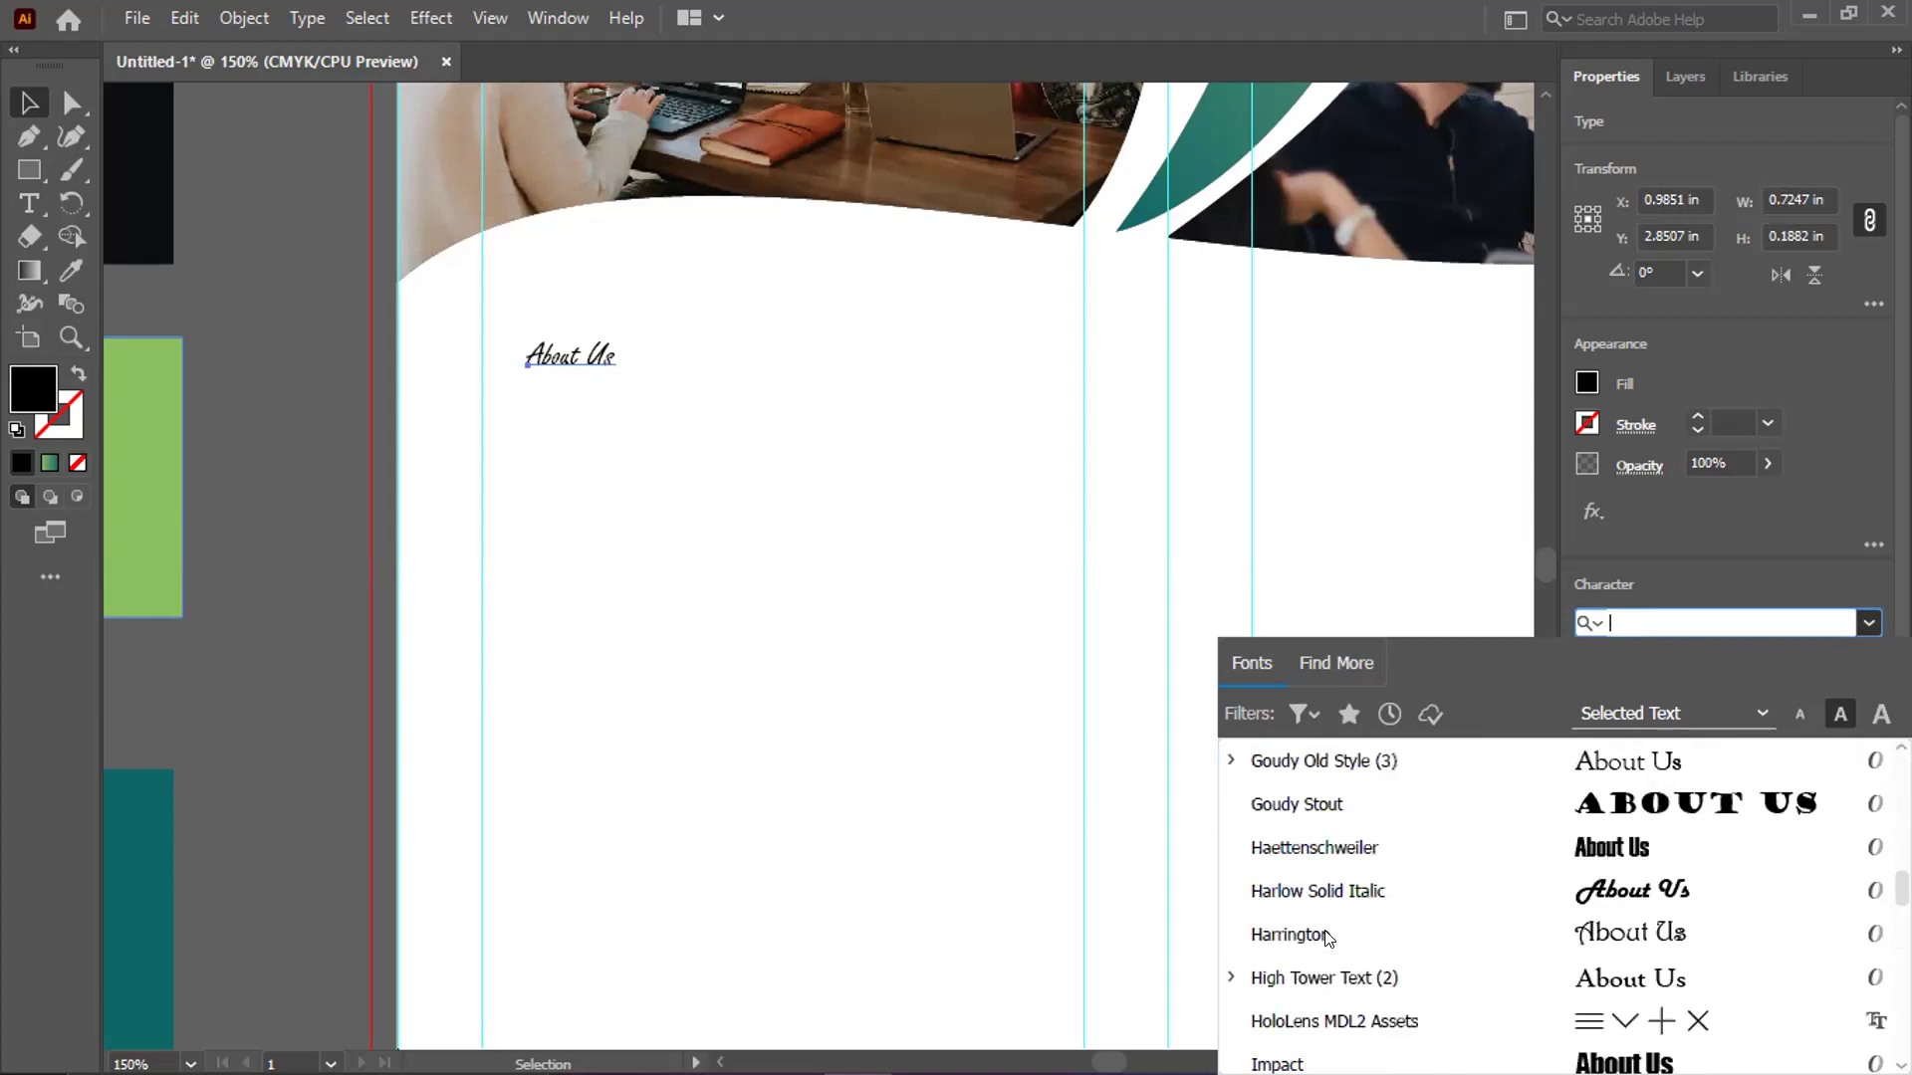
{"action": "scroll", "coordinate": [1326, 936], "scroll_direction": "up", "scroll_amount": 3}
Try Gilroy and Goudy Old Style on the heading and browse further fonts
{"action": "left_click", "coordinate": [1306, 802]}
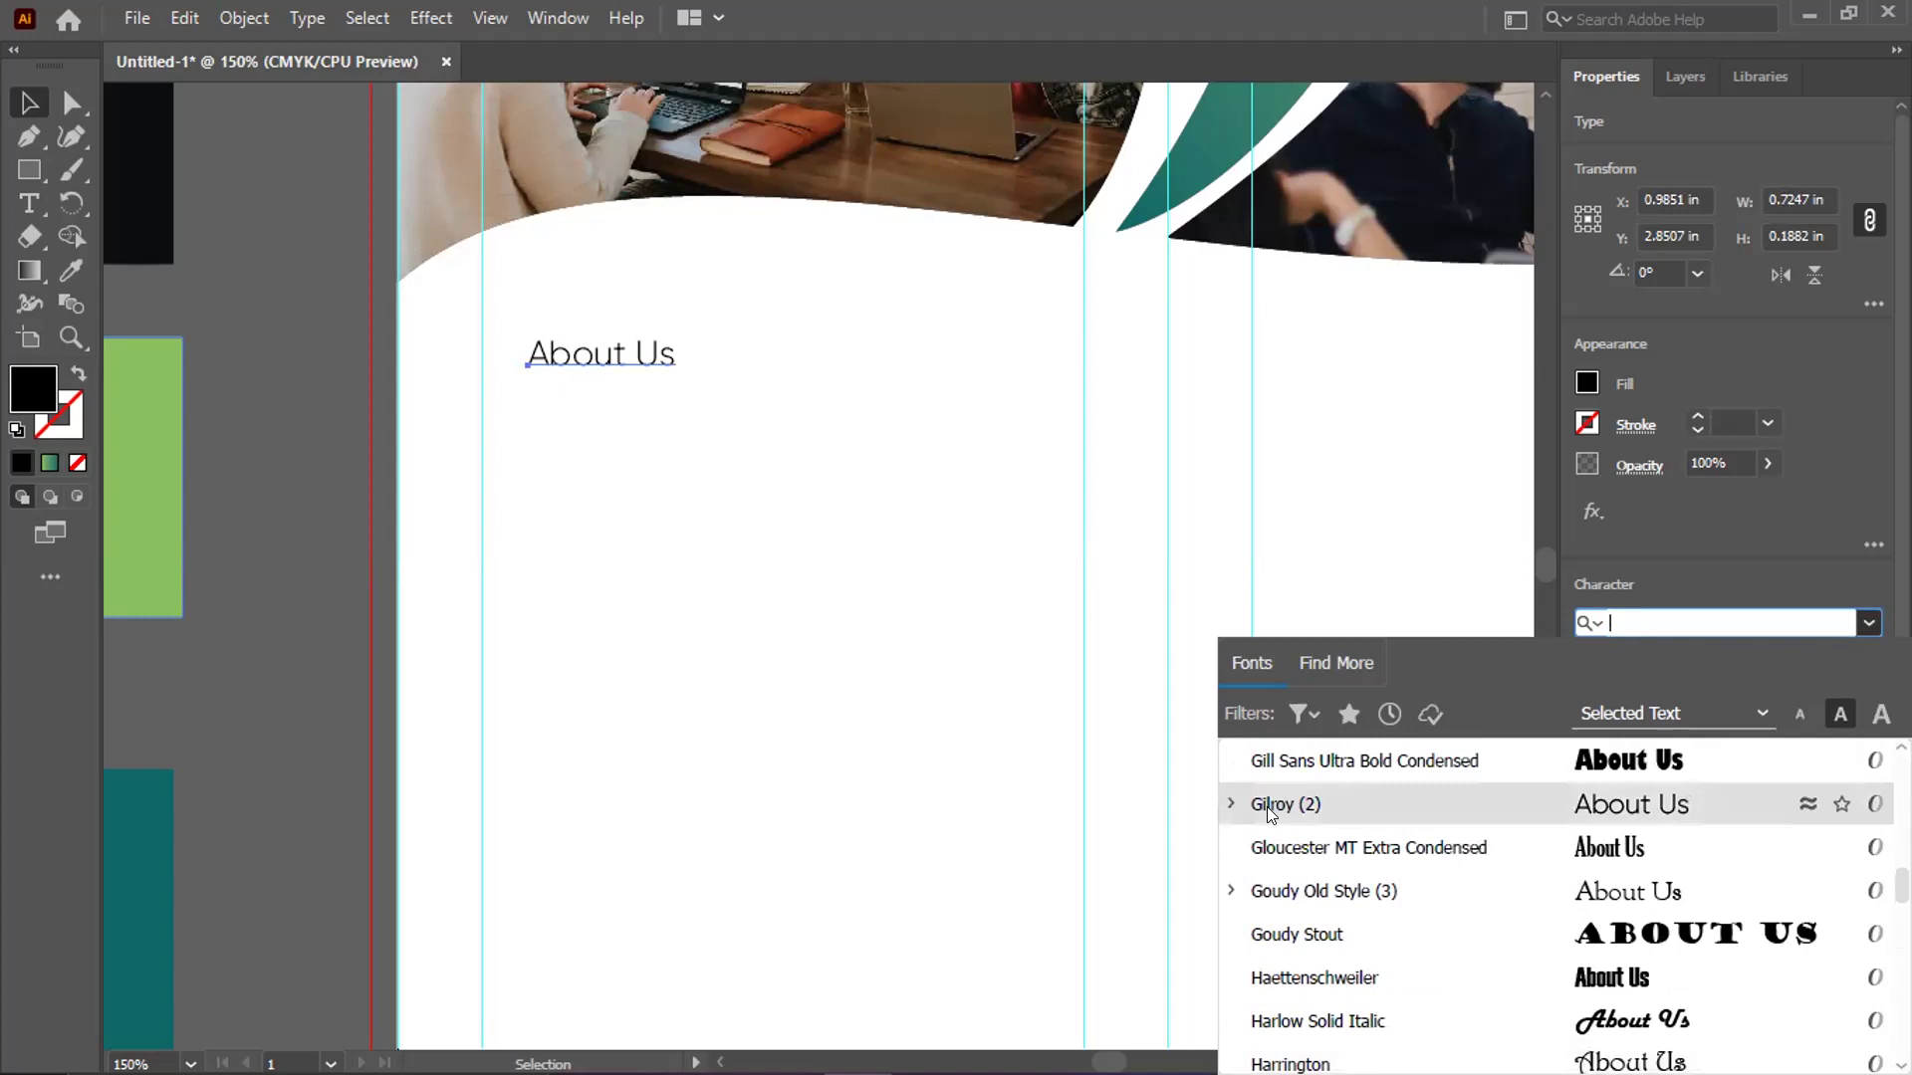
{"action": "left_click", "coordinate": [1314, 891]}
{"action": "scroll", "coordinate": [1314, 891], "scroll_direction": "down", "scroll_amount": 4}
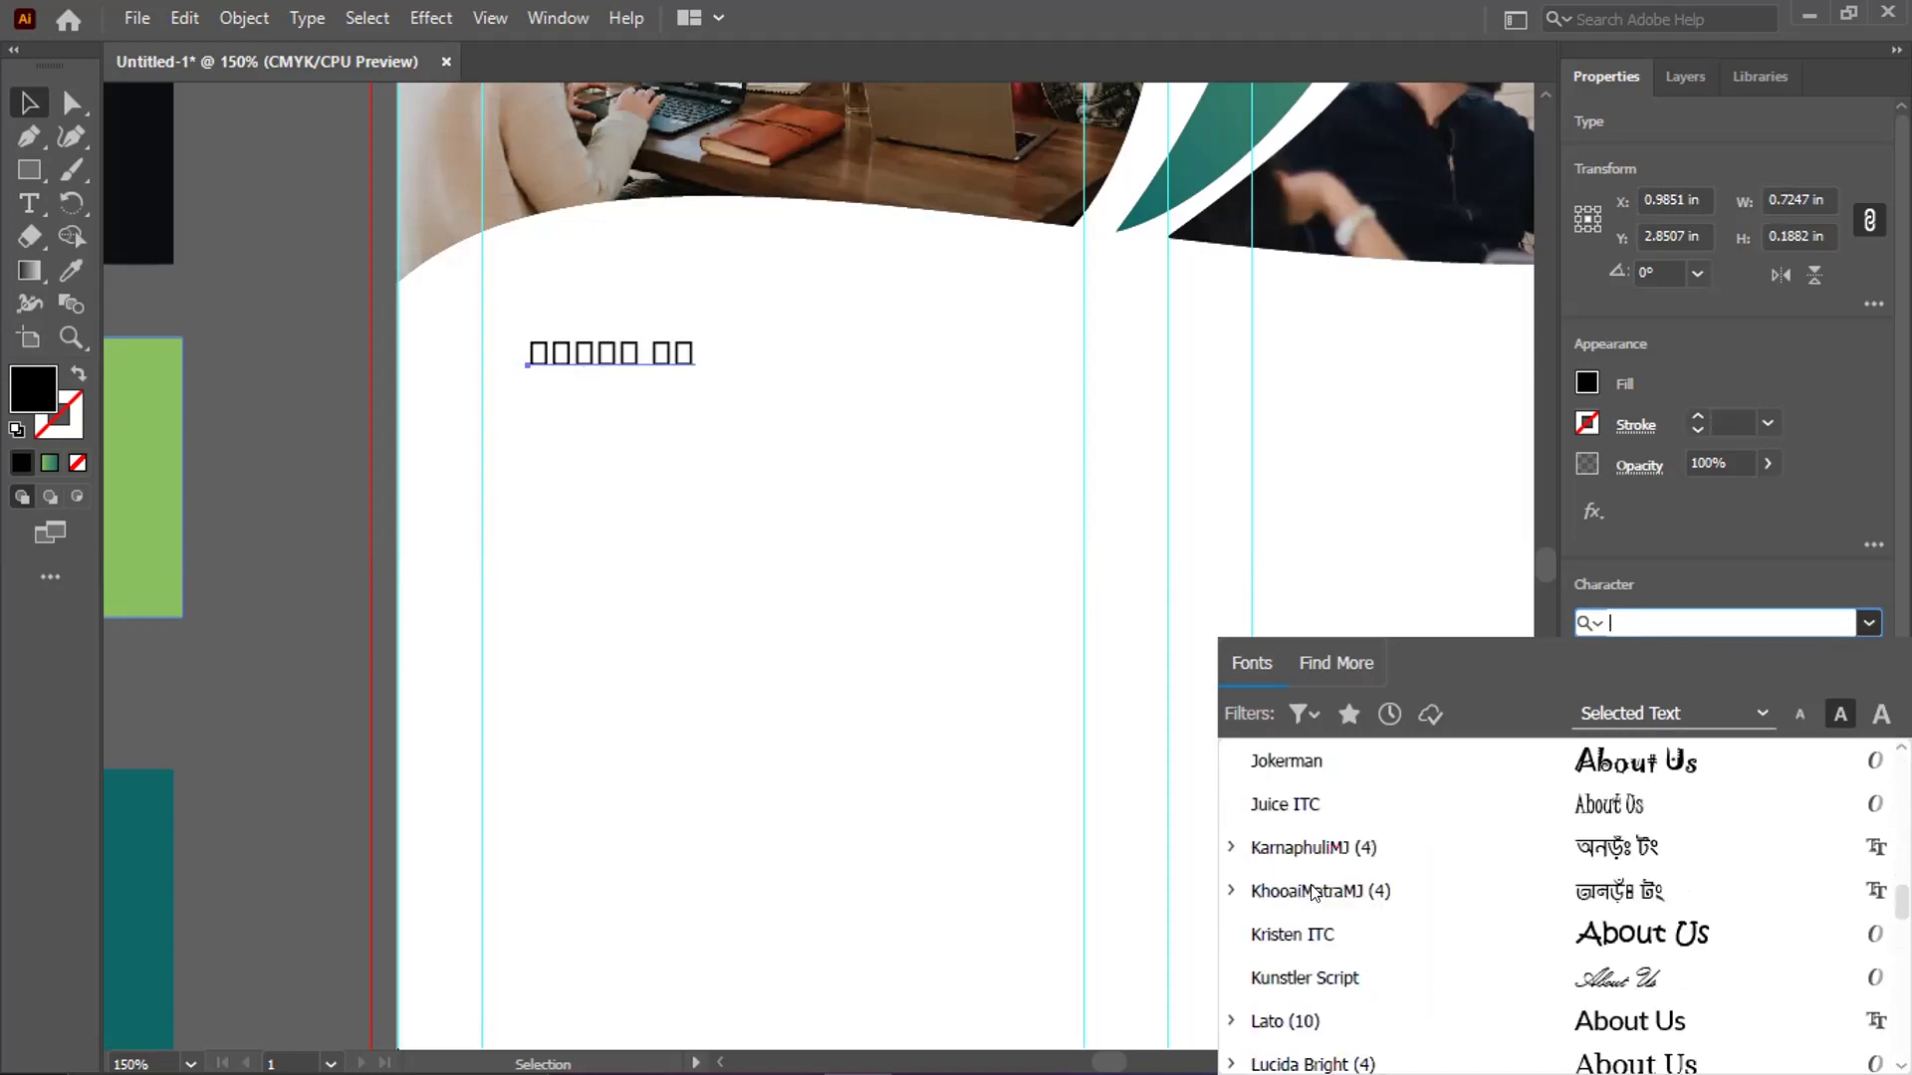
{"action": "scroll", "coordinate": [1286, 971], "scroll_direction": "down", "scroll_amount": 3}
{"action": "scroll", "coordinate": [1287, 971], "scroll_direction": "down", "scroll_amount": 3}
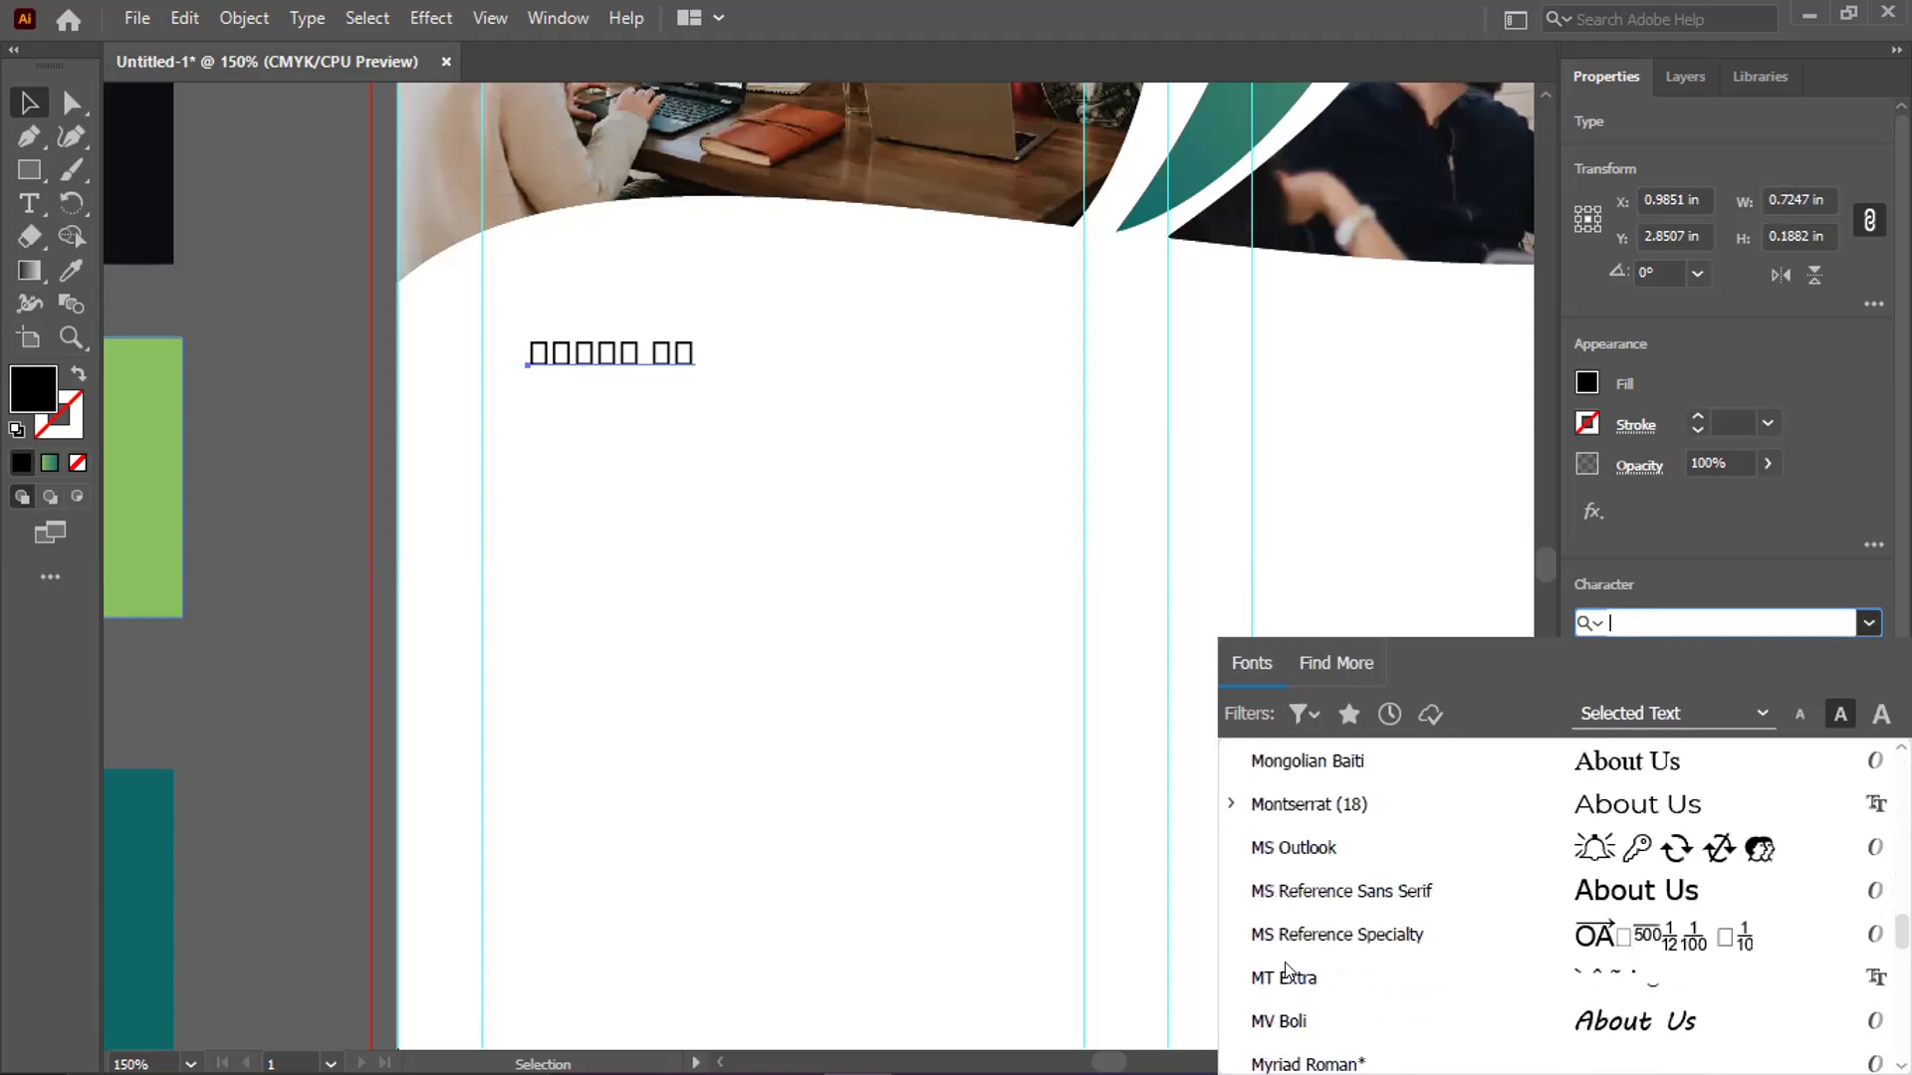
{"action": "scroll", "coordinate": [1287, 970], "scroll_direction": "down", "scroll_amount": 3}
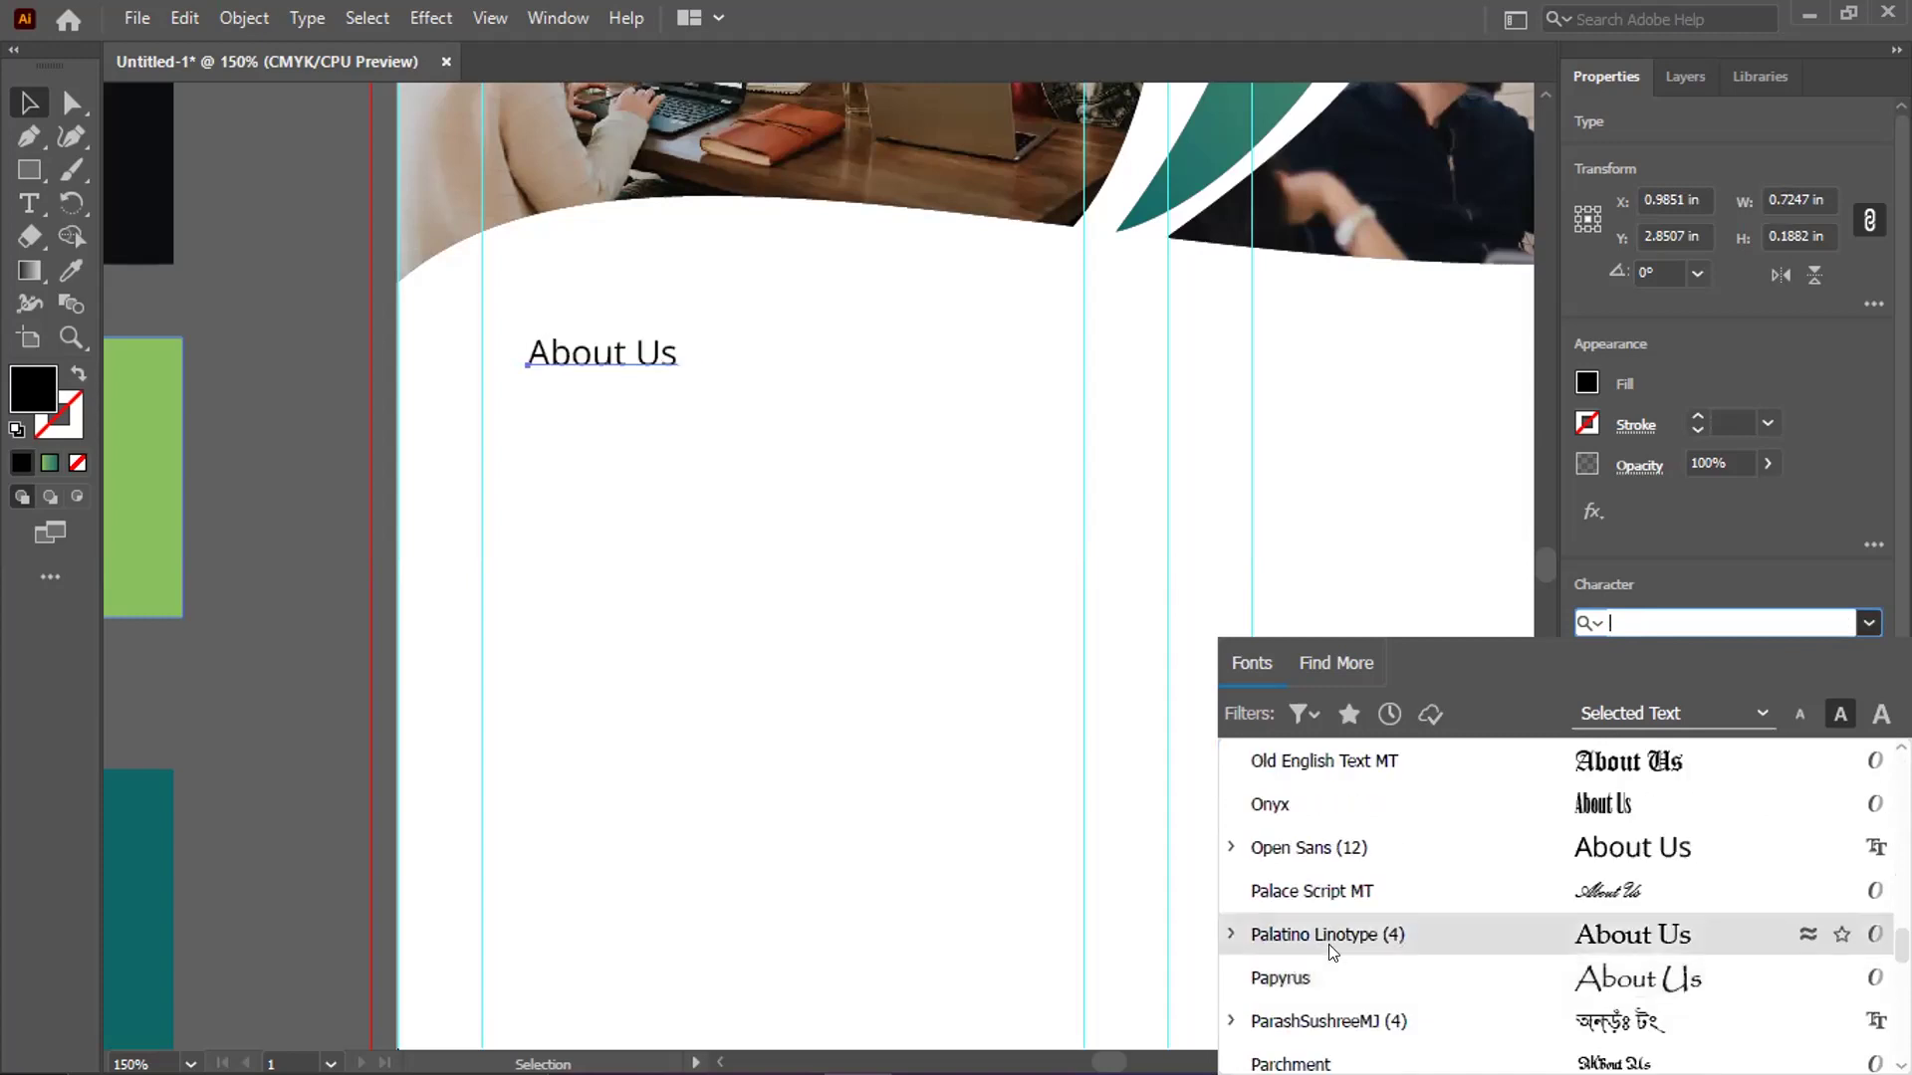
{"action": "scroll", "coordinate": [1301, 814], "scroll_direction": "down", "scroll_amount": 3}
{"action": "scroll", "coordinate": [1289, 847], "scroll_direction": "up", "scroll_amount": 2}
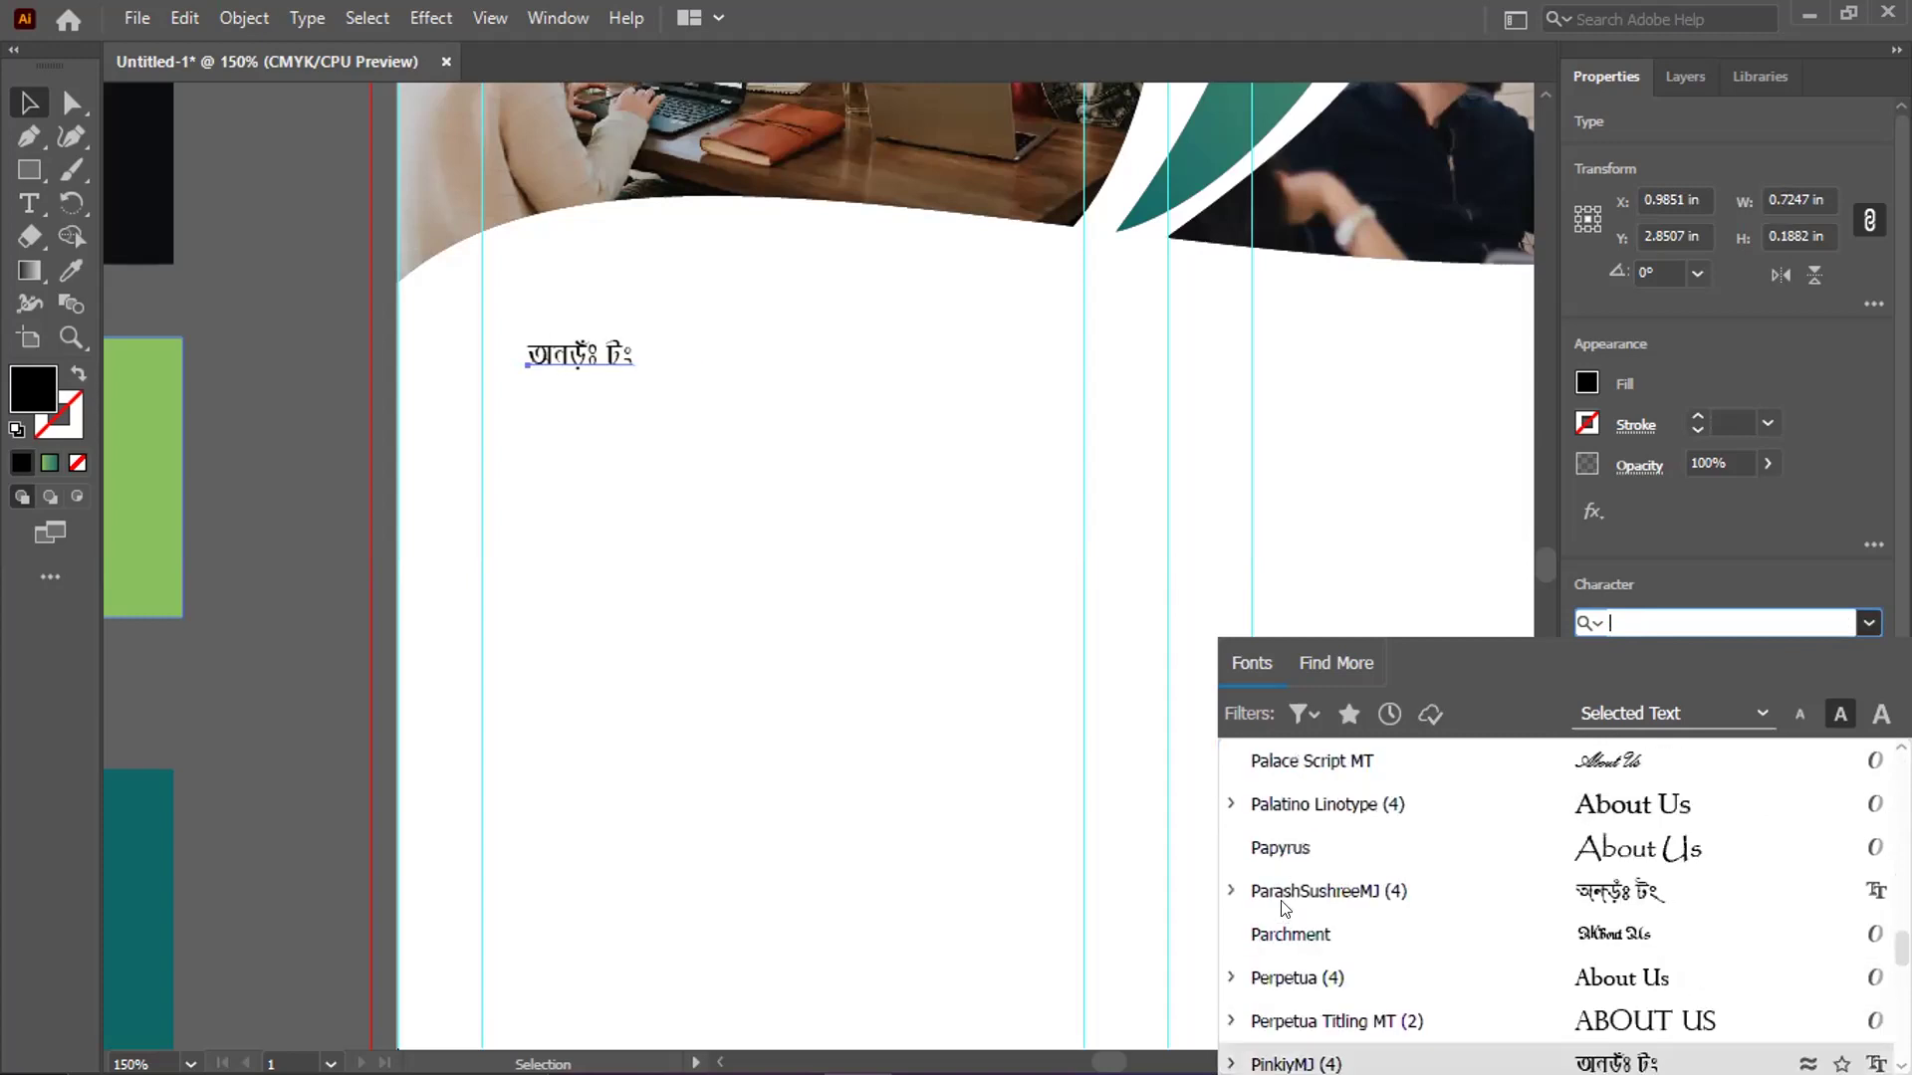
{"action": "scroll", "coordinate": [1284, 901], "scroll_direction": "down", "scroll_amount": 3}
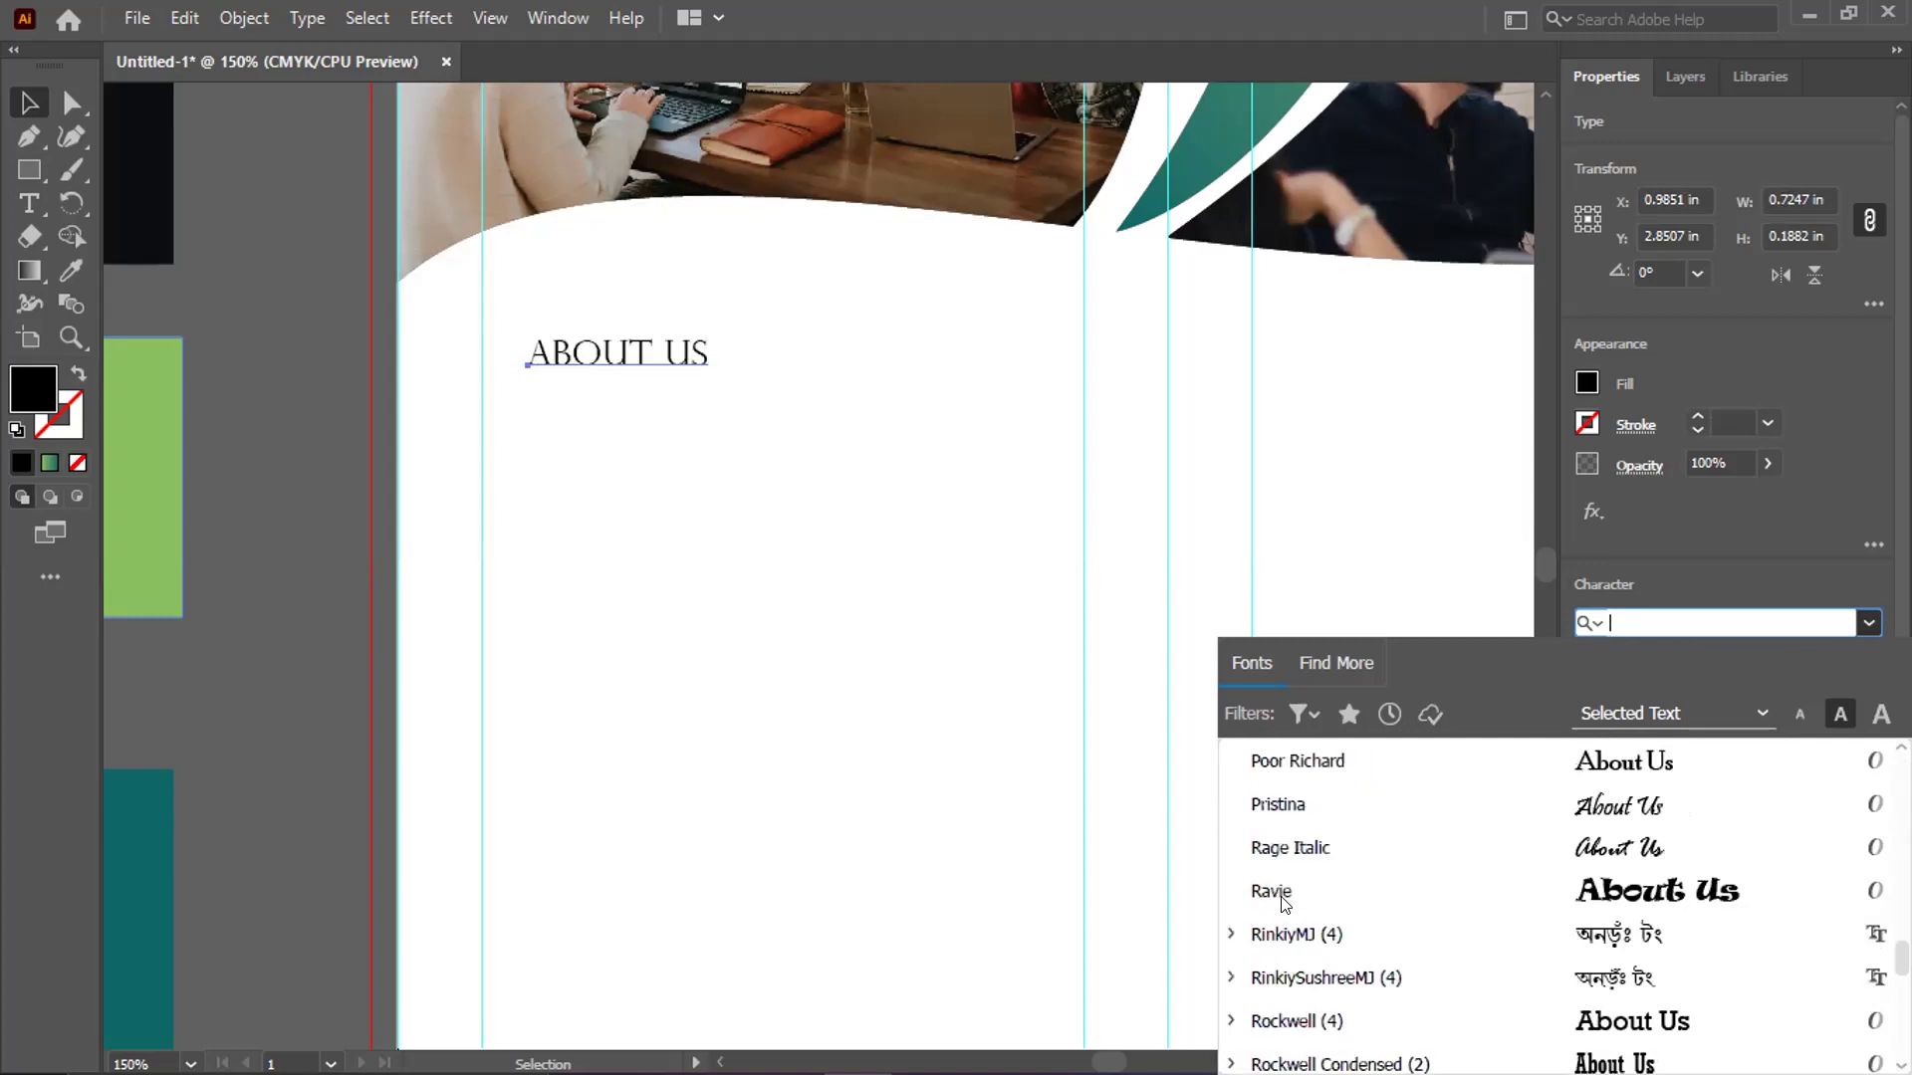
{"action": "scroll", "coordinate": [1285, 902], "scroll_direction": "down", "scroll_amount": 4}
{"action": "scroll", "coordinate": [1285, 901], "scroll_direction": "down", "scroll_amount": 4}
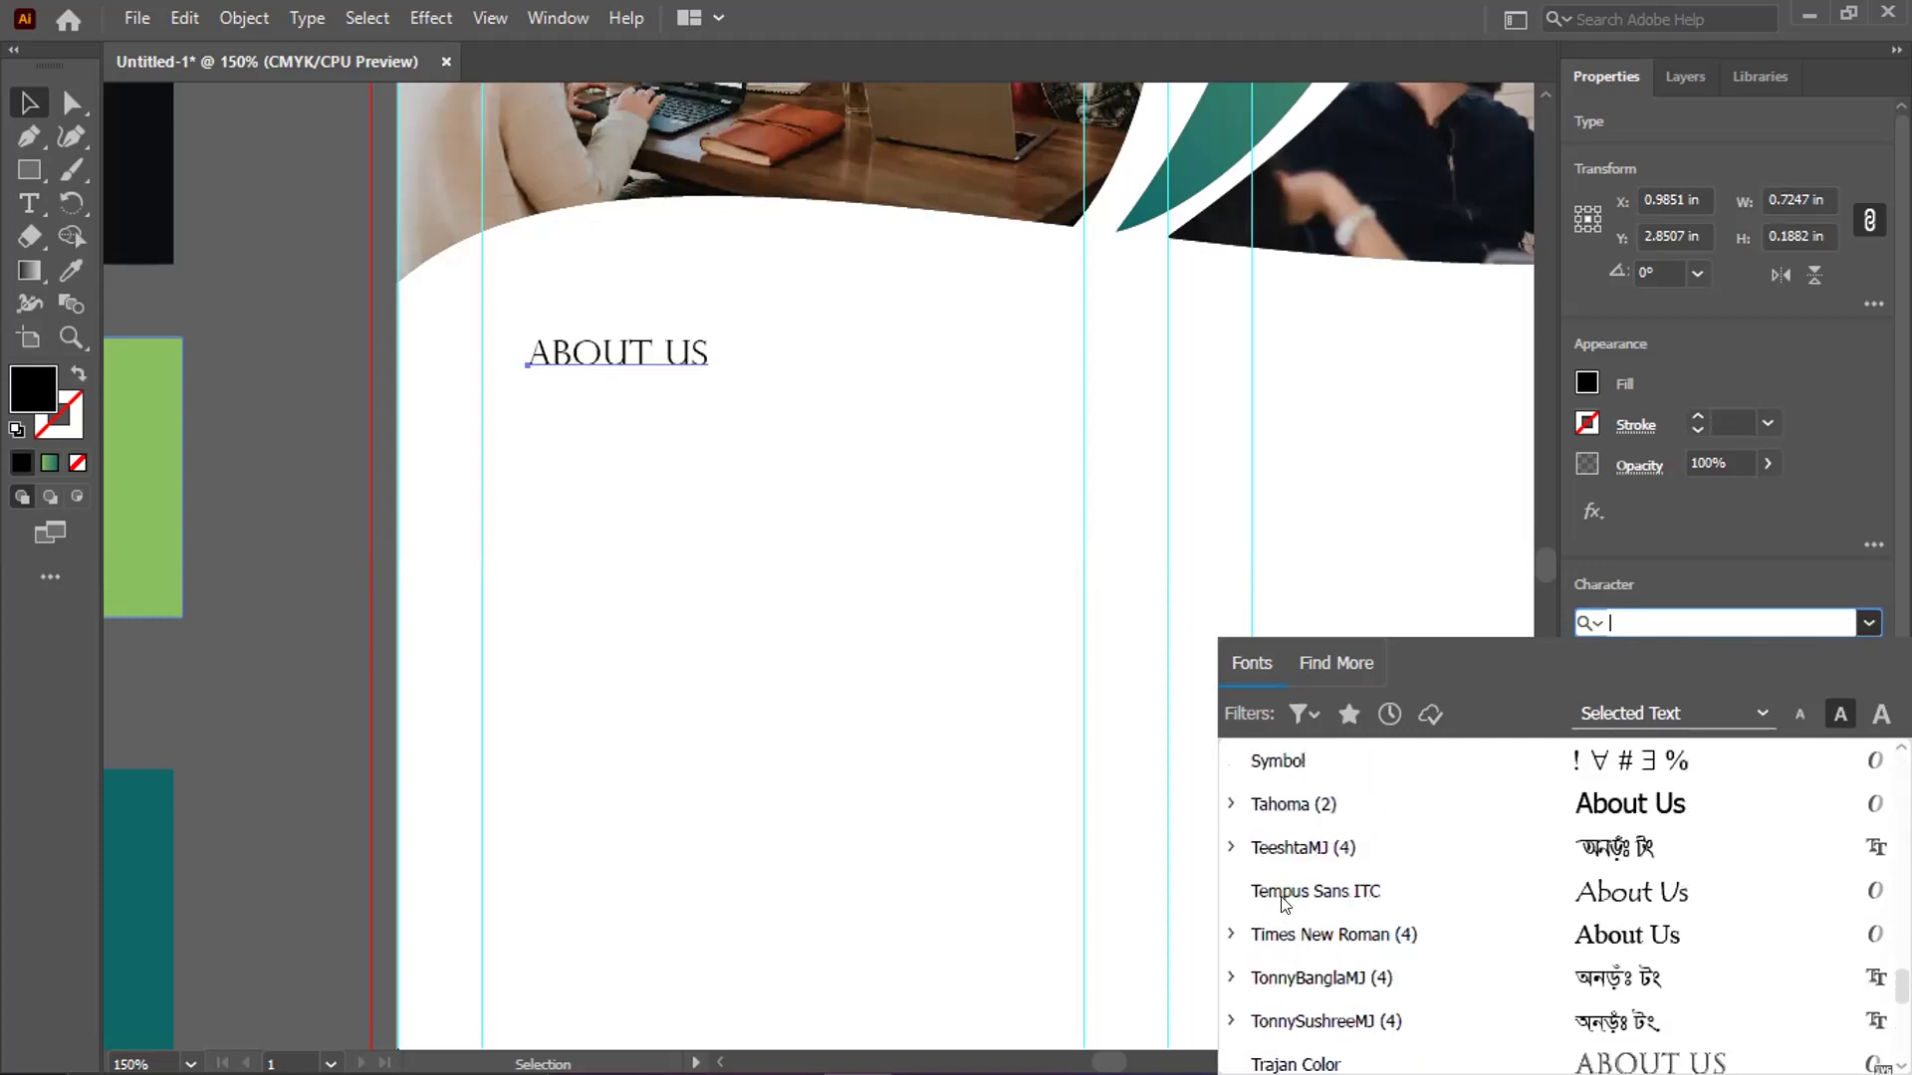
{"action": "scroll", "coordinate": [1285, 901], "scroll_direction": "down", "scroll_amount": 4}
{"action": "scroll", "coordinate": [1285, 901], "scroll_direction": "up", "scroll_amount": 12}
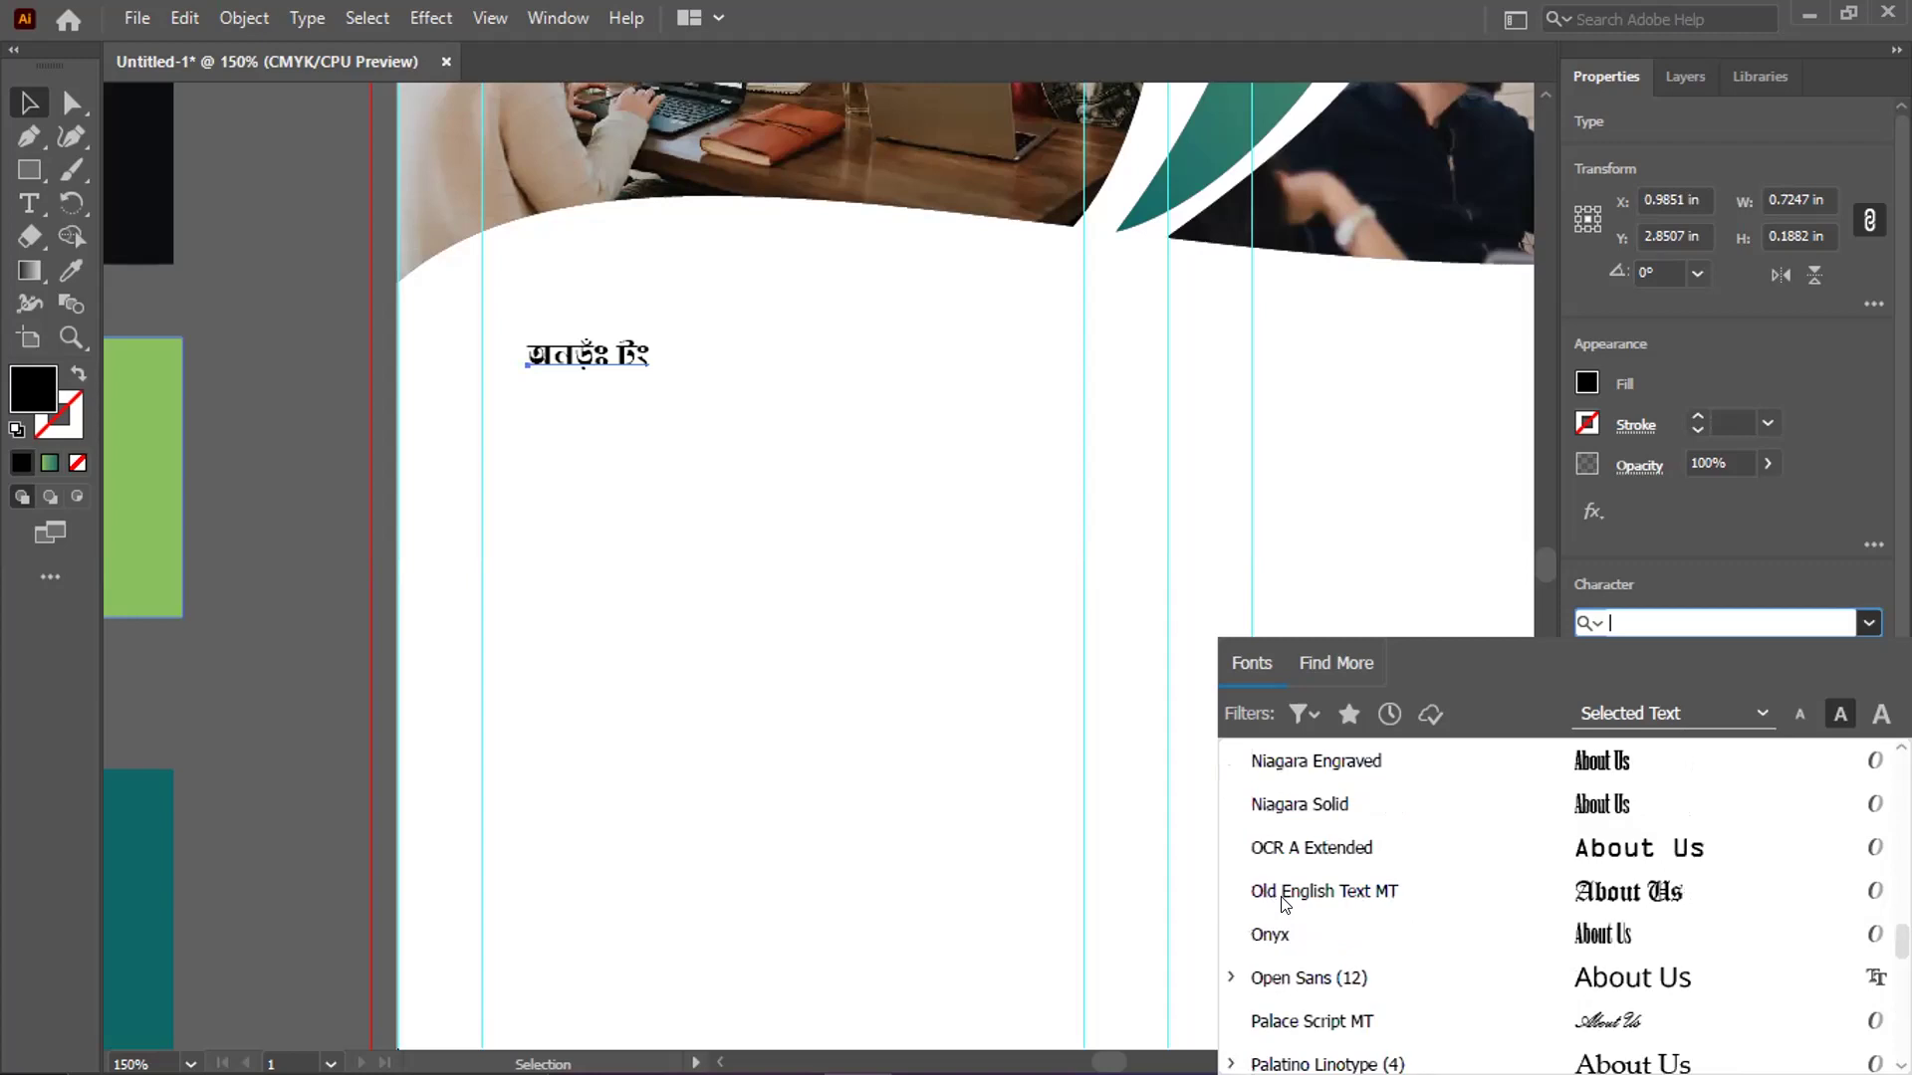
{"action": "scroll", "coordinate": [1285, 901], "scroll_direction": "up", "scroll_amount": 10}
{"action": "scroll", "coordinate": [1285, 902], "scroll_direction": "up", "scroll_amount": 8}
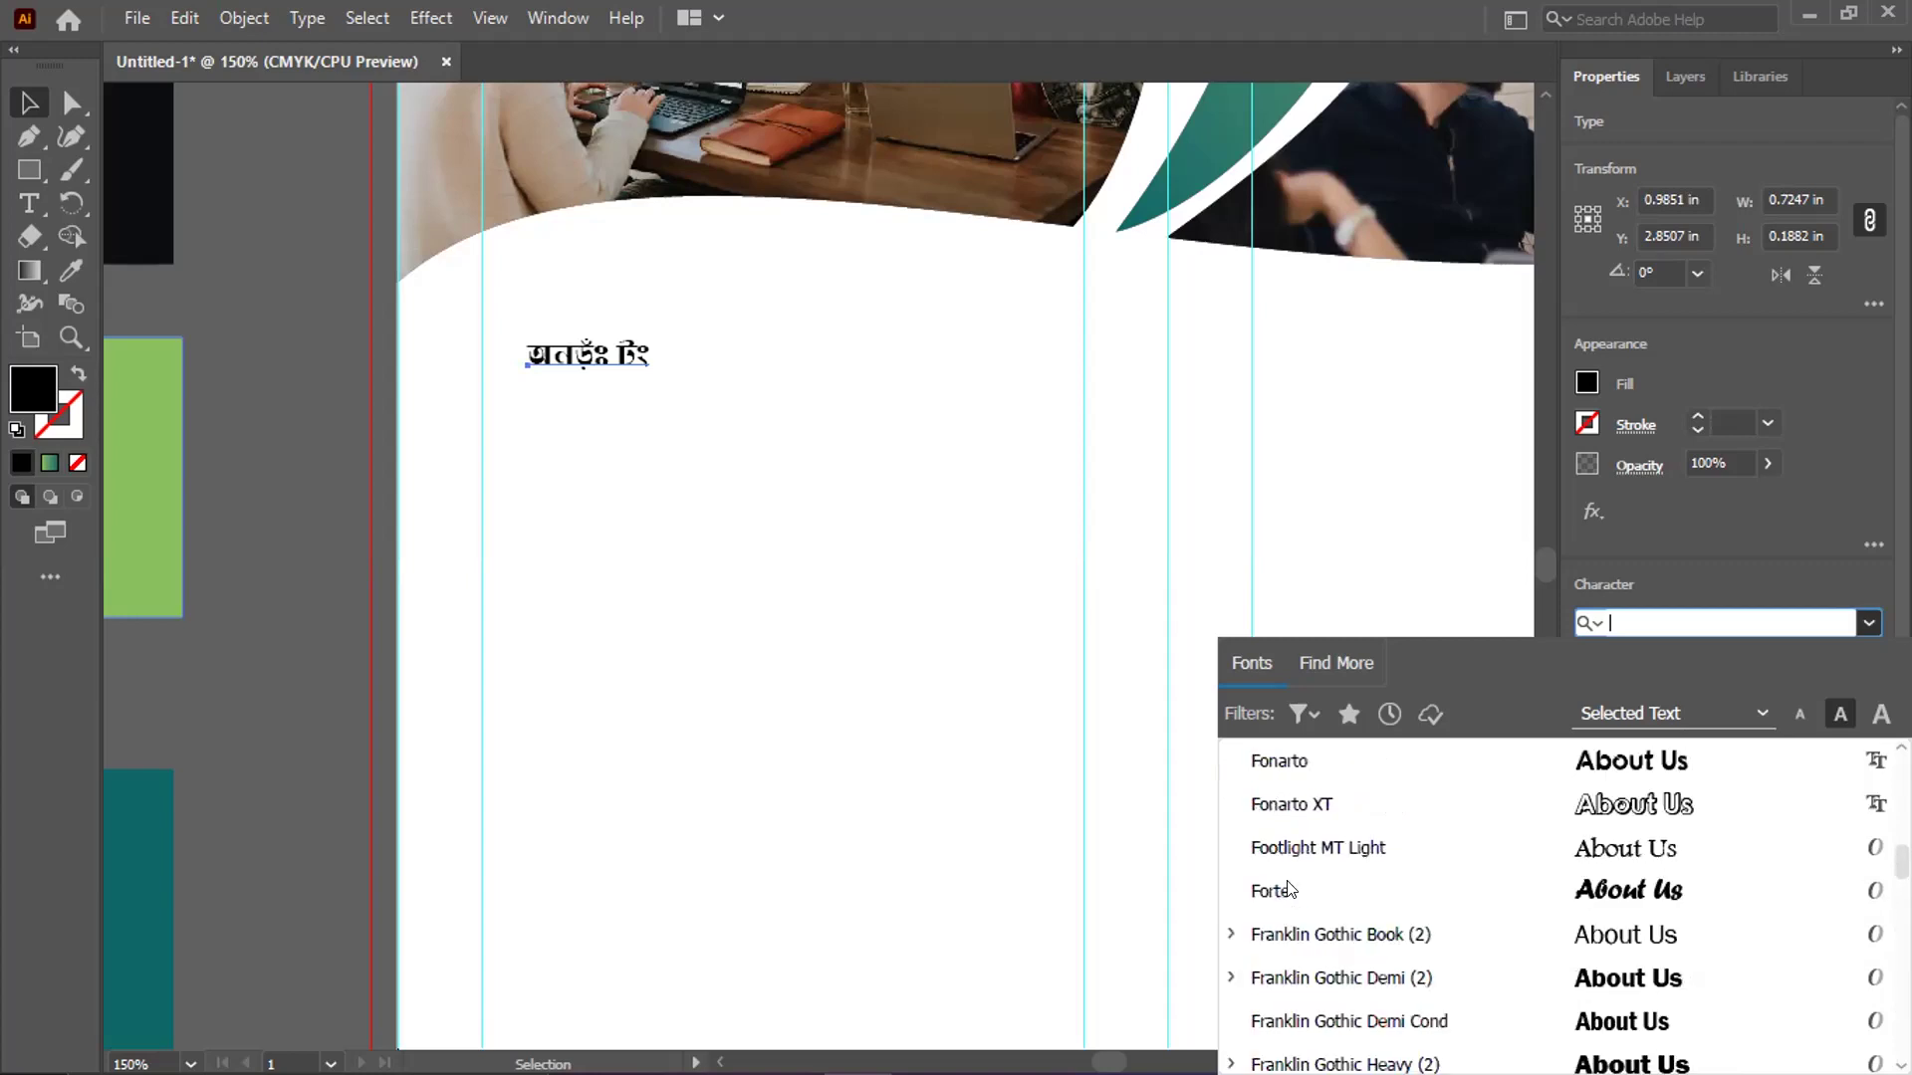
{"action": "scroll", "coordinate": [1290, 889], "scroll_direction": "up", "scroll_amount": 8}
{"action": "scroll", "coordinate": [1622, 621], "scroll_direction": "up", "scroll_amount": 1}
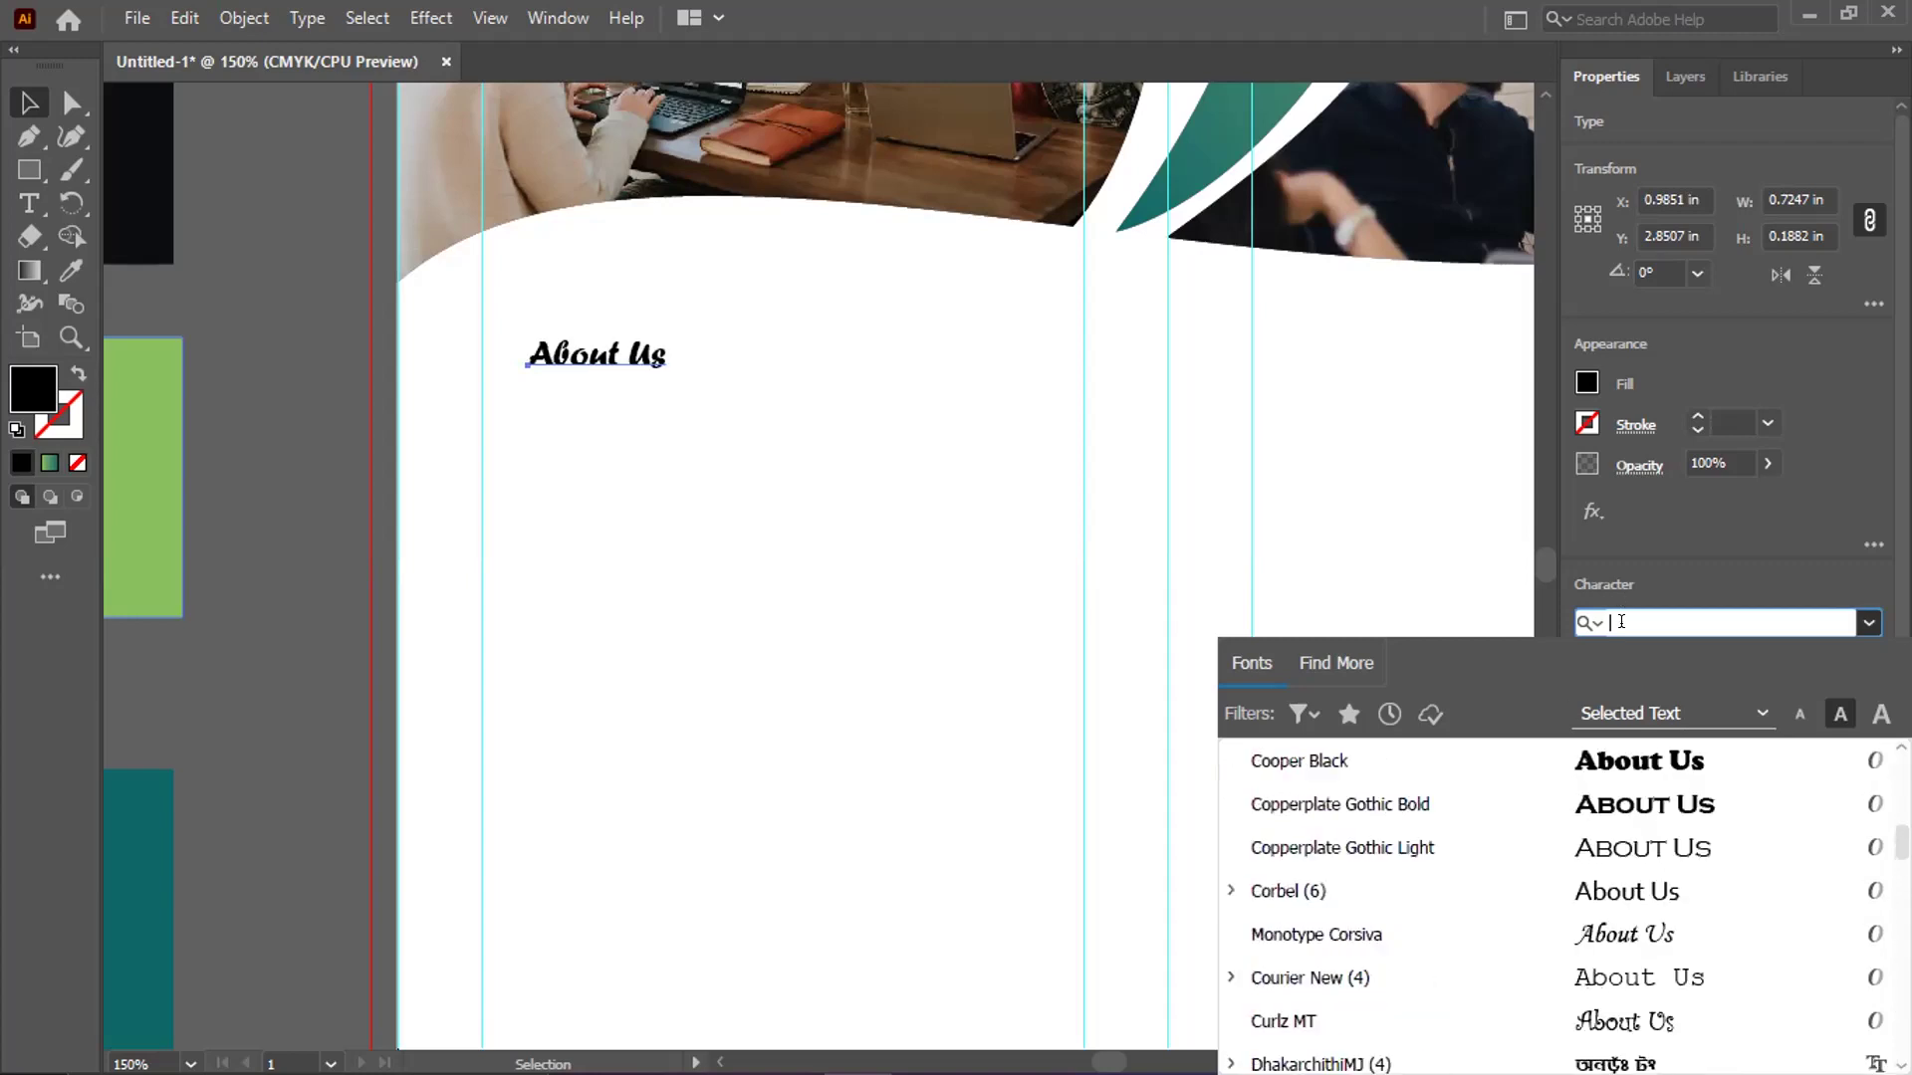
Set the heading to Open Sans Bold at 19 pt
{"action": "type", "text": "op"}
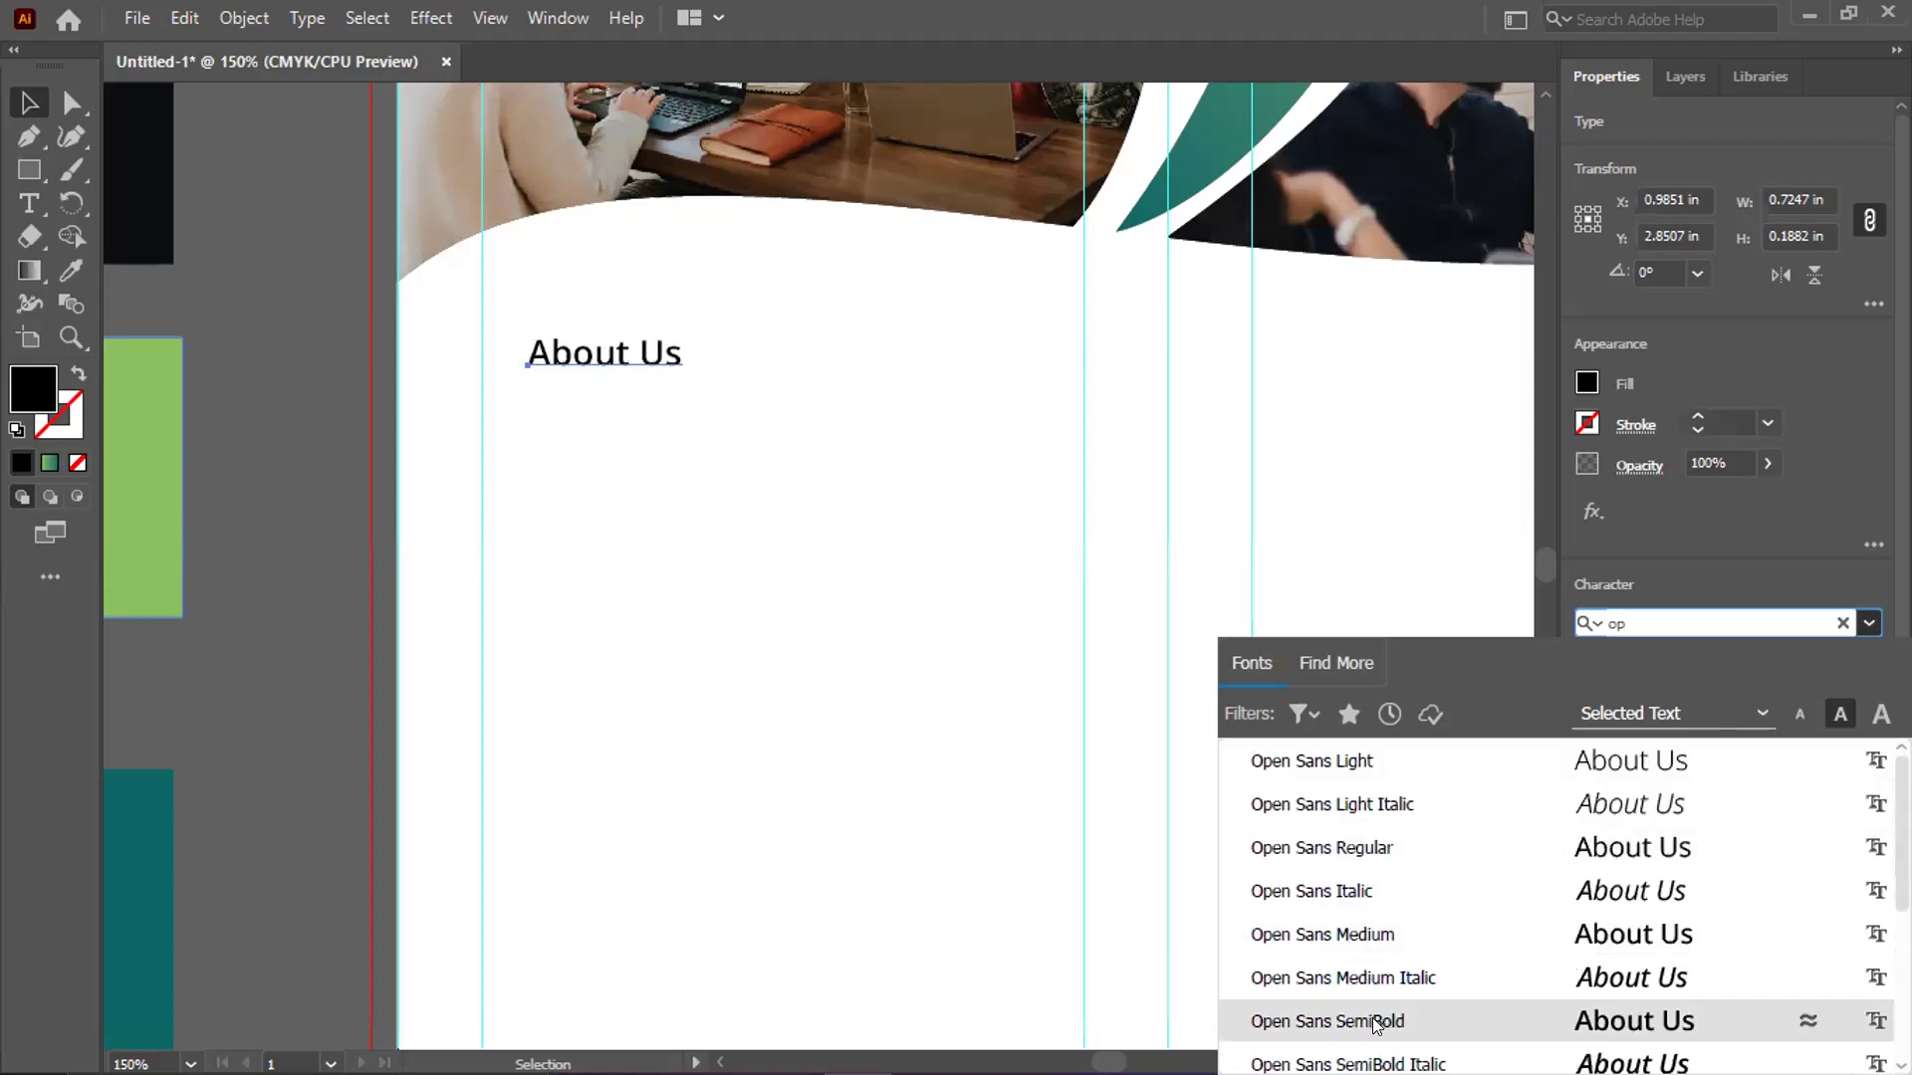
{"action": "scroll", "coordinate": [1376, 1018], "scroll_direction": "down", "scroll_amount": 1}
{"action": "left_click", "coordinate": [1370, 981]}
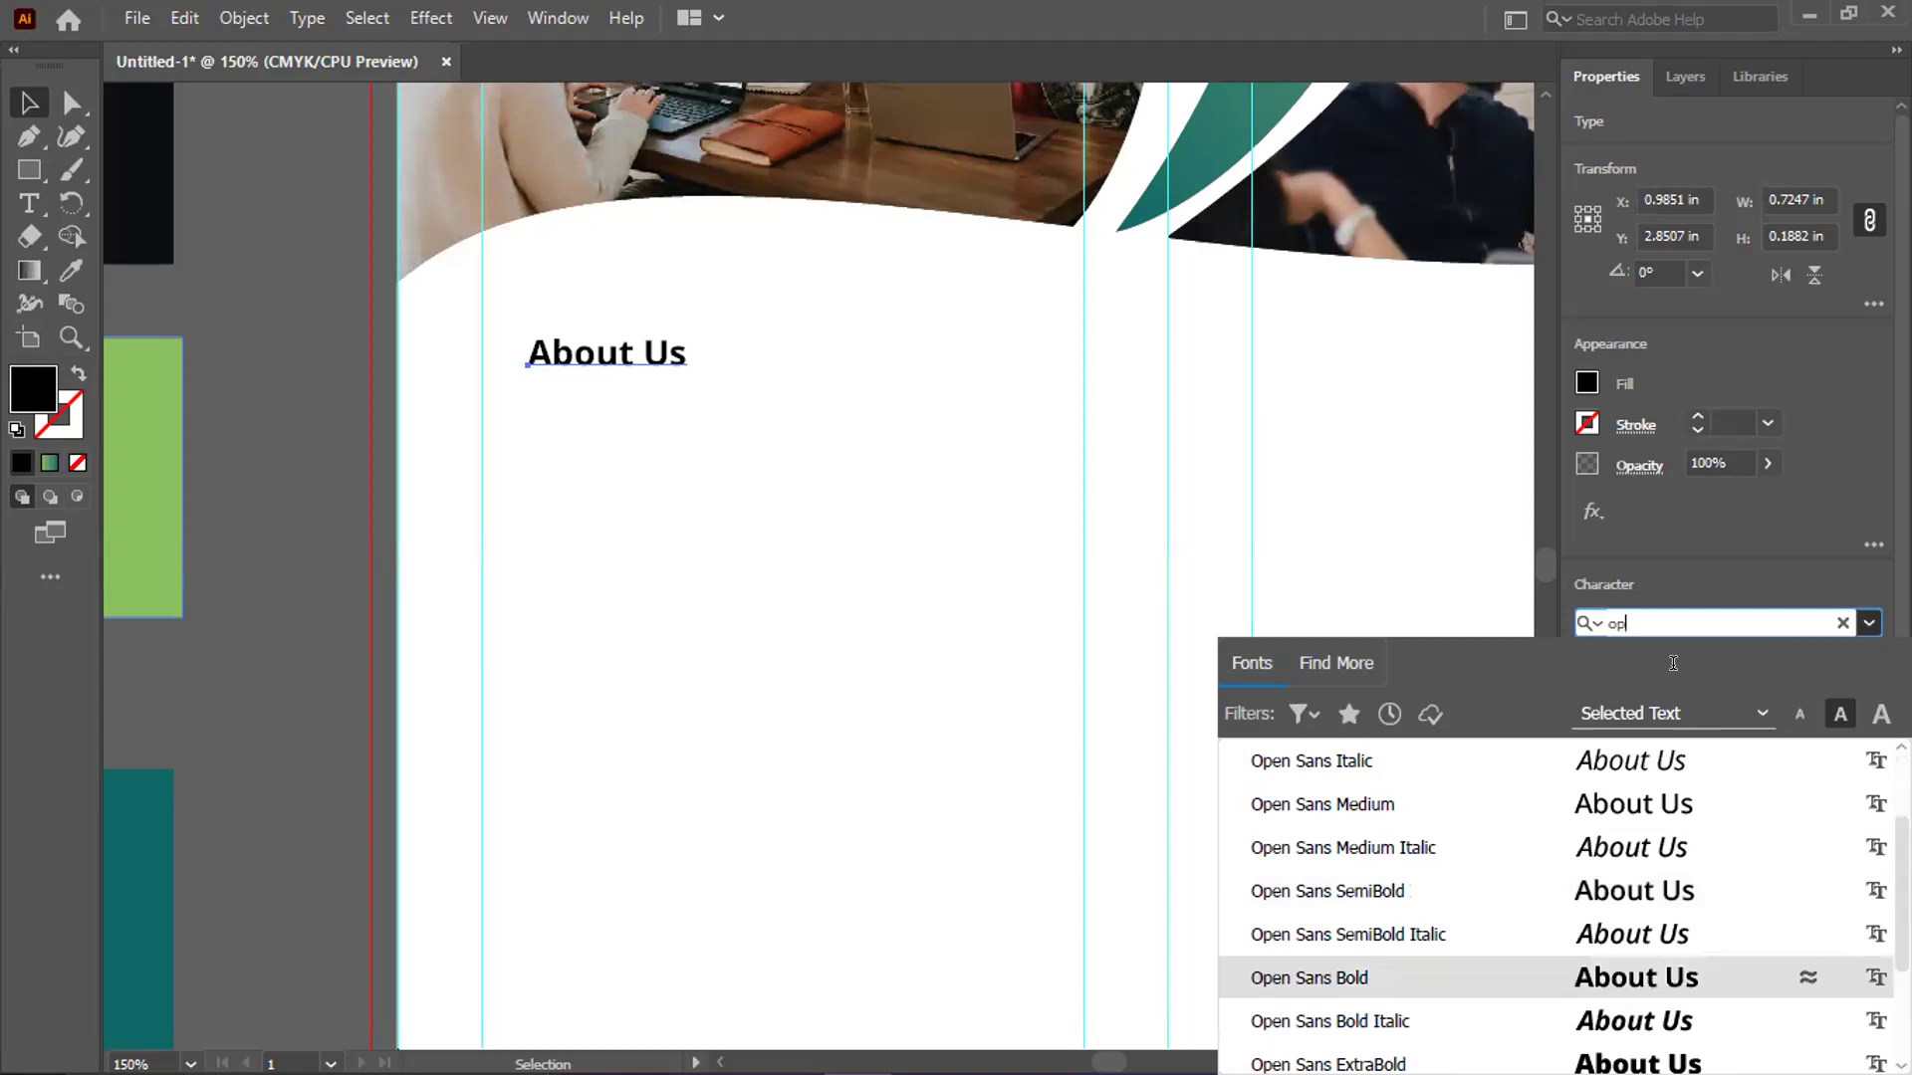
{"action": "left_click", "coordinate": [1617, 689]}
{"action": "left_click", "coordinate": [1617, 689]}
{"action": "left_click", "coordinate": [1617, 689]}
{"action": "left_click", "coordinate": [1617, 689]}
{"action": "left_click", "coordinate": [1617, 689]}
{"action": "left_click", "coordinate": [1618, 689]}
{"action": "left_click", "coordinate": [1617, 690]}
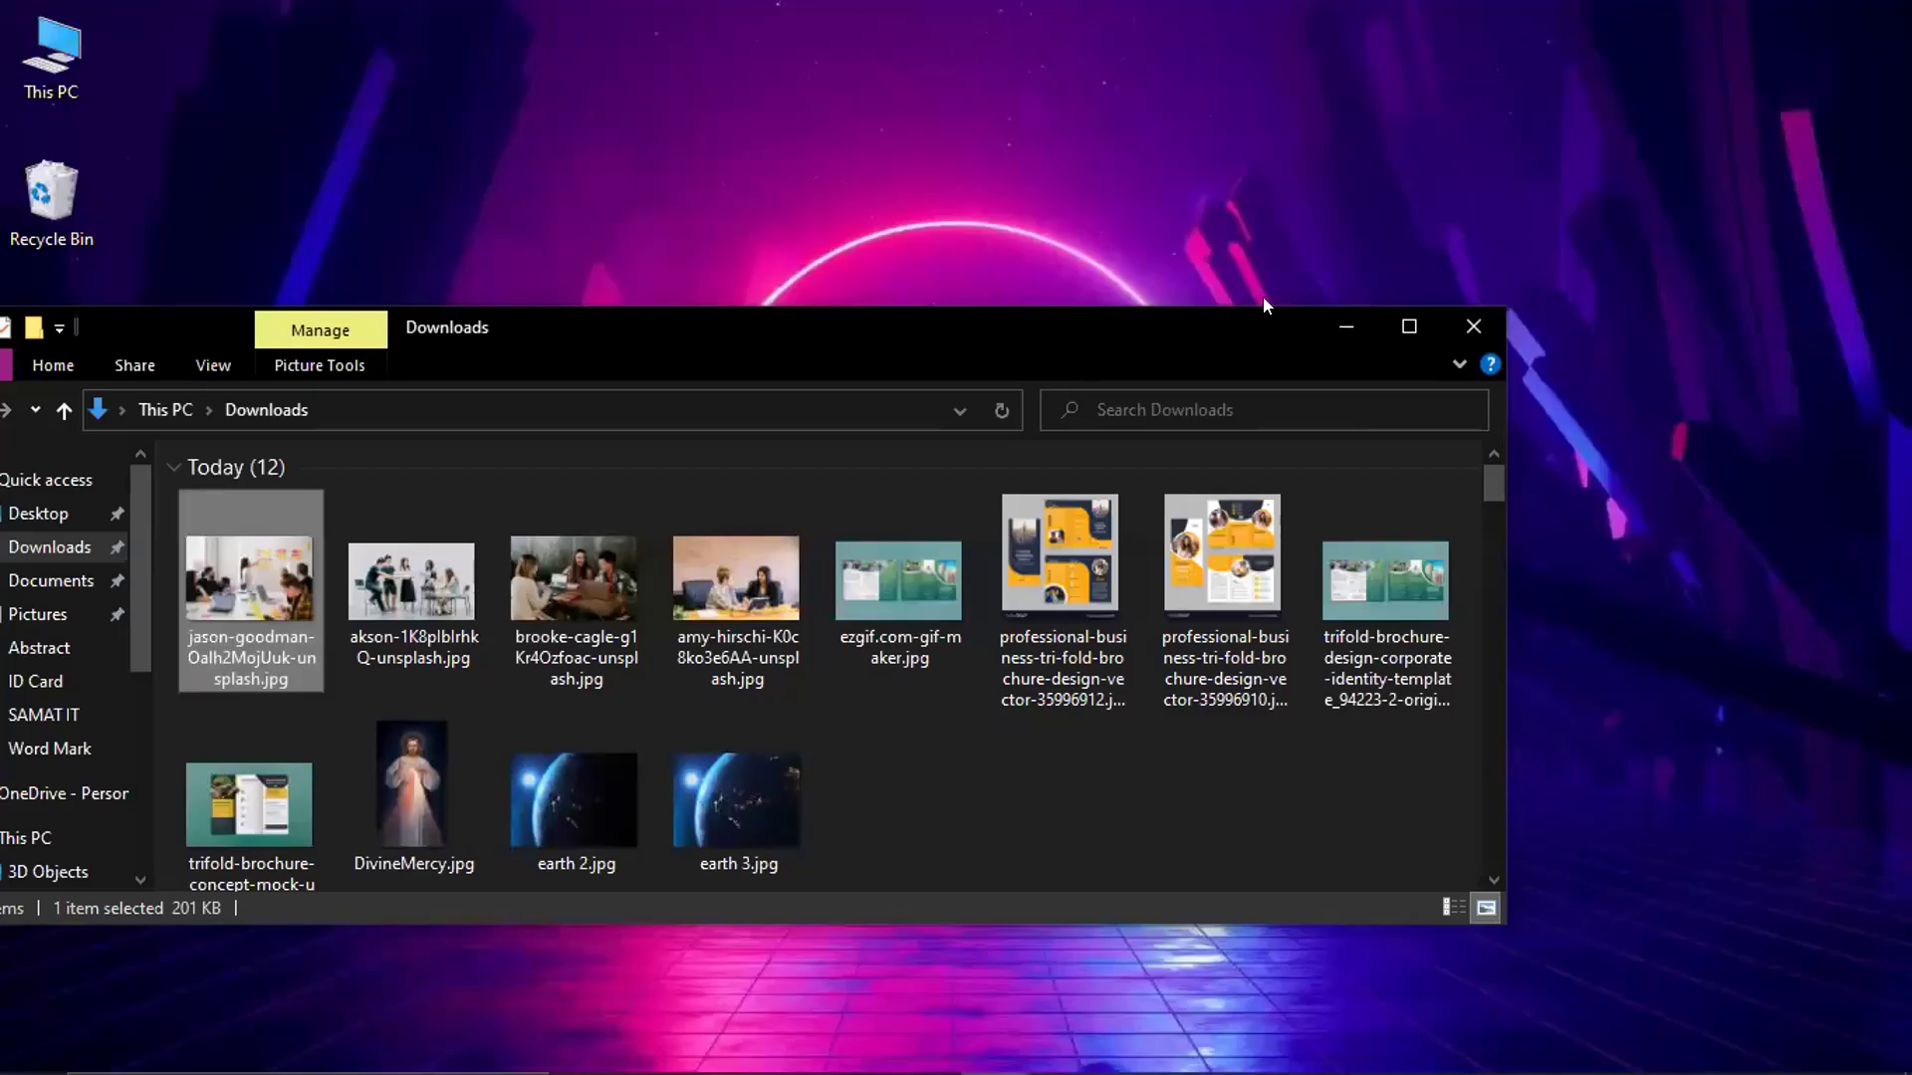
Maximize the Downloads window, hide it to show the desktop, then return to the browser
{"action": "left_click", "coordinate": [1409, 327]}
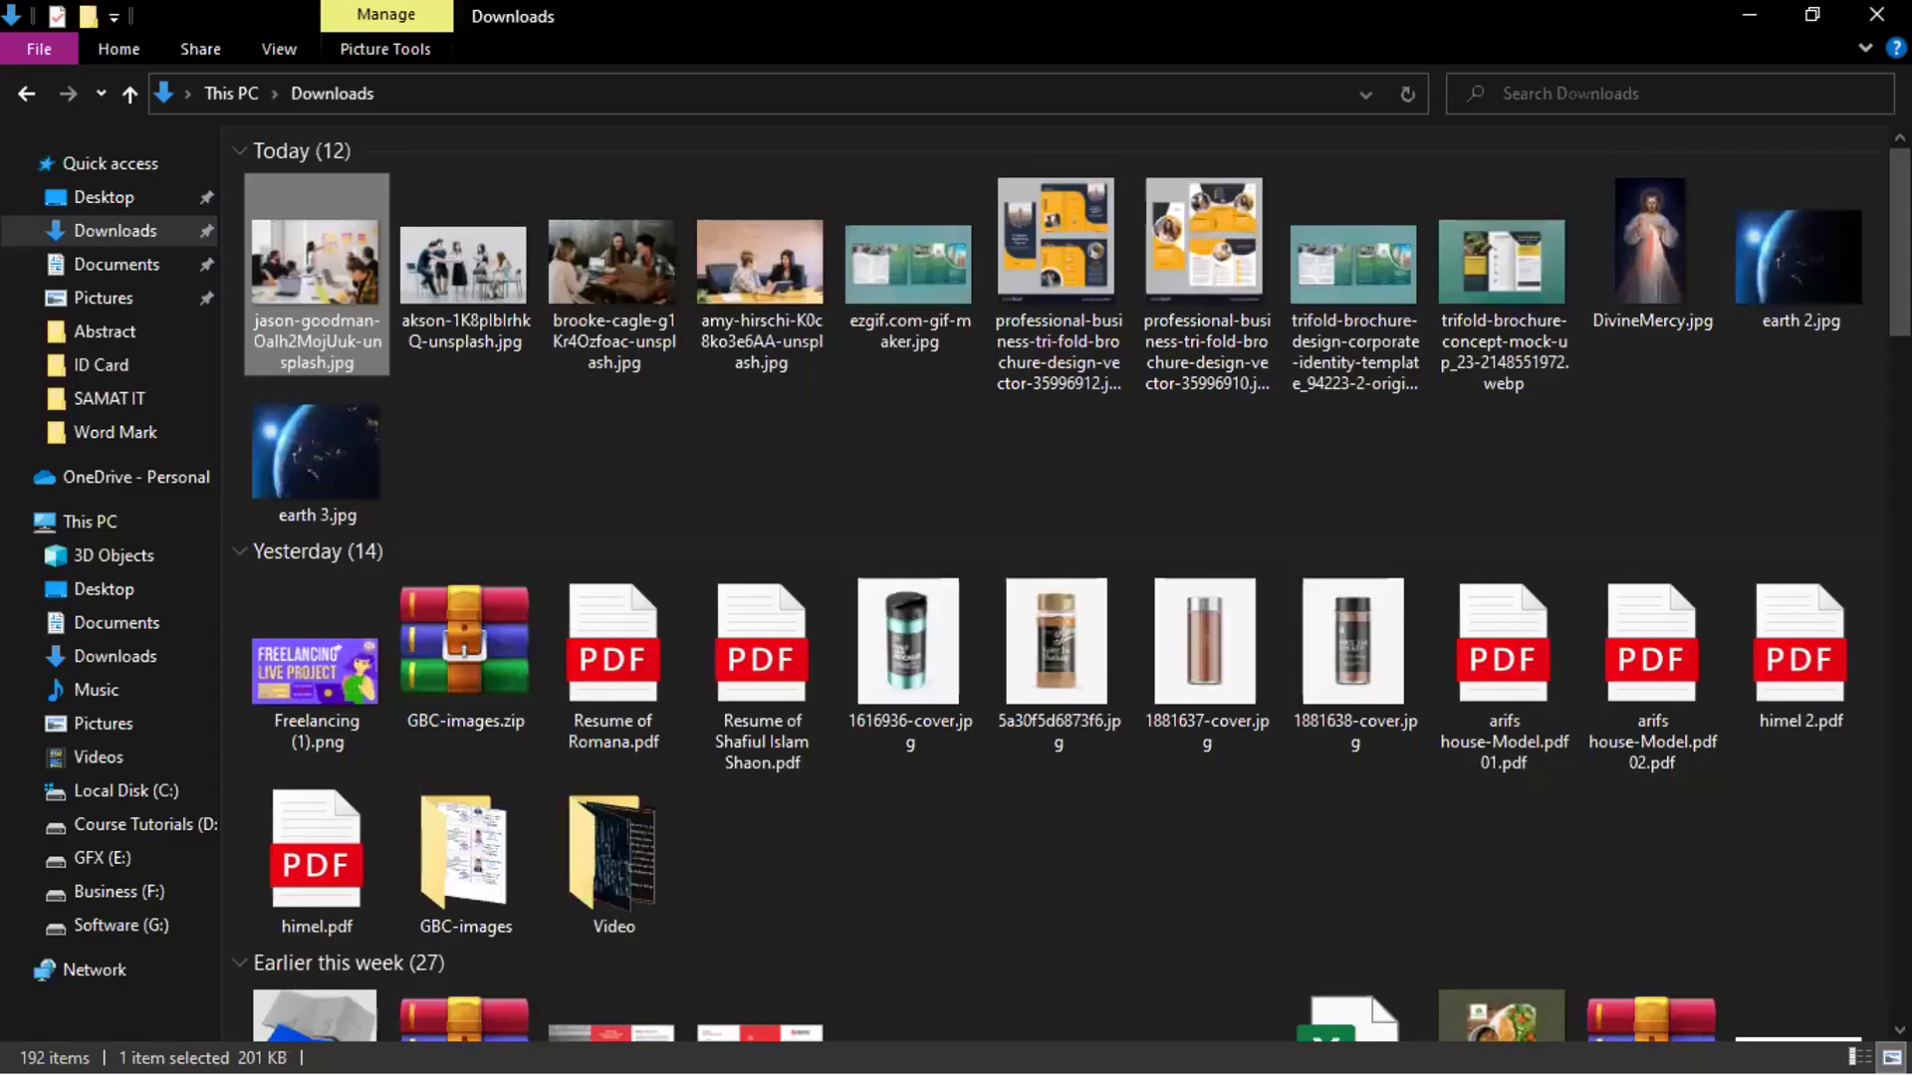
{"action": "key", "text": "super+d"}
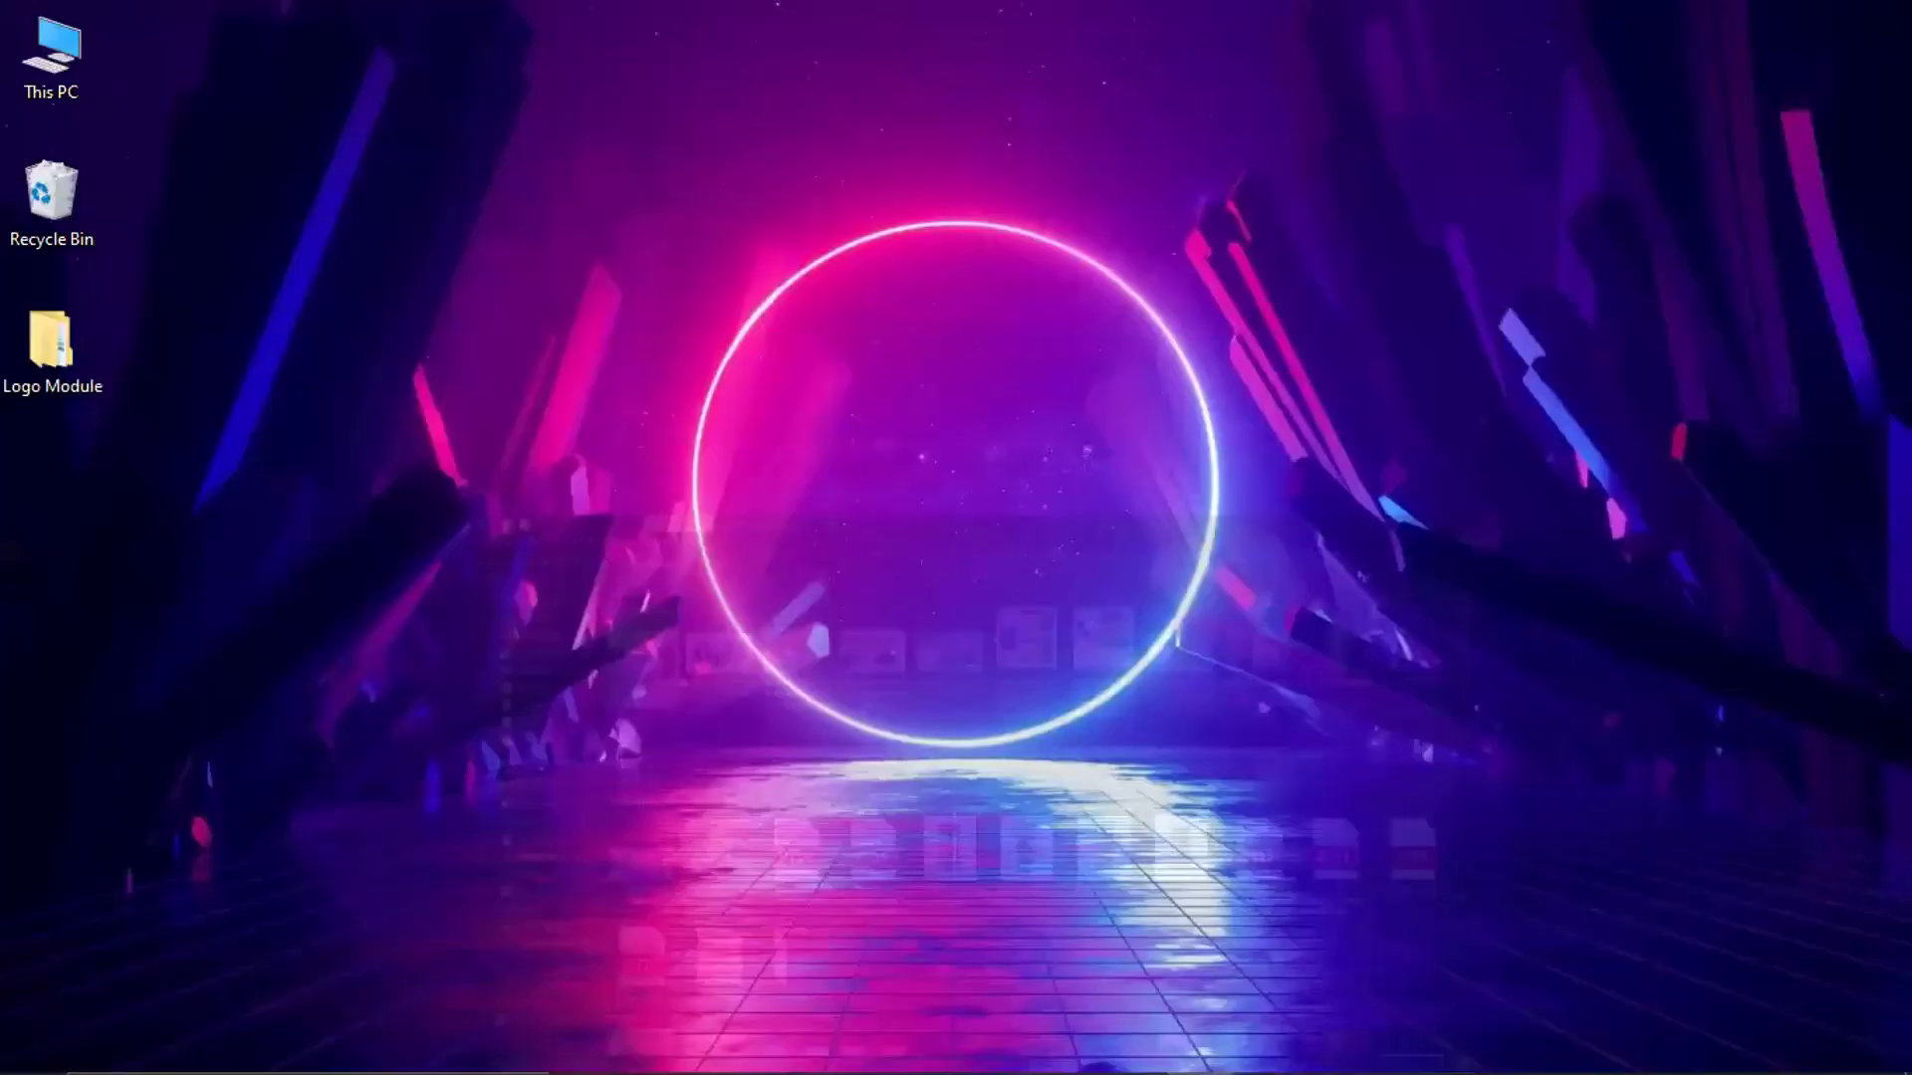
{"action": "key", "text": "alt+Tab"}
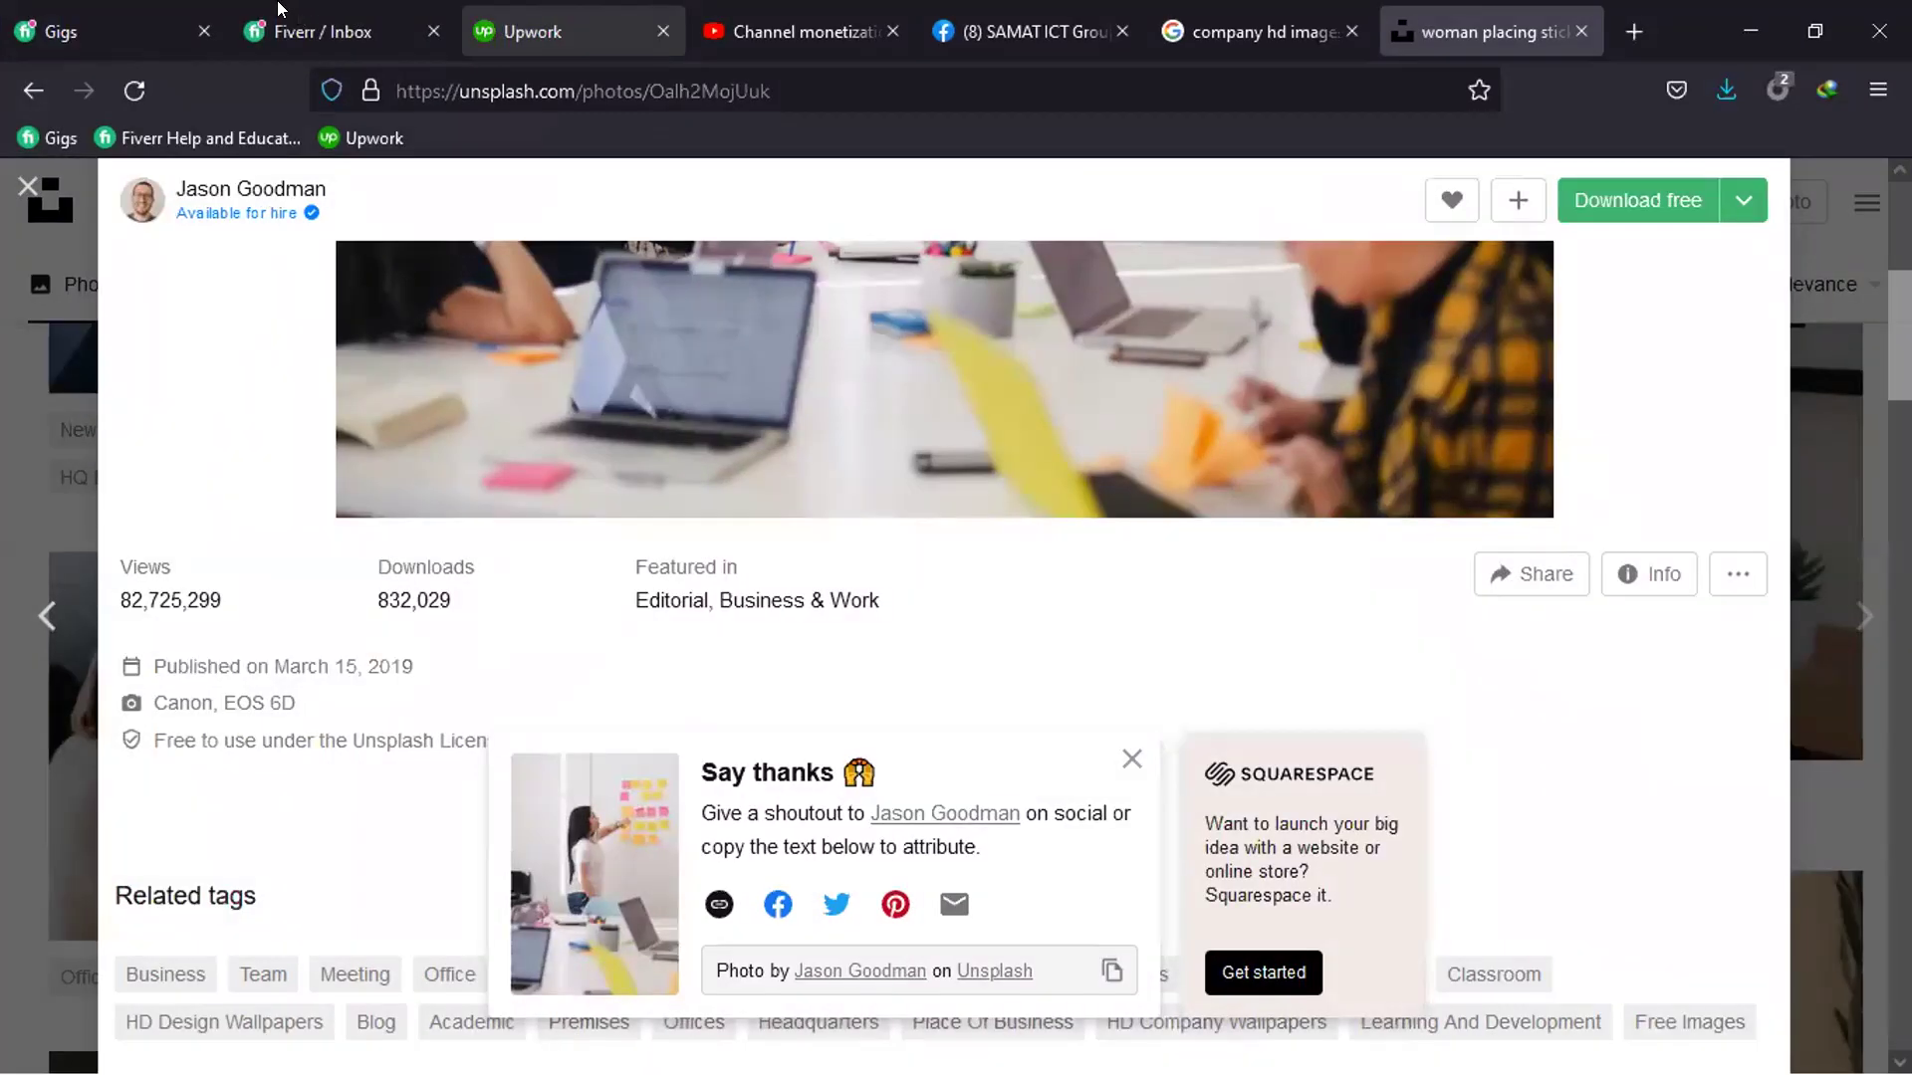
Open the active $50 order's activity page from the Fiverr inbox and scroll to the buyer's messages
{"action": "left_click", "coordinate": [300, 20]}
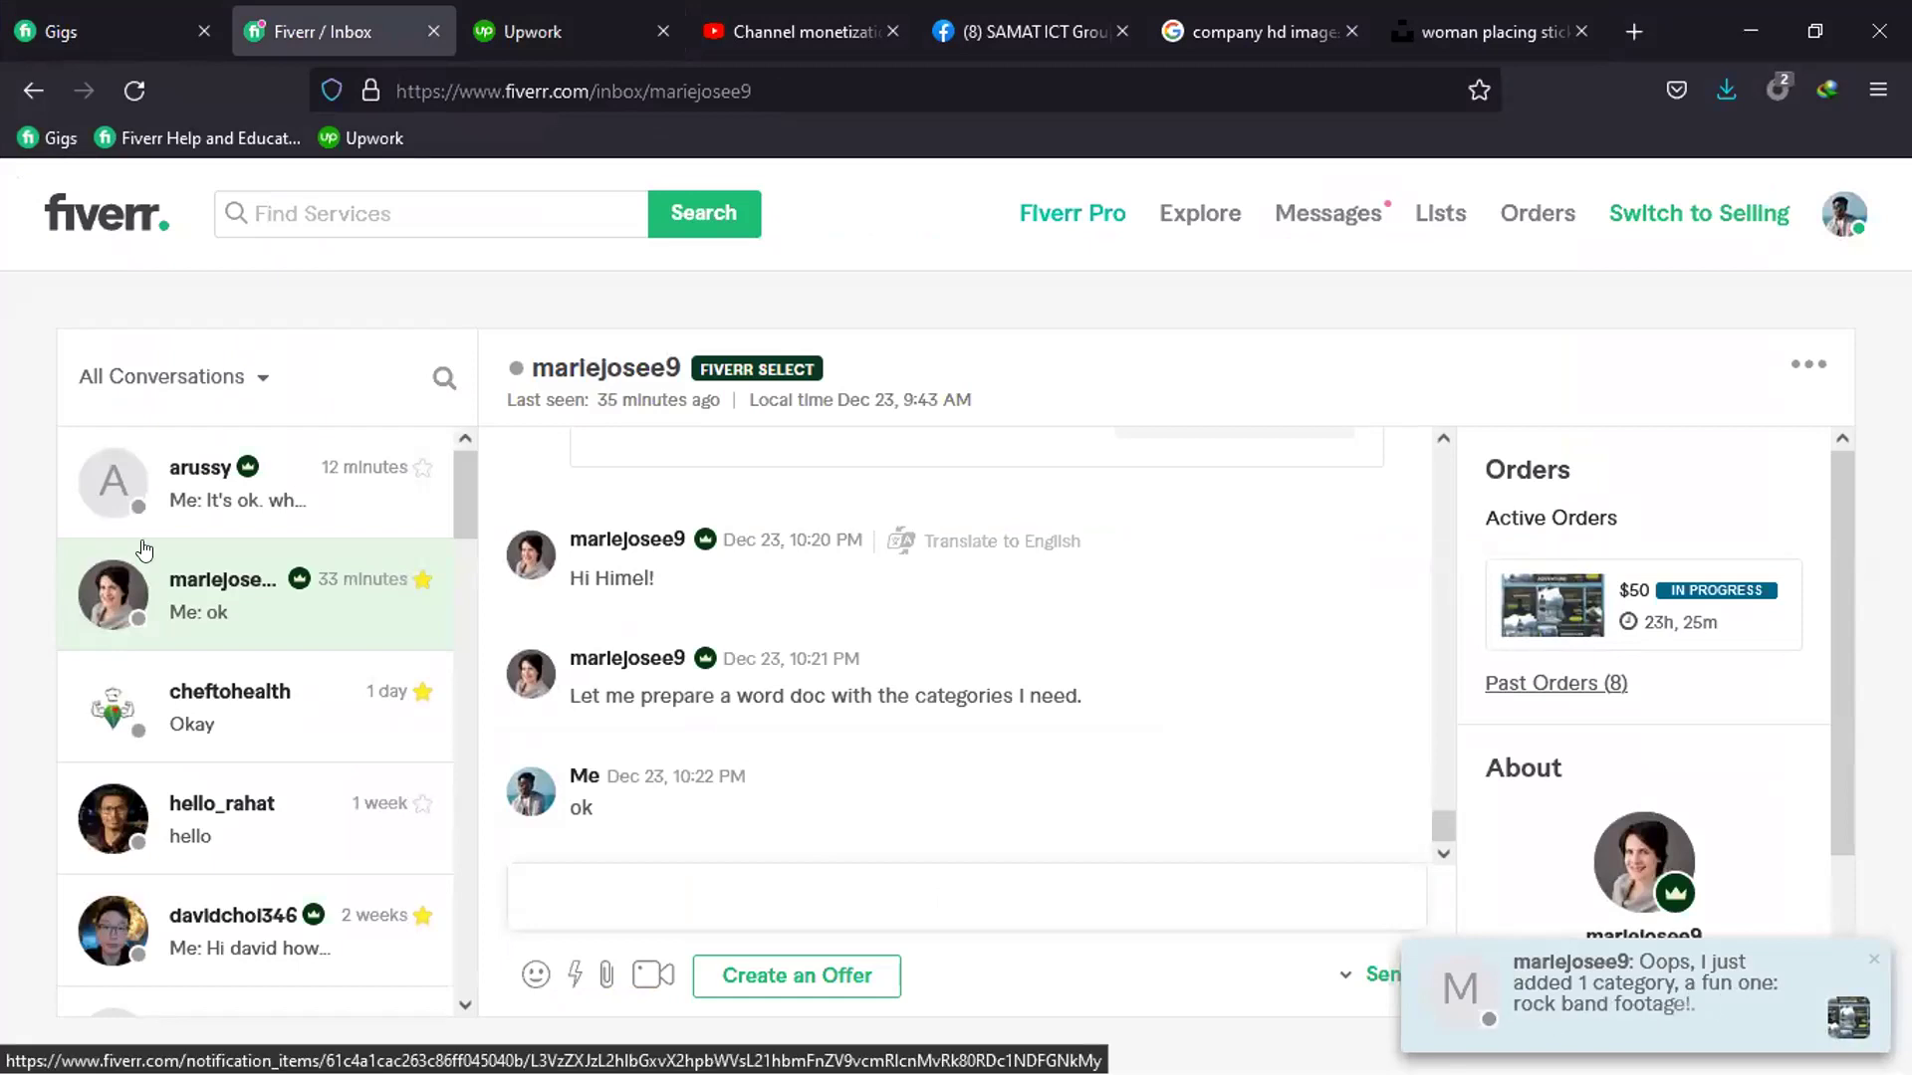
{"action": "left_click", "coordinate": [1610, 983]}
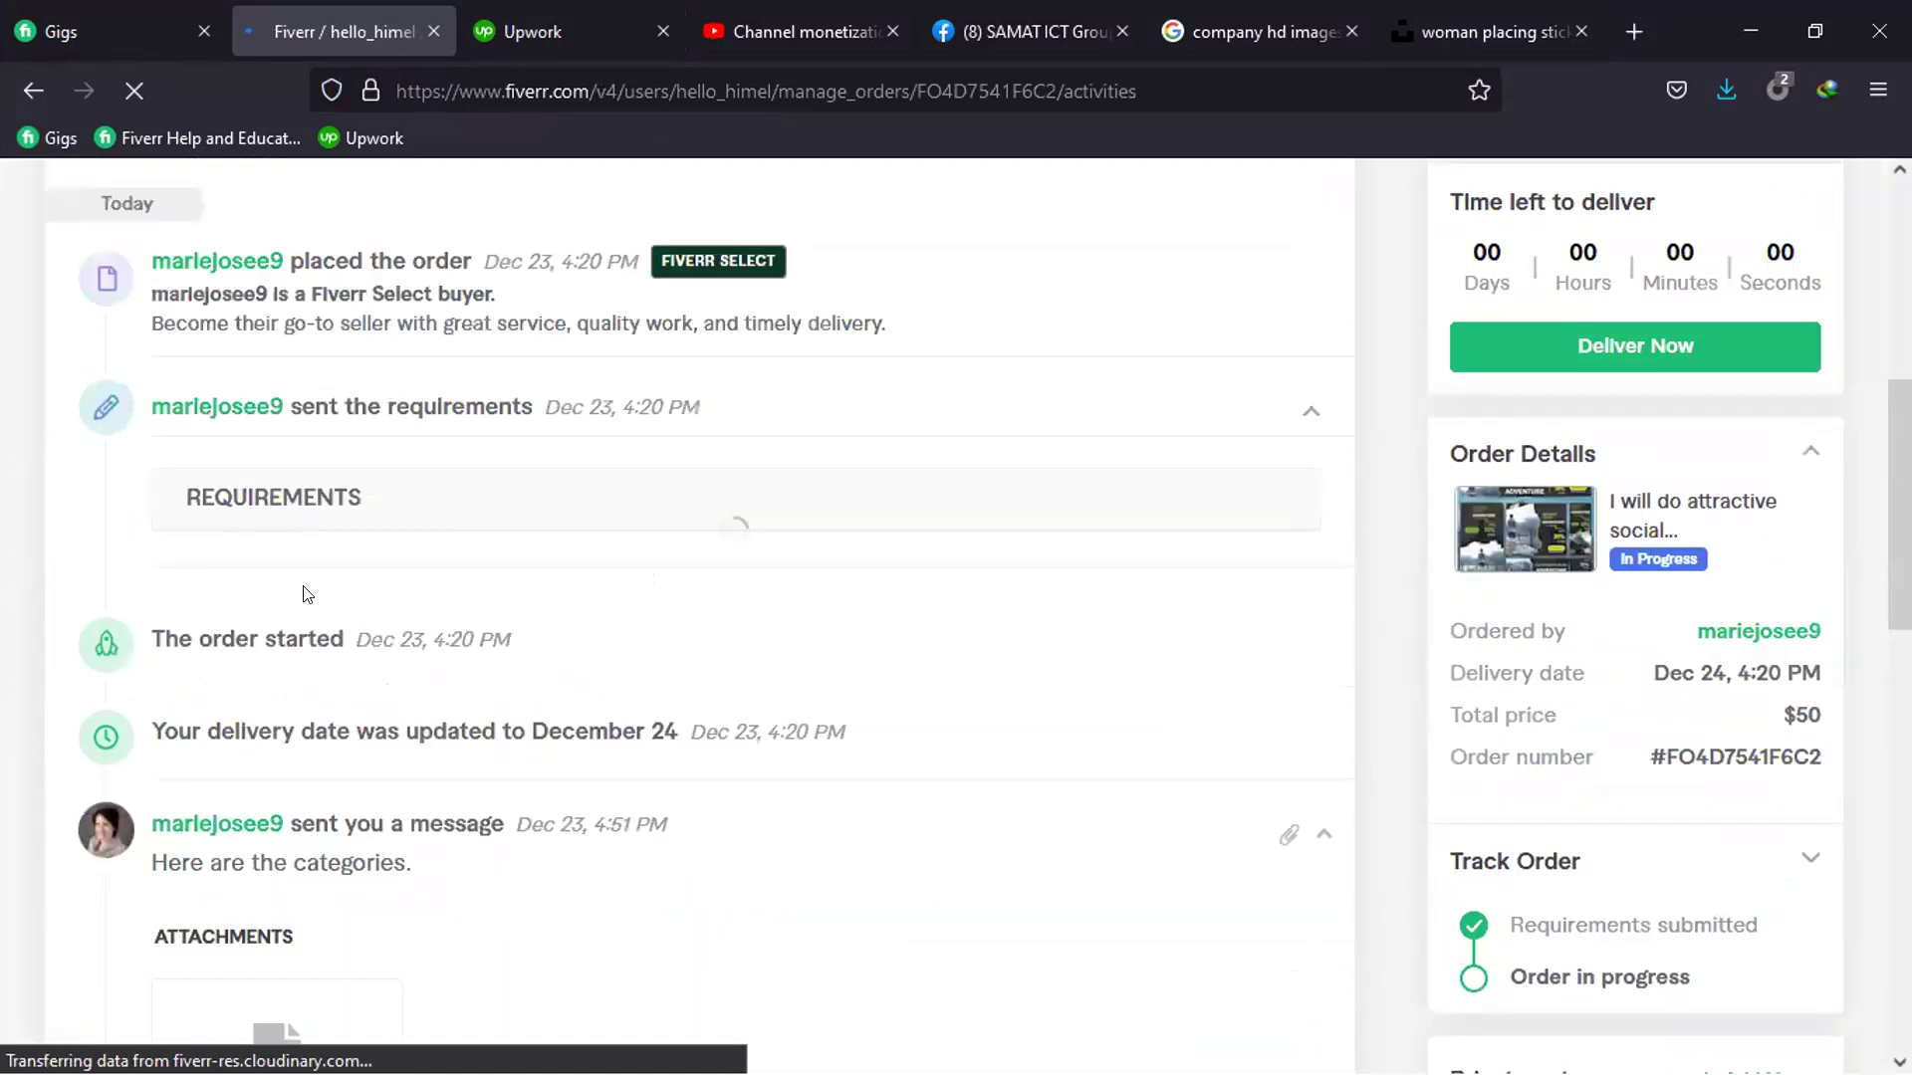
{"action": "scroll", "coordinate": [308, 595], "scroll_direction": "down", "scroll_amount": 3}
{"action": "scroll", "coordinate": [388, 739], "scroll_direction": "down", "scroll_amount": 4}
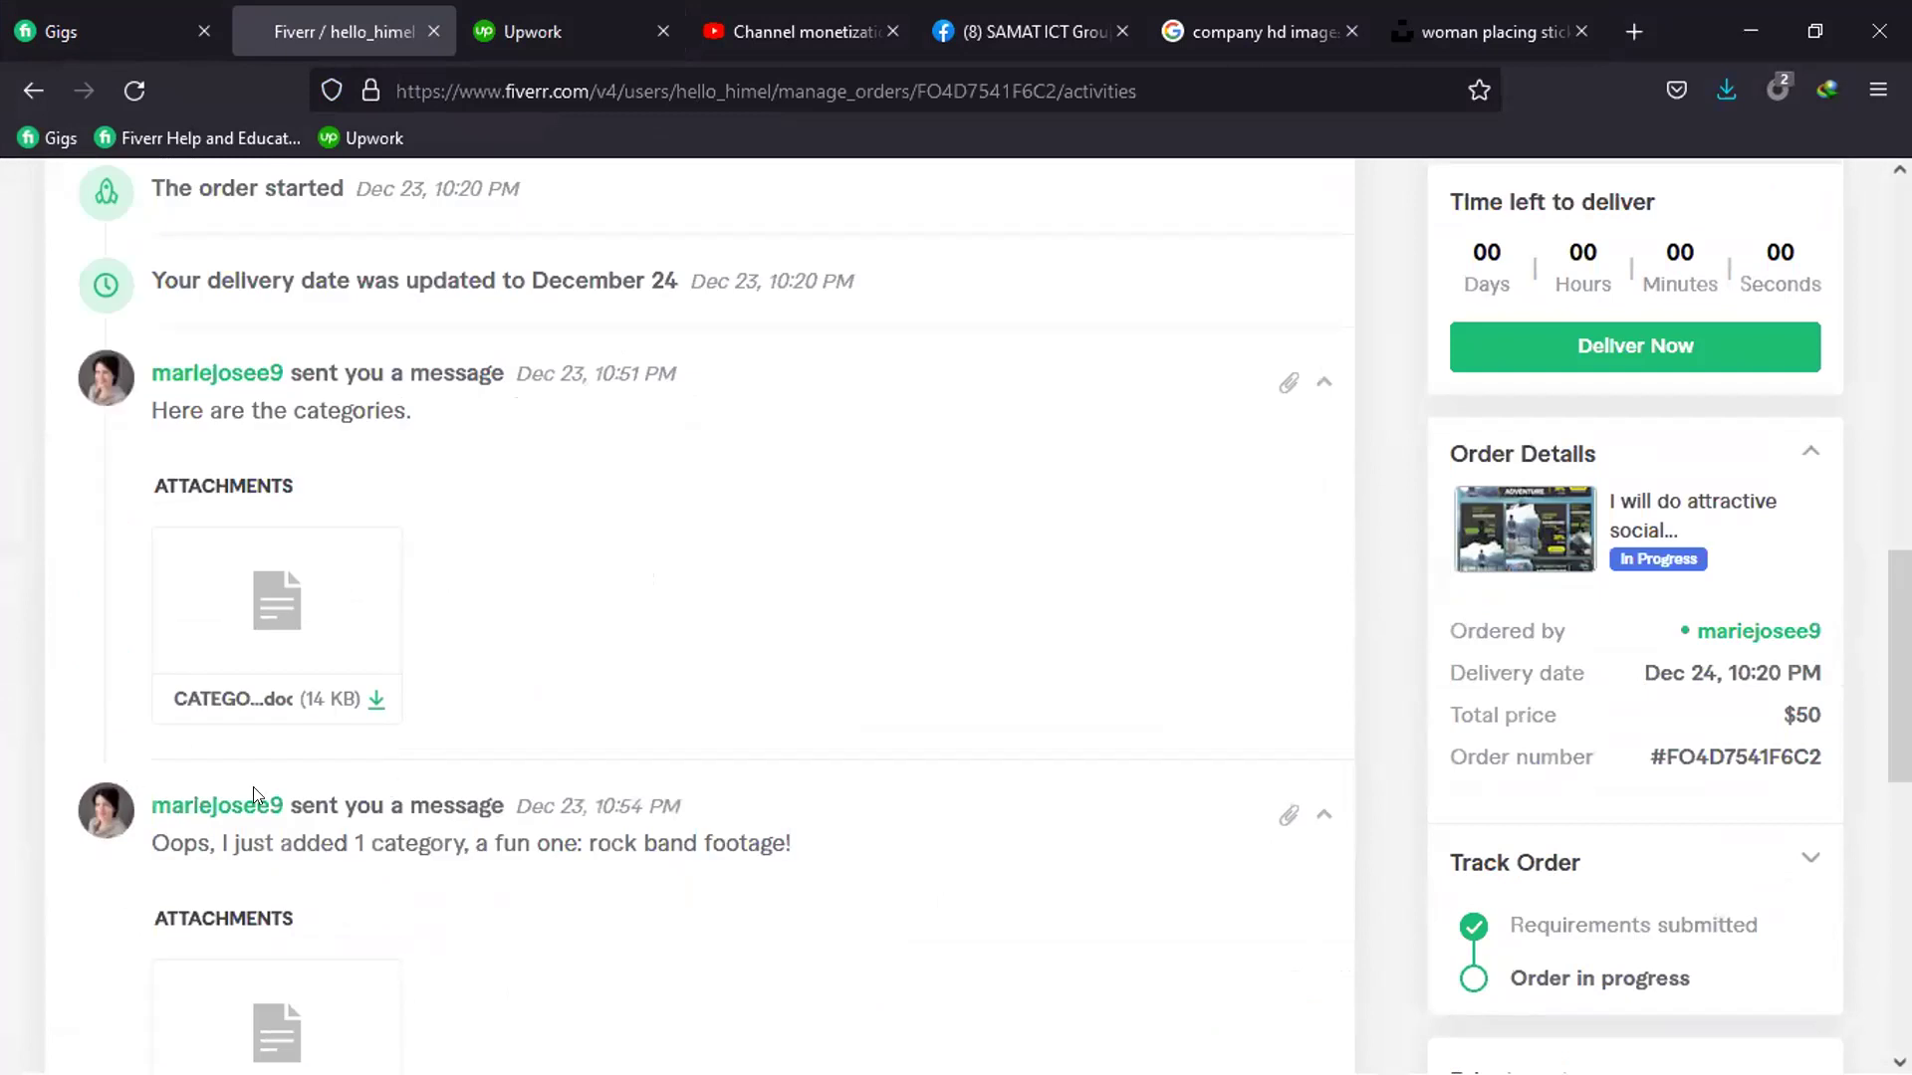
{"action": "scroll", "coordinate": [253, 787], "scroll_direction": "down", "scroll_amount": 1}
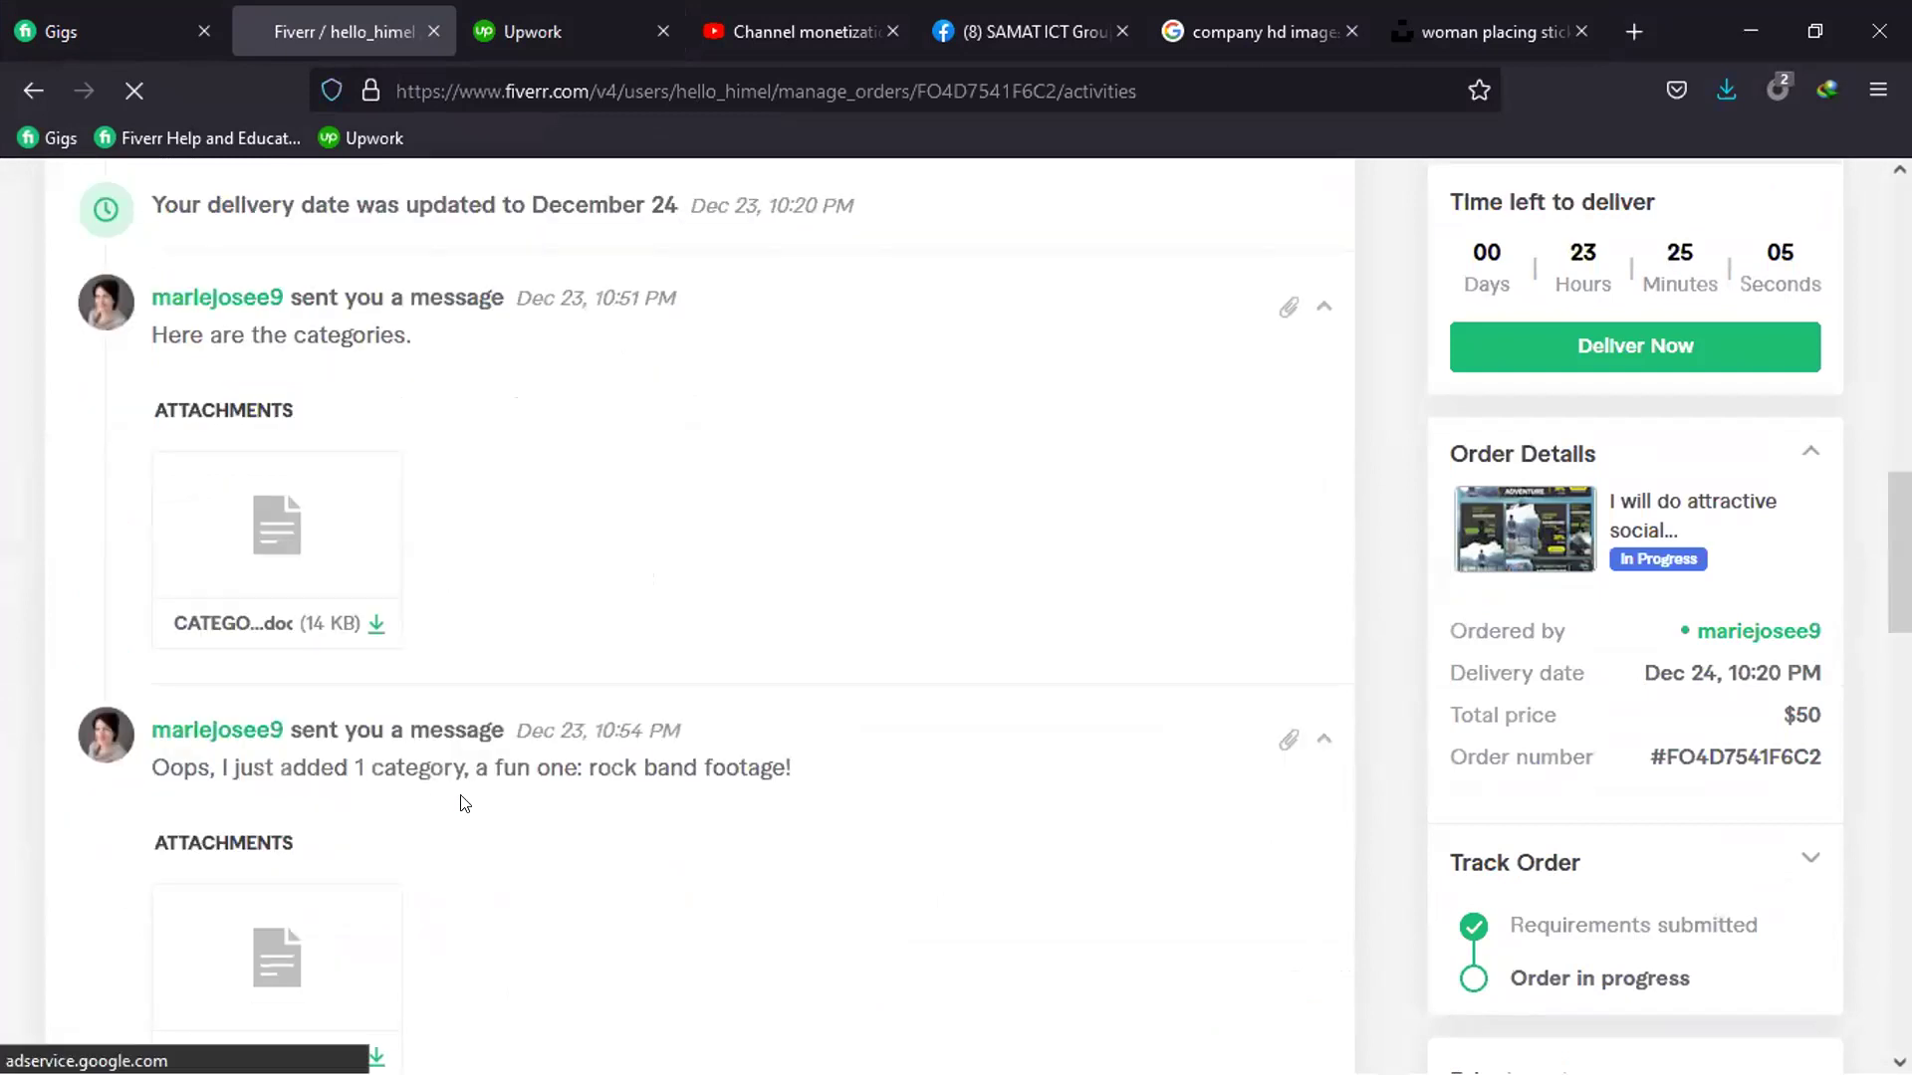
{"action": "scroll", "coordinate": [597, 766], "scroll_direction": "down", "scroll_amount": 2}
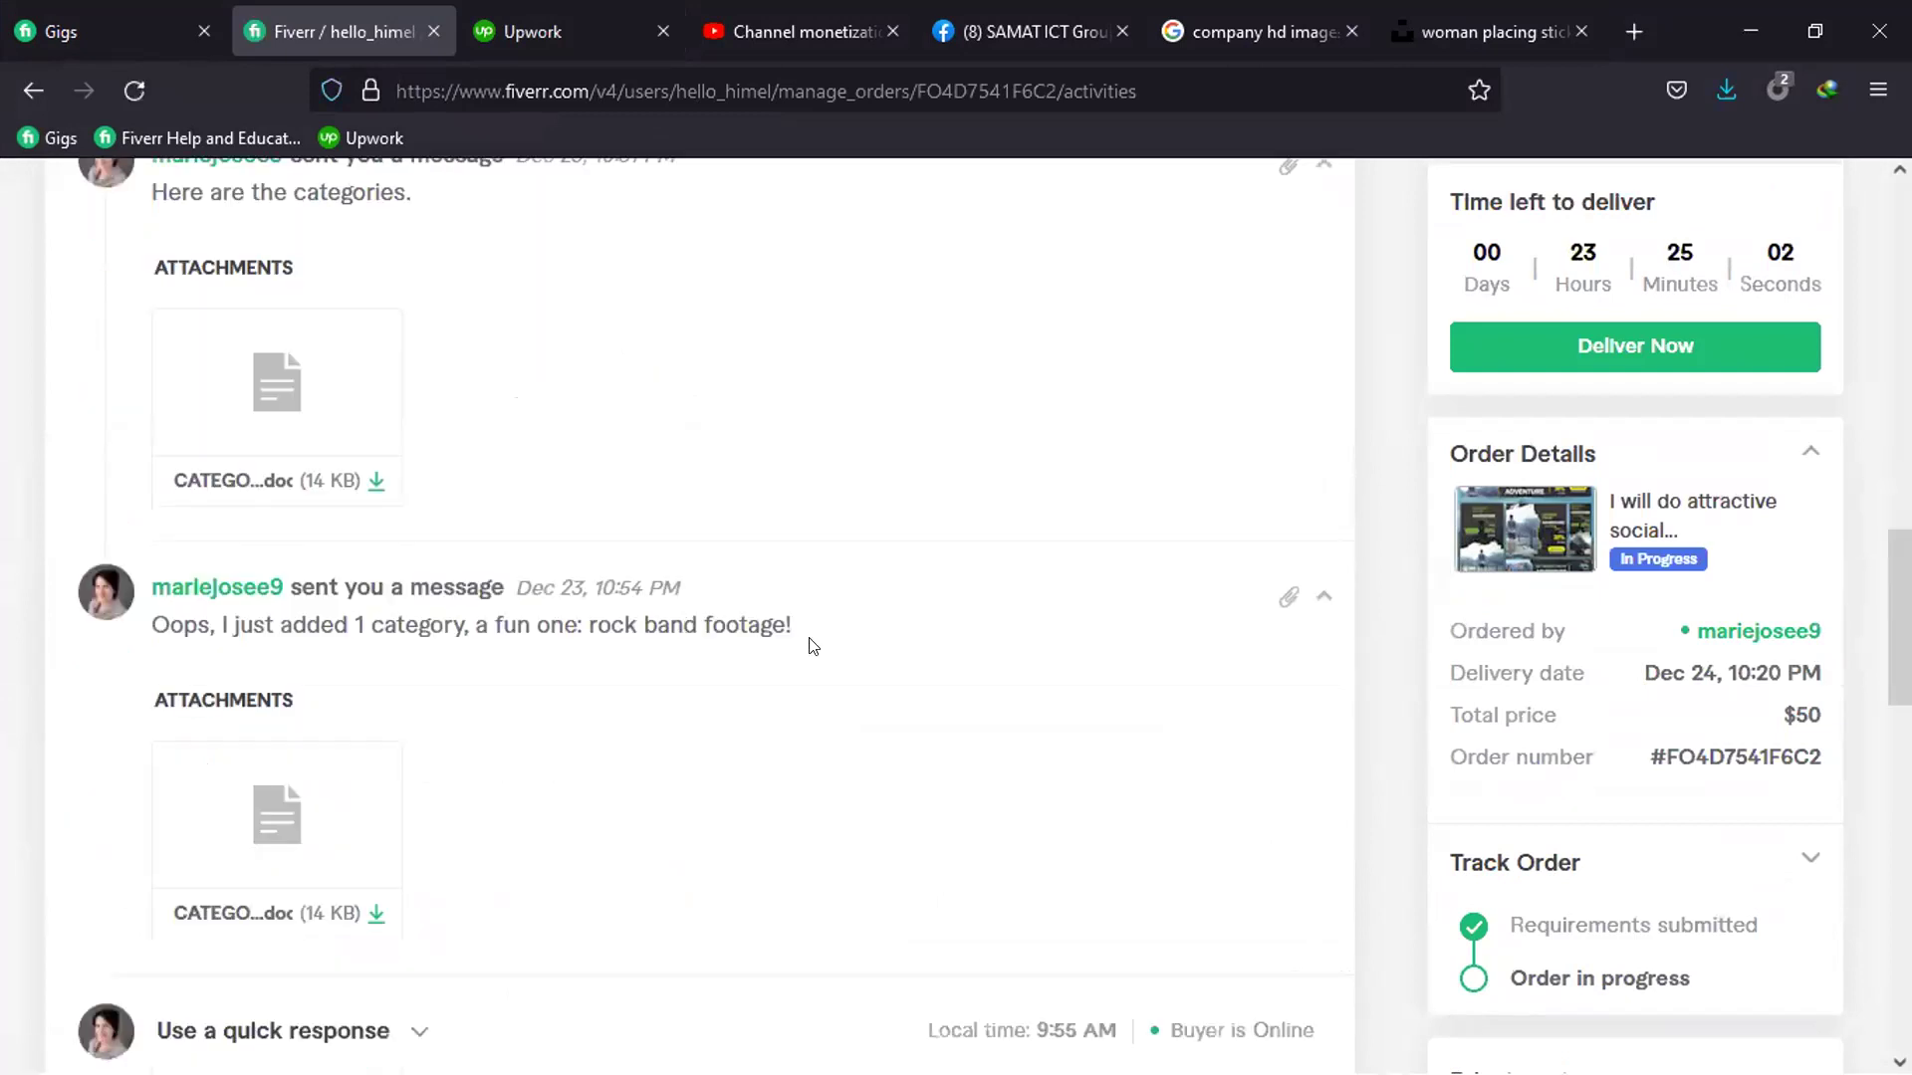
{"action": "scroll", "coordinate": [809, 645], "scroll_direction": "down", "scroll_amount": 2}
{"action": "scroll", "coordinate": [200, 717], "scroll_direction": "down", "scroll_amount": 2}
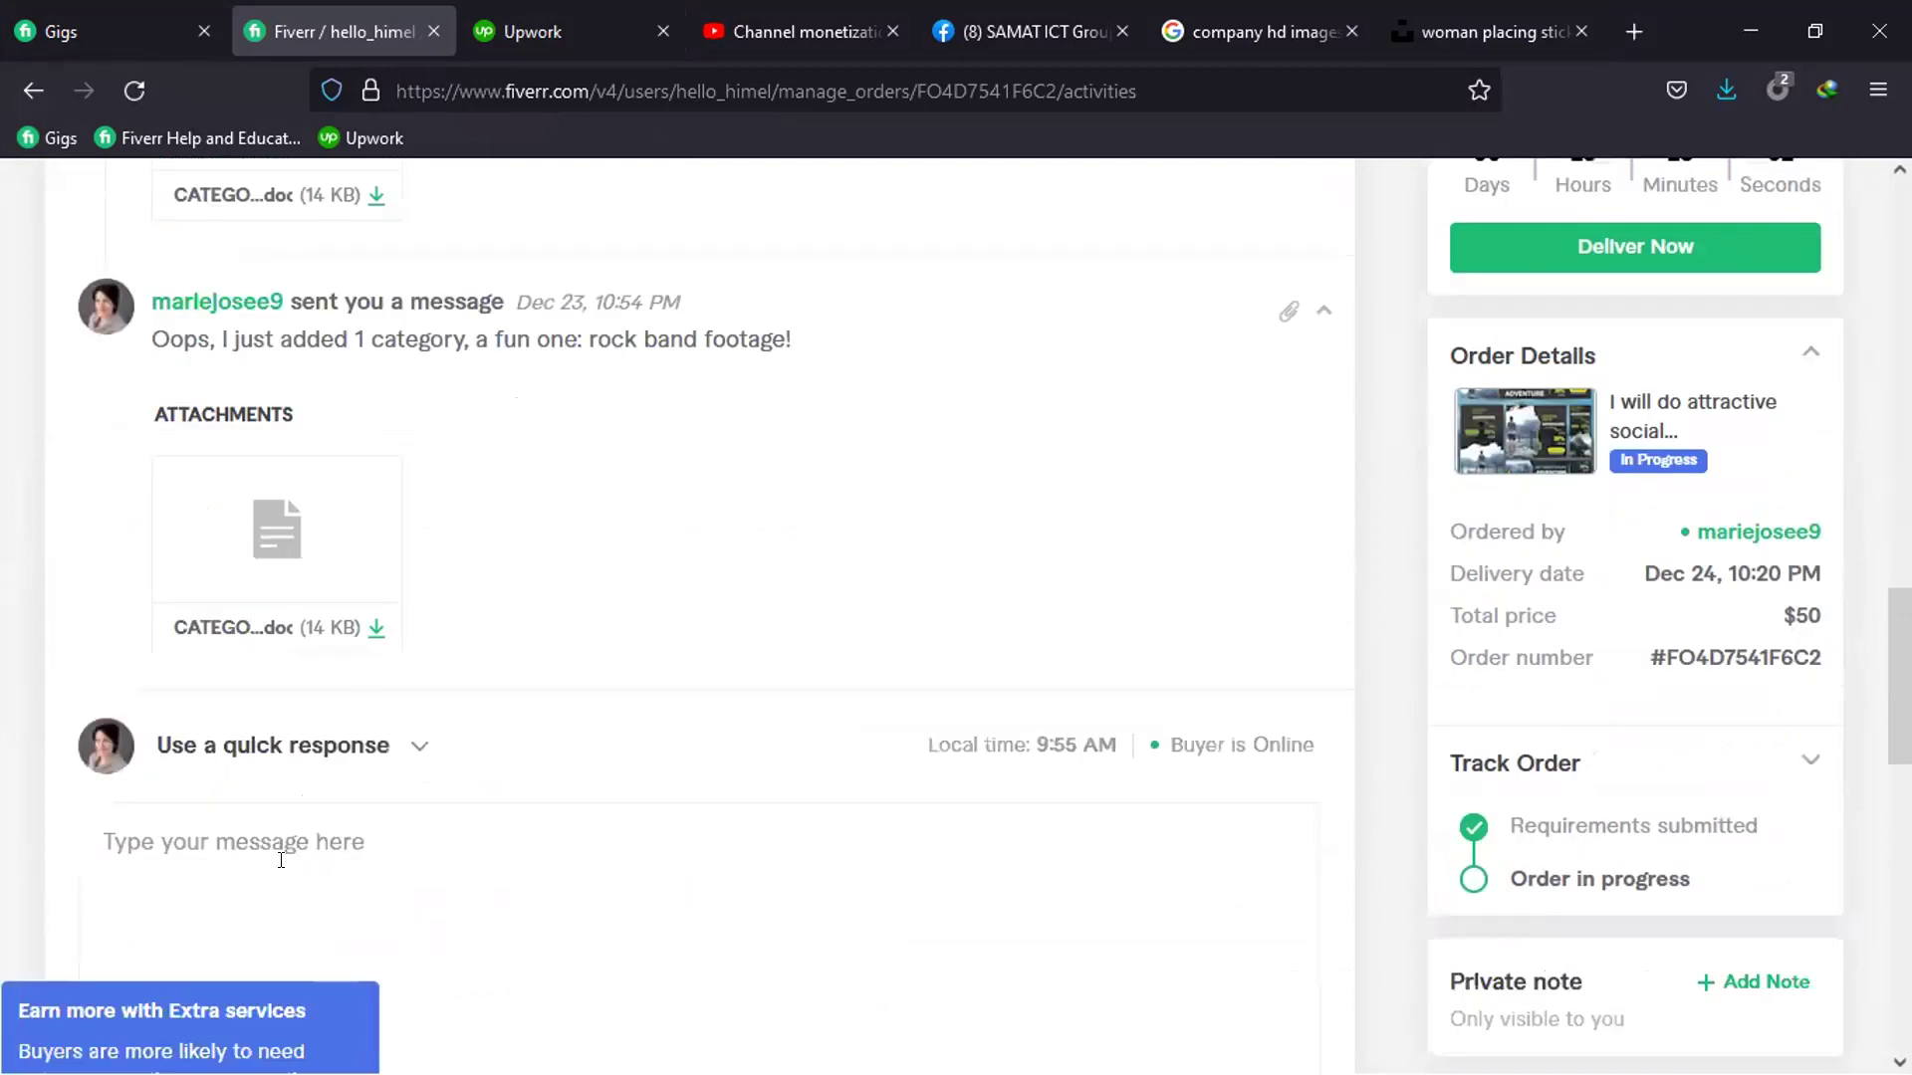
Write the reply 'ok after my class, I will check them all' plus 'Leave all instructions for me', fixing typos
{"action": "type", "text": "o"}
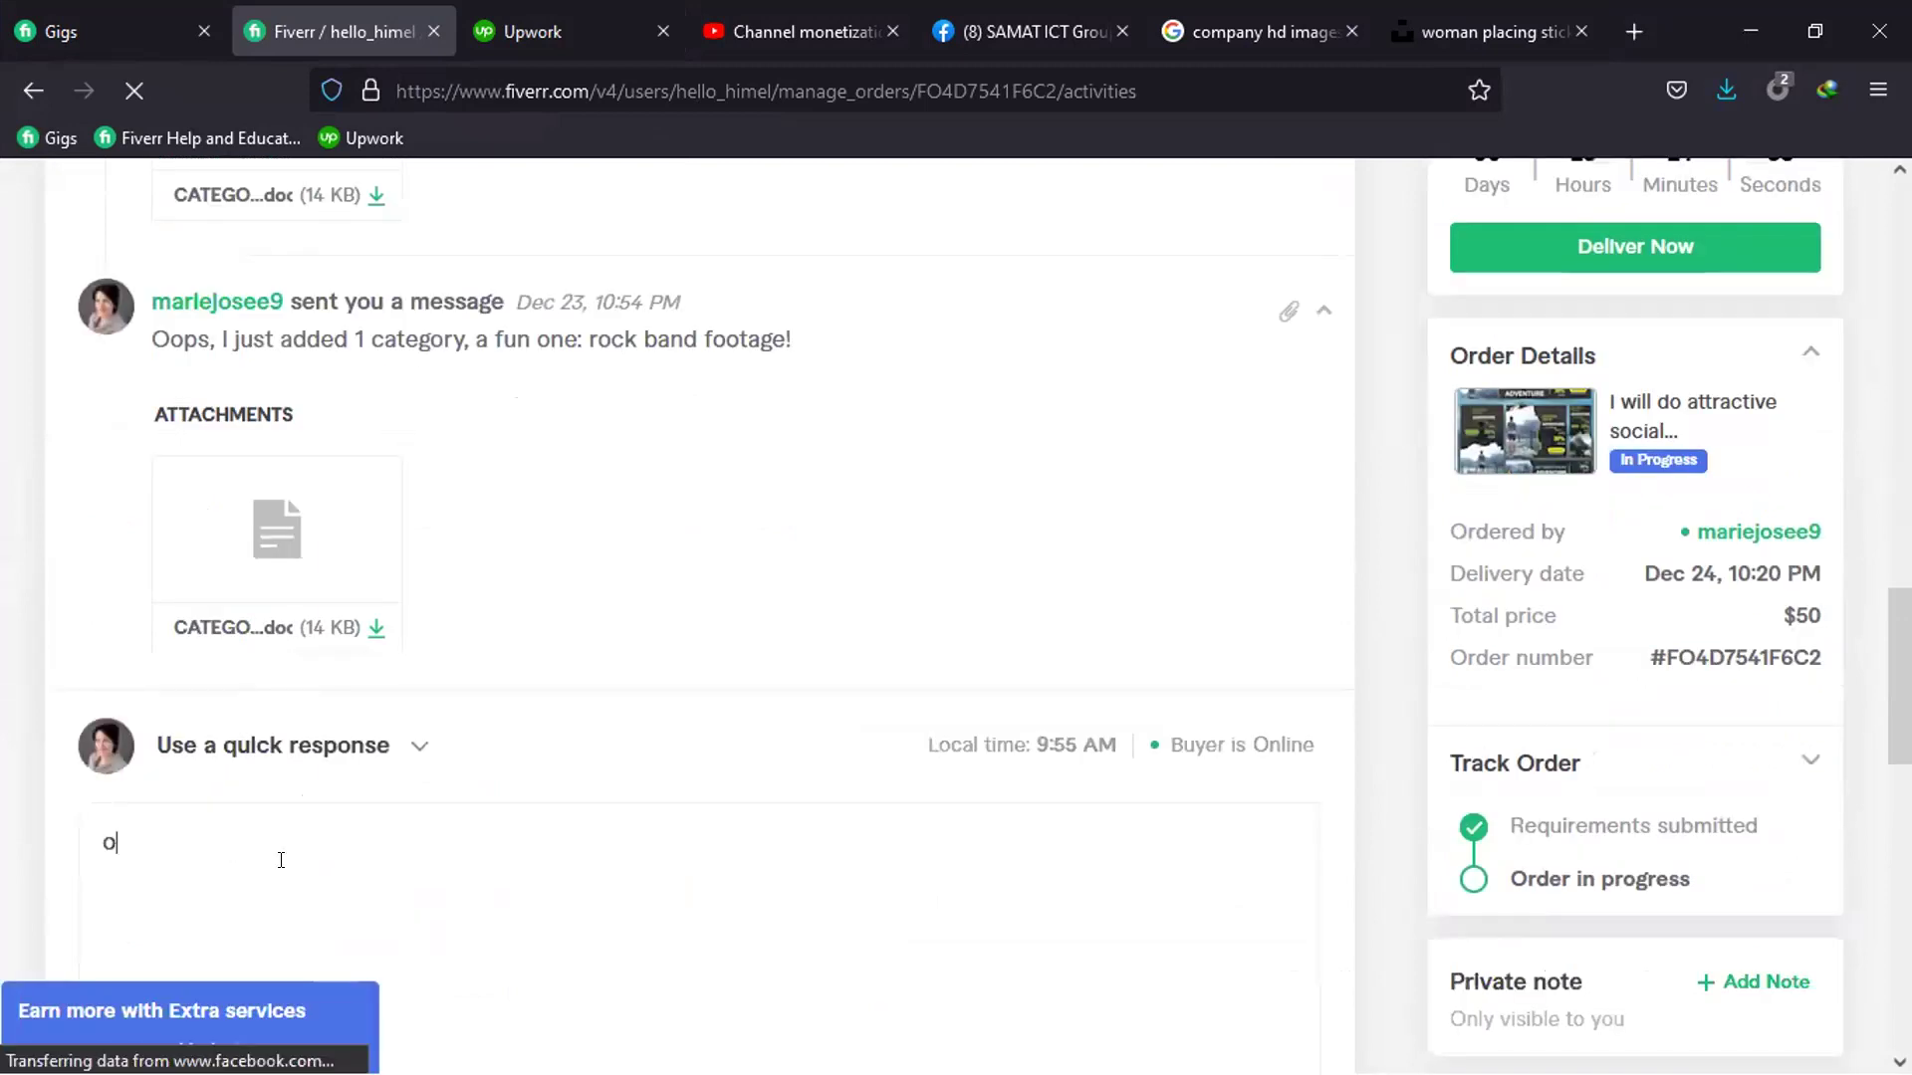
{"action": "type", "text": "k after mu"}
{"action": "key", "text": "BackSpace"}
{"action": "type", "text": "y cclass I will "}
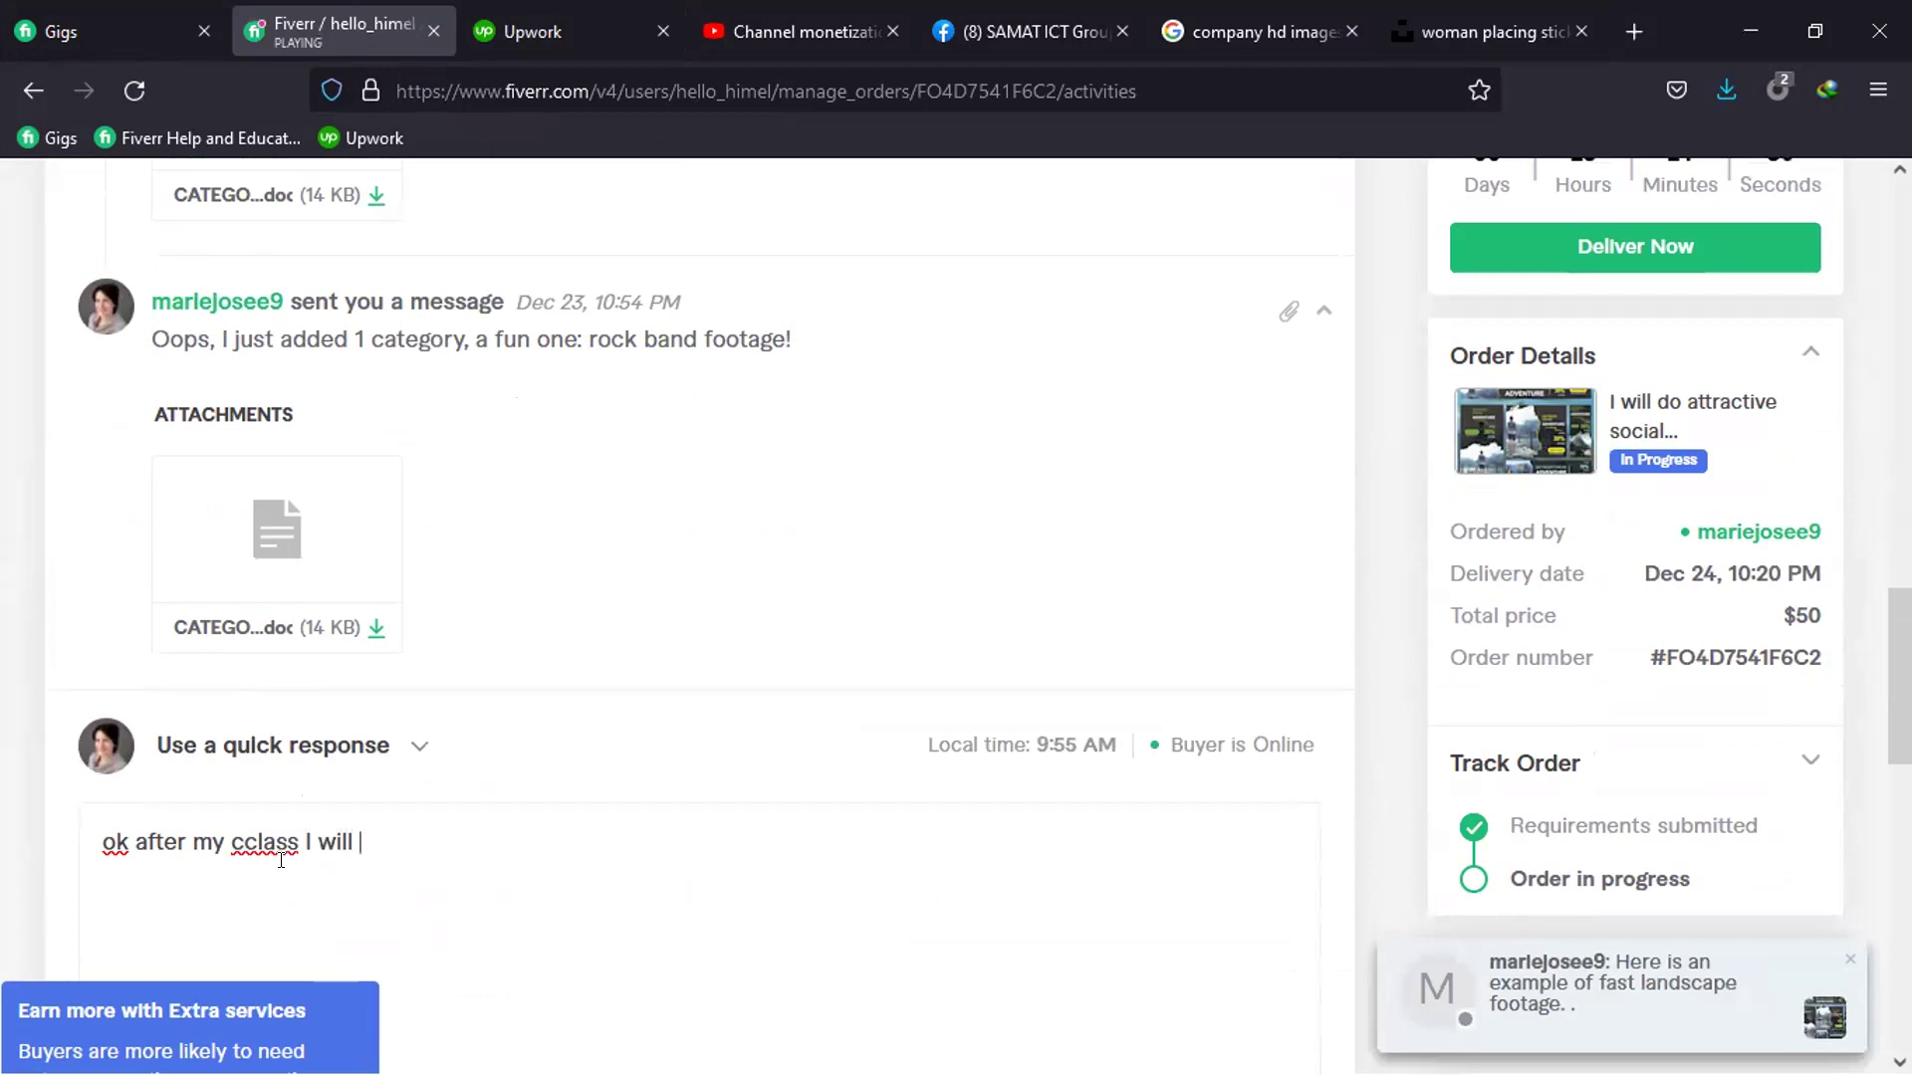
{"action": "type", "text": "check them all"}
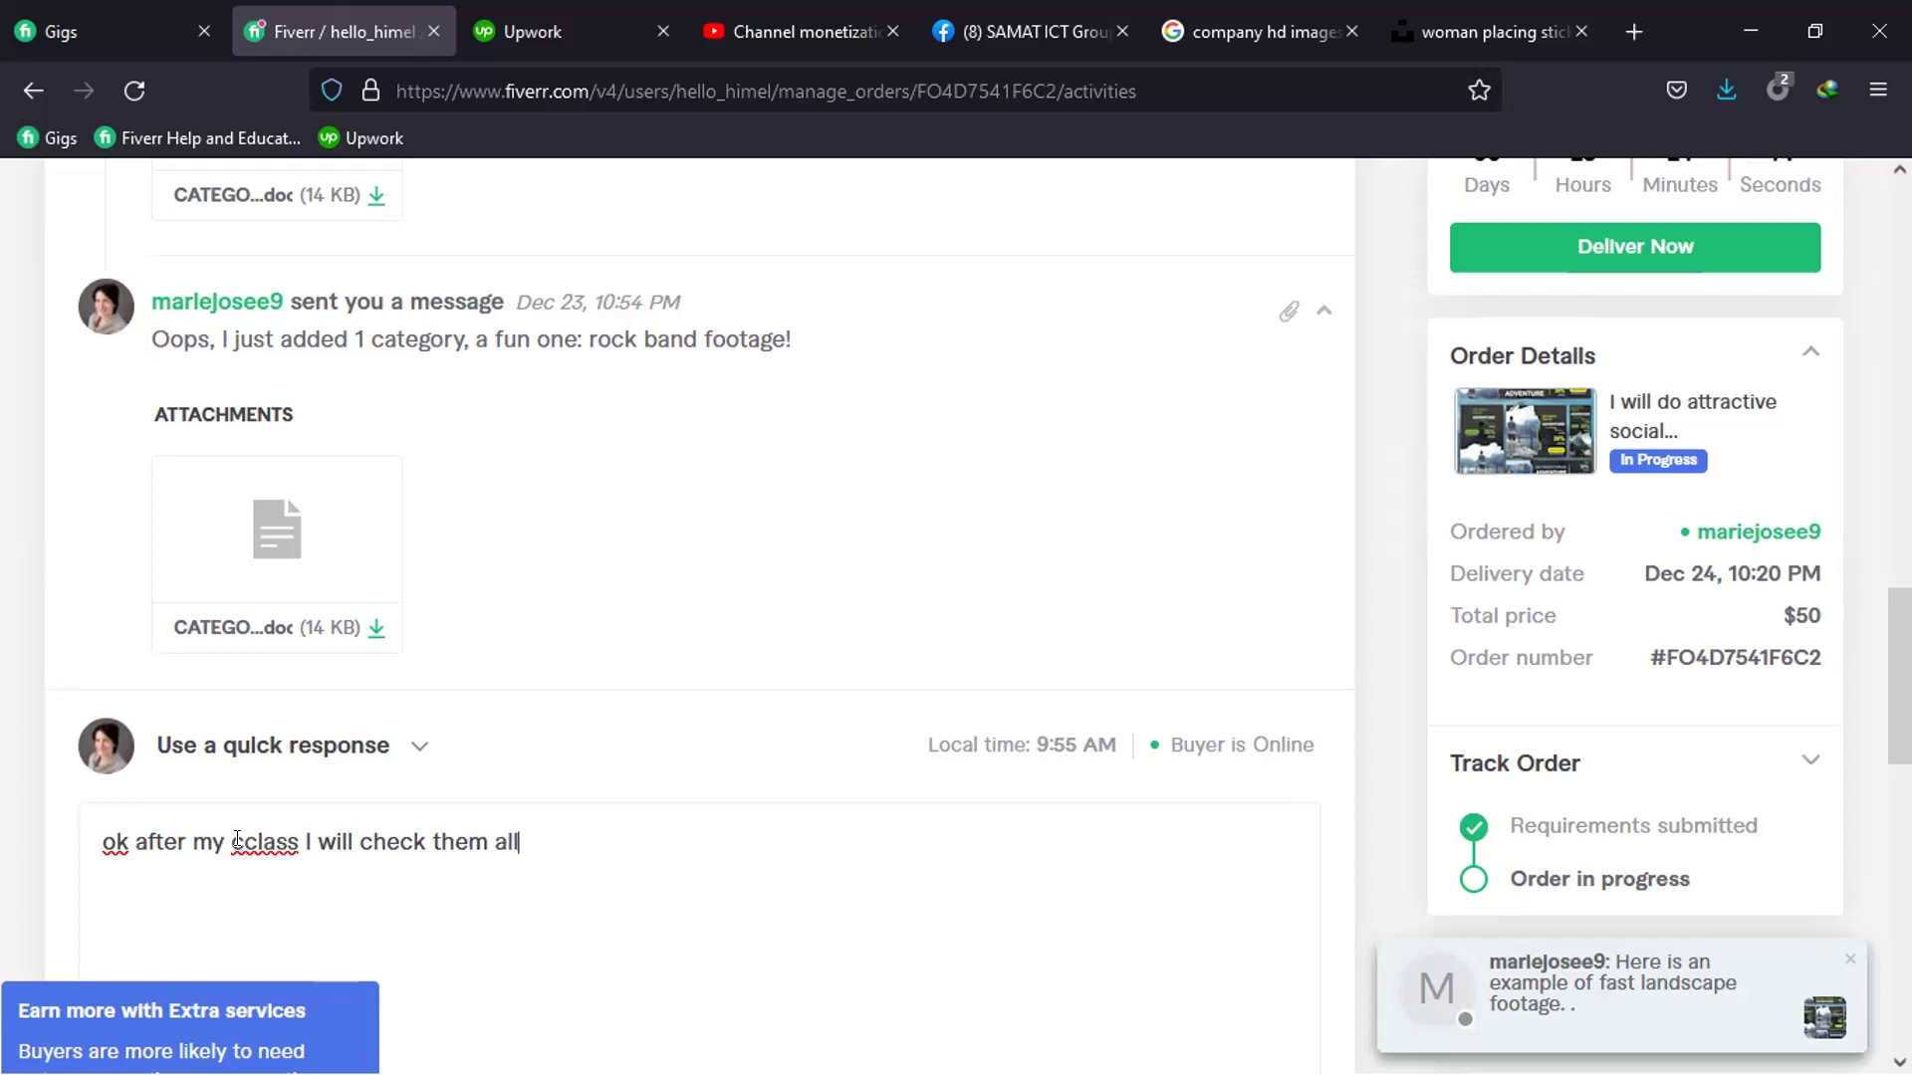
{"action": "left_click", "coordinate": [237, 839]}
{"action": "key", "text": "BackSpace"}
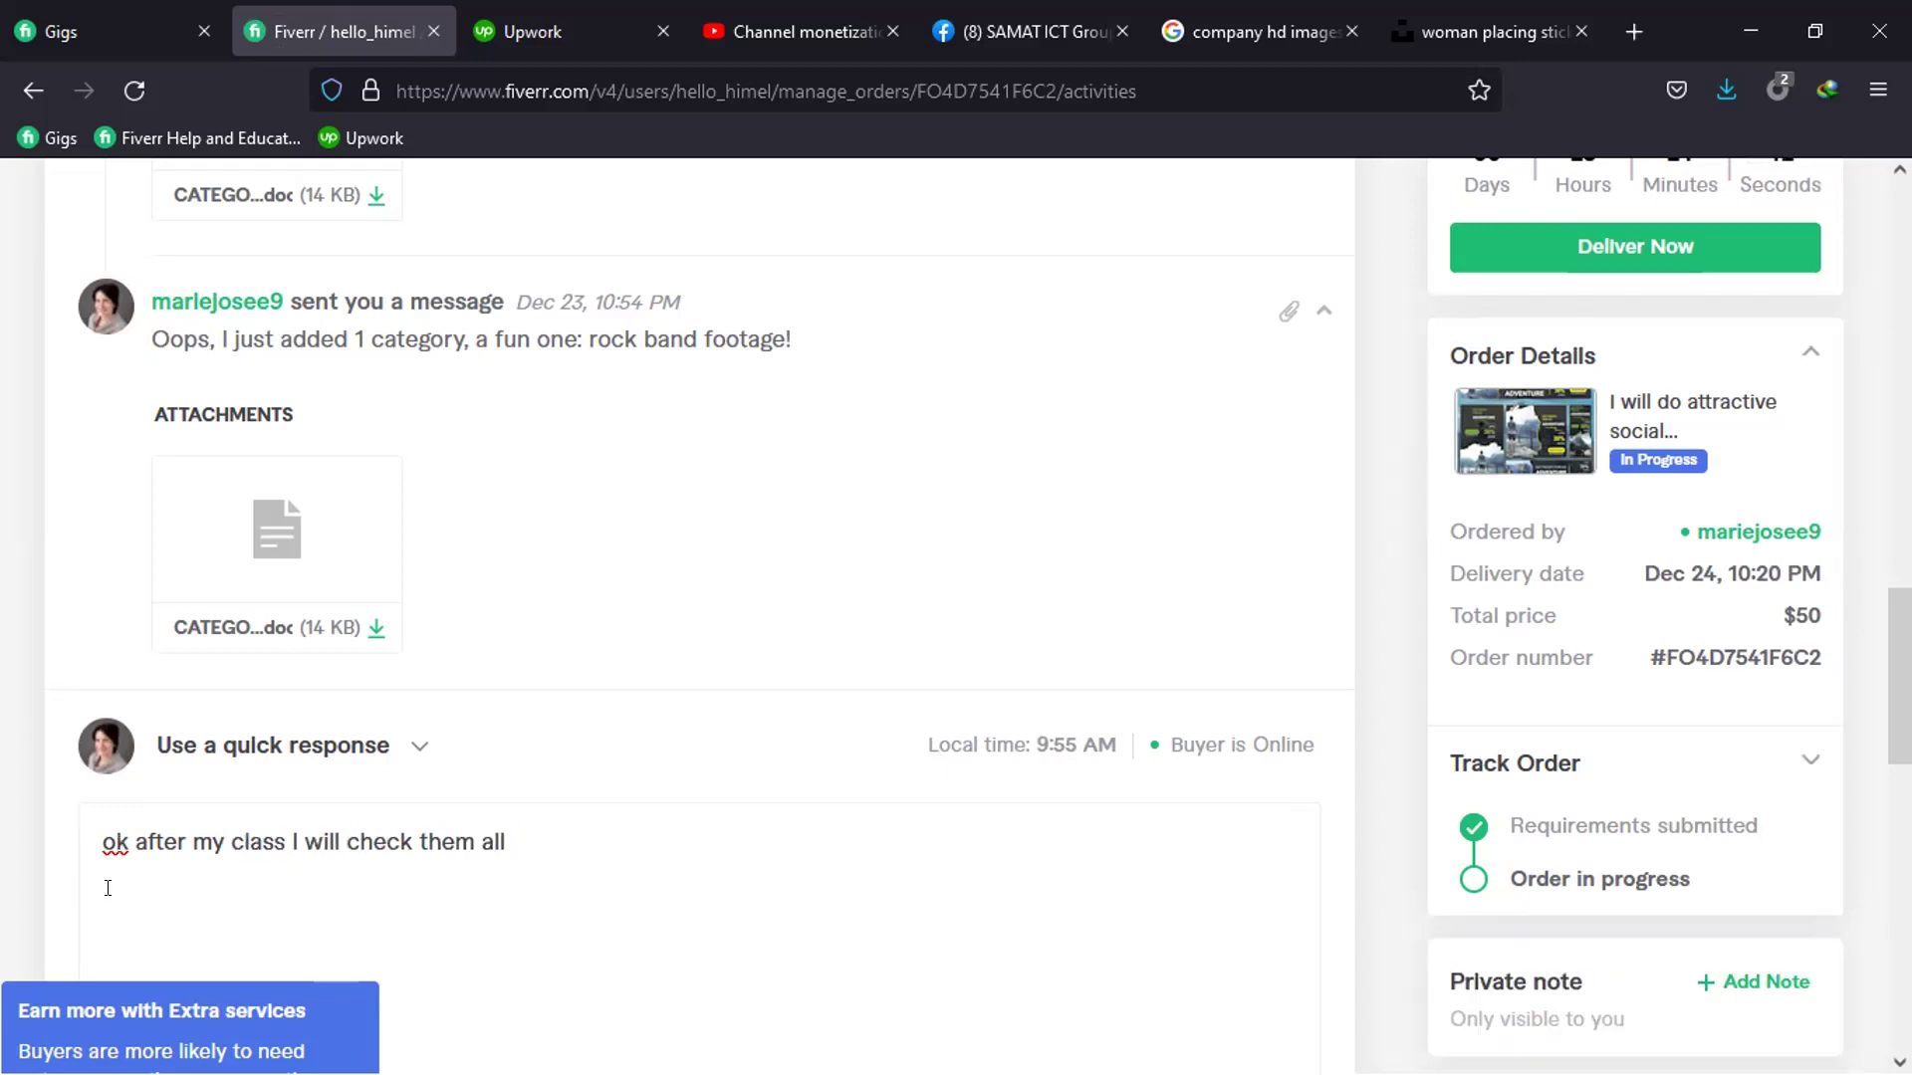
{"action": "type", "text": ","}
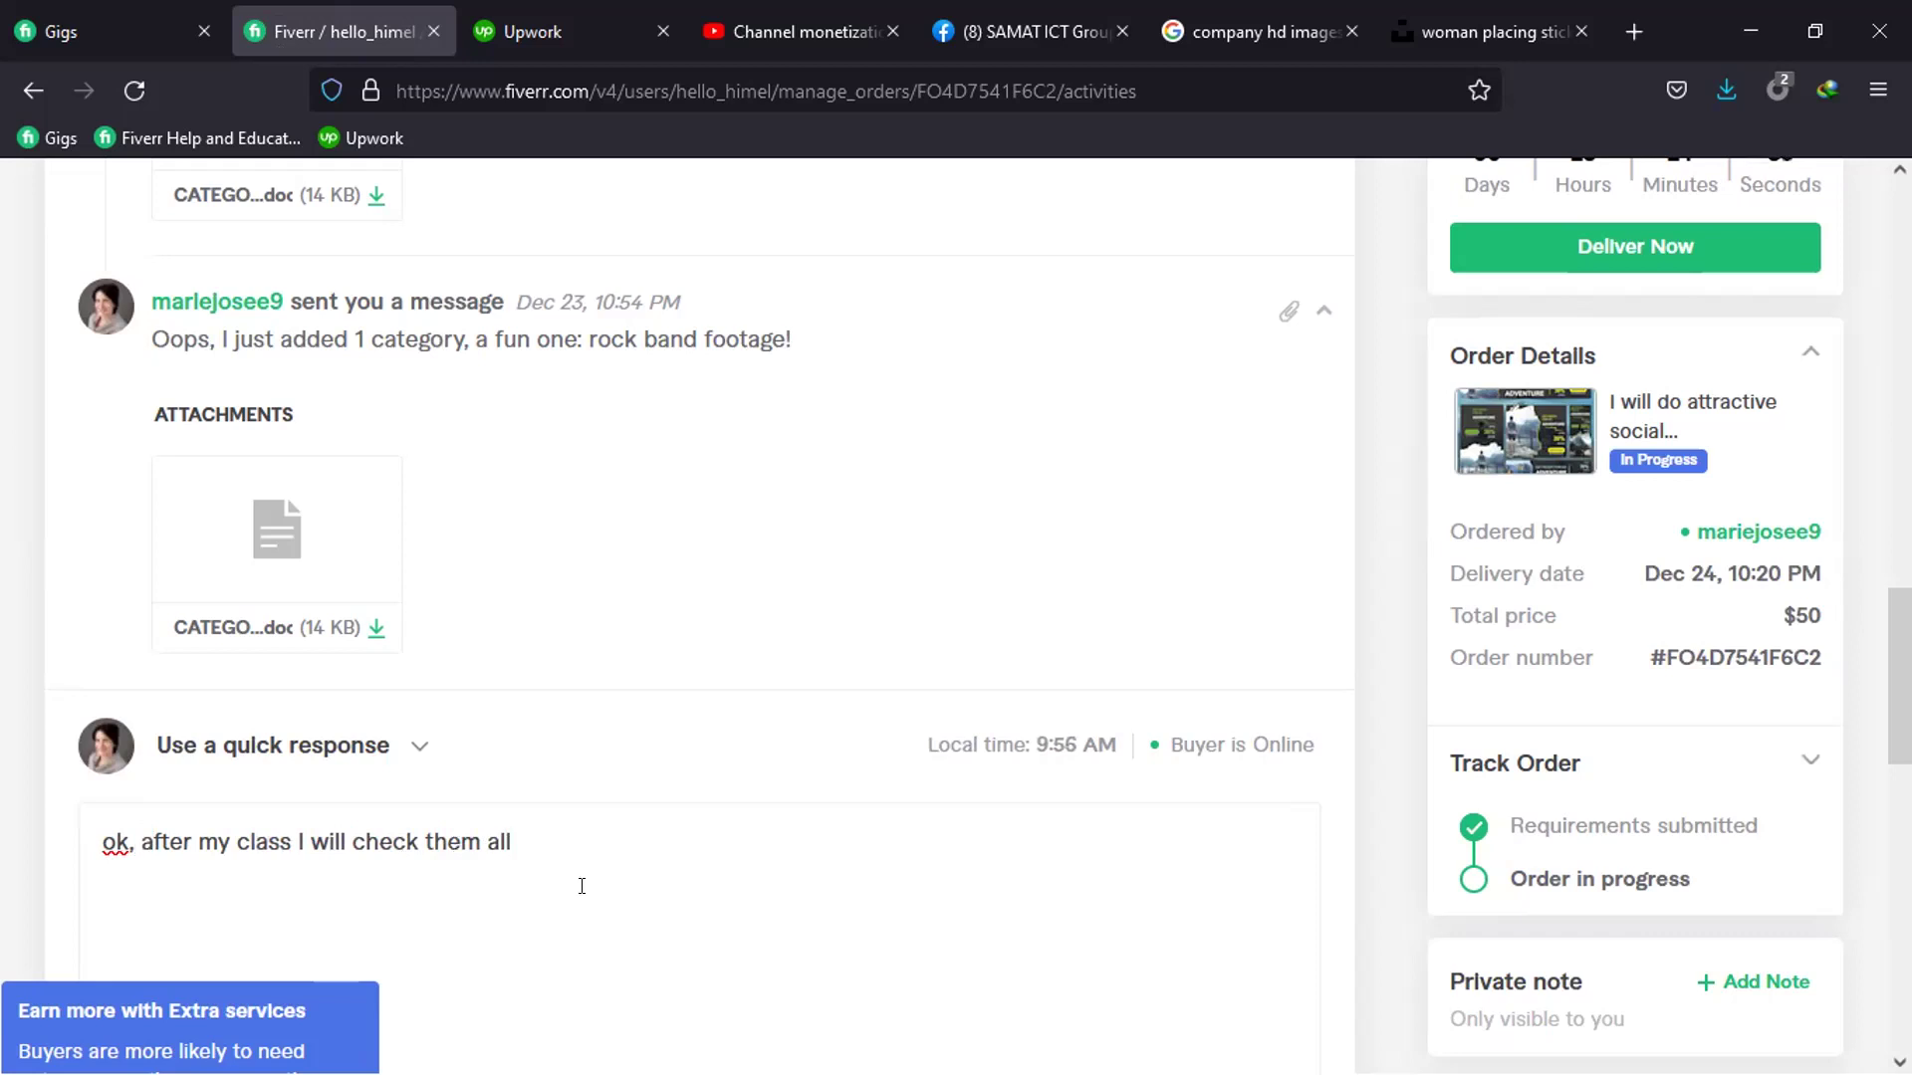
{"action": "type", "text": "Leave all"}
{"action": "type", "text": "instructions for me"}
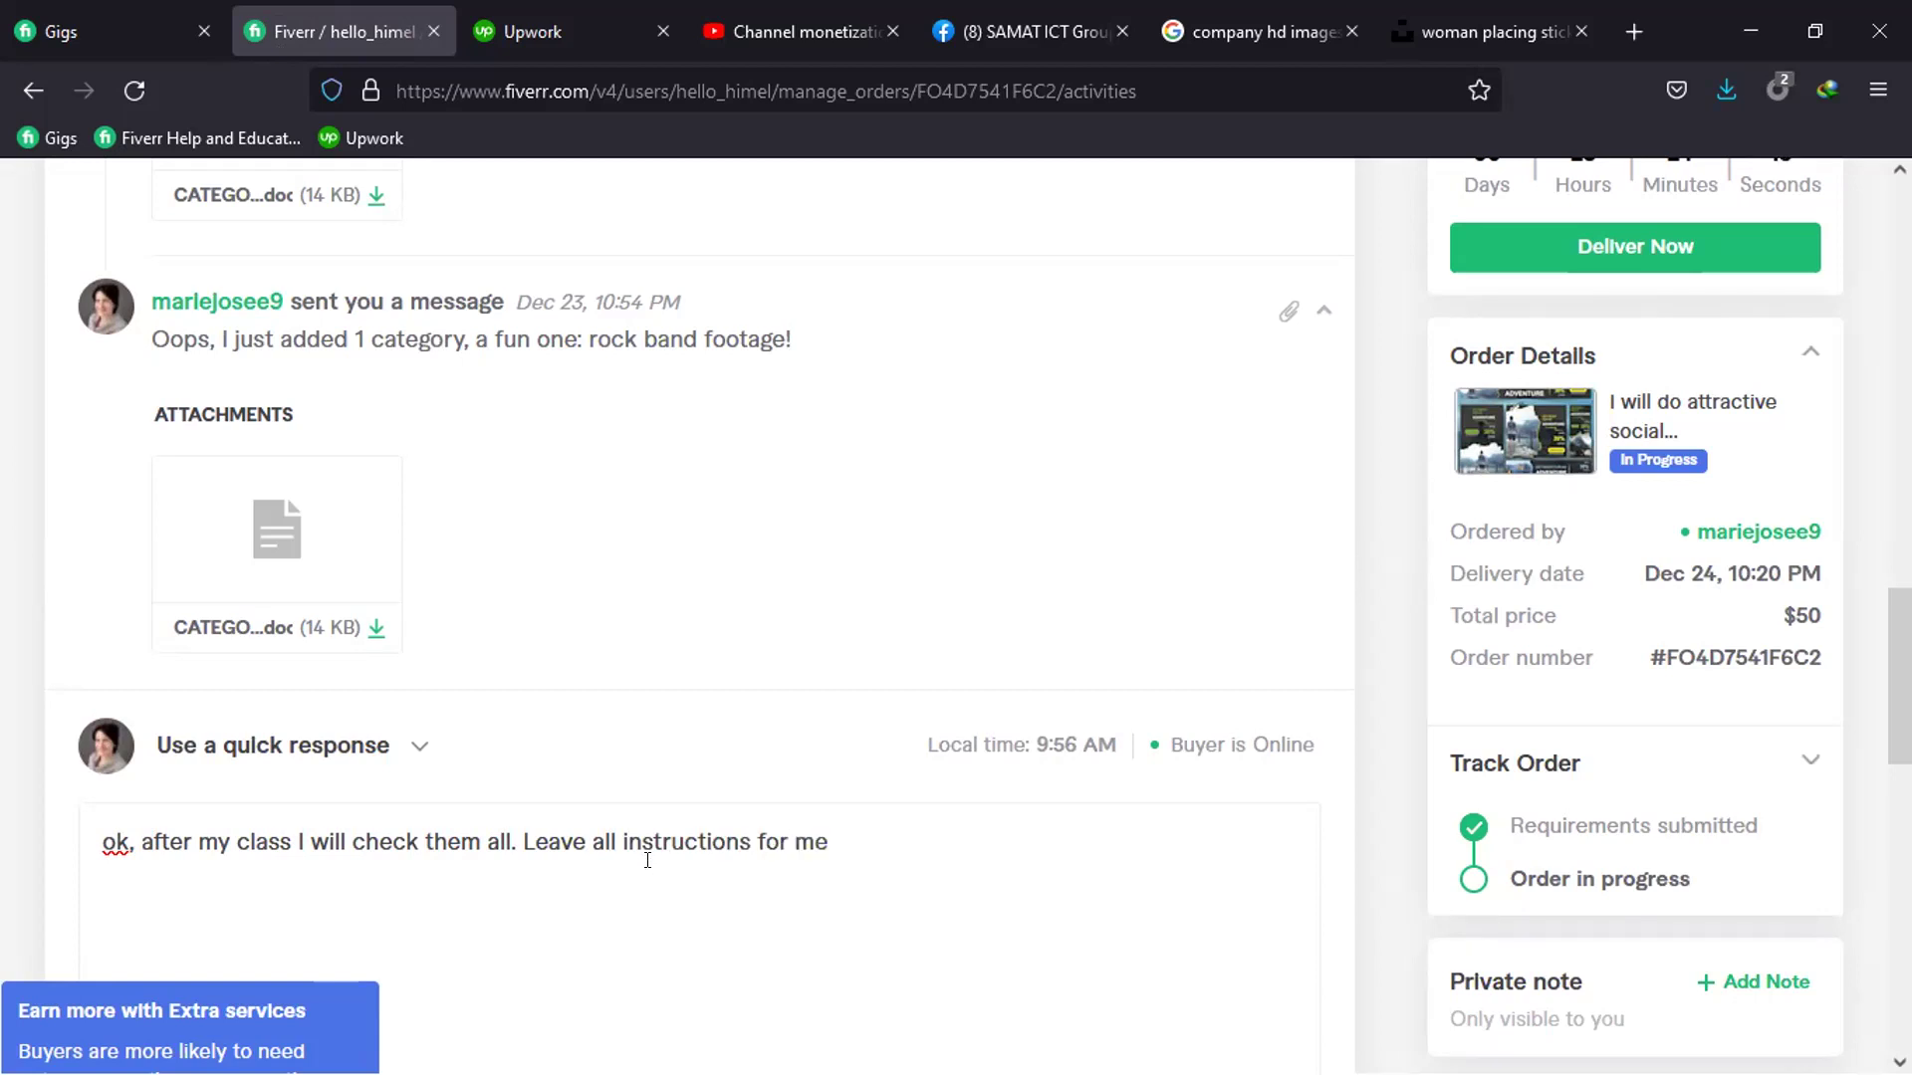
Replace 'Leave' with 'send', send the reply, and minimize the Firefox window
{"action": "double_click", "coordinate": [580, 844]}
{"action": "key", "text": "BackSpace"}
{"action": "type", "text": "send"}
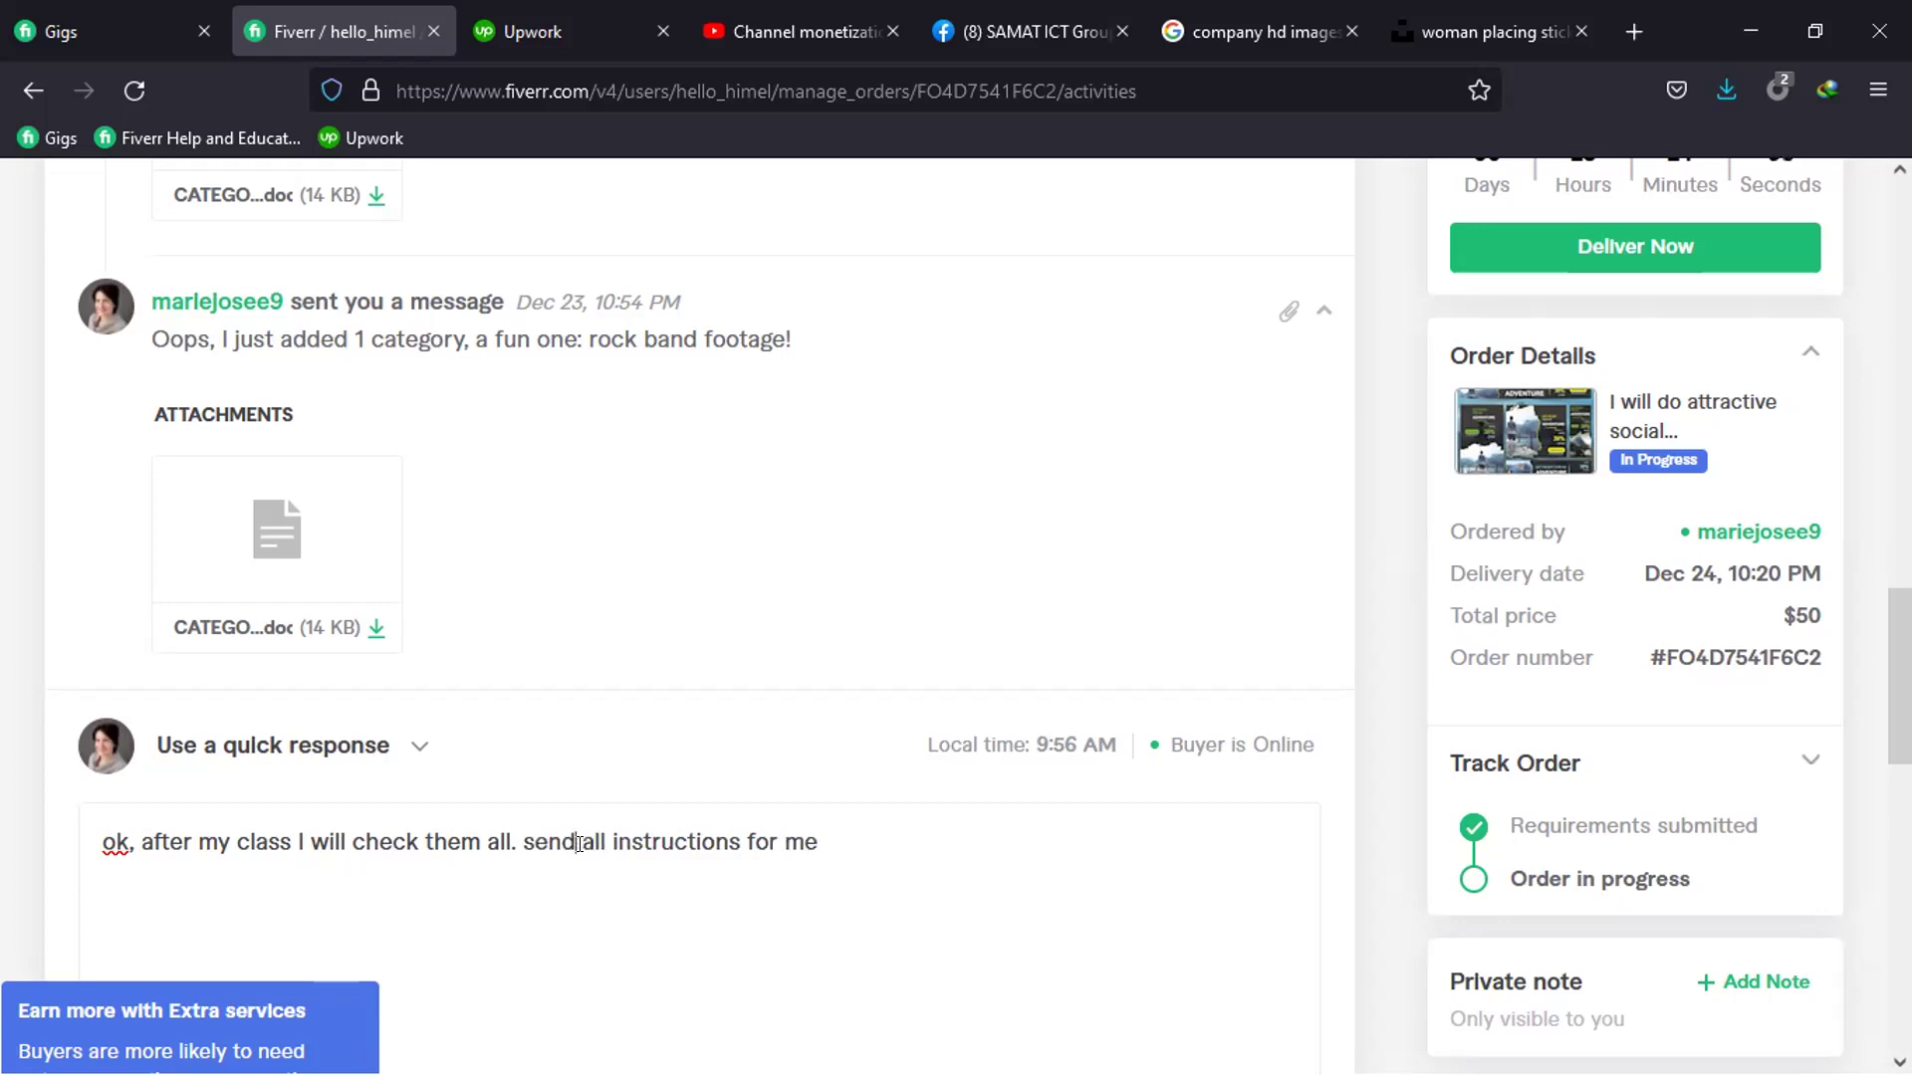
{"action": "scroll", "coordinate": [1328, 905], "scroll_direction": "down", "scroll_amount": 4}
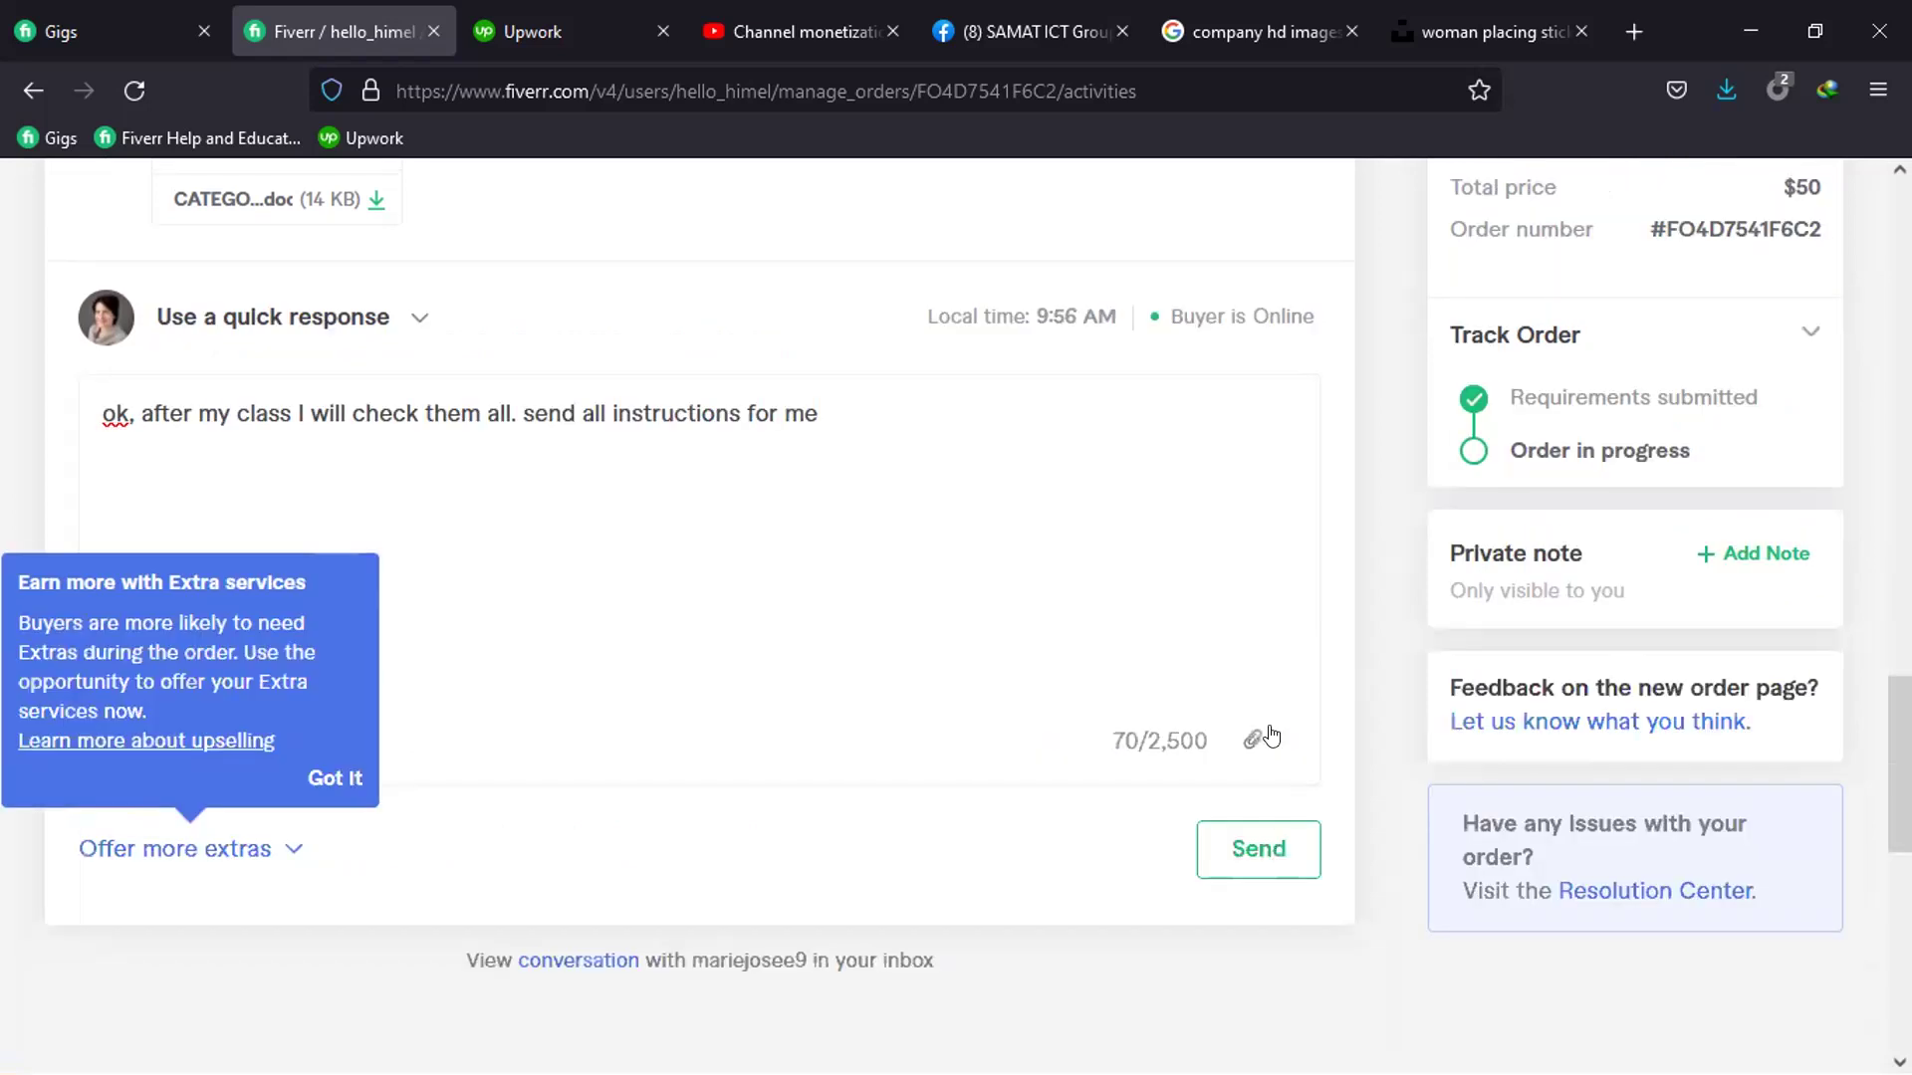
{"action": "scroll", "coordinate": [1271, 737], "scroll_direction": "down", "scroll_amount": 1}
{"action": "left_click", "coordinate": [1279, 734]}
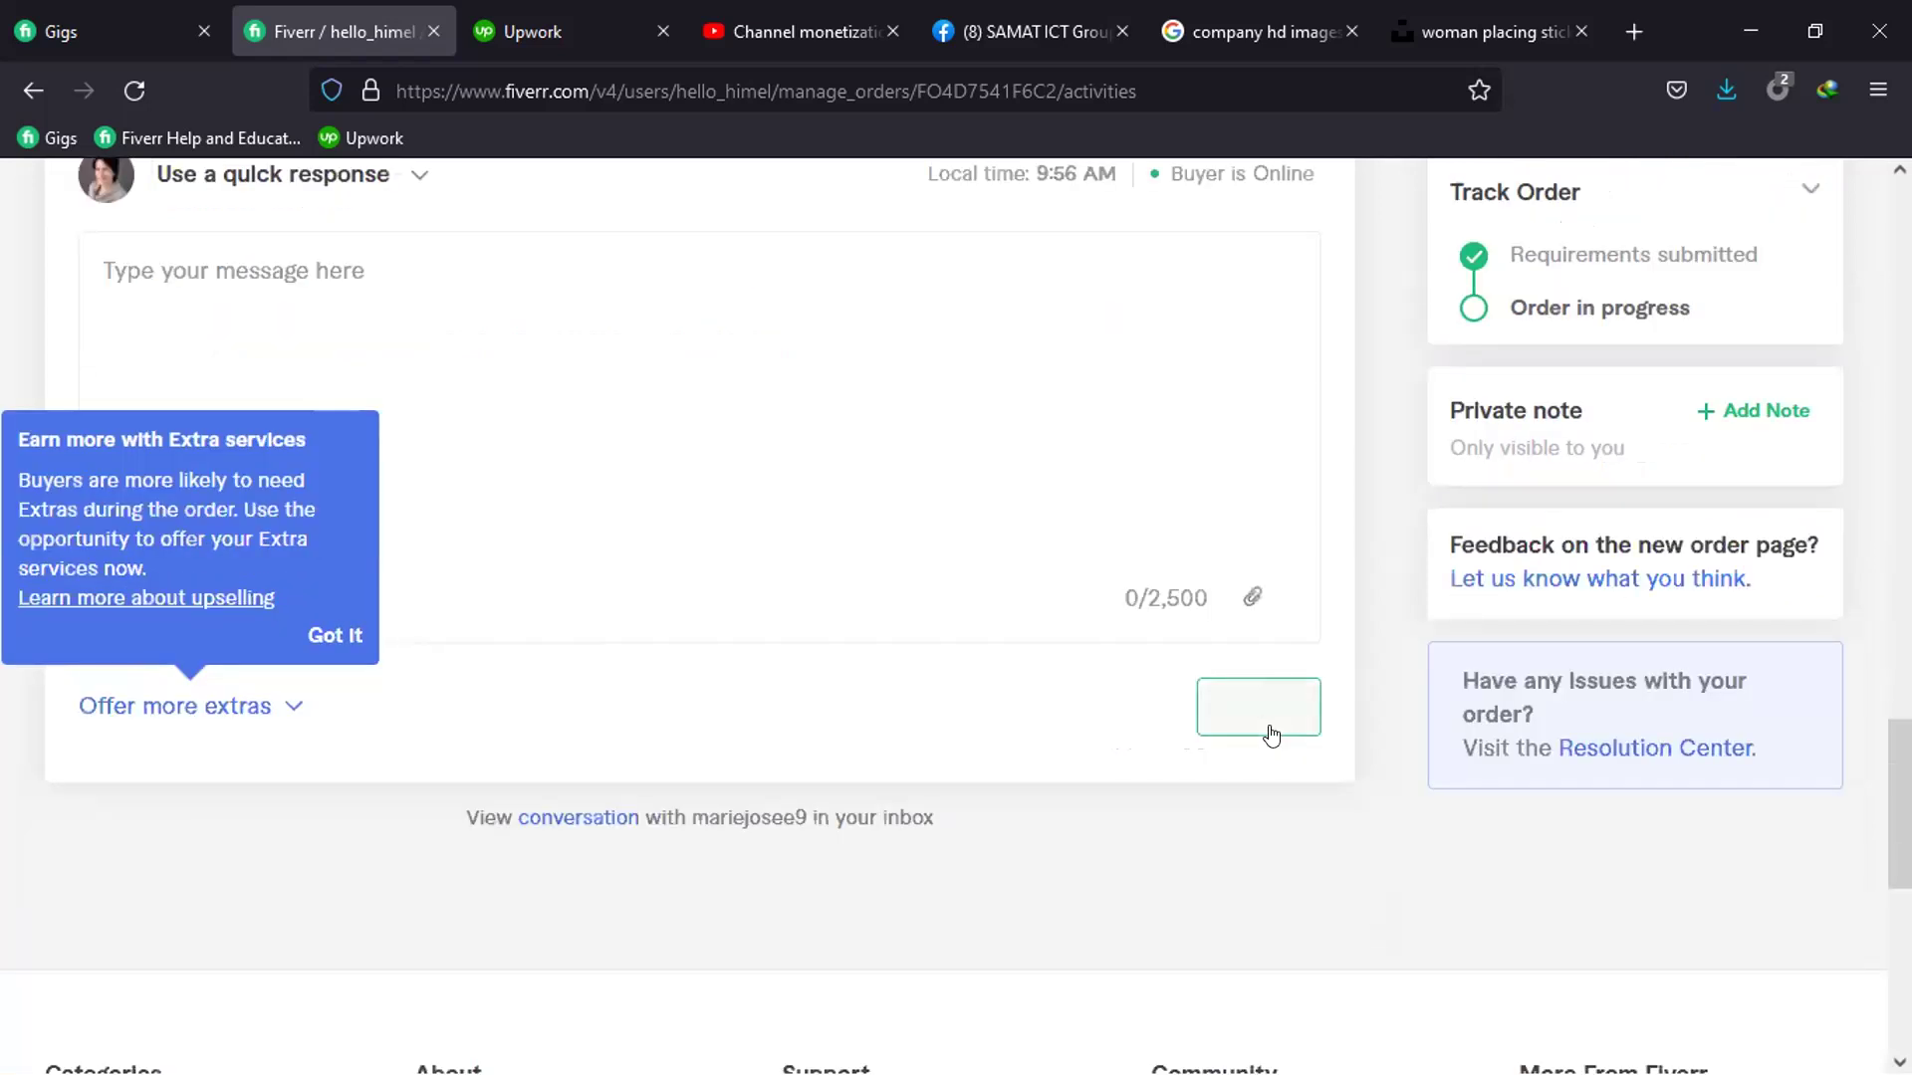
{"action": "scroll", "coordinate": [795, 763], "scroll_direction": "up", "scroll_amount": 2}
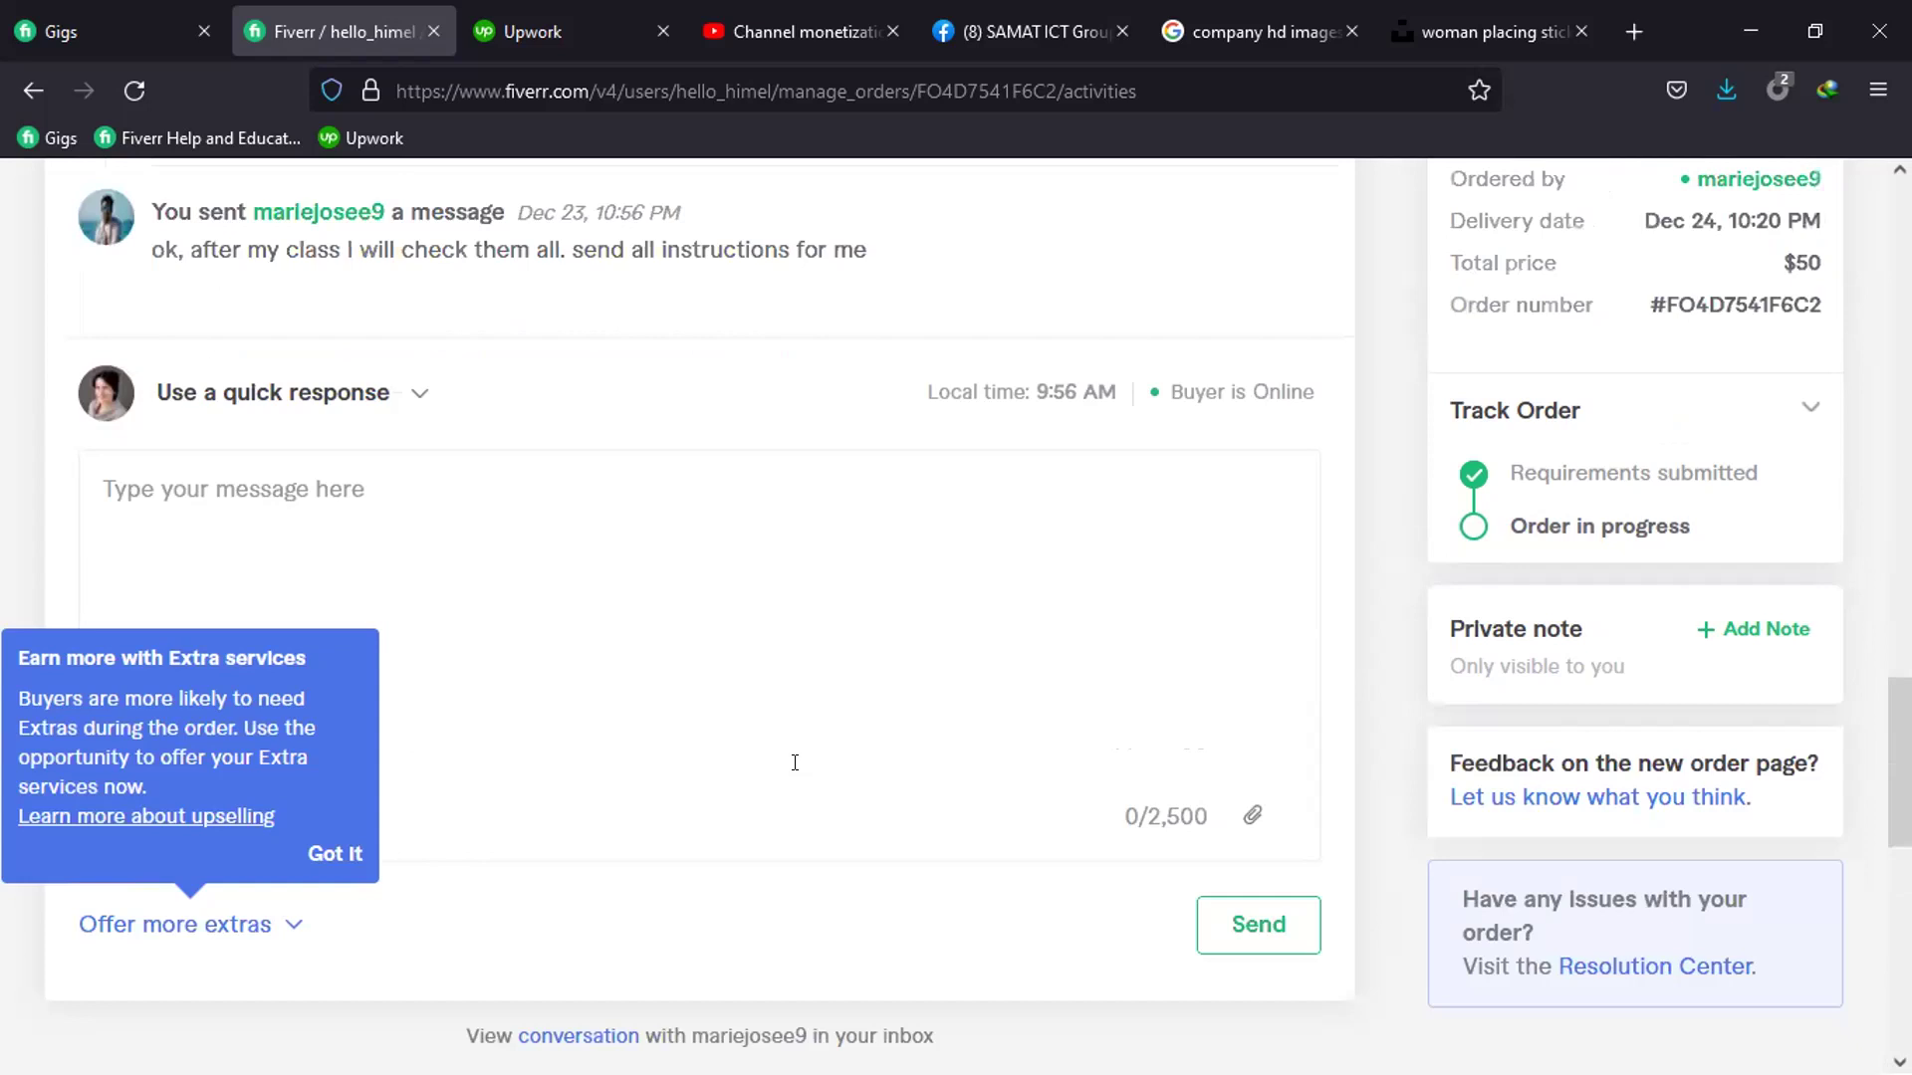
{"action": "scroll", "coordinate": [795, 763], "scroll_direction": "up", "scroll_amount": 3}
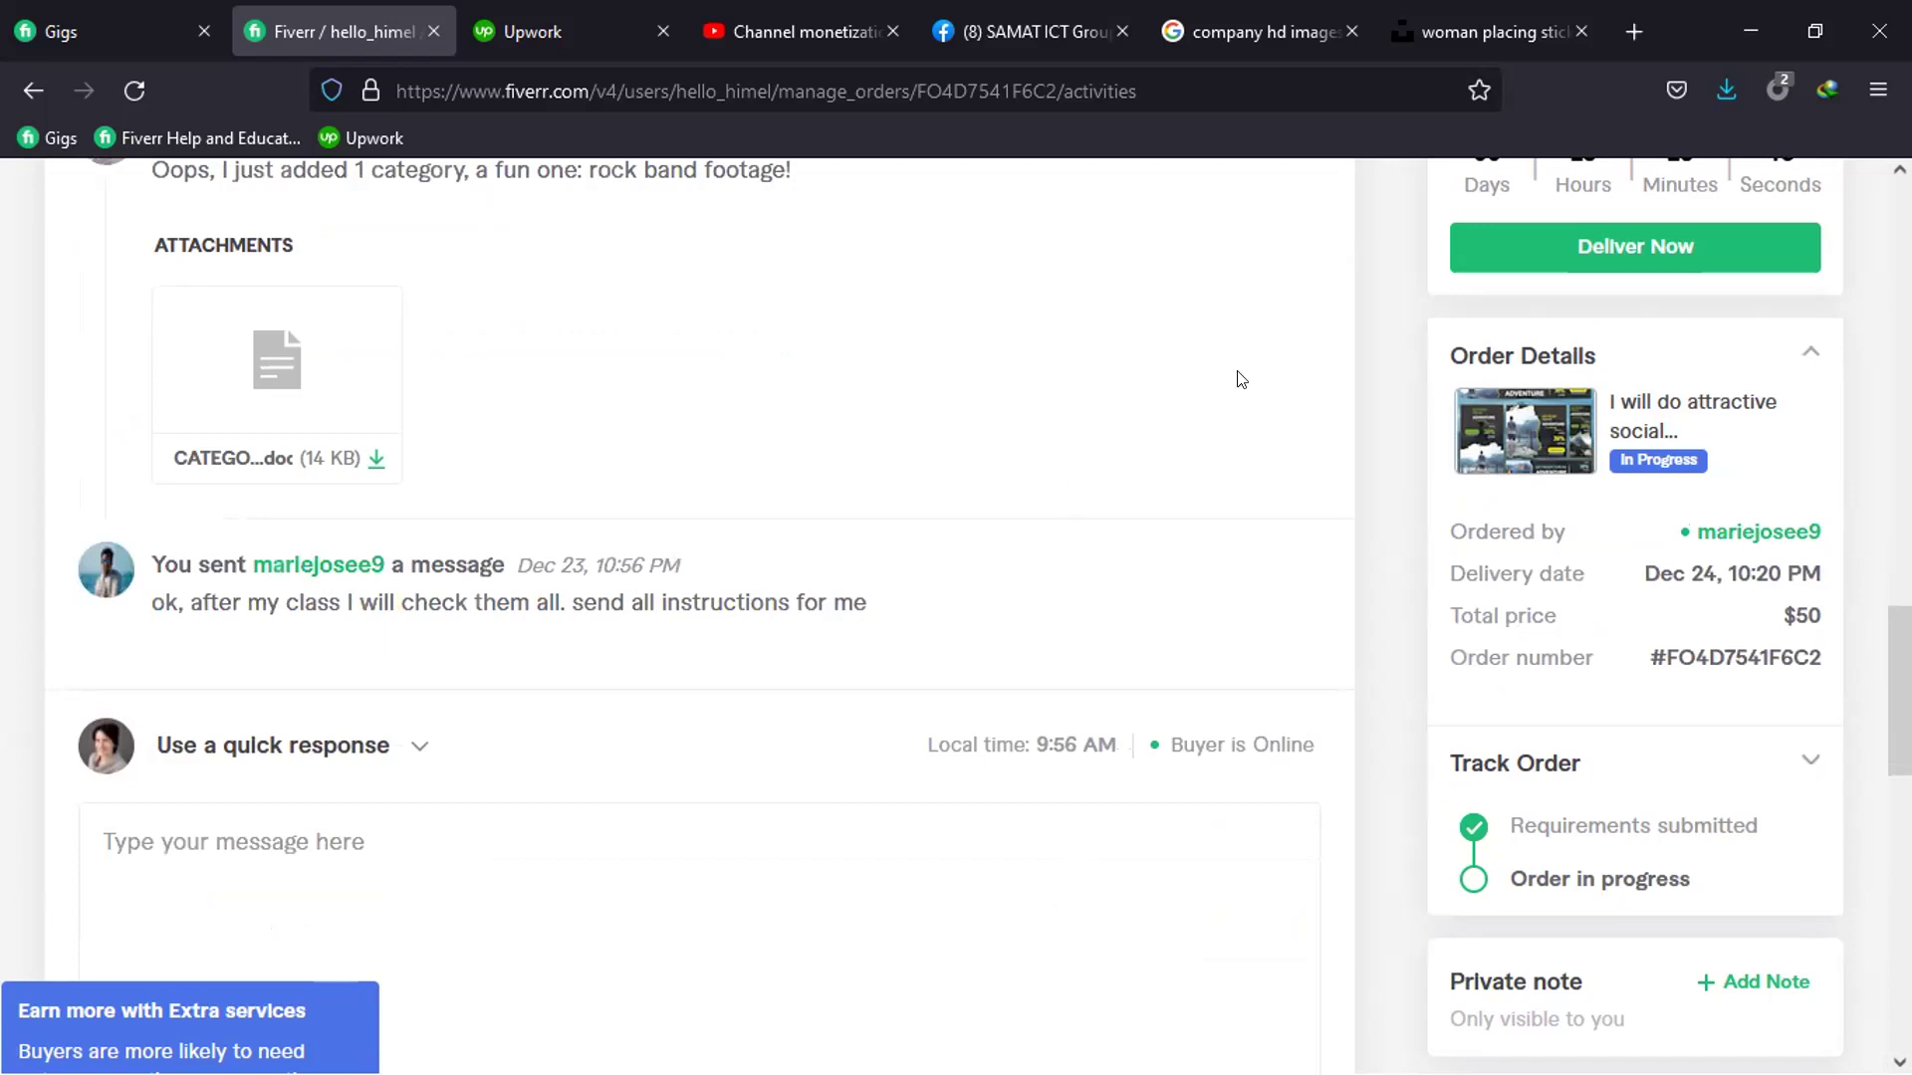
{"action": "left_click", "coordinate": [1779, 10]}
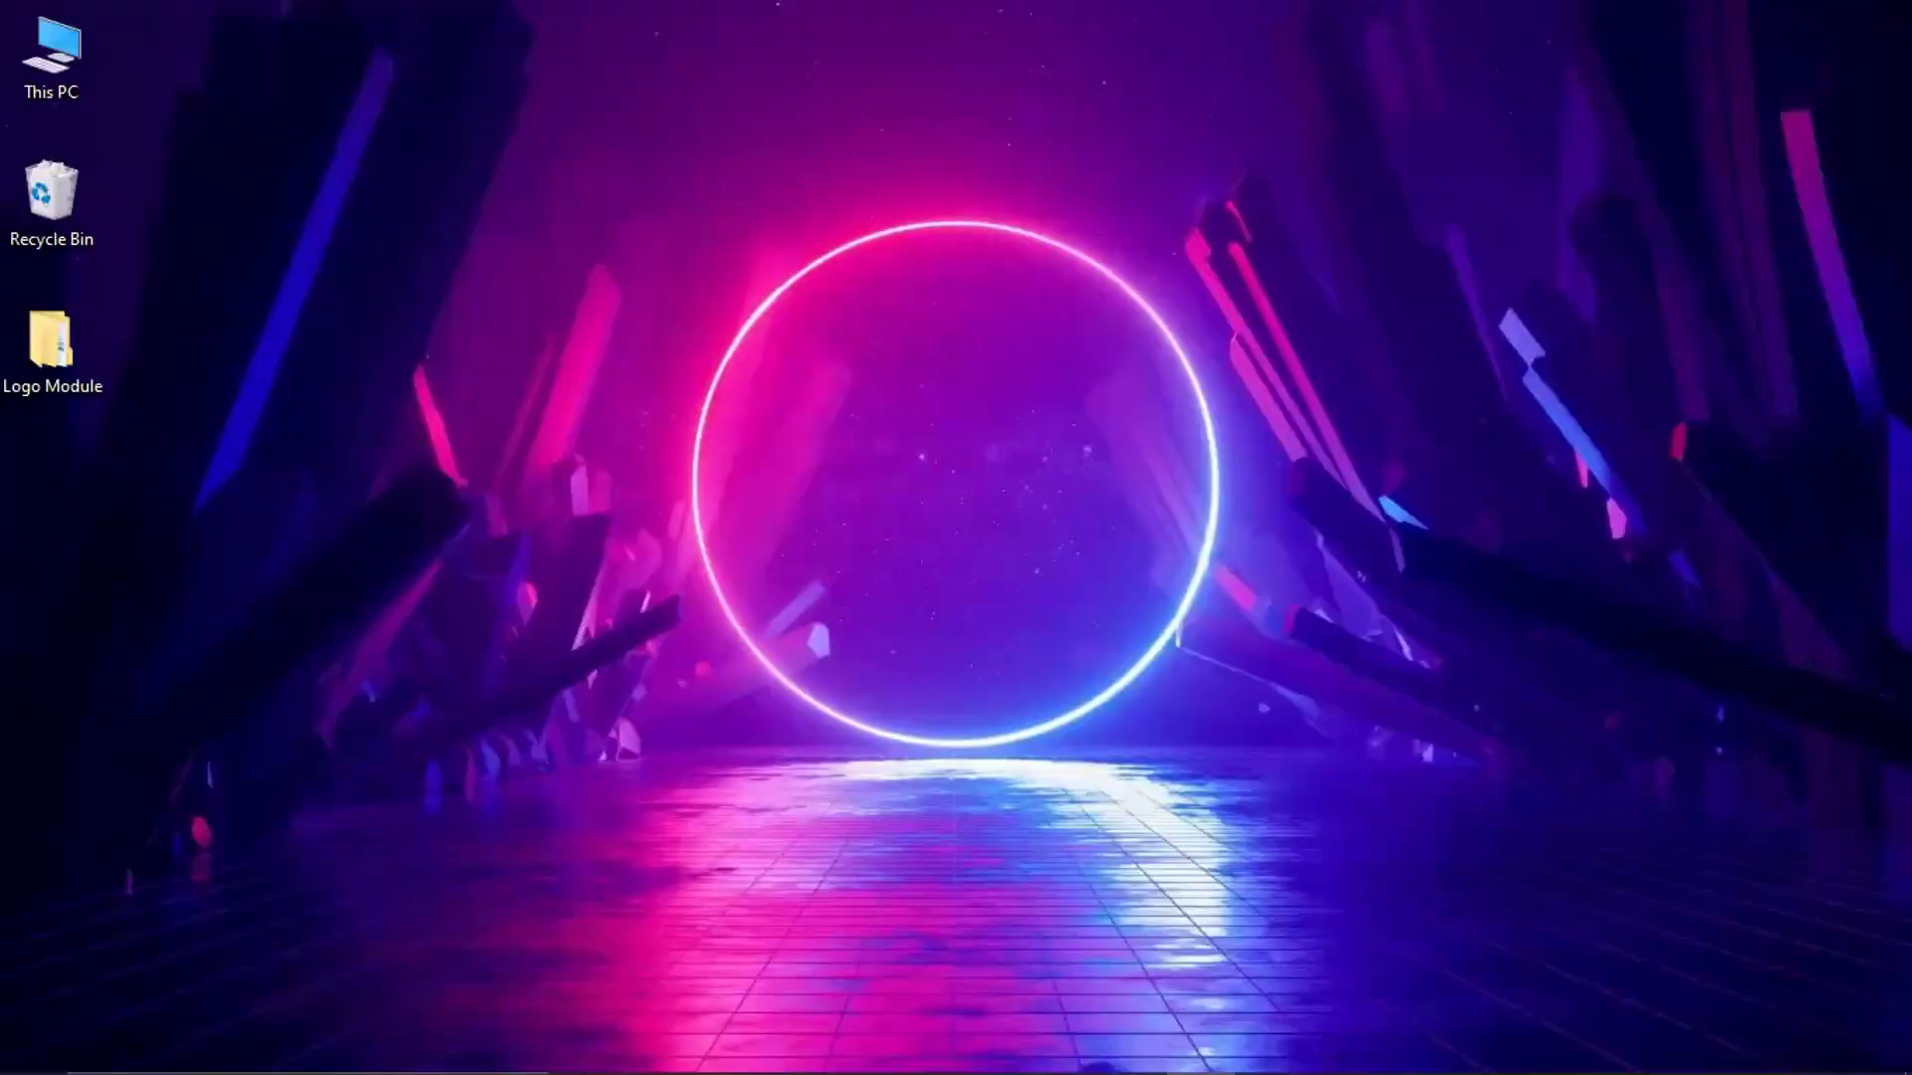
{"action": "mouse_move", "coordinate": [1136, 1073]}
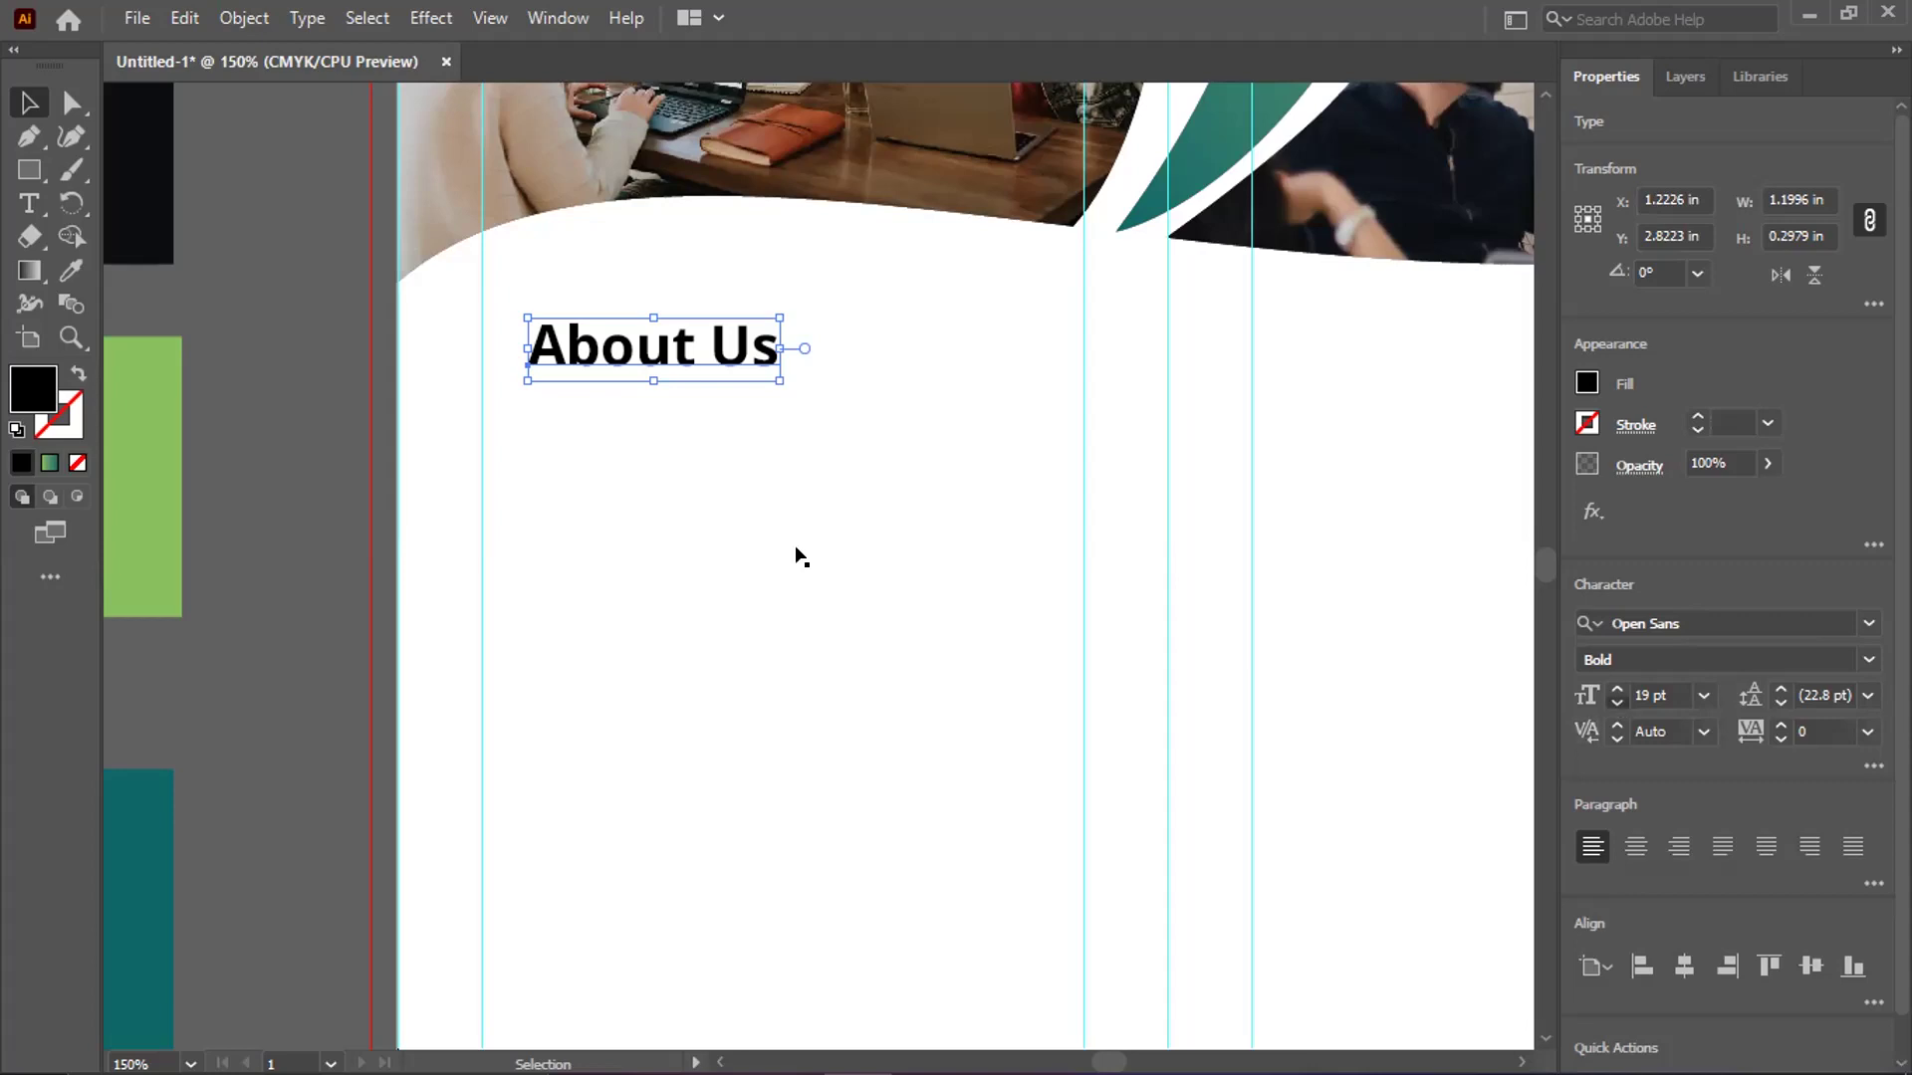
Nudge the About Us heading slightly up and to the left
{"action": "scroll", "coordinate": [793, 554], "scroll_direction": "down", "scroll_amount": 2, "text": "alt"}
{"action": "left_click", "coordinate": [390, 231]}
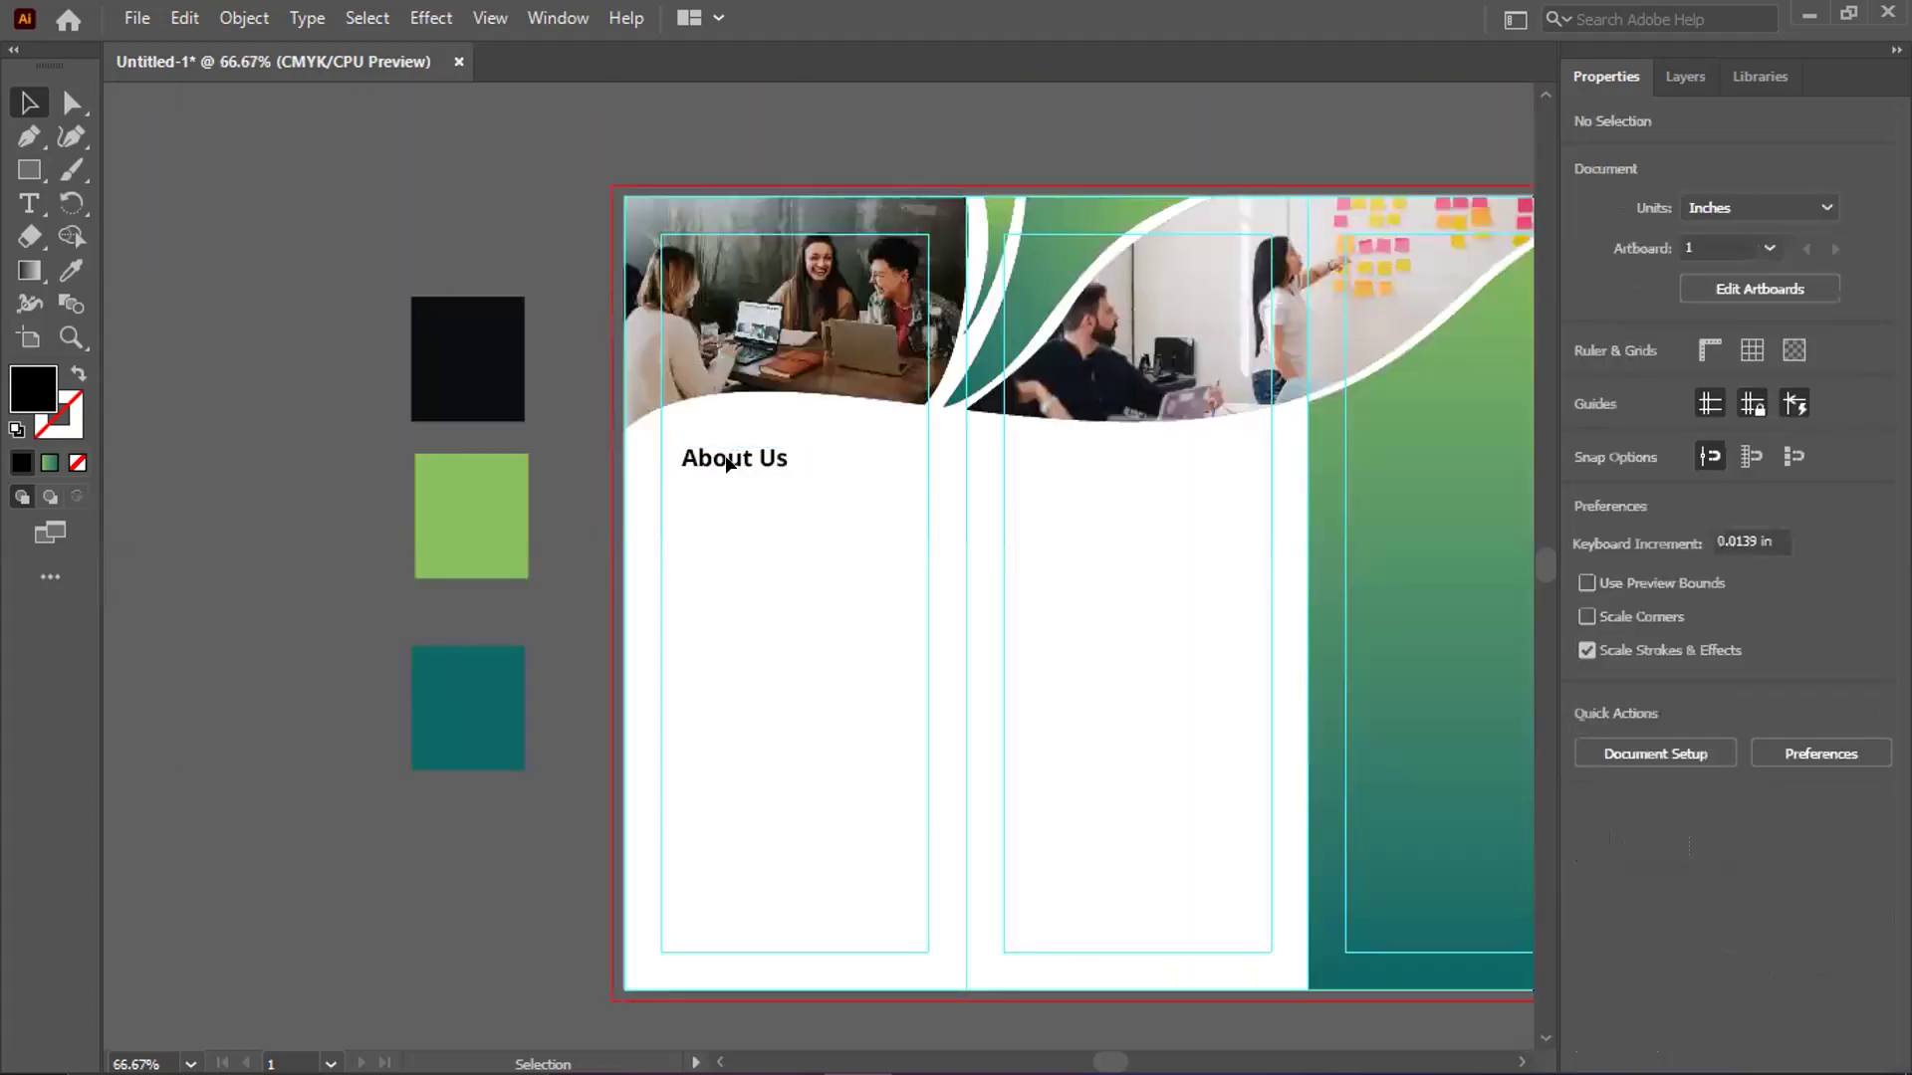
{"action": "left_click", "coordinate": [725, 466]}
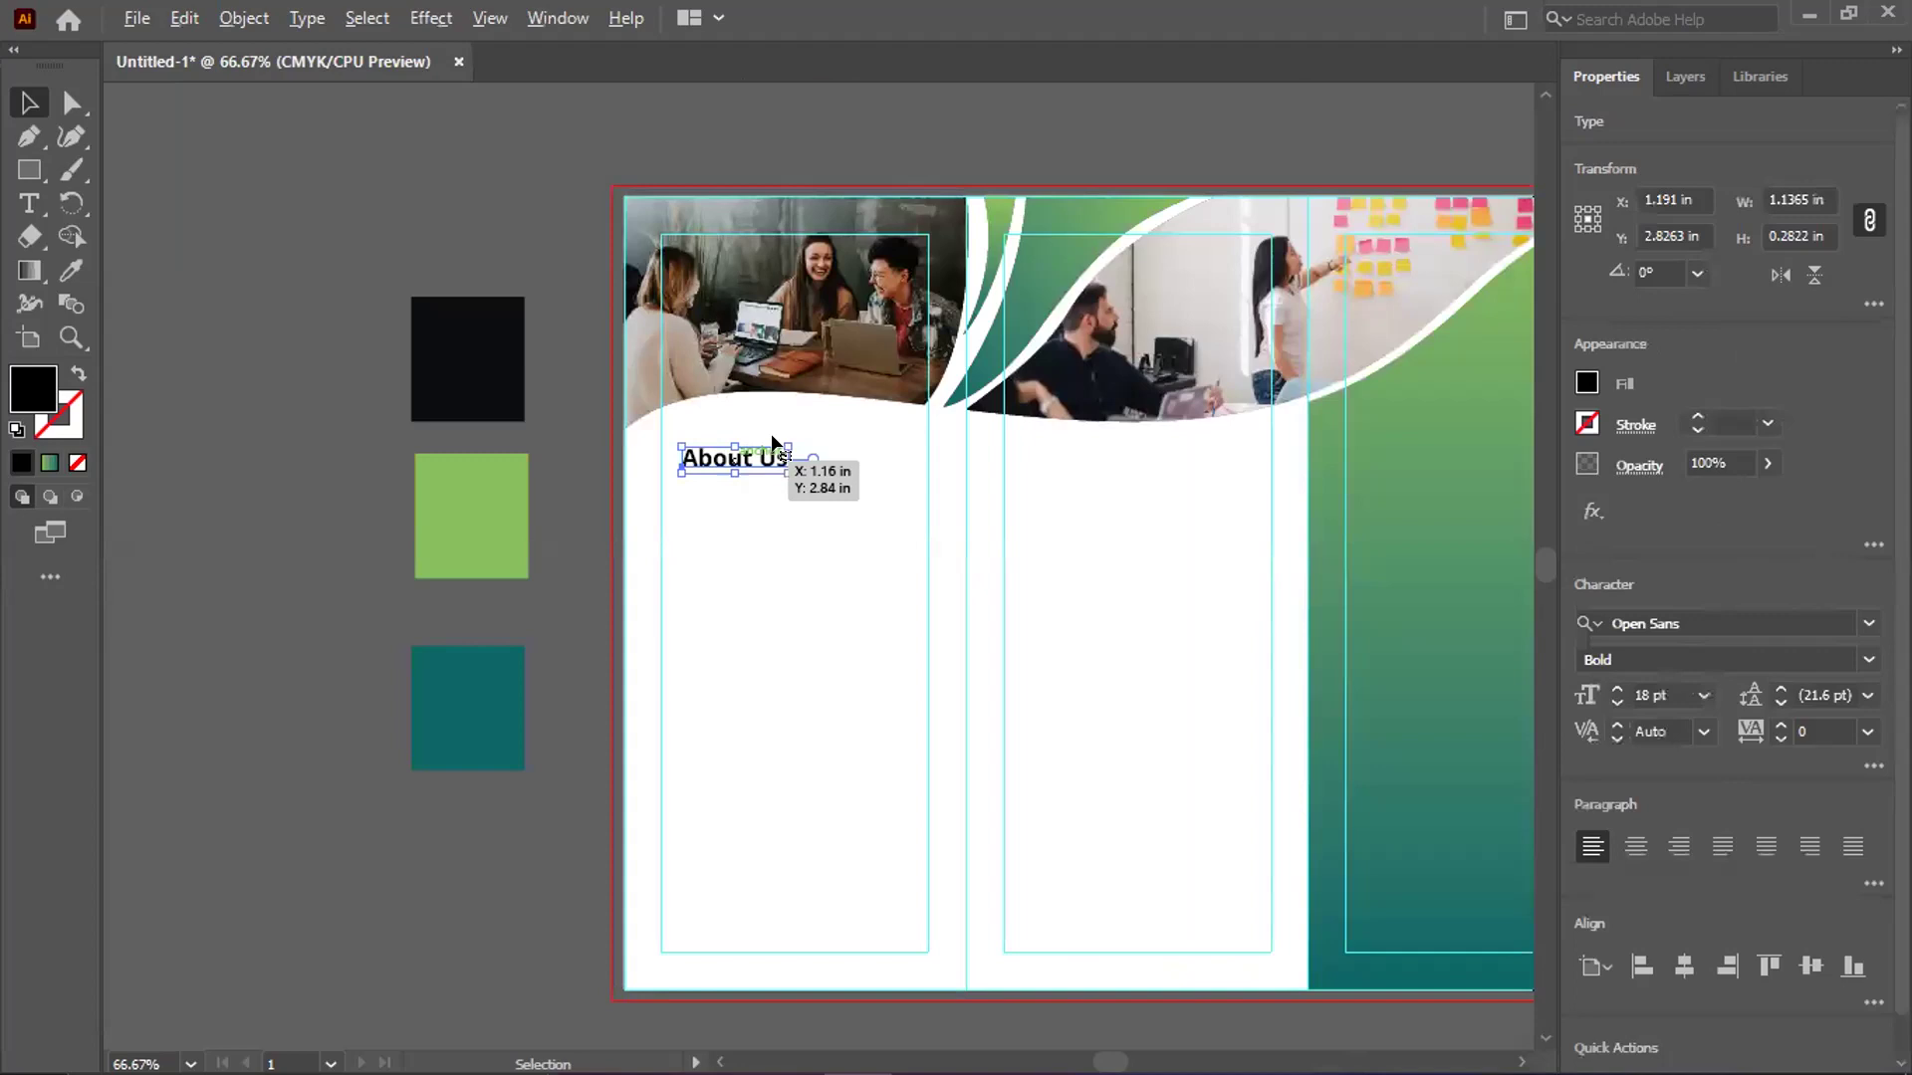
{"action": "scroll", "coordinate": [776, 448], "scroll_direction": "up", "scroll_amount": 2, "text": "alt"}
{"action": "left_click_drag", "start_coordinate": [777, 448], "coordinate": [731, 365]}
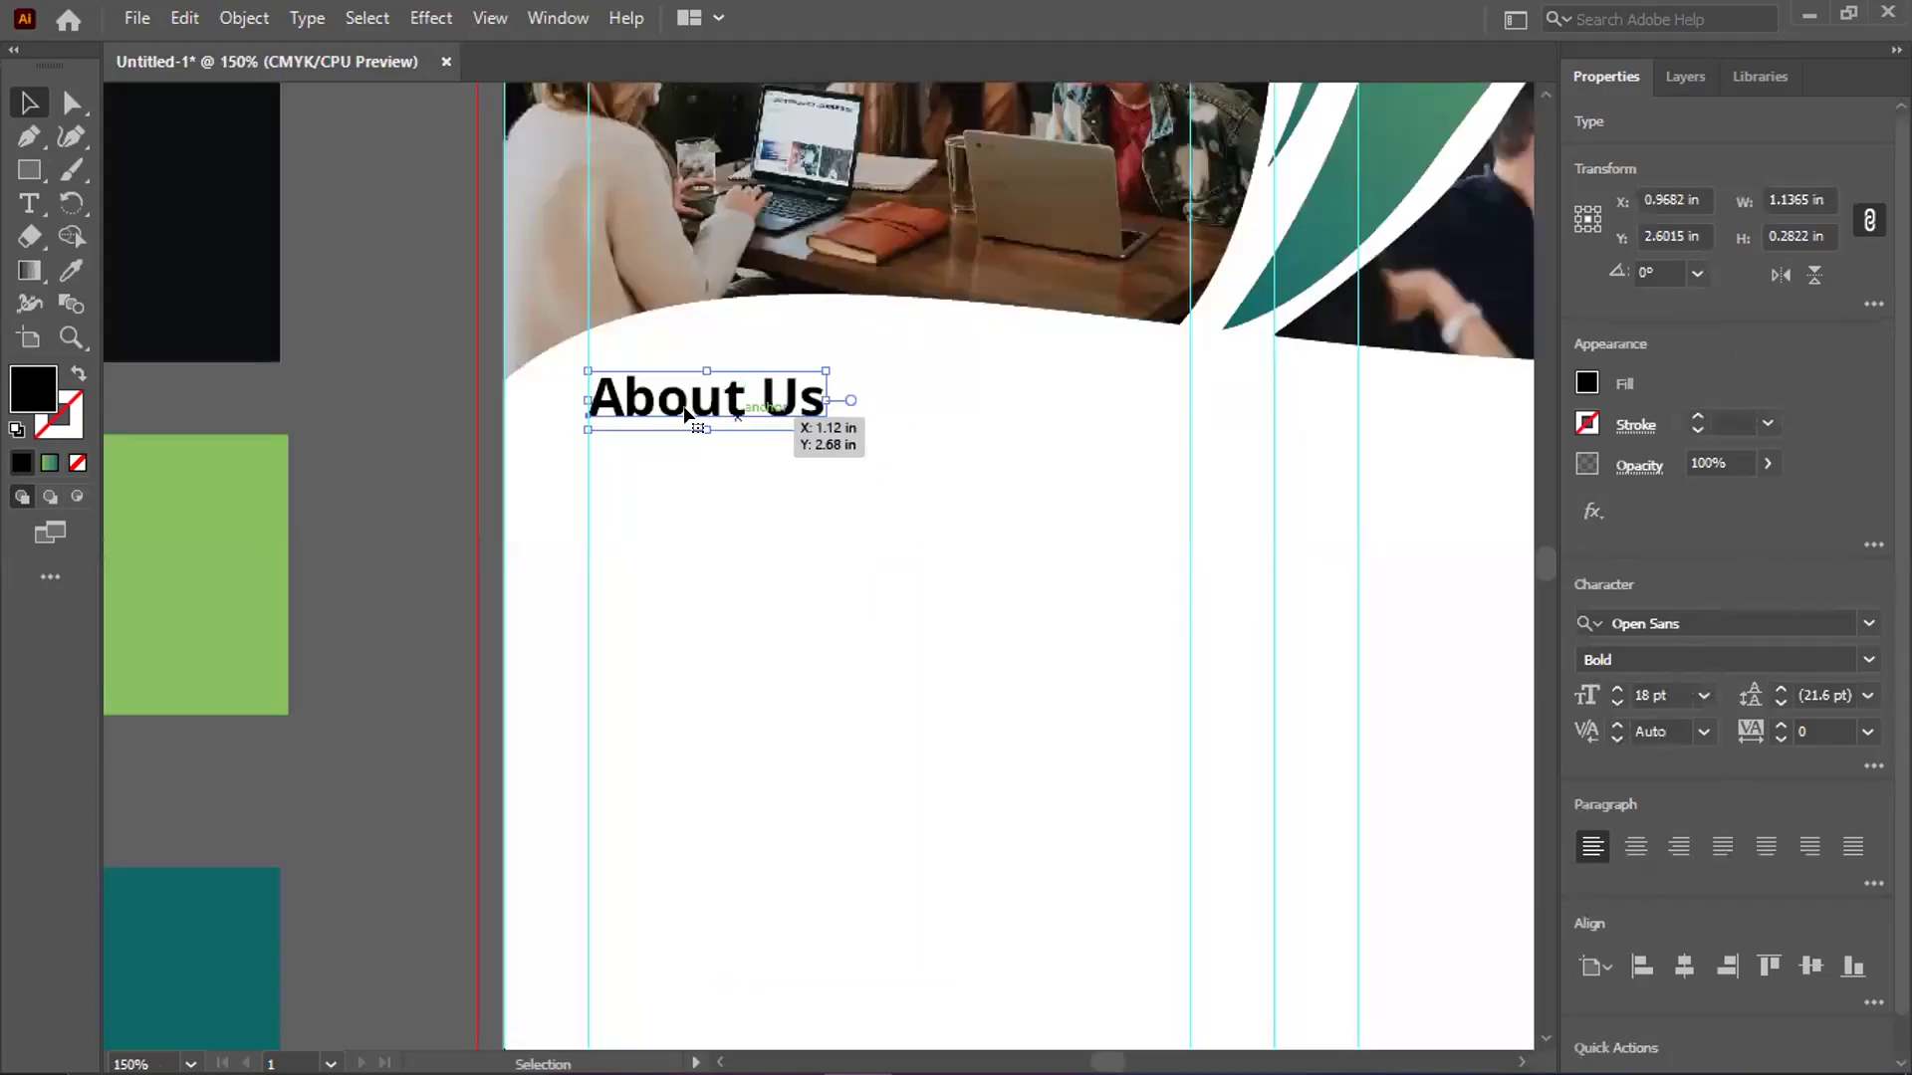
Colour the word 'About' with the dark rectangle's colour using the Eyedropper
{"action": "double_click", "coordinate": [723, 396]}
{"action": "left_click_drag", "start_coordinate": [749, 398], "coordinate": [490, 336]}
{"action": "key", "text": "i"}
{"action": "left_click", "coordinate": [235, 191]}
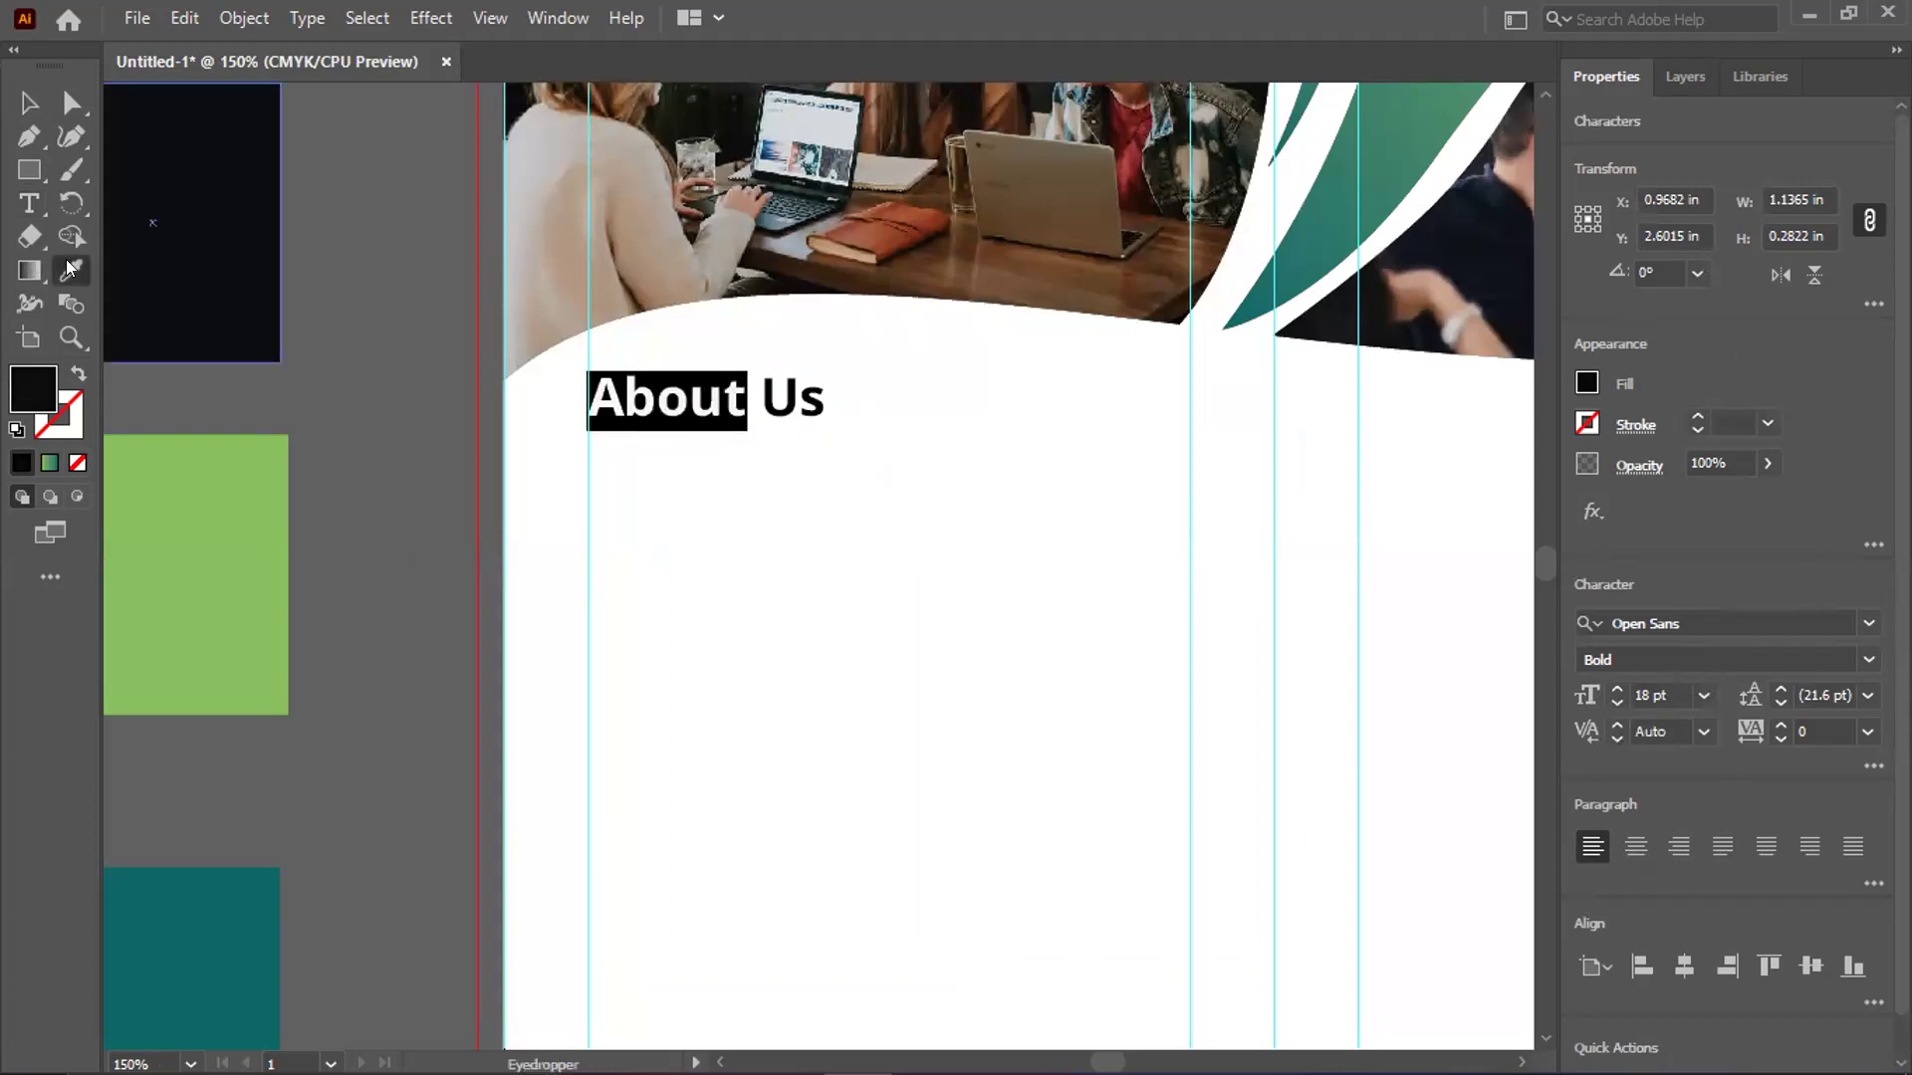
{"action": "key", "text": "m"}
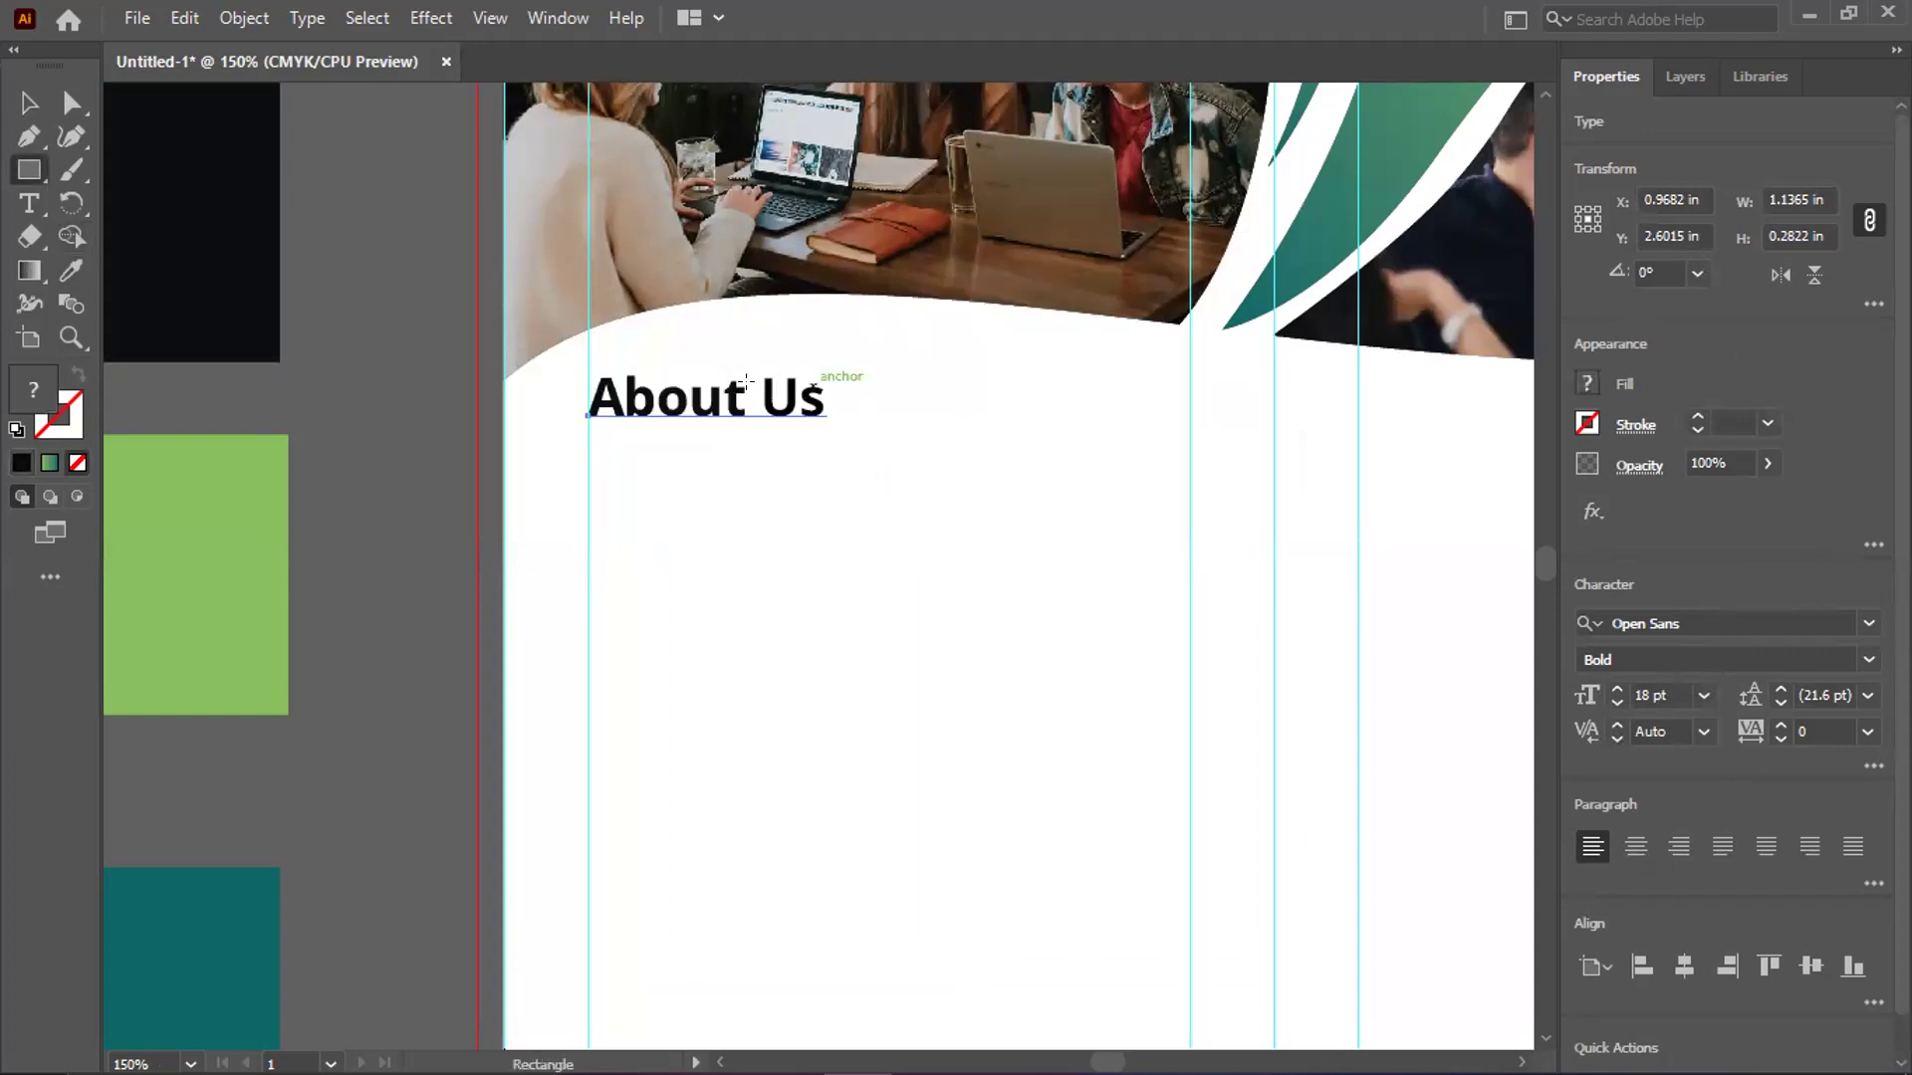
Recolour the word 'Us' with the teal swatch beside the page
{"action": "key", "text": "t"}
{"action": "double_click", "coordinate": [767, 400]}
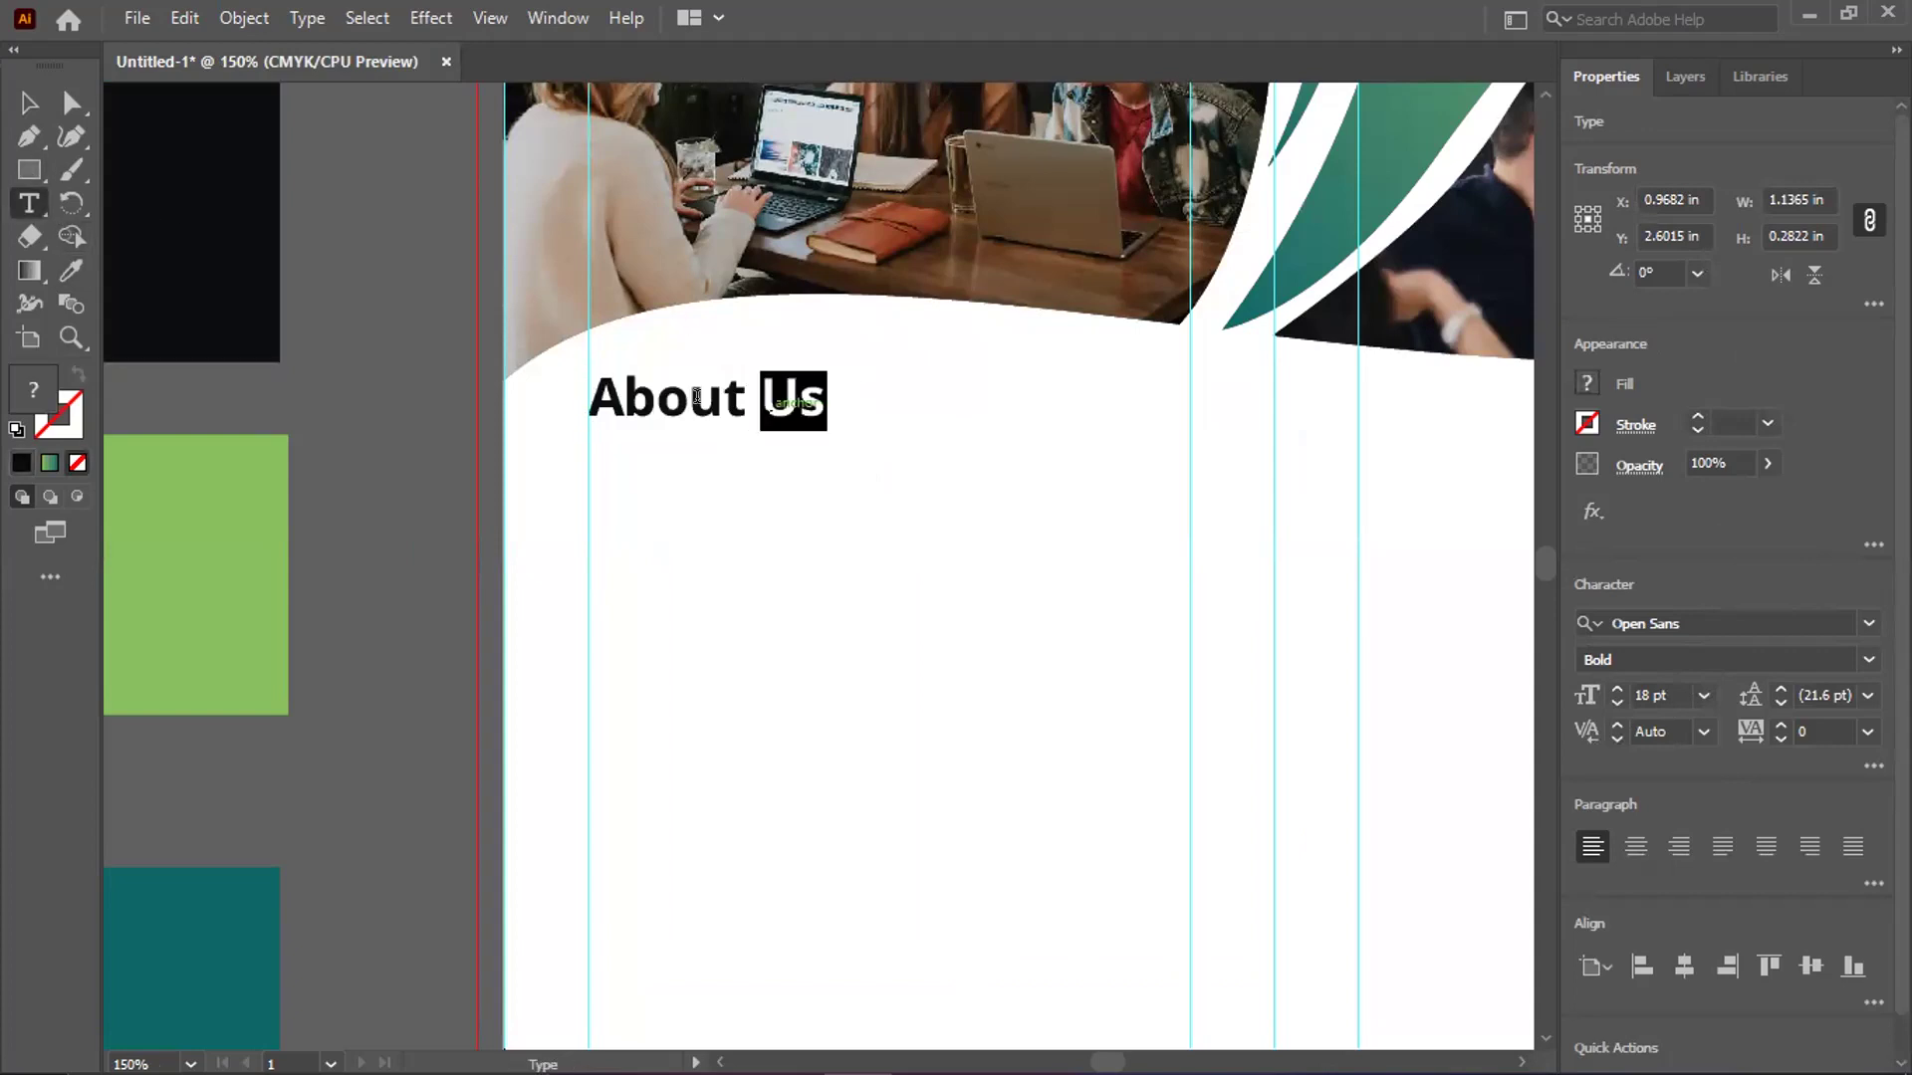
{"action": "left_click", "coordinate": [199, 547]}
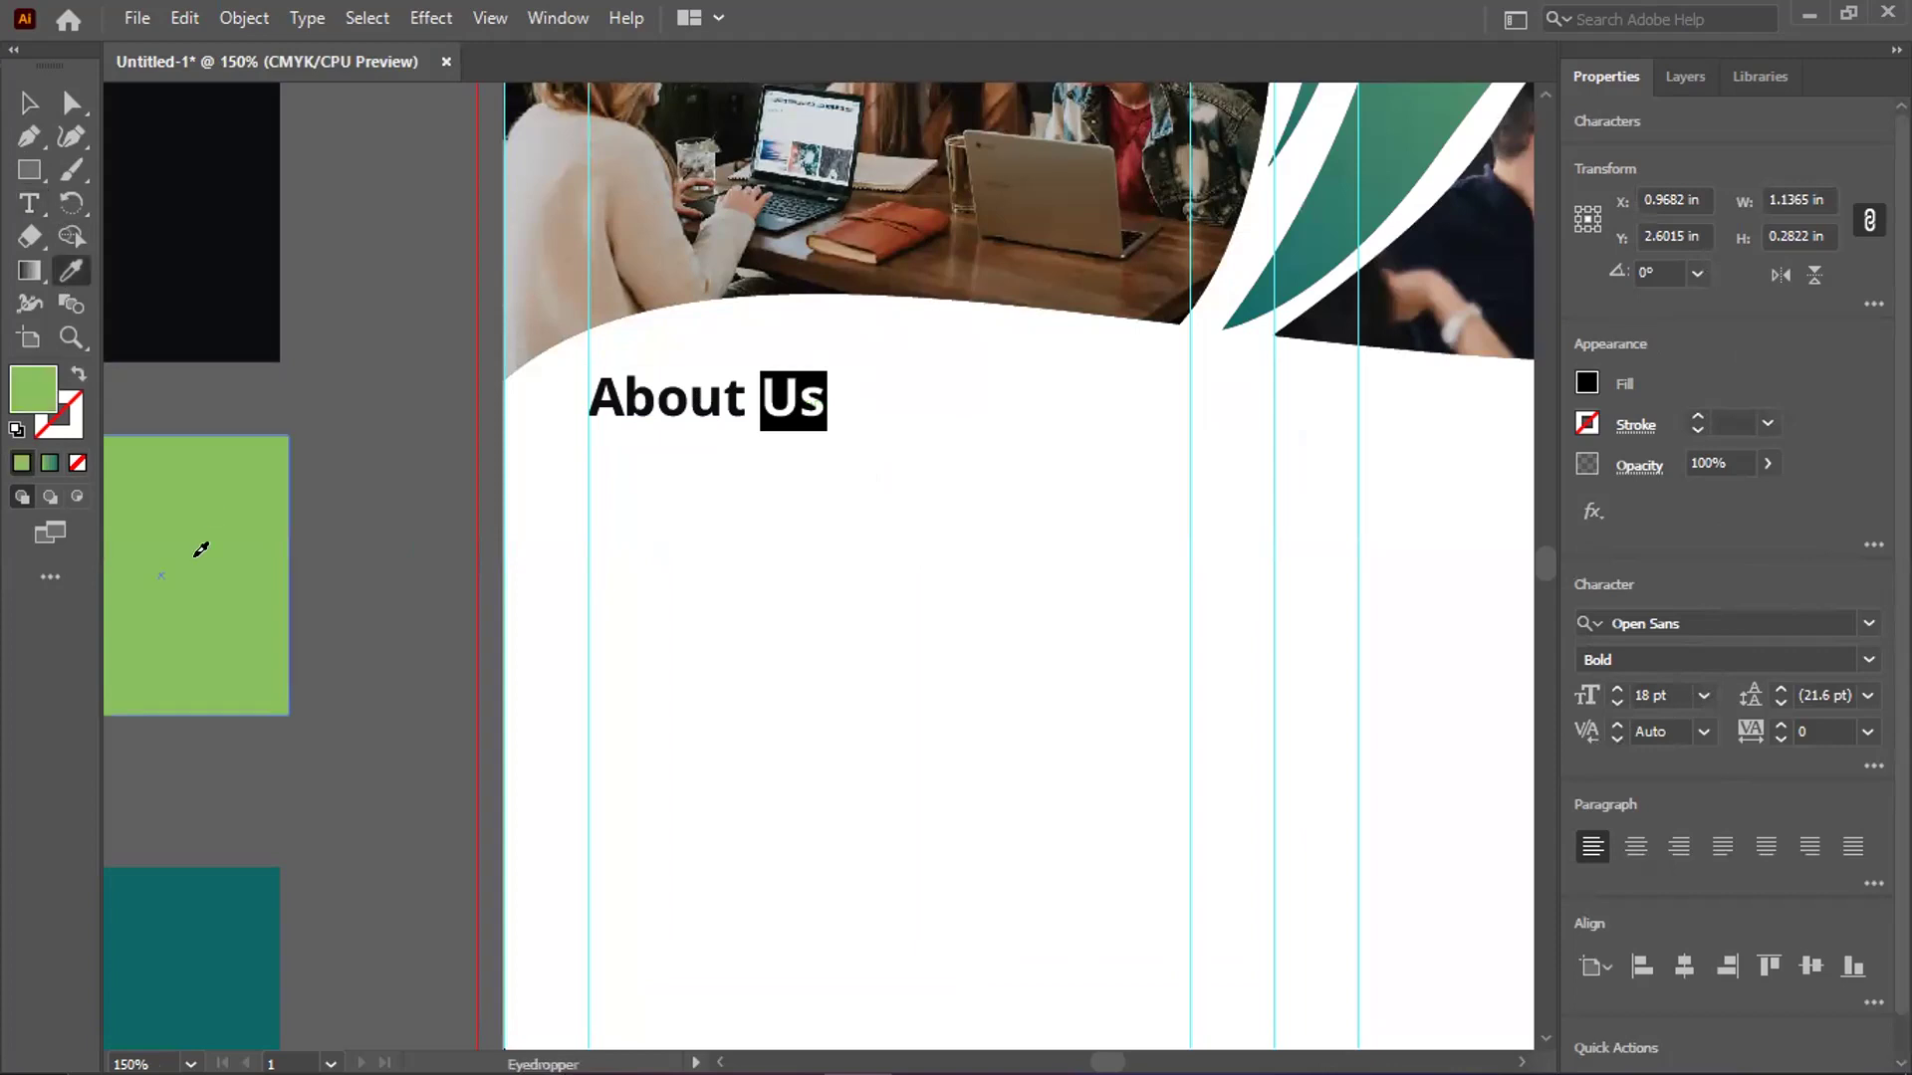
{"action": "left_click", "coordinate": [28, 211]}
{"action": "left_click", "coordinate": [579, 508]}
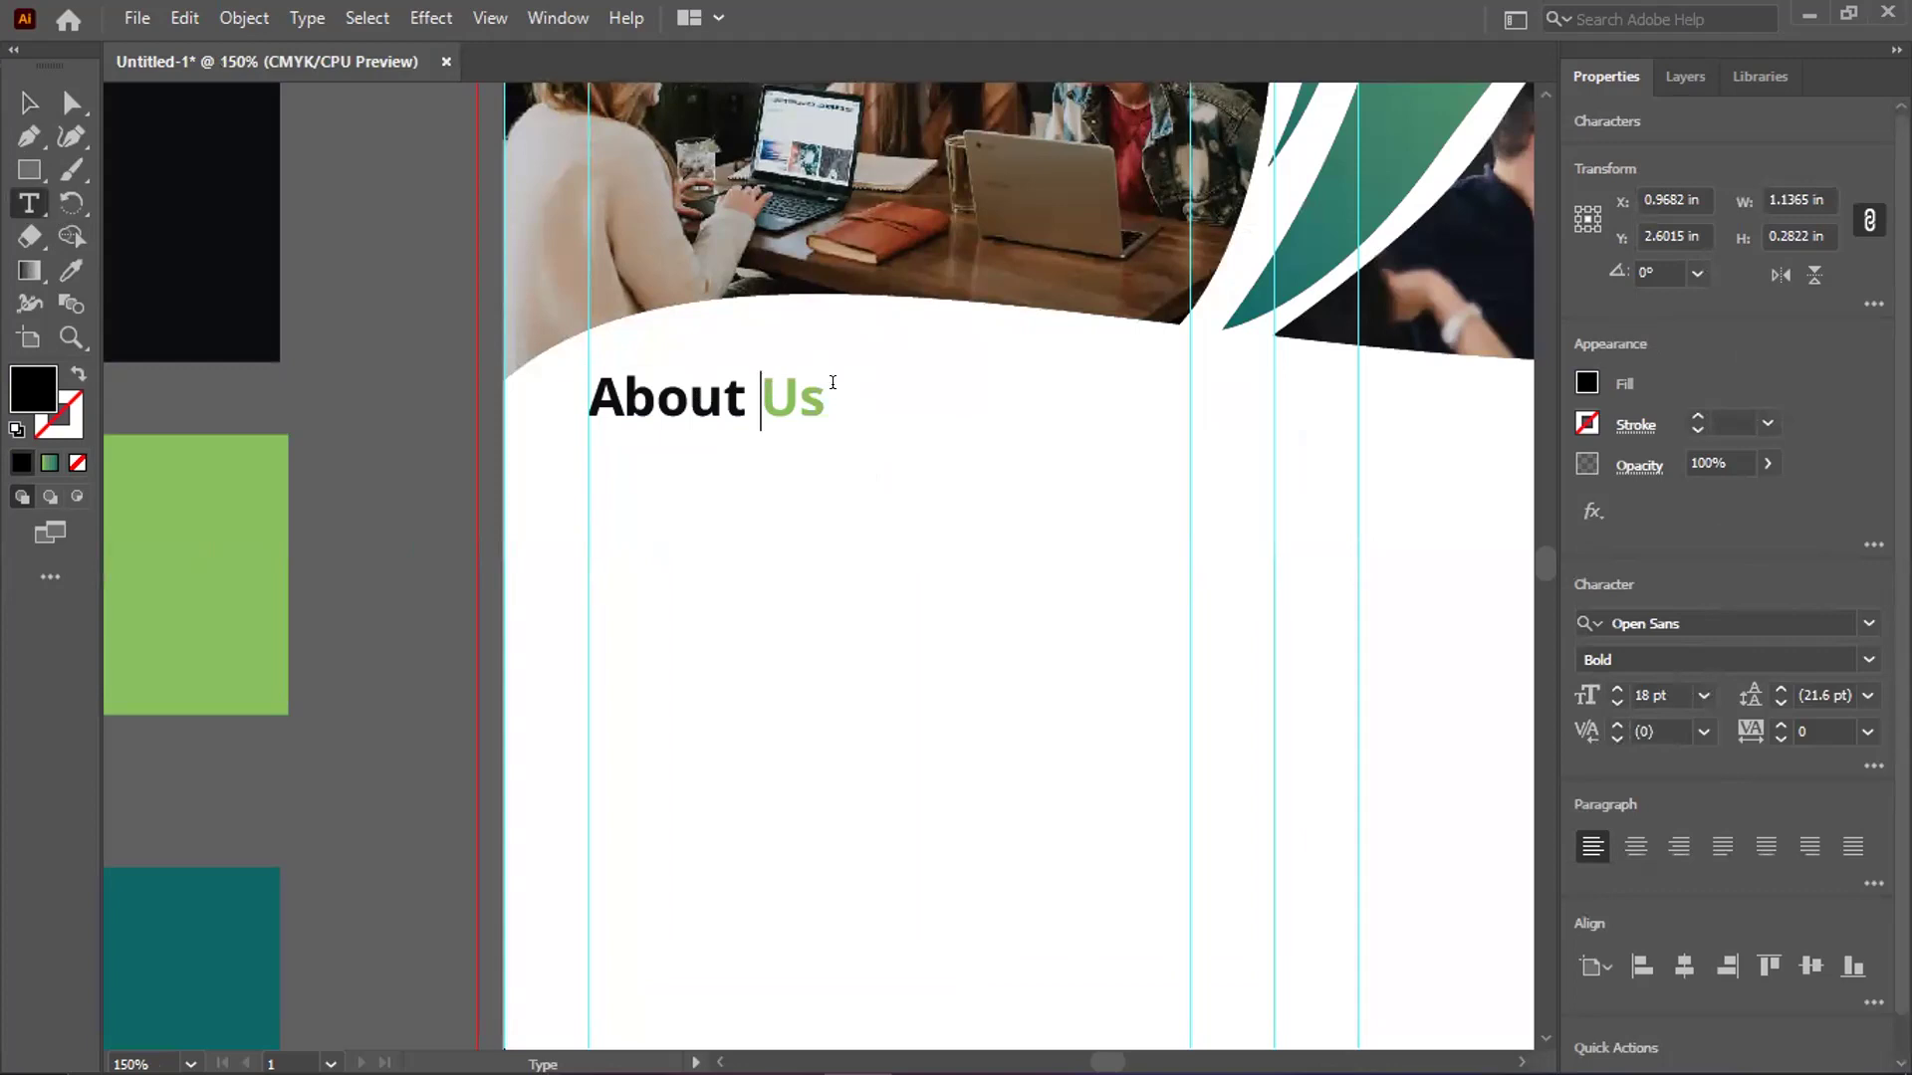
{"action": "key", "text": "shift+End"}
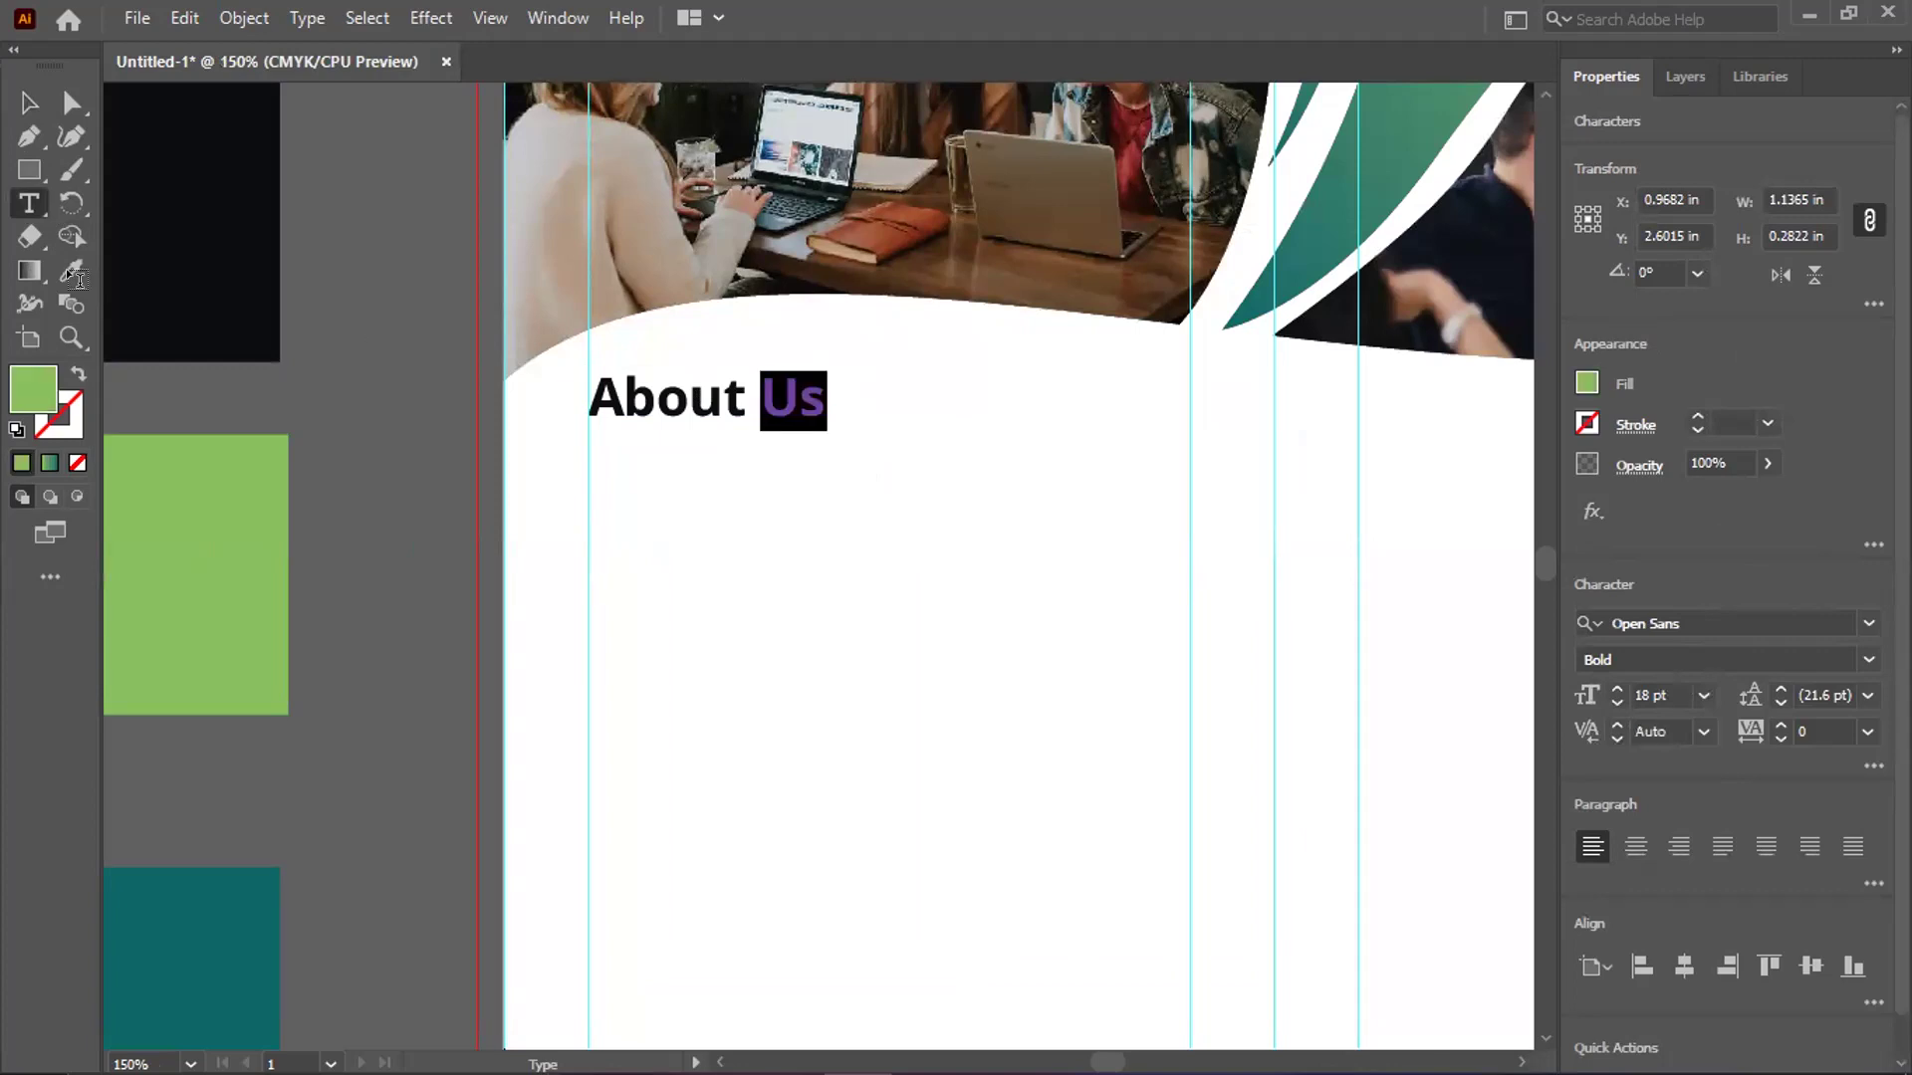
{"action": "left_click", "coordinate": [71, 273]}
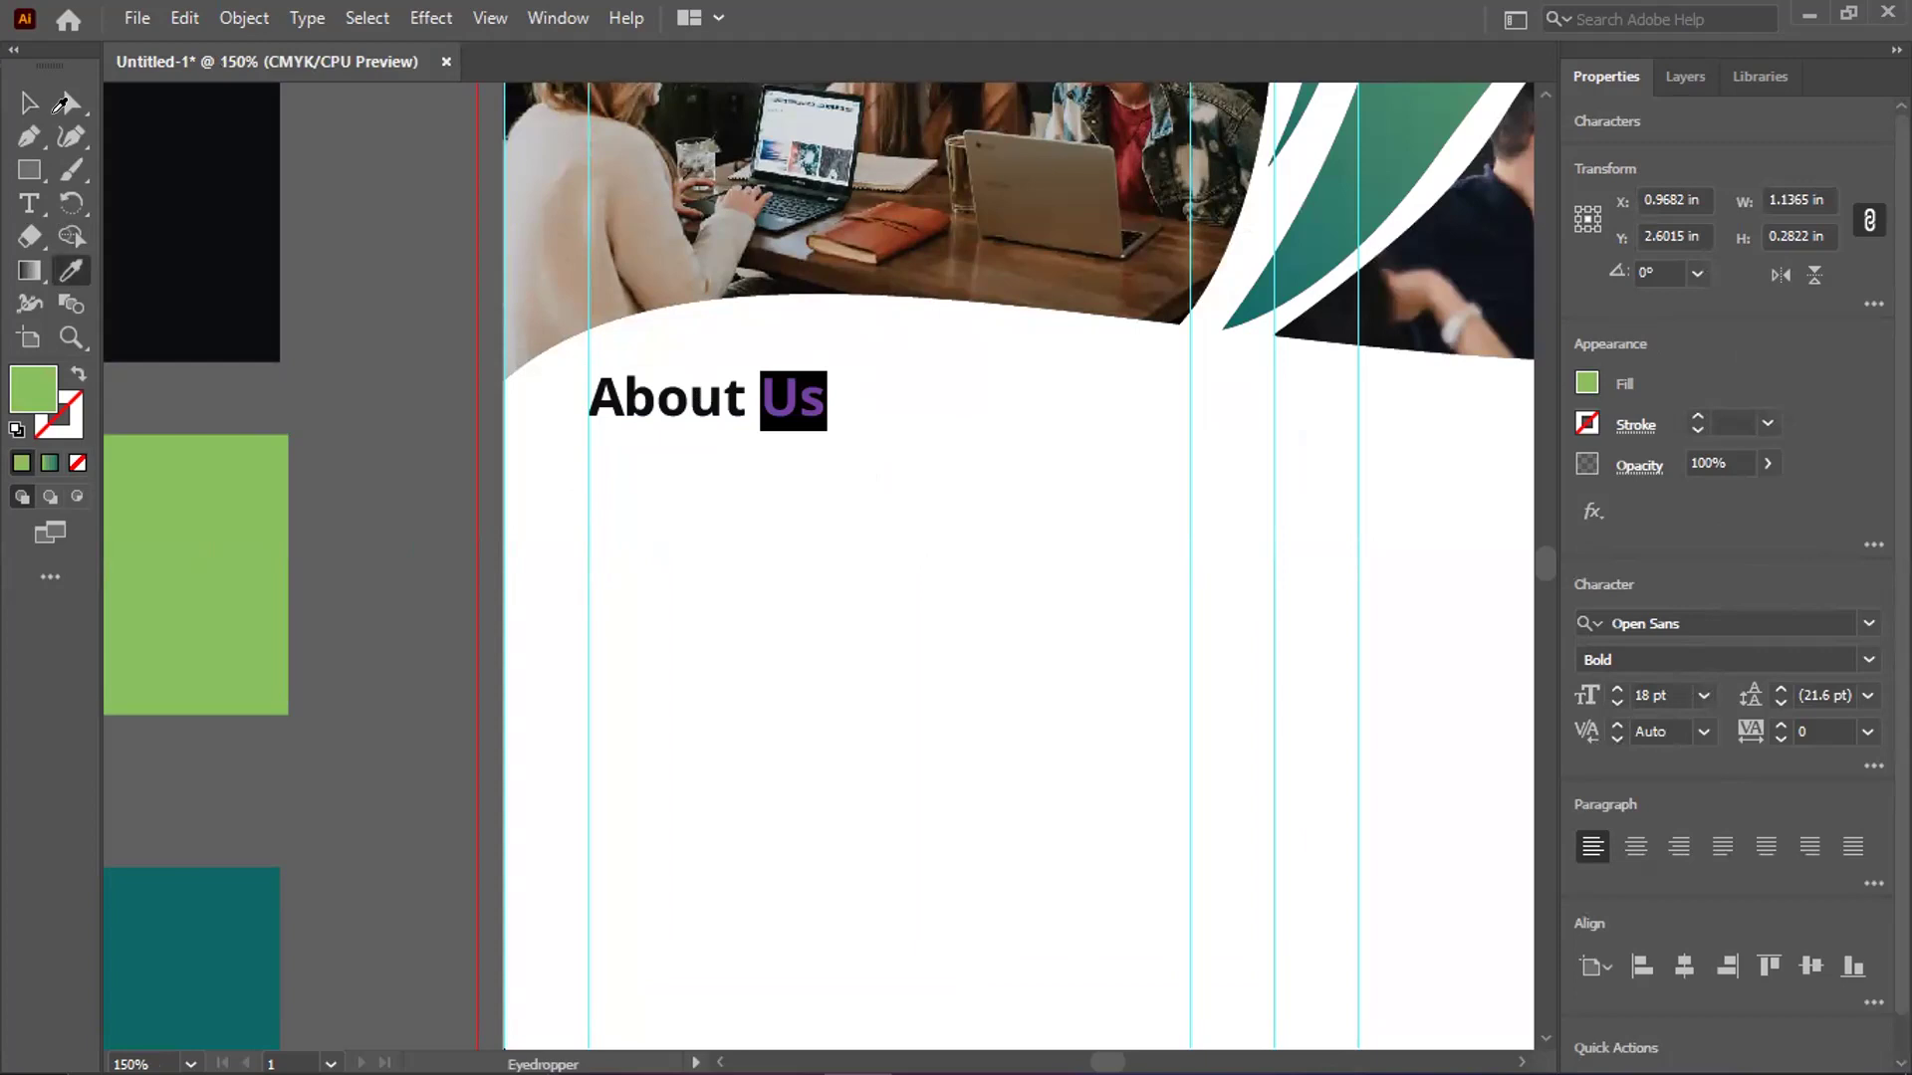
{"action": "left_click", "coordinate": [179, 946]}
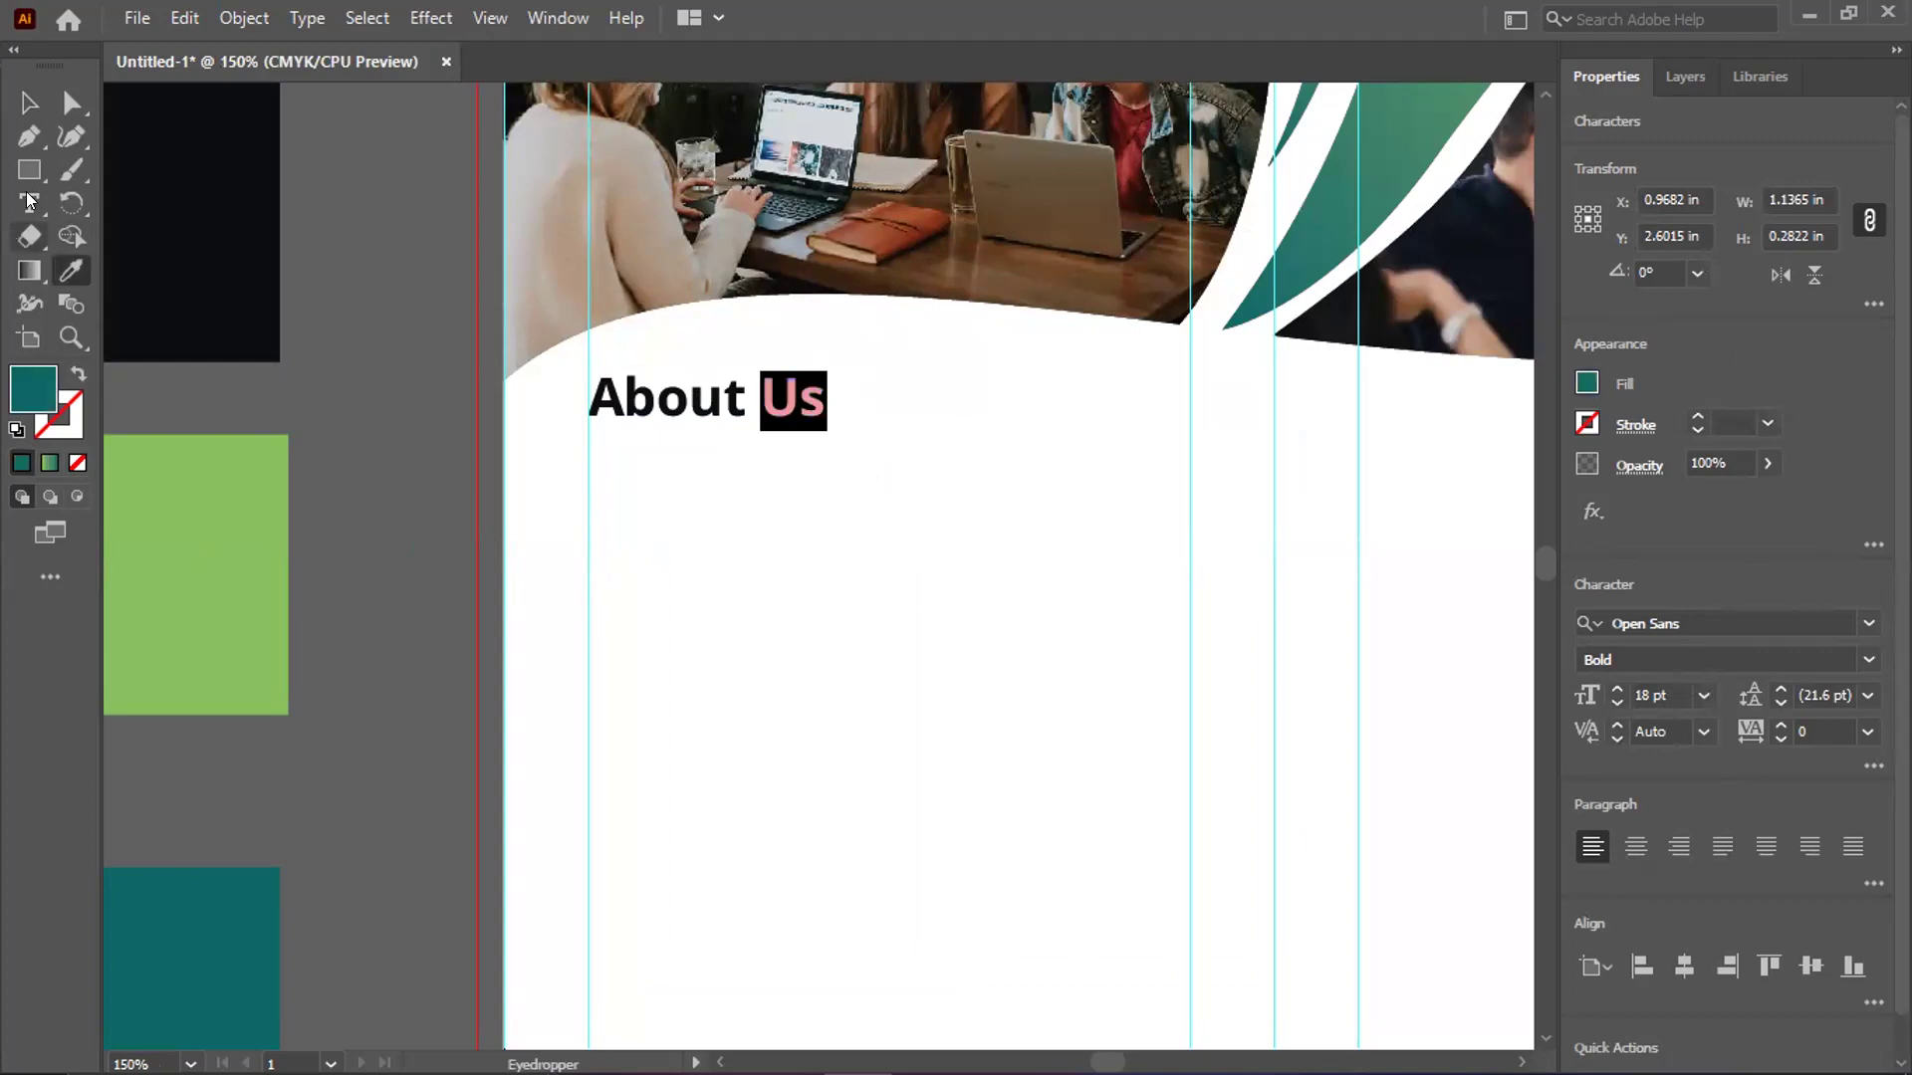
{"action": "left_click", "coordinate": [135, 661]}
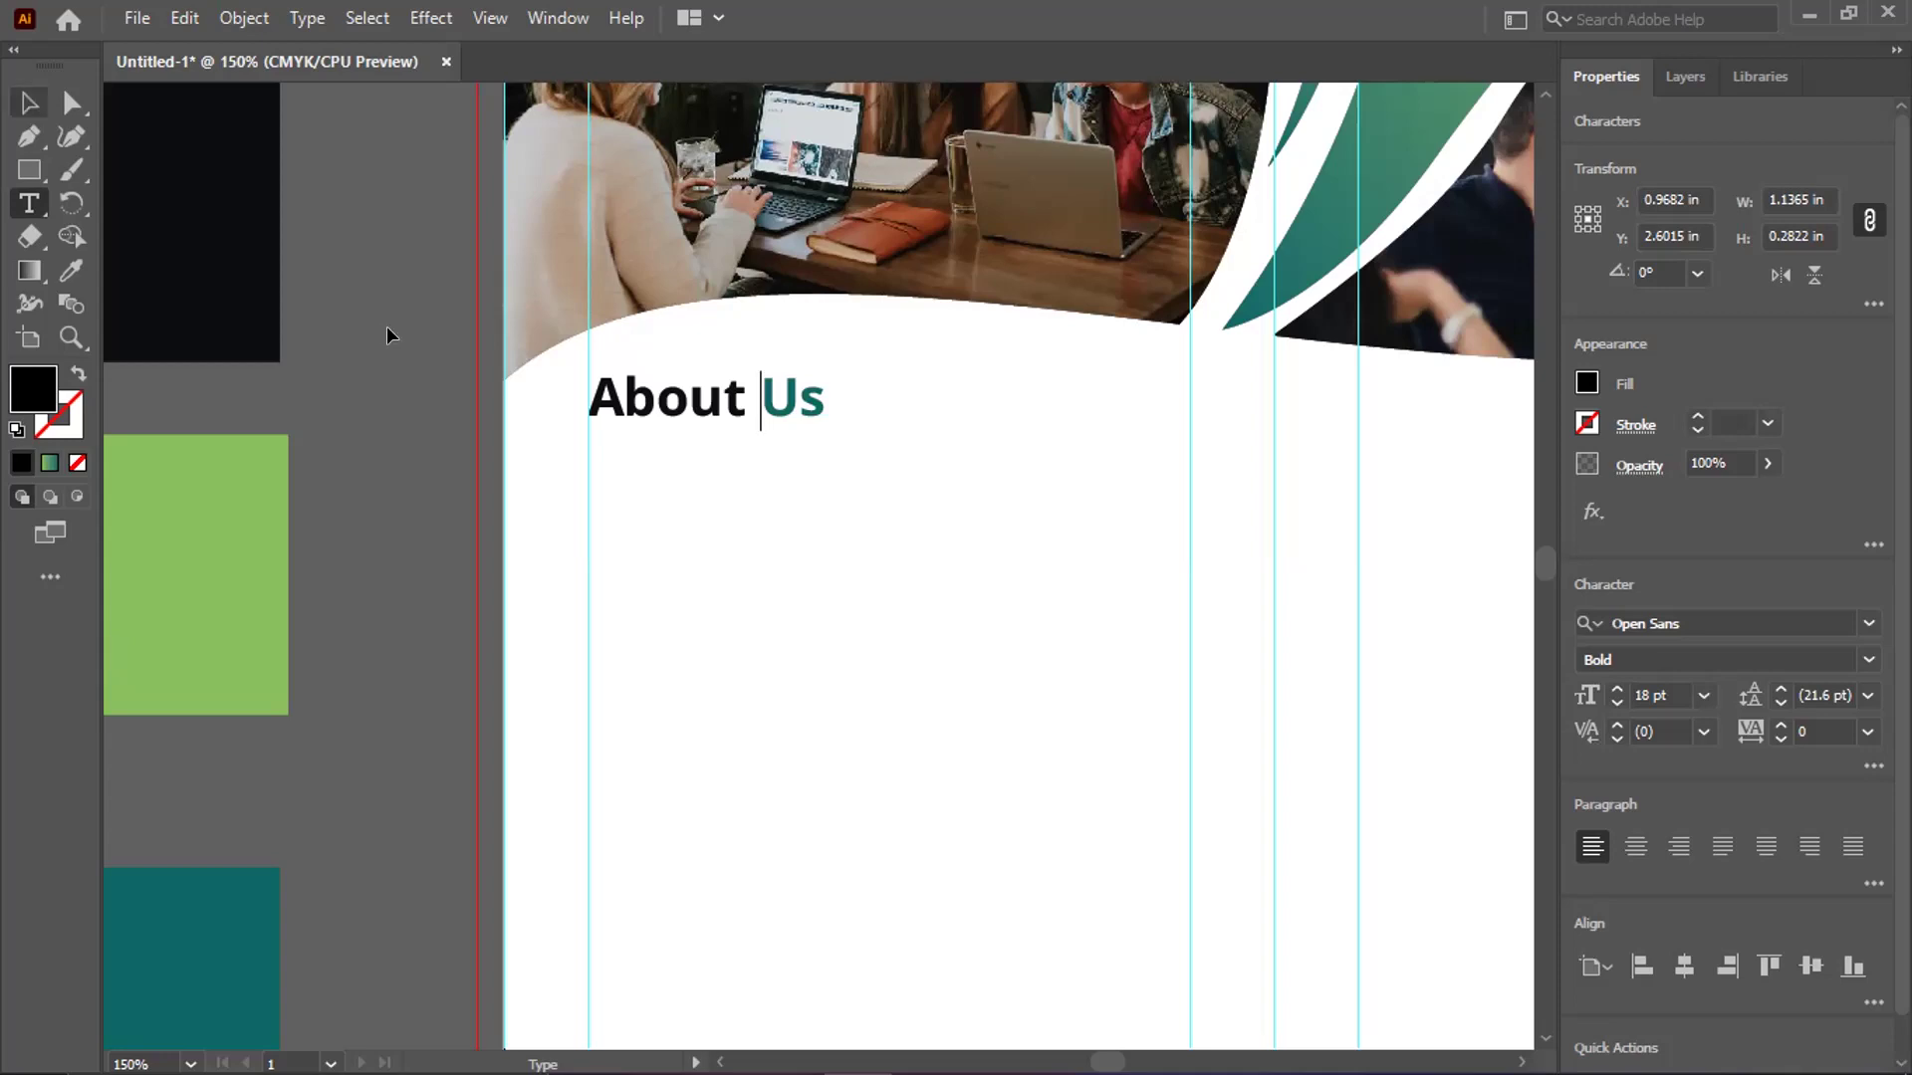
Exit text editing and zoom out to view the whole spread
{"action": "key", "text": "Escape"}
{"action": "key", "text": "ctrl+1"}
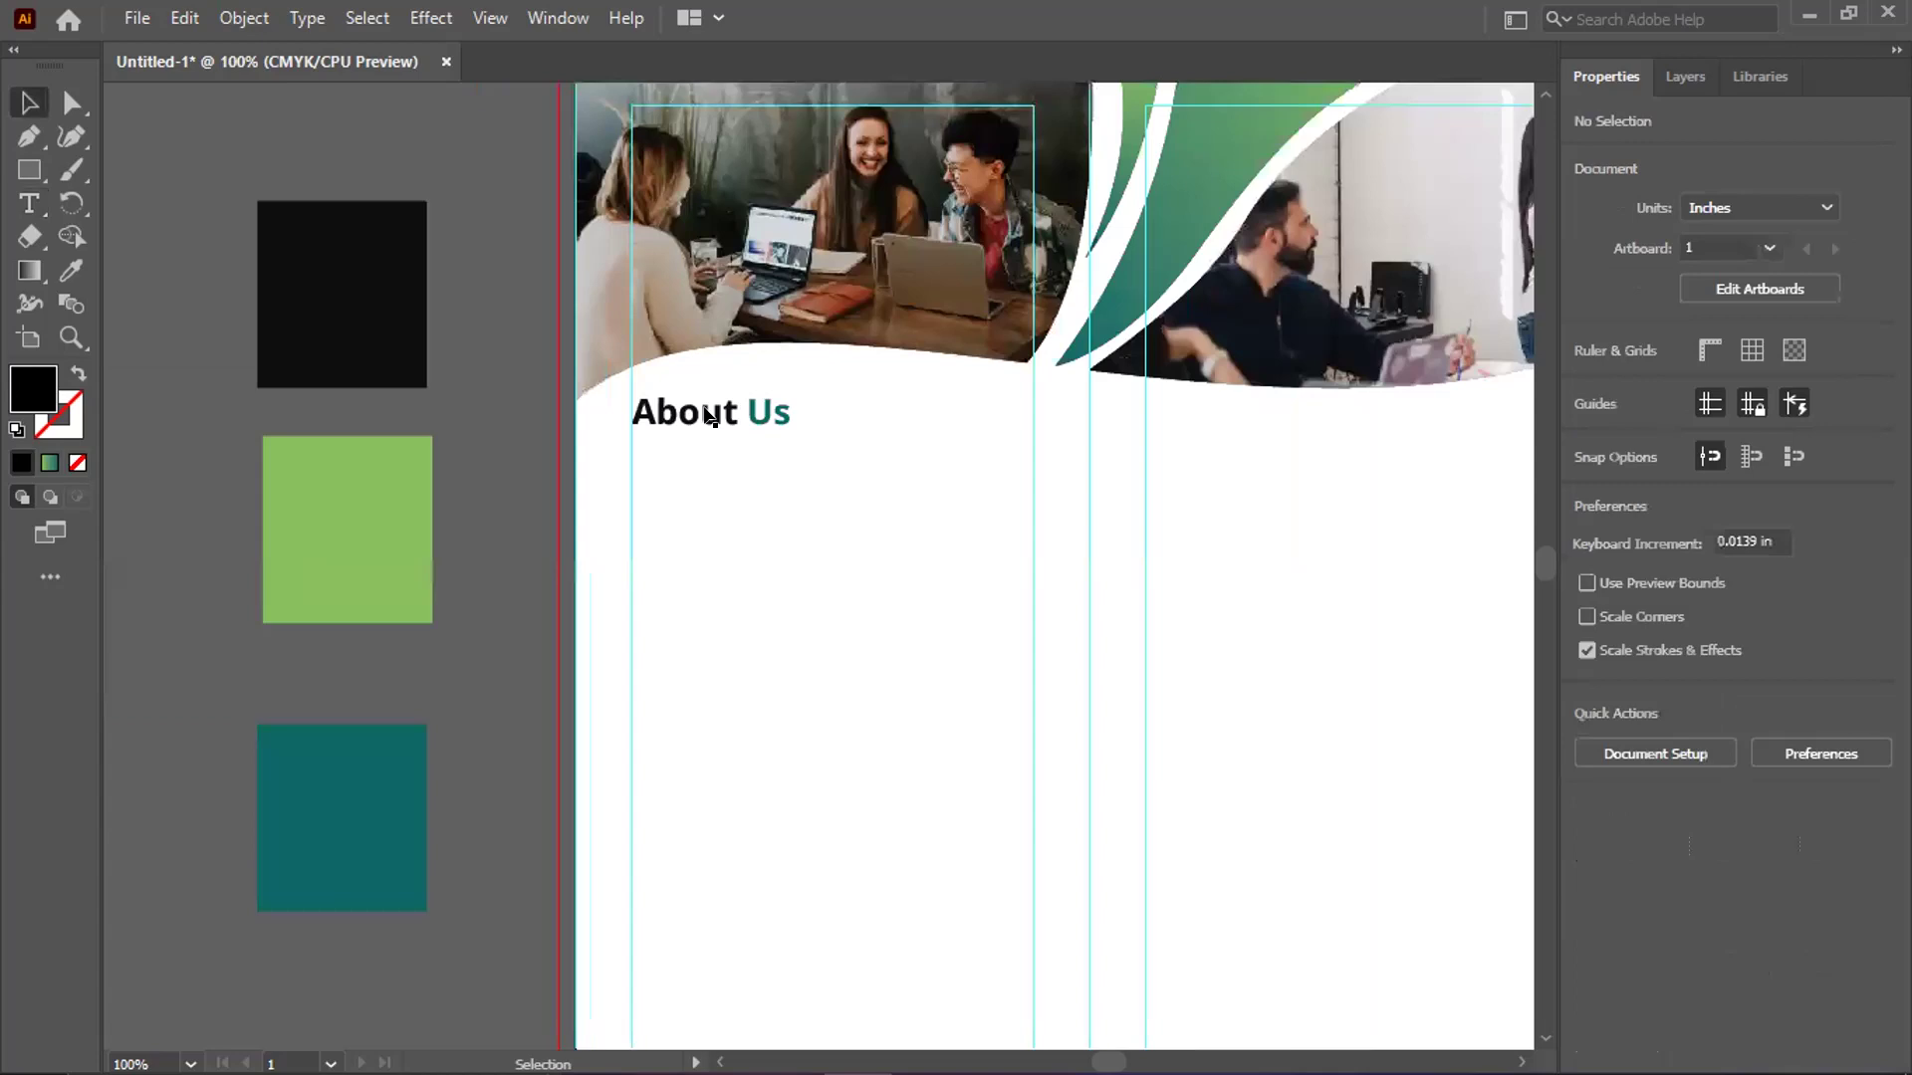
{"action": "scroll", "coordinate": [707, 416], "scroll_direction": "down", "scroll_amount": 4}
{"action": "scroll", "coordinate": [683, 371], "scroll_direction": "up", "scroll_amount": 1}
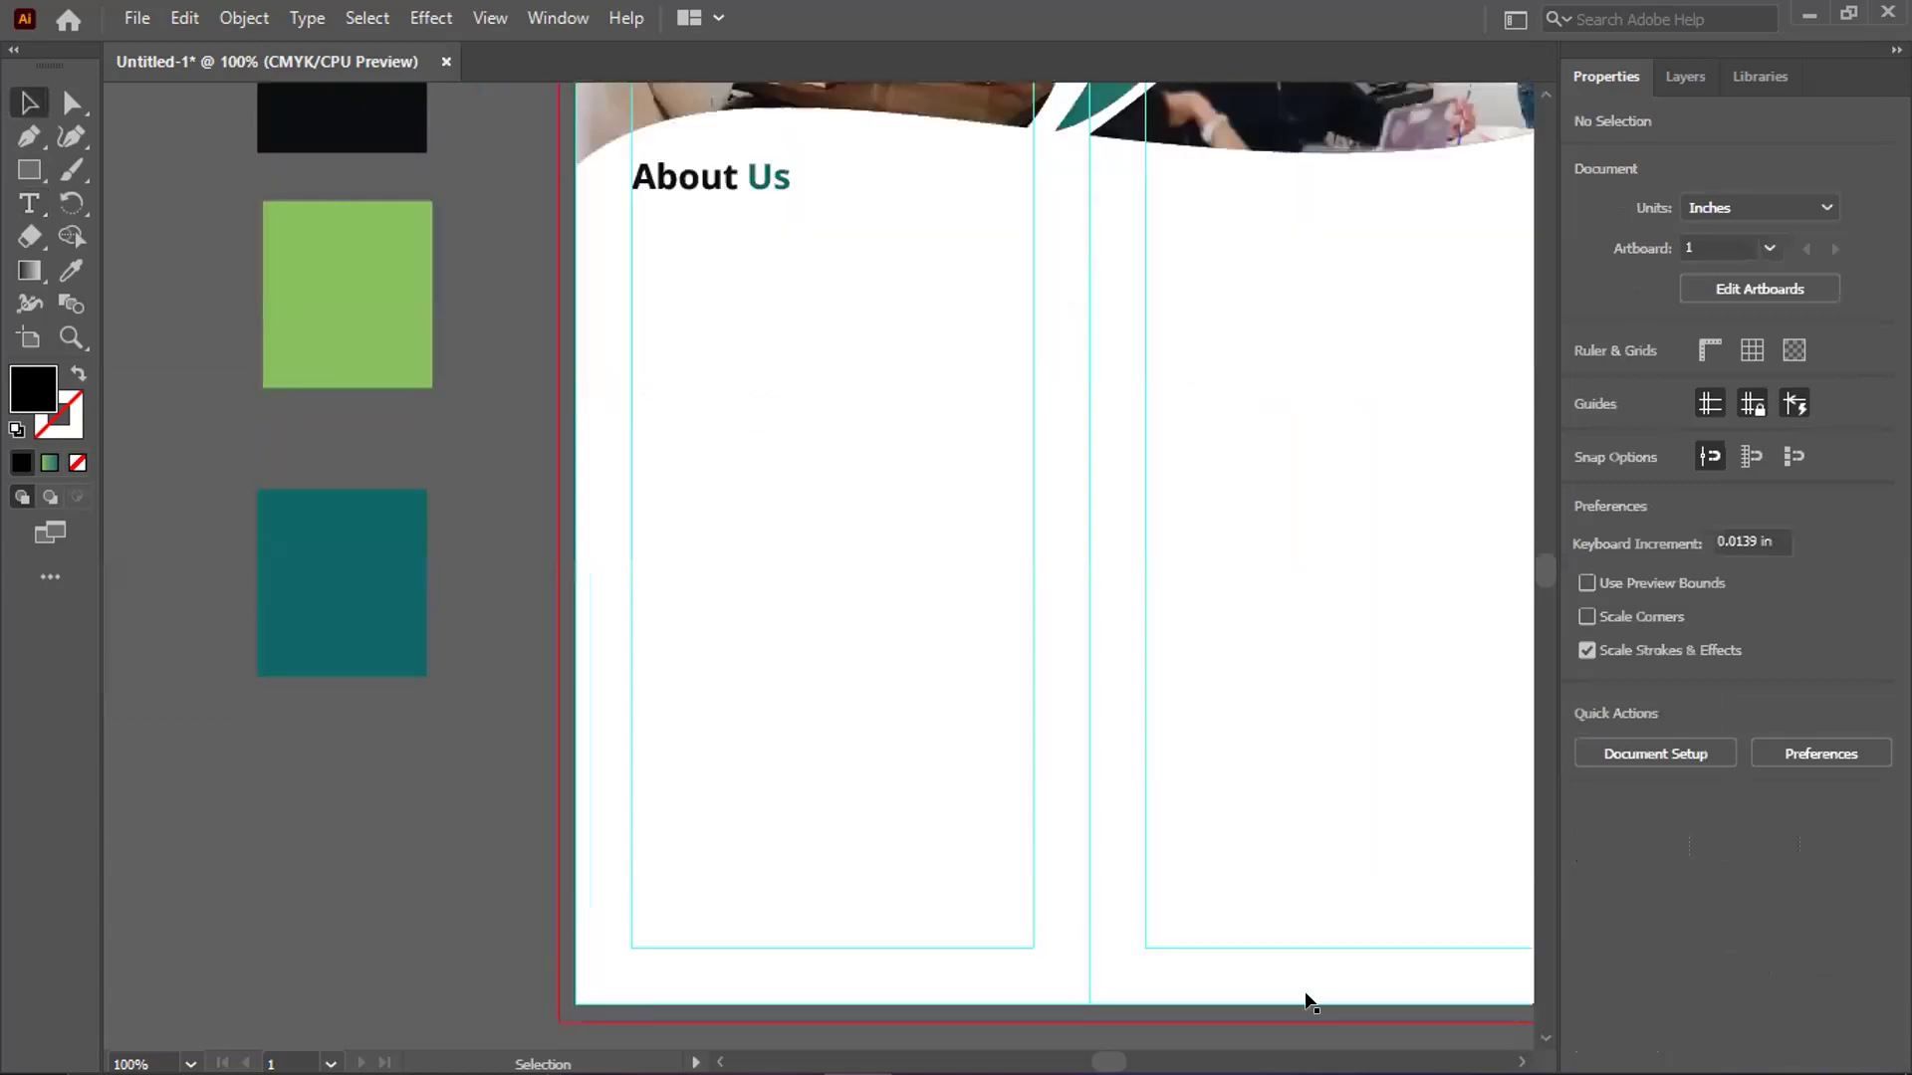
{"action": "scroll", "coordinate": [990, 892], "scroll_direction": "up", "scroll_amount": 1}
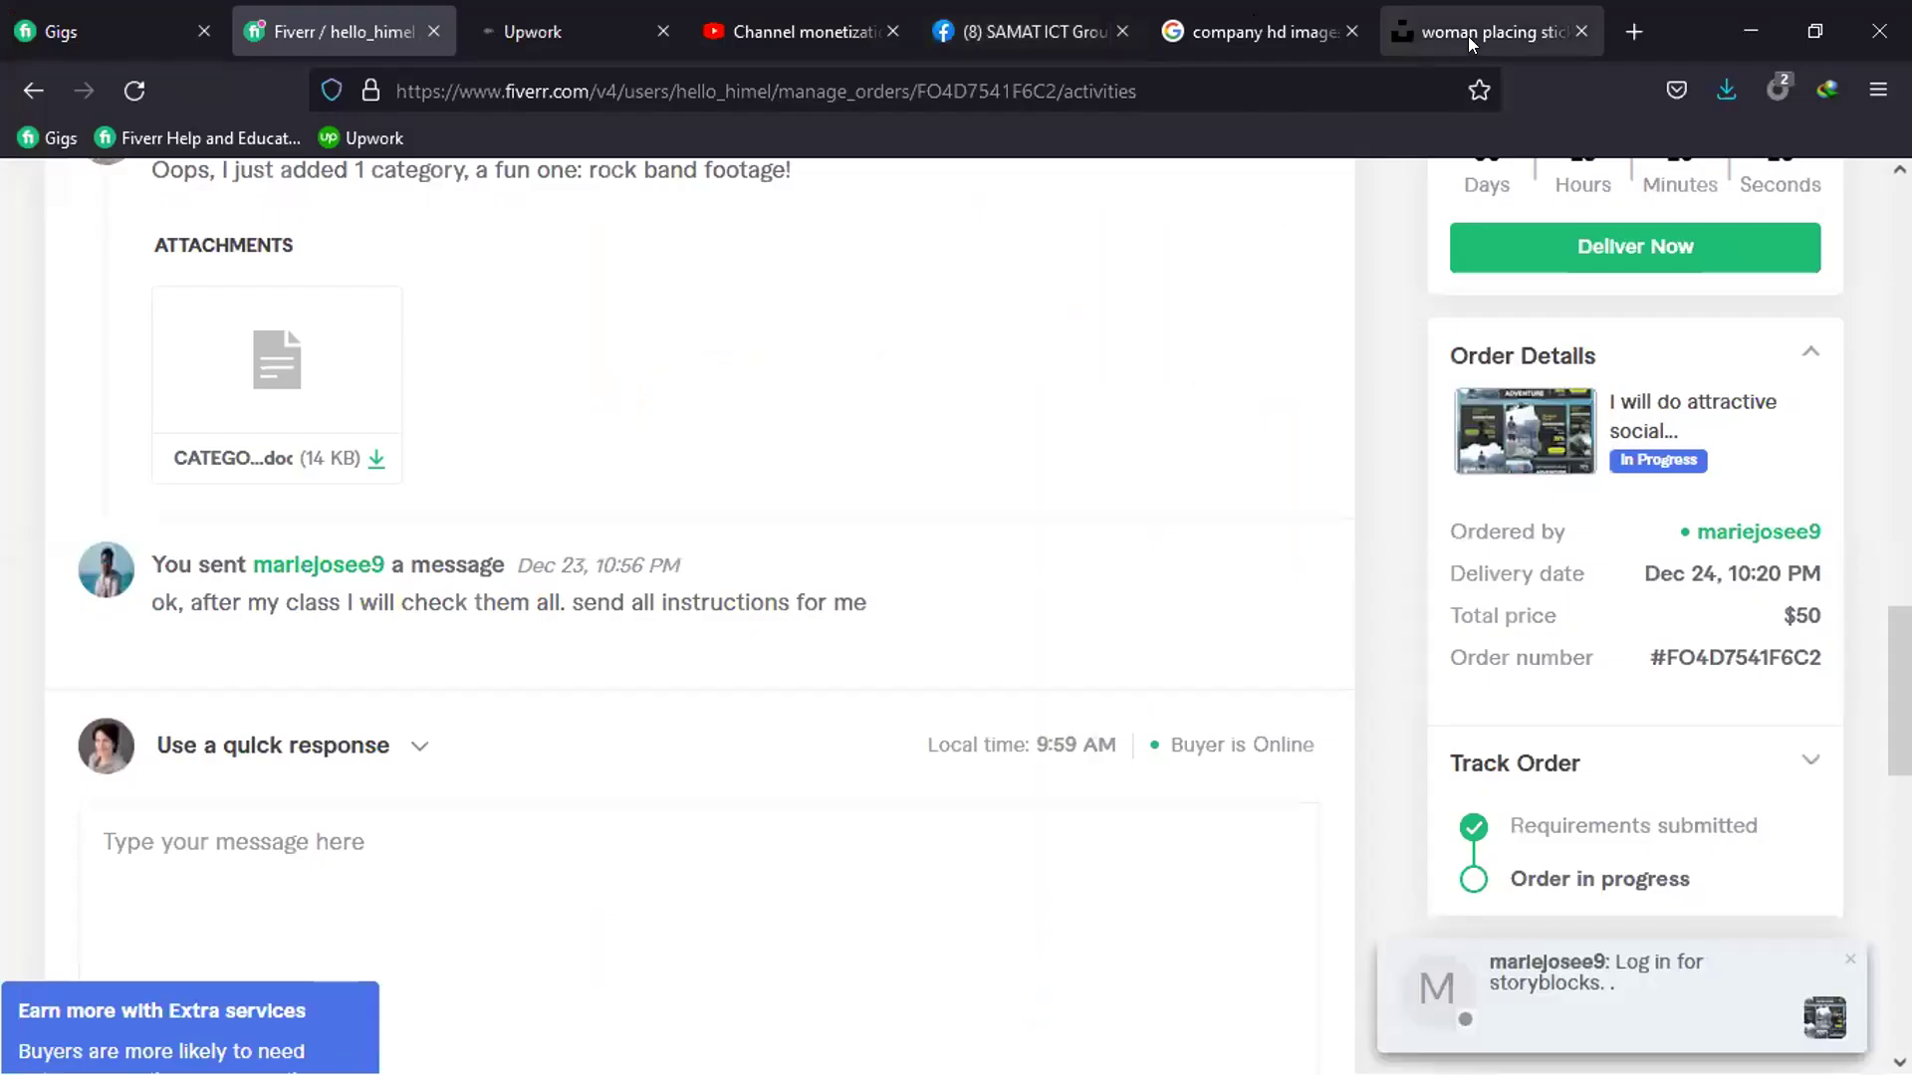
Search the web for 'random text' in the Firefox tab
{"action": "left_click", "coordinate": [1468, 36]}
{"action": "left_click", "coordinate": [1112, 77]}
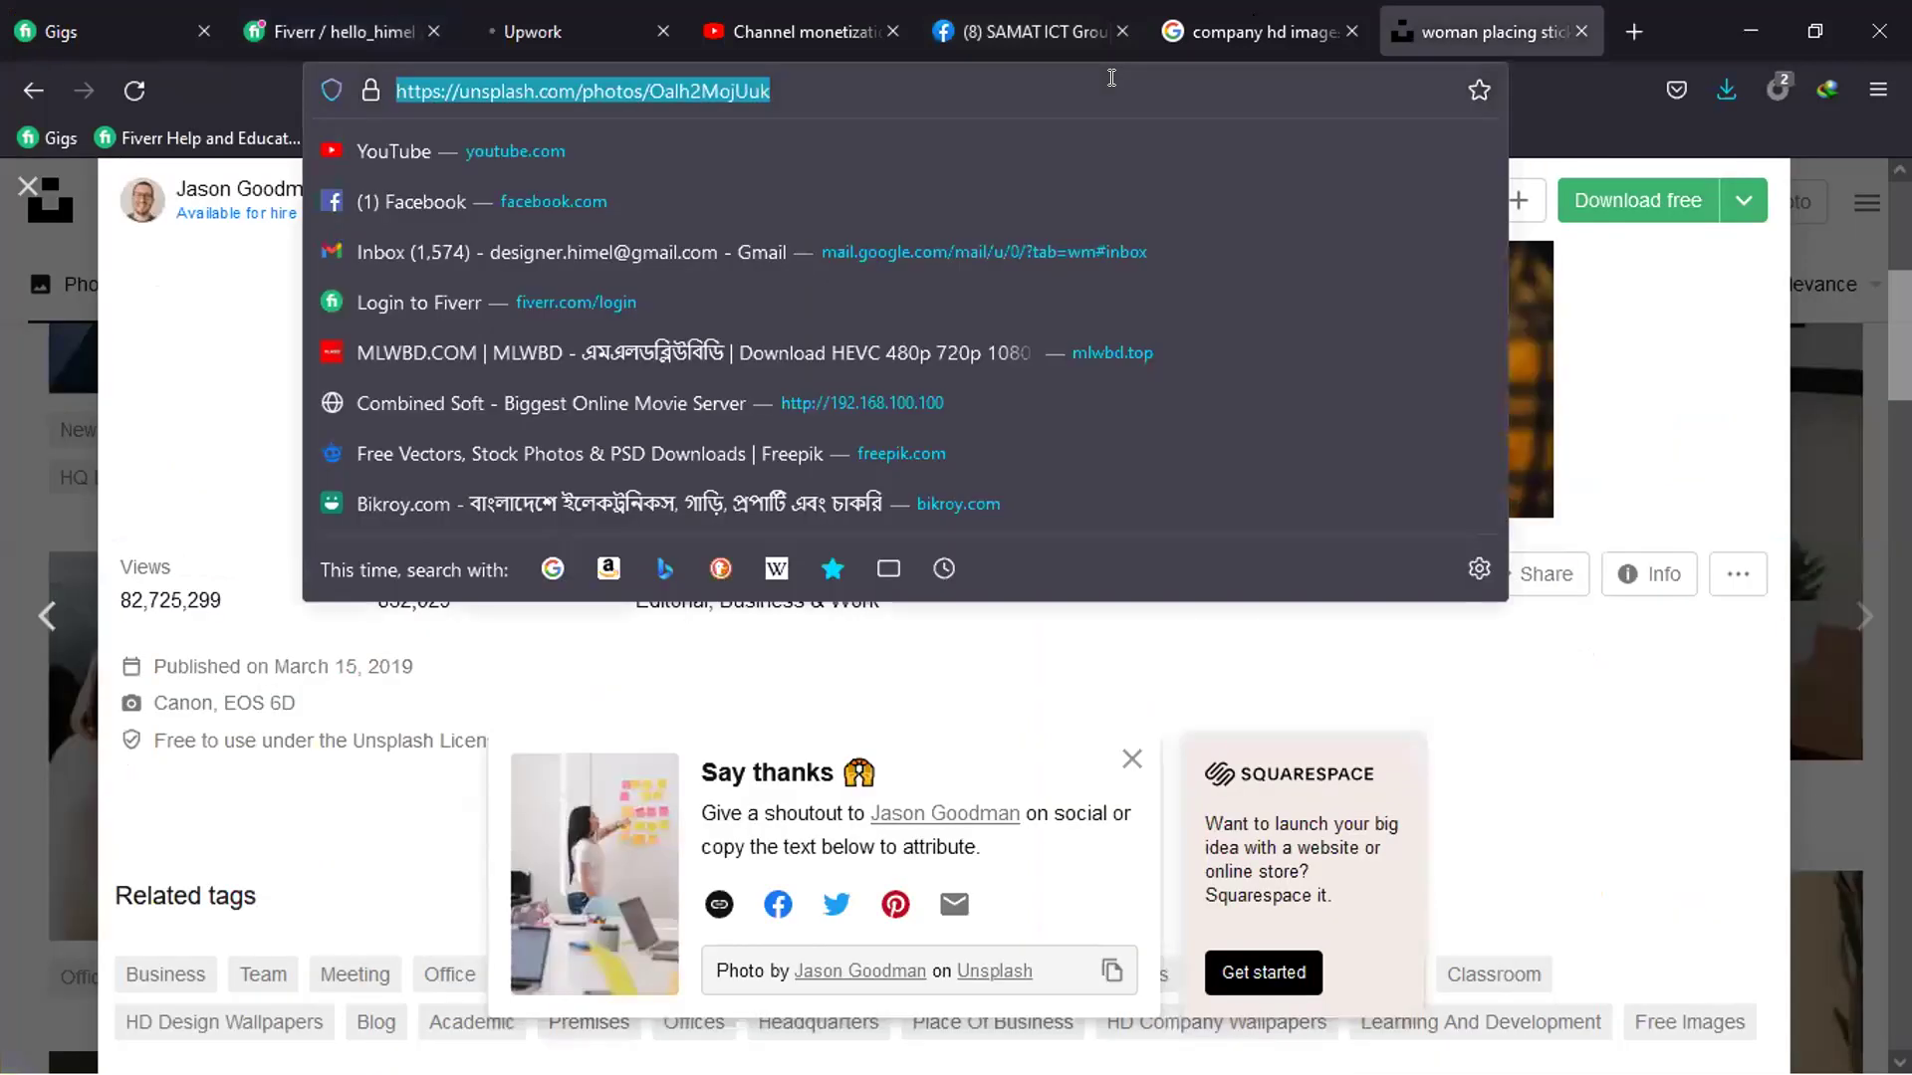
{"action": "type", "text": "r"}
{"action": "key", "text": "BackSpace"}
{"action": "type", "text": "l"}
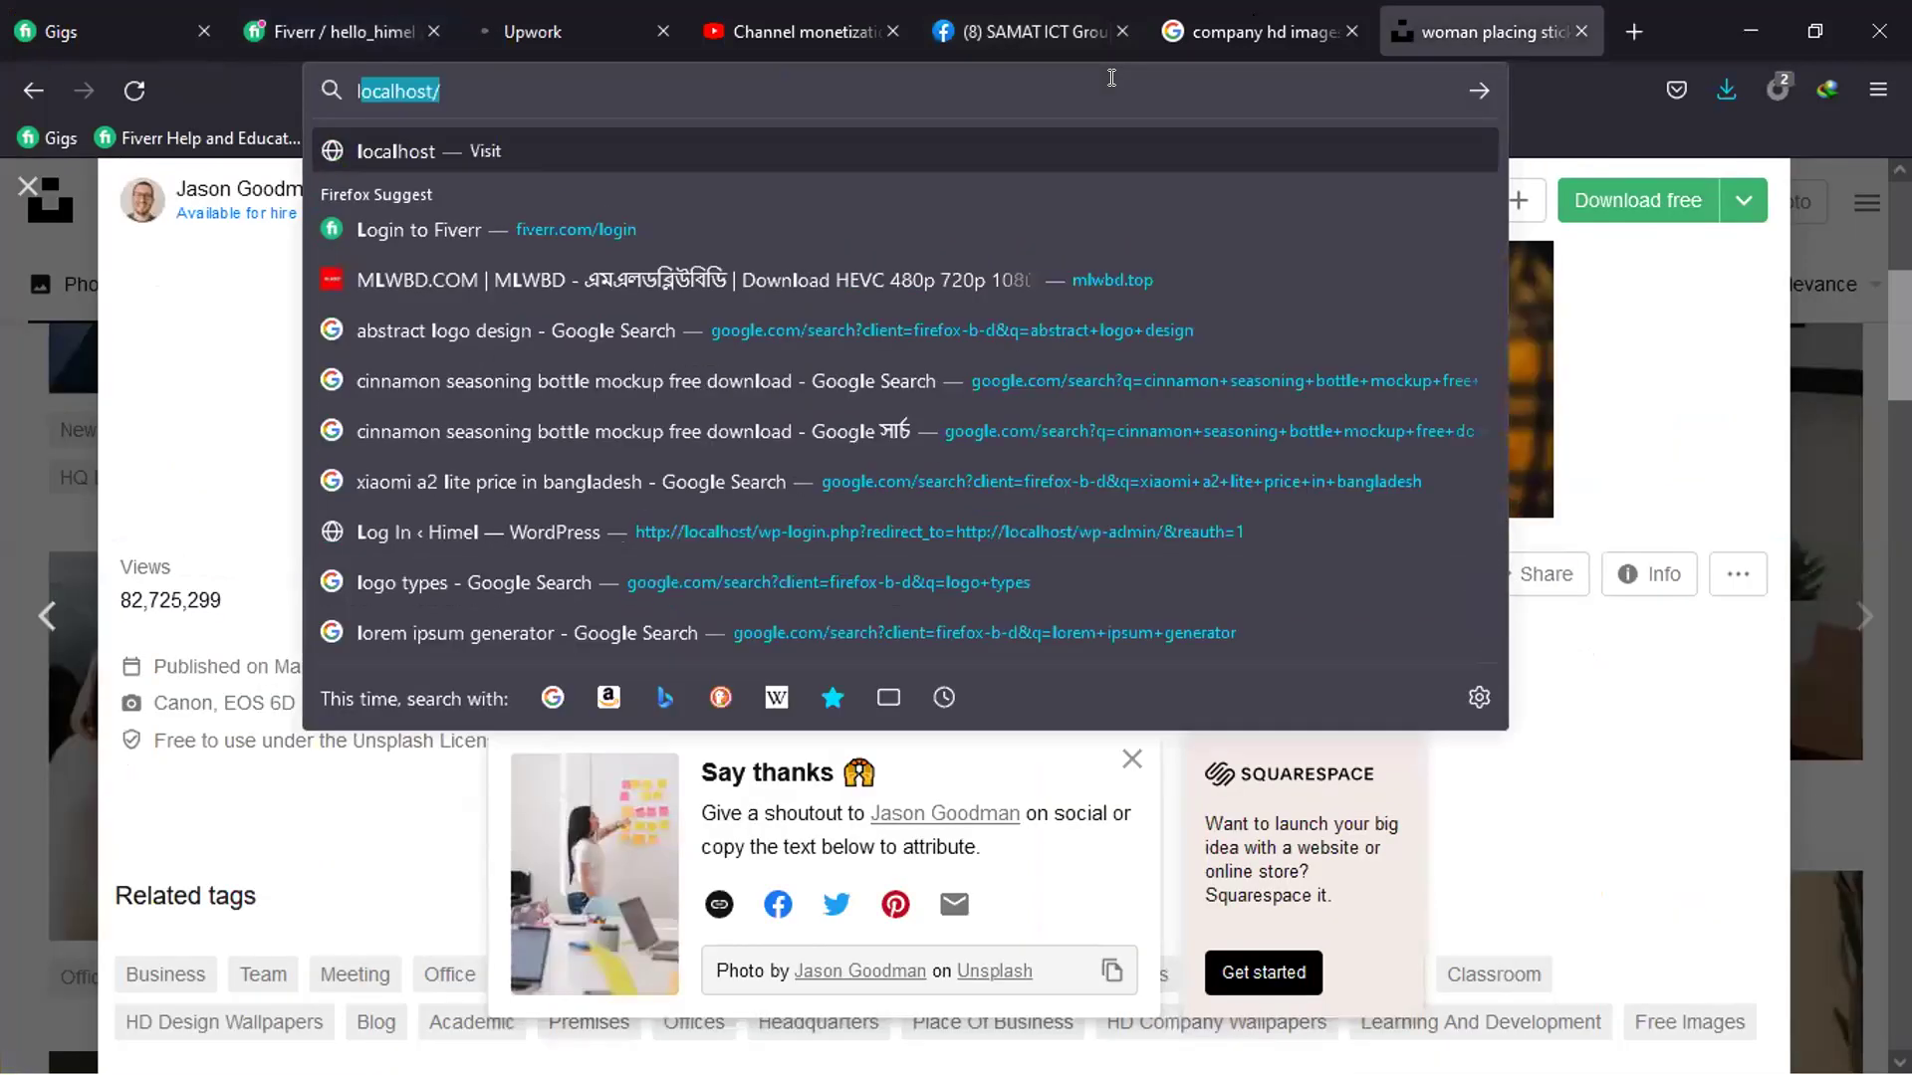
{"action": "type", "text": "orum "}
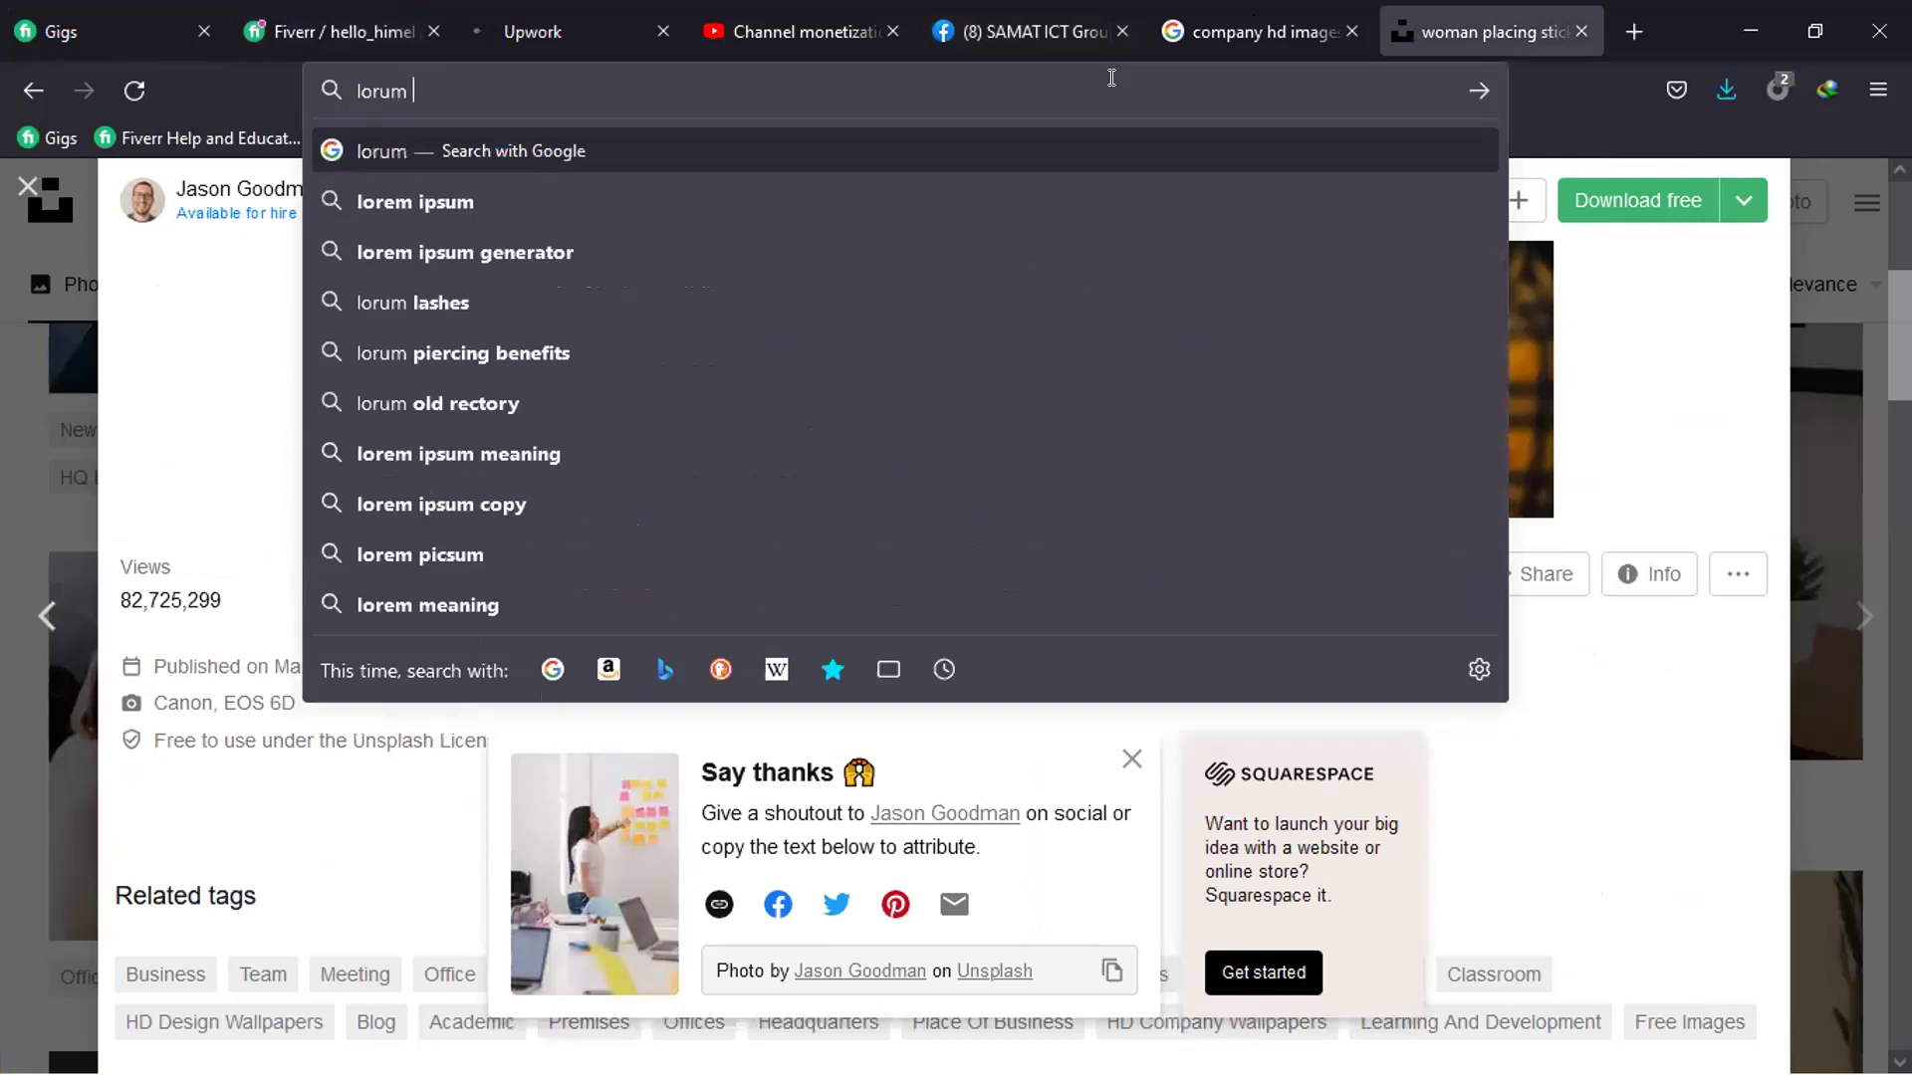
{"action": "type", "text": "ipsun"}
{"action": "key", "text": "BackSpace"}
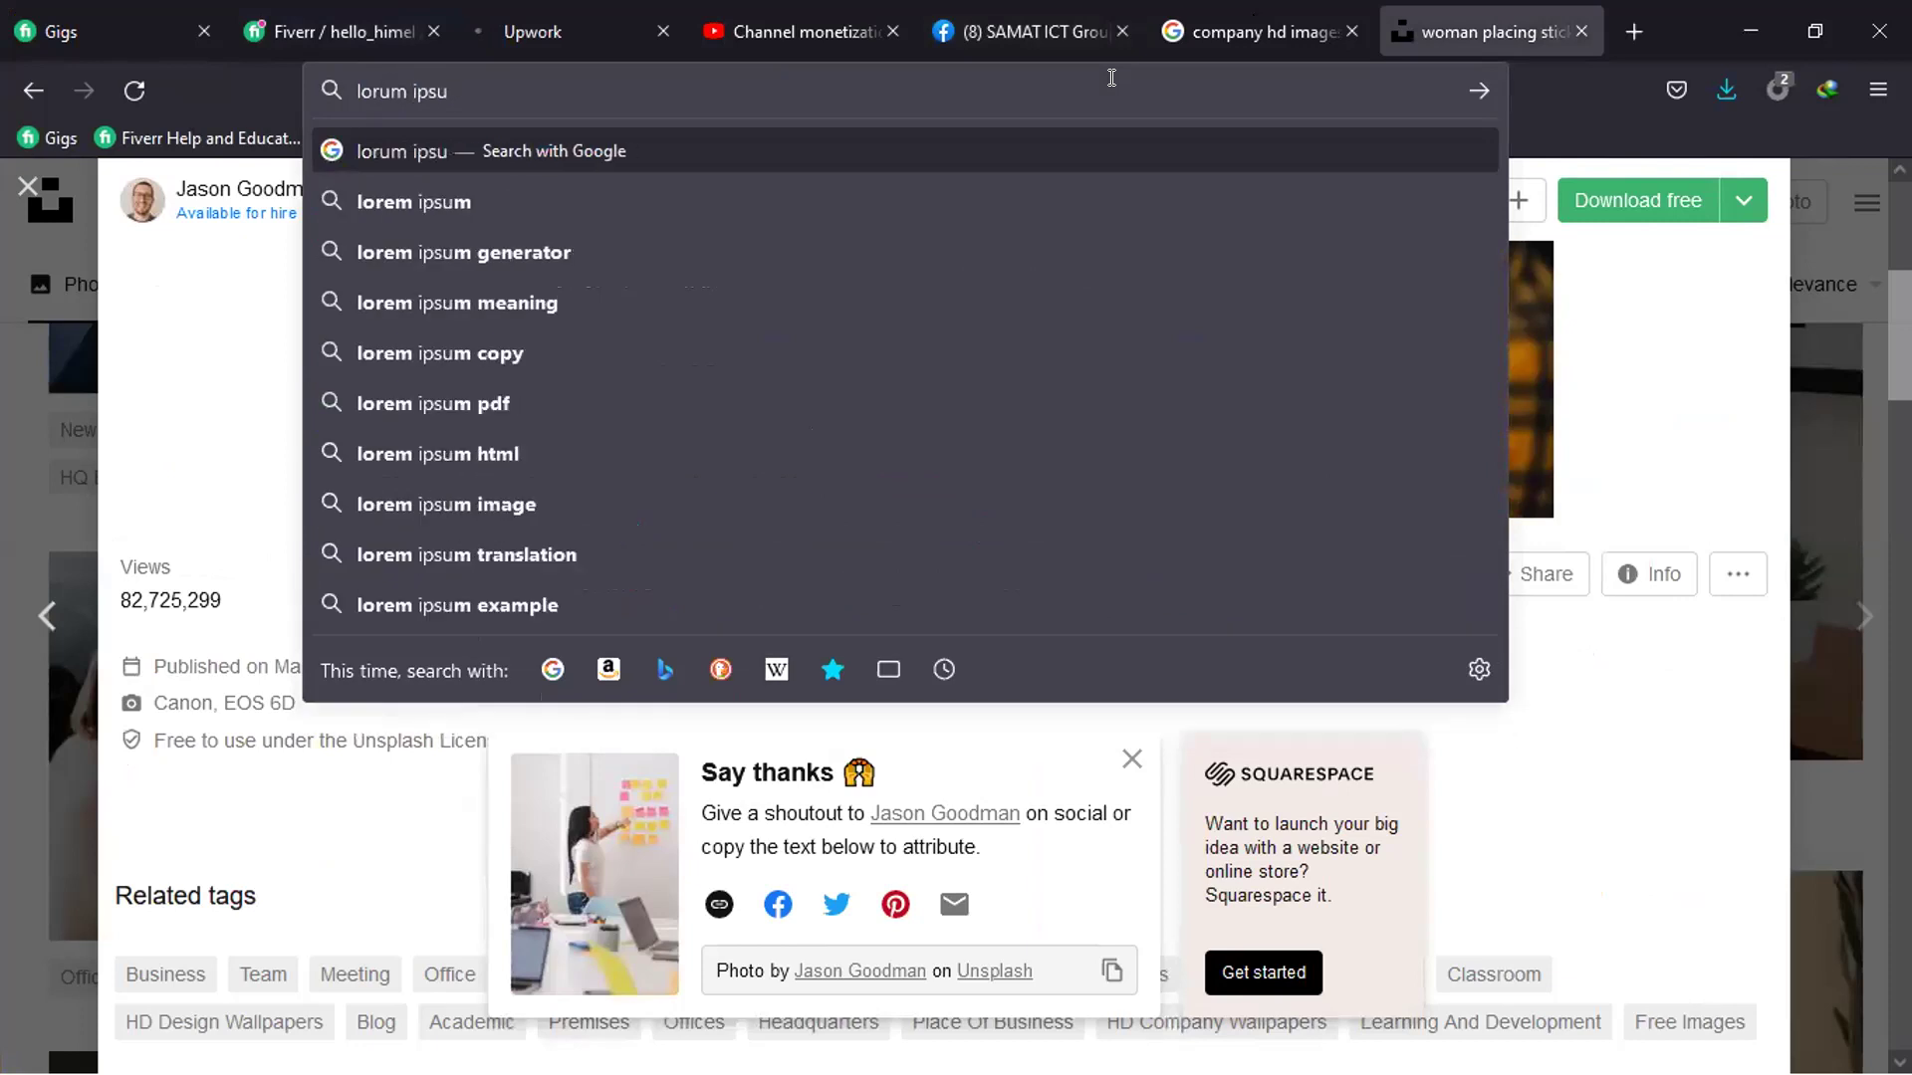
{"action": "key", "text": "ctrl+a"}
{"action": "key", "text": "BackSpace"}
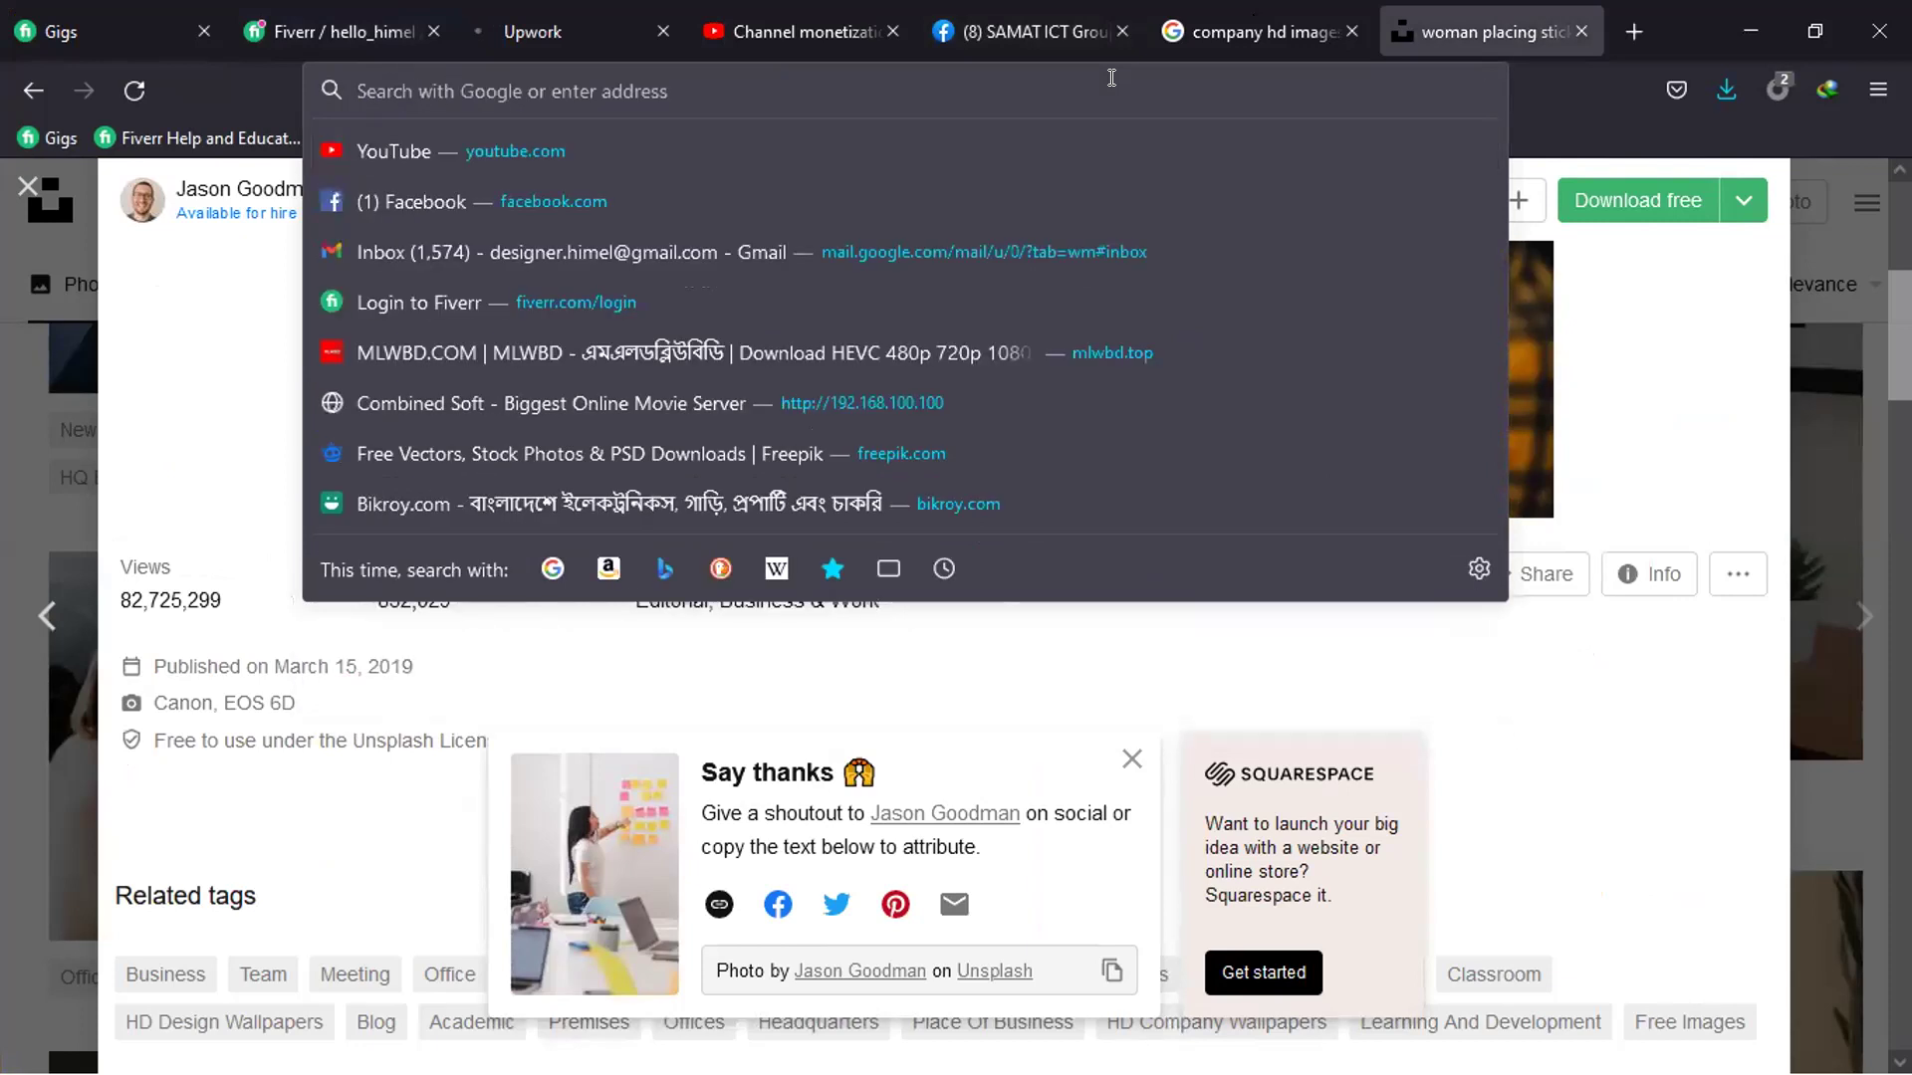
{"action": "type", "text": "ra"}
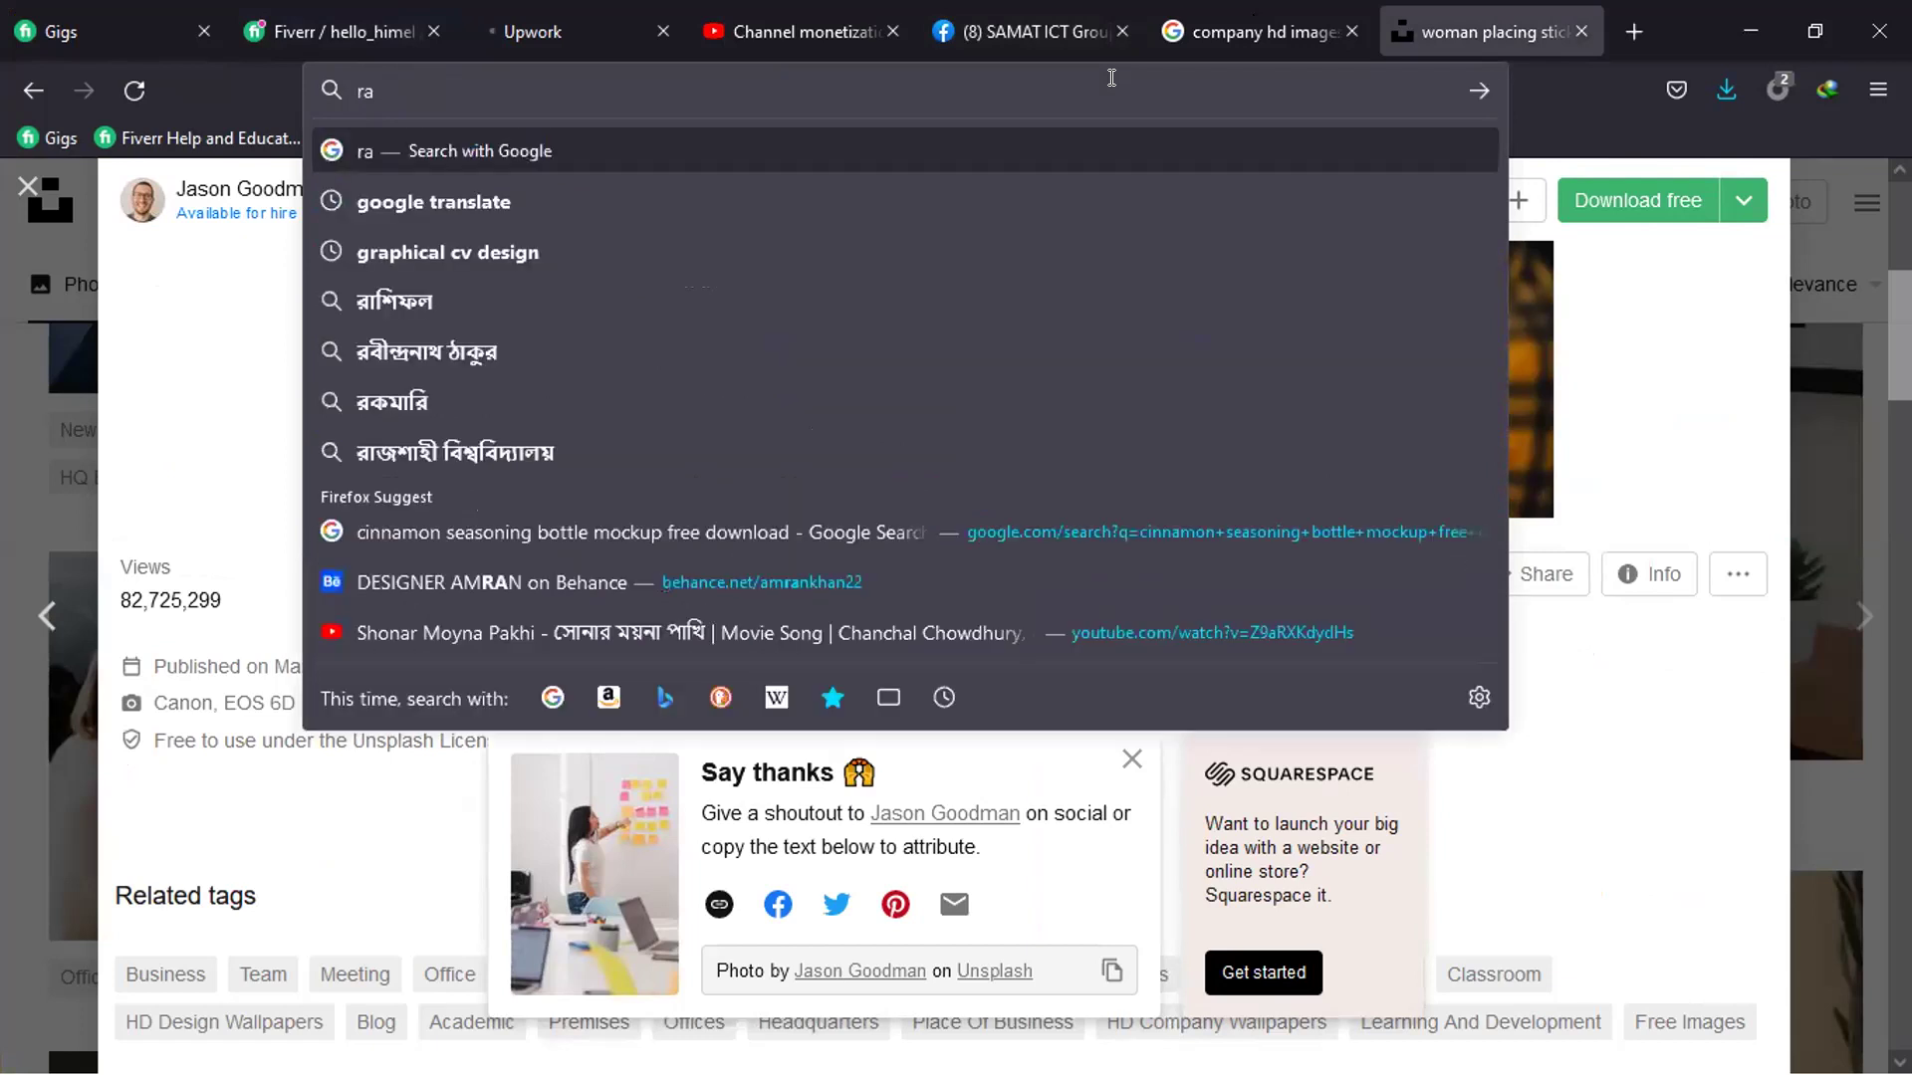
{"action": "type", "text": "ndom tec"}
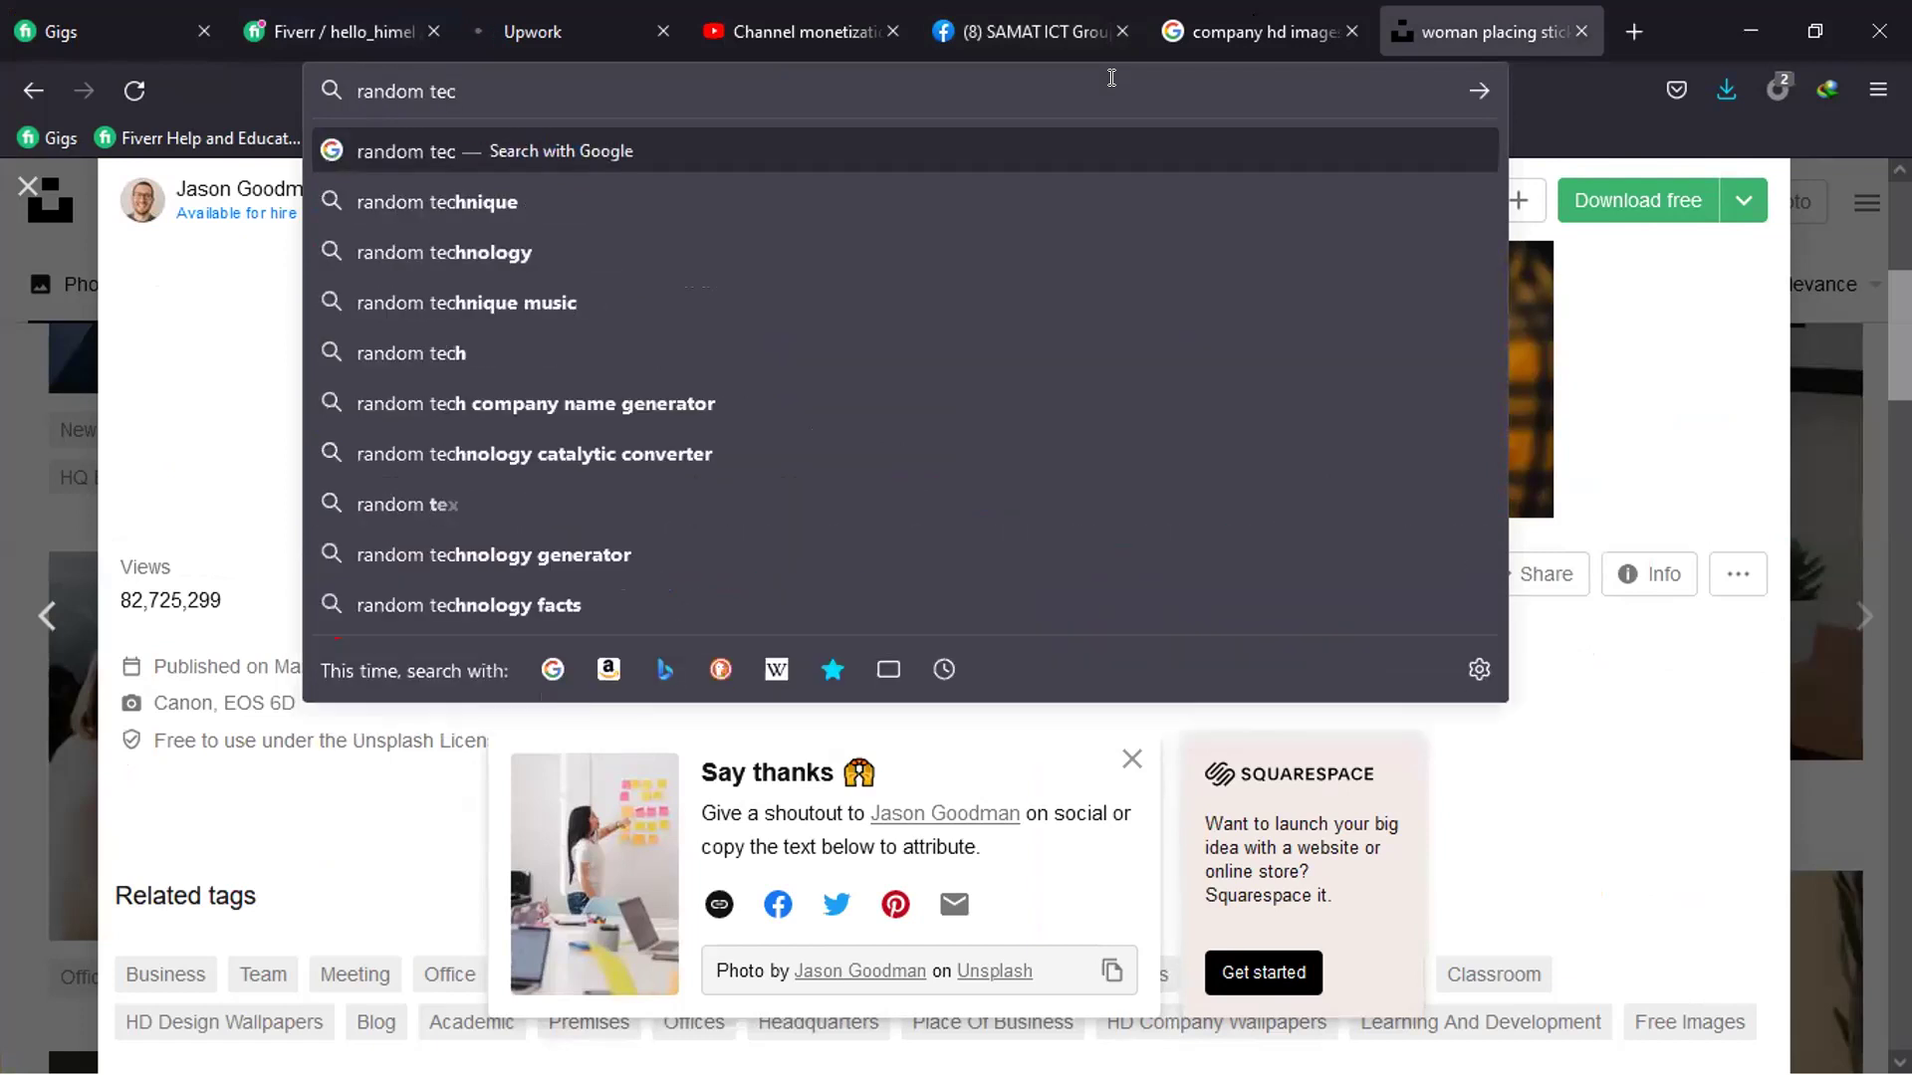
{"action": "key", "text": "BackSpace"}
{"action": "type", "text": "xt"}
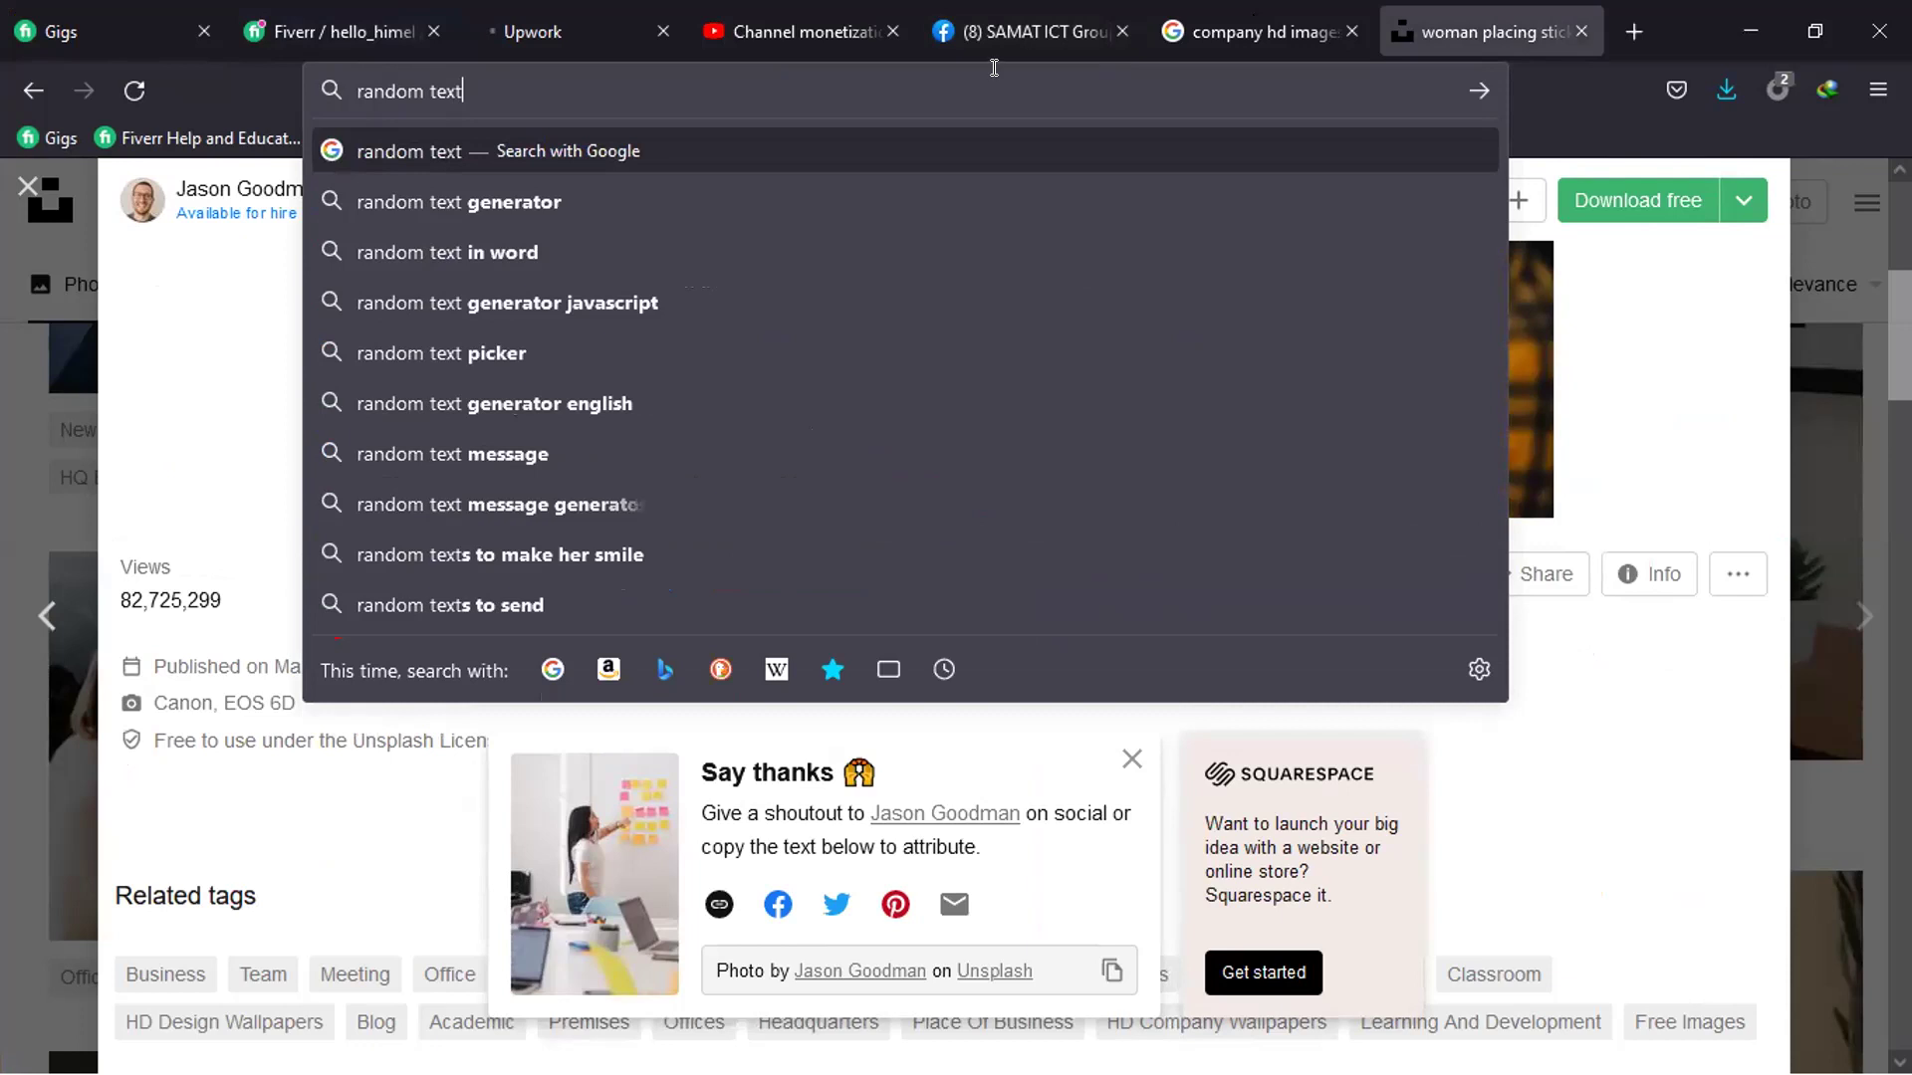
{"action": "key", "text": "Return"}
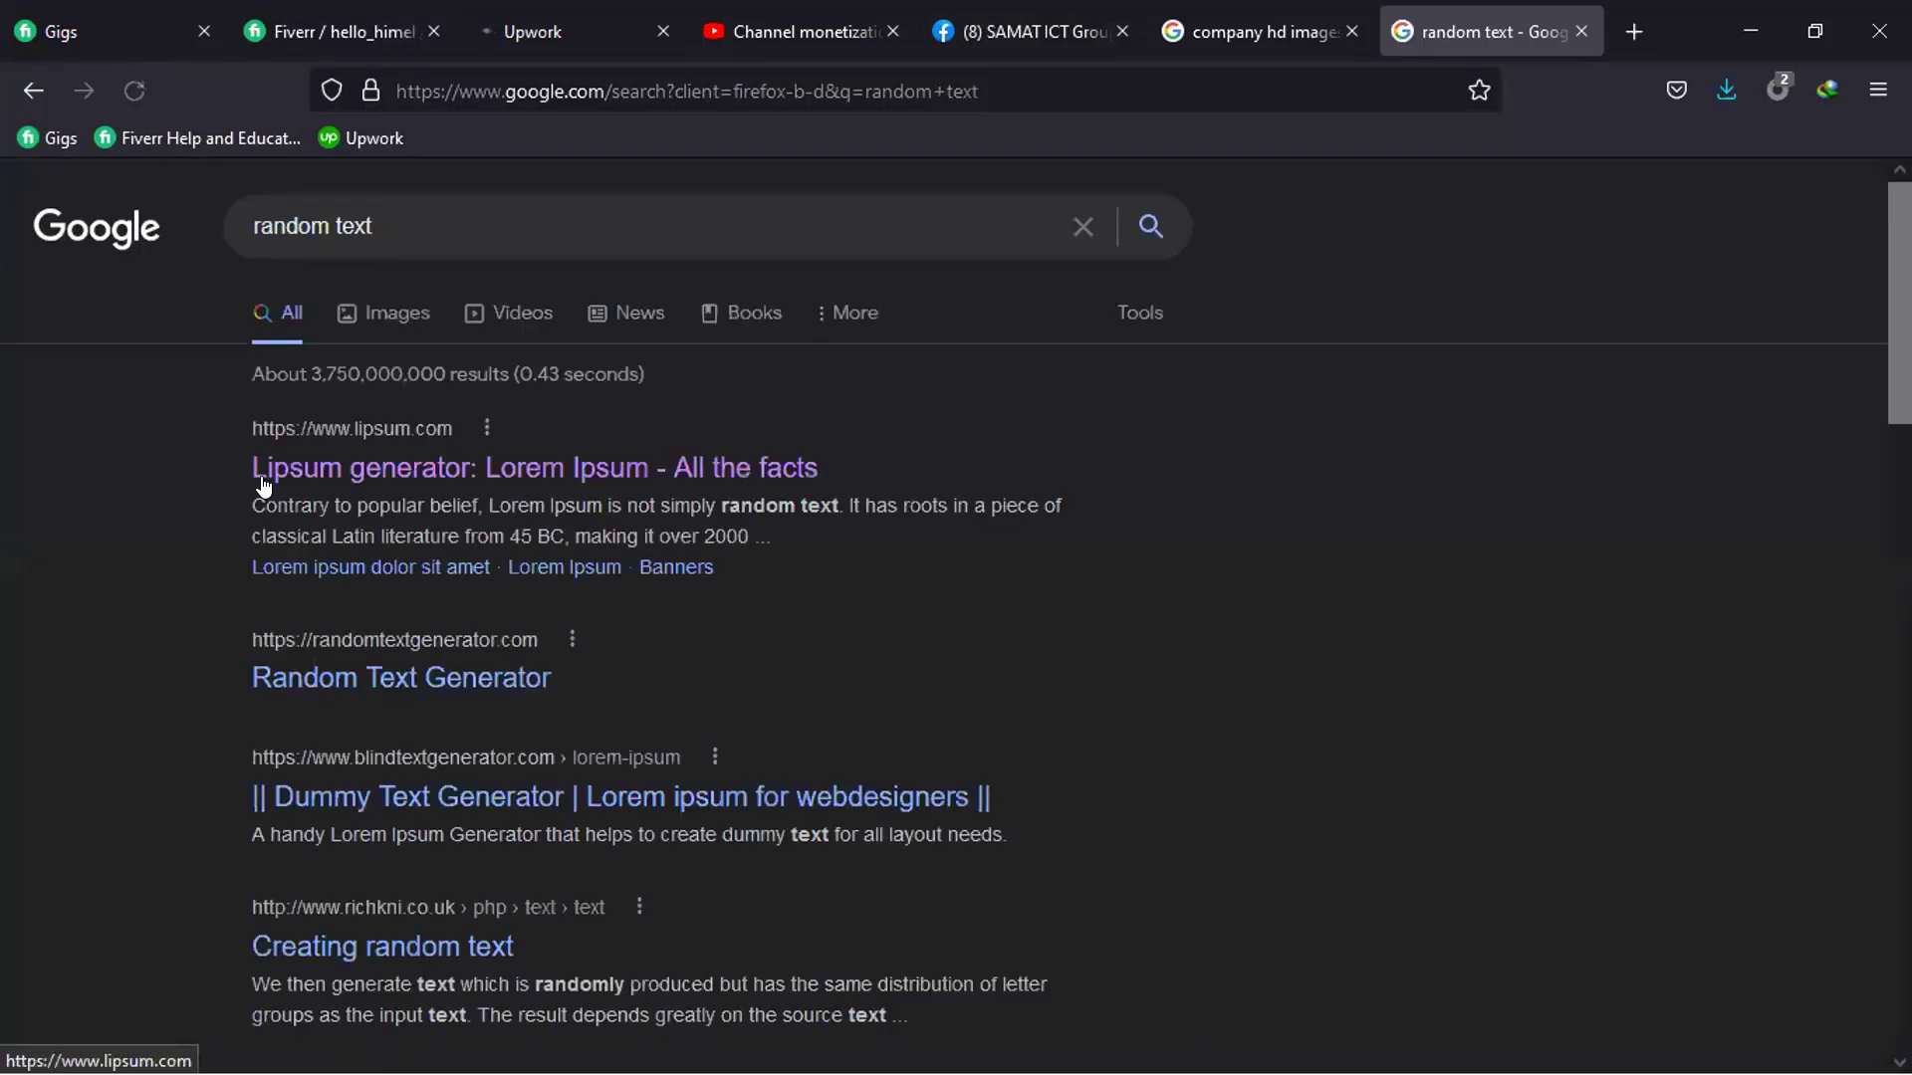
Open lipsum.com, select the 'Why do we use it?' paragraph, and return to Illustrator
{"action": "left_click", "coordinate": [525, 484]}
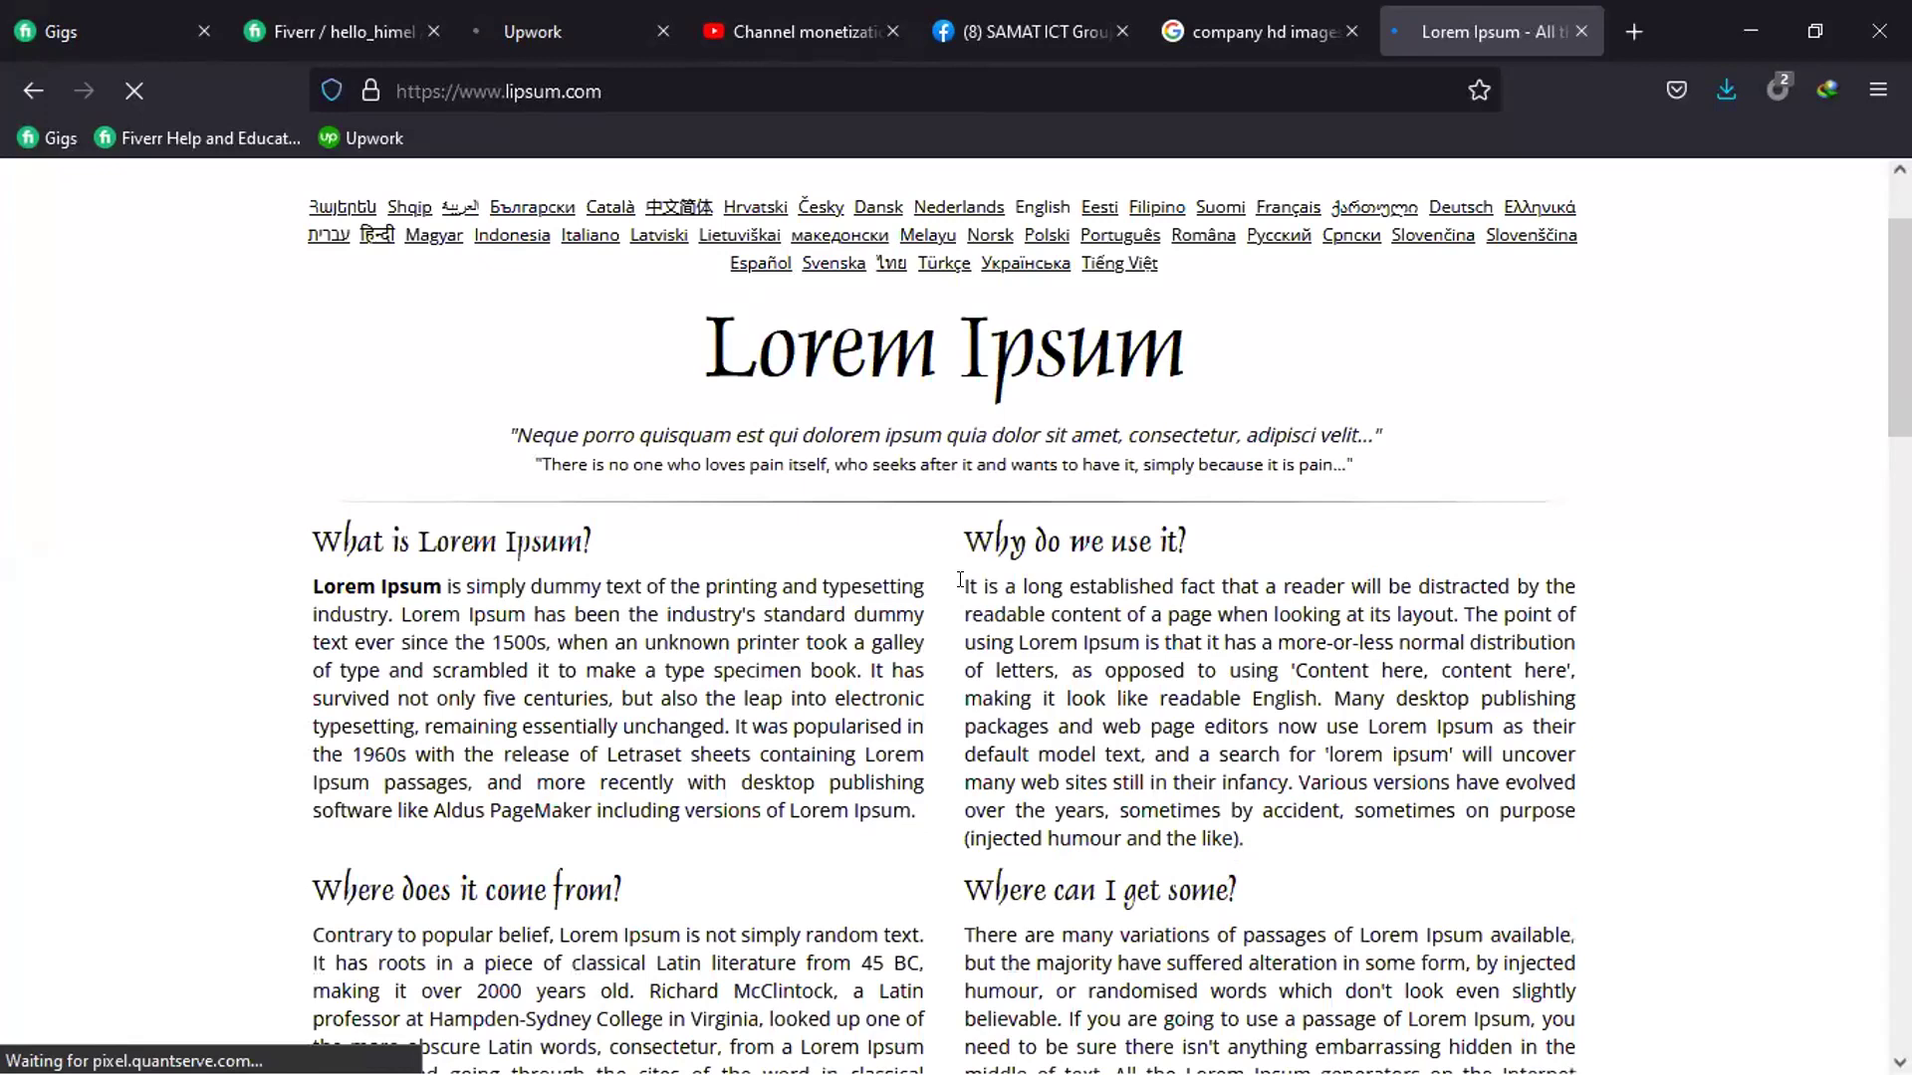
{"action": "left_click_drag", "start_coordinate": [963, 587], "coordinate": [1257, 859]}
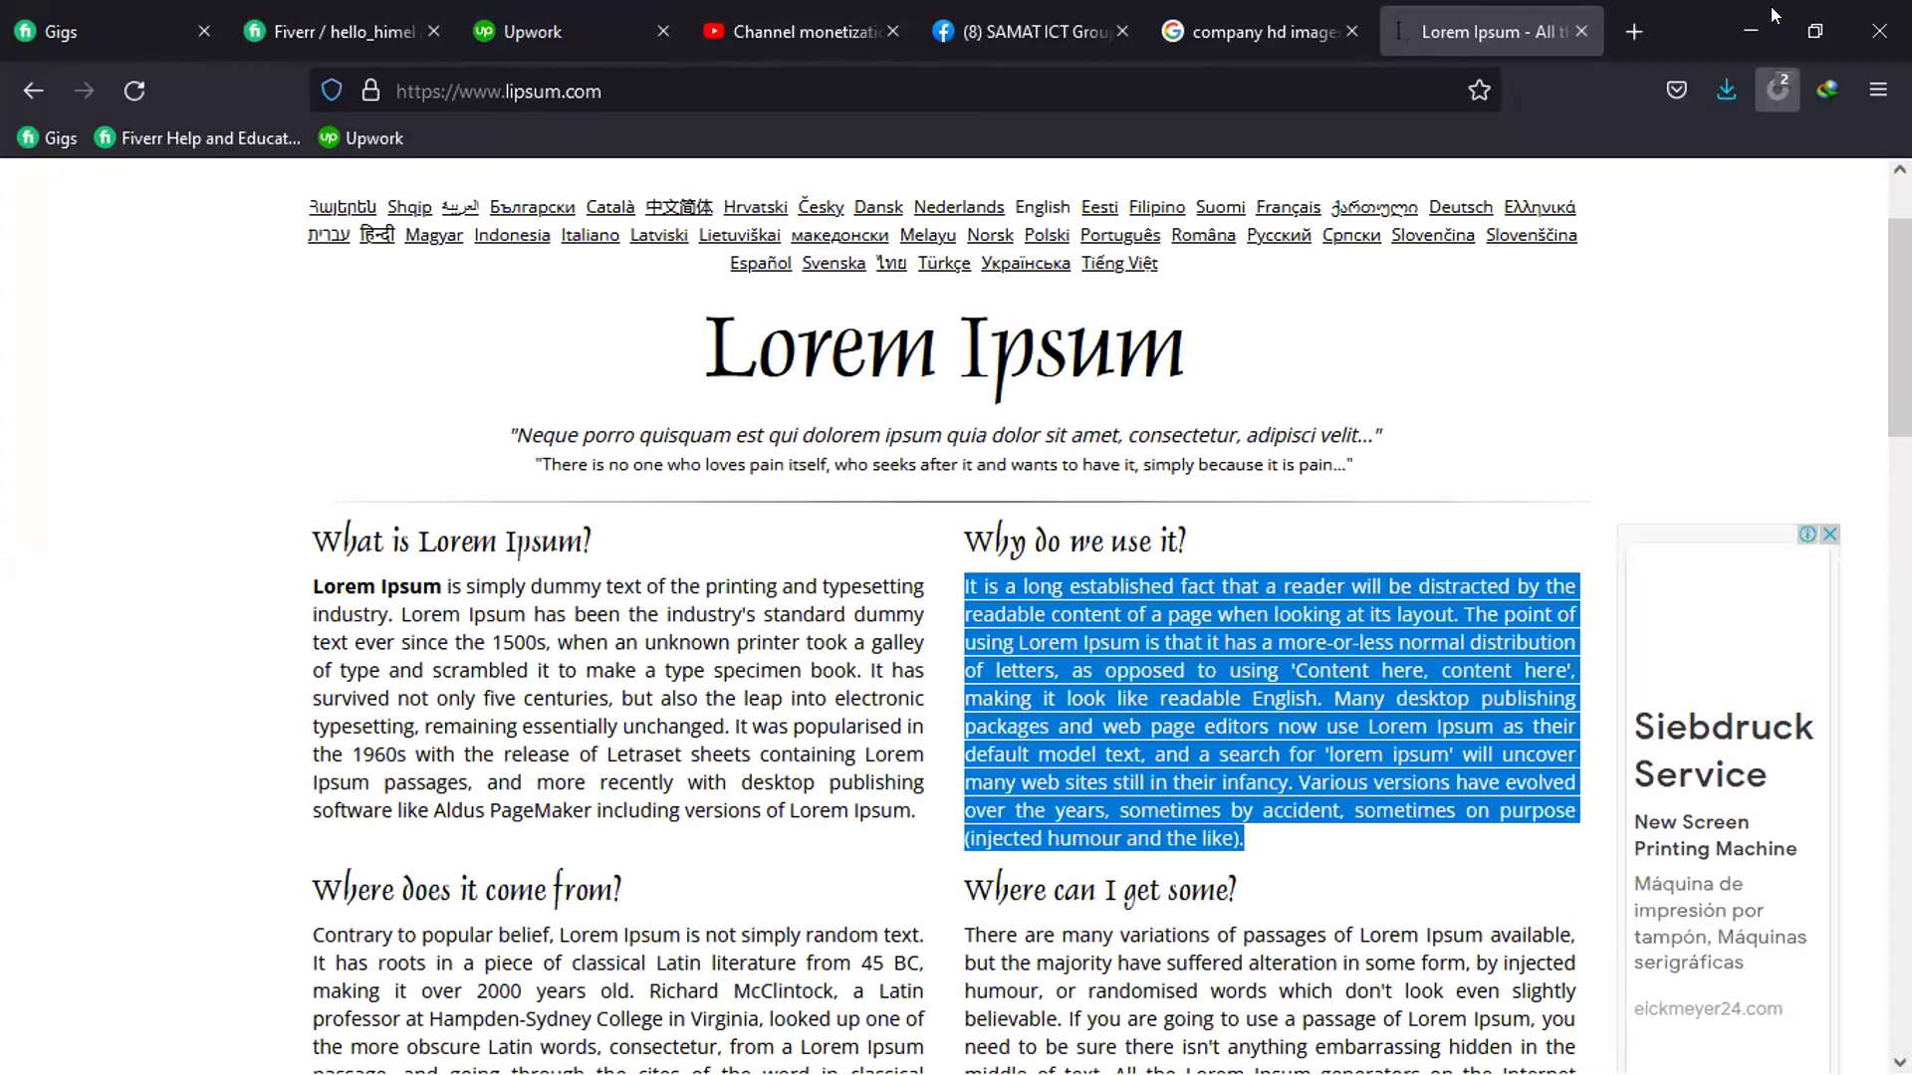
{"action": "key", "text": "alt+Tab"}
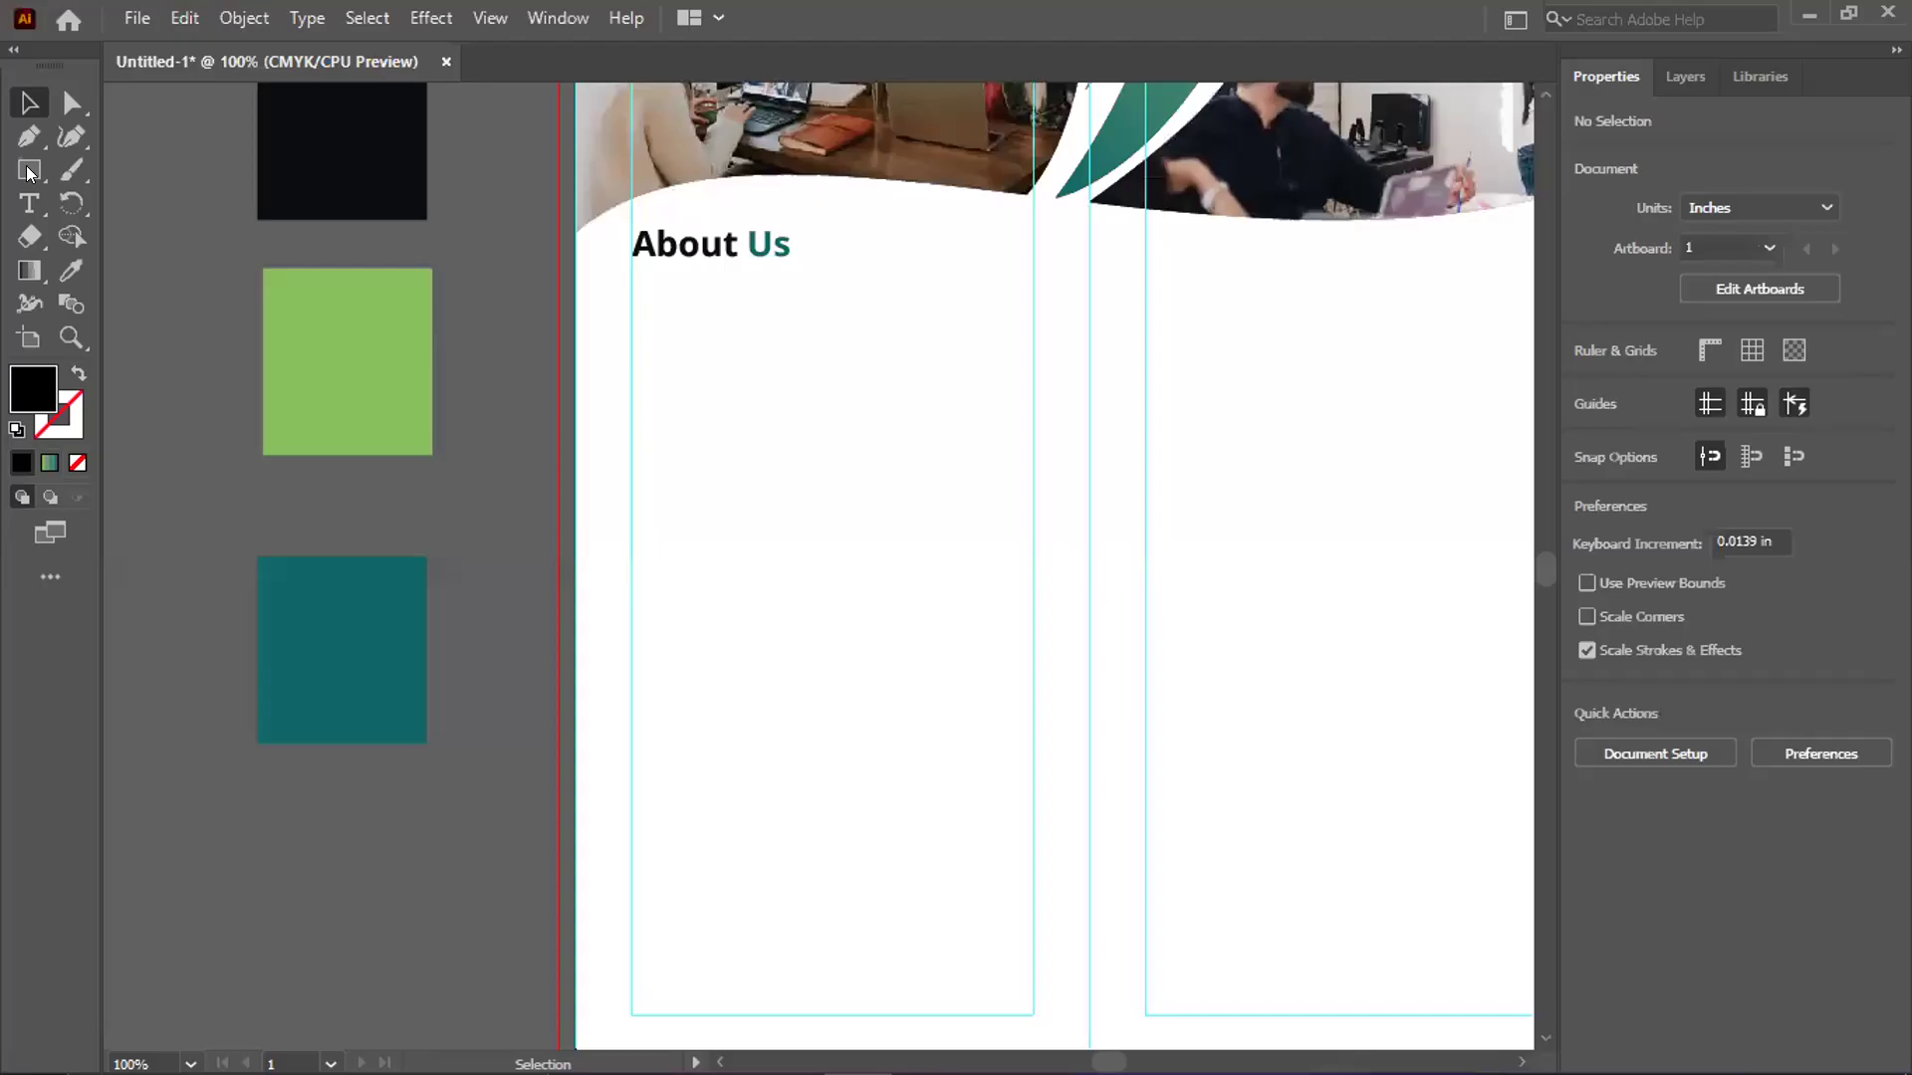
Draw a horizontal text frame below the About Us heading
{"action": "left_click", "coordinate": [29, 172]}
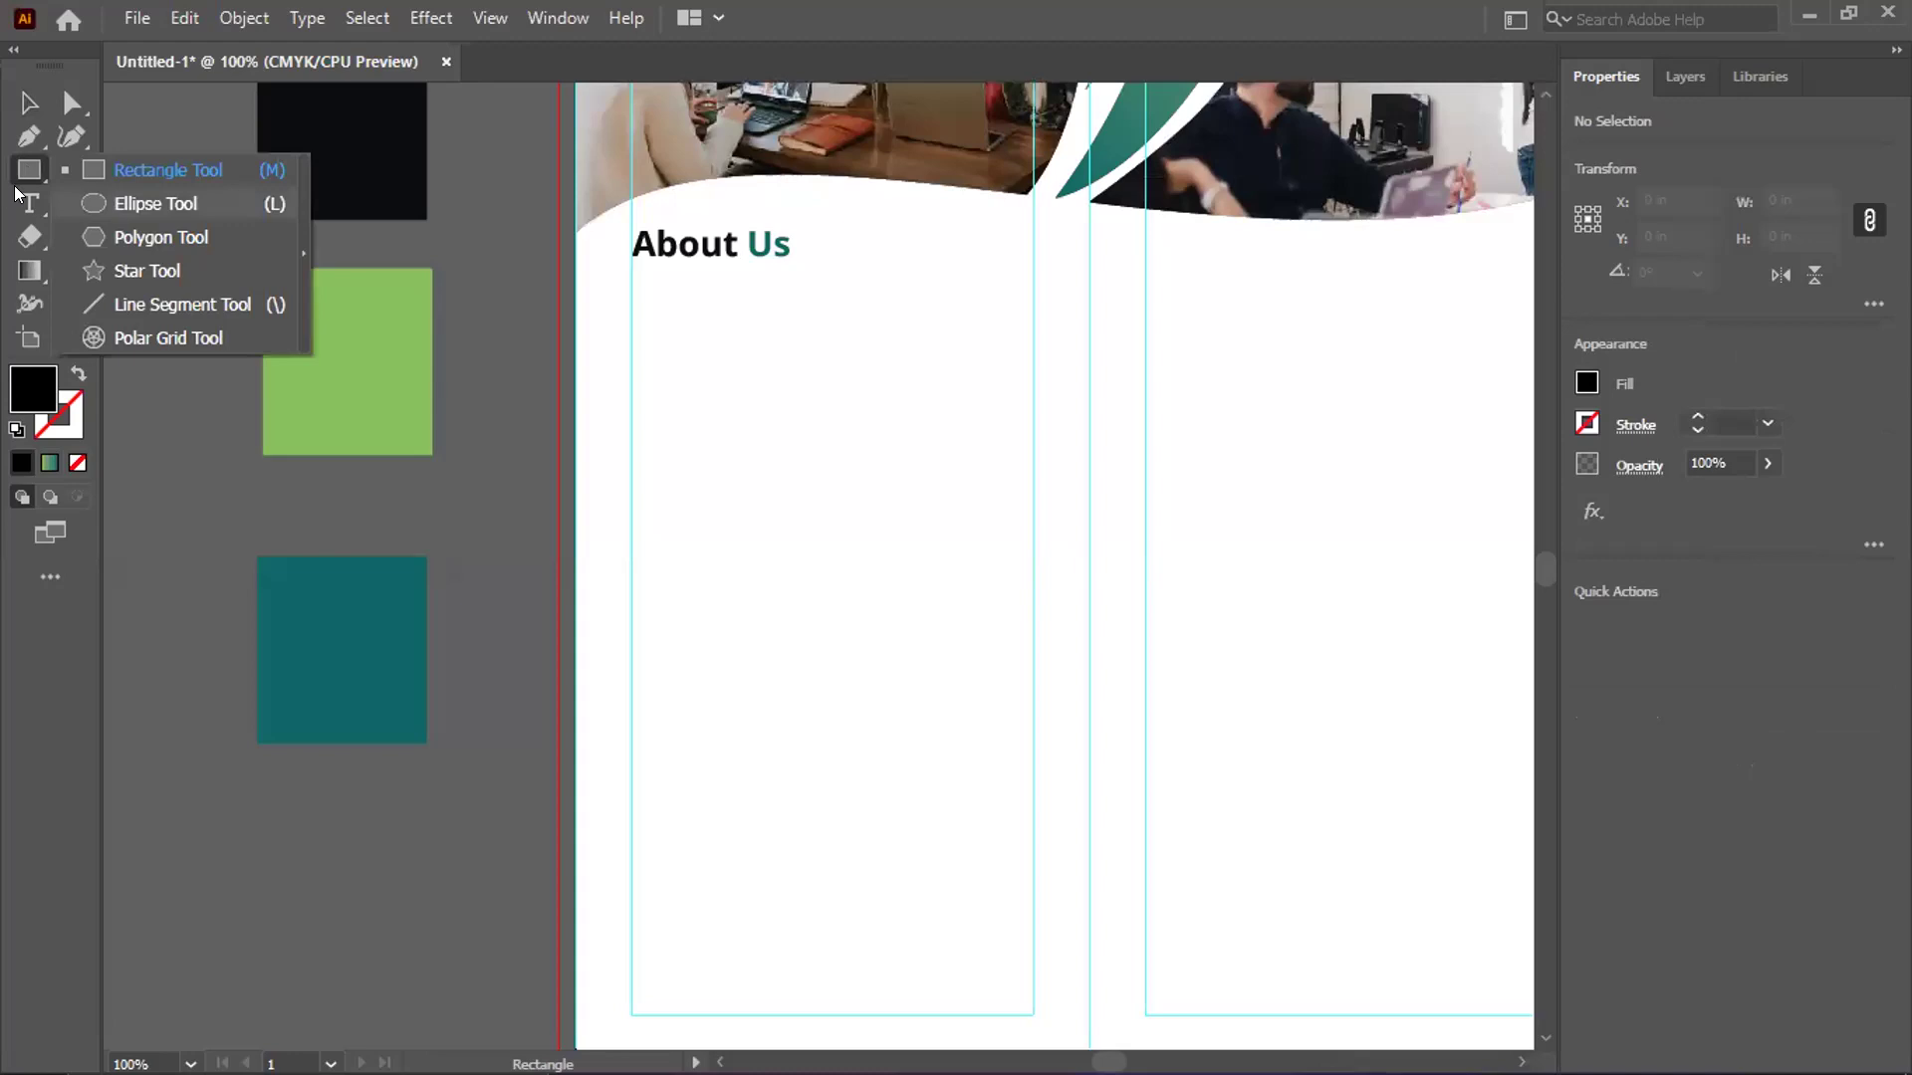
{"action": "left_click", "coordinate": [20, 200]}
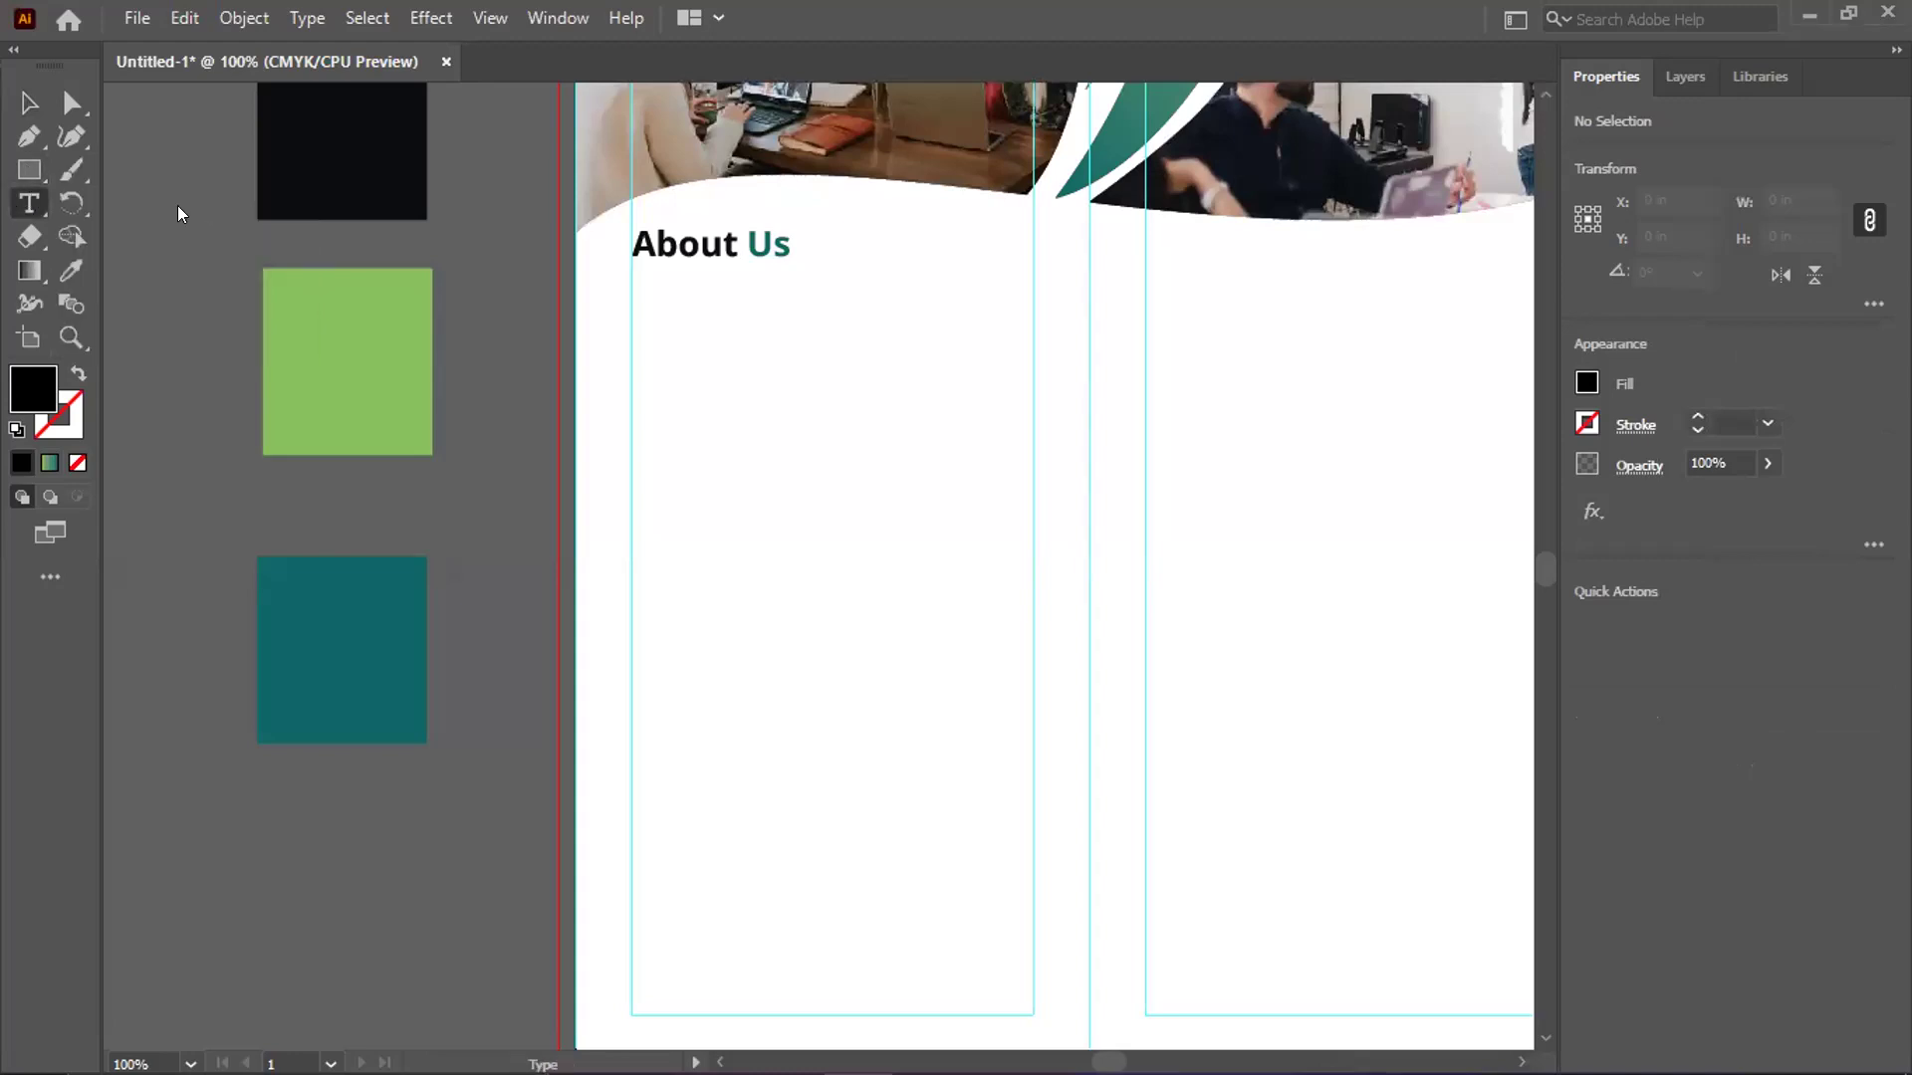
{"action": "left_click", "coordinate": [141, 203]}
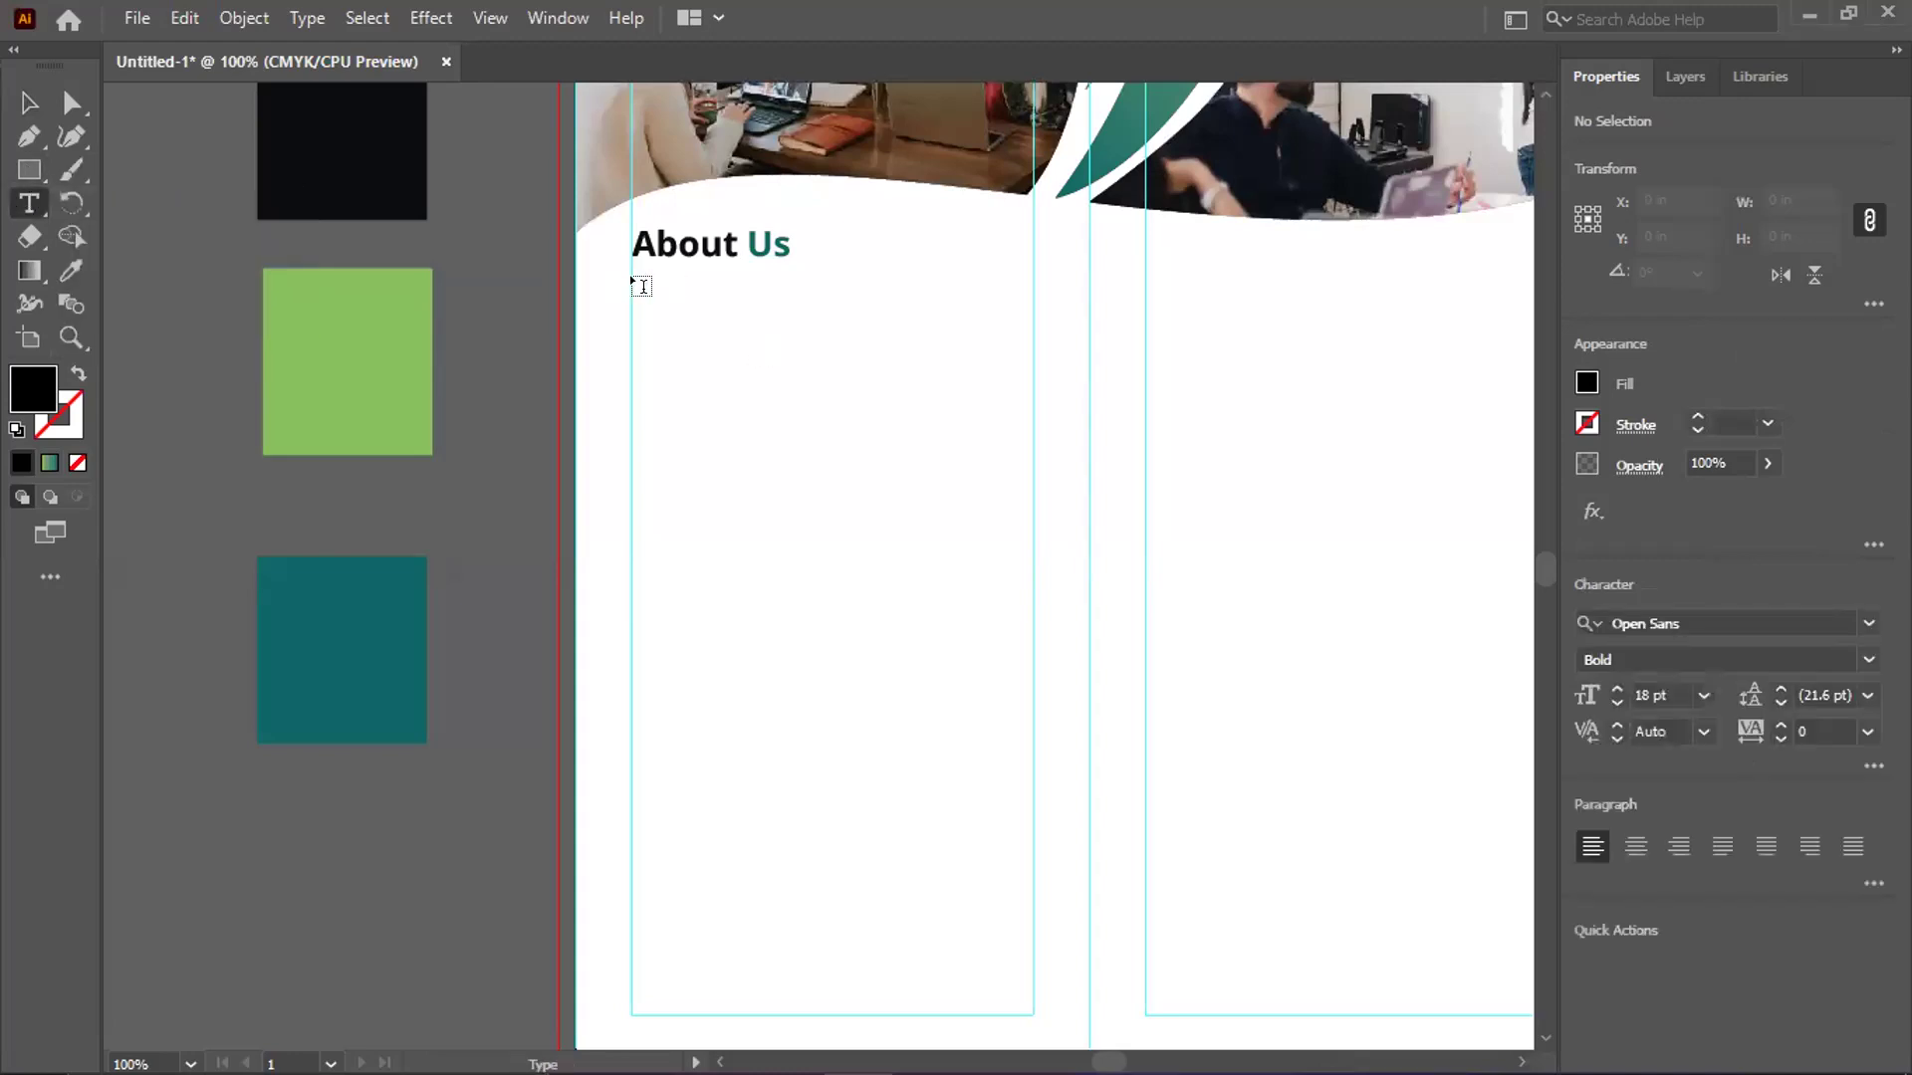
{"action": "left_click_drag", "start_coordinate": [633, 271], "coordinate": [1038, 509]}
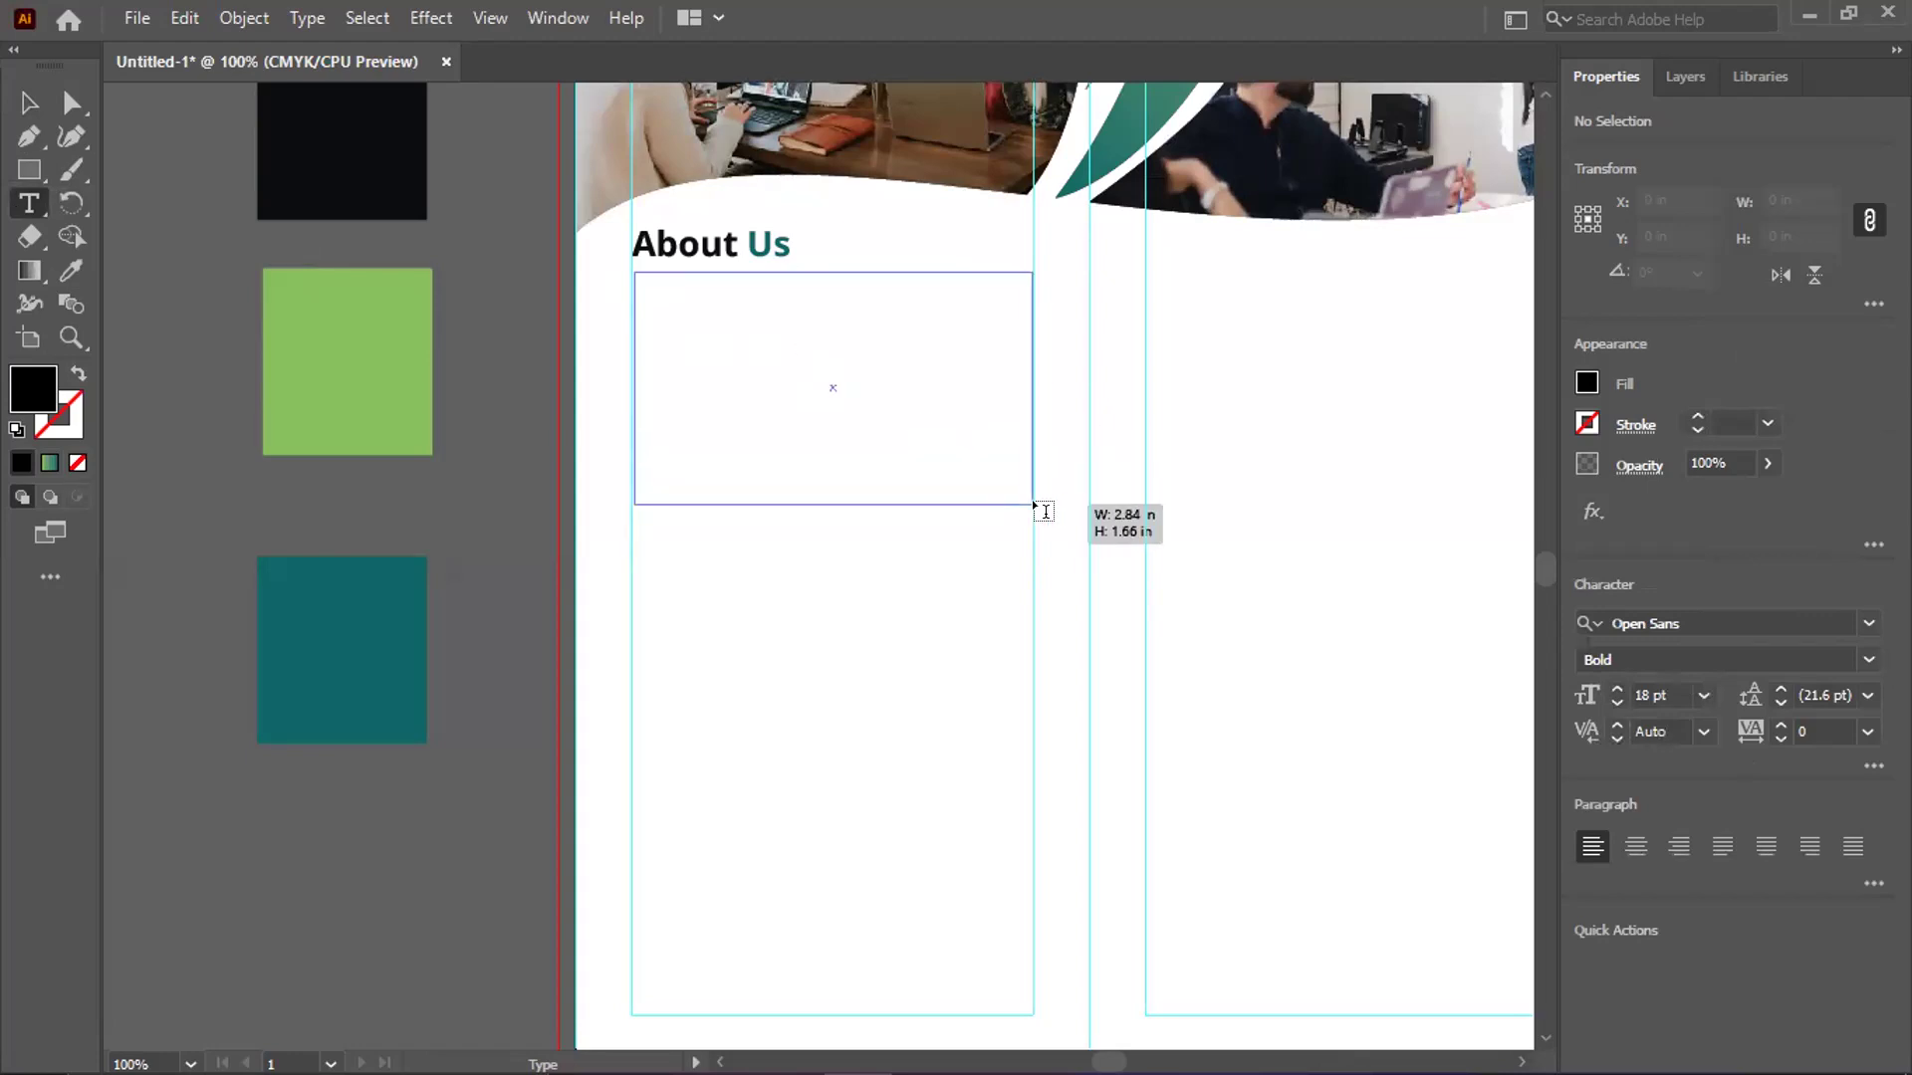
{"action": "left_click_drag", "start_coordinate": [1041, 510], "coordinate": [1044, 524]}
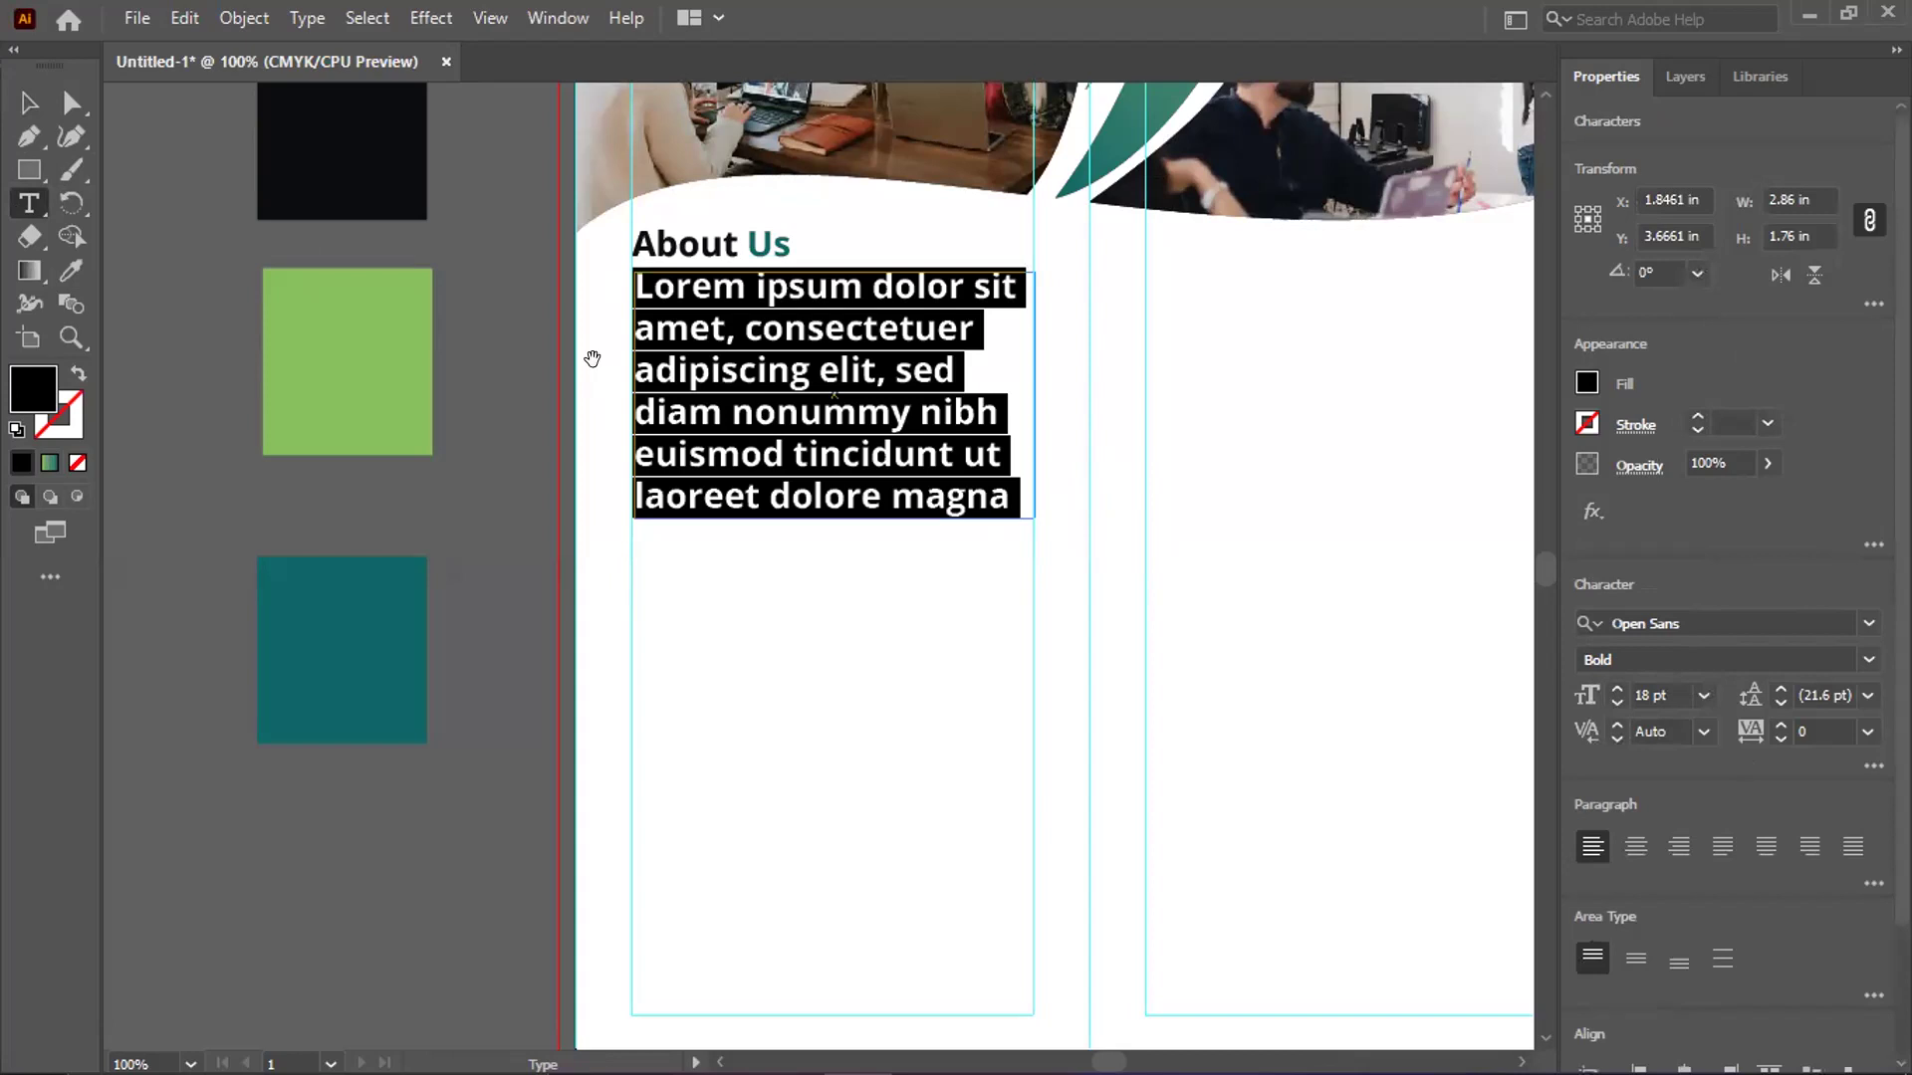
Align the text frame's left and right edges with the column guides
{"action": "scroll", "coordinate": [593, 359], "scroll_direction": "up", "scroll_amount": 2}
{"action": "scroll", "coordinate": [598, 365], "scroll_direction": "up", "scroll_amount": 1}
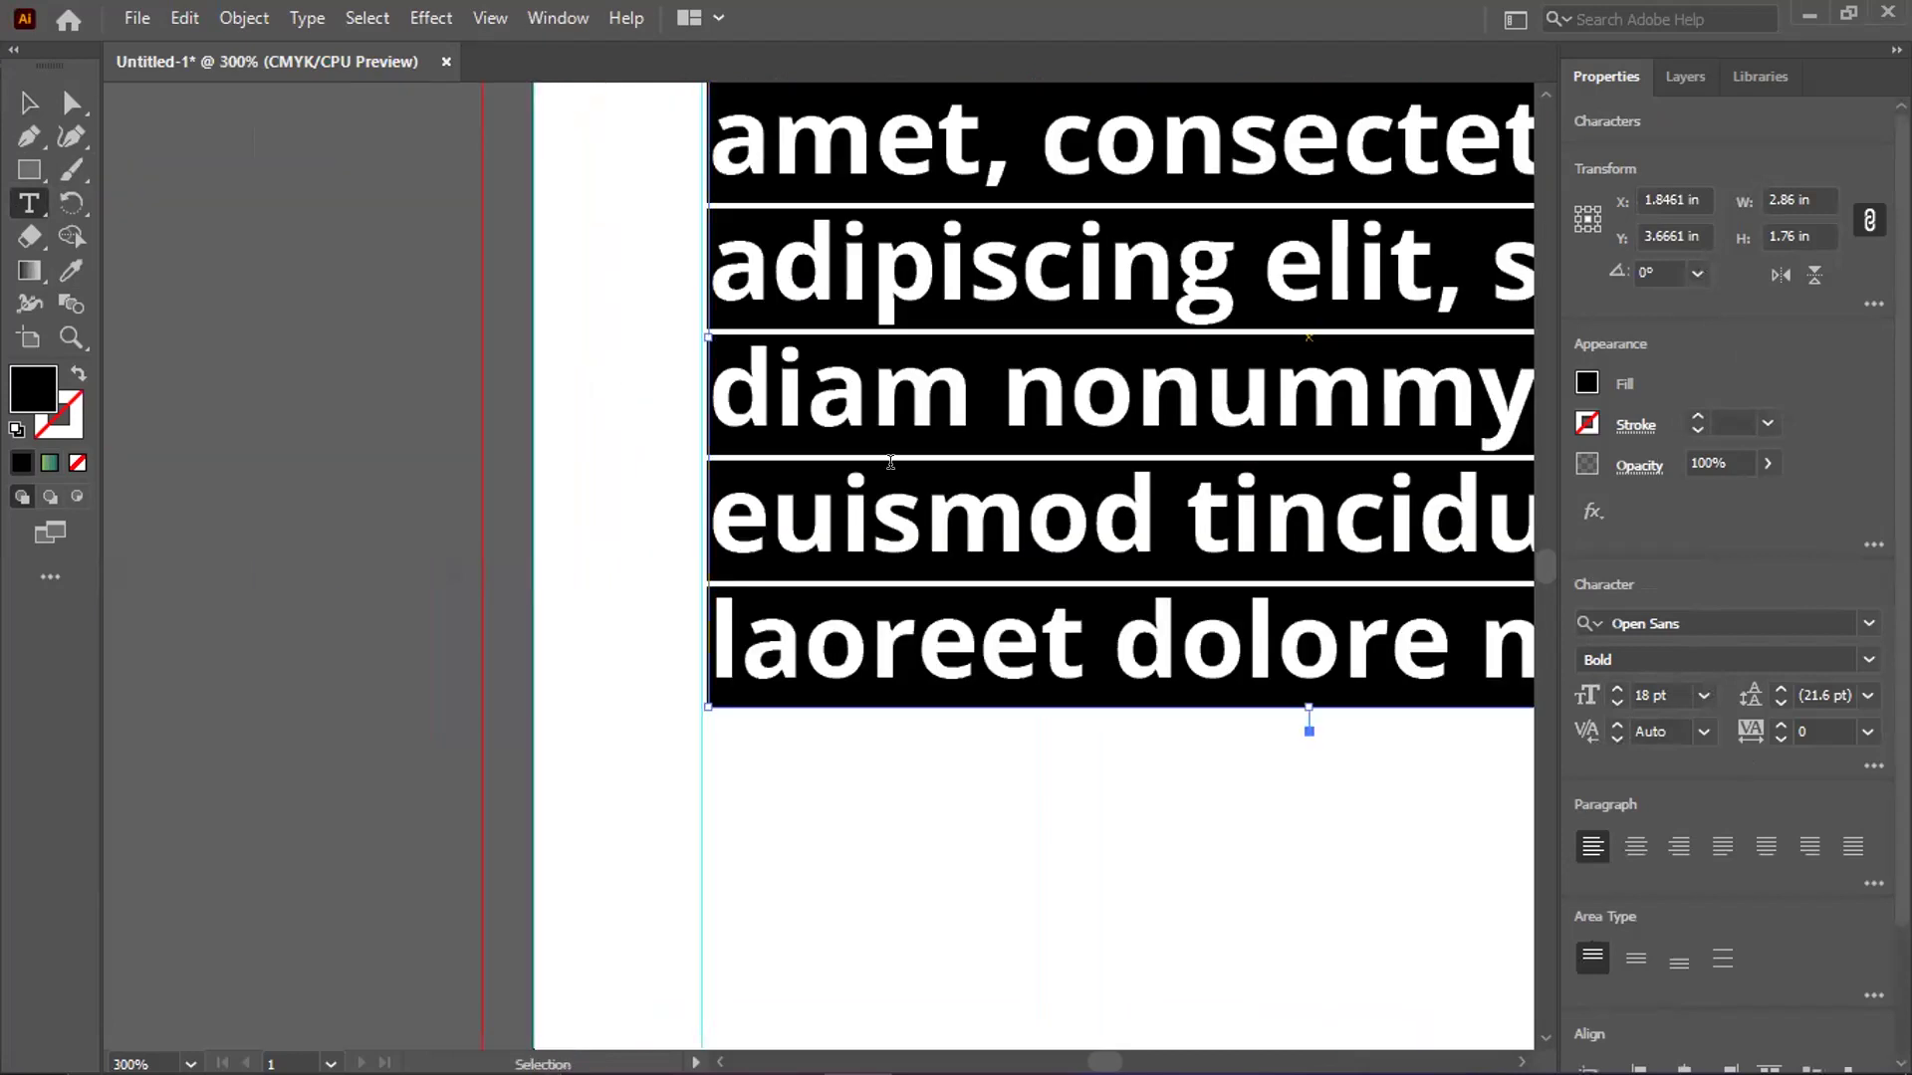
{"action": "left_click_drag", "start_coordinate": [708, 332], "coordinate": [697, 324]}
{"action": "key", "text": "ctrl+shift+a"}
{"action": "scroll", "coordinate": [697, 325], "scroll_direction": "right", "scroll_amount": 1}
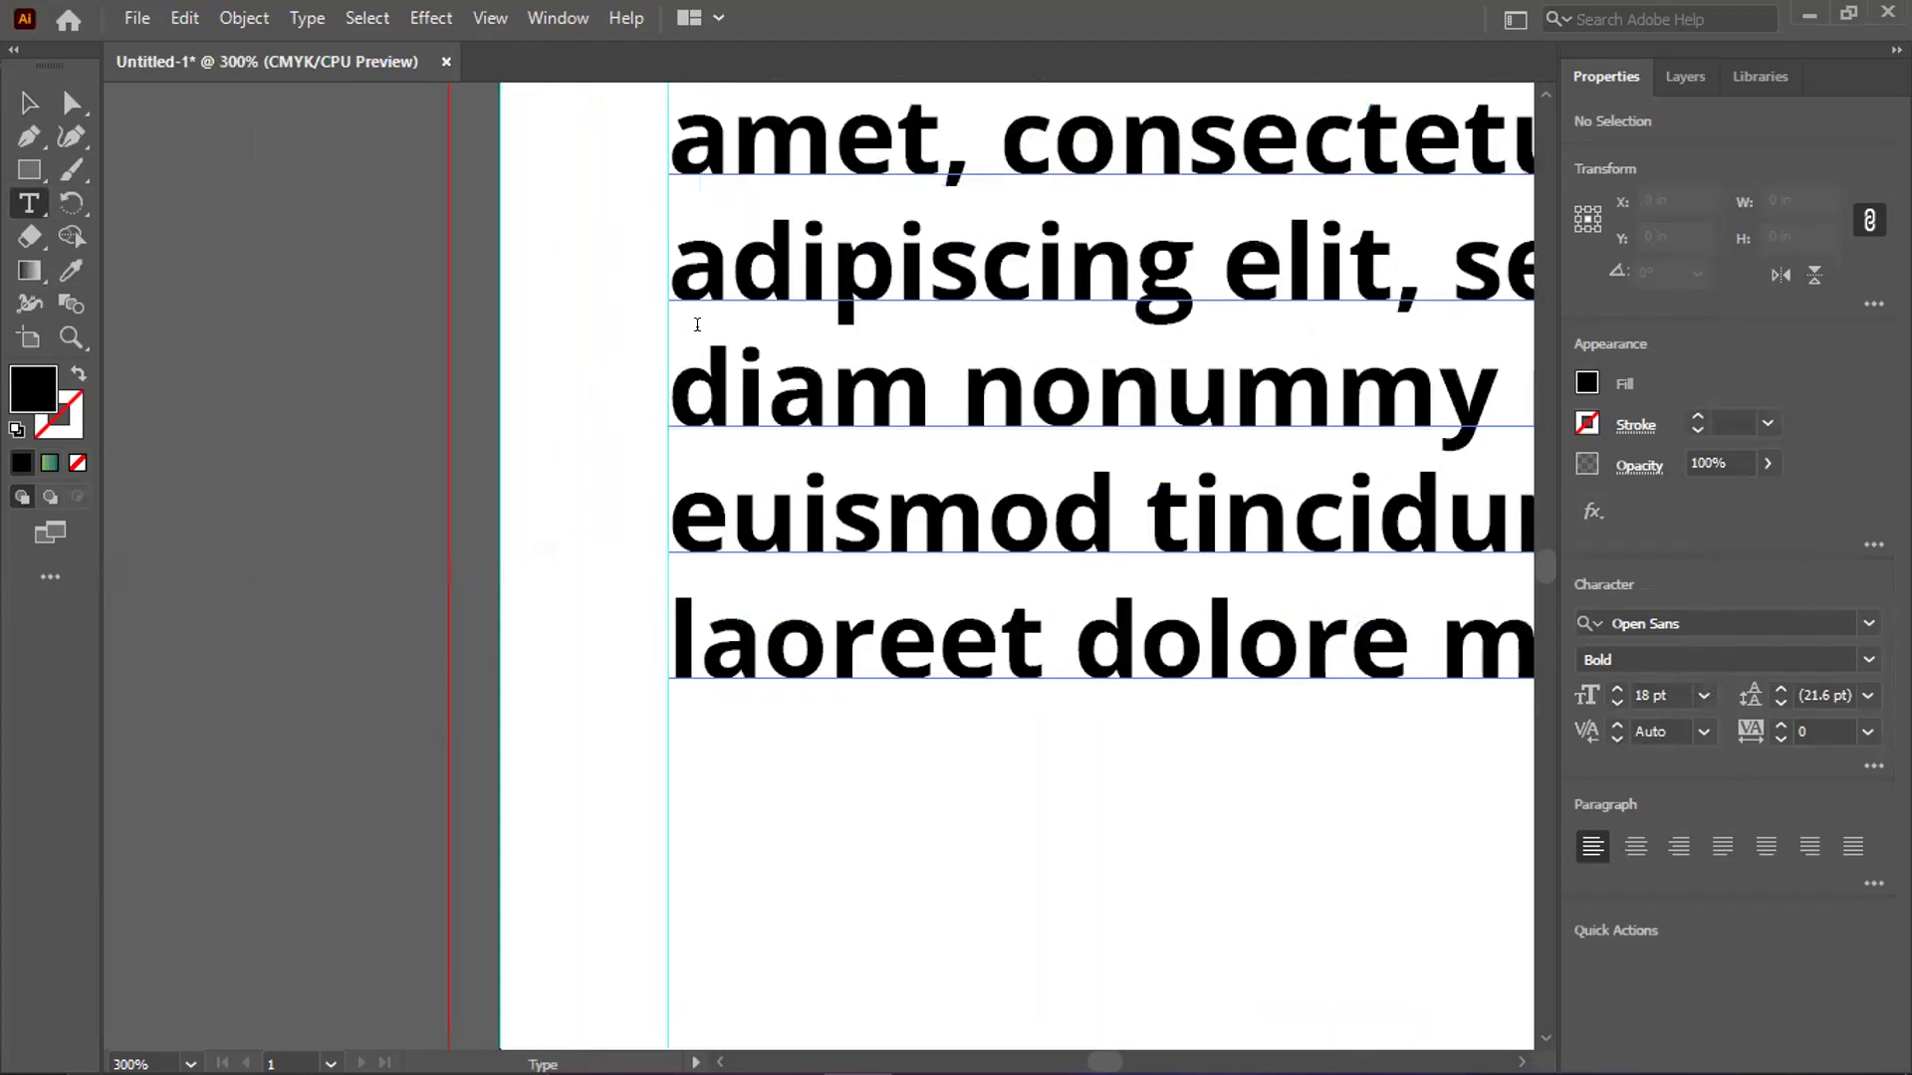
{"action": "scroll", "coordinate": [1507, 303], "scroll_direction": "down", "scroll_amount": 2}
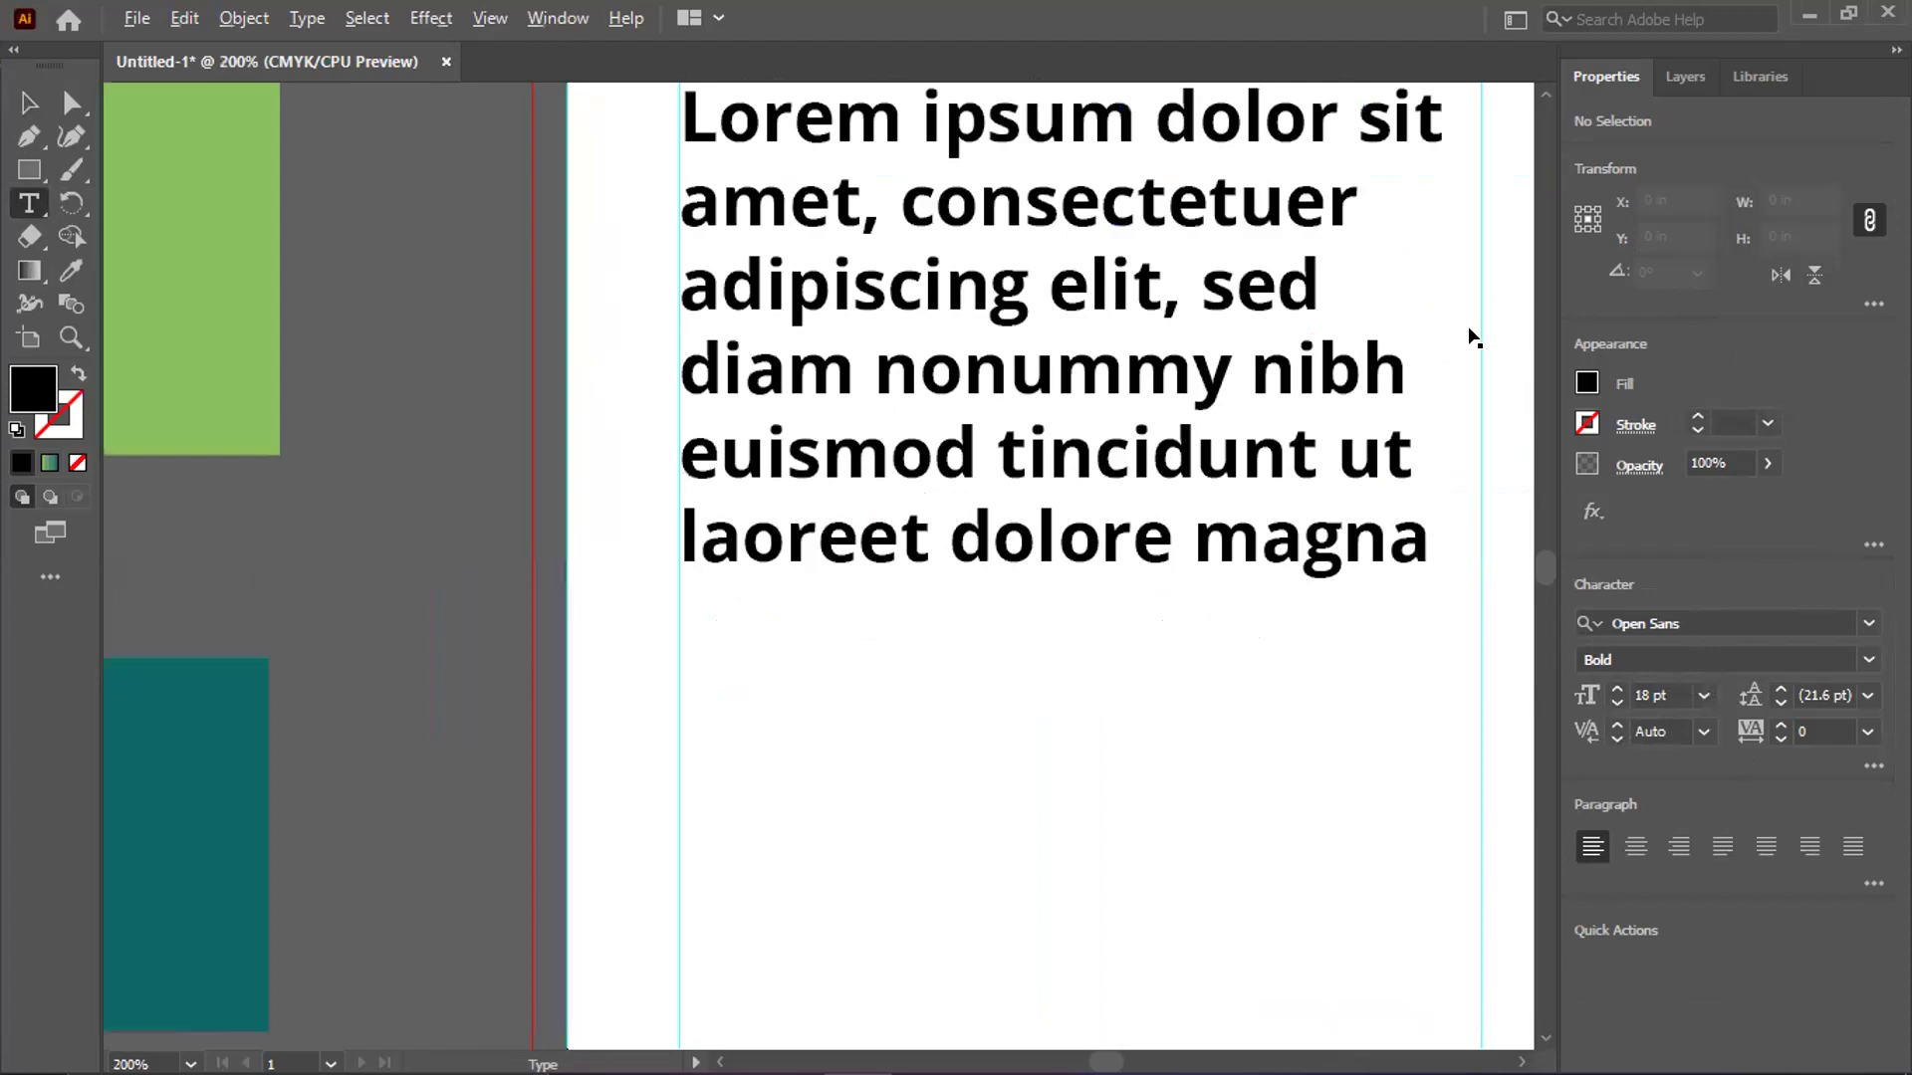
{"action": "scroll", "coordinate": [1473, 332], "scroll_direction": "up", "scroll_amount": 3}
{"action": "left_click", "coordinate": [1127, 247]}
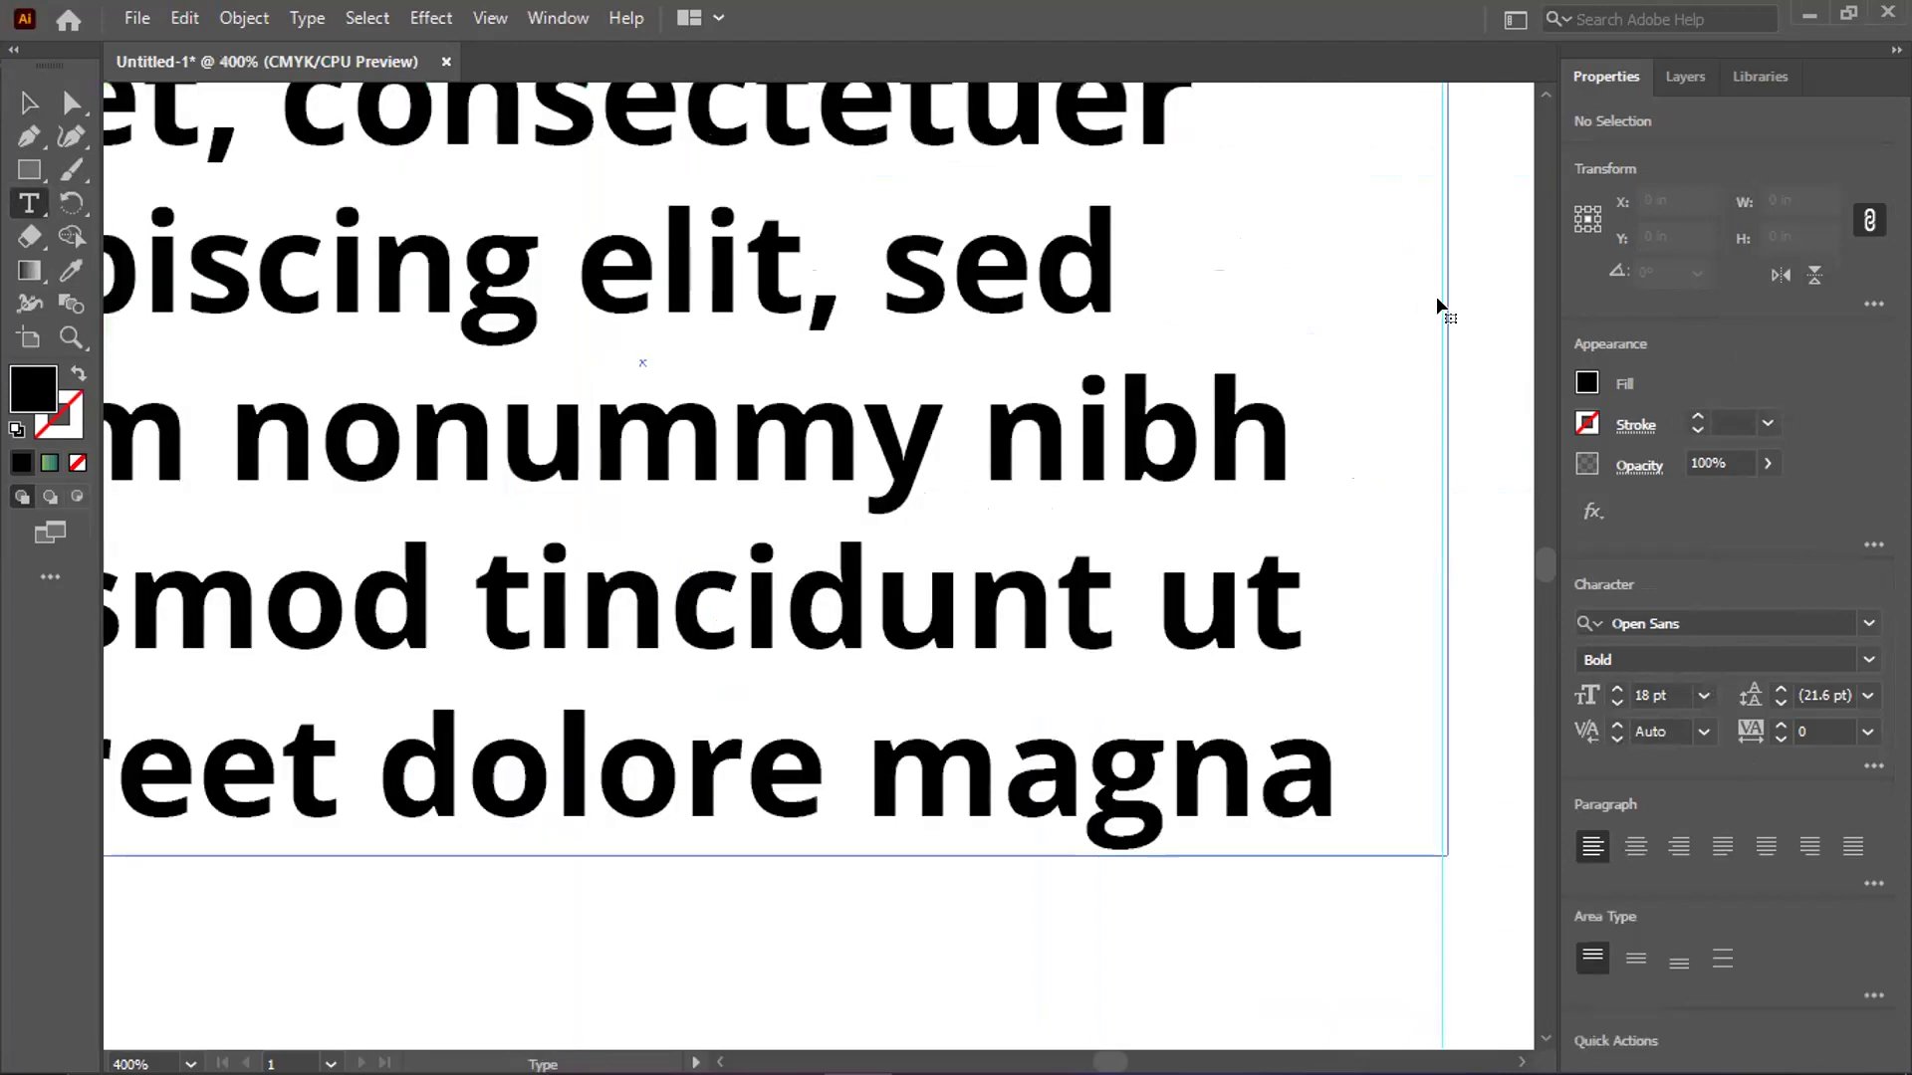
{"action": "left_click_drag", "start_coordinate": [1447, 362], "coordinate": [1442, 362]}
Select all of the bold Lorem ipsum text in the frame
{"action": "scroll", "coordinate": [1089, 435], "scroll_direction": "down", "scroll_amount": 2}
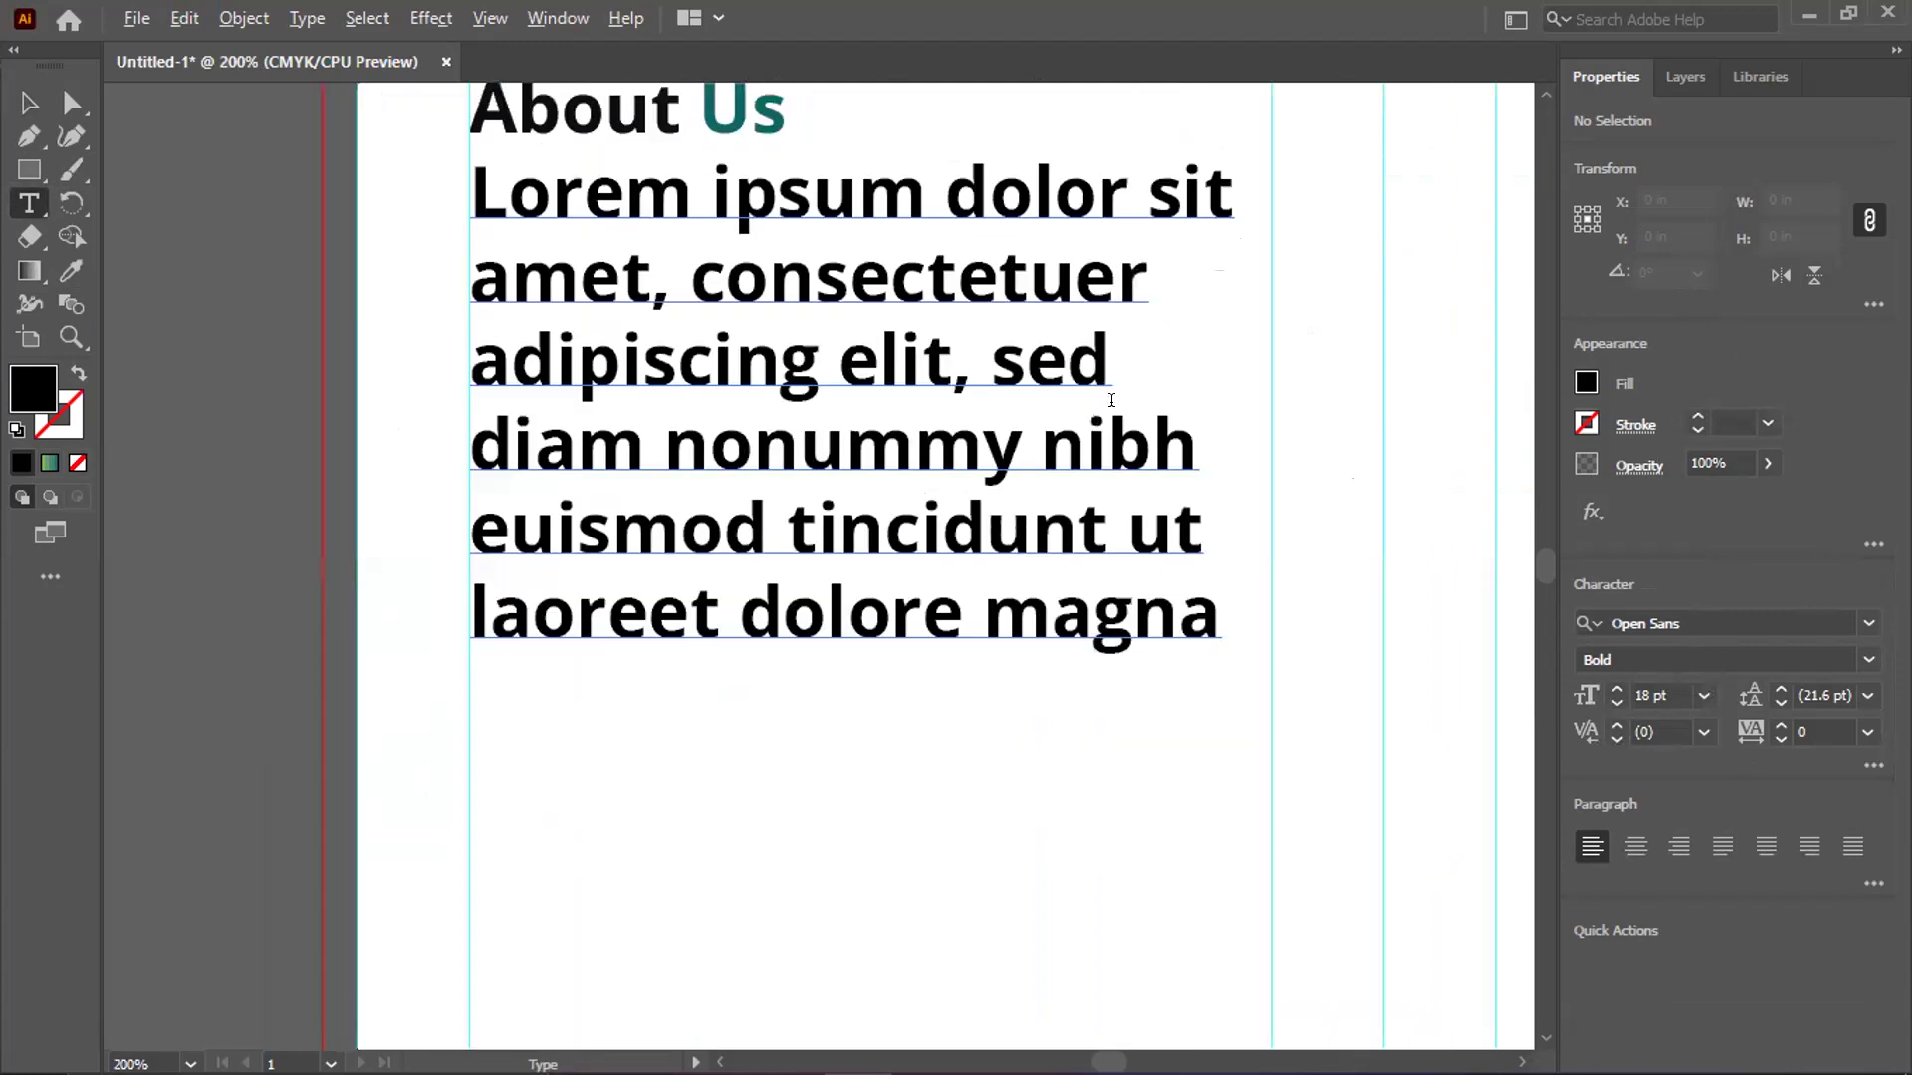
{"action": "scroll", "coordinate": [1111, 399], "scroll_direction": "down", "scroll_amount": 1}
{"action": "scroll", "coordinate": [1227, 389], "scroll_direction": "down", "scroll_amount": 1}
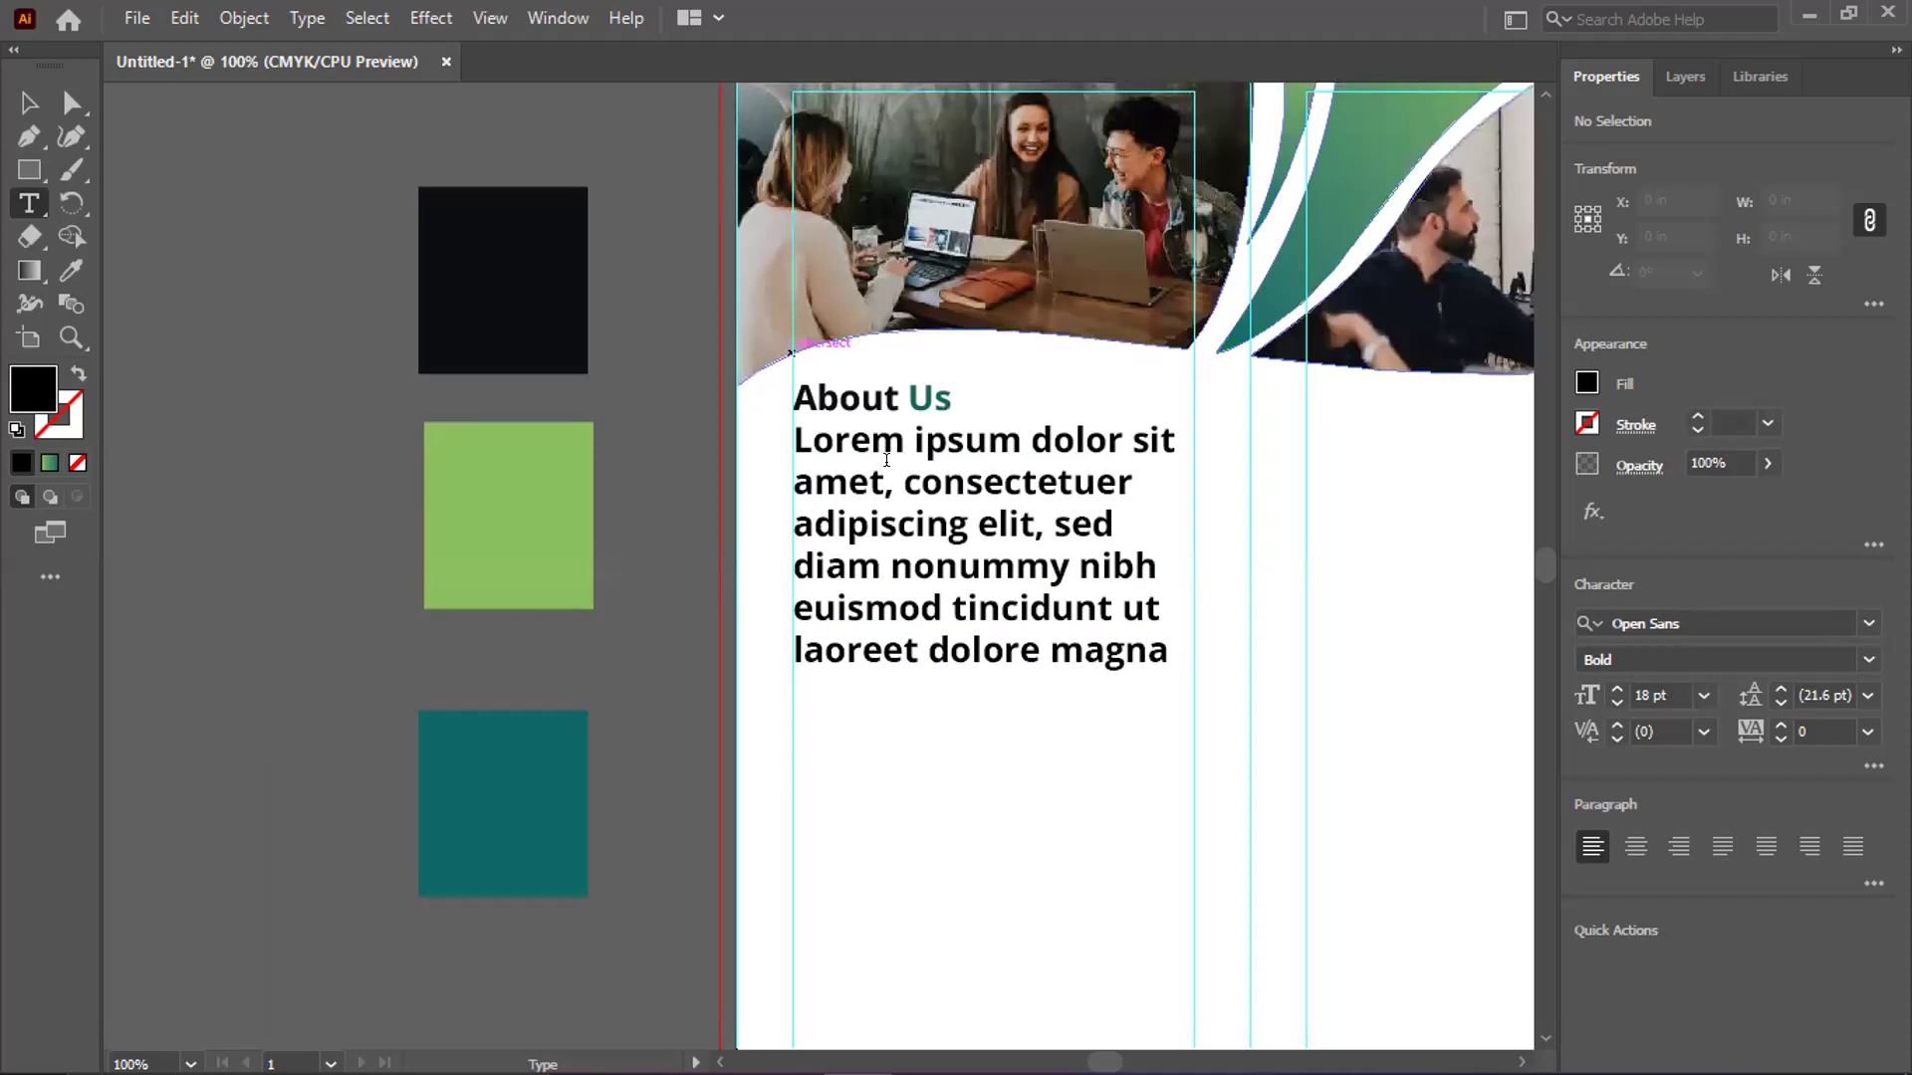
{"action": "left_click", "coordinate": [822, 438]}
{"action": "scroll", "coordinate": [823, 438], "scroll_direction": "up", "scroll_amount": 1}
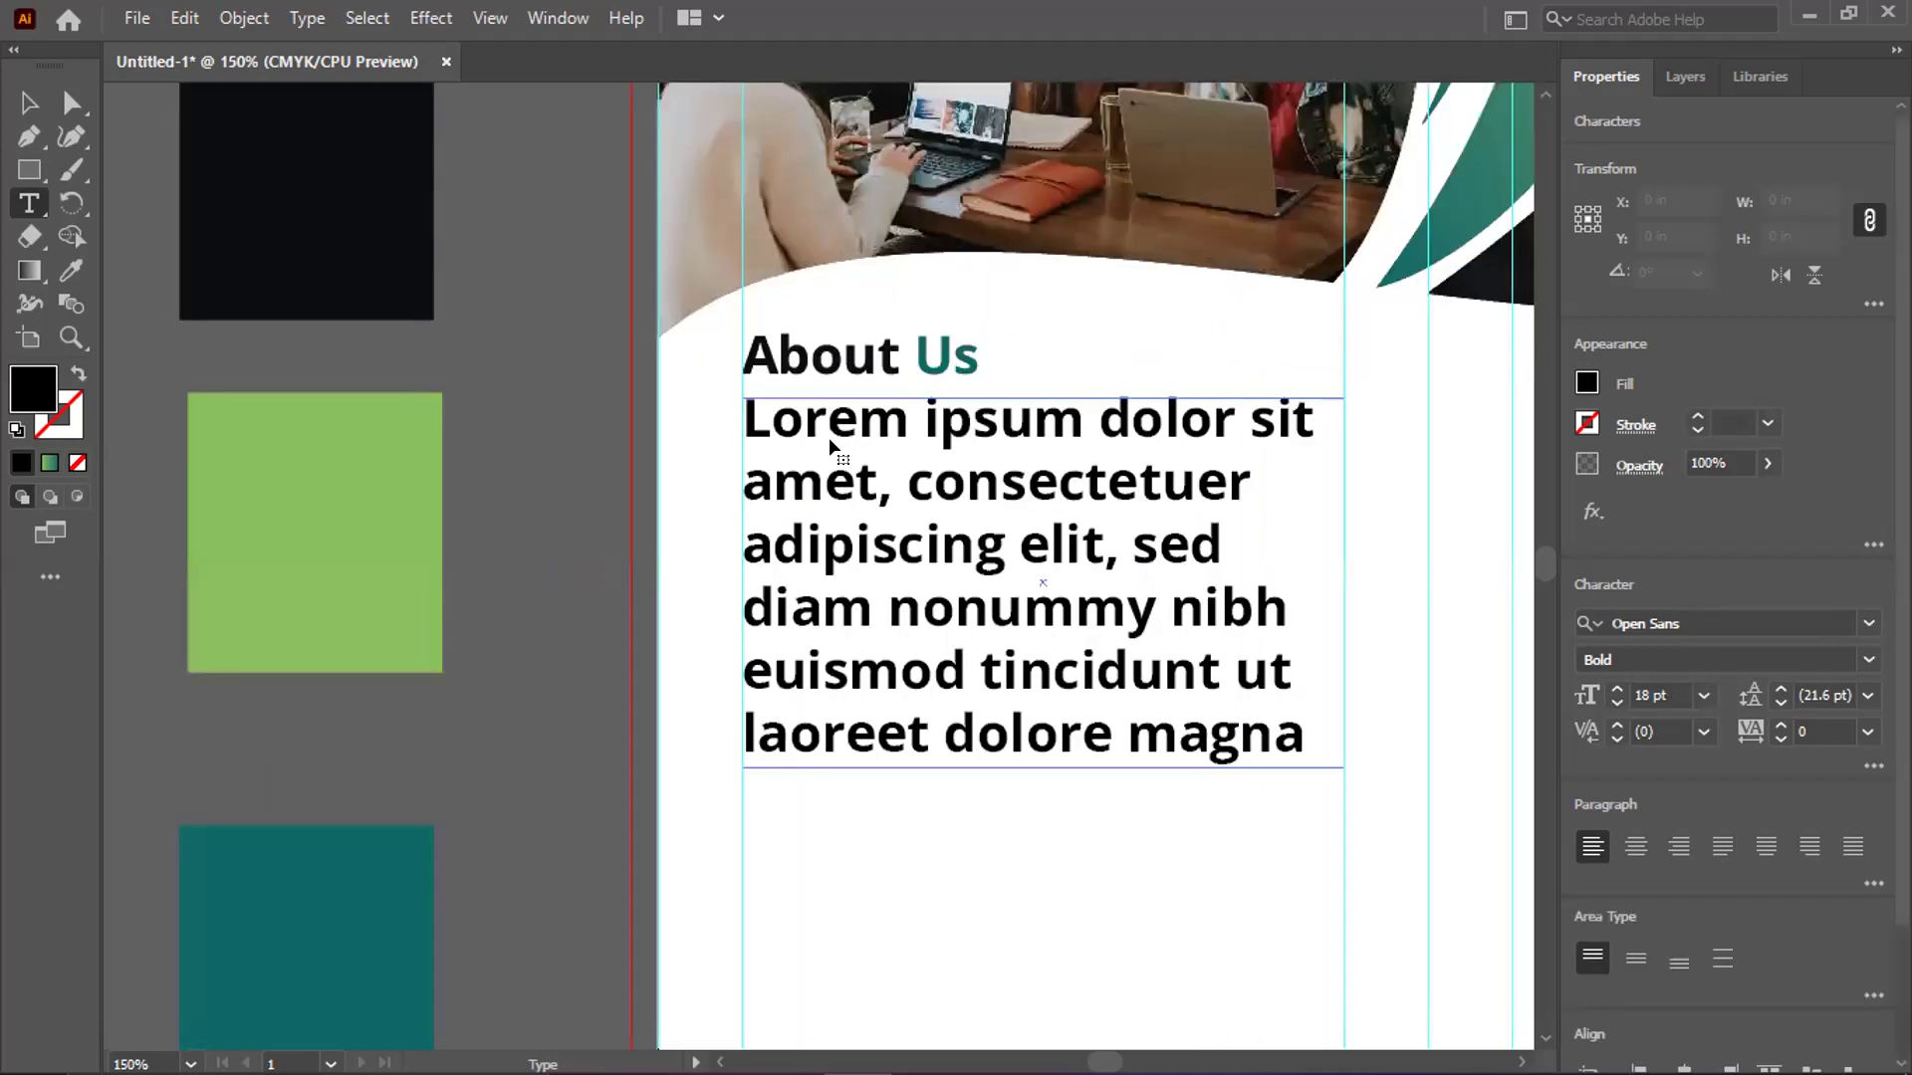
{"action": "key", "text": "ctrl+a"}
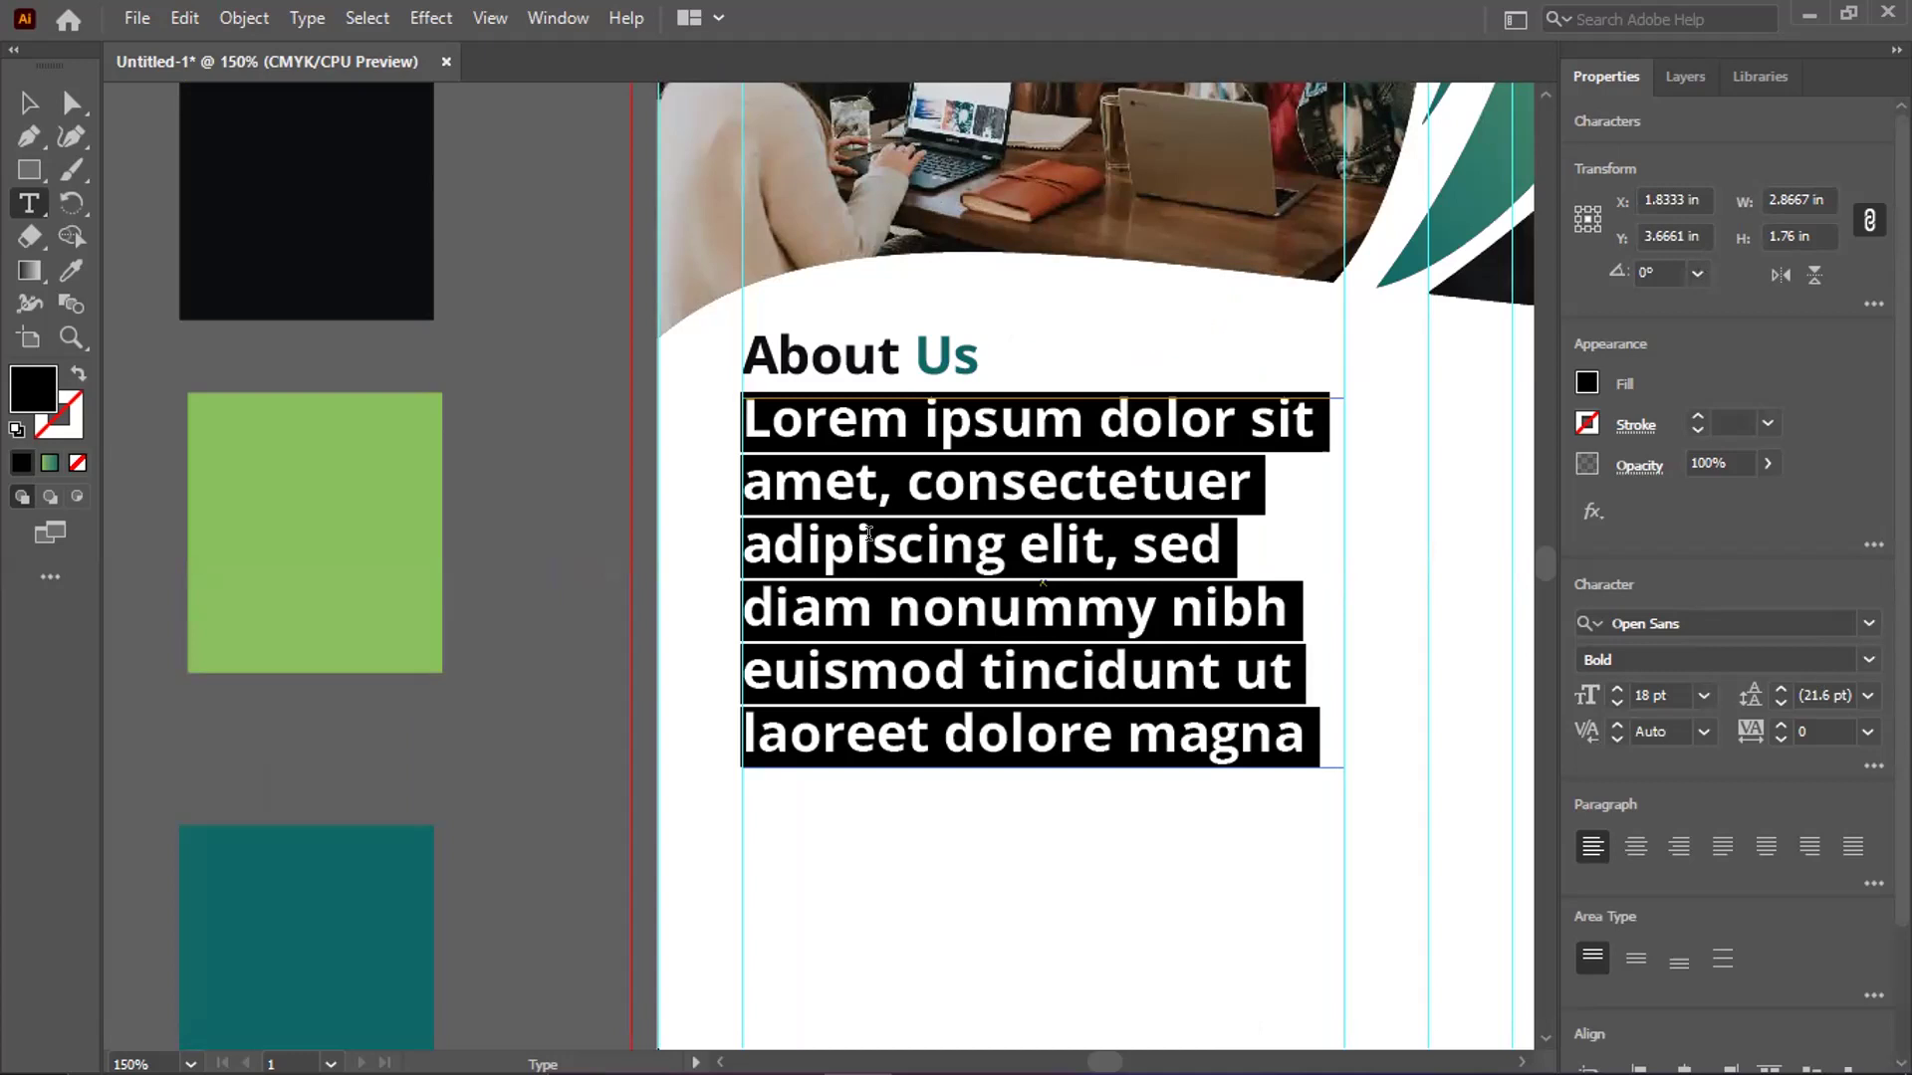
Switch the whole Lorem ipsum paragraph from Open Sans Bold to Regular
{"action": "key", "text": "Left"}
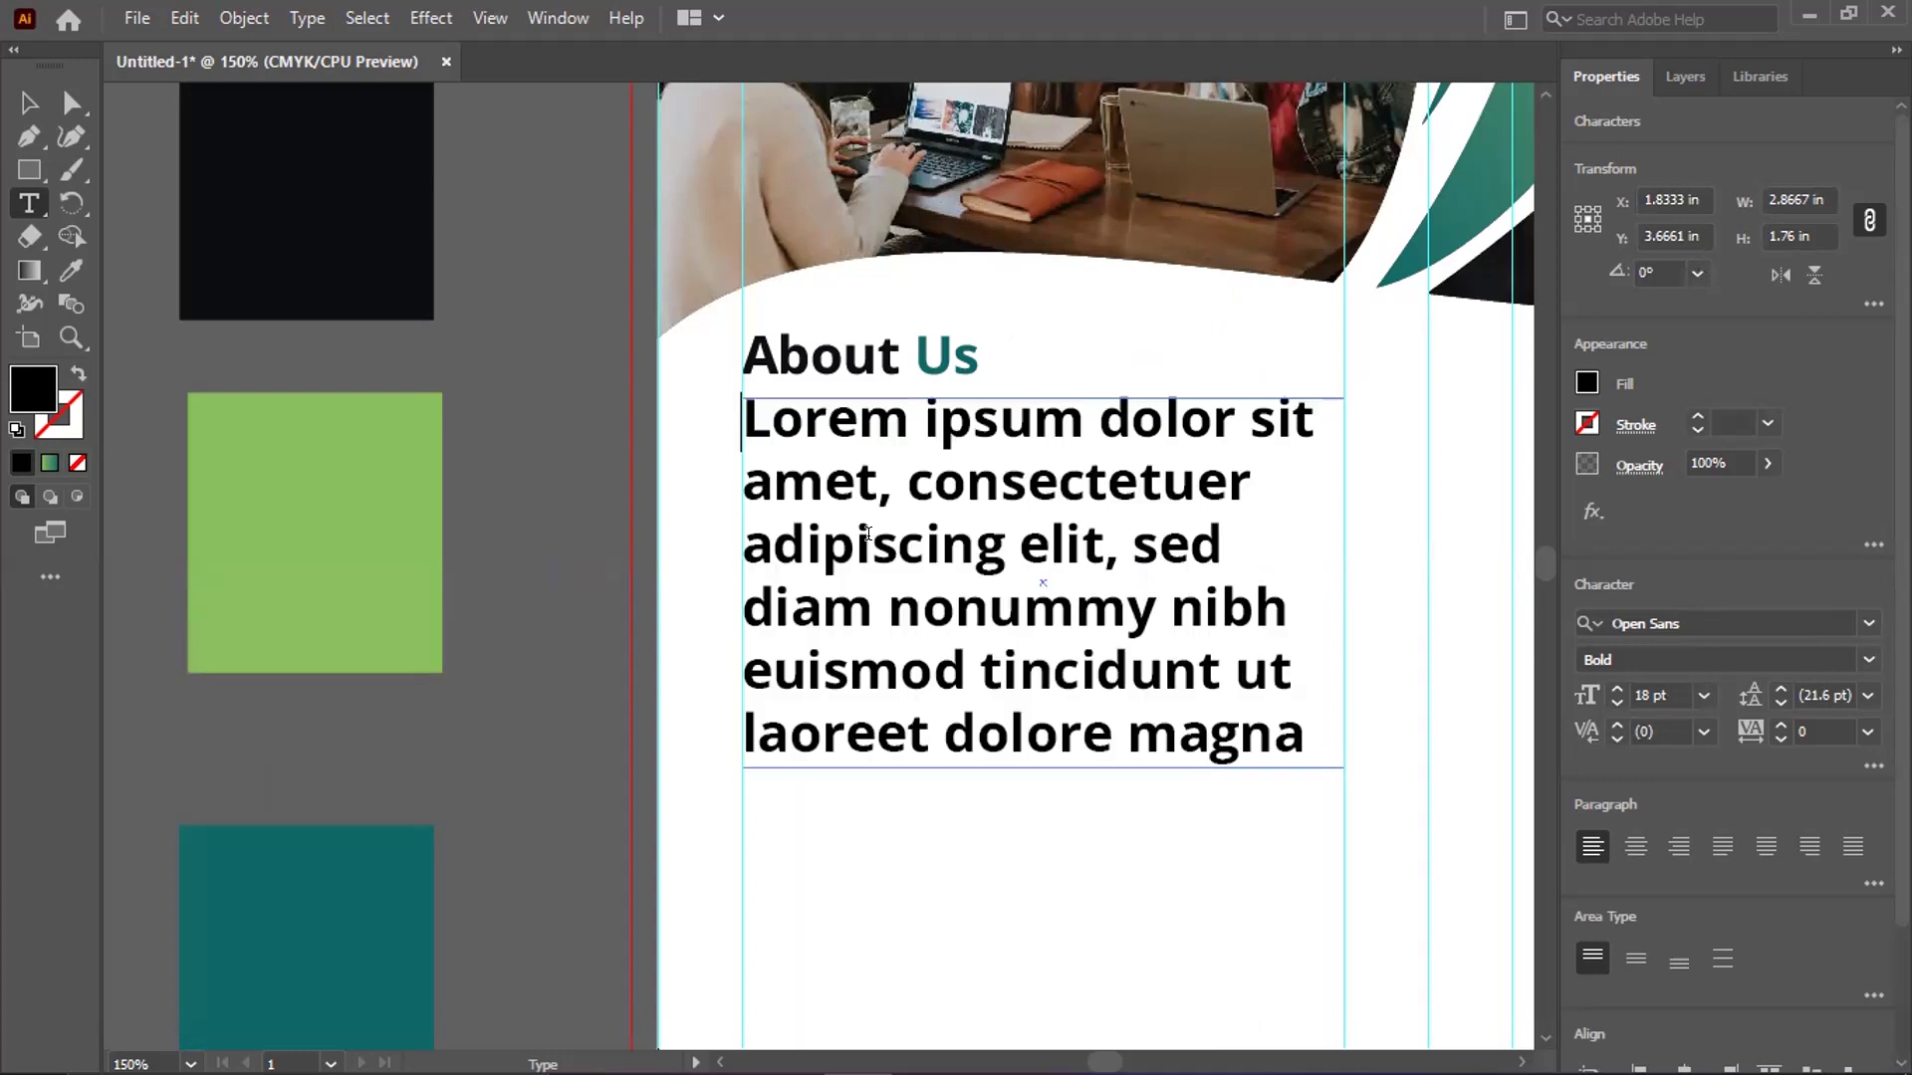
{"action": "key", "text": "Escape"}
{"action": "triple_click", "coordinate": [867, 534]}
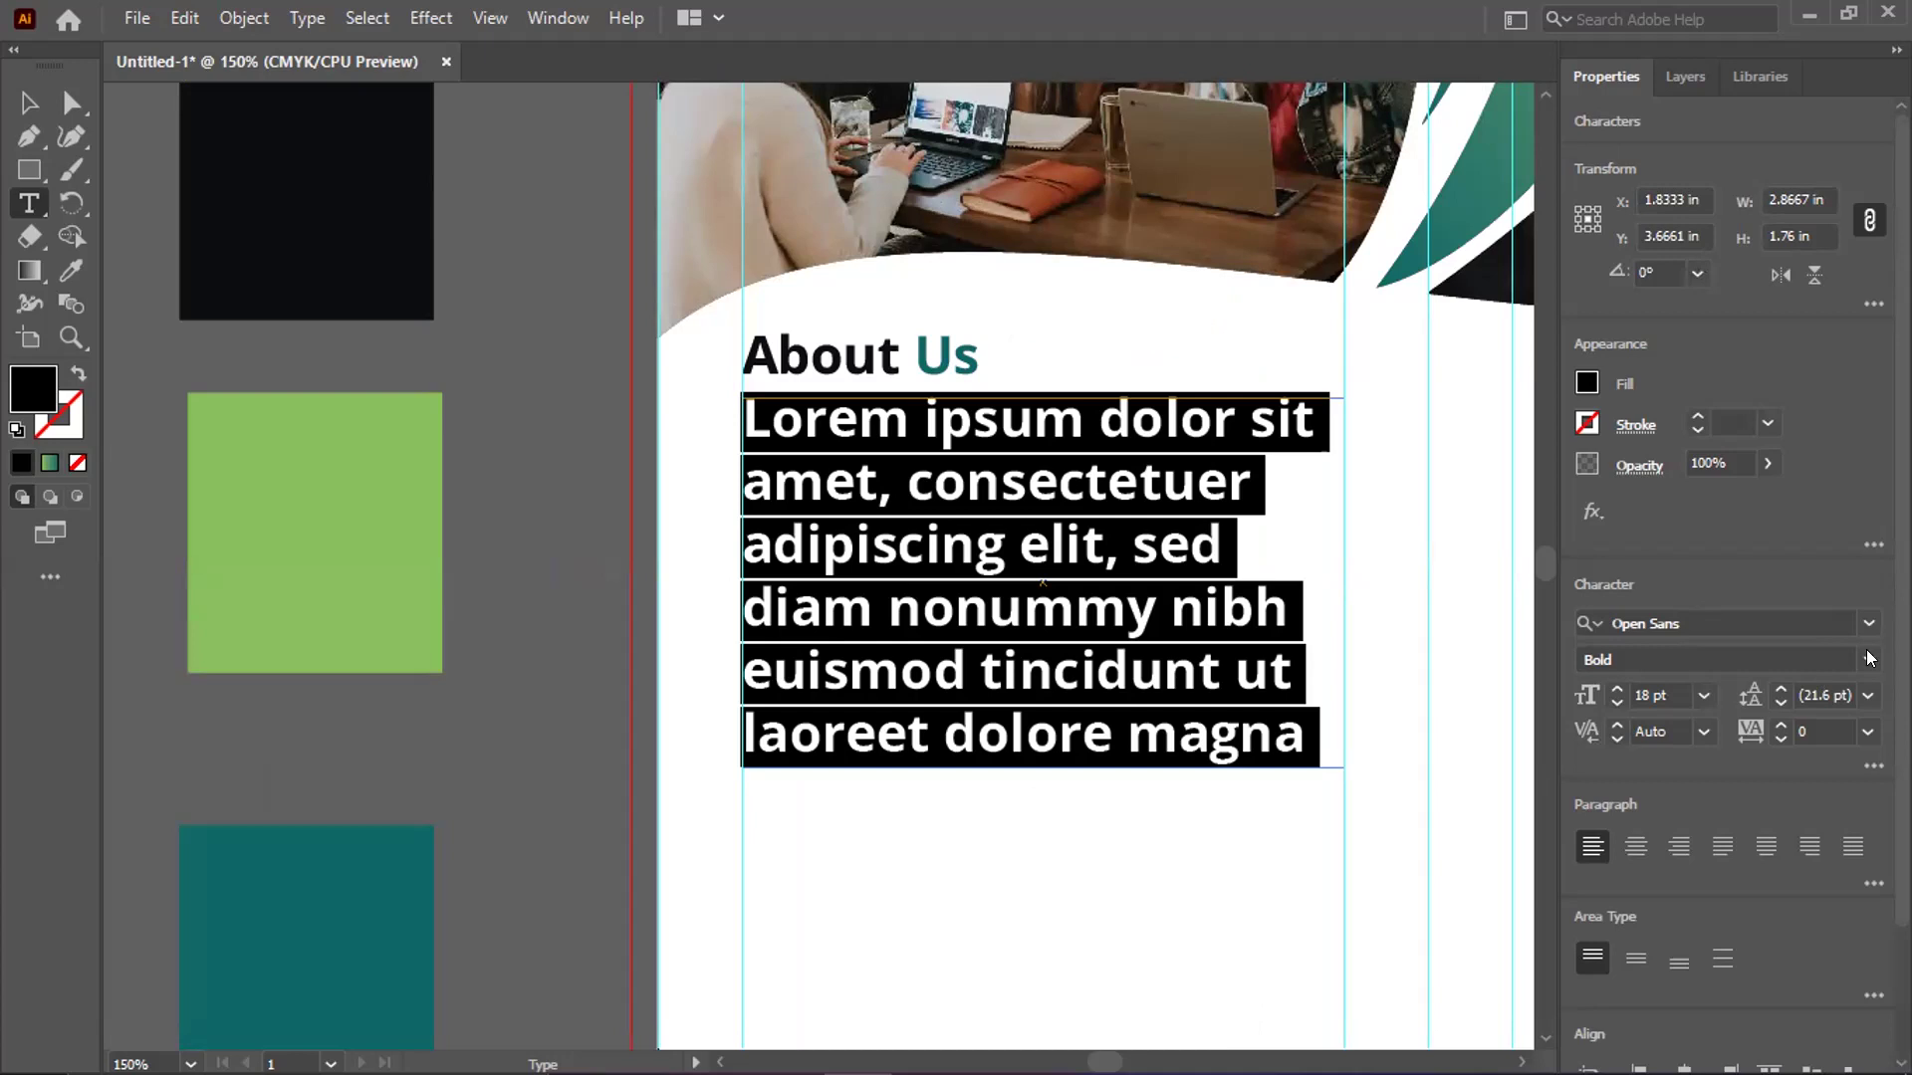
{"action": "left_click", "coordinate": [1722, 659]}
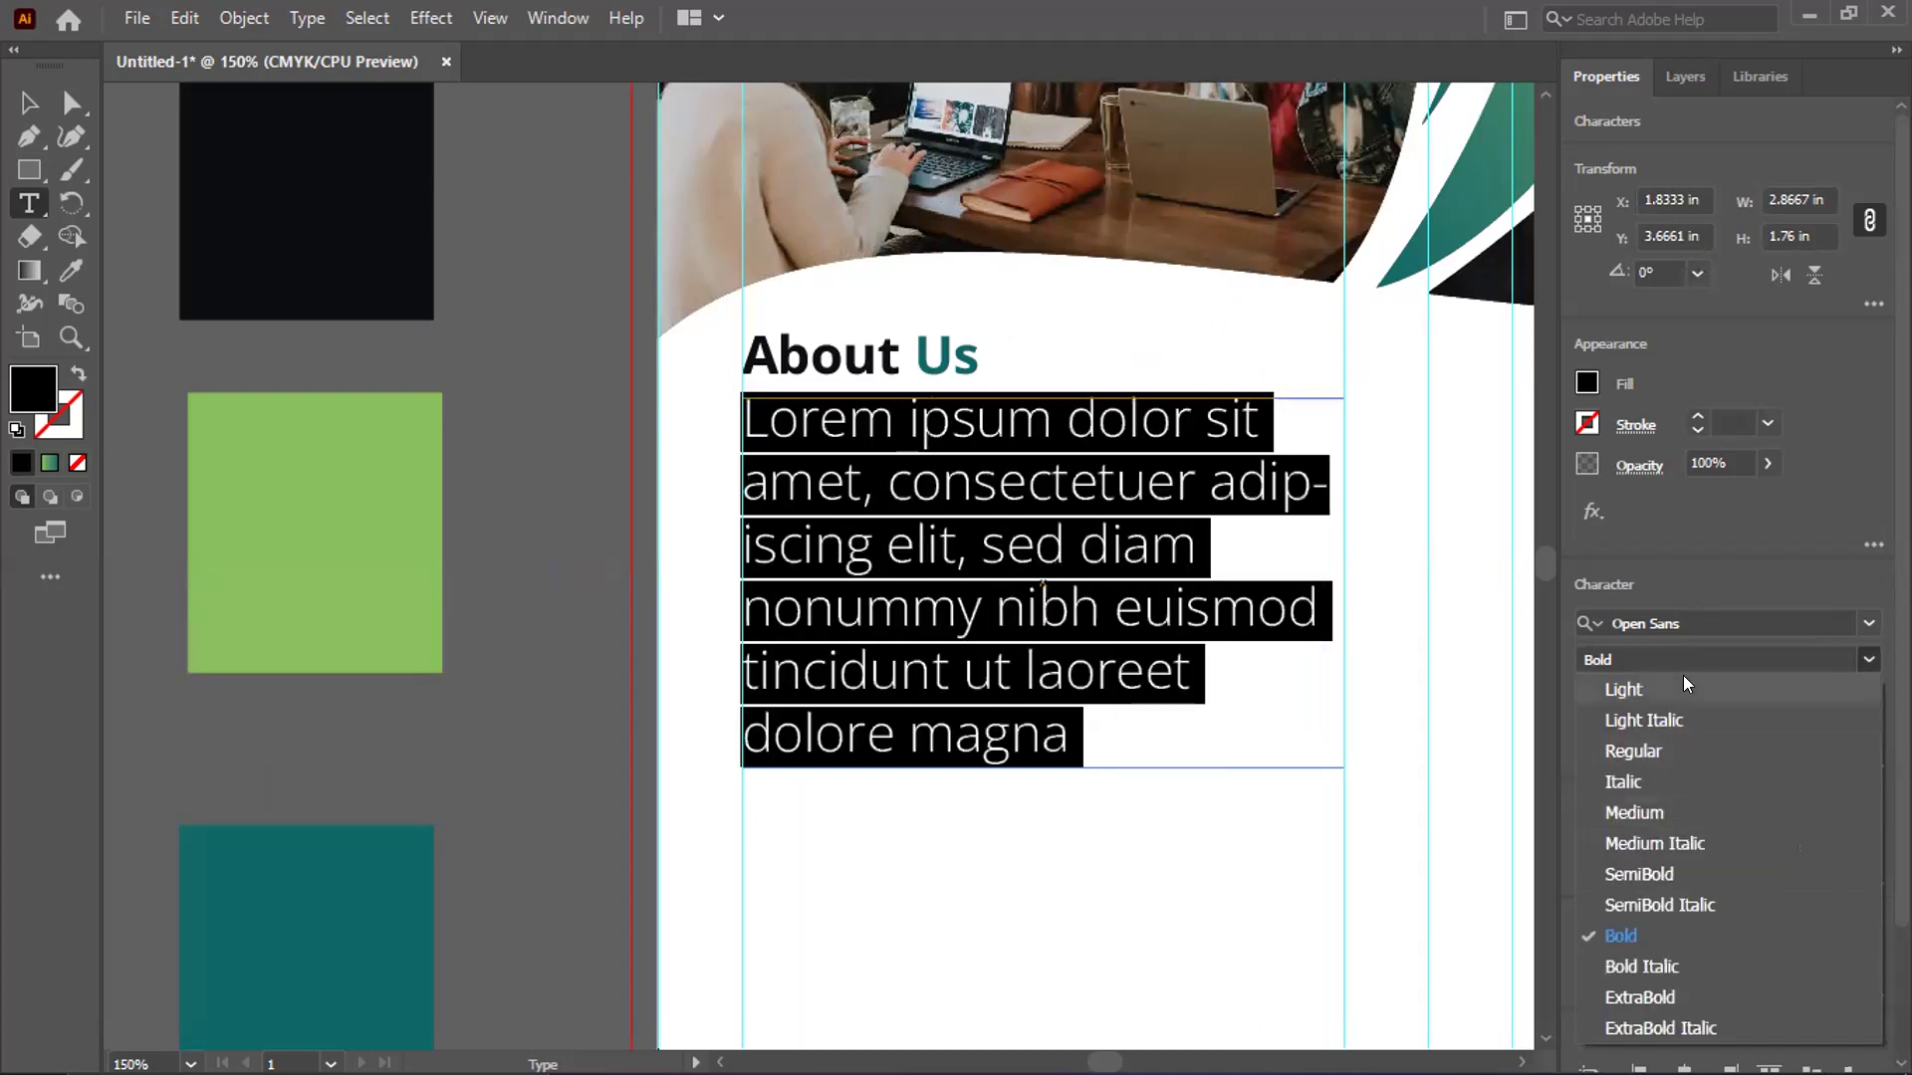
{"action": "left_click", "coordinate": [1661, 751]}
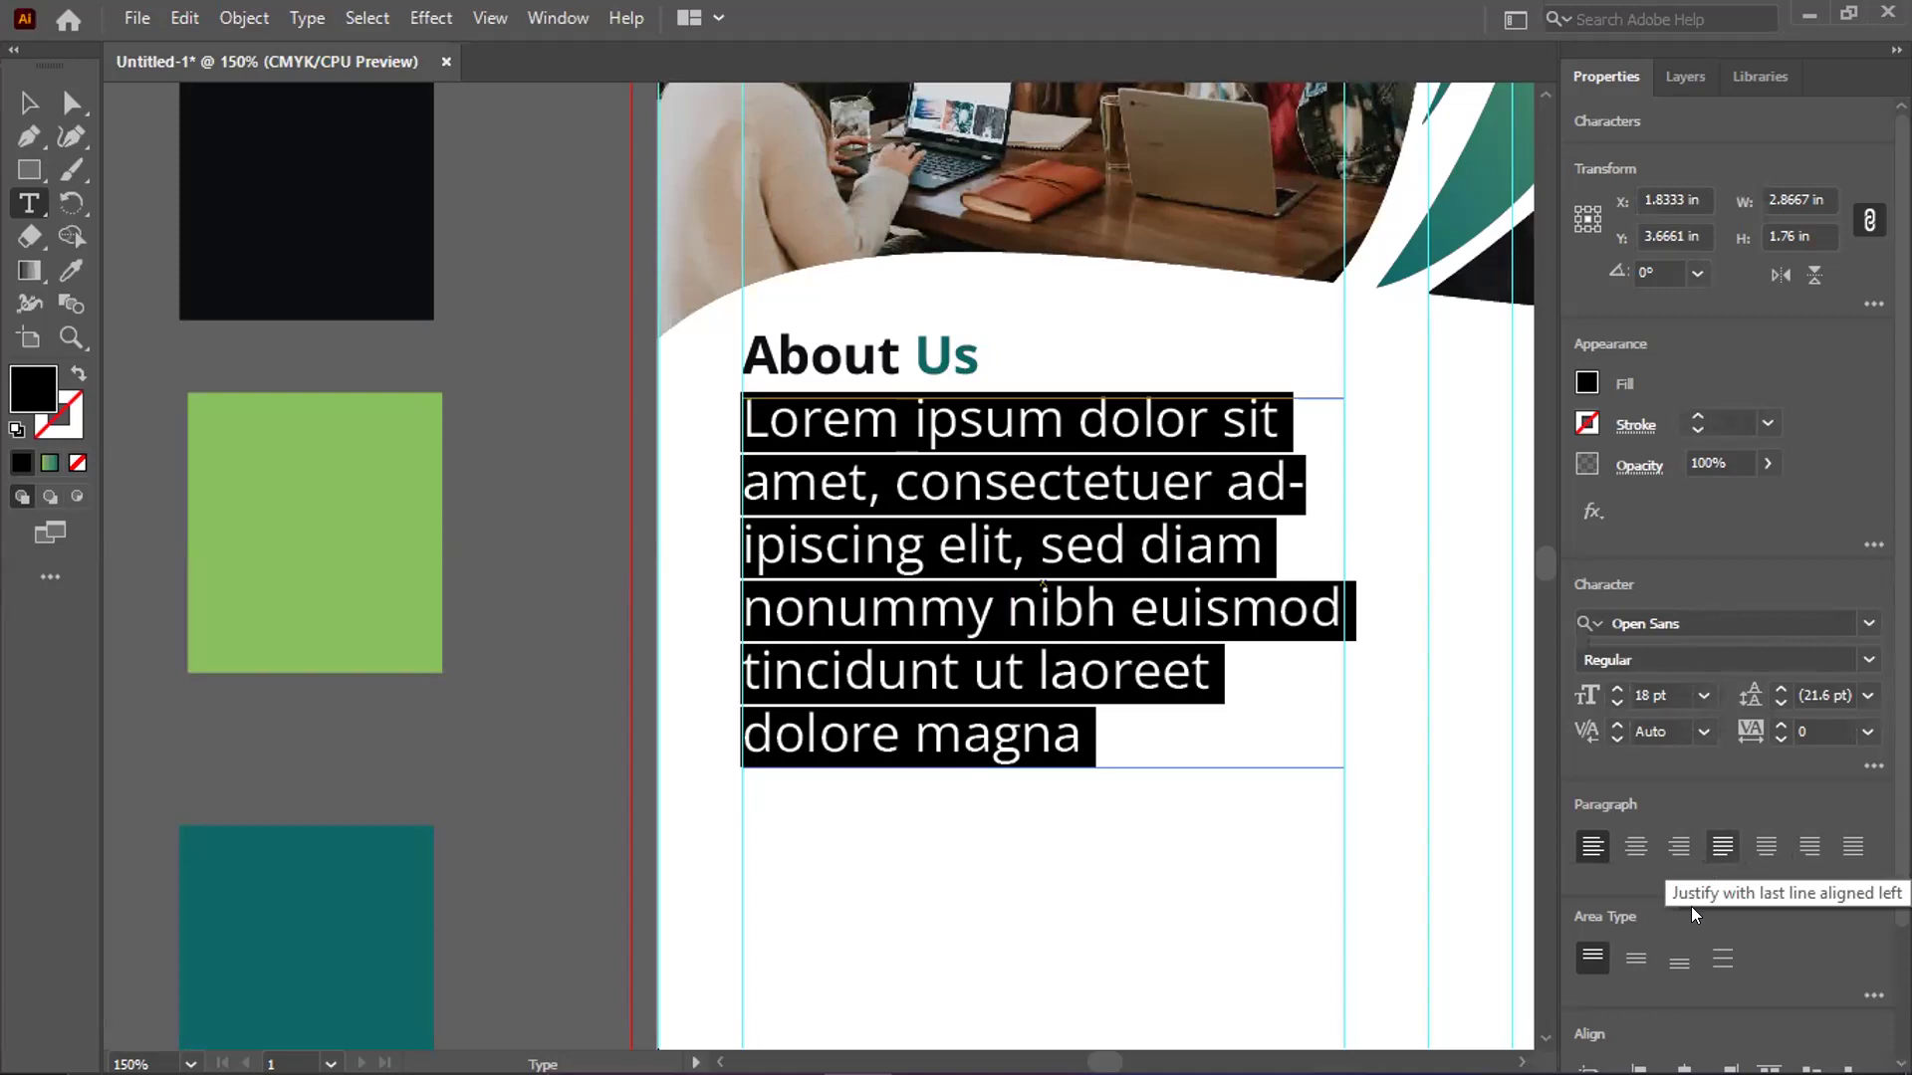
Apply 'Justify with last line aligned left' to the paragraph, then close the type panel
{"action": "key", "text": "ctrl+t"}
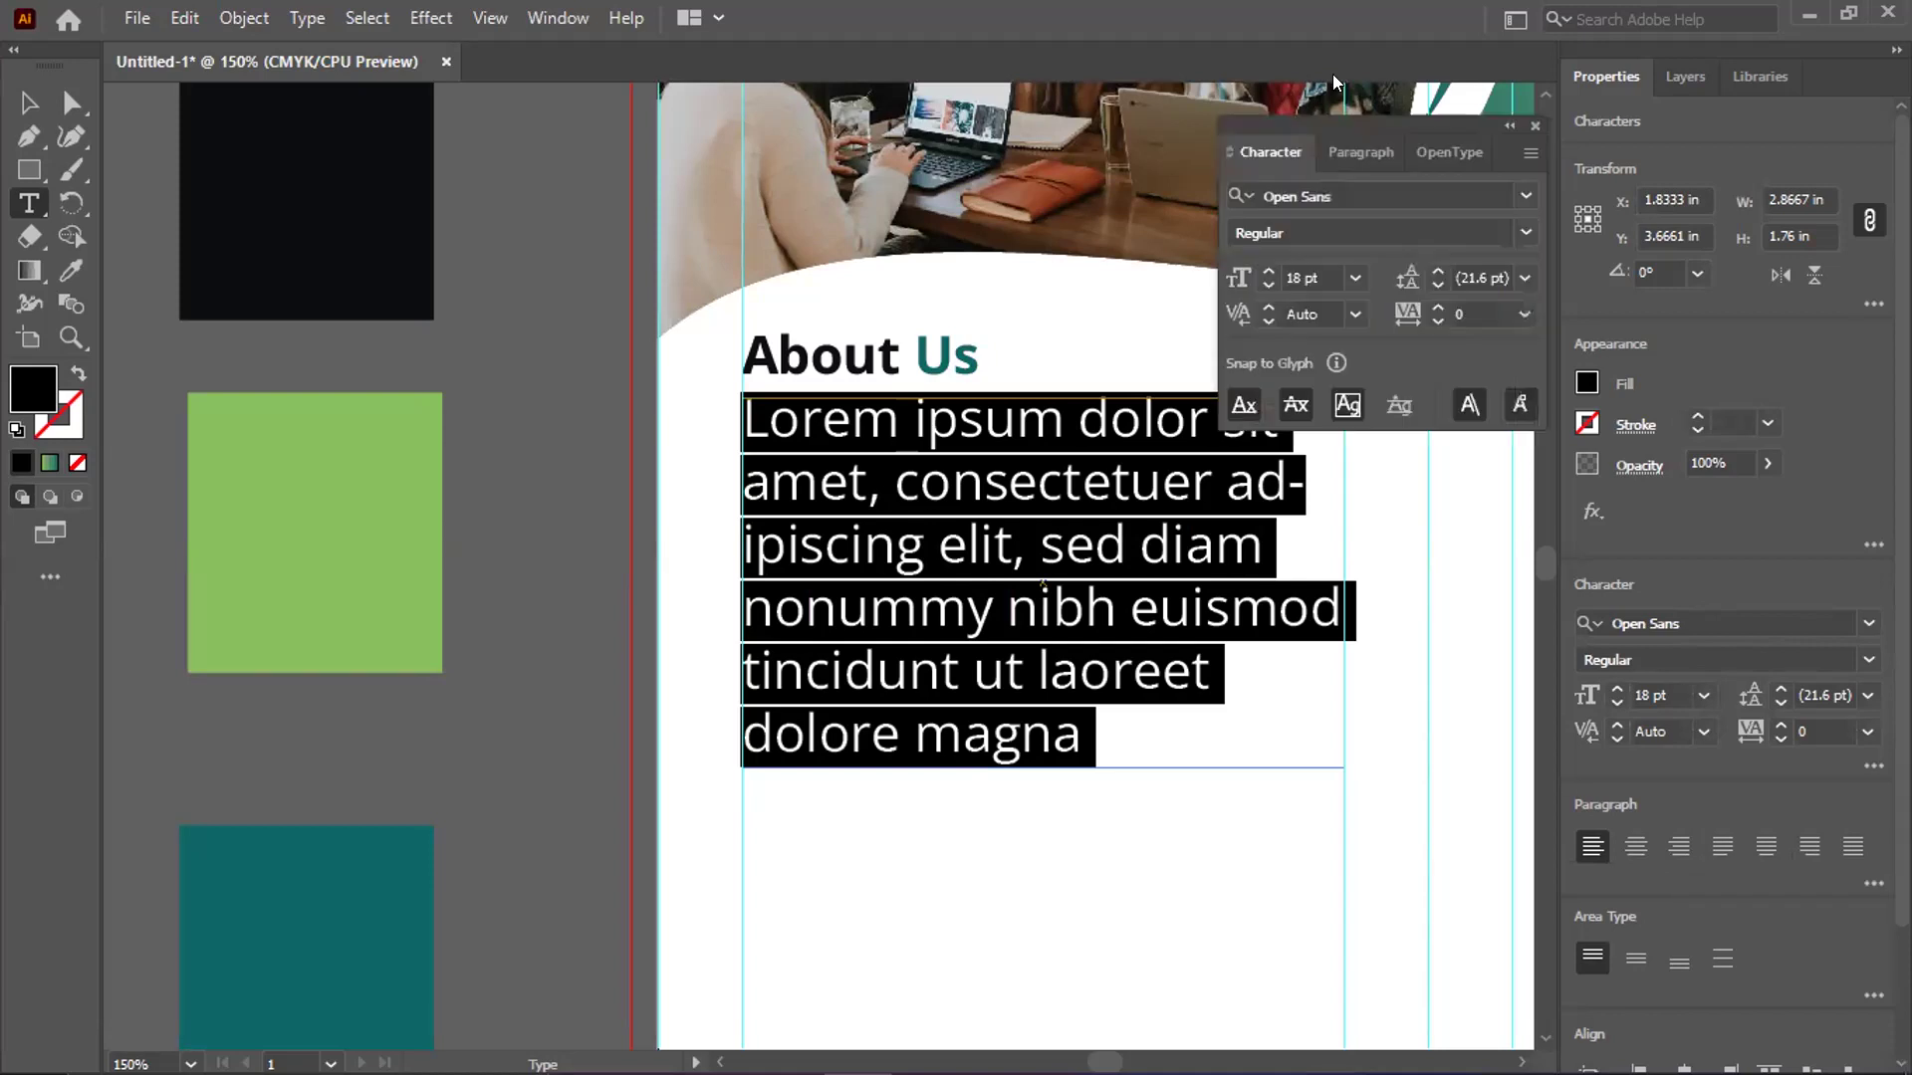
{"action": "left_click", "coordinate": [1353, 149]}
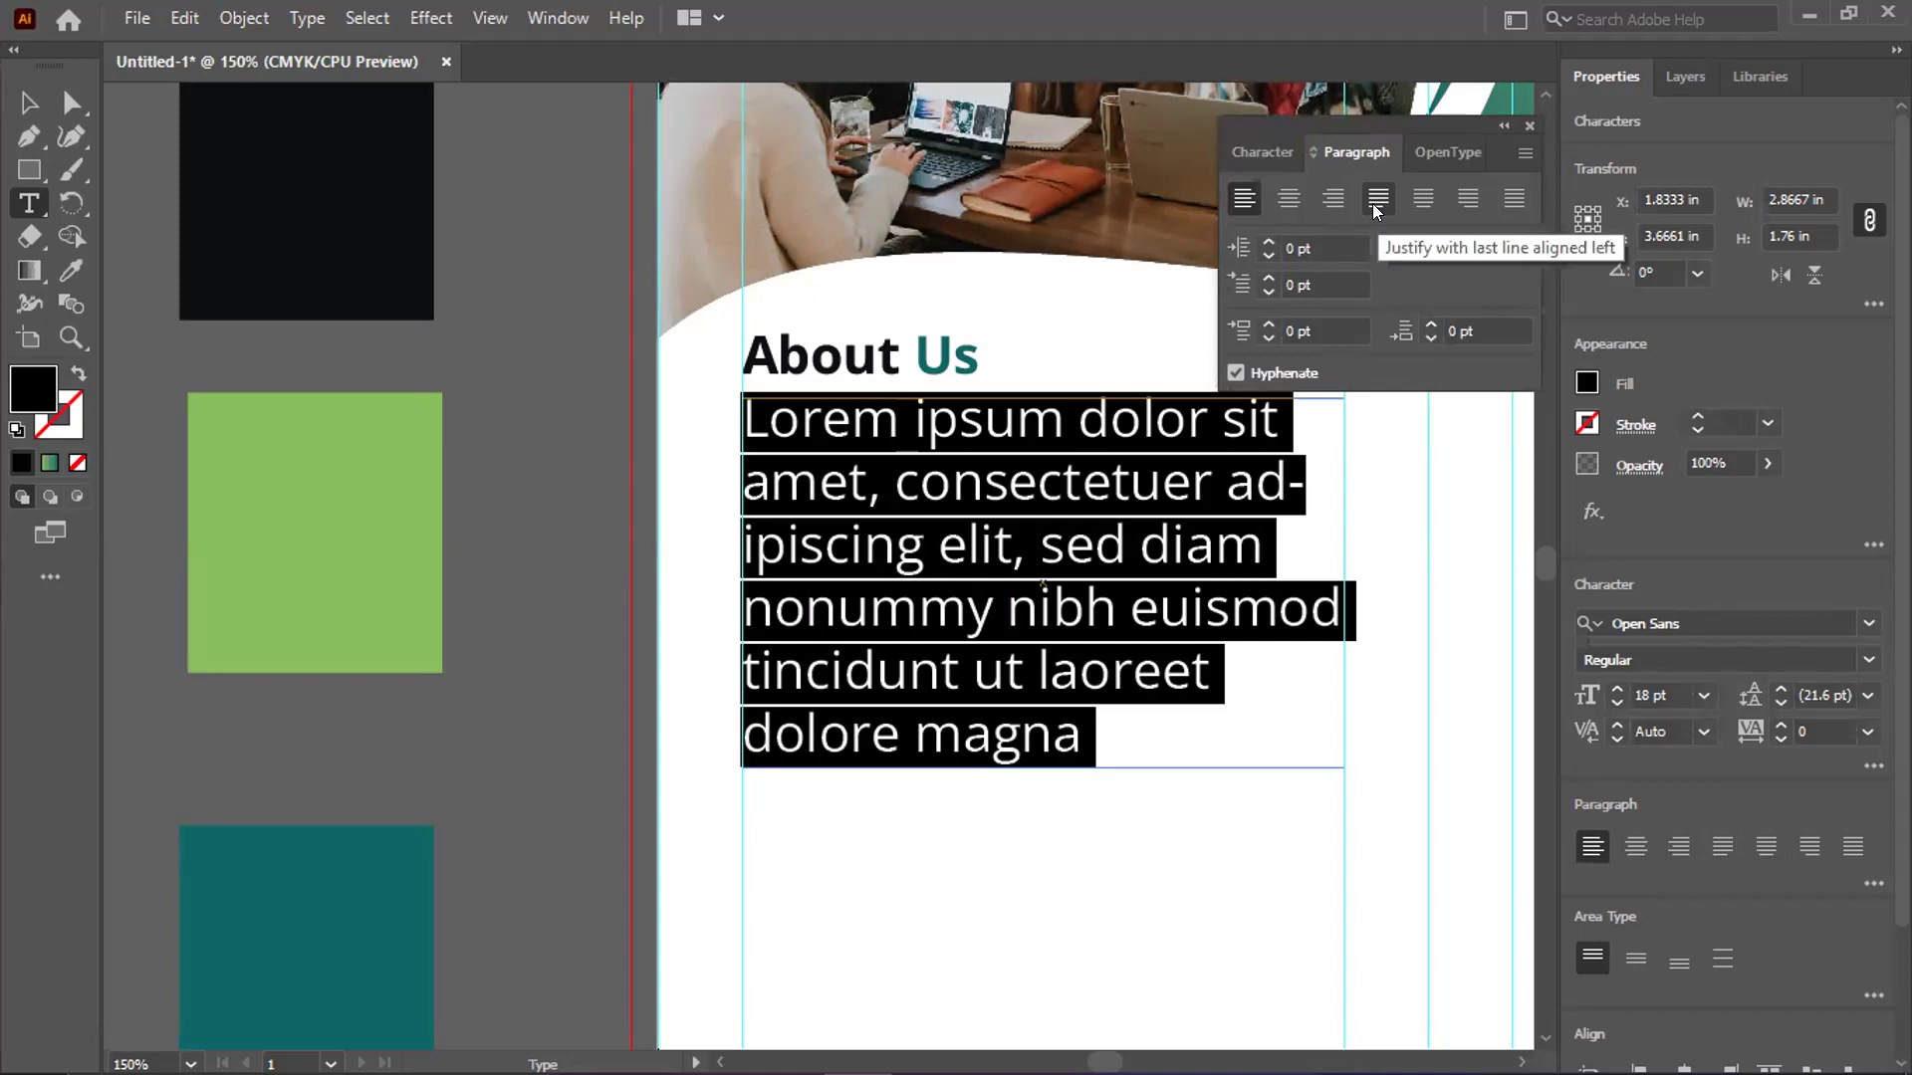
{"action": "left_click", "coordinate": [1372, 200]}
{"action": "key", "text": "ctrl"}
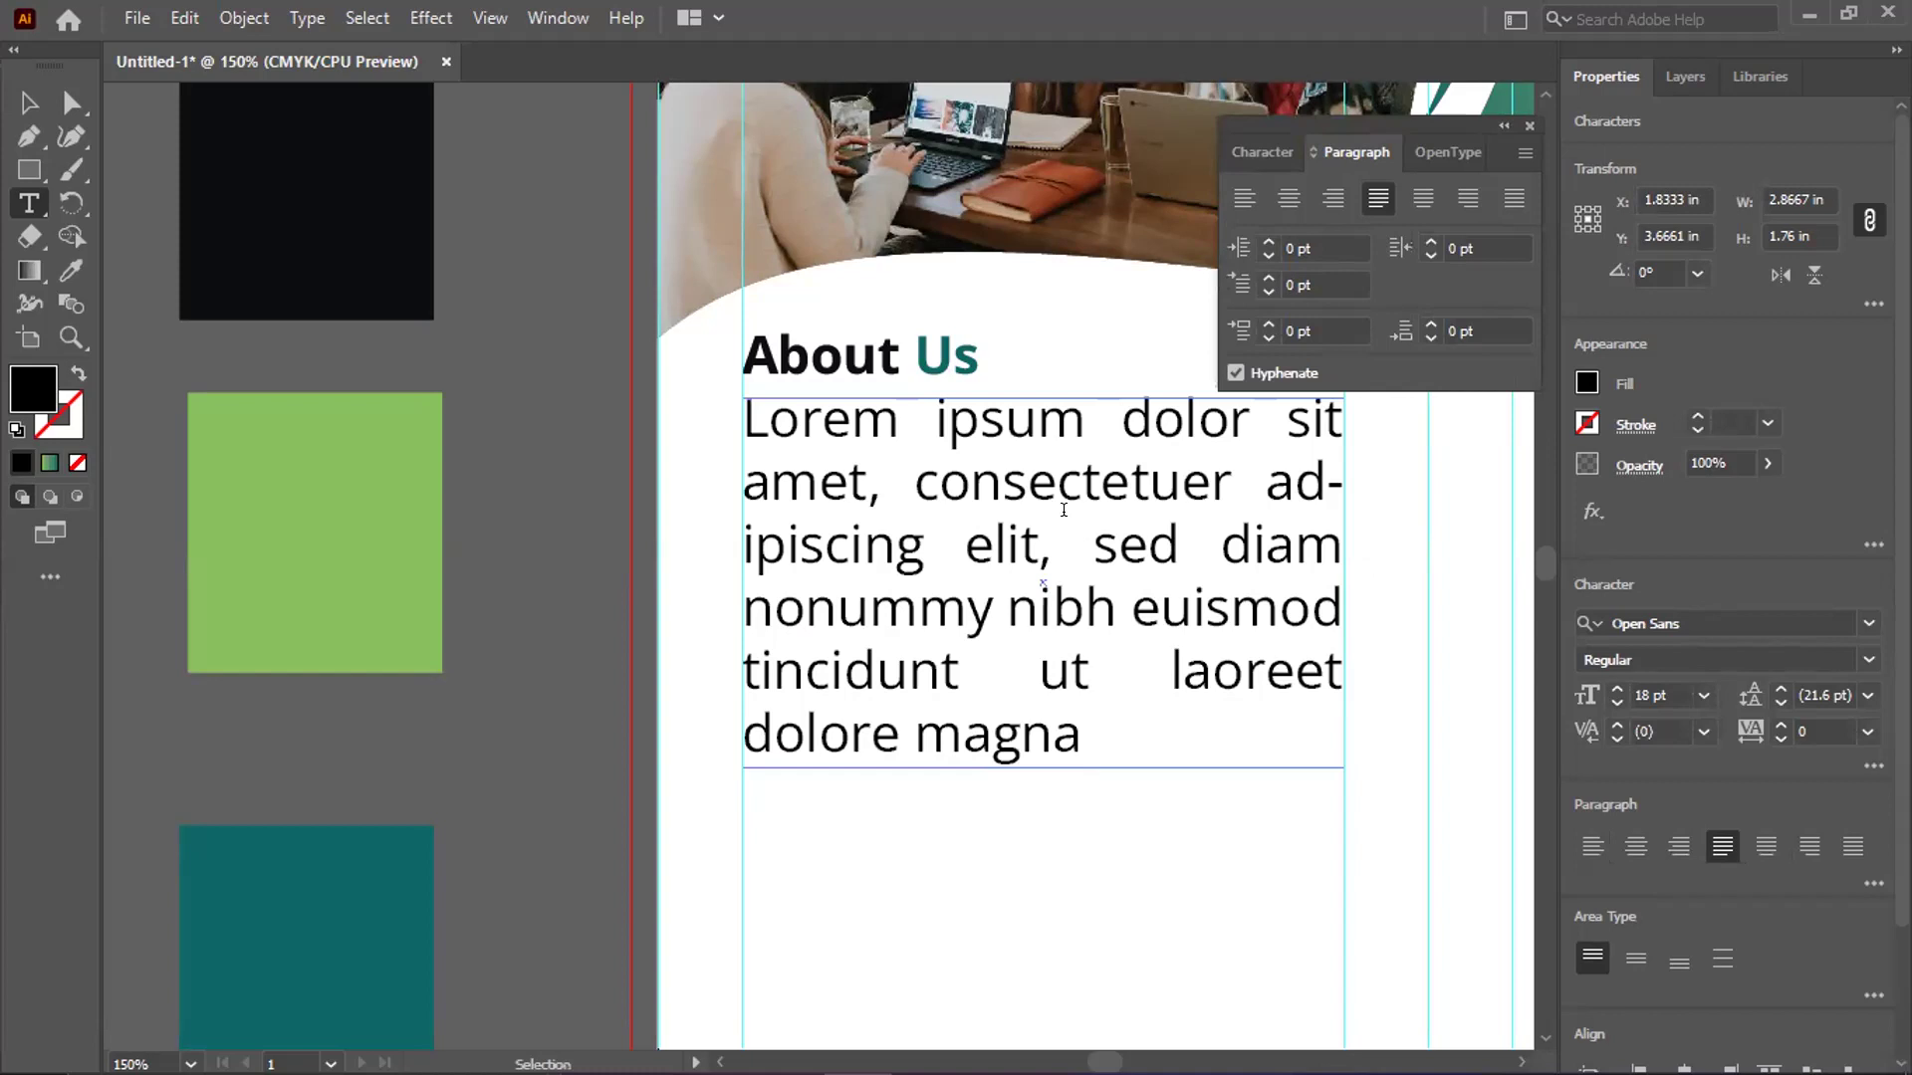
{"action": "left_click", "coordinate": [1504, 127]}
{"action": "key", "text": "Escape"}
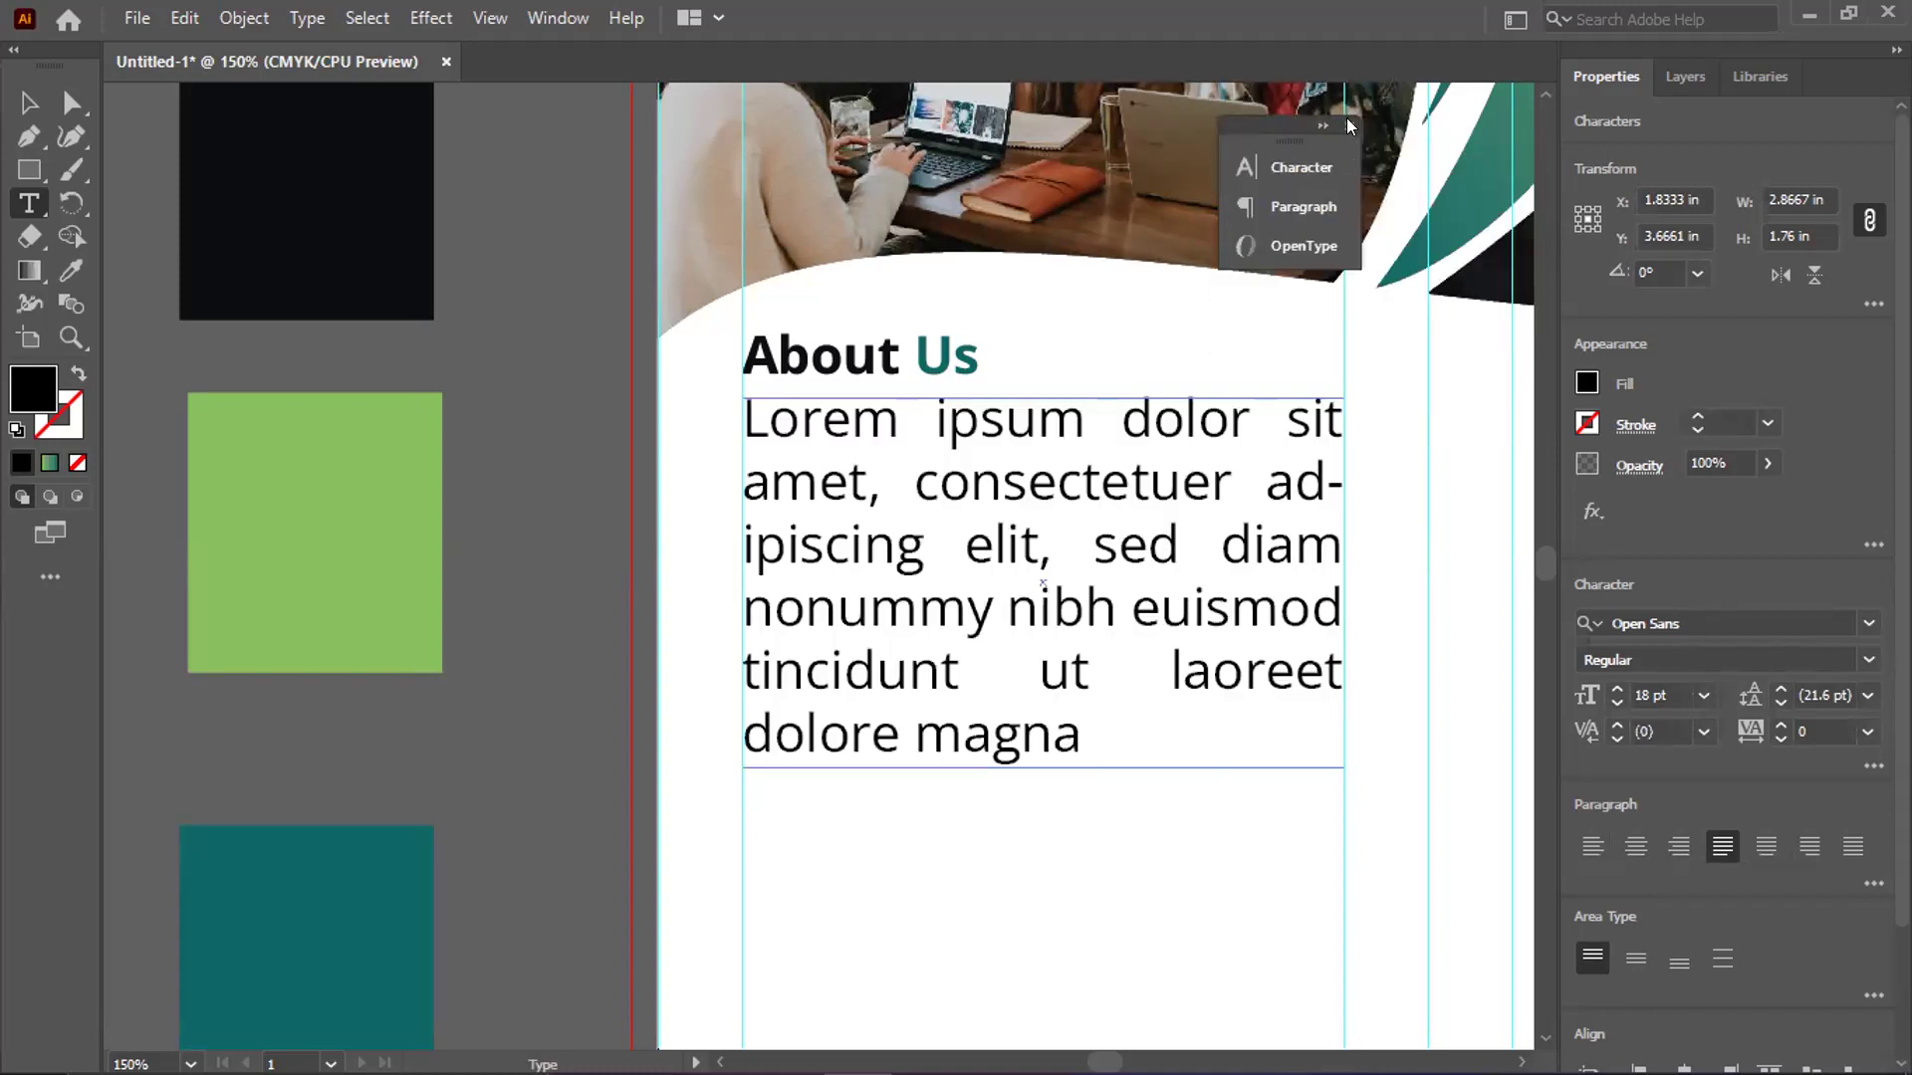
{"action": "left_click", "coordinate": [1348, 126]}
{"action": "key", "text": "ctrl"}
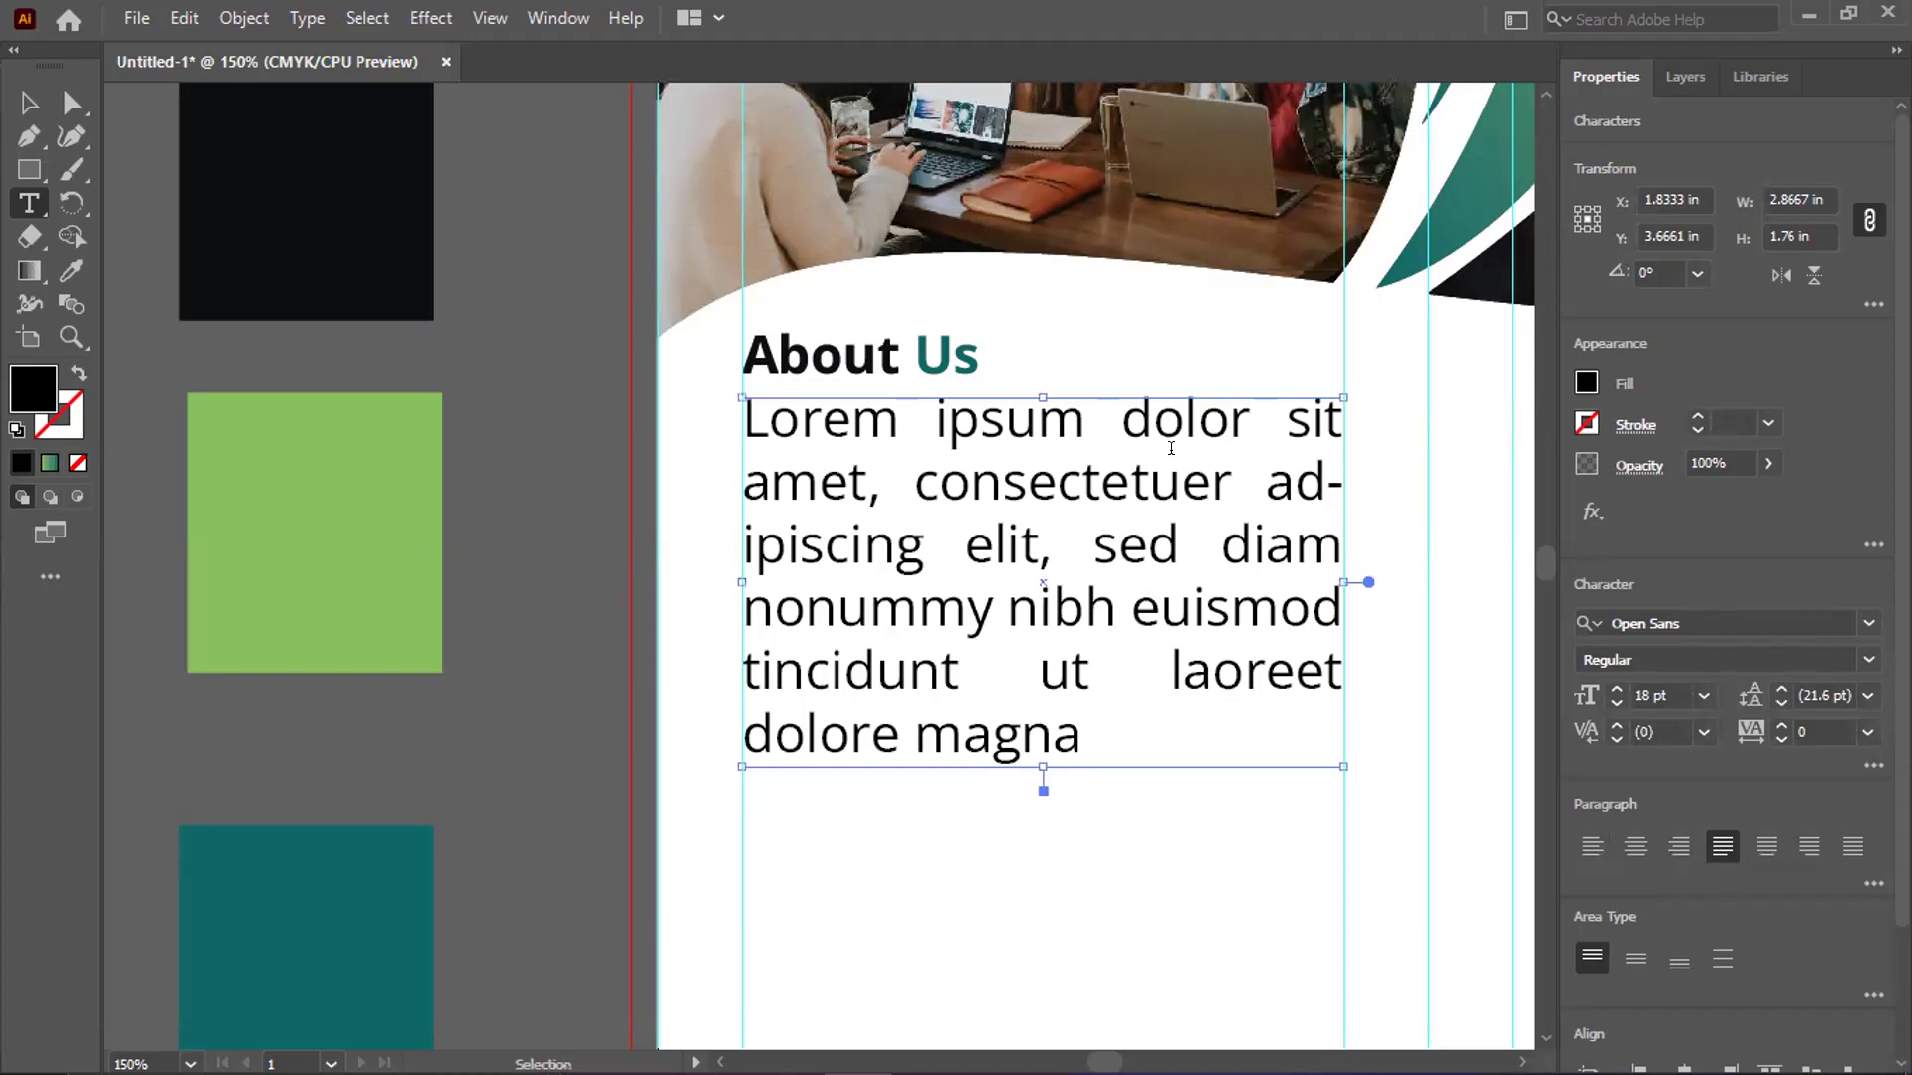
{"action": "triple_click", "coordinate": [1173, 447]}
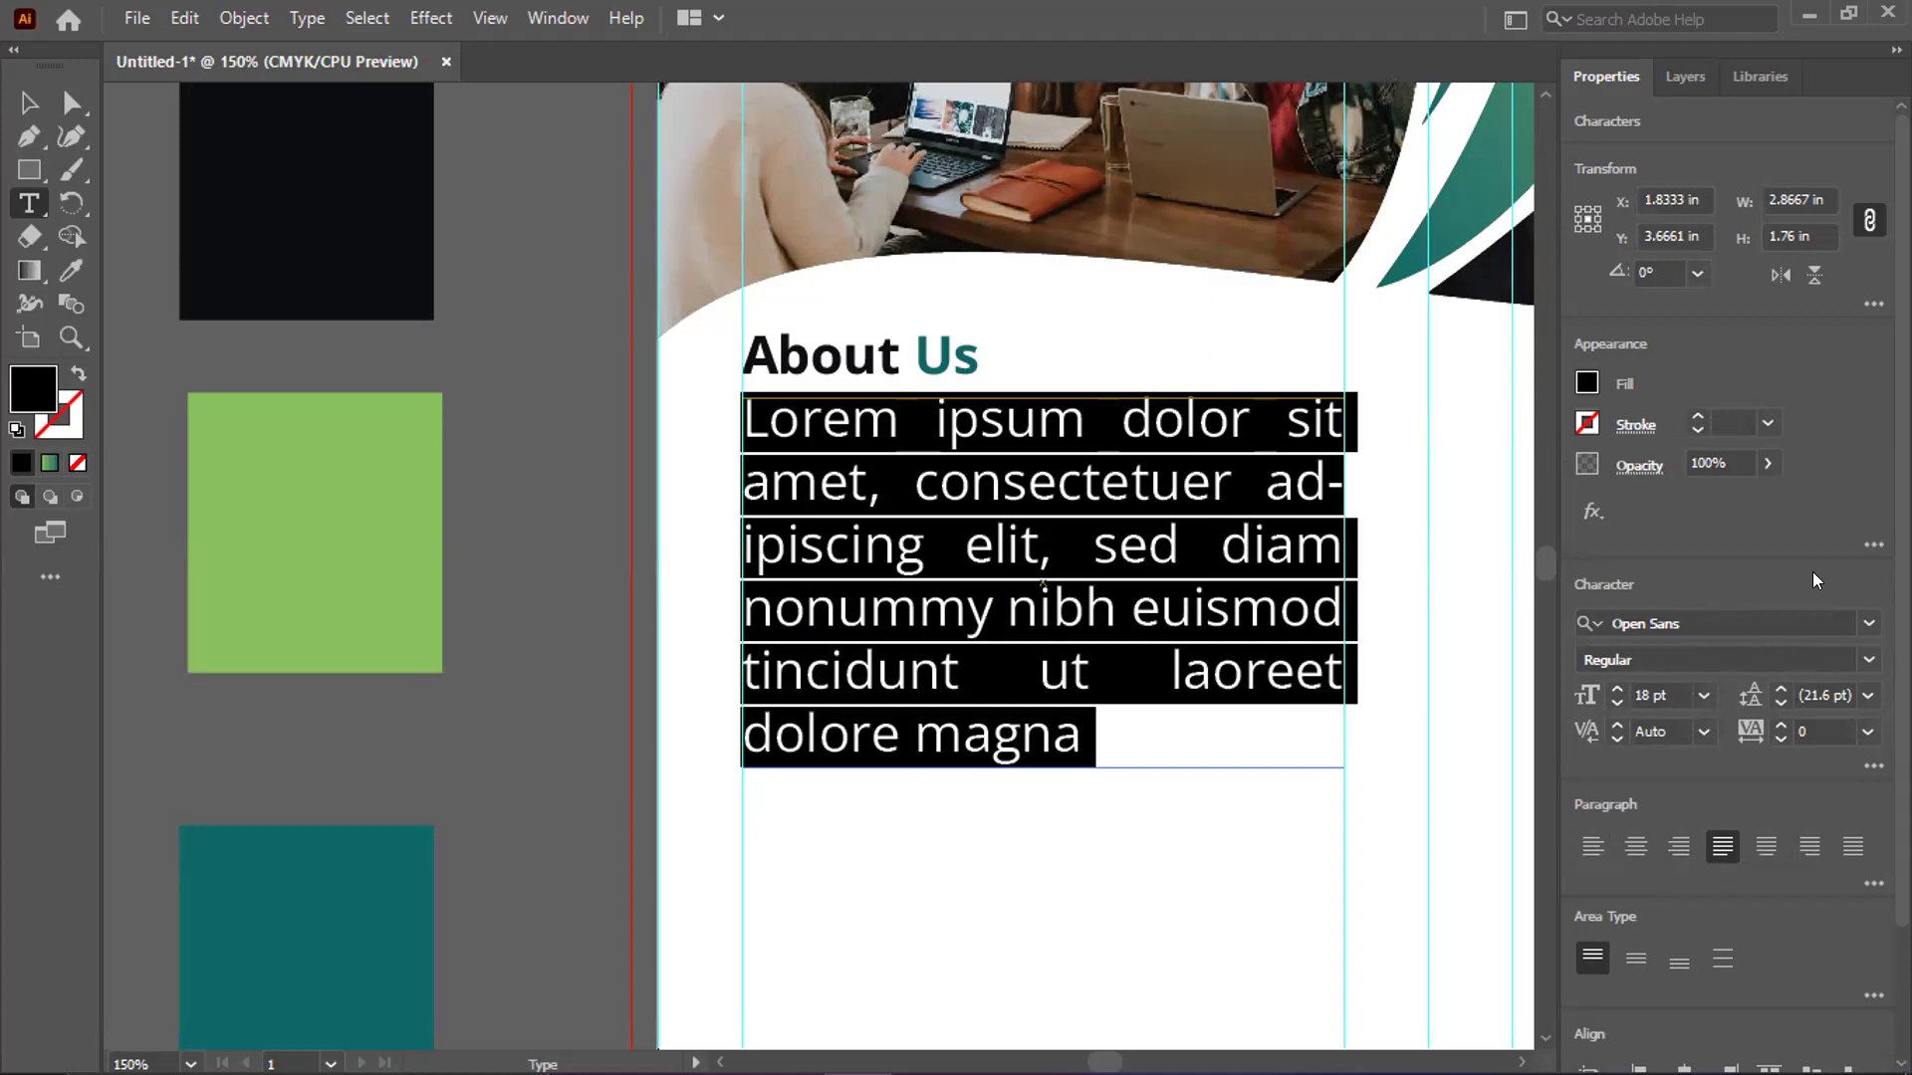
Reduce the body paragraph's font size to 11 pt
{"action": "left_click", "coordinate": [1616, 701]}
{"action": "left_click", "coordinate": [1615, 705]}
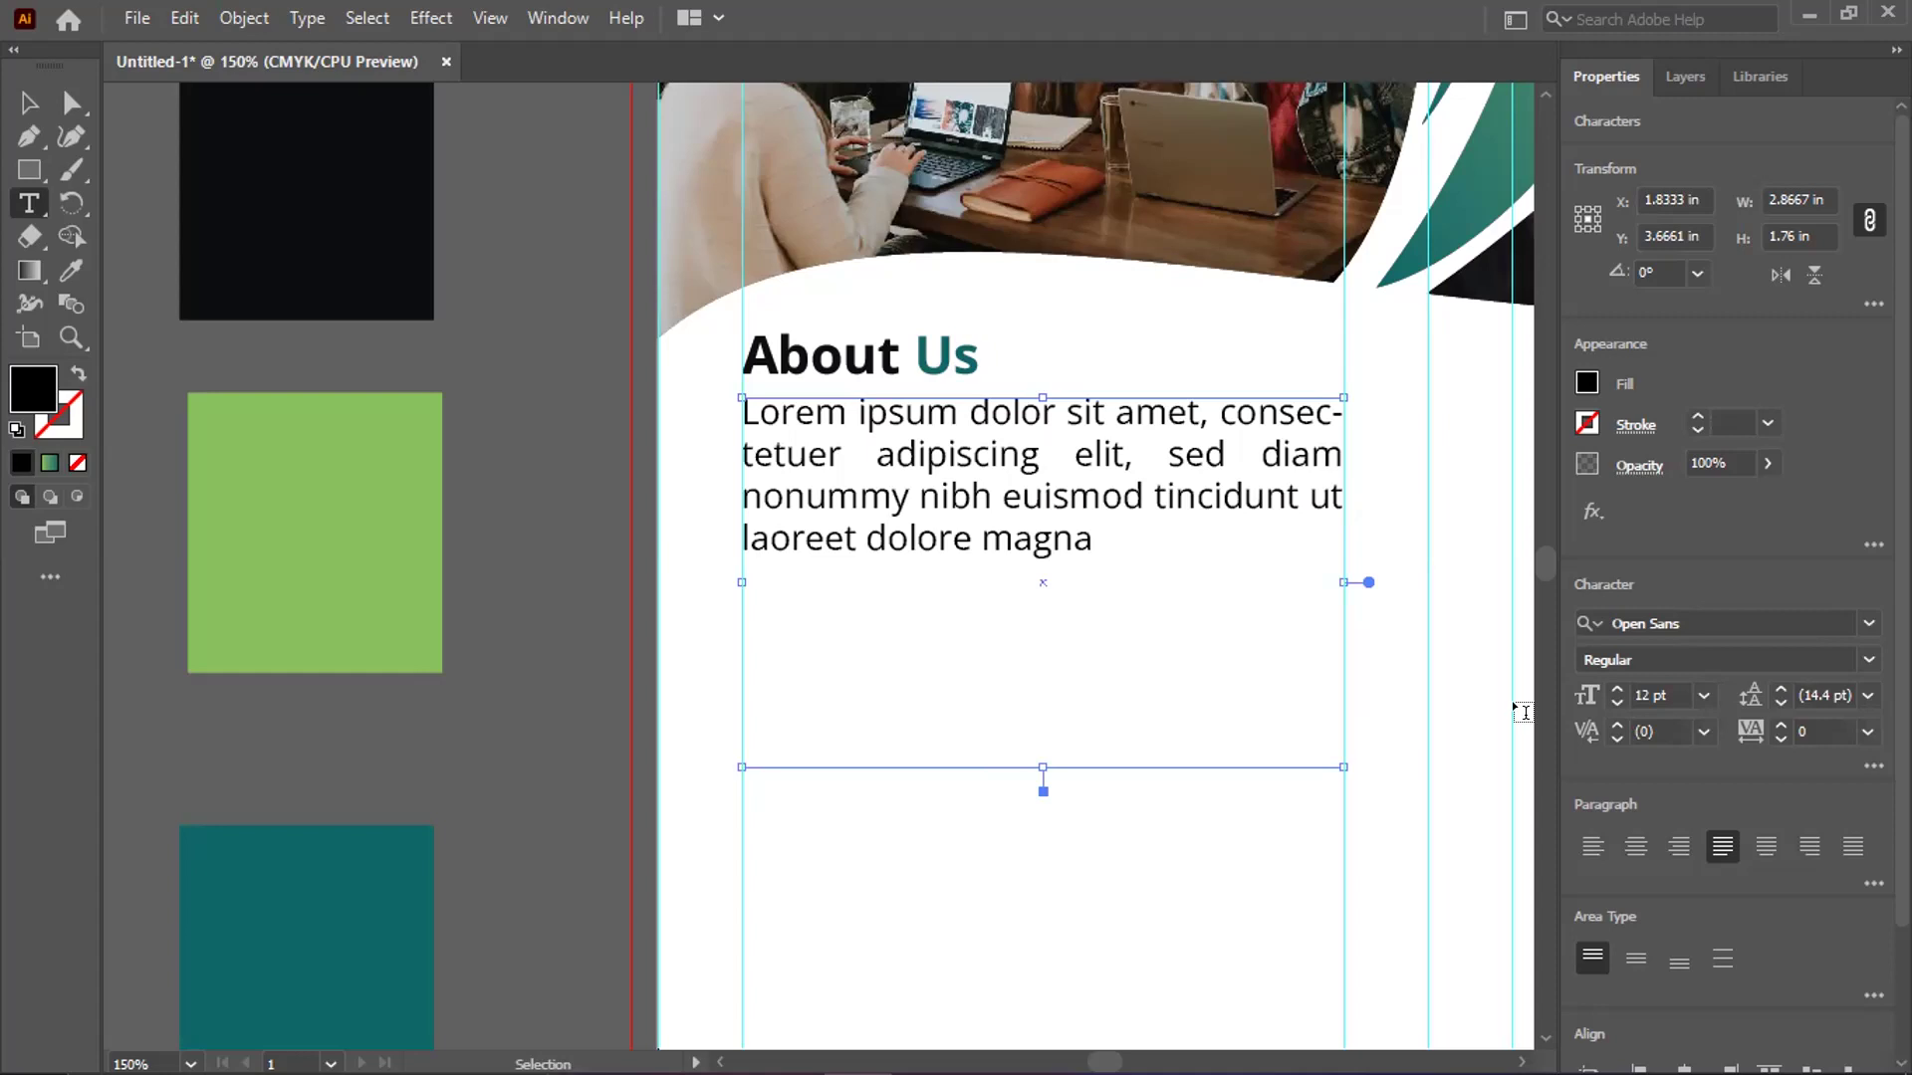
{"action": "left_click", "coordinate": [1618, 703]}
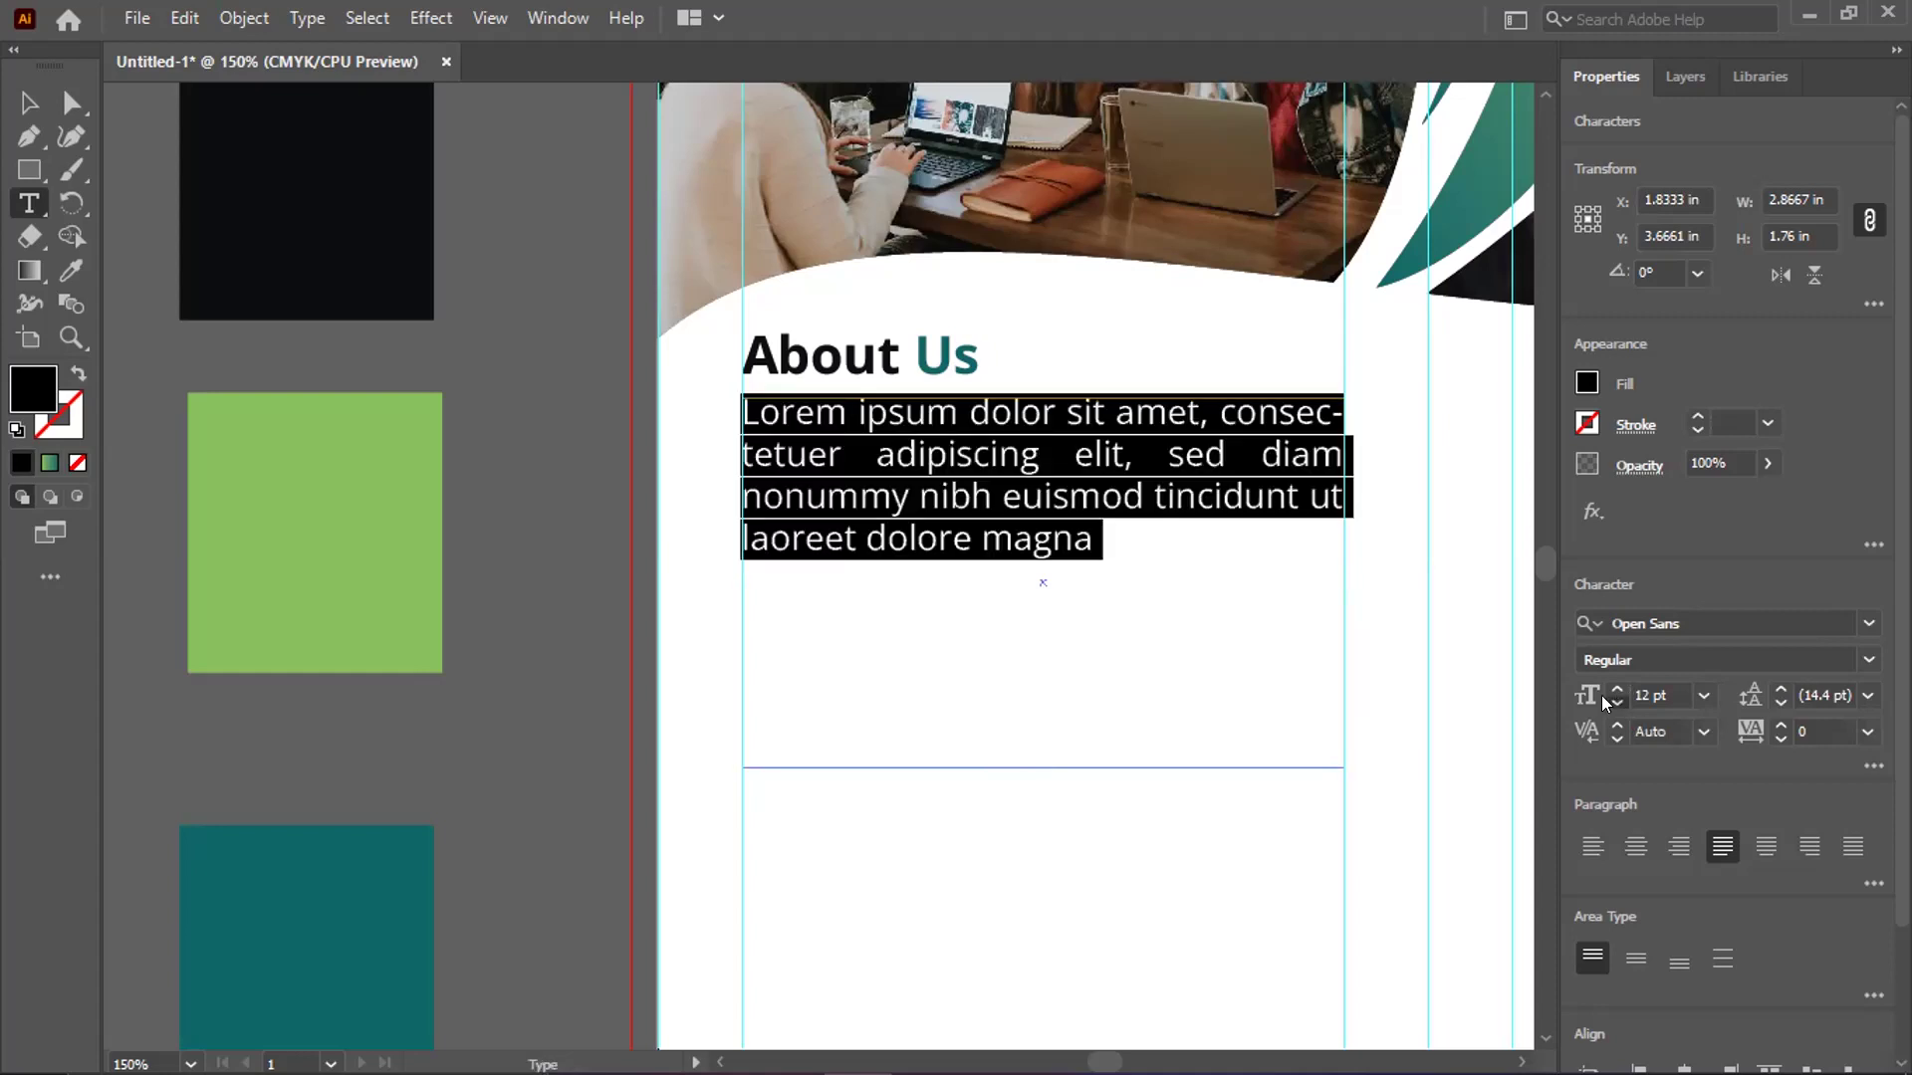
{"action": "left_click", "coordinate": [1616, 704]}
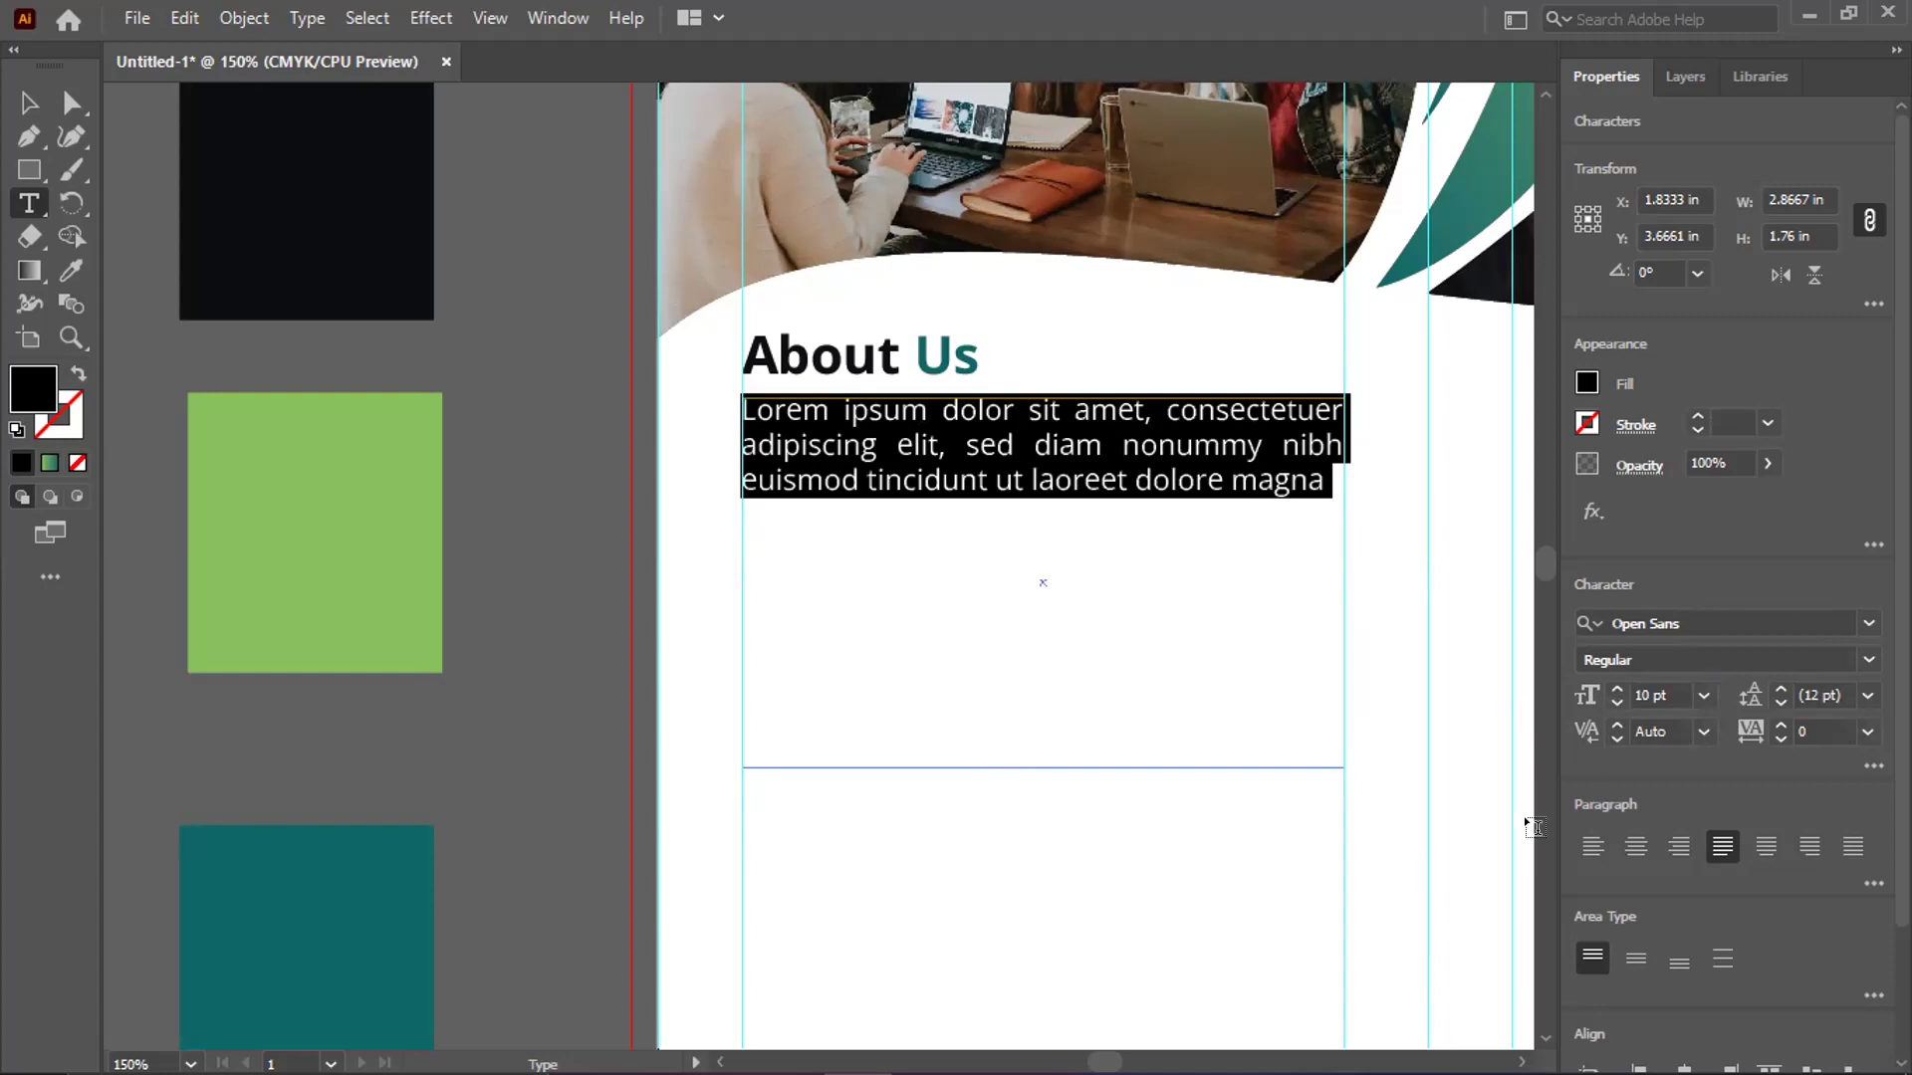
{"action": "left_click", "coordinate": [1618, 696]}
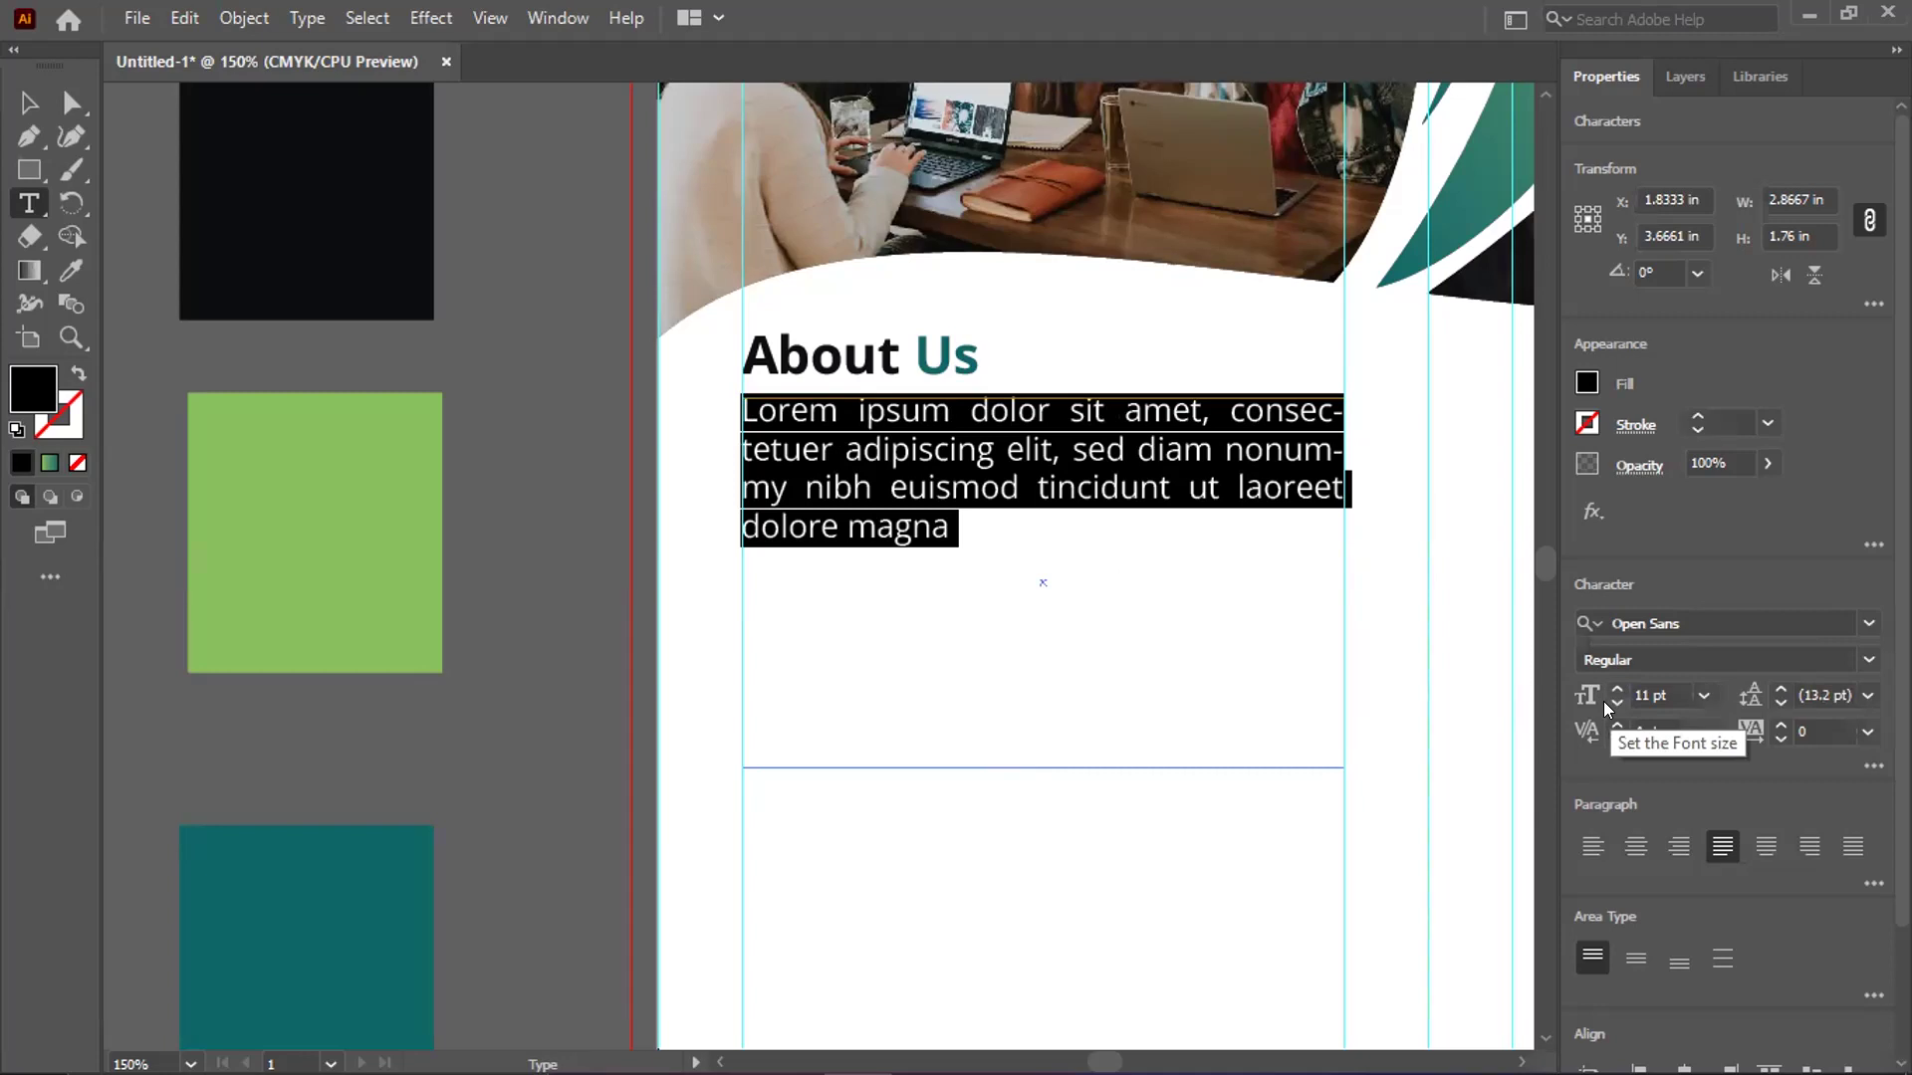
Replace the Lorem ipsum with the pasted 'It is a long established fact…' paragraph
{"action": "left_click", "coordinate": [955, 537]}
{"action": "key", "text": "ctrl+a"}
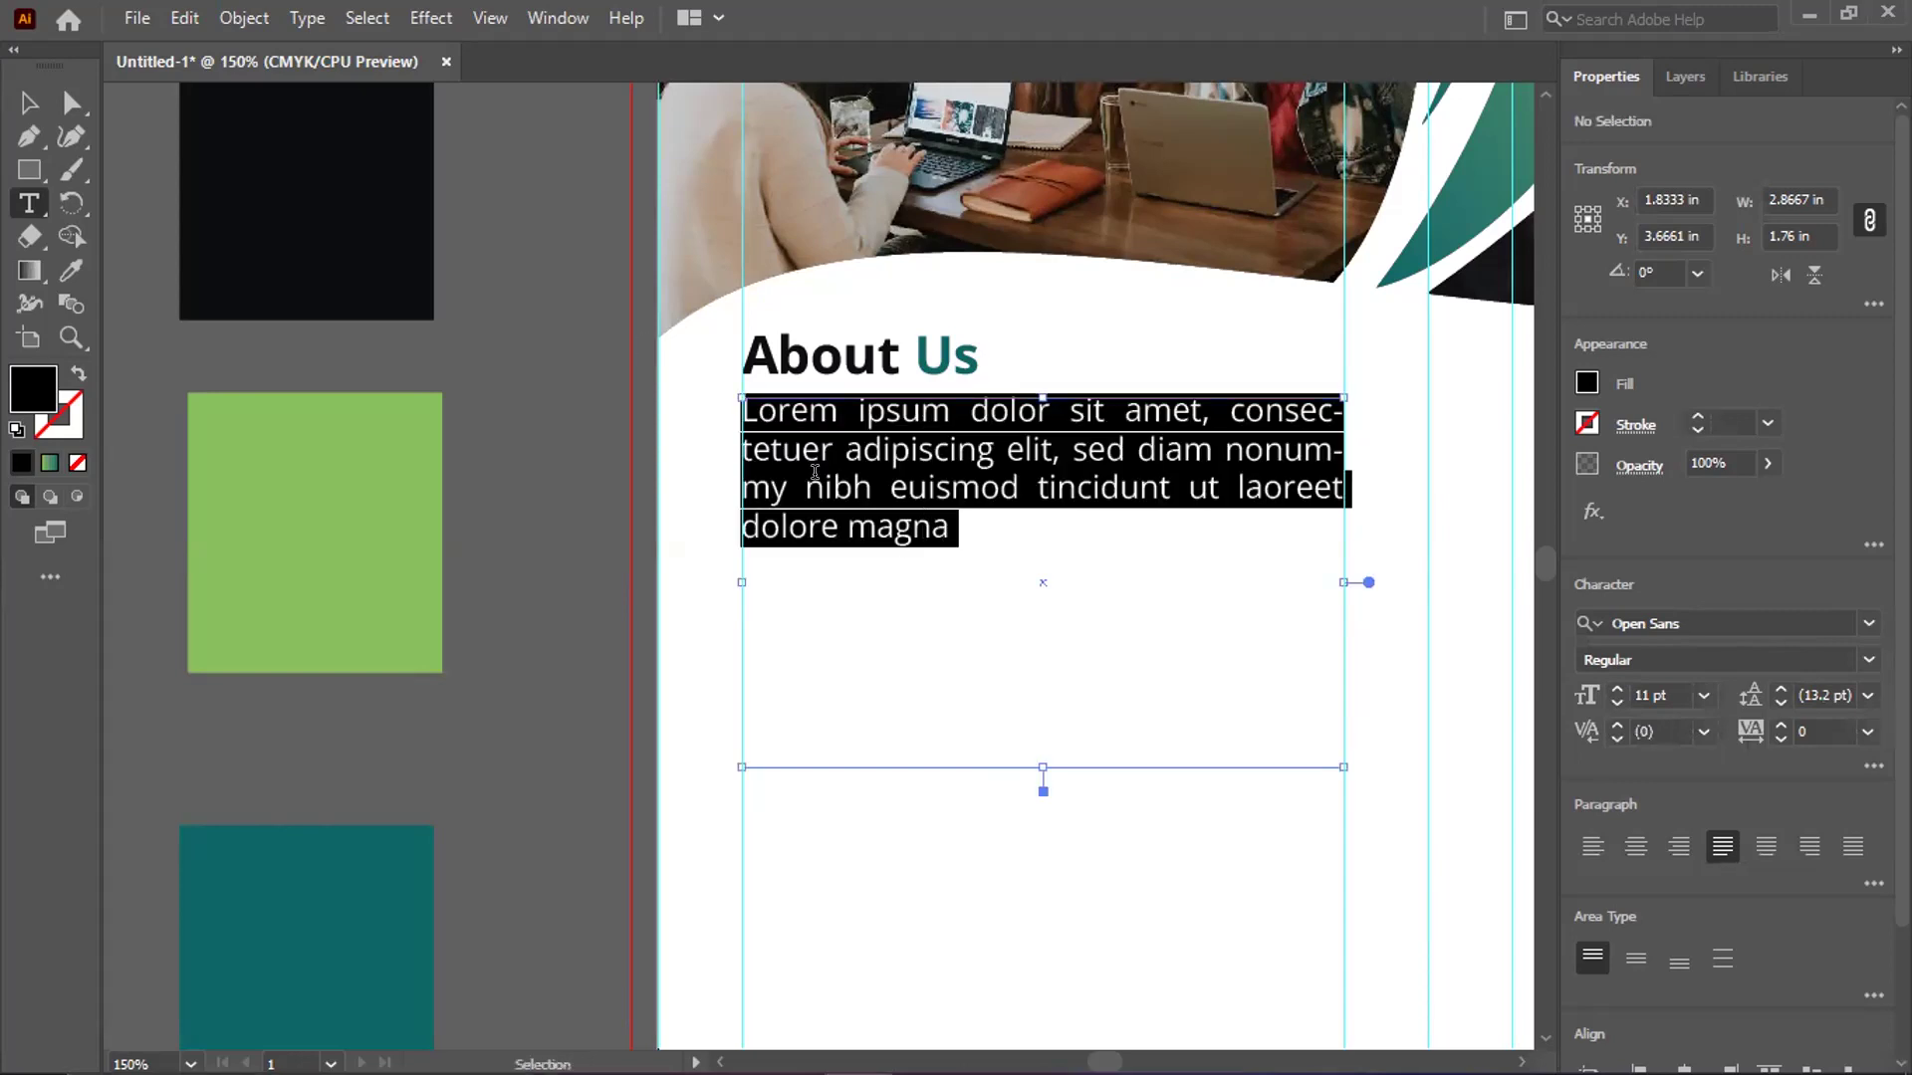
{"action": "key", "text": "ctrl+v"}
{"action": "key", "text": "Escape"}
Select the pasted paragraph and set Auto leading with tracking kept at 0
{"action": "triple_click", "coordinate": [1108, 640]}
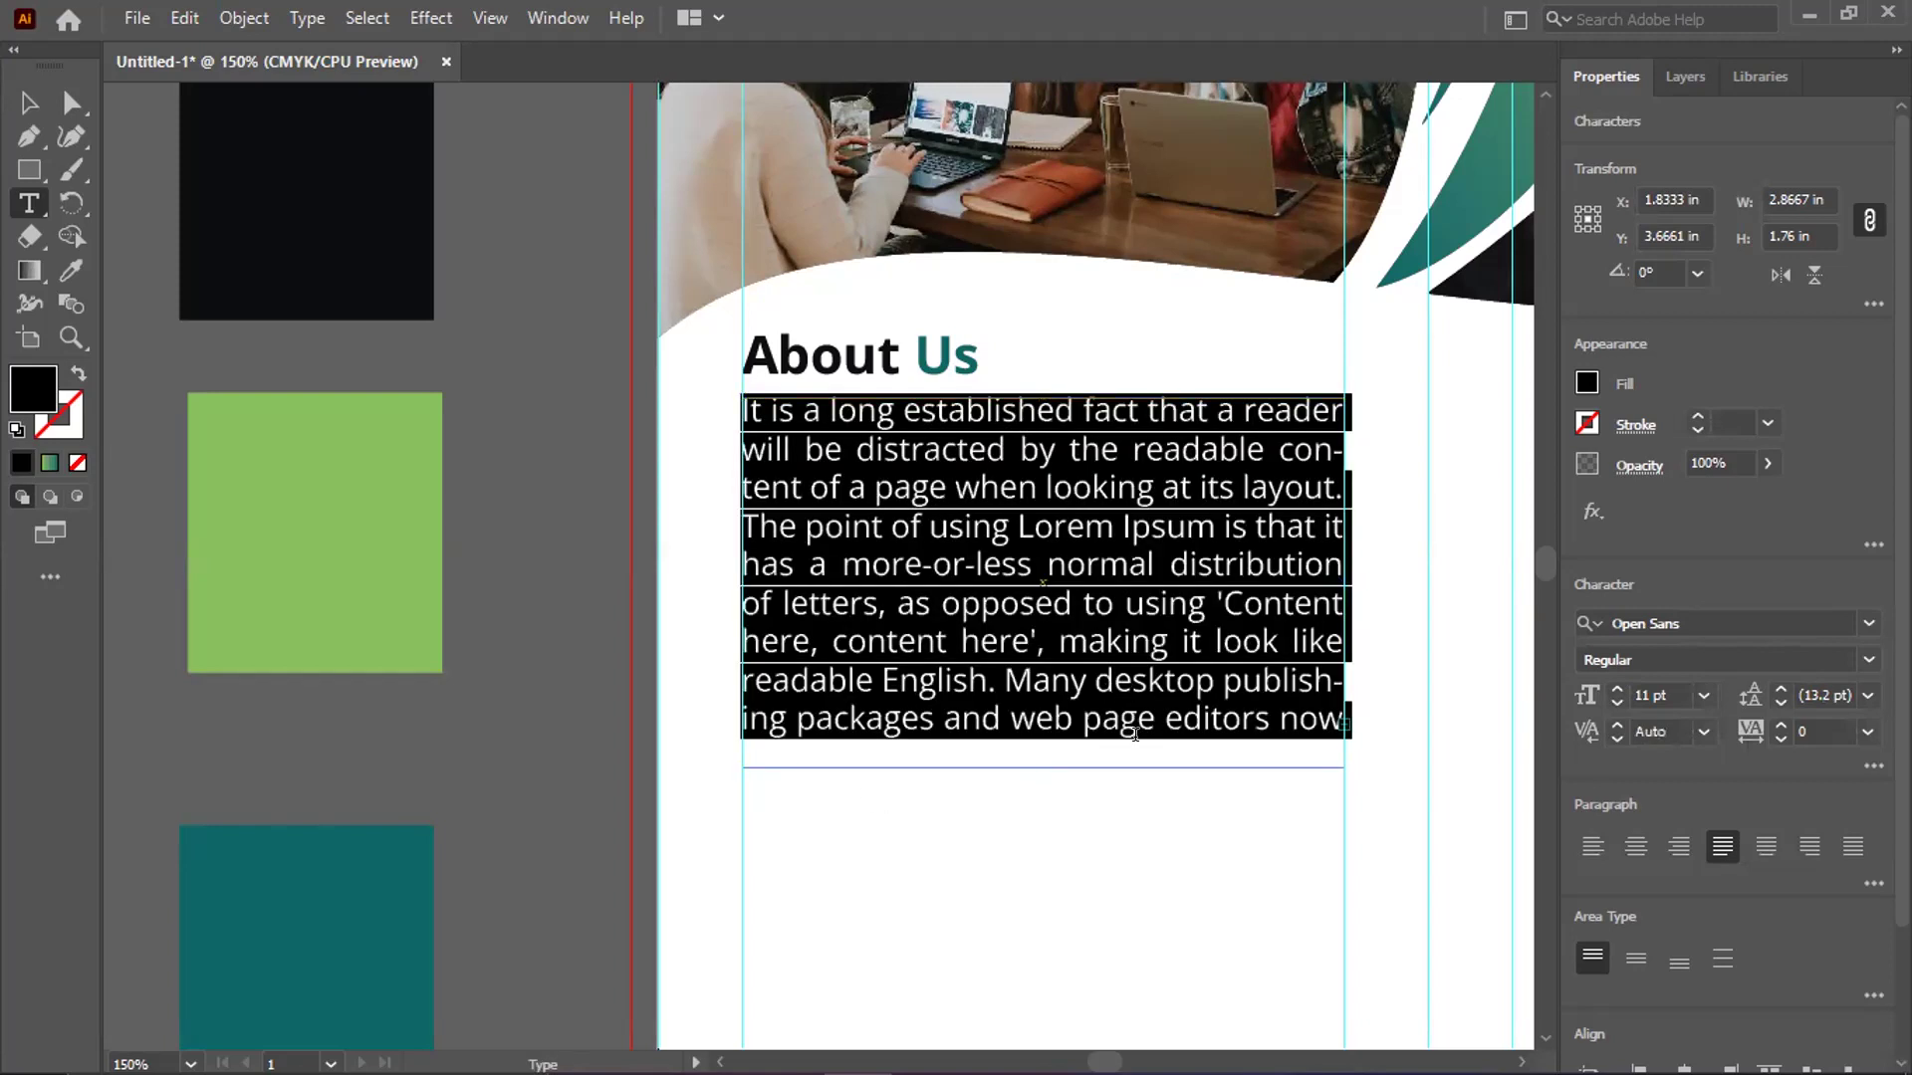
{"action": "left_click", "coordinate": [801, 538]}
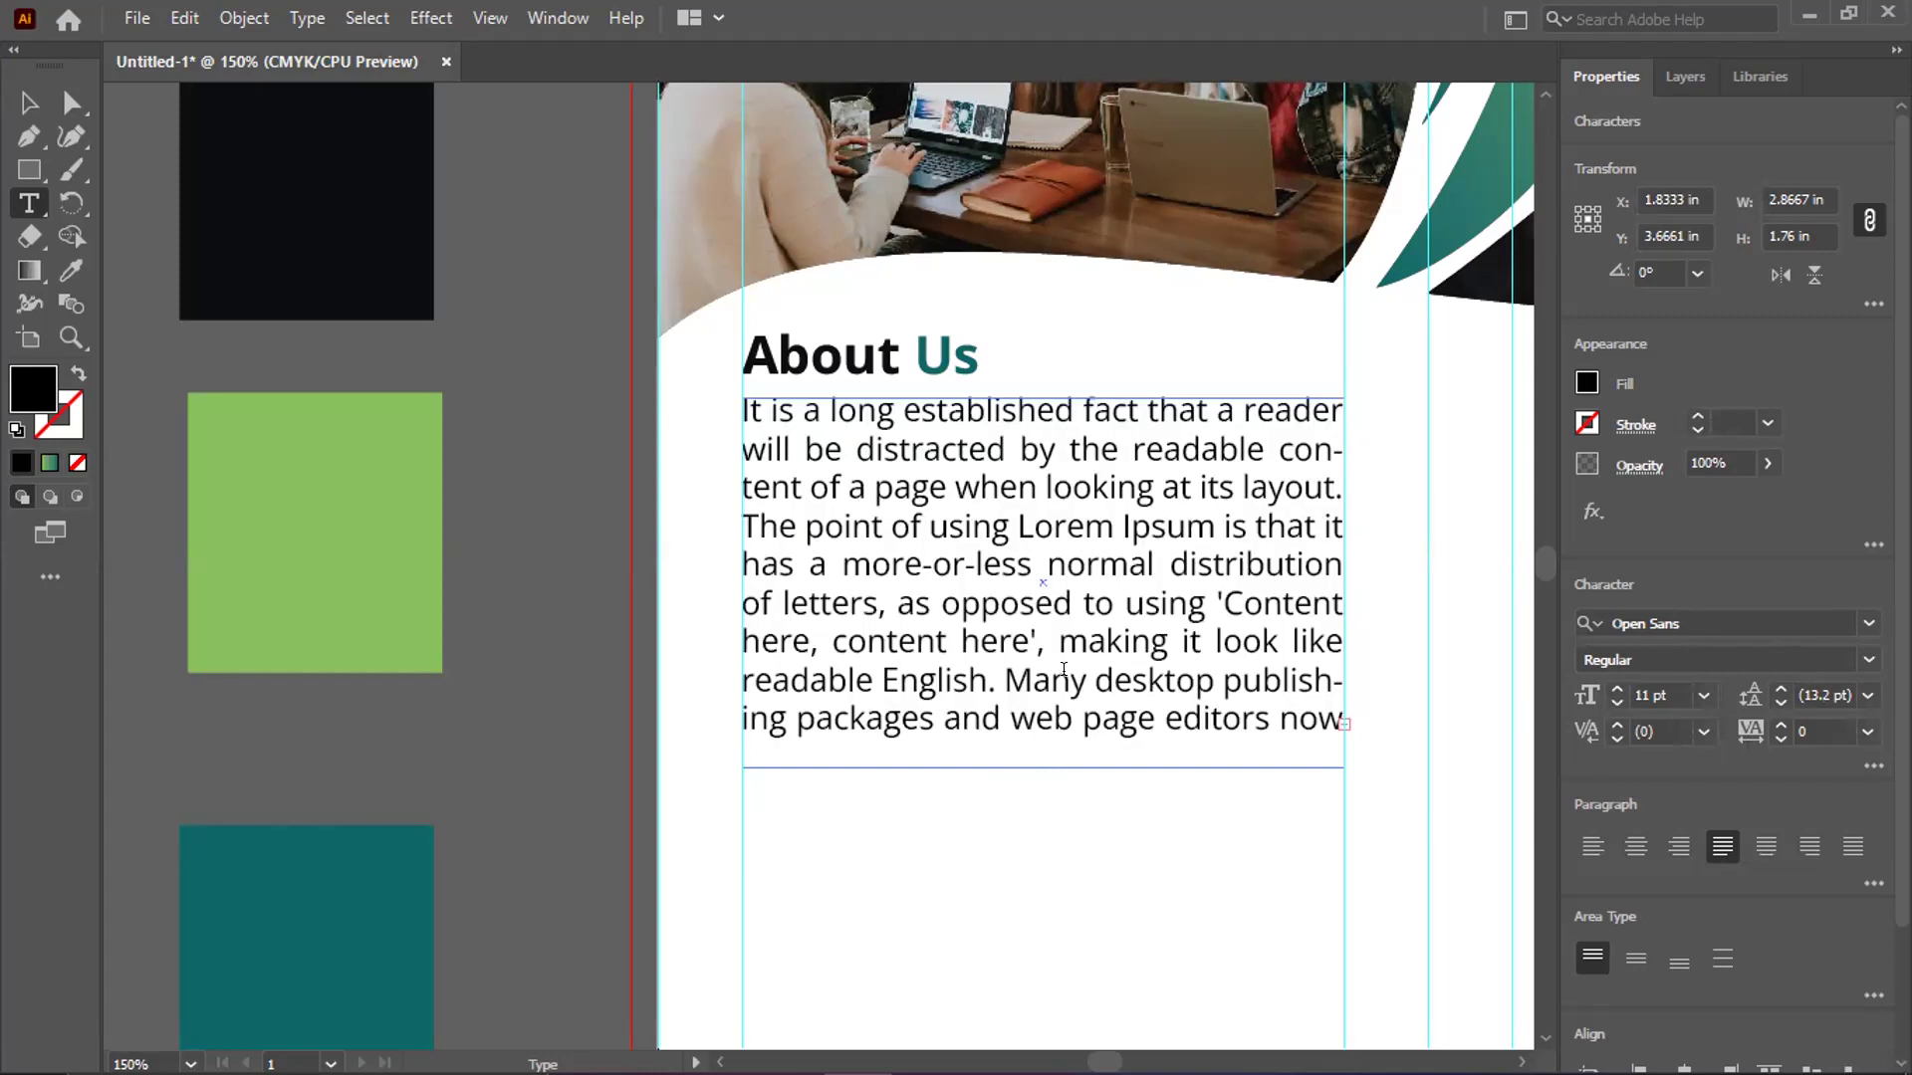
{"action": "key", "text": "Escape"}
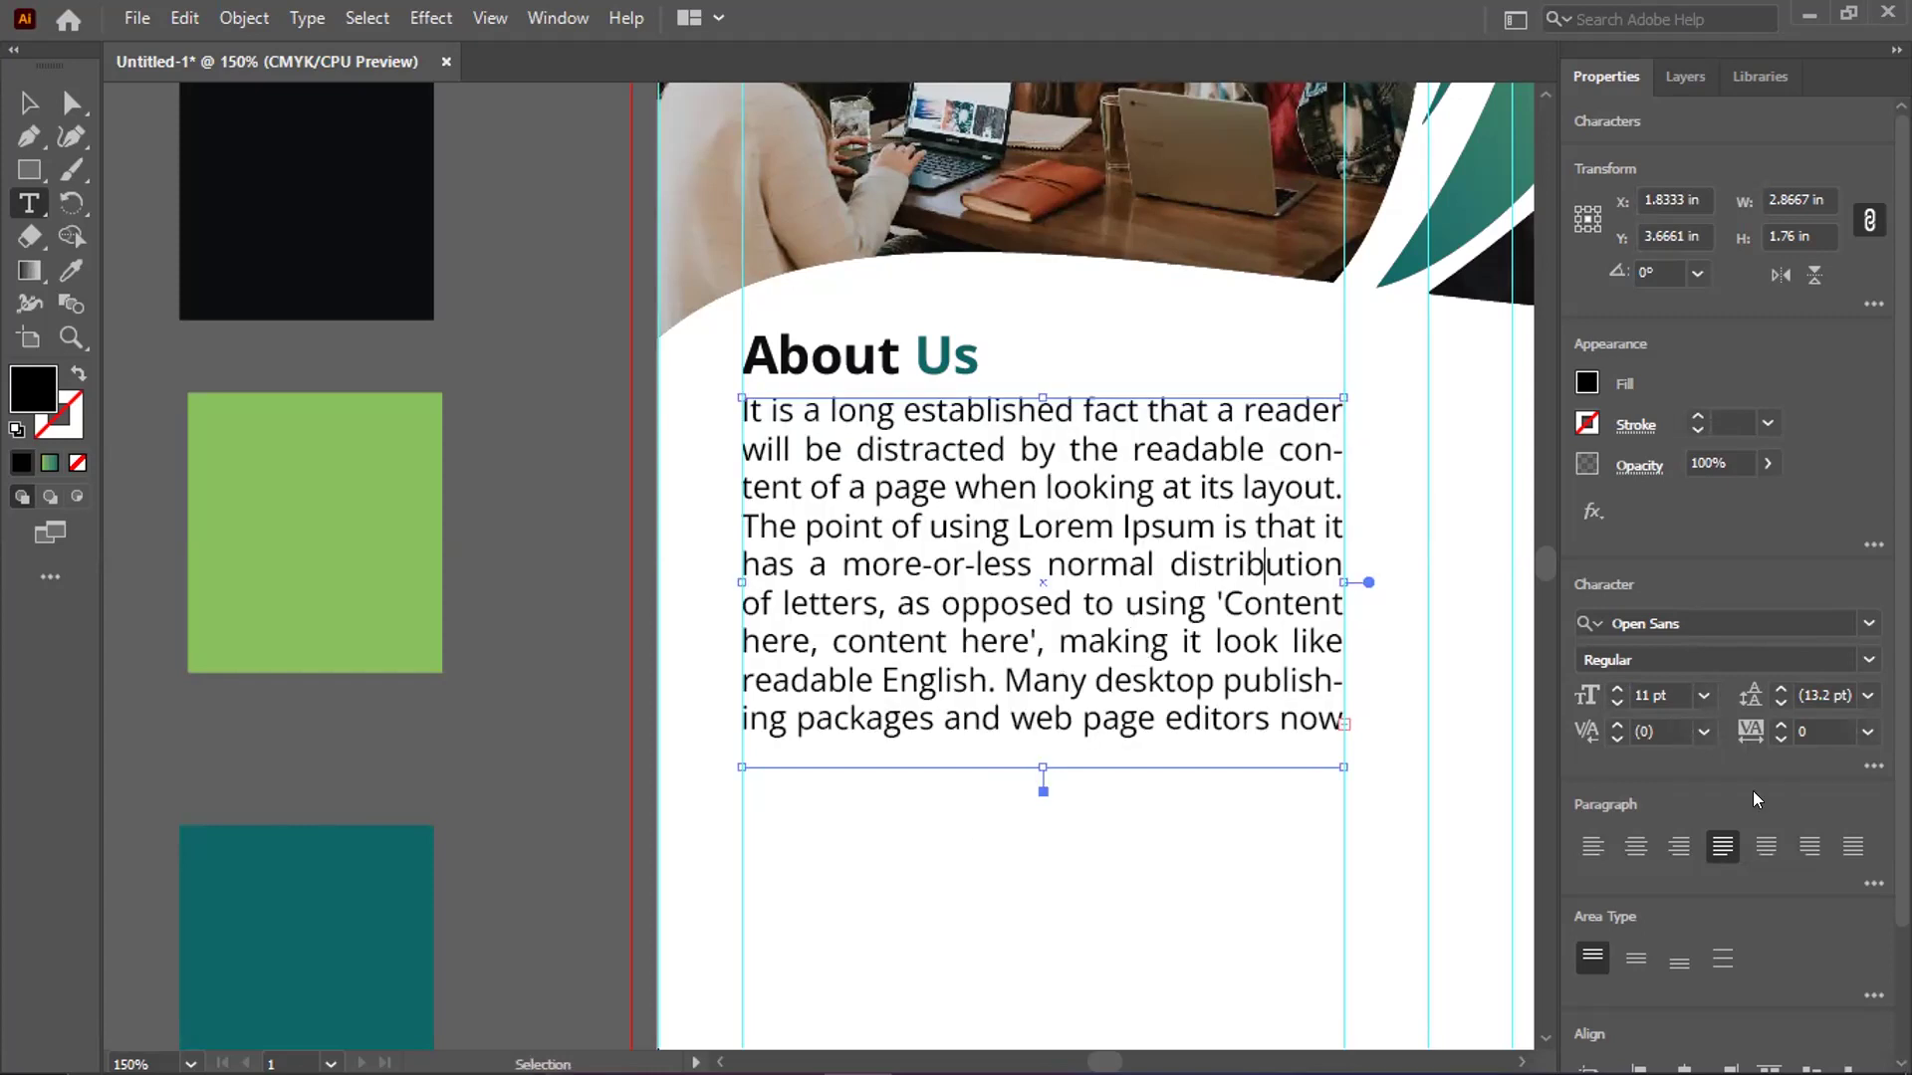
{"action": "triple_click", "coordinate": [1289, 468]}
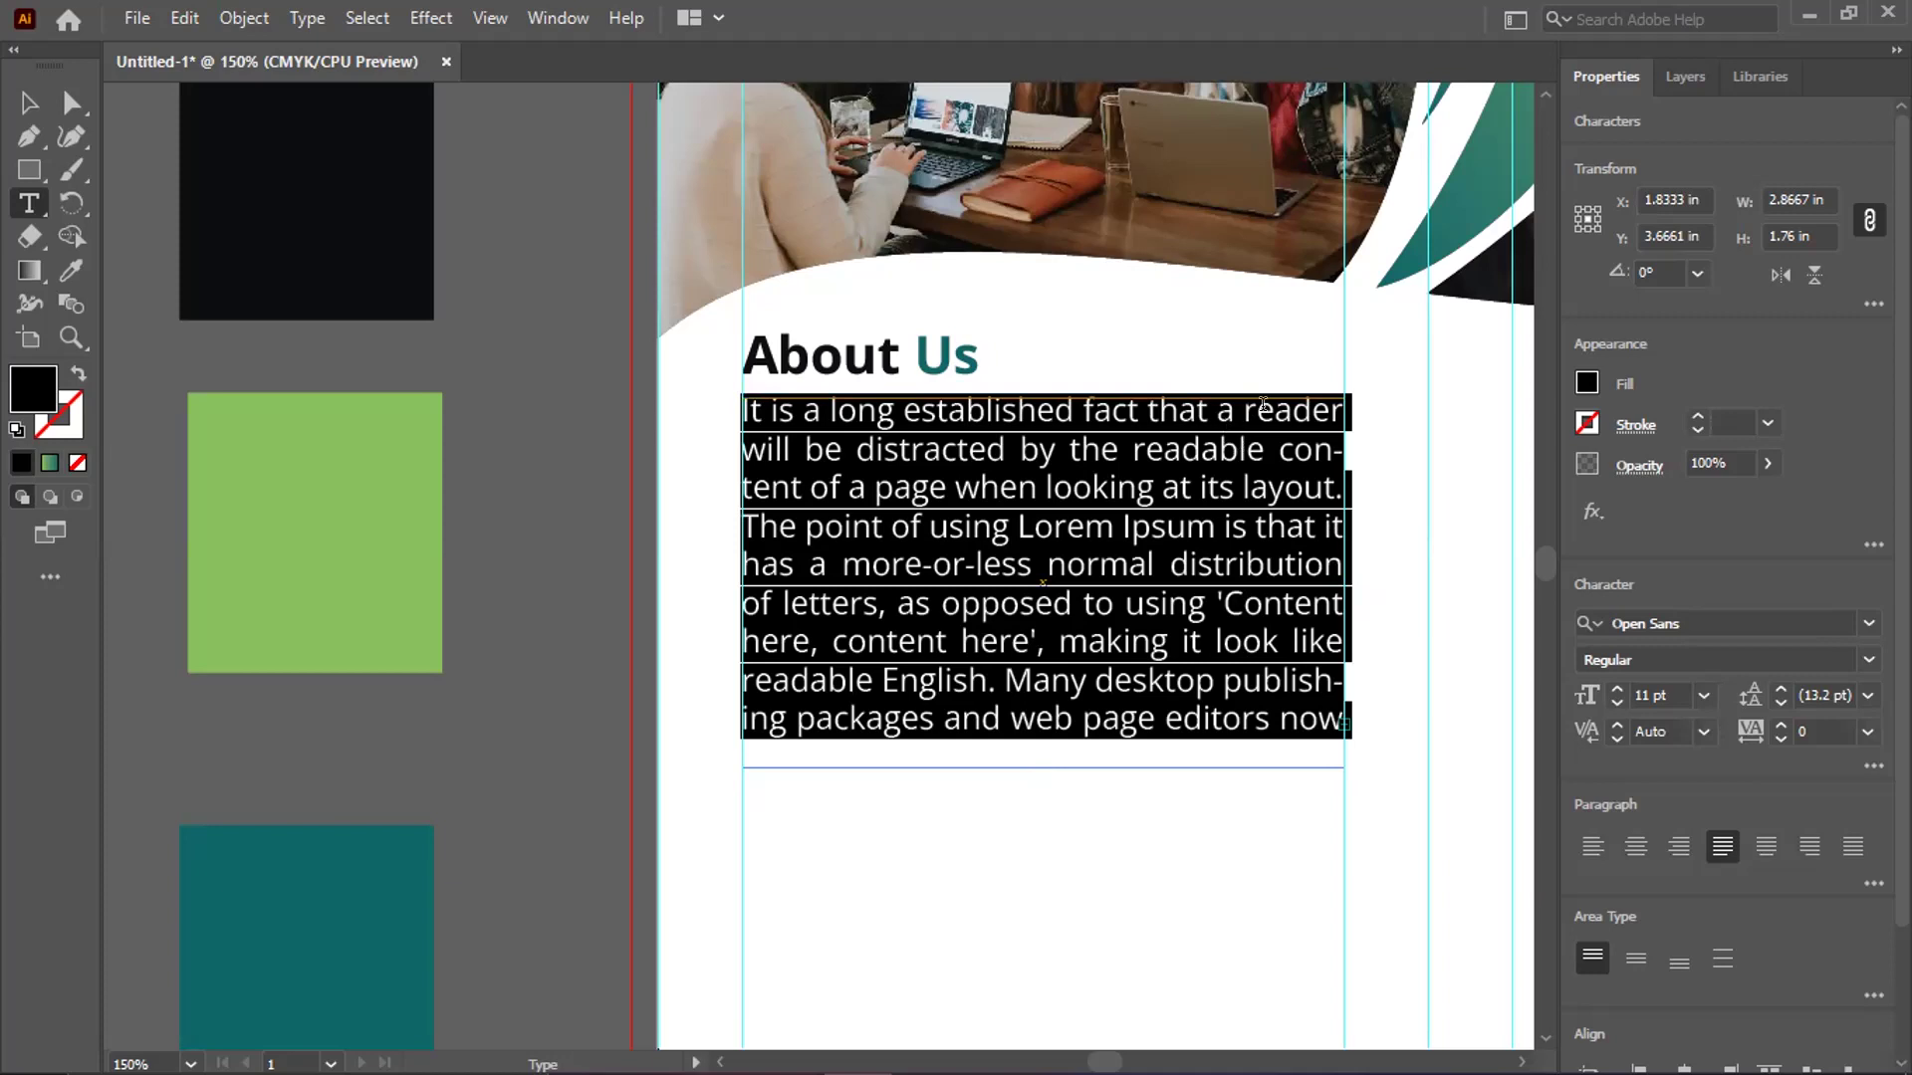
{"action": "key", "text": "ctrl+t"}
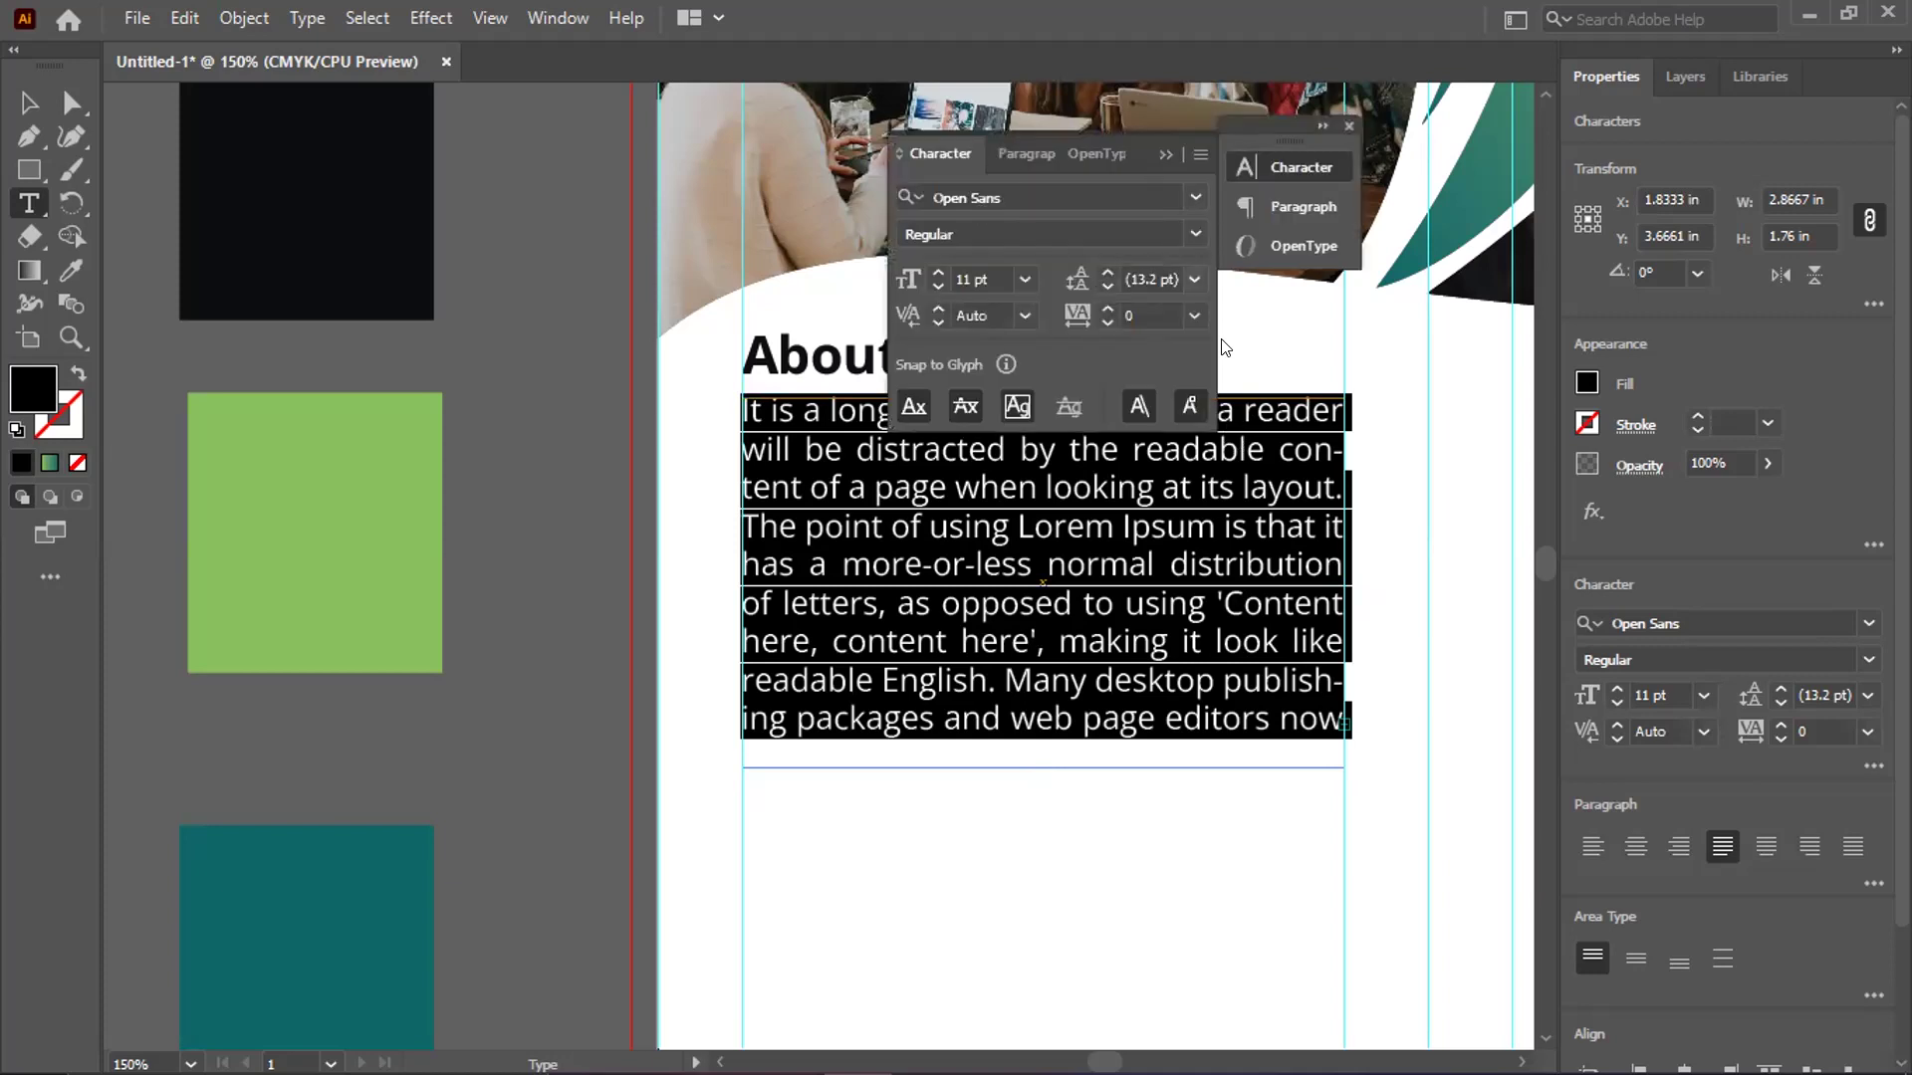
{"action": "left_click", "coordinate": [1195, 280]}
{"action": "left_click", "coordinate": [1113, 310]}
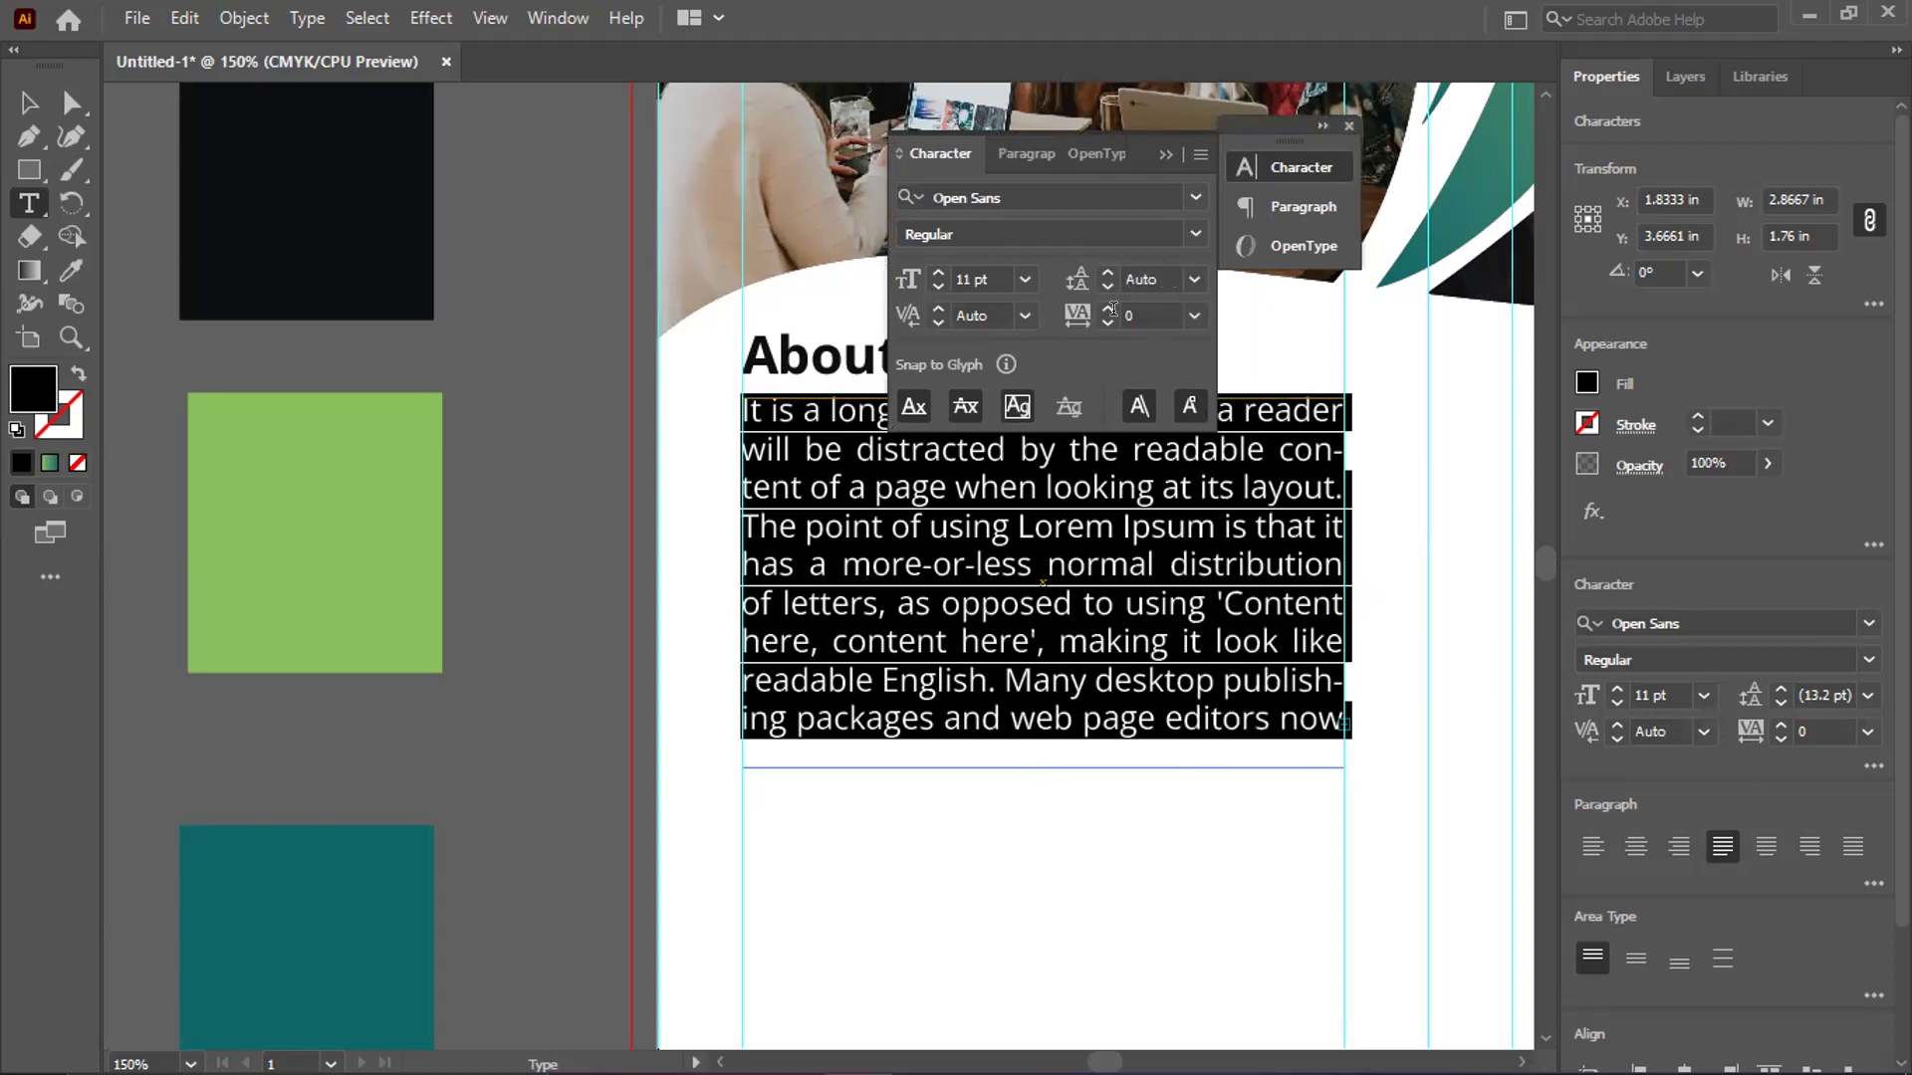
{"action": "left_click", "coordinate": [1193, 315]}
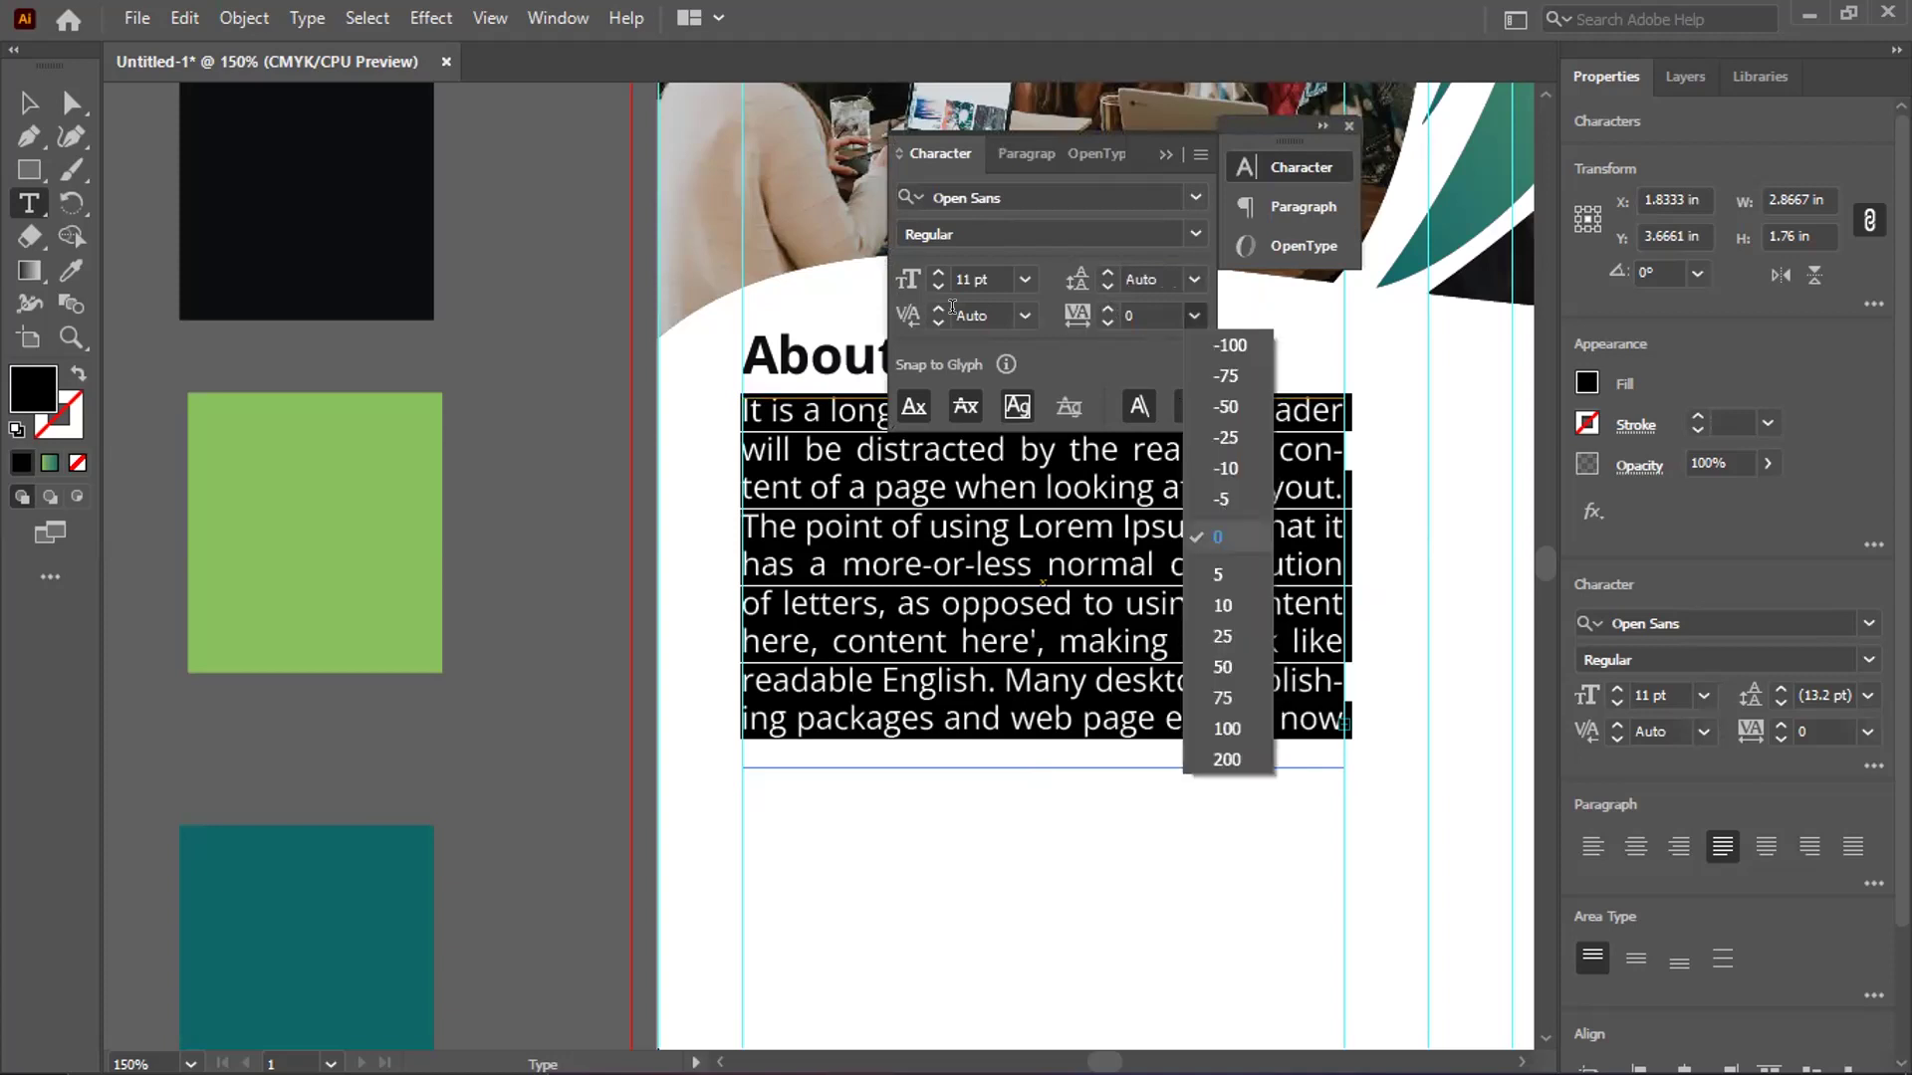
{"action": "left_click", "coordinate": [1000, 325]}
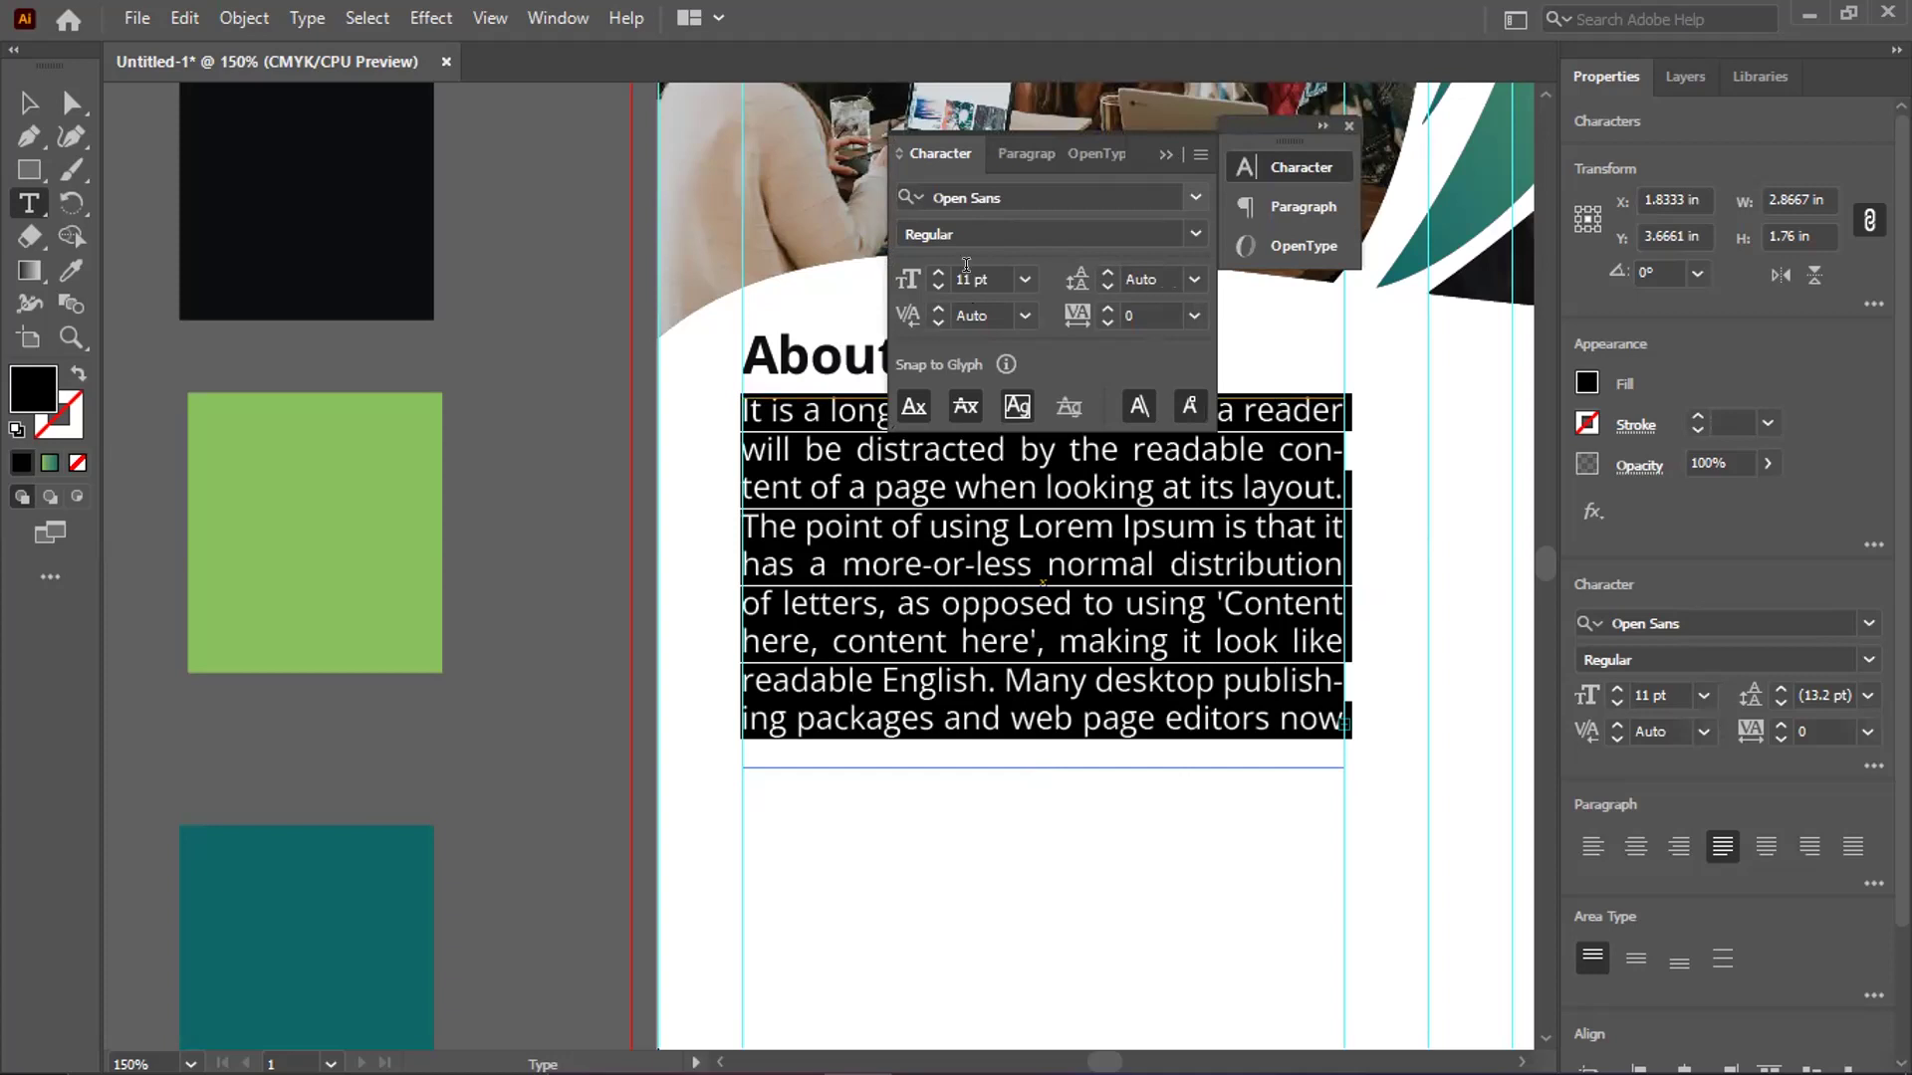
Try the text at 12 pt, collapse the panel, then undo back to 11 pt
{"action": "left_click", "coordinate": [939, 275]}
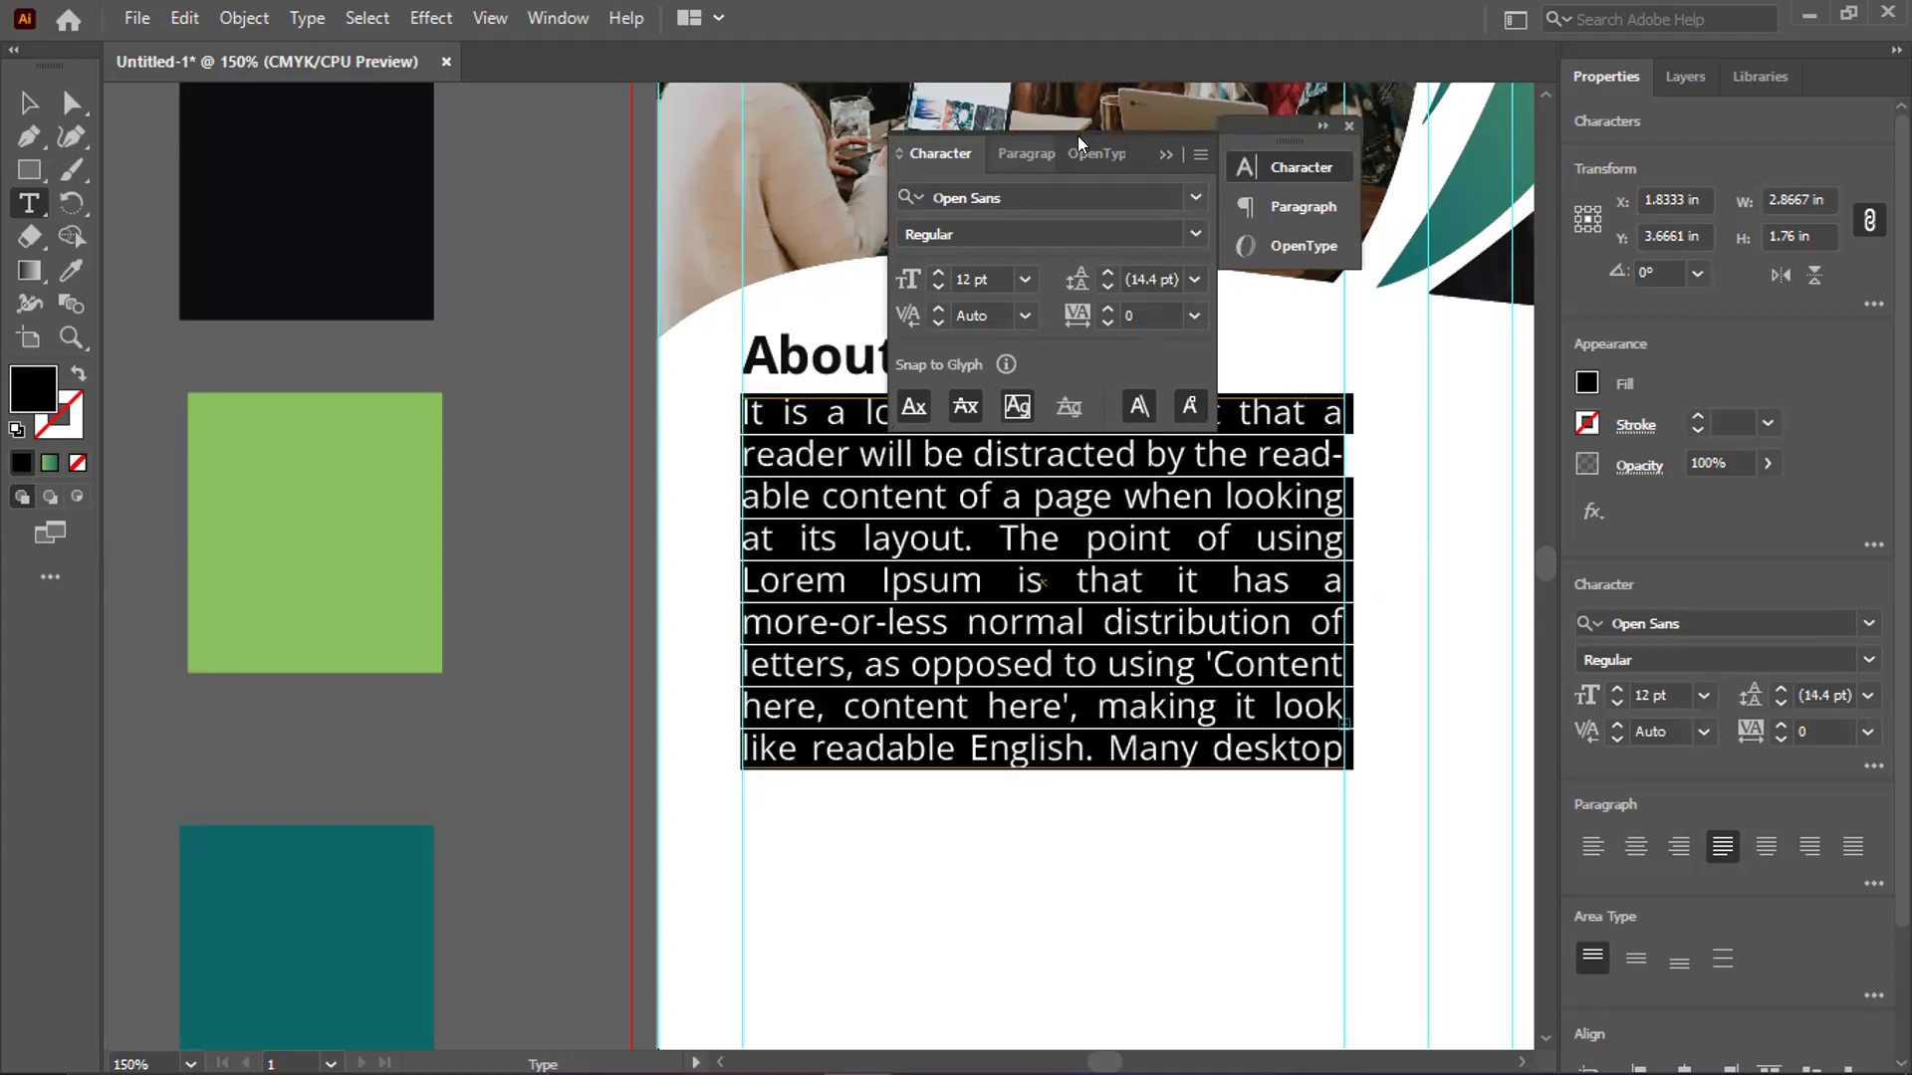
{"action": "left_click", "coordinate": [1172, 154]}
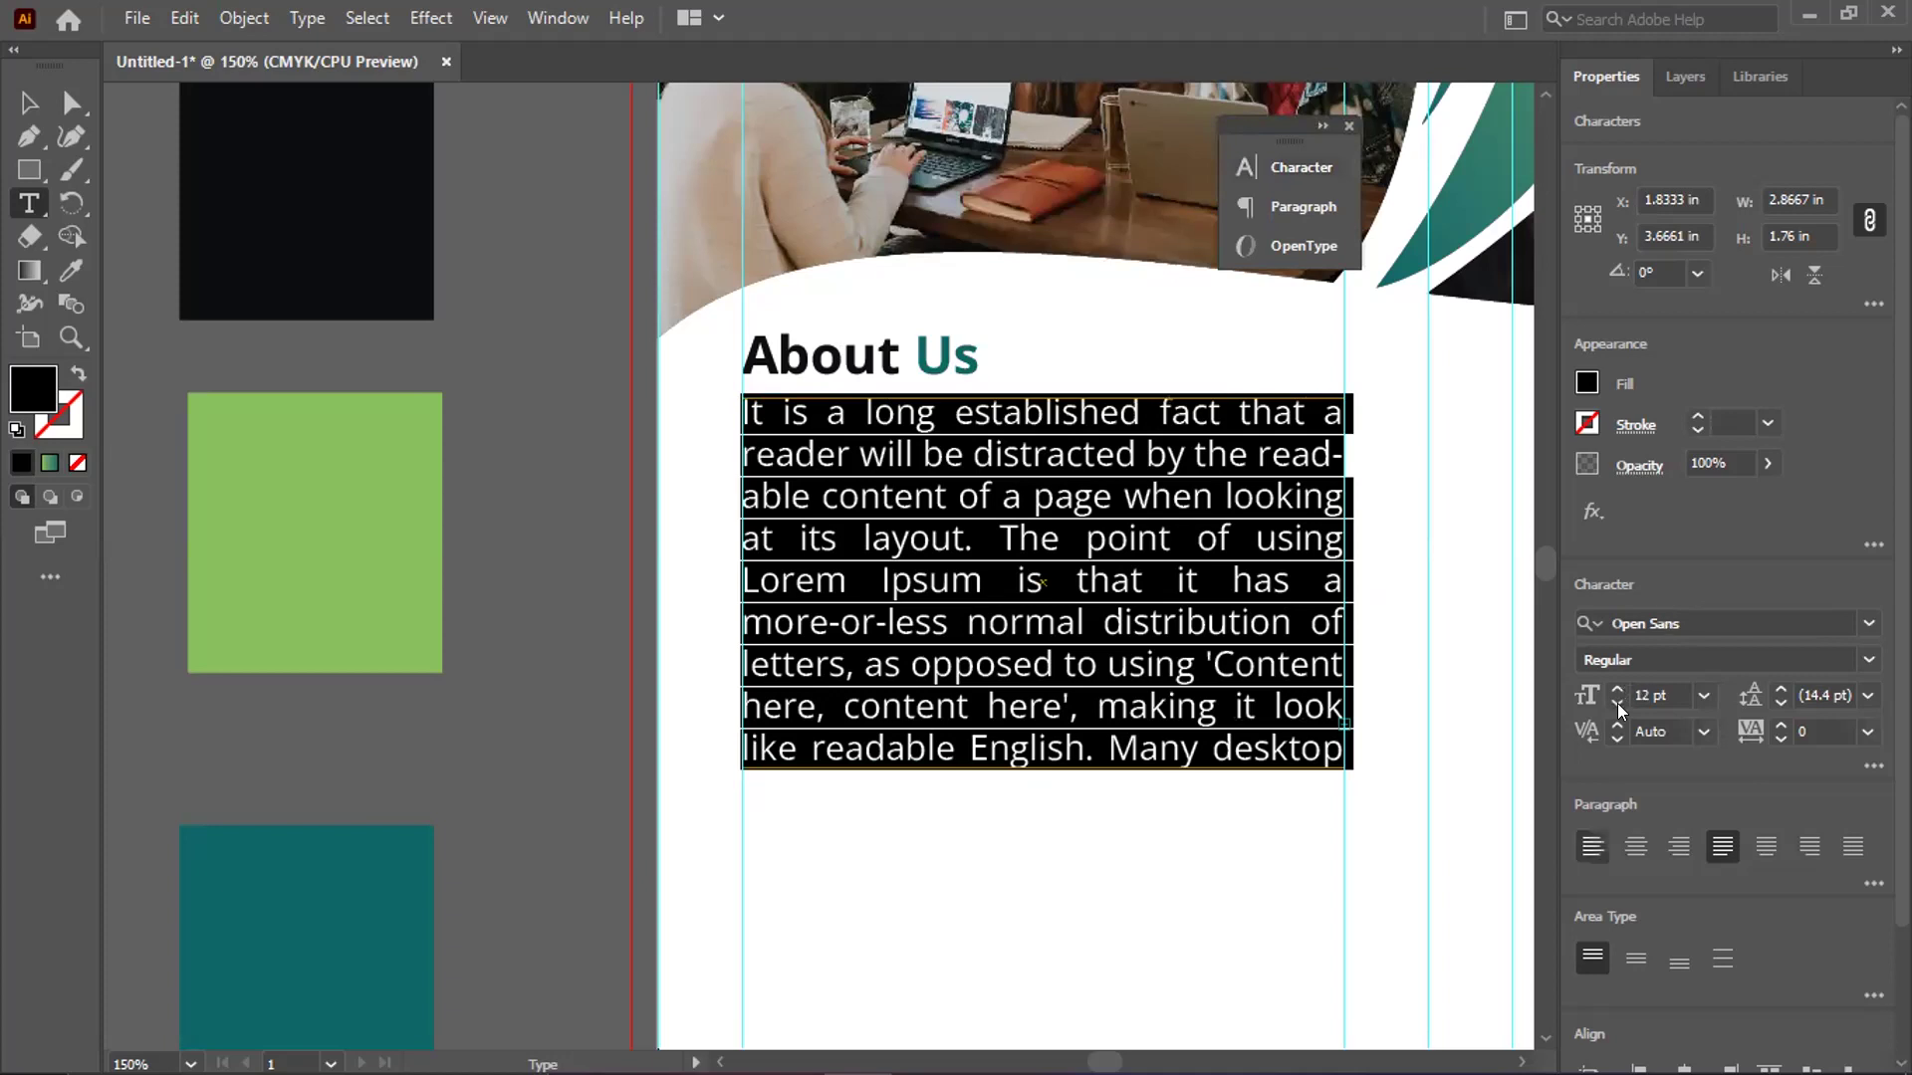
{"action": "key", "text": "ctrl+z"}
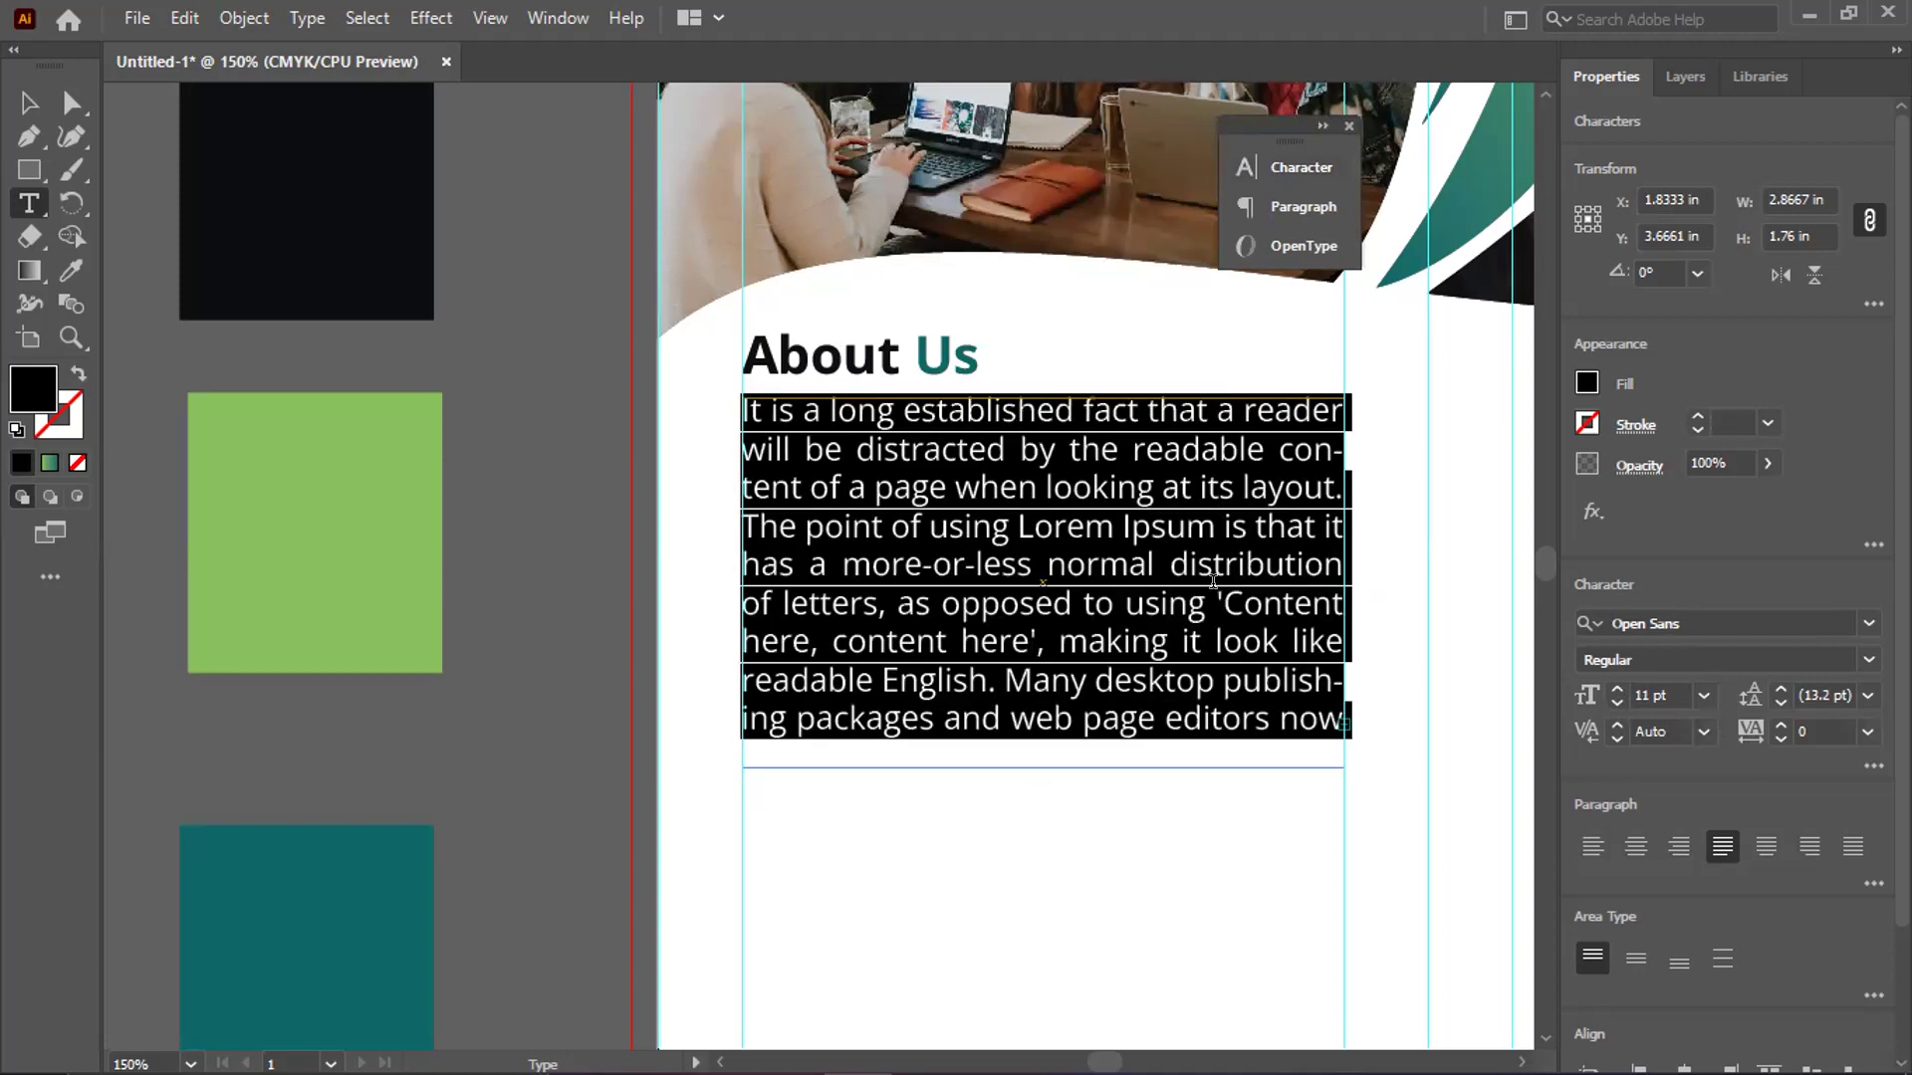
{"action": "left_click", "coordinate": [1180, 648]}
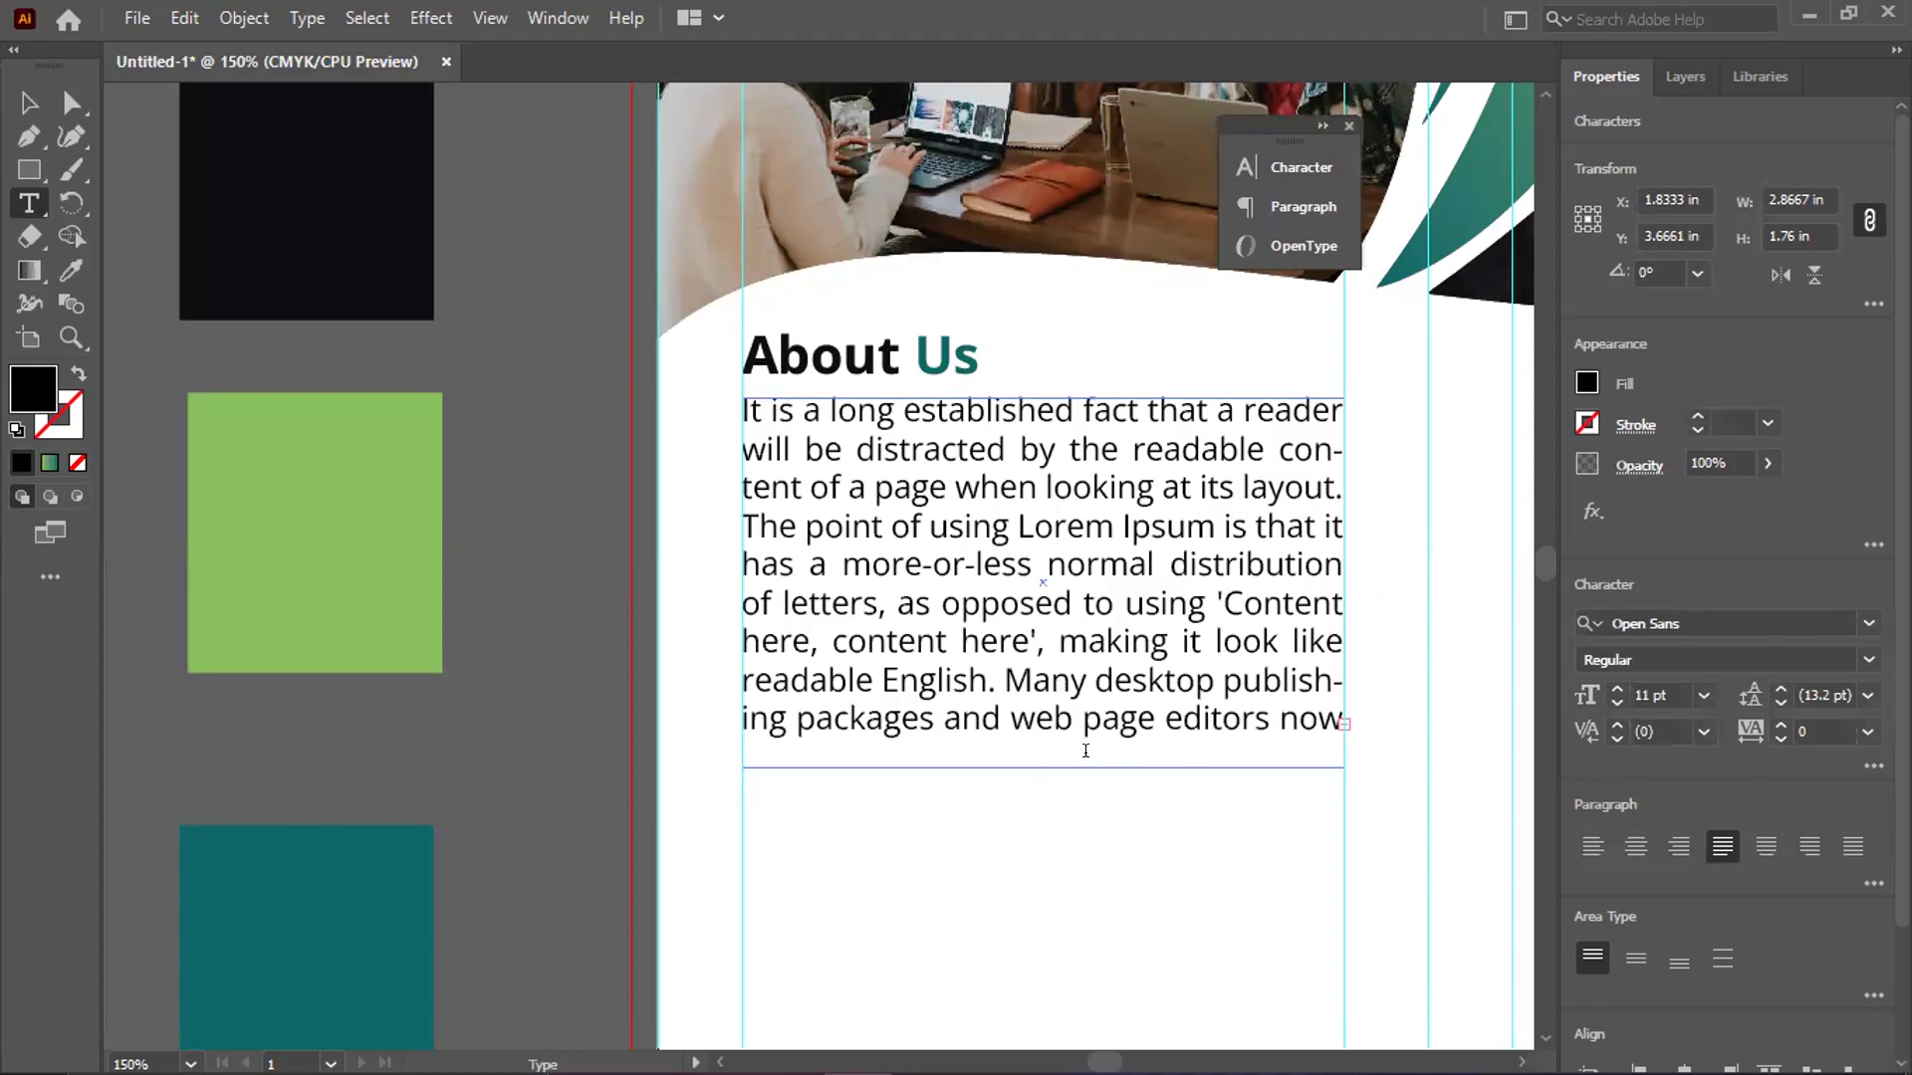
Reveal the overflow text and delete everything from 'and web page editors now' onward
{"action": "key", "text": "ctrl"}
{"action": "left_click_drag", "start_coordinate": [1042, 762], "coordinate": [1060, 882]}
{"action": "scroll", "coordinate": [994, 936], "scroll_direction": "down", "scroll_amount": 1}
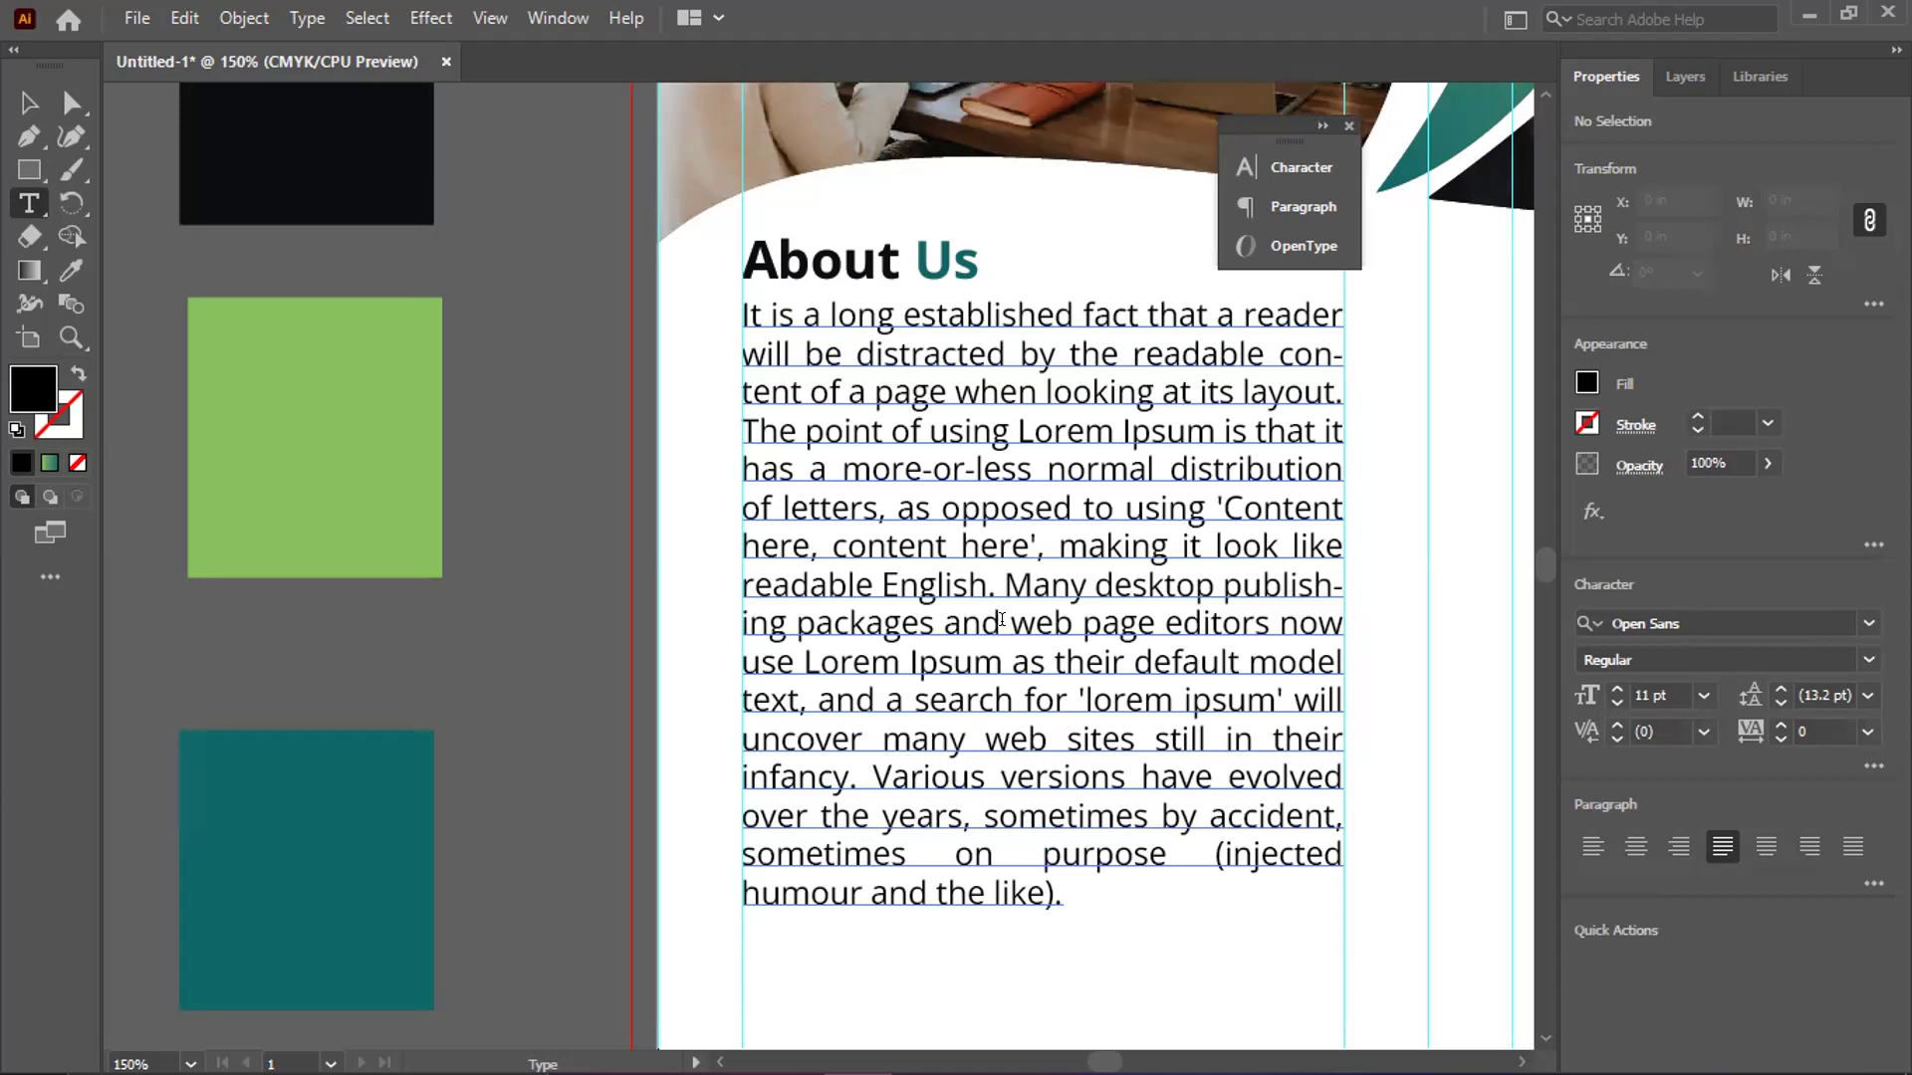
{"action": "left_click_drag", "start_coordinate": [946, 621], "coordinate": [1064, 884]}
{"action": "key", "text": "BackSpace"}
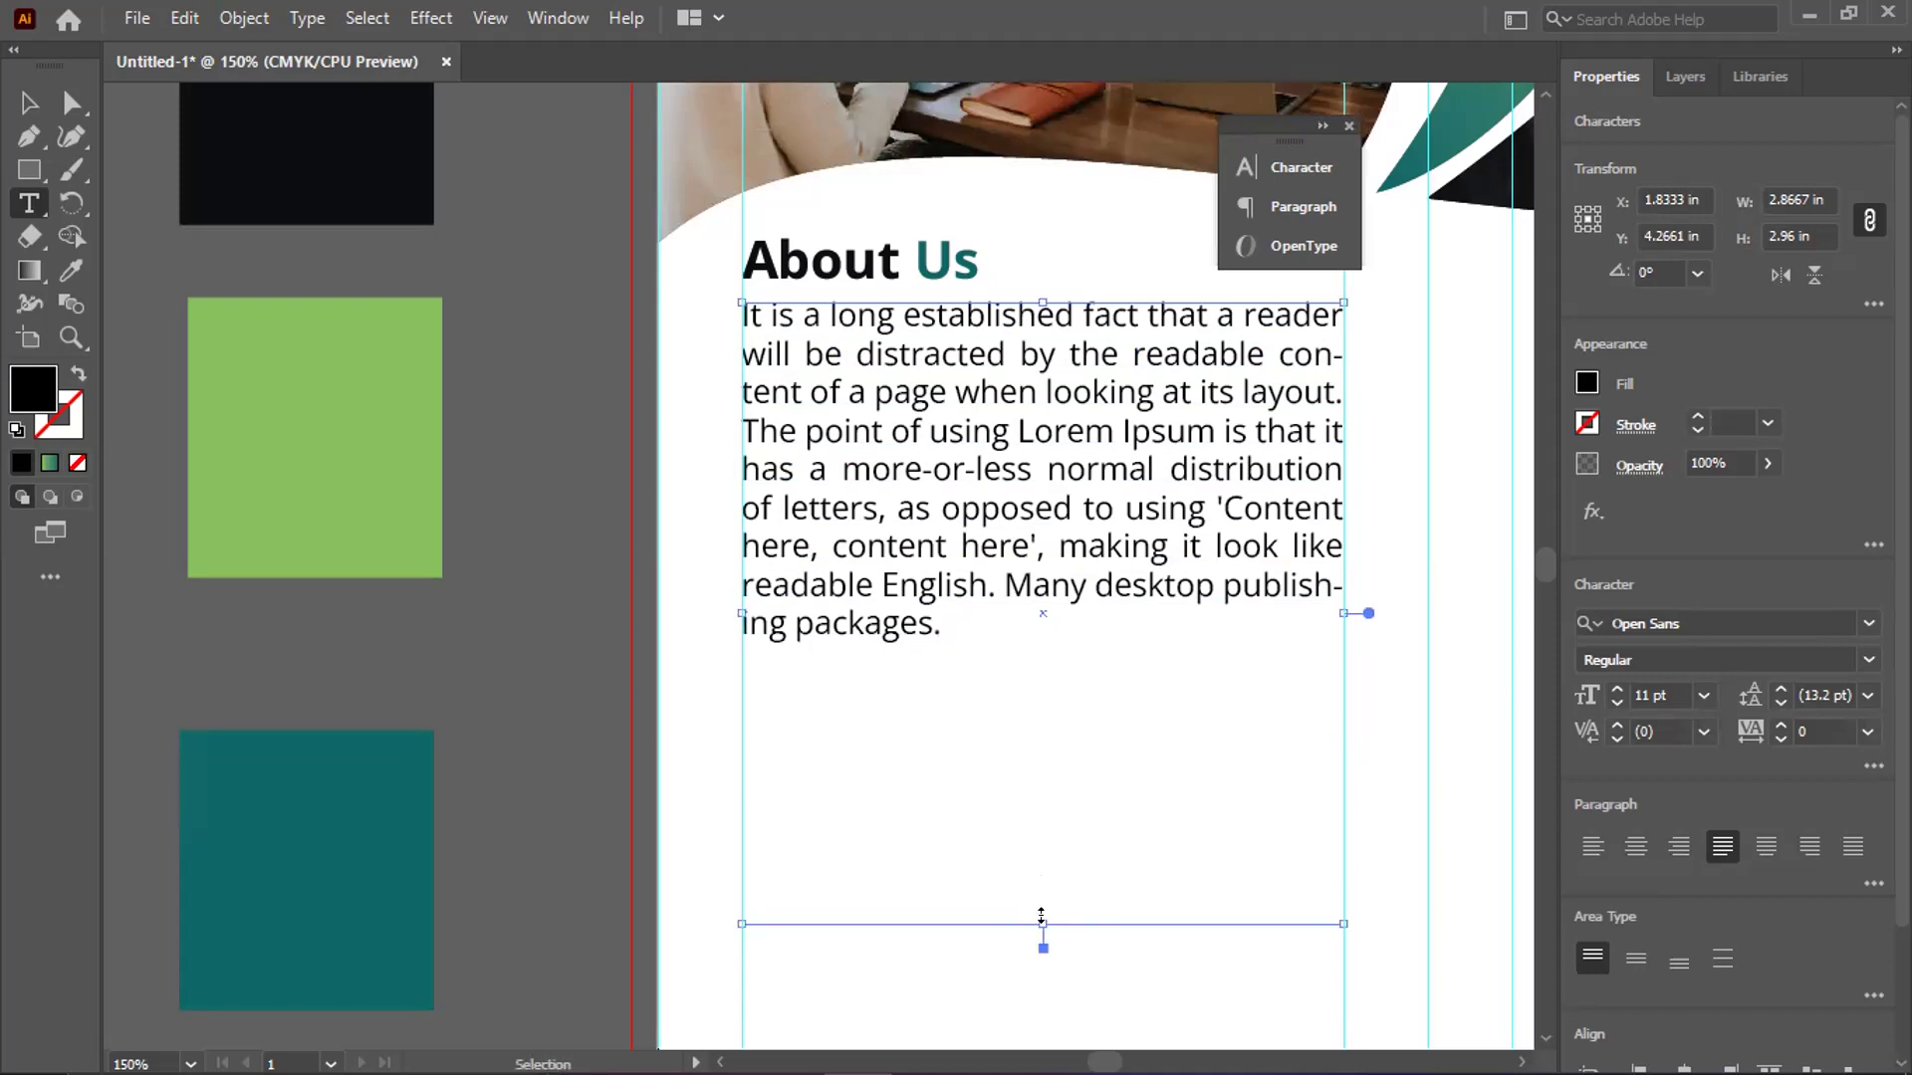
Shrink the frame to fit the nine-line paragraph and re-enter it for editing
{"action": "left_click_drag", "start_coordinate": [1037, 917], "coordinate": [1036, 633]}
{"action": "left_click", "coordinate": [1039, 632], "text": "ctrl"}
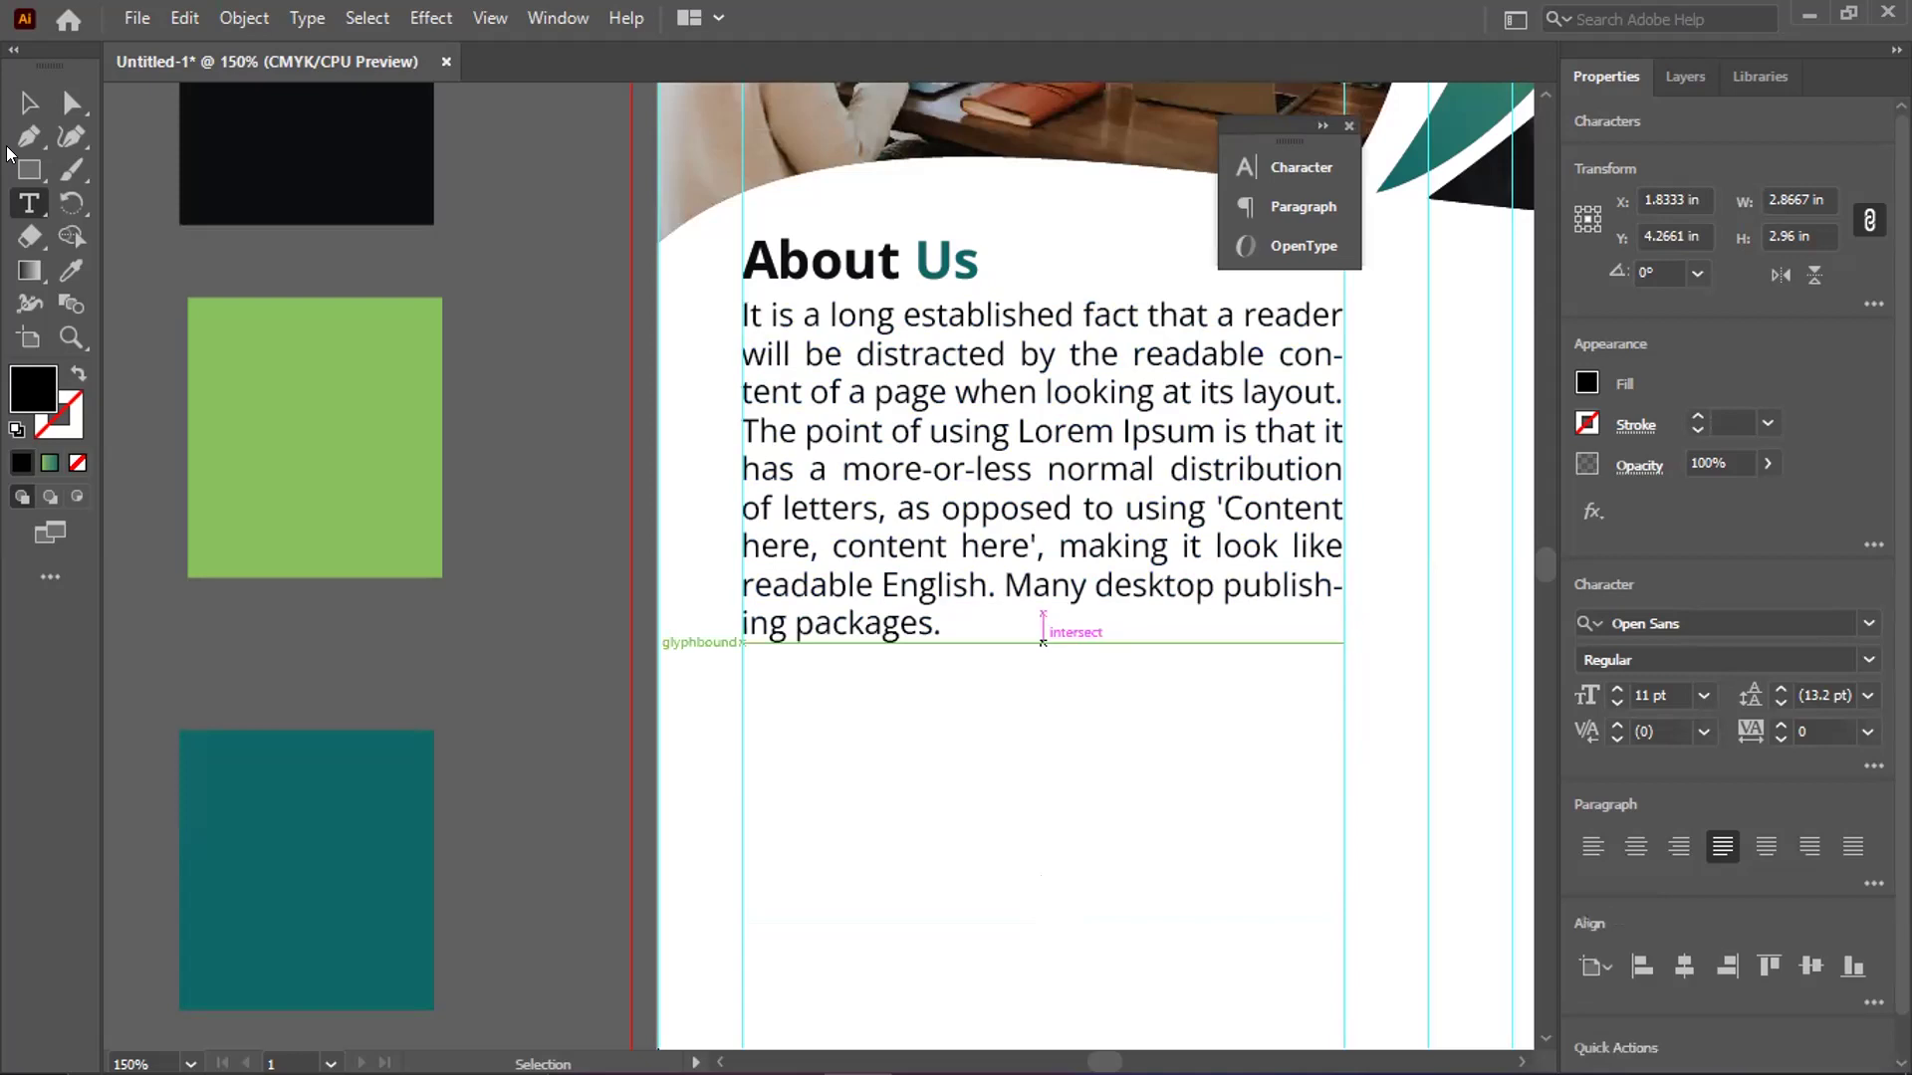
{"action": "left_click", "coordinate": [30, 109]}
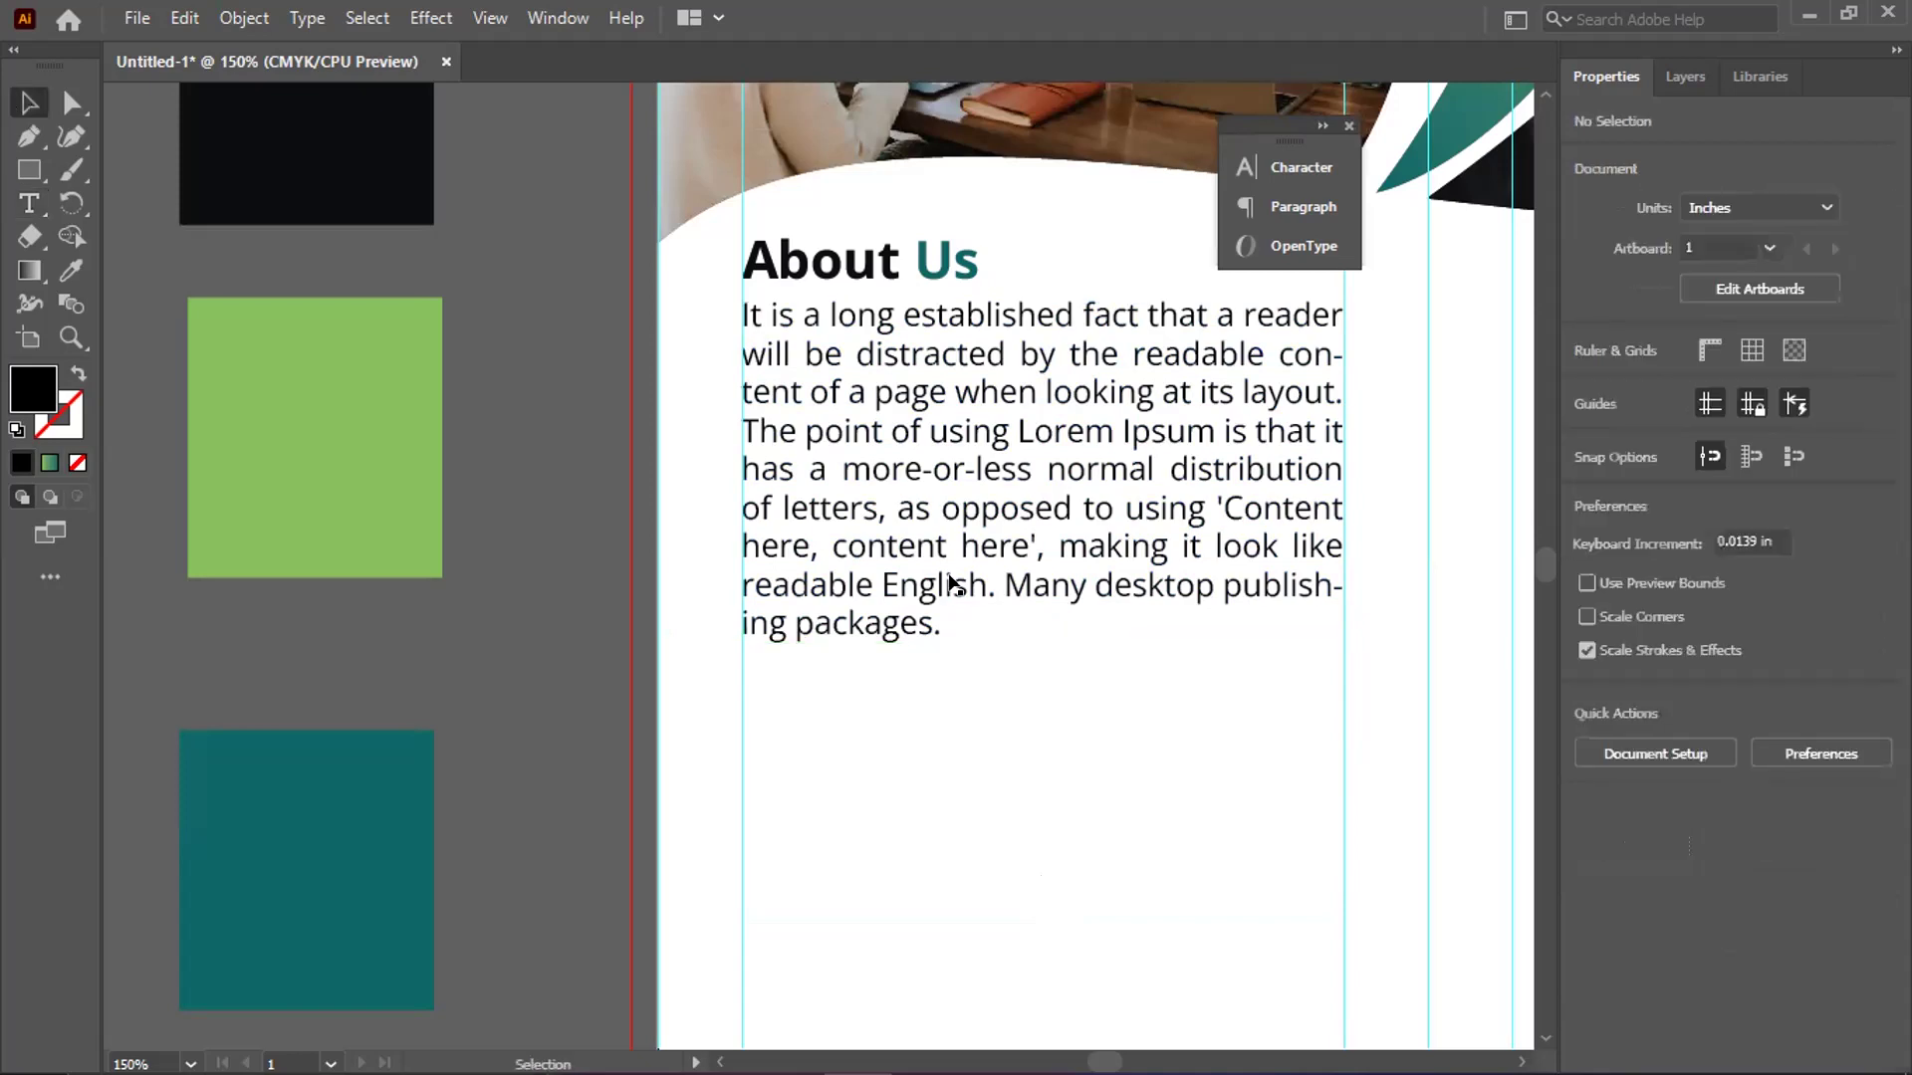
{"action": "left_click", "coordinate": [896, 469]}
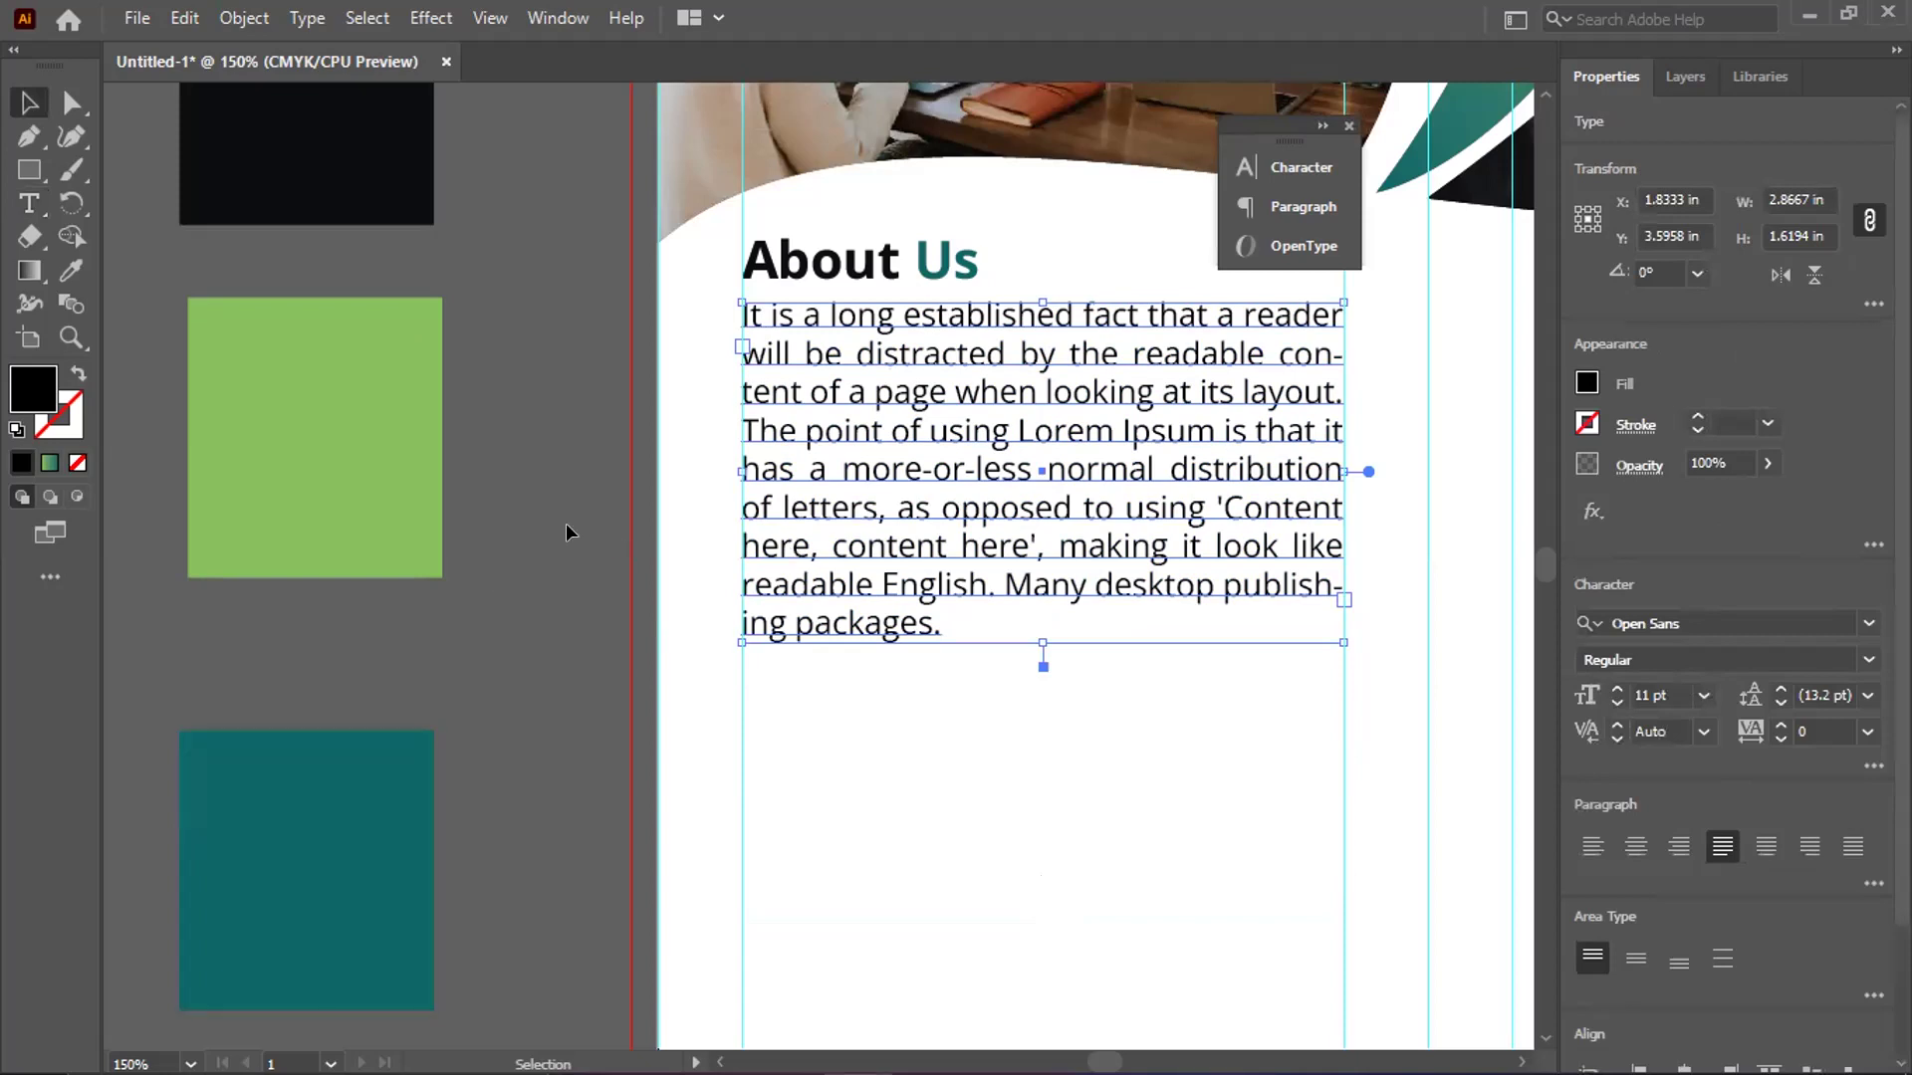
{"action": "double_click", "coordinate": [901, 434]}
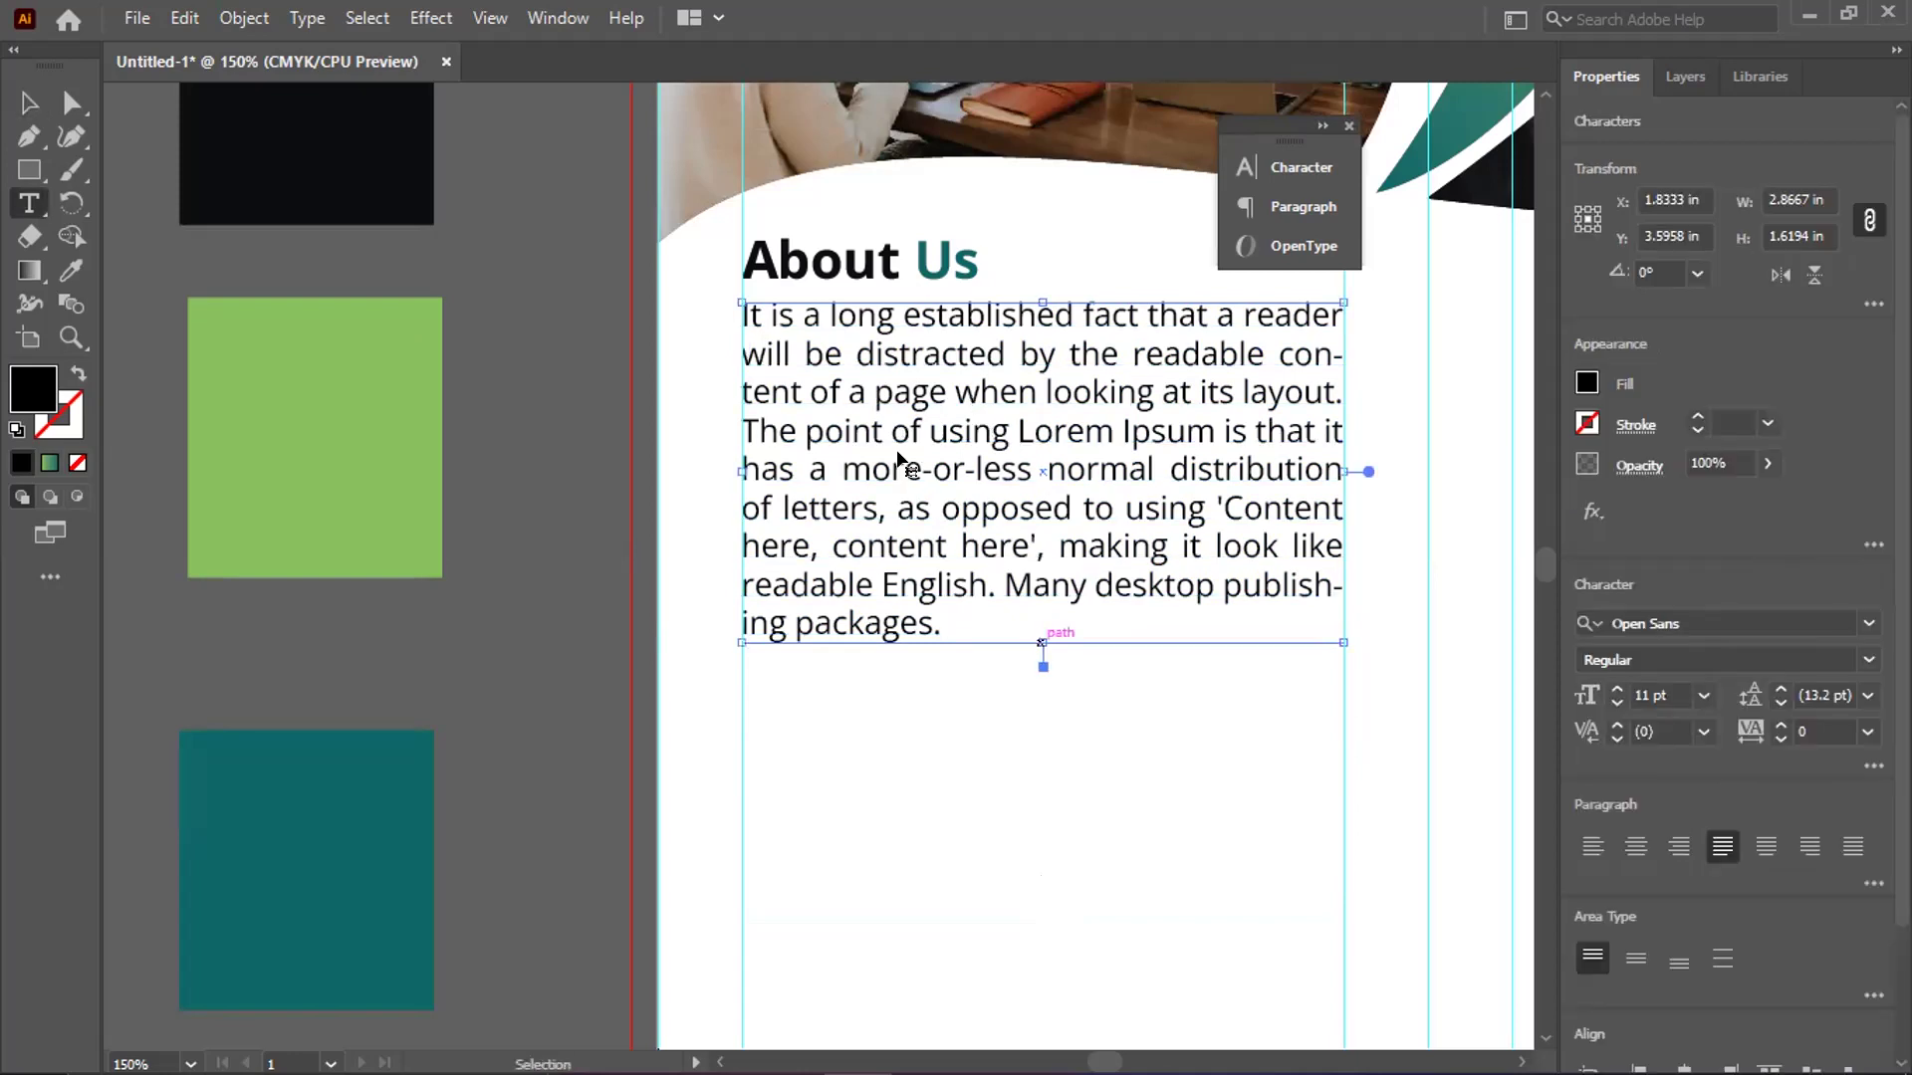
{"action": "left_click", "coordinate": [900, 430]}
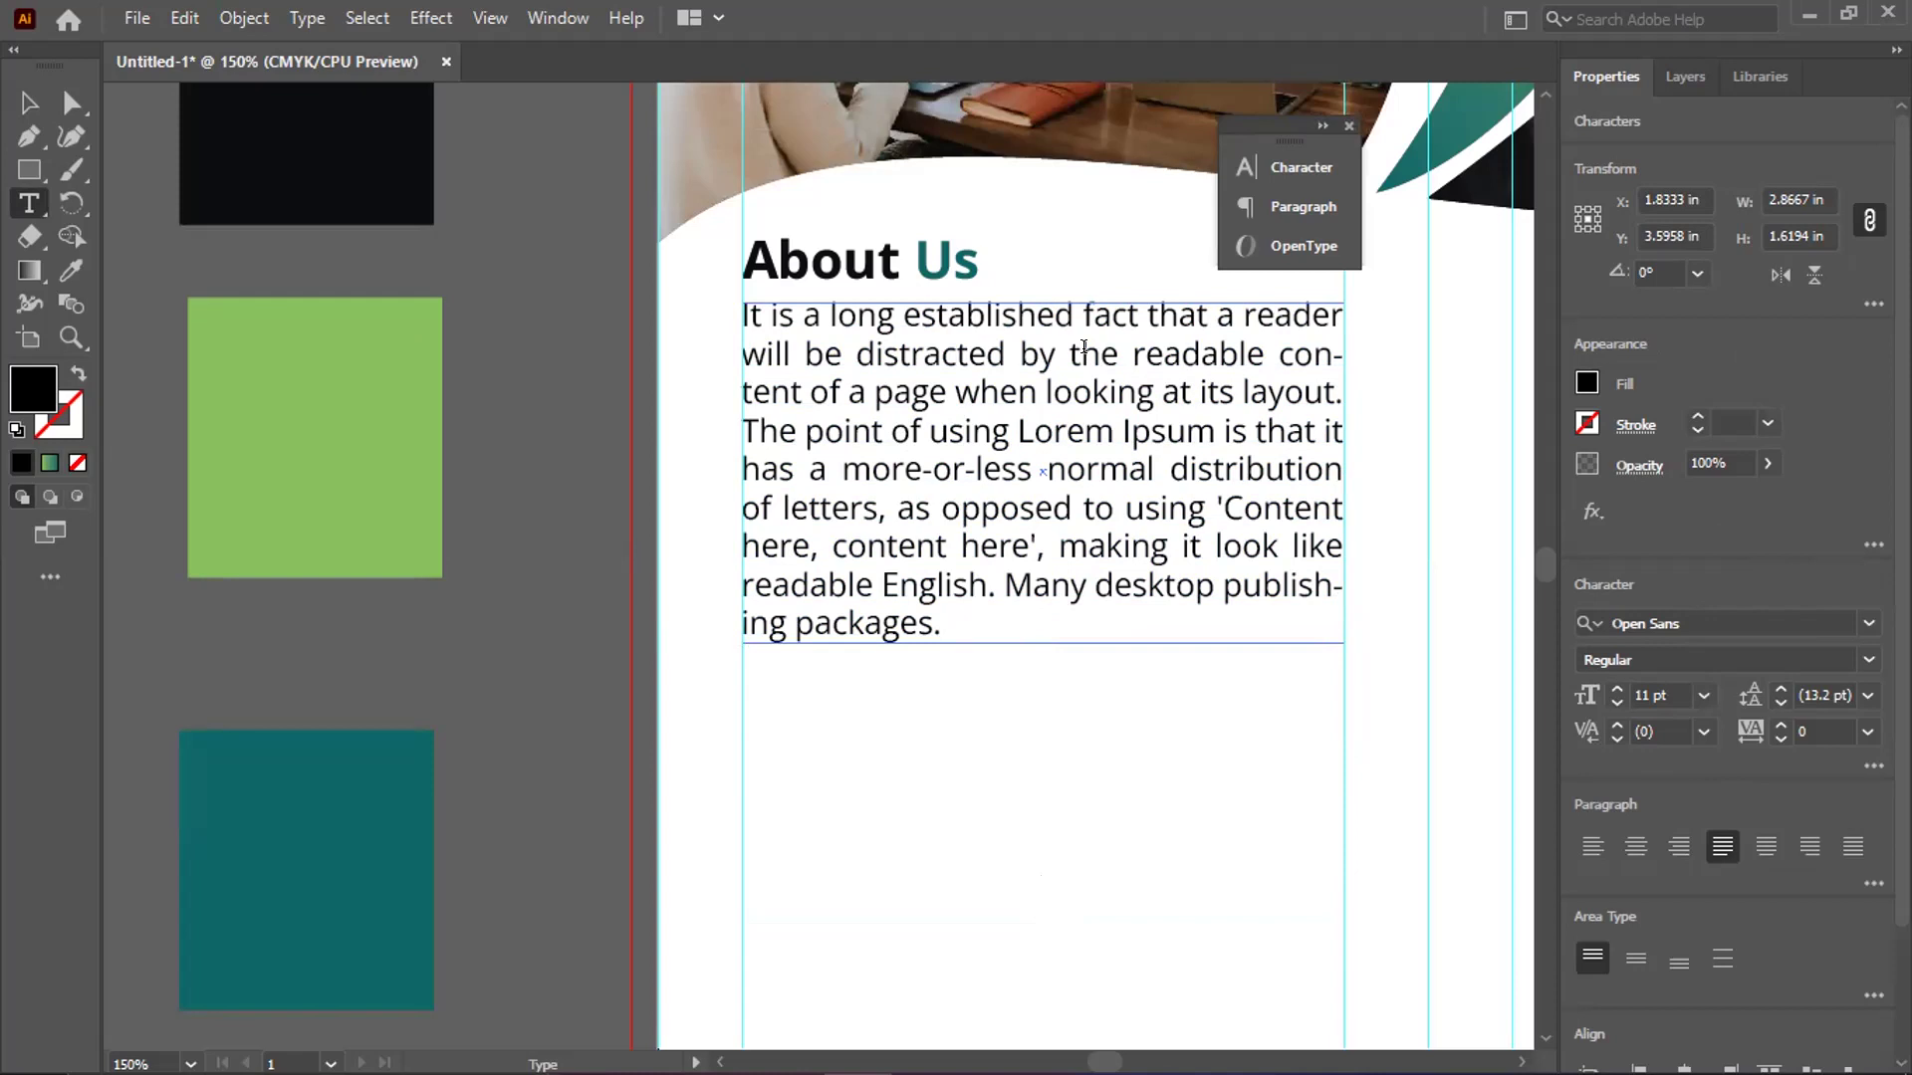
{"action": "left_click", "coordinate": [1163, 392]}
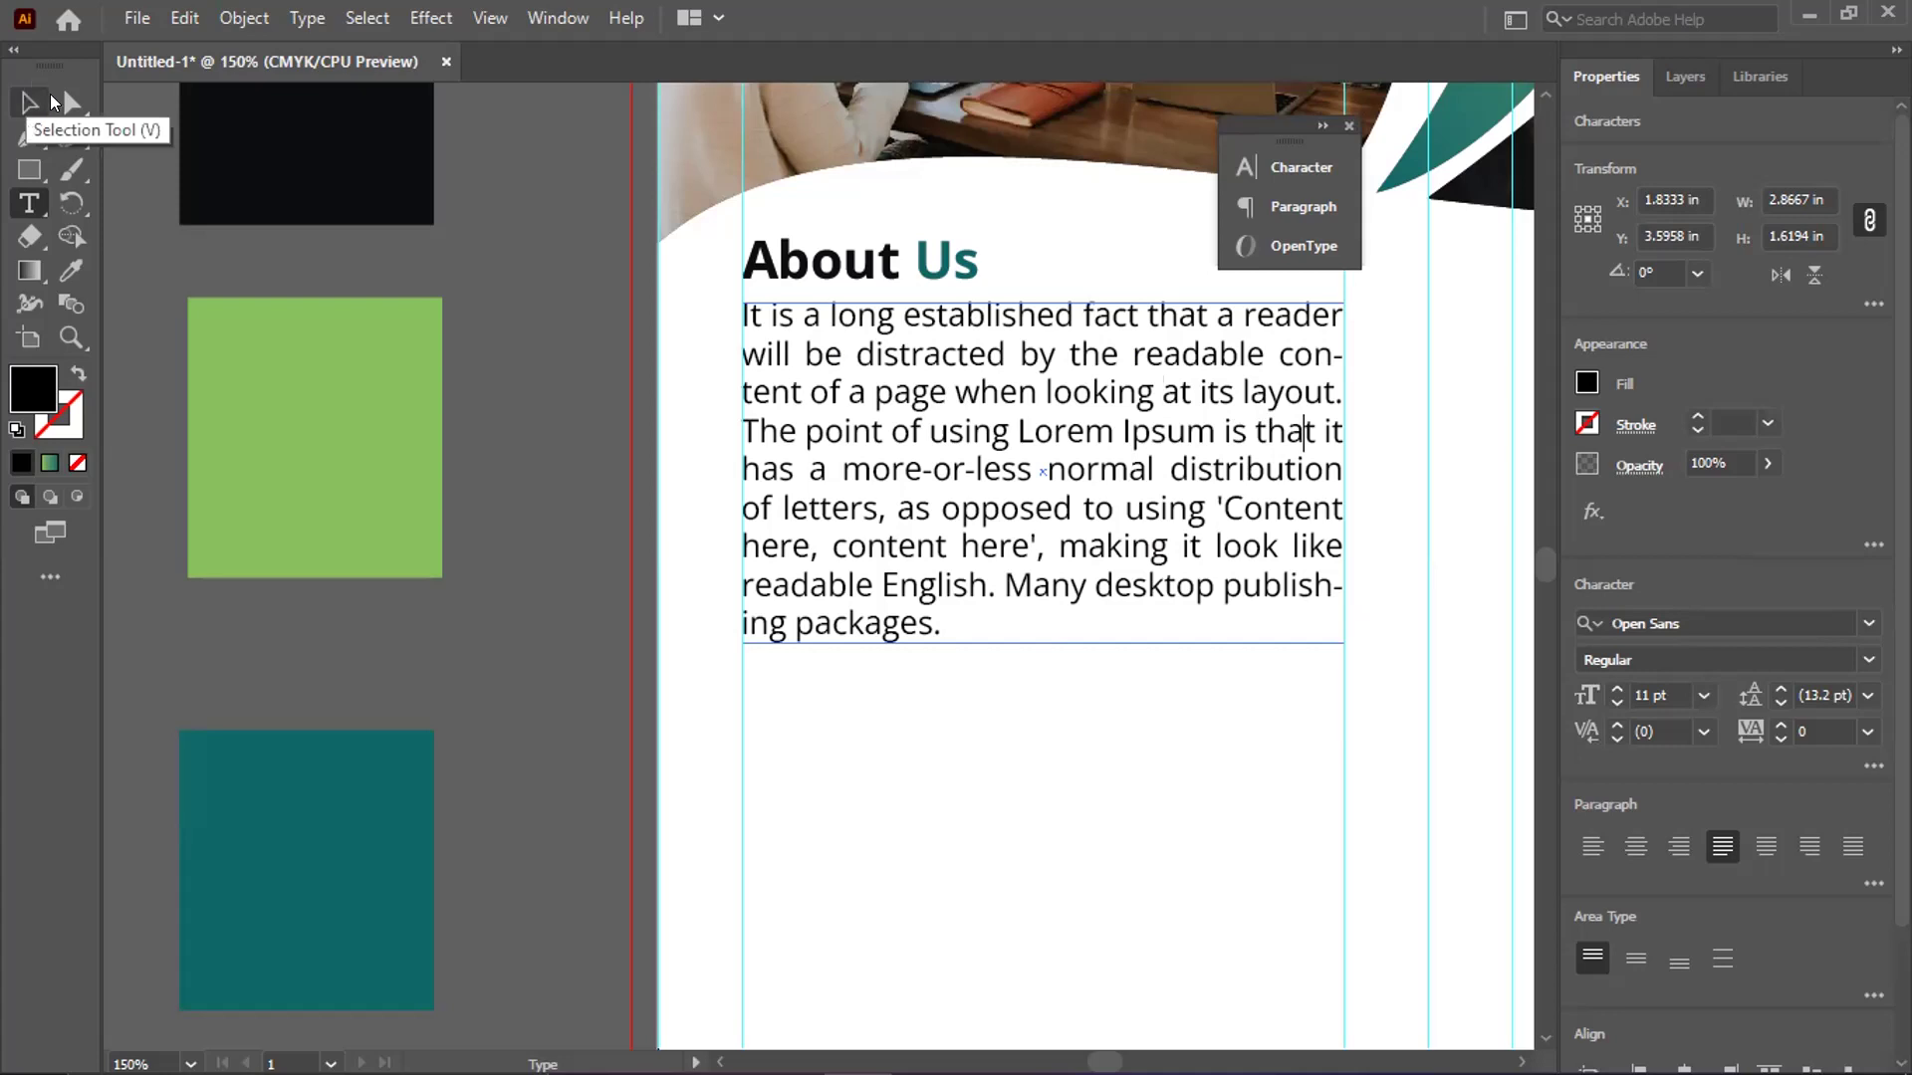
Colour the body text with the black square's near-black fill using the Eyedropper
{"action": "left_click", "coordinate": [31, 102]}
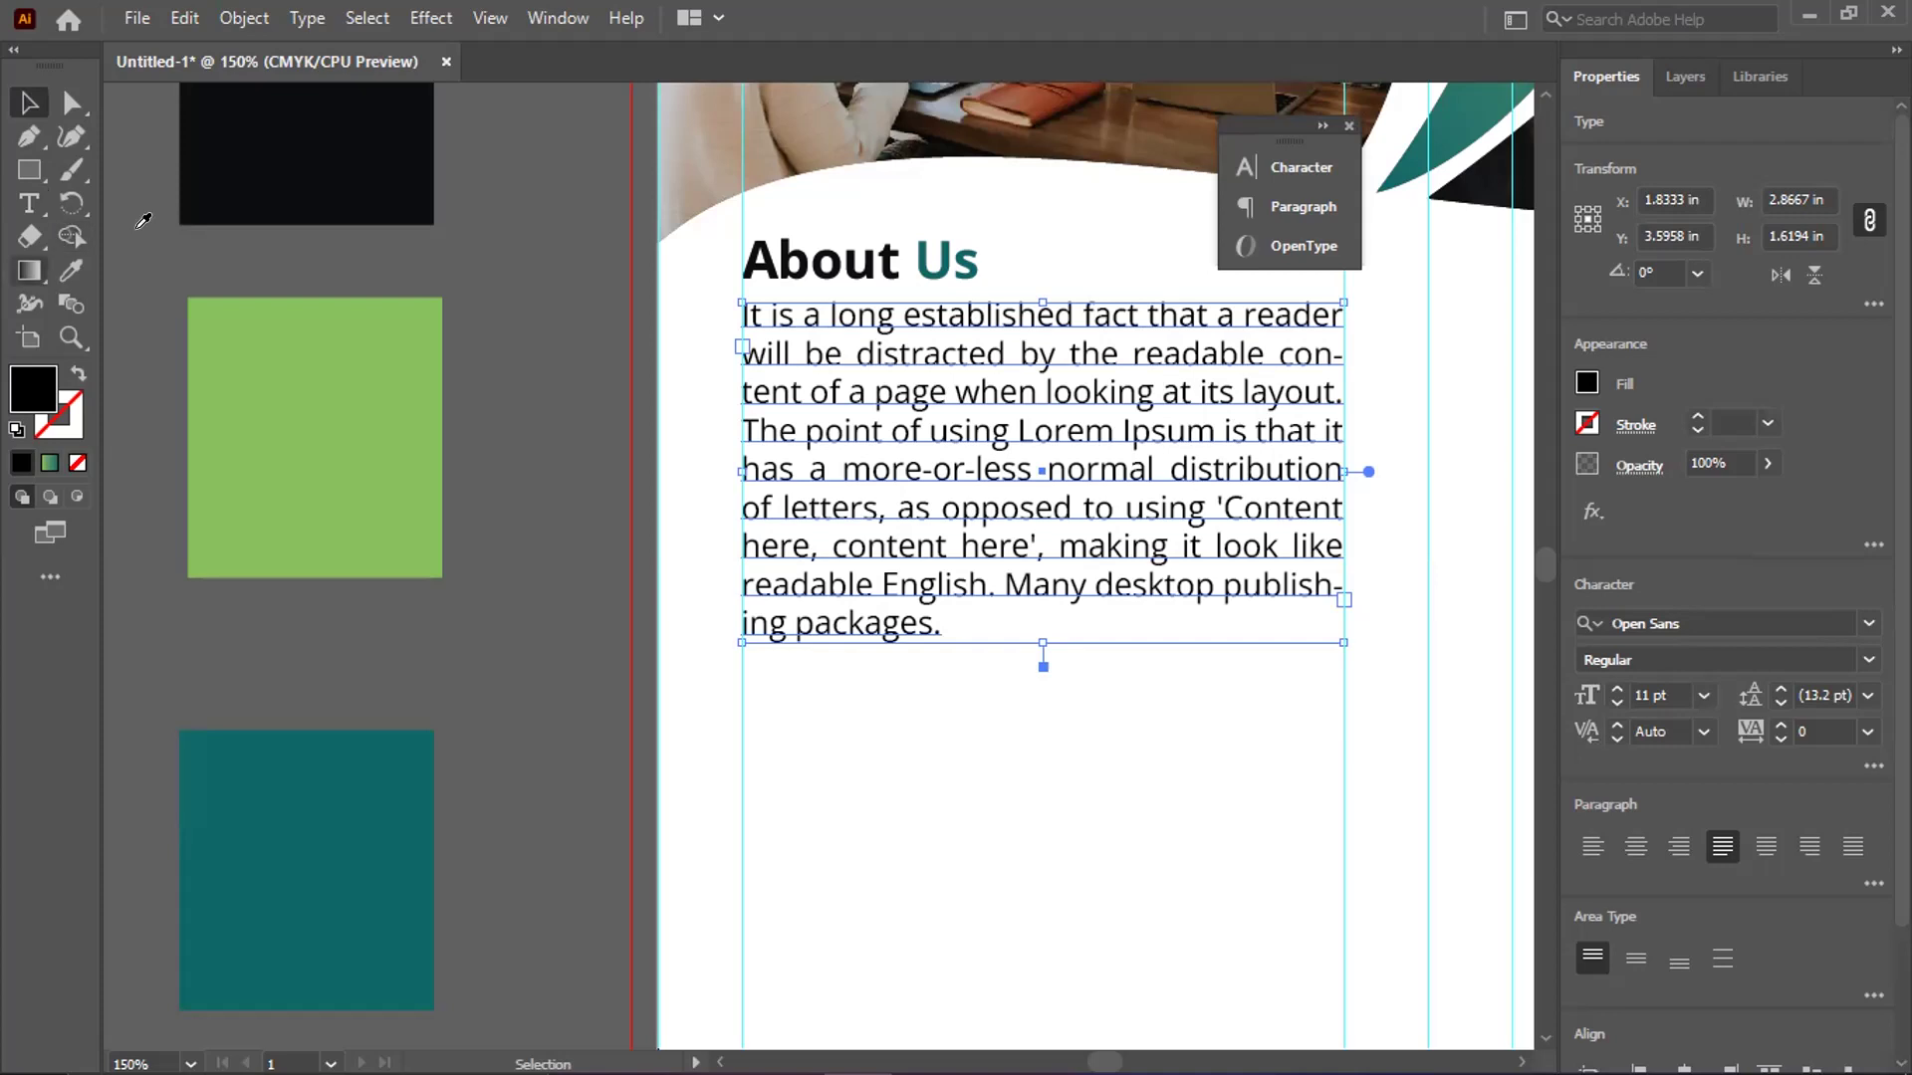
{"action": "key", "text": "i"}
{"action": "left_click", "coordinate": [272, 135]}
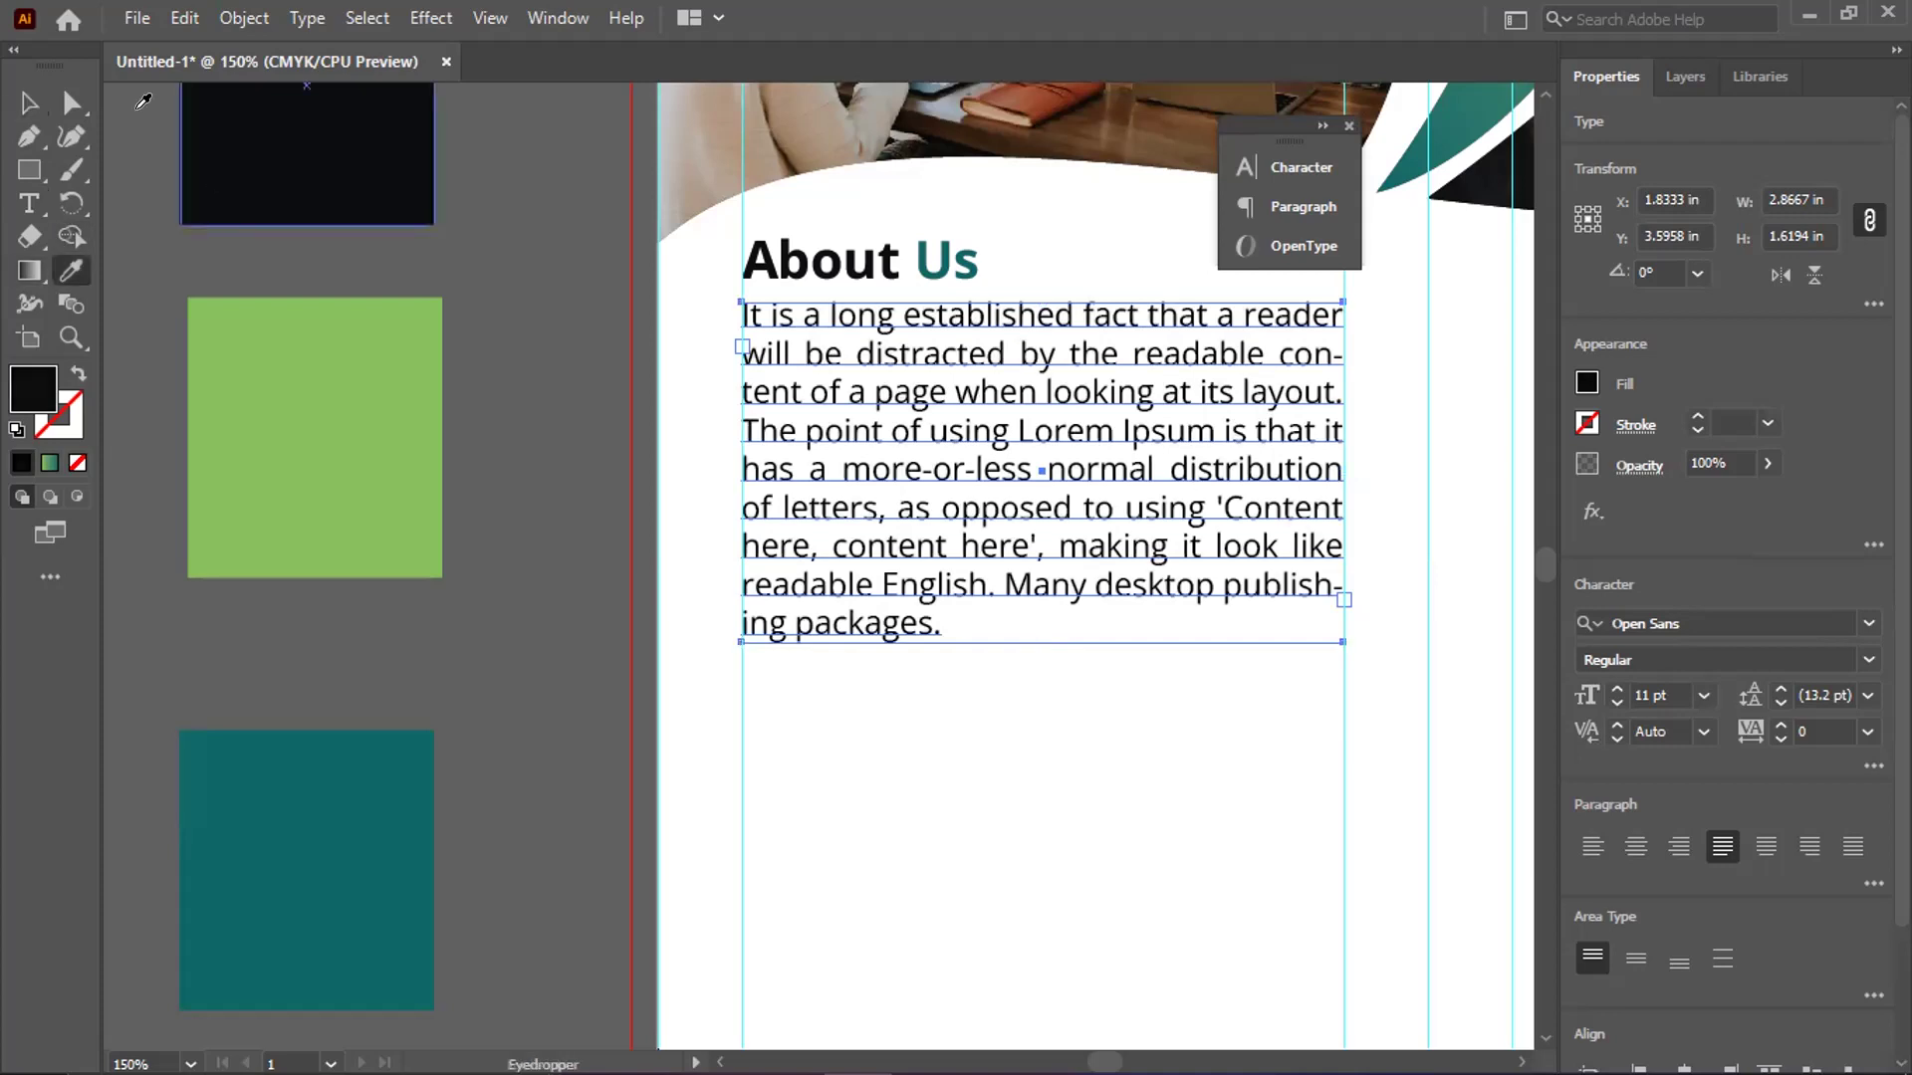
{"action": "left_click", "coordinate": [13, 103]}
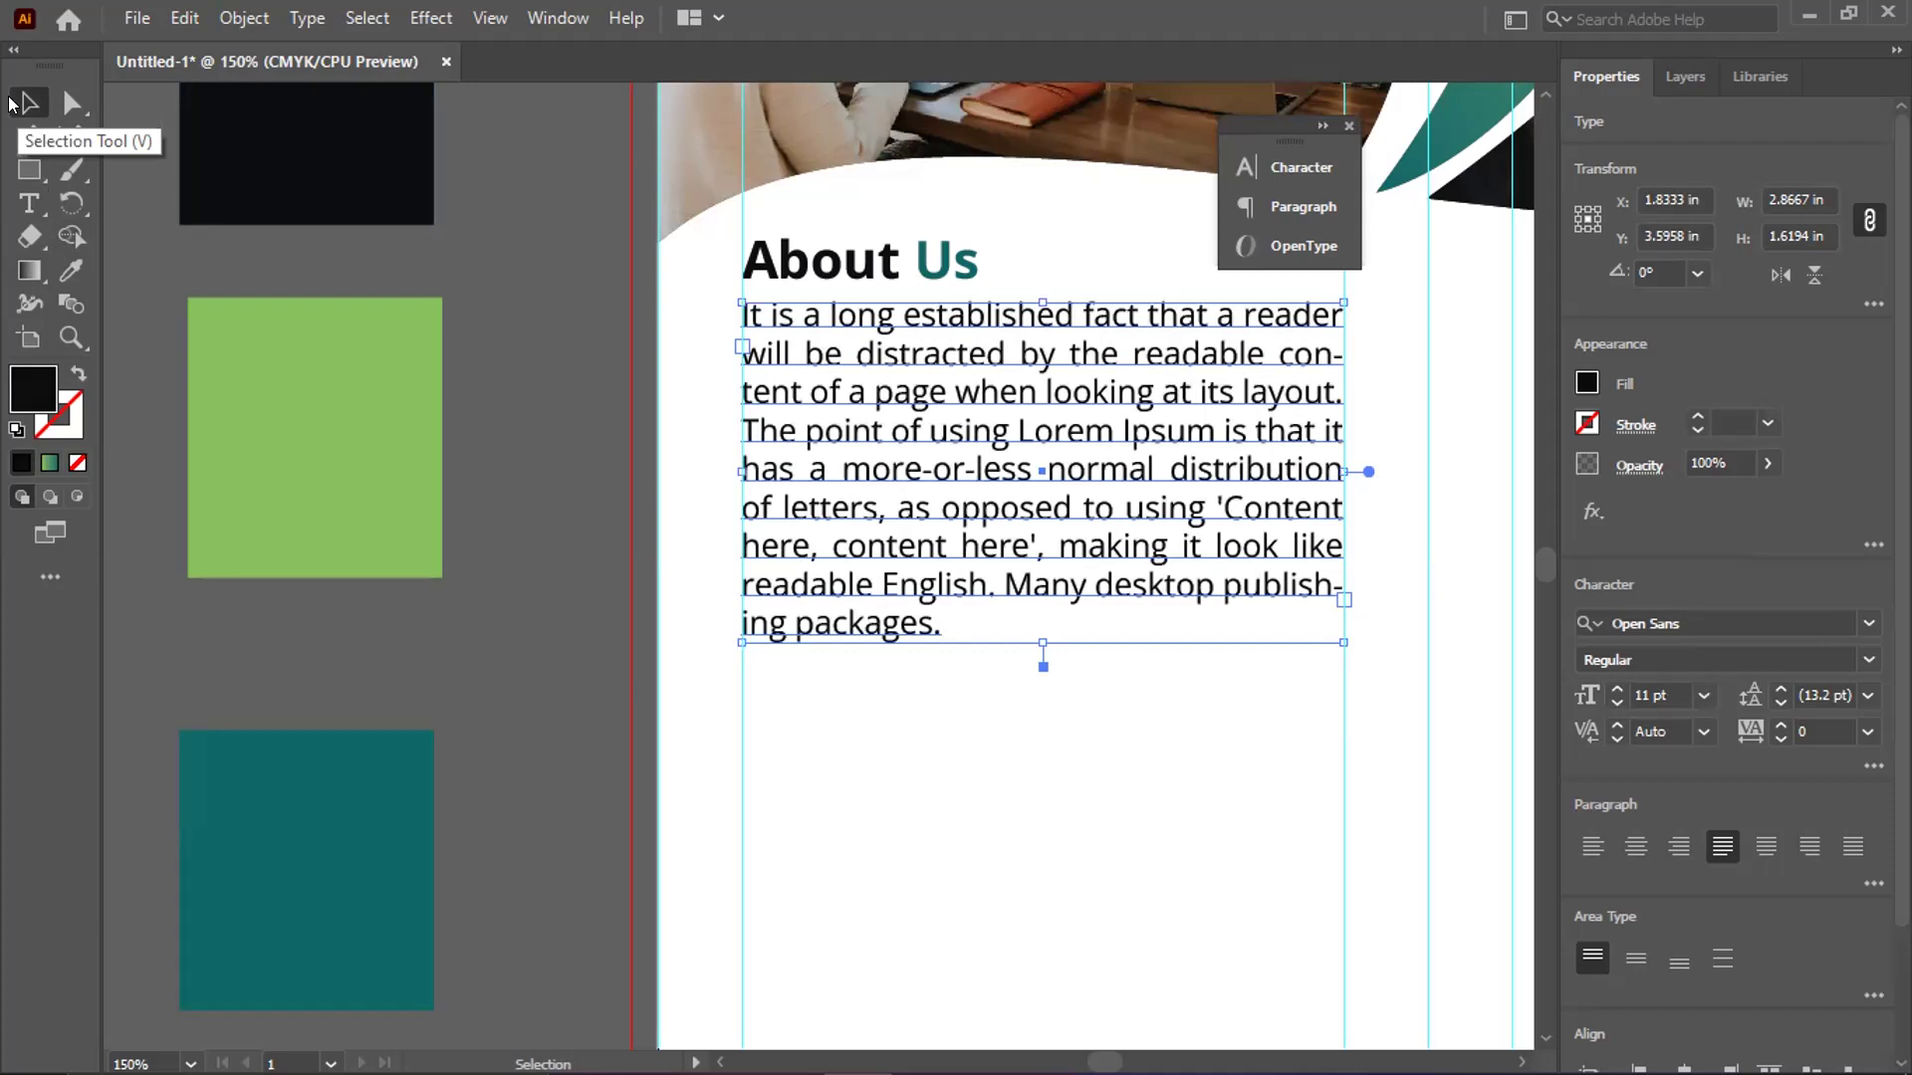
Try shifting the header photo inside its wavy mask, then undo and reselect the body text
{"action": "scroll", "coordinate": [631, 419], "scroll_direction": "up", "scroll_amount": 3}
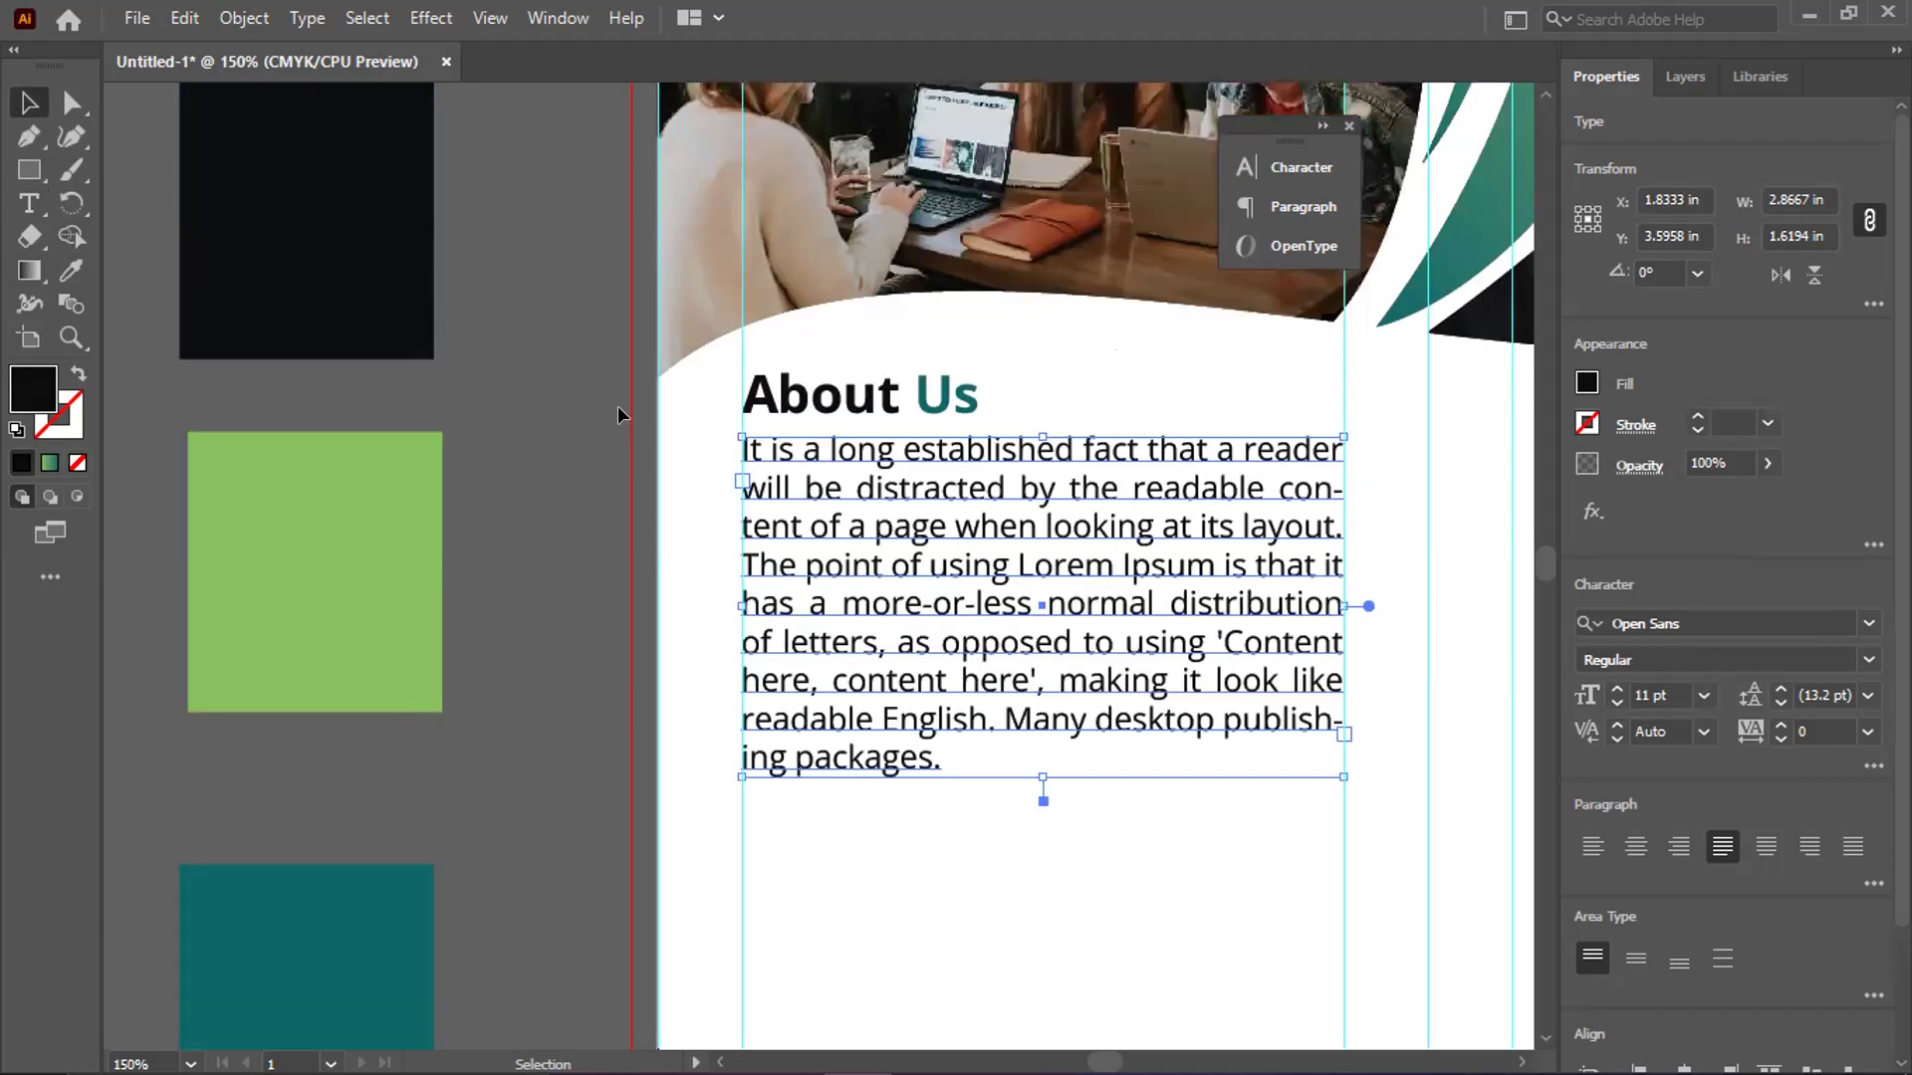
{"action": "scroll", "coordinate": [618, 414], "scroll_direction": "up", "scroll_amount": 2}
{"action": "scroll", "coordinate": [618, 414], "scroll_direction": "up", "scroll_amount": 2}
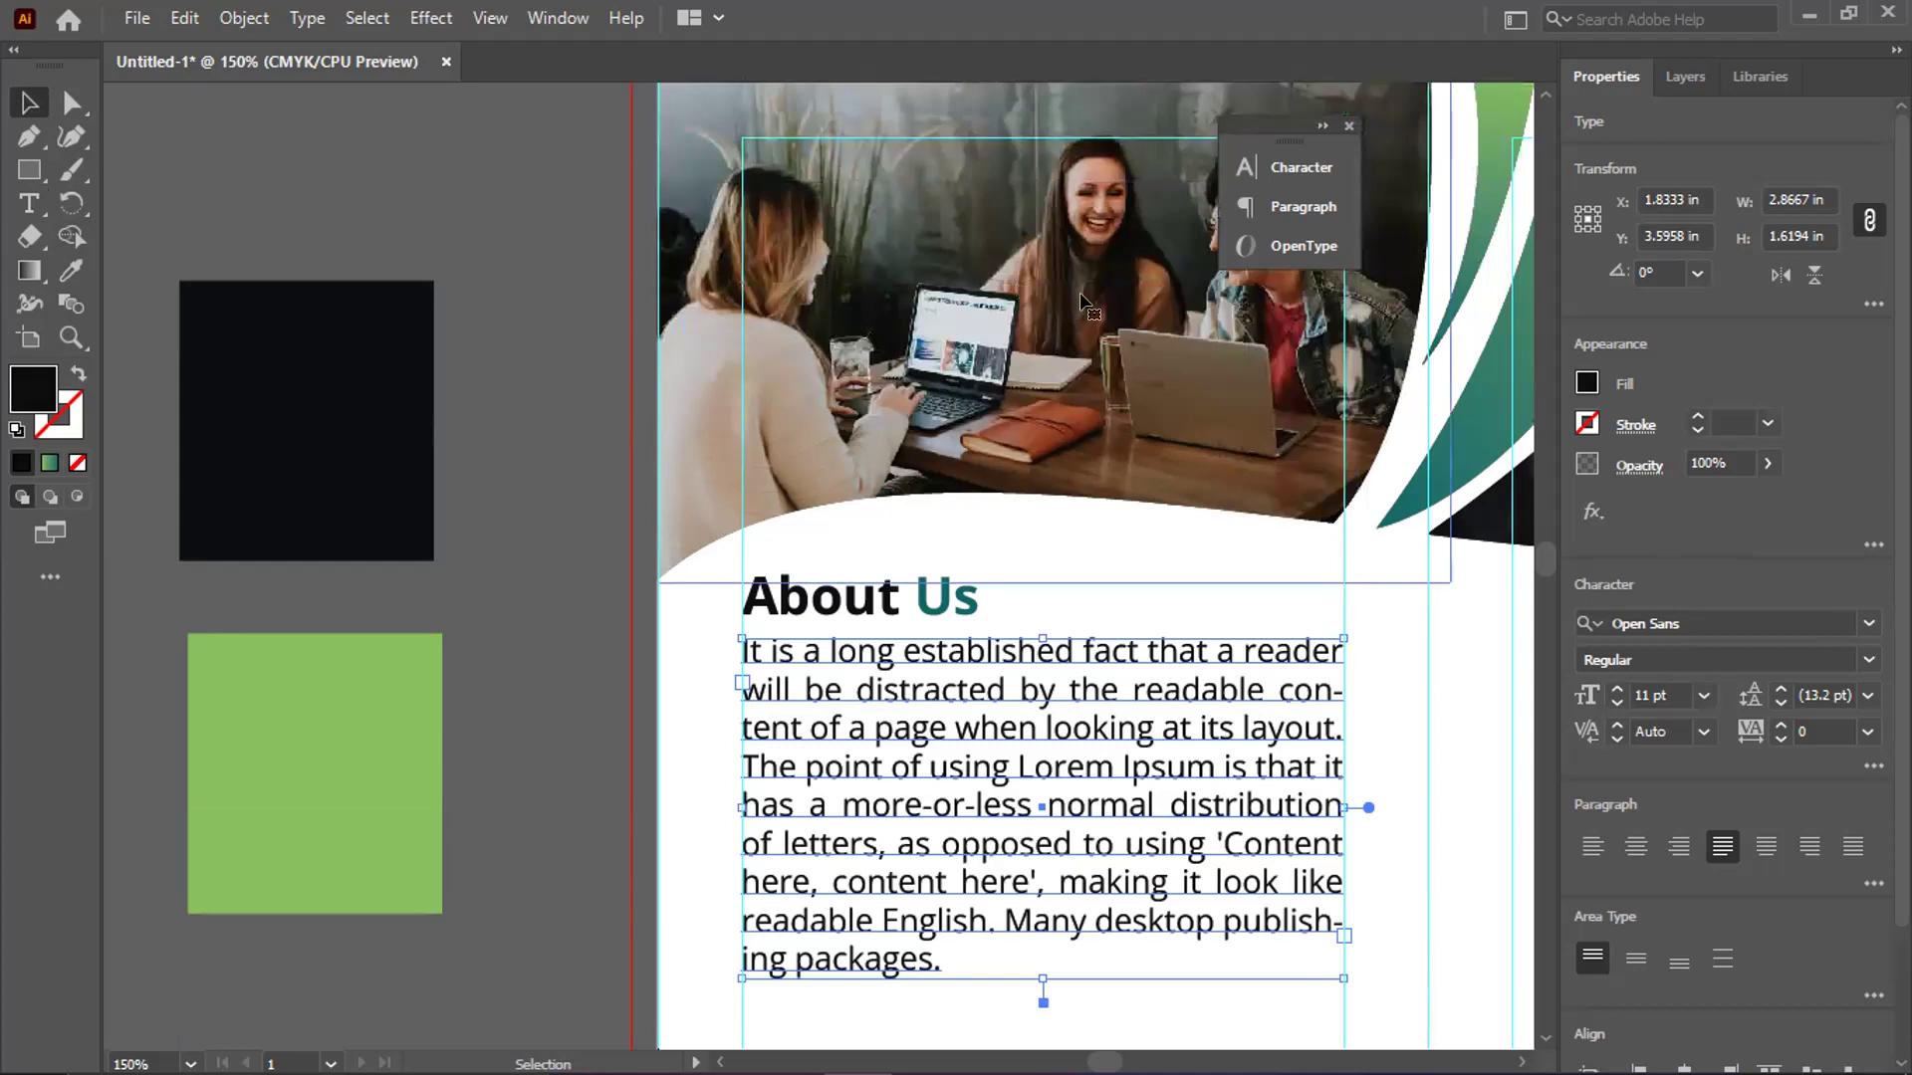
{"action": "left_click", "coordinate": [1135, 286]}
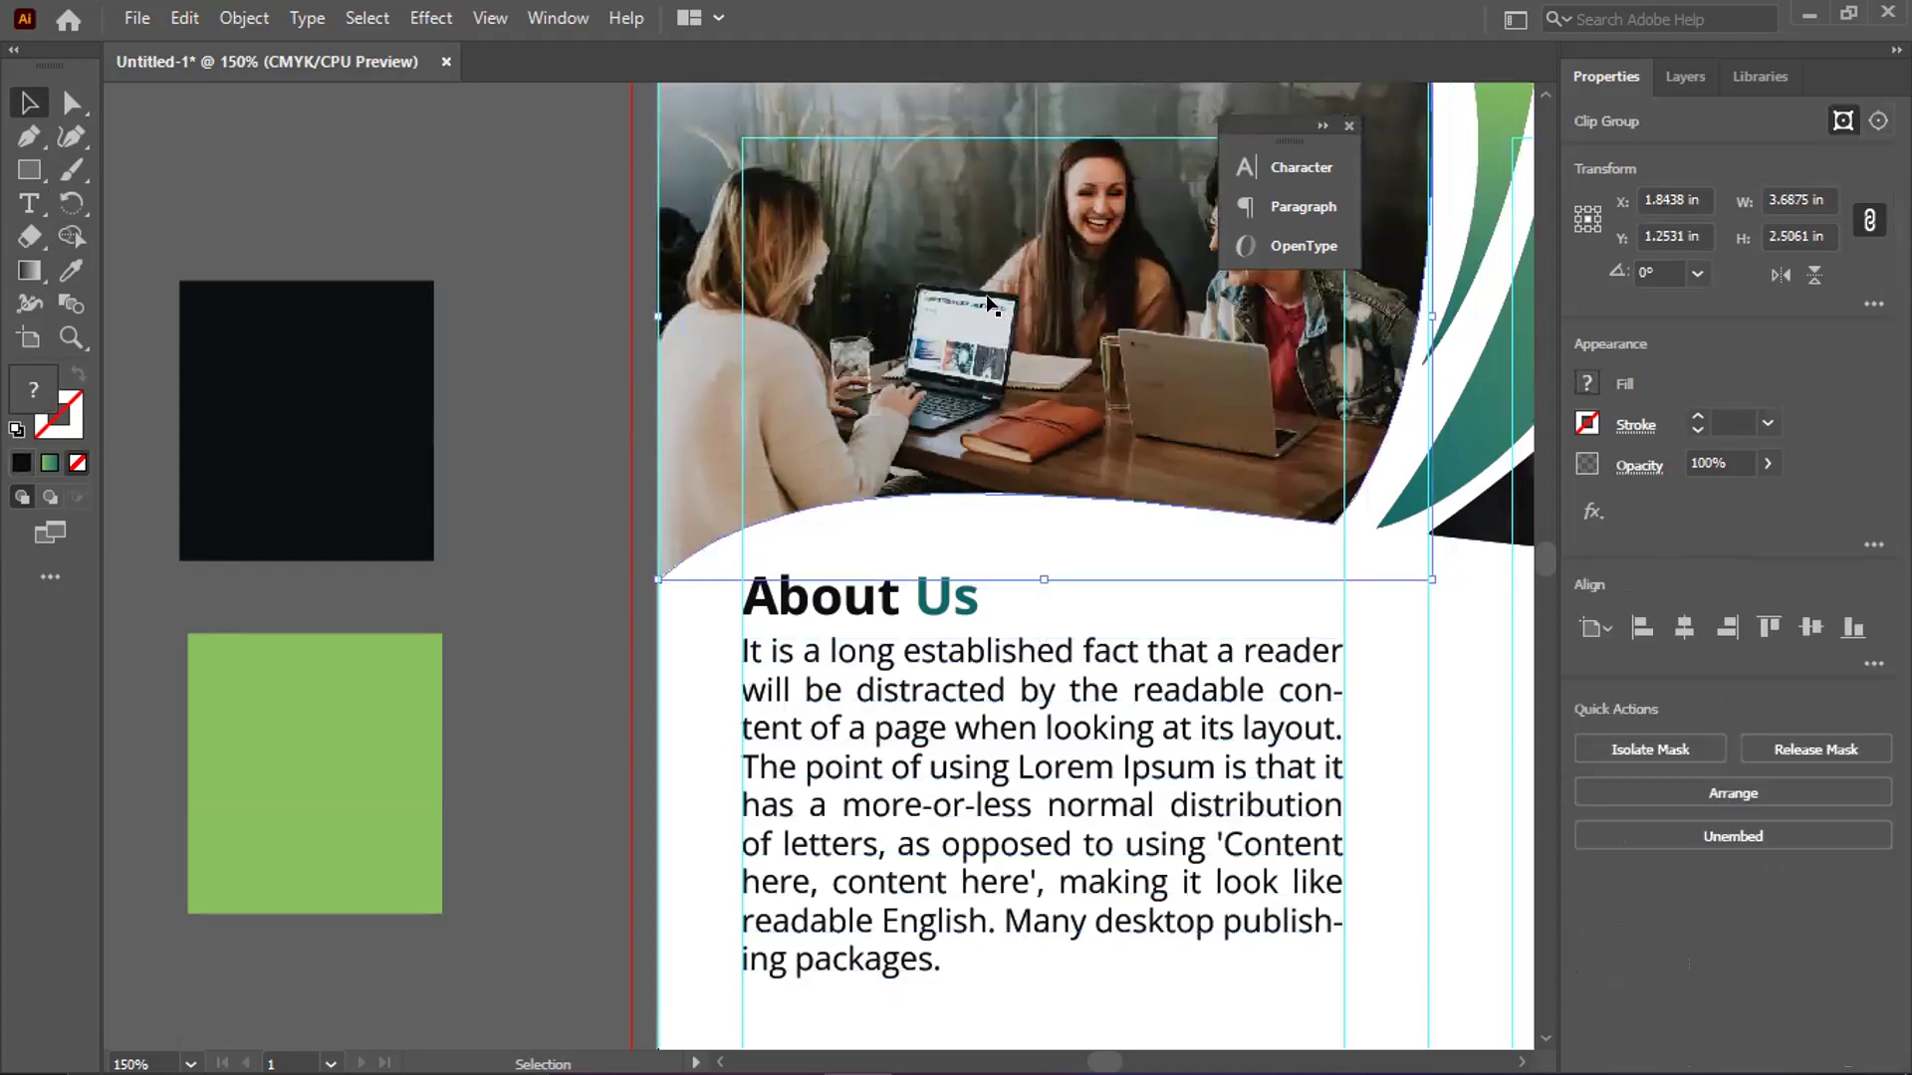
{"action": "double_click", "coordinate": [988, 299]}
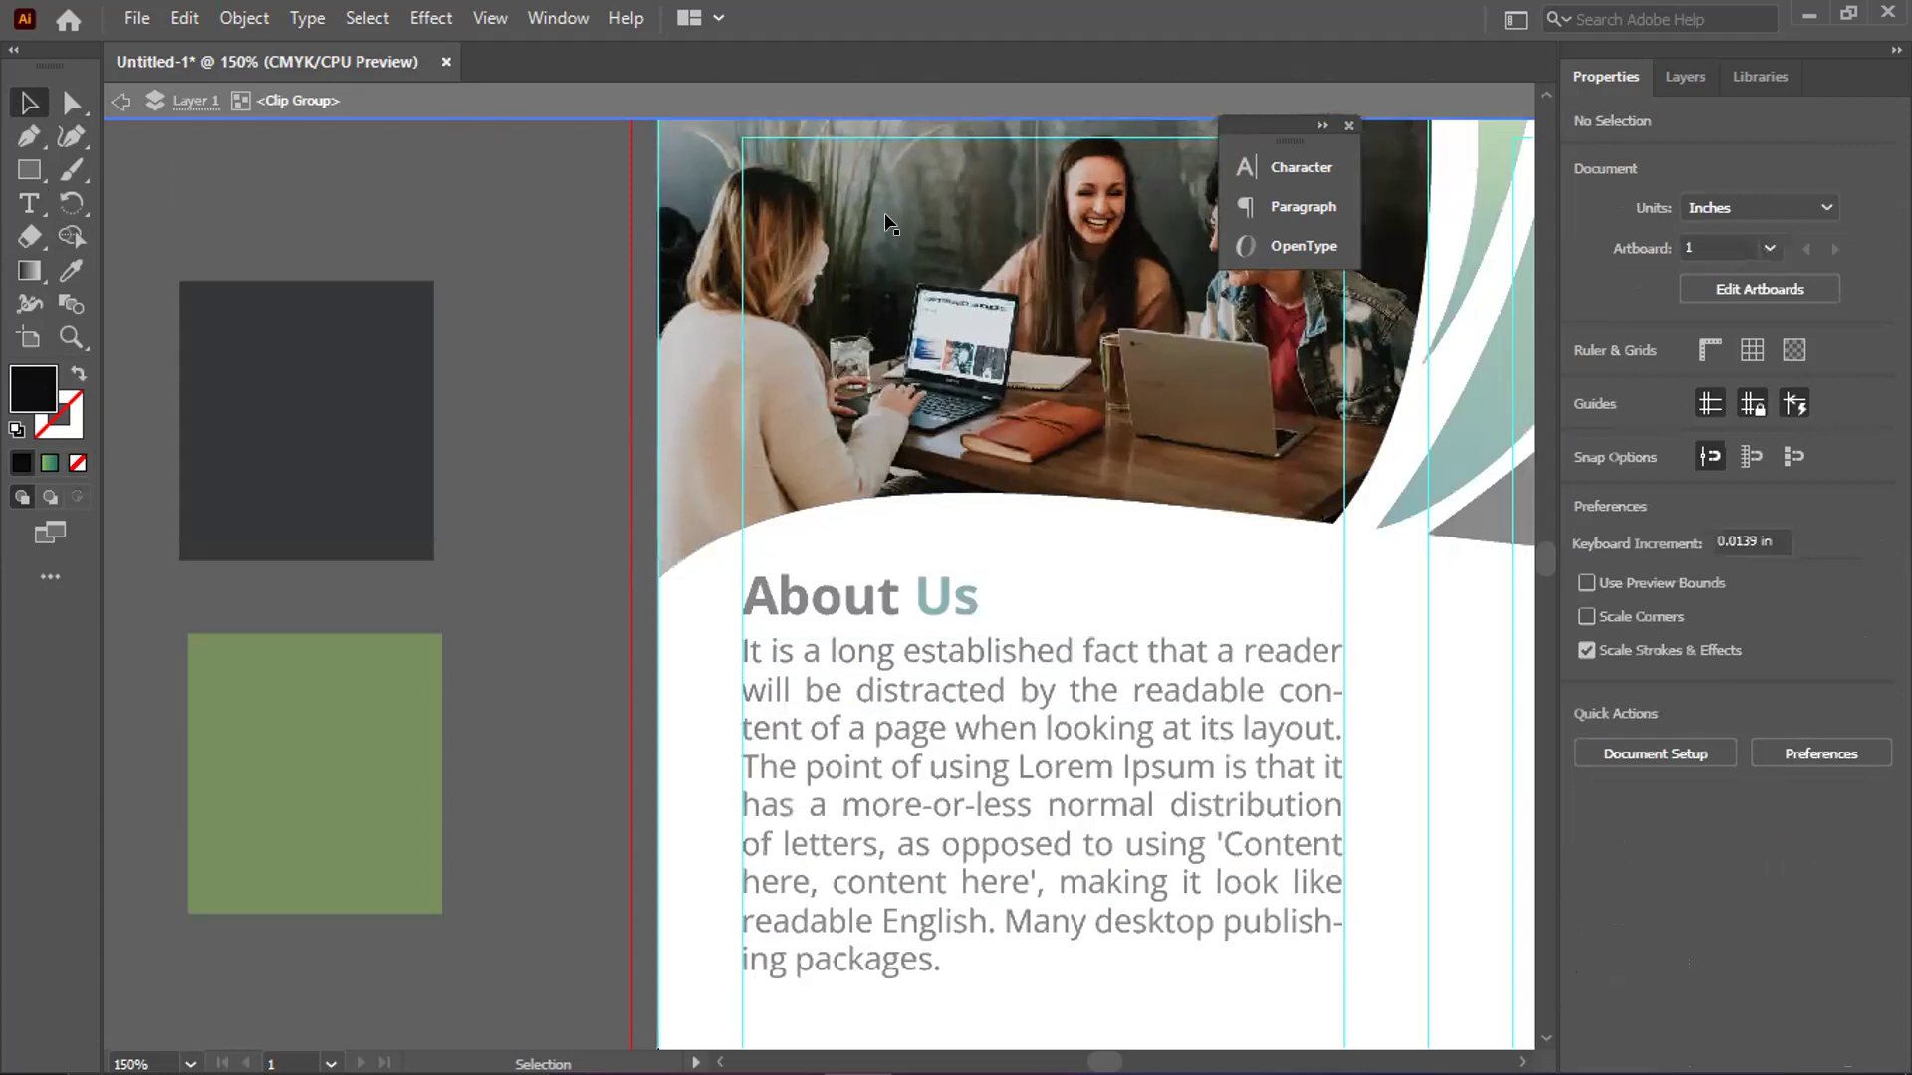
{"action": "left_click", "coordinate": [832, 596]}
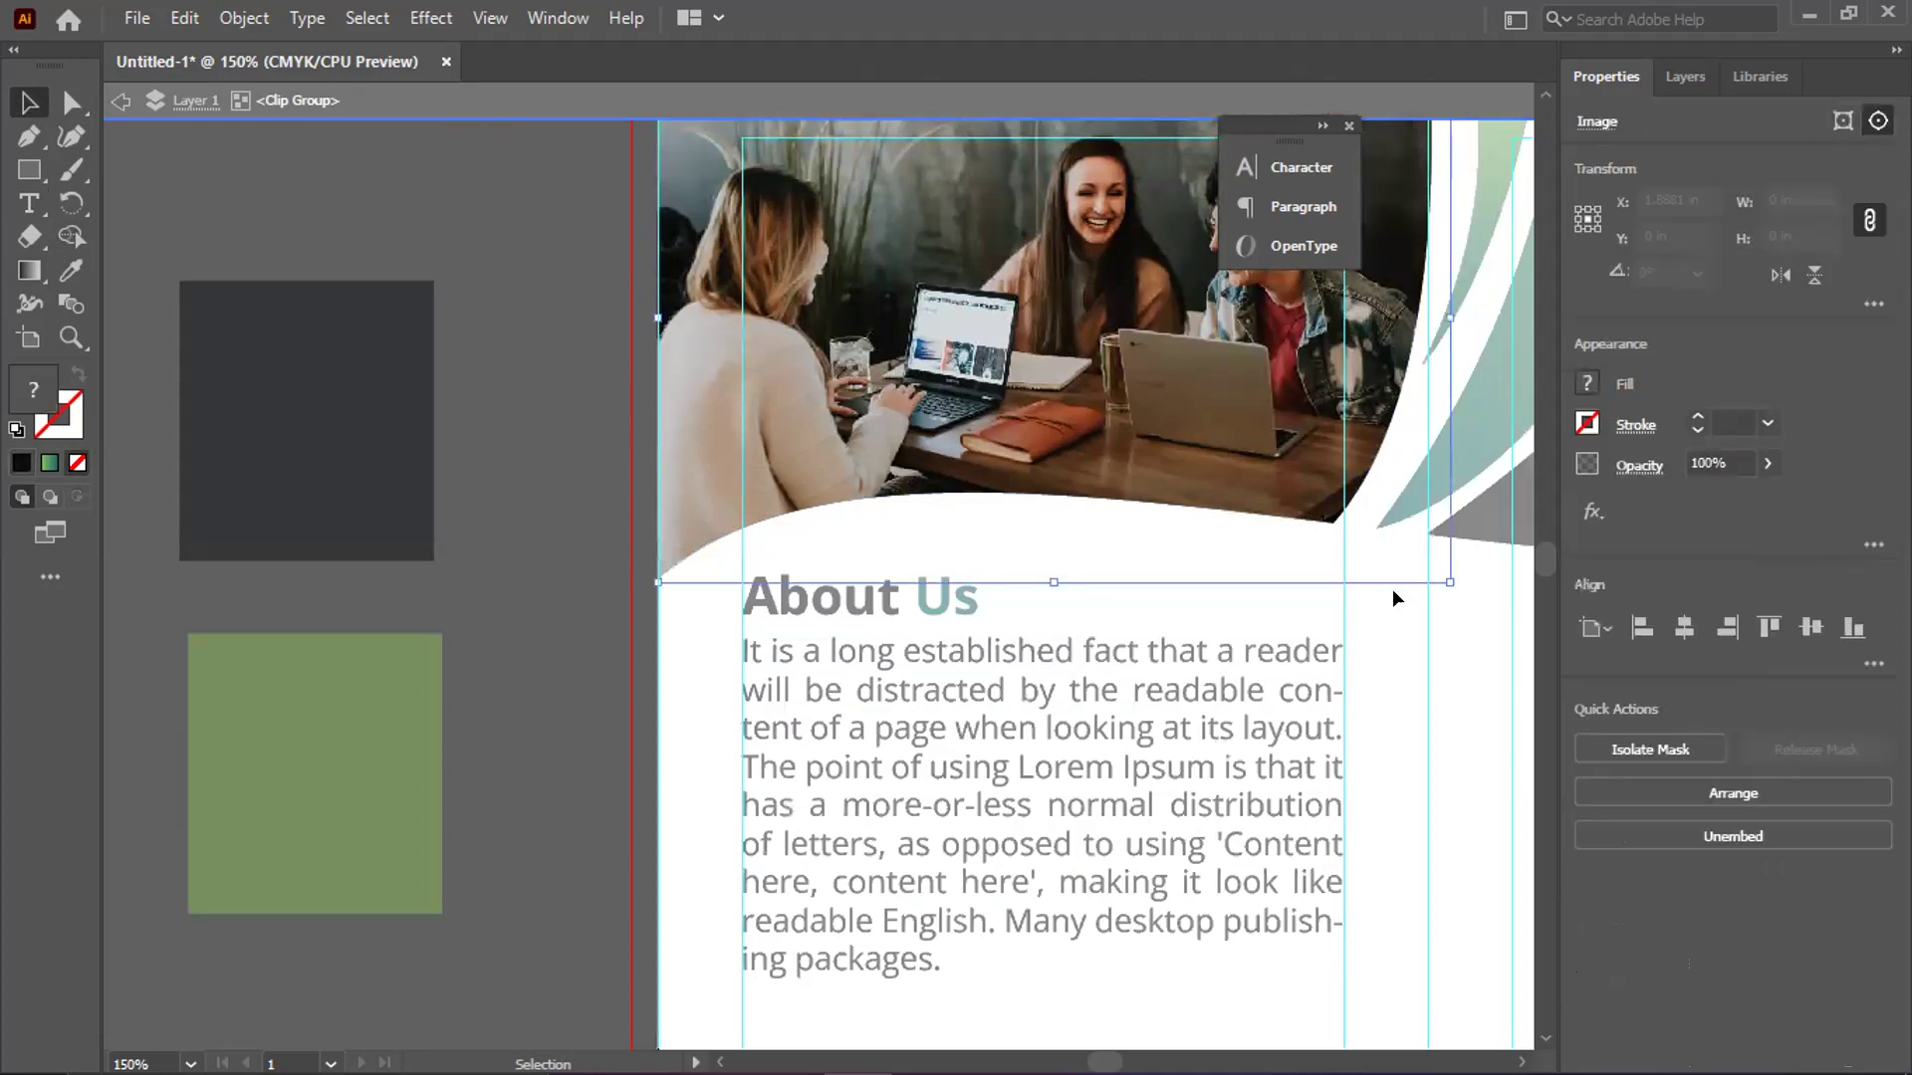
{"action": "left_click_drag", "start_coordinate": [1355, 503], "coordinate": [1126, 373]}
{"action": "key", "text": "ctrl+z"}
{"action": "key", "text": "ctrl+z"}
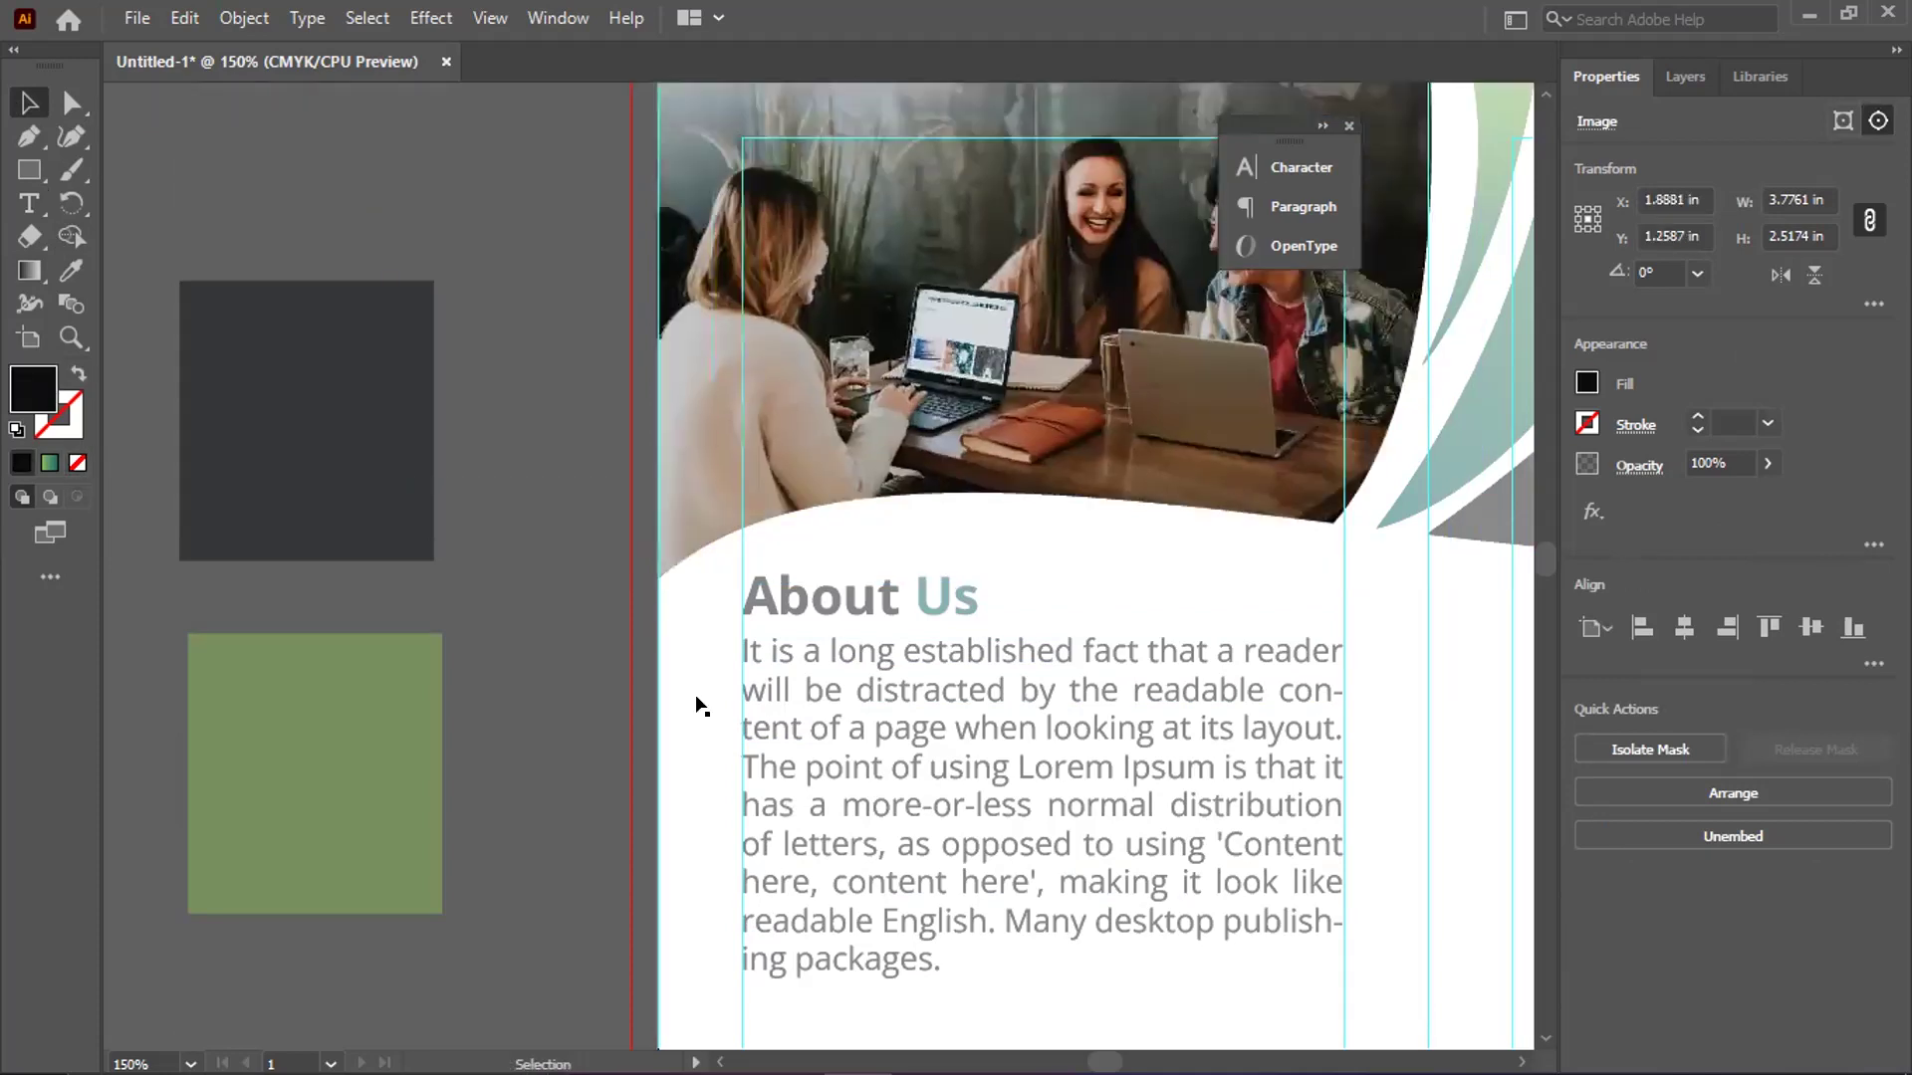
{"action": "left_click", "coordinate": [817, 668]}
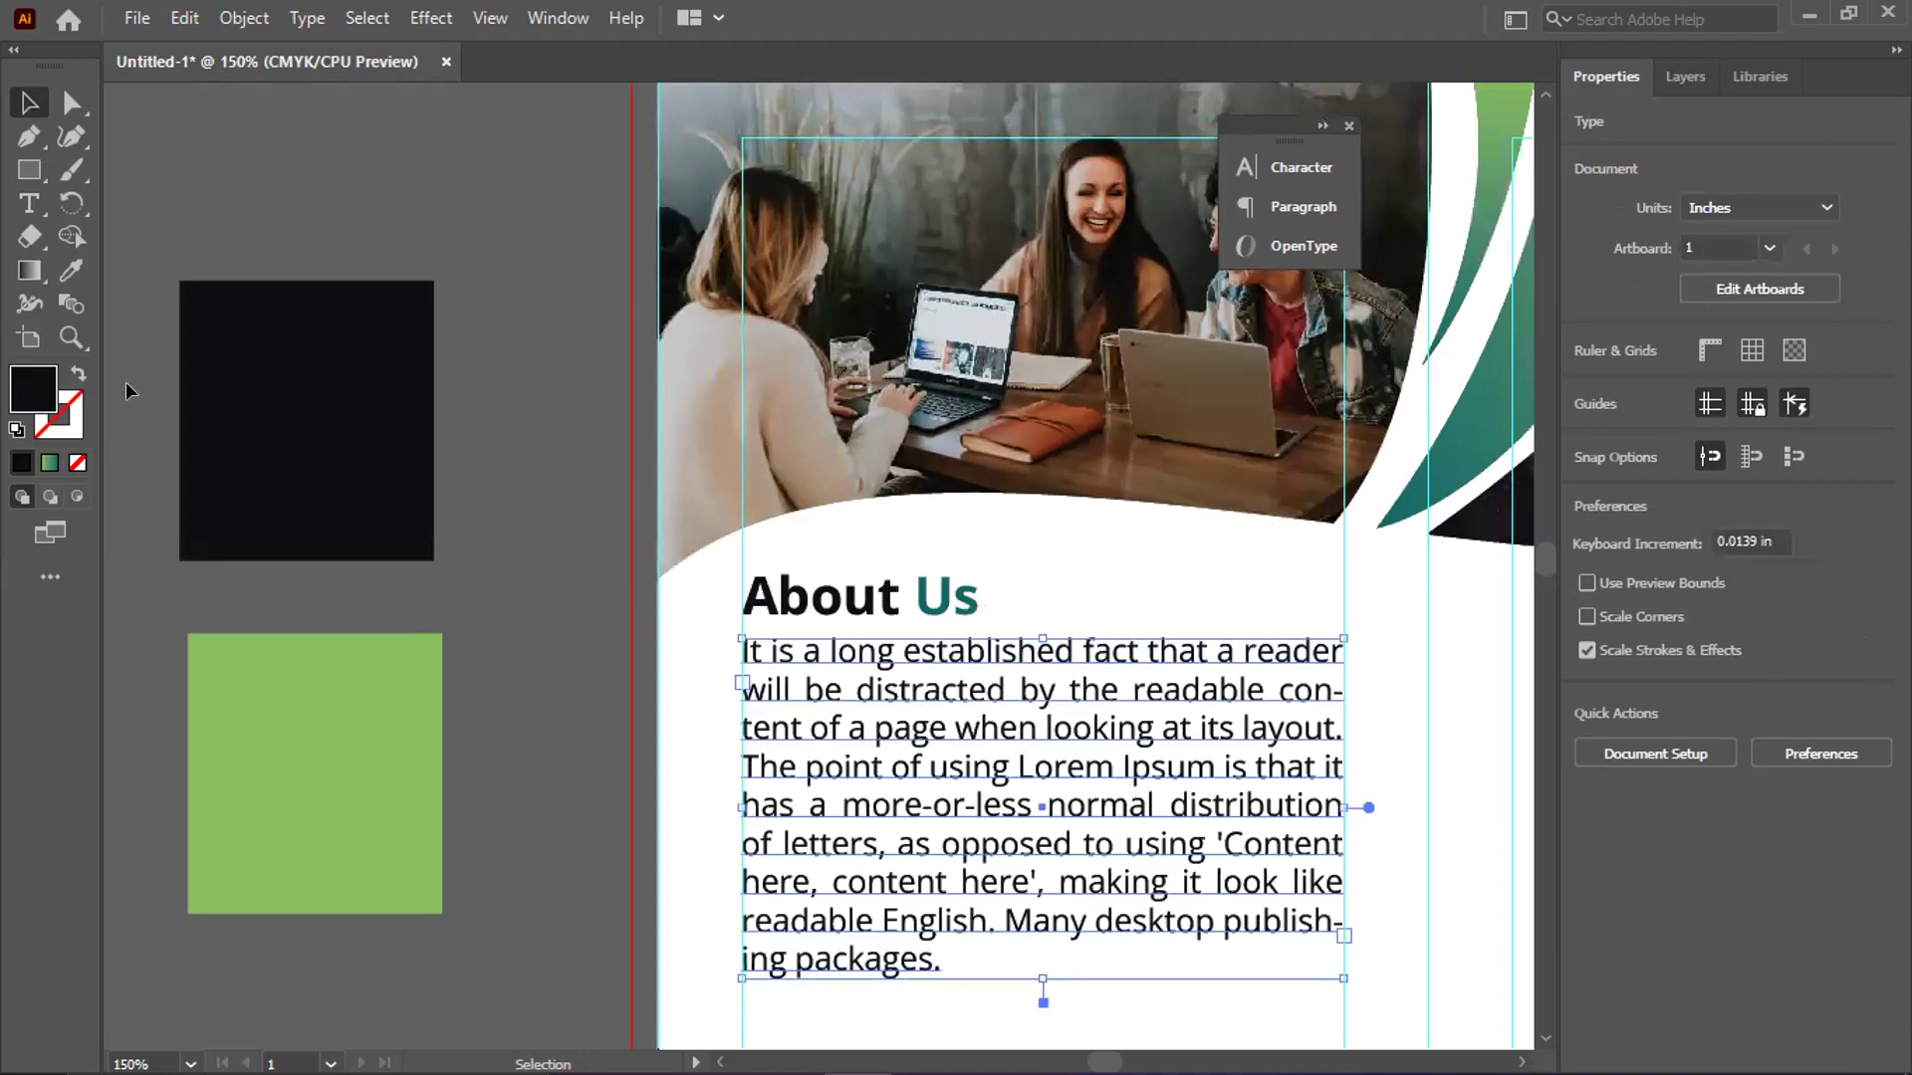
Select the body text frame and give its fill a dark grey in the Color Picker
{"action": "left_click", "coordinate": [29, 271]}
{"action": "key", "text": "i"}
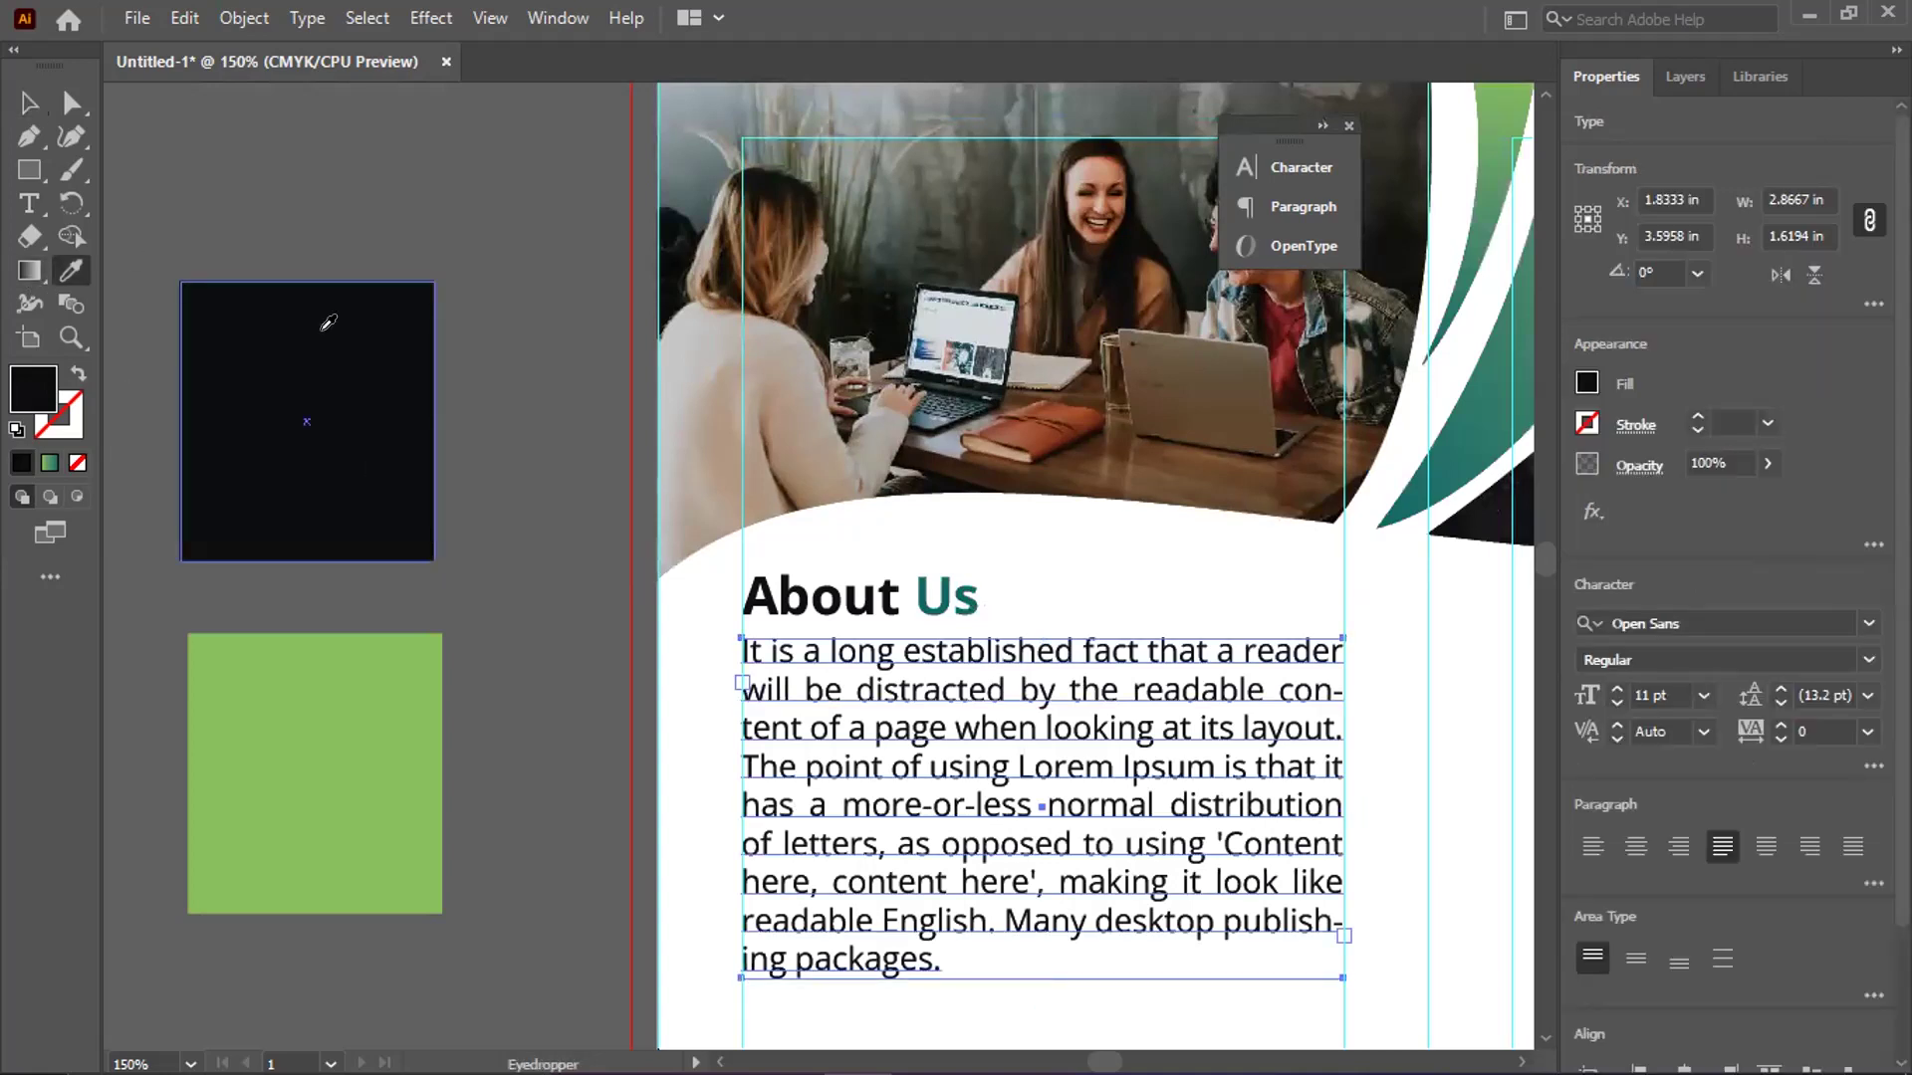
{"action": "double_click", "coordinate": [33, 389]}
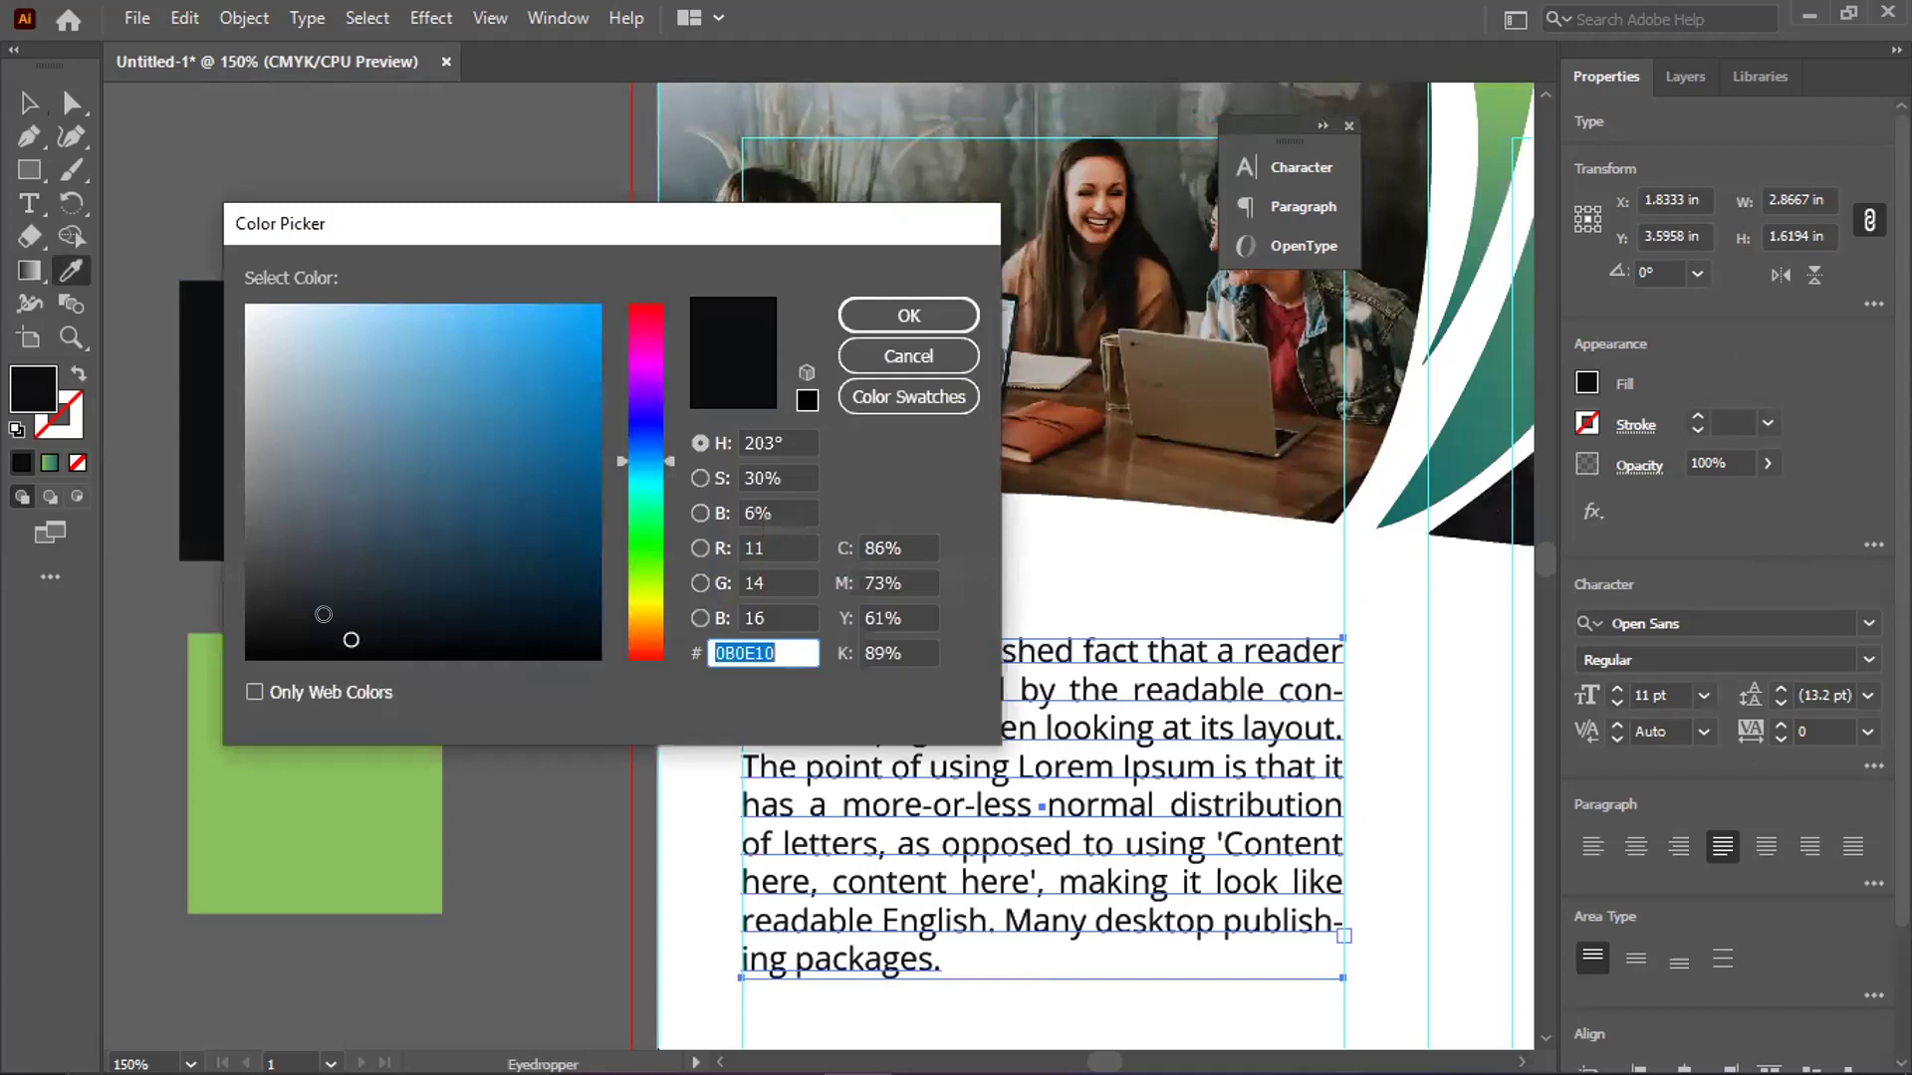
{"action": "left_click", "coordinate": [780, 473]}
{"action": "left_click", "coordinate": [254, 584]}
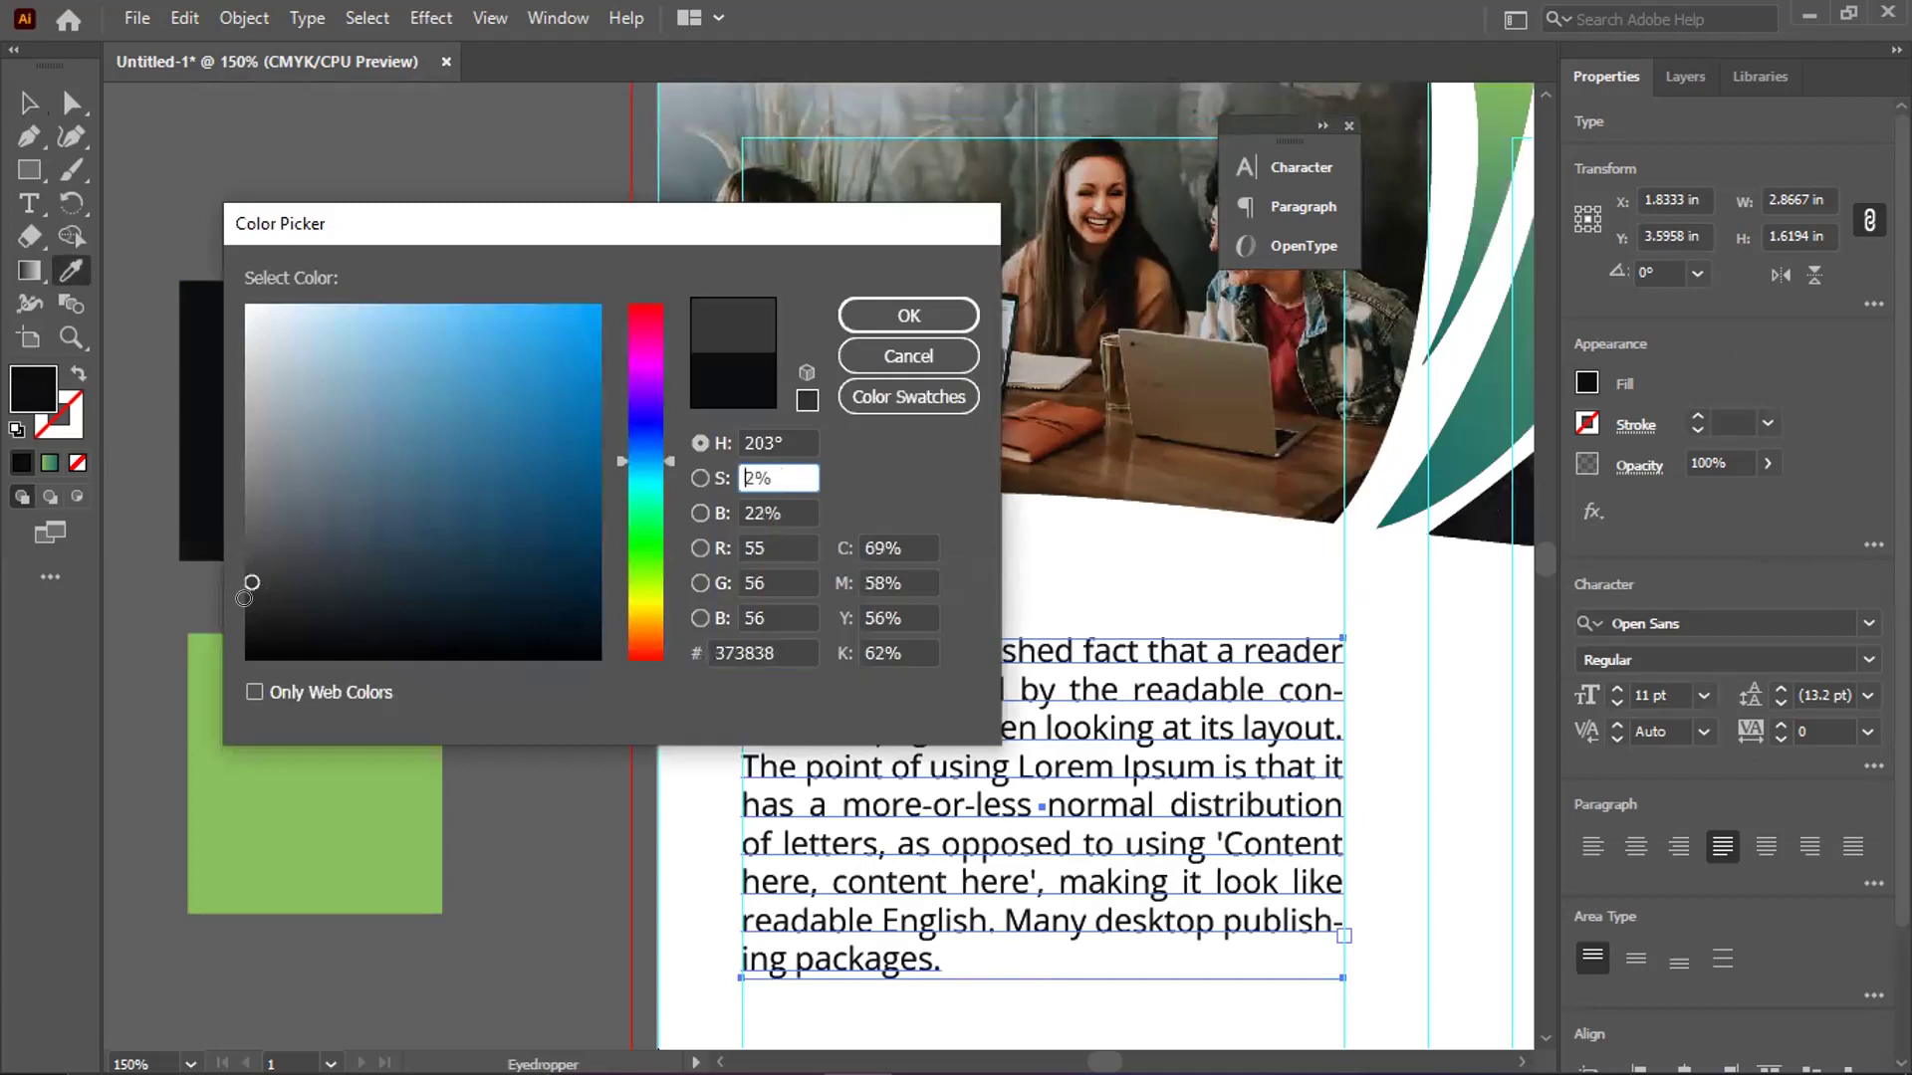
{"action": "left_click", "coordinate": [245, 599]}
{"action": "left_click", "coordinate": [265, 586]}
{"action": "left_click", "coordinate": [286, 593]}
{"action": "left_click", "coordinate": [275, 587]}
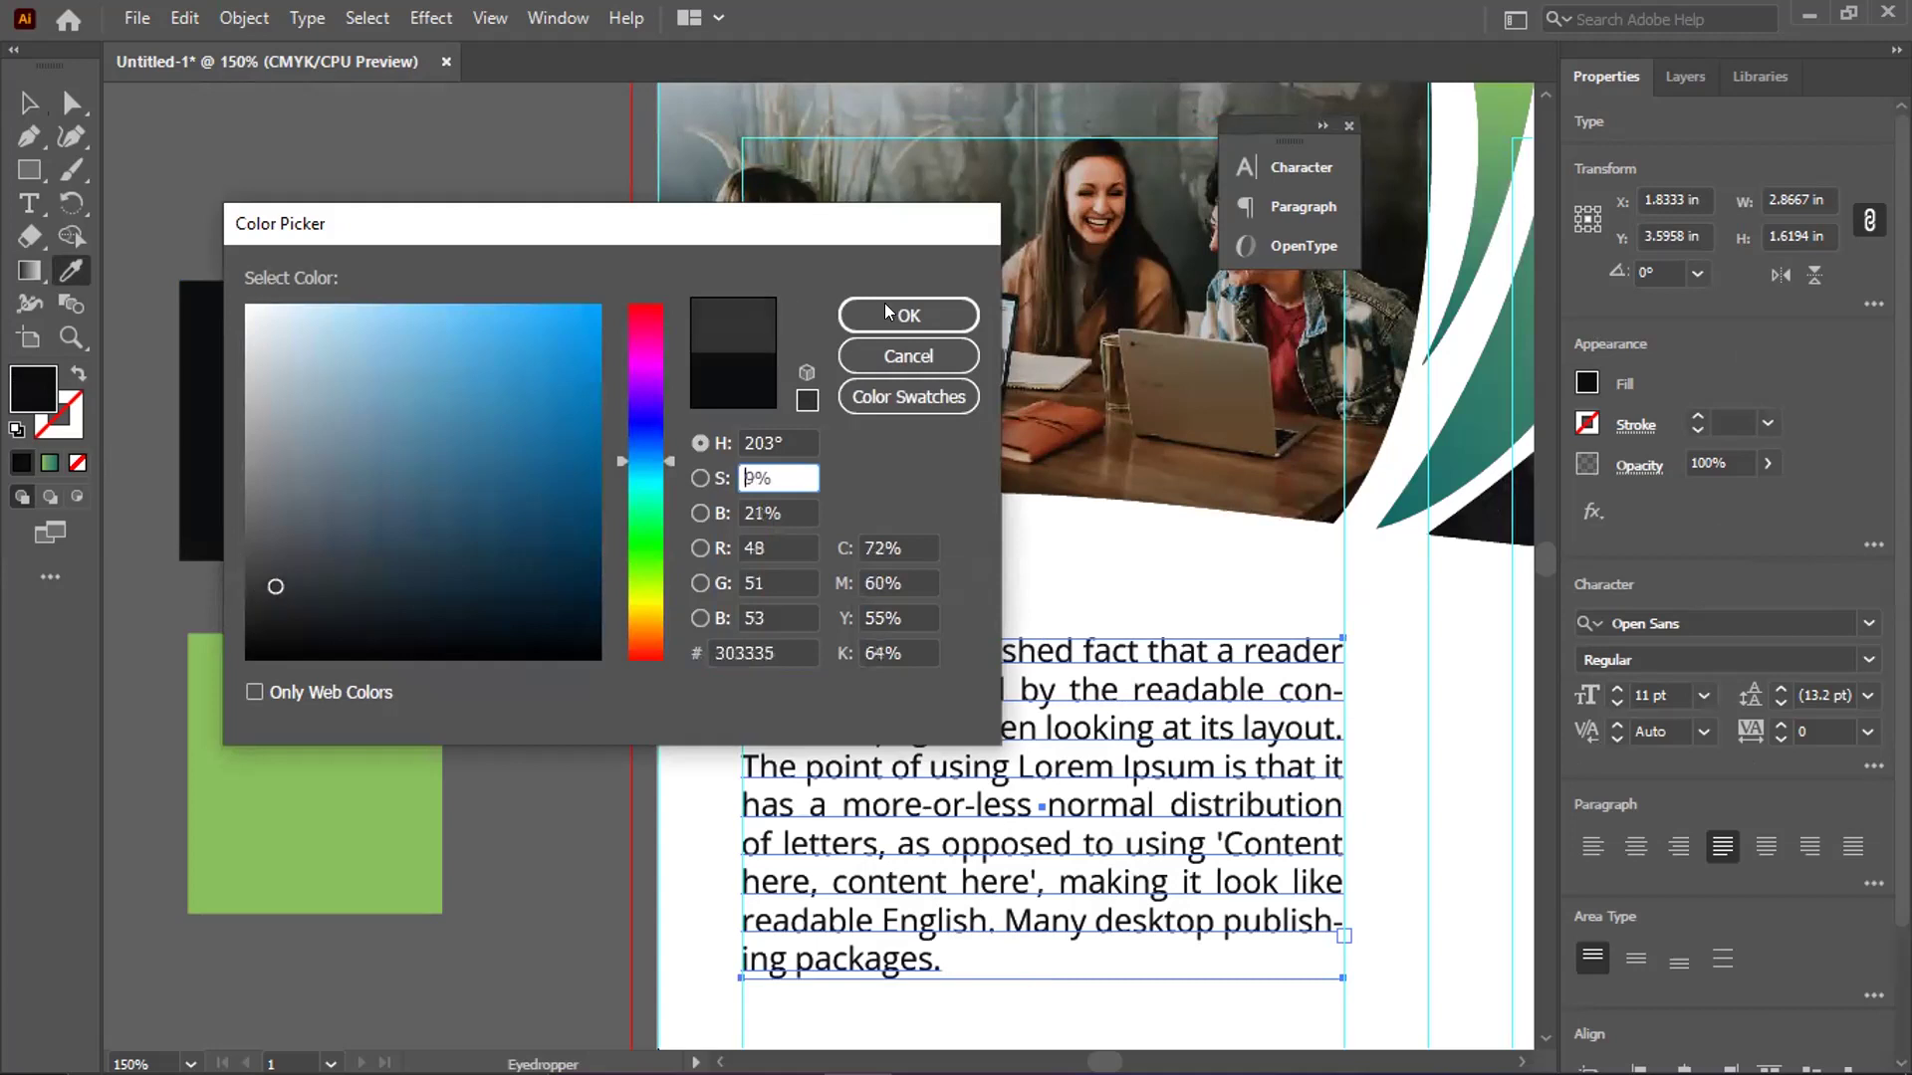
{"action": "left_click", "coordinate": [890, 313]}
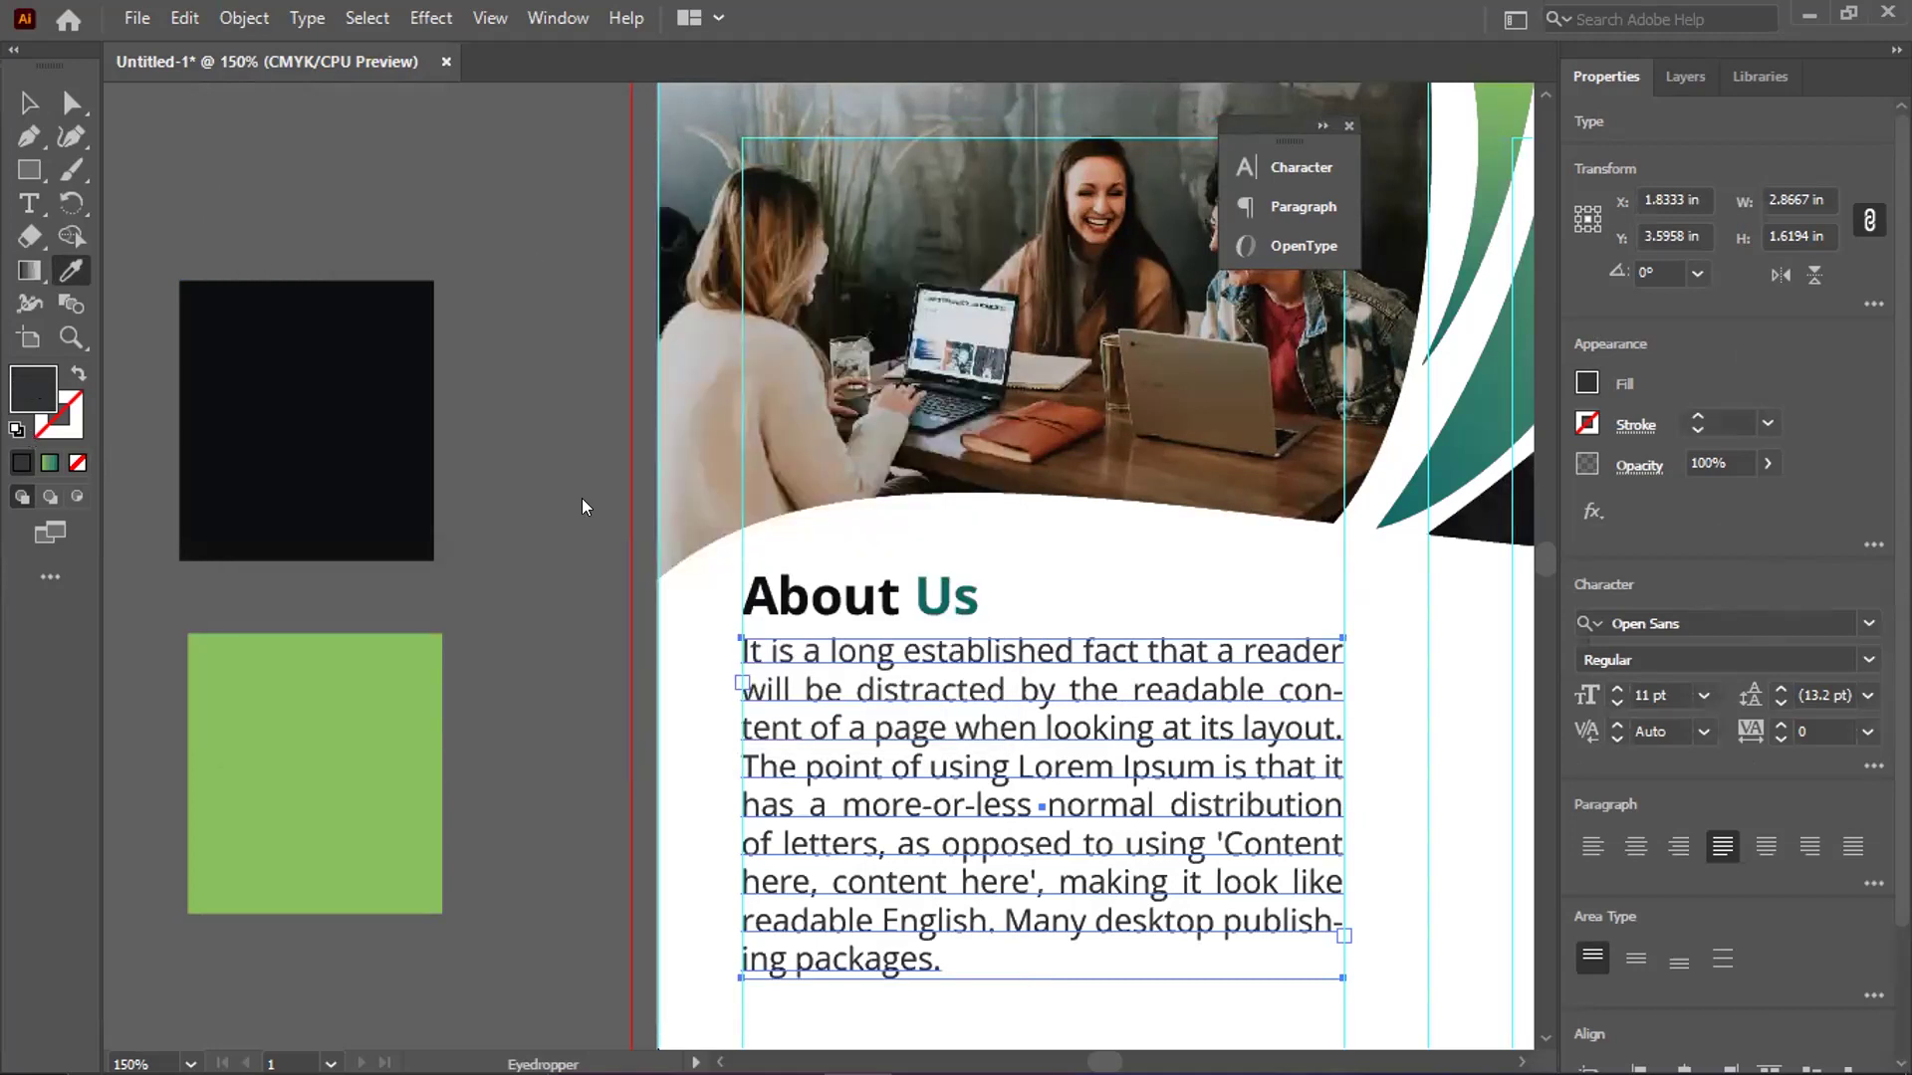
Try a medium grey, then settle the text fill on dark grey #2E2F30
{"action": "double_click", "coordinate": [36, 392]}
{"action": "left_click", "coordinate": [280, 483]}
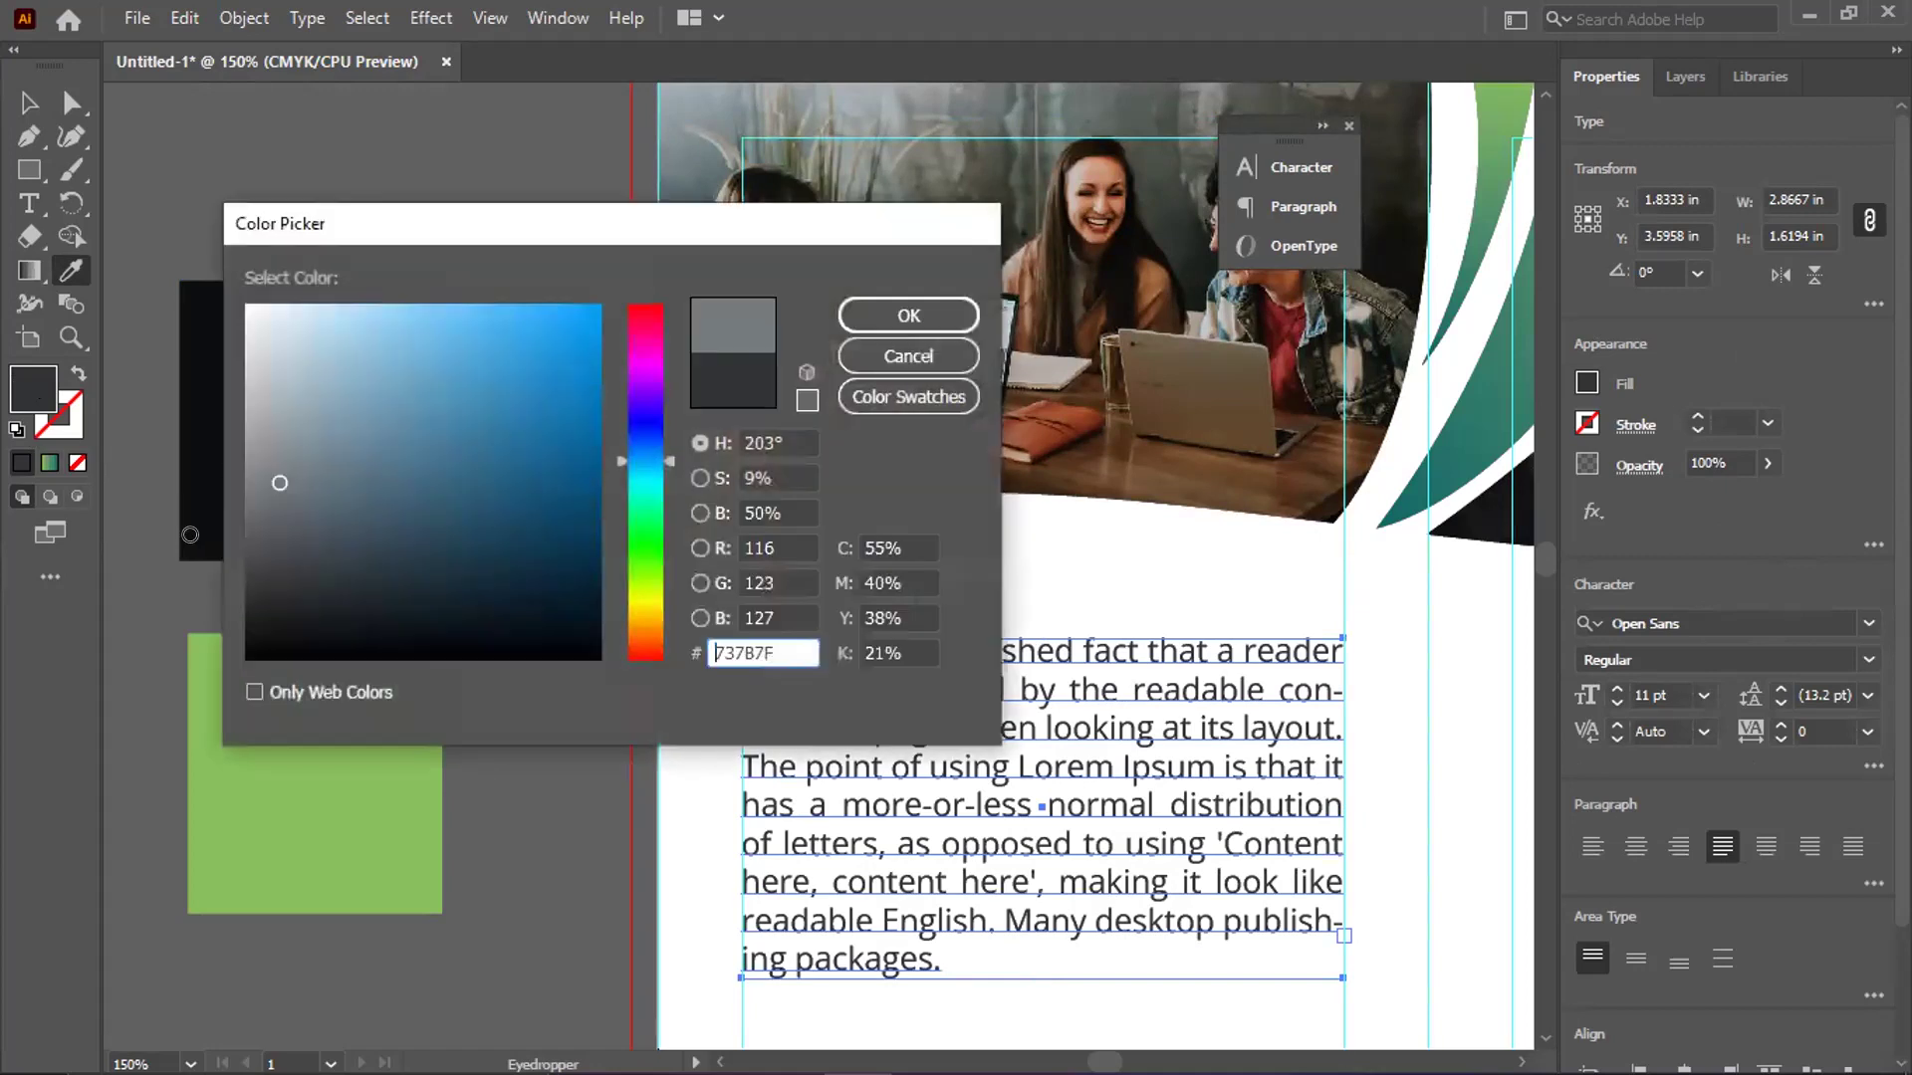
{"action": "left_click_drag", "start_coordinate": [190, 535], "coordinate": [192, 547]}
{"action": "left_click", "coordinate": [897, 305]}
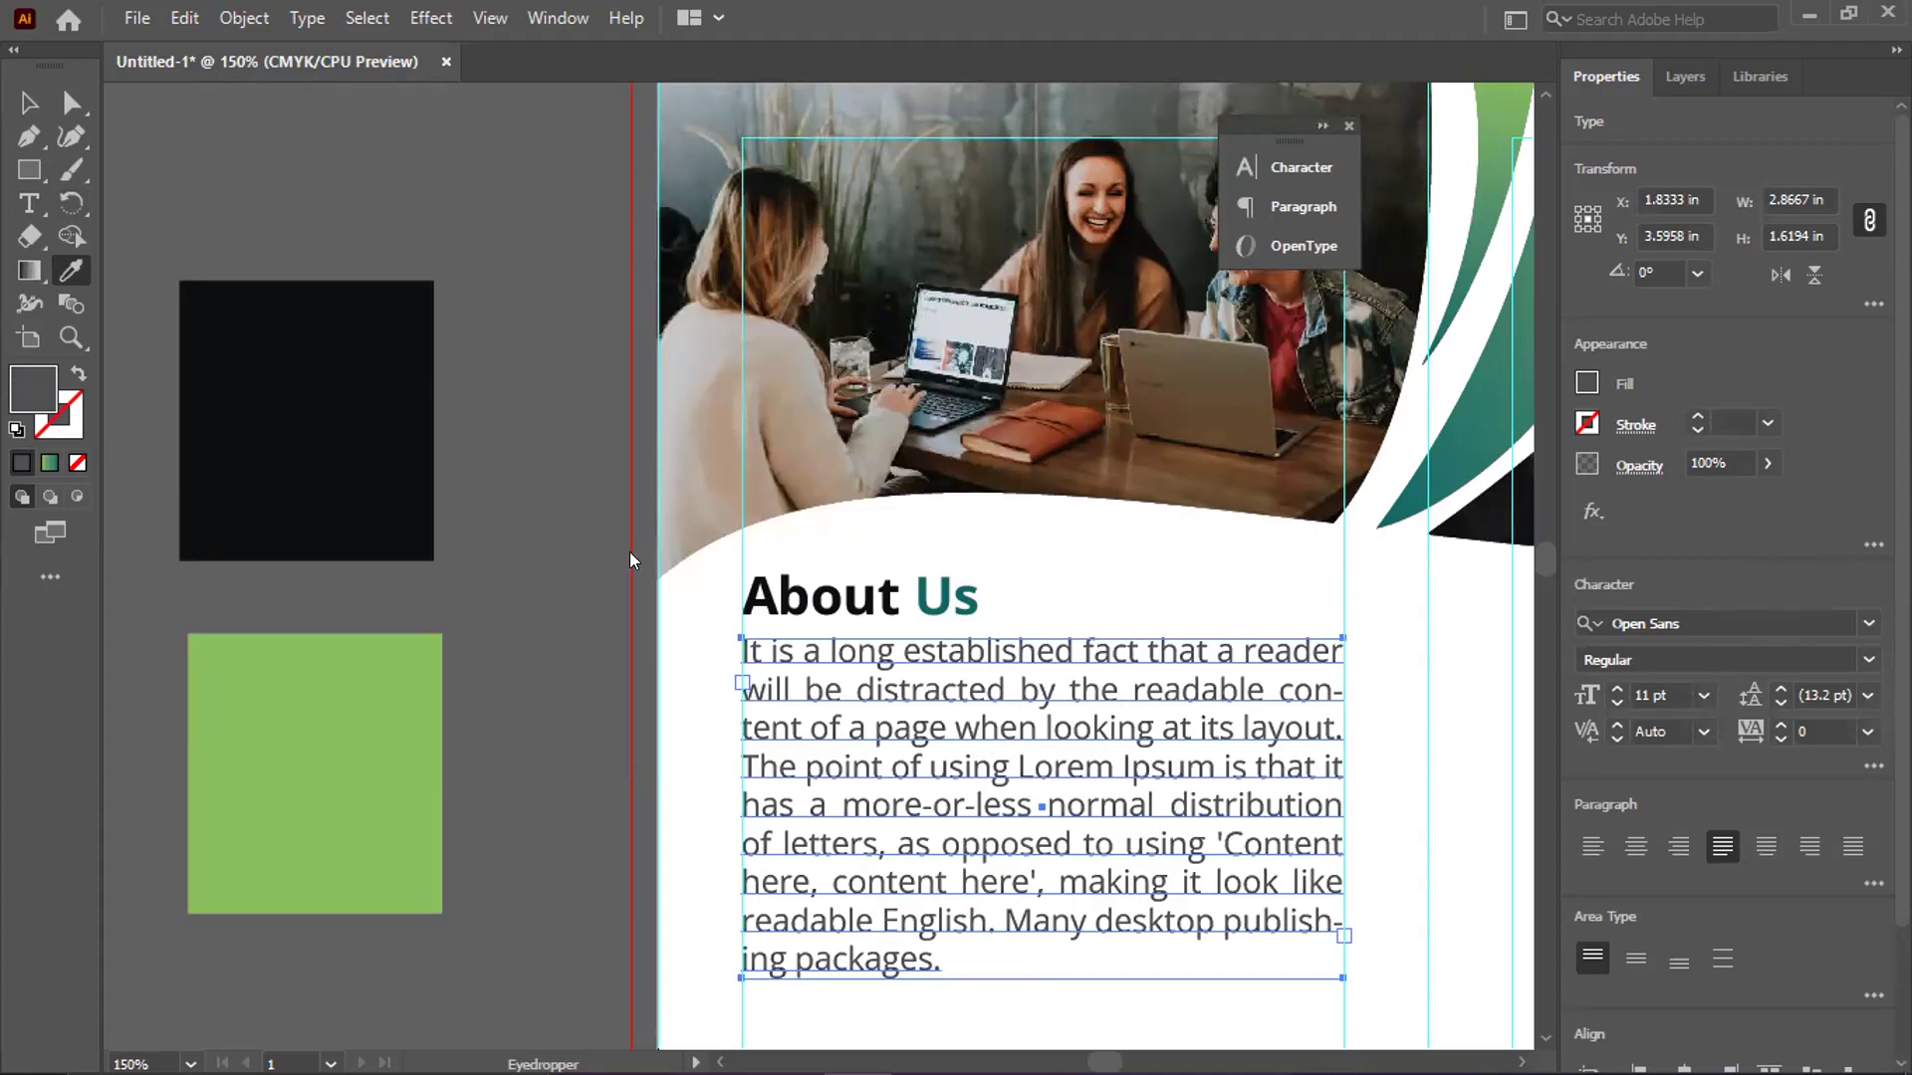
{"action": "double_click", "coordinate": [34, 389]}
{"action": "left_click", "coordinate": [280, 579]}
{"action": "left_click", "coordinate": [261, 593]}
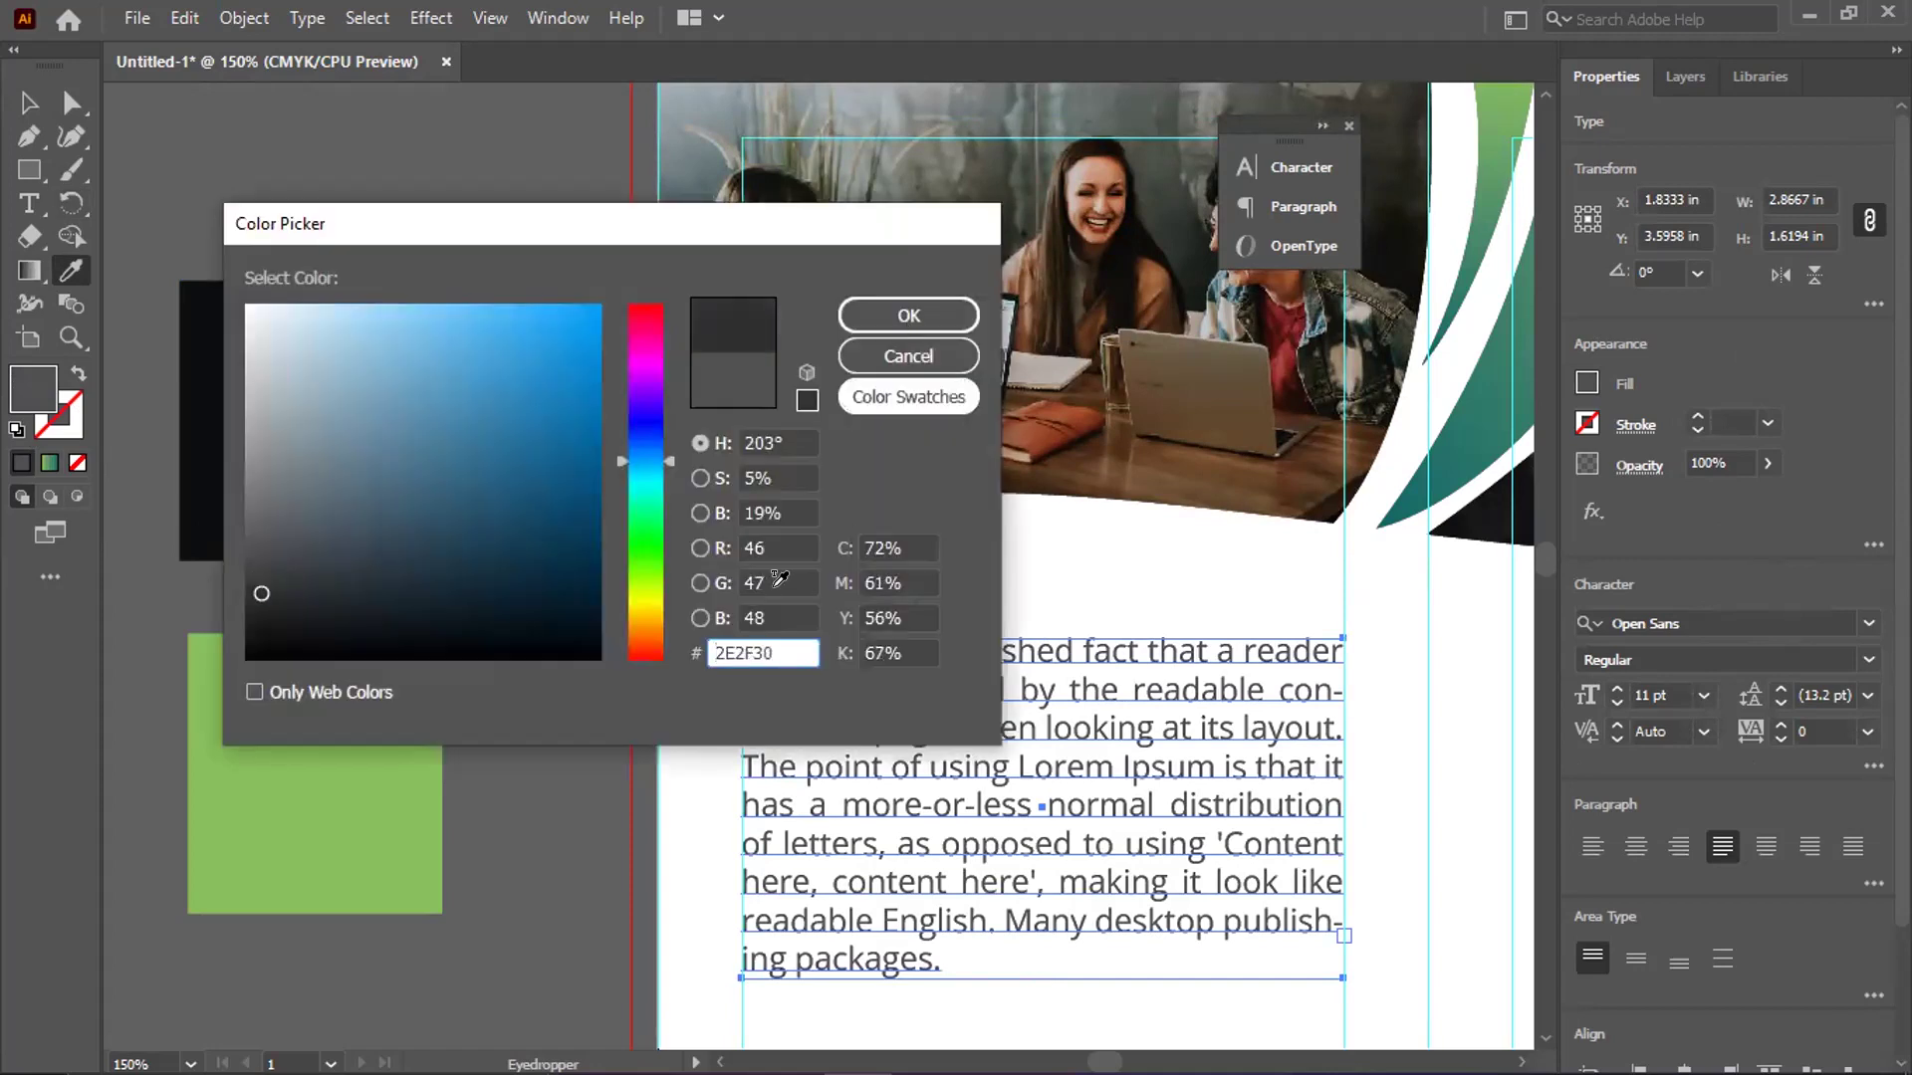
{"action": "key", "text": "Return"}
{"action": "key", "text": "v"}
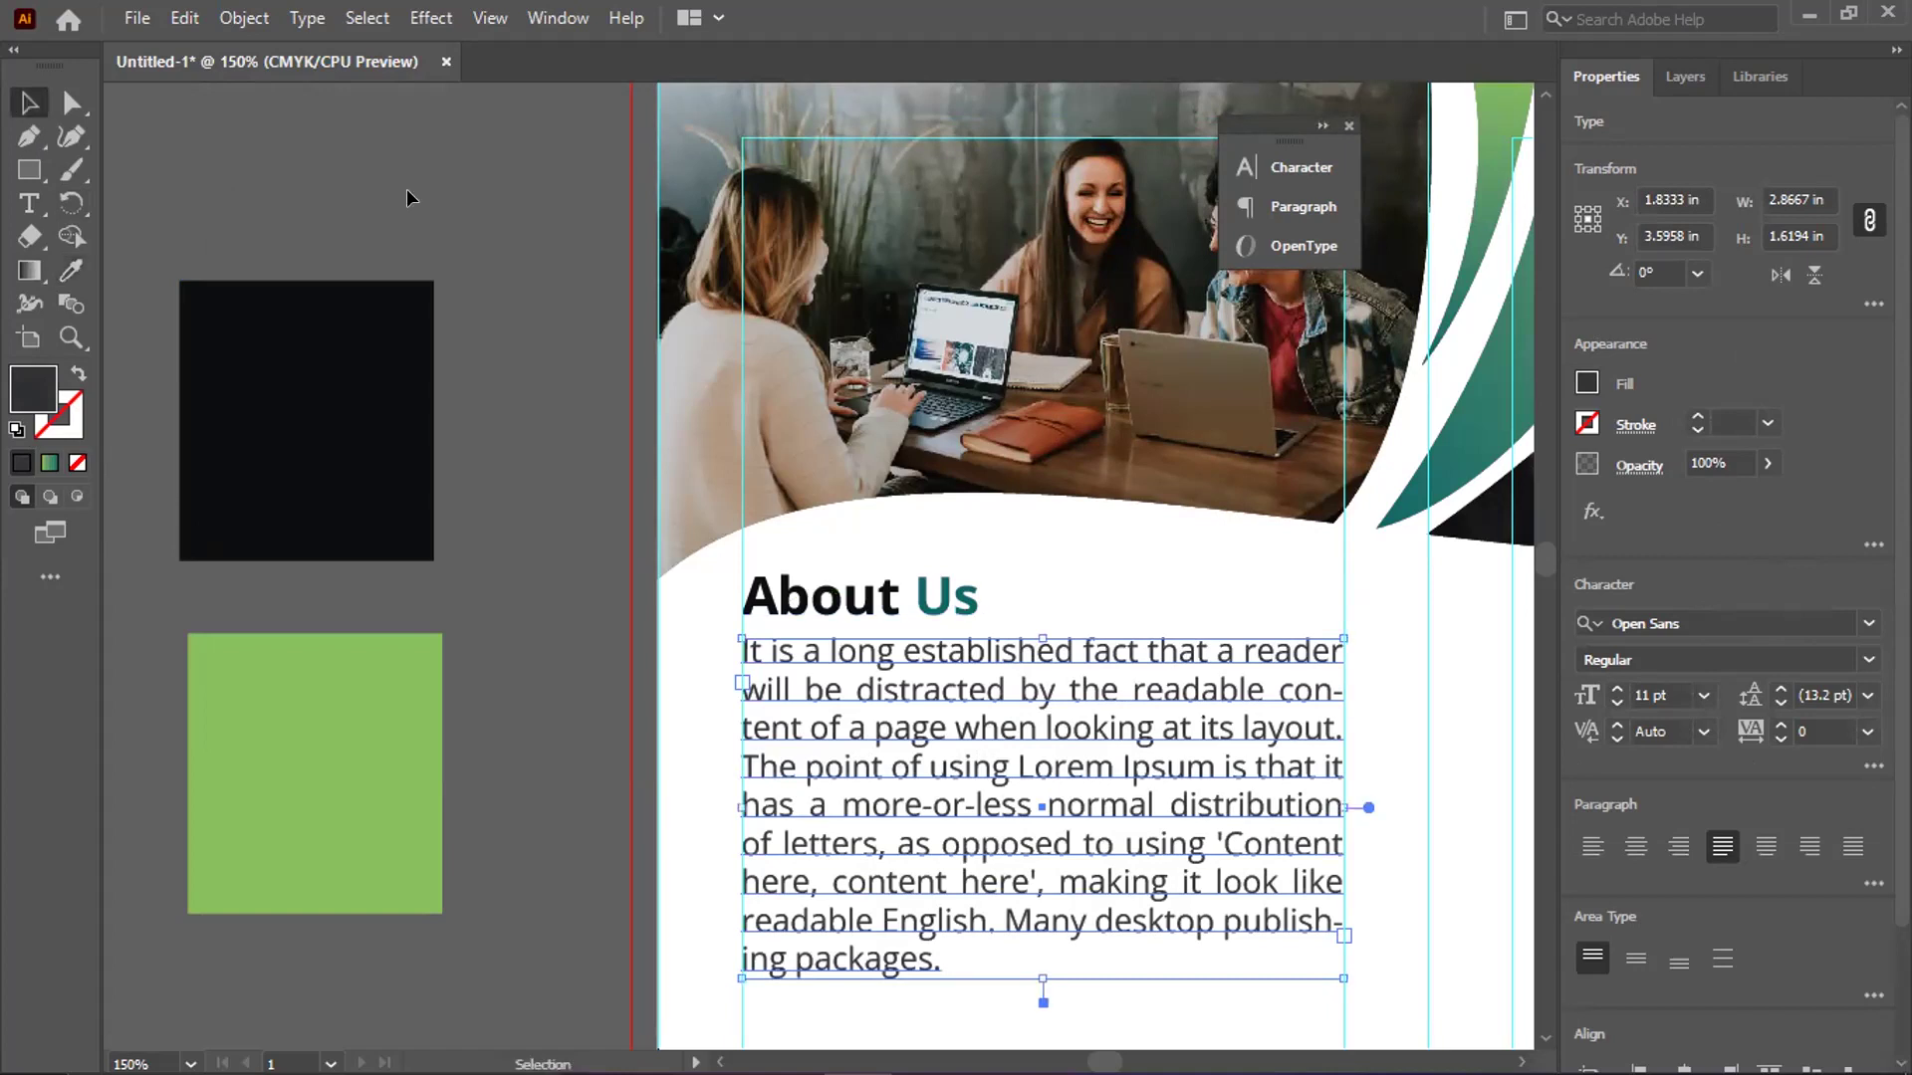
Deselect and zoom out to view the body text beside the neighbouring panel, then reselect it
{"action": "left_click", "coordinate": [407, 196]}
{"action": "scroll", "coordinate": [1085, 577], "scroll_direction": "down", "scroll_amount": 3}
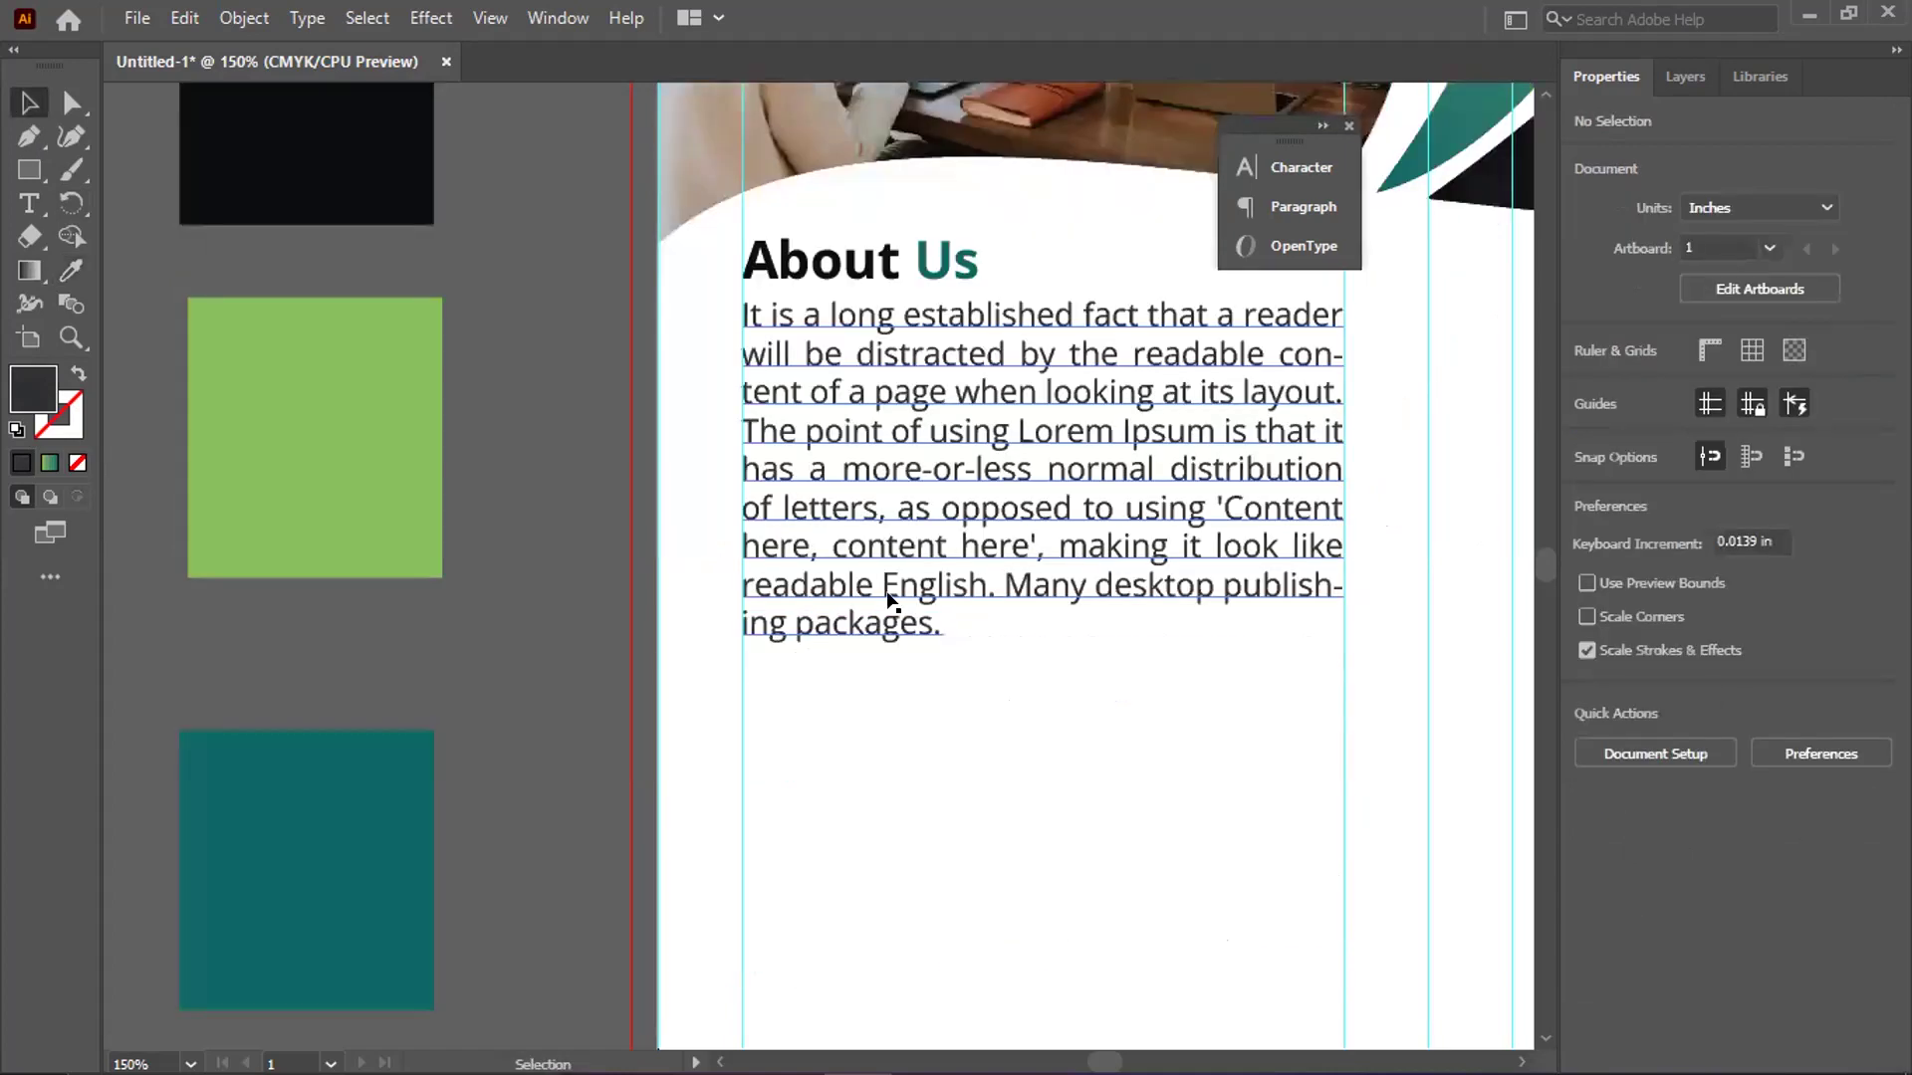
{"action": "key", "text": "ctrl+minus"}
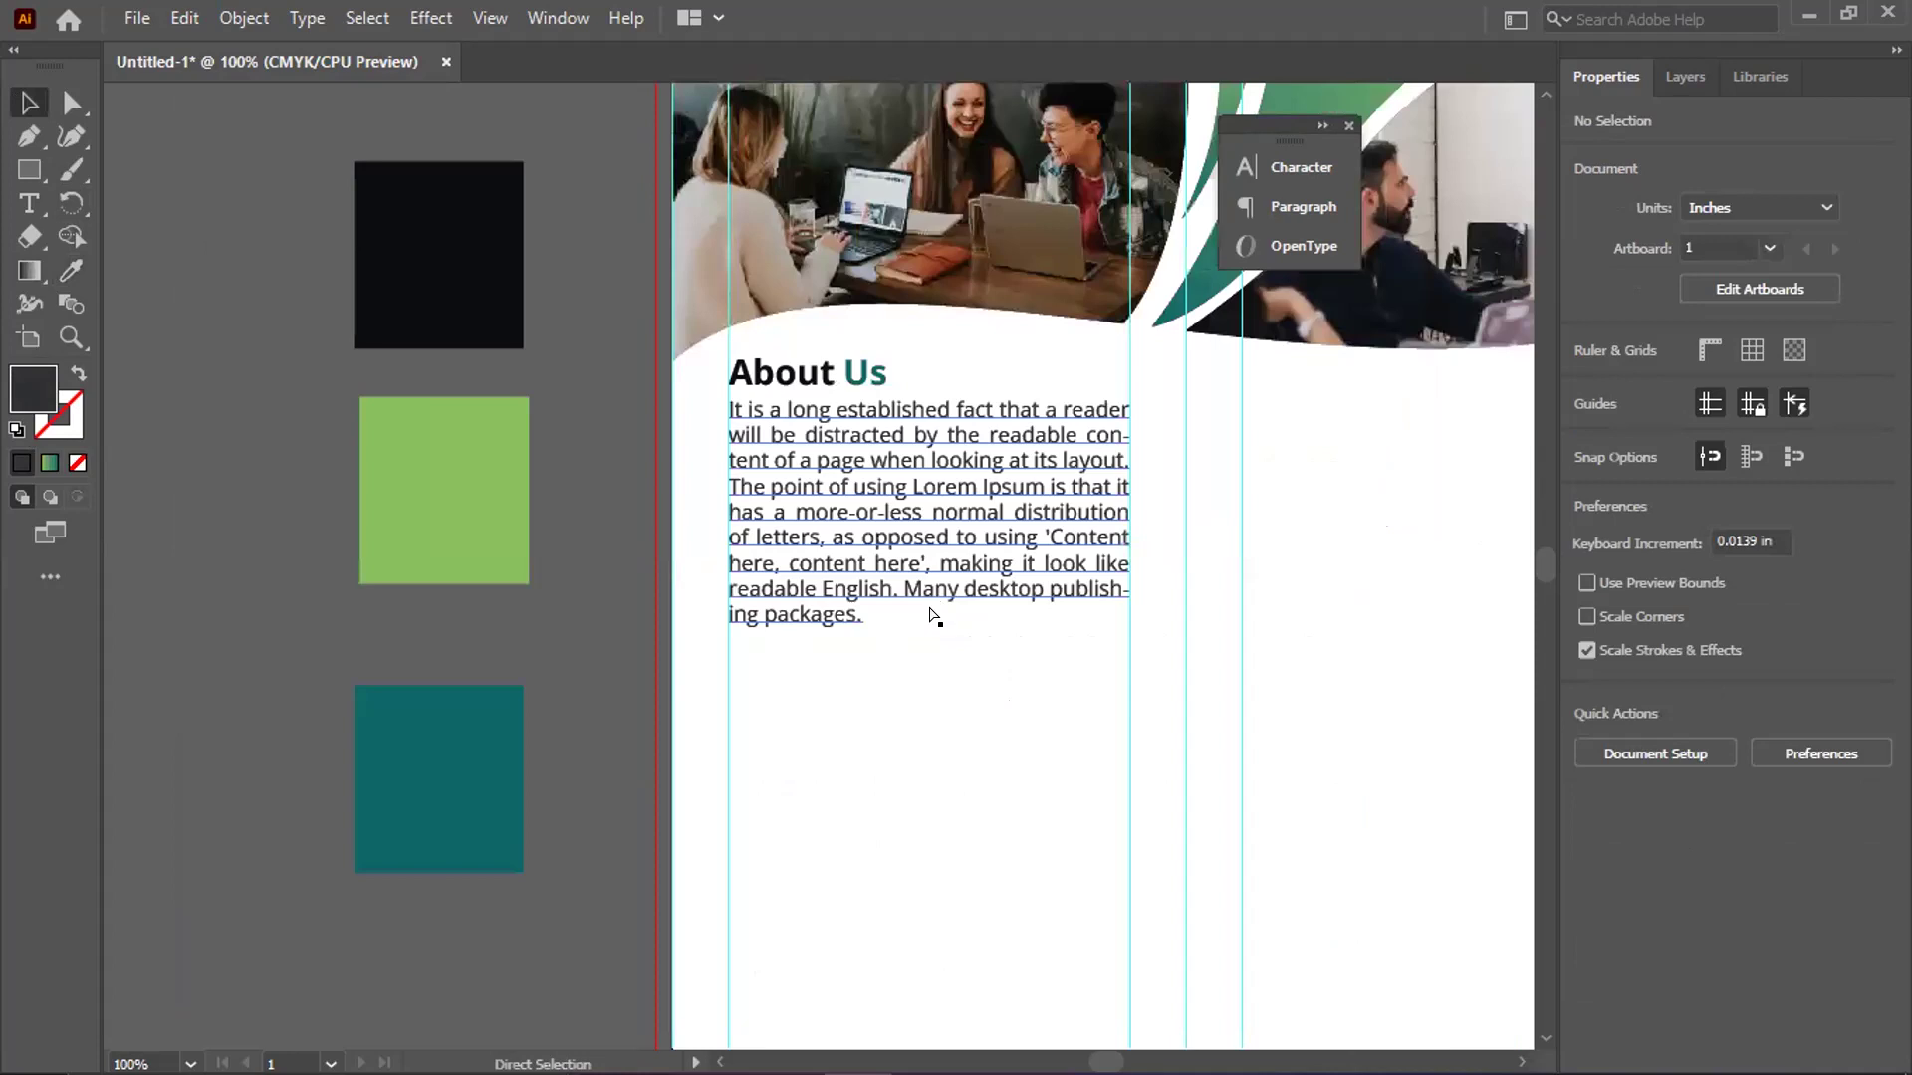
{"action": "scroll", "coordinate": [933, 615], "scroll_direction": "right", "scroll_amount": 2}
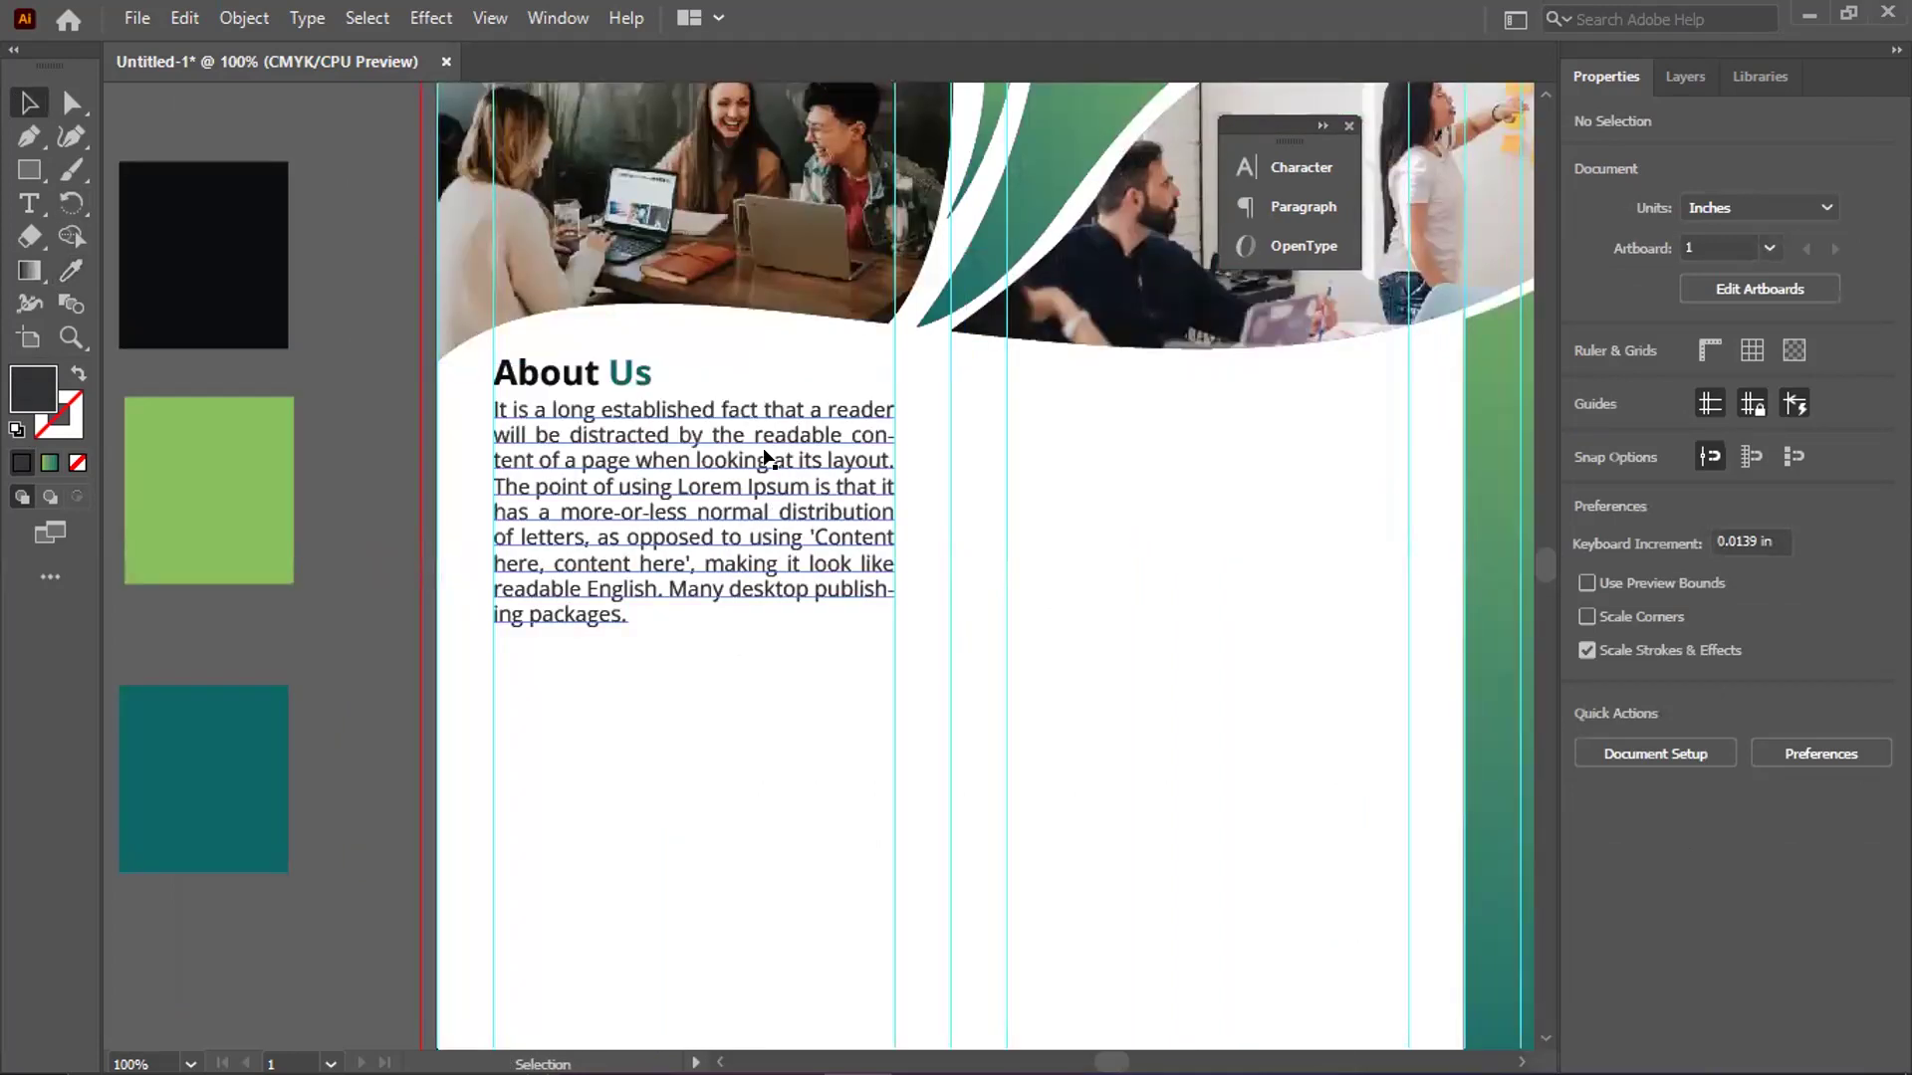
{"action": "left_click", "coordinate": [767, 459]}
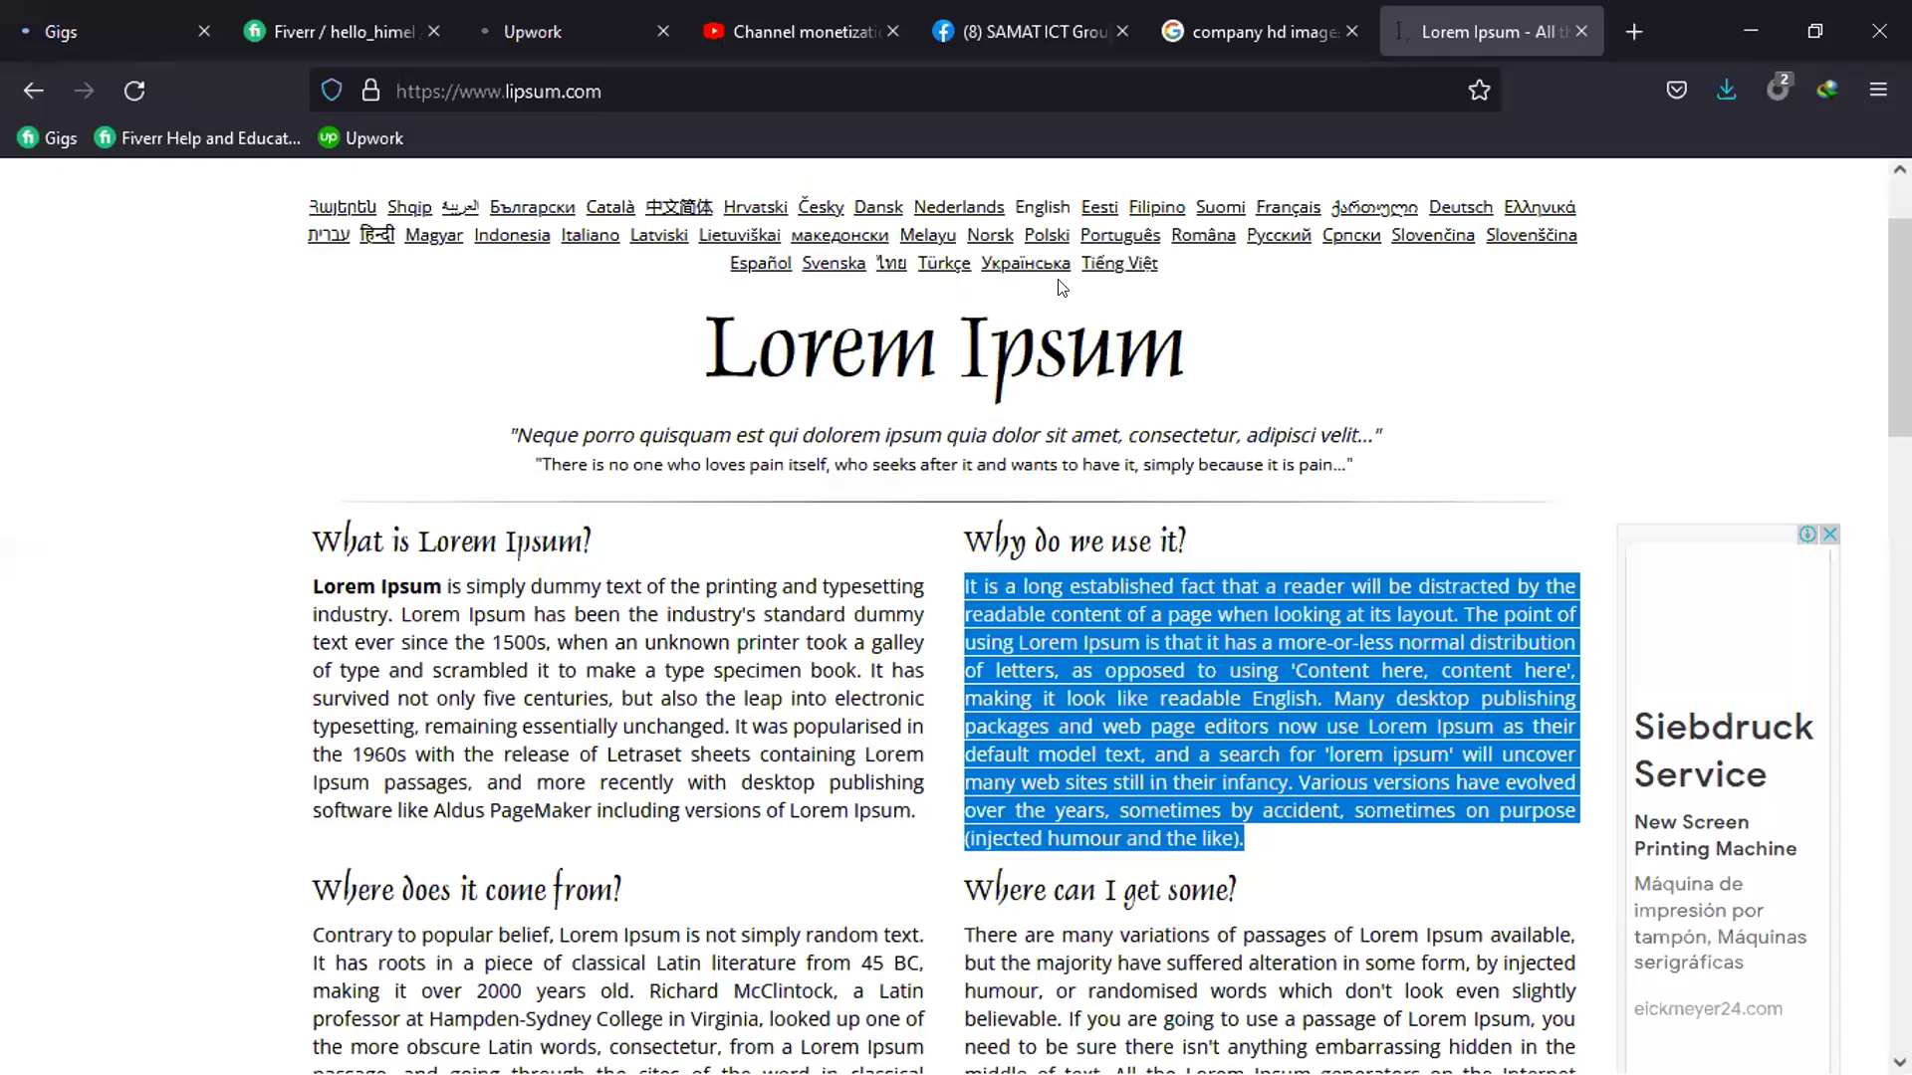
Search for 'google fonts' from the address bar and open the Google Fonts: Browse Fonts result
{"action": "left_click", "coordinate": [930, 80]}
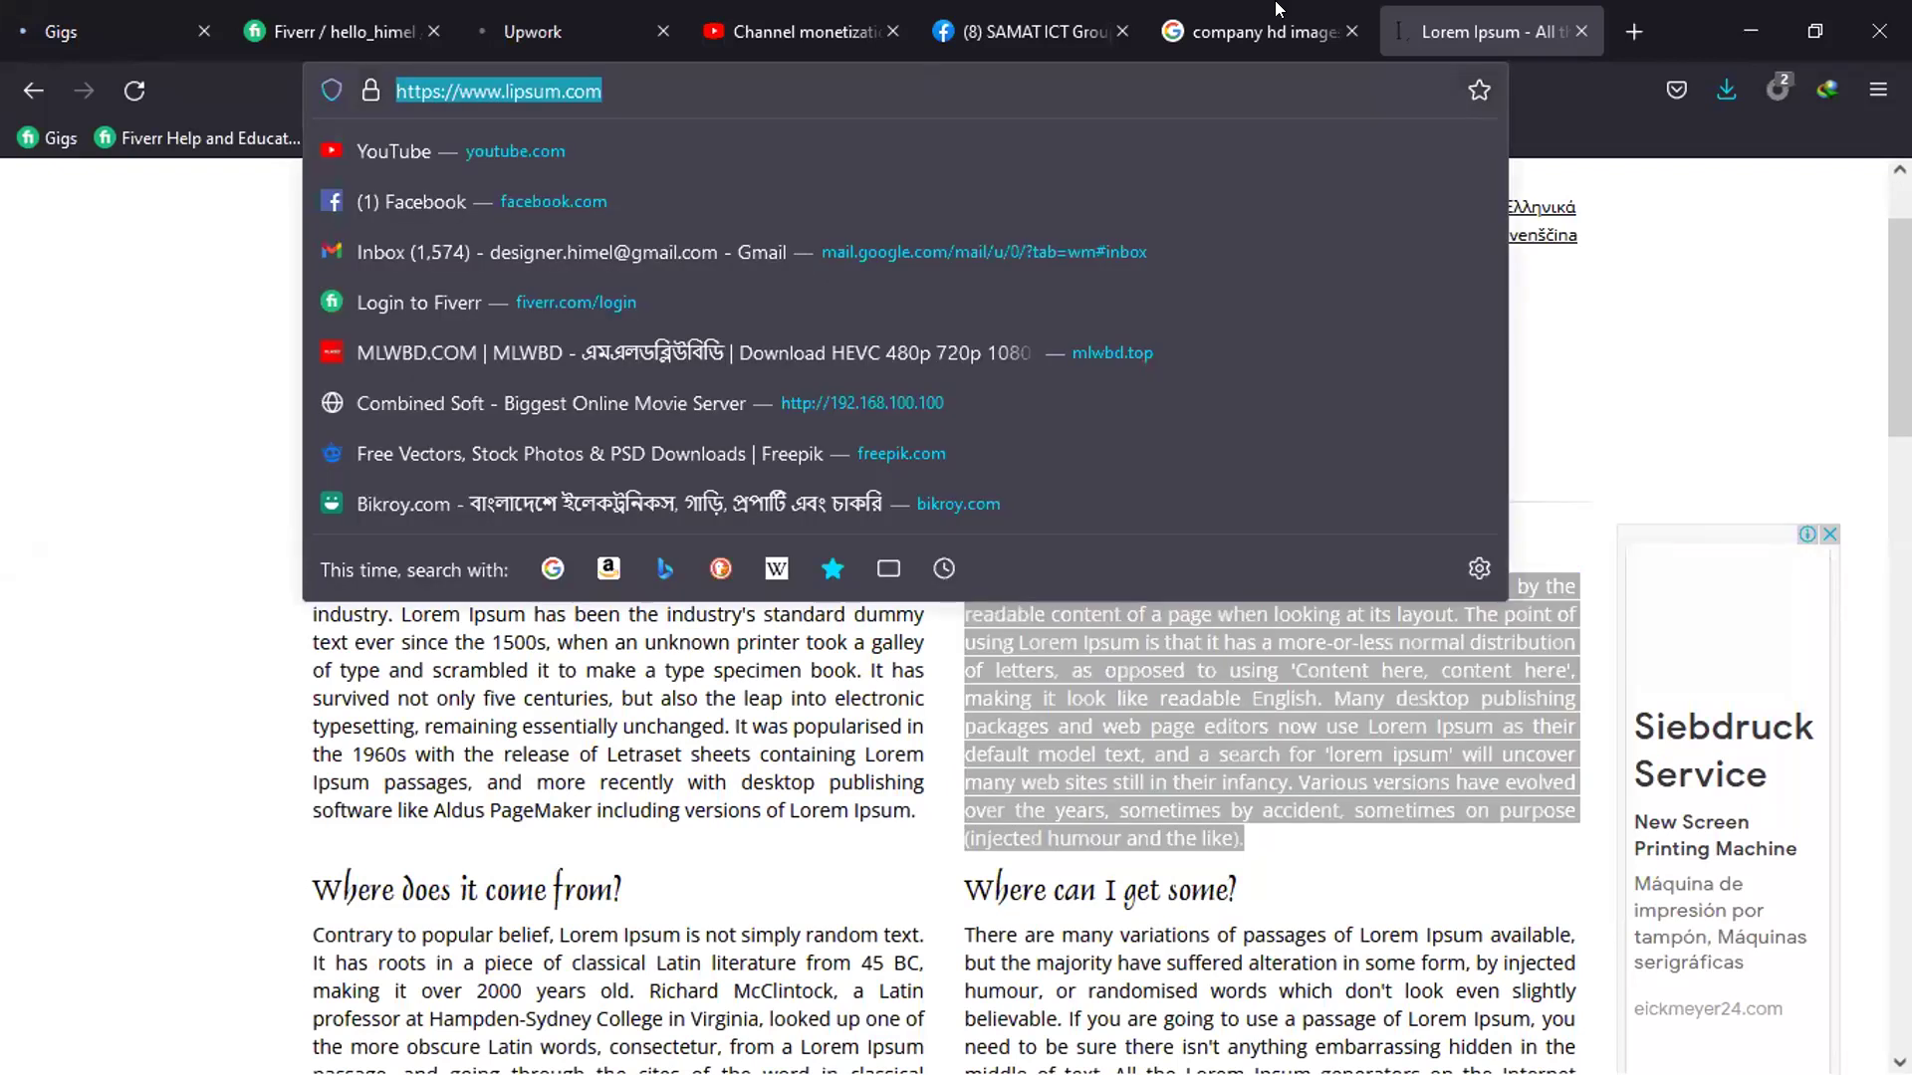
{"action": "key", "text": "ctrl+shift+Tab"}
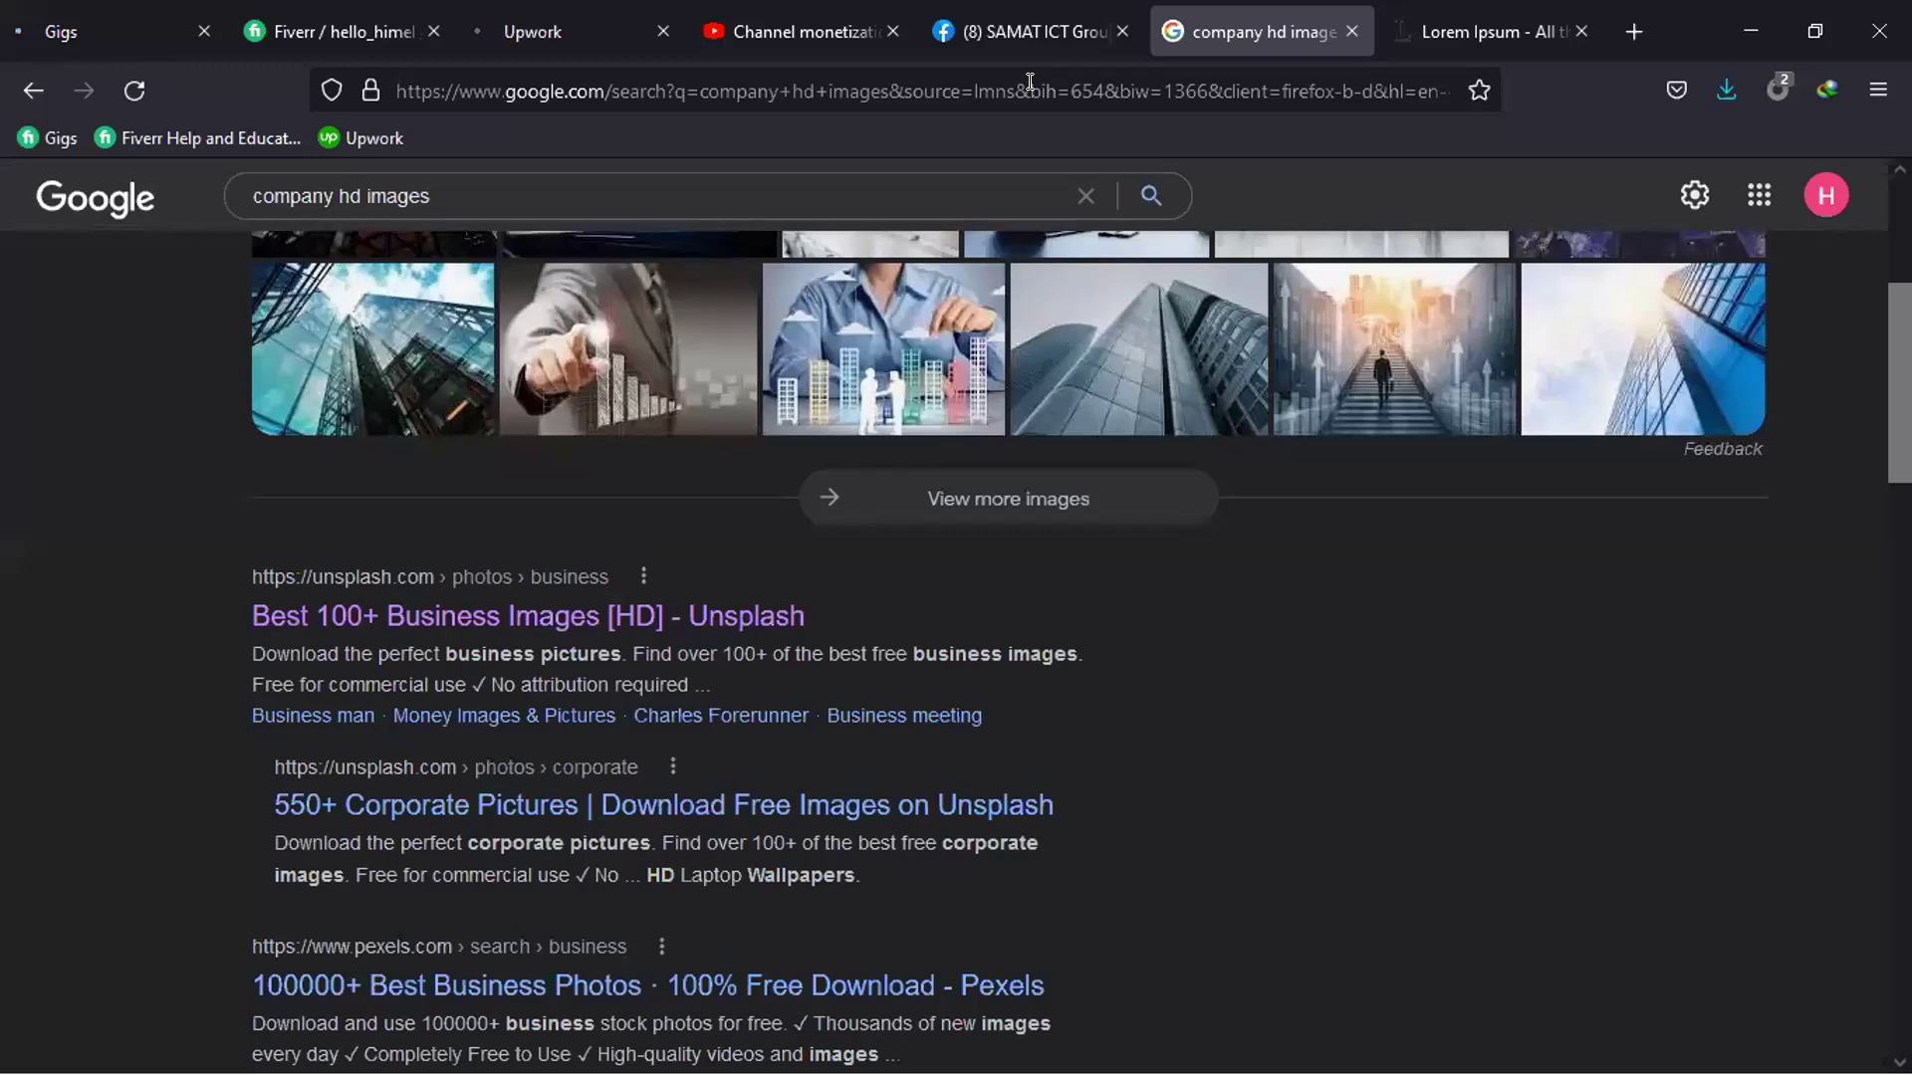
{"action": "left_click", "coordinate": [1029, 82]}
{"action": "type", "text": "goo"}
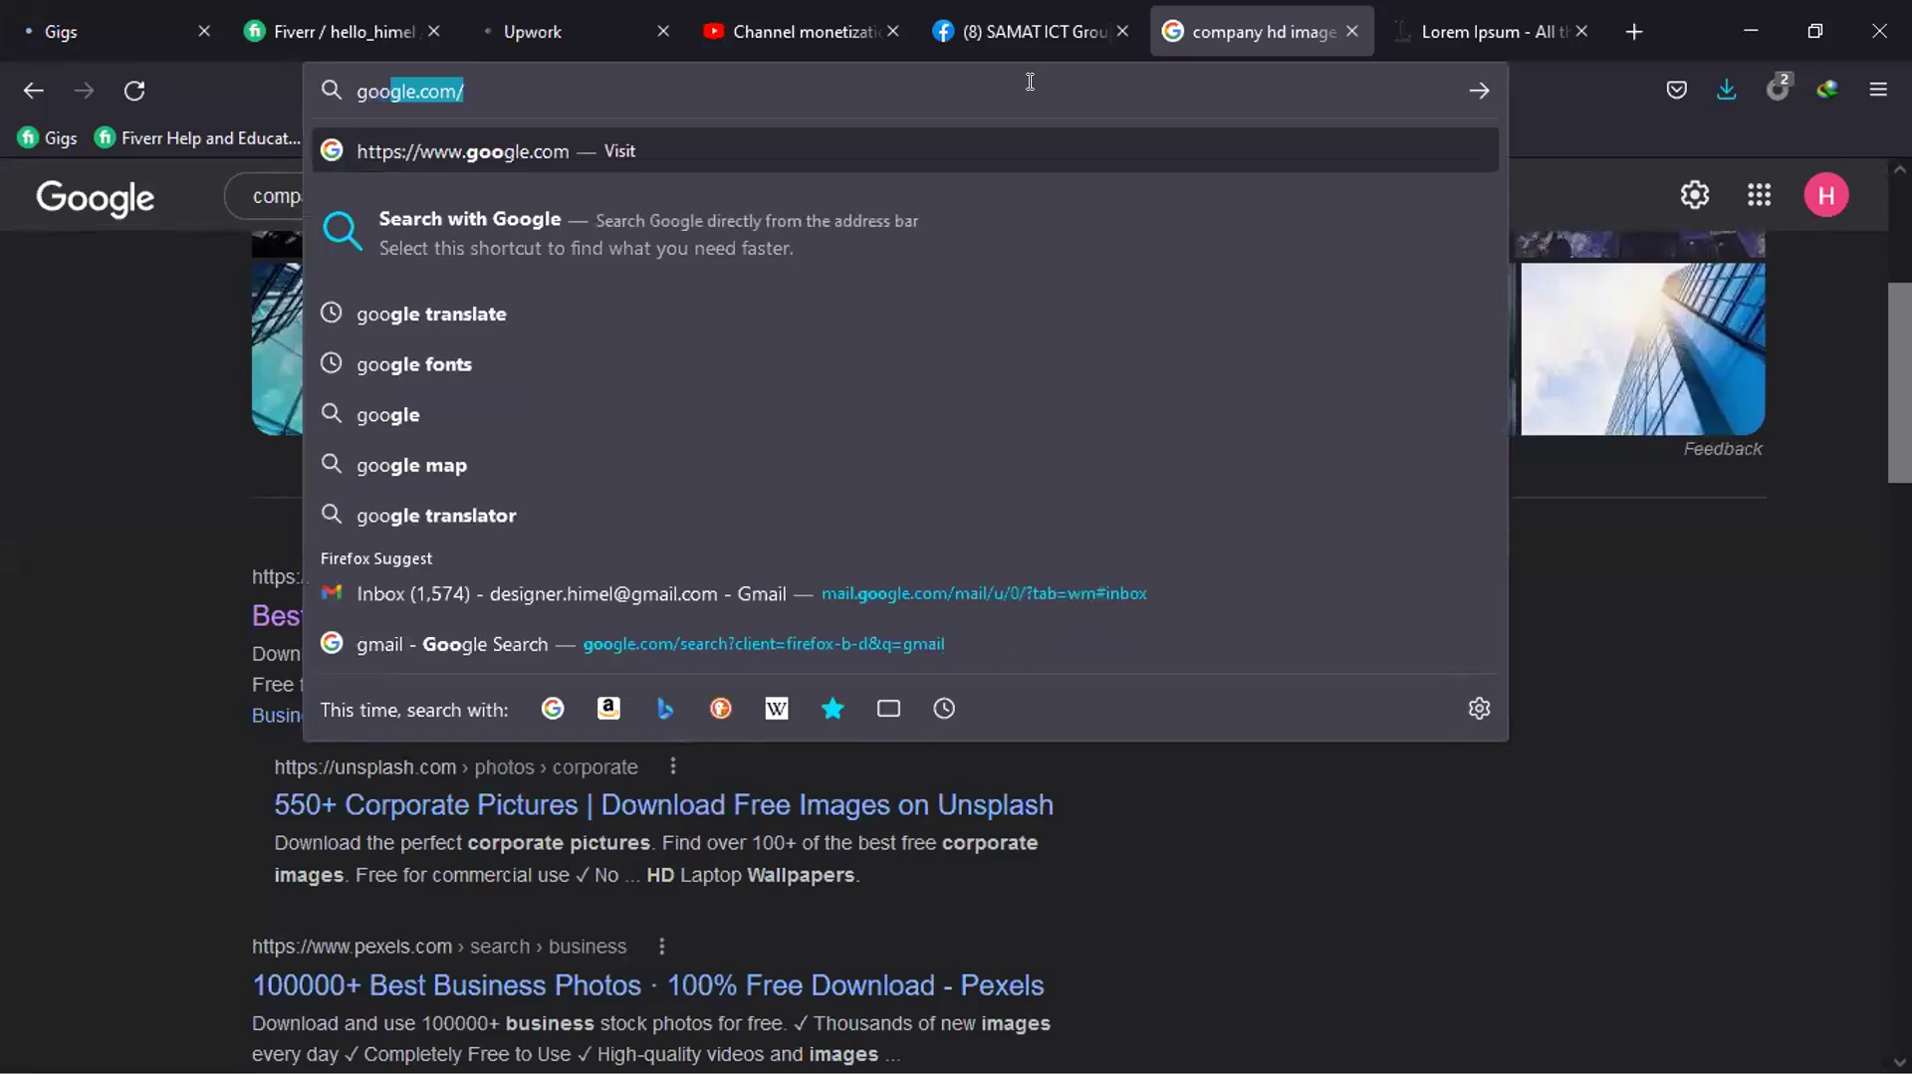
{"action": "key", "text": "Down"}
{"action": "key", "text": "Down"}
{"action": "key", "text": "Down"}
{"action": "key", "text": "Return"}
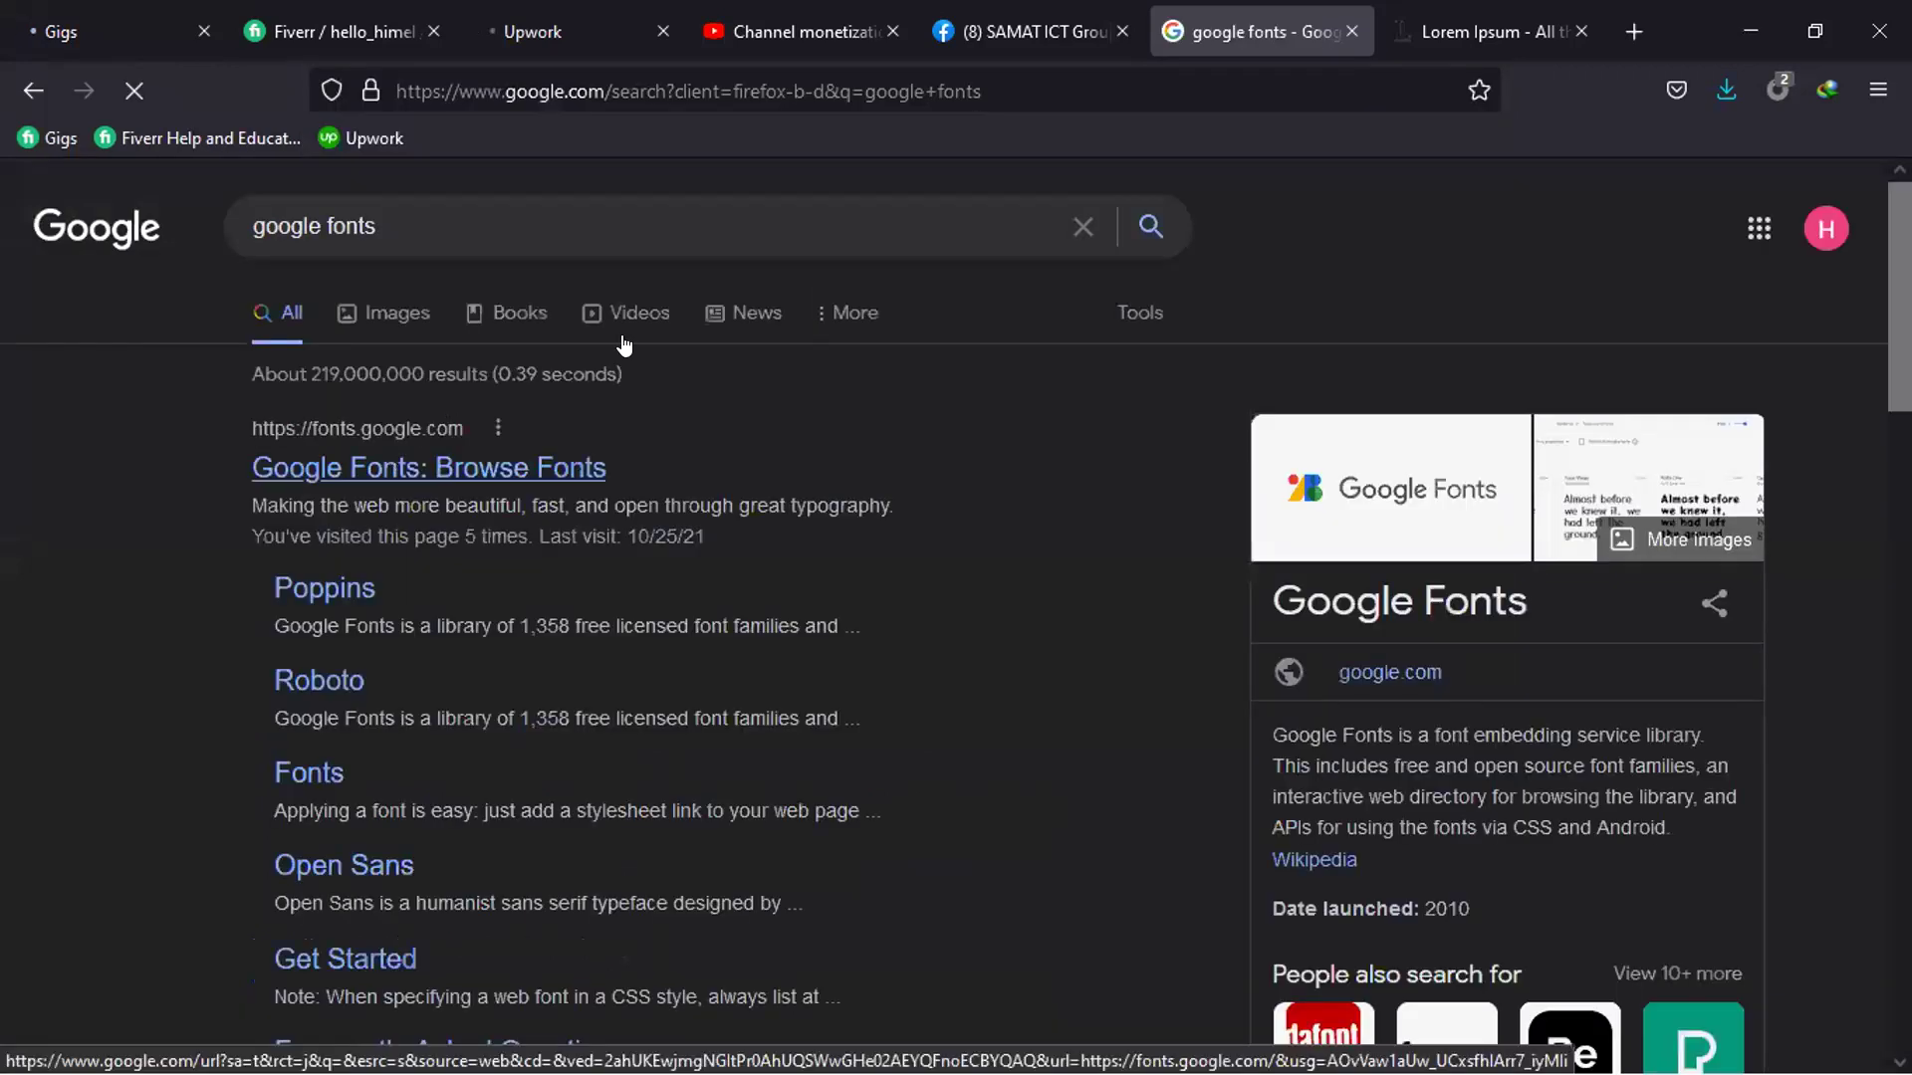
{"action": "left_click", "coordinate": [625, 328]}
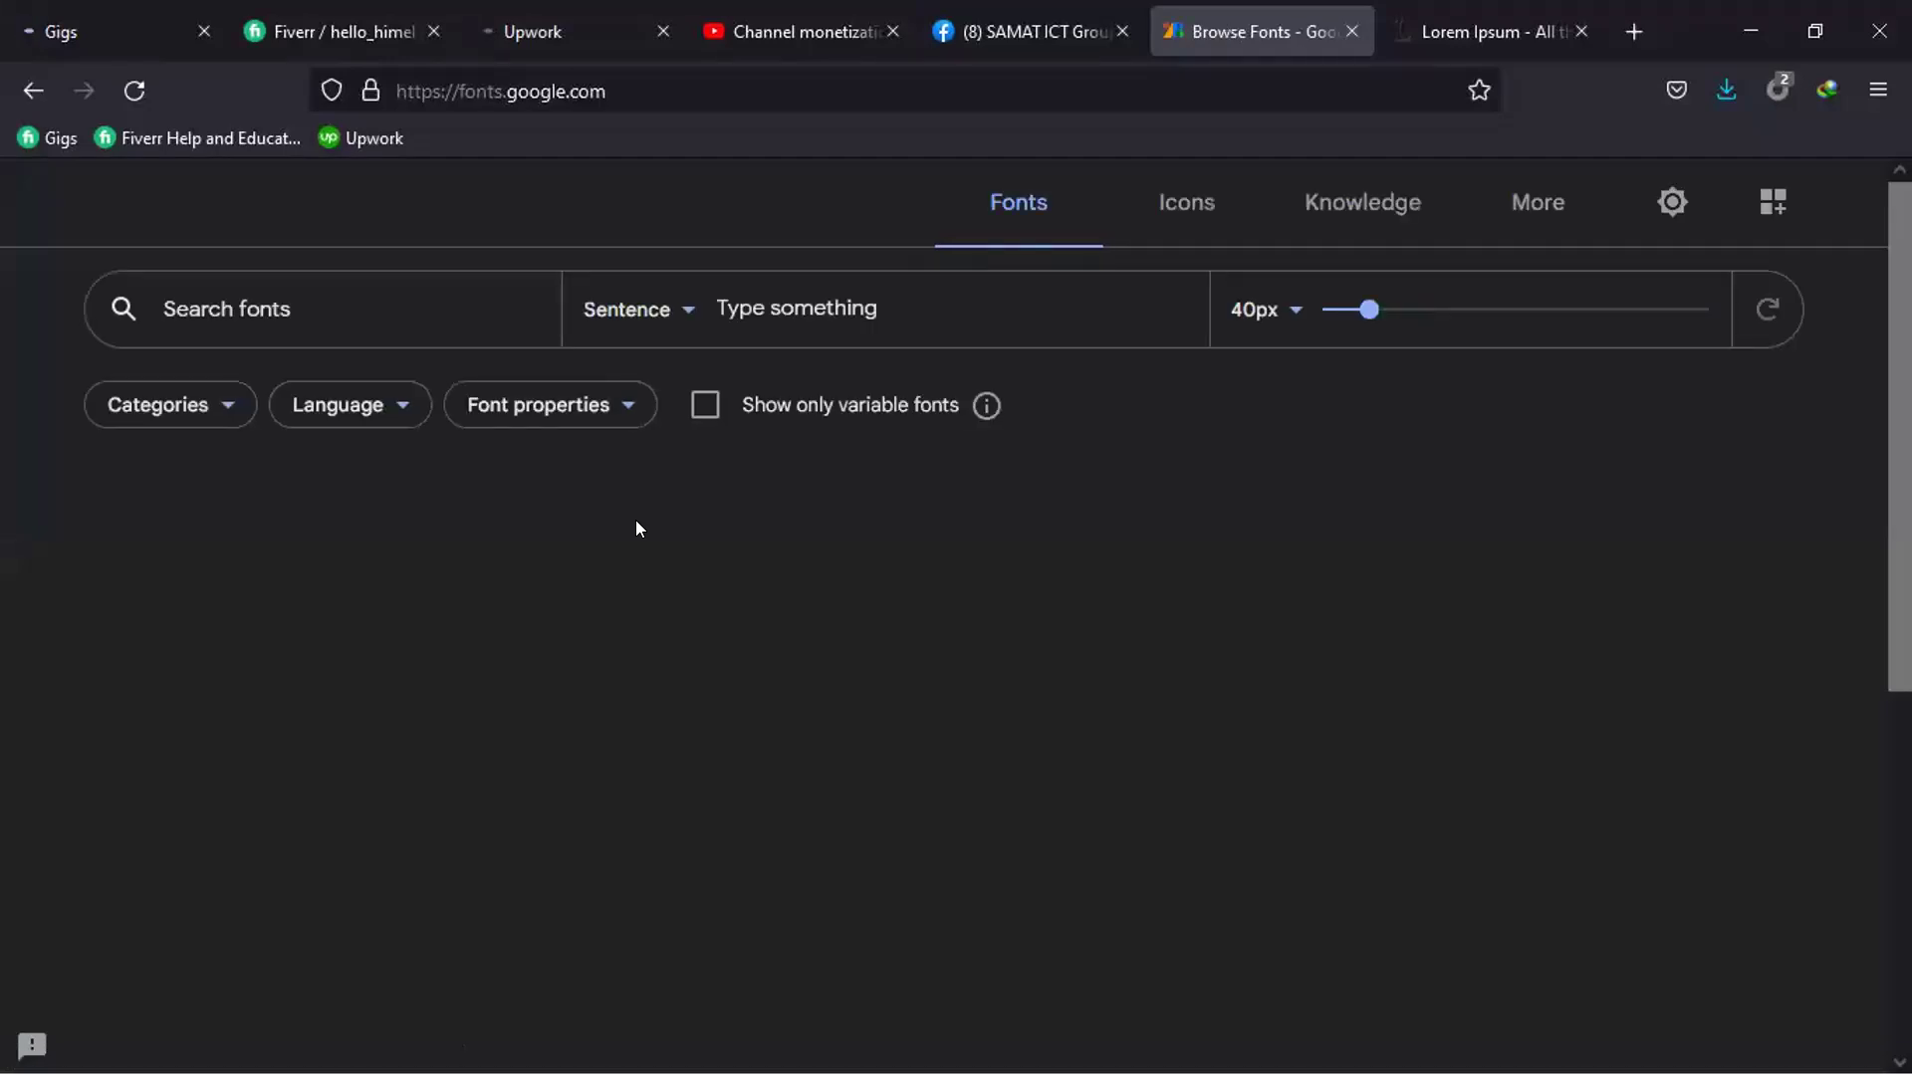
Open the Roboto family page, download it as Roboto.zip, and show its download folder
{"action": "scroll", "coordinate": [245, 669], "scroll_direction": "down", "scroll_amount": 1}
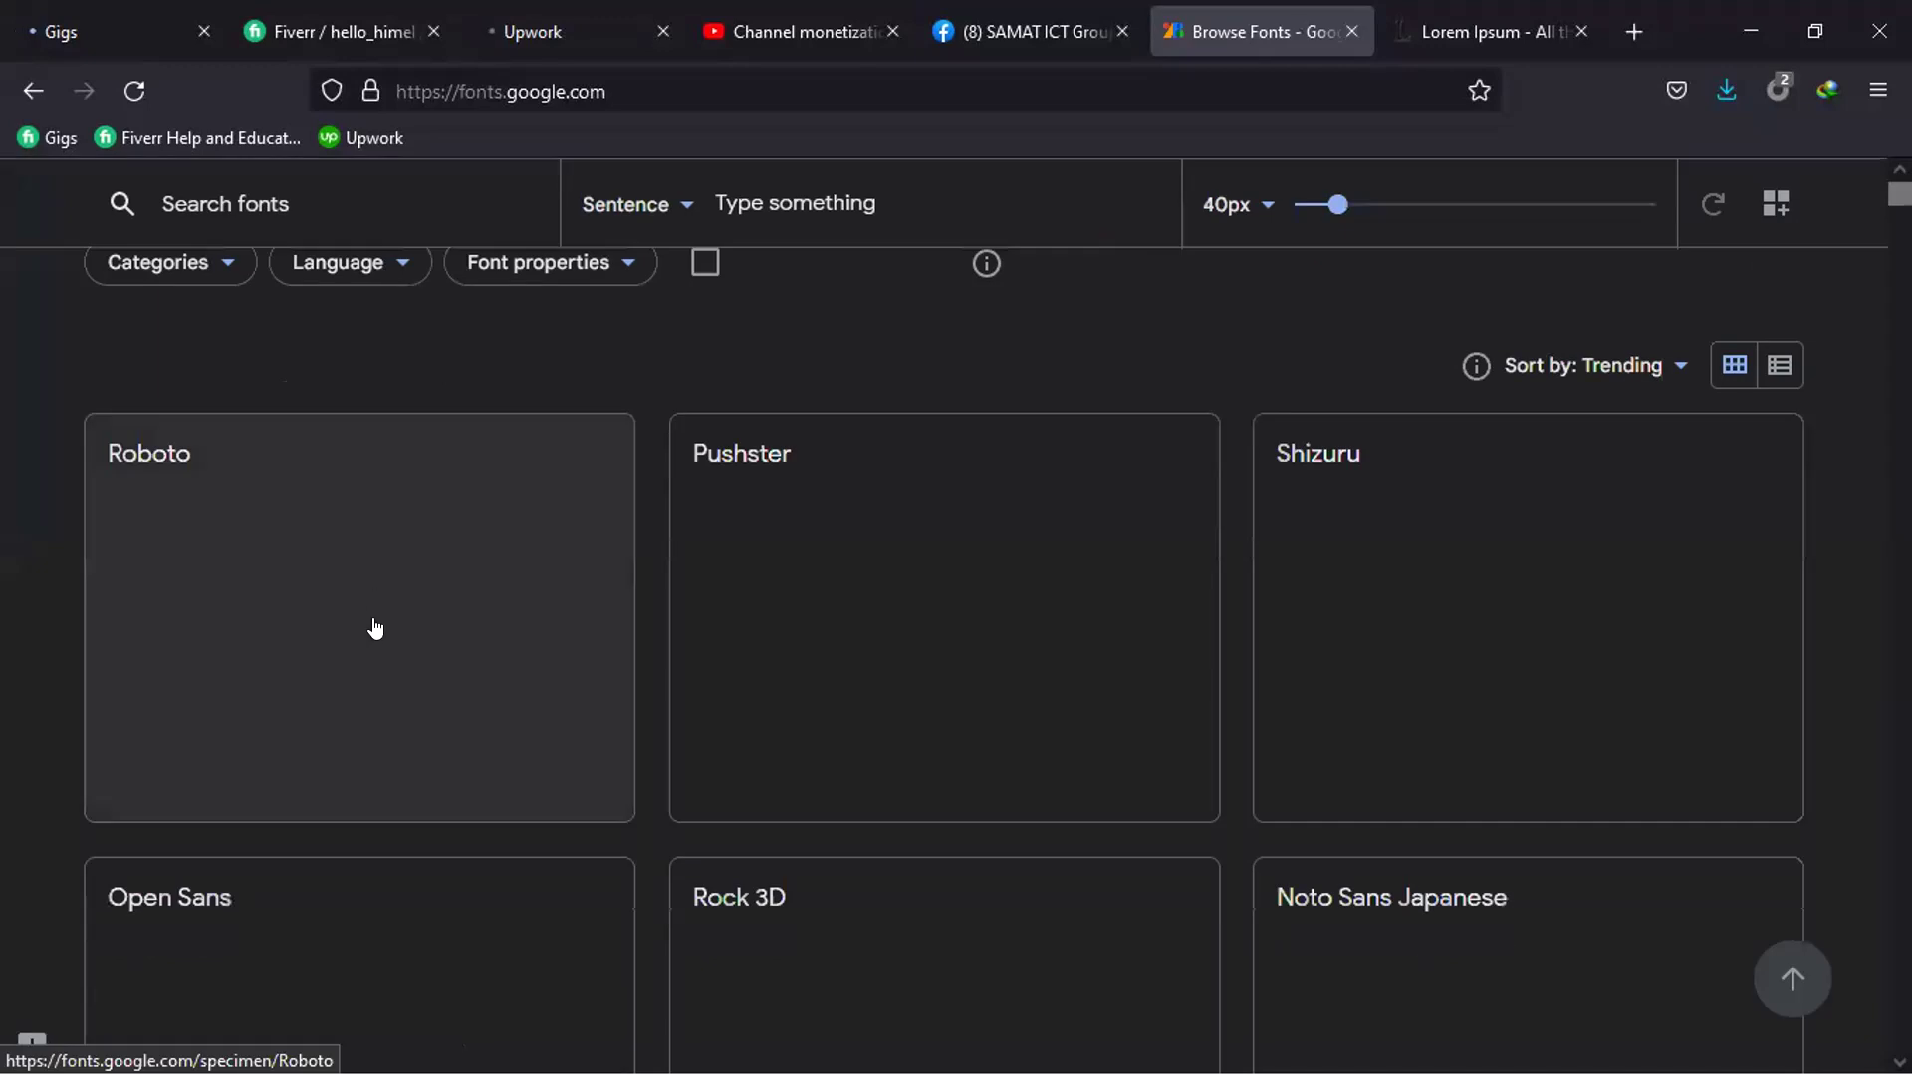
{"action": "scroll", "coordinate": [189, 774], "scroll_direction": "down", "scroll_amount": 1}
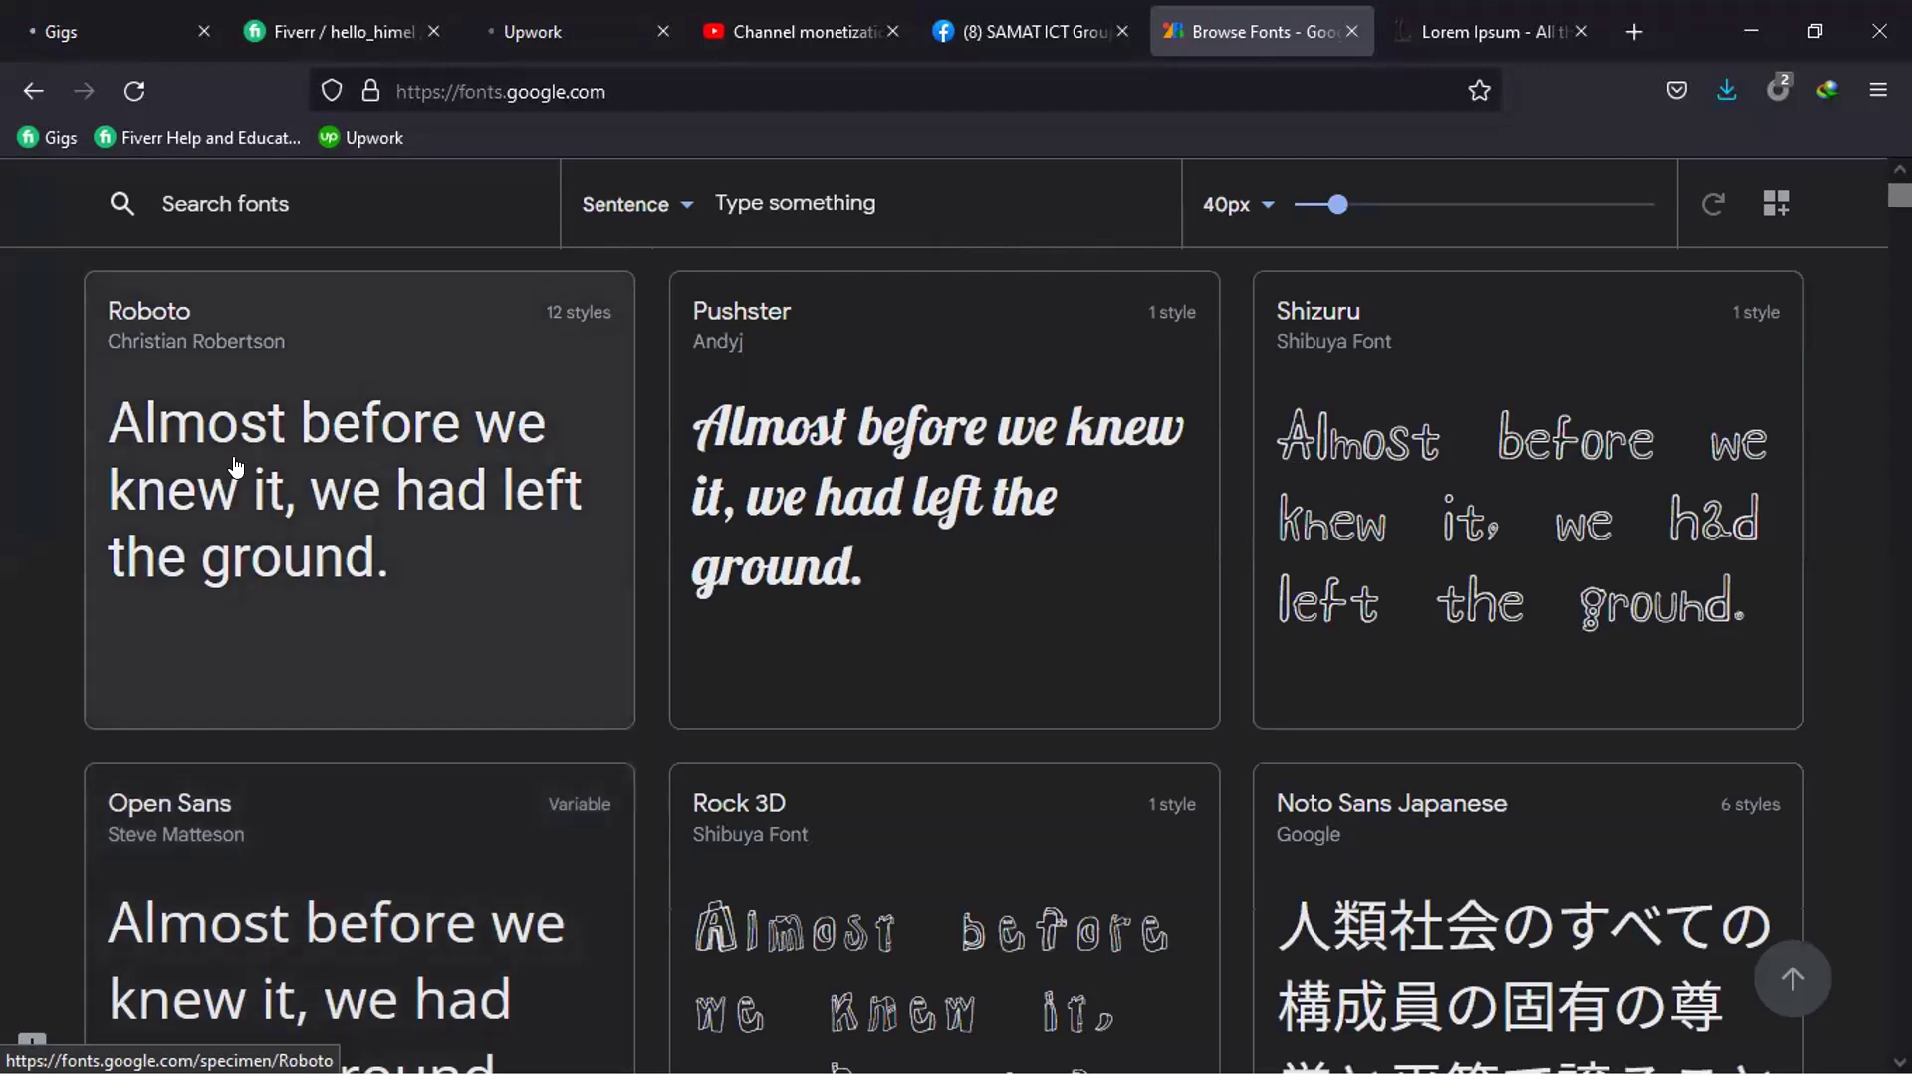
{"action": "left_click", "coordinate": [236, 468]}
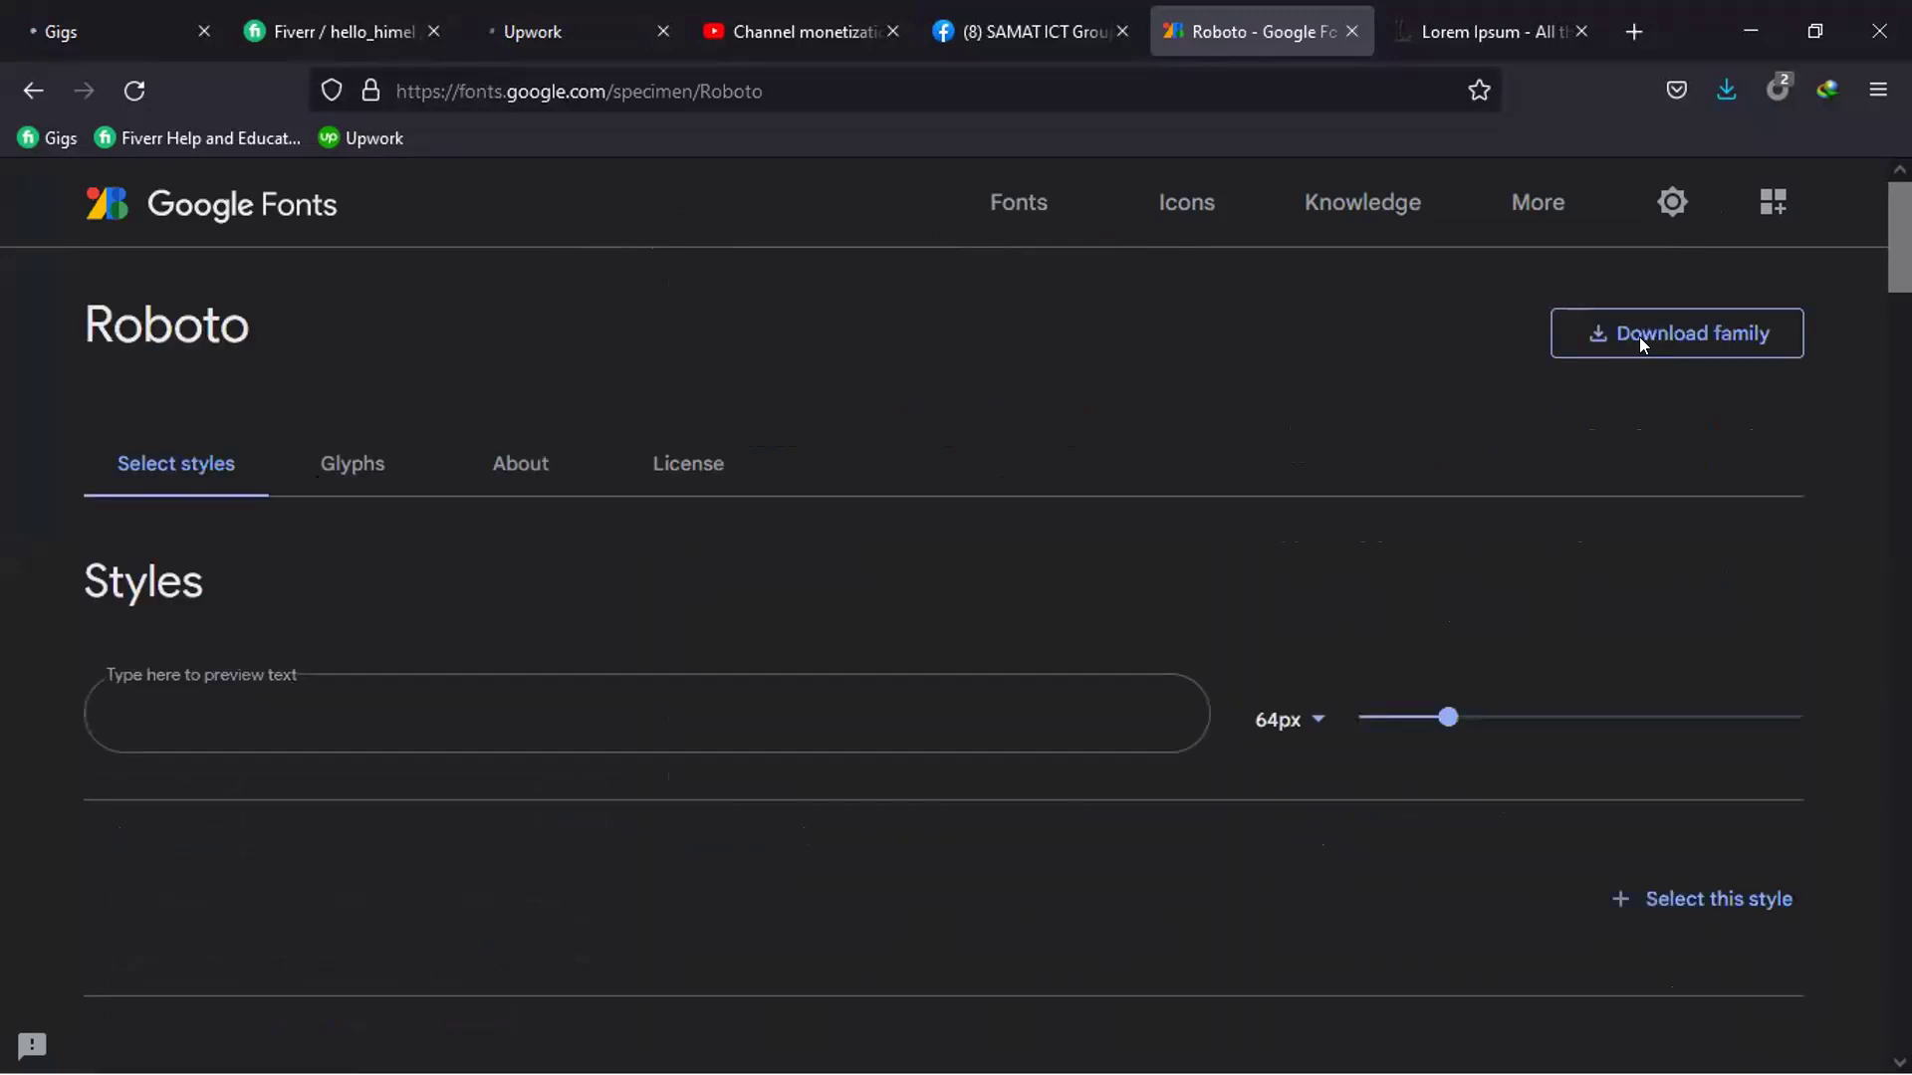
{"action": "left_click", "coordinate": [1639, 337]}
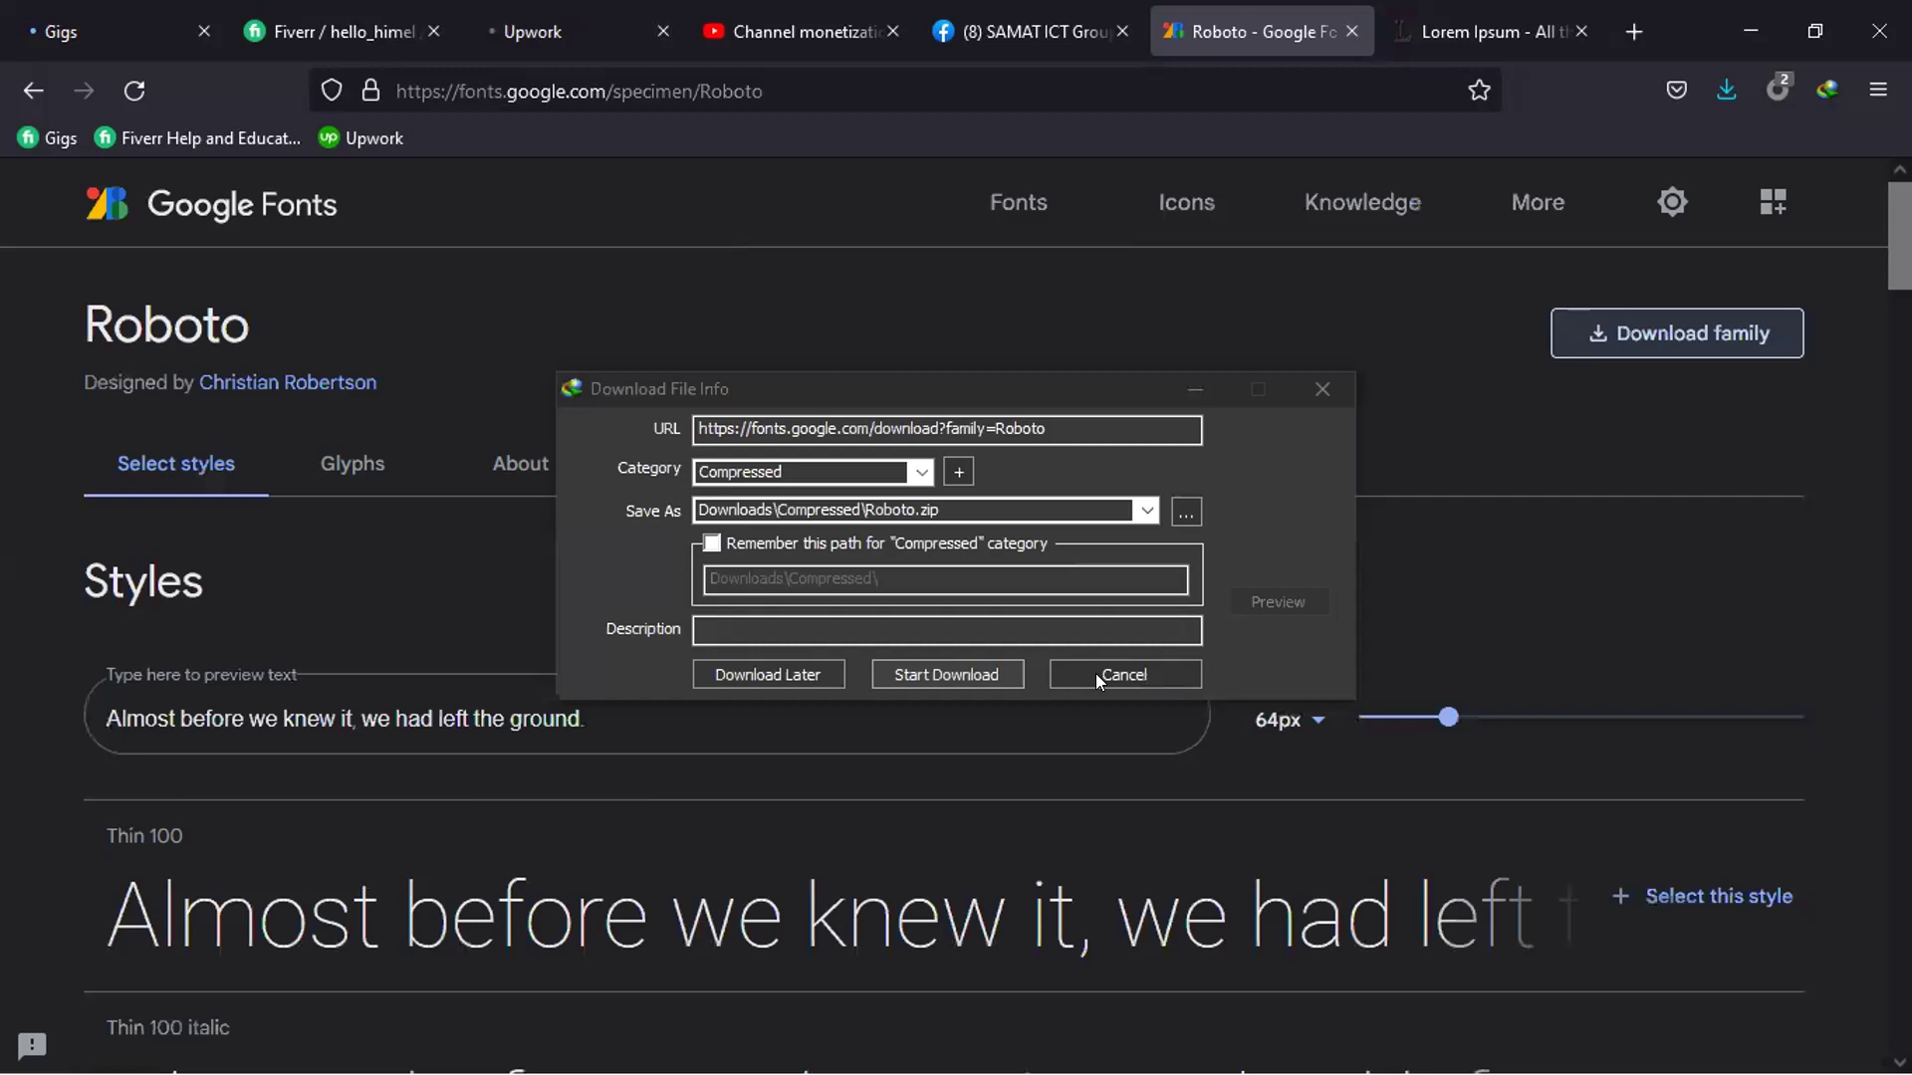
{"action": "left_click", "coordinate": [986, 672]}
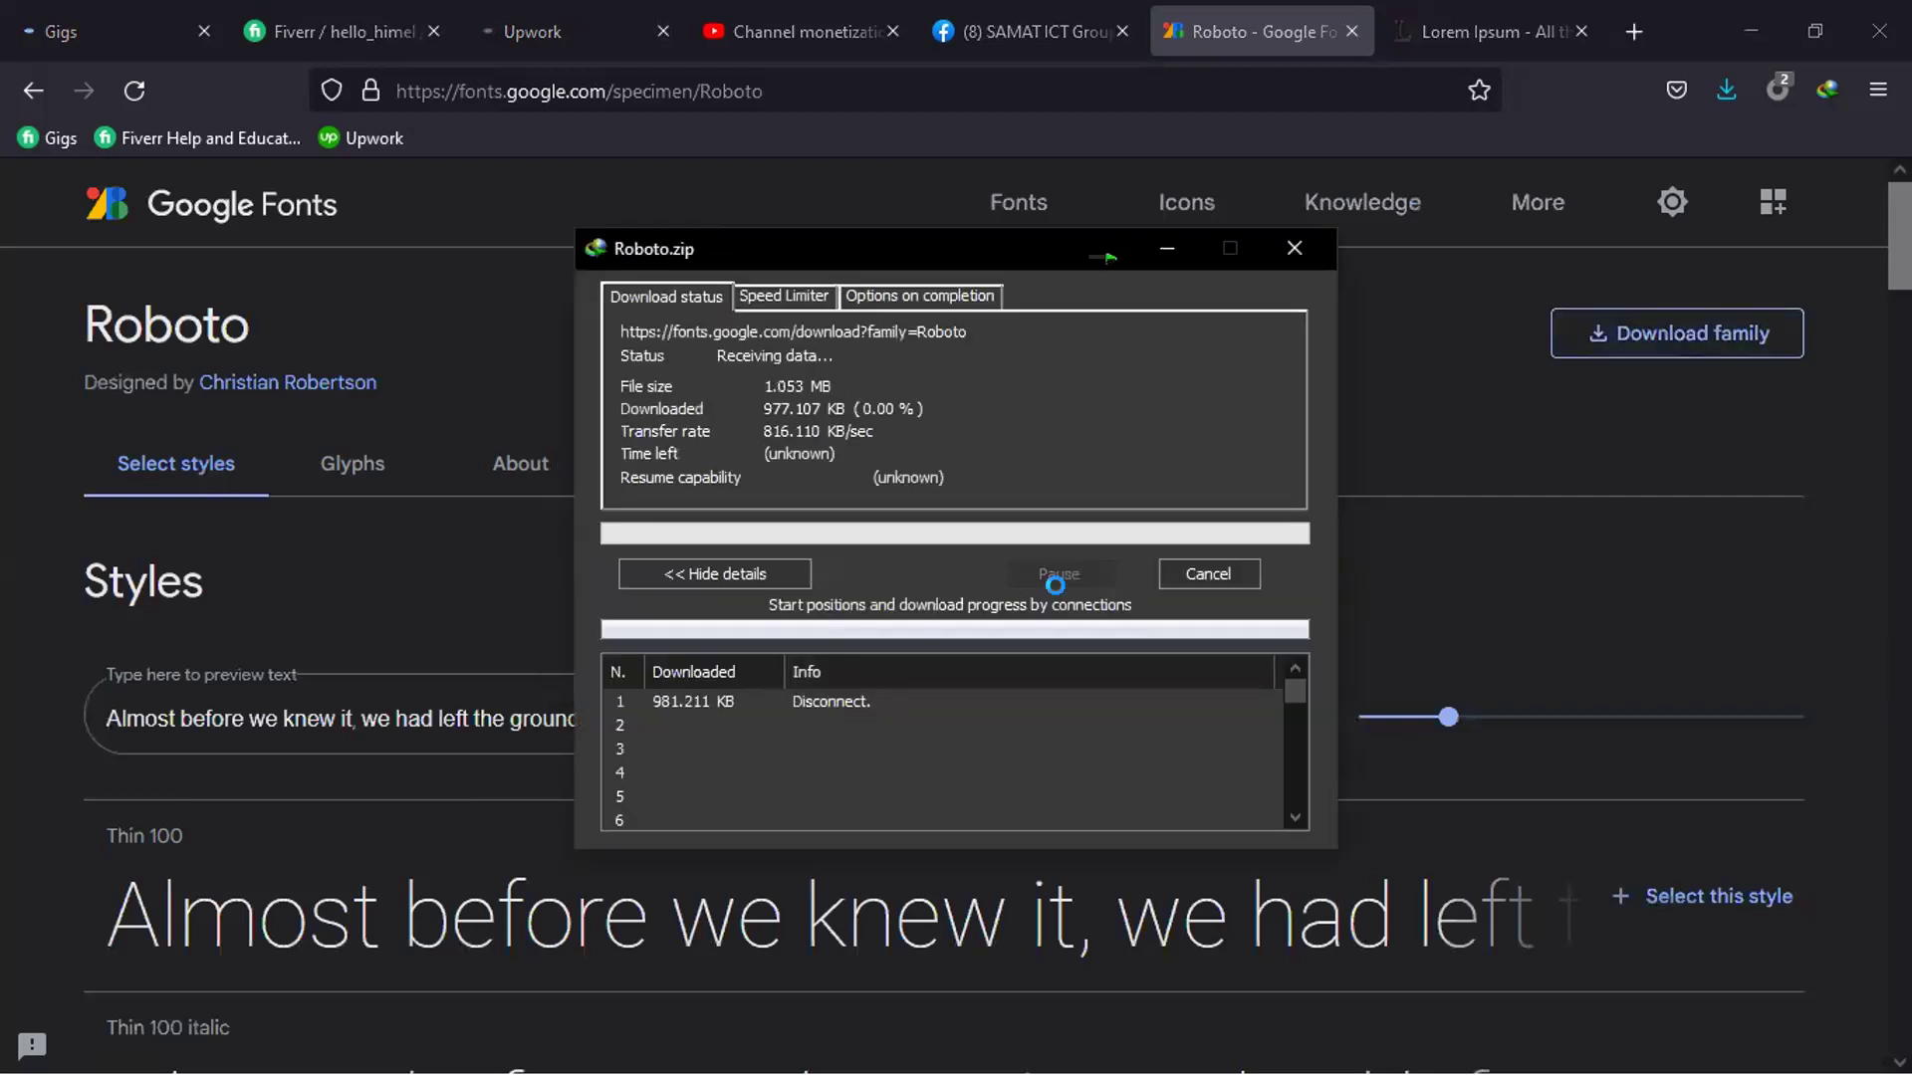
{"action": "left_click", "coordinate": [1005, 637]}
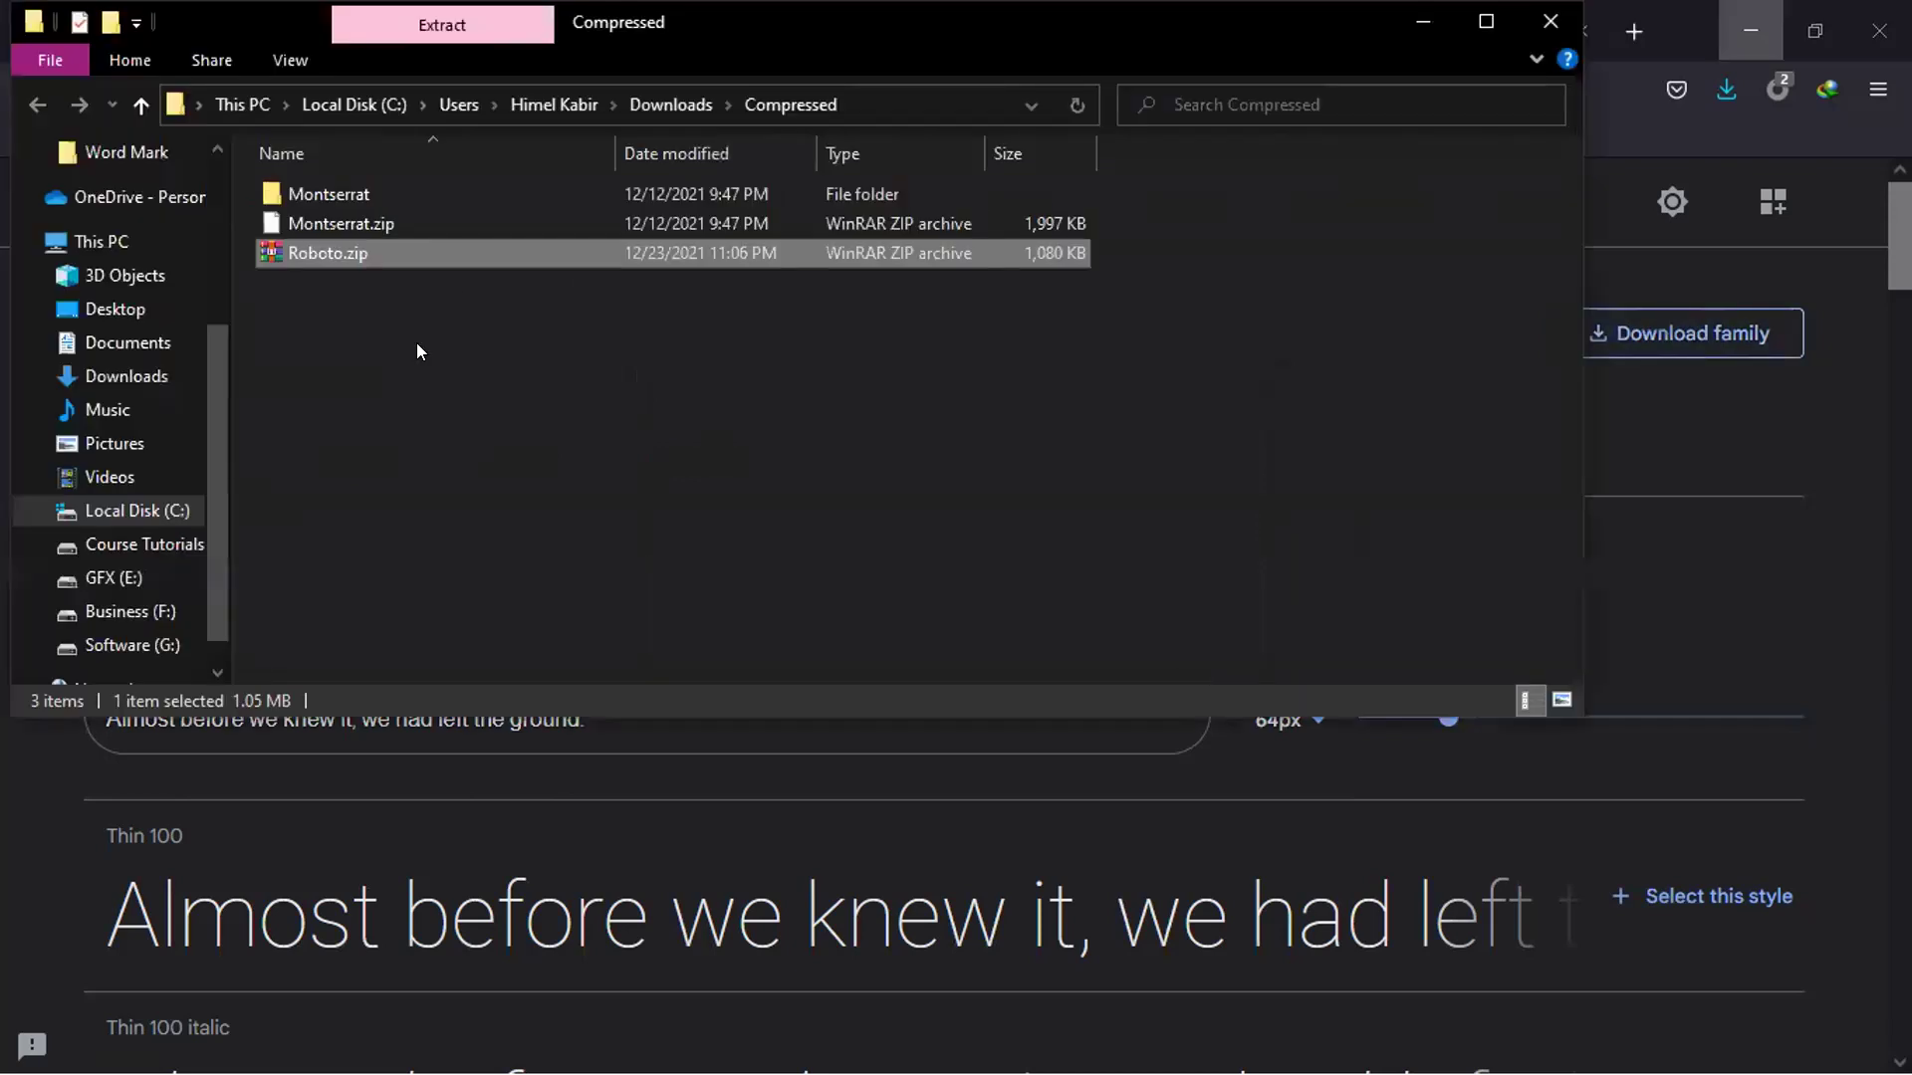
Extract Roboto.zip into a Roboto folder
{"action": "right_click", "coordinate": [462, 251]}
{"action": "left_click", "coordinate": [549, 339]}
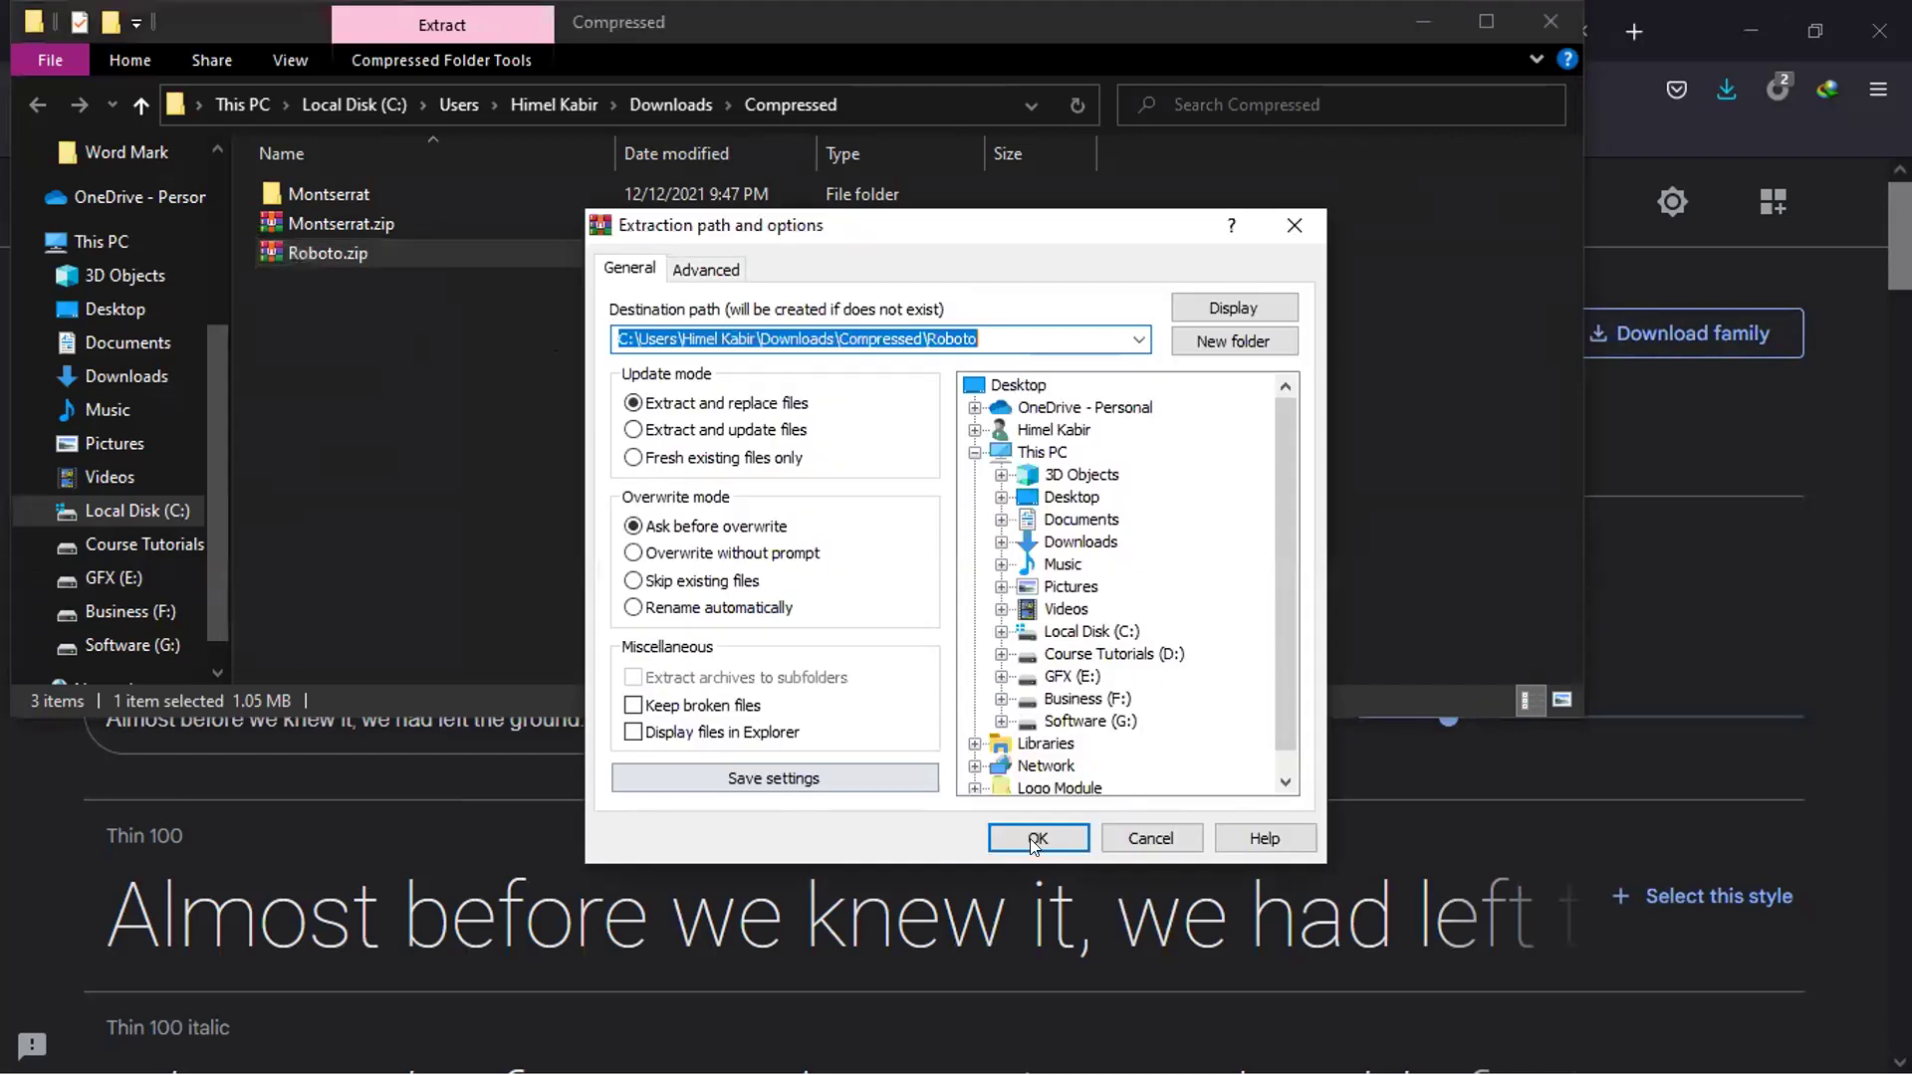
{"action": "left_click", "coordinate": [1036, 842]}
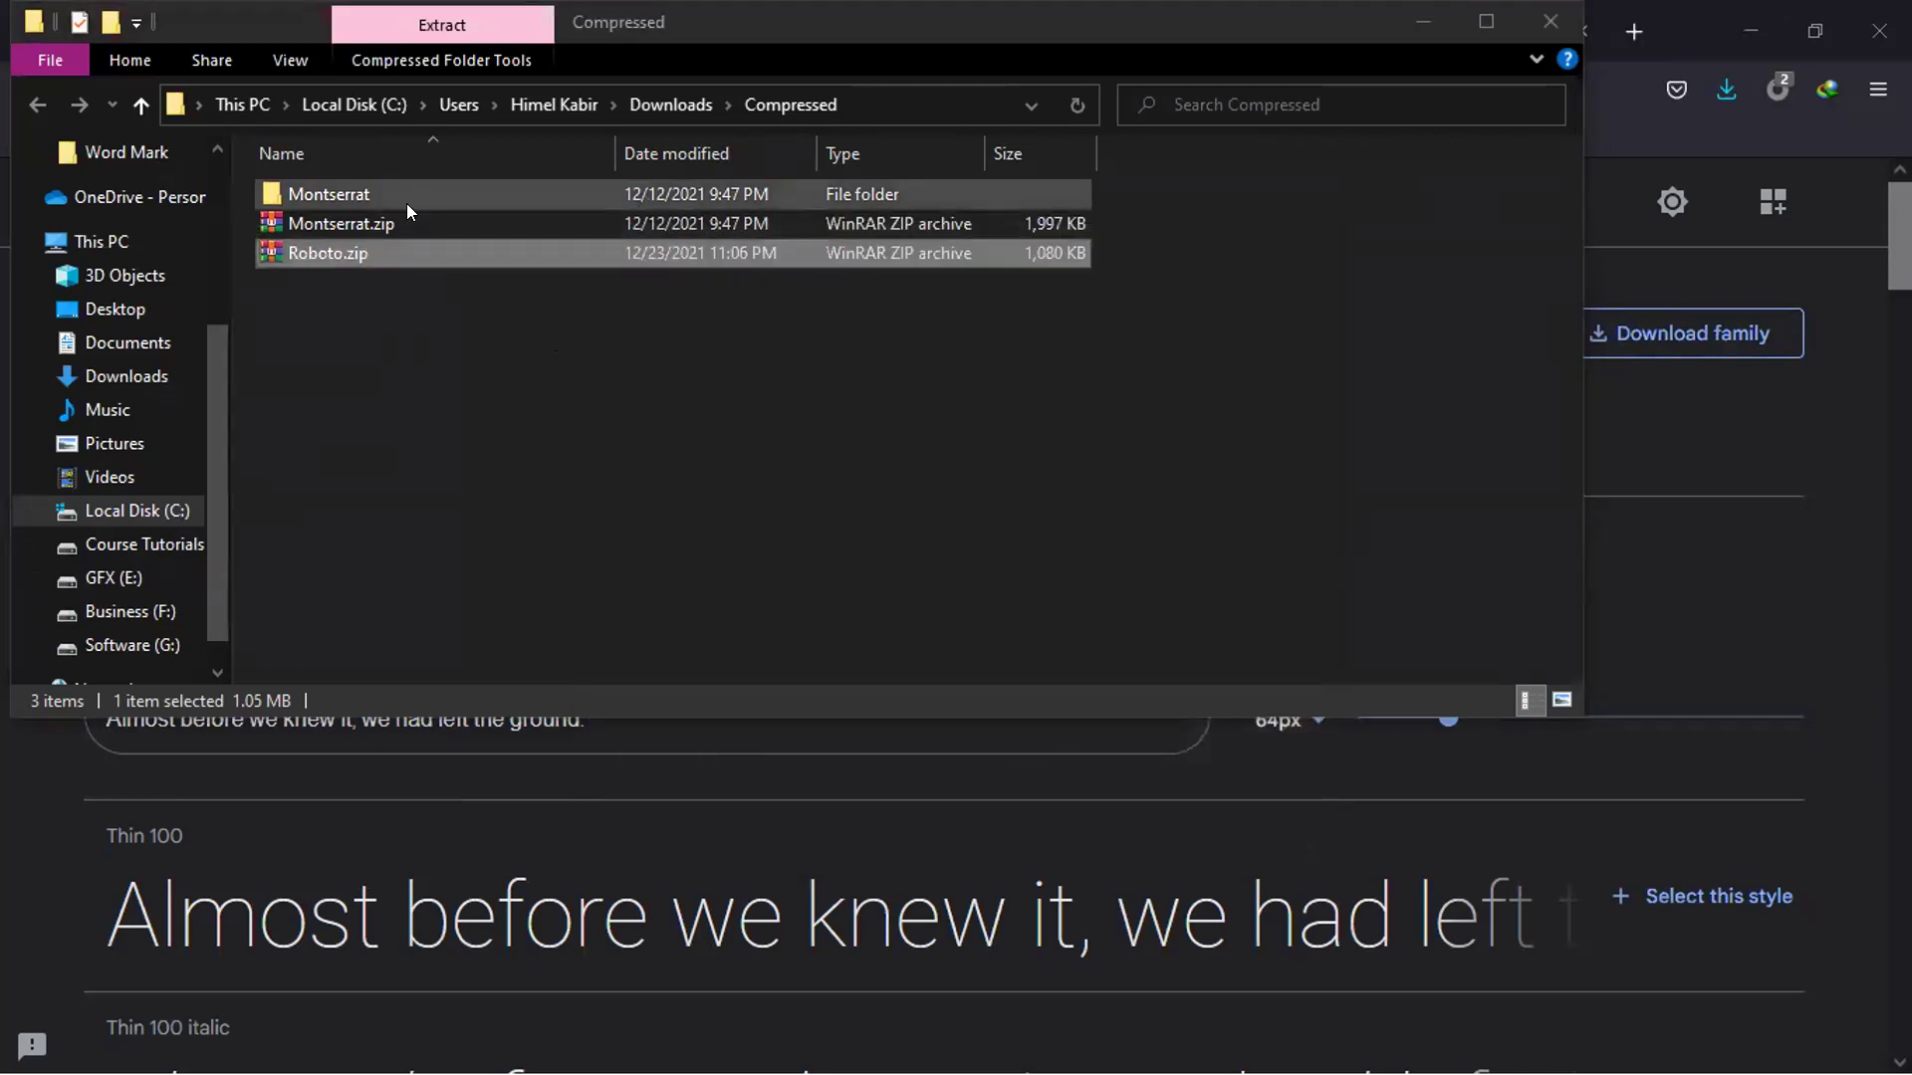
Install all twelve Roboto .ttf fonts for all users and minimise the window
{"action": "left_click", "coordinate": [361, 223]}
{"action": "key", "text": "Return"}
{"action": "left_click_drag", "start_coordinate": [424, 606], "coordinate": [318, 231]}
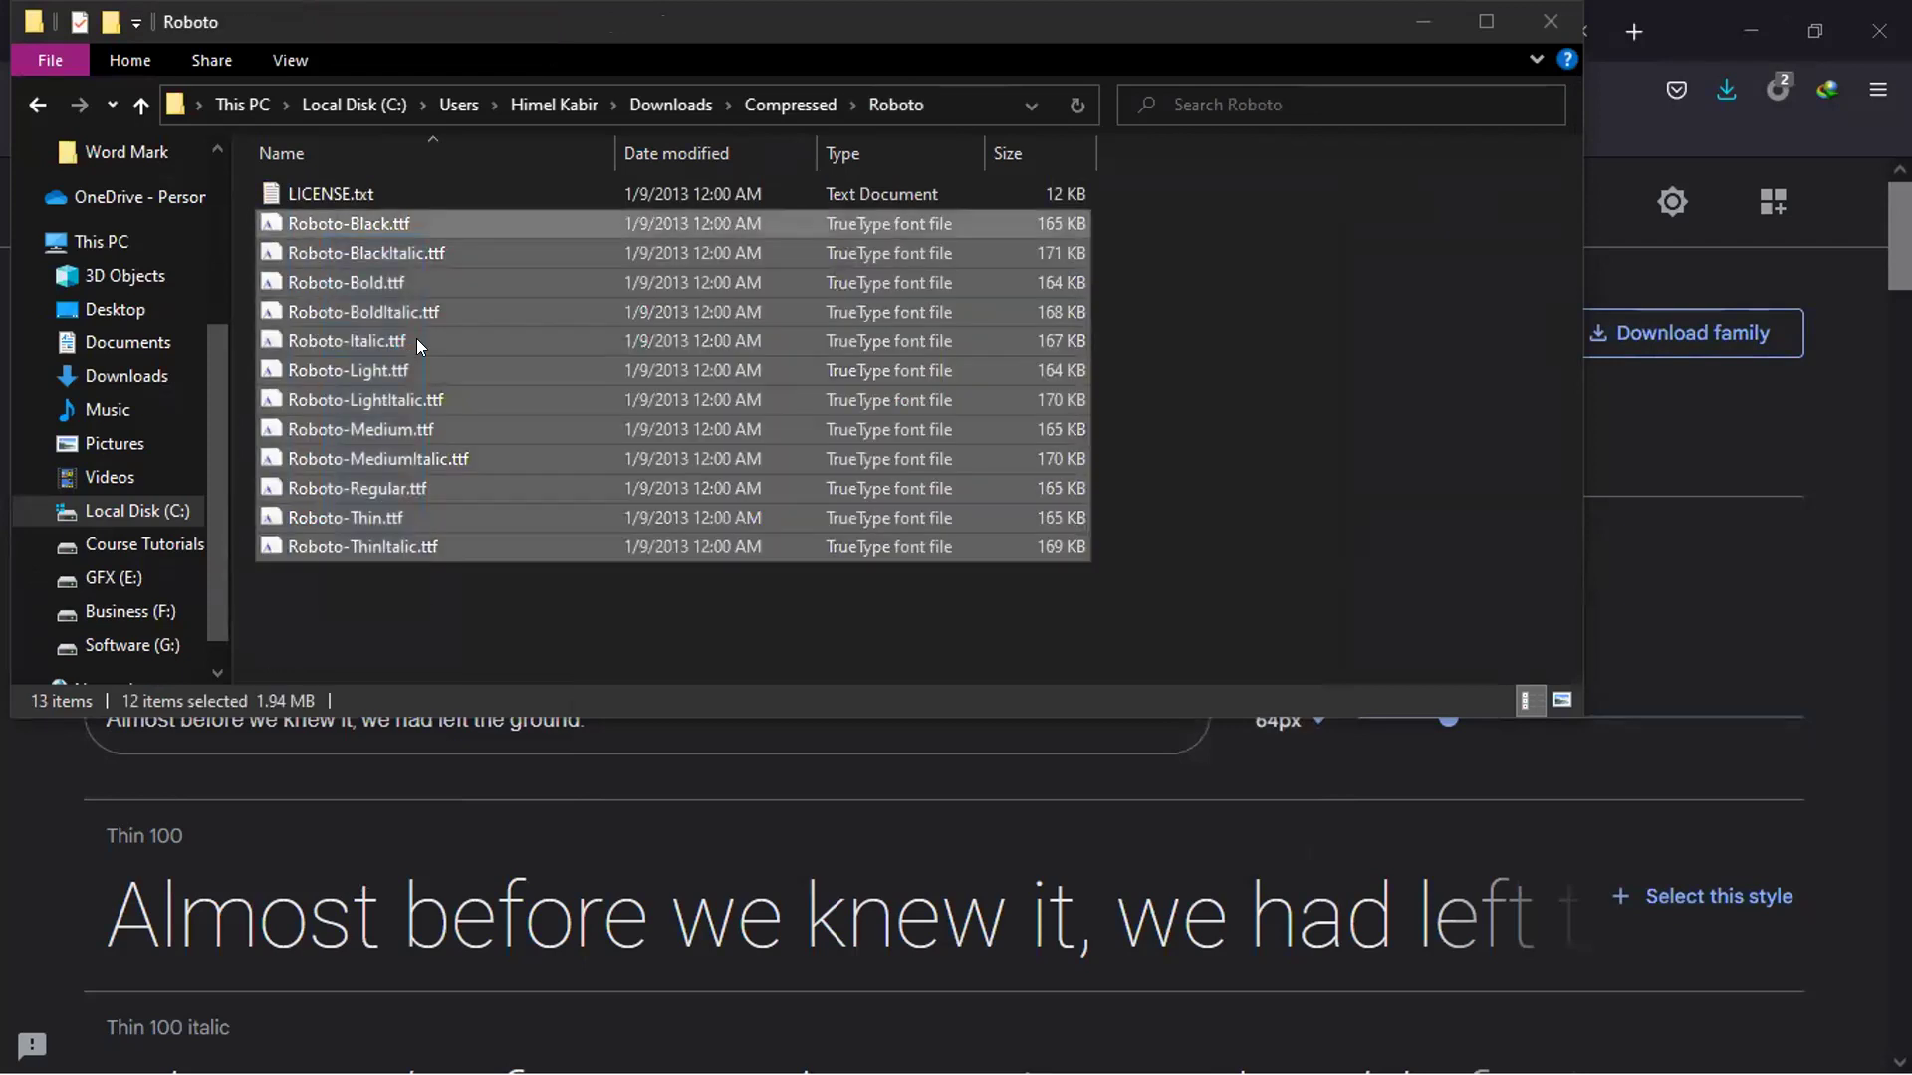
{"action": "right_click", "coordinate": [315, 235]}
{"action": "left_click", "coordinate": [454, 349]}
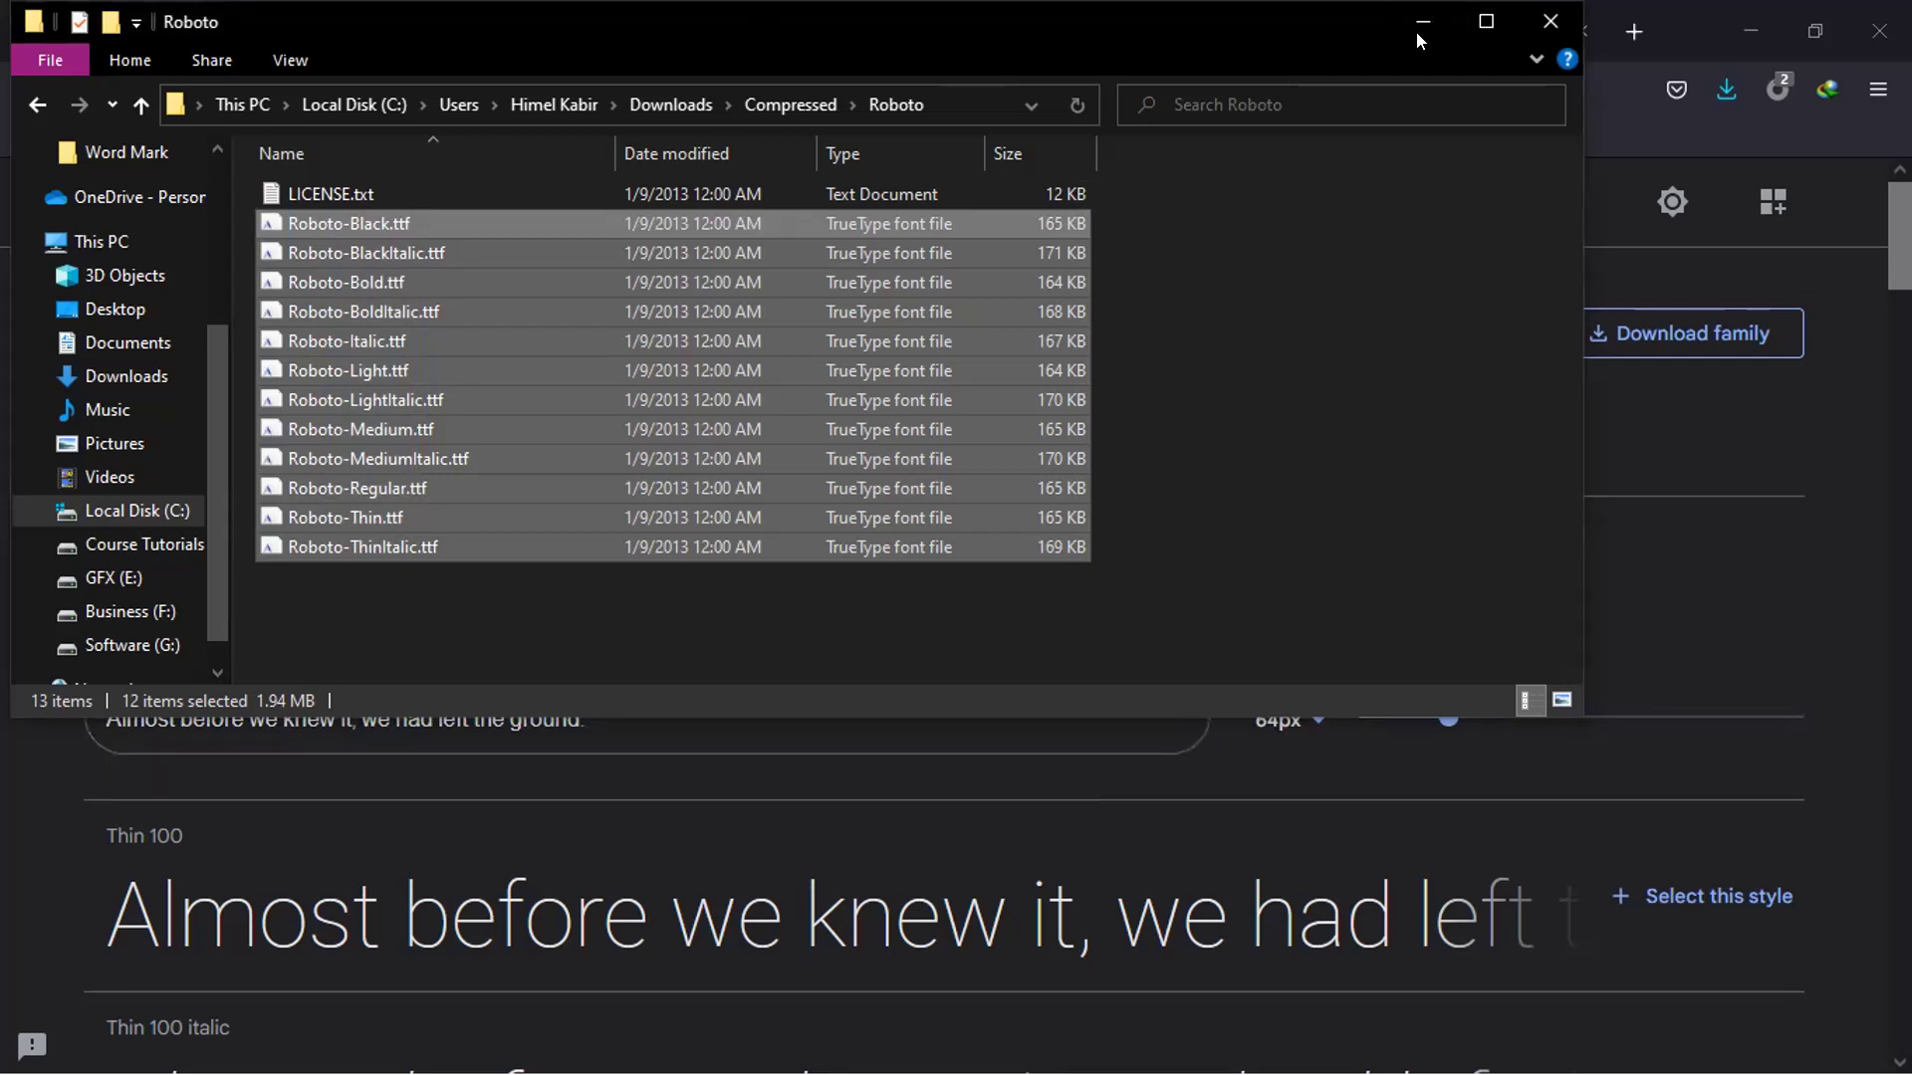
{"action": "left_click", "coordinate": [1749, 29]}
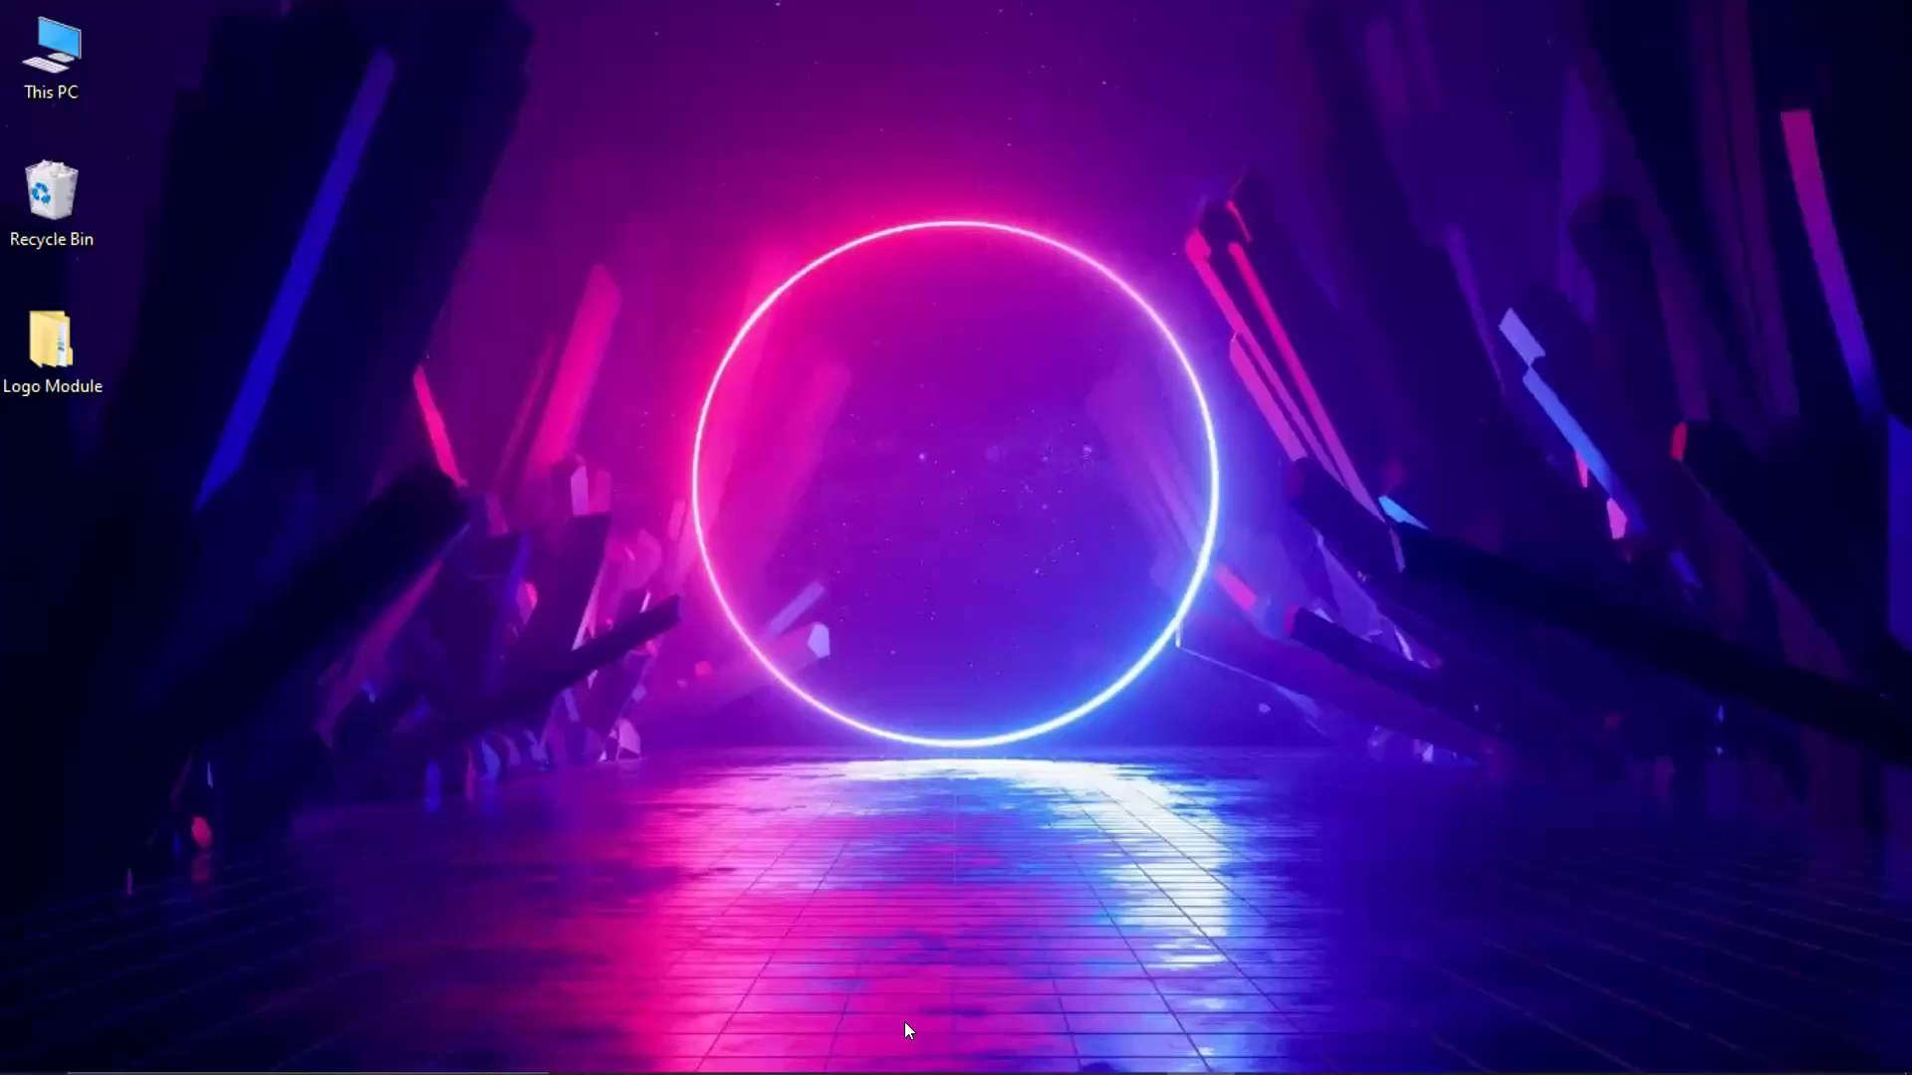
Change the body paragraph's font from Open Sans to Roboto
{"action": "mouse_move", "coordinate": [864, 1055]}
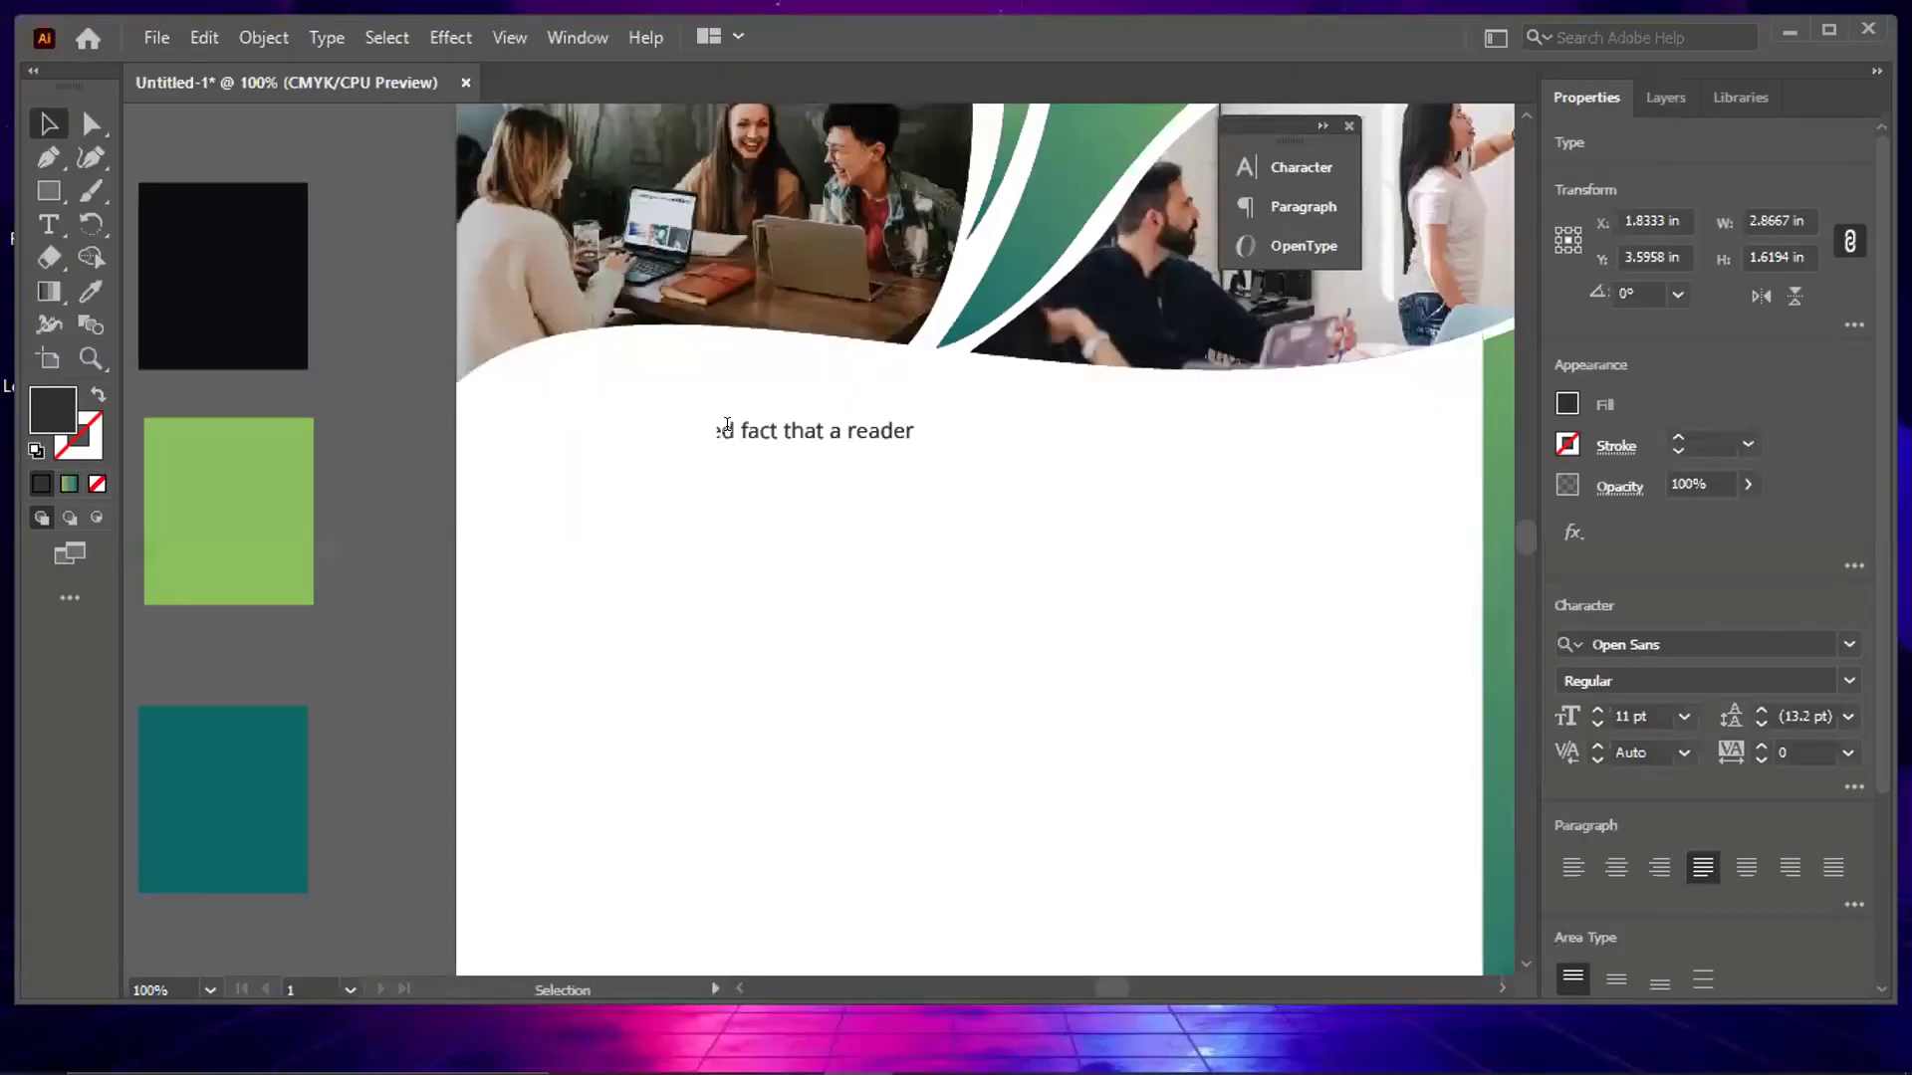
{"action": "key", "text": "ctrl+a"}
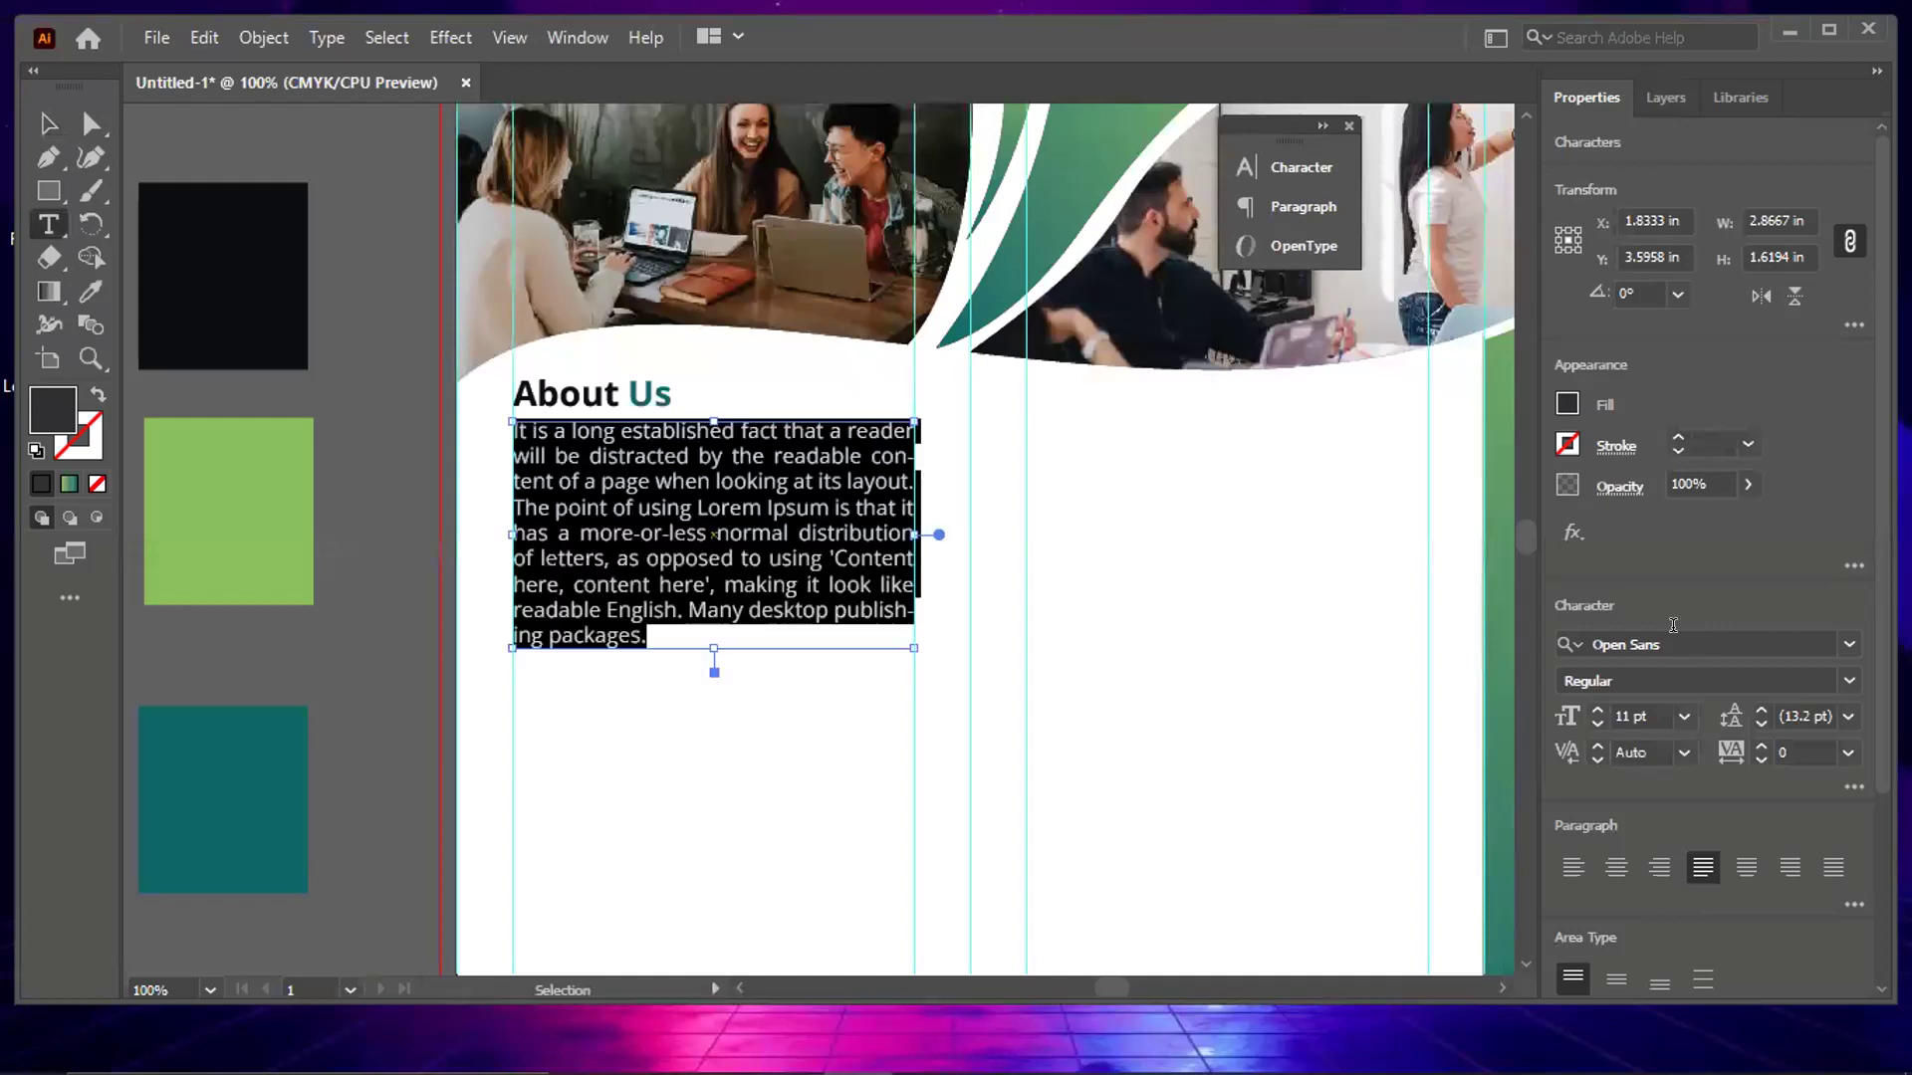
{"action": "left_click", "coordinate": [1673, 629]}
{"action": "type", "text": "mont"}
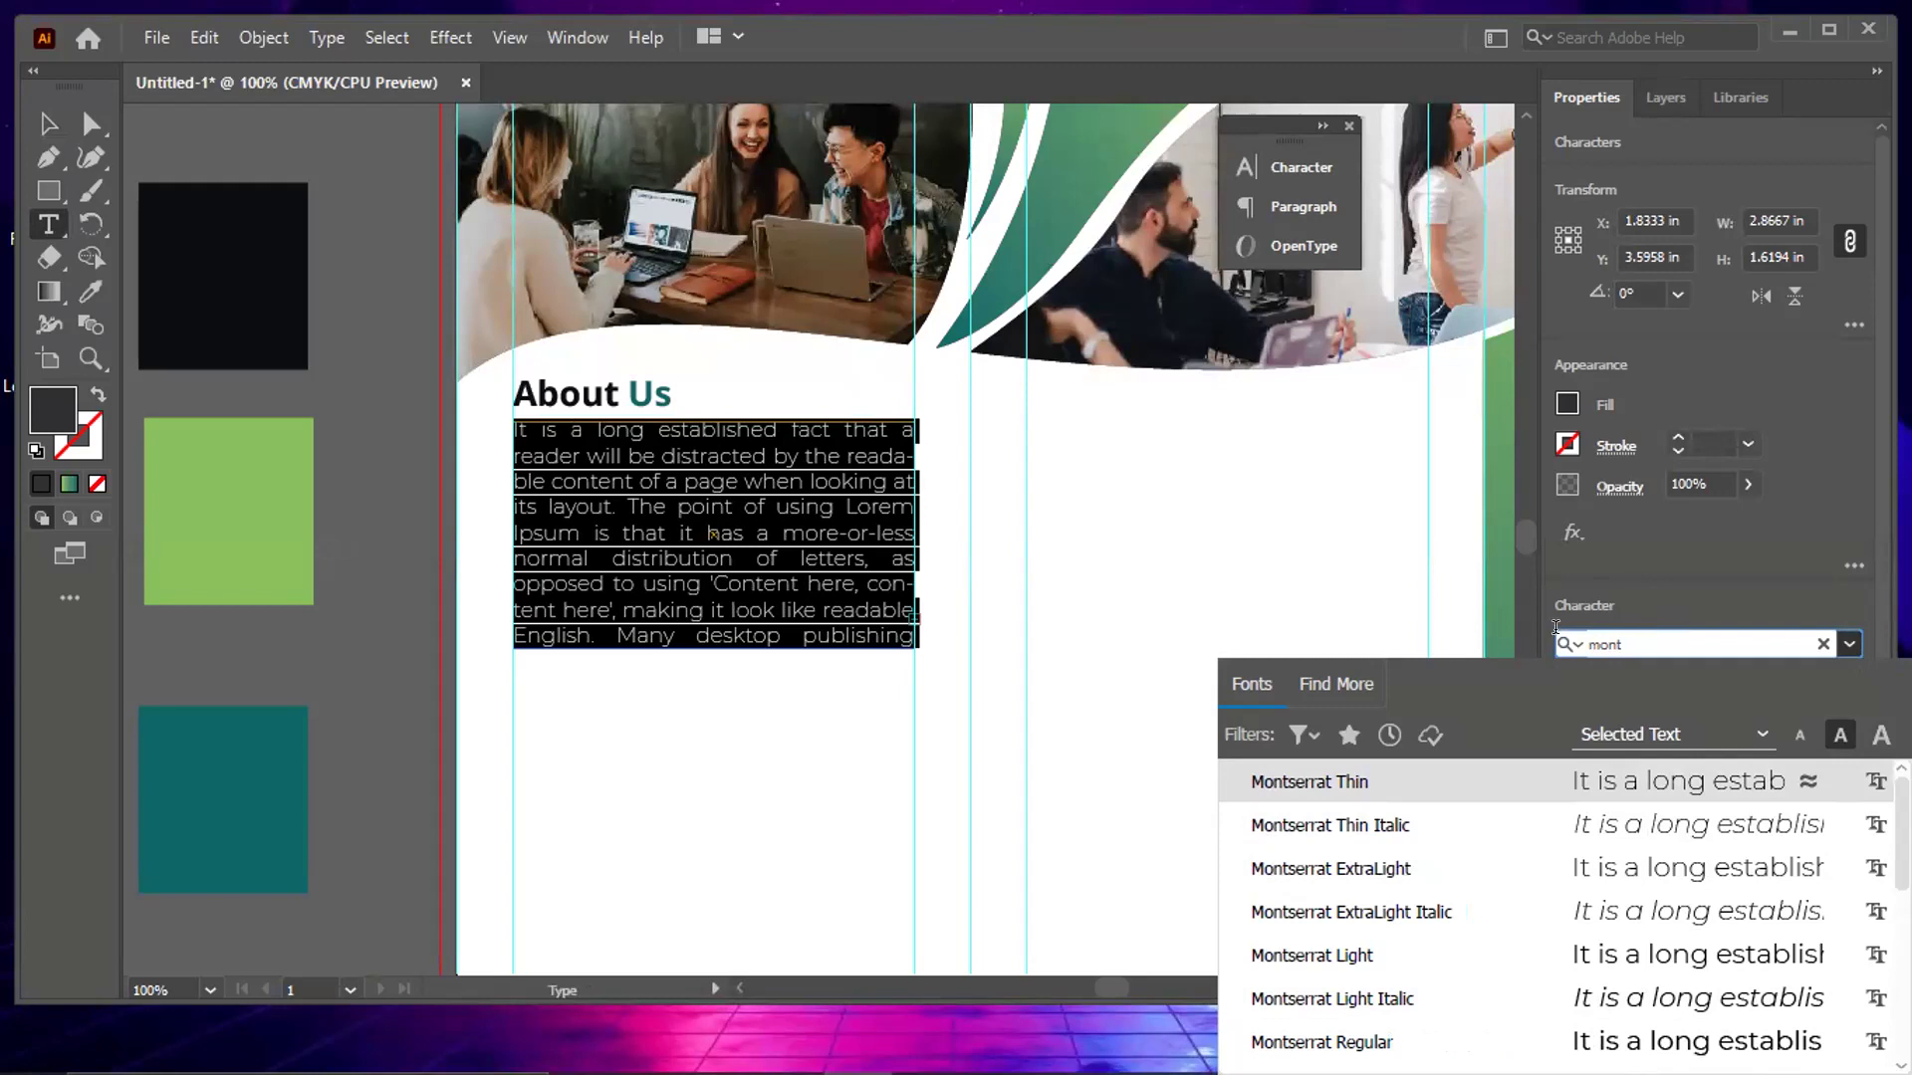
{"action": "key", "text": "ctrl+a"}
{"action": "type", "text": "robo"}
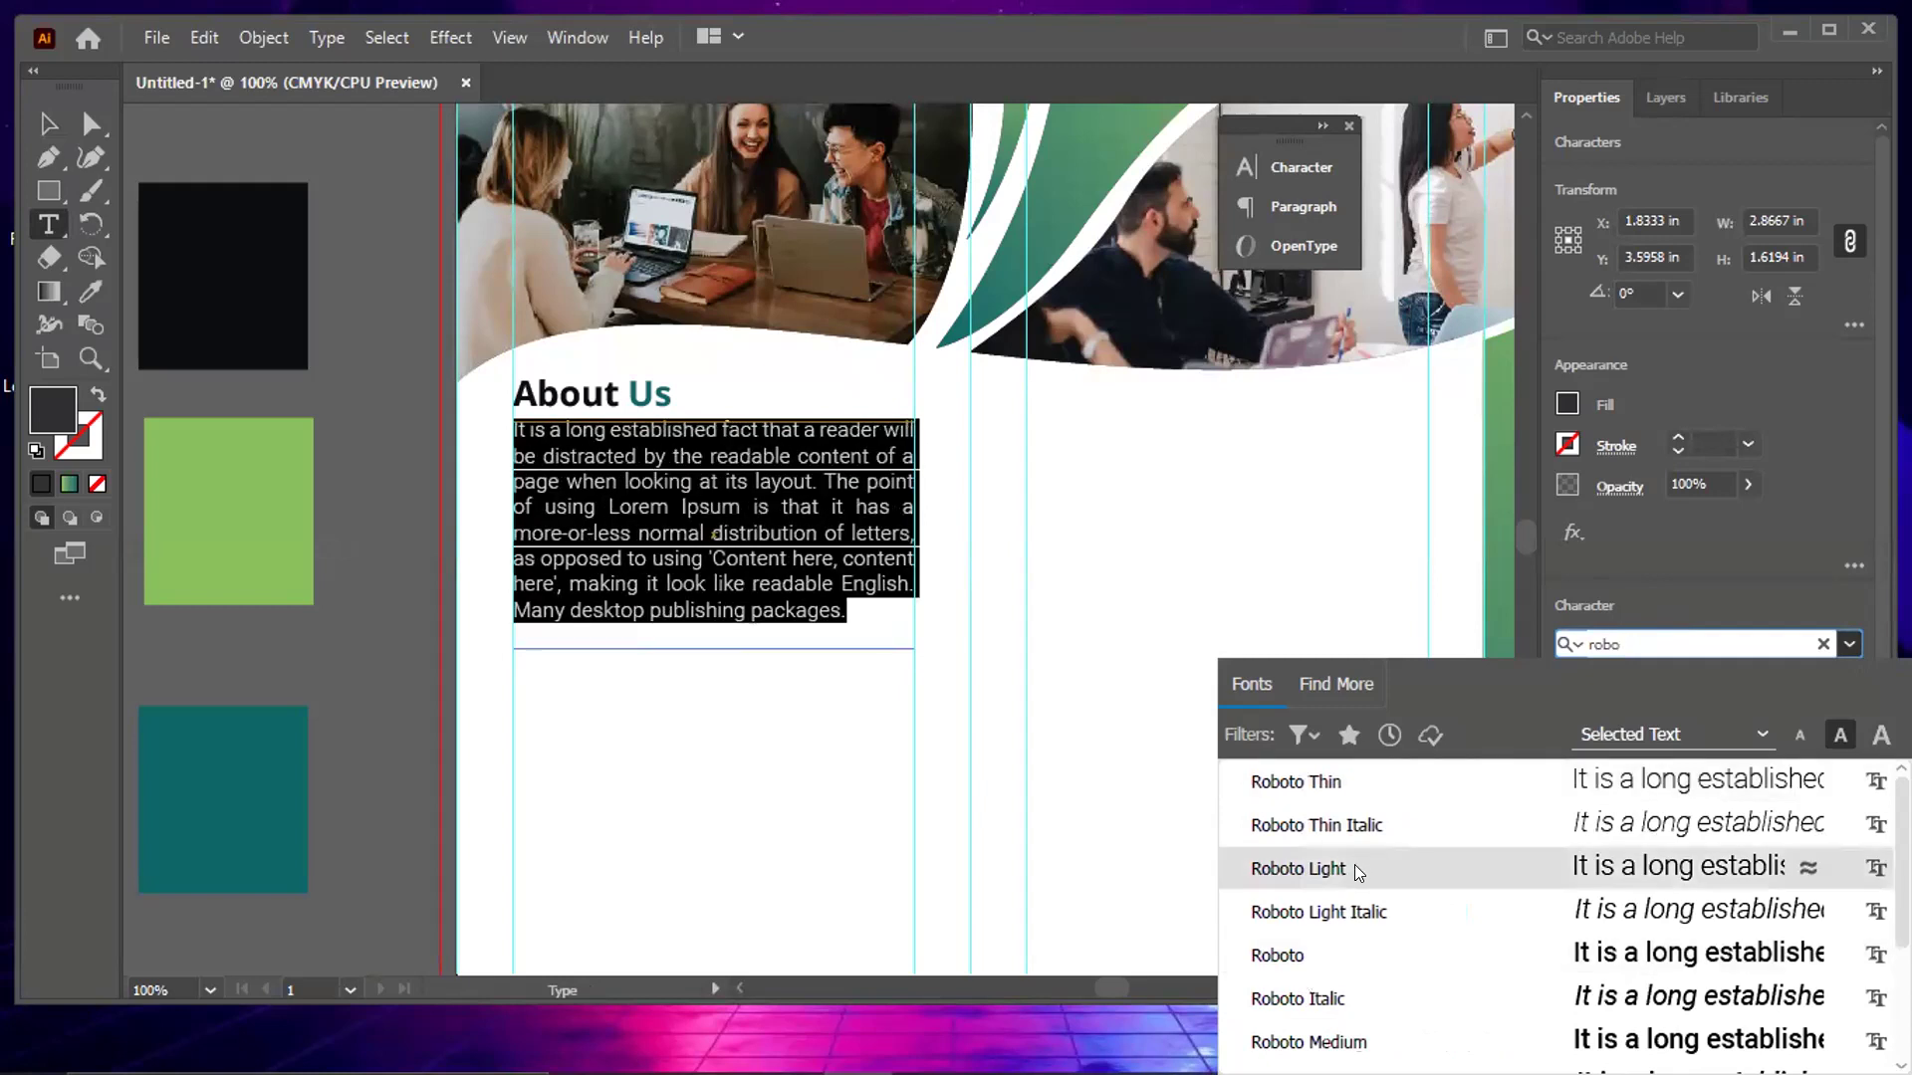
{"action": "scroll", "coordinate": [1354, 868], "scroll_direction": "down", "scroll_amount": 3}
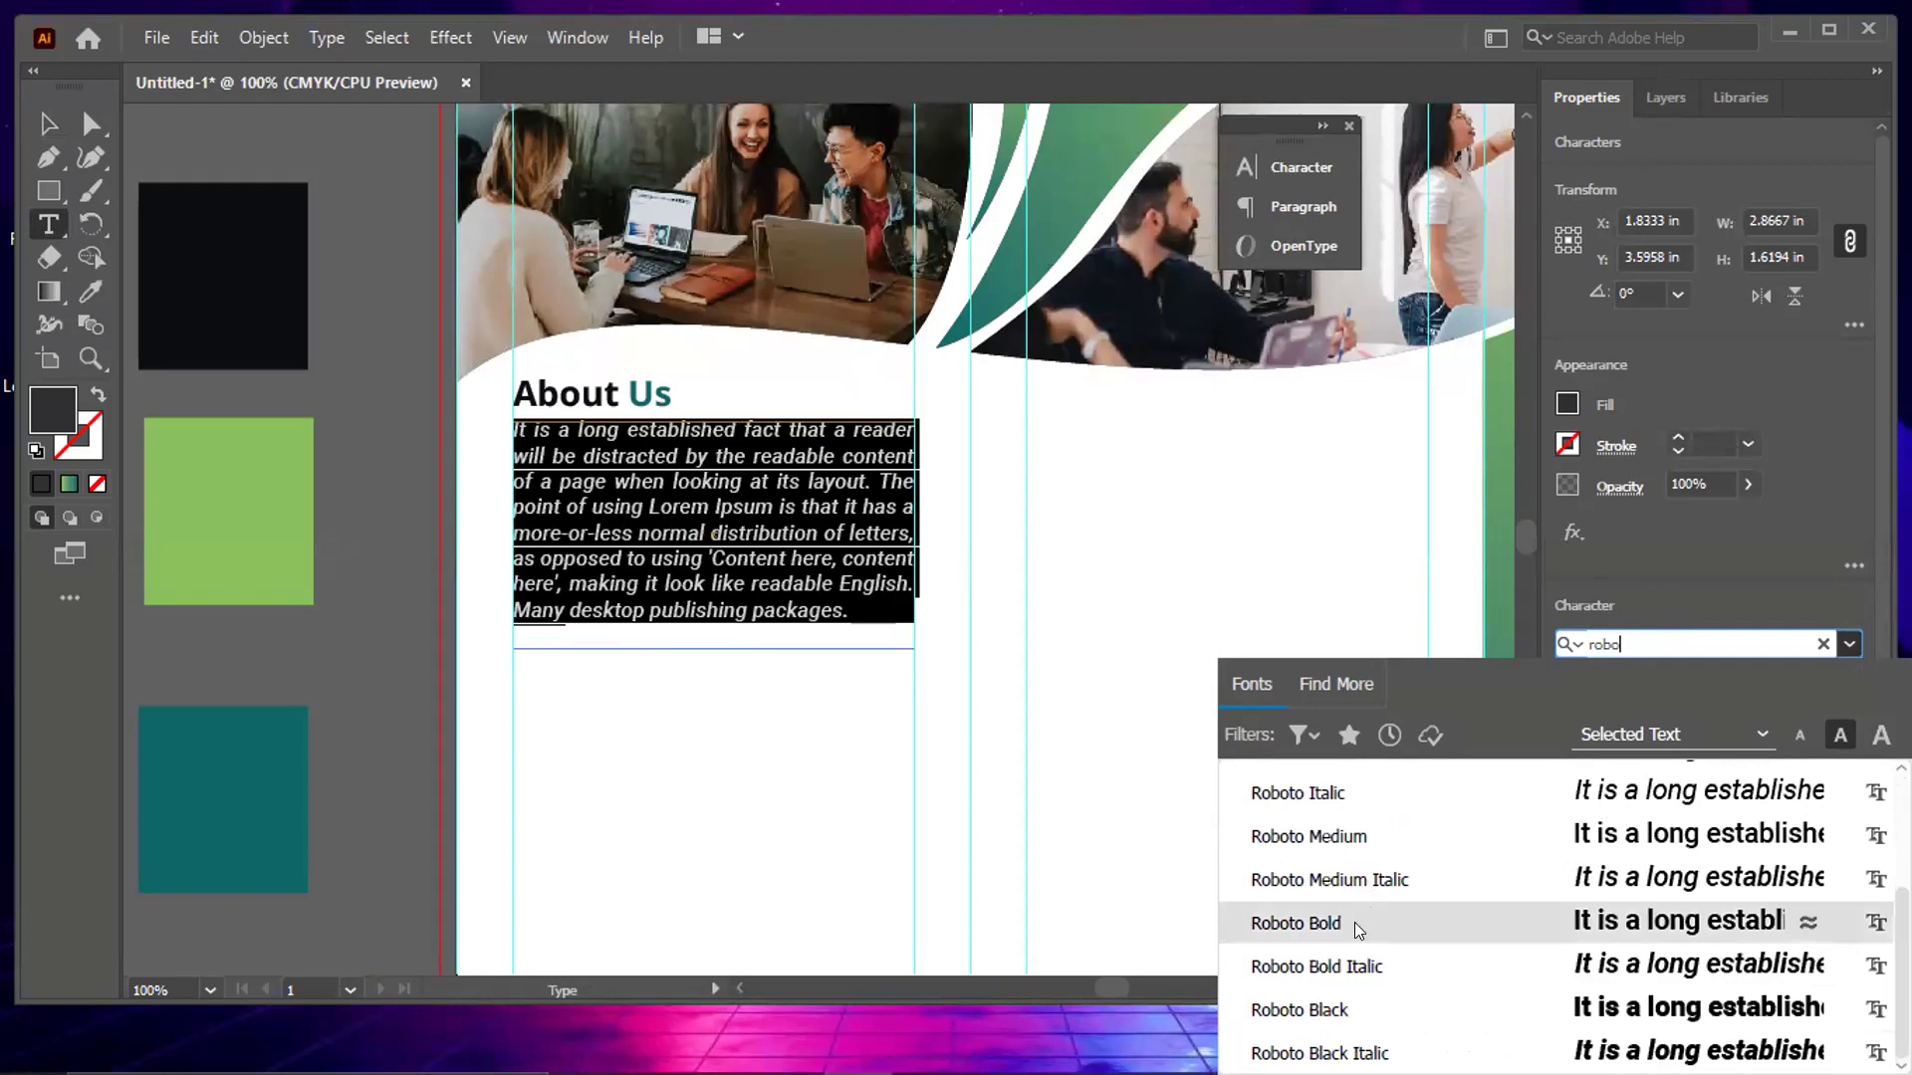
{"action": "scroll", "coordinate": [1352, 932], "scroll_direction": "up", "scroll_amount": 3}
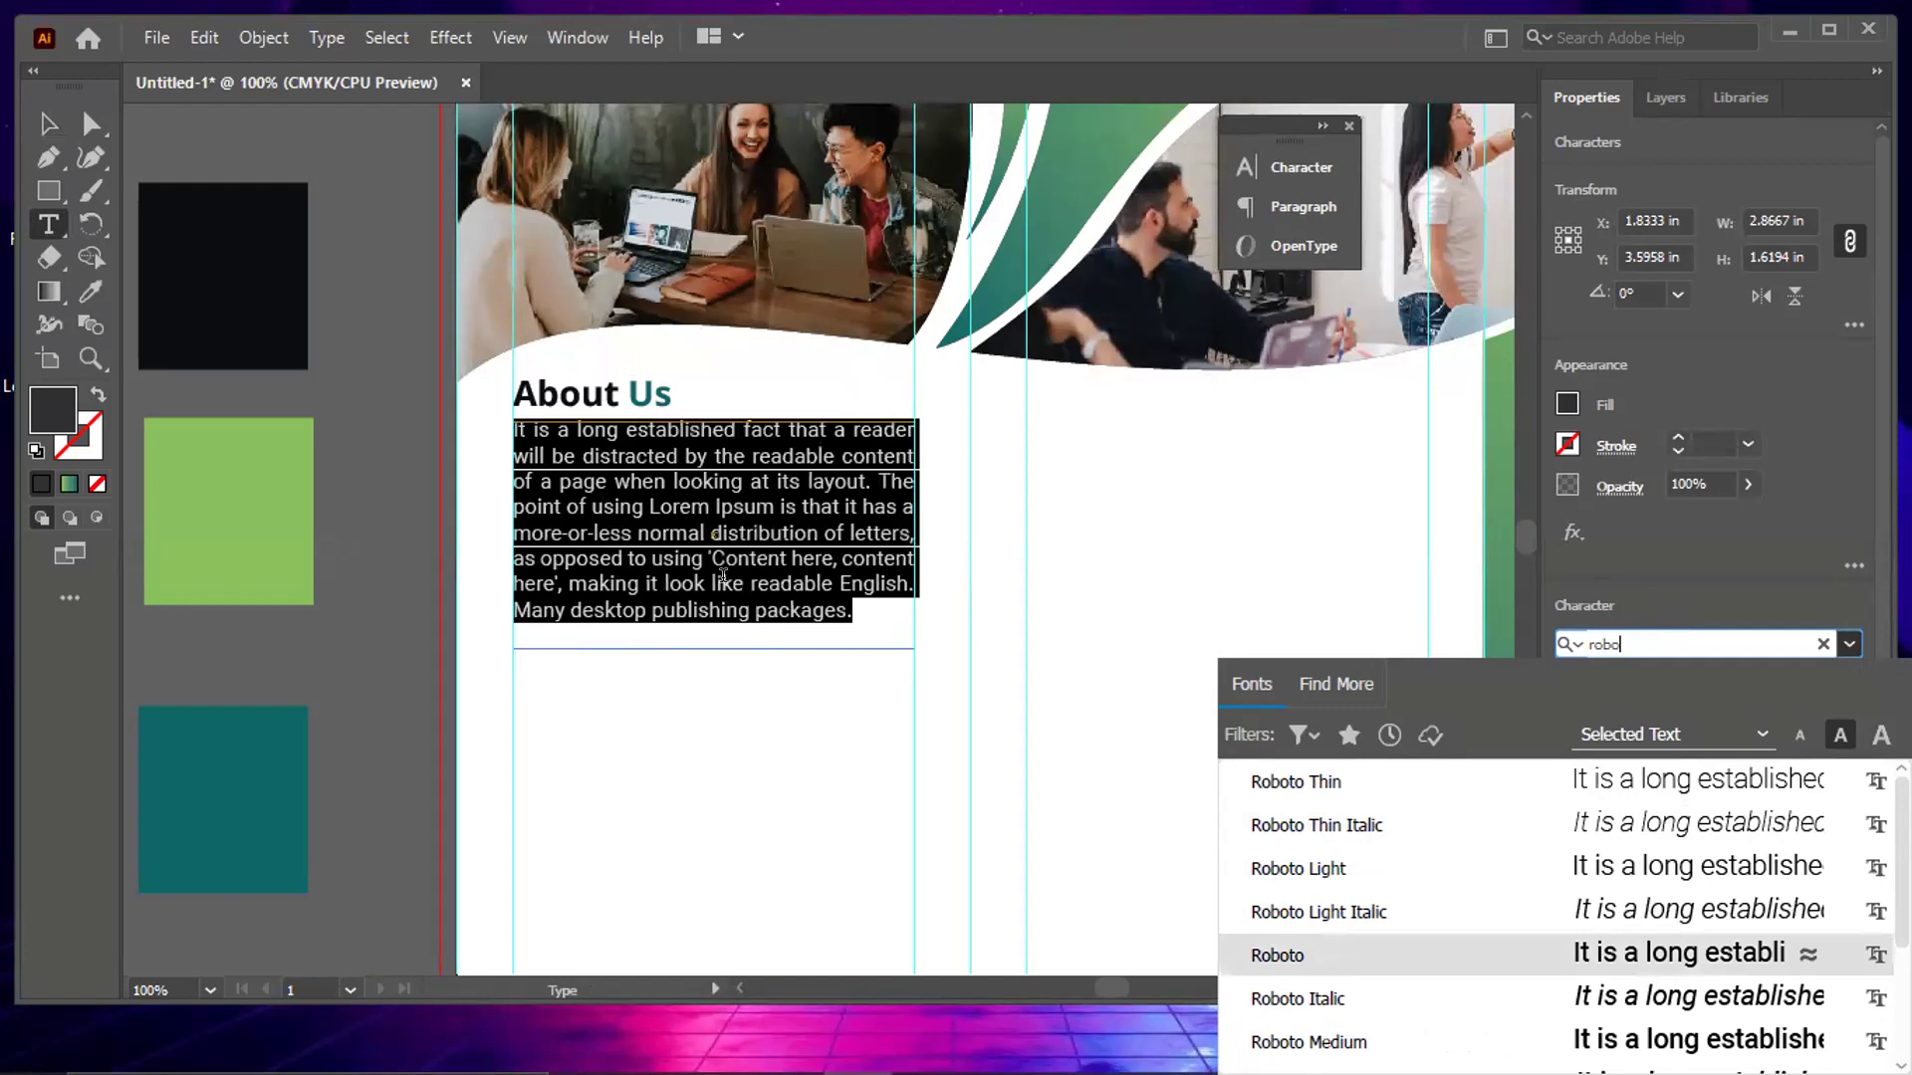
{"action": "key", "text": "Return"}
Set the body paragraph to the Roboto Light weight
{"action": "left_click", "coordinate": [726, 533]}
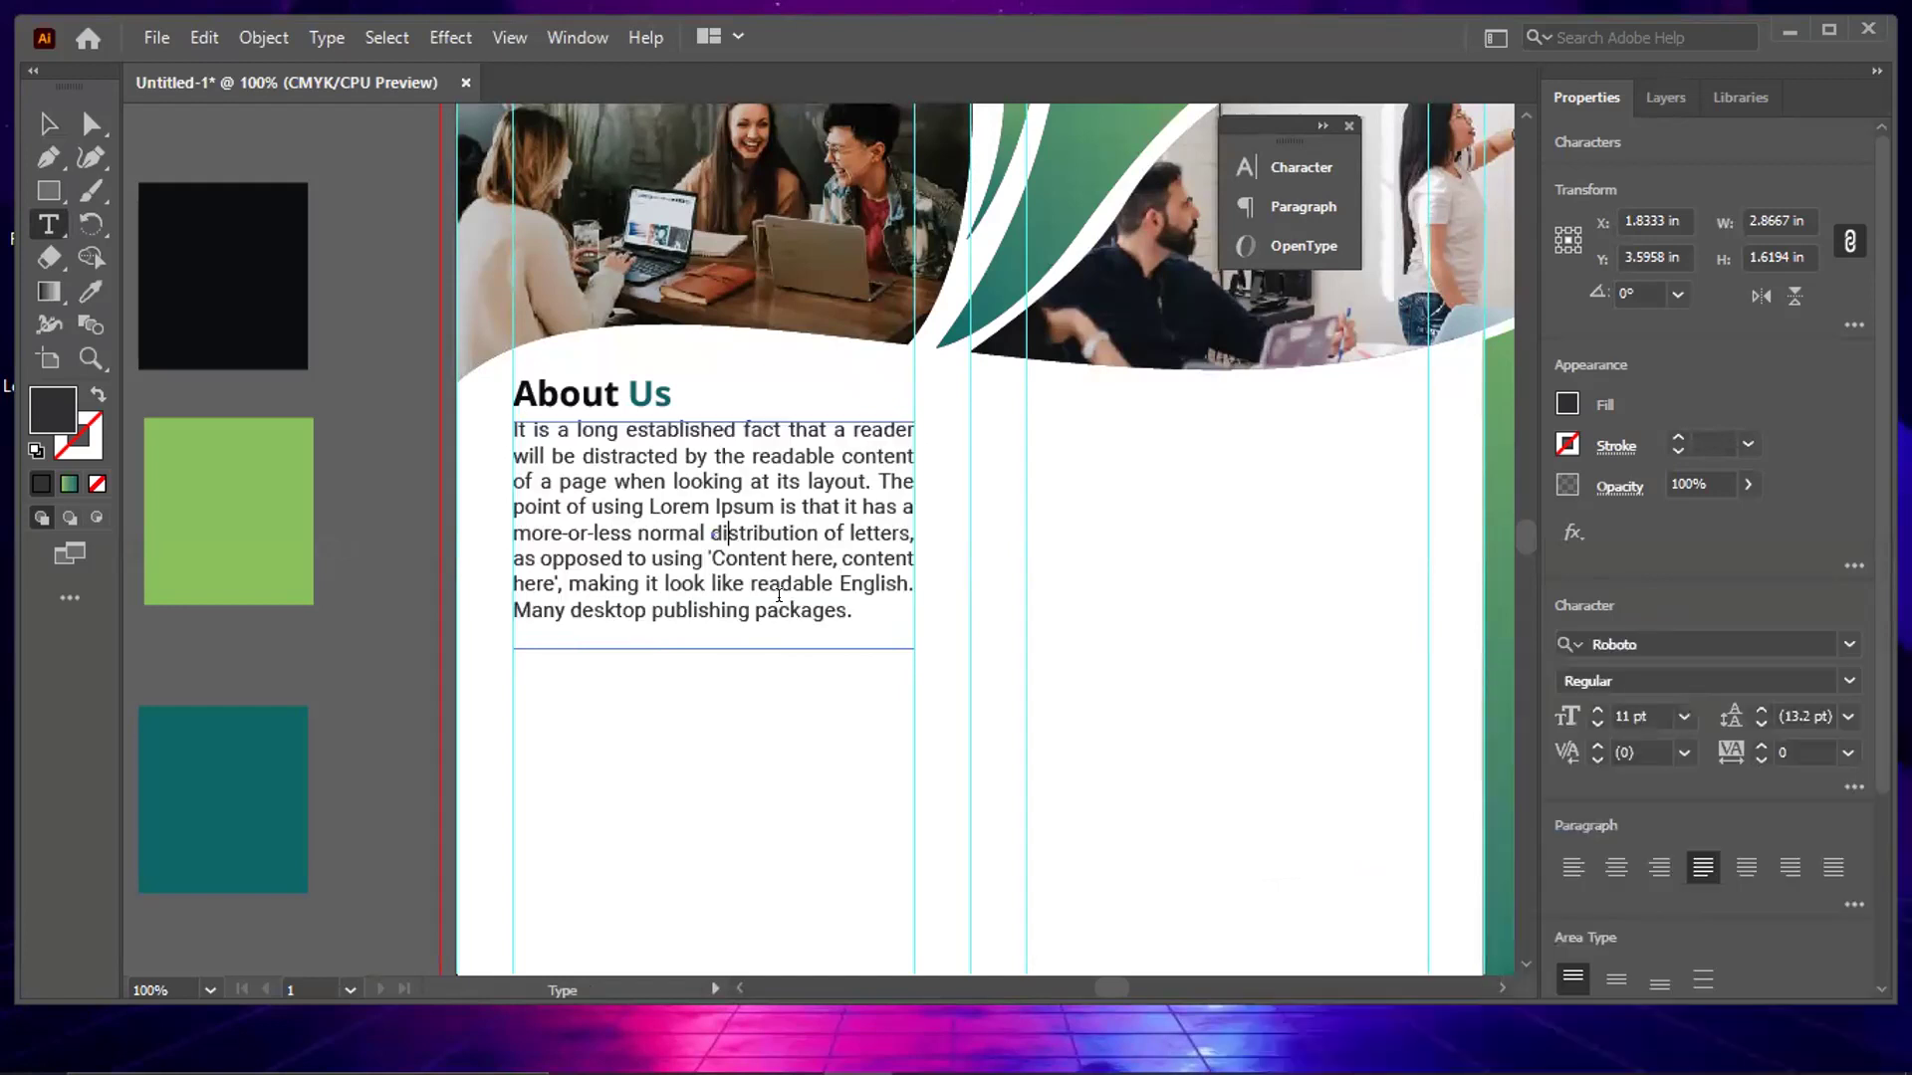
{"action": "key", "text": "ctrl+a"}
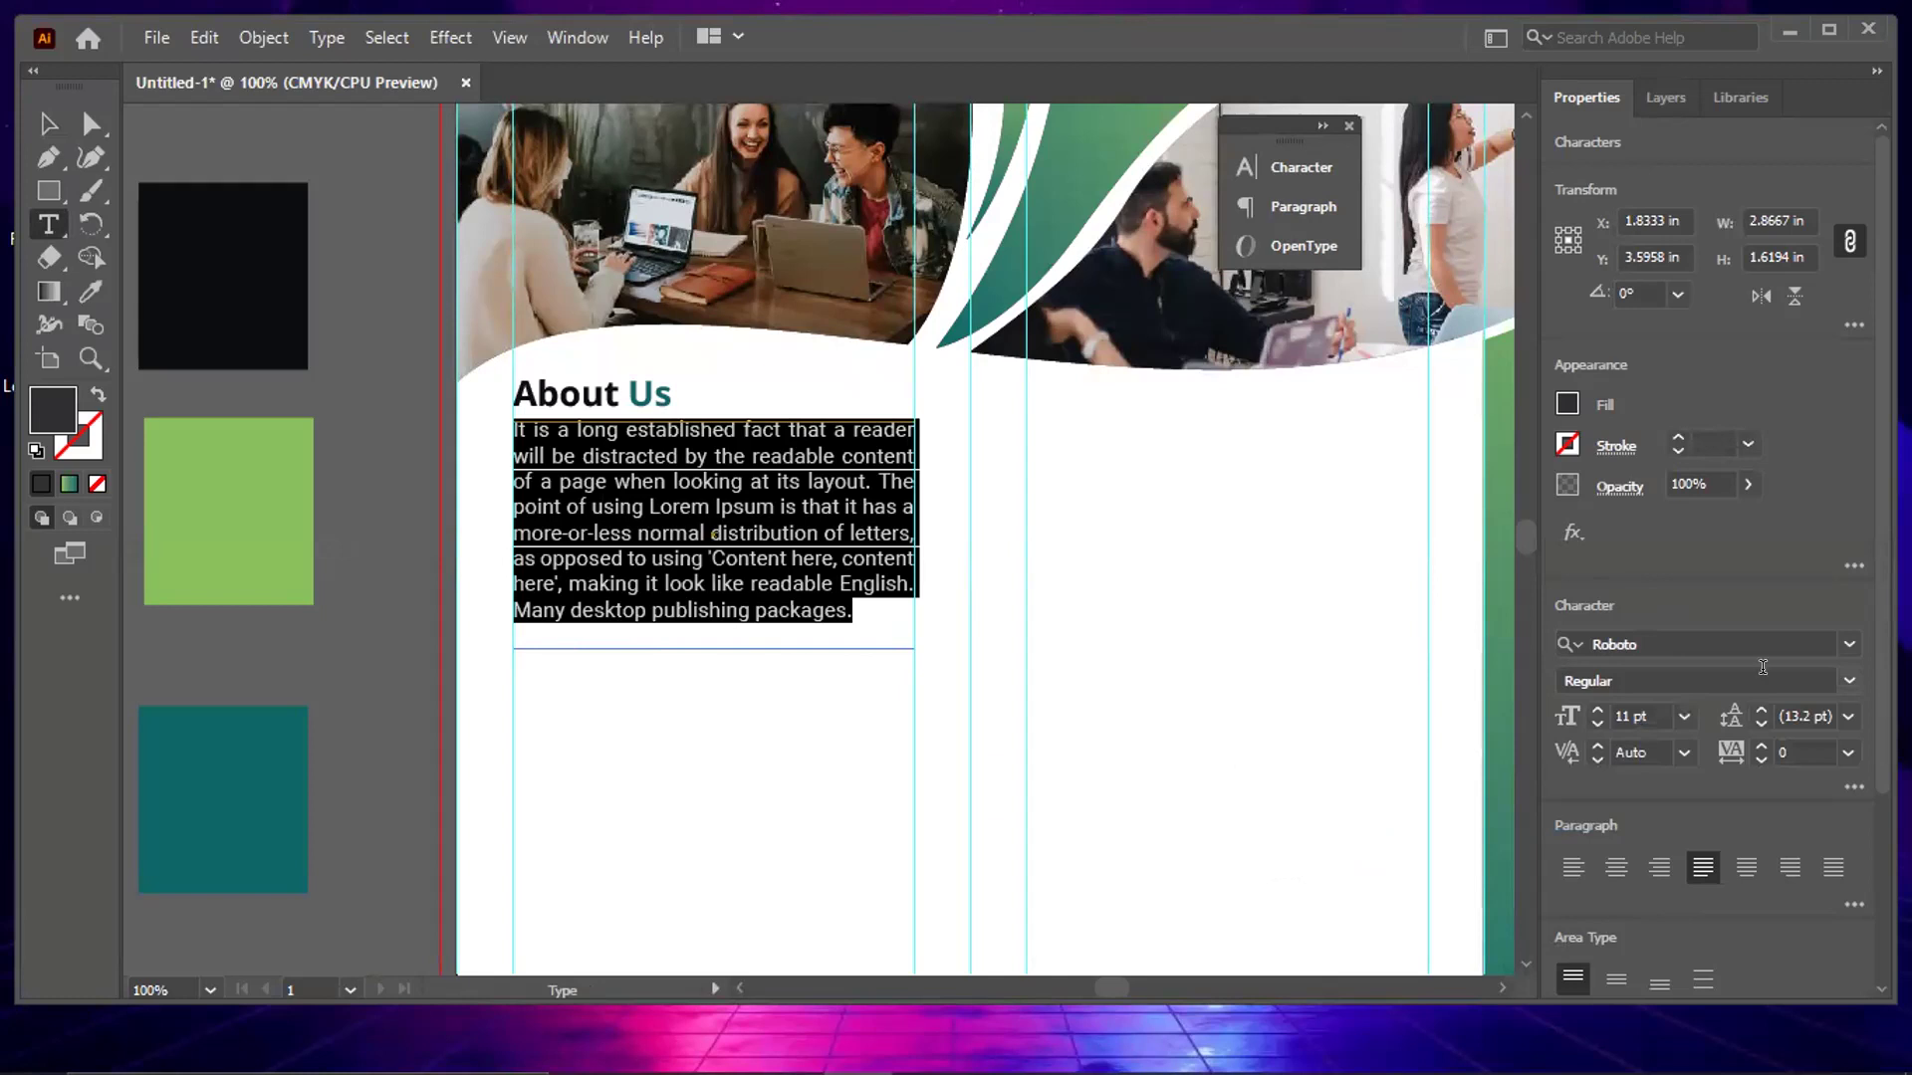
{"action": "left_click", "coordinate": [1847, 681]}
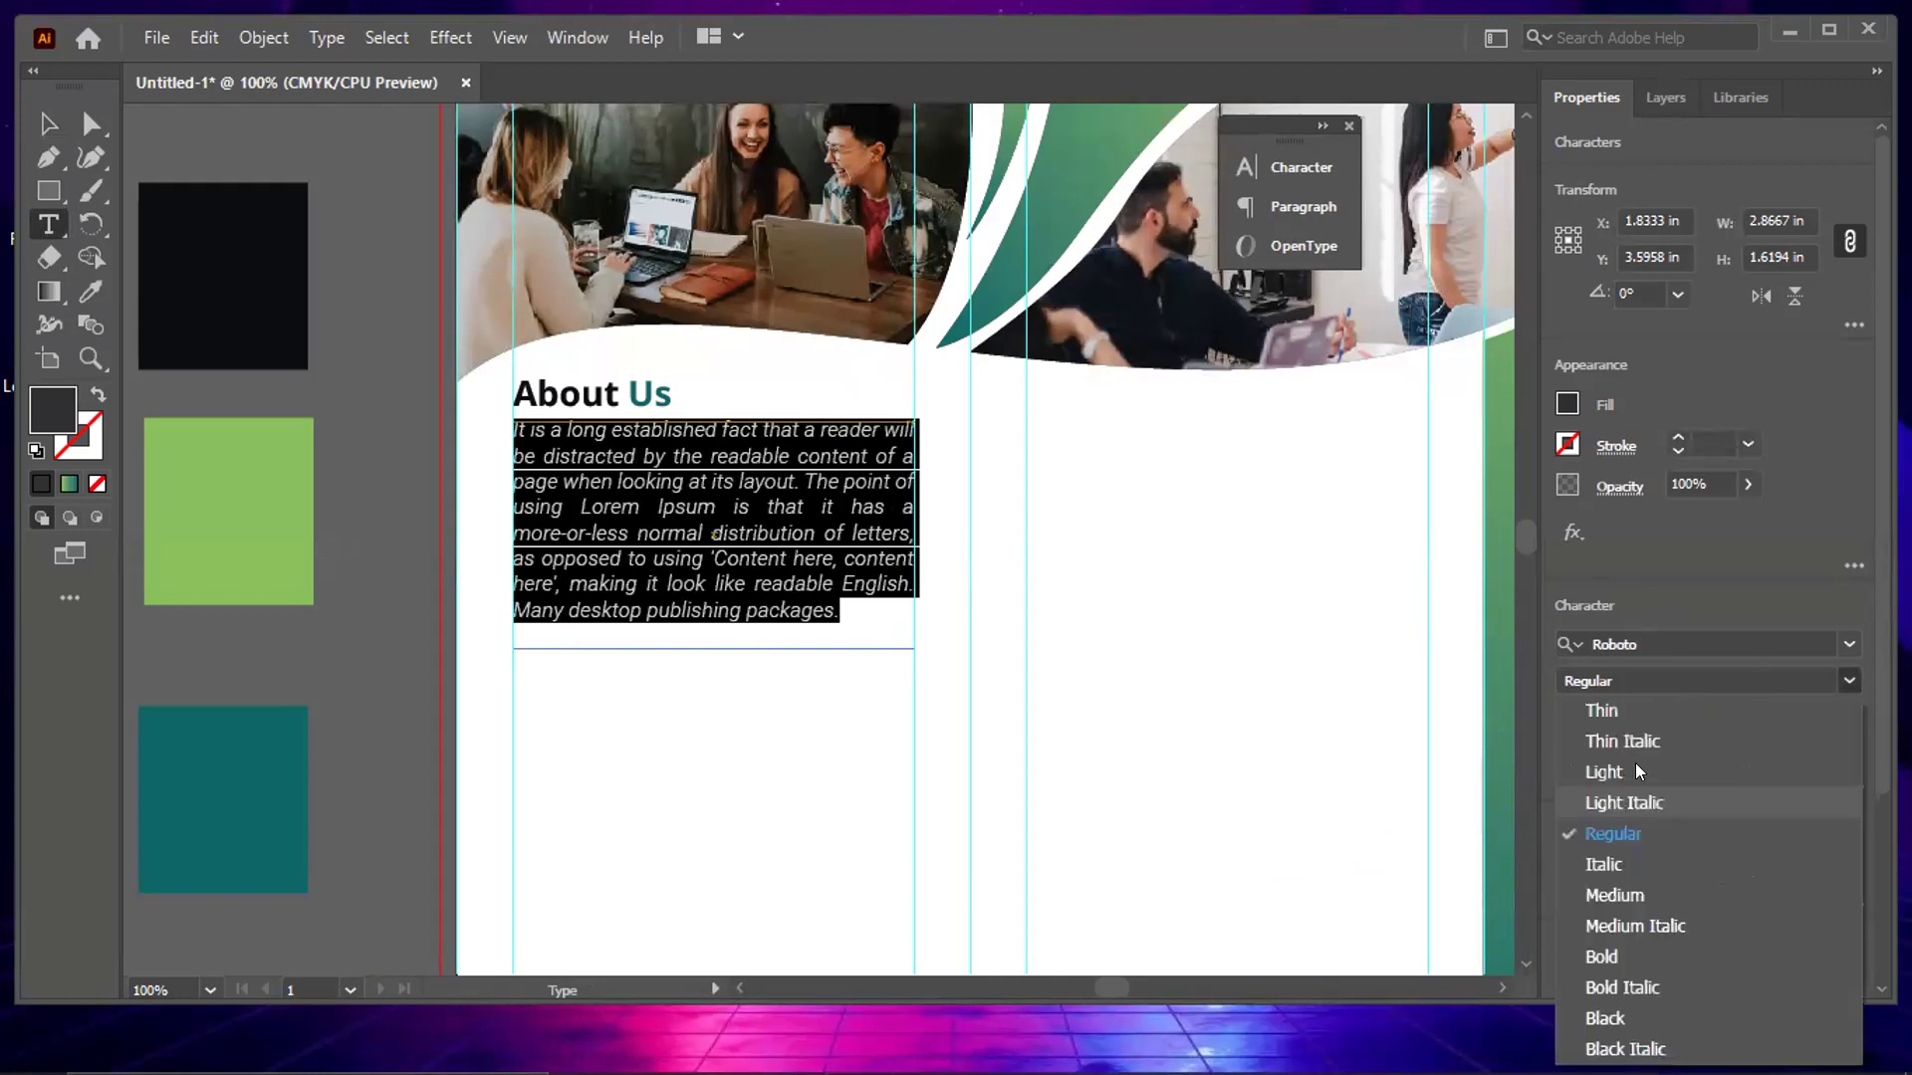
{"action": "left_click", "coordinate": [1636, 769]}
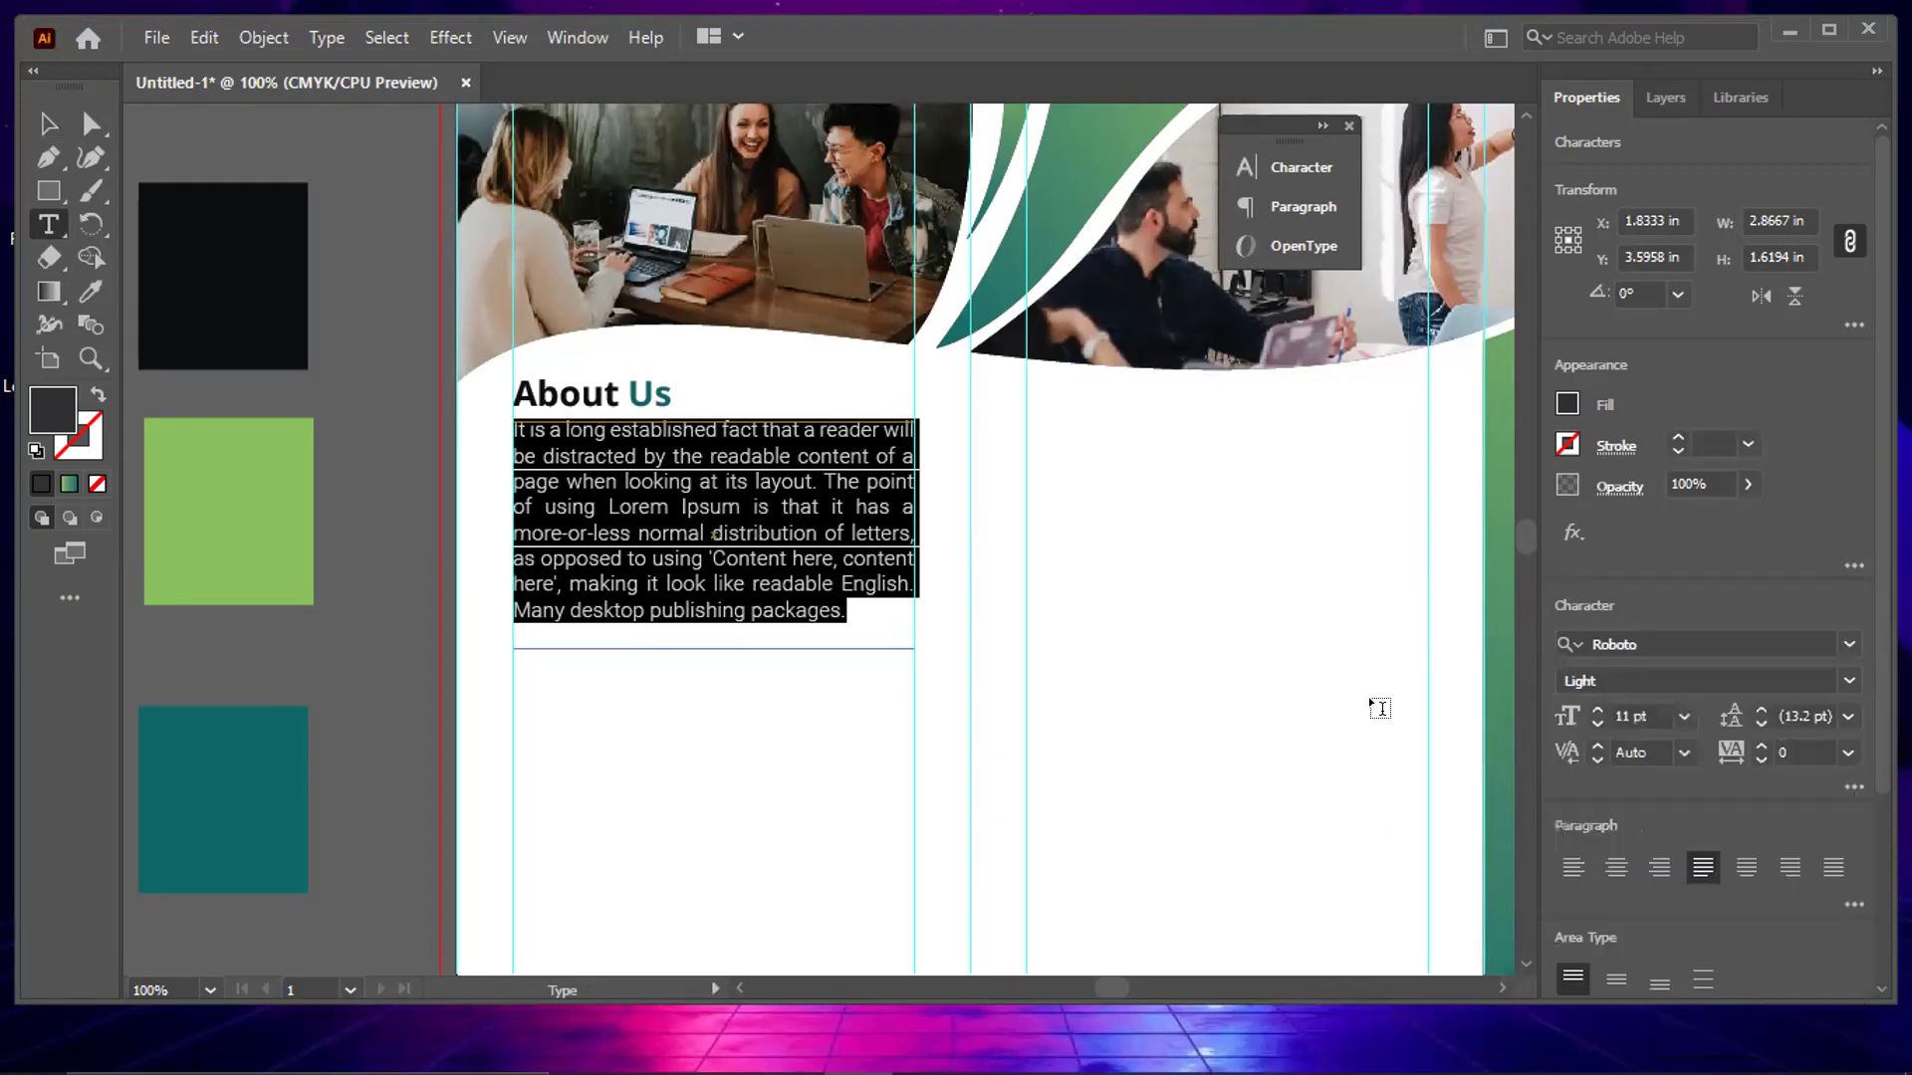
{"action": "left_click", "coordinate": [839, 605]}
Try 10 and 12 pt, keeping the body text at 11 pt with 13.2 pt leading
{"action": "left_click", "coordinate": [710, 510]}
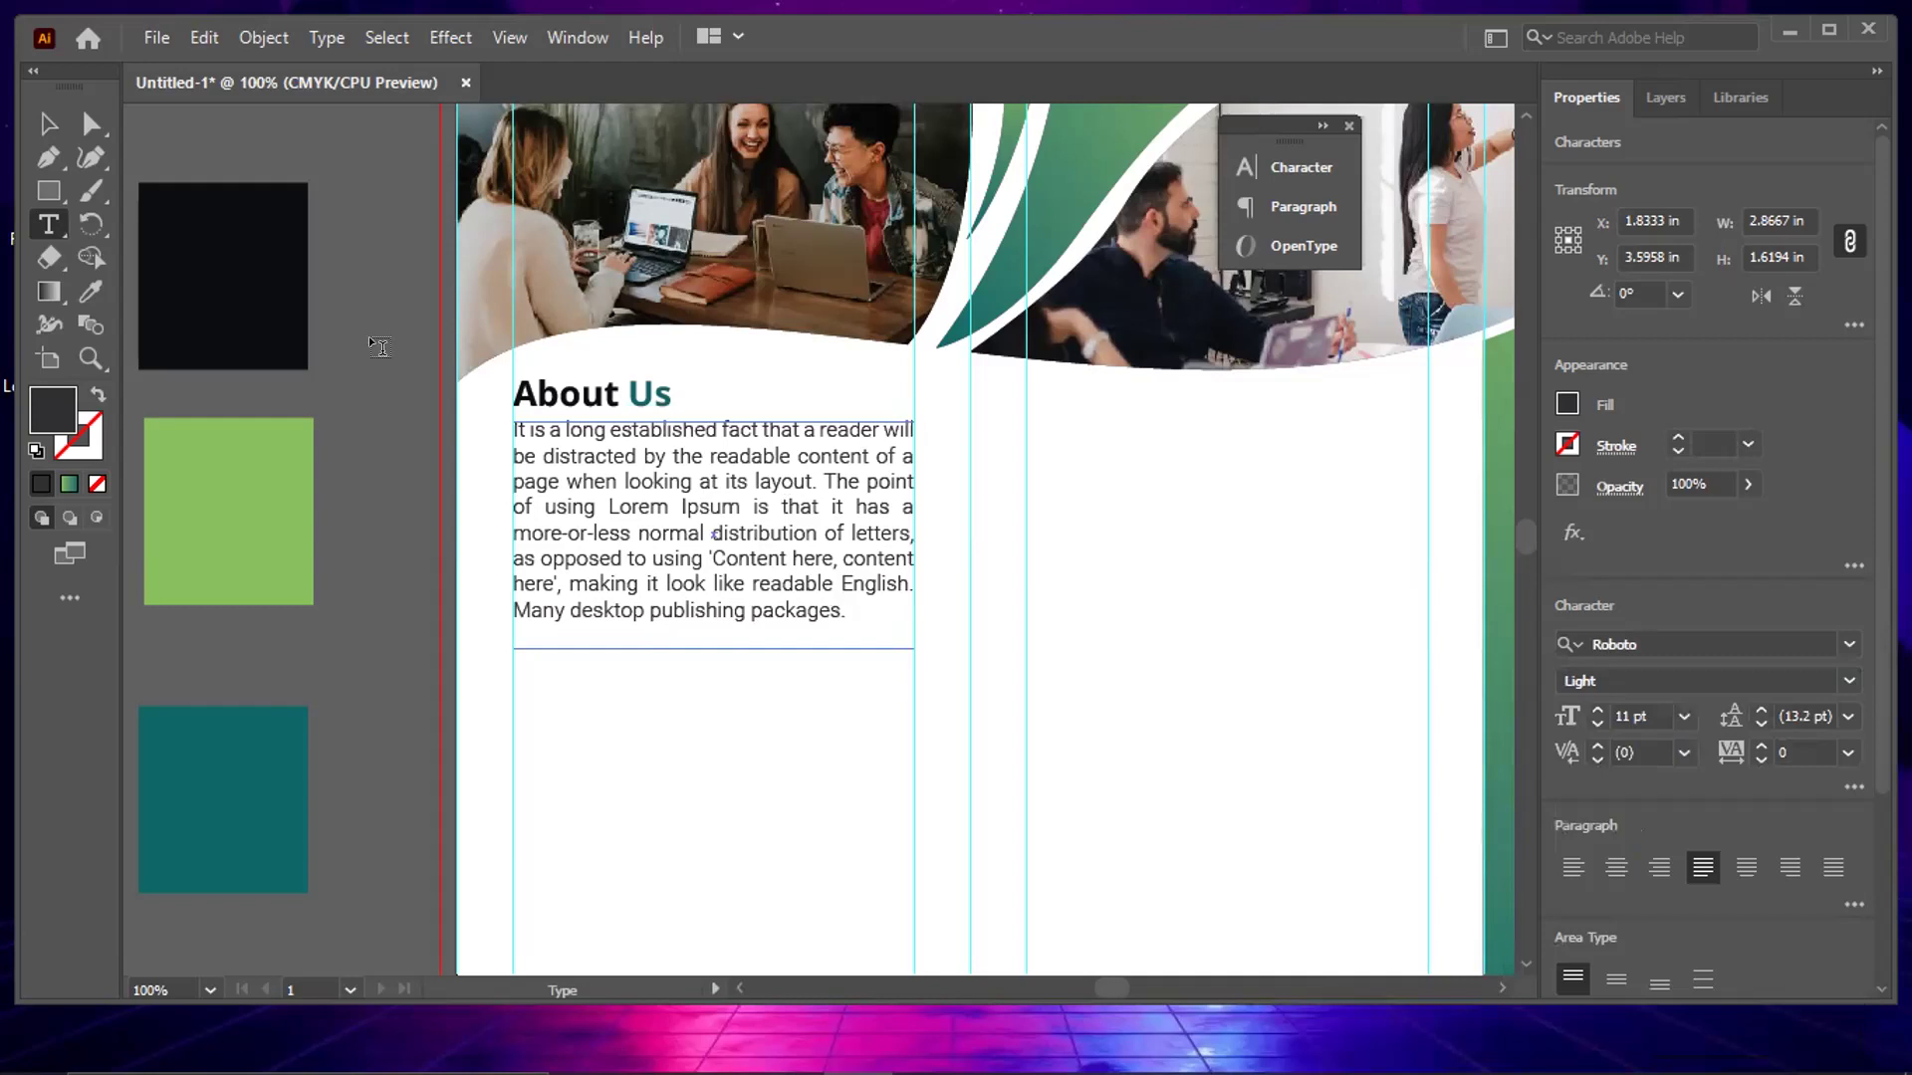
{"action": "left_click", "coordinate": [49, 125]}
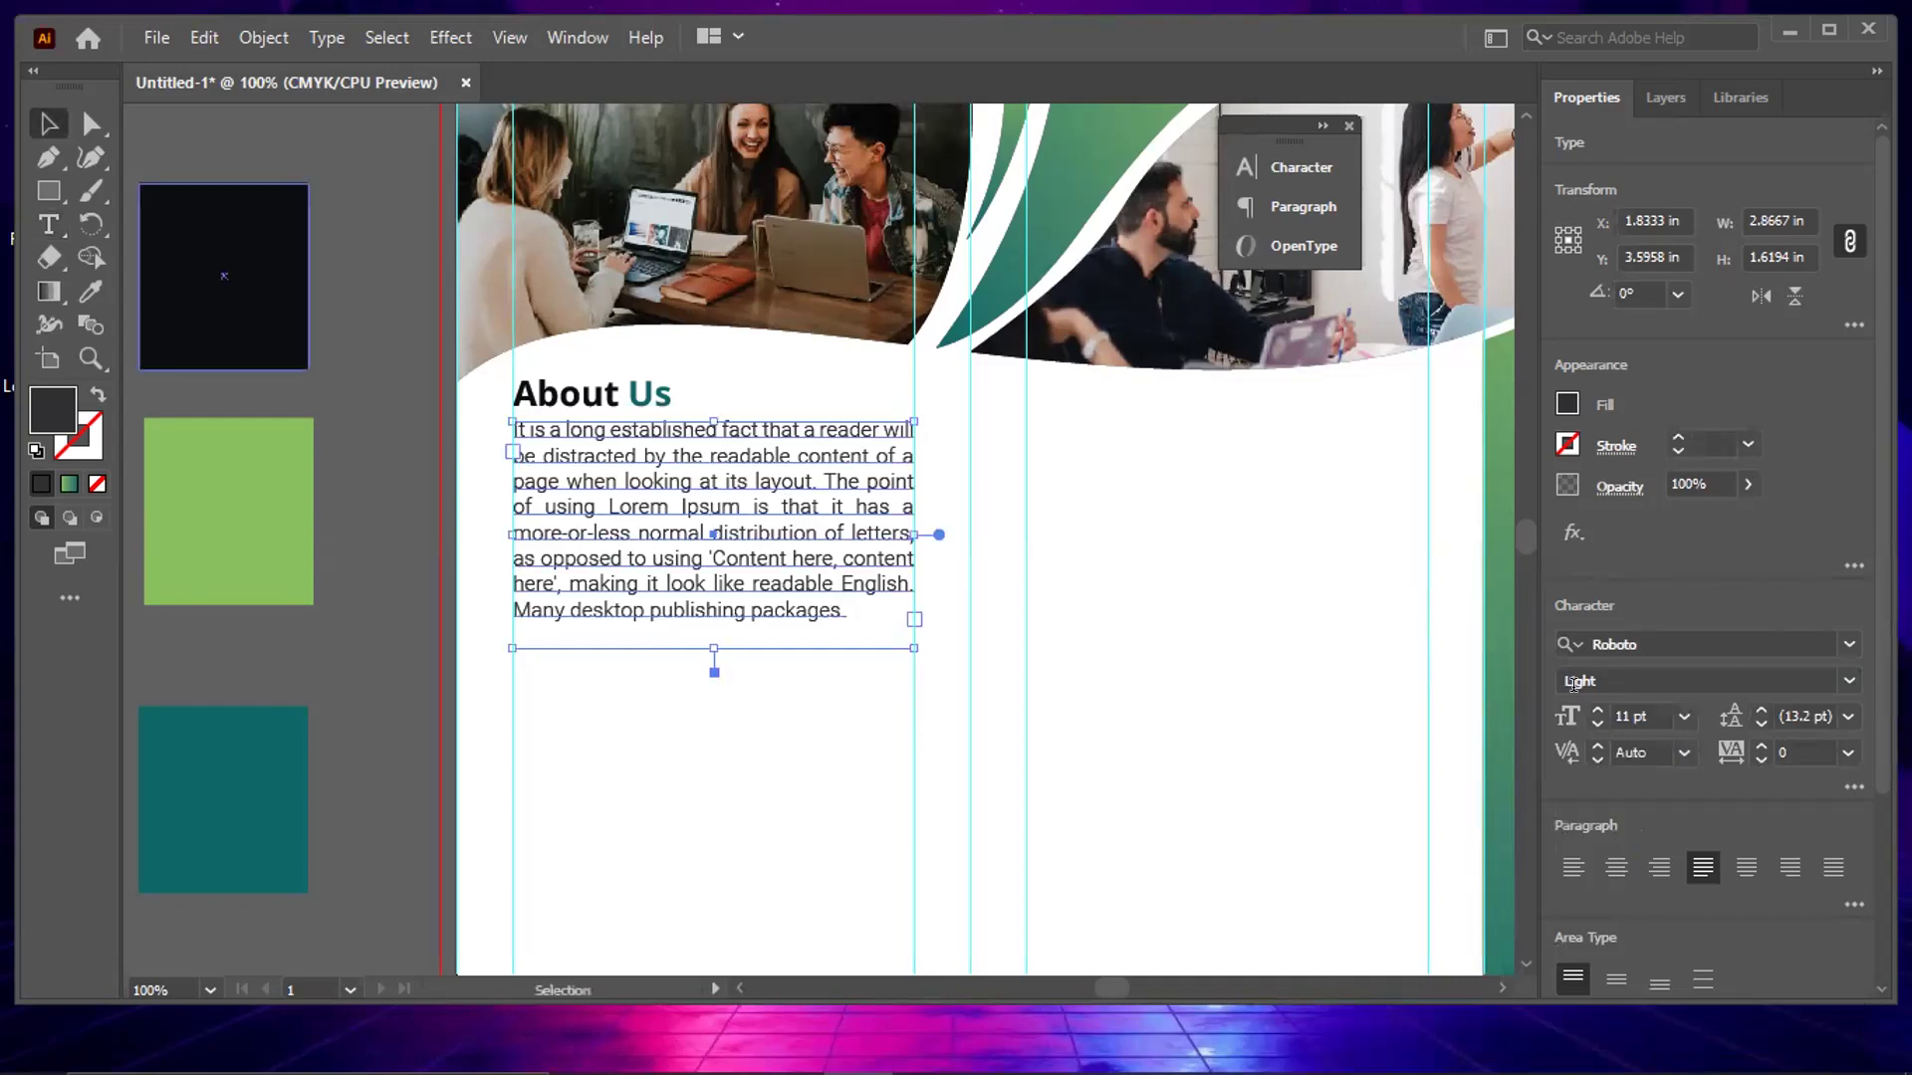
{"action": "left_click", "coordinate": [1596, 725]}
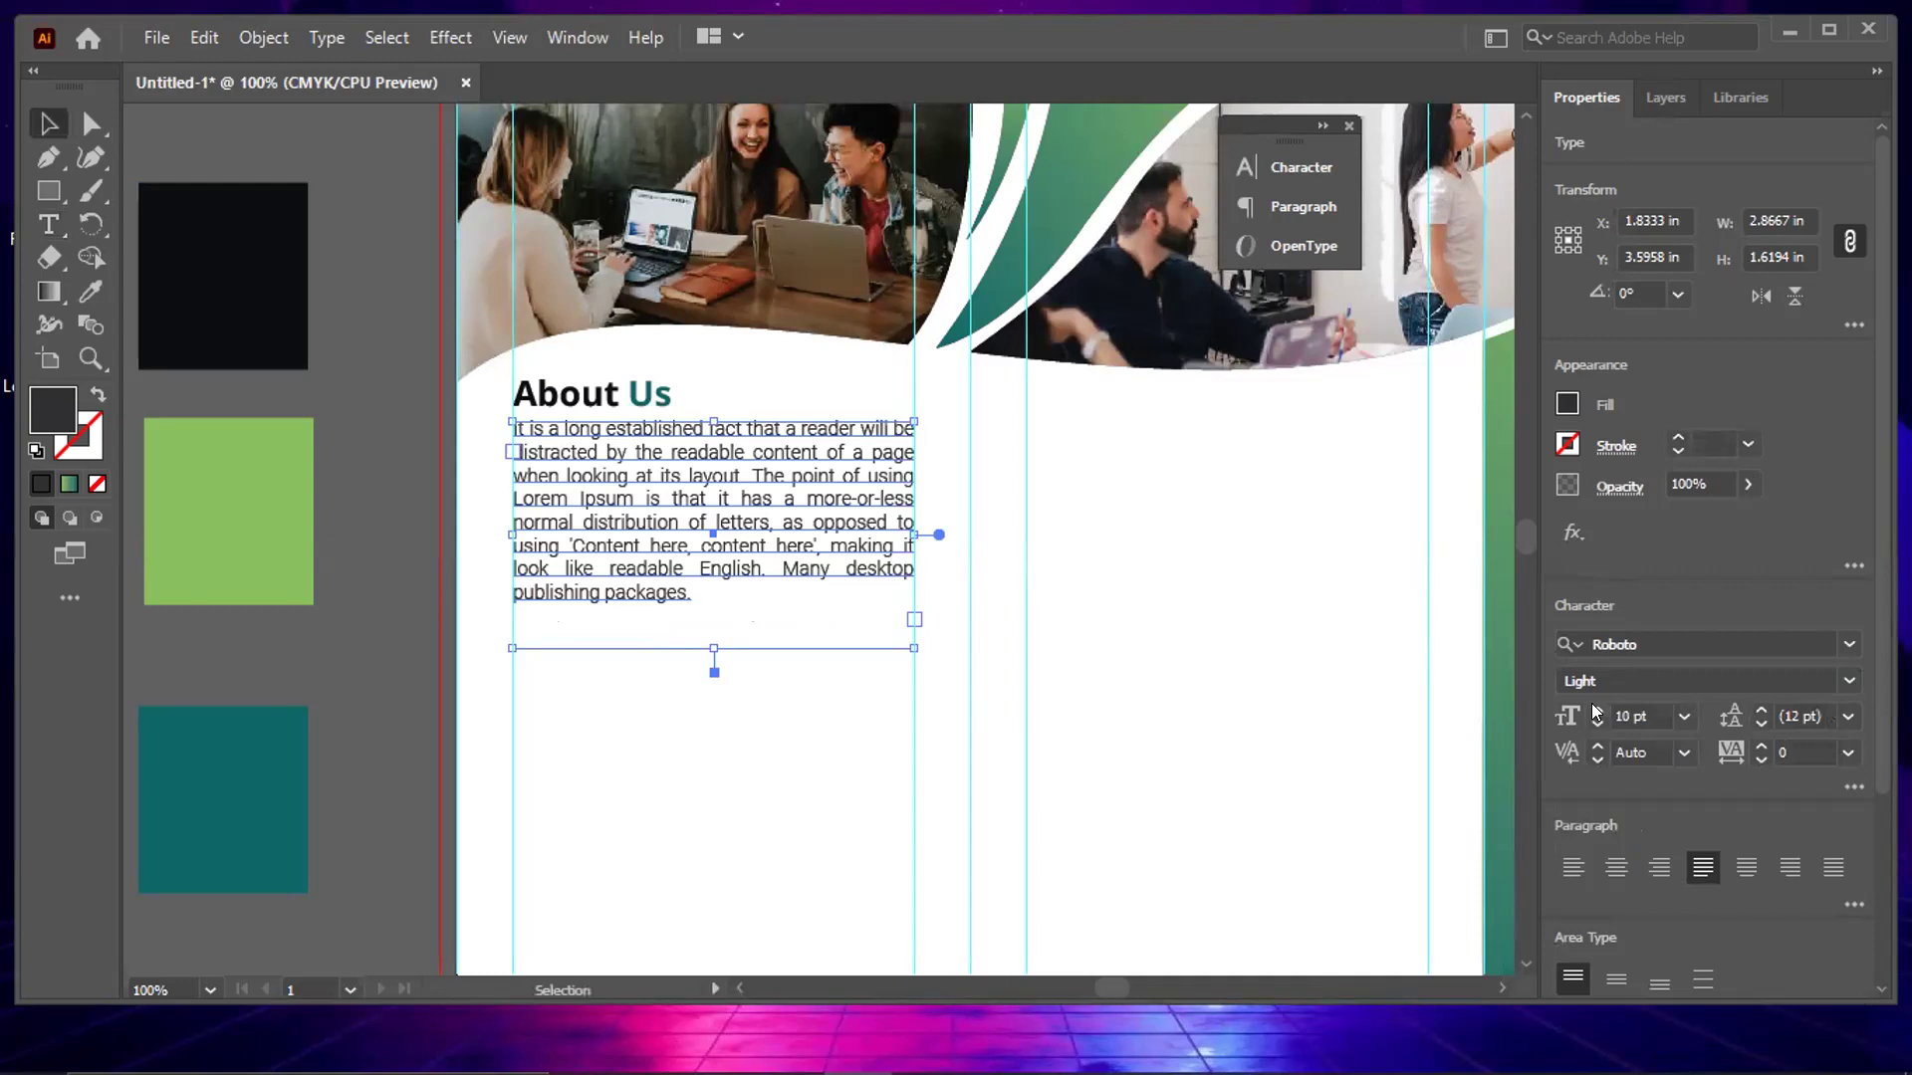
{"action": "left_click", "coordinate": [1596, 710]}
{"action": "left_click", "coordinate": [1596, 710]}
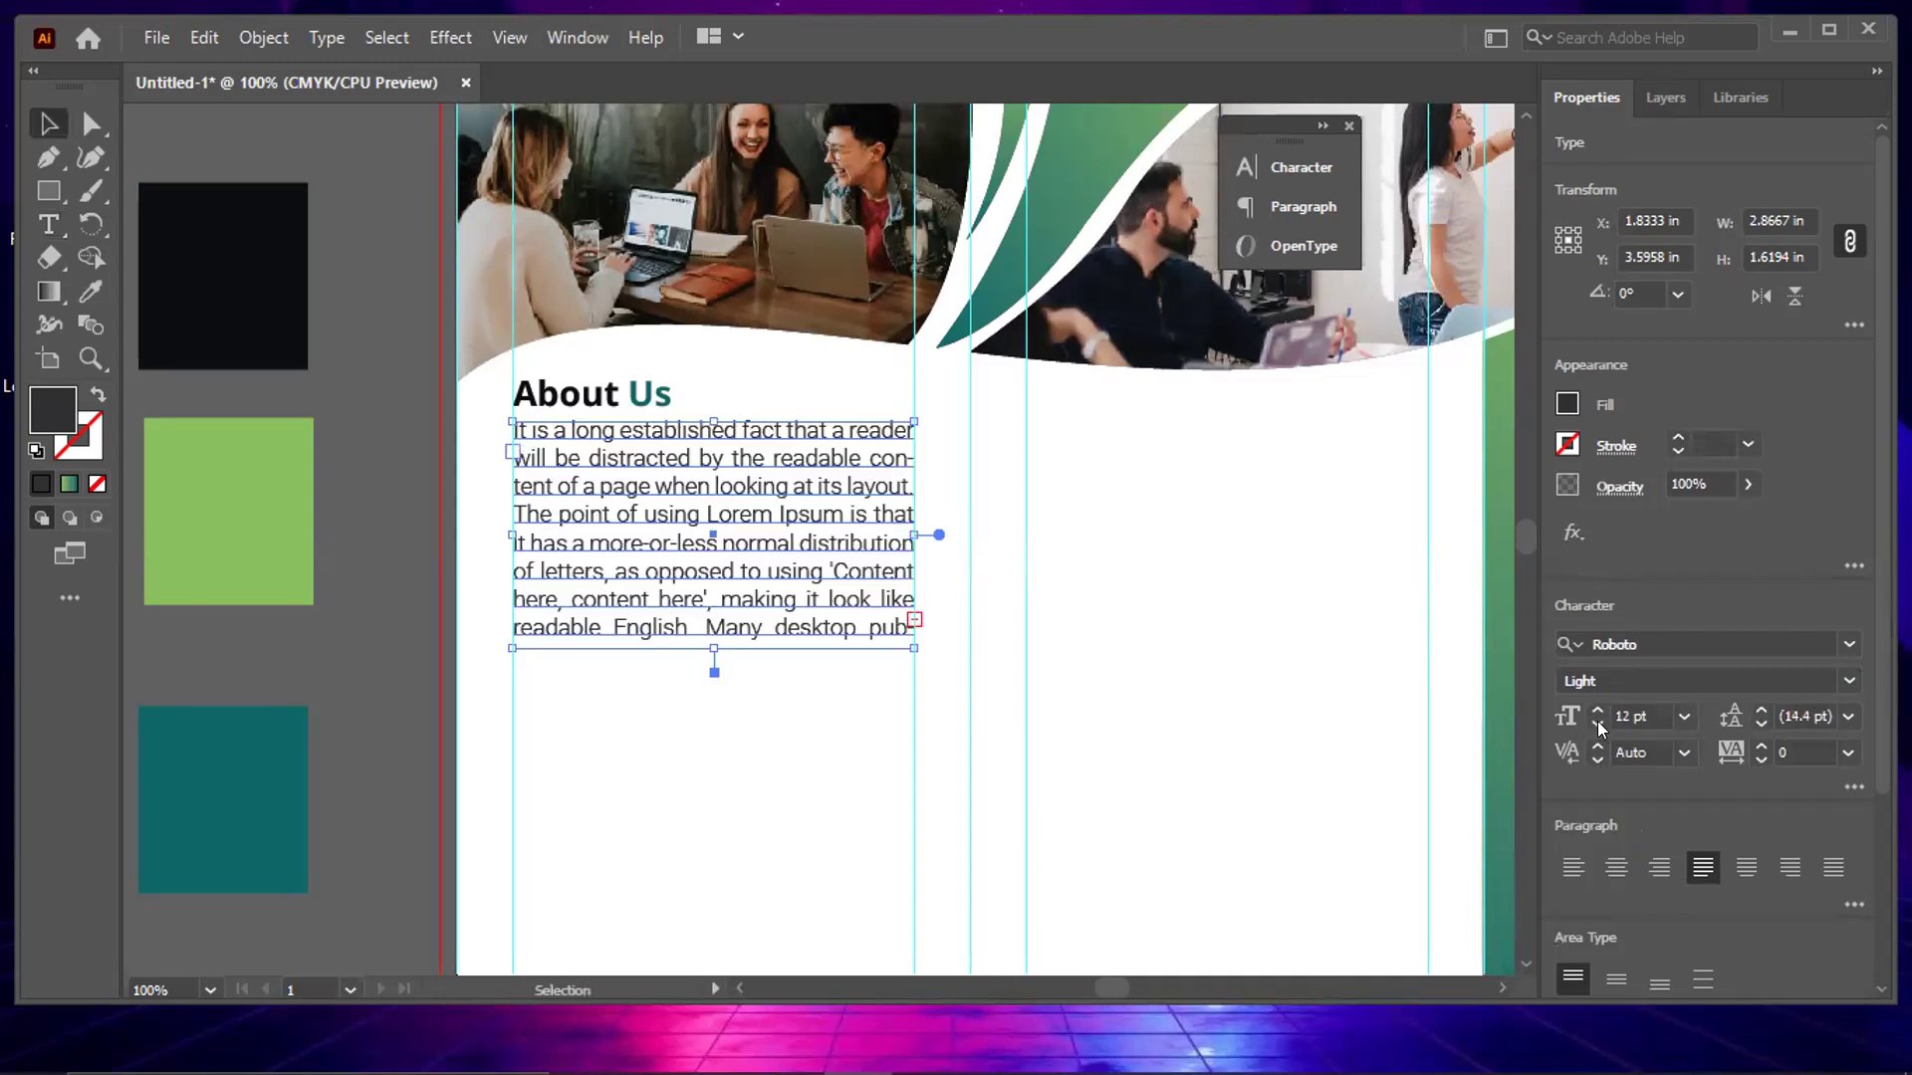
{"action": "left_click", "coordinate": [1598, 723]}
{"action": "left_click", "coordinate": [1599, 725]}
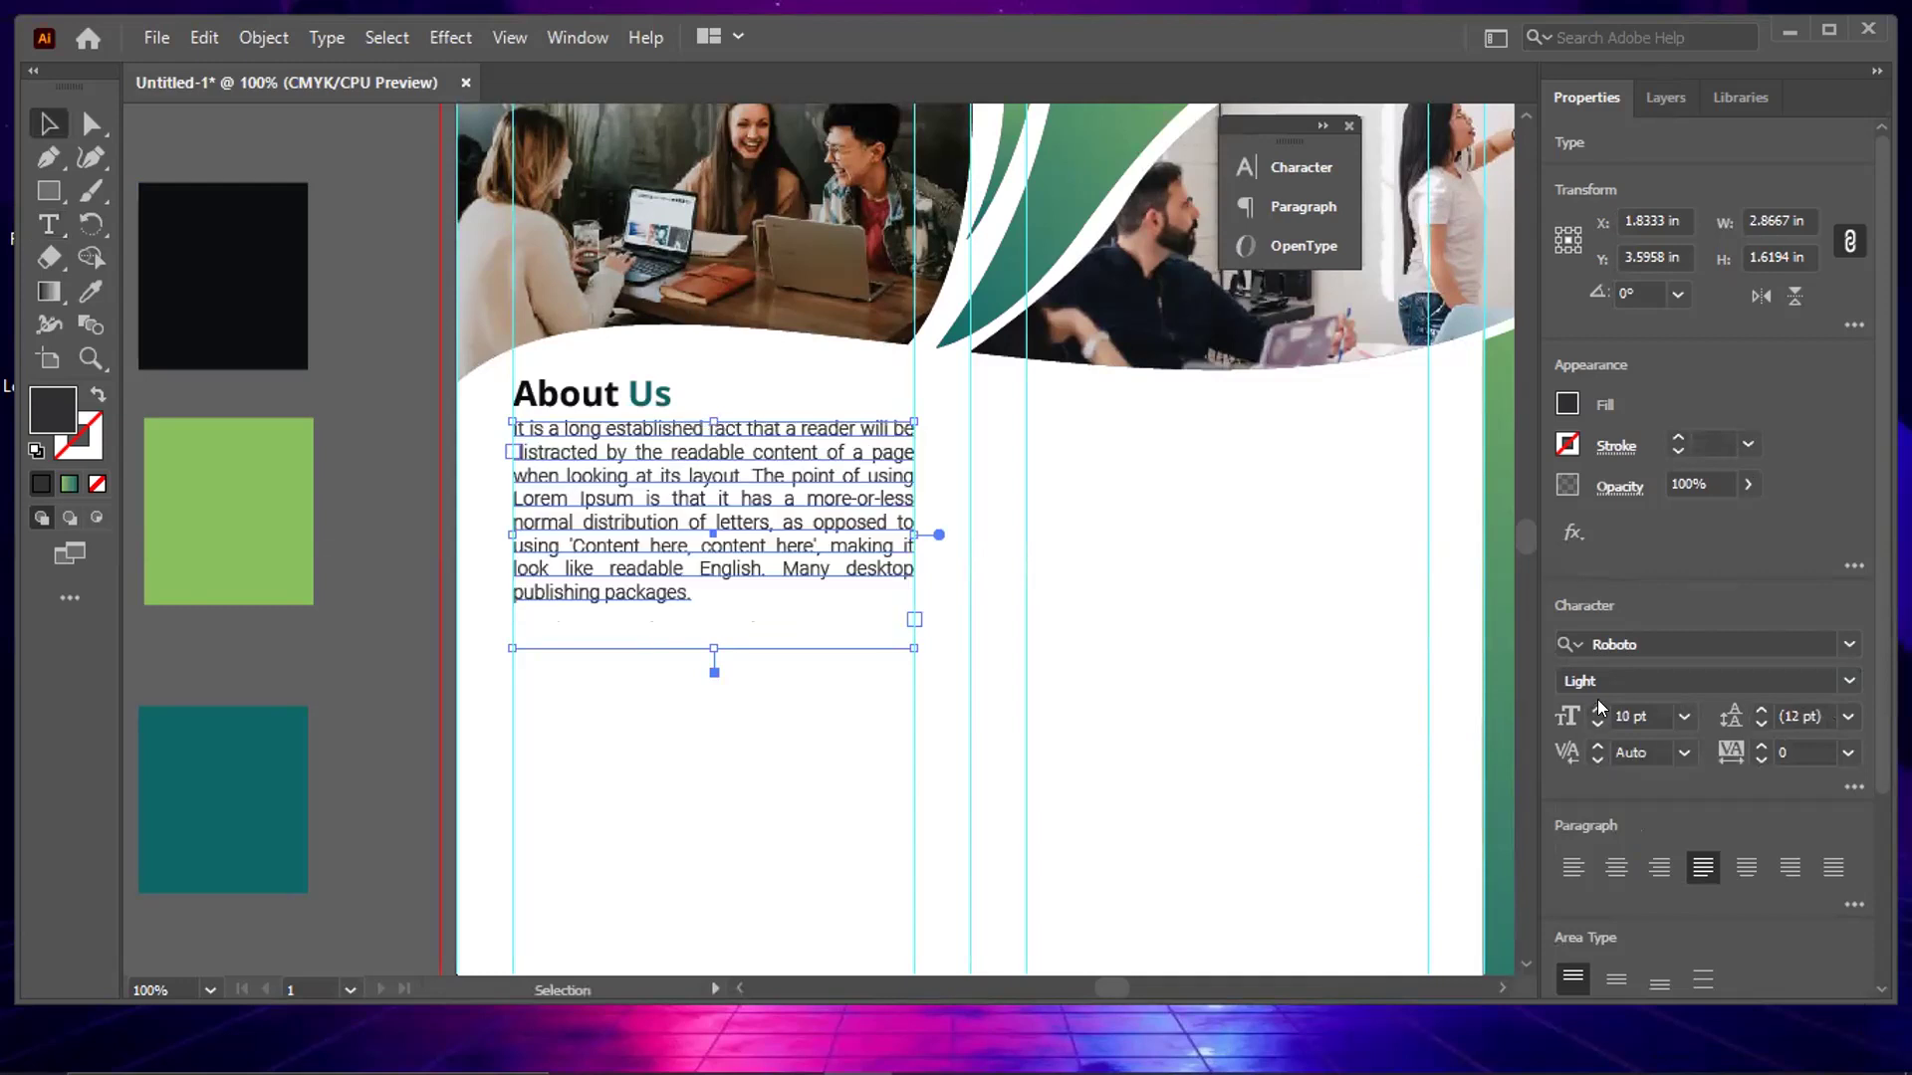
{"action": "left_click", "coordinate": [1597, 710]}
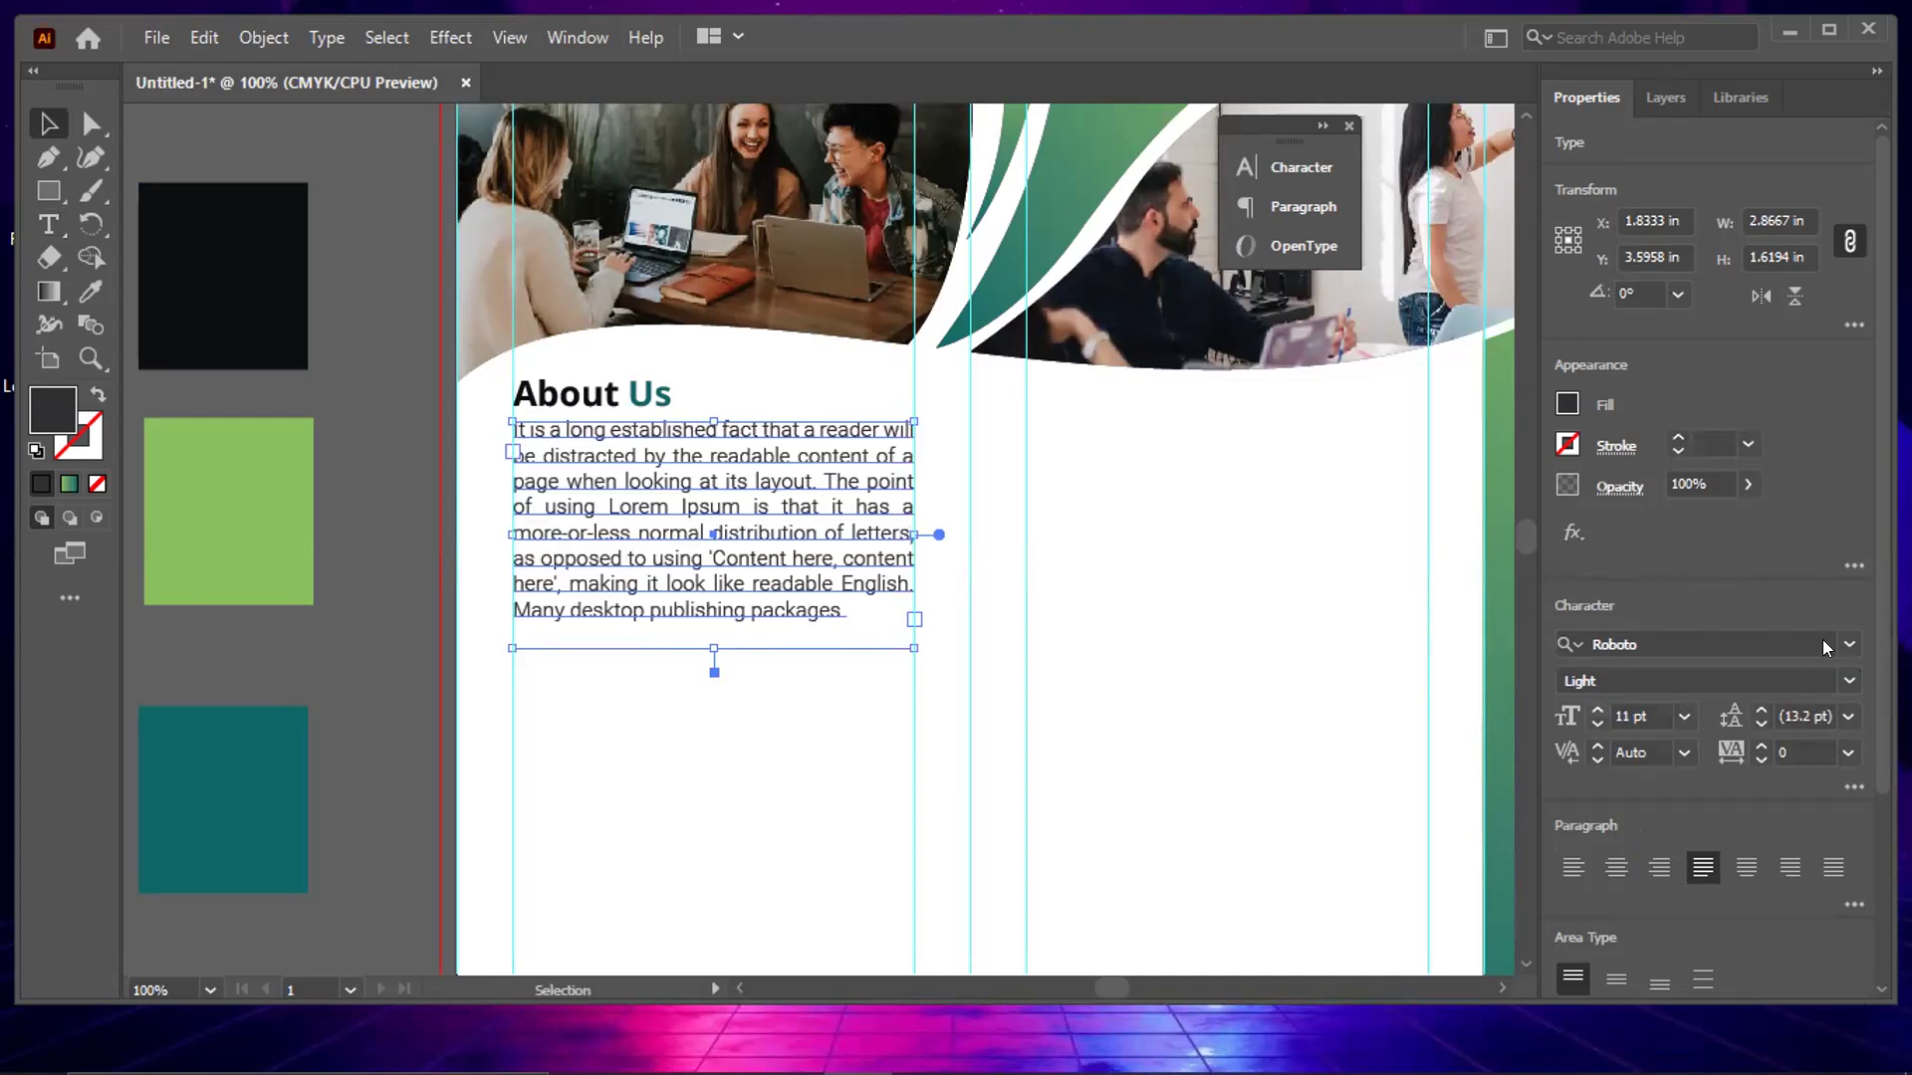
{"action": "left_click", "coordinate": [1848, 717]}
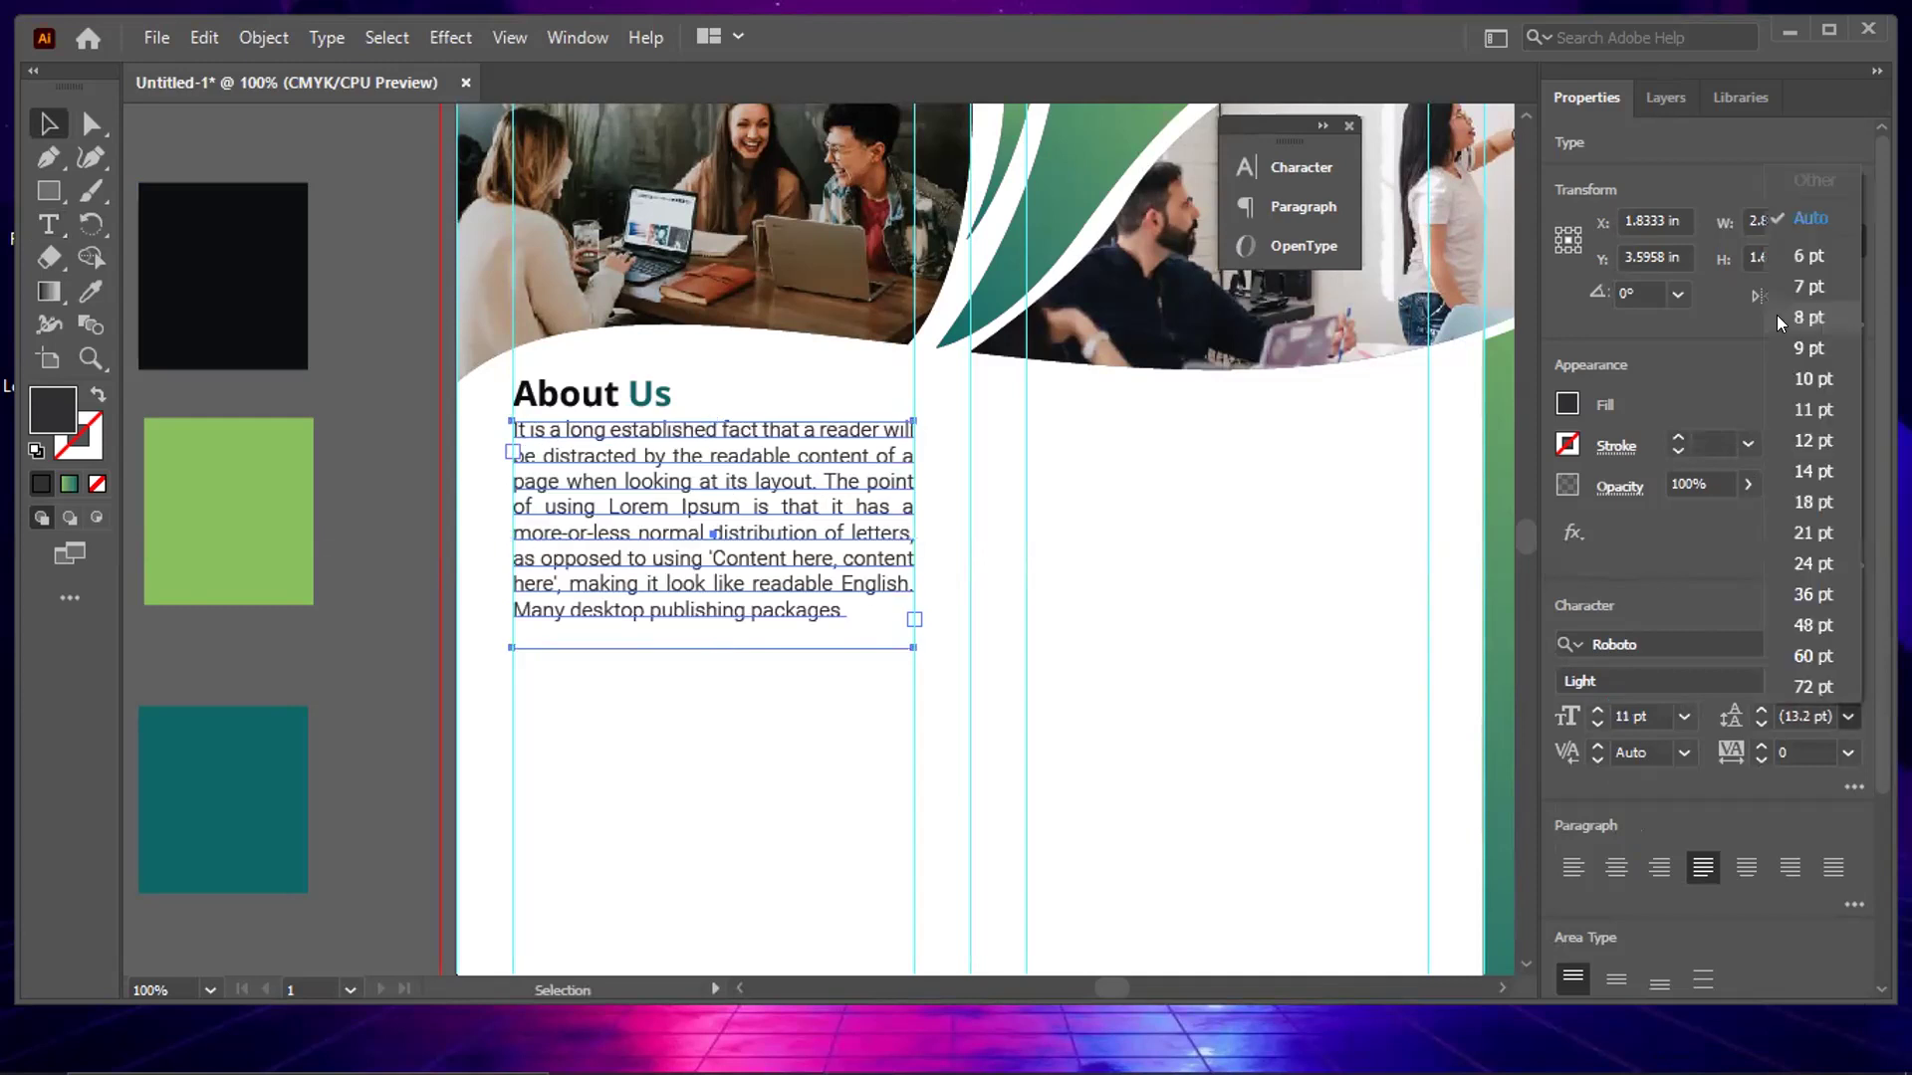
{"action": "left_click", "coordinate": [713, 617]}
Pull the text frame's bottom edge up to fit the paragraph
{"action": "double_click", "coordinate": [709, 627]}
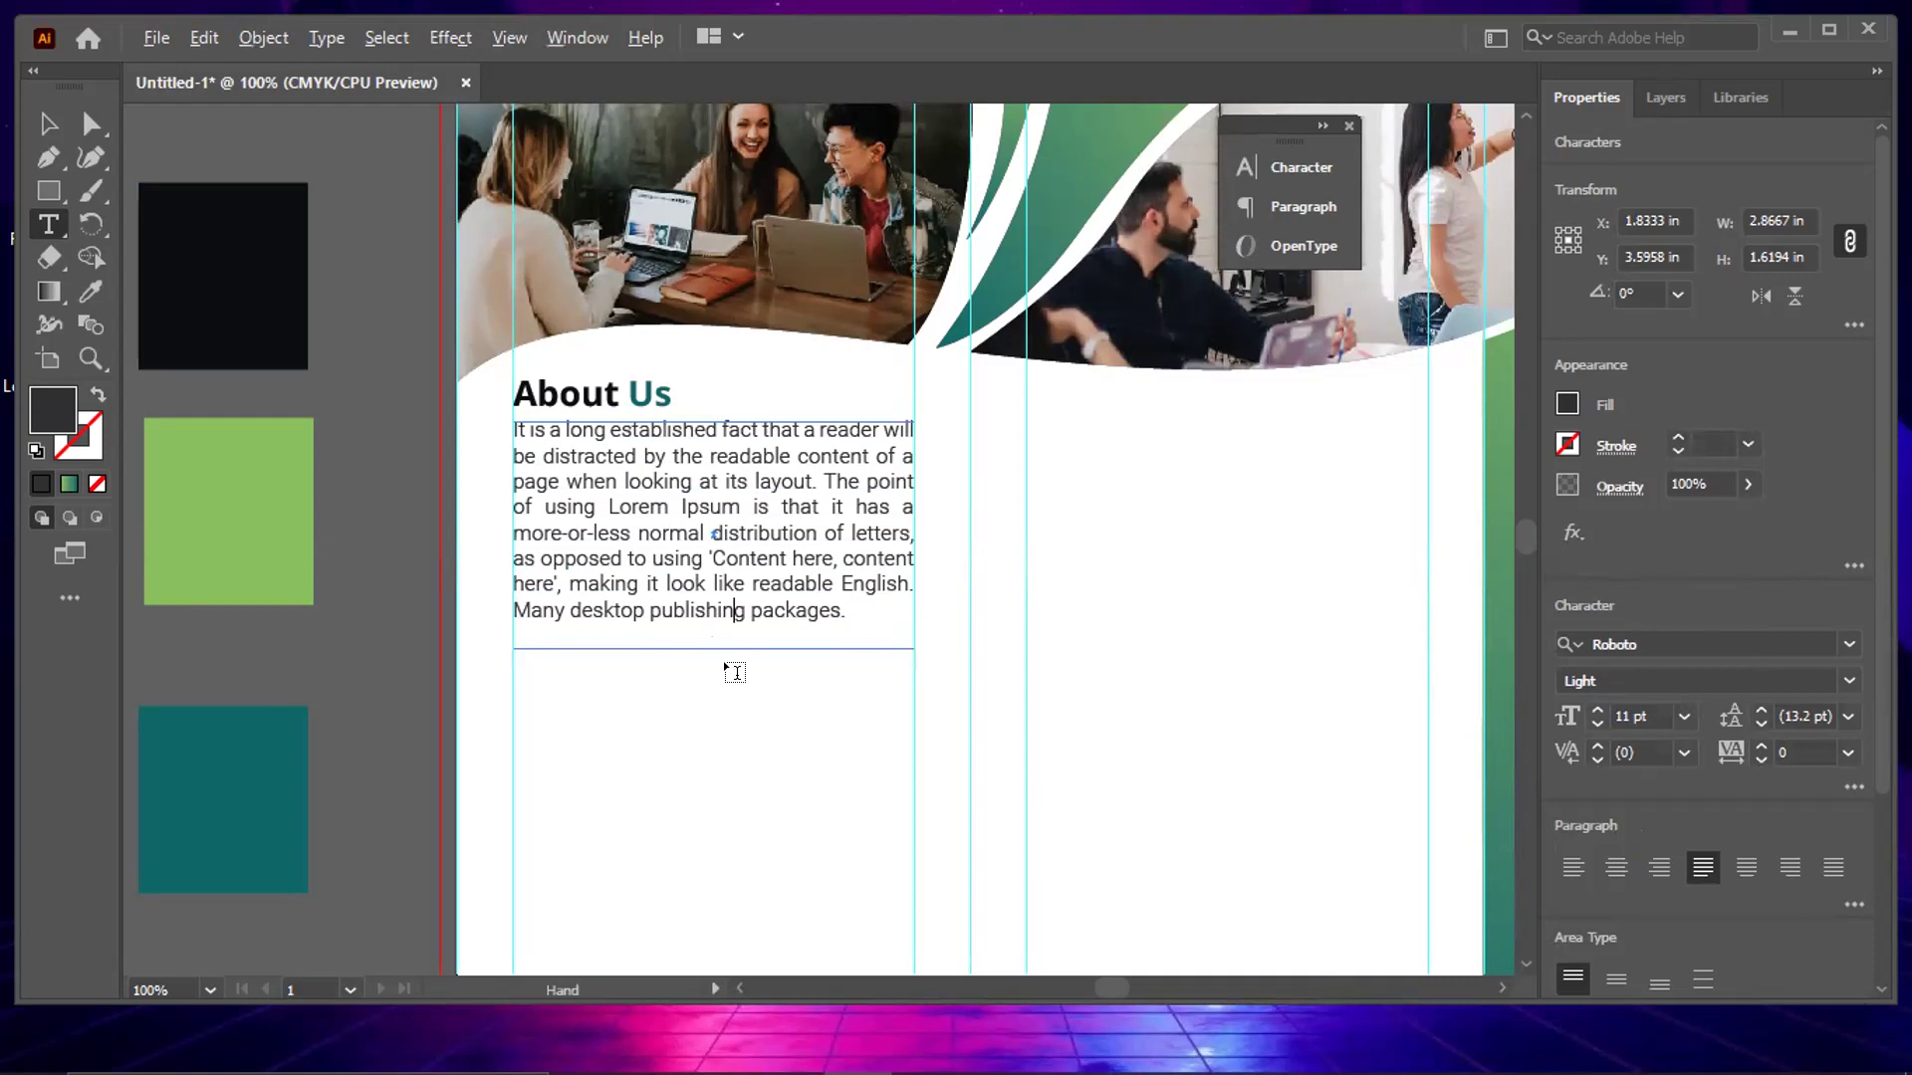
{"action": "key", "text": "Escape"}
{"action": "left_click_drag", "start_coordinate": [709, 648], "coordinate": [724, 624]}
{"action": "left_click", "coordinate": [471, 418], "text": "ctrl"}
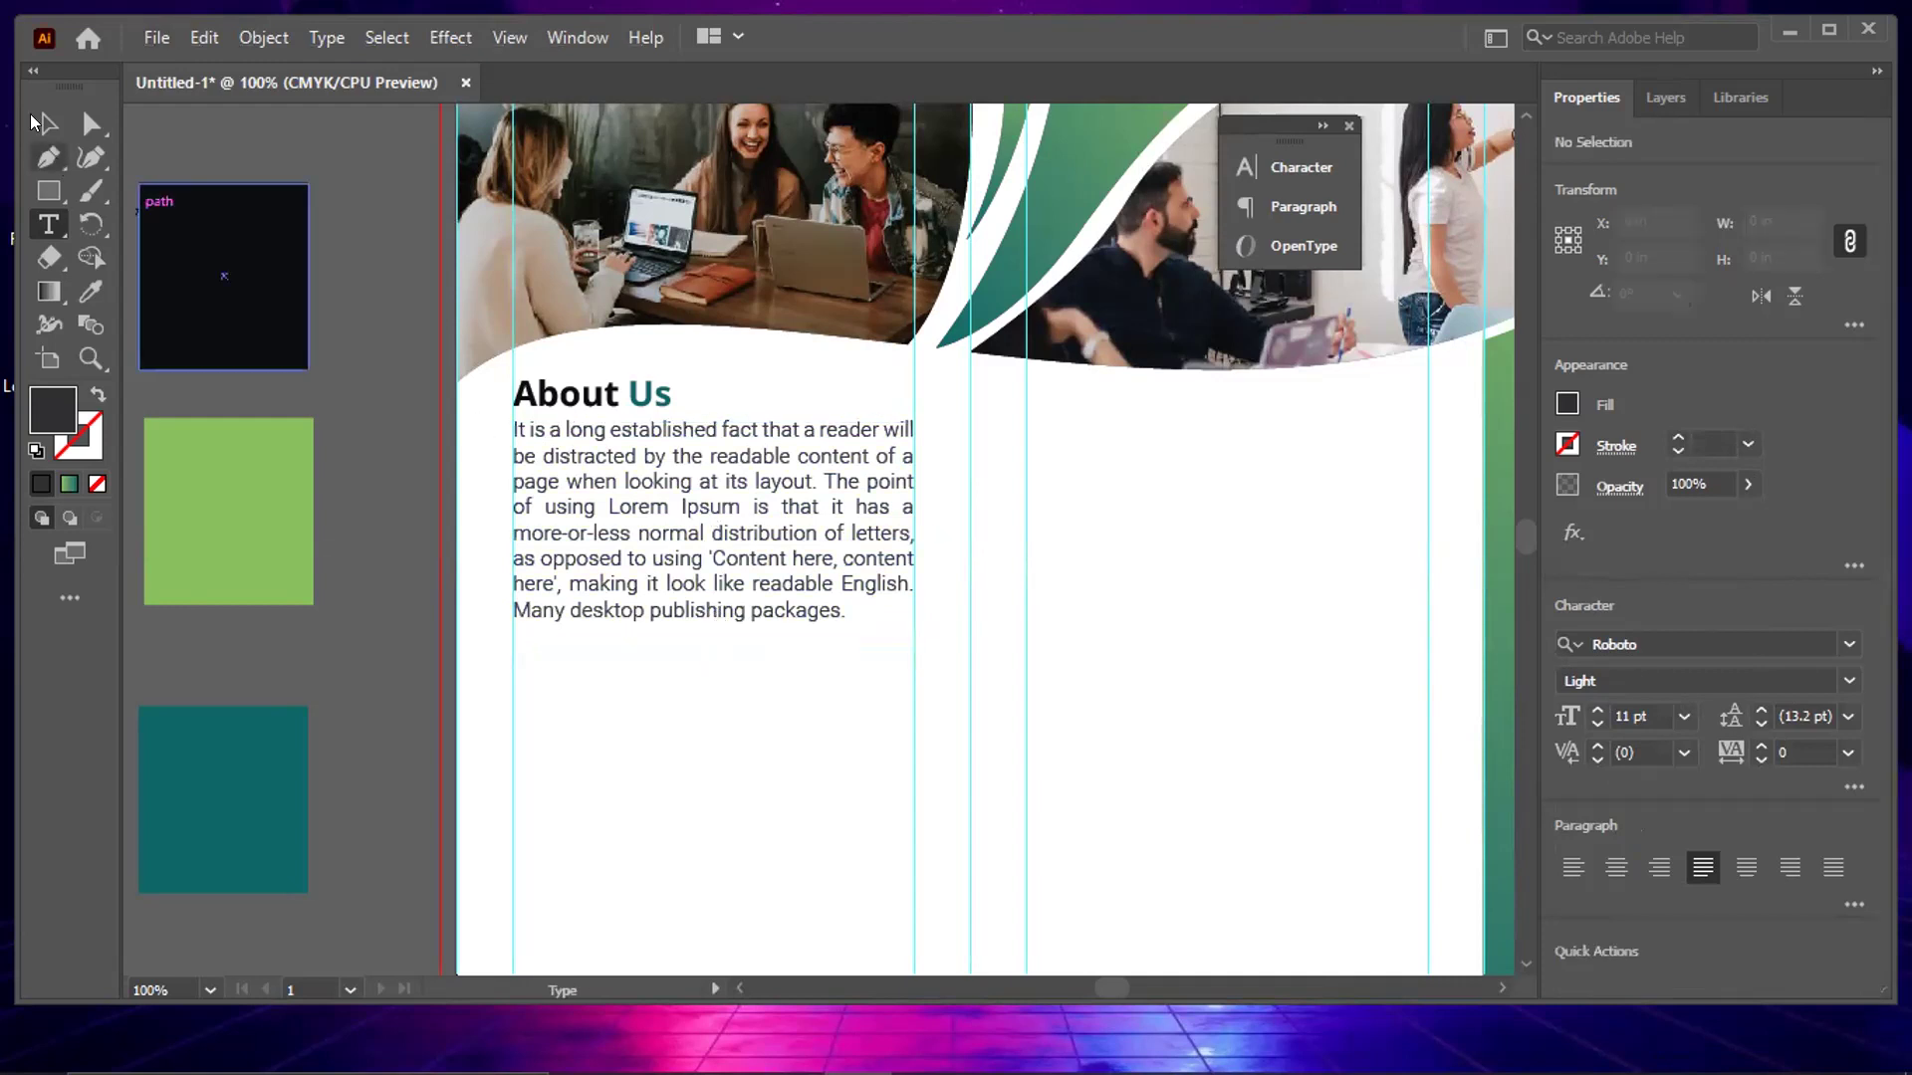
Move the body text frame slightly lower beneath the heading
{"action": "left_click", "coordinate": [34, 117]}
{"action": "left_click", "coordinate": [635, 522]}
{"action": "mouse_move", "coordinate": [594, 468]}
{"action": "left_mouse_down"}
{"action": "mouse_move", "coordinate": [592, 498]}
{"action": "mouse_move", "coordinate": [596, 475]}
{"action": "left_mouse_up"}
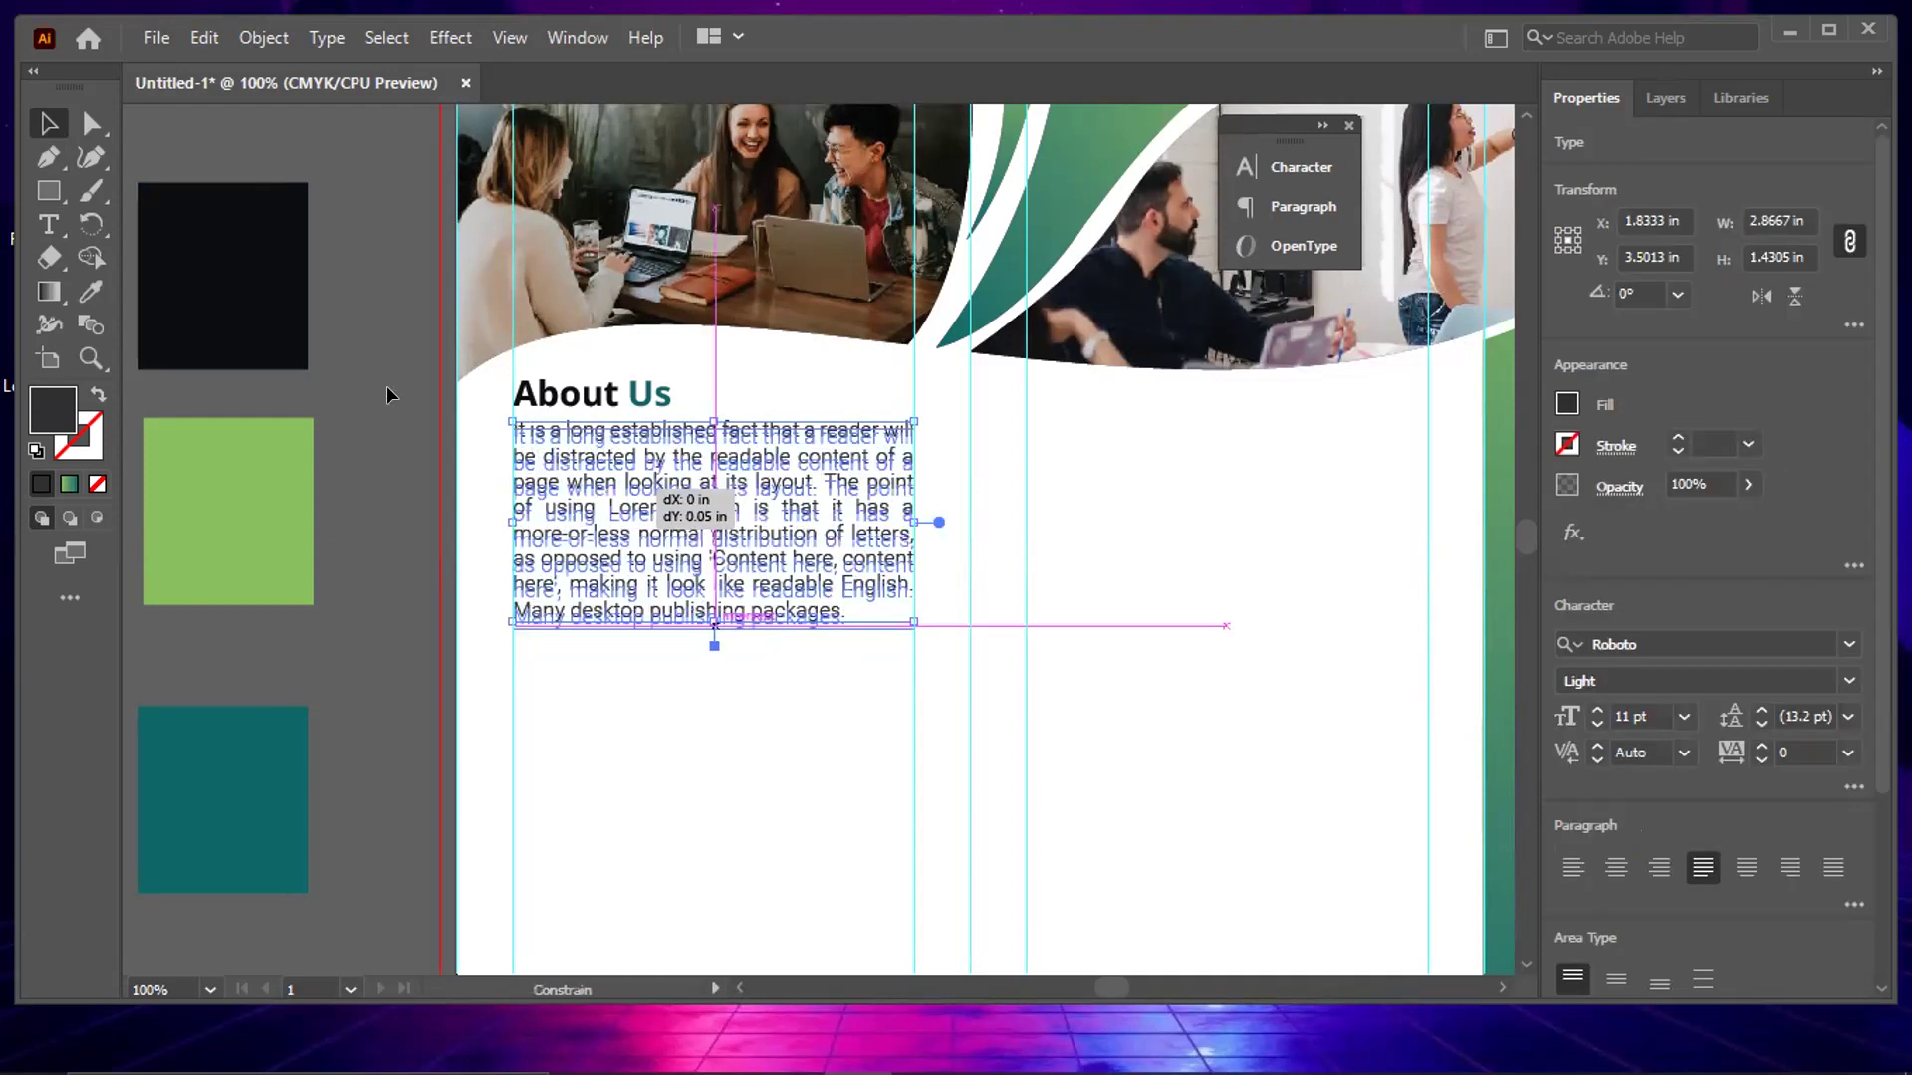
{"action": "left_click", "coordinate": [386, 385]}
{"action": "left_click", "coordinate": [658, 474]}
{"action": "left_click_drag", "start_coordinate": [704, 475], "coordinate": [705, 488]}
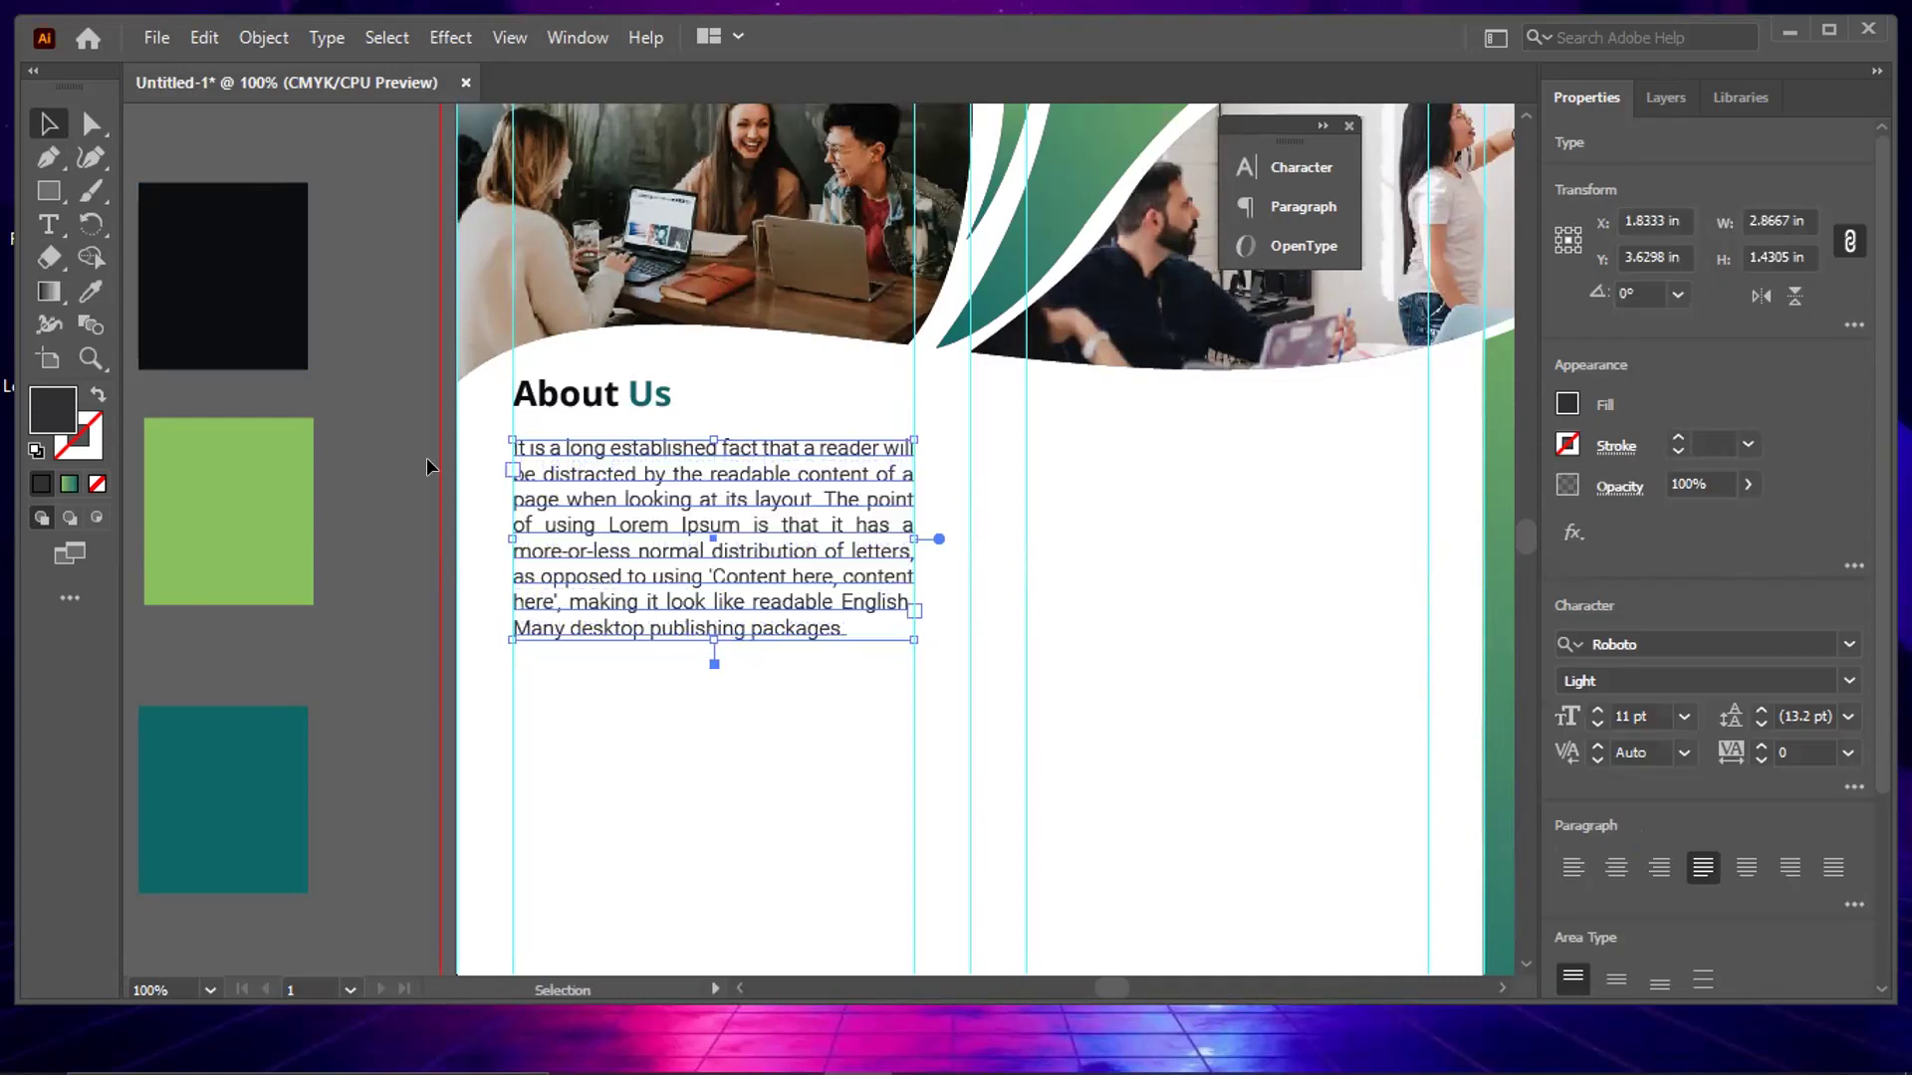
{"action": "left_click", "coordinate": [366, 541]}
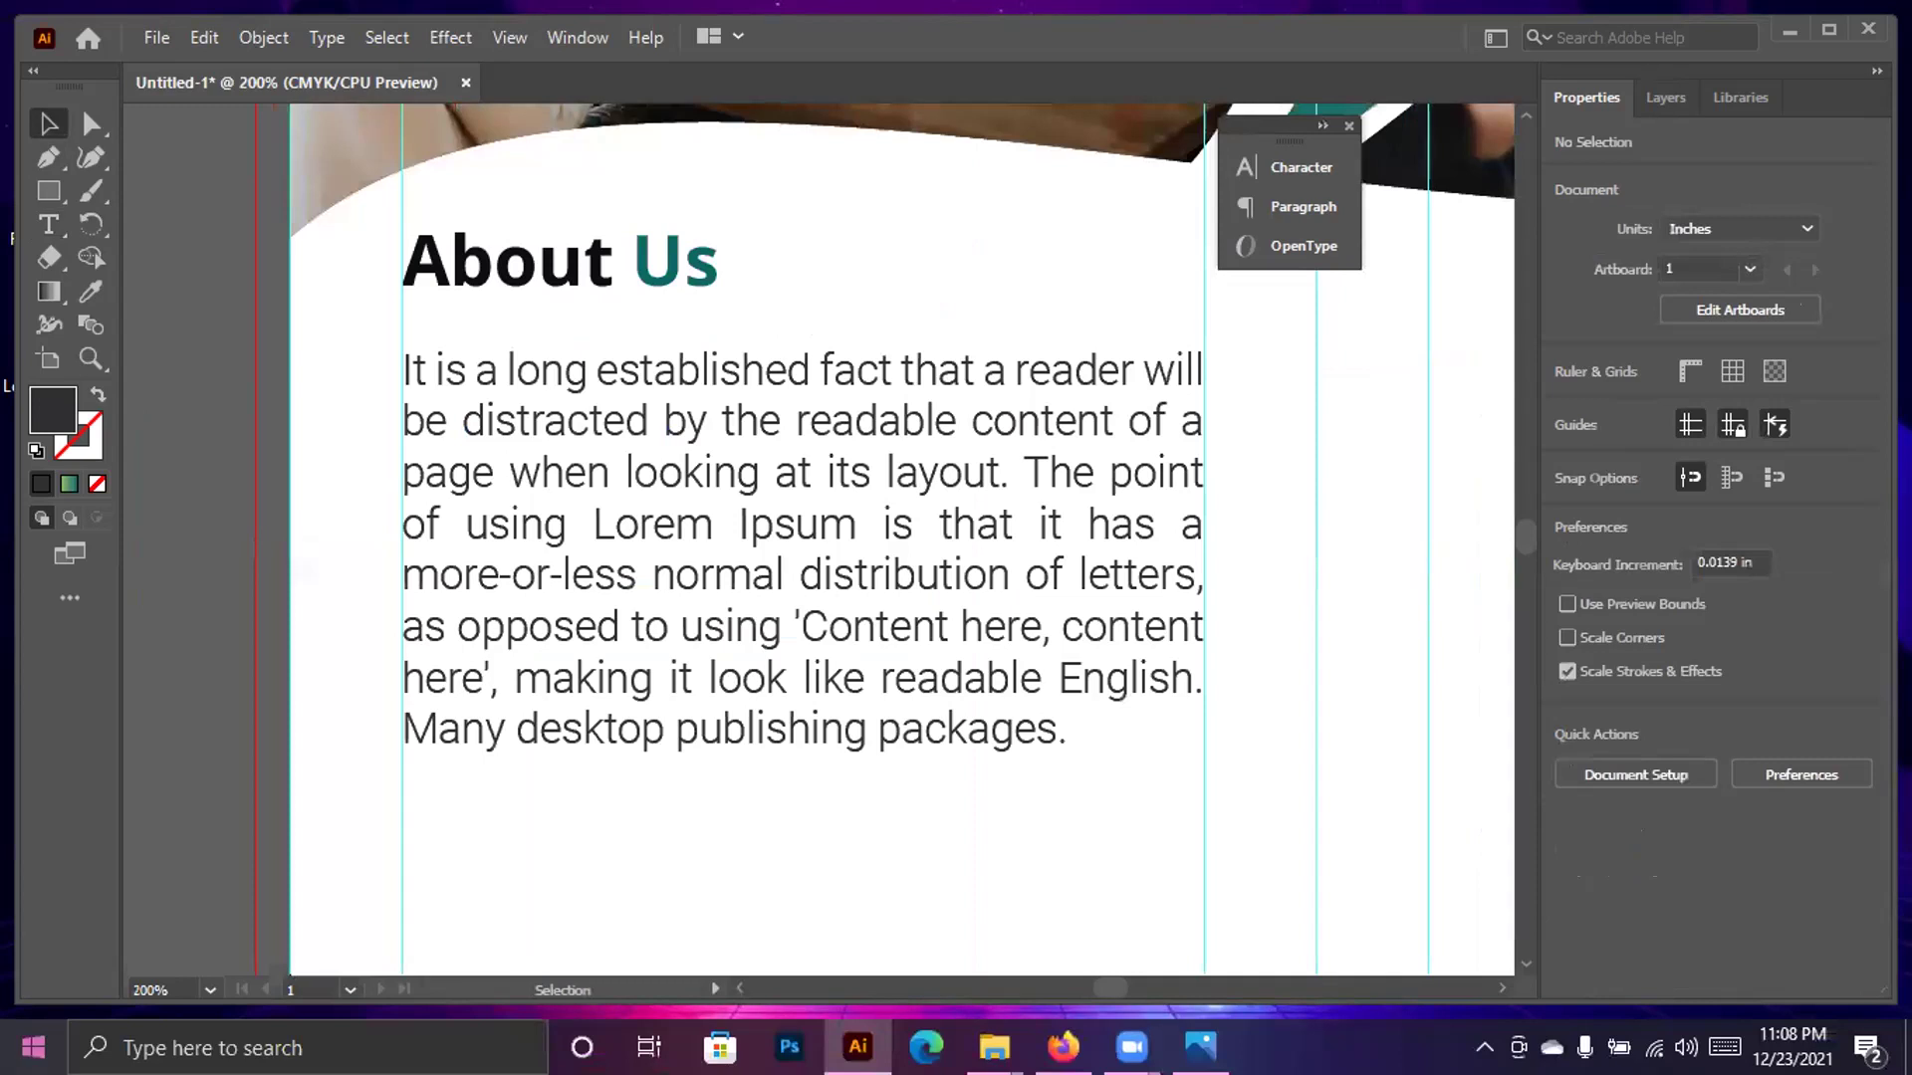
Set the body paragraph's font size to 9 pt
{"action": "left_click", "coordinate": [855, 688]}
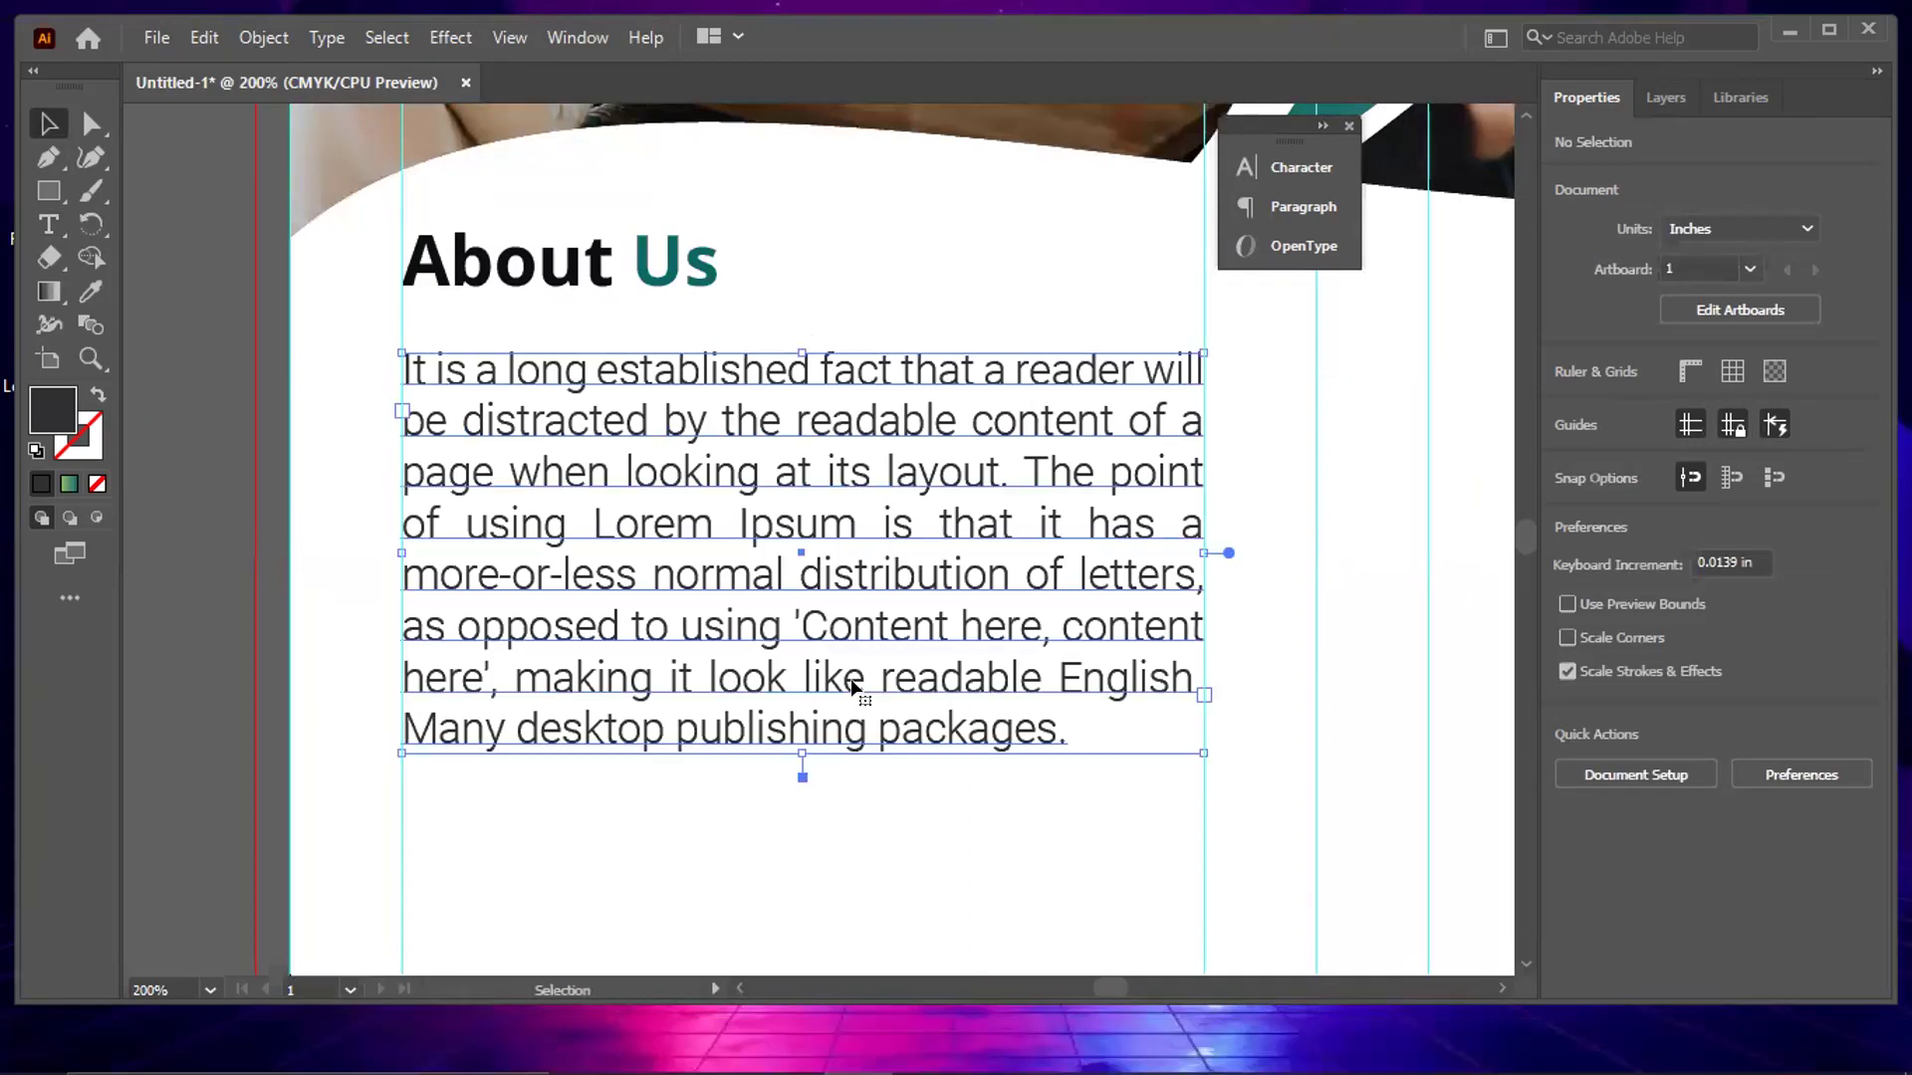
{"action": "left_click", "coordinate": [1597, 727]}
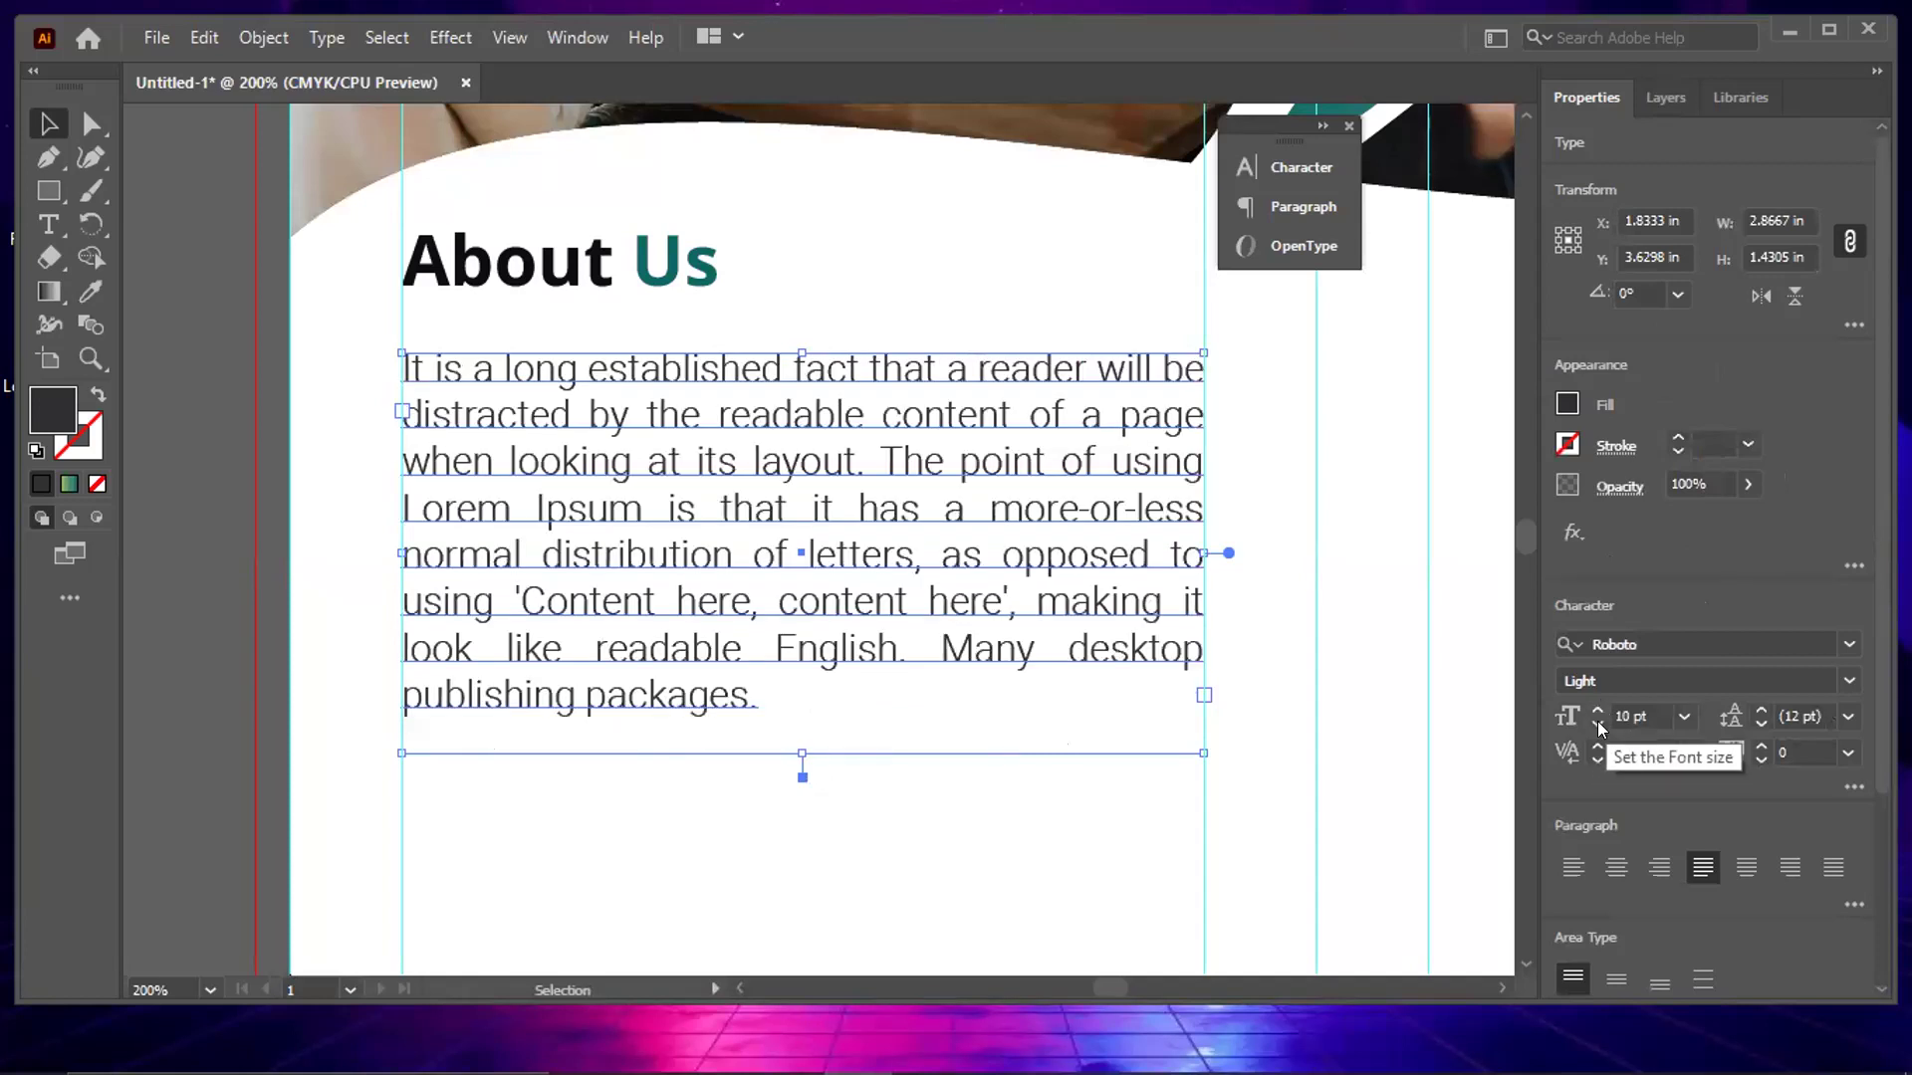
{"action": "key", "text": "ctrl+z"}
{"action": "double_click", "coordinate": [1599, 726]}
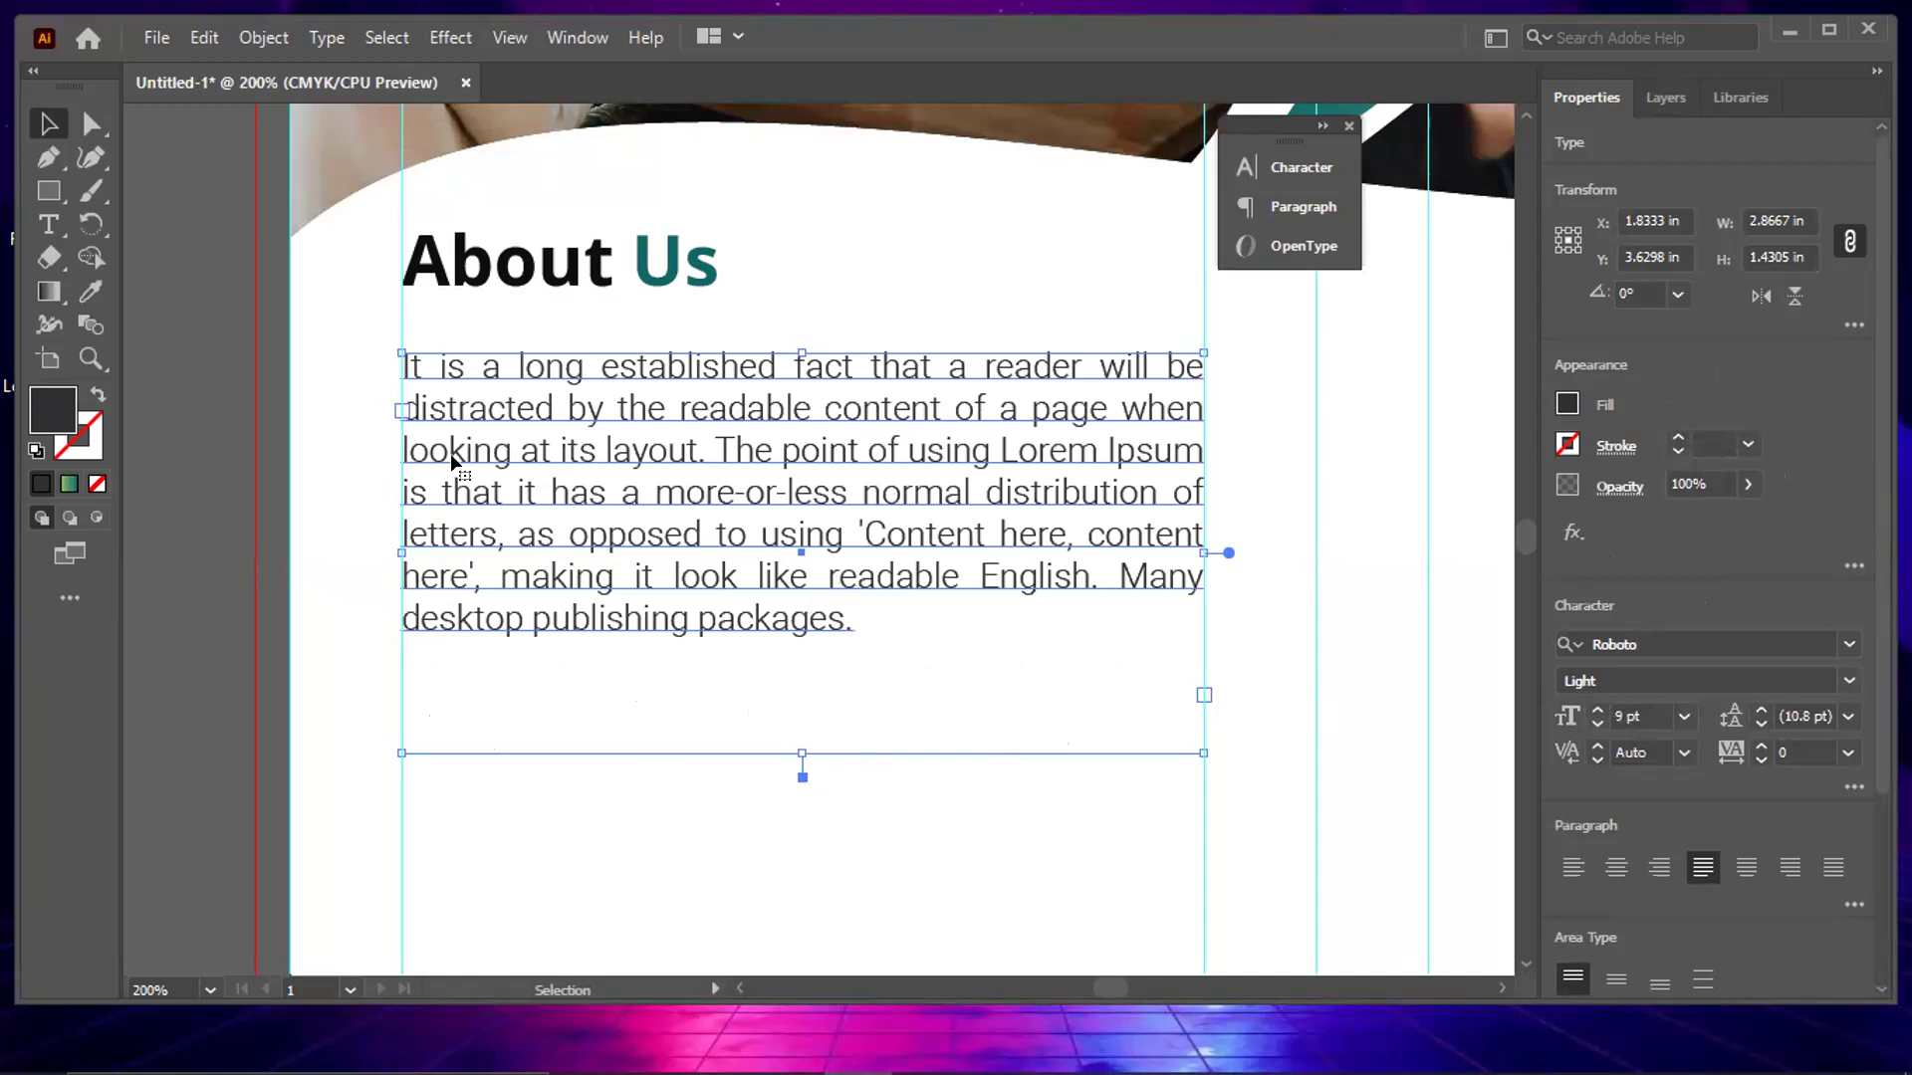
{"action": "left_click", "coordinate": [231, 380]}
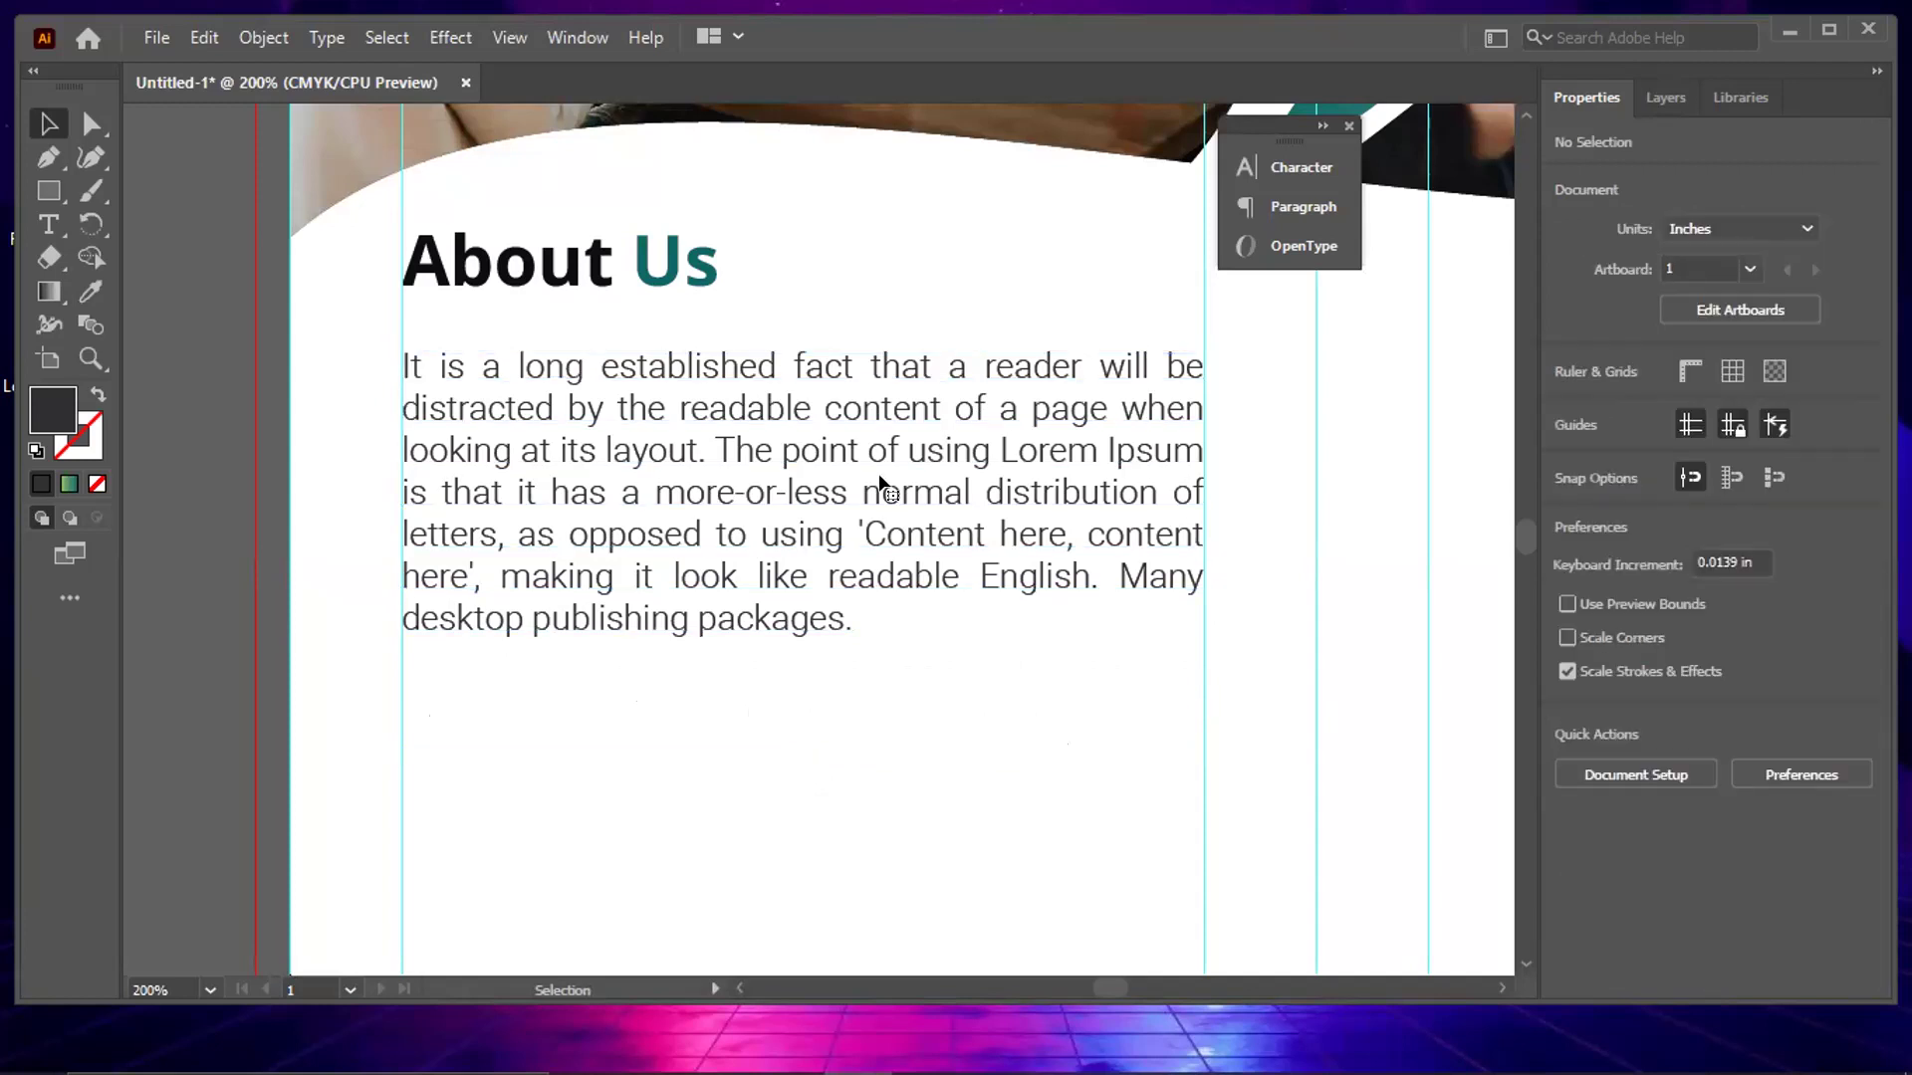
Shorten the text frame's bottom edge to fit the 9 pt paragraph
{"action": "left_click", "coordinate": [749, 605]}
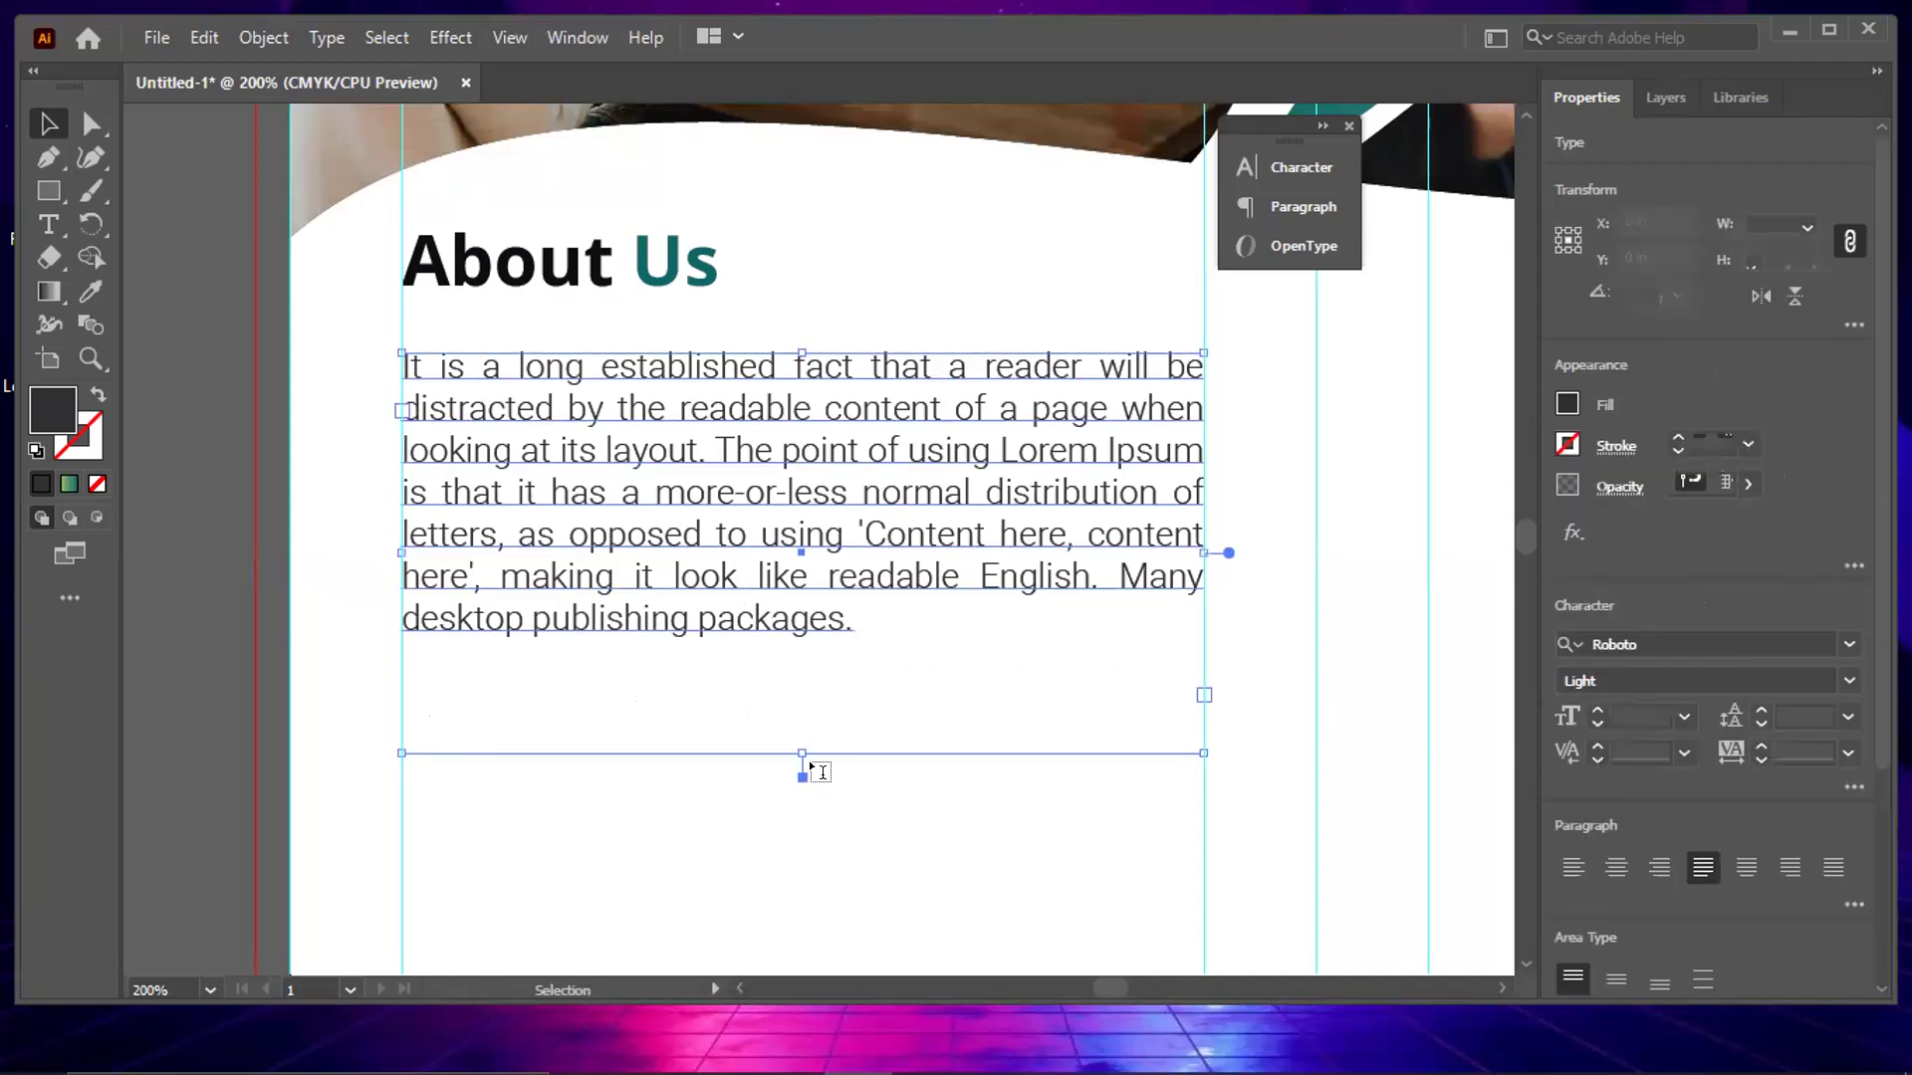
{"action": "key", "text": "t"}
{"action": "left_click_drag", "start_coordinate": [798, 754], "coordinate": [840, 599]}
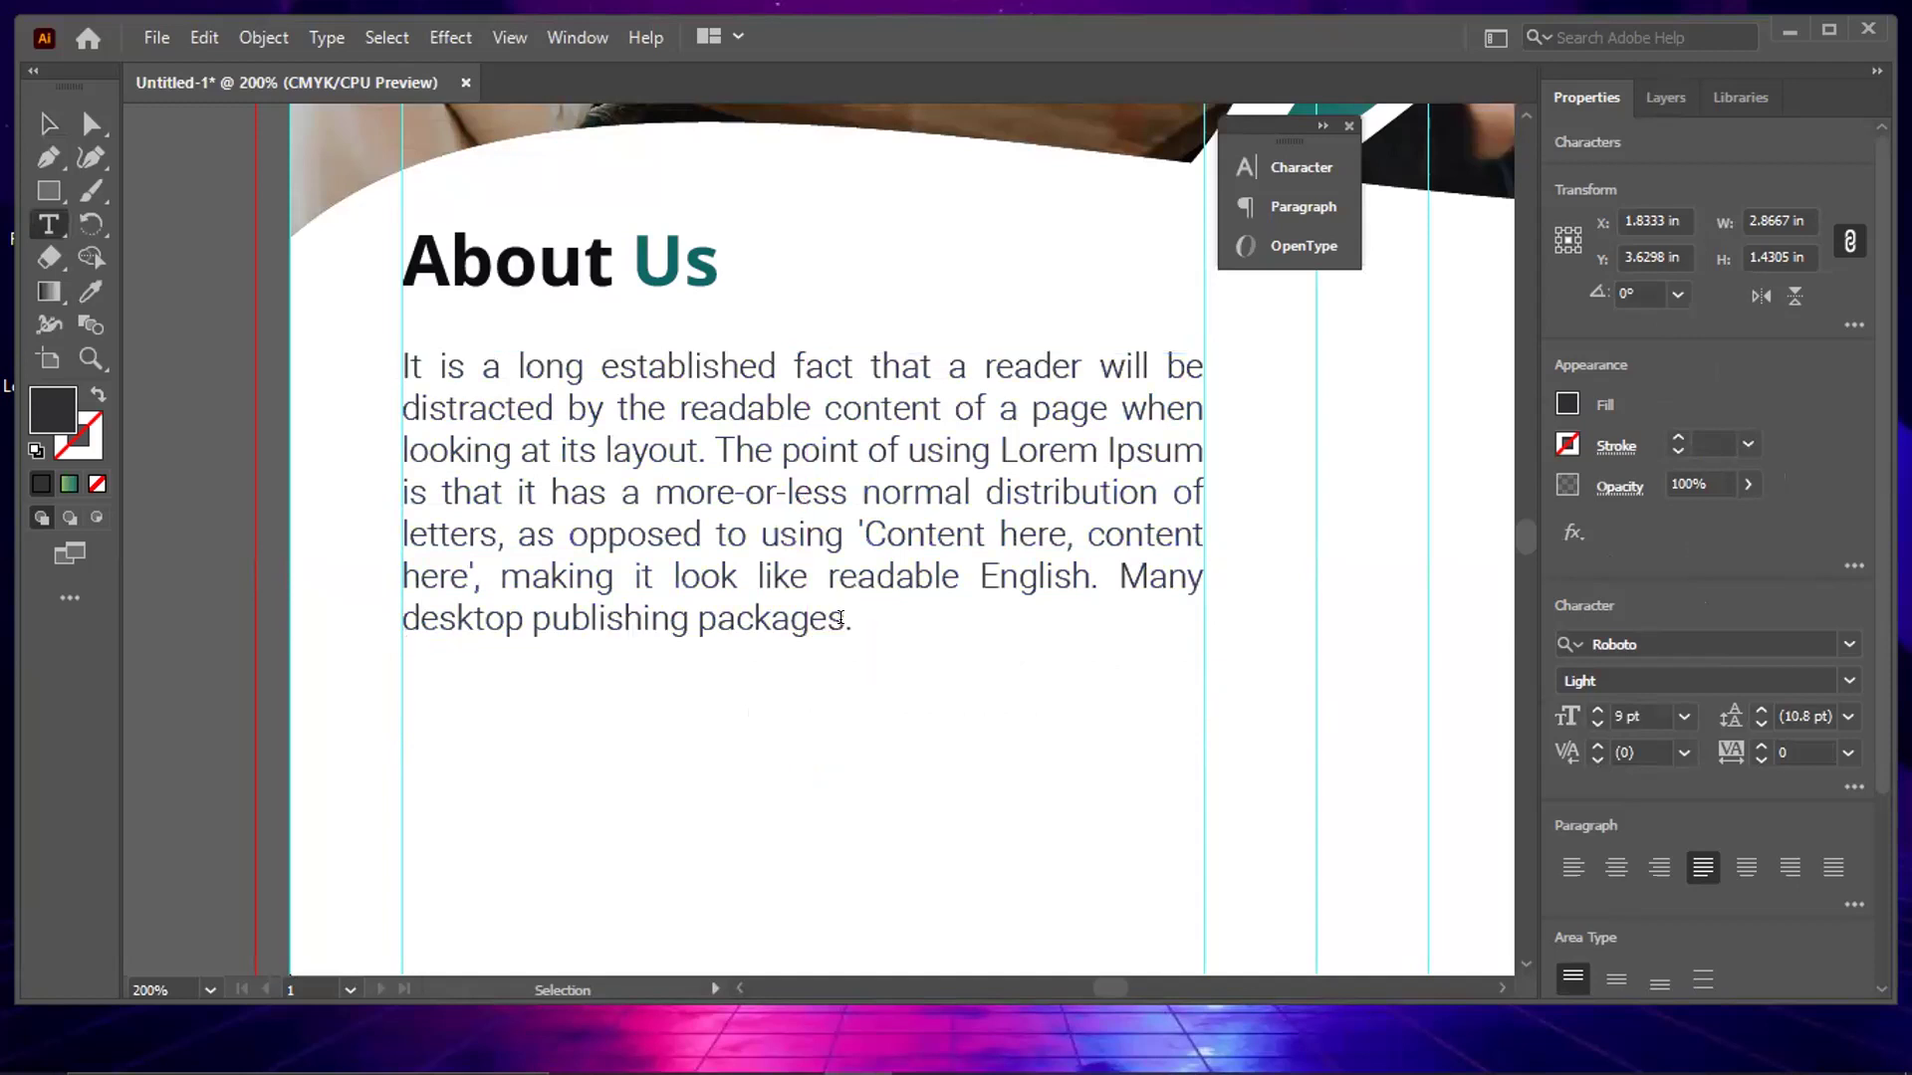
Paste placeholder text after 'packages.' and delete the unwanted pasted runs
{"action": "left_click", "coordinate": [859, 621]}
{"action": "left_click", "coordinate": [860, 662]}
{"action": "key", "text": "ctrl+v"}
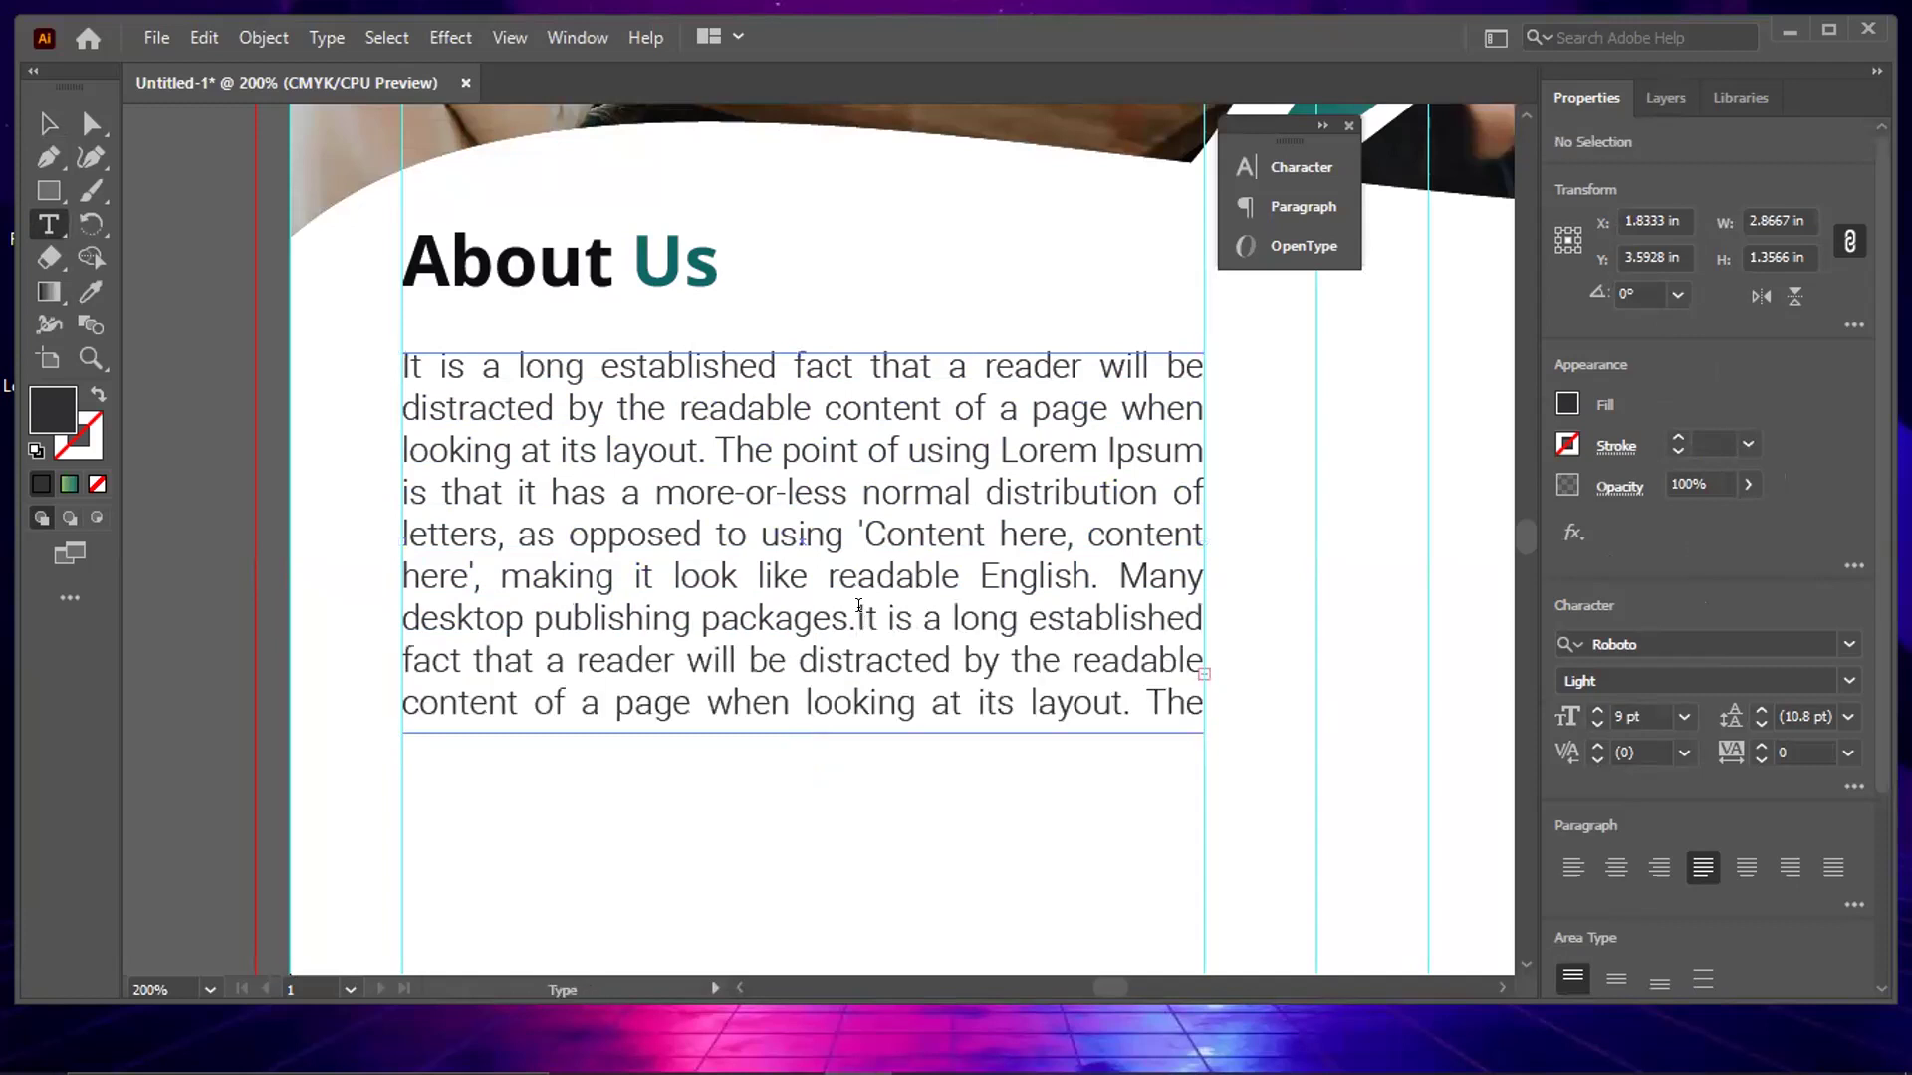
{"action": "left_click_drag", "start_coordinate": [863, 618], "coordinate": [1243, 708]}
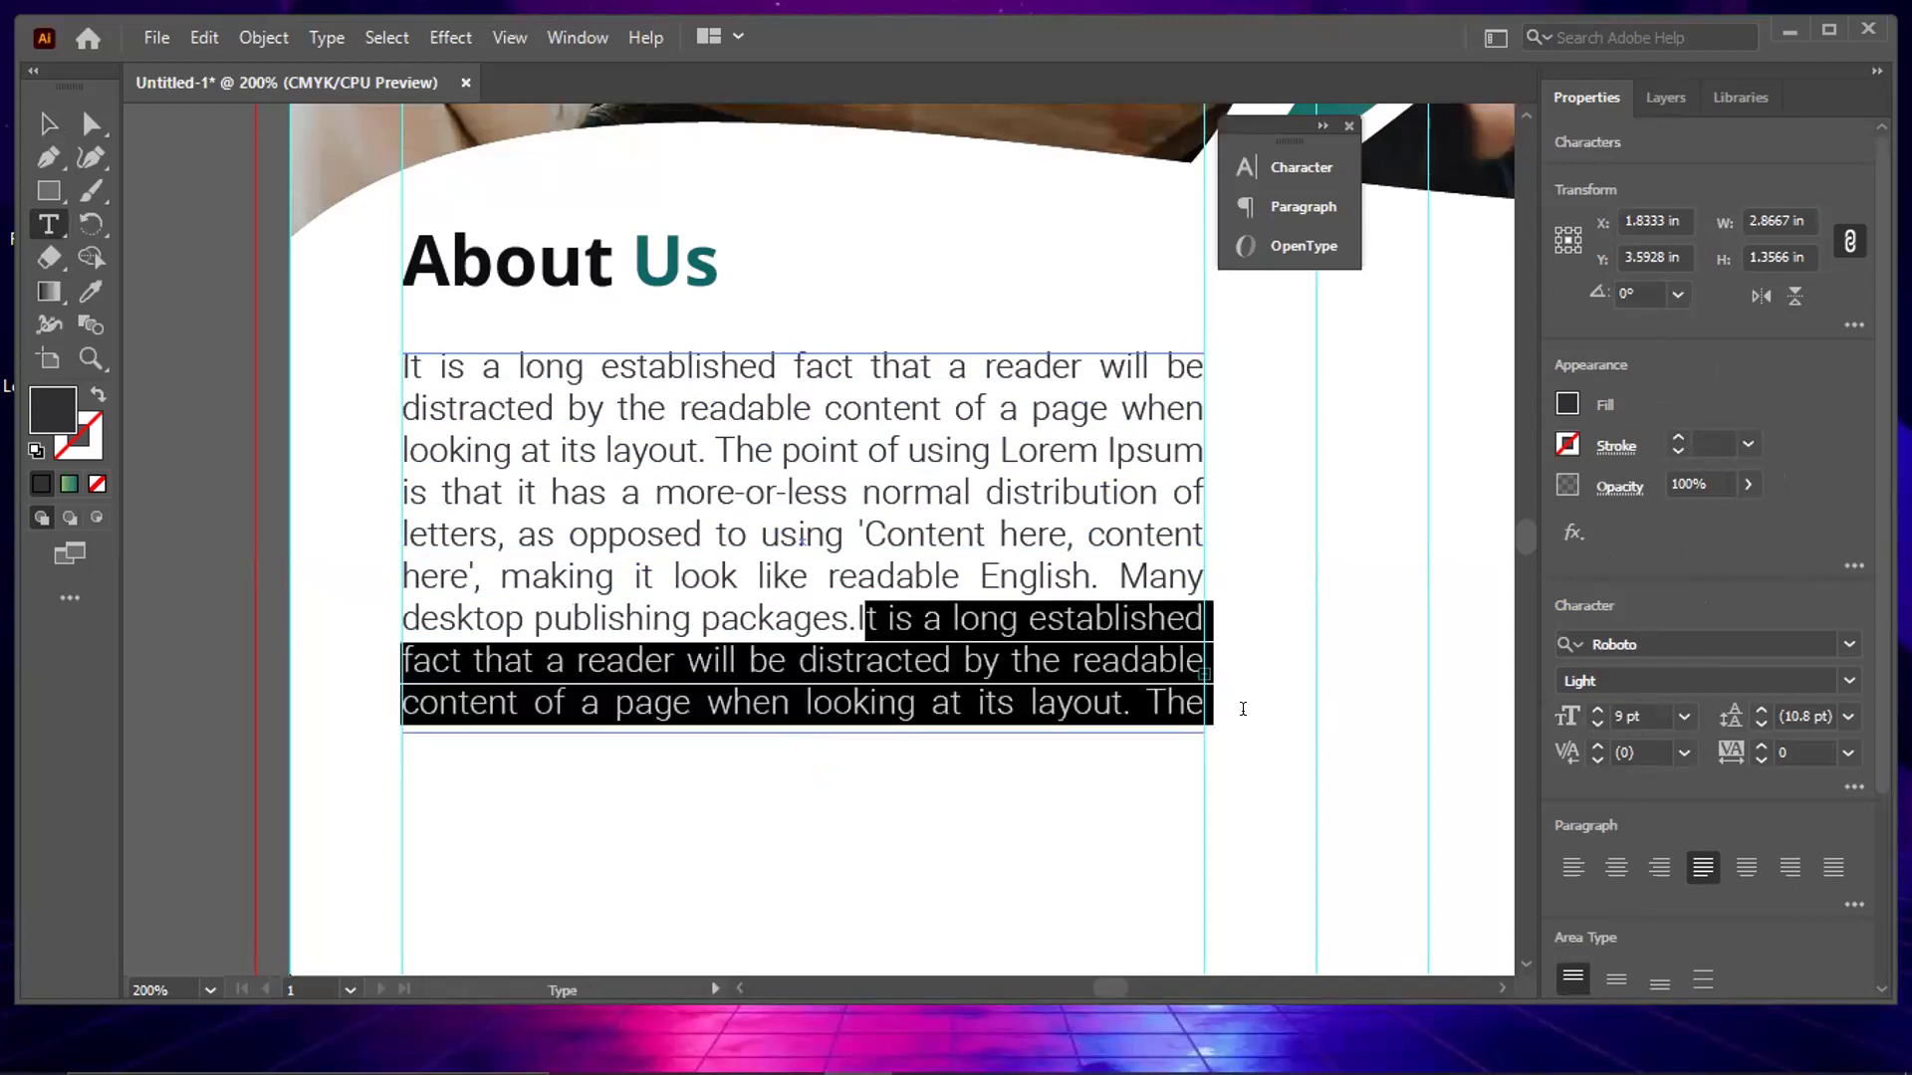
{"action": "key", "text": "BackSpace"}
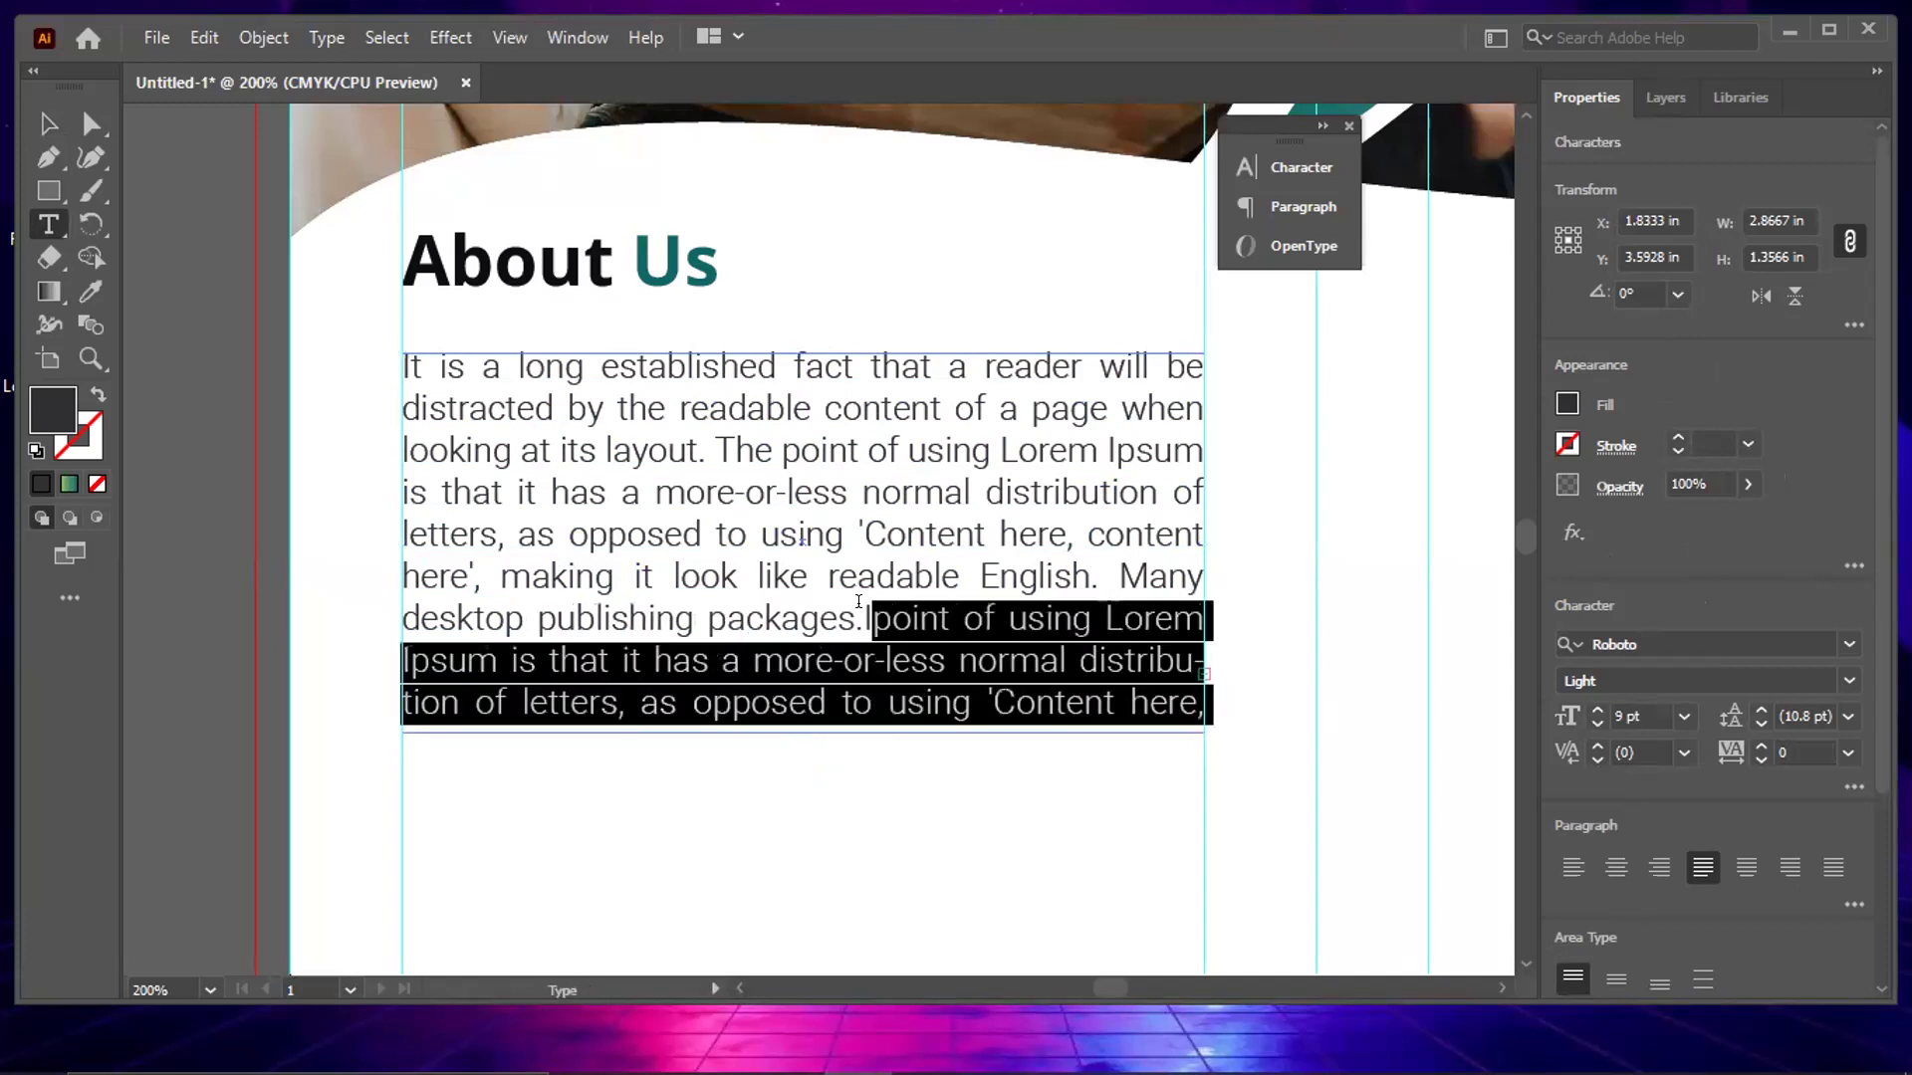
{"action": "key", "text": "BackSpace"}
{"action": "left_click_drag", "start_coordinate": [869, 618], "coordinate": [1068, 704]}
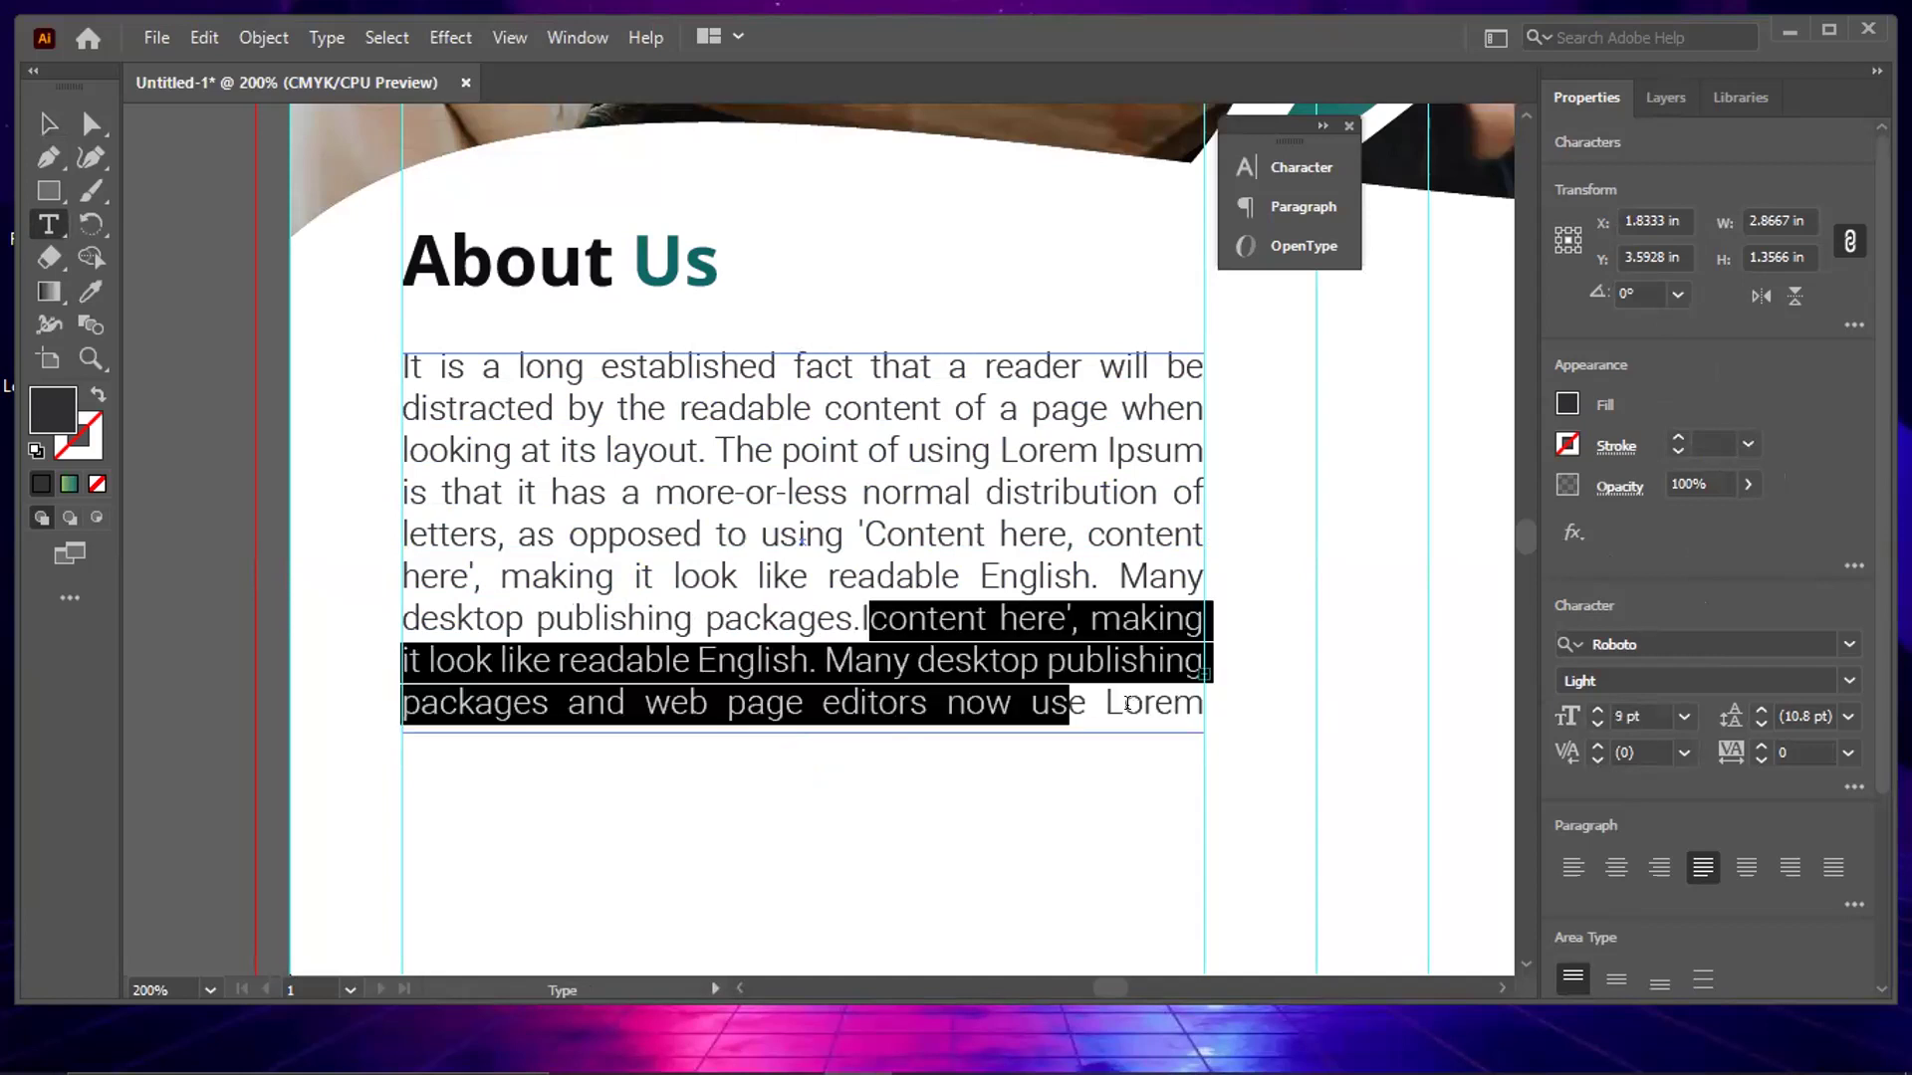
{"action": "key", "text": "BackSpace"}
{"action": "left_click_drag", "start_coordinate": [844, 602], "coordinate": [1233, 730]}
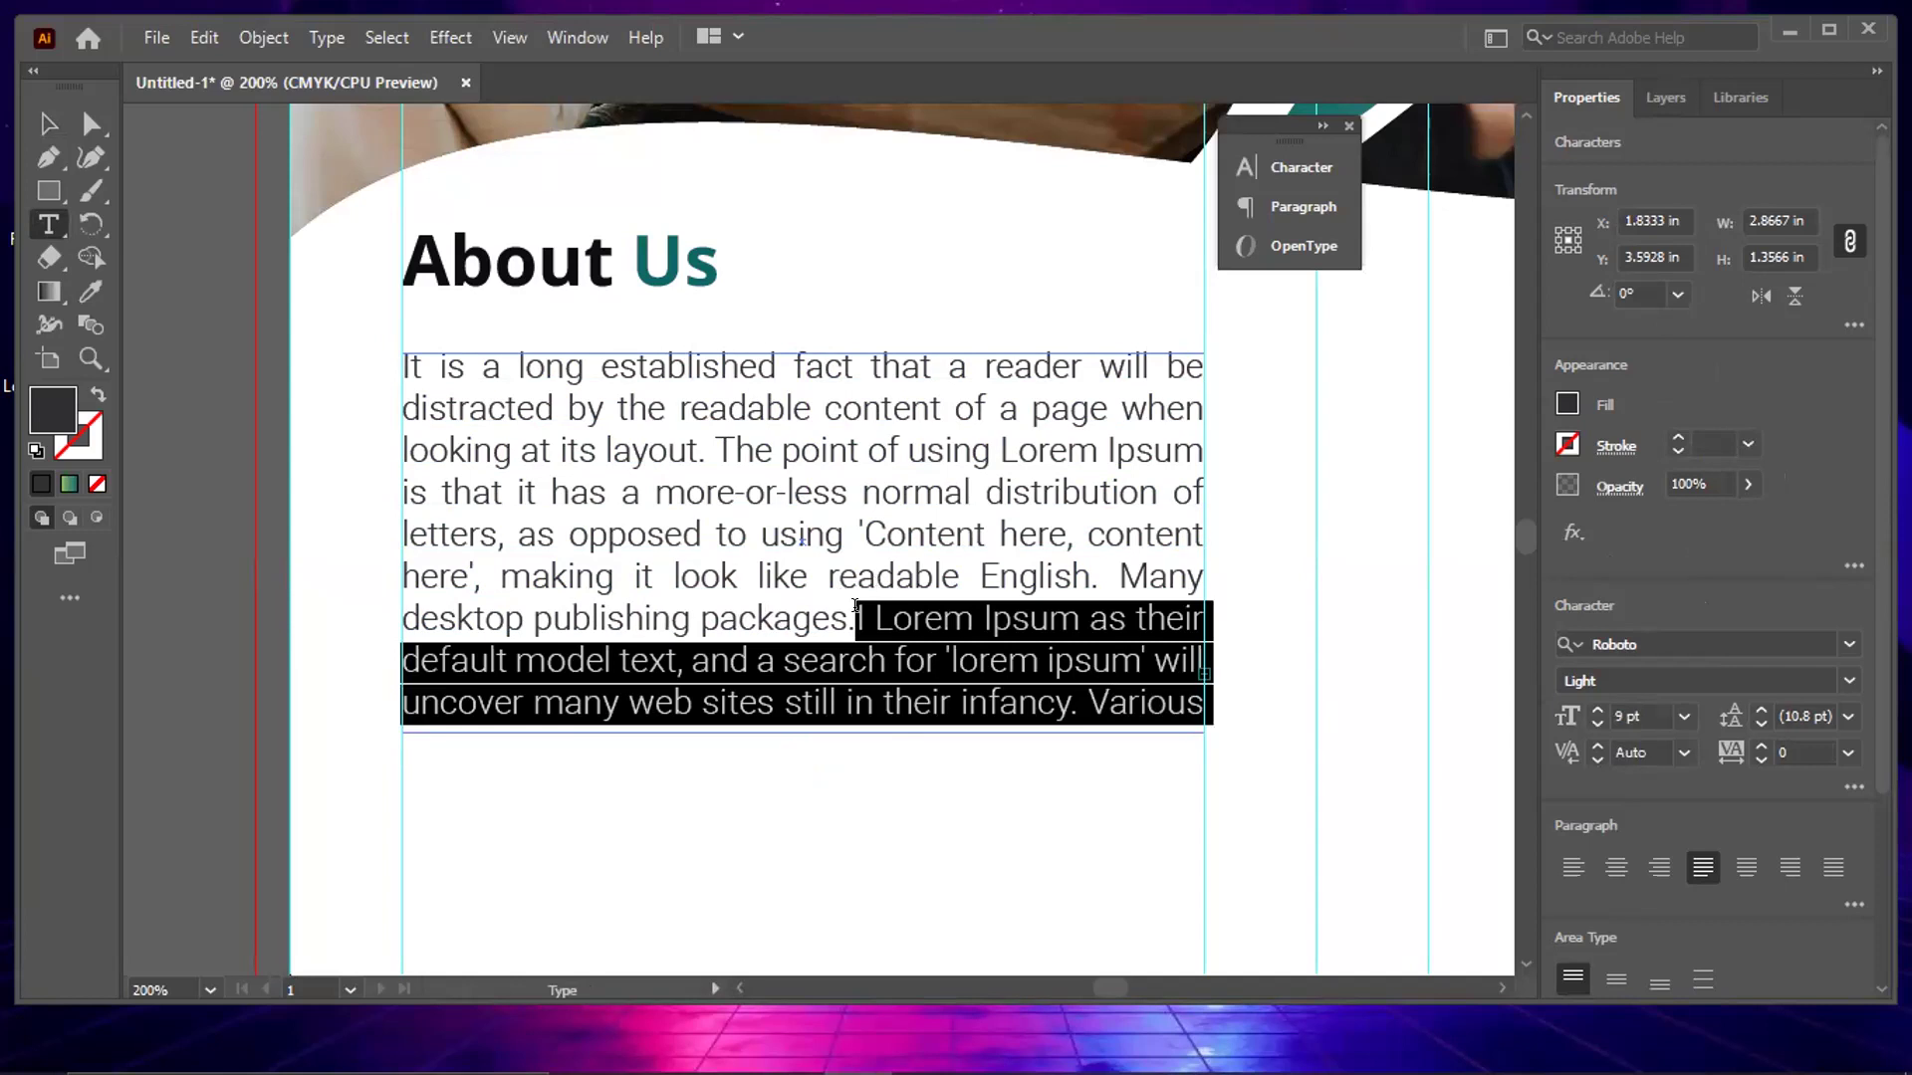
{"action": "key", "text": "BackSpace"}
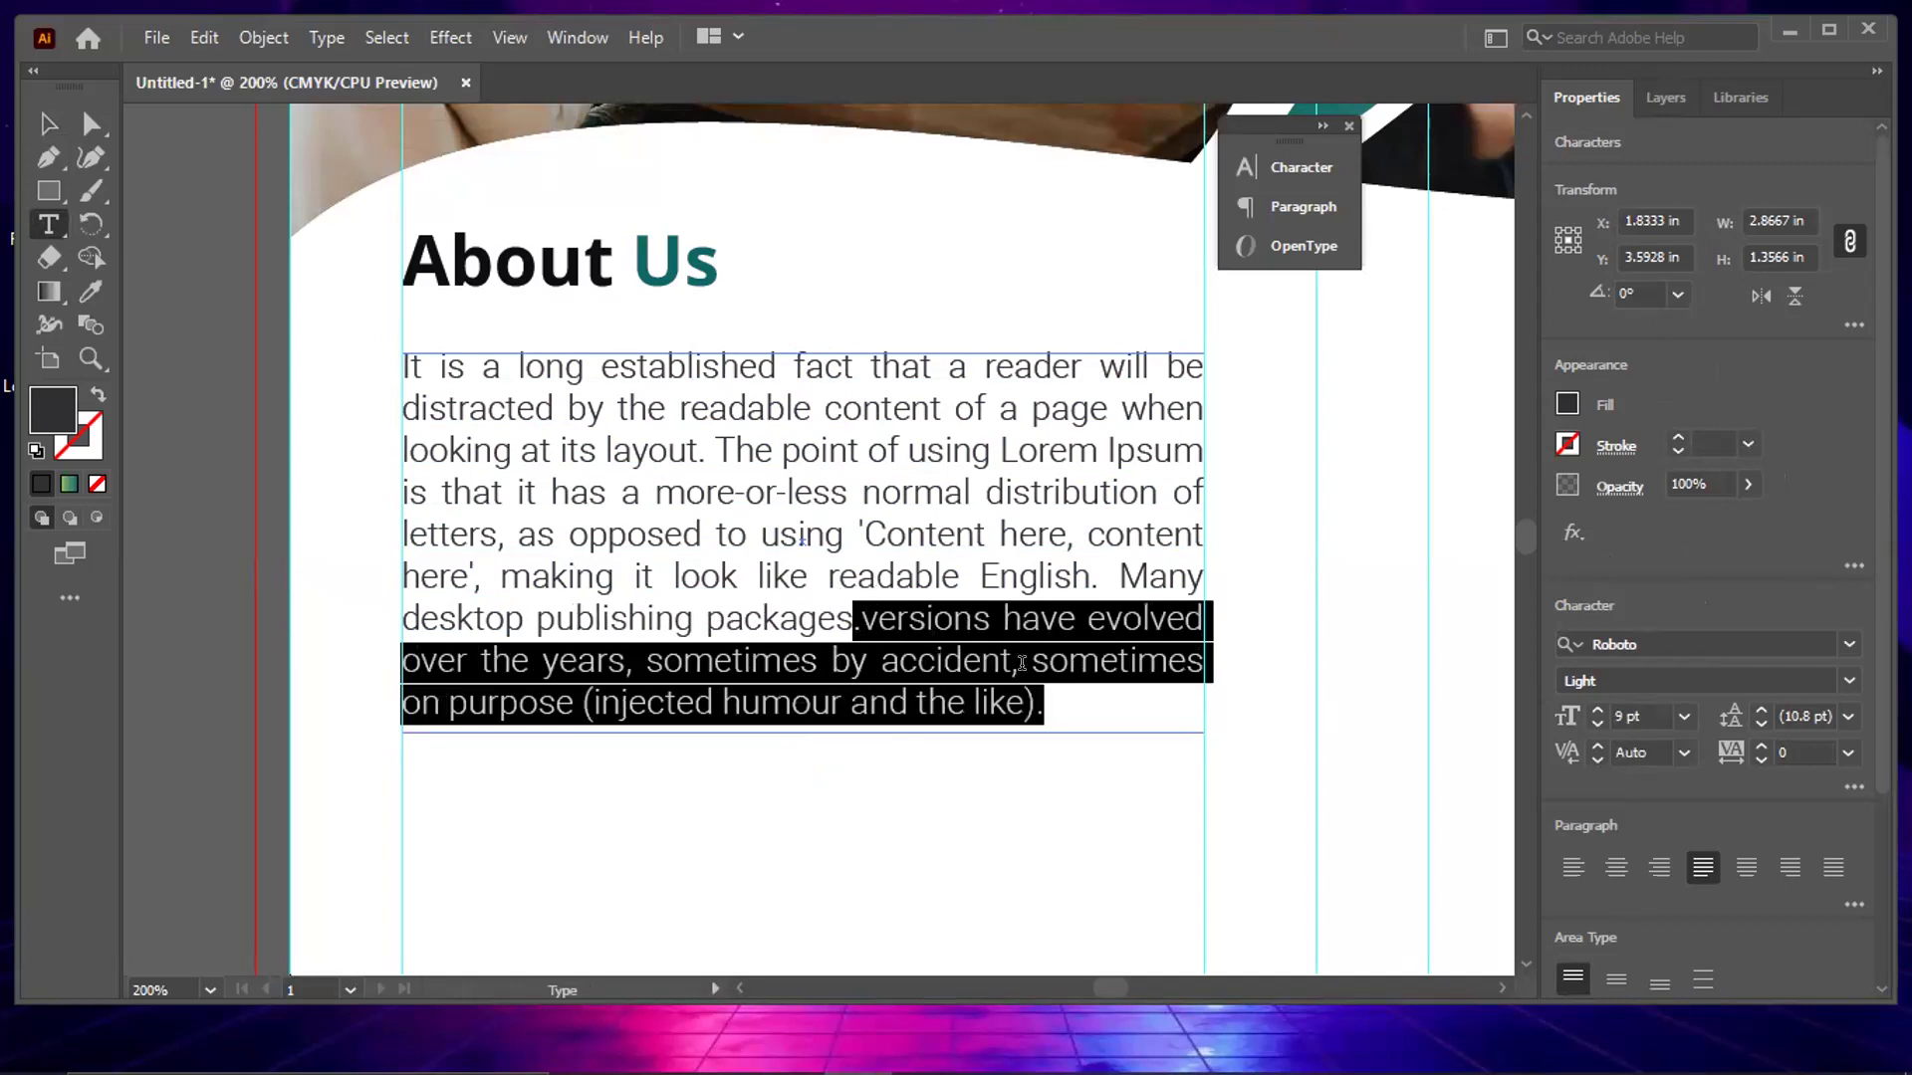
Trim the paste to 'sometimes on purpose injected humour and the like.' without extra spaces or parentheses
{"action": "left_click", "coordinate": [1021, 662], "text": "shift"}
{"action": "key", "text": "BackSpace"}
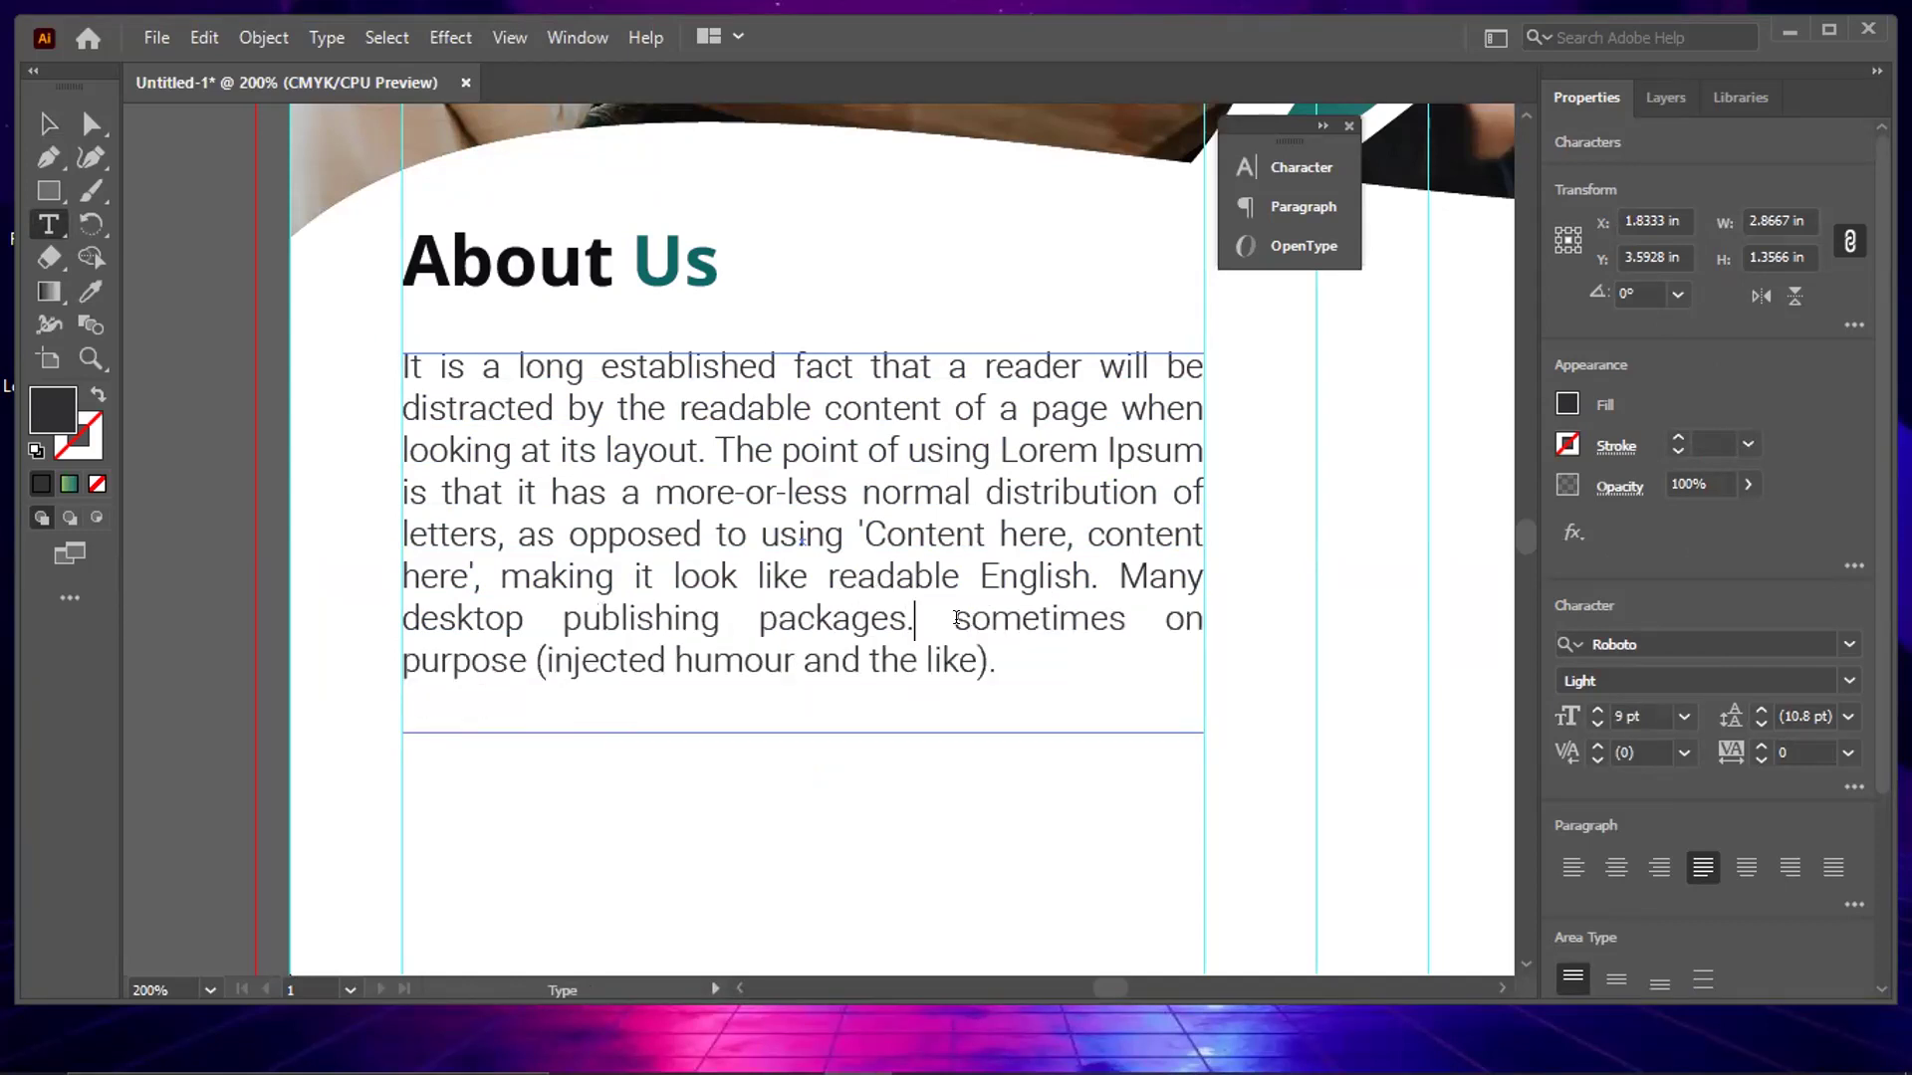
{"action": "key", "text": "Delete"}
{"action": "key", "text": "BackSpace"}
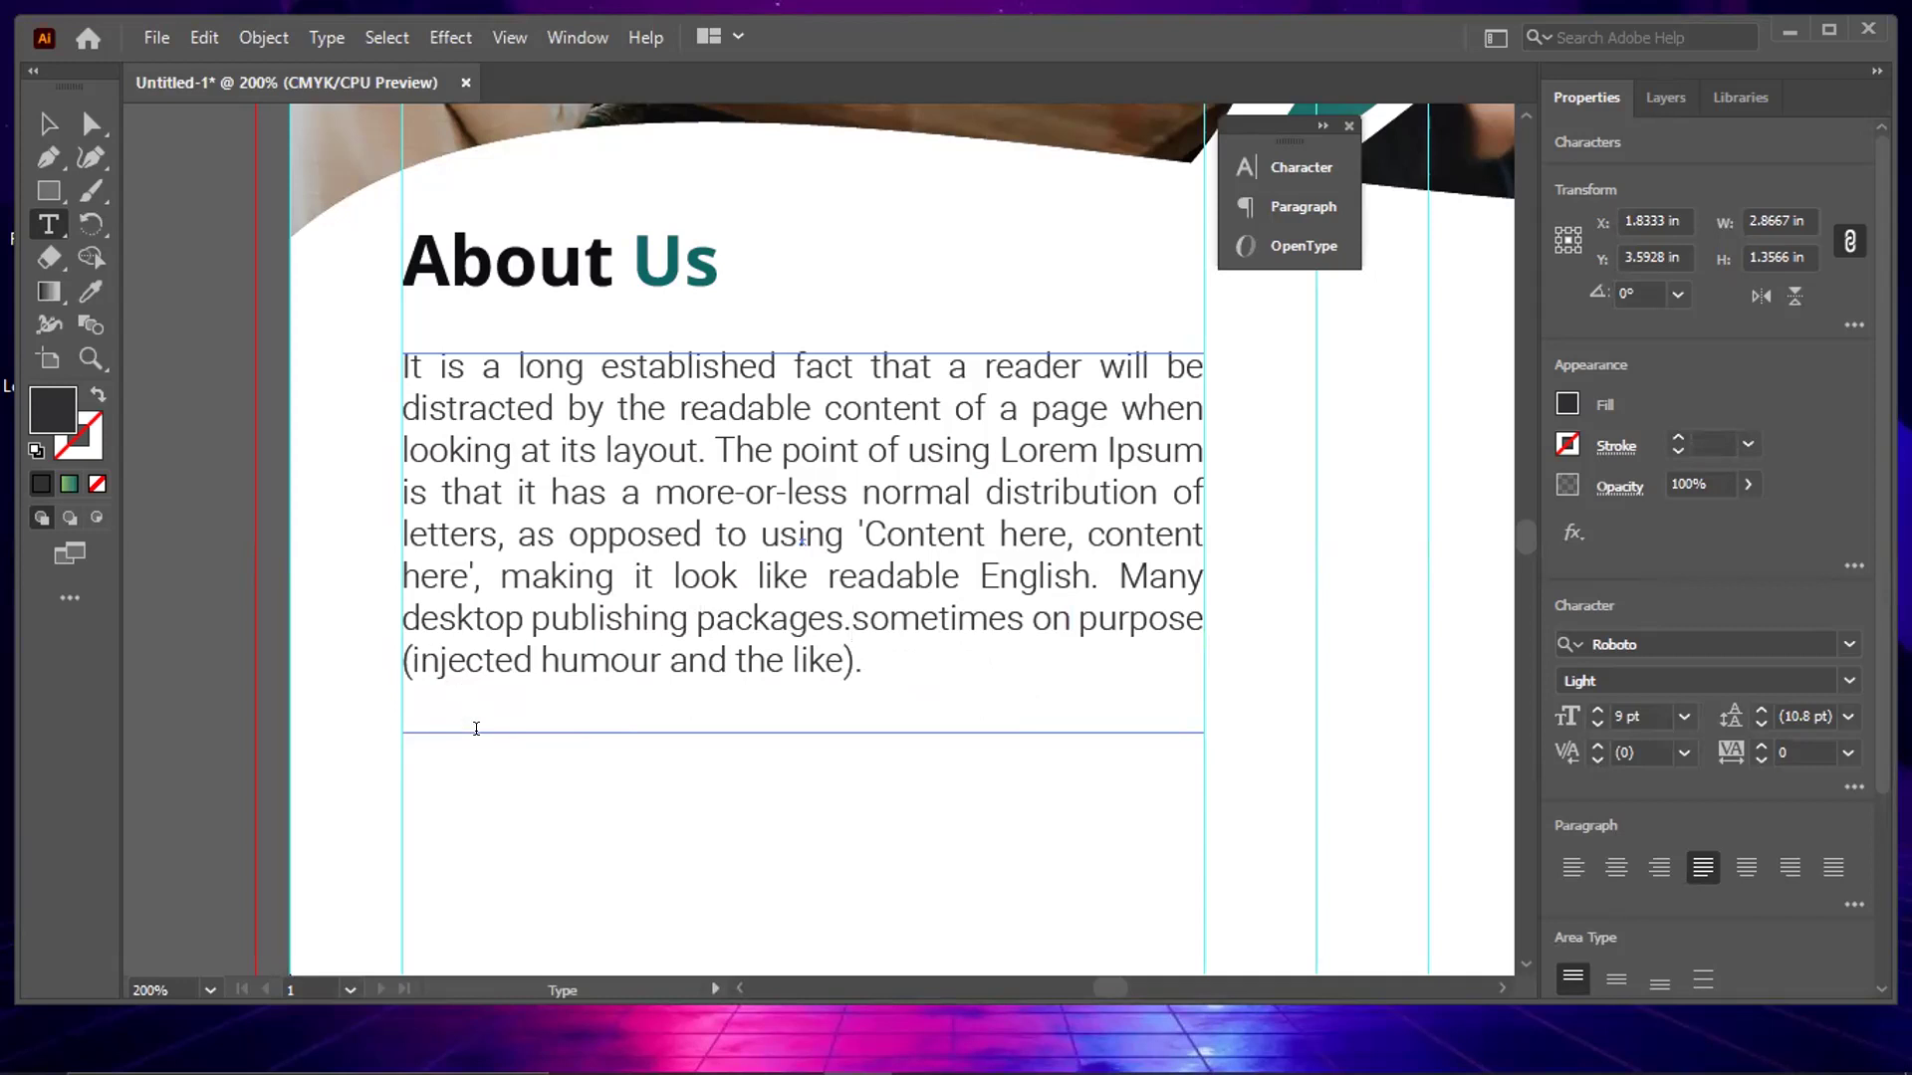
{"action": "key", "text": "BackSpace"}
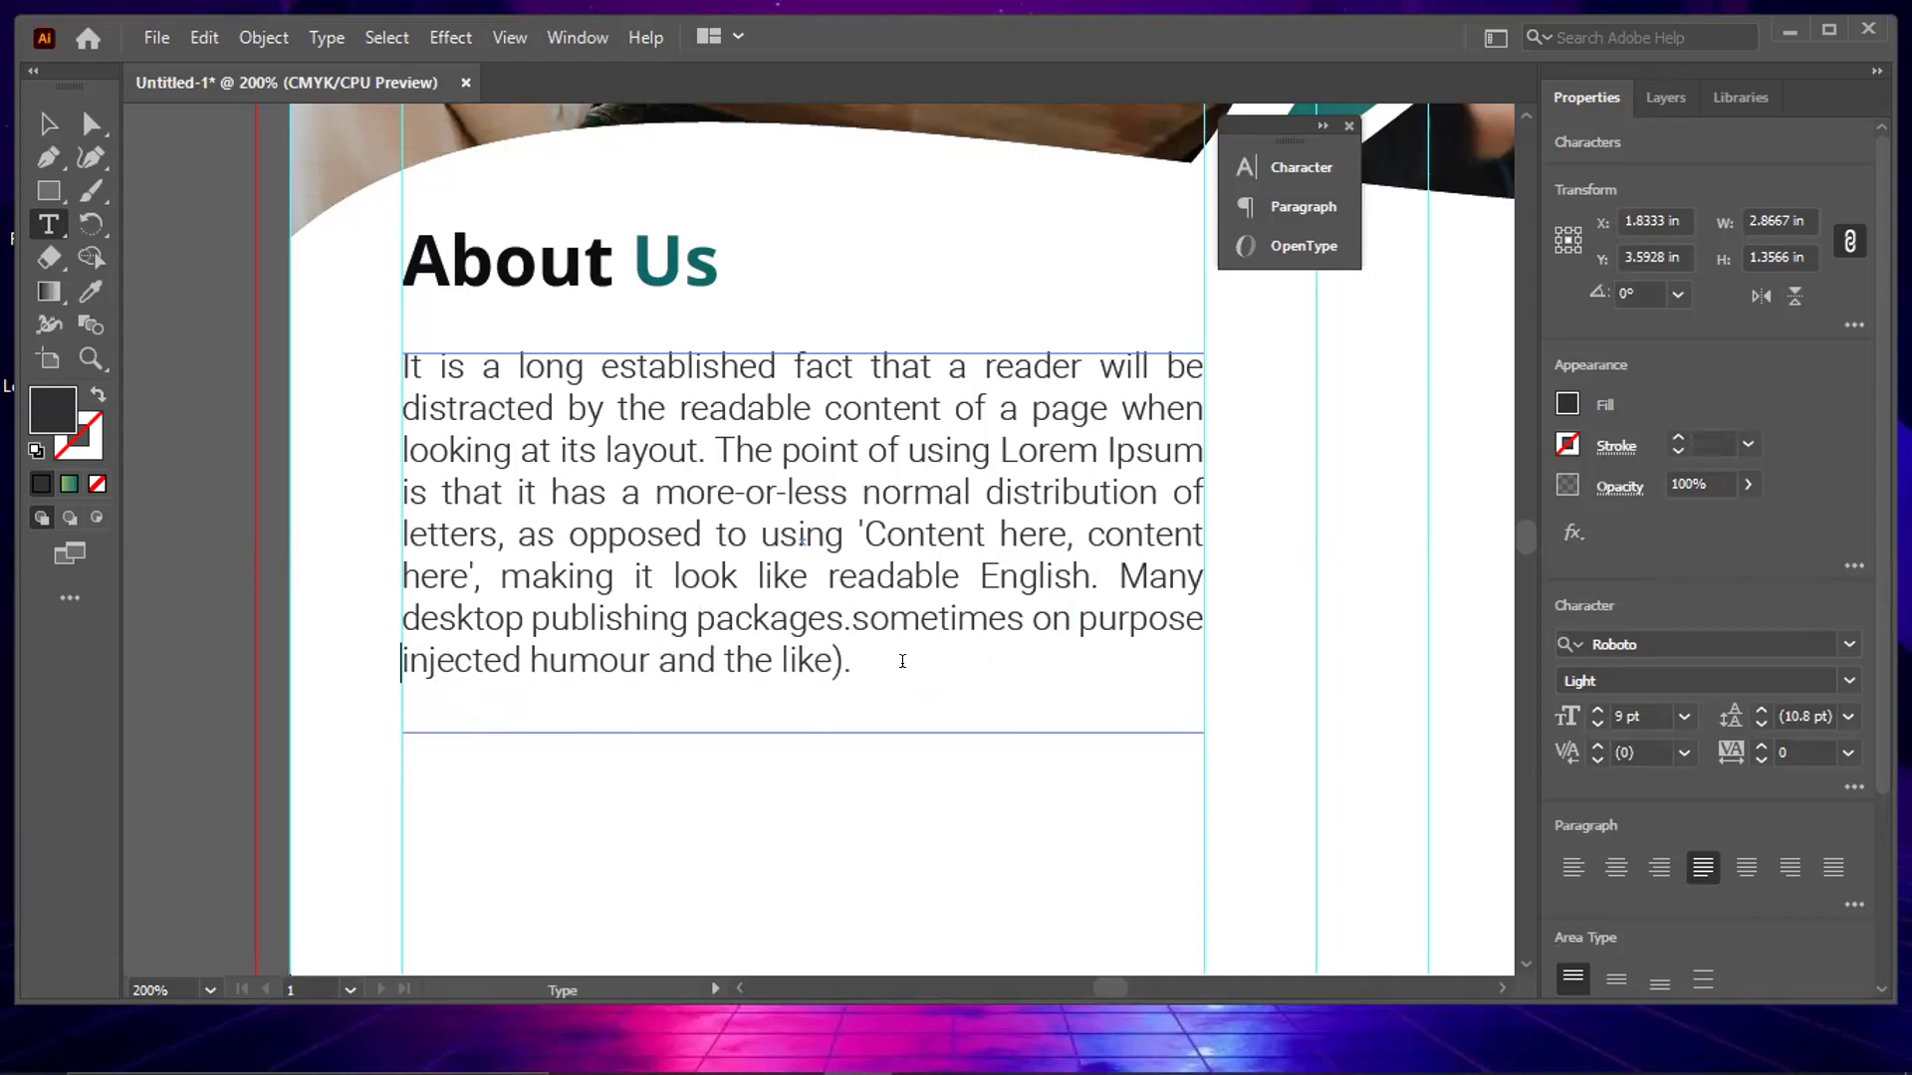
{"action": "left_click", "coordinate": [845, 661]}
{"action": "key", "text": "BackSpace"}
Change 'sometimes' to 'Ometimes' and fit the frame's bottom edge to the text
{"action": "left_click", "coordinate": [848, 617]}
{"action": "double_click", "coordinate": [922, 613]}
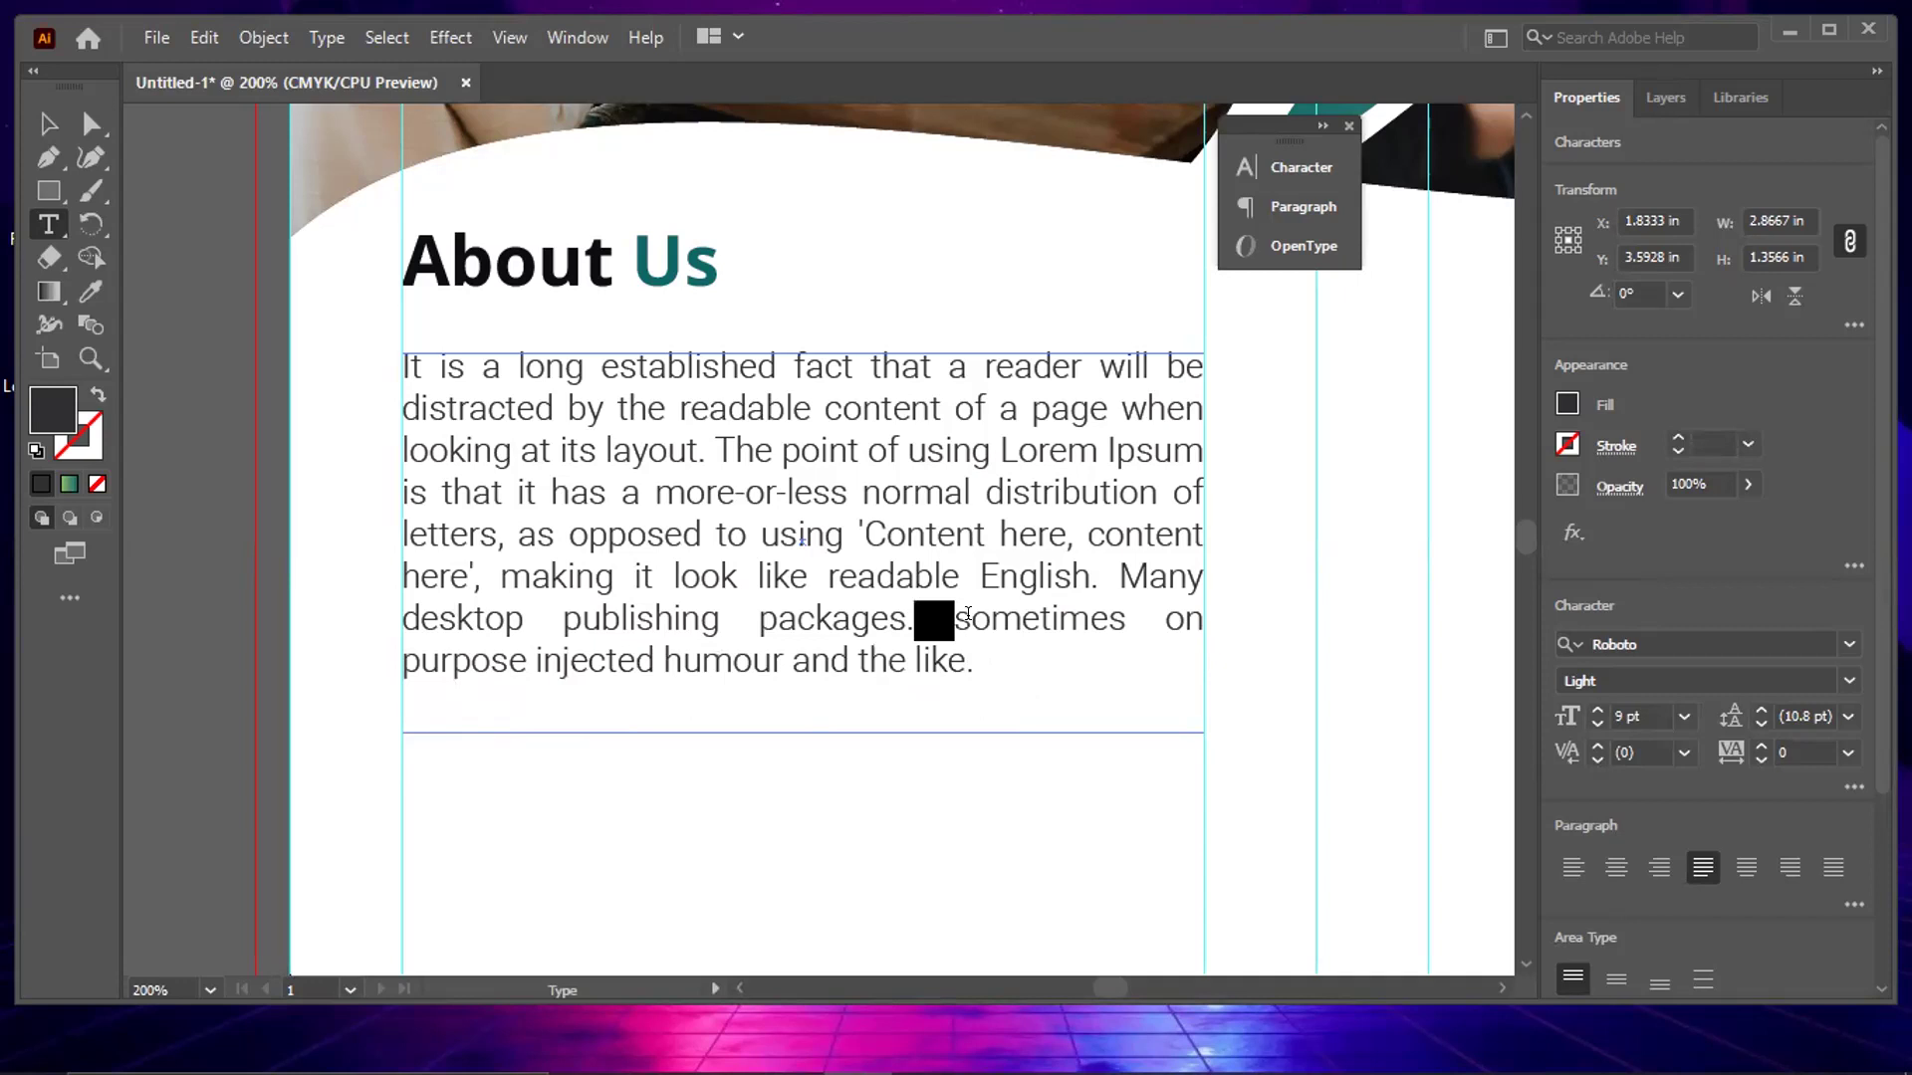
{"action": "left_click", "coordinate": [969, 607]}
{"action": "key", "text": "BackSpace"}
{"action": "key", "text": "shift+Right"}
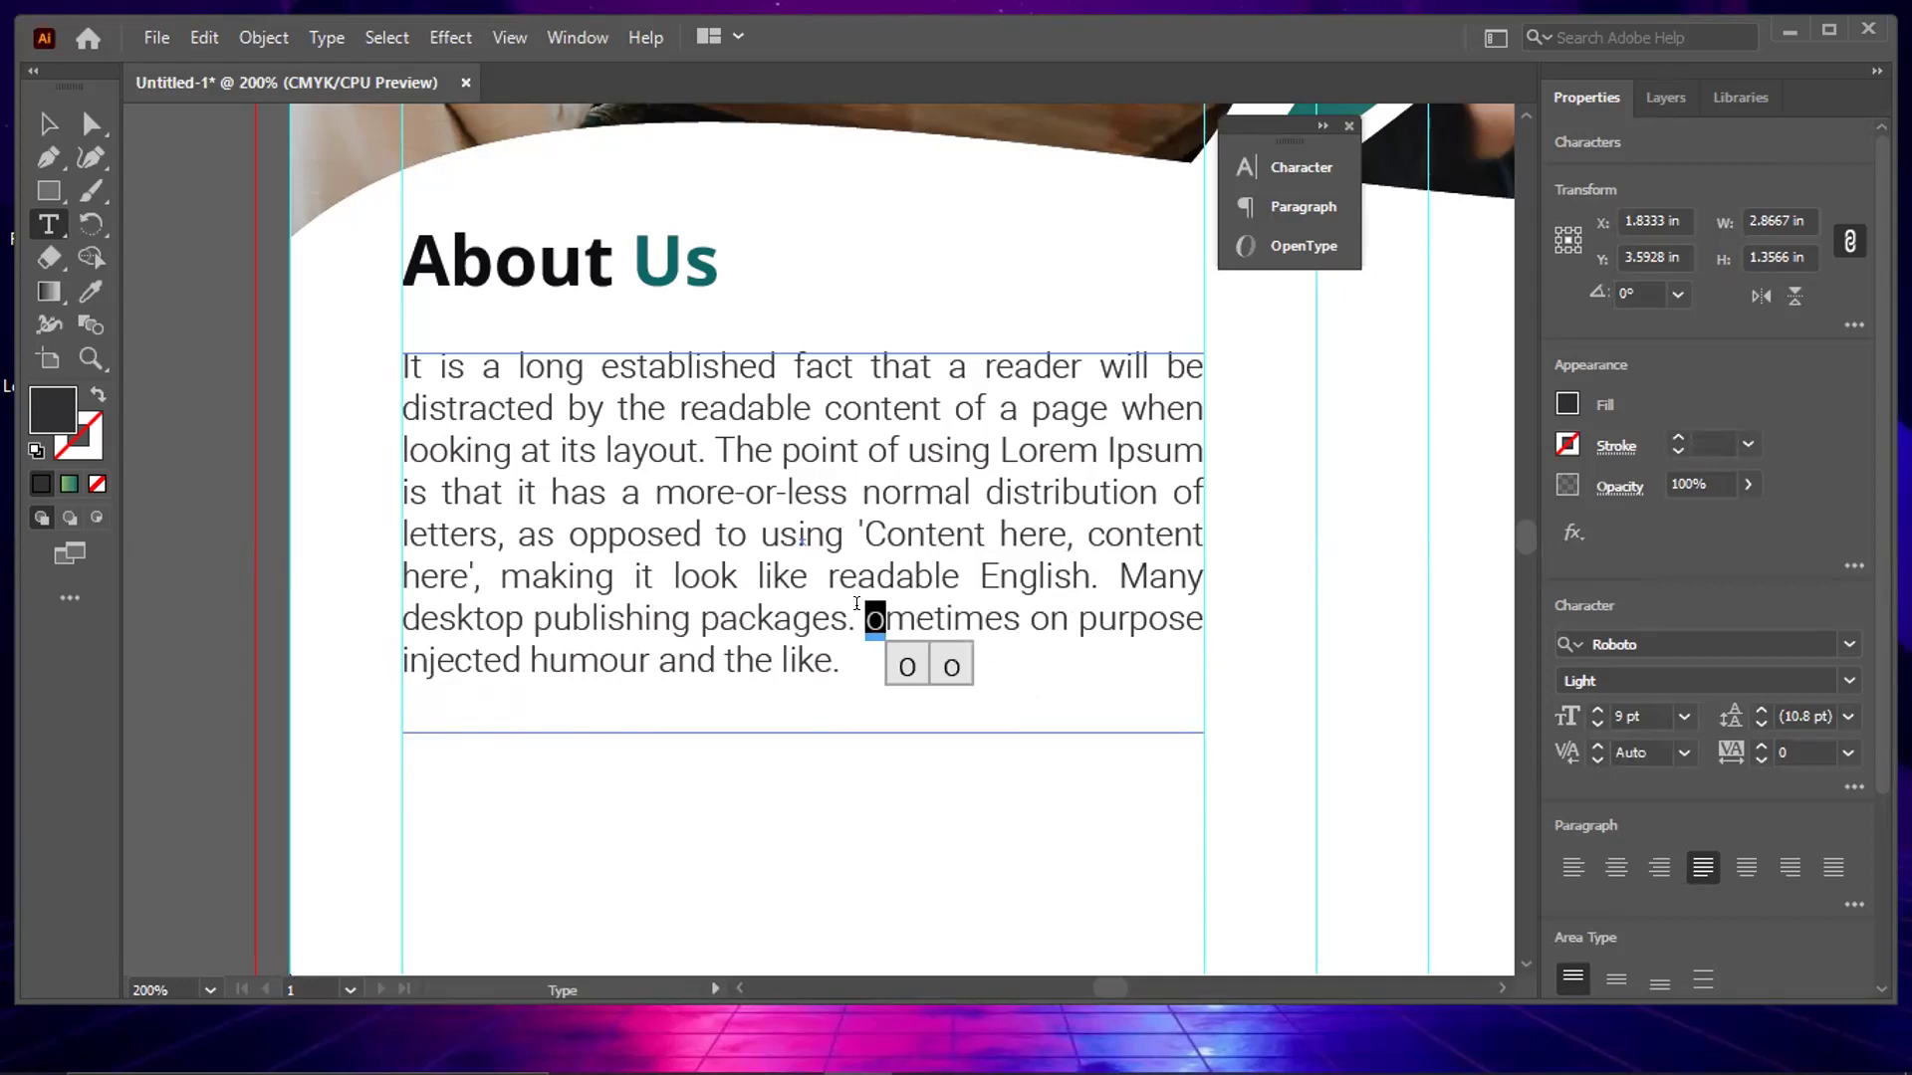
{"action": "type", "text": "OZ"}
{"action": "key", "text": "BackSpace"}
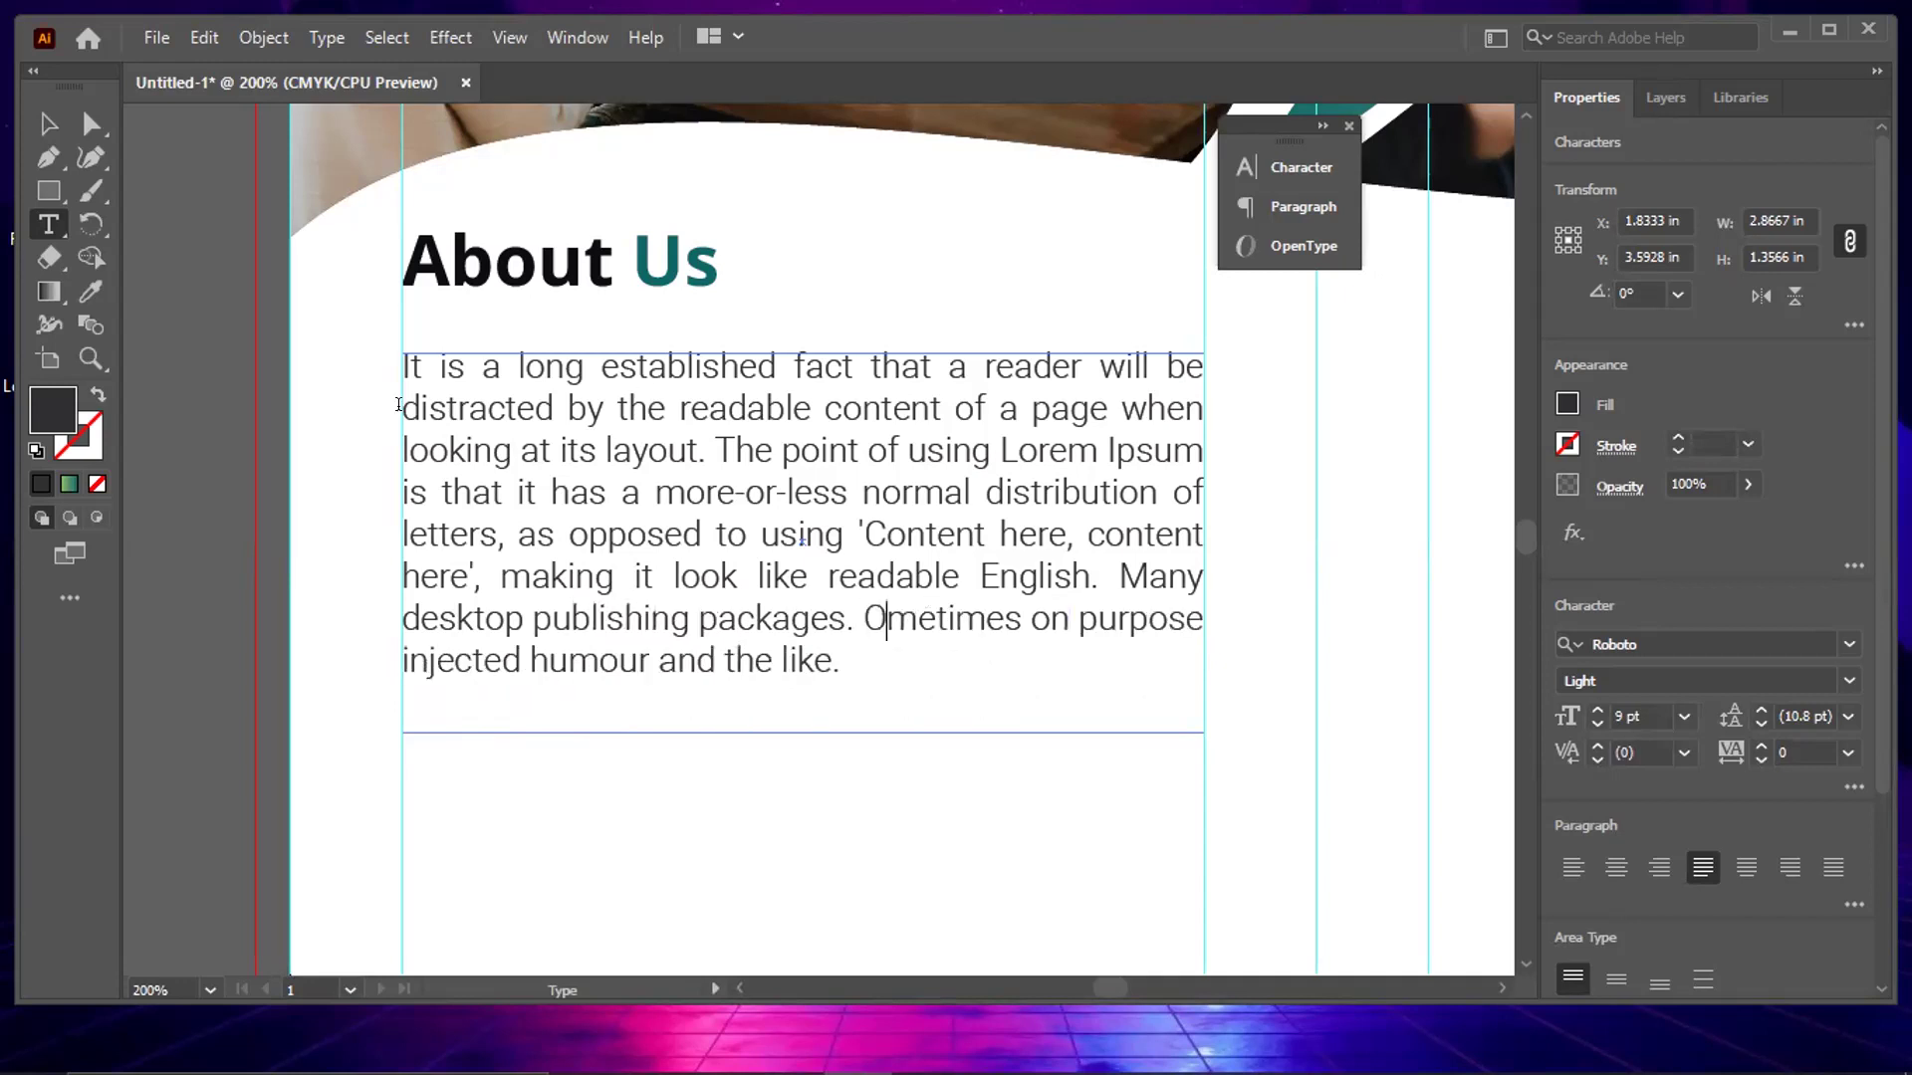
{"action": "left_click_drag", "start_coordinate": [803, 733], "coordinate": [810, 689]}
{"action": "left_click", "coordinate": [4, 189]}
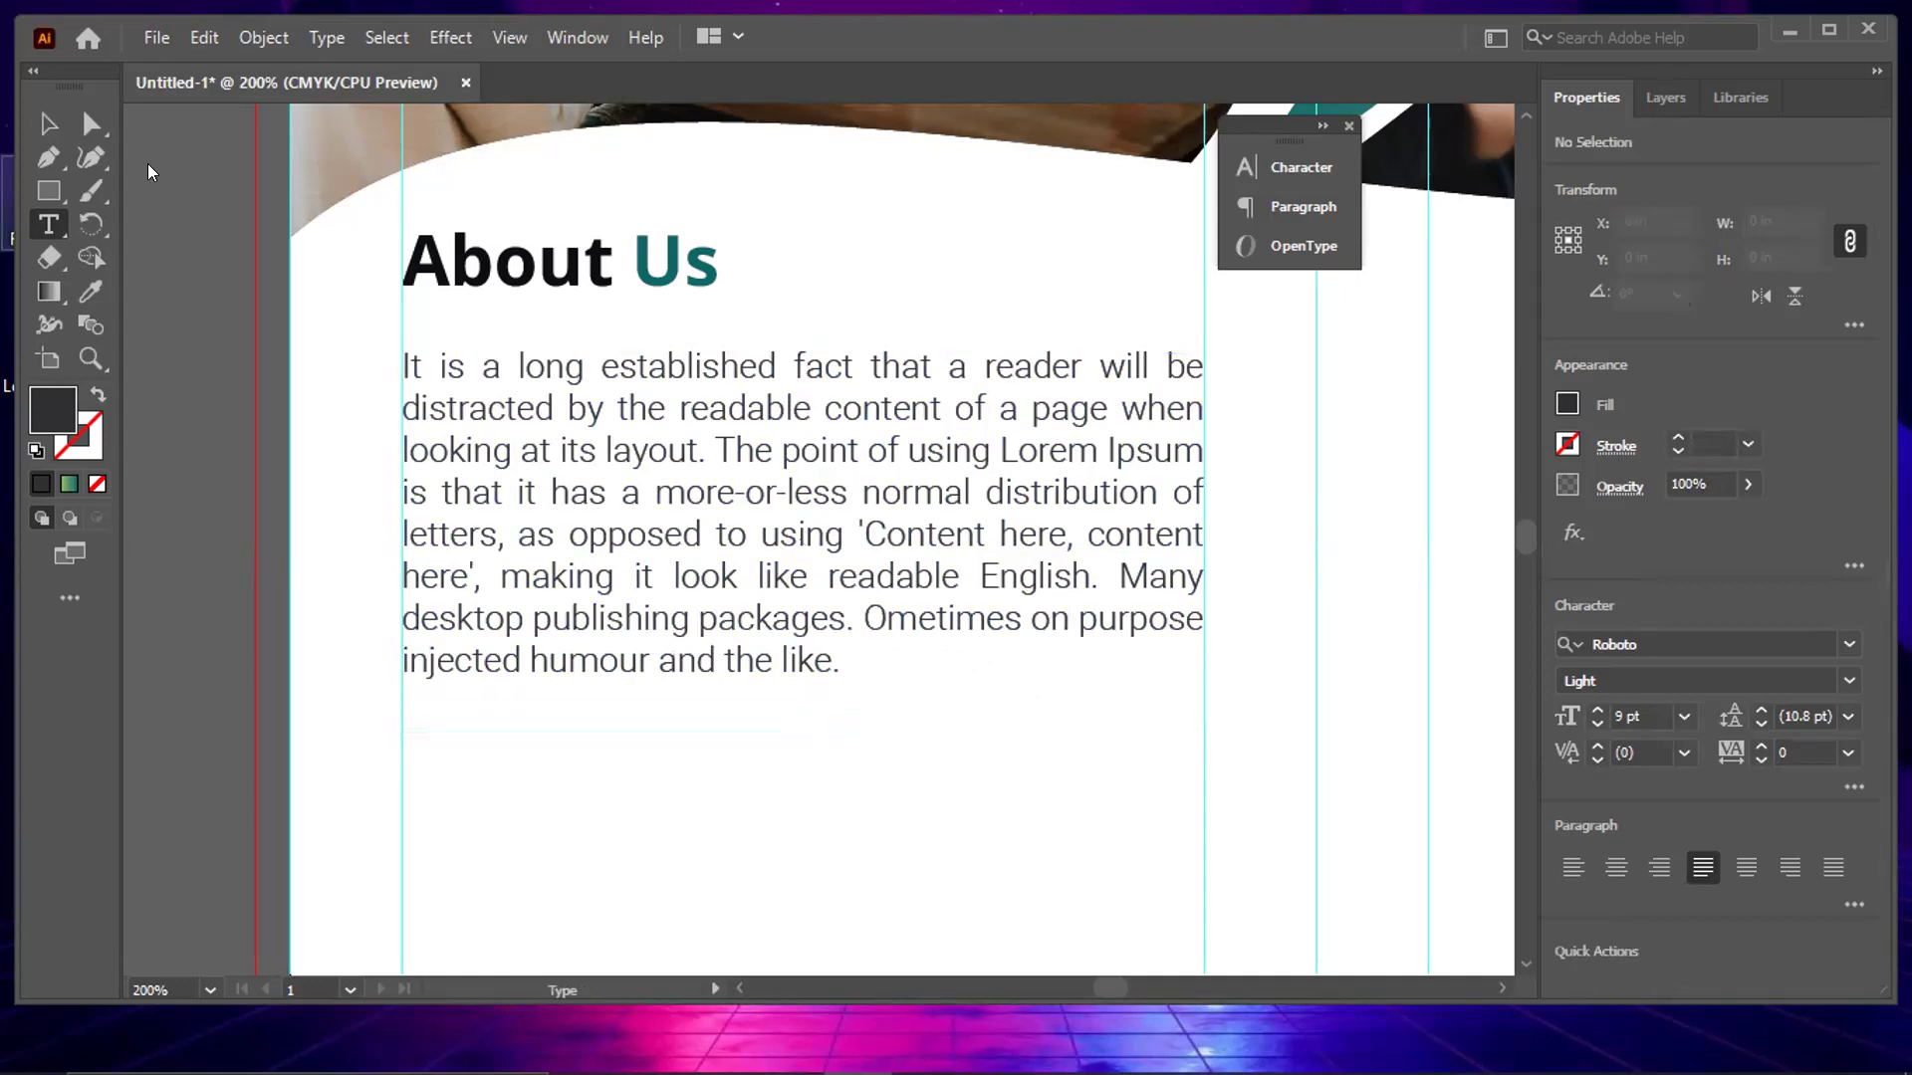
Add a 9 pt Roboto Light point-type line below the paragraph with pasted 'Lorem ipsum' text
{"action": "key", "text": "v"}
{"action": "scroll", "coordinate": [419, 289], "scroll_direction": "down", "scroll_amount": 2}
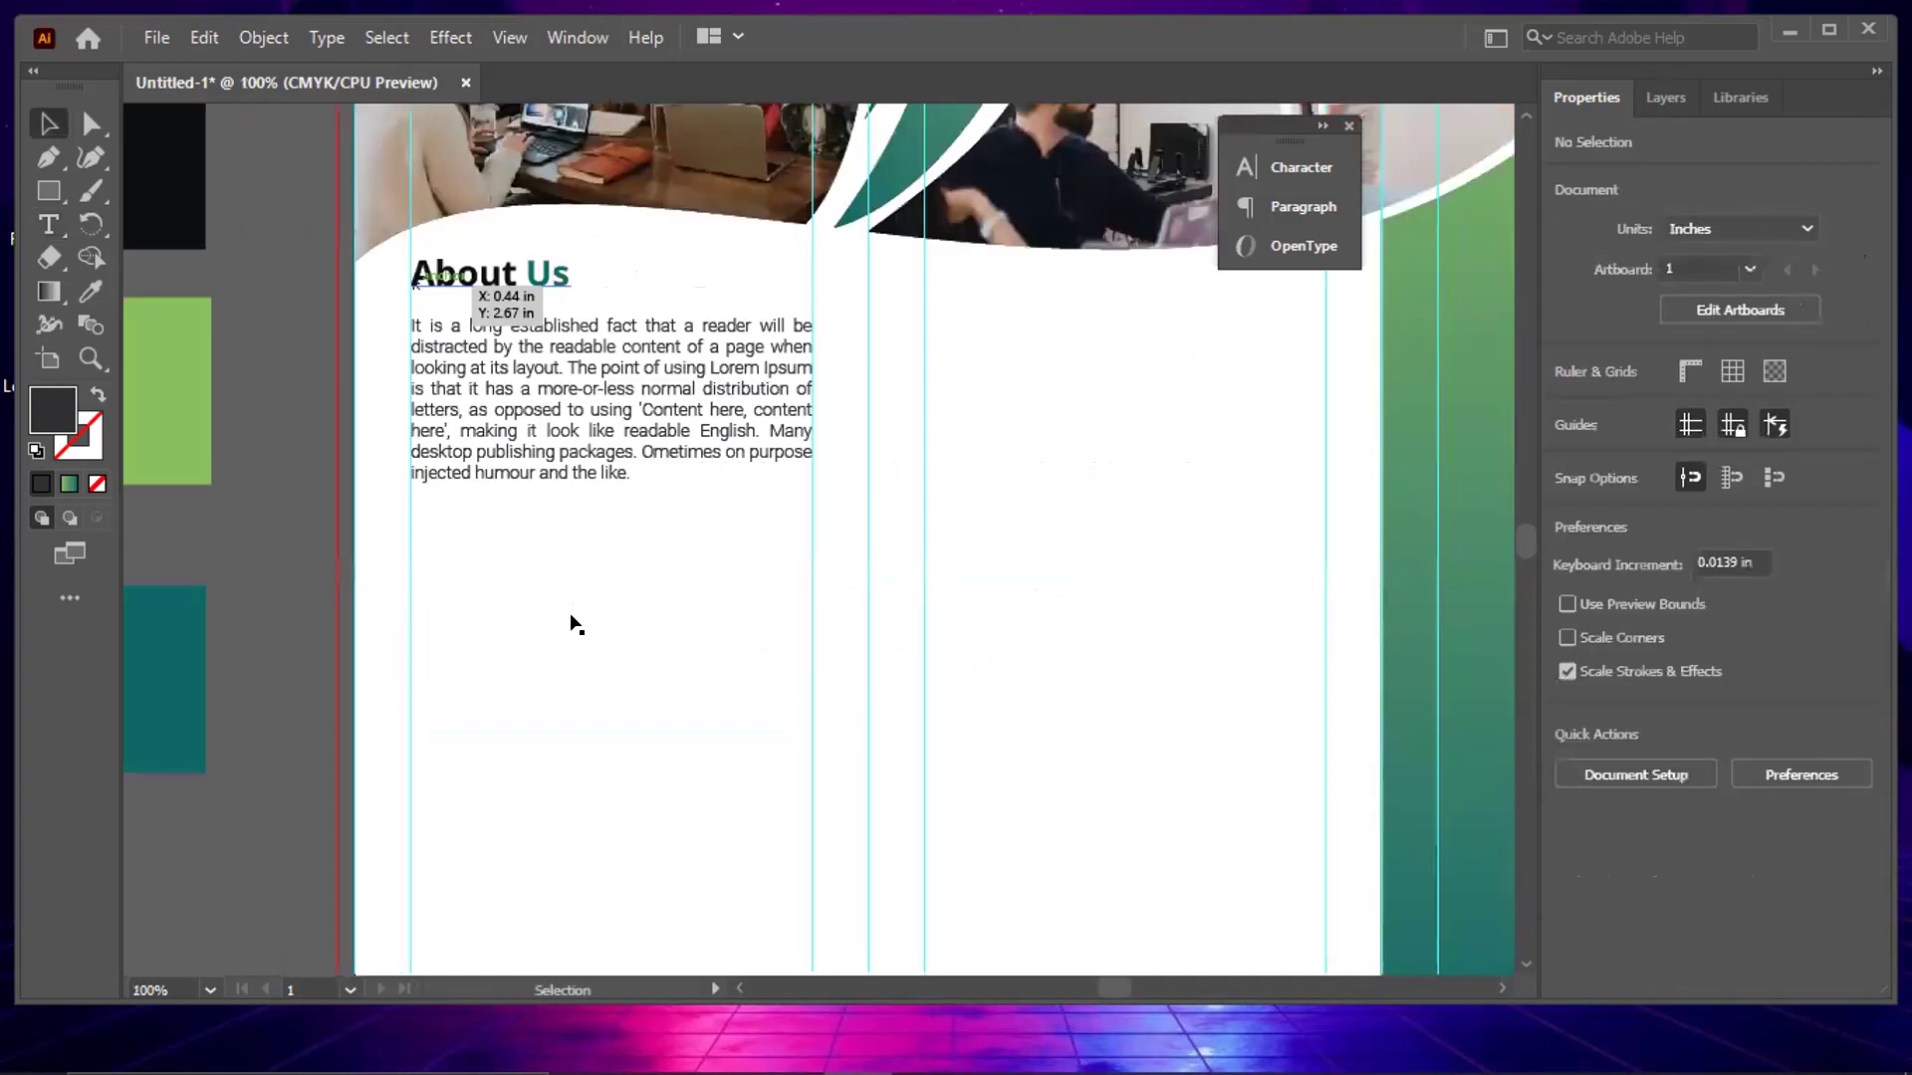
{"action": "scroll", "coordinate": [415, 282], "scroll_direction": "down", "scroll_amount": 1}
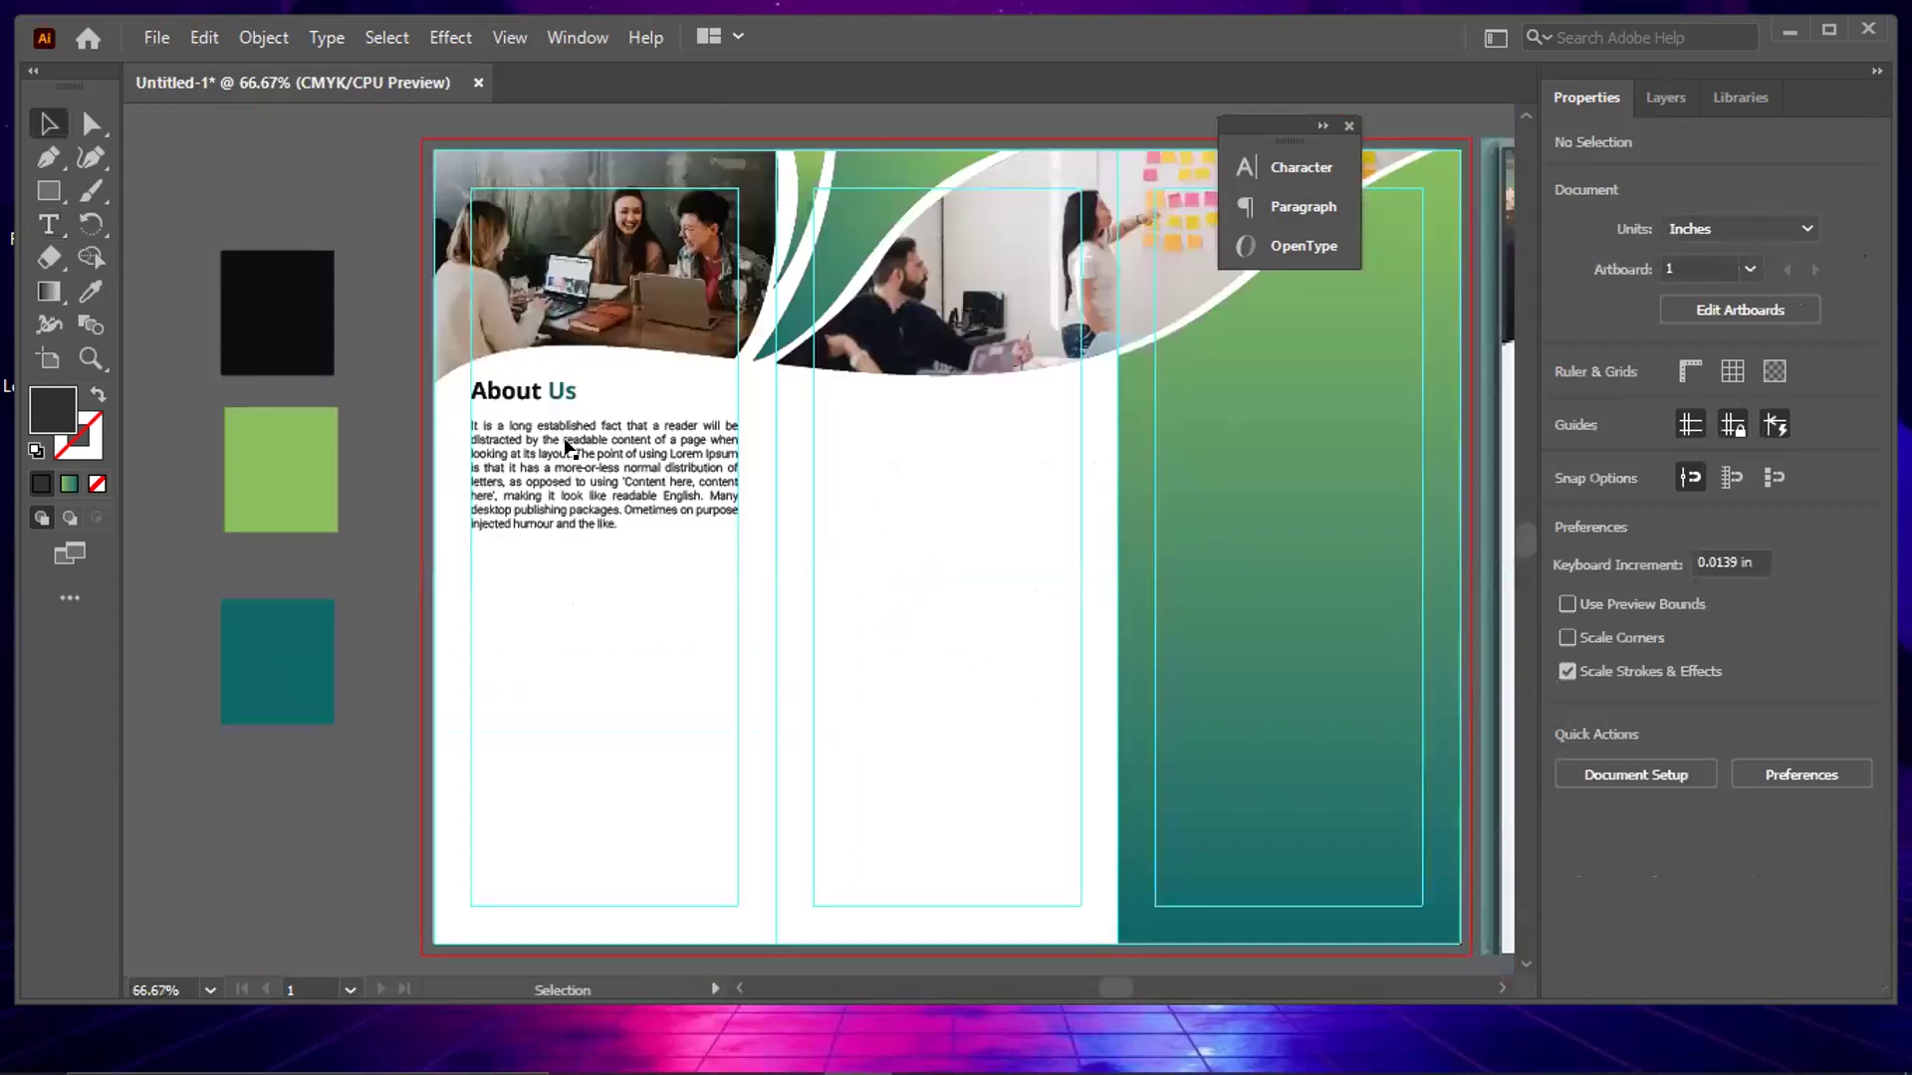
{"action": "left_click", "coordinate": [32, 213]}
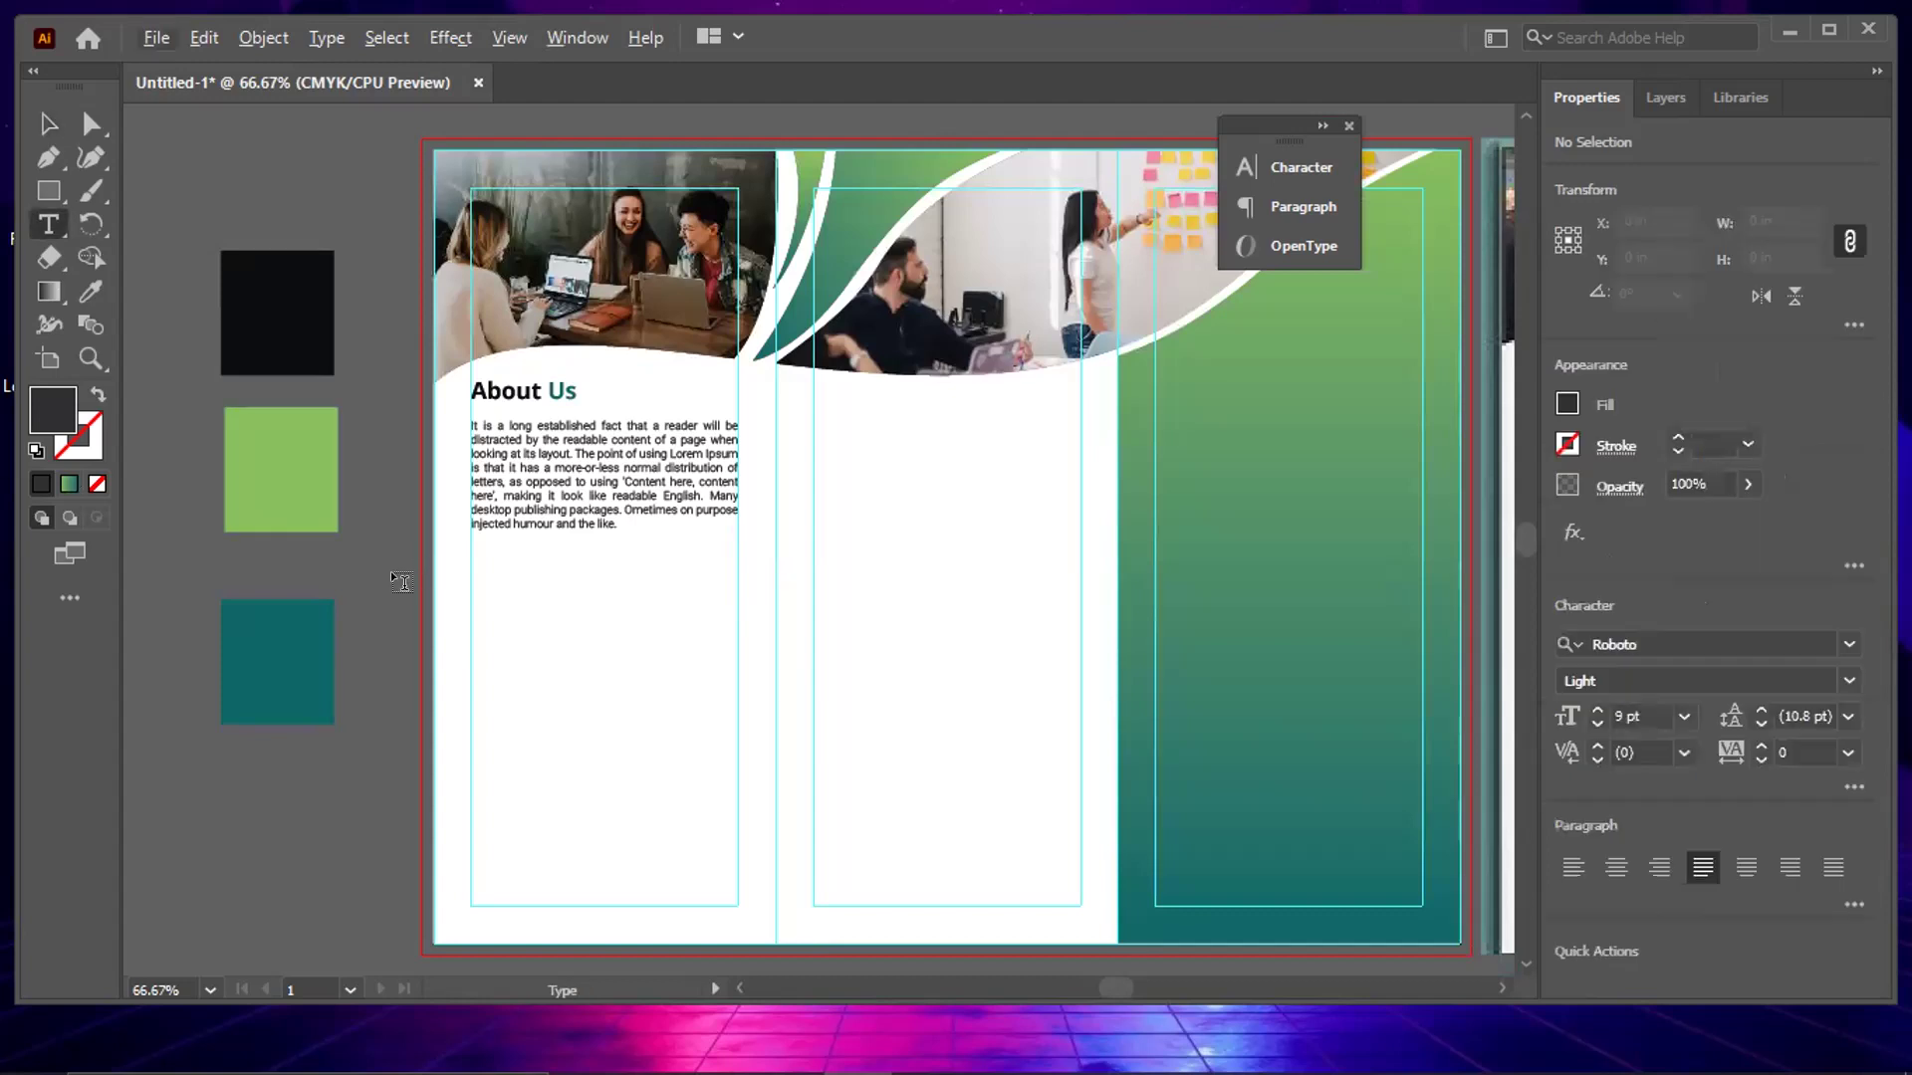
{"action": "scroll", "coordinate": [391, 570], "scroll_direction": "up", "scroll_amount": 2}
{"action": "scroll", "coordinate": [588, 392], "scroll_direction": "down", "scroll_amount": 2}
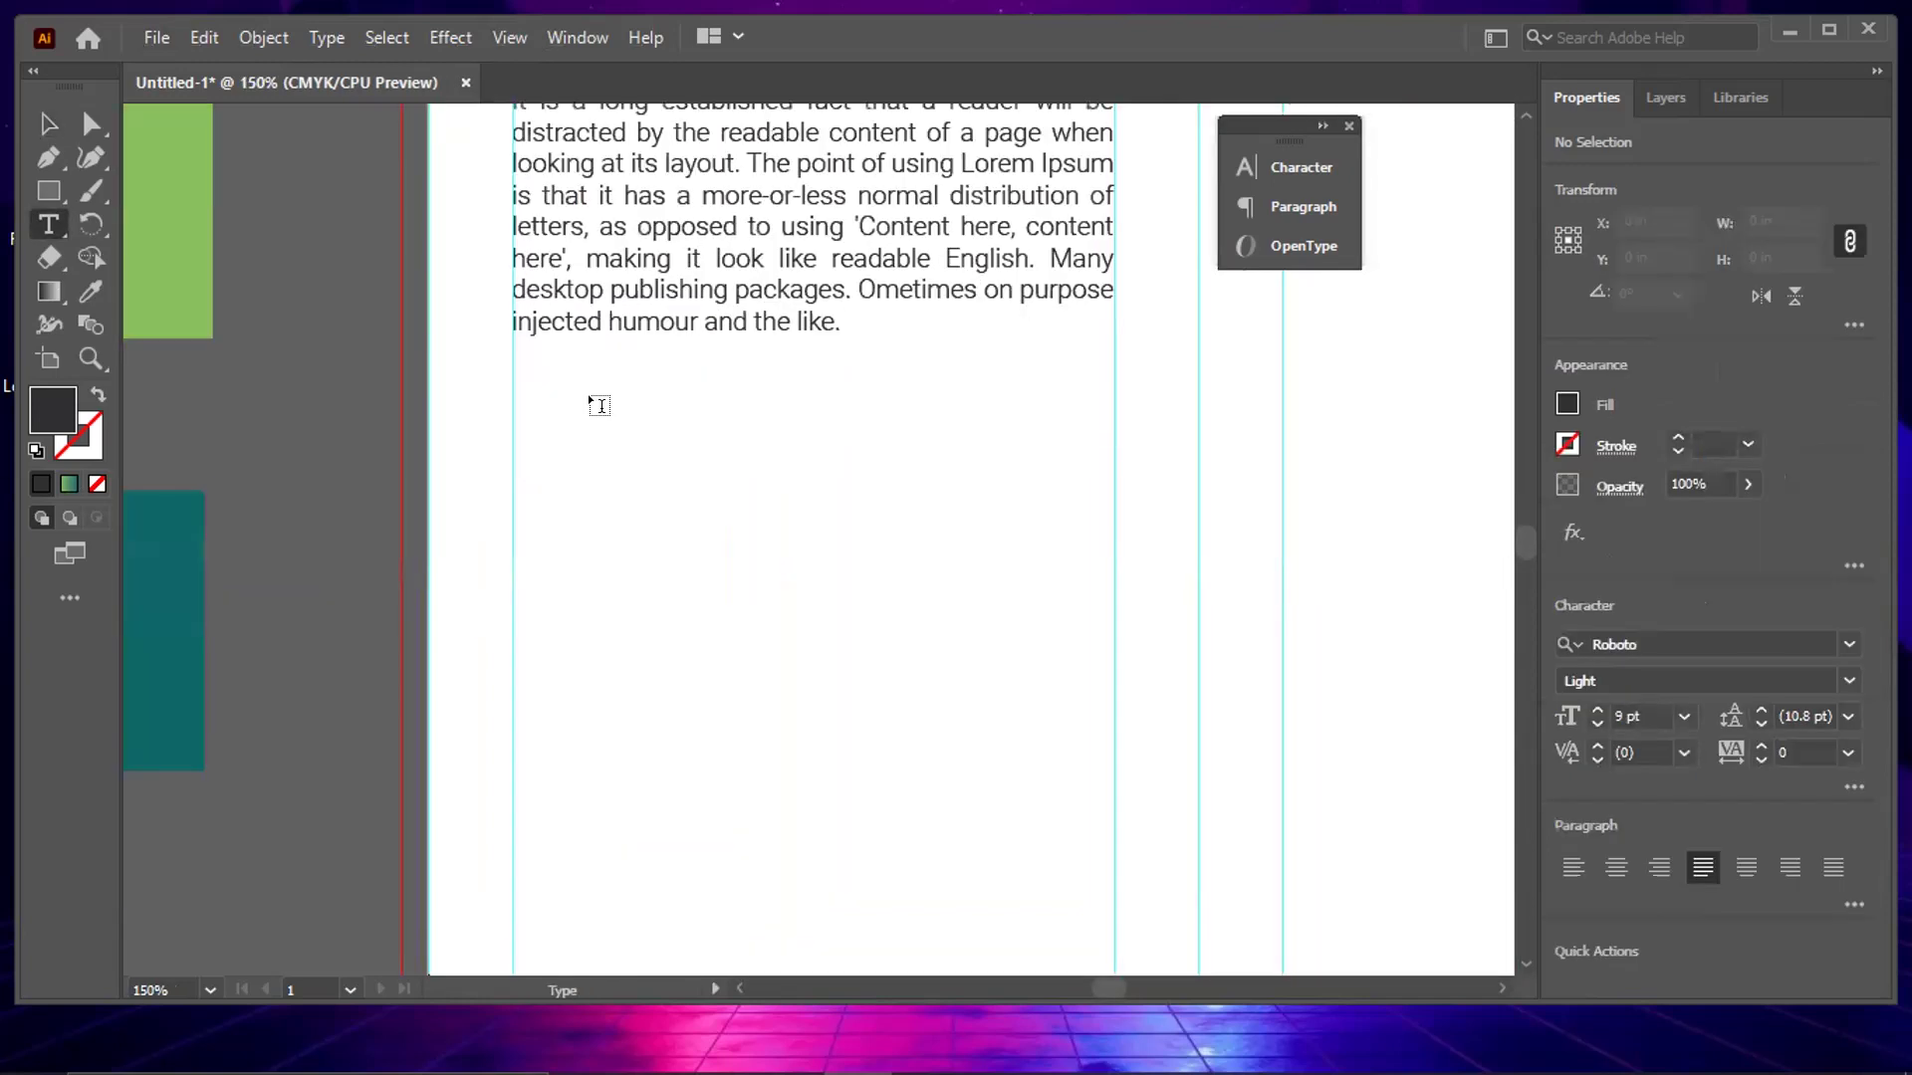
{"action": "left_click", "coordinate": [559, 457]}
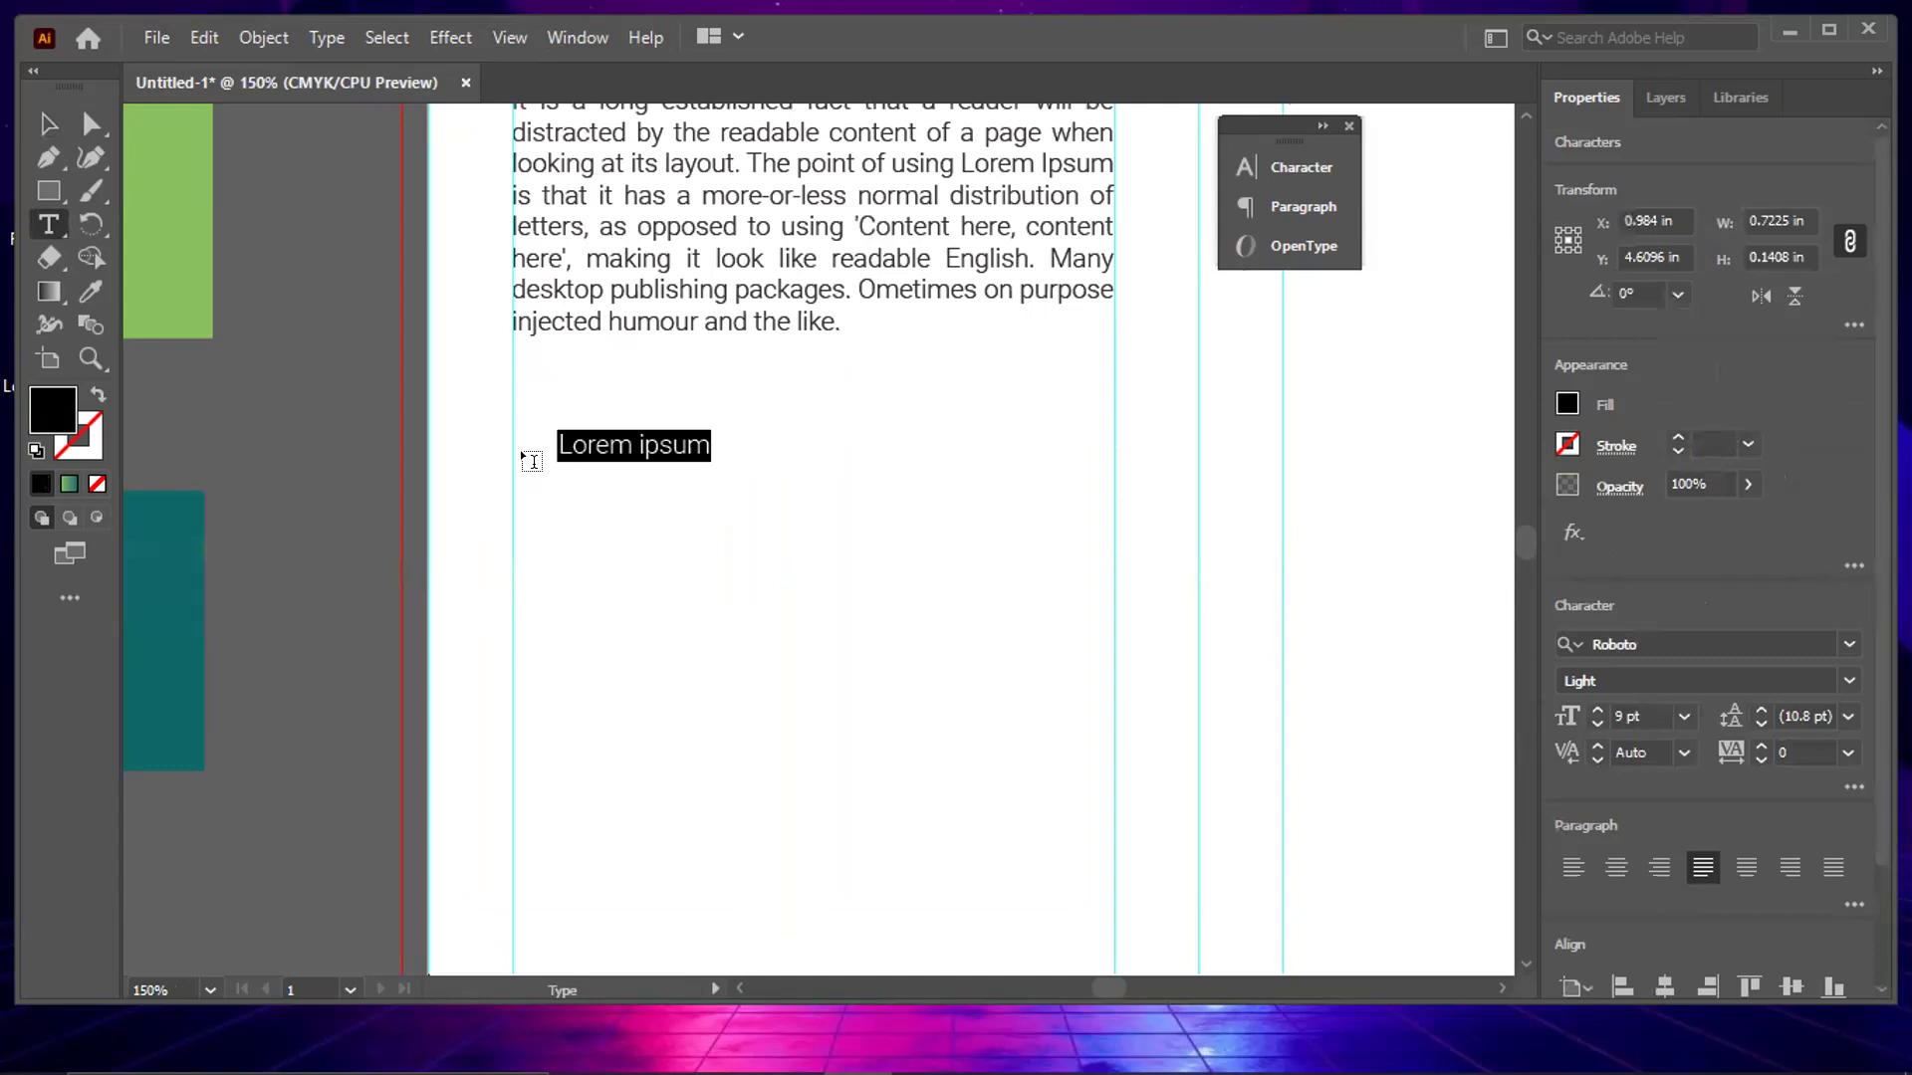
{"action": "key", "text": "ctrl+v"}
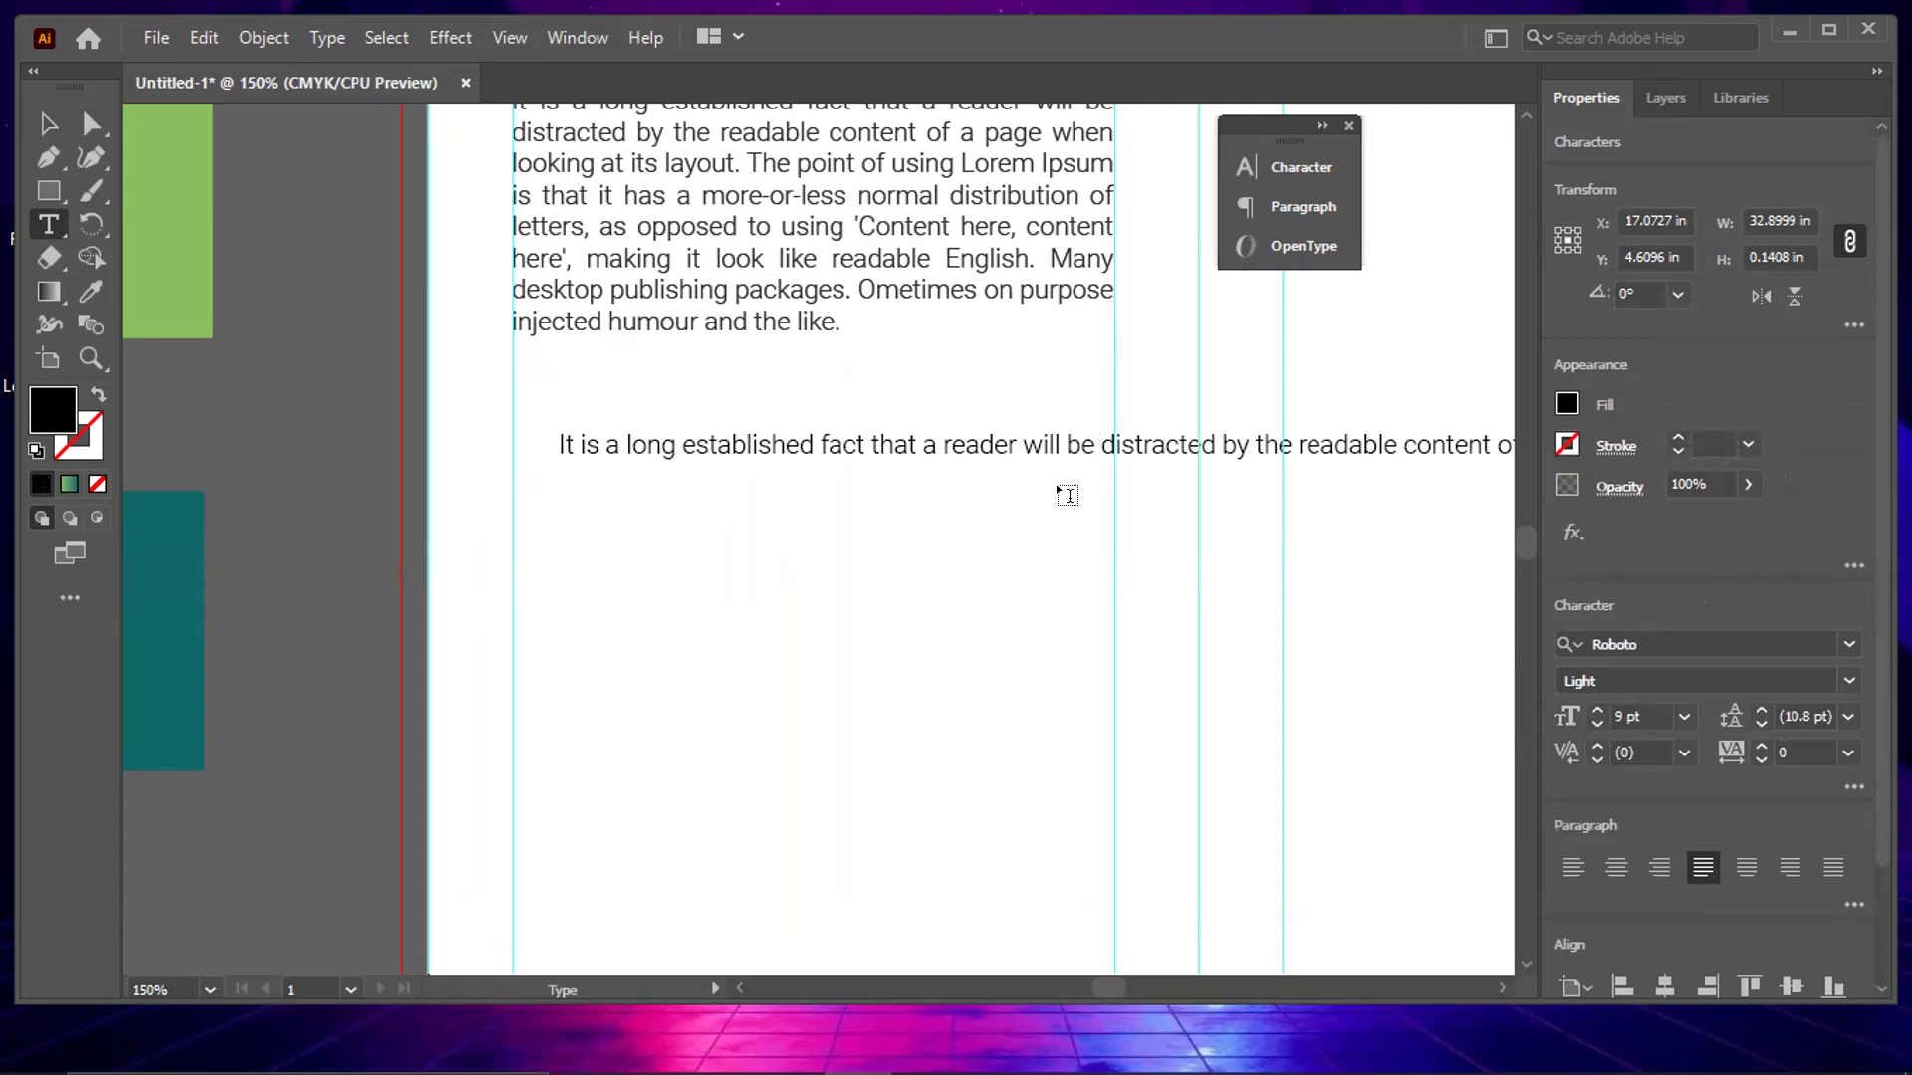
Break the long line before 'distracted', end the sentence with a period after 'the', and cut it
{"action": "type", "text": "\\"}
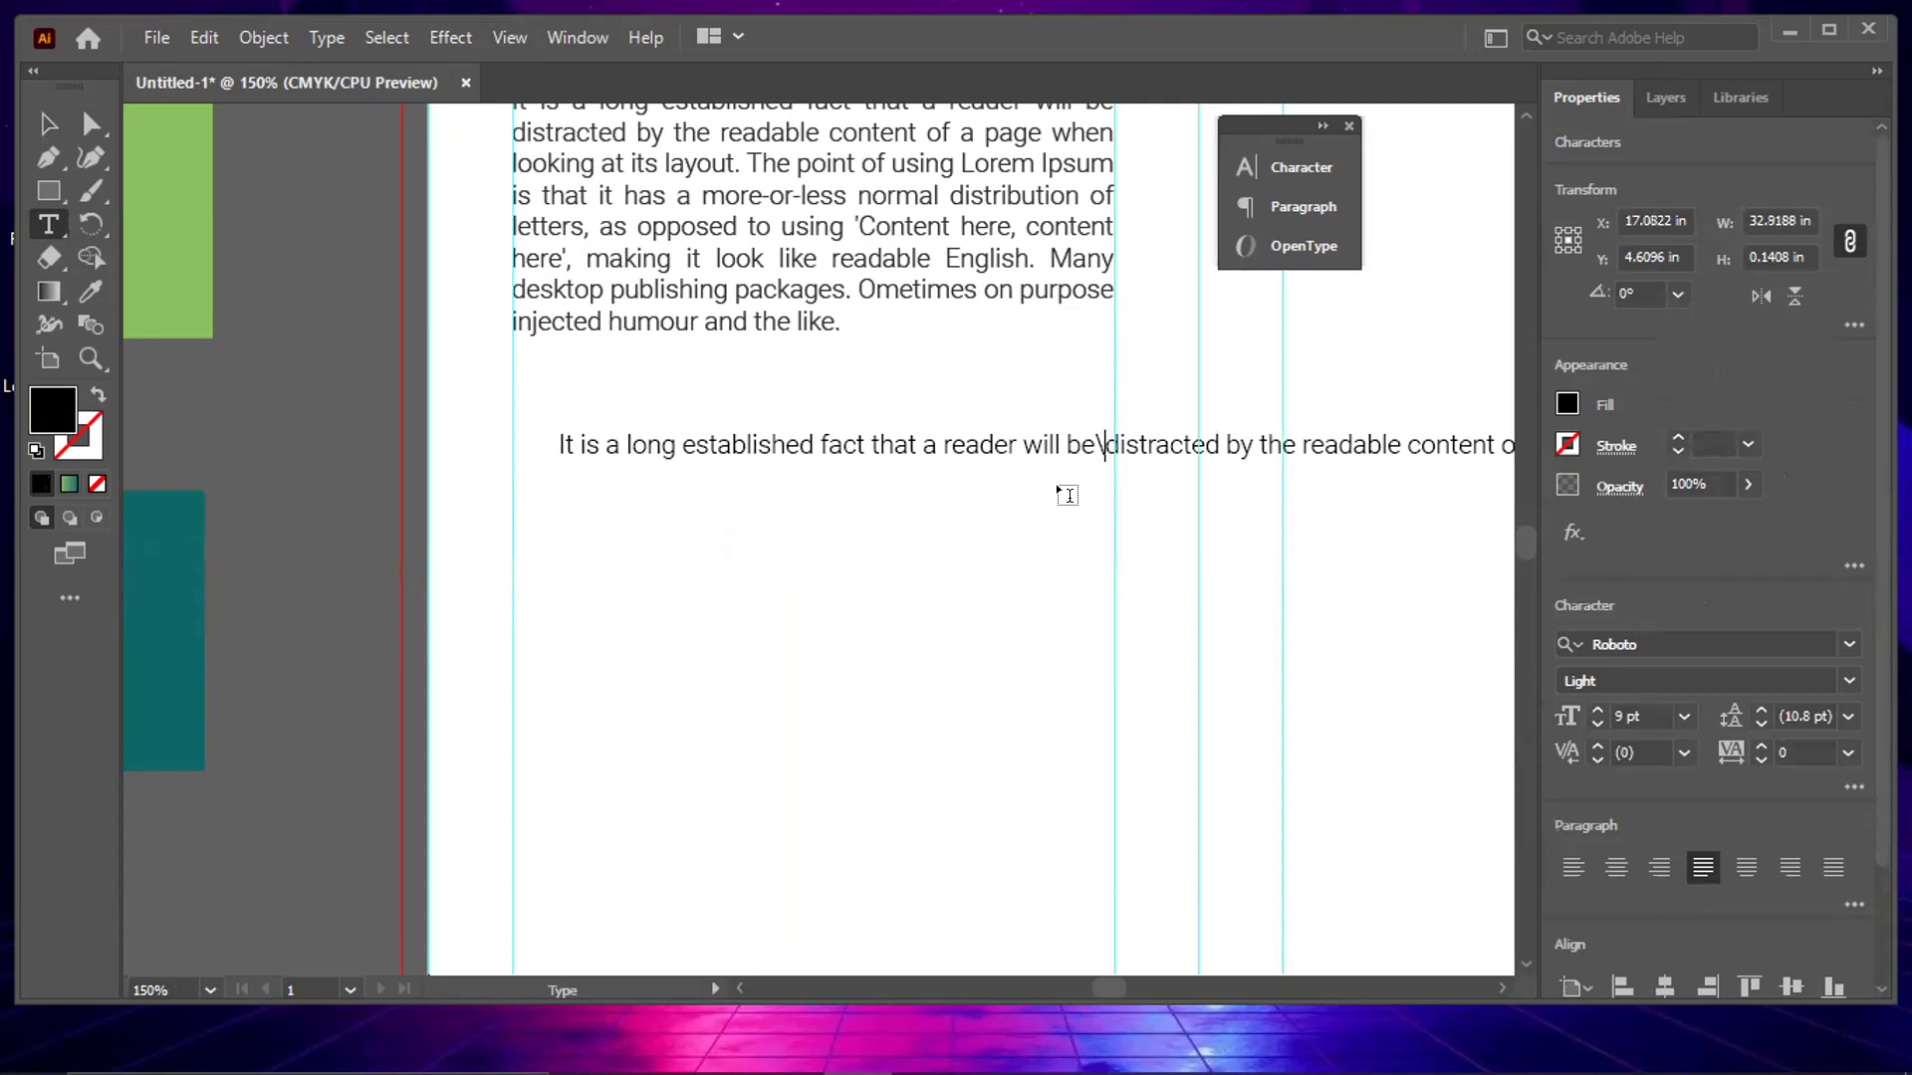
{"action": "key", "text": "BackSpace"}
{"action": "key", "text": "Return"}
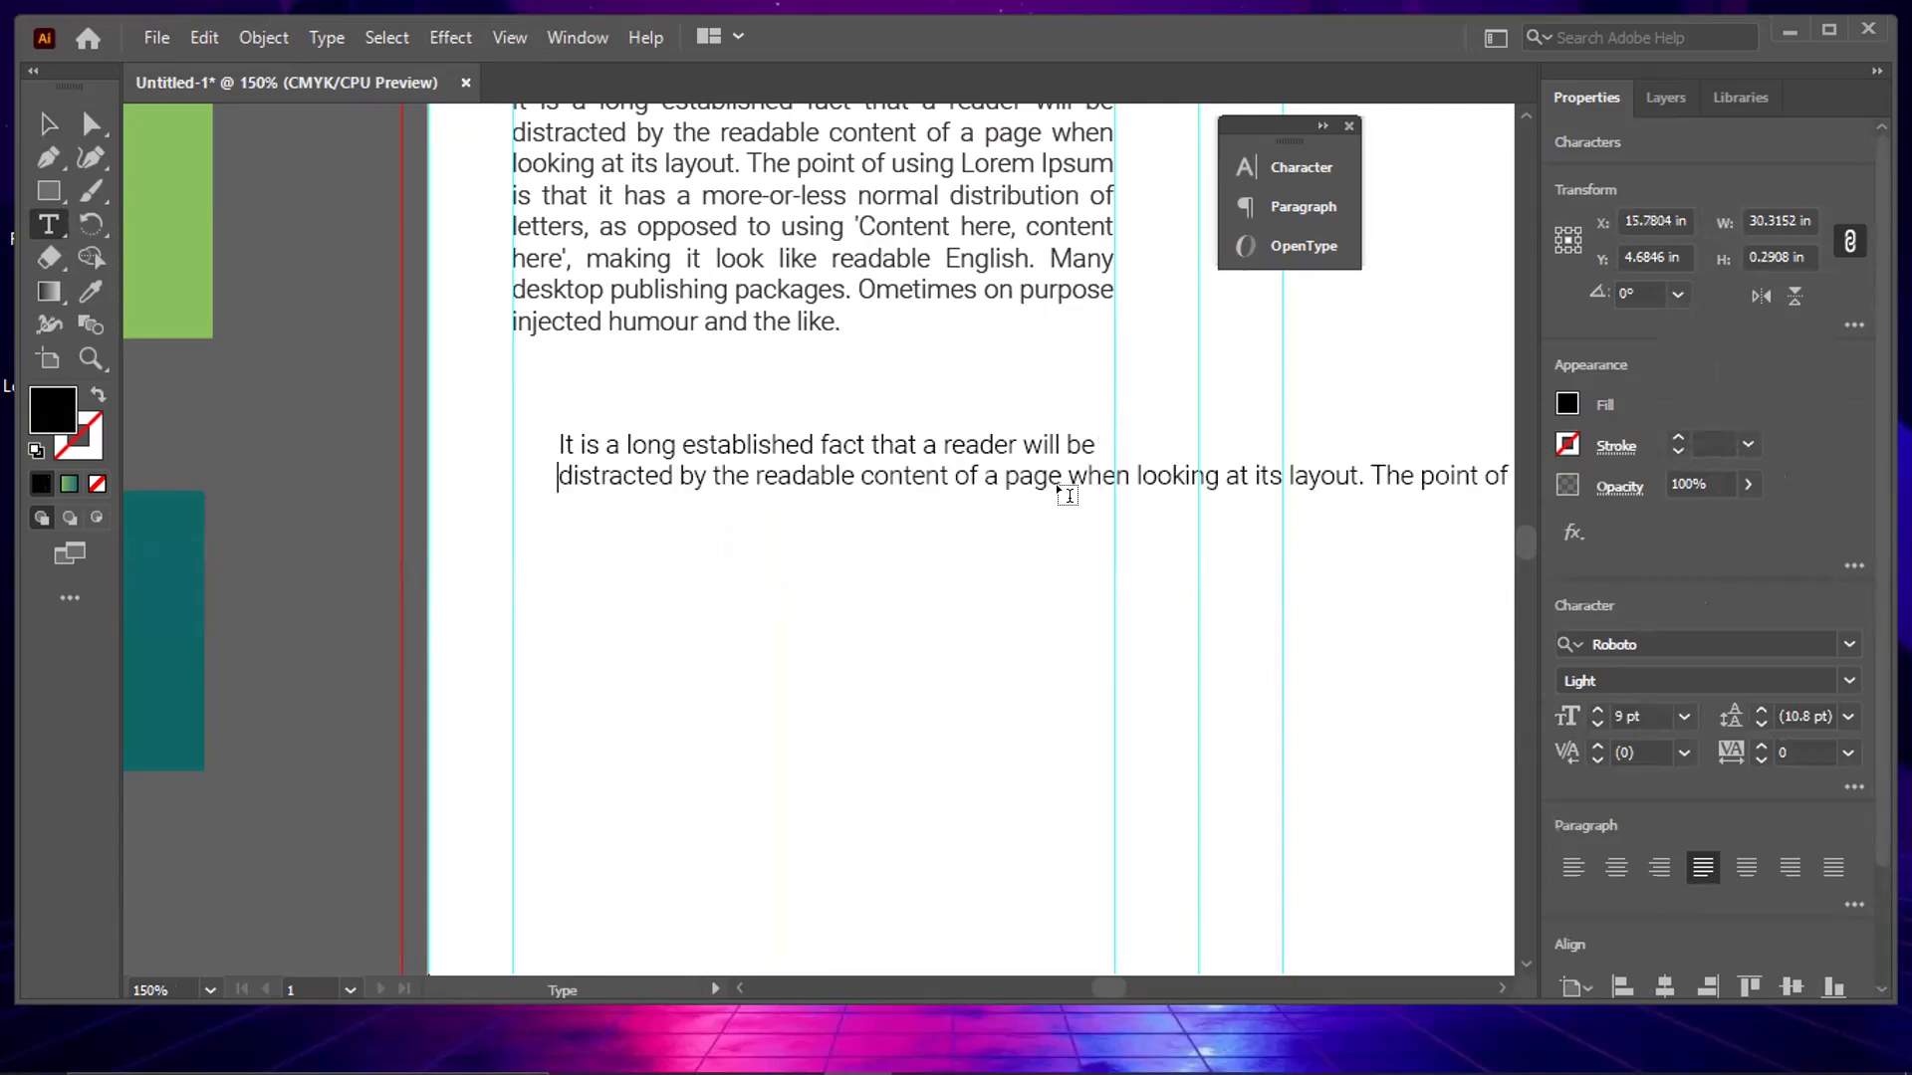
{"action": "left_click", "coordinate": [749, 466]}
{"action": "key", "text": "Delete"}
{"action": "type", "text": ".67"}
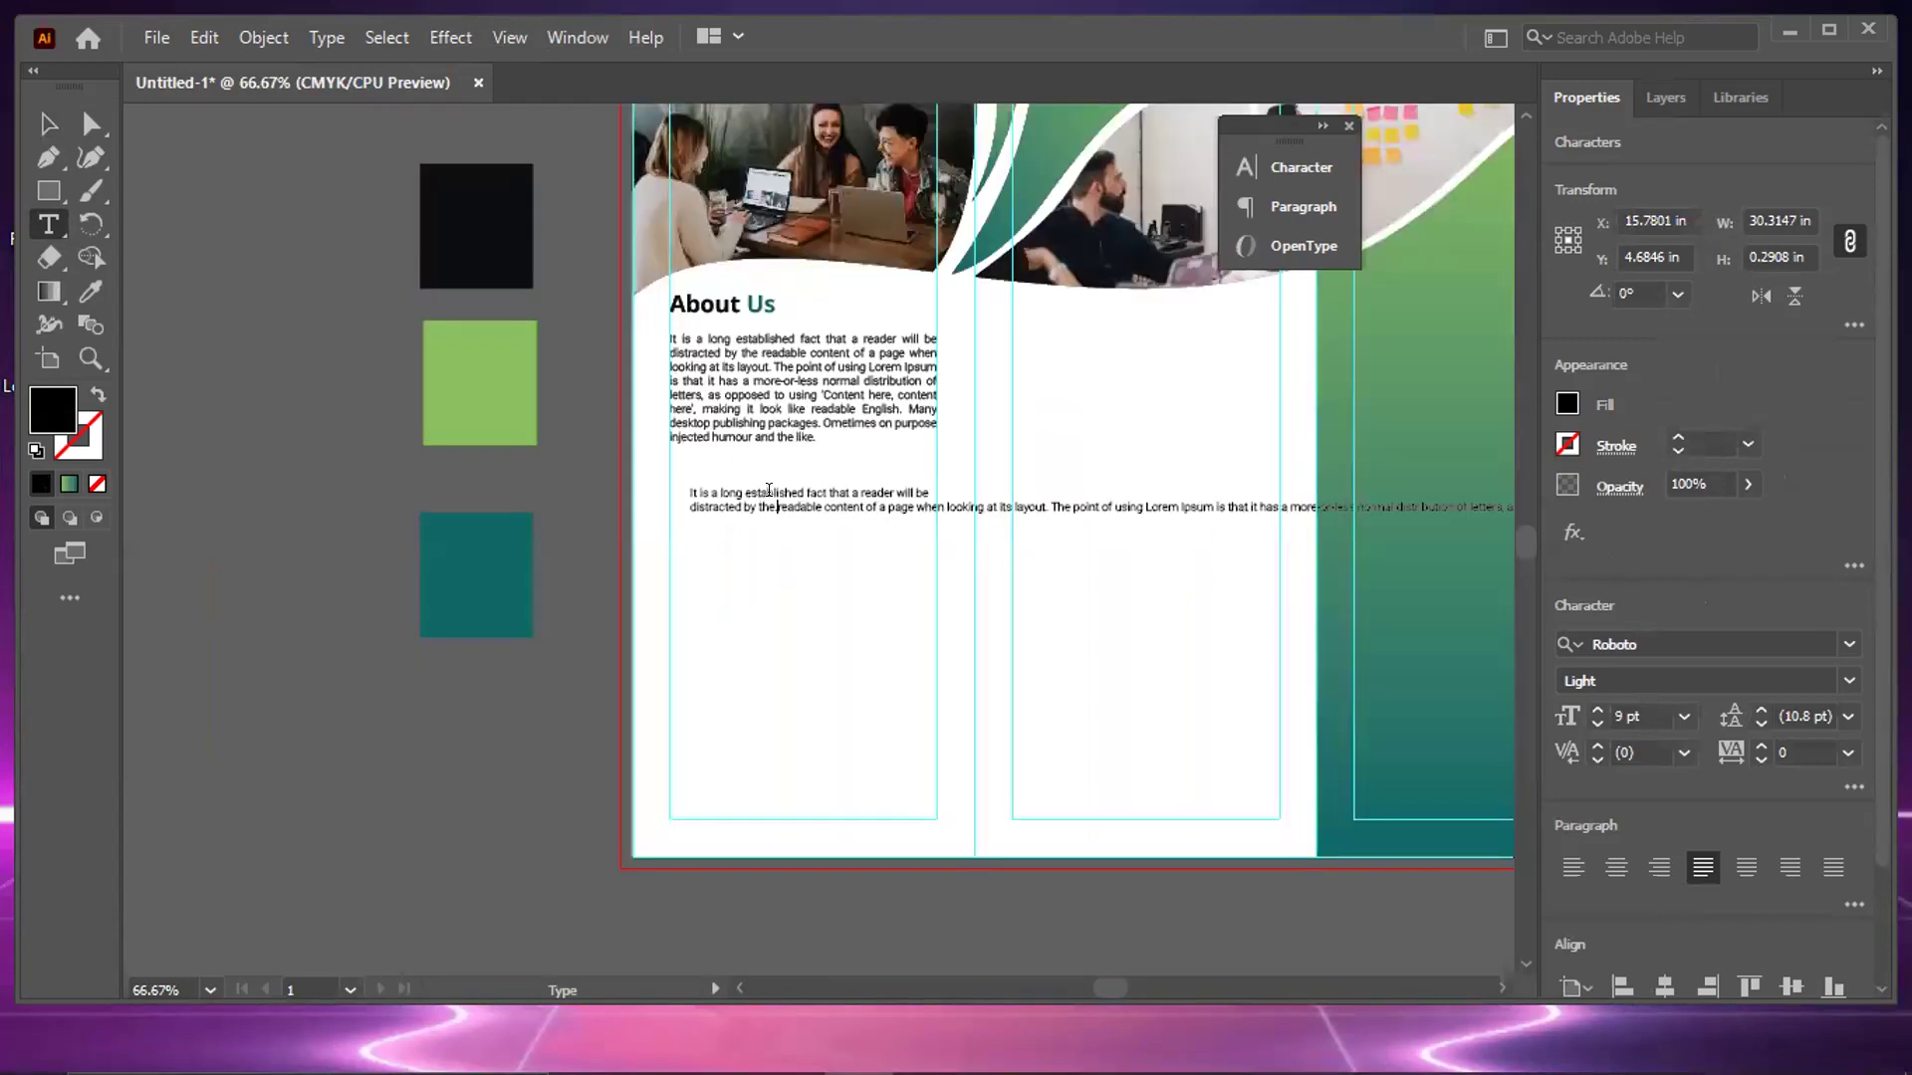
{"action": "scroll", "coordinate": [775, 505], "scroll_direction": "up", "scroll_amount": 3}
{"action": "type", "text": "."}
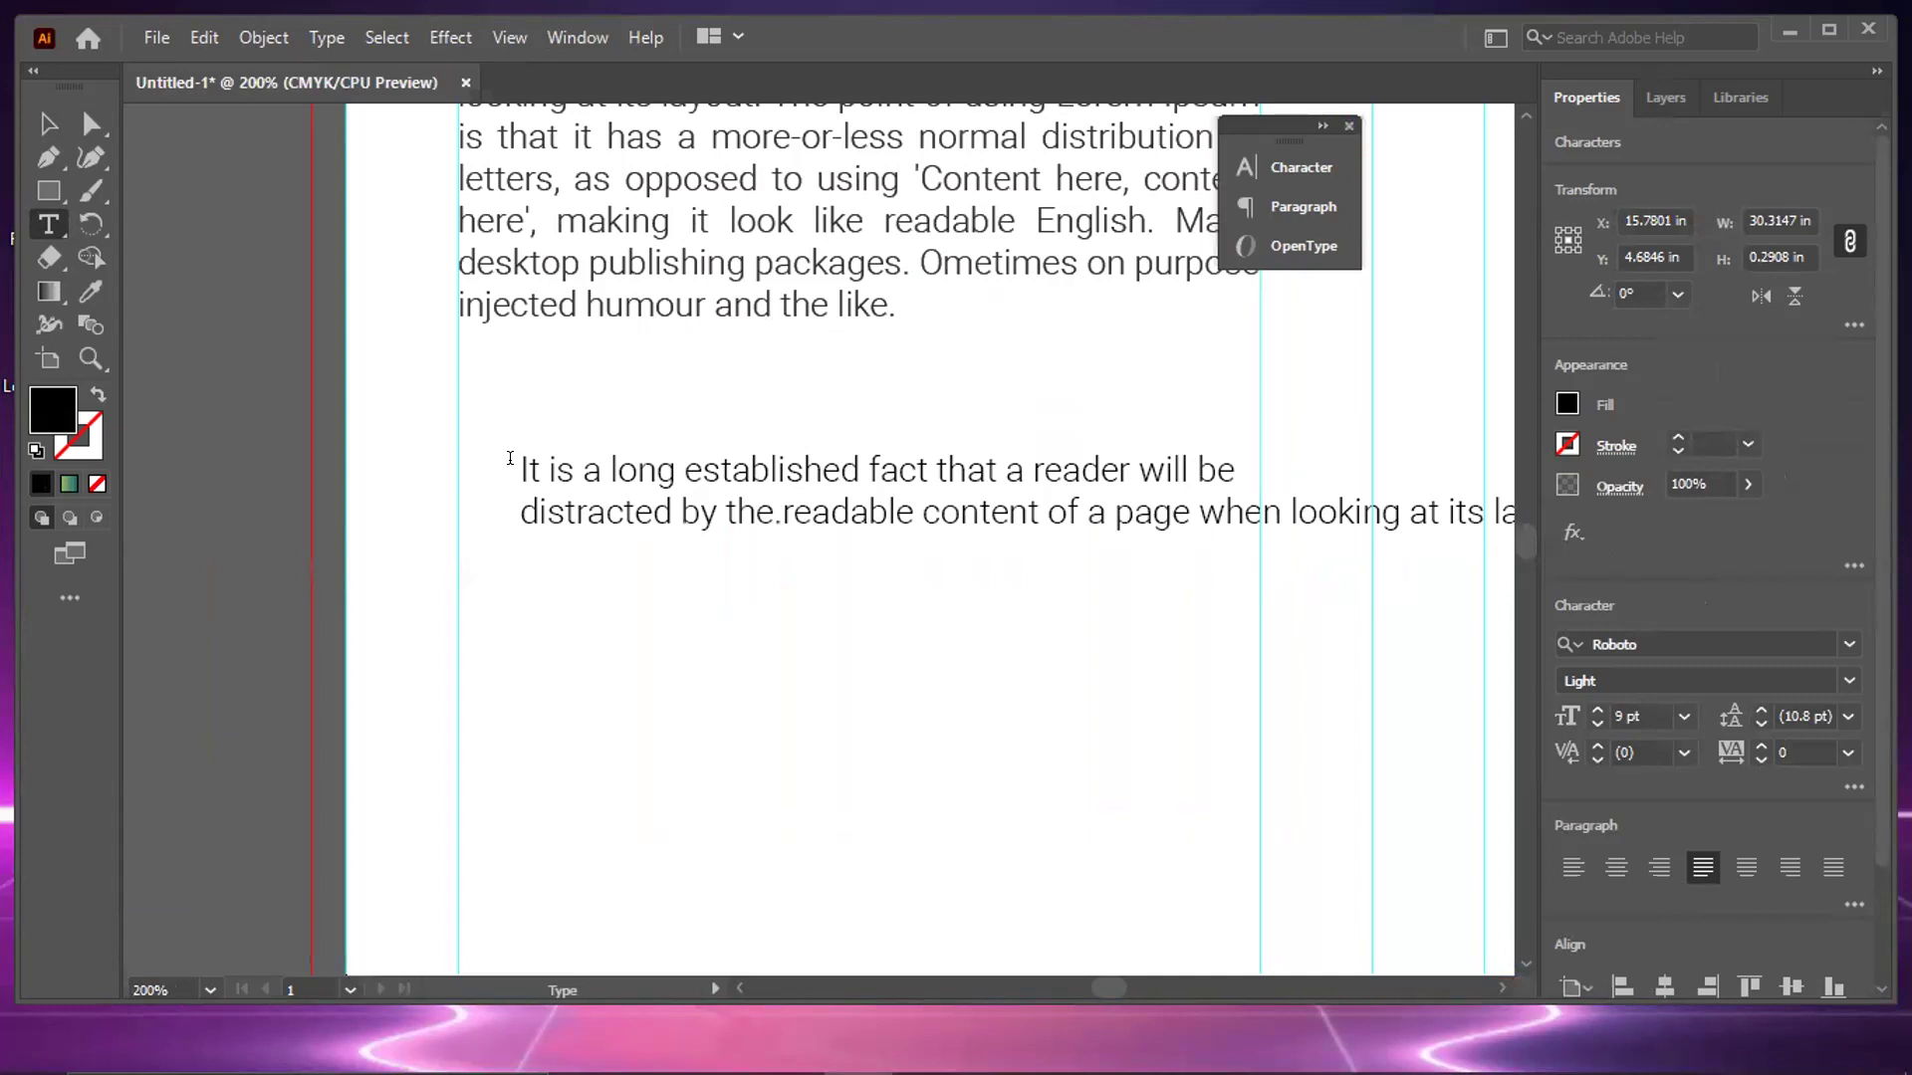
{"action": "key", "text": "ctrl+shift+Up"}
{"action": "key", "text": "ctrl+c"}
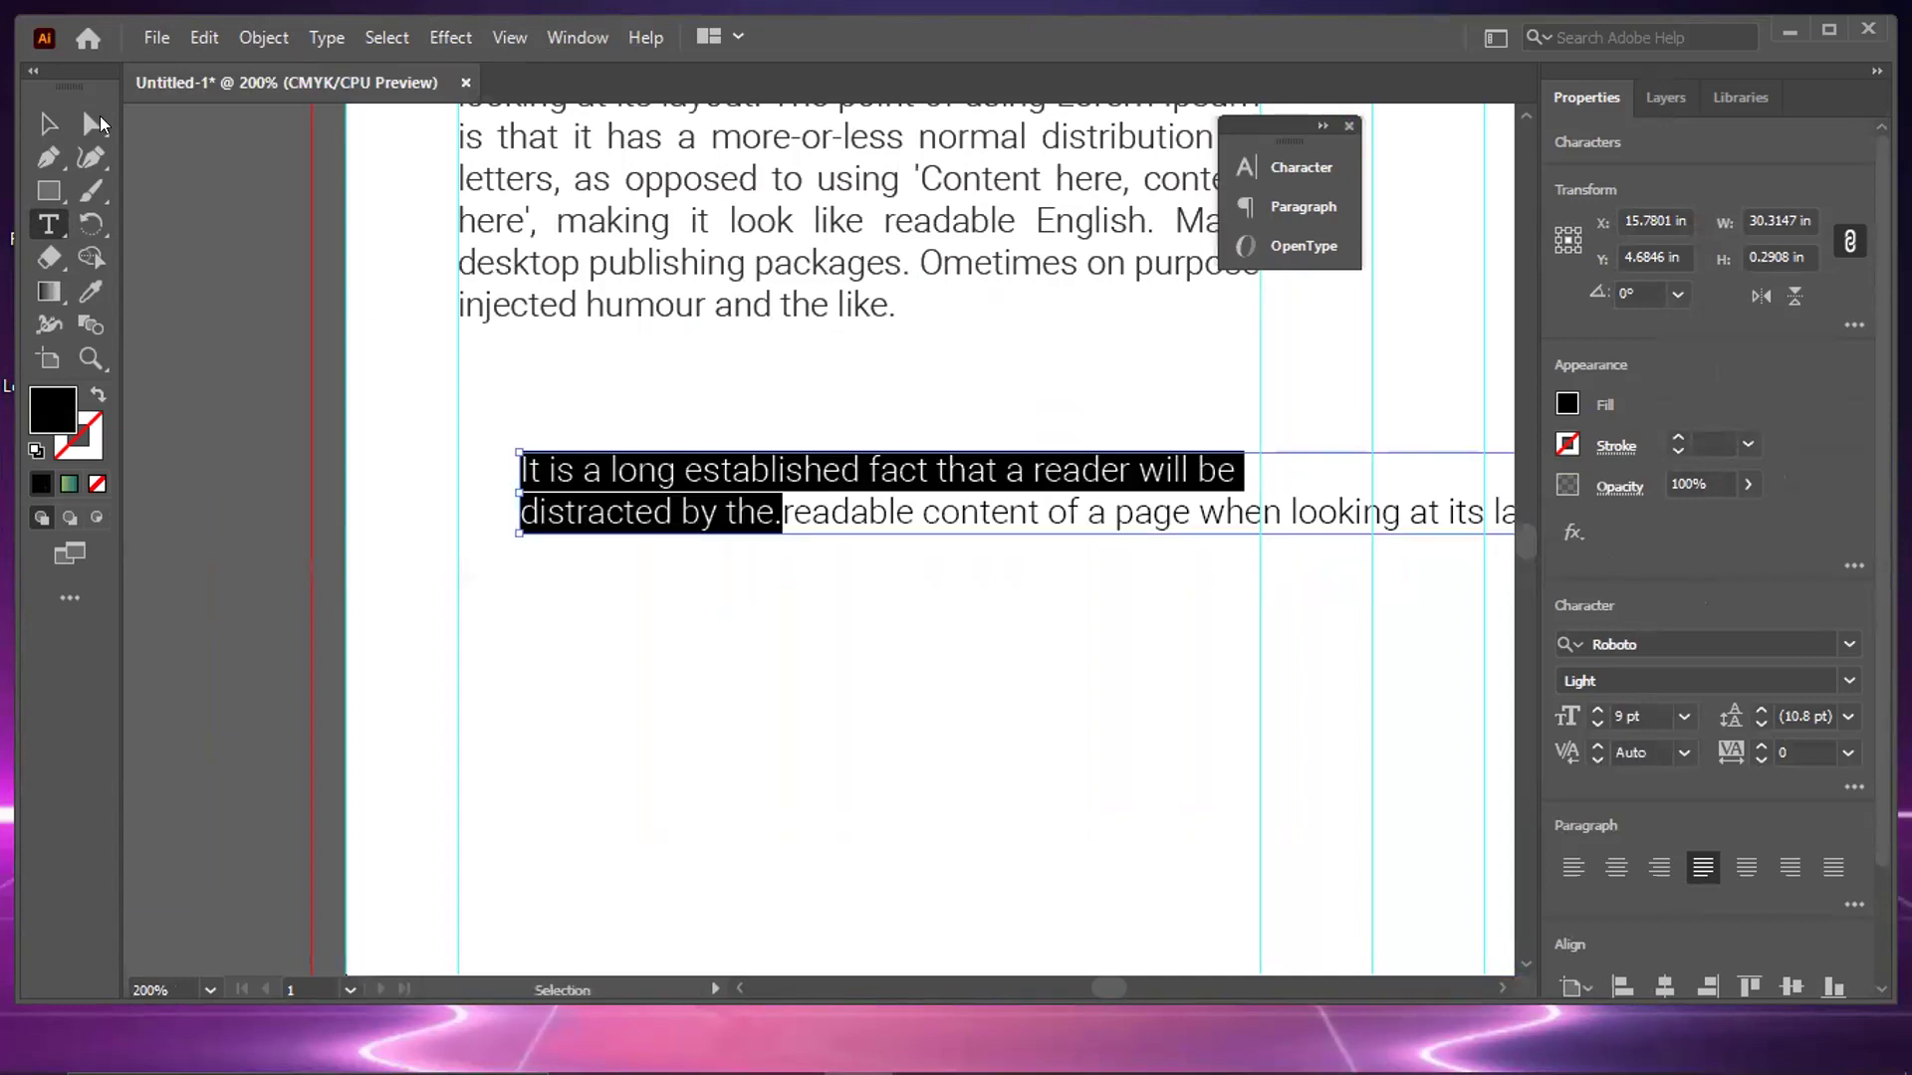
{"action": "key", "text": "BackSpace"}
Delete the leftover line and paste the cut sentence as new point text below the paragraph
{"action": "key", "text": "Escape"}
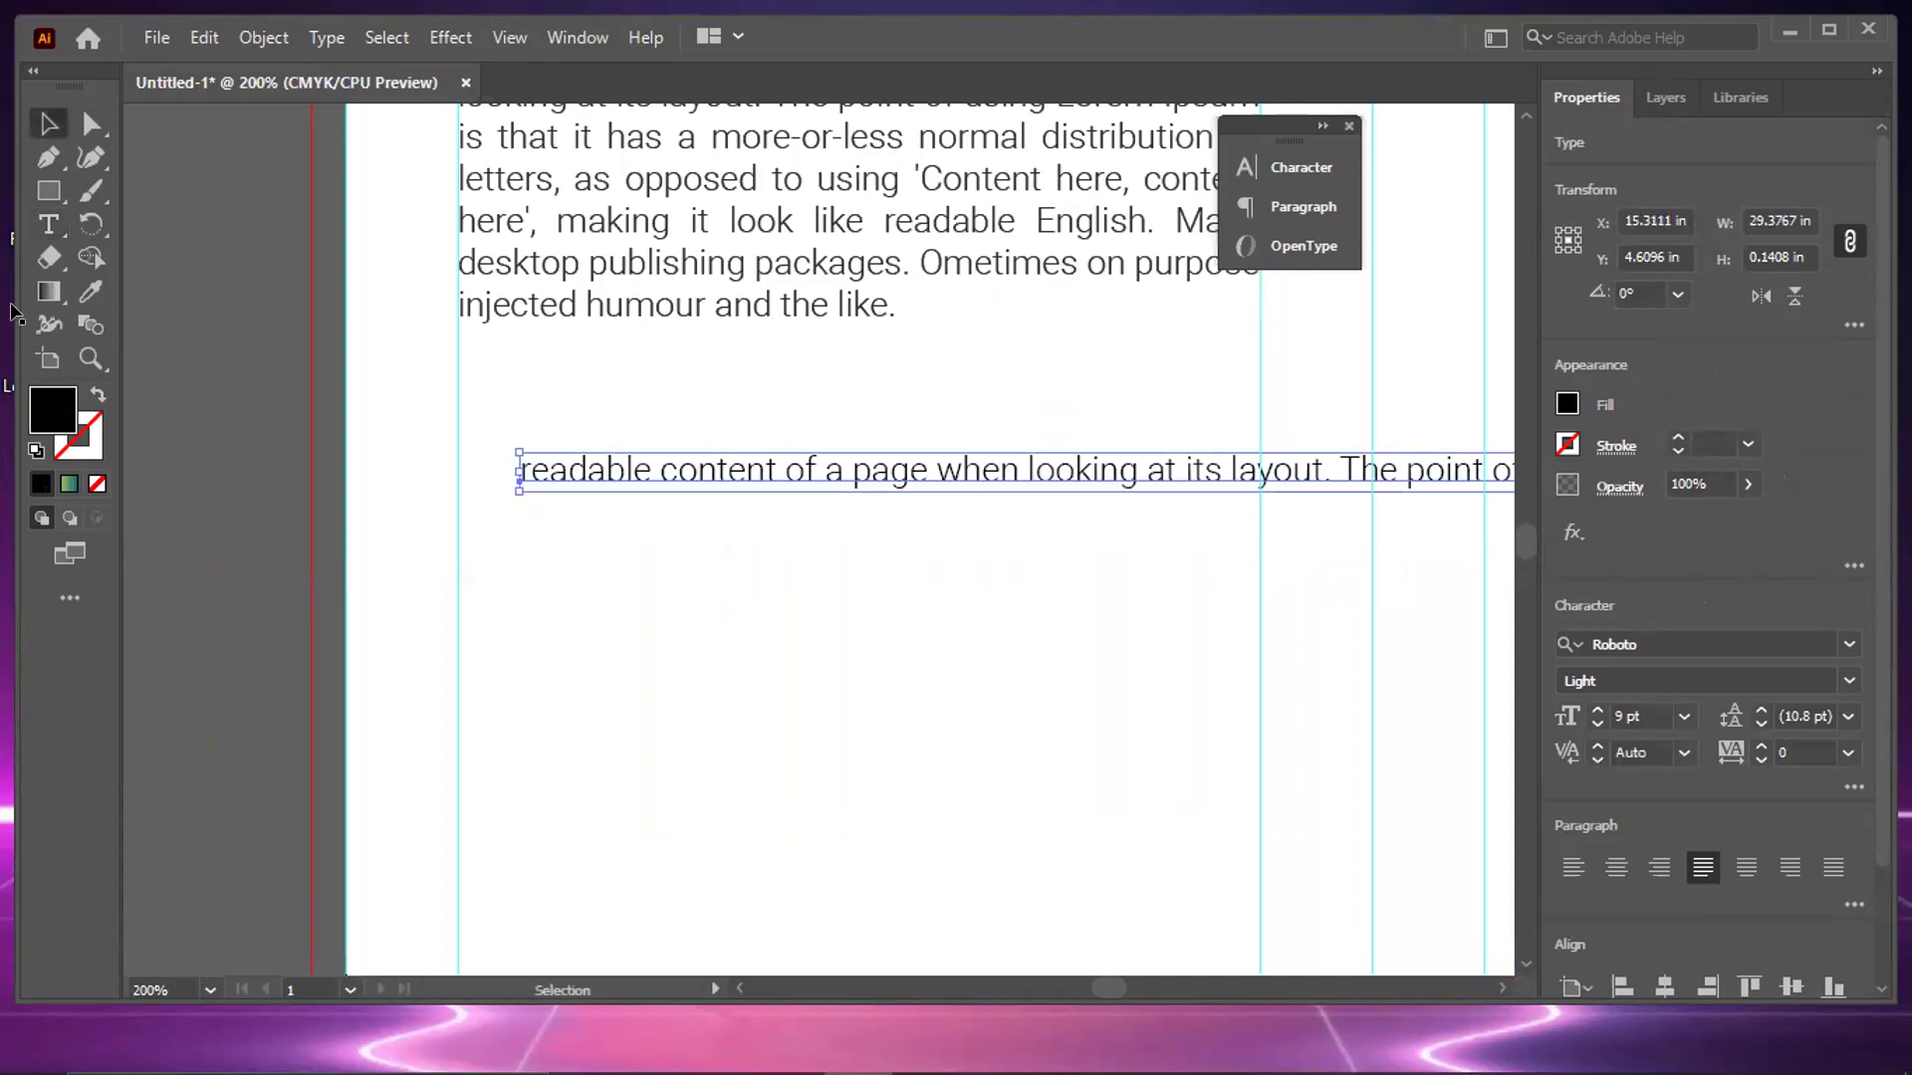
{"action": "key", "text": "Delete"}
{"action": "left_click", "coordinate": [49, 223]}
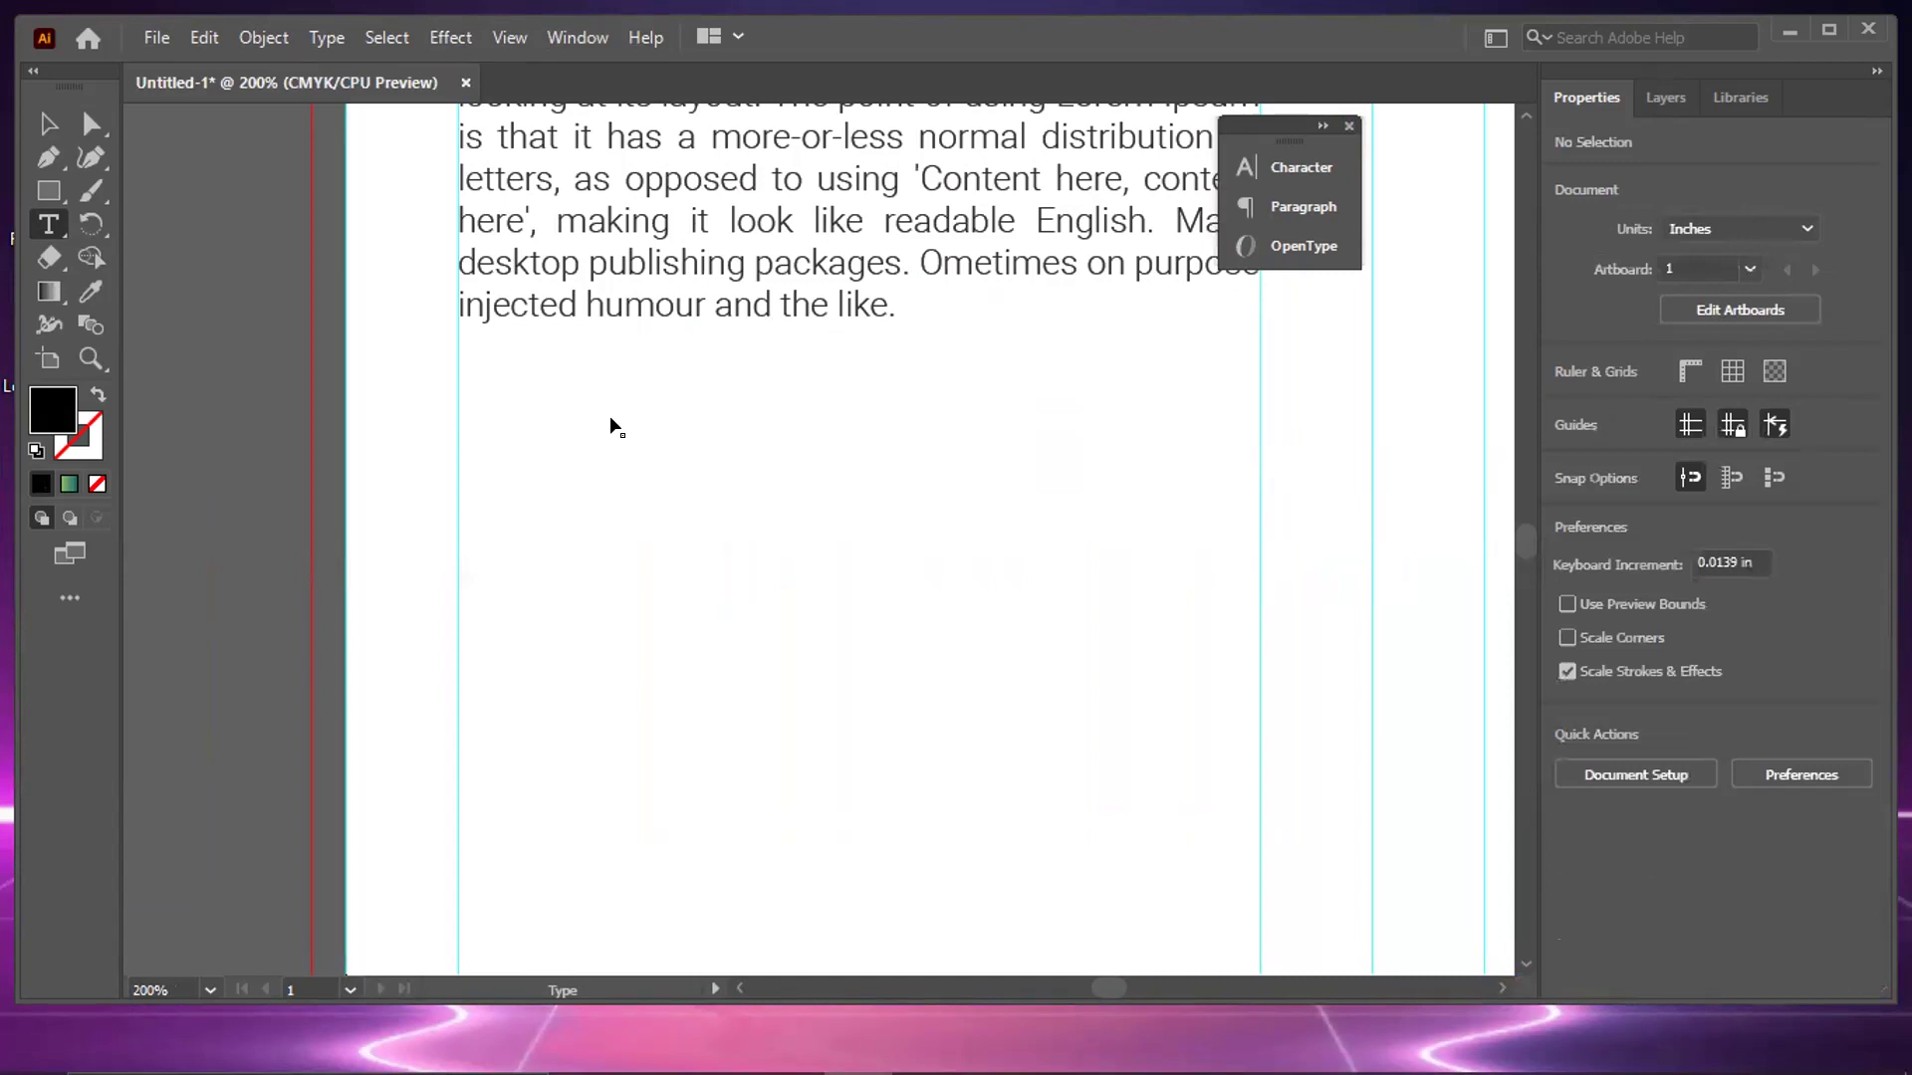
{"action": "left_click", "coordinate": [611, 420]}
{"action": "key", "text": "ctrl+v"}
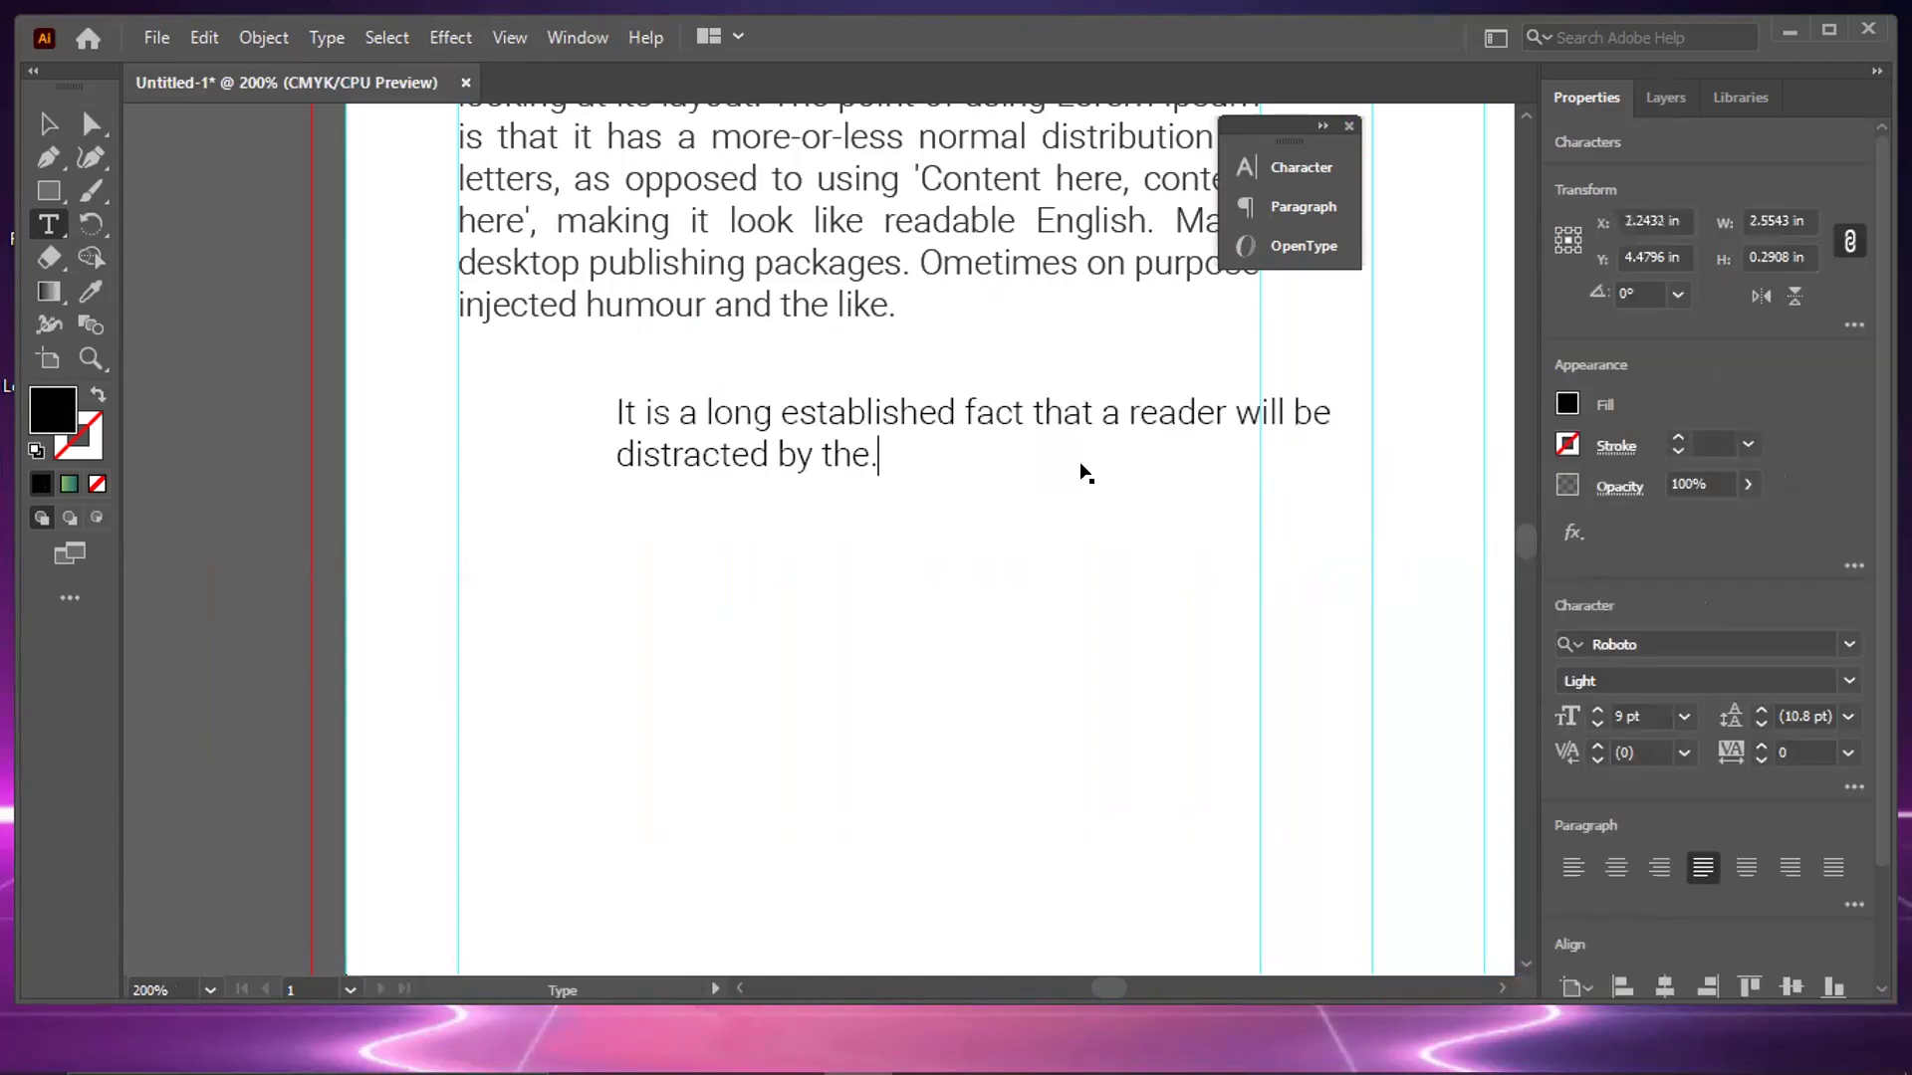
{"action": "key", "text": "Escape"}
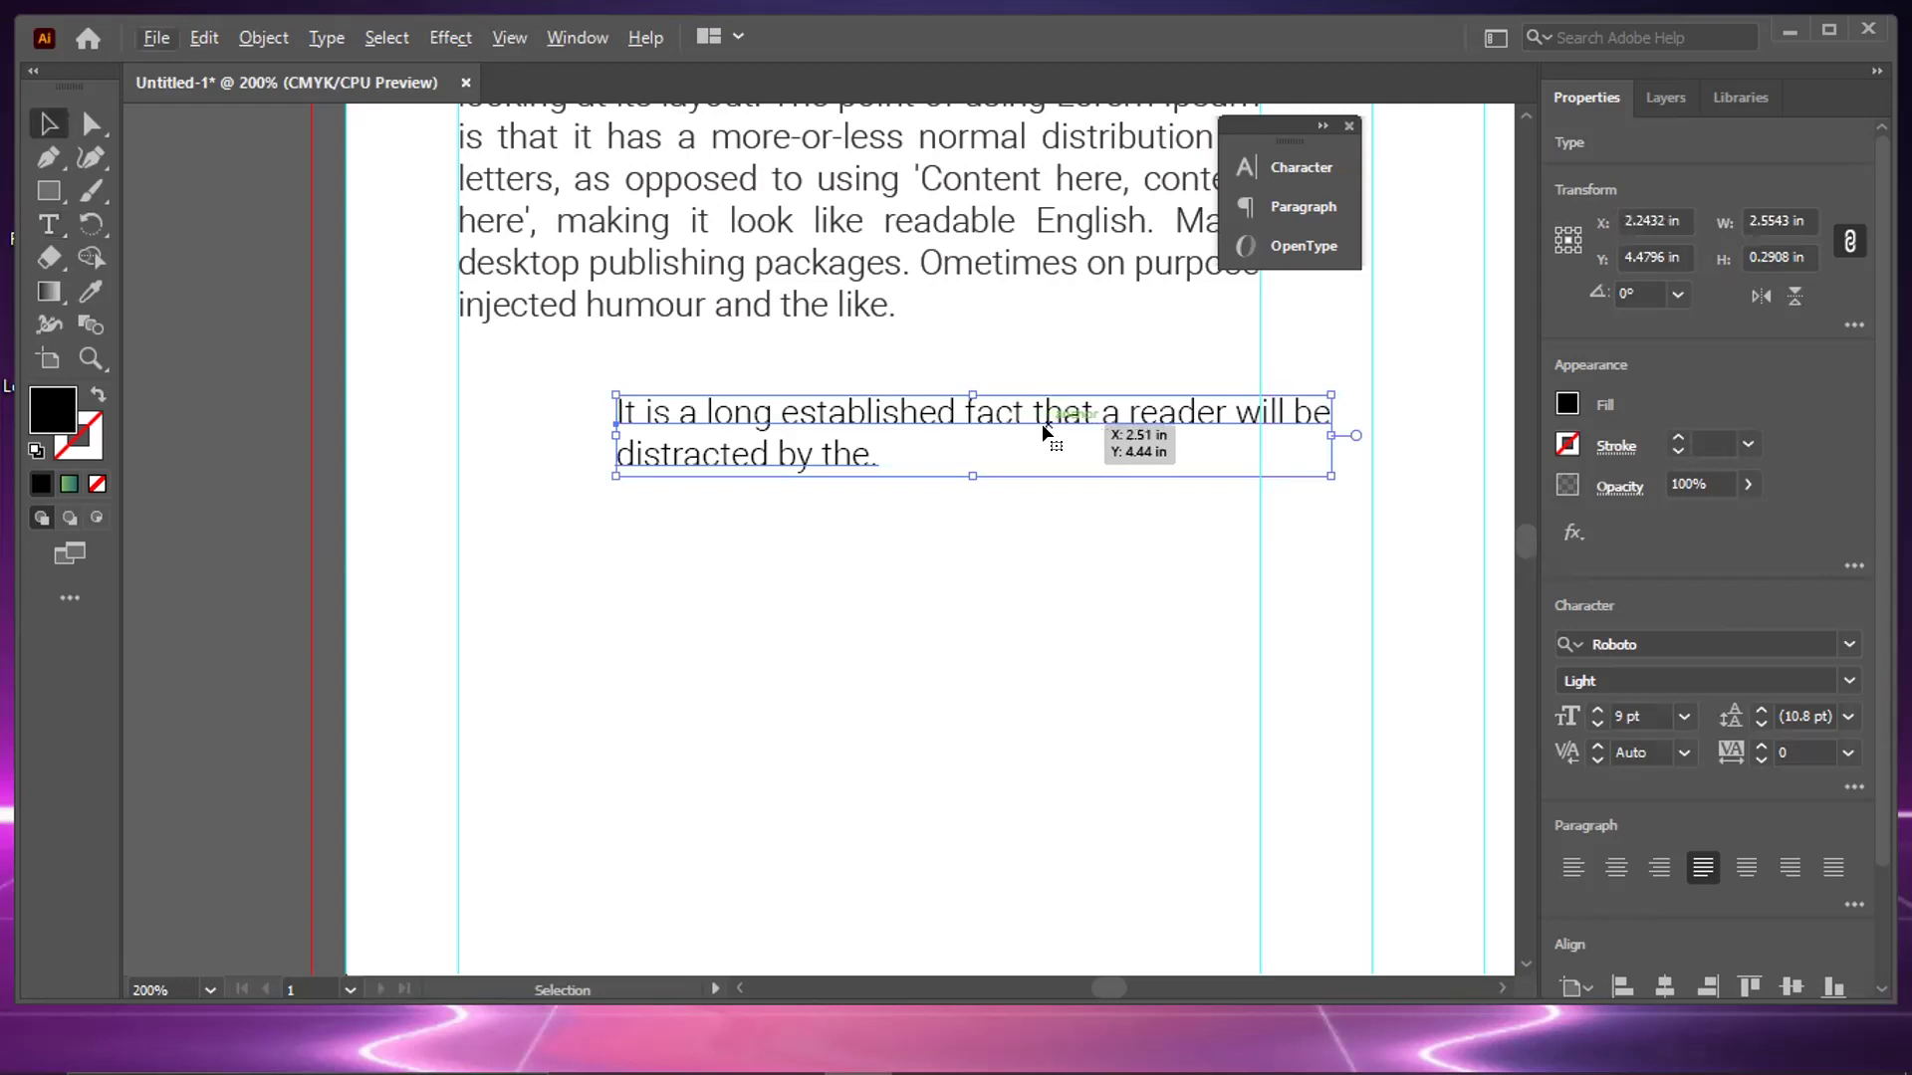
Move the short sentence under the About Us paragraph and right-align it with the paragraph
{"action": "left_click_drag", "start_coordinate": [1051, 415], "coordinate": [974, 414]}
{"action": "left_click_drag", "start_coordinate": [1016, 627], "coordinate": [771, 242]}
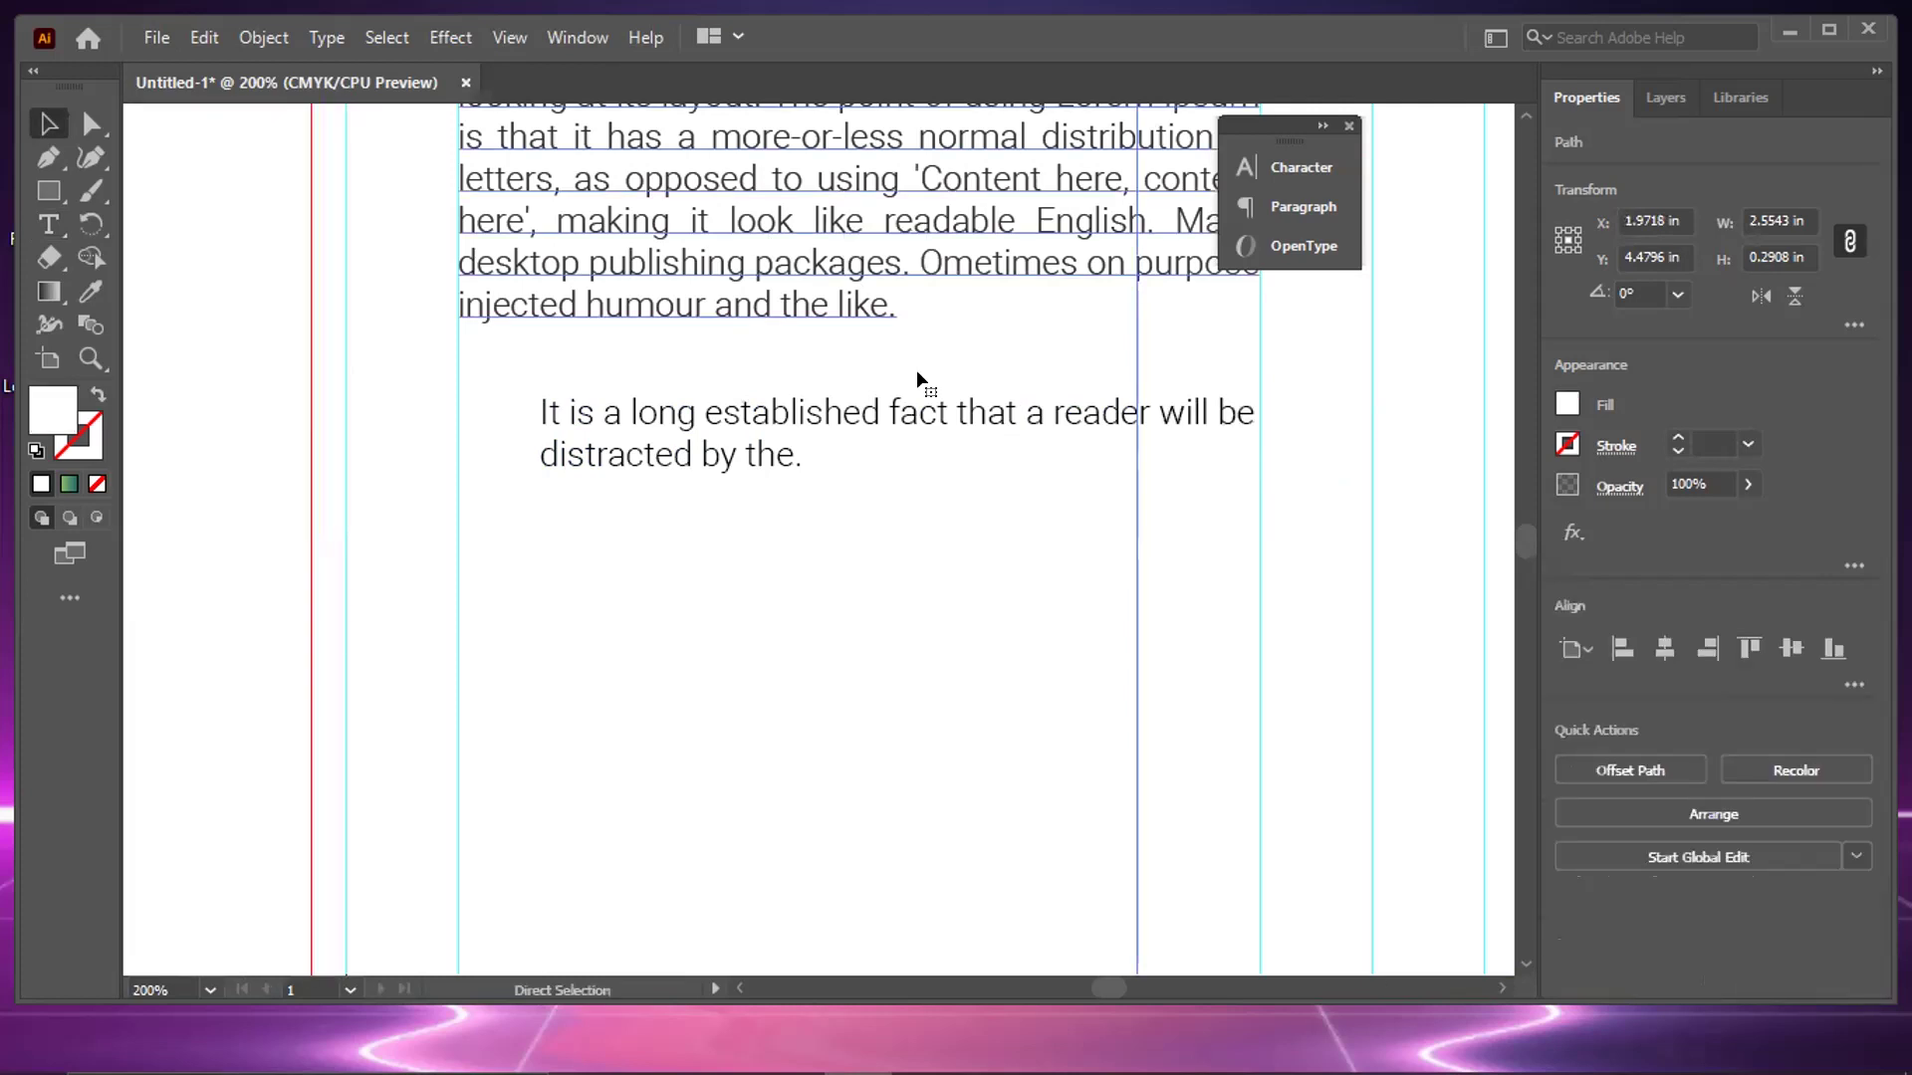
{"action": "key", "text": "ctrl+z"}
{"action": "key", "text": "ctrl+z"}
{"action": "key", "text": "ctrl+shift+z"}
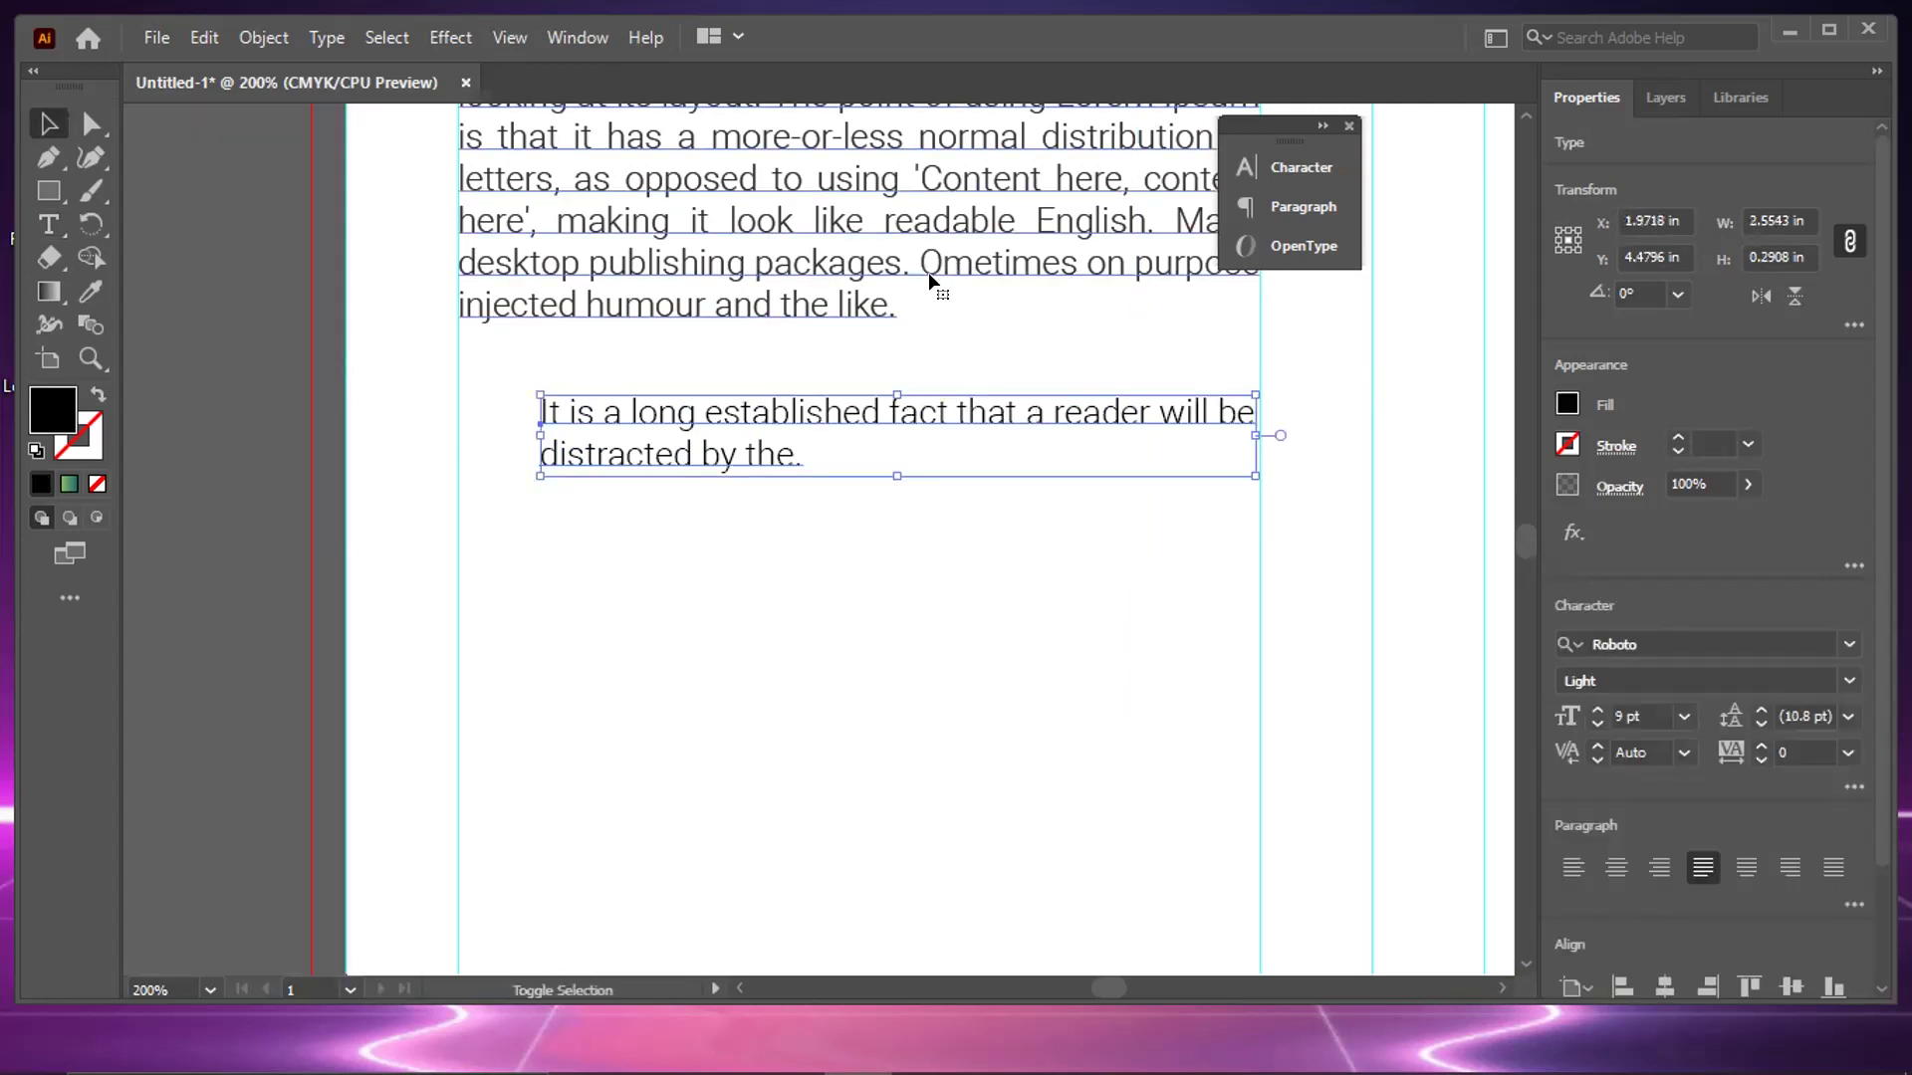
{"action": "left_click", "coordinate": [928, 272], "text": "shift"}
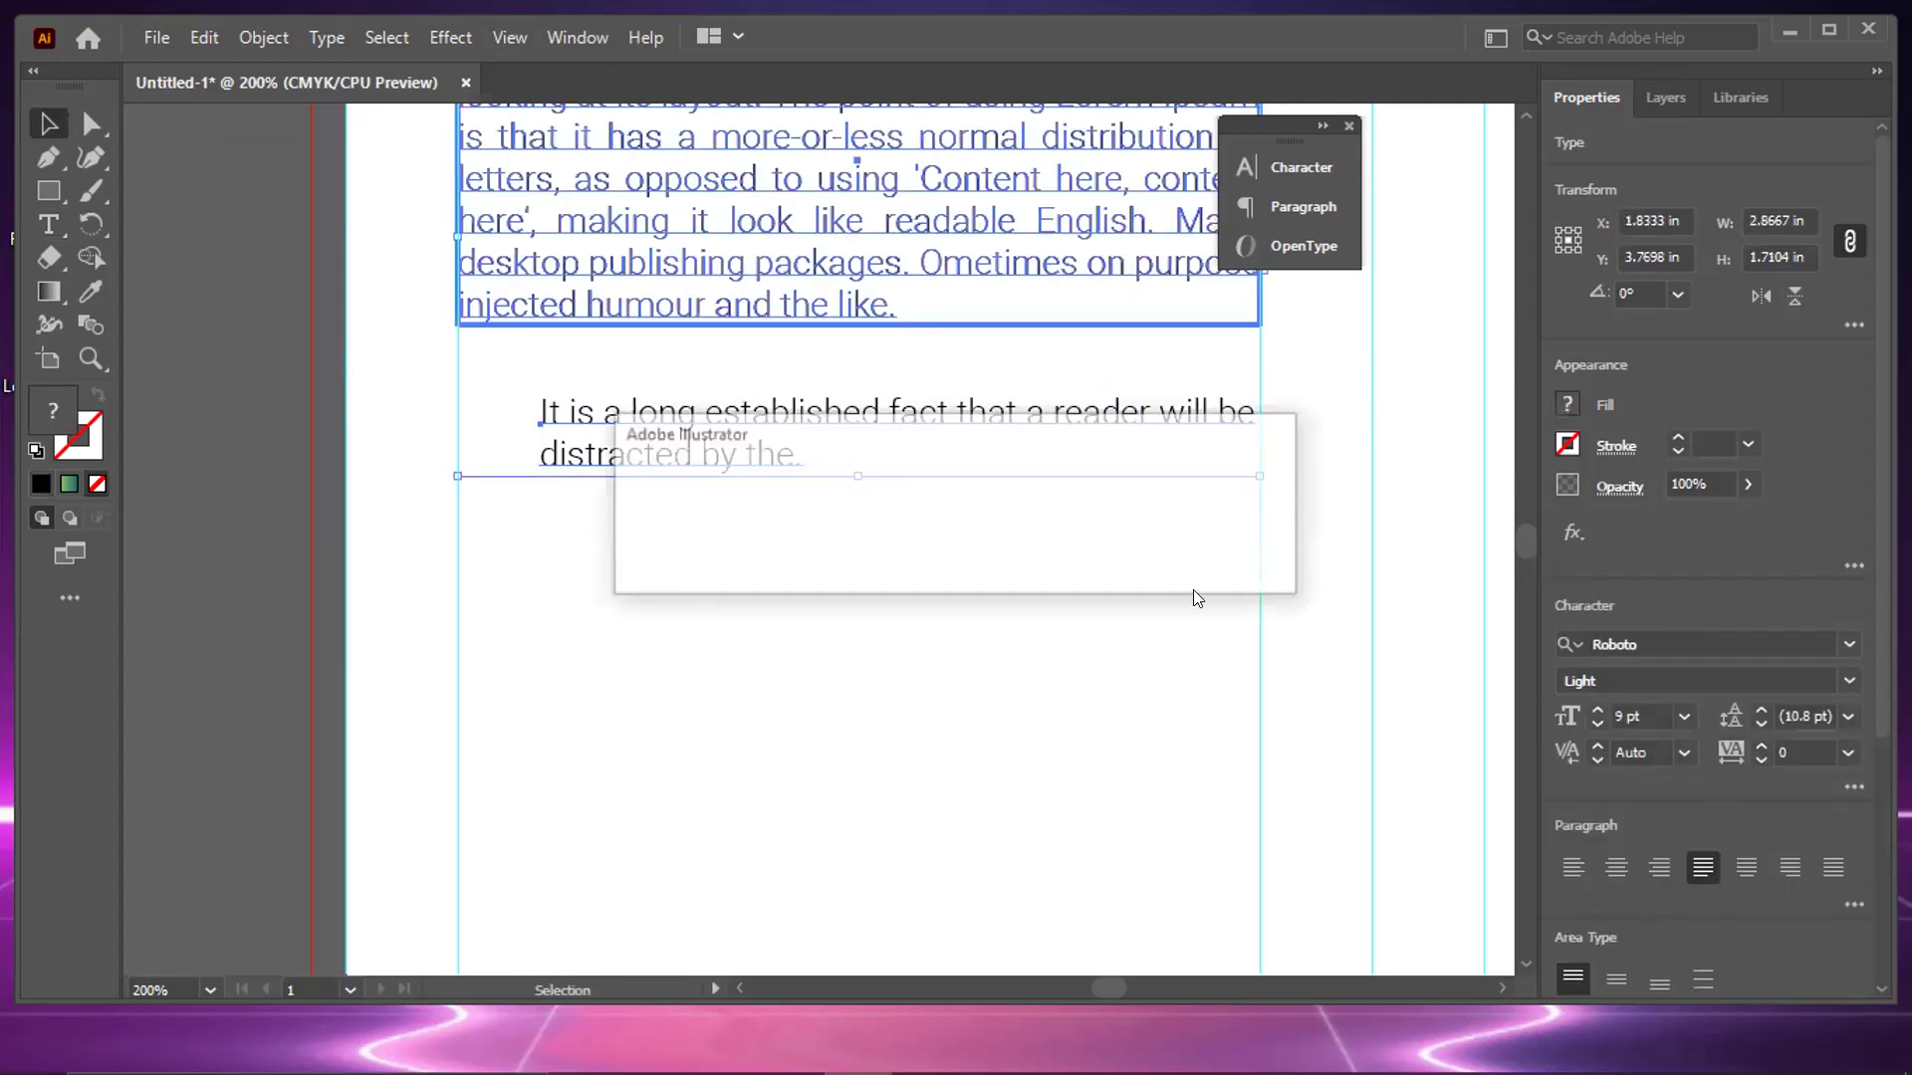
{"action": "left_click", "coordinate": [1252, 562]}
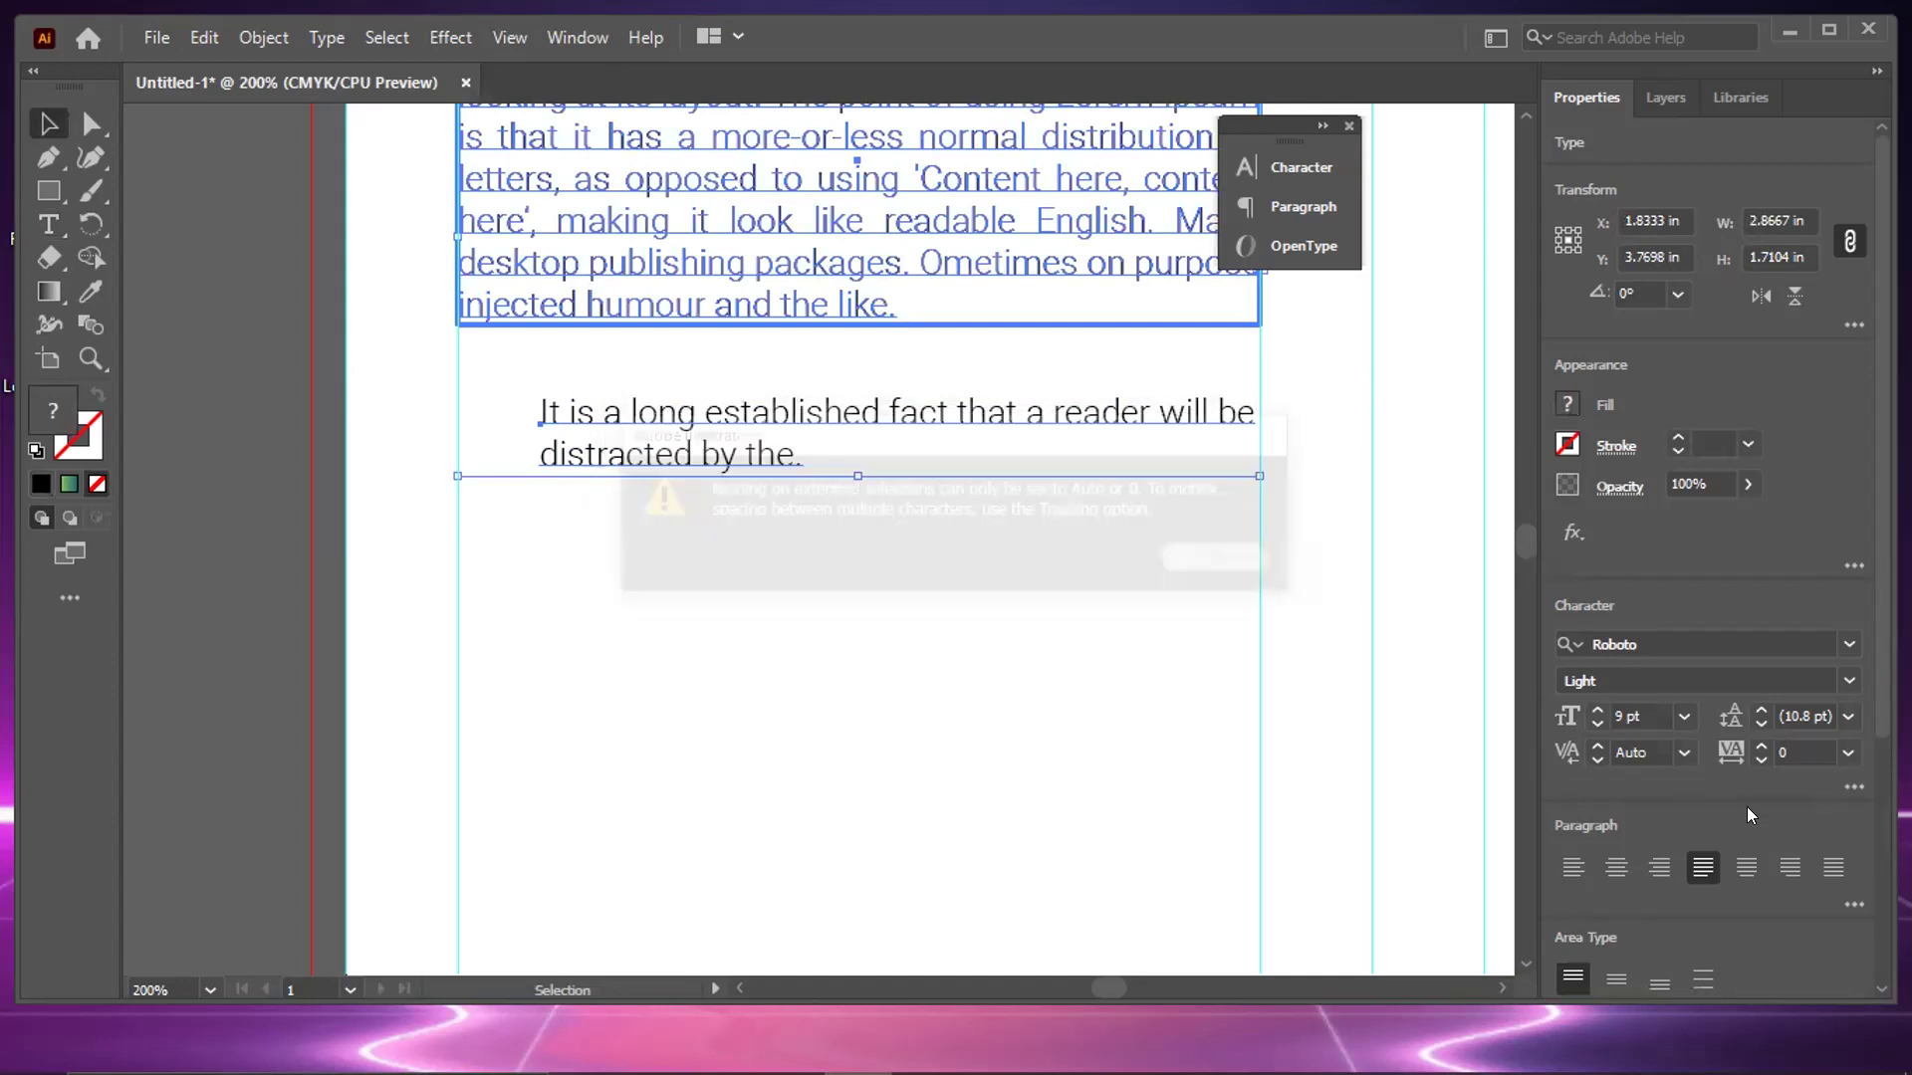
{"action": "scroll", "coordinate": [1713, 777], "scroll_direction": "down", "scroll_amount": 3}
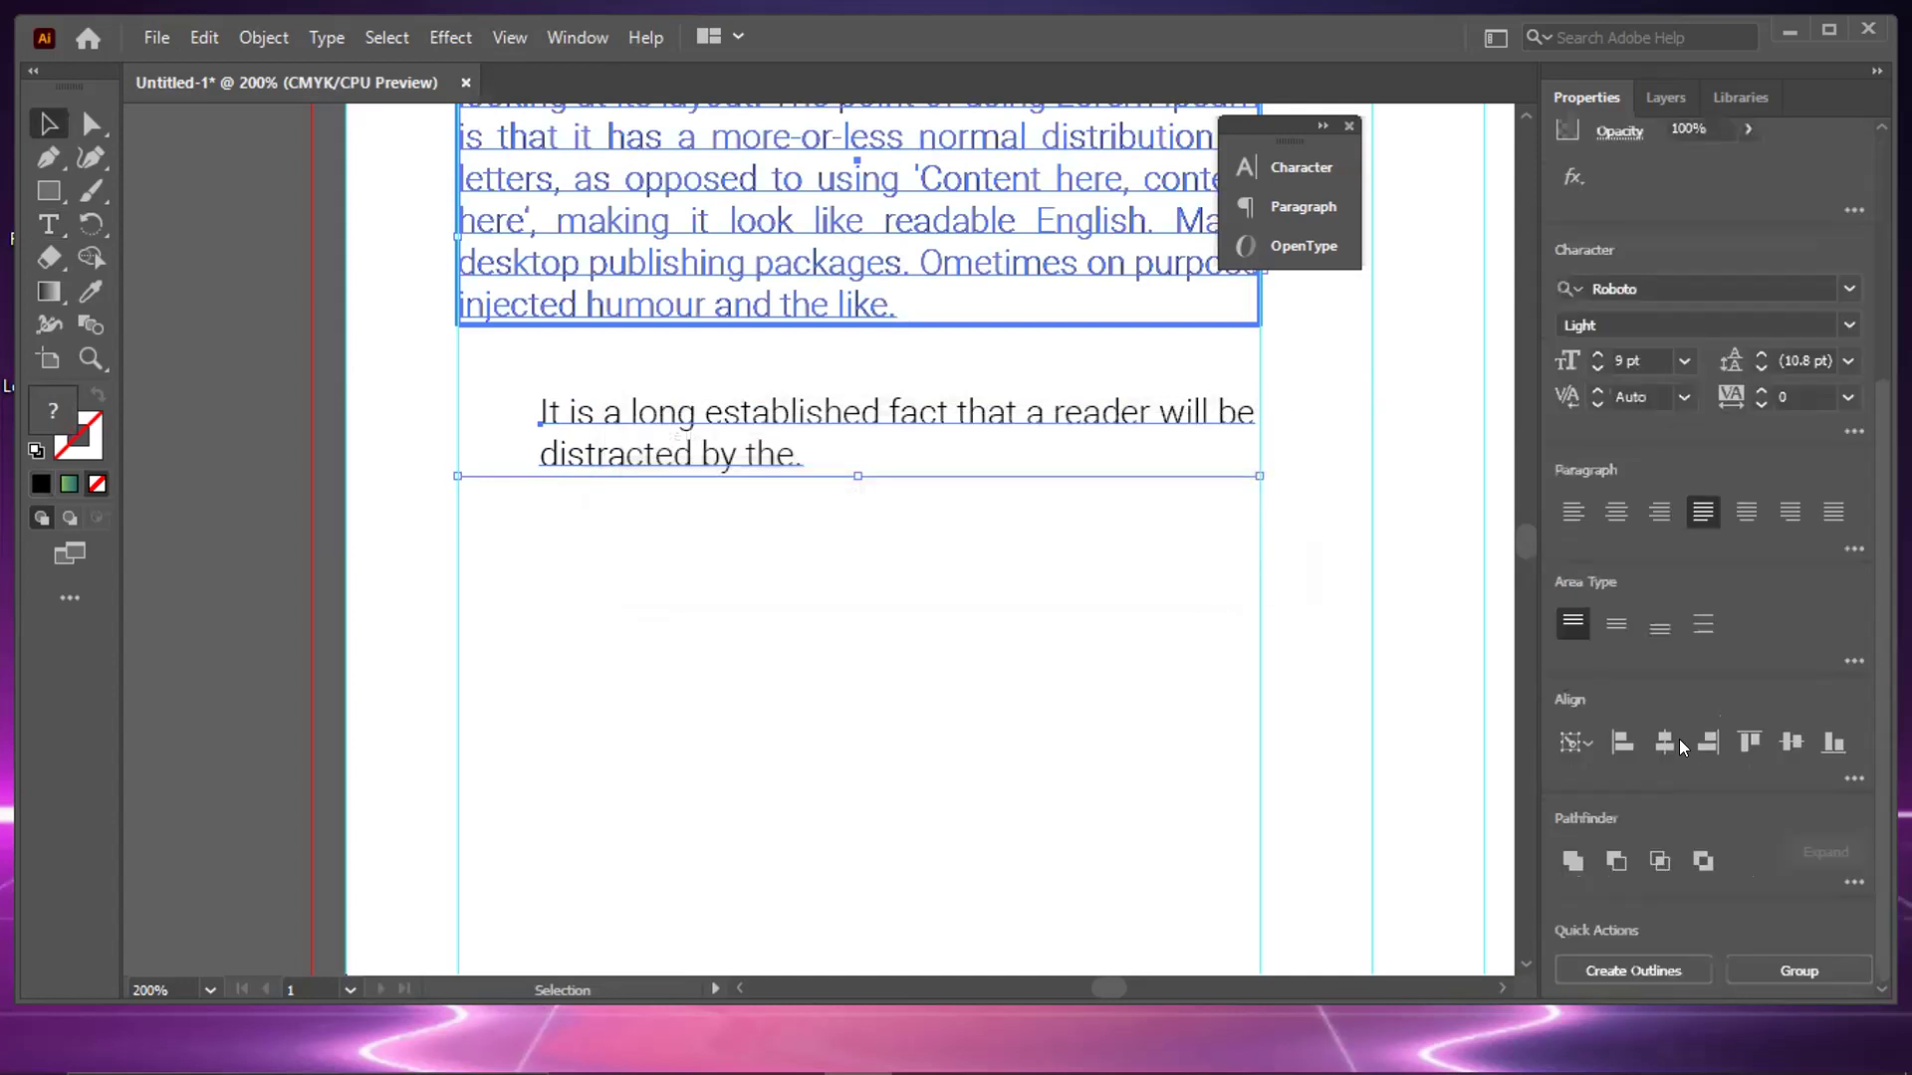
{"action": "left_click", "coordinate": [235, 419]}
Alt-drag a copy of the sentence below it, then repeat with Ctrl+D for a third copy
{"action": "left_click_drag", "start_coordinate": [763, 422], "coordinate": [763, 536]}
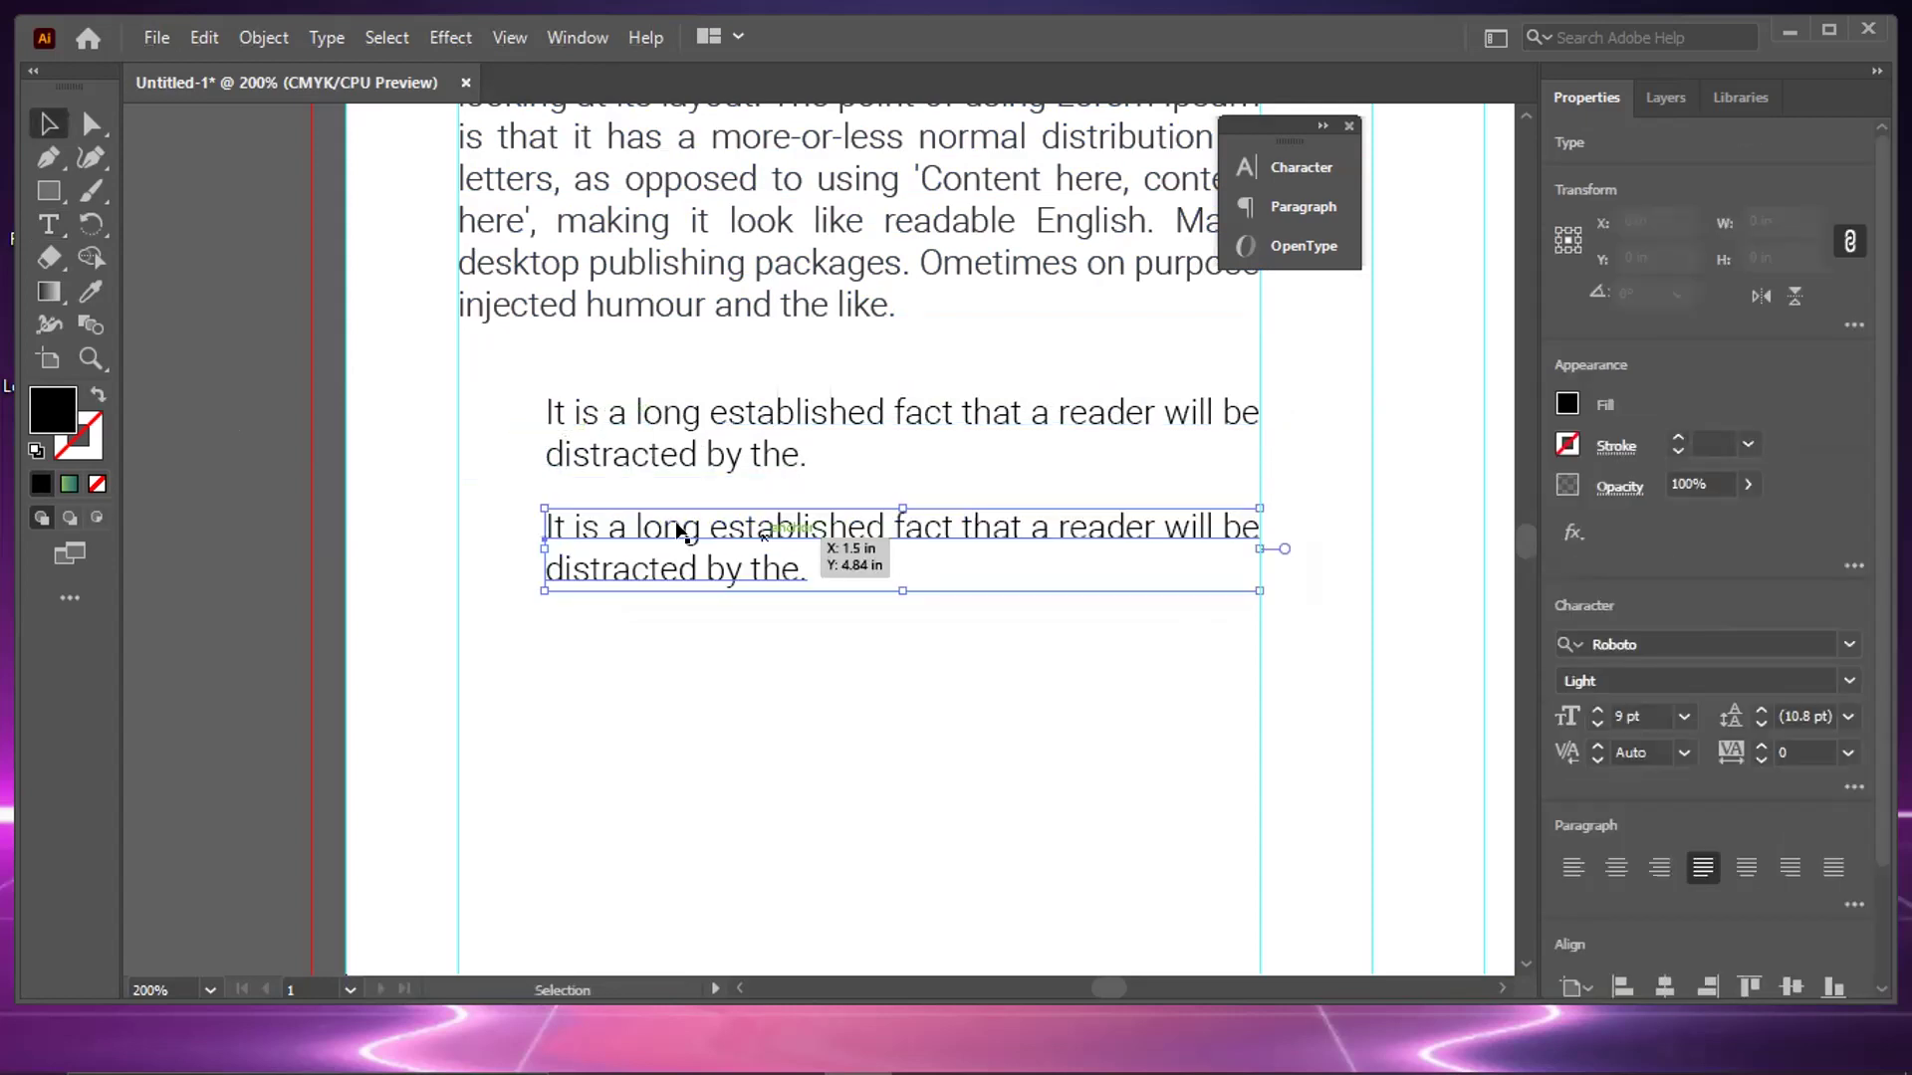
{"action": "key", "text": "ctrl+d"}
{"action": "left_click", "coordinate": [233, 446]}
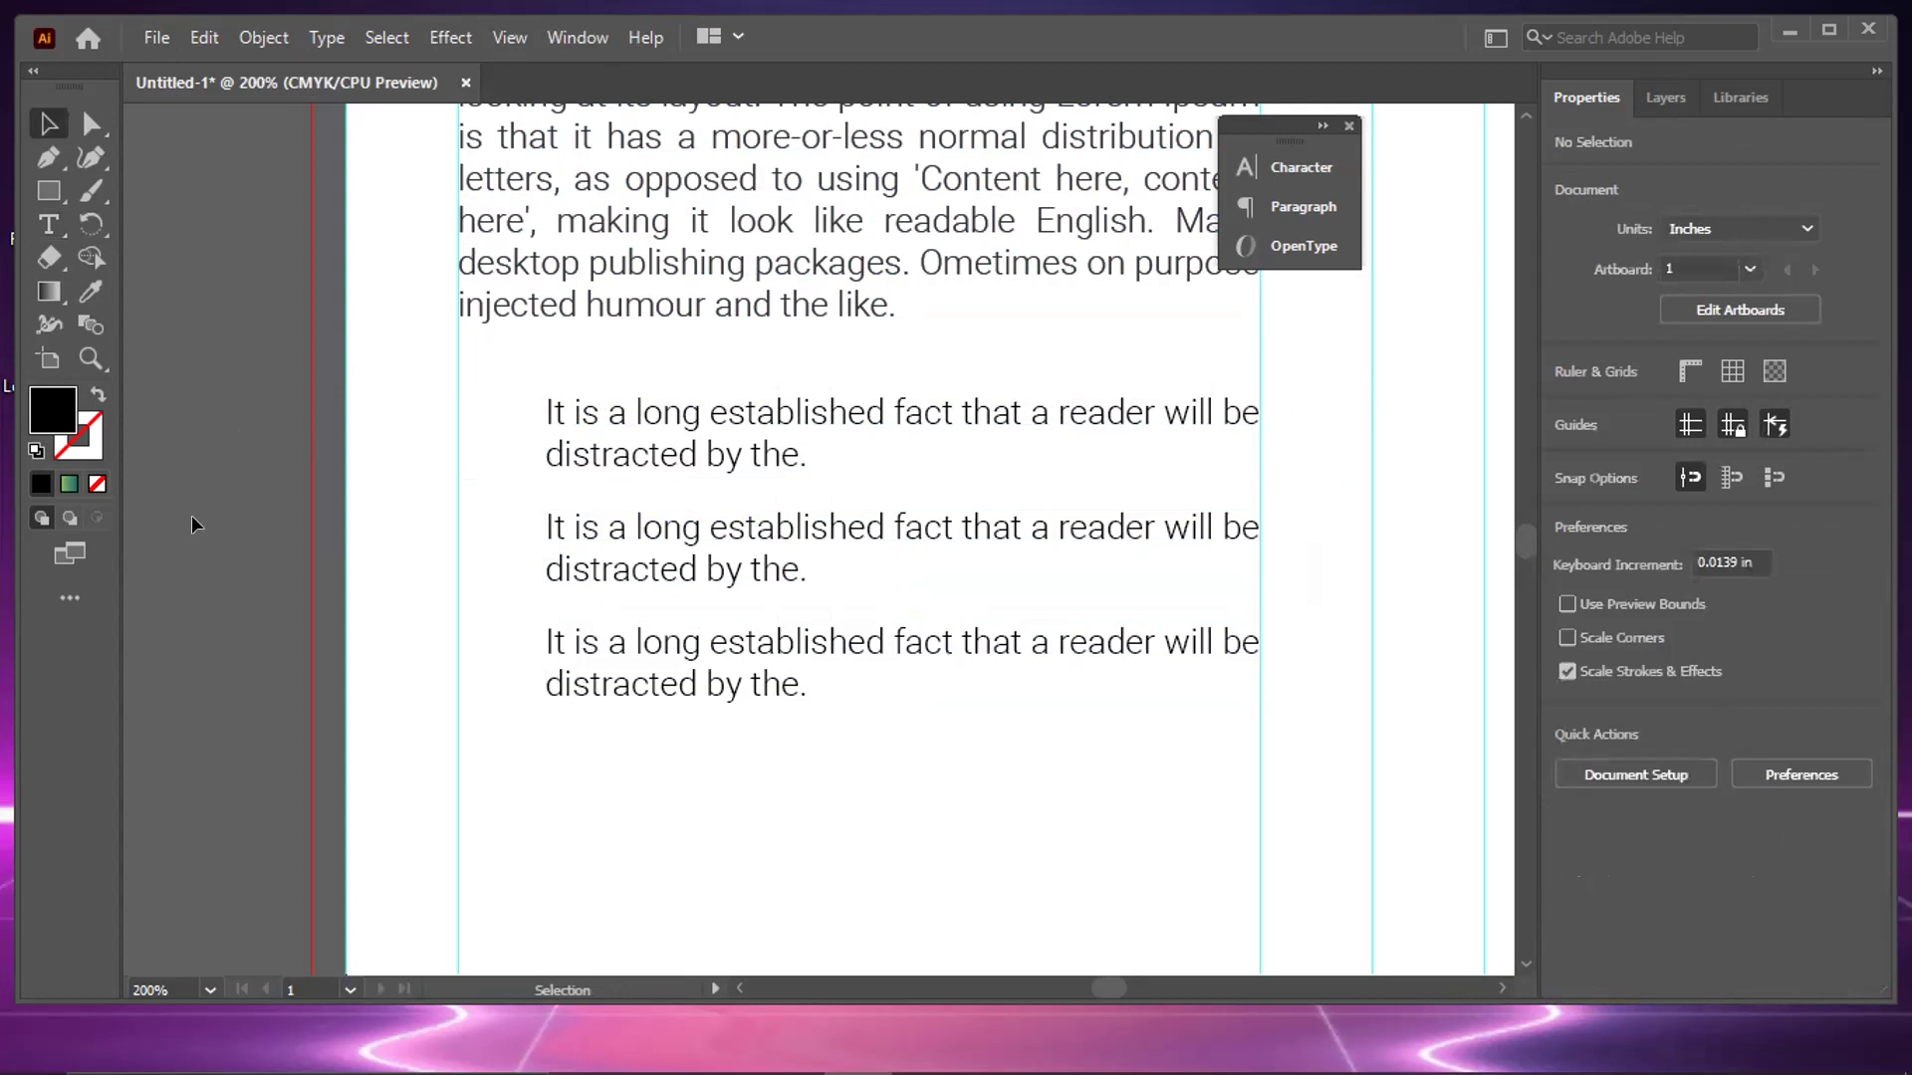
{"action": "key", "text": "ctrl+equal"}
{"action": "key", "text": "ctrl+equal"}
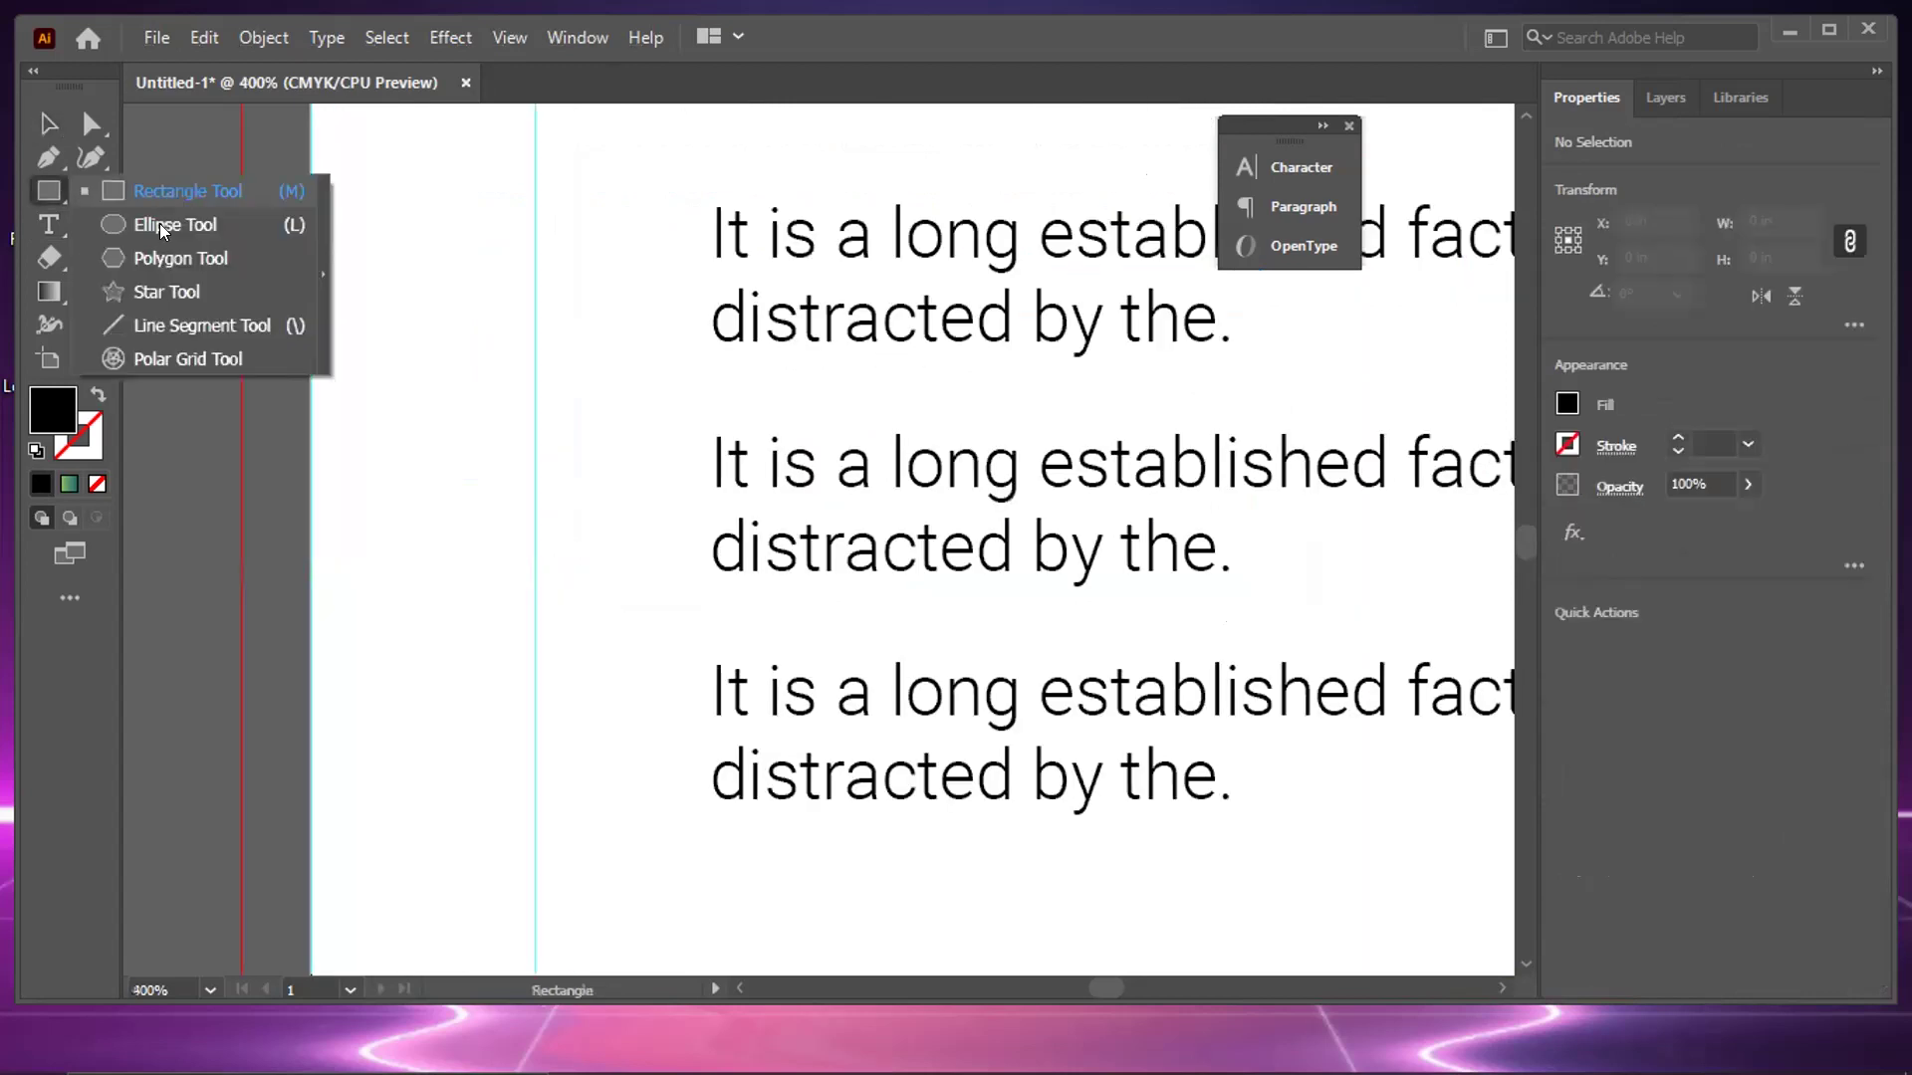
Draw a small circle left of the second sentence and fill it with the teal swatch colour
{"action": "left_click", "coordinate": [162, 223]}
{"action": "left_click_drag", "start_coordinate": [634, 501], "coordinate": [685, 551]}
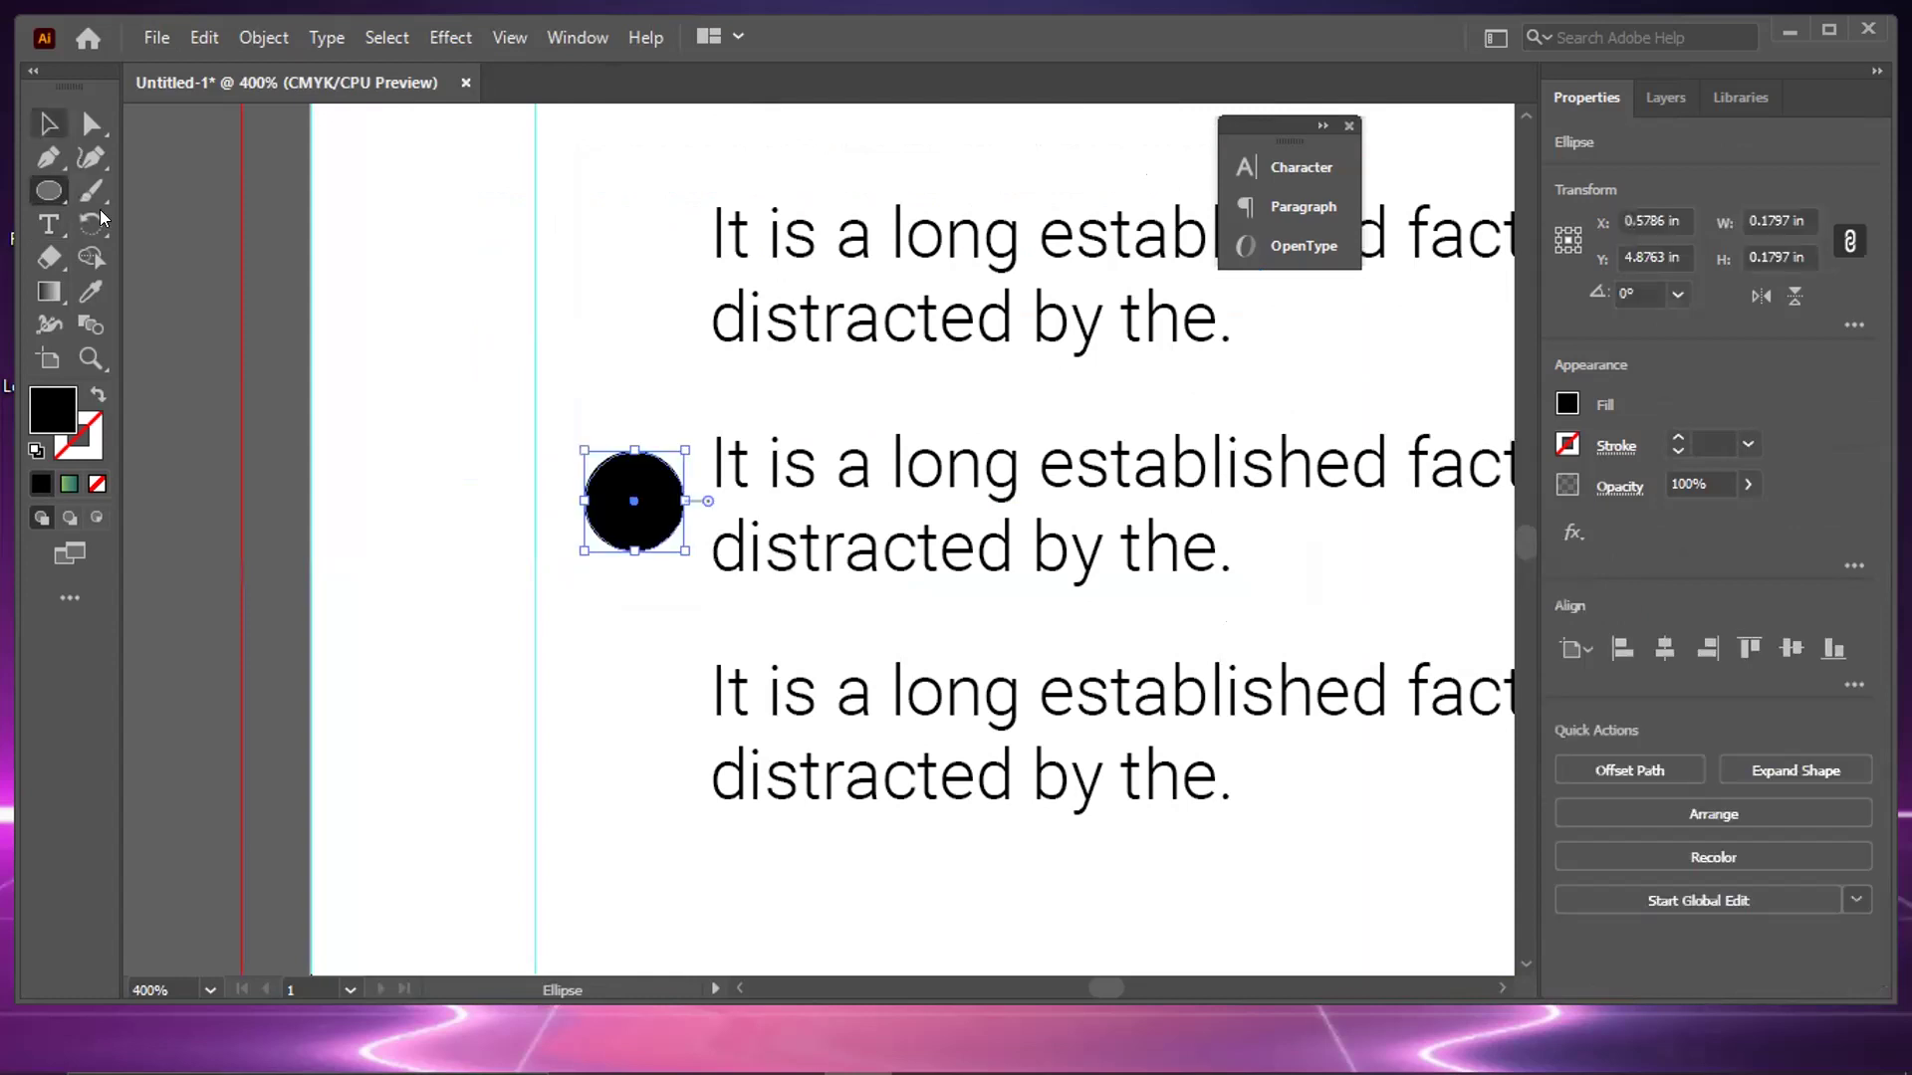
{"action": "left_click", "coordinate": [91, 288]}
{"action": "key", "text": "ctrl+minus"}
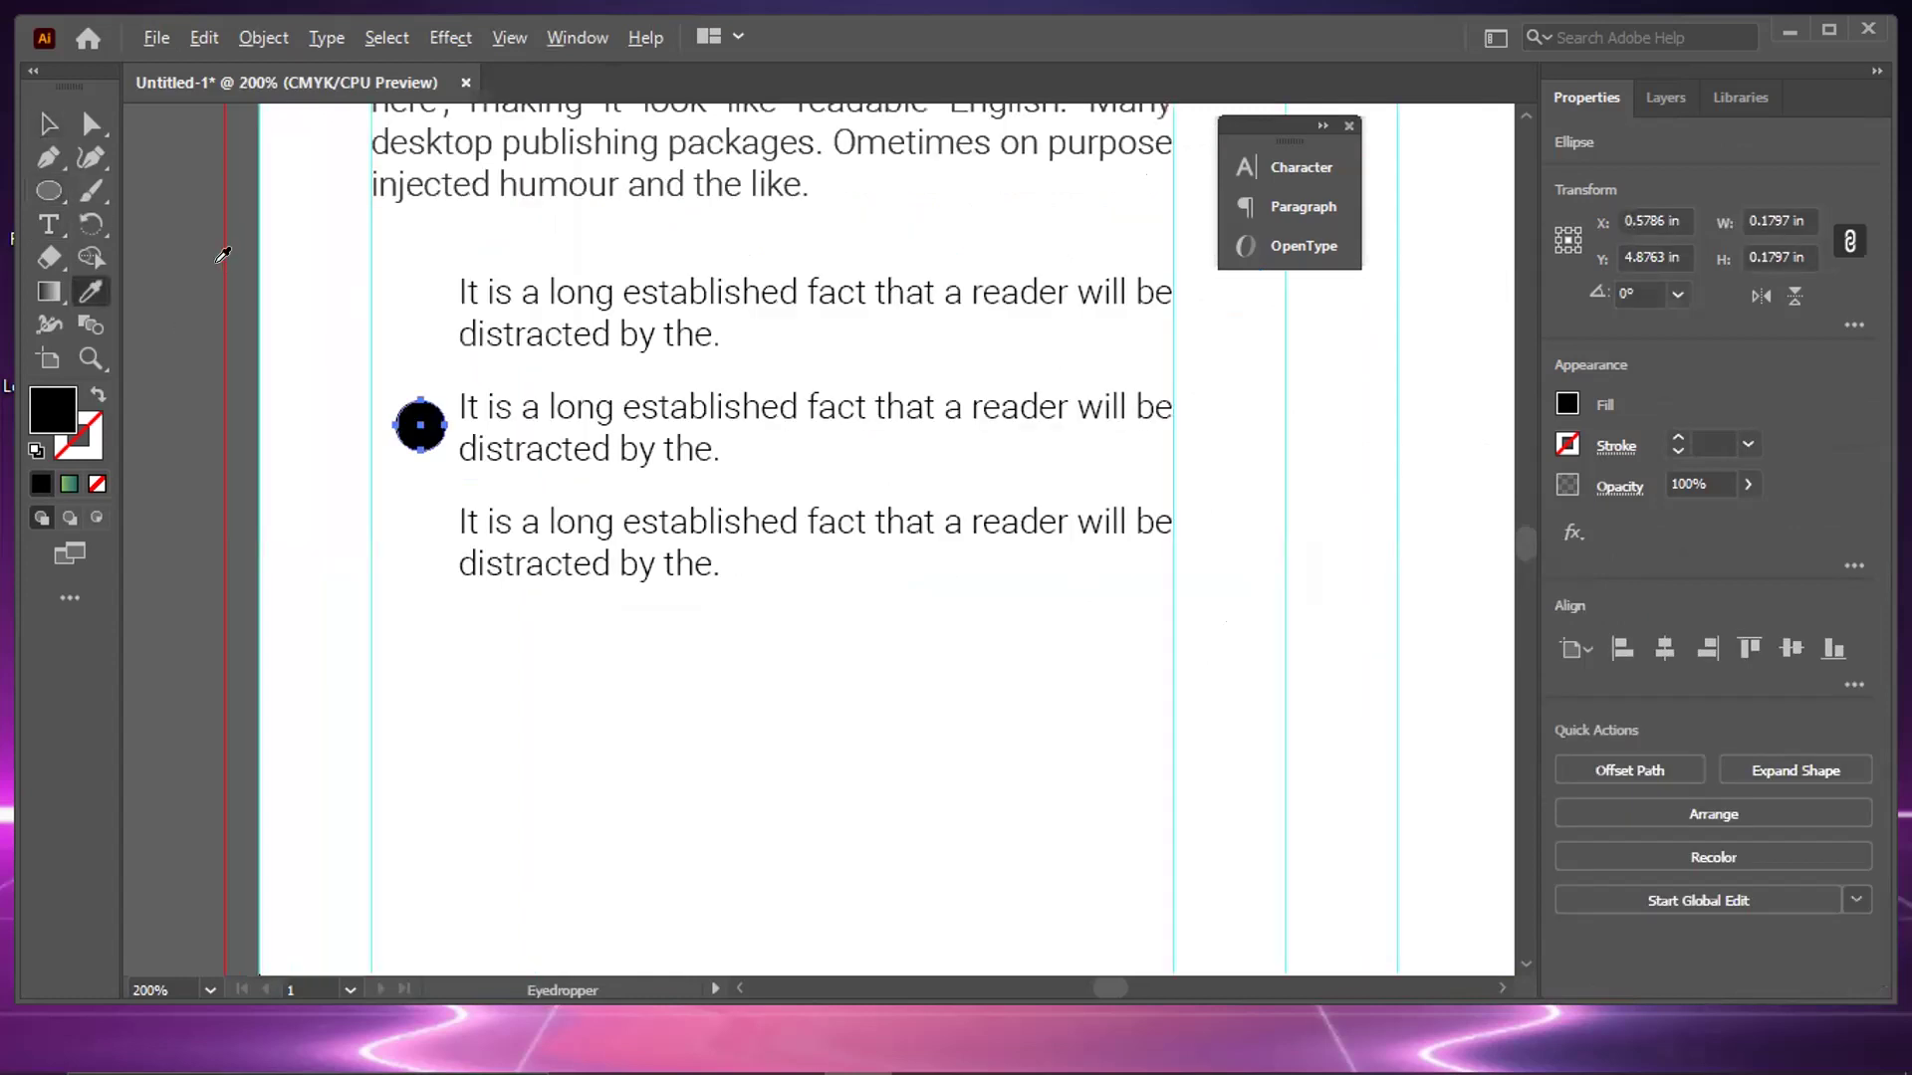
{"action": "scroll", "coordinate": [512, 469], "scroll_direction": "up", "scroll_amount": 5}
{"action": "scroll", "coordinate": [631, 418], "scroll_direction": "up", "scroll_amount": 1}
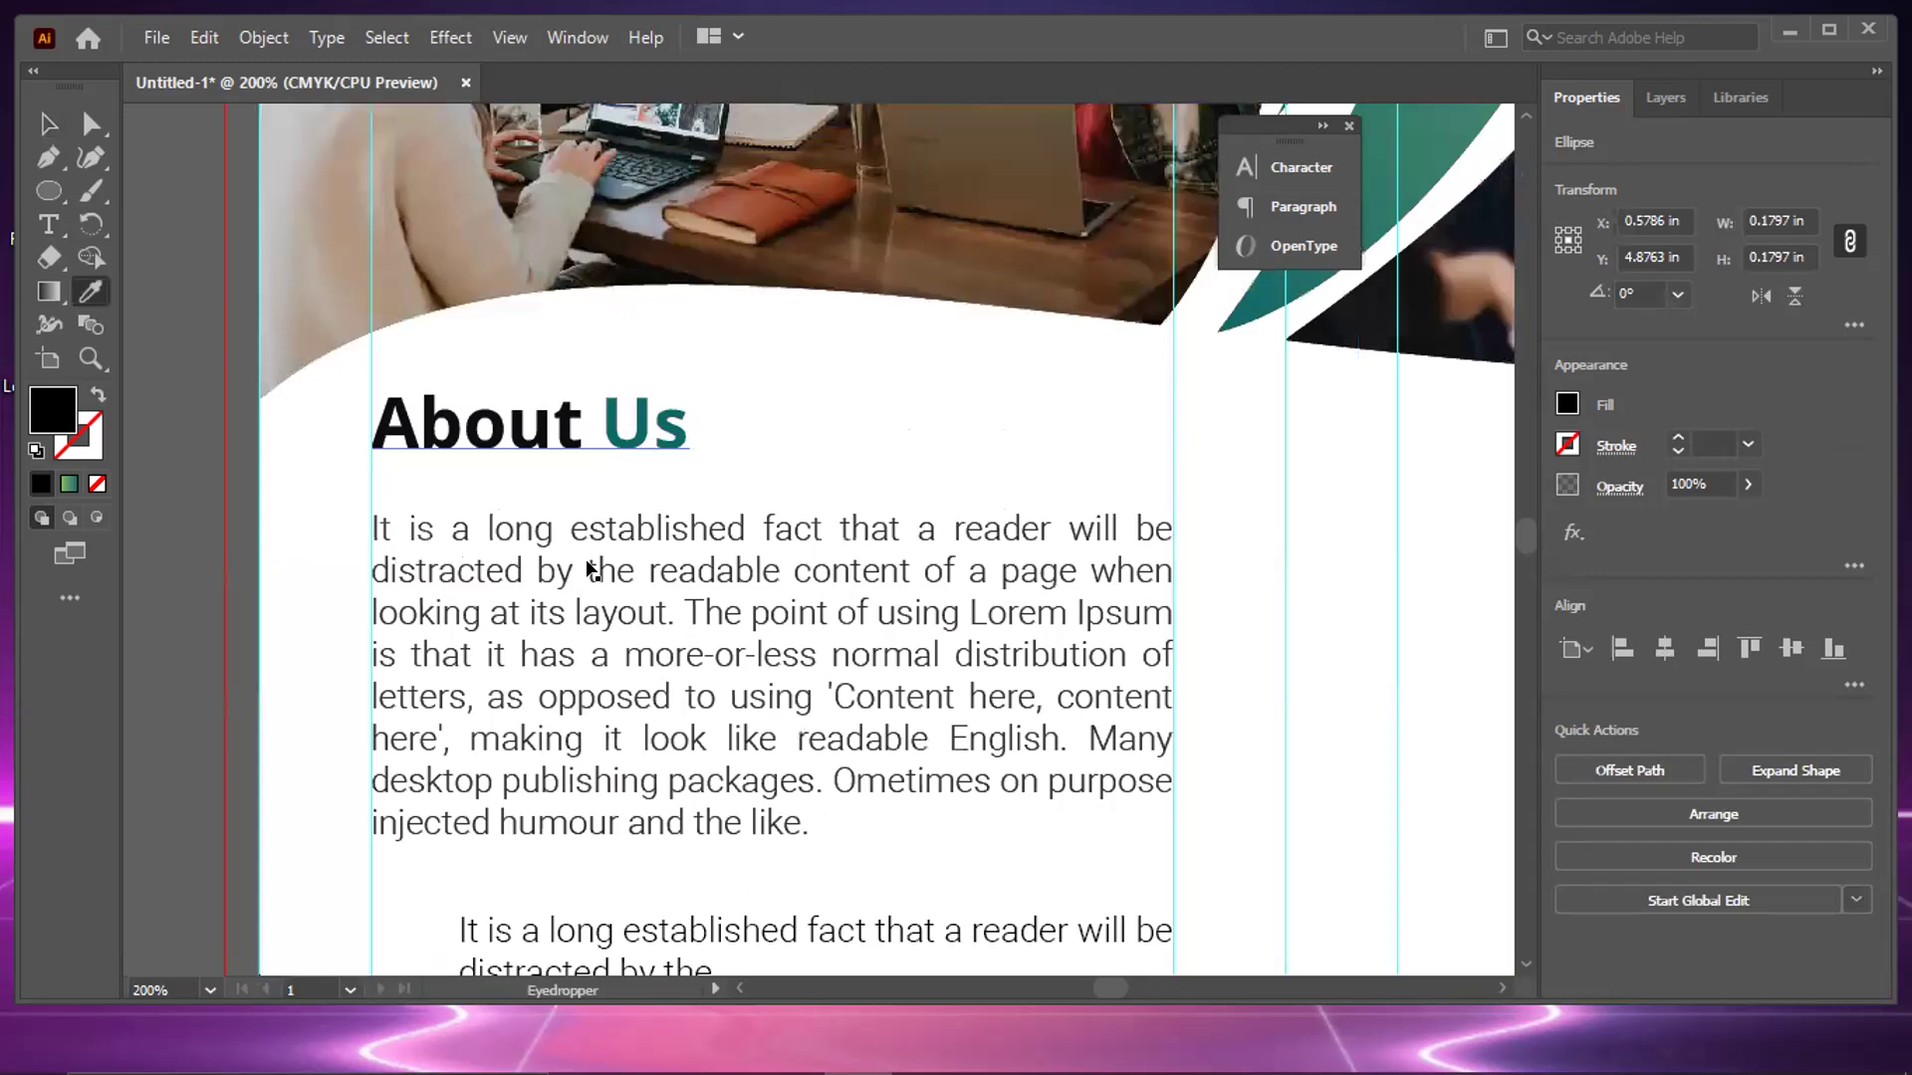
{"action": "scroll", "coordinate": [587, 570], "scroll_direction": "left", "scroll_amount": 3}
{"action": "scroll", "coordinate": [273, 558], "scroll_direction": "left", "scroll_amount": 3}
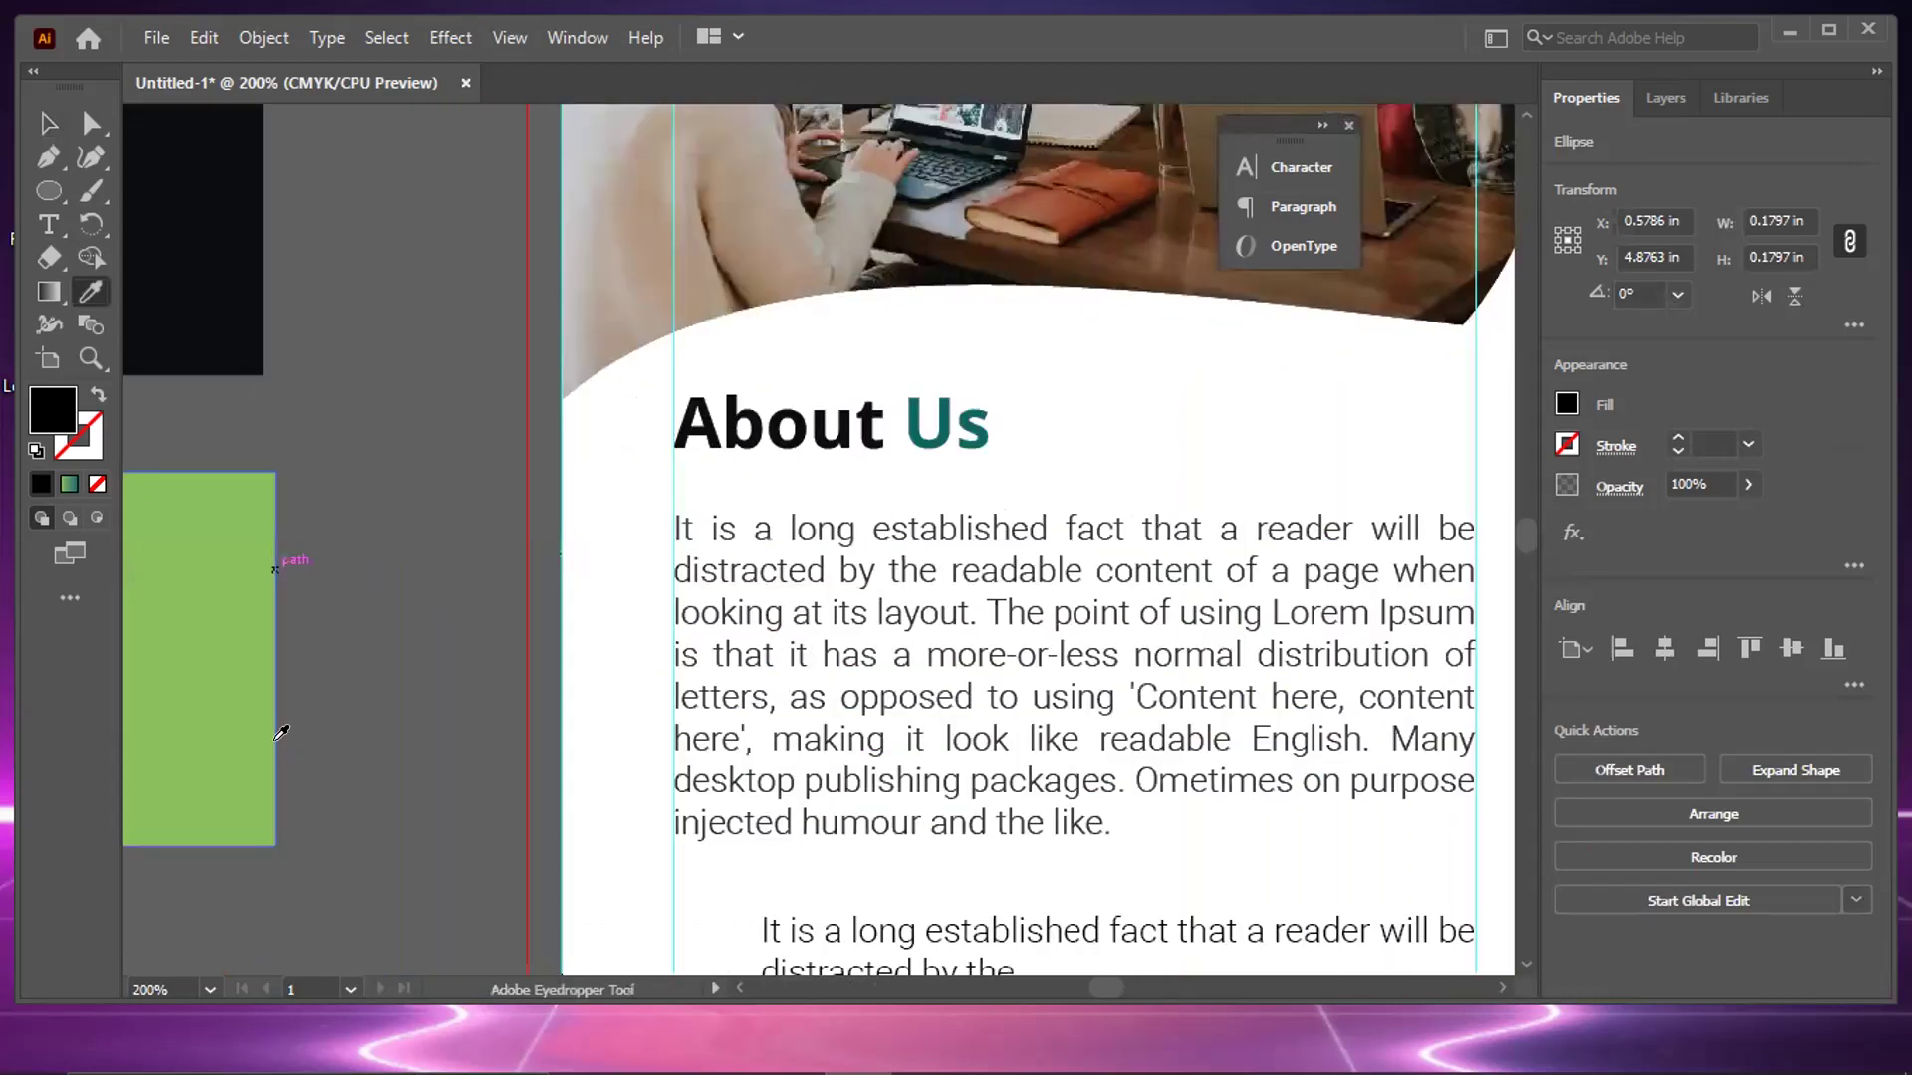
{"action": "scroll", "coordinate": [195, 711], "scroll_direction": "down", "scroll_amount": 4}
{"action": "left_click", "coordinate": [190, 718]}
{"action": "left_click", "coordinate": [54, 135]}
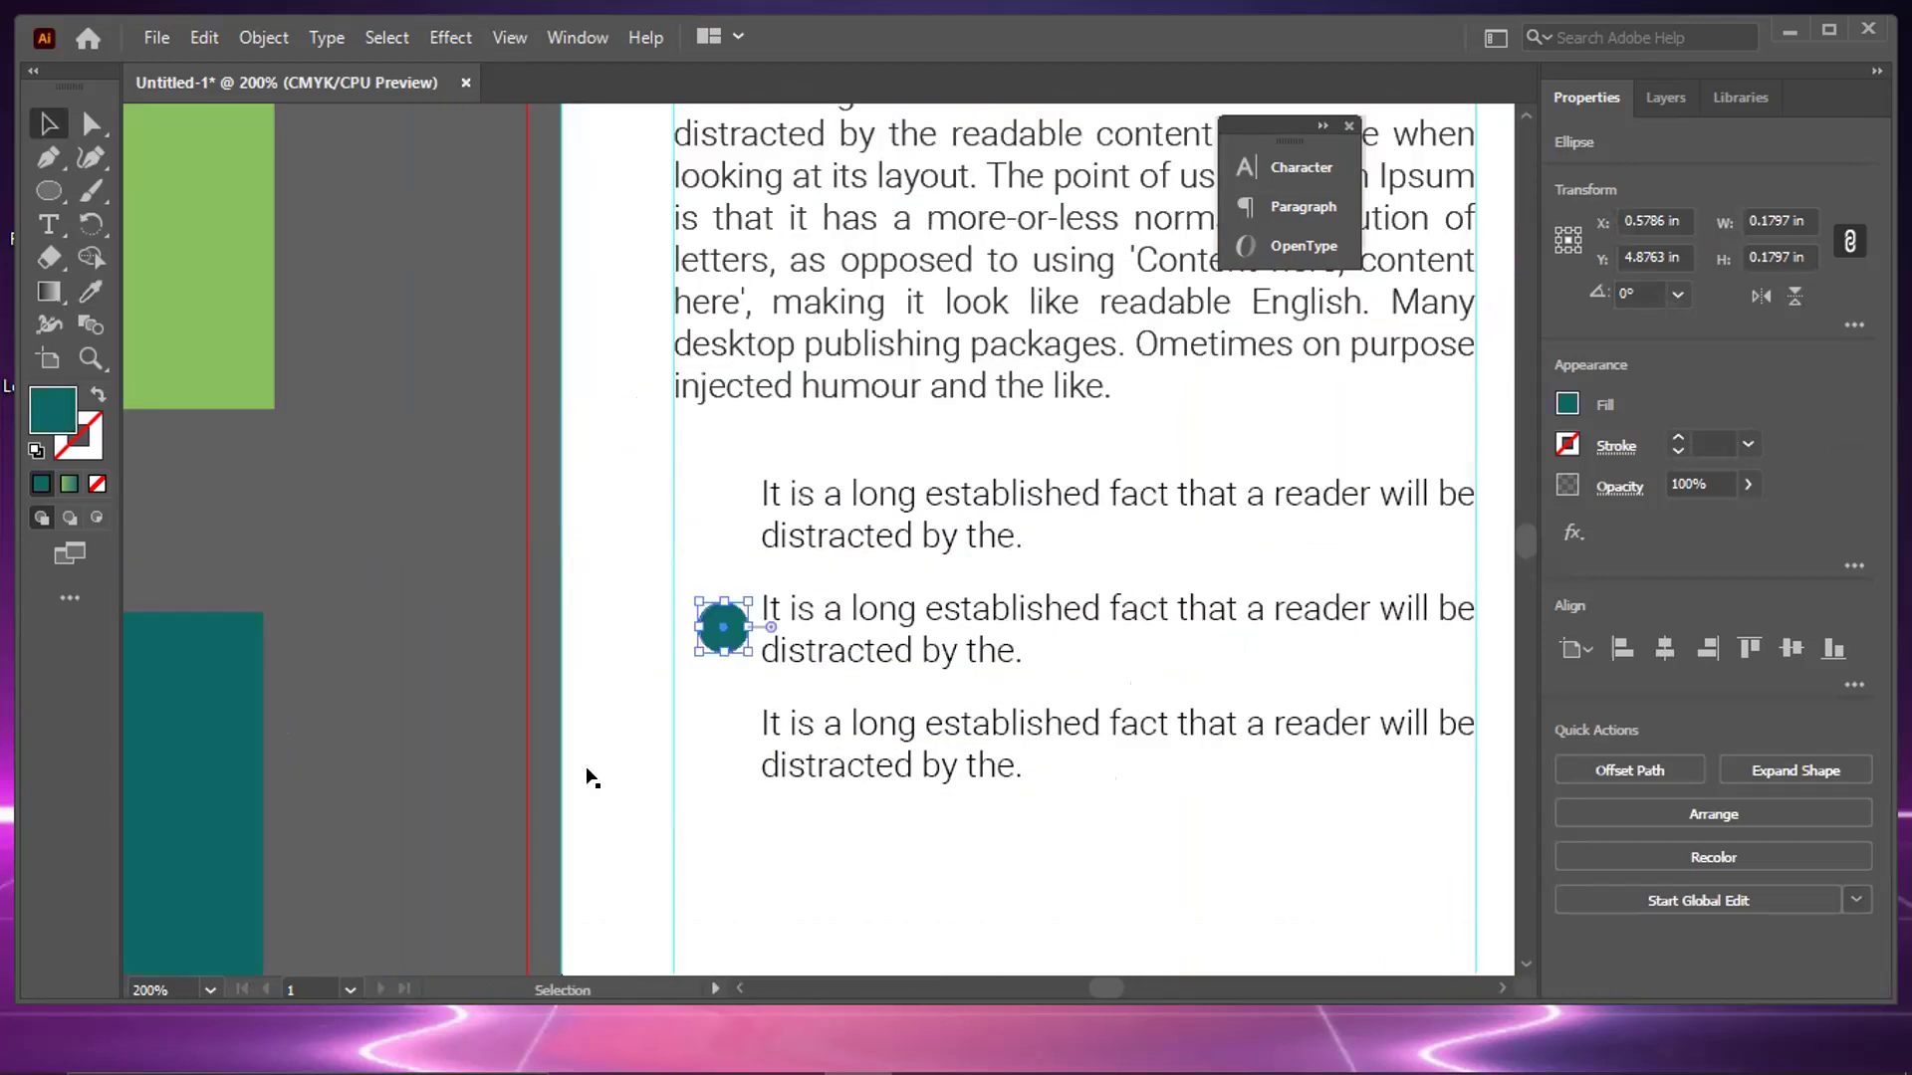
Draw a small square left of the circle and rotate it into a diamond
{"action": "scroll", "coordinate": [694, 734], "scroll_direction": "down", "scroll_amount": 1}
{"action": "scroll", "coordinate": [694, 734], "scroll_direction": "up", "scroll_amount": 4}
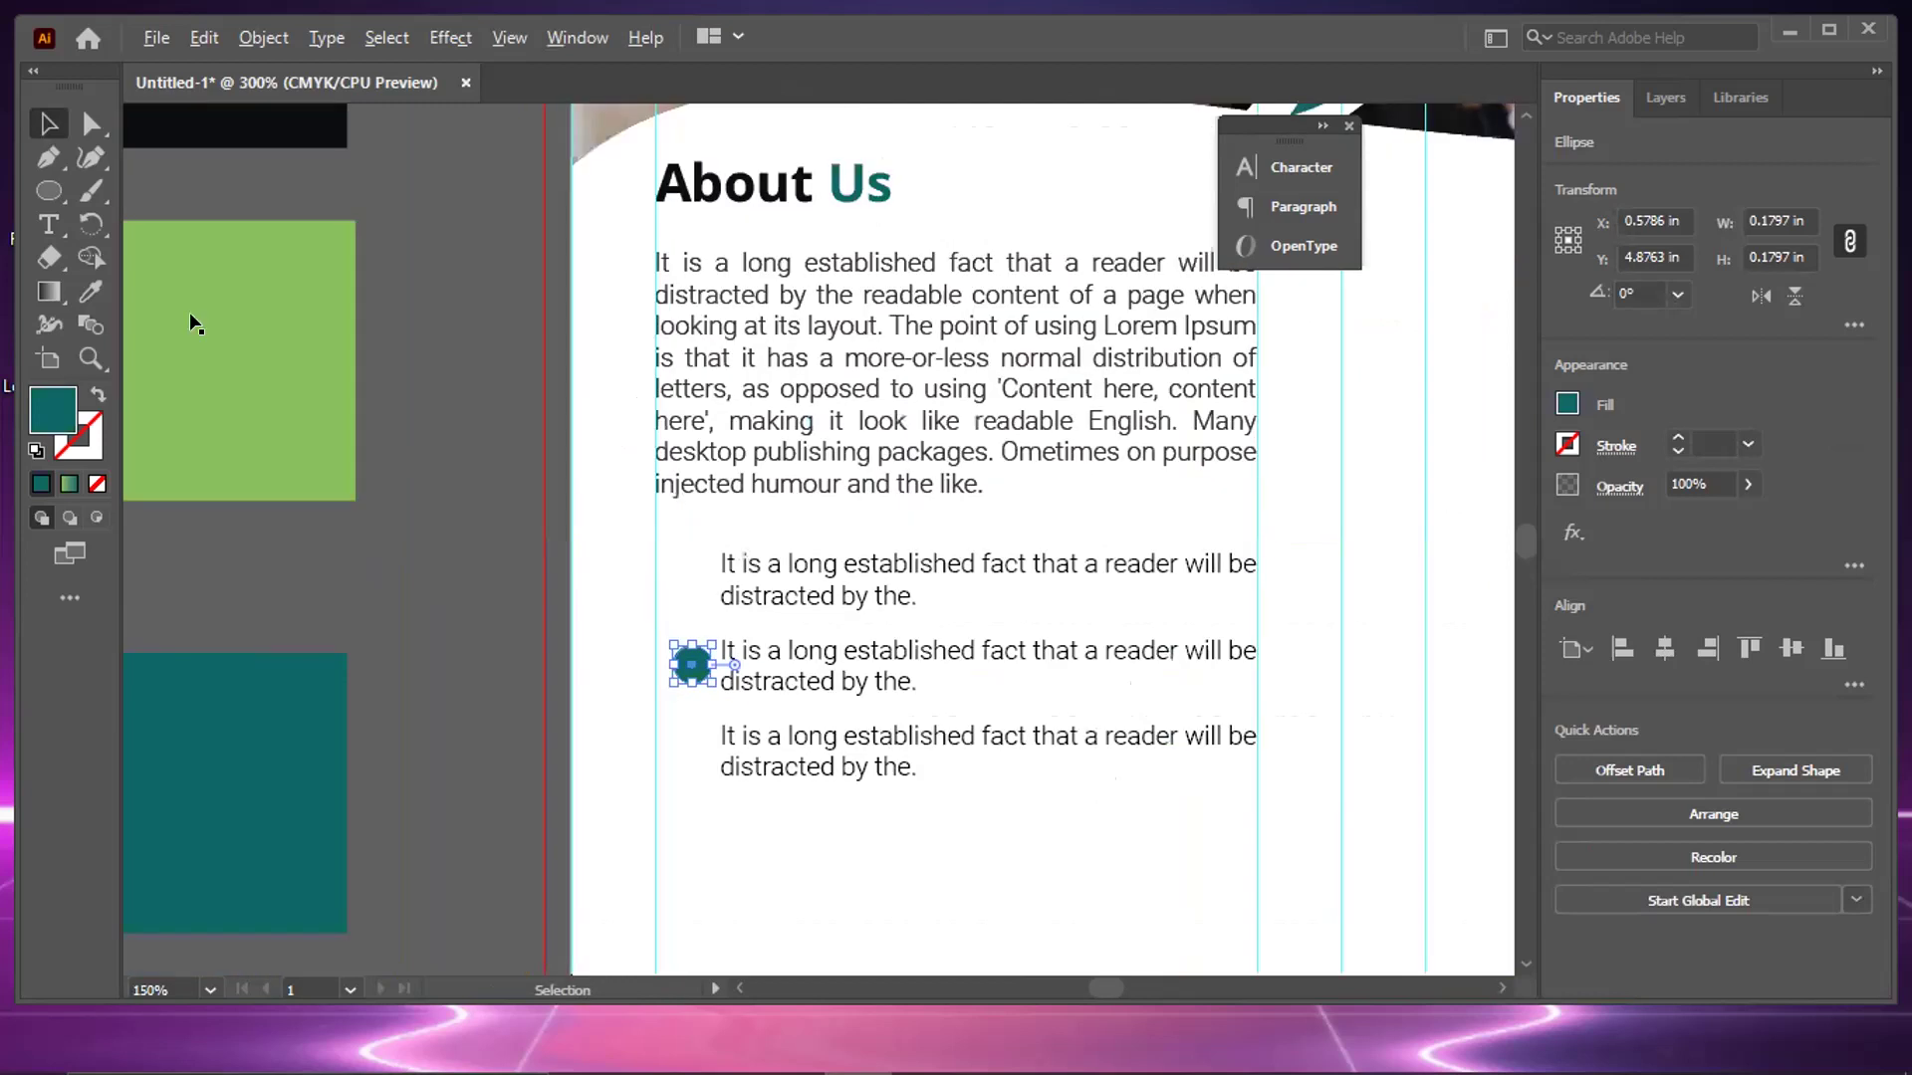
{"action": "left_click", "coordinate": [49, 190]}
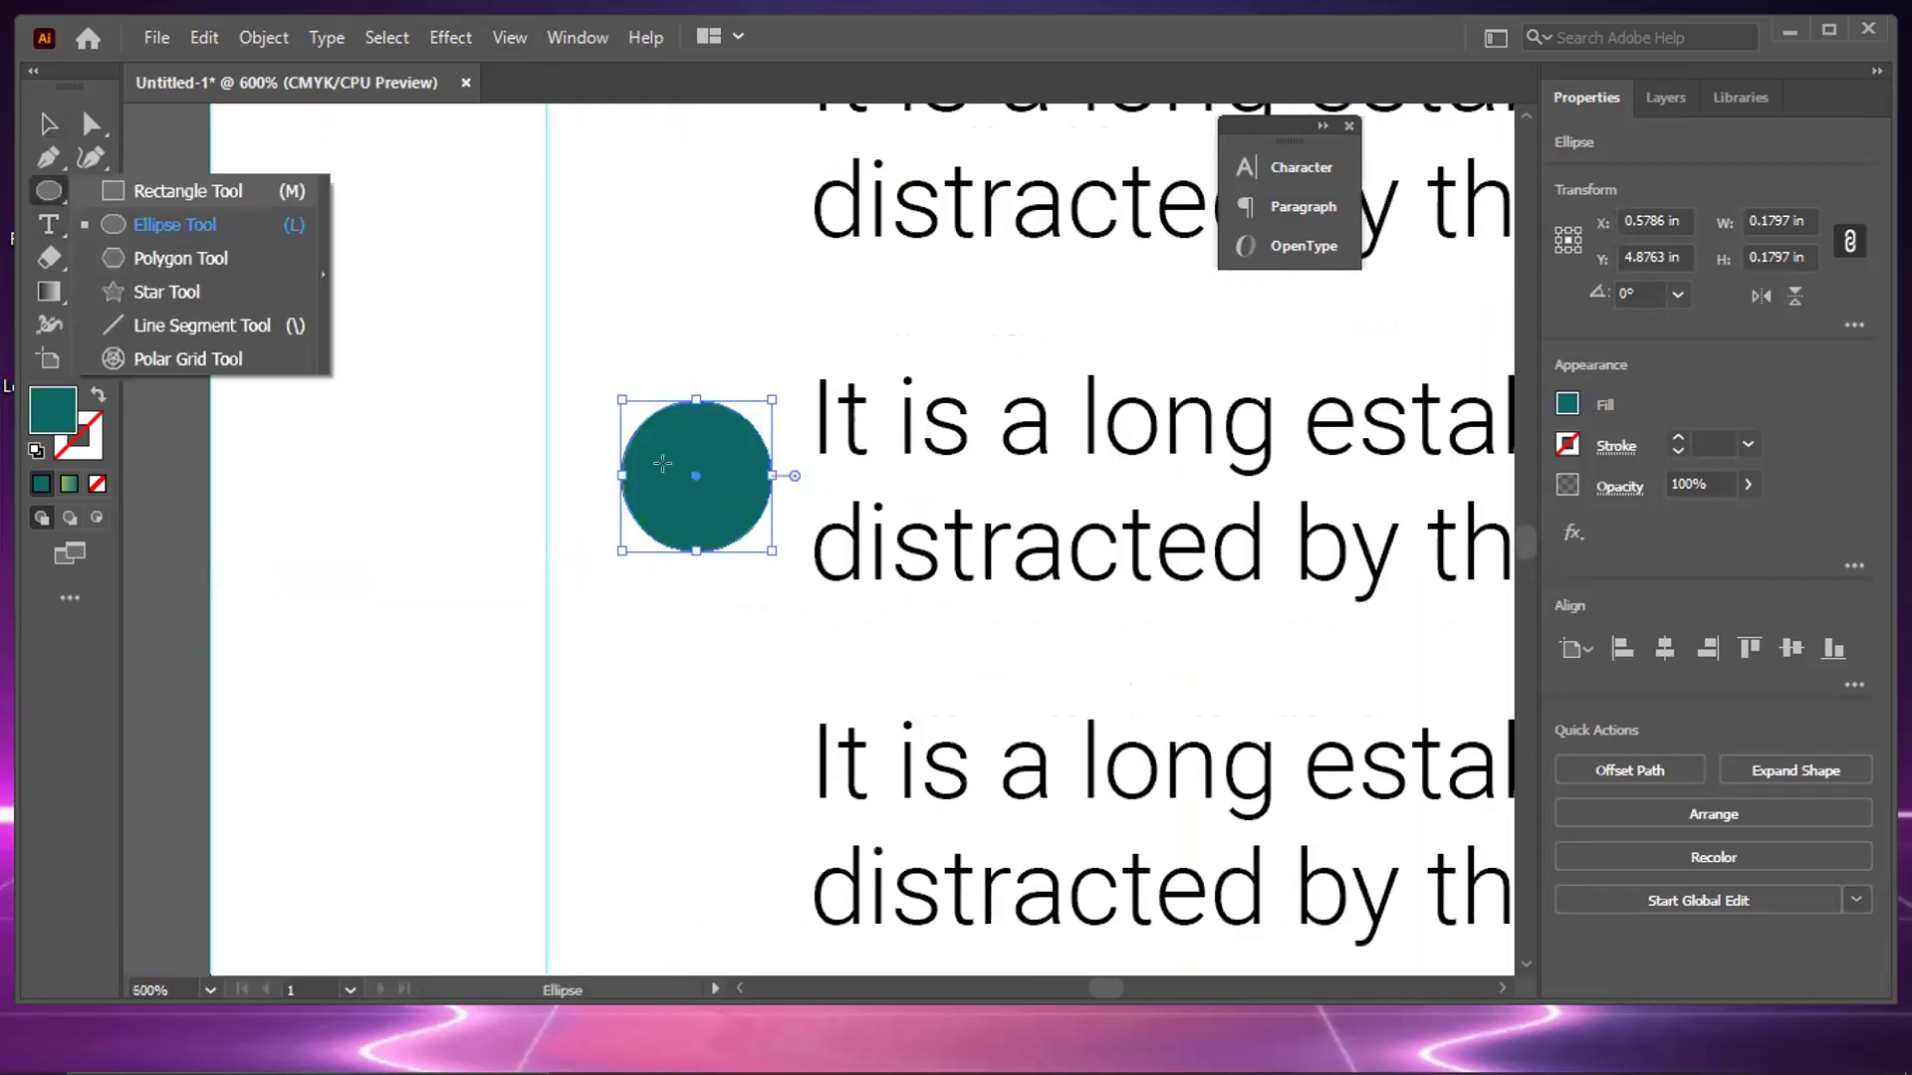
{"action": "left_click", "coordinate": [150, 188]}
{"action": "left_click_drag", "start_coordinate": [445, 436], "coordinate": [534, 523]}
{"action": "key", "text": "a"}
{"action": "key", "text": "v"}
{"action": "left_click_drag", "start_coordinate": [534, 432], "coordinate": [569, 503]}
Nudge the diamond's left anchor point to shape it into an arrowhead
{"action": "left_click", "coordinate": [429, 481]}
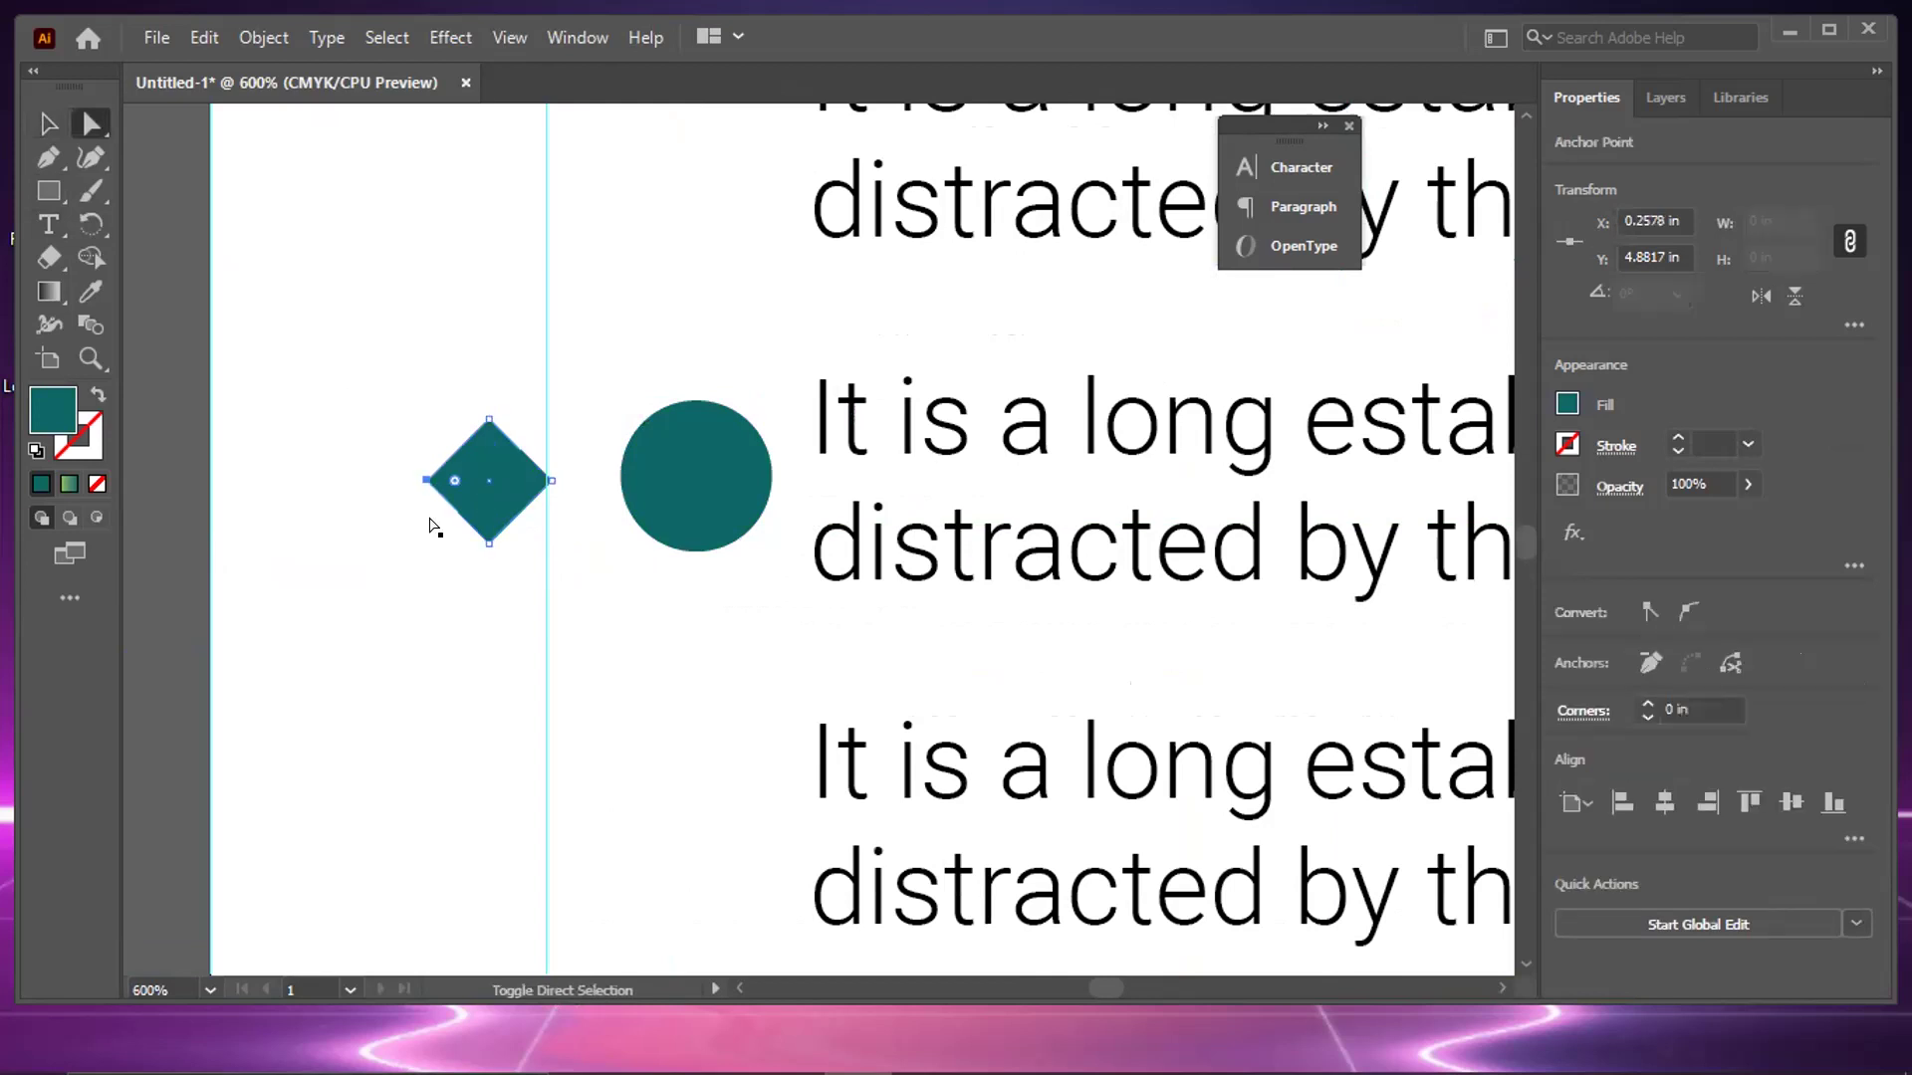
{"action": "key", "text": "shift+Right"}
{"action": "key", "text": "shift+Right"}
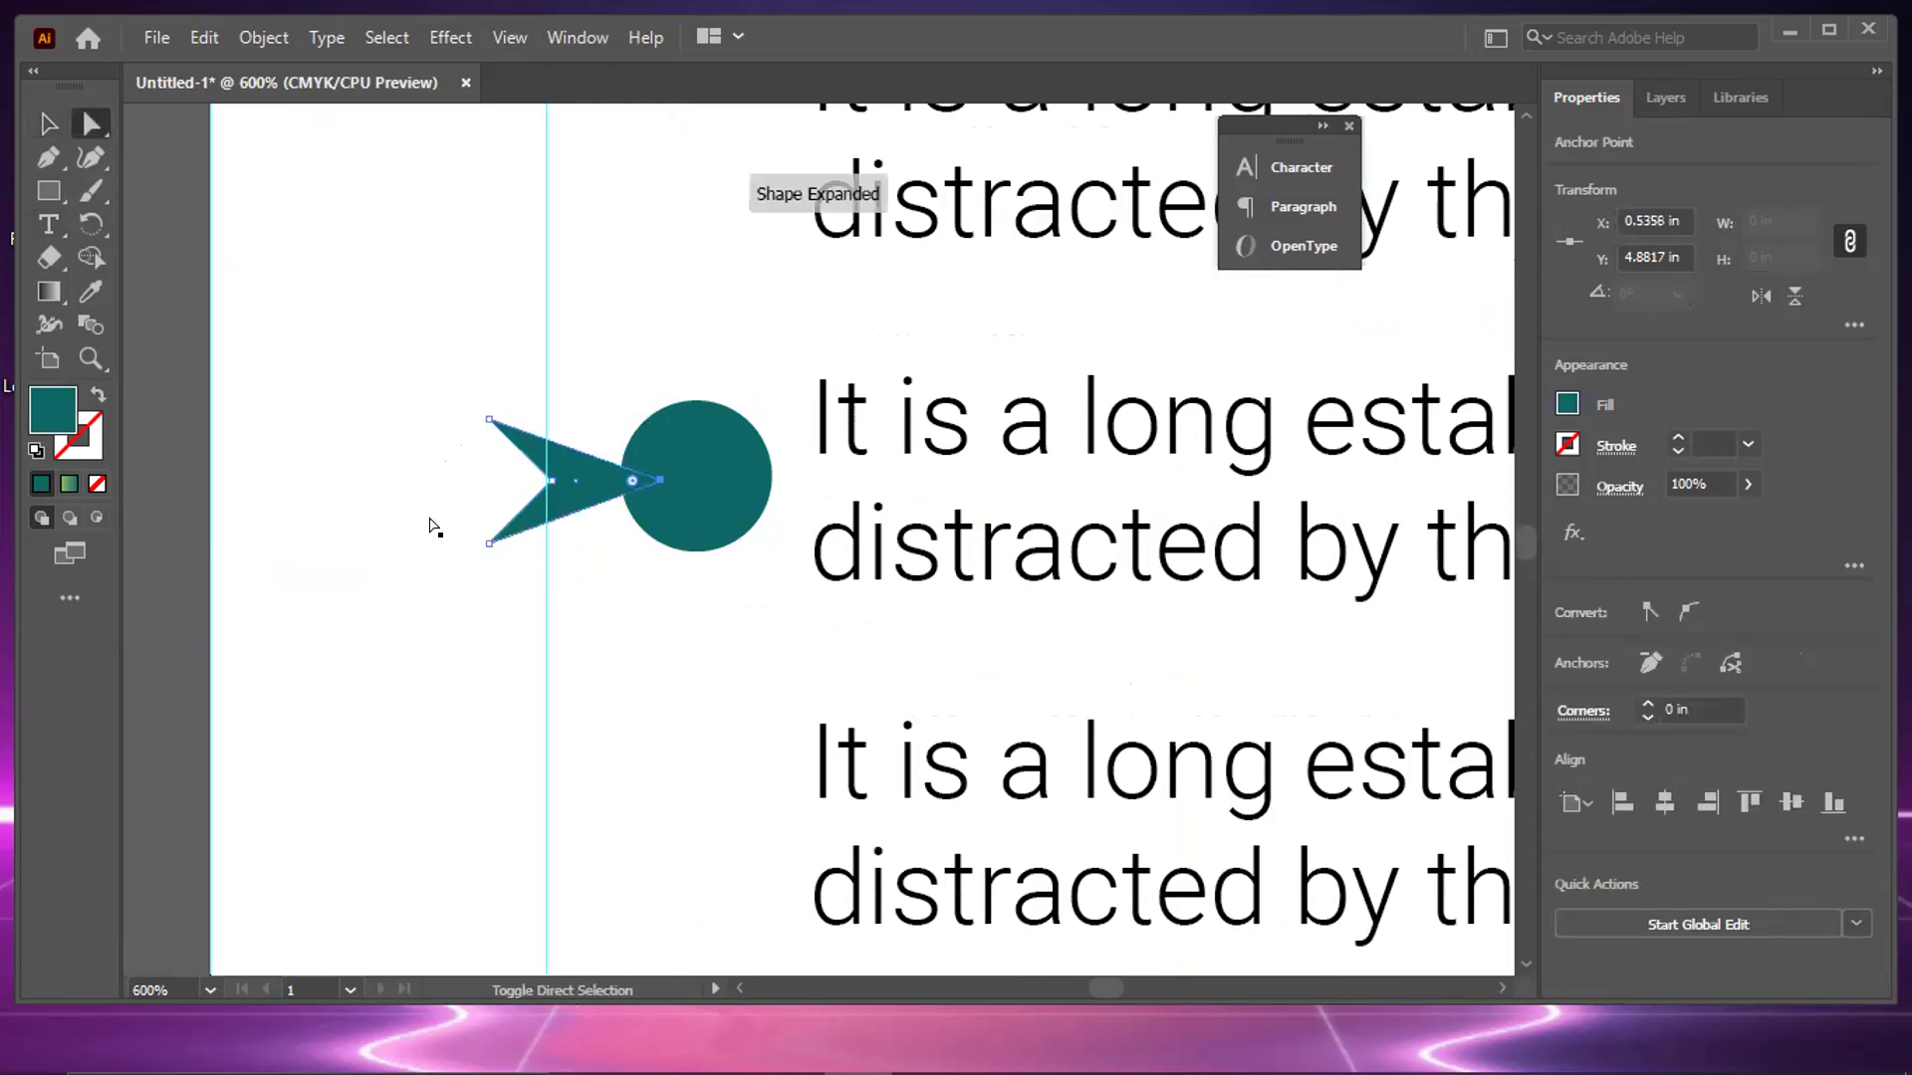
{"action": "key", "text": "shift+Left"}
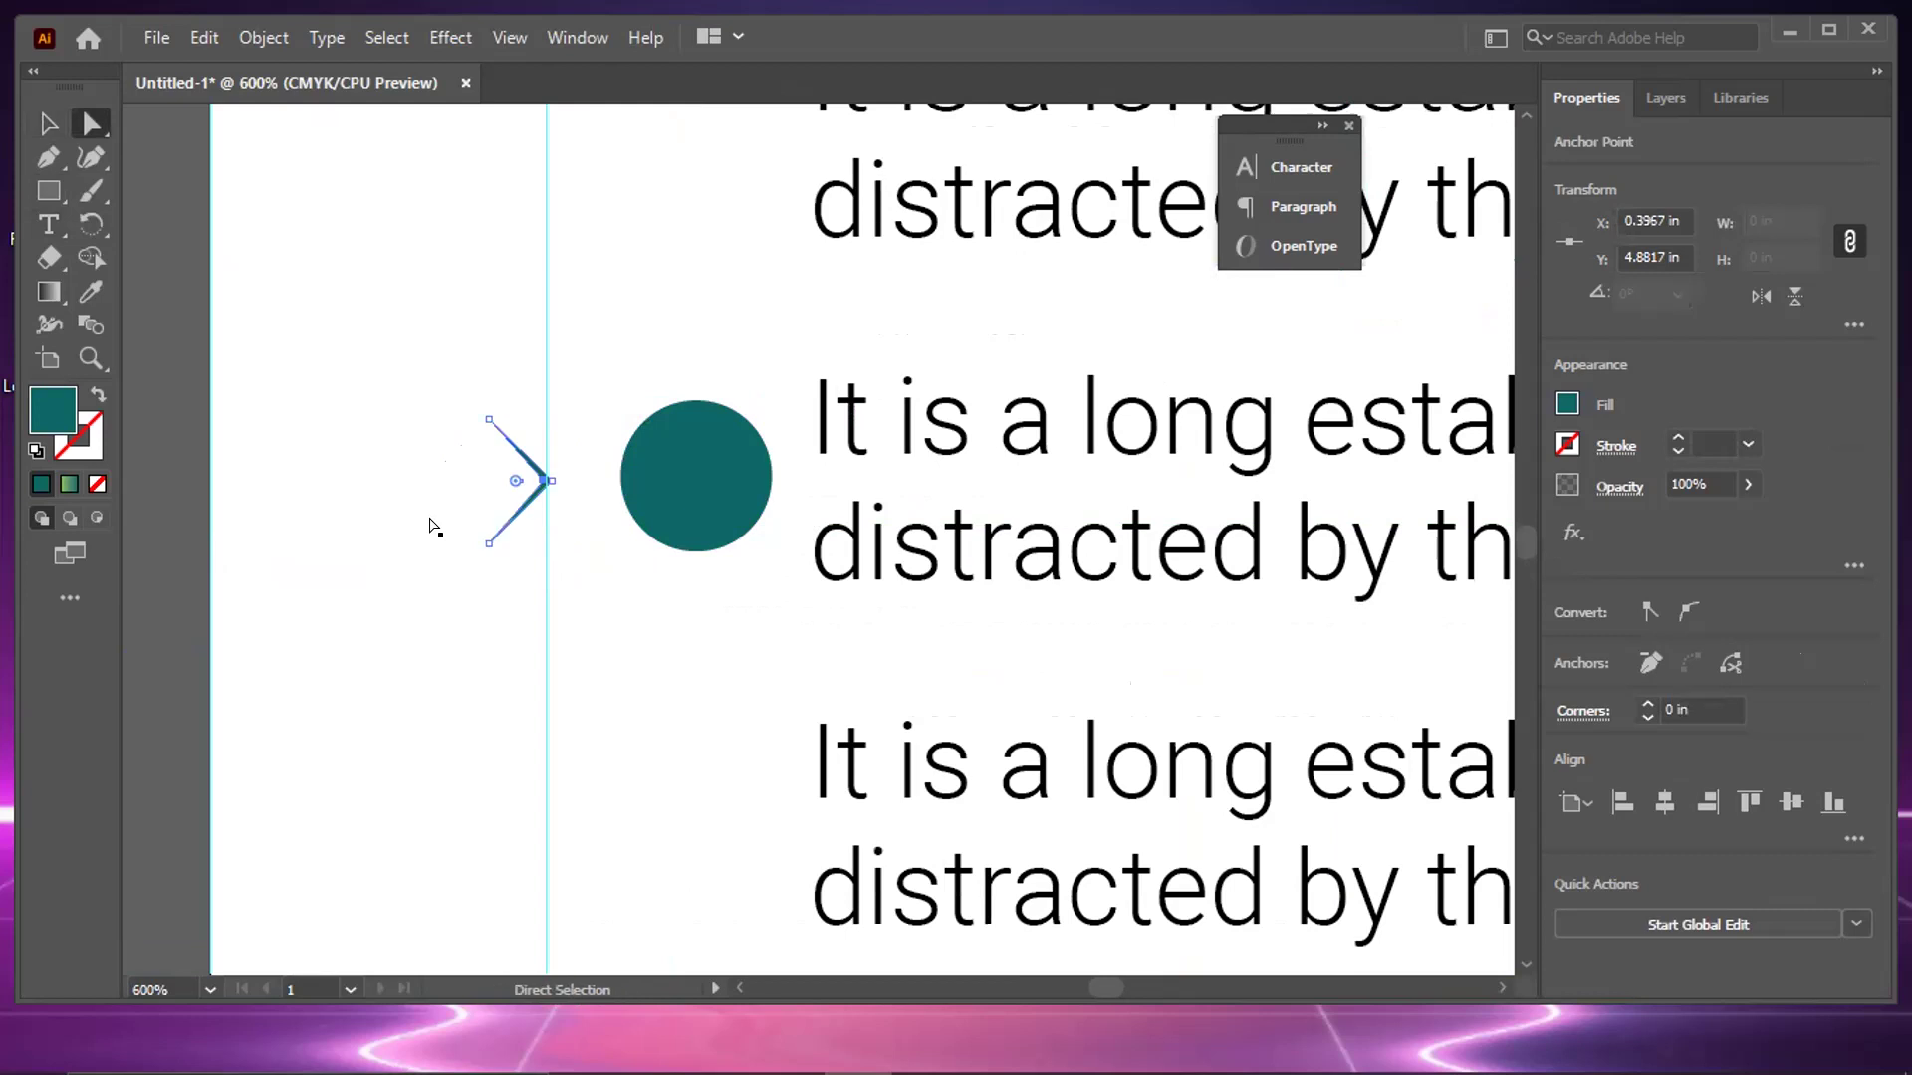
{"action": "key", "text": "Left"}
{"action": "key", "text": "Left"}
{"action": "key", "text": "Right"}
{"action": "key", "text": "Left"}
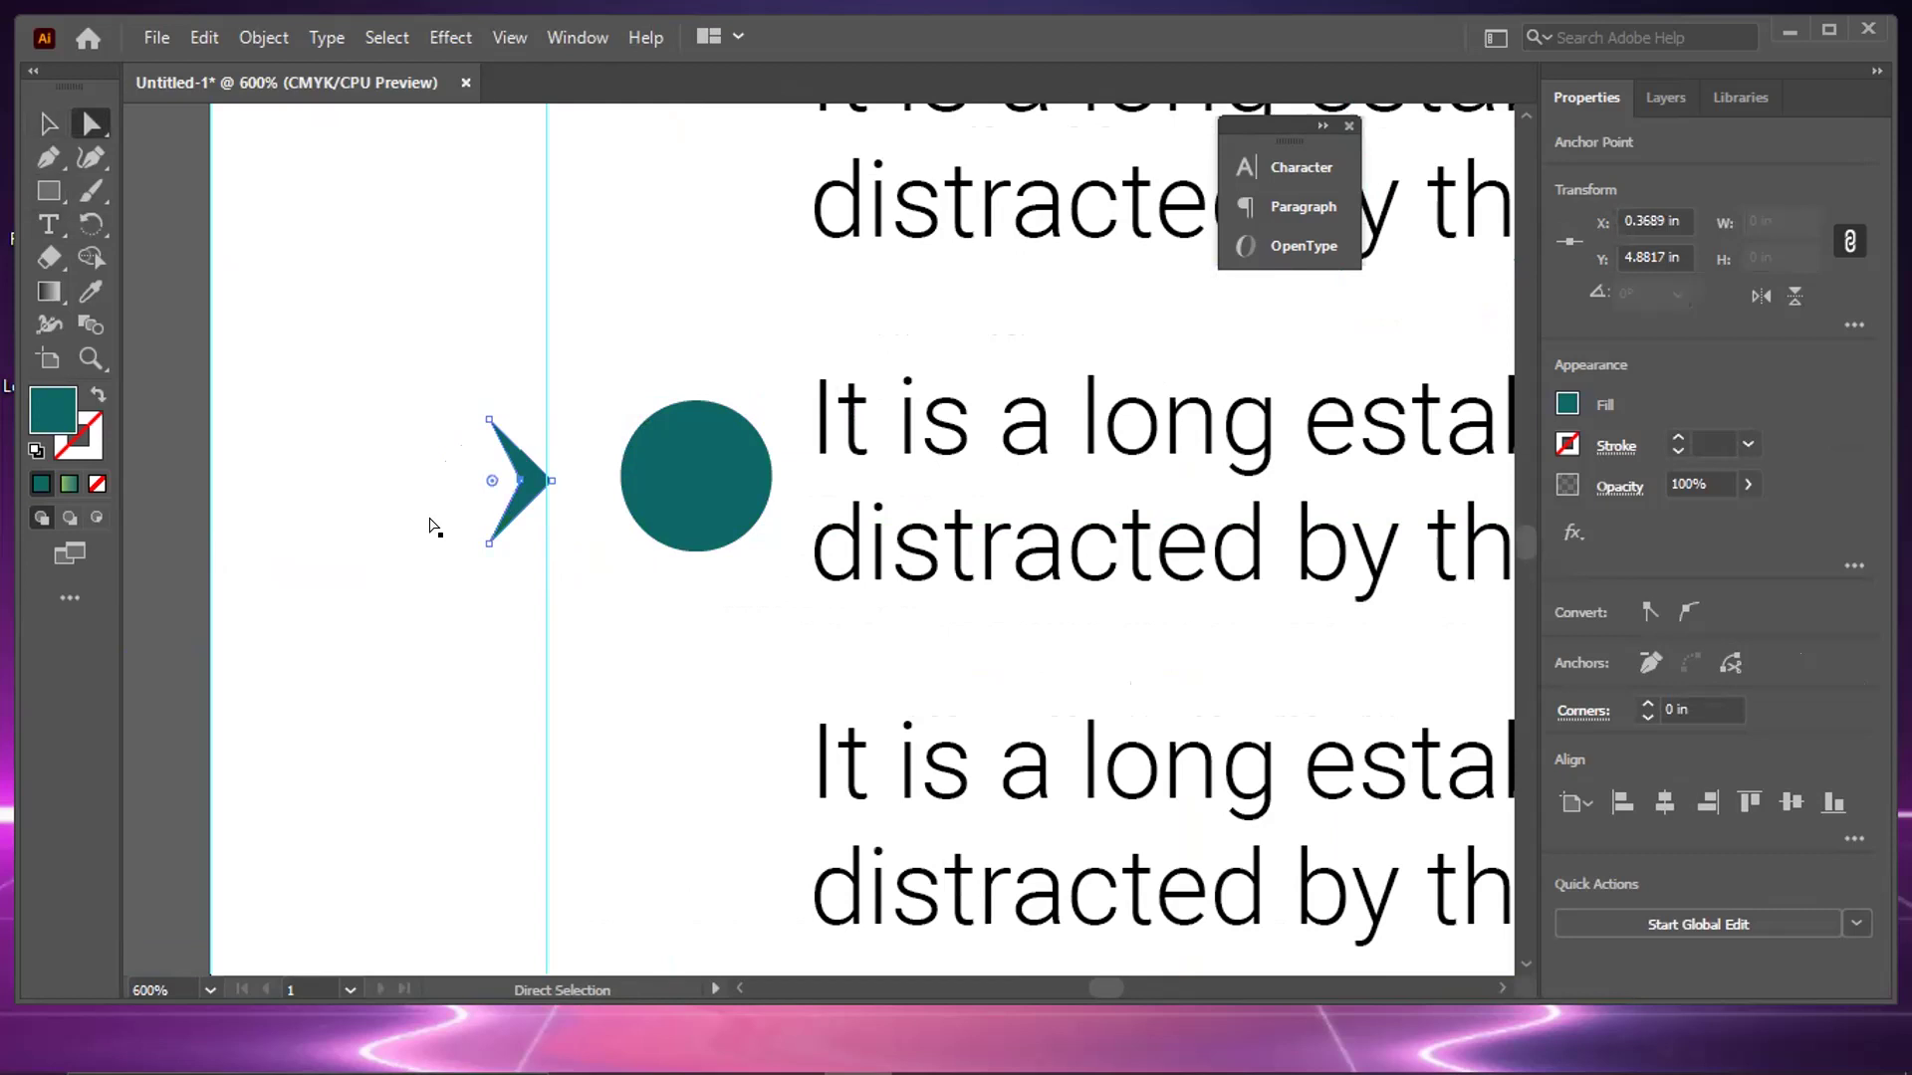
{"action": "key", "text": "Right"}
Make the arrowhead white and centre it horizontally and vertically inside the teal circle
{"action": "key", "text": "i"}
{"action": "left_click", "coordinate": [317, 265]}
{"action": "left_click", "coordinate": [44, 121]}
{"action": "left_click_drag", "start_coordinate": [531, 481], "coordinate": [739, 523]}
{"action": "left_click", "coordinate": [742, 528], "text": "shift"}
{"action": "left_click", "coordinate": [1664, 648]}
{"action": "left_click", "coordinate": [1805, 648]}
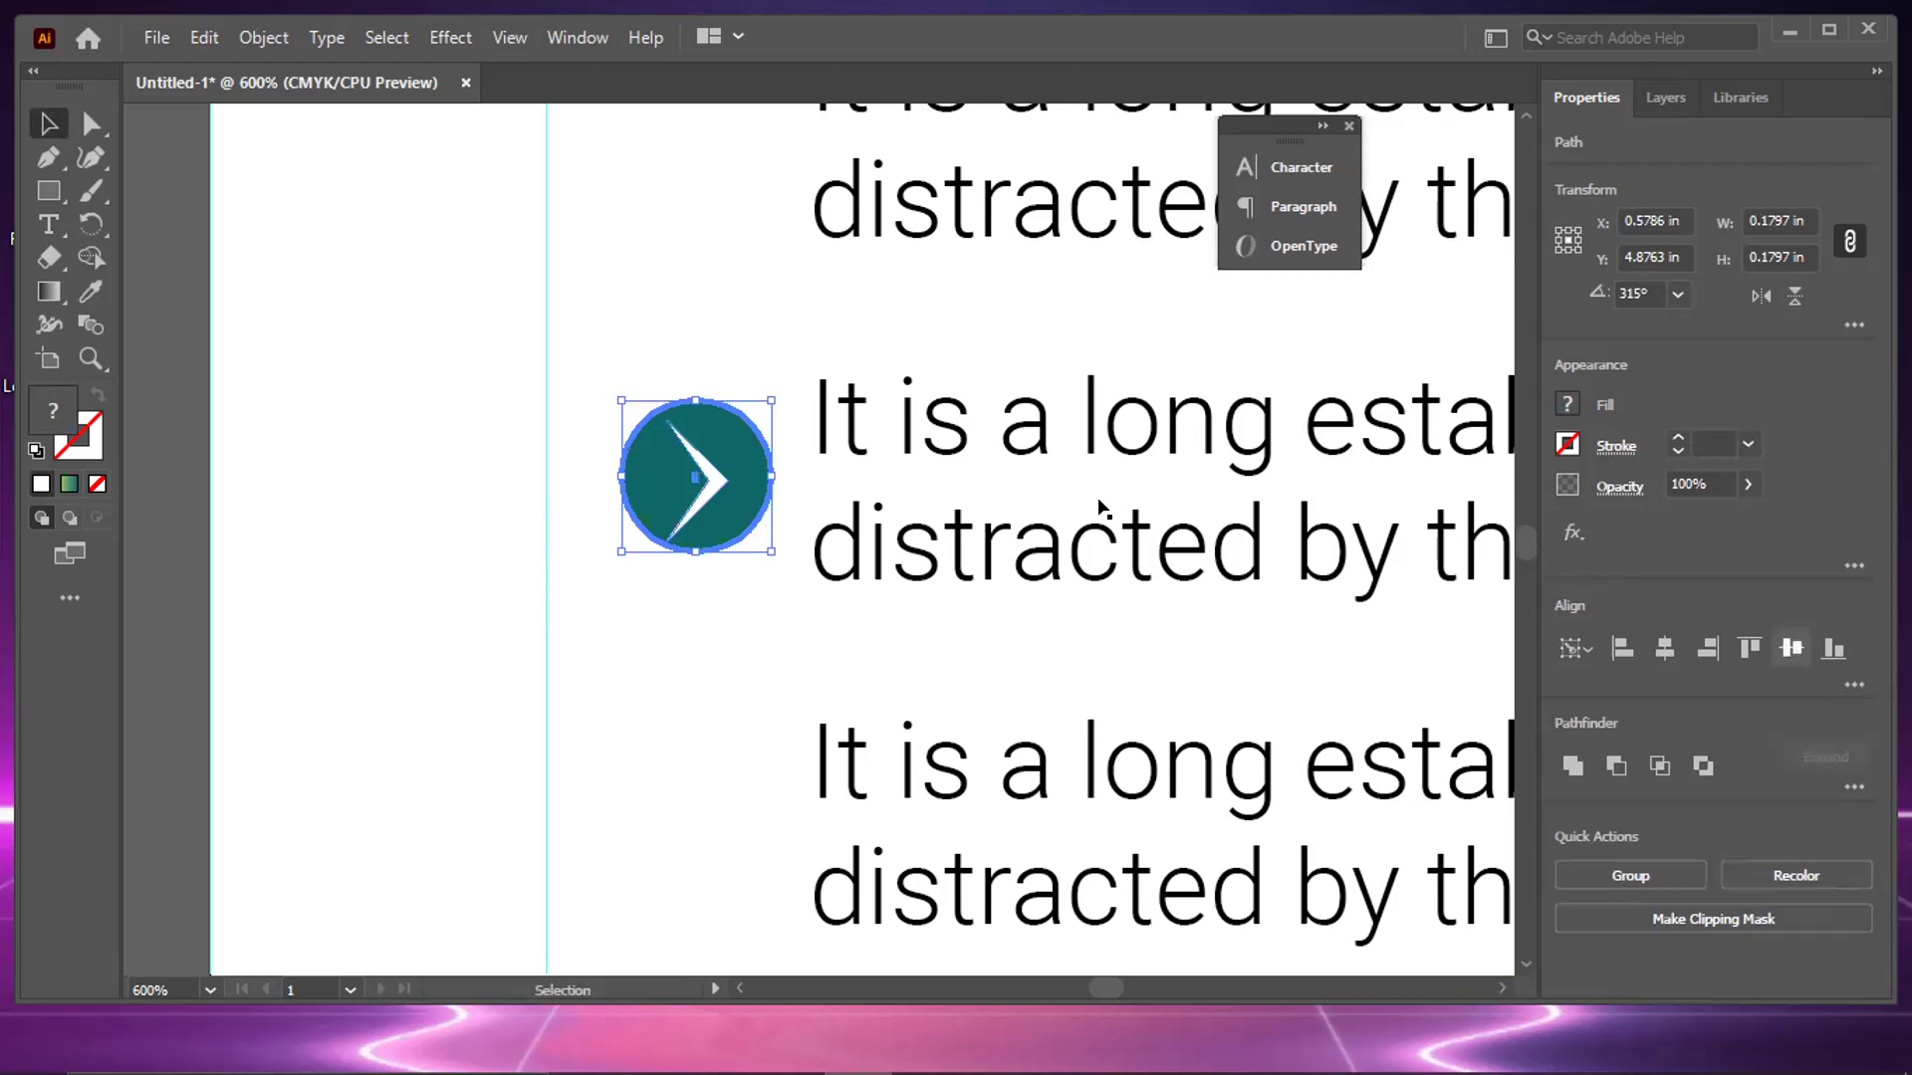
Group the arrow with the circle and vertically centre the icon on the middle text line
{"action": "key", "text": "a"}
{"action": "key", "text": "v"}
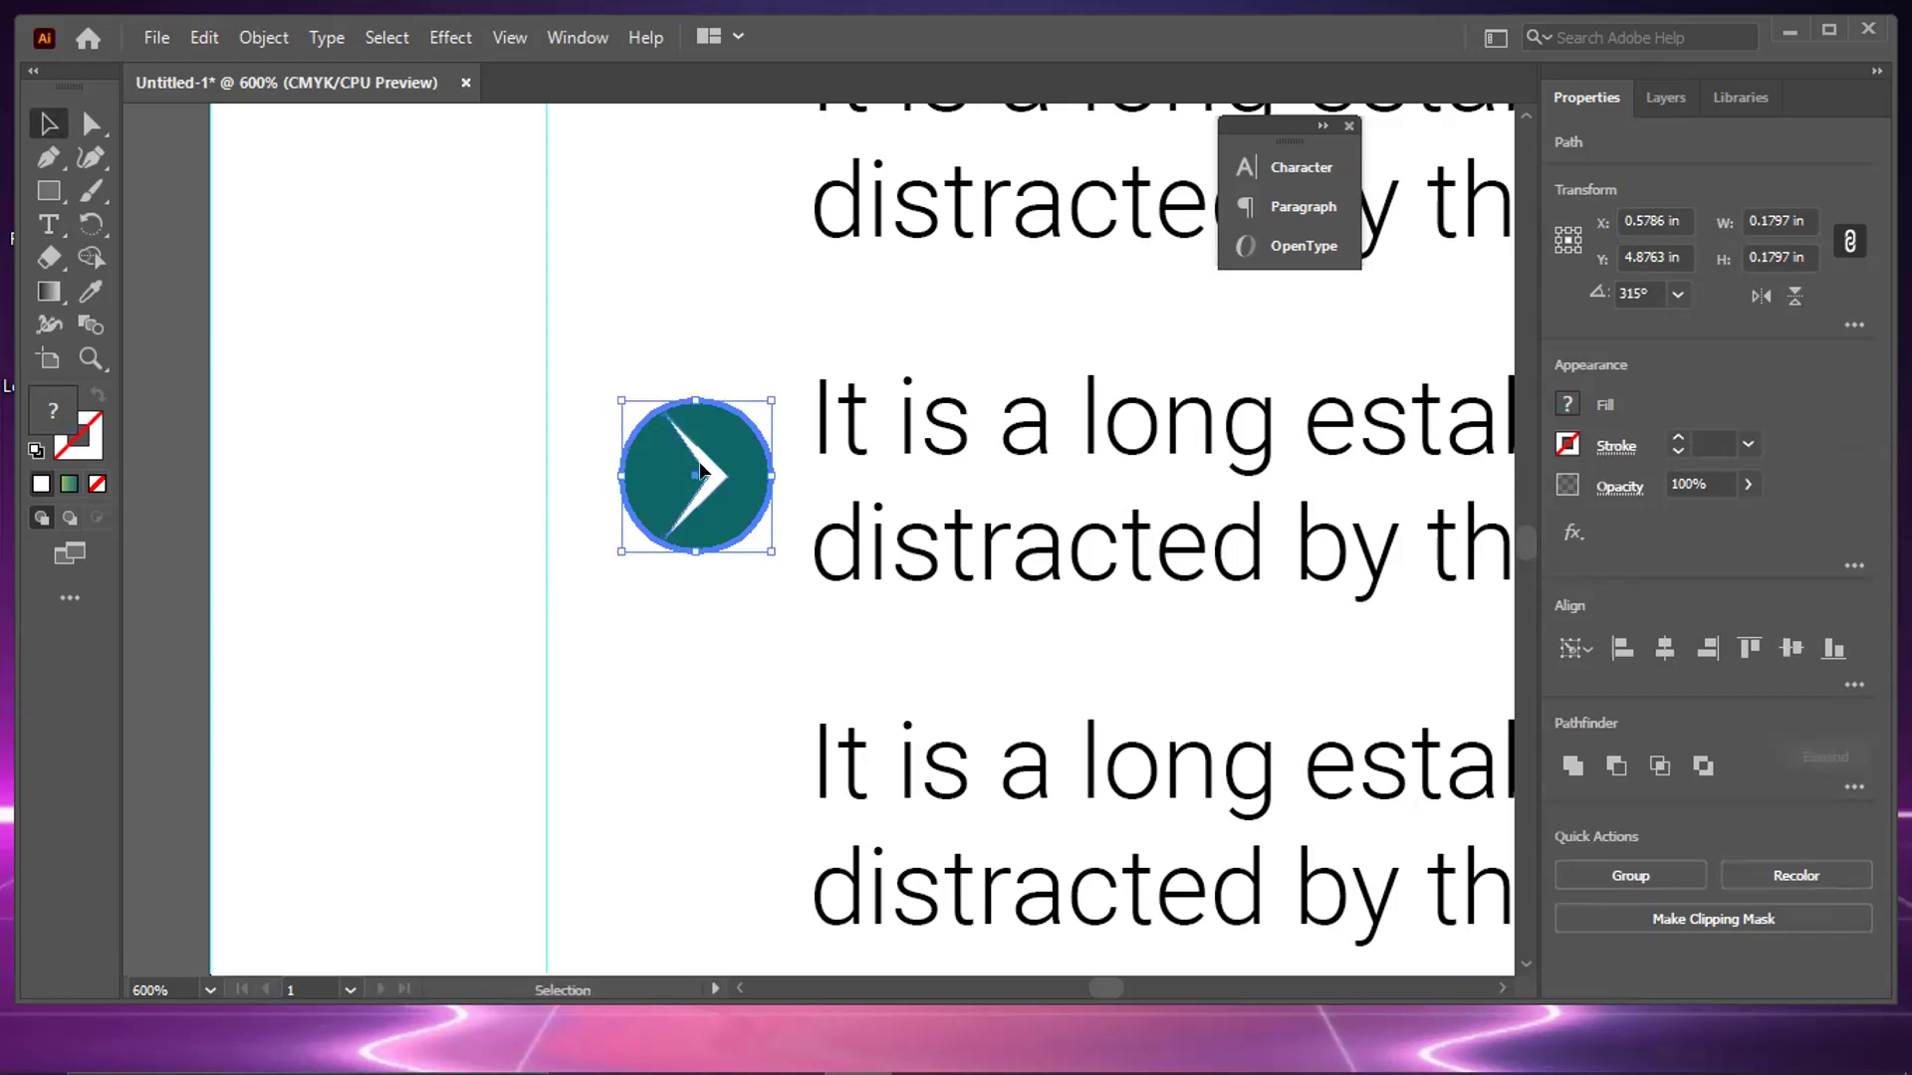
{"action": "key", "text": "ctrl+shift+a"}
{"action": "left_click", "coordinate": [740, 439], "text": "shift"}
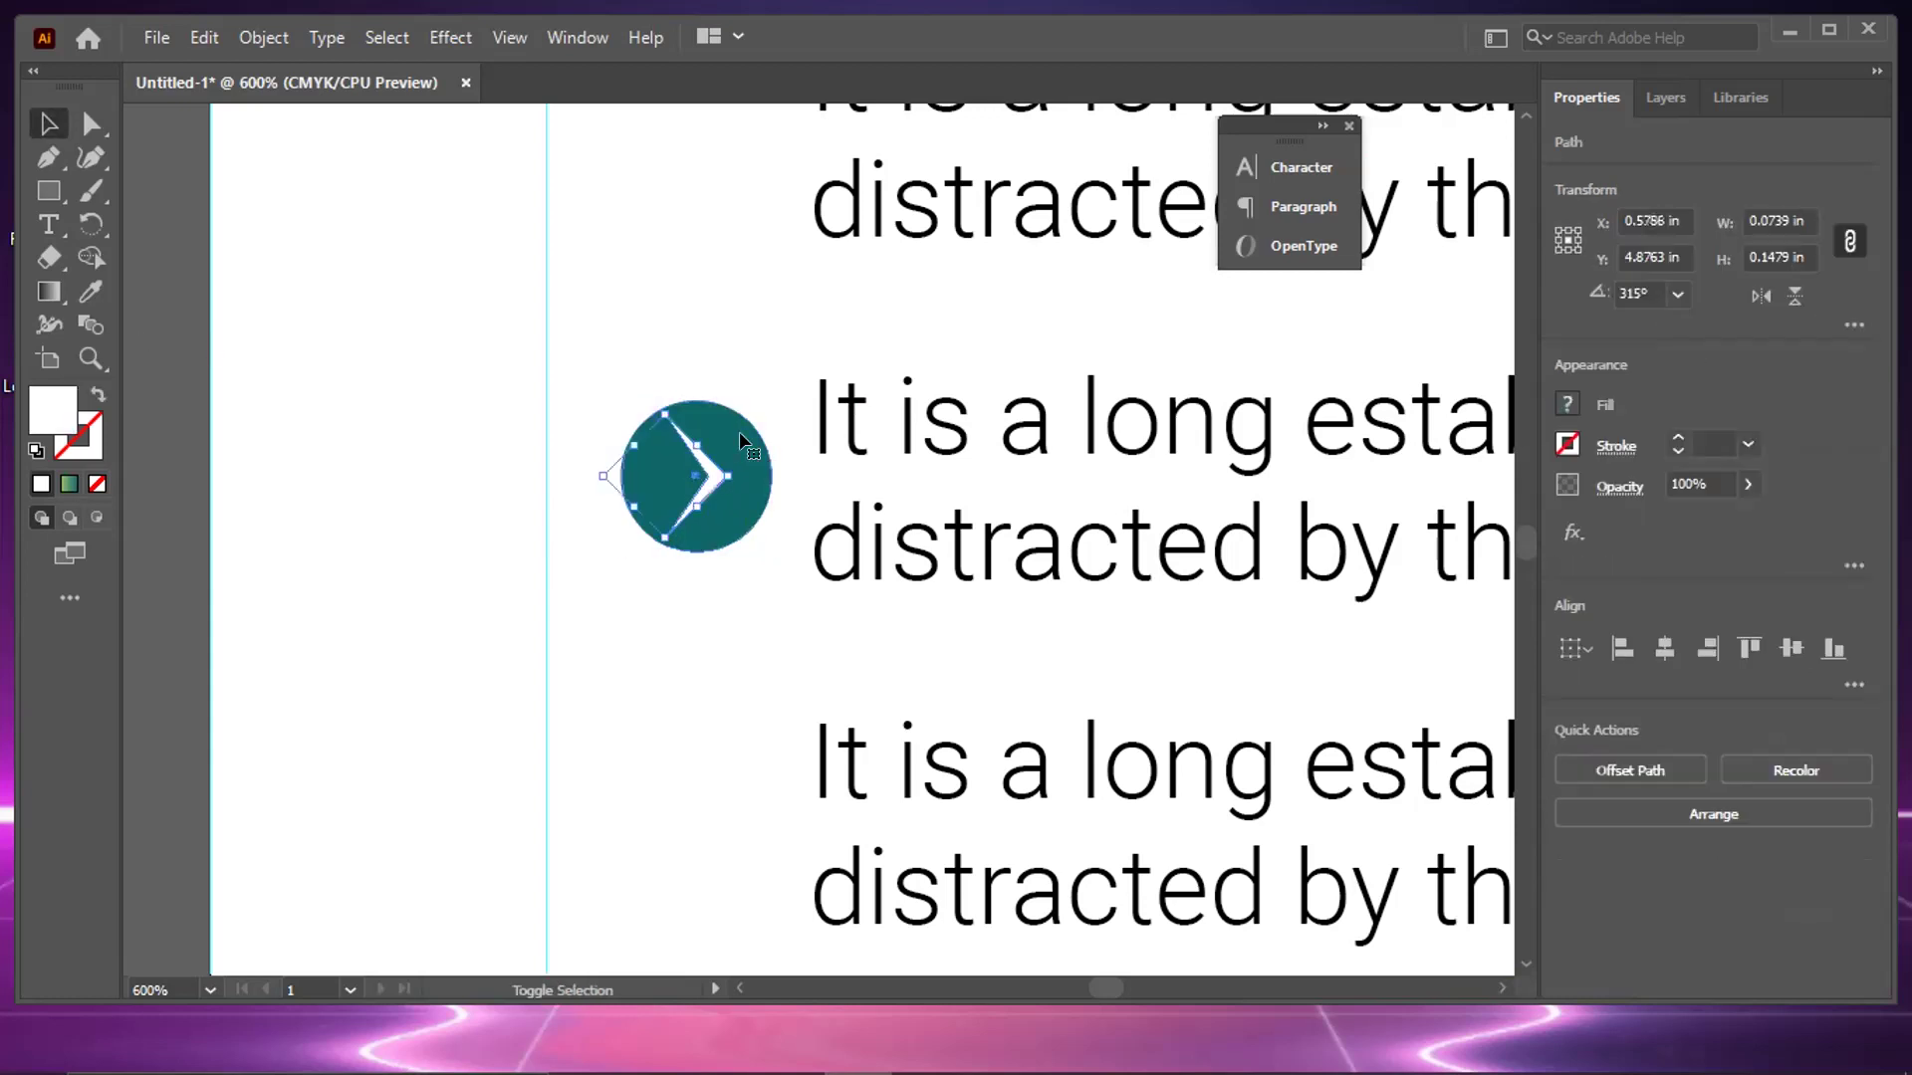
{"action": "left_click", "coordinate": [739, 432], "text": "shift"}
{"action": "key", "text": "ctrl+g"}
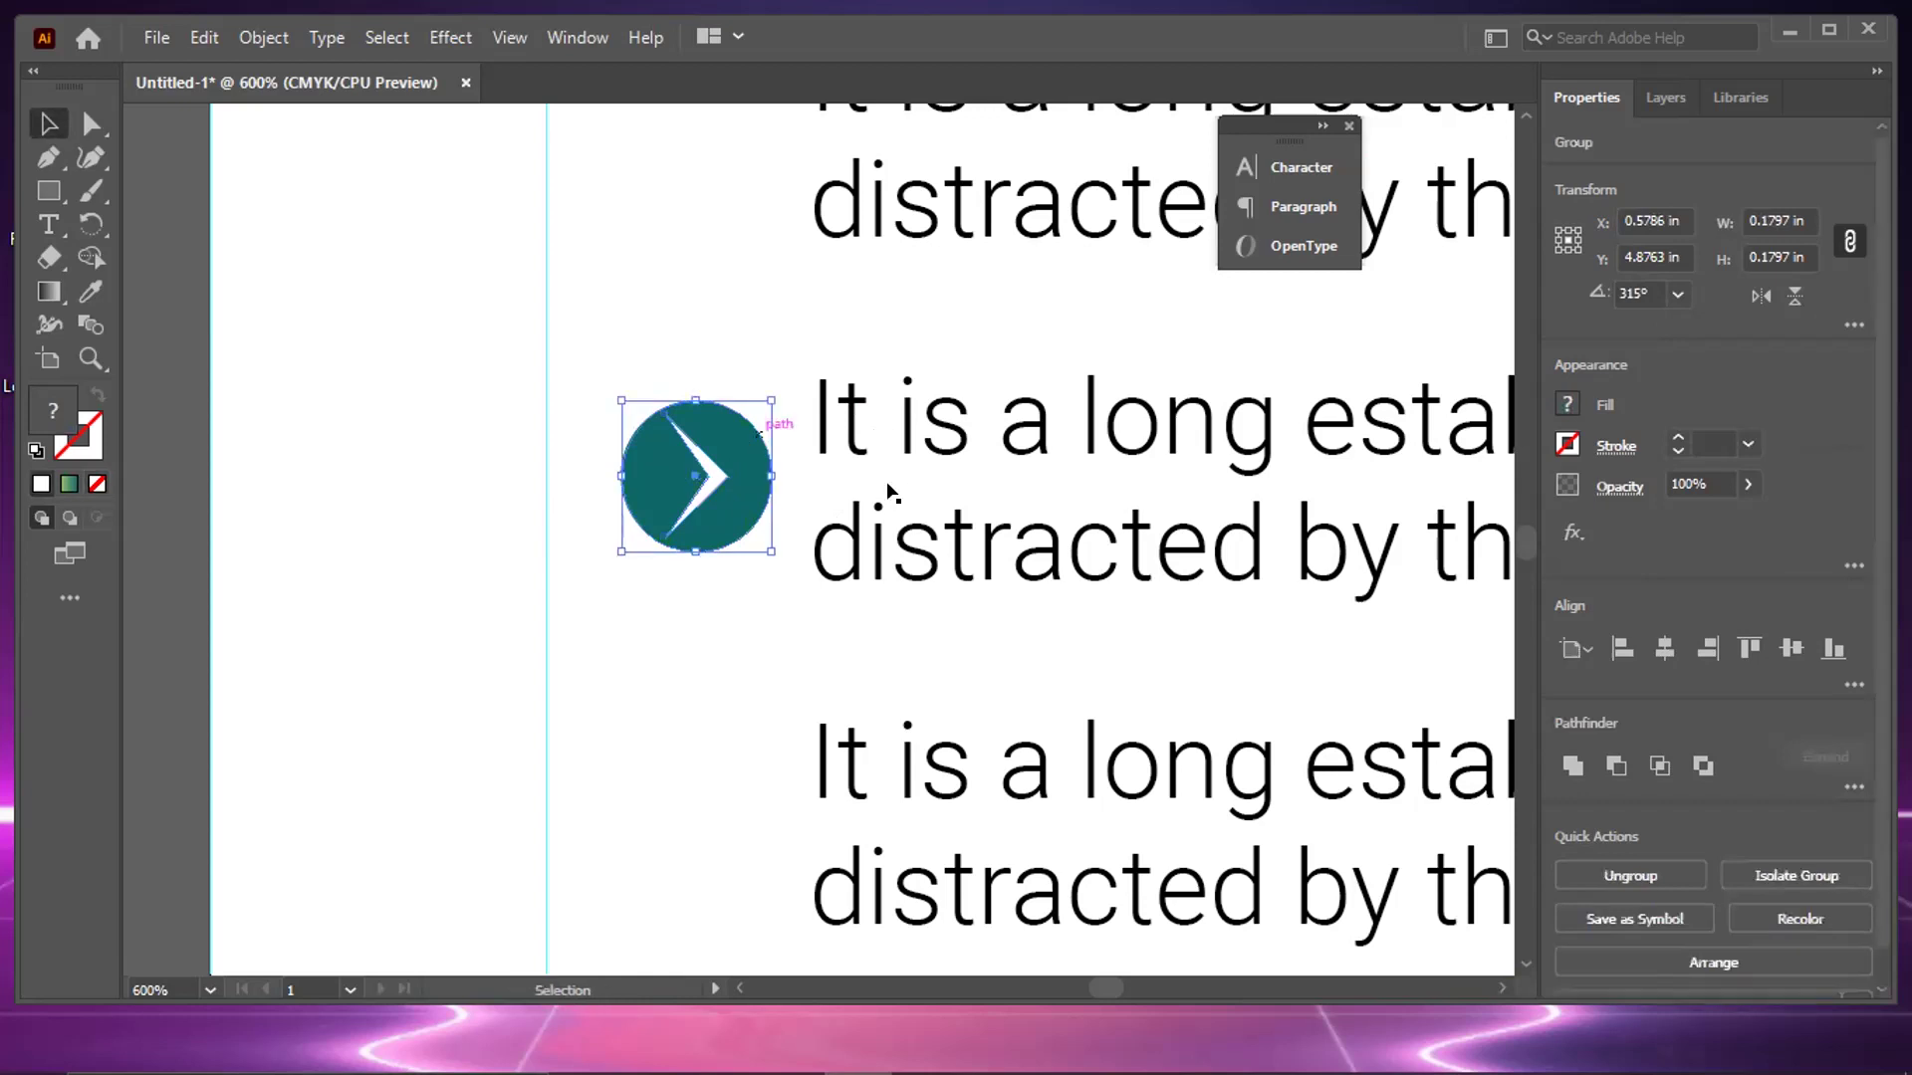
{"action": "left_click", "coordinate": [1056, 468], "text": "shift"}
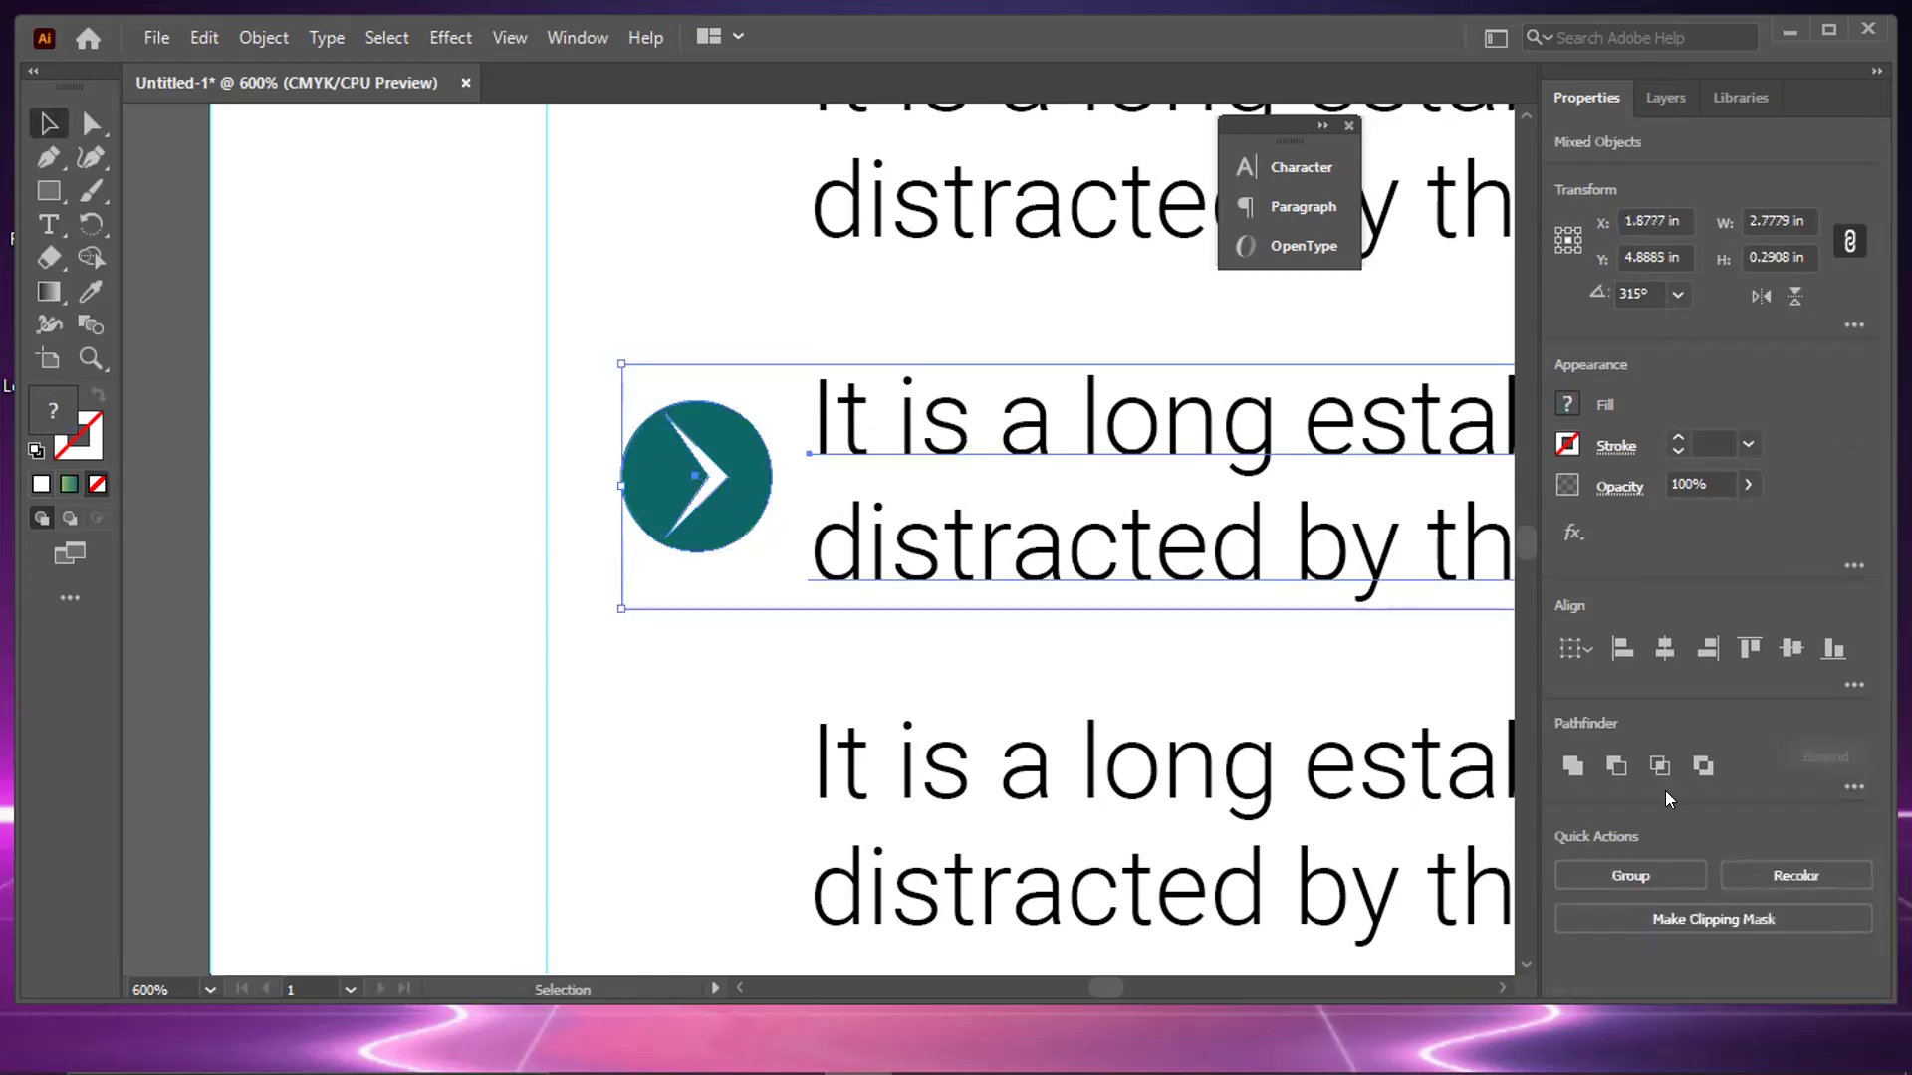
{"action": "left_click", "coordinate": [1791, 649]}
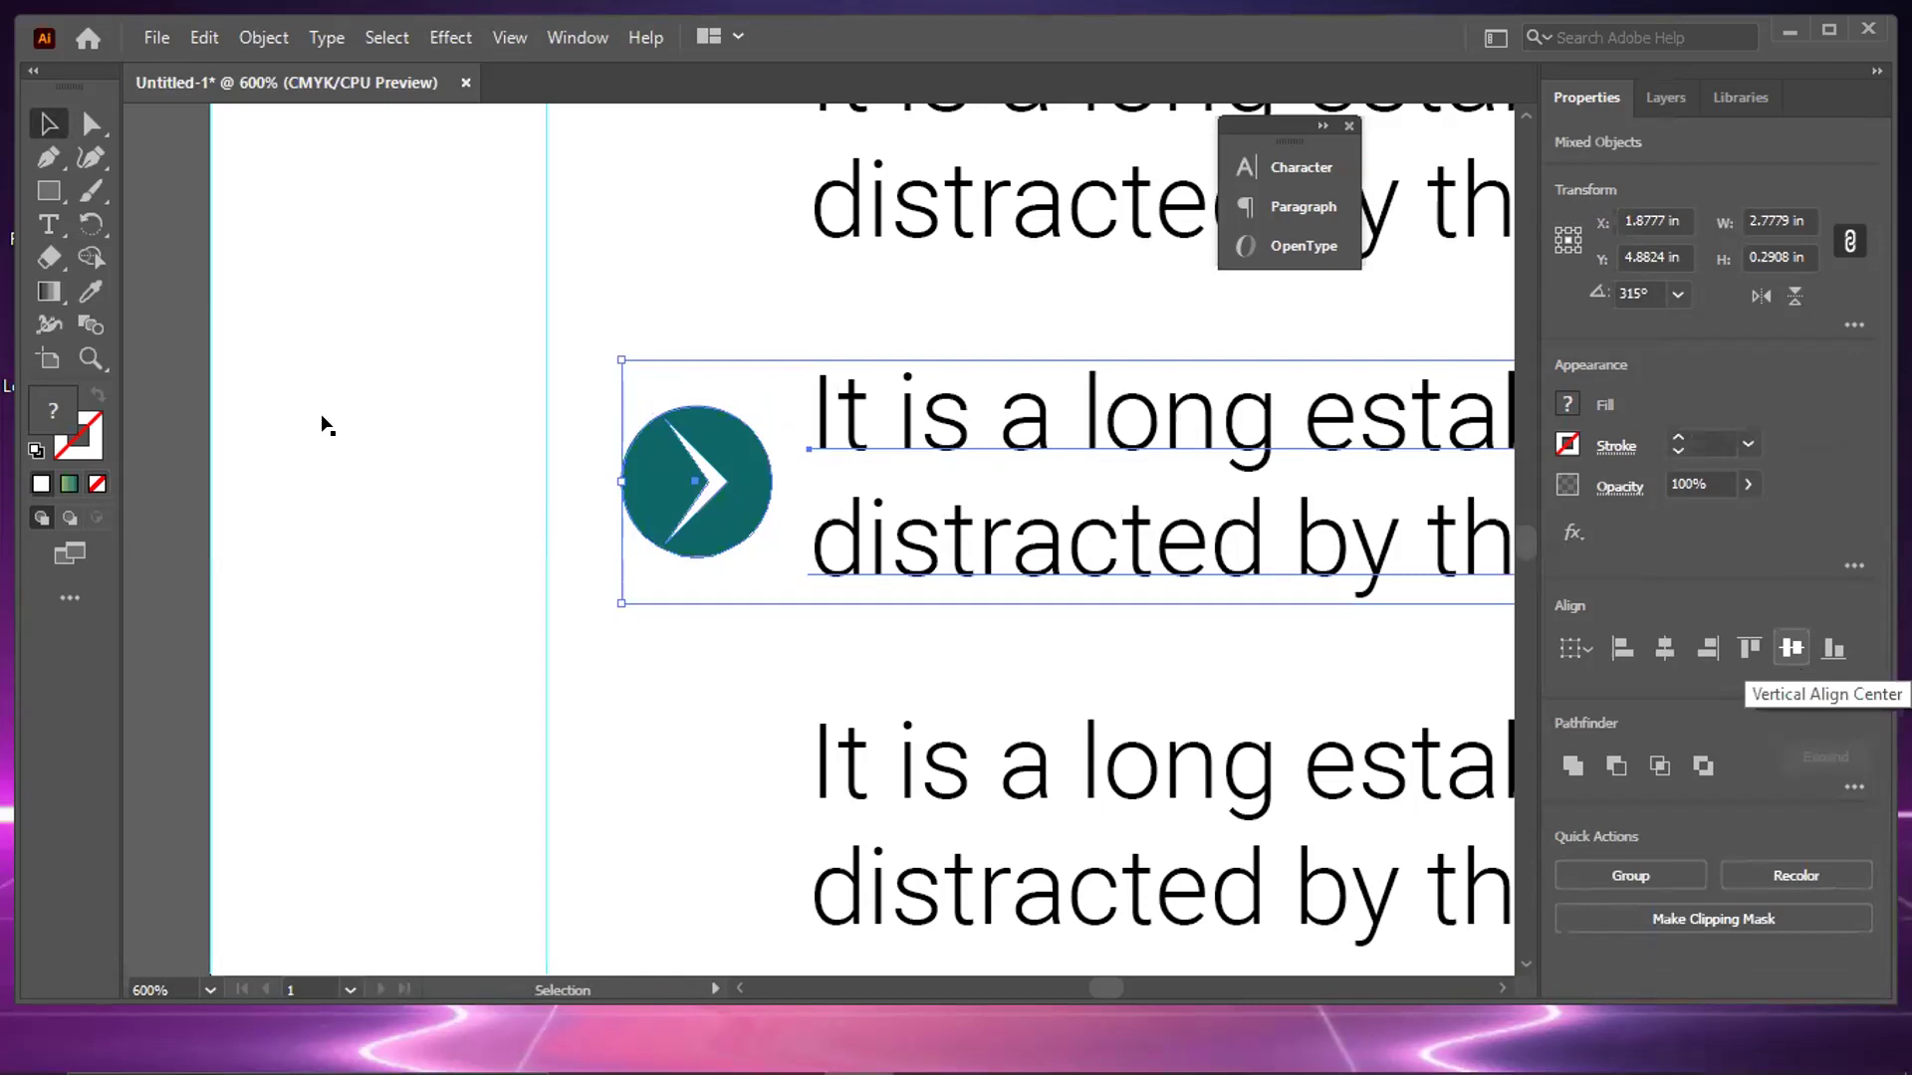
Try converting the middle text line to outlines, then undo the conversion
{"action": "left_click", "coordinate": [224, 415]}
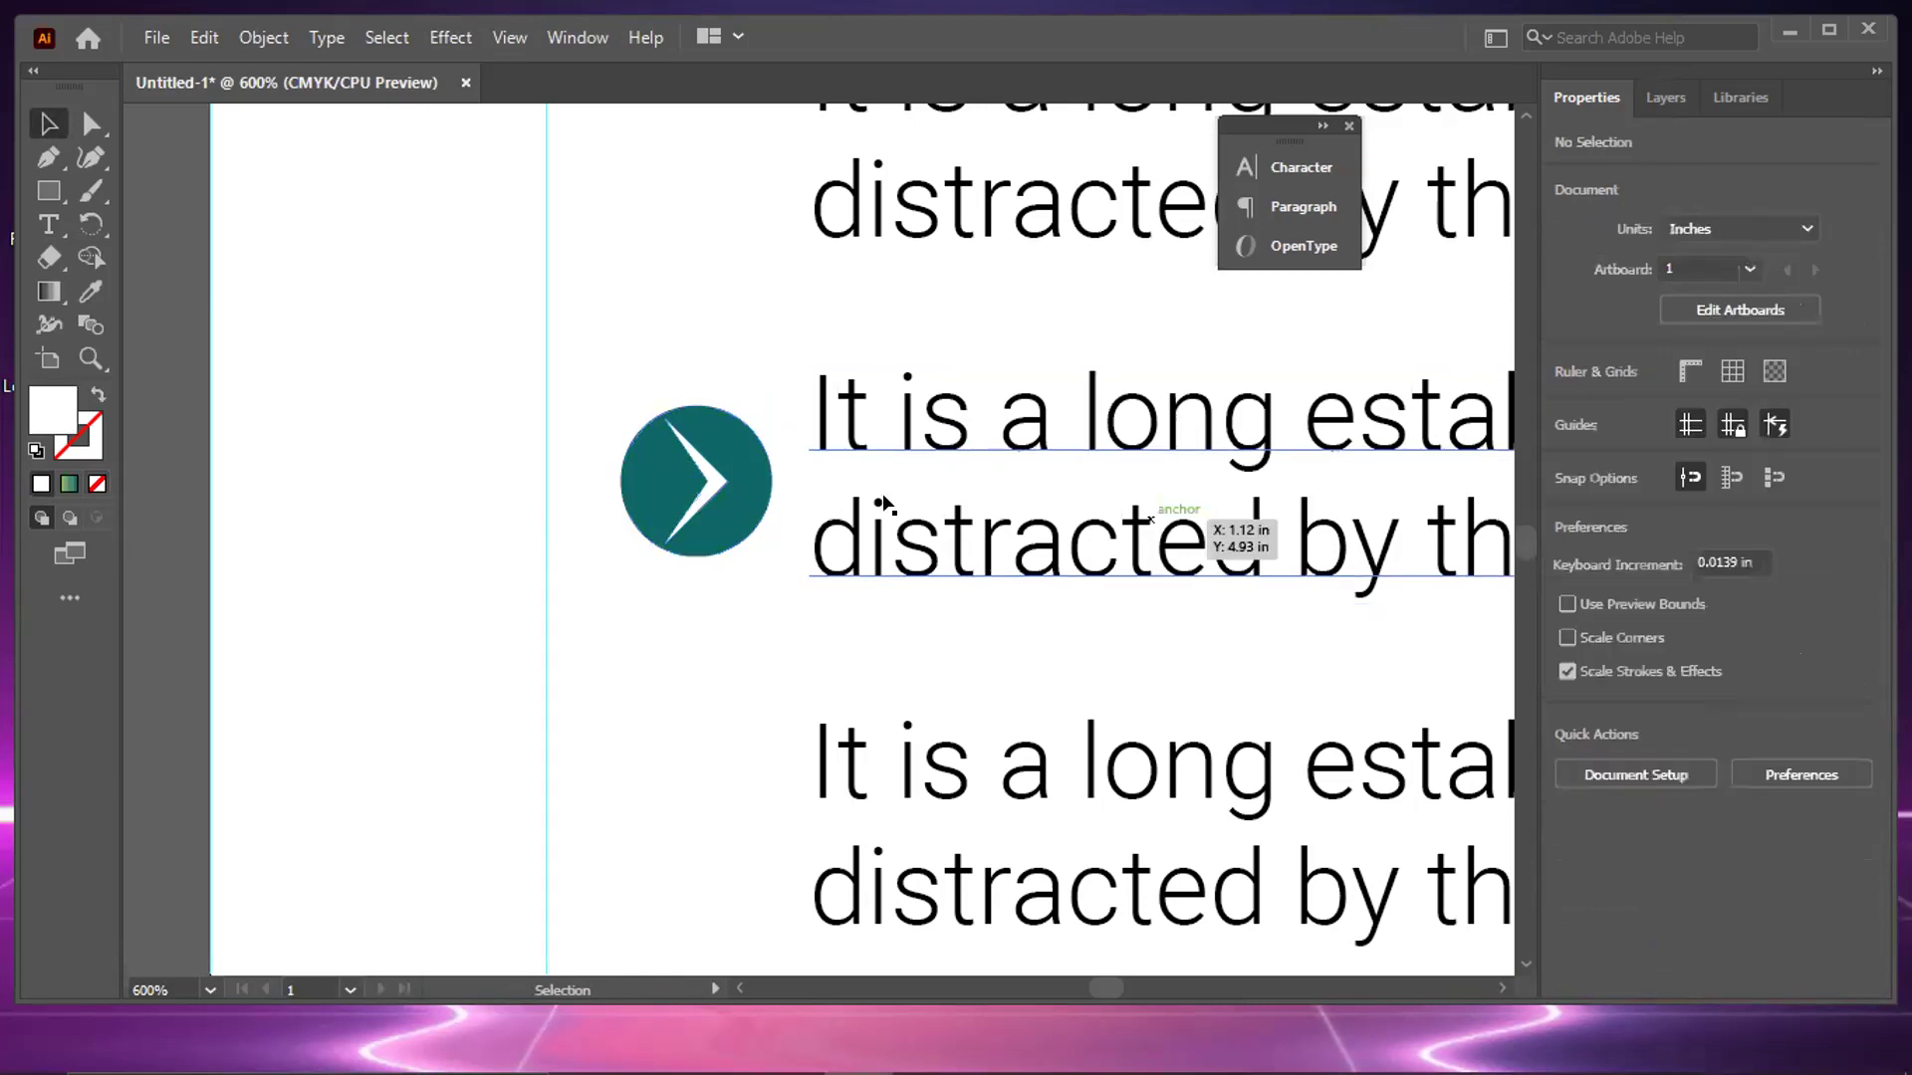
{"action": "left_click", "coordinate": [749, 461]}
{"action": "left_click", "coordinate": [727, 543]}
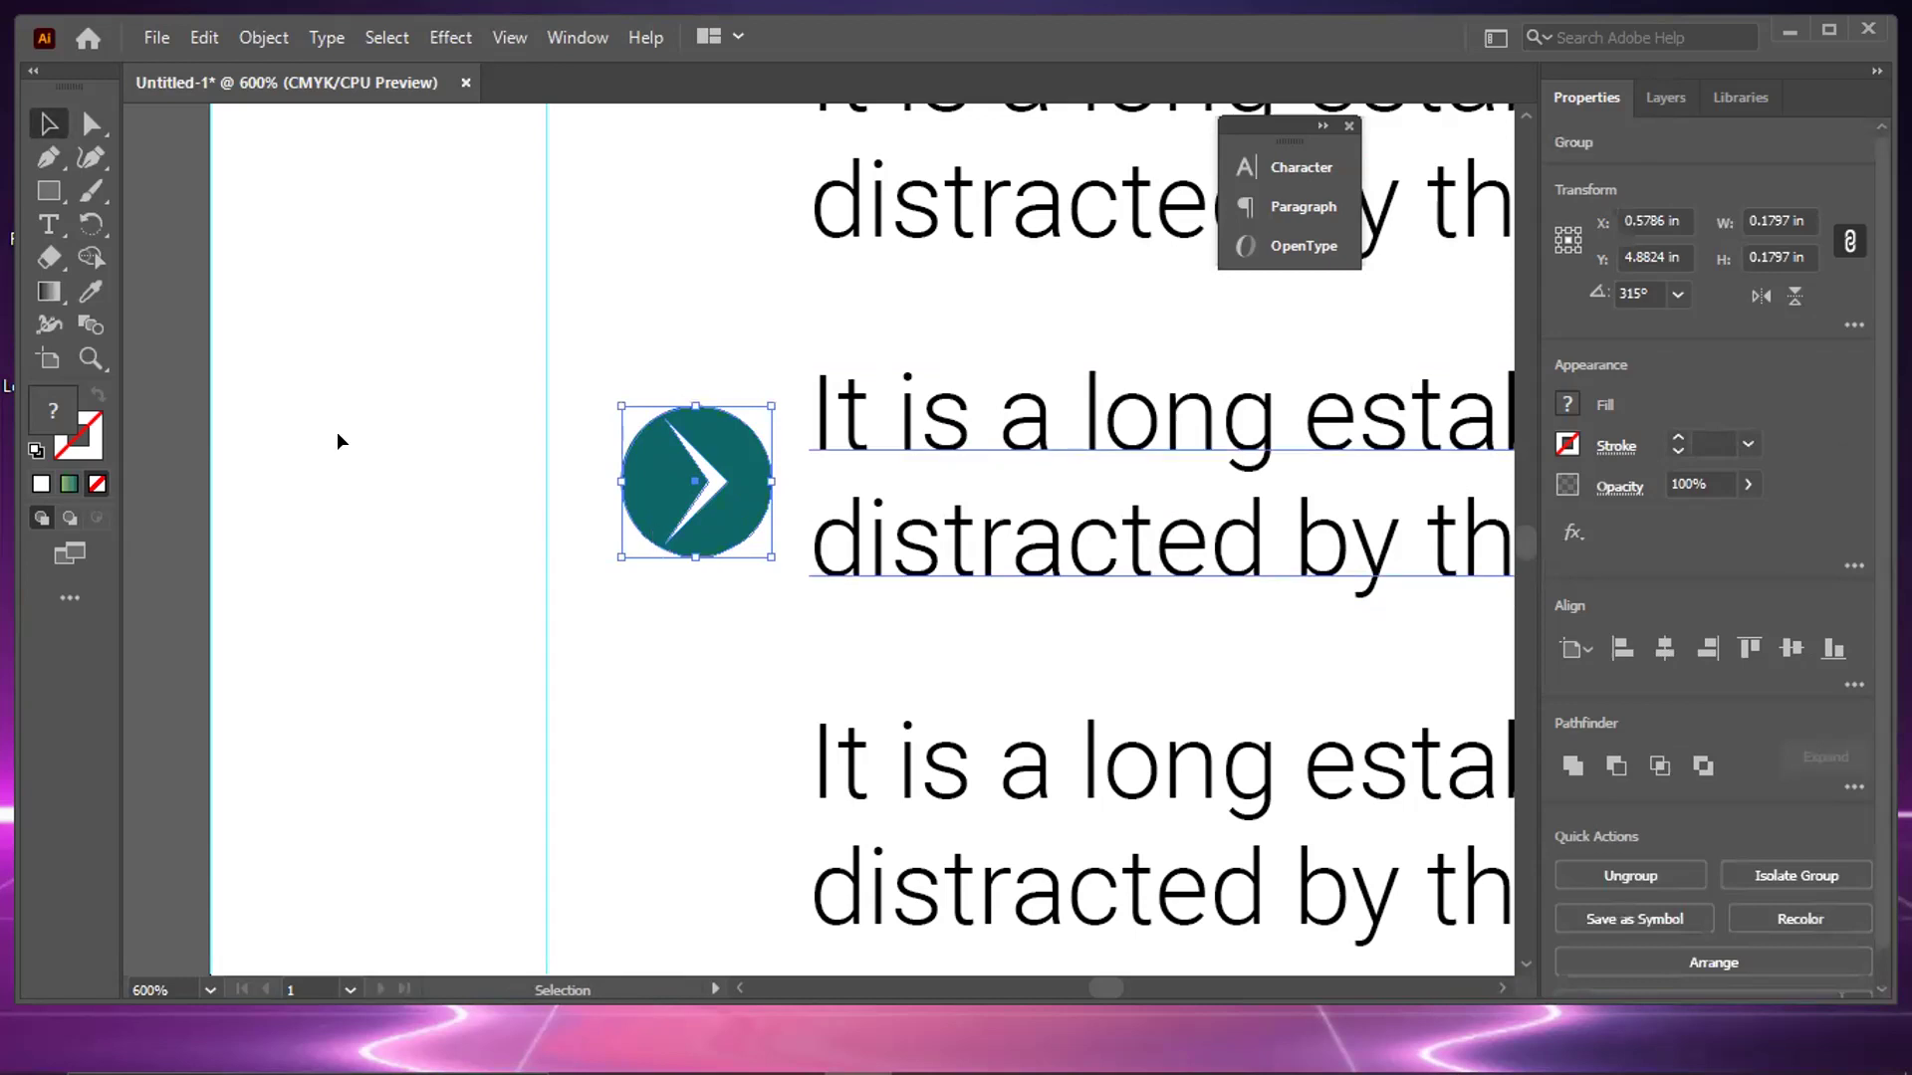
{"action": "key", "text": "ctrl+minus"}
{"action": "key", "text": "ctrl+minus"}
{"action": "key", "text": "ctrl+f"}
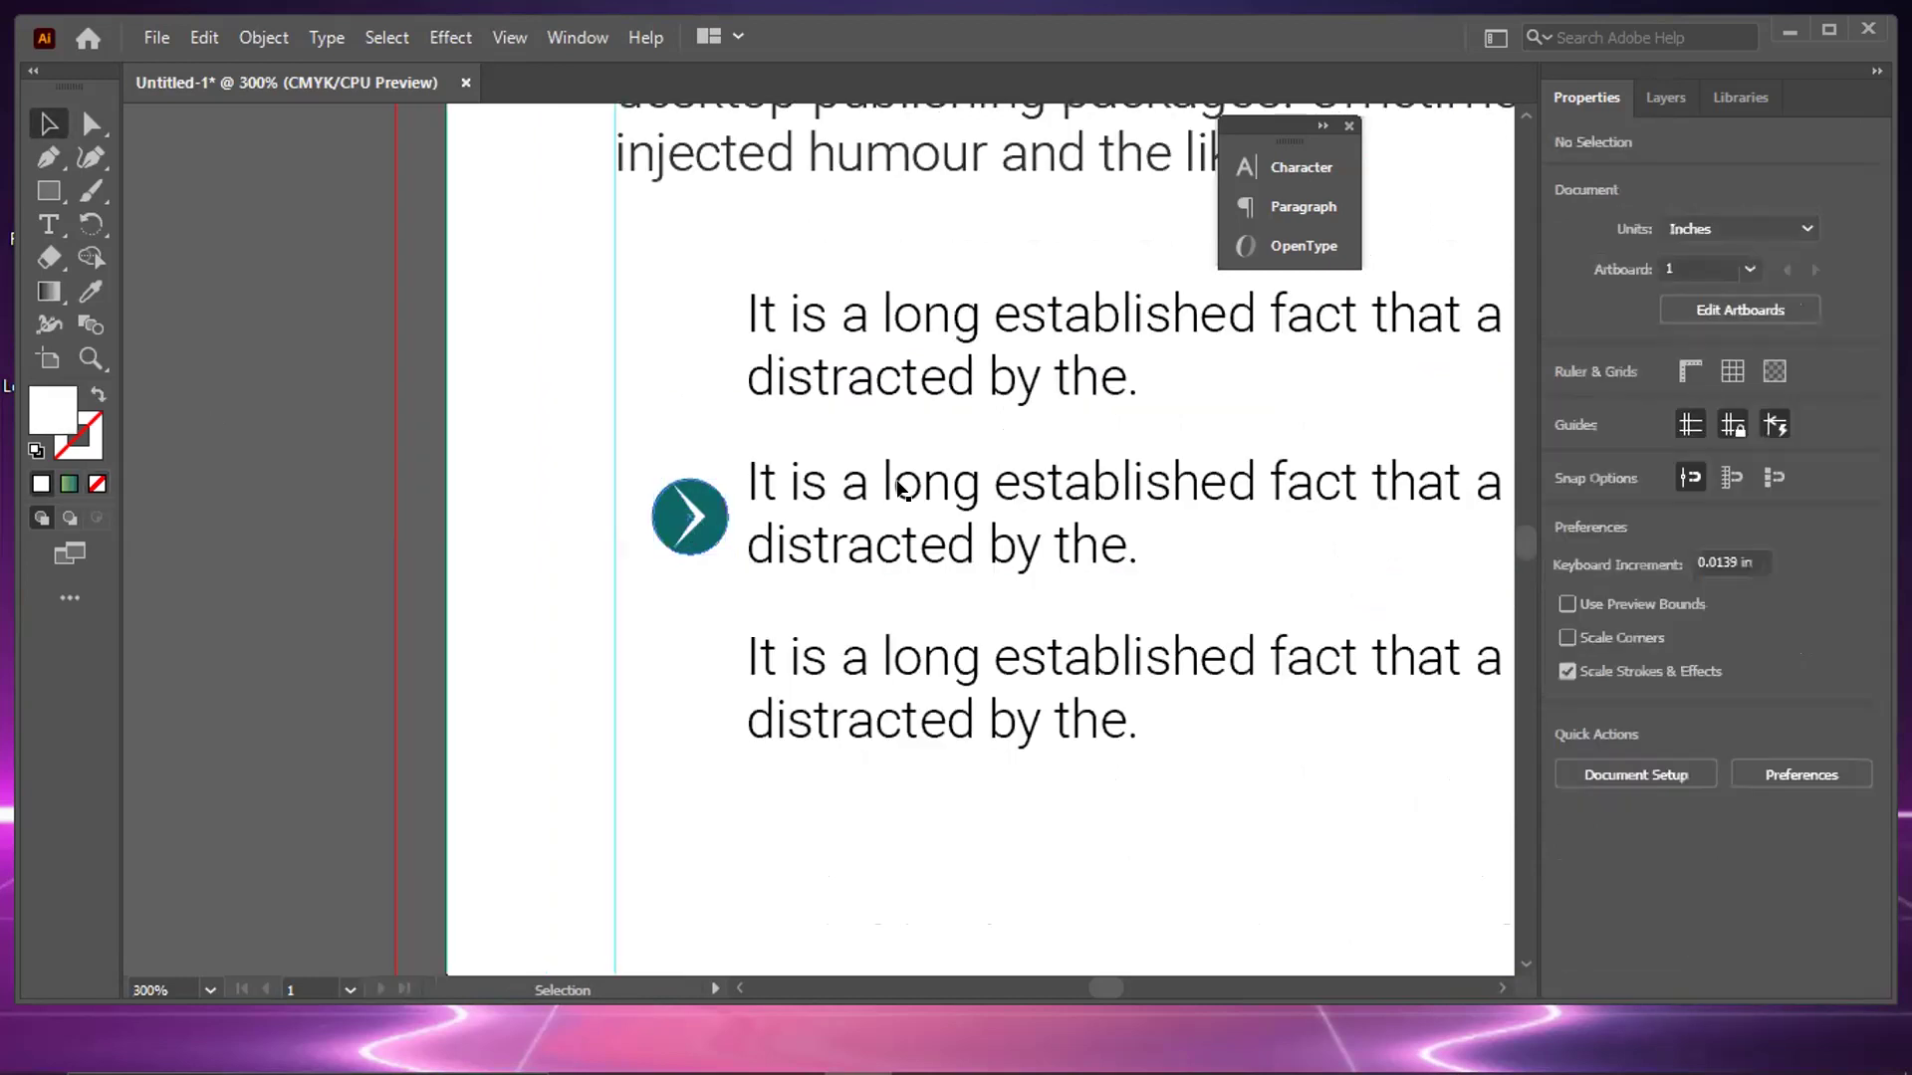
{"action": "left_click", "coordinate": [951, 506]}
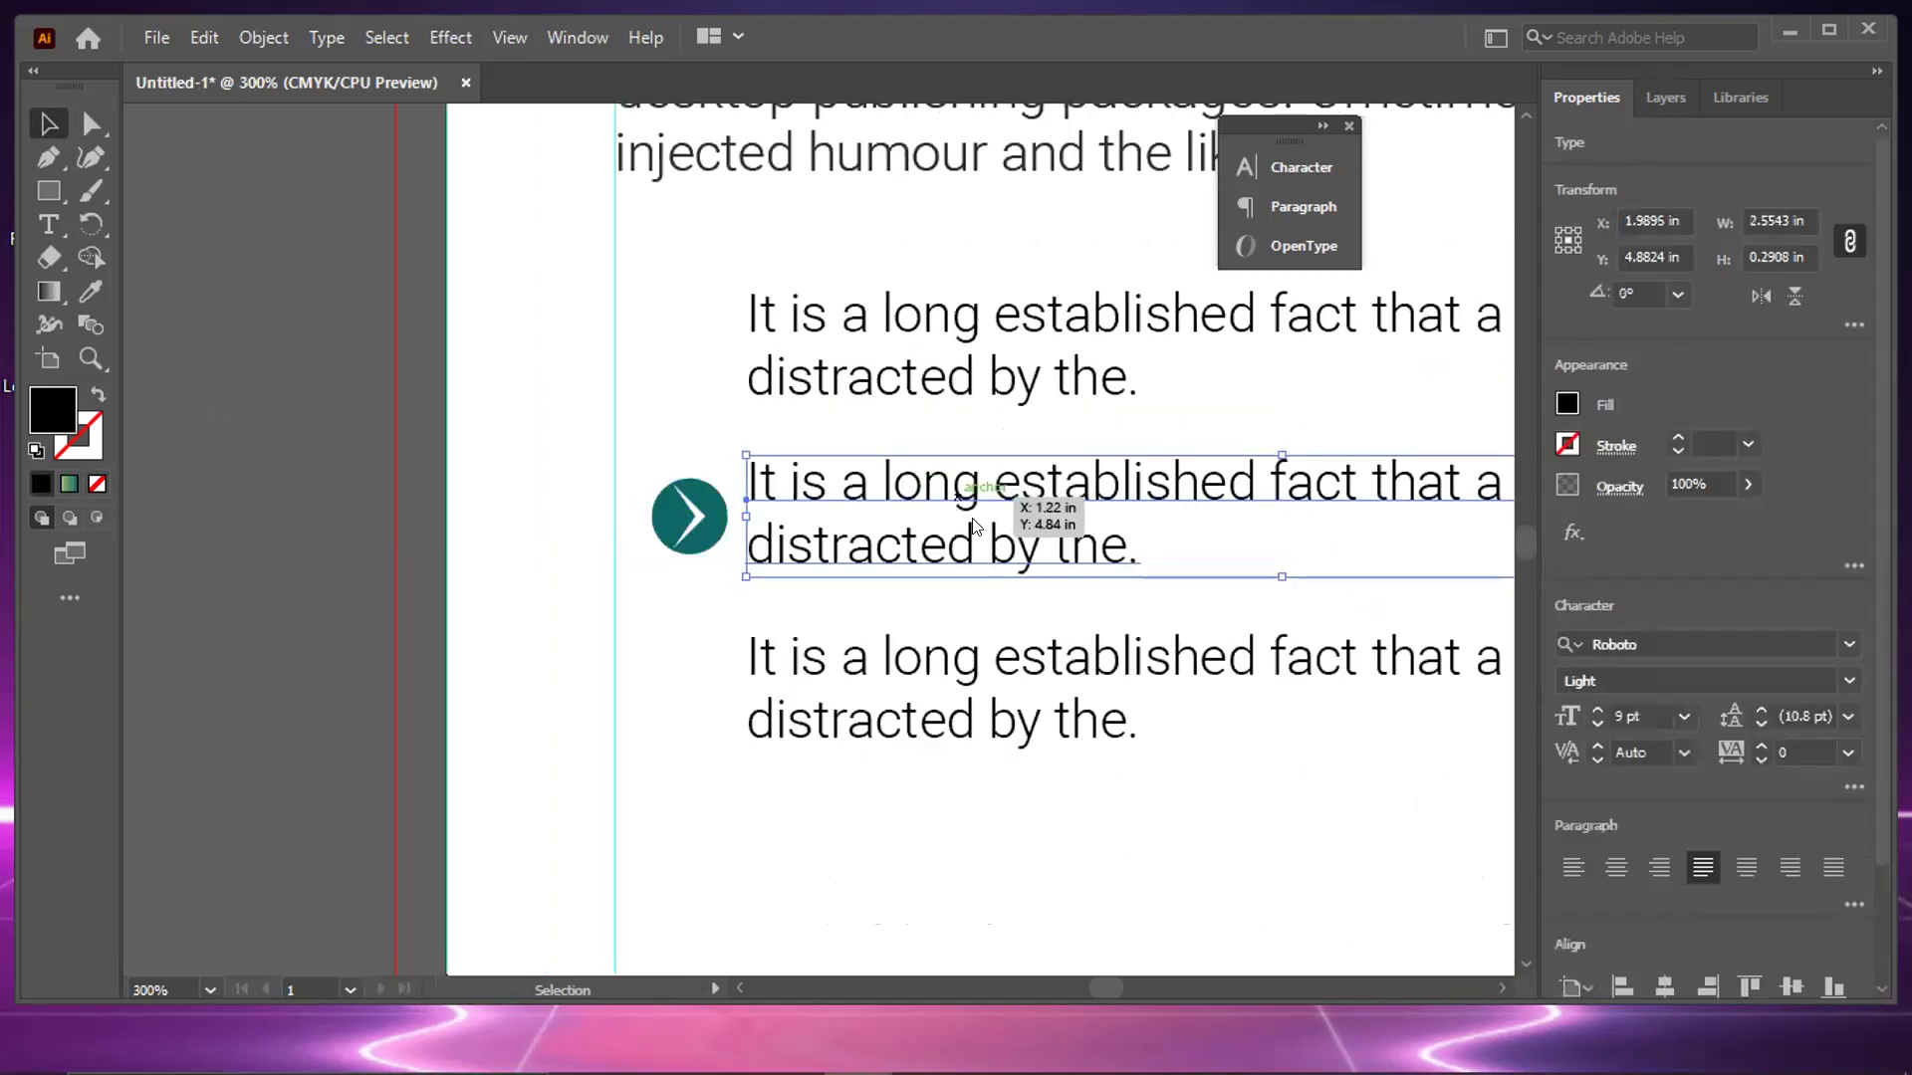
{"action": "right_click", "coordinate": [953, 506]}
{"action": "left_click", "coordinate": [1059, 687]}
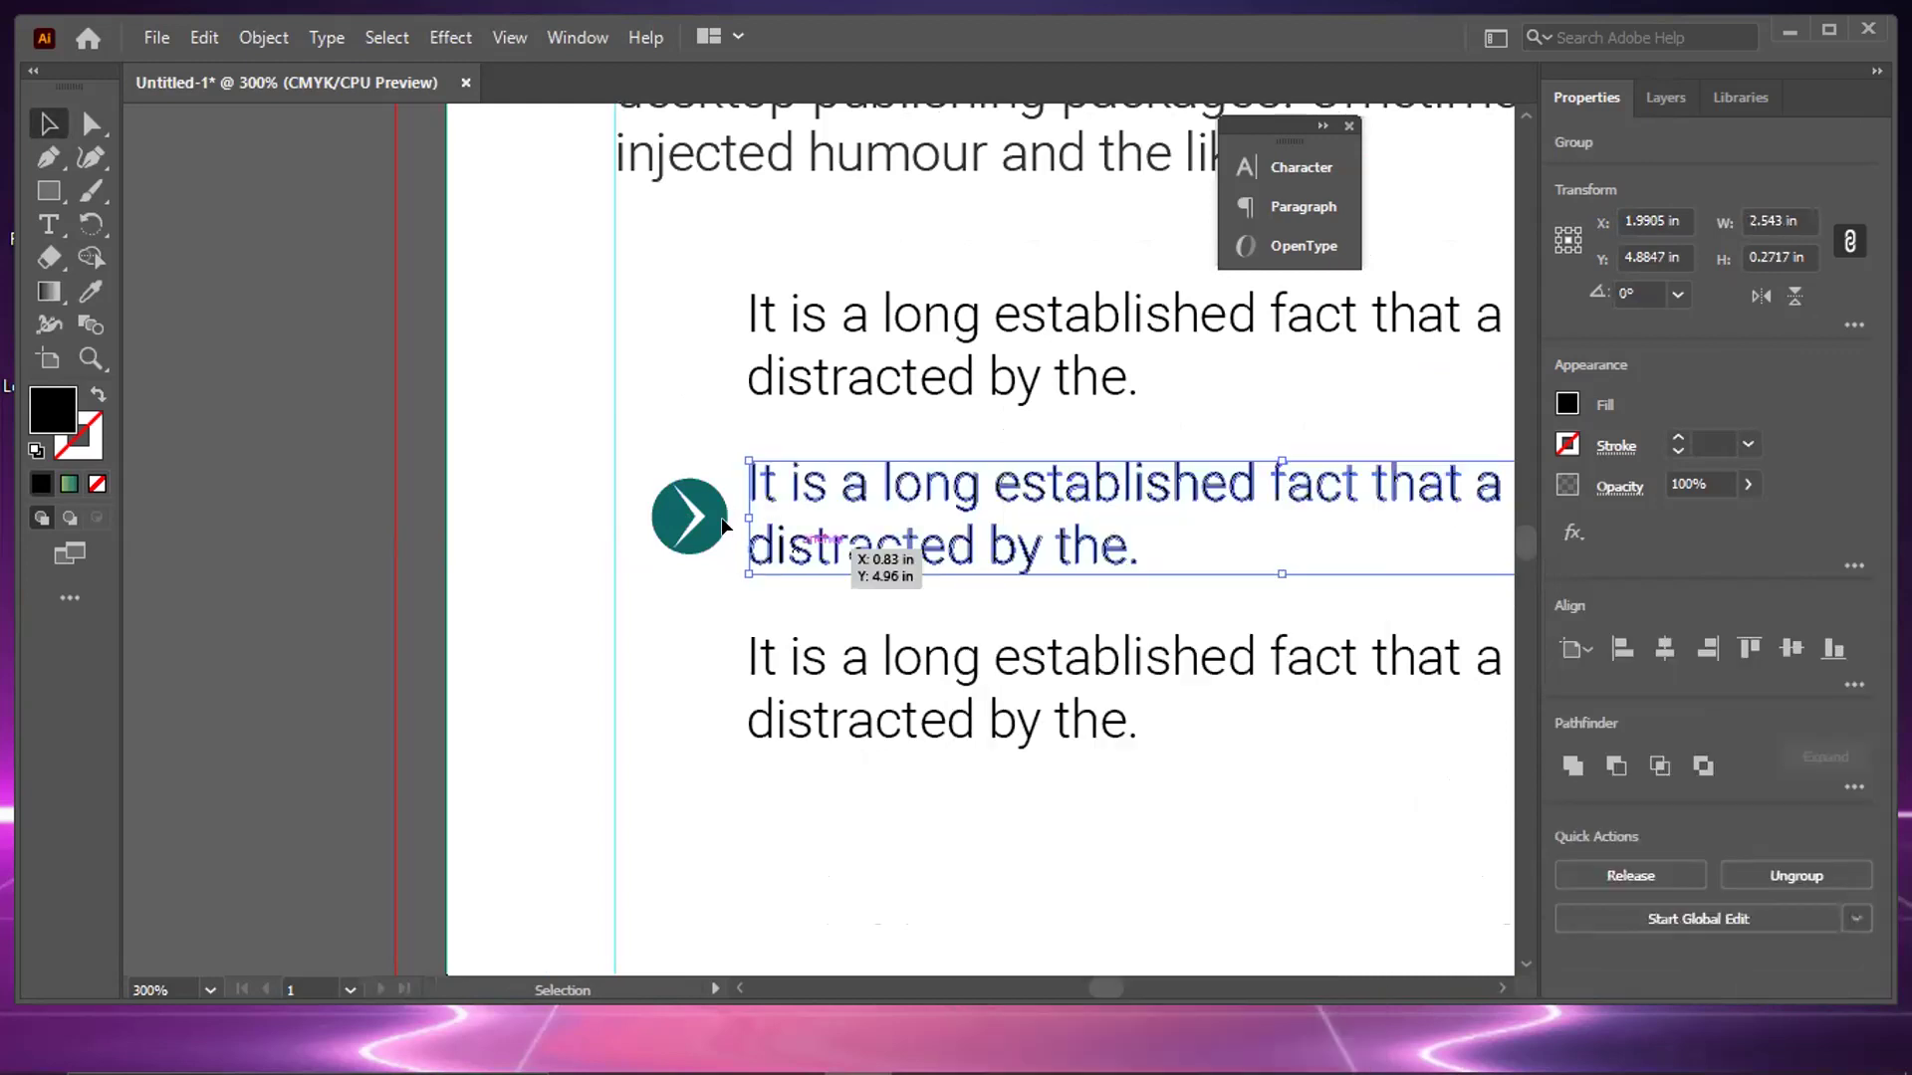
{"action": "left_click", "coordinate": [730, 526], "text": "shift"}
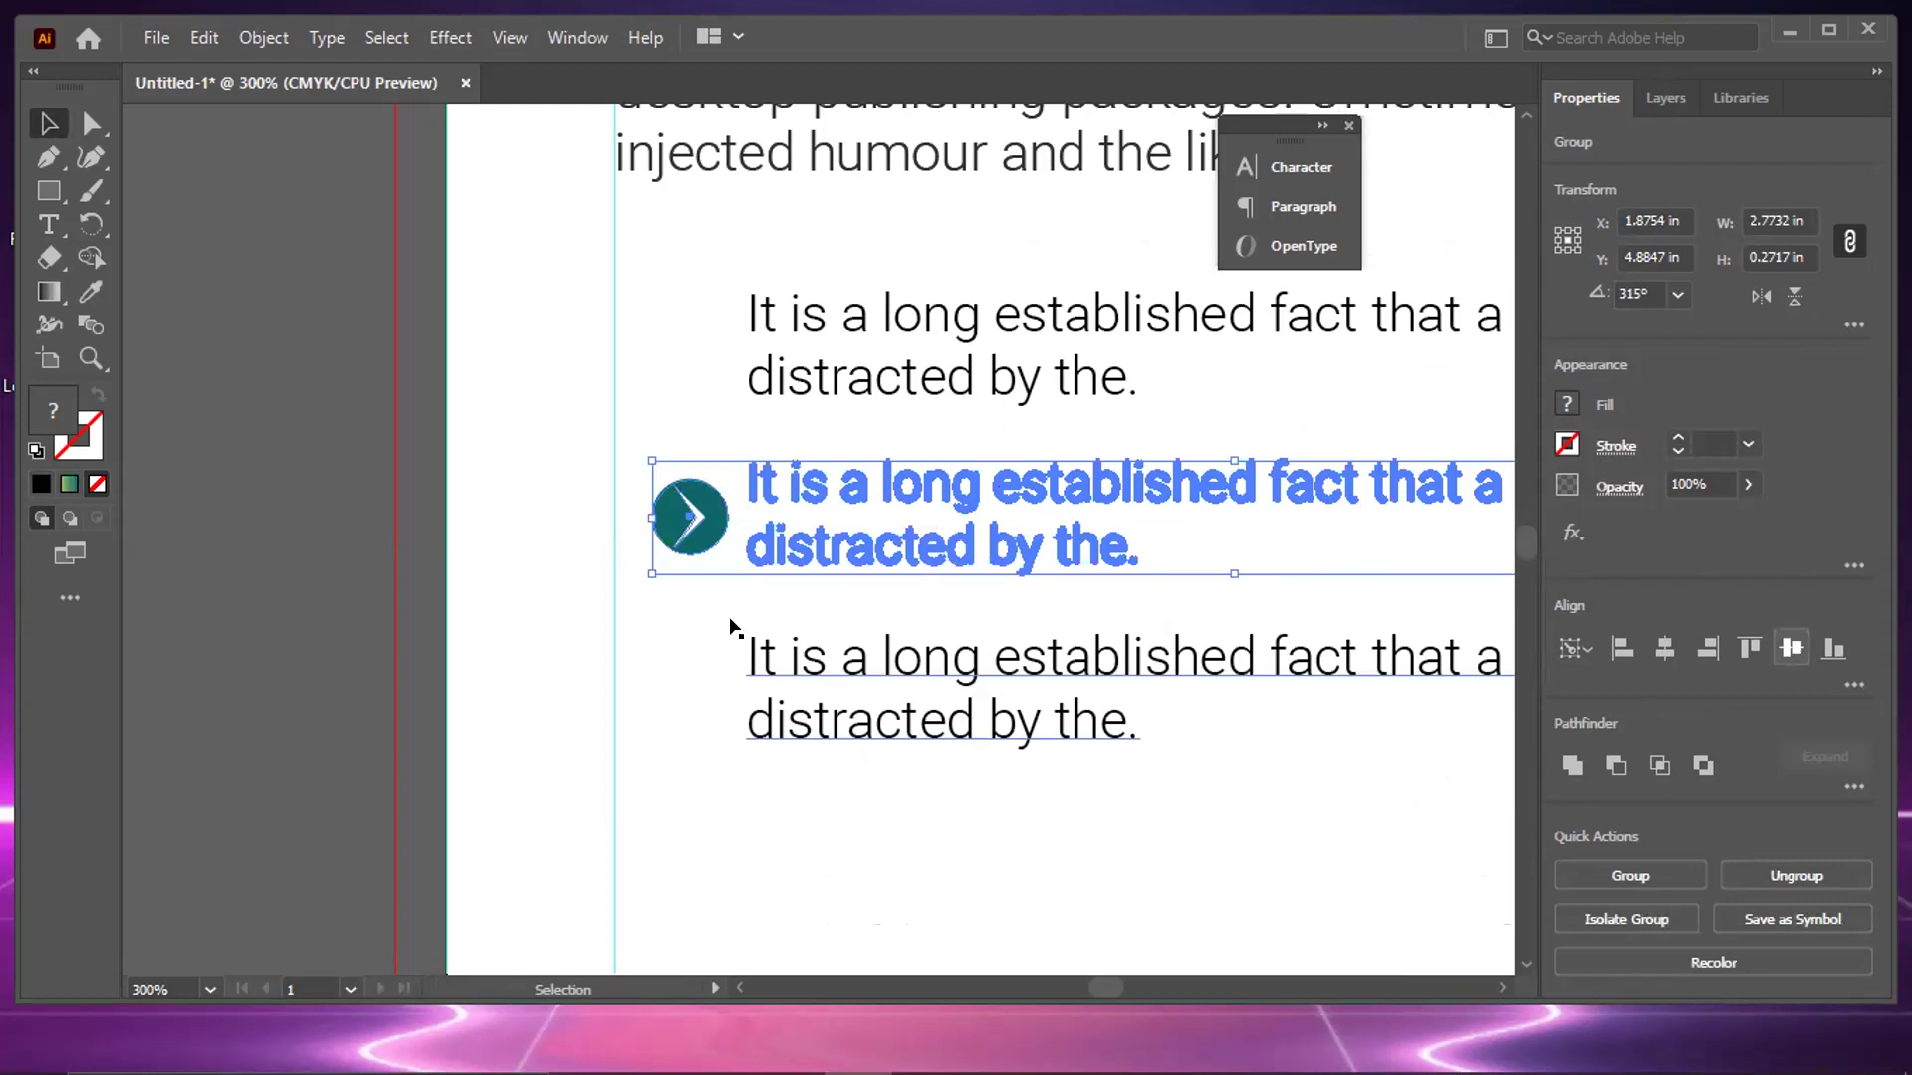
{"action": "key", "text": "ctrl+z"}
{"action": "key", "text": "ctrl+z"}
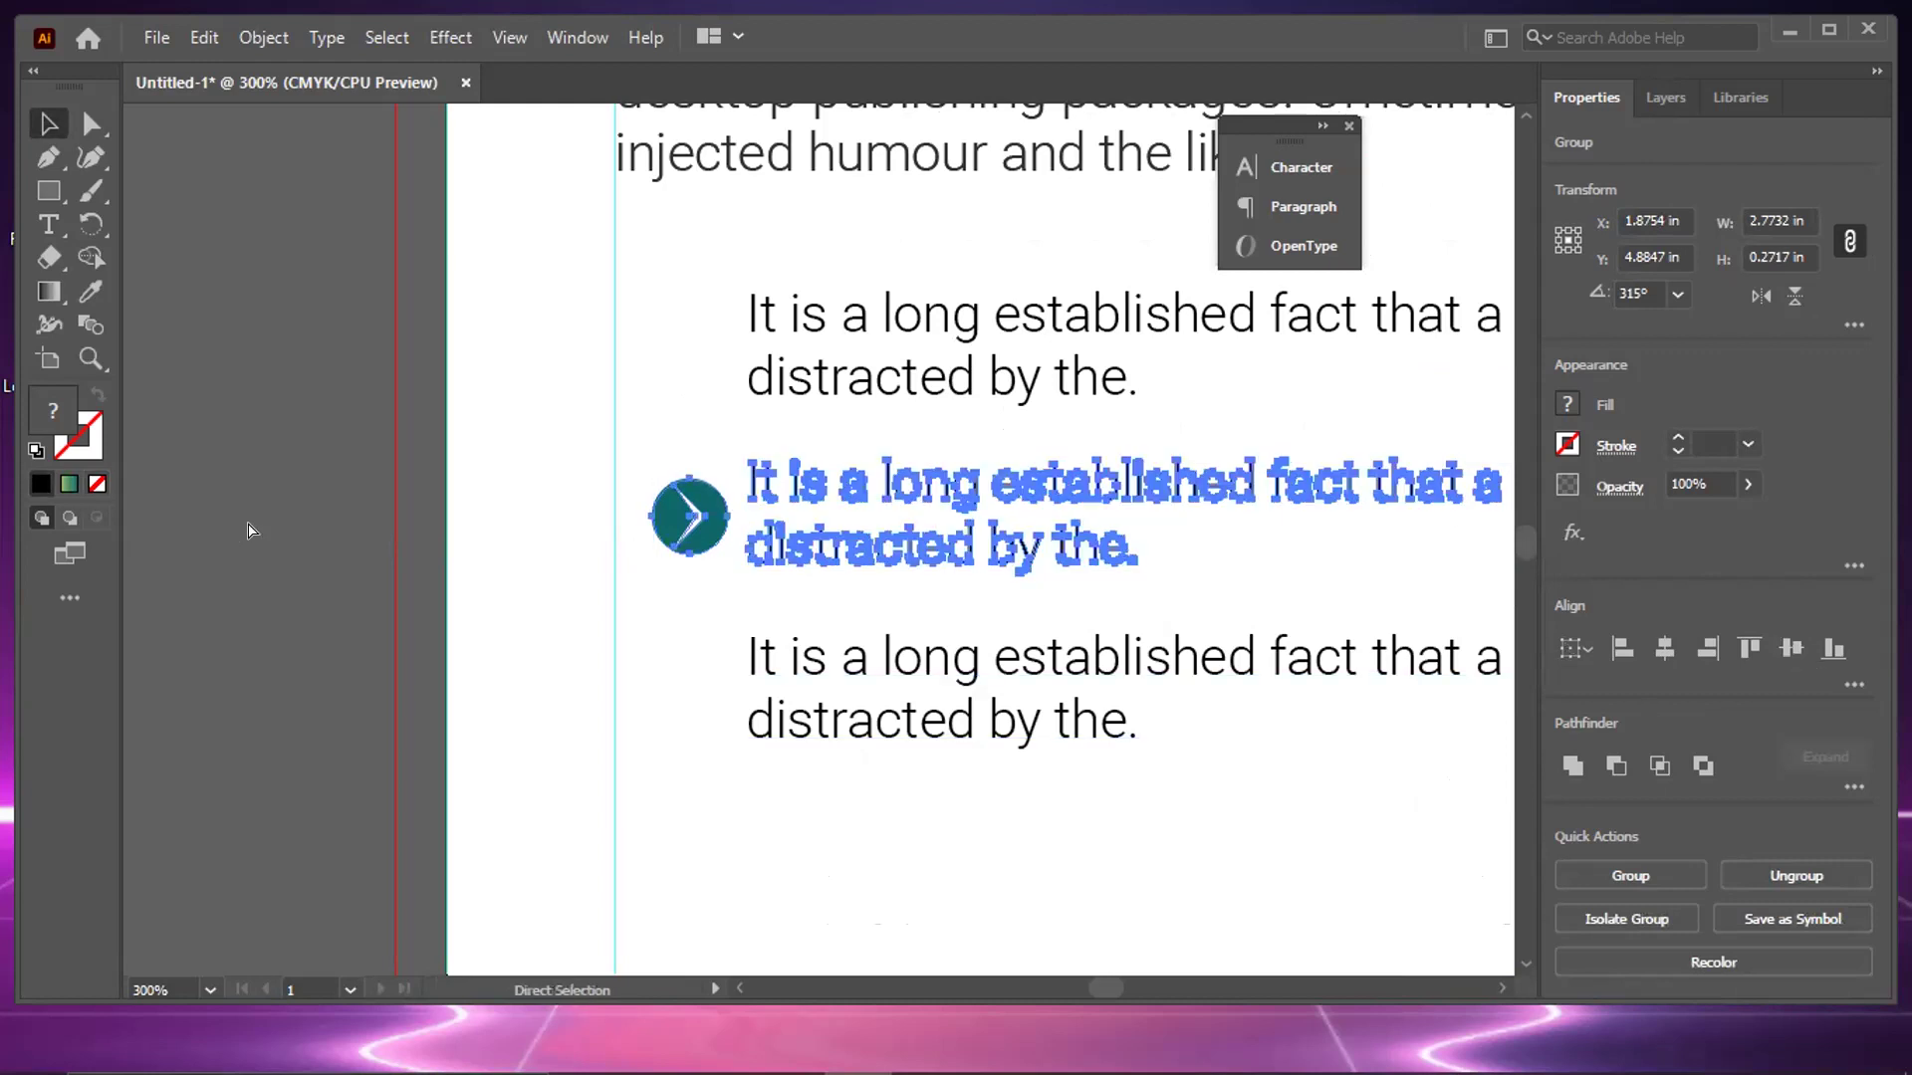
Nudge the bullet icon down slightly and select it together with the middle text line
{"action": "left_click", "coordinate": [484, 515]}
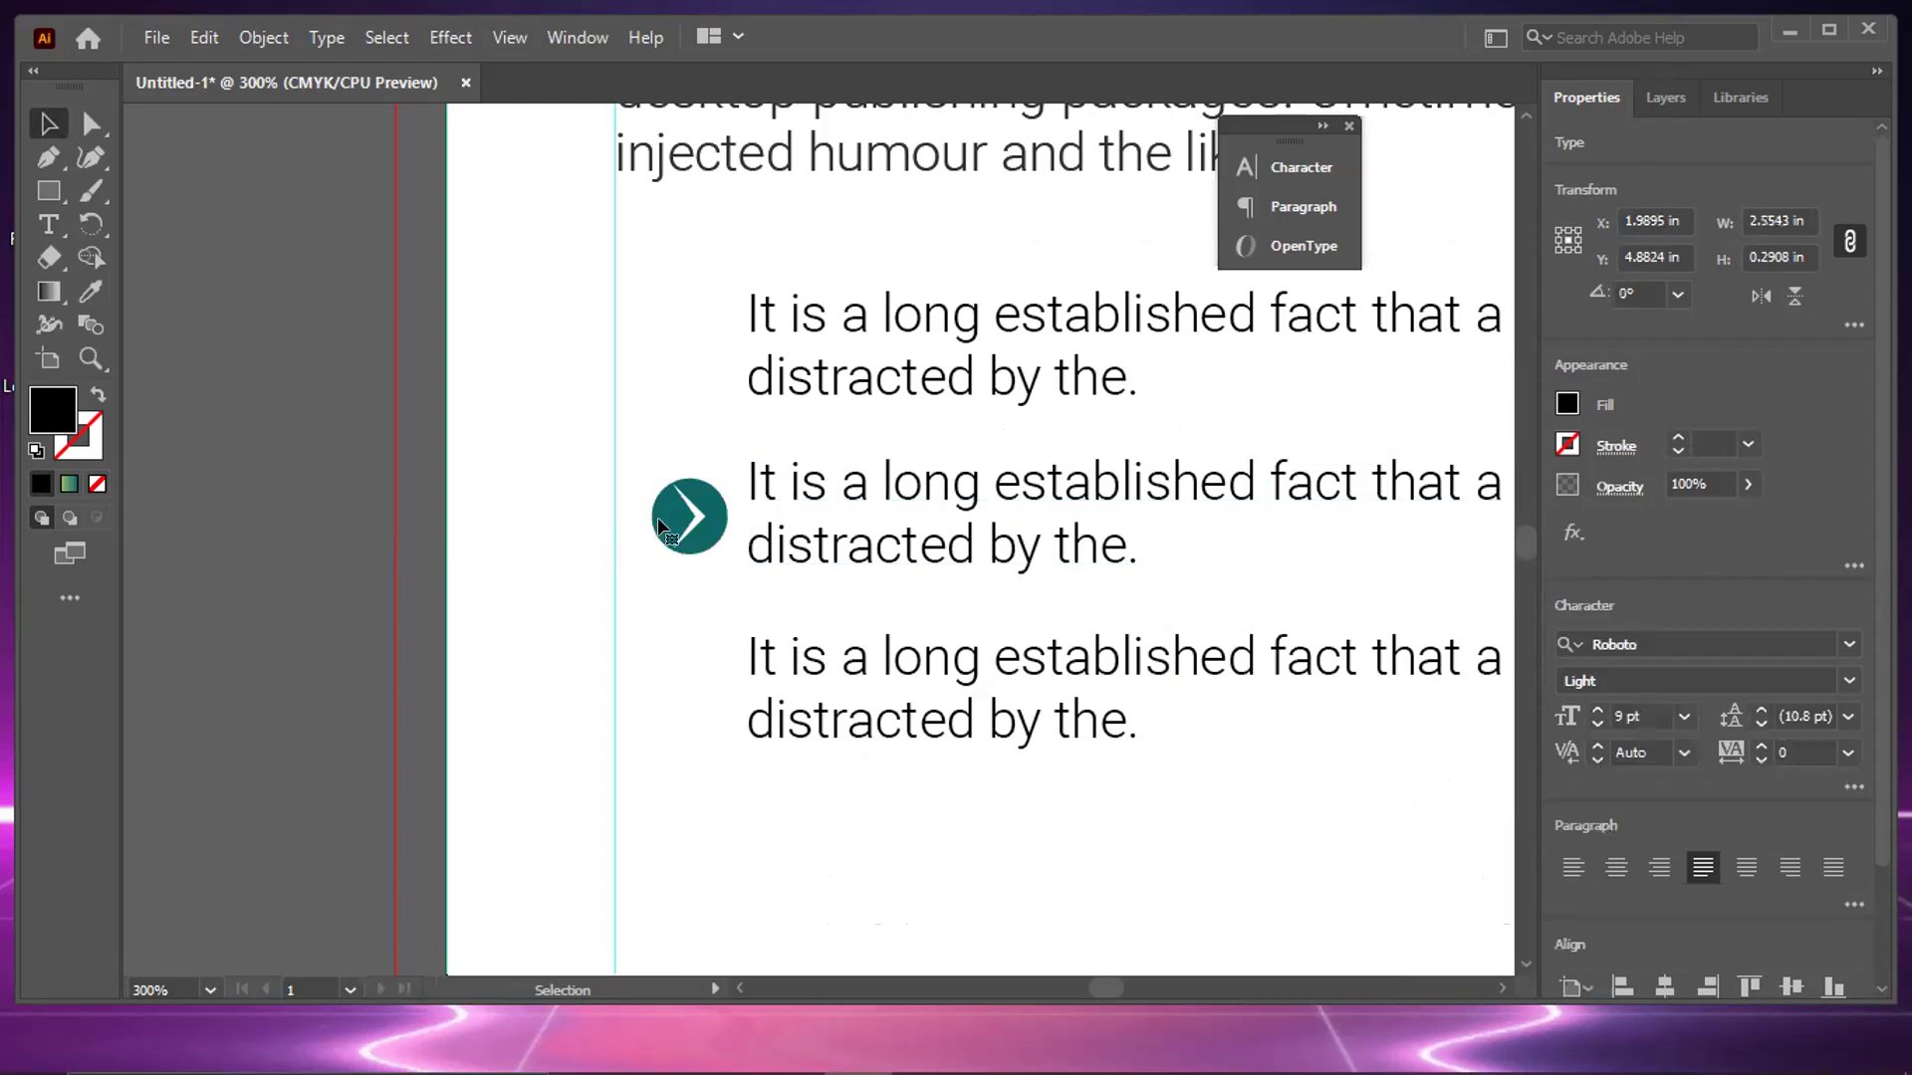
{"action": "left_click", "coordinate": [659, 526]}
{"action": "key", "text": "Down"}
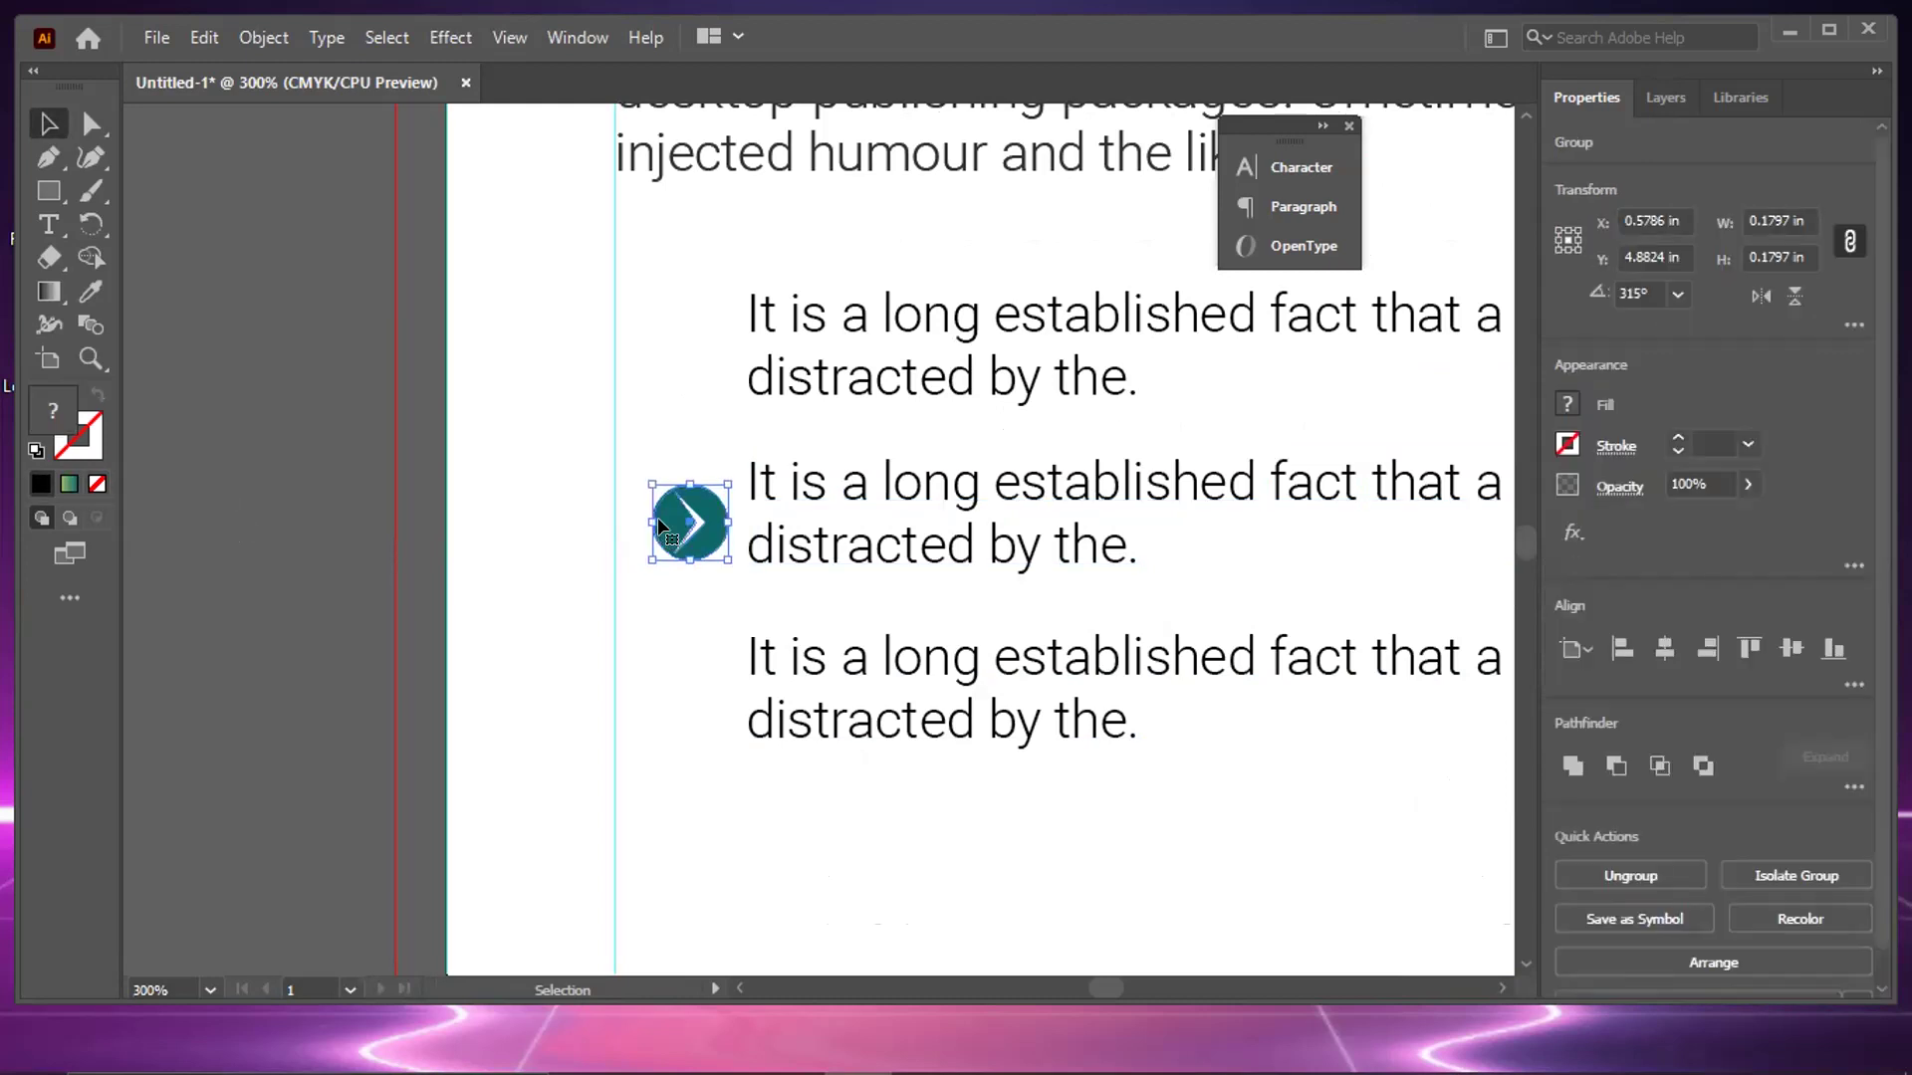
{"action": "scroll", "coordinate": [814, 594], "scroll_direction": "up", "scroll_amount": 2}
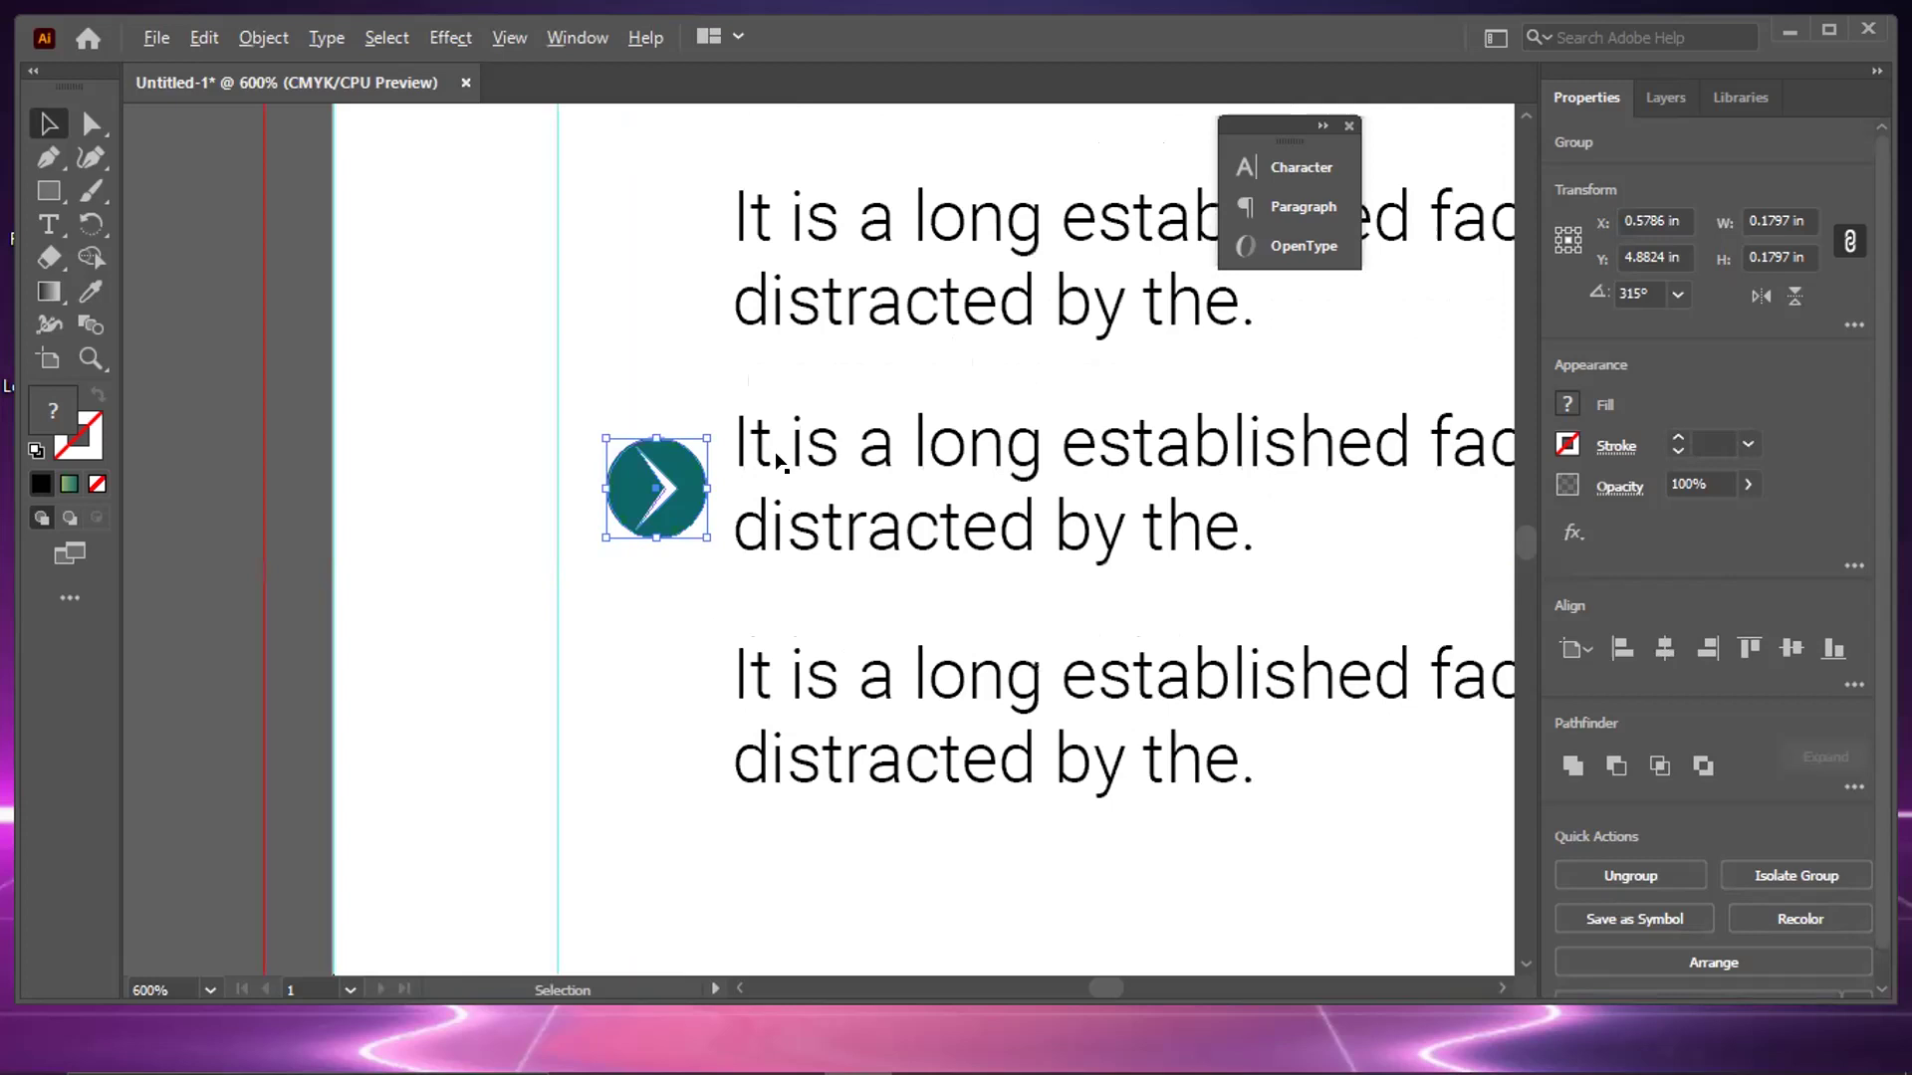
{"action": "scroll", "coordinate": [820, 581], "scroll_direction": "up", "scroll_amount": 2}
{"action": "left_click", "coordinate": [612, 493]}
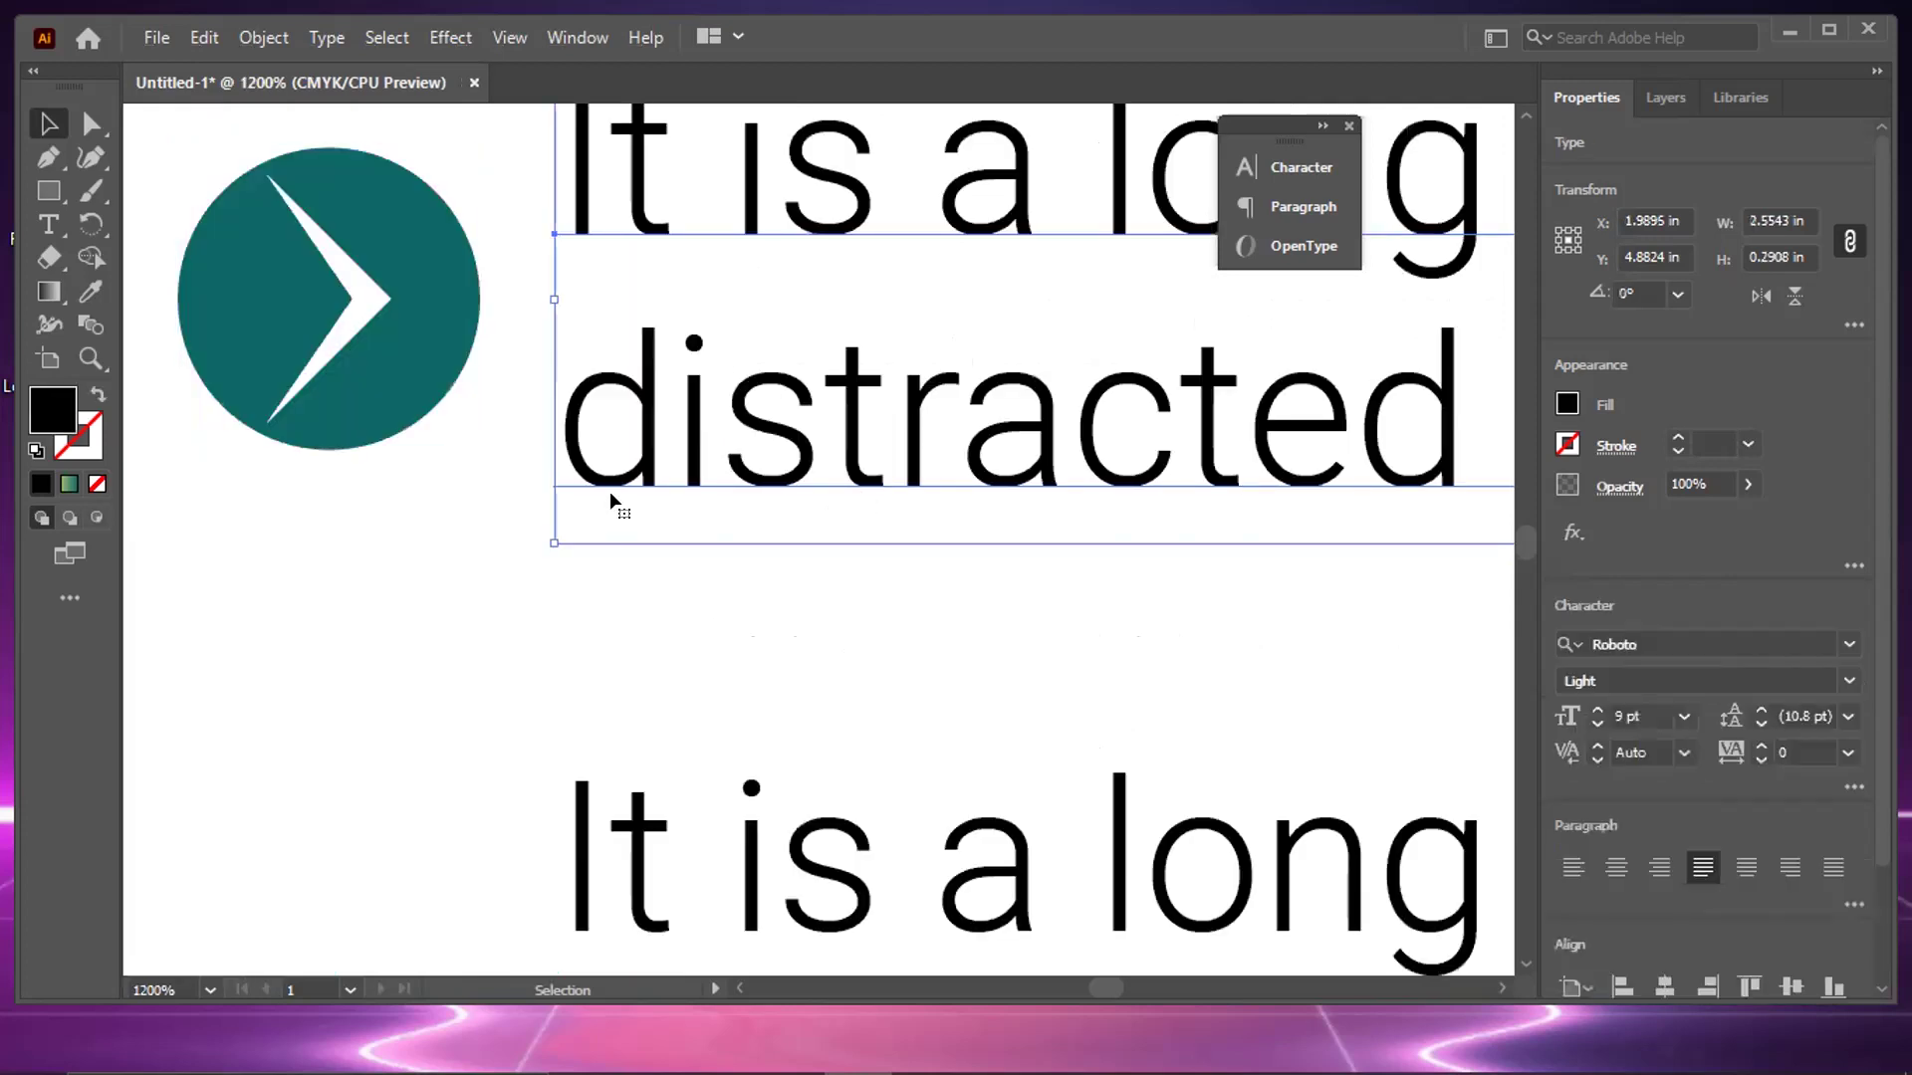
{"action": "left_click", "coordinate": [417, 337], "text": "shift"}
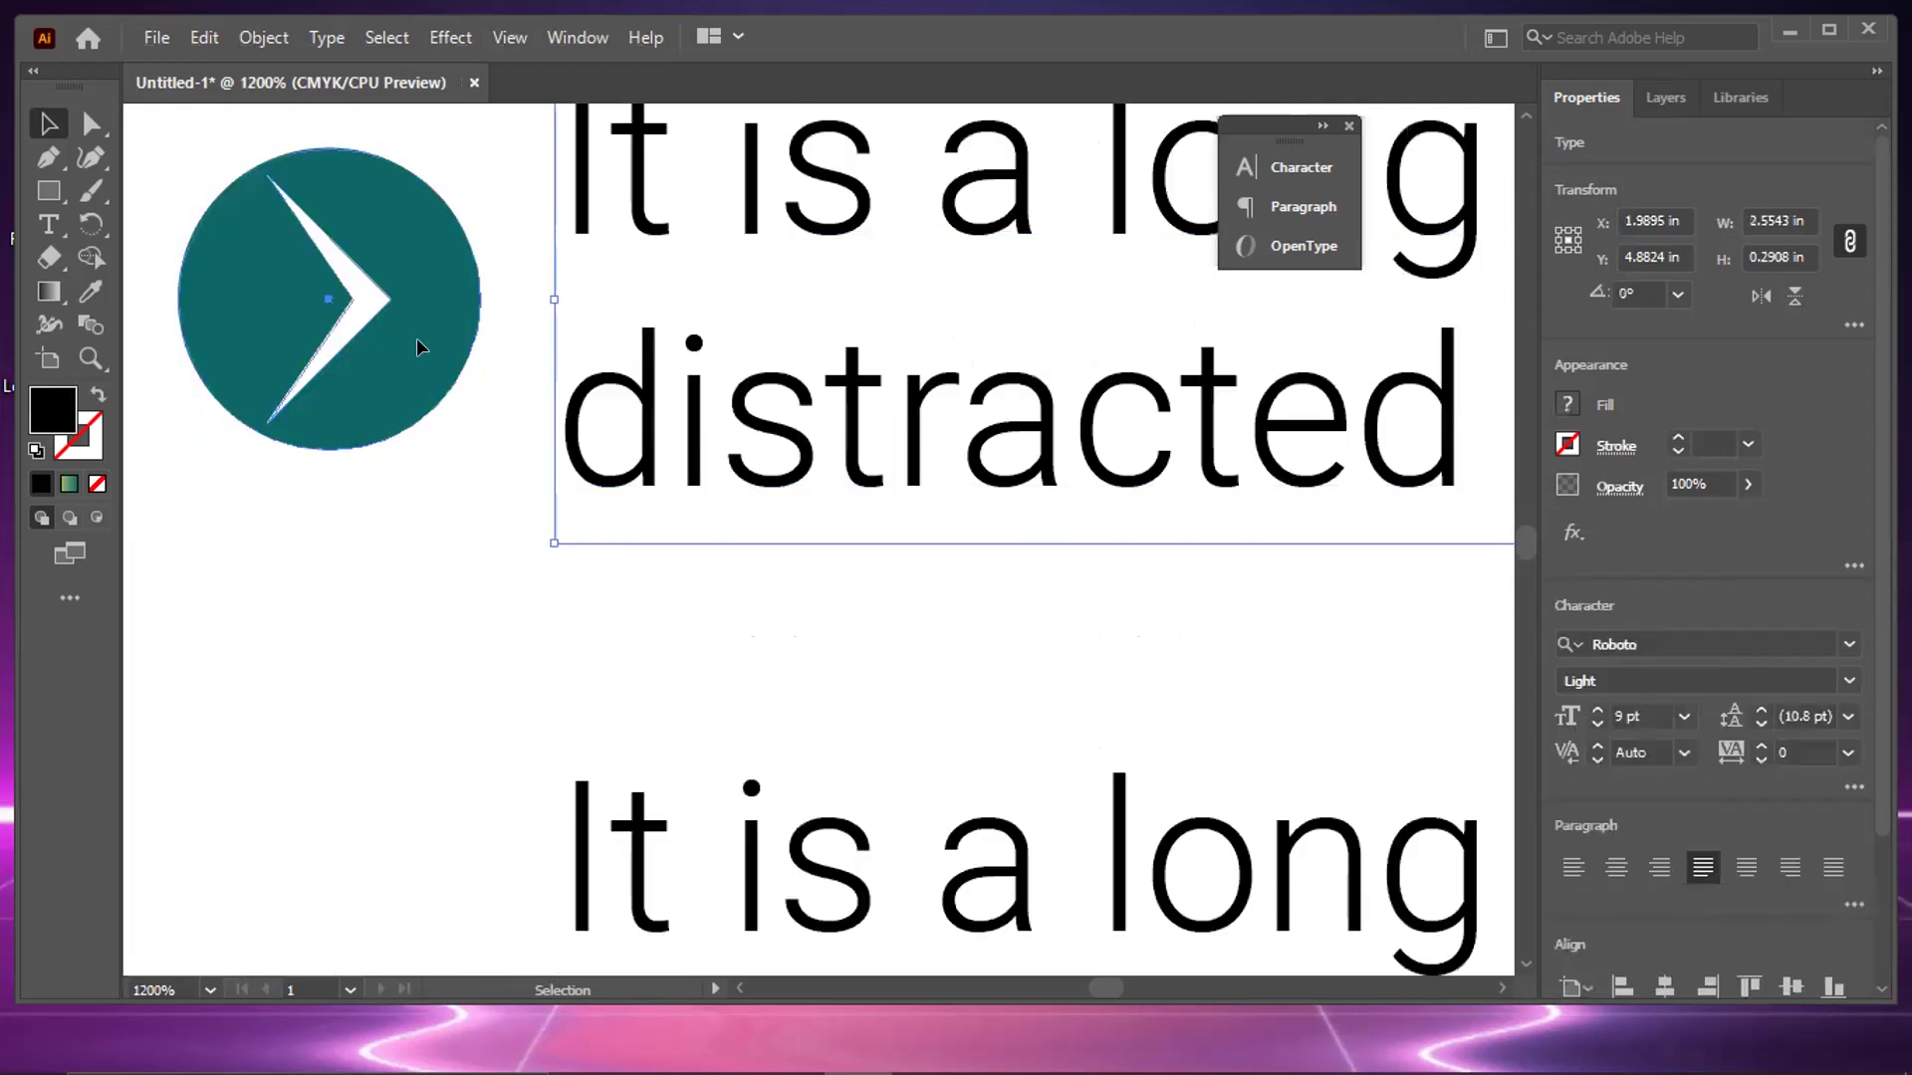
{"action": "left_click", "coordinate": [416, 339]}
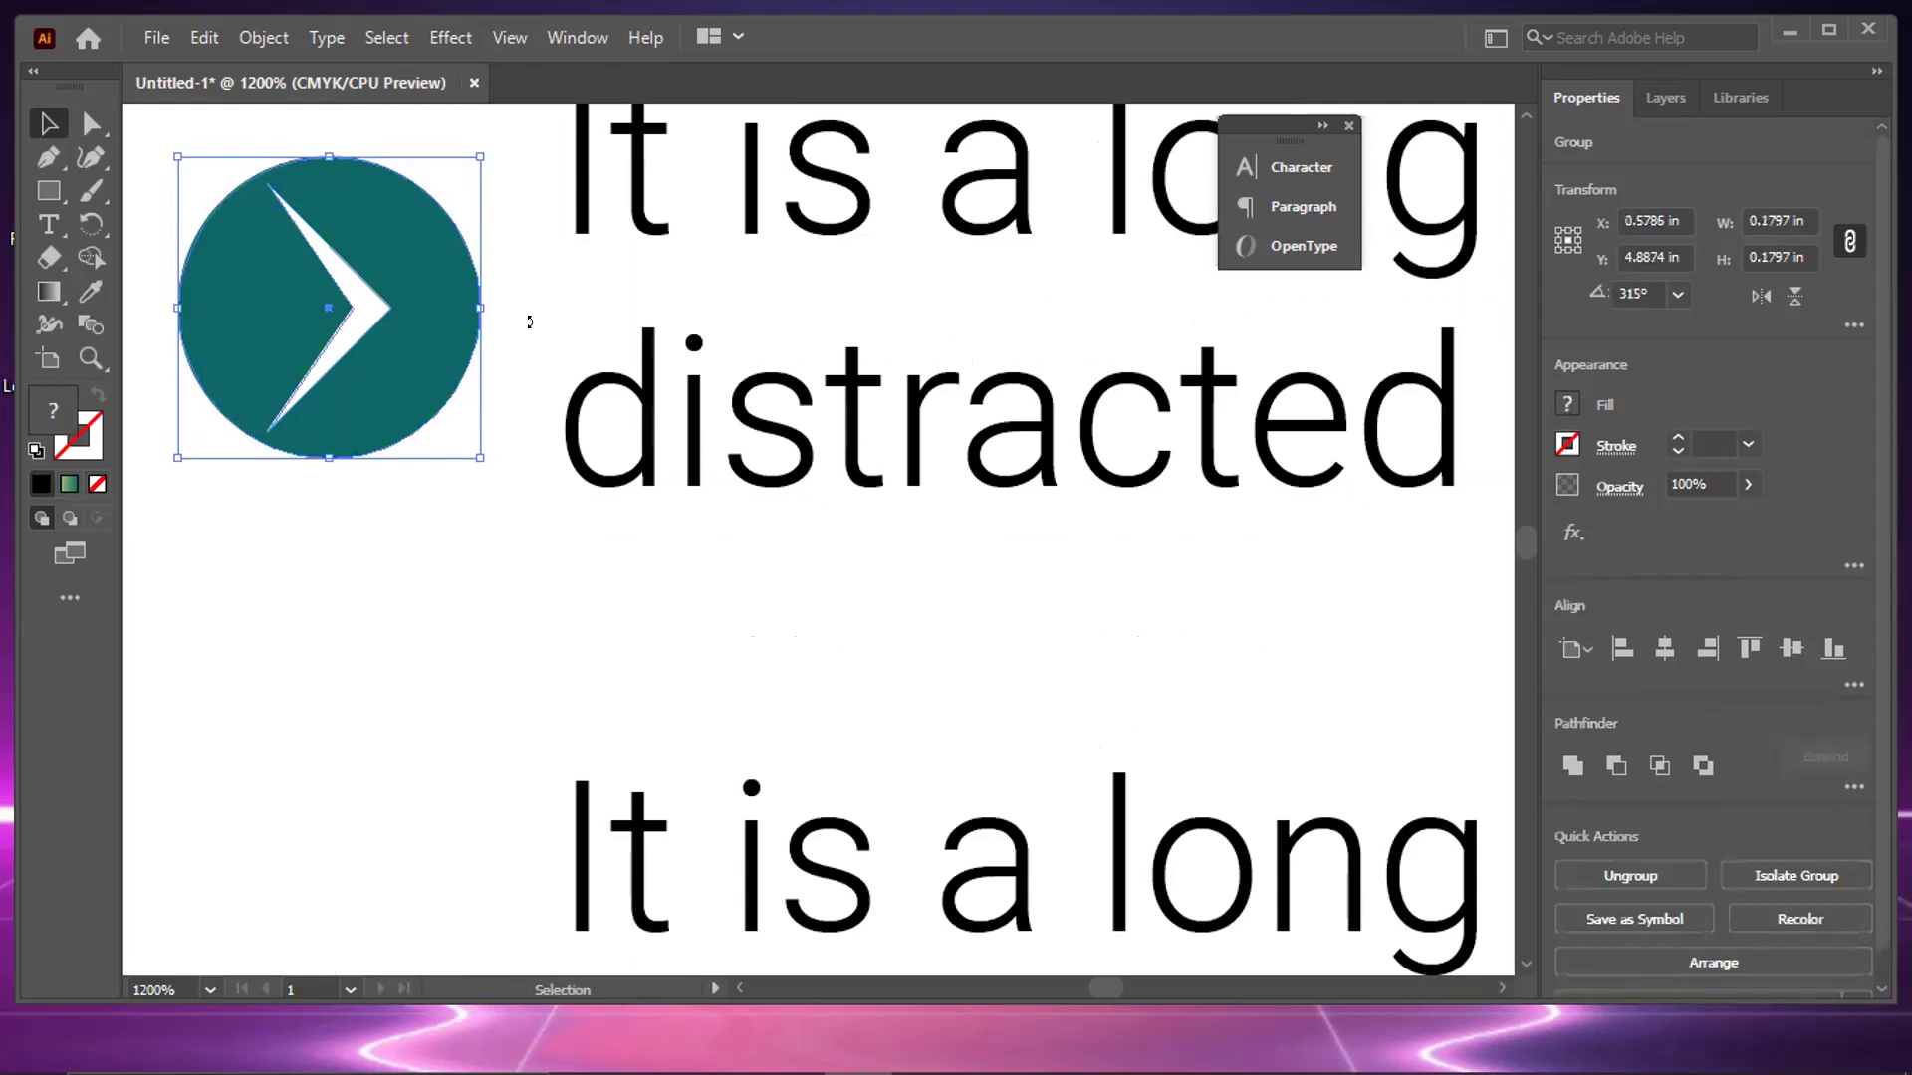
{"action": "scroll", "coordinate": [411, 345], "scroll_direction": "down", "scroll_amount": 3}
{"action": "left_click", "coordinate": [676, 306], "text": "shift"}
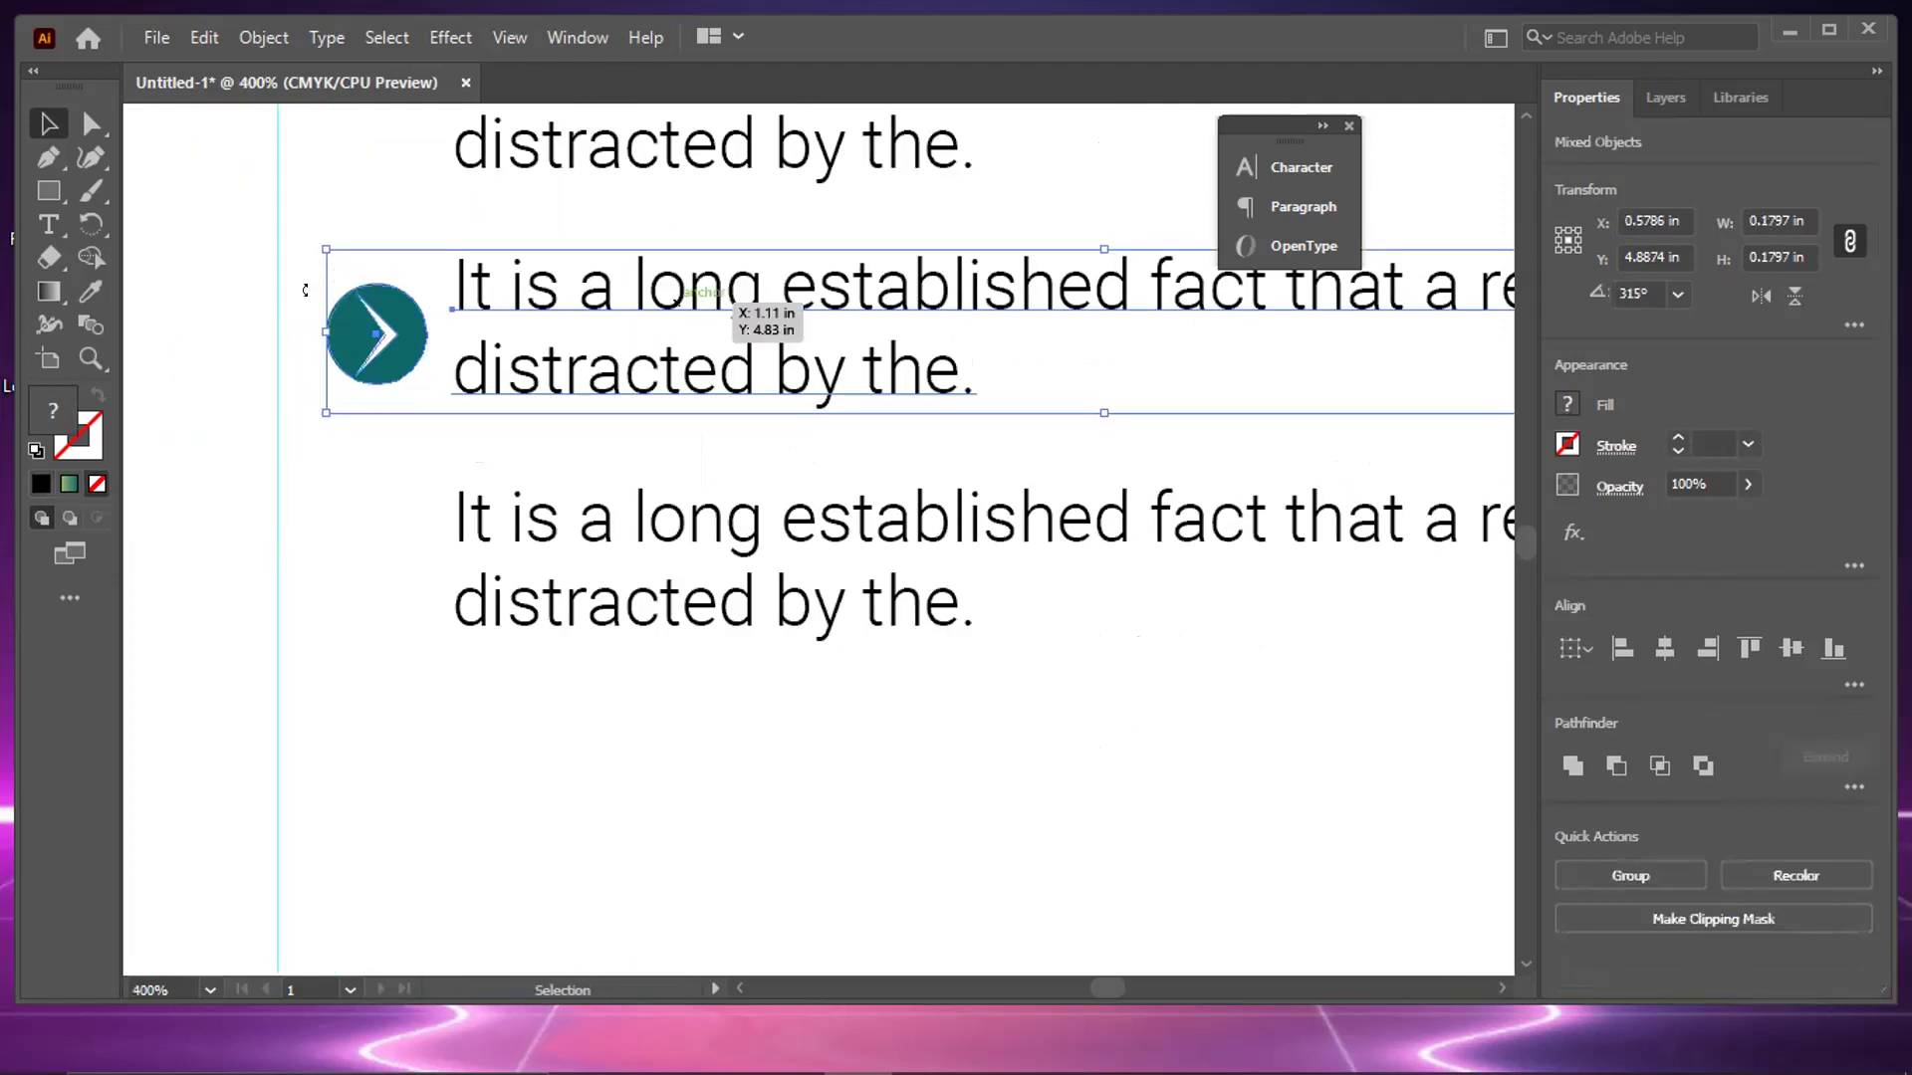
Place a copy of the arrow icon beside the third line and select it with its text
{"action": "key", "text": "ctrl+minus"}
{"action": "scroll", "coordinate": [327, 429], "scroll_direction": "left", "scroll_amount": 3}
{"action": "left_click", "coordinate": [181, 345]}
{"action": "left_click_drag", "start_coordinate": [481, 329], "coordinate": [470, 448]}
{"action": "left_click", "coordinate": [547, 418], "text": "shift"}
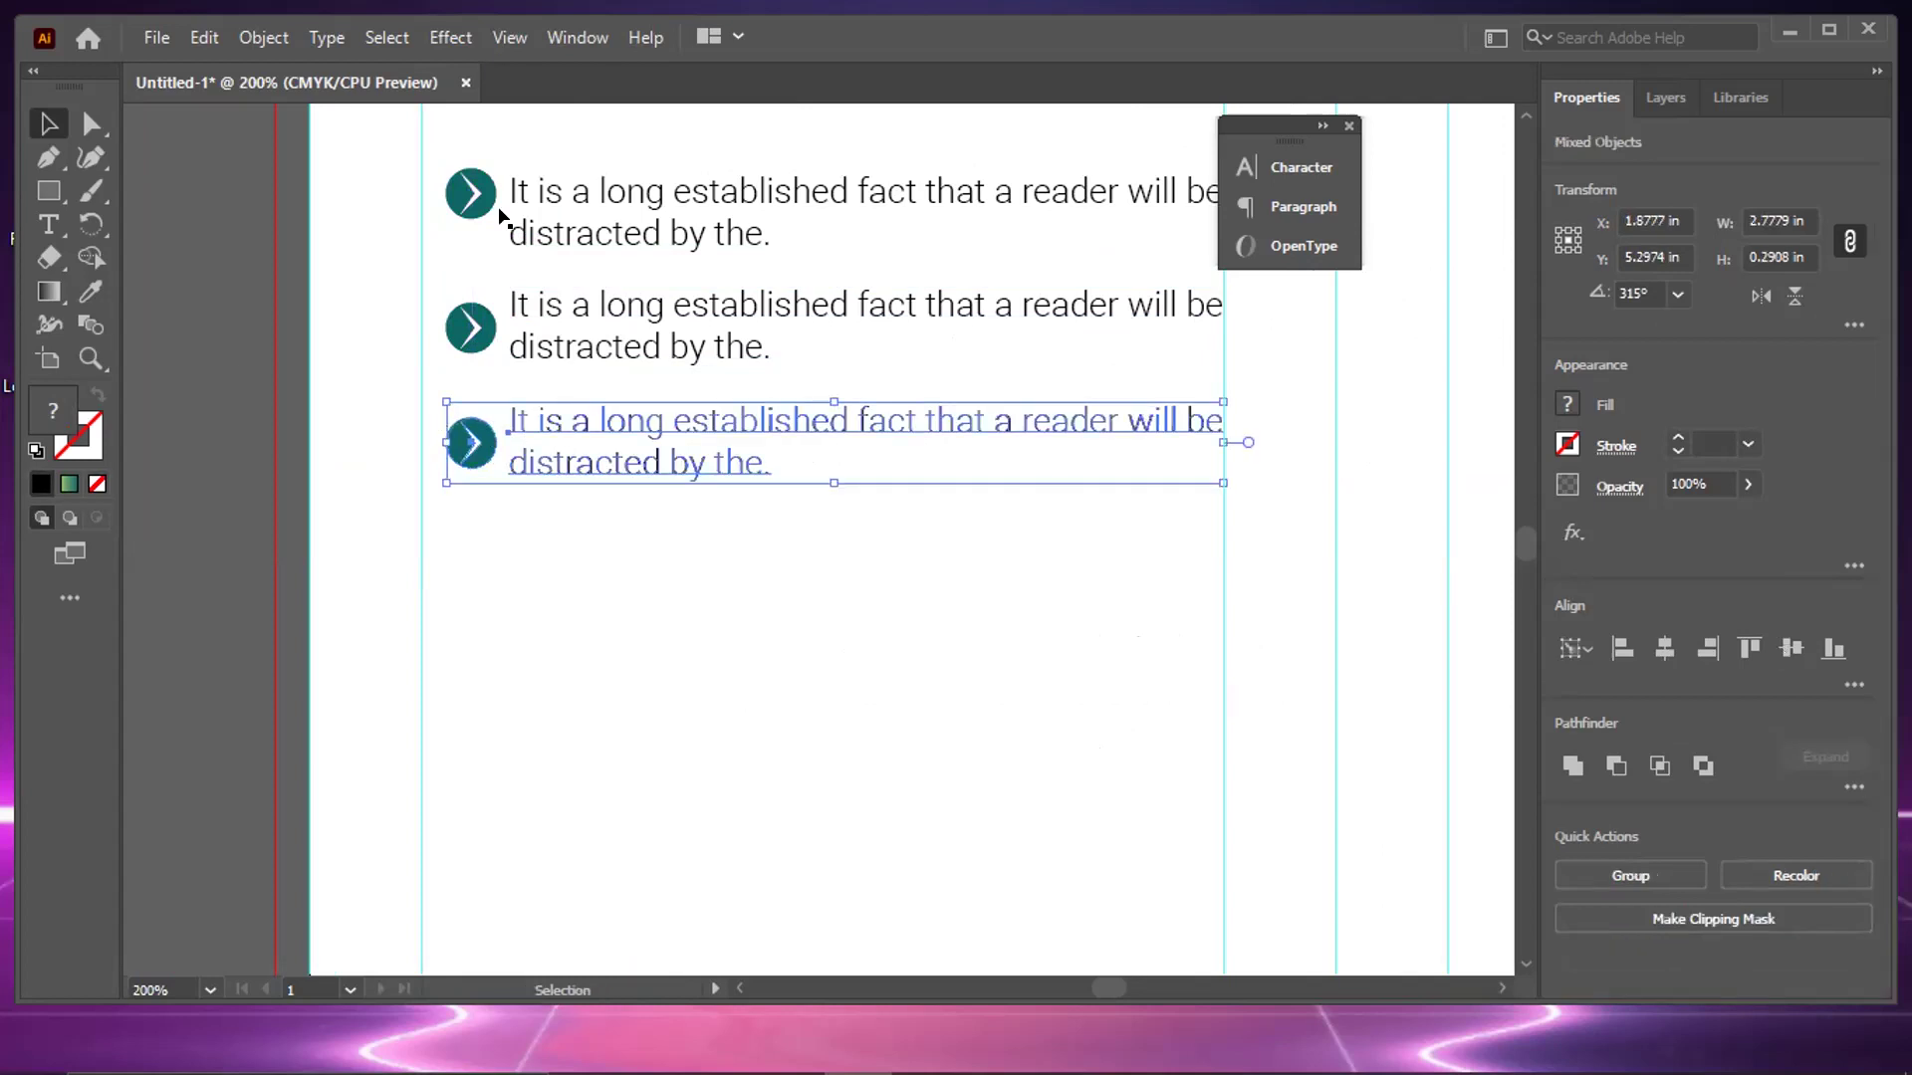
Group the first and third arrow icons with their text lines
{"action": "left_click", "coordinate": [453, 209]}
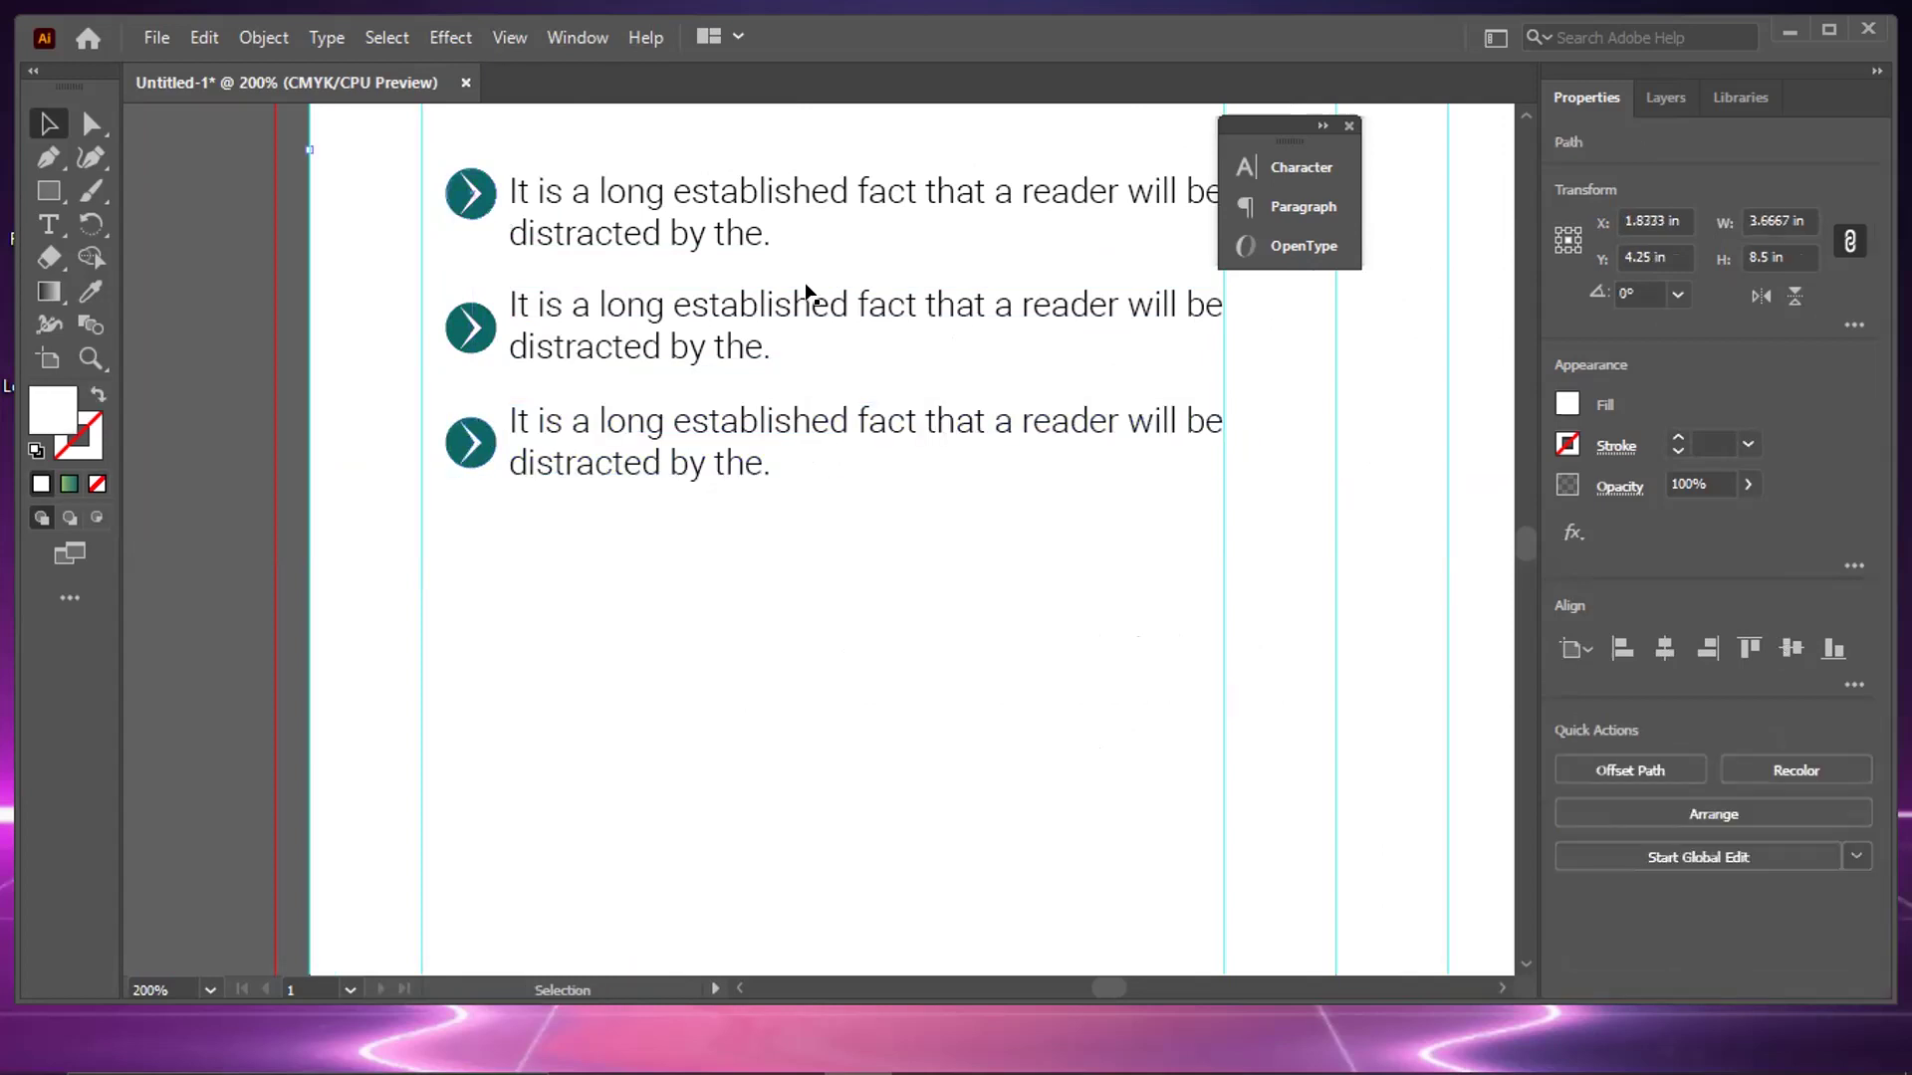
{"action": "left_click", "coordinate": [772, 202], "text": "shift"}
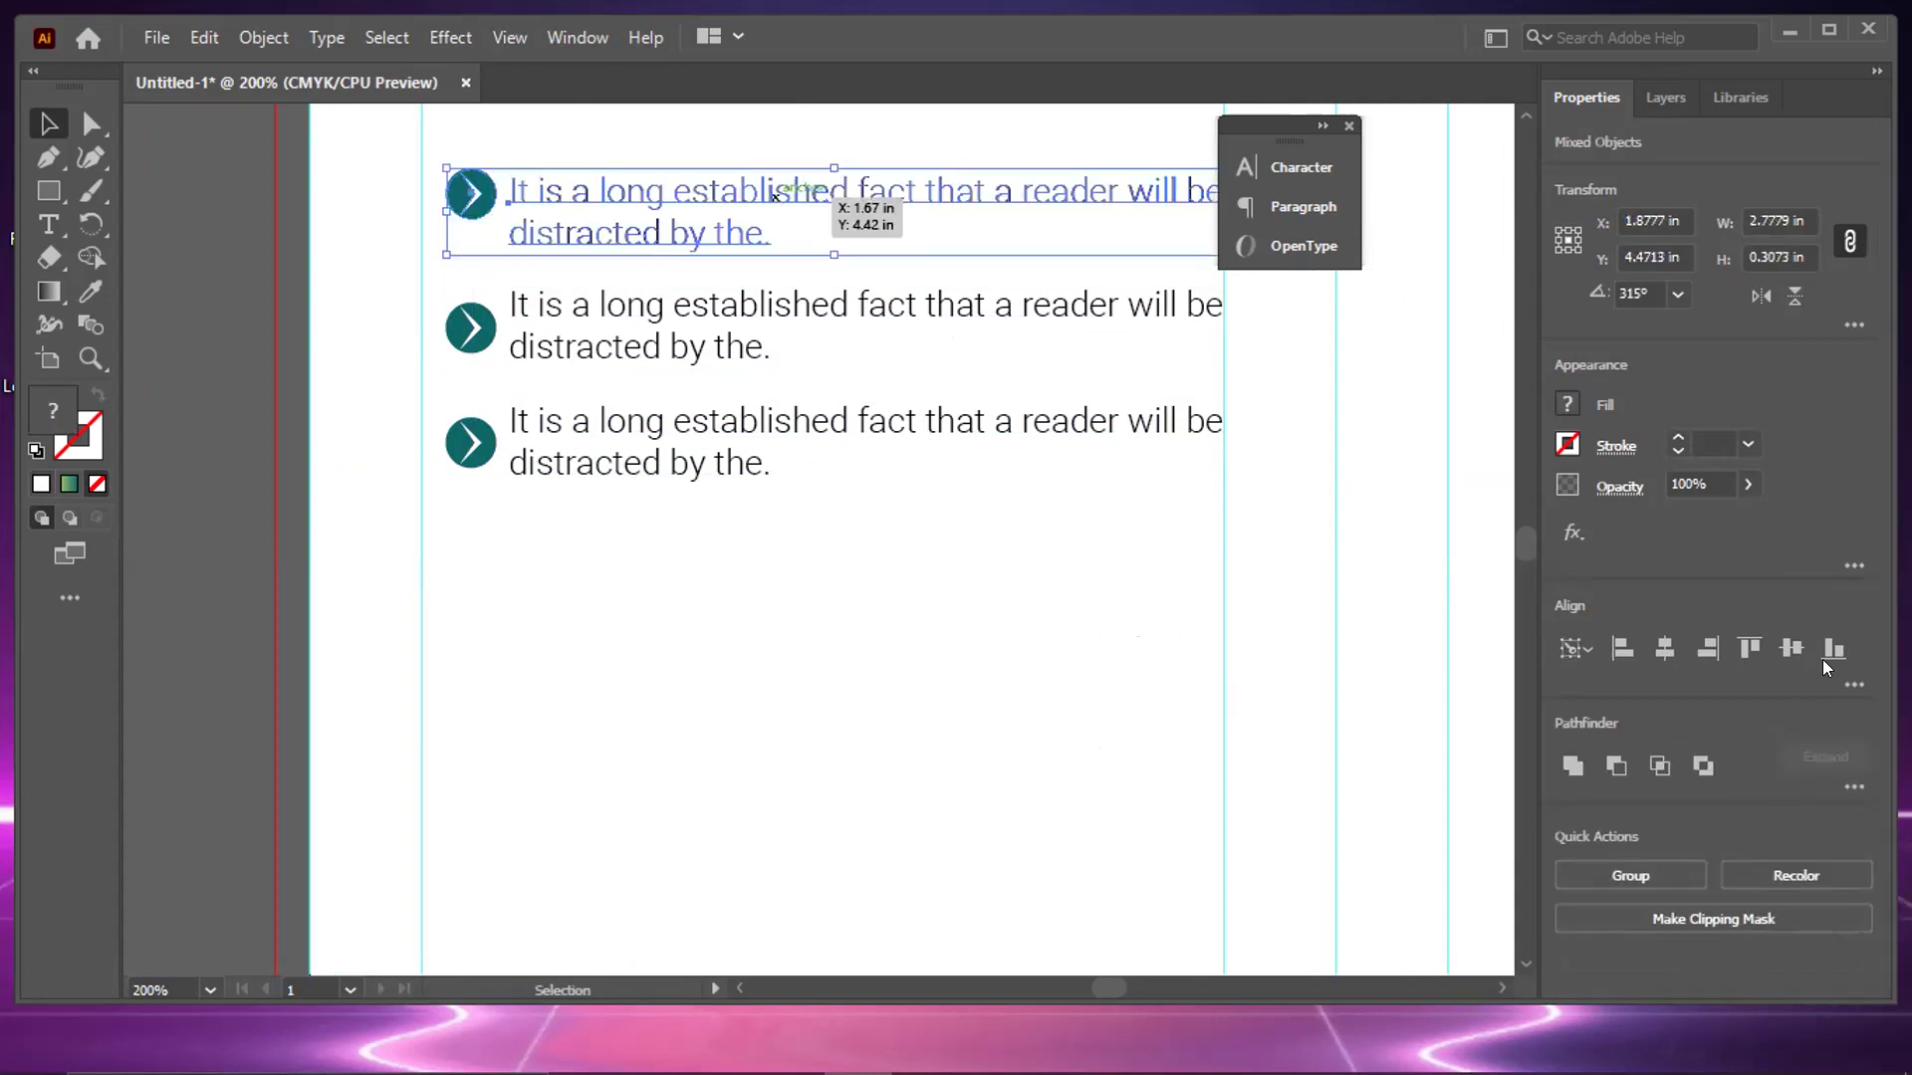
{"action": "left_click", "coordinate": [591, 195], "text": "shift"}
{"action": "left_click", "coordinate": [592, 198], "text": "shift"}
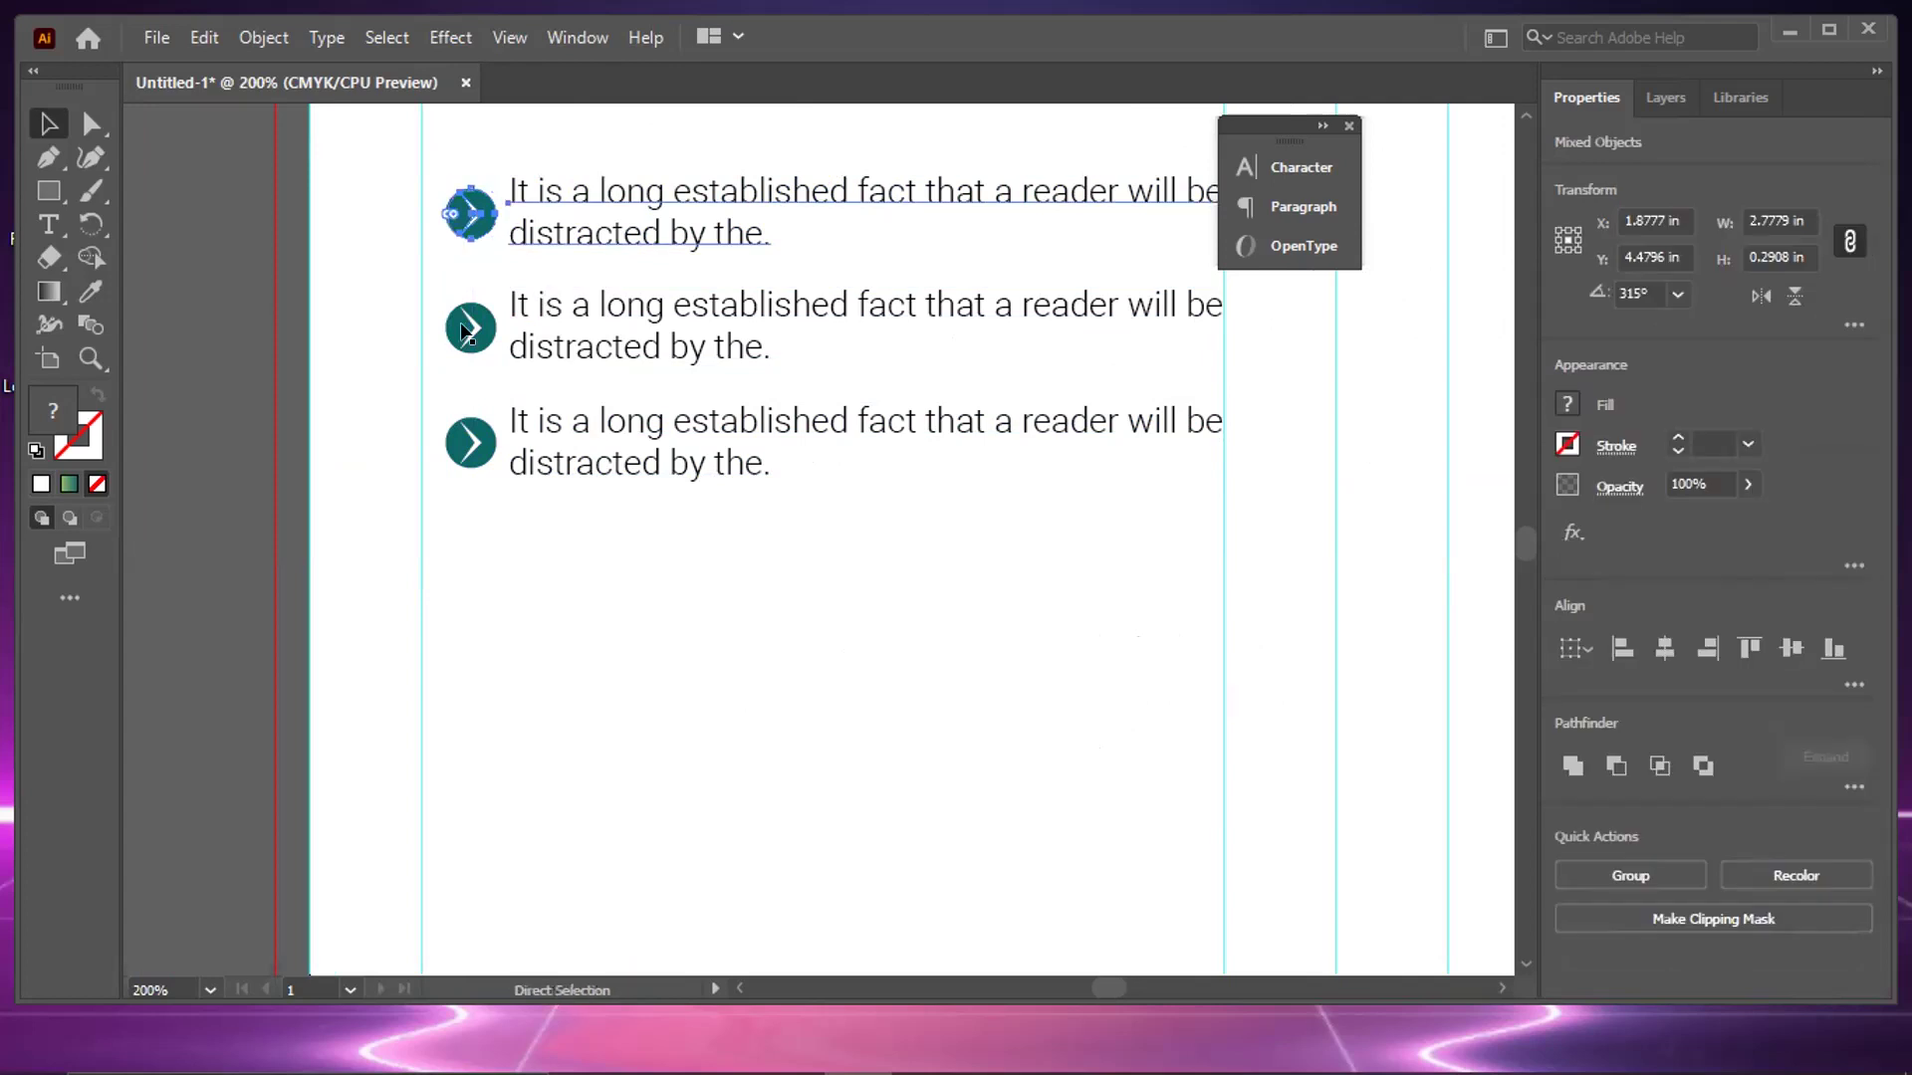
{"action": "key", "text": "ctrl+g"}
{"action": "left_click", "coordinate": [591, 313]}
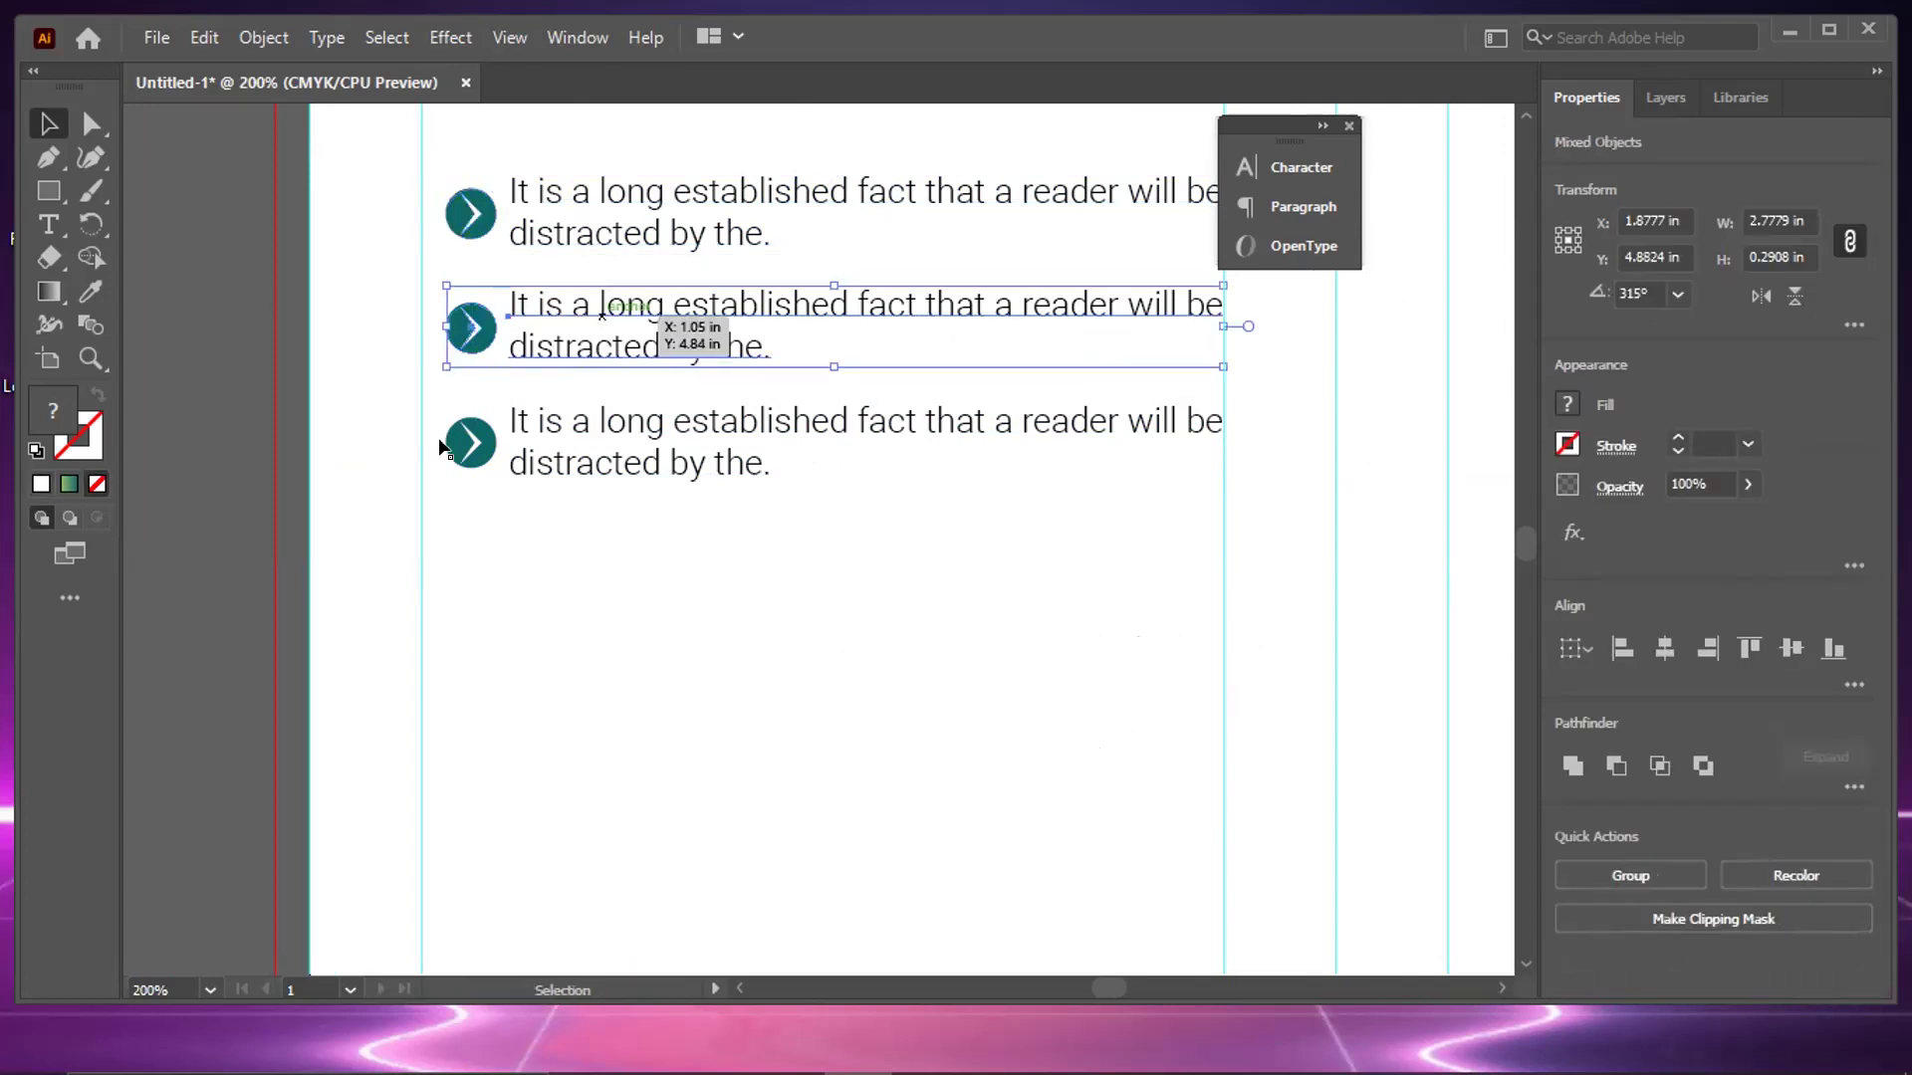
{"action": "left_click", "coordinate": [617, 423]}
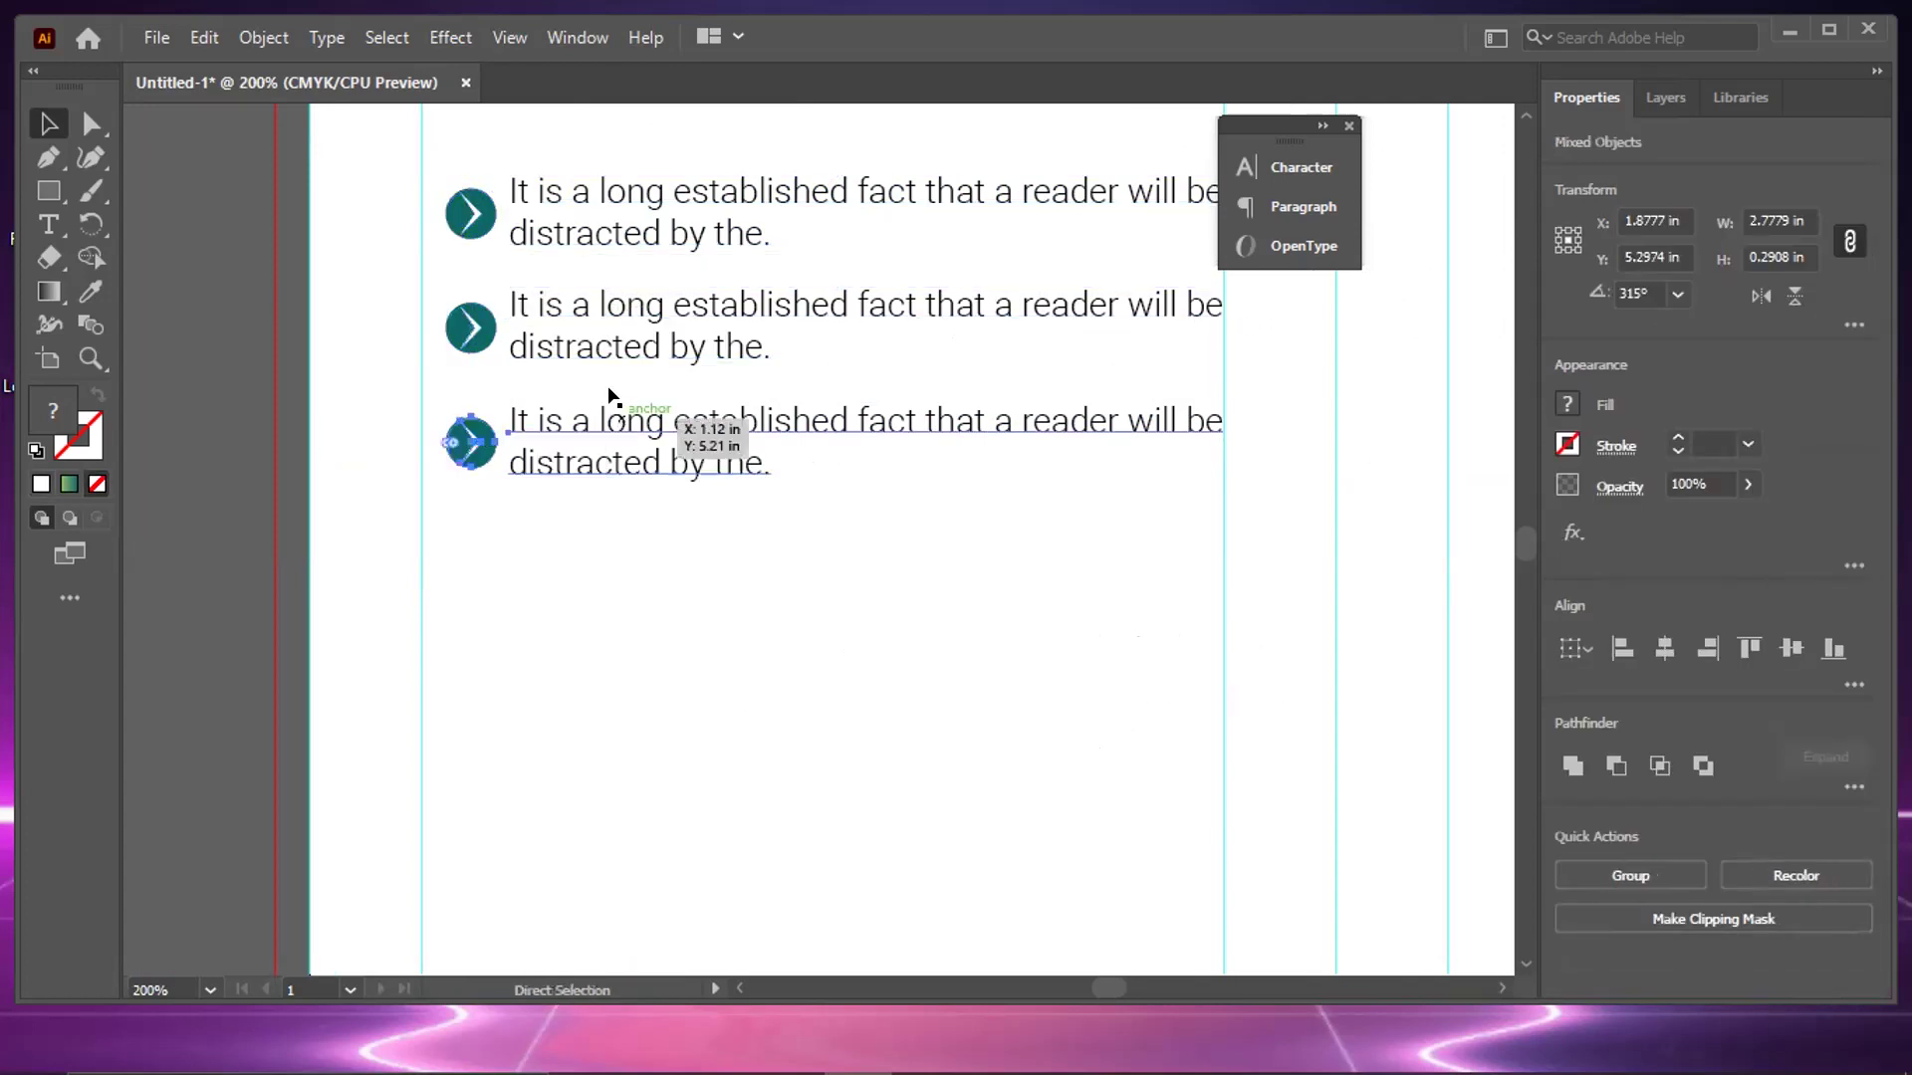
{"action": "key", "text": "ctrl+g"}
{"action": "left_click", "coordinate": [372, 460]}
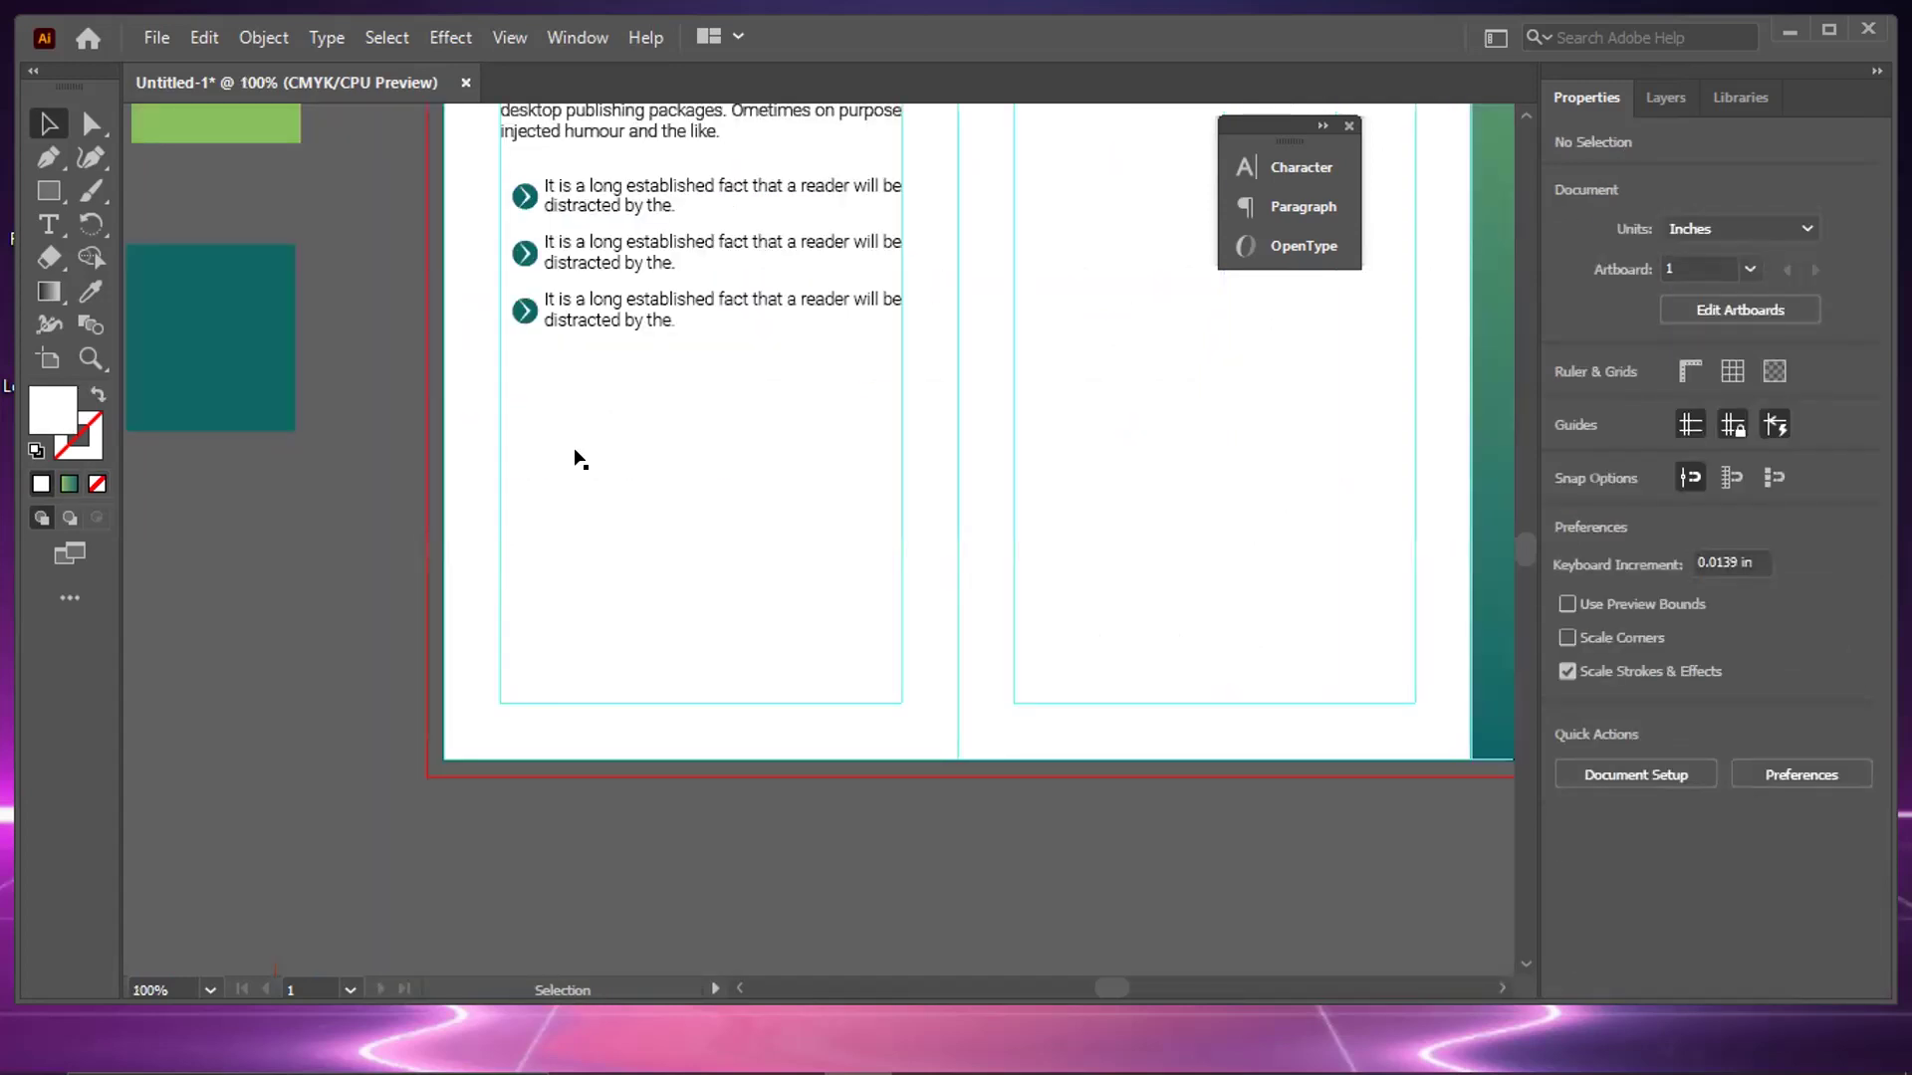
{"action": "scroll", "coordinate": [577, 457], "scroll_direction": "up", "scroll_amount": 3}
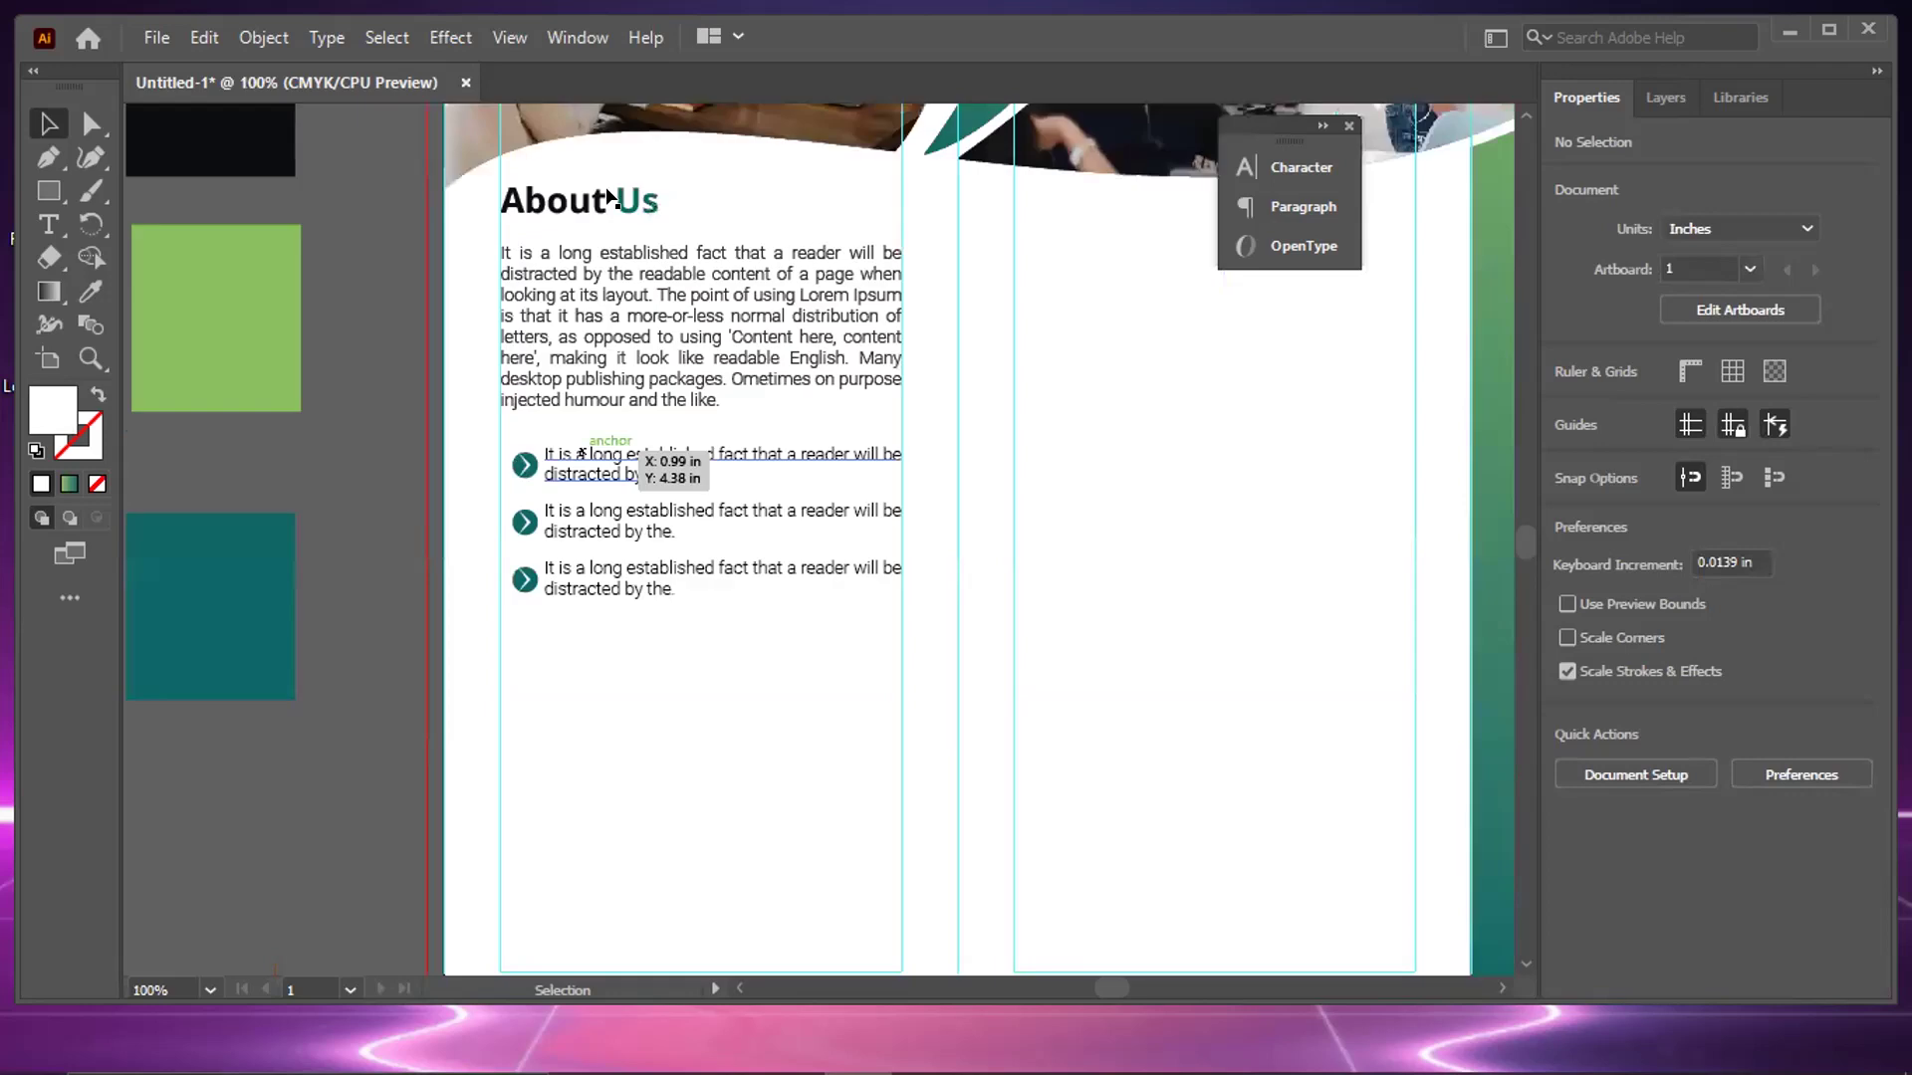
Copy the About Us heading lower, retitle it 'Our Mission', and copy the paragraph beneath it
{"action": "left_click", "coordinate": [600, 205]}
{"action": "left_click_drag", "start_coordinate": [588, 683], "coordinate": [586, 763]}
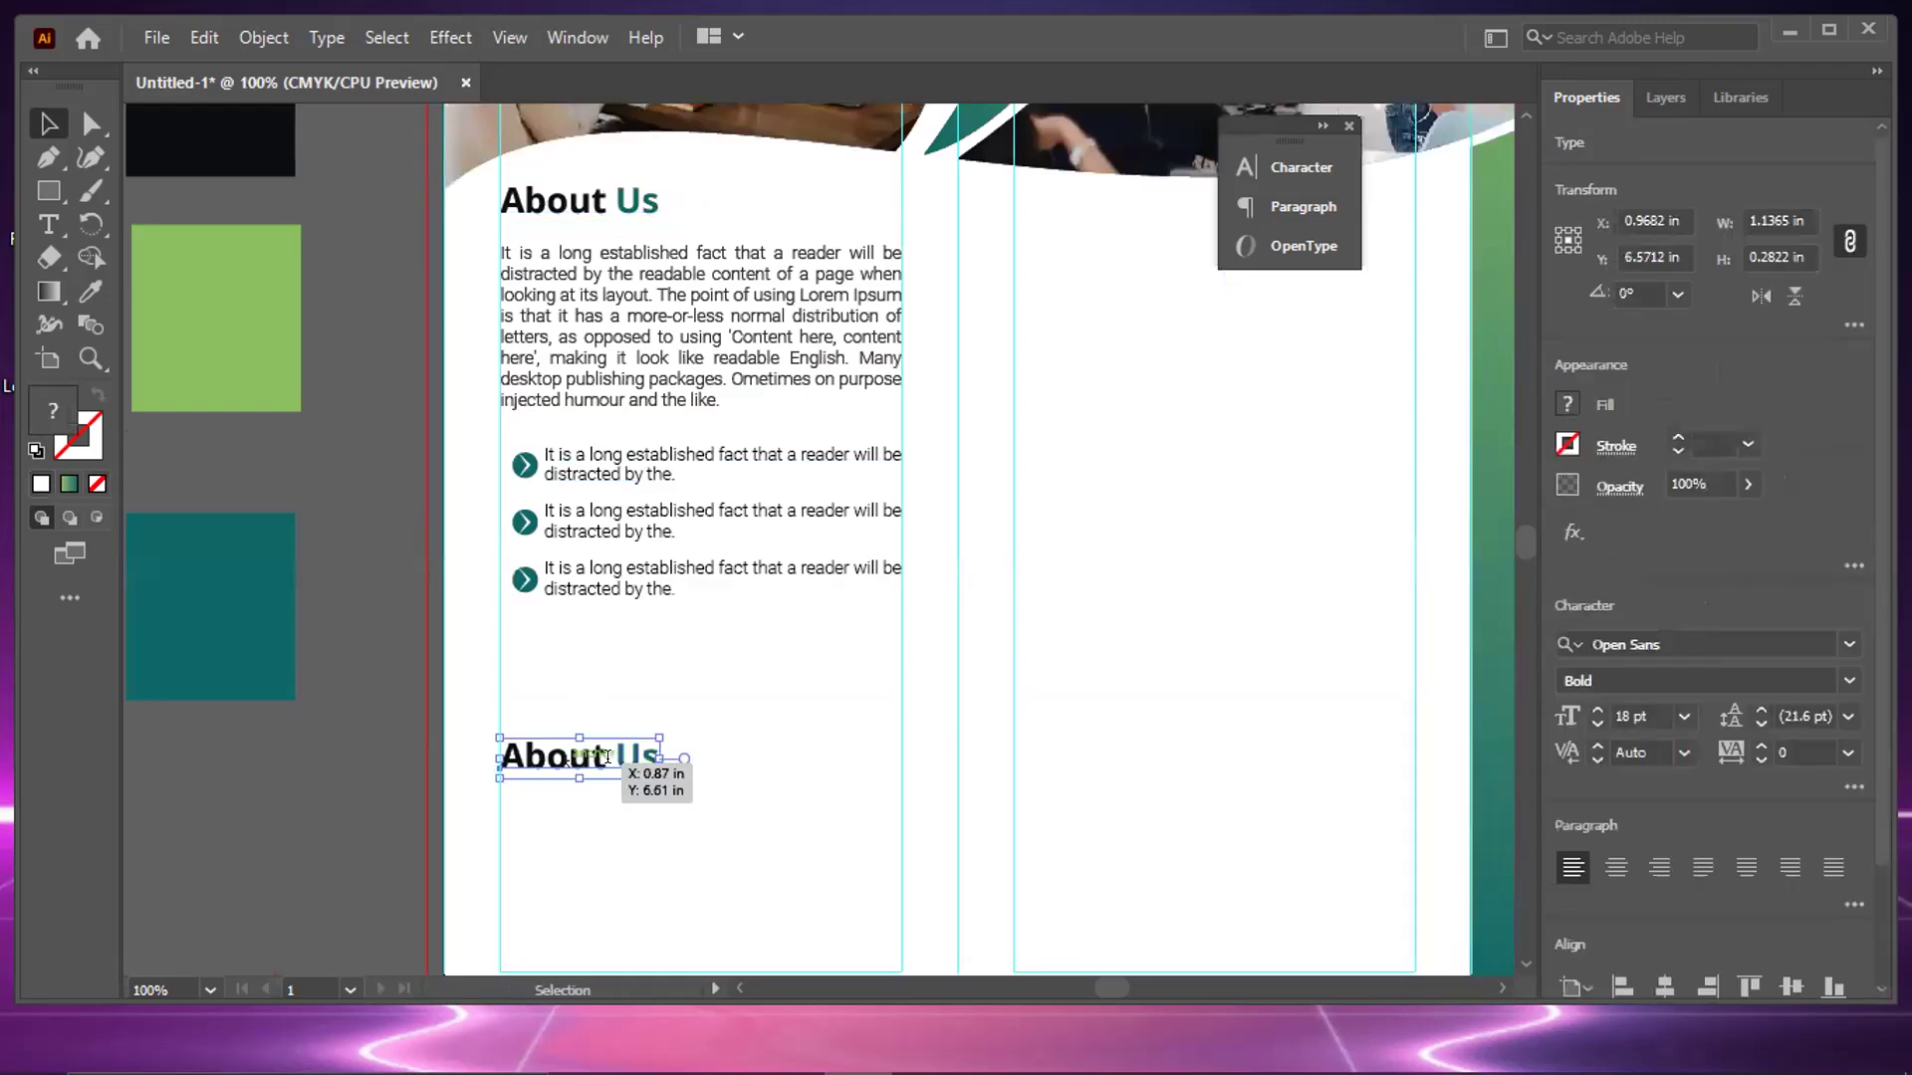
{"action": "key", "text": "t"}
{"action": "key", "text": "shift+Home"}
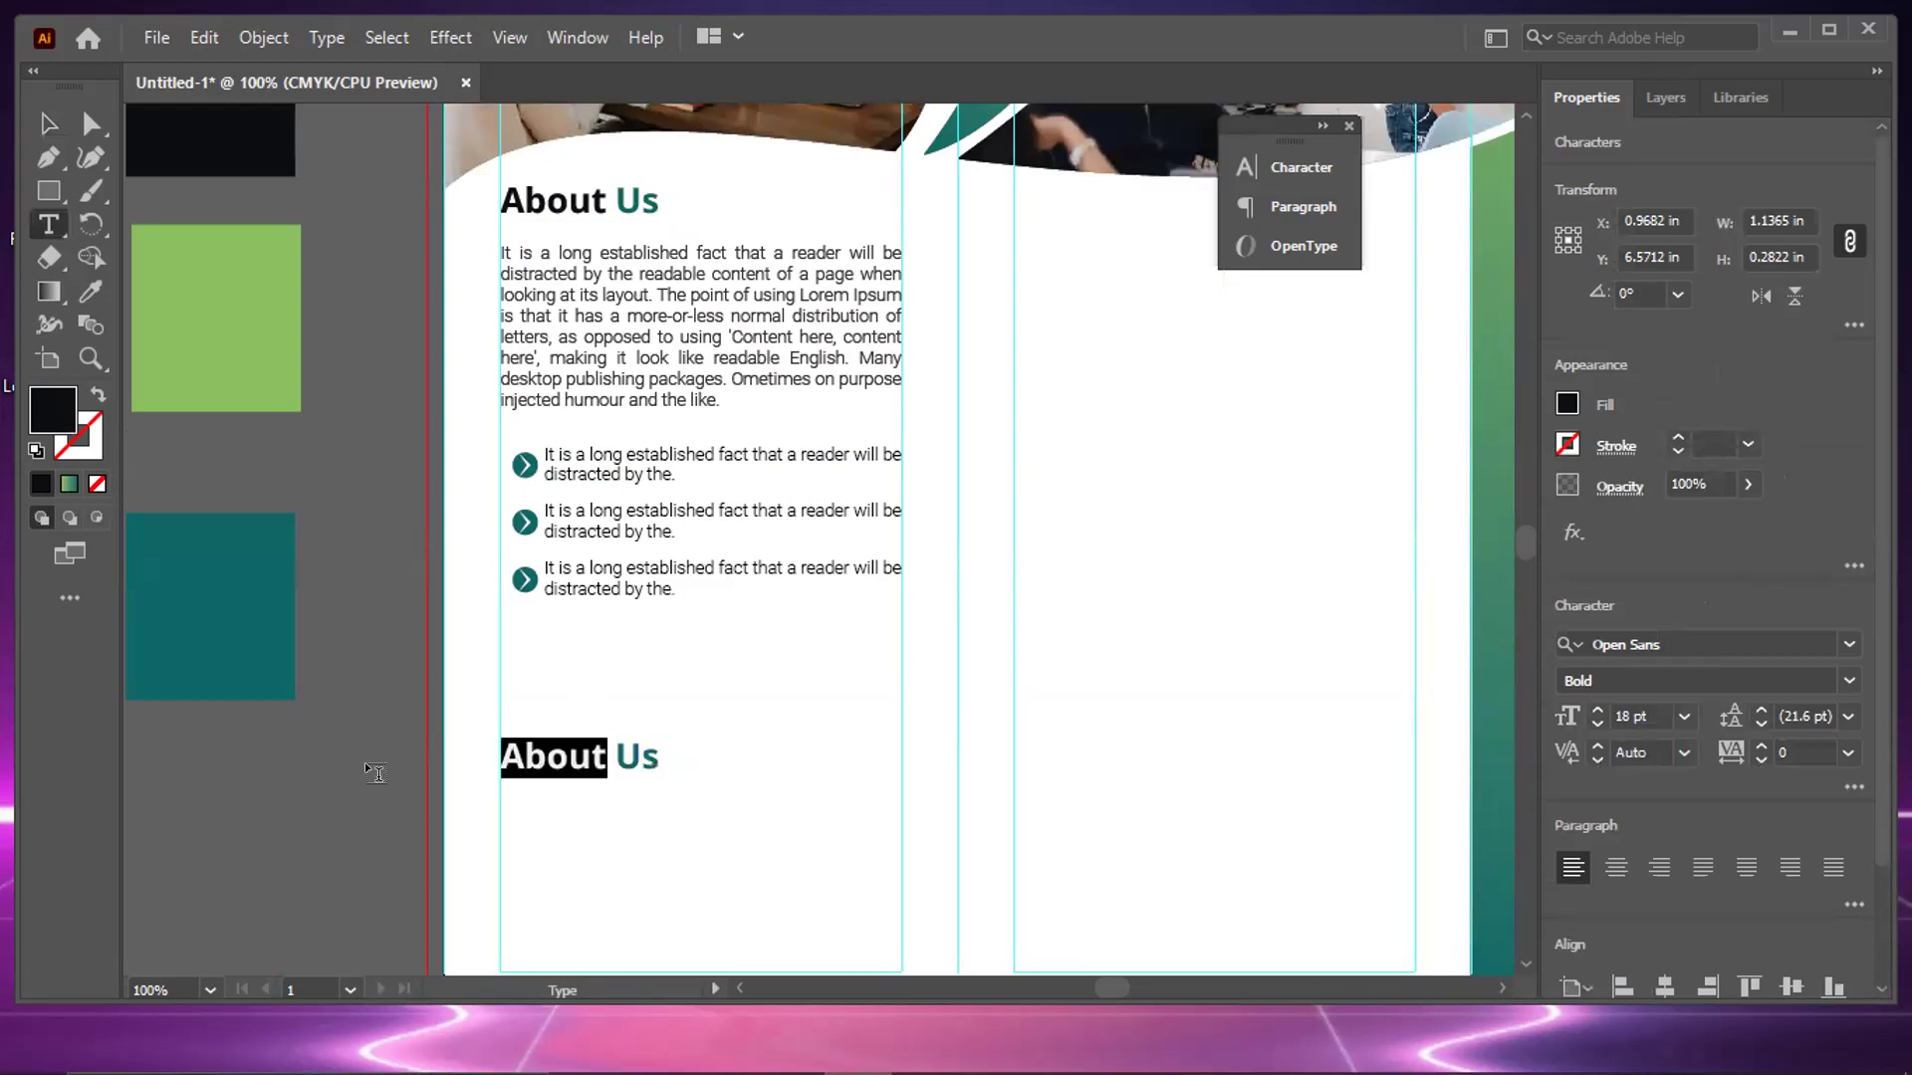
{"action": "type", "text": "Our"}
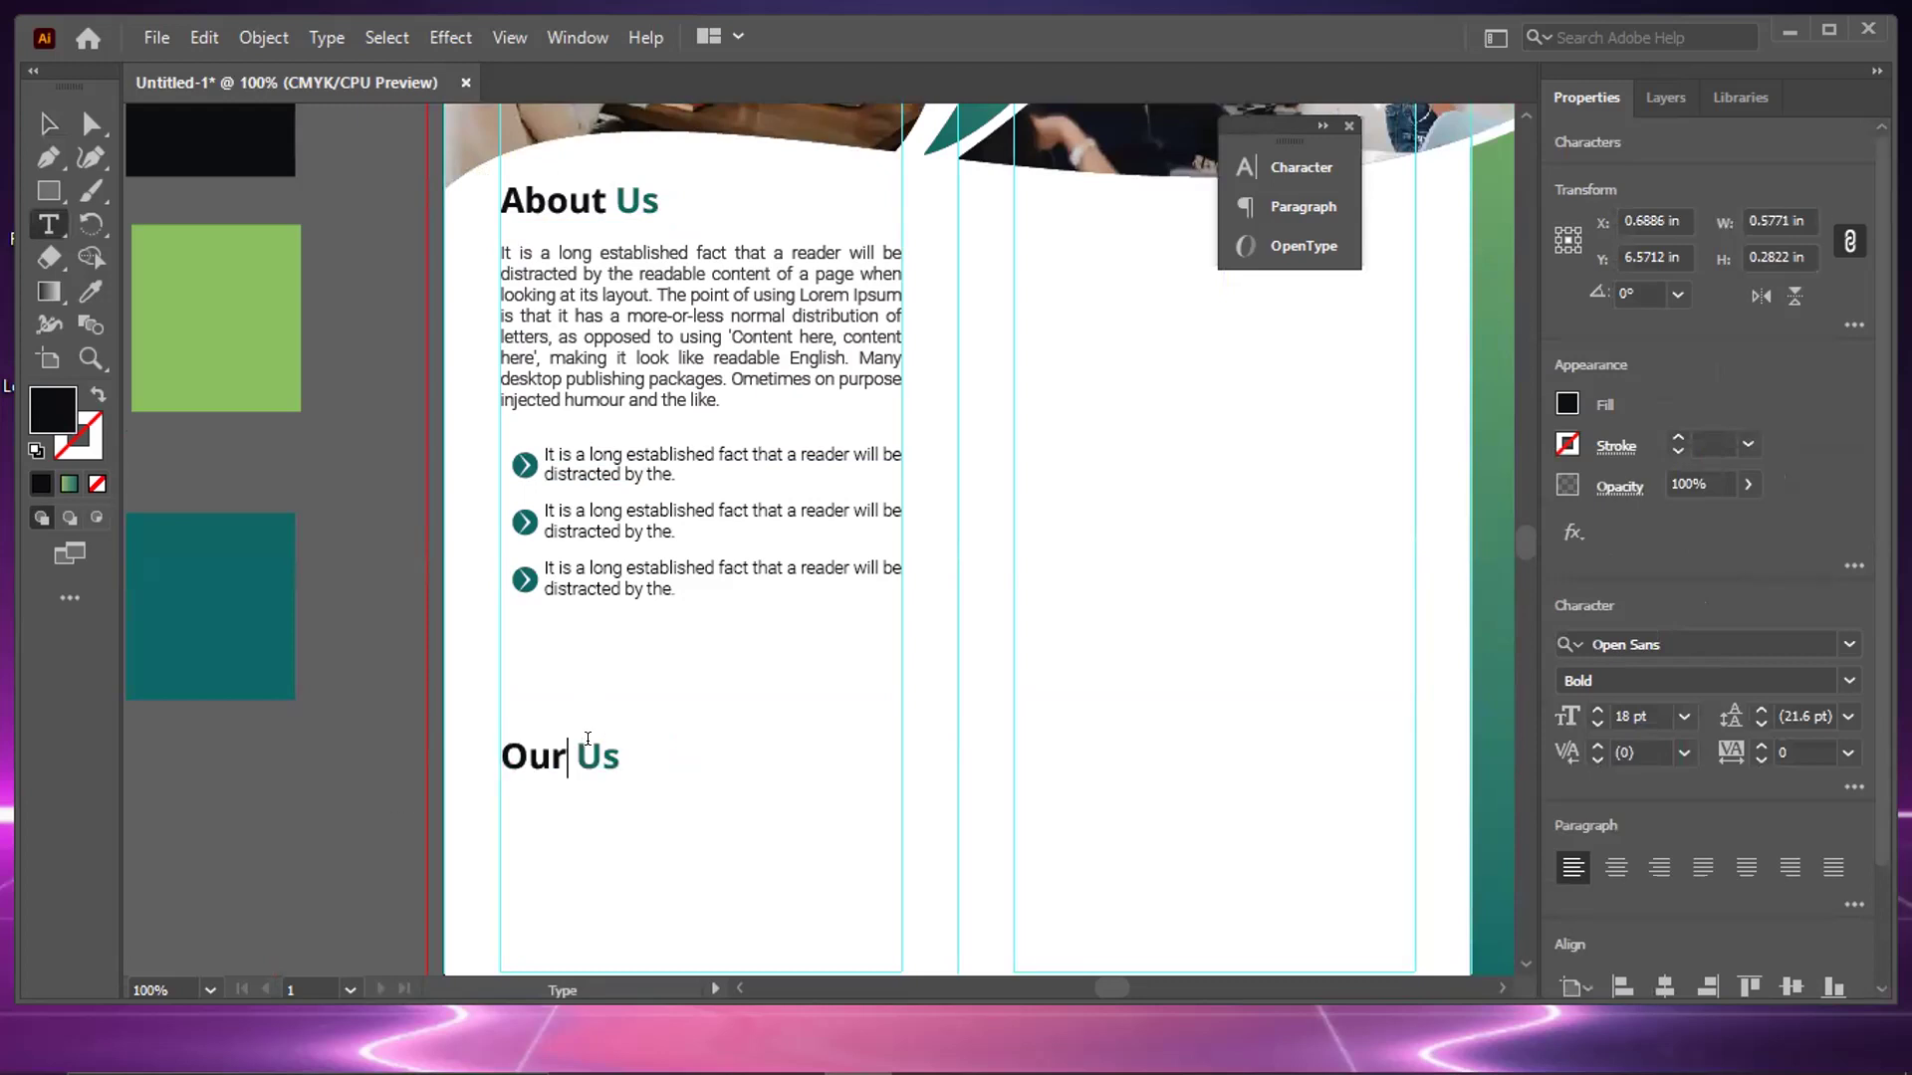
{"action": "left_click_drag", "start_coordinate": [577, 742], "coordinate": [598, 739]}
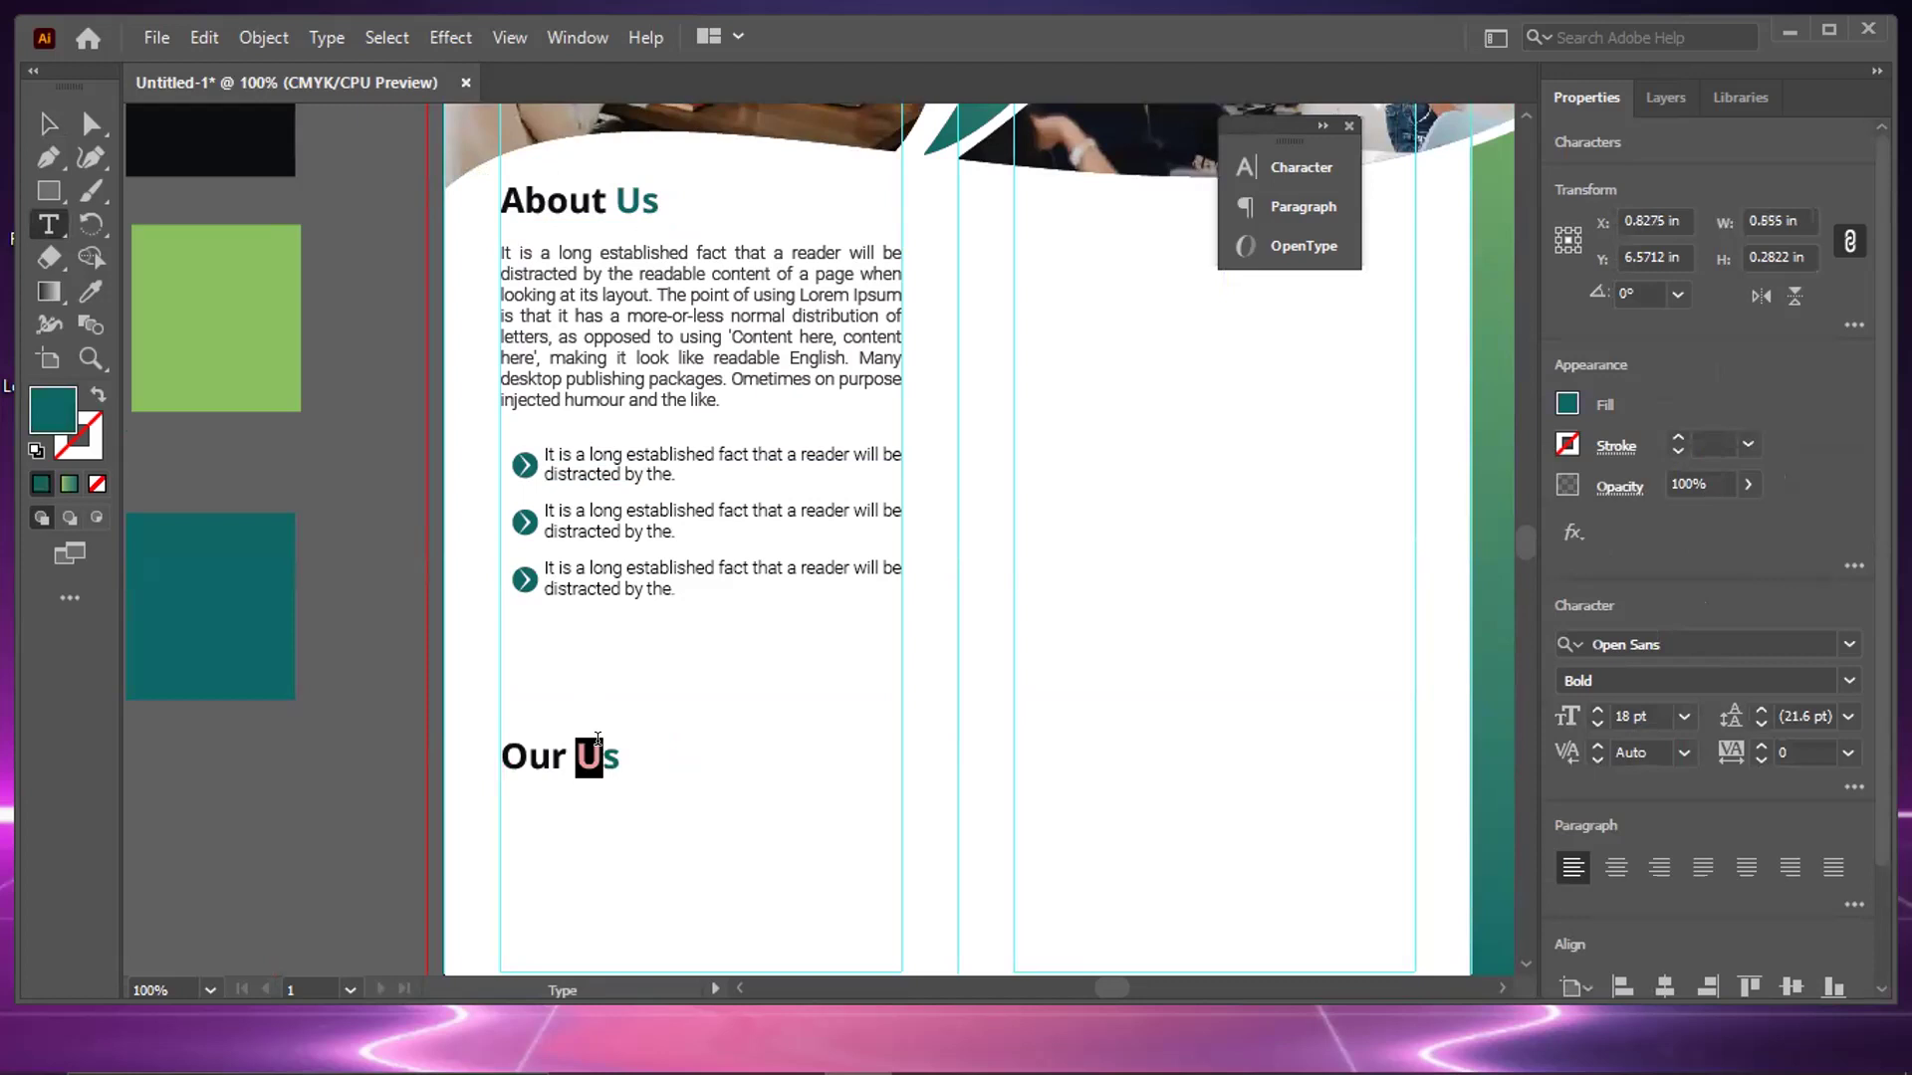
{"action": "type", "text": "<"}
{"action": "key", "text": "BackSpace"}
{"action": "type", "text": "Mission"}
{"action": "left_click", "coordinate": [48, 123]}
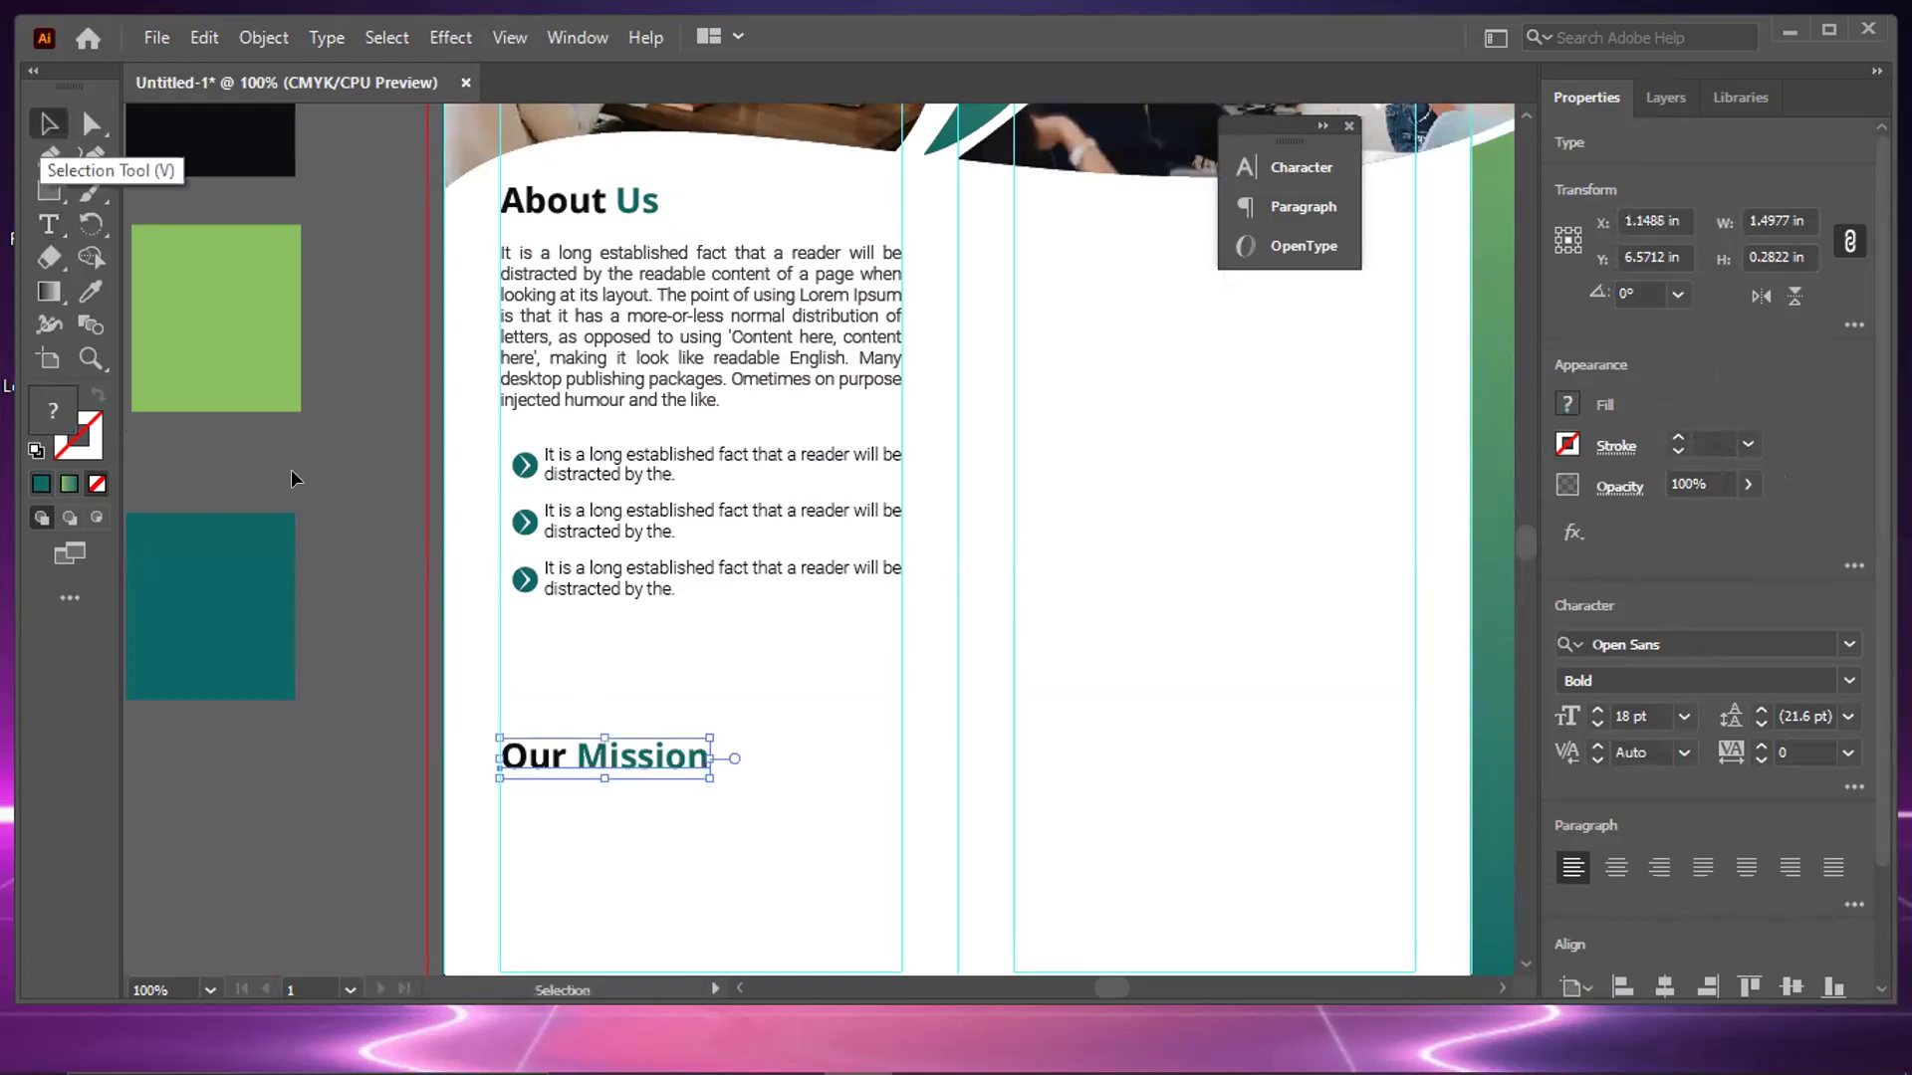
{"action": "left_click_drag", "start_coordinate": [663, 259], "coordinate": [663, 801]}
Delete the Mission paragraph text from 'normal distribution' onward, ending it with a period after 'more-or-less'
{"action": "scroll", "coordinate": [702, 811], "scroll_direction": "down", "scroll_amount": 2}
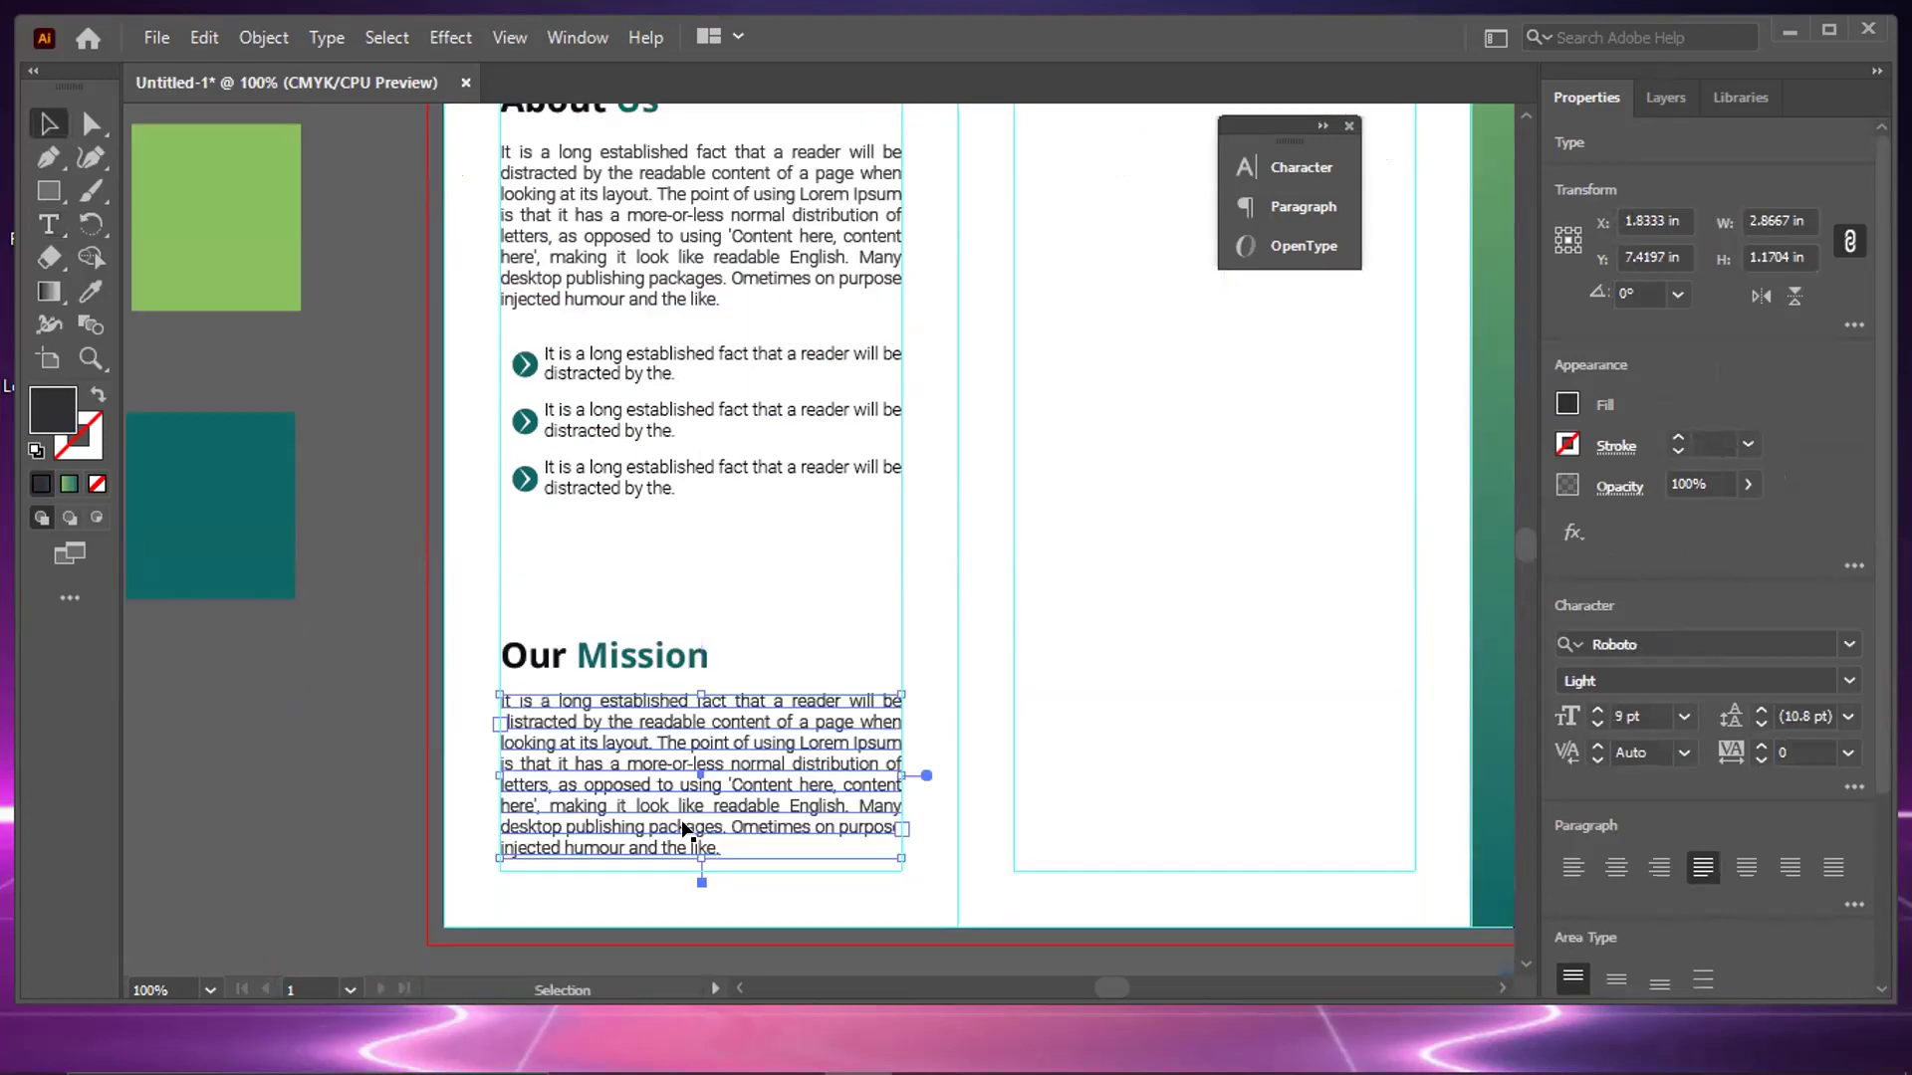
{"action": "scroll", "coordinate": [687, 830], "scroll_direction": "up", "scroll_amount": 1}
{"action": "left_click", "coordinate": [702, 876]}
{"action": "double_click", "coordinate": [723, 833]}
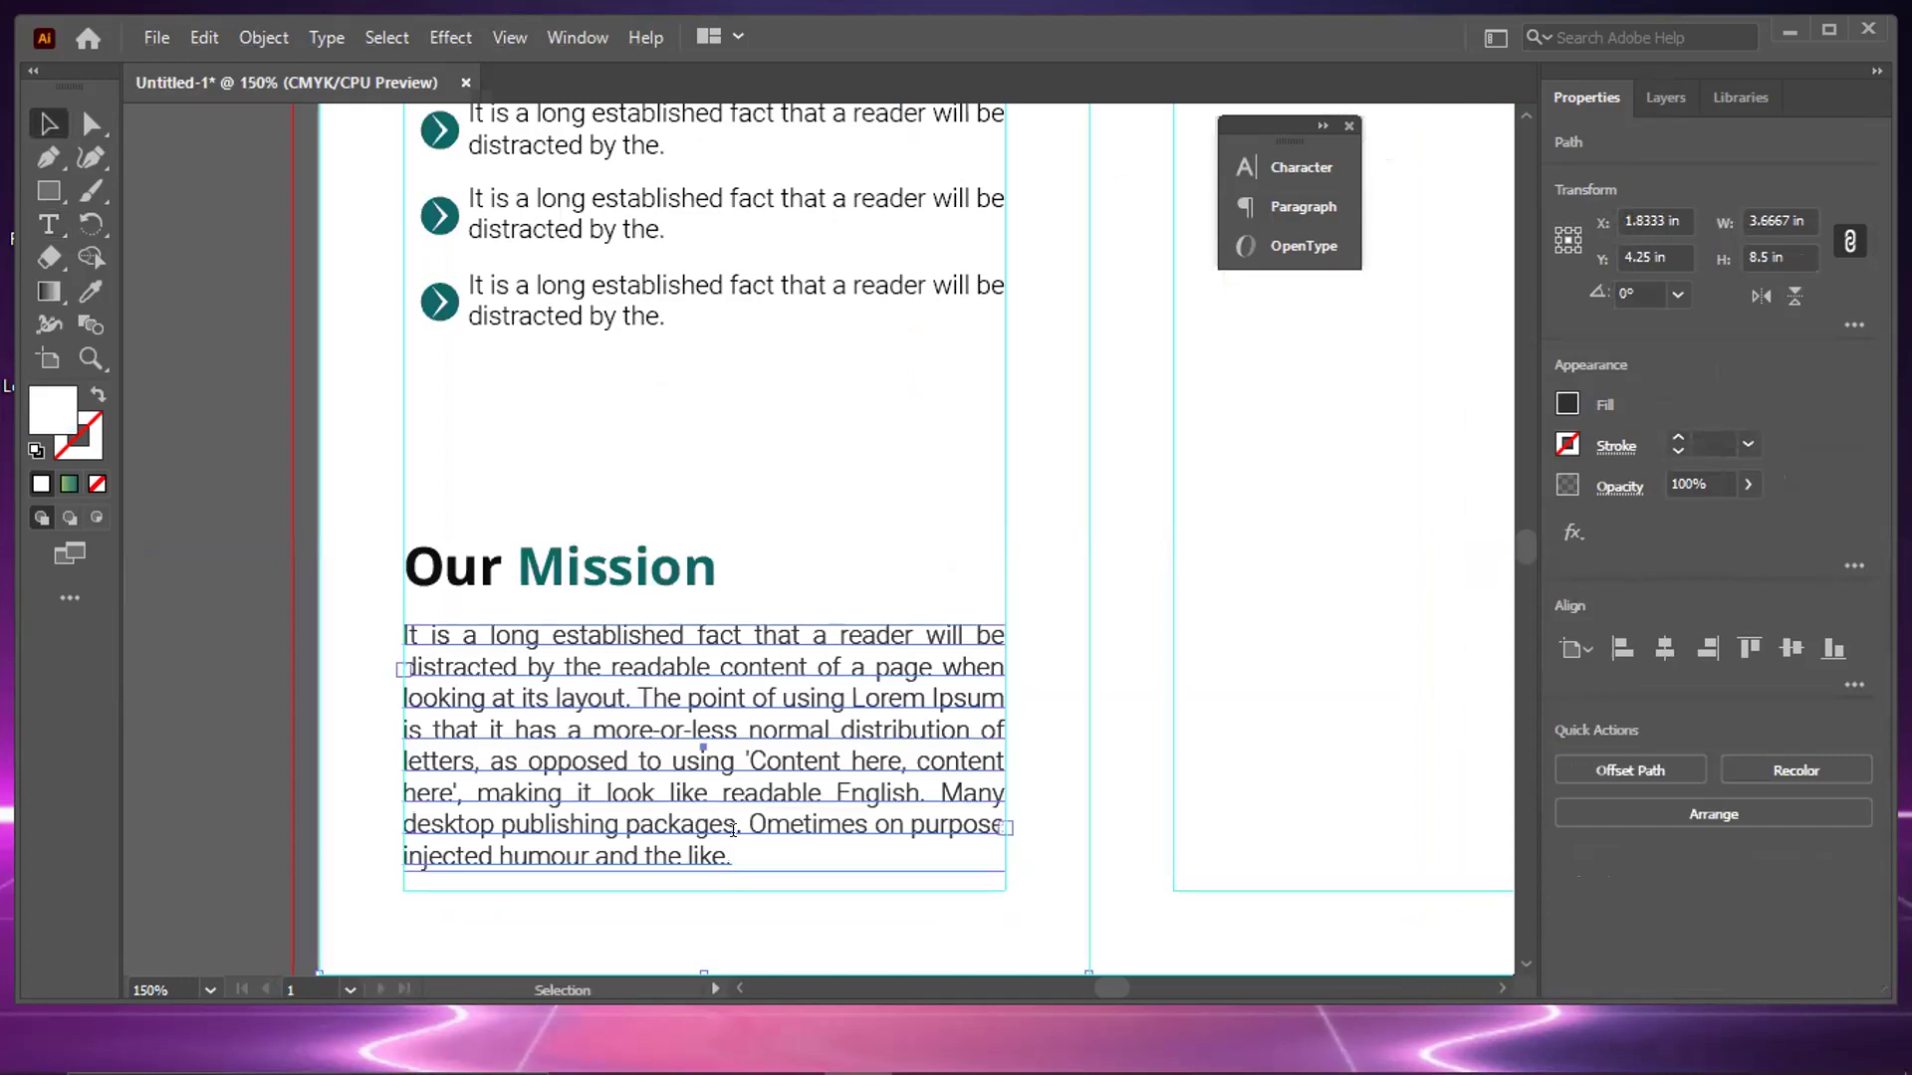
{"action": "double_click", "coordinate": [733, 830]}
{"action": "left_click_drag", "start_coordinate": [729, 853], "coordinate": [746, 727]}
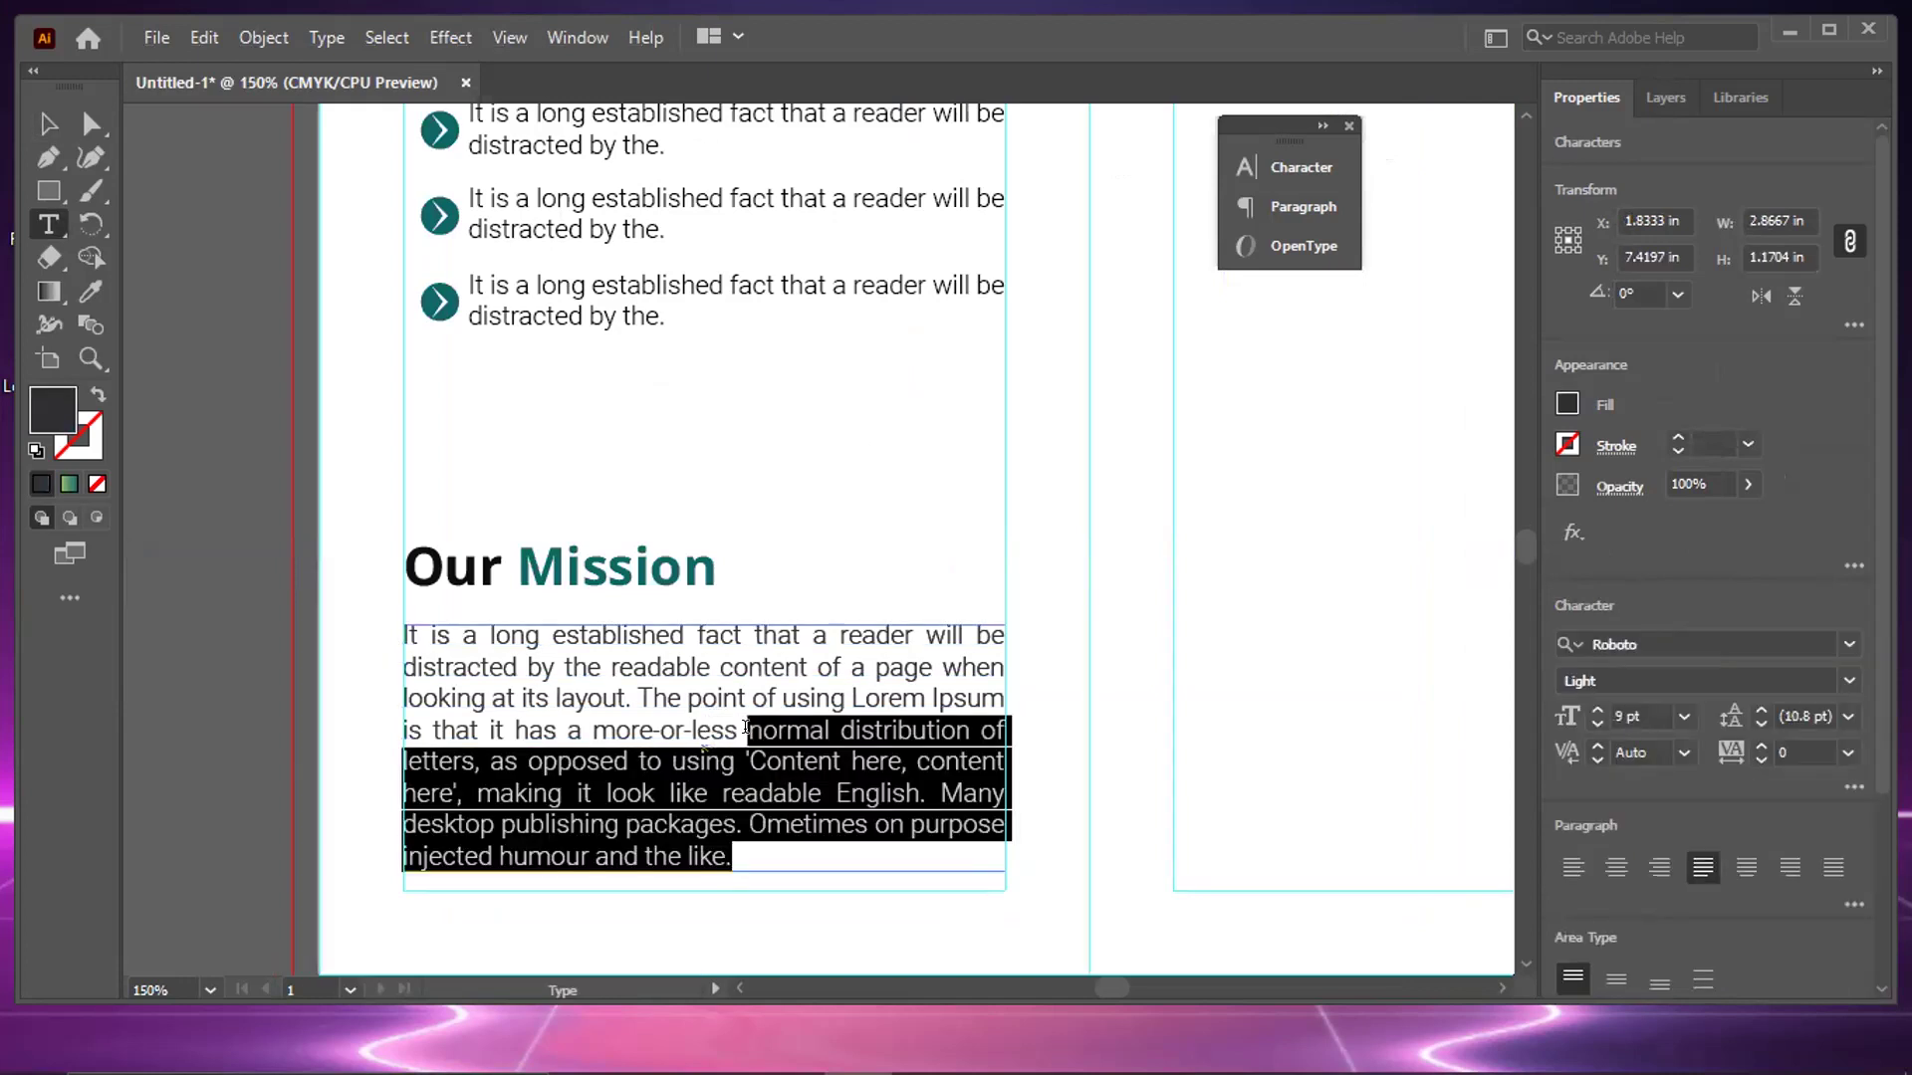
{"action": "key", "text": "BackSpace"}
{"action": "key", "text": "BackSpace"}
{"action": "type", "text": "."}
{"action": "key", "text": "Escape"}
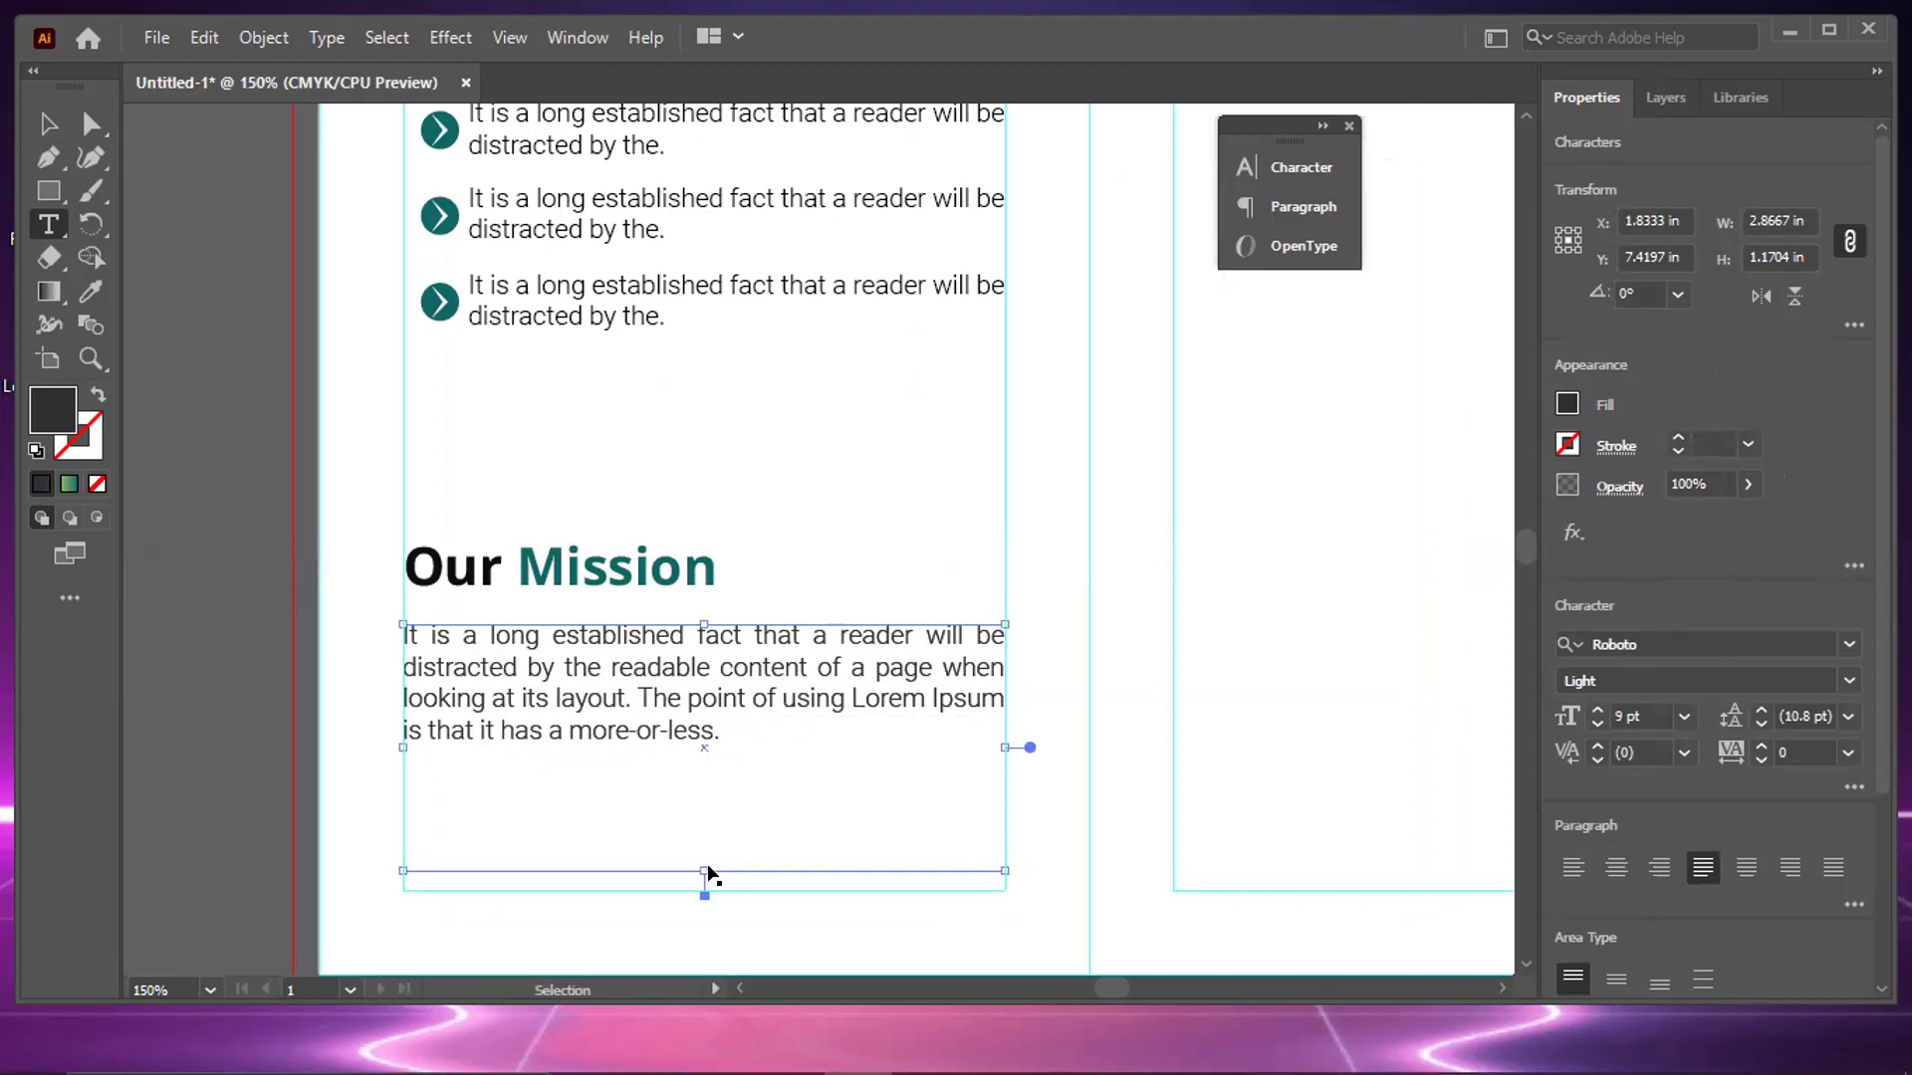
Drag the Mission text frame's bottom edge up to fit the four lines
{"action": "left_click", "coordinate": [700, 875], "text": "ctrl"}
{"action": "left_click_drag", "start_coordinate": [692, 864], "coordinate": [712, 739]}
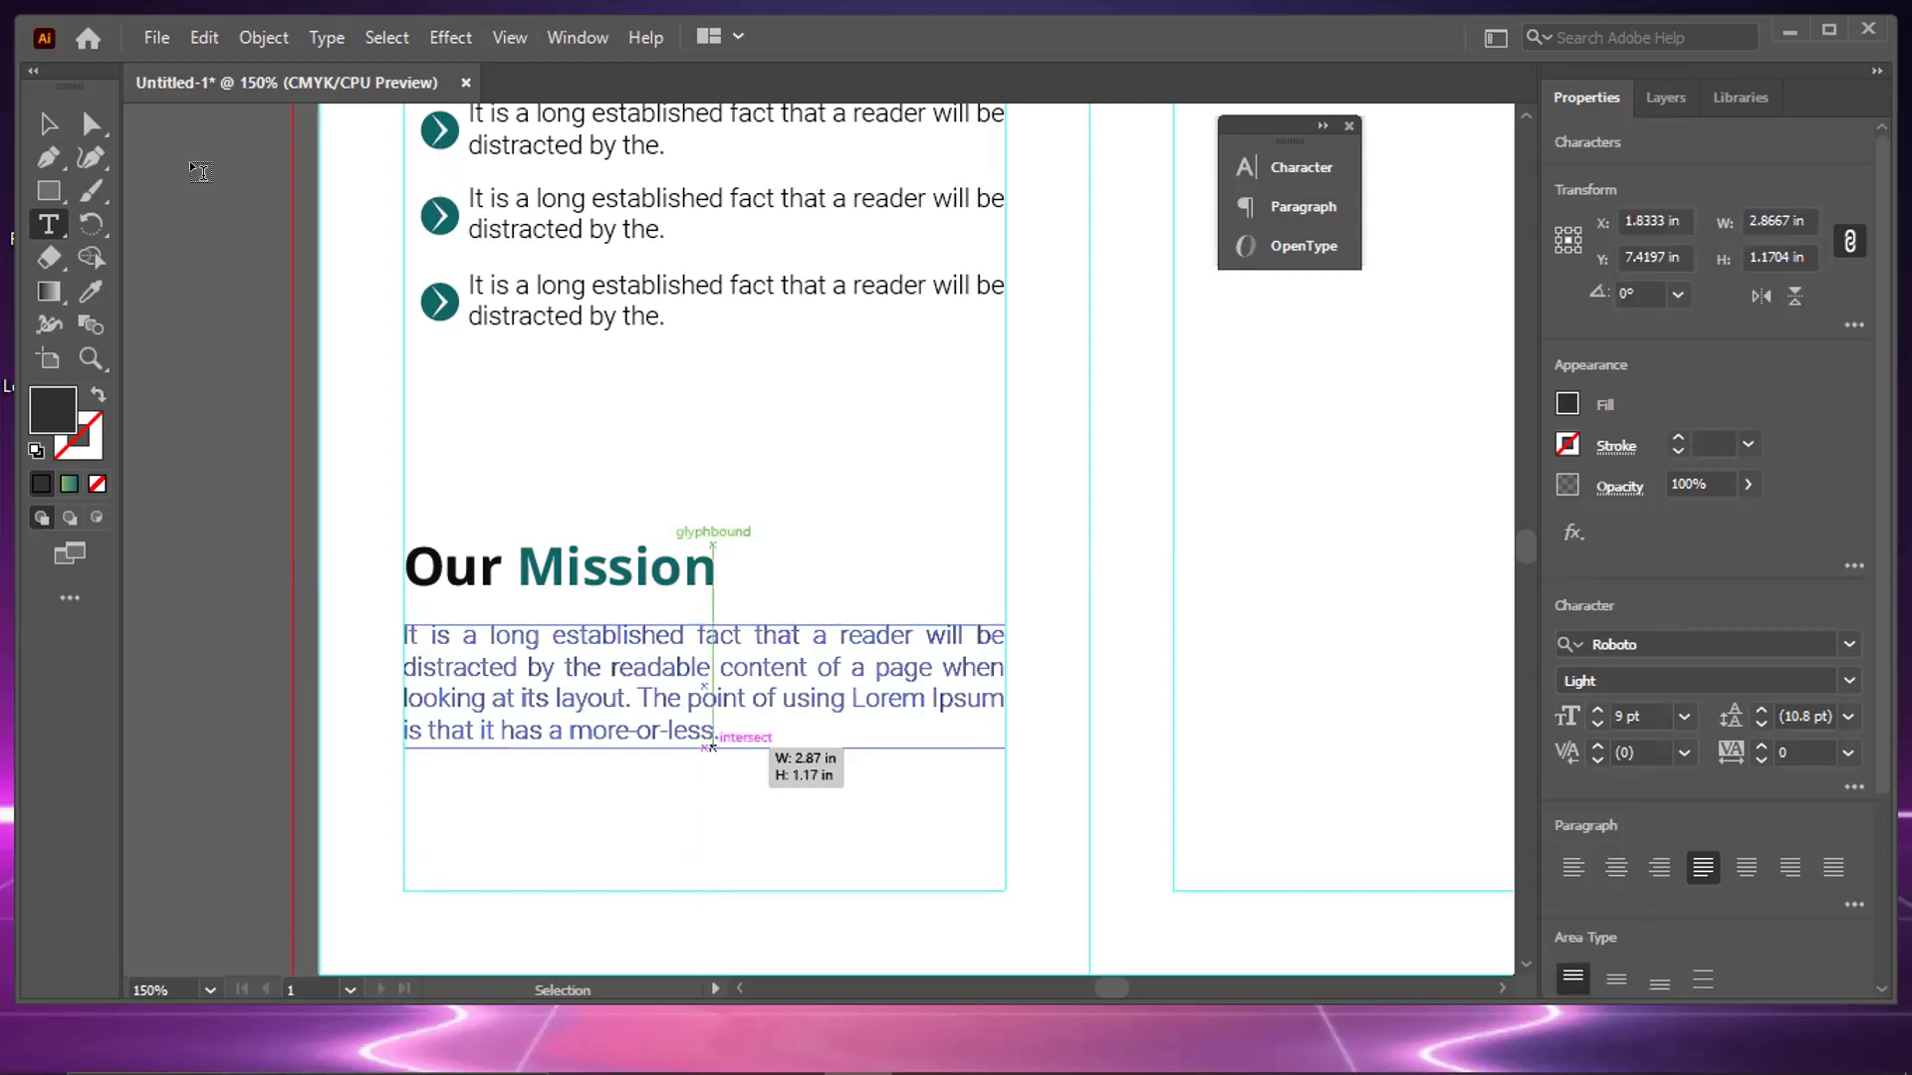
{"action": "left_click", "coordinate": [191, 163], "text": "ctrl"}
{"action": "left_click", "coordinate": [48, 124]}
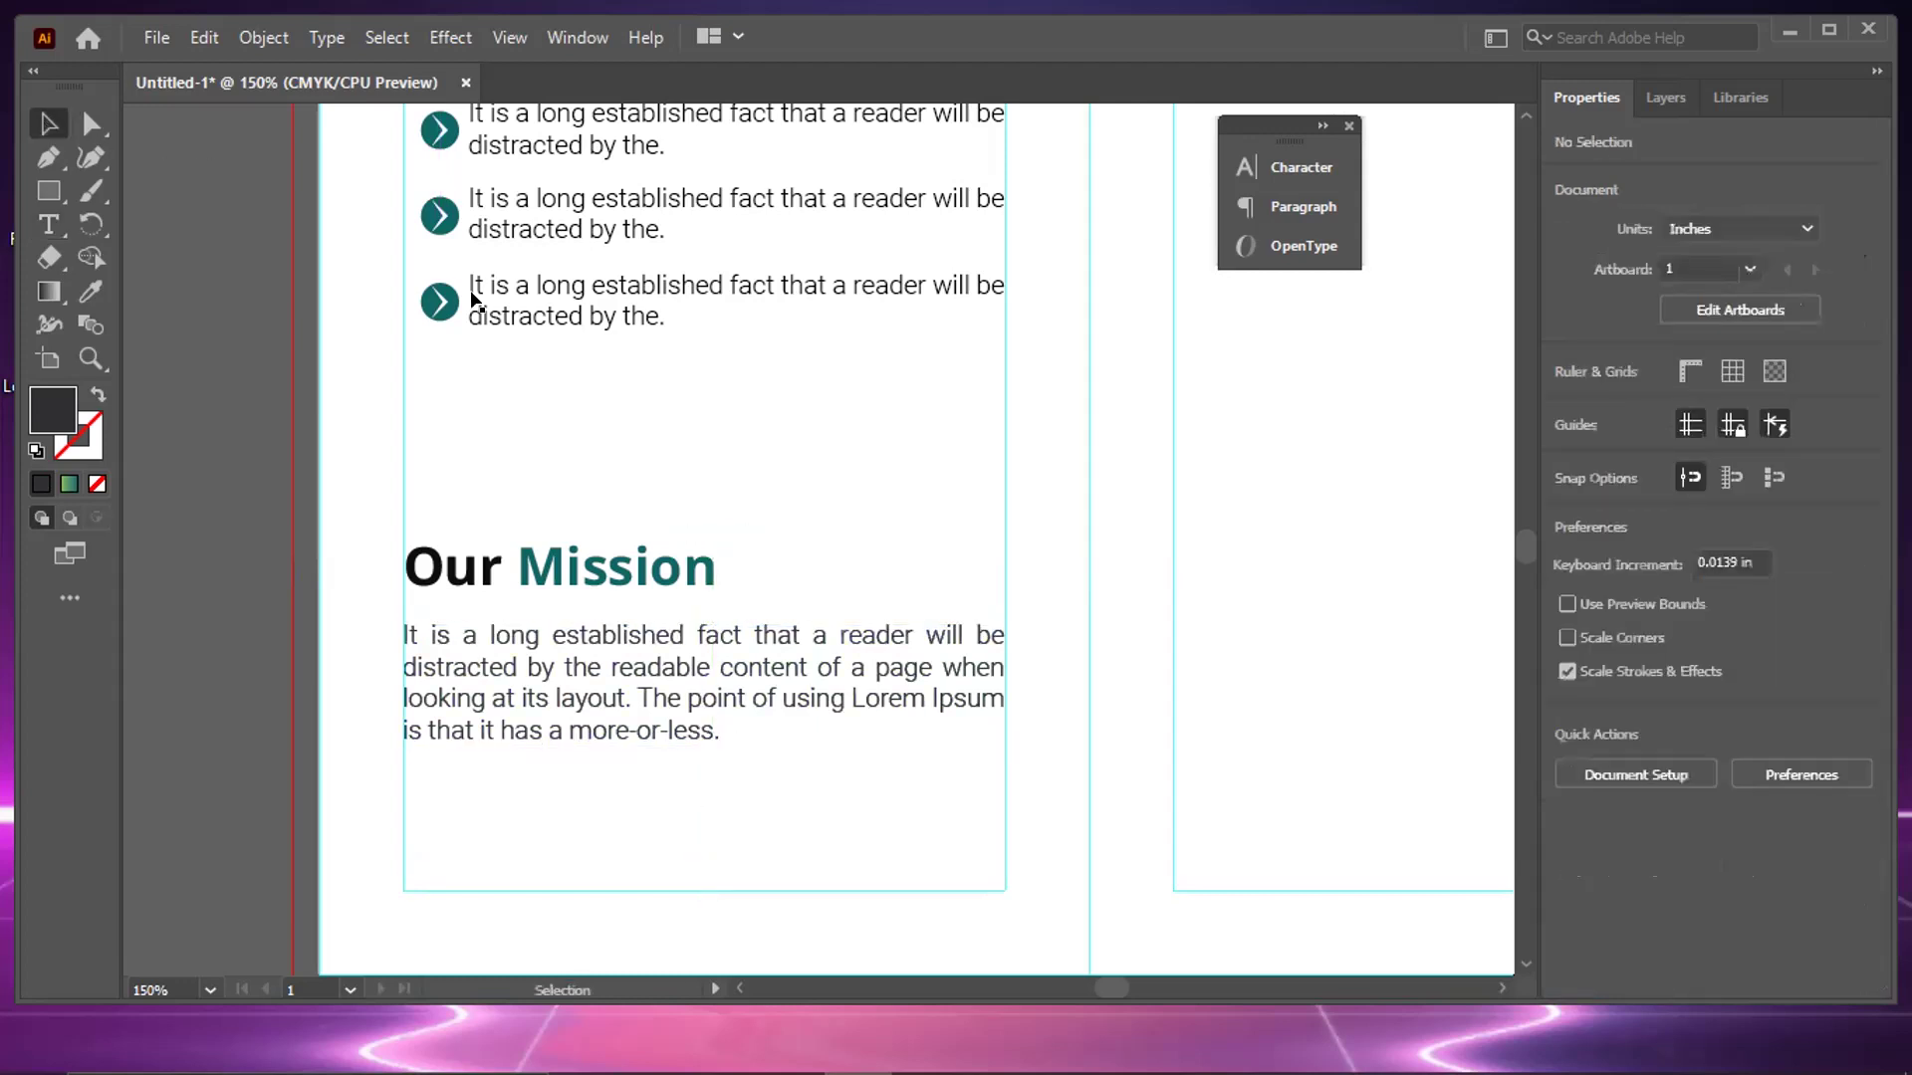
{"action": "key", "text": "ctrl+minus"}
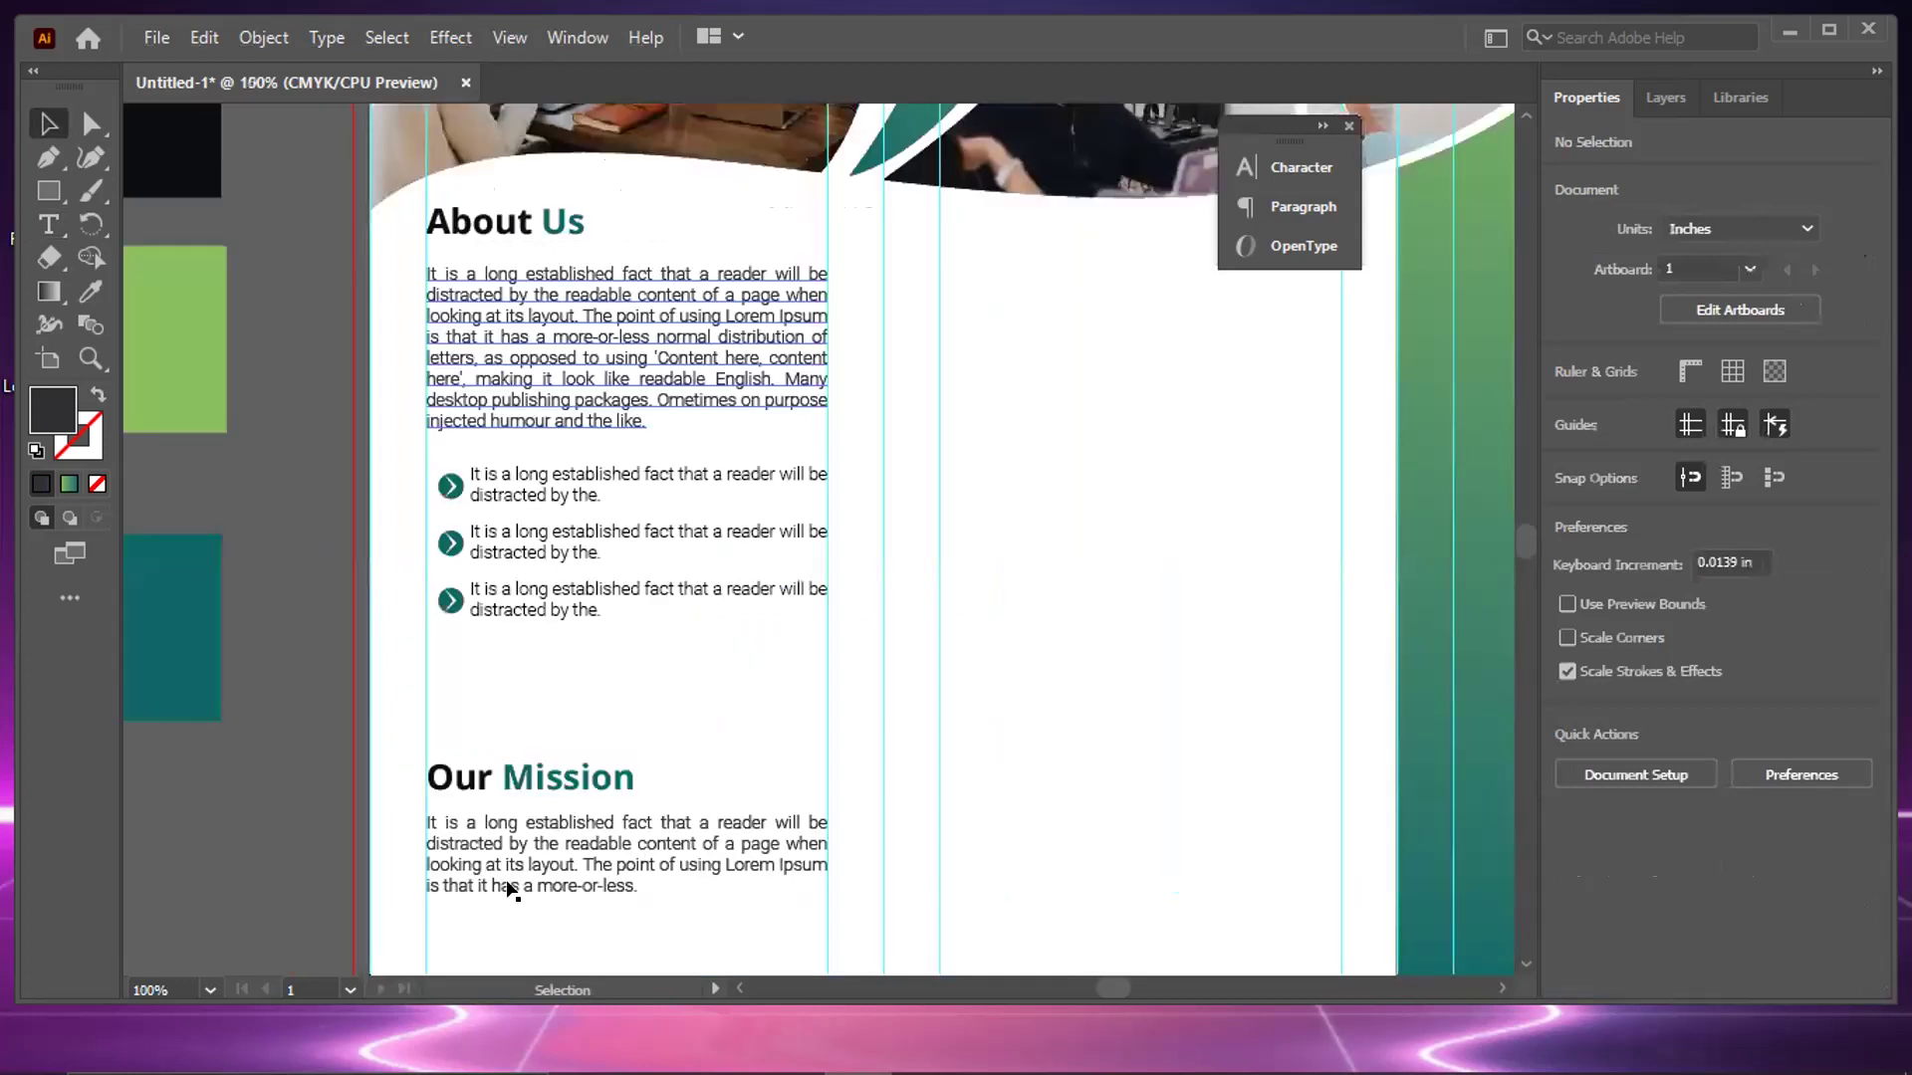
Select only the About Us heading and drag it slightly lower toward its paragraph
{"action": "left_click", "coordinate": [593, 481]}
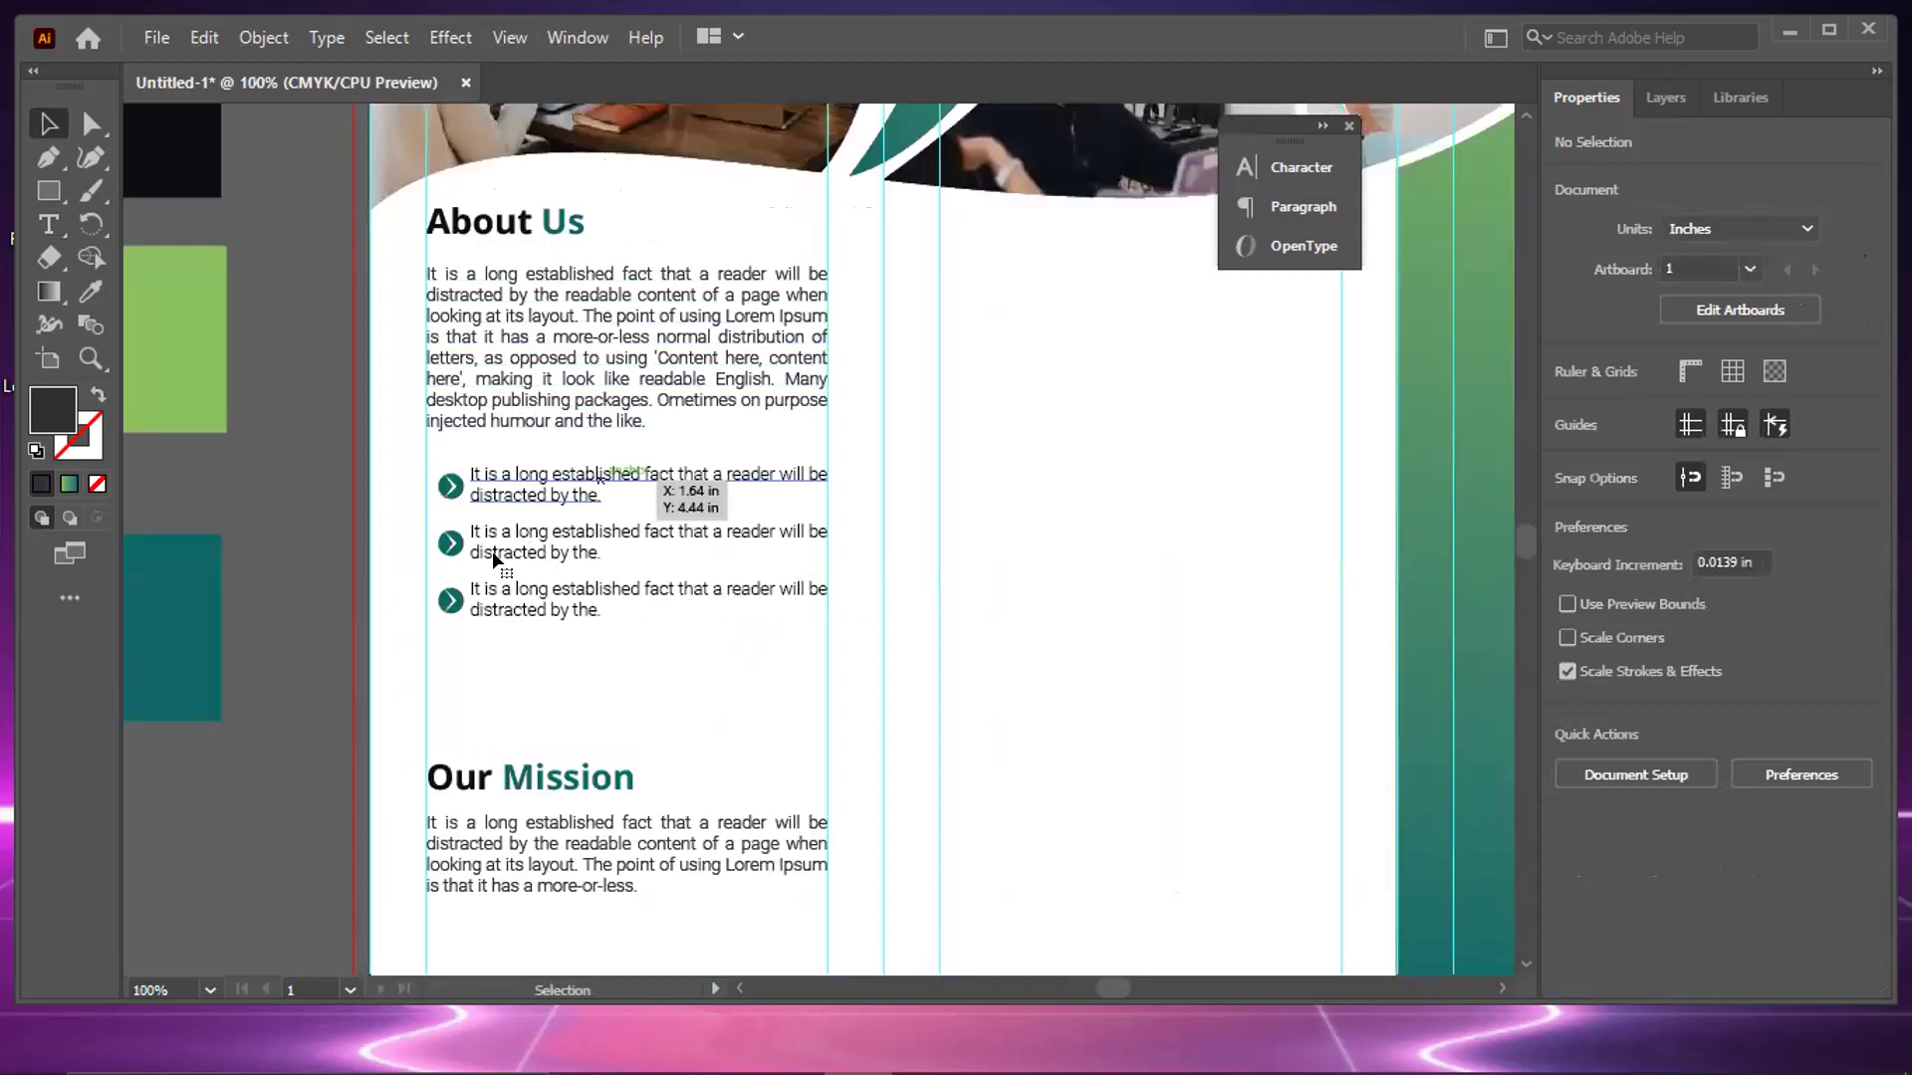
{"action": "left_click", "coordinate": [320, 465]}
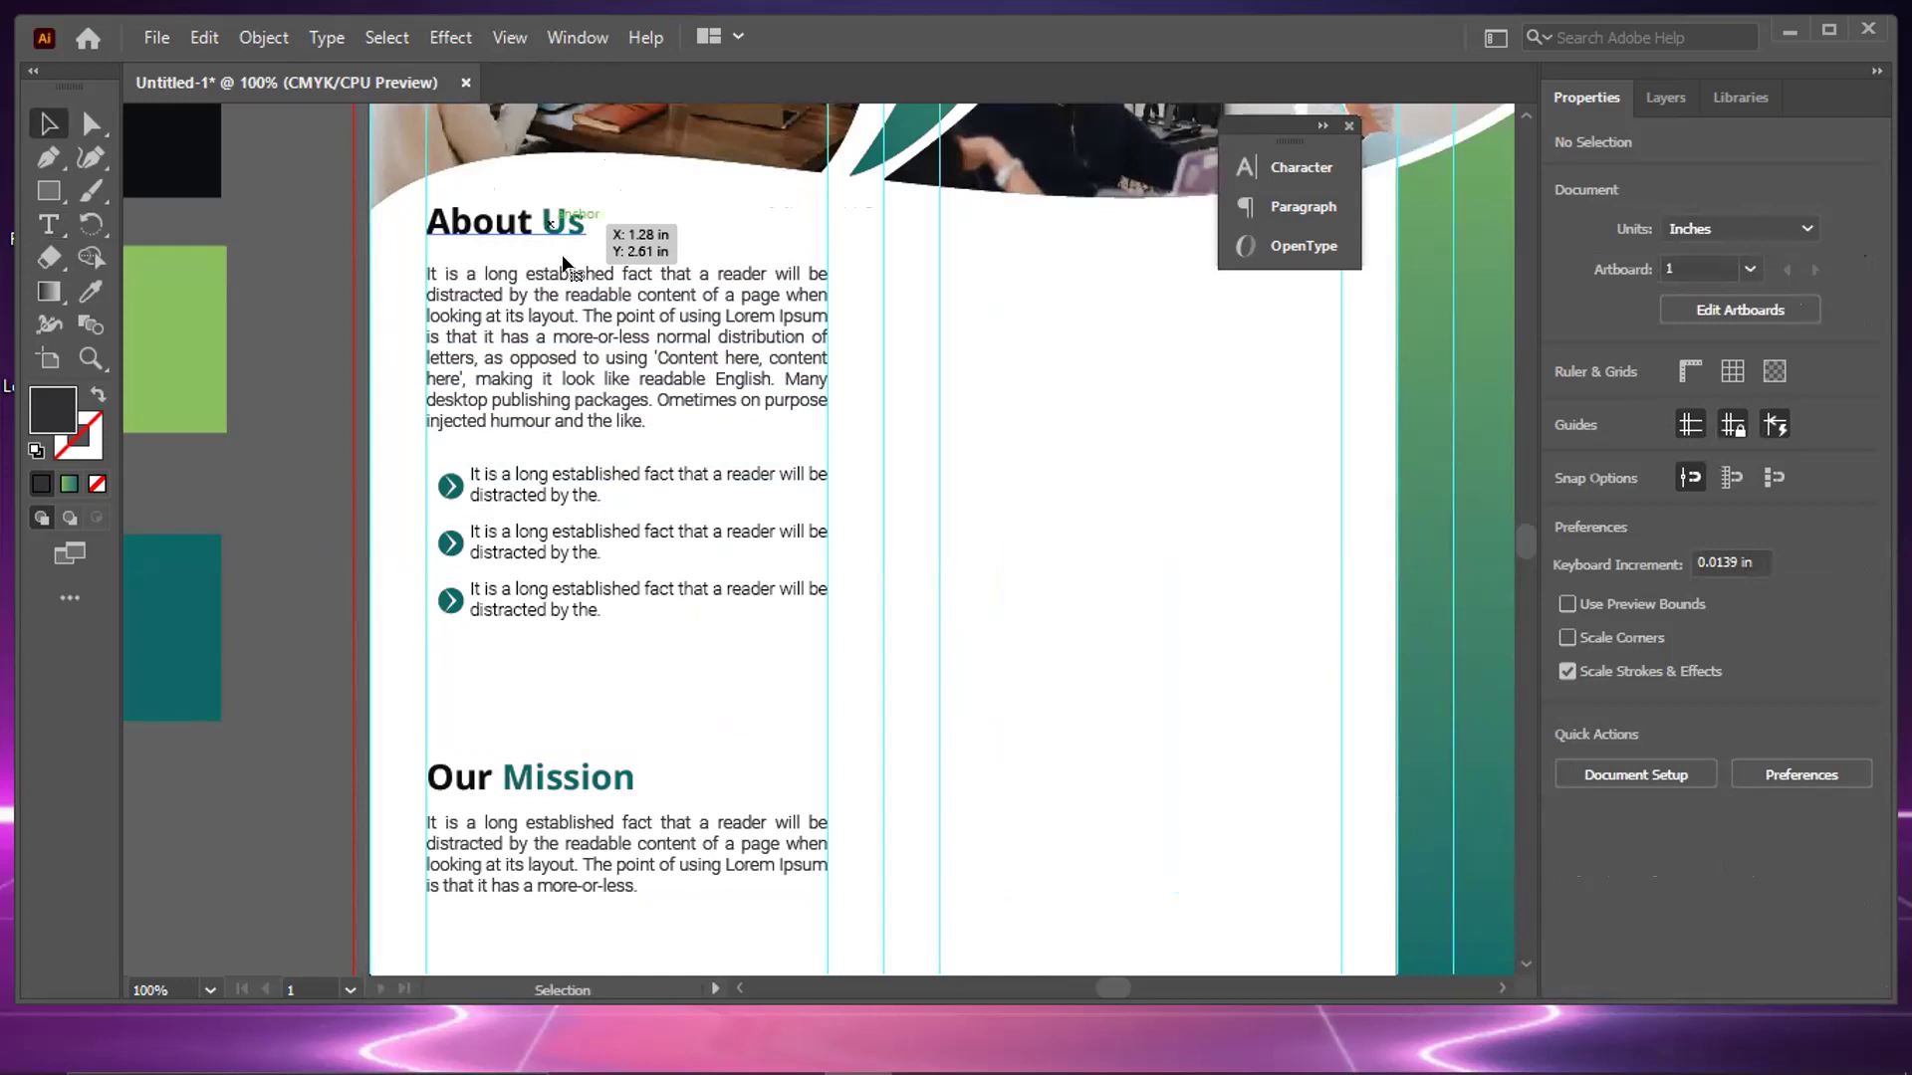
{"action": "left_click", "coordinate": [558, 303]}
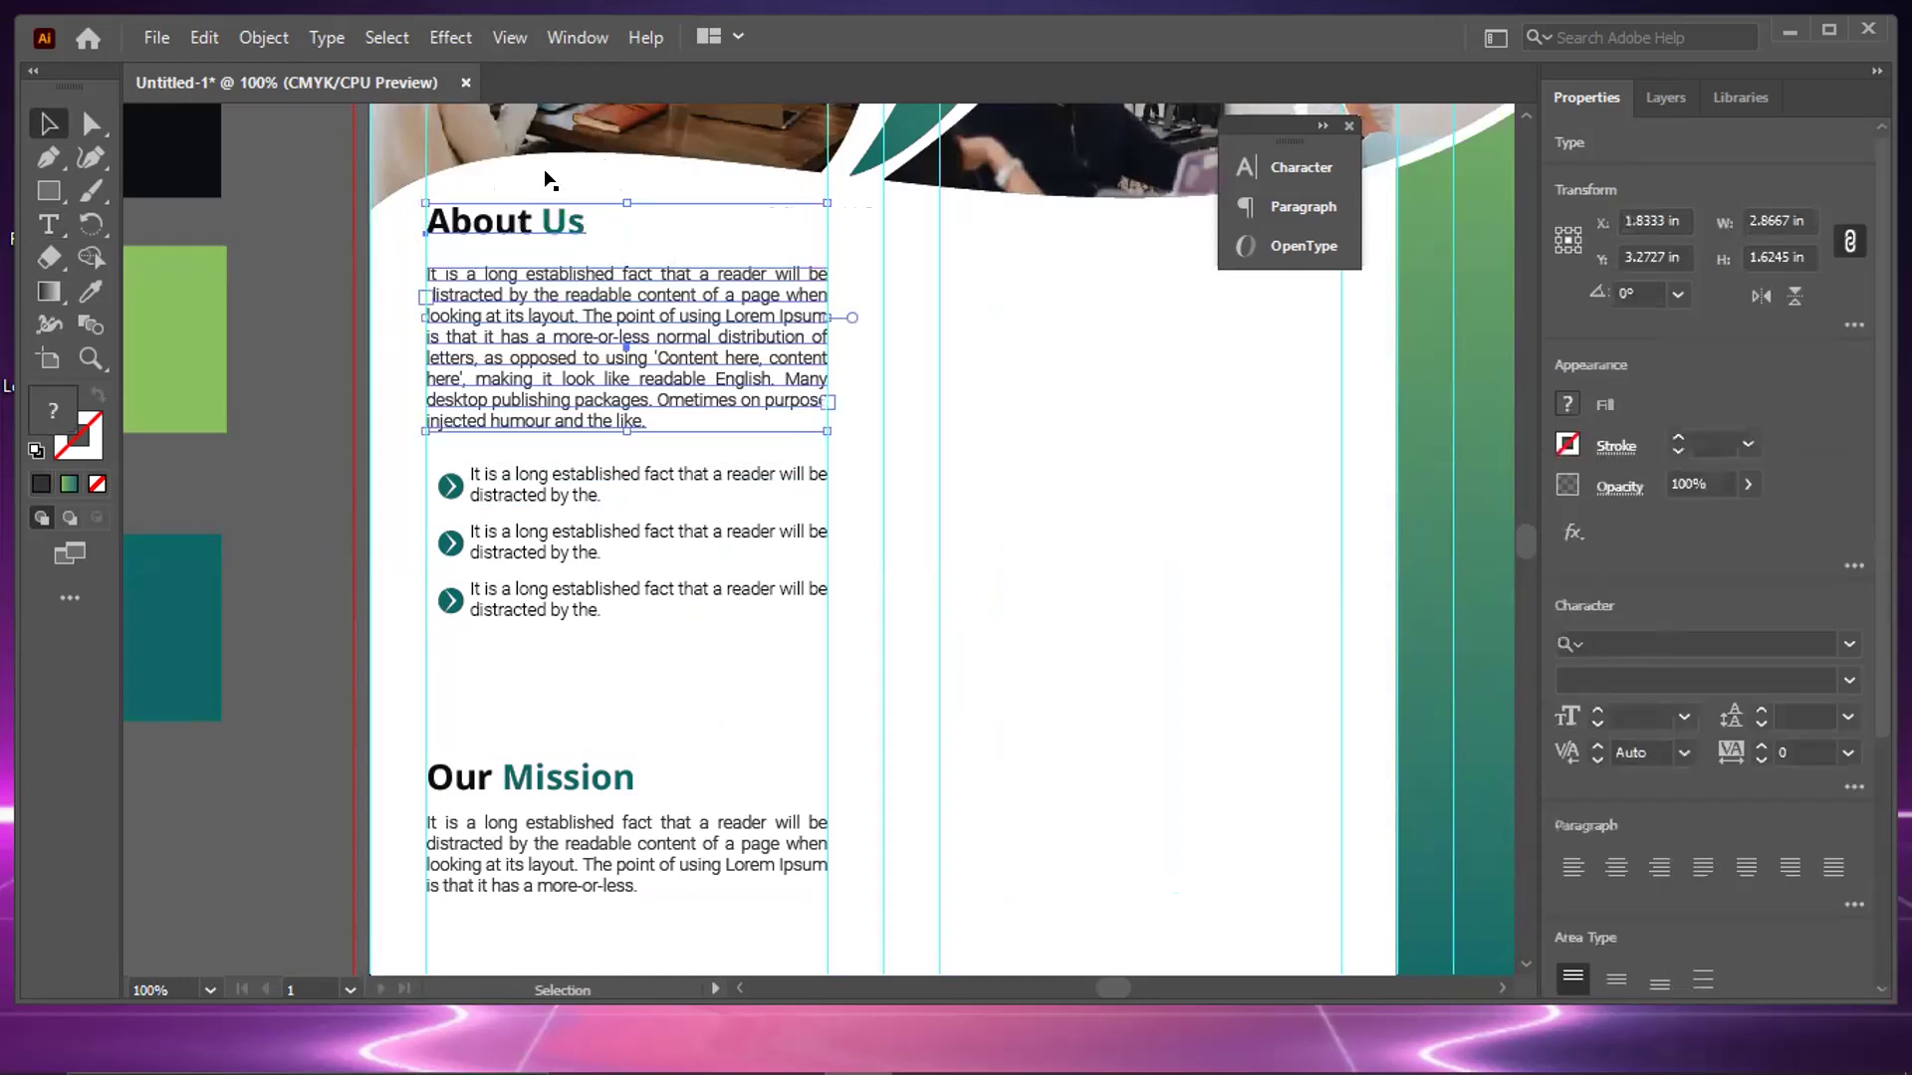
{"action": "left_click", "coordinate": [502, 218]}
{"action": "key", "text": "ctrl+shift+a"}
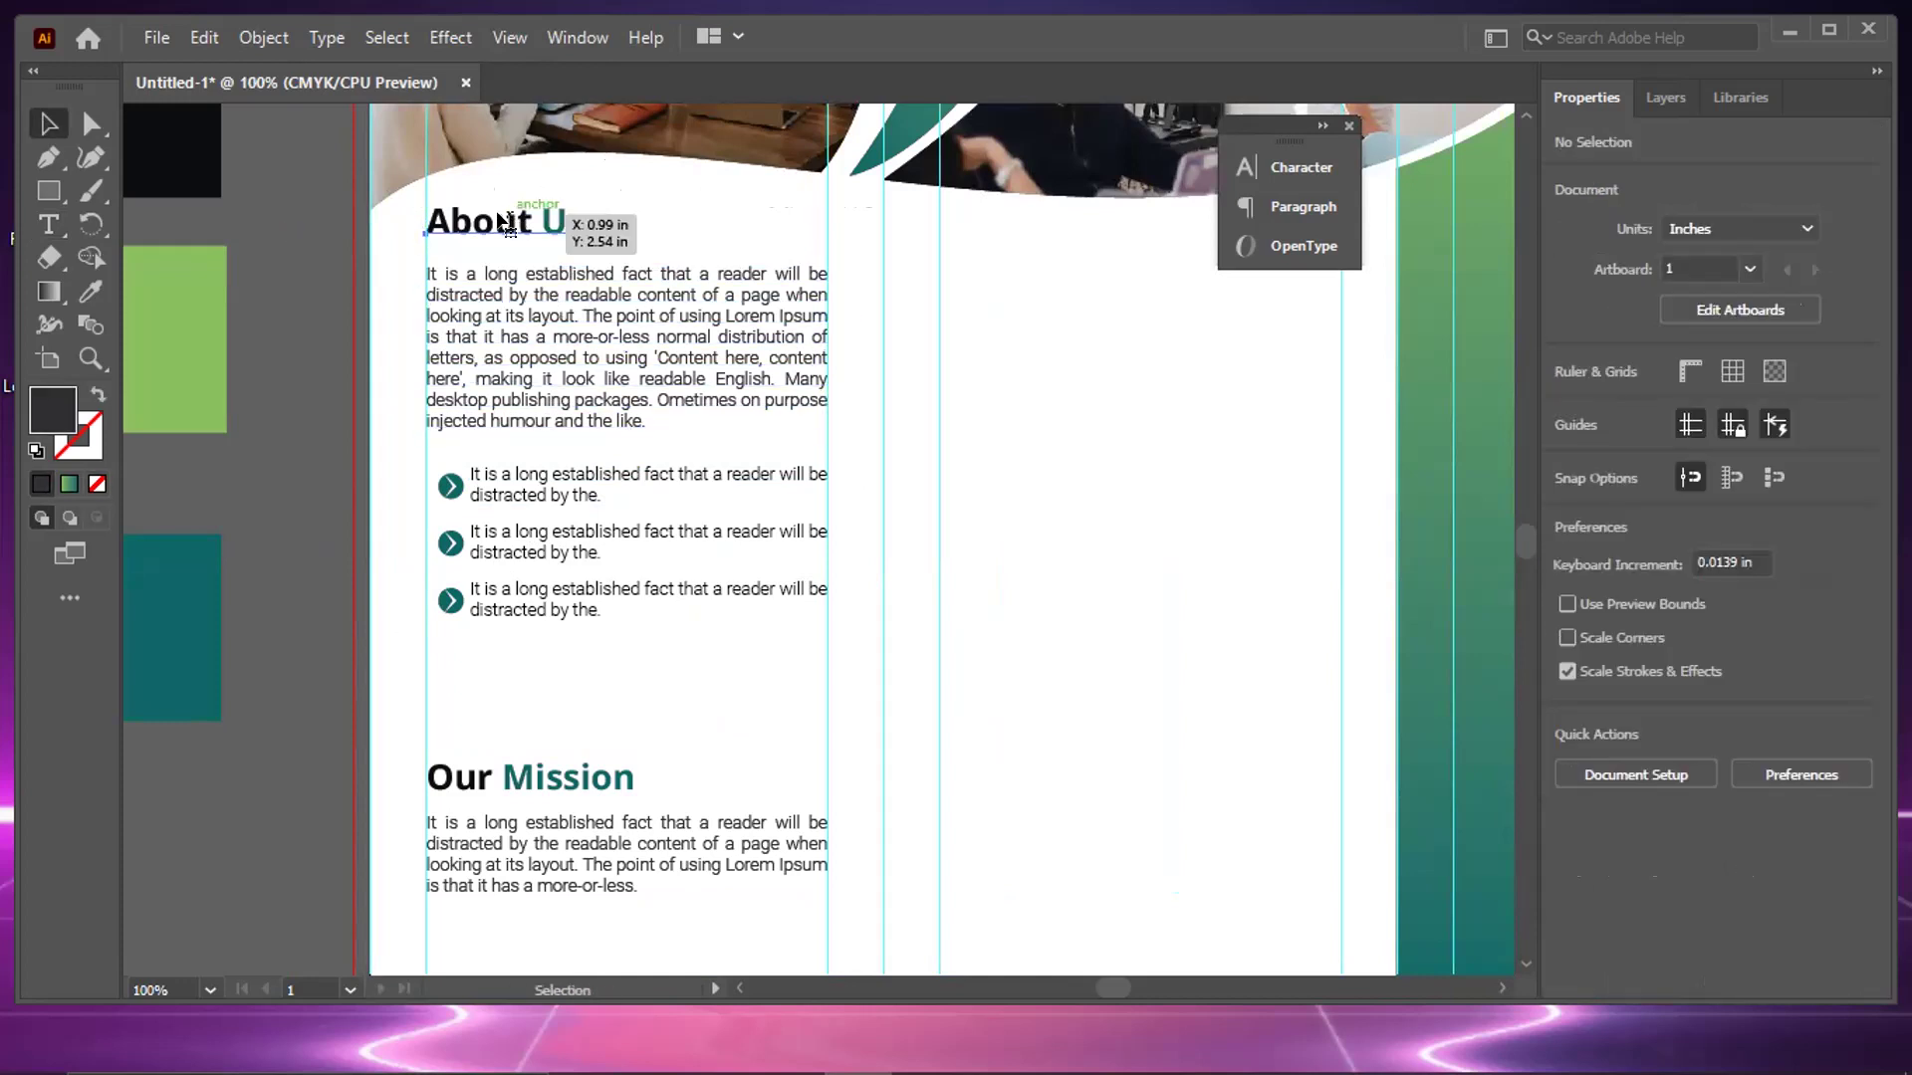
{"action": "left_click", "coordinate": [508, 217]}
{"action": "left_click_drag", "start_coordinate": [488, 264], "coordinate": [495, 261]}
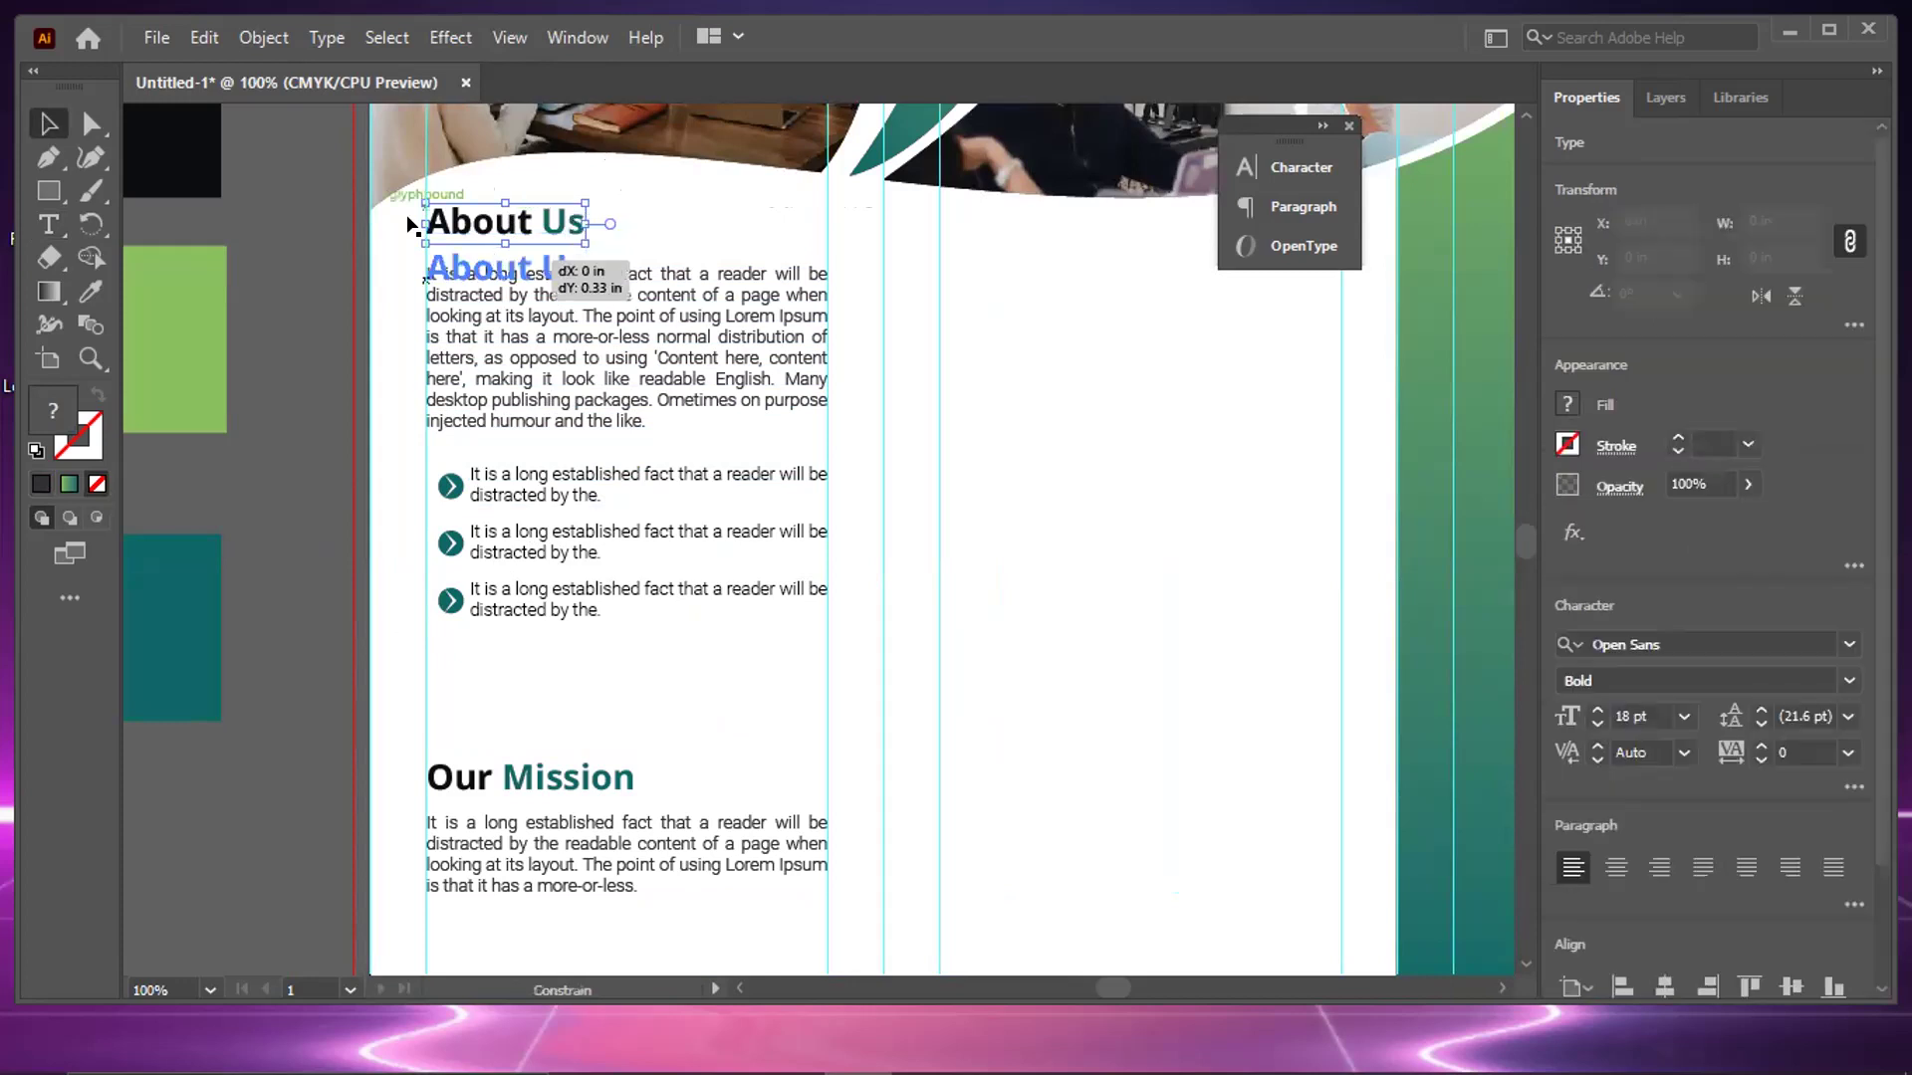
{"action": "left_click", "coordinate": [482, 233]}
{"action": "left_click", "coordinate": [565, 351]}
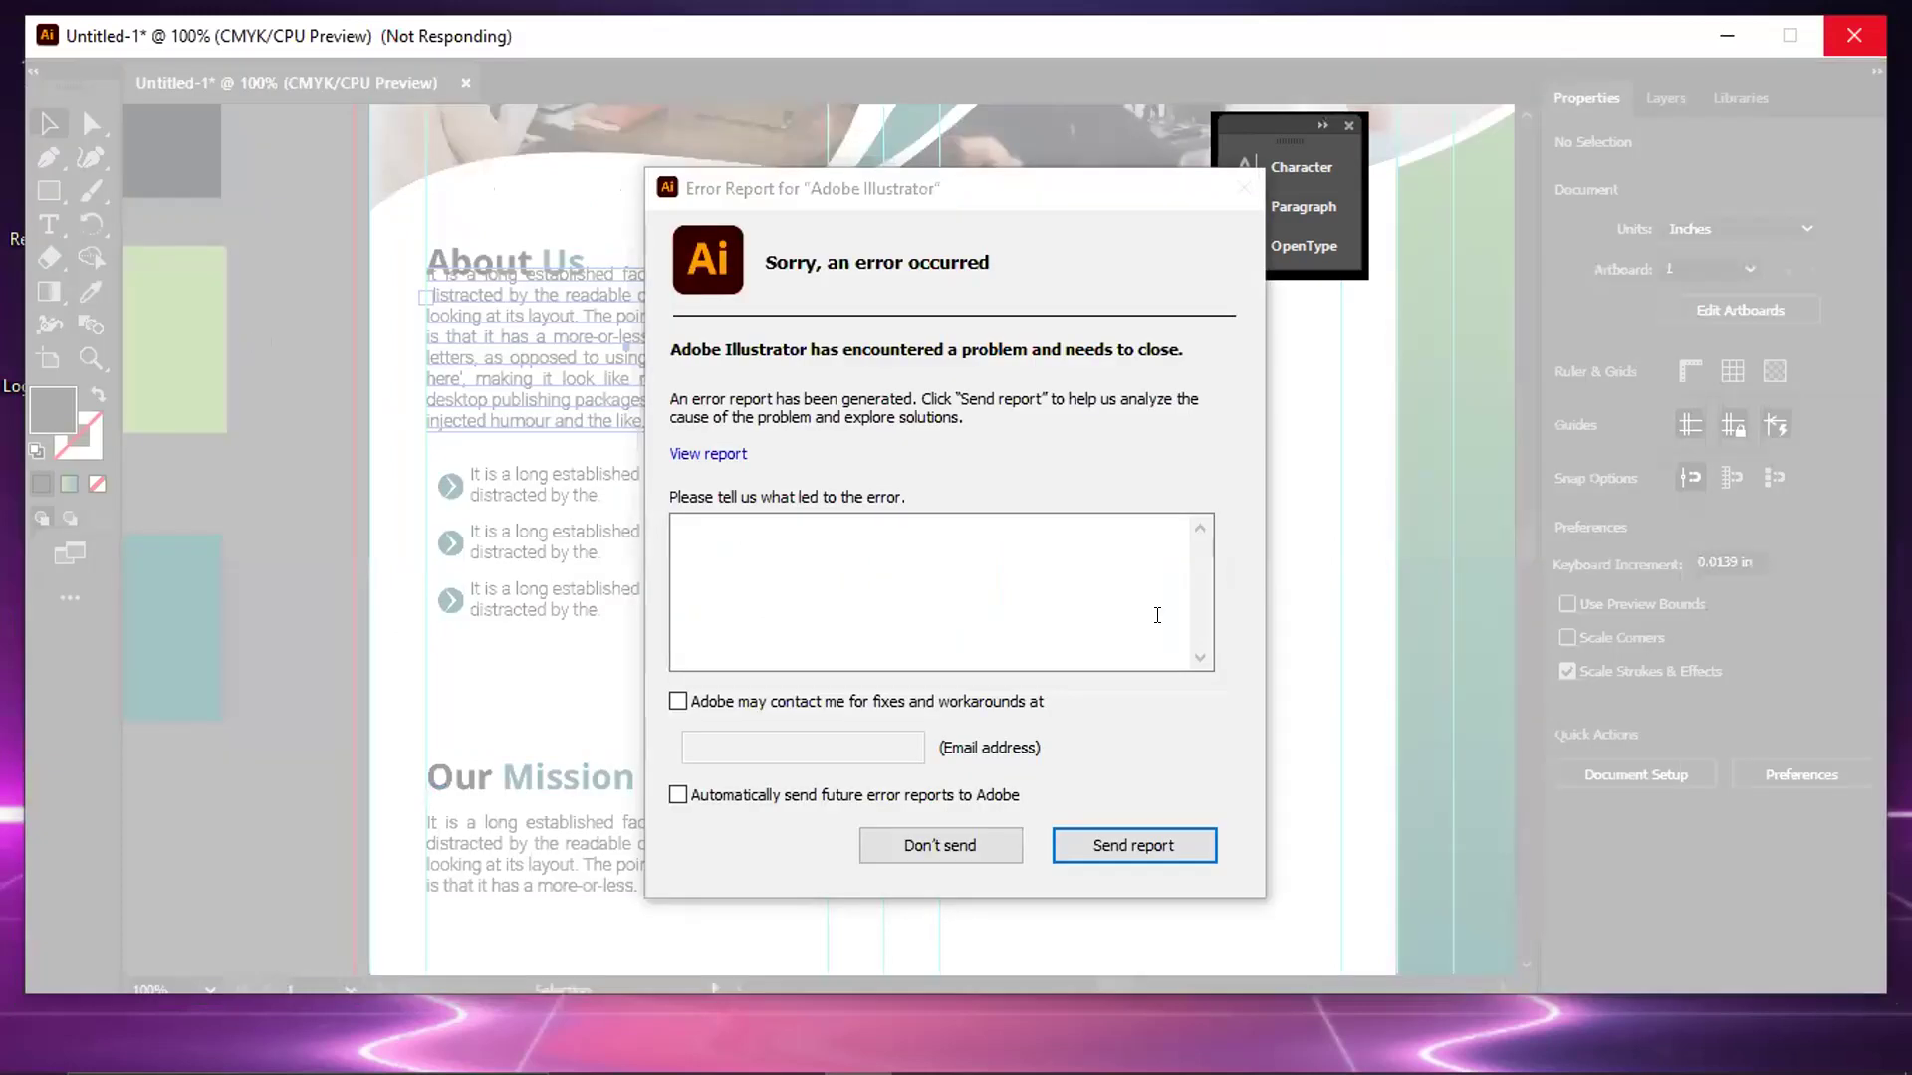
Close the Illustrator crash report with Don't send
{"action": "left_click", "coordinate": [951, 851]}
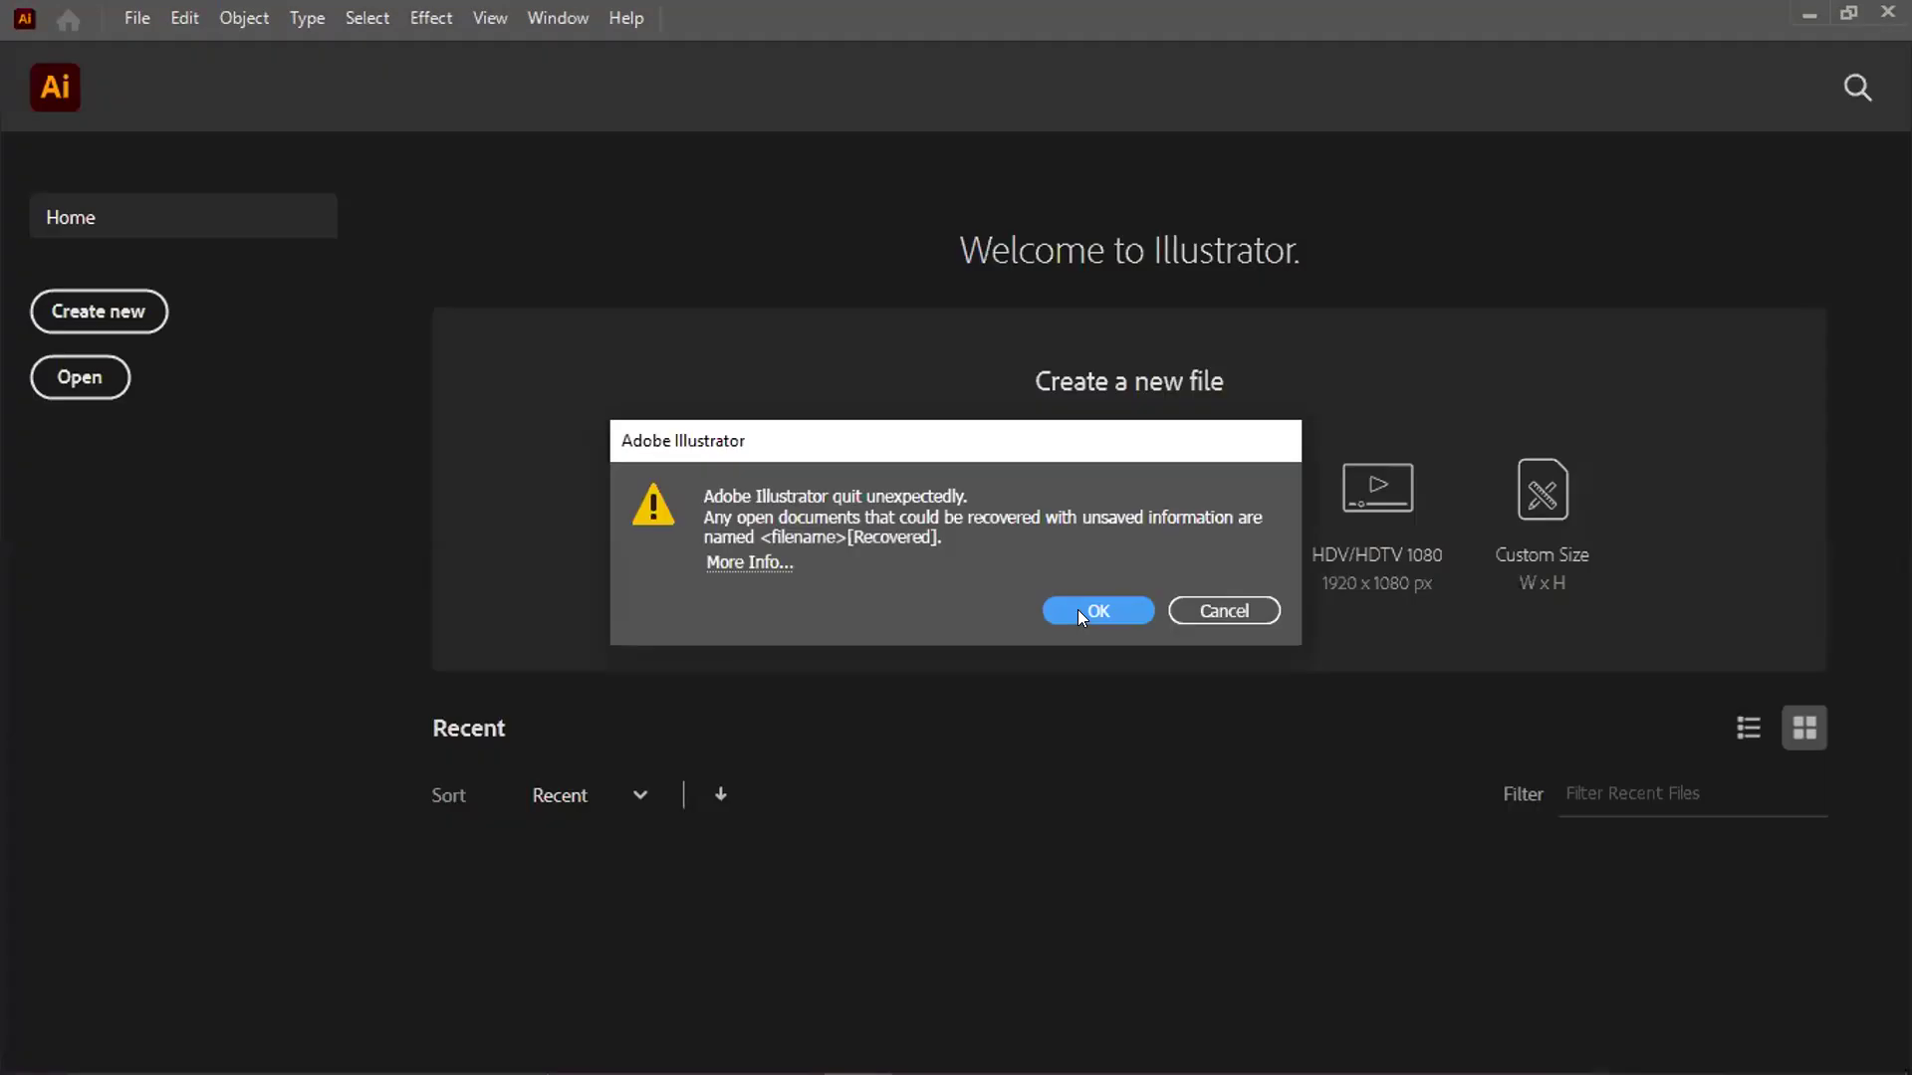
Dismiss the crash notice and relink the missing image to the first office photo in Downloads
{"action": "left_click", "coordinate": [1078, 609]}
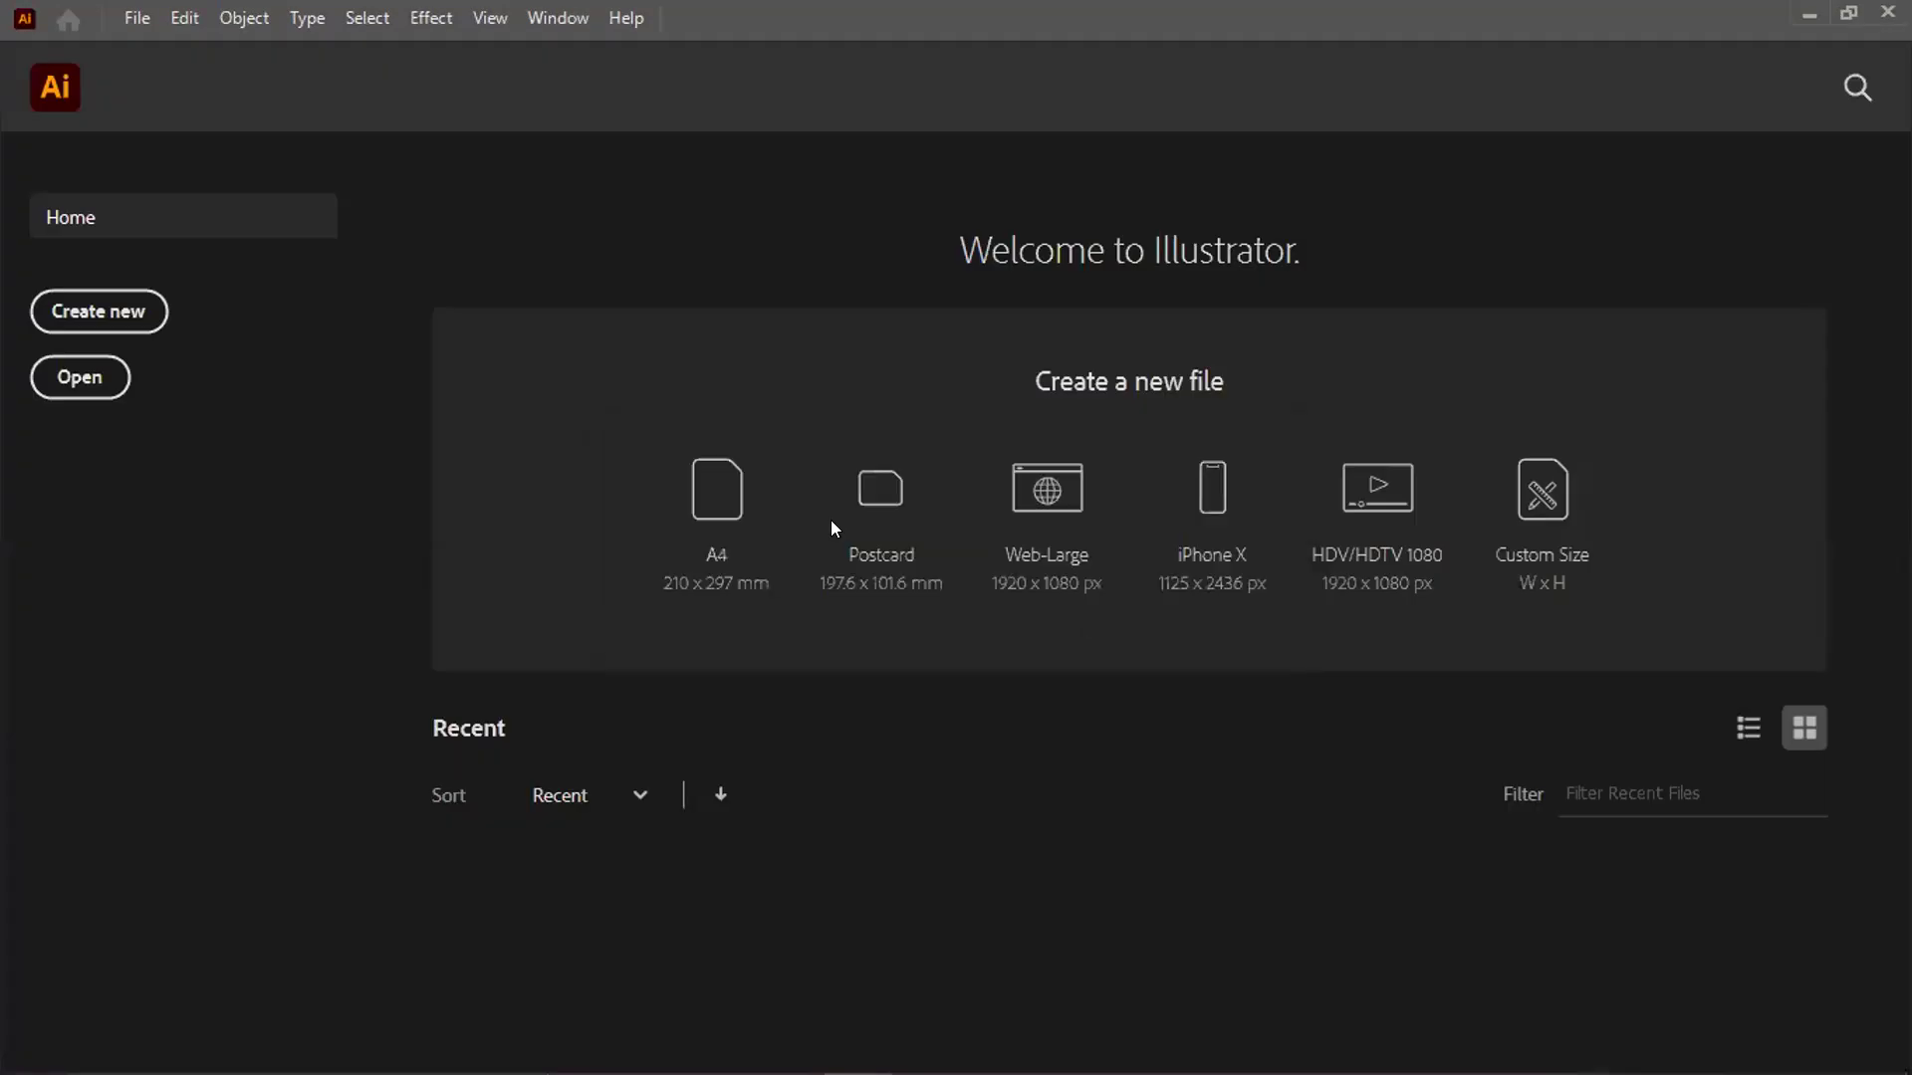
{"action": "left_click", "coordinate": [1062, 578]}
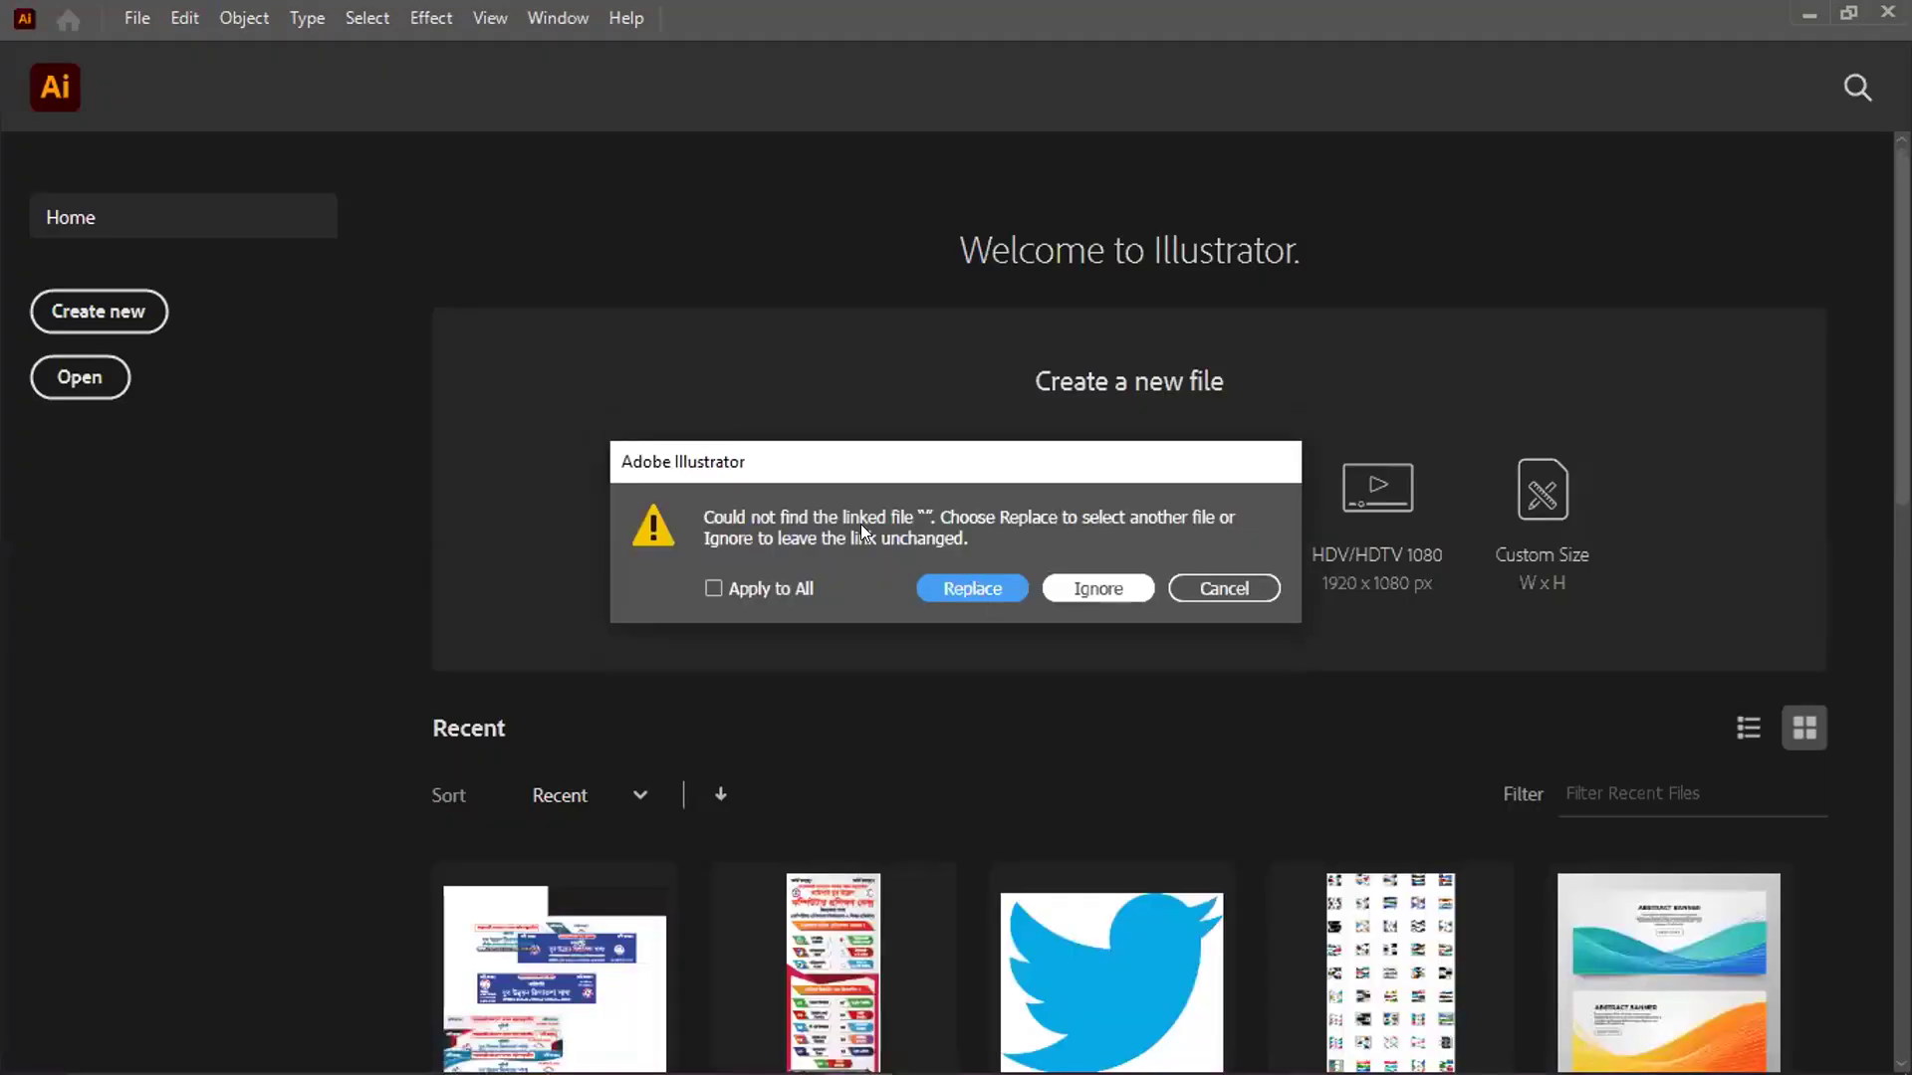
{"action": "left_click", "coordinate": [954, 589]}
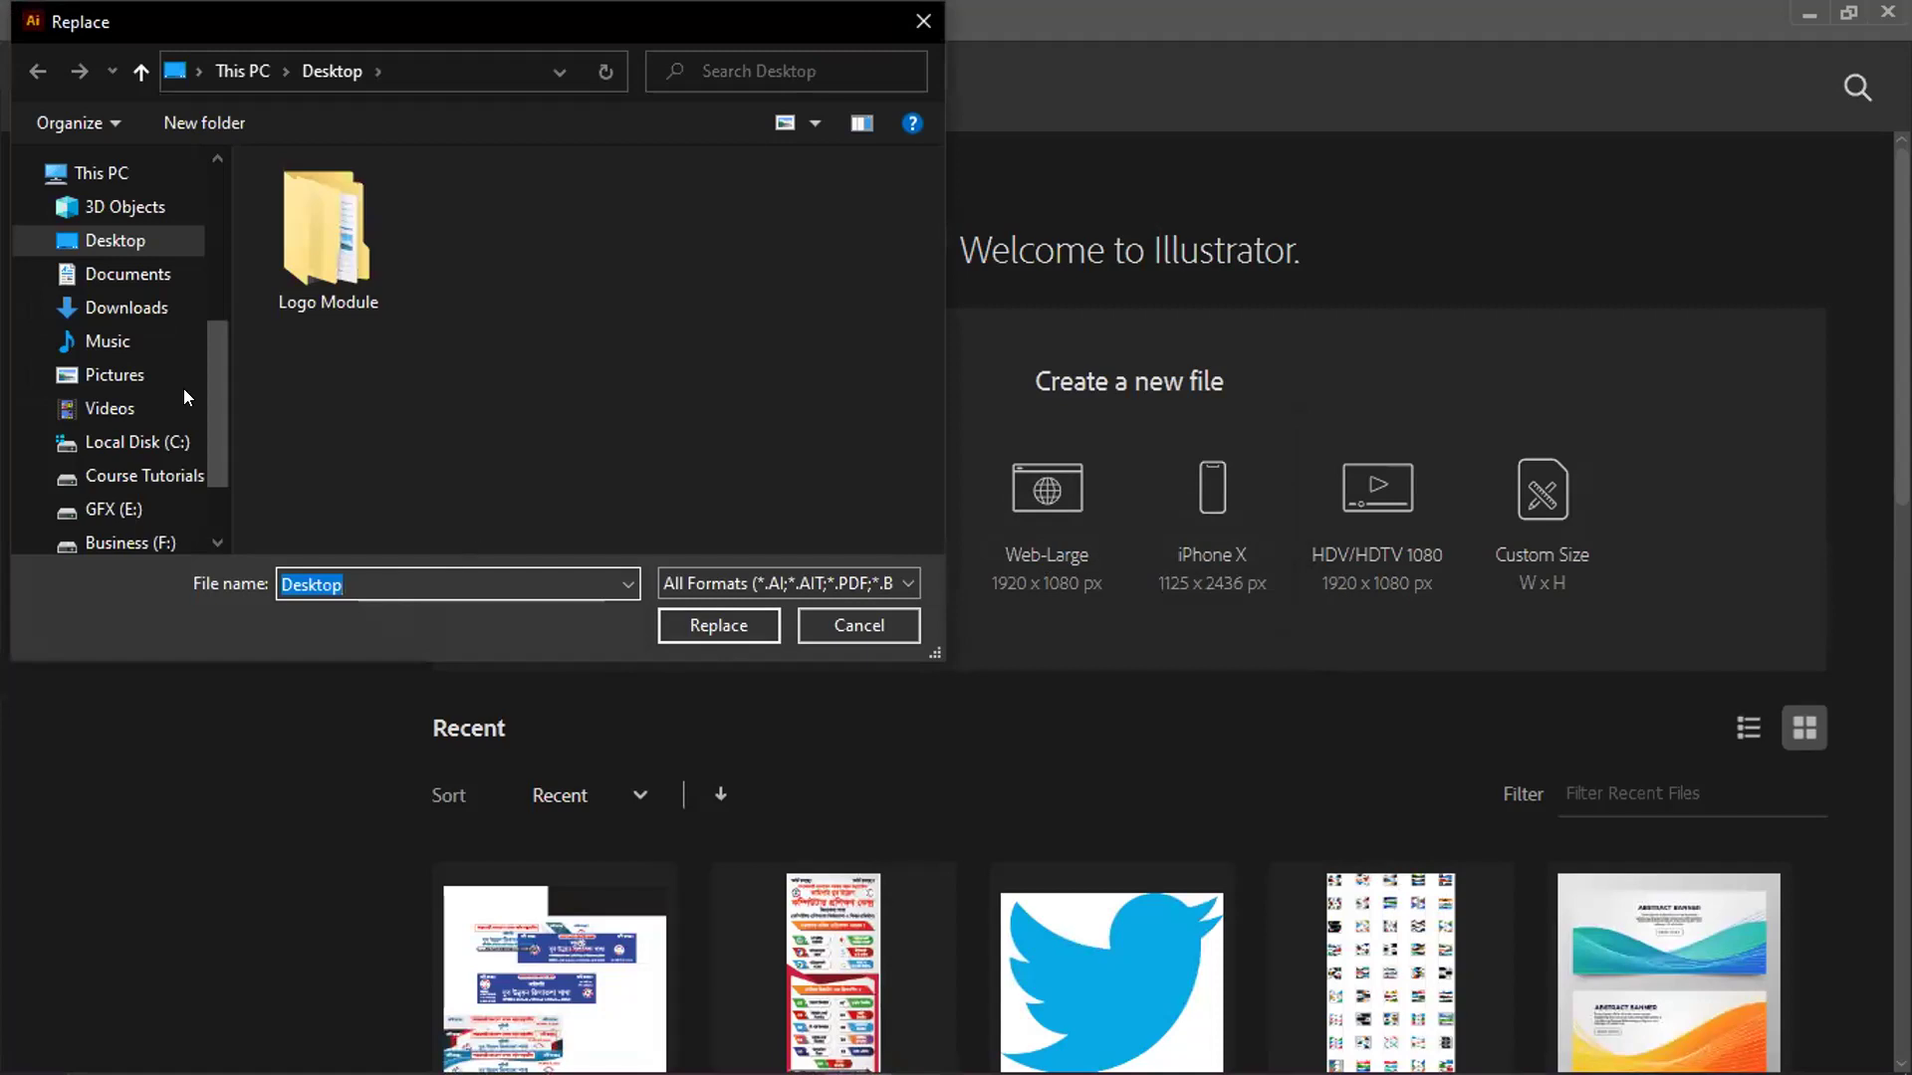
{"action": "left_click", "coordinate": [144, 316]}
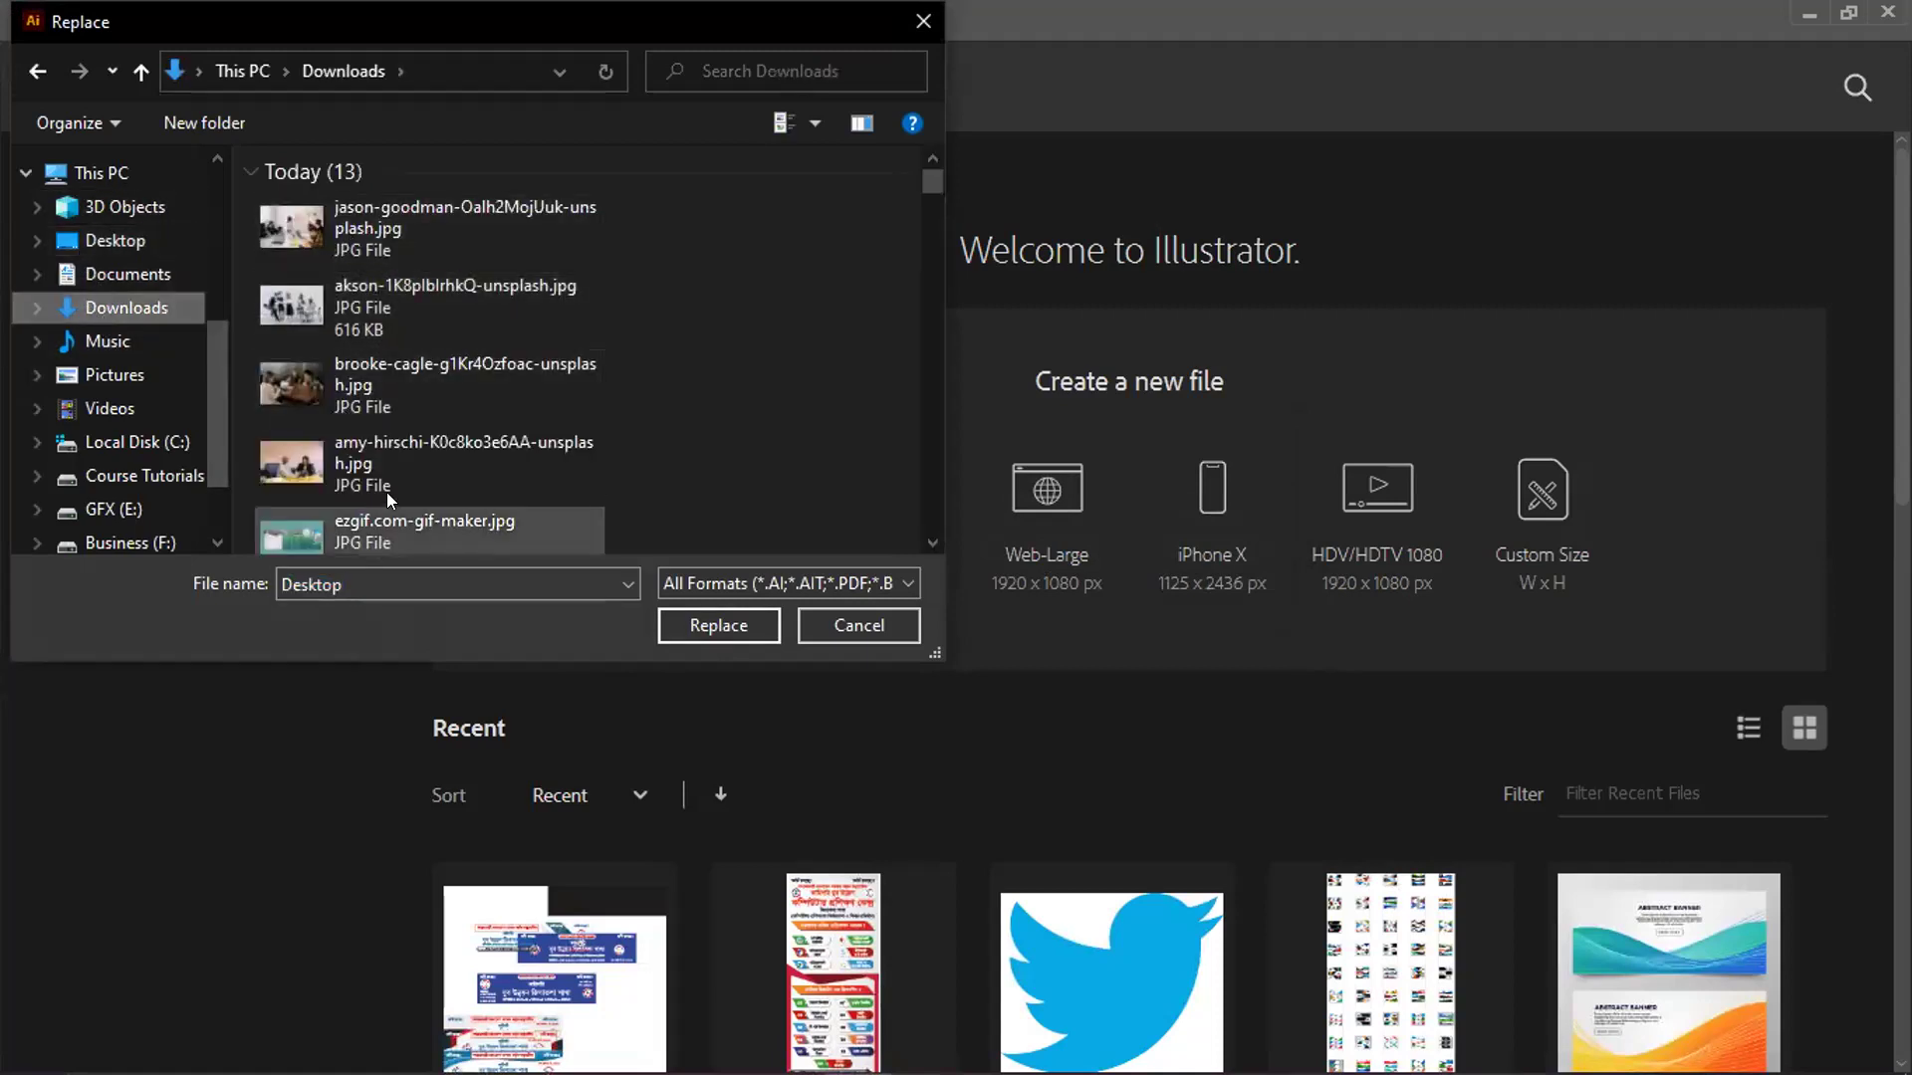
{"action": "scroll", "coordinate": [392, 462], "scroll_direction": "down", "scroll_amount": 1}
{"action": "scroll", "coordinate": [380, 392], "scroll_direction": "up", "scroll_amount": 1}
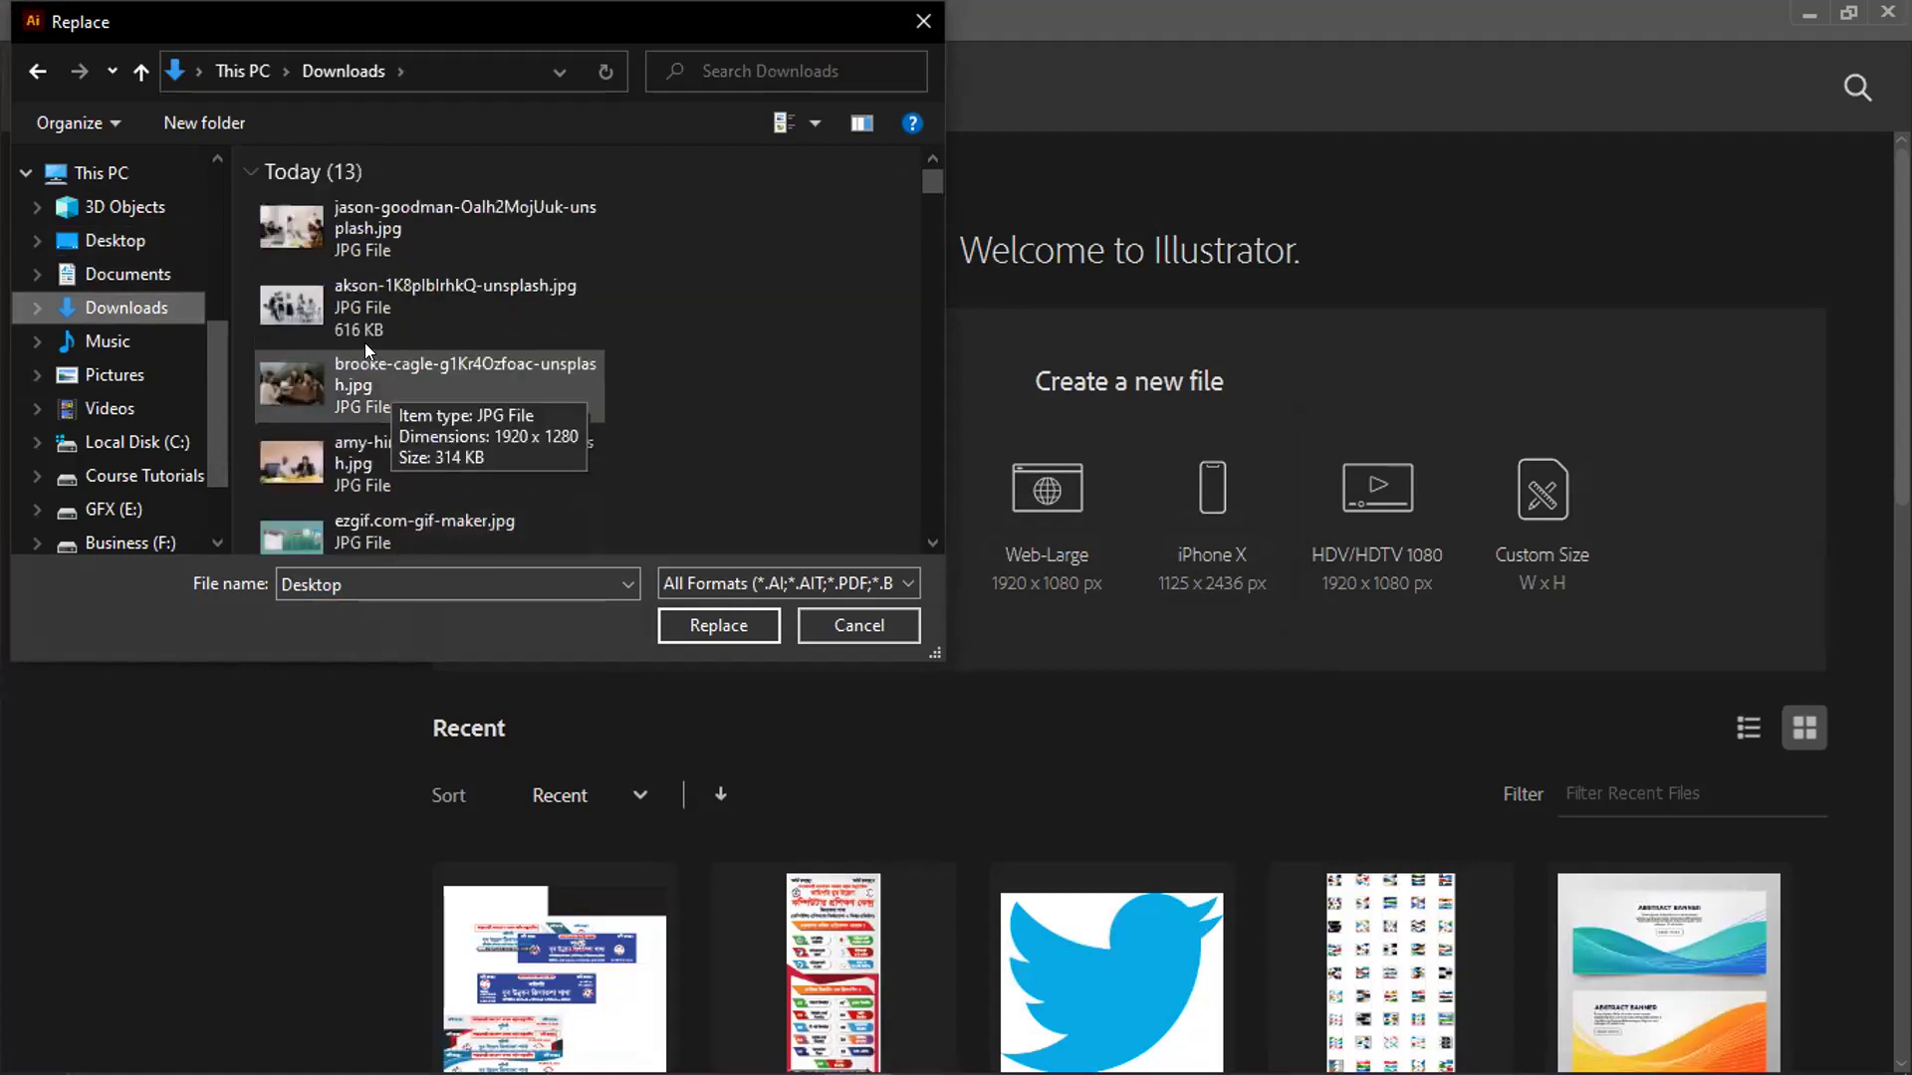
{"action": "left_click", "coordinate": [302, 390]}
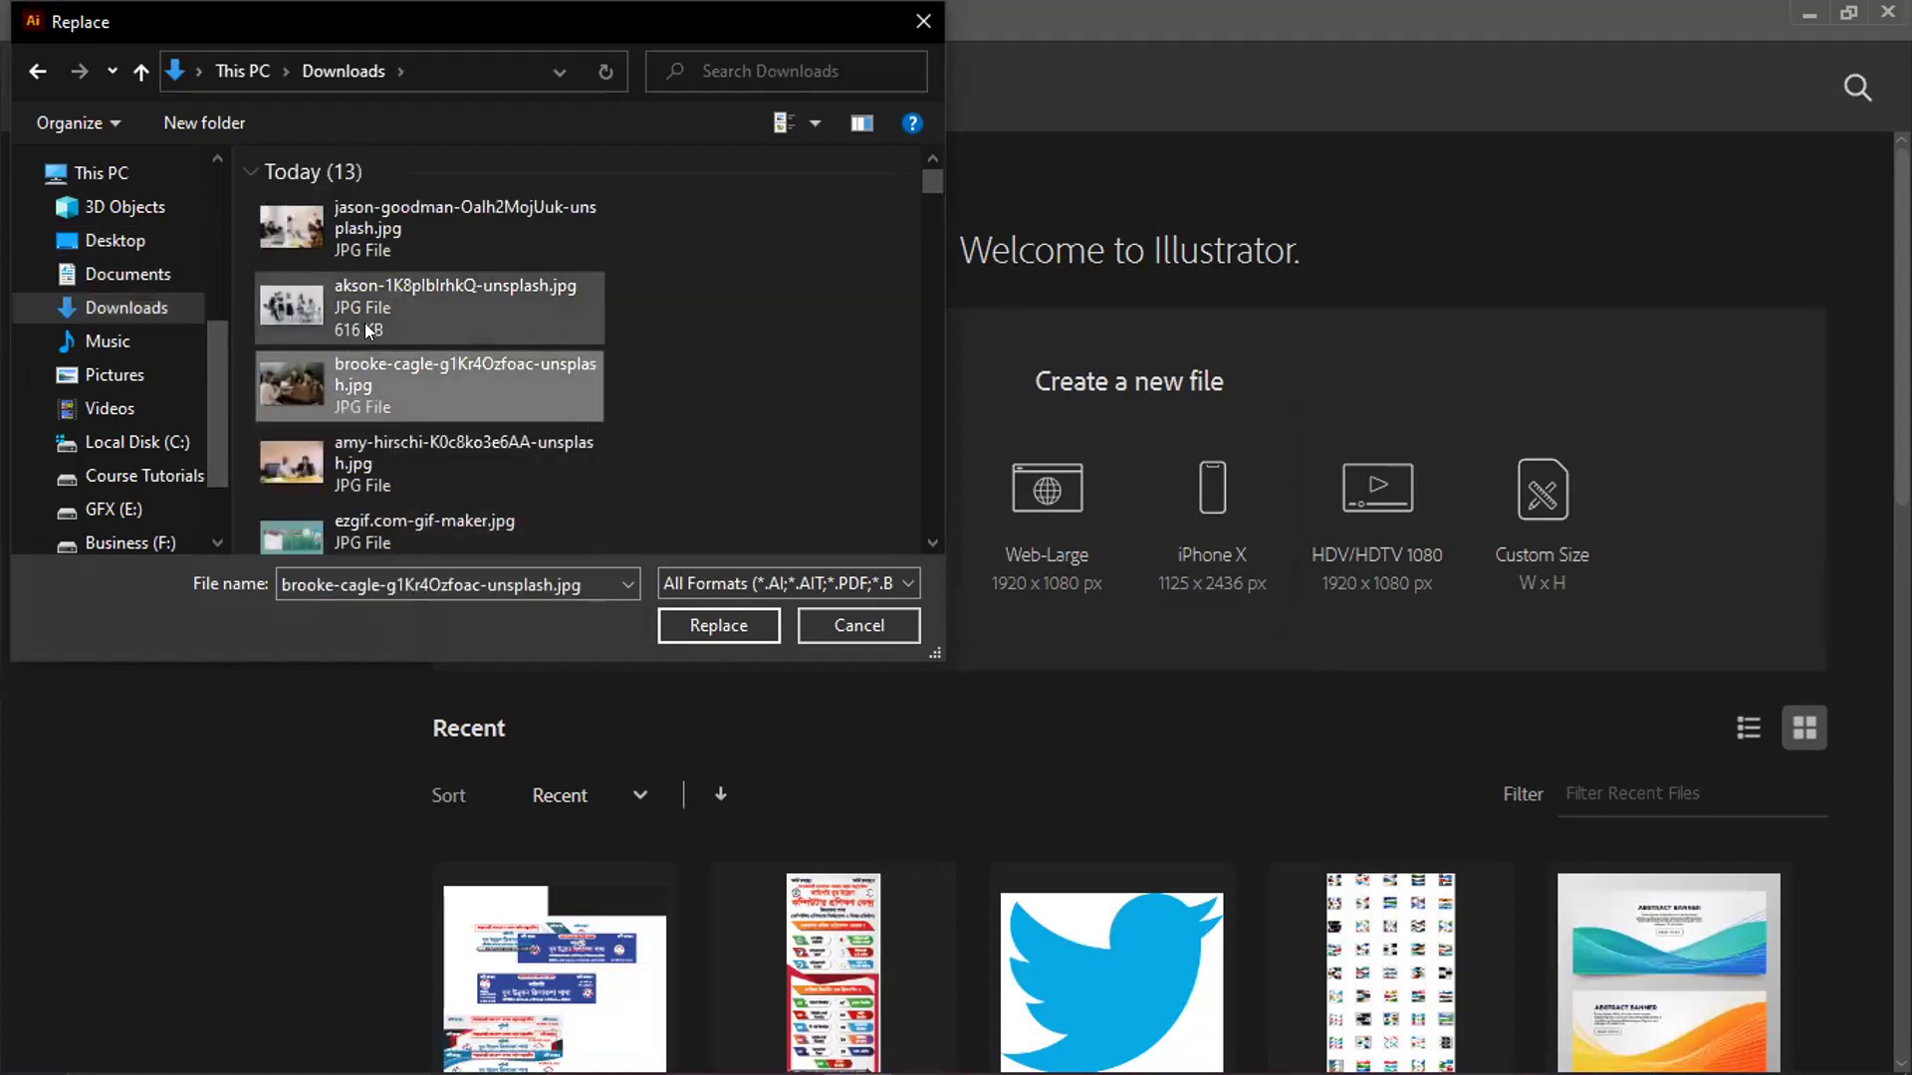
{"action": "left_click", "coordinate": [428, 245]}
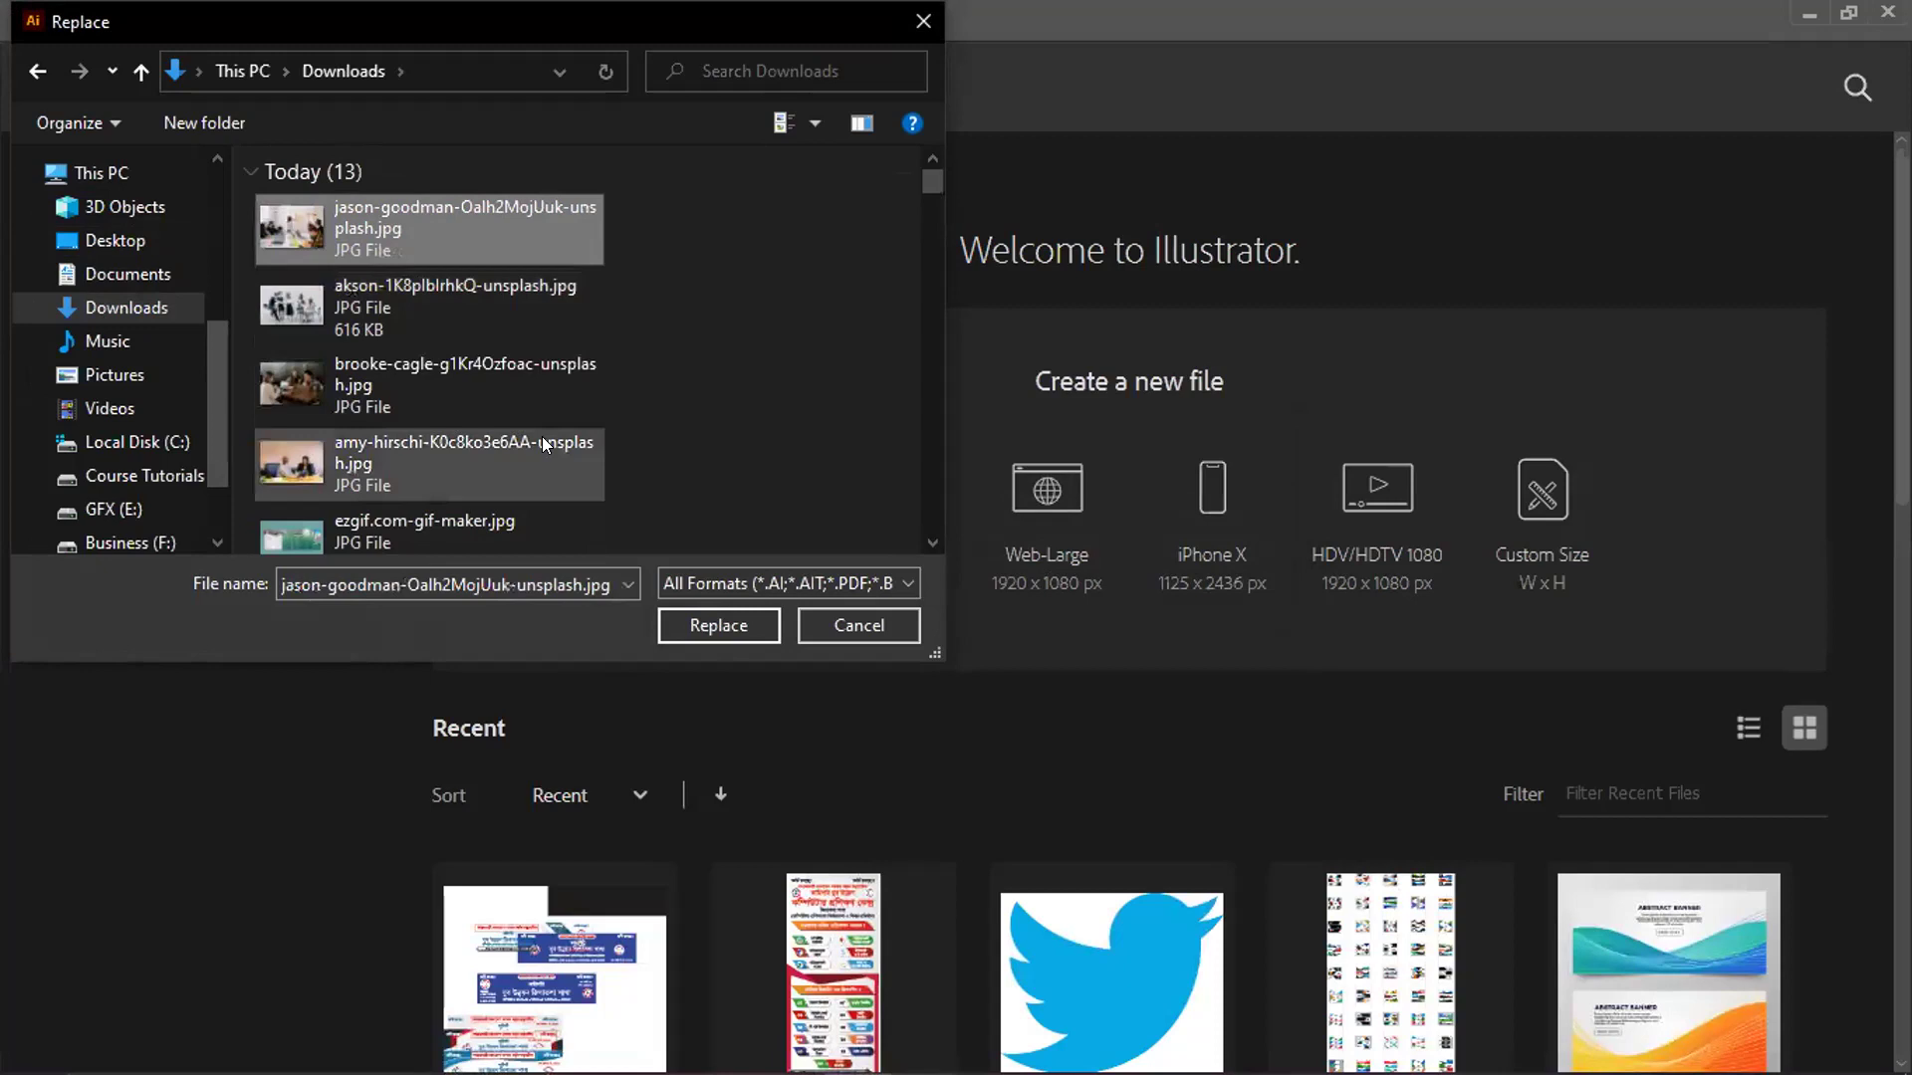
{"action": "left_click", "coordinate": [715, 627]}
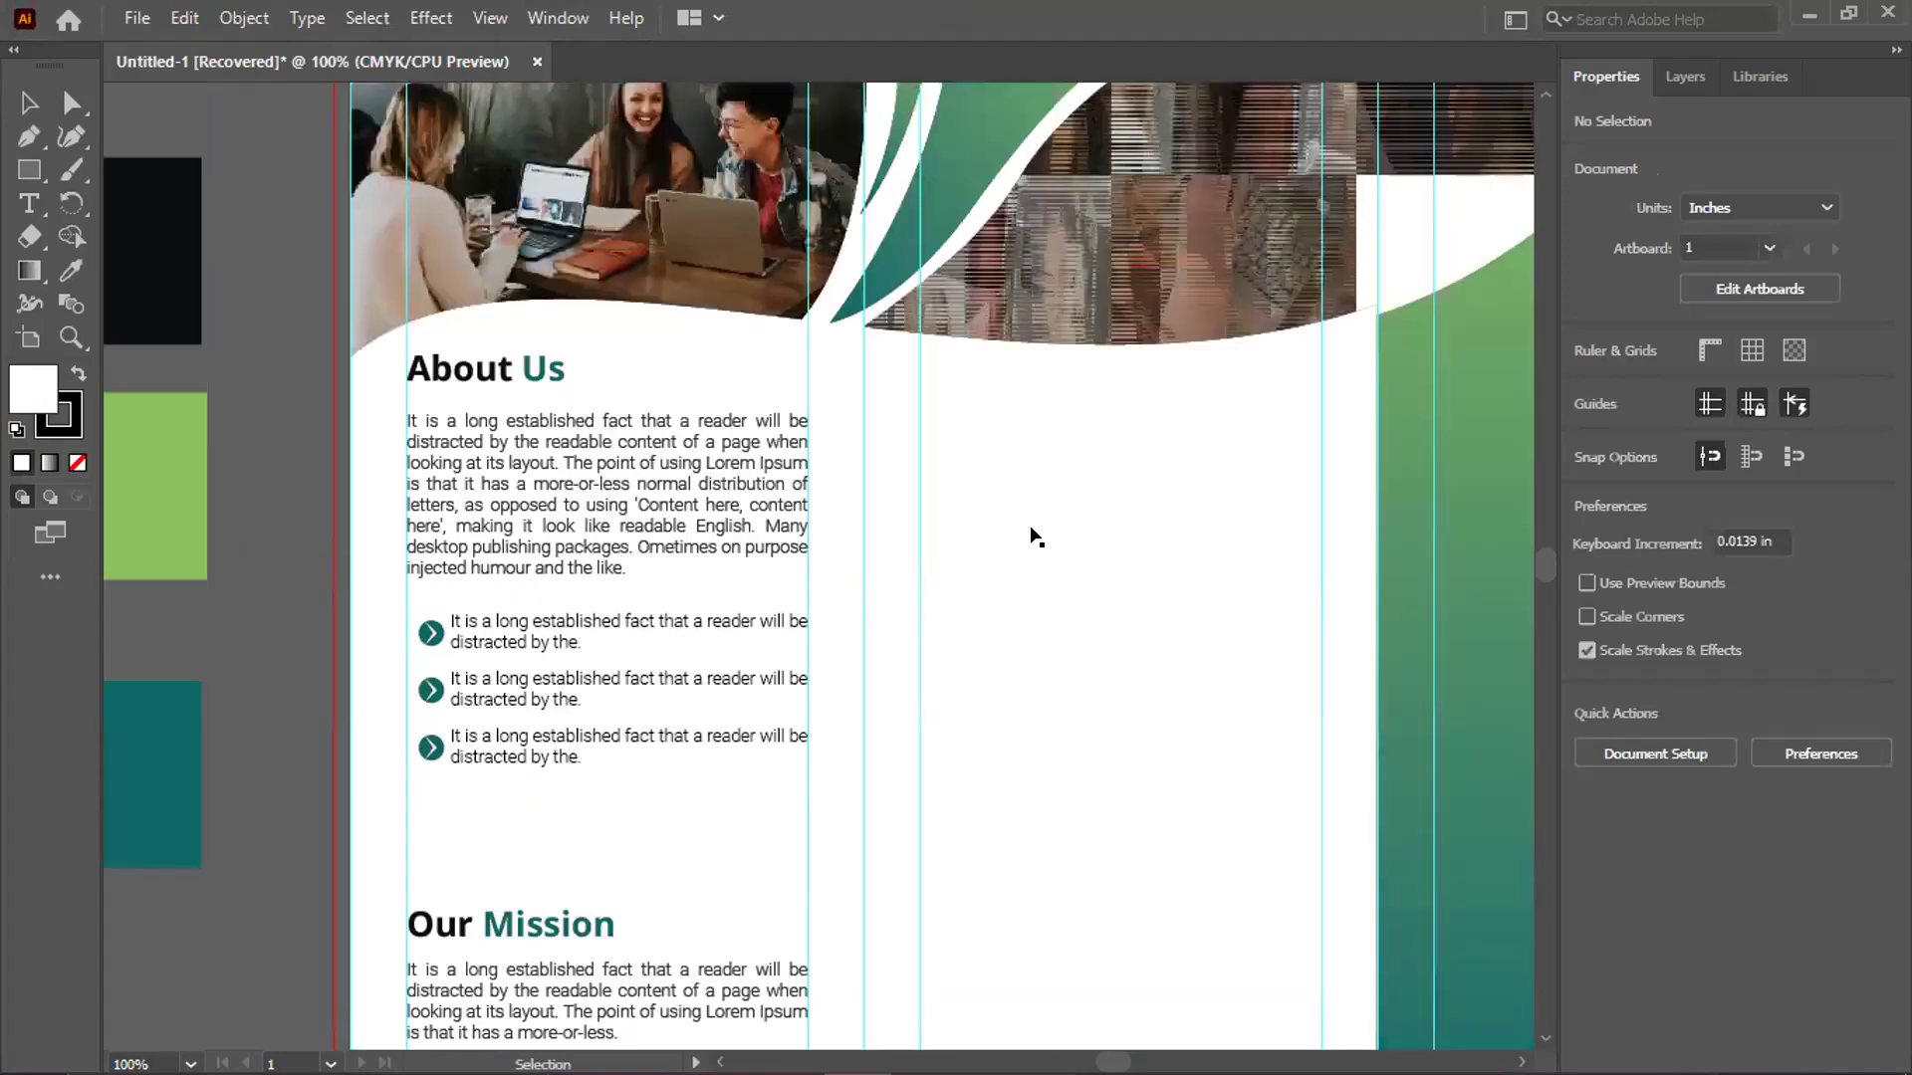
Delete the large photo beside the artboard and the clipped header photo atop the middle panel
{"action": "scroll", "coordinate": [1036, 538], "scroll_direction": "up", "scroll_amount": 3}
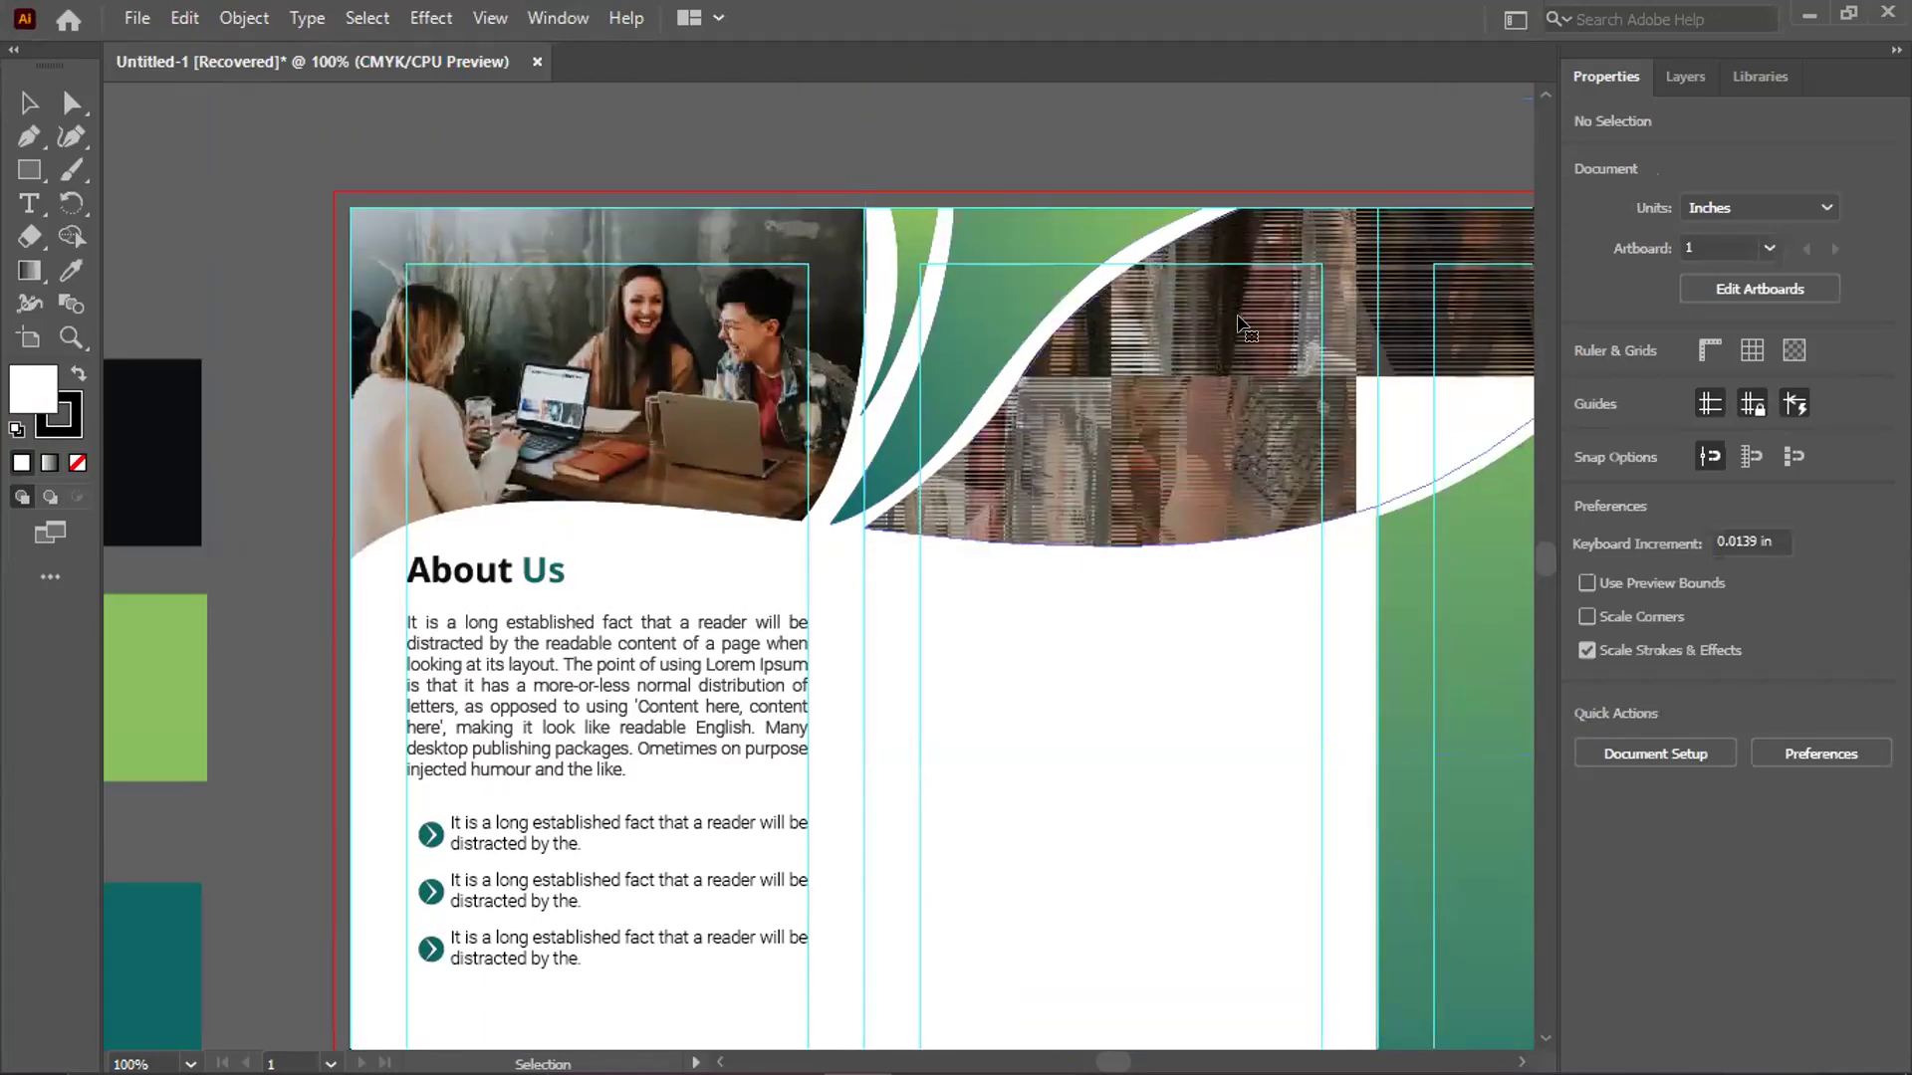
{"action": "left_click", "coordinate": [1240, 325]}
{"action": "key", "text": "a"}
{"action": "scroll", "coordinate": [1006, 399], "scroll_direction": "right", "scroll_amount": 3}
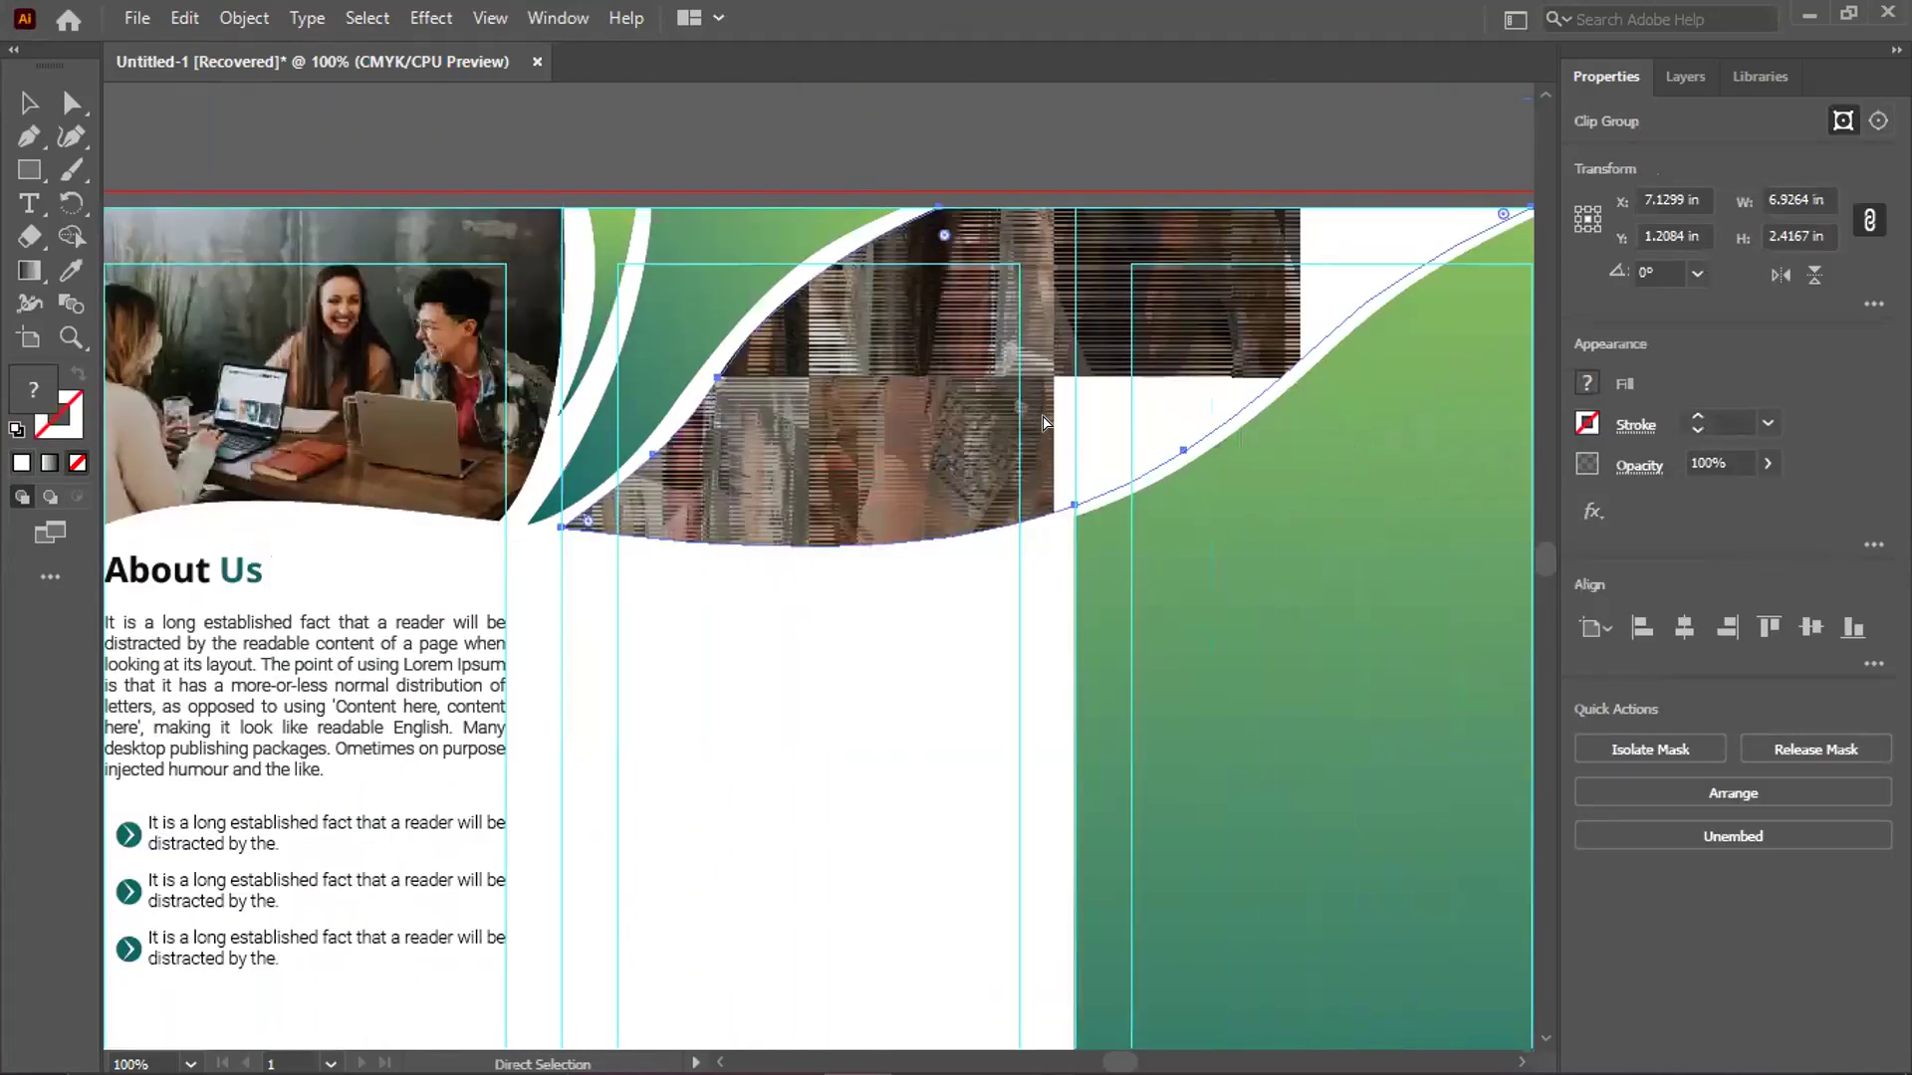
{"action": "scroll", "coordinate": [1043, 423], "scroll_direction": "right", "scroll_amount": 3}
{"action": "scroll", "coordinate": [702, 368], "scroll_direction": "down", "scroll_amount": 3}
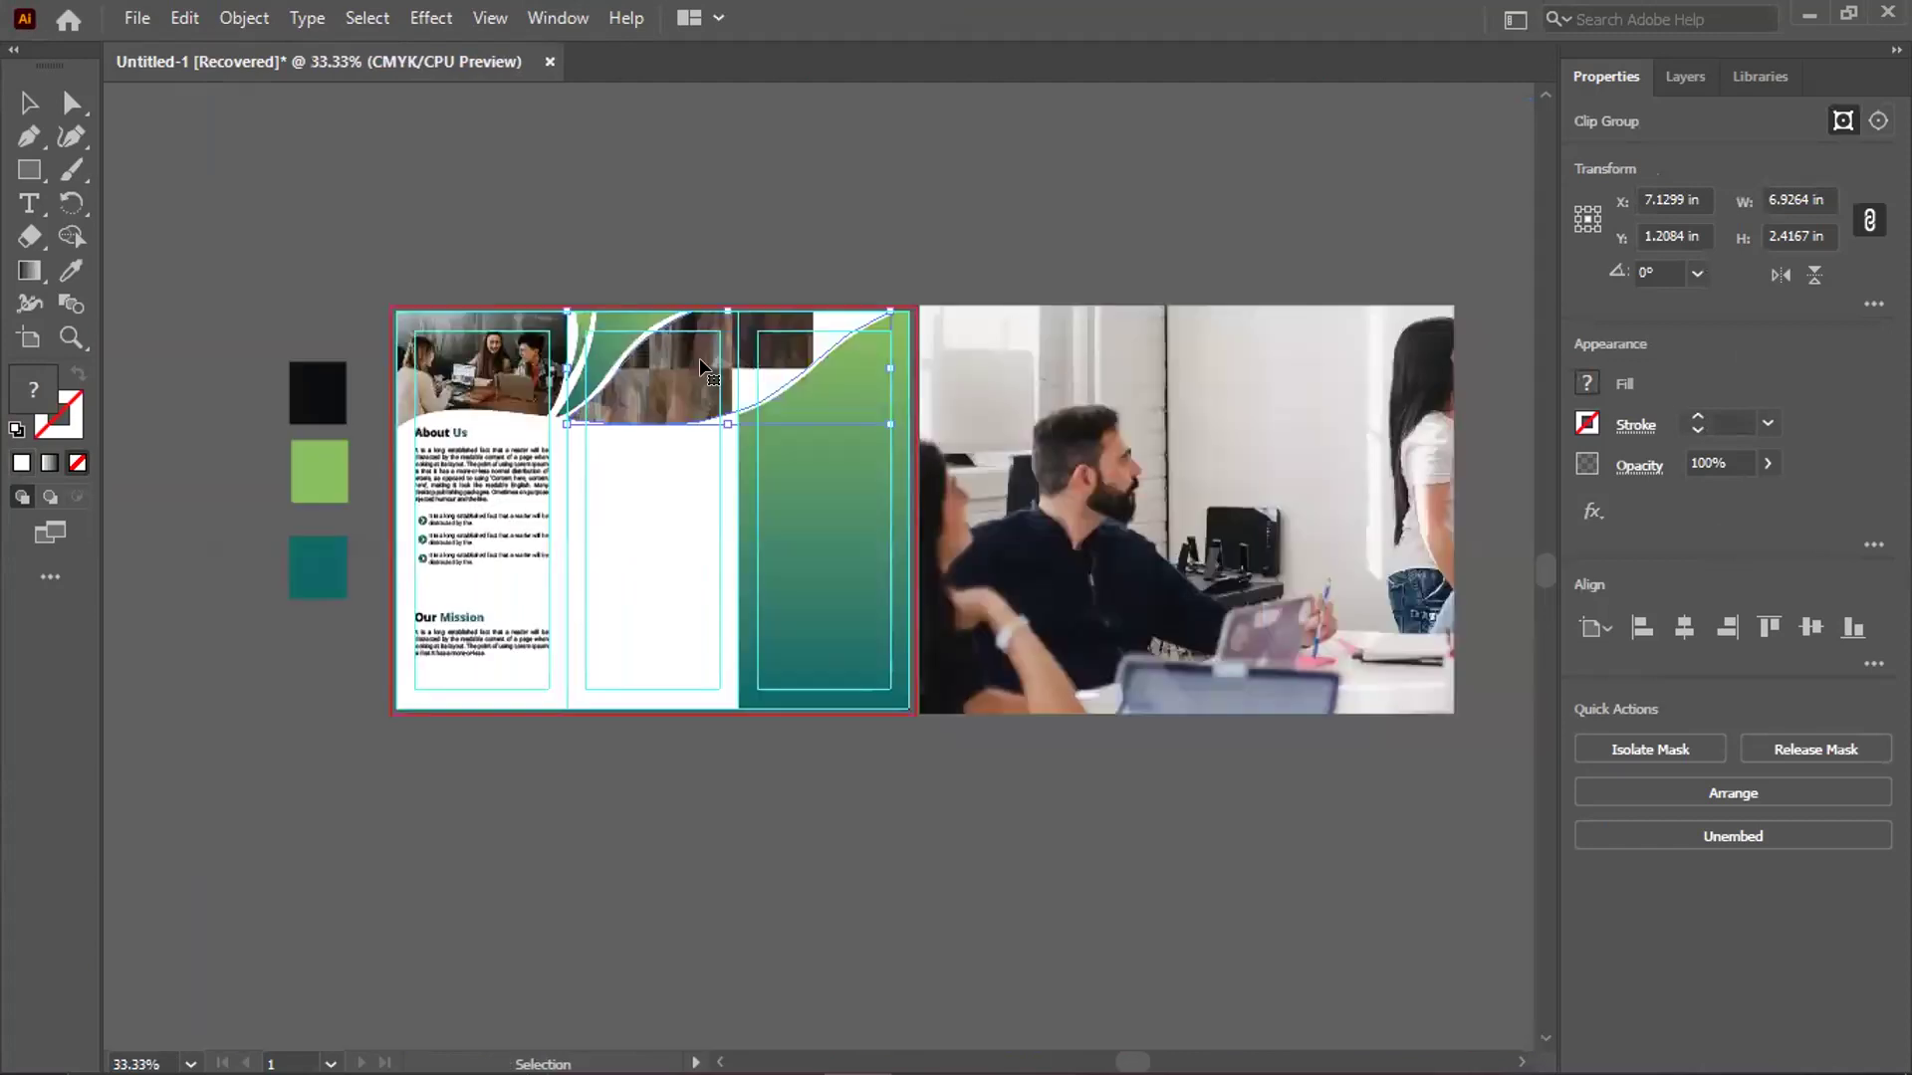
{"action": "left_click", "coordinate": [1147, 503]}
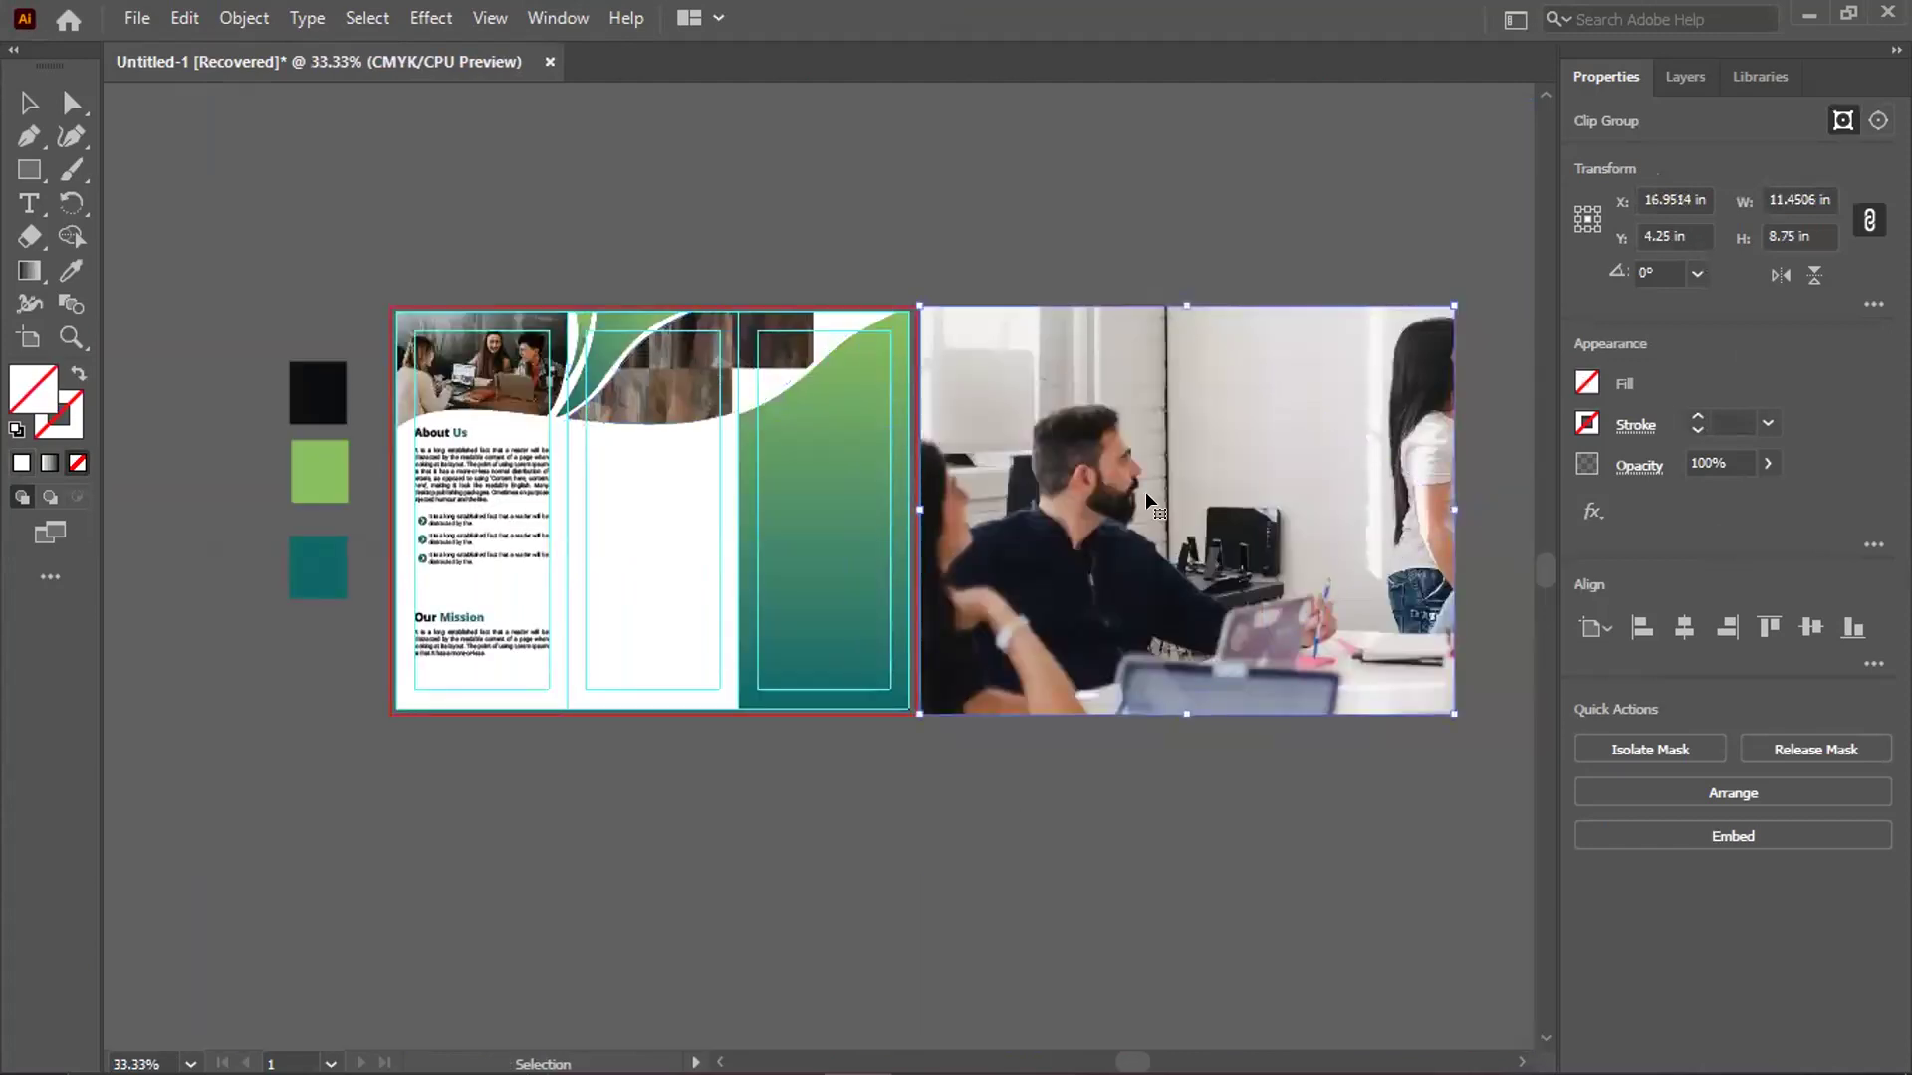
{"action": "key", "text": "Delete"}
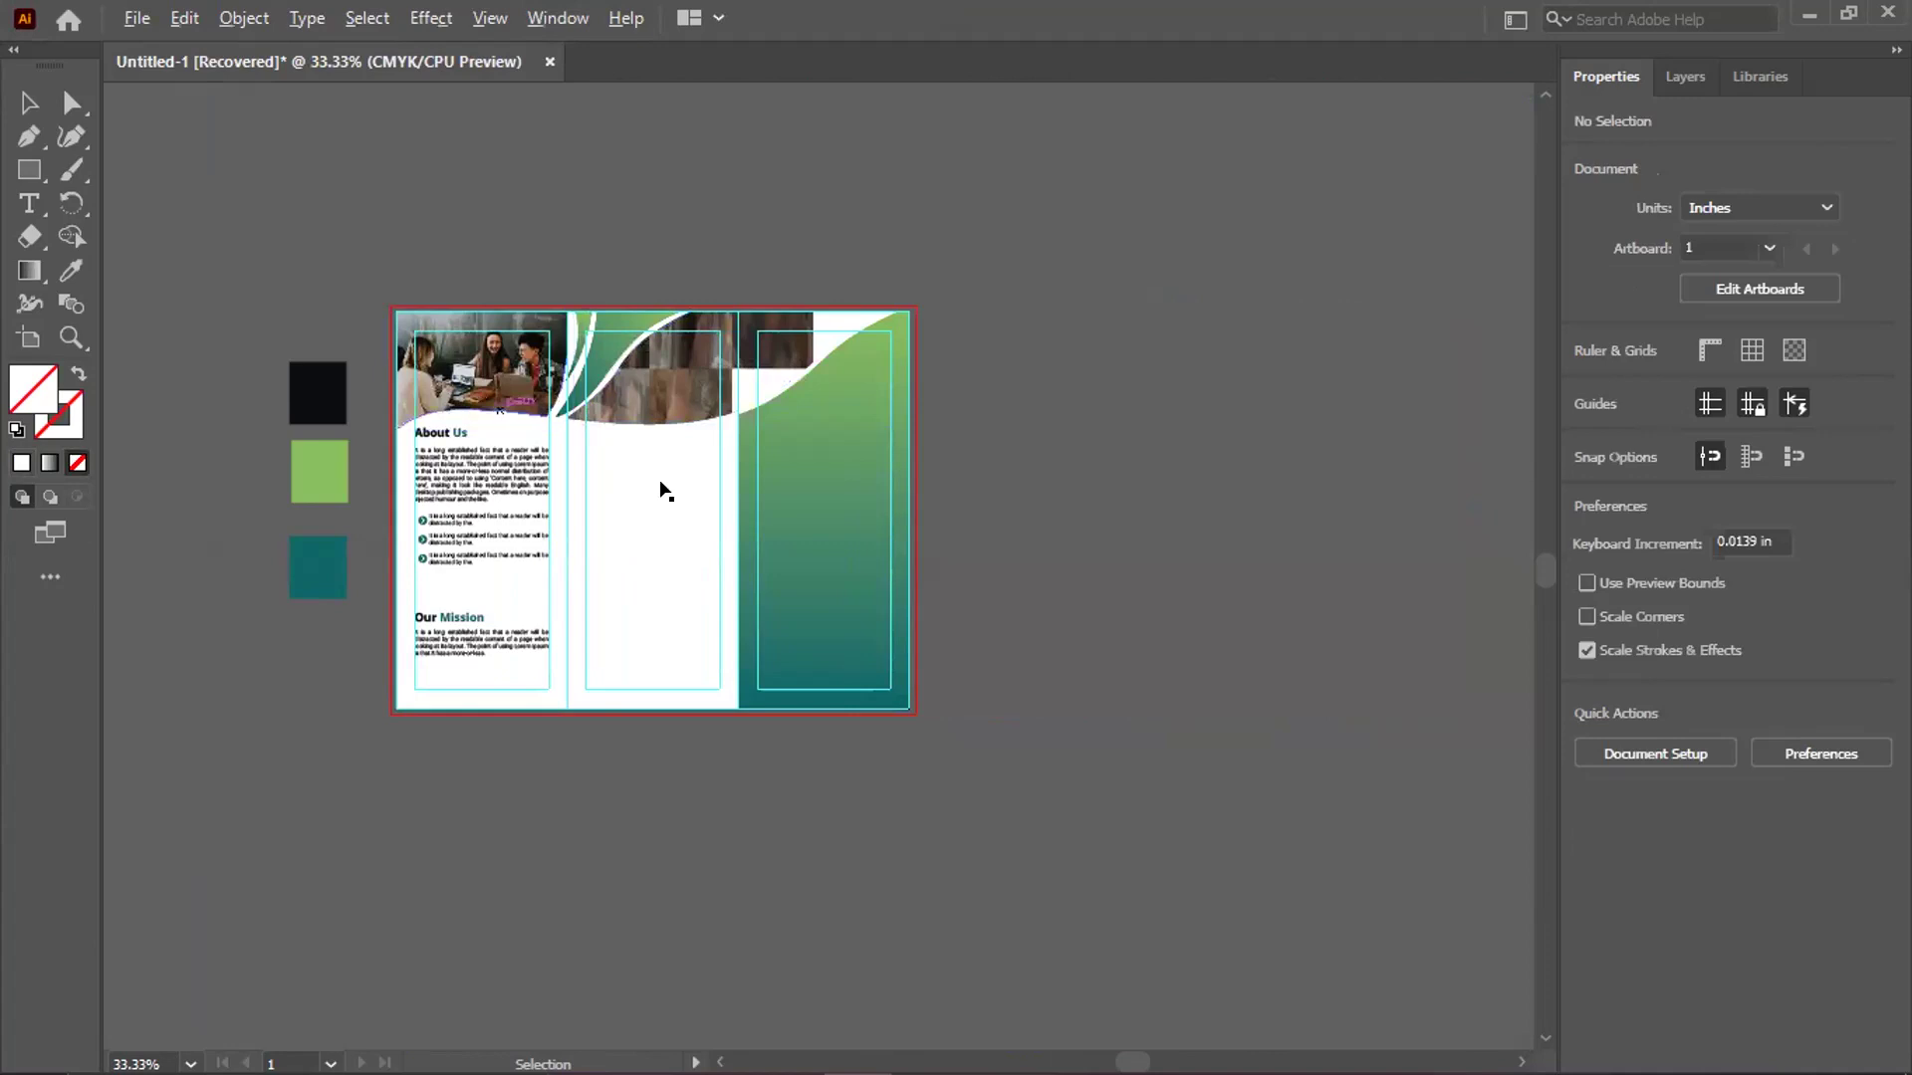
{"action": "scroll", "coordinate": [661, 491], "scroll_direction": "up", "scroll_amount": 1}
{"action": "left_click_drag", "start_coordinate": [658, 304], "coordinate": [746, 216]}
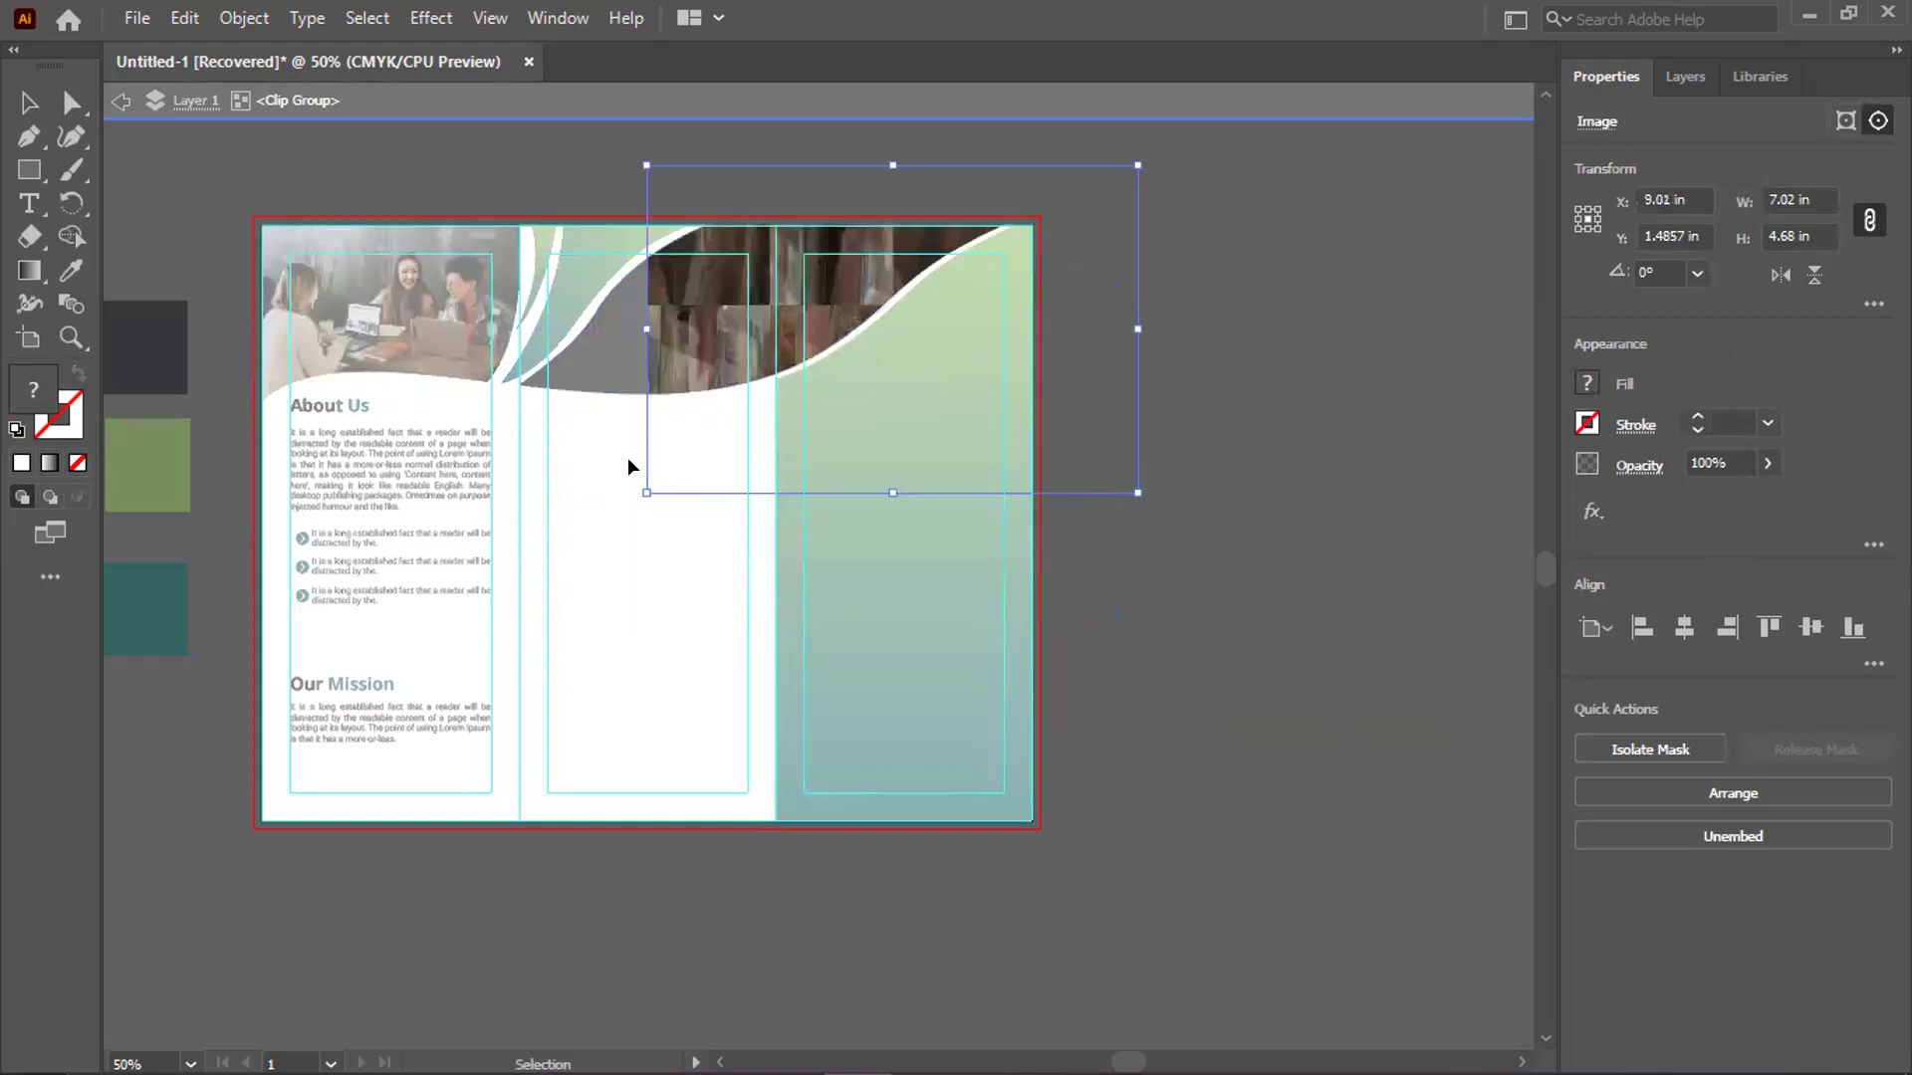
{"action": "key", "text": "Delete"}
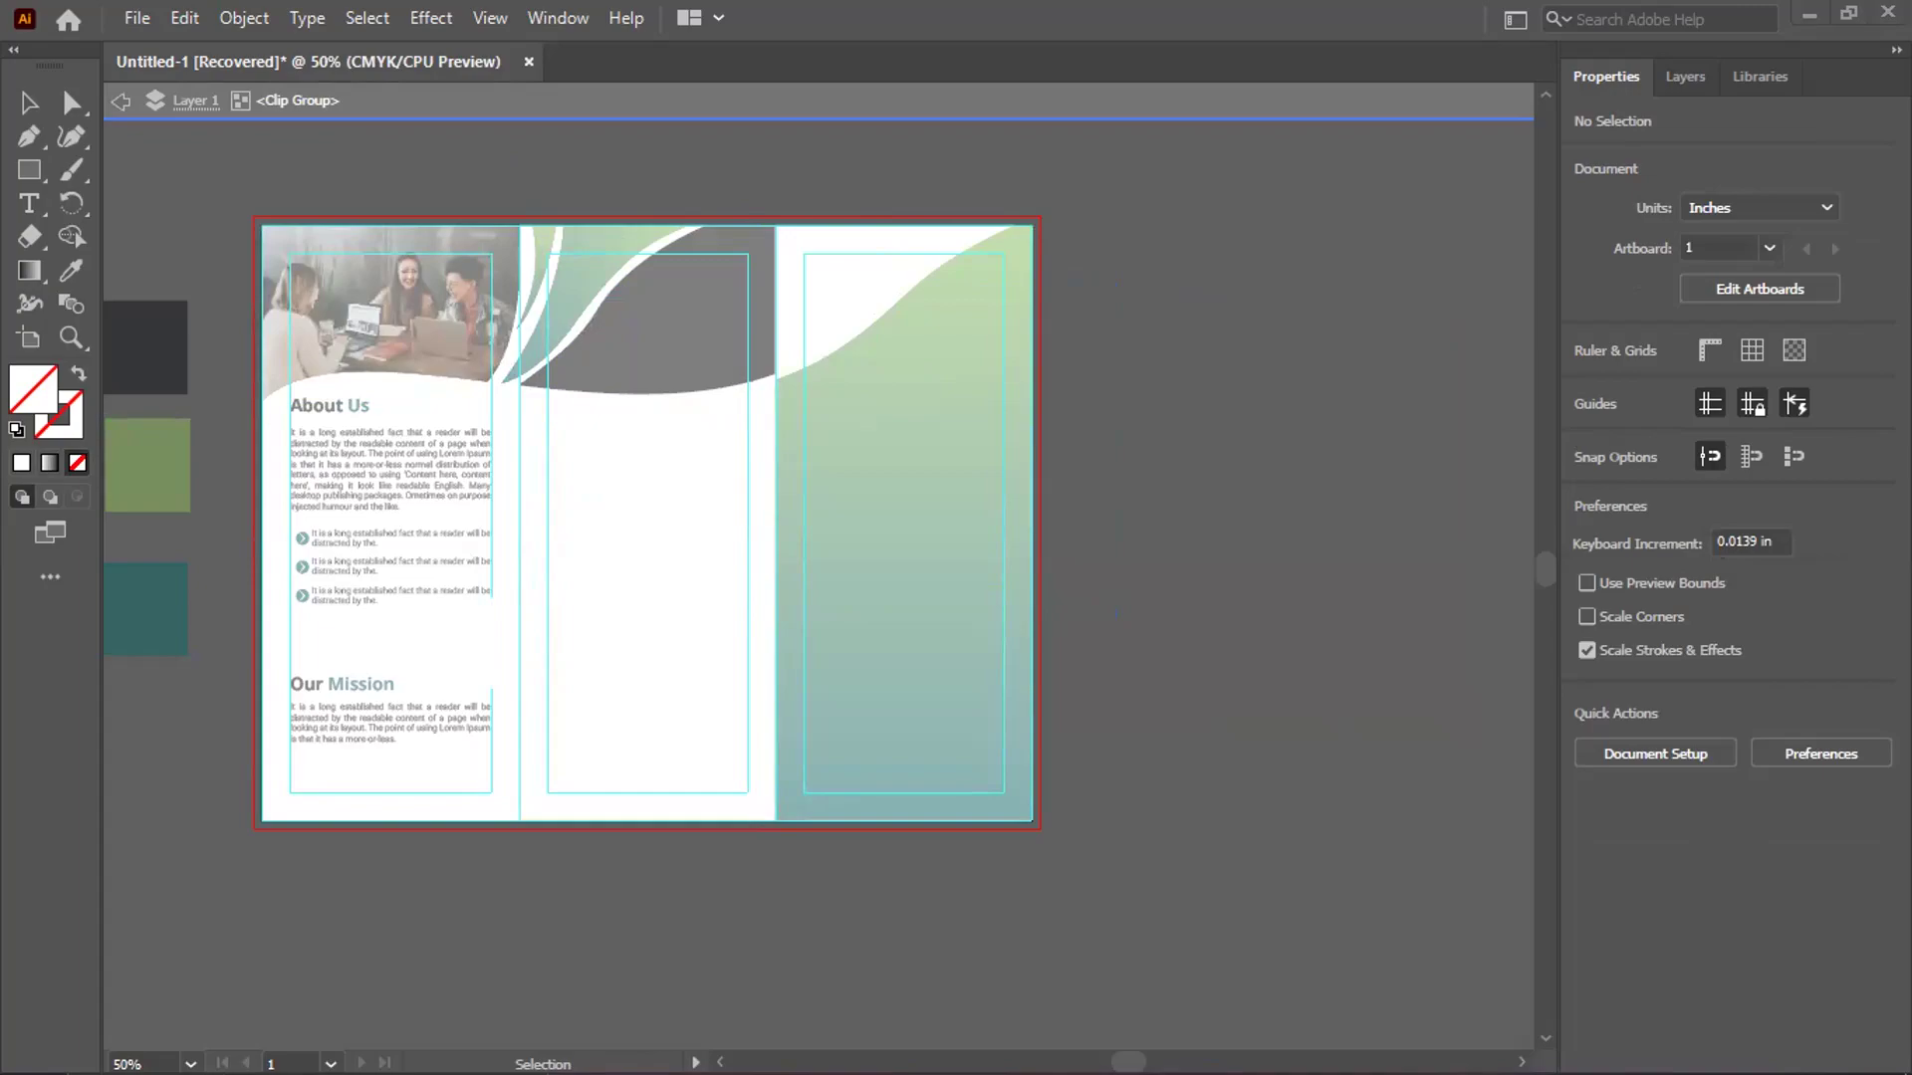
Drag the JPG in from Downloads, then scale it to about 7 inches wide atop the middle panel
{"action": "left_click", "coordinate": [994, 1073]}
{"action": "left_click_drag", "start_coordinate": [319, 271], "coordinate": [811, 504]}
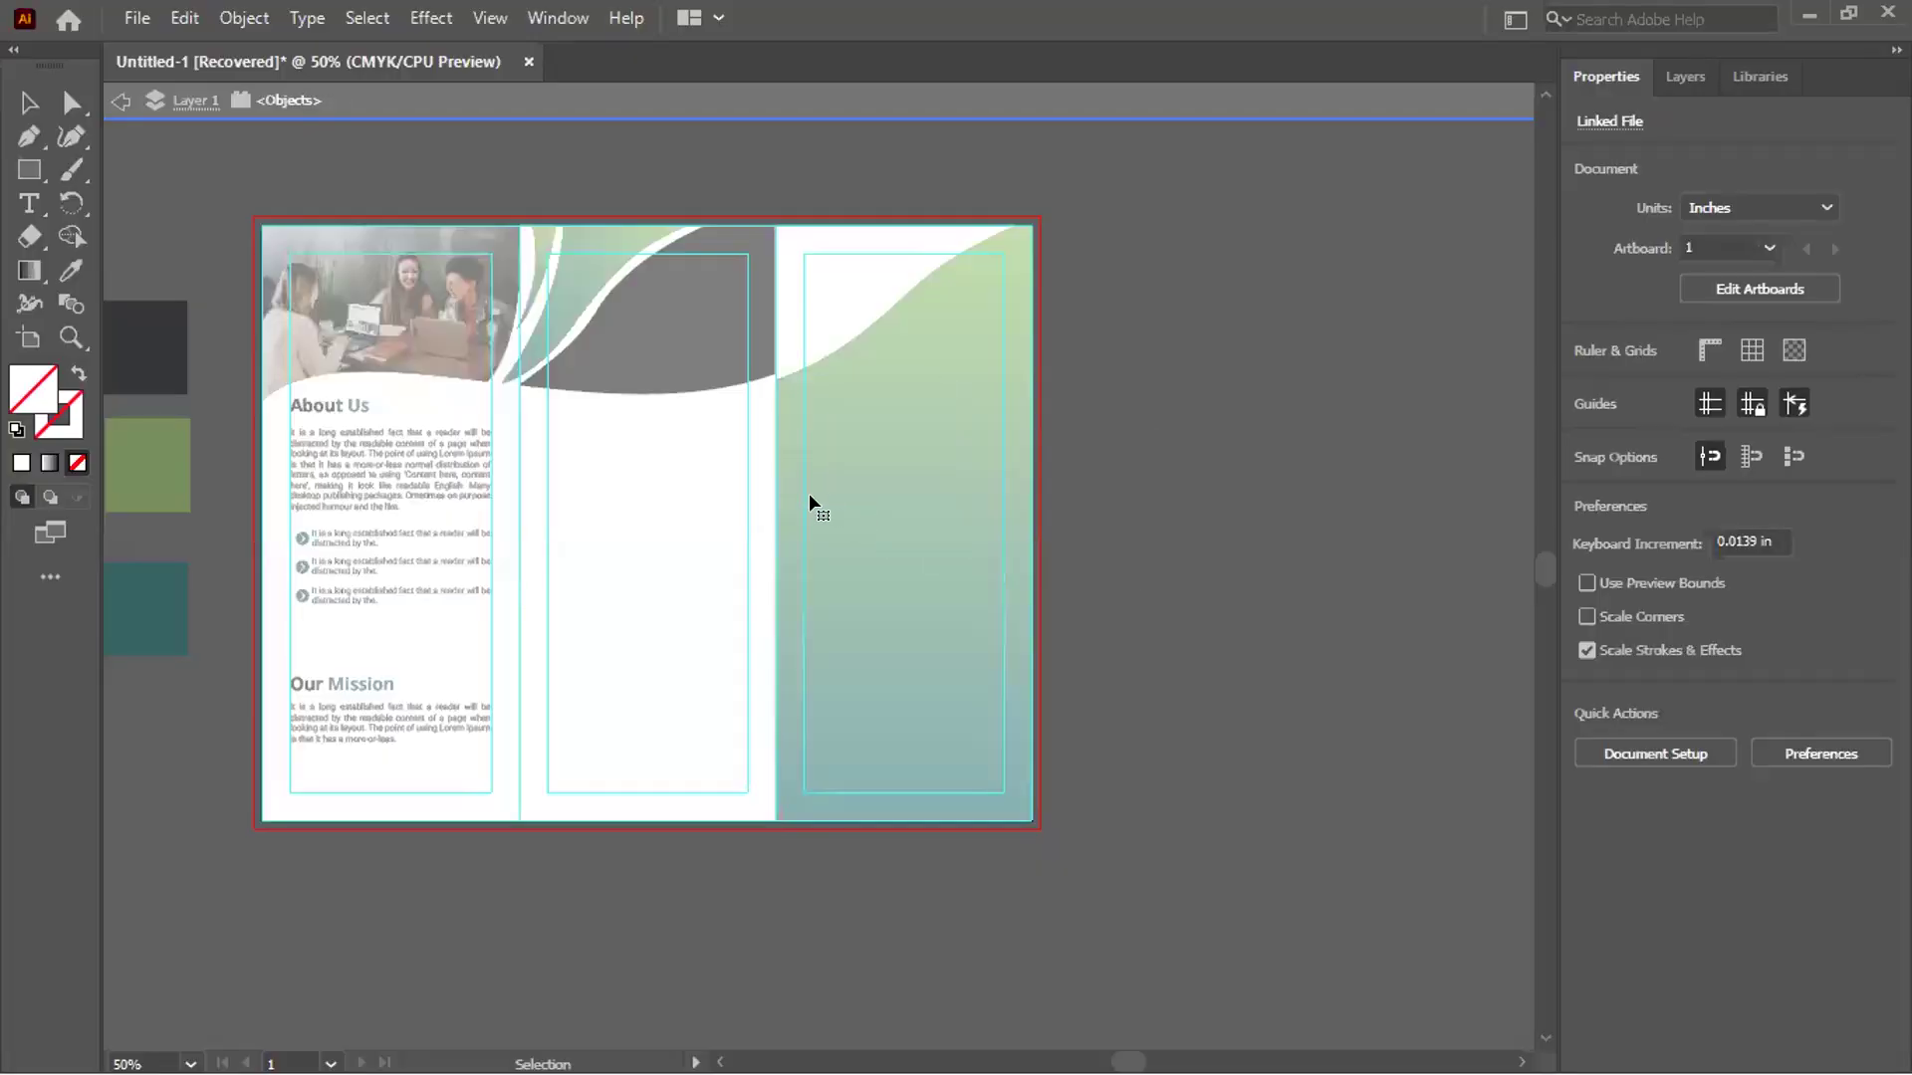
{"action": "left_click_drag", "start_coordinate": [747, 400], "coordinate": [1230, 818]}
{"action": "left_click_drag", "start_coordinate": [355, 265], "coordinate": [1178, 813]}
{"action": "left_click_drag", "start_coordinate": [1307, 865], "coordinate": [640, 268]}
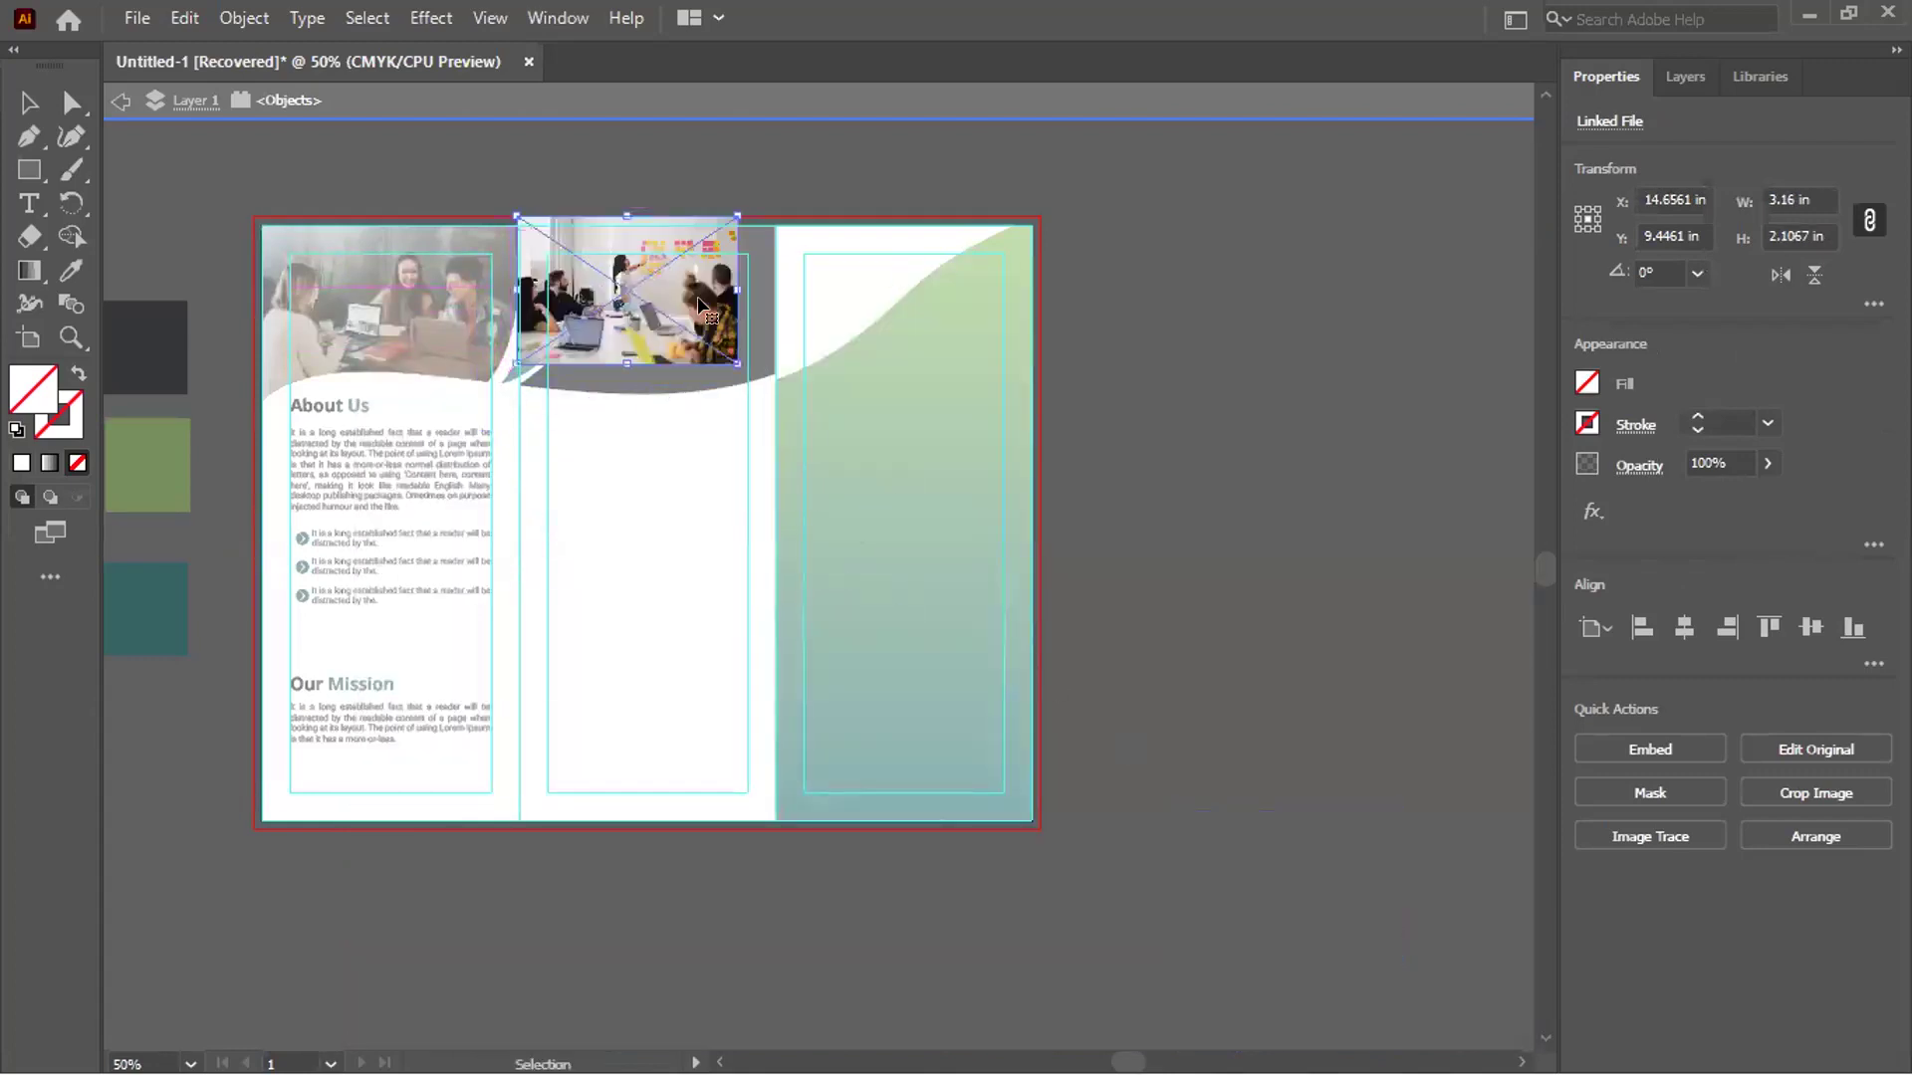
{"action": "left_click_drag", "start_coordinate": [730, 355], "coordinate": [1352, 548]}
Cut the photo out and release the clipping mask on the top wave
{"action": "key", "text": "ctrl+x"}
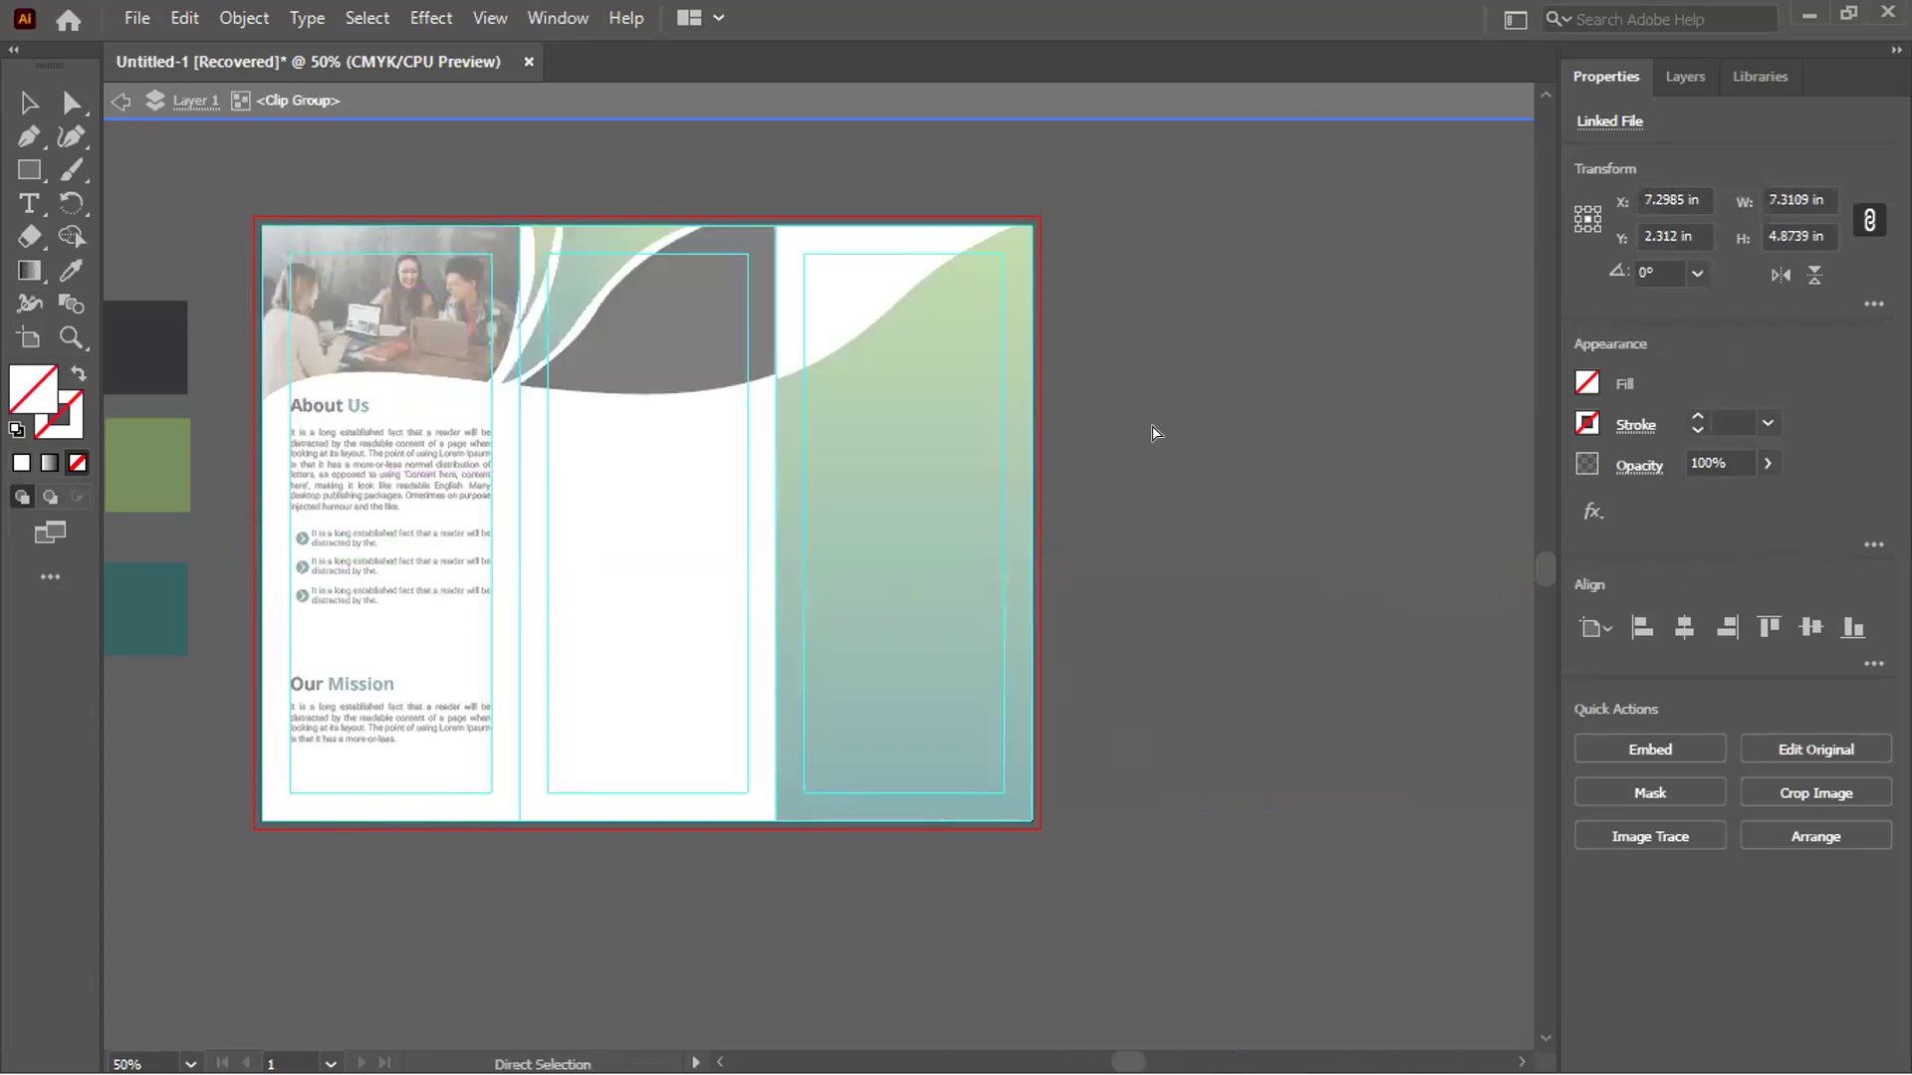
{"action": "double_click", "coordinate": [1173, 375]}
{"action": "left_click", "coordinate": [785, 375]}
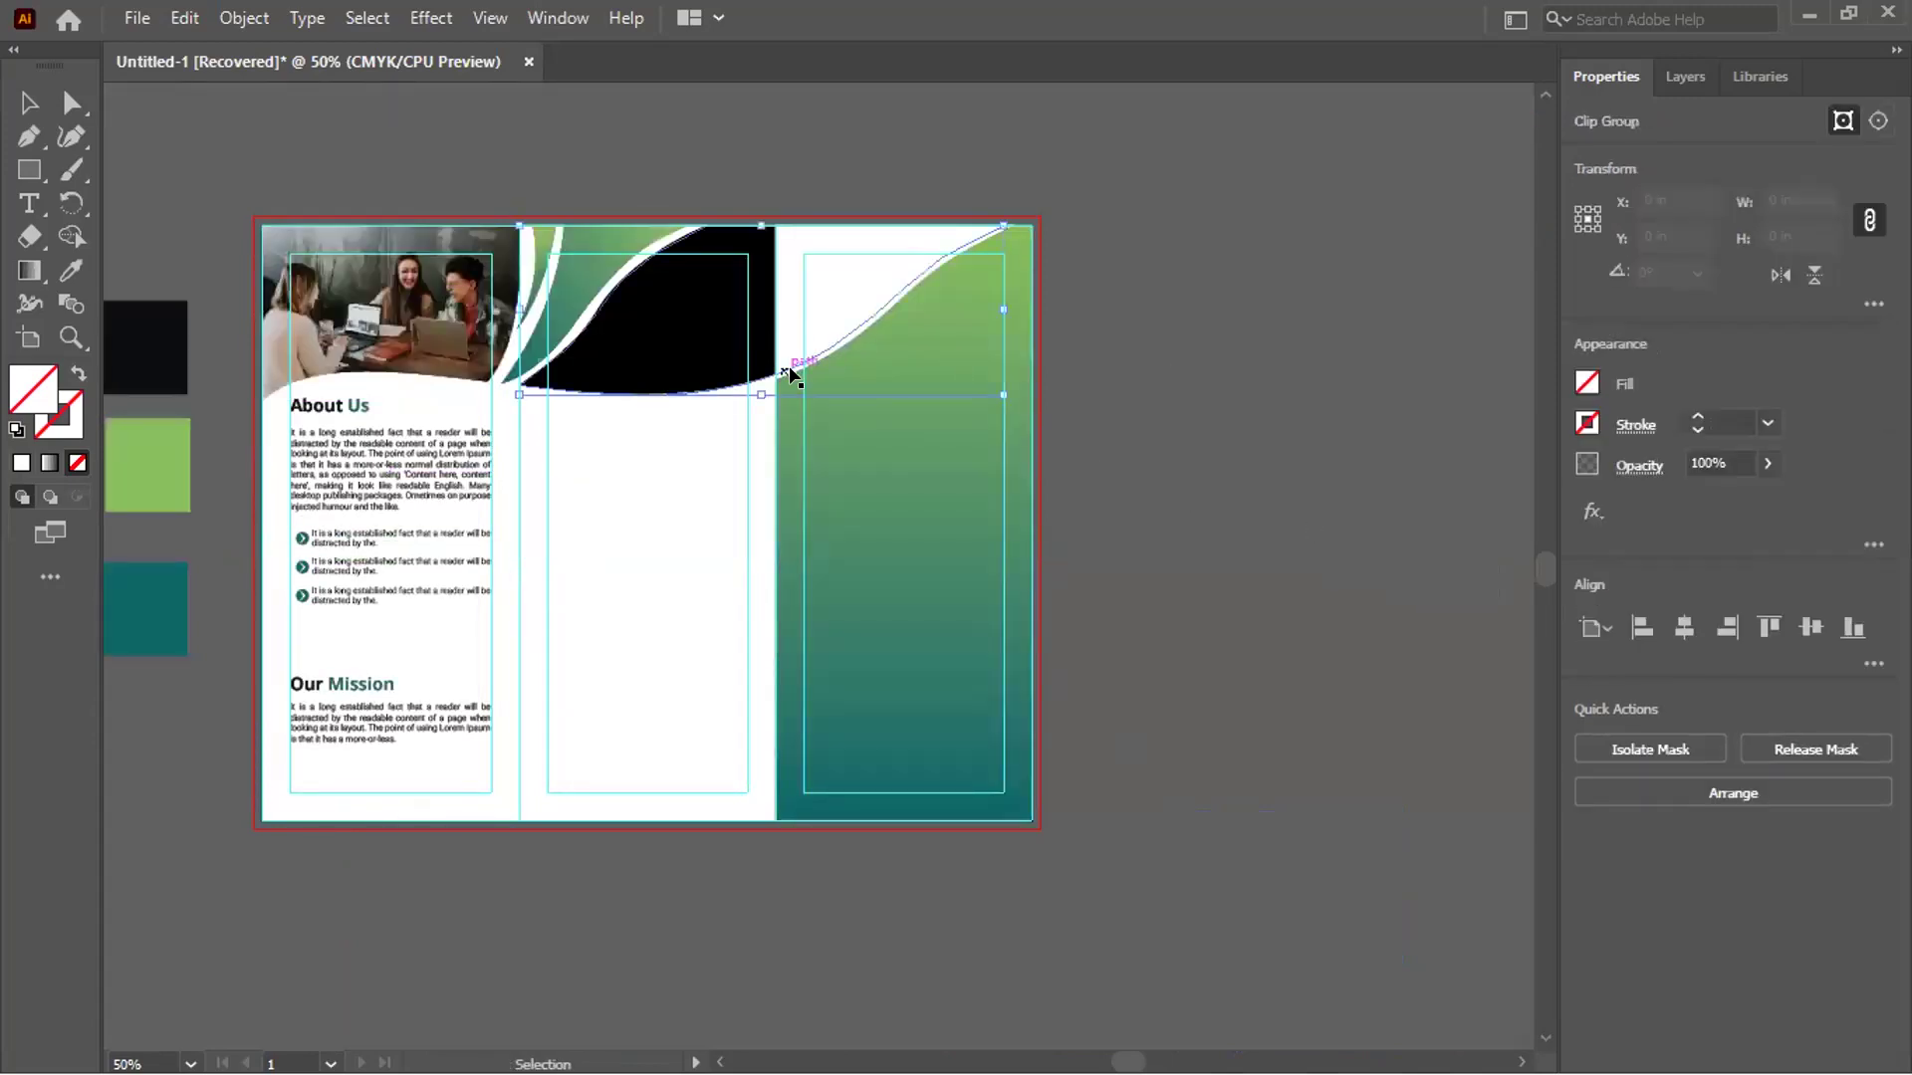
{"action": "left_click", "coordinate": [793, 354]}
{"action": "left_click", "coordinate": [824, 358]}
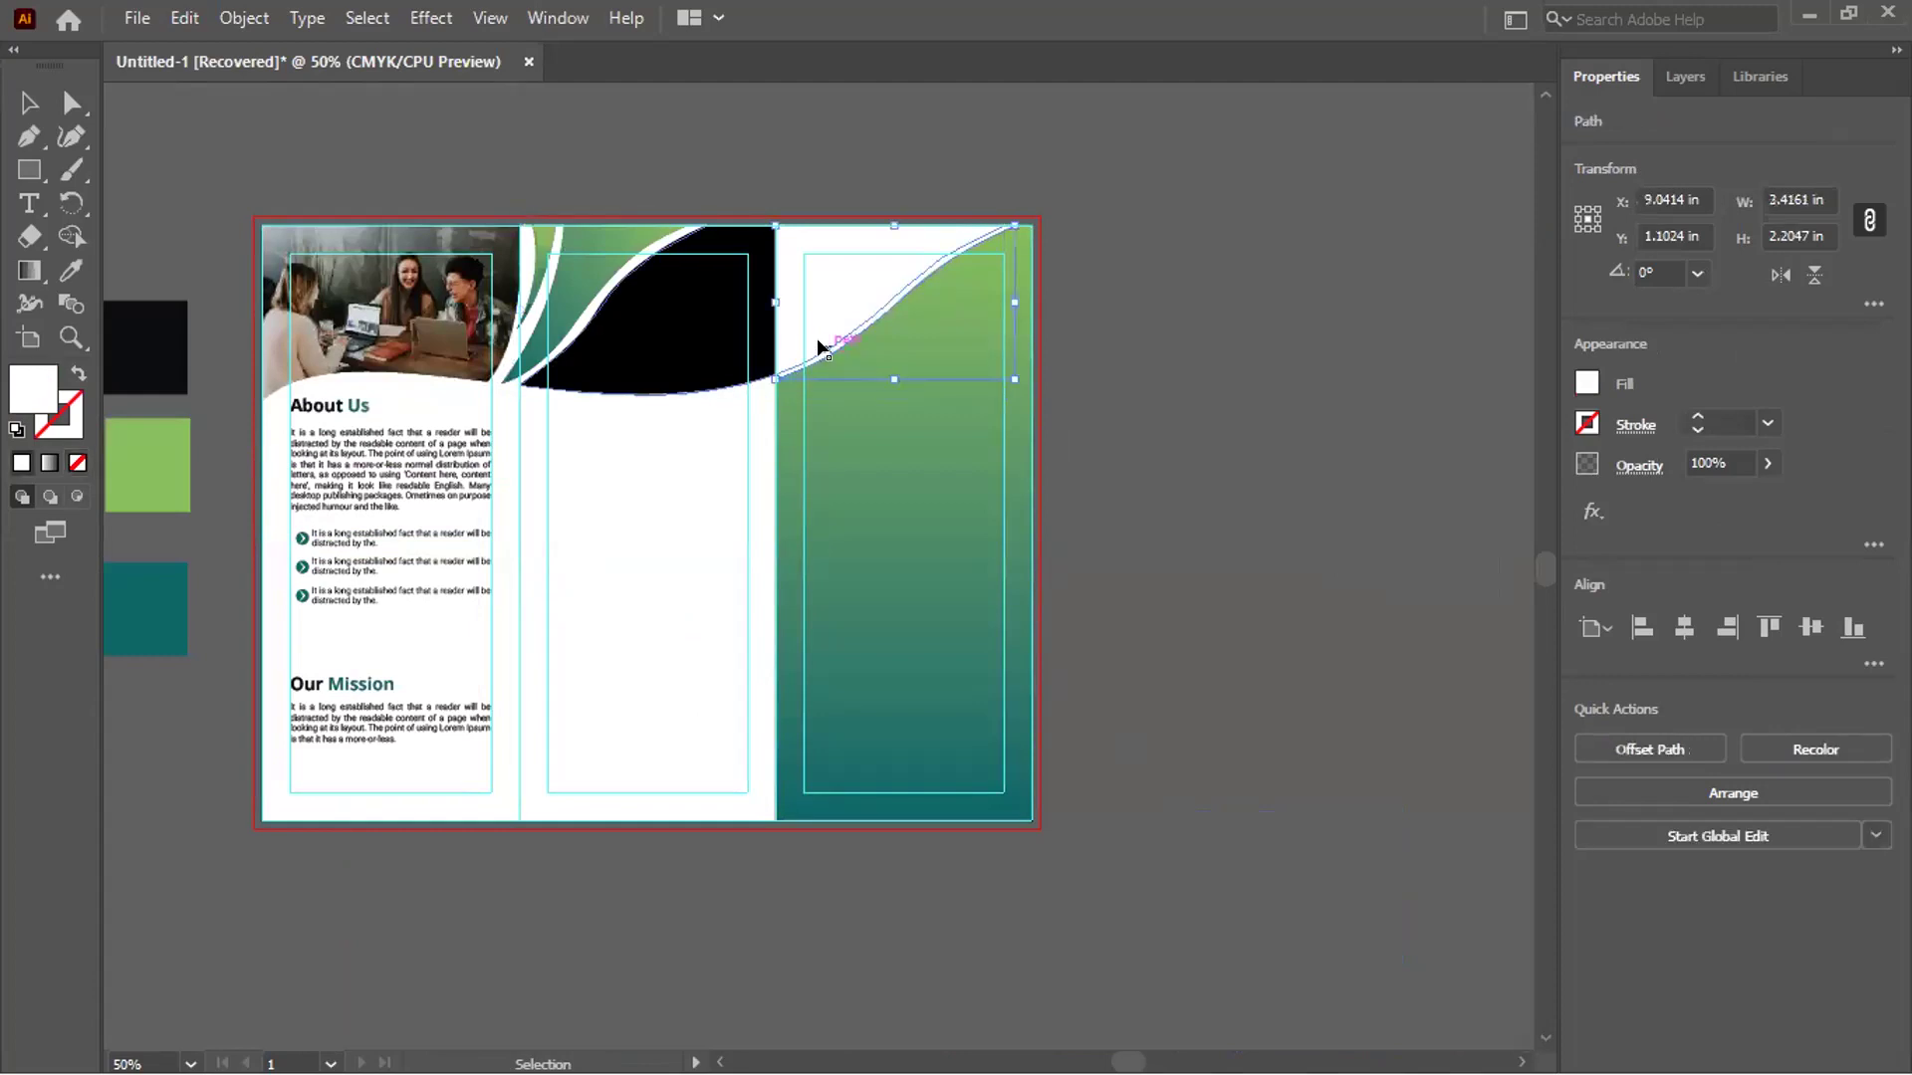
{"action": "left_click", "coordinate": [819, 347]}
{"action": "right_click", "coordinate": [818, 347]}
{"action": "left_click", "coordinate": [991, 577]}
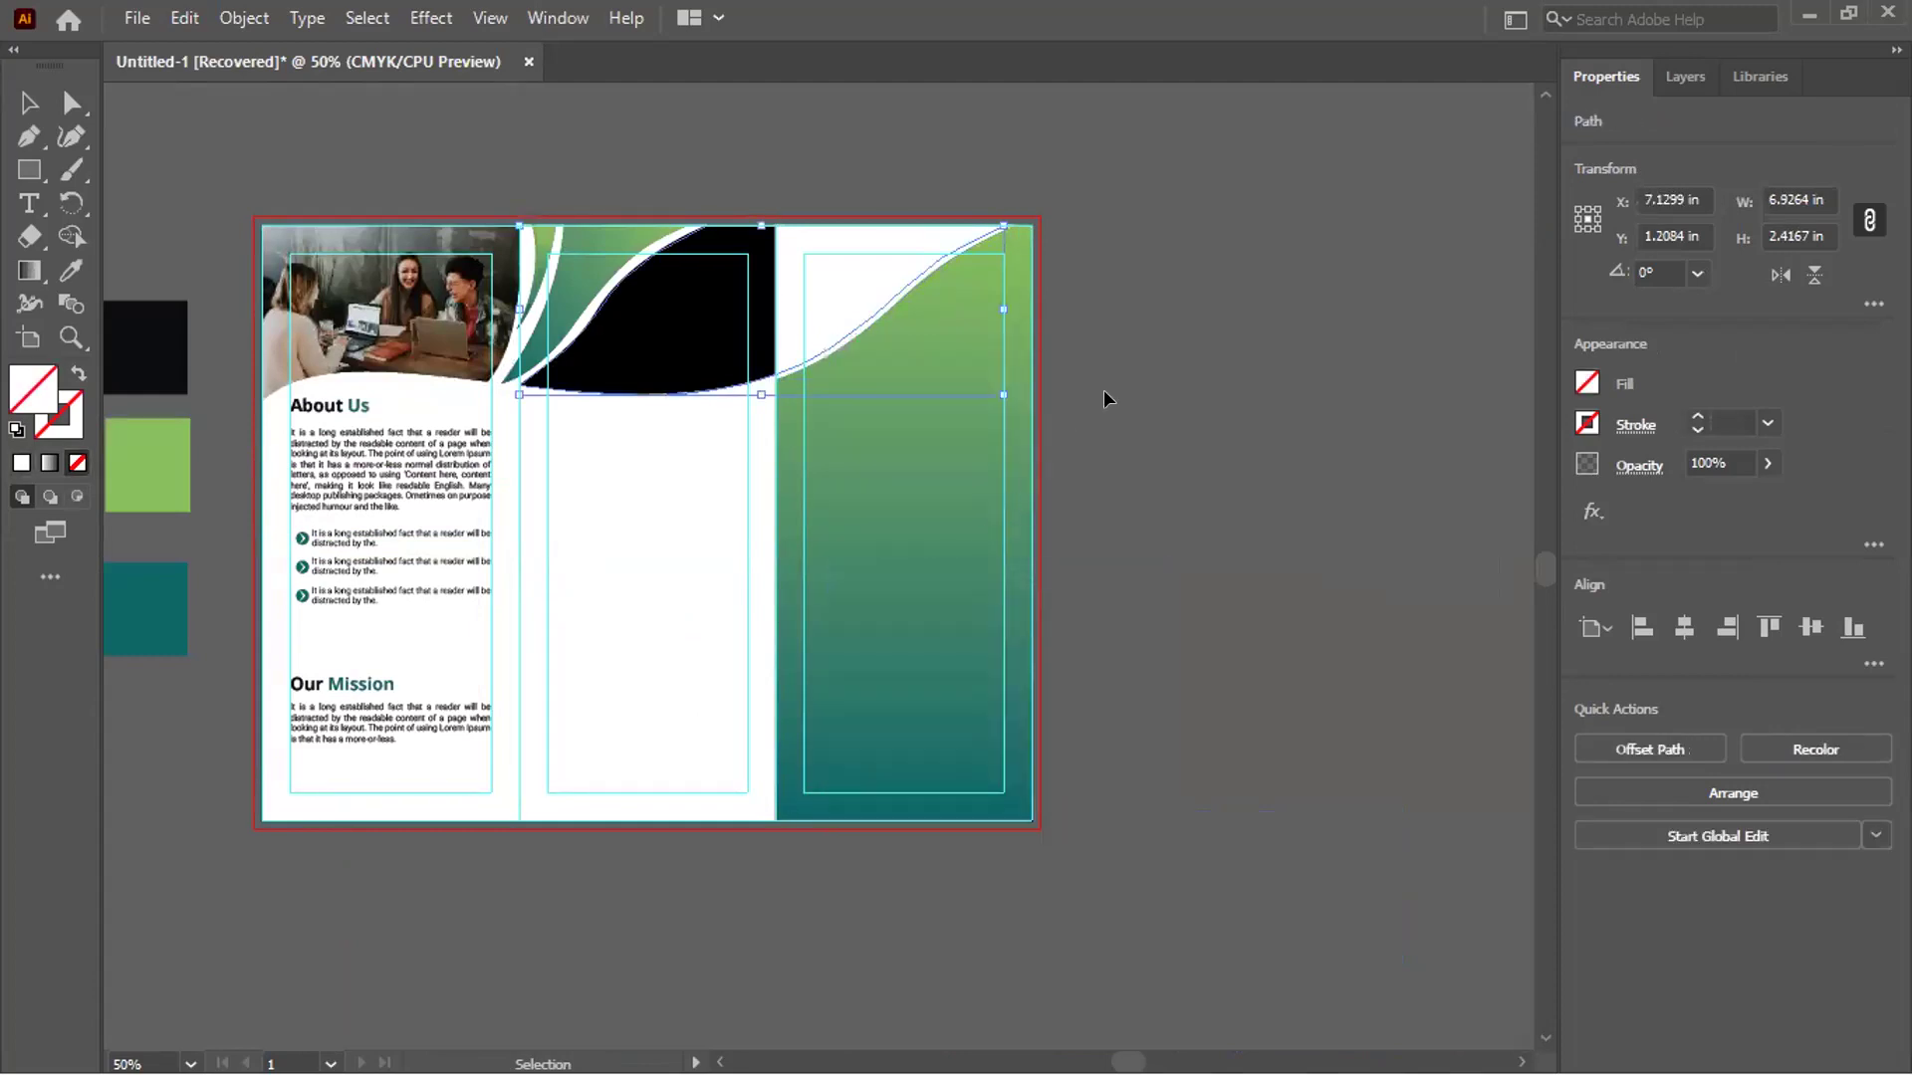
Fill the wave path with a light gray sampled by eyedropper
{"action": "left_click", "coordinate": [1192, 308]}
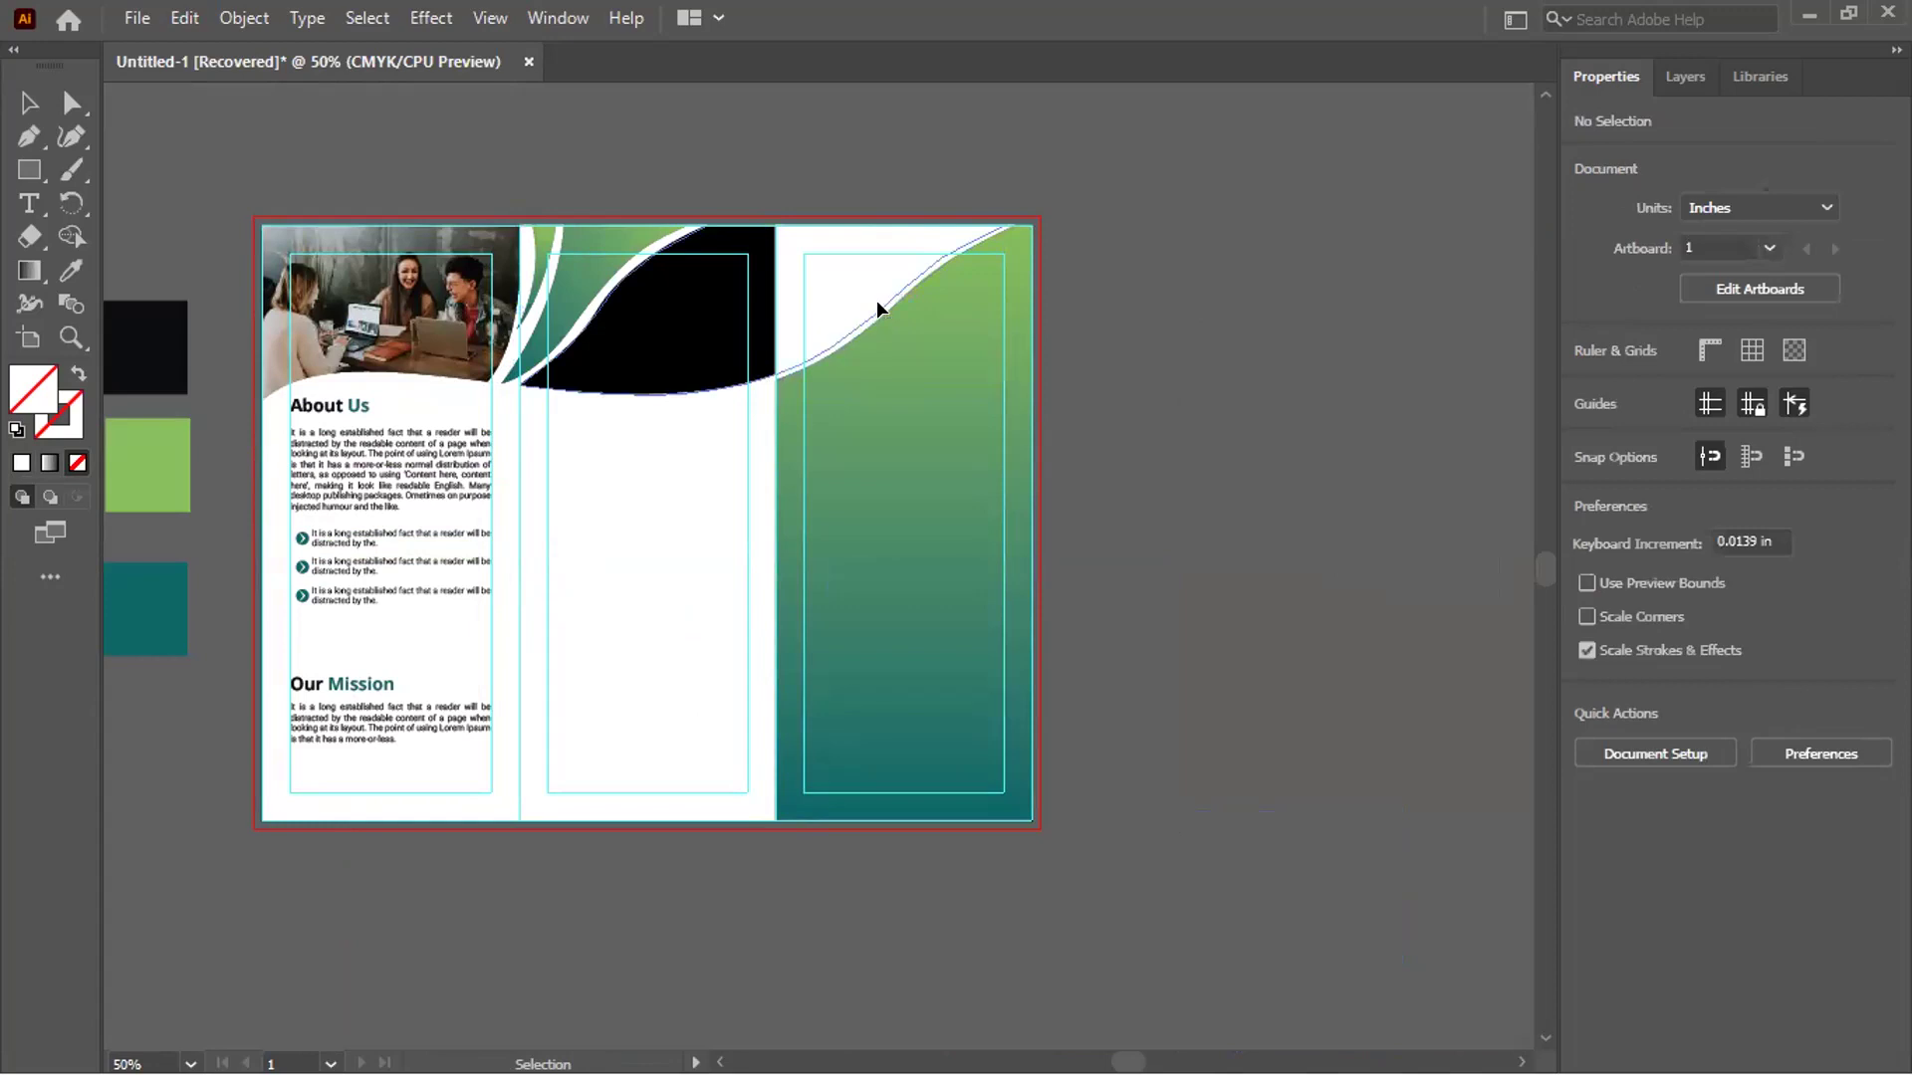
{"action": "left_click", "coordinate": [878, 301]}
{"action": "left_click", "coordinate": [70, 271]}
{"action": "left_click", "coordinate": [364, 321]}
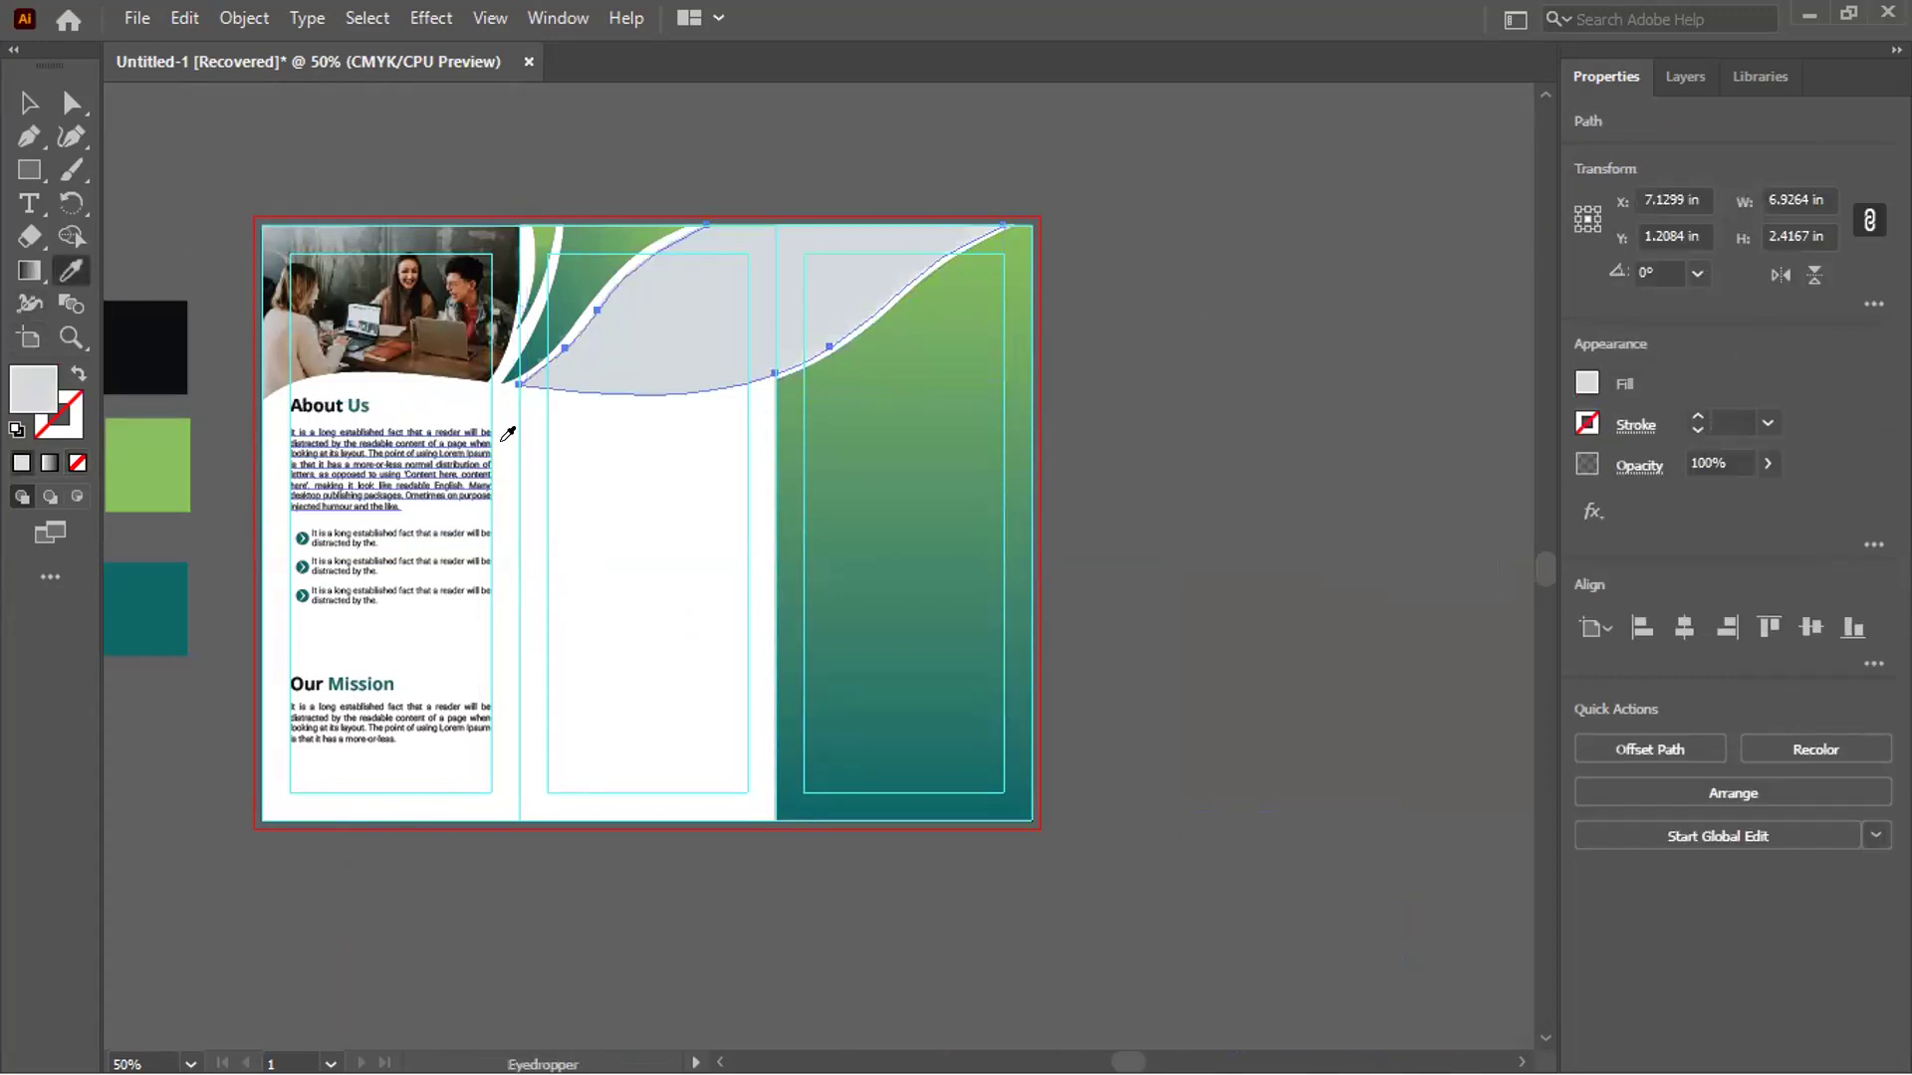
{"action": "key", "text": "v"}
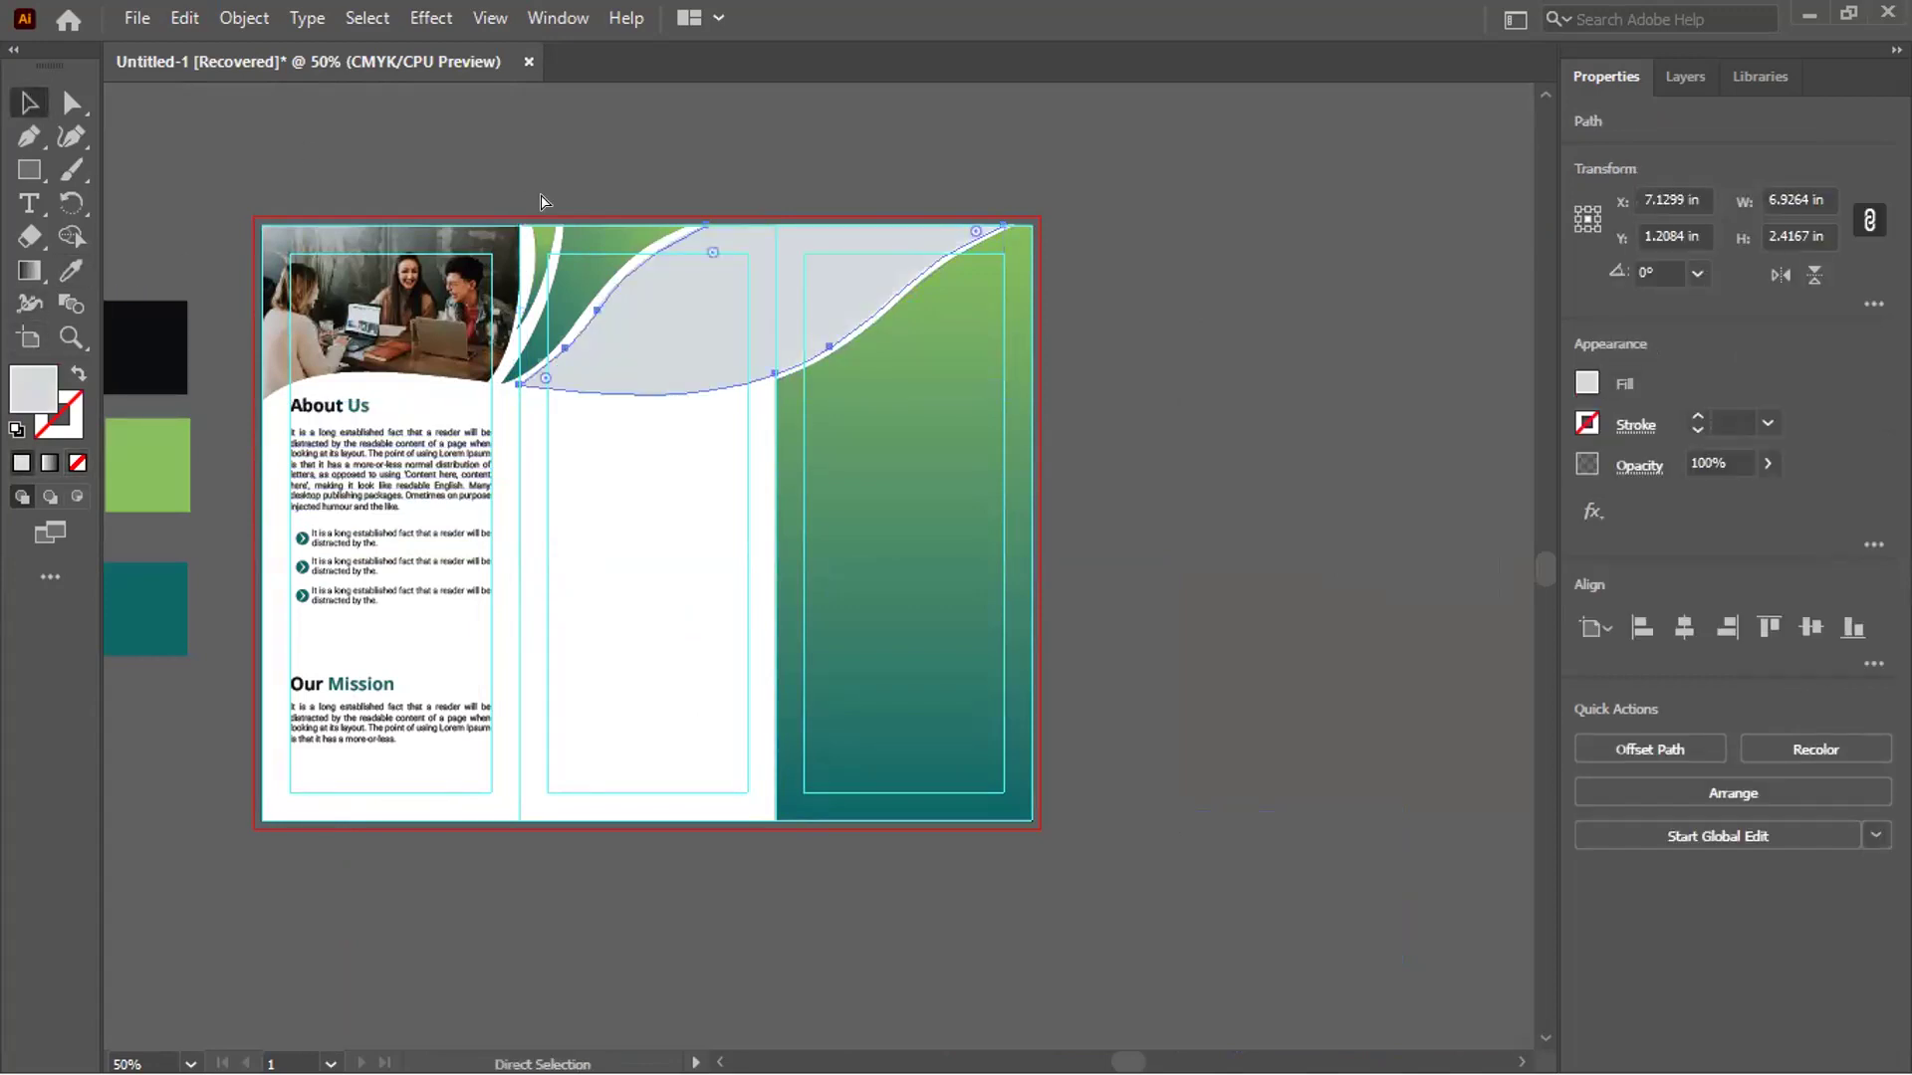
Paste the office photo over the middle and right panels and clip it into the white curve
{"action": "key", "text": "ctrl+v"}
{"action": "left_click_drag", "start_coordinate": [834, 526], "coordinate": [778, 323]}
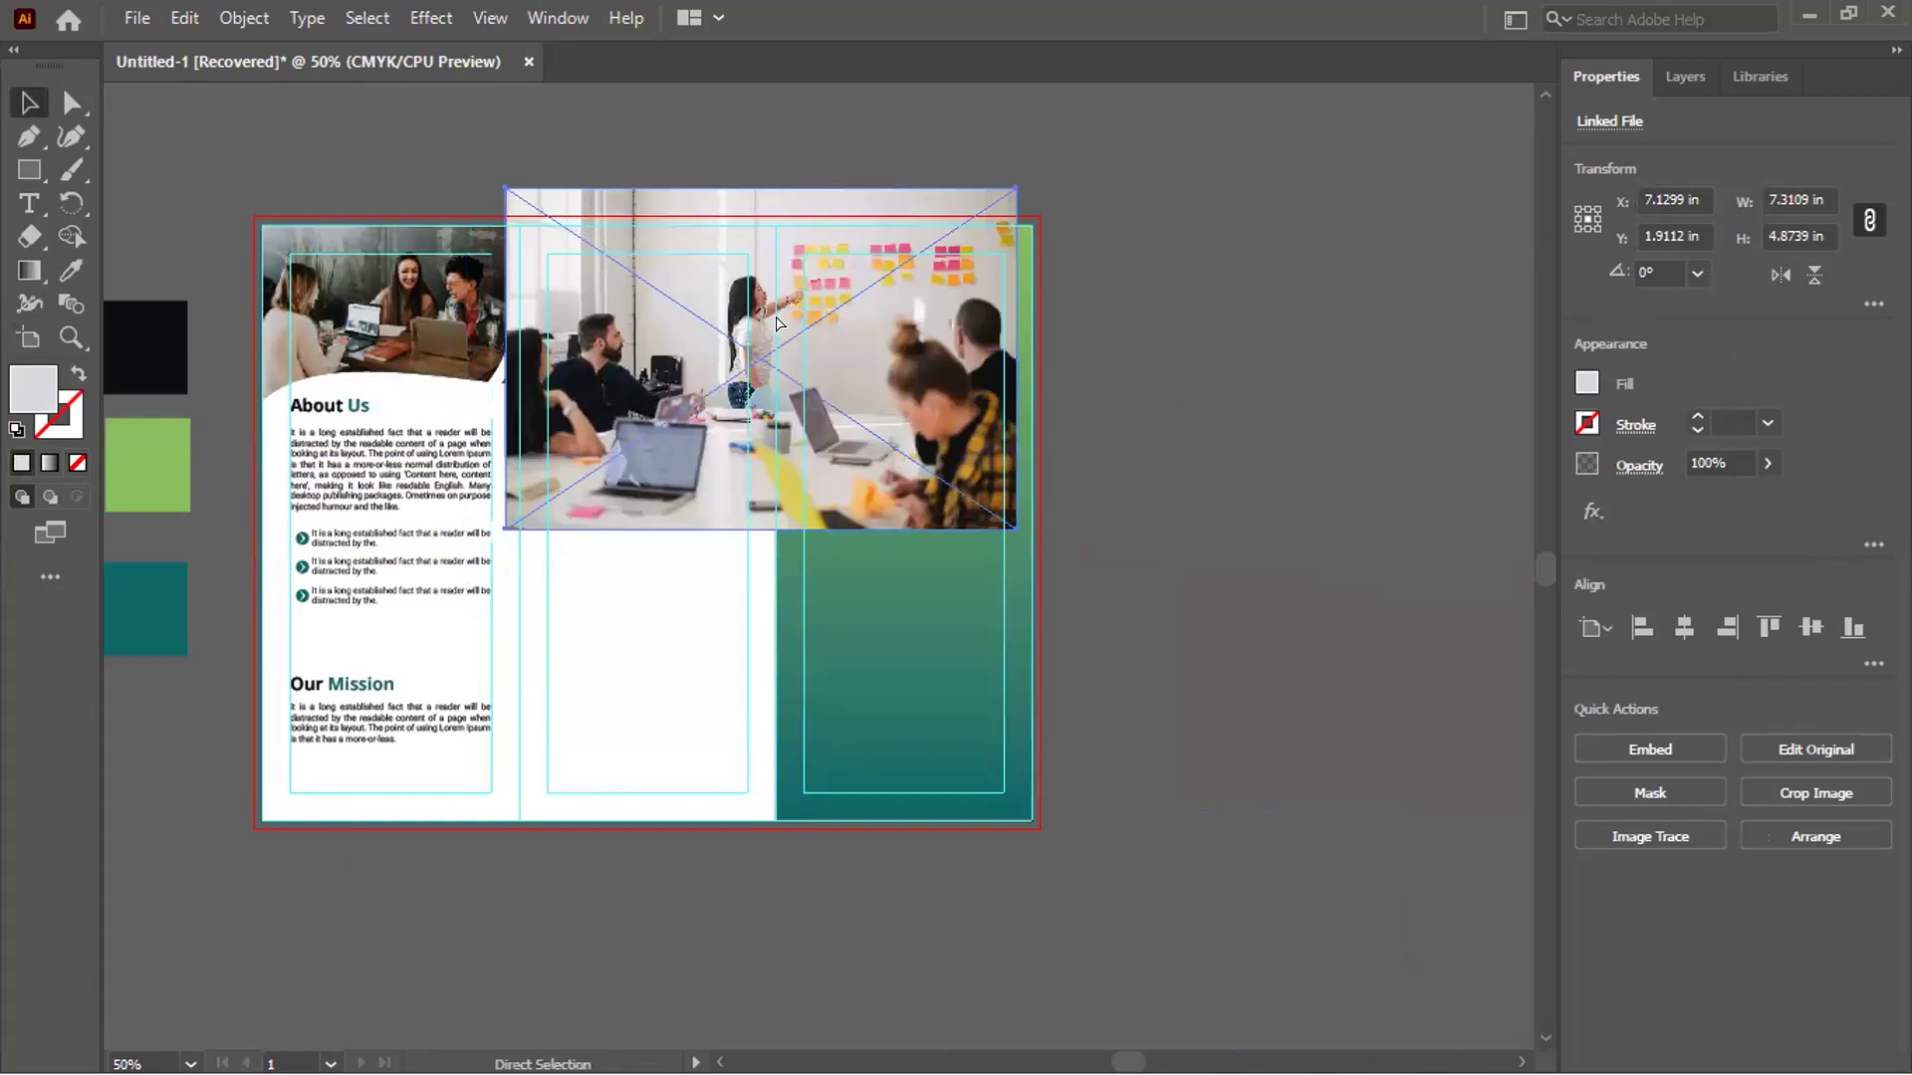
{"action": "key", "text": "ctrl+bracketleft"}
{"action": "key", "text": "ctrl+bracketleft"}
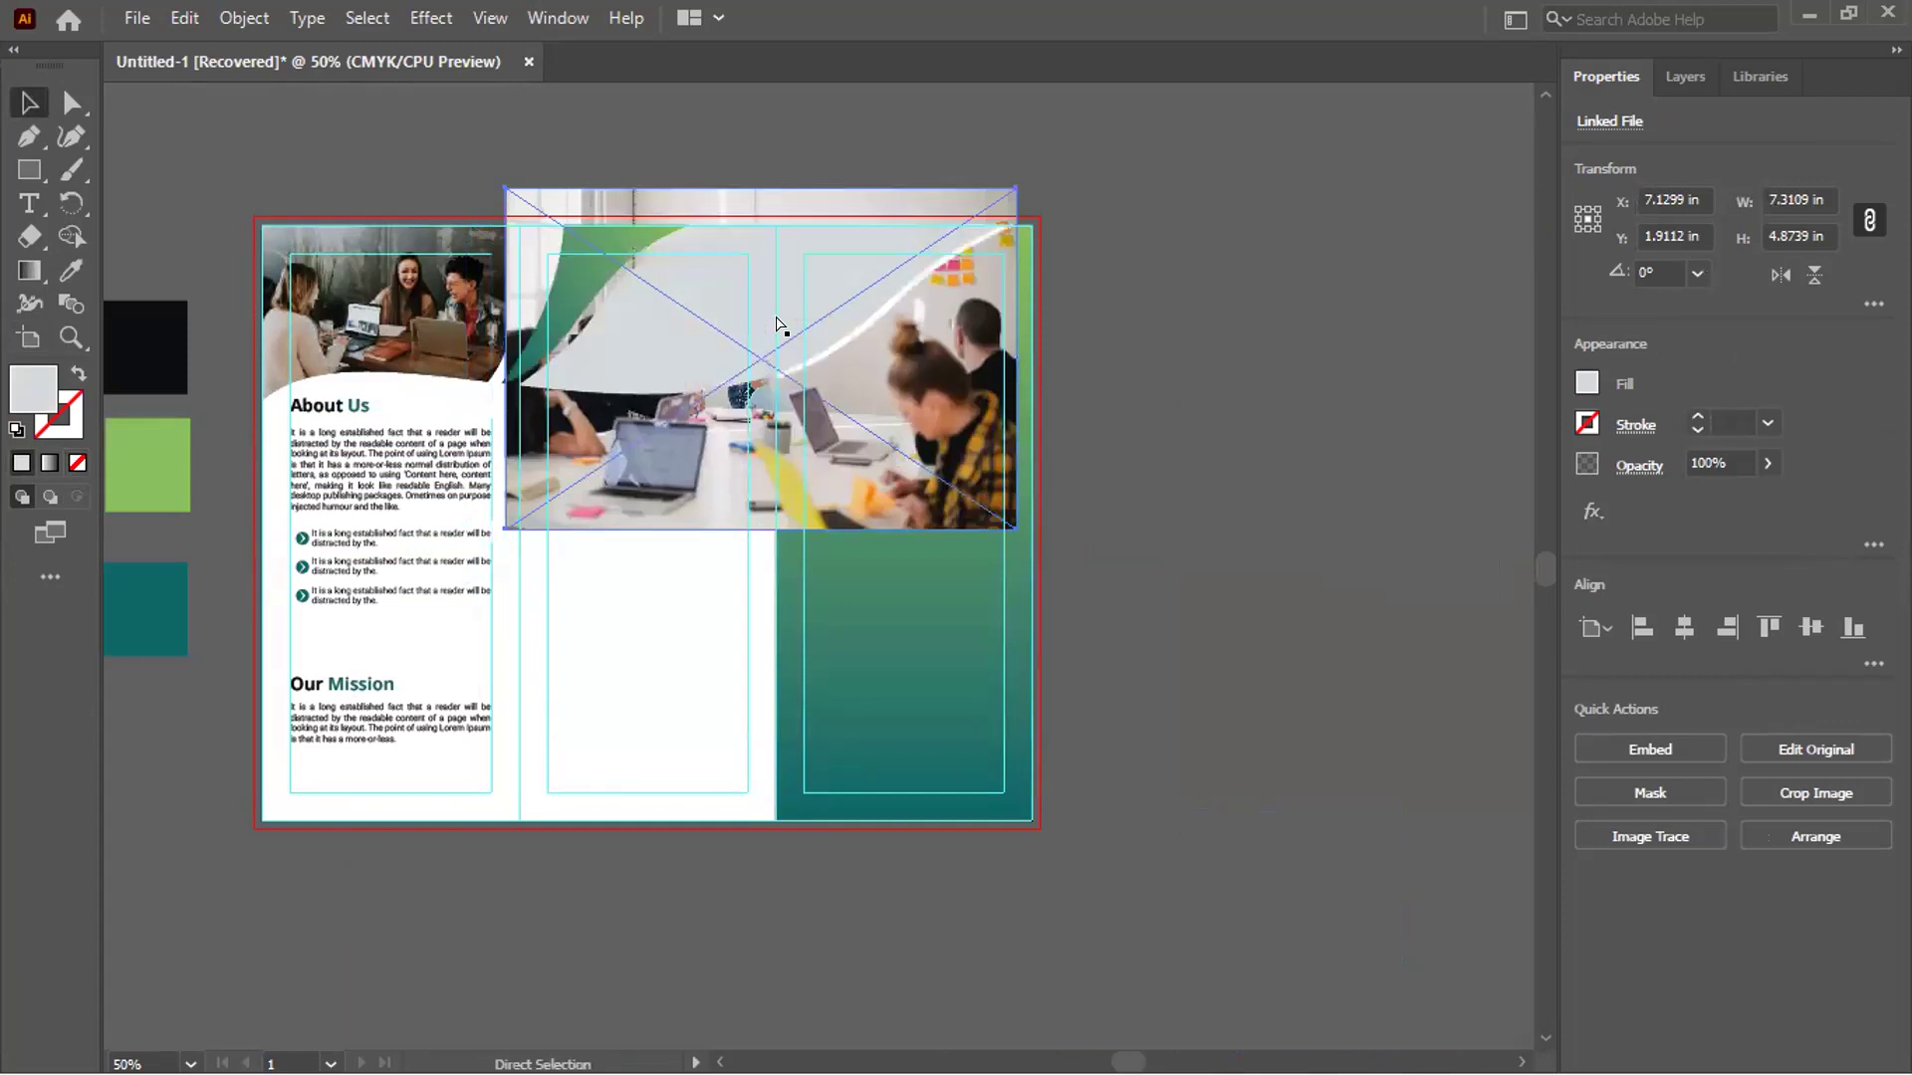
{"action": "key", "text": "ctrl+bracketright"}
{"action": "left_click", "coordinate": [738, 294], "text": "shift"}
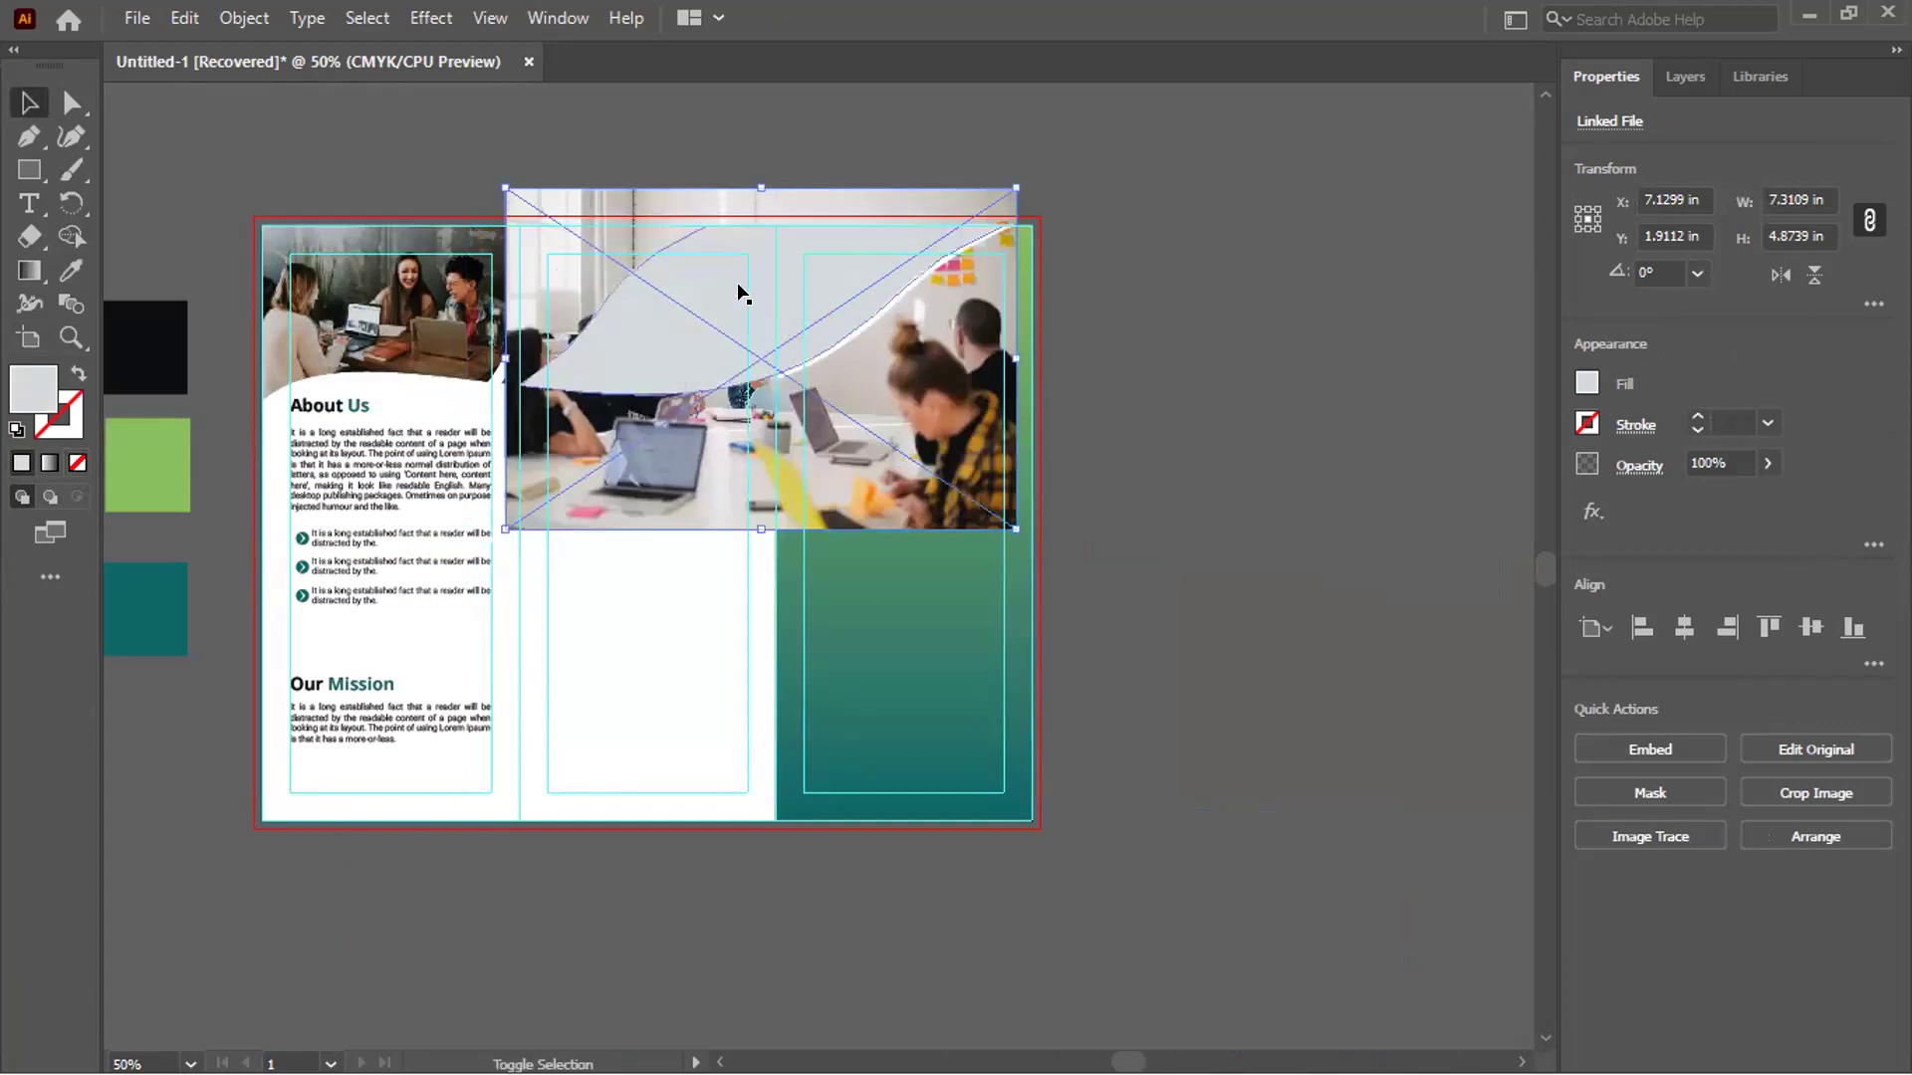
{"action": "right_click", "coordinate": [738, 293]}
{"action": "left_click", "coordinate": [853, 535]}
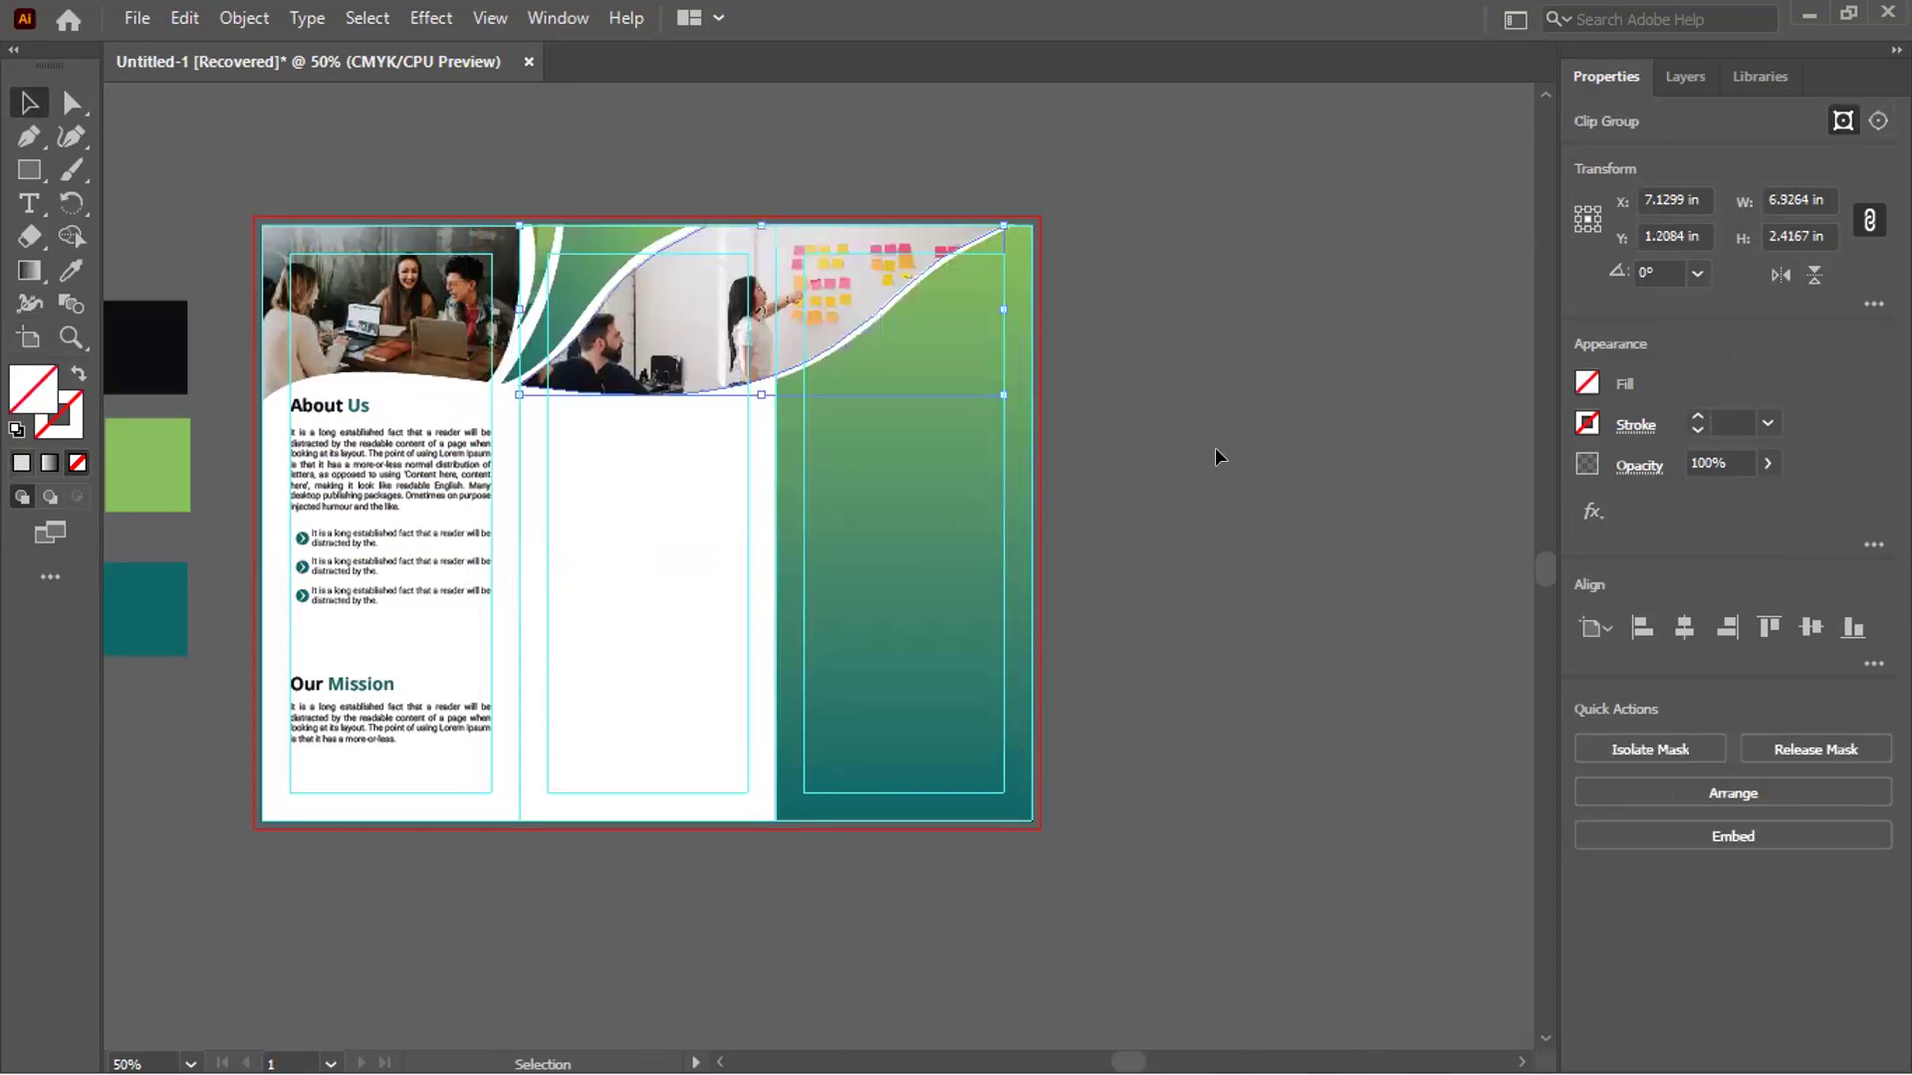
Nudge the photo right and up inside the clip group to frame the team
{"action": "left_click", "coordinate": [1216, 457]}
{"action": "double_click", "coordinate": [708, 325]}
{"action": "left_click", "coordinate": [709, 325]}
{"action": "key", "text": "Right"}
{"action": "key", "text": "Right"}
{"action": "key", "text": "Right"}
{"action": "key", "text": "Right"}
{"action": "key", "text": "Right"}
{"action": "key", "text": "Right"}
{"action": "key", "text": "Right"}
{"action": "key", "text": "Right"}
{"action": "key", "text": "Right"}
{"action": "key", "text": "Right"}
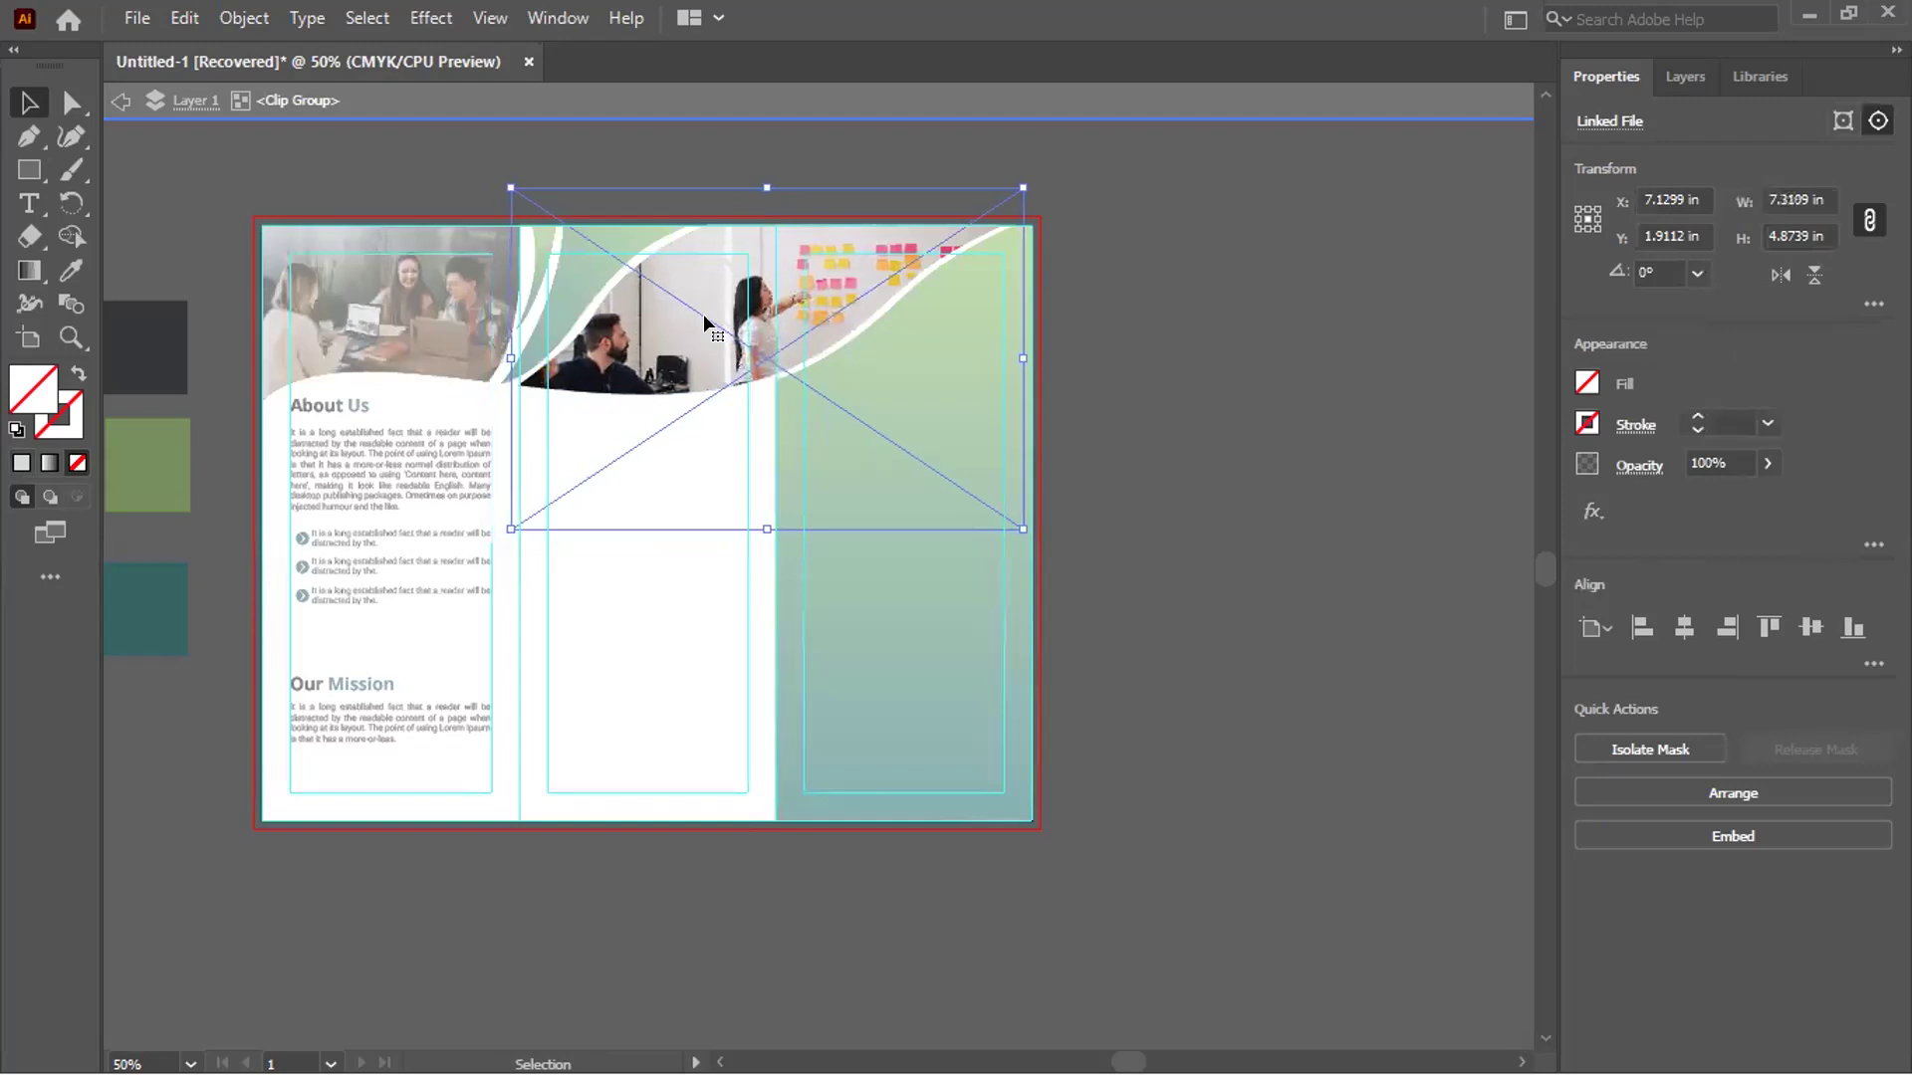
{"action": "key", "text": "Right"}
{"action": "key", "text": "Right"}
{"action": "key", "text": "Right"}
{"action": "key", "text": "Right"}
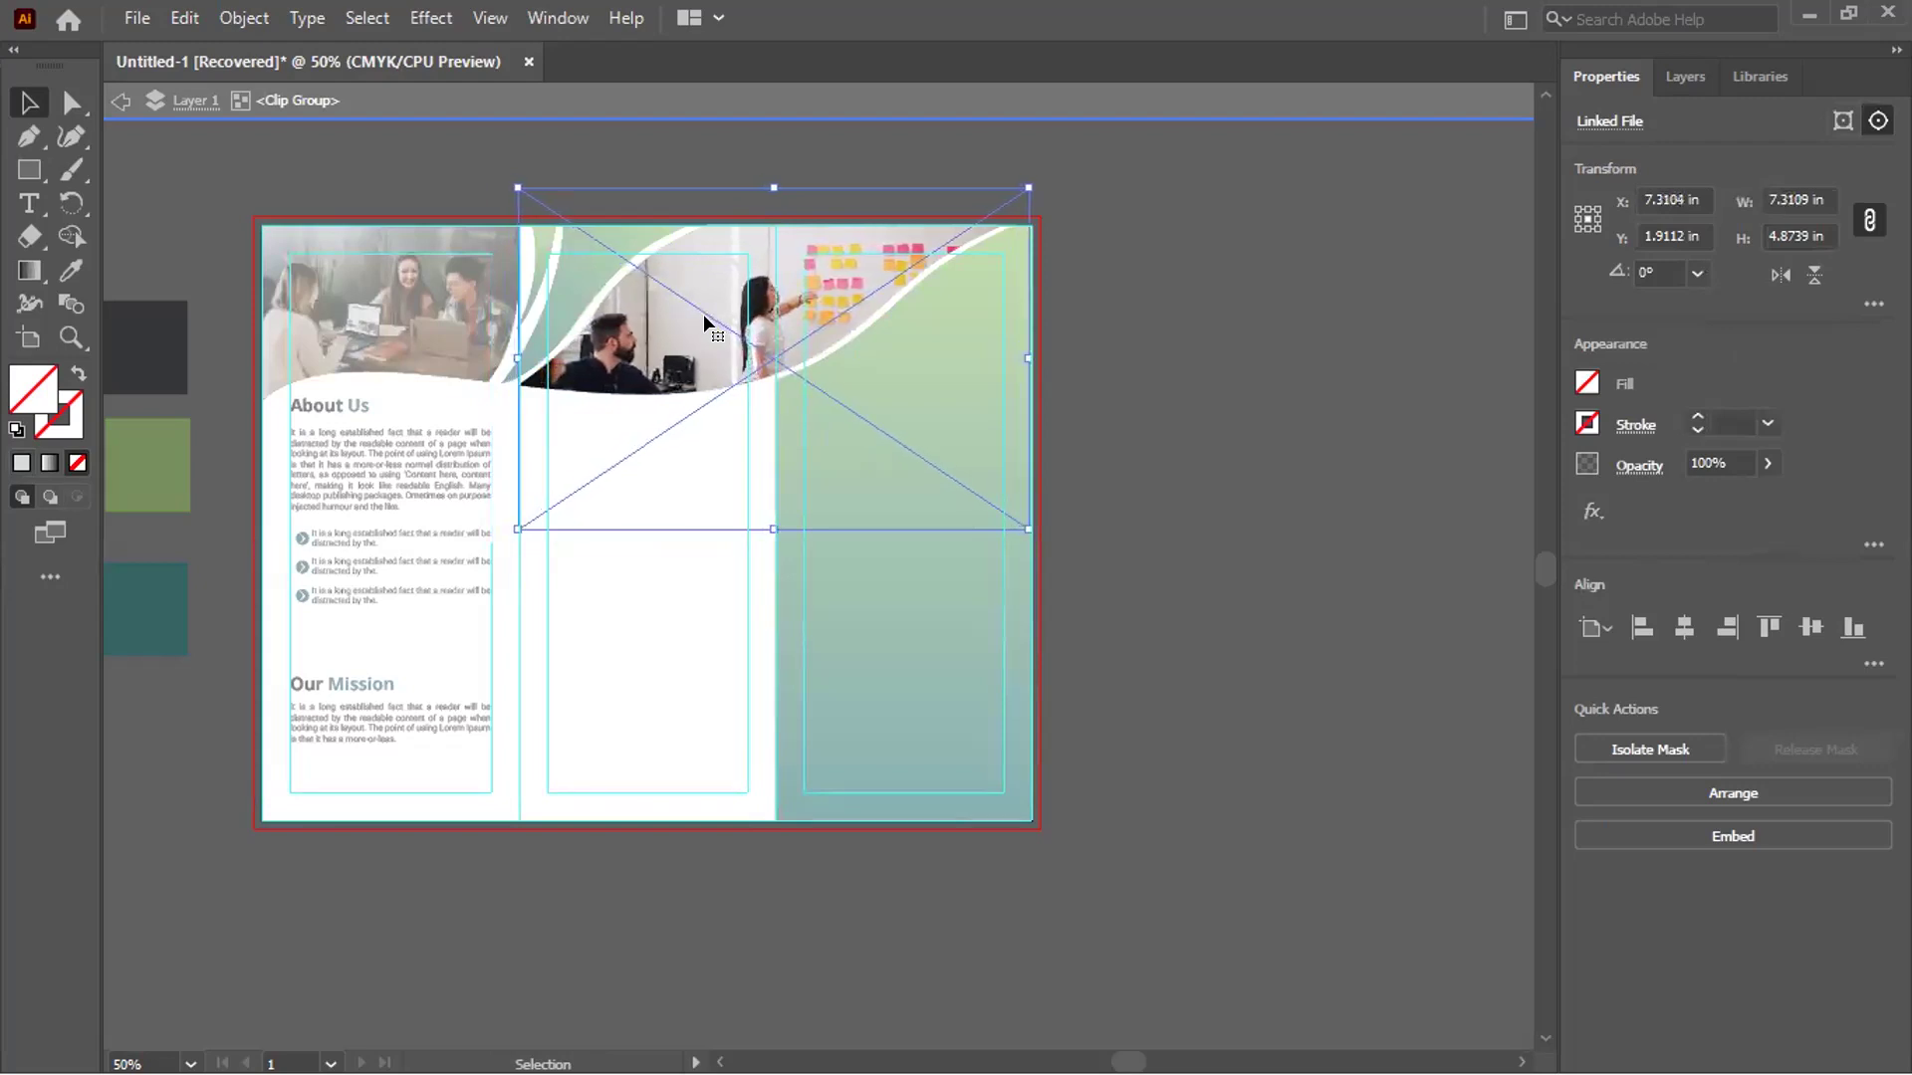
{"action": "key", "text": "Up"}
{"action": "key", "text": "Up"}
{"action": "key", "text": "Up"}
{"action": "key", "text": "Up"}
{"action": "key", "text": "Up"}
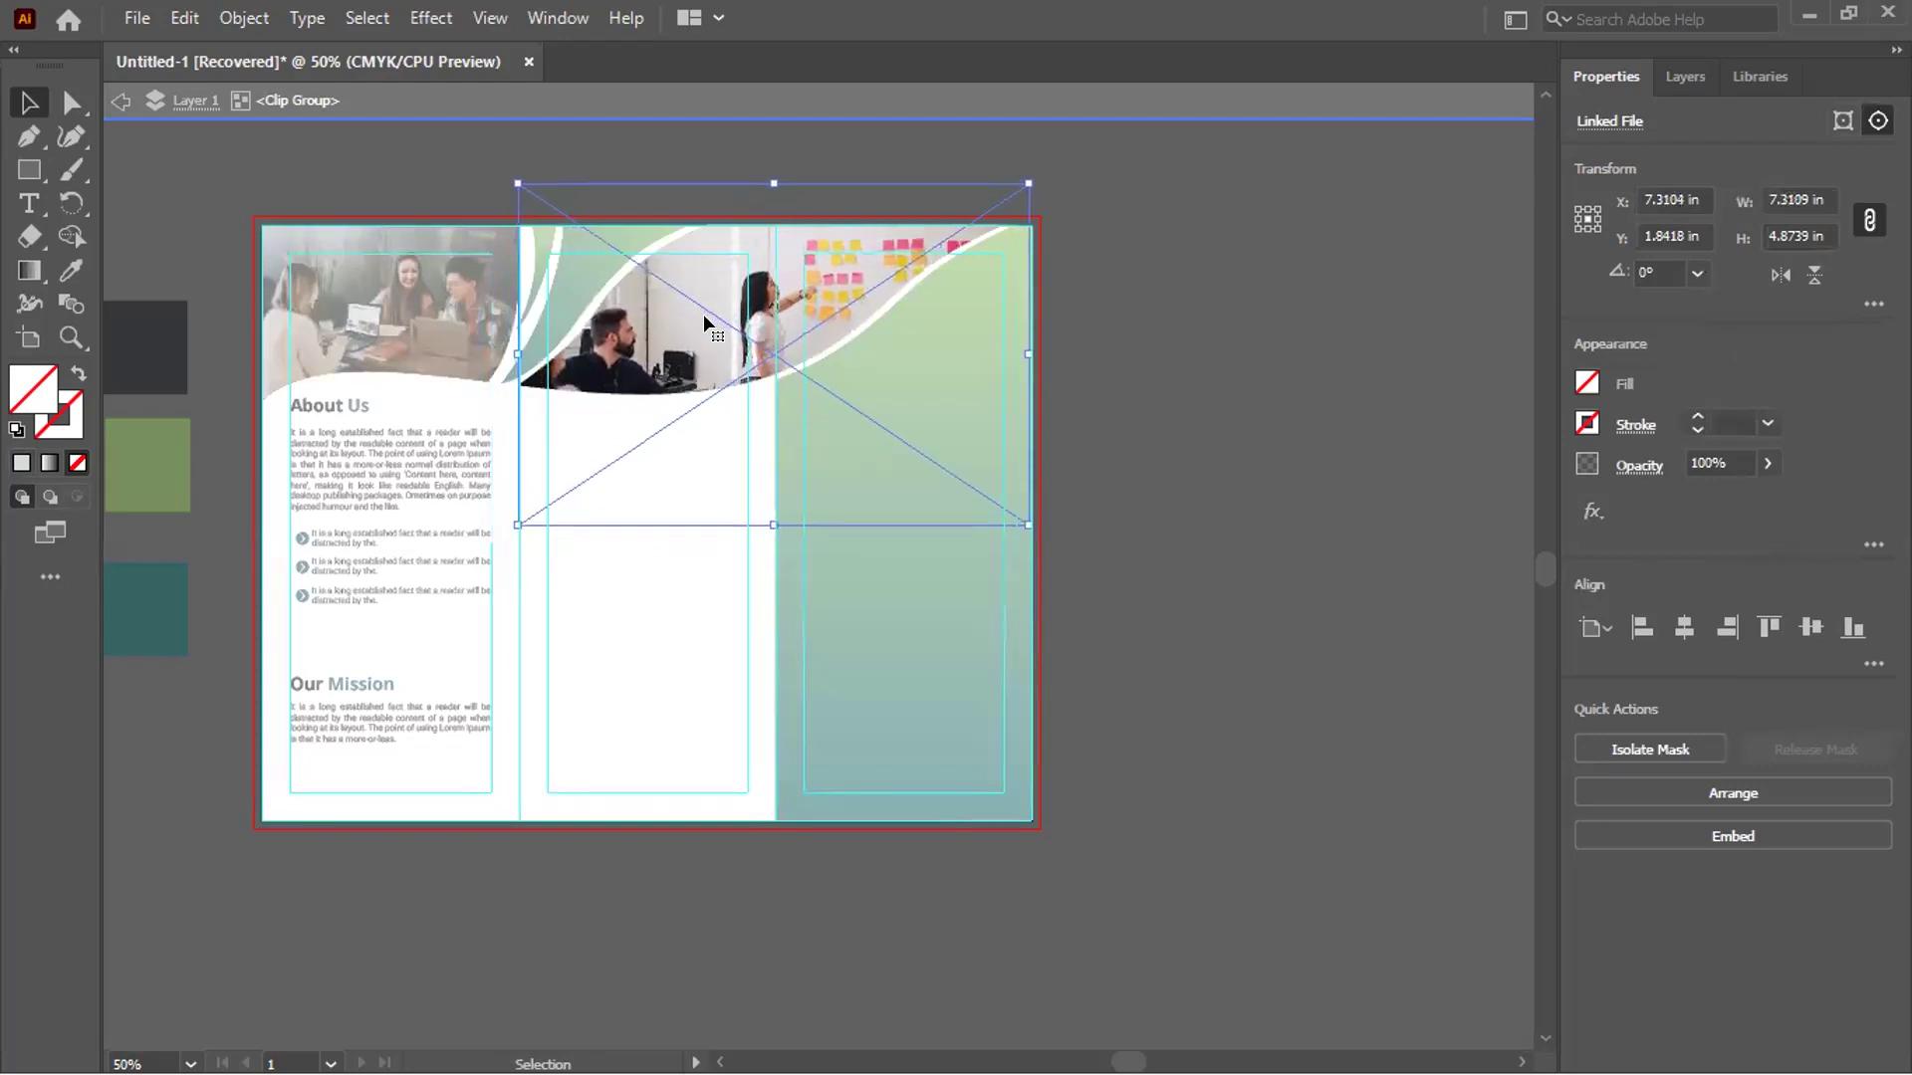
{"action": "double_click", "coordinate": [1178, 427]}
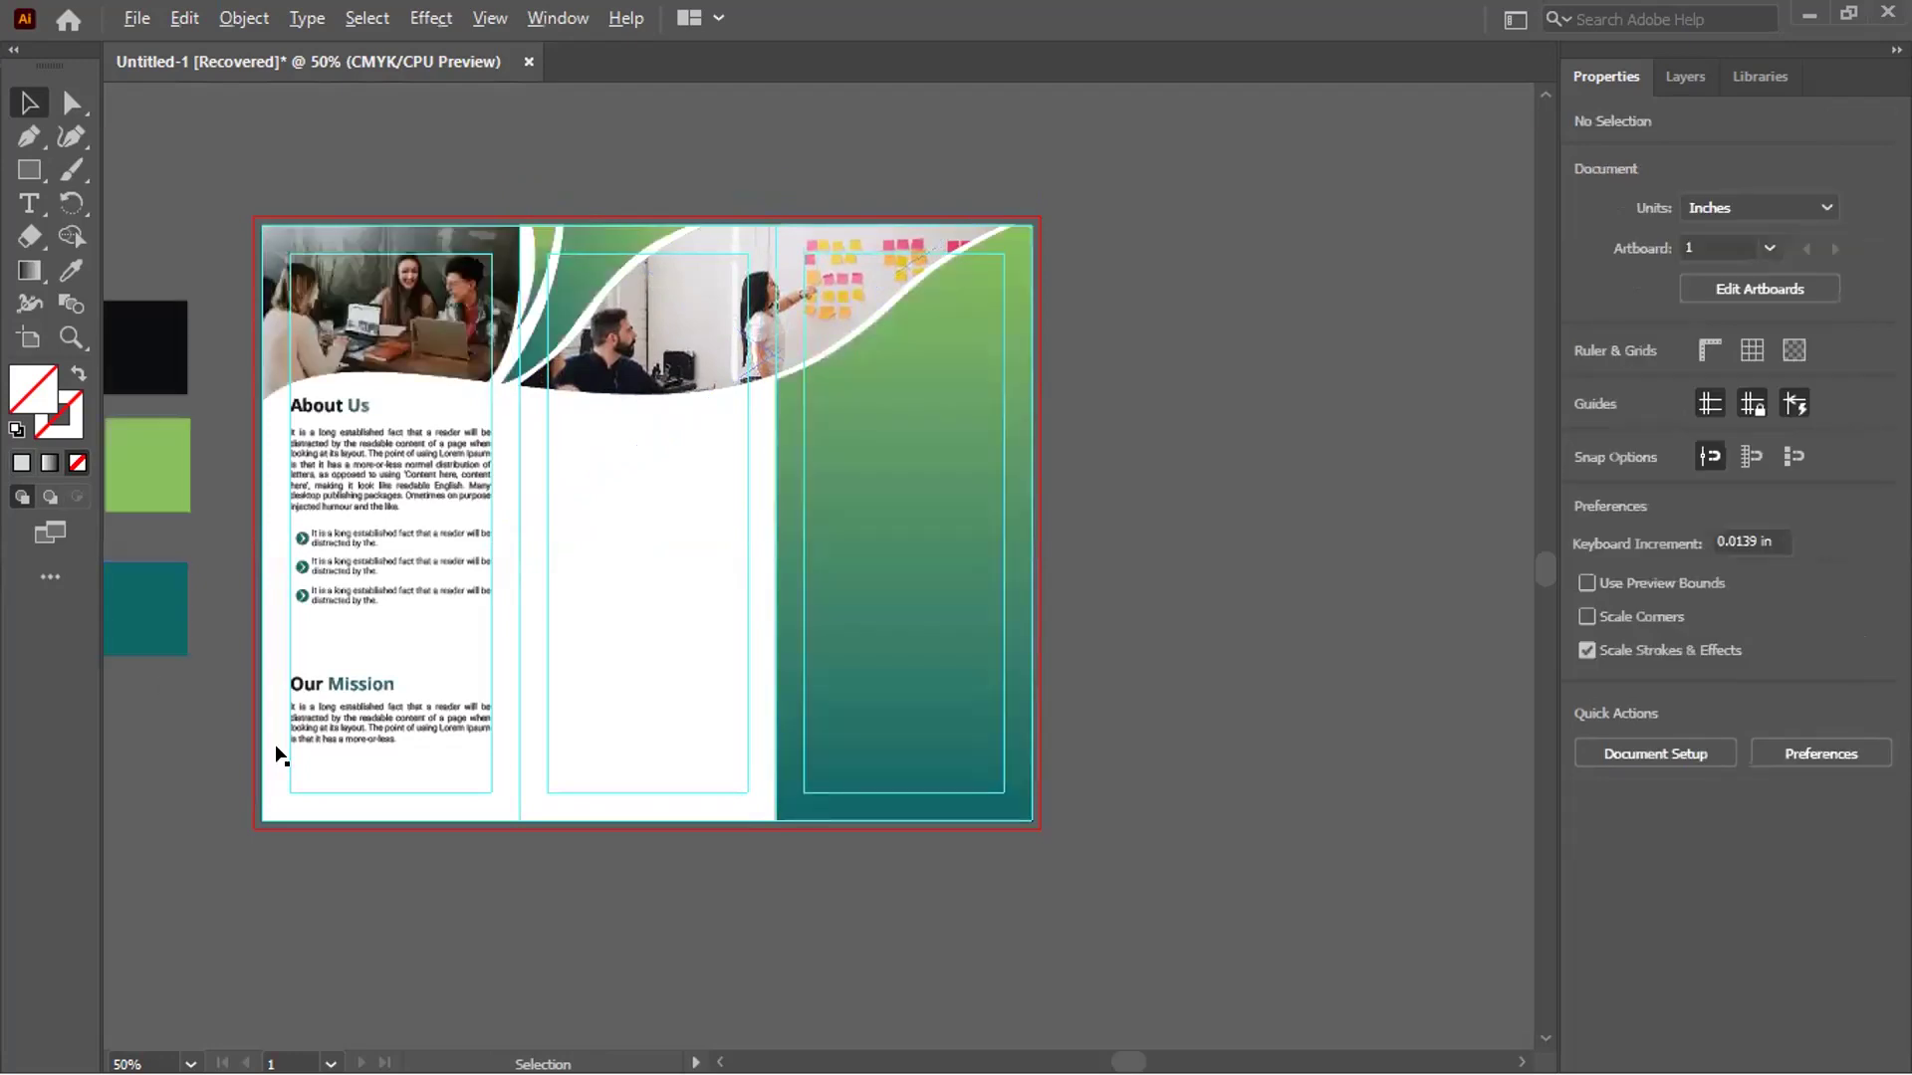
{"action": "scroll", "coordinate": [276, 755], "scroll_direction": "up", "scroll_amount": 2}
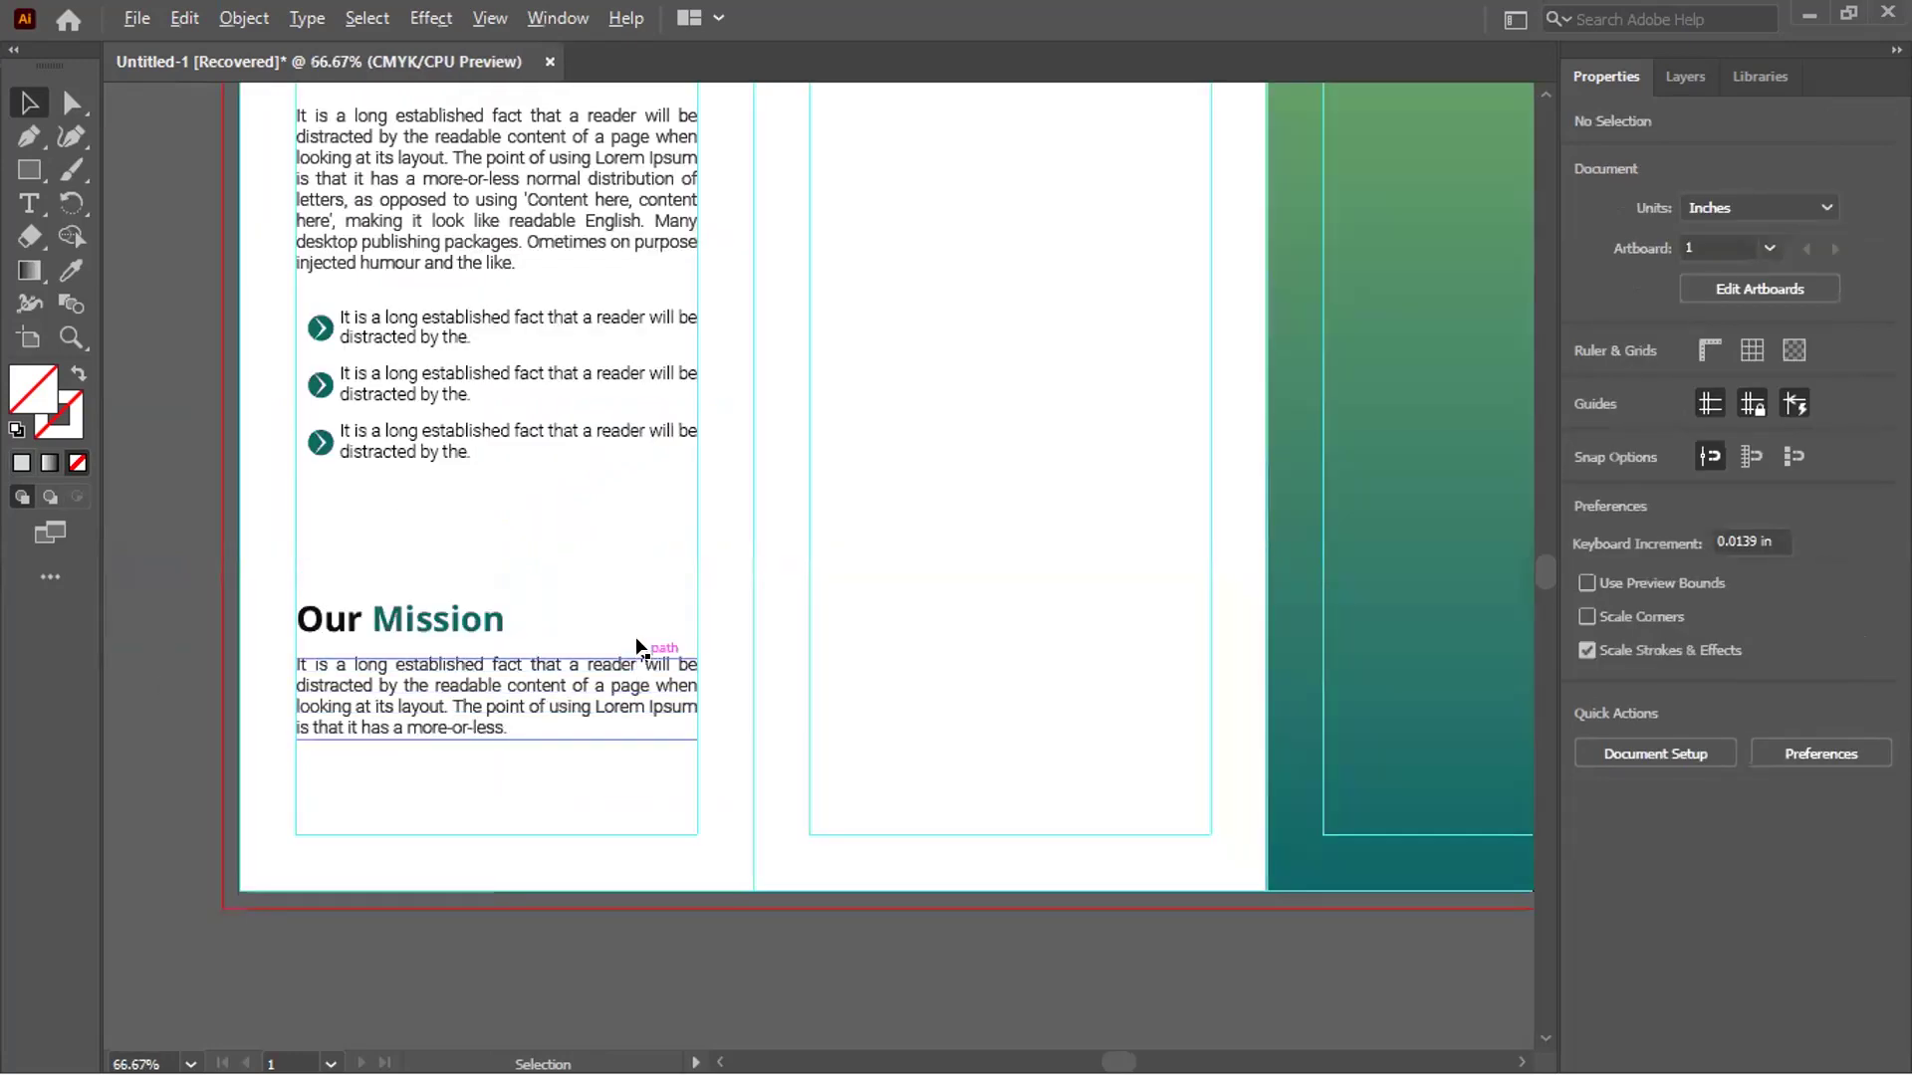
Save as Untitled-1 [Recovered].ai in Adobe Illustrator format with Include Linked Files ticked
{"action": "scroll", "coordinate": [640, 648], "scroll_direction": "down", "scroll_amount": 2}
{"action": "left_click", "coordinate": [138, 18]}
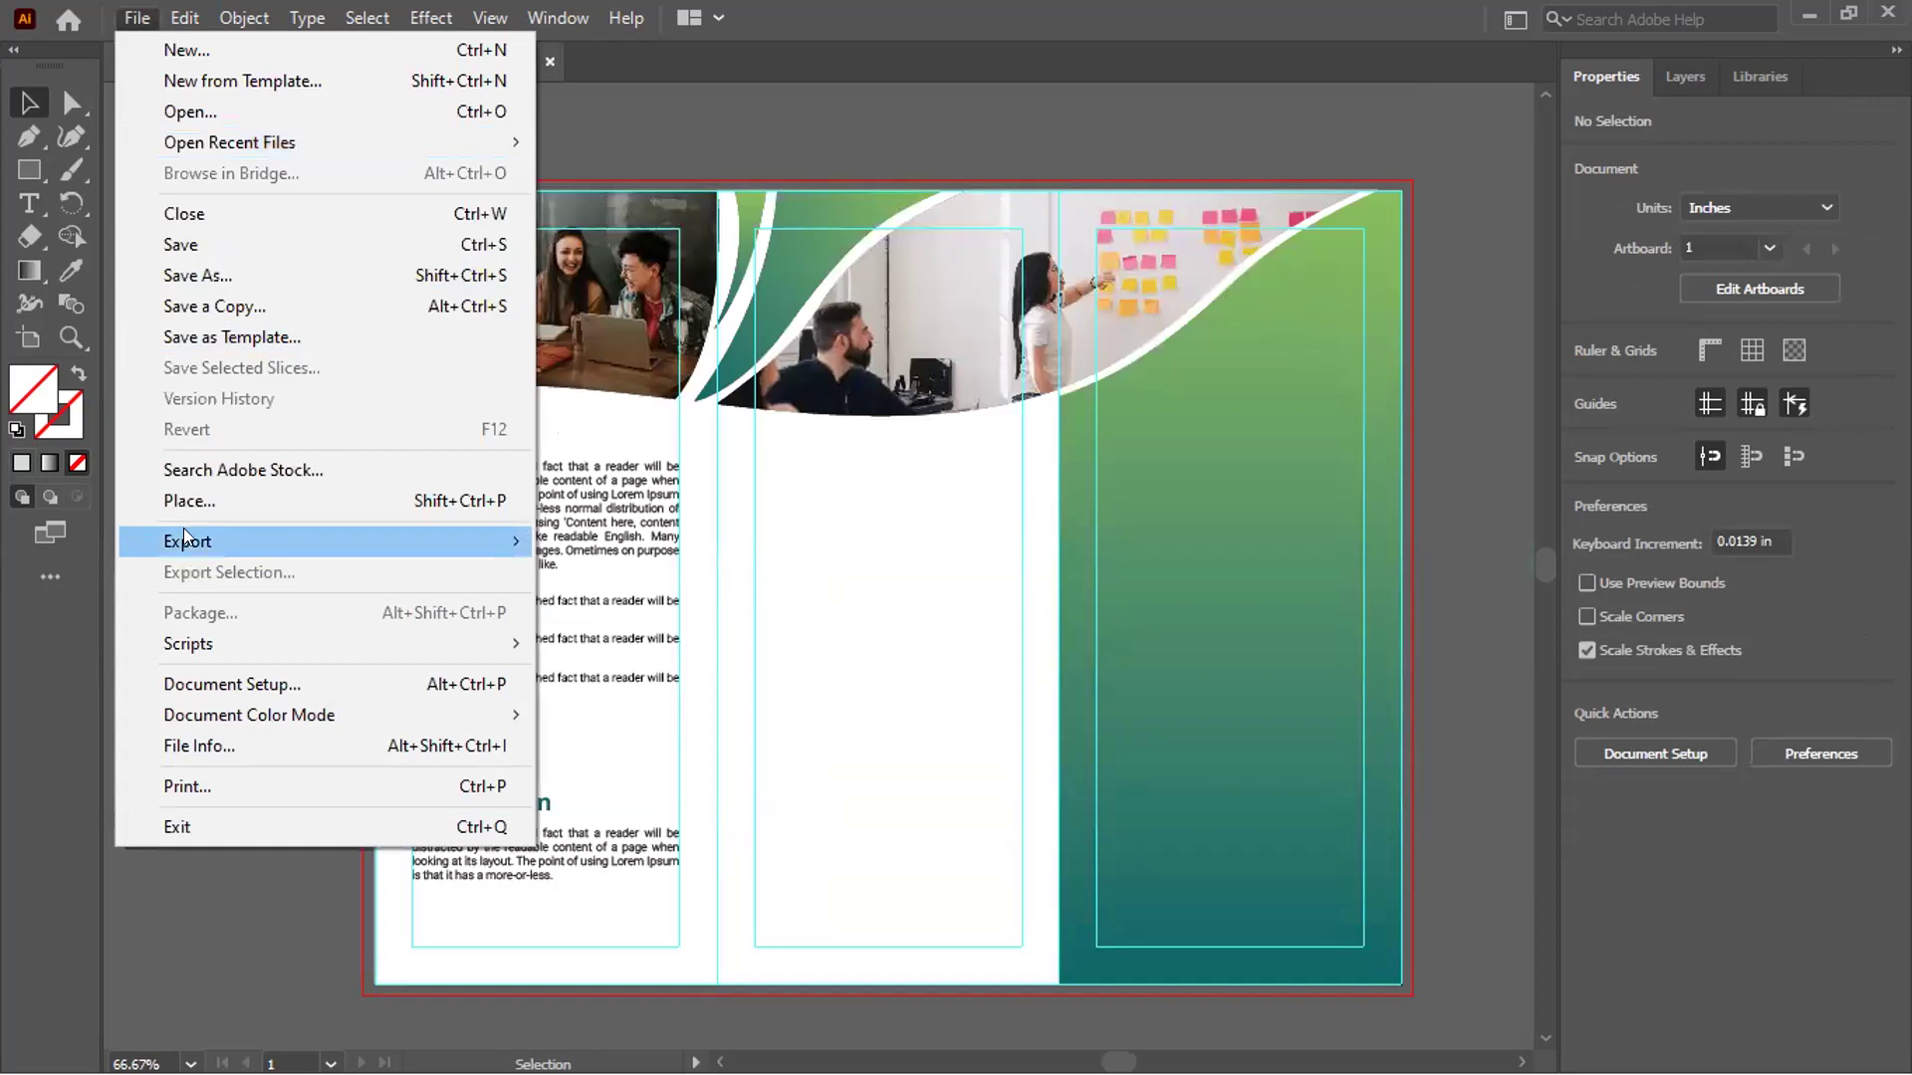
{"action": "left_click", "coordinate": [219, 273]}
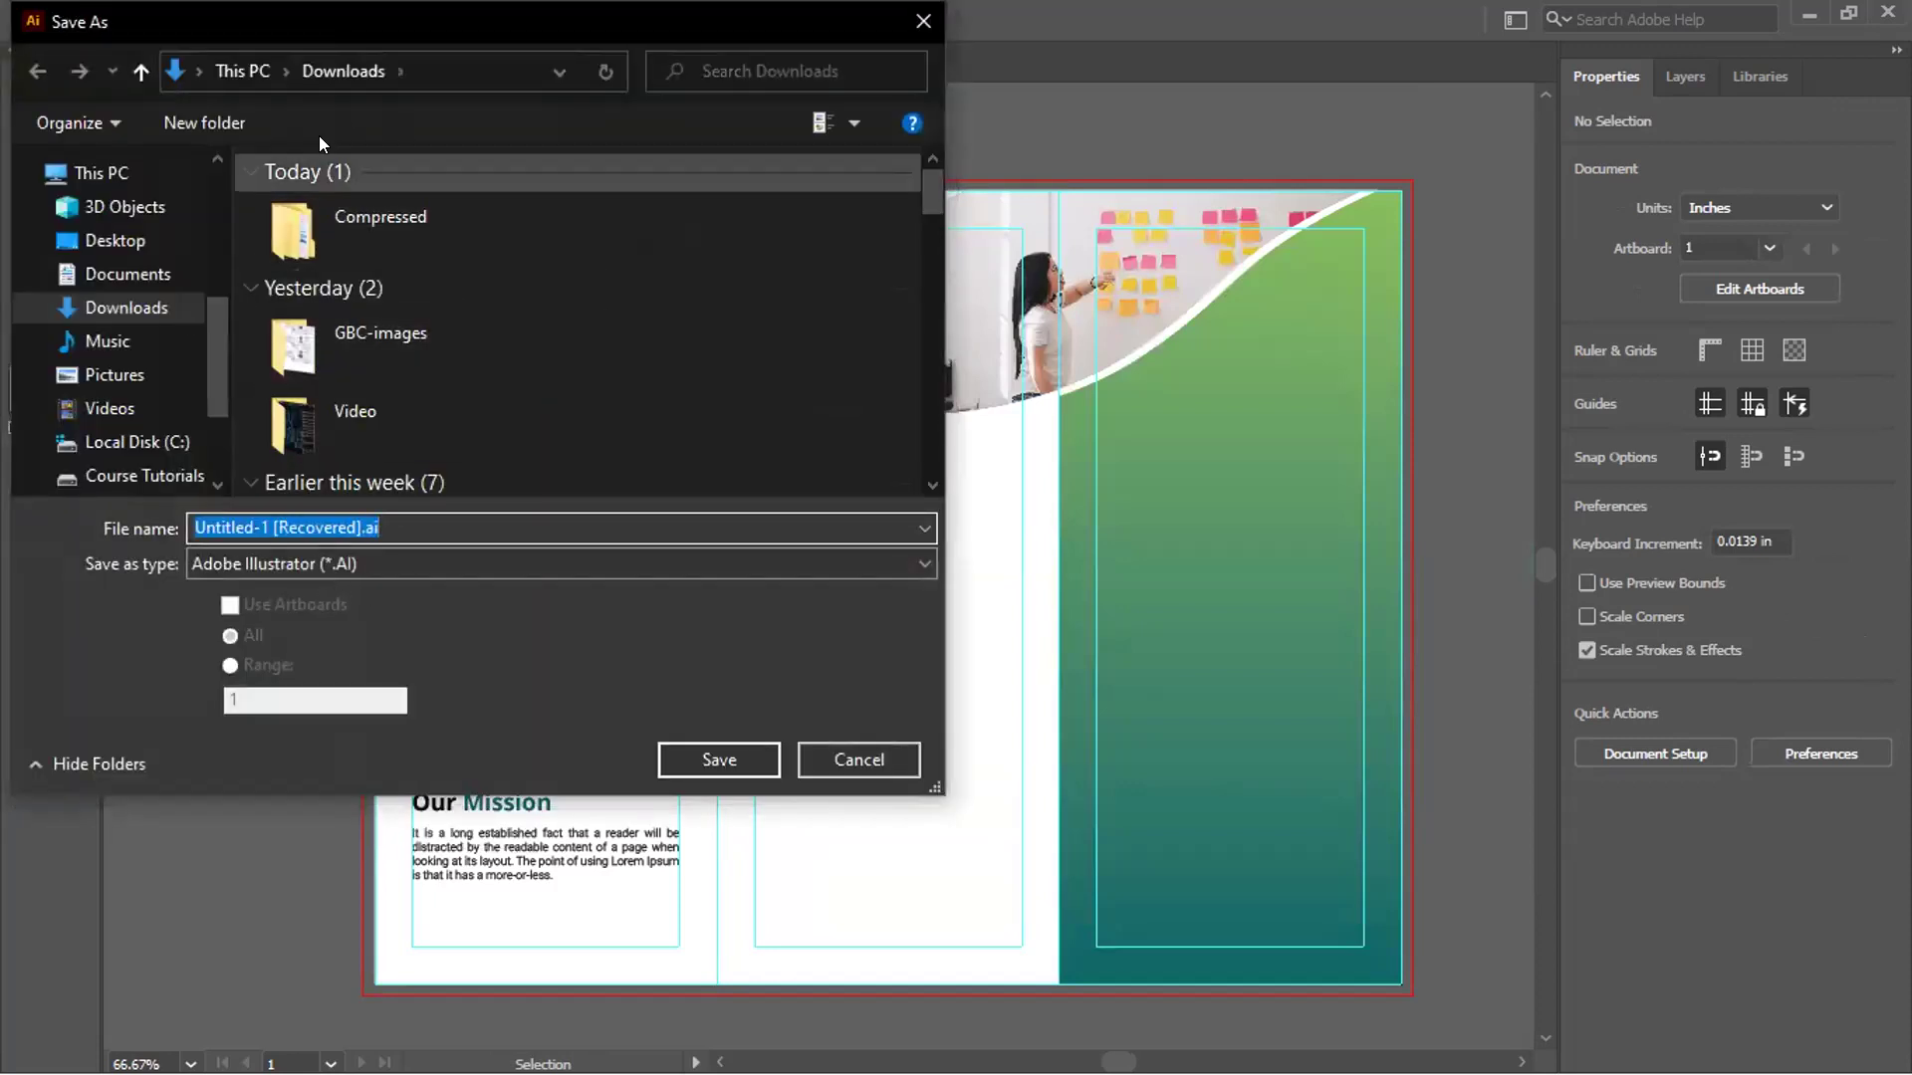
{"action": "left_click", "coordinate": [723, 749]}
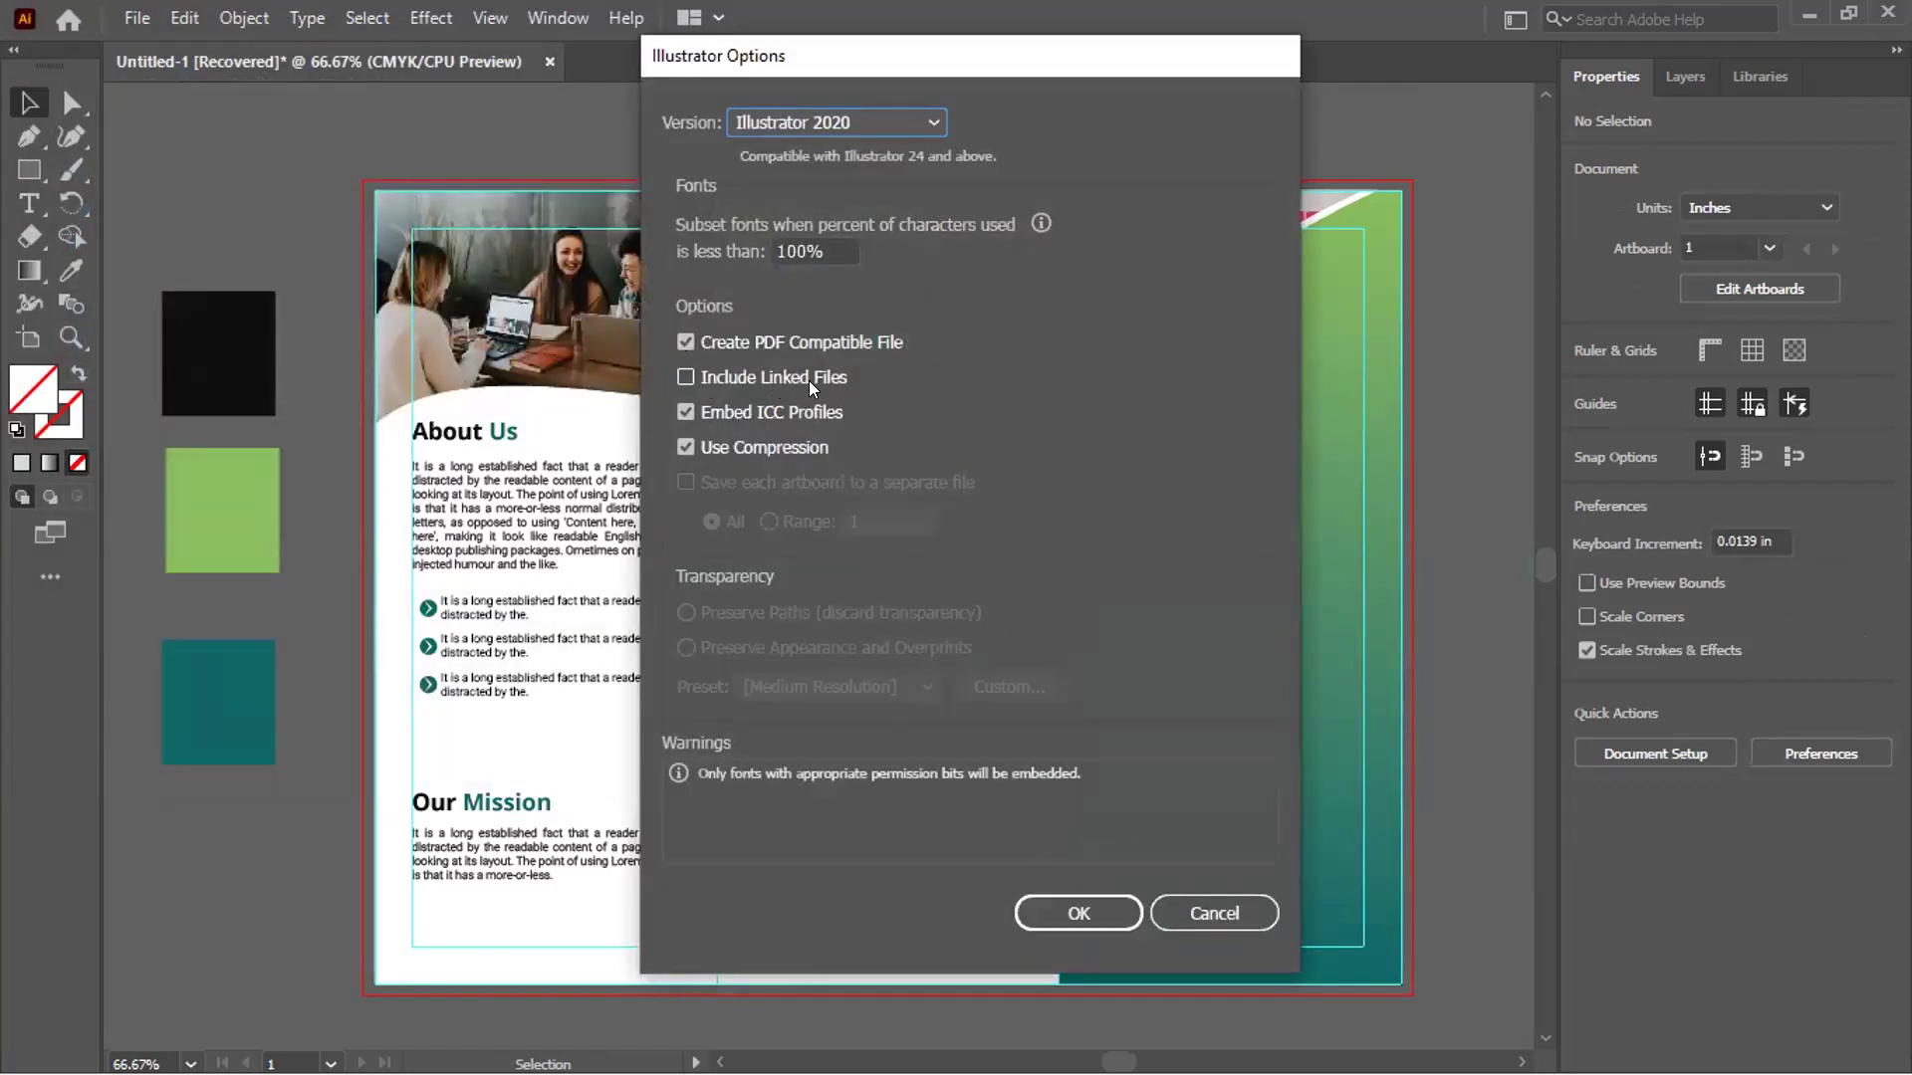
{"action": "left_click", "coordinate": [794, 388]}
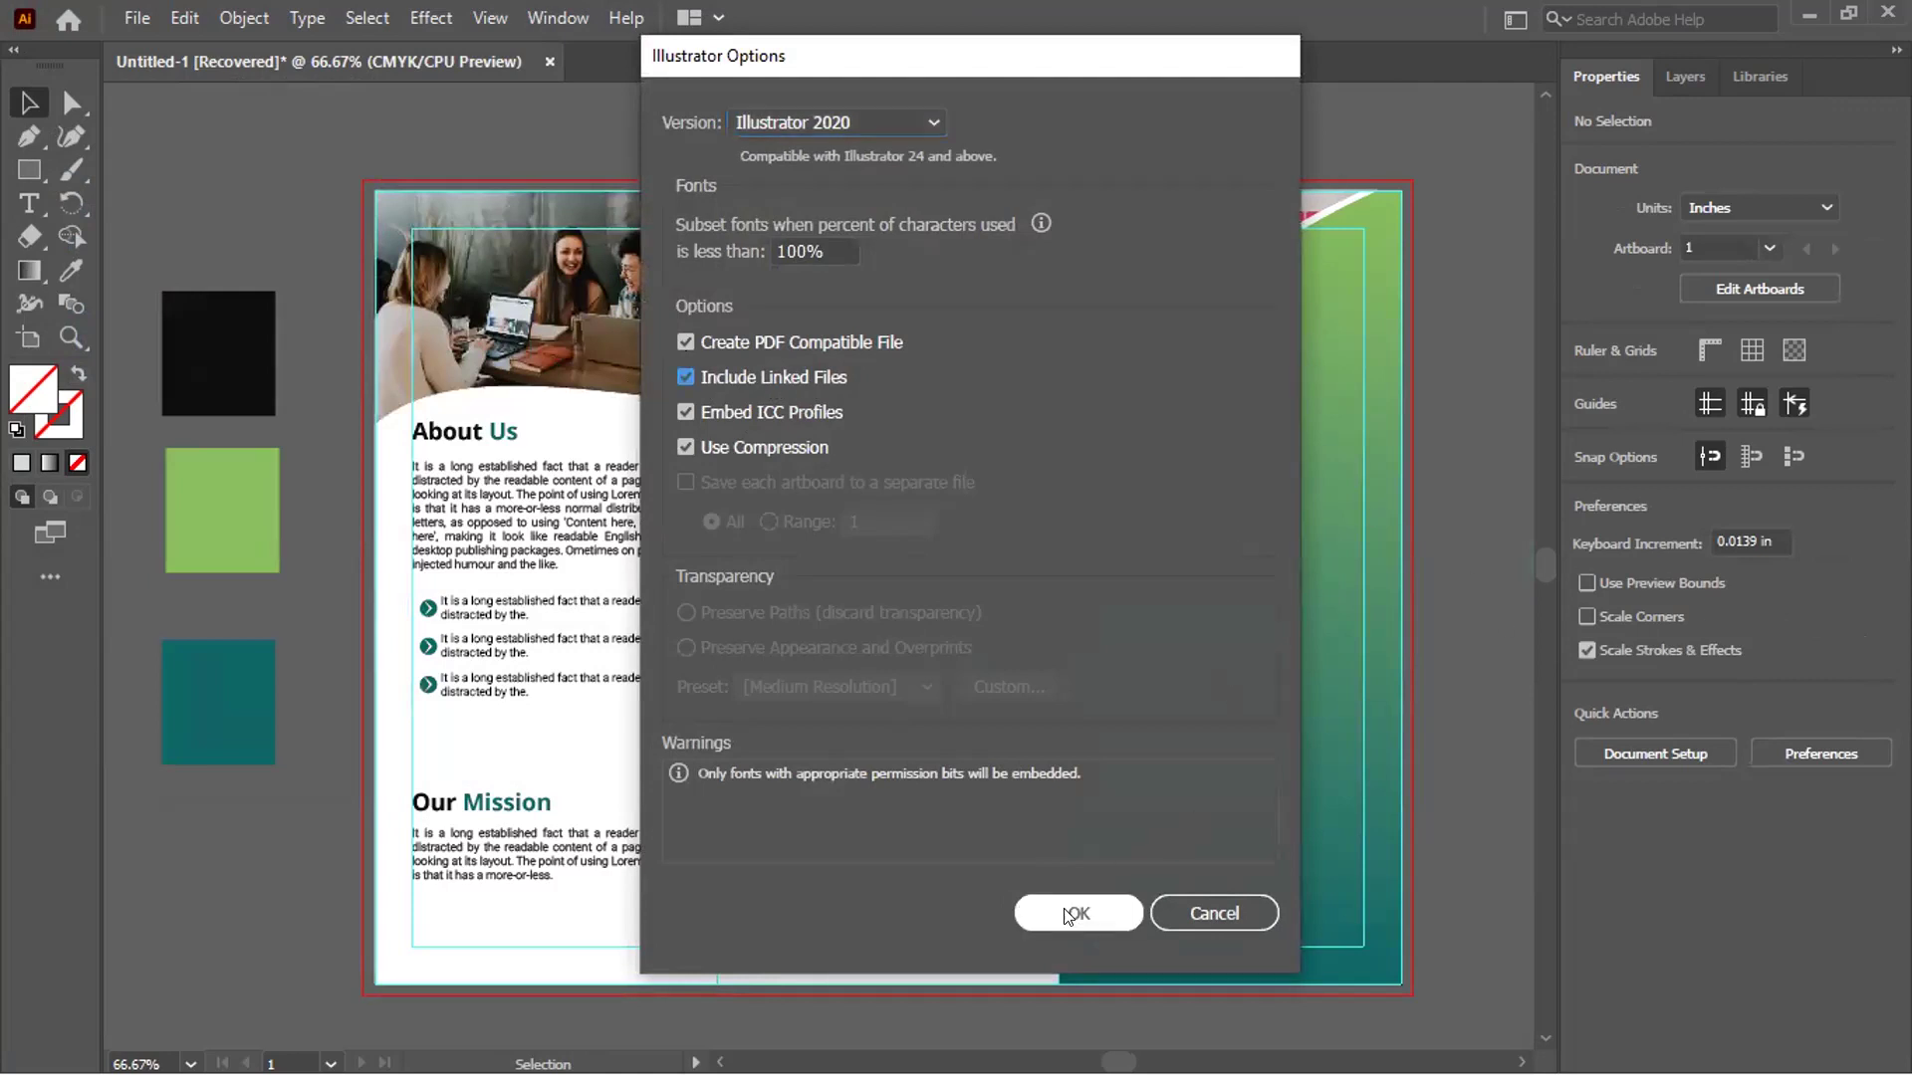
{"action": "left_click", "coordinate": [1046, 928]}
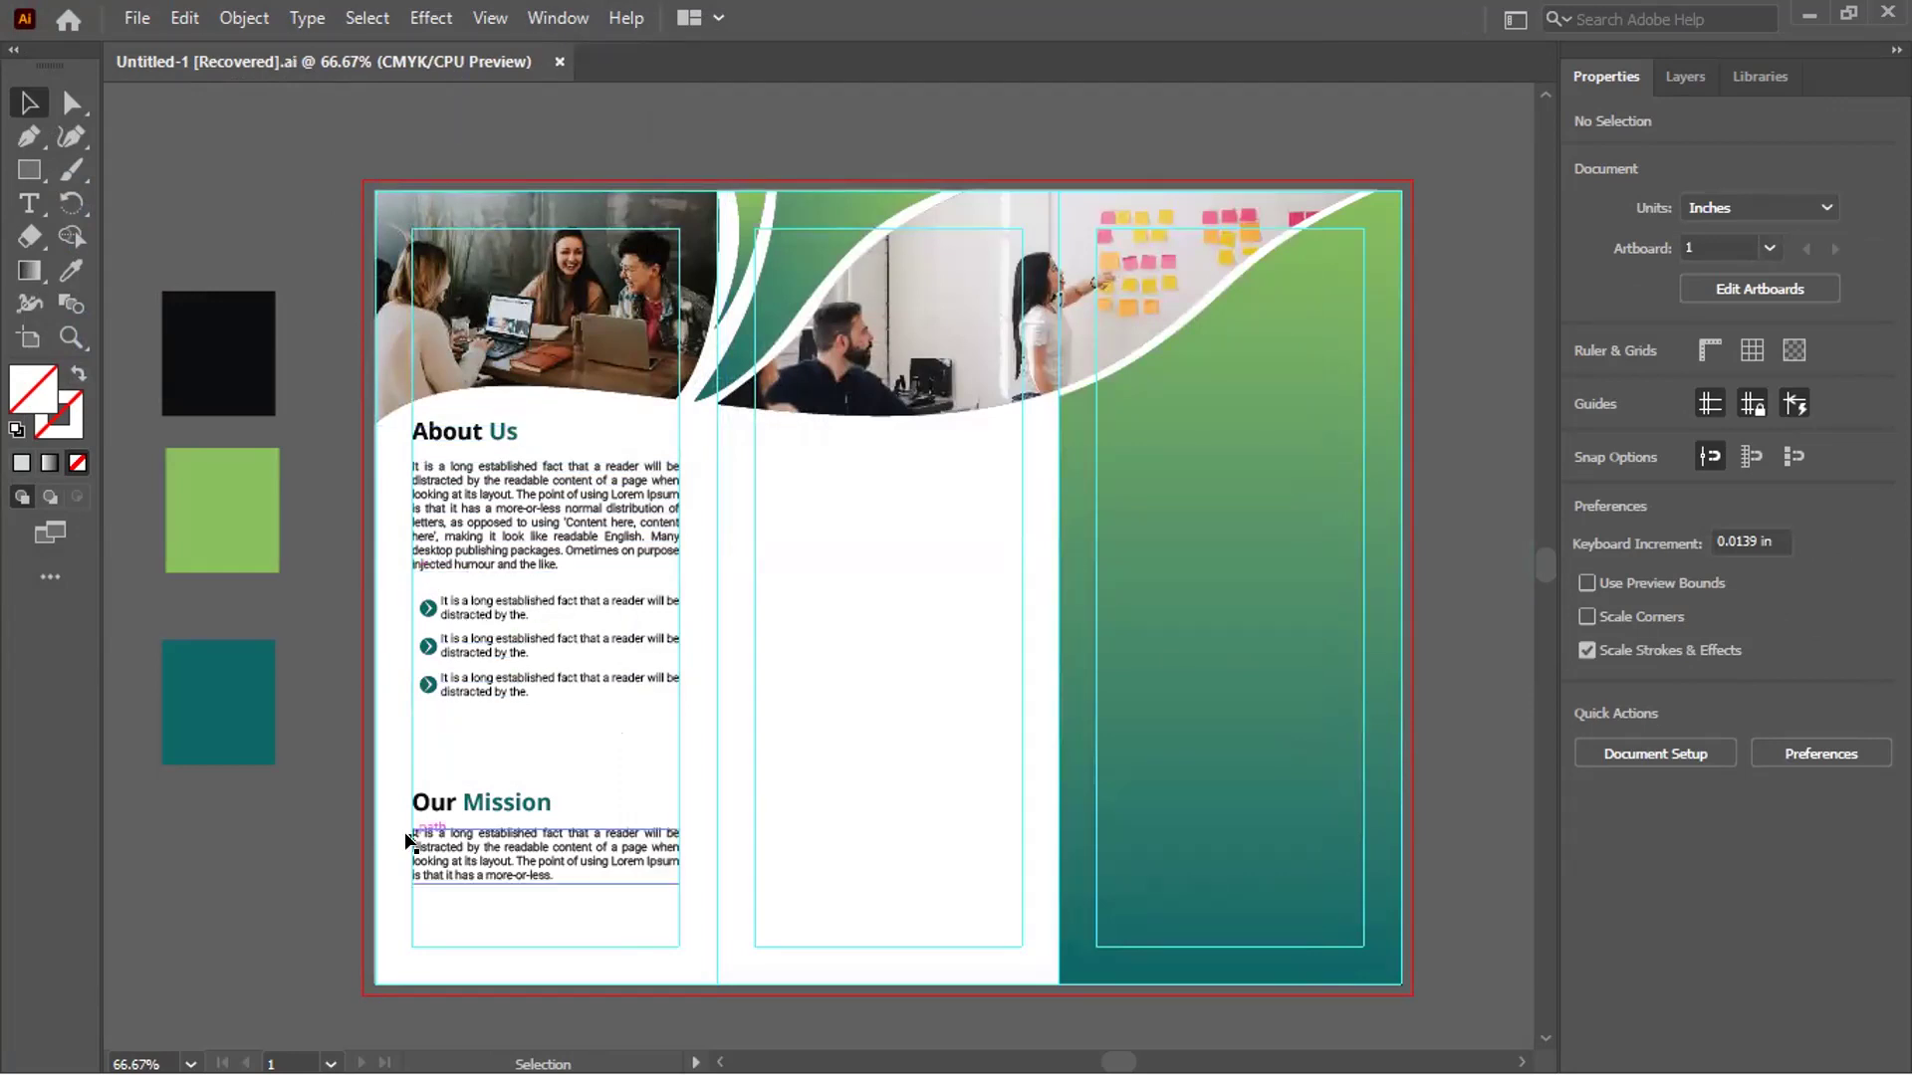
Move the About Us paragraph and bullets lower and drop the heading down slightly
{"action": "scroll", "coordinate": [406, 838], "scroll_direction": "up", "scroll_amount": 1}
{"action": "left_click", "coordinate": [527, 676]}
{"action": "left_click", "coordinate": [508, 548], "text": "shift"}
{"action": "left_click", "coordinate": [506, 503], "text": "shift"}
{"action": "left_click", "coordinate": [538, 418], "text": "shift"}
{"action": "left_click_drag", "start_coordinate": [538, 420], "coordinate": [538, 551]}
{"action": "left_click", "coordinate": [281, 310]}
{"action": "left_click_drag", "start_coordinate": [474, 239], "coordinate": [476, 281]}
Select the About Us heading, paragraph, bullets and Our Mission paragraph together
{"action": "scroll", "coordinate": [430, 374], "scroll_direction": "down", "scroll_amount": 2}
{"action": "left_click", "coordinate": [502, 146]}
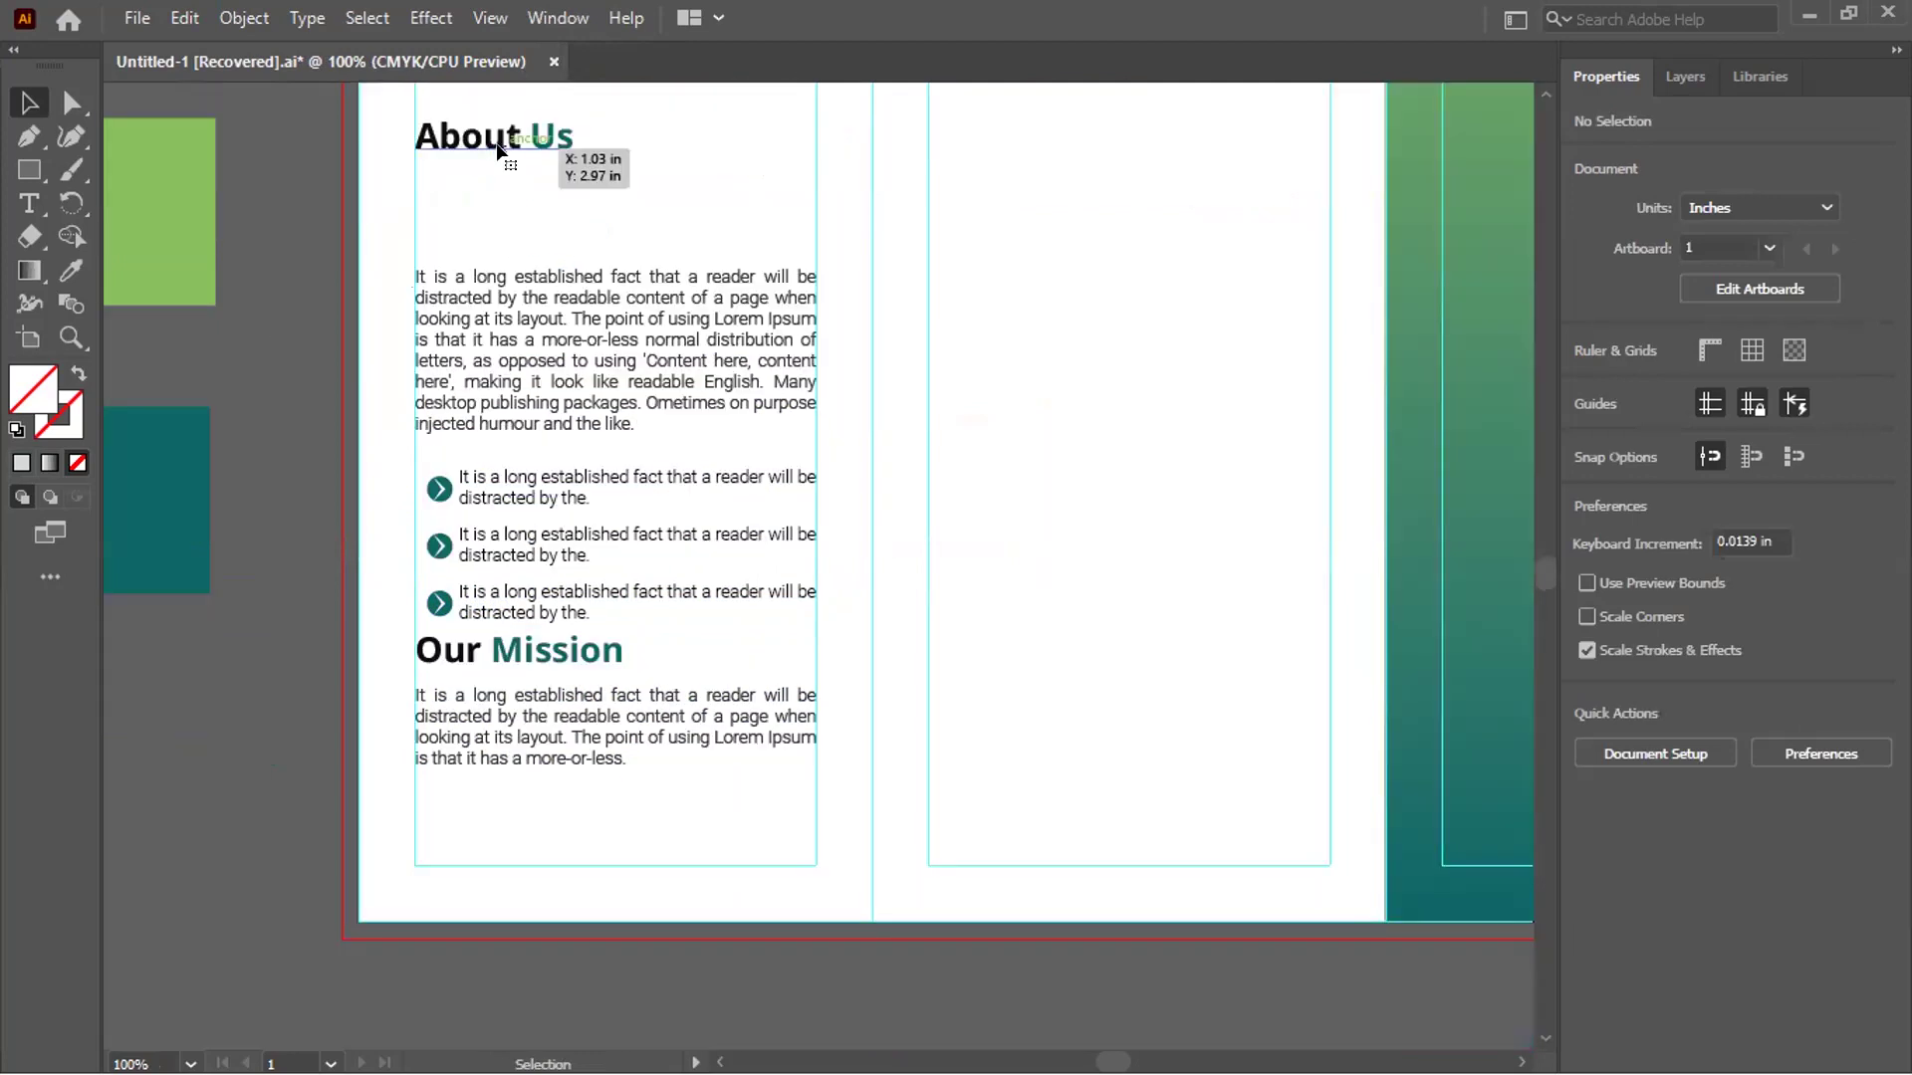
{"action": "left_click", "coordinate": [529, 361], "text": "shift"}
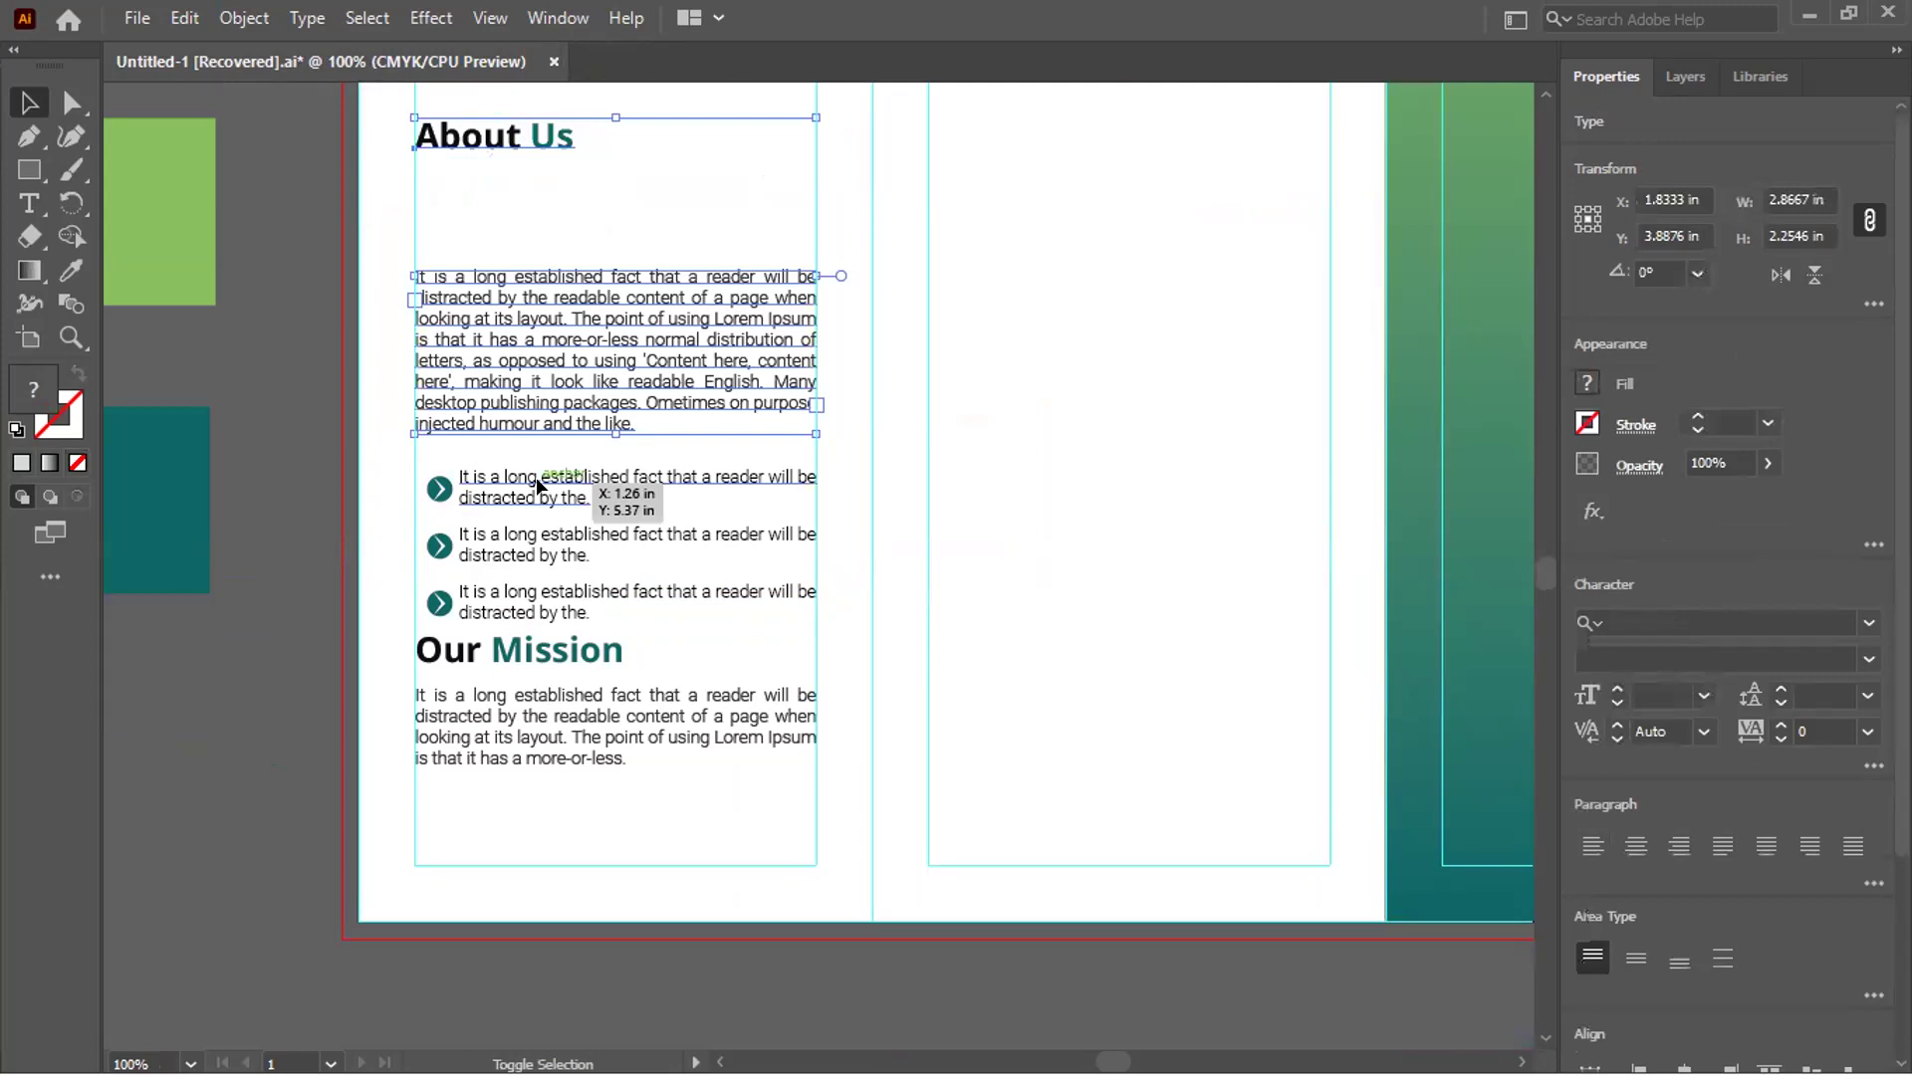
{"action": "left_click", "coordinate": [543, 488], "text": "shift"}
{"action": "left_click", "coordinate": [543, 548], "text": "shift"}
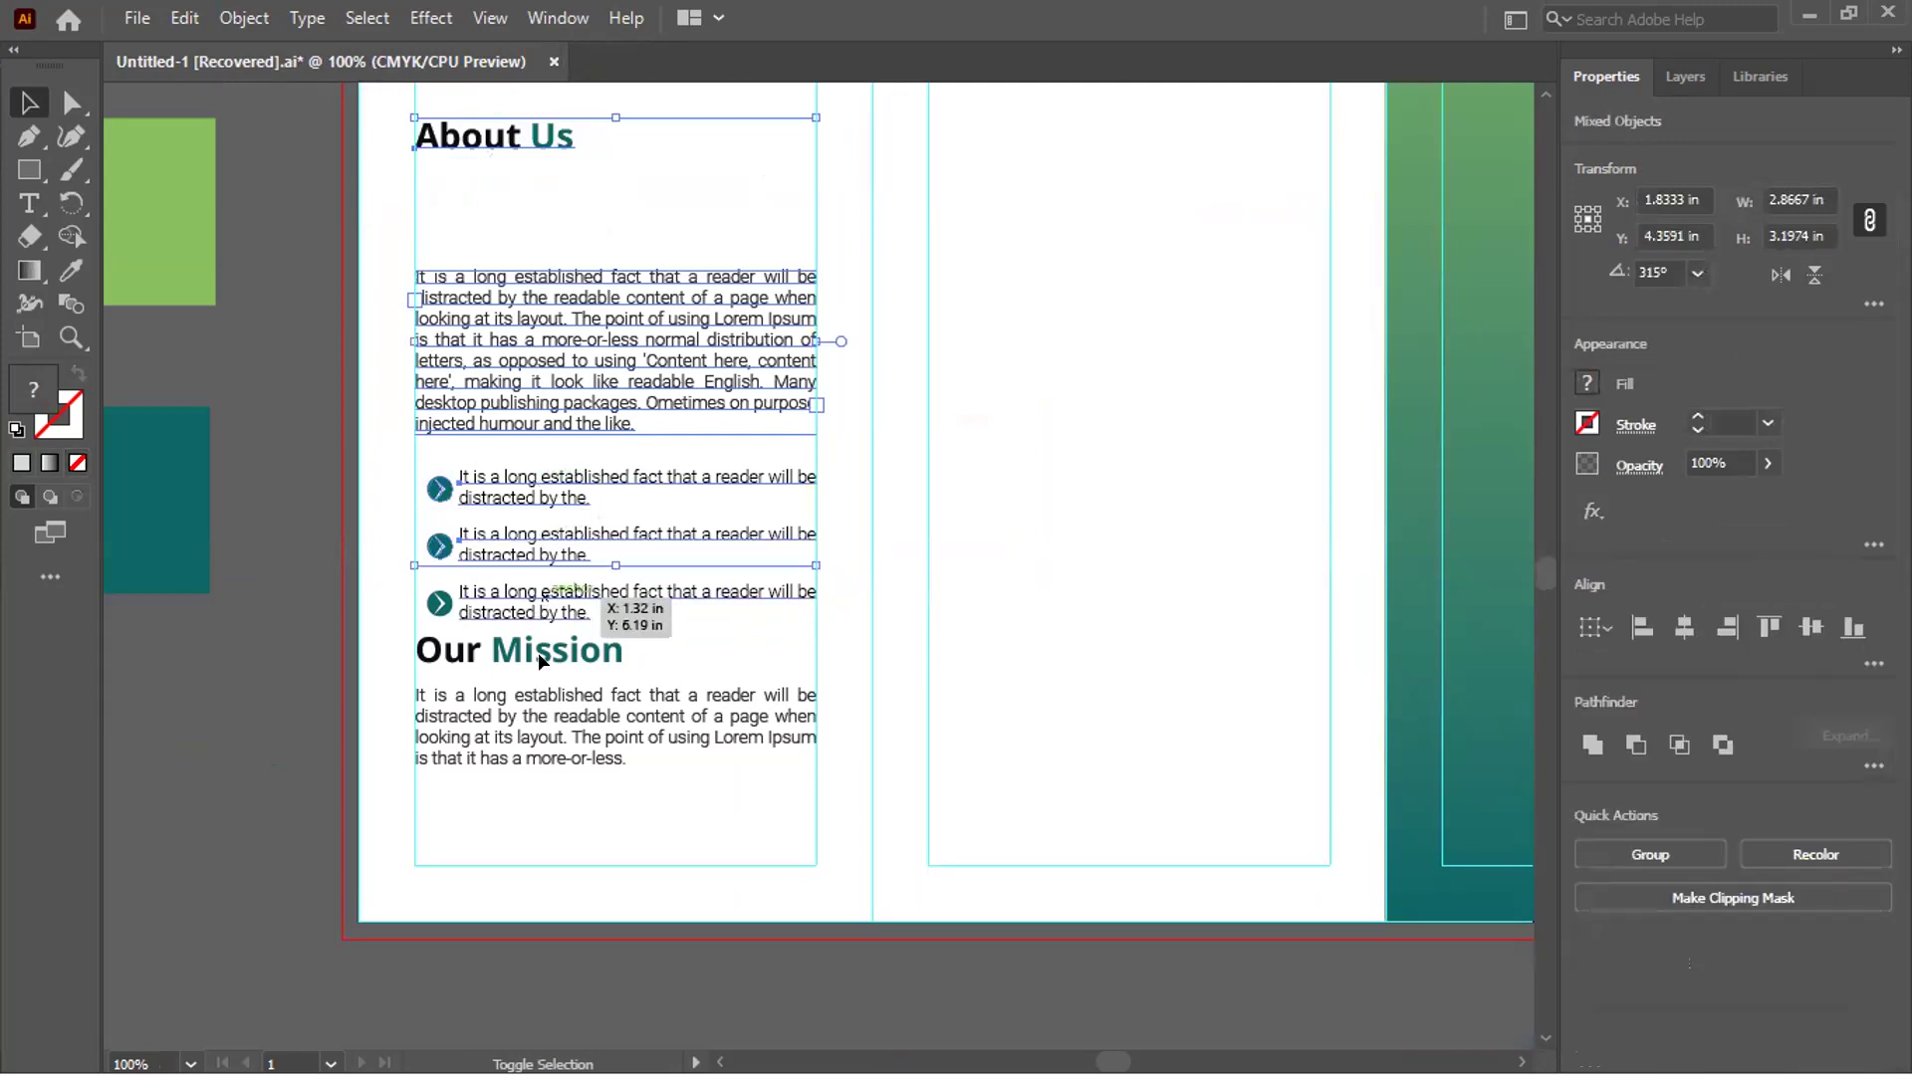
{"action": "left_click", "coordinate": [539, 715], "text": "shift"}
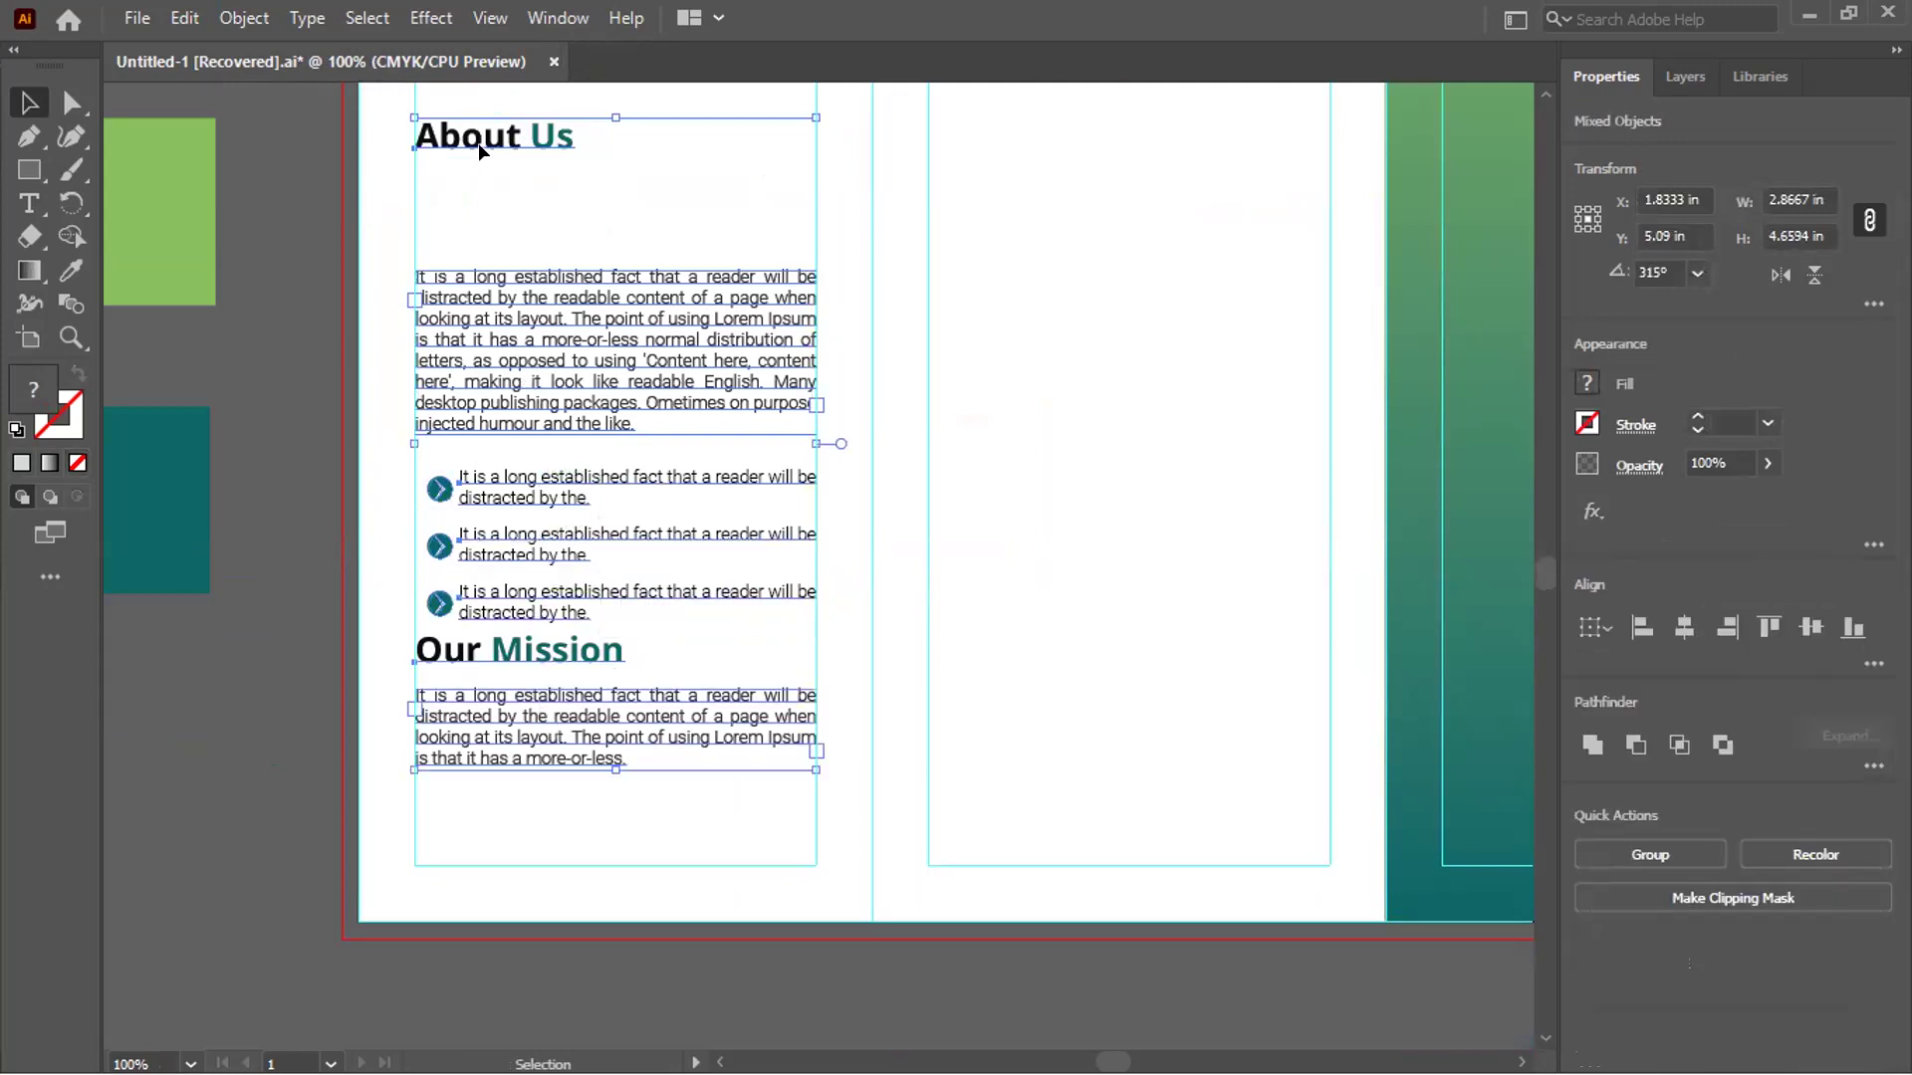
{"action": "scroll", "coordinate": [525, 346], "scroll_direction": "up", "scroll_amount": 2}
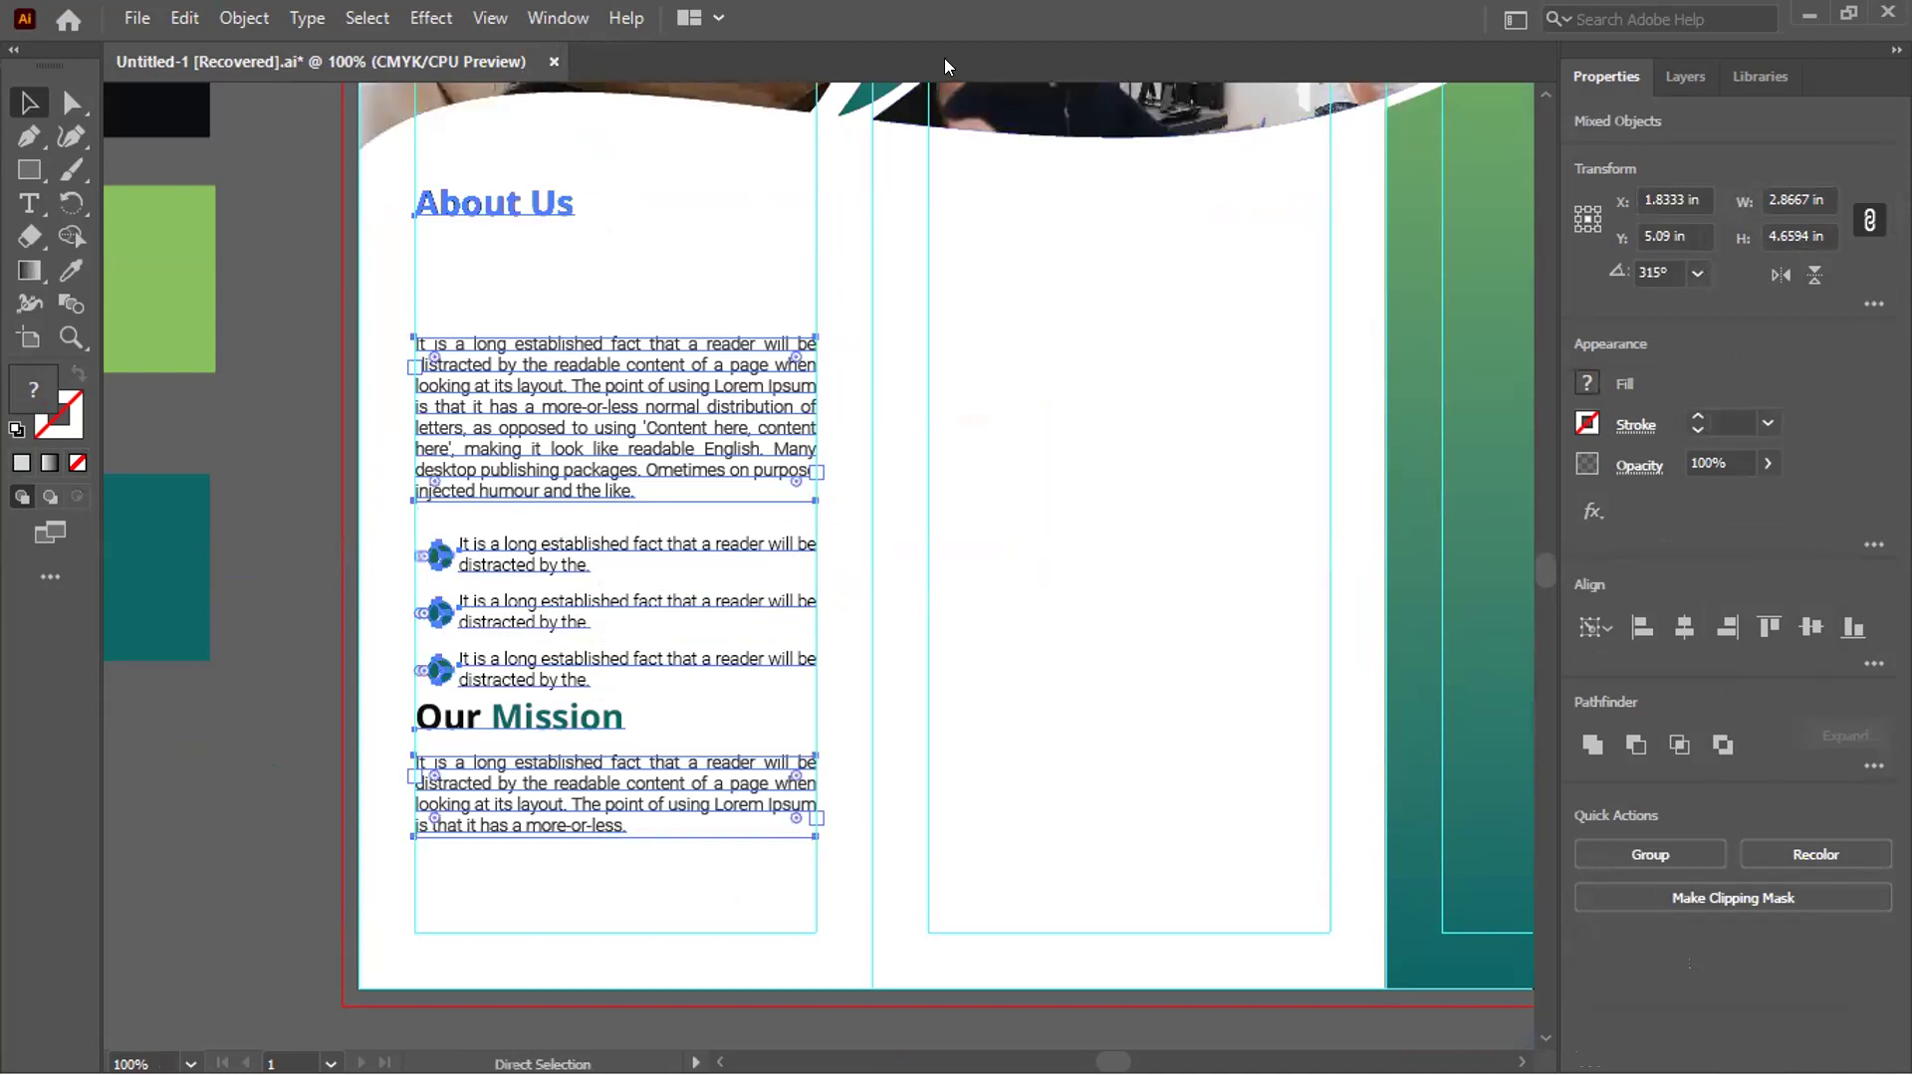
Show the rulers and switch measurement units to centimeters
{"action": "key", "text": "ctrl+r"}
{"action": "right_click", "coordinate": [964, 95]}
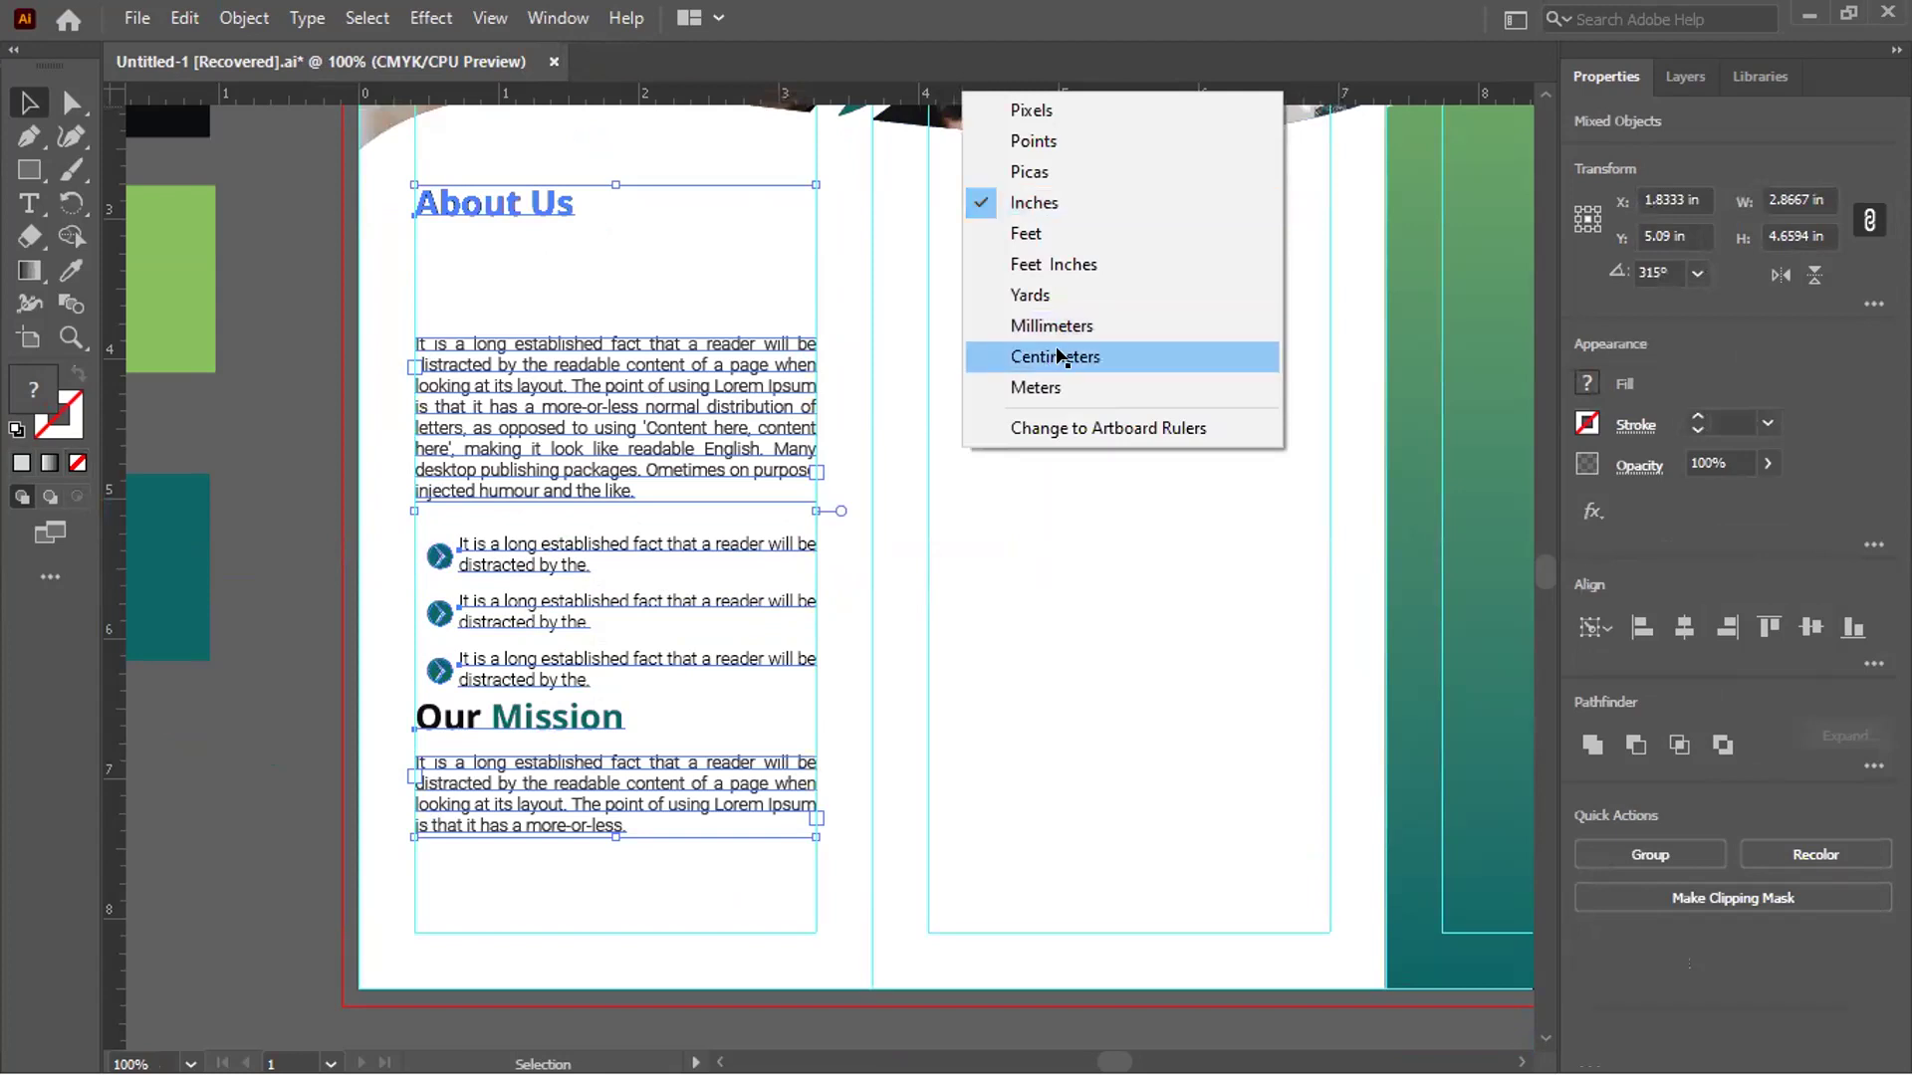
{"action": "left_click", "coordinate": [1059, 356]}
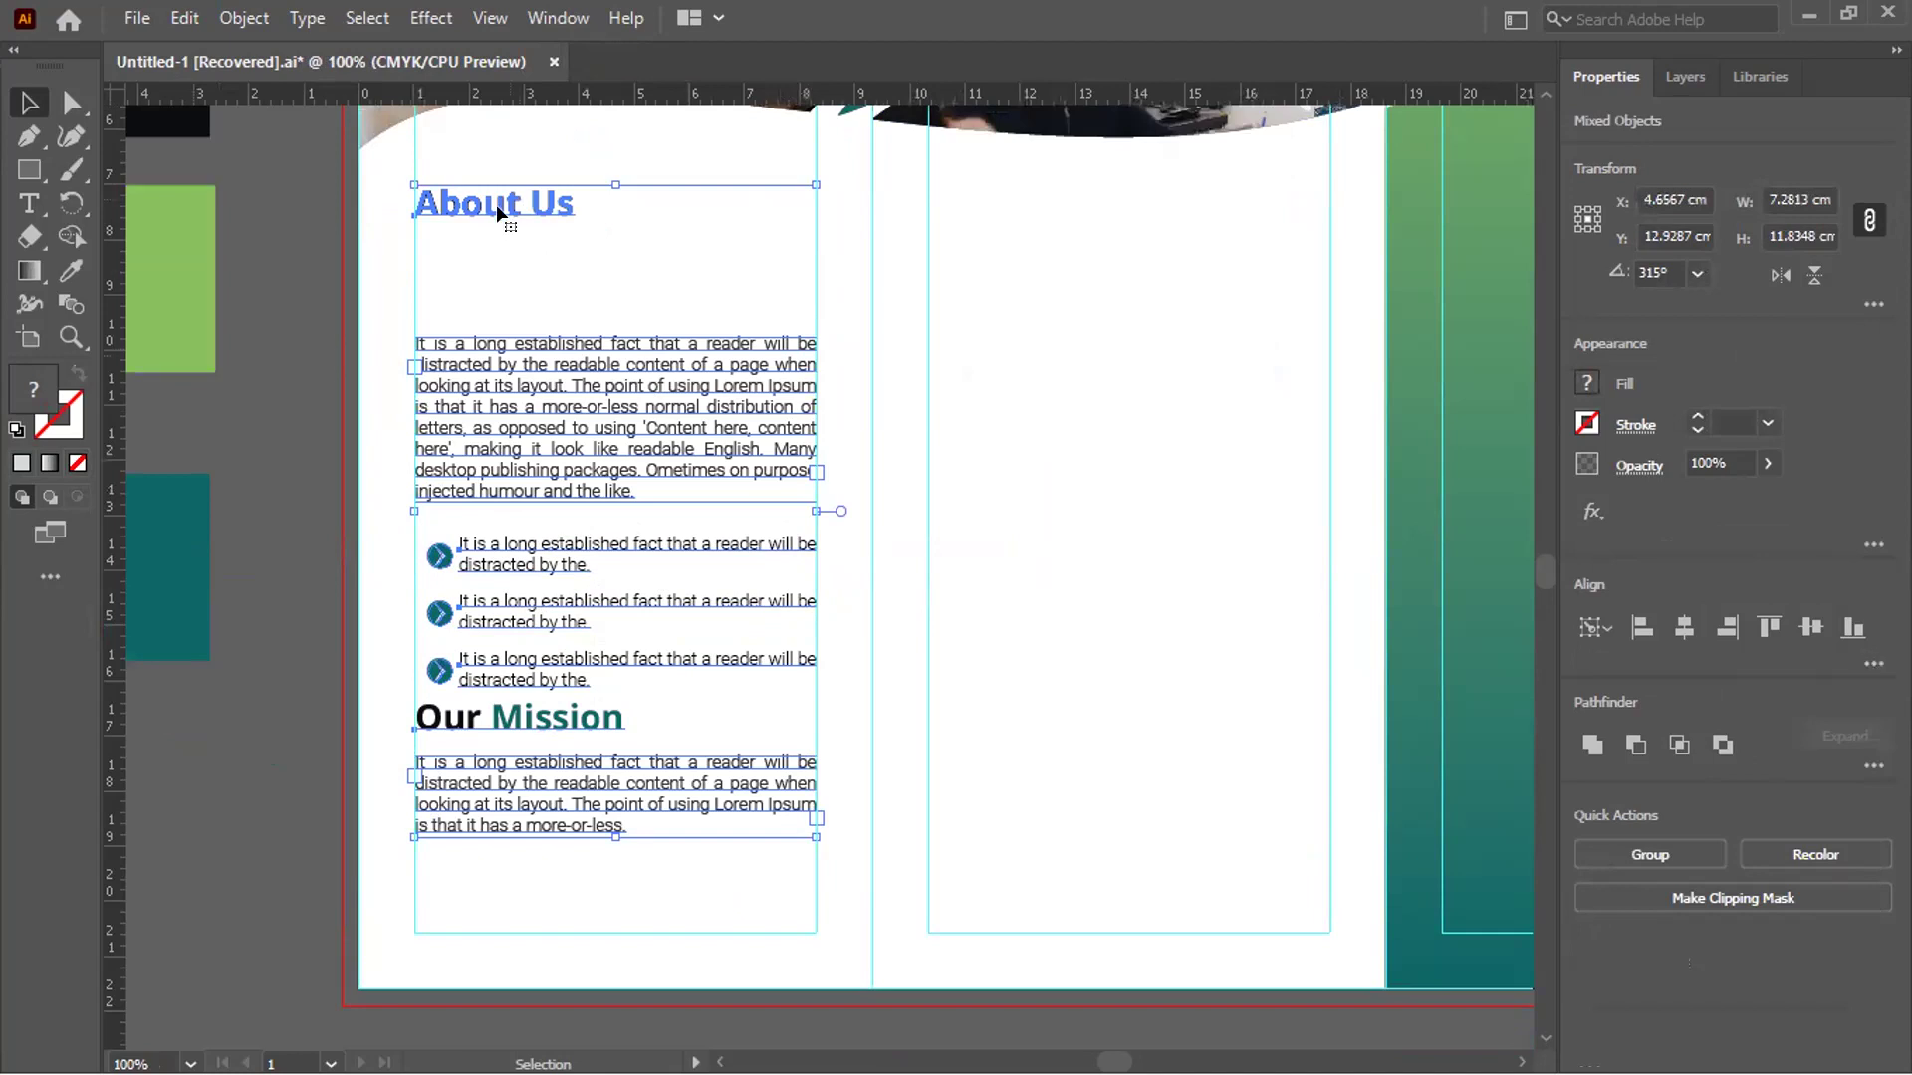
Distribute the selected text blocks vertically with 2 cm spacing
{"action": "left_click", "coordinate": [1873, 664]}
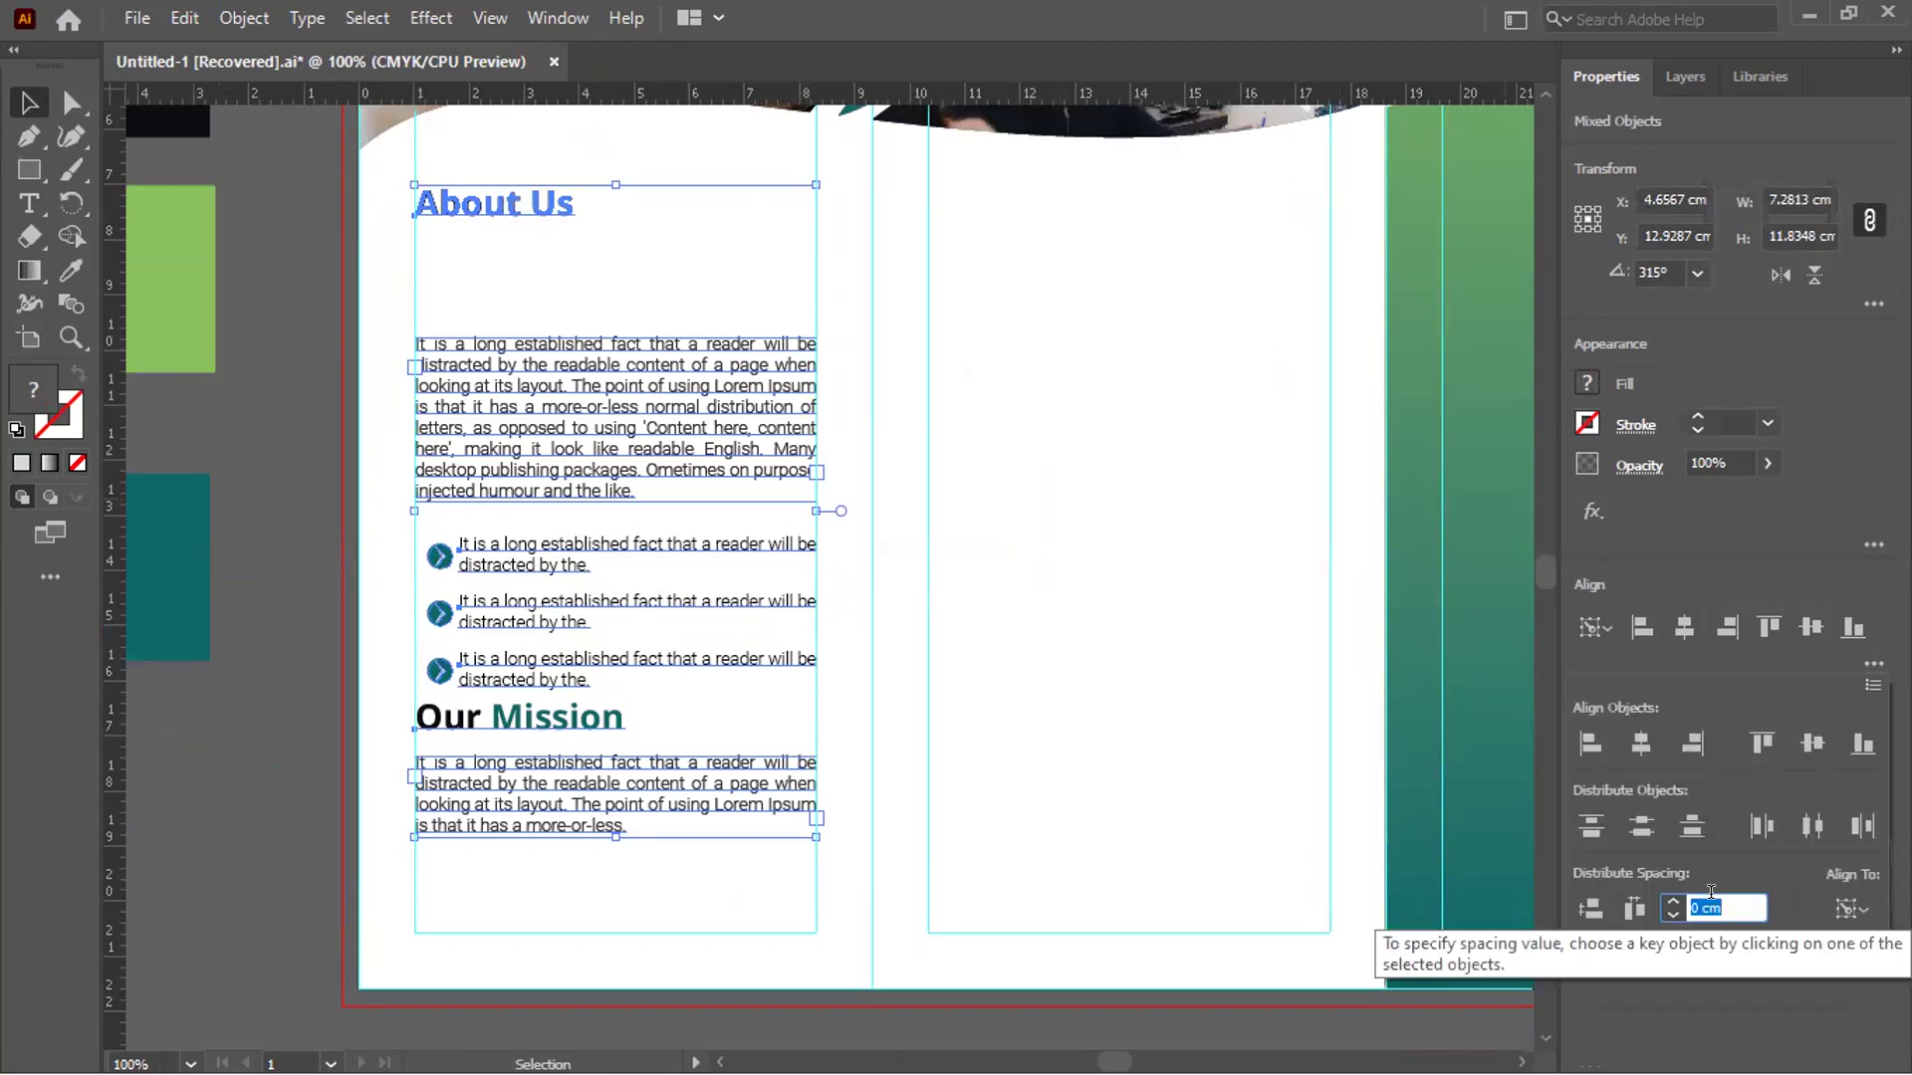
{"action": "left_click", "coordinate": [1670, 902]}
{"action": "left_click", "coordinate": [1670, 902]}
{"action": "left_click", "coordinate": [1670, 902]}
{"action": "left_click", "coordinate": [1671, 901]}
{"action": "left_click", "coordinate": [1671, 901]}
{"action": "left_click", "coordinate": [1671, 902]}
{"action": "left_click", "coordinate": [1671, 901]}
{"action": "left_click", "coordinate": [1671, 901]}
{"action": "left_click", "coordinate": [1670, 901]}
{"action": "left_click", "coordinate": [1671, 901]}
{"action": "left_click", "coordinate": [1671, 902]}
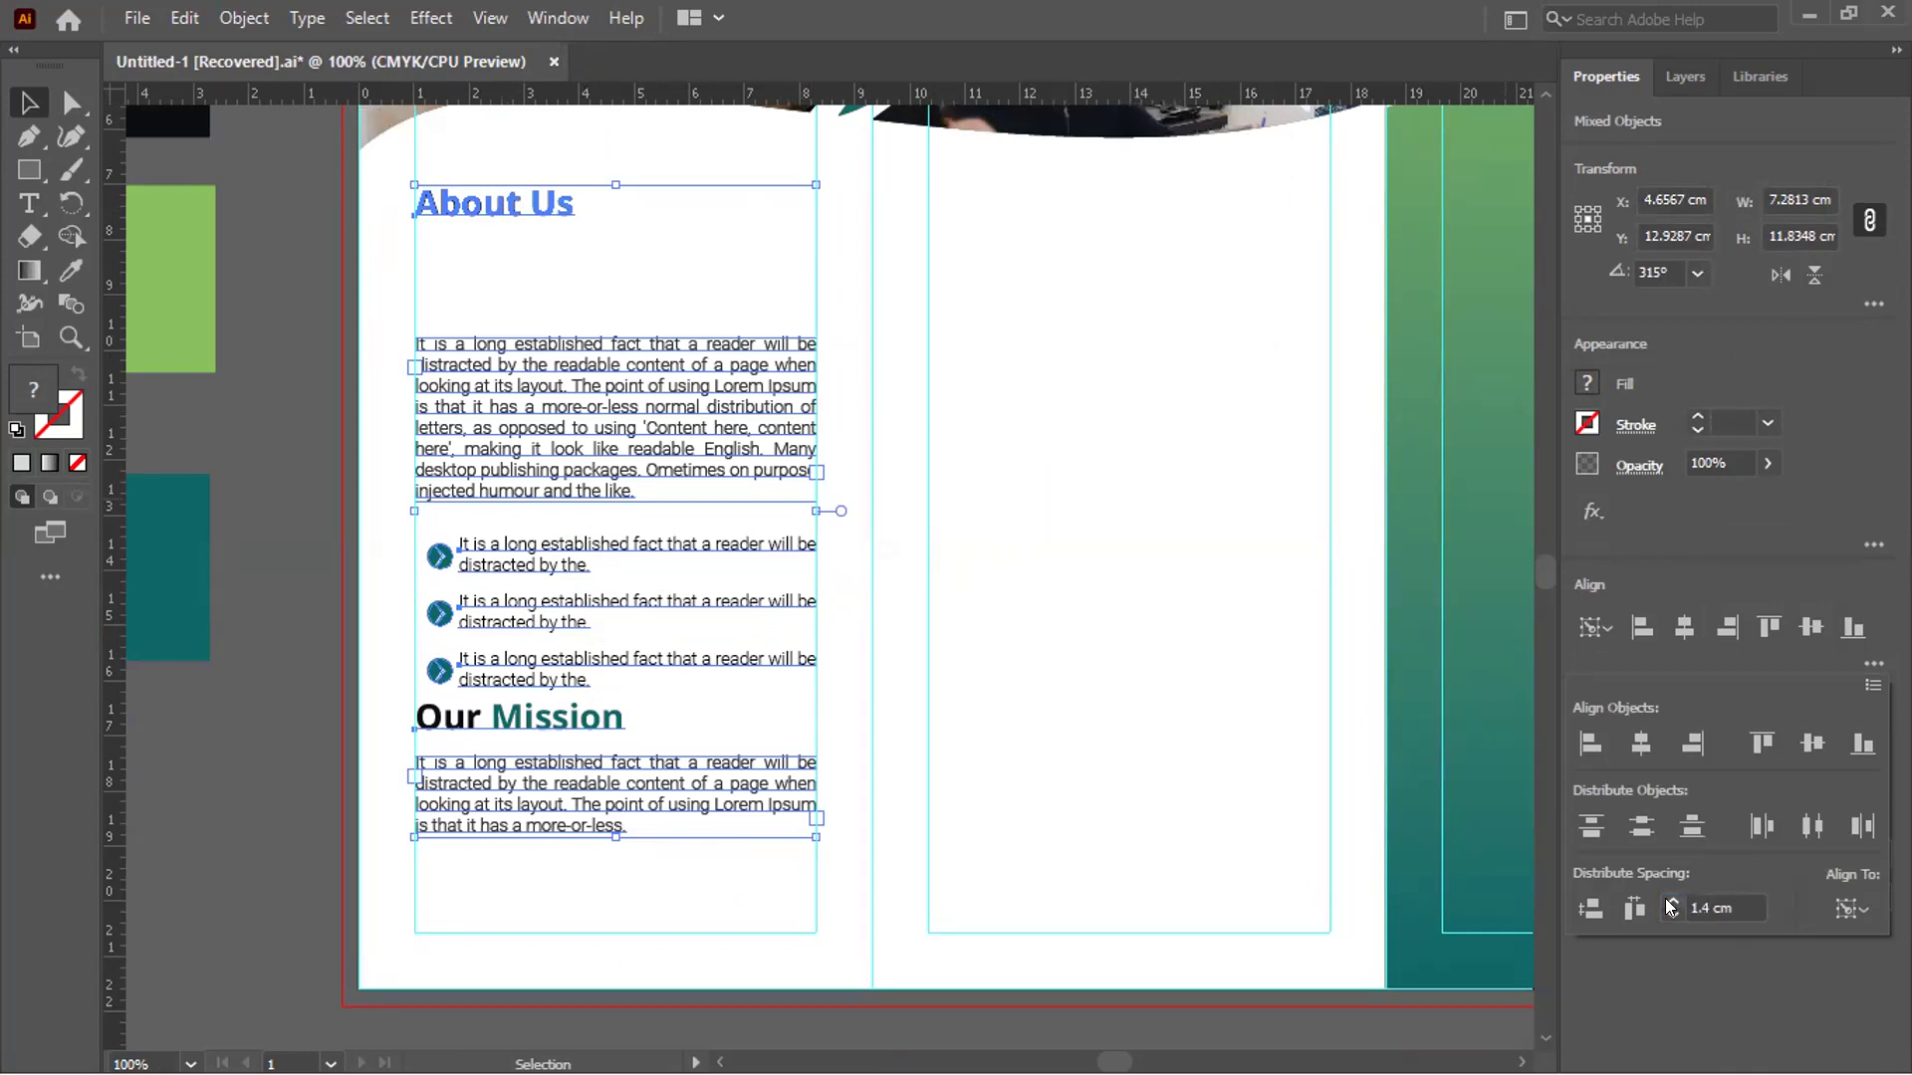
{"action": "left_click", "coordinate": [1665, 898]}
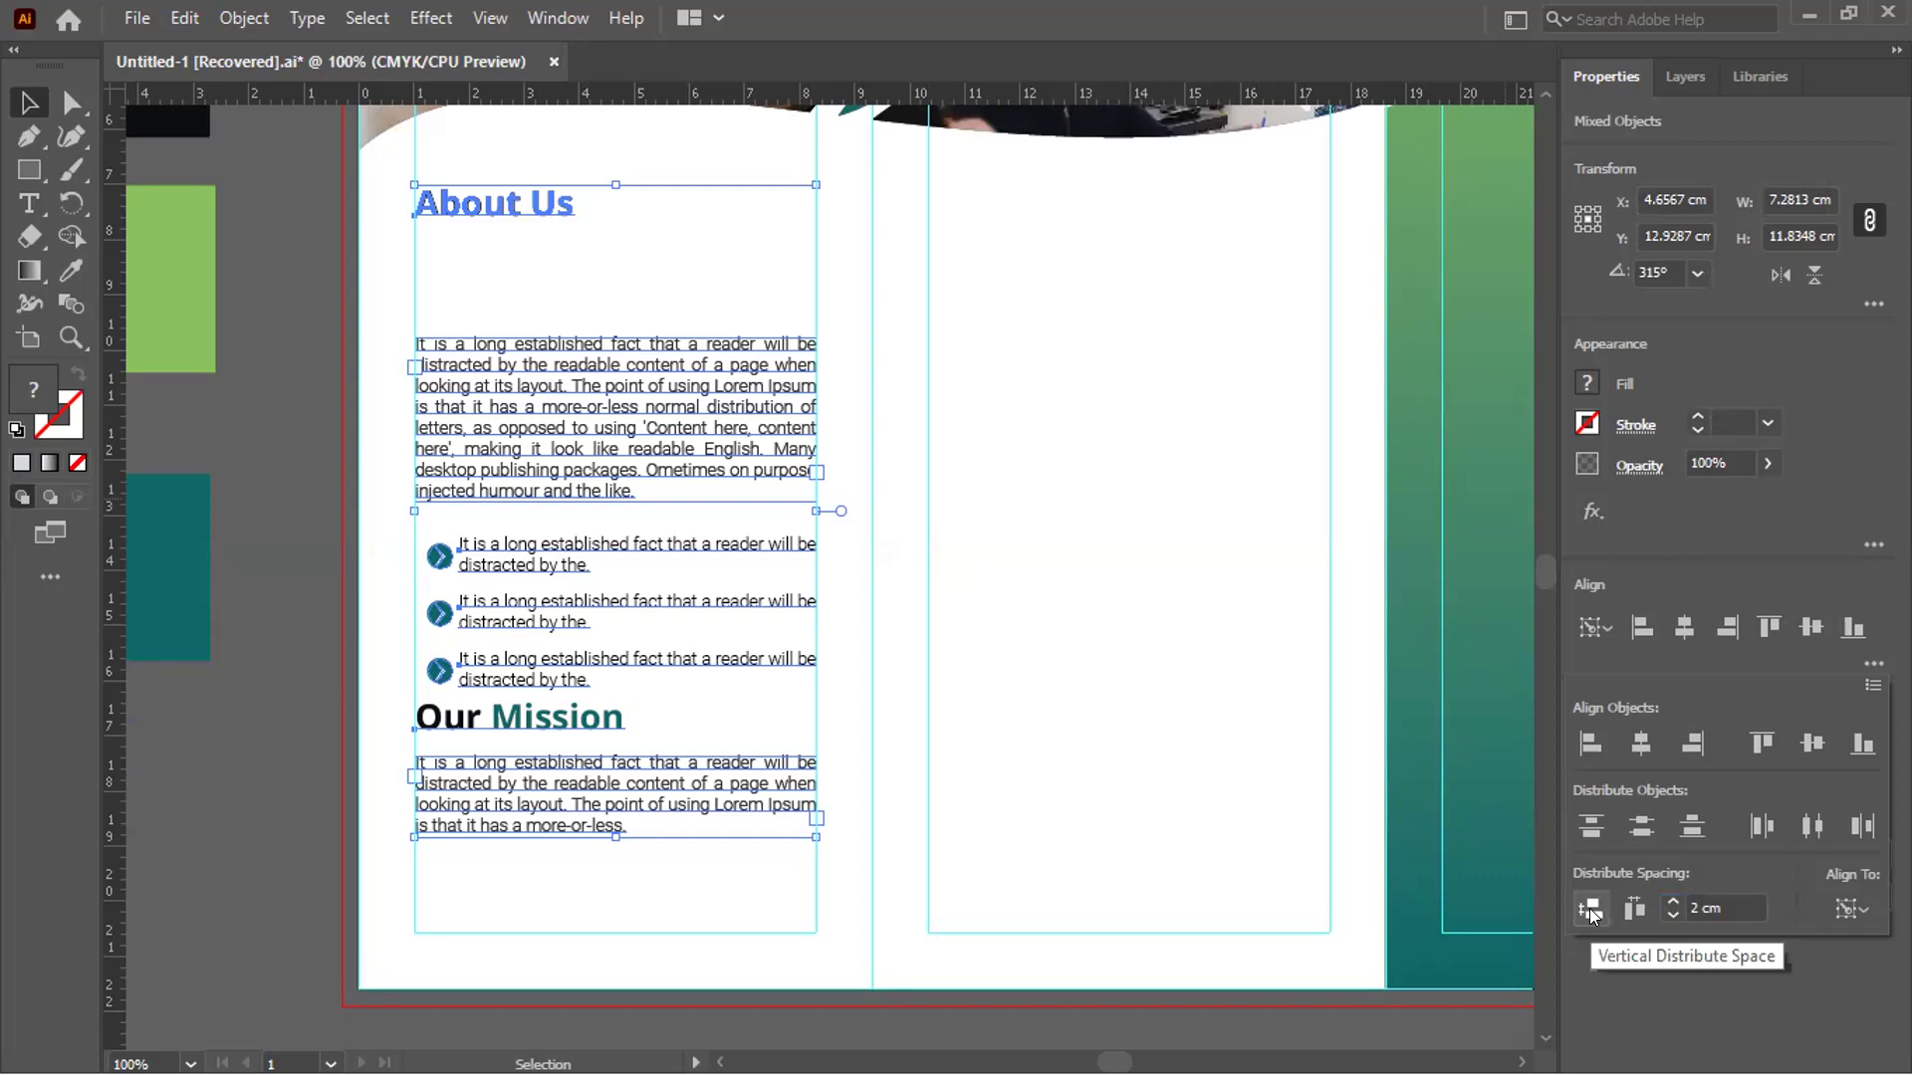
{"action": "left_click", "coordinate": [1590, 910]}
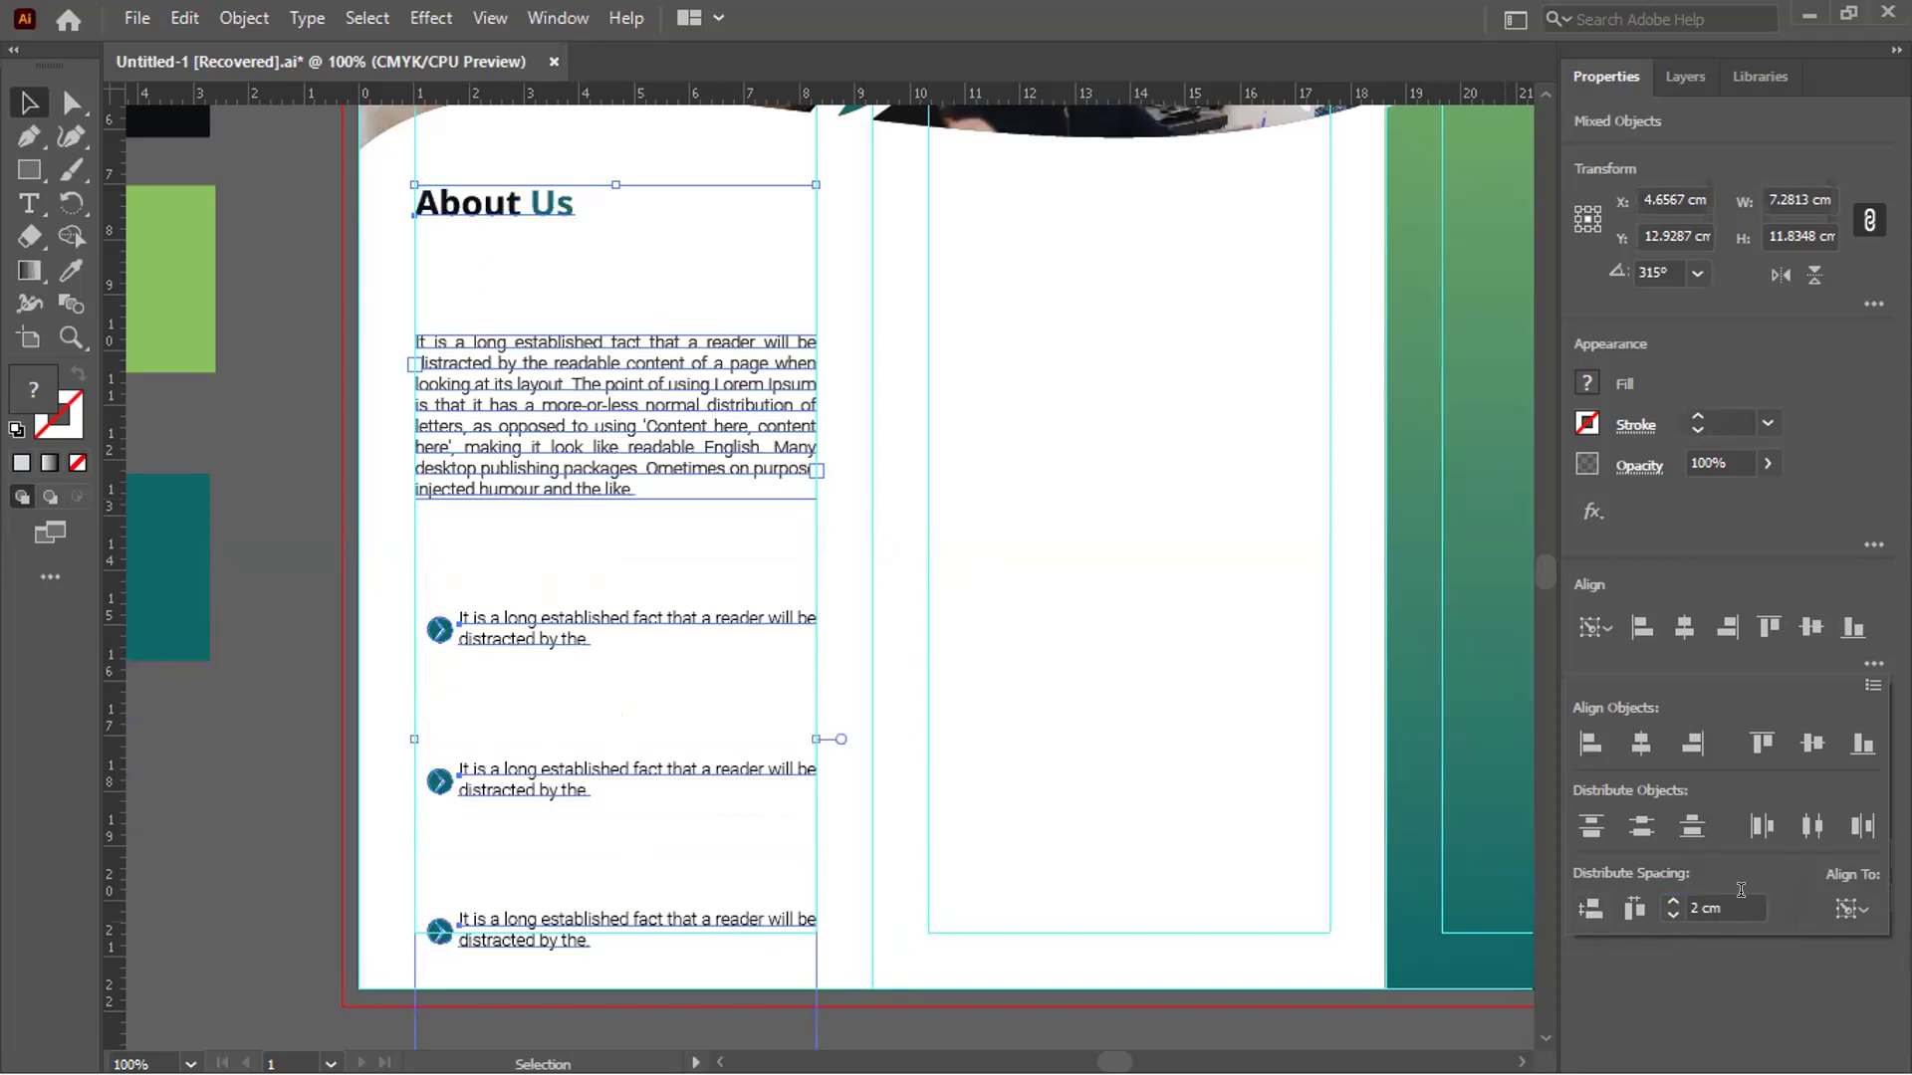
Re-space the text blocks at 1 cm, then finally 0.5 cm apart
{"action": "left_click", "coordinate": [1727, 909]}
{"action": "type", "text": "1"}
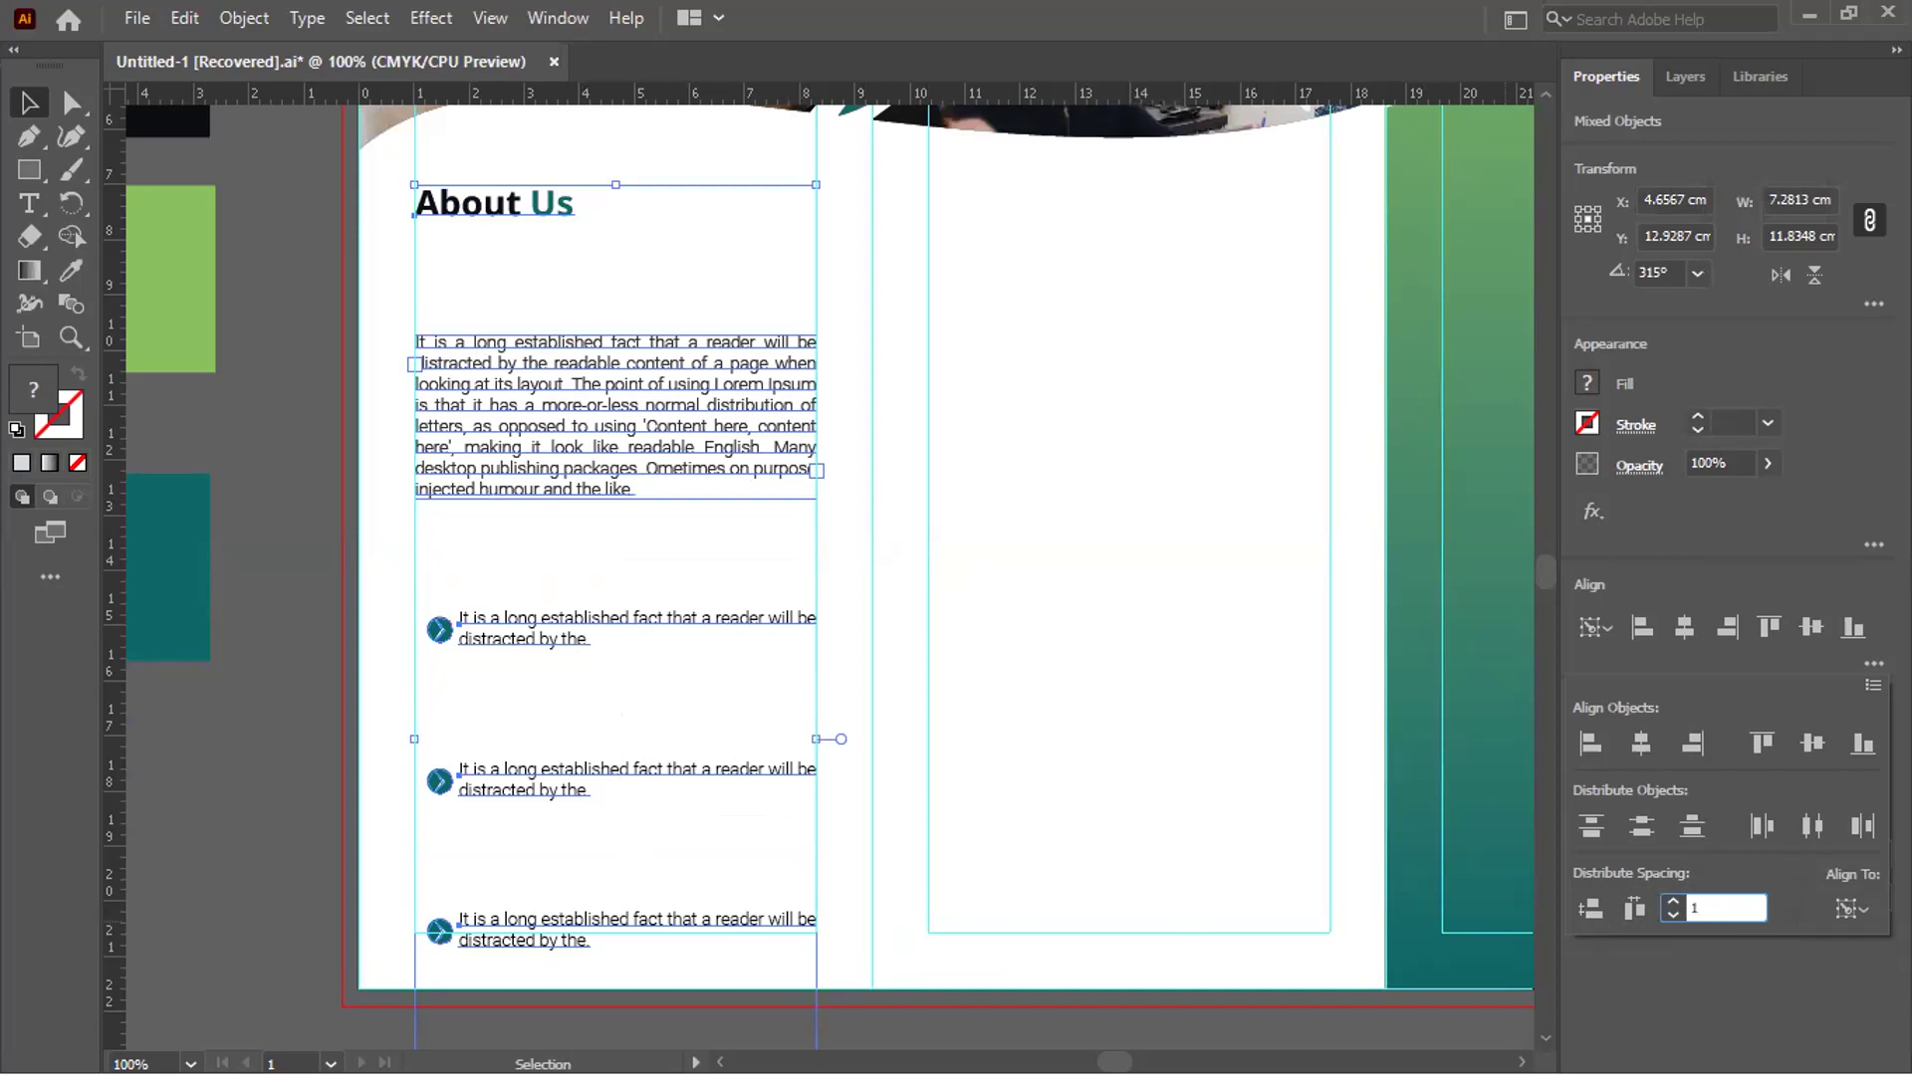
{"action": "left_click", "coordinate": [1590, 910]}
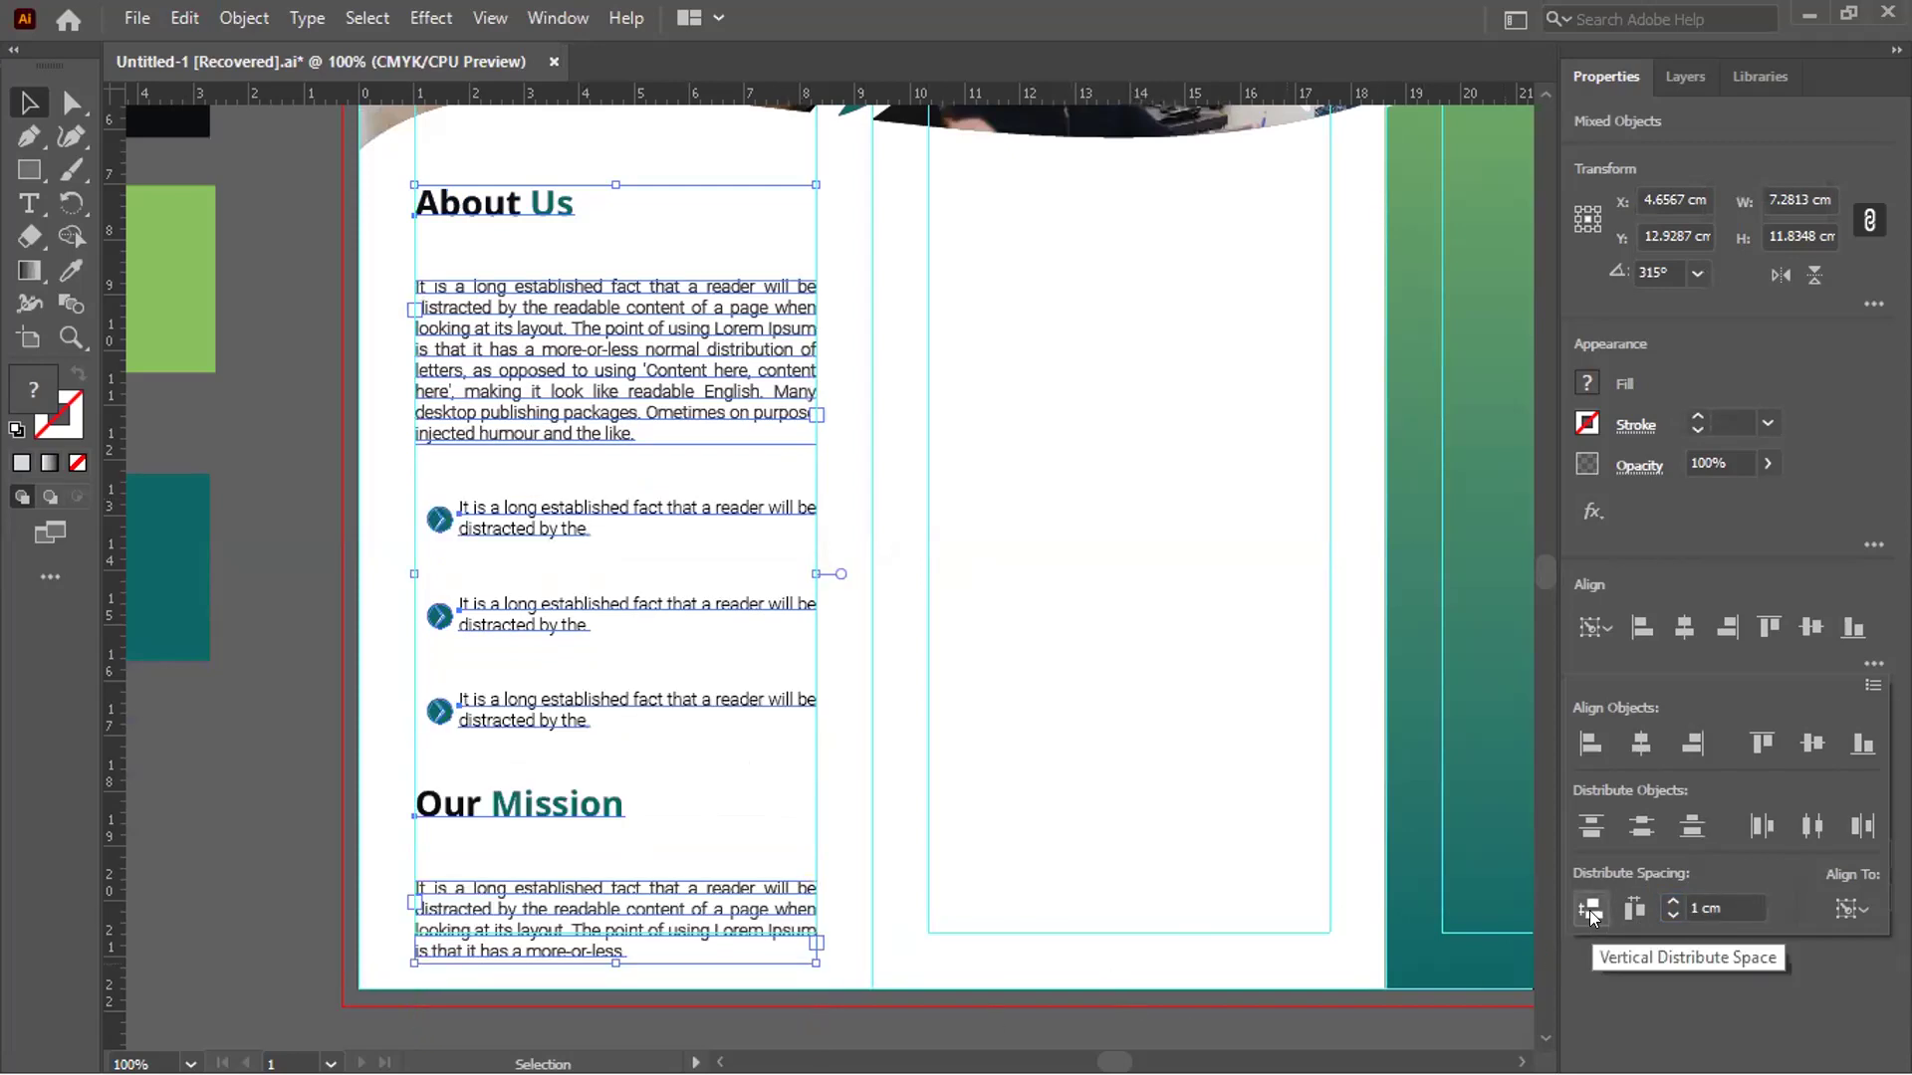
{"action": "left_click", "coordinate": [1757, 900]}
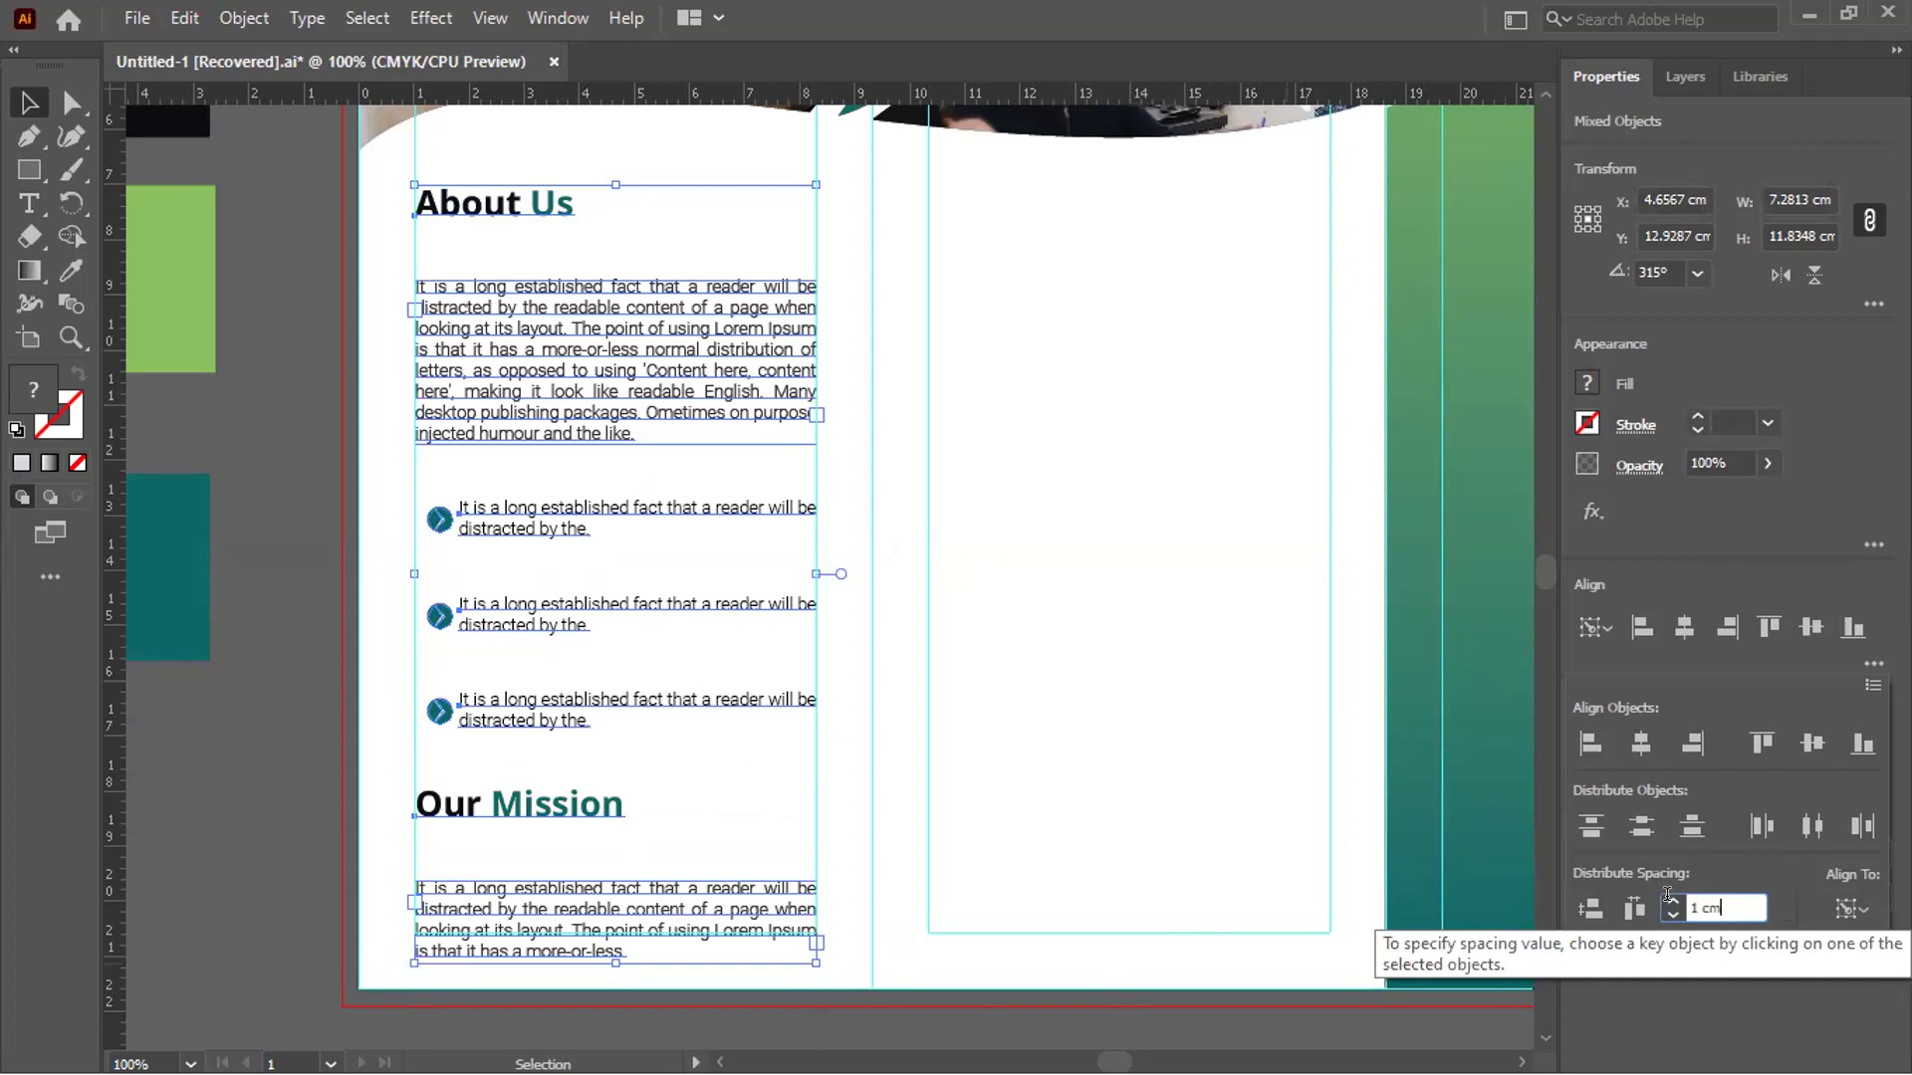
{"action": "key", "text": "BackSpace"}
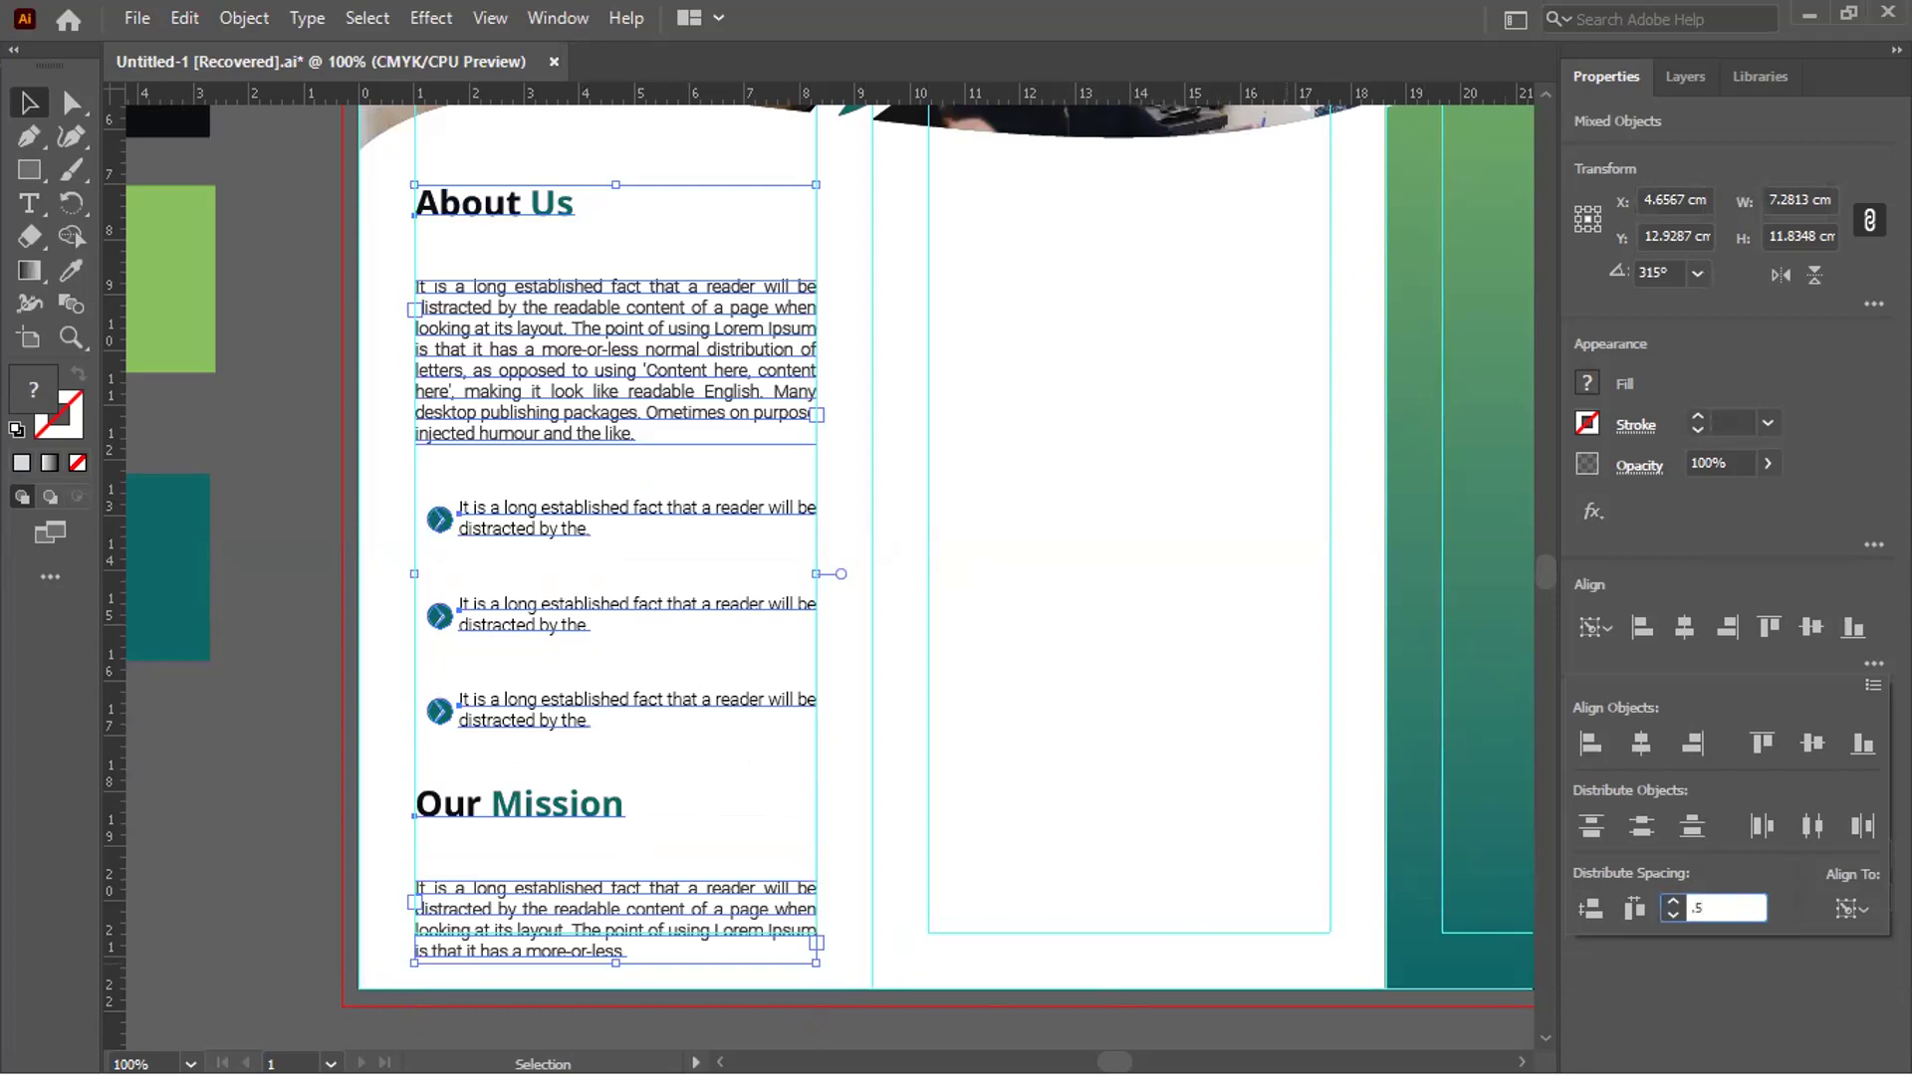
{"action": "type", "text": ".5"}
{"action": "left_click", "coordinate": [1591, 908]}
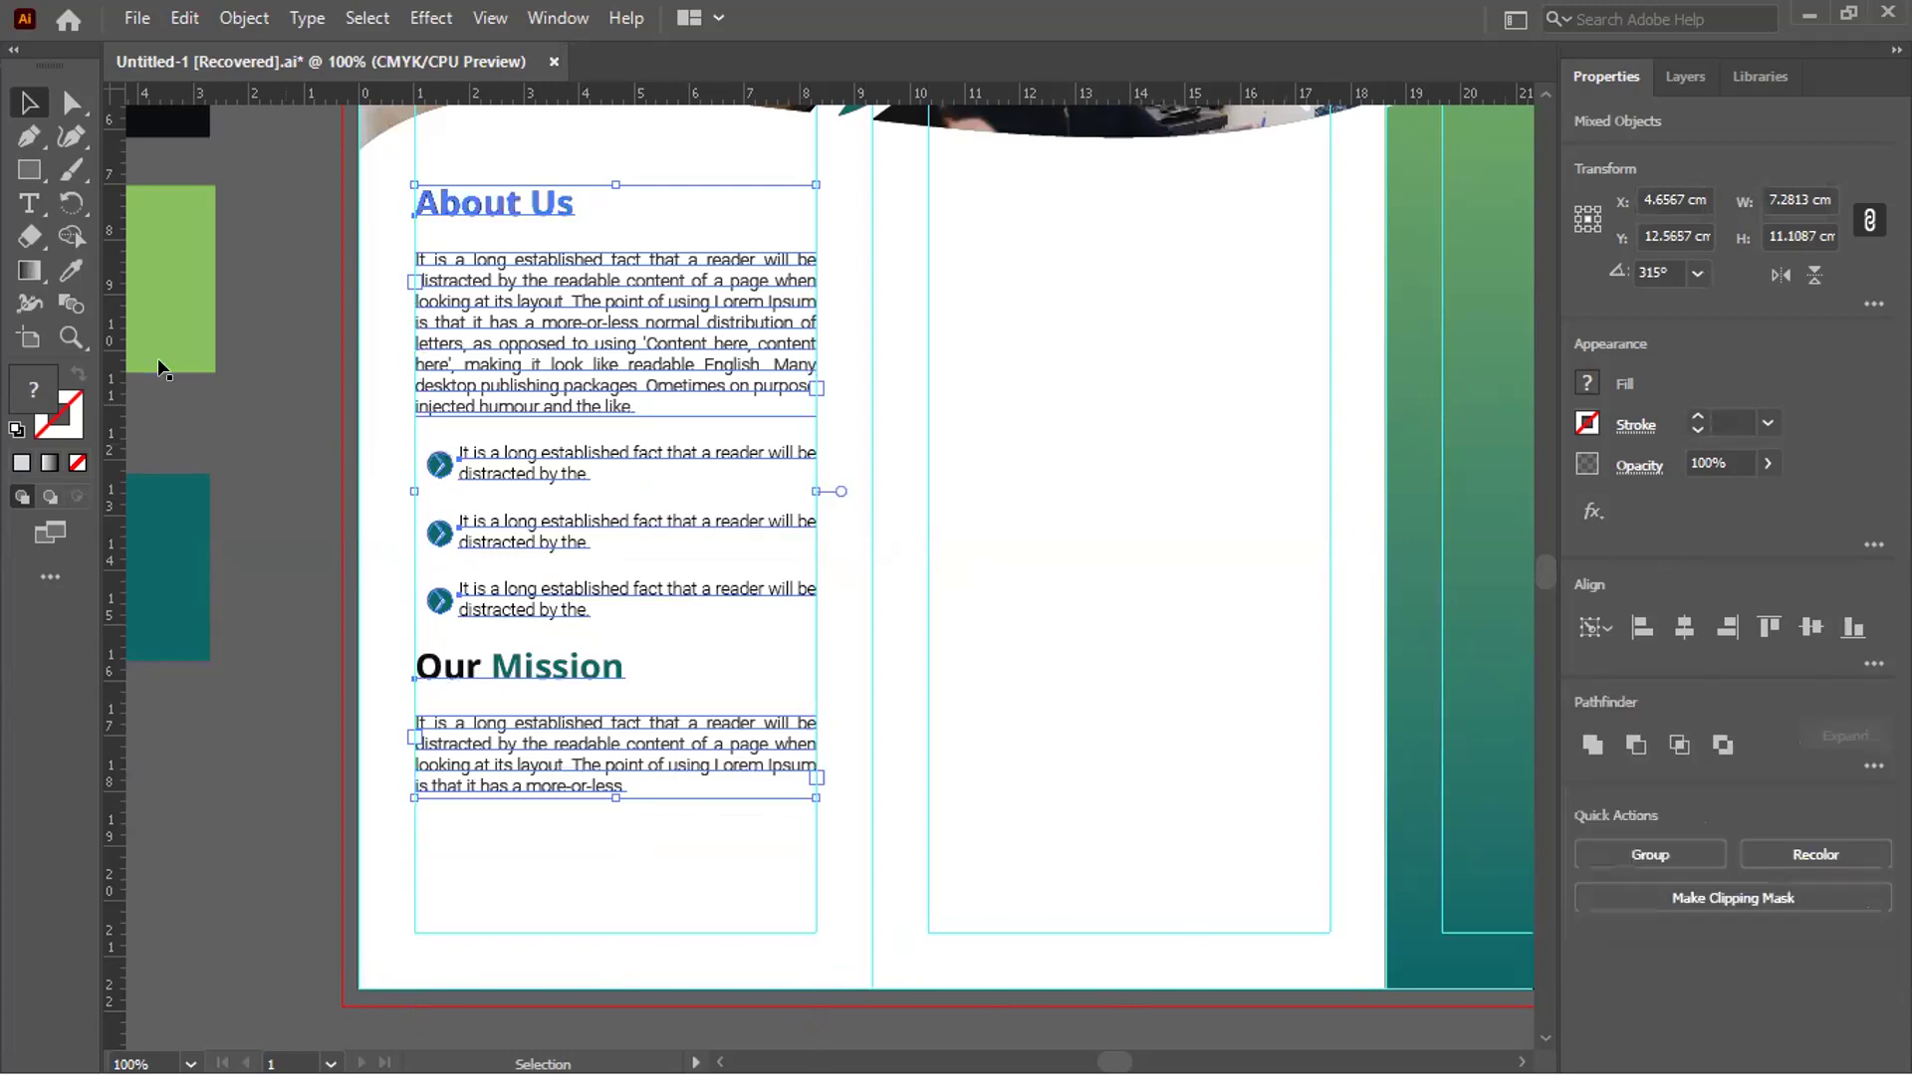
Place the About Us paragraph 0.25 cm below its heading with Vertical Distribute Space
{"action": "left_click", "coordinate": [253, 325]}
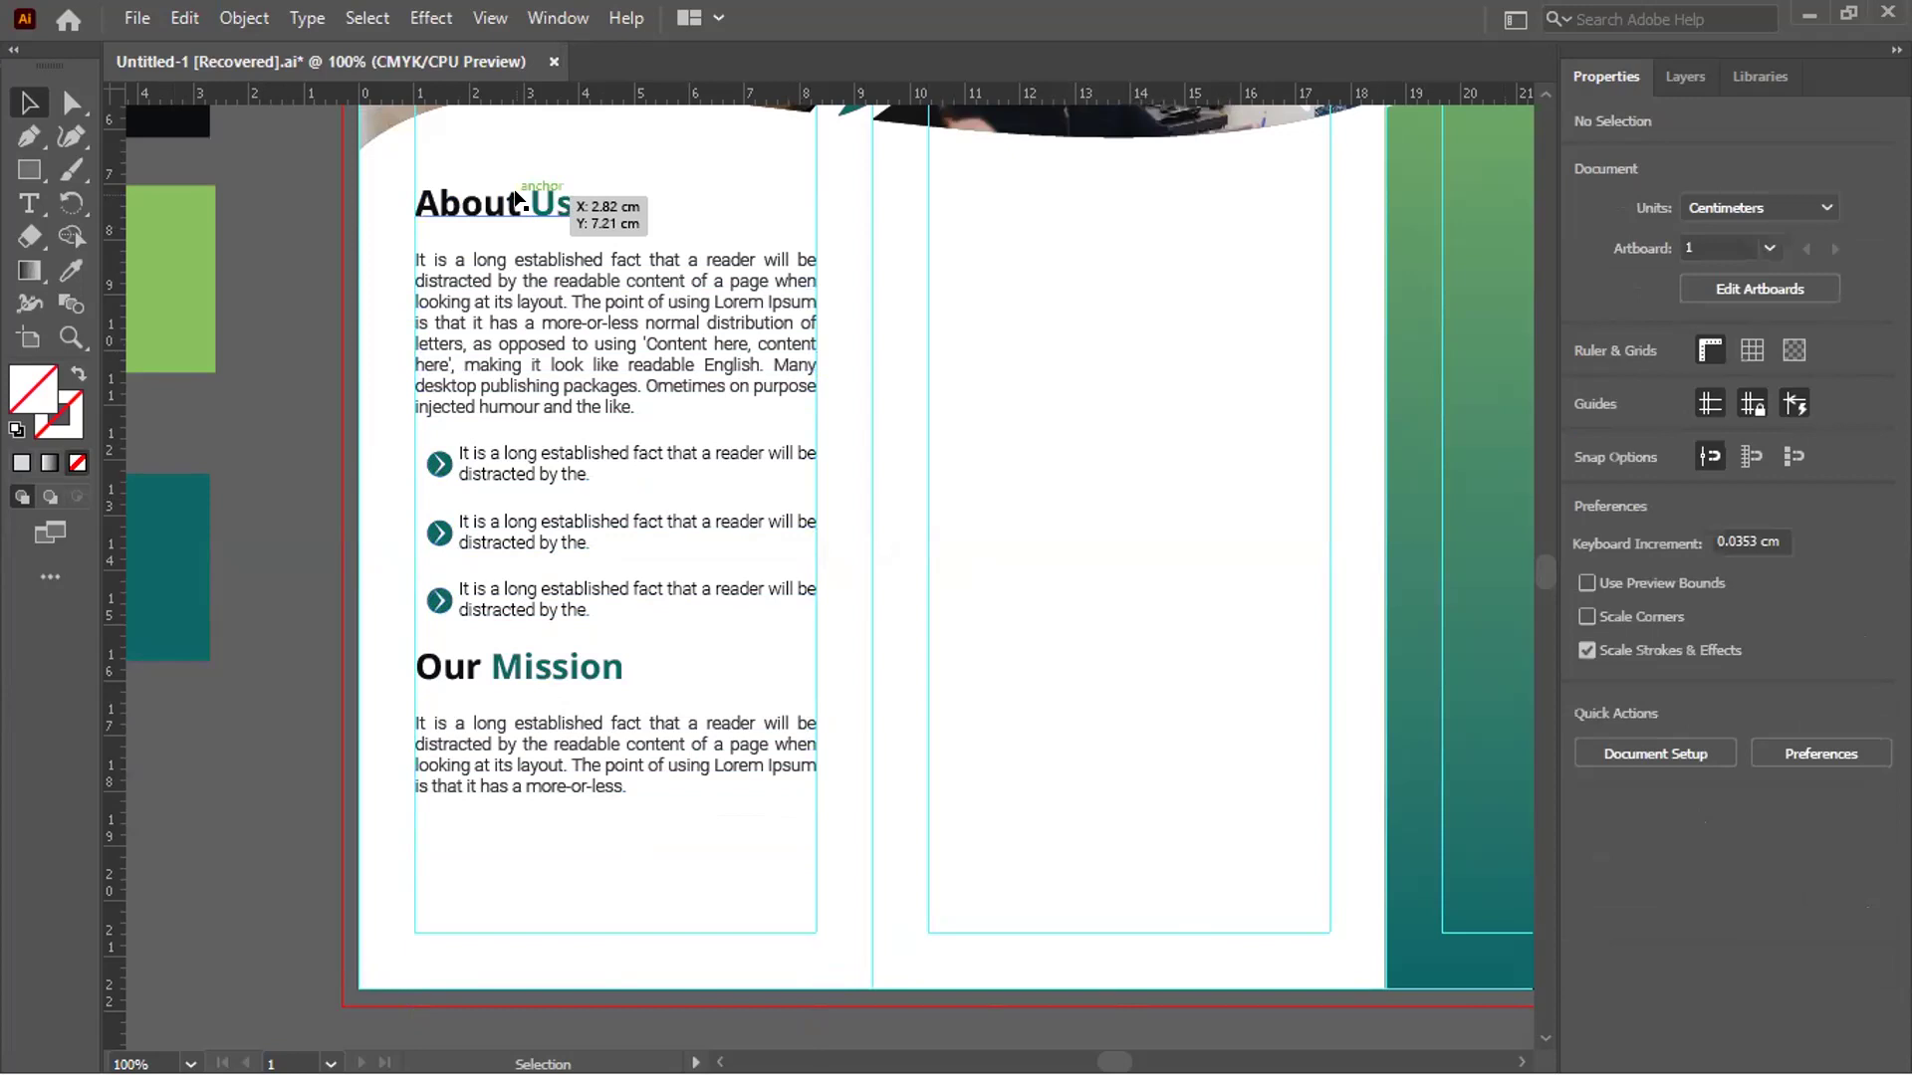
{"action": "left_click", "coordinate": [458, 327]}
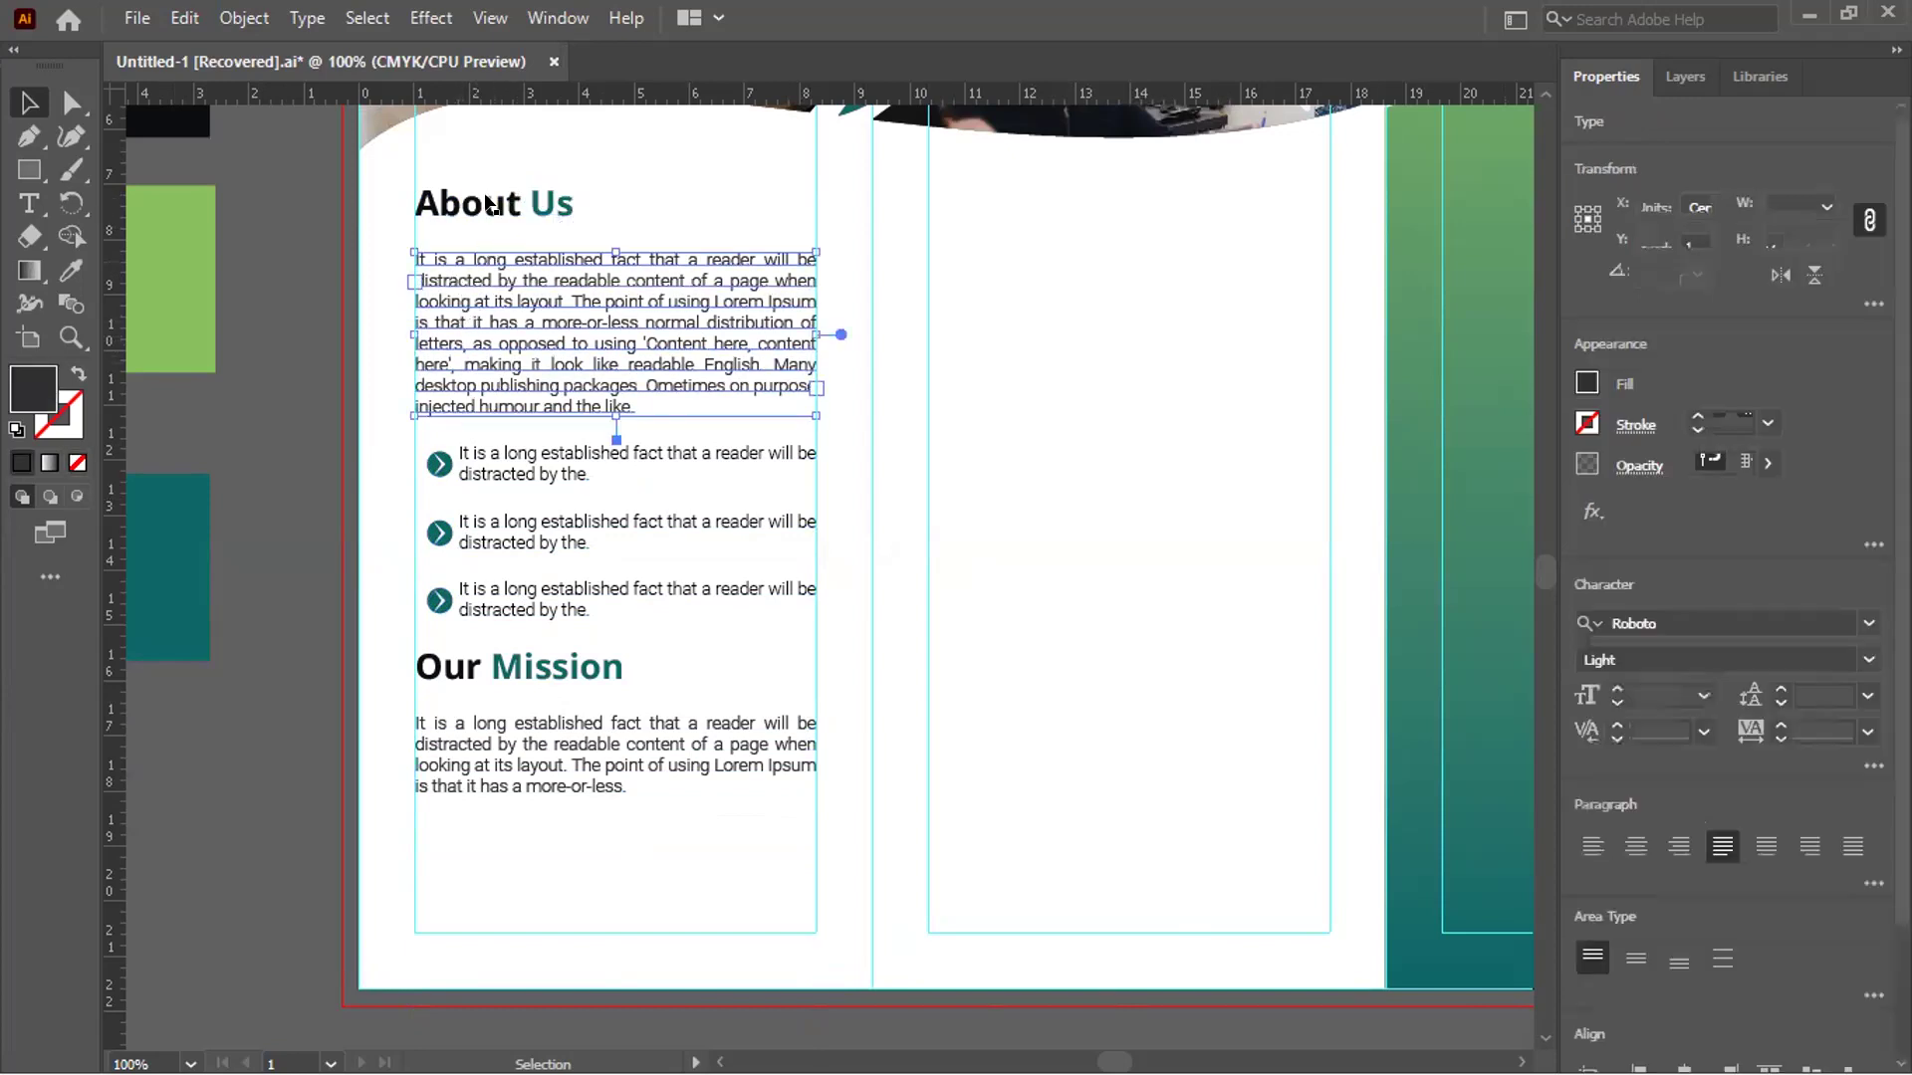
{"action": "left_click", "coordinate": [485, 192], "text": "shift"}
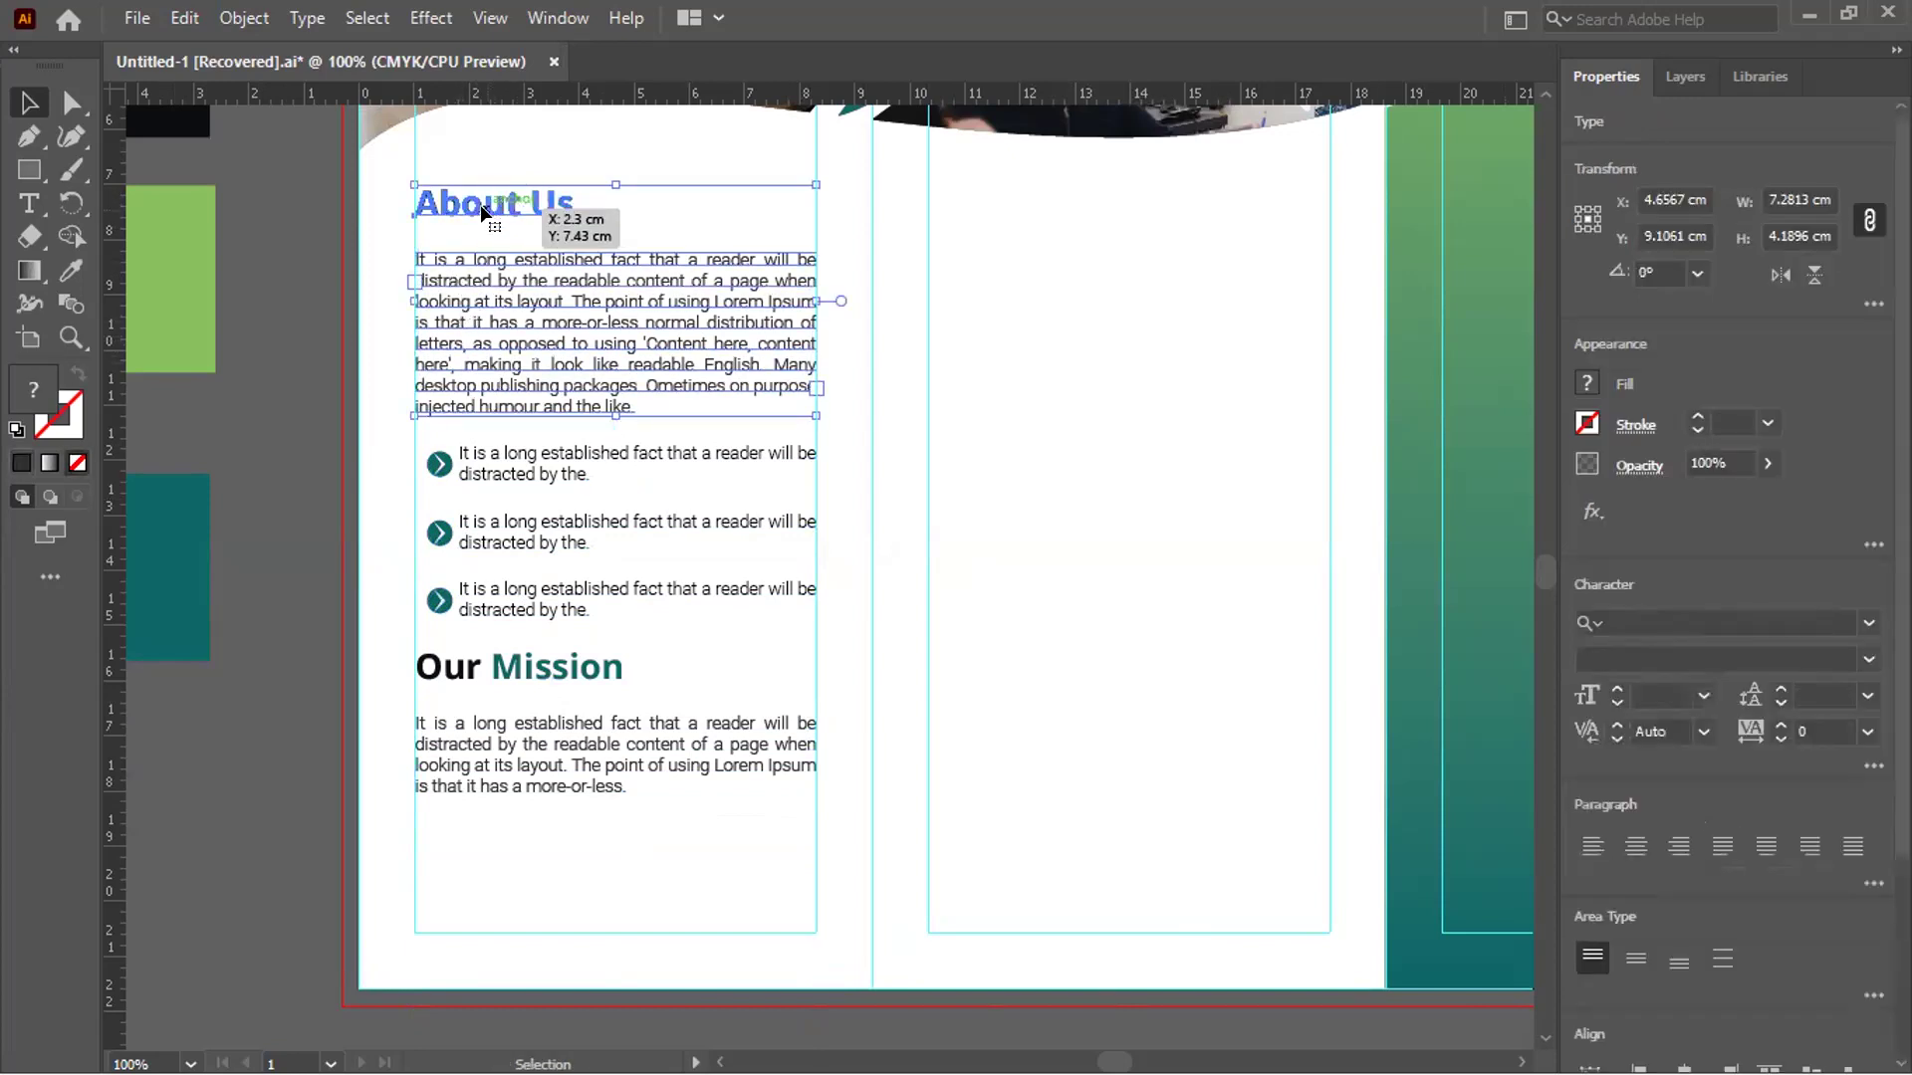
{"action": "scroll", "coordinate": [1839, 835], "scroll_direction": "down", "scroll_amount": 3}
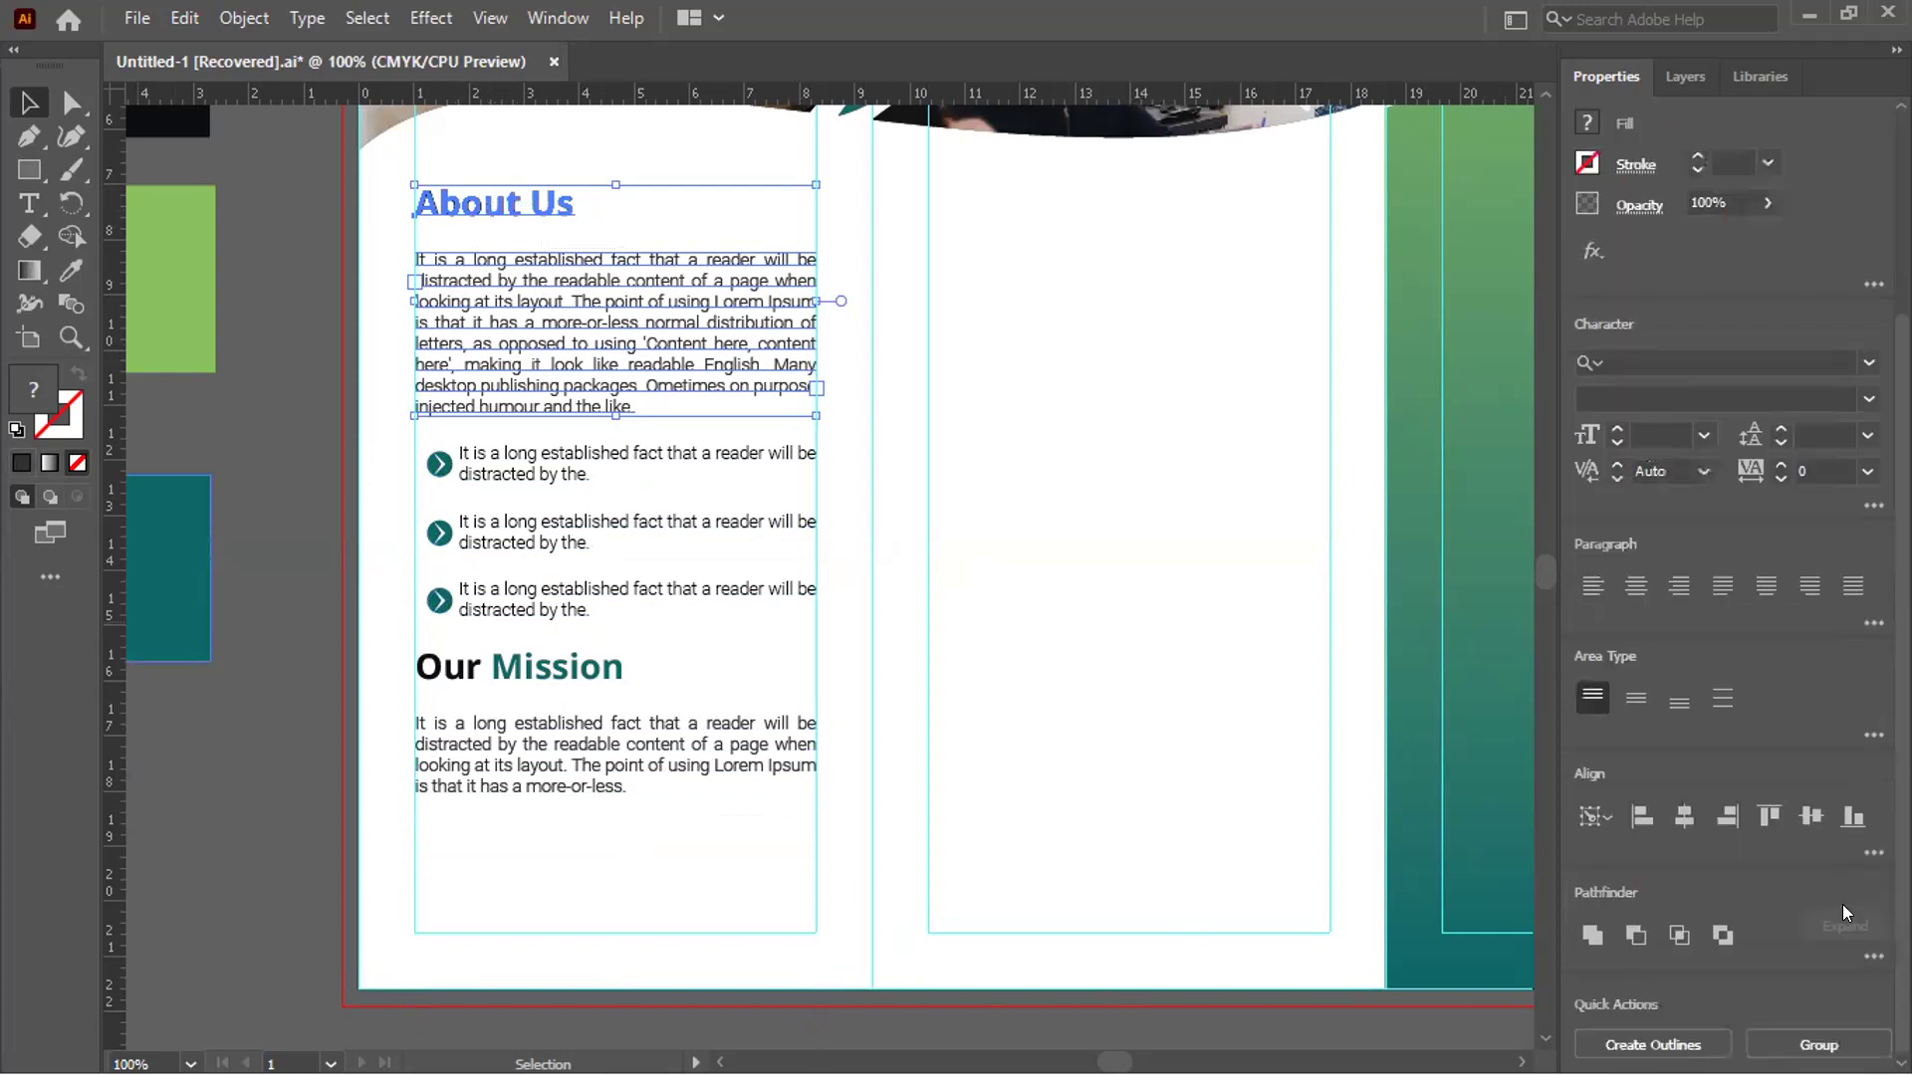
{"action": "left_click", "coordinate": [1869, 850]}
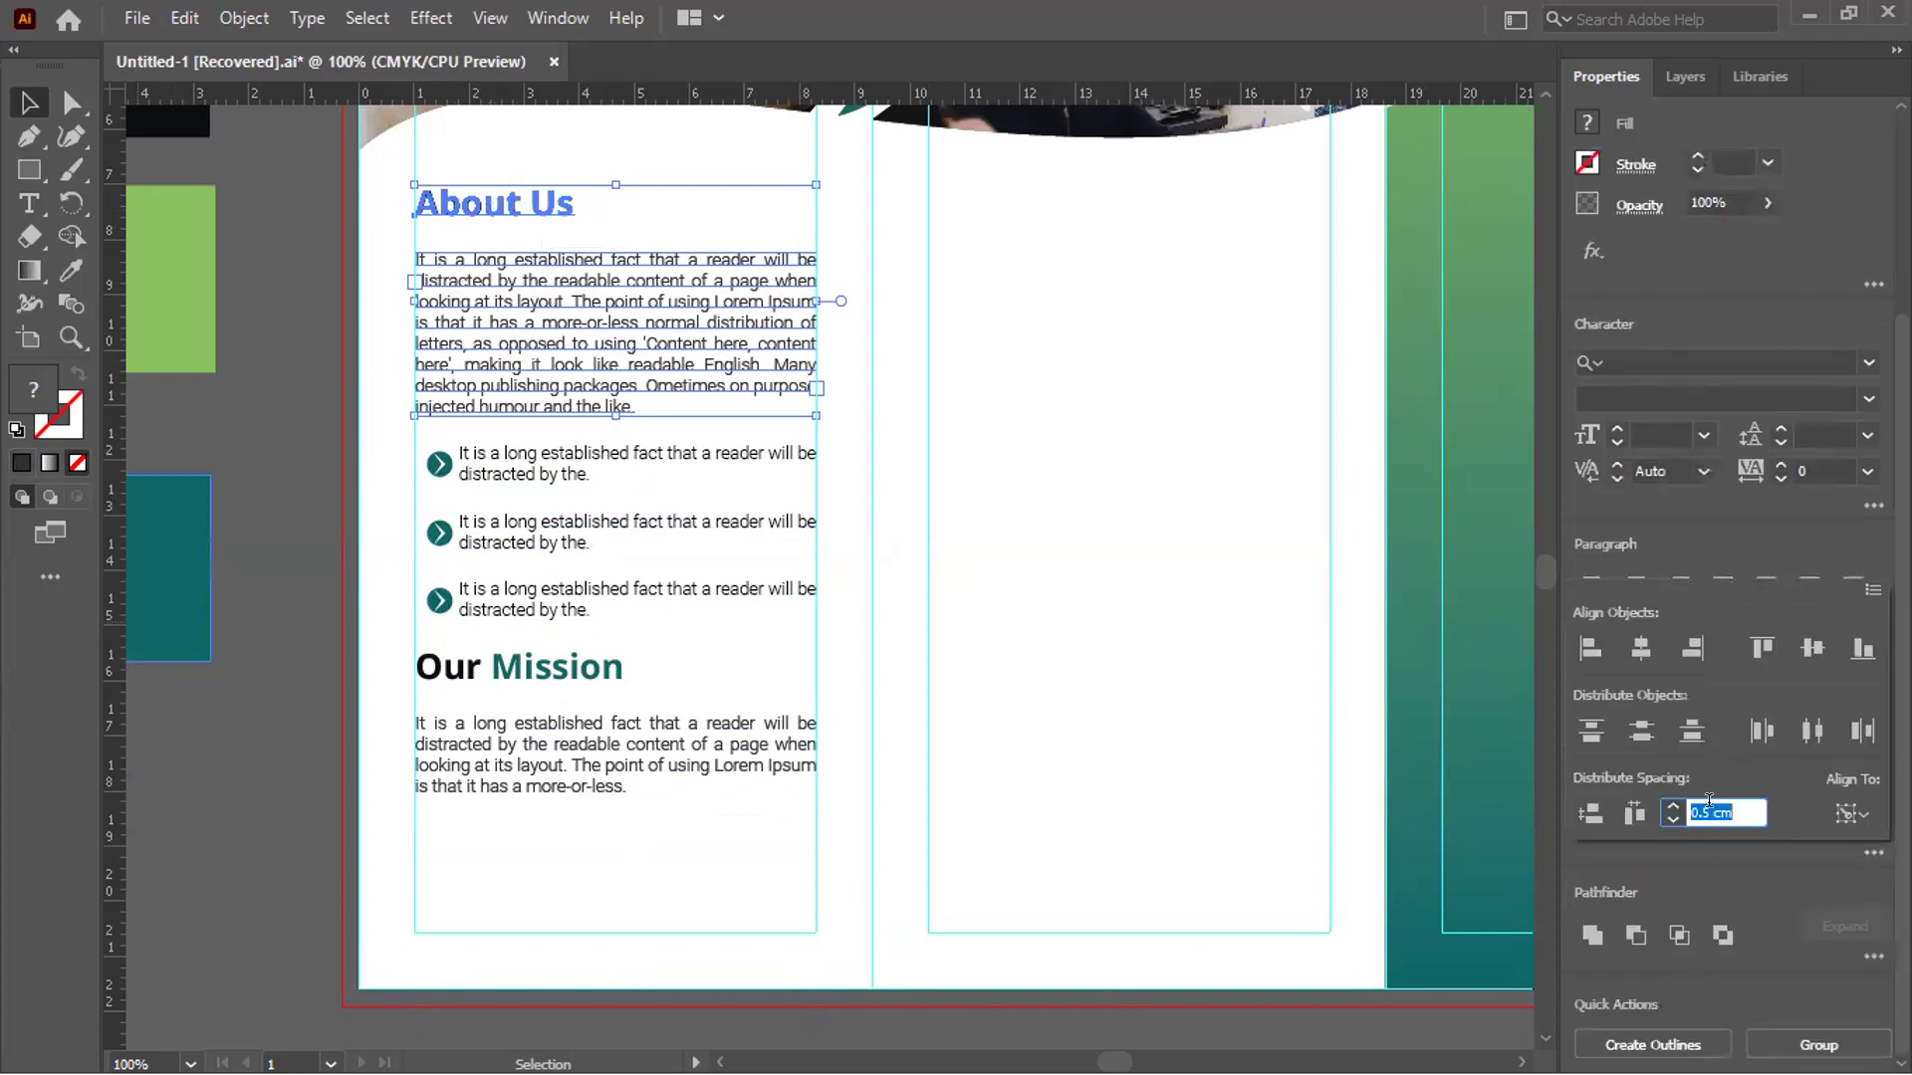
{"action": "type", "text": "0."}
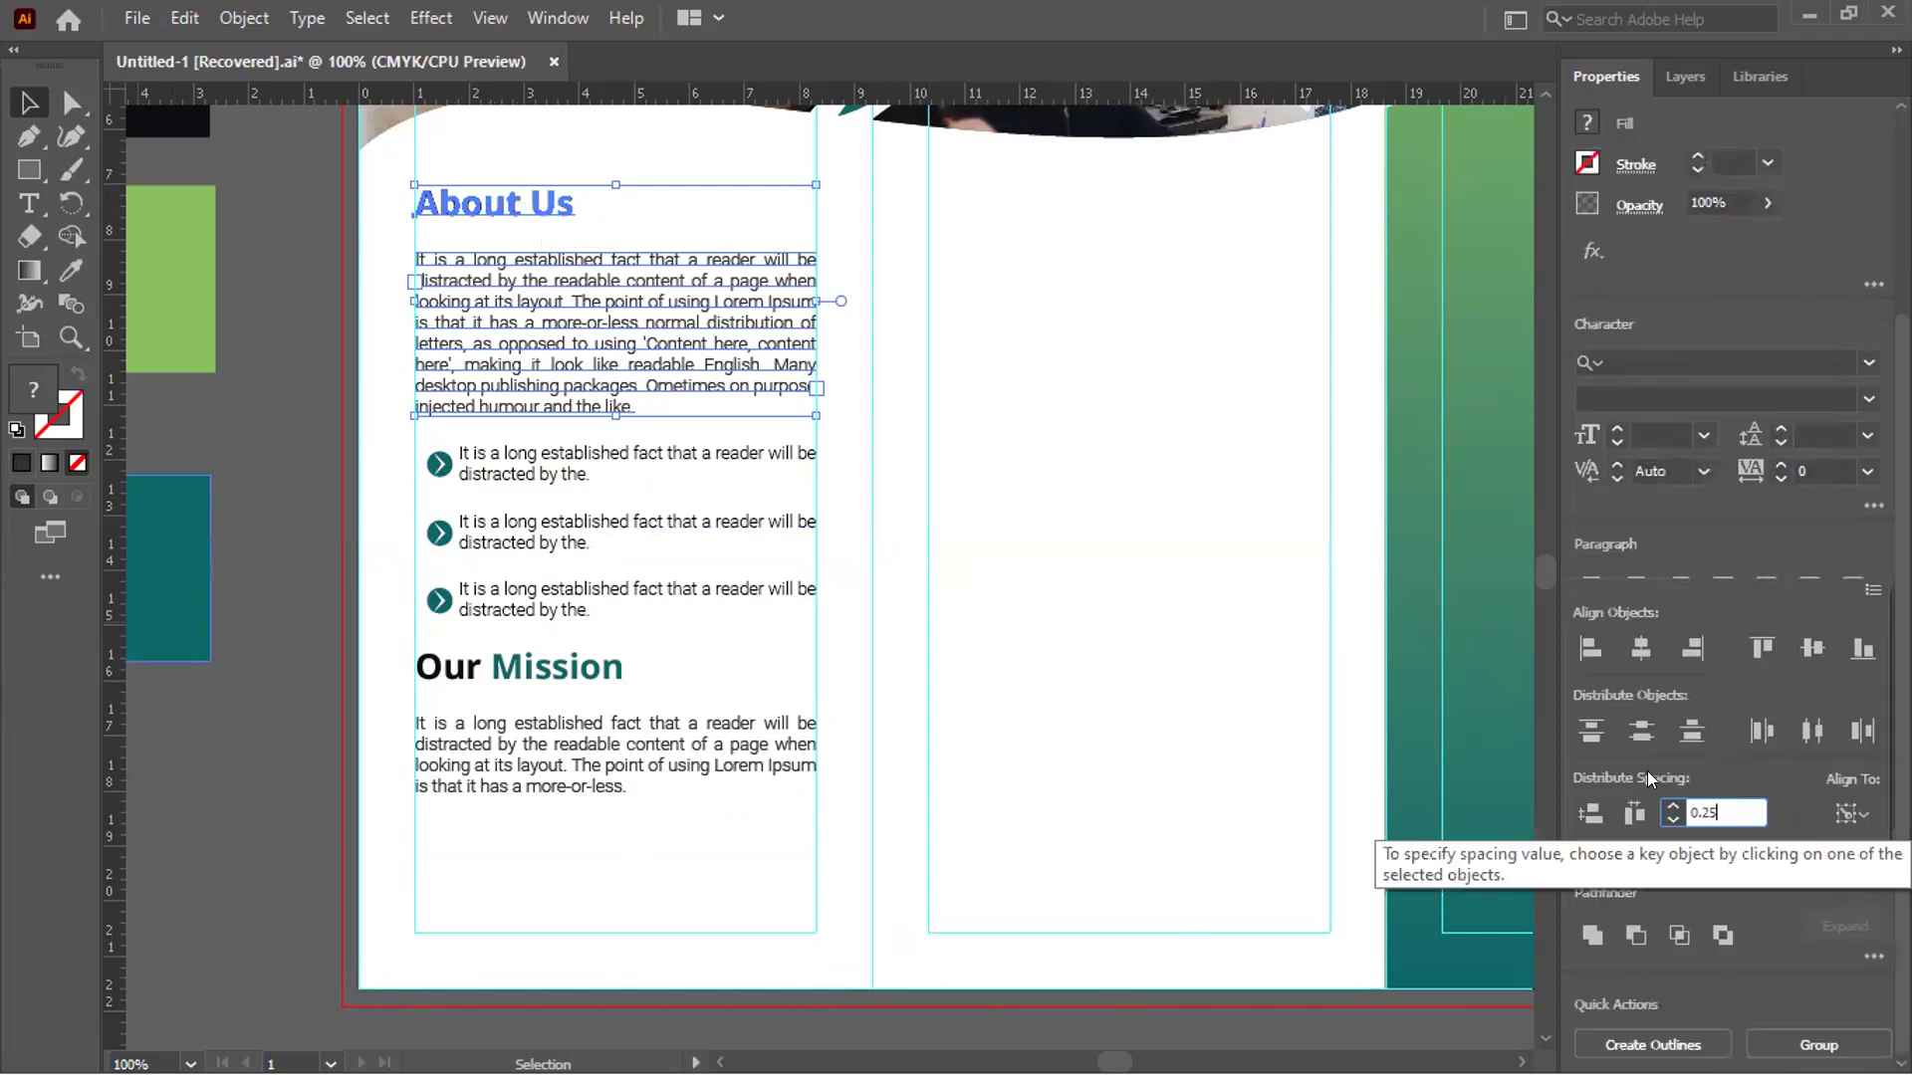
{"action": "type", "text": "25"}
{"action": "key", "text": "Return"}
{"action": "left_click", "coordinate": [1592, 815]}
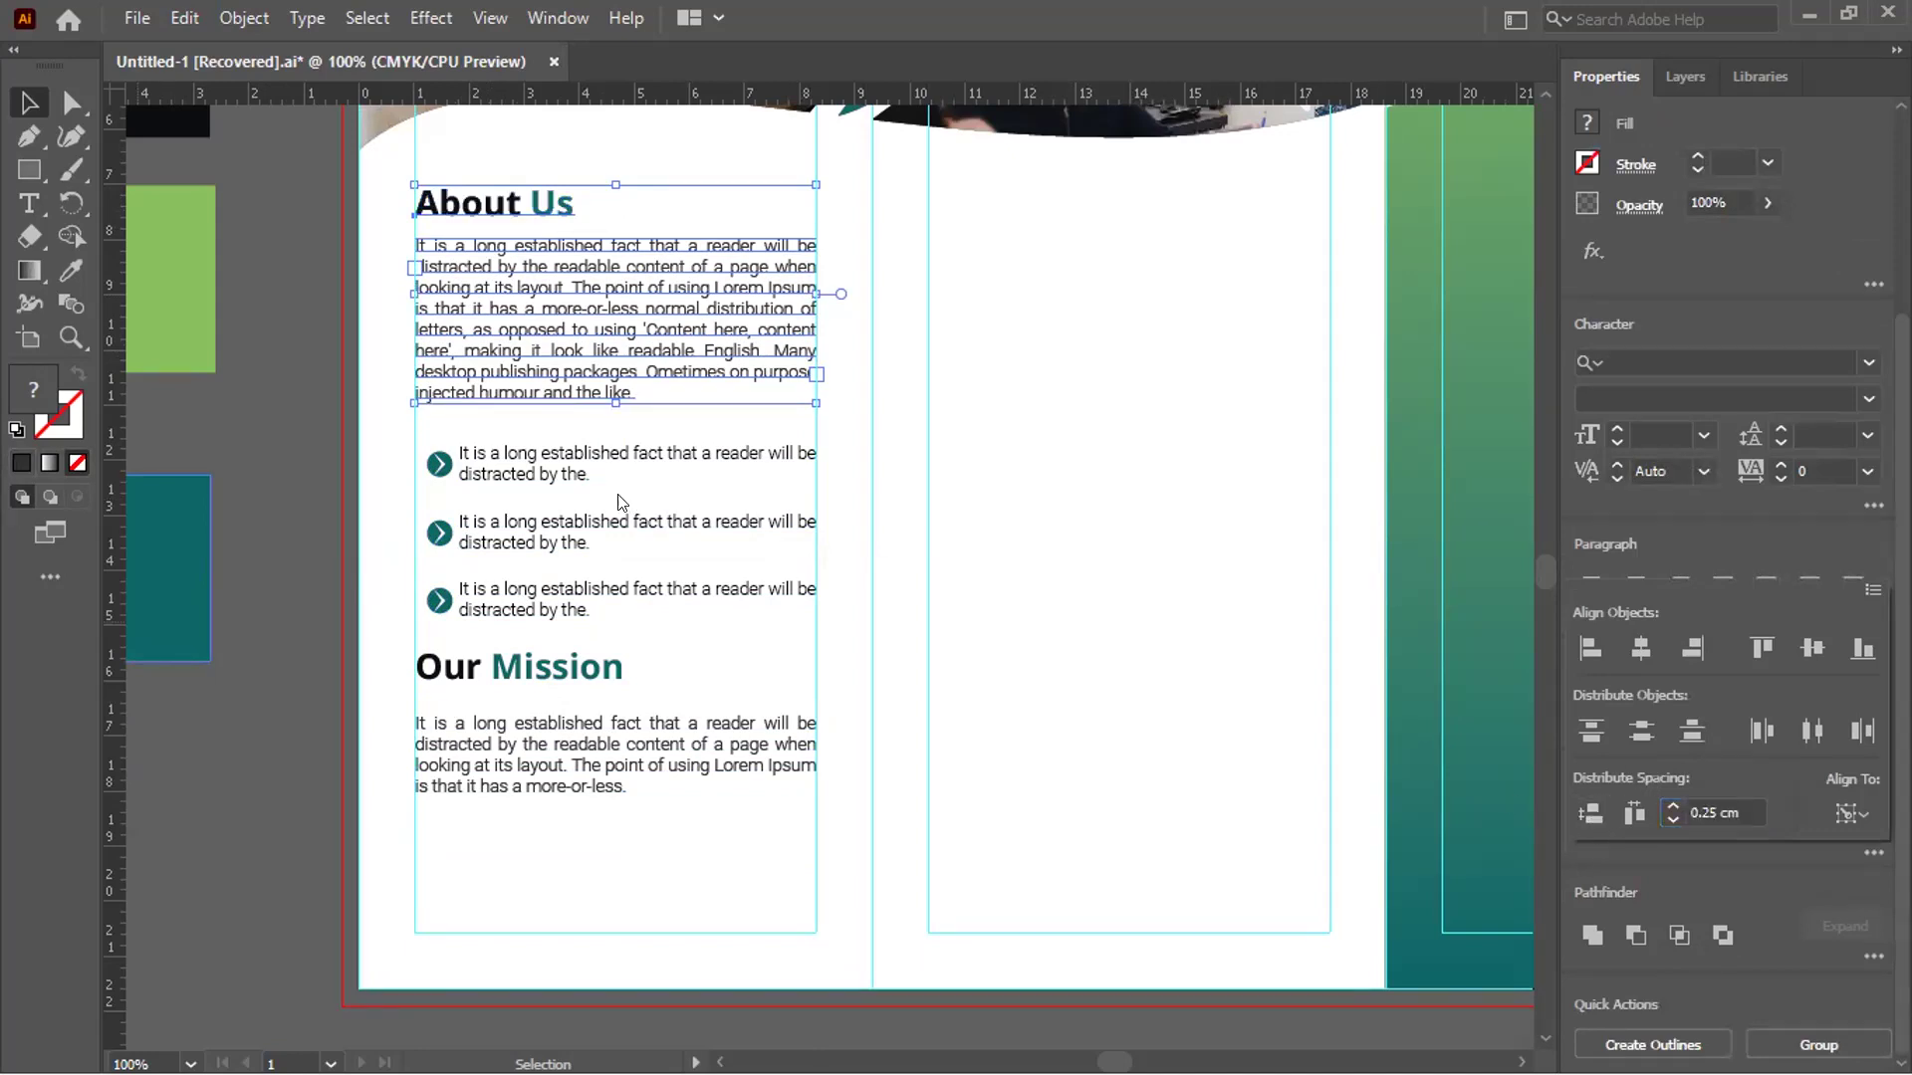
{"action": "left_click", "coordinate": [326, 362]}
Place the Our Mission paragraph 0.25 cm below its heading, using the heading as key object
{"action": "left_click", "coordinate": [293, 258]}
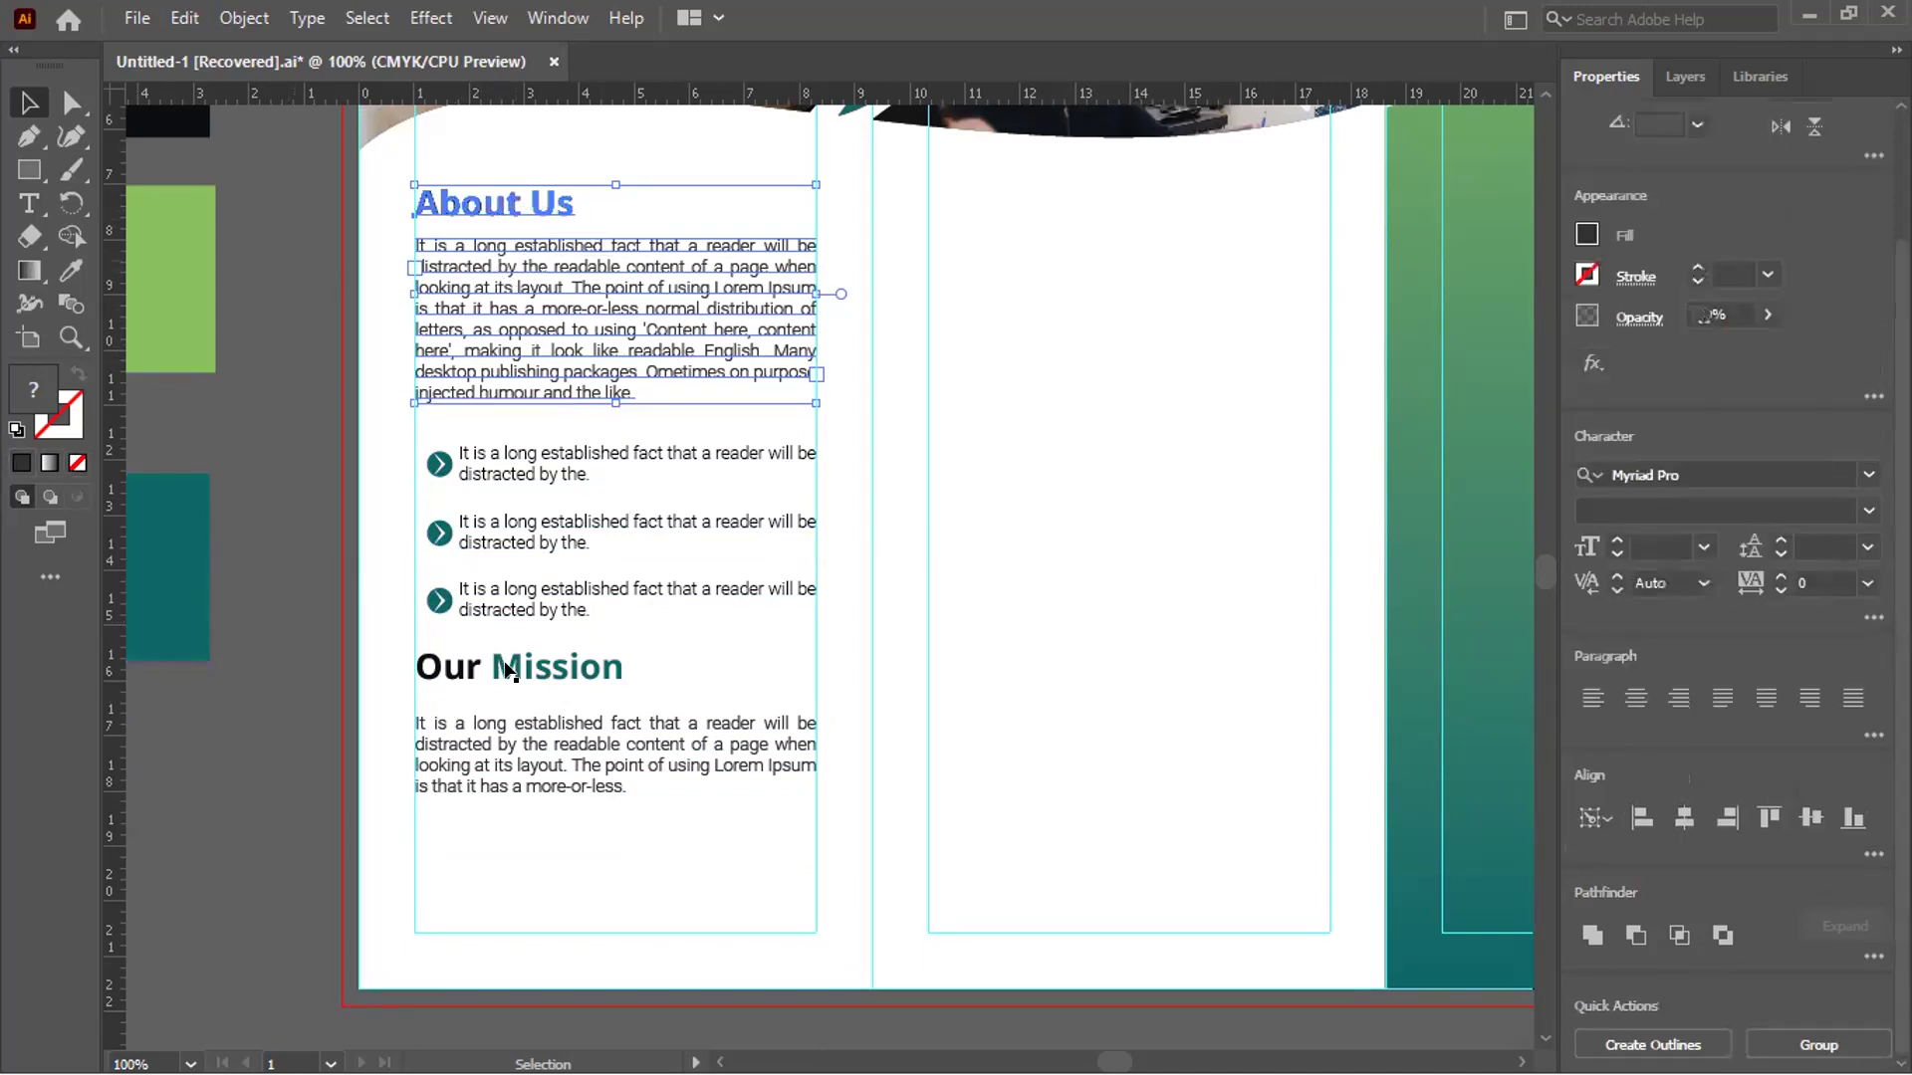
{"action": "left_click", "coordinate": [512, 675]}
{"action": "left_click", "coordinate": [518, 732], "text": "shift"}
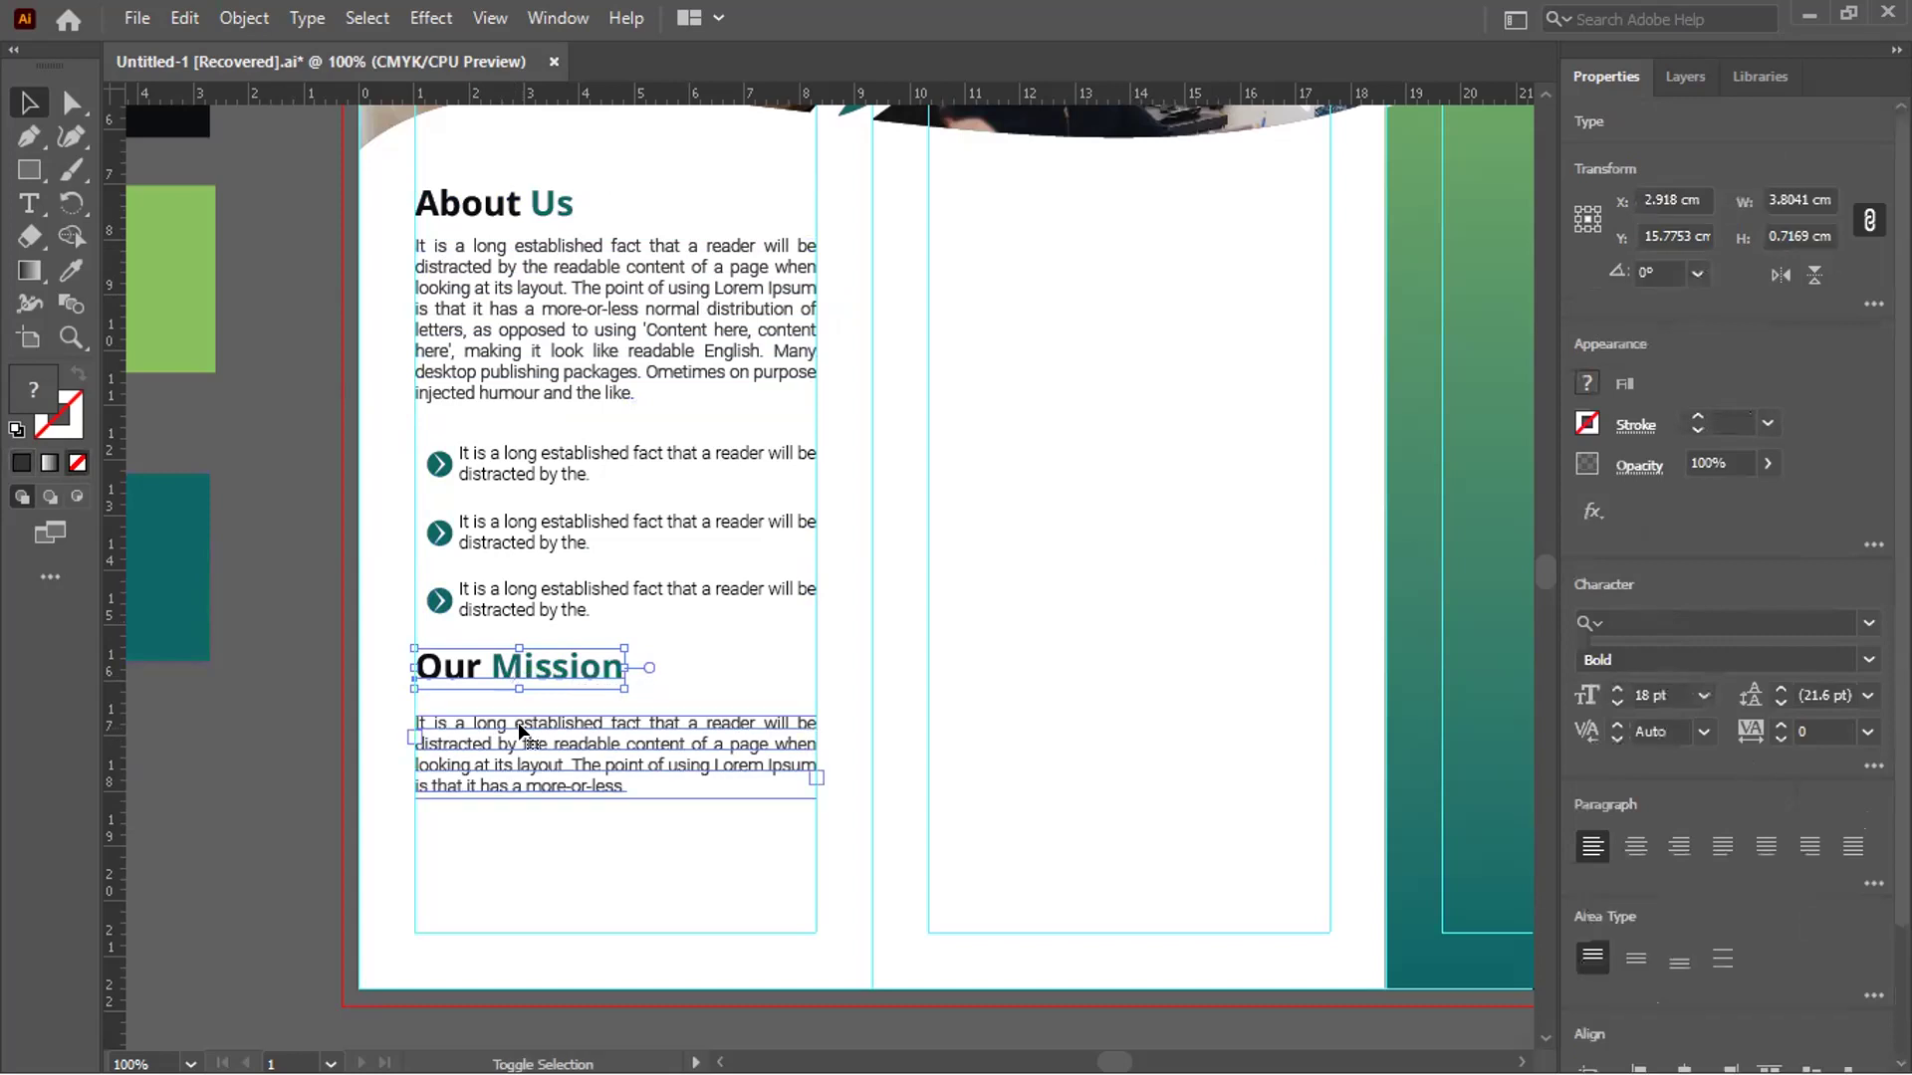
{"action": "left_click", "coordinate": [498, 667]}
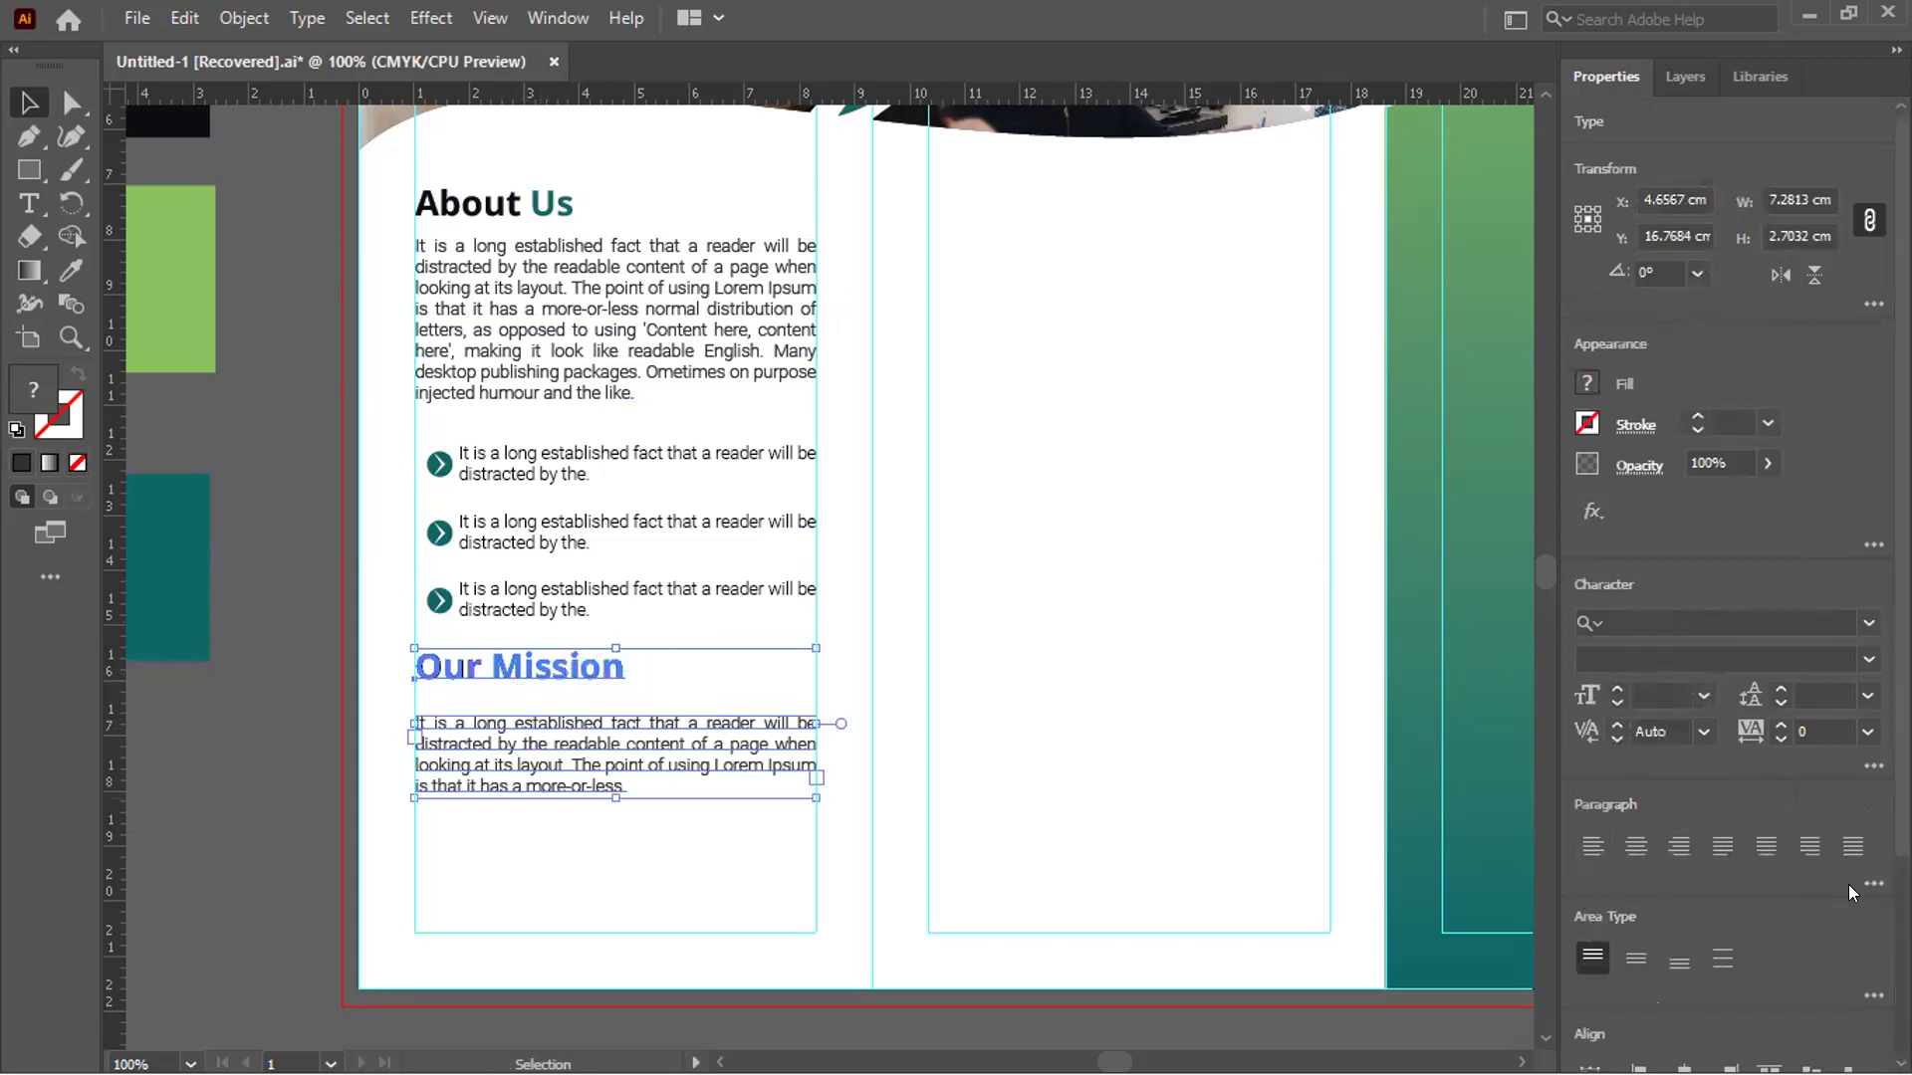
{"action": "scroll", "coordinate": [1797, 919], "scroll_direction": "down", "scroll_amount": 3}
{"action": "left_click", "coordinate": [1861, 854]}
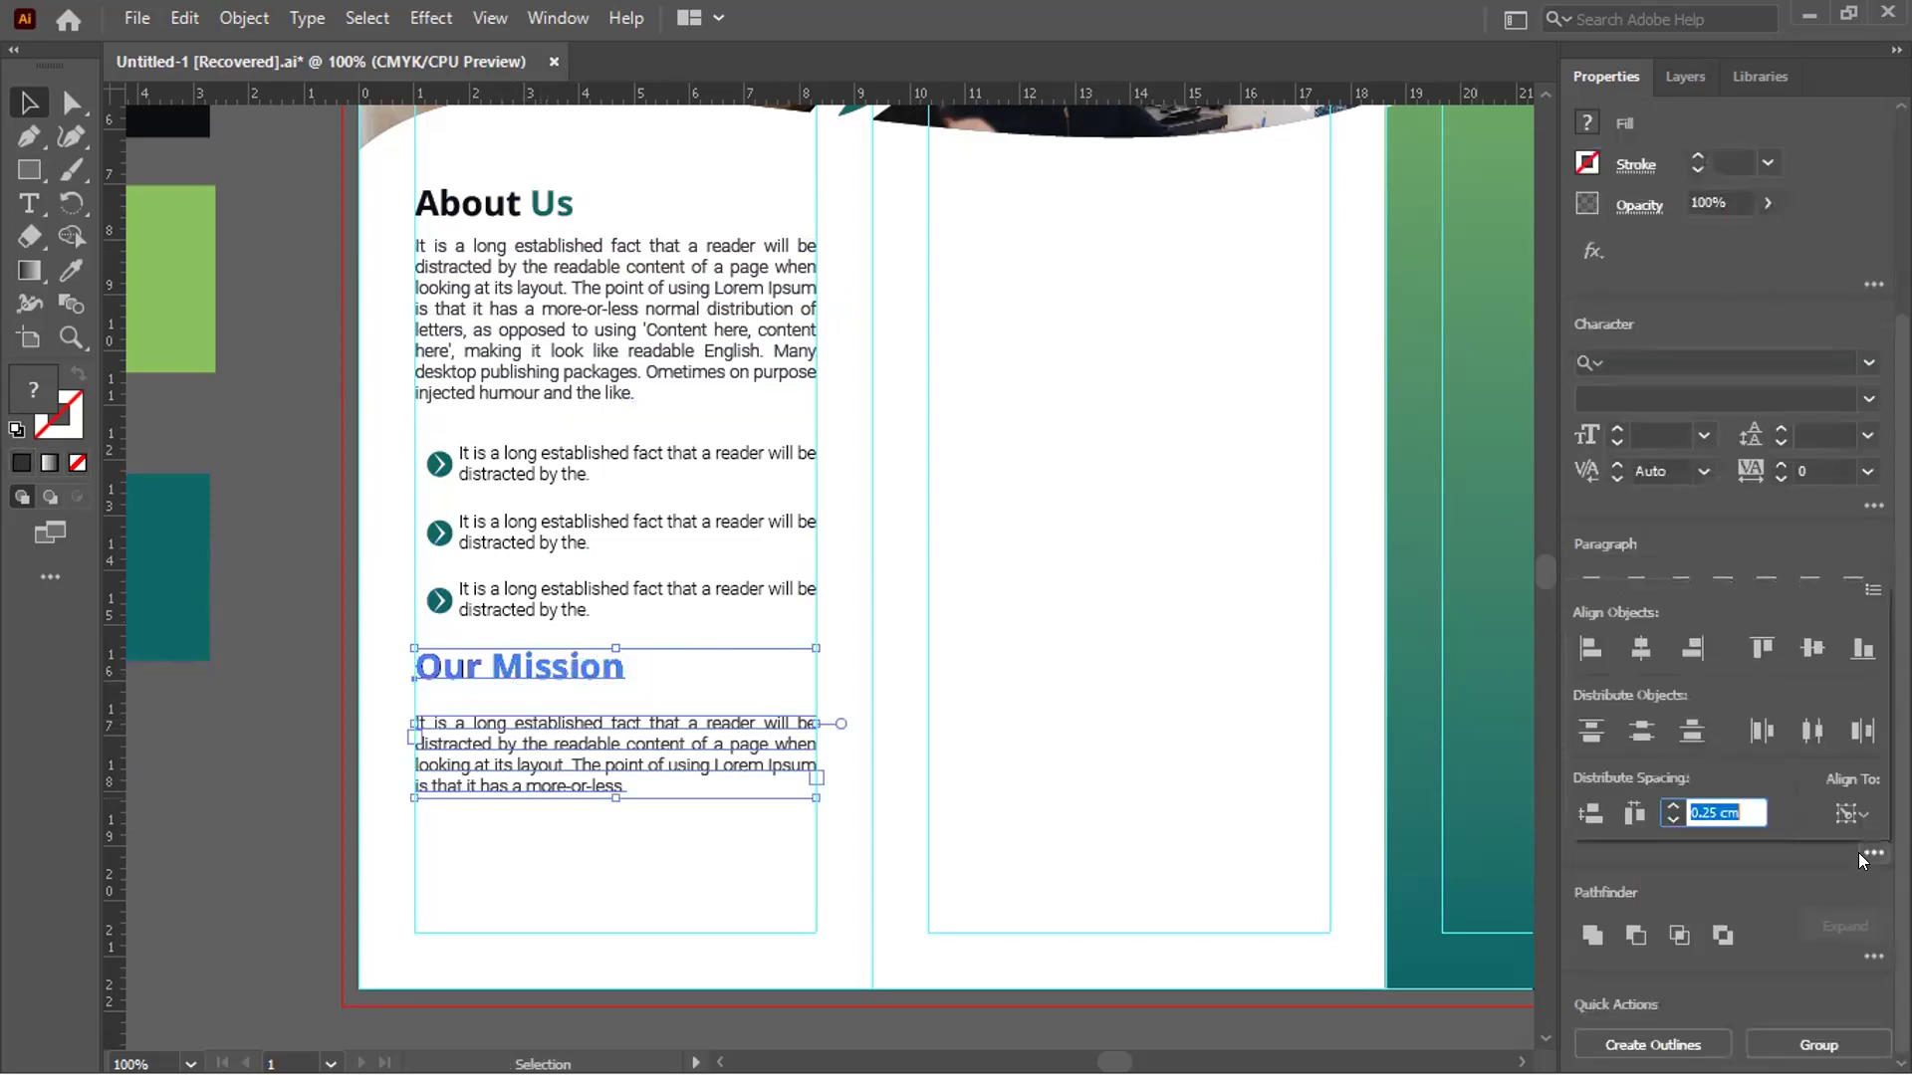
{"action": "left_click", "coordinate": [1586, 815]}
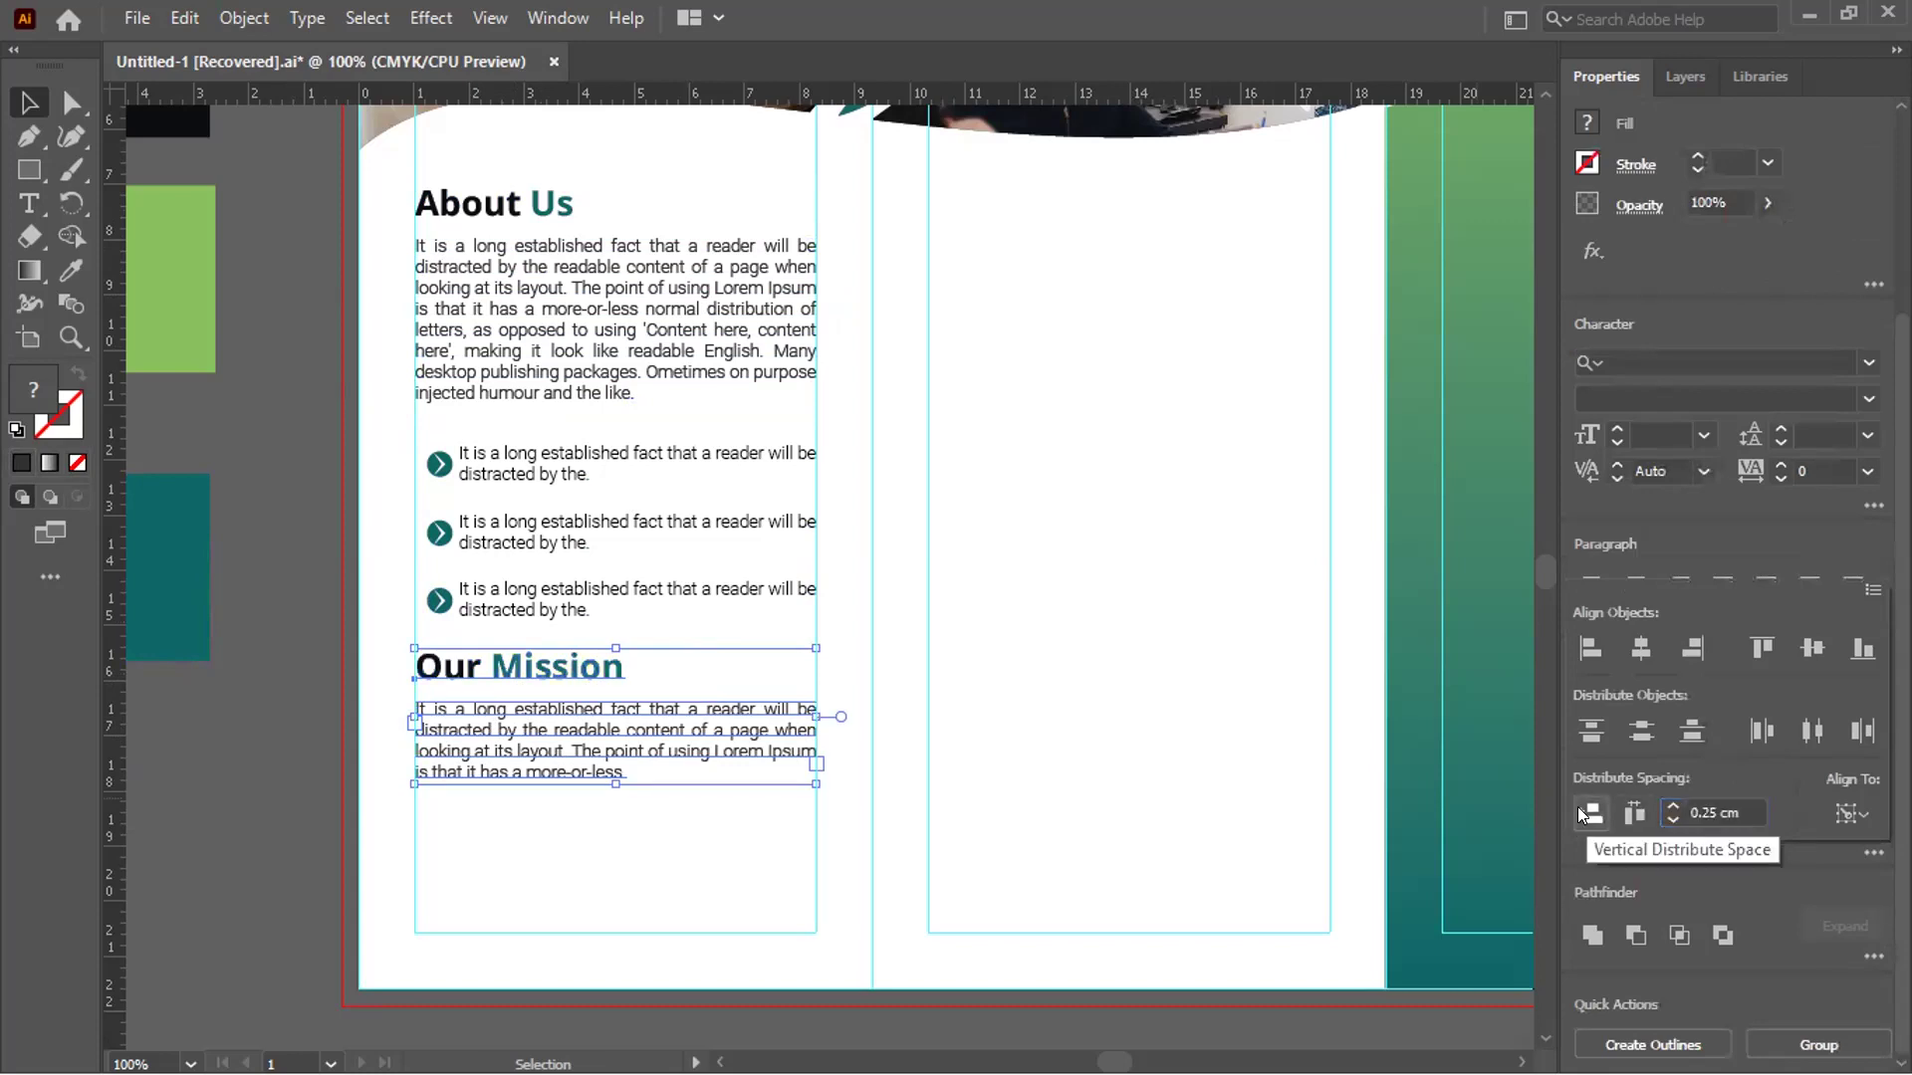
{"action": "left_click", "coordinate": [290, 542]}
{"action": "left_click", "coordinate": [507, 204]}
Group the Our Mission heading and its paragraph into one block
{"action": "left_click", "coordinate": [527, 281]}
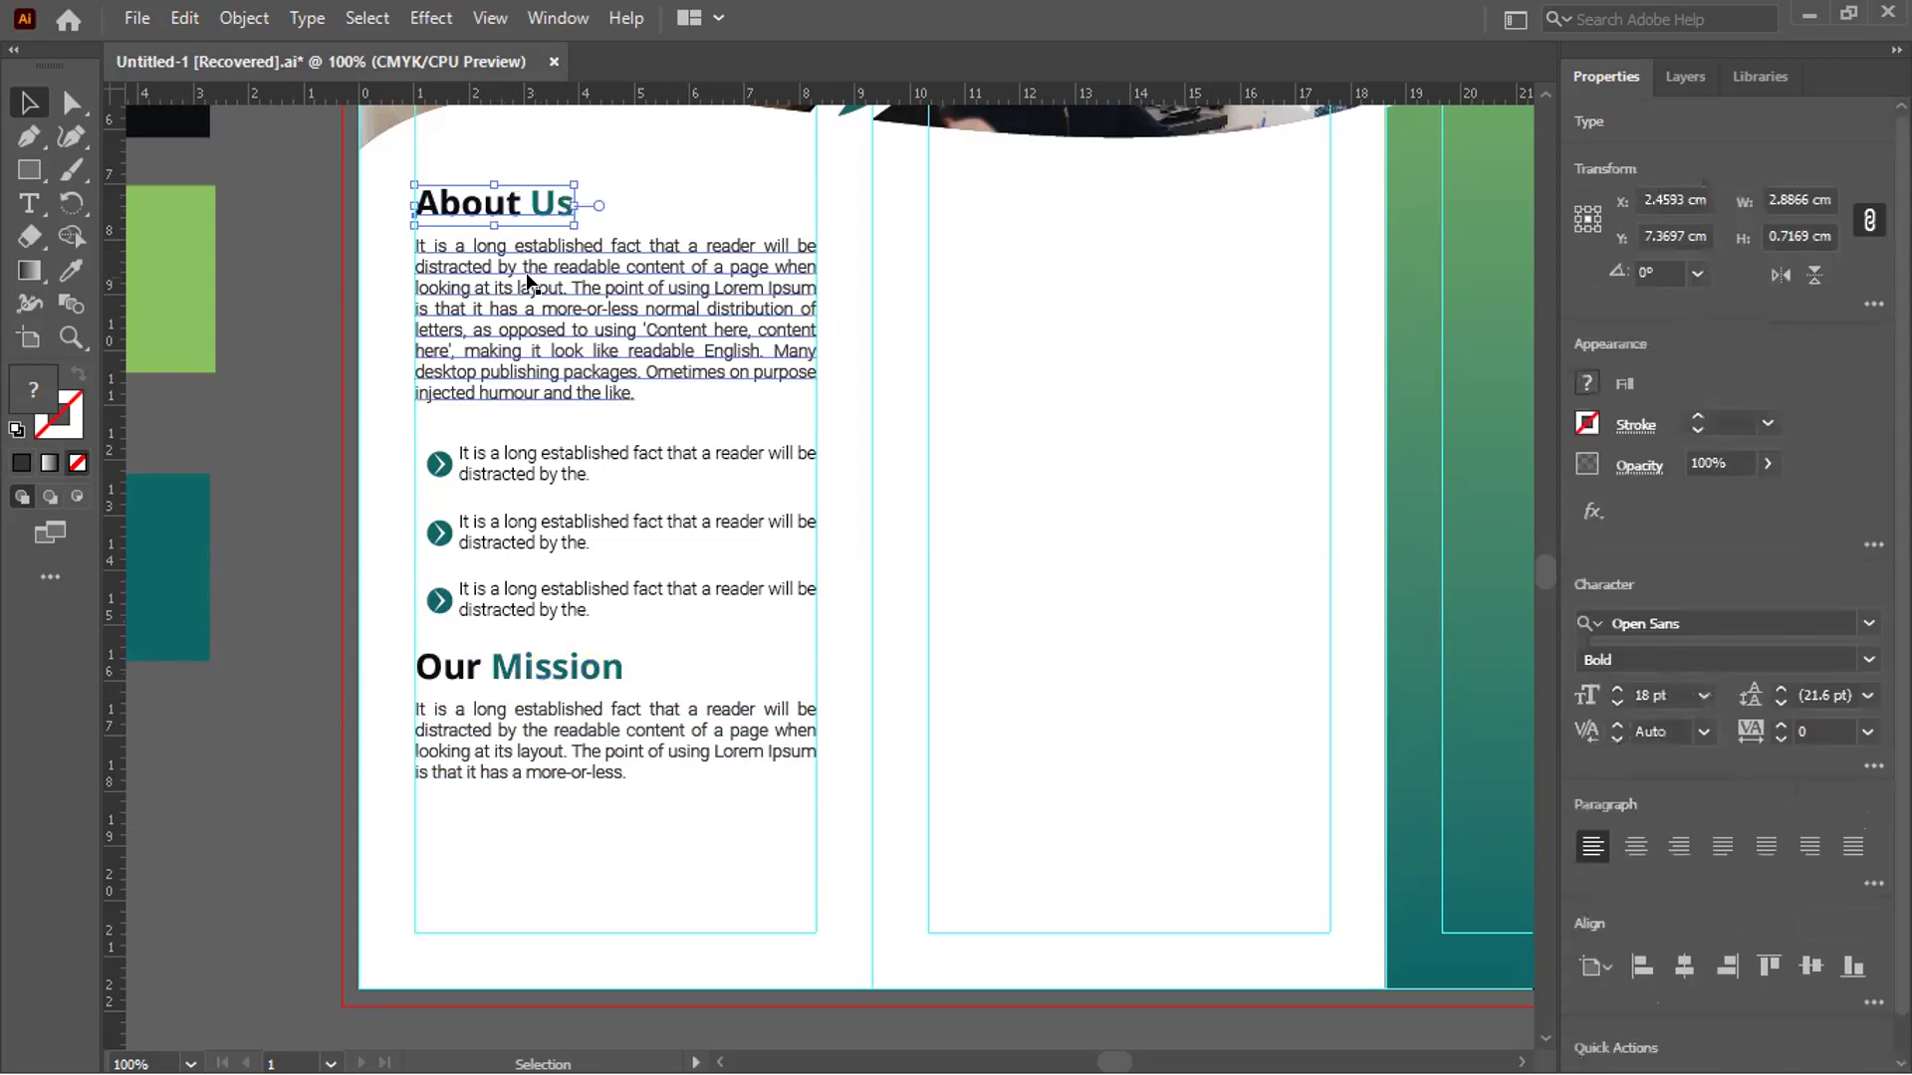
{"action": "left_click", "coordinate": [506, 206], "text": "shift"}
{"action": "left_click", "coordinate": [534, 677]}
{"action": "left_click", "coordinate": [549, 757], "text": "shift"}
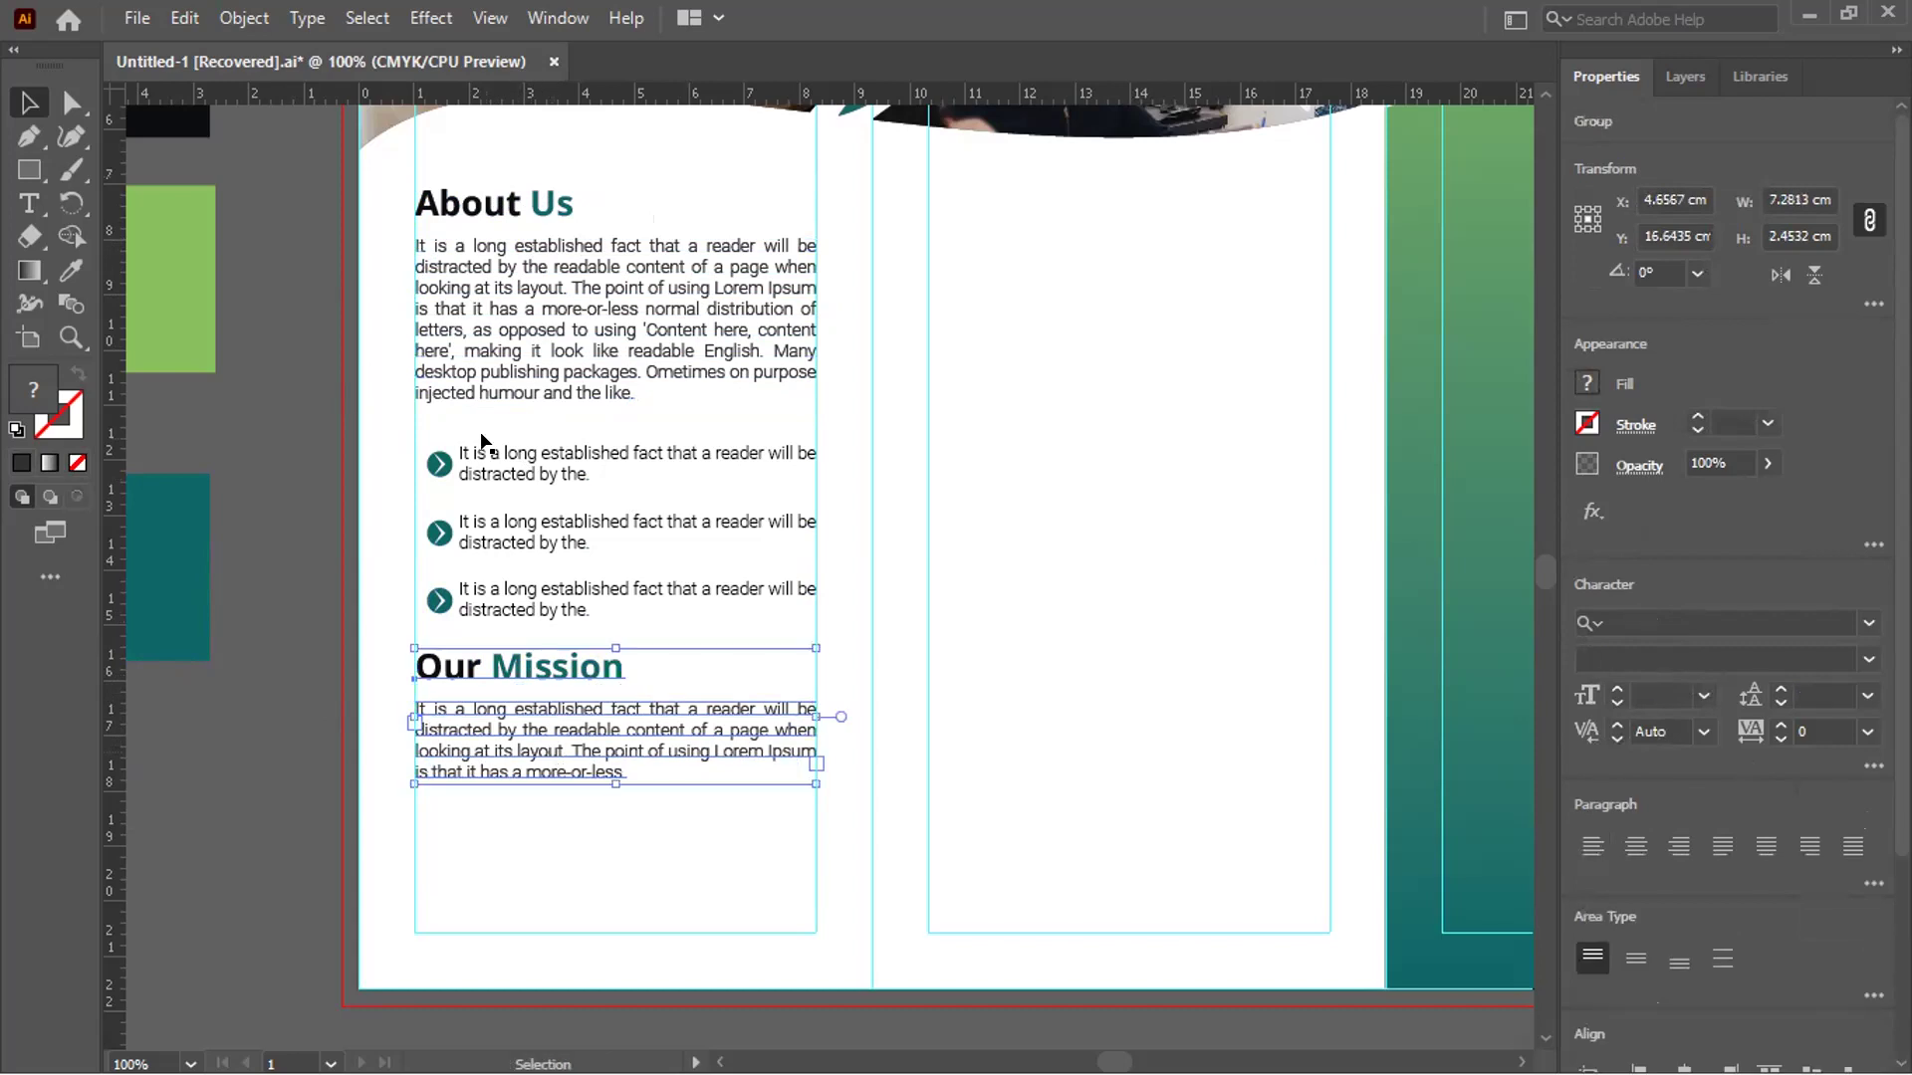
{"action": "key", "text": "ctrl+g"}
{"action": "left_click", "coordinate": [548, 822]}
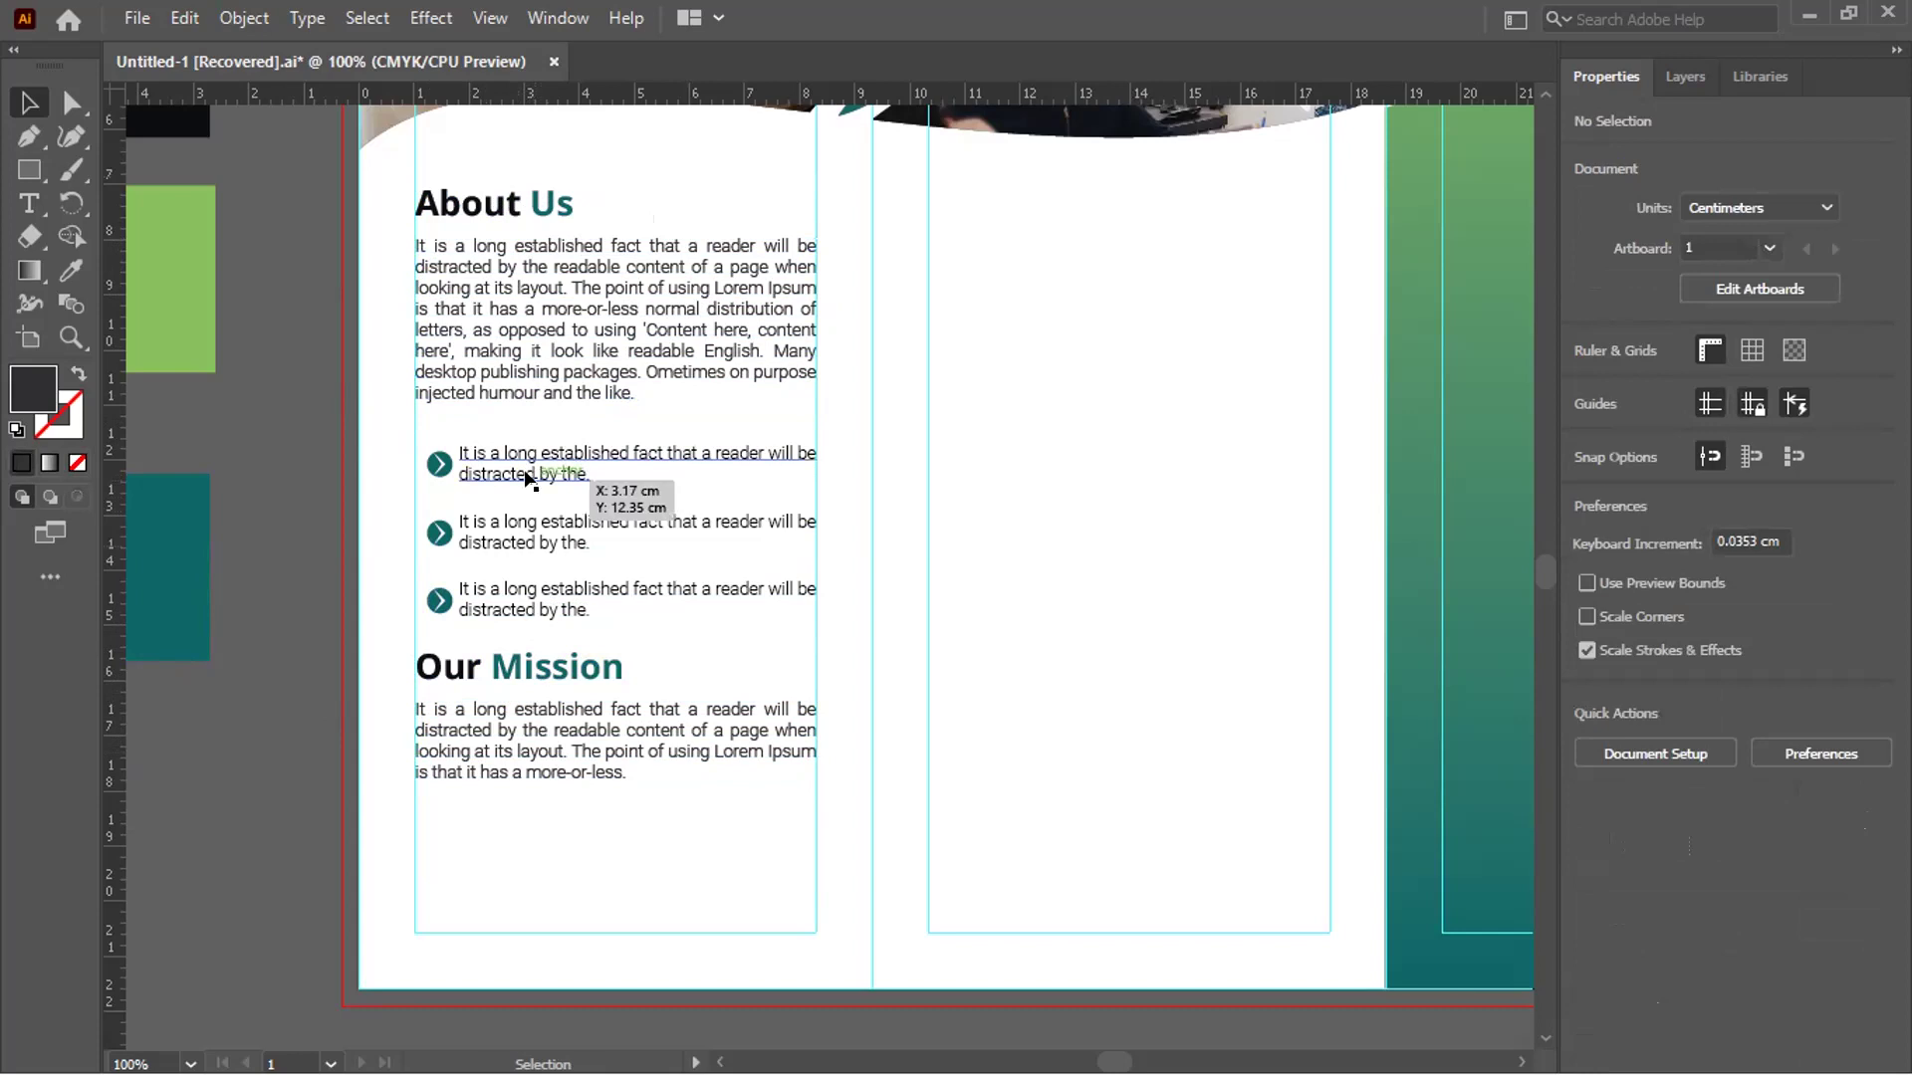
Select the three About Us bullet lines, making the first bullet the key object
{"action": "left_click", "coordinate": [501, 710]}
{"action": "left_click", "coordinate": [517, 598], "text": "shift"}
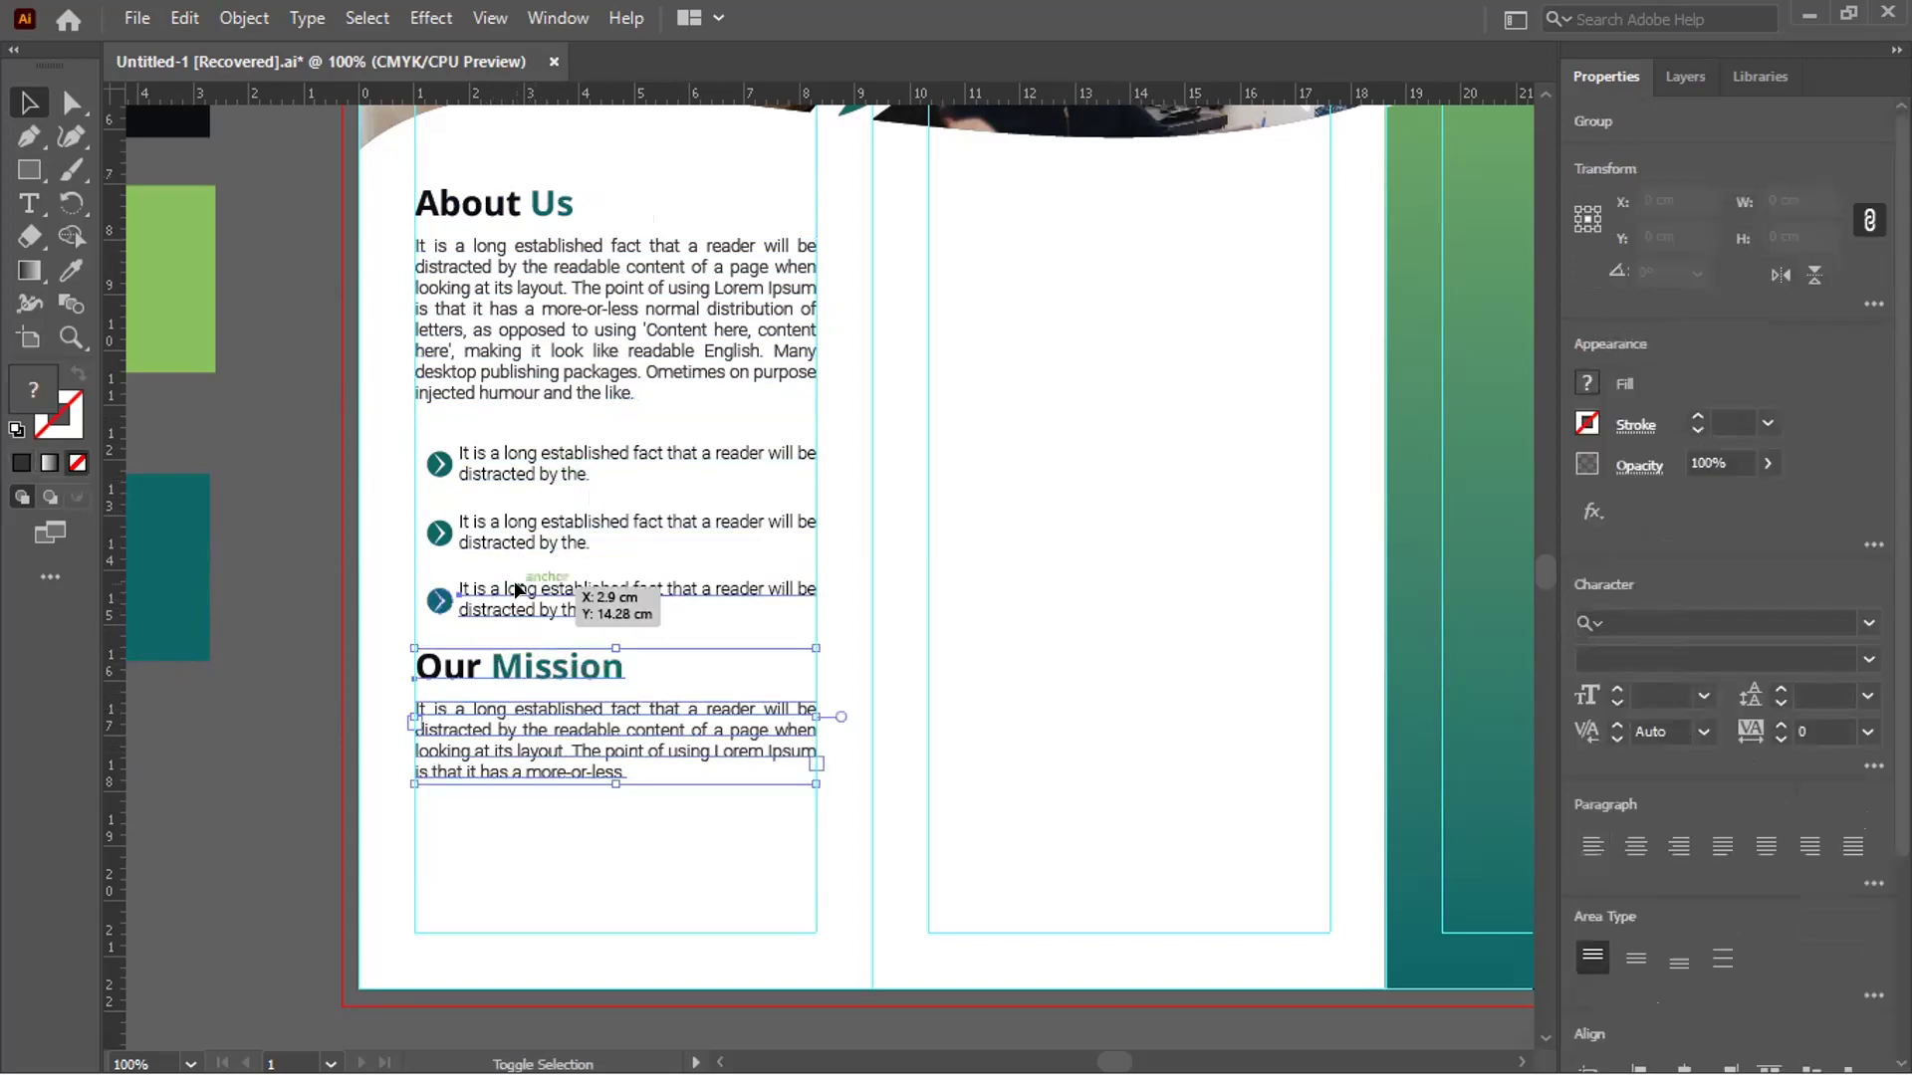
{"action": "left_click", "coordinate": [523, 532], "text": "shift"}
{"action": "left_click", "coordinate": [543, 460], "text": "shift"}
{"action": "left_click", "coordinate": [561, 372], "text": "shift"}
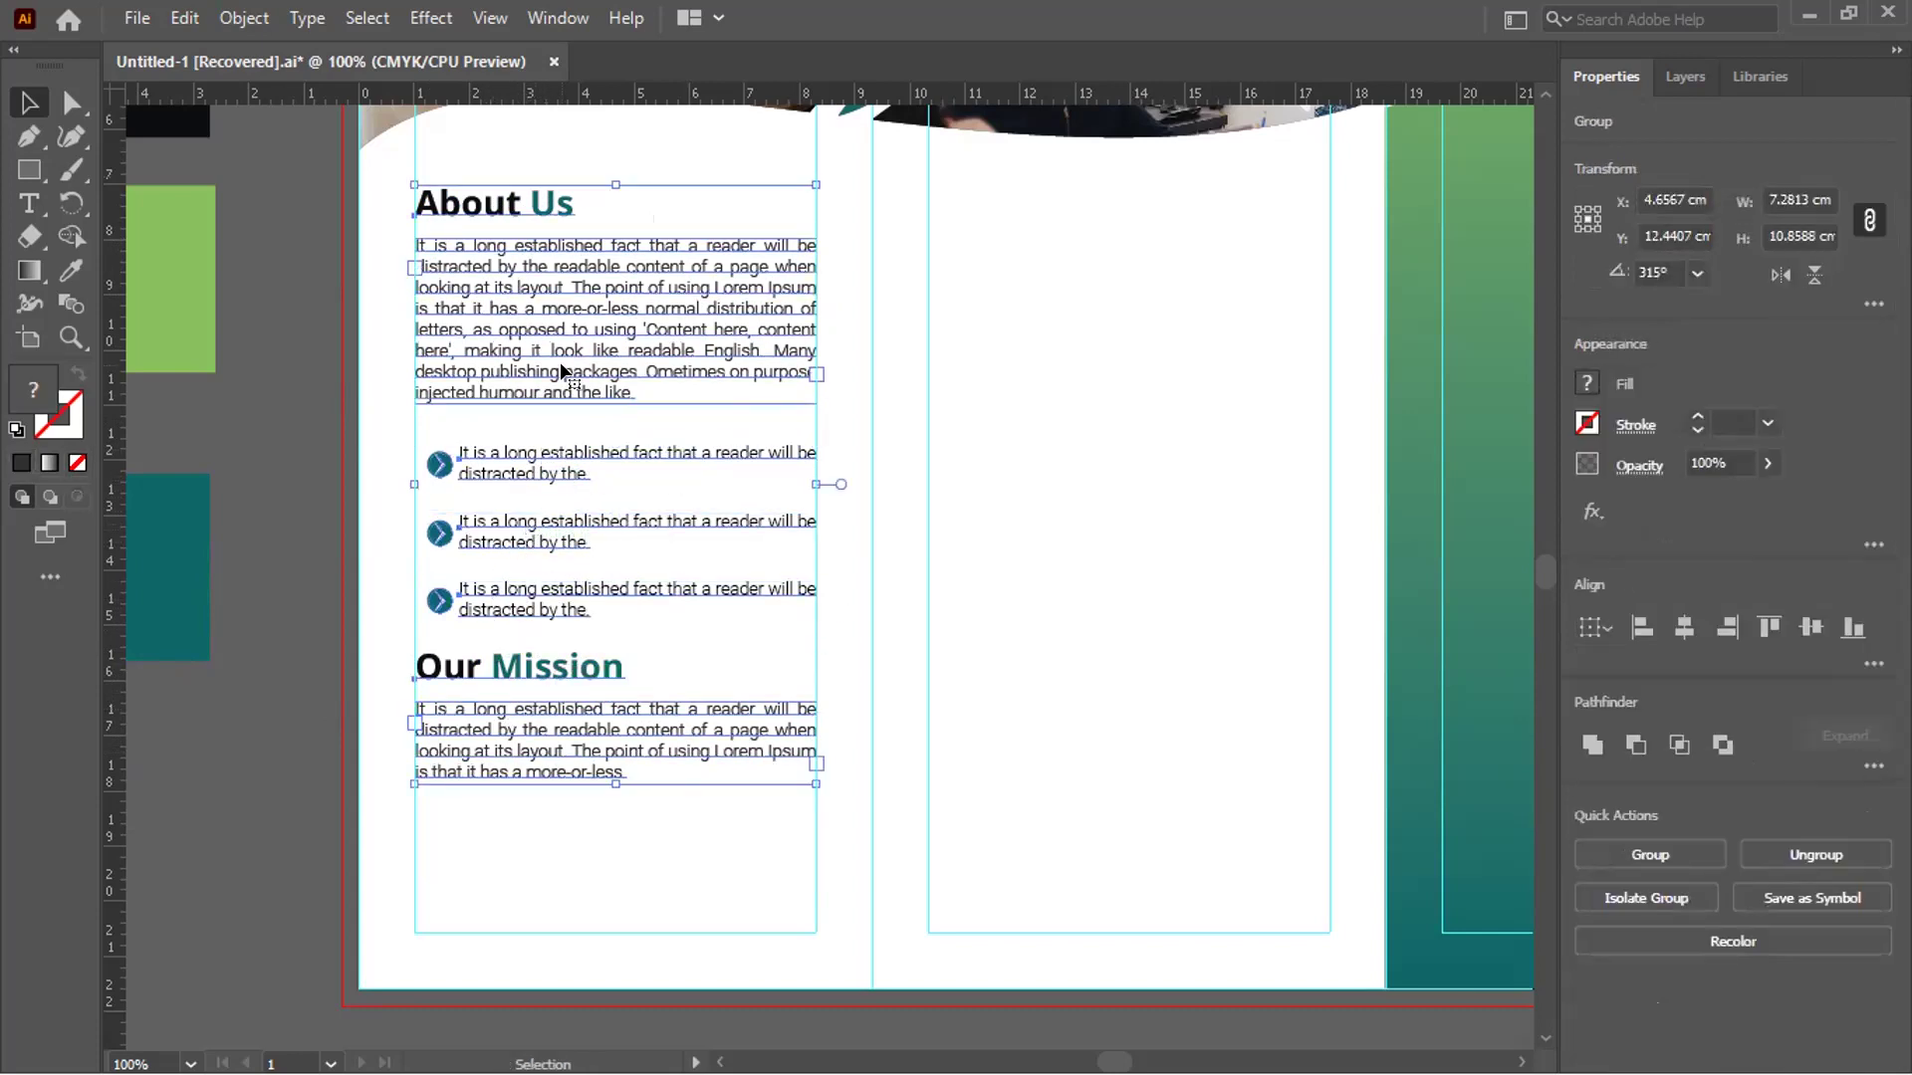
{"action": "left_click", "coordinate": [235, 548]}
{"action": "left_click", "coordinate": [523, 605]}
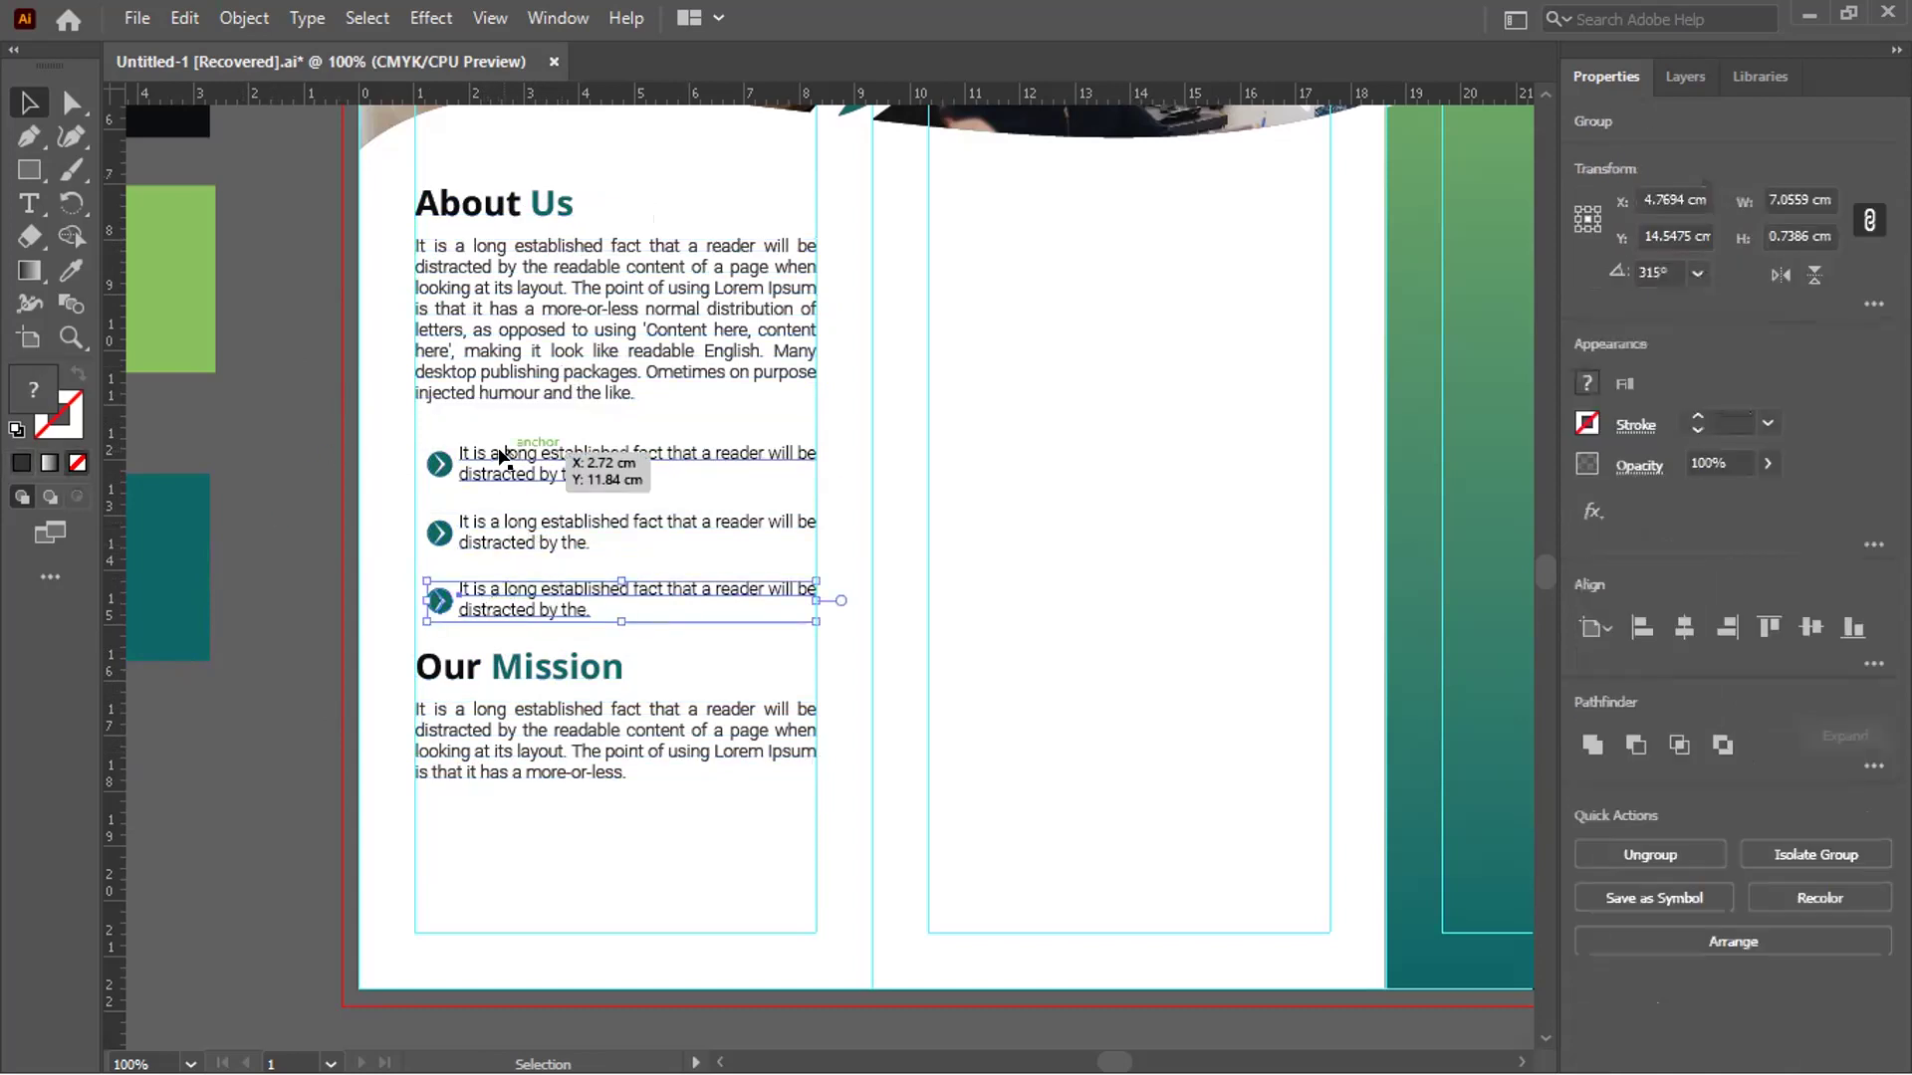
{"action": "left_click", "coordinate": [529, 476]}
{"action": "left_click", "coordinate": [533, 539], "text": "shift"}
{"action": "left_click", "coordinate": [539, 598], "text": "shift"}
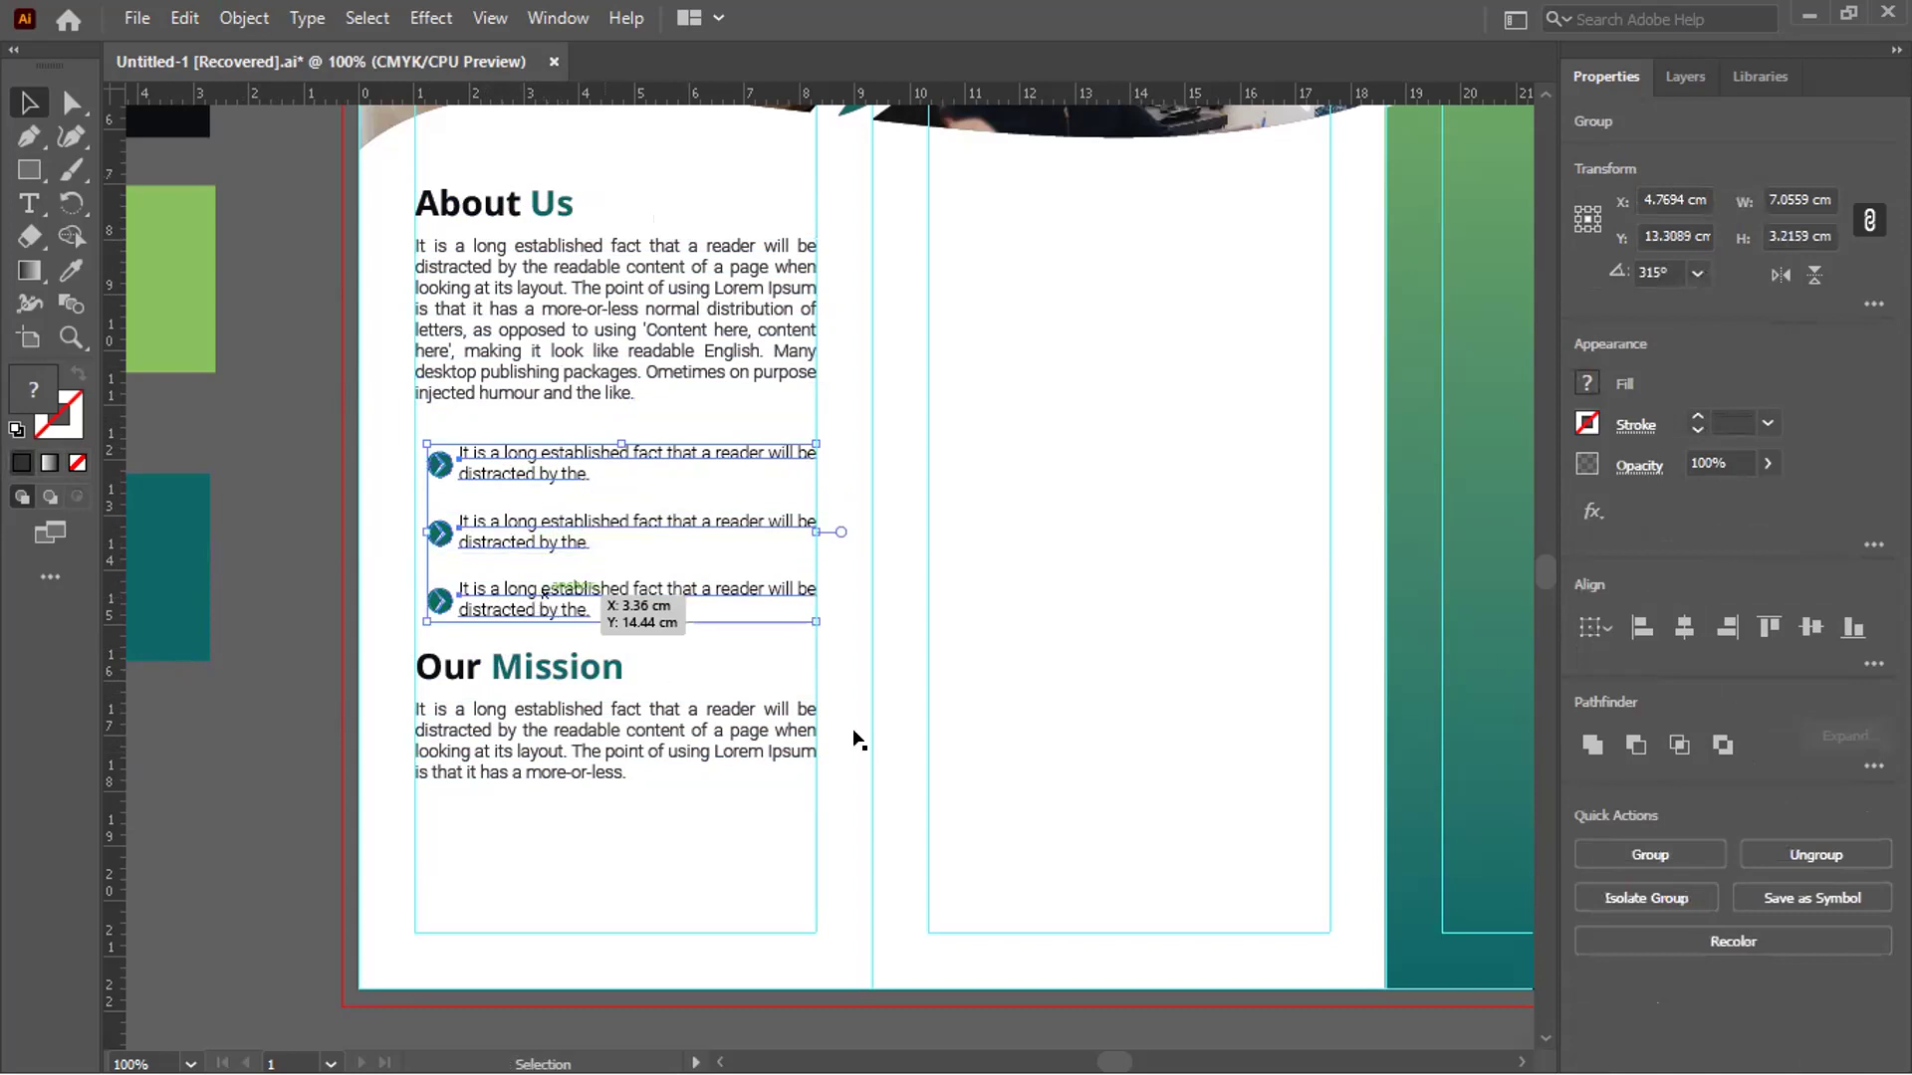
{"action": "left_click", "coordinate": [1873, 664]}
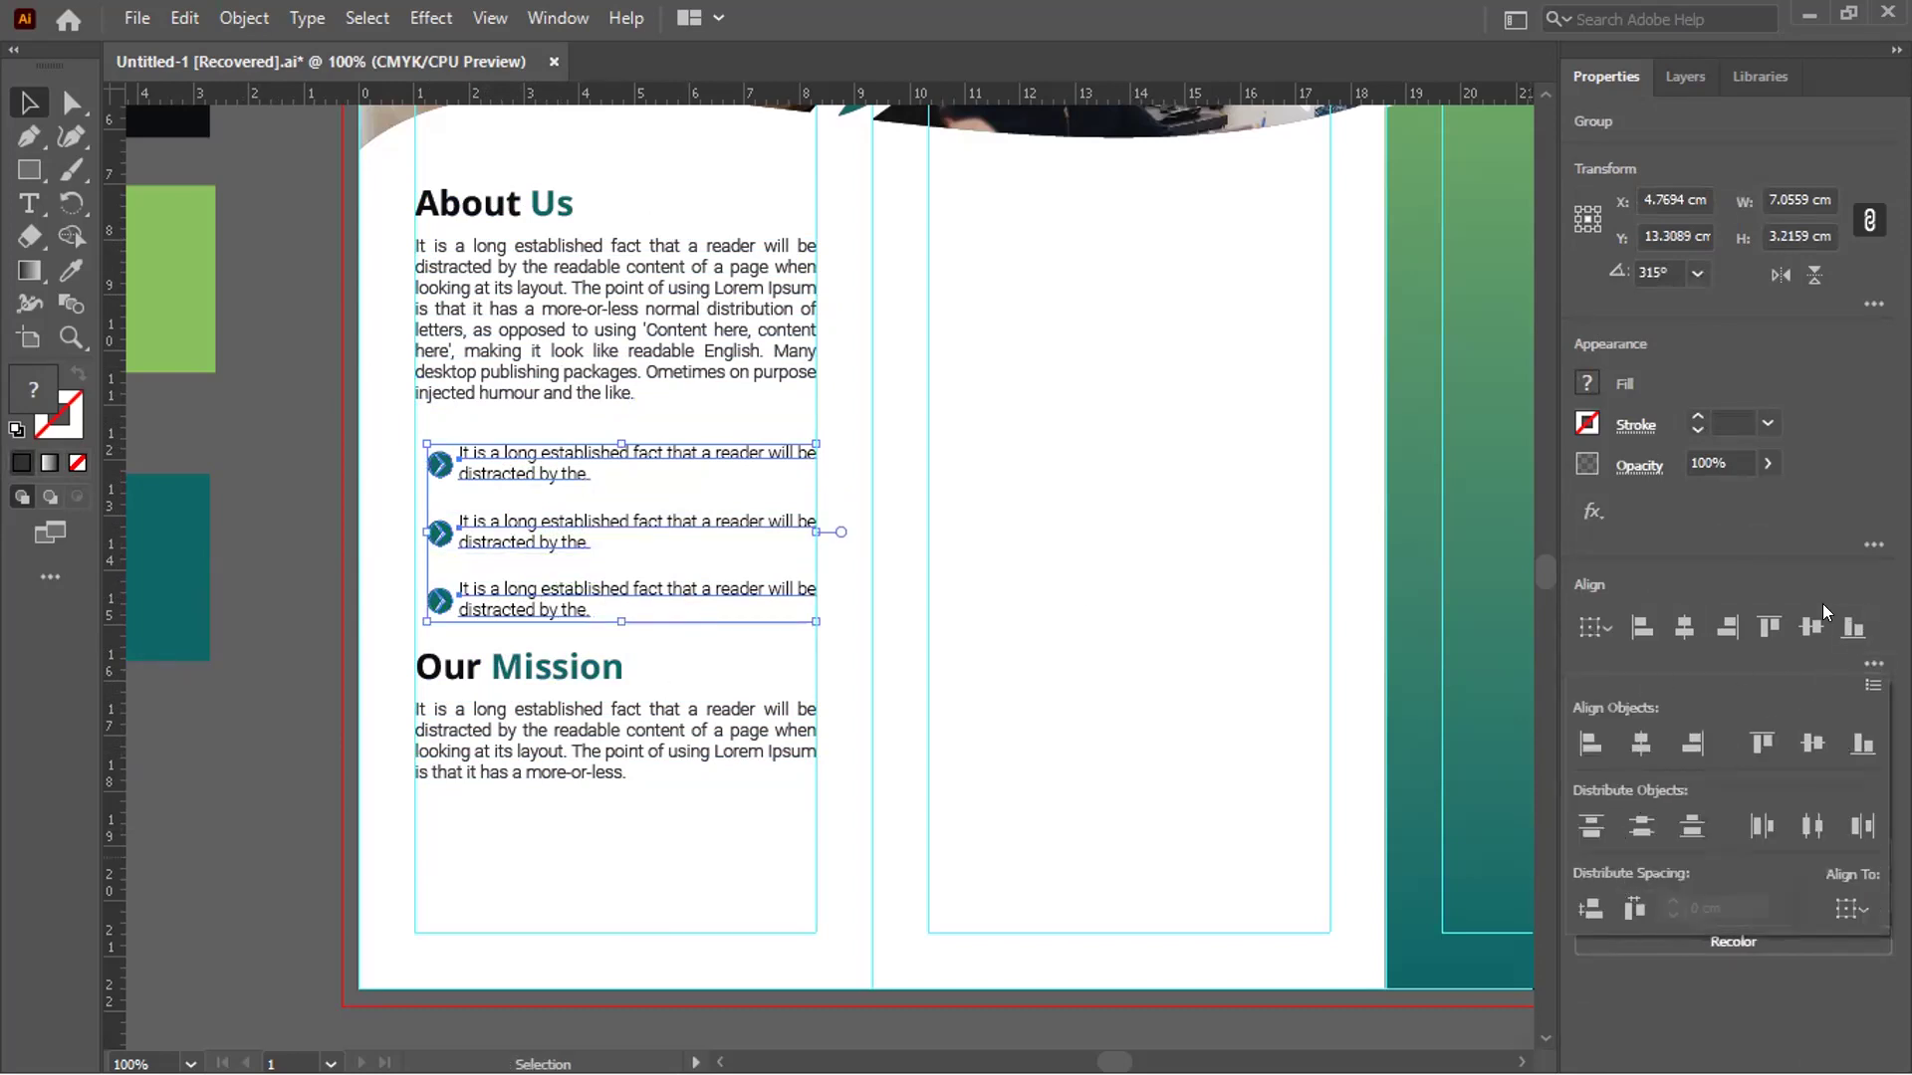
{"action": "left_click", "coordinate": [502, 452]}
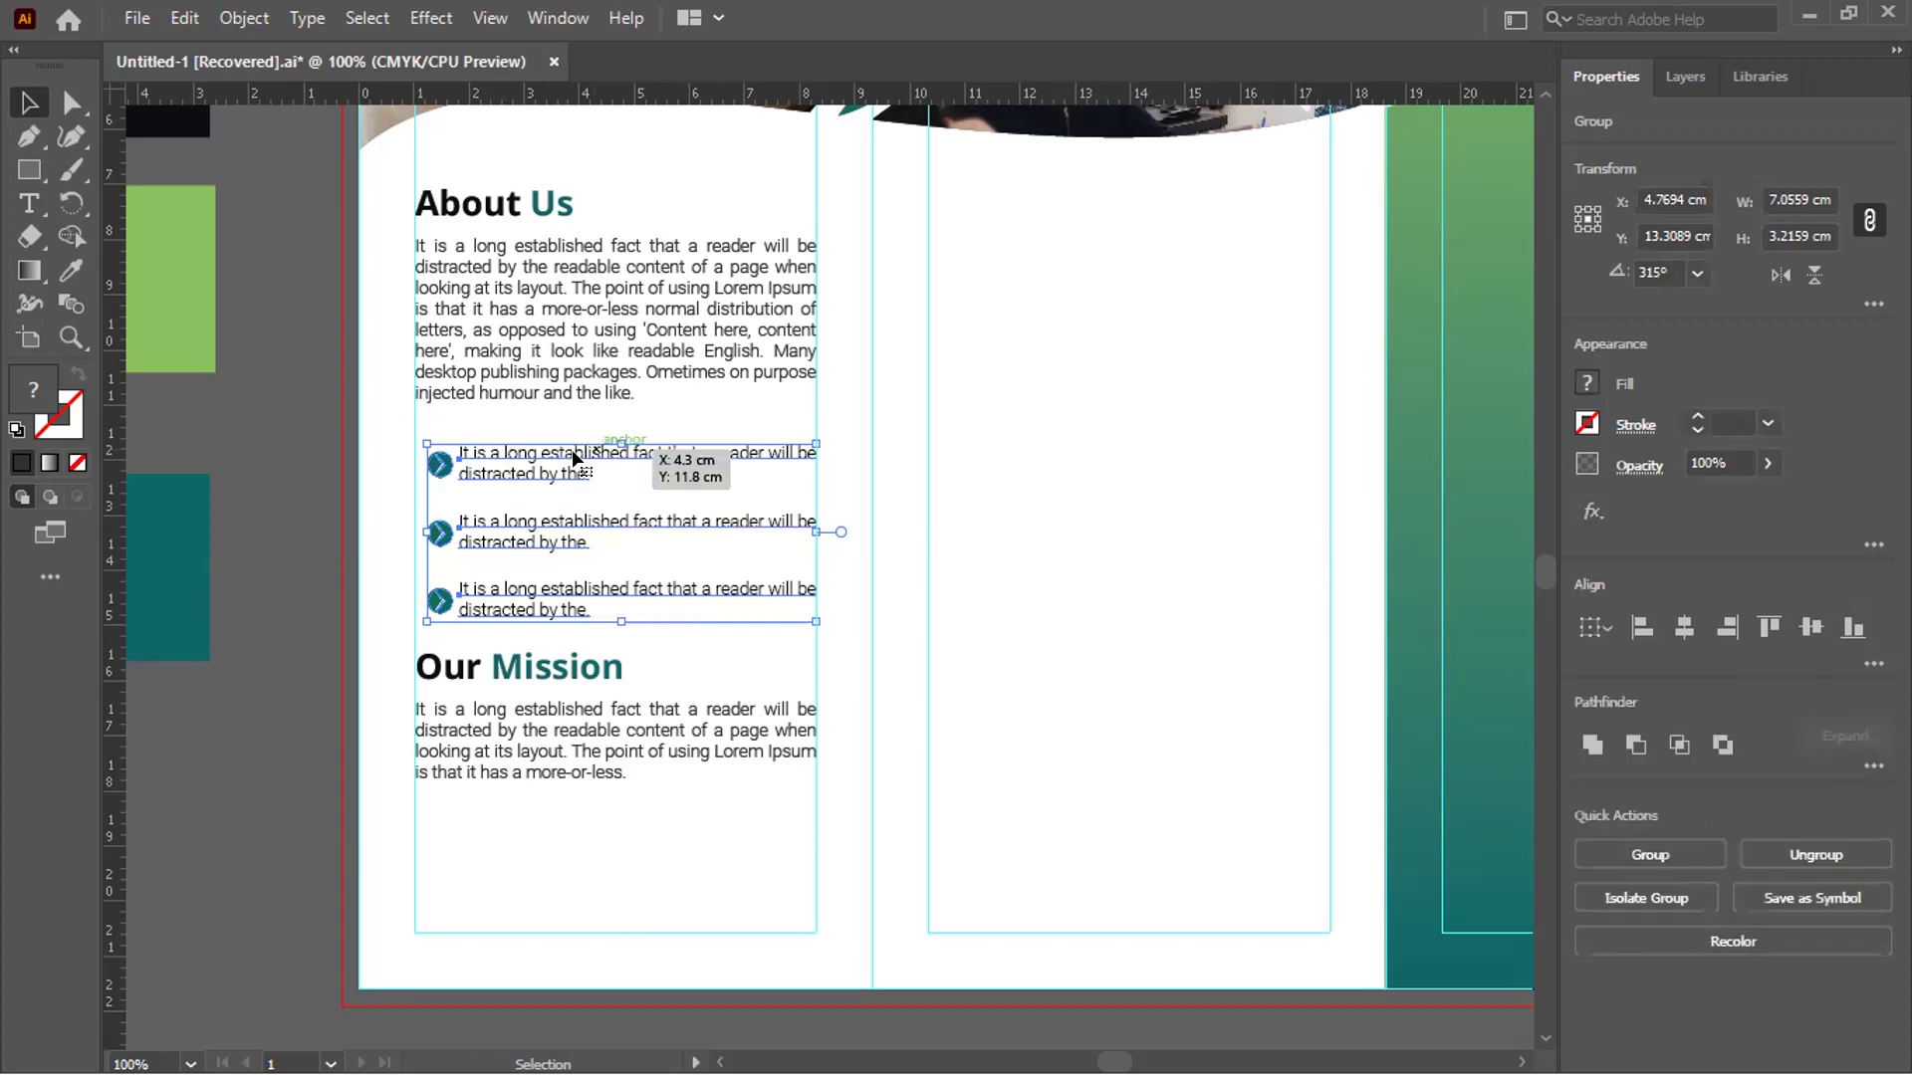
{"action": "left_click", "coordinate": [561, 453]}
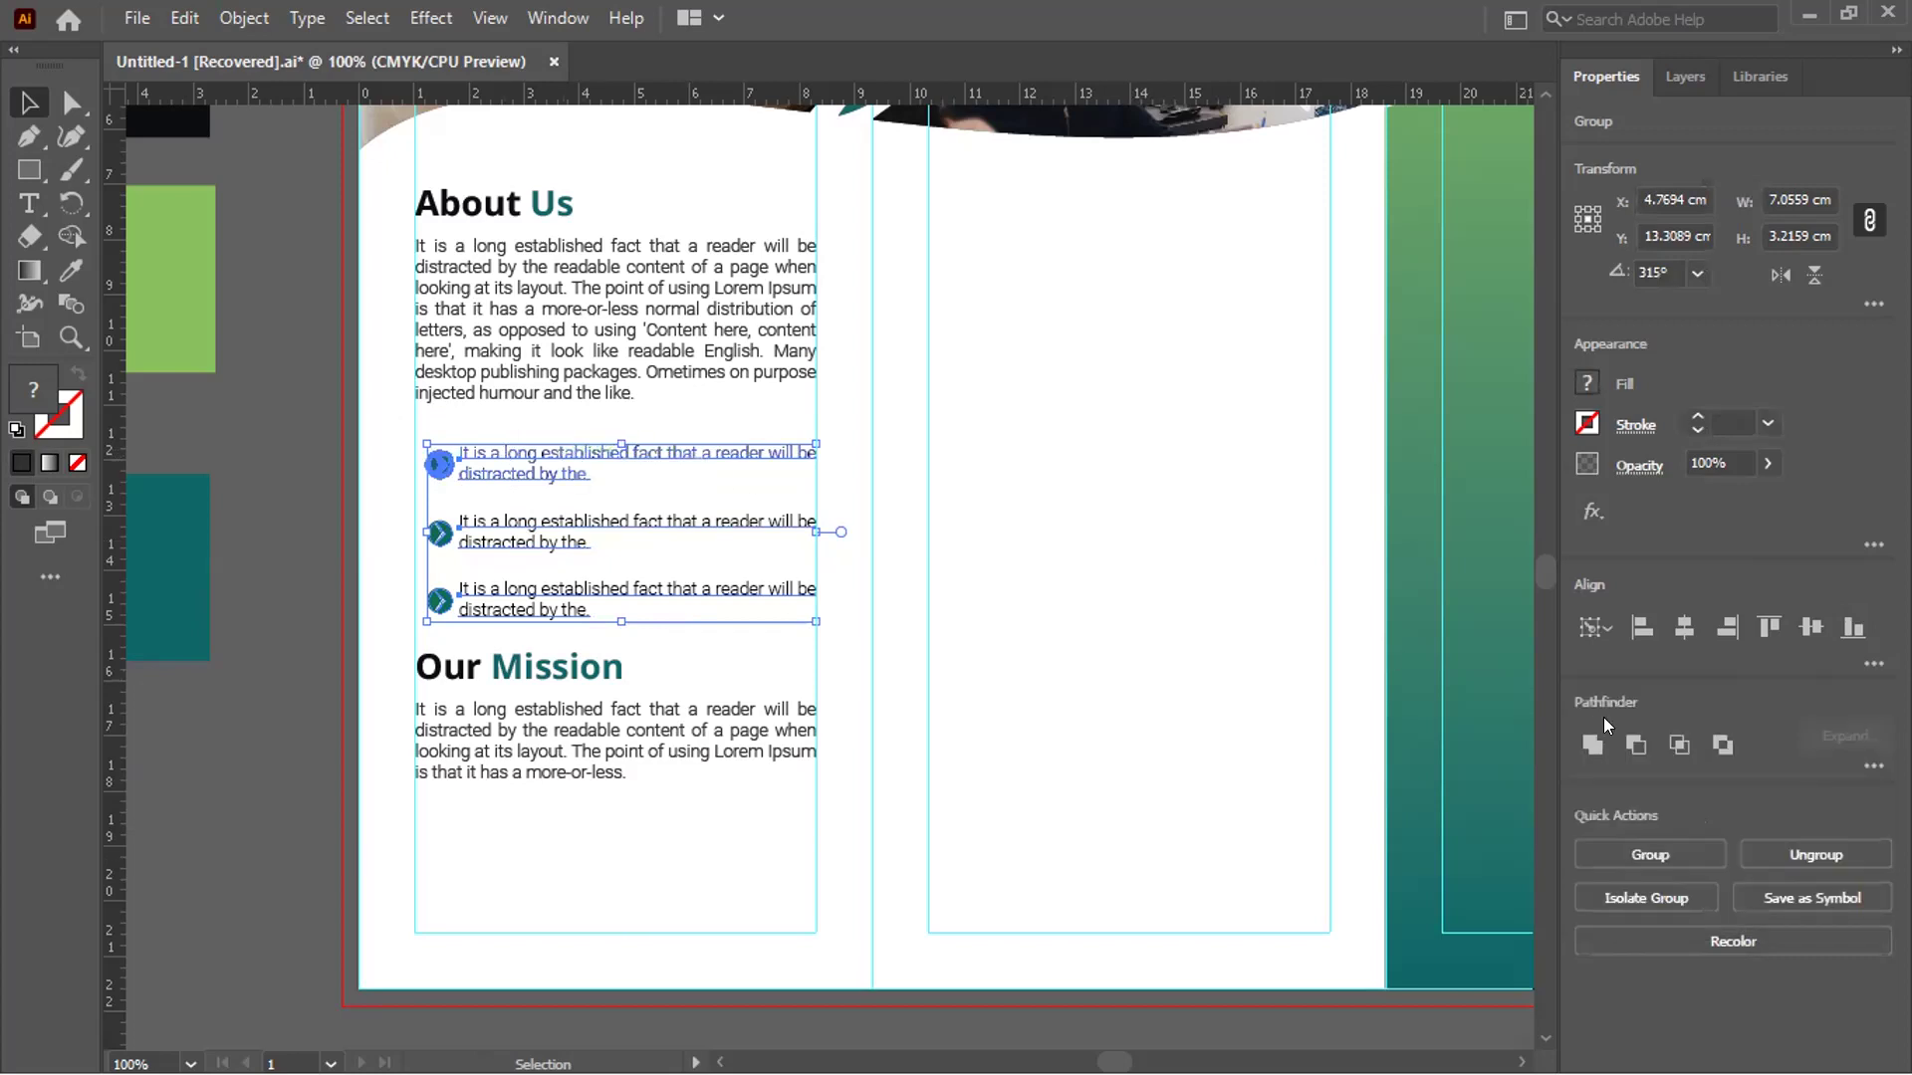
Distribute the bullets vertically, trying 0.3 and 0.5 cm before settling on 0.6 cm
{"action": "left_click", "coordinate": [1872, 663]}
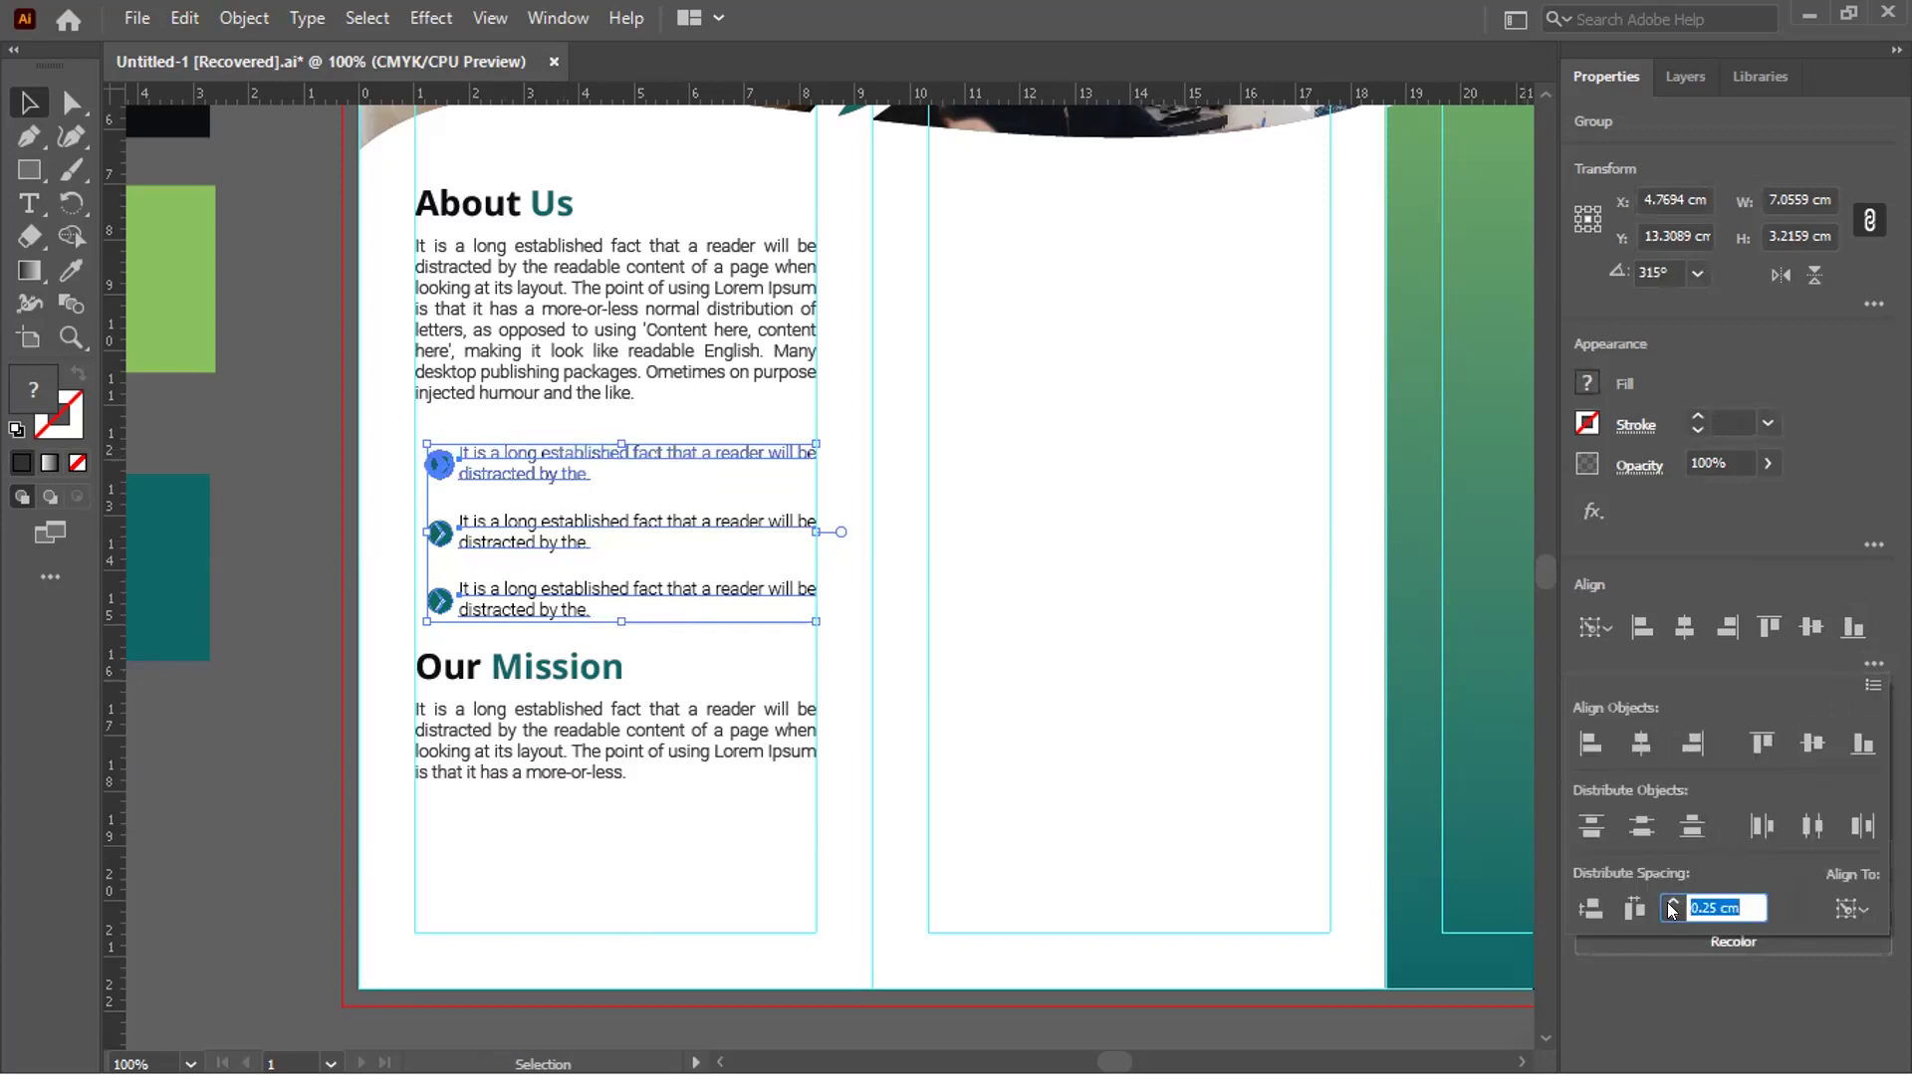
{"action": "type", "text": "0"}
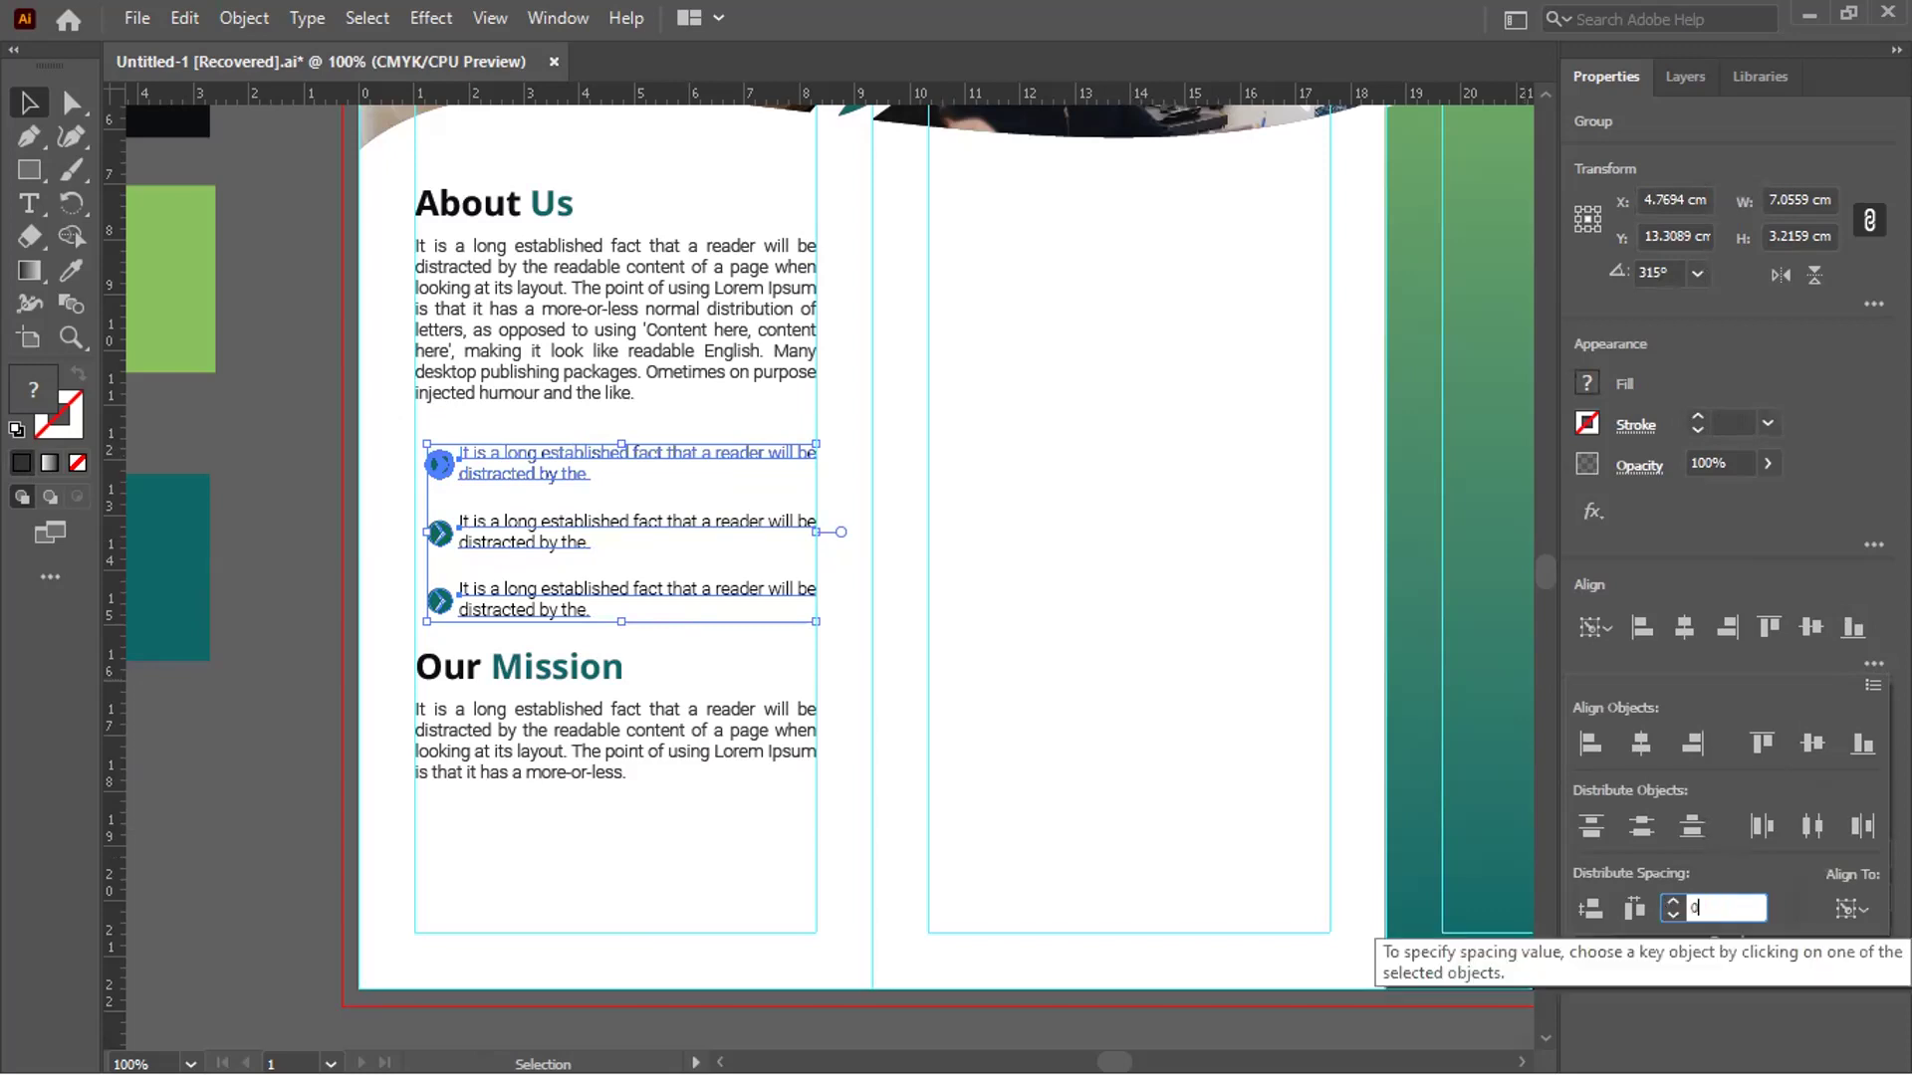
{"action": "type", "text": ".3"}
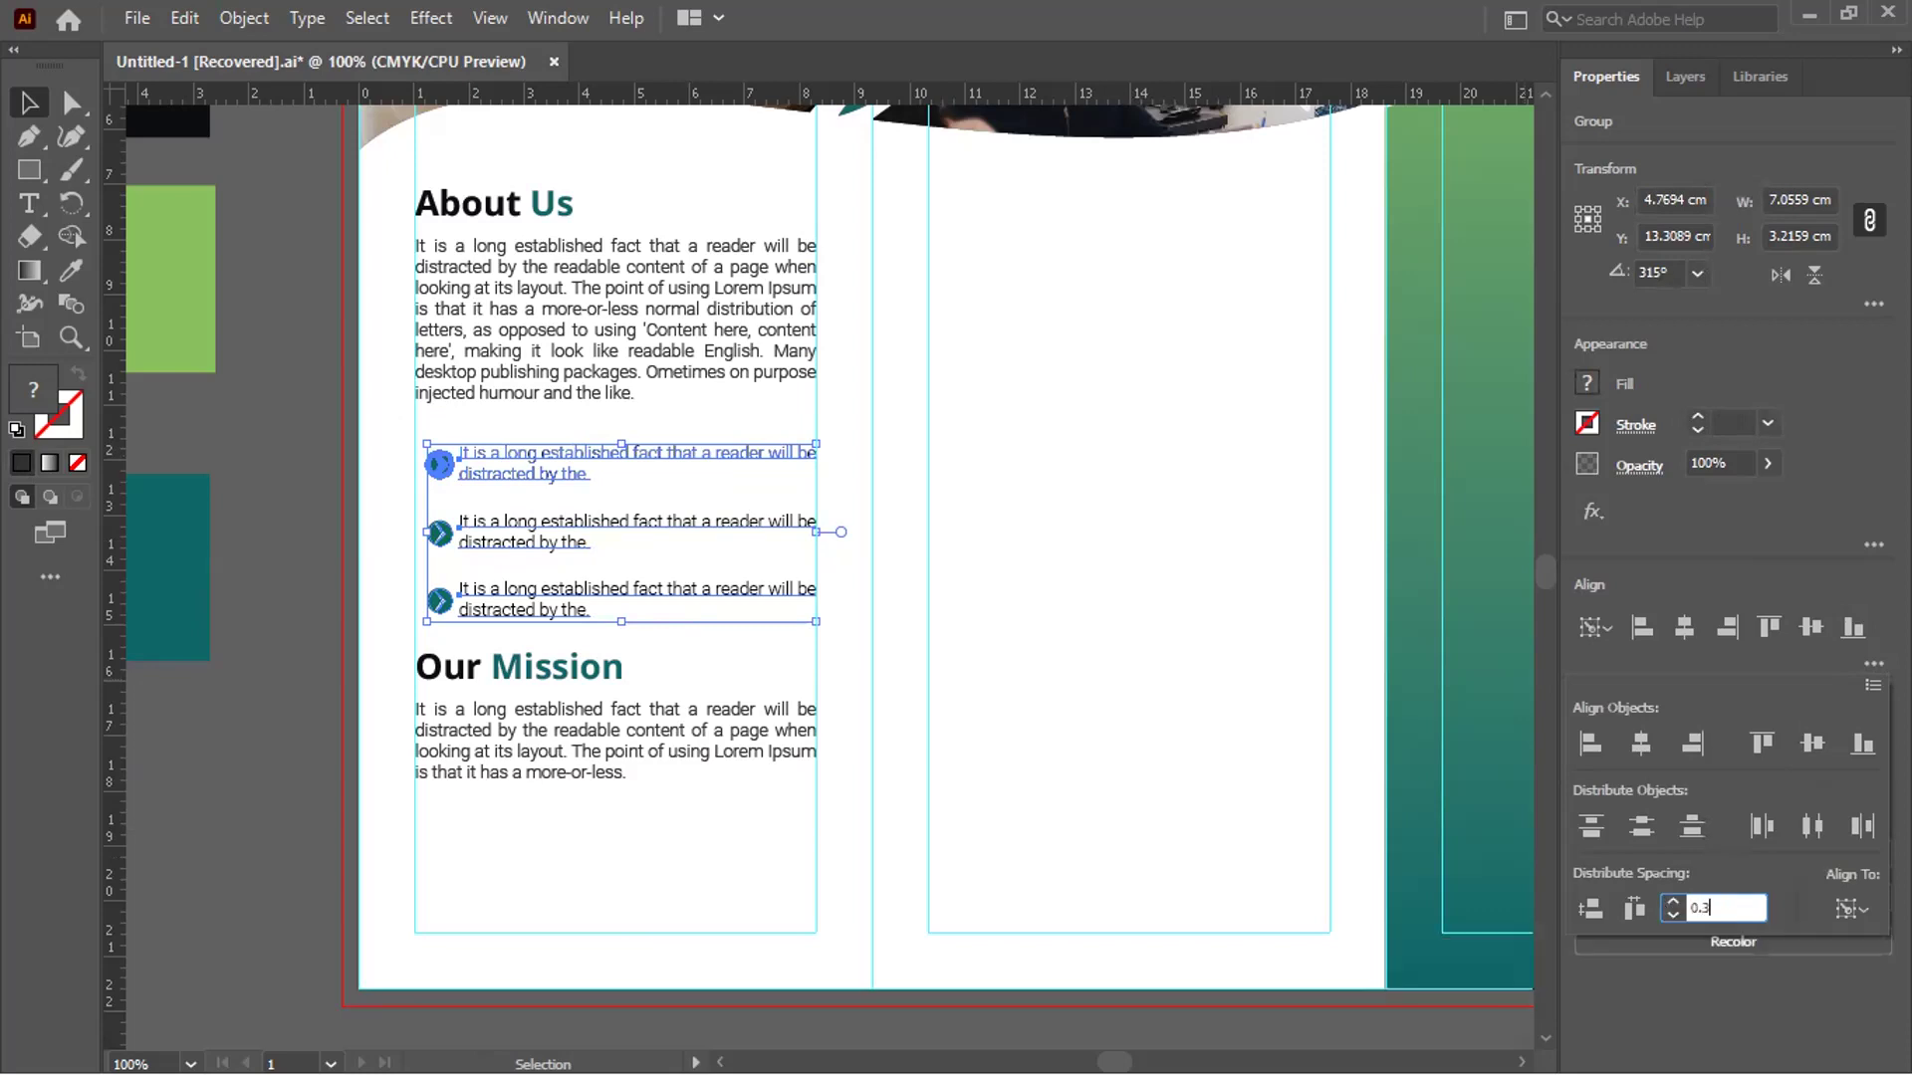
{"action": "left_click", "coordinate": [1585, 908]}
{"action": "left_click_drag", "start_coordinate": [1620, 916], "coordinate": [1552, 864]}
{"action": "type", "text": "0."}
{"action": "left_click", "coordinate": [1590, 908]}
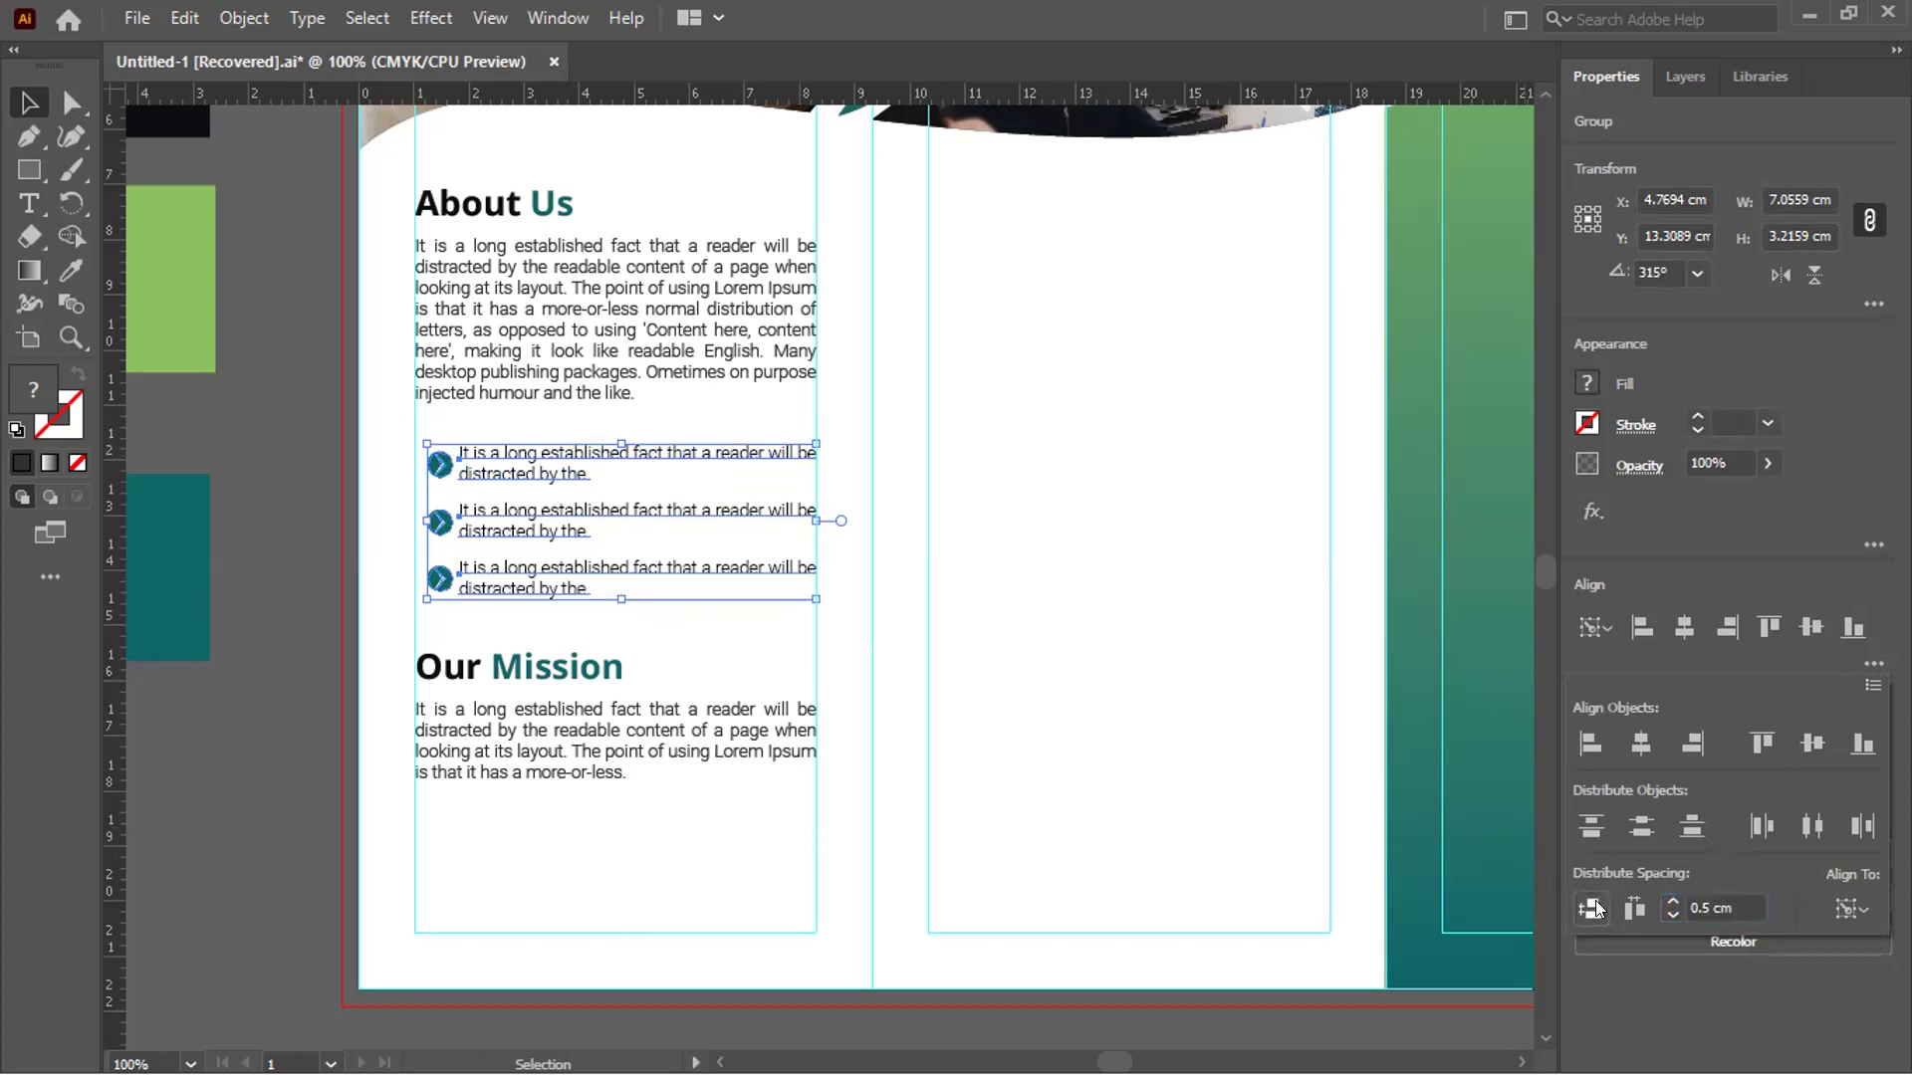
{"action": "left_click", "coordinate": [1737, 896]}
{"action": "key", "text": "ctrl+a"}
{"action": "type", "text": "0."}
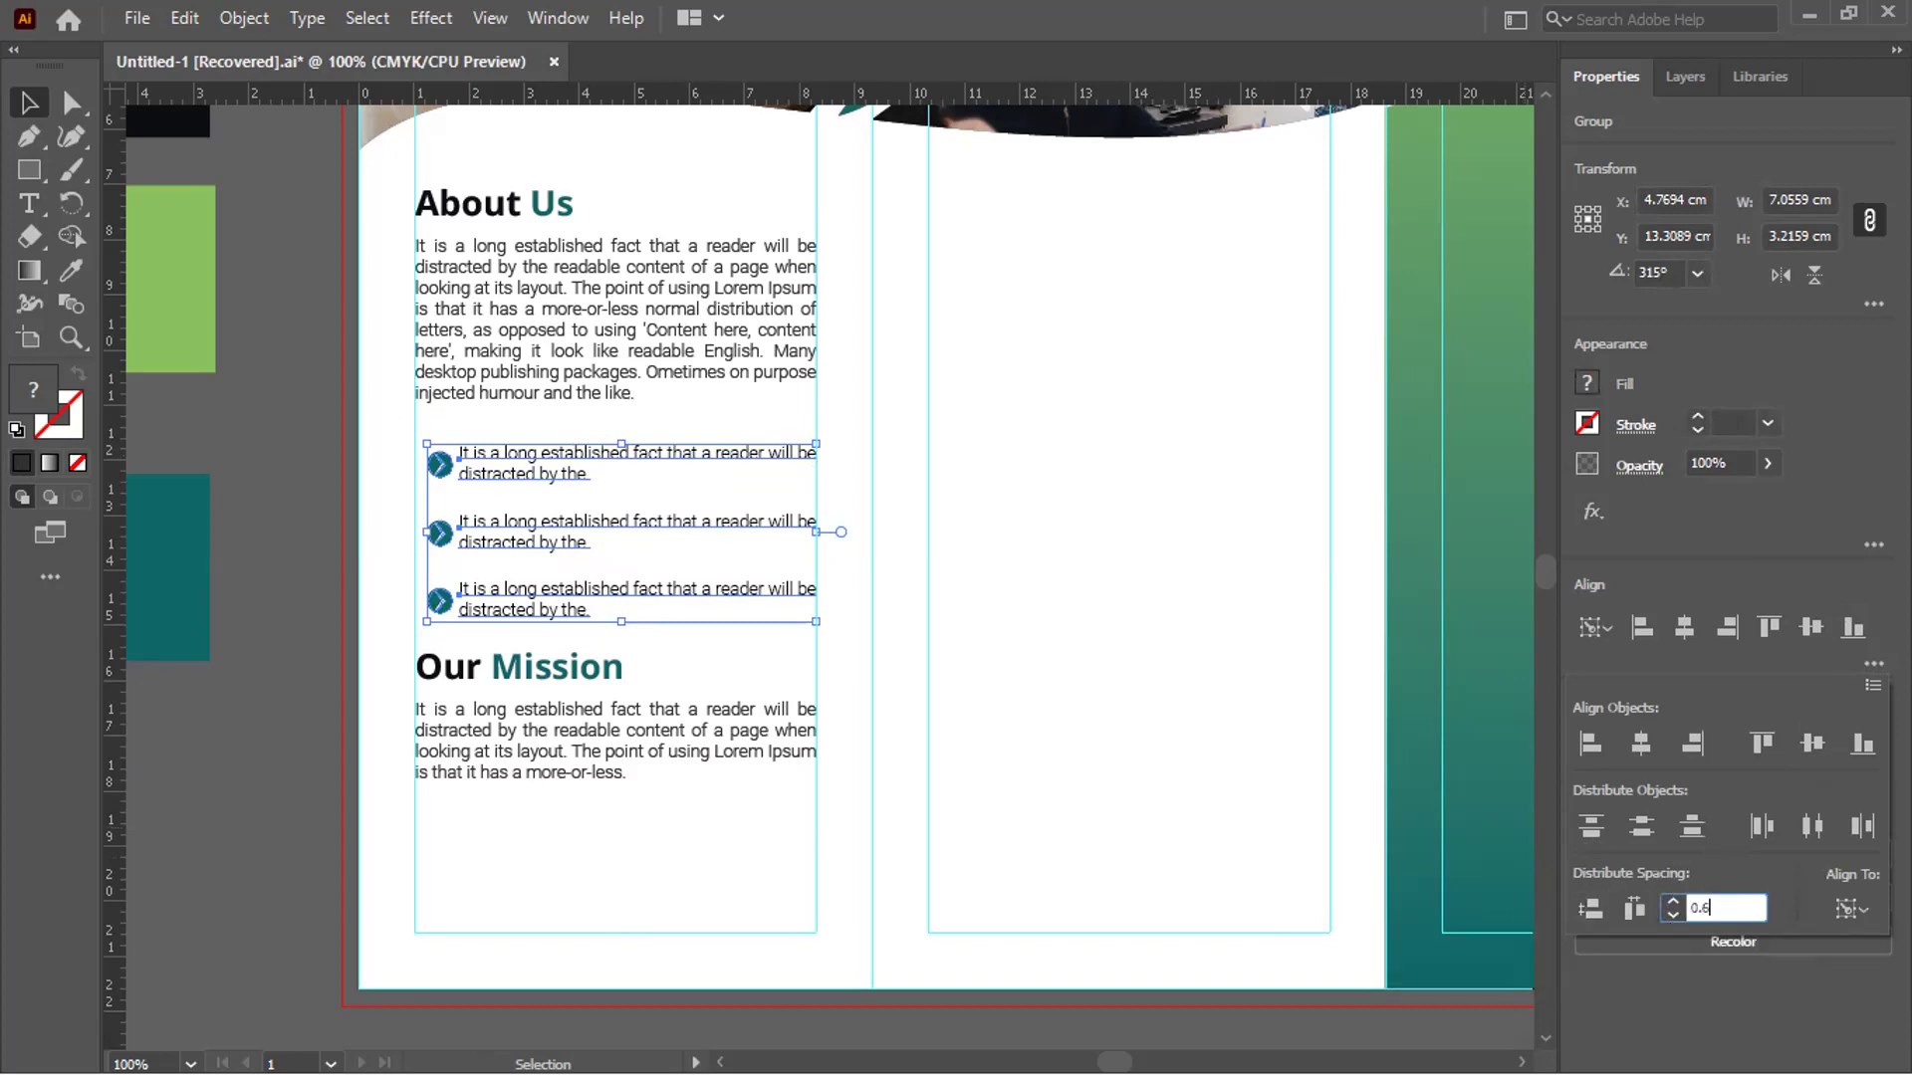
{"action": "left_click", "coordinate": [1592, 911]}
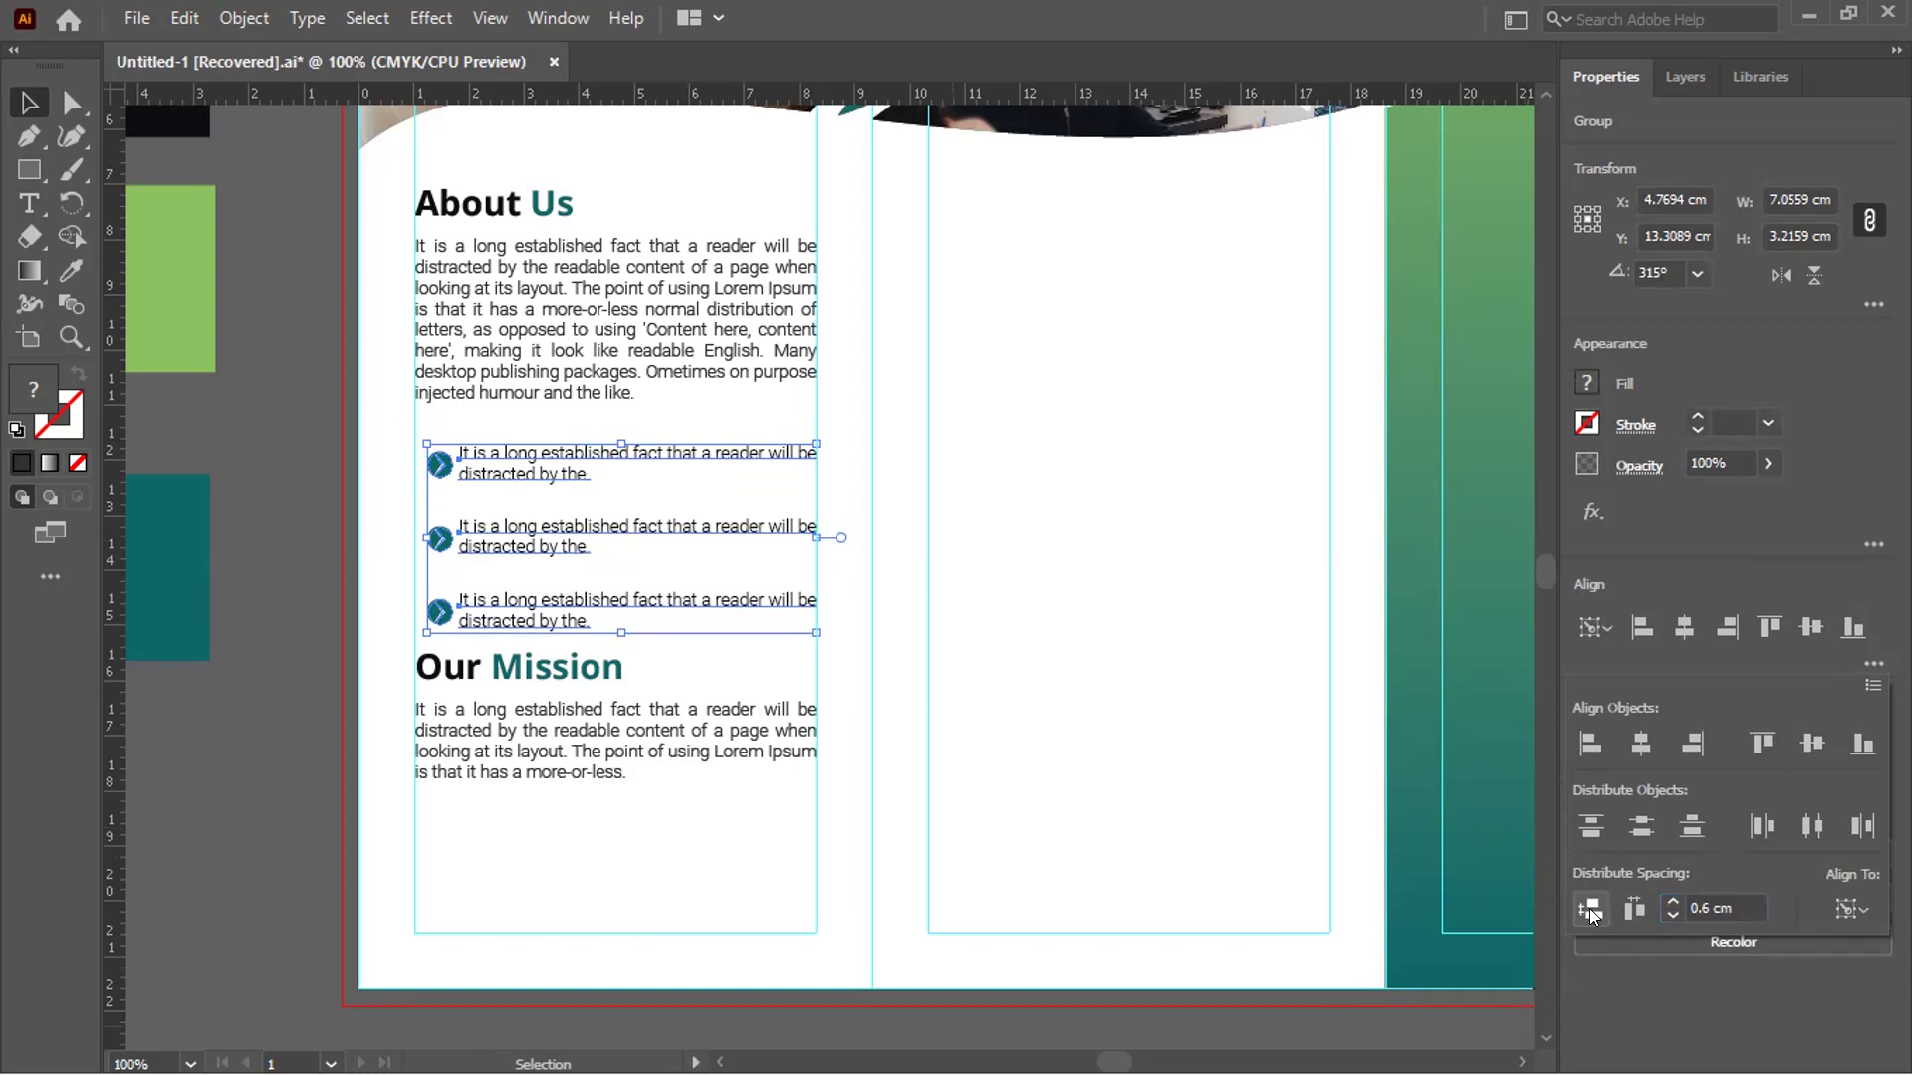
{"action": "left_click", "coordinate": [255, 470]}
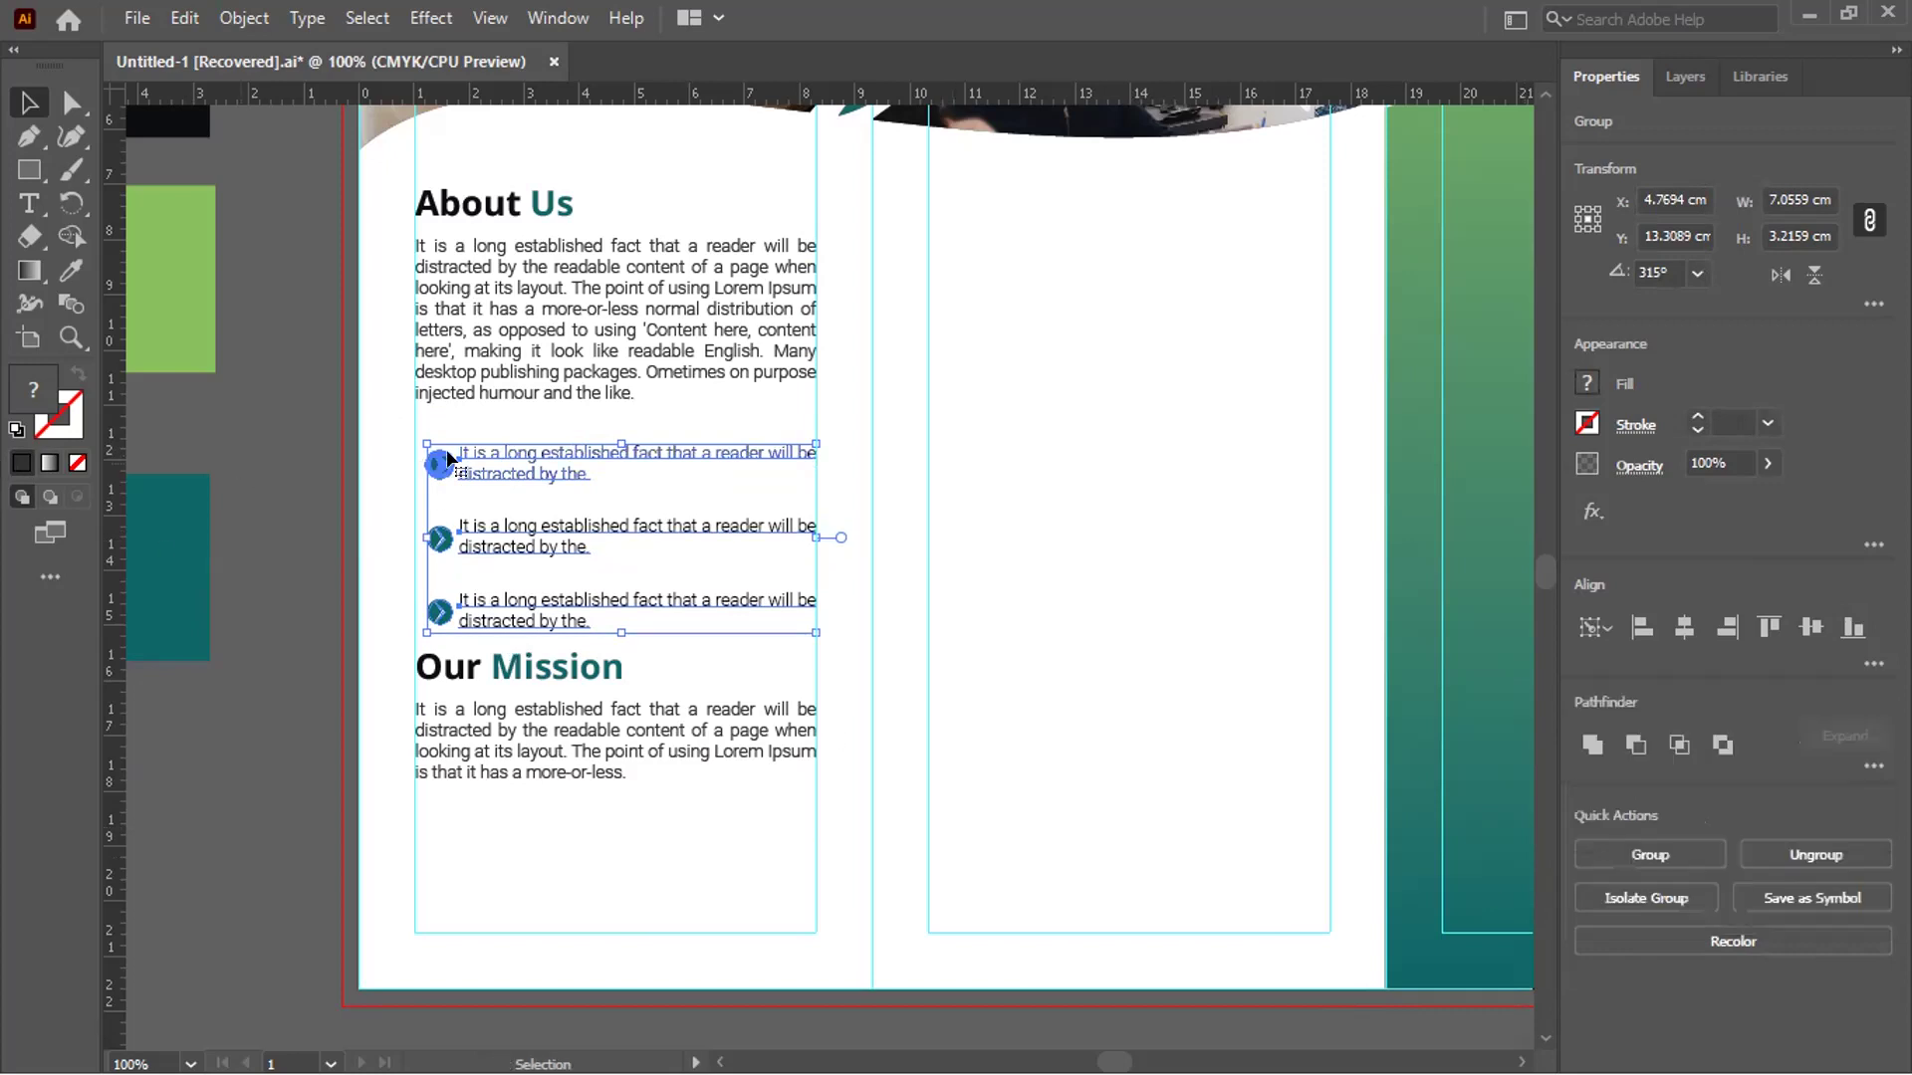
{"action": "left_click", "coordinate": [255, 458]}
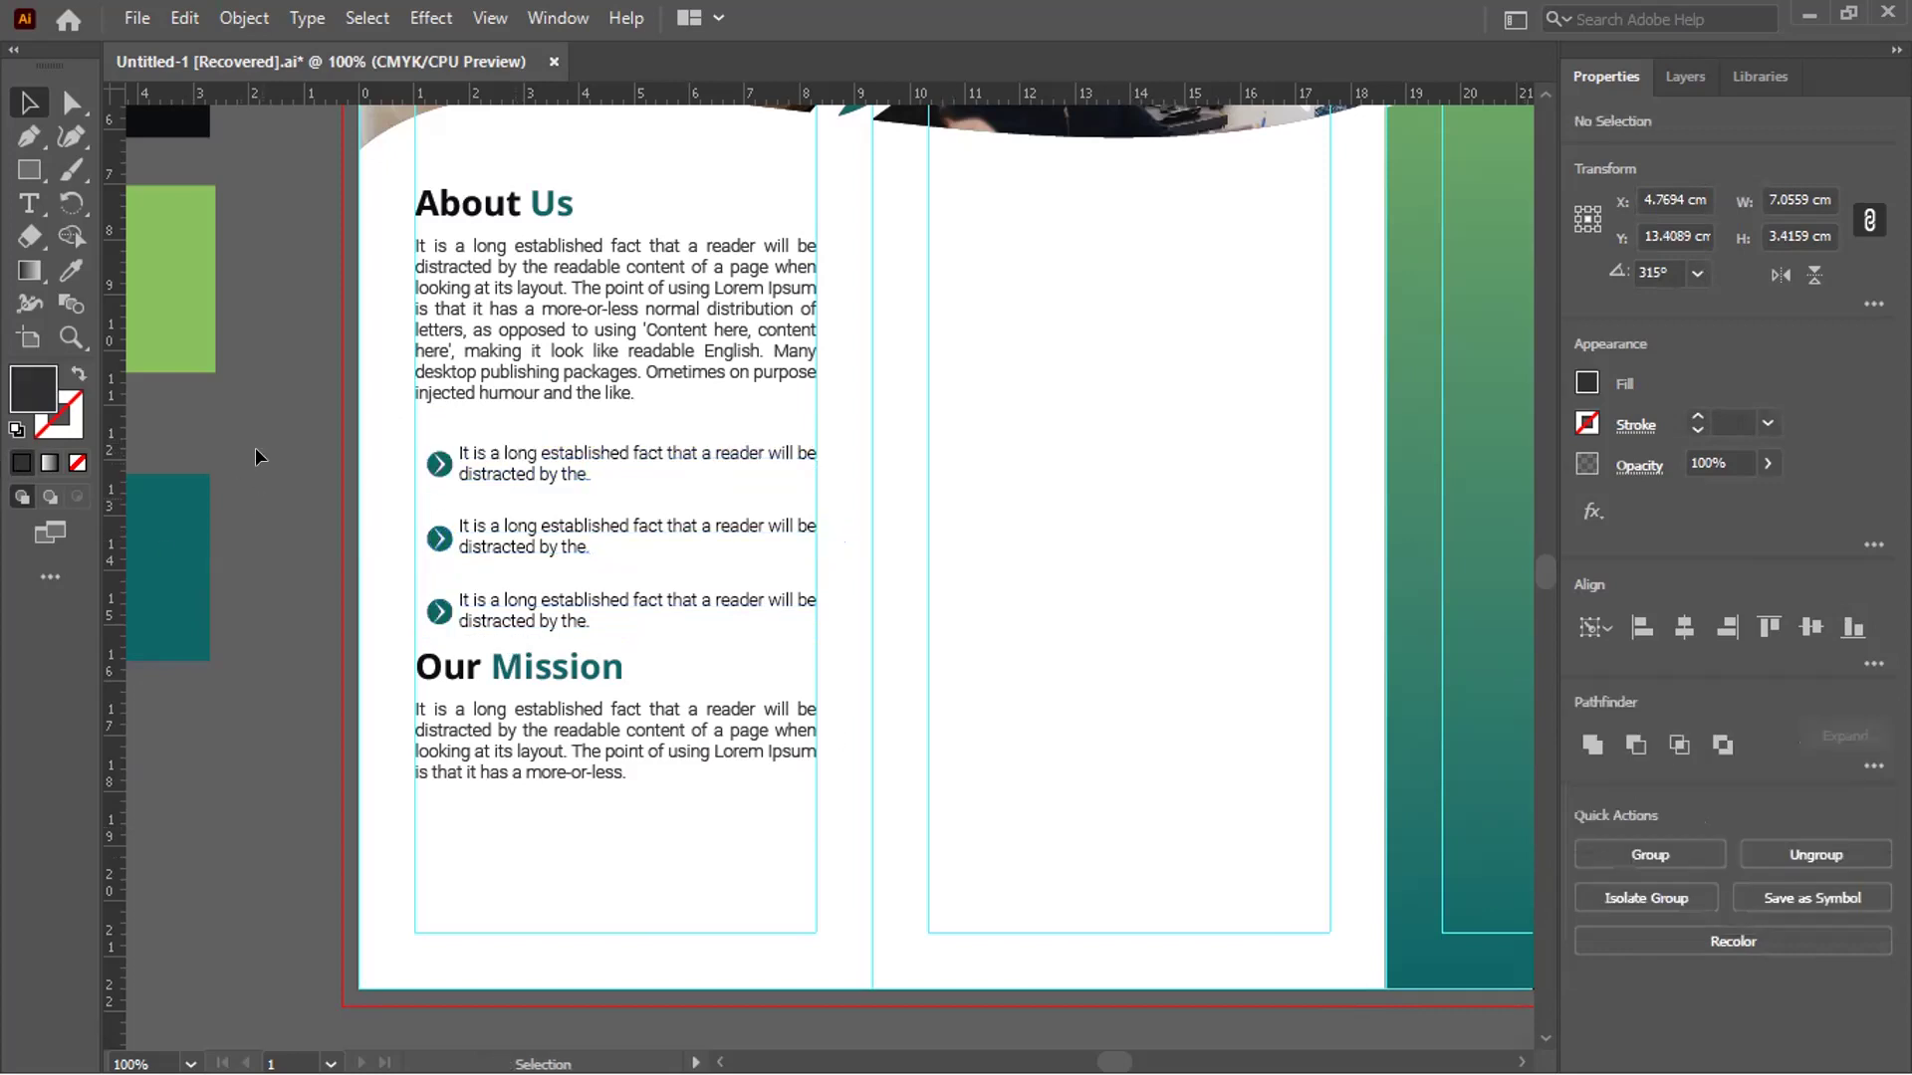
Group the three bullet rows together
{"action": "left_click", "coordinate": [503, 461]}
{"action": "left_click", "coordinate": [550, 622], "text": "shift"}
{"action": "key", "text": "ctrl+g"}
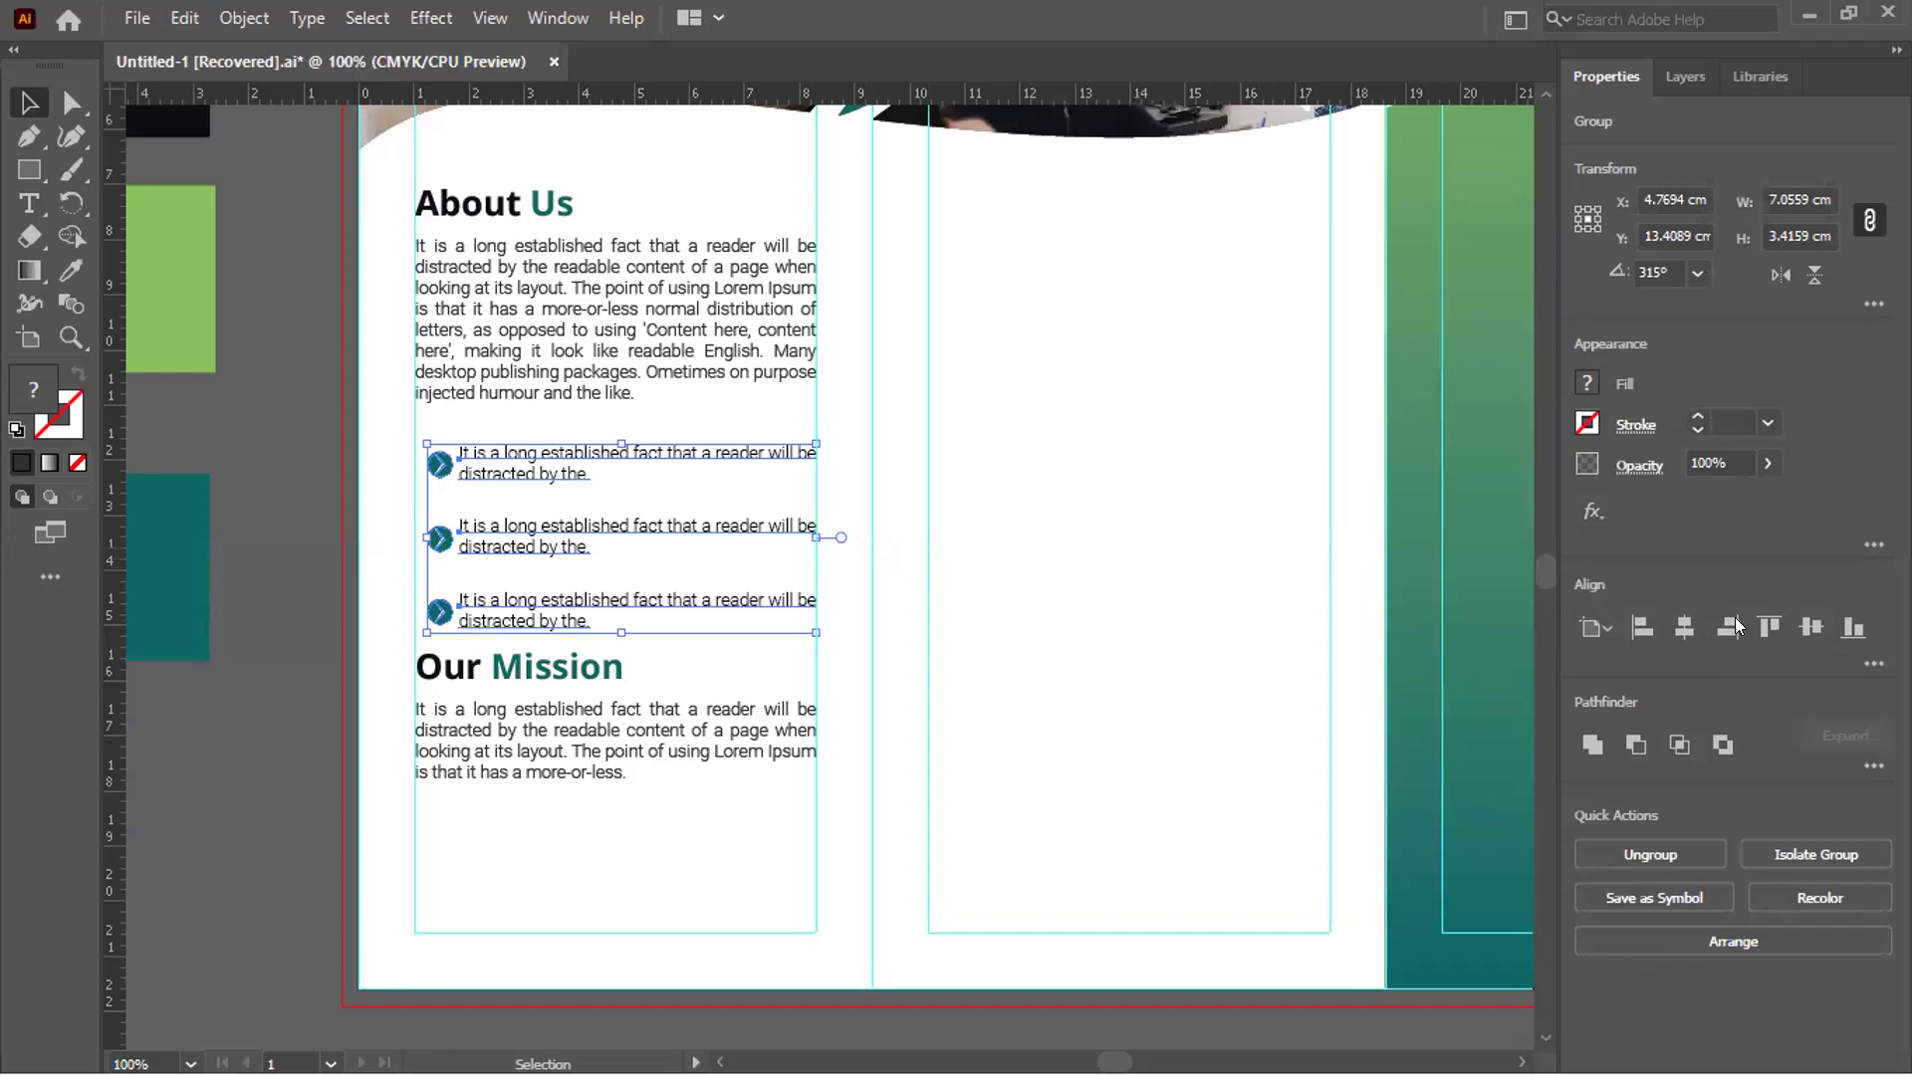
{"action": "left_click", "coordinate": [303, 394]}
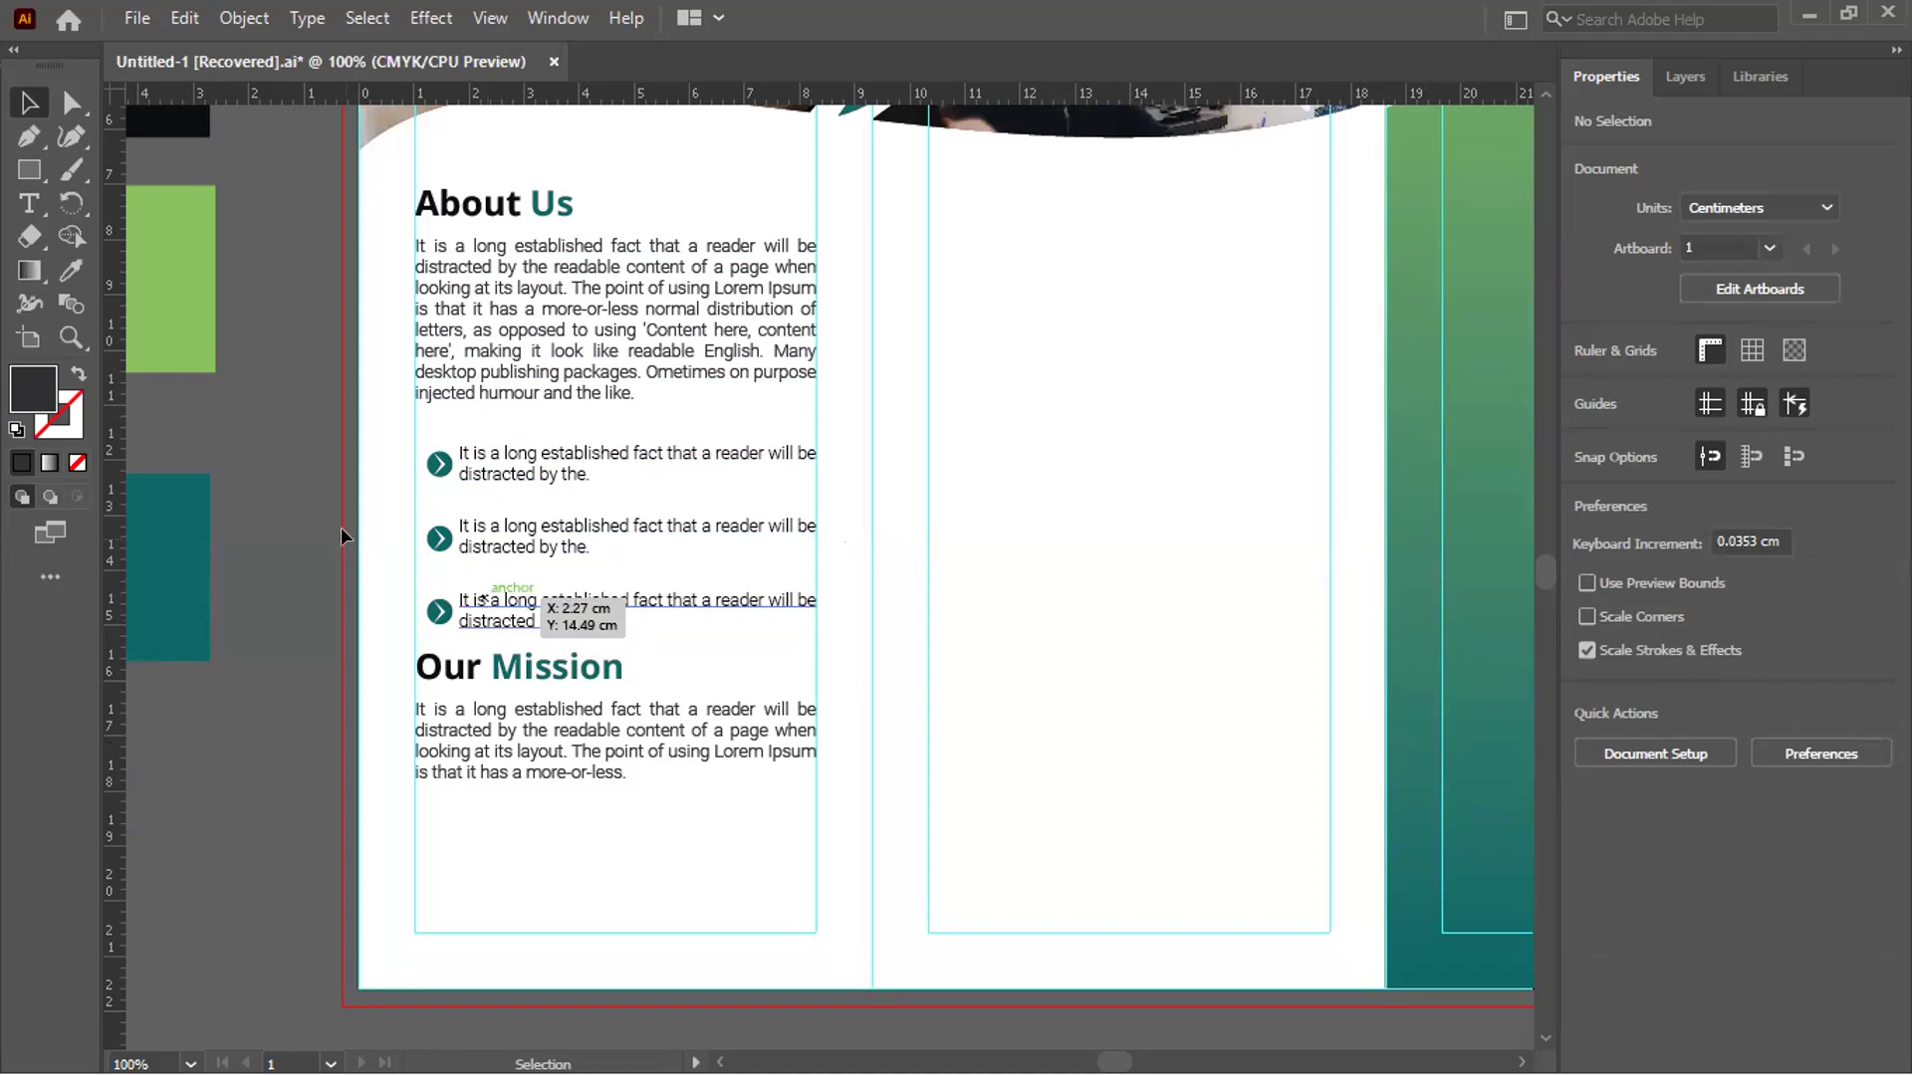
Distribute the About Us, bullet and Our Mission blocks vertically with 1.5 cm spacing
{"action": "left_click", "coordinate": [645, 286]}
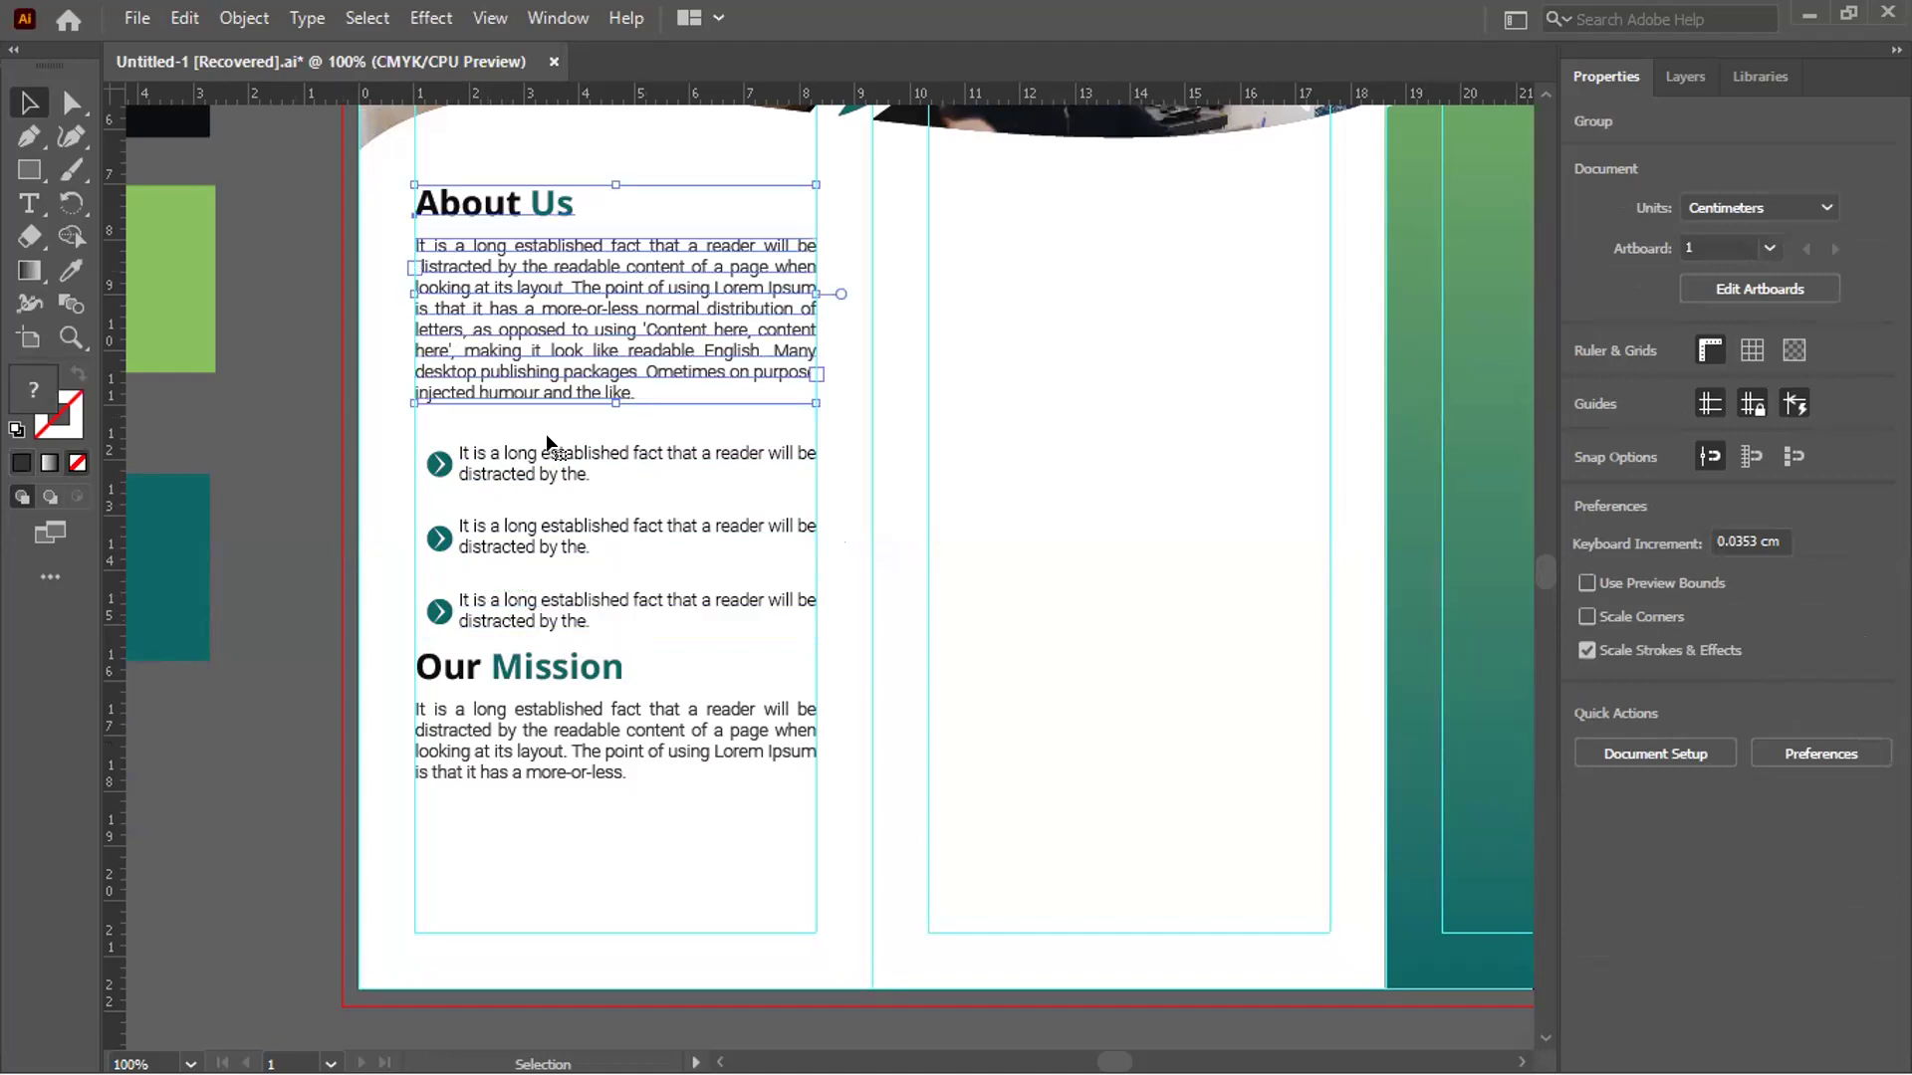
{"action": "left_click", "coordinate": [488, 680], "text": "shift"}
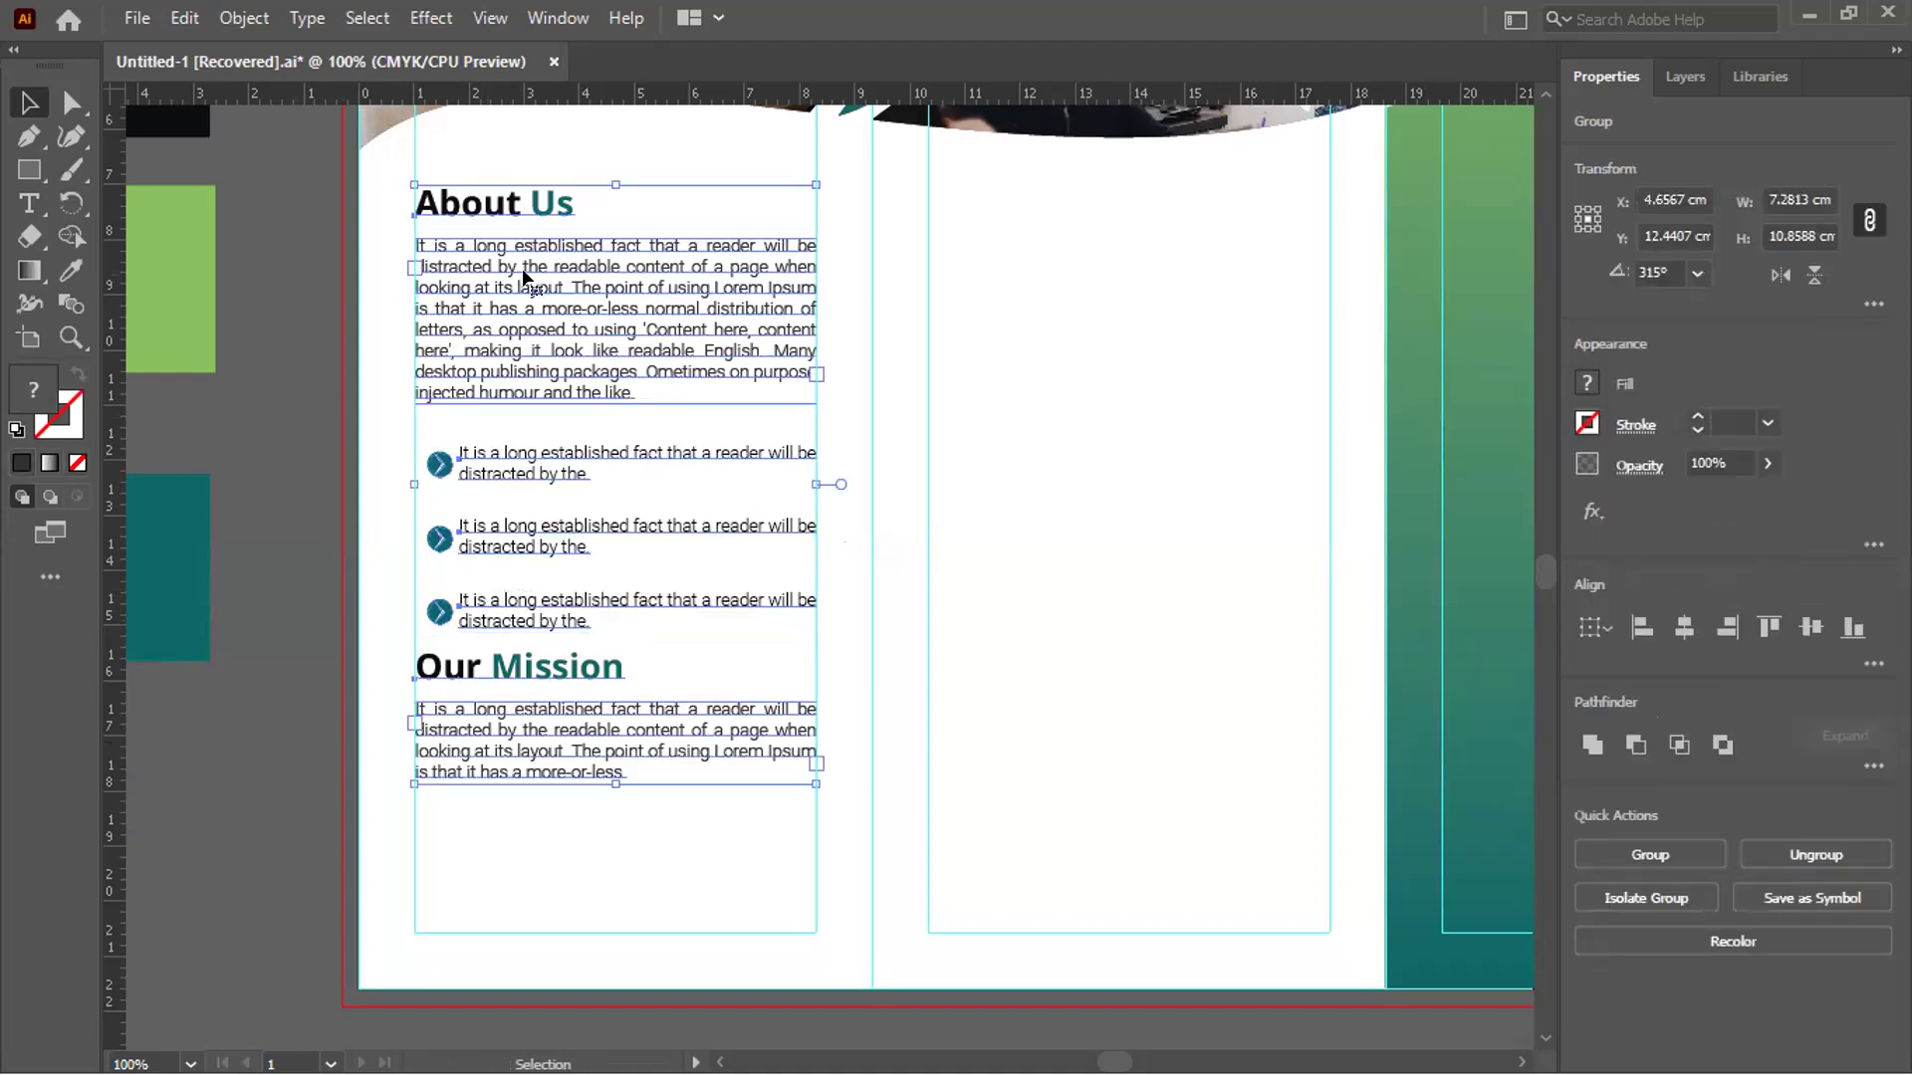
{"action": "left_click", "coordinate": [1866, 664]}
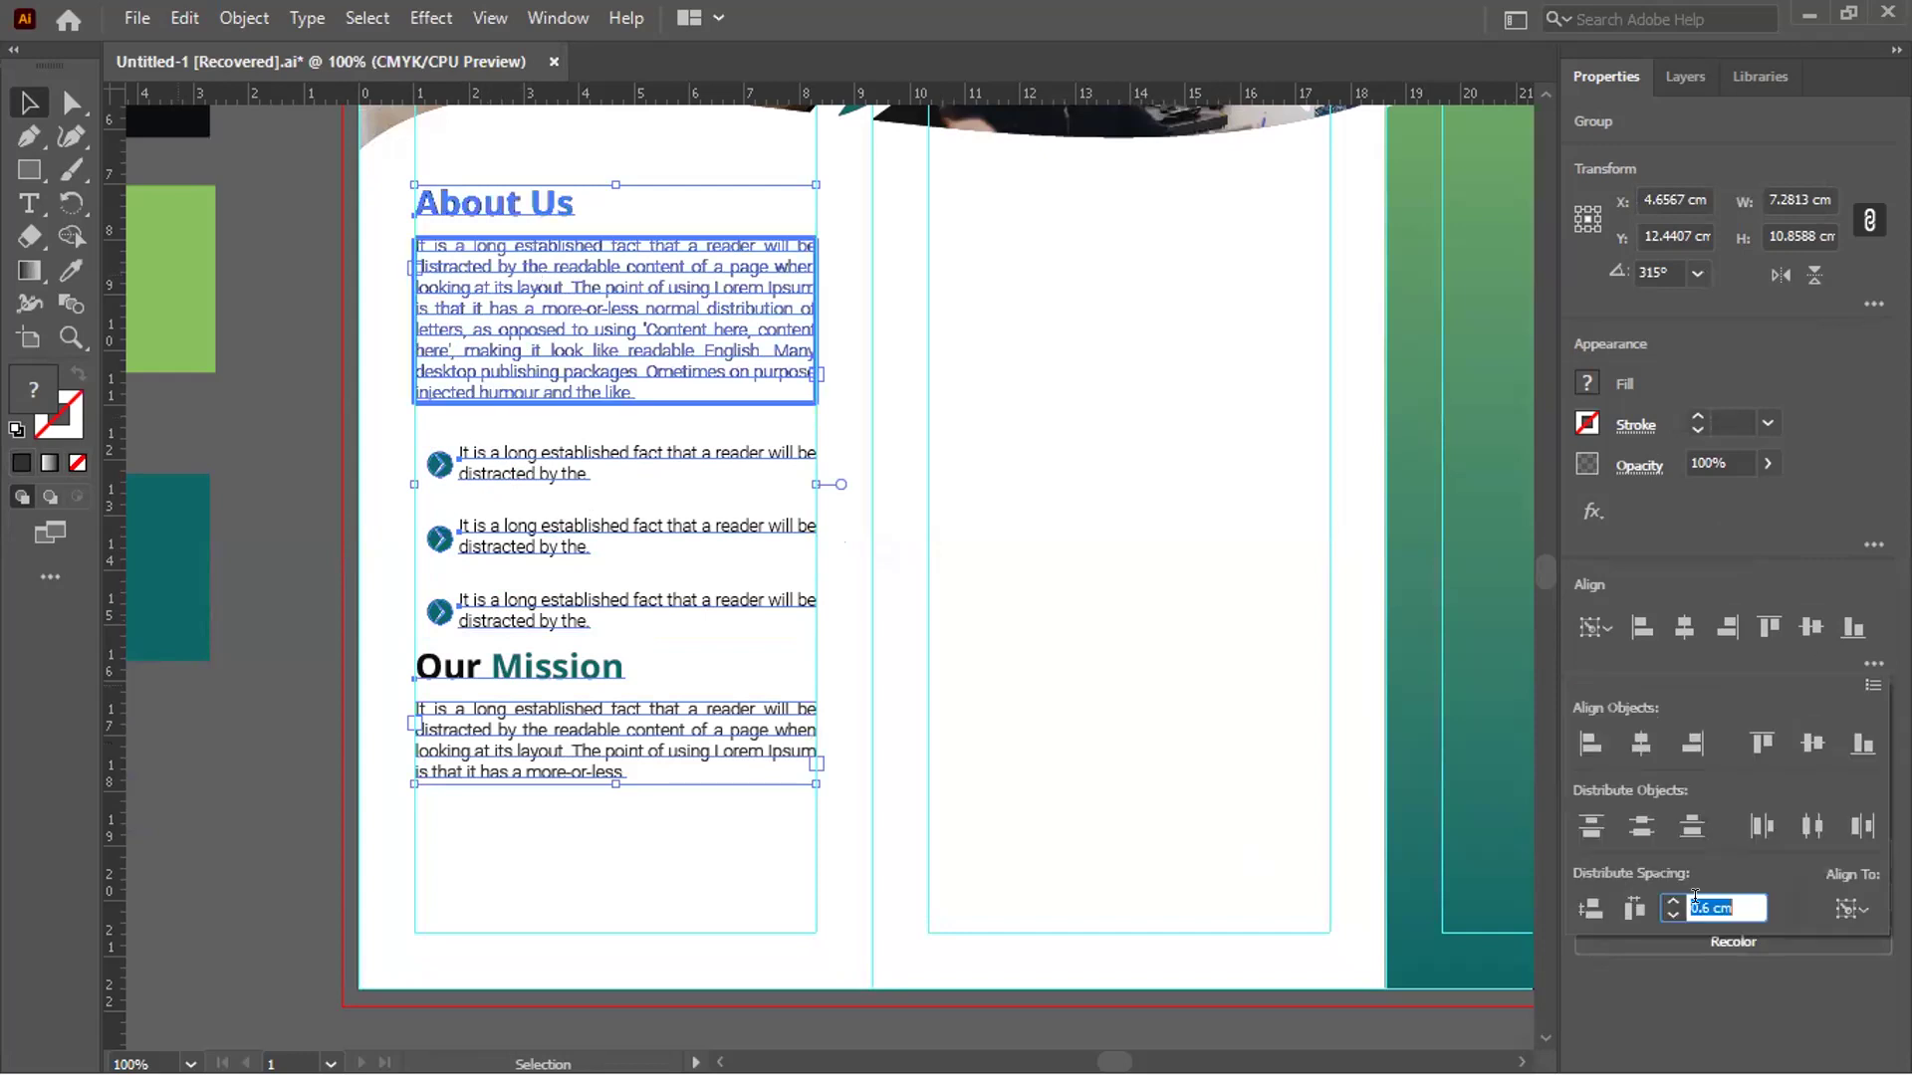
{"action": "type", "text": "1"}
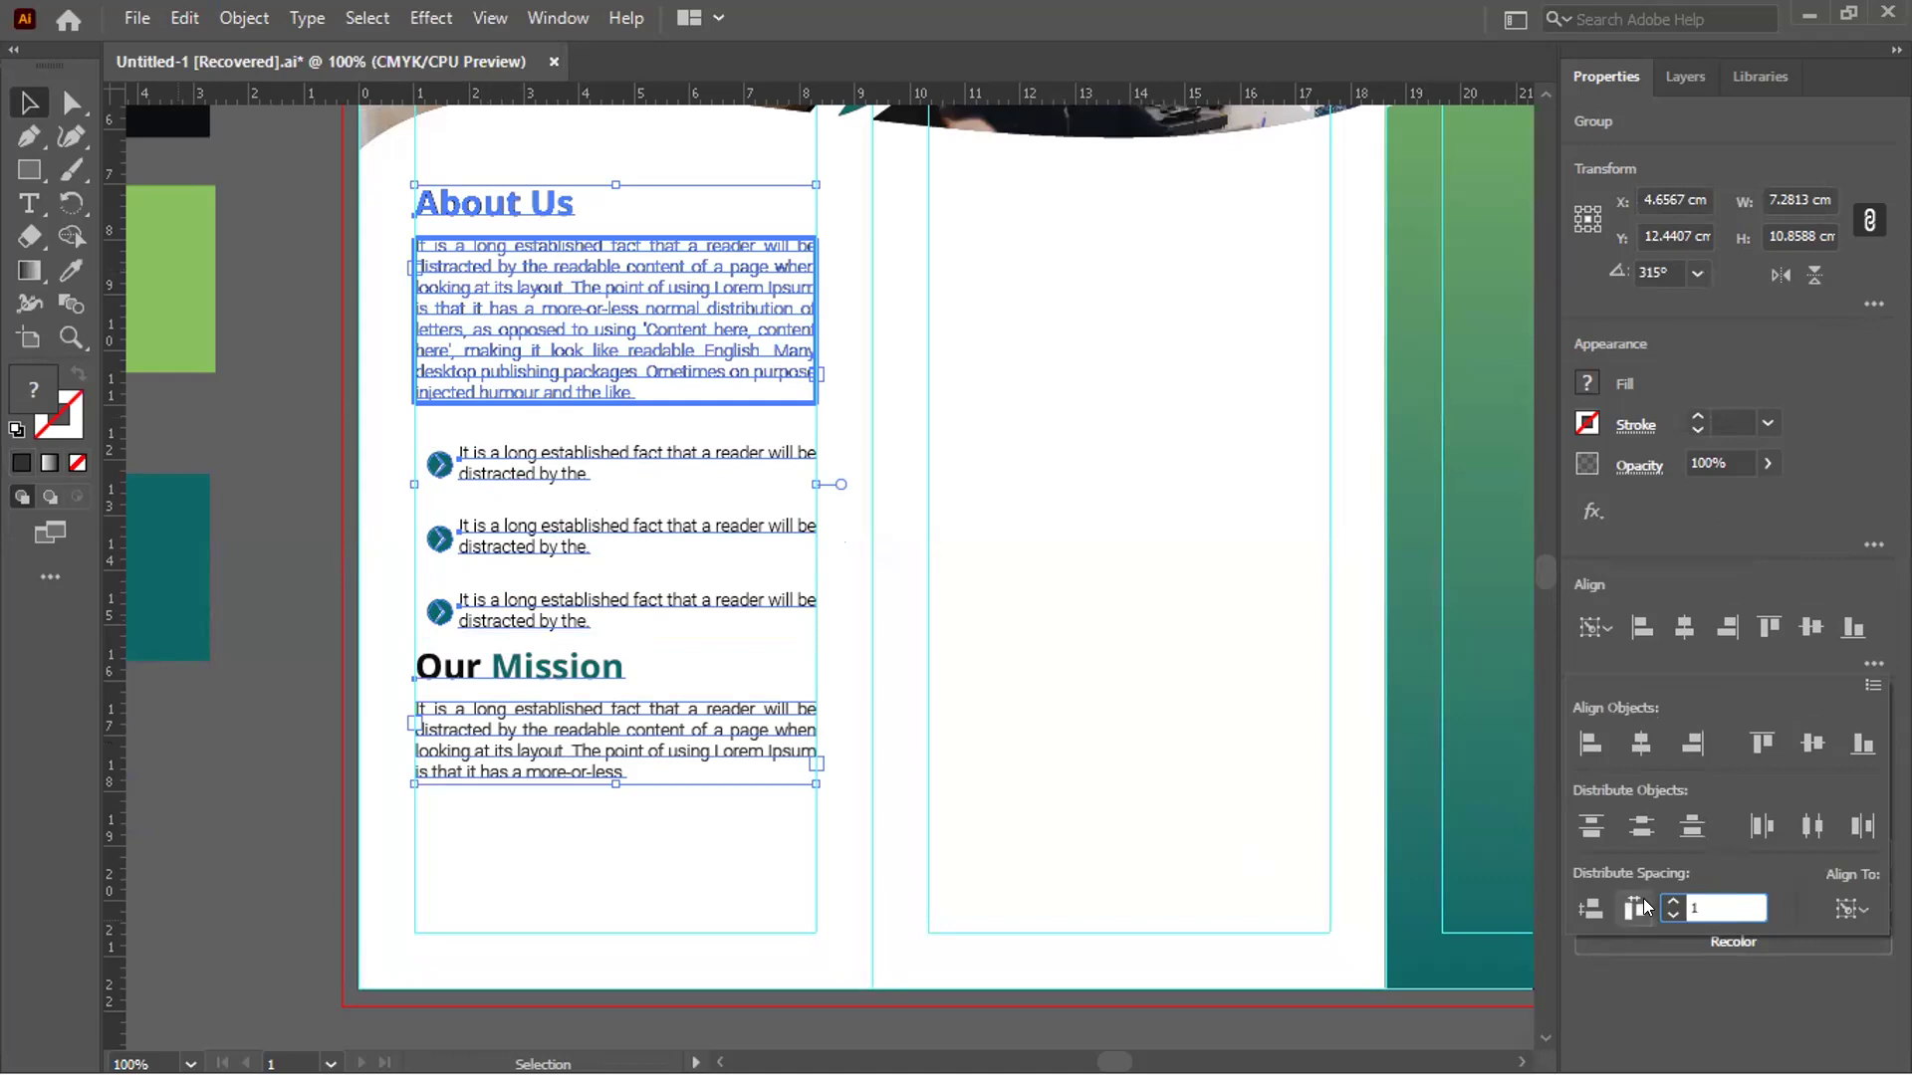
{"action": "left_click", "coordinate": [1591, 908]}
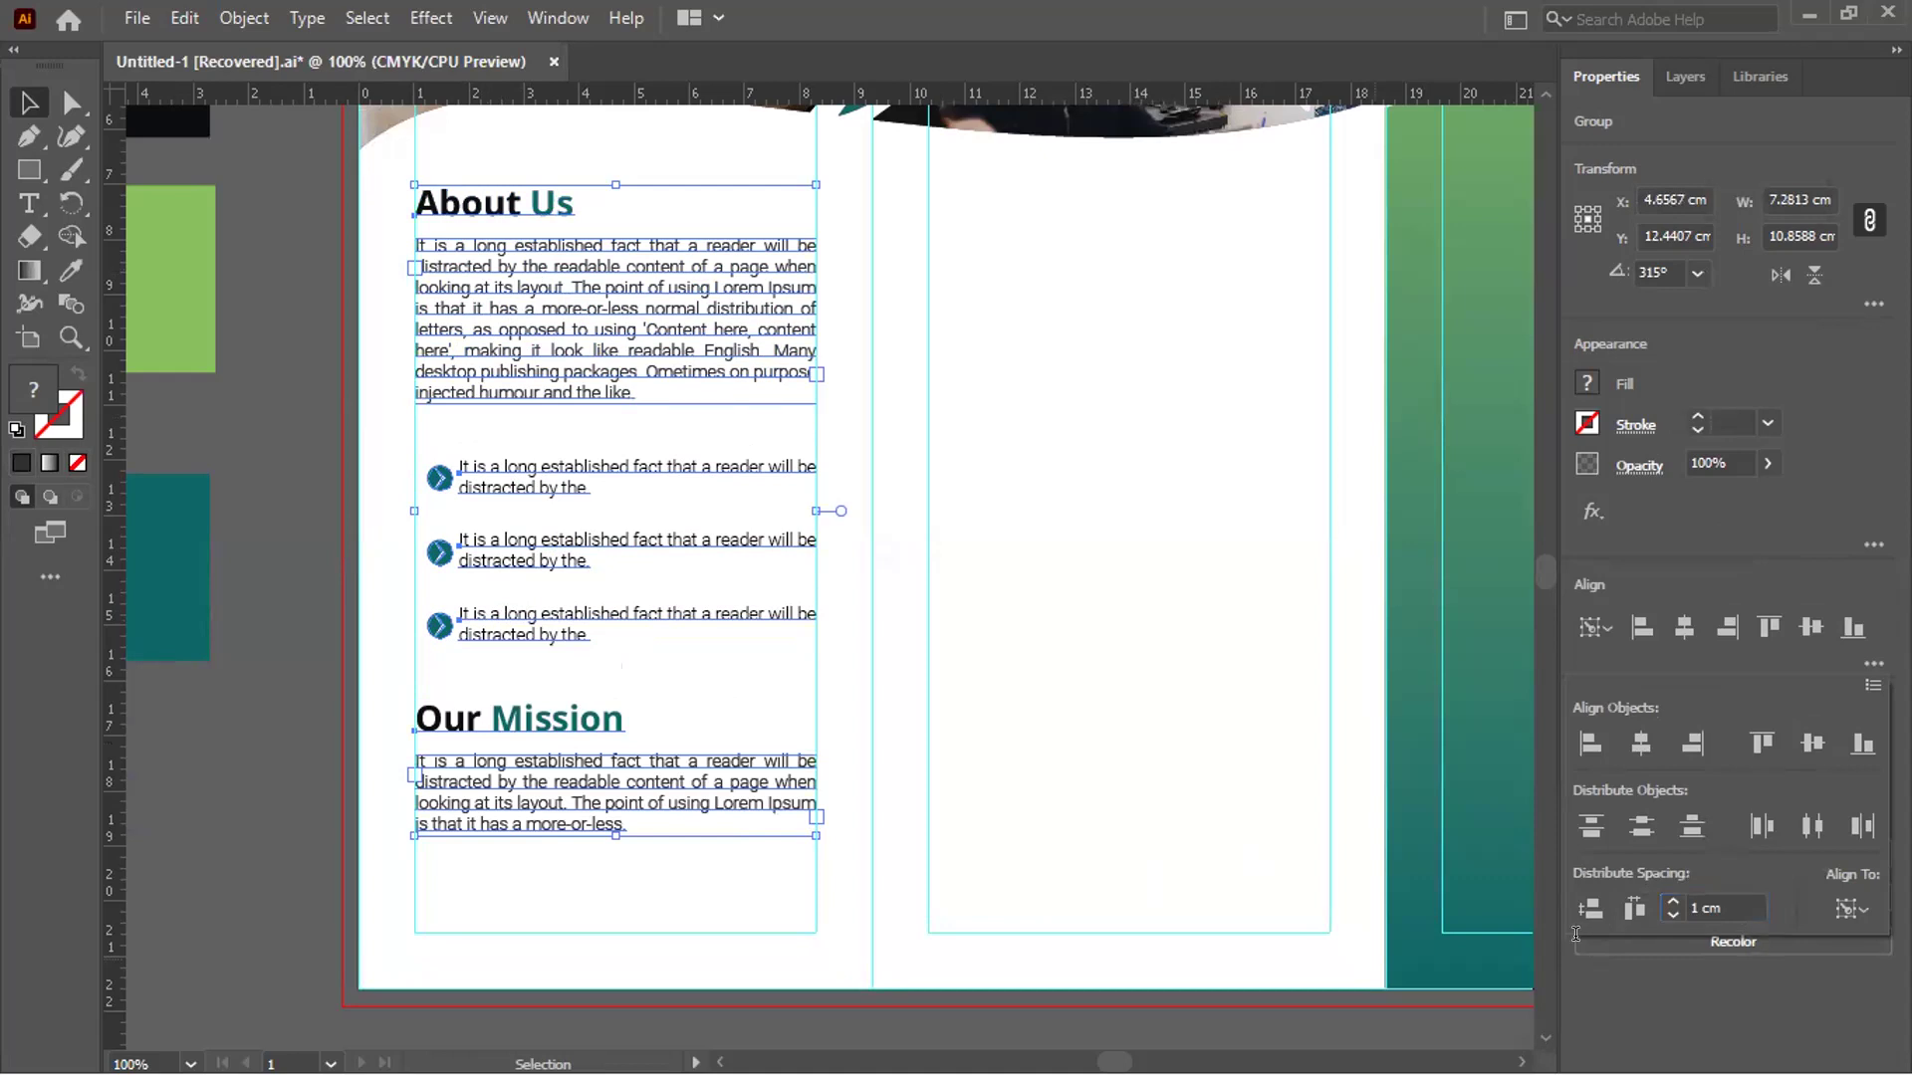
{"action": "left_click", "coordinate": [1713, 908]}
{"action": "type", "text": "1"}
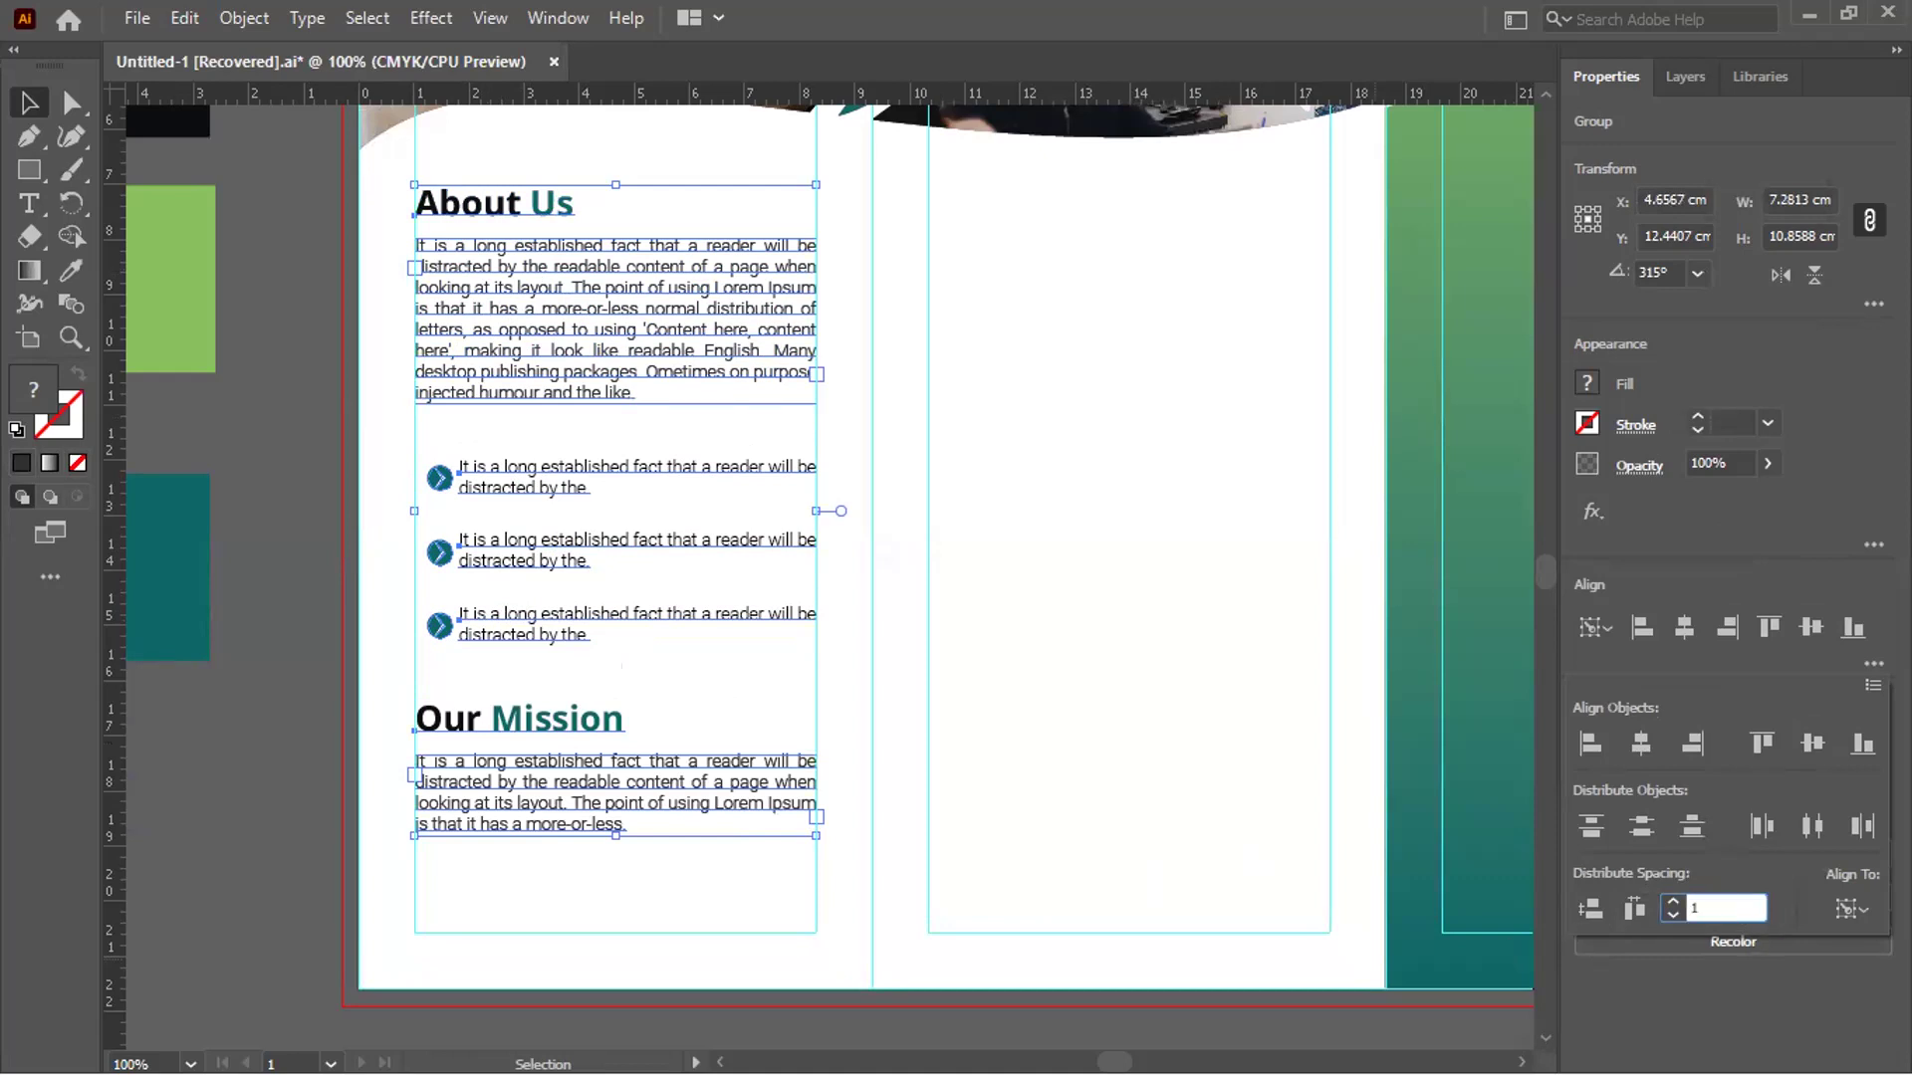
{"action": "type", "text": ".5"}
{"action": "left_click", "coordinate": [1593, 904]}
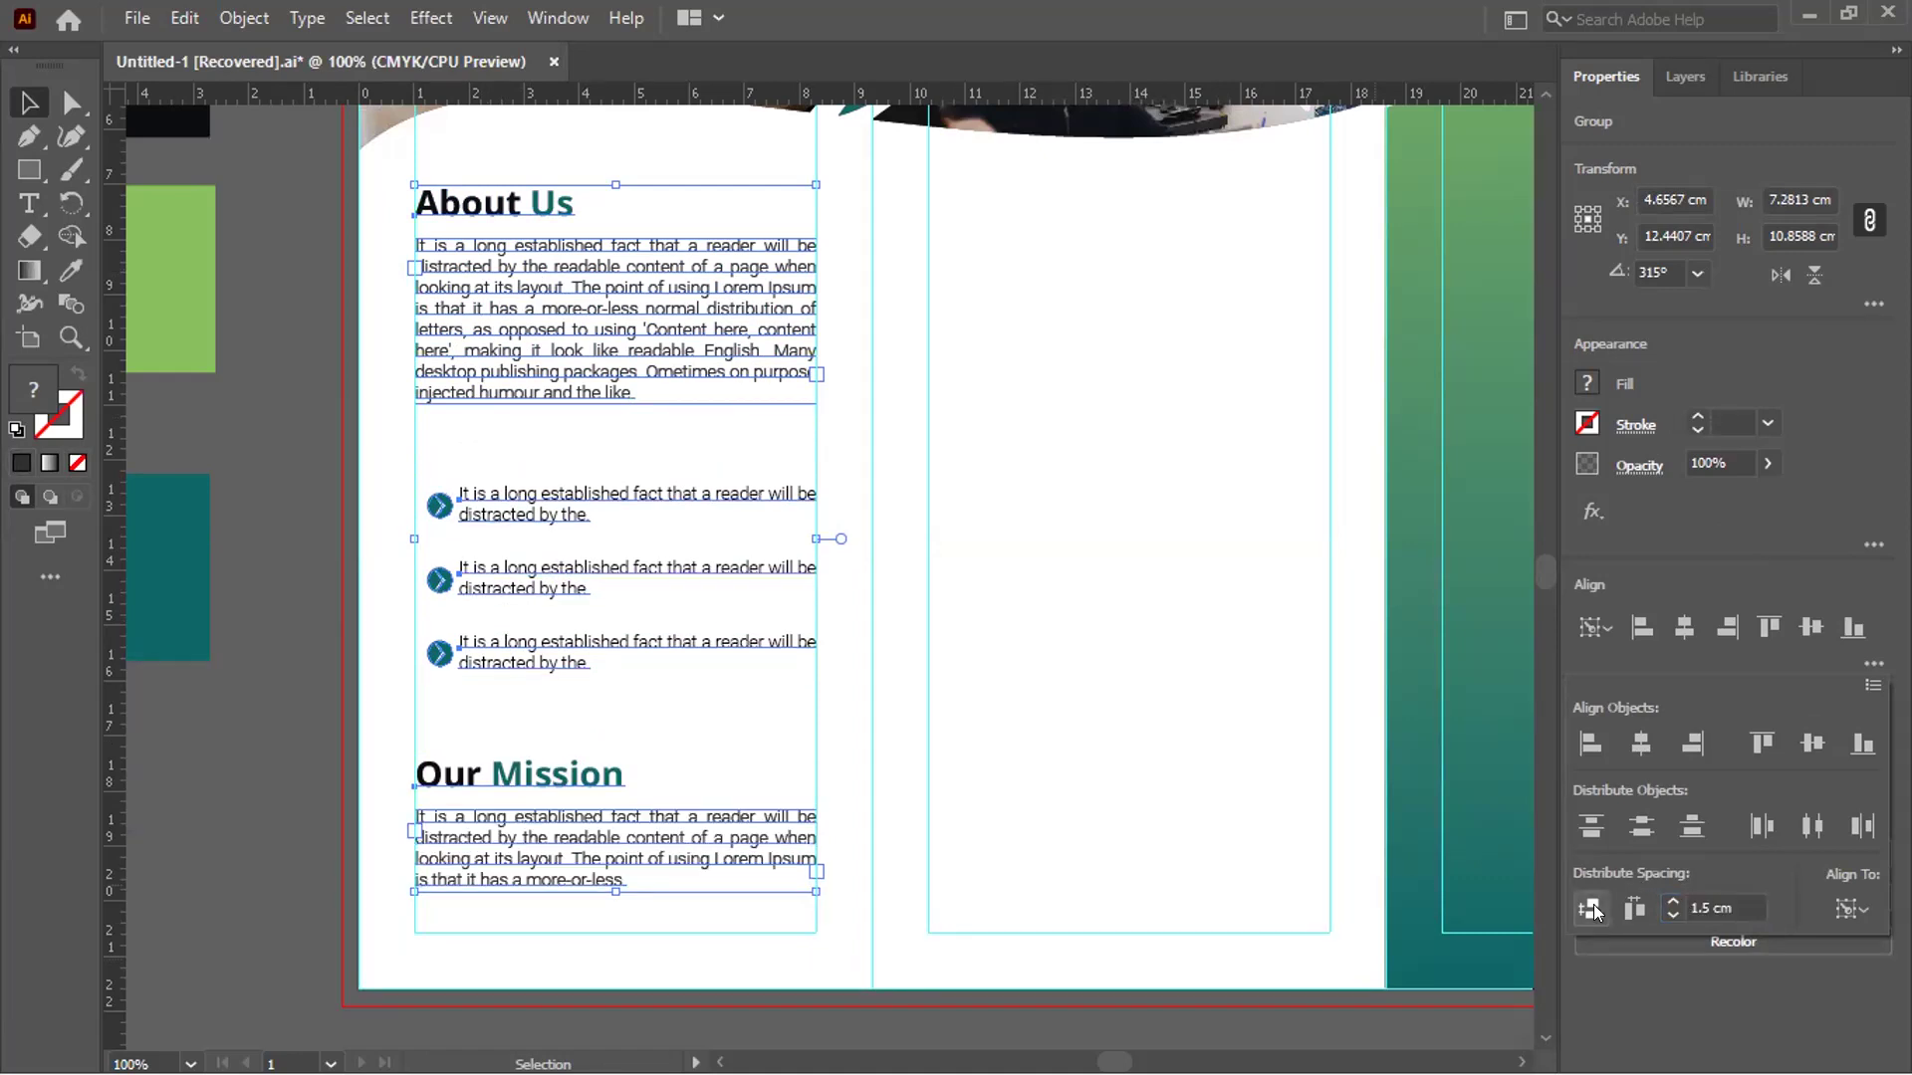
{"action": "left_click", "coordinate": [256, 453]}
{"action": "left_click", "coordinate": [256, 453]}
{"action": "scroll", "coordinate": [256, 453], "scroll_direction": "up", "scroll_amount": 1}
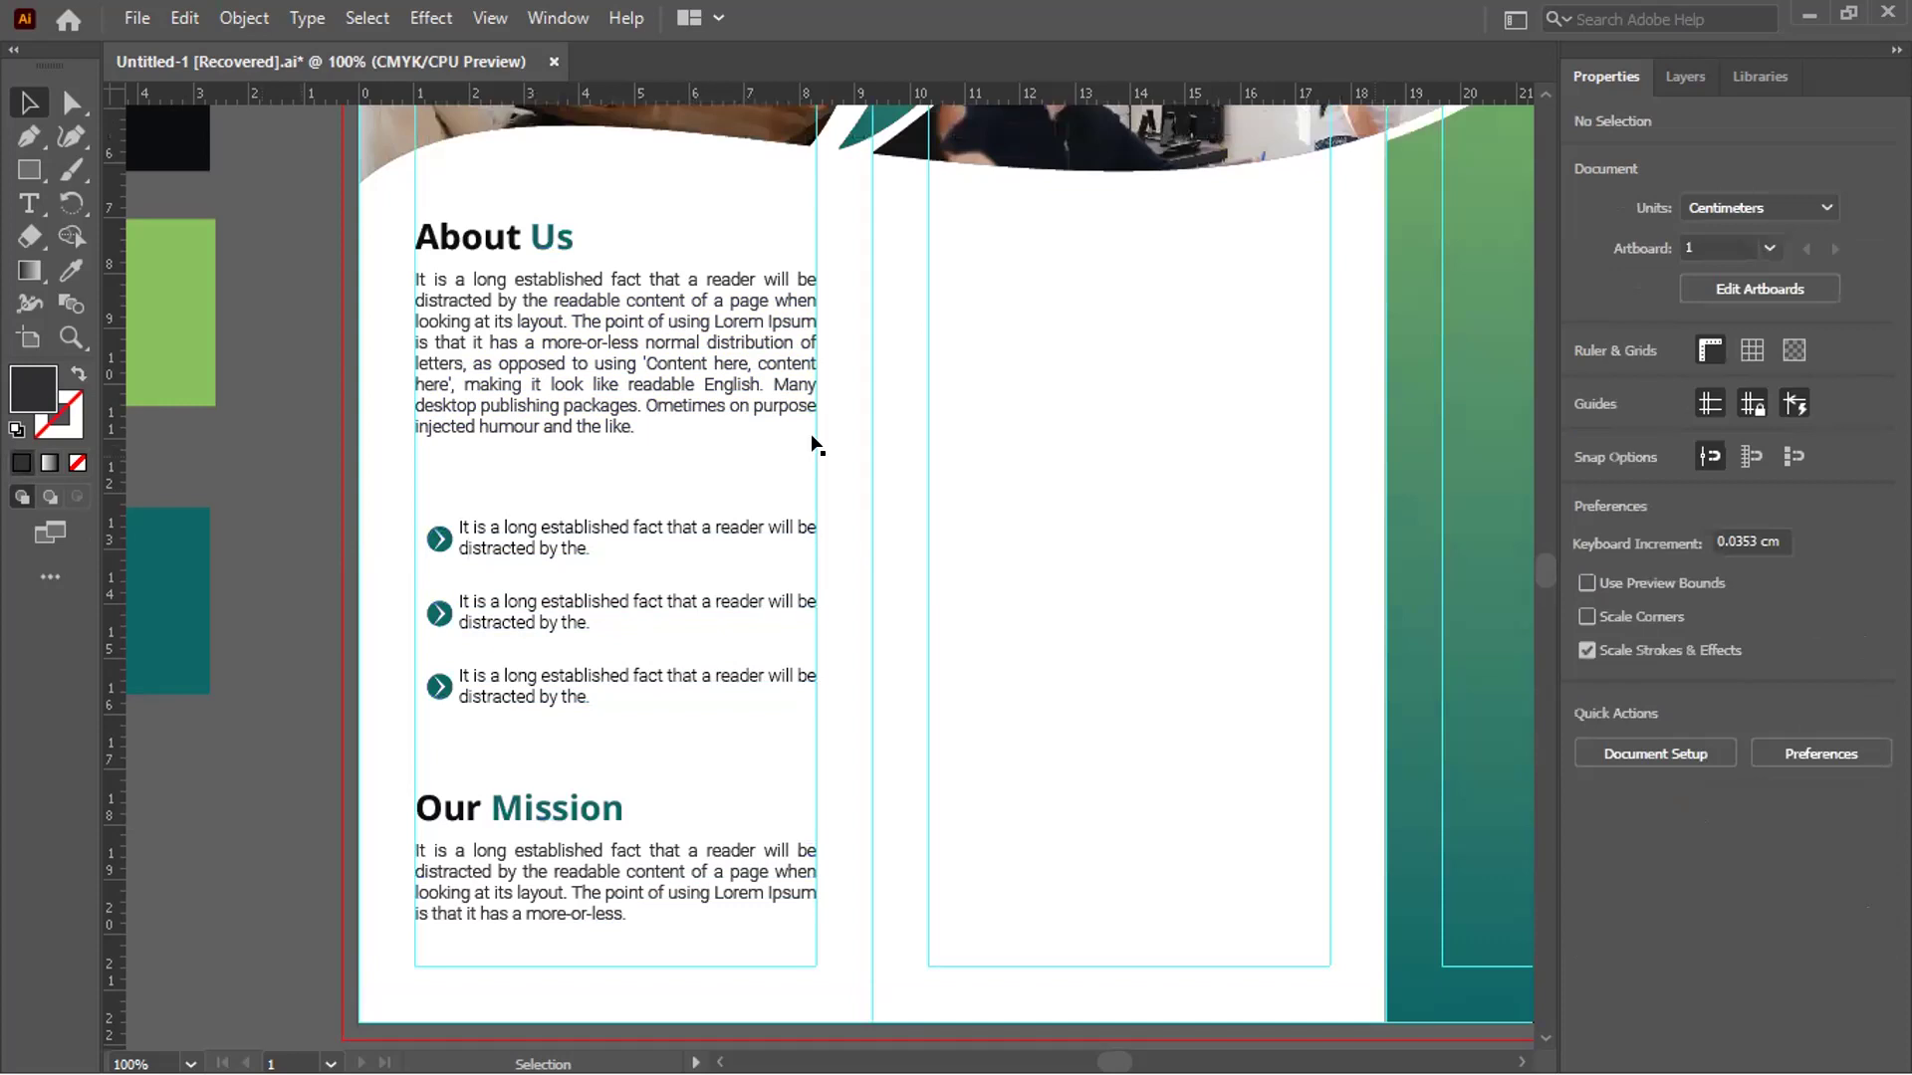
{"action": "scroll", "coordinate": [1150, 553], "scroll_direction": "up", "scroll_amount": 1}
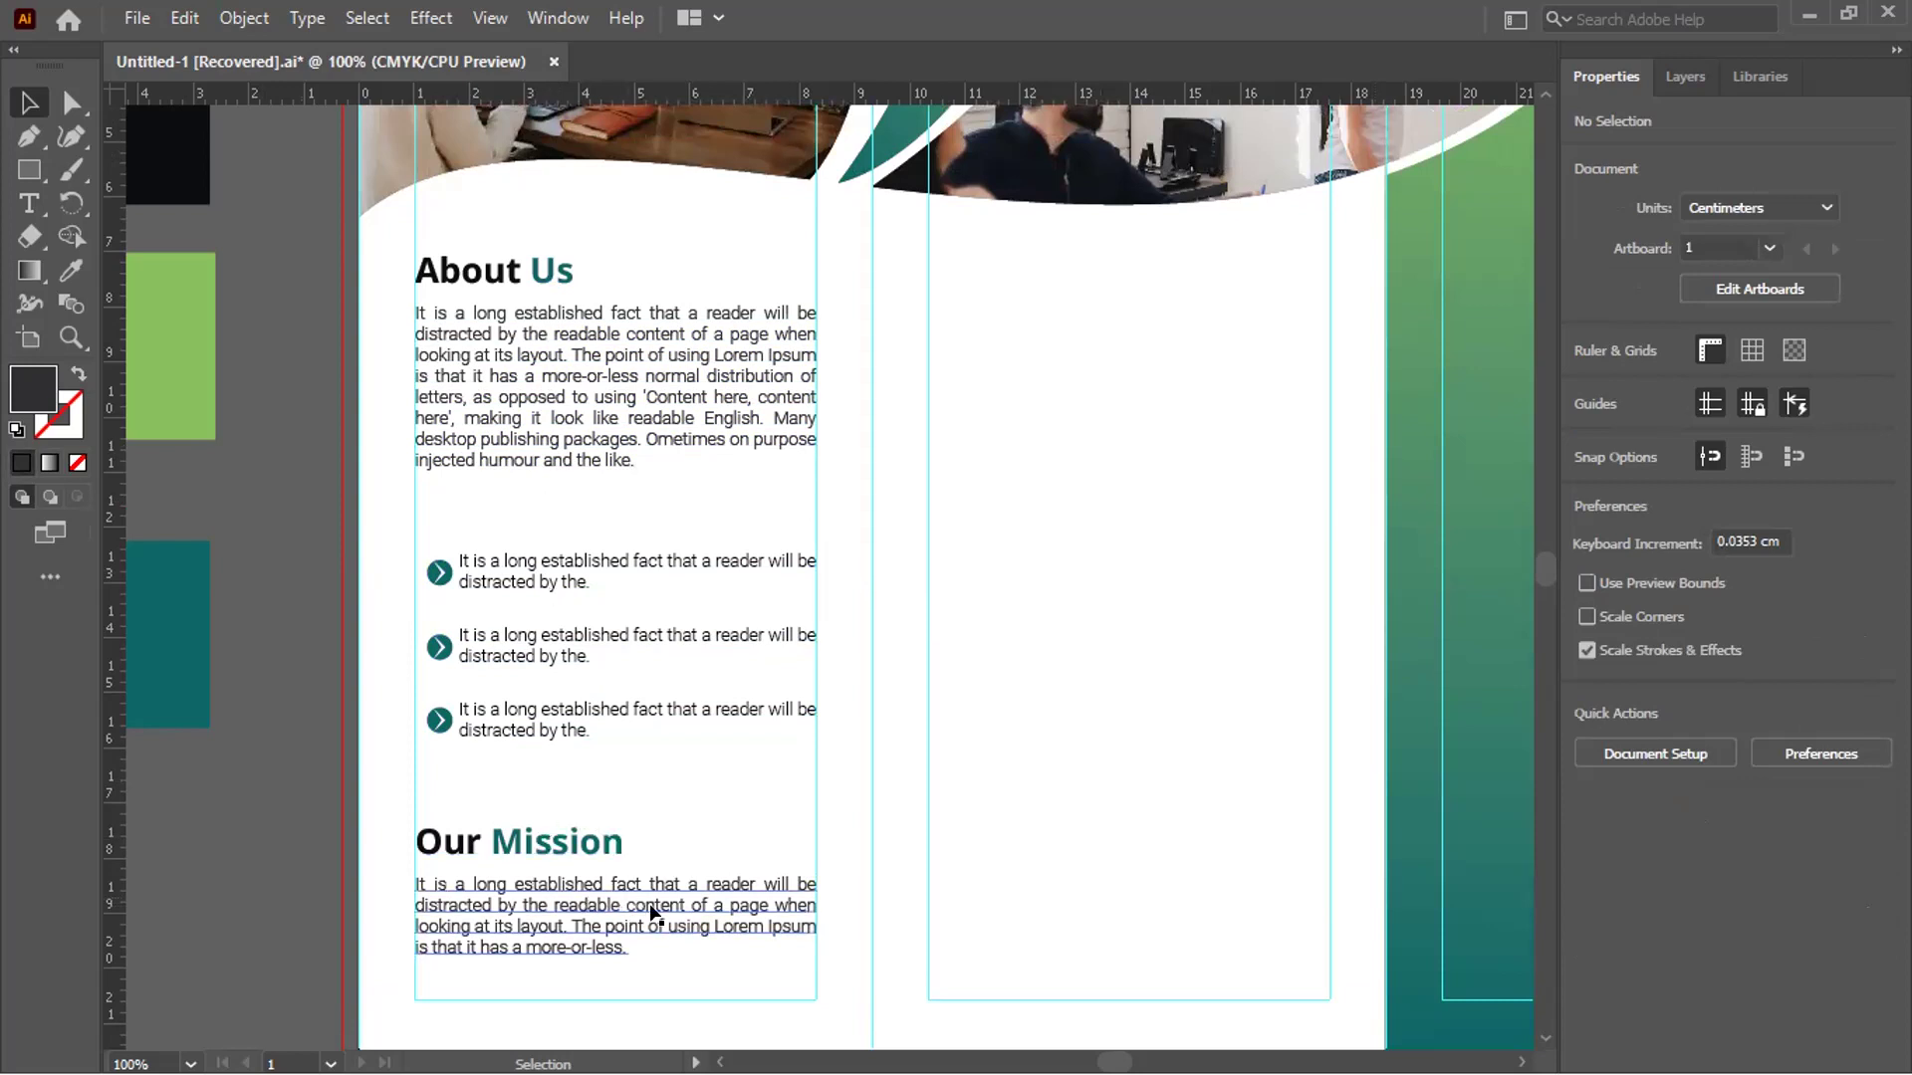
Zoom into the Our Mission group and enter it, undoing a trial frame resize
{"action": "scroll", "coordinate": [673, 787], "scroll_direction": "down", "scroll_amount": 5}
{"action": "left_click", "coordinate": [475, 597]}
{"action": "key", "text": "ctrl+equal"}
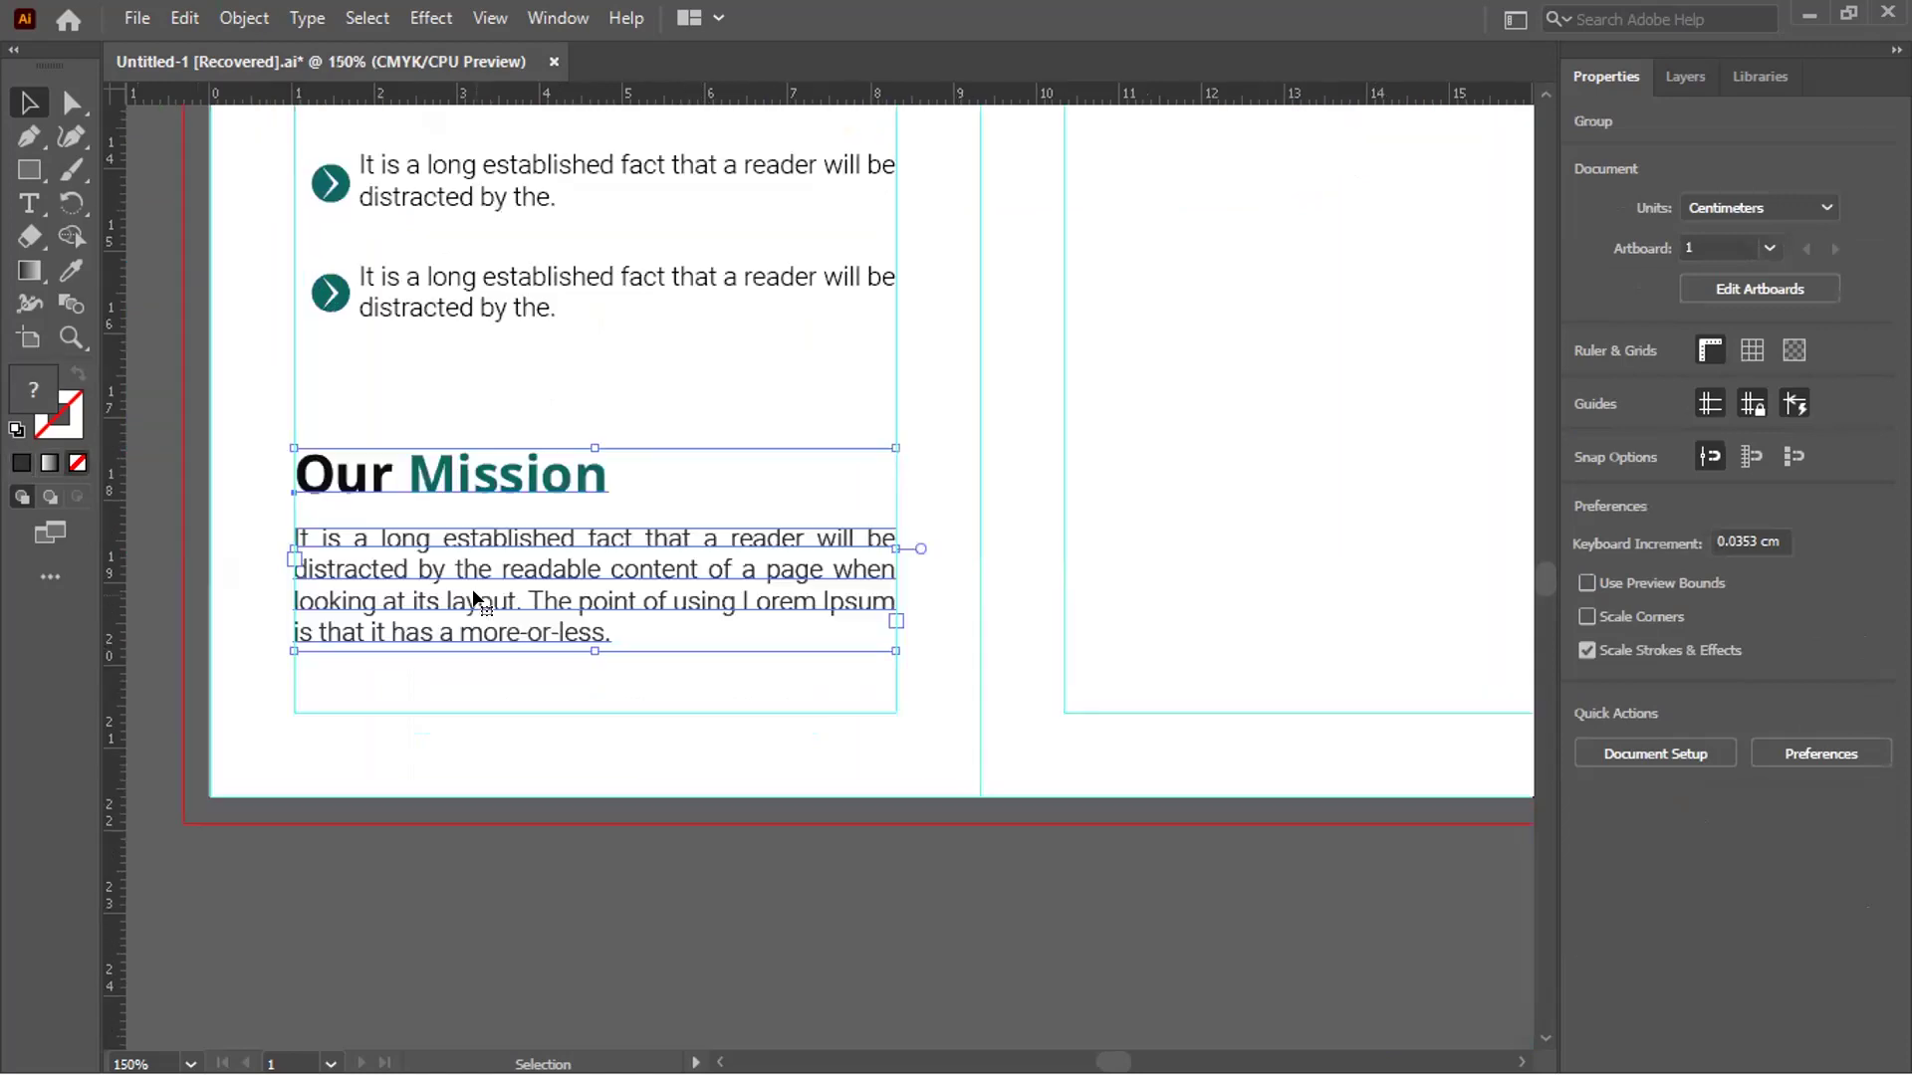
{"action": "double_click", "coordinate": [520, 605]}
{"action": "triple_click", "coordinate": [574, 618]}
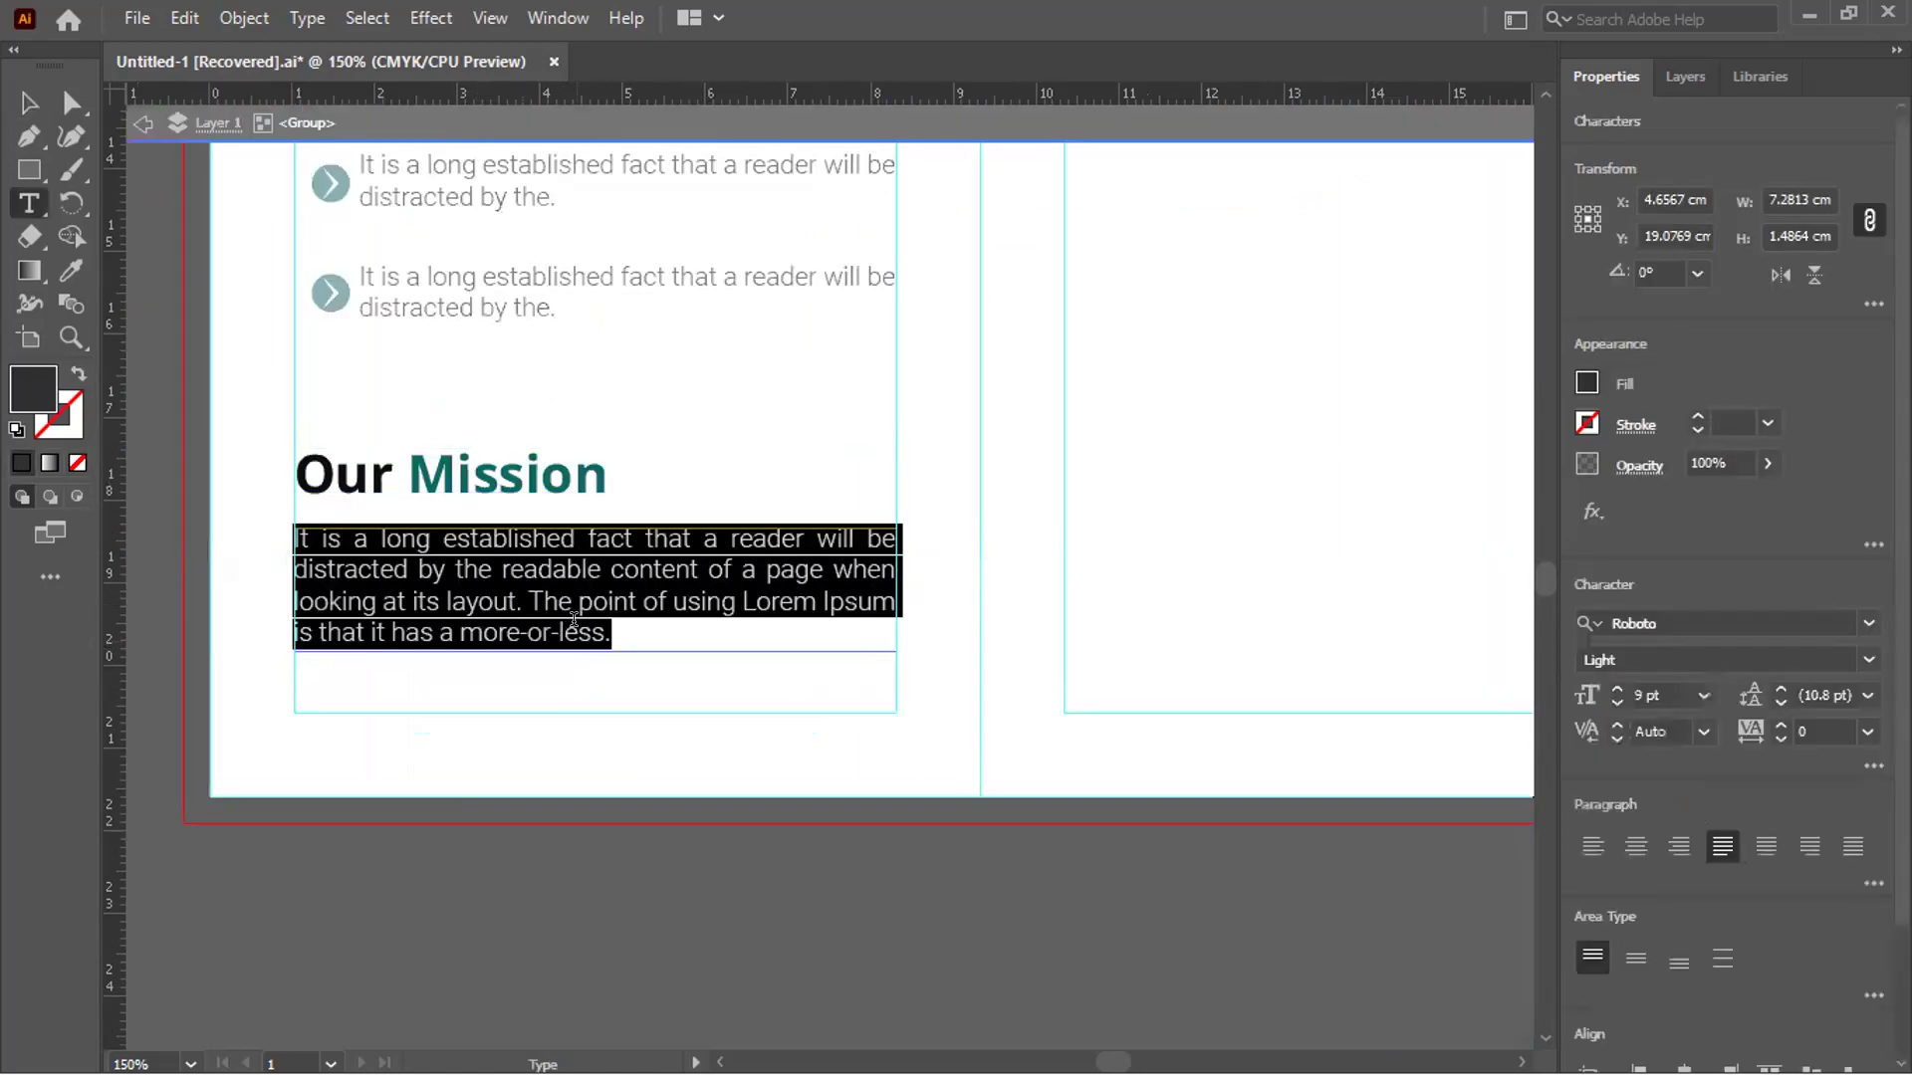
{"action": "key", "text": "Escape"}
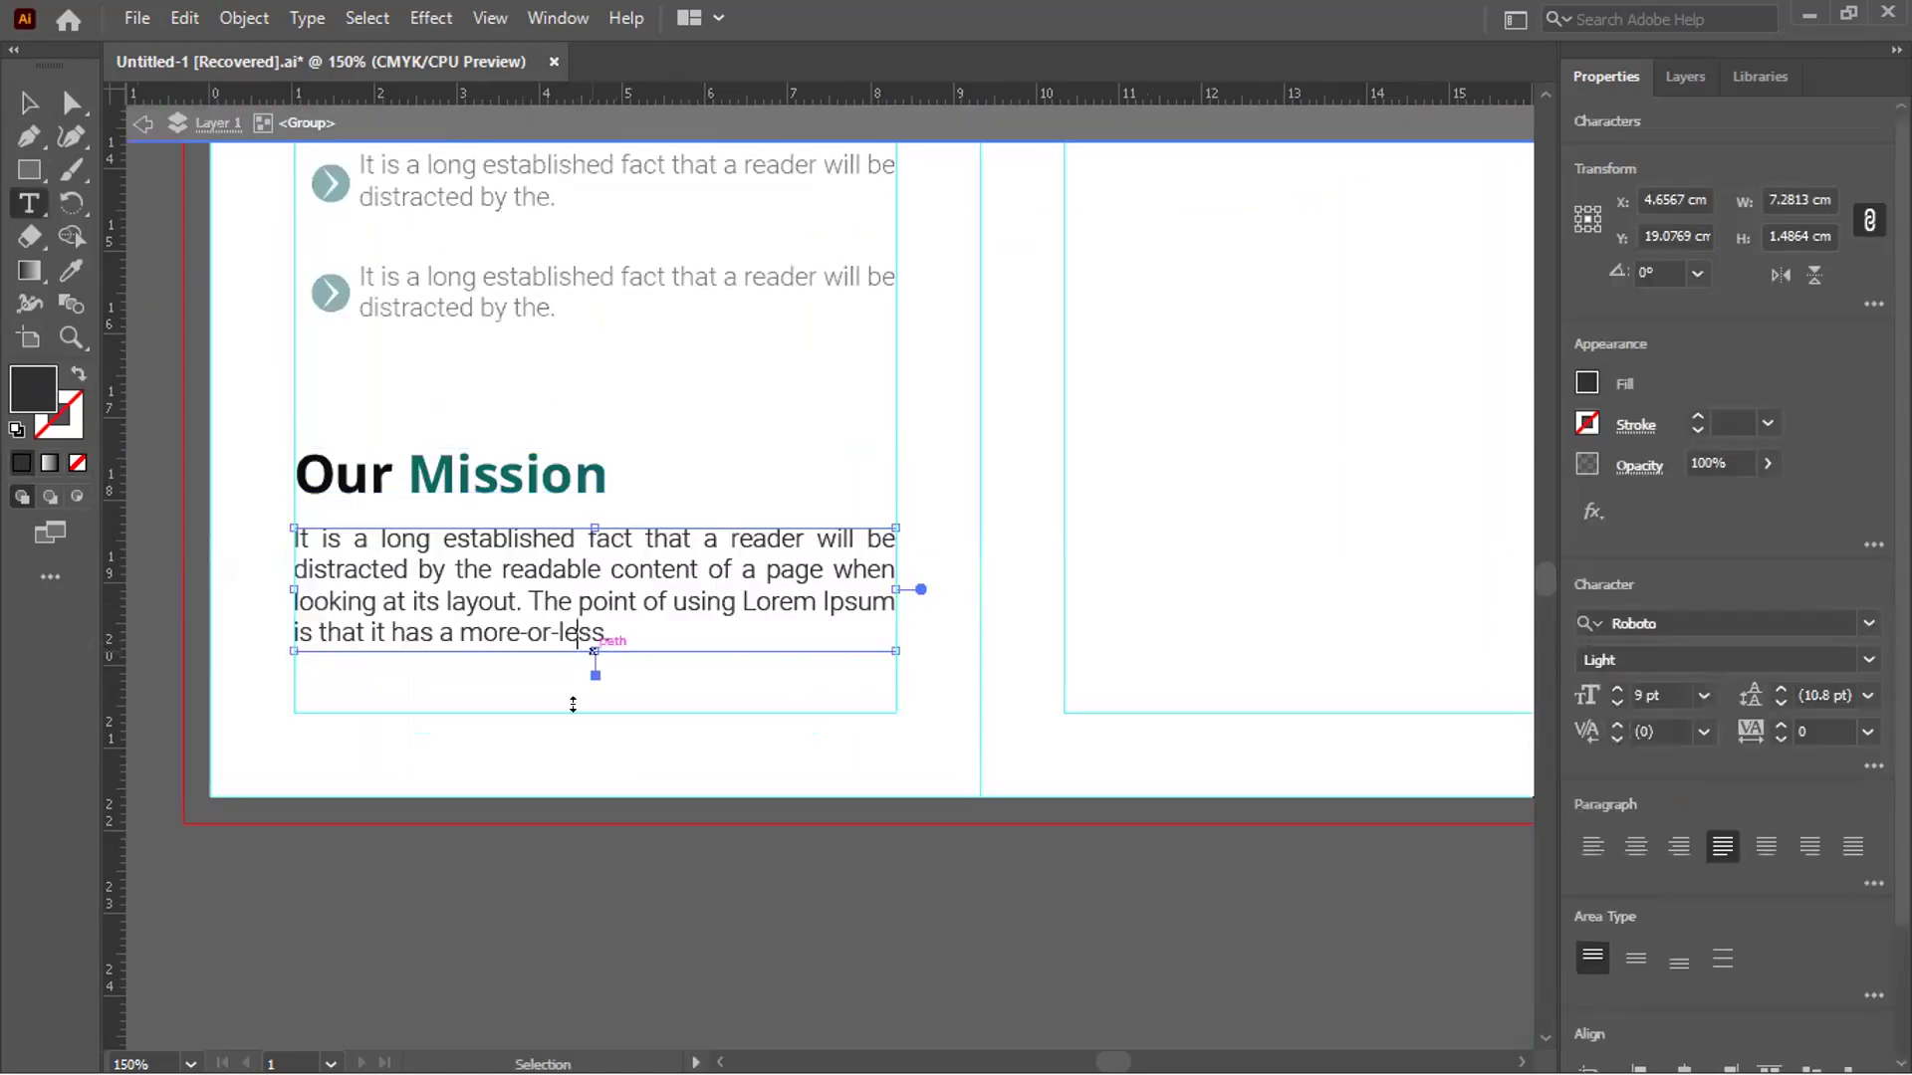
{"action": "left_click_drag", "start_coordinate": [574, 710], "coordinate": [579, 694]}
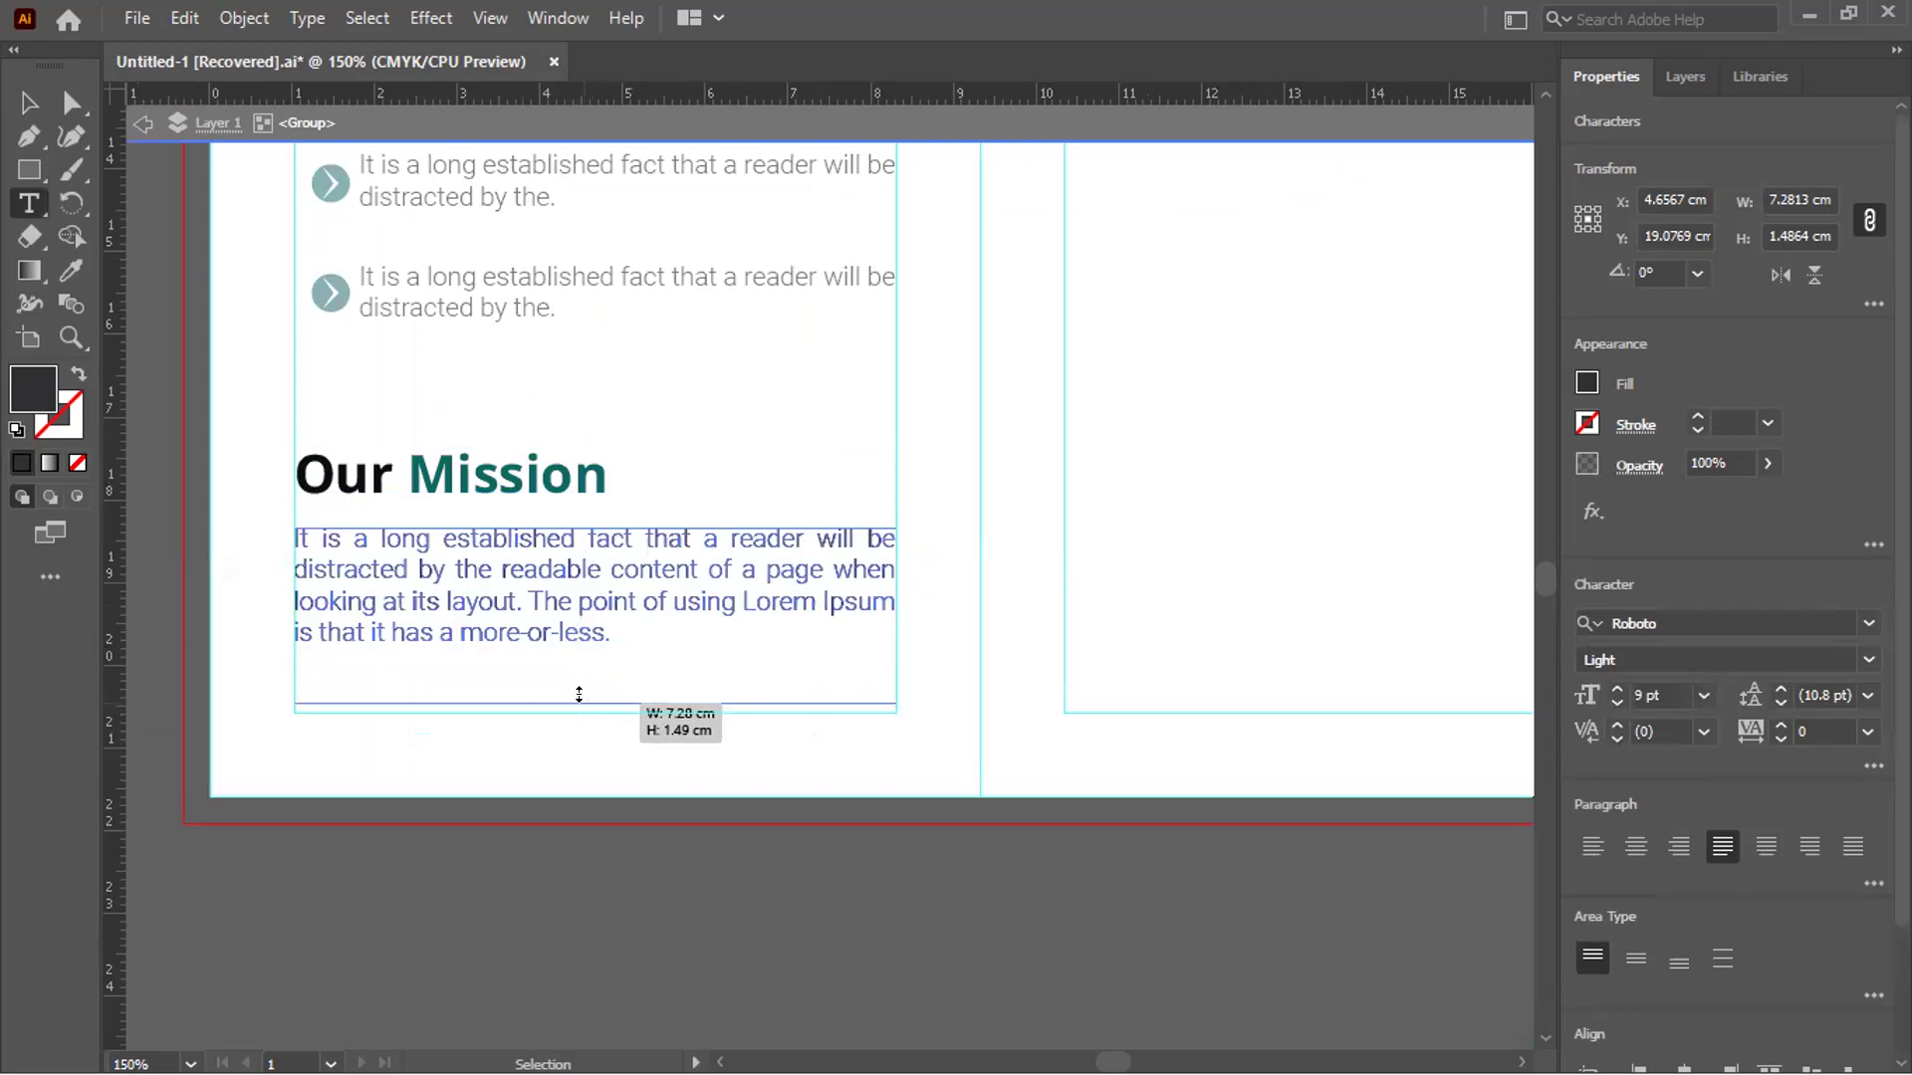
{"action": "left_click", "coordinate": [584, 631], "text": "ctrl"}
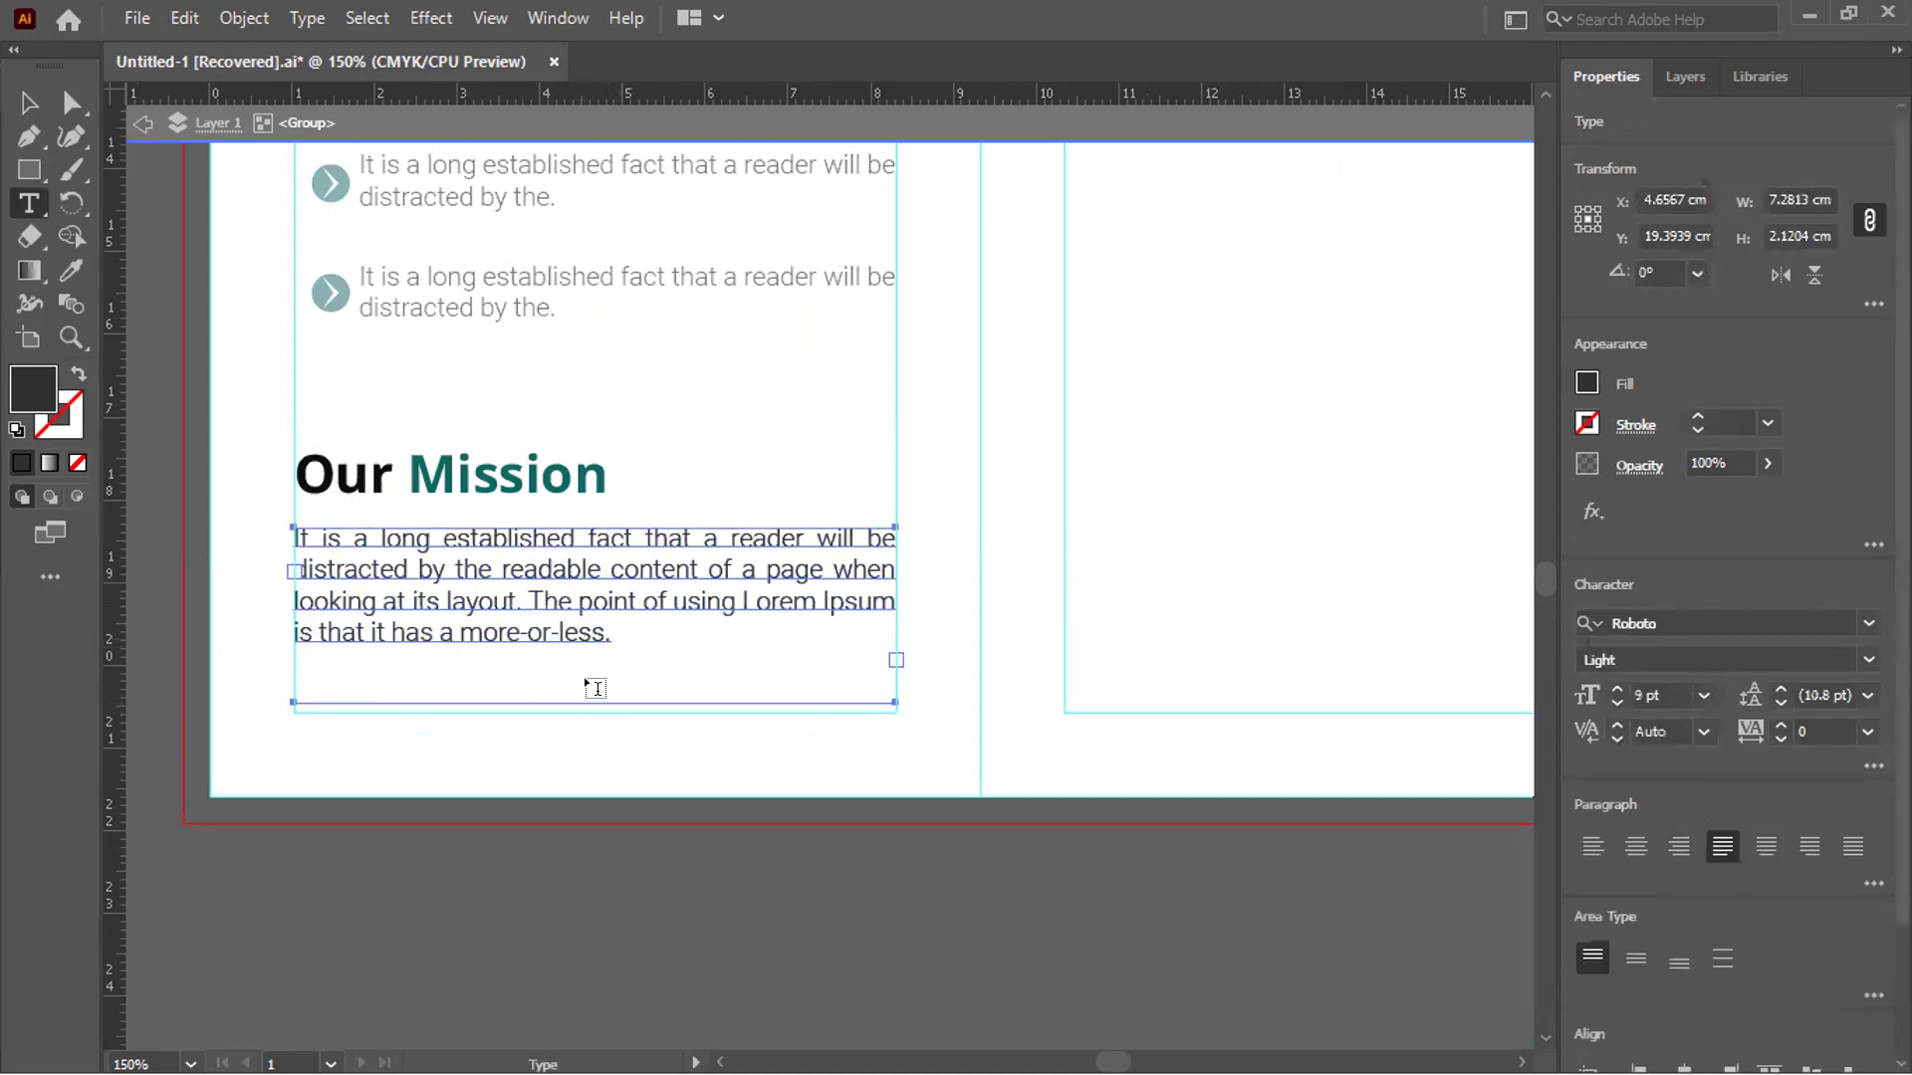
{"action": "key", "text": "ctrl"}
{"action": "key", "text": "ctrl+z"}
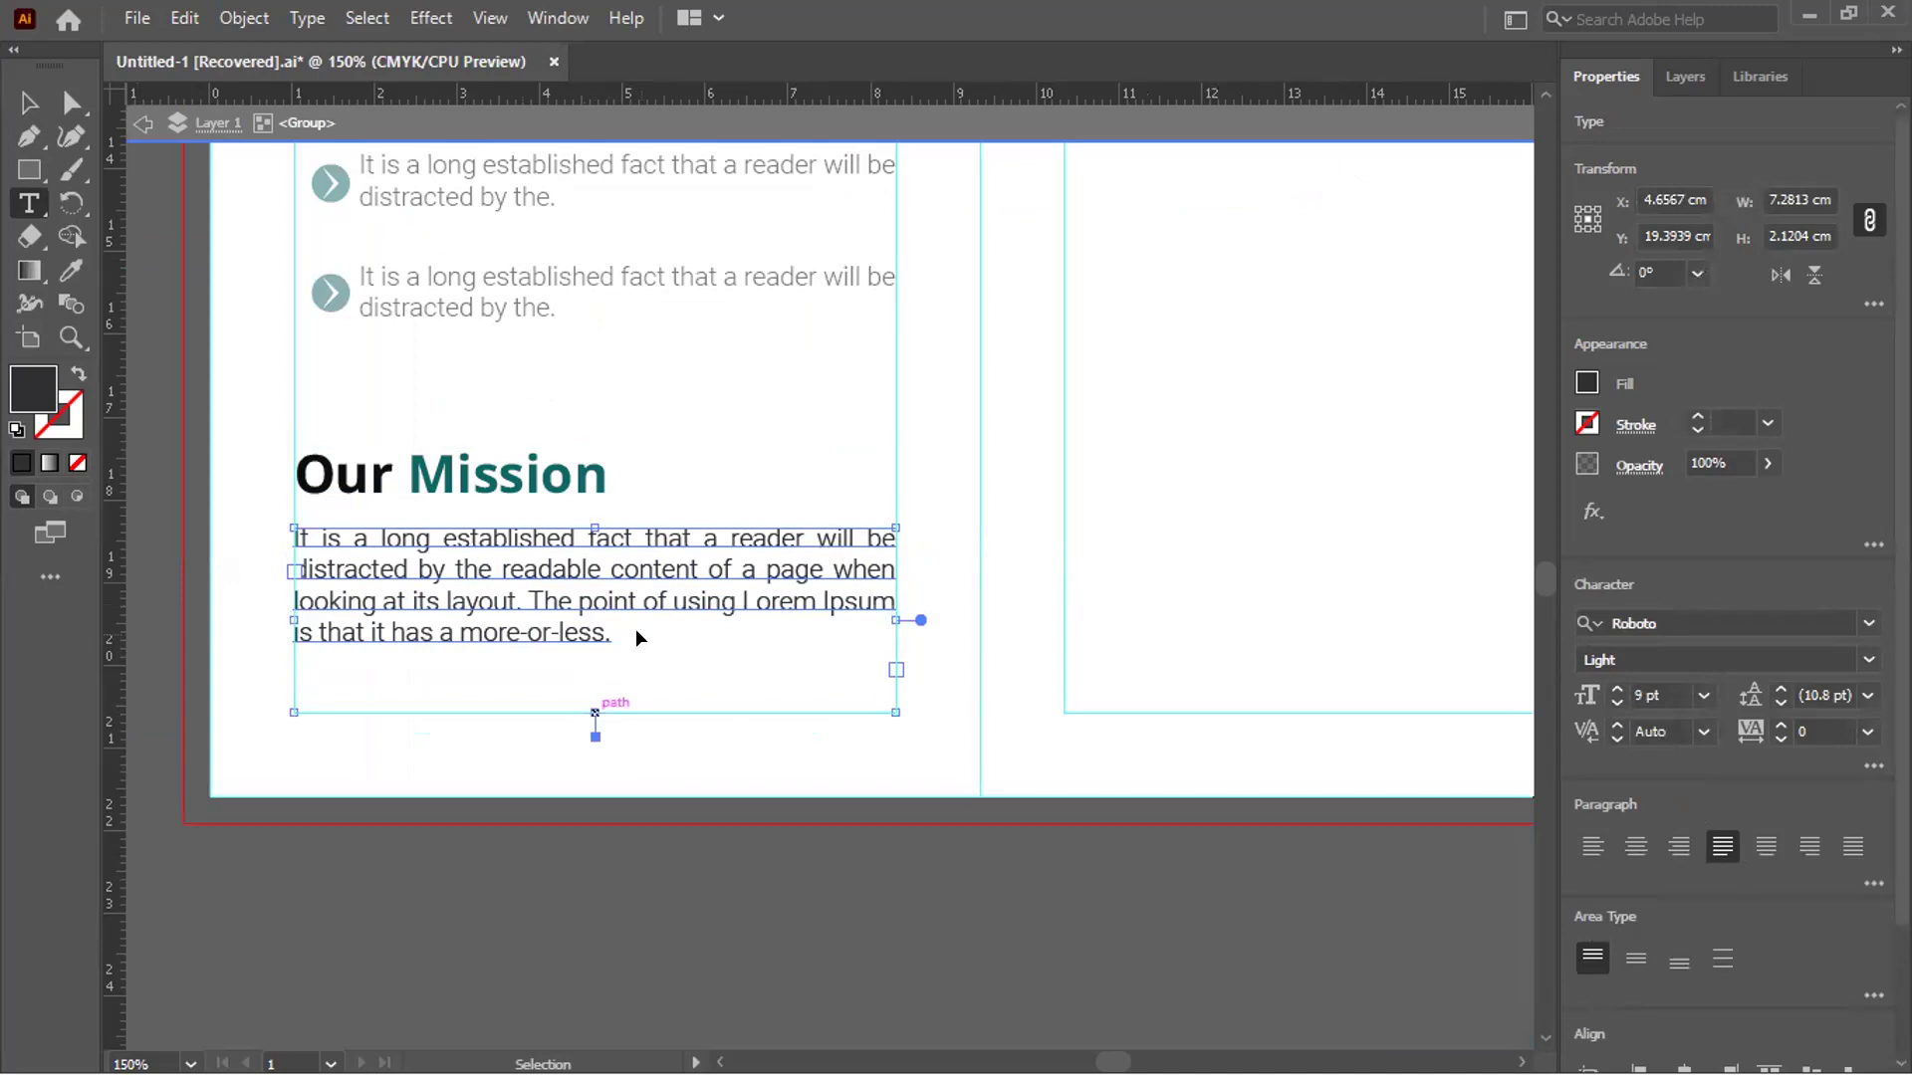
Paste a copy of the Mission paragraph after itself and delete the overflowing words
{"action": "triple_click", "coordinate": [516, 636]}
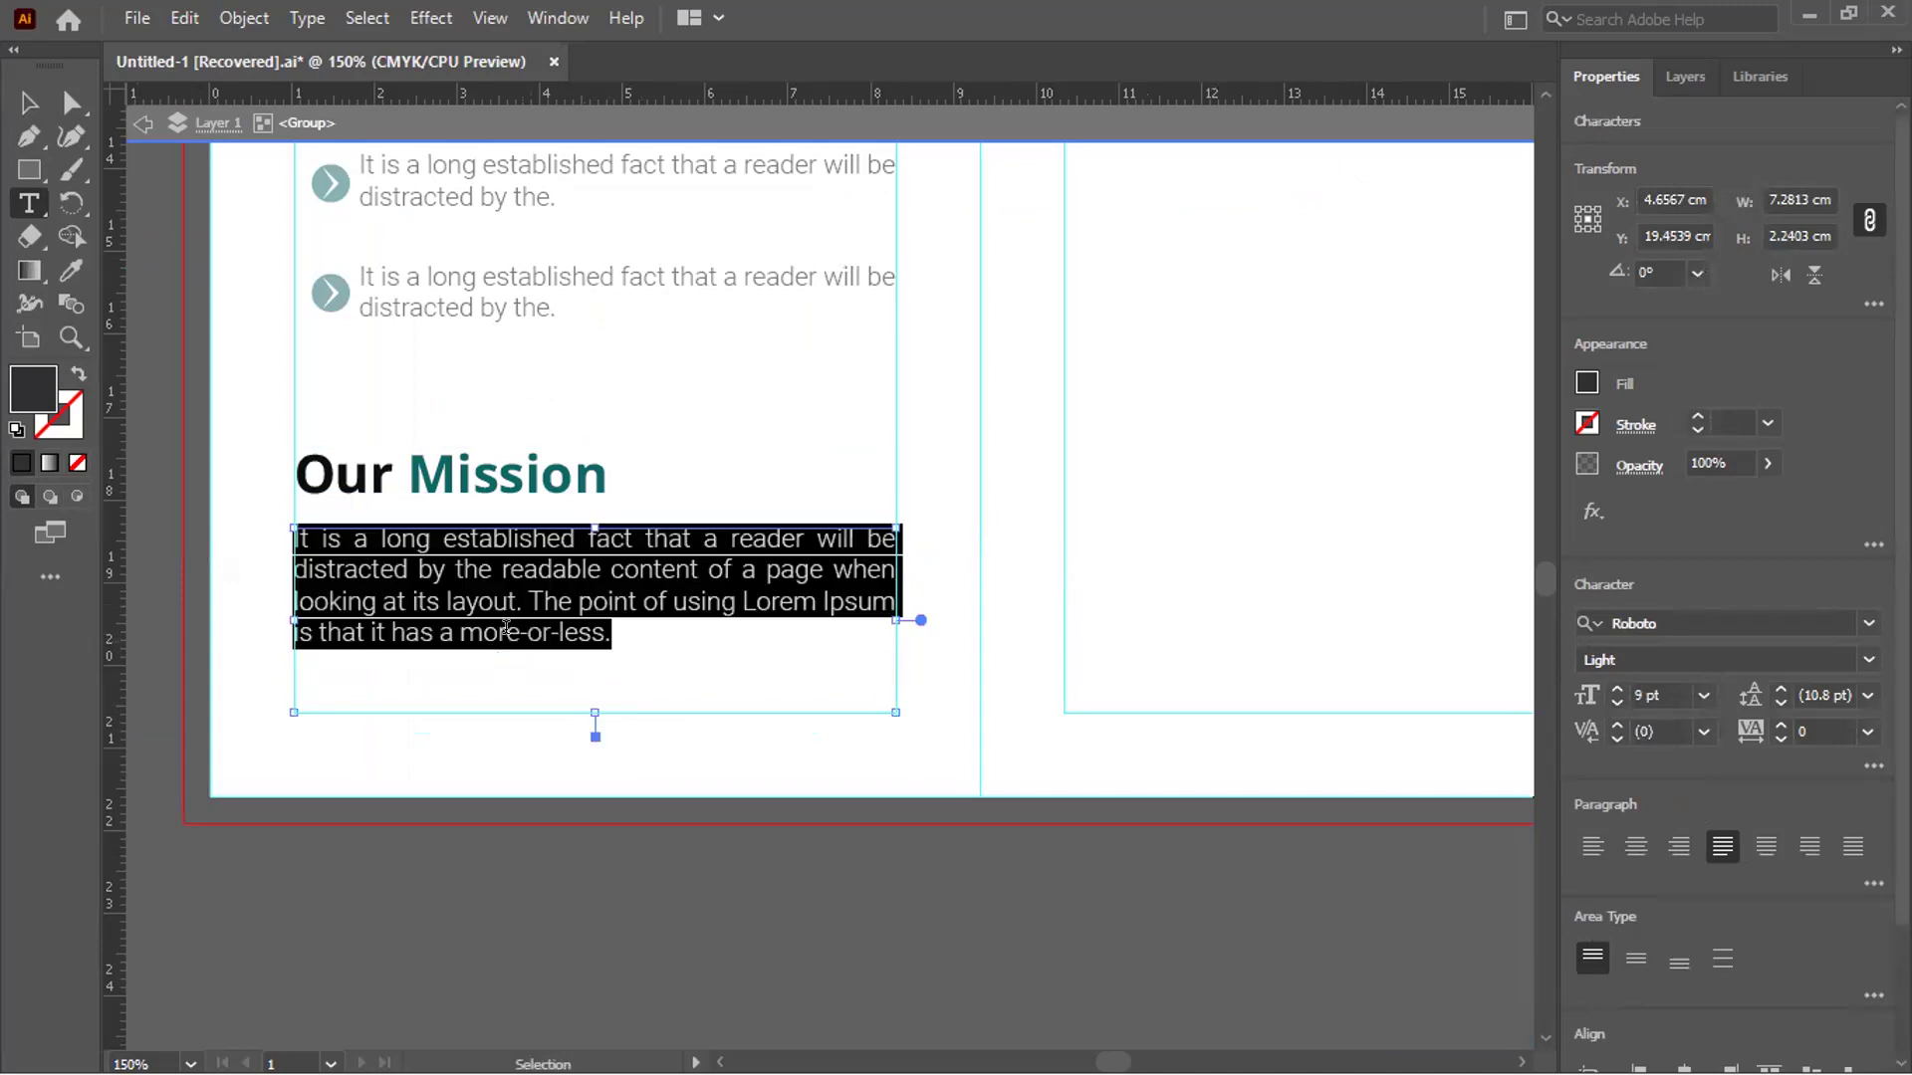
{"action": "key", "text": "ctrl+c"}
{"action": "left_click", "coordinate": [610, 634]}
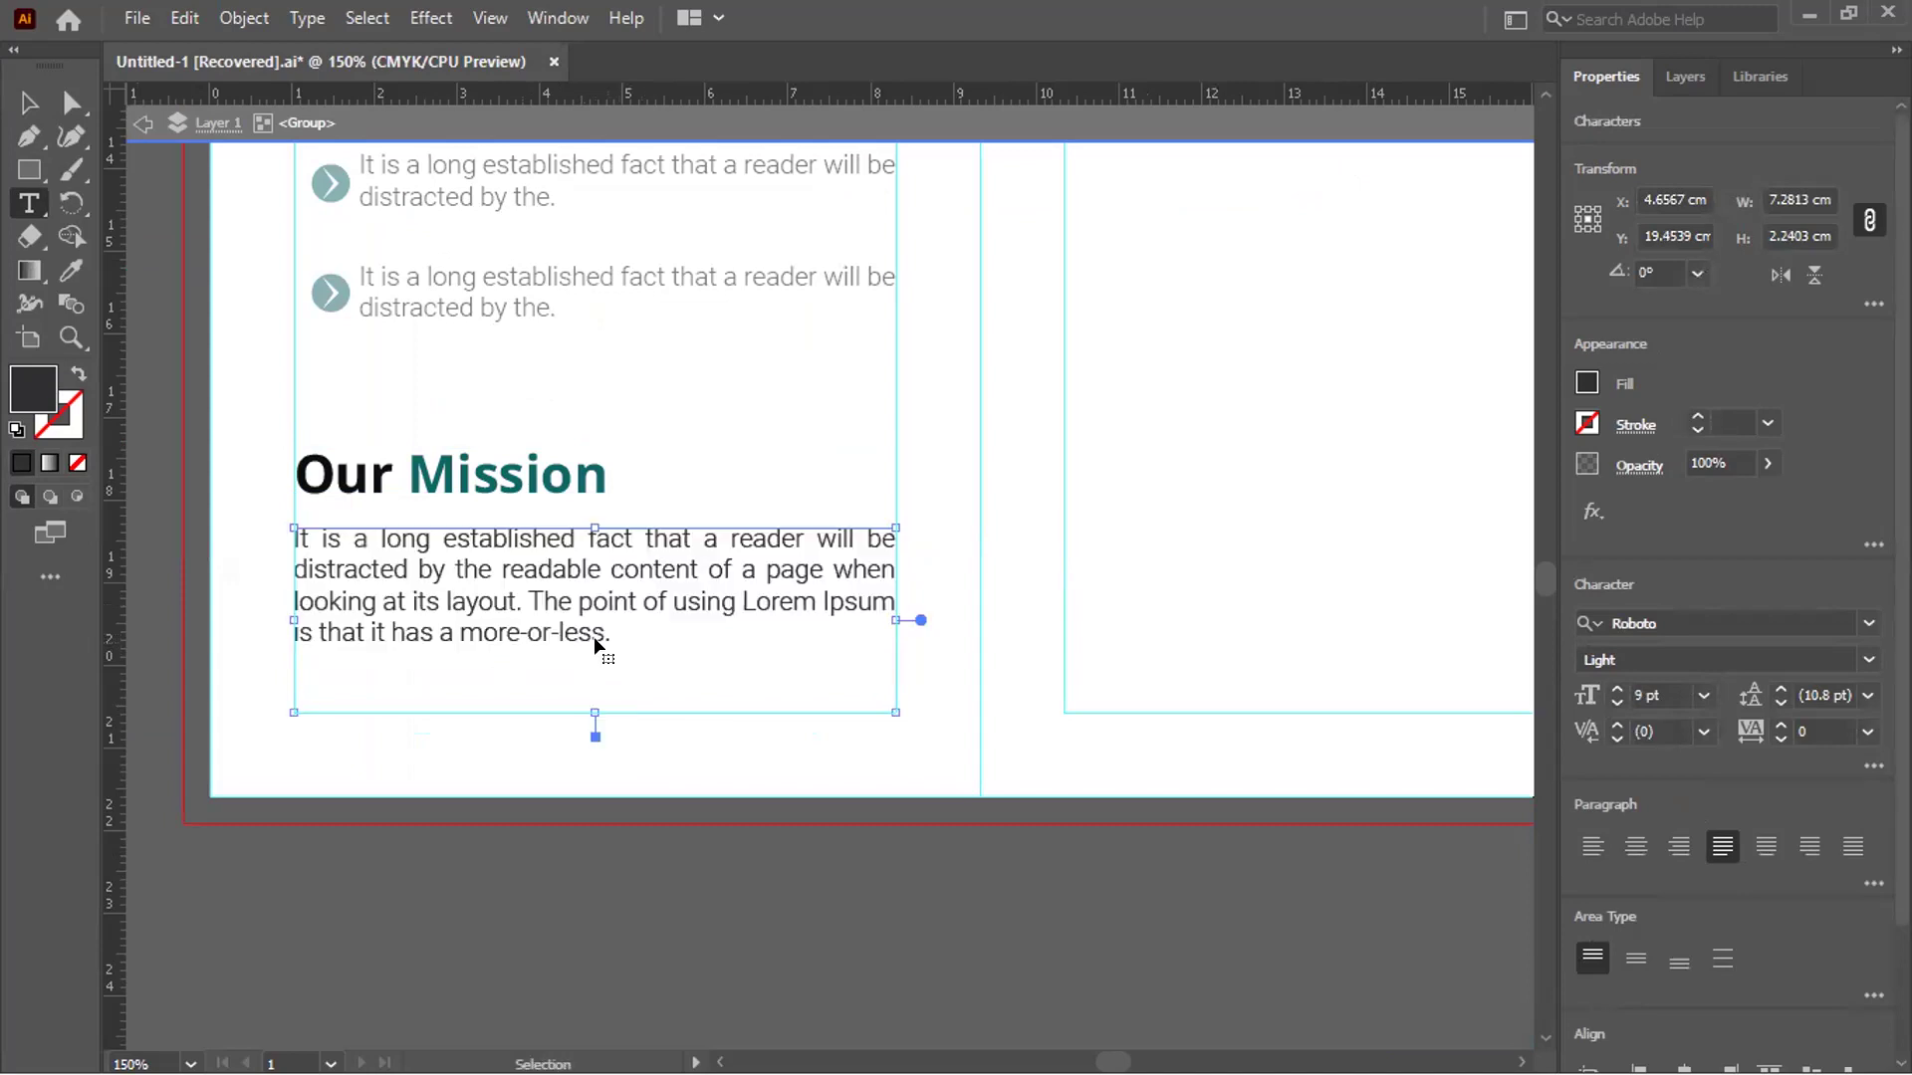
{"action": "key", "text": "ctrl+v"}
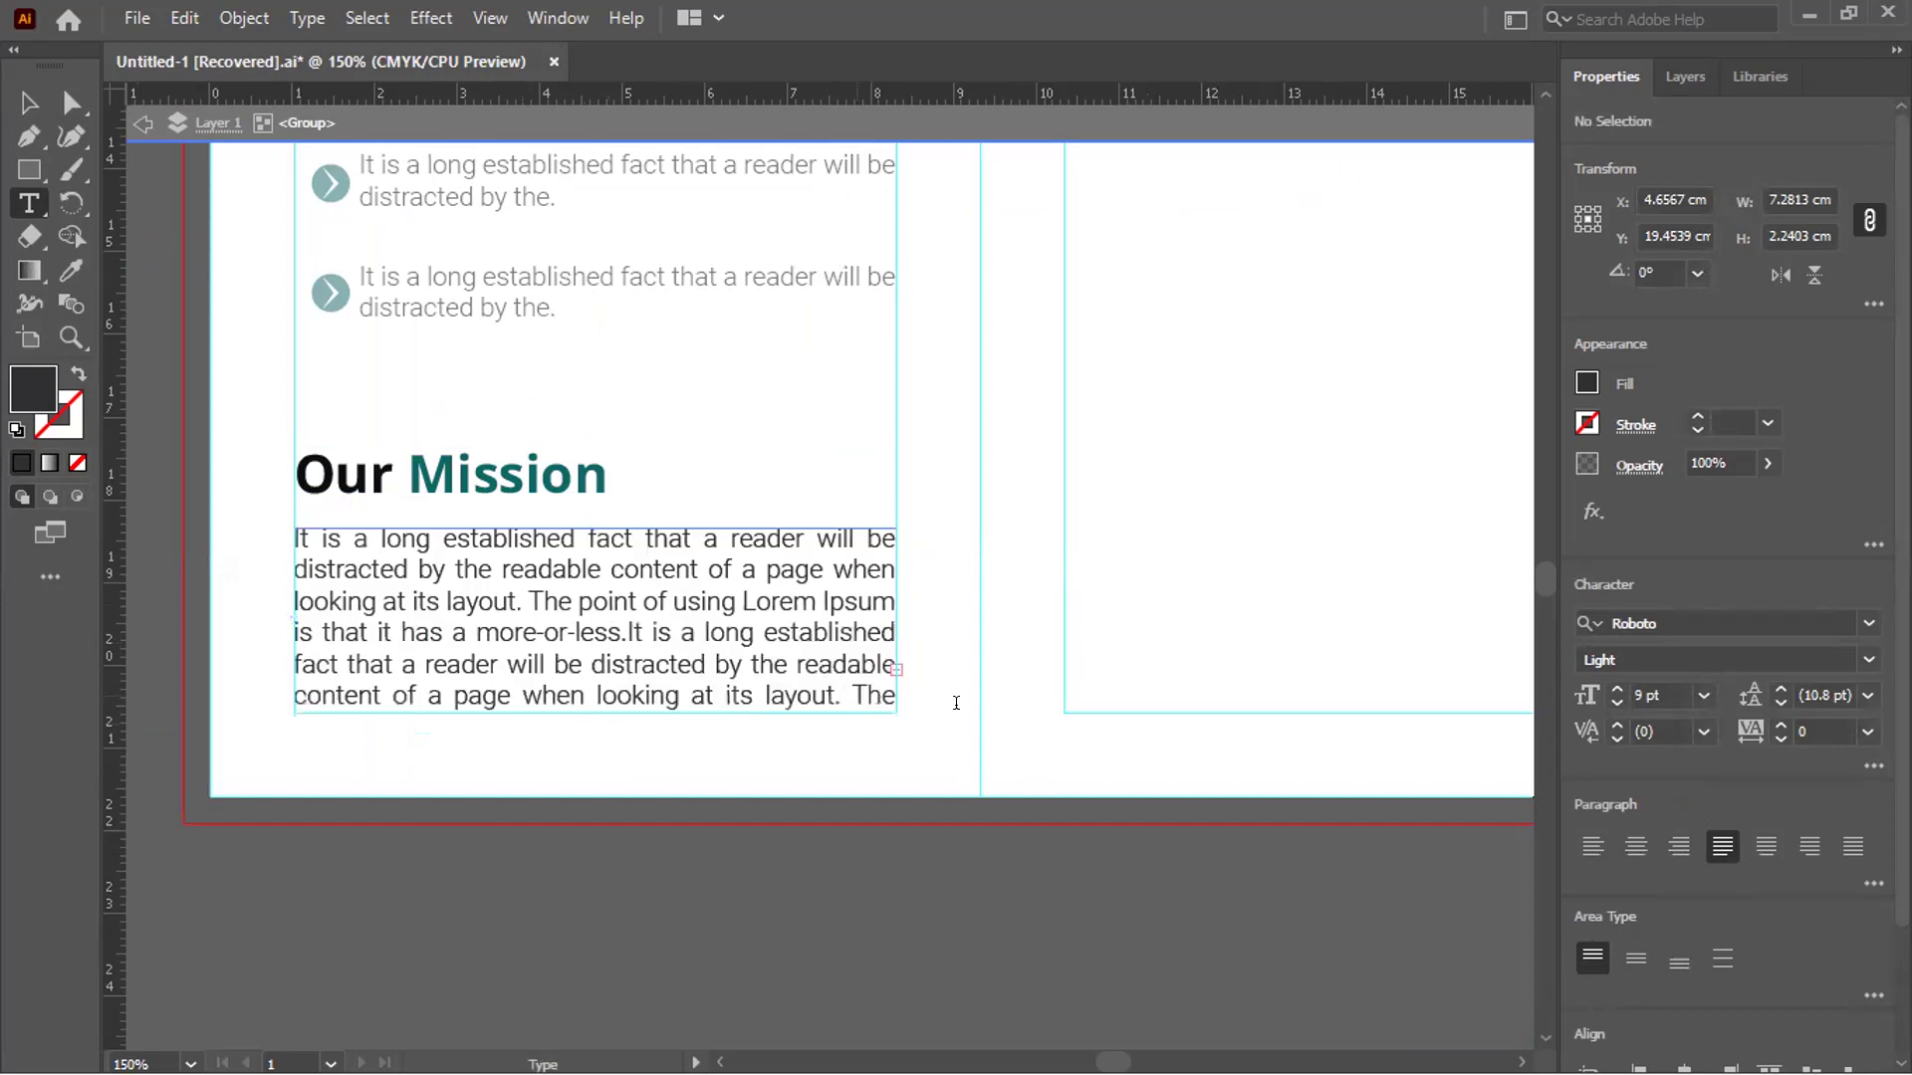
{"action": "double_click", "coordinate": [1015, 709]}
{"action": "key", "text": "Delete"}
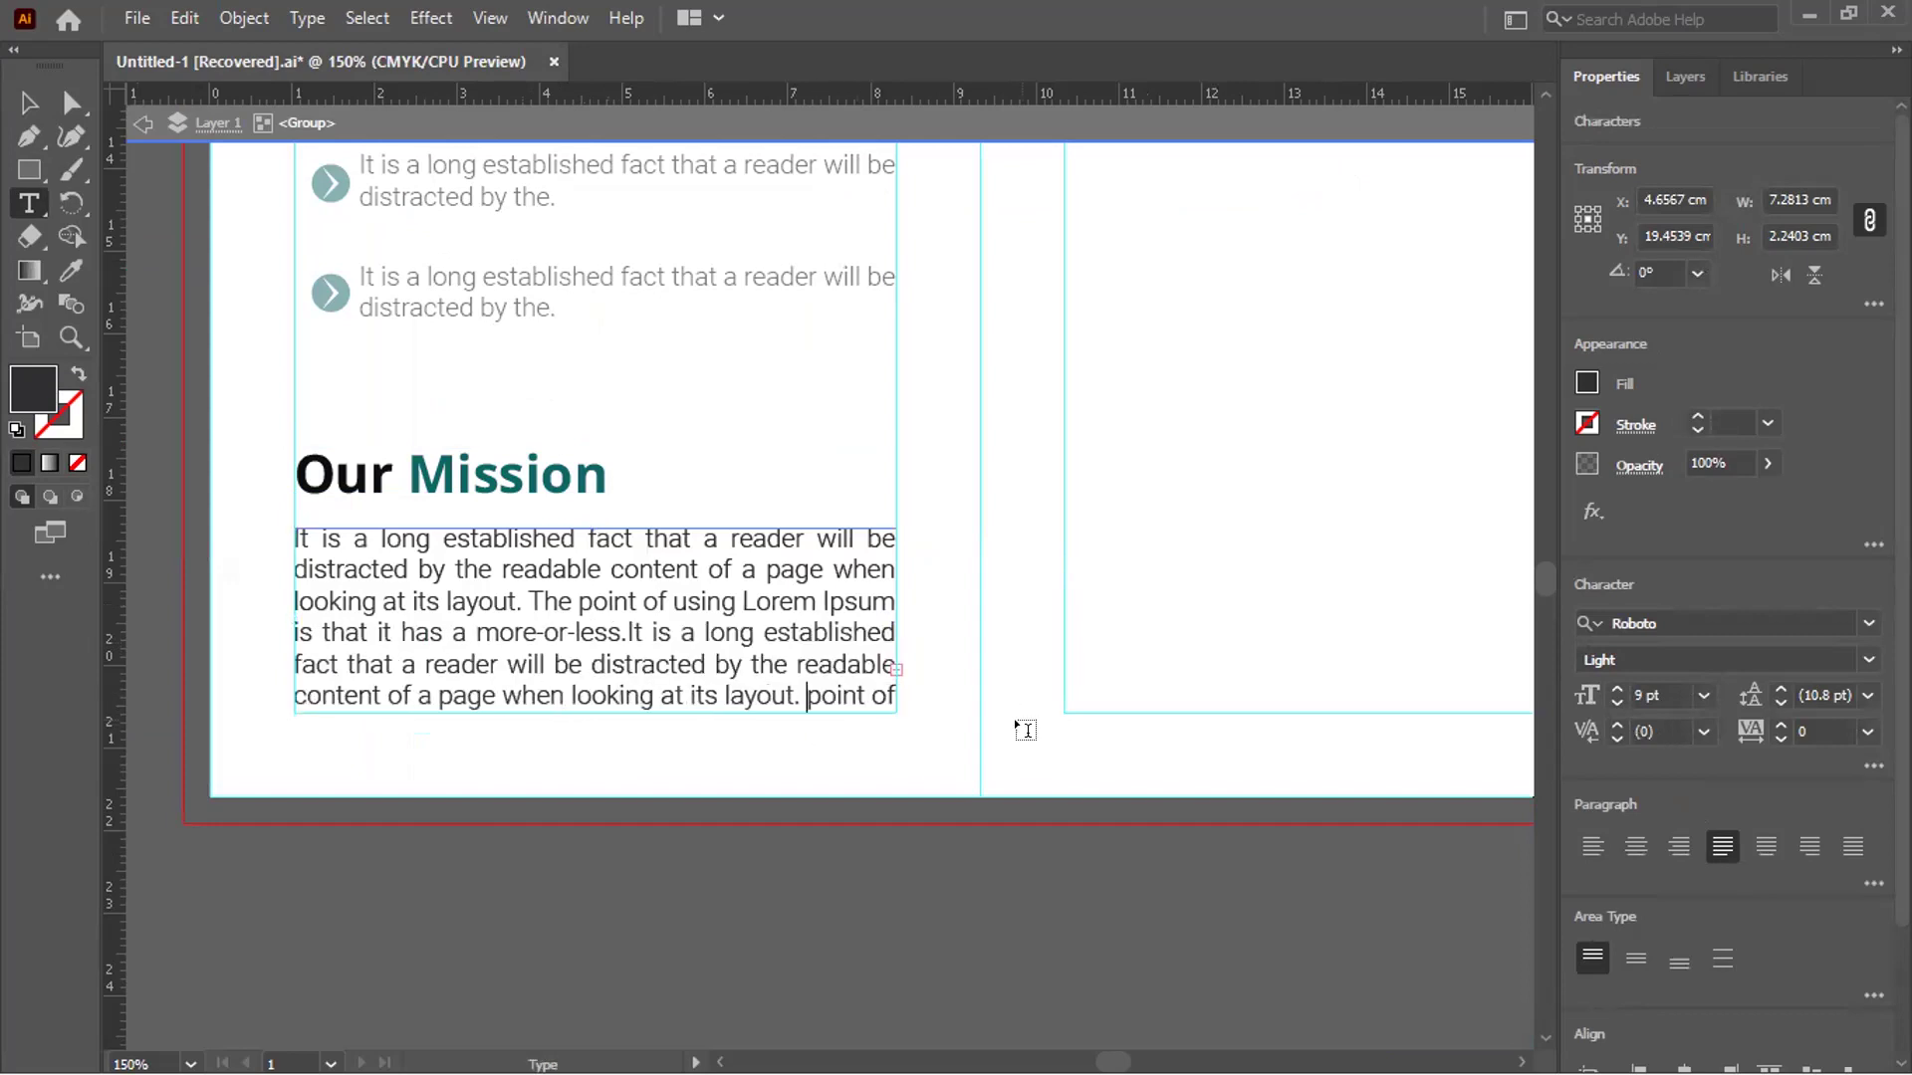
{"action": "key", "text": "Delete"}
{"action": "key", "text": "Delete"}
{"action": "key", "text": "Delete"}
{"action": "key", "text": "Delete"}
{"action": "key", "text": "Delete"}
{"action": "key", "text": "Delete"}
{"action": "key", "text": "Delete"}
{"action": "key", "text": "Delete"}
{"action": "key", "text": "Delete"}
{"action": "key", "text": "Delete"}
{"action": "key", "text": "Delete"}
{"action": "key", "text": "Delete"}
{"action": "key", "text": "Delete"}
{"action": "key", "text": "Delete"}
{"action": "key", "text": "Delete"}
{"action": "key", "text": "Delete"}
{"action": "key", "text": "Delete"}
{"action": "key", "text": "Delete"}
{"action": "key", "text": "Delete"}
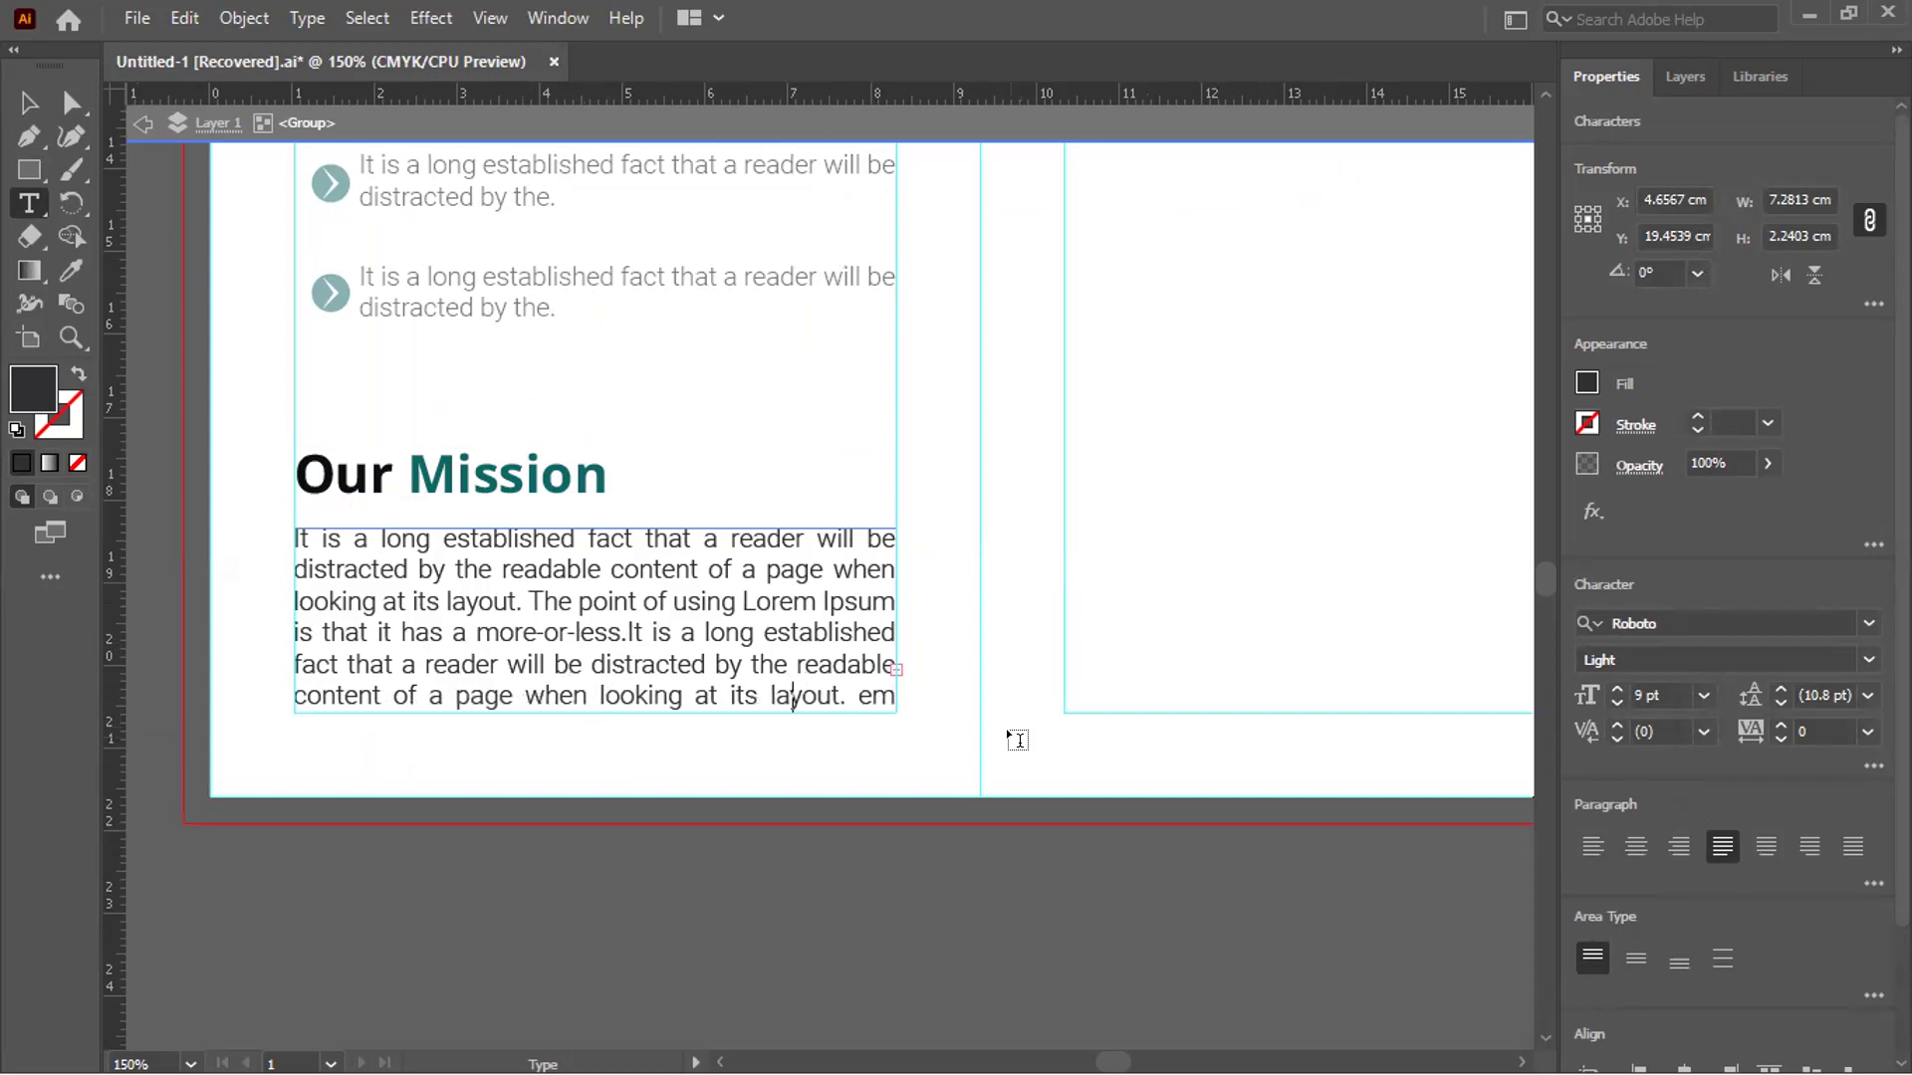
{"action": "key", "text": "Delete"}
{"action": "key", "text": "Delete"}
{"action": "key", "text": "Delete"}
{"action": "key", "text": "Delete"}
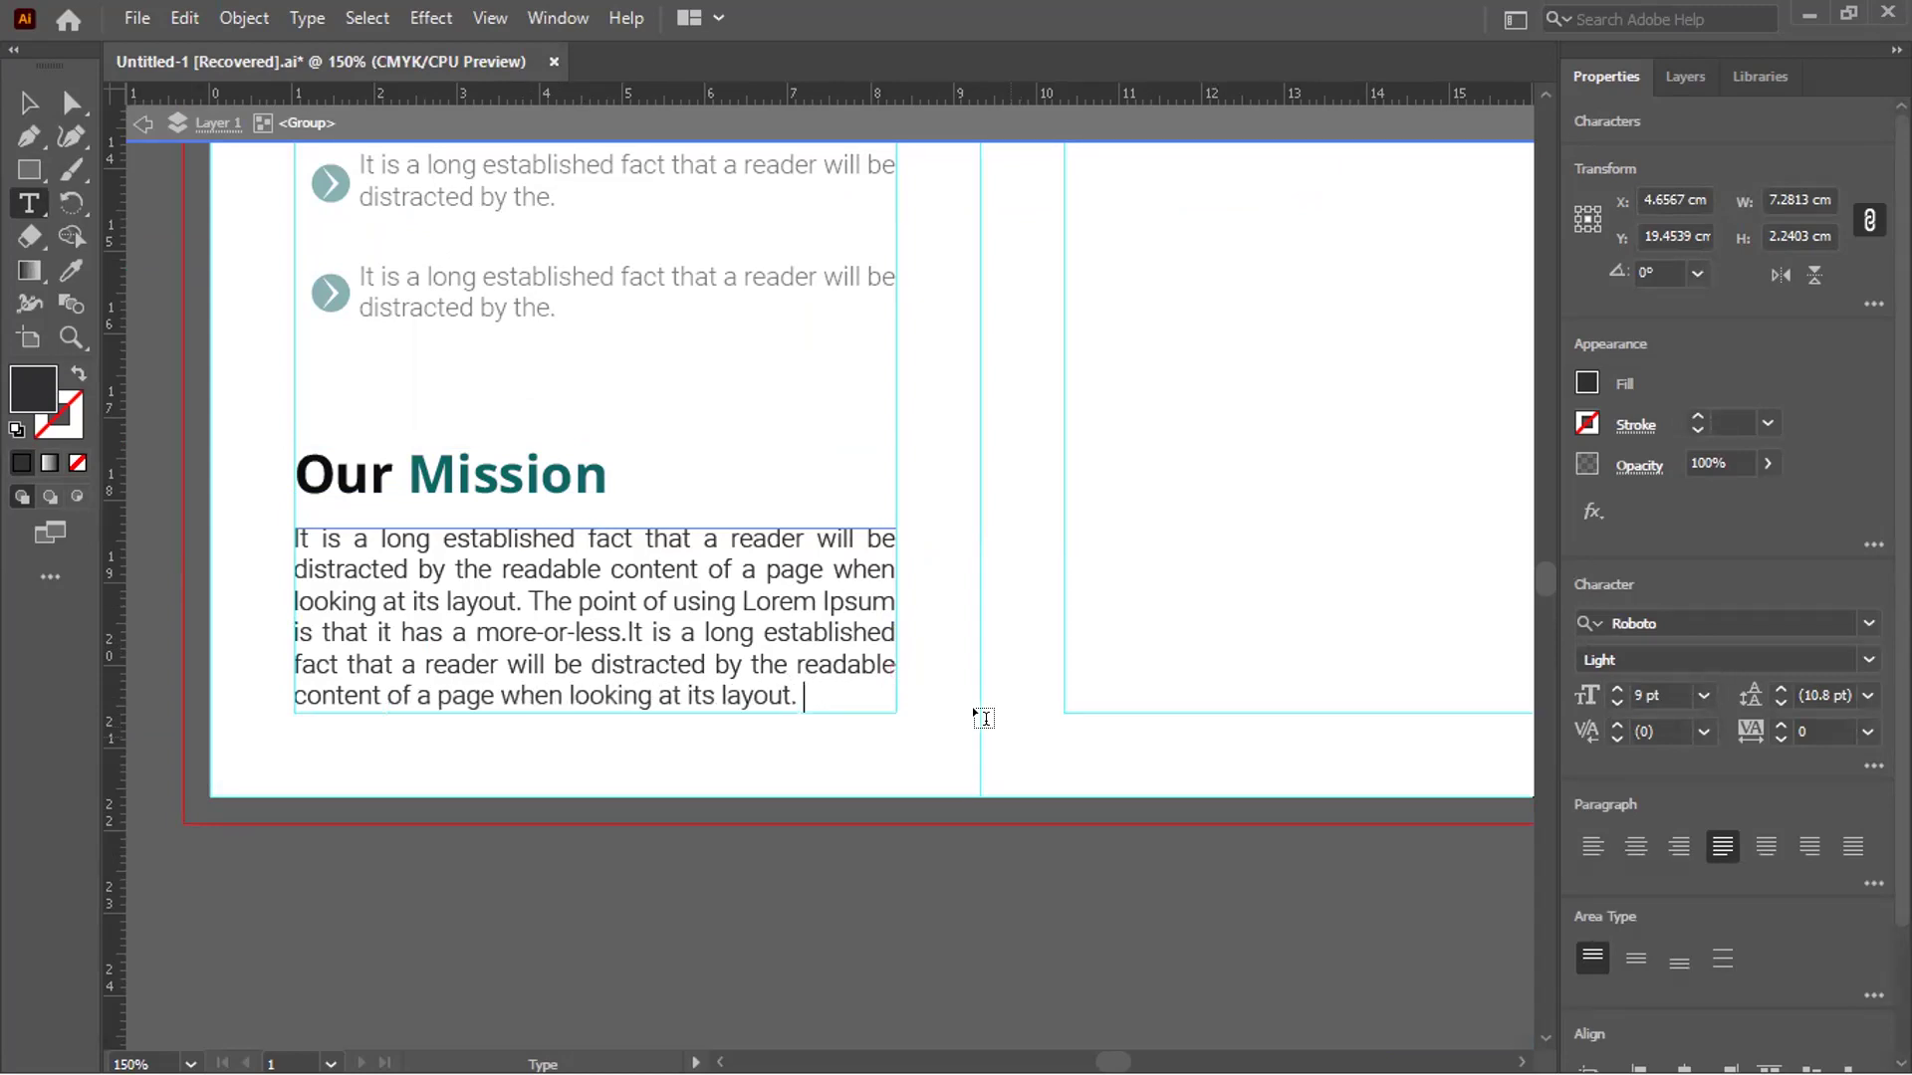
Enter the About Us group to edit its paragraph and make the text frame taller
{"action": "left_click", "coordinate": [28, 103]}
{"action": "scroll", "coordinate": [658, 677], "scroll_direction": "up", "scroll_amount": 2}
{"action": "scroll", "coordinate": [657, 677], "scroll_direction": "up", "scroll_amount": 8}
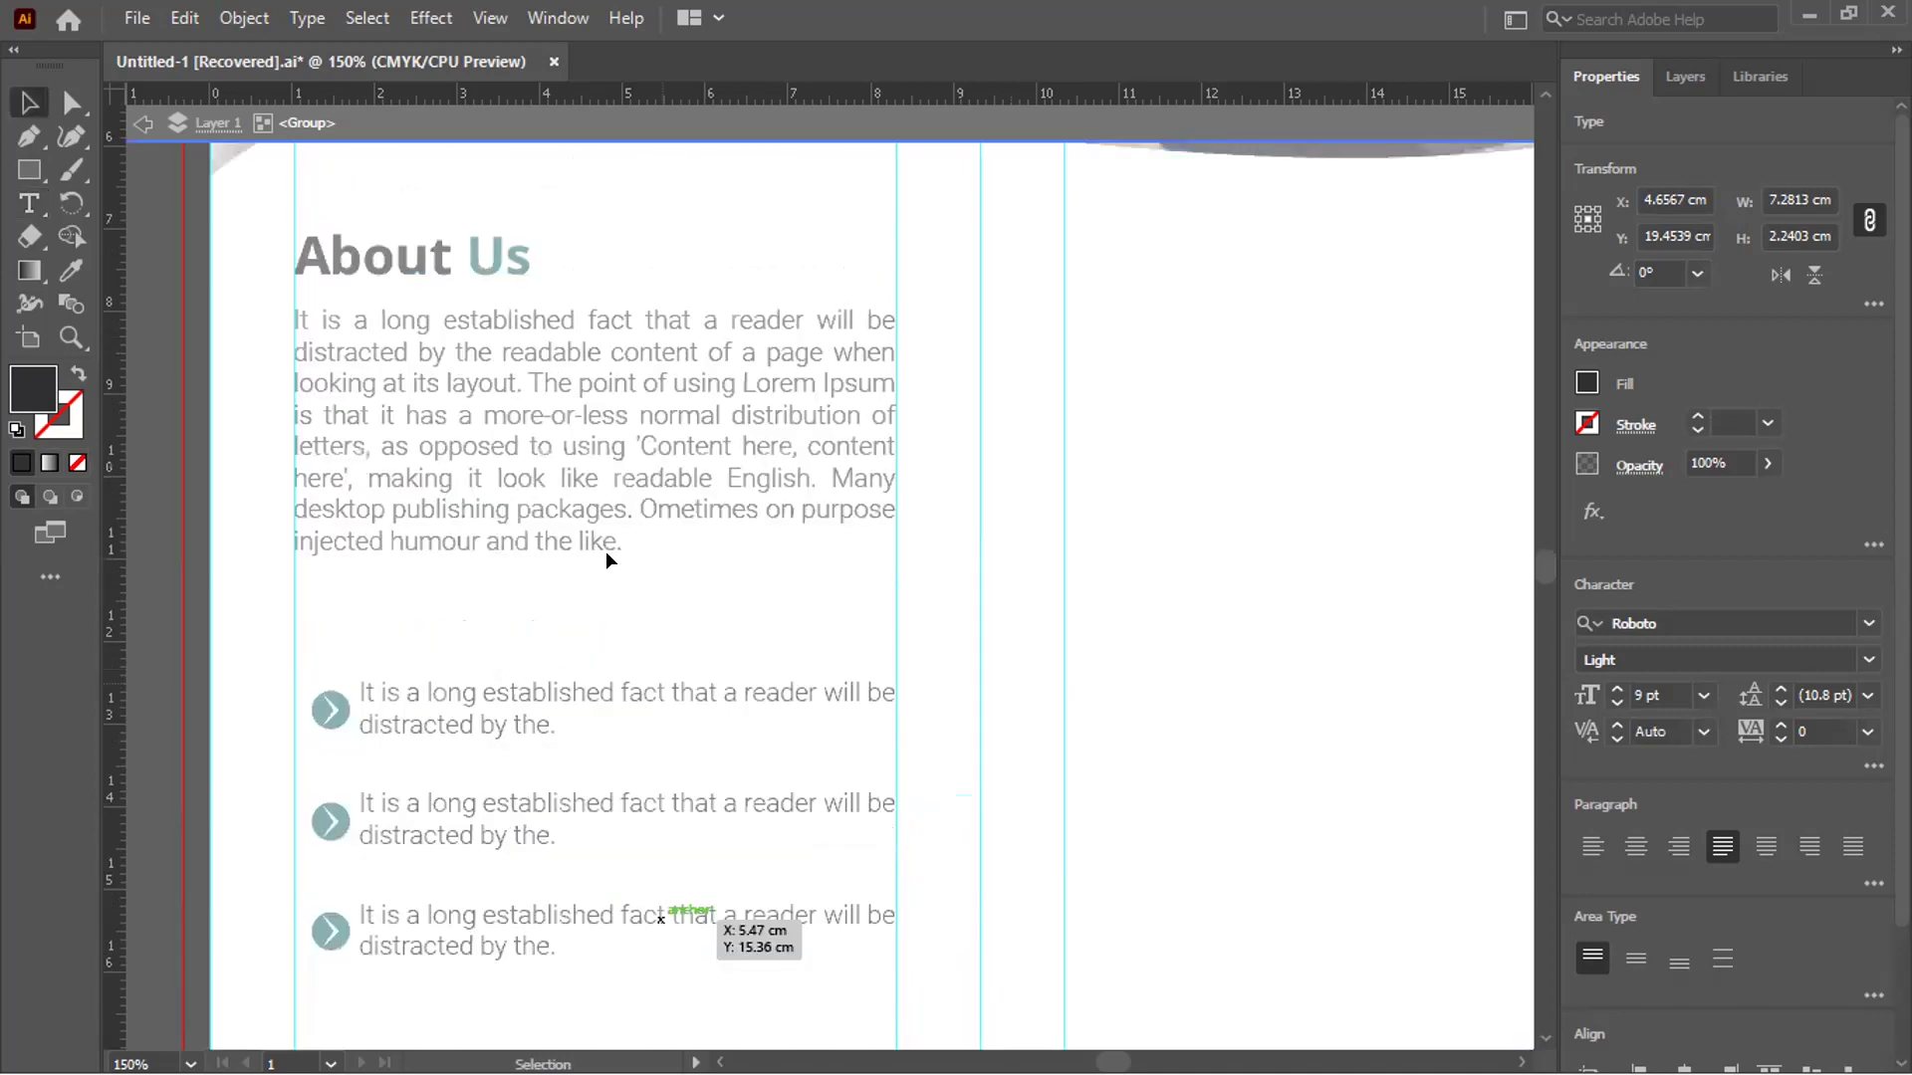
{"action": "double_click", "coordinate": [606, 551]}
{"action": "left_click", "coordinate": [616, 666]}
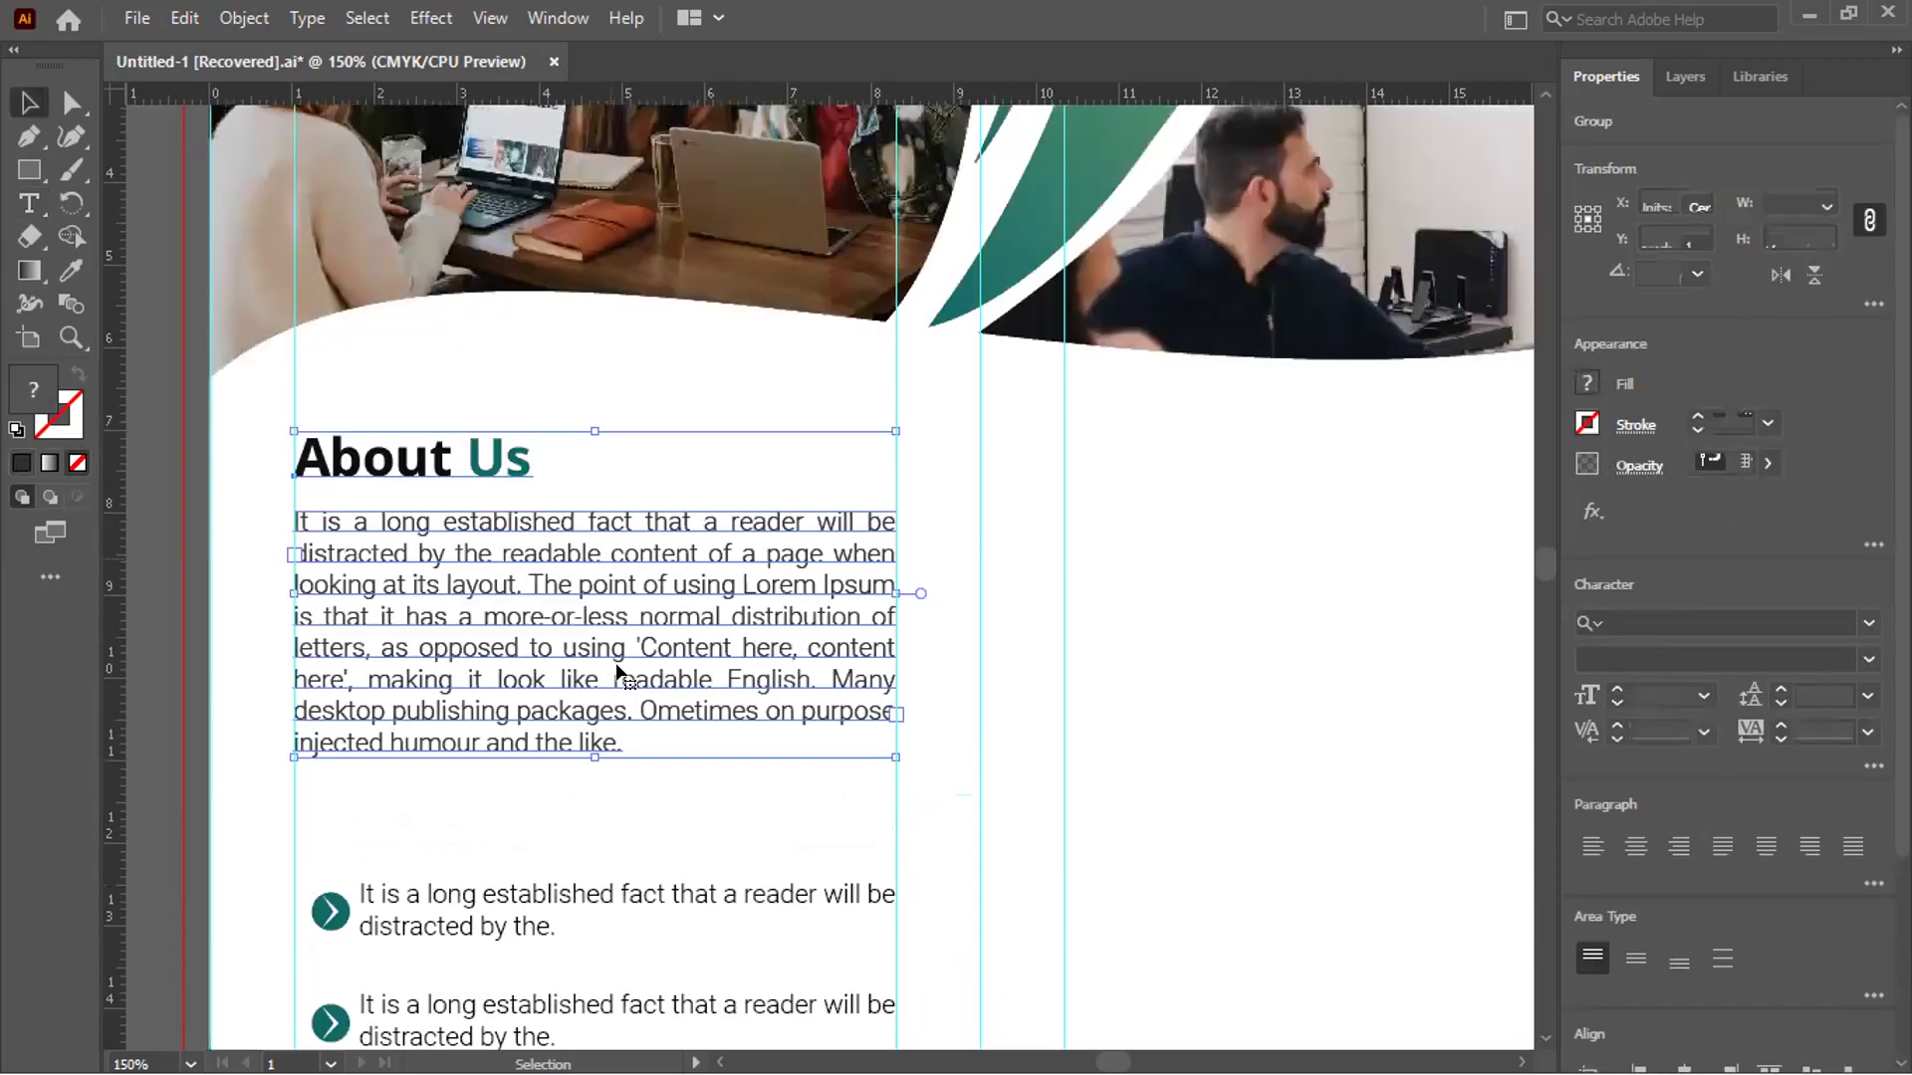
{"action": "double_click", "coordinate": [663, 685]}
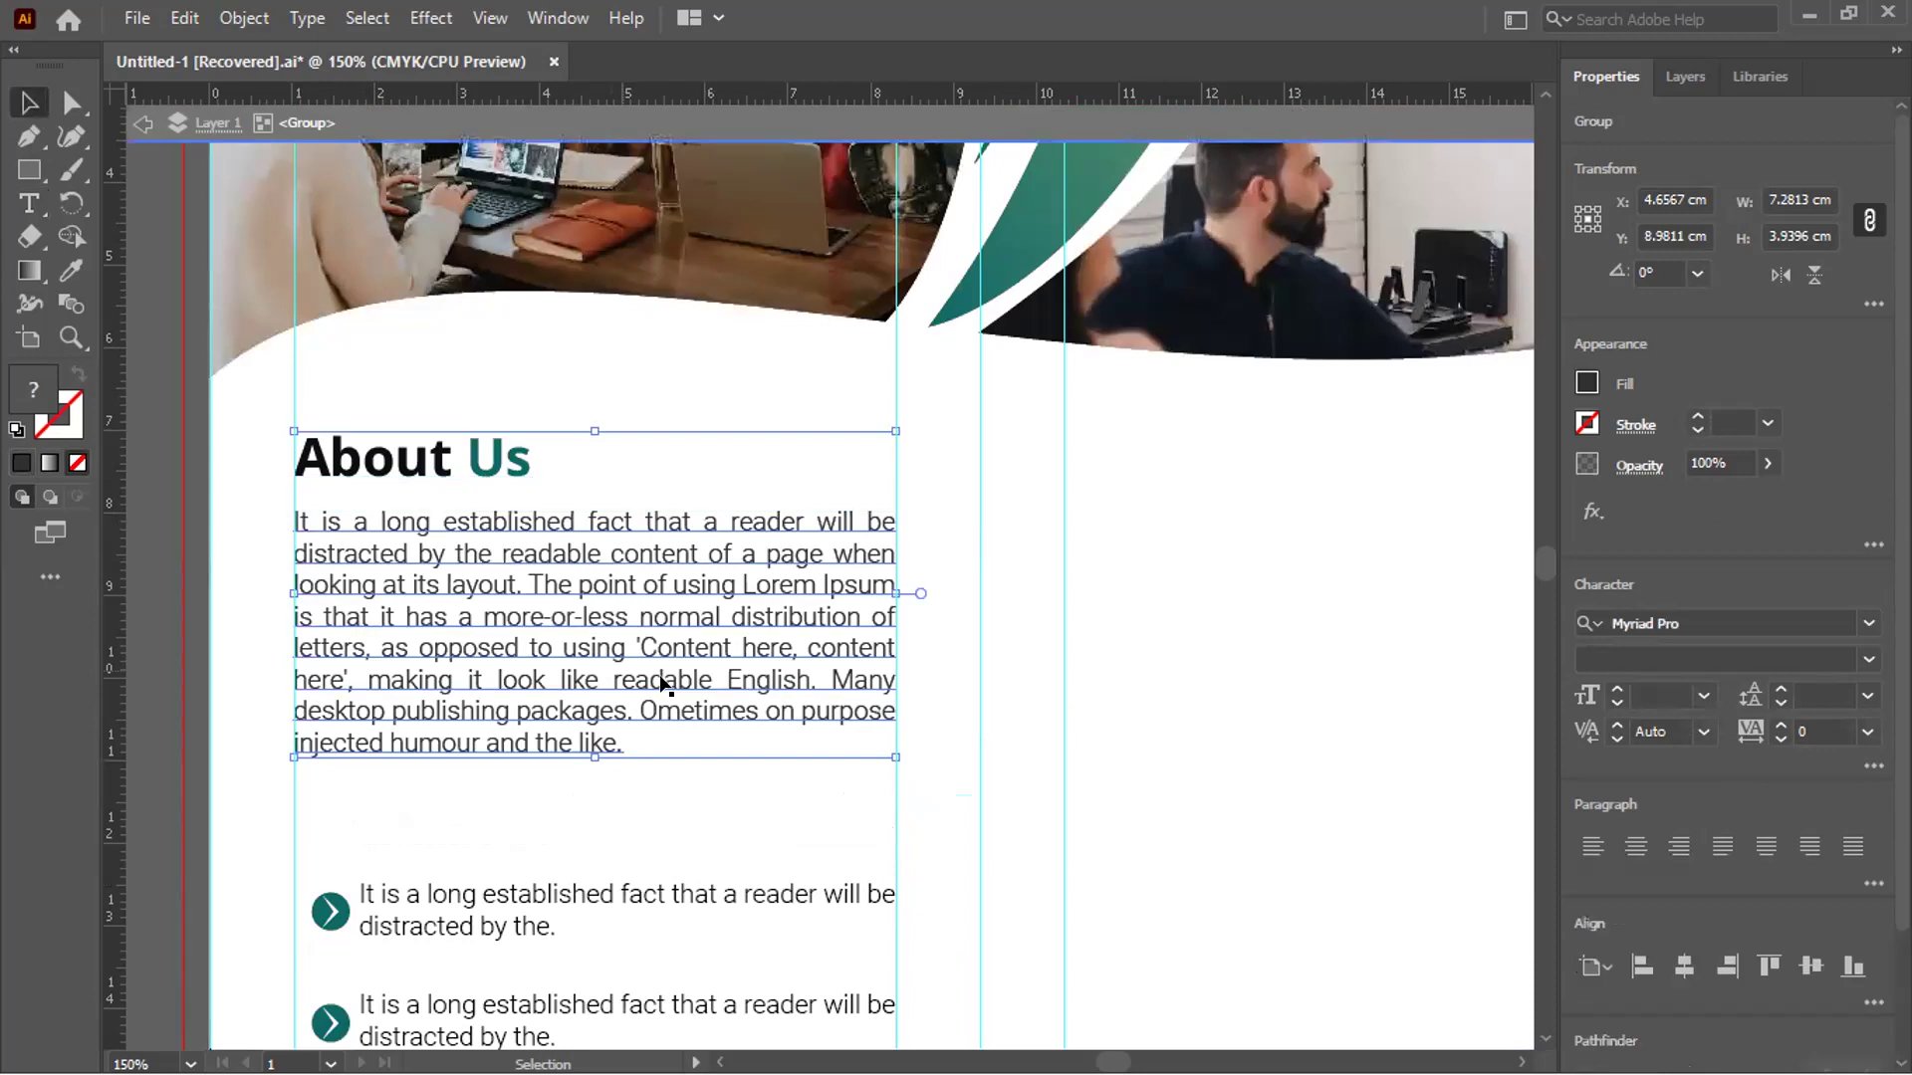
{"action": "double_click", "coordinate": [639, 733]}
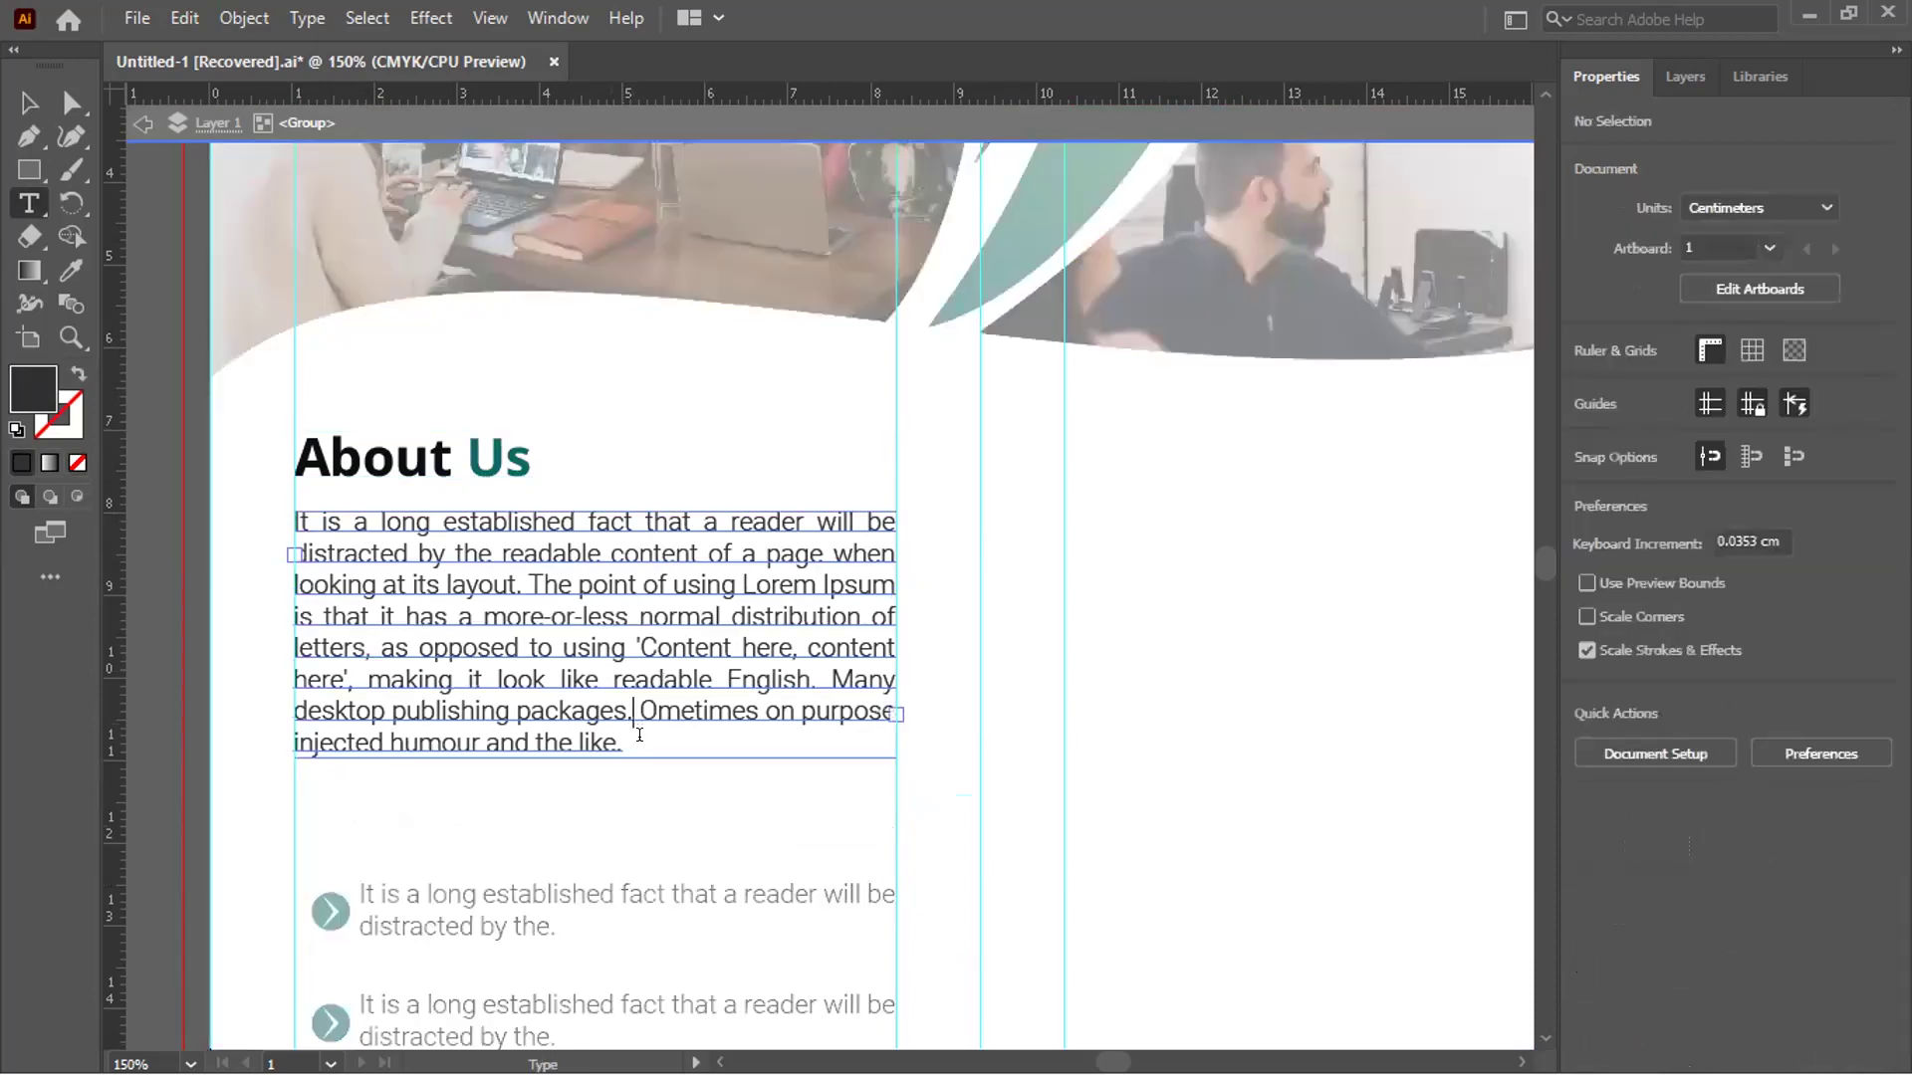
{"action": "left_click_drag", "start_coordinate": [590, 757], "coordinate": [587, 815]}
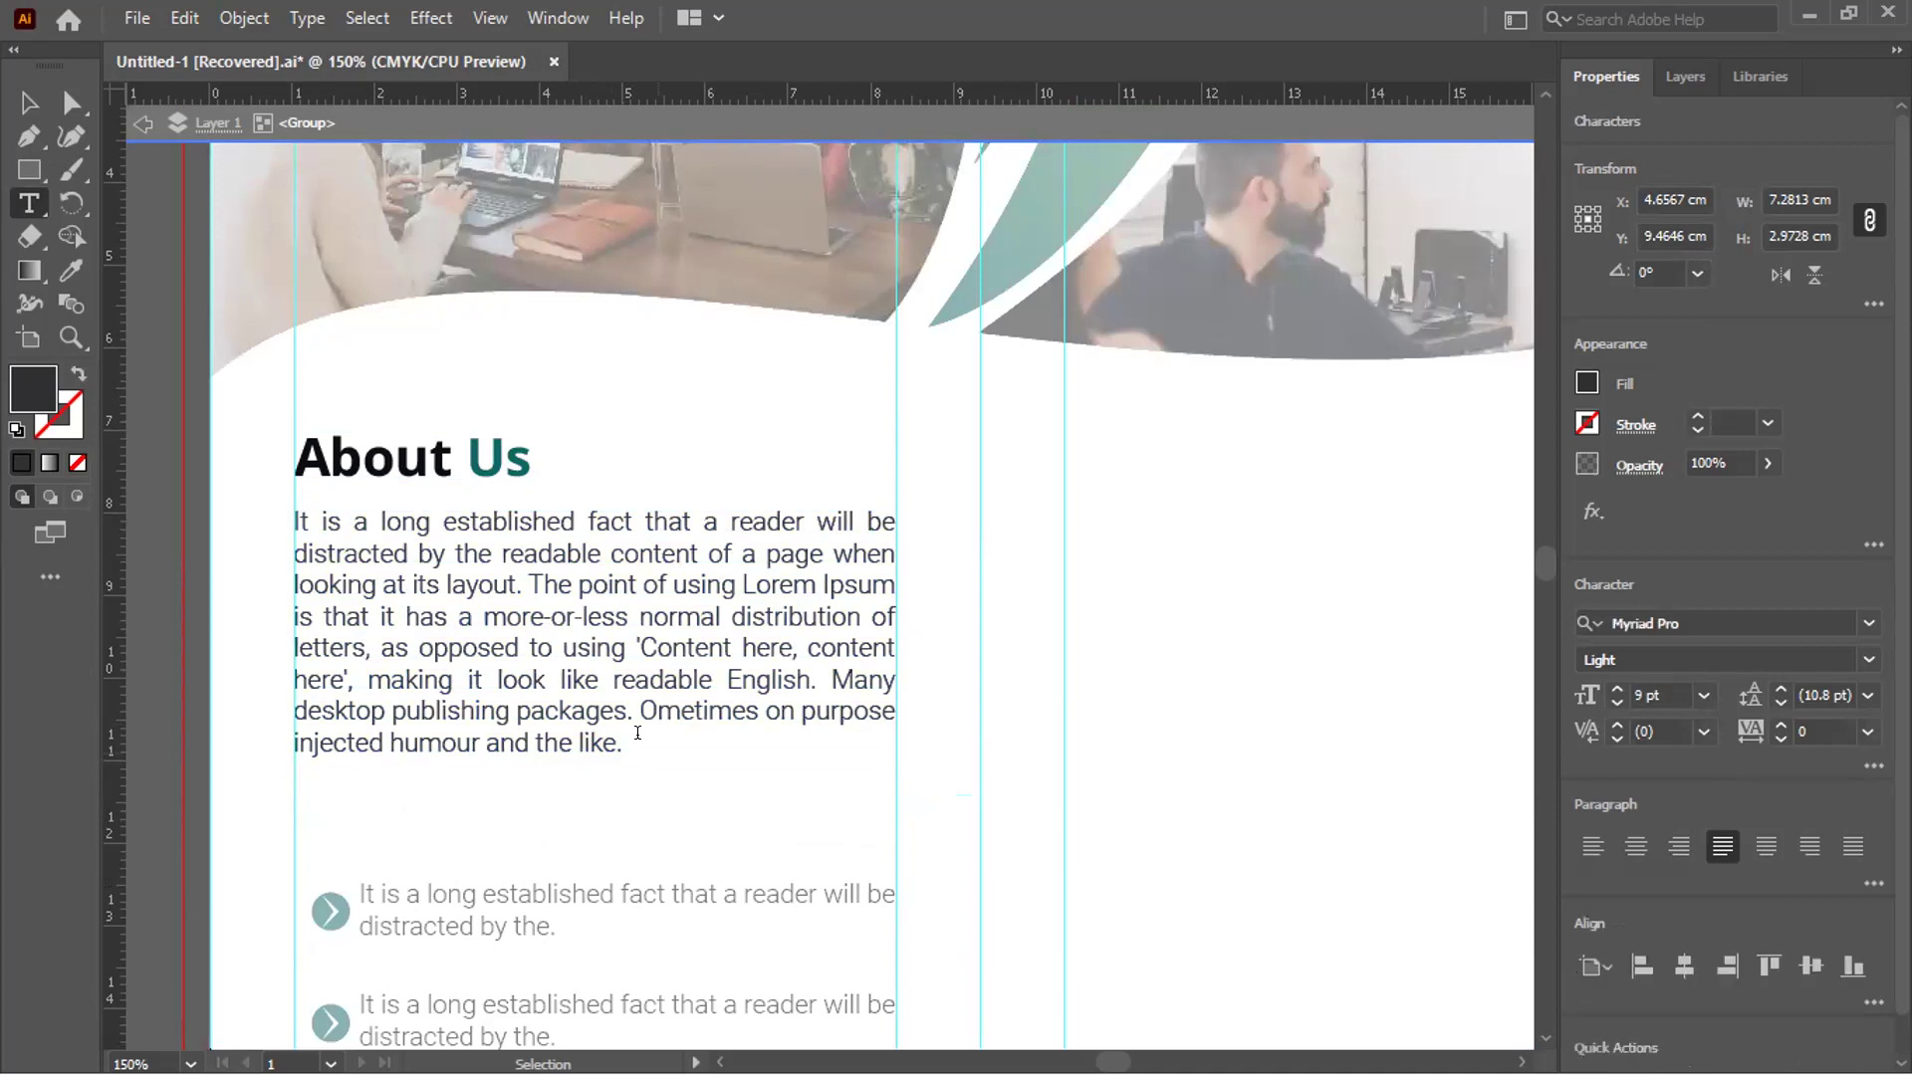
Paste extra placeholder text after "the like." and trim it to end with "Lorem."
{"action": "left_click", "coordinate": [624, 742]}
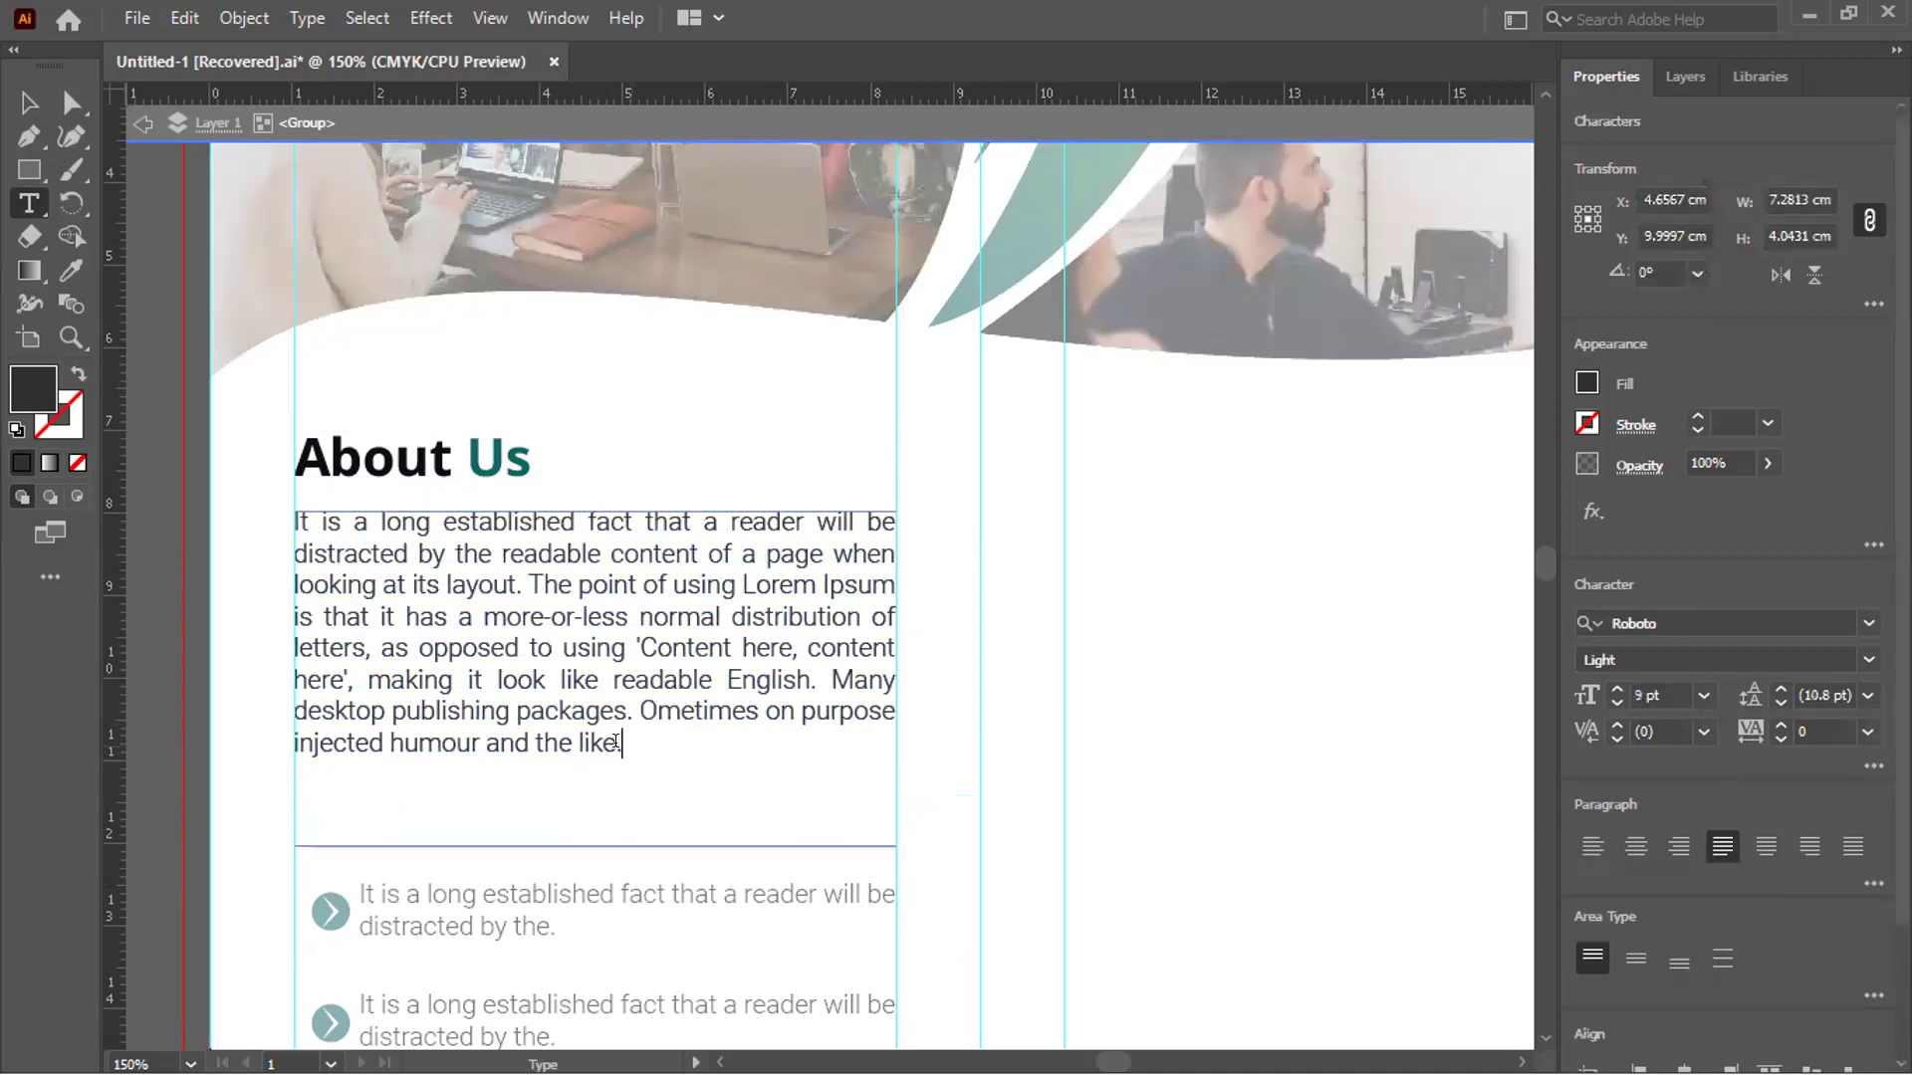
{"action": "key", "text": "Escape"}
{"action": "key", "text": "ctrl+v"}
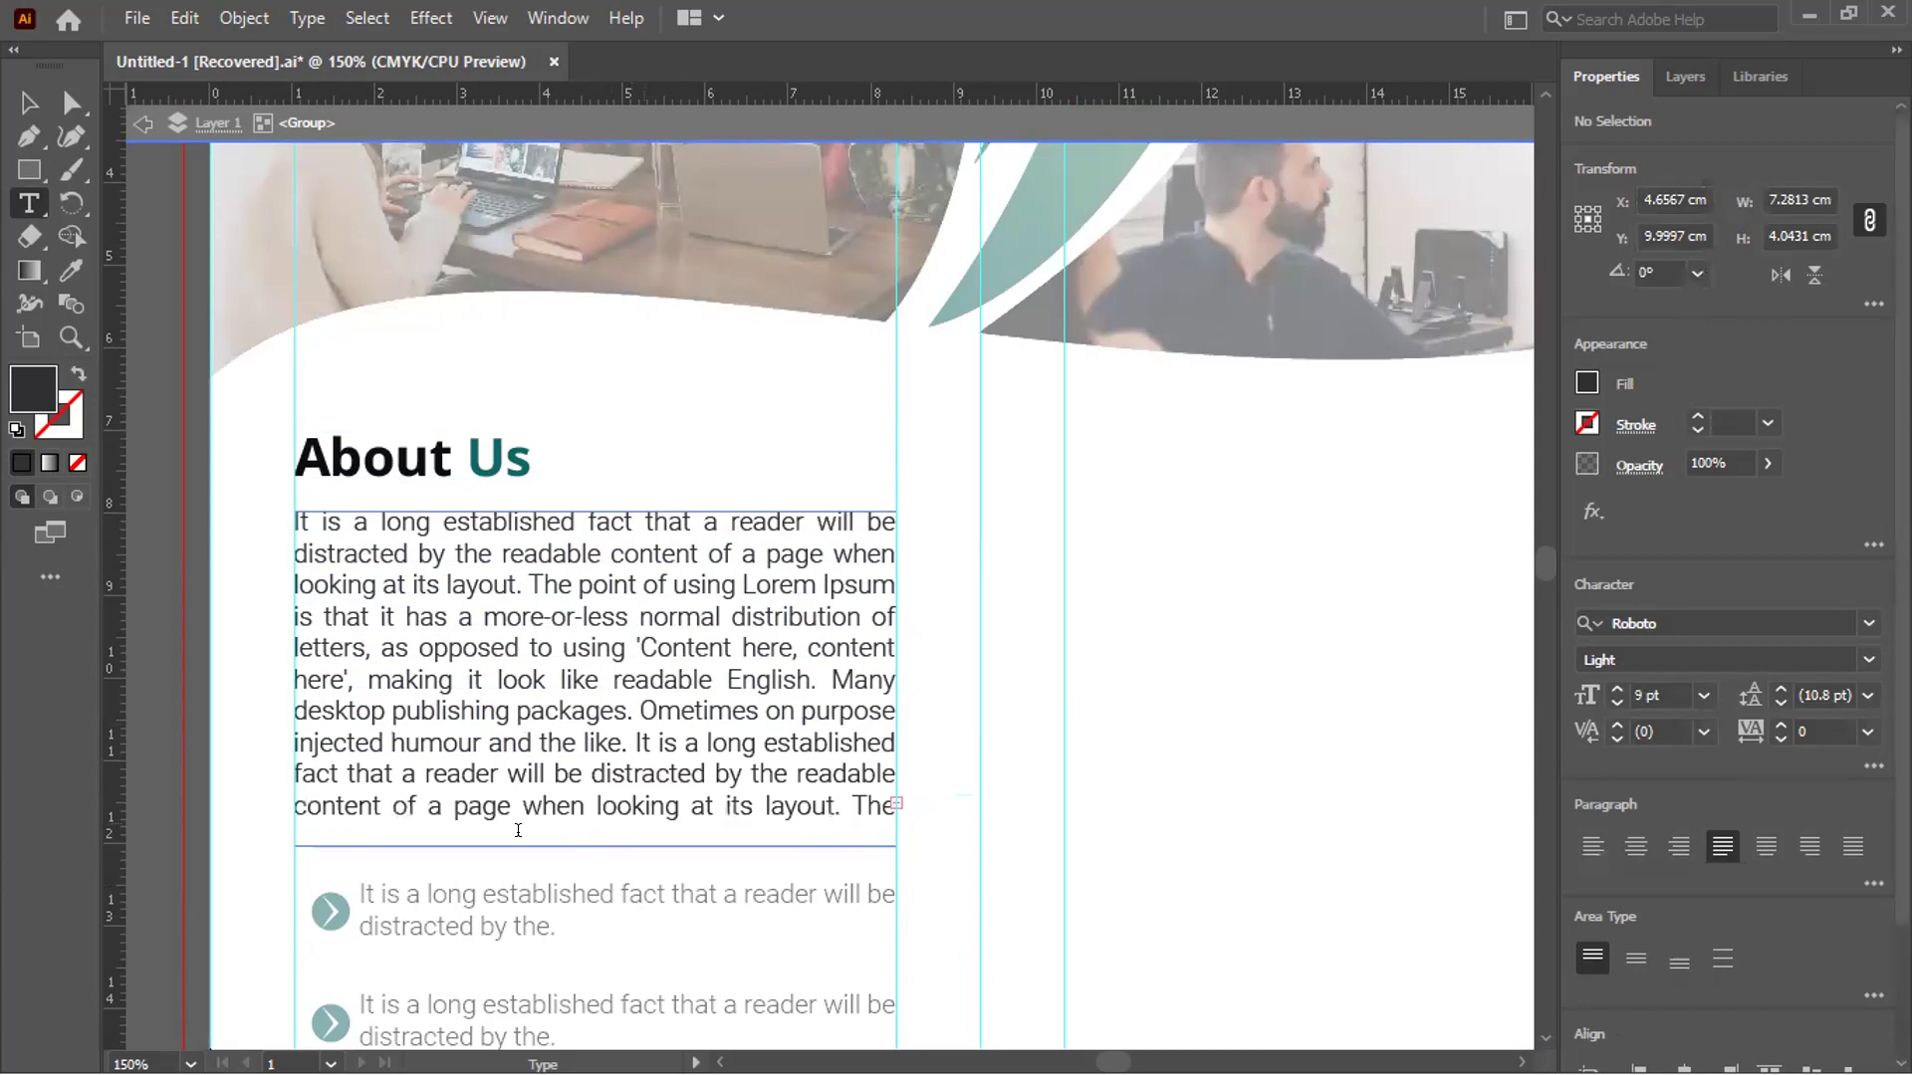
{"action": "left_click_drag", "start_coordinate": [914, 830], "coordinate": [858, 833]}
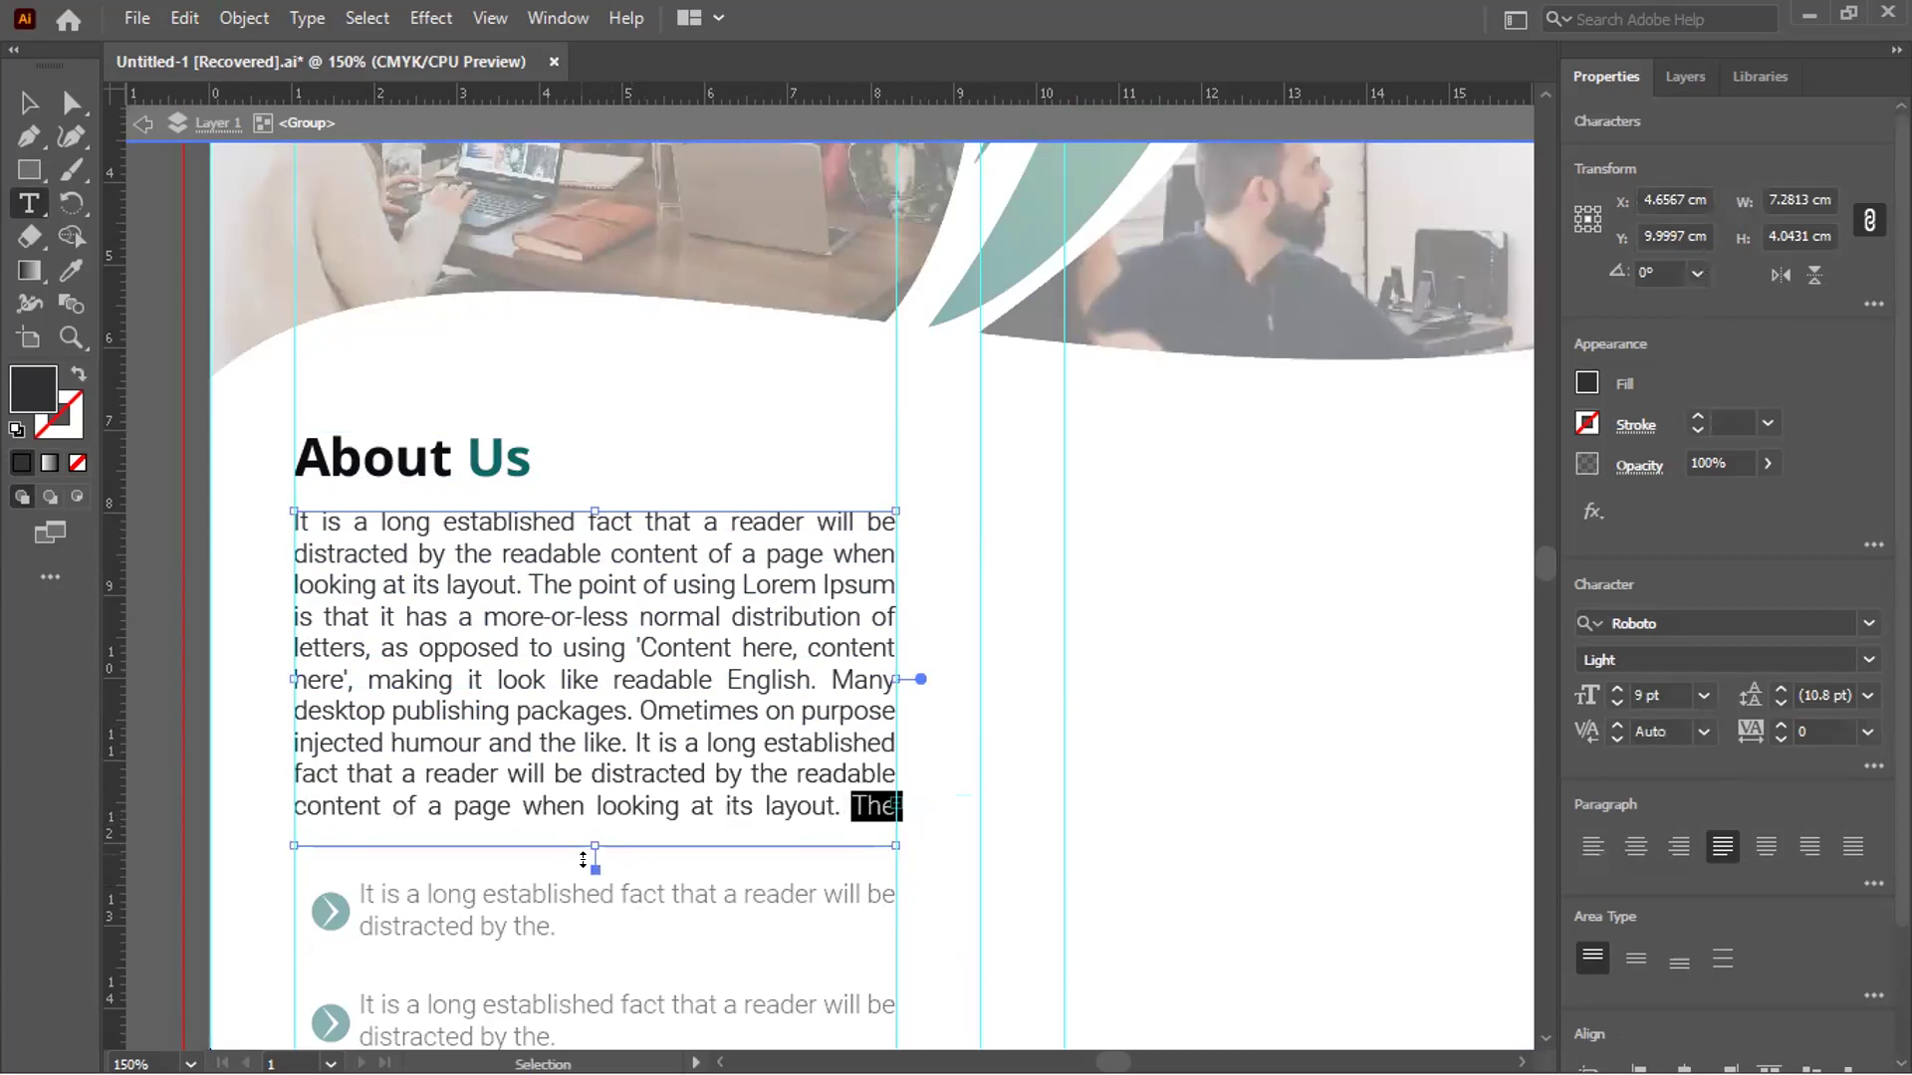
{"action": "left_click_drag", "start_coordinate": [584, 852], "coordinate": [594, 855]}
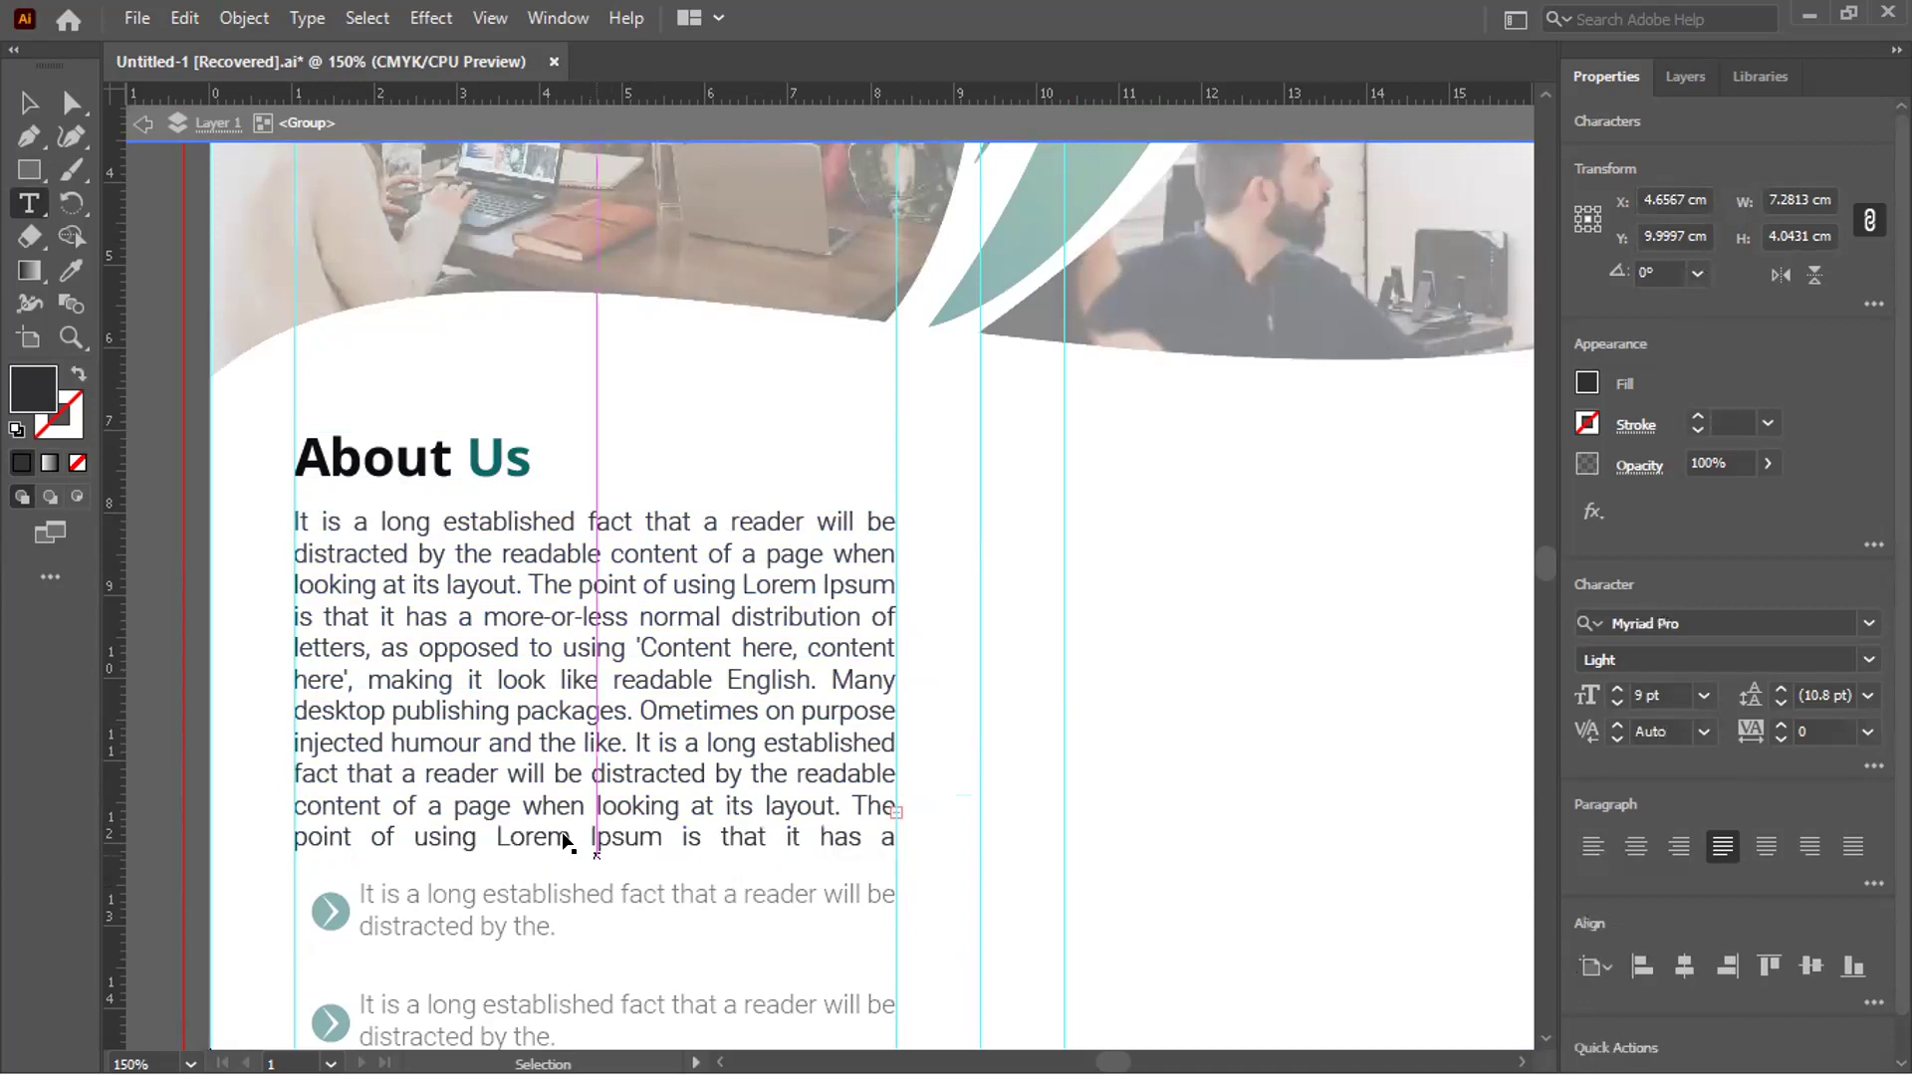
{"action": "key", "text": "ctrl+shift+a"}
{"action": "scroll", "coordinate": [970, 975], "scroll_direction": "down", "scroll_amount": 1}
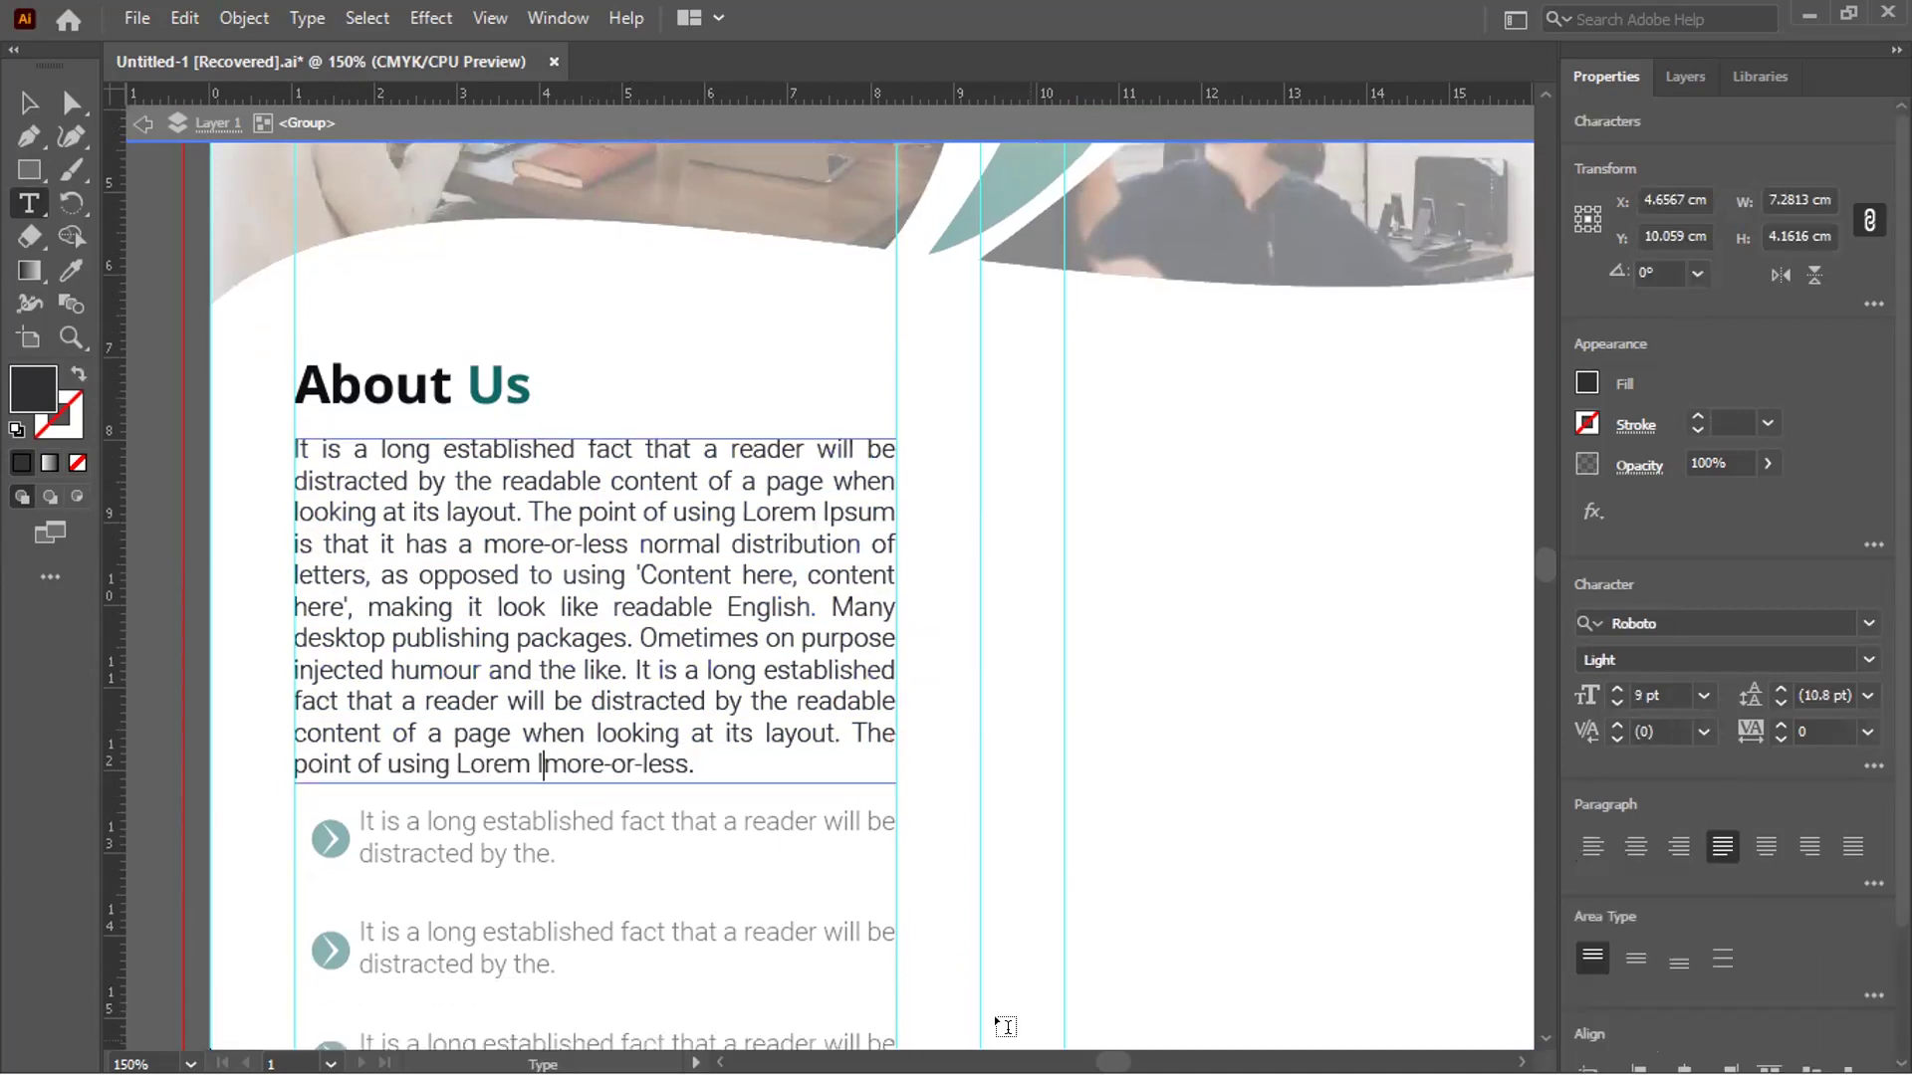
{"action": "key", "text": "Delete"}
{"action": "key", "text": "Delete"}
{"action": "key", "text": "Delete"}
{"action": "key", "text": "Delete"}
{"action": "key", "text": "Delete"}
{"action": "key", "text": "Delete"}
{"action": "key", "text": "Delete"}
{"action": "key", "text": "Delete"}
{"action": "key", "text": "Delete"}
{"action": "key", "text": "Delete"}
{"action": "key", "text": "Delete"}
{"action": "key", "text": "Delete"}
{"action": "key", "text": "Delete"}
{"action": "key", "text": "BackSpace"}
{"action": "type", "text": "."}
{"action": "key", "text": "Escape"}
{"action": "key", "text": "Escape"}
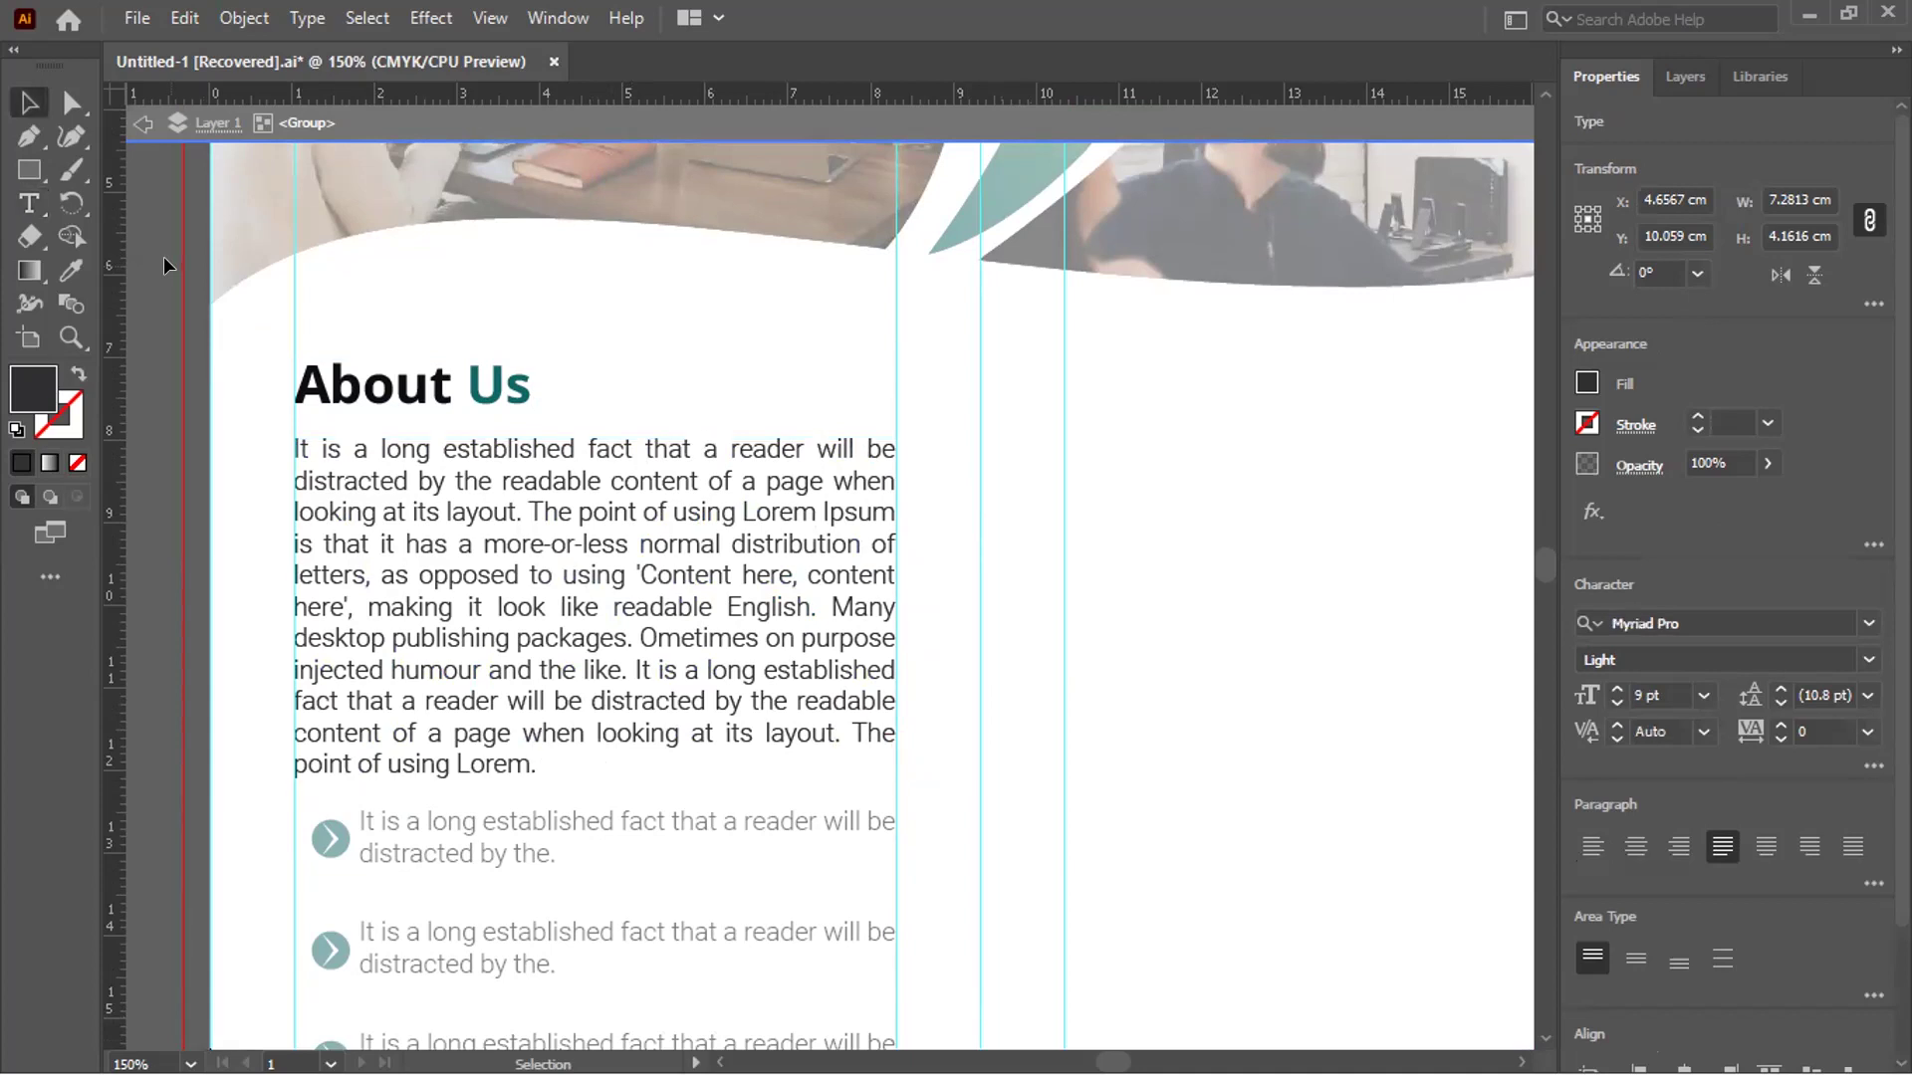
{"action": "key", "text": "Escape"}
{"action": "key", "text": "ctrl+minus"}
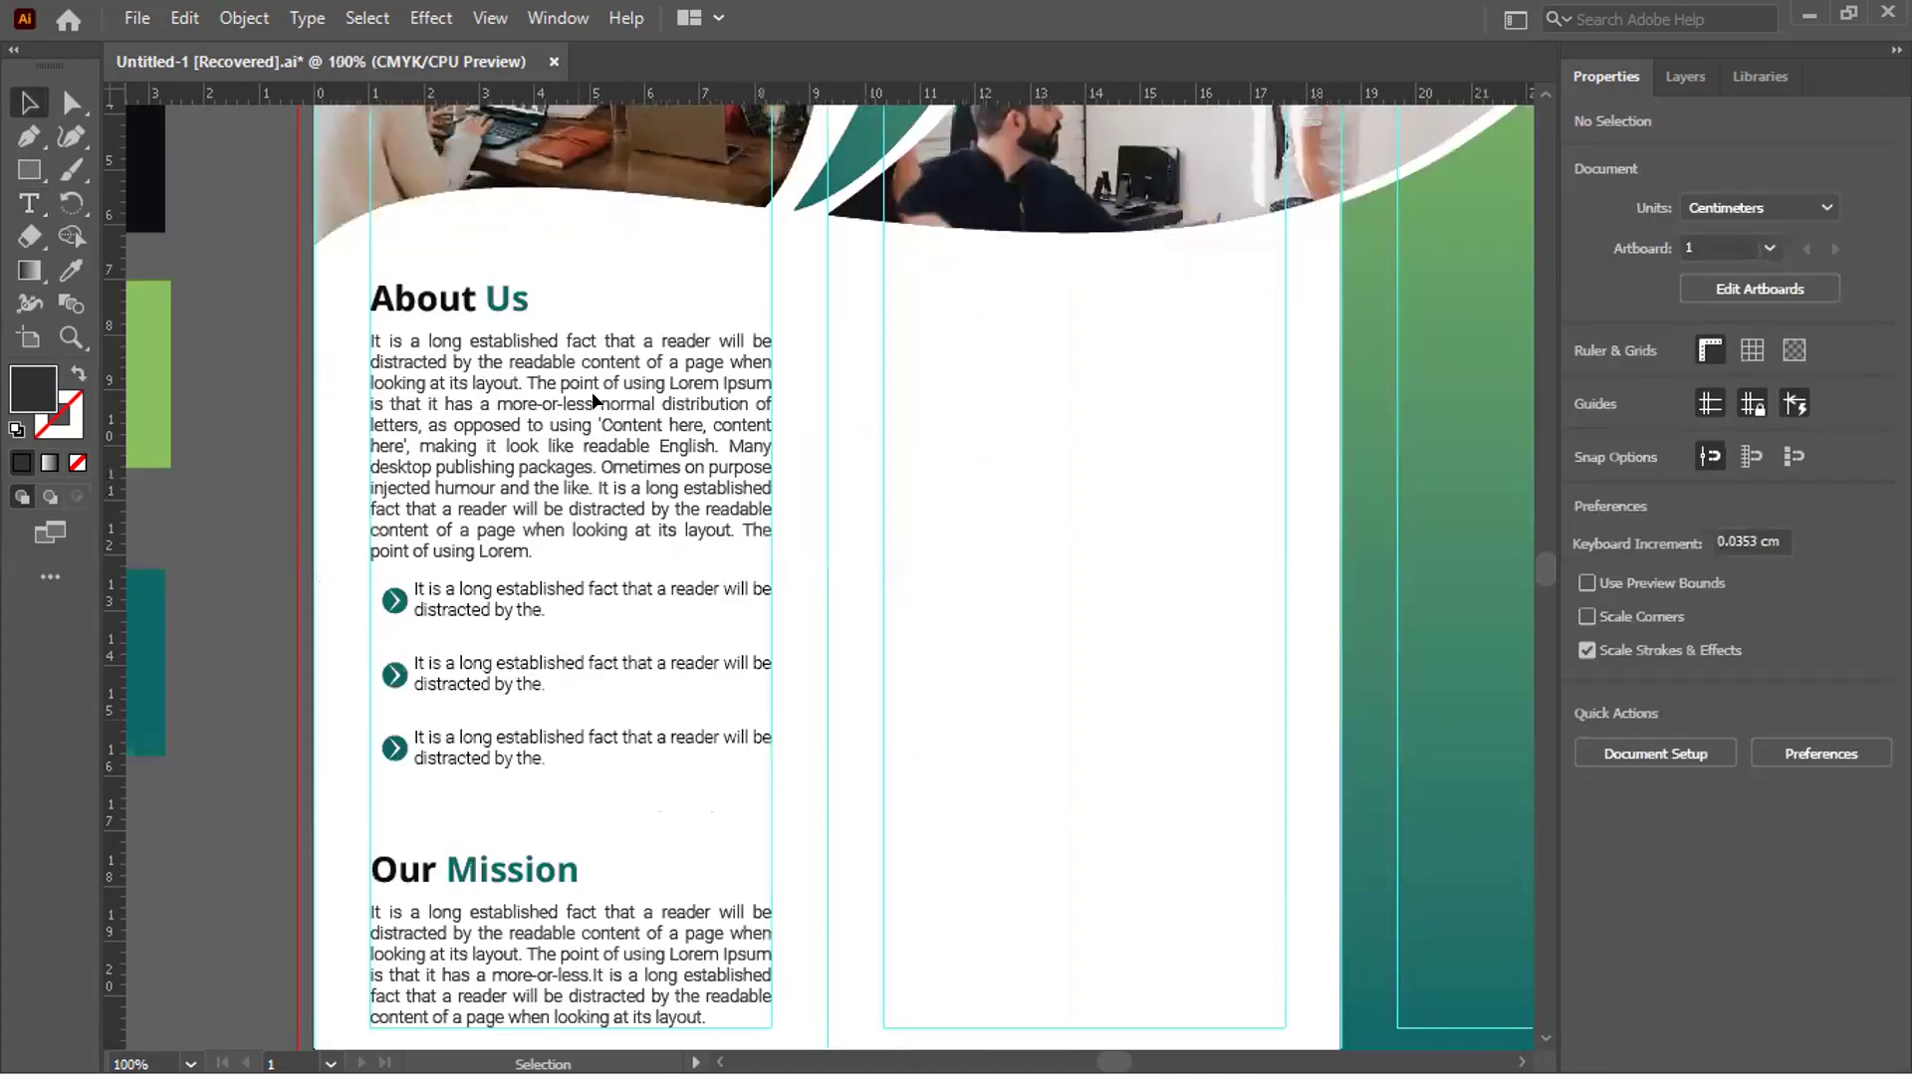
Distribute the About Us and Our Mission groups vertically with 1 cm spacing
{"action": "scroll", "coordinate": [584, 563], "scroll_direction": "down", "scroll_amount": 1}
{"action": "left_click", "coordinate": [506, 346]}
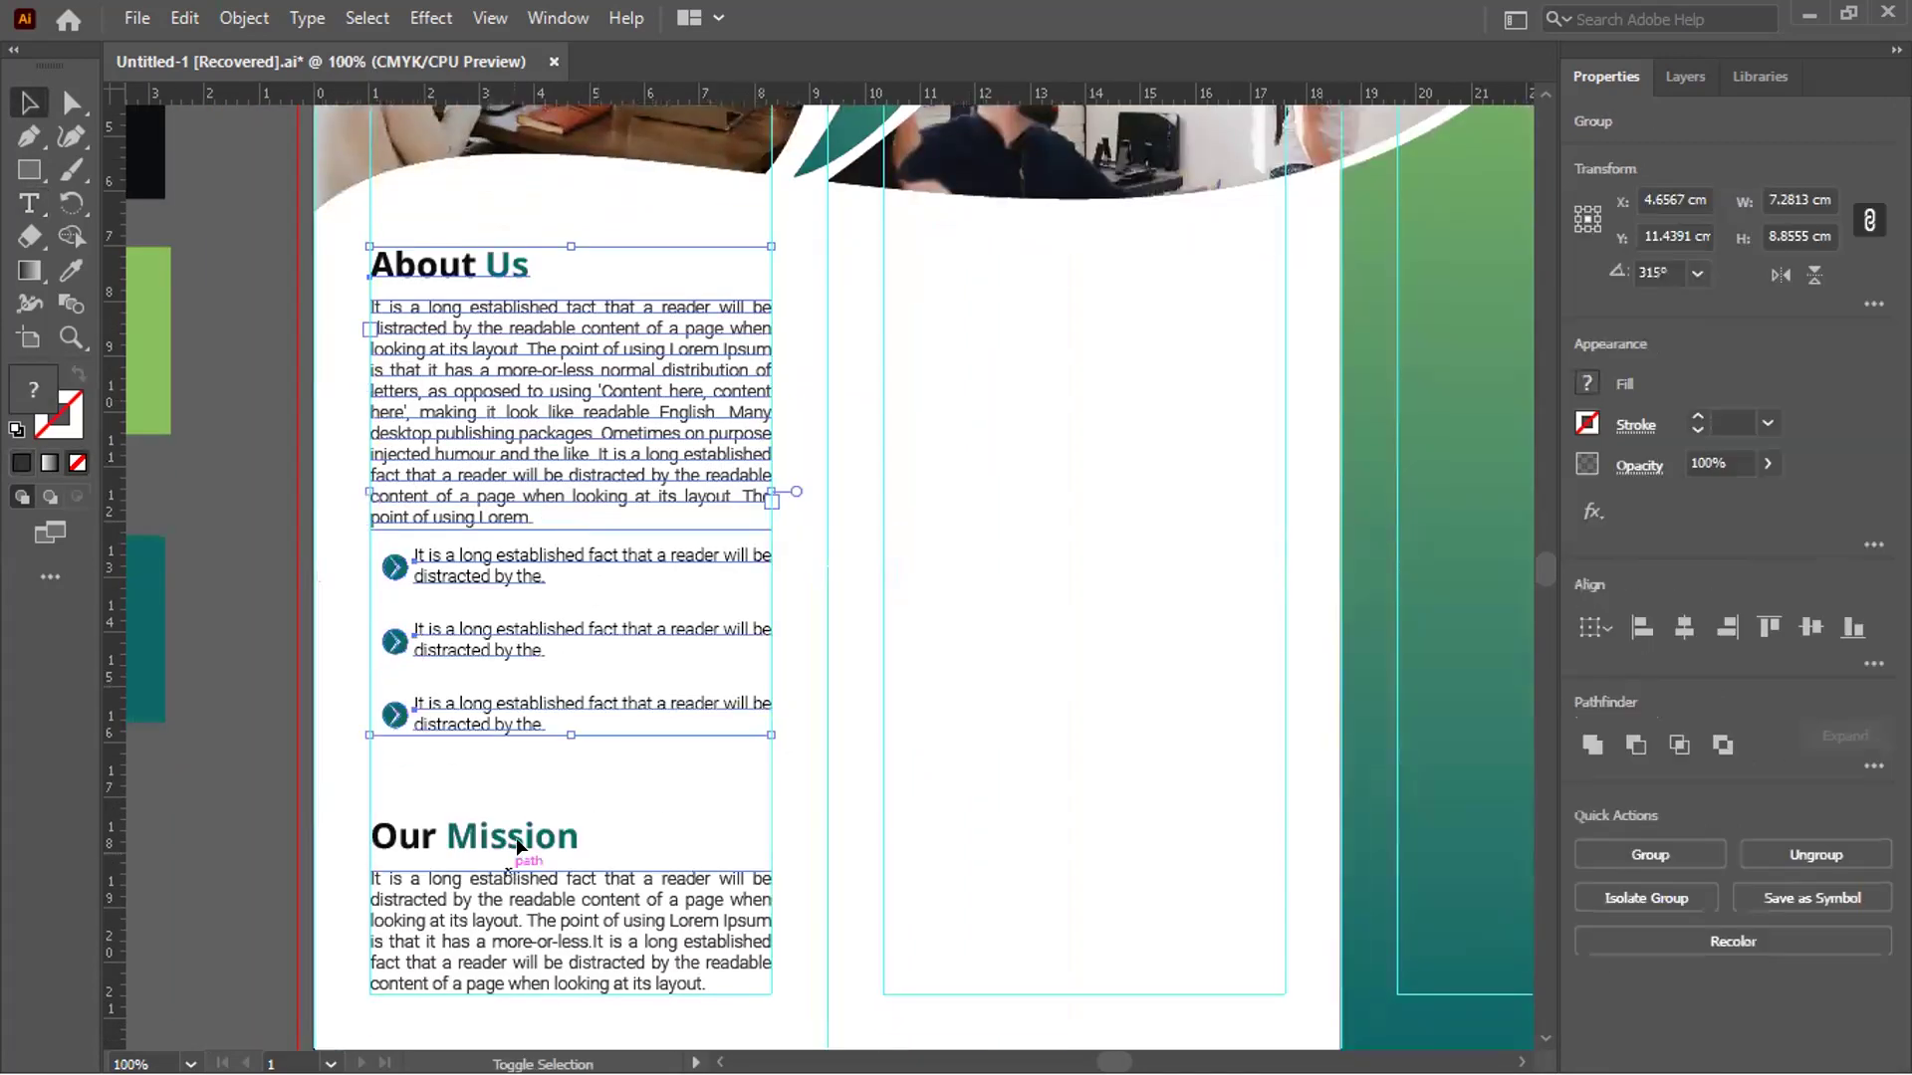
{"action": "left_click", "coordinate": [506, 347], "text": "shift"}
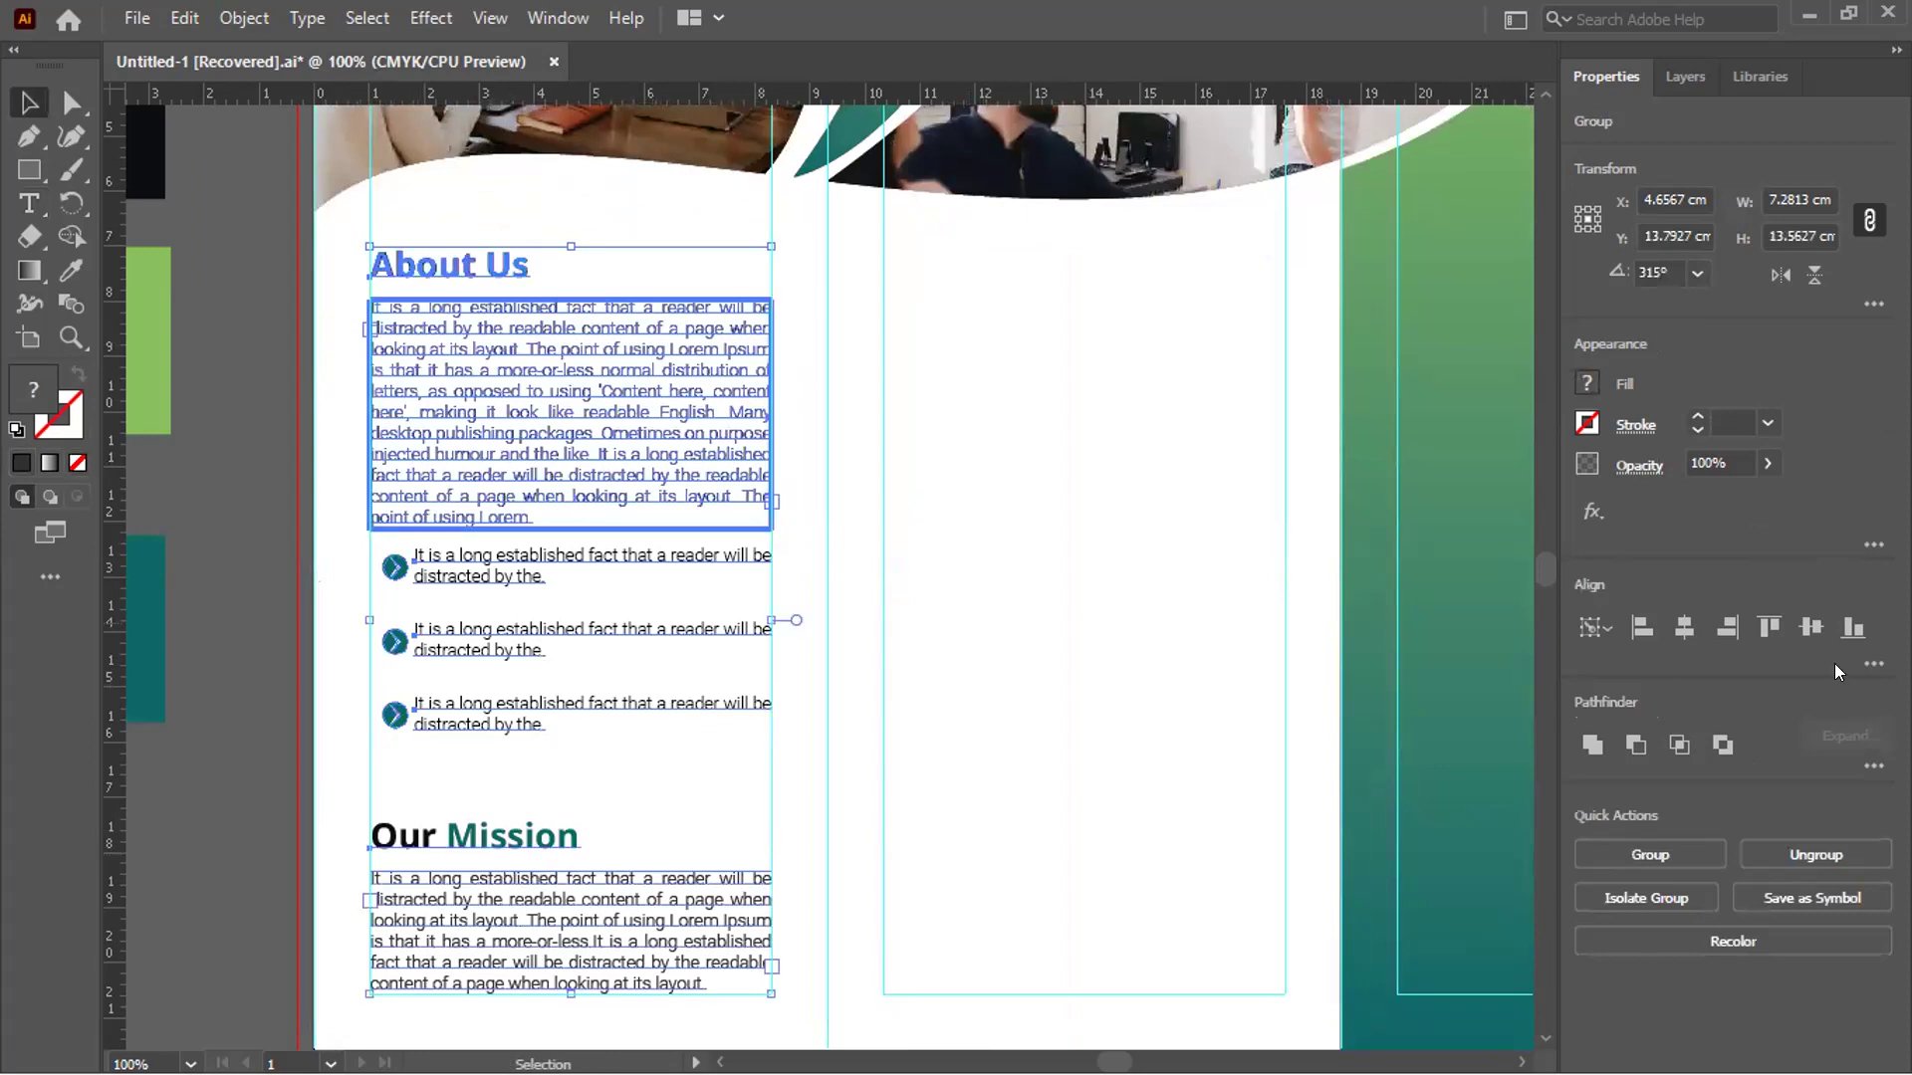
{"action": "left_click", "coordinate": [1874, 665]}
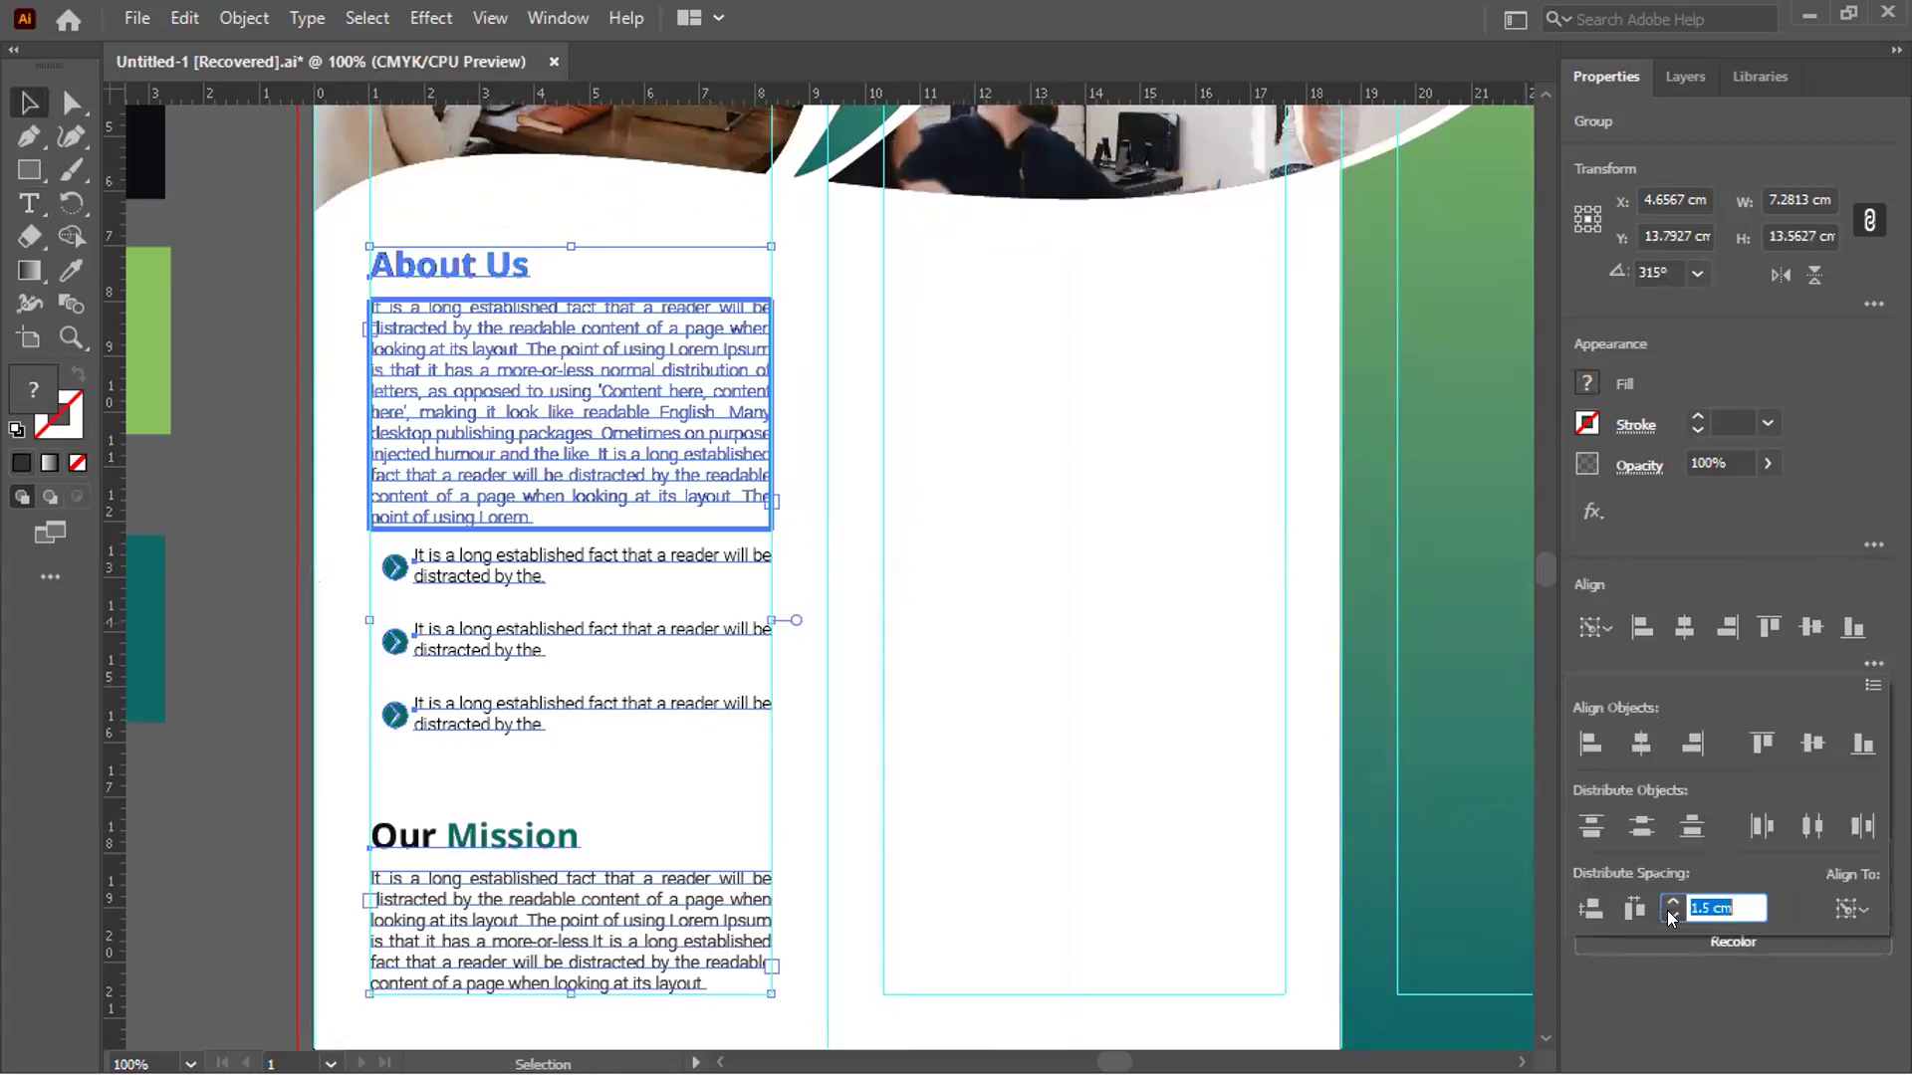
{"action": "left_click", "coordinate": [1672, 917]}
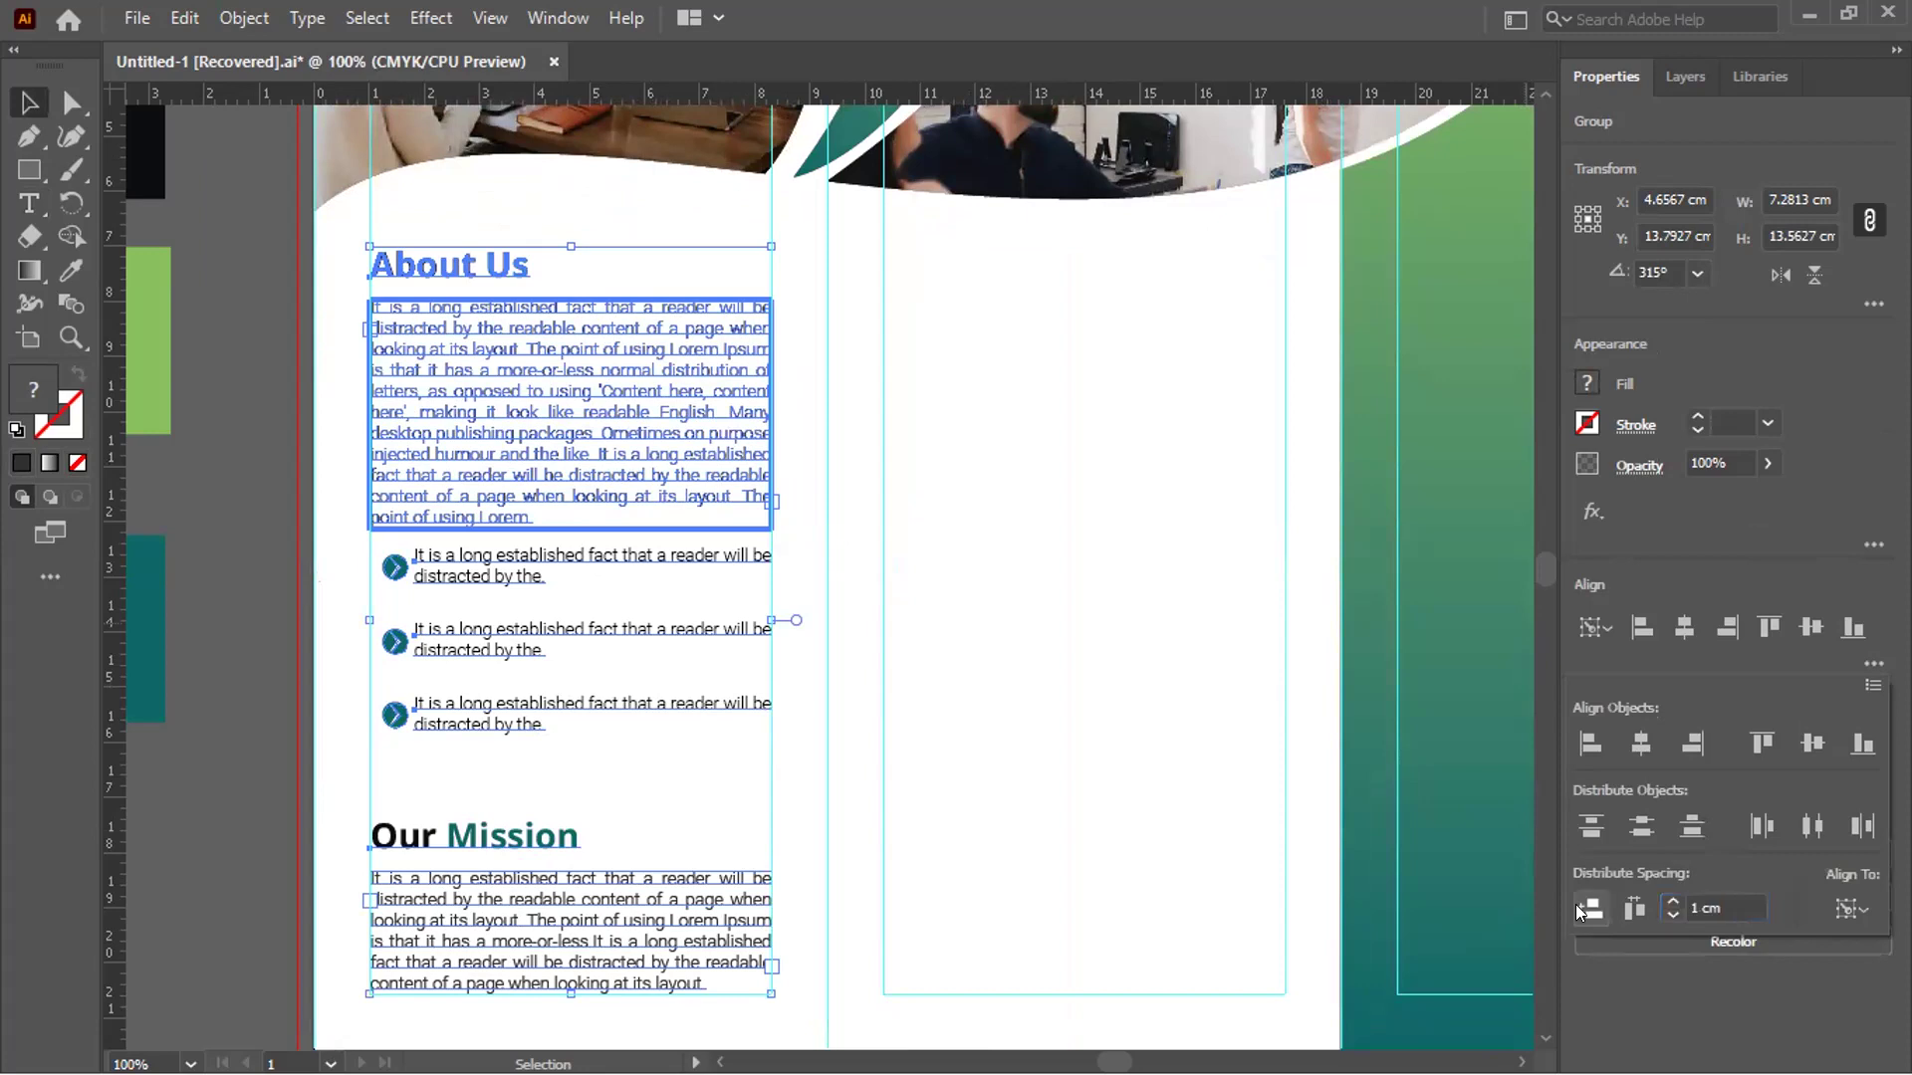
{"action": "left_click", "coordinate": [207, 512]}
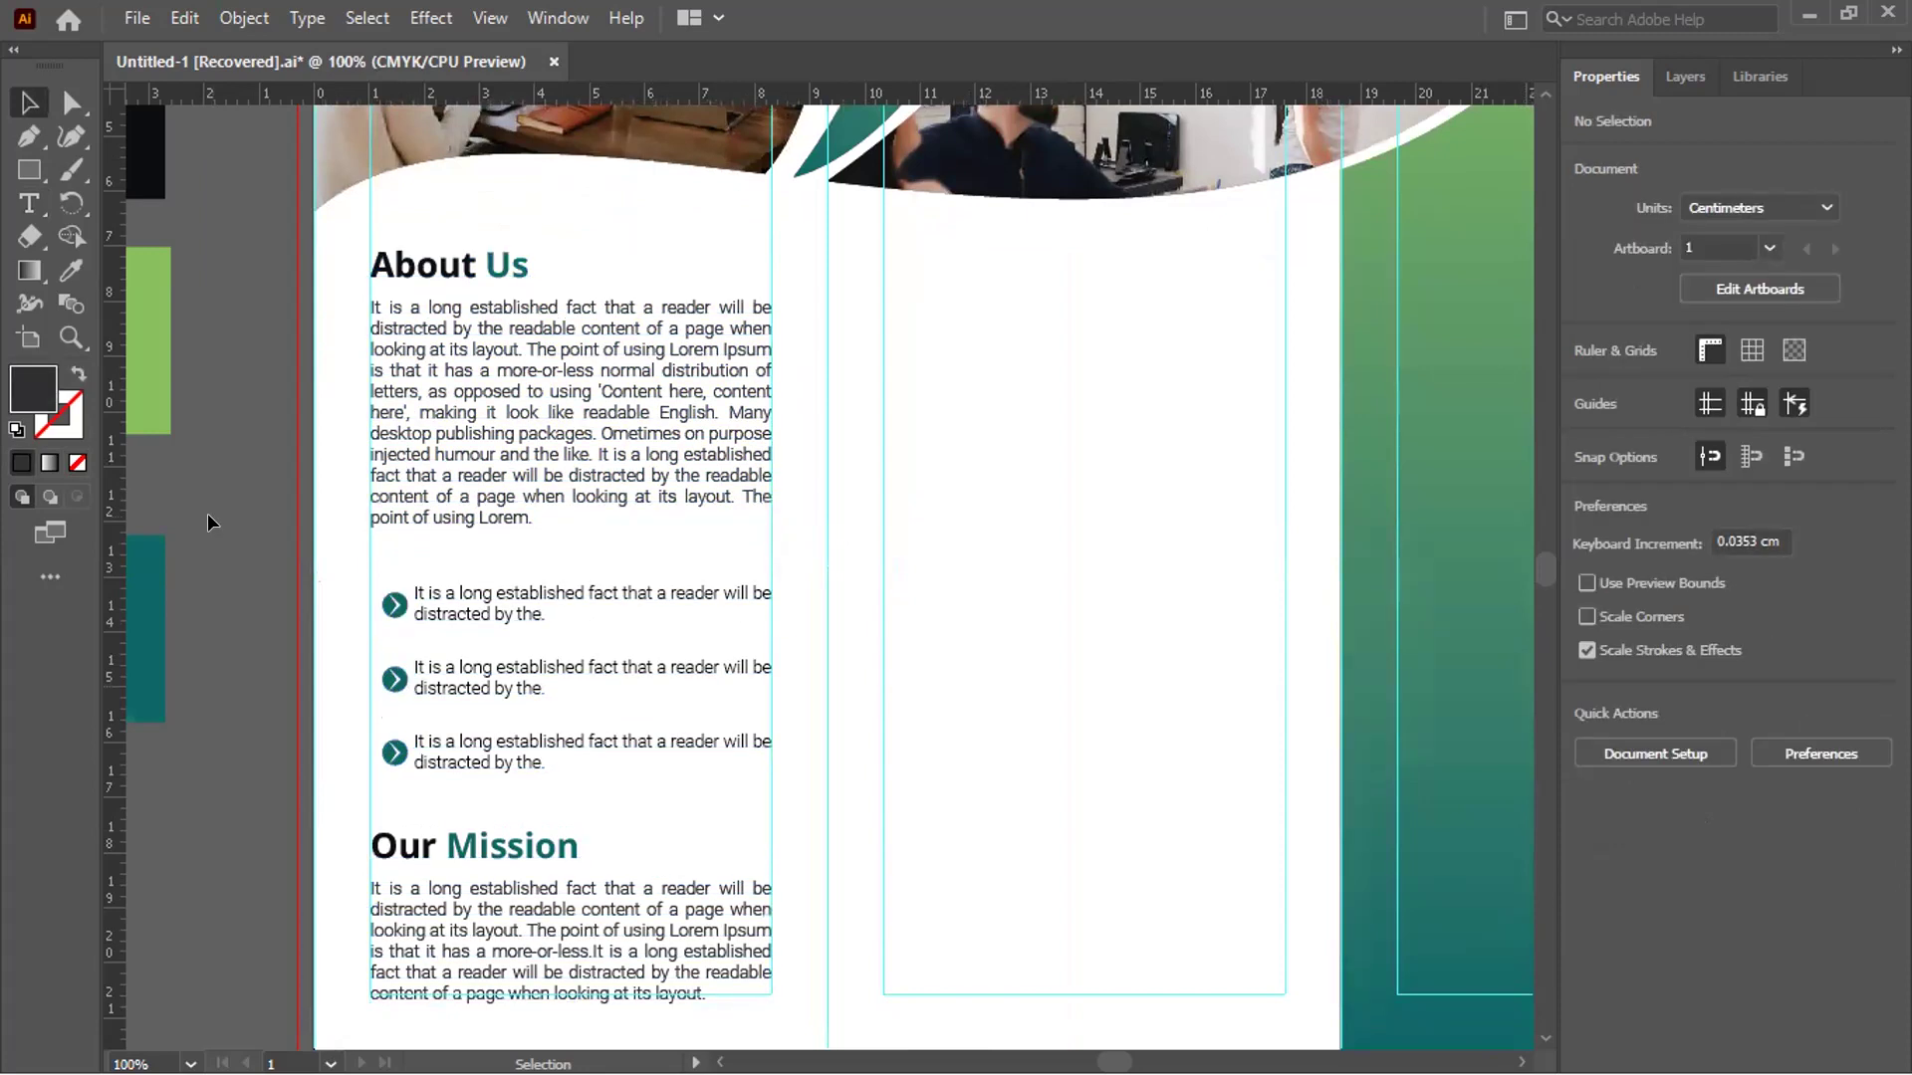
Nudge the Our Mission block and bullet list up two steps to the bottom margin
{"action": "scroll", "coordinate": [474, 751], "scroll_direction": "down", "scroll_amount": 2}
{"action": "left_click", "coordinate": [605, 873]}
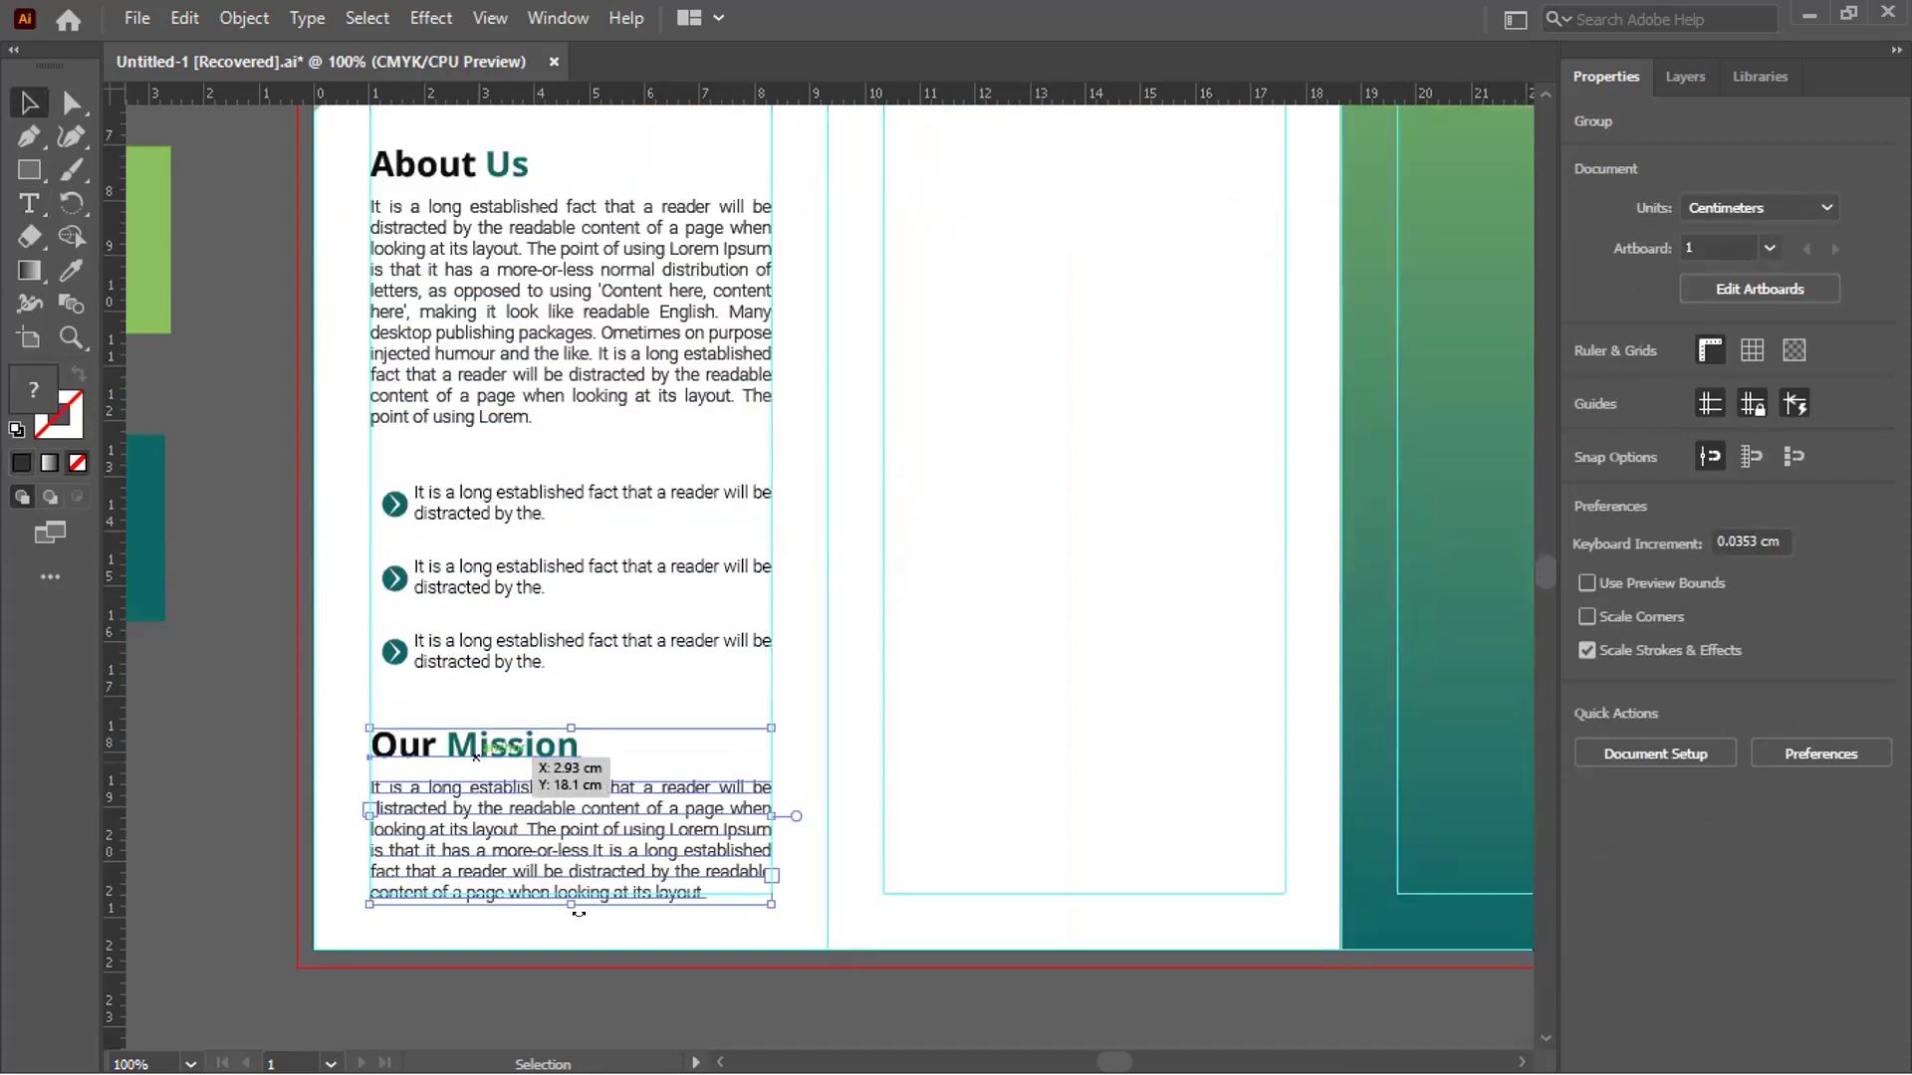
{"action": "scroll", "coordinate": [587, 926], "scroll_direction": "up", "scroll_amount": 1}
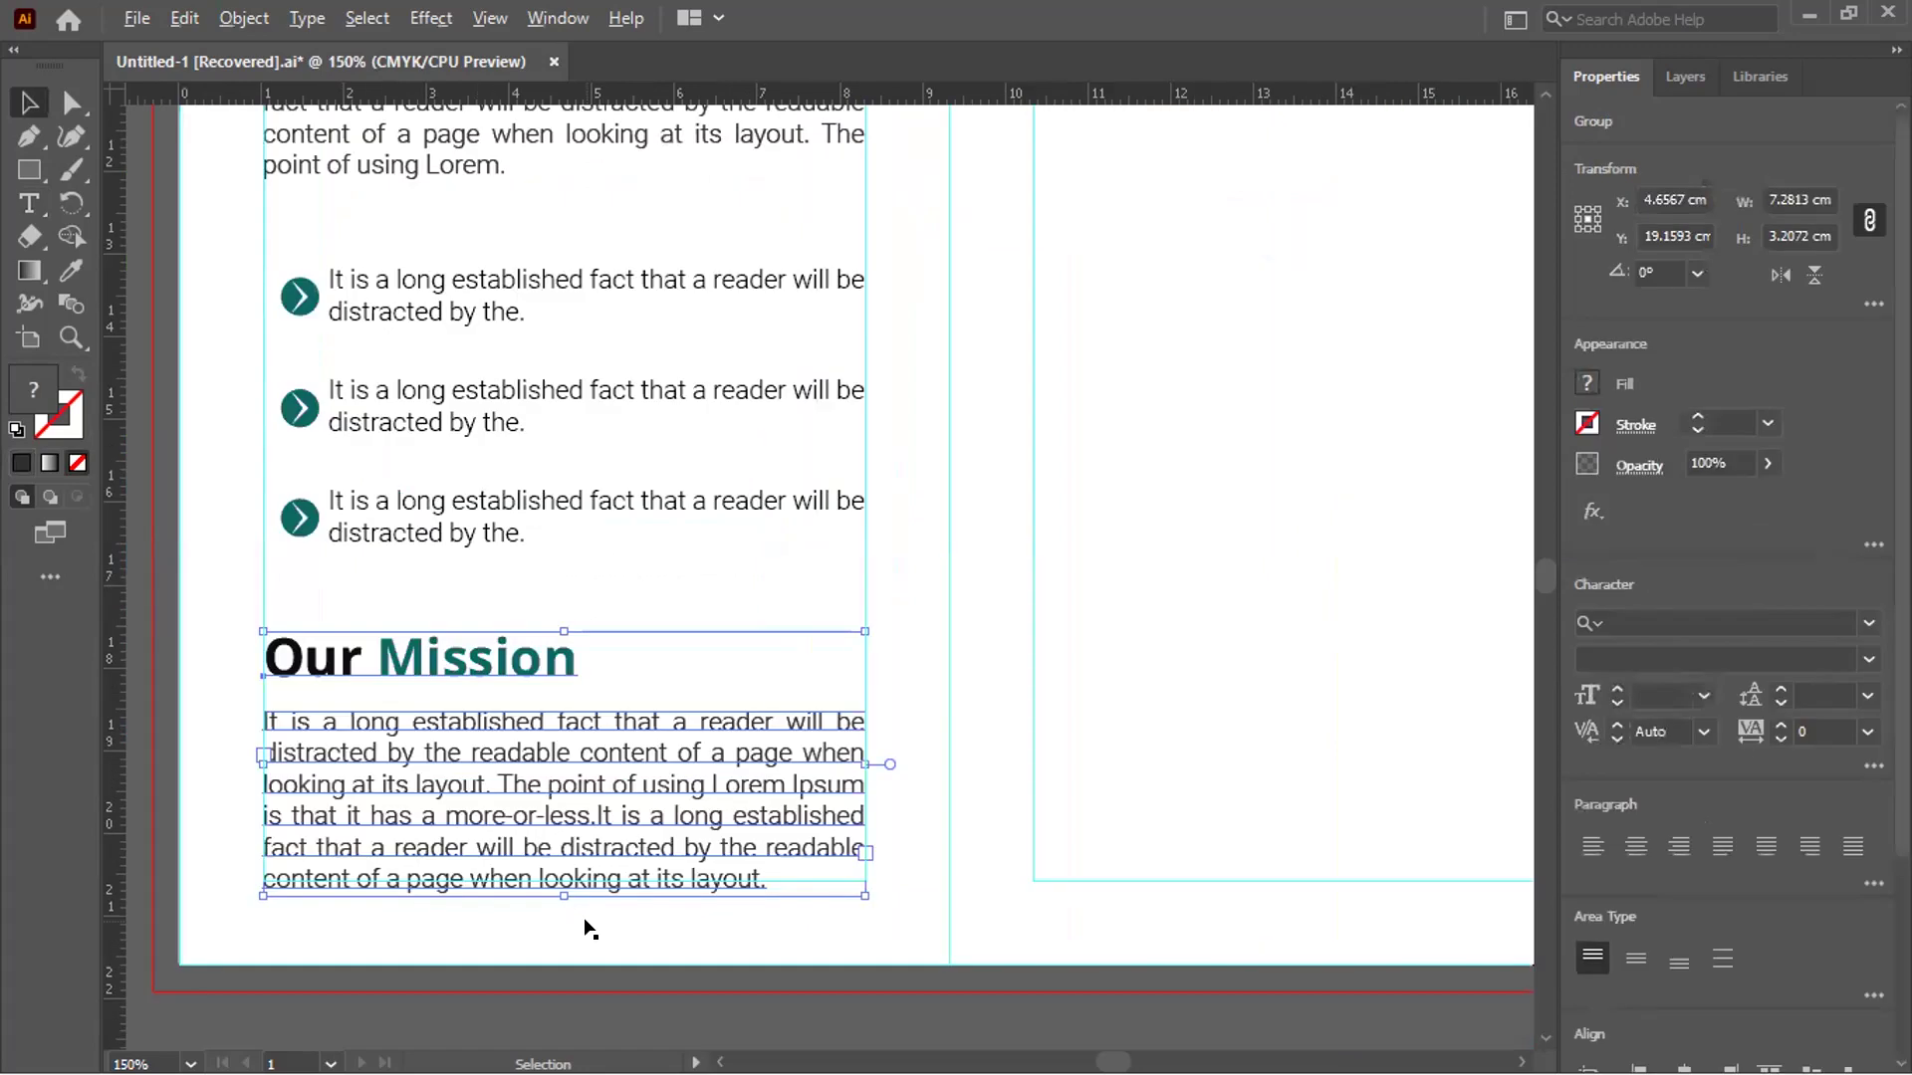
{"action": "left_click", "coordinate": [546, 391], "text": "shift"}
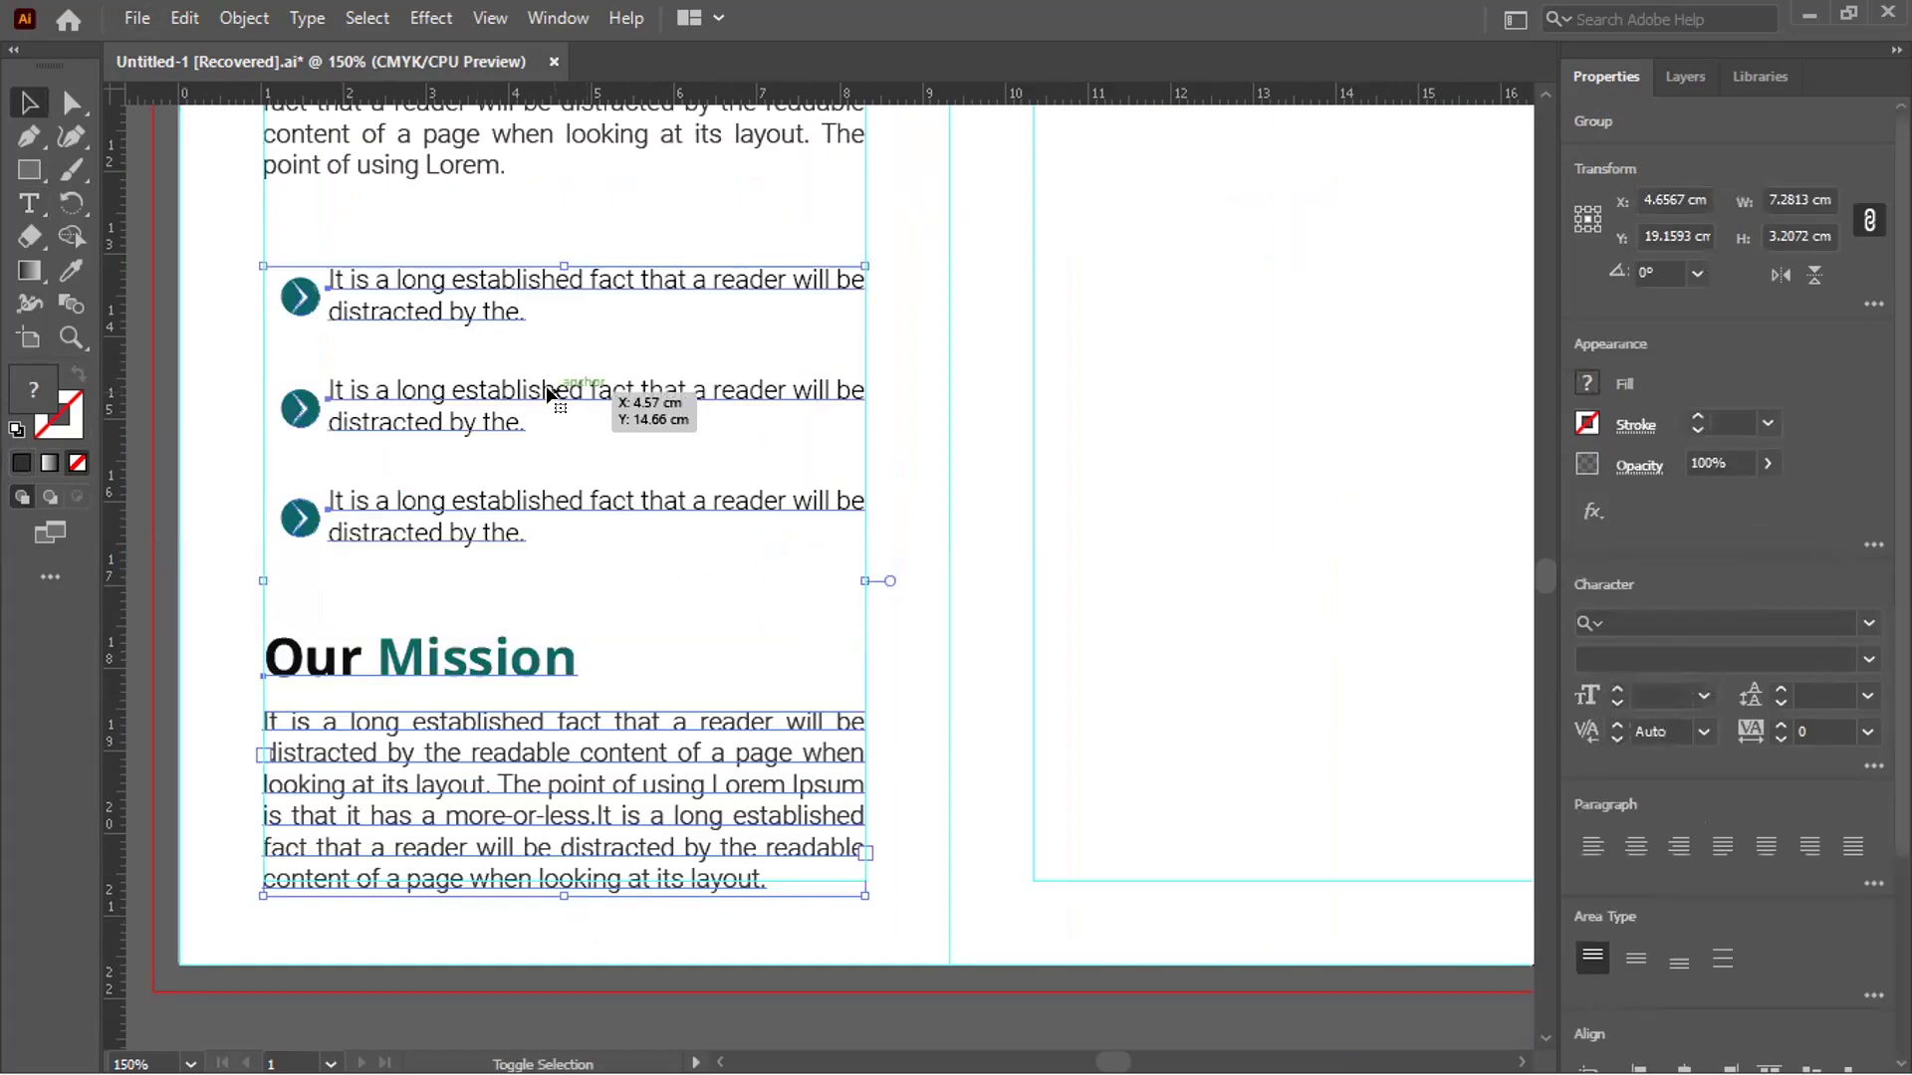
{"action": "scroll", "coordinate": [544, 313], "scroll_direction": "up", "scroll_amount": 2}
{"action": "scroll", "coordinate": [554, 753], "scroll_direction": "down", "scroll_amount": 4}
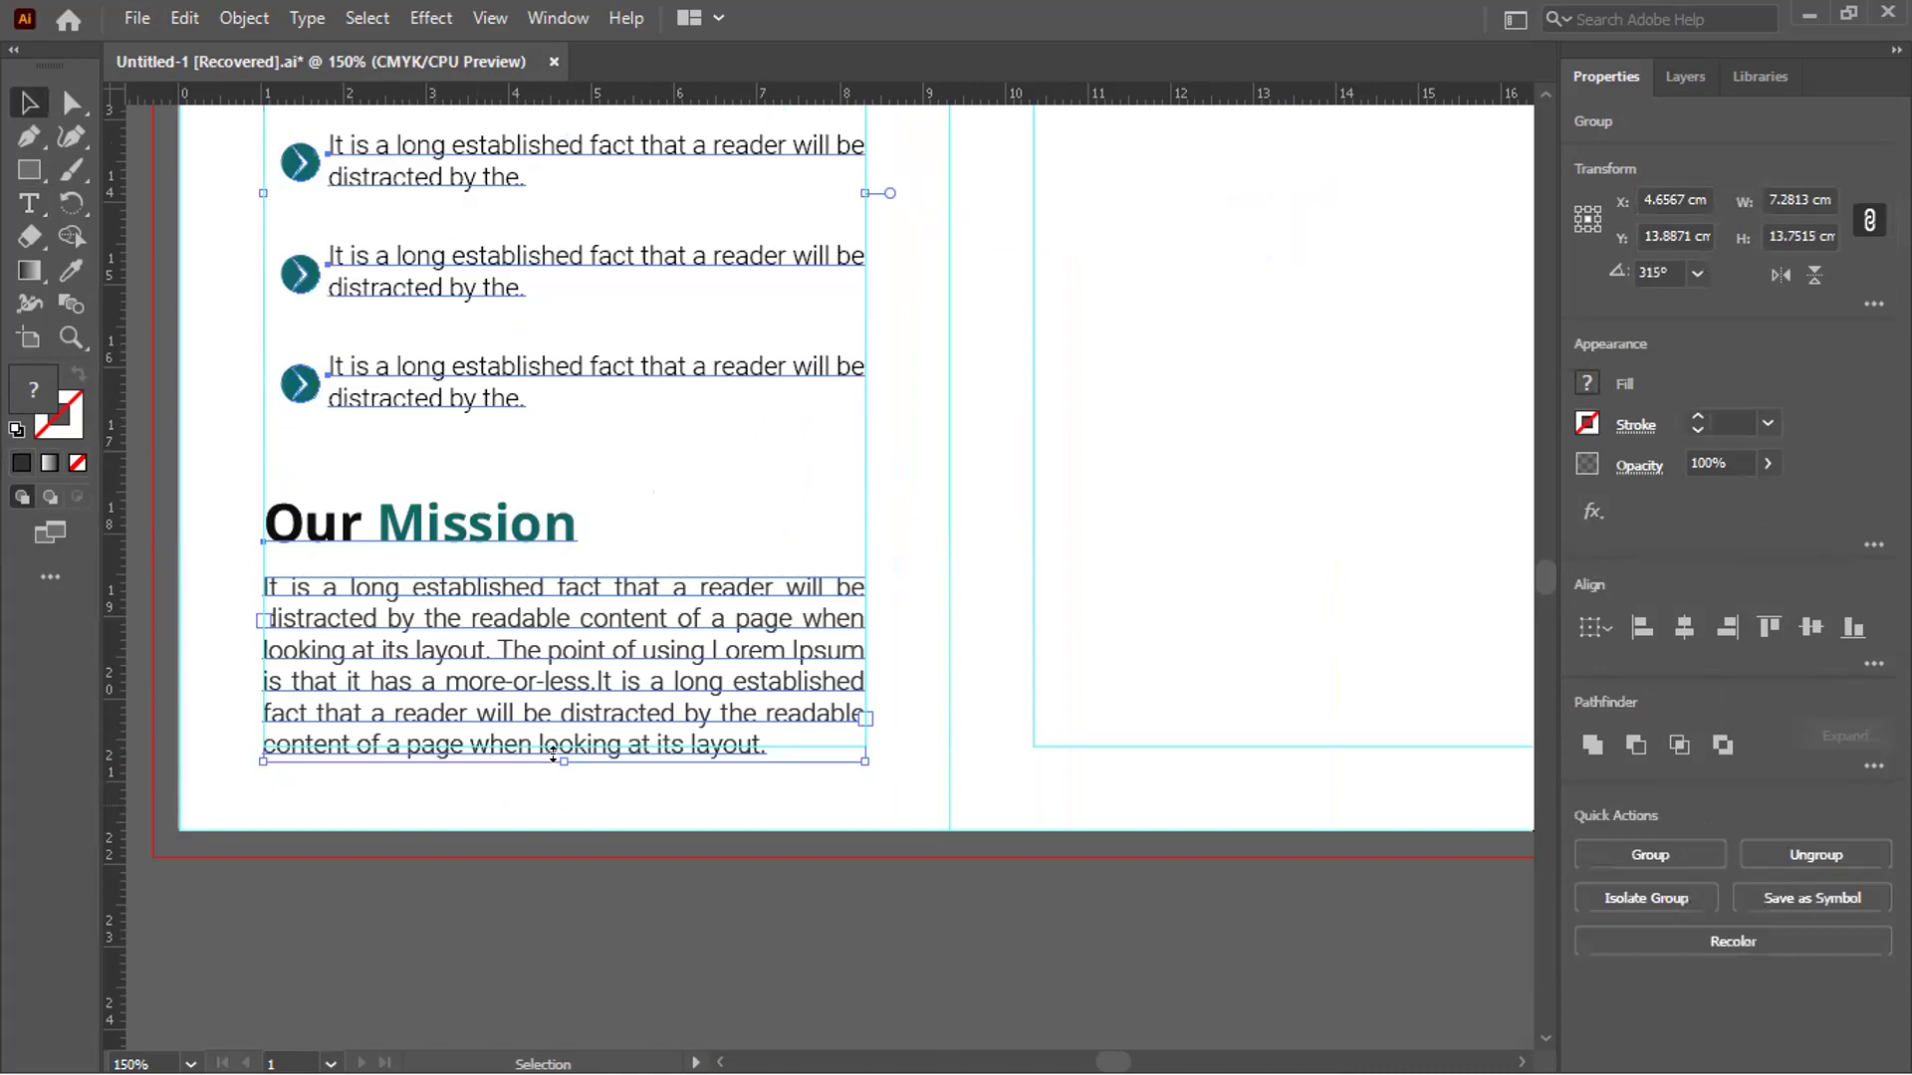
{"action": "key", "text": "Up"}
{"action": "key", "text": "Up"}
{"action": "key", "text": "Up"}
{"action": "key", "text": "Up"}
{"action": "key", "text": "Up"}
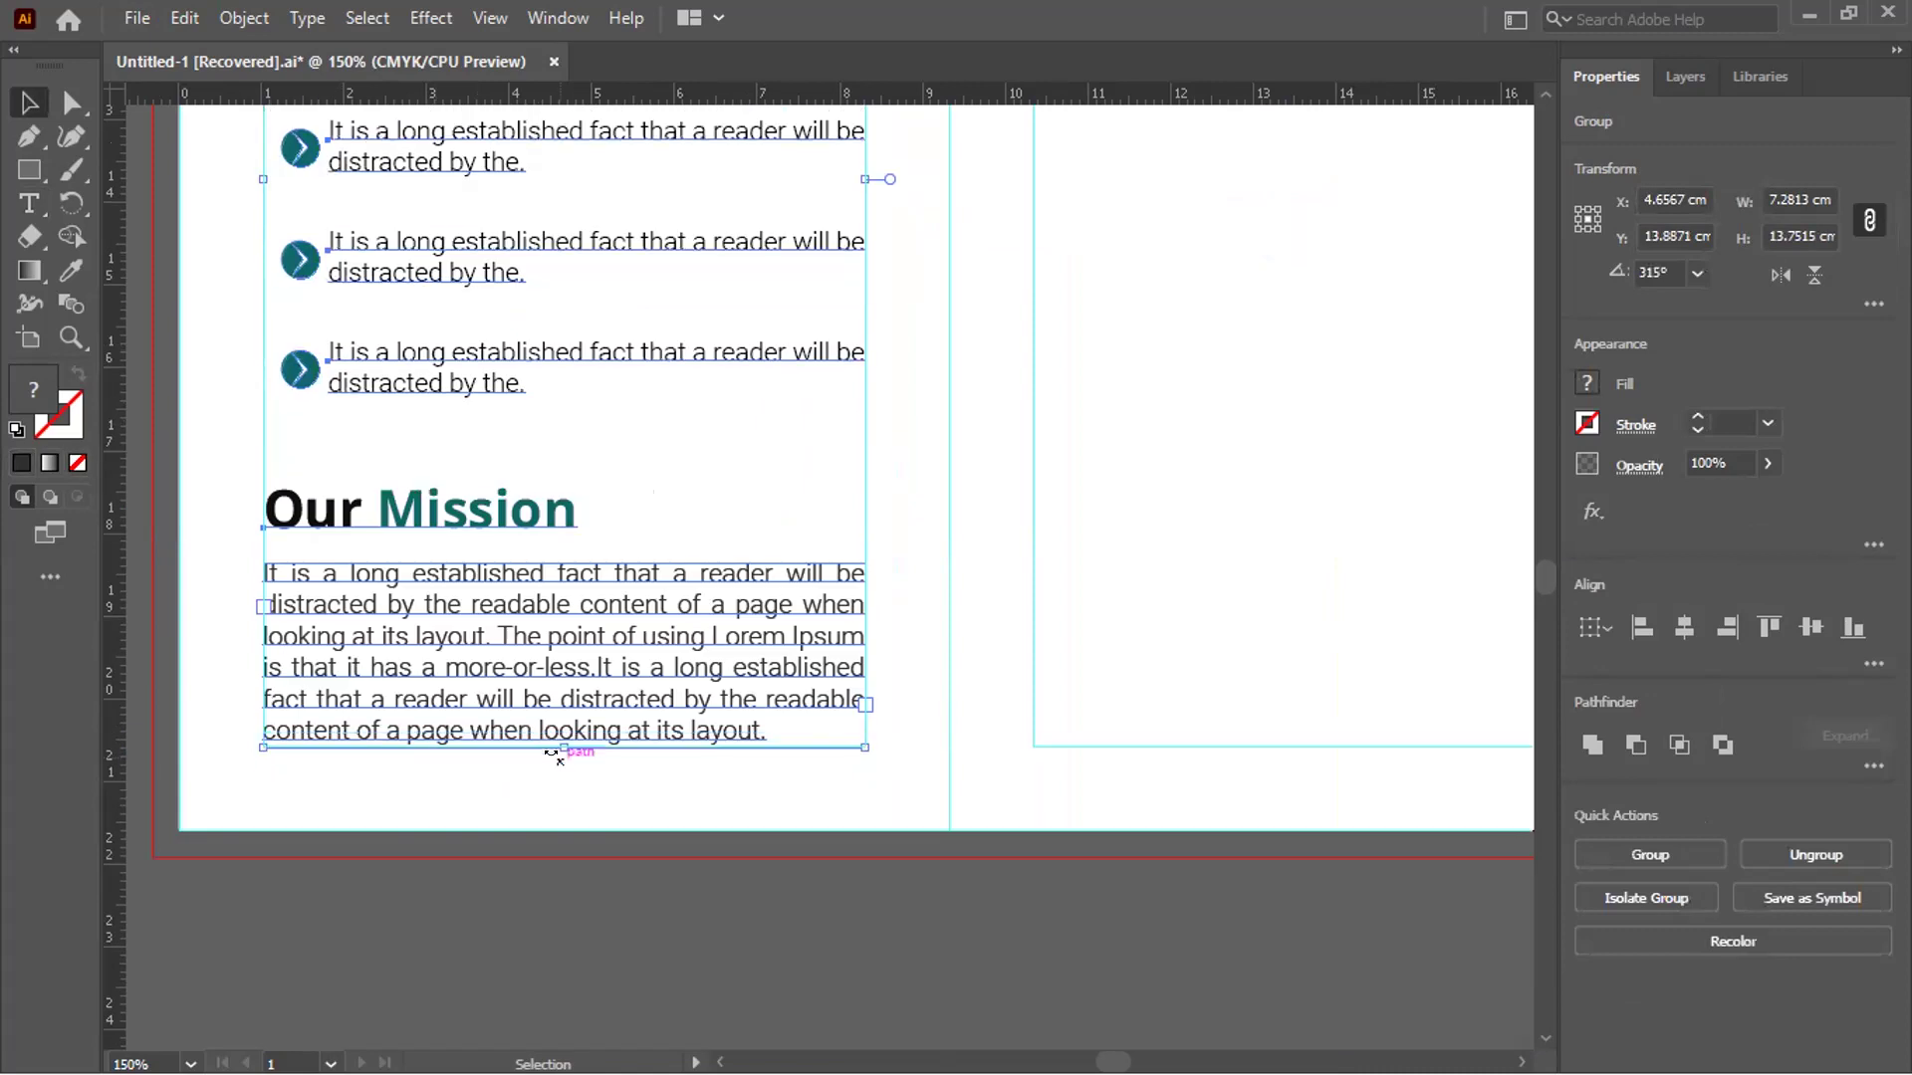
{"action": "key", "text": "Up"}
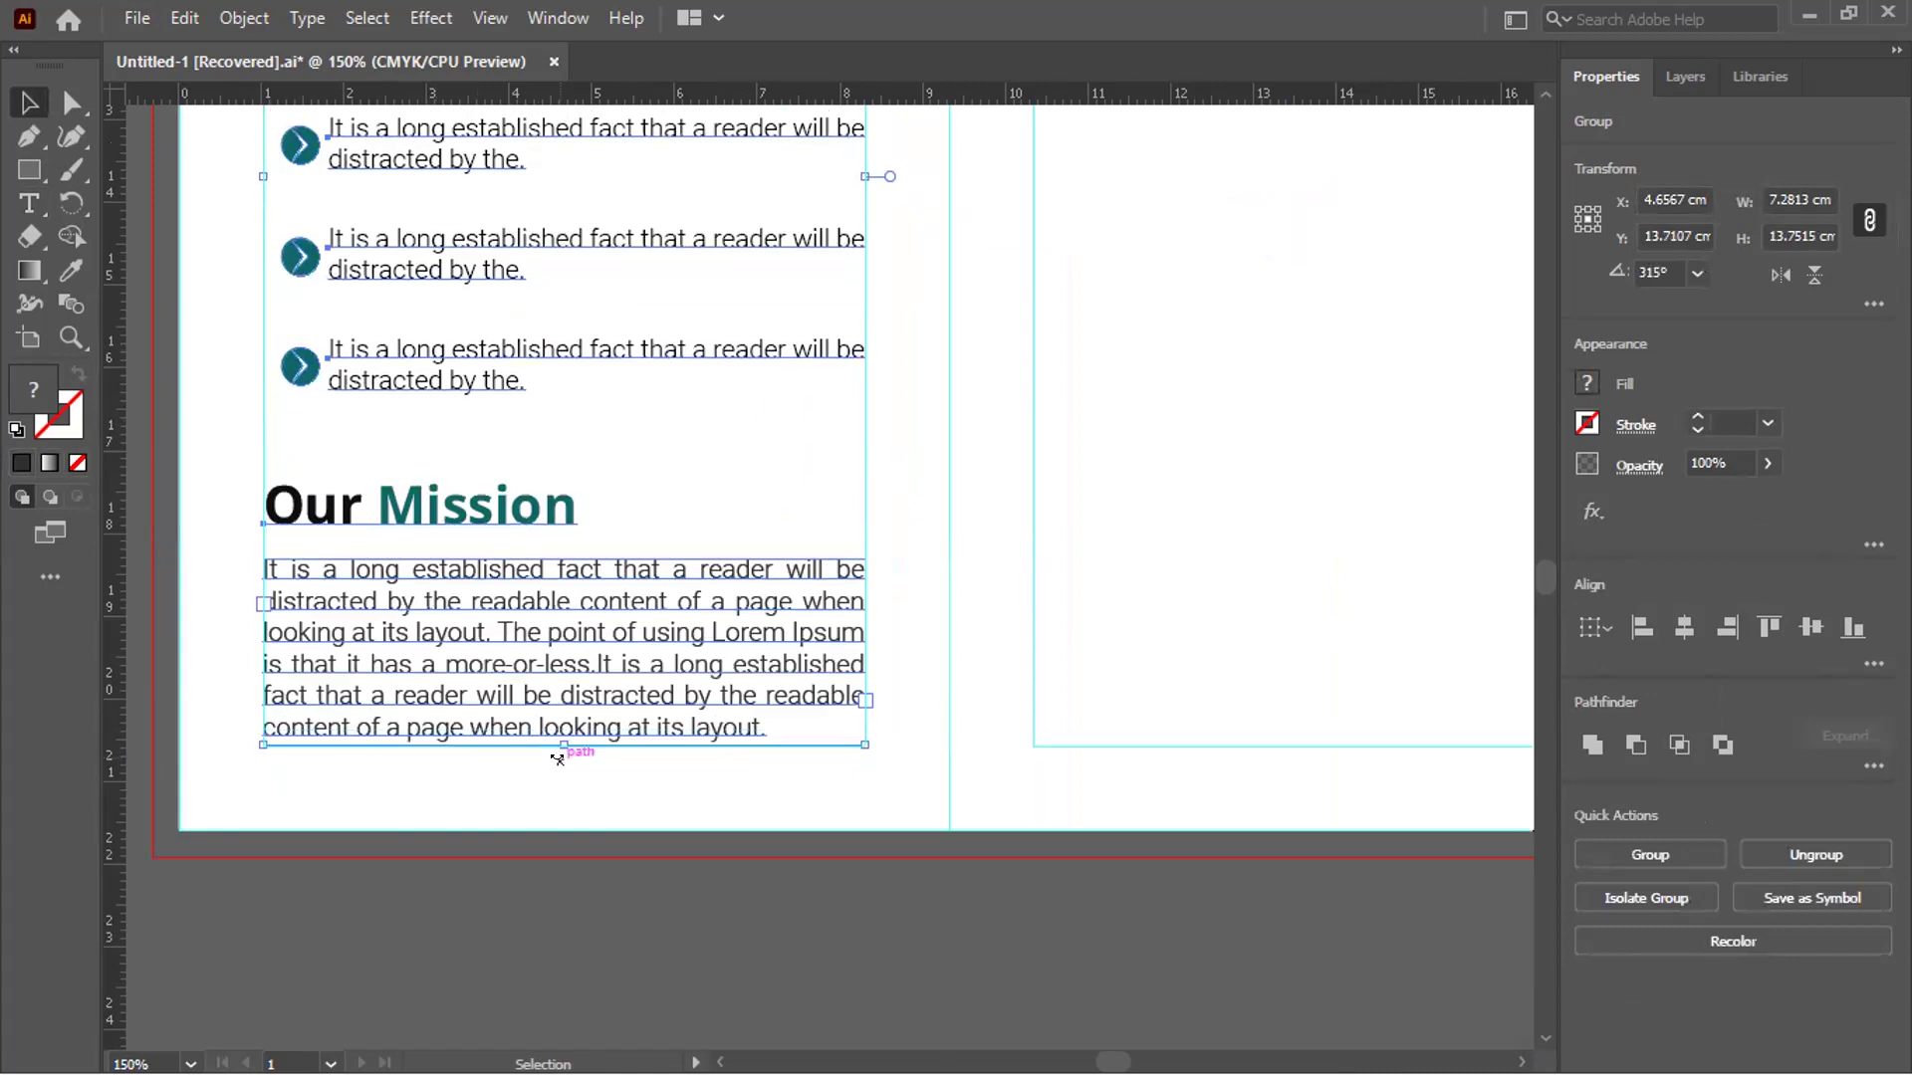
{"action": "key", "text": "ctrl+minus"}
{"action": "left_click", "coordinate": [562, 834]}
{"action": "scroll", "coordinate": [563, 835], "scroll_direction": "up", "scroll_amount": 3}
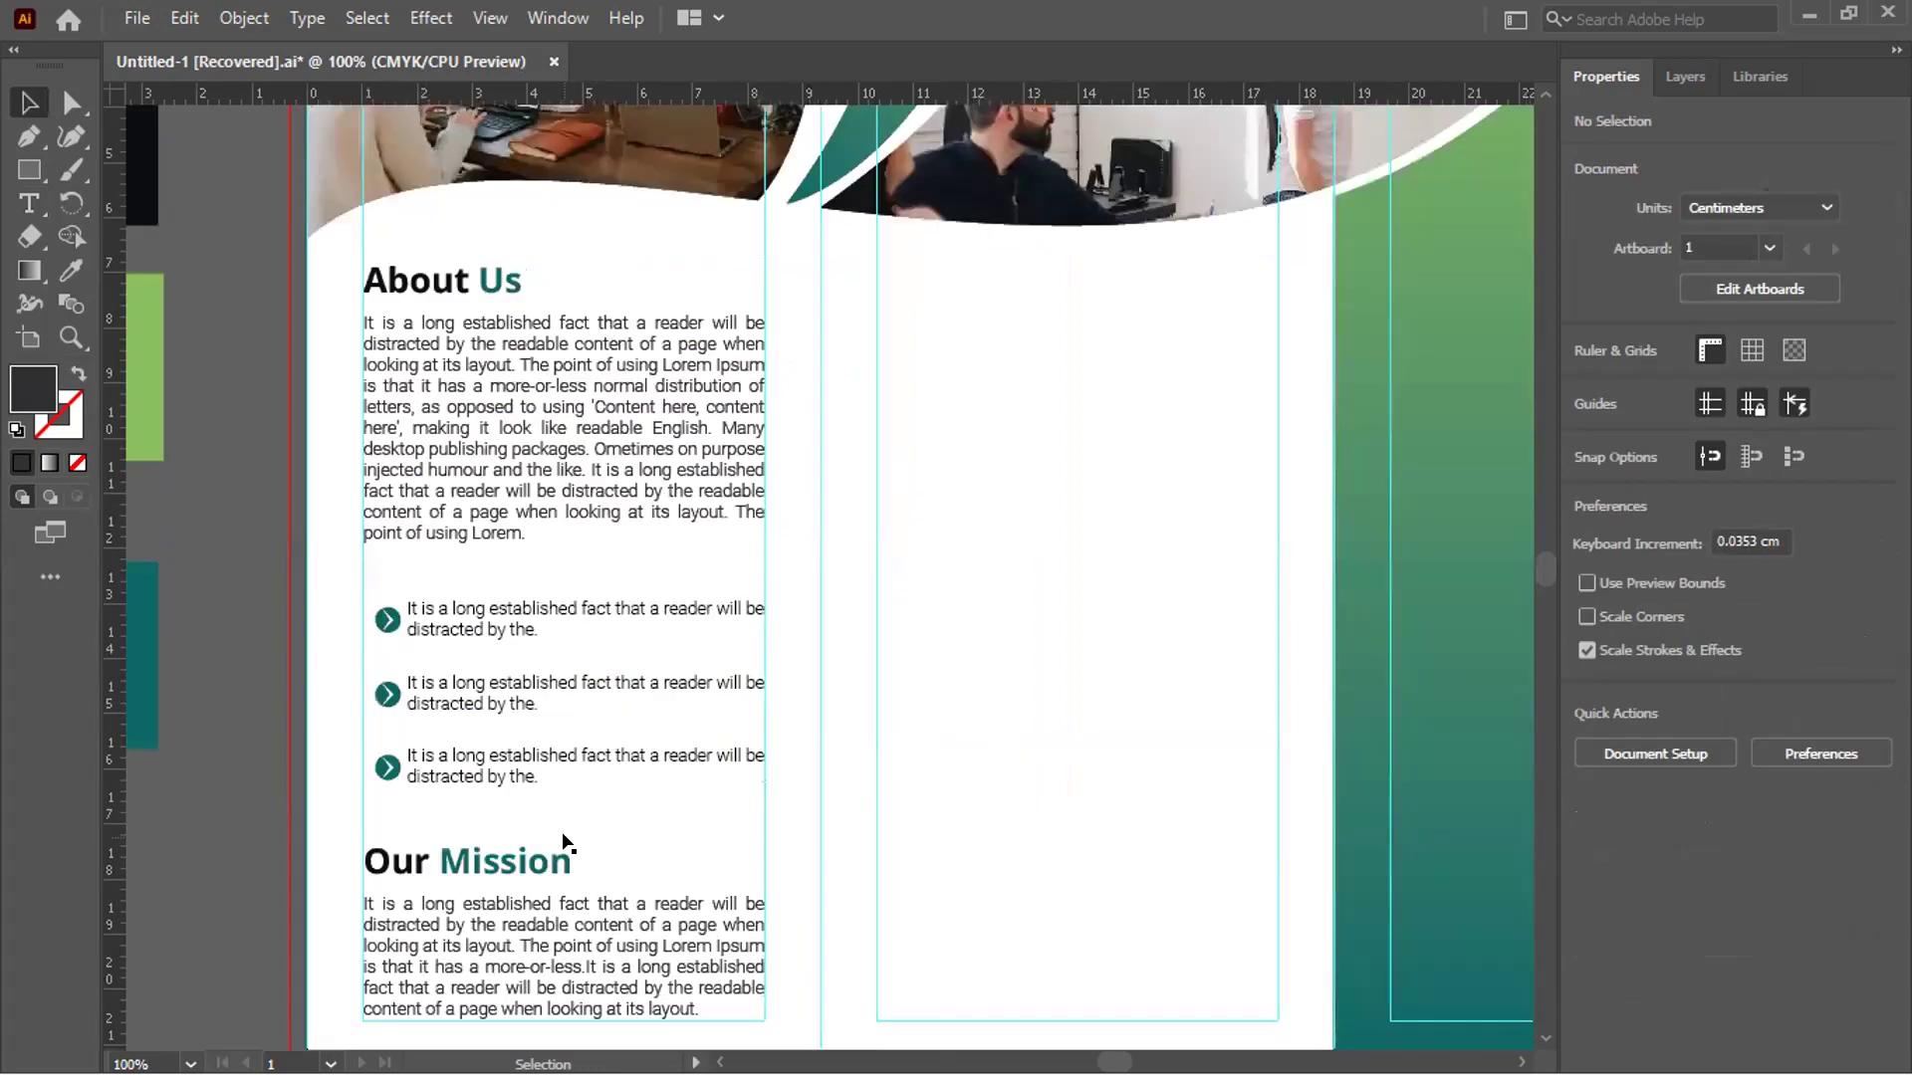
{"action": "key", "text": "ctrl+minus"}
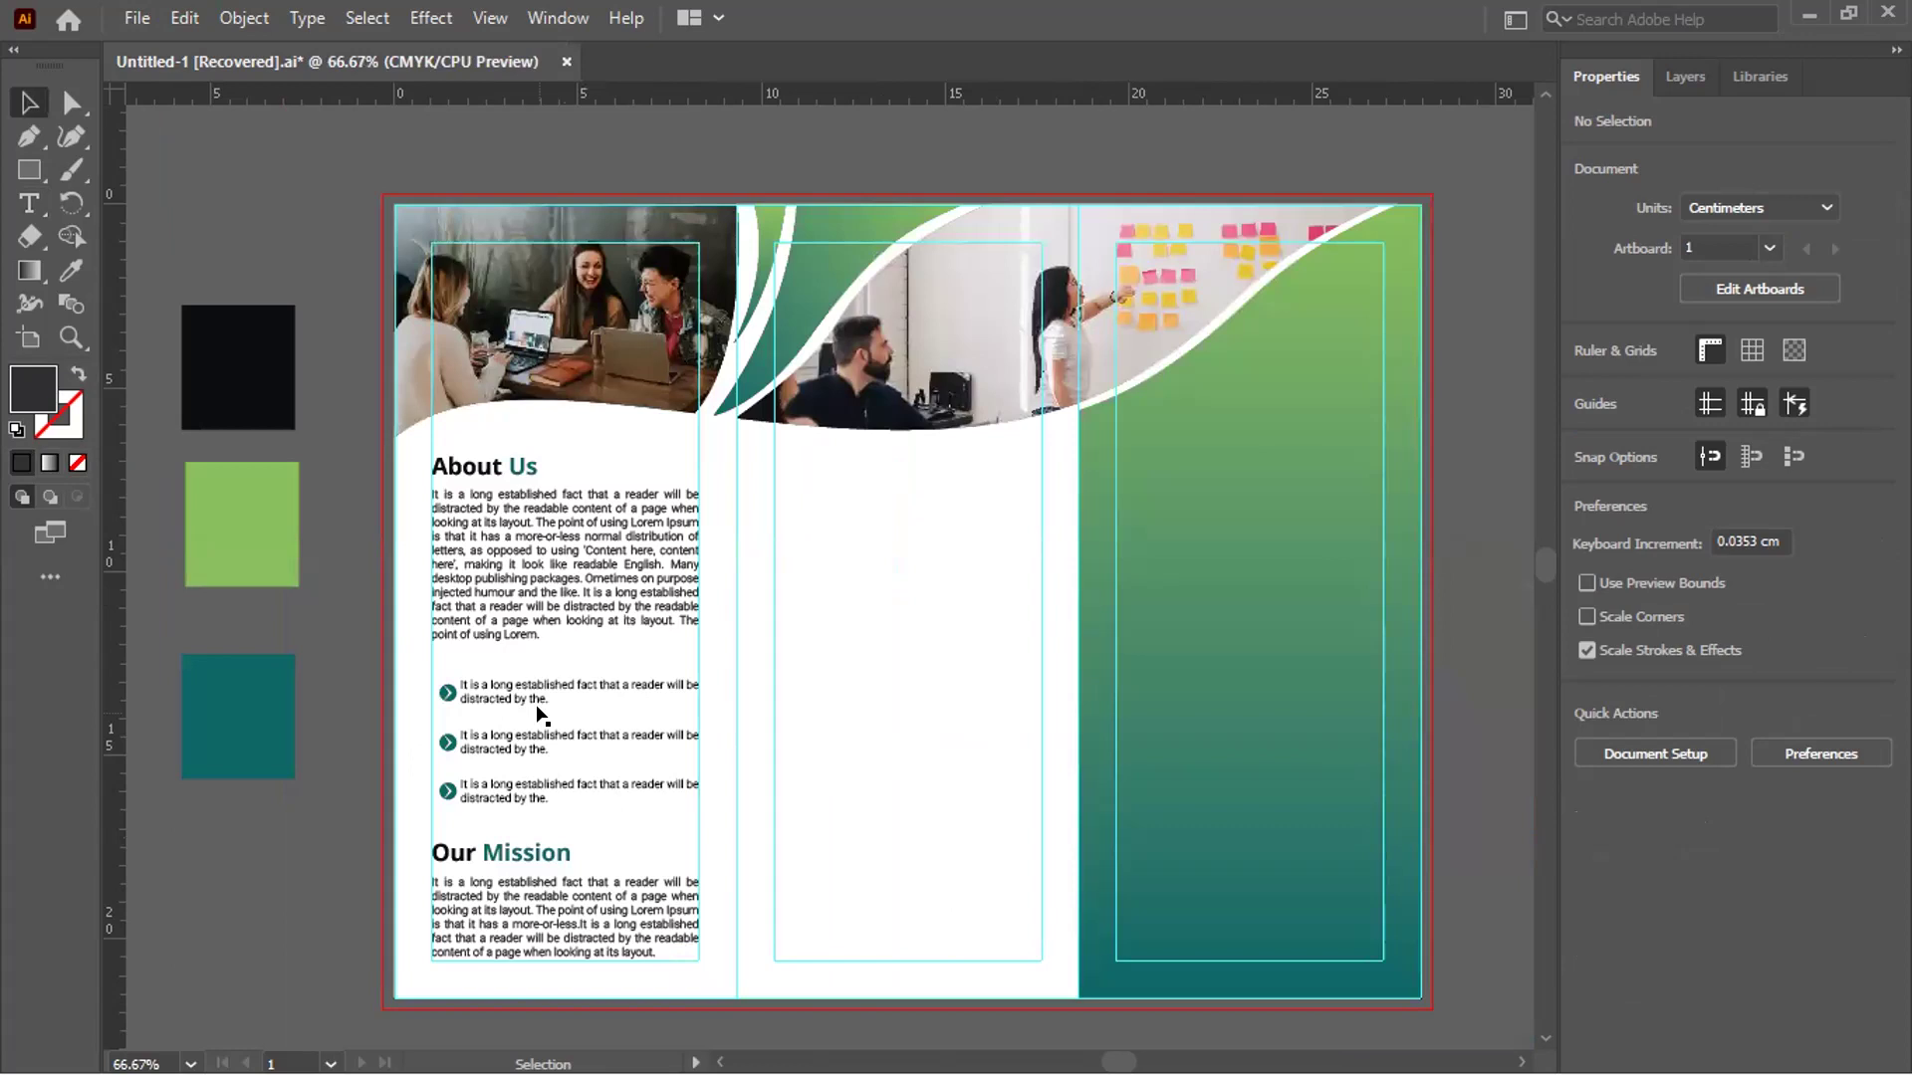
{"action": "scroll", "coordinate": [508, 649], "scroll_direction": "up", "scroll_amount": 3}
{"action": "scroll", "coordinate": [277, 443], "scroll_direction": "up", "scroll_amount": 1}
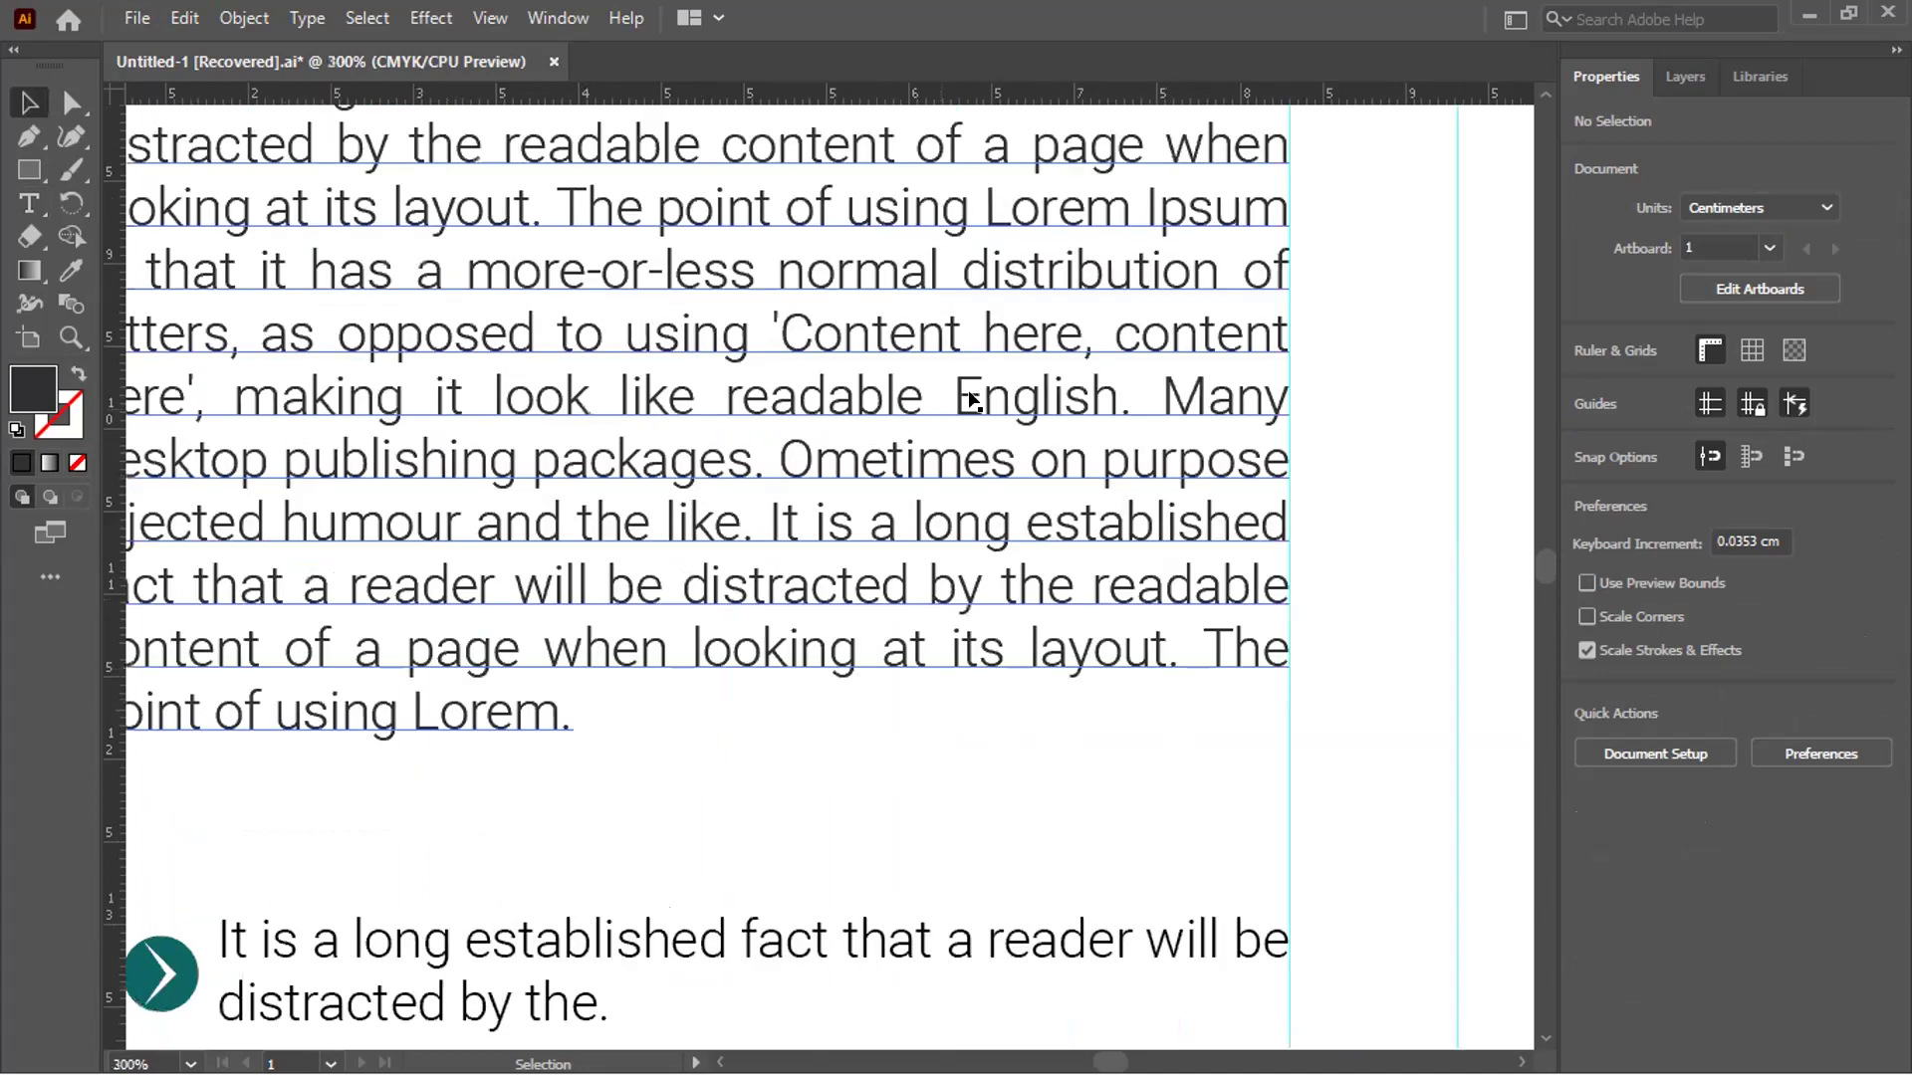
{"action": "scroll", "coordinate": [902, 440], "scroll_direction": "up", "scroll_amount": 2}
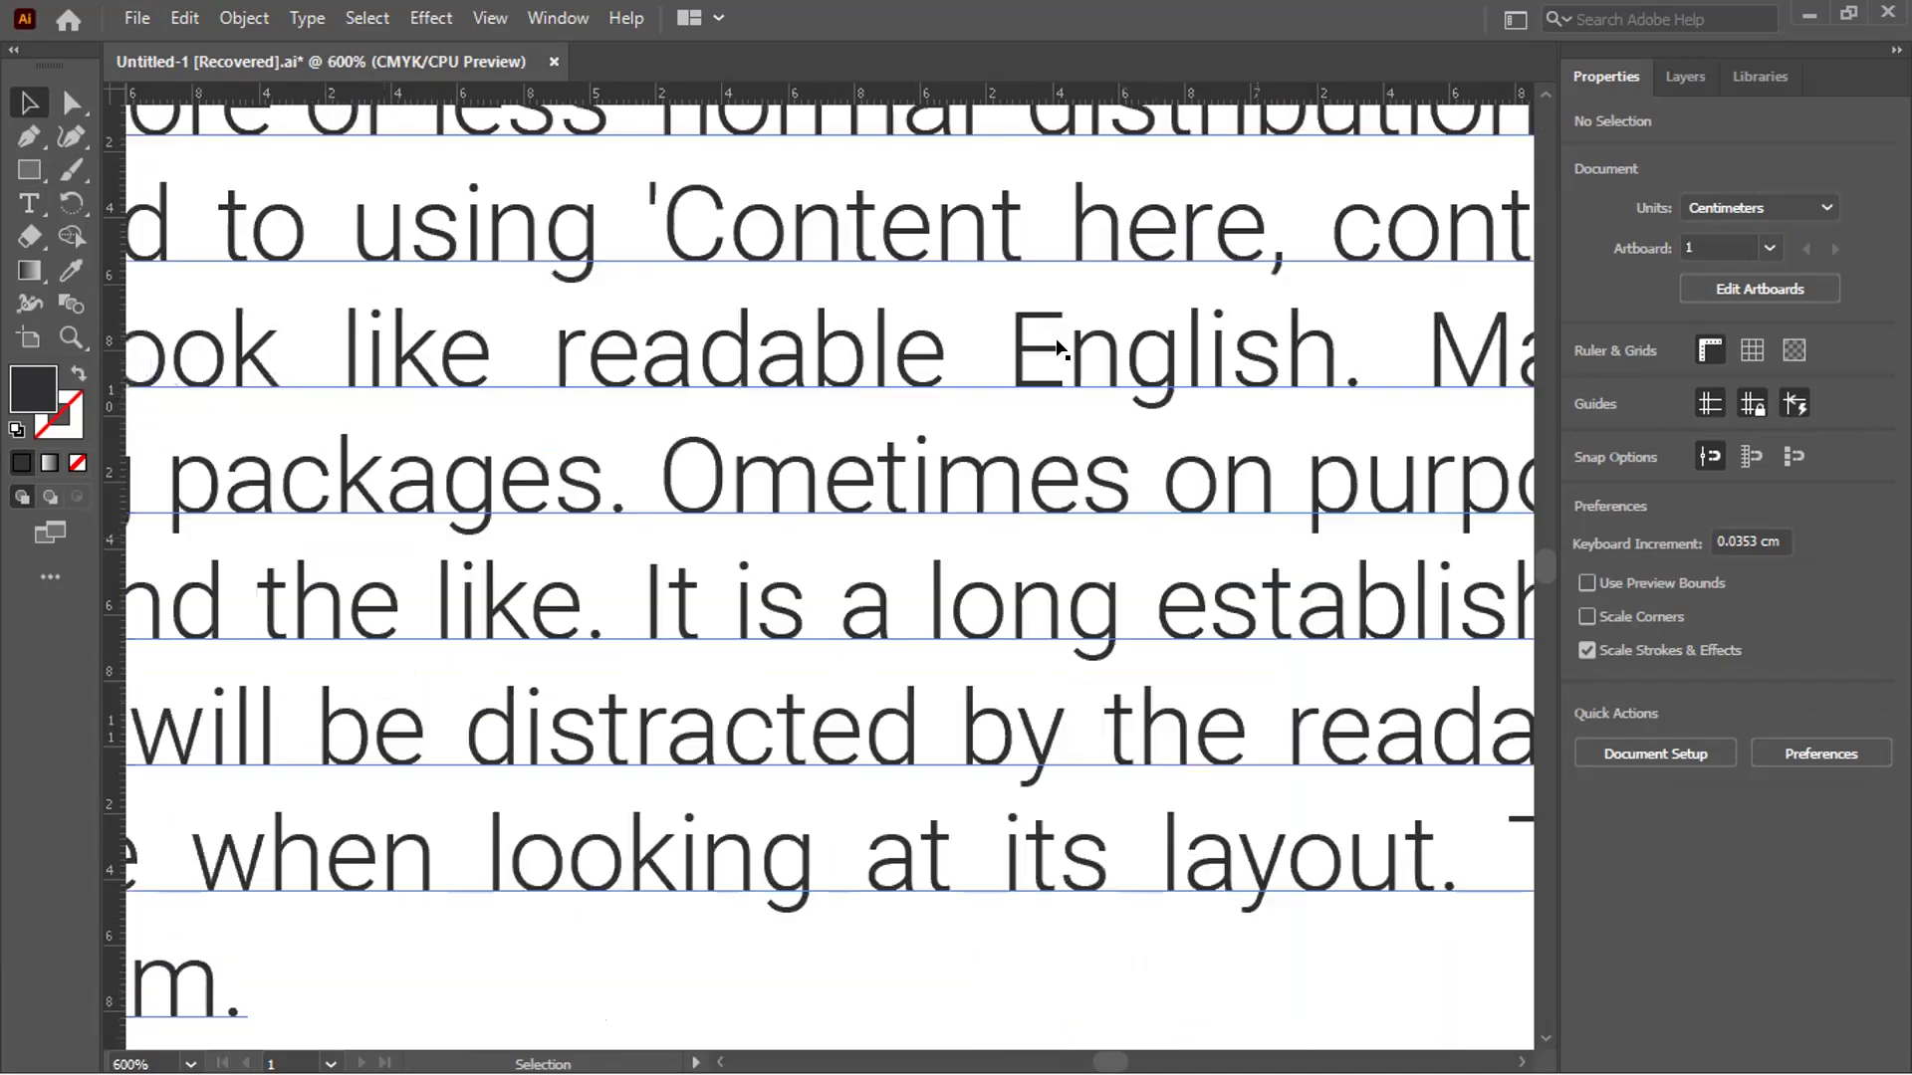
{"action": "scroll", "coordinate": [974, 357], "scroll_direction": "down", "scroll_amount": 1}
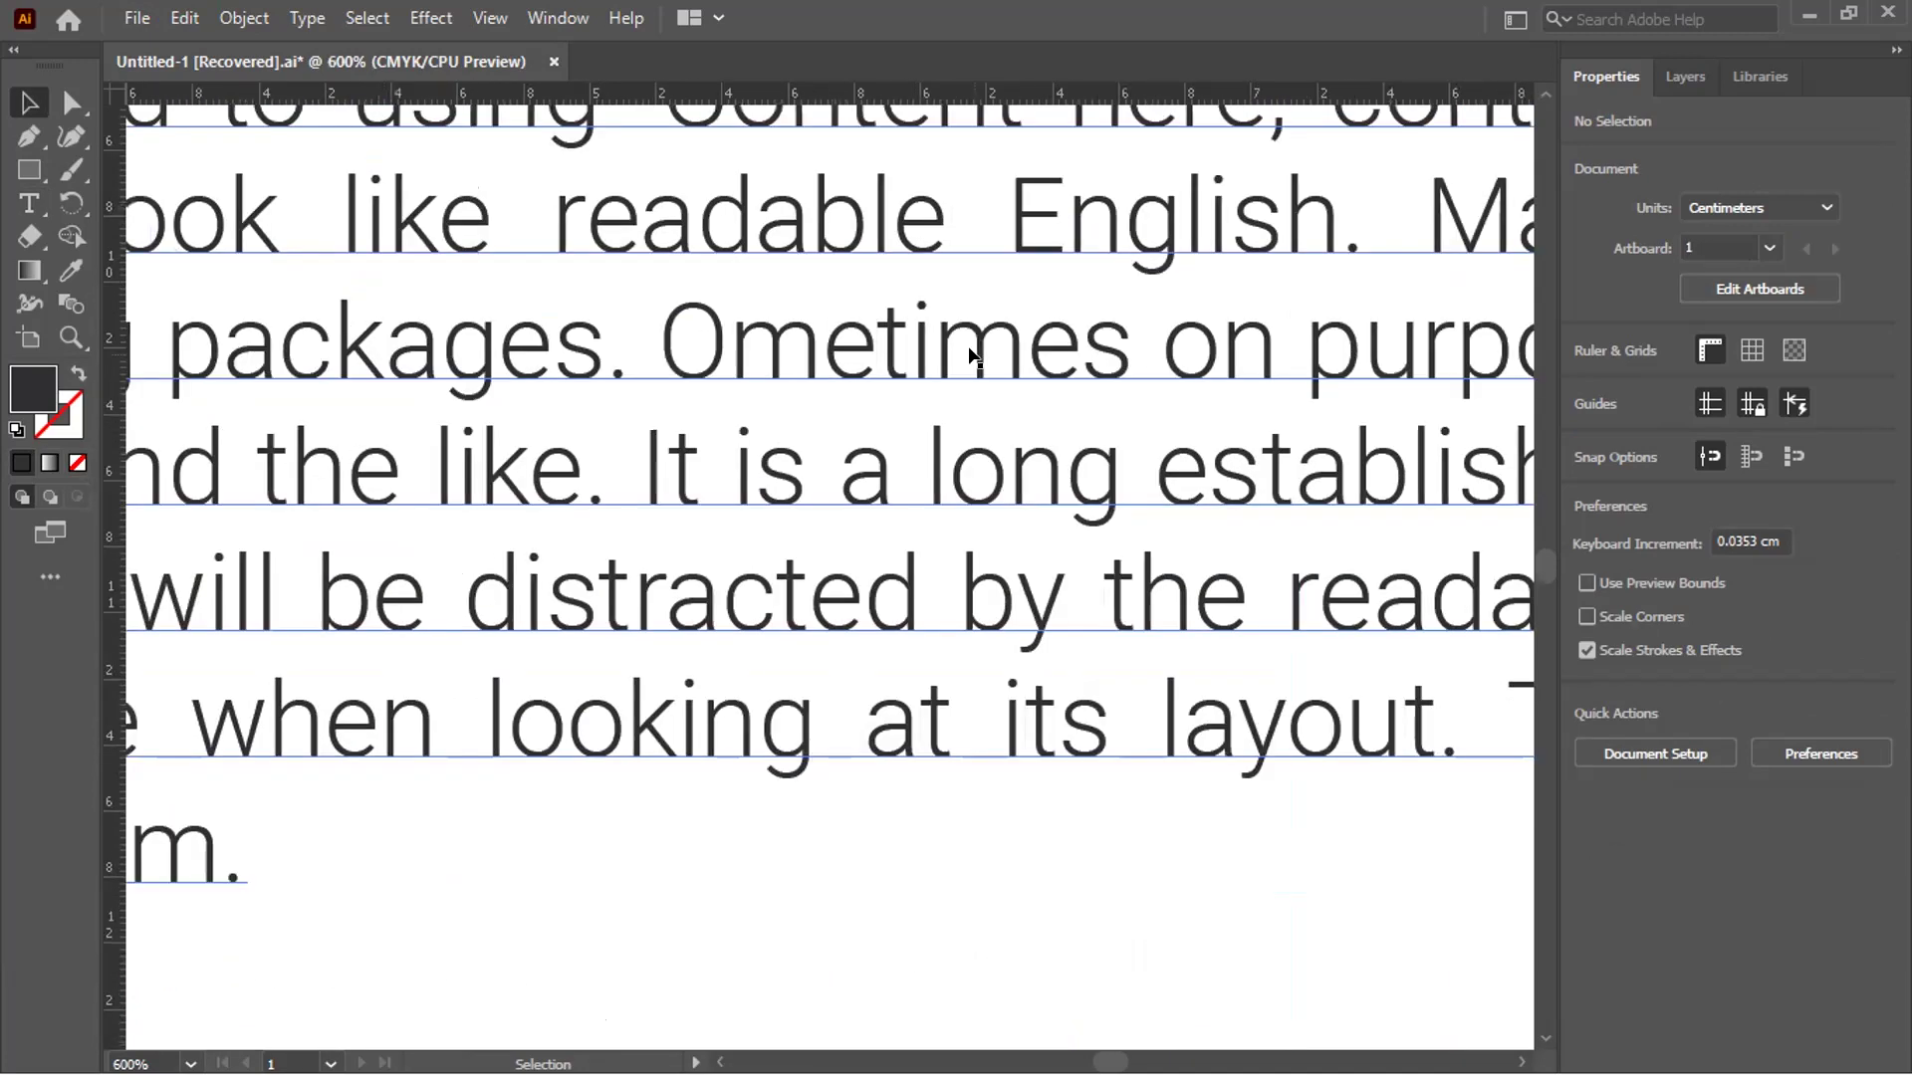
{"action": "scroll", "coordinate": [747, 379], "scroll_direction": "down", "scroll_amount": 2}
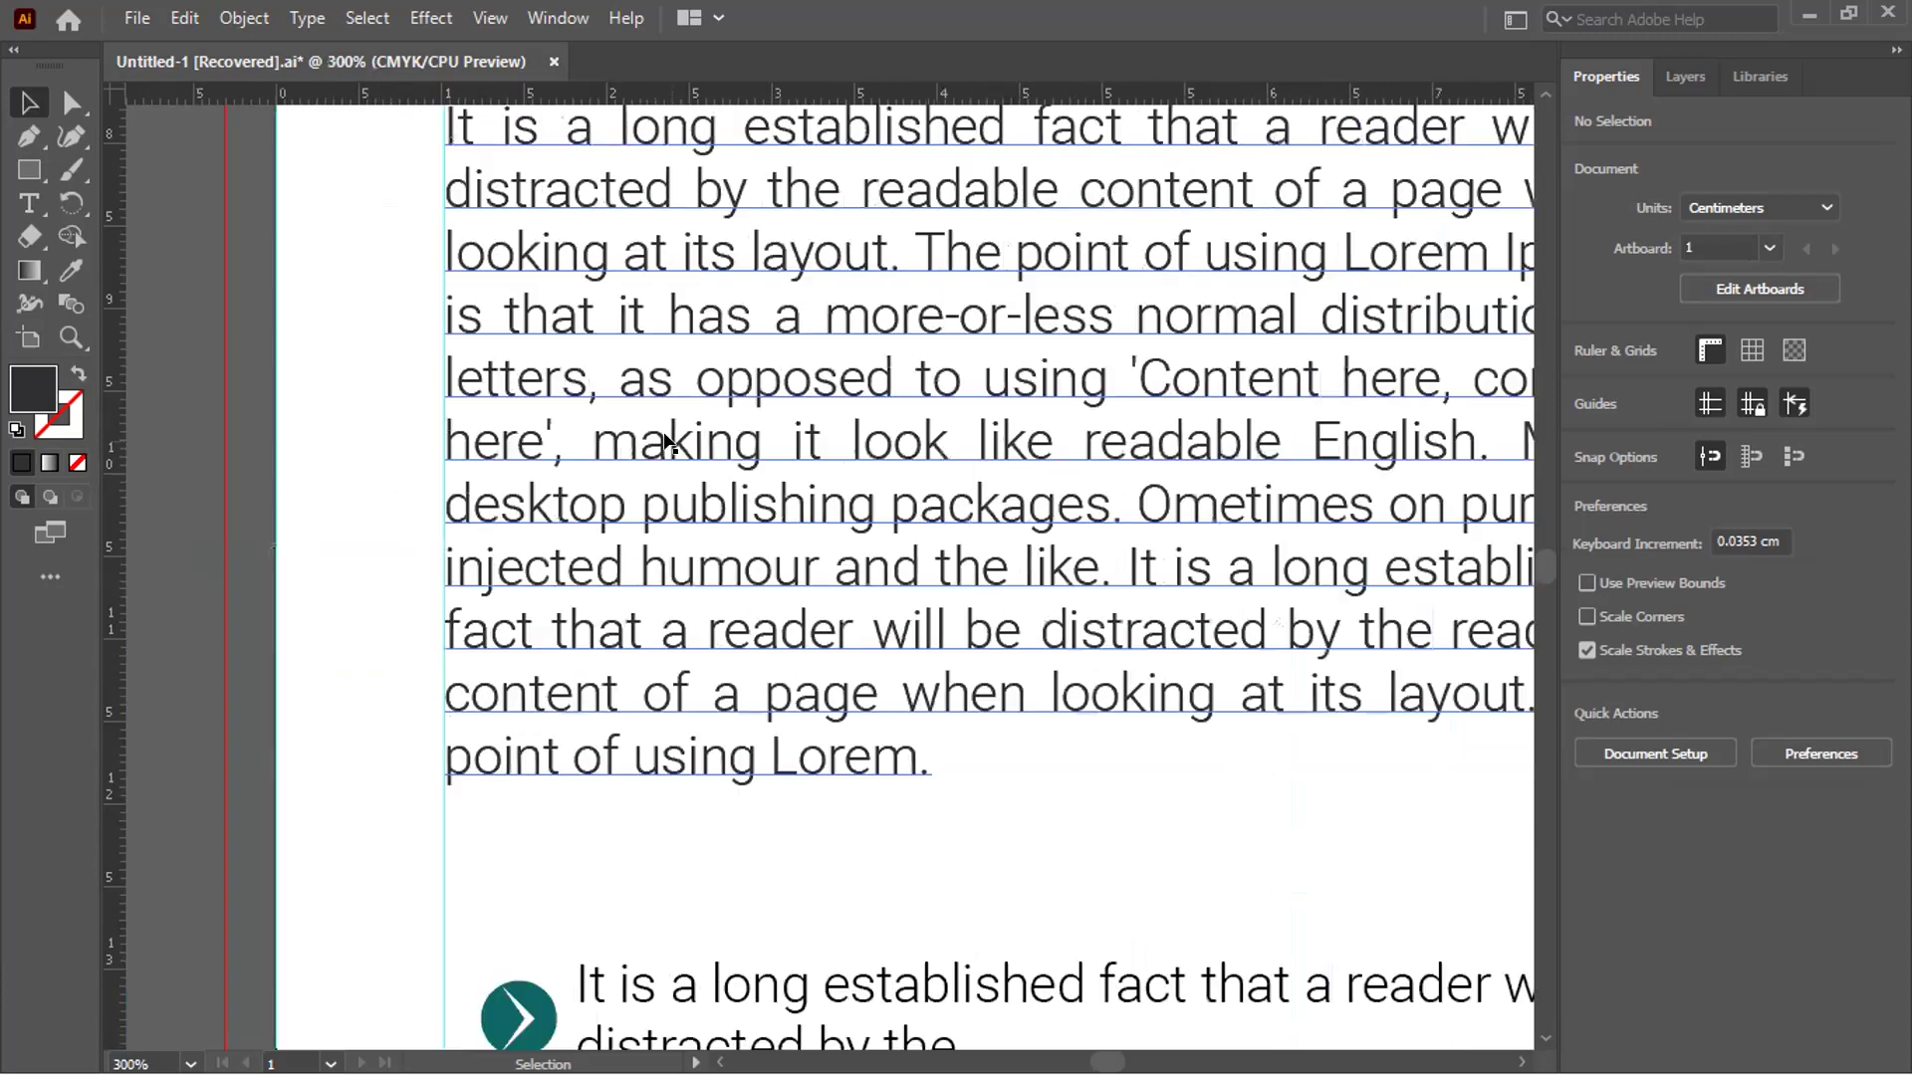
{"action": "scroll", "coordinate": [576, 378], "scroll_direction": "up", "scroll_amount": 3}
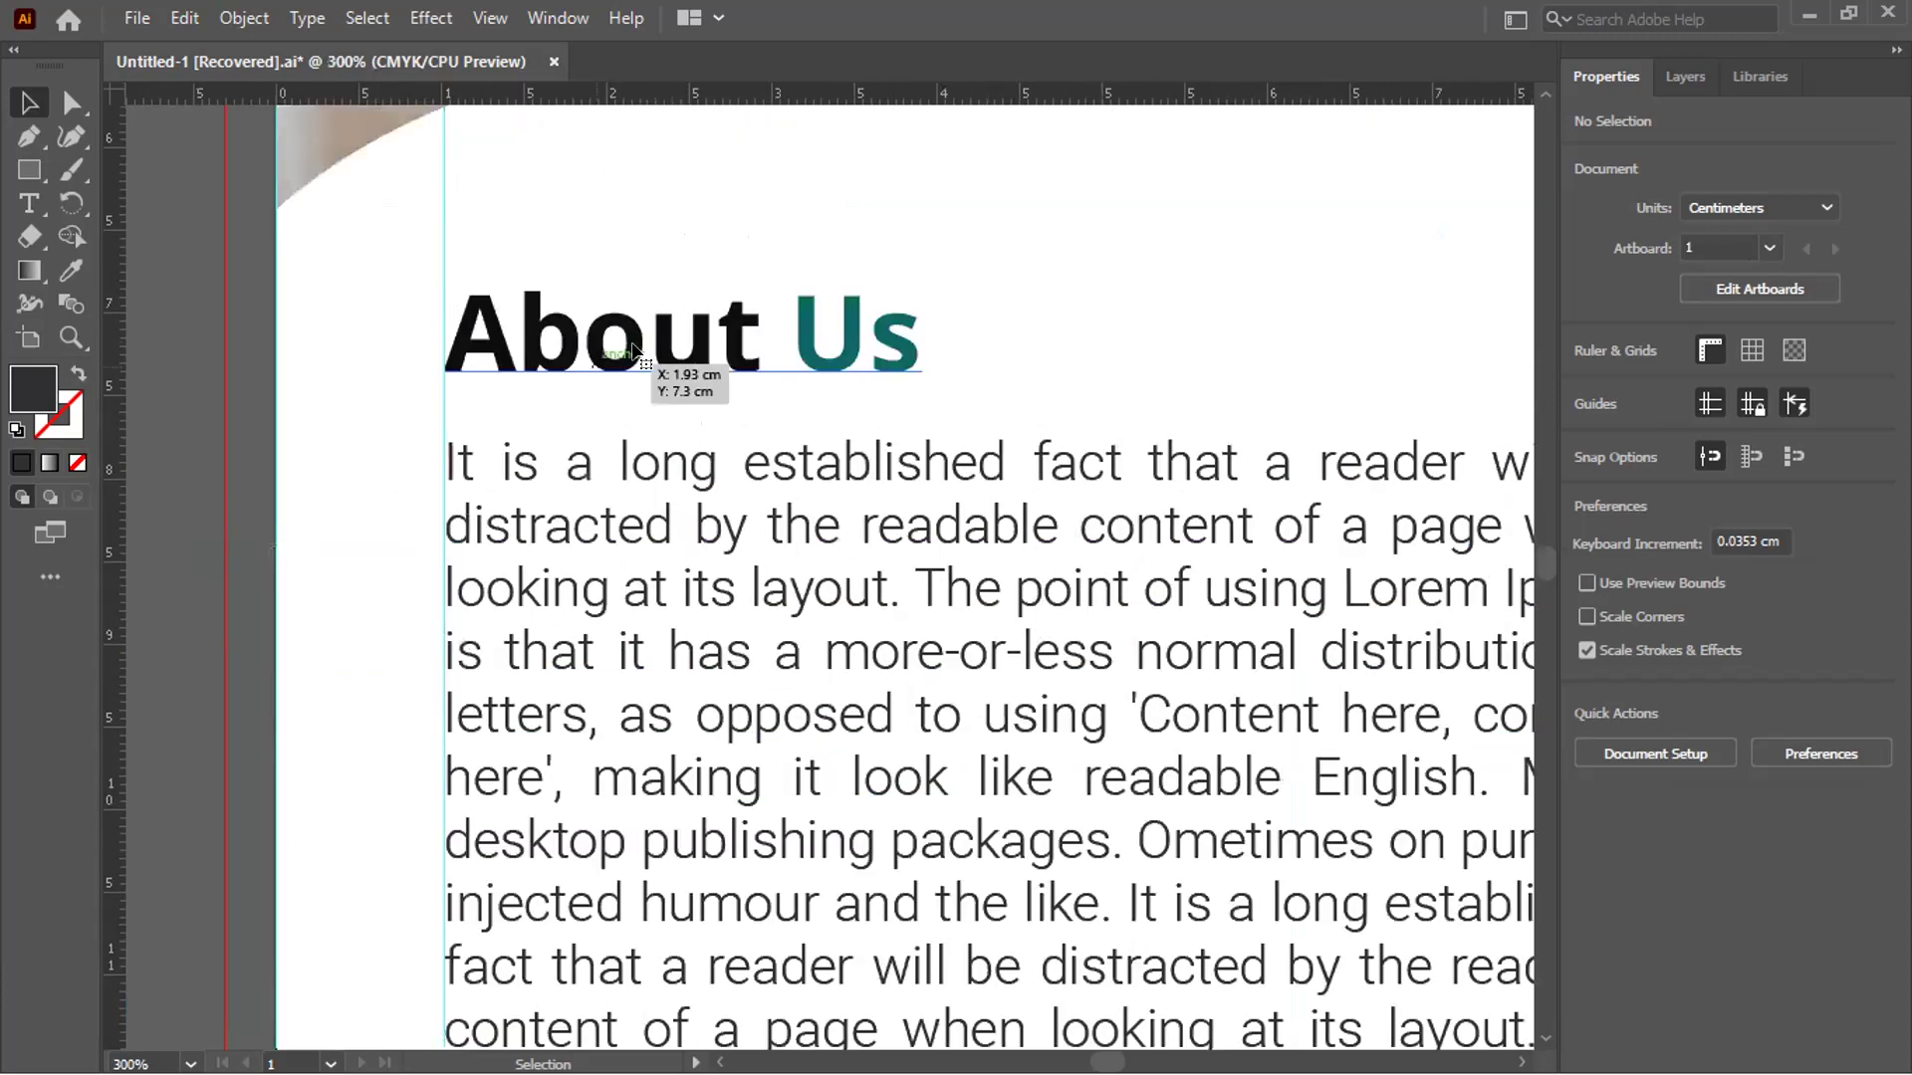
{"action": "left_click", "coordinate": [658, 387]}
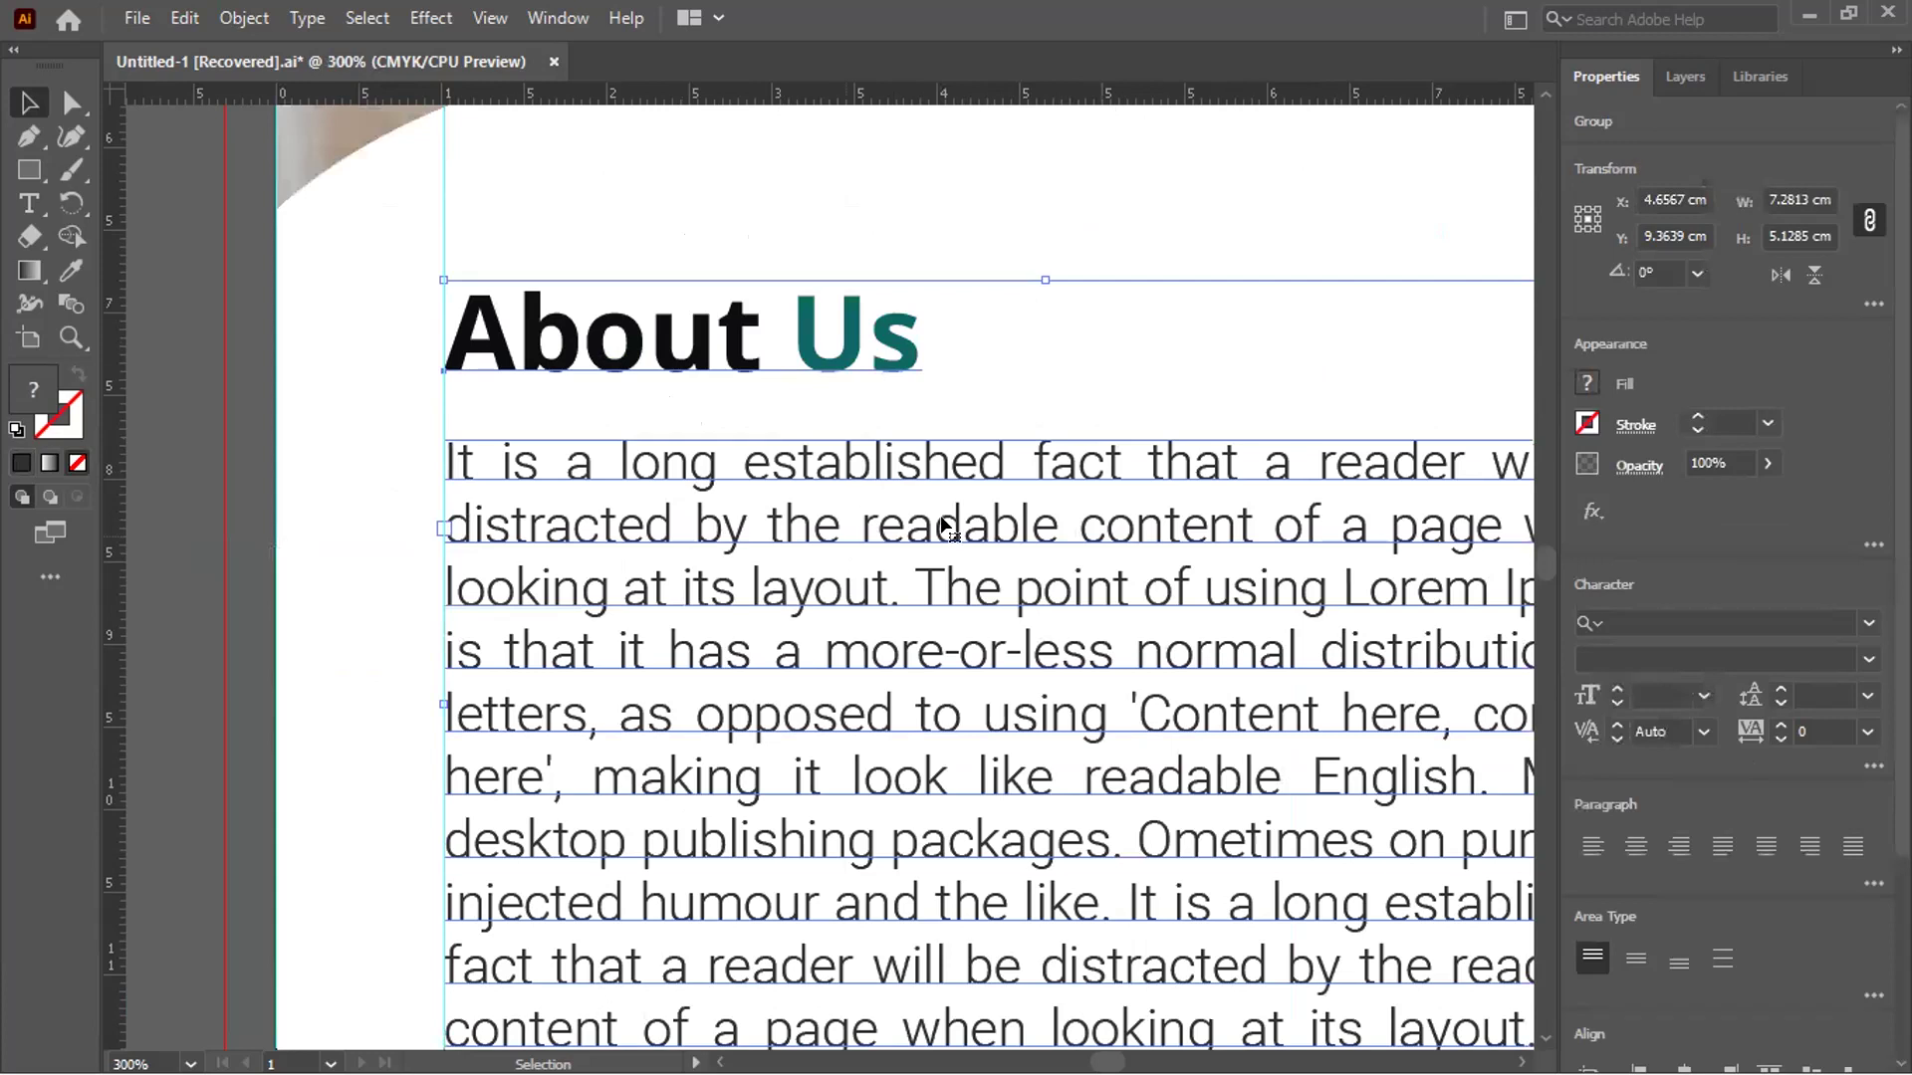
{"action": "key", "text": "ctrl+minus"}
{"action": "key", "text": "ctrl+minus"}
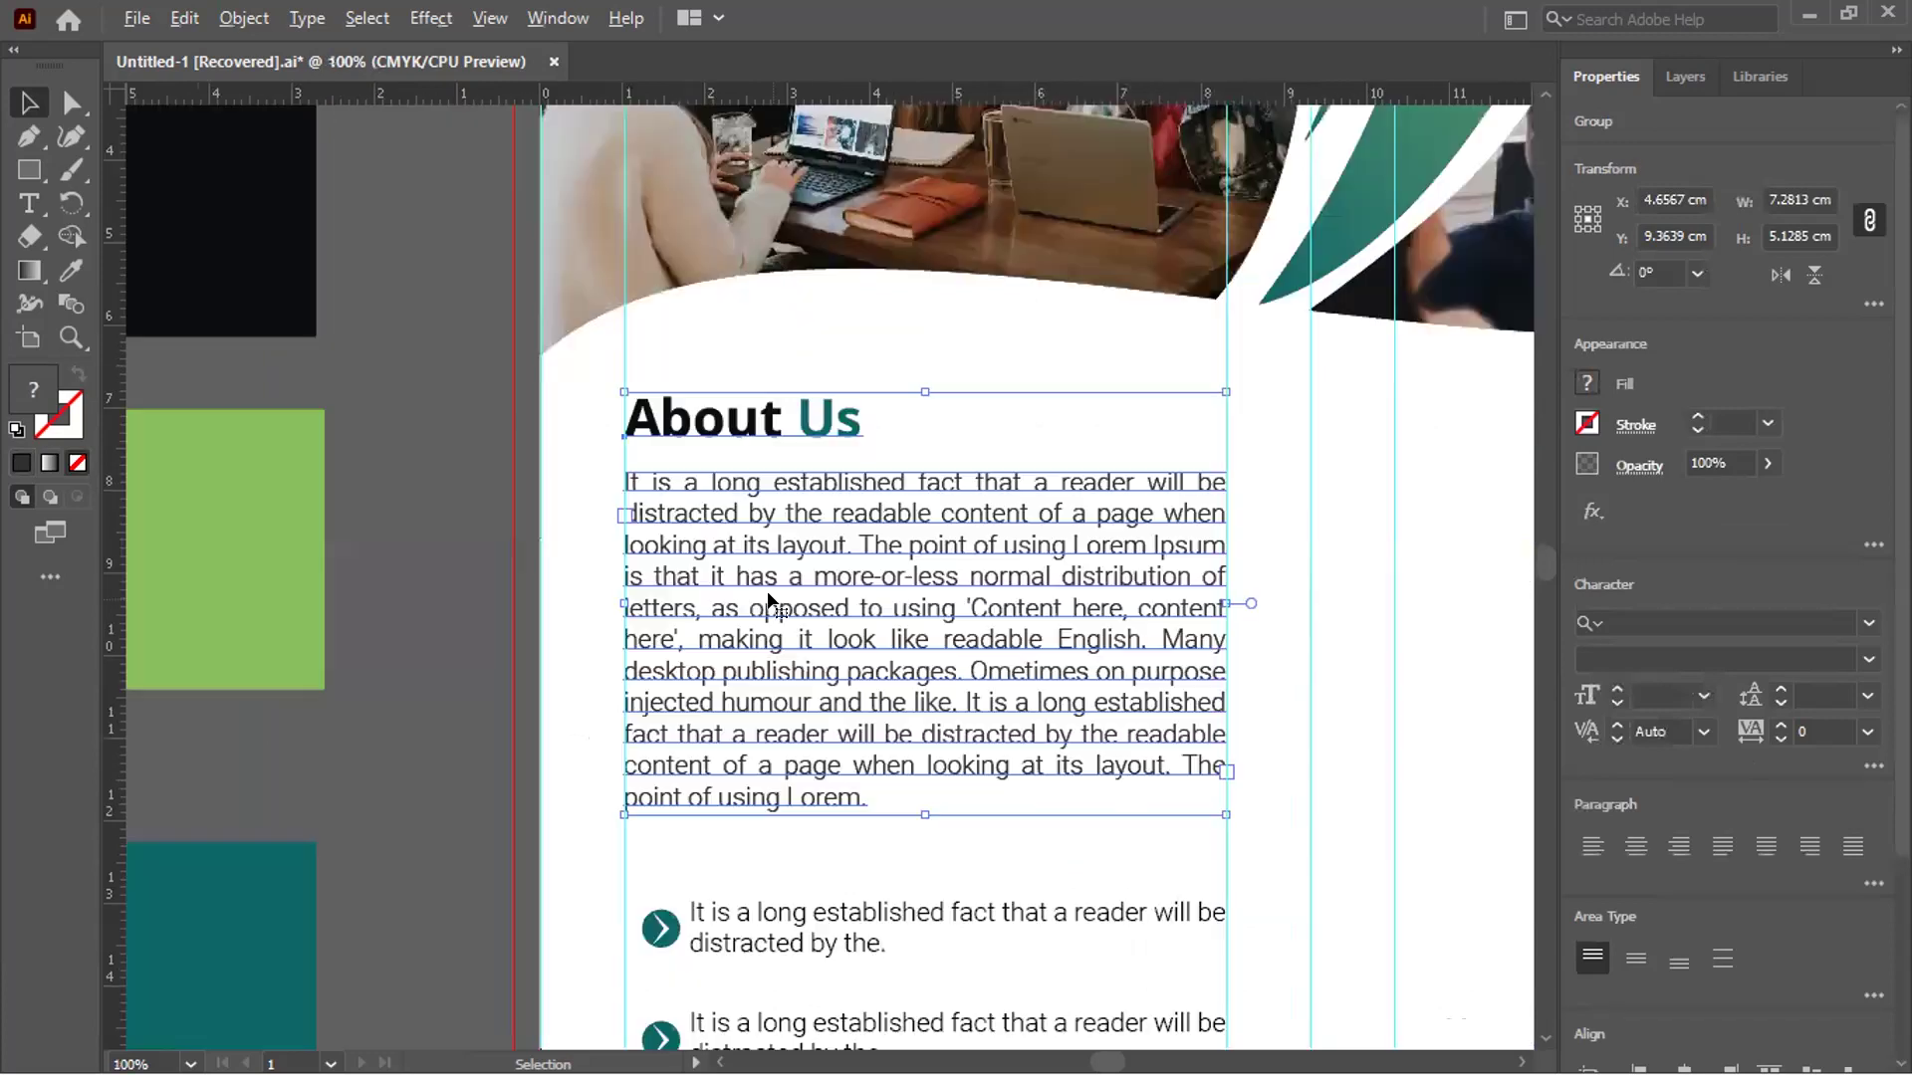
{"action": "key", "text": "ctrl+minus"}
Draw a small rectangle beside the black swatch and fill it with a sampled dark grey
{"action": "left_click", "coordinate": [559, 569]}
{"action": "scroll", "coordinate": [560, 568], "scroll_direction": "right", "scroll_amount": 1}
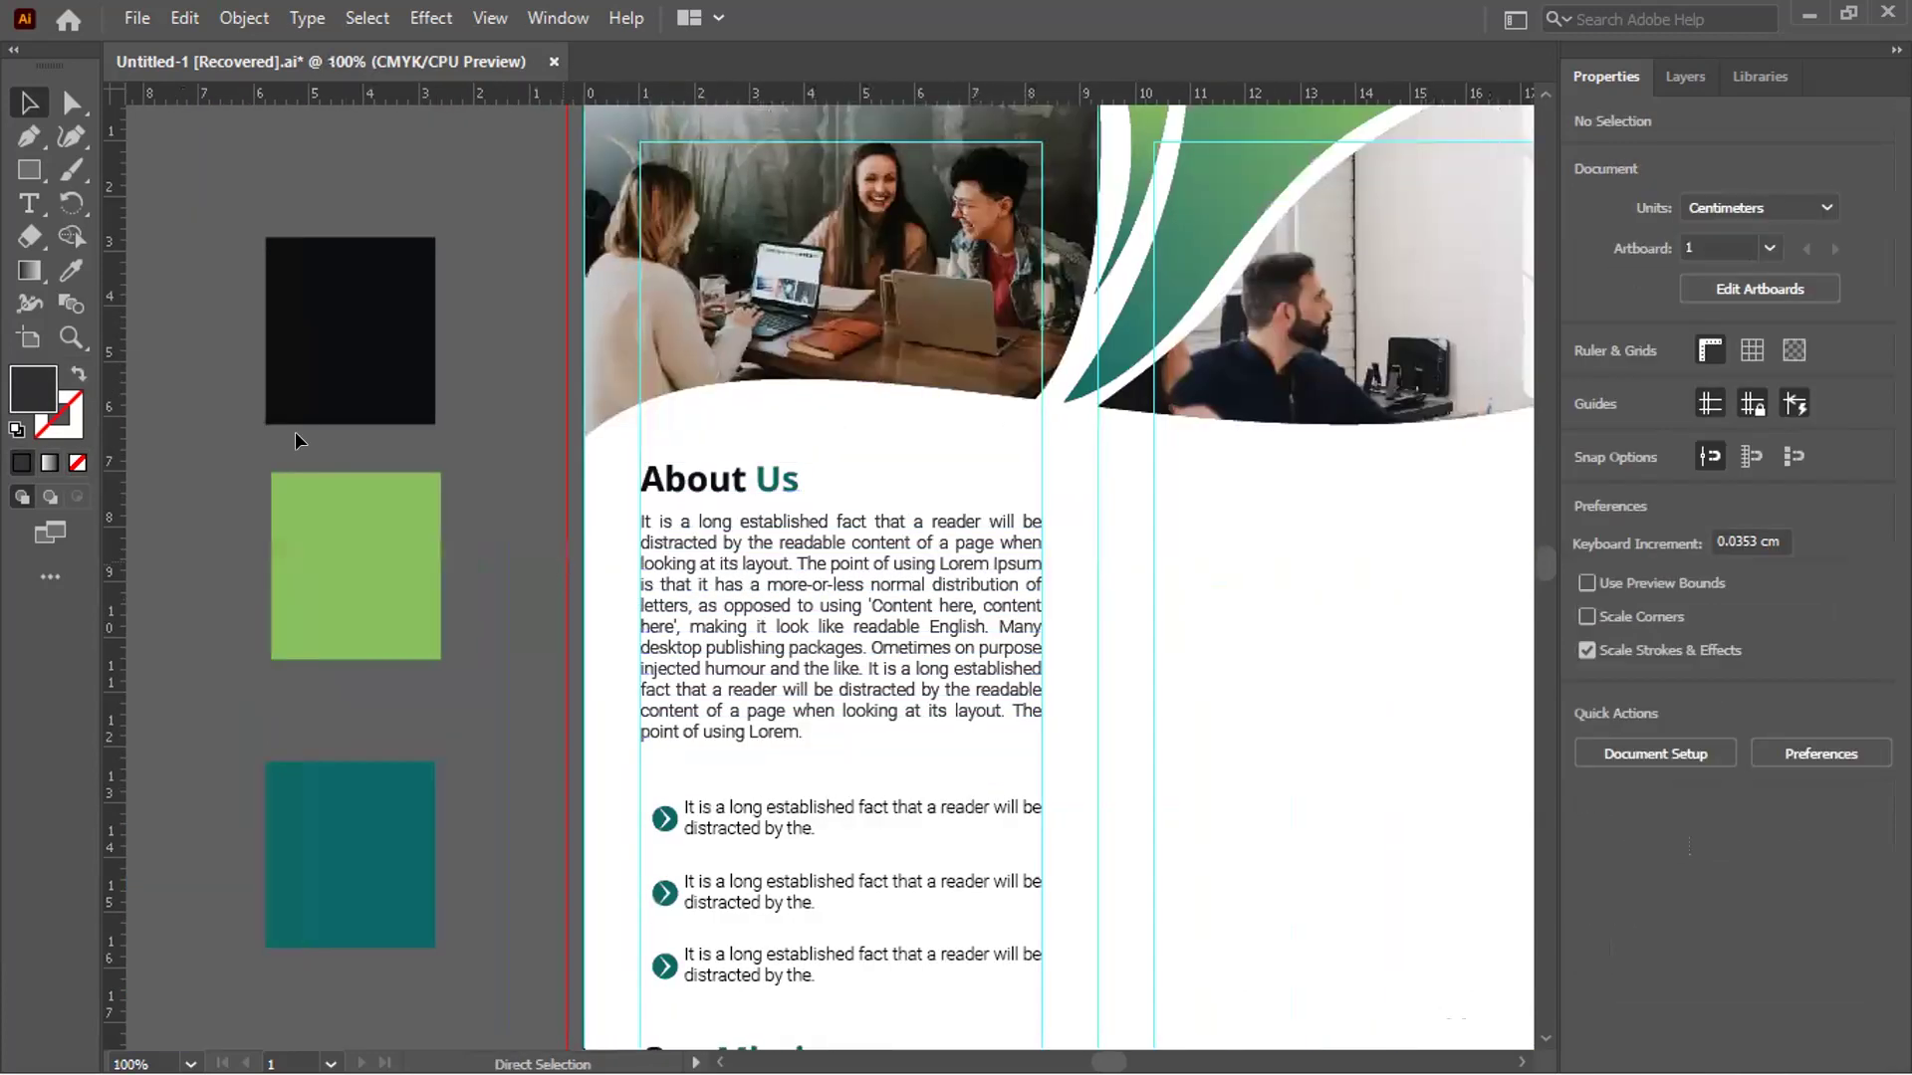
{"action": "scroll", "coordinate": [38, 176], "scroll_direction": "right", "scroll_amount": 5}
{"action": "left_click", "coordinate": [38, 176]}
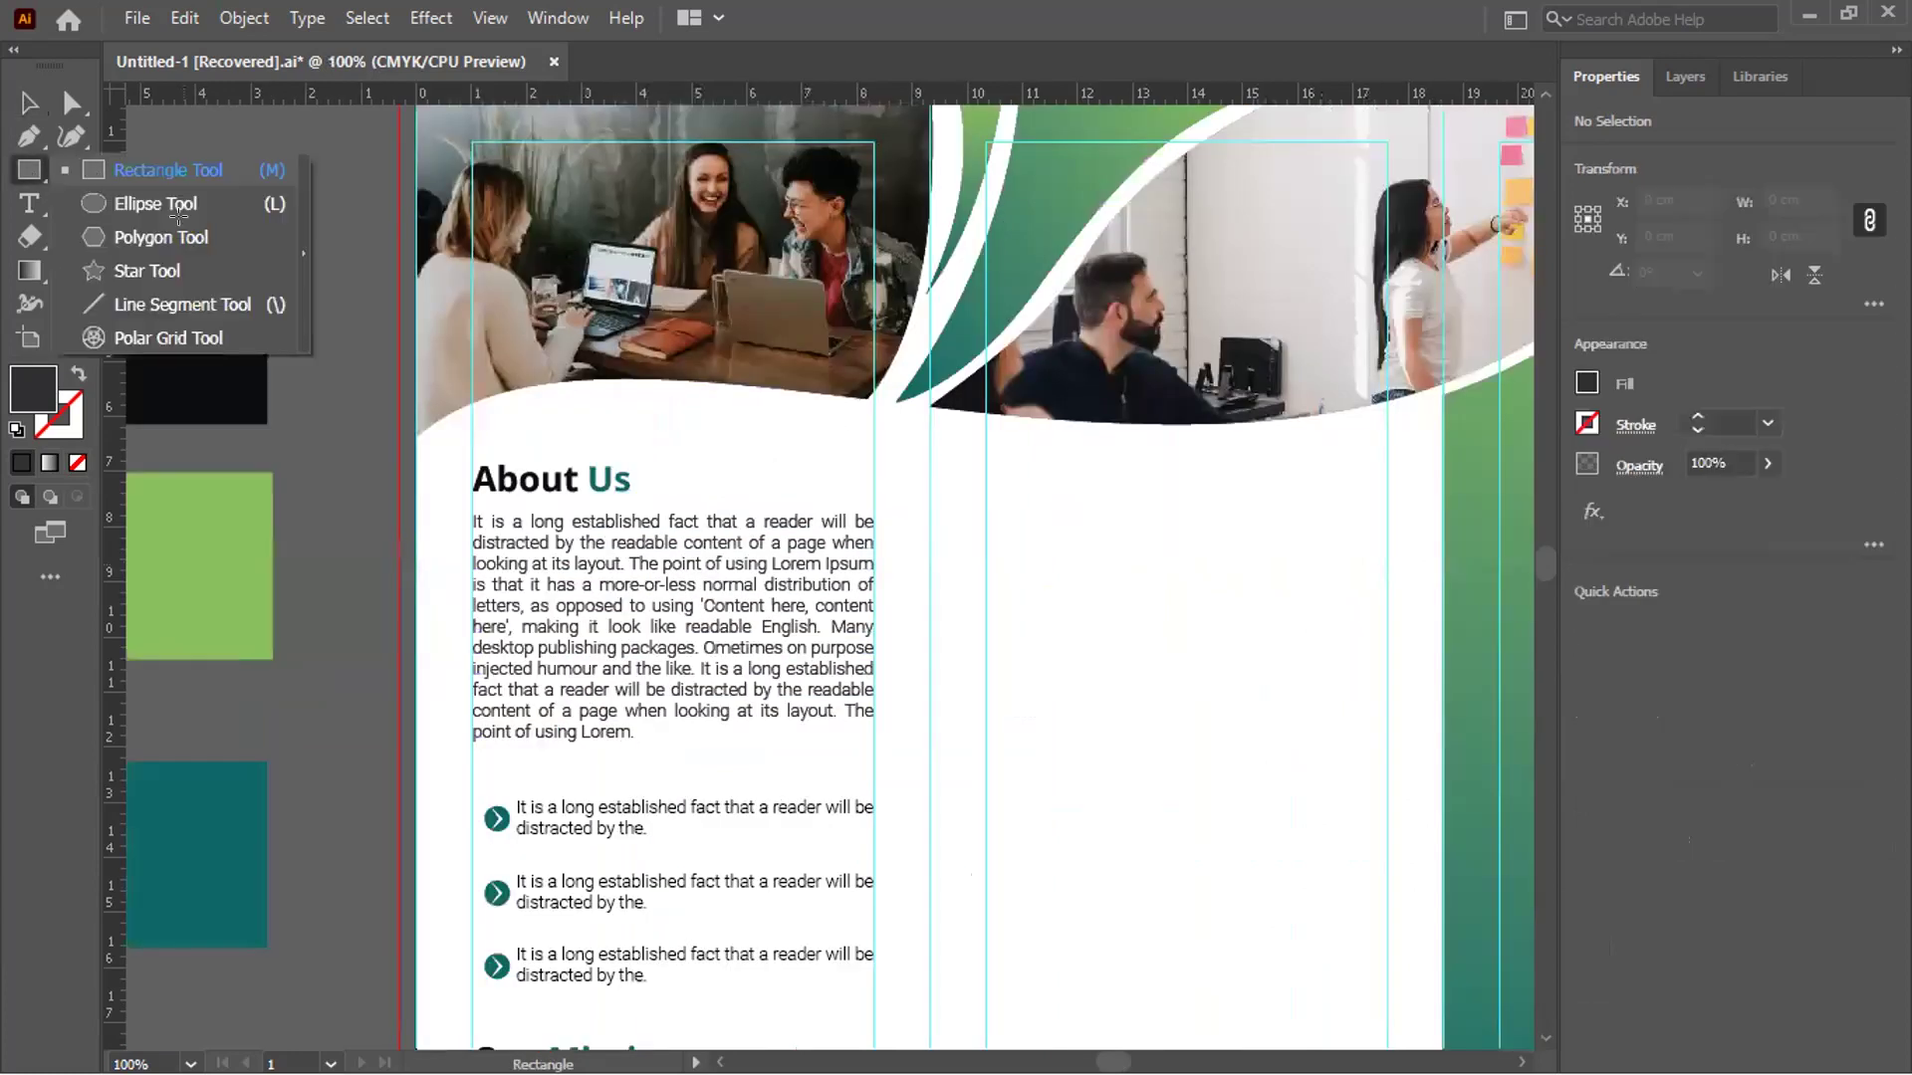
{"action": "left_click_drag", "start_coordinate": [313, 321], "coordinate": [369, 435]}
{"action": "left_click", "coordinate": [68, 274]}
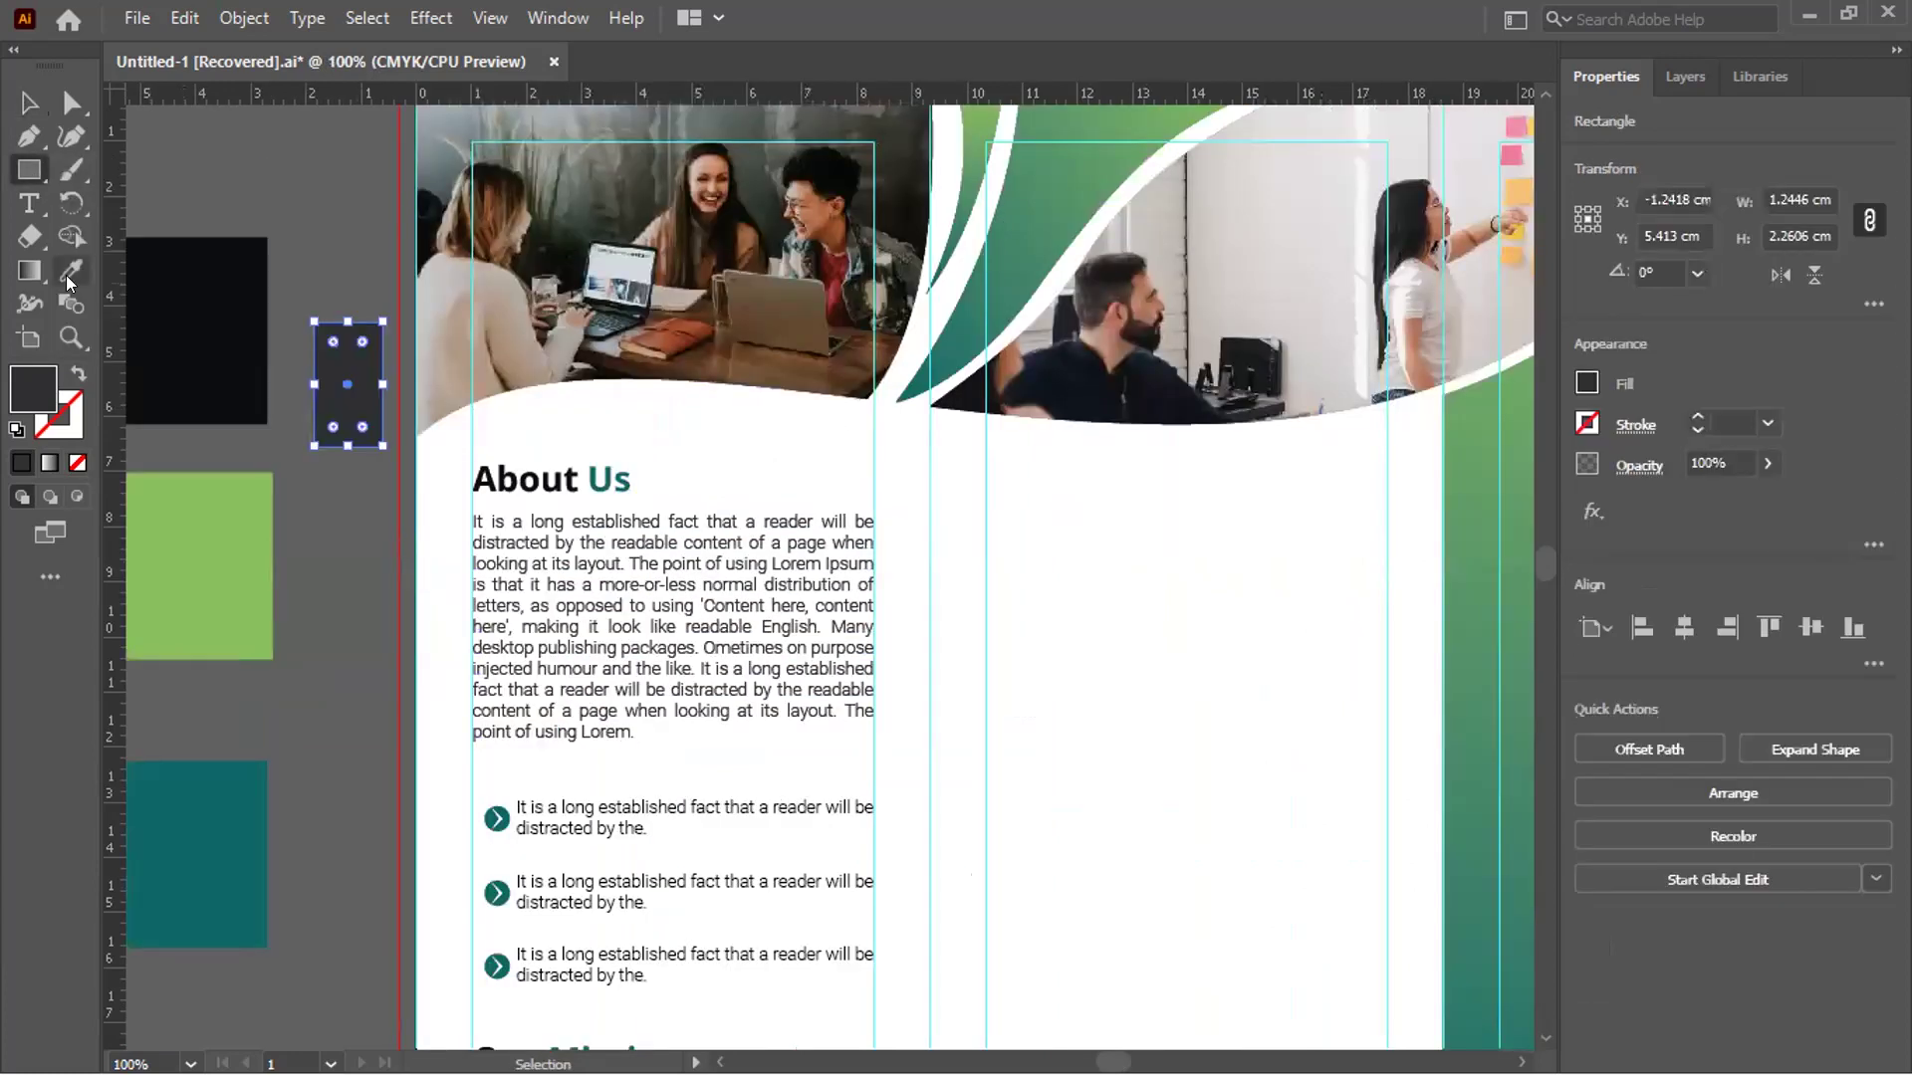
{"action": "left_click", "coordinate": [540, 514]}
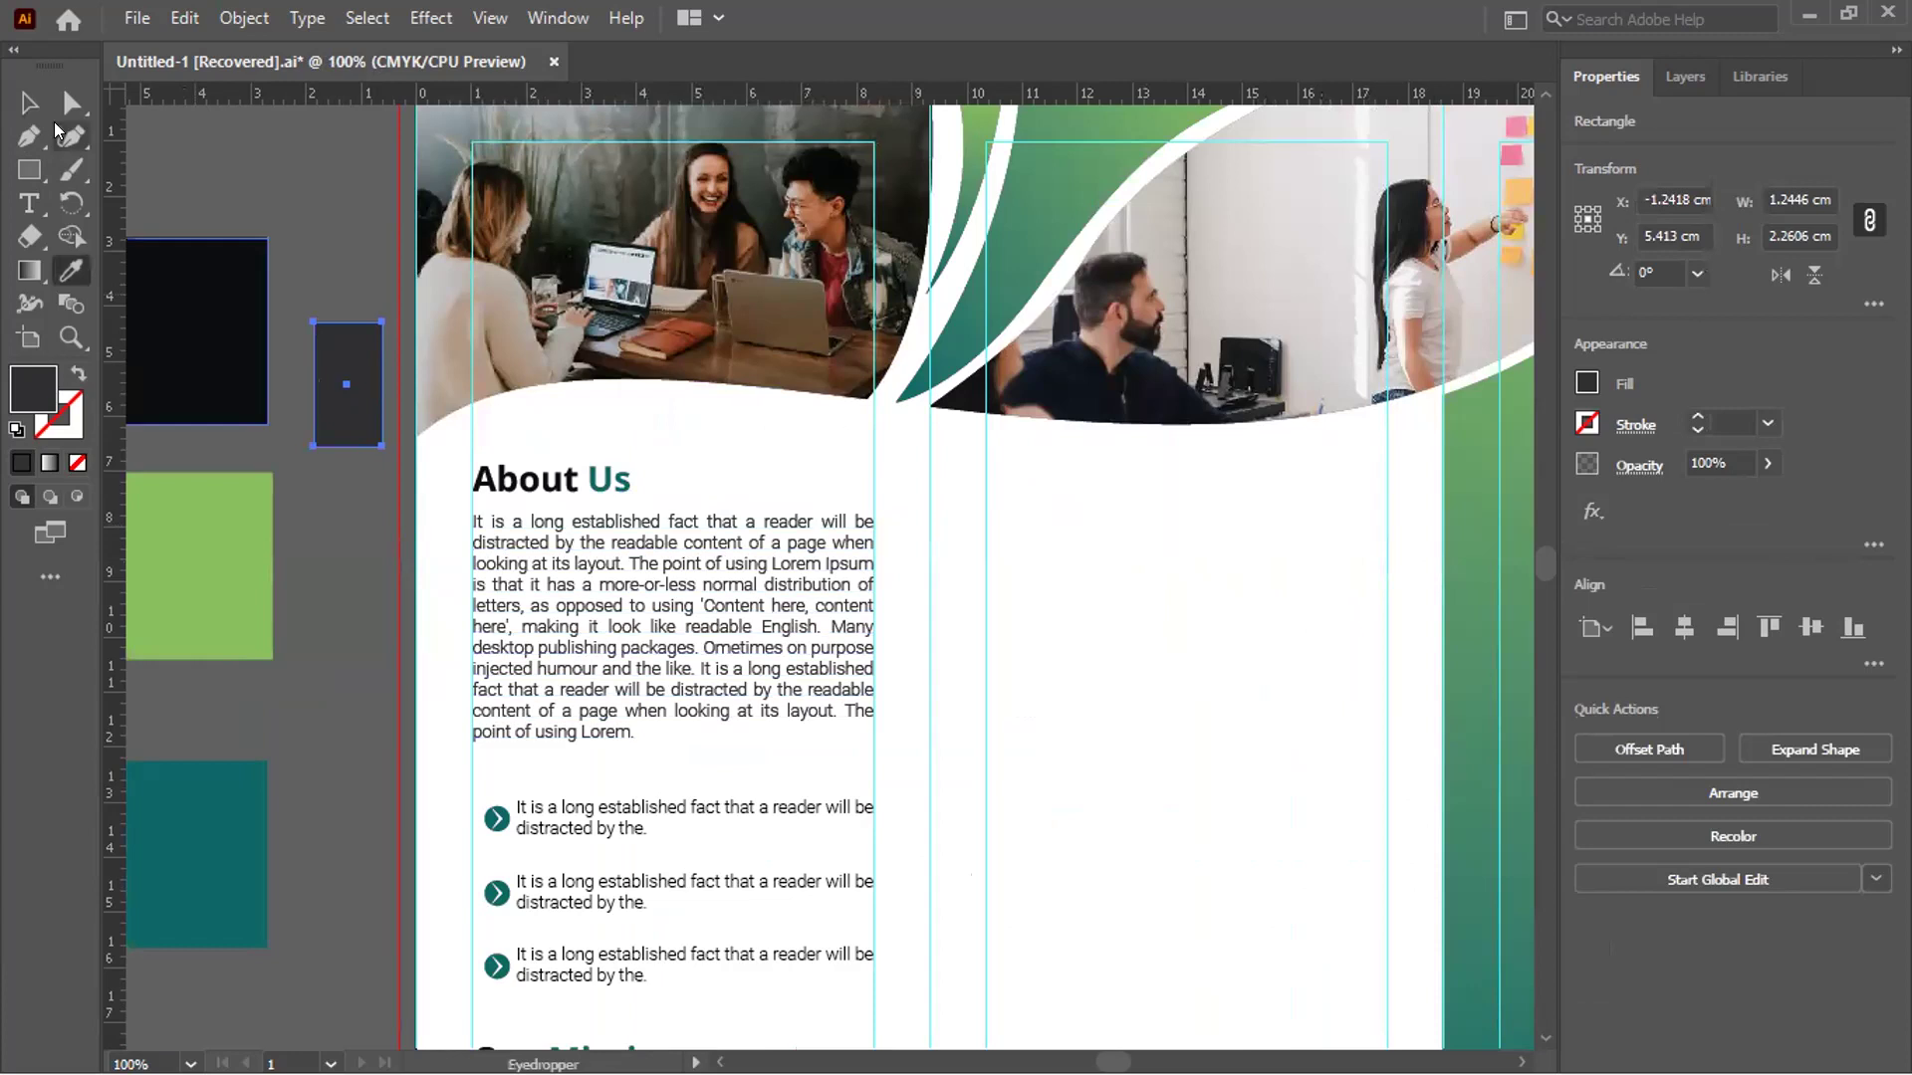
{"action": "key", "text": "v"}
{"action": "key", "text": "ctrl+shift+a"}
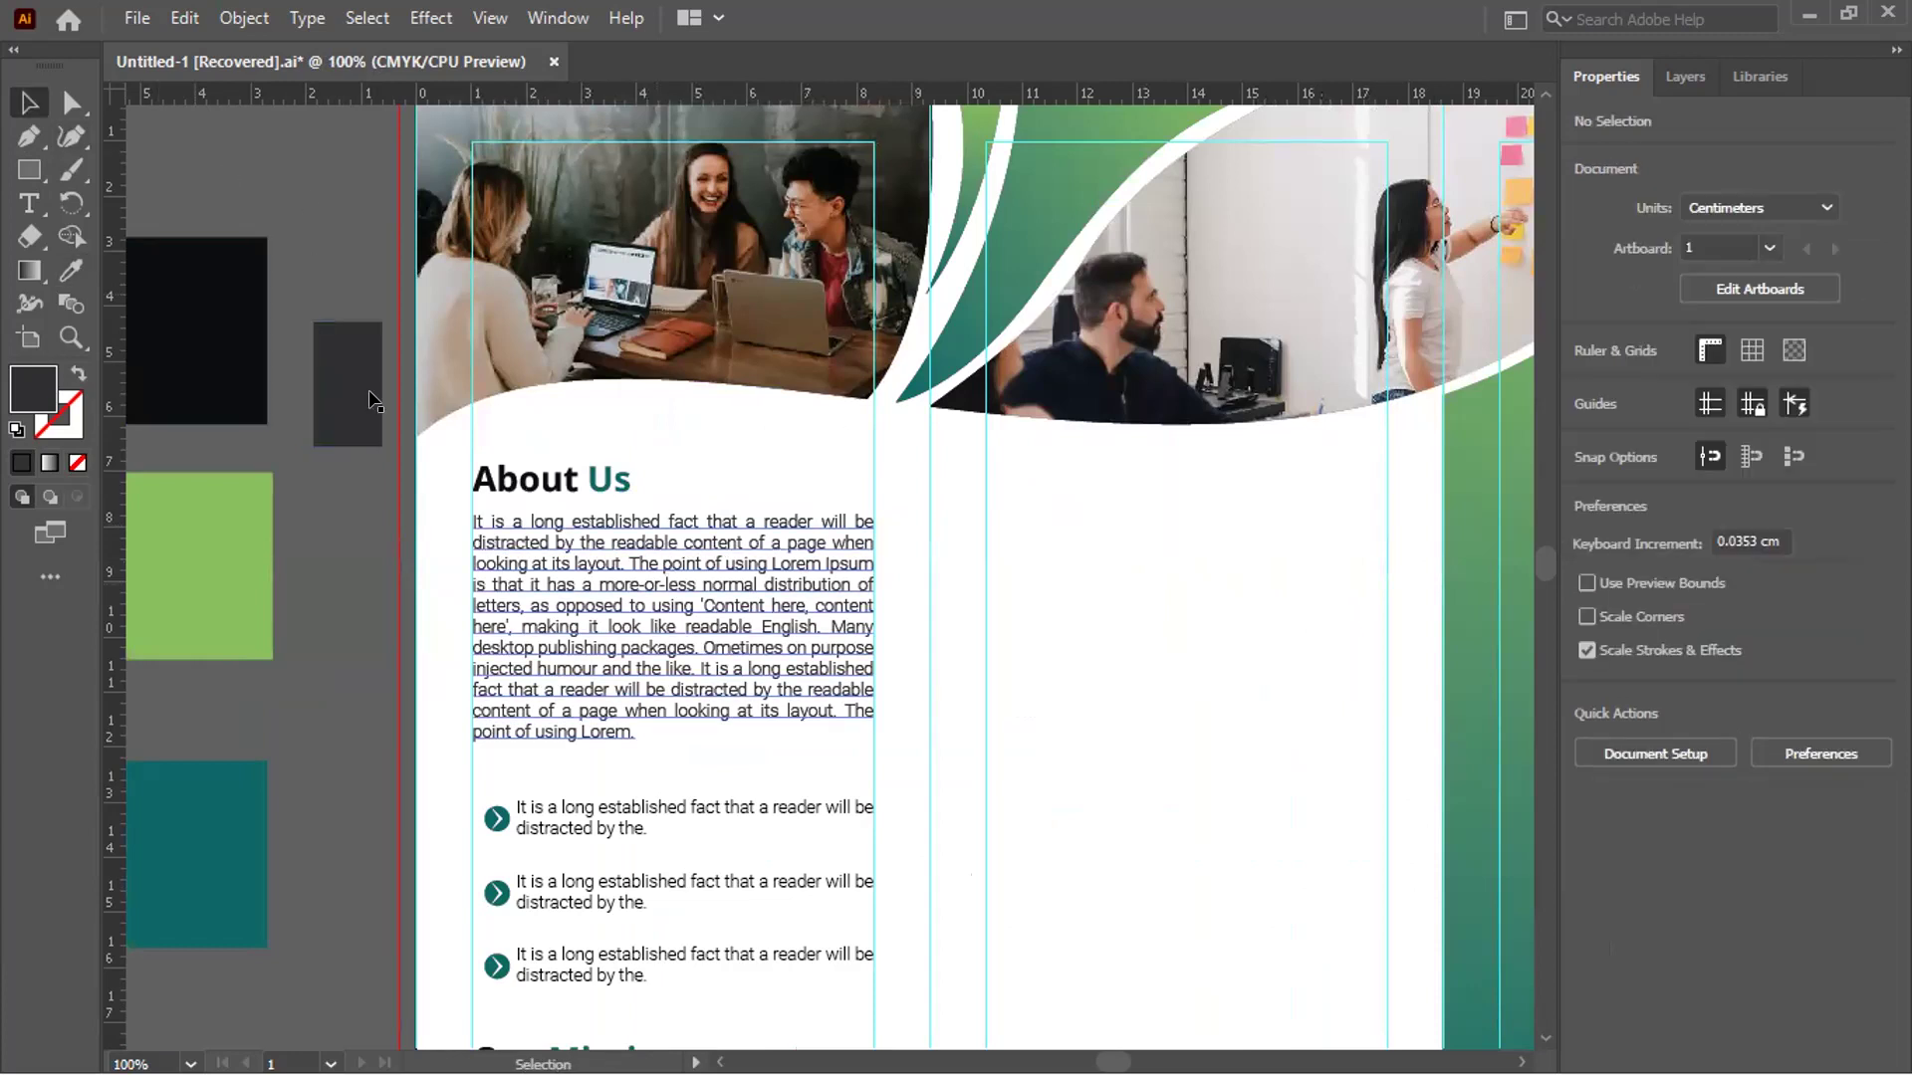
{"action": "scroll", "coordinate": [1170, 705], "scroll_direction": "down", "scroll_amount": 3}
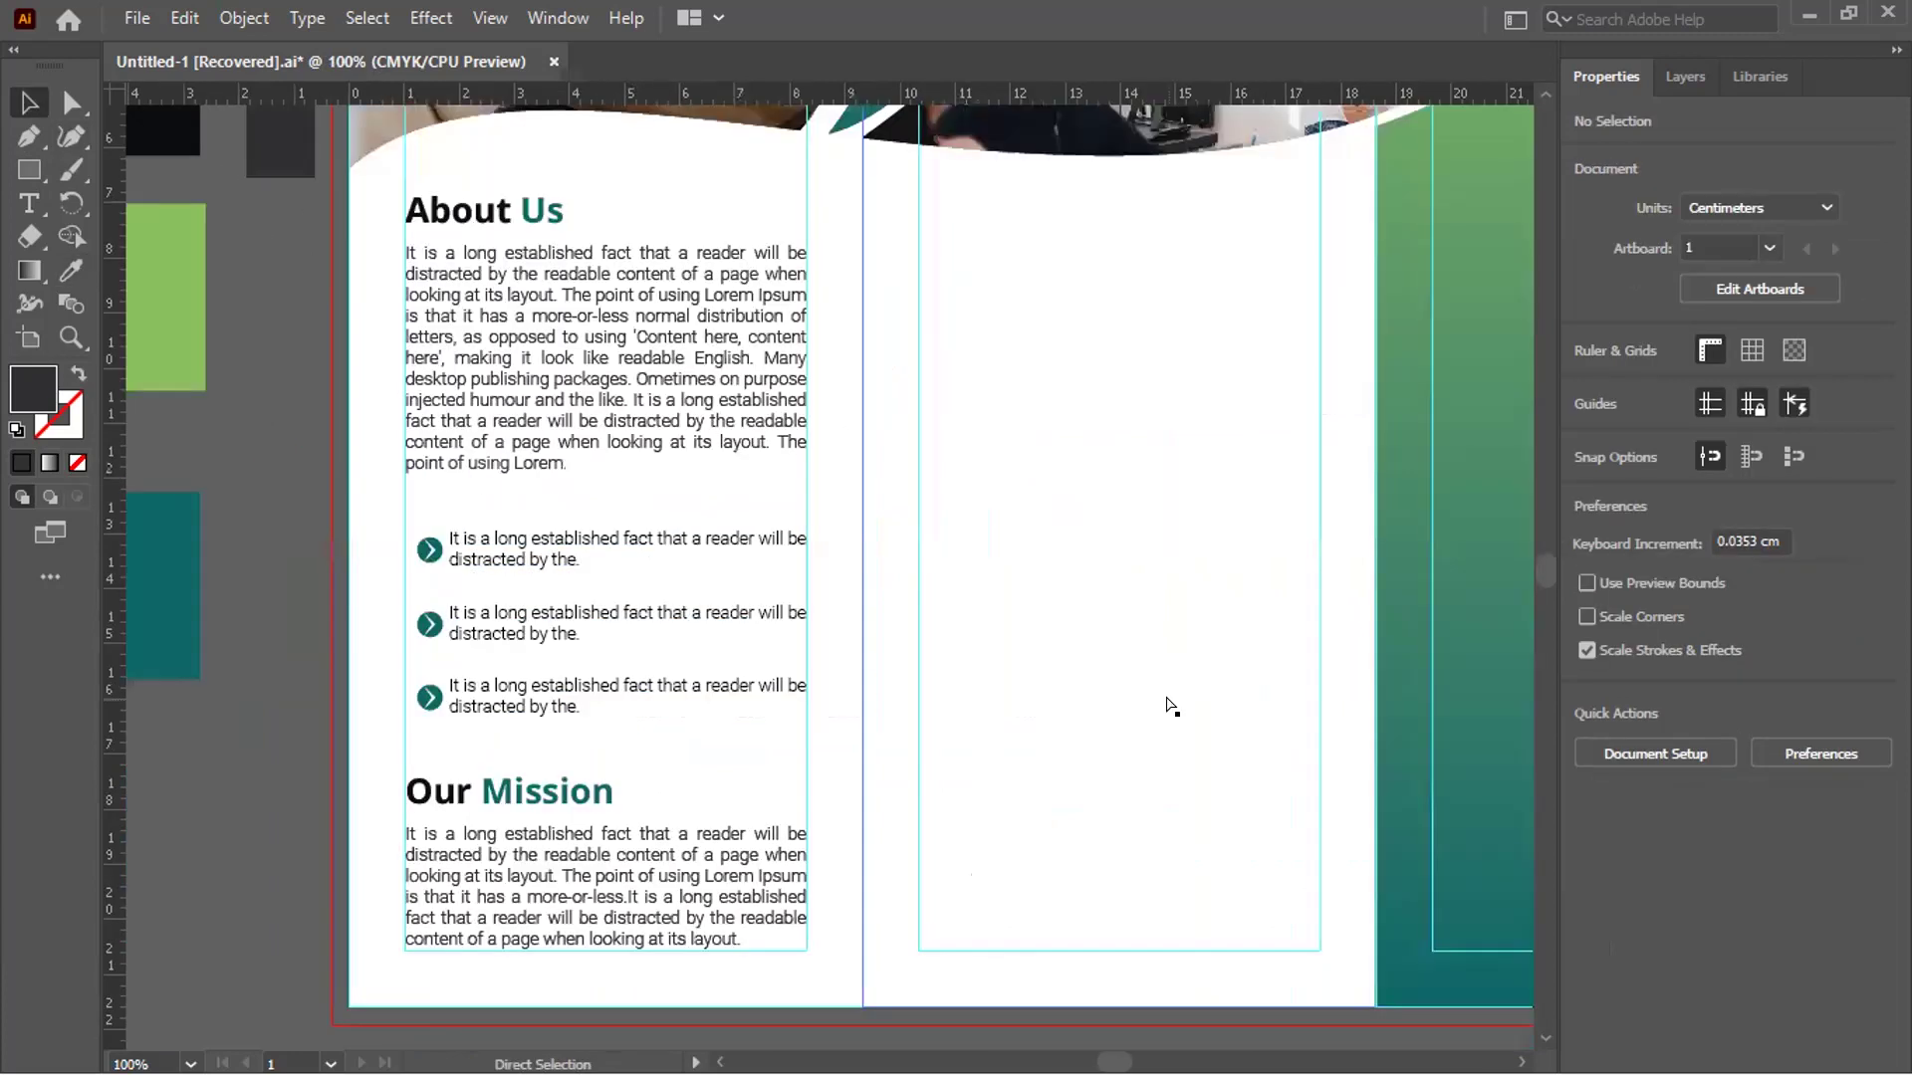
{"action": "scroll", "coordinate": [577, 329], "scroll_direction": "right", "scroll_amount": 2}
Ungroup the About Us block and copy its heading into the middle panel
{"action": "left_click", "coordinate": [406, 217]}
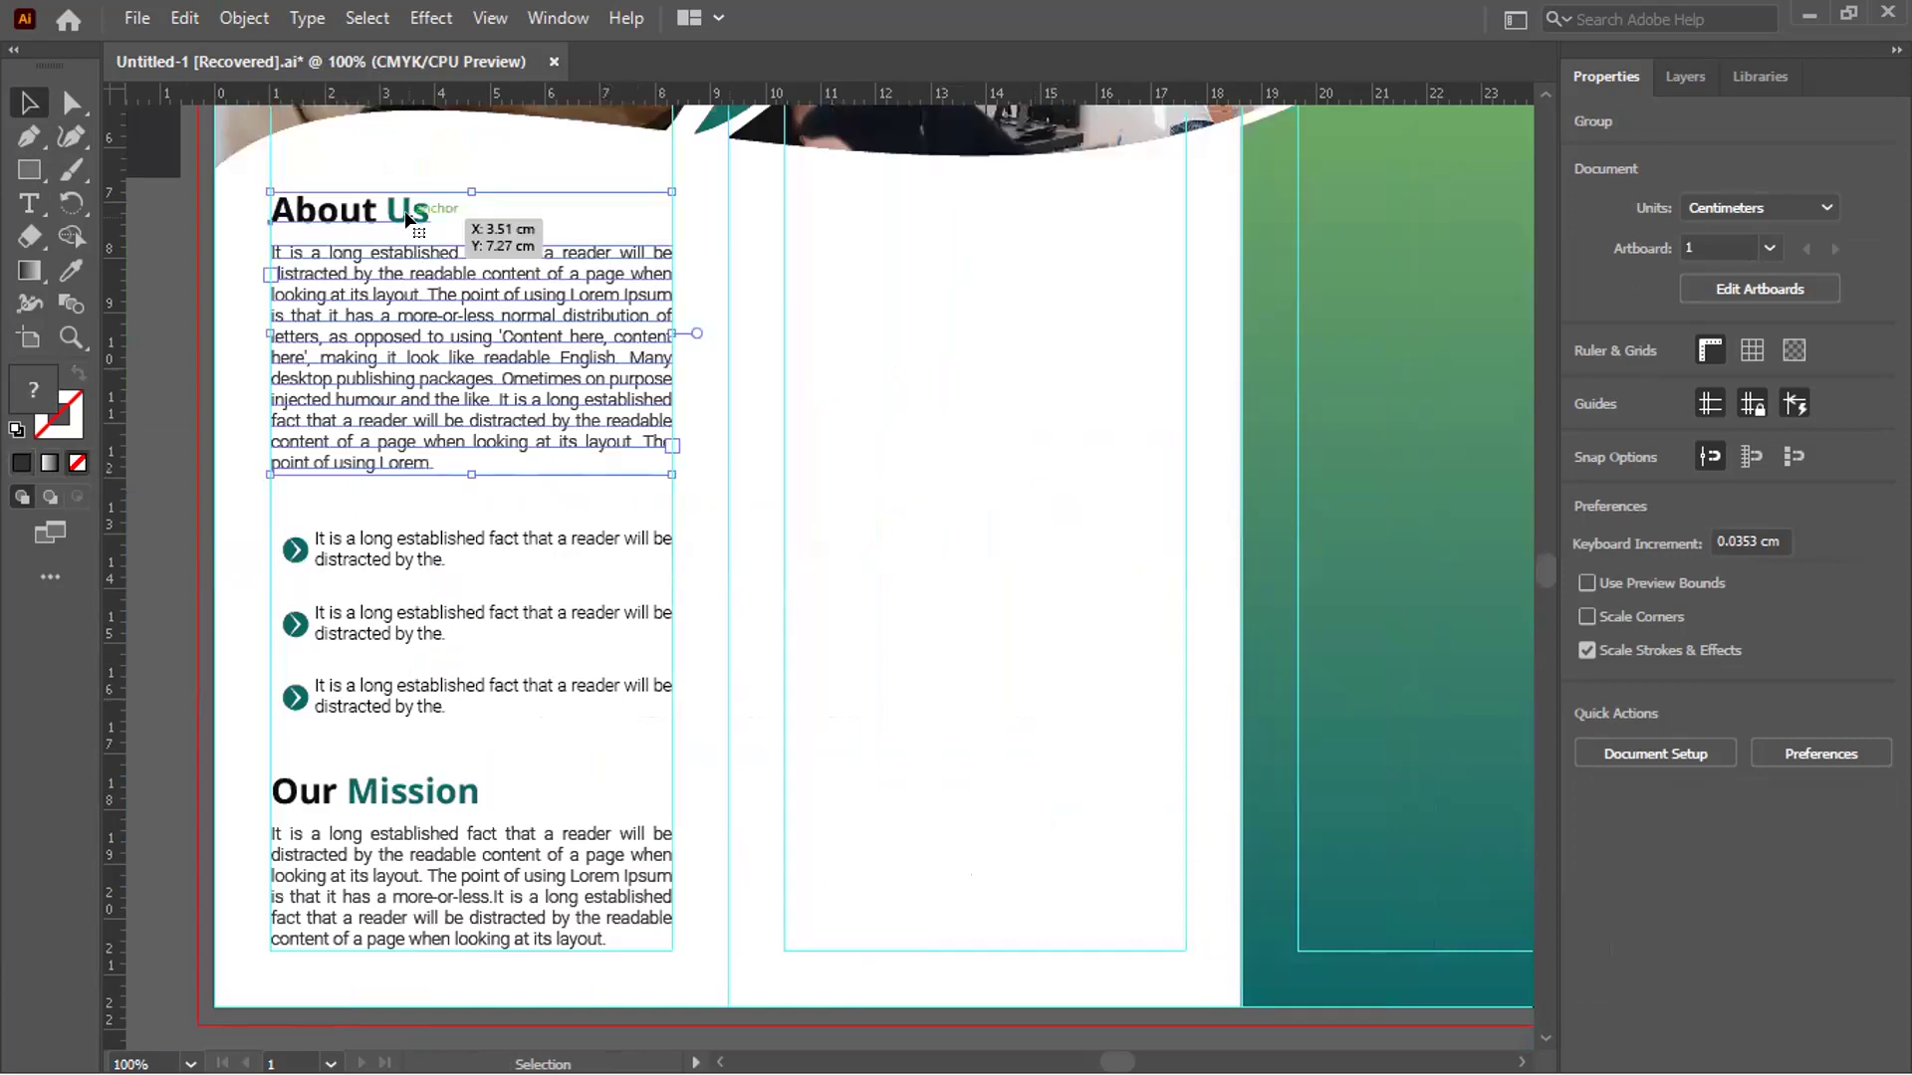
{"action": "right_click", "coordinate": [498, 468]}
{"action": "left_click", "coordinate": [500, 456]}
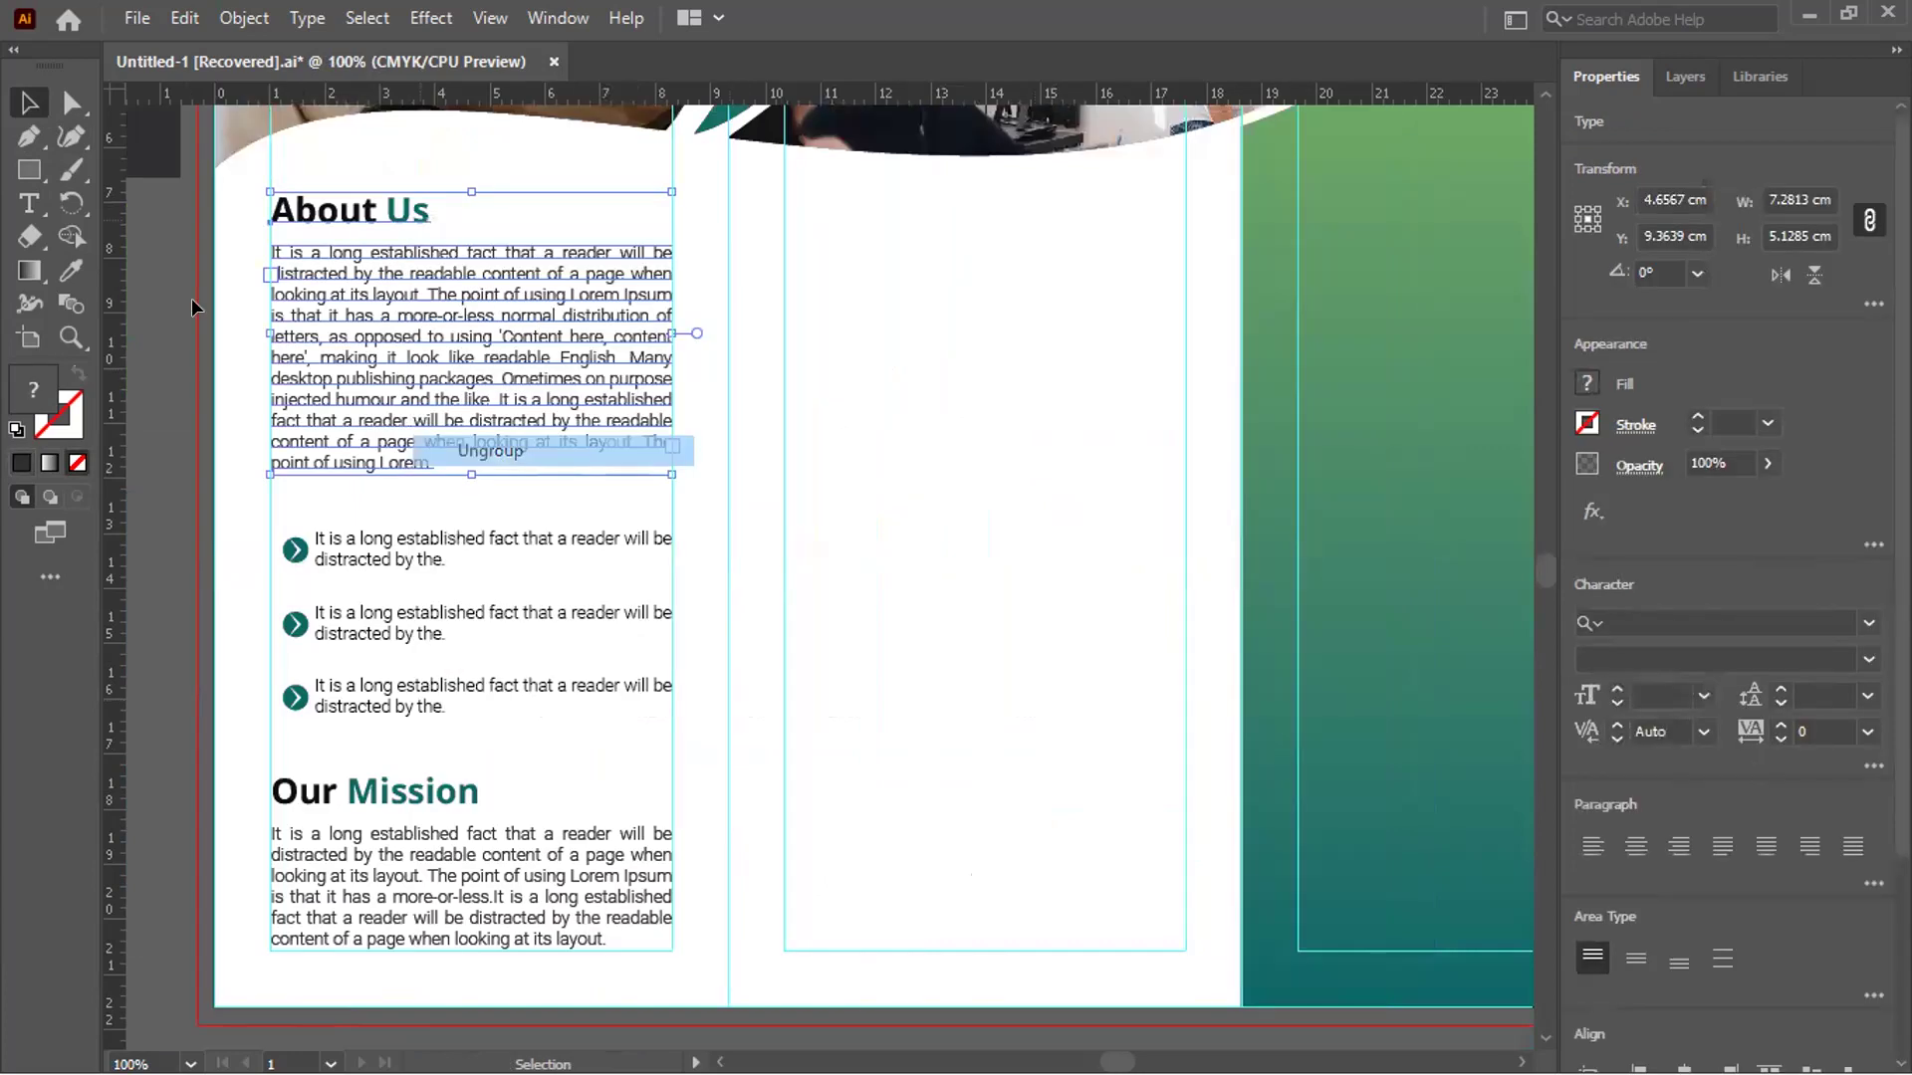
{"action": "left_click", "coordinate": [349, 200]}
{"action": "left_click_drag", "start_coordinate": [404, 211], "coordinate": [879, 309]}
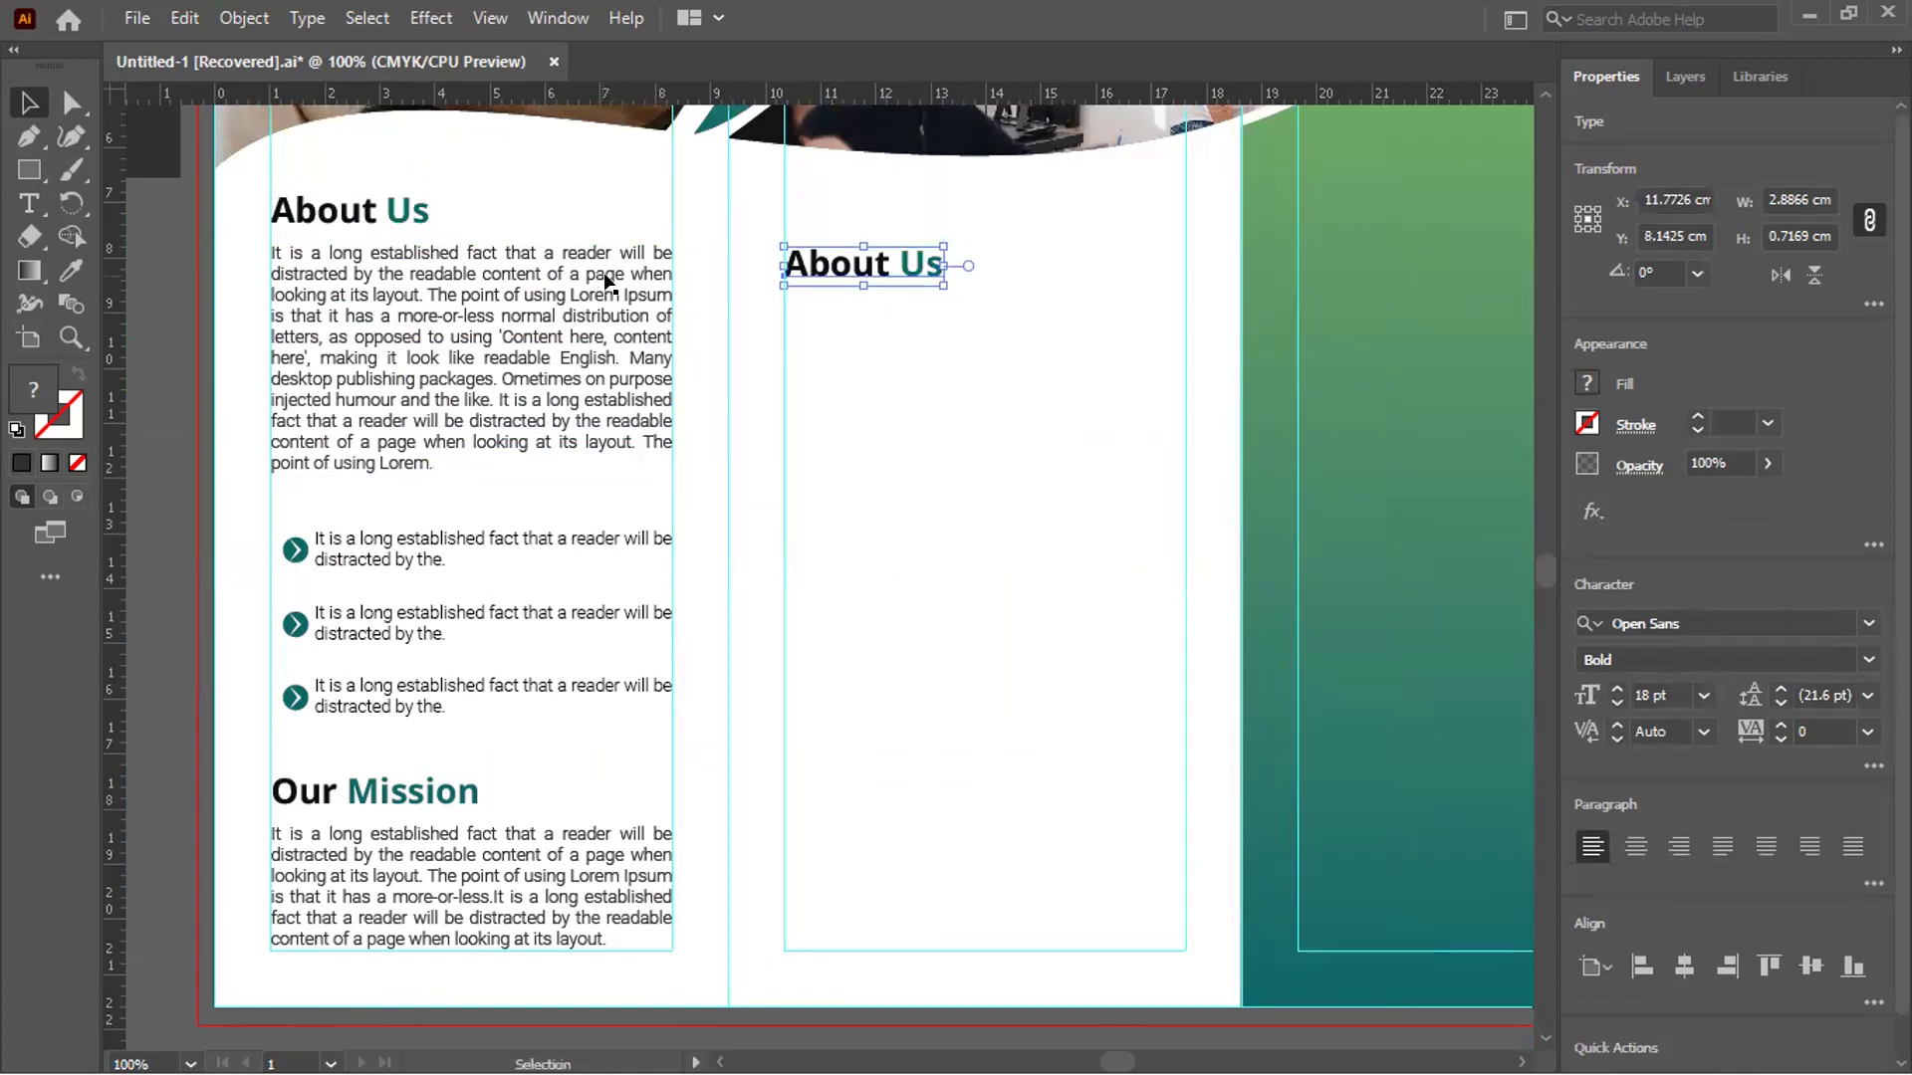
{"action": "left_click", "coordinate": [657, 267]}
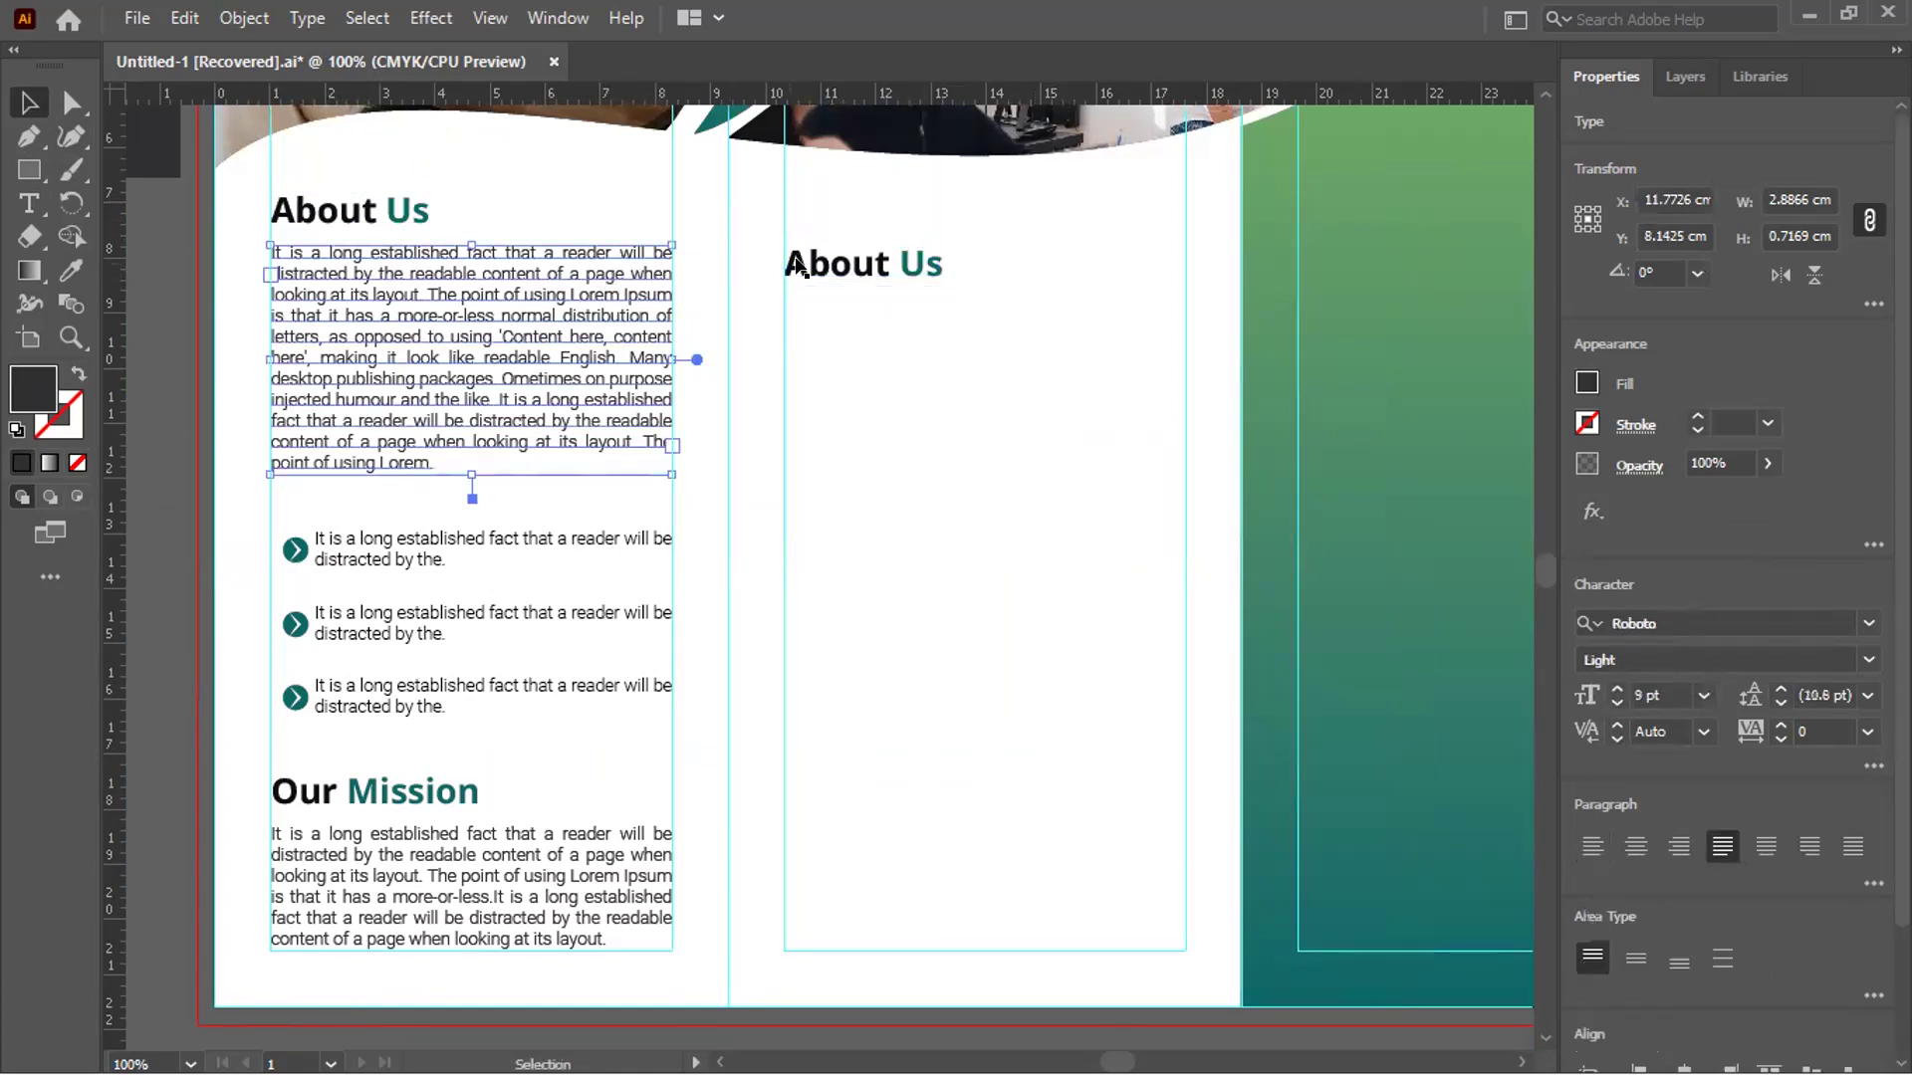
{"action": "left_click", "coordinate": [814, 274], "text": "shift"}
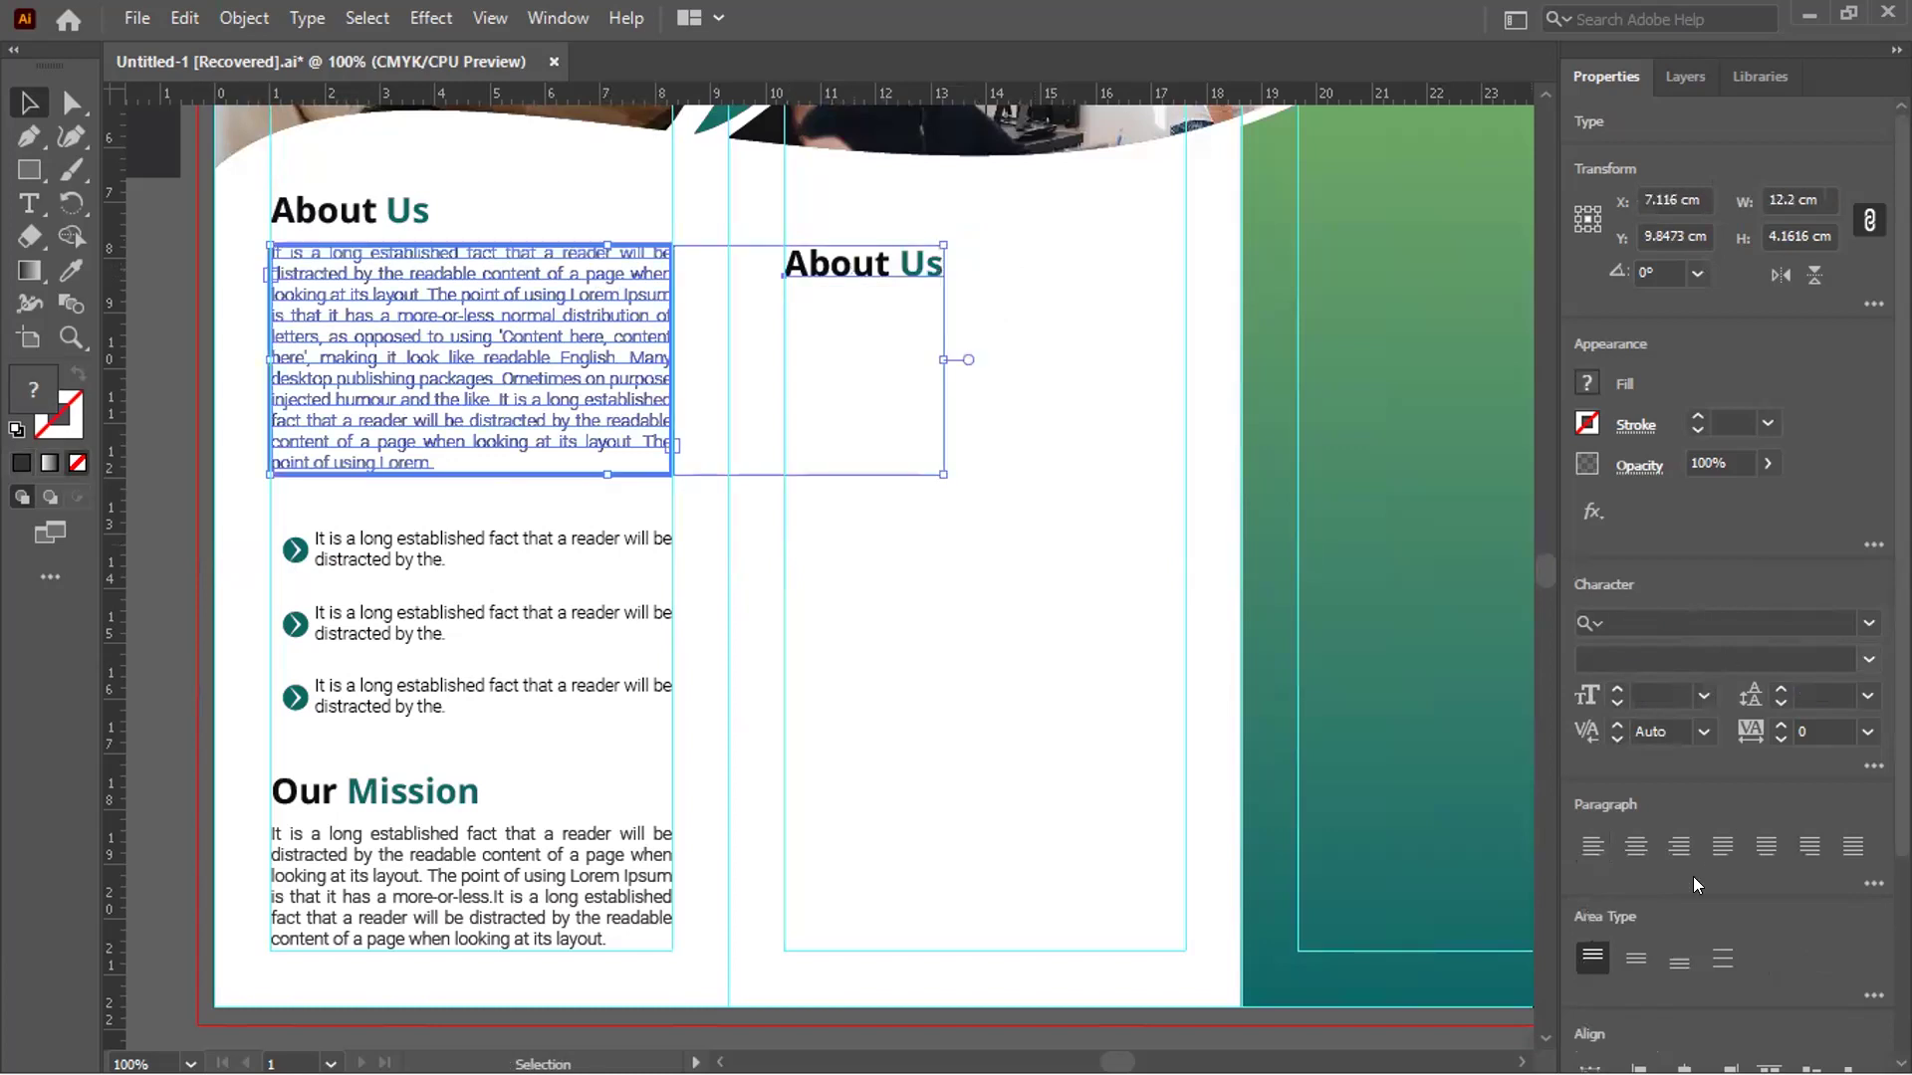
{"action": "scroll", "coordinate": [1698, 926], "scroll_direction": "down", "scroll_amount": 3}
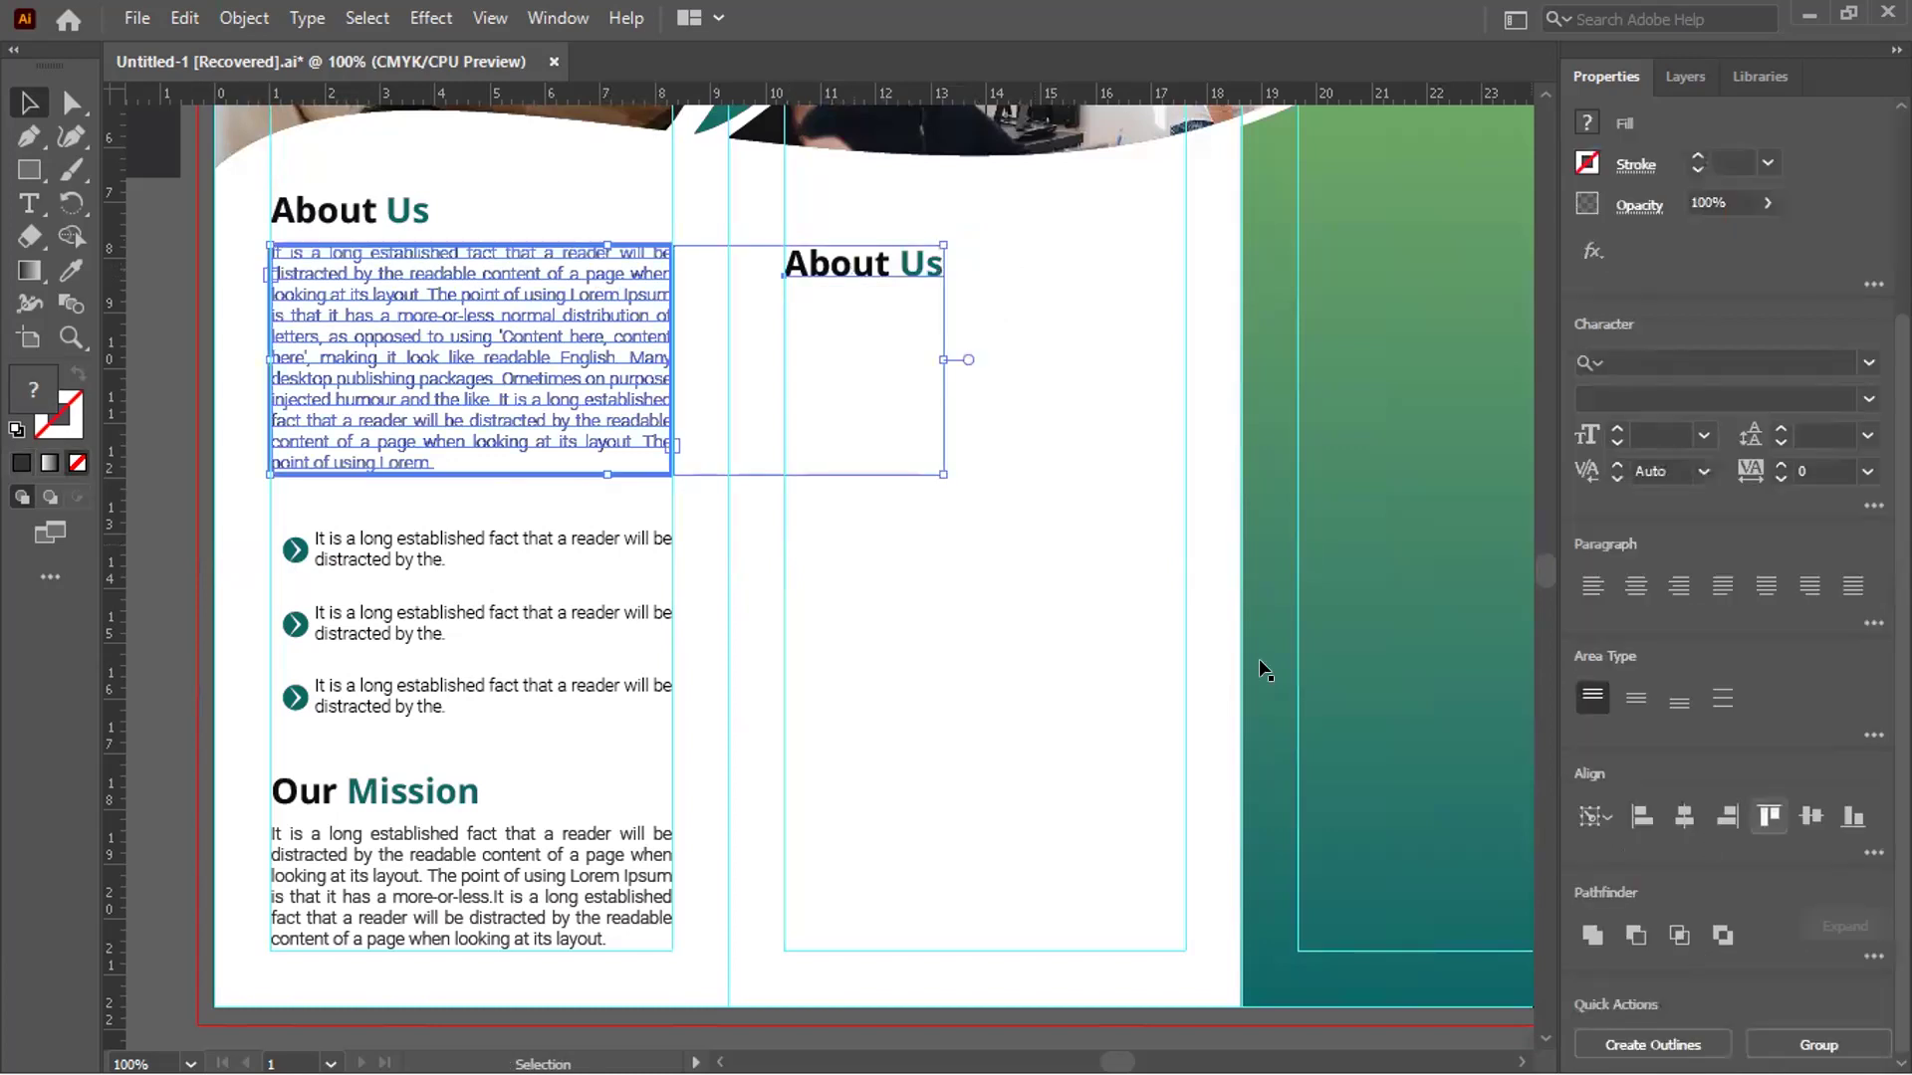
{"action": "left_click", "coordinate": [661, 194]}
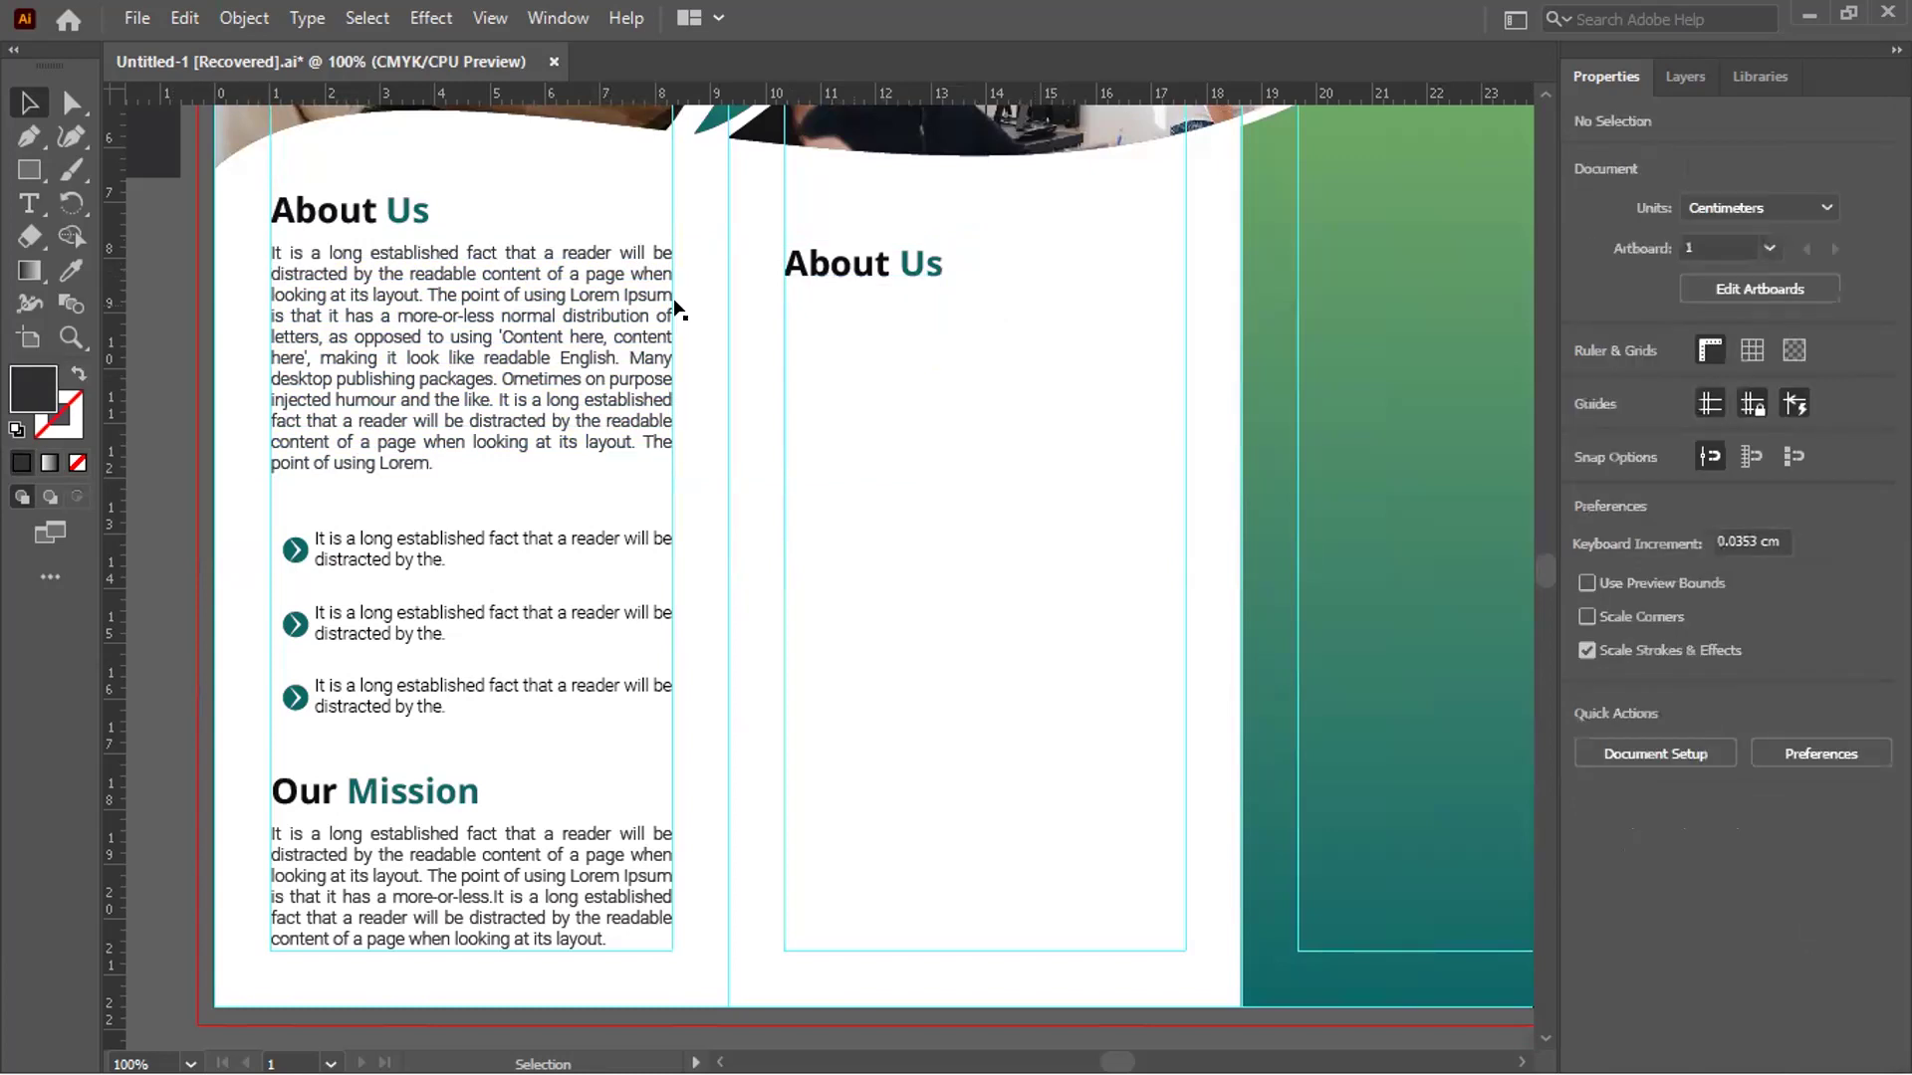
Retype the copied heading as "Our Services"
{"action": "double_click", "coordinate": [880, 244]}
{"action": "left_click_drag", "start_coordinate": [888, 247], "coordinate": [739, 253]}
{"action": "type", "text": "Our"}
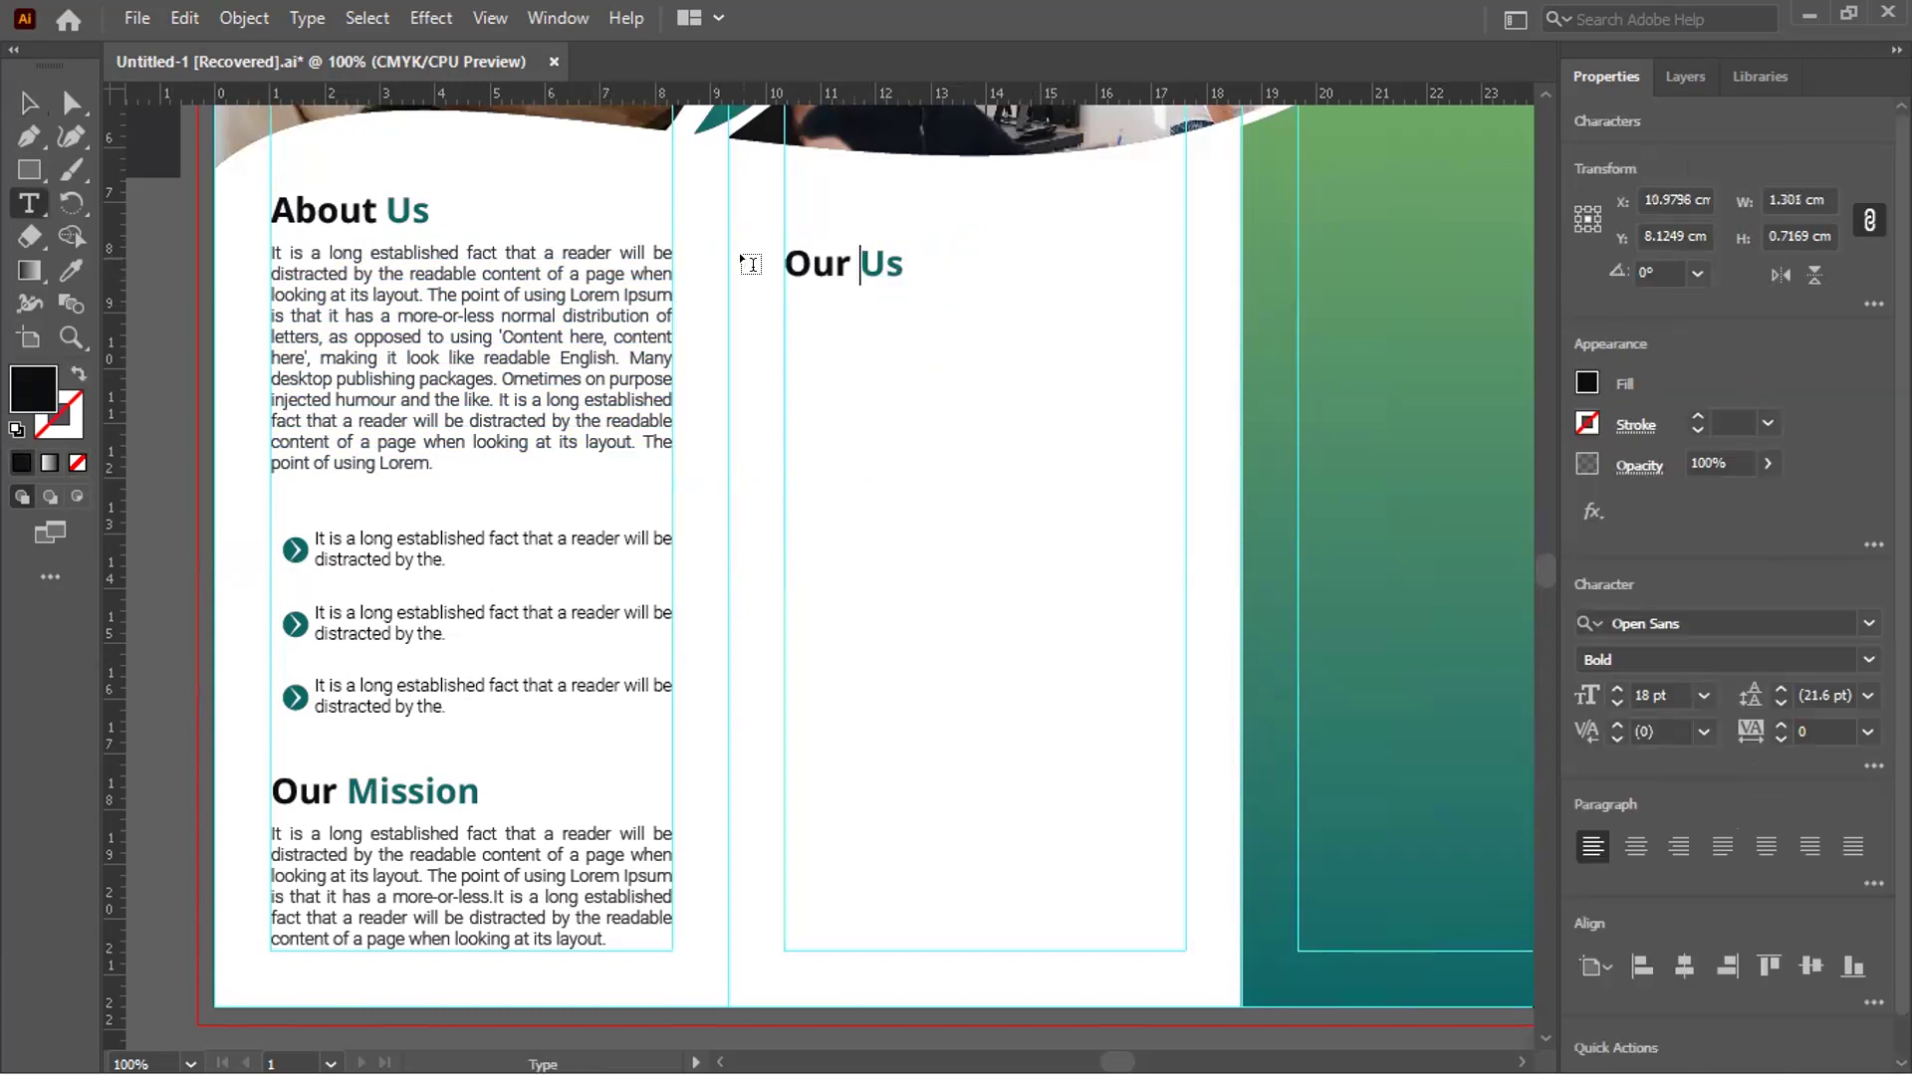
{"action": "key", "text": "Delete"}
{"action": "key", "text": "Delete"}
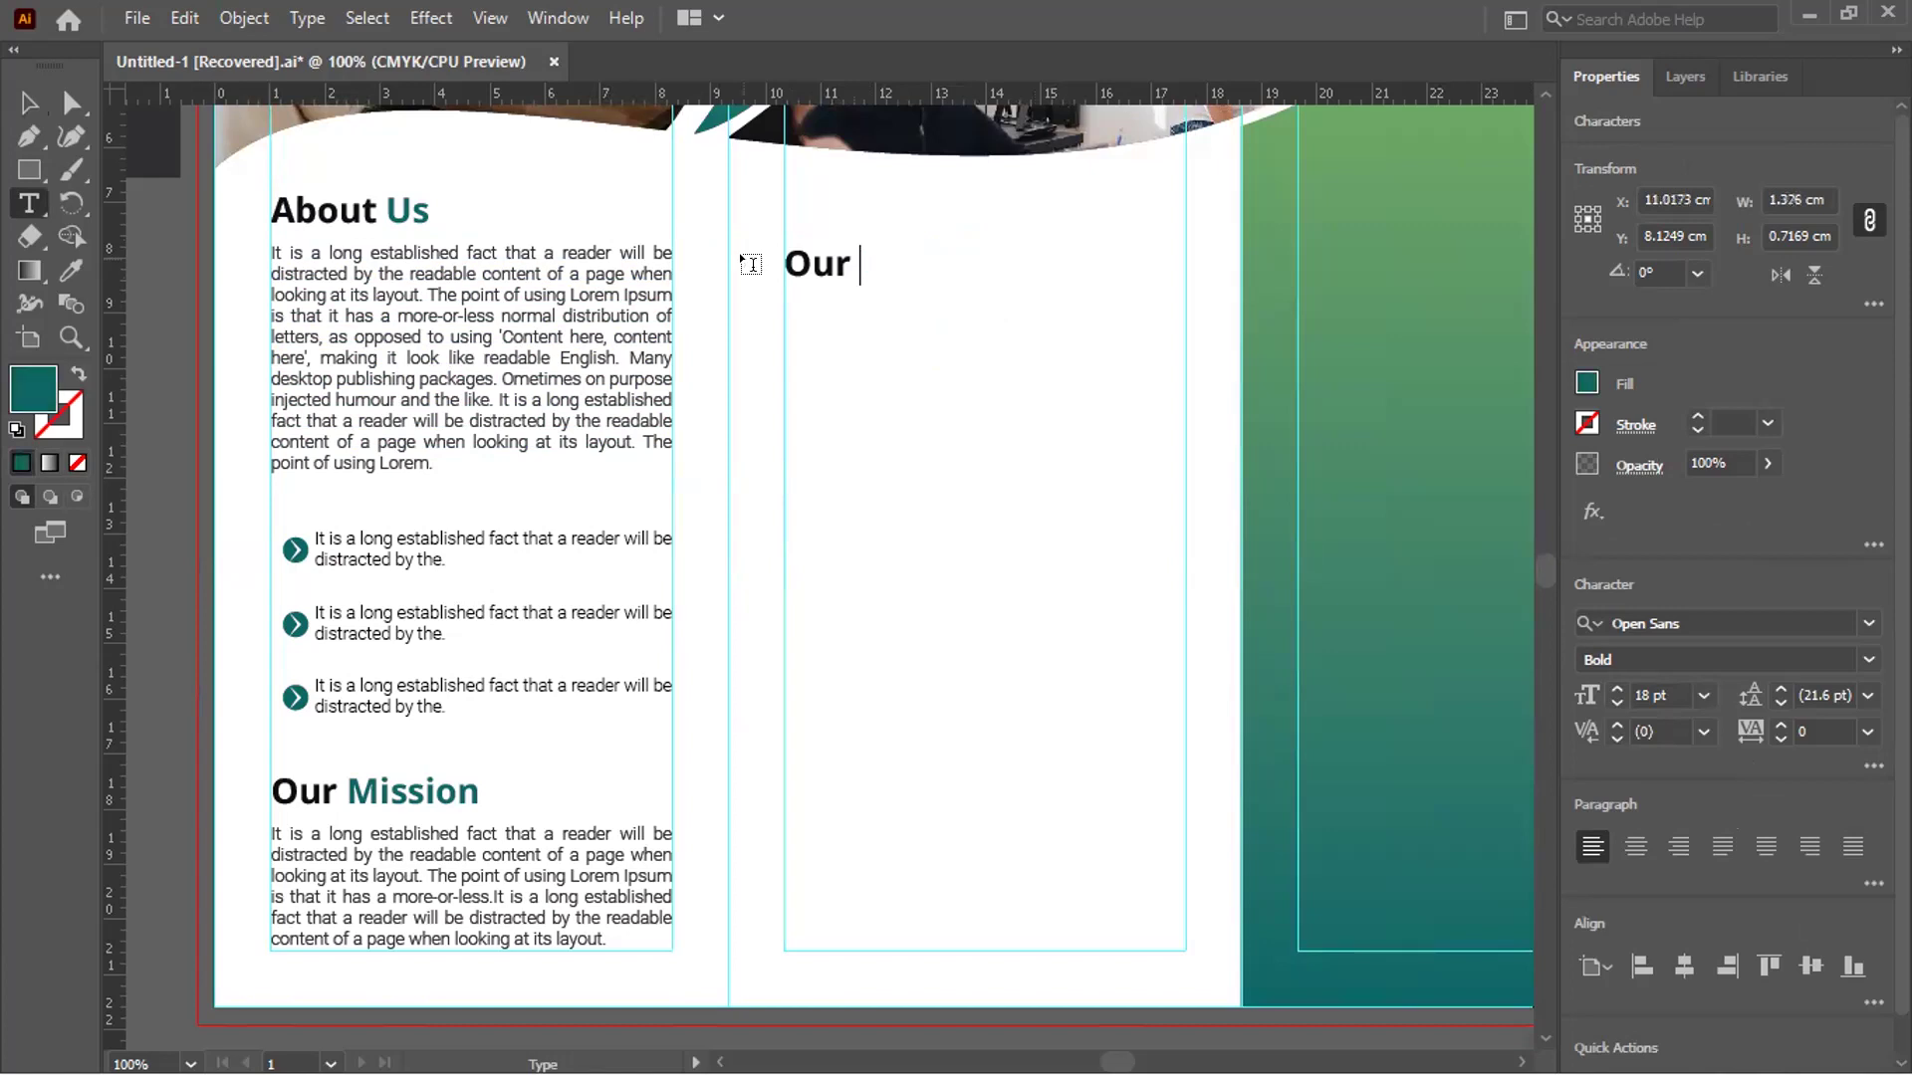
{"action": "type", "text": "Services"}
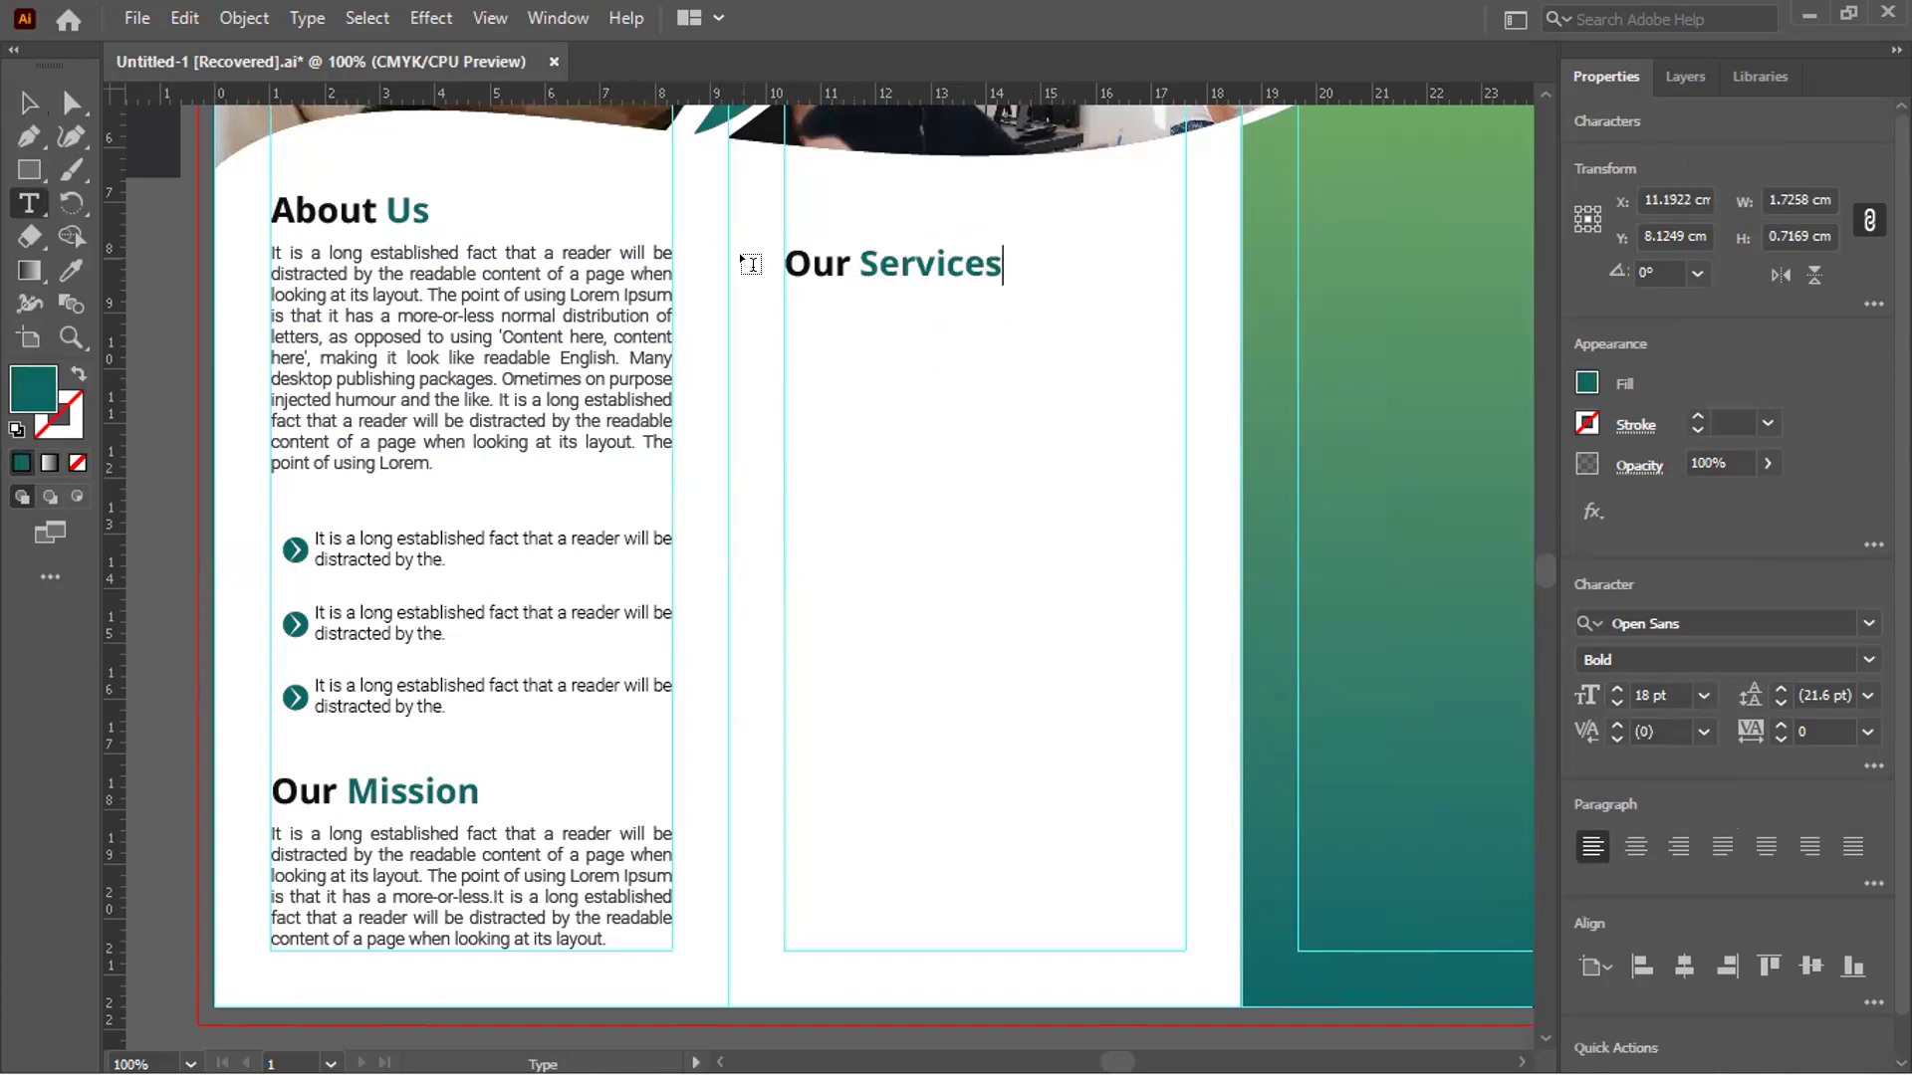
{"action": "key", "text": "Escape"}
{"action": "left_click", "coordinate": [14, 104]}
Ungroup Our Mission and copy its paragraph under Our Services, left-aligned with the heading
{"action": "right_click", "coordinate": [419, 846]}
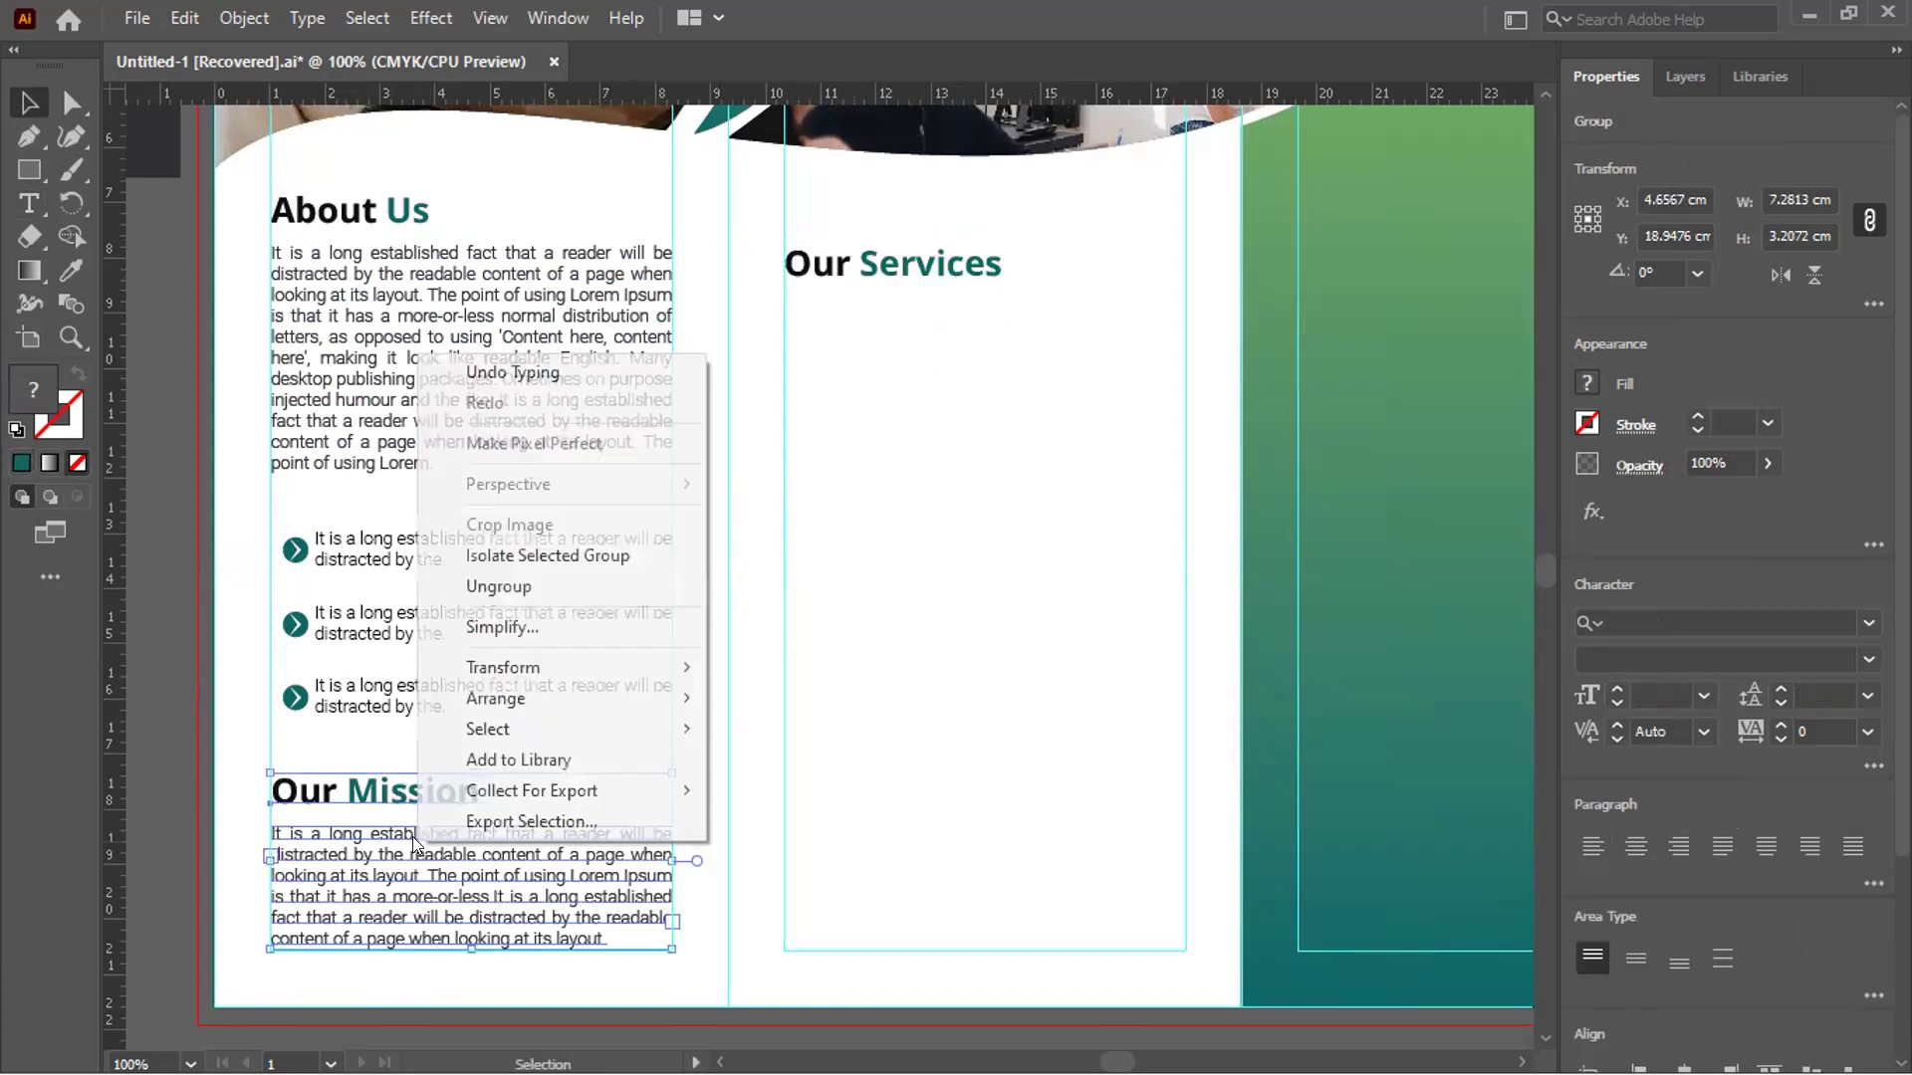
{"action": "key", "text": "Return"}
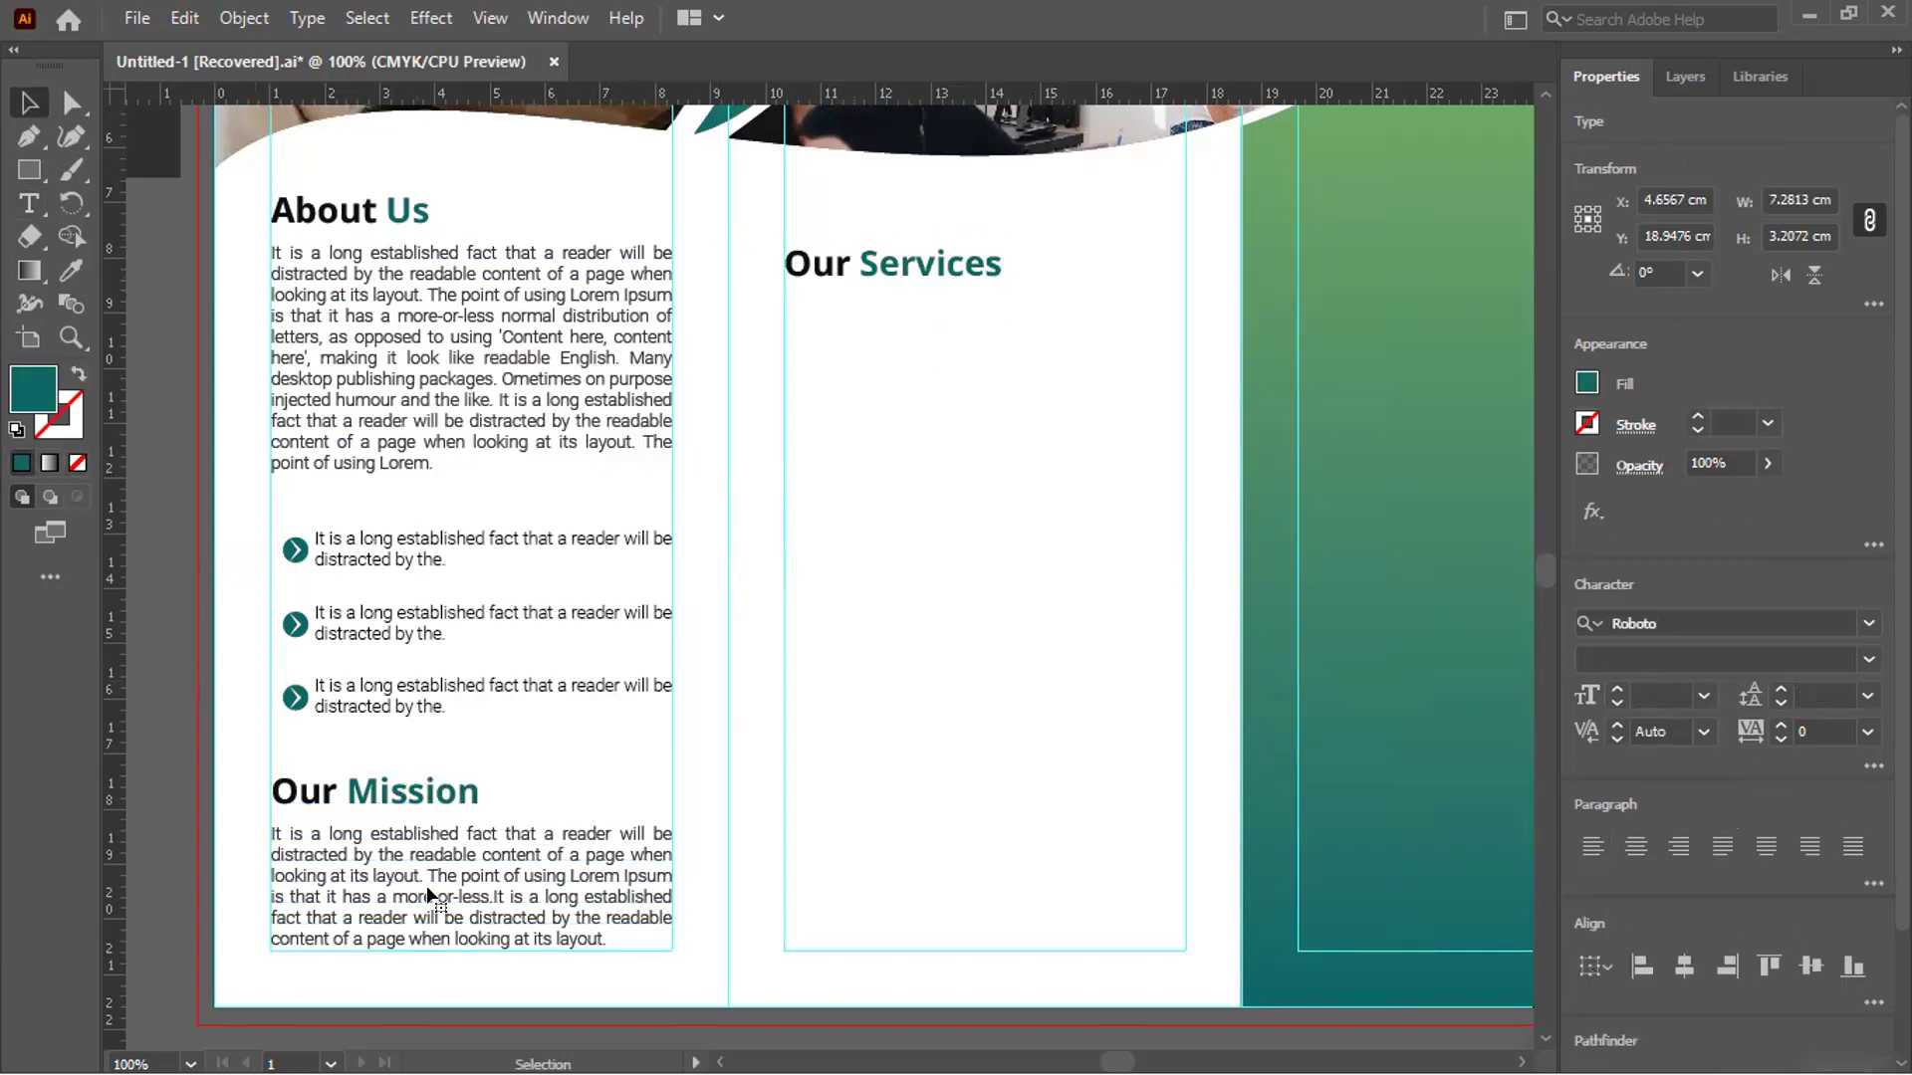
{"action": "left_click_drag", "start_coordinate": [440, 909], "coordinate": [730, 685]}
{"action": "left_click_drag", "start_coordinate": [953, 396], "coordinate": [971, 376]}
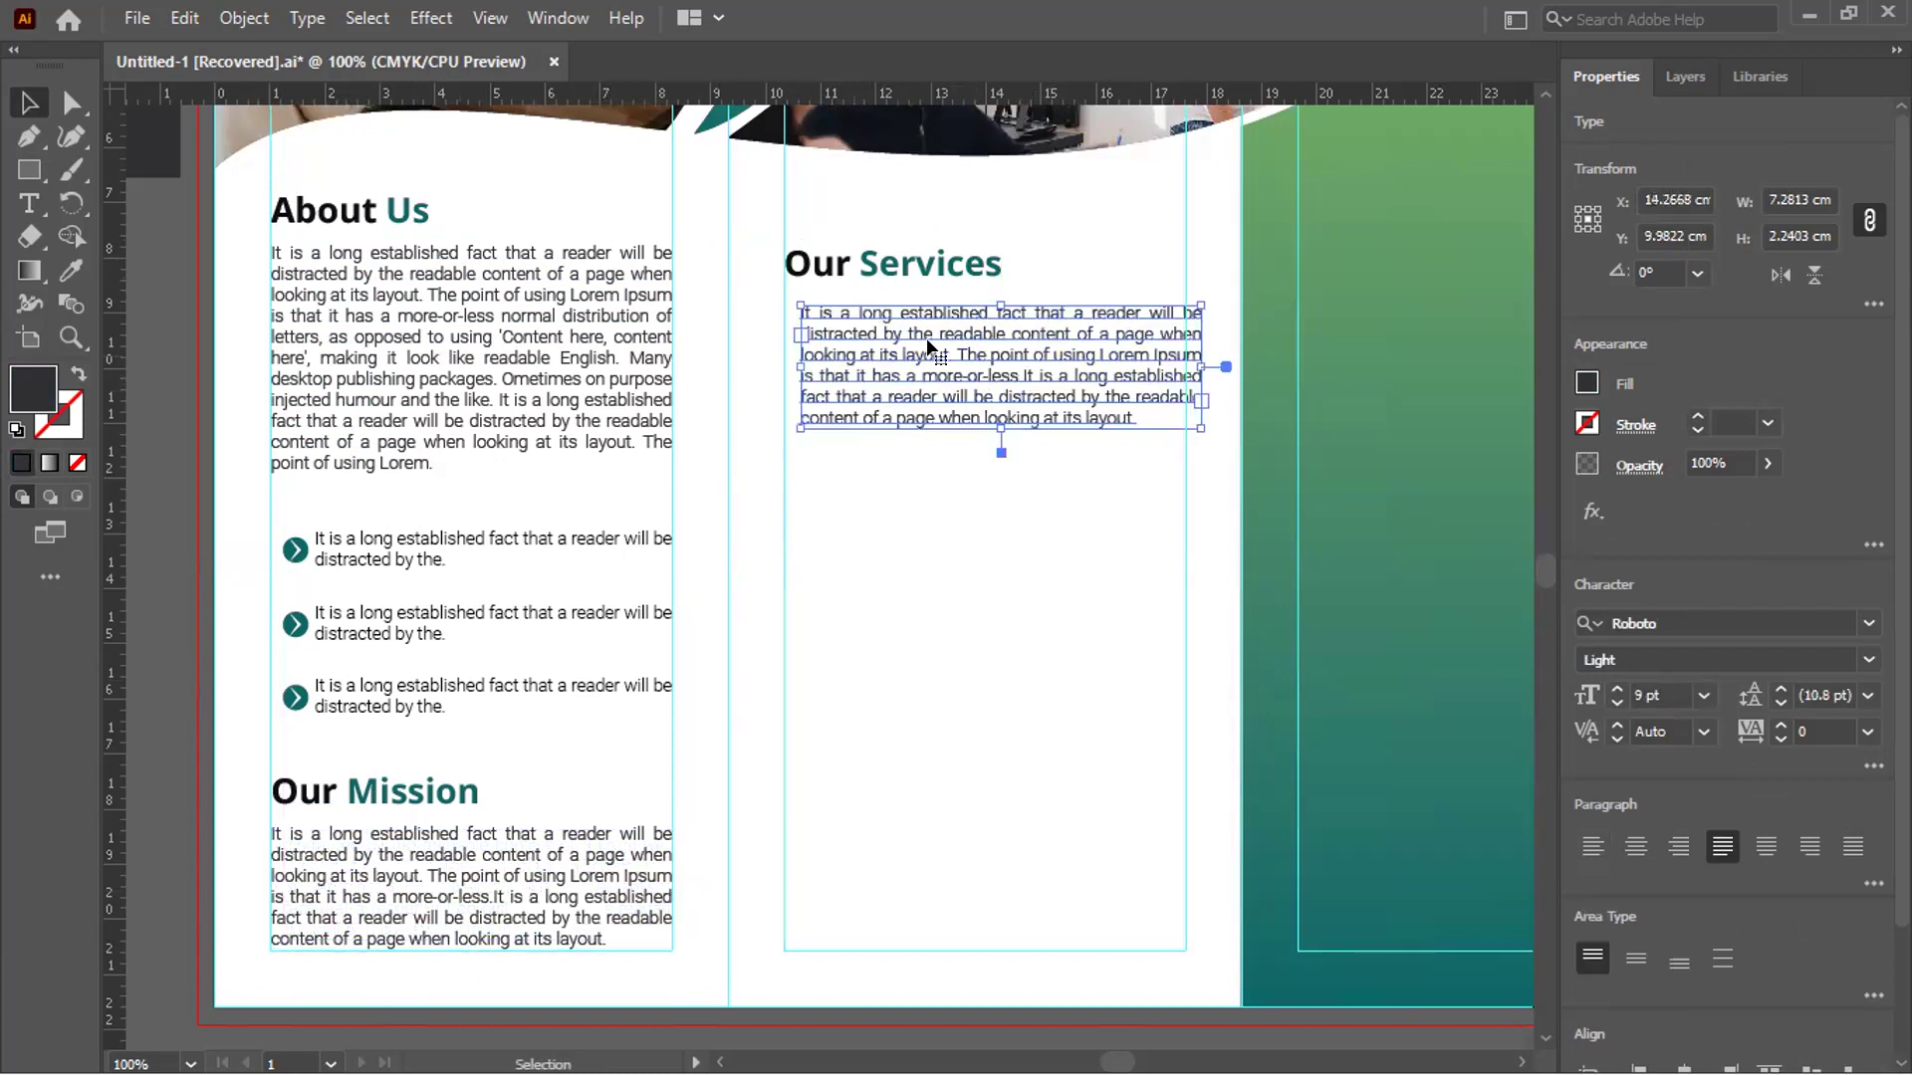
{"action": "left_click", "coordinate": [907, 259], "text": "shift"}
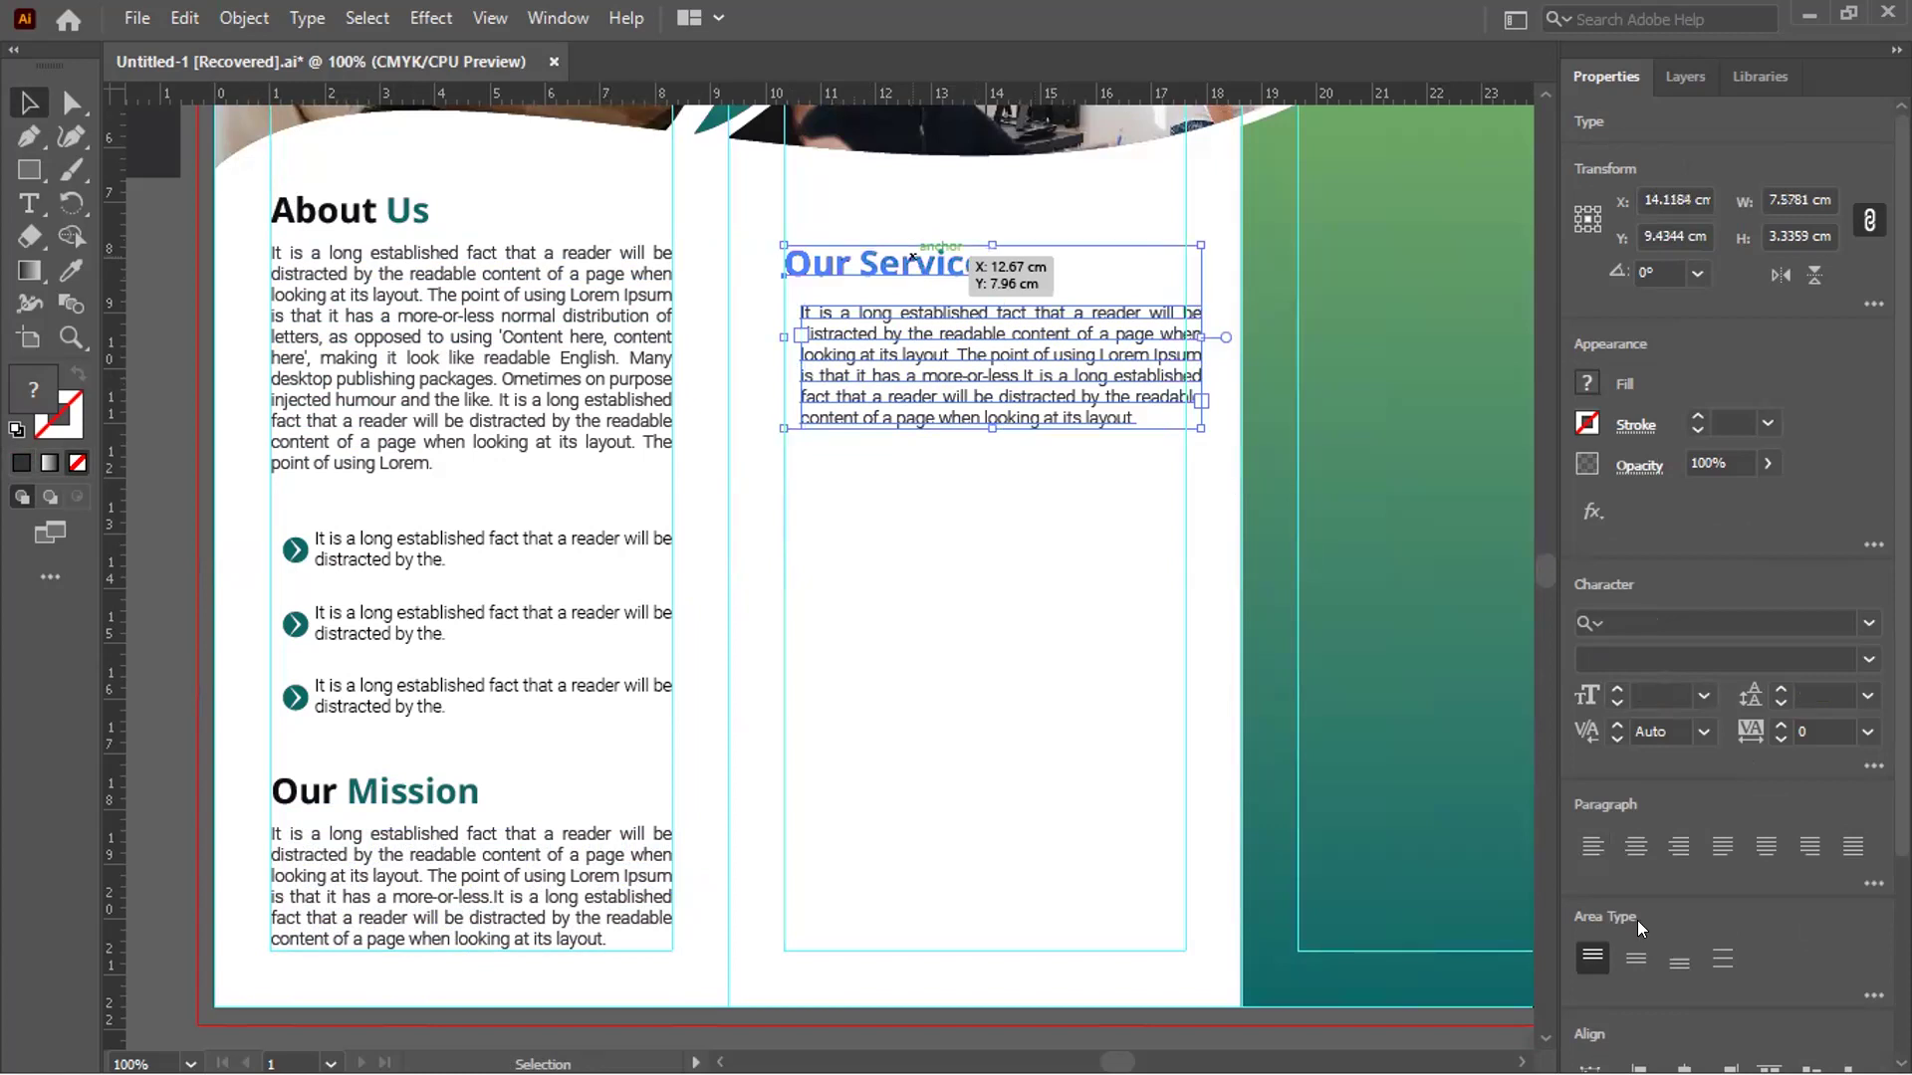
{"action": "left_click", "coordinate": [1590, 1068]}
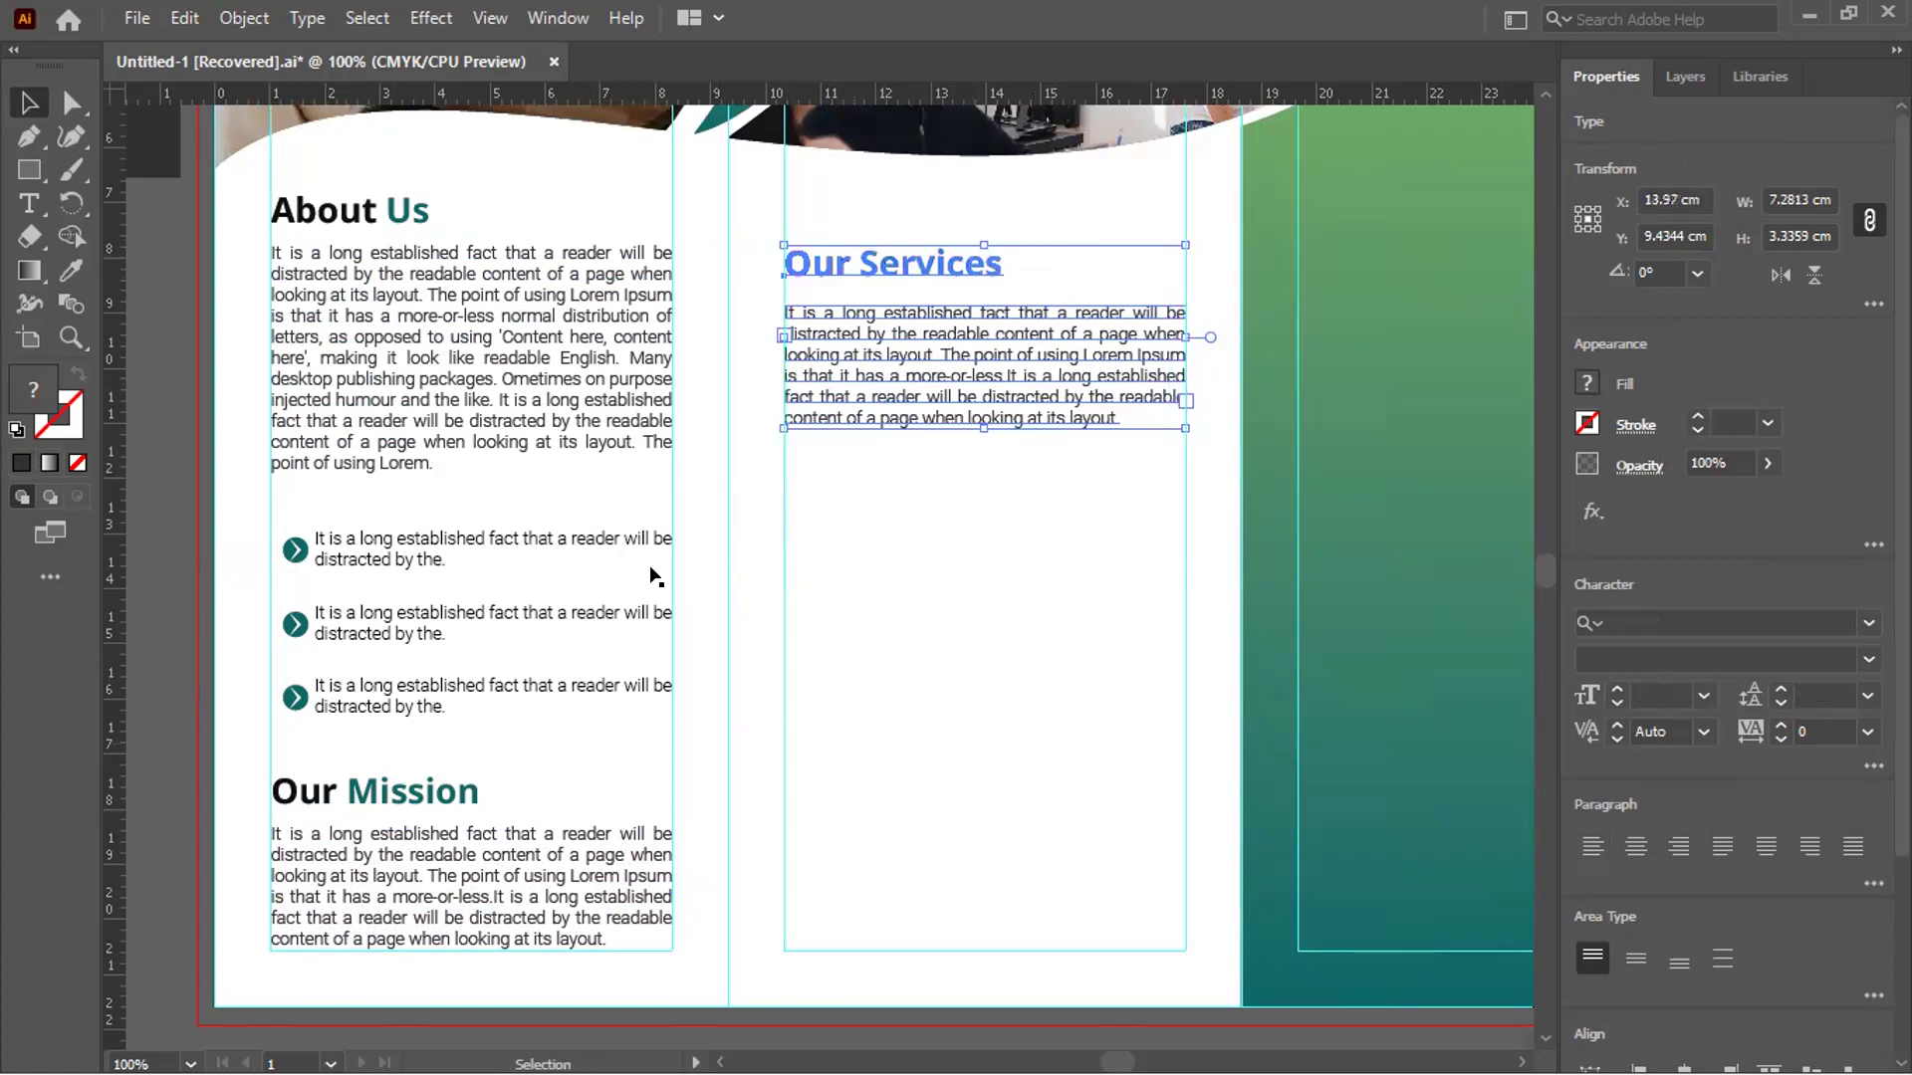
Space the services paragraph exactly 0.25 cm below the Our Services heading
{"action": "left_click", "coordinate": [344, 213]}
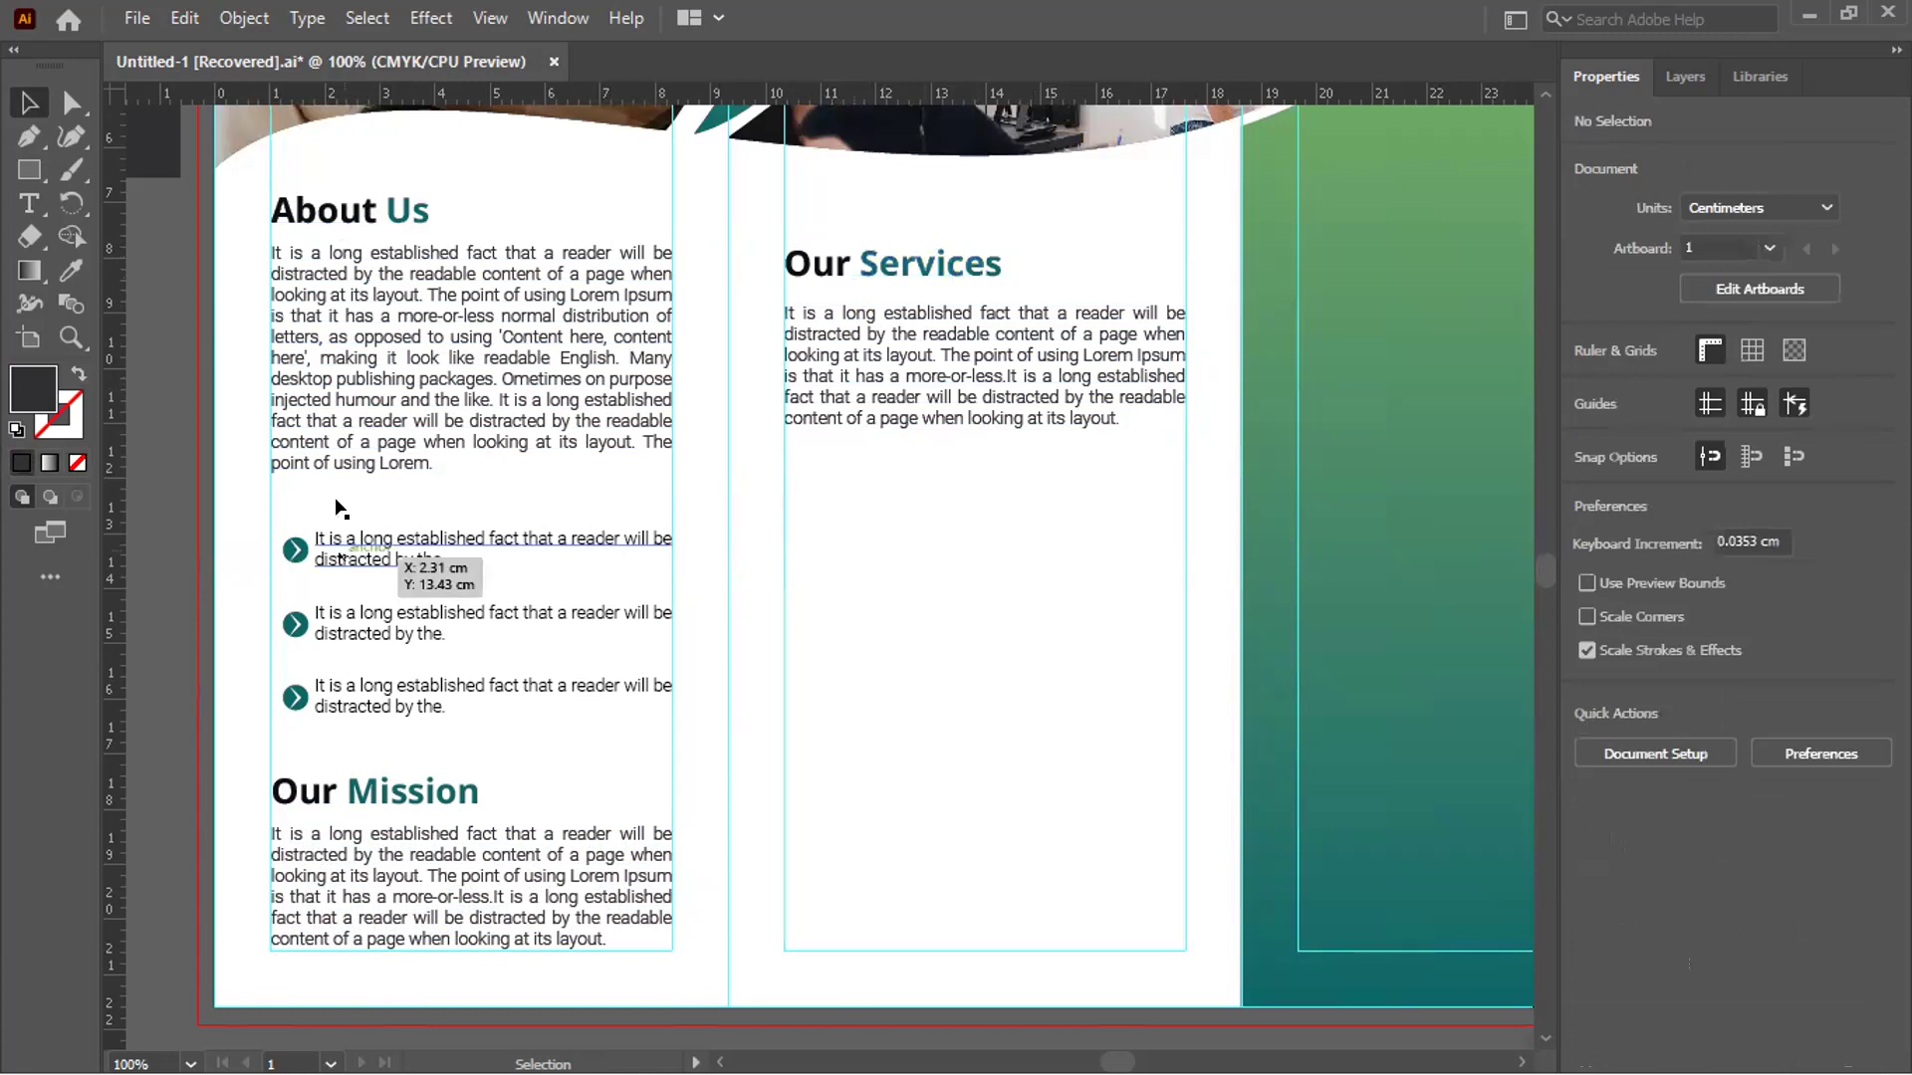
{"action": "left_click", "coordinate": [860, 316]}
{"action": "left_click", "coordinate": [881, 264], "text": "shift"}
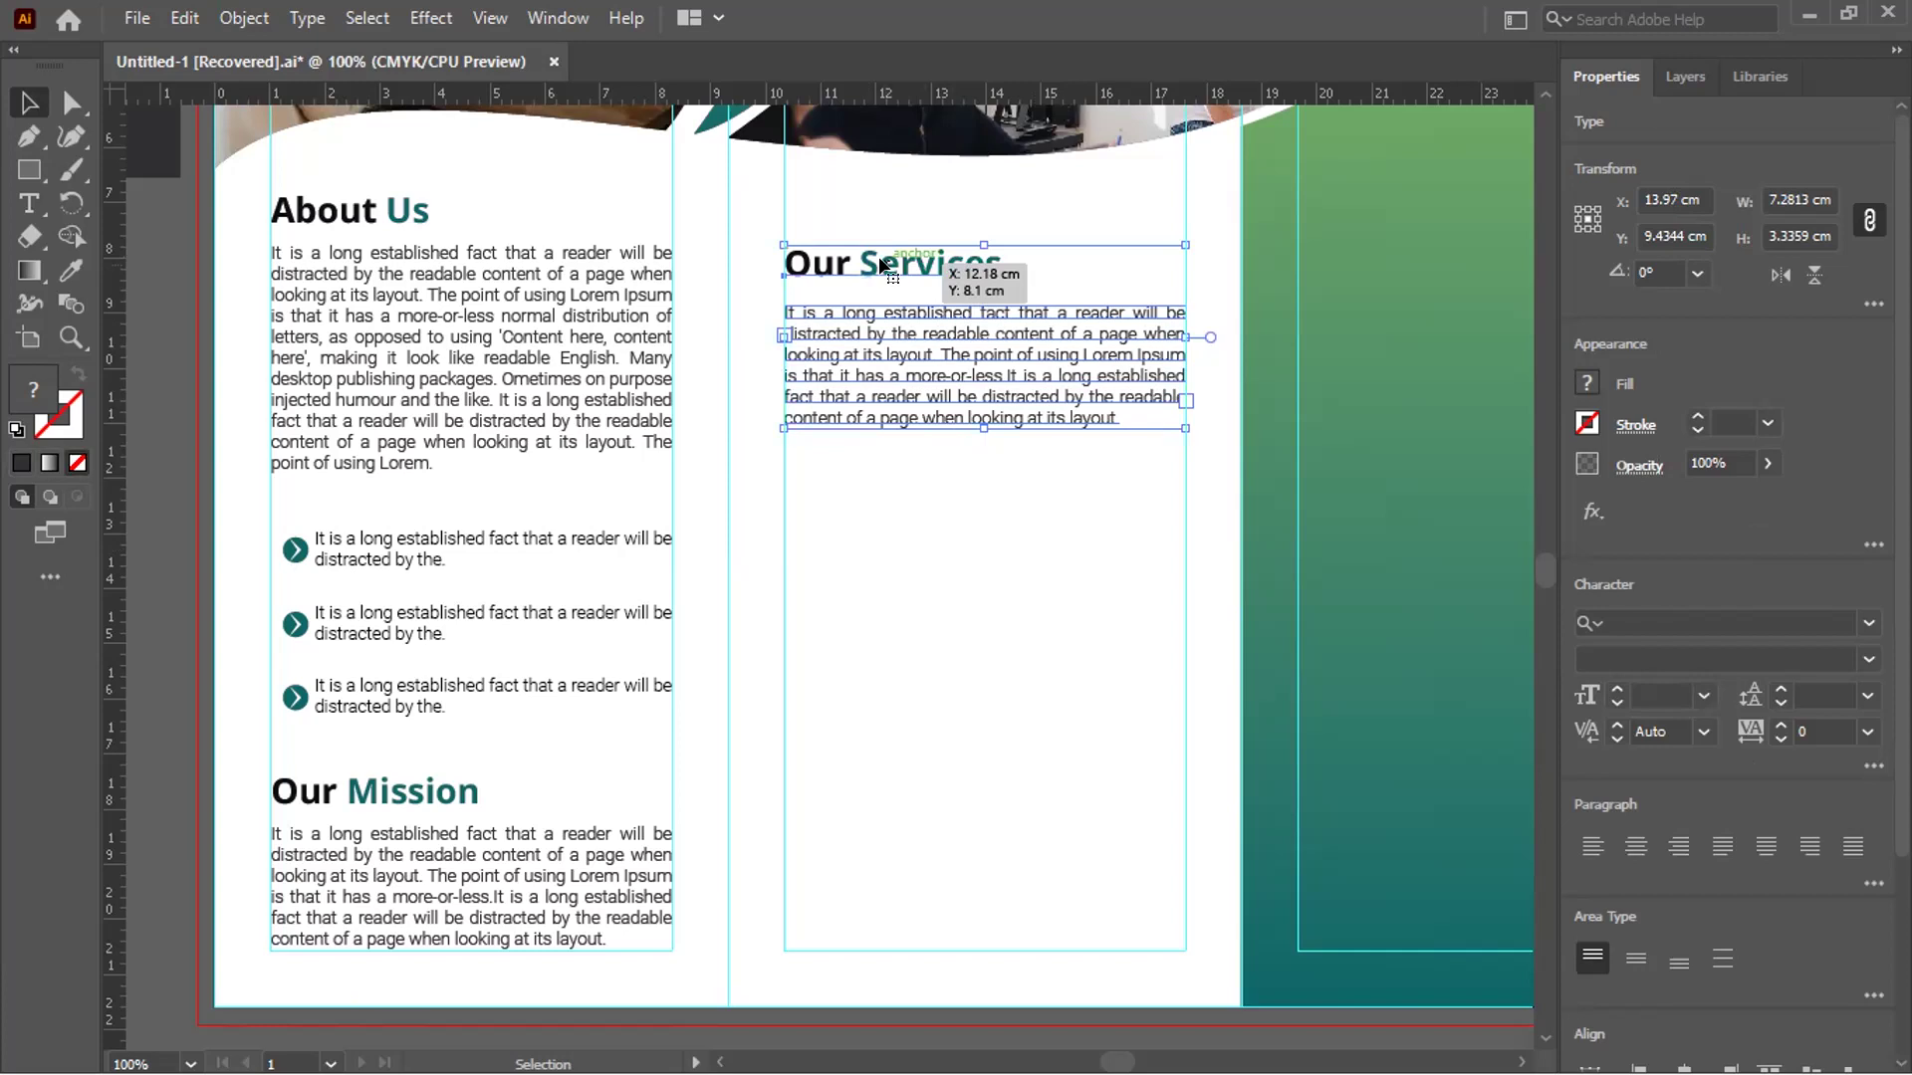
{"action": "scroll", "coordinate": [1866, 856], "scroll_direction": "down", "scroll_amount": 5}
{"action": "left_click", "coordinate": [1868, 855]}
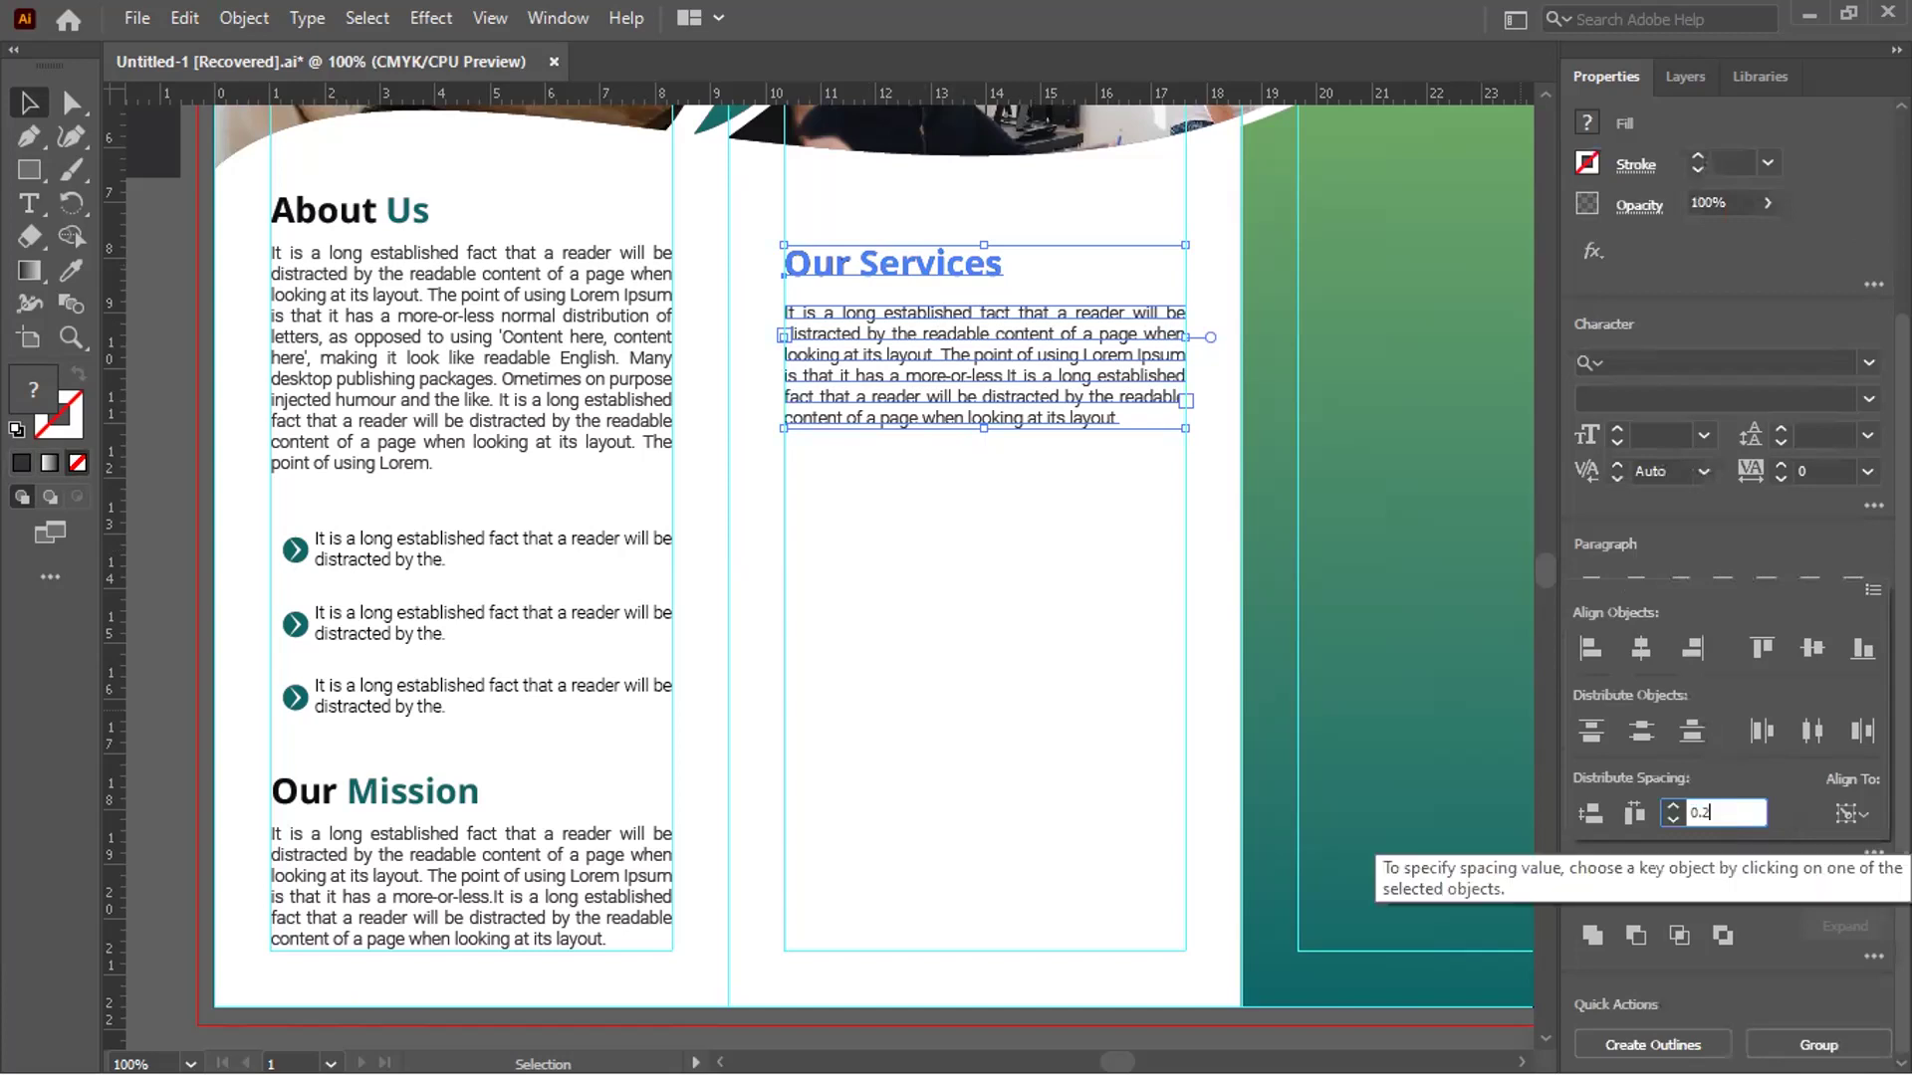
{"action": "type", "text": "0.25"}
{"action": "key", "text": "Return"}
{"action": "left_click", "coordinate": [157, 349]}
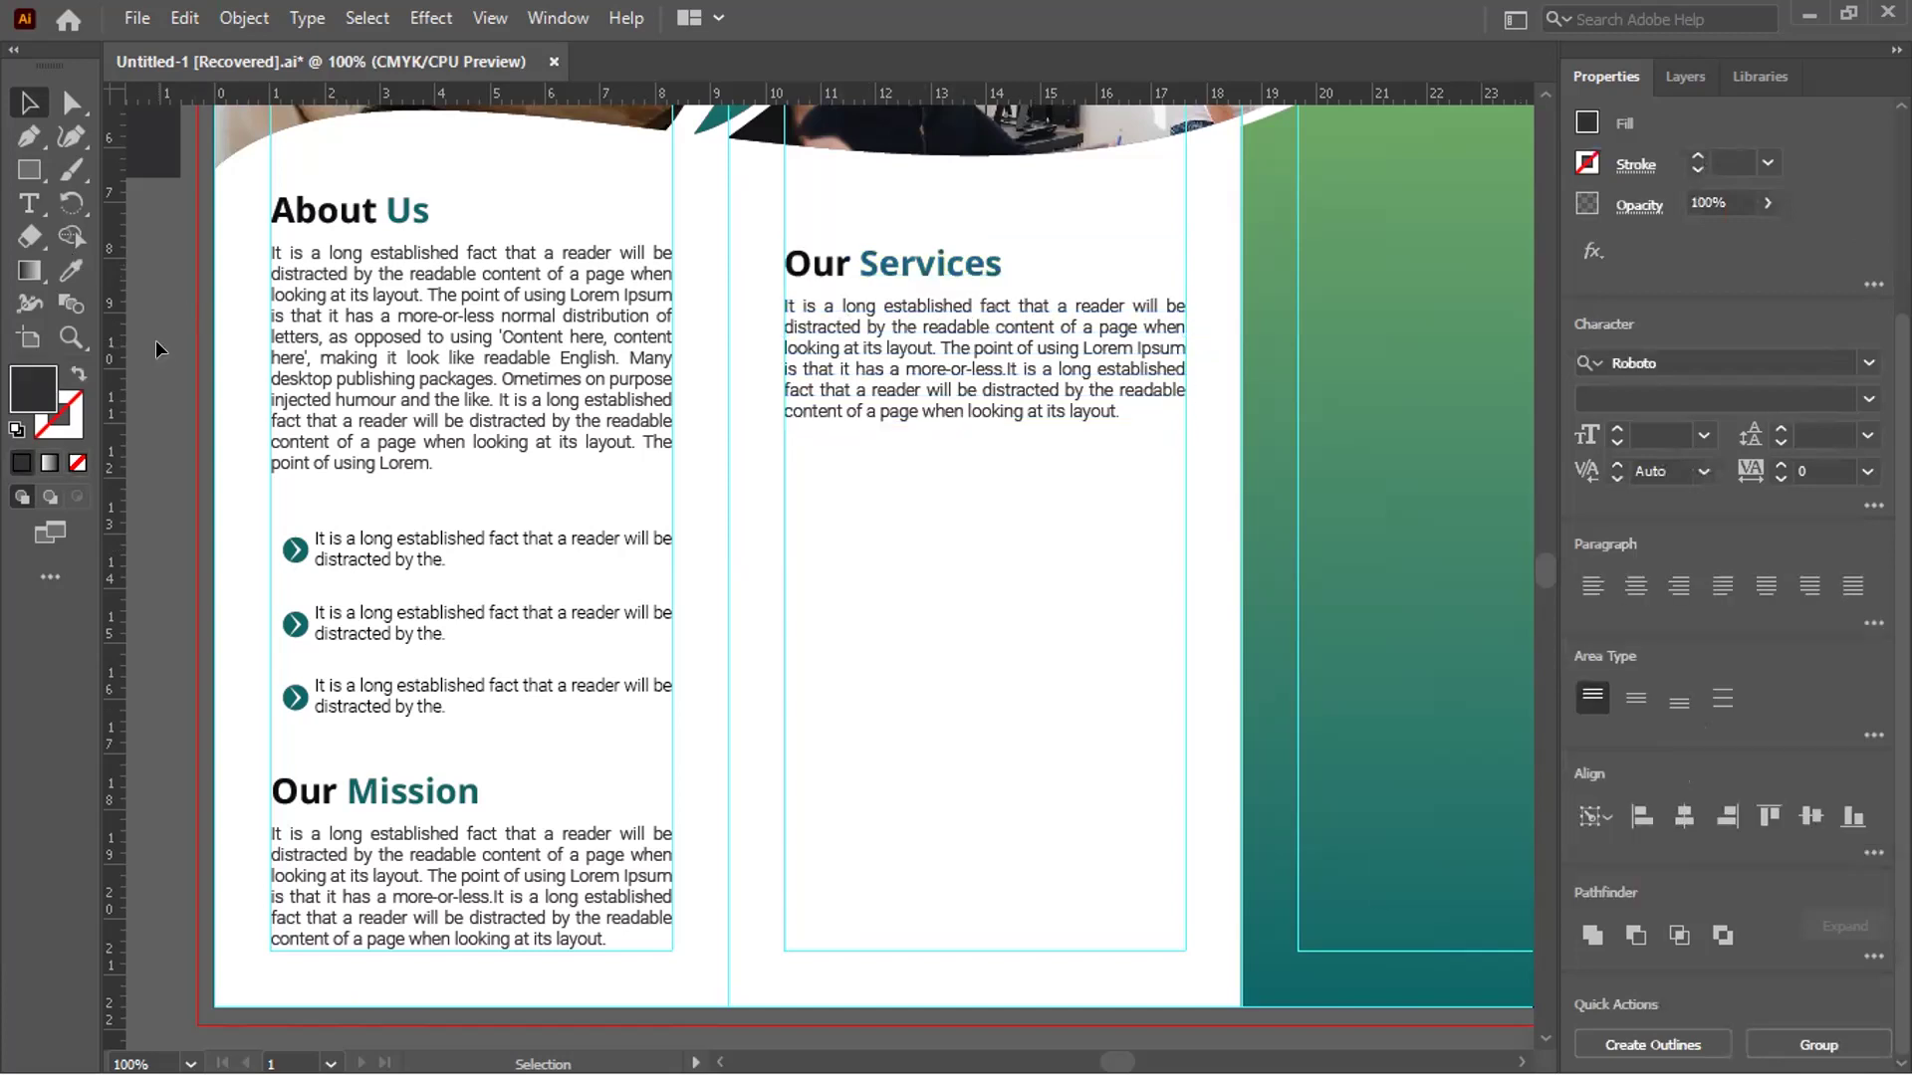
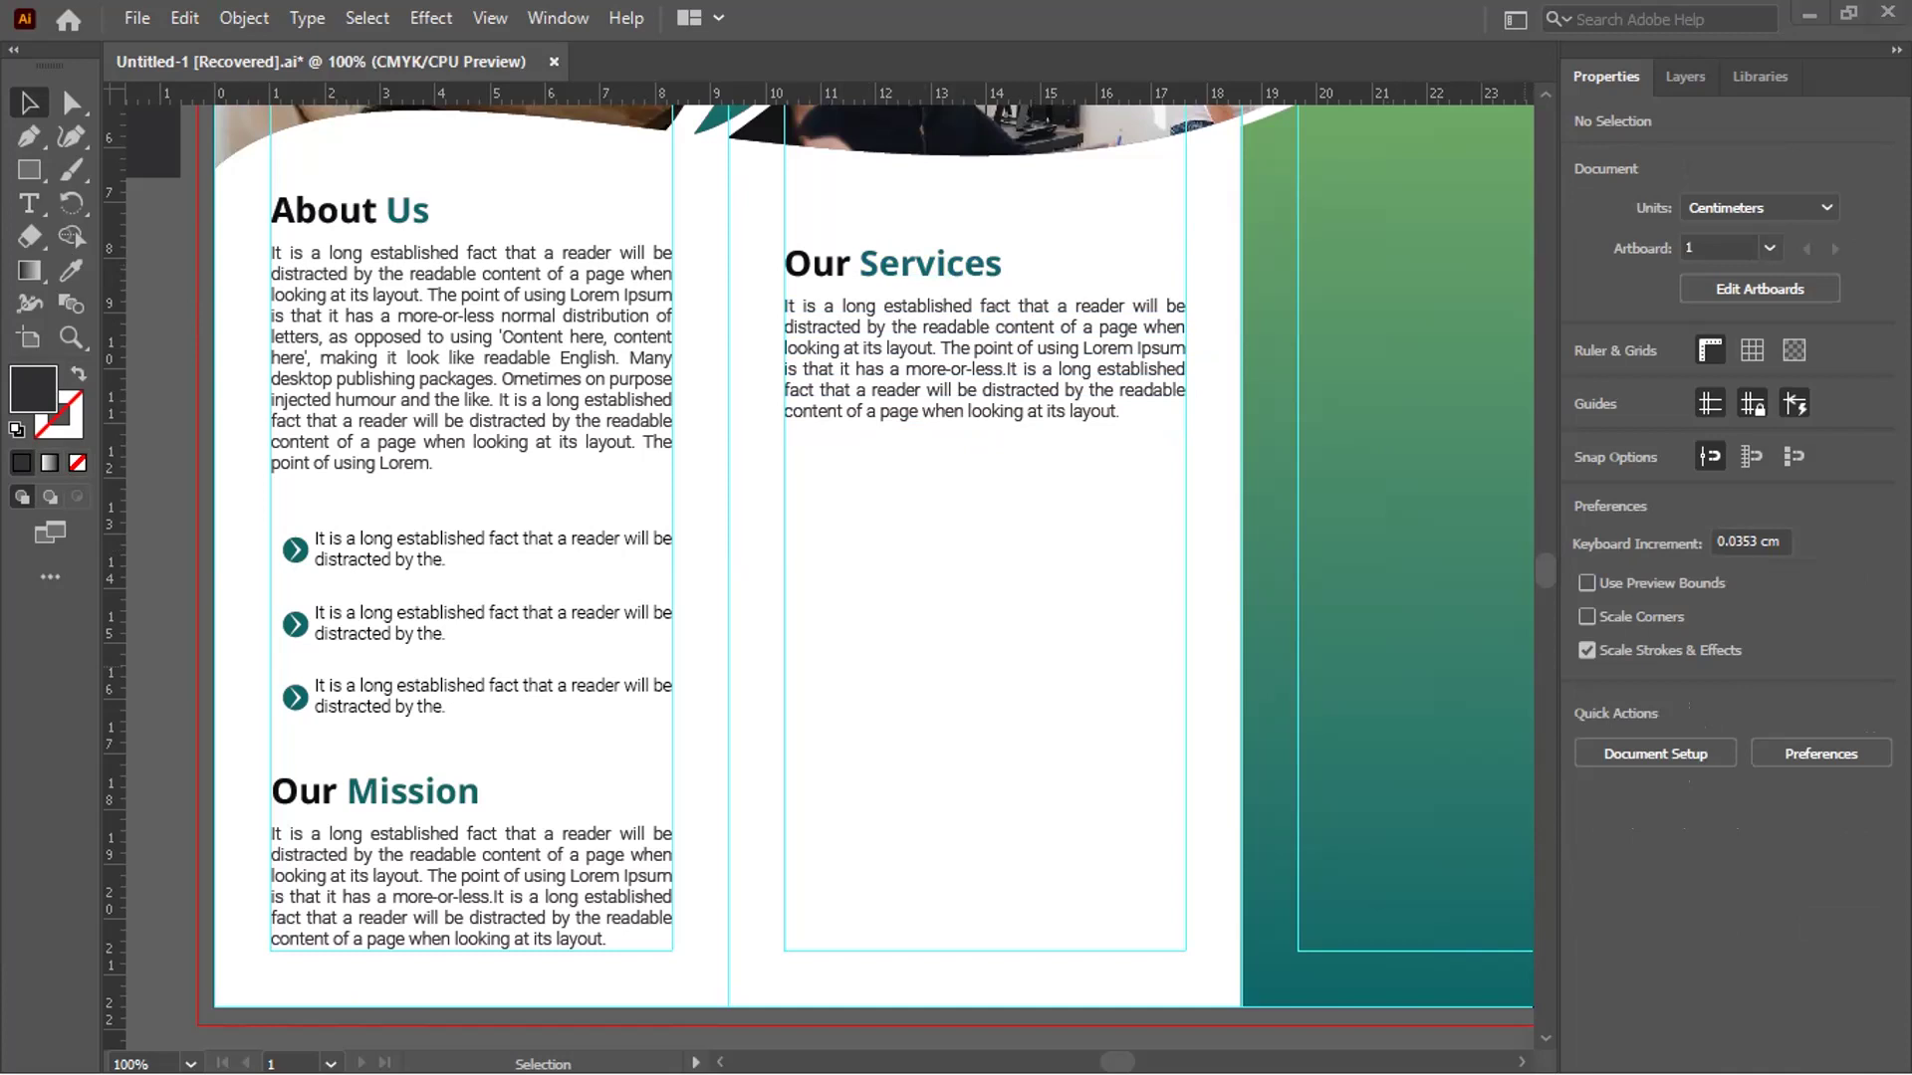
Start a new text line low in the middle panel reading "Digital doesn't have"
{"action": "scroll", "coordinate": [929, 541], "scroll_direction": "down", "scroll_amount": 1}
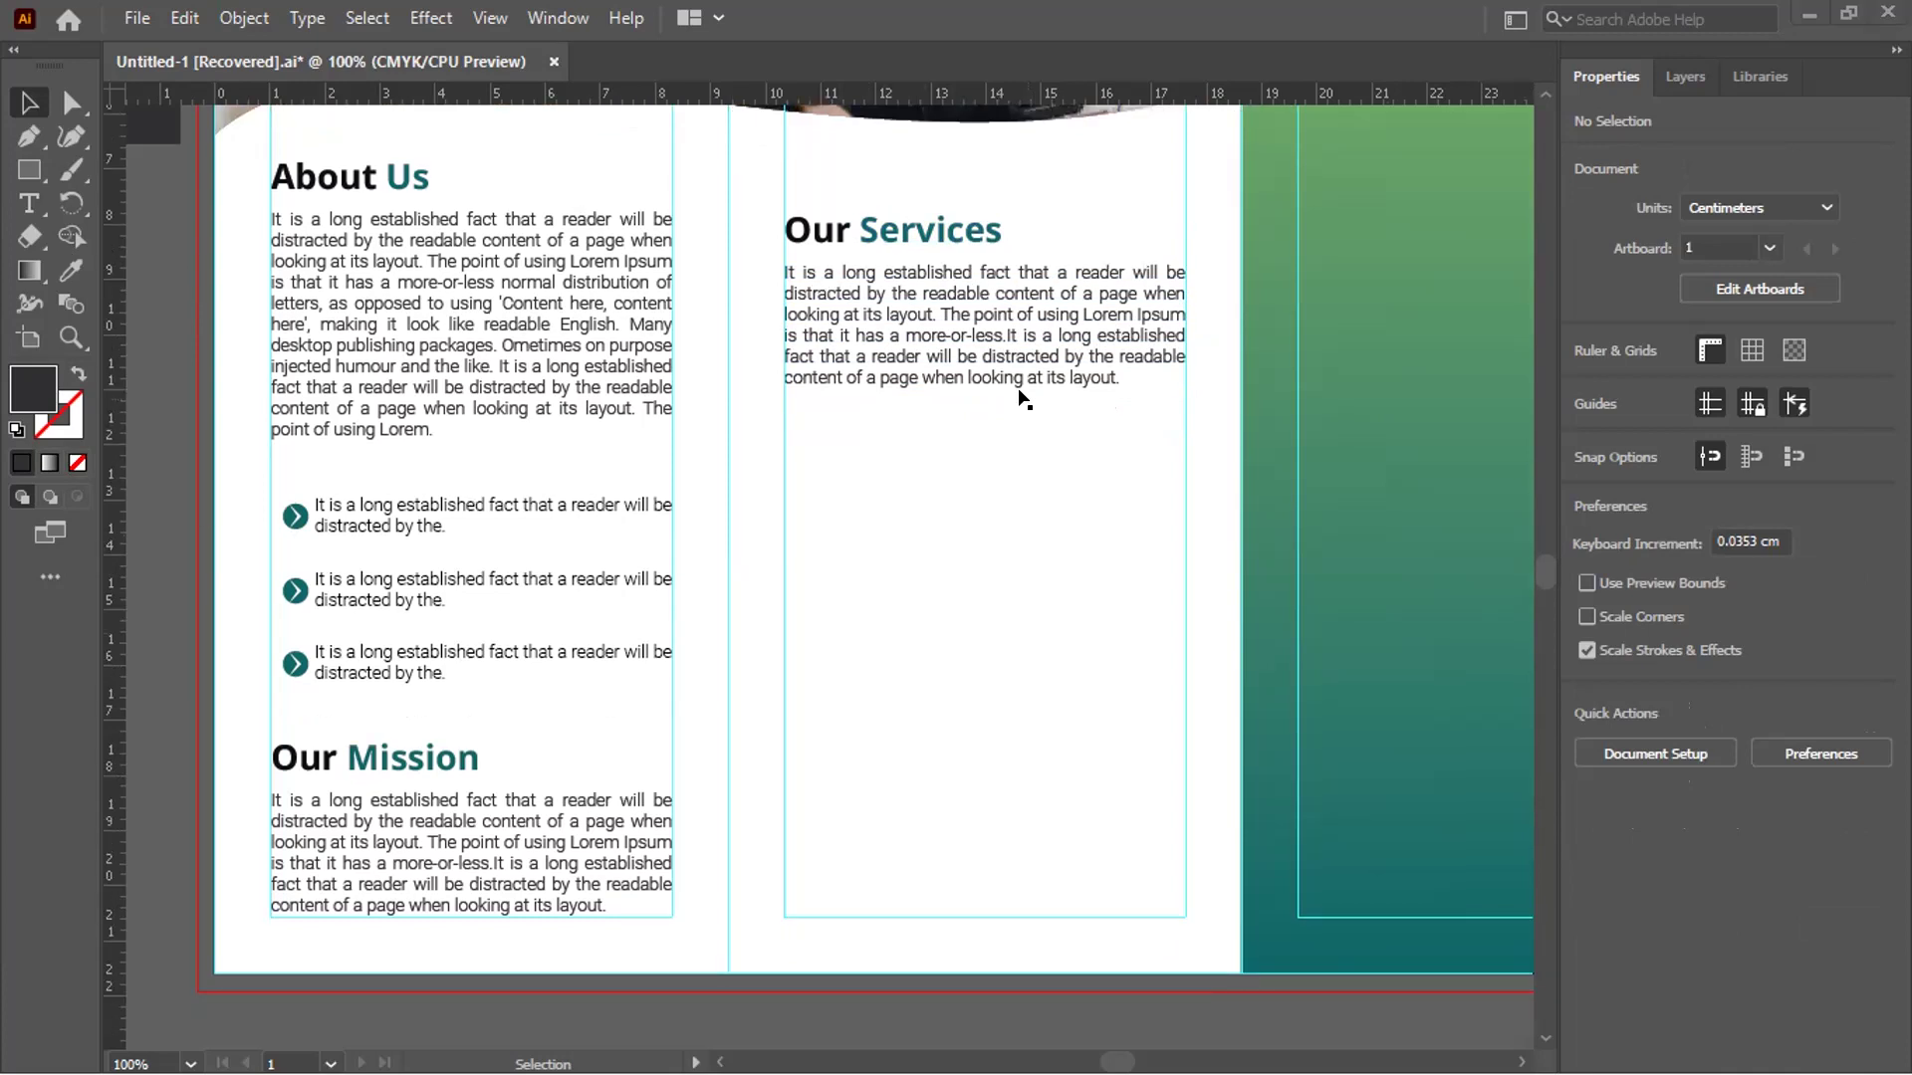
{"action": "left_click", "coordinate": [32, 209]}
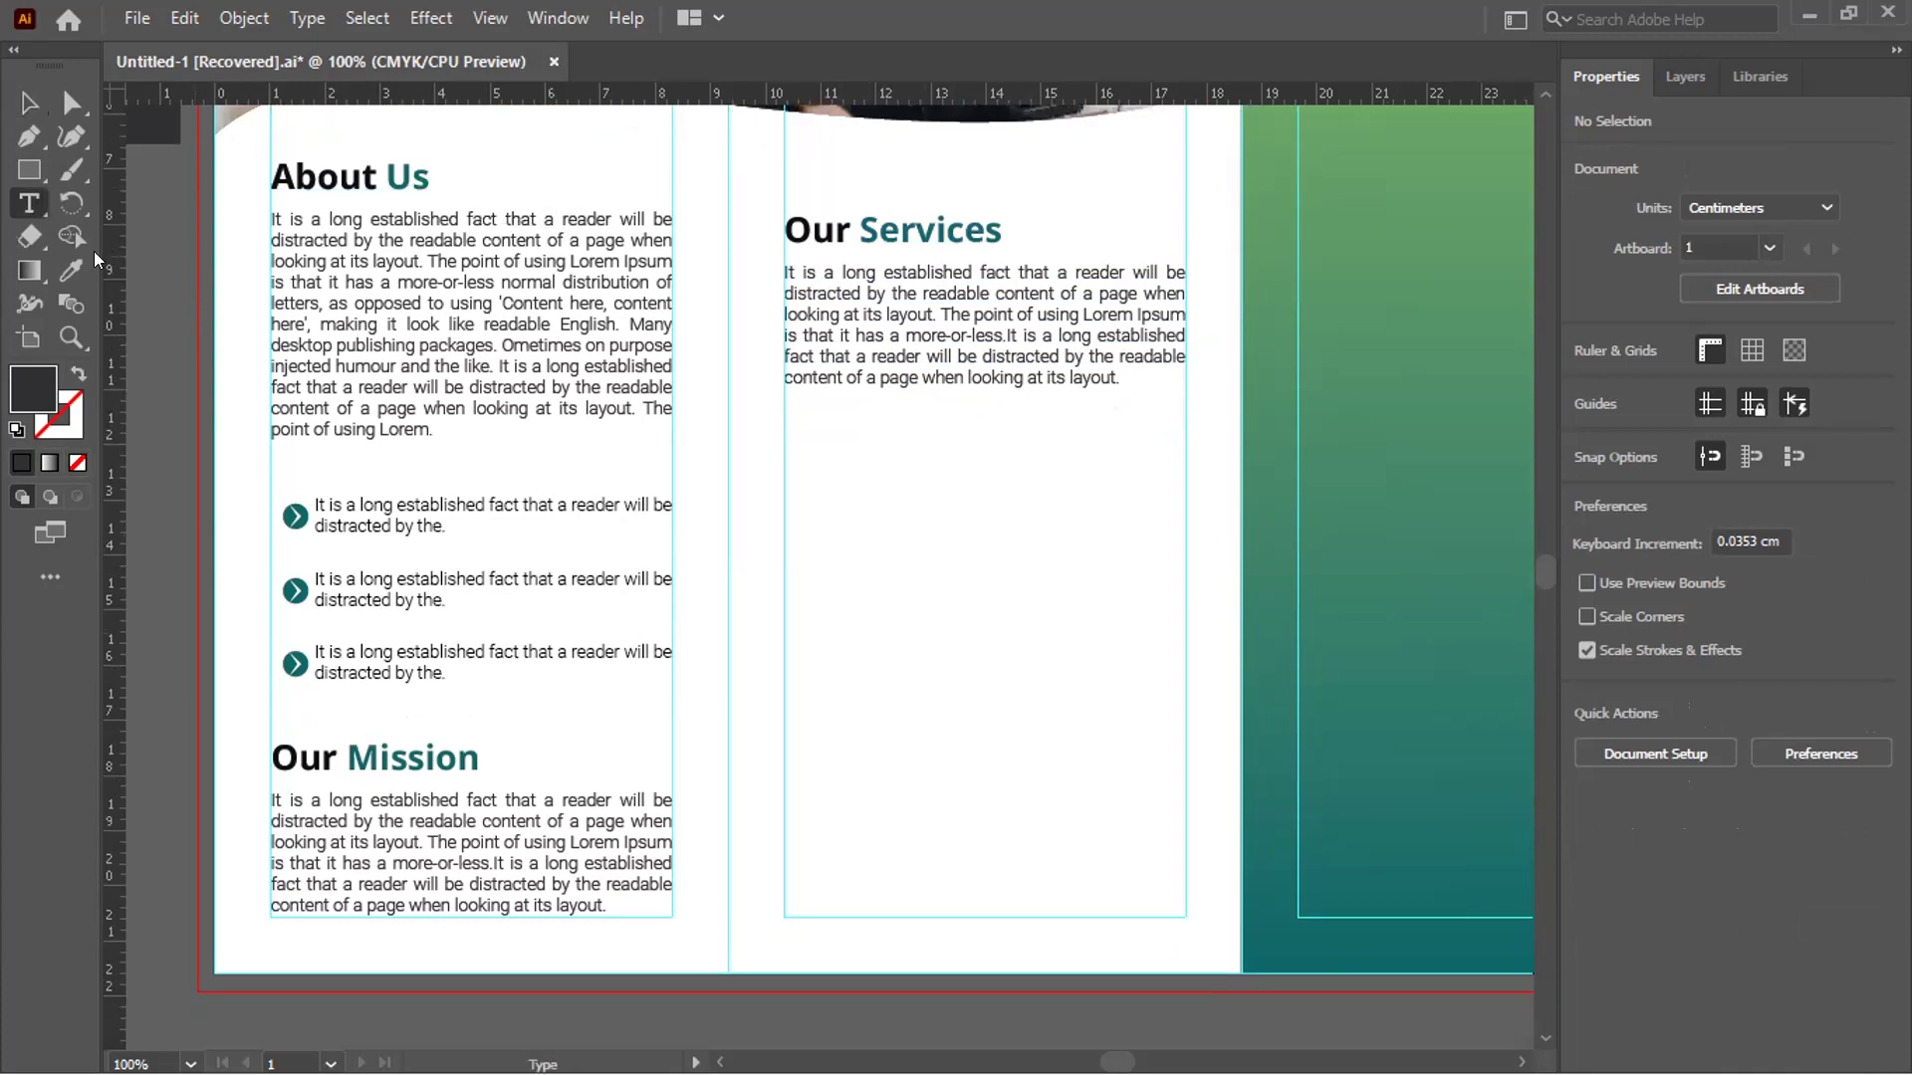
{"action": "left_click", "coordinate": [855, 795]}
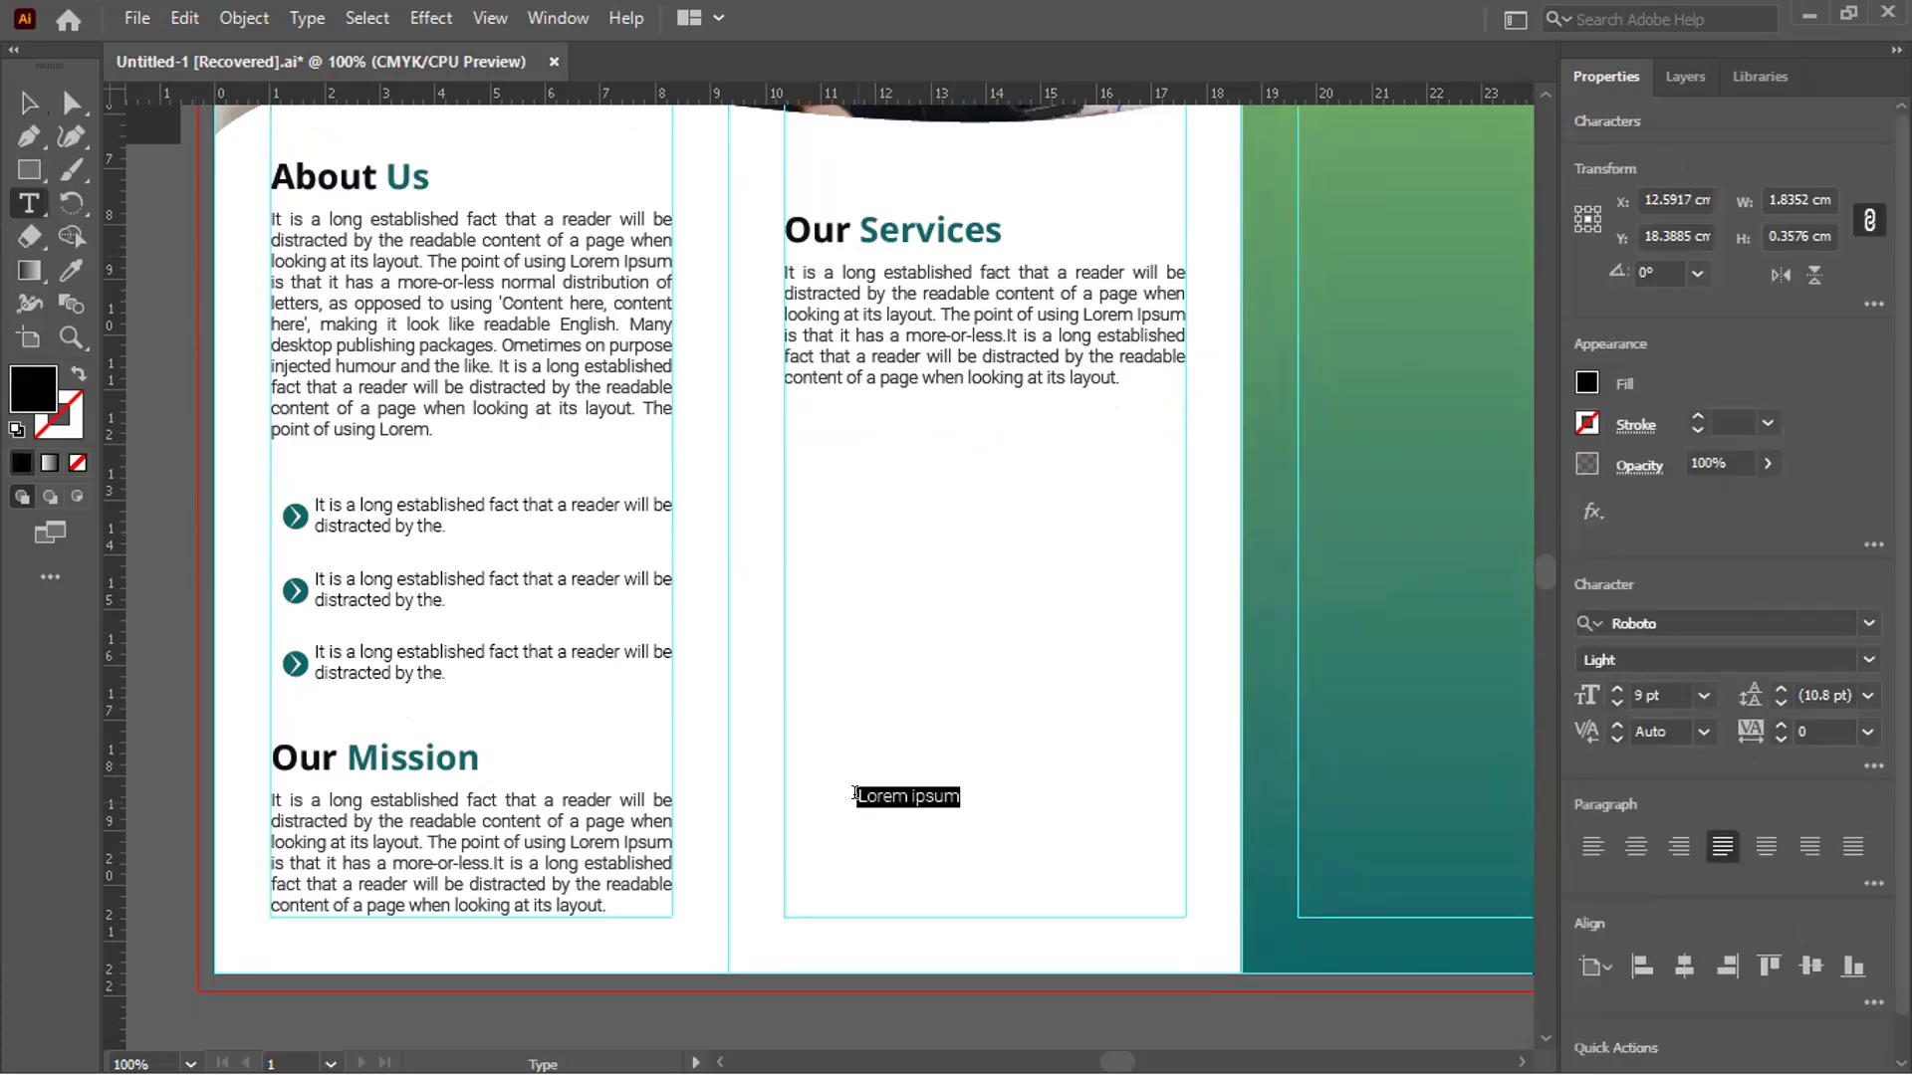
{"action": "key", "text": "BackSpace"}
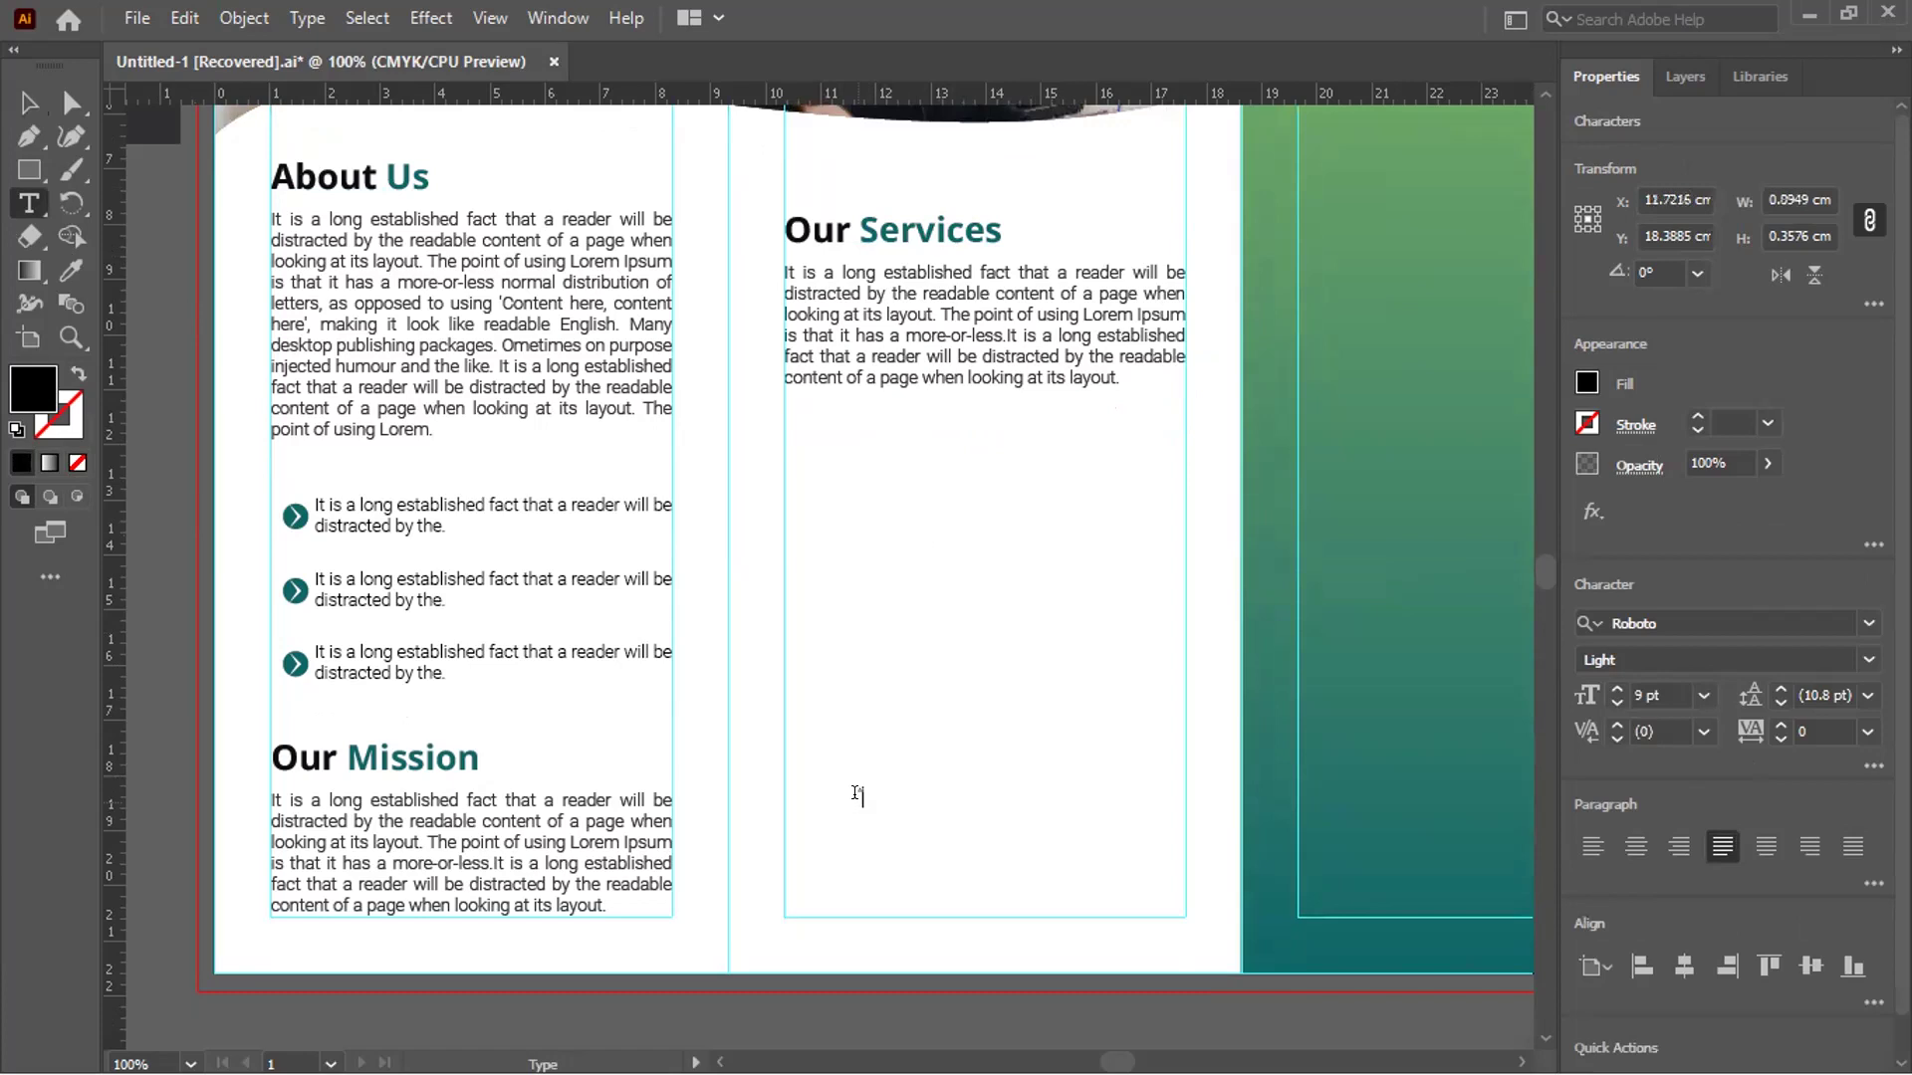
{"action": "type", "text": "\"Dig"}
{"action": "type", "text": "i"}
{"action": "type", "text": "tal "}
{"action": "type", "text": "d"}
{"action": "type", "text": "oes"}
{"action": "type", "text": "n't"}
{"action": "key", "text": "BackSpace"}
{"action": "key", "text": "BackSpace"}
{"action": "type", "text": "'t ha"}
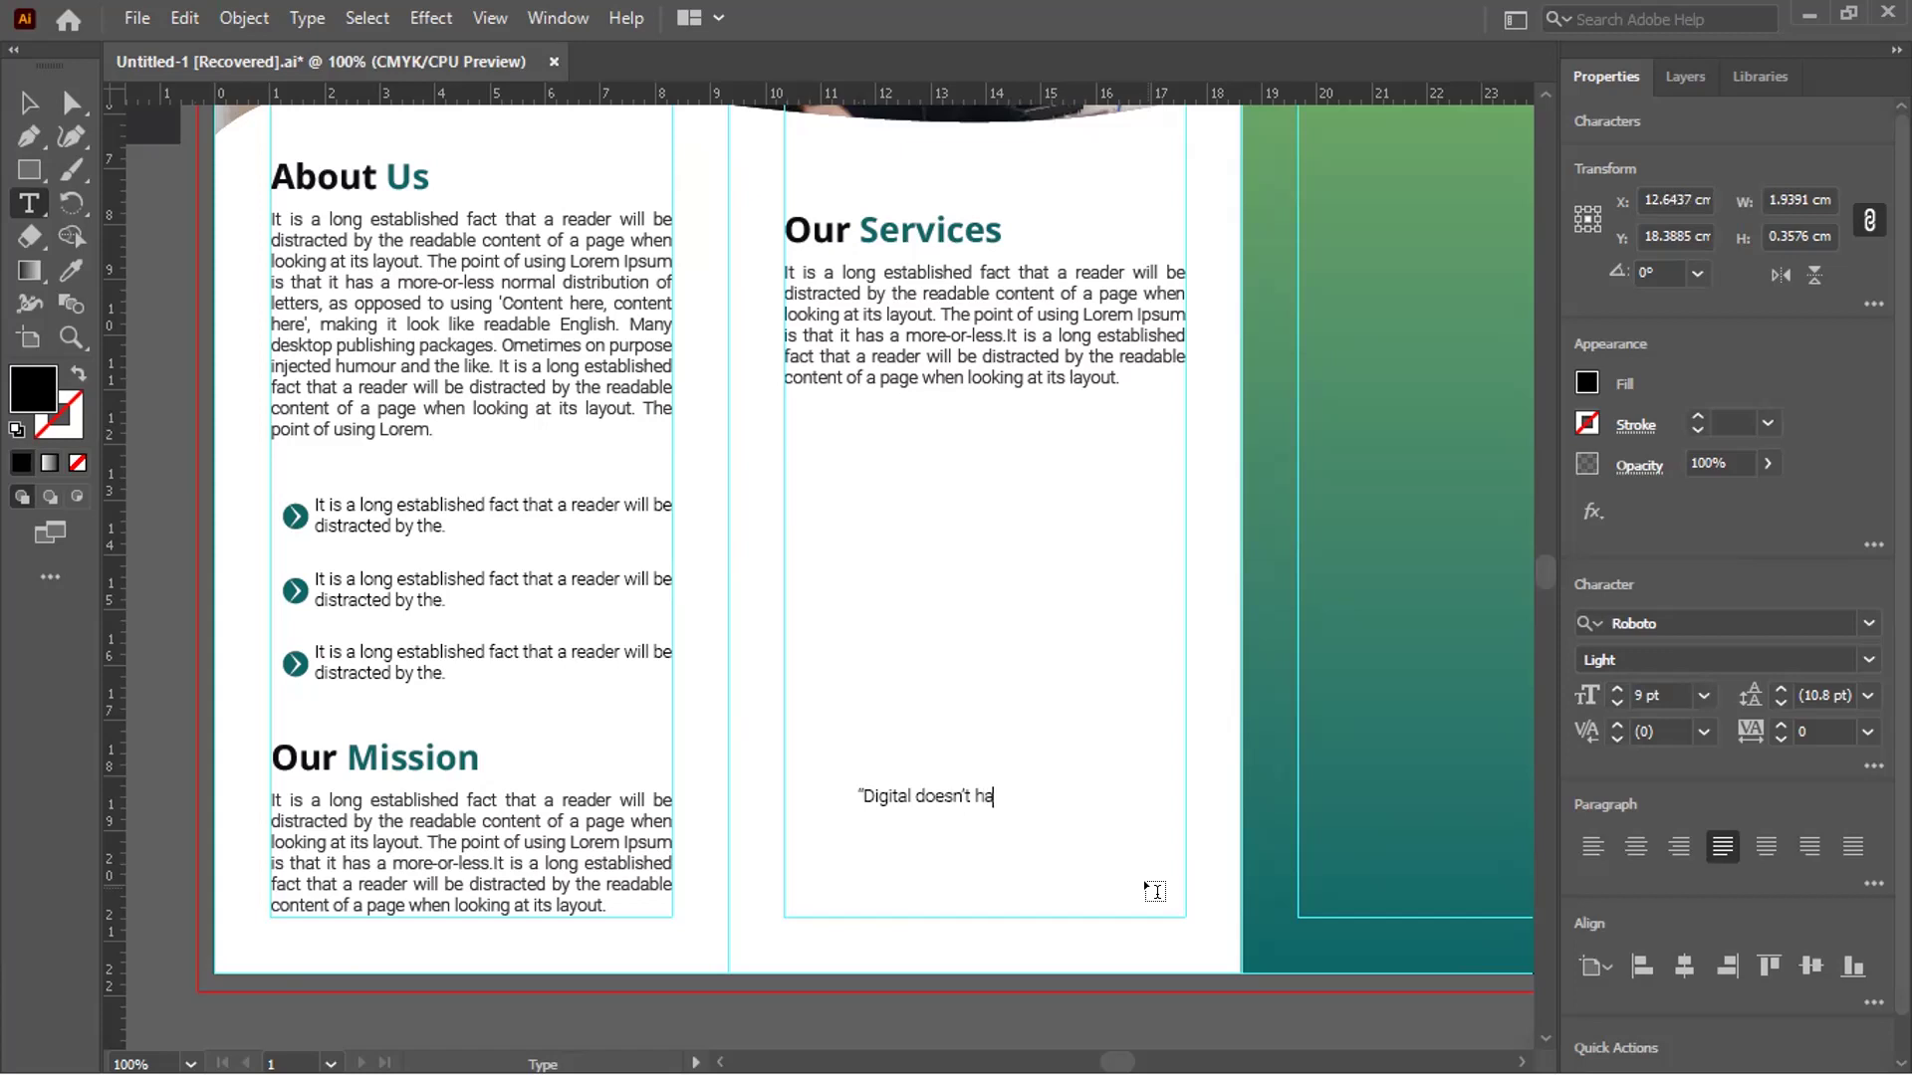
{"action": "type", "text": "ve"}
Add the lines "enough people/budget" and "given its importance", then select all the quote text
{"action": "key", "text": "Return"}
{"action": "type", "text": "enough"}
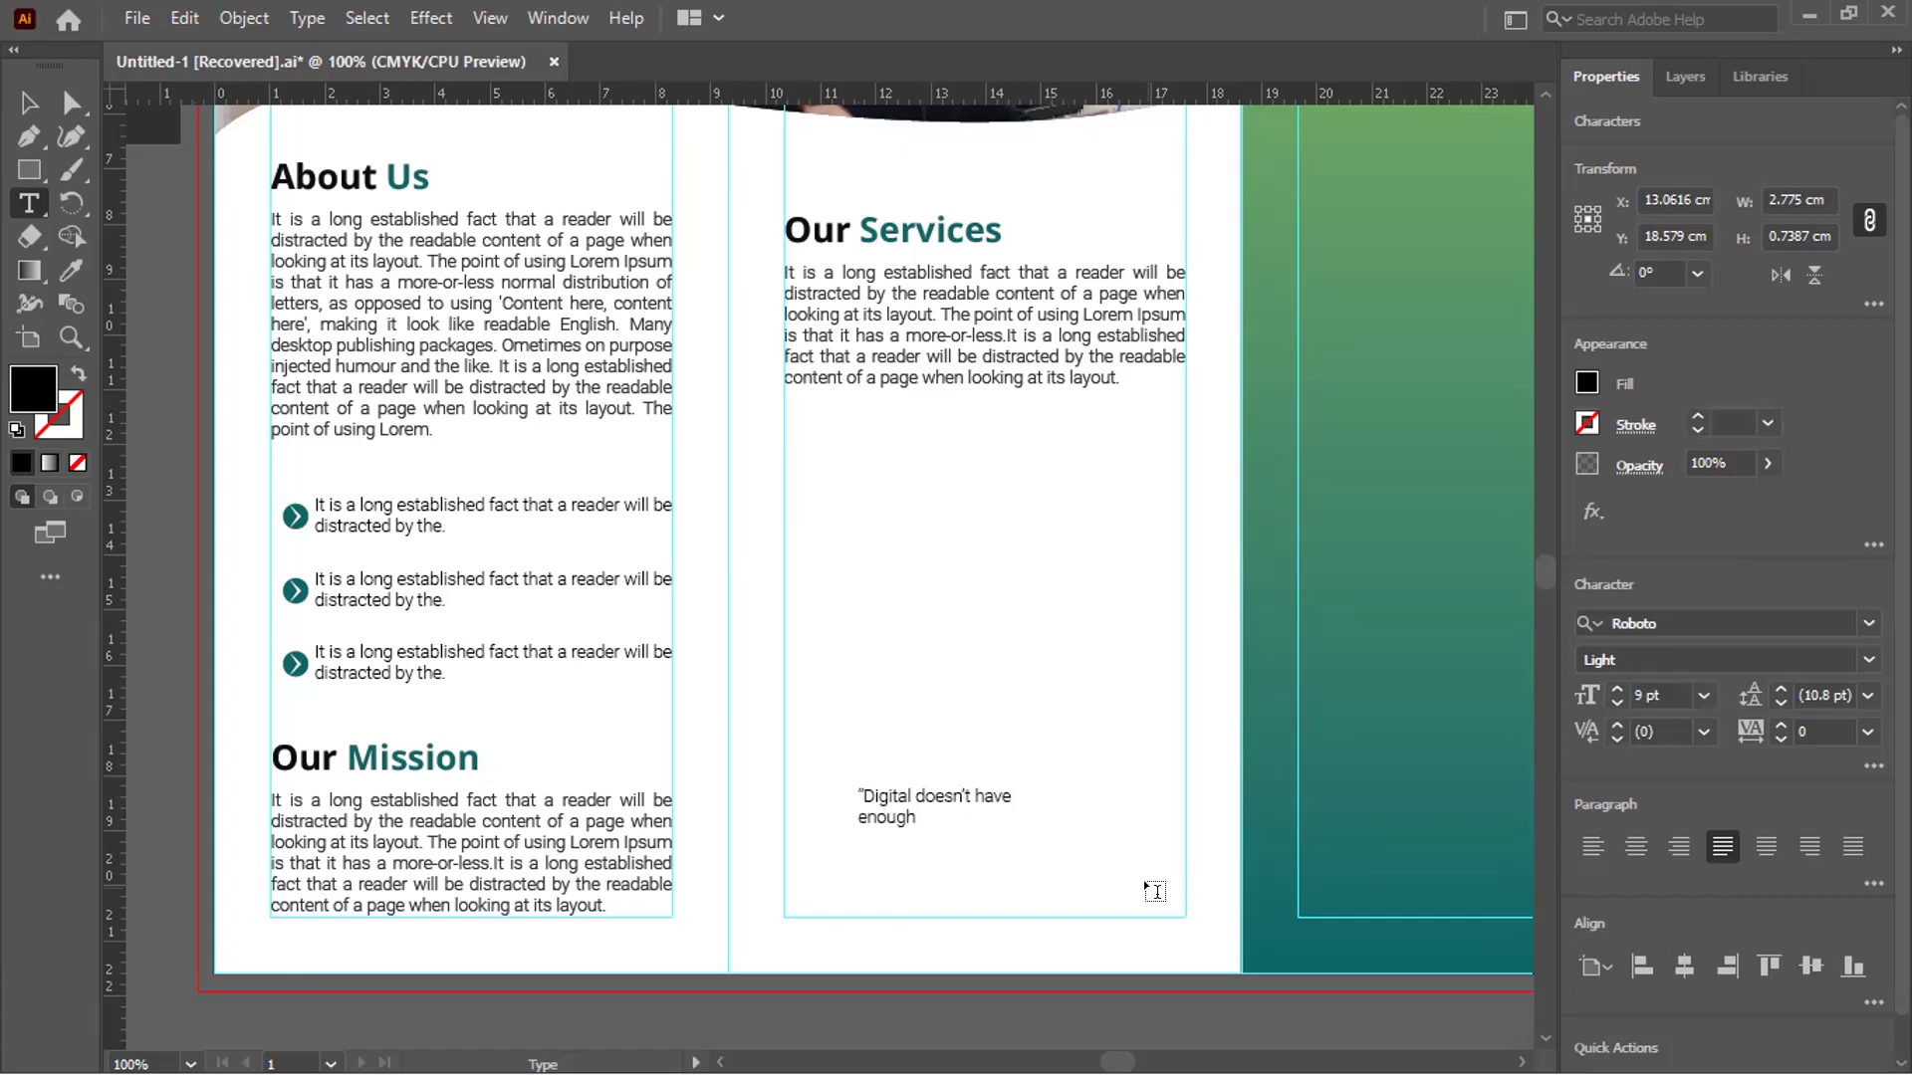
{"action": "type", "text": " pe"}
{"action": "type", "text": "op"}
{"action": "type", "text": "le"}
{"action": "type", "text": "\""}
{"action": "type", "text": "b"}
{"action": "type", "text": "ud"}
{"action": "type", "text": "get"}
{"action": "key", "text": "Return"}
{"action": "type", "text": "give"}
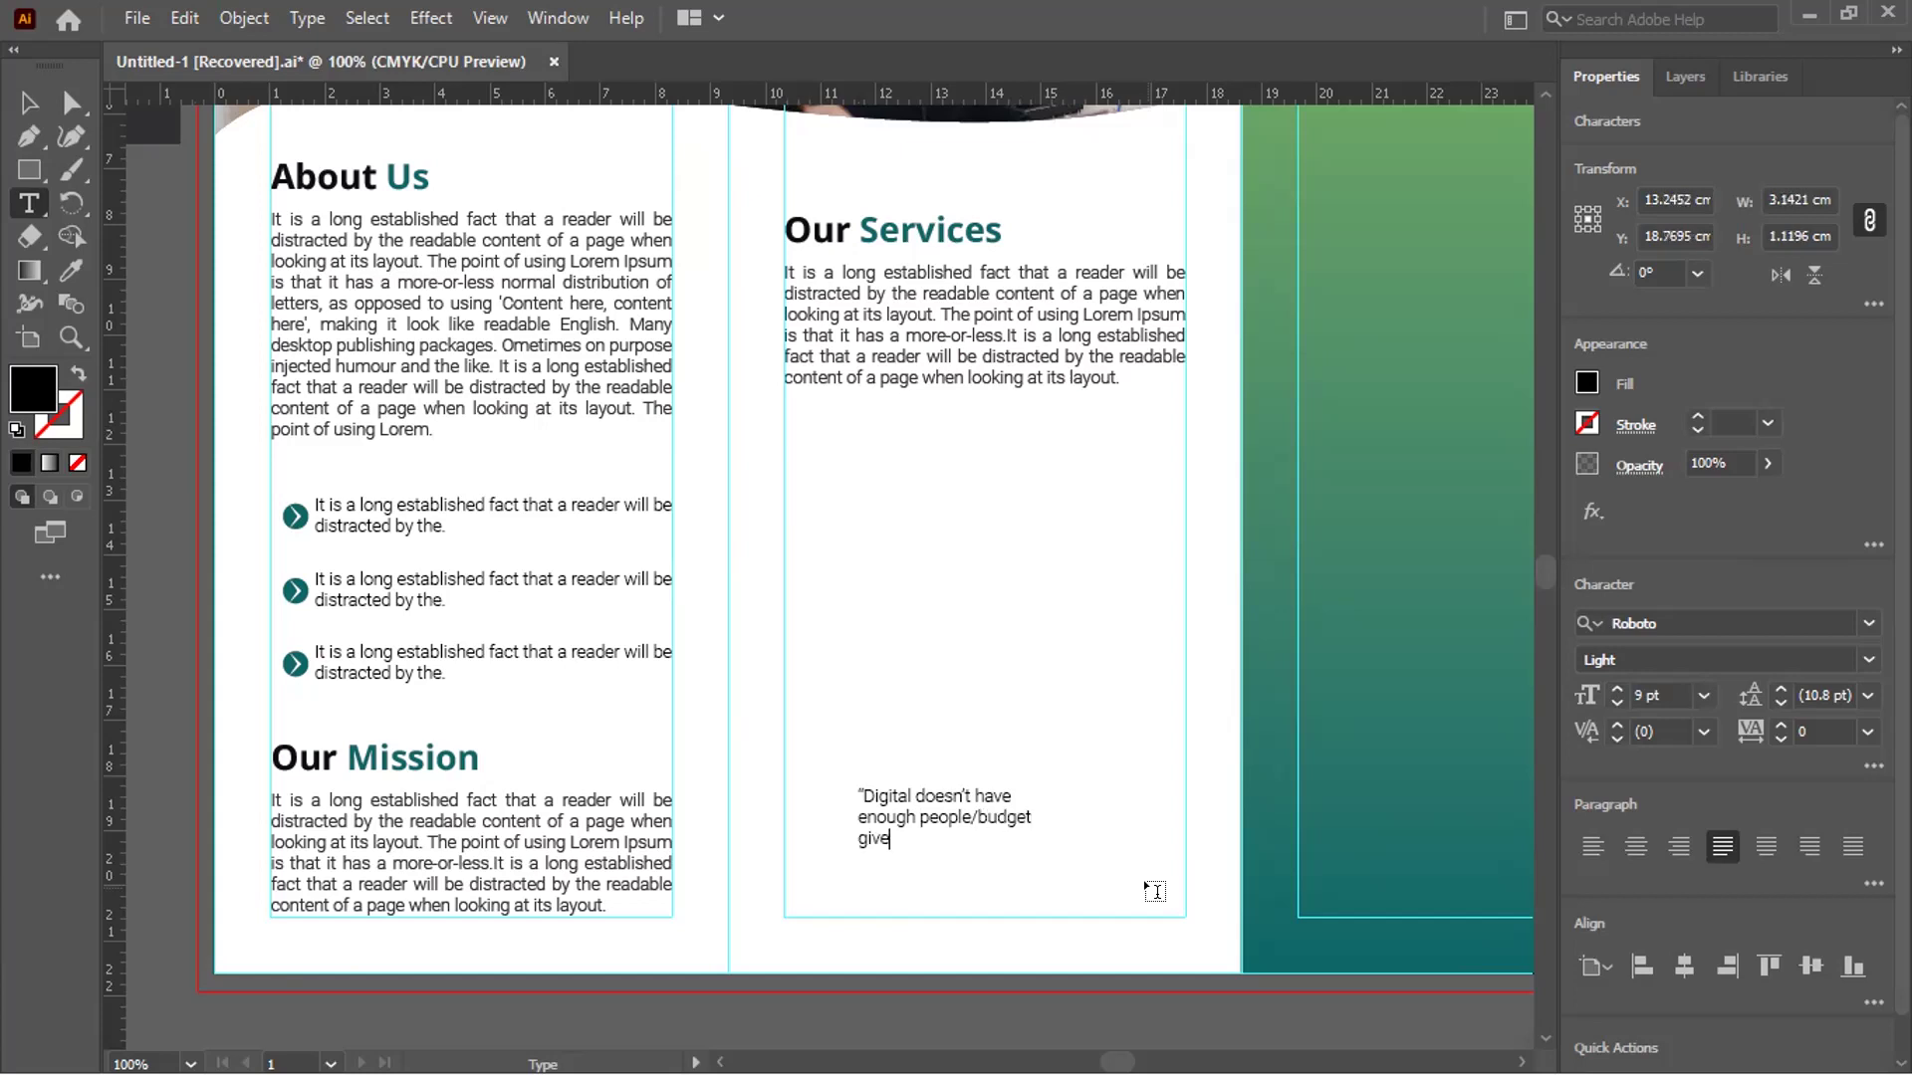
{"action": "type", "text": "n "}
{"action": "type", "text": "its i"}
{"action": "type", "text": "mpo"}
{"action": "type", "text": "rtanc"}
{"action": "type", "text": "e\""}
{"action": "key", "text": "ctrl+a"}
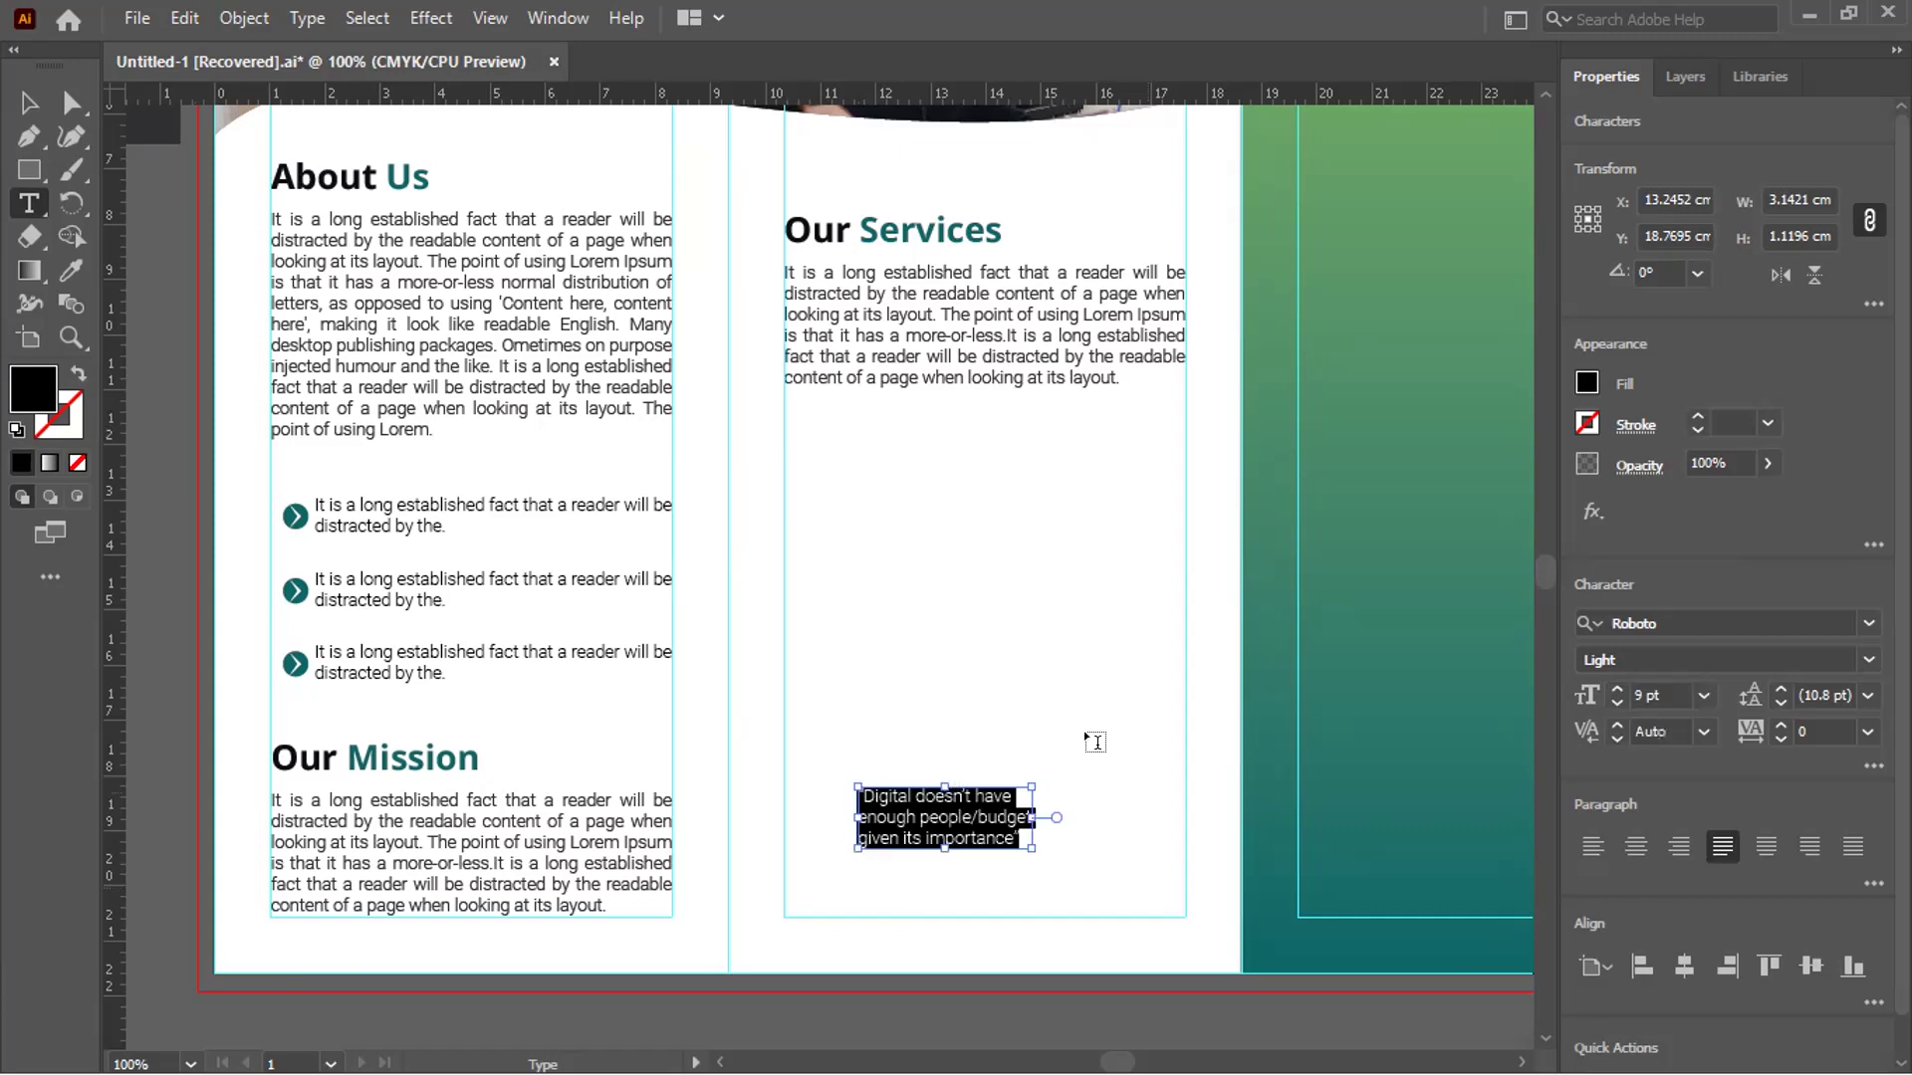
Apply the About Us heading style to the quote, centre-aligned at 14 pt
{"action": "left_click", "coordinate": [1619, 693]}
{"action": "left_click", "coordinate": [1619, 693]}
{"action": "left_click", "coordinate": [1619, 693]}
{"action": "left_click", "coordinate": [1620, 693]}
{"action": "left_click", "coordinate": [1619, 693]}
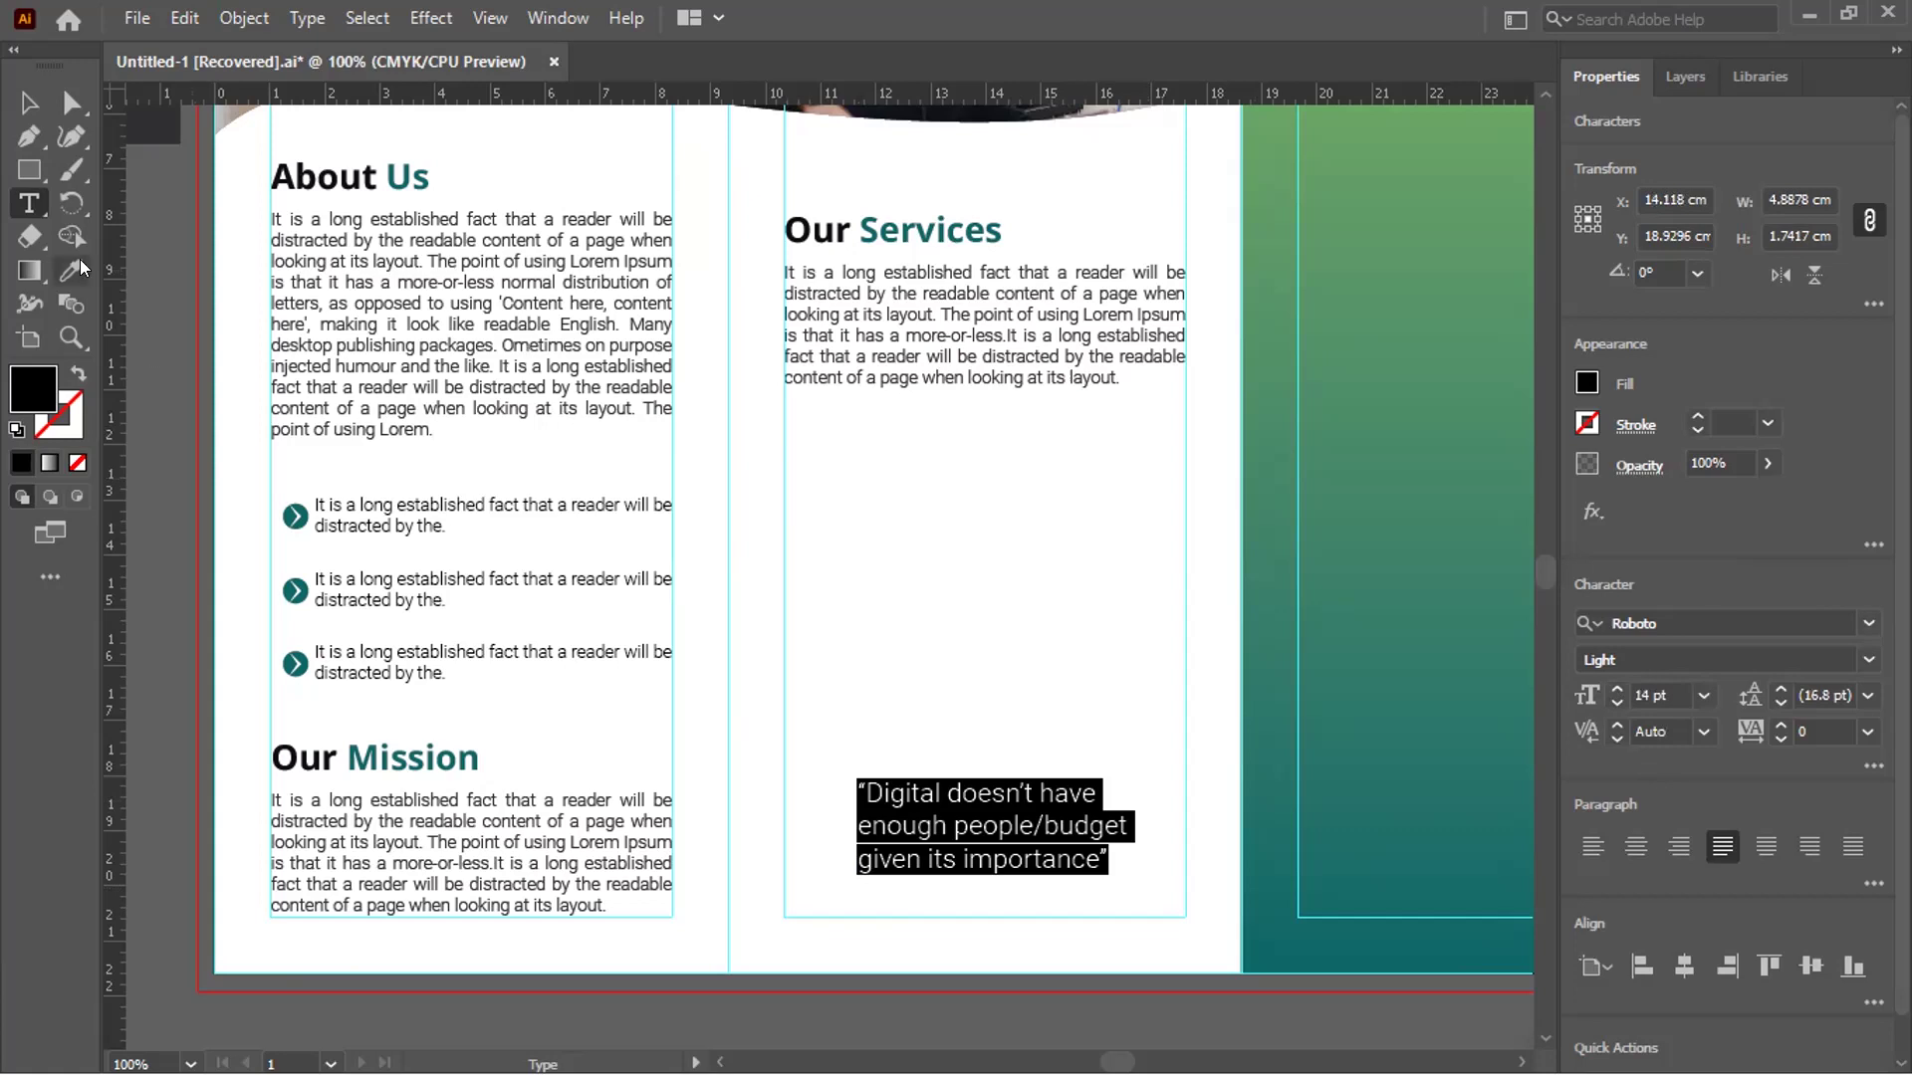
{"action": "key", "text": "i"}
{"action": "left_click", "coordinate": [301, 161]}
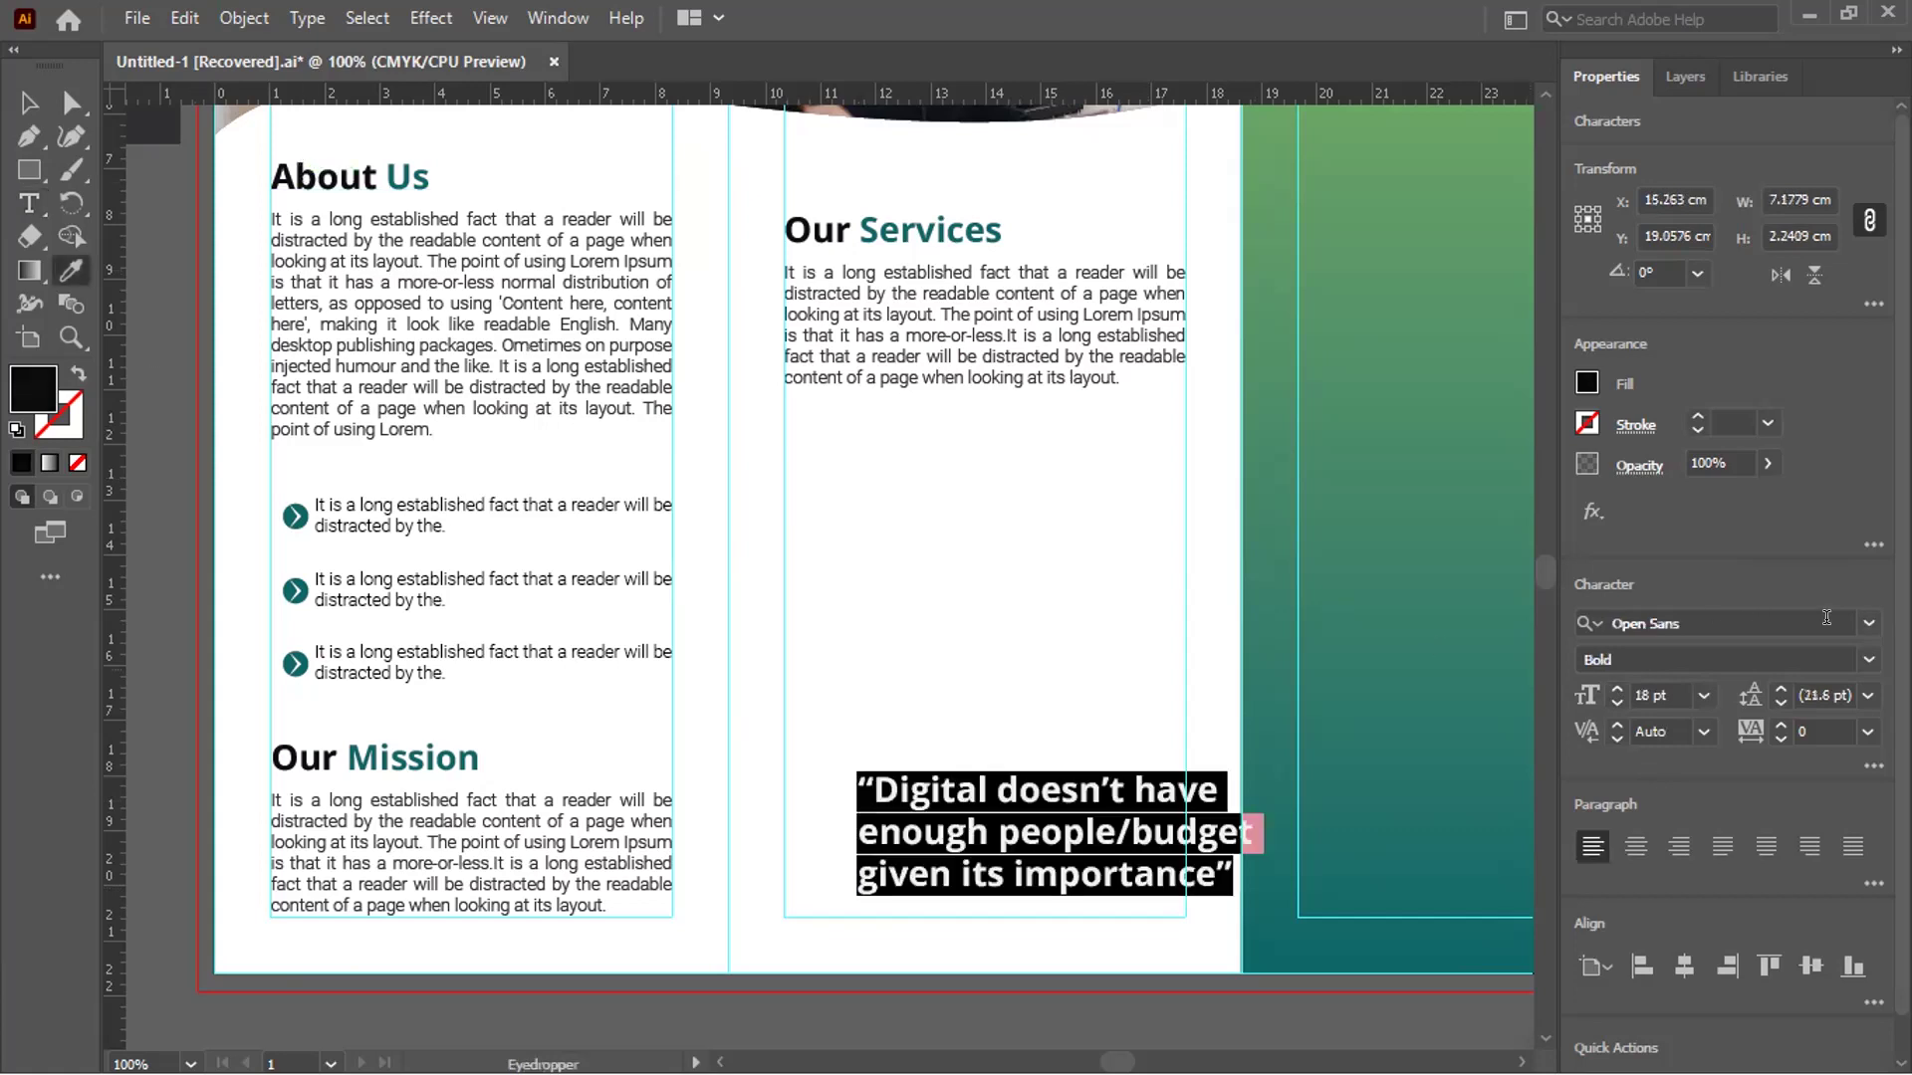
{"action": "left_click", "coordinate": [1868, 659]}
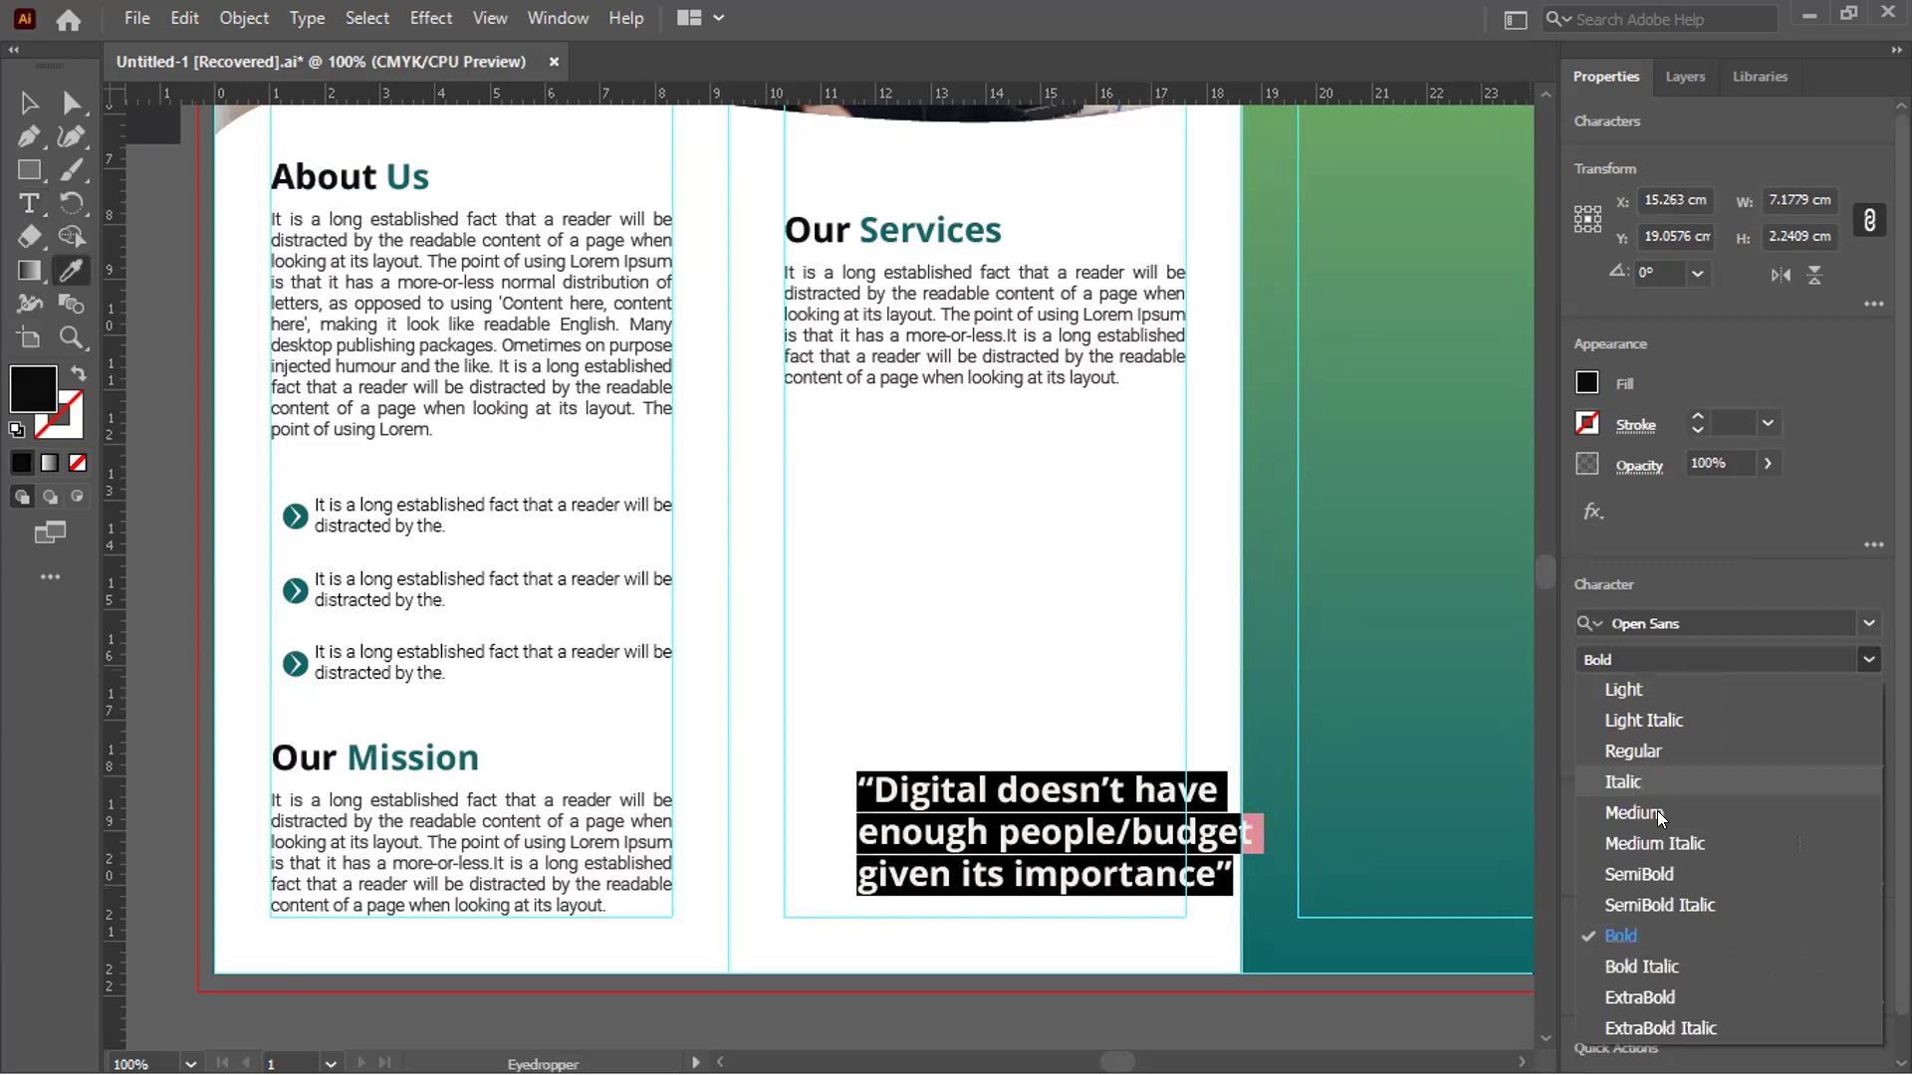
{"action": "left_click", "coordinate": [1643, 853]}
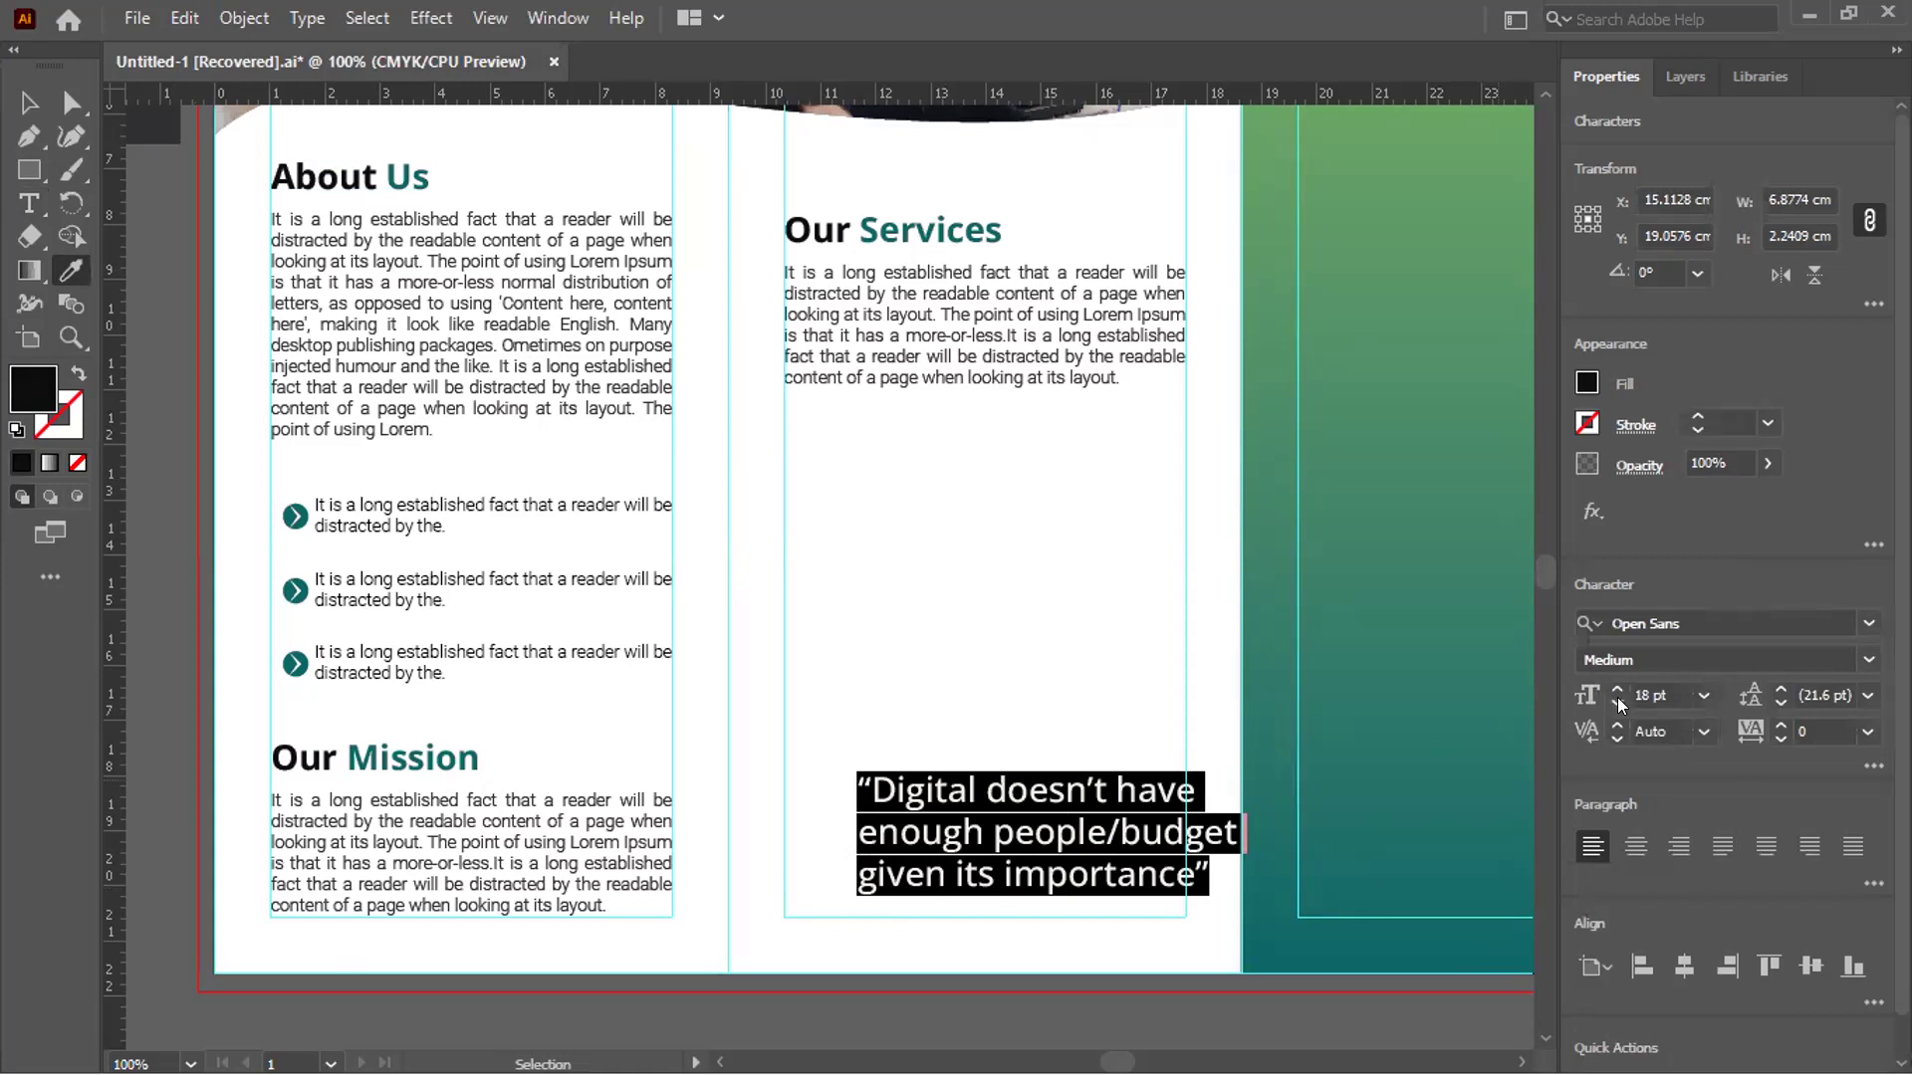
{"action": "key", "text": "ctrl+shift+comma"}
{"action": "left_click", "coordinate": [1637, 847]}
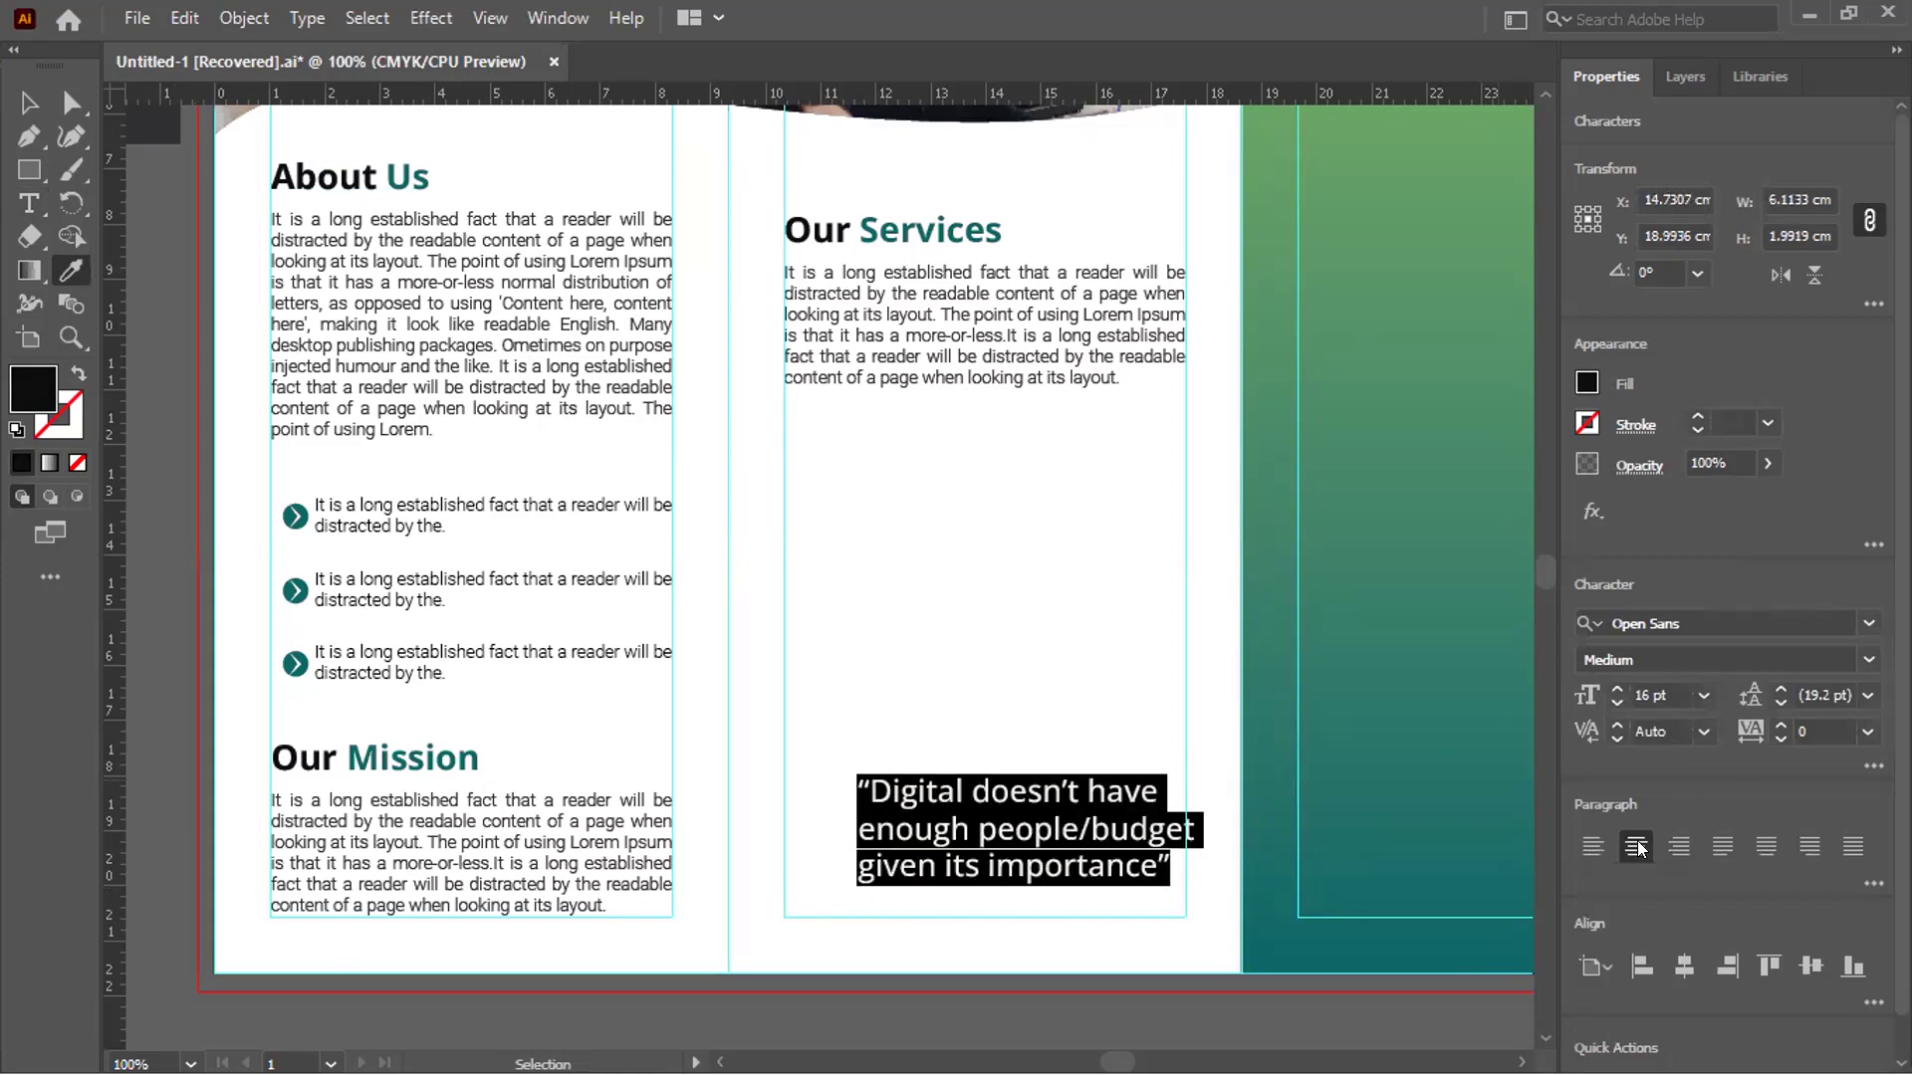
{"action": "left_click", "coordinate": [1637, 848]}
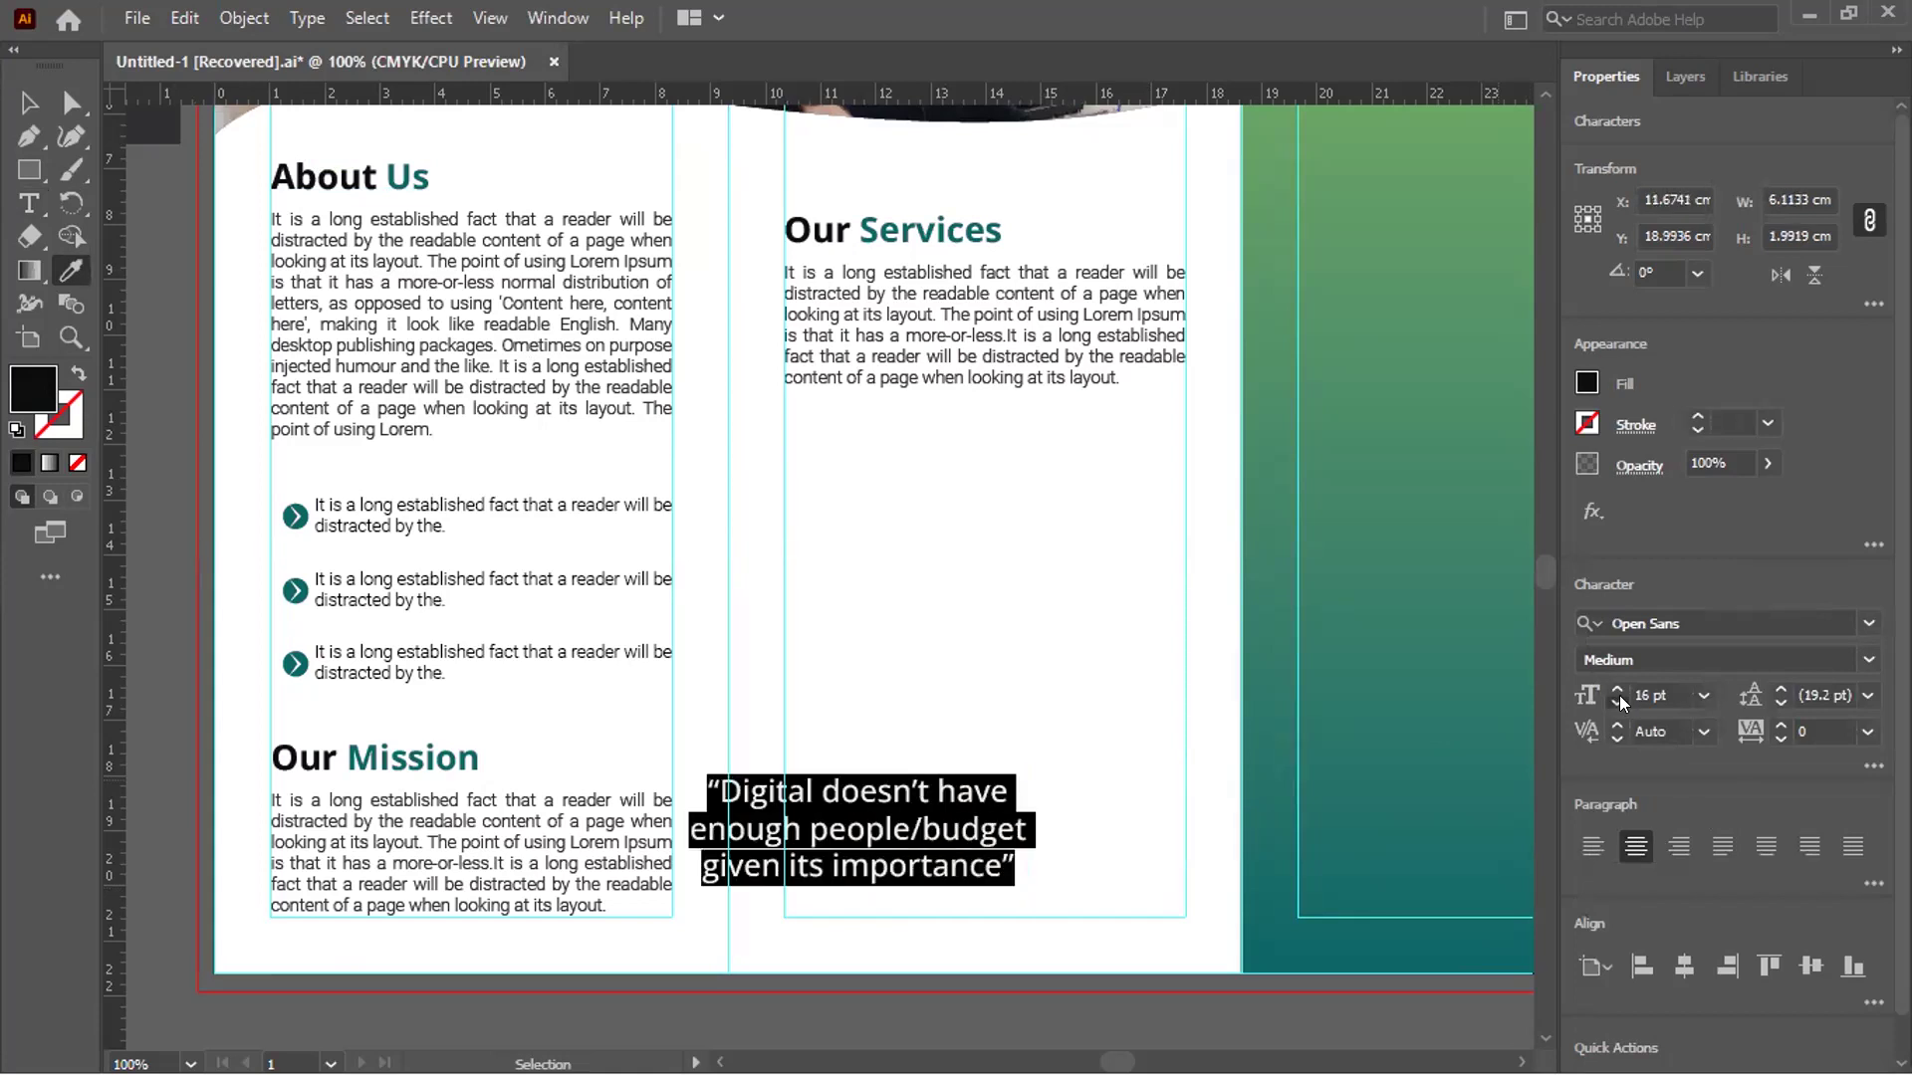
{"action": "key", "text": "ctrl+shift+comma"}
{"action": "key", "text": "Escape"}
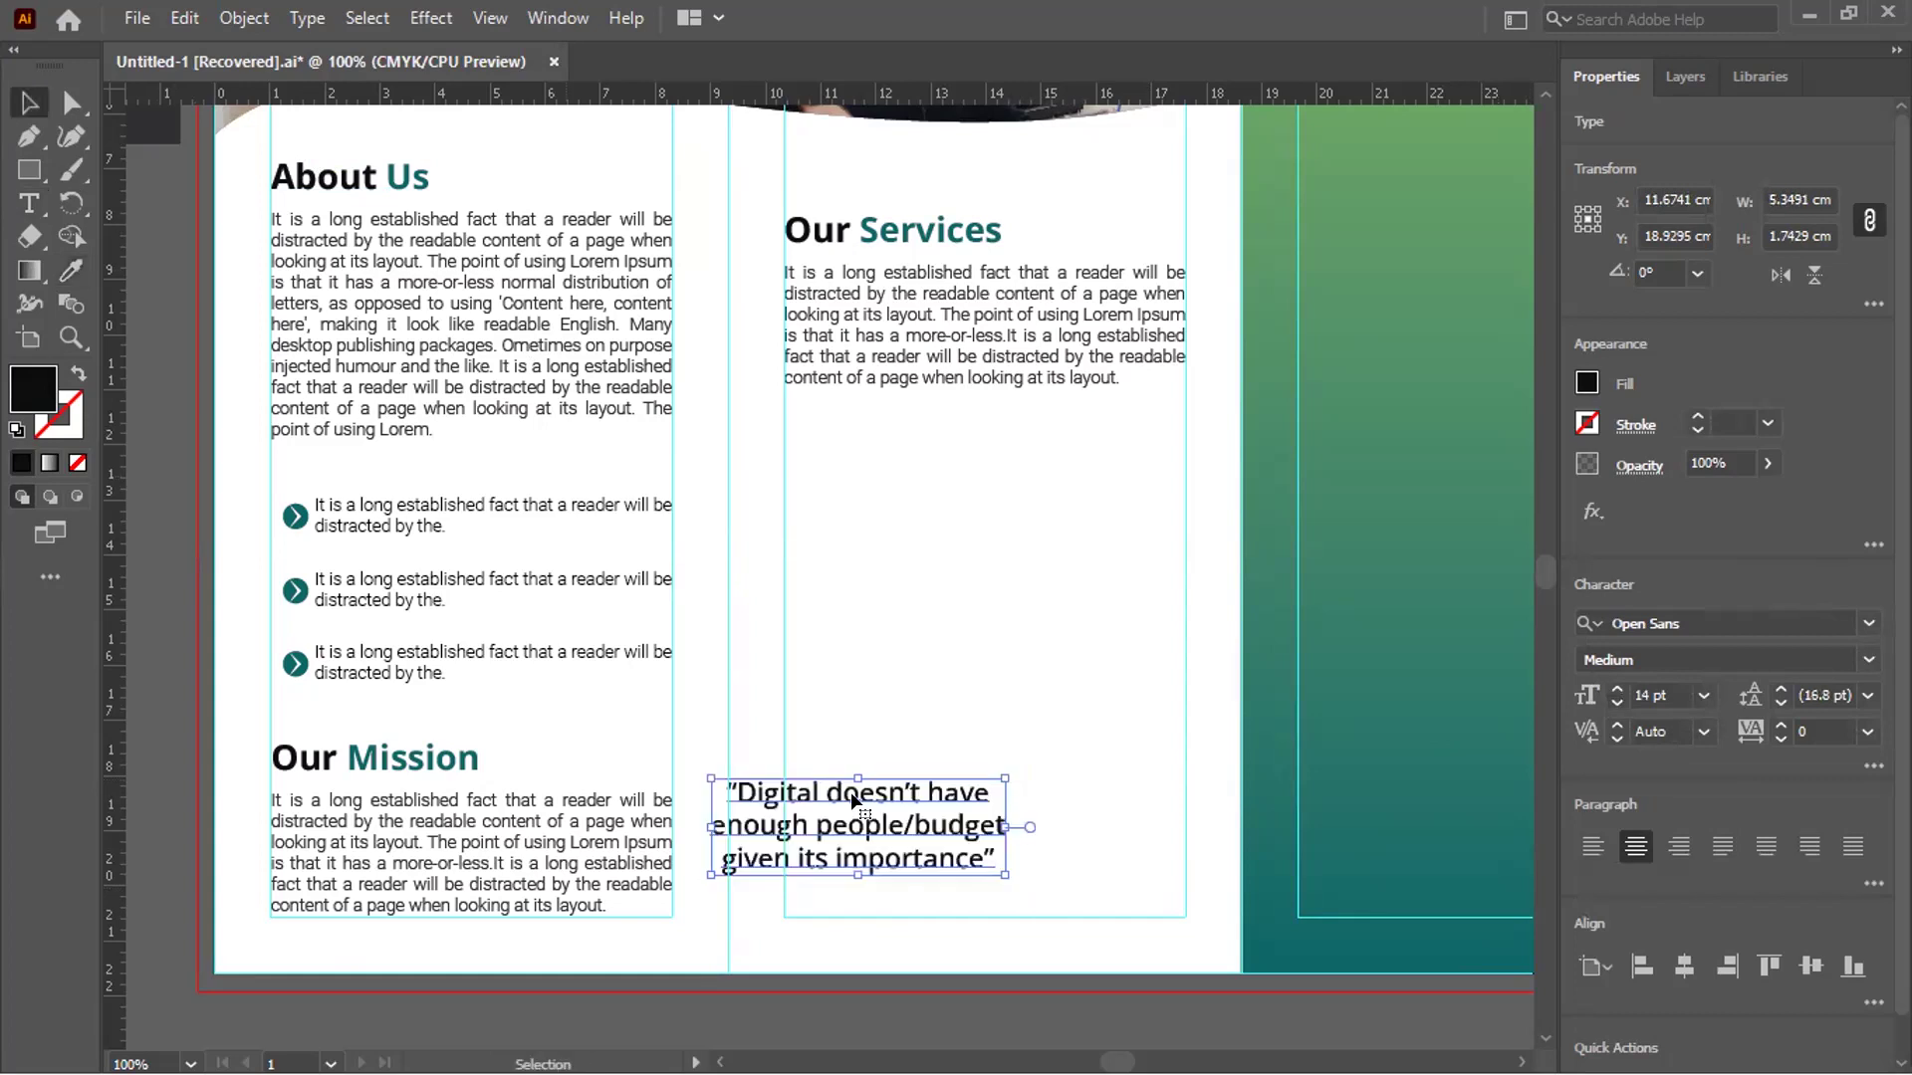
Move the quote rightward in the middle panel and set it to Open Sans Regular
{"action": "left_click_drag", "start_coordinate": [876, 797], "coordinate": [1038, 785]}
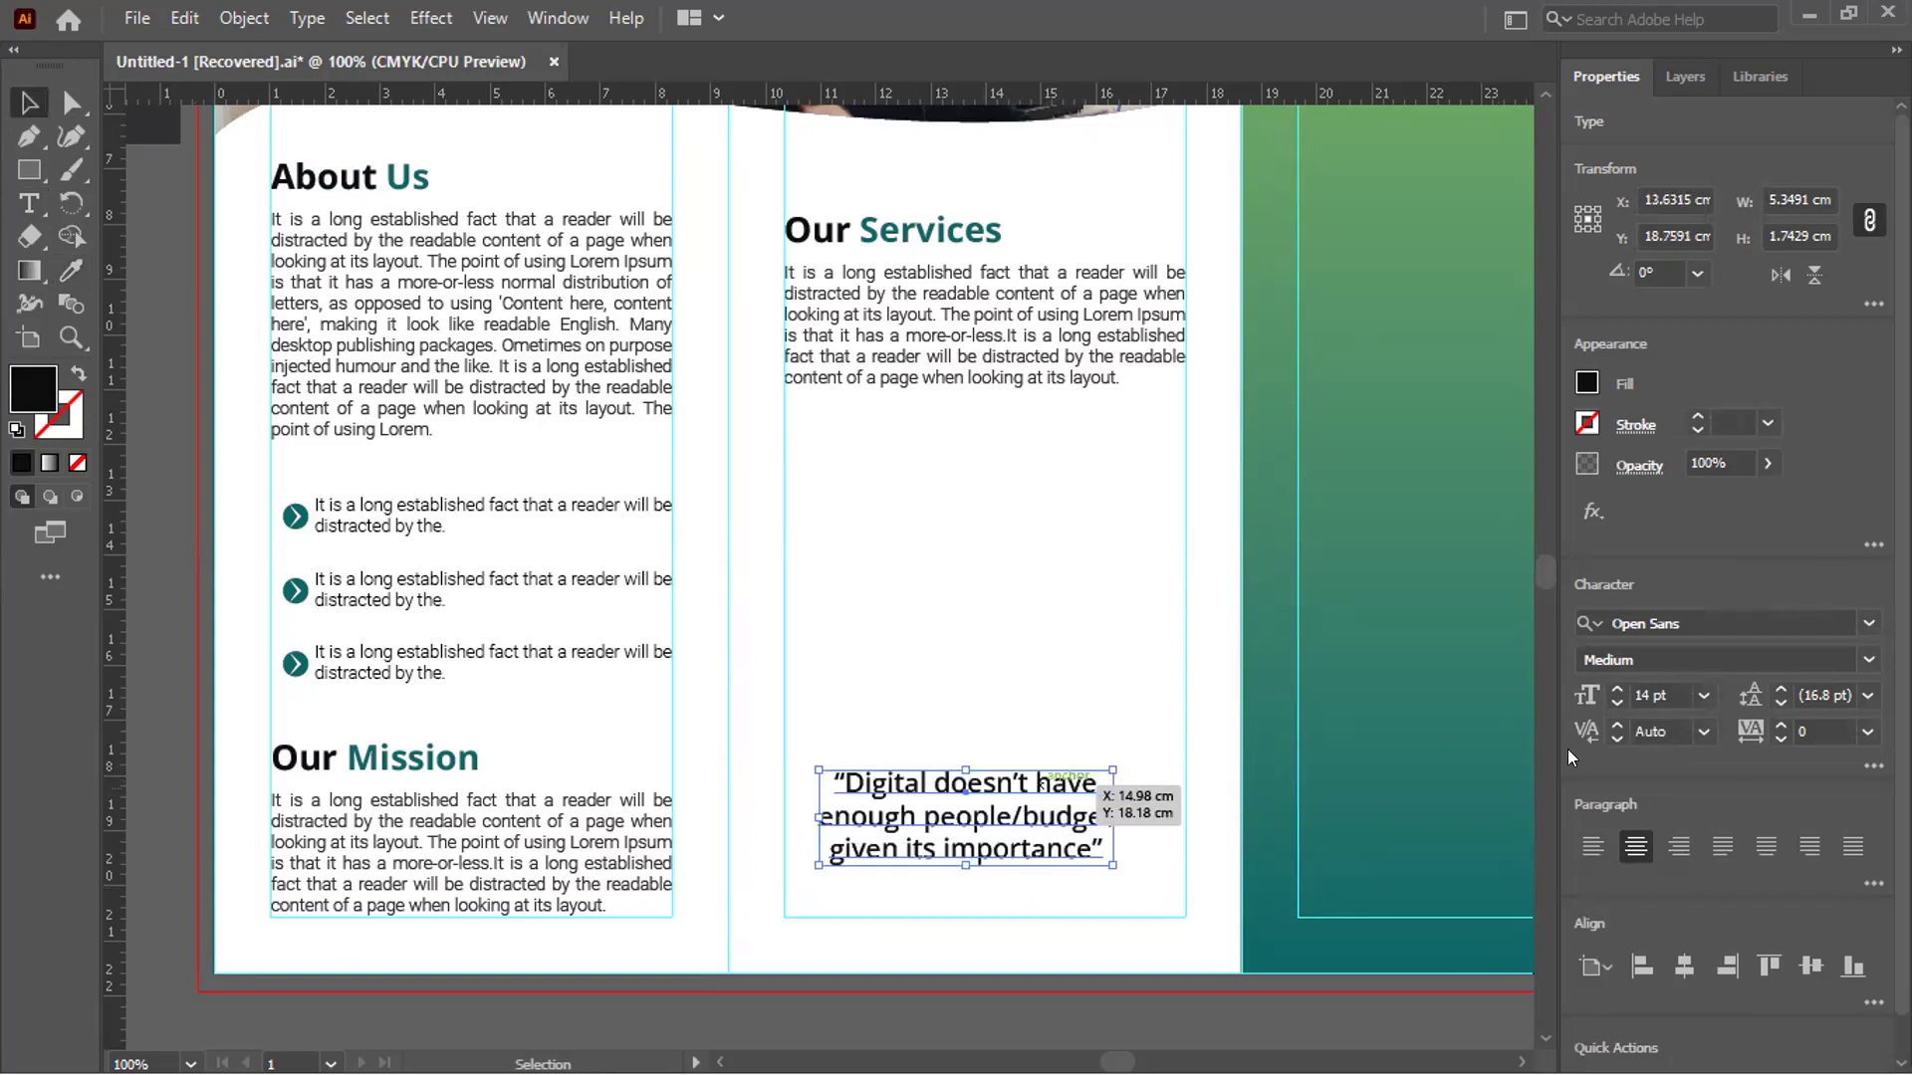
{"action": "left_click", "coordinate": [1869, 658]}
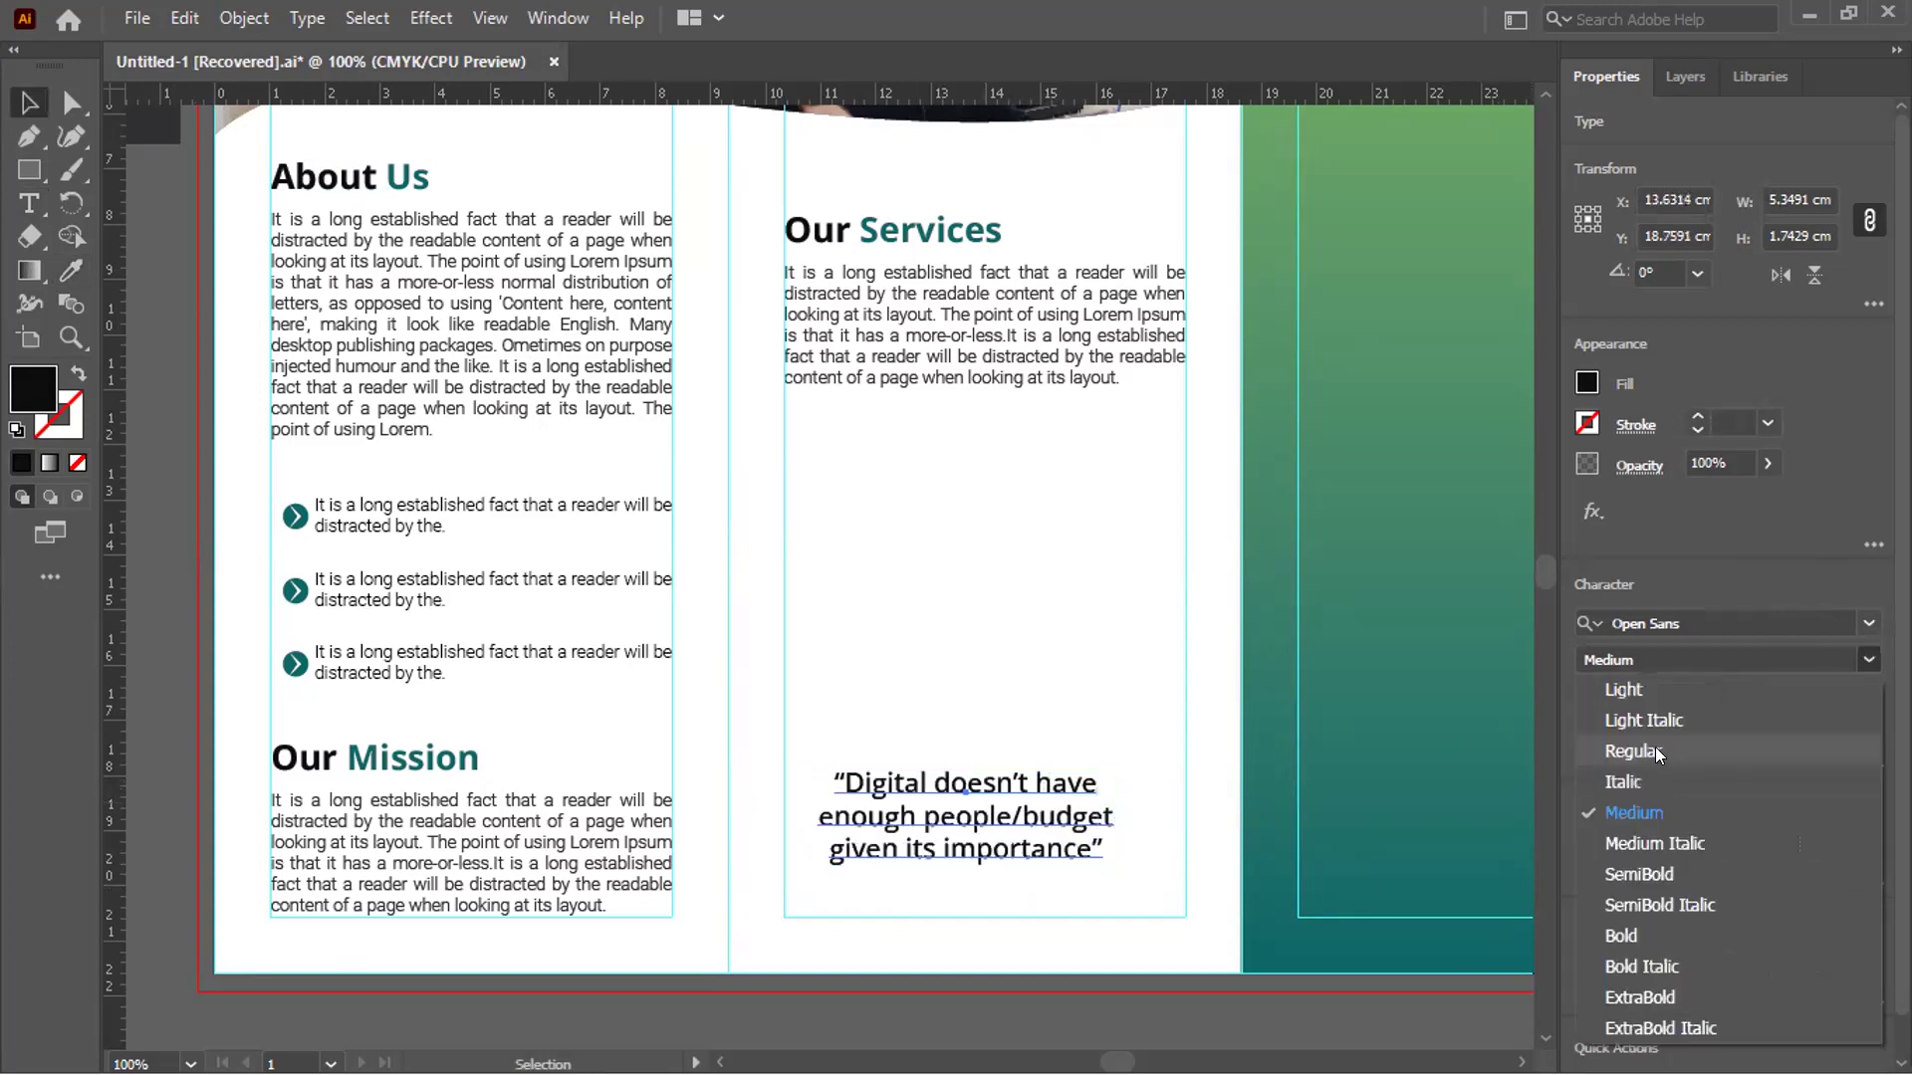
{"action": "left_click", "coordinate": [1036, 796]}
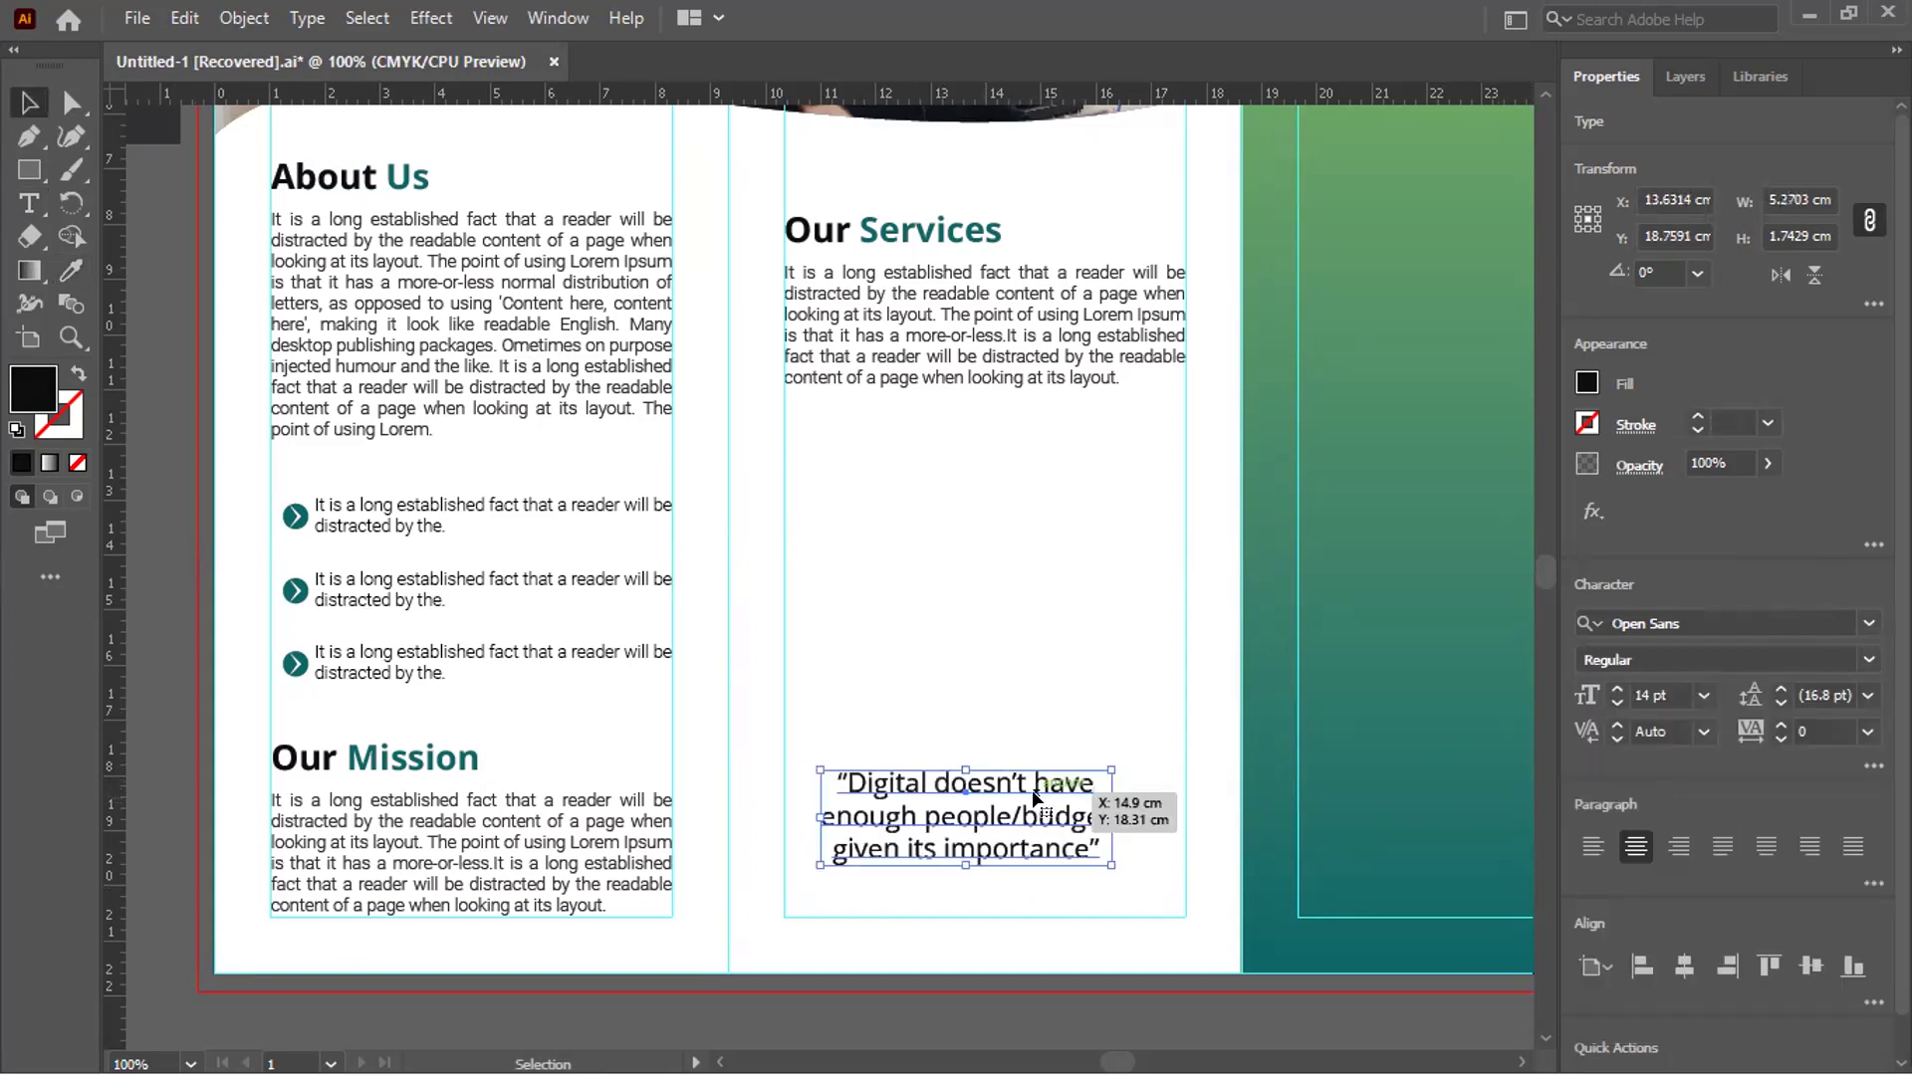
Bottom-align the quote with the Our Mission paragraph
{"action": "left_click", "coordinate": [554, 862], "text": "shift"}
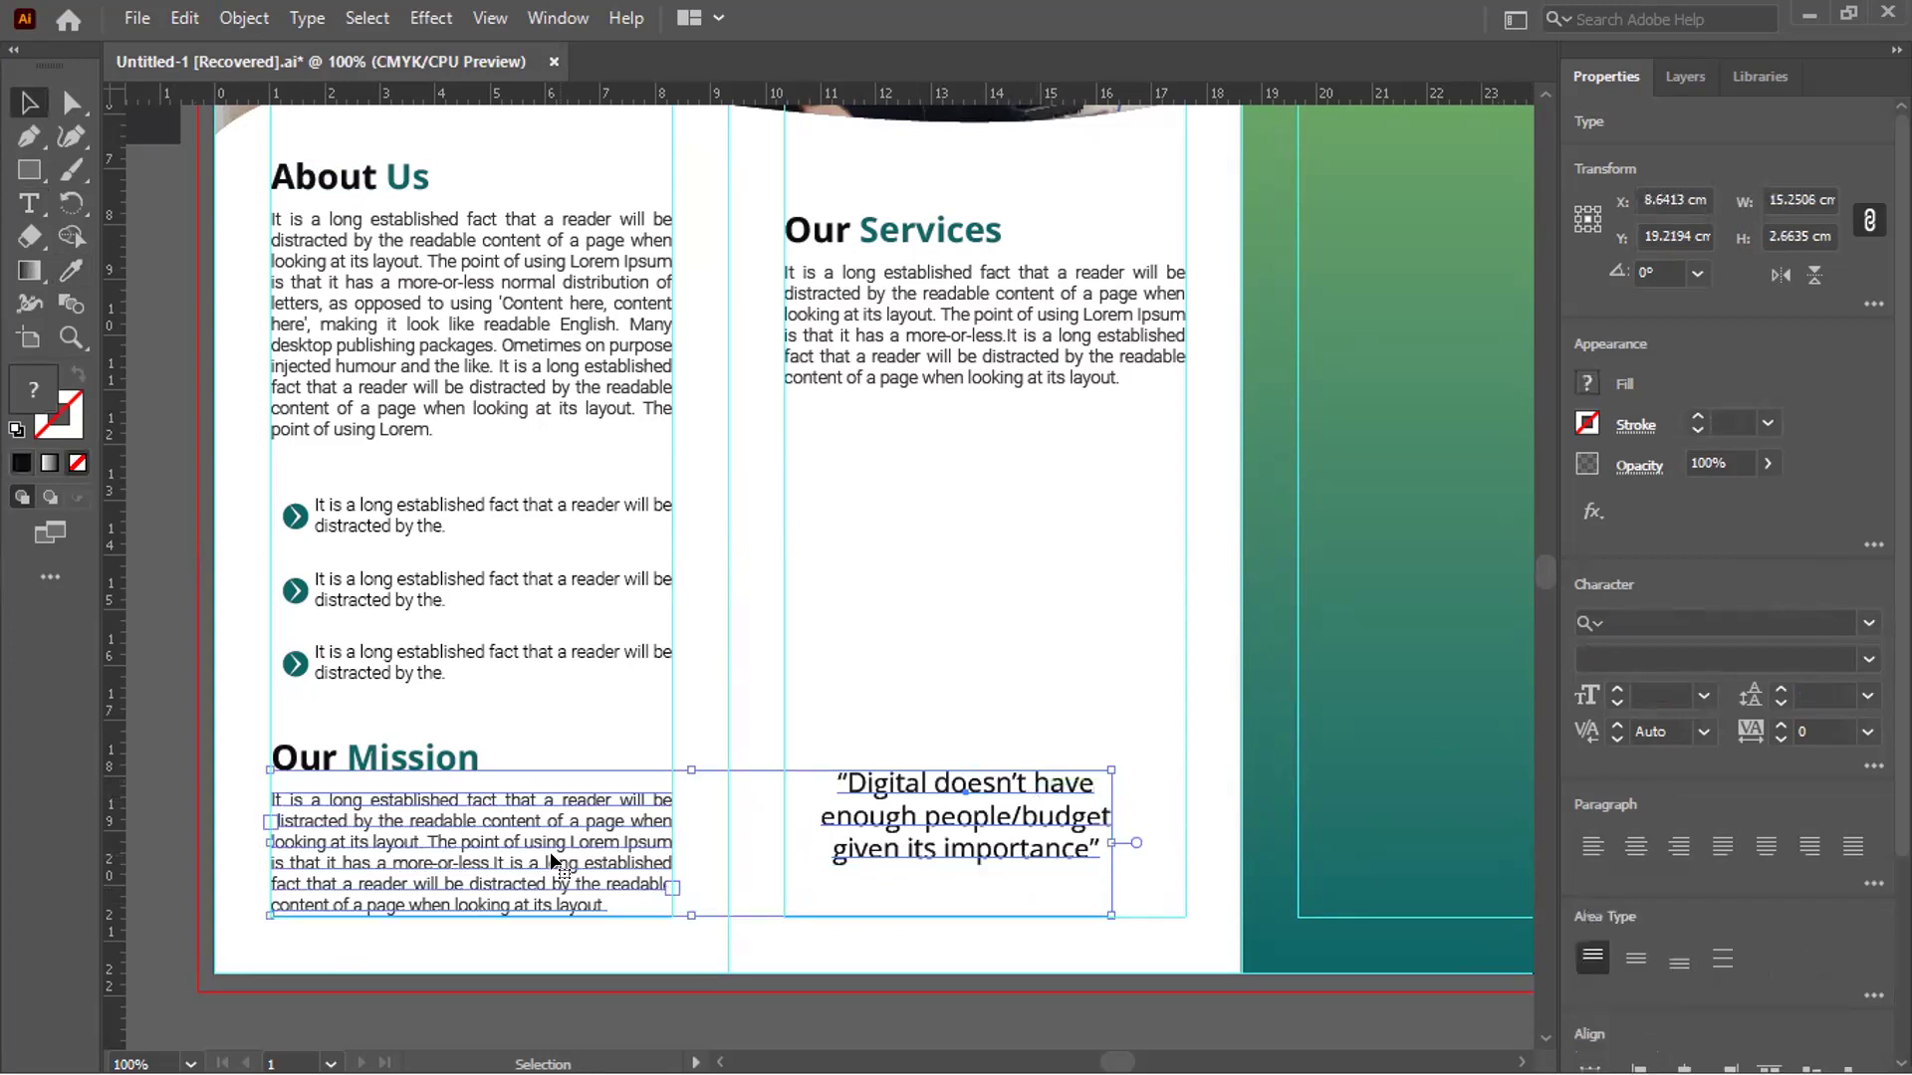
{"action": "scroll", "coordinate": [1860, 841], "scroll_direction": "down", "scroll_amount": 3}
{"action": "left_click", "coordinate": [1855, 823]}
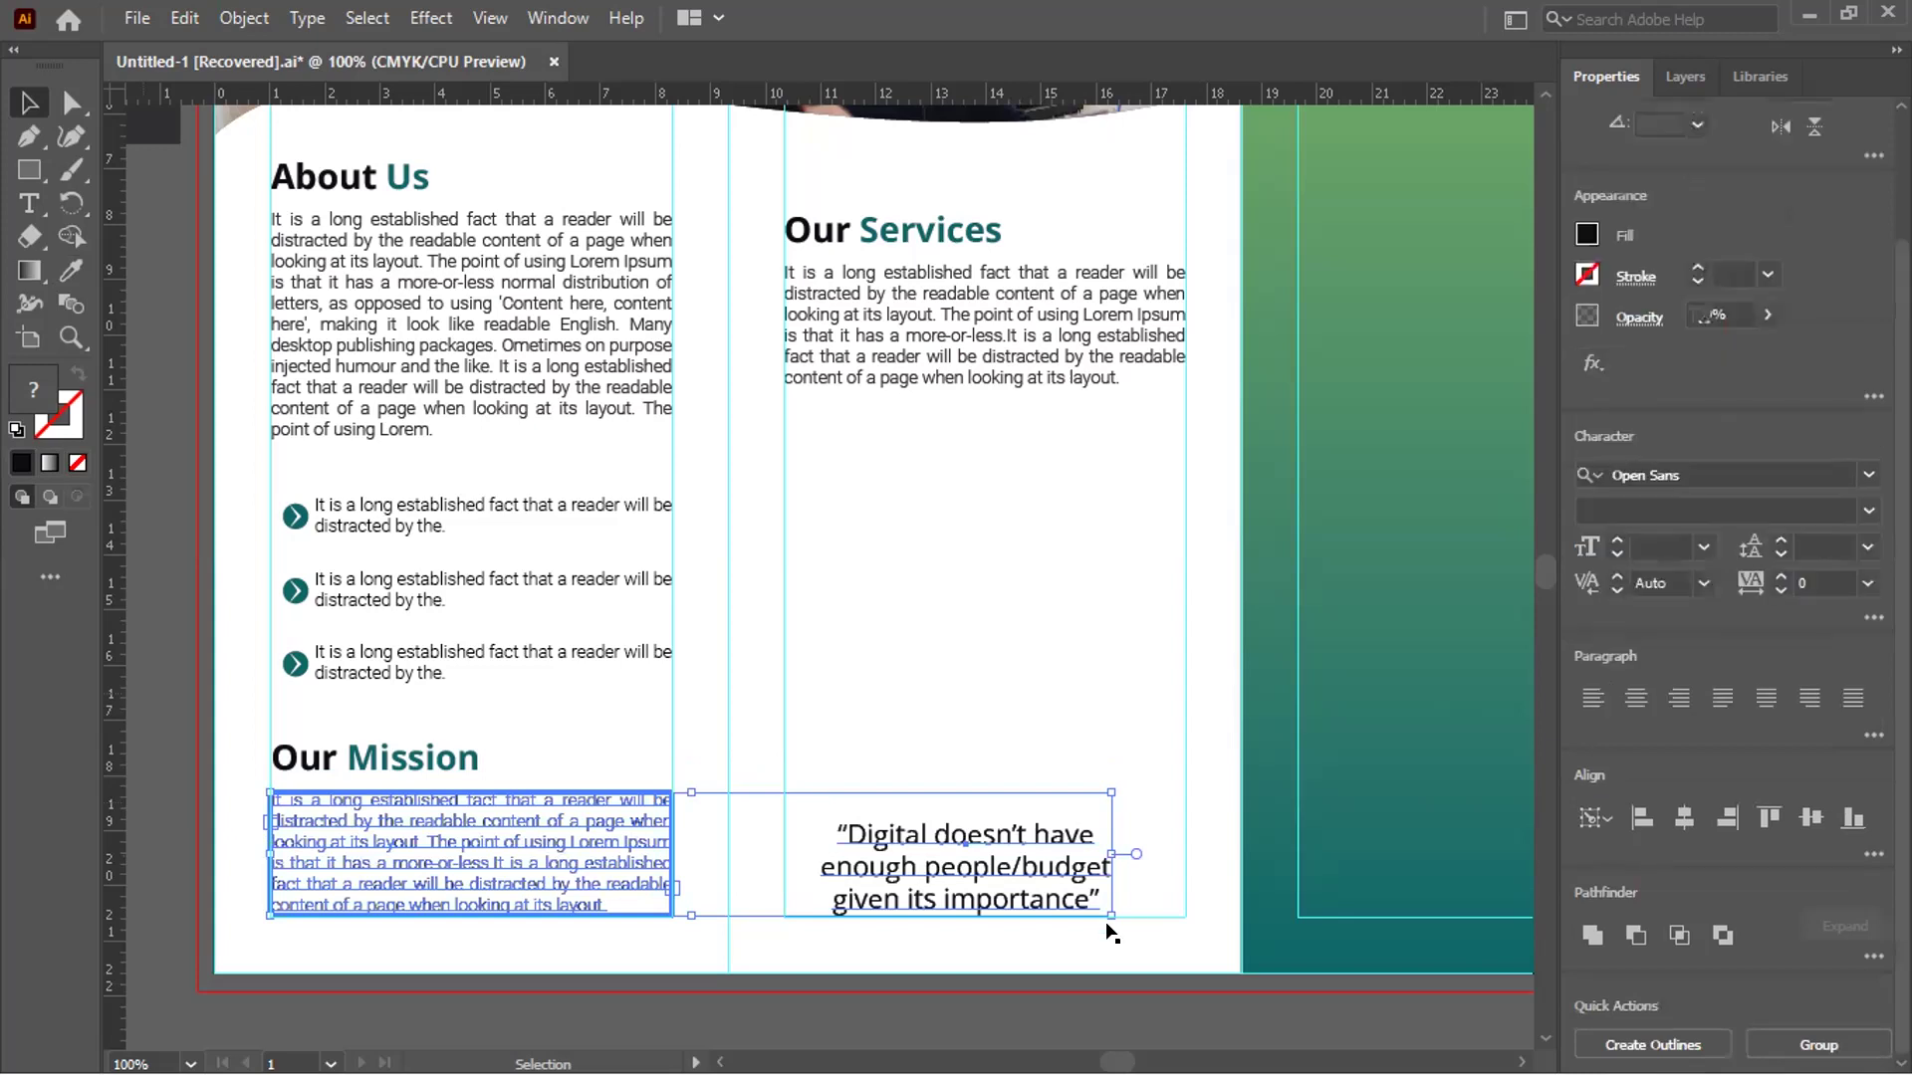
{"action": "left_click", "coordinate": [973, 866]}
{"action": "left_click", "coordinate": [1029, 719]}
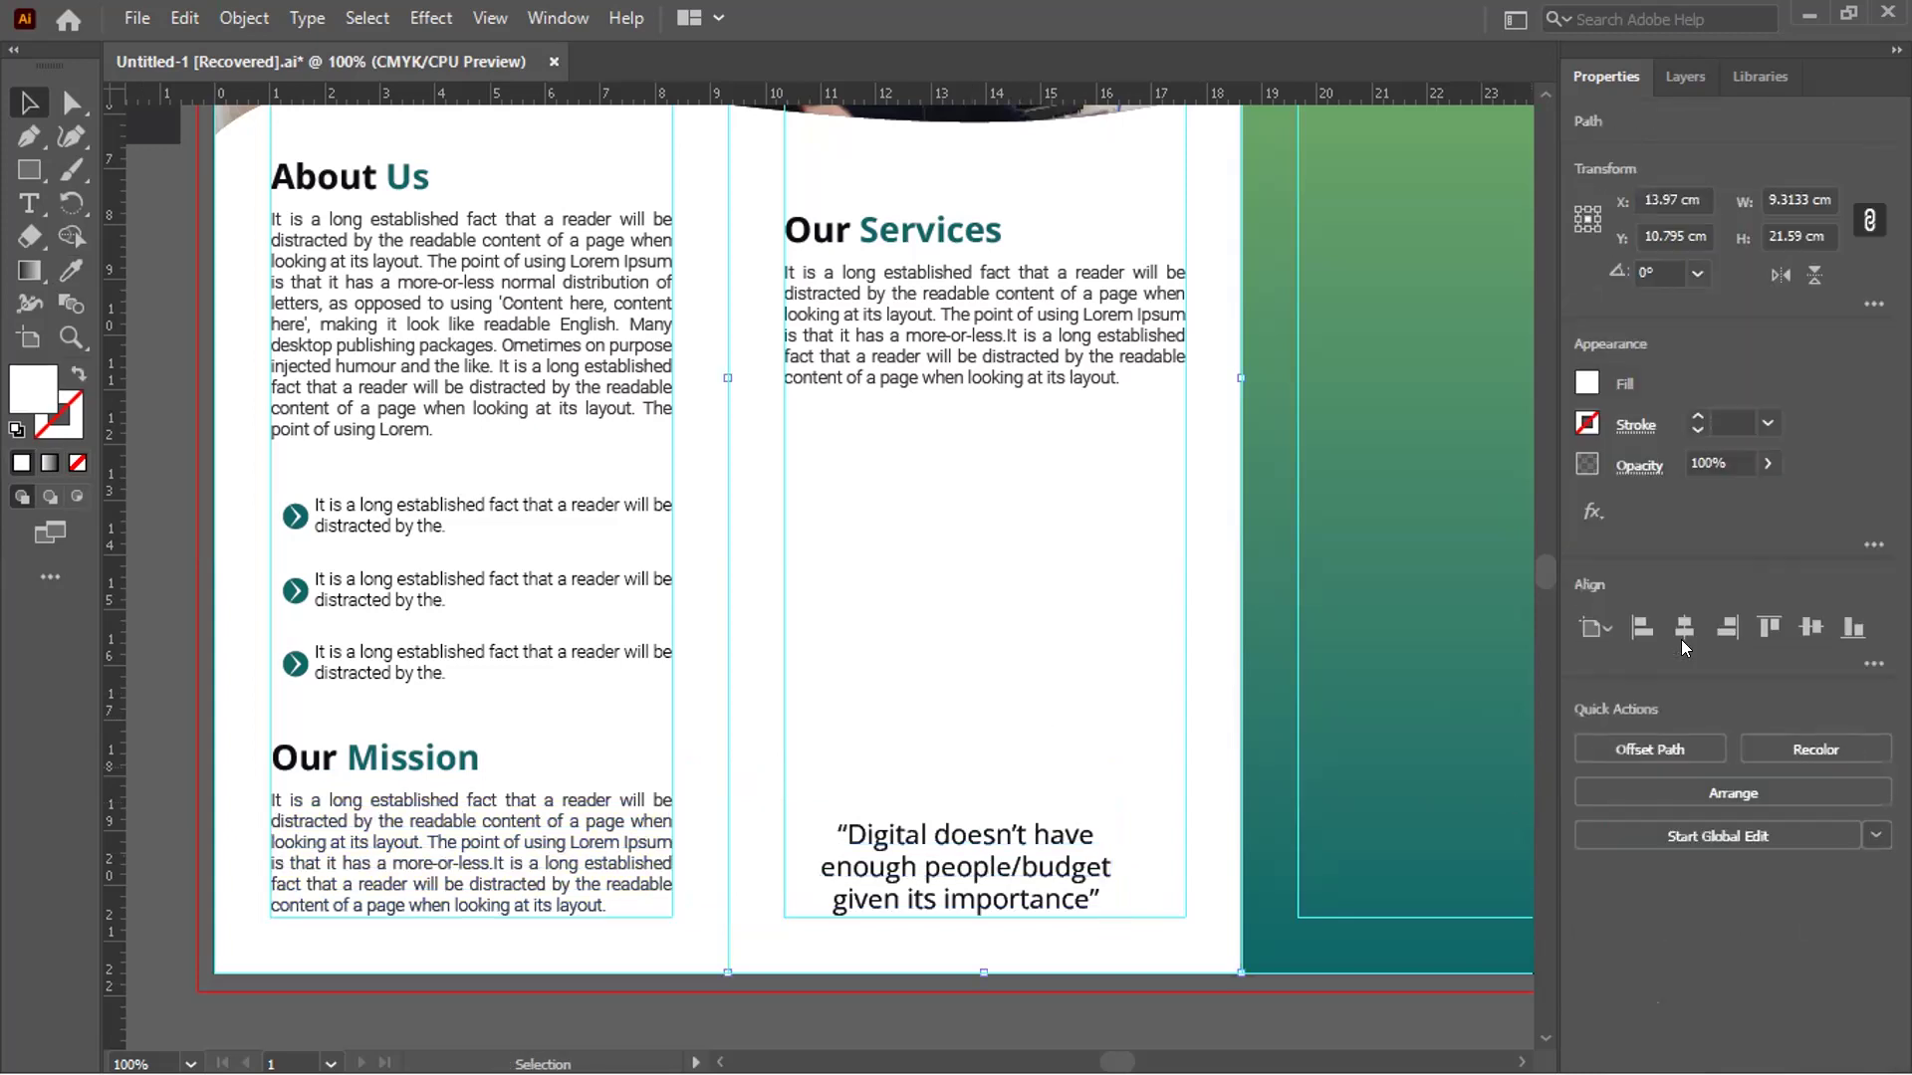
{"action": "left_click", "coordinate": [1215, 995]}
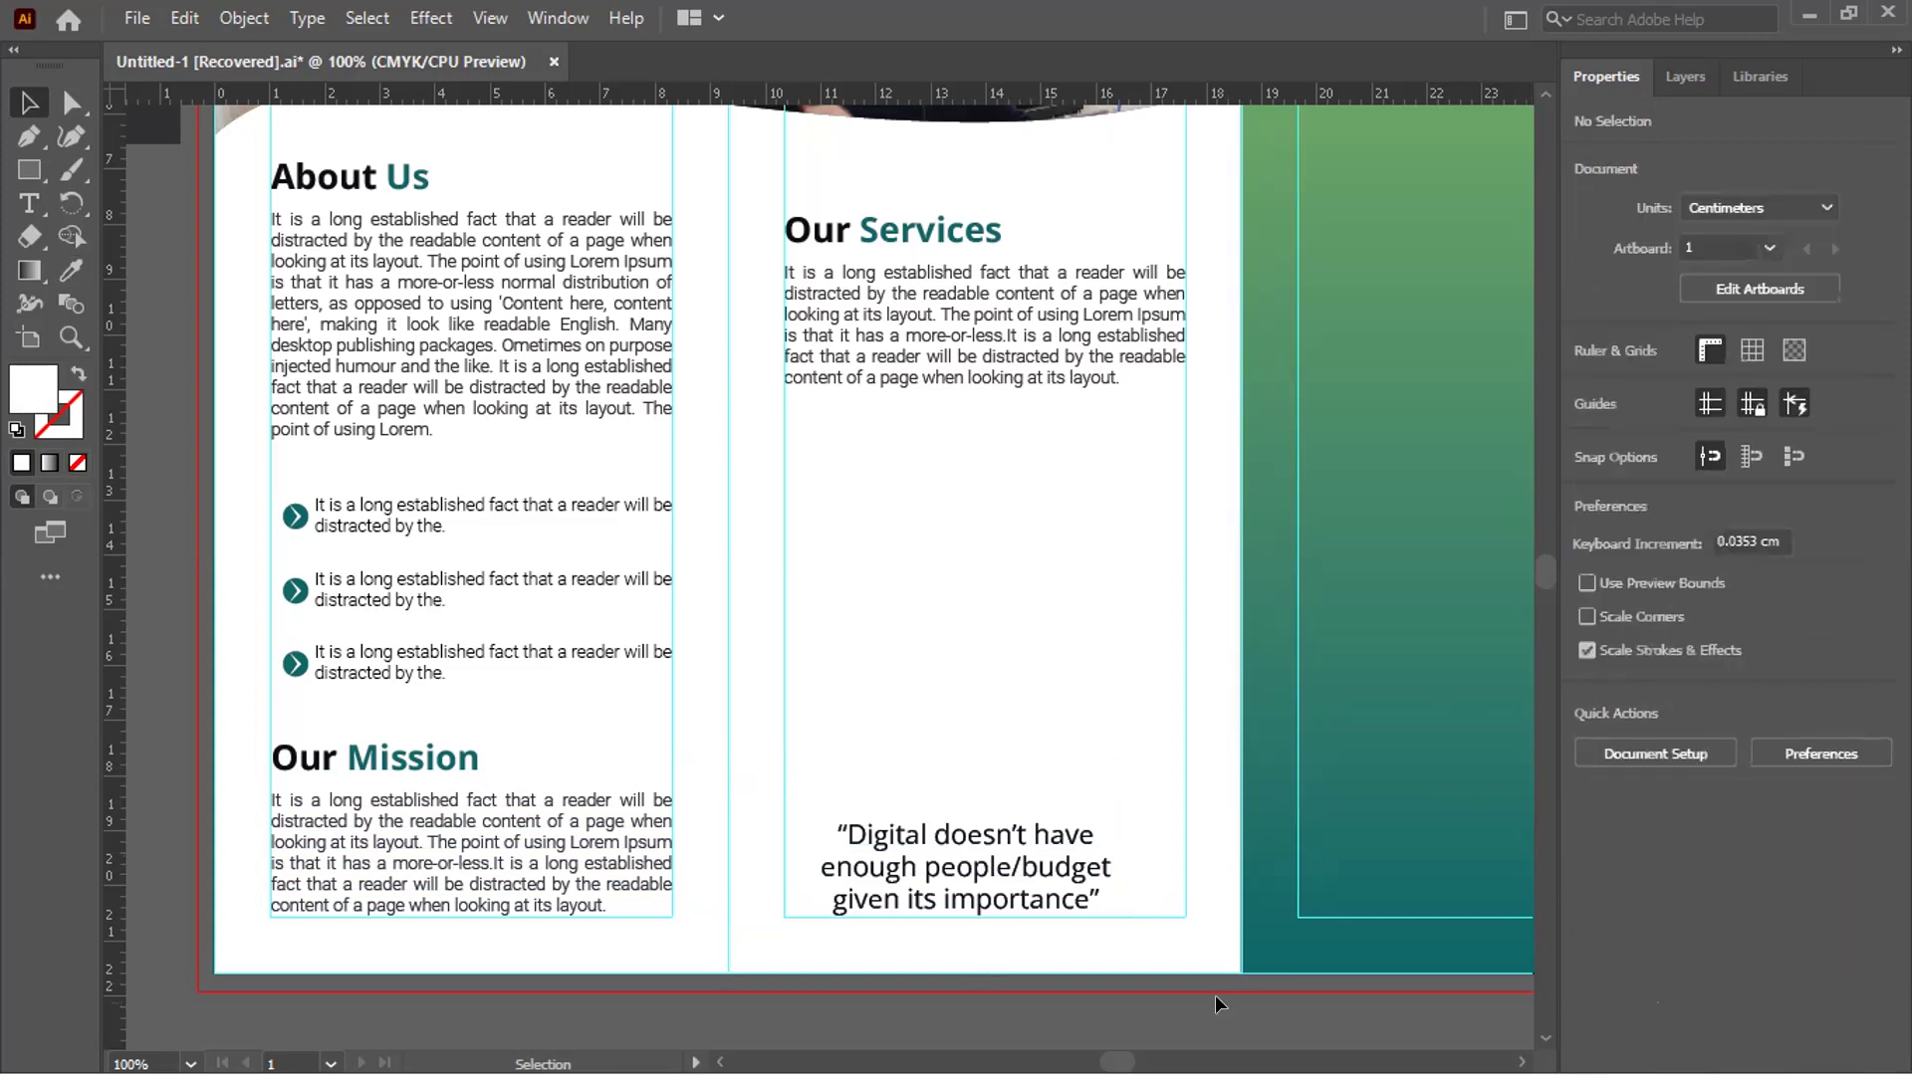
Set the quote's leading to 20 pt and re-align its bottom with Our Mission
{"action": "left_click", "coordinate": [996, 866]}
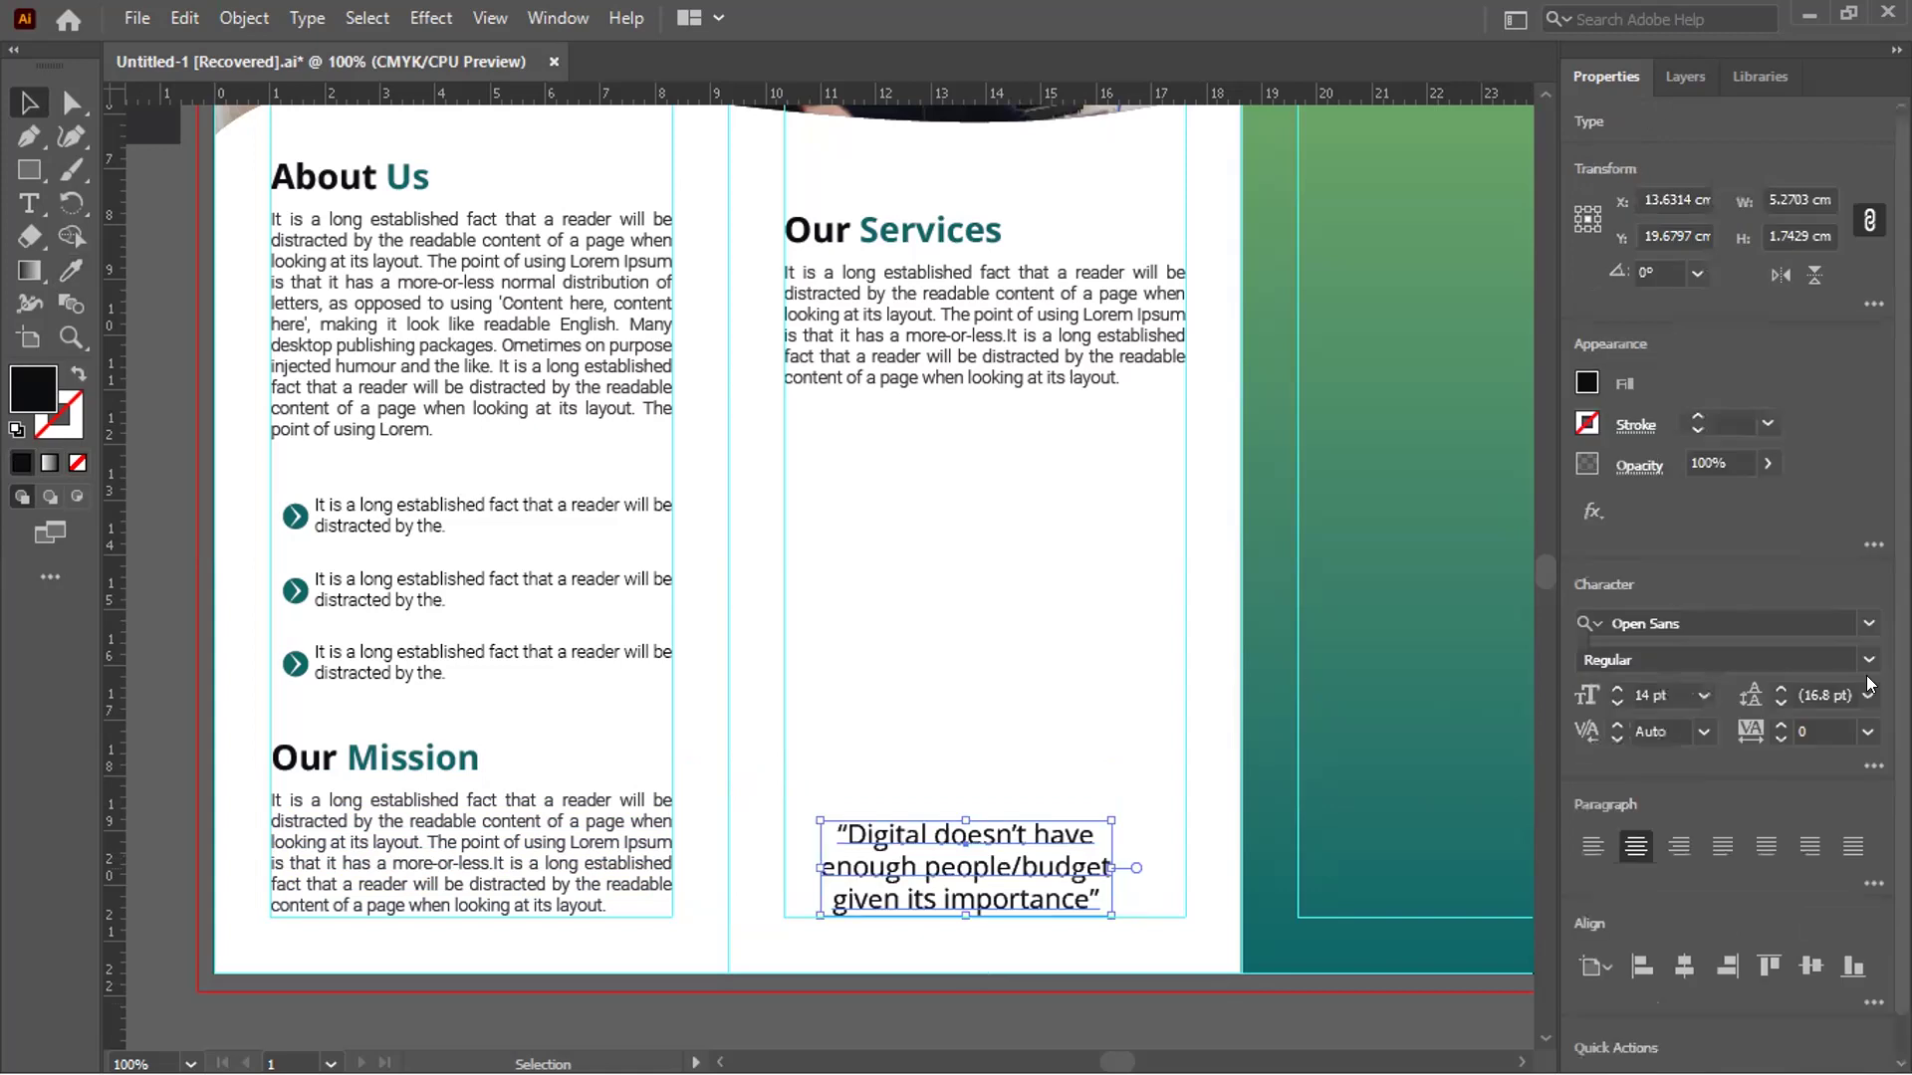
{"action": "left_click", "coordinate": [1780, 688]}
{"action": "left_click", "coordinate": [1775, 686]}
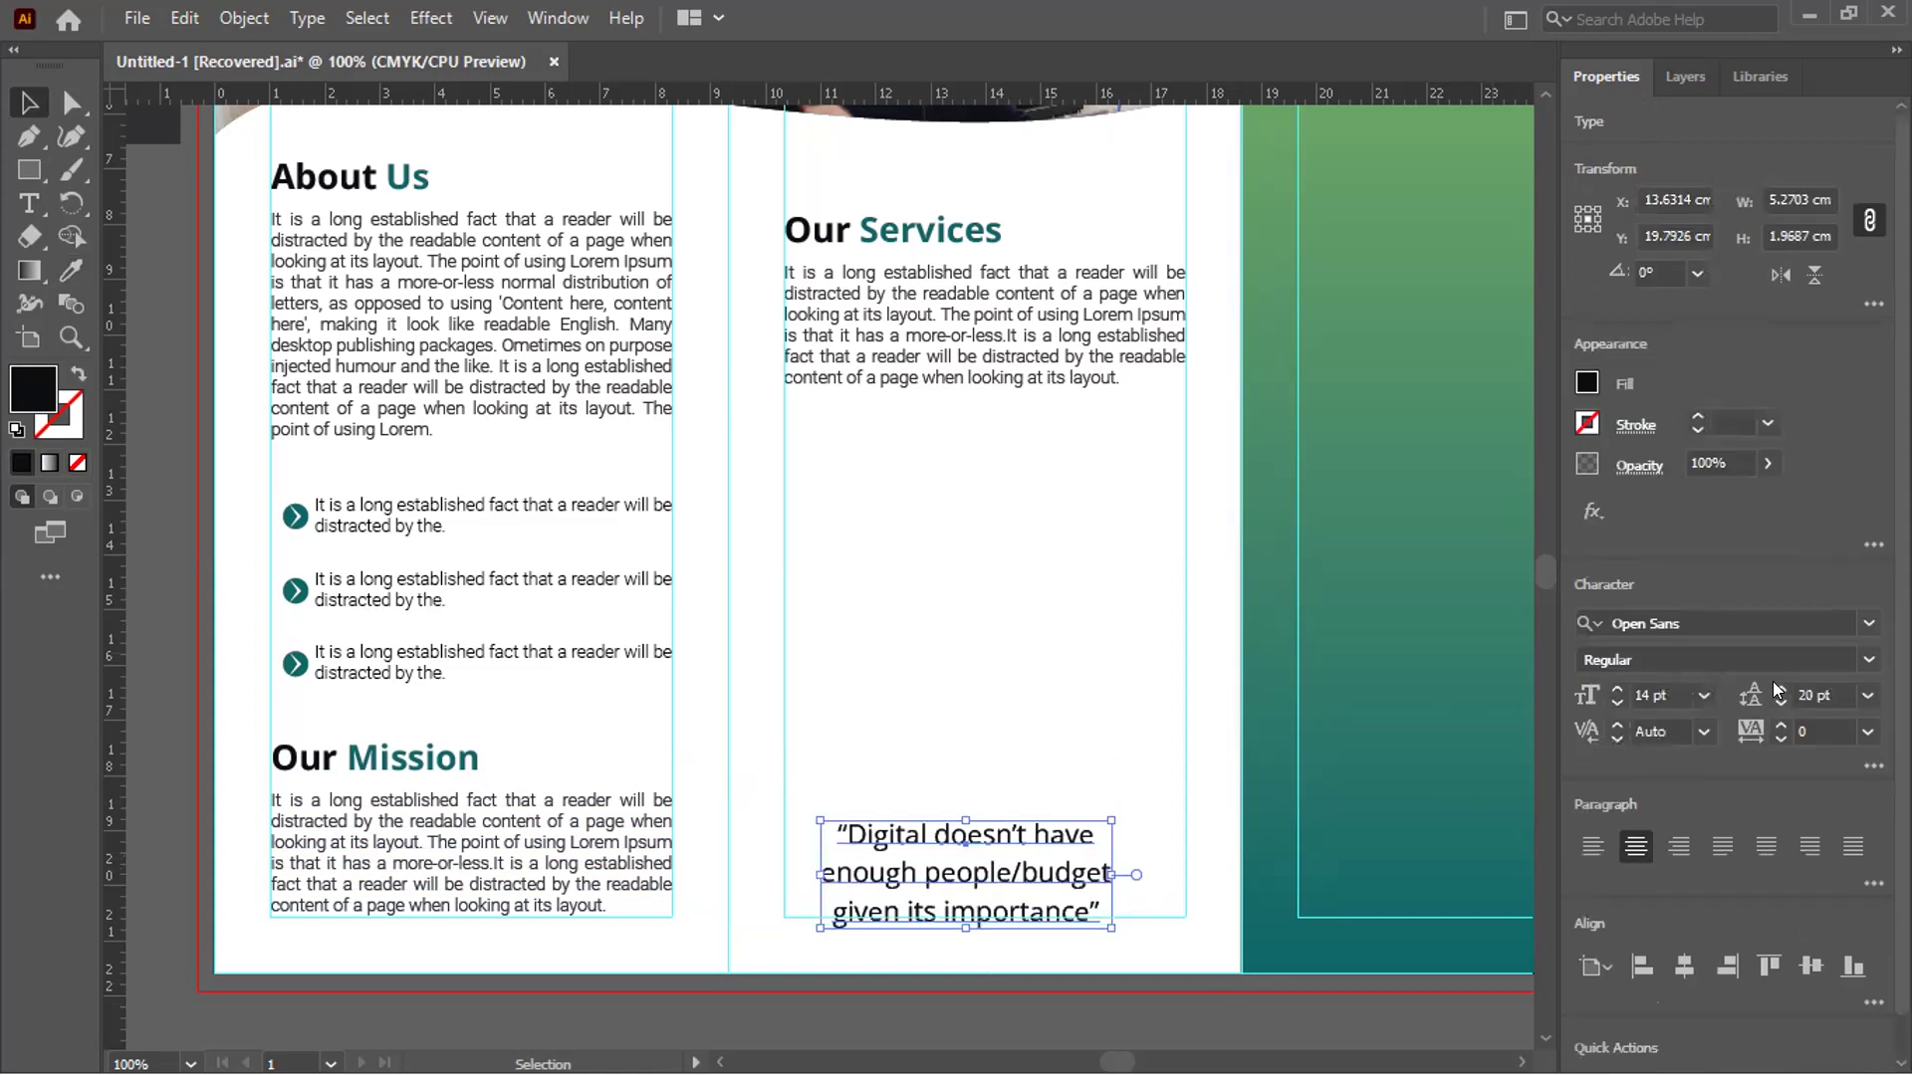
{"action": "left_click", "coordinate": [658, 864], "text": "shift"}
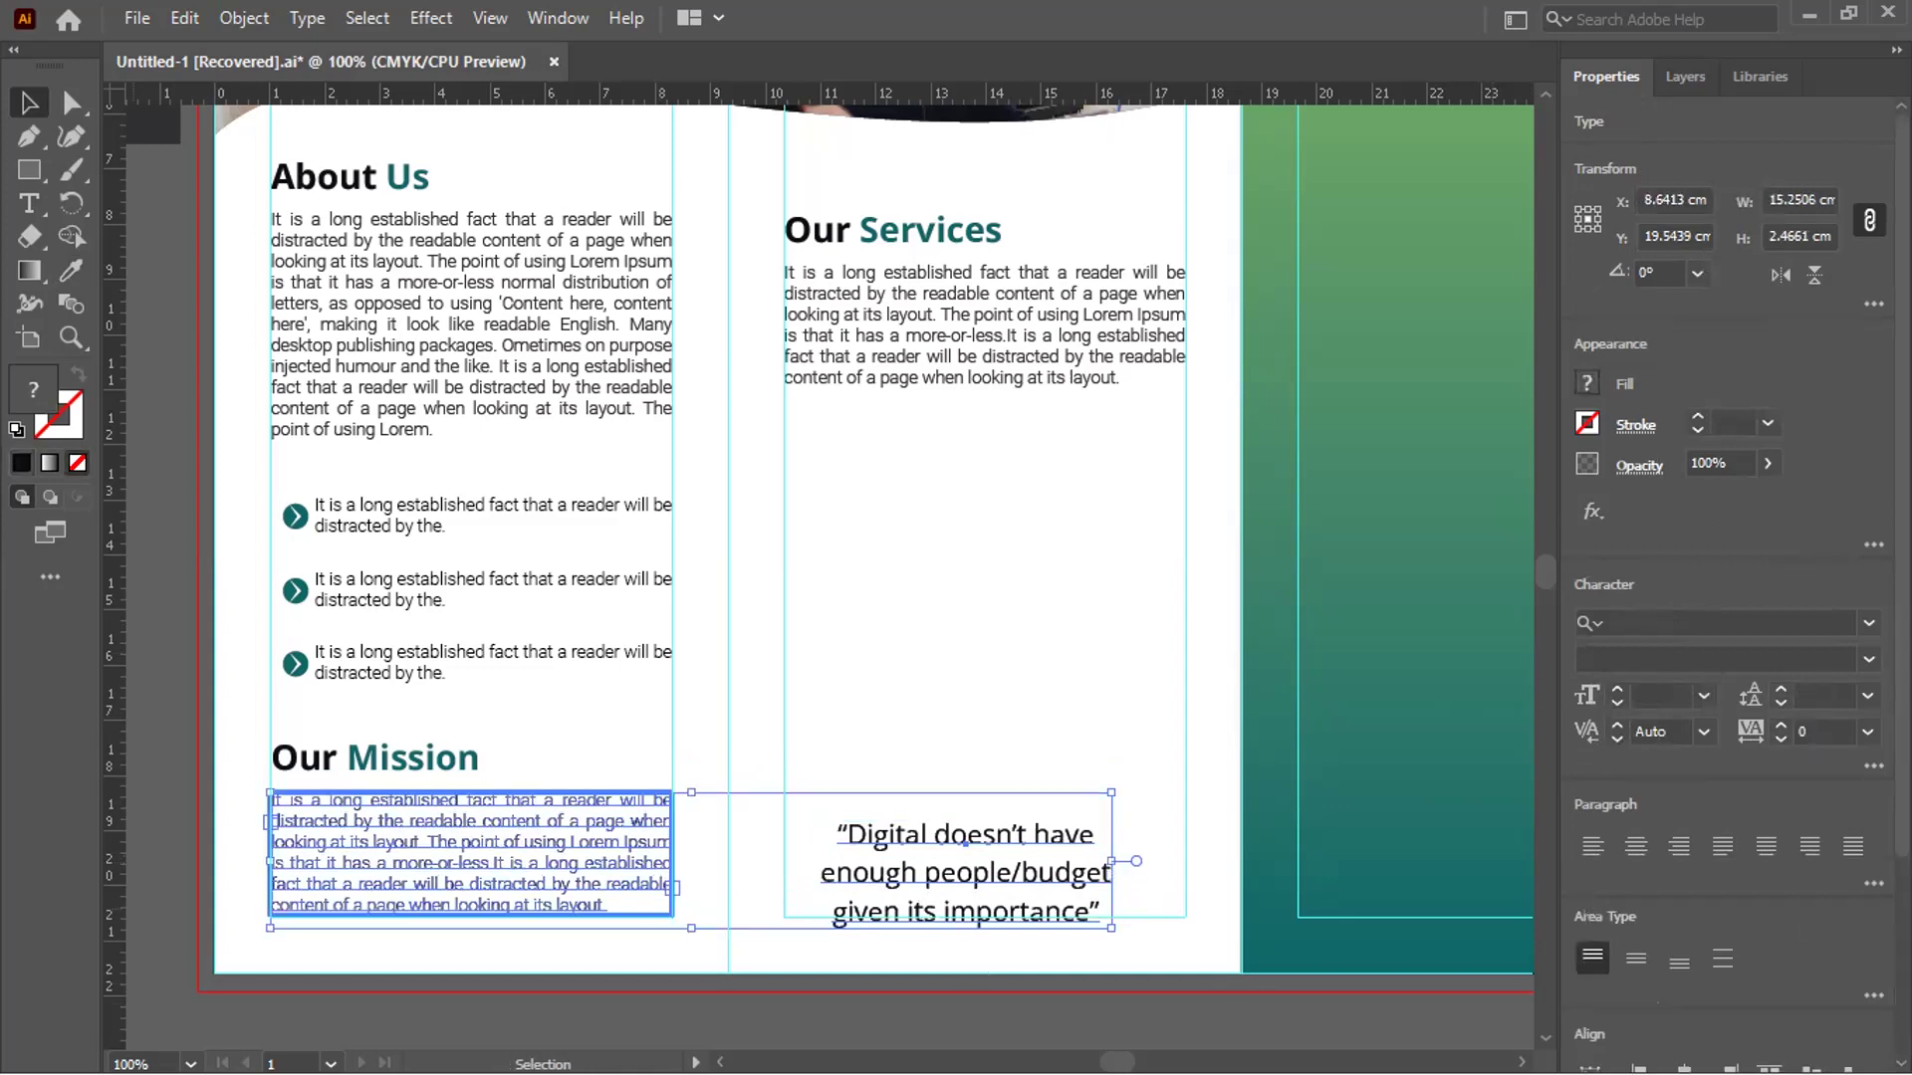
{"action": "scroll", "coordinate": [1866, 821], "scroll_direction": "down", "scroll_amount": 3}
{"action": "left_click", "coordinate": [1853, 817]}
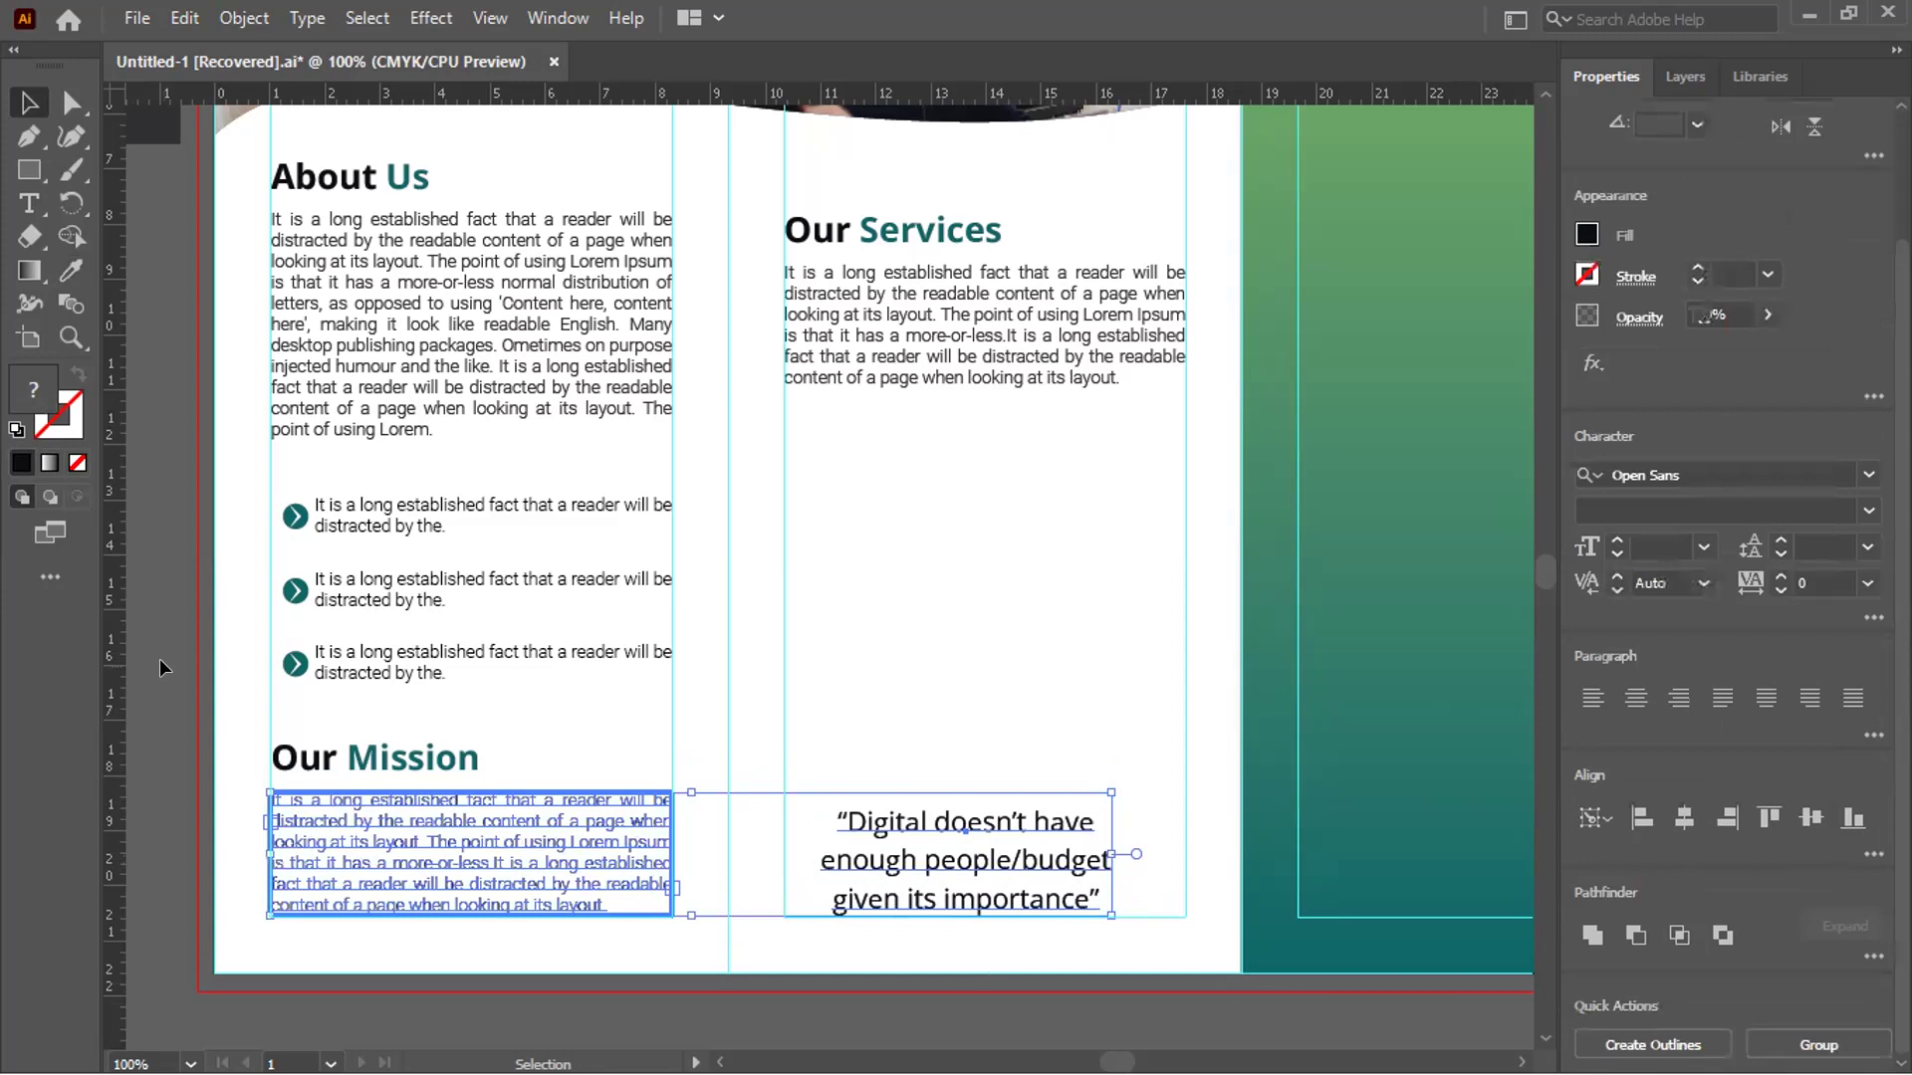
{"action": "left_click", "coordinate": [1068, 961]}
{"action": "scroll", "coordinate": [792, 583], "scroll_direction": "up", "scroll_amount": 1}
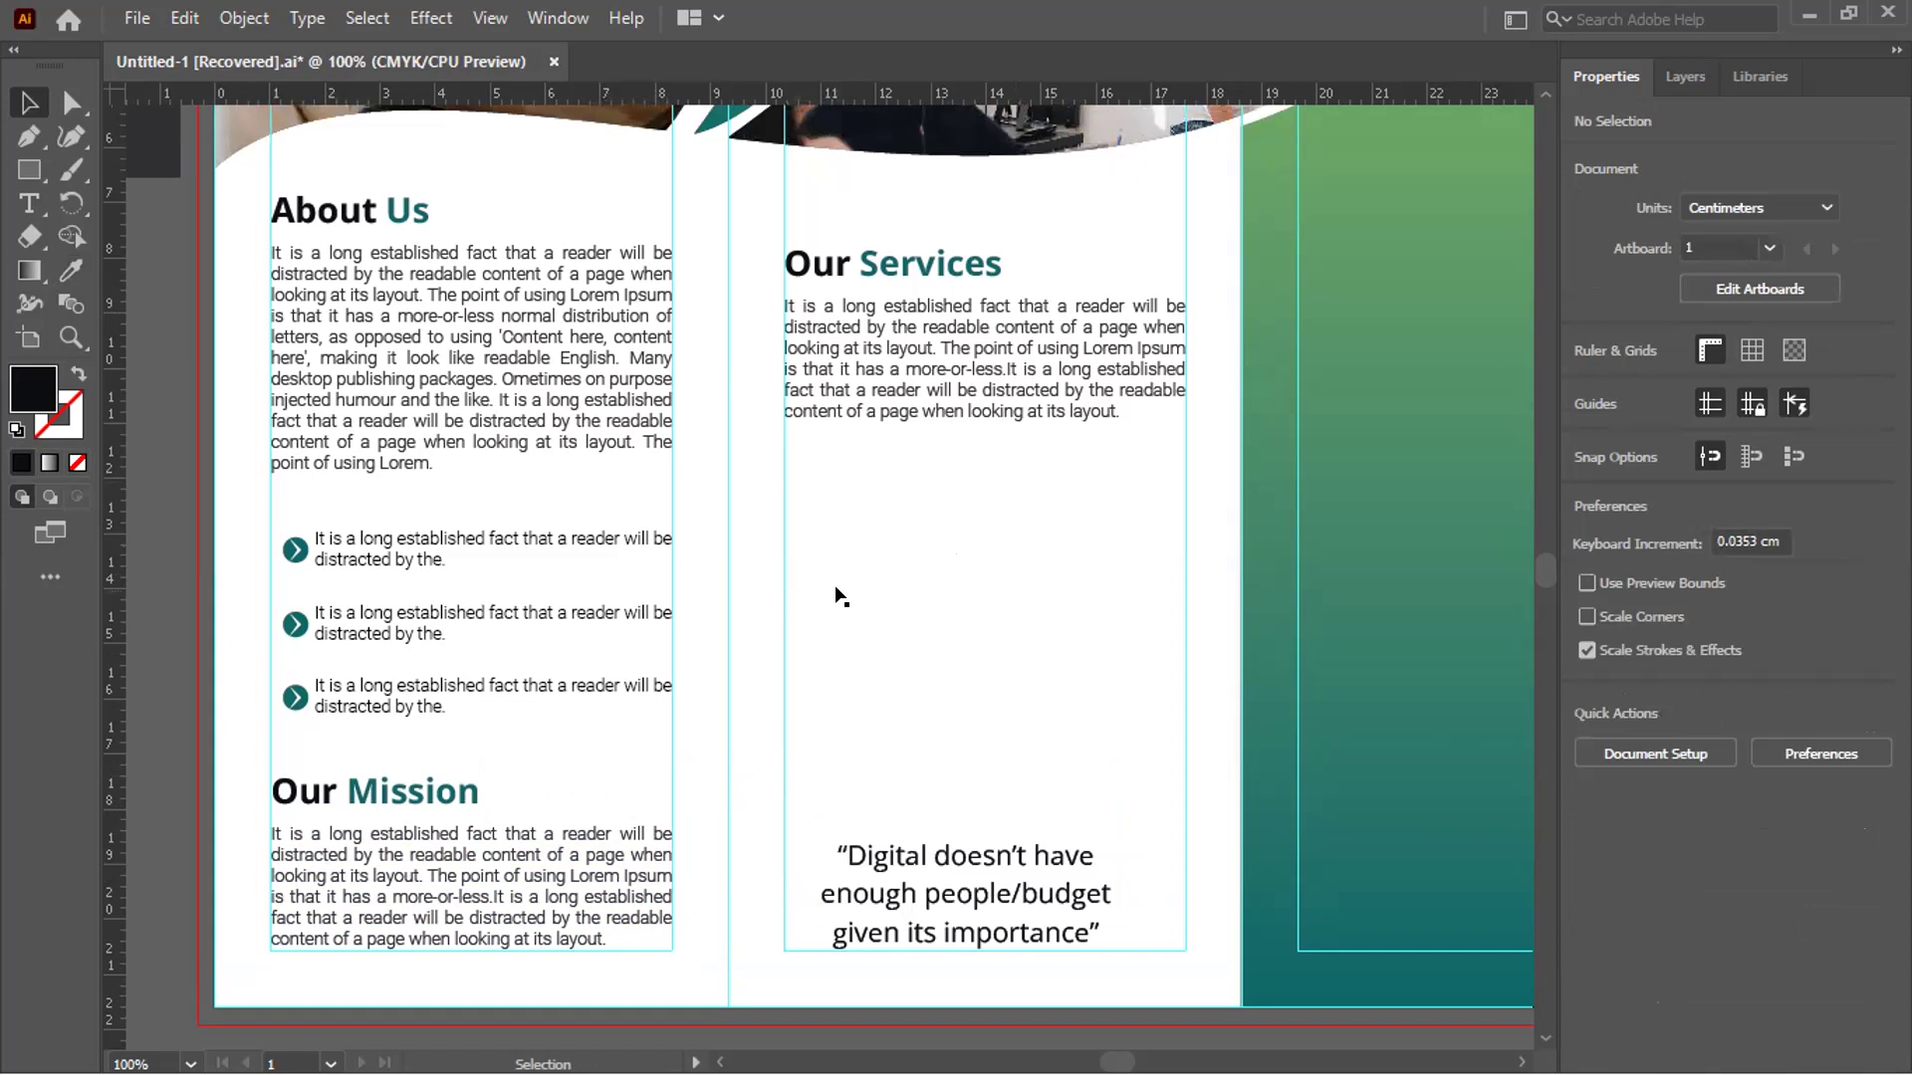
Type "Creative" and "Exicutive Job" on two lines below the Our Services paragraph
{"action": "key", "text": "alt+Tab"}
{"action": "left_click", "coordinate": [29, 203]}
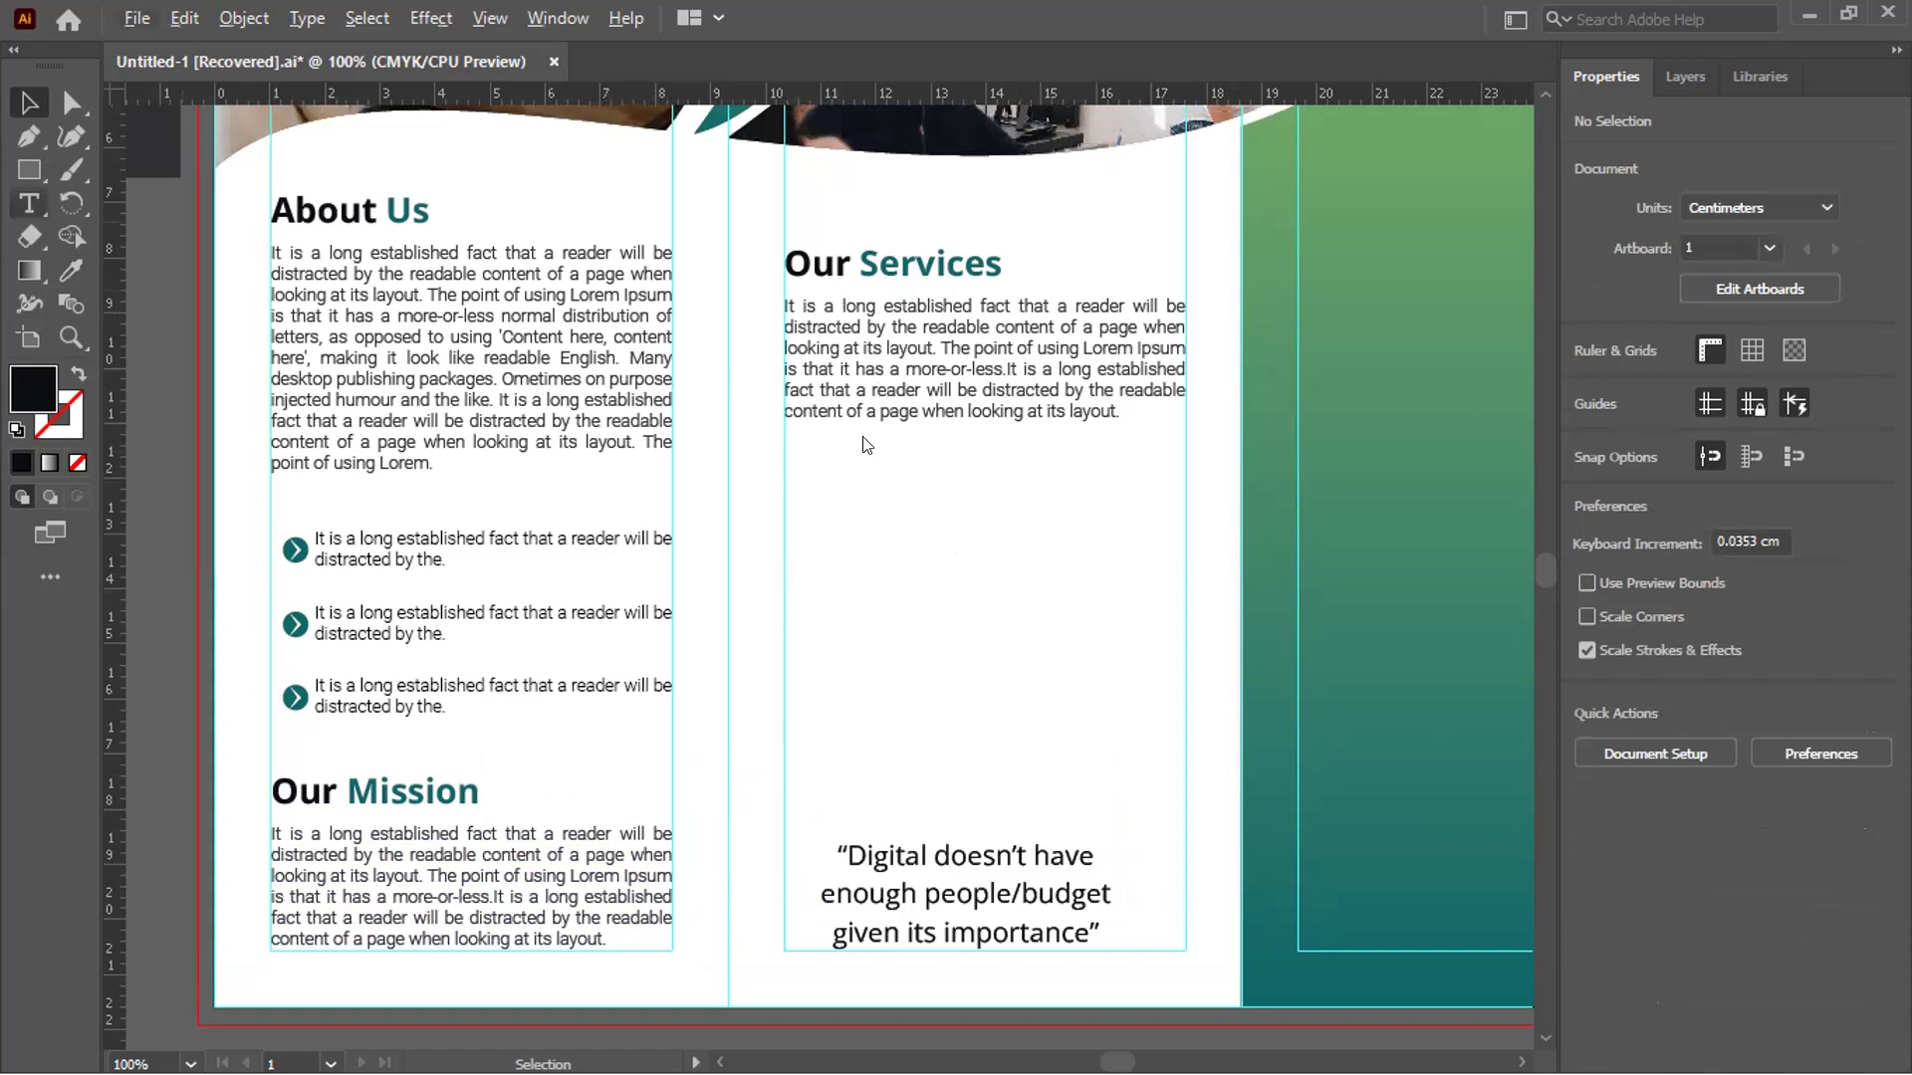
{"action": "left_click", "coordinate": [813, 462]}
{"action": "left_click", "coordinate": [813, 462]}
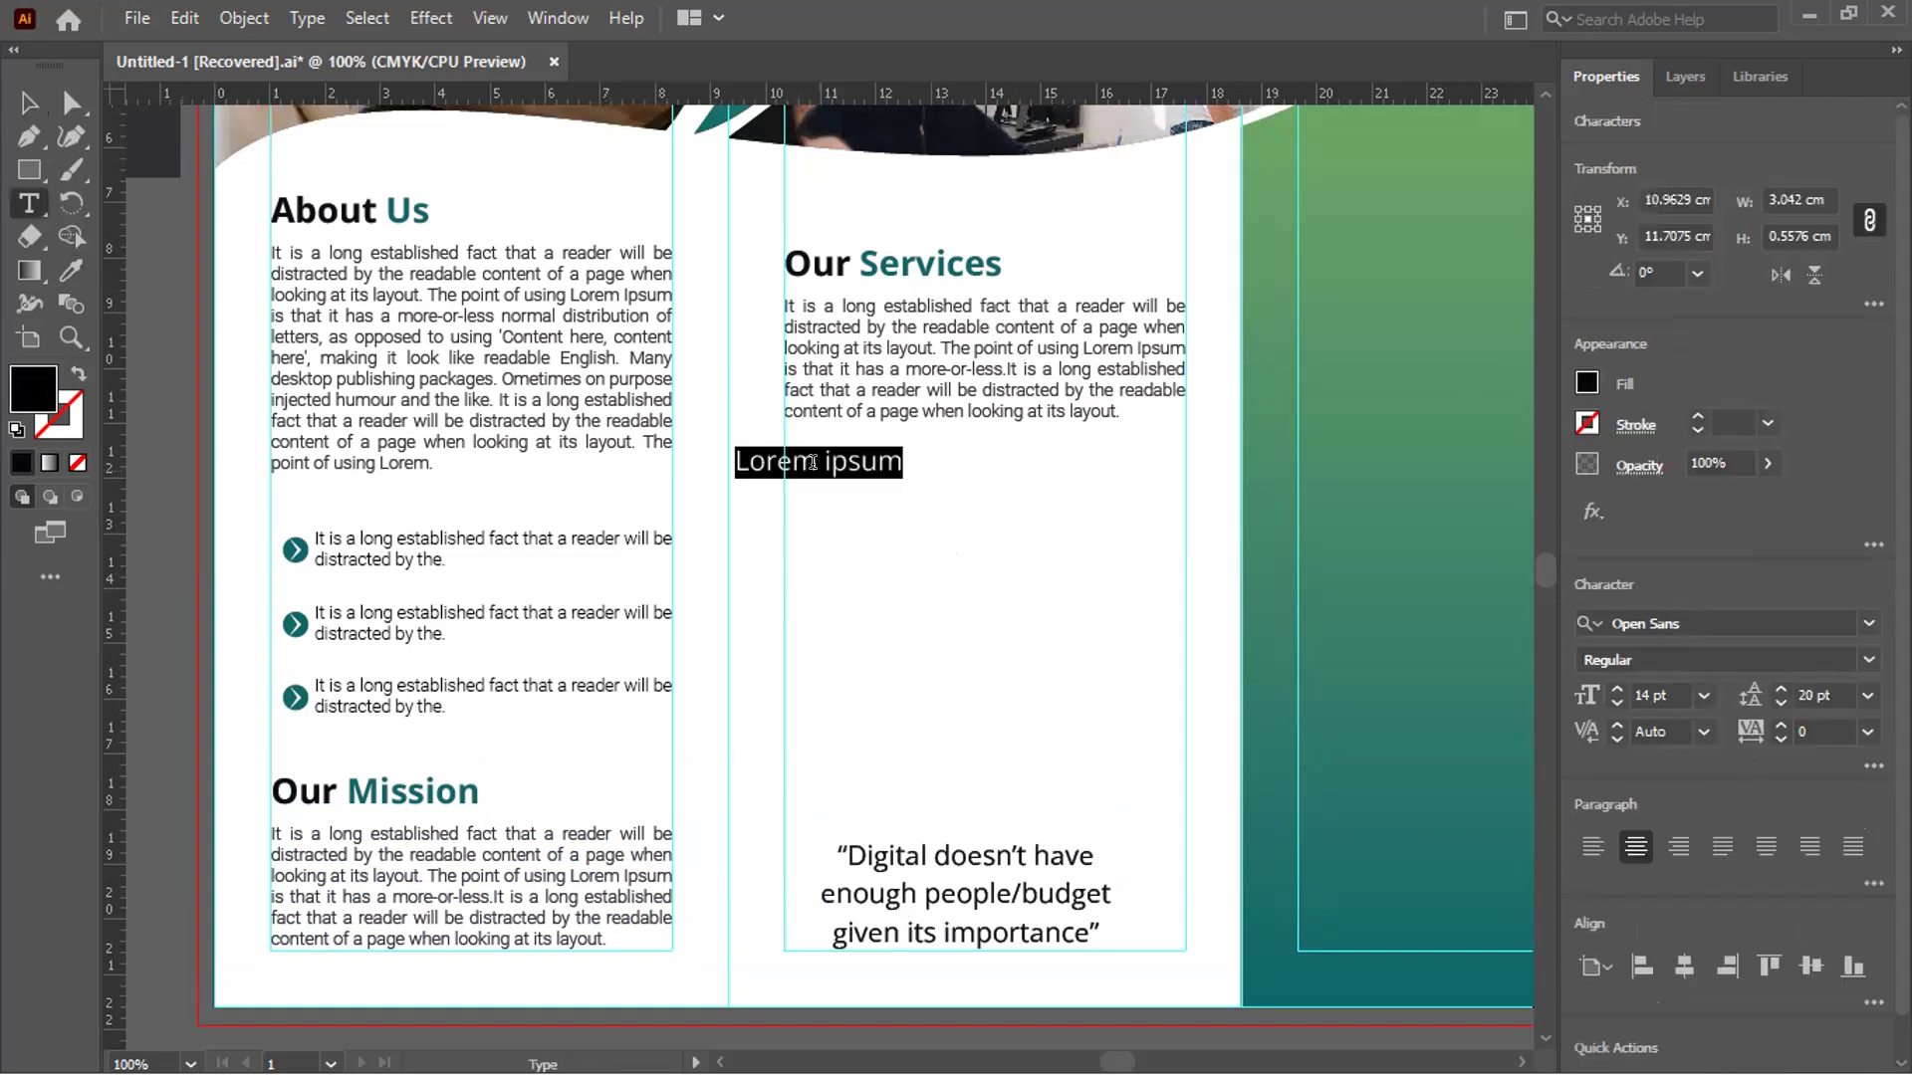
{"action": "type", "text": "Creati"}
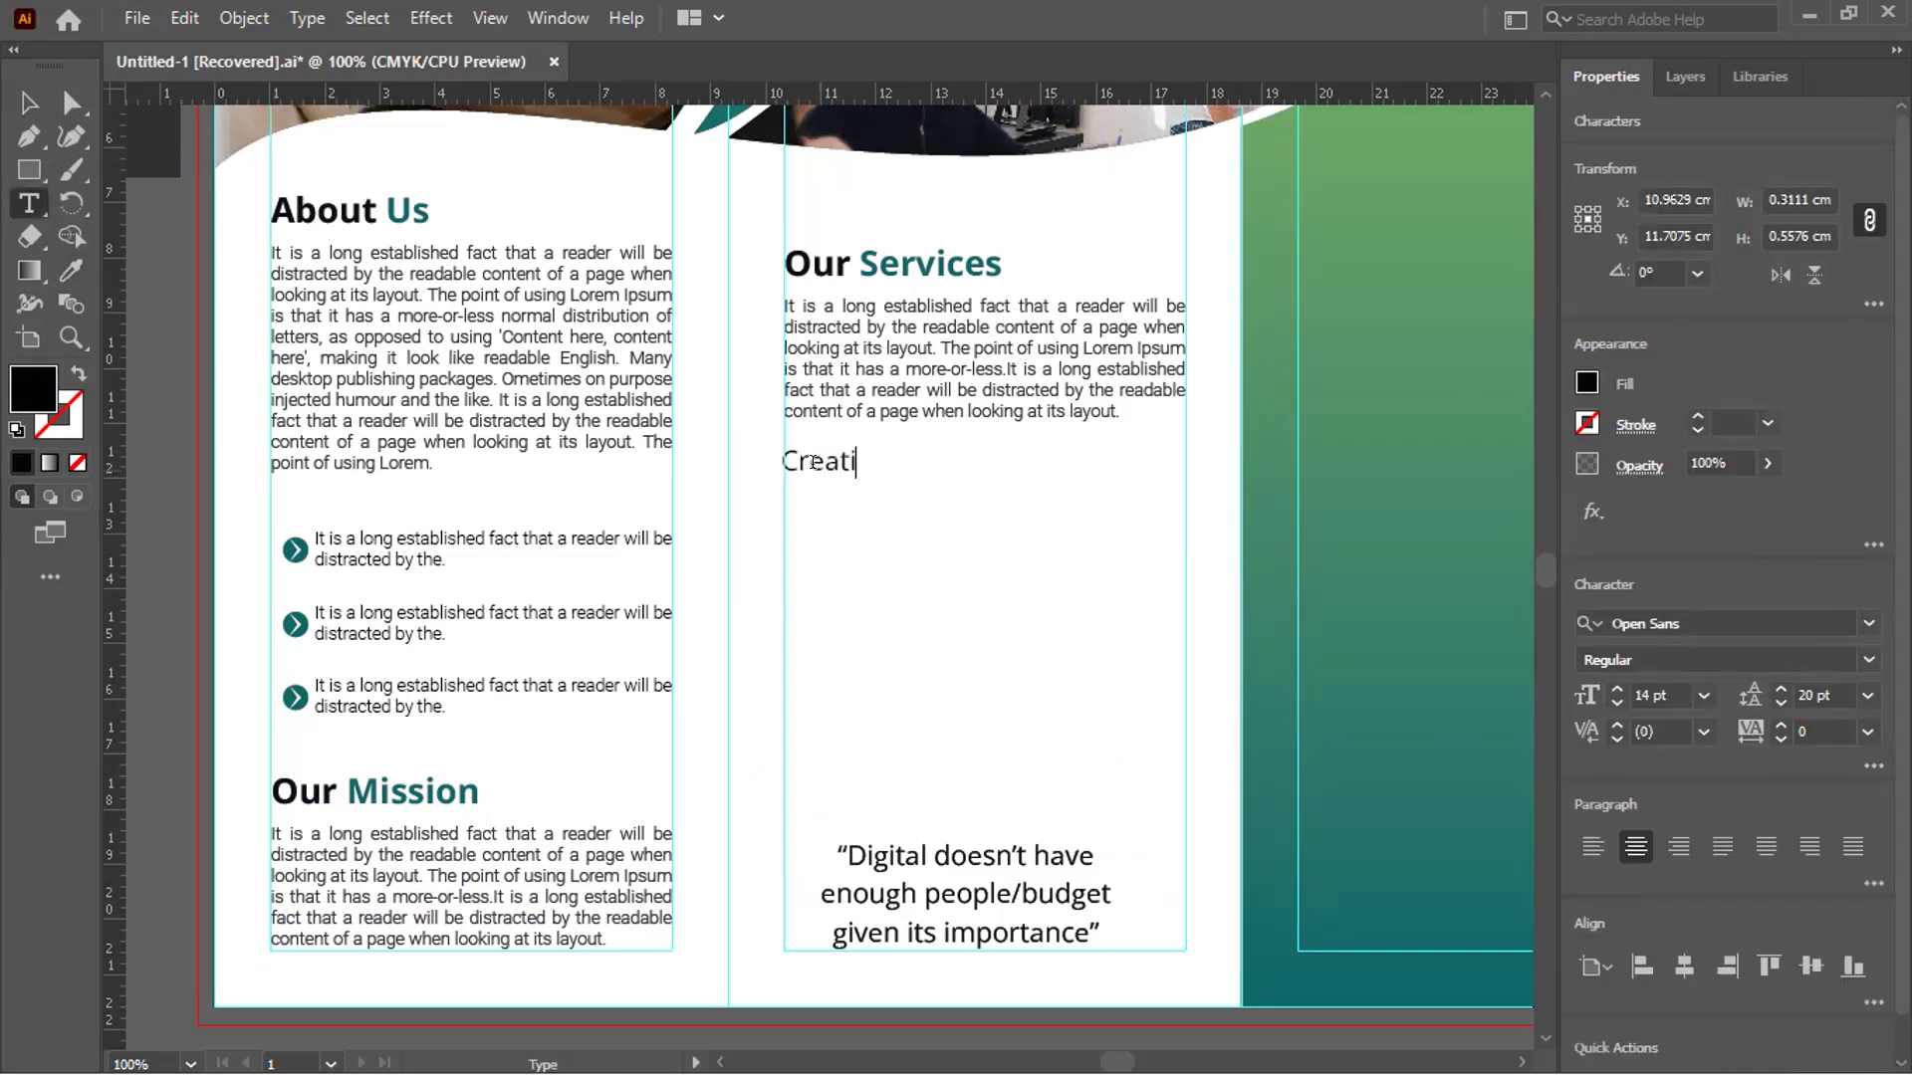
{"action": "type", "text": "ve"}
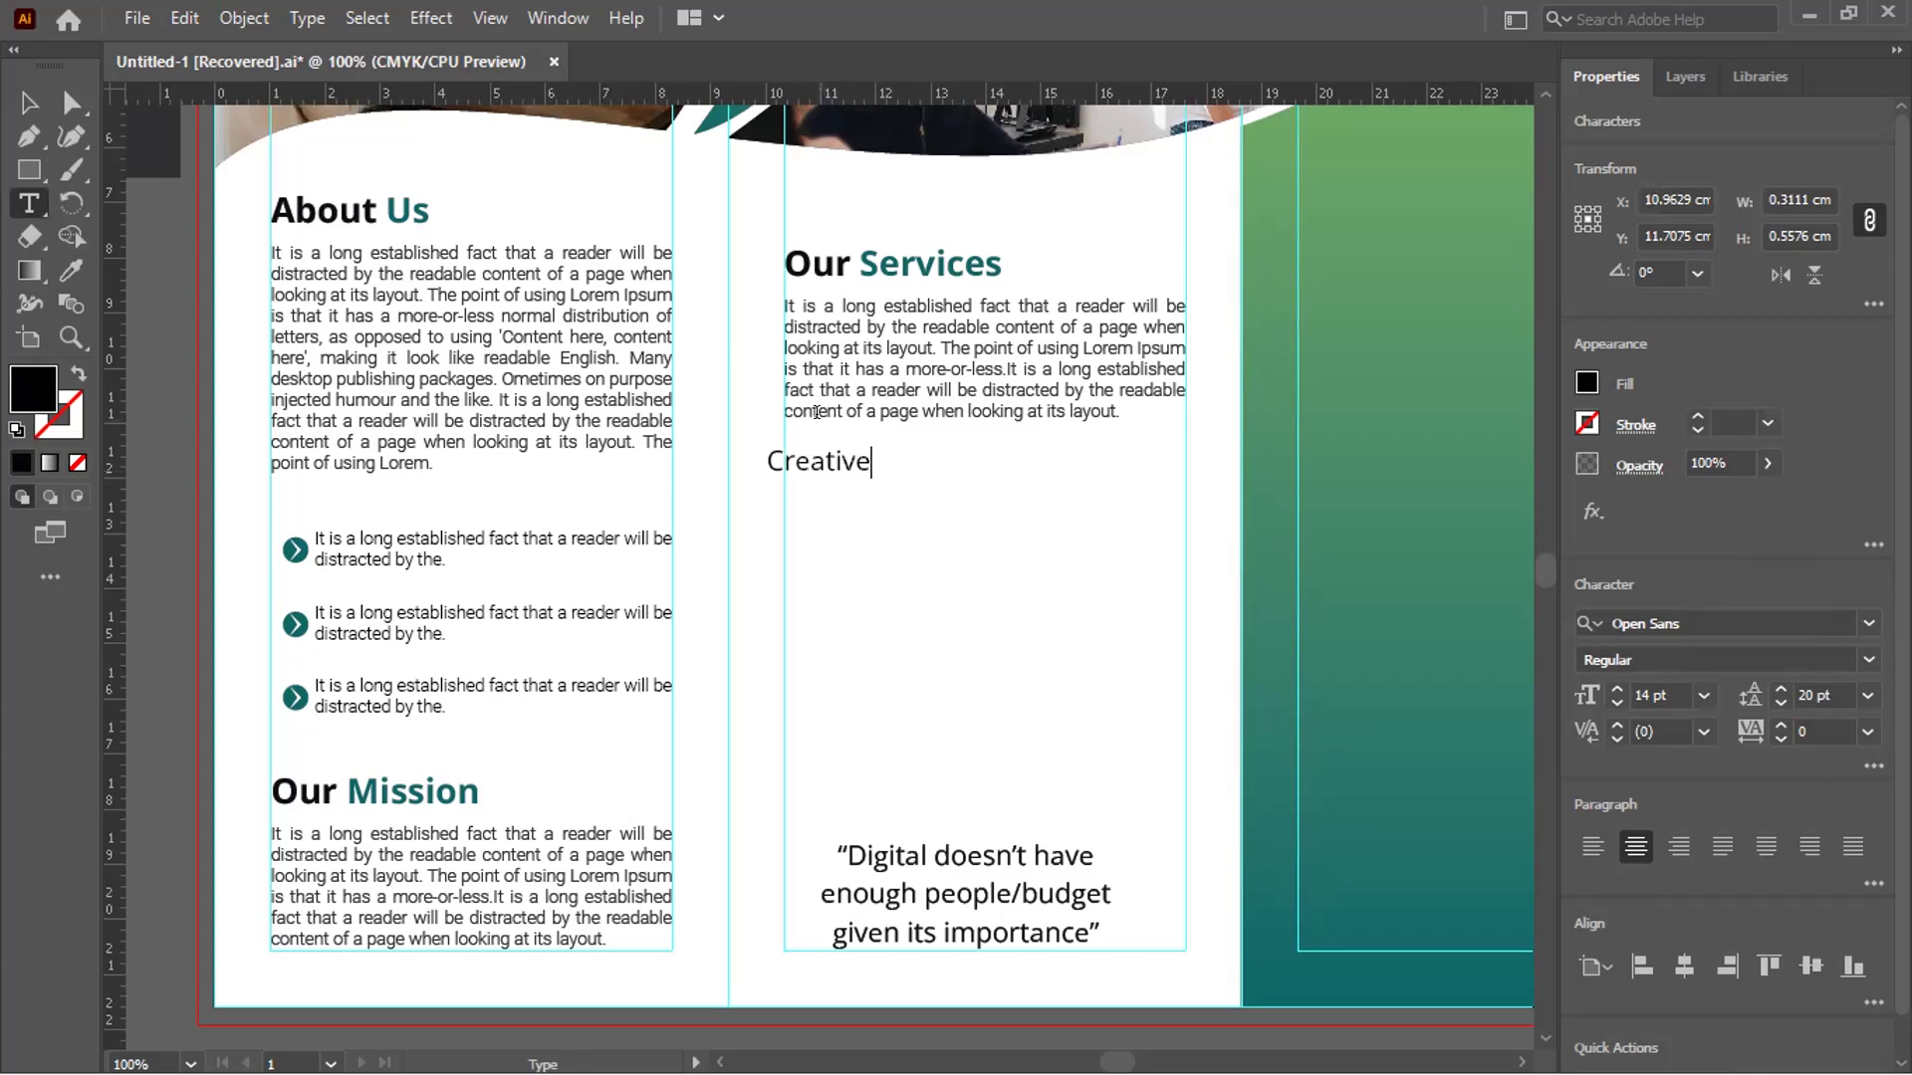
{"action": "key", "text": "Return"}
{"action": "type", "text": "Exicuti"}
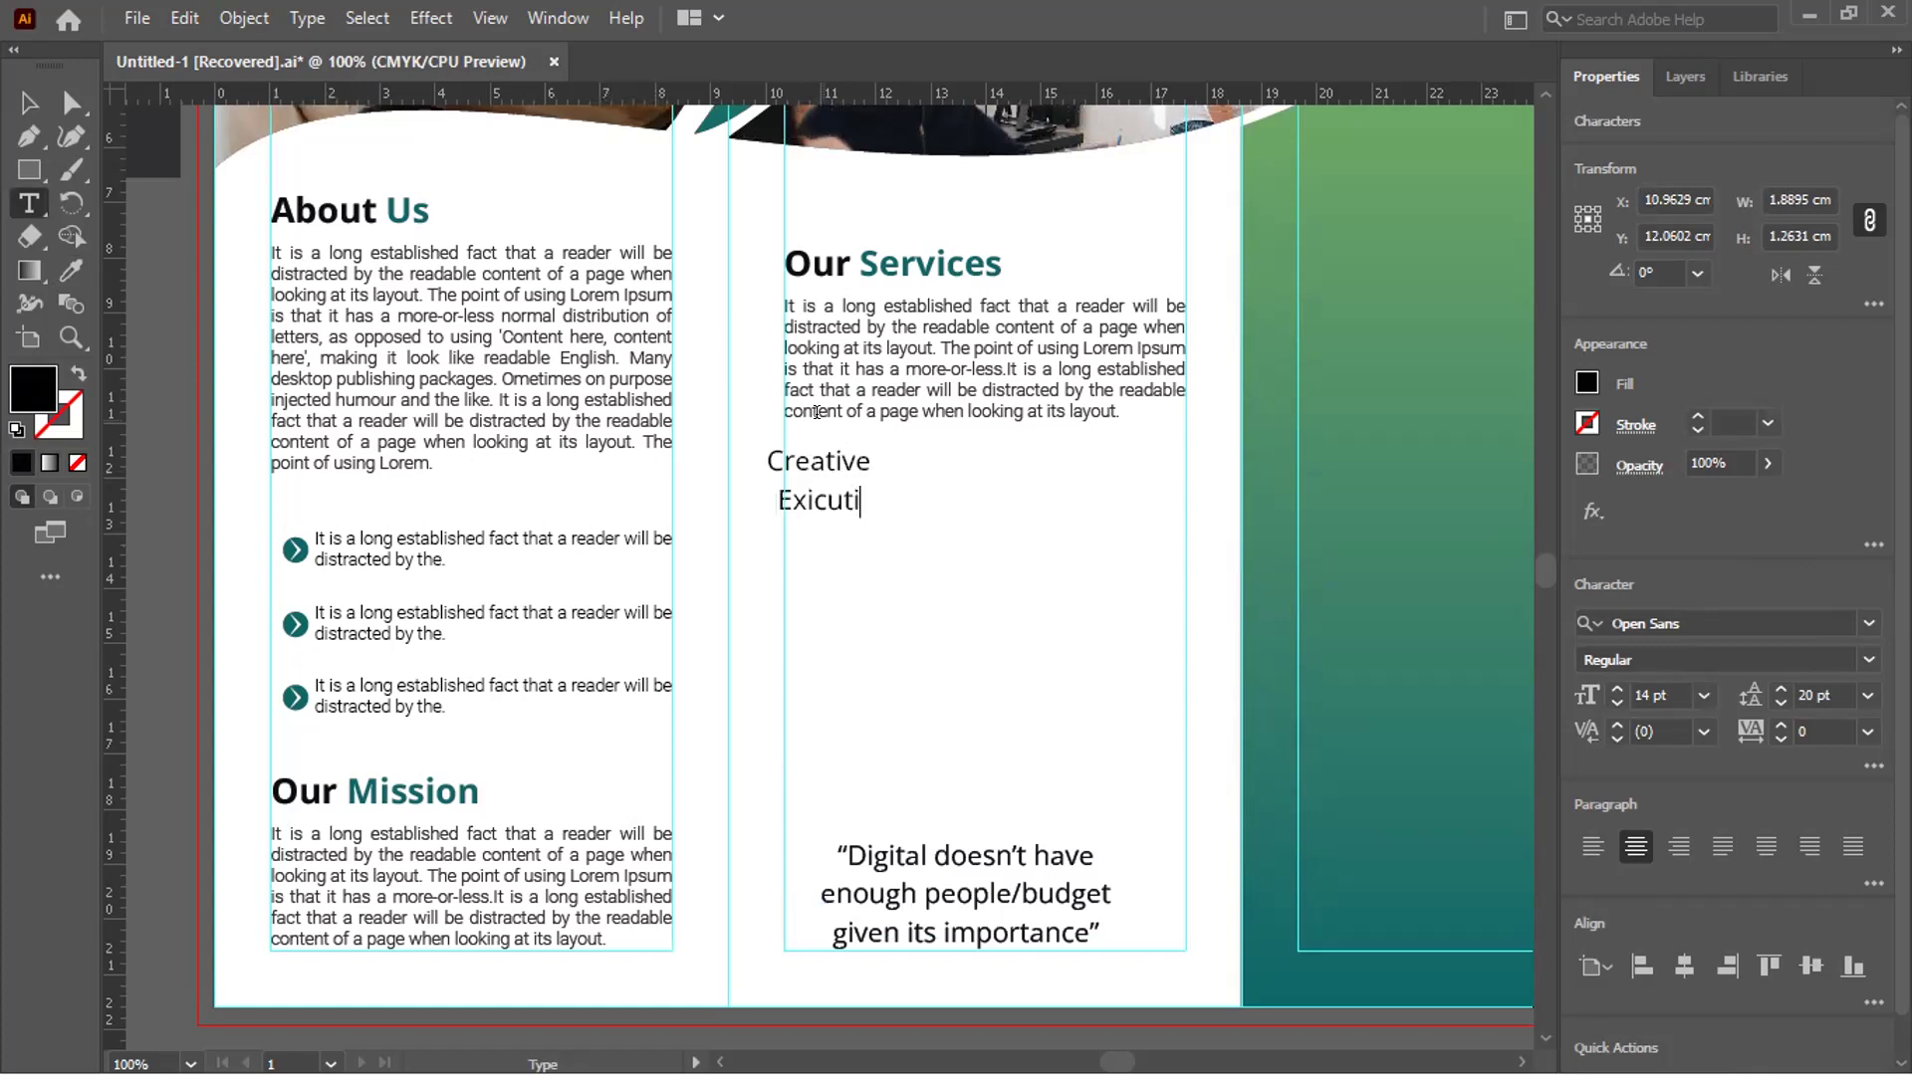
{"action": "type", "text": "ve Job"}
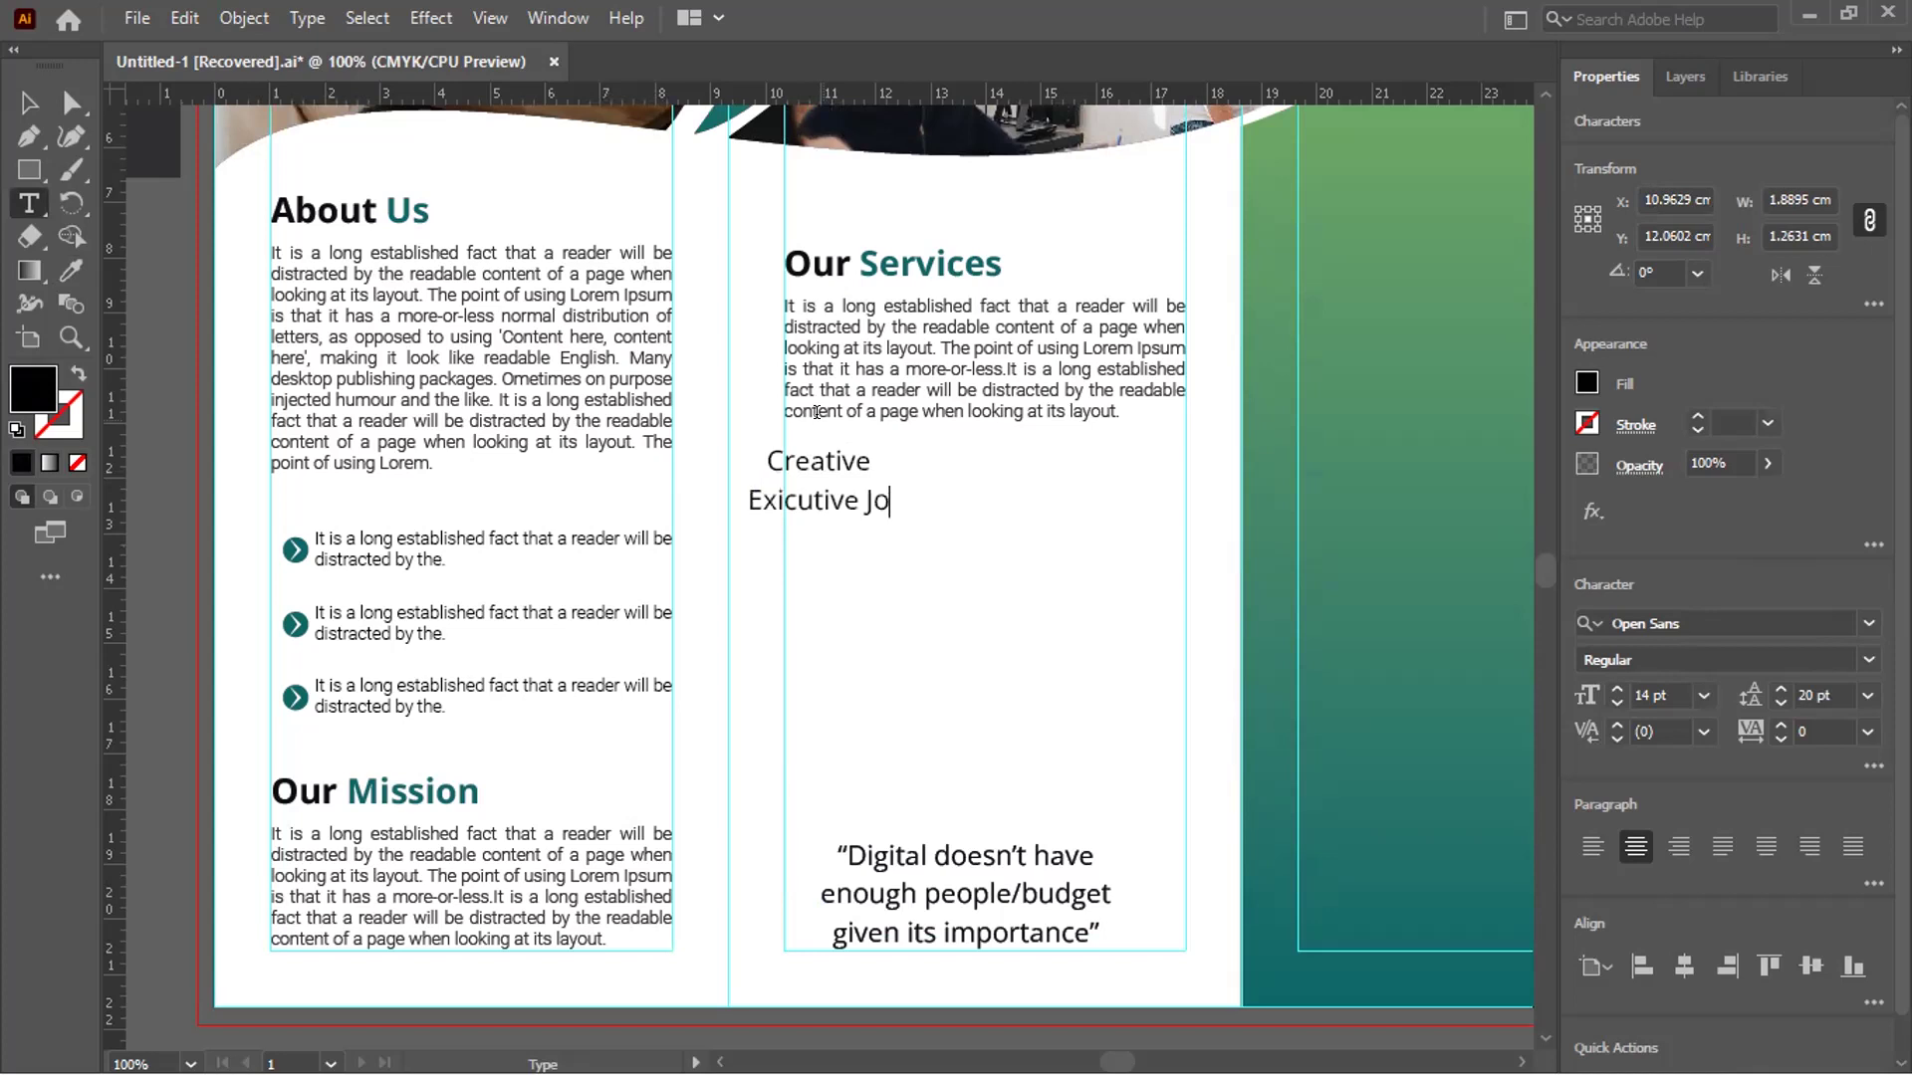
Left-align the new text block and select the word "Creative"
{"action": "key", "text": "Escape"}
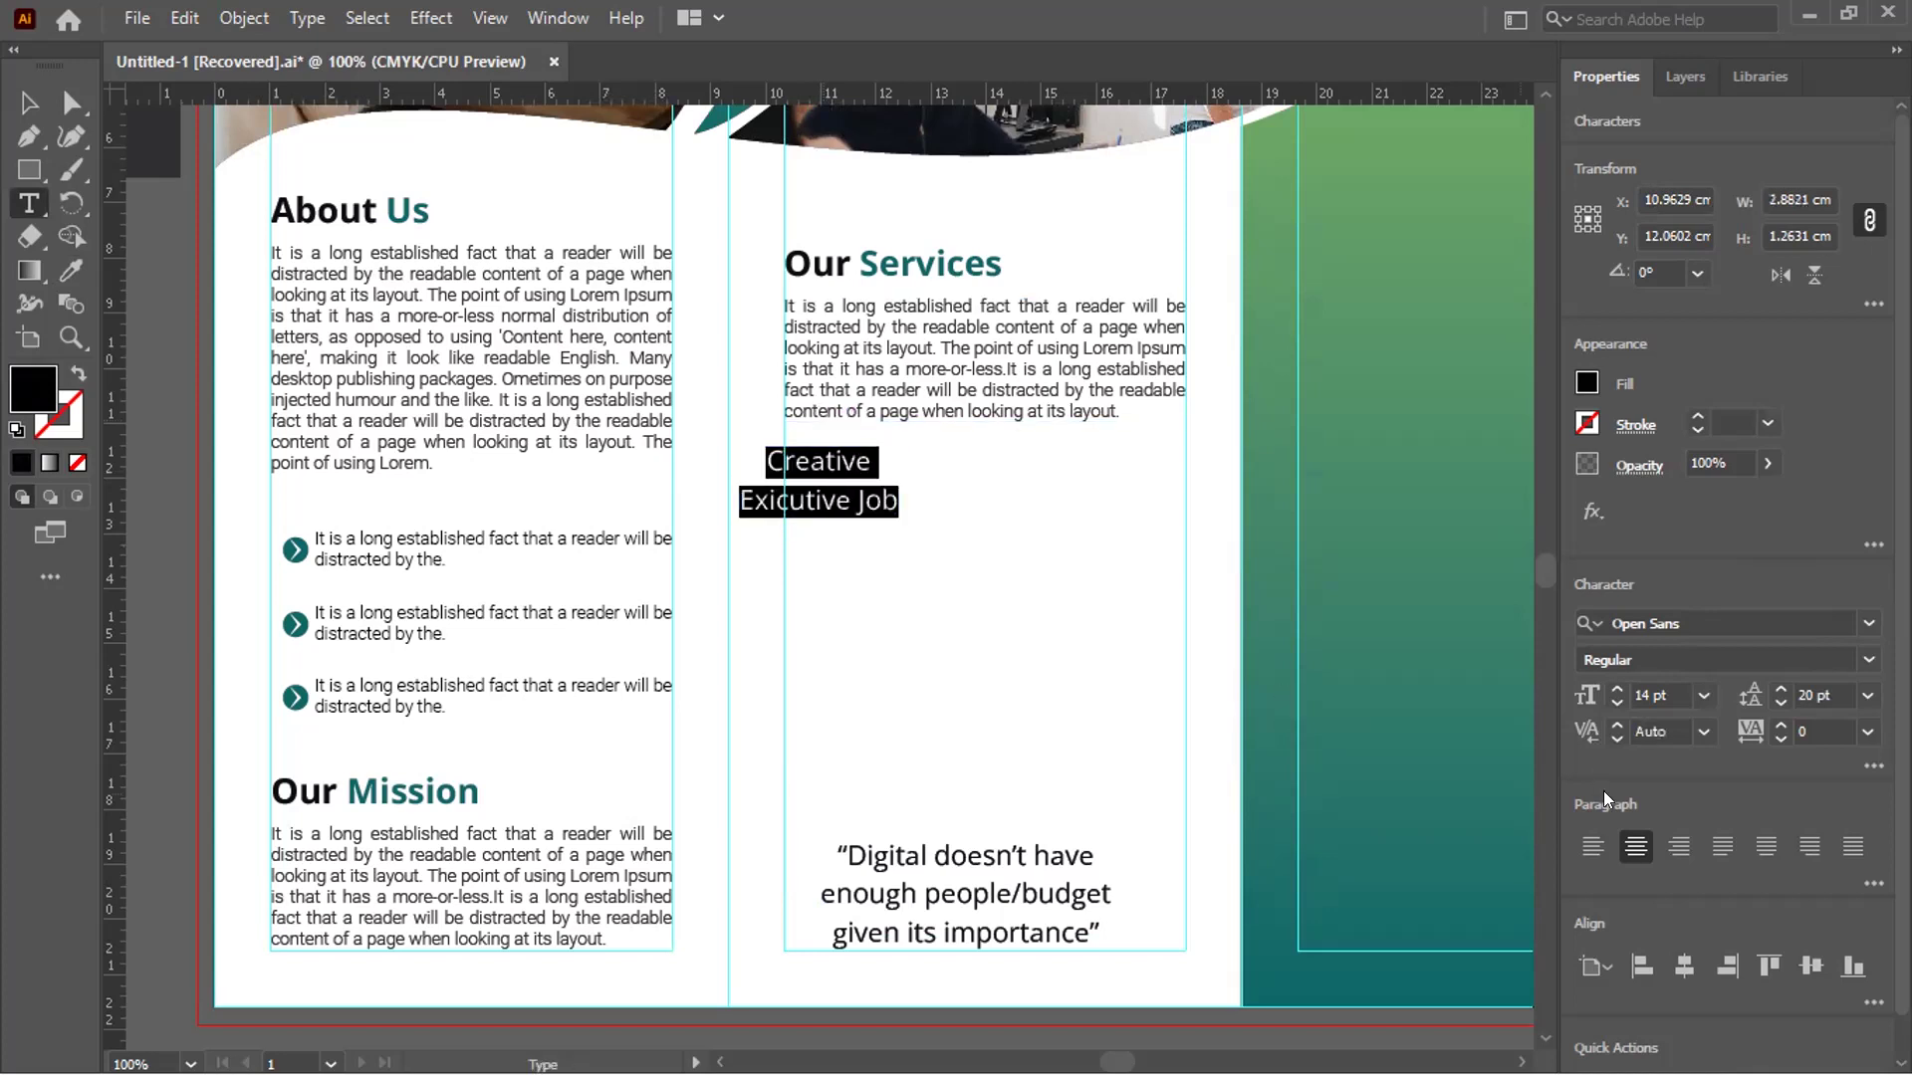
{"action": "left_click", "coordinate": [1592, 846]}
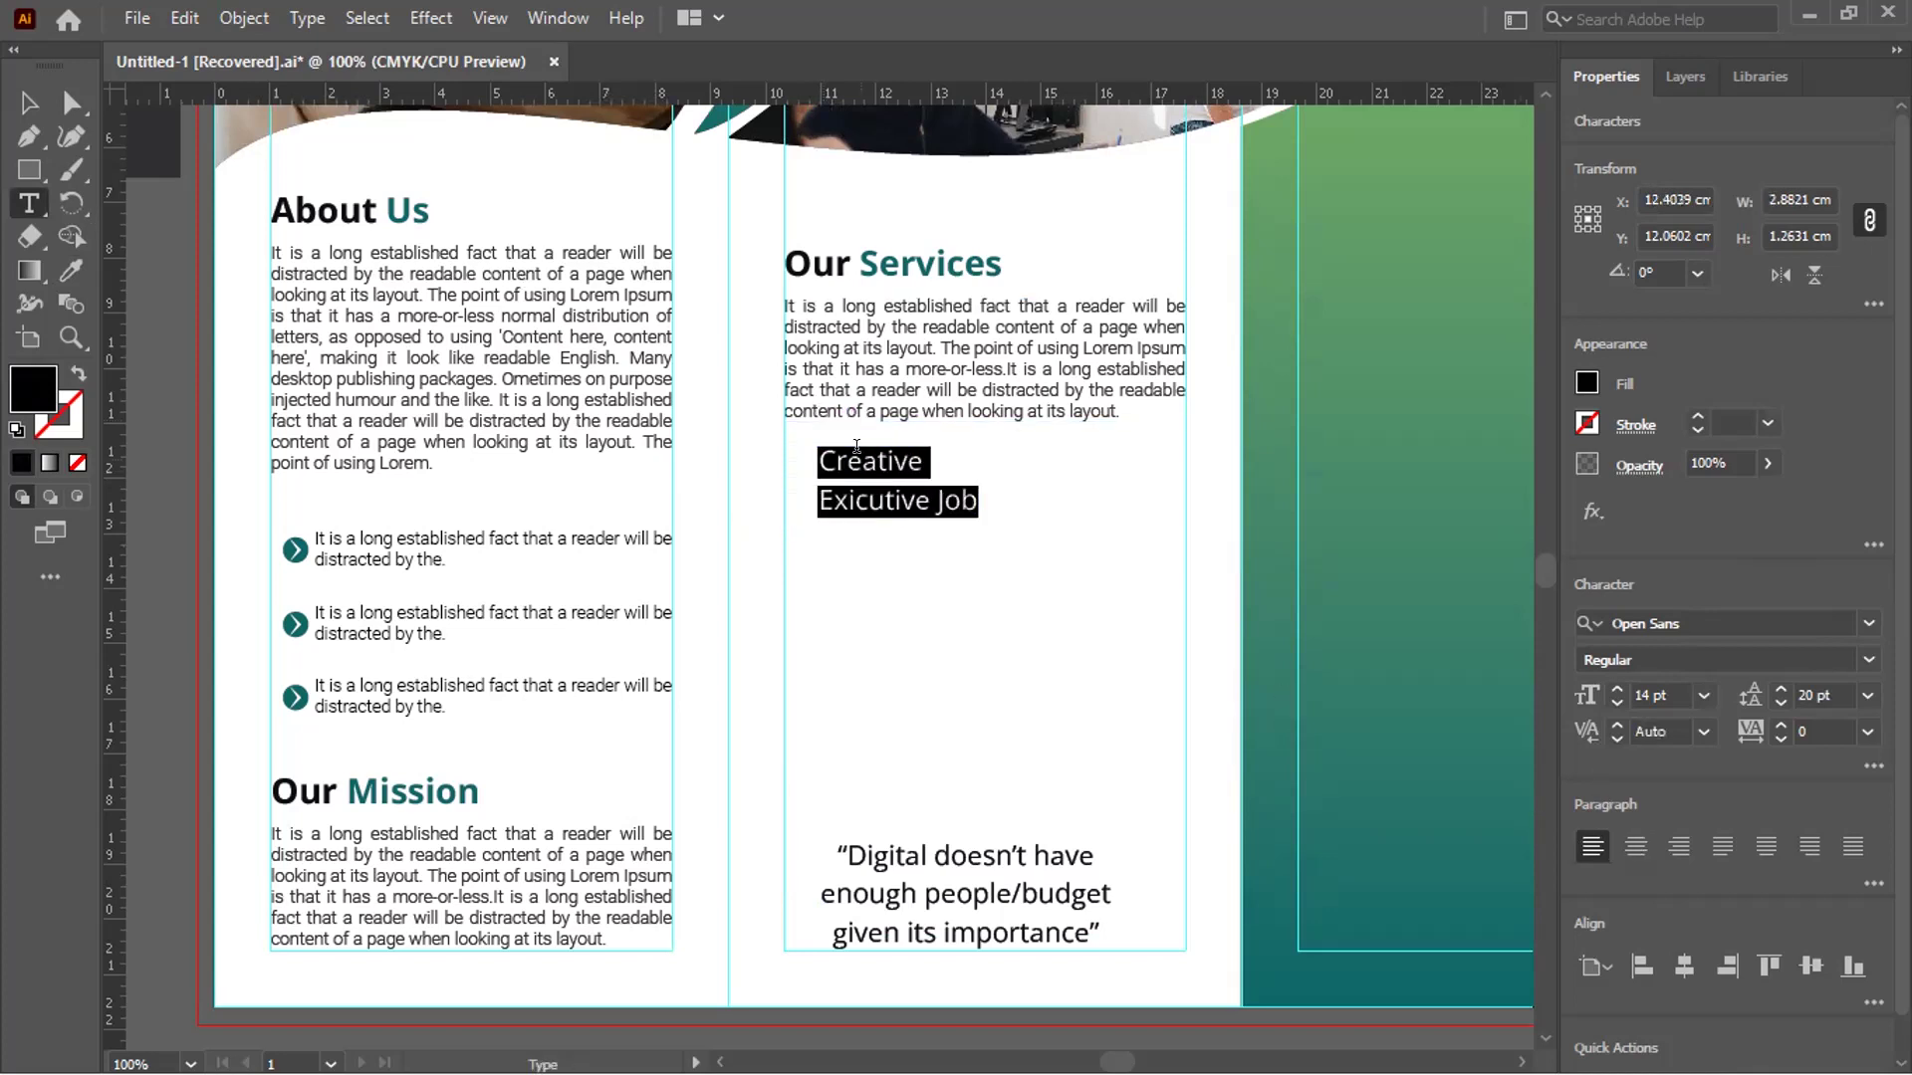
{"action": "left_click", "coordinate": [948, 469]}
{"action": "left_click_drag", "start_coordinate": [922, 453], "coordinate": [798, 468]}
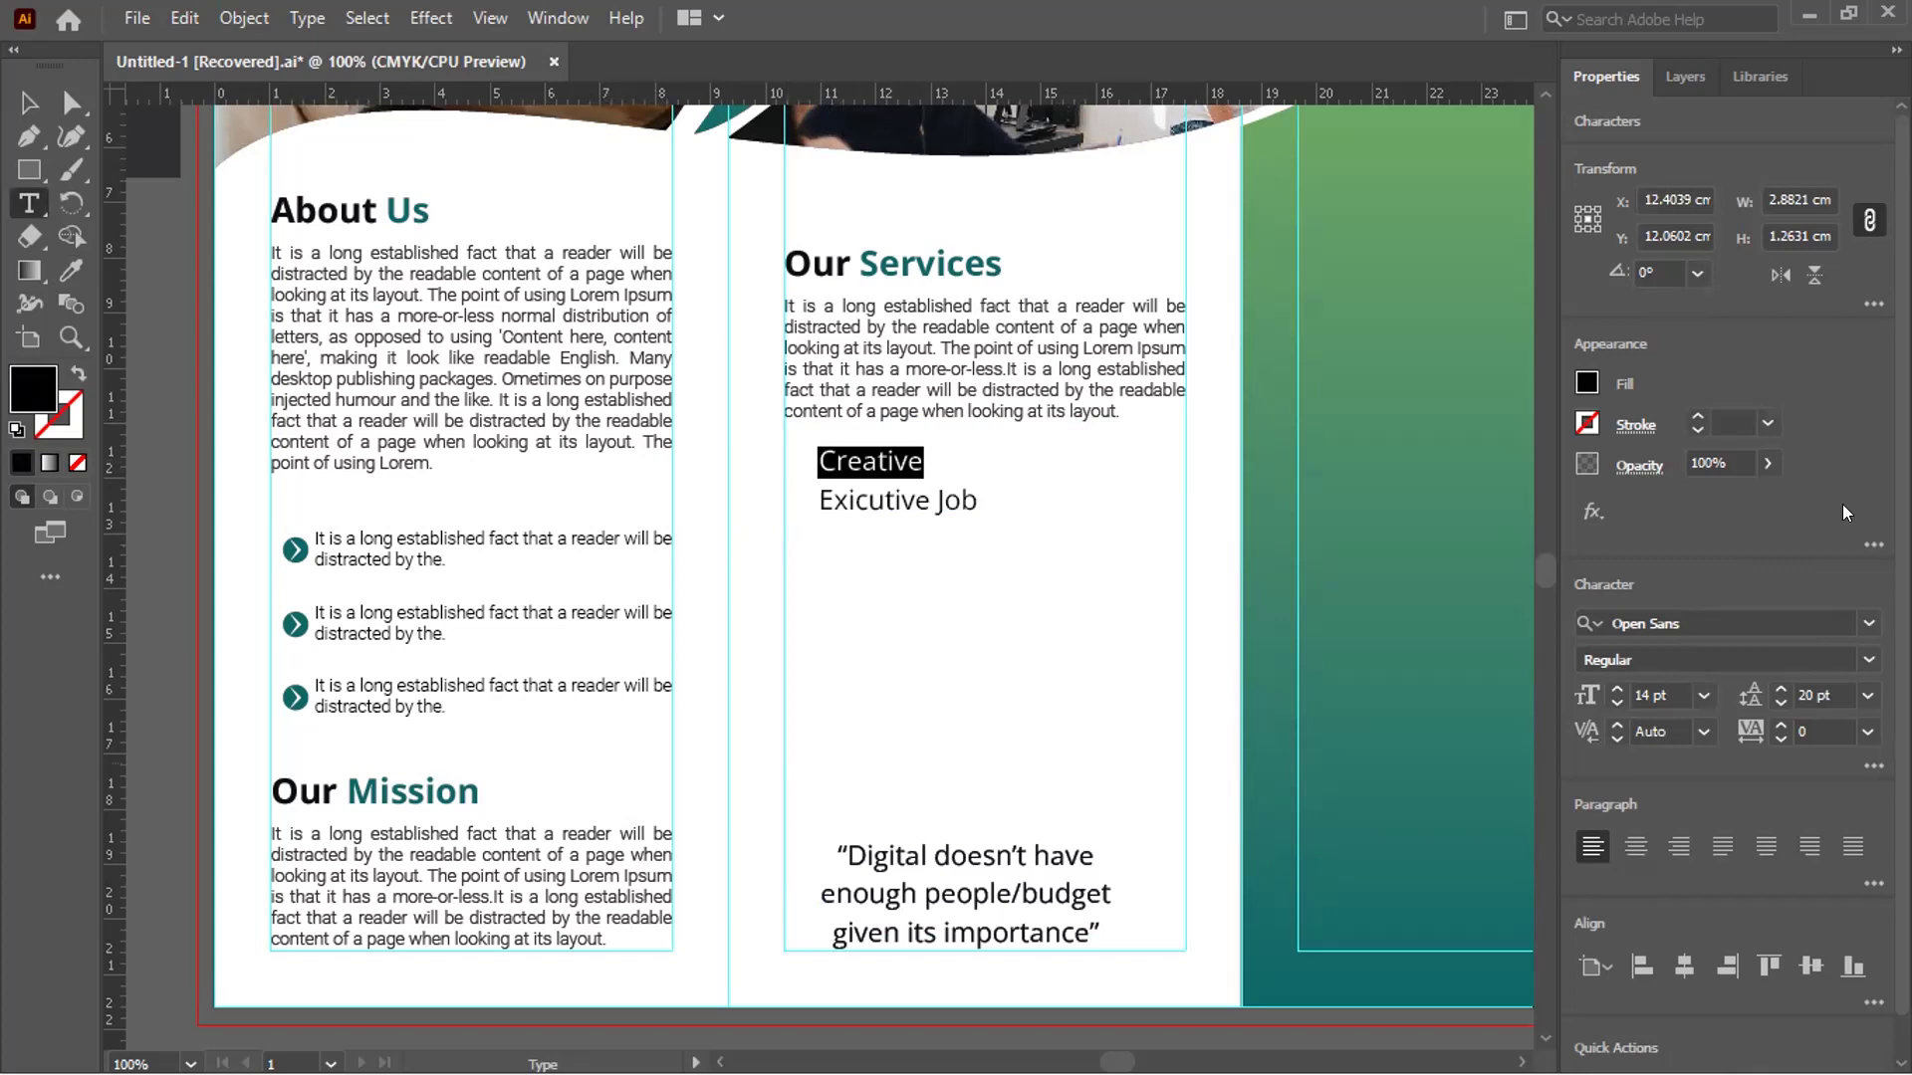
Set "Creative" to the Bold font style
{"action": "left_click", "coordinate": [1864, 665]}
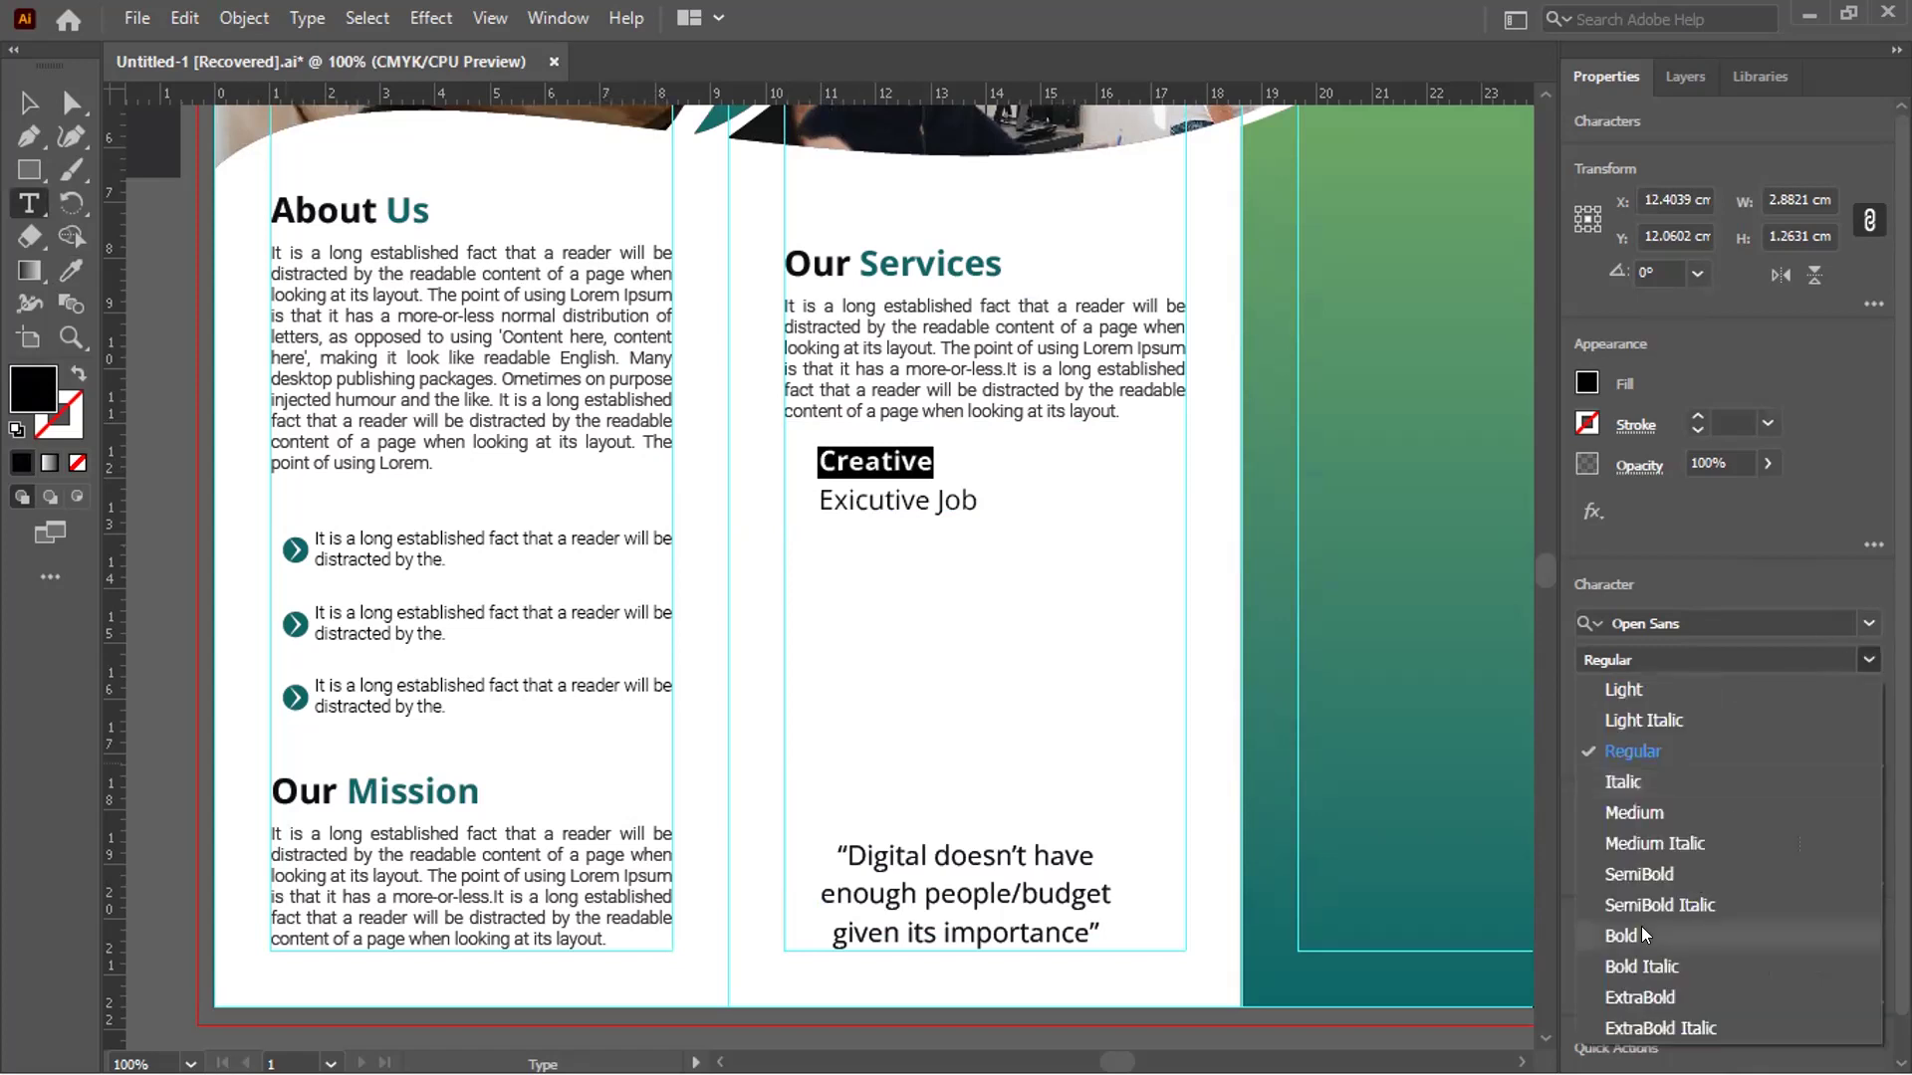
{"action": "left_click", "coordinate": [1657, 873]}
{"action": "key", "text": "ctrl+shift+a"}
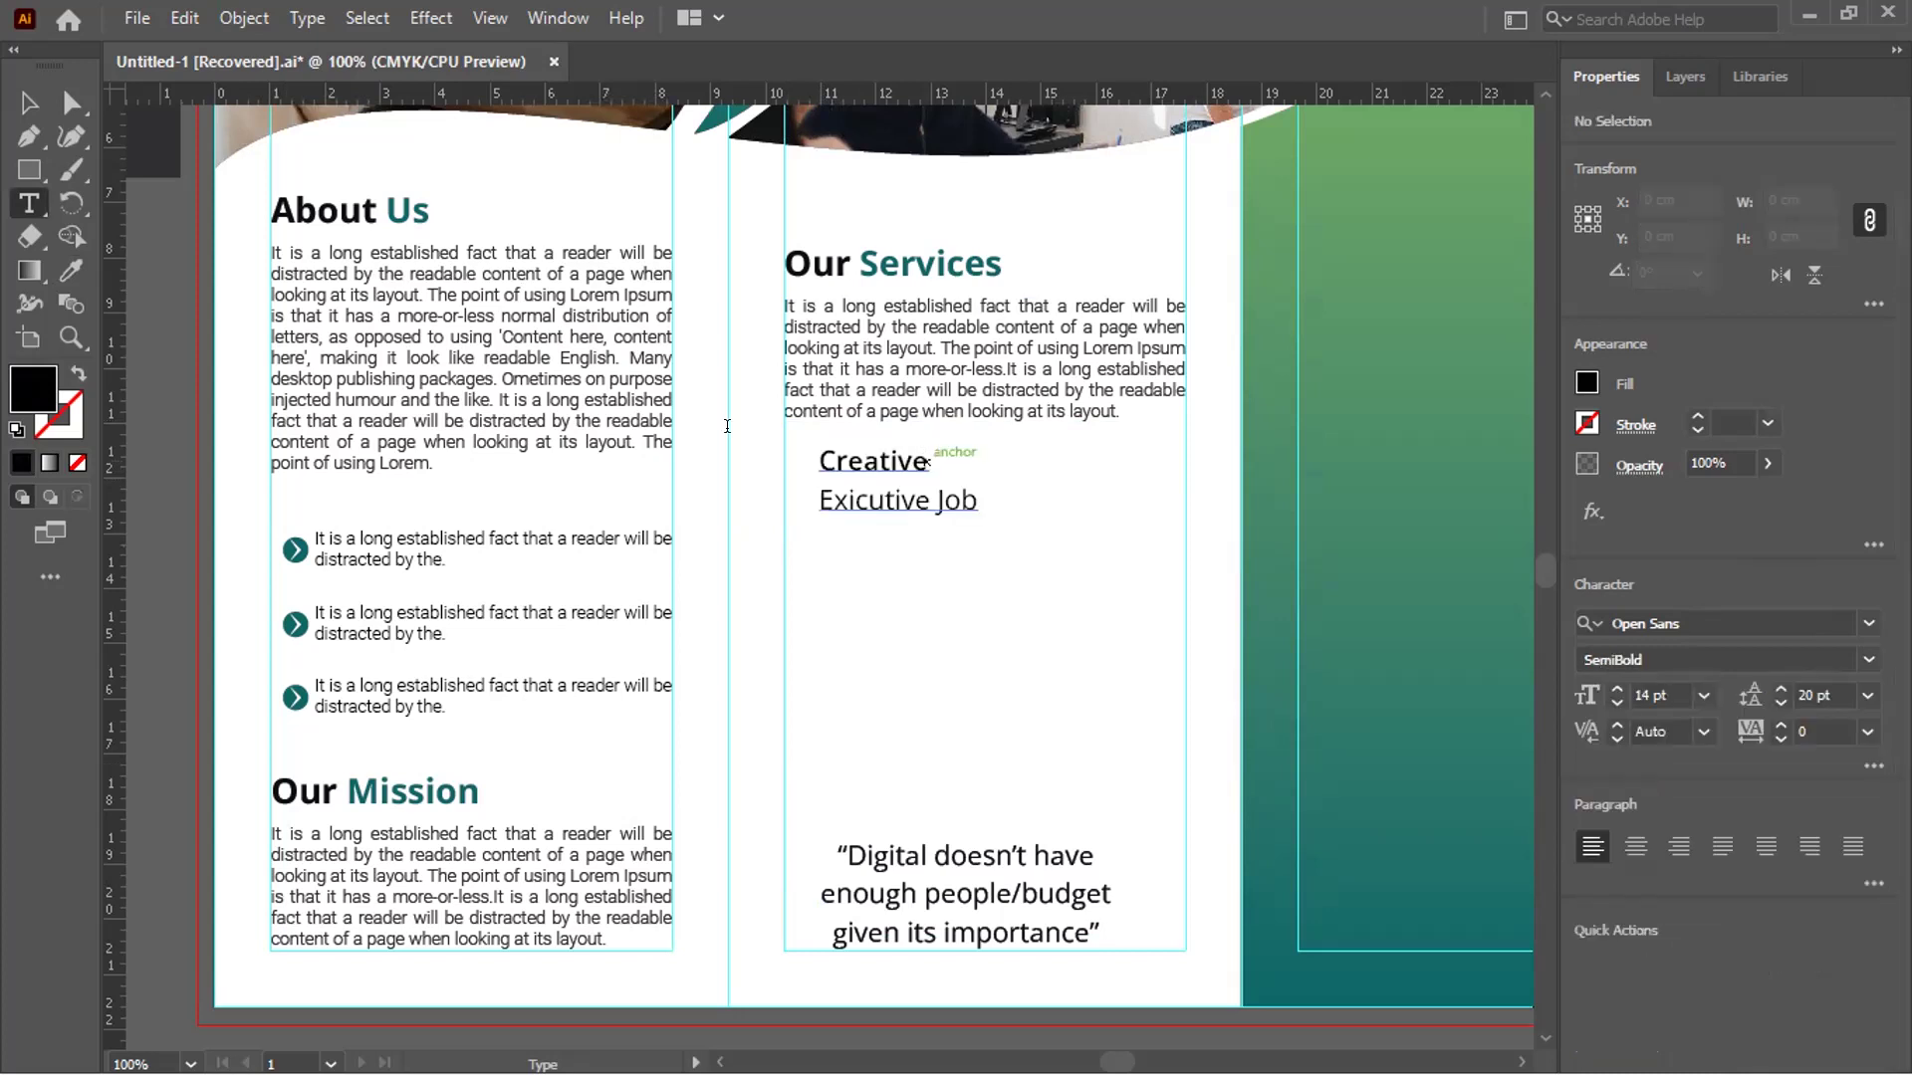
{"action": "key", "text": "ctrl+z"}
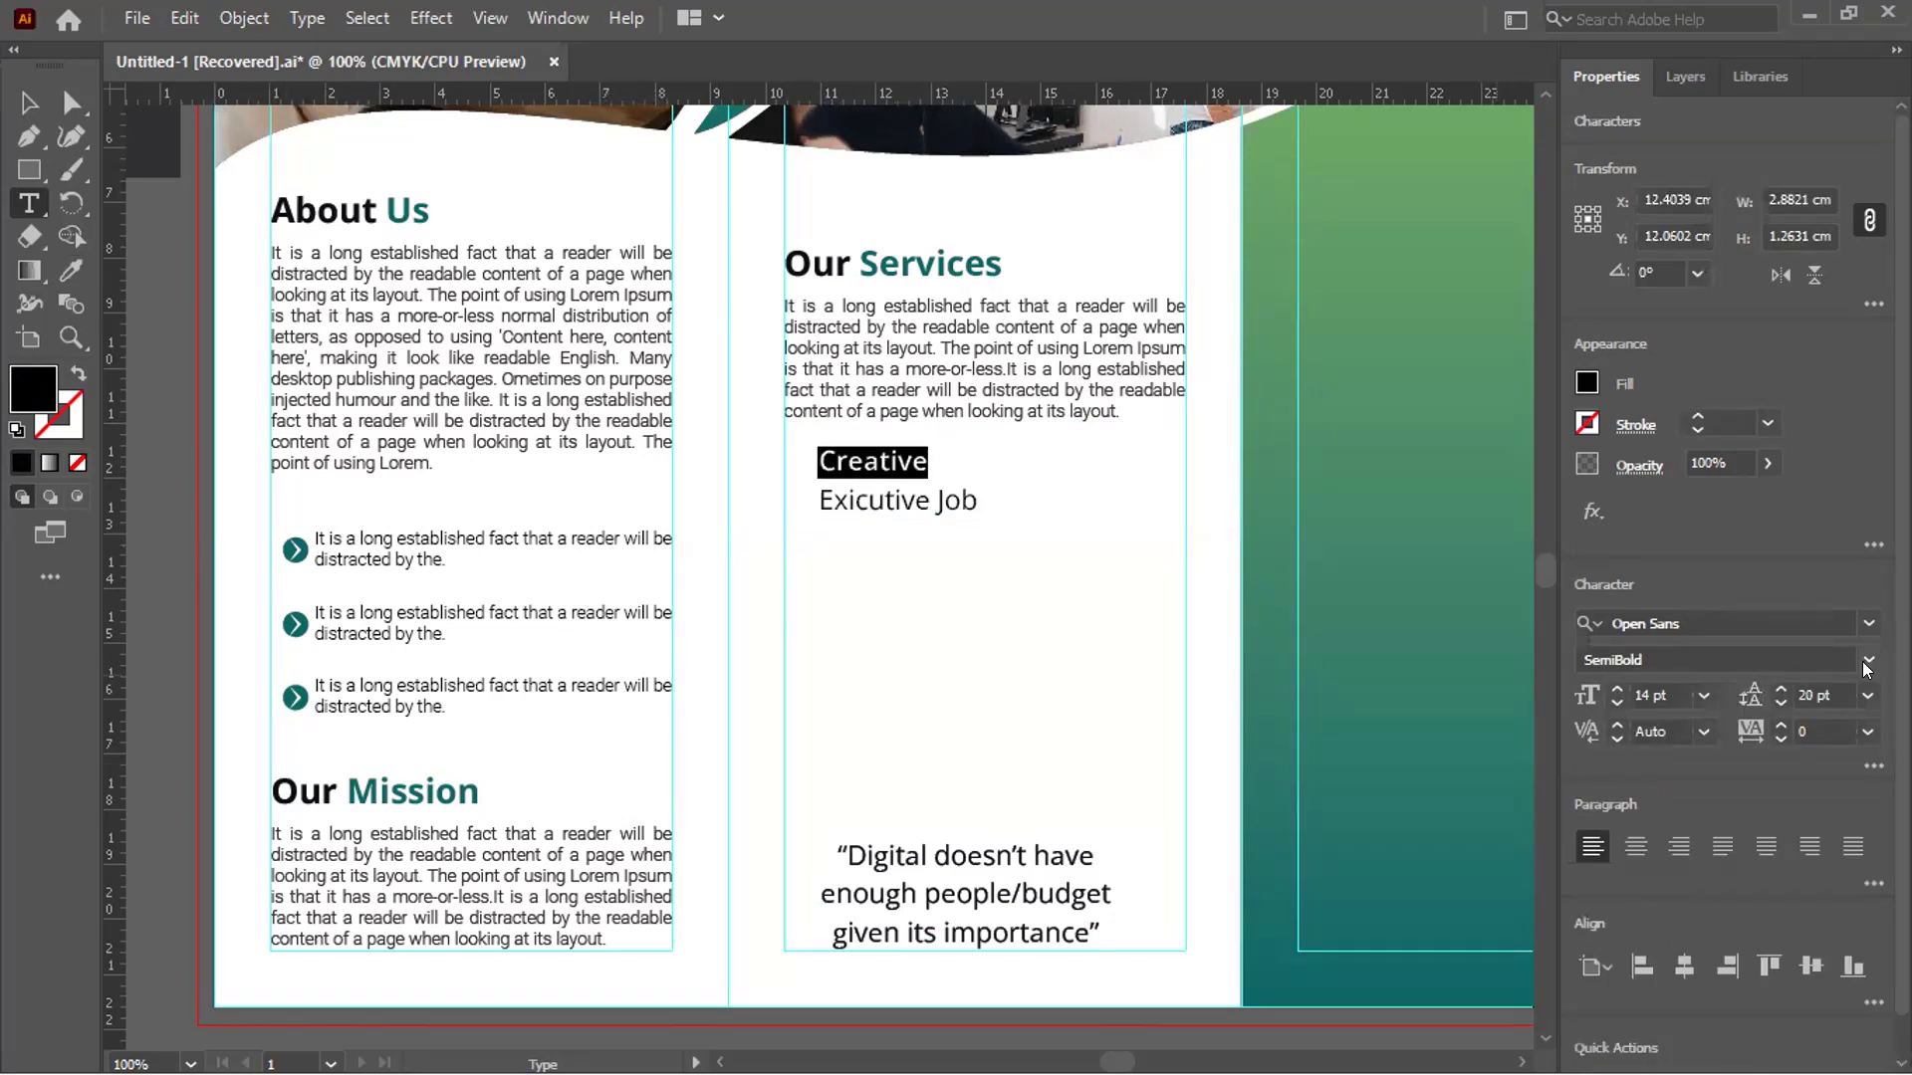
{"action": "left_click", "coordinate": [1633, 978]}
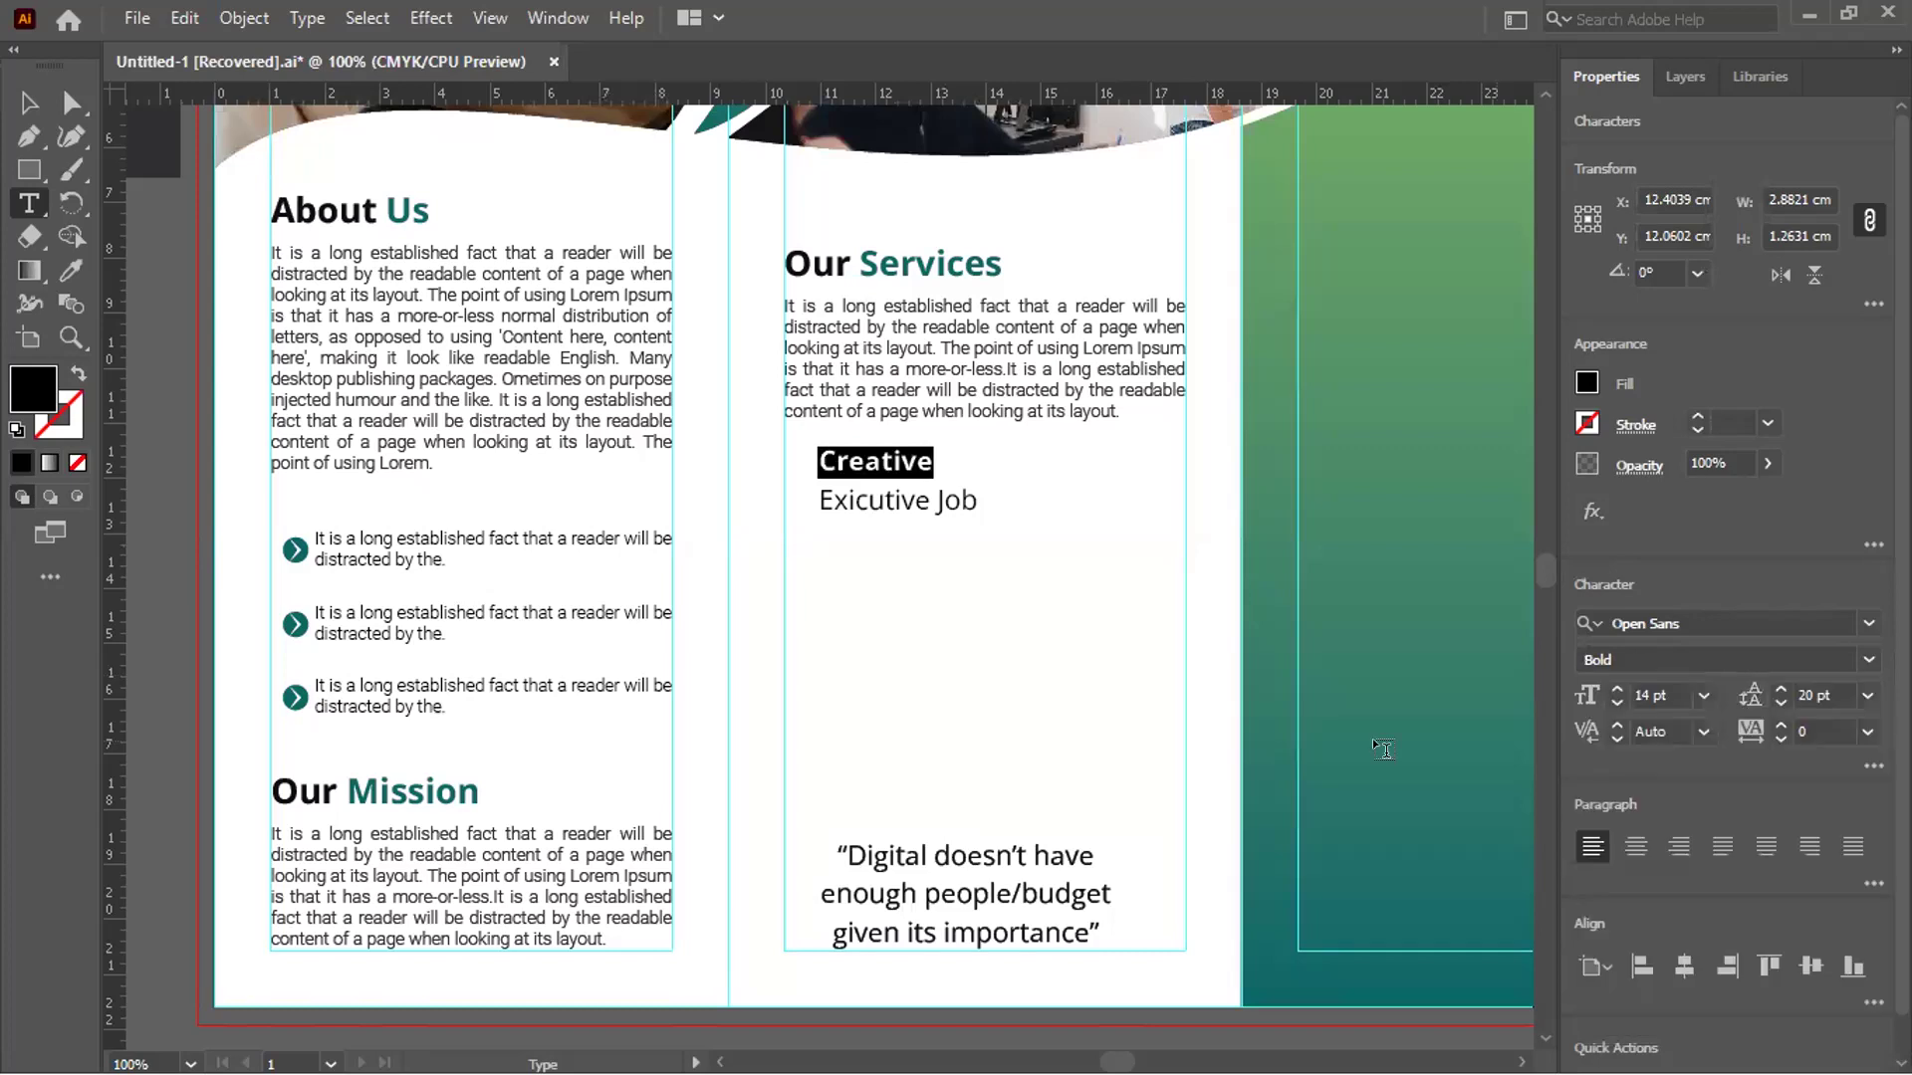
Colour "Creative" teal like the bullet icons and set the block's leading to Auto
{"action": "left_click", "coordinate": [72, 263]}
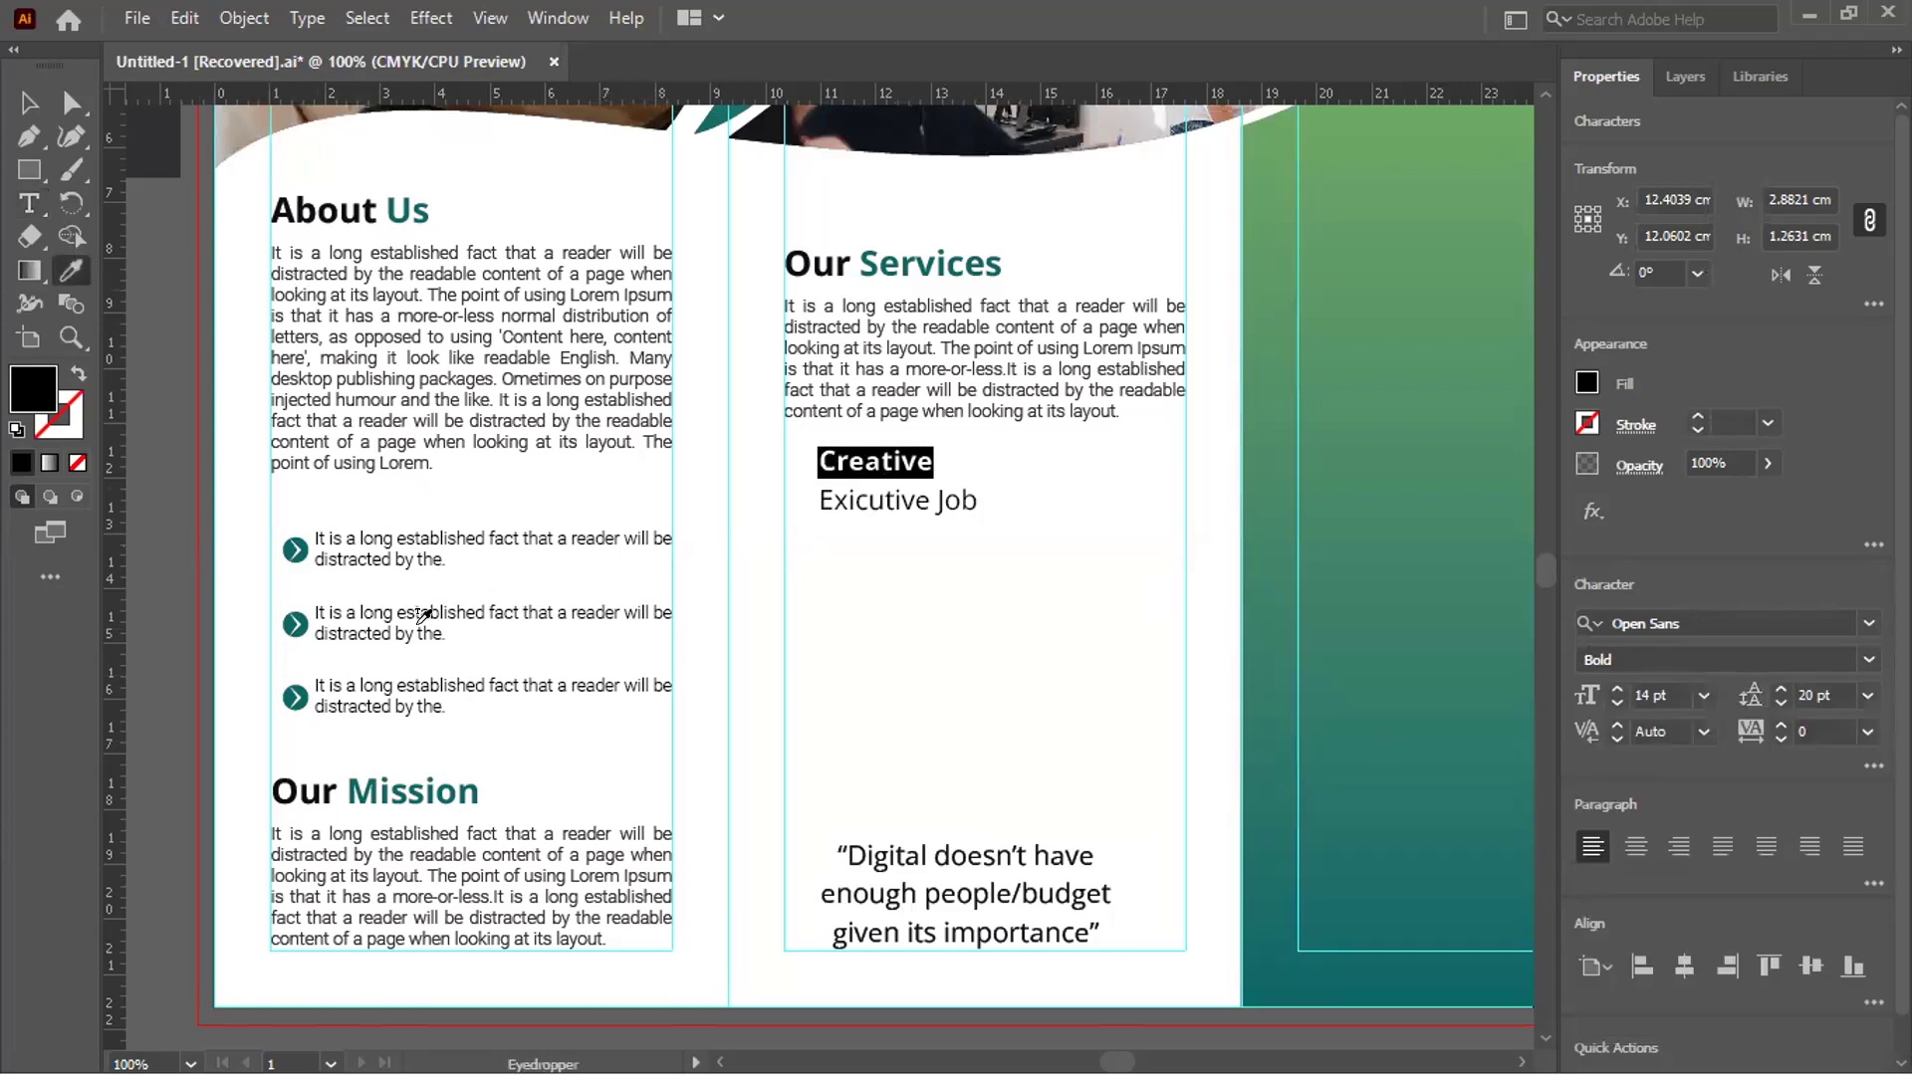
{"action": "left_click", "coordinate": [297, 543]}
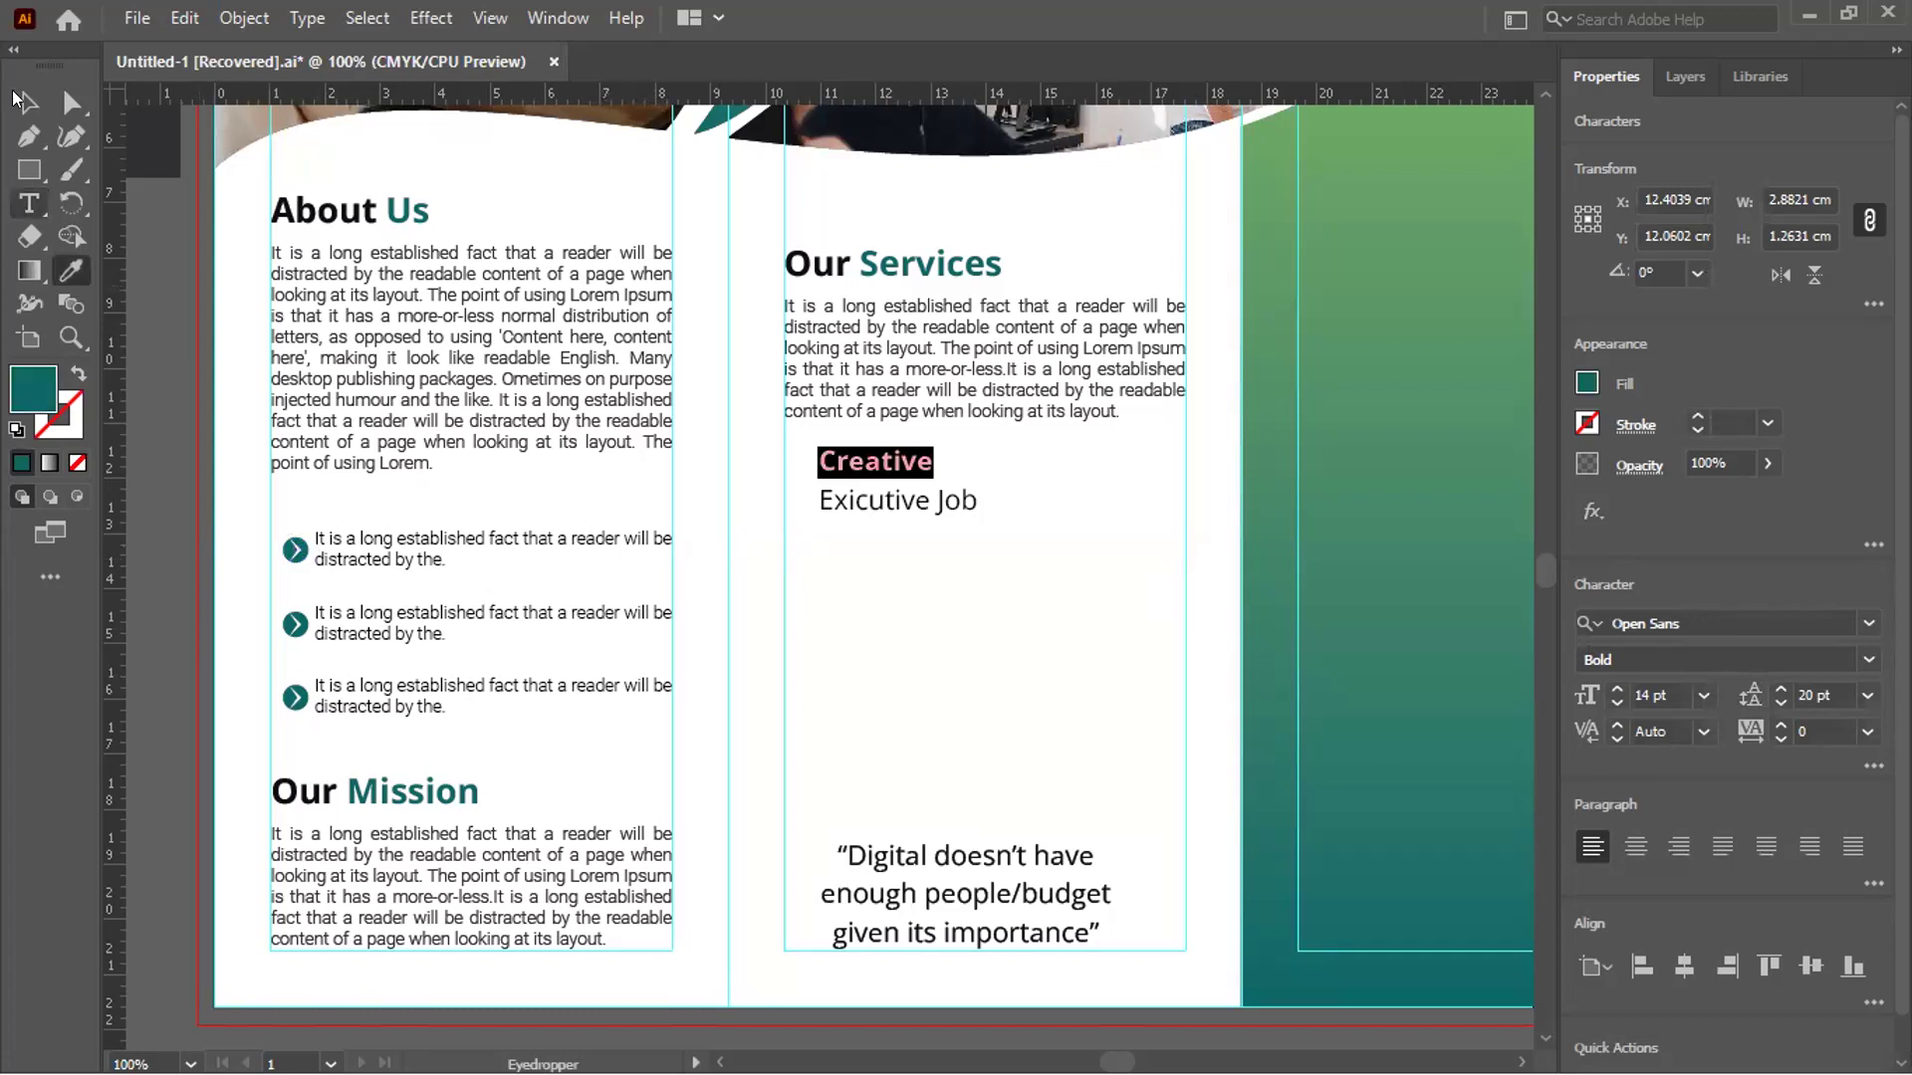
{"action": "key", "text": "Escape"}
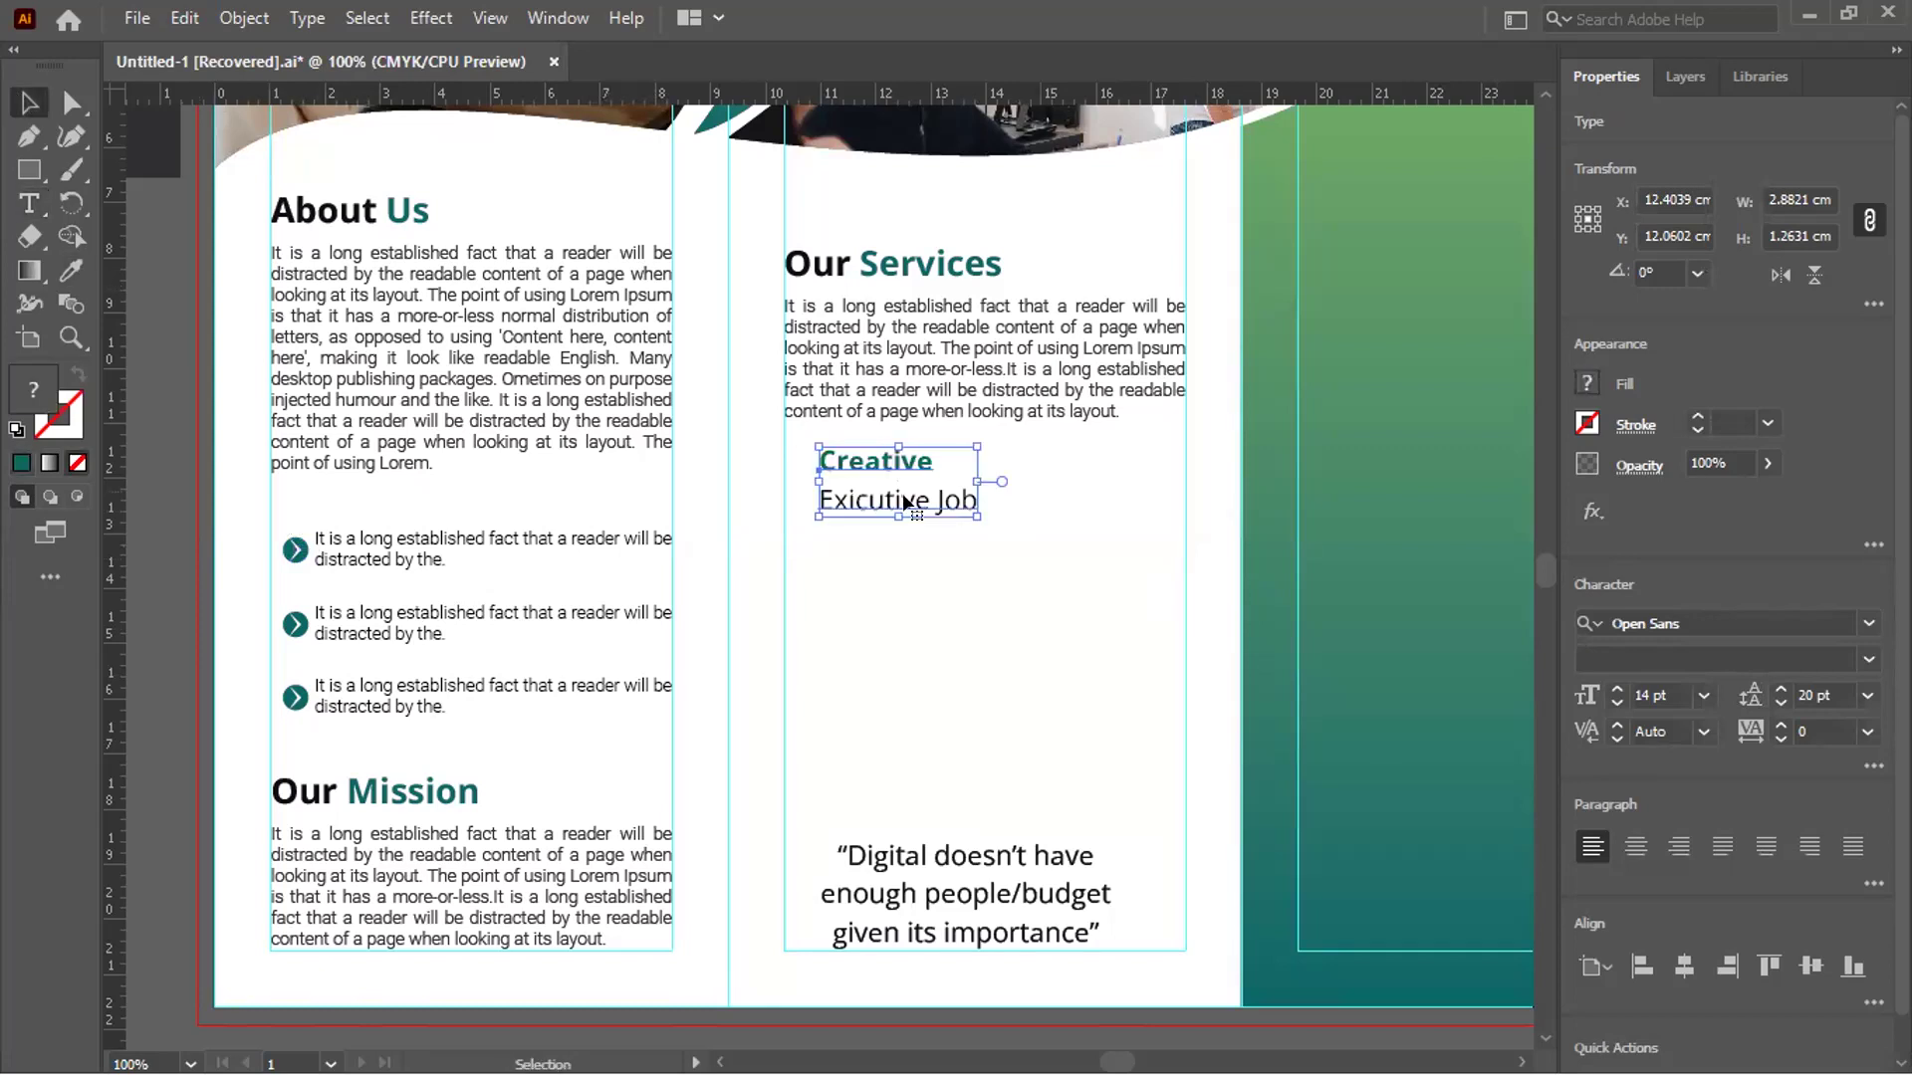
{"action": "left_click", "coordinate": [1868, 695]}
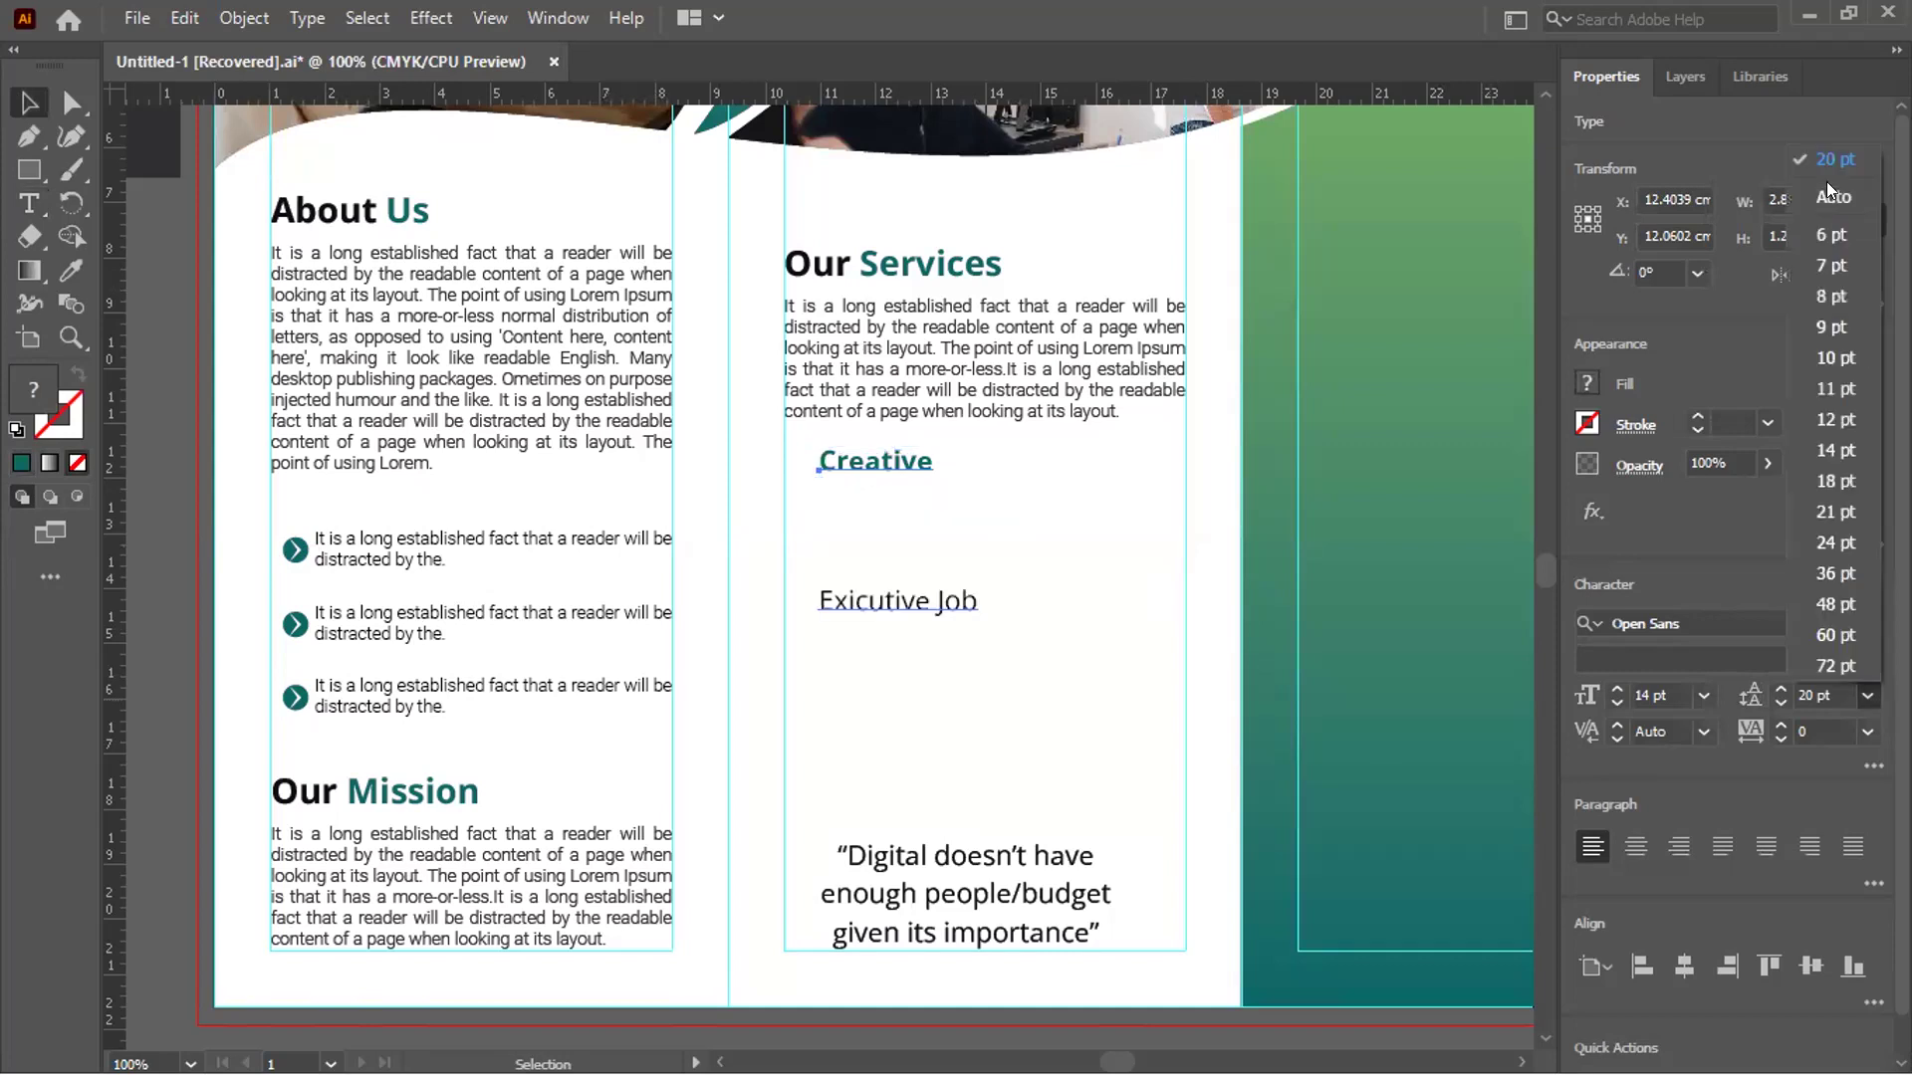
{"action": "left_click", "coordinate": [1831, 197]}
Reduce the "Exicutive Job" line to 12 pt
{"action": "left_click", "coordinate": [858, 486]}
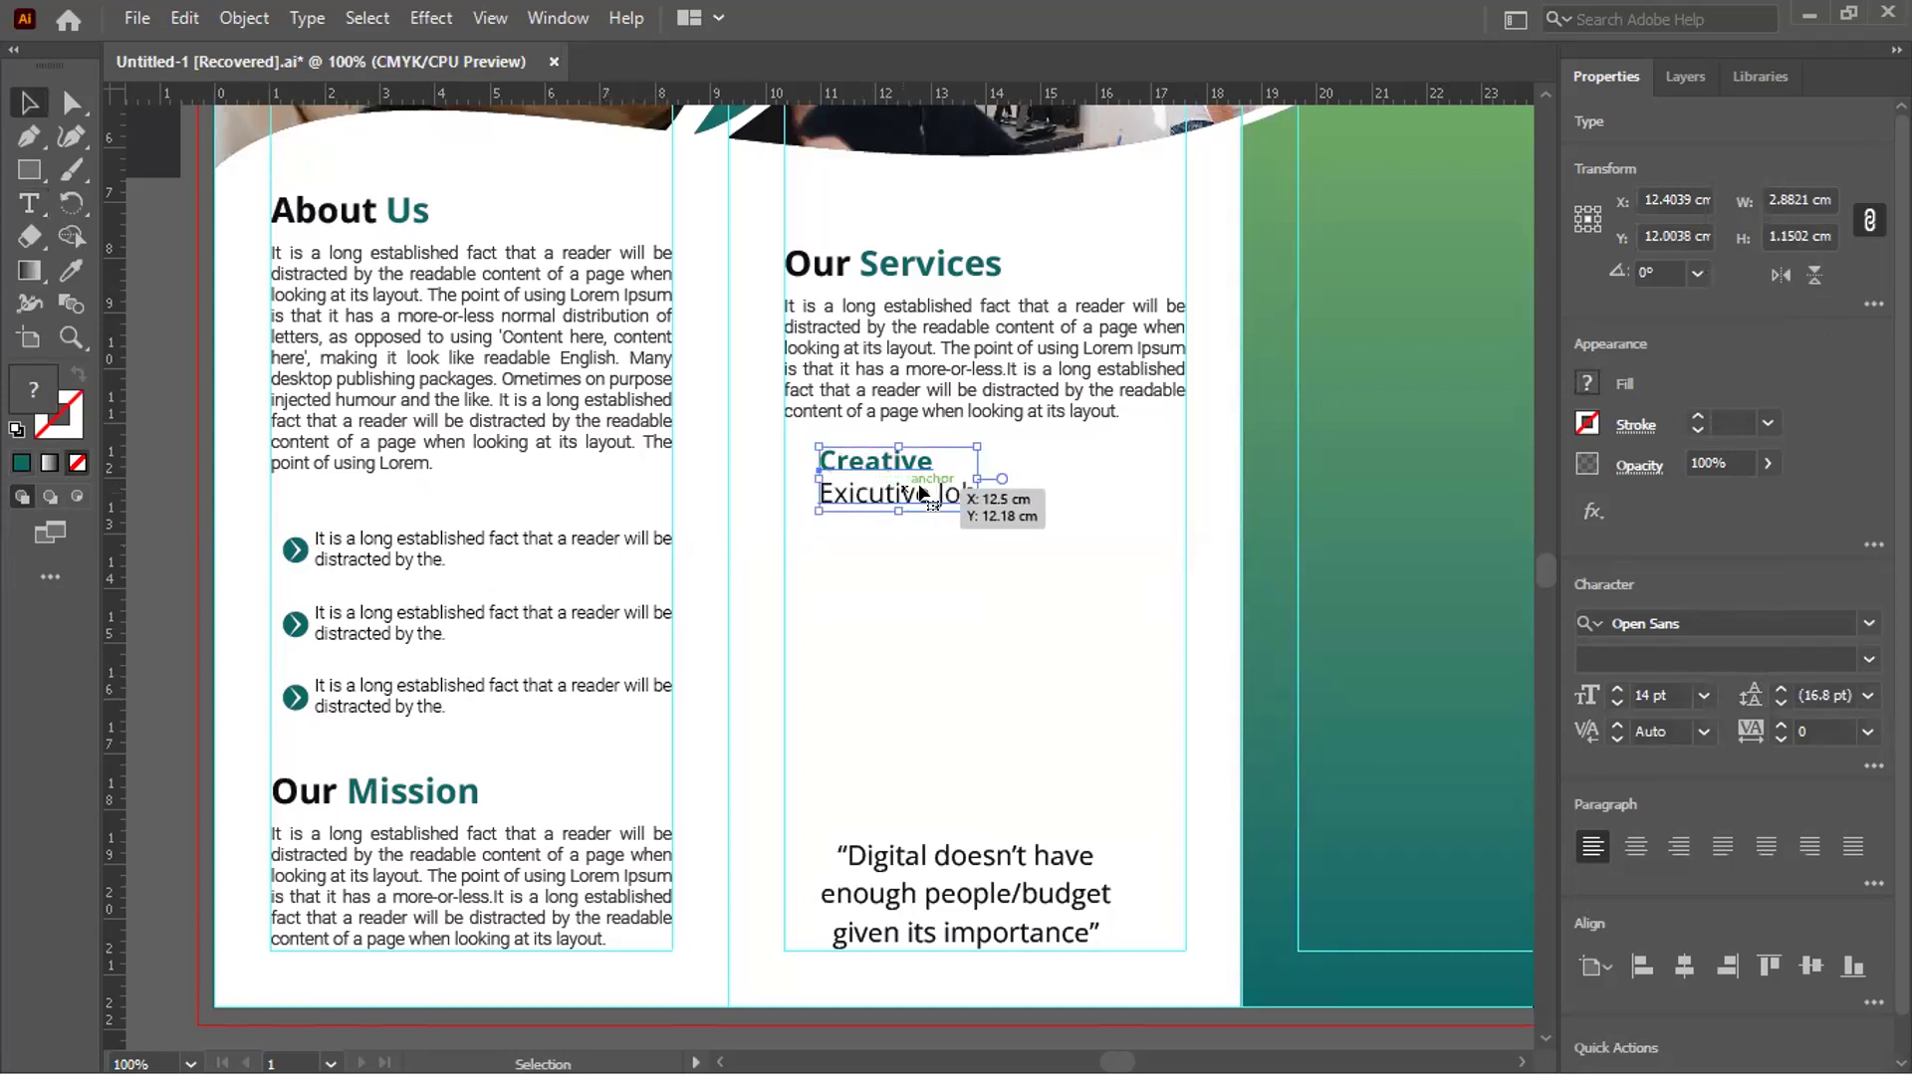
{"action": "double_click", "coordinate": [864, 491]}
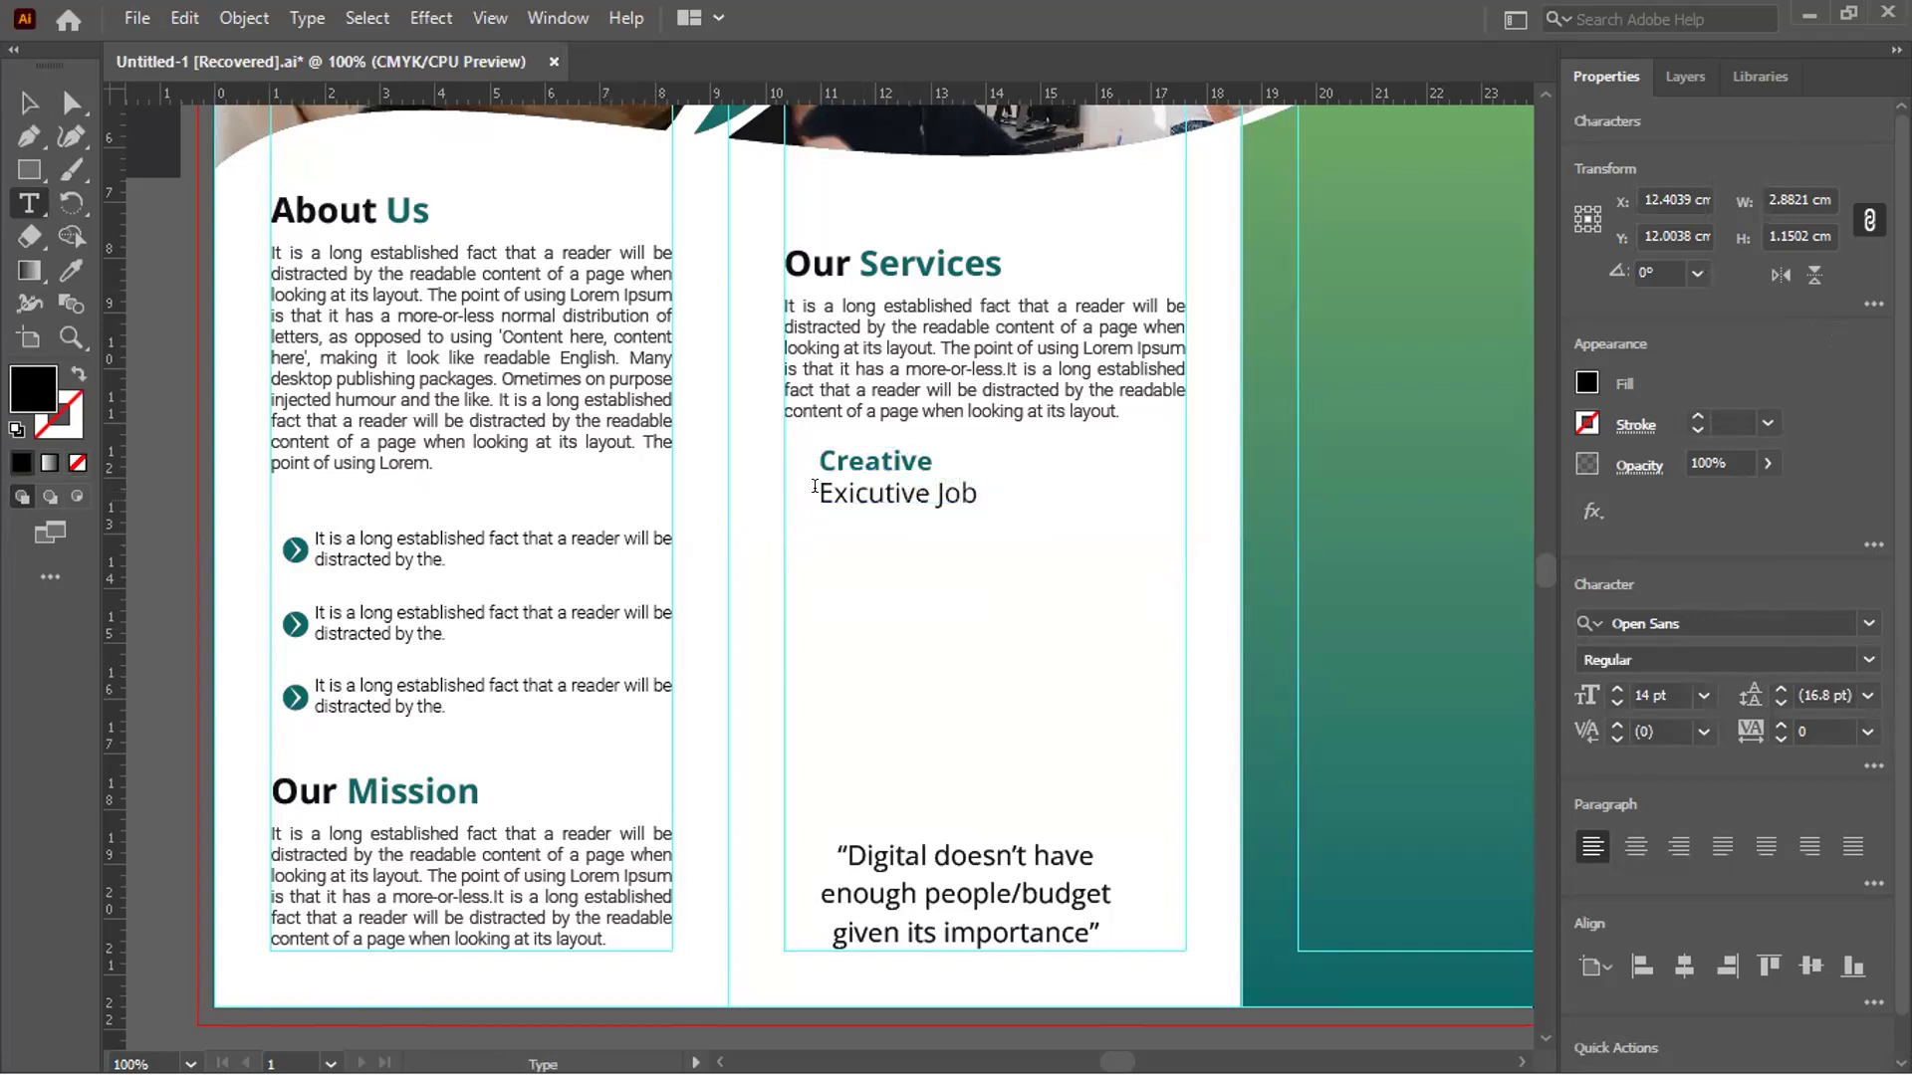
{"action": "key", "text": "ctrl+a"}
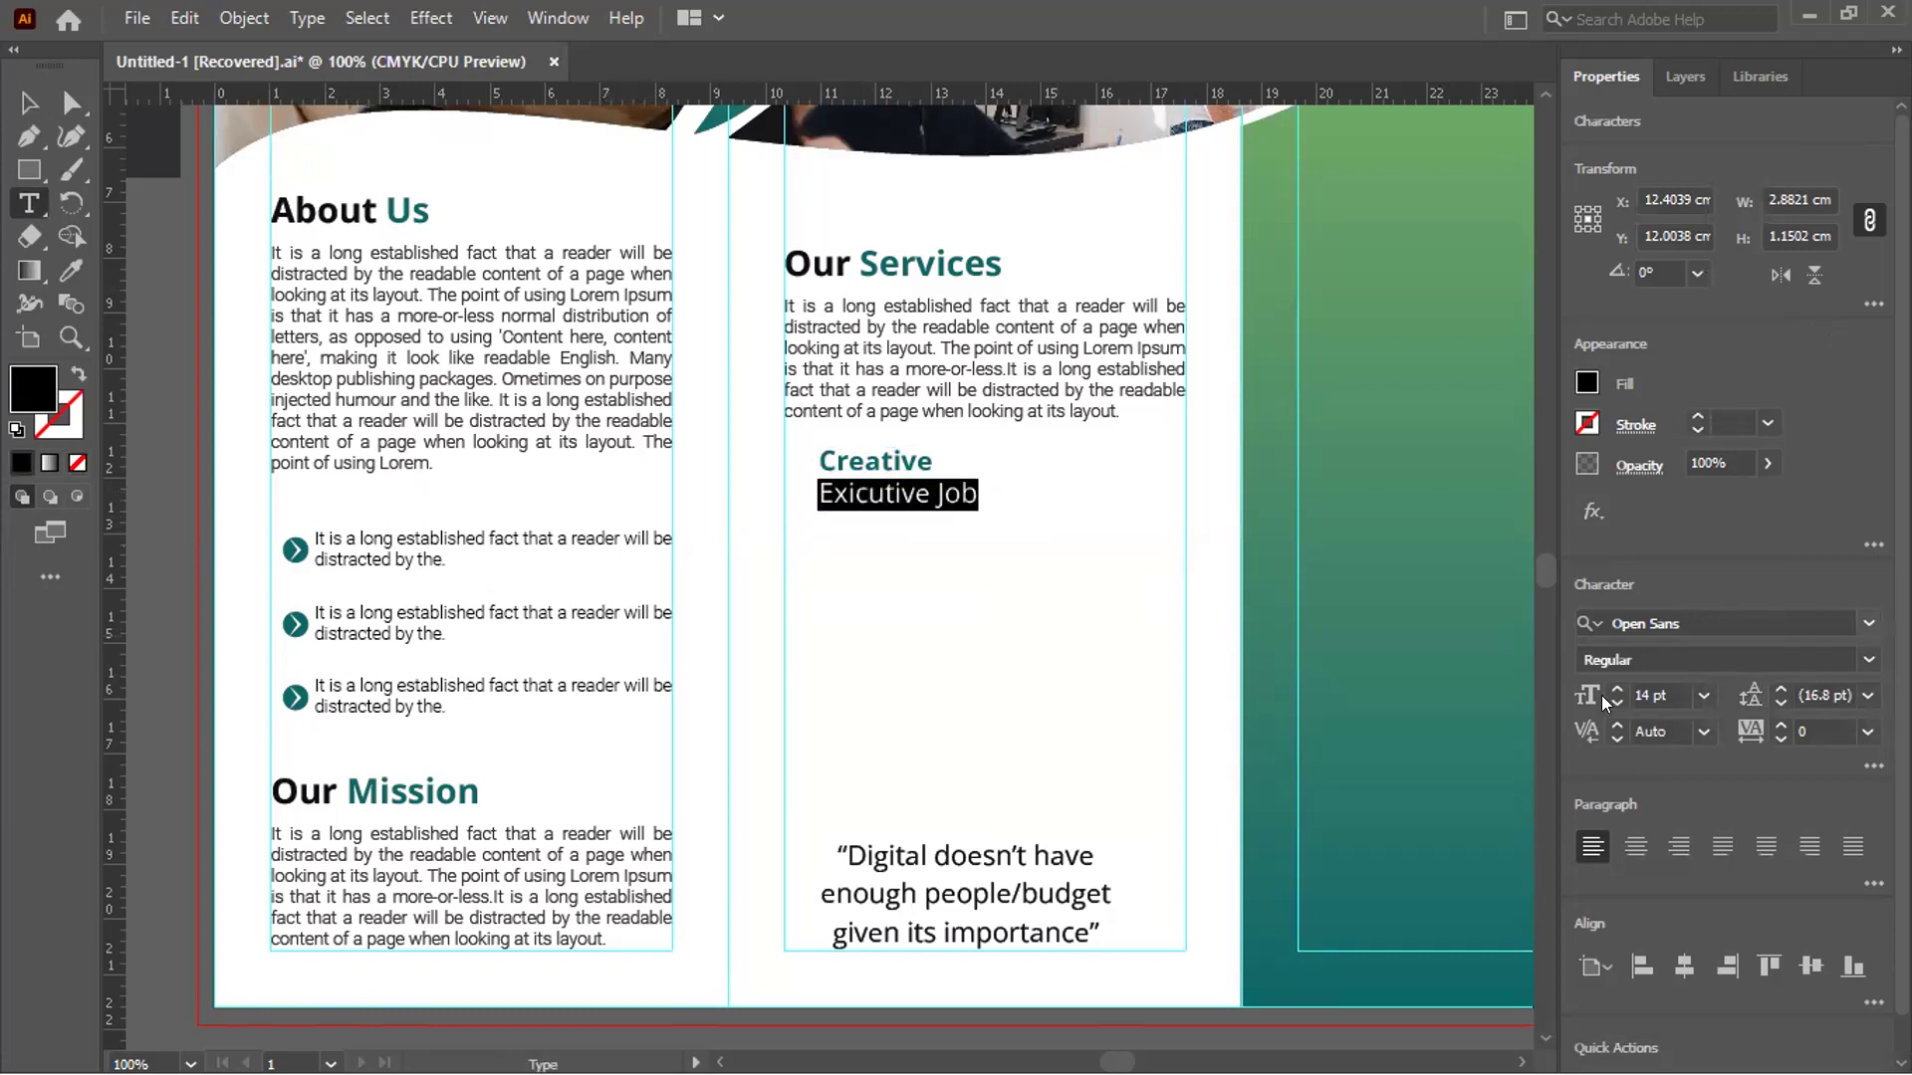
{"action": "key", "text": "ctrl+shift+comma"}
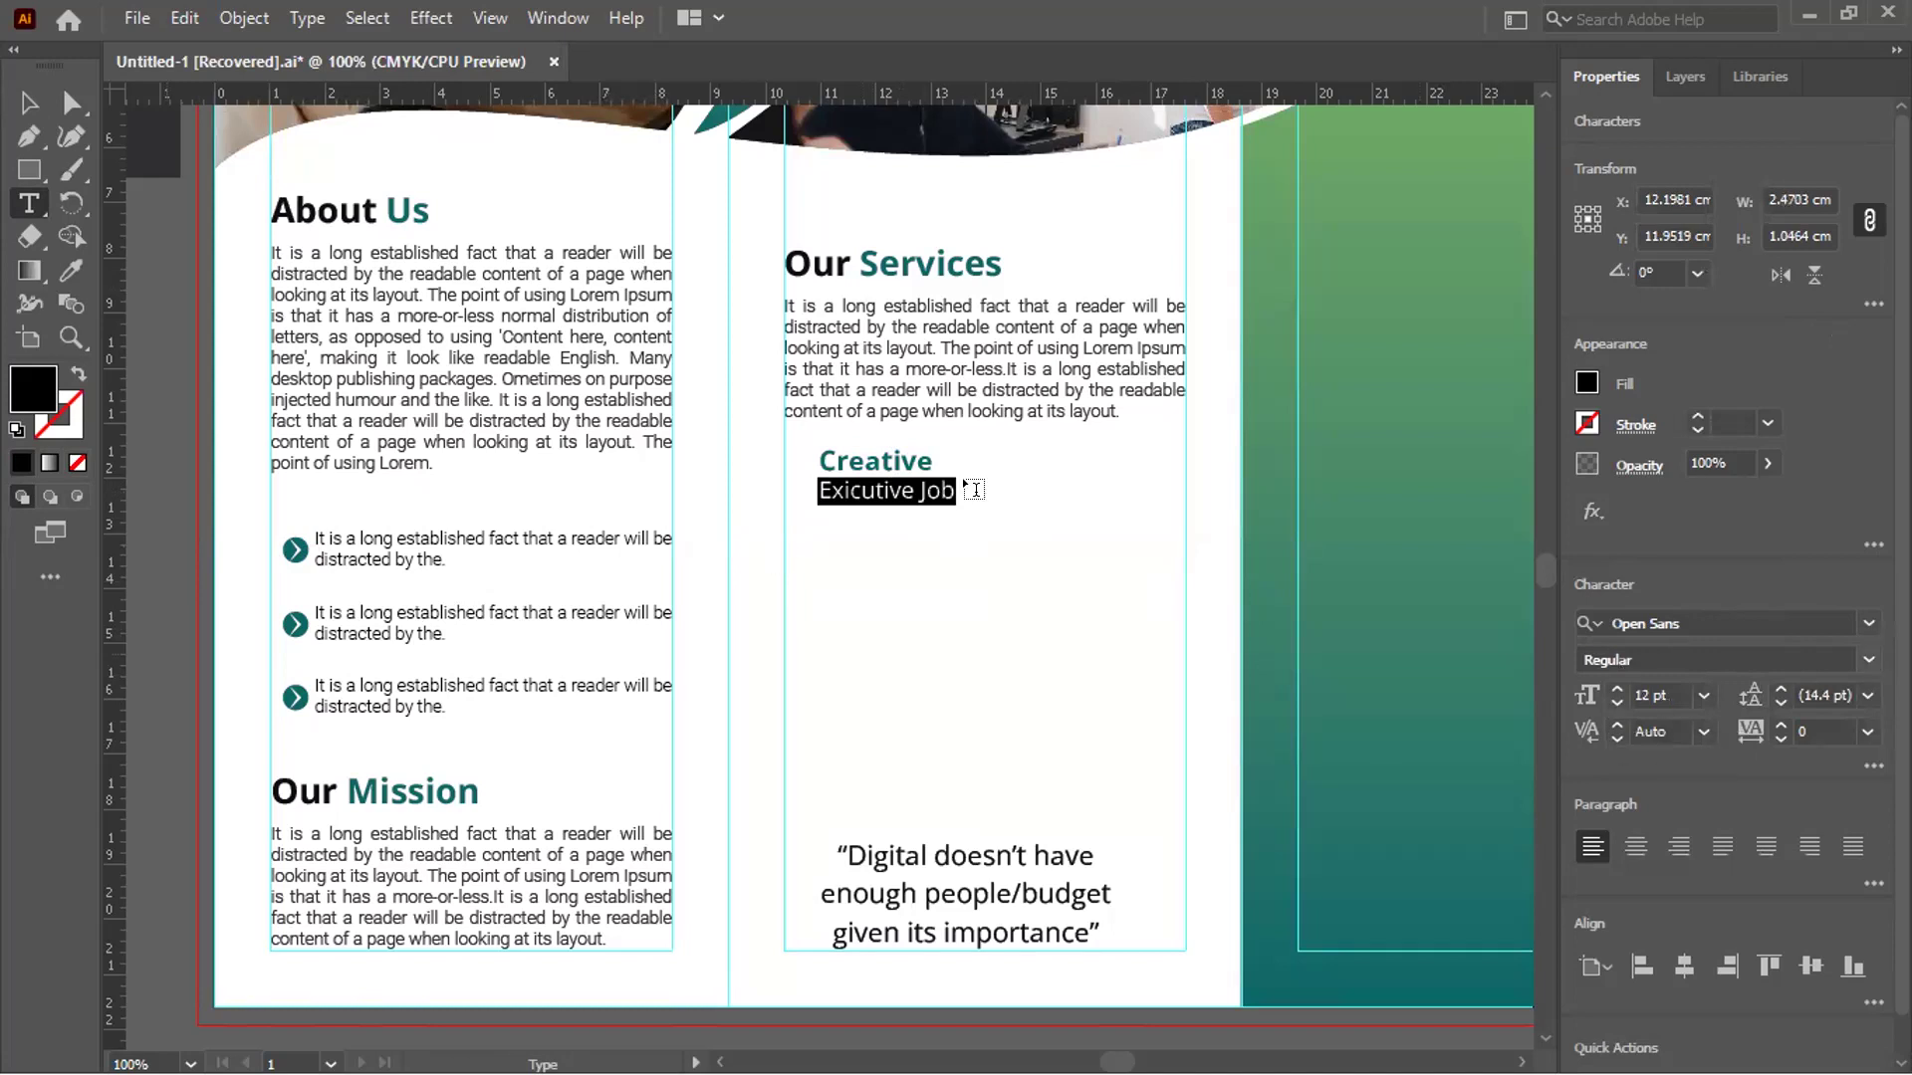
{"action": "left_click", "coordinate": [29, 103]}
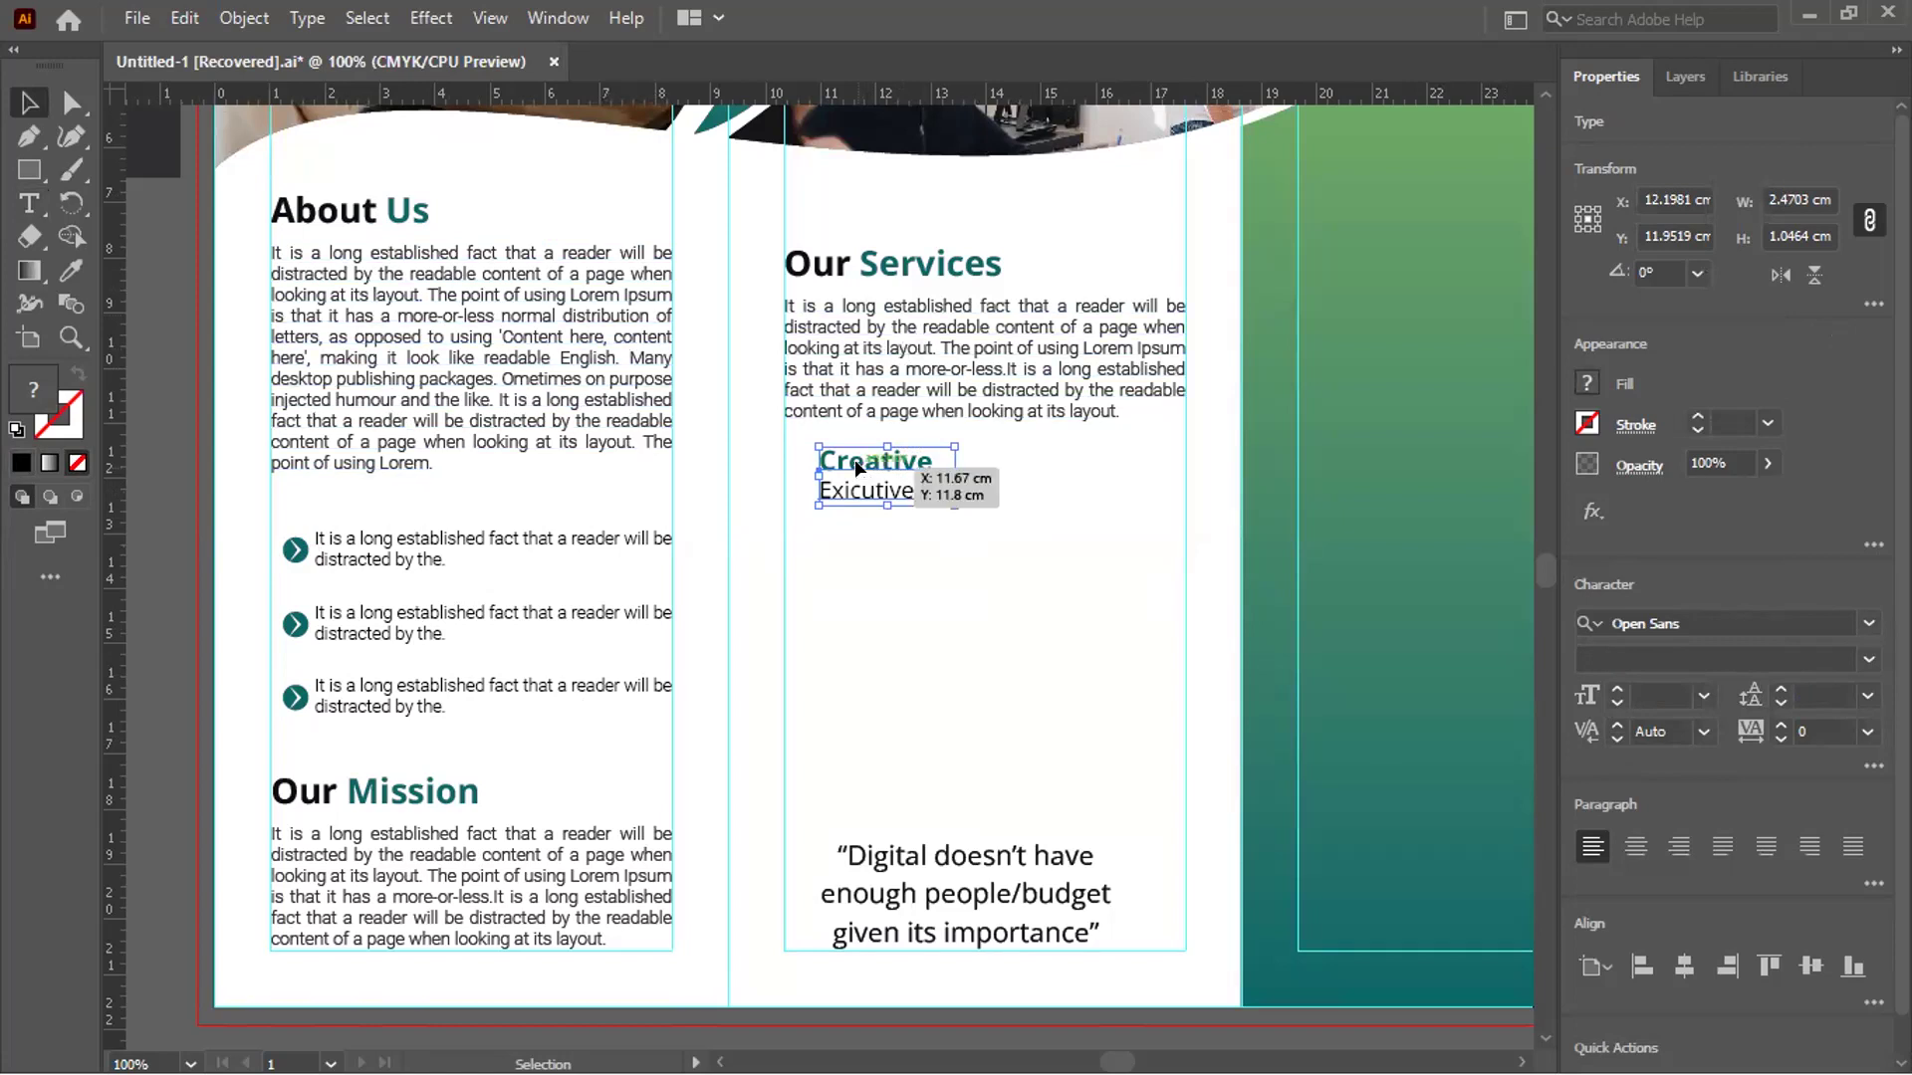
Scale the Creative block slightly smaller and shift it left beneath Our Services
{"action": "left_click_drag", "start_coordinate": [880, 486], "coordinate": [908, 496]}
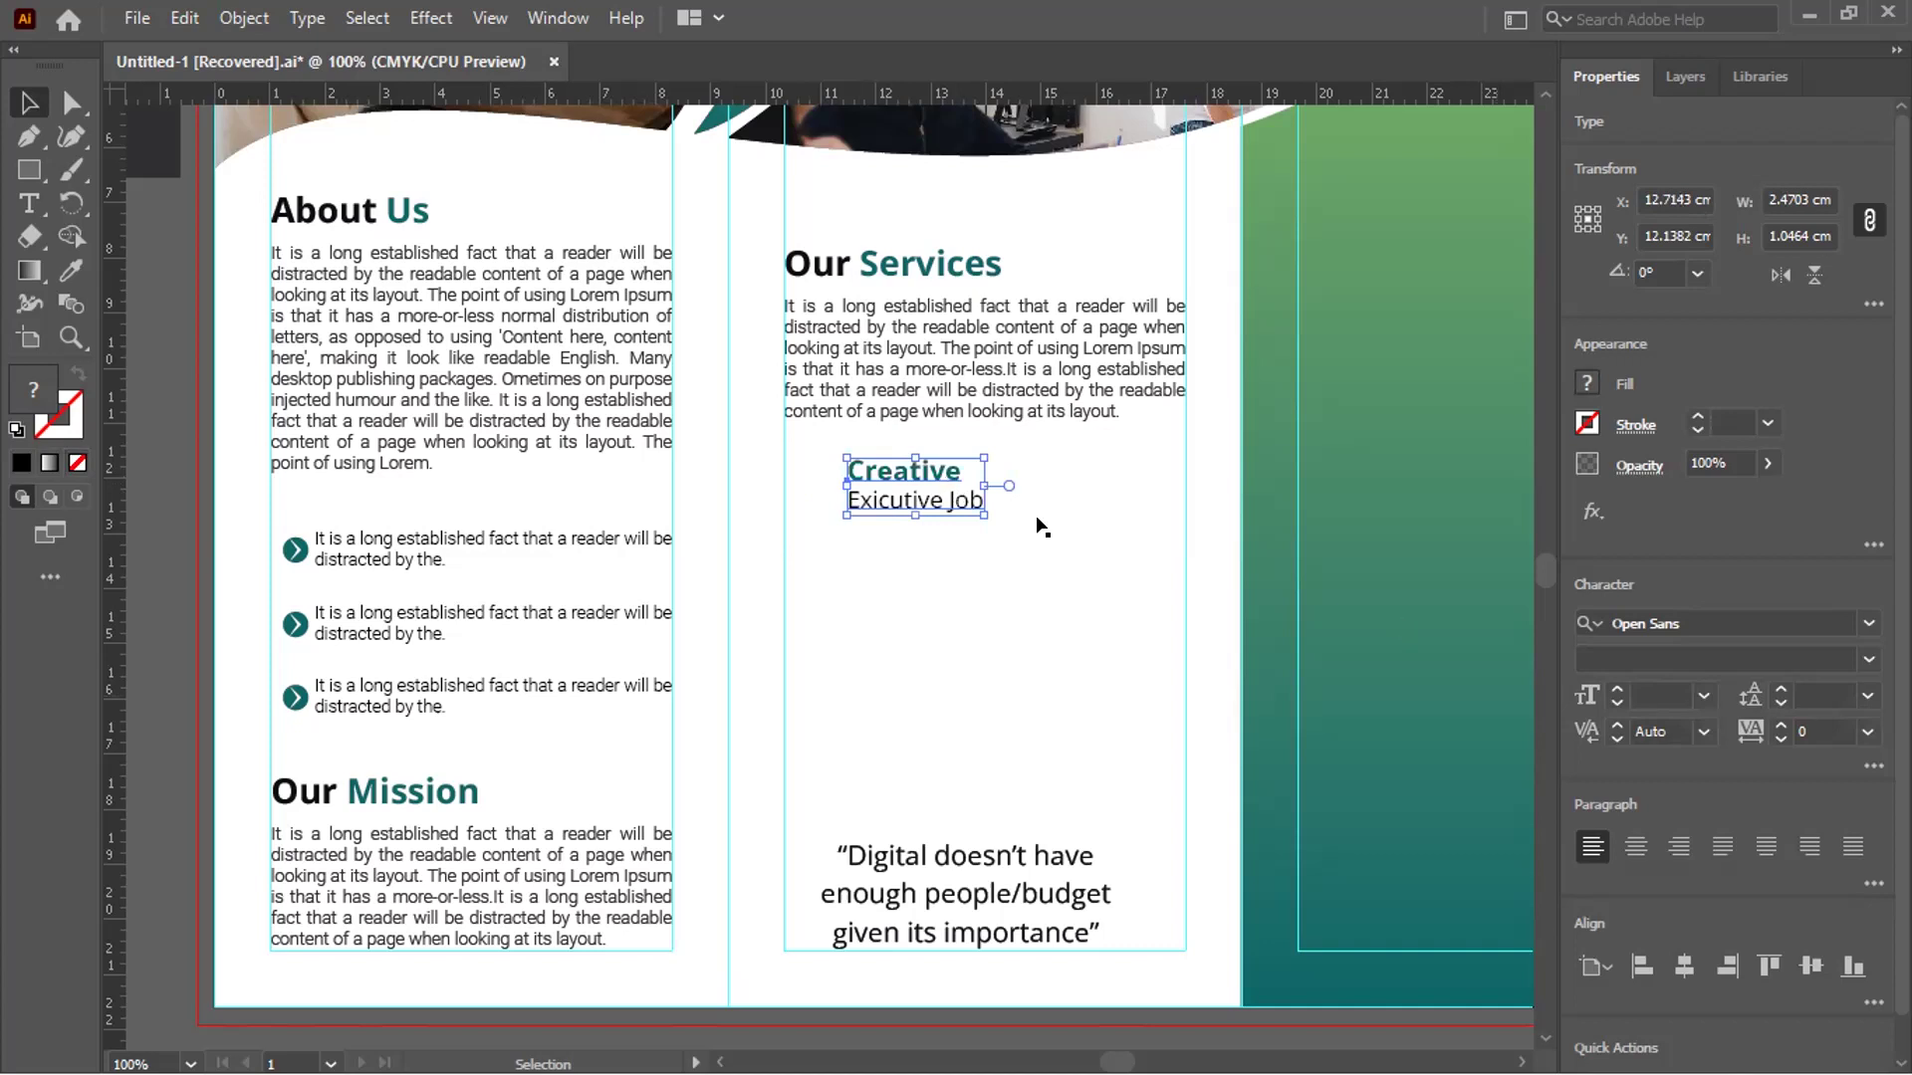
{"action": "scroll", "coordinate": [976, 504], "scroll_direction": "up", "scroll_amount": 1}
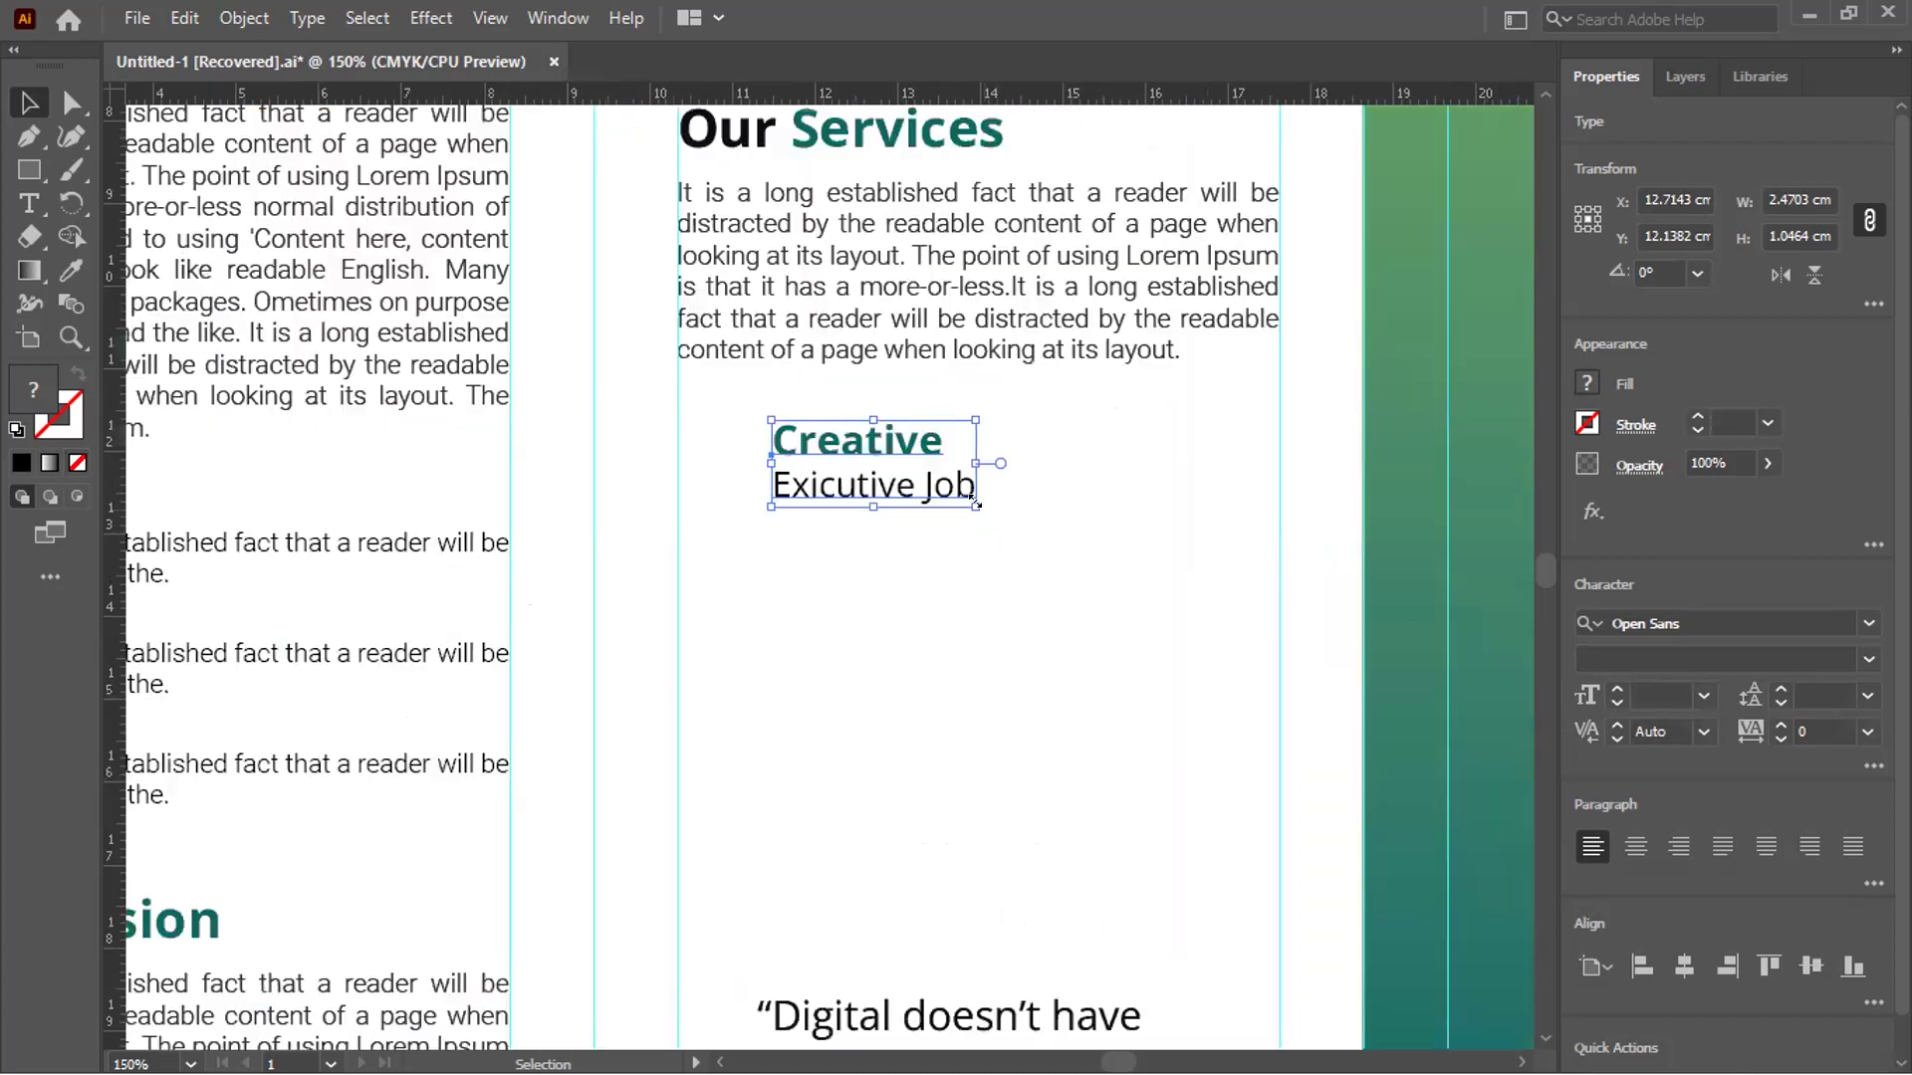
{"action": "left_click_drag", "start_coordinate": [974, 505], "coordinate": [948, 492]}
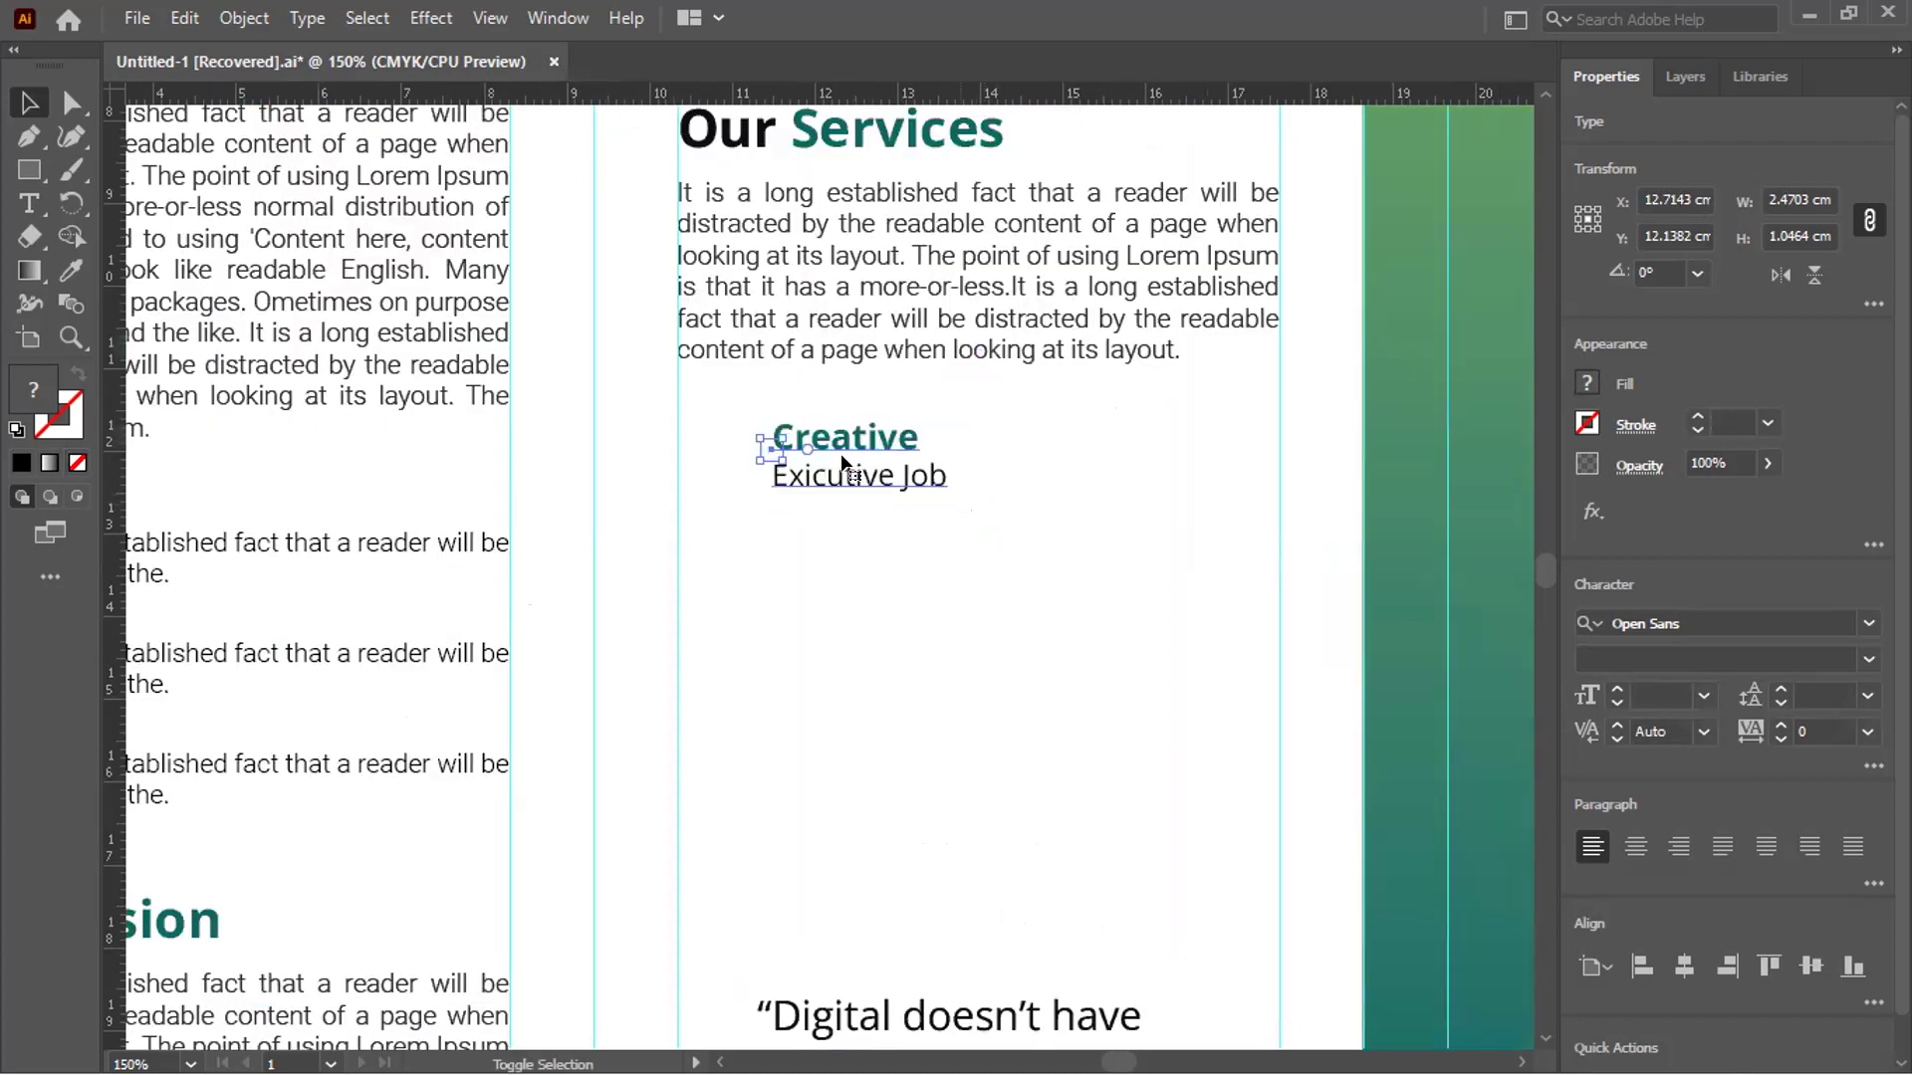
{"action": "left_click_drag", "start_coordinate": [839, 445], "coordinate": [808, 458]}
Draw a small square and rotate it 45° into a diamond
{"action": "left_click", "coordinate": [29, 171]}
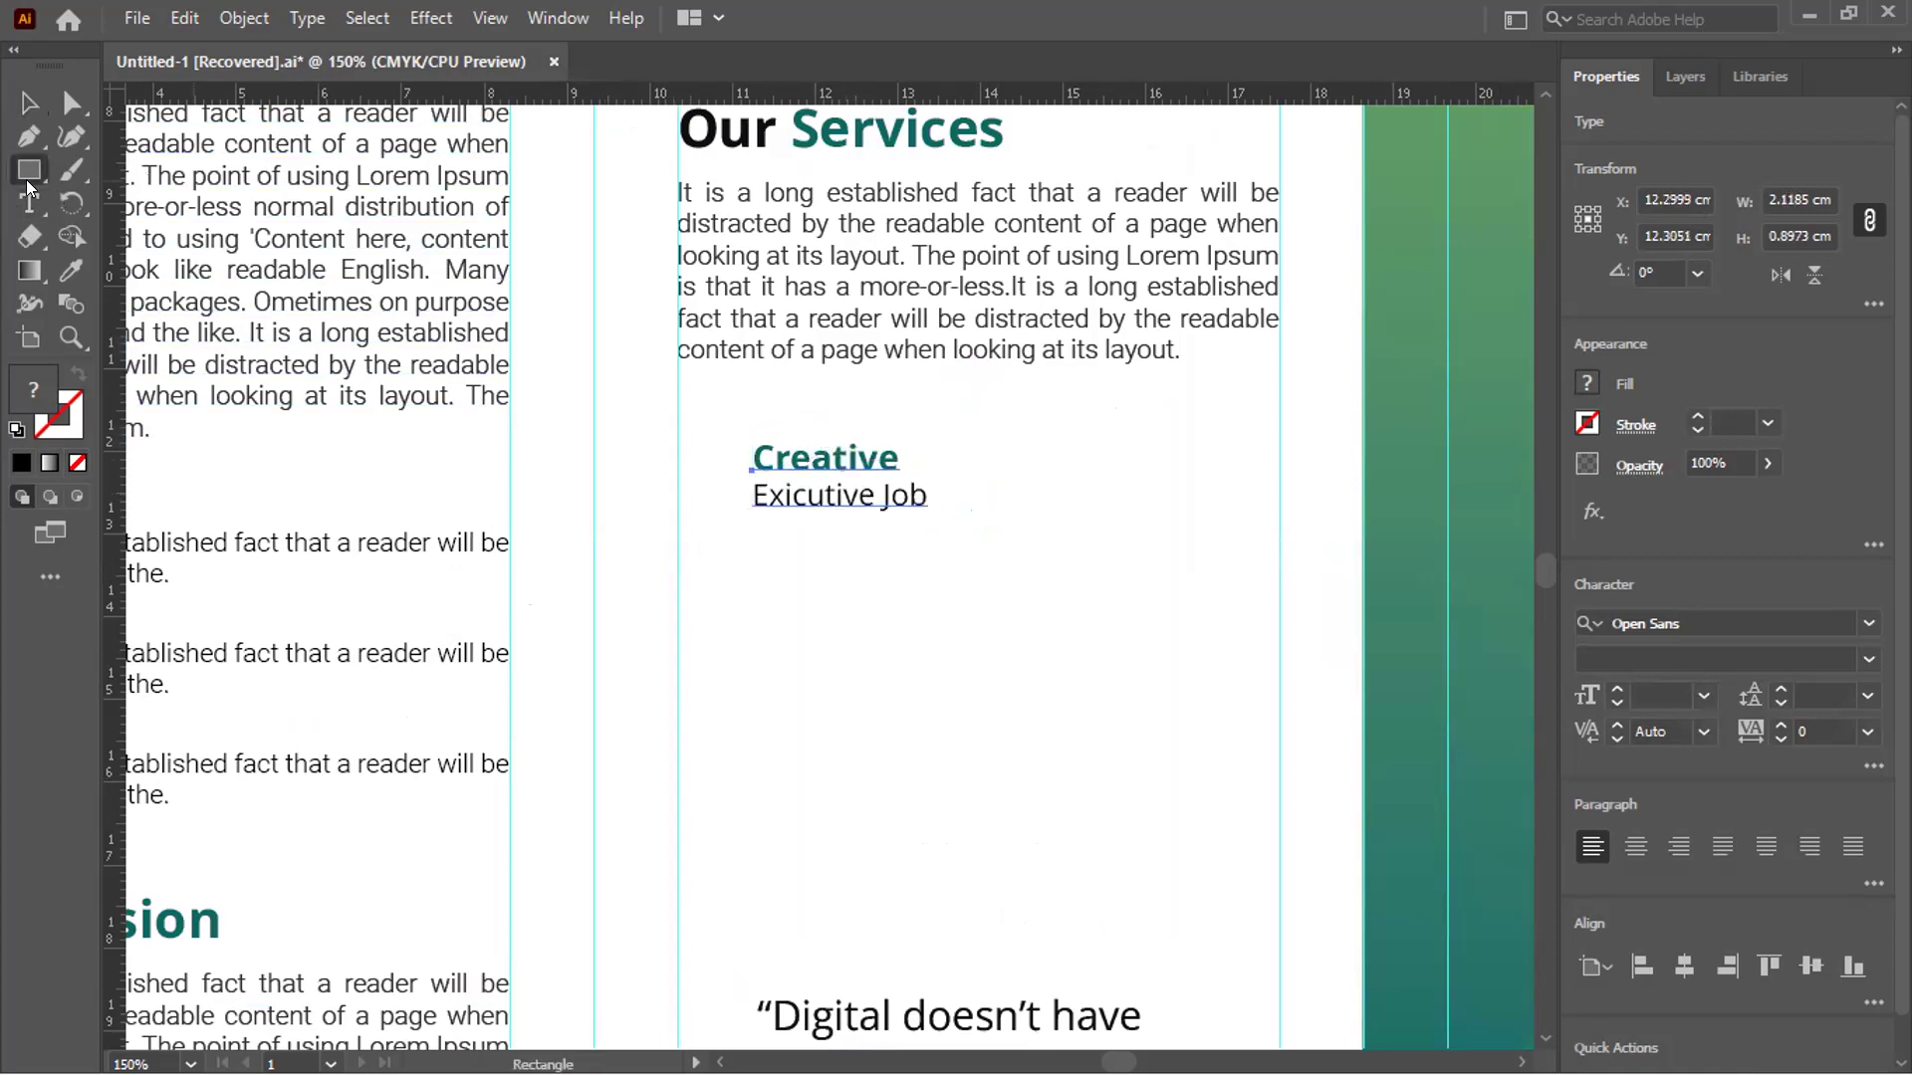
{"action": "left_click", "coordinate": [124, 177]}
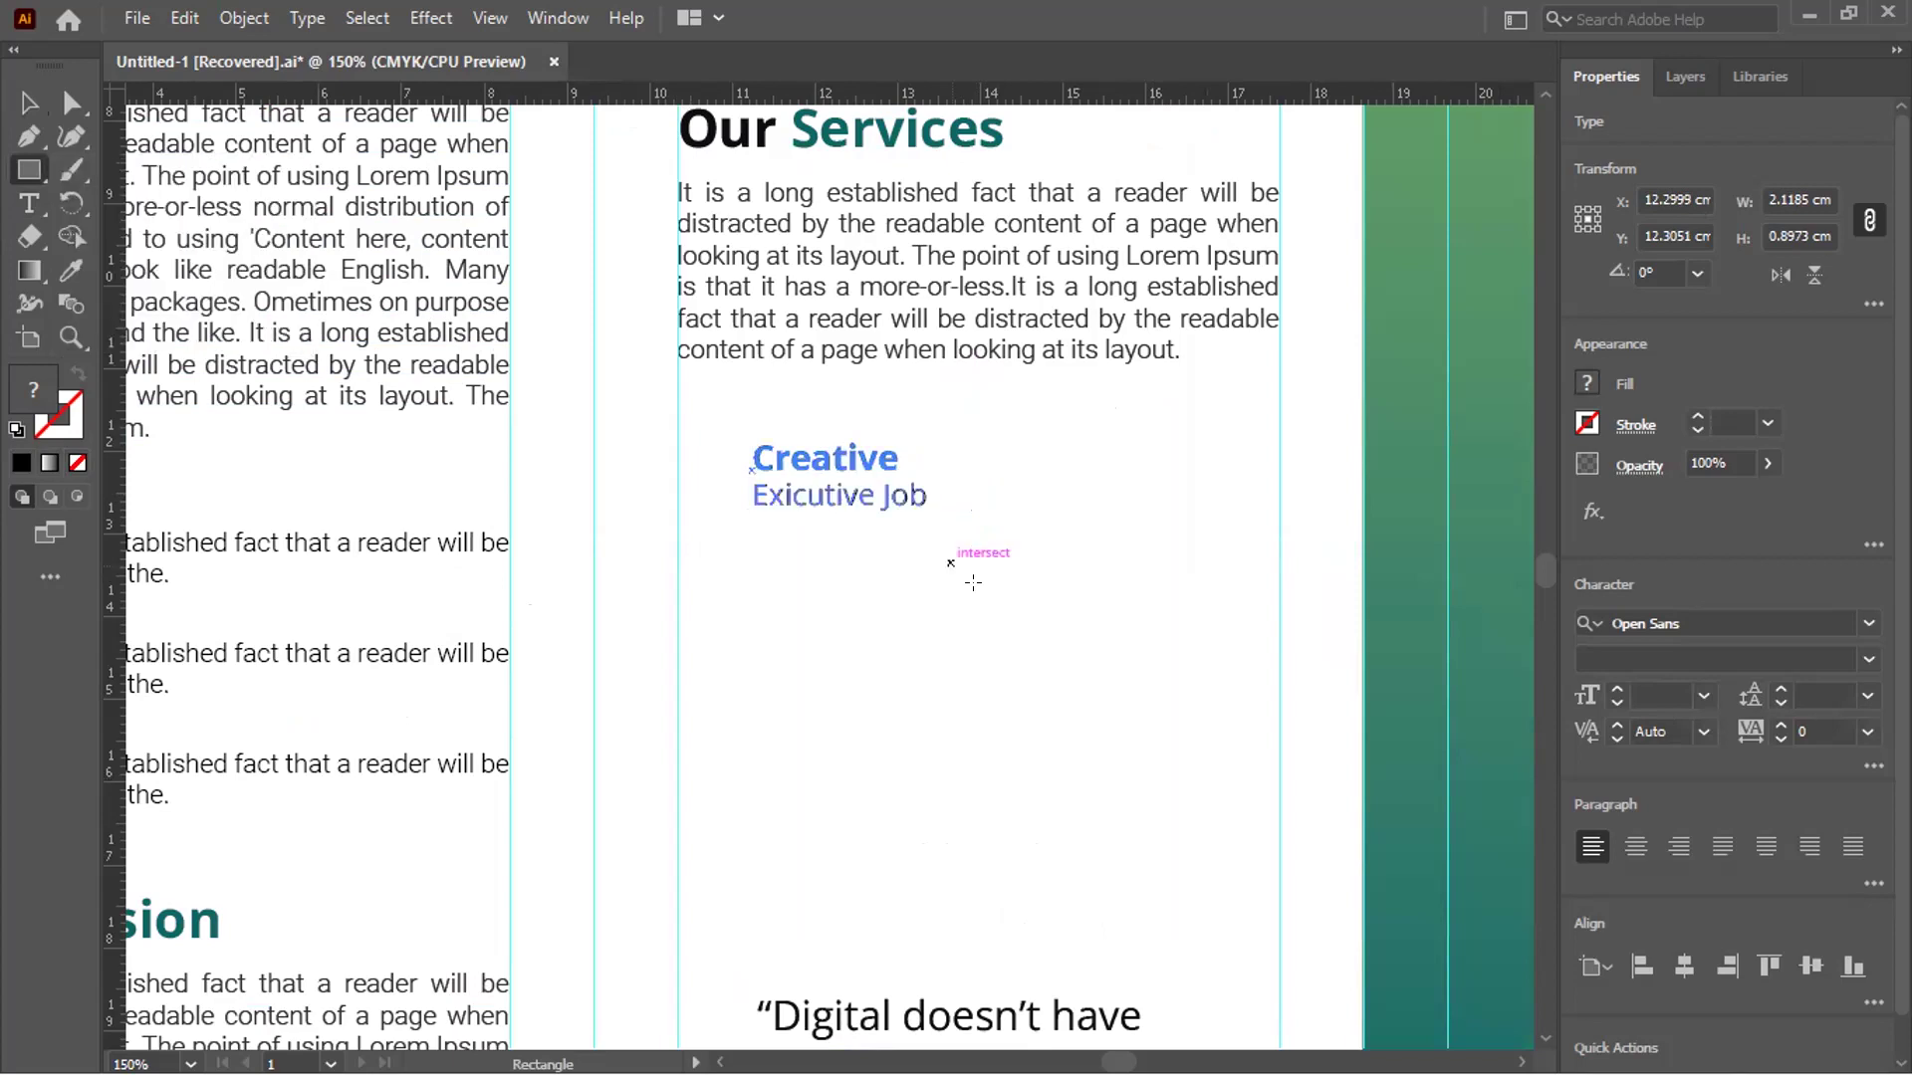
{"action": "left_click_drag", "start_coordinate": [951, 563], "coordinate": [1004, 616]}
{"action": "key", "text": "v"}
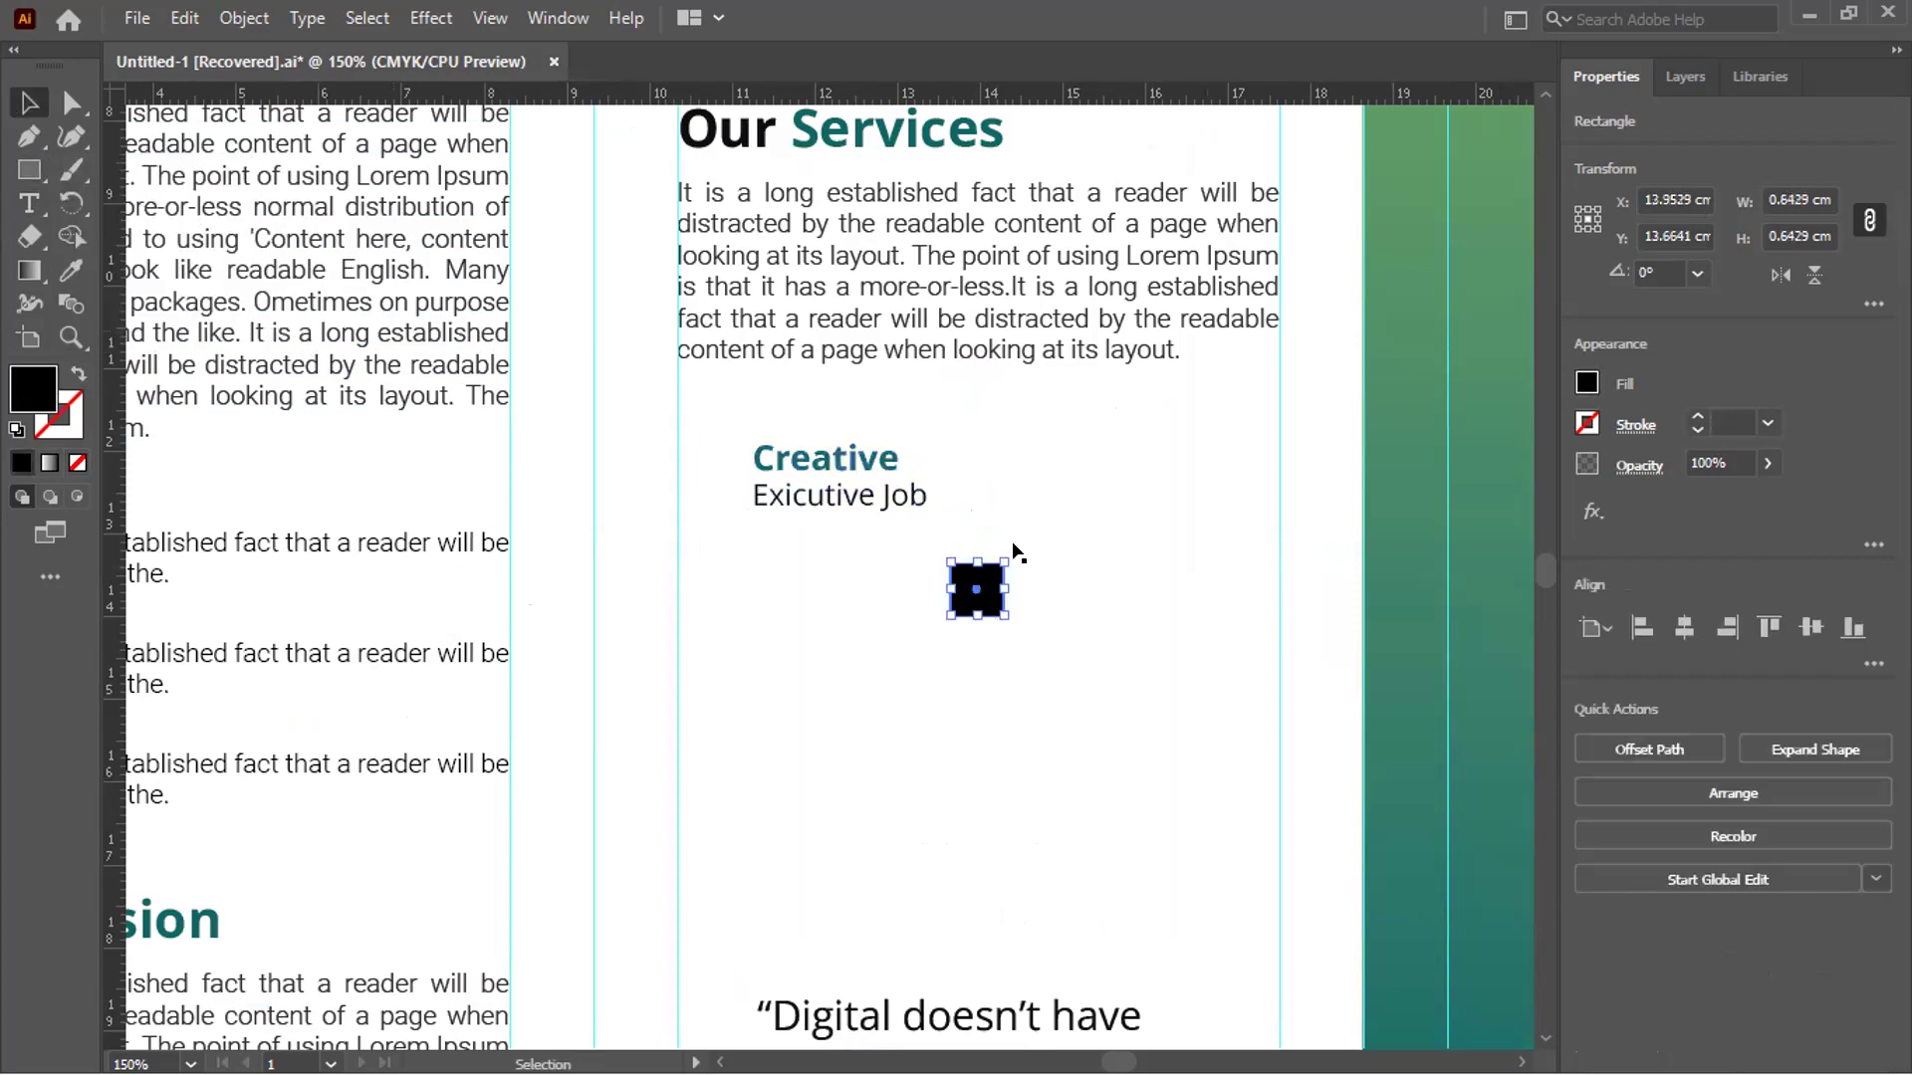
{"action": "left_click_drag", "start_coordinate": [999, 551], "coordinate": [1029, 603]}
Give the diamond a teal 2 pt outline with no fill
{"action": "left_click", "coordinate": [70, 271]}
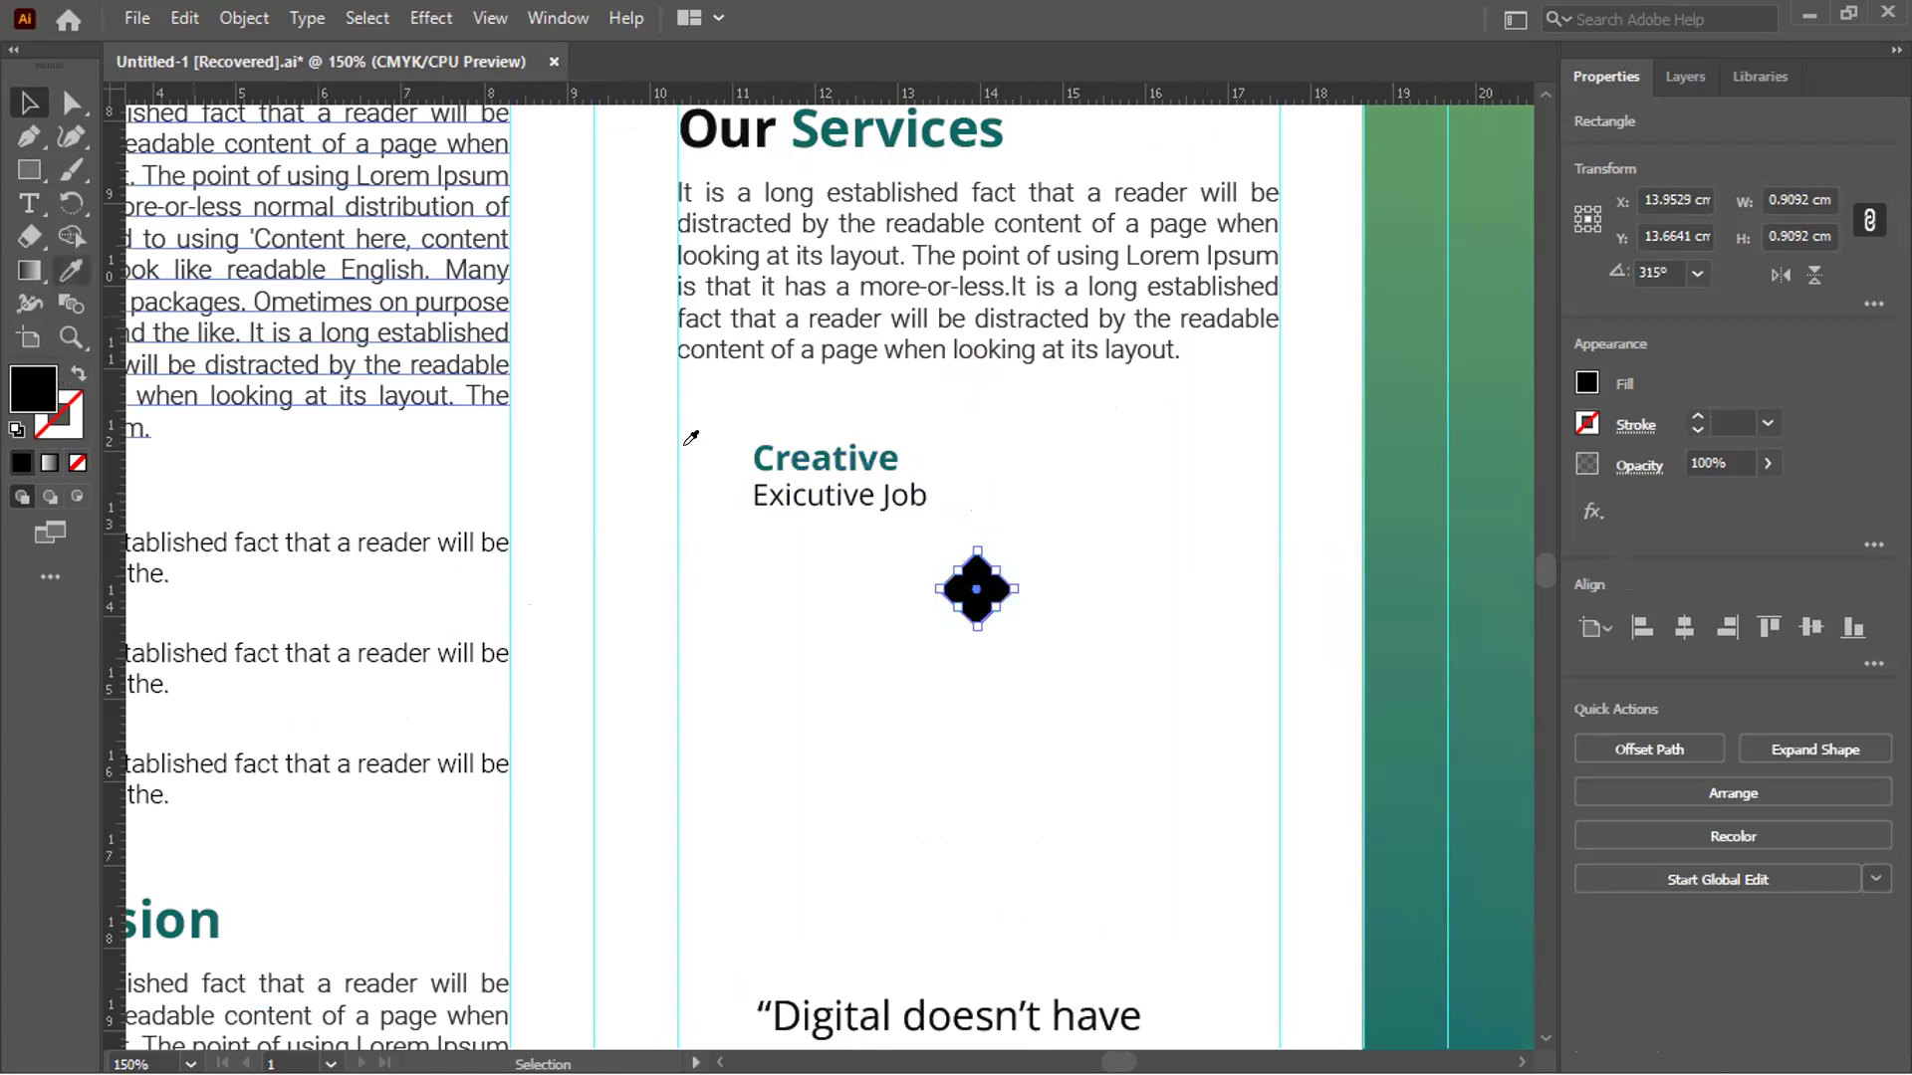
{"action": "left_click", "coordinate": [757, 453]}
{"action": "left_click", "coordinate": [76, 373]}
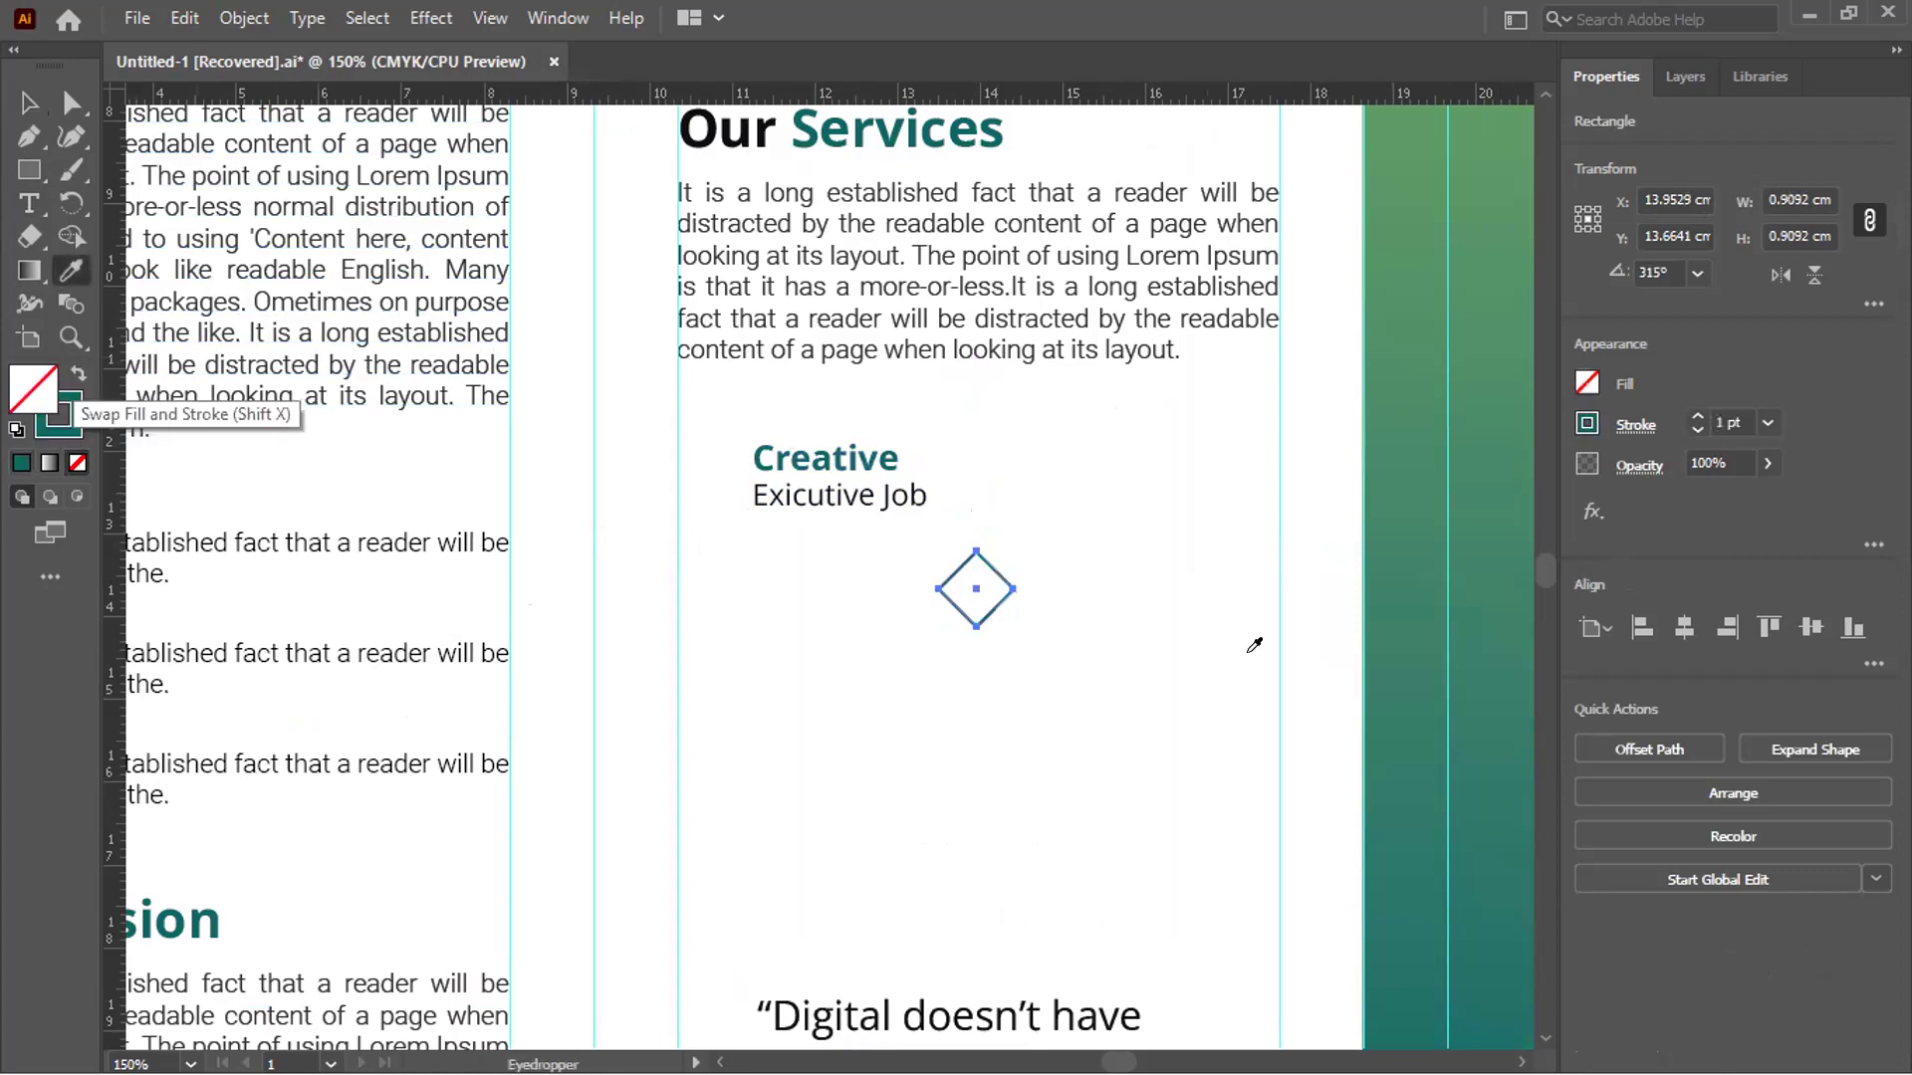
{"action": "left_click", "coordinate": [1698, 416]}
{"action": "key", "text": "v"}
Place the diamond left of Creative, vertically centred with the text block
{"action": "left_click_drag", "start_coordinate": [974, 562], "coordinate": [719, 438]}
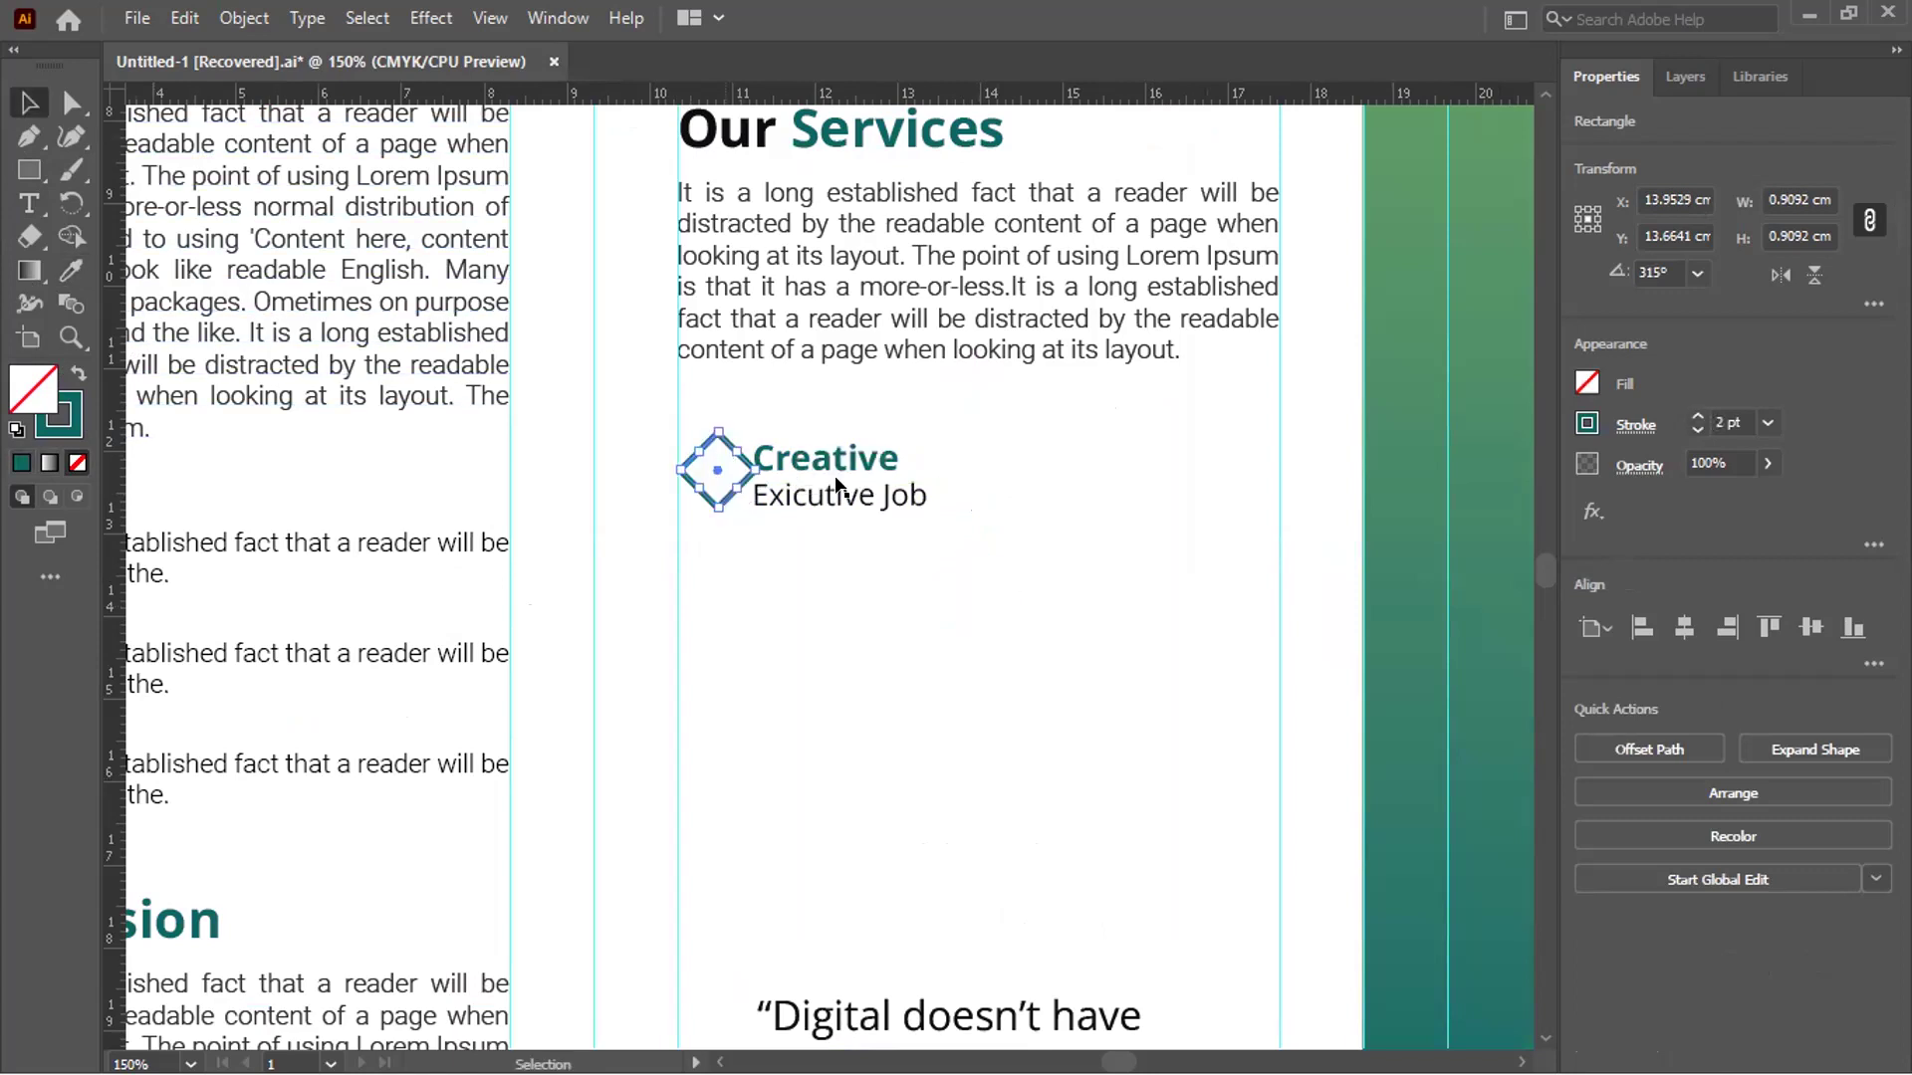
{"action": "left_click", "coordinate": [844, 464], "text": "shift"}
{"action": "left_click", "coordinate": [1815, 634]}
{"action": "left_click", "coordinate": [946, 536]}
{"action": "left_click_drag", "start_coordinate": [811, 455], "coordinate": [750, 462]}
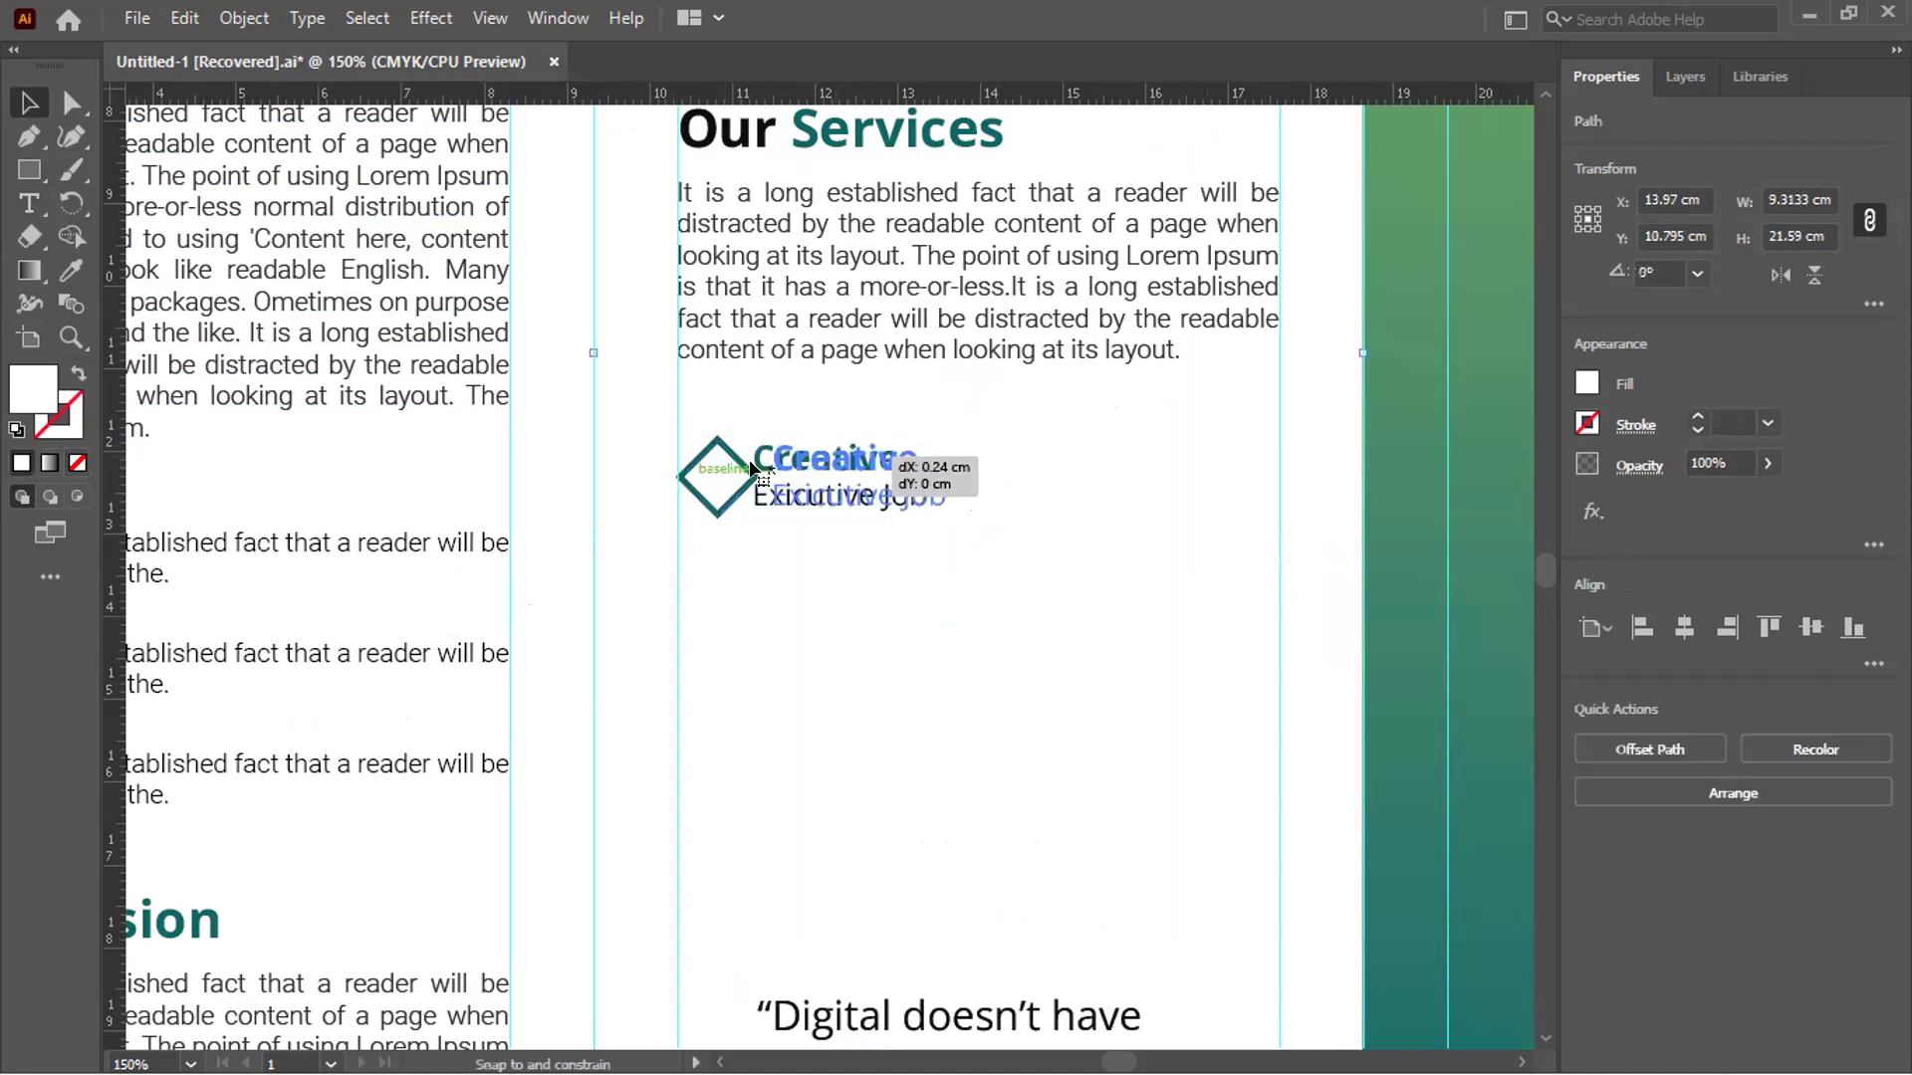
Resize the teal diamond to 0.89 cm
{"action": "scroll", "coordinate": [722, 488], "scroll_direction": "up", "scroll_amount": 1}
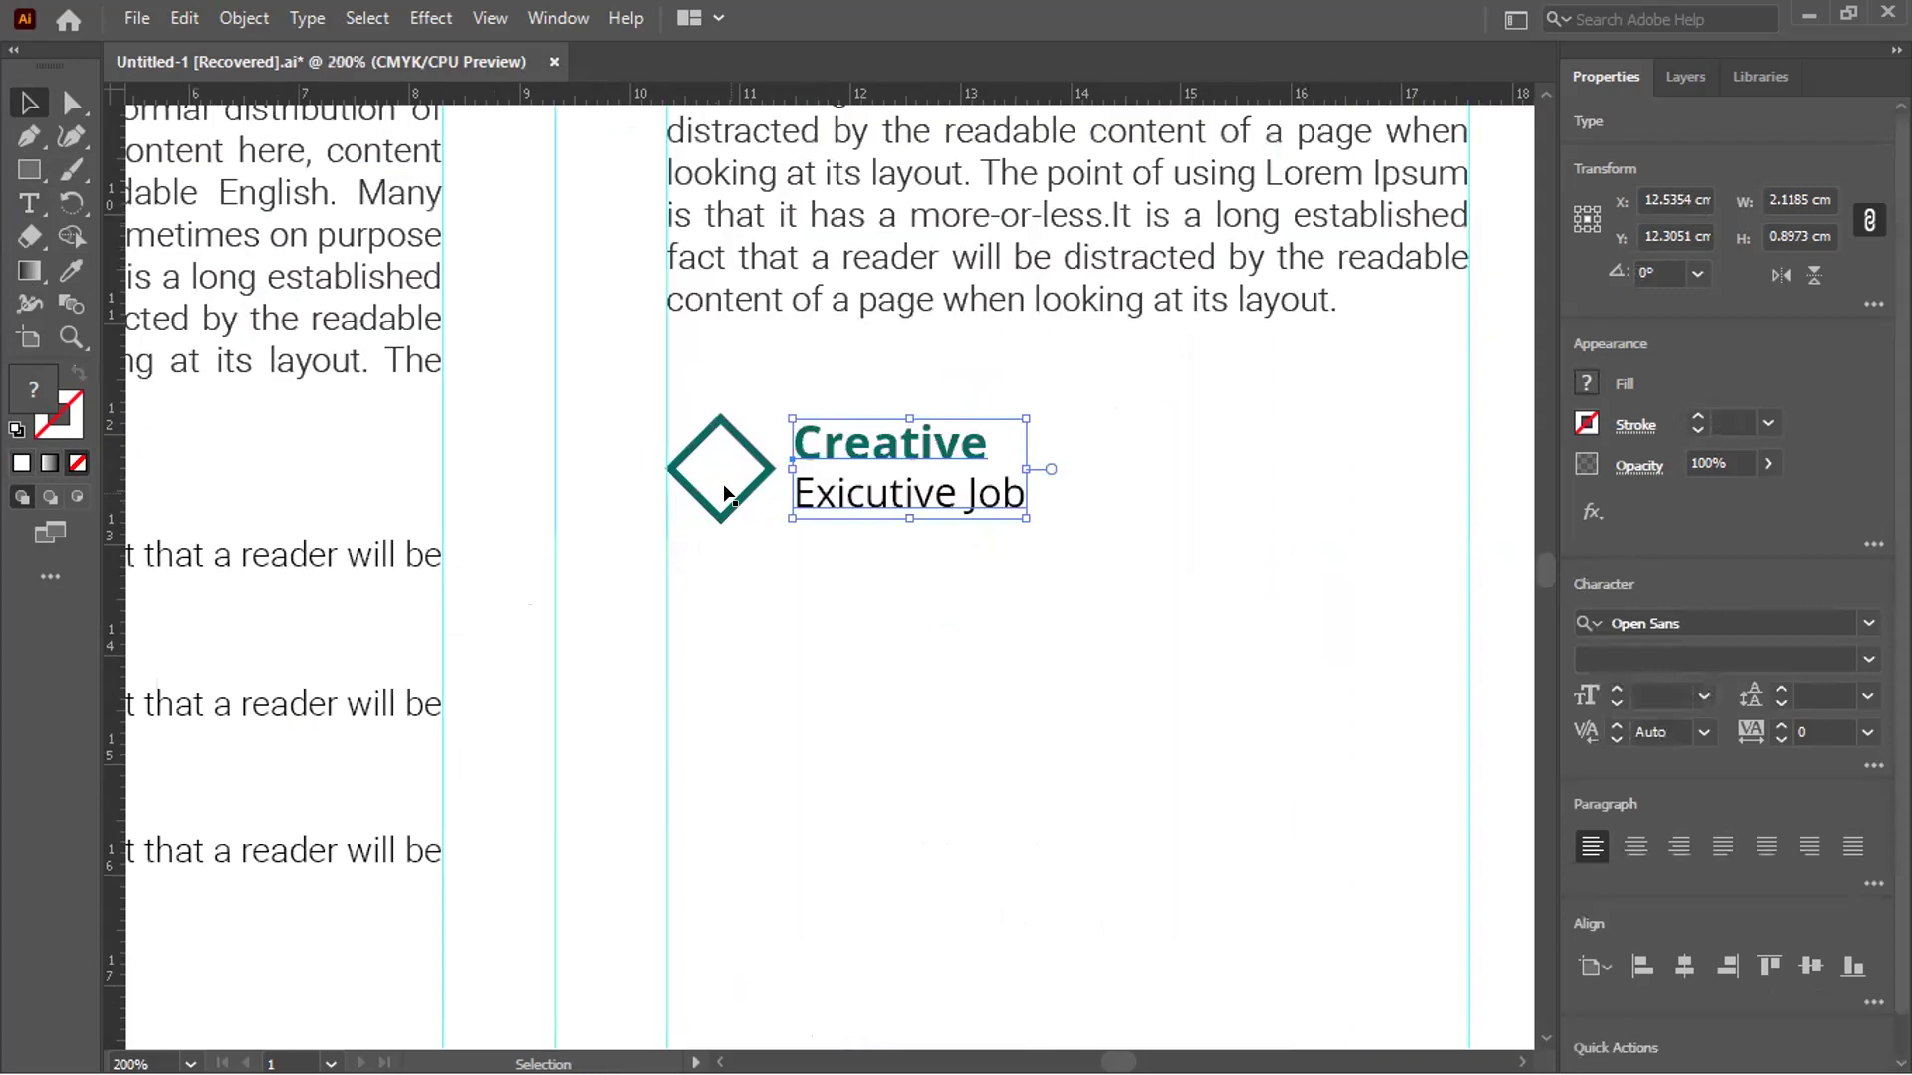
{"action": "left_click", "coordinate": [853, 542]}
{"action": "key", "text": "ctrl+plus"}
{"action": "key", "text": "ctrl+plus"}
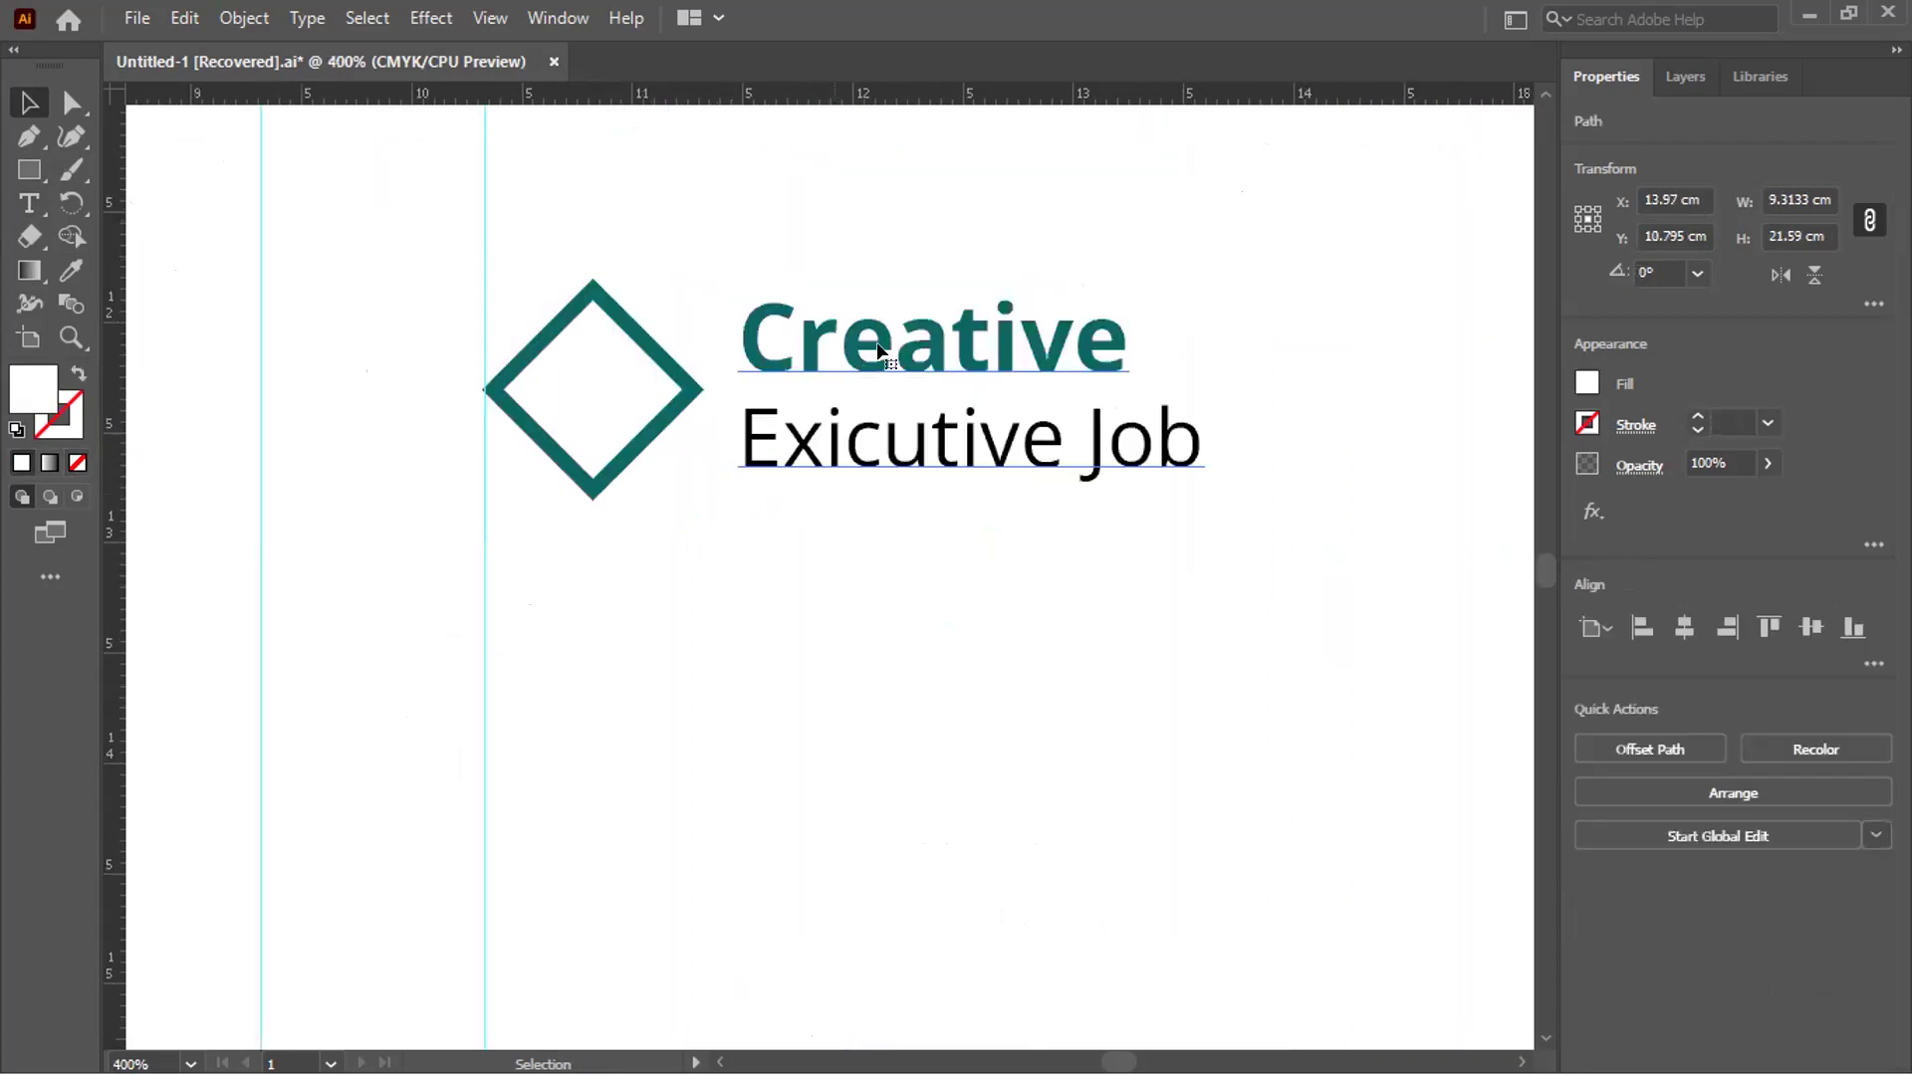
{"action": "left_click", "coordinate": [876, 347]}
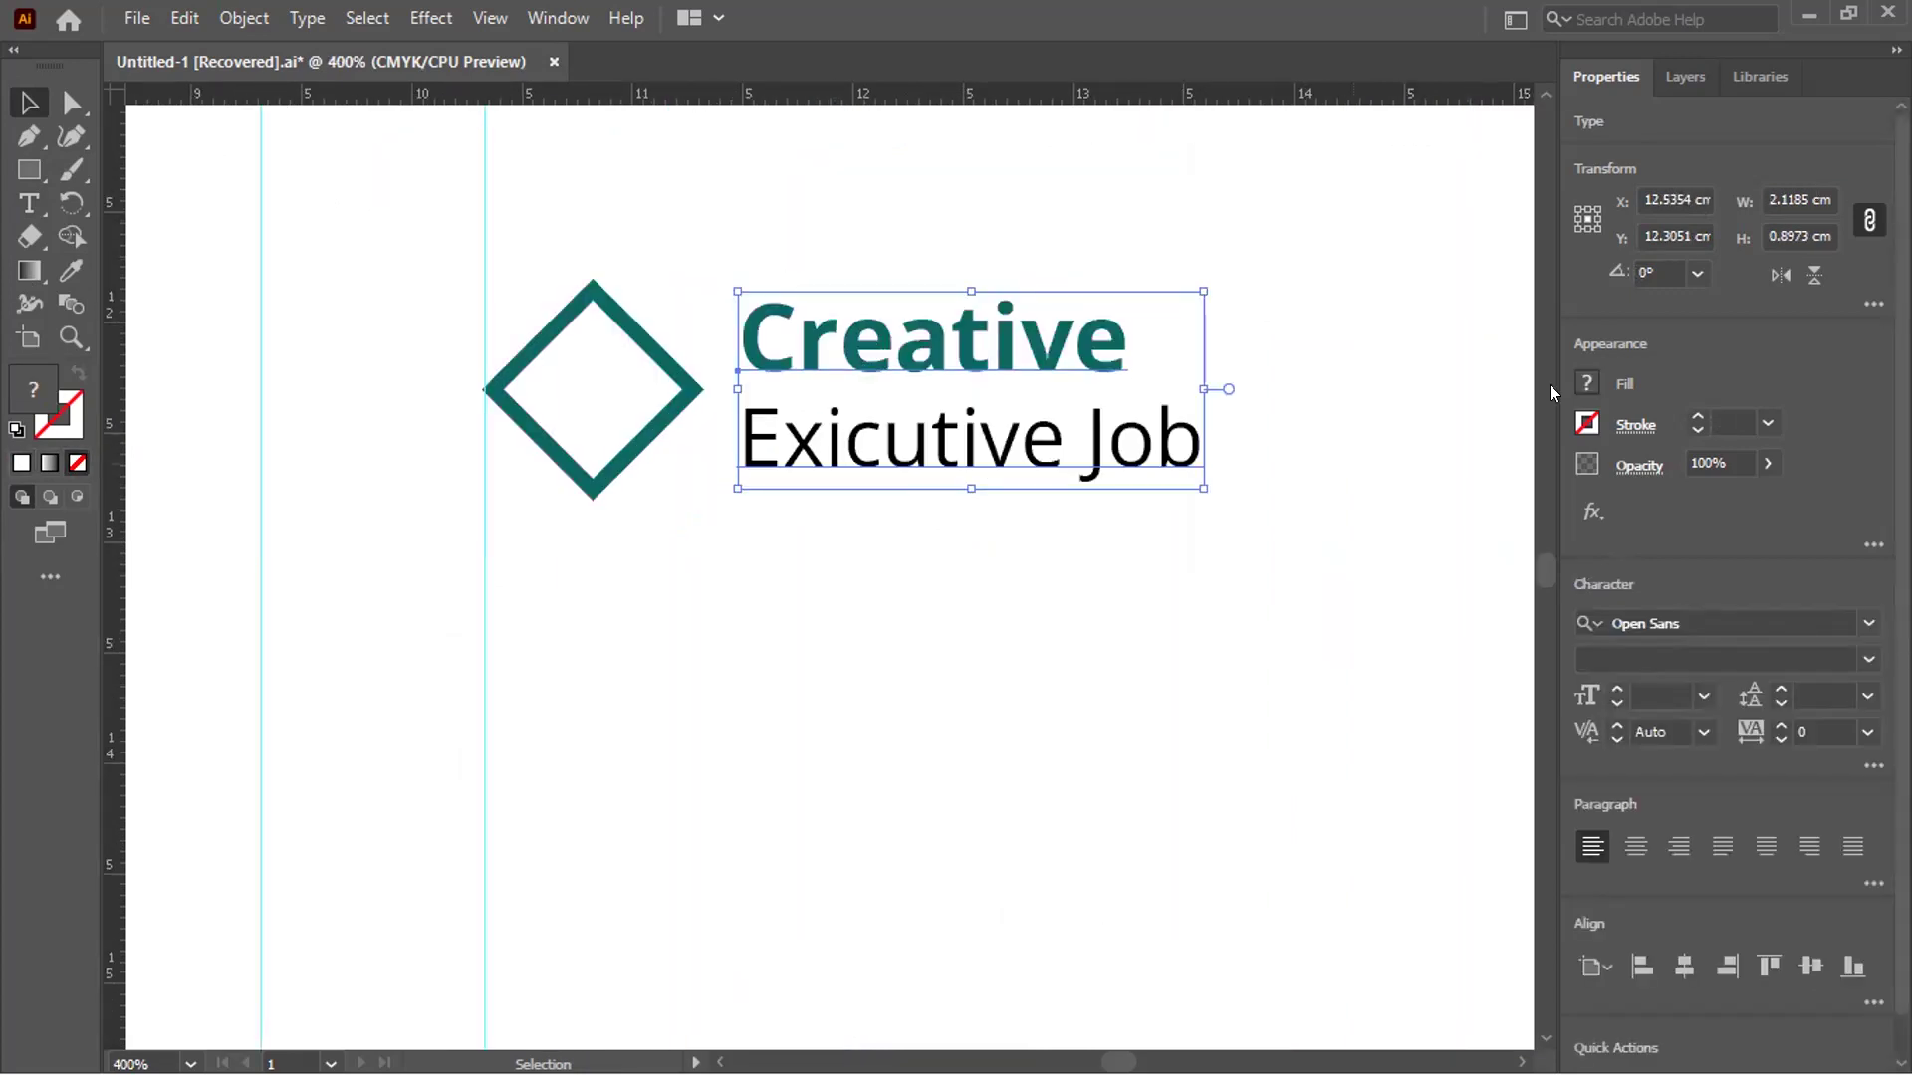
{"action": "left_click", "coordinate": [682, 379]}
{"action": "left_click", "coordinate": [1788, 236]}
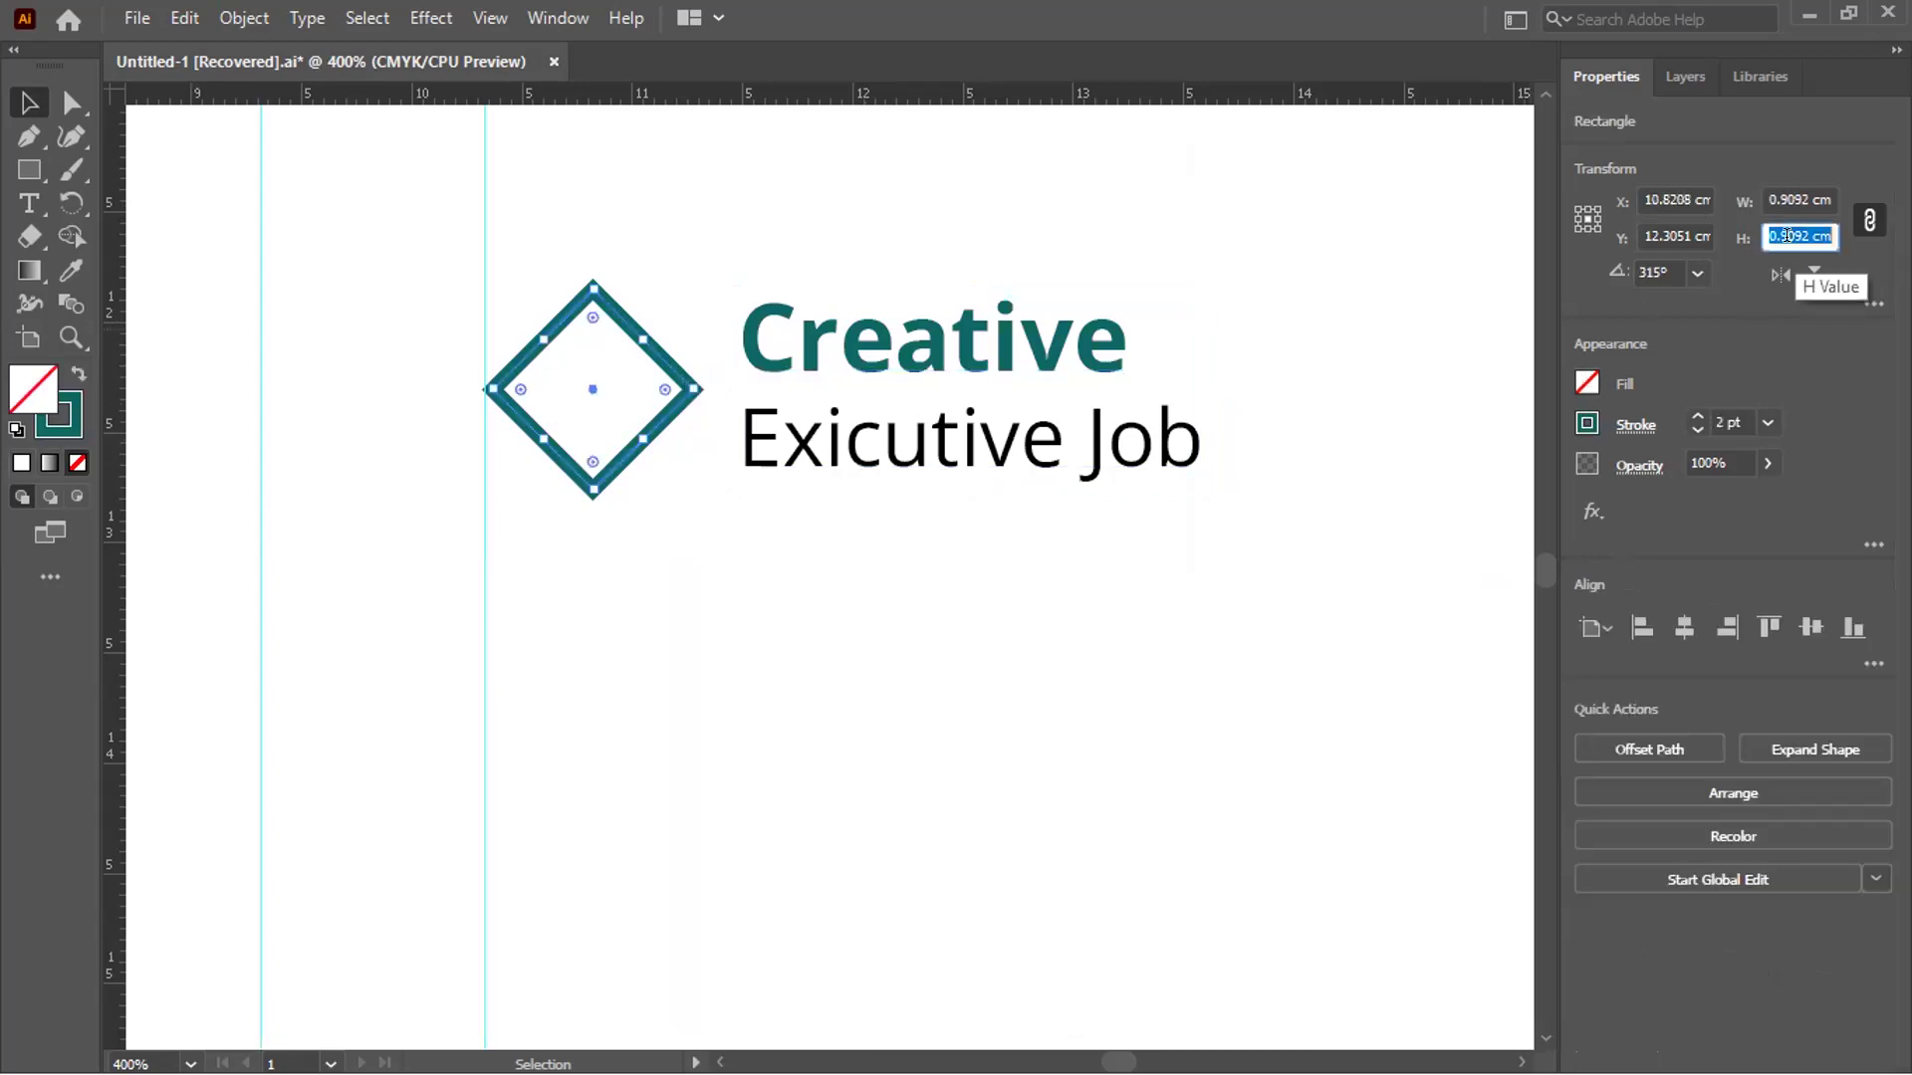
{"action": "type", "text": "0.89"}
{"action": "key", "text": "Return"}
Align the diamond's stroke to the inside and exit isolation mode
{"action": "left_click", "coordinate": [1001, 348], "text": "shift"}
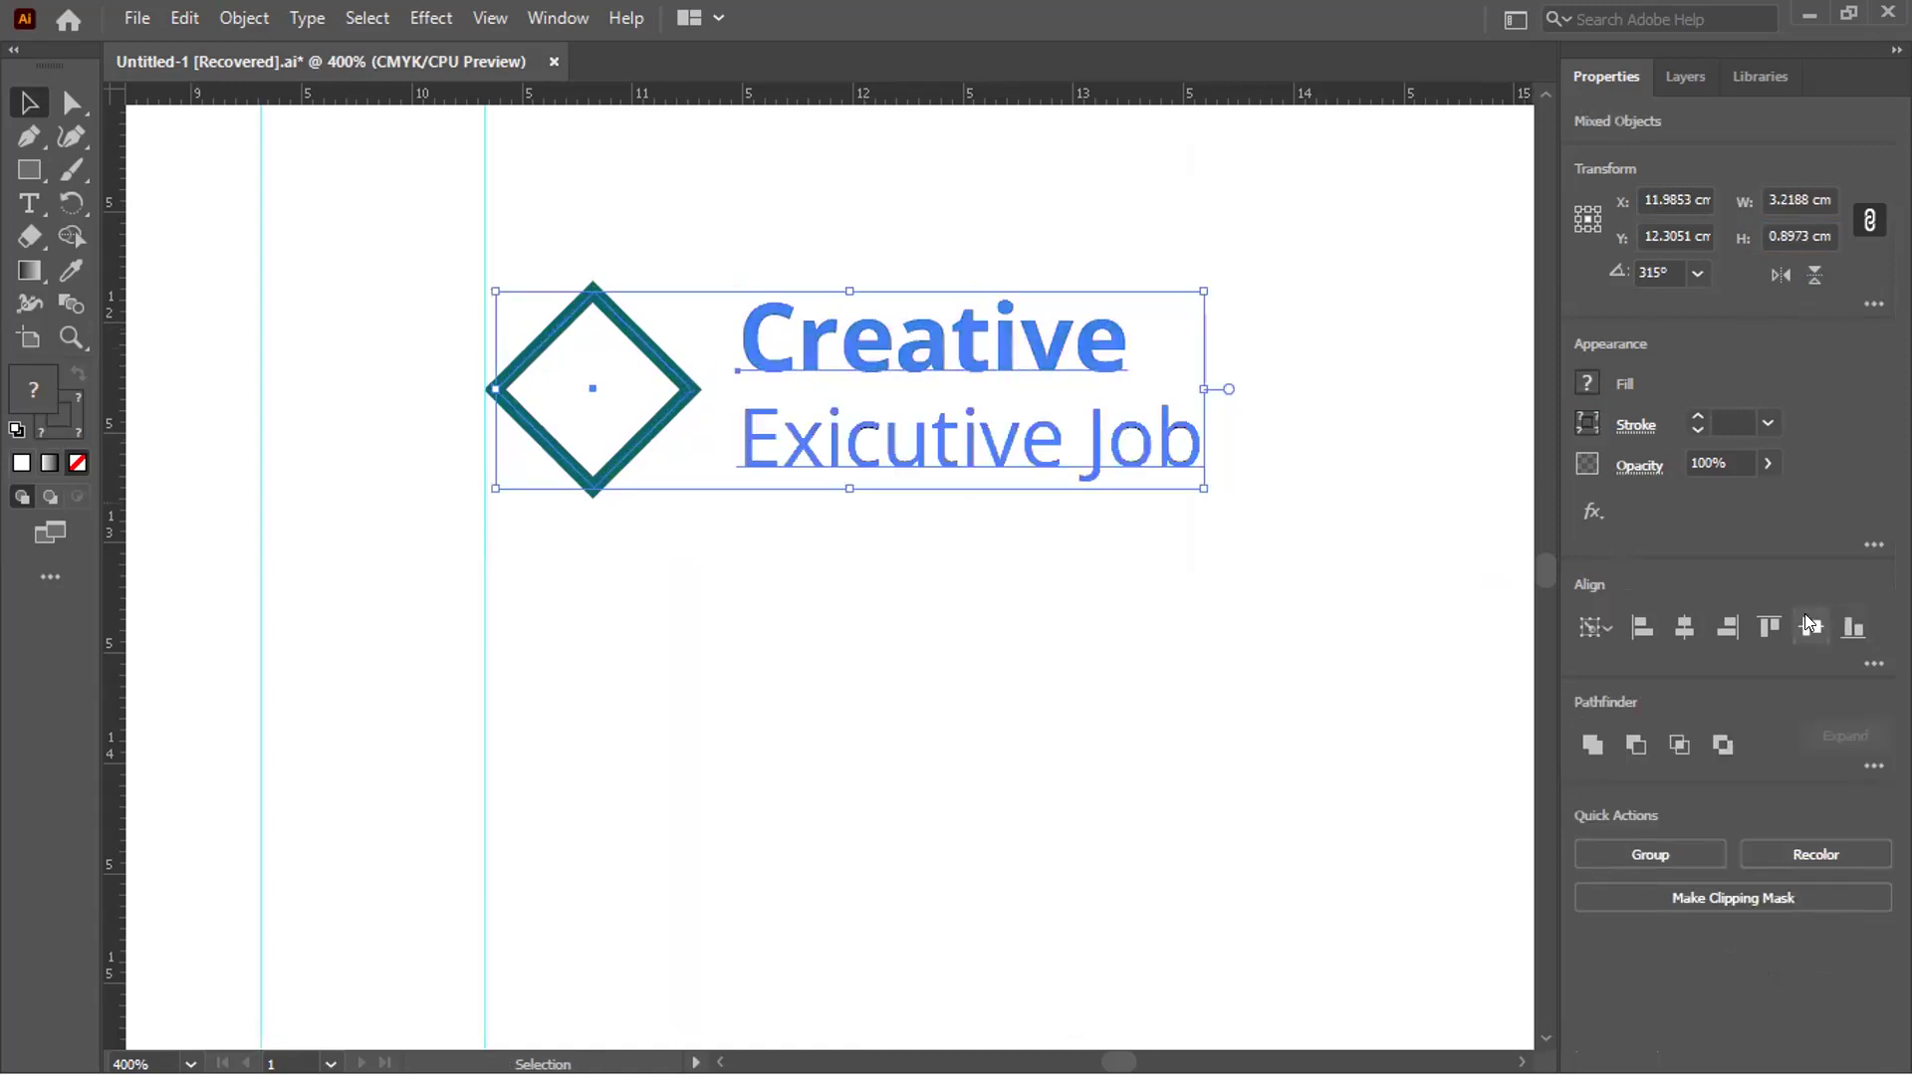
{"action": "left_click", "coordinate": [648, 371]}
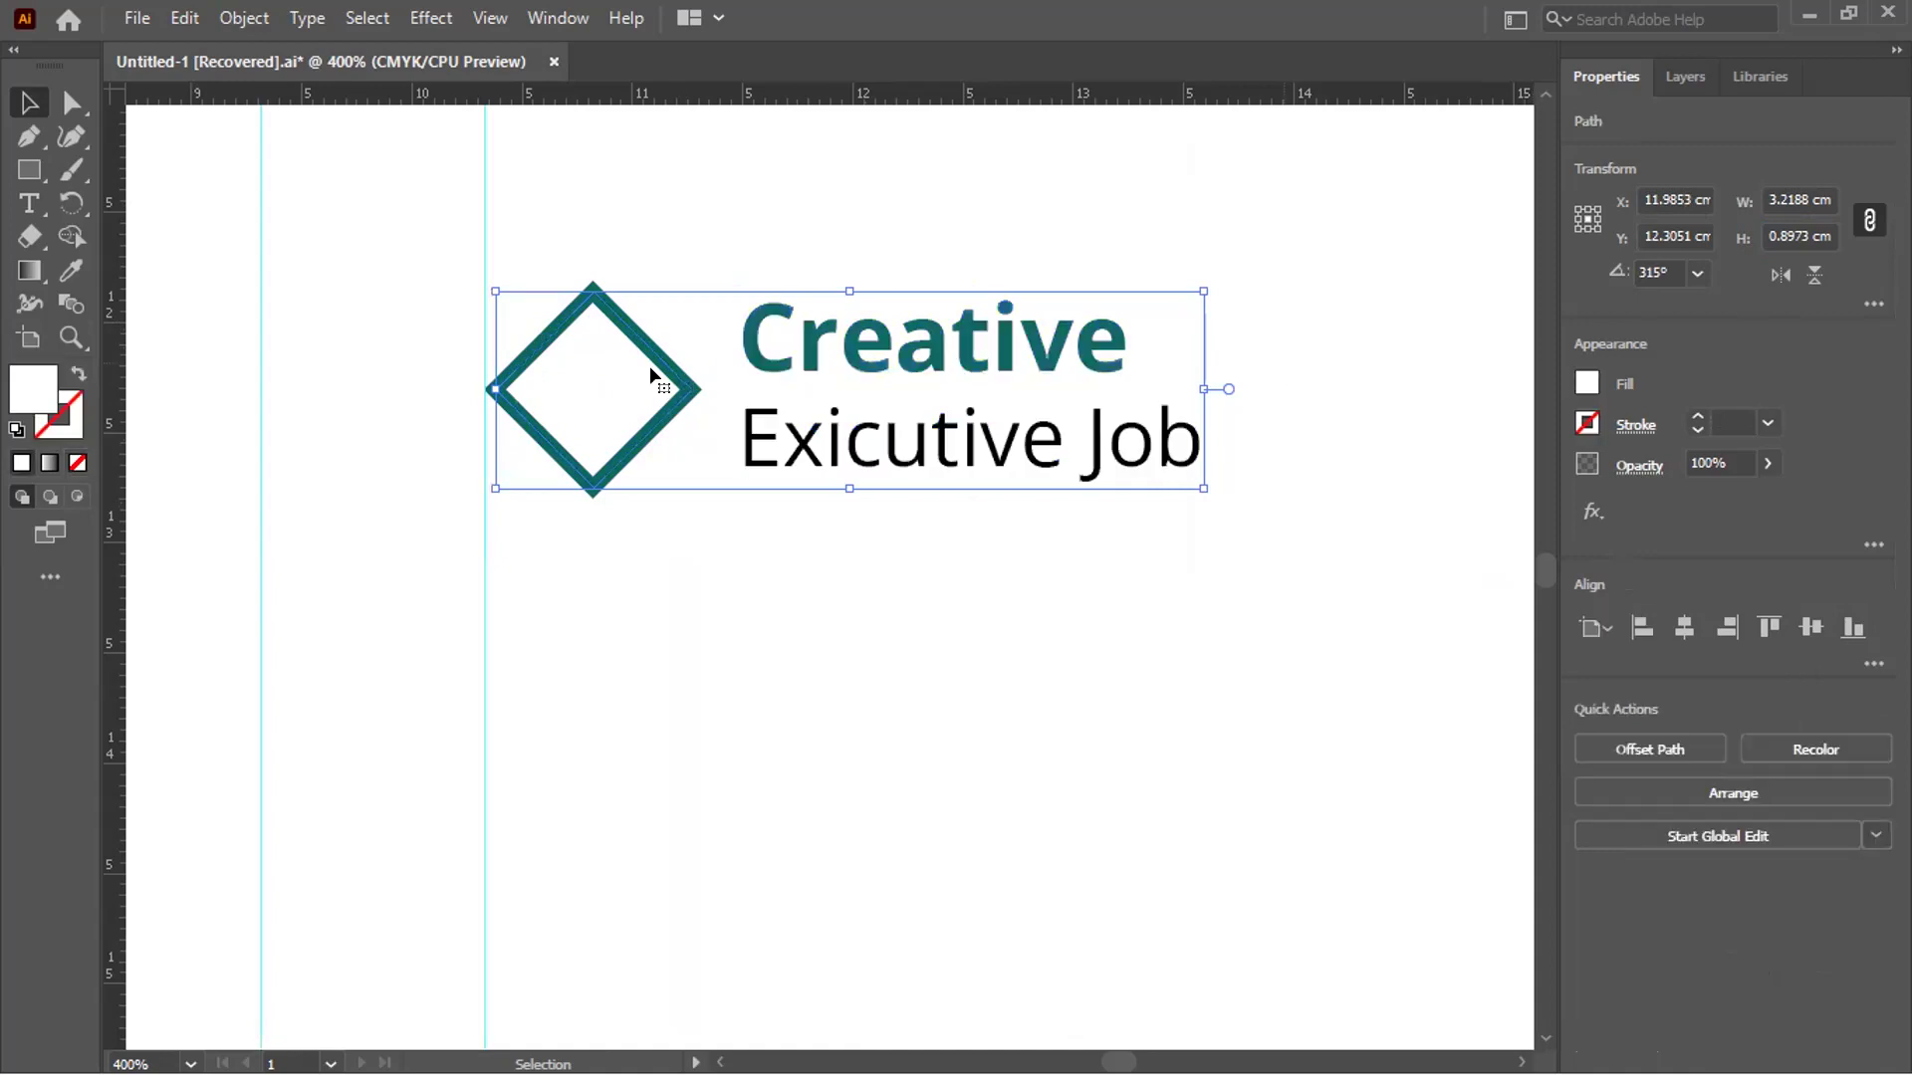
{"action": "left_click", "coordinate": [638, 334]}
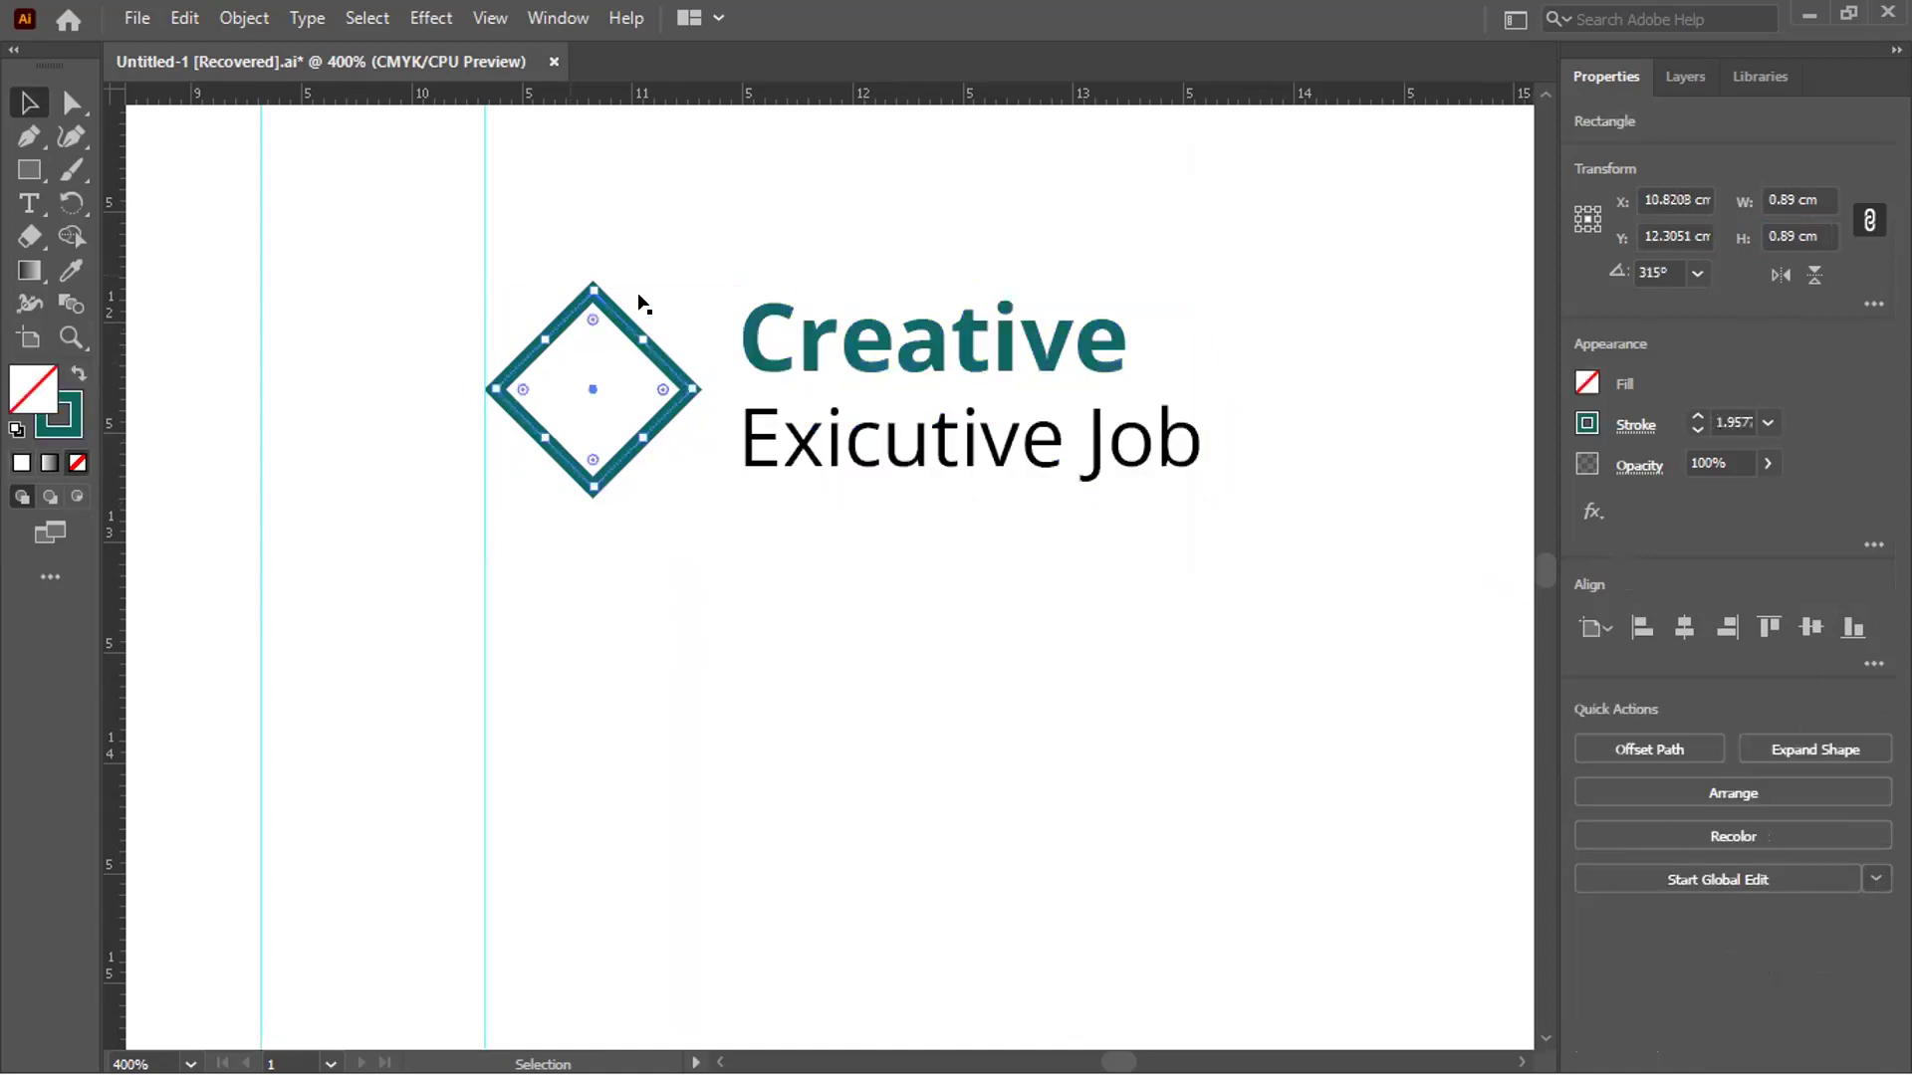
{"action": "left_click", "coordinate": [1614, 420]}
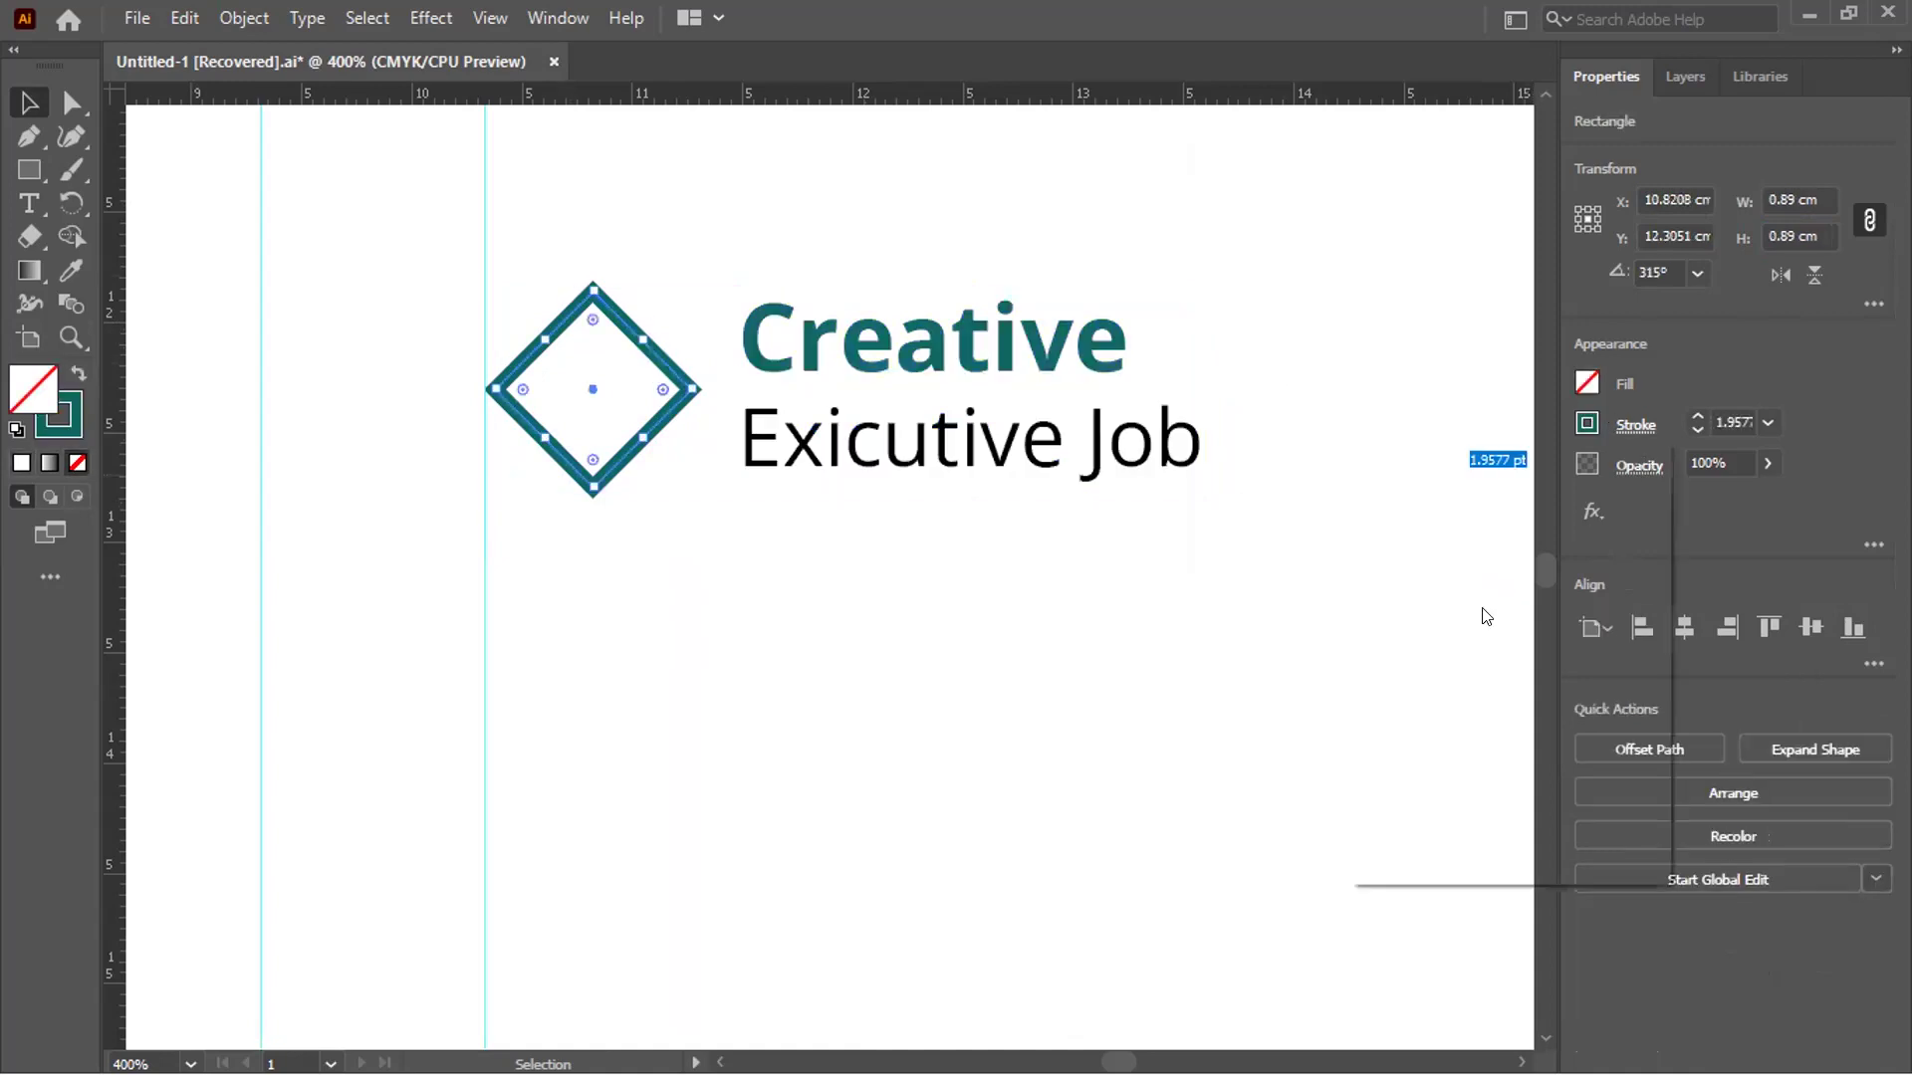
{"action": "left_click", "coordinate": [1485, 573]}
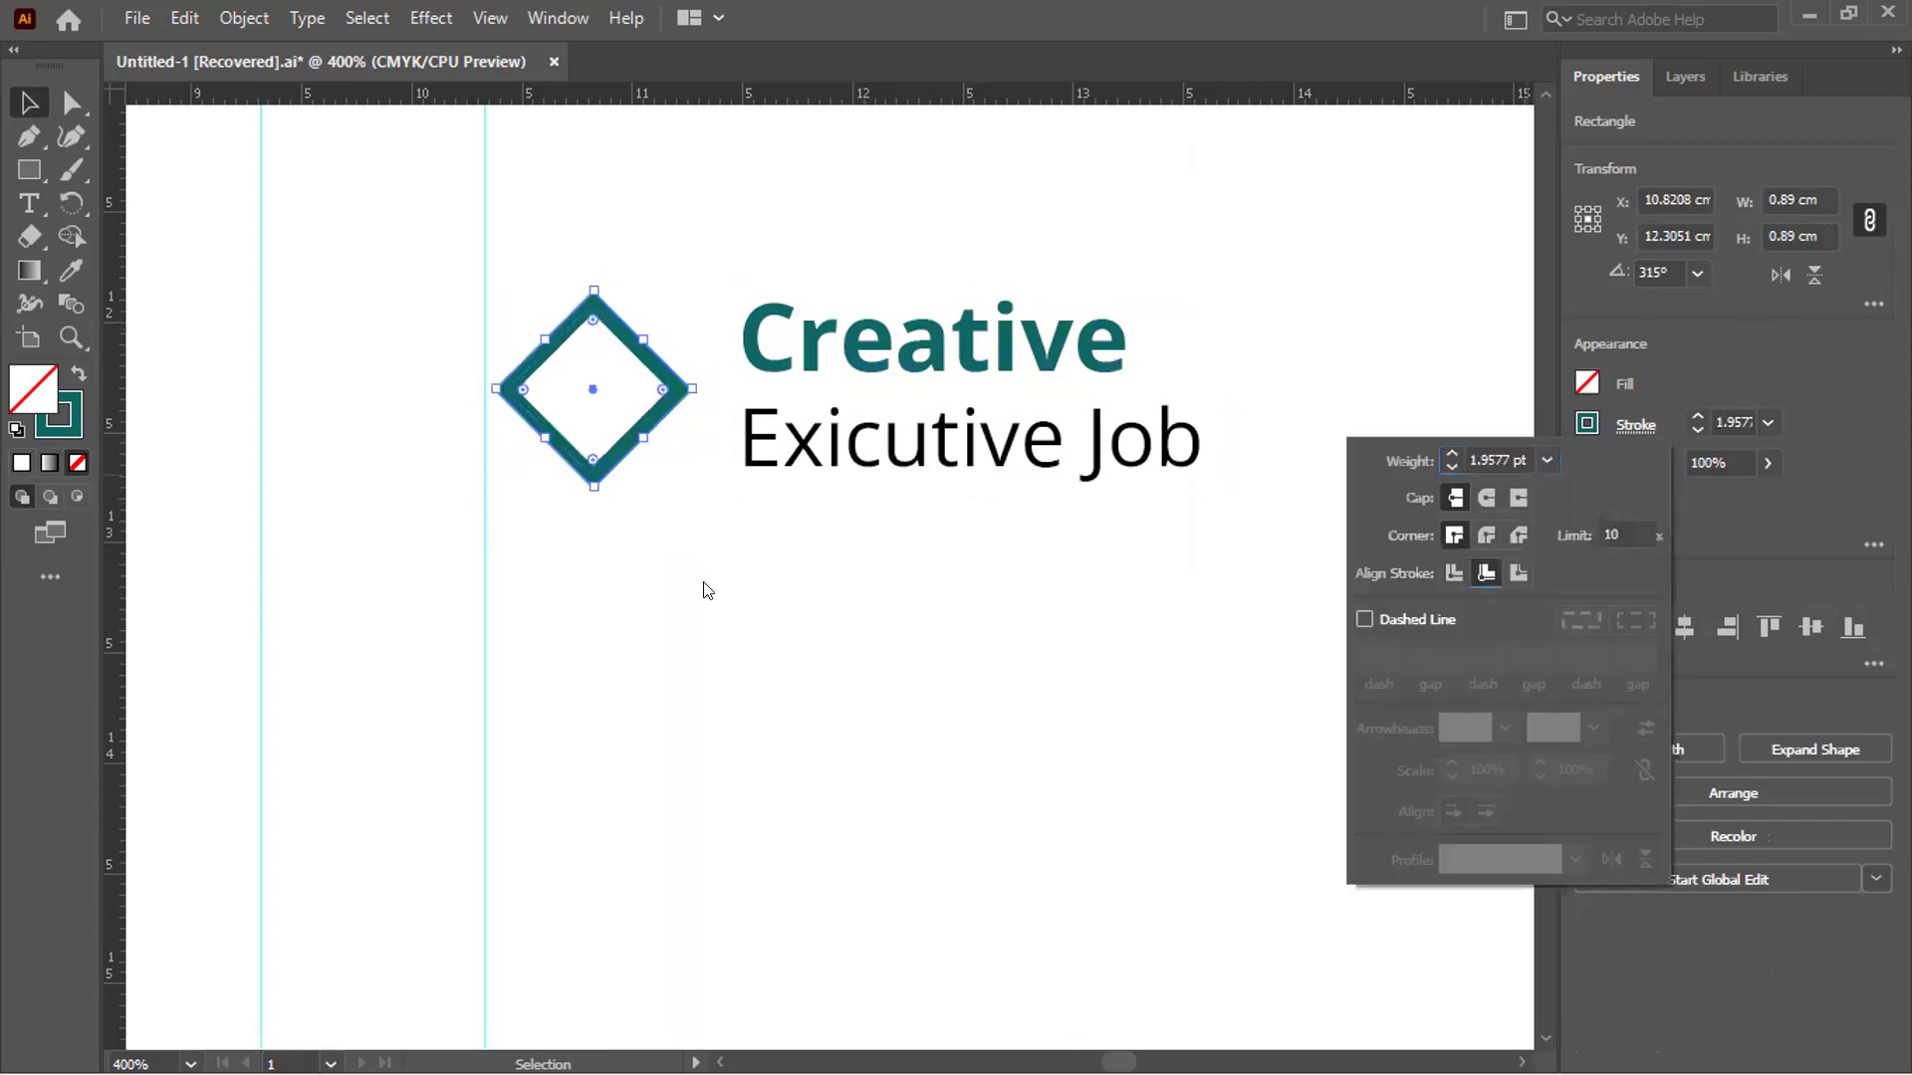
{"action": "double_click", "coordinate": [702, 573]}
{"action": "right_click", "coordinate": [651, 528]}
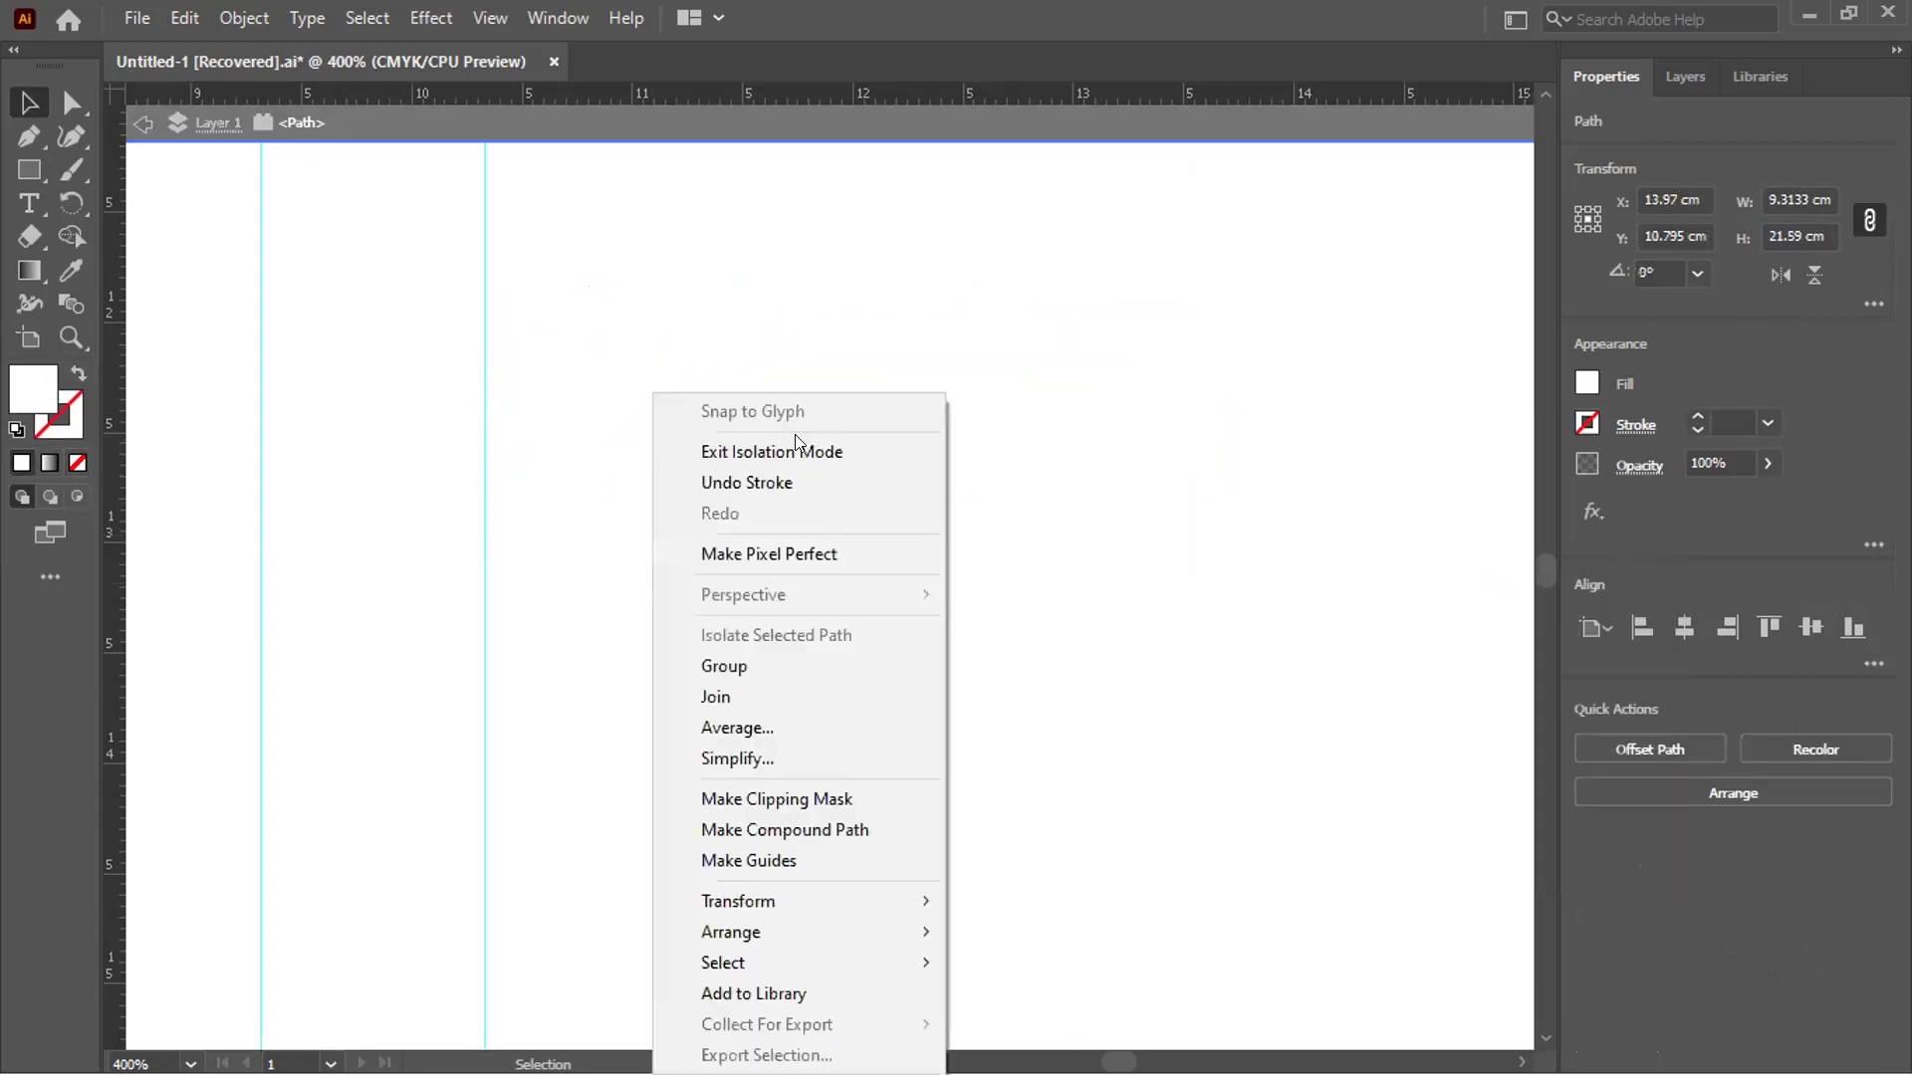
{"action": "left_click", "coordinate": [790, 453]}
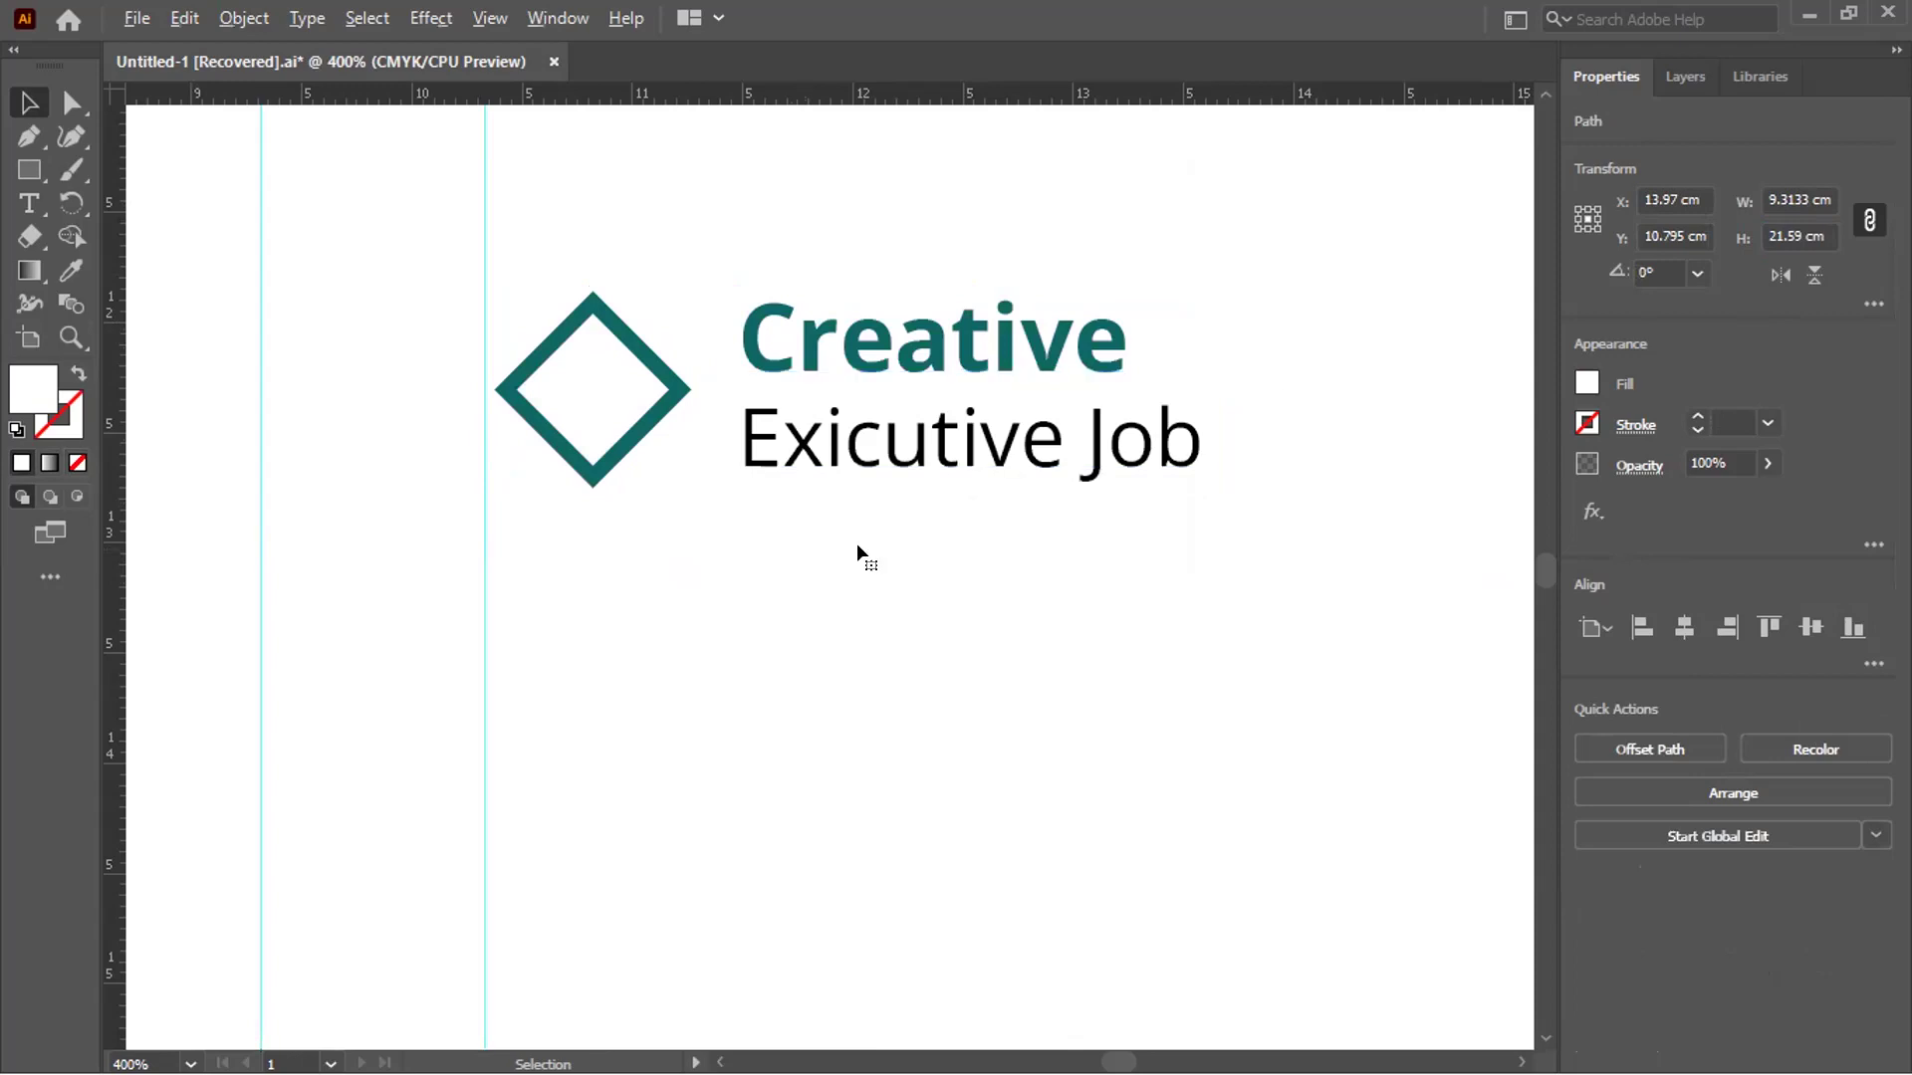
{"action": "key", "text": "ctrl+minus"}
{"action": "scroll", "coordinate": [884, 409], "scroll_direction": "down", "scroll_amount": 1}
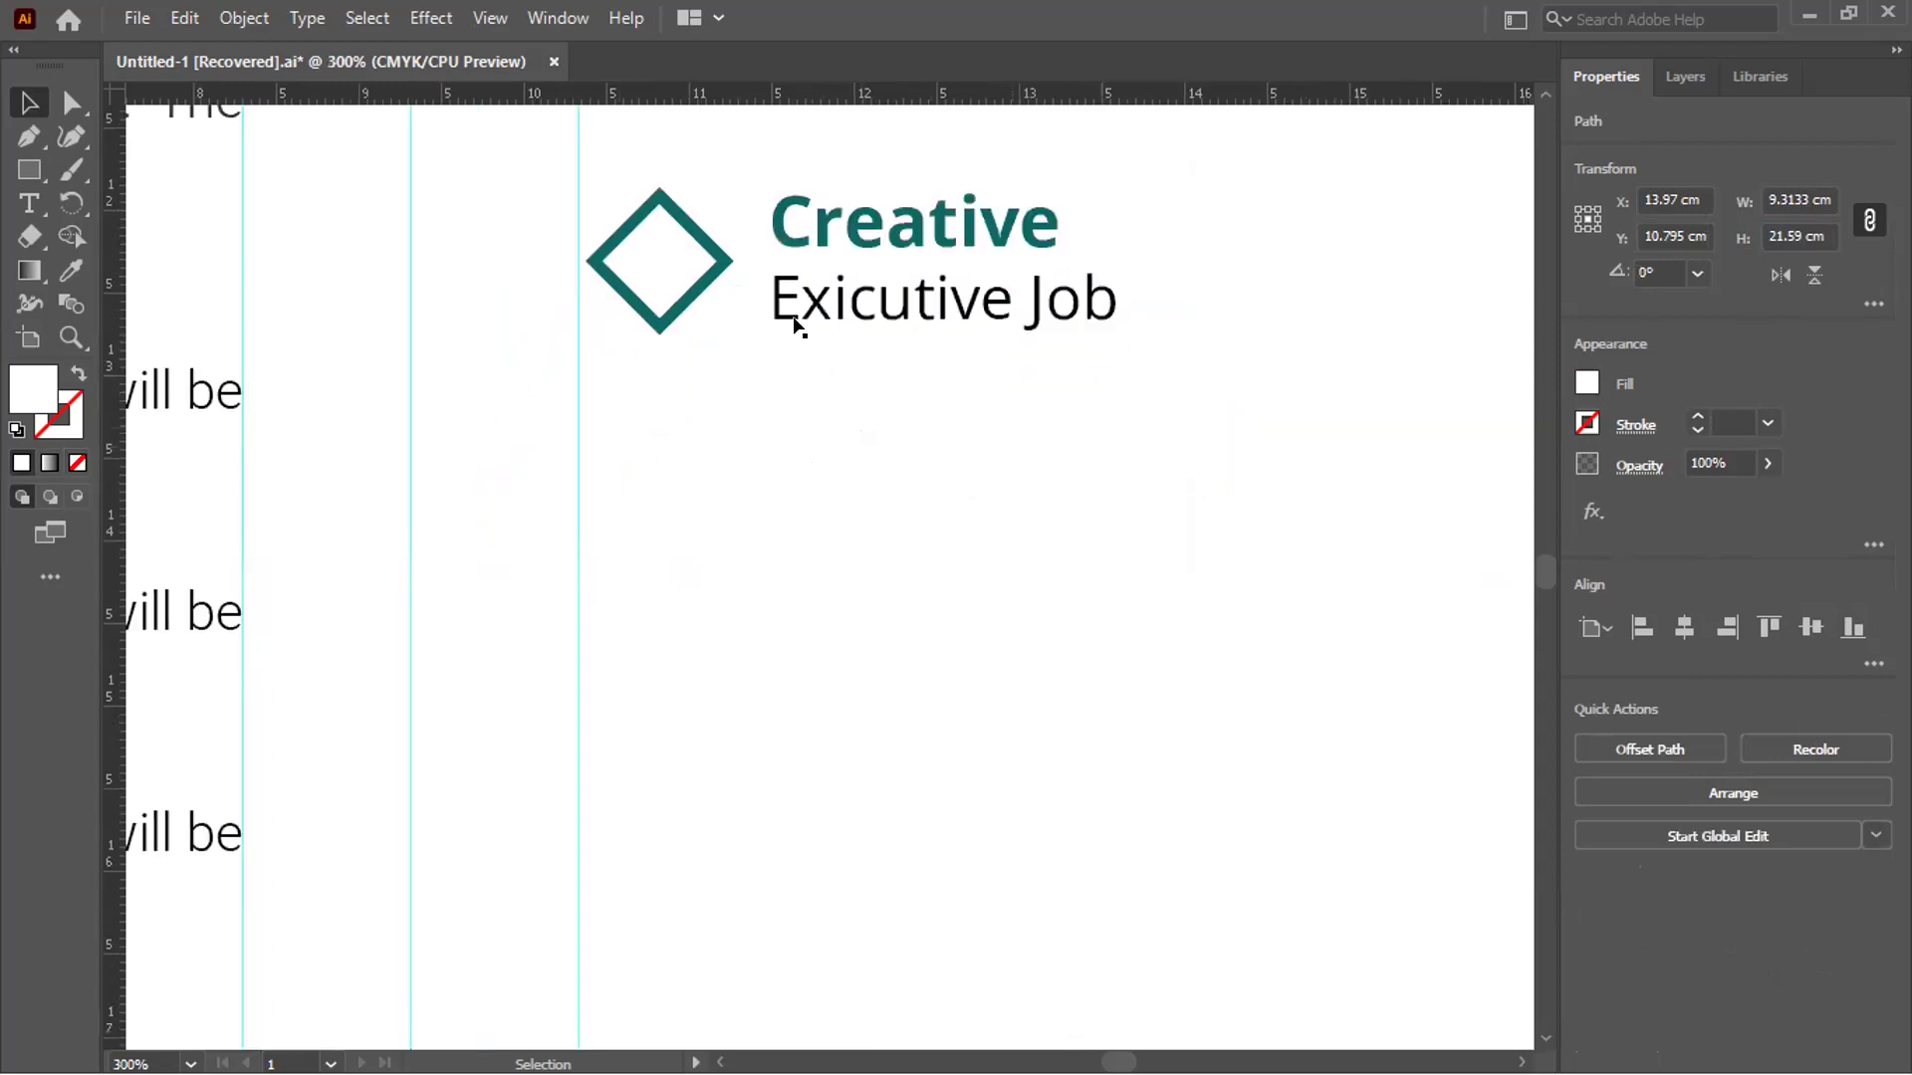
Duplicate the Lorem Ipsum paragraph below the Creative / Exicutive Job logo
{"action": "left_click", "coordinate": [834, 280]}
{"action": "key", "text": "ctrl+minus"}
{"action": "key", "text": "ctrl+minus"}
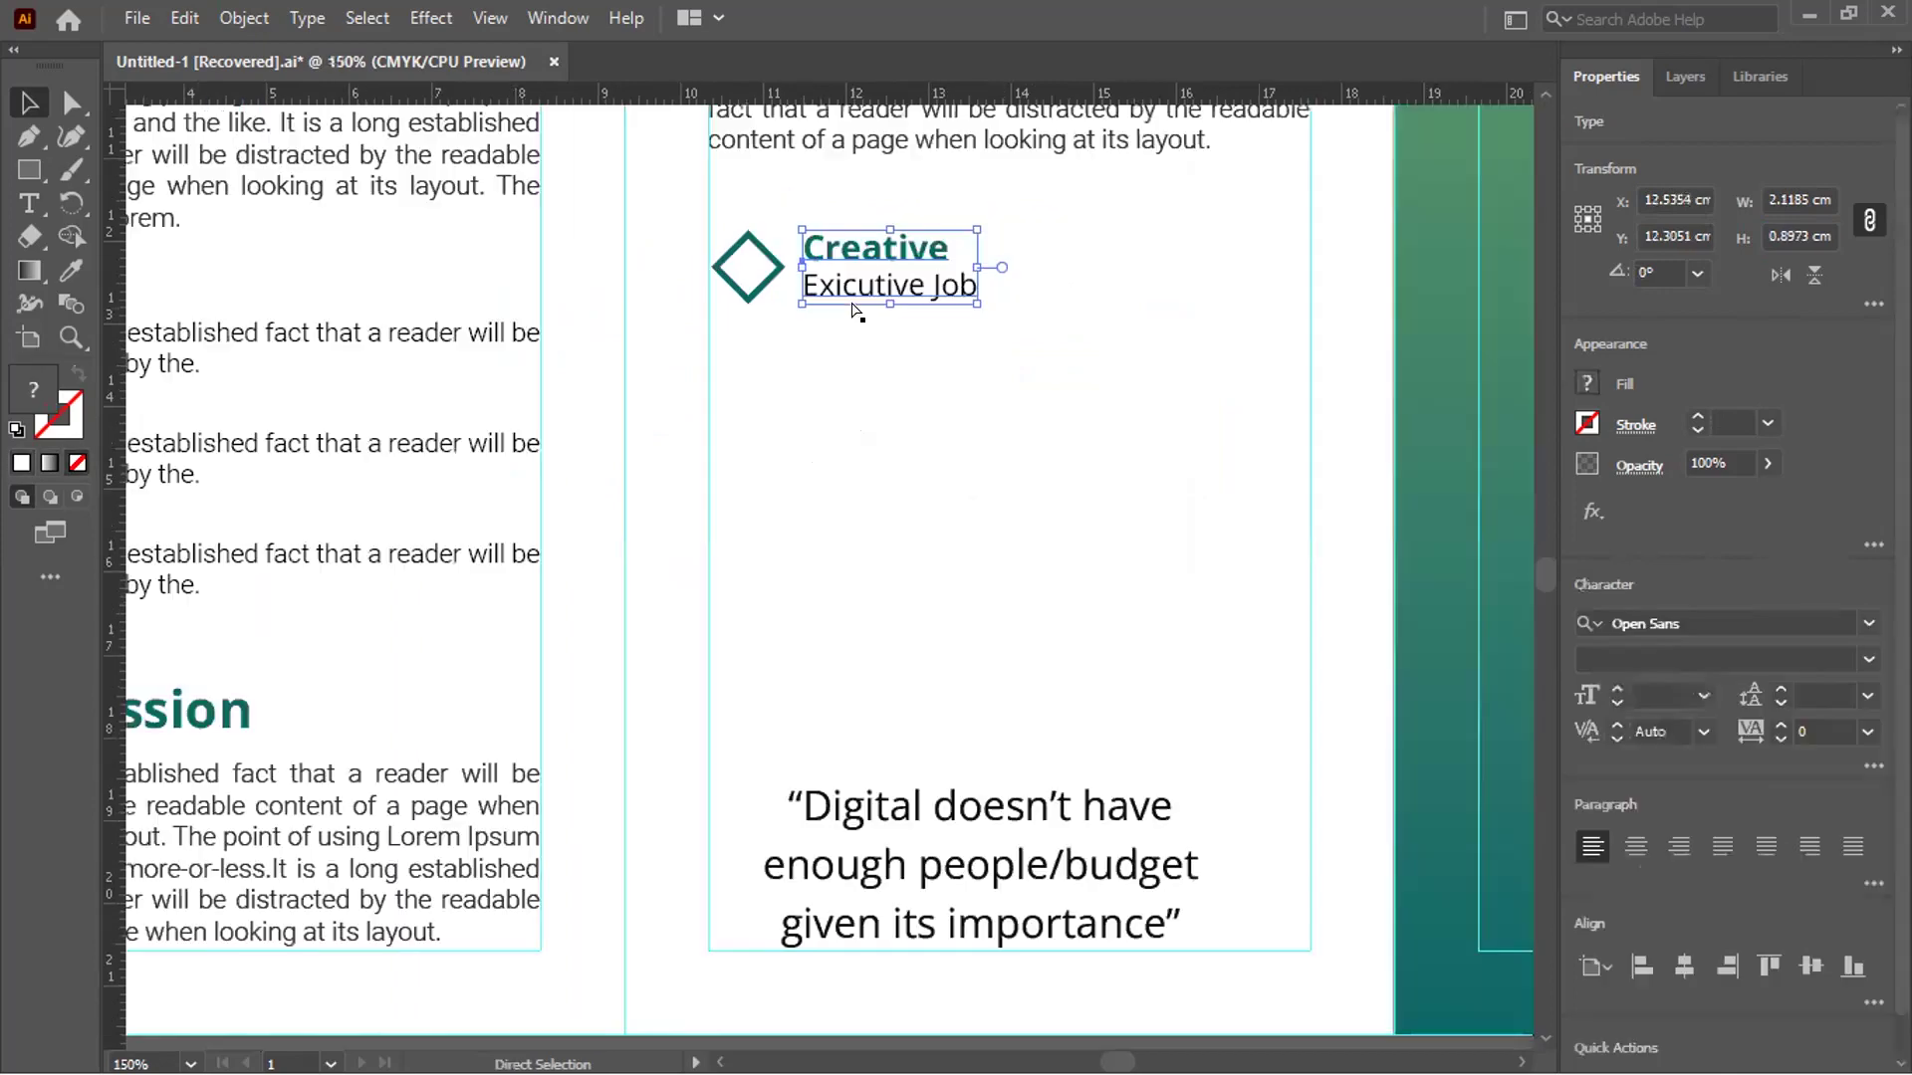
{"action": "scroll", "coordinate": [884, 300], "scroll_direction": "right", "scroll_amount": 3}
{"action": "scroll", "coordinate": [884, 299], "scroll_direction": "up", "scroll_amount": 1}
{"action": "scroll", "coordinate": [840, 683], "scroll_direction": "up", "scroll_amount": 5}
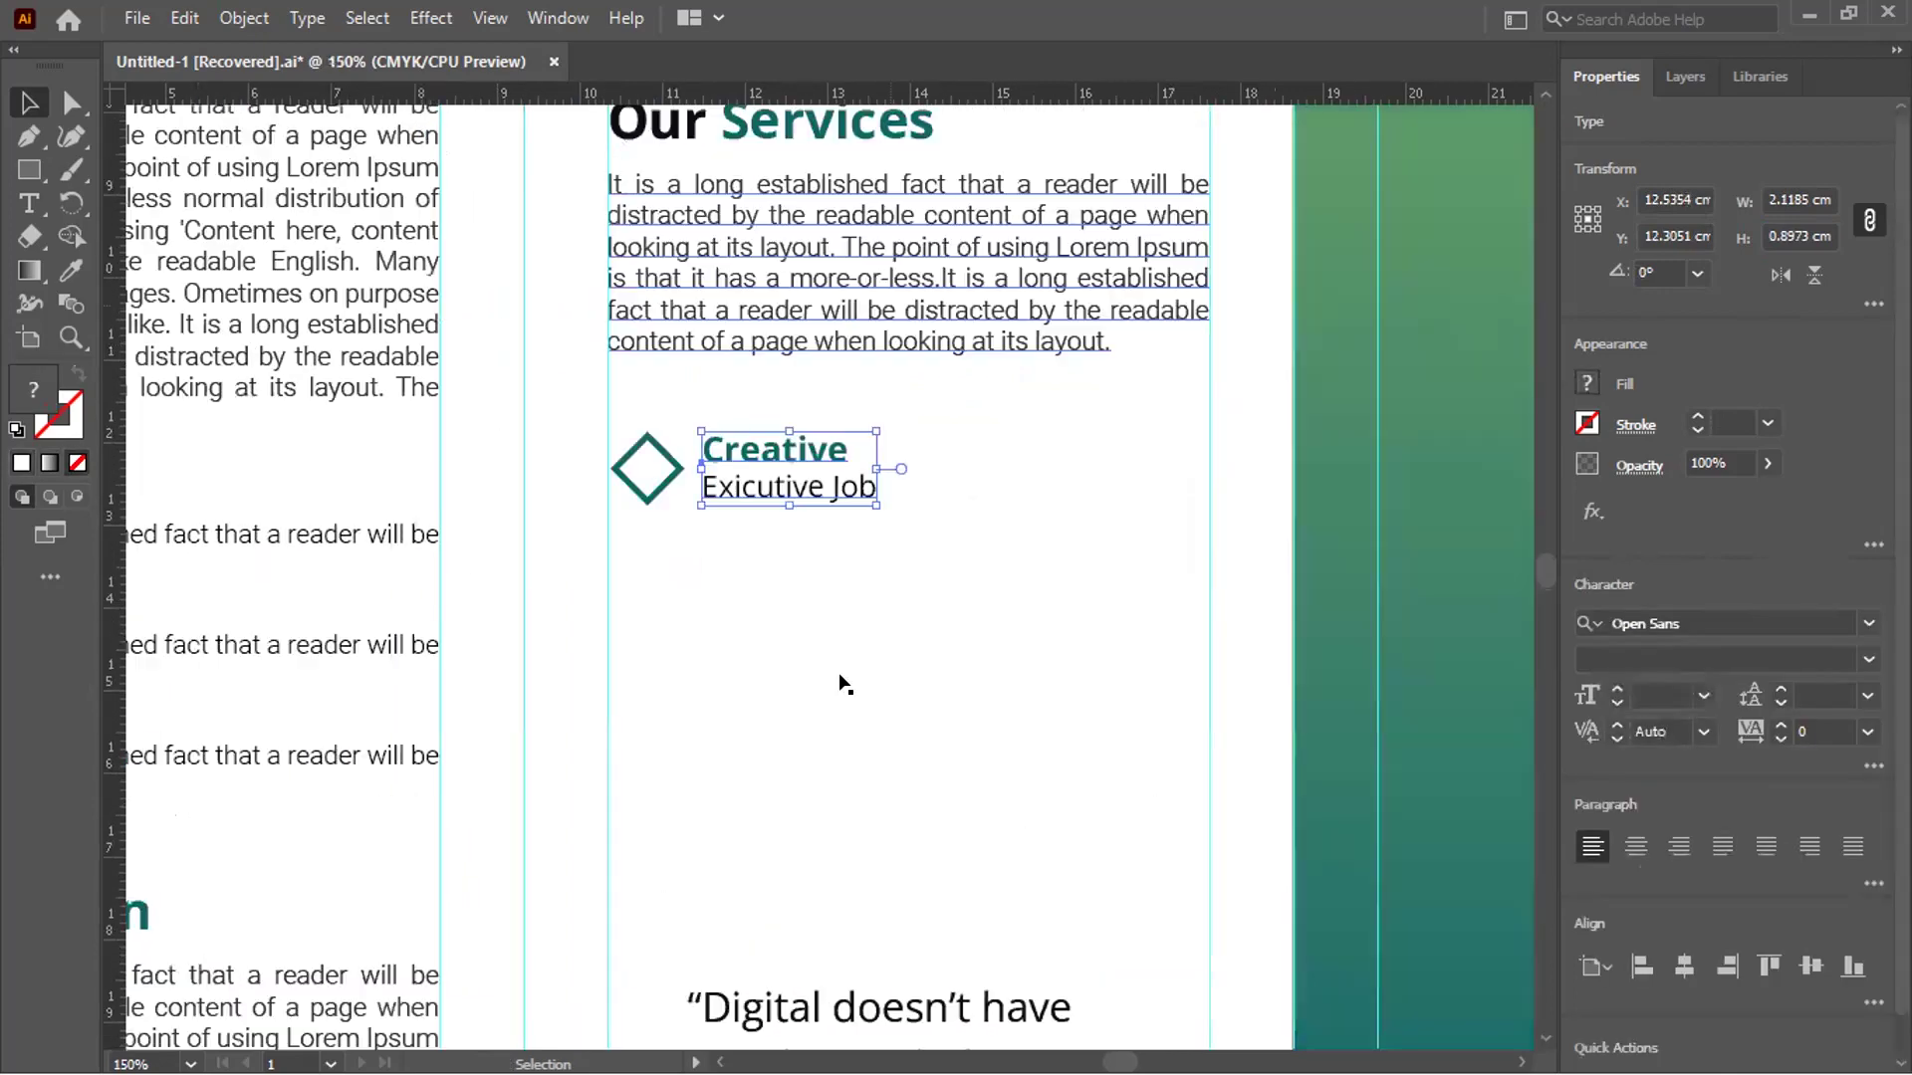
{"action": "scroll", "coordinate": [787, 224], "scroll_direction": "down", "scroll_amount": 4}
{"action": "scroll", "coordinate": [786, 224], "scroll_direction": "up", "scroll_amount": 3}
{"action": "left_click", "coordinate": [814, 172]}
{"action": "left_click_drag", "start_coordinate": [800, 226], "coordinate": [765, 461]}
Distribute the paragraph 0.25 cm below the logo text
{"action": "left_click", "coordinate": [765, 460], "text": "shift"}
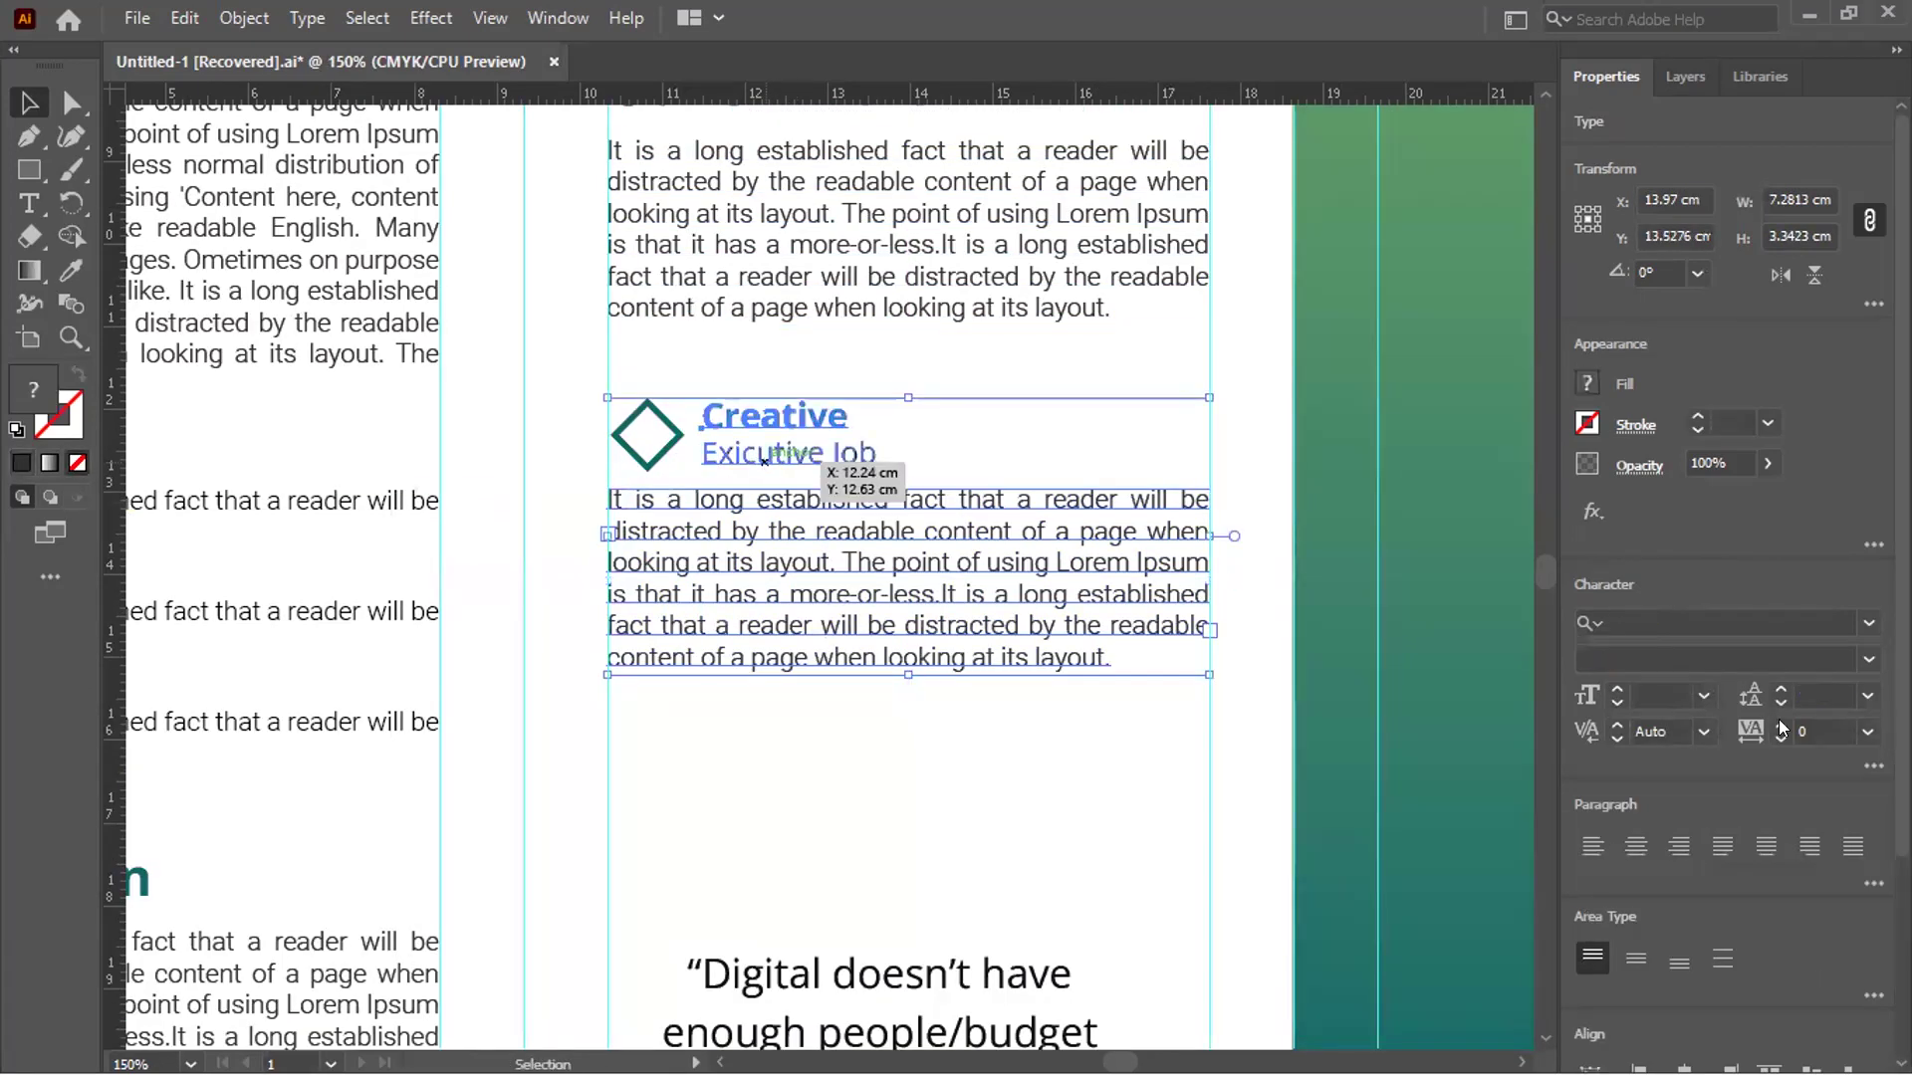
{"action": "scroll", "coordinate": [1540, 735], "scroll_direction": "down", "scroll_amount": 2}
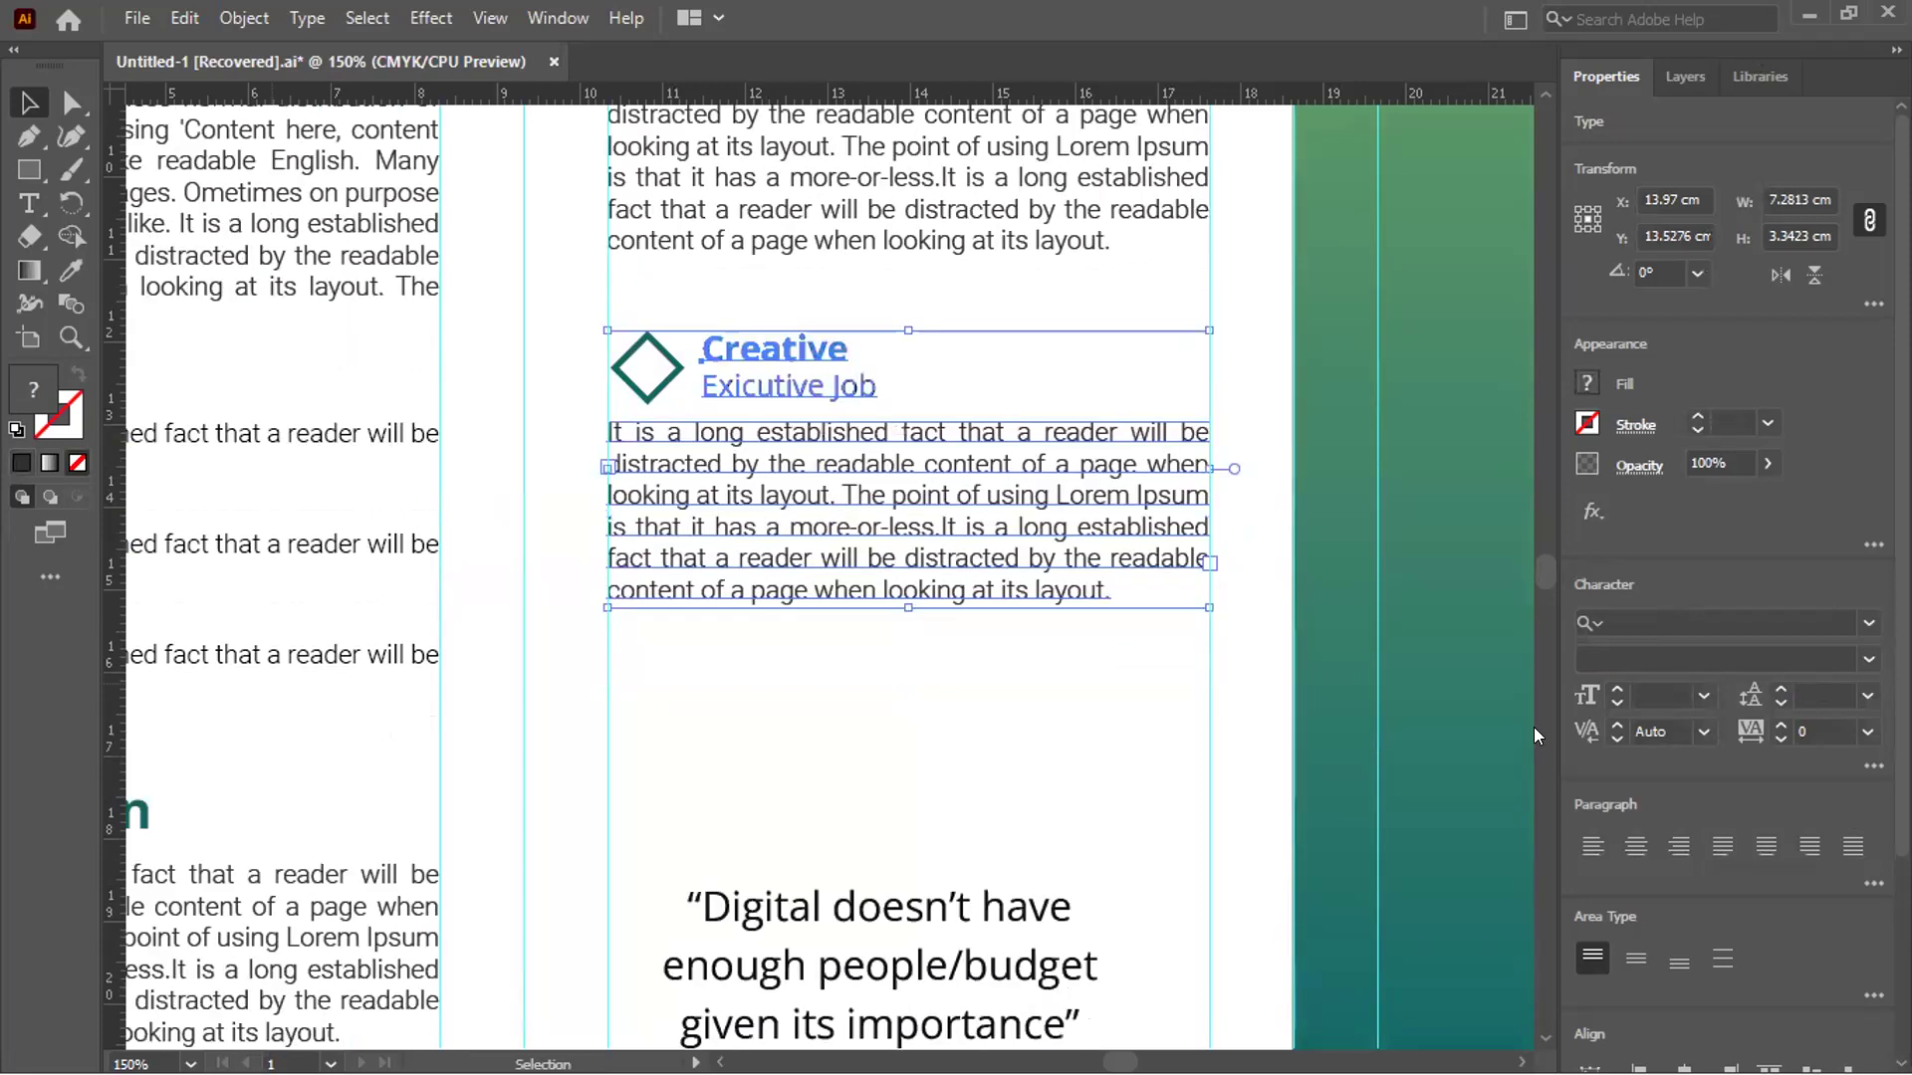
{"action": "scroll", "coordinate": [1876, 797], "scroll_direction": "down", "scroll_amount": 3}
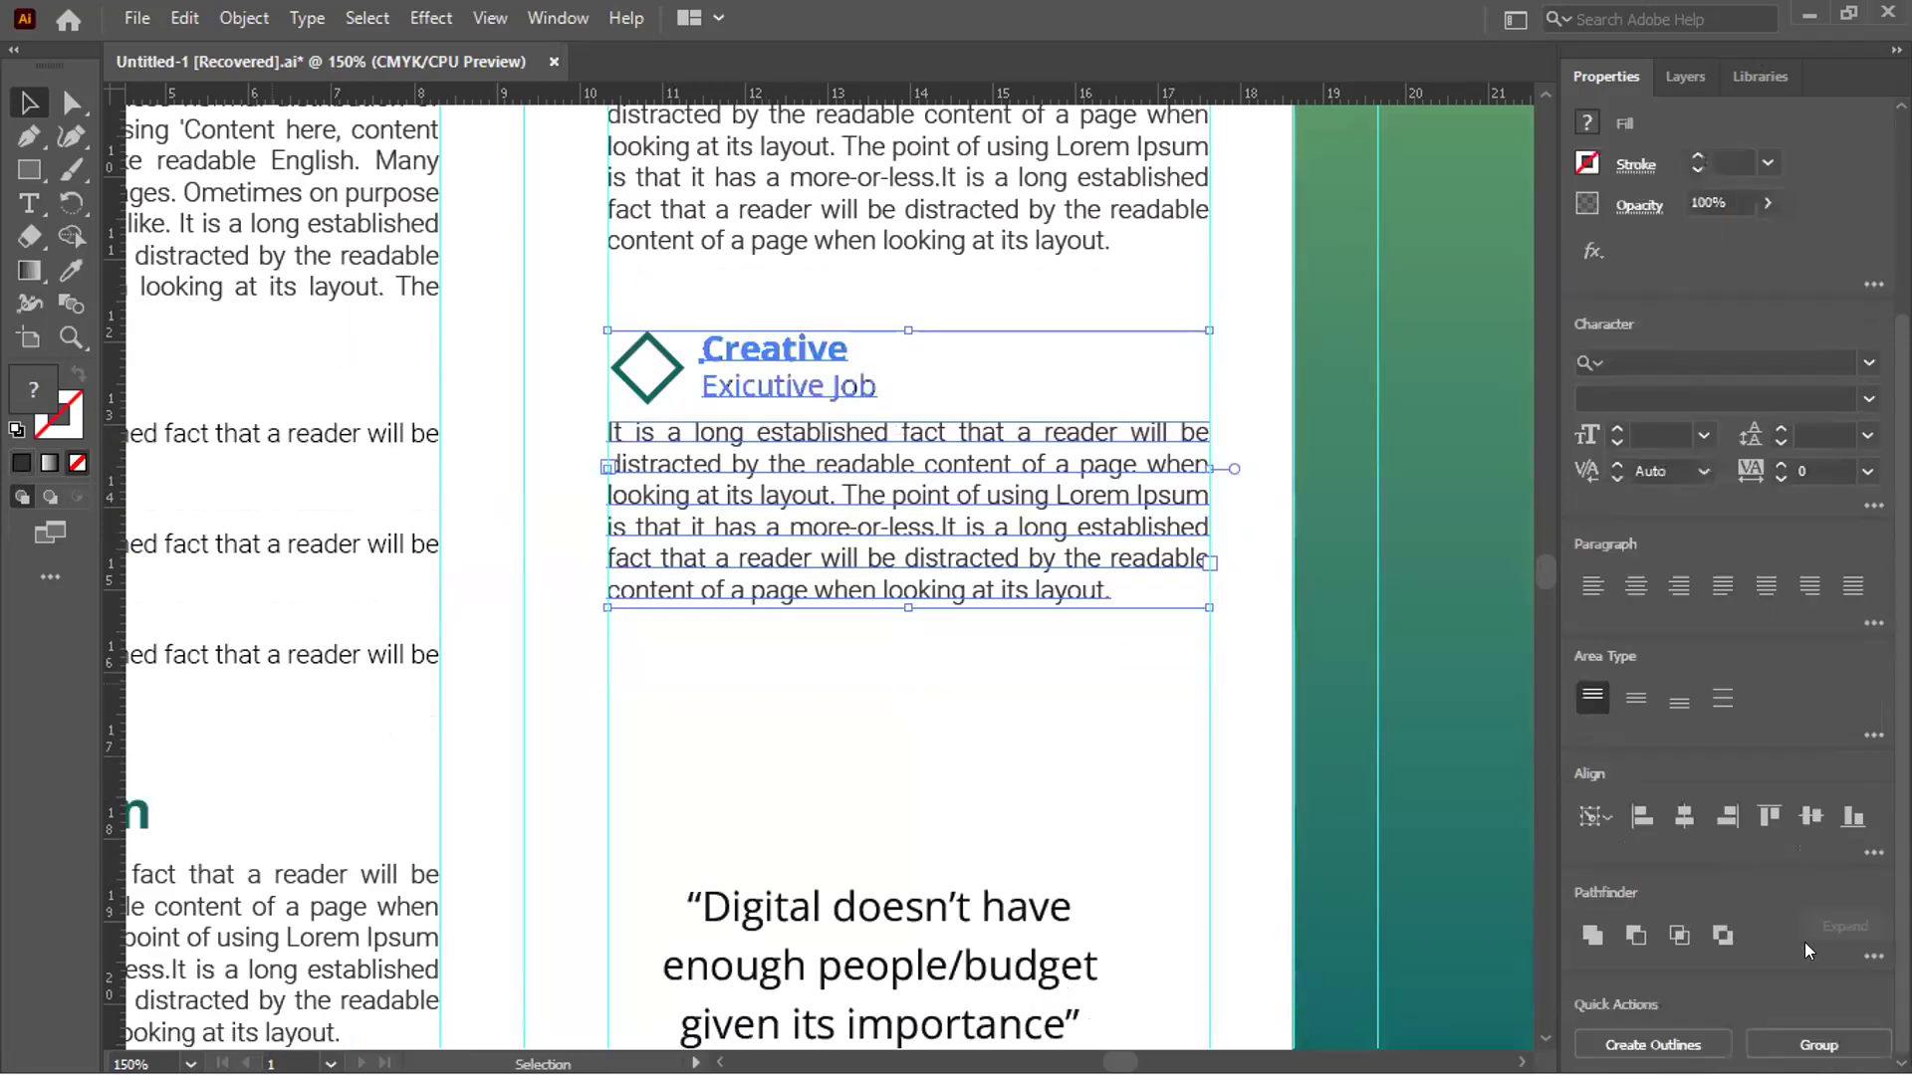
{"action": "left_click", "coordinate": [1872, 852]}
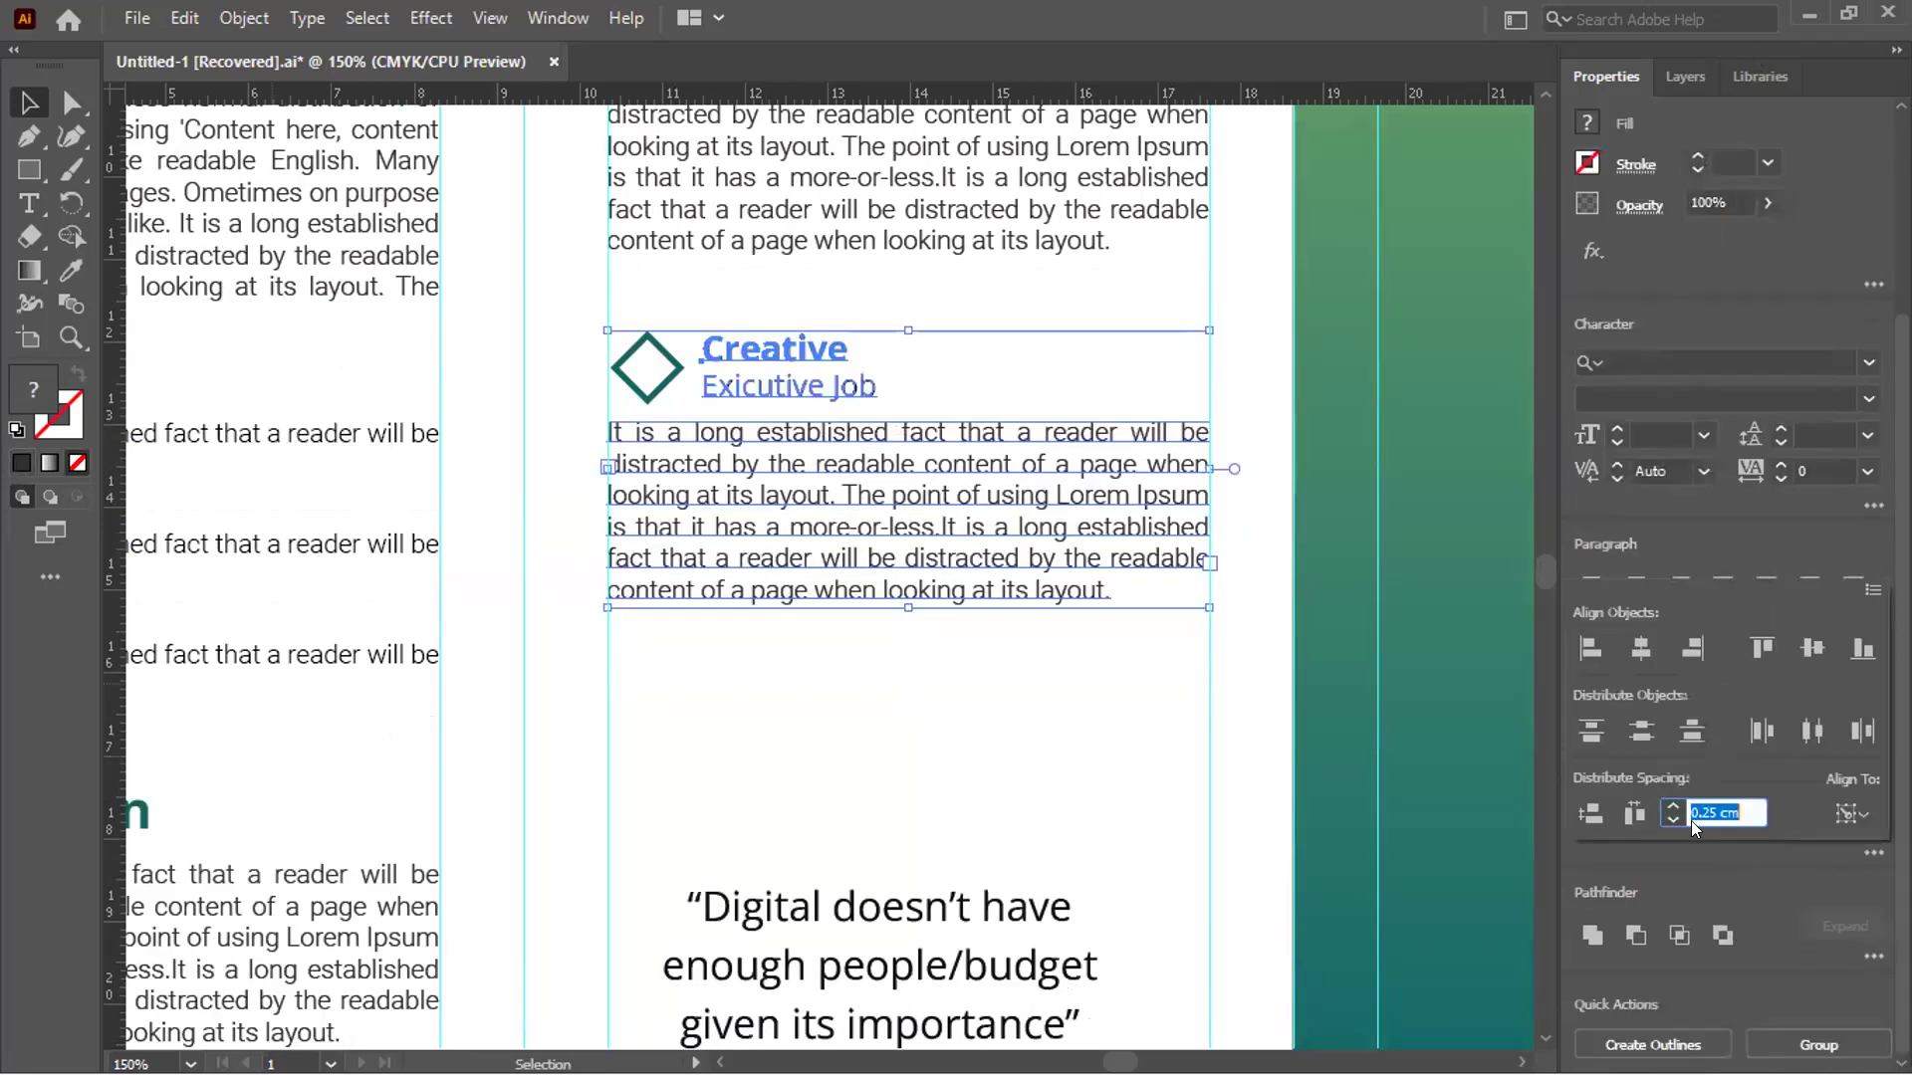
{"action": "left_click", "coordinate": [1579, 820]}
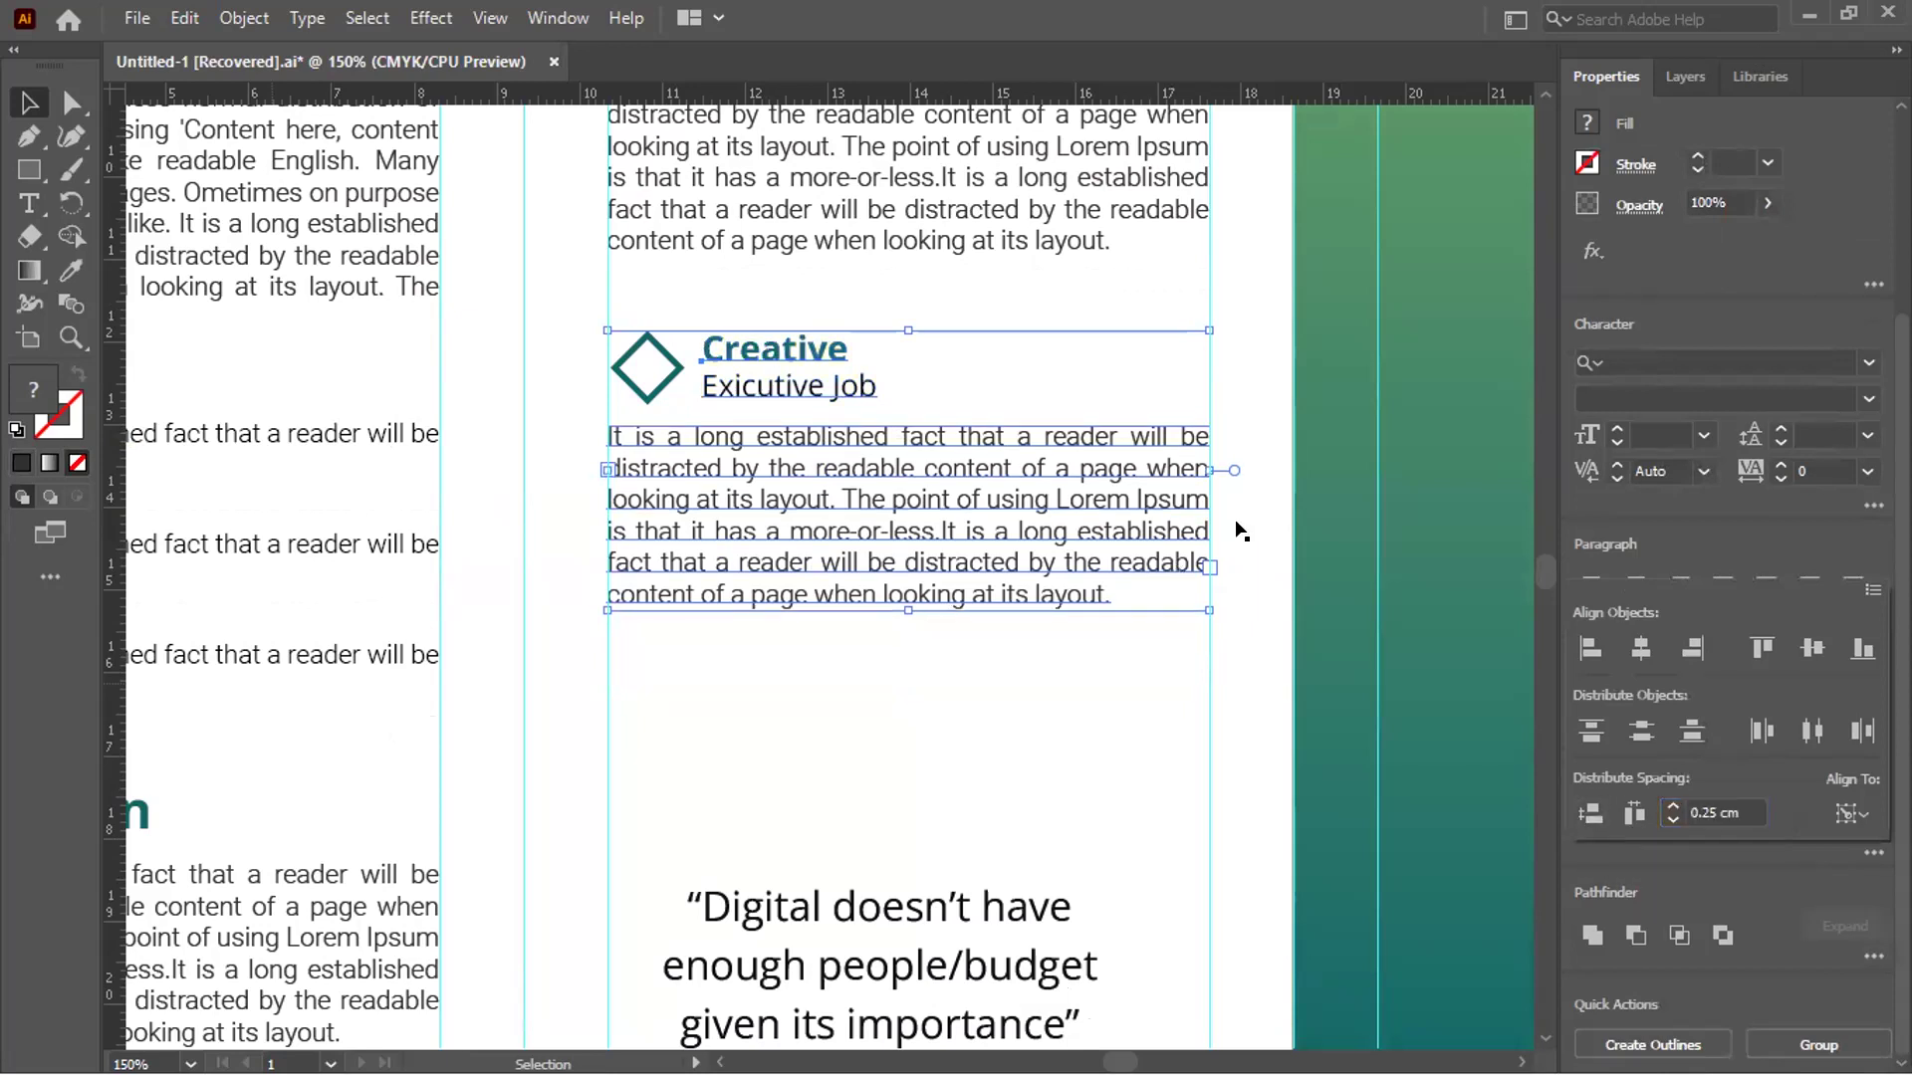
{"action": "left_click", "coordinate": [1288, 434]}
Narrow the copied paragraph's frame to the Creative logo's width and shorten it to four lines
{"action": "double_click", "coordinate": [976, 503]}
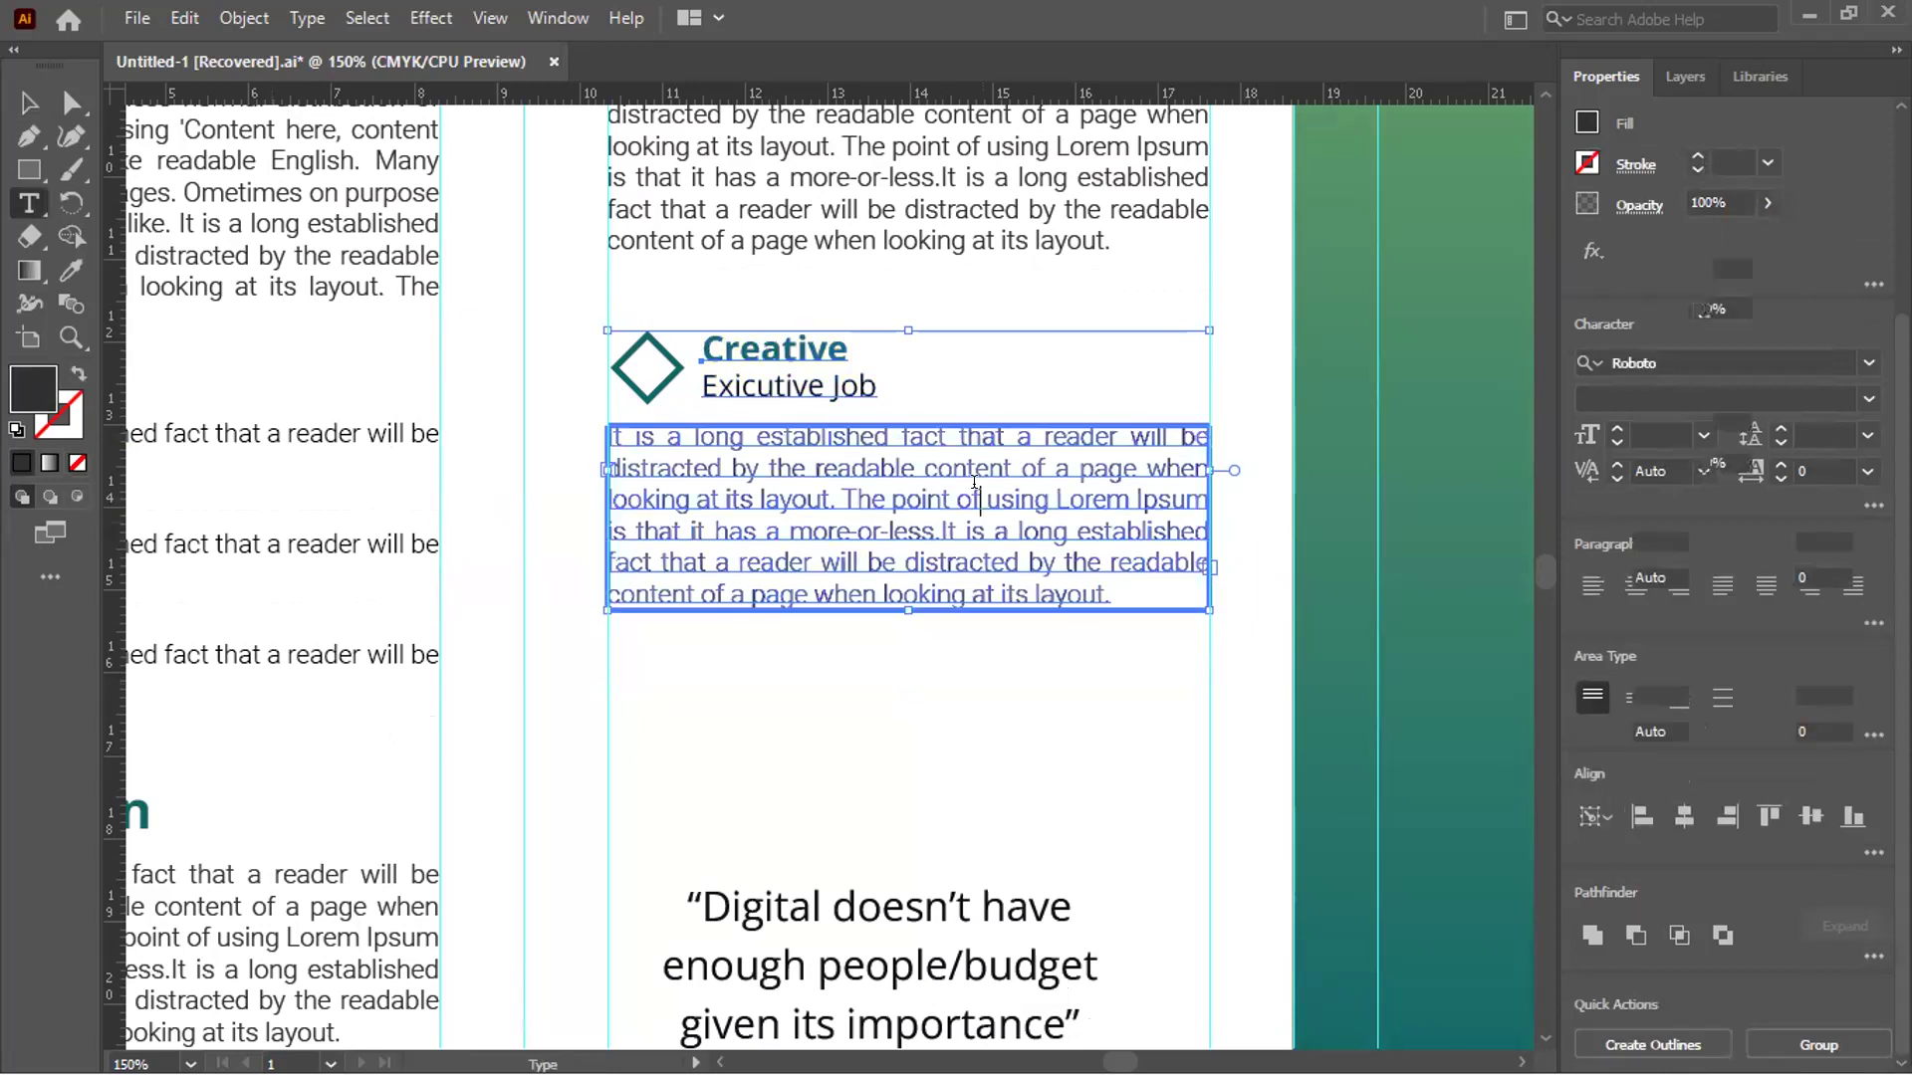
{"action": "left_click_drag", "start_coordinate": [1209, 508], "coordinate": [878, 436]}
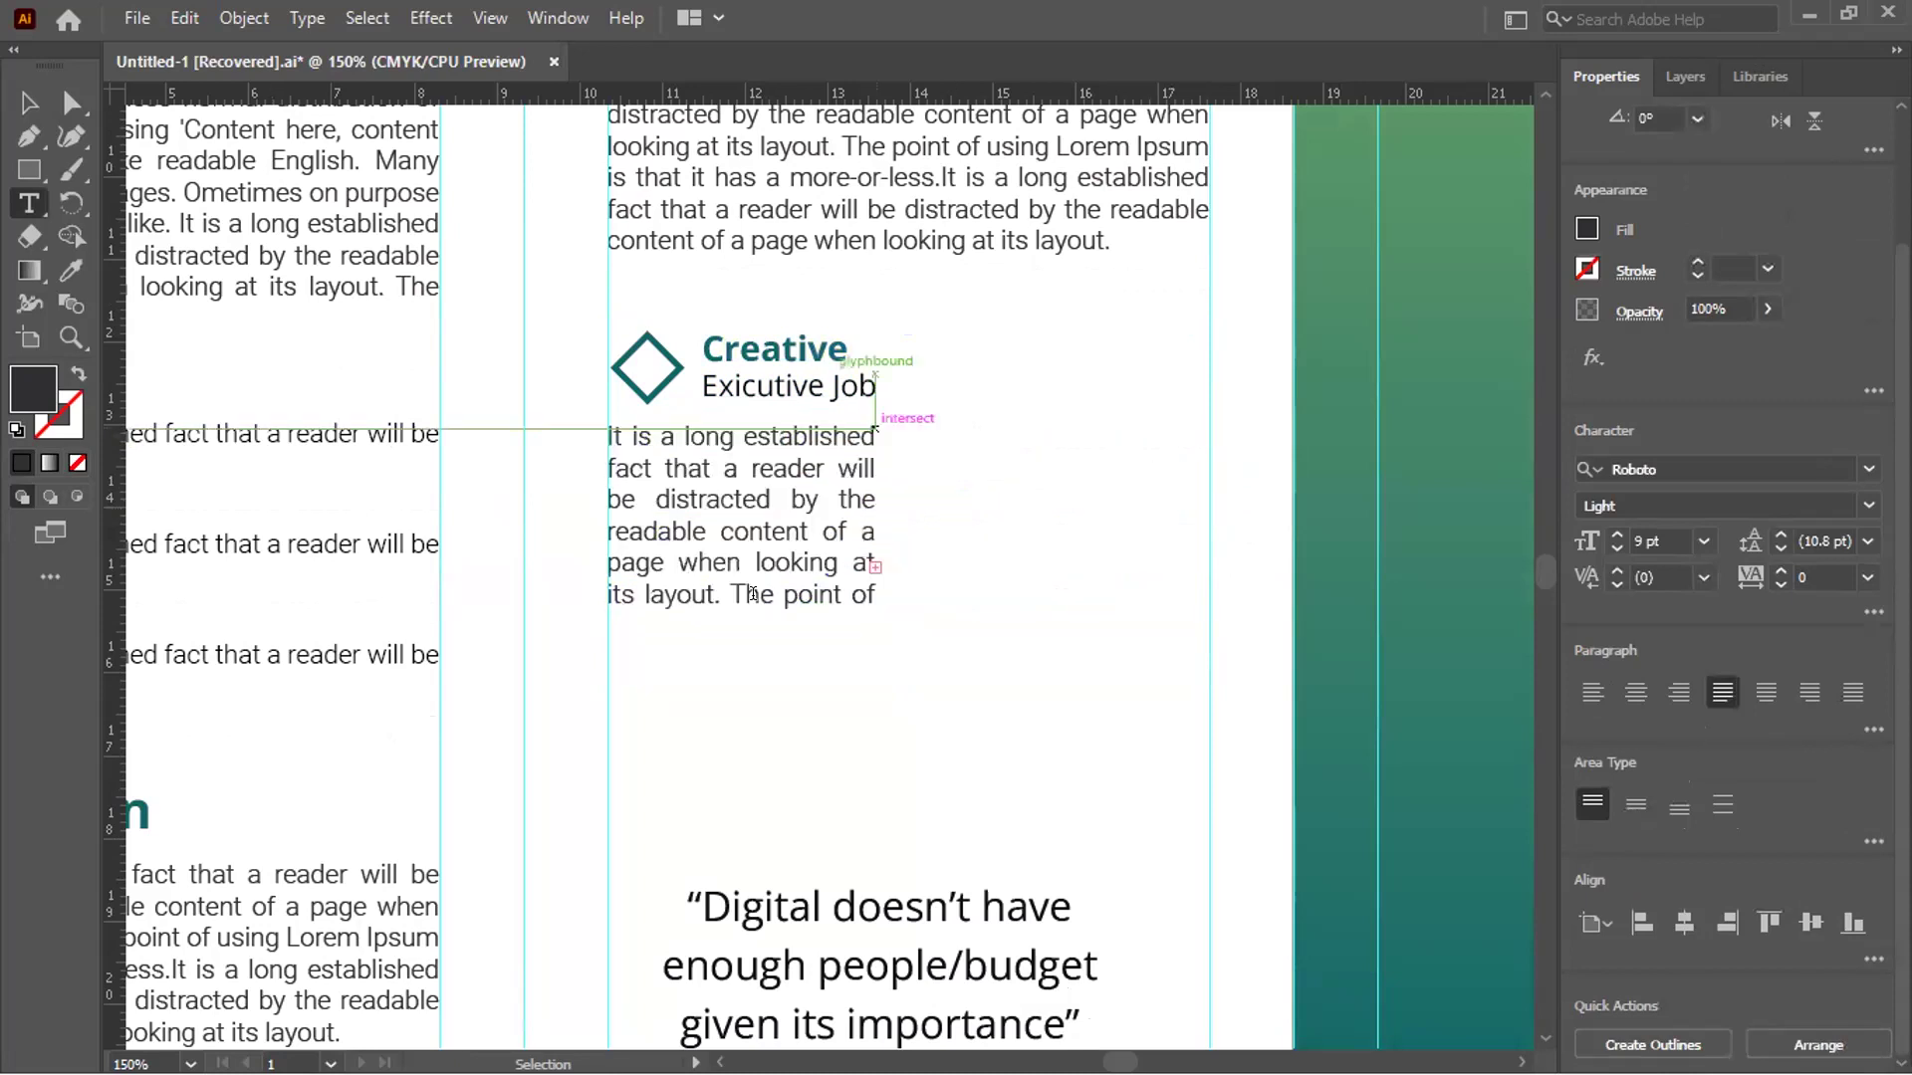
{"action": "key", "text": "ctrl+shift+a"}
{"action": "left_click", "coordinate": [751, 569], "text": "ctrl"}
{"action": "left_click_drag", "start_coordinate": [739, 604], "coordinate": [743, 547]}
{"action": "key", "text": "ctrl+z"}
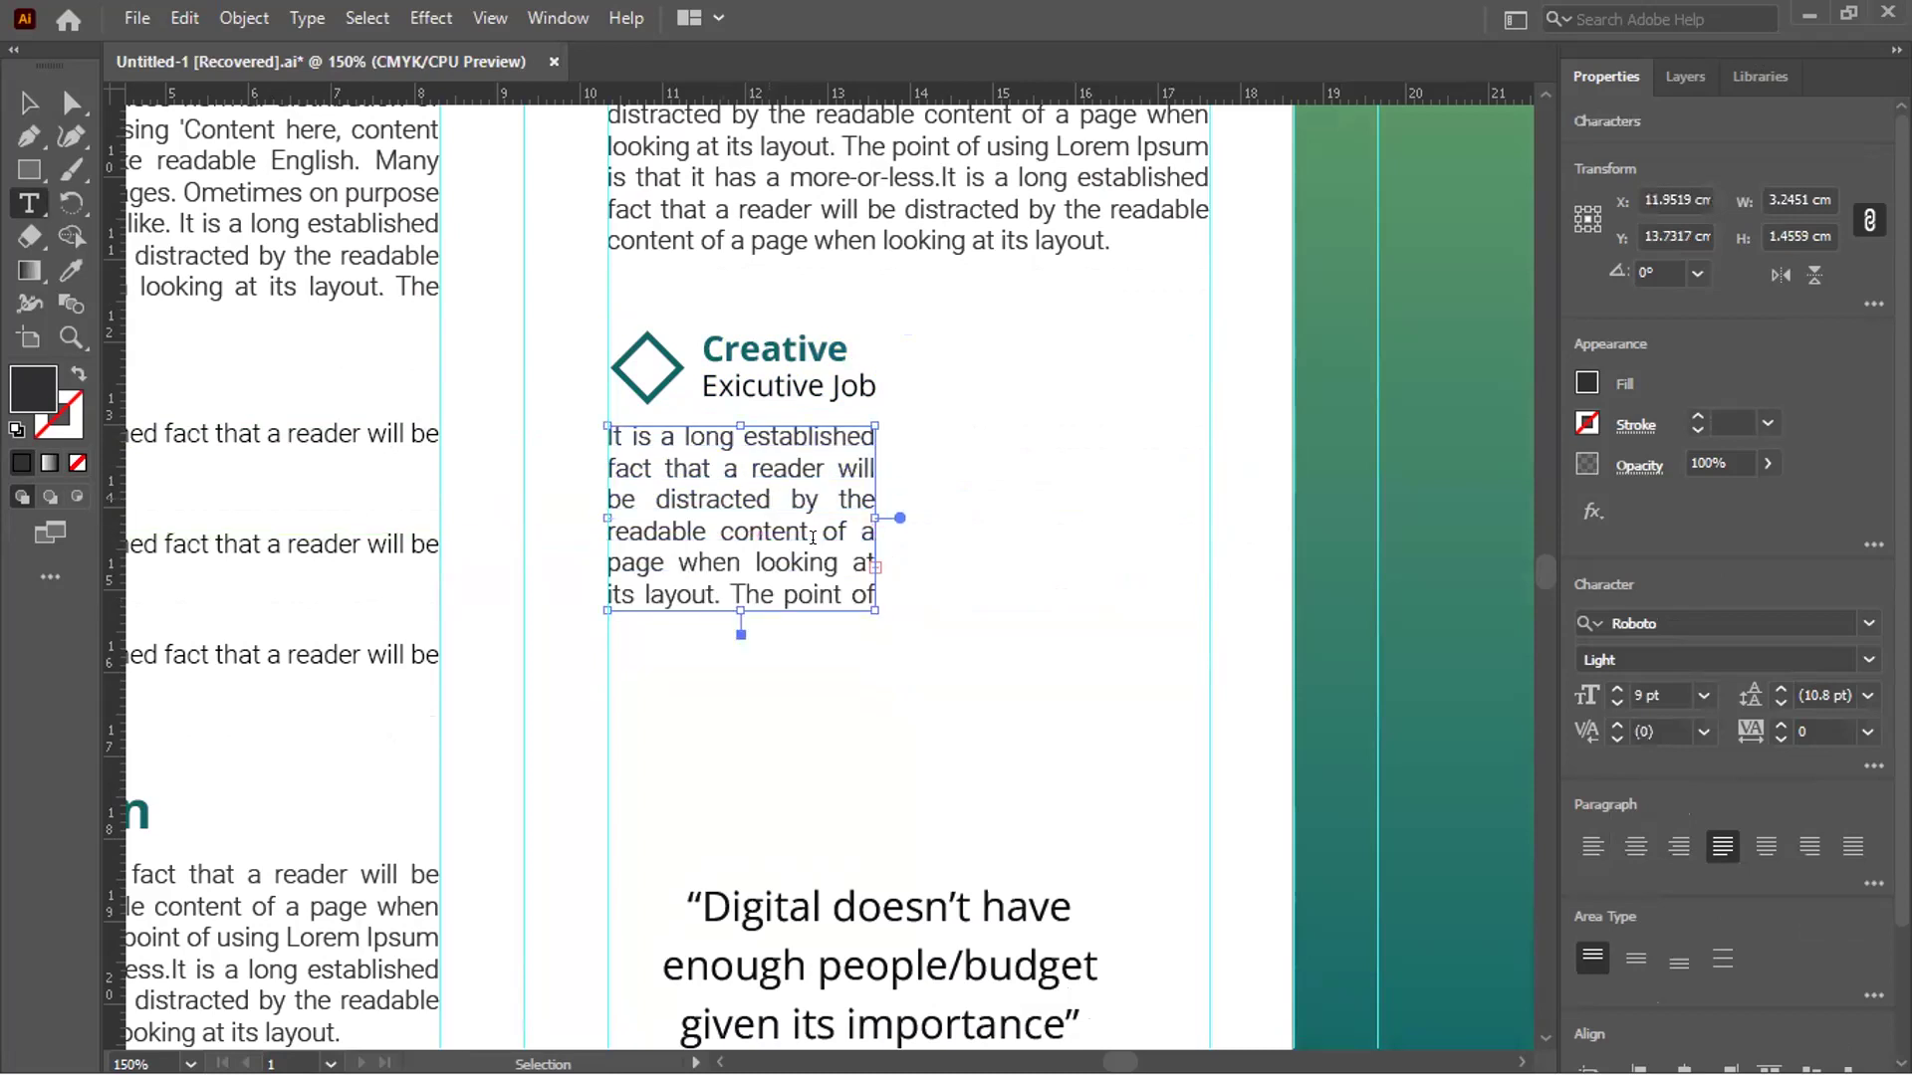
{"action": "key", "text": "ctrl+shift+z"}
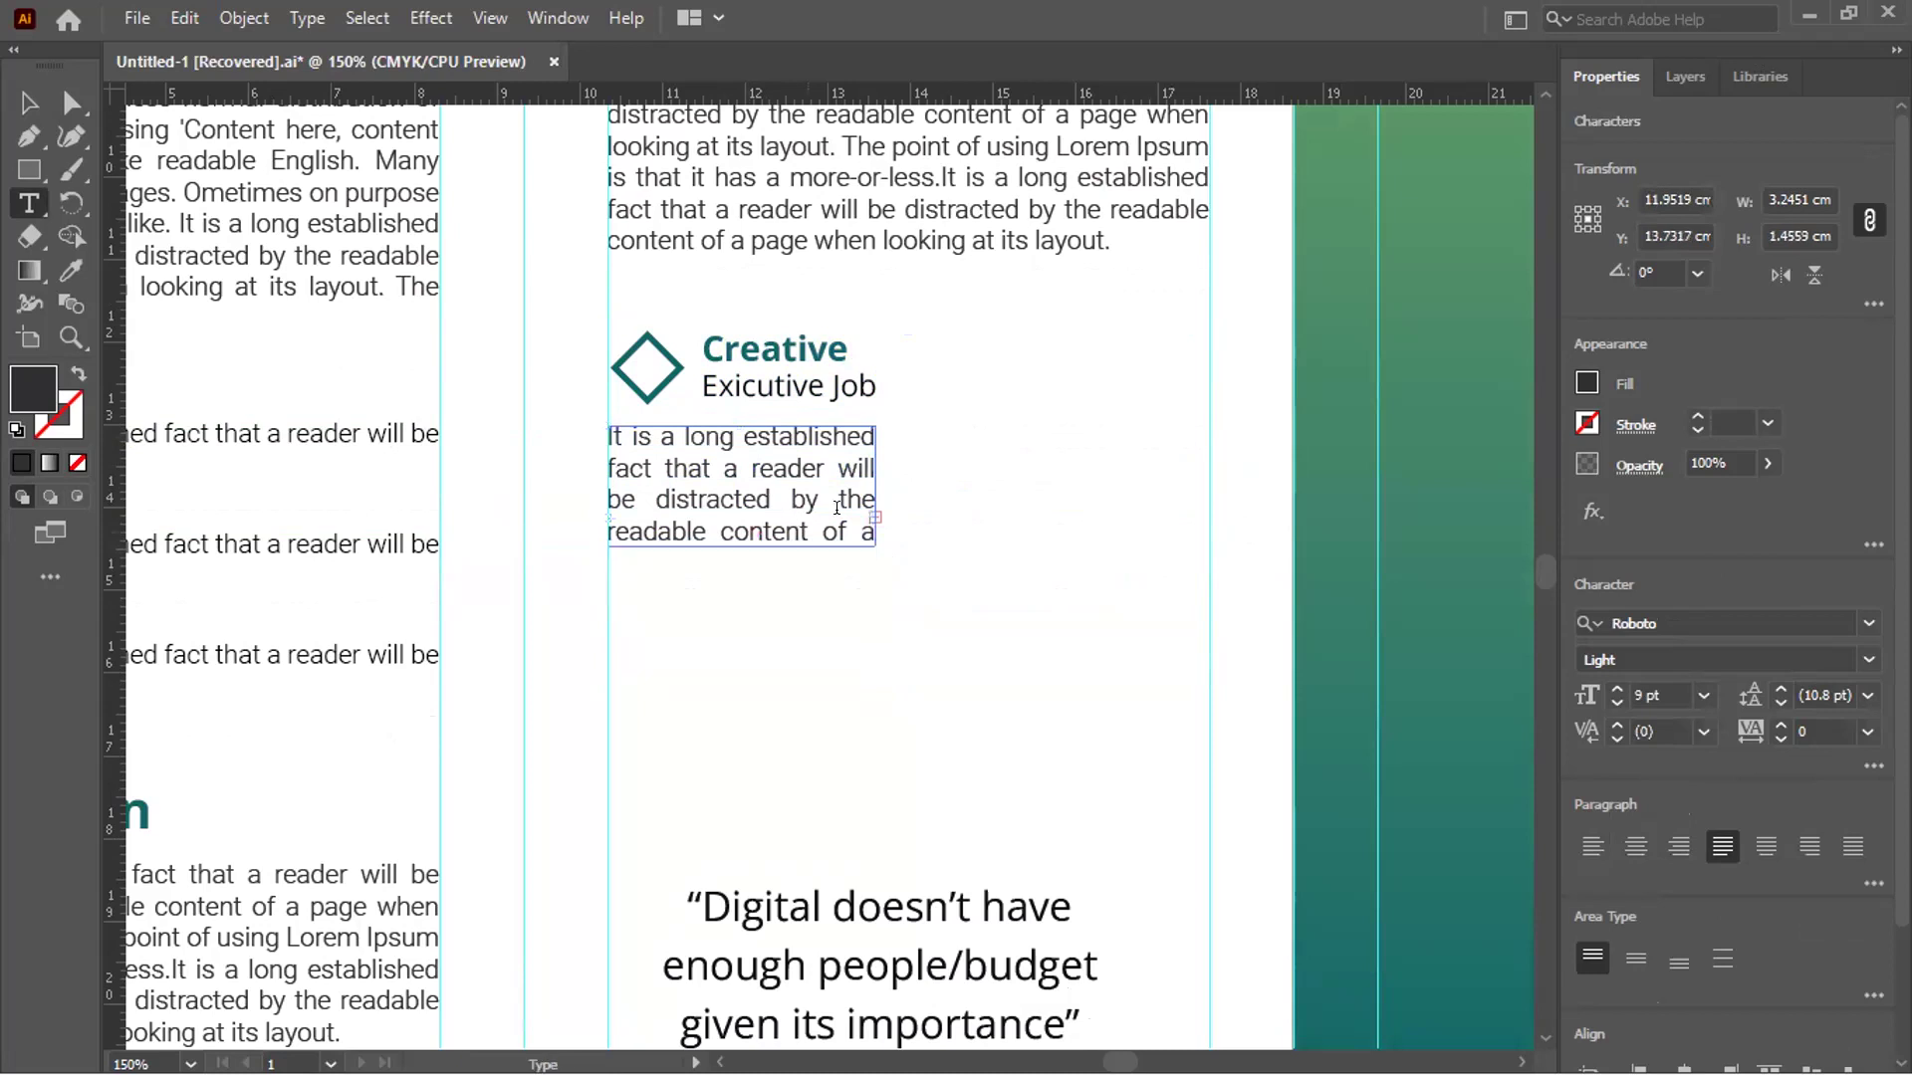
Enlarge the frame and delete the paragraph text from 'readable' to the end
{"action": "left_click", "coordinate": [869, 532]}
{"action": "key", "text": "BackSpace"}
{"action": "type", "text": "a"}
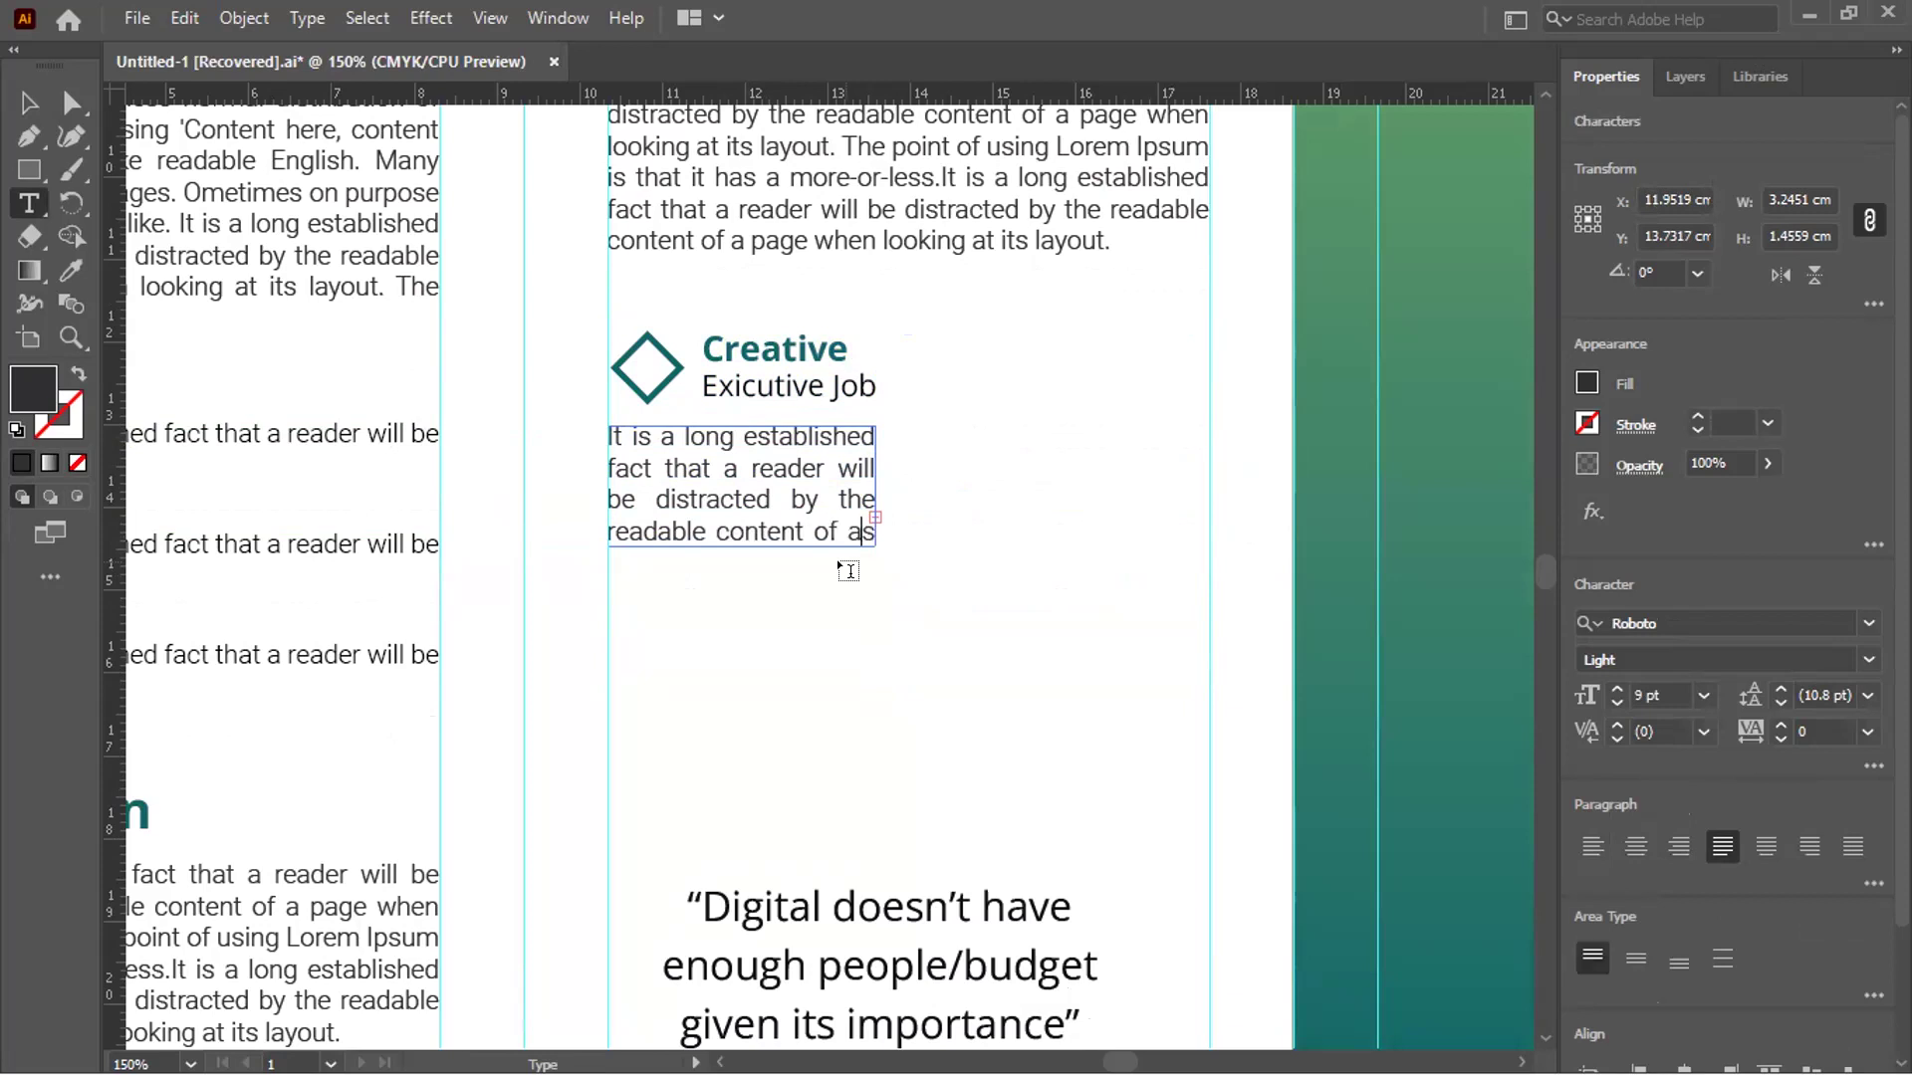
{"action": "key", "text": "Delete"}
{"action": "key", "text": "Delete"}
{"action": "key", "text": "Delete"}
{"action": "left_click_drag", "start_coordinate": [739, 547], "coordinate": [741, 800]}
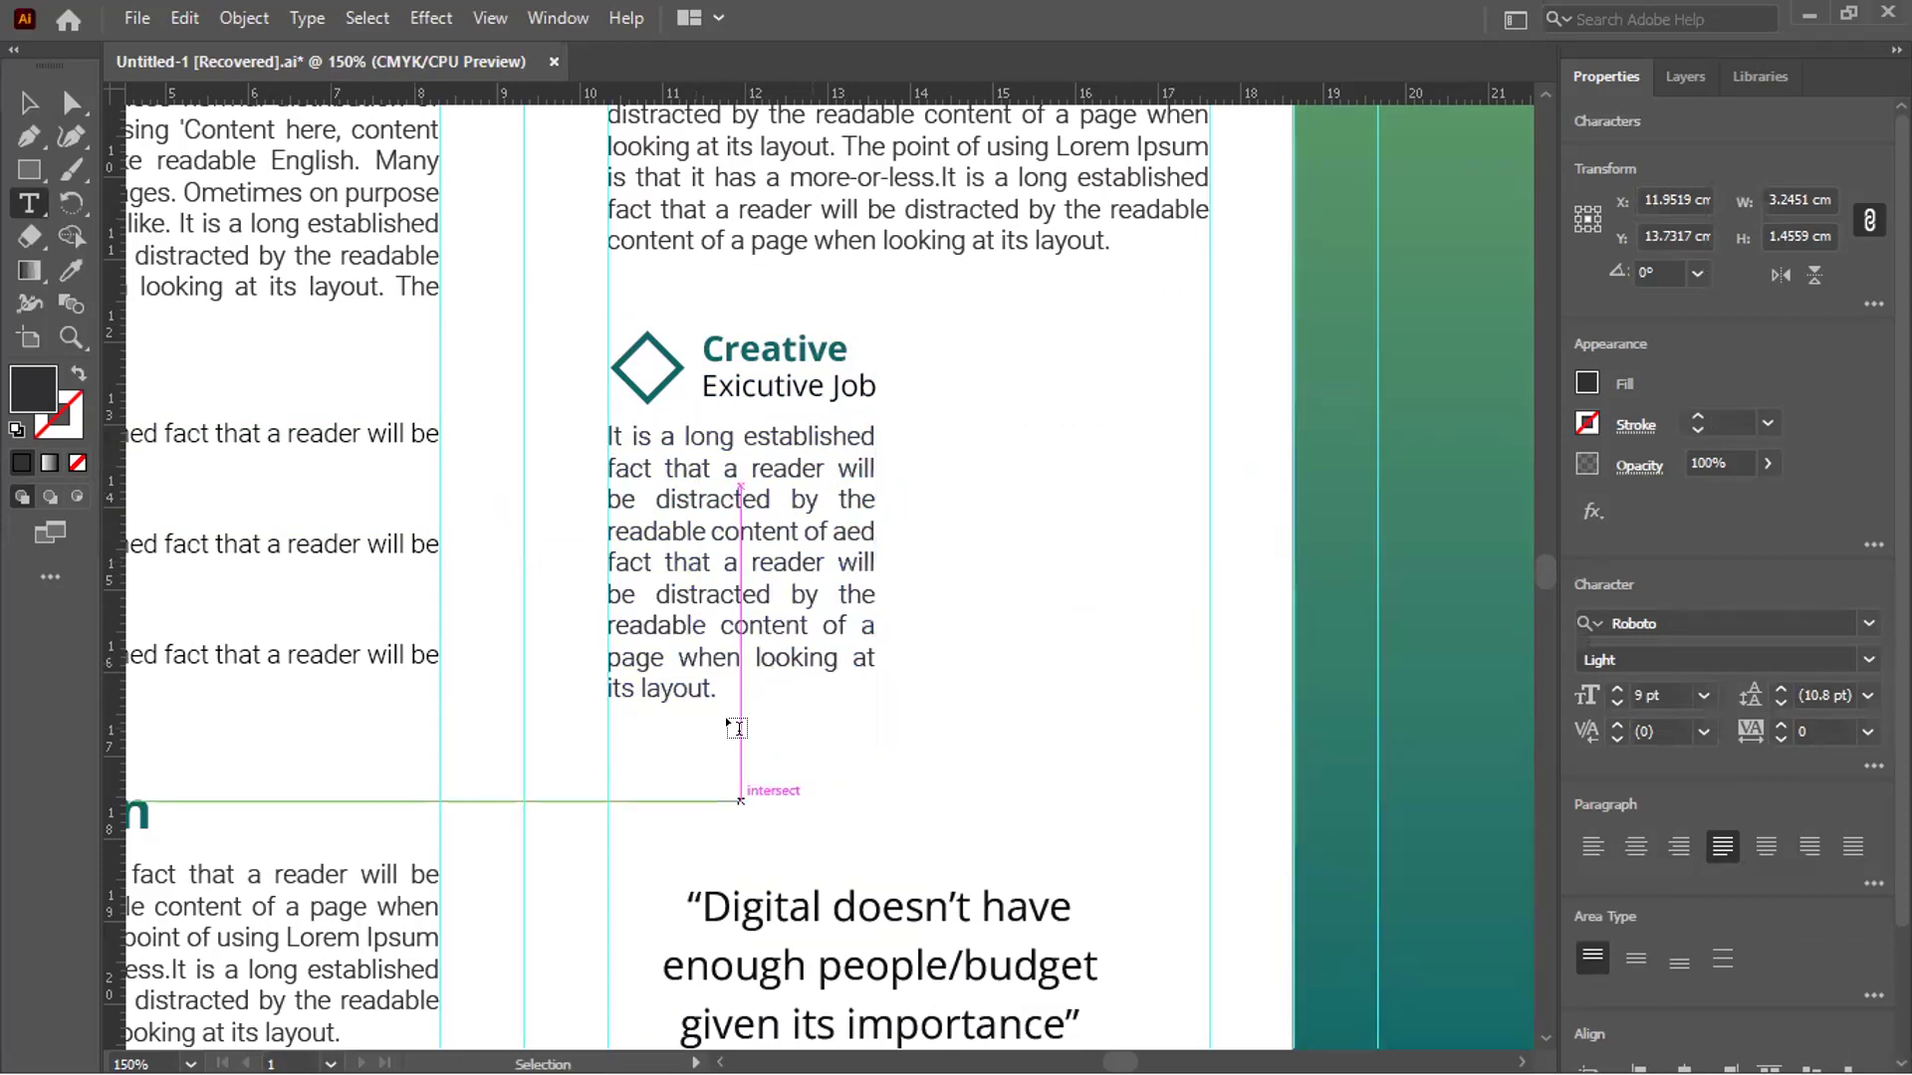
{"action": "left_click_drag", "start_coordinate": [721, 682], "coordinate": [643, 574]}
{"action": "key", "text": "BackSpace"}
{"action": "key", "text": "BackSpace"}
{"action": "key", "text": "BackSpace"}
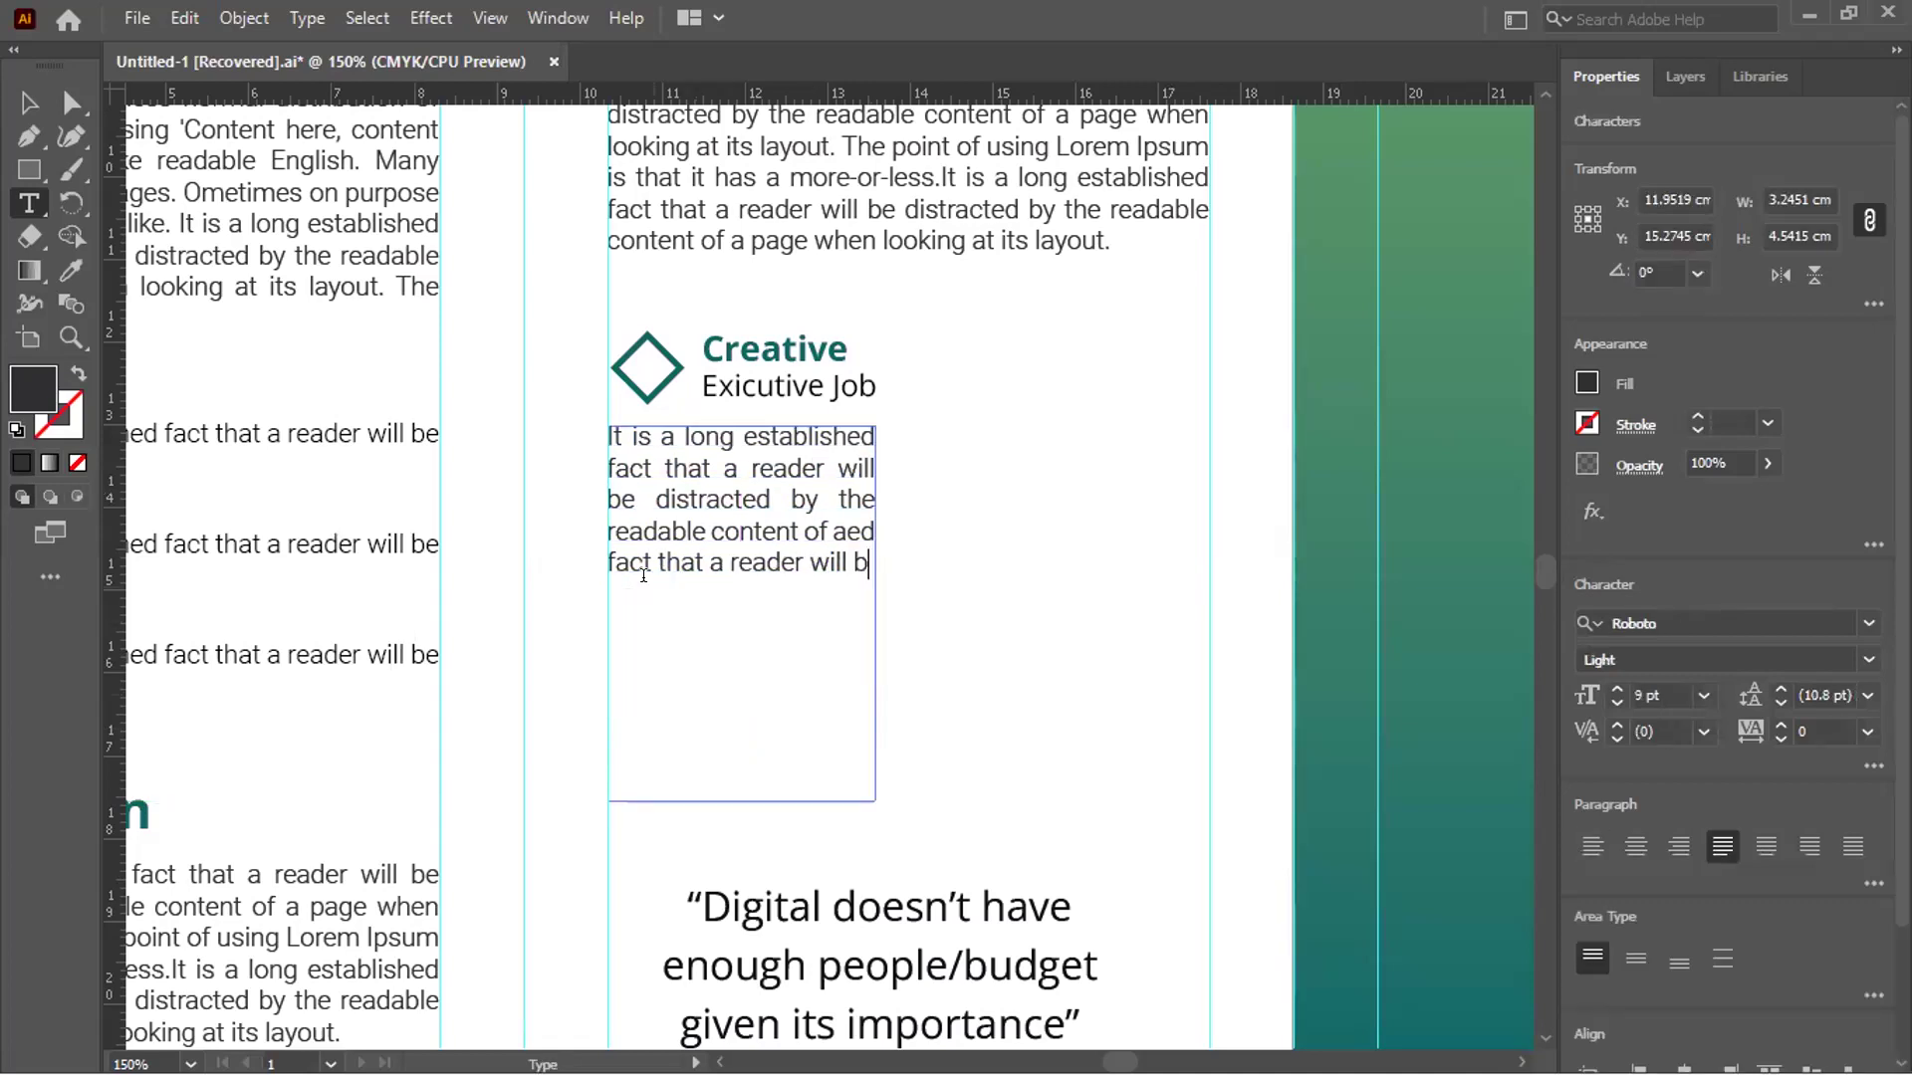
{"action": "key", "text": "BackSpace"}
{"action": "key", "text": "BackSpace"}
{"action": "key", "text": "BackSpace"}
{"action": "key", "text": "BackSpace"}
{"action": "key", "text": "BackSpace"}
{"action": "key", "text": "BackSpace"}
{"action": "key", "text": "BackSpace"}
{"action": "key", "text": "BackSpace"}
{"action": "key", "text": "BackSpace"}
{"action": "key", "text": "BackSpace"}
{"action": "key", "text": "BackSpace"}
{"action": "key", "text": "BackSpace"}
{"action": "key", "text": "BackSpace"}
{"action": "key", "text": "BackSpace"}
{"action": "key", "text": "BackSpace"}
{"action": "key", "text": "BackSpace"}
{"action": "key", "text": "BackSpace"}
{"action": "key", "text": "BackSpace"}
{"action": "key", "text": "BackSpace"}
{"action": "key", "text": "BackSpace"}
{"action": "key", "text": "BackSpace"}
{"action": "key", "text": "BackSpace"}
{"action": "key", "text": "BackSpace"}
{"action": "key", "text": "BackSpace"}
{"action": "key", "text": "BackSpace"}
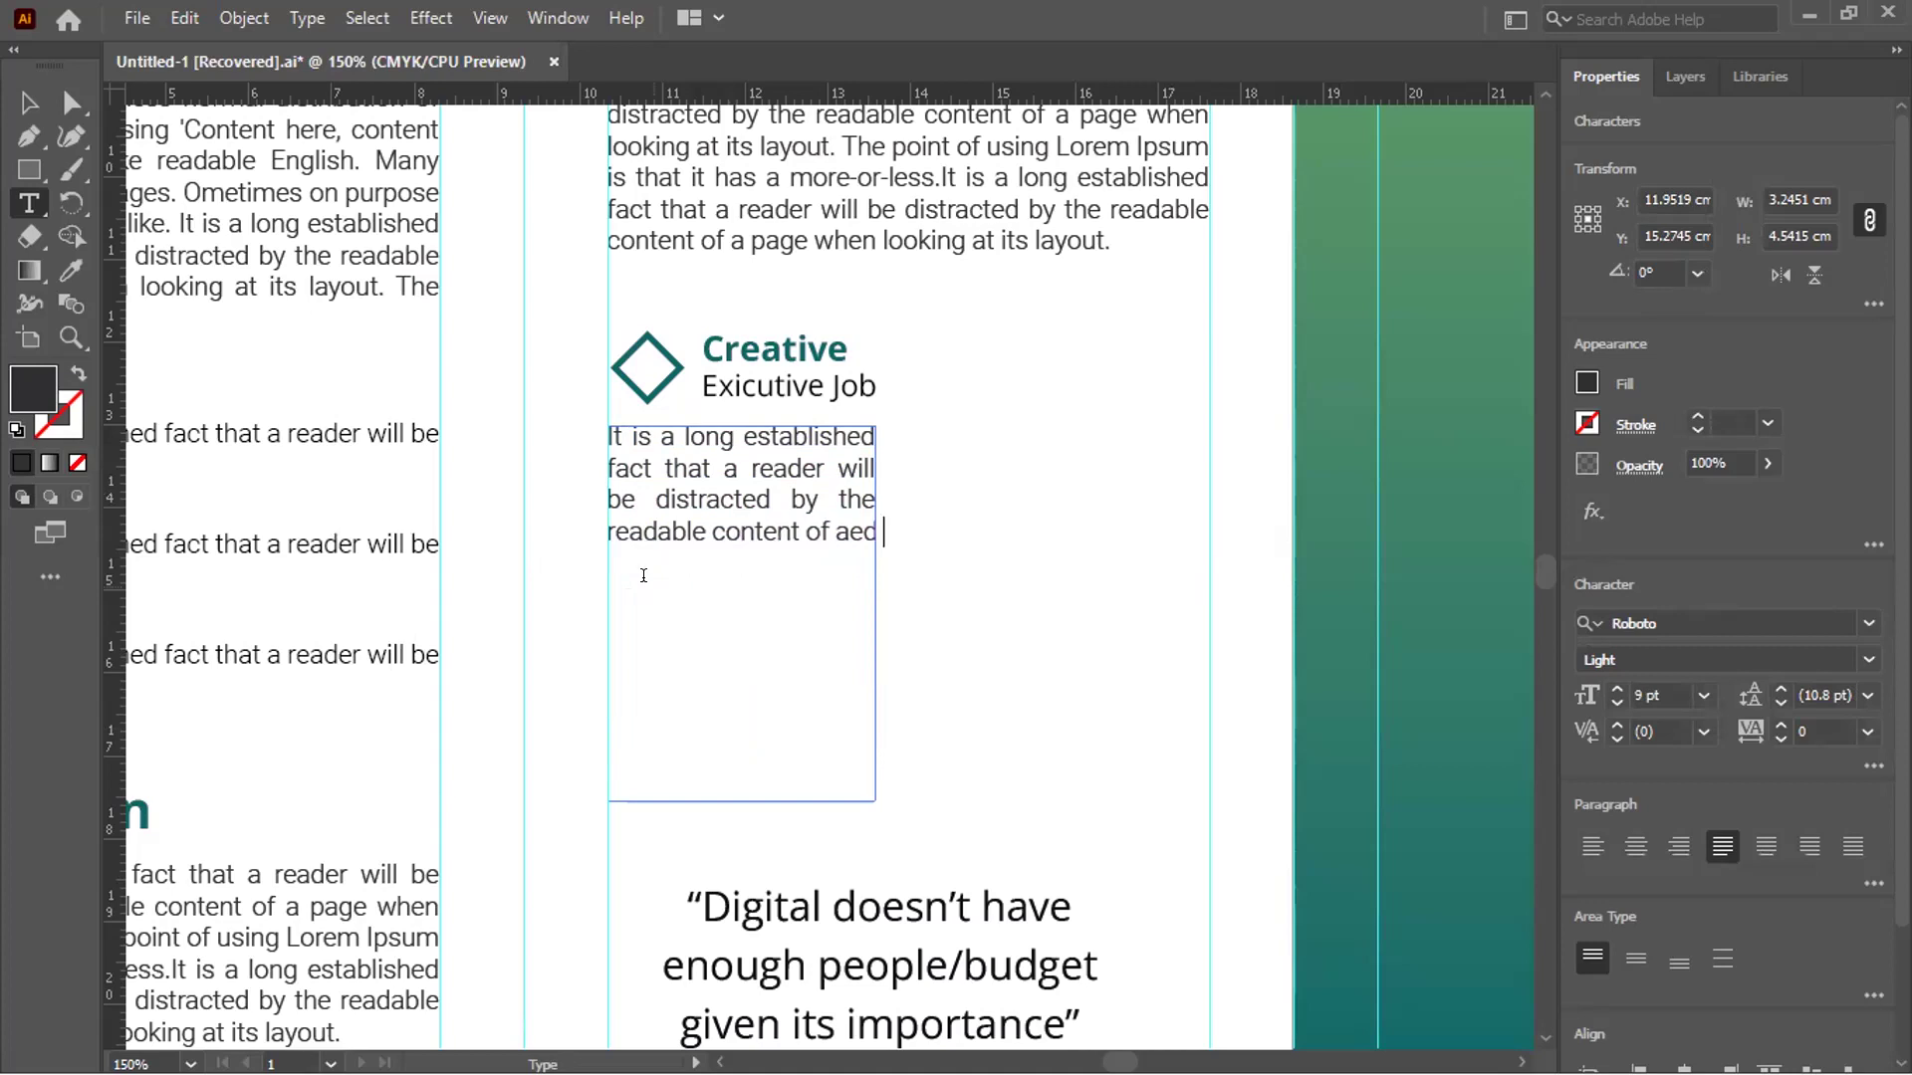
{"action": "key", "text": "BackSpace"}
{"action": "key", "text": "BackSpace"}
{"action": "key", "text": "ctrl+a"}
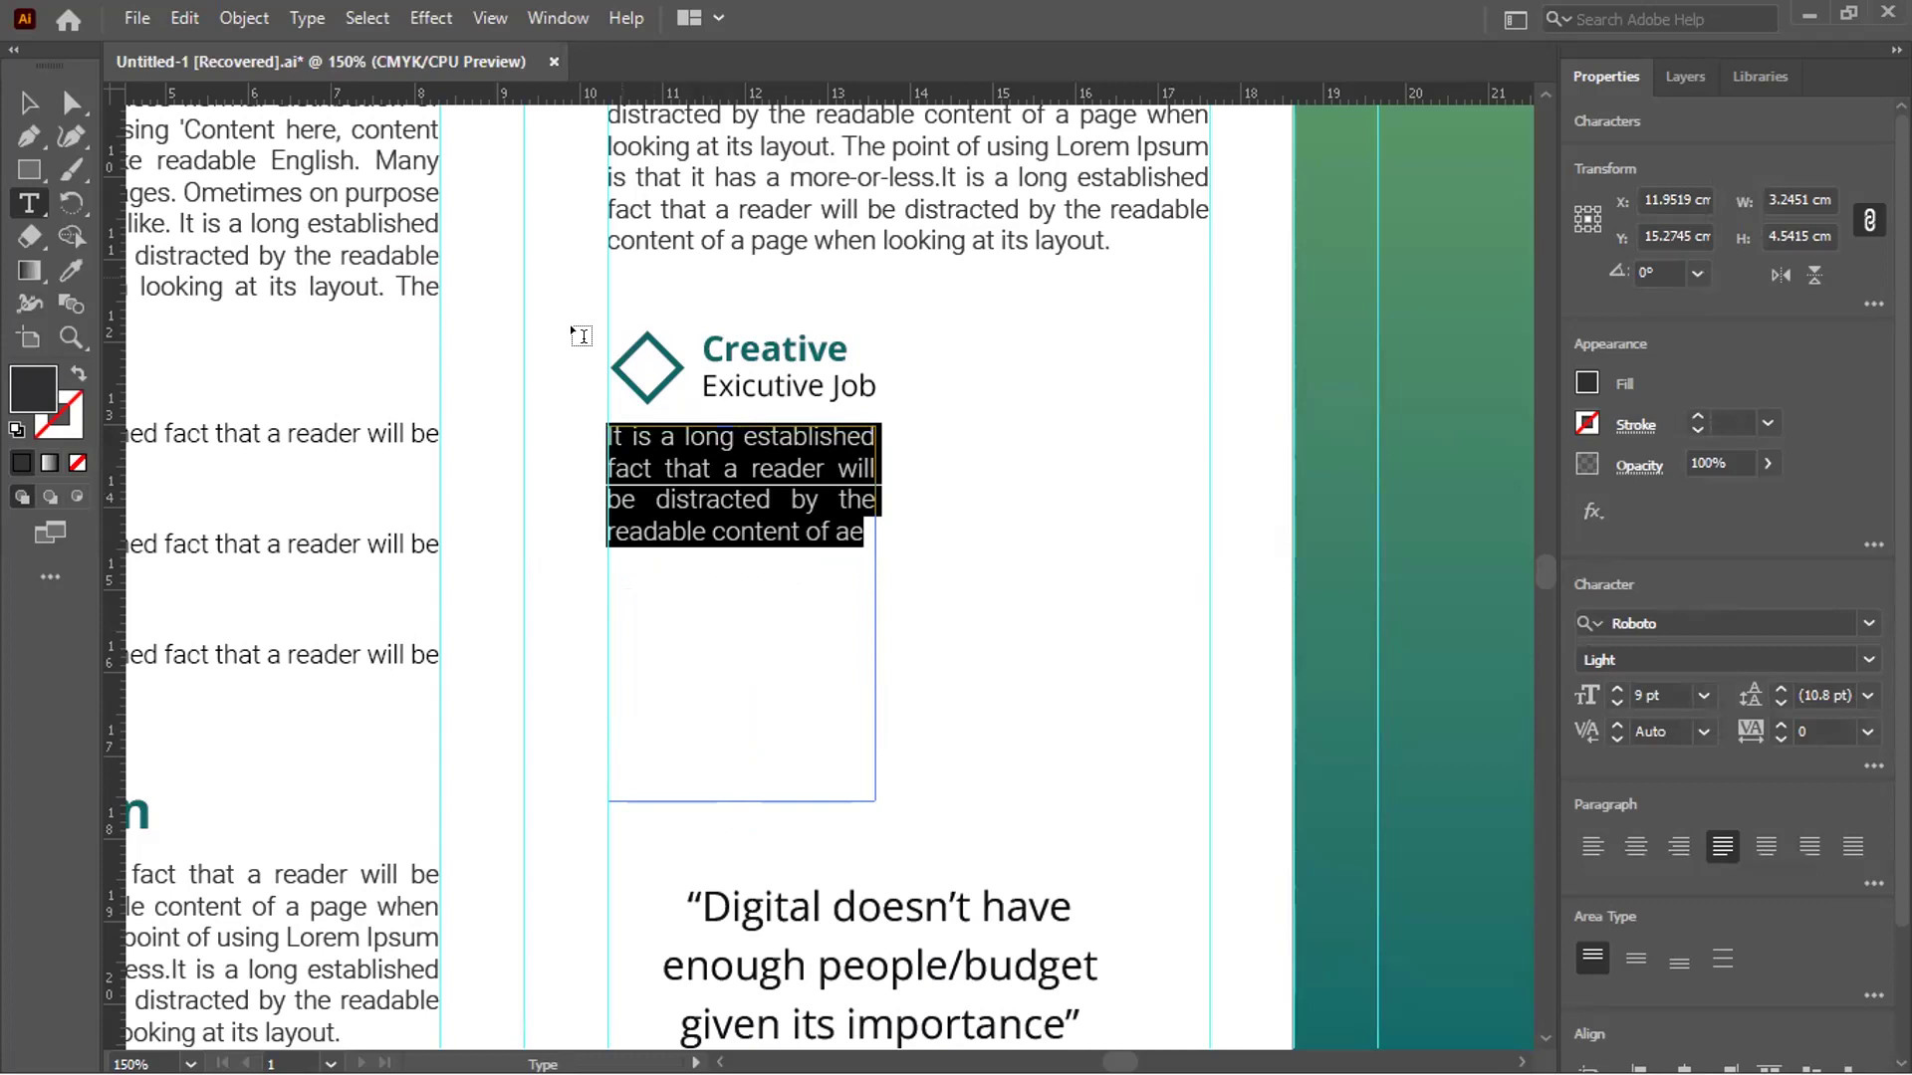
Keep leading at Auto, paste the paragraph text back in, and tighten tracking to -1
{"action": "left_click", "coordinate": [1869, 695]}
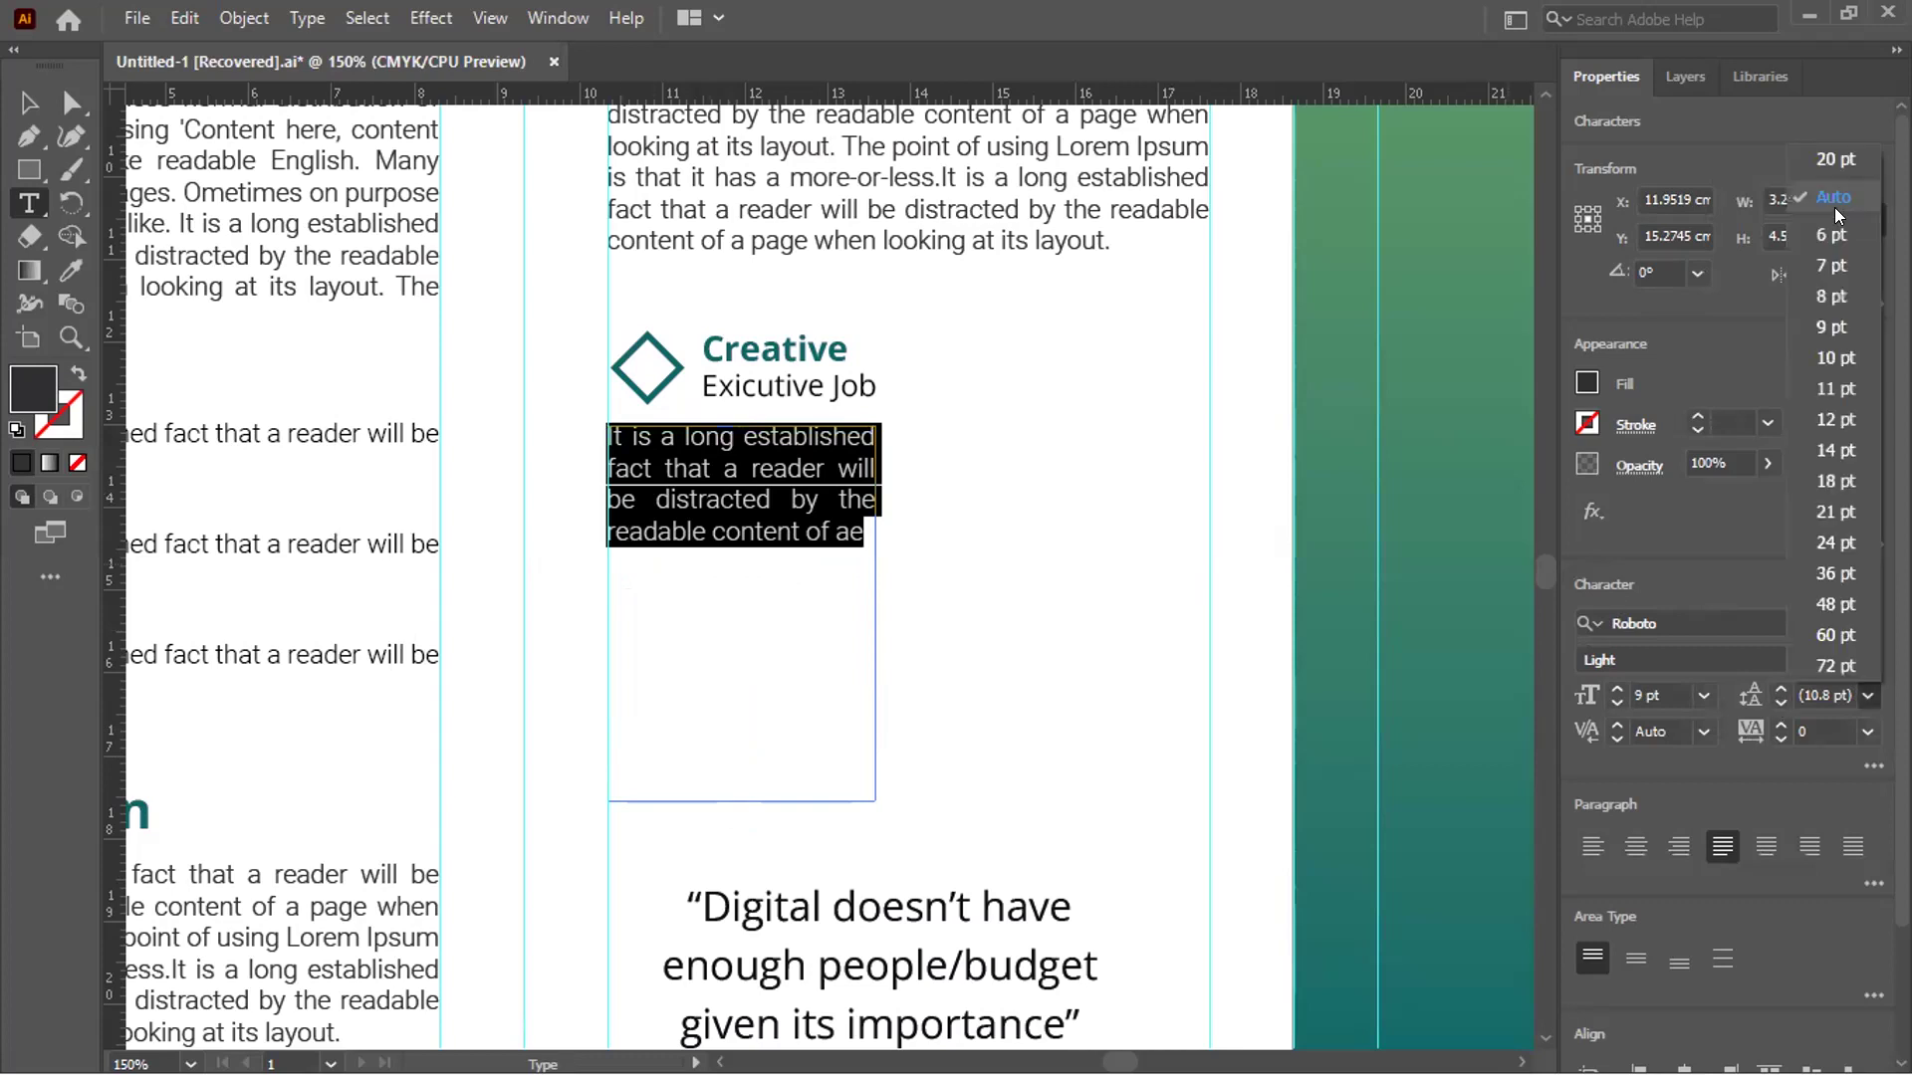
{"action": "left_click", "coordinate": [1805, 765]}
{"action": "left_click", "coordinate": [833, 506]}
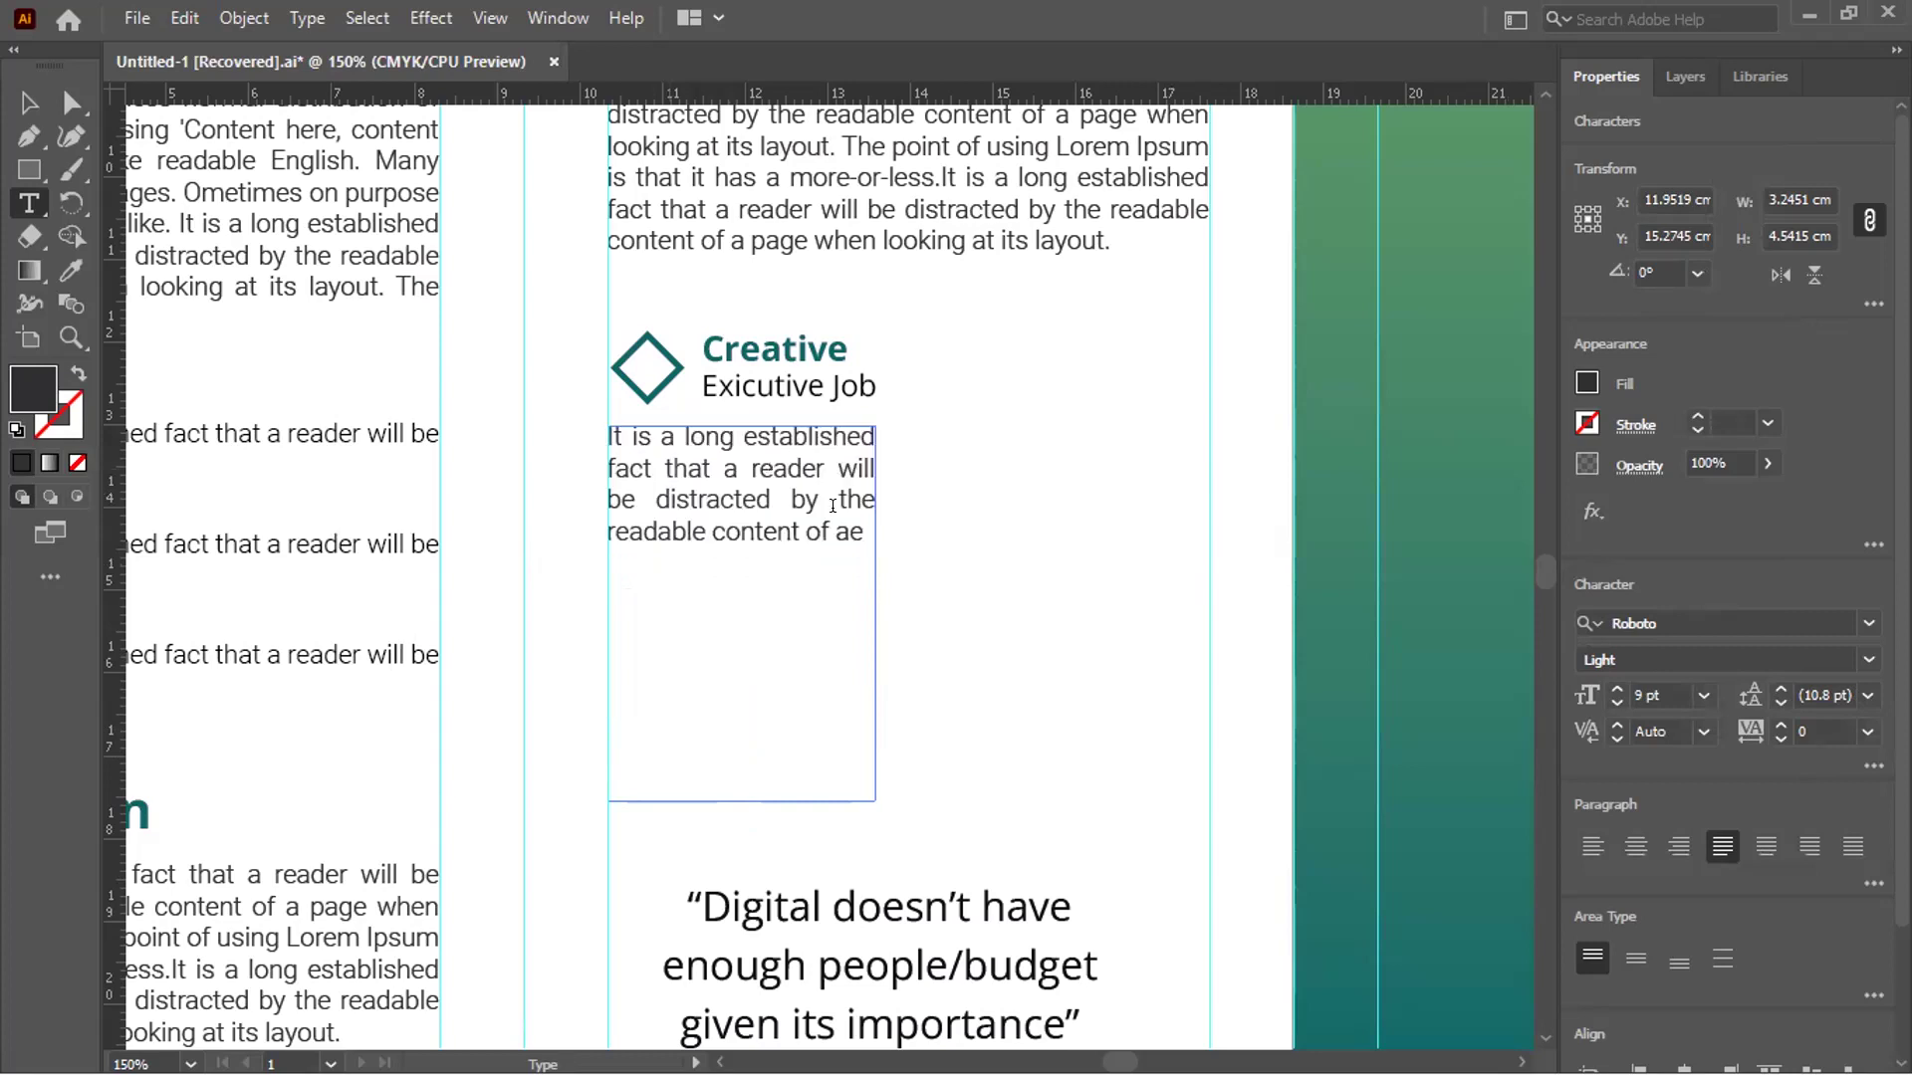
{"action": "left_click", "coordinate": [864, 526]}
{"action": "key", "text": "ctrl+a"}
{"action": "key", "text": "ctrl+c"}
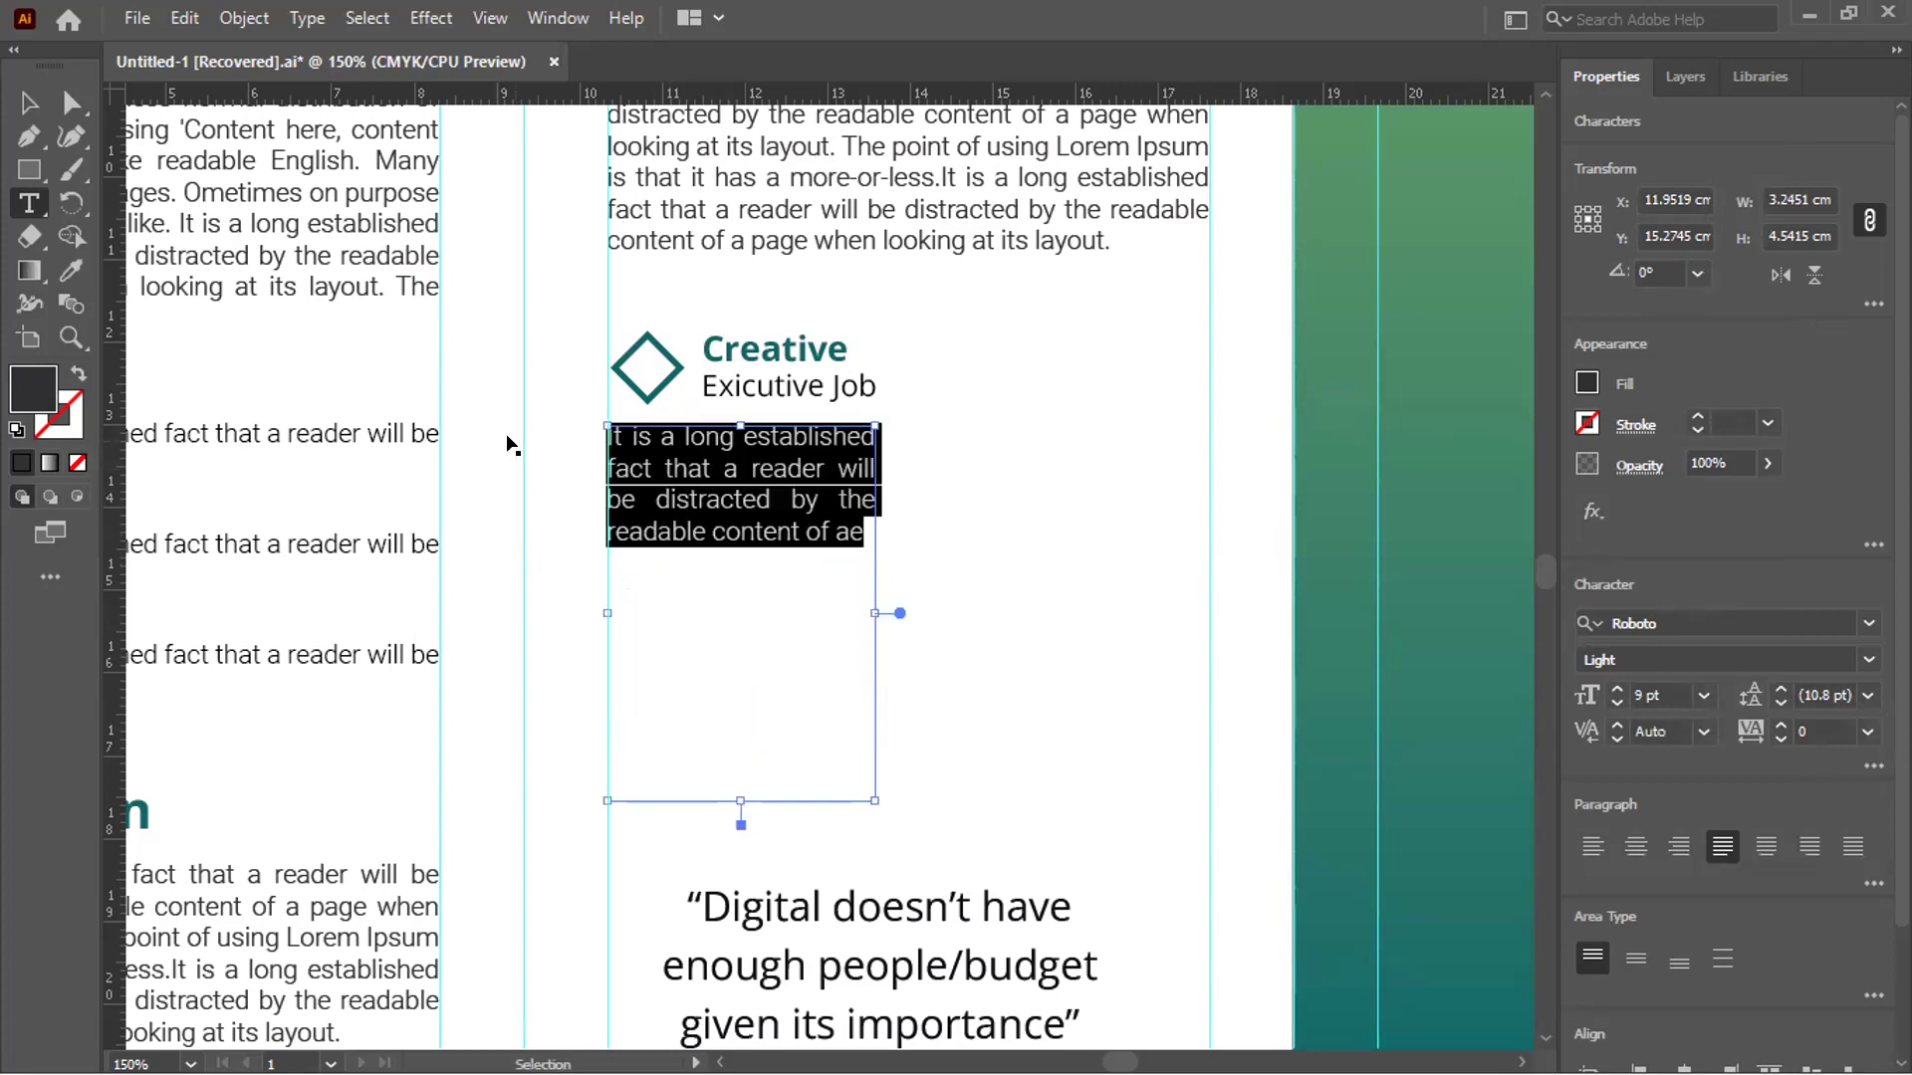
{"action": "left_click", "coordinate": [857, 533]}
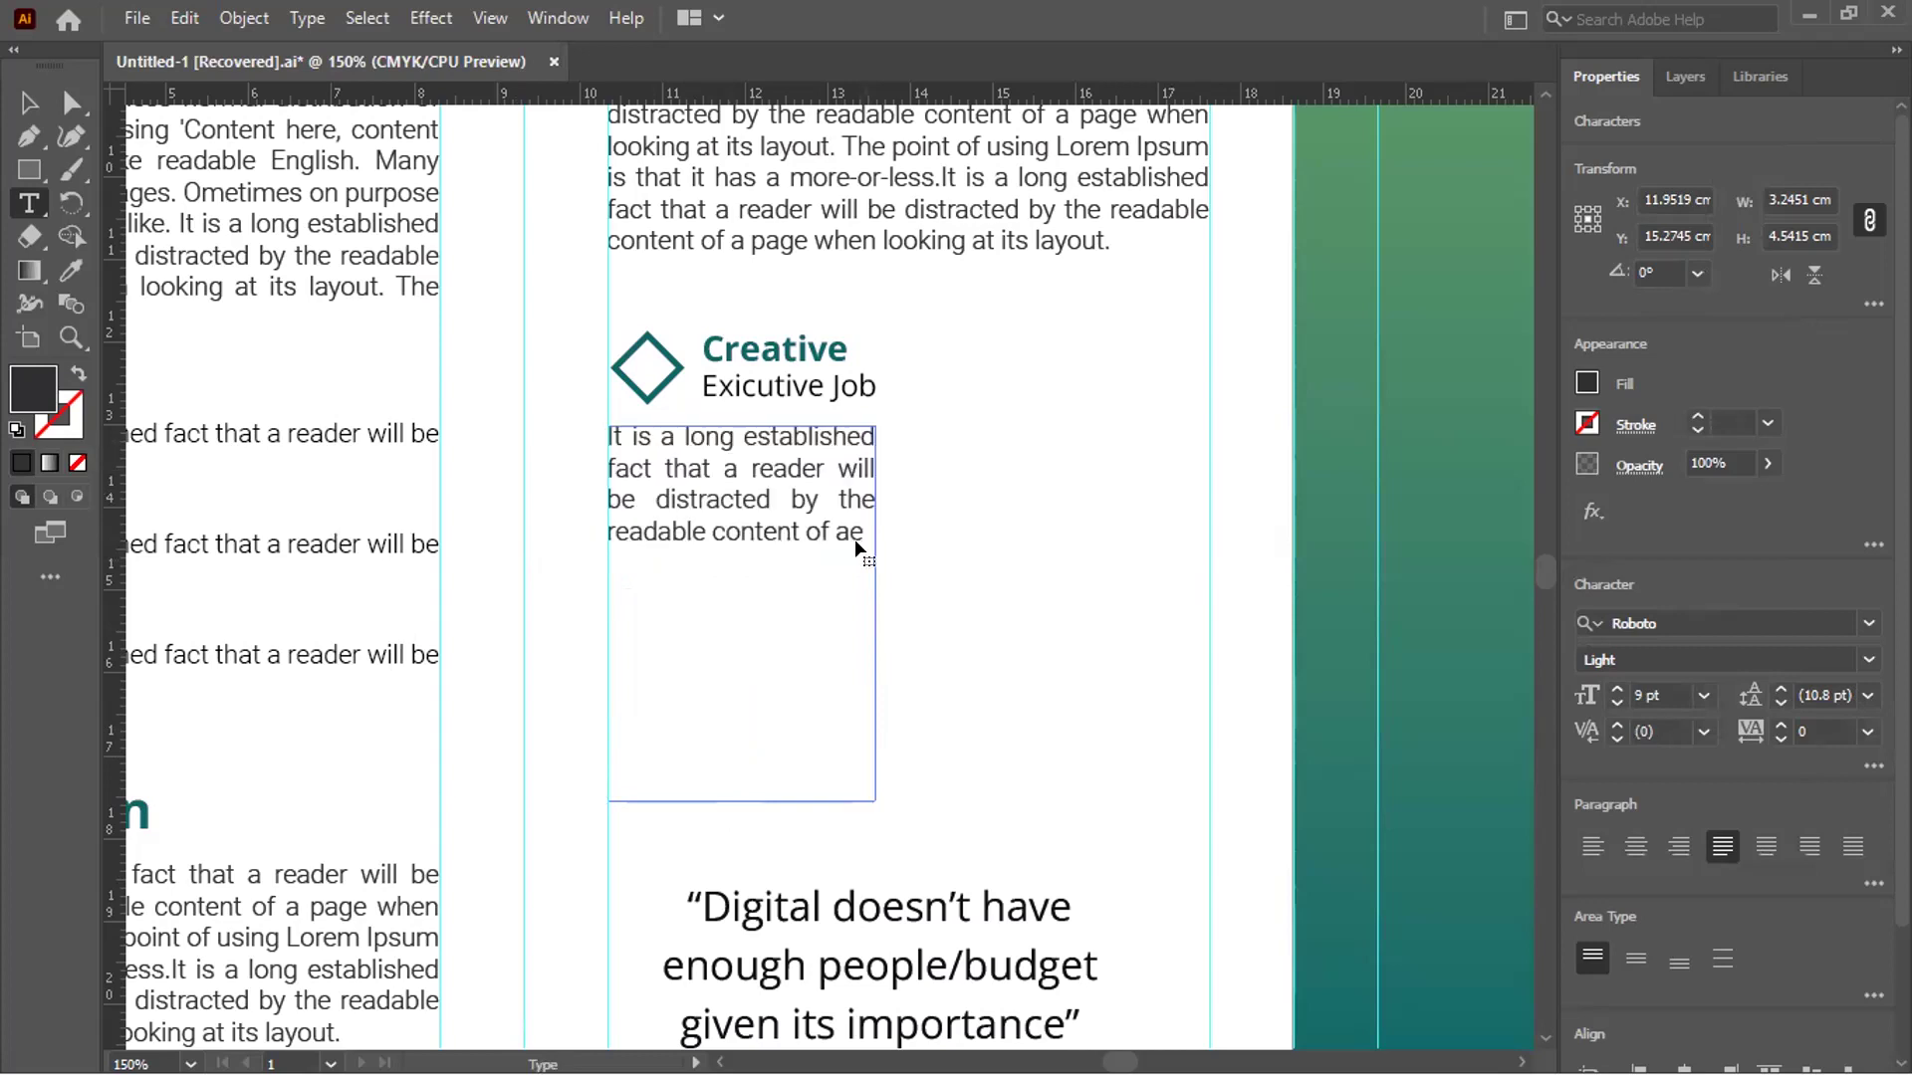
{"action": "key", "text": "ctrl+v"}
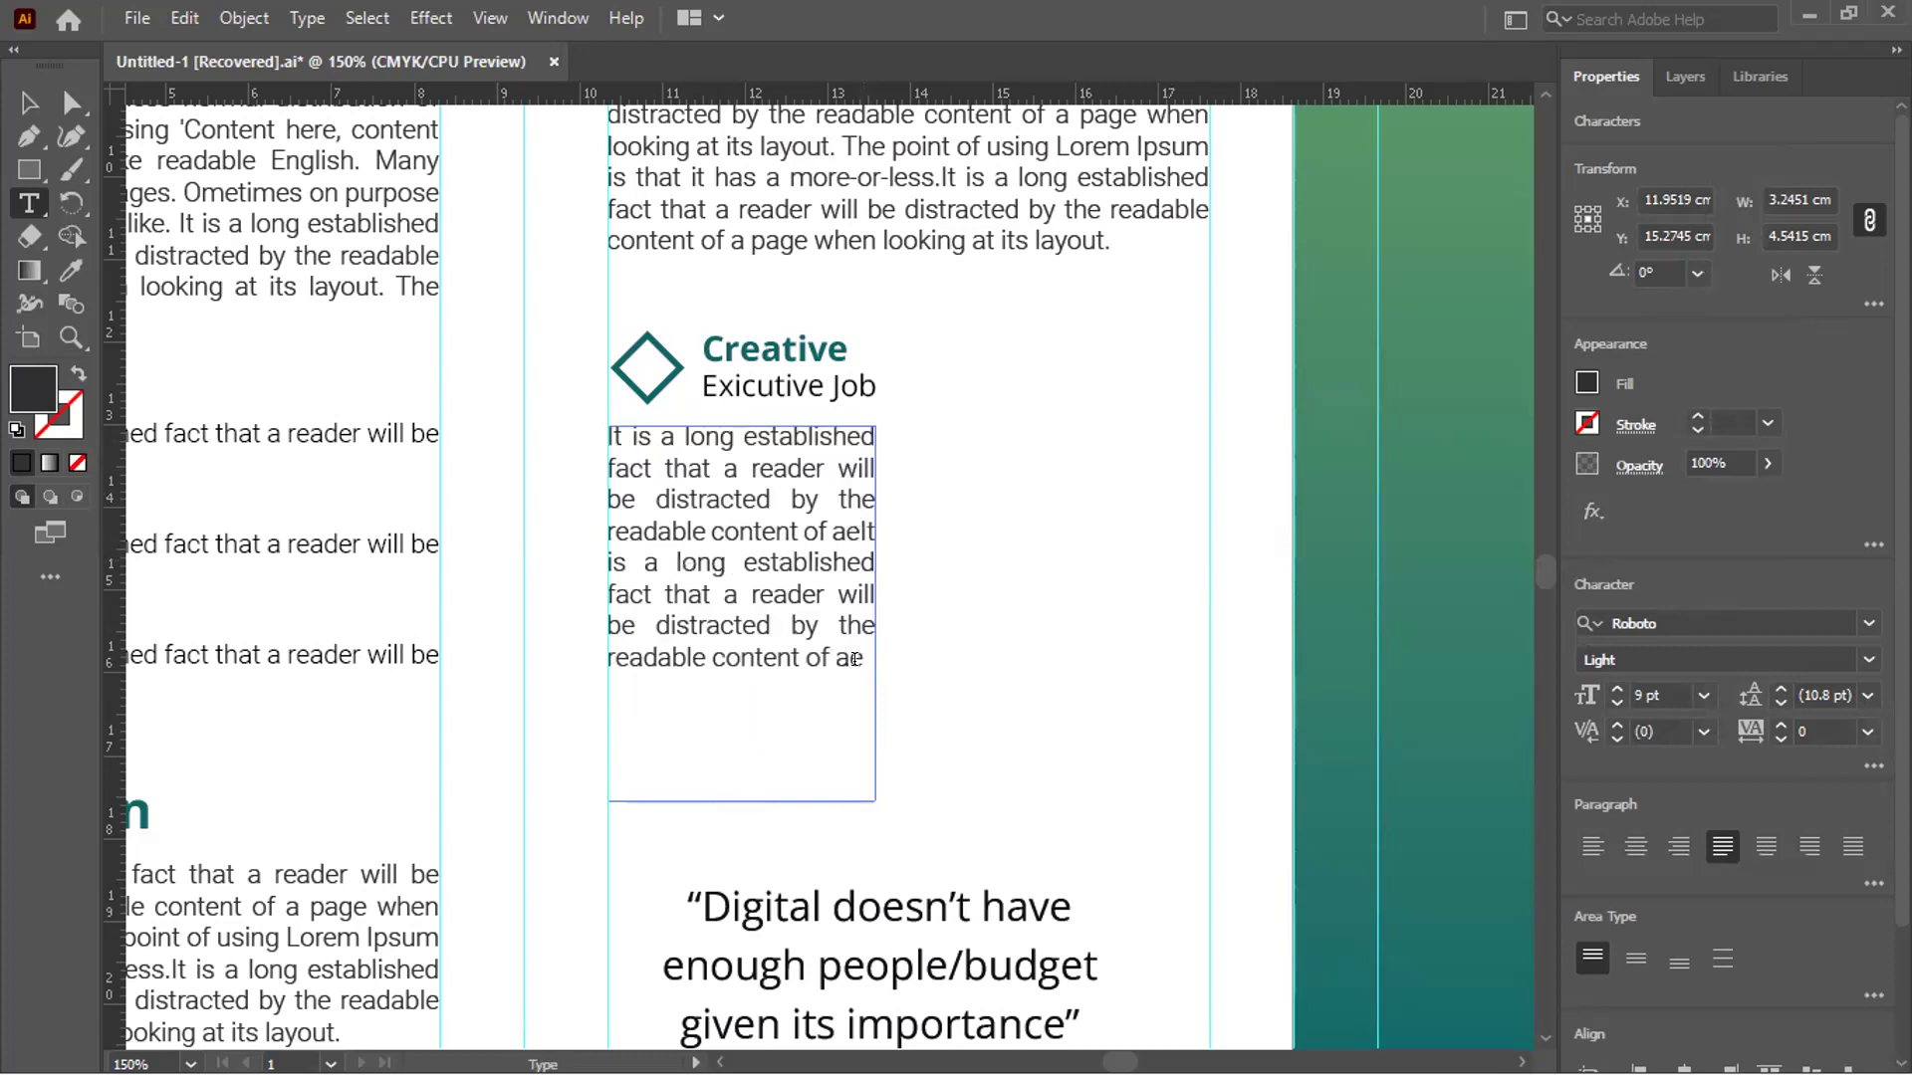
{"action": "key", "text": "BackSpace"}
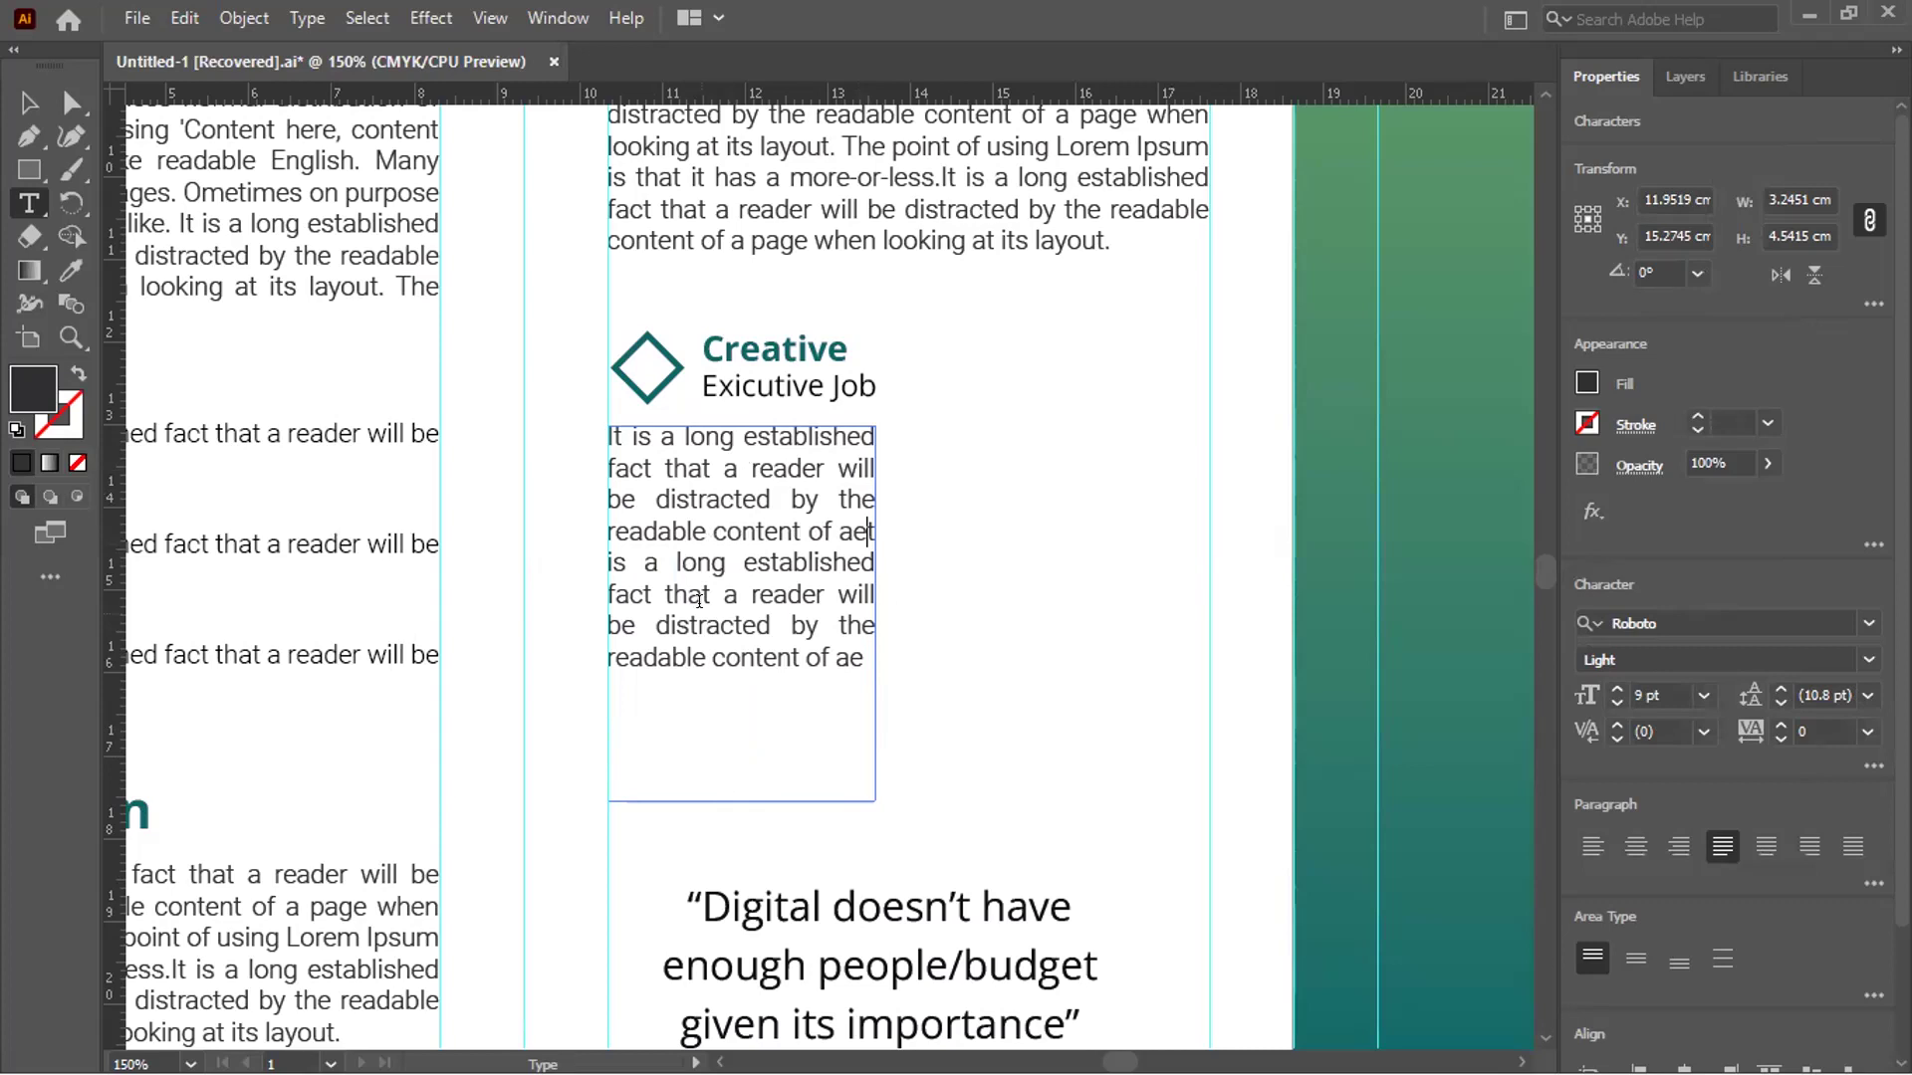
{"action": "key", "text": "ctrl+a"}
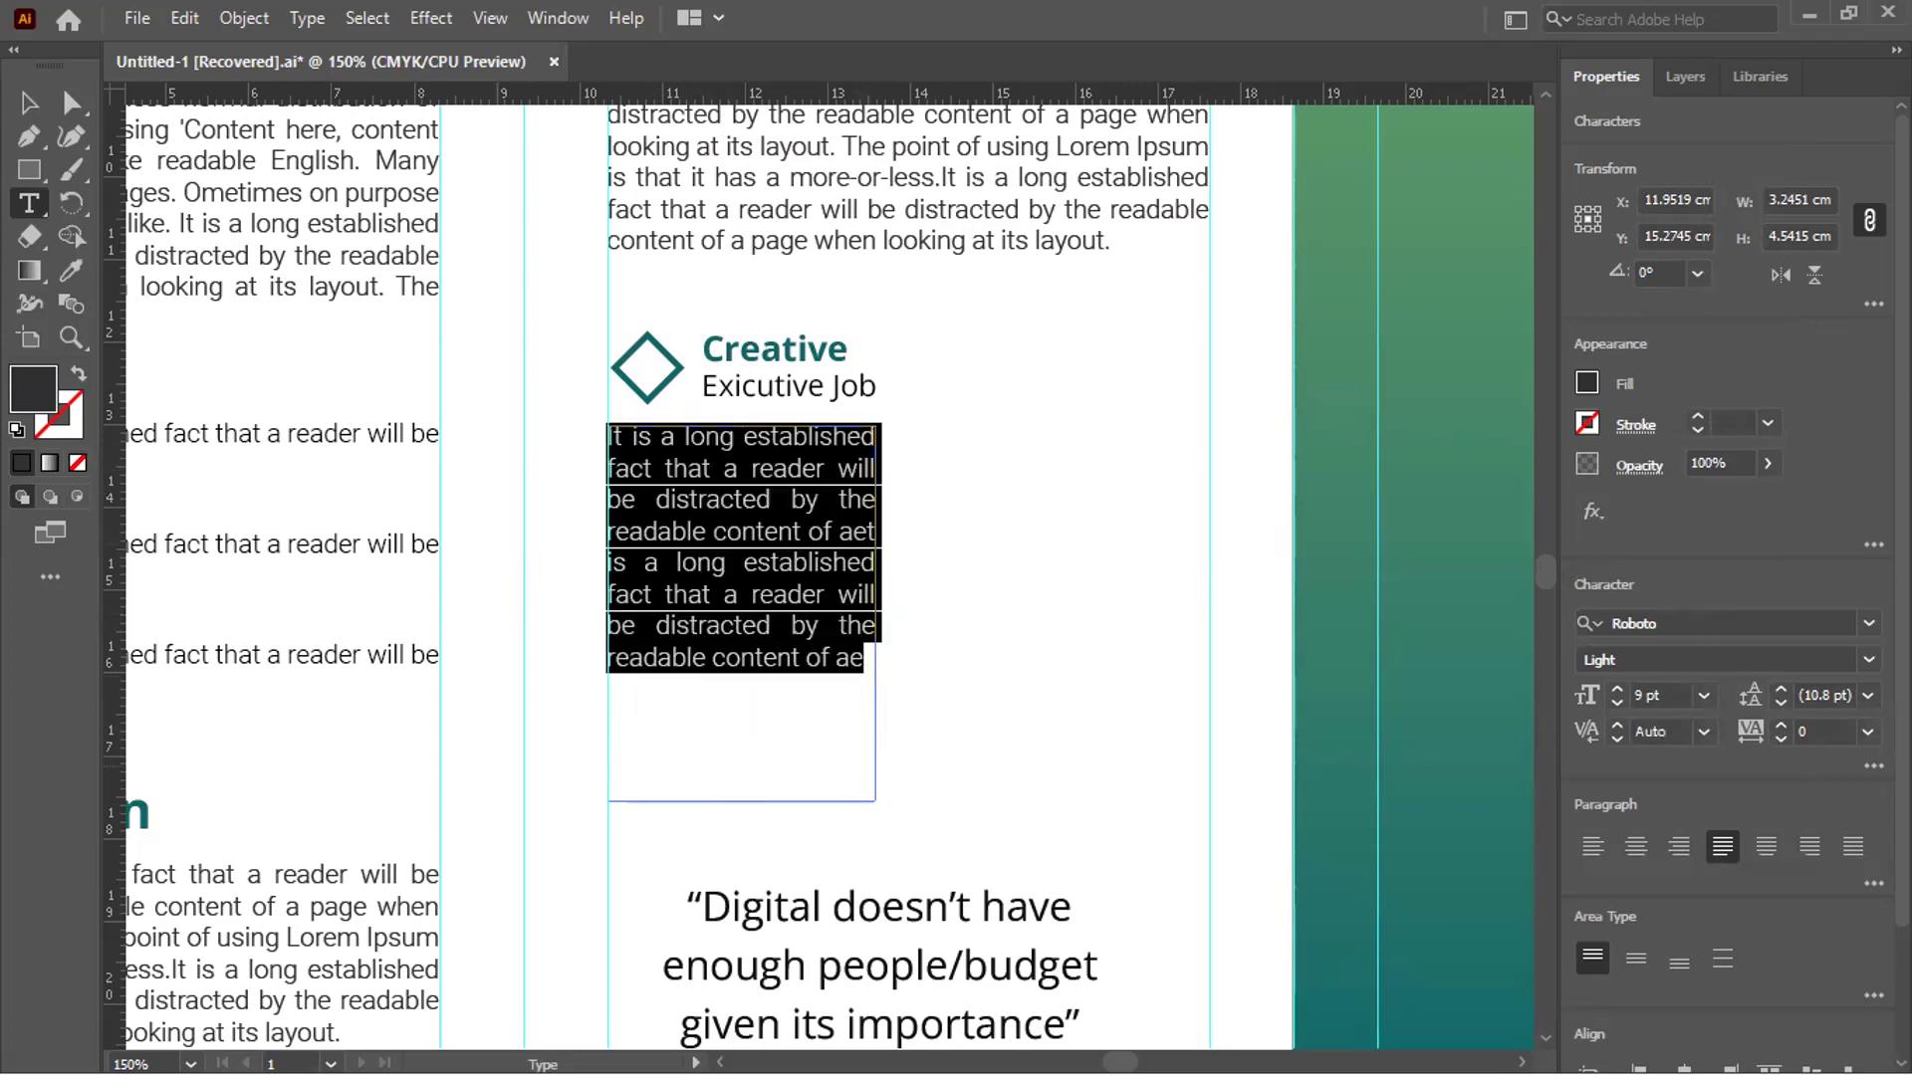
{"action": "left_click", "coordinate": [1781, 740]}
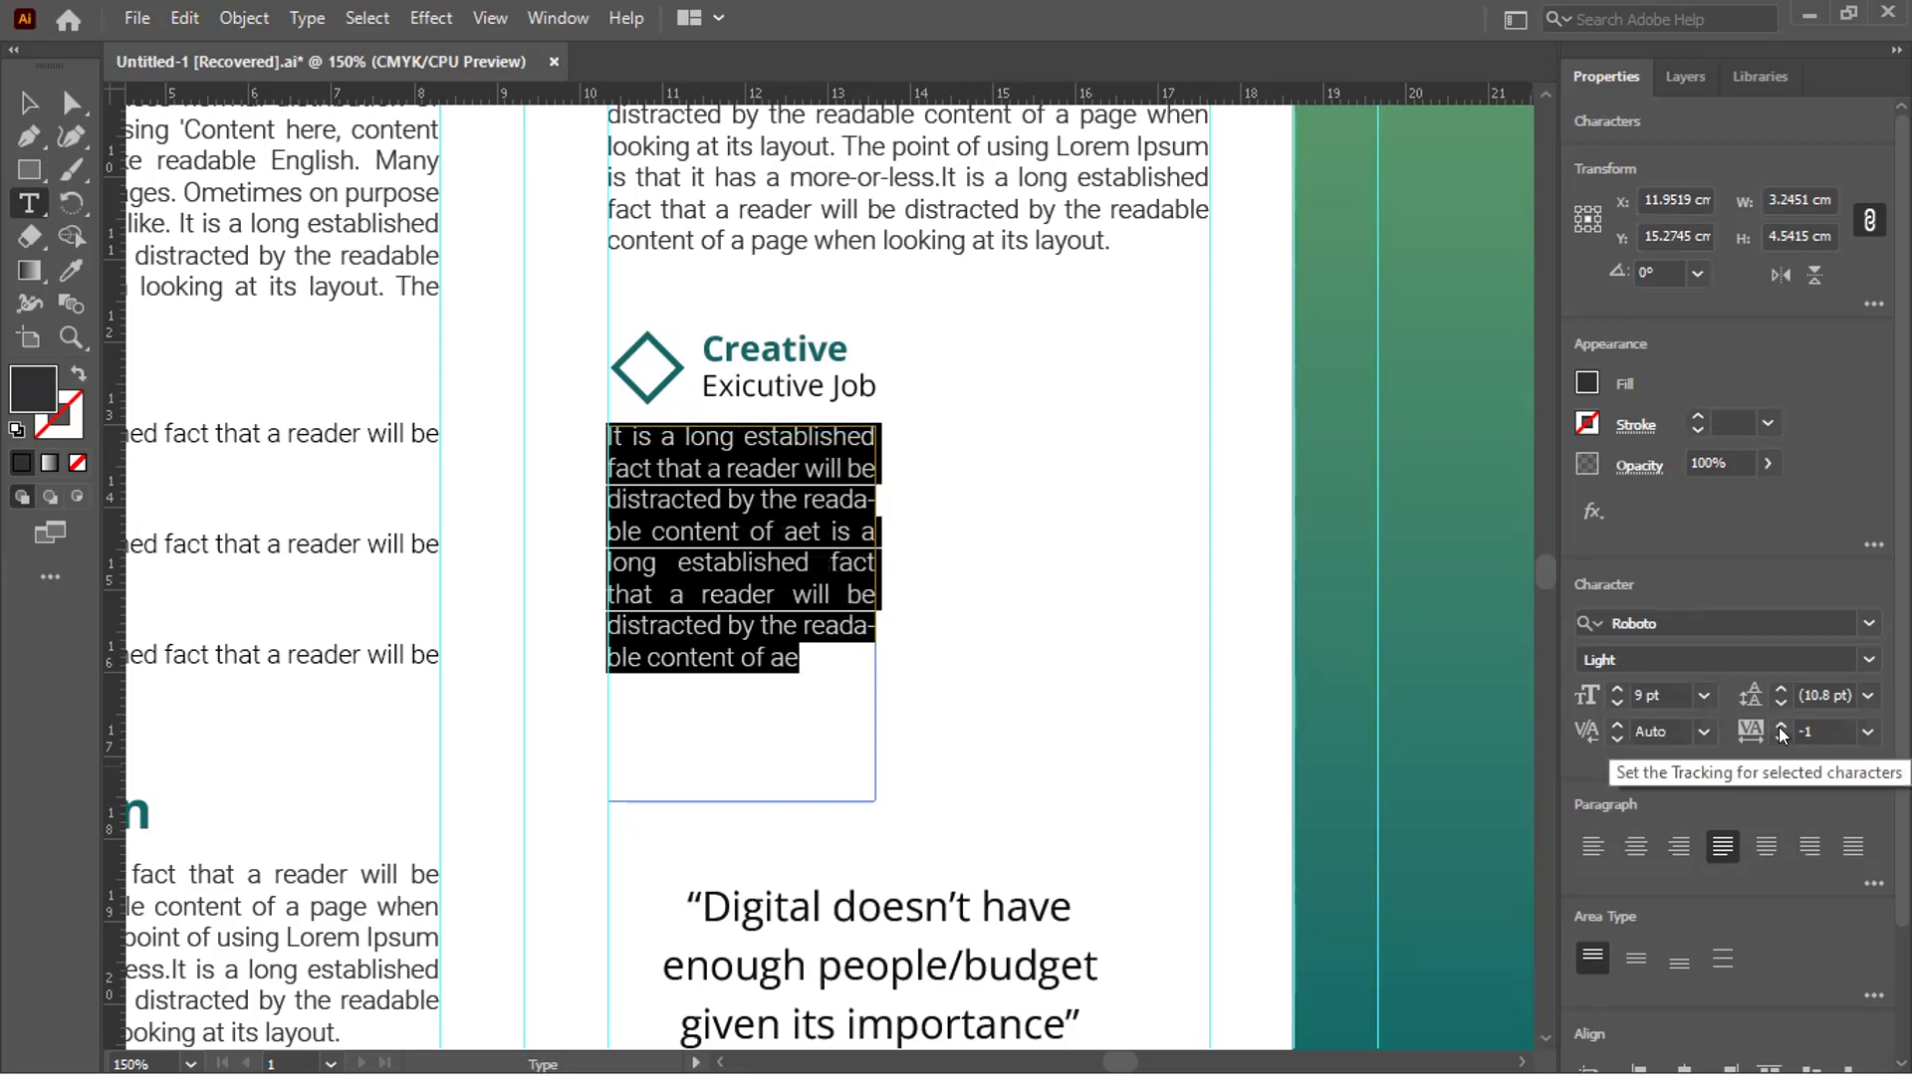
Cut the paragraph after 'readable content.' and shrink the frame to fit four lines
{"action": "left_click_drag", "start_coordinate": [796, 648], "coordinate": [595, 529]}
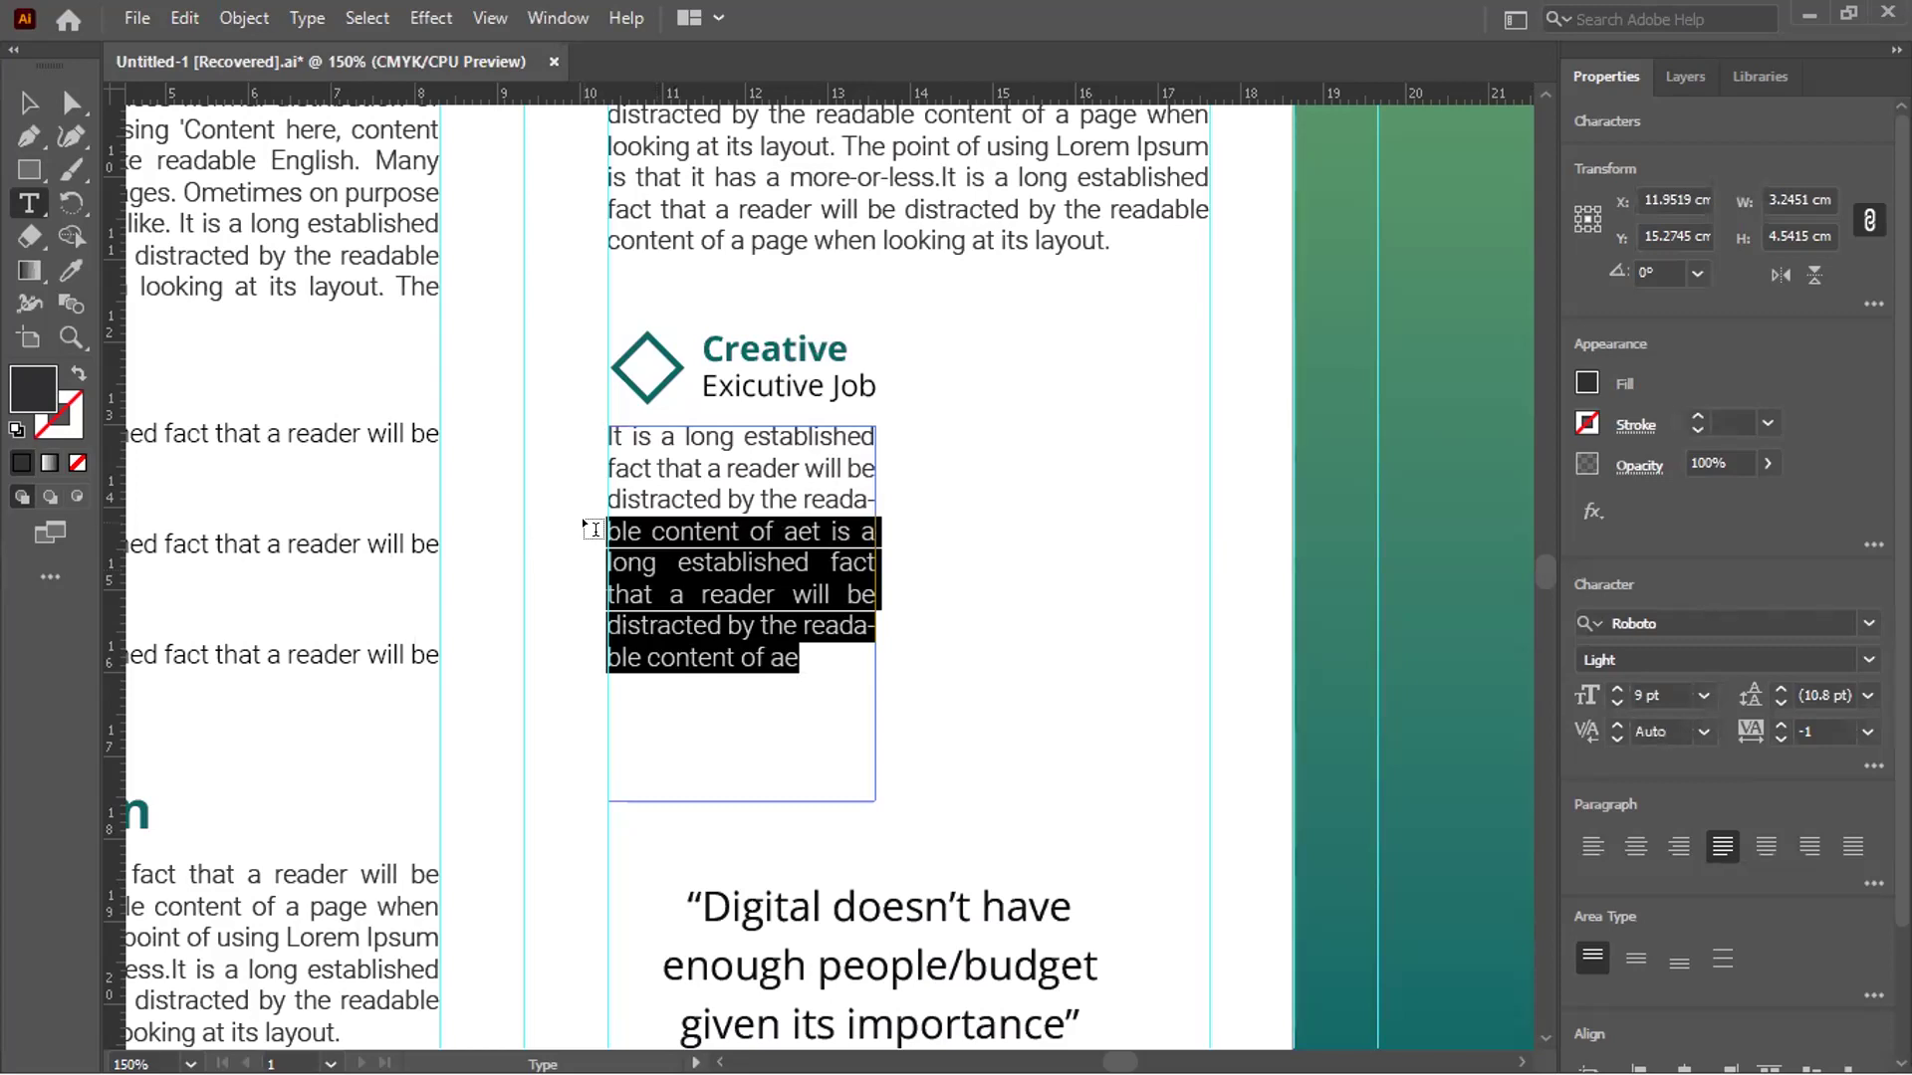
{"action": "left_click", "coordinate": [741, 526]}
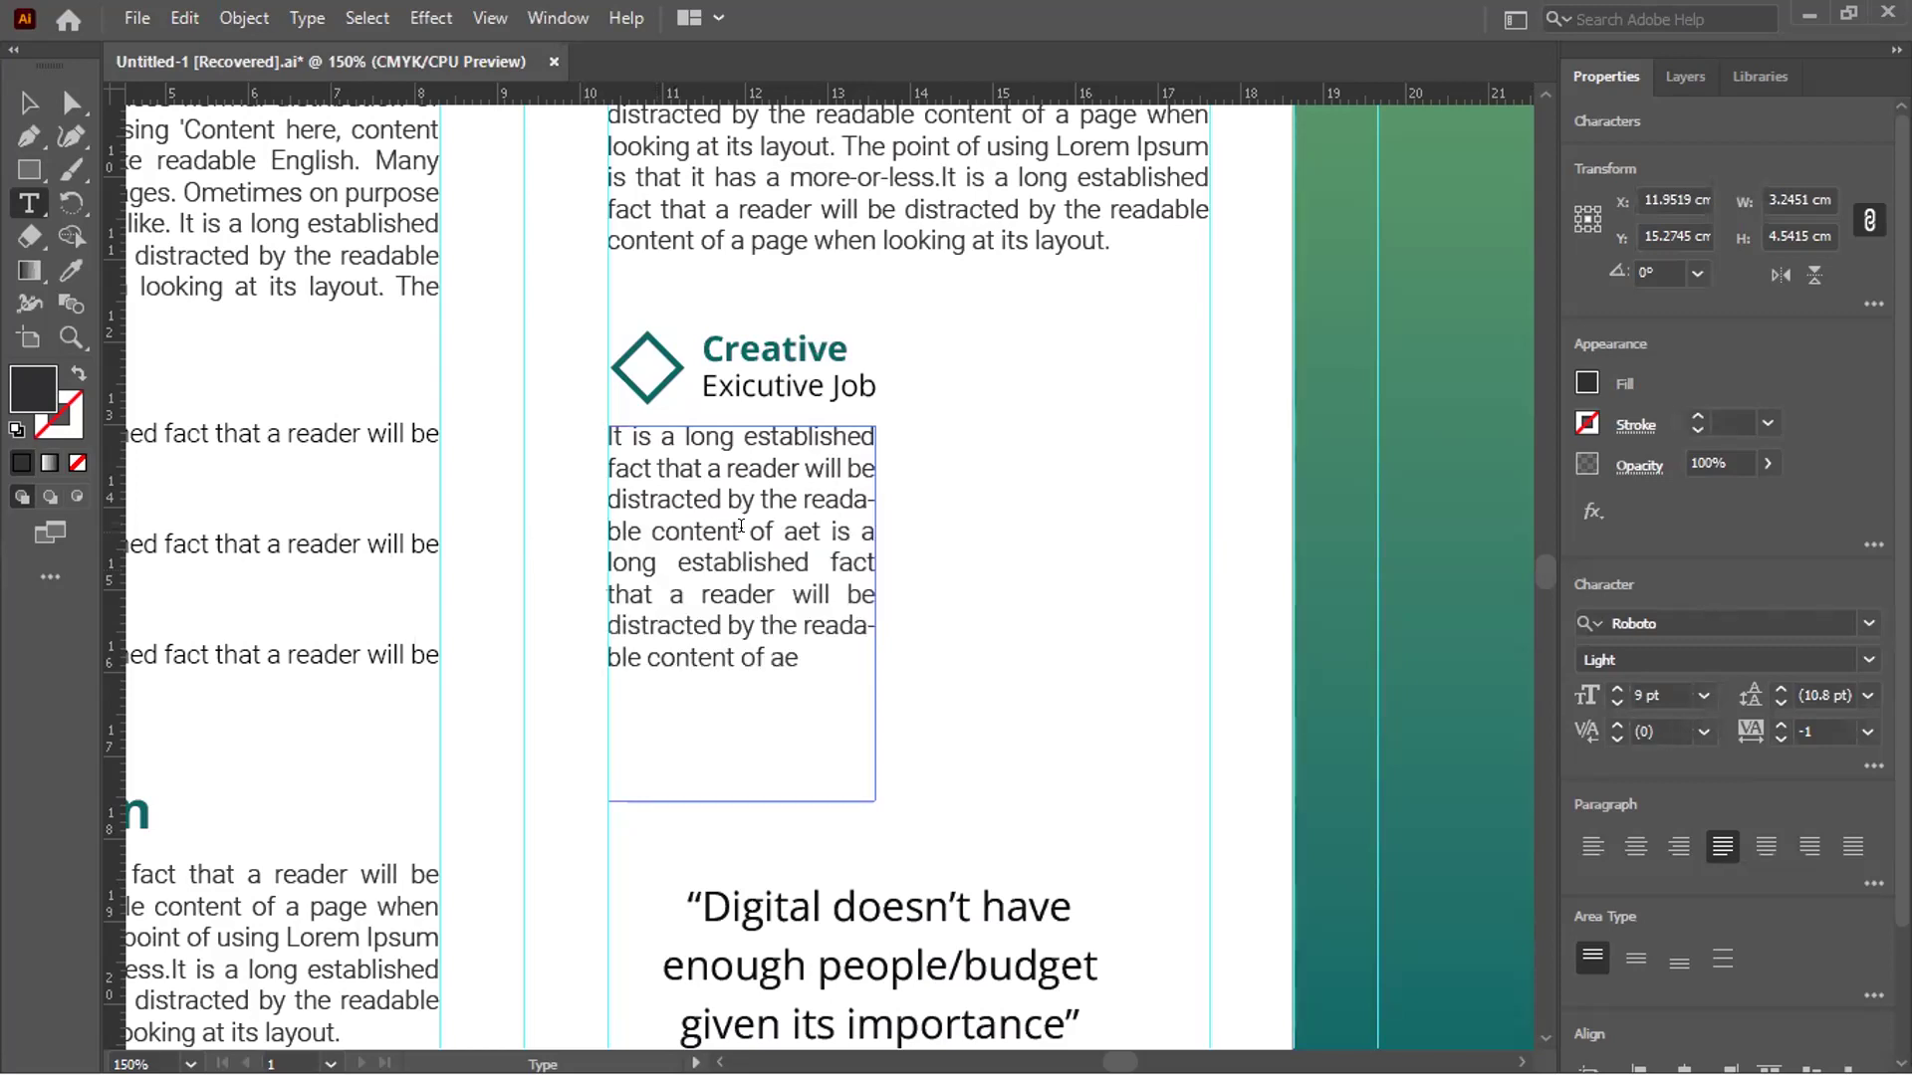
{"action": "left_click", "coordinate": [687, 741], "text": "shift"}
{"action": "key", "text": "BackSpace"}
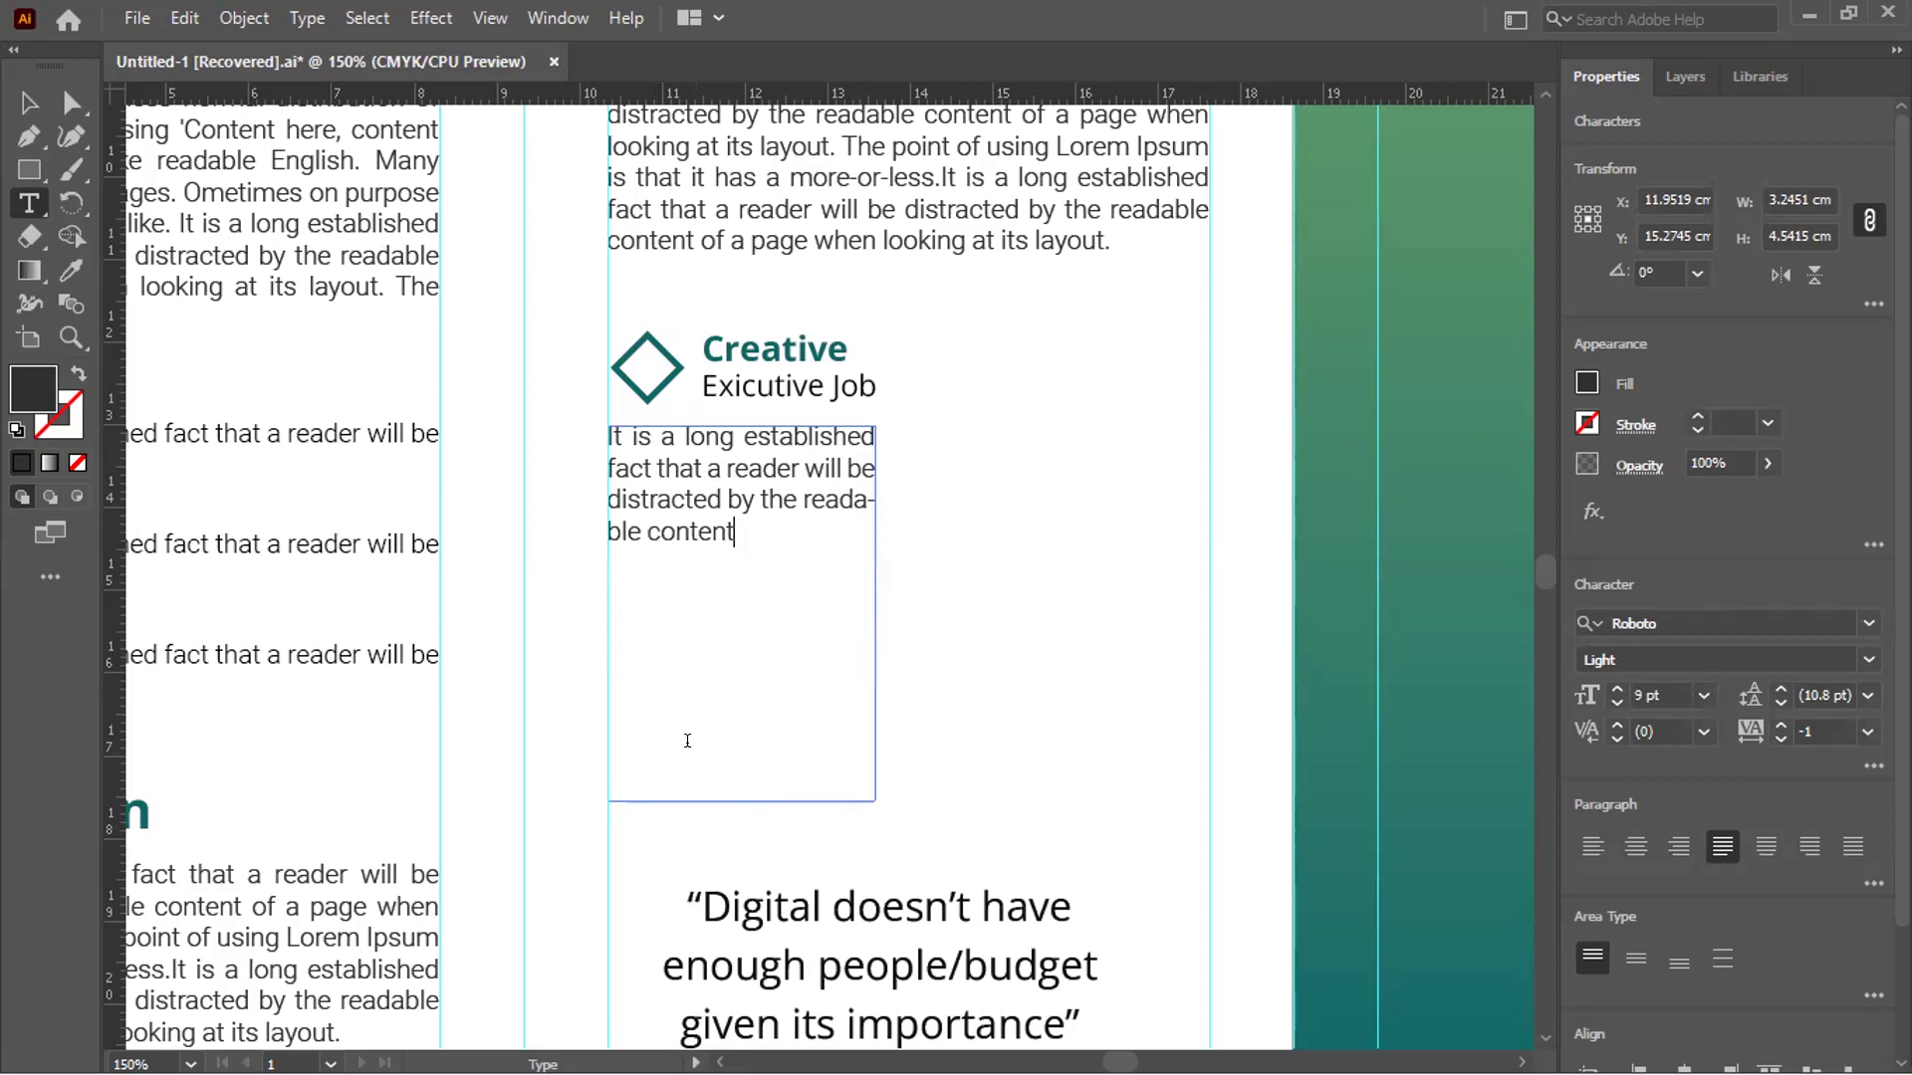
{"action": "type", "text": "."}
{"action": "key", "text": "ctrl"}
{"action": "left_click_drag", "start_coordinate": [747, 658], "coordinate": [763, 540]}
{"action": "key", "text": "Escape"}
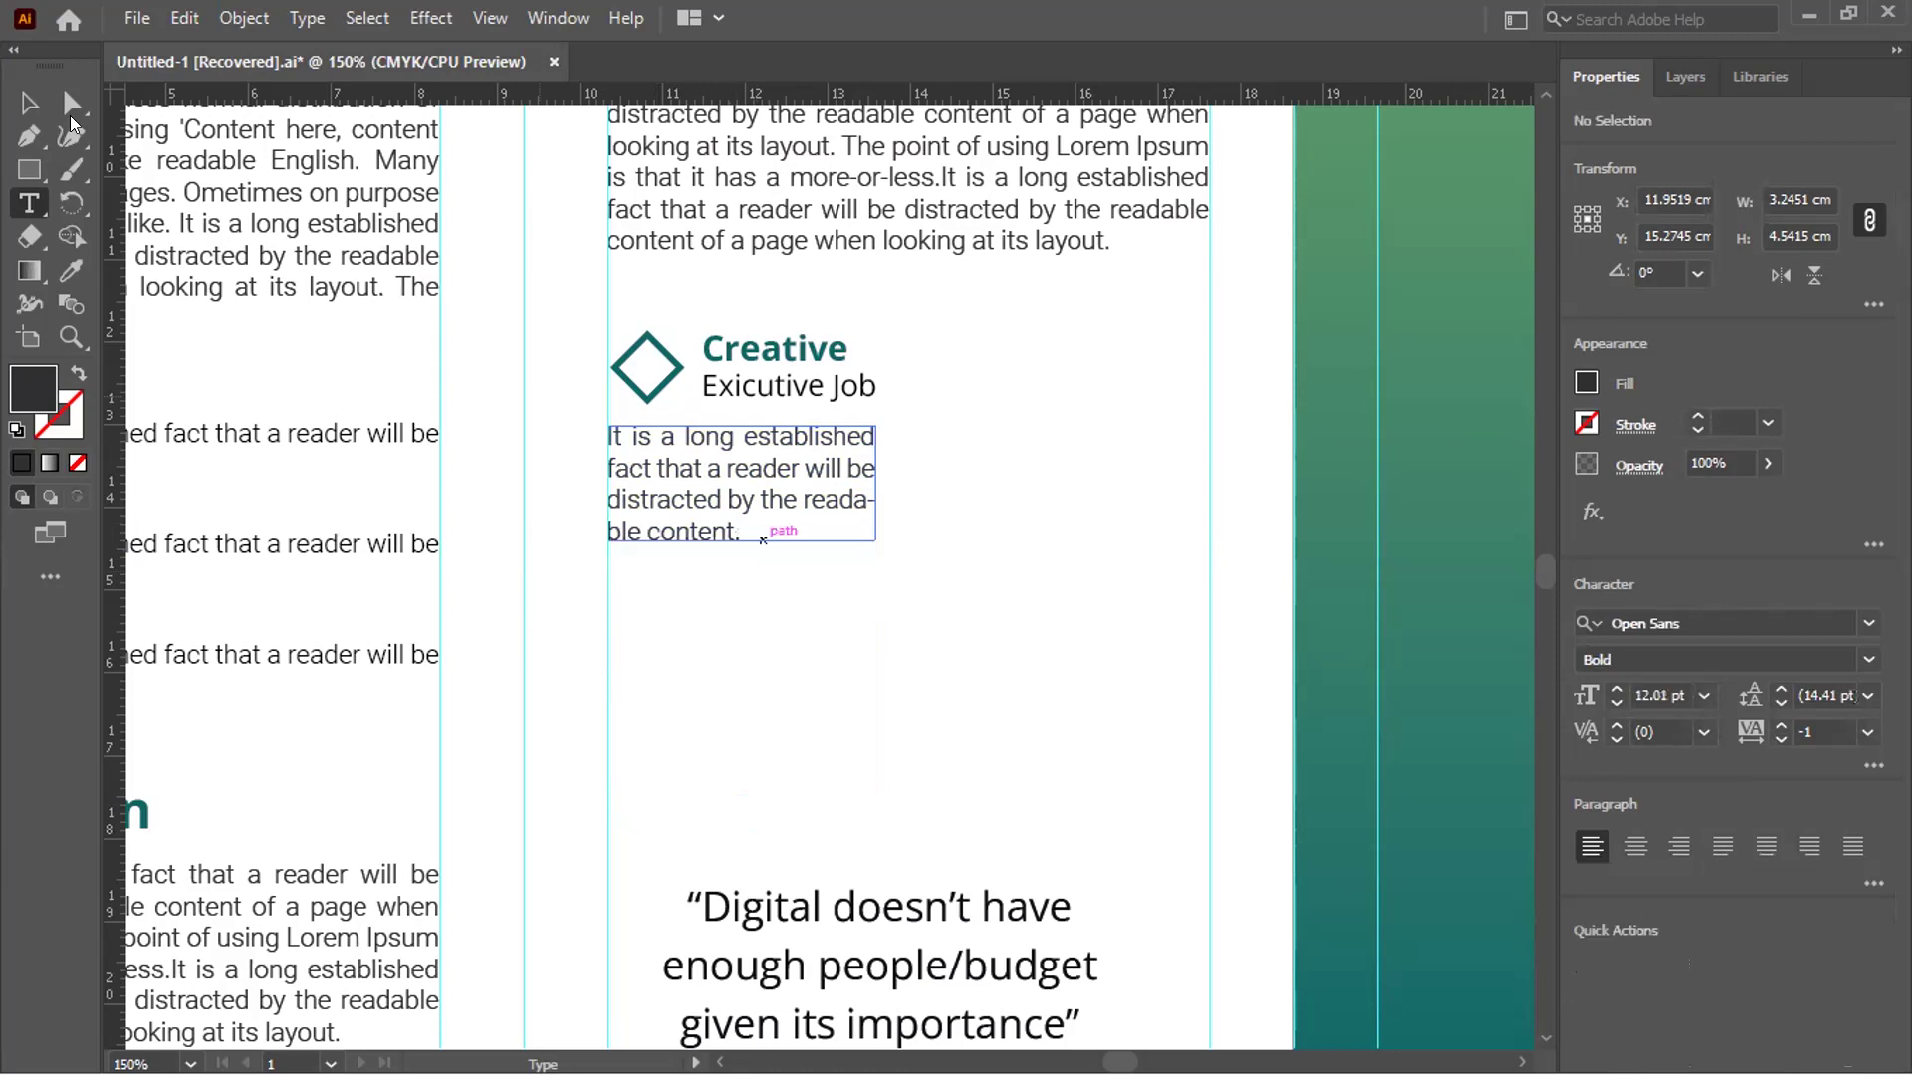
Group the diamond icon with the service paragraph and copy the block straight down
{"action": "left_click", "coordinate": [29, 102]}
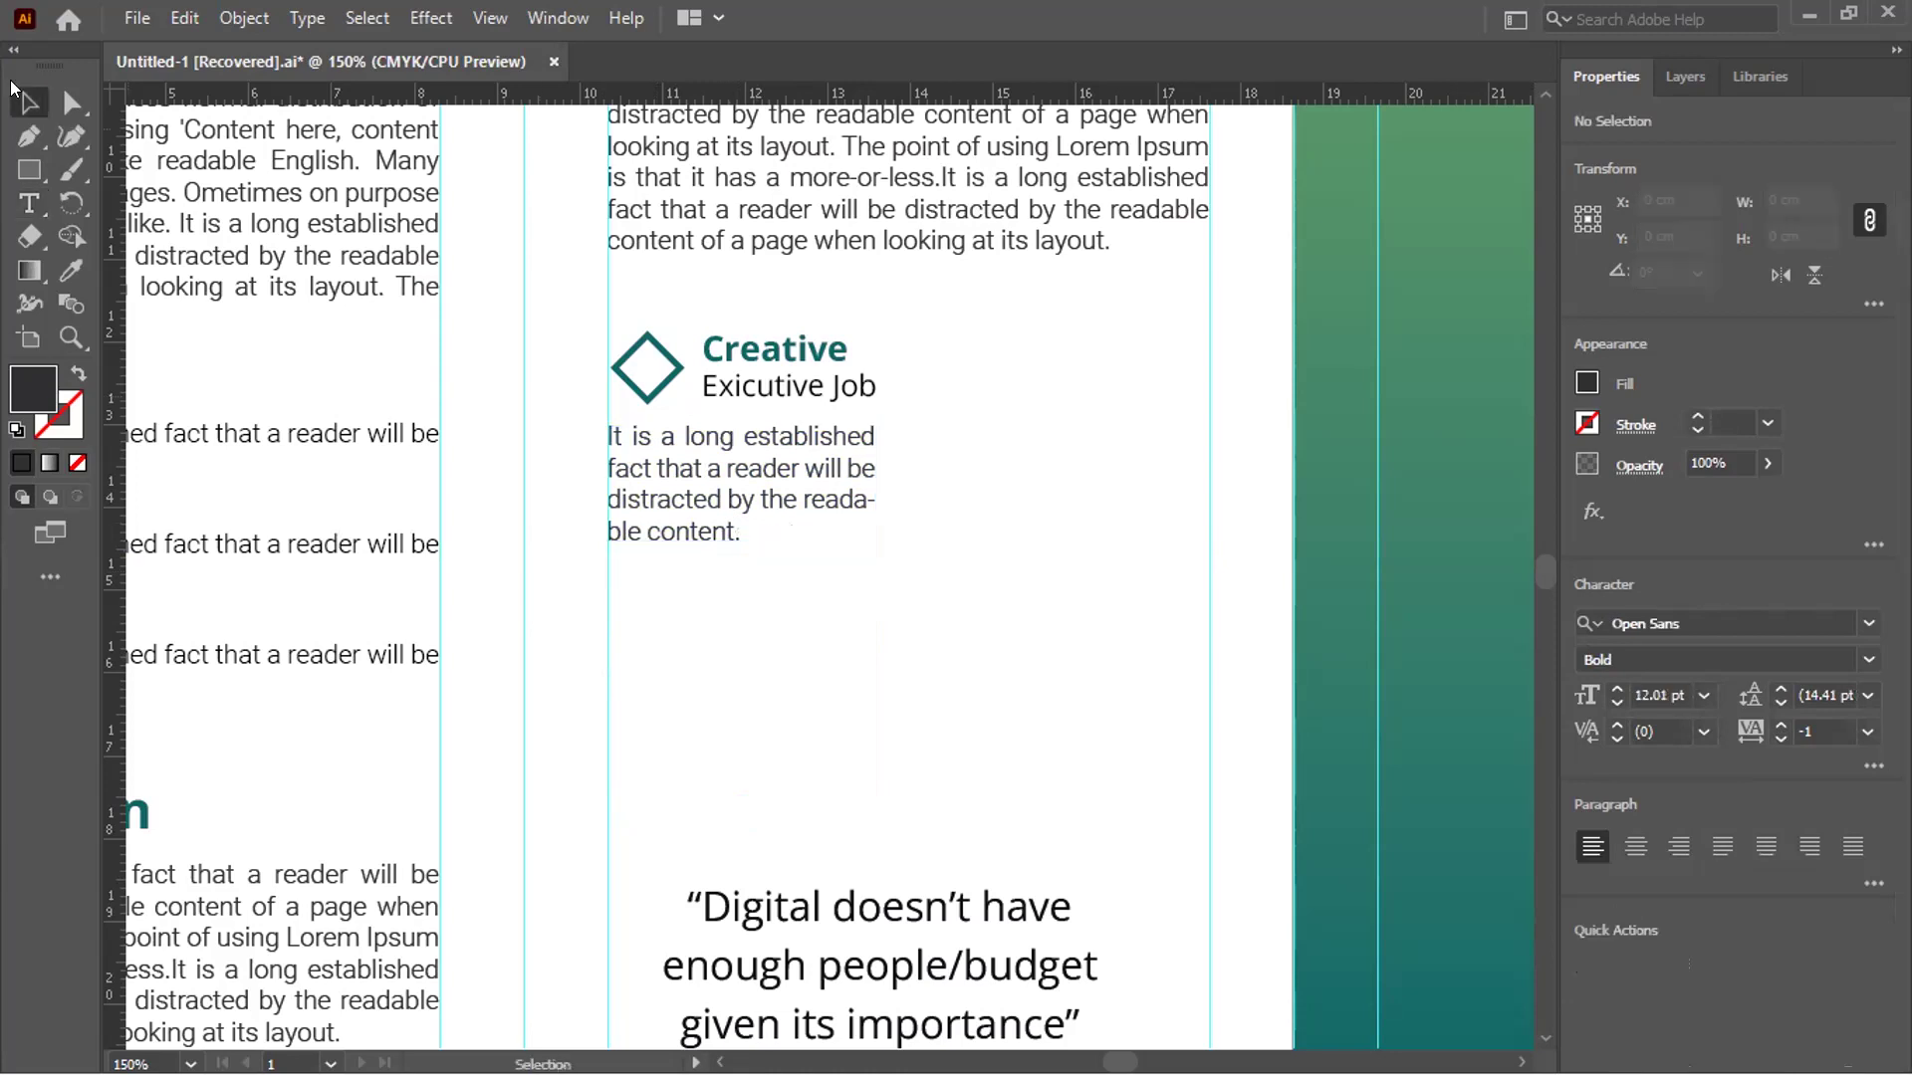
{"action": "left_click", "coordinate": [676, 376]}
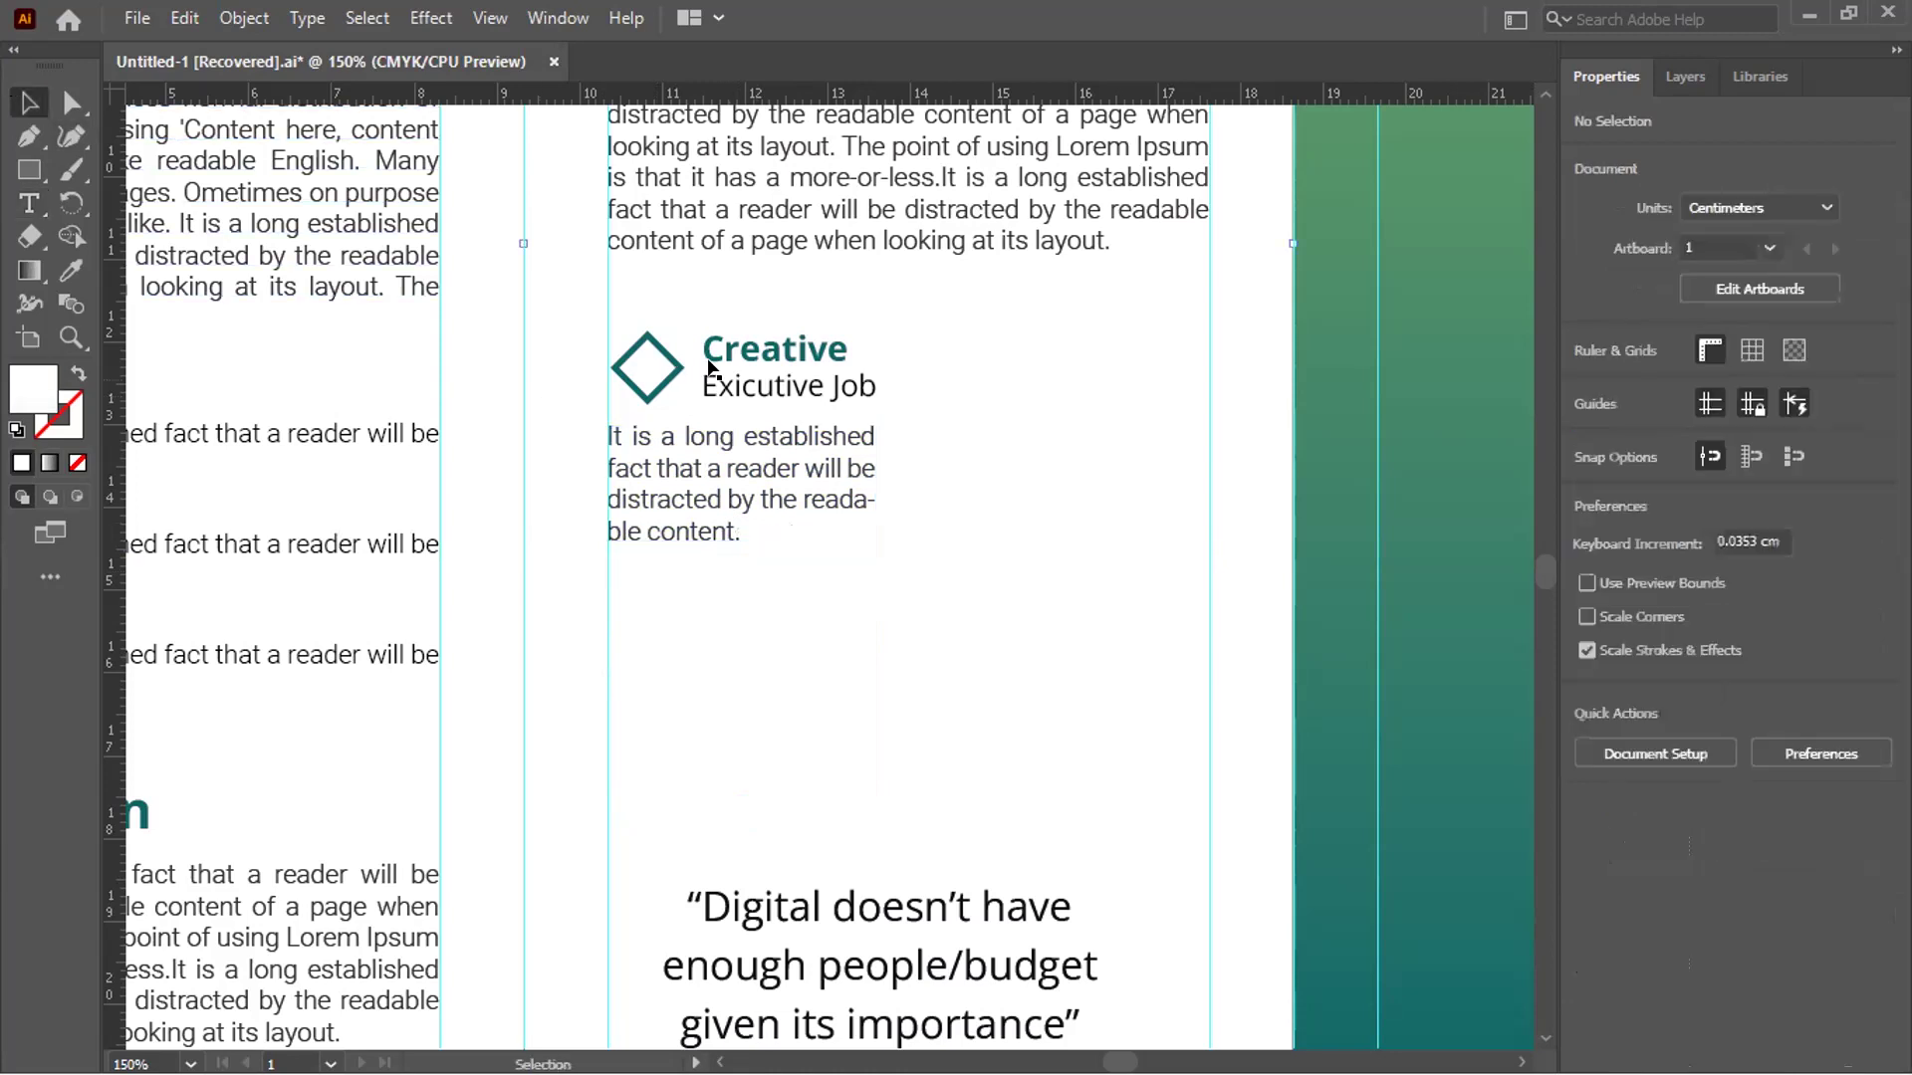
{"action": "left_click", "coordinate": [722, 463], "text": "shift"}
{"action": "key", "text": "ctrl+g"}
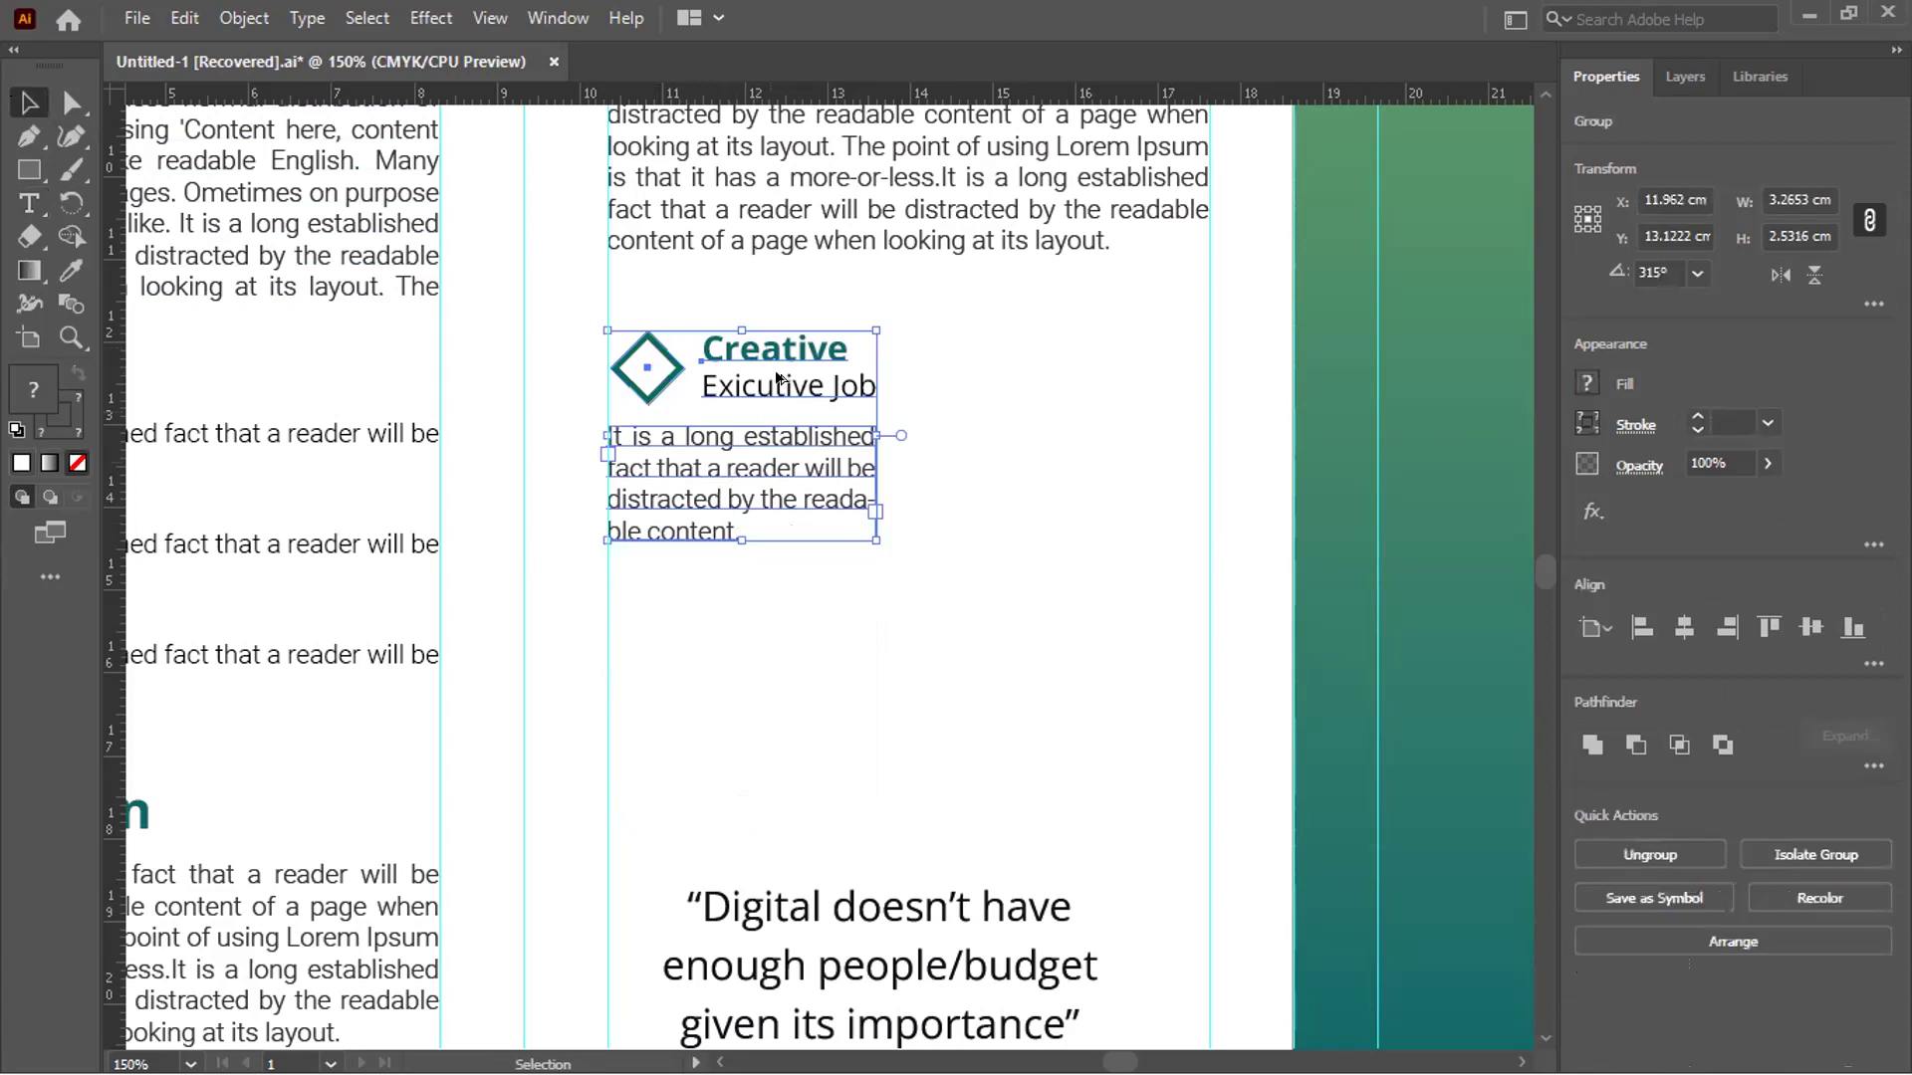
{"action": "left_click_drag", "start_coordinate": [790, 349], "coordinate": [789, 622]}
Copy both service blocks into a right column aligned to the intro paragraph's right edge
{"action": "left_click", "coordinate": [743, 436], "text": "shift"}
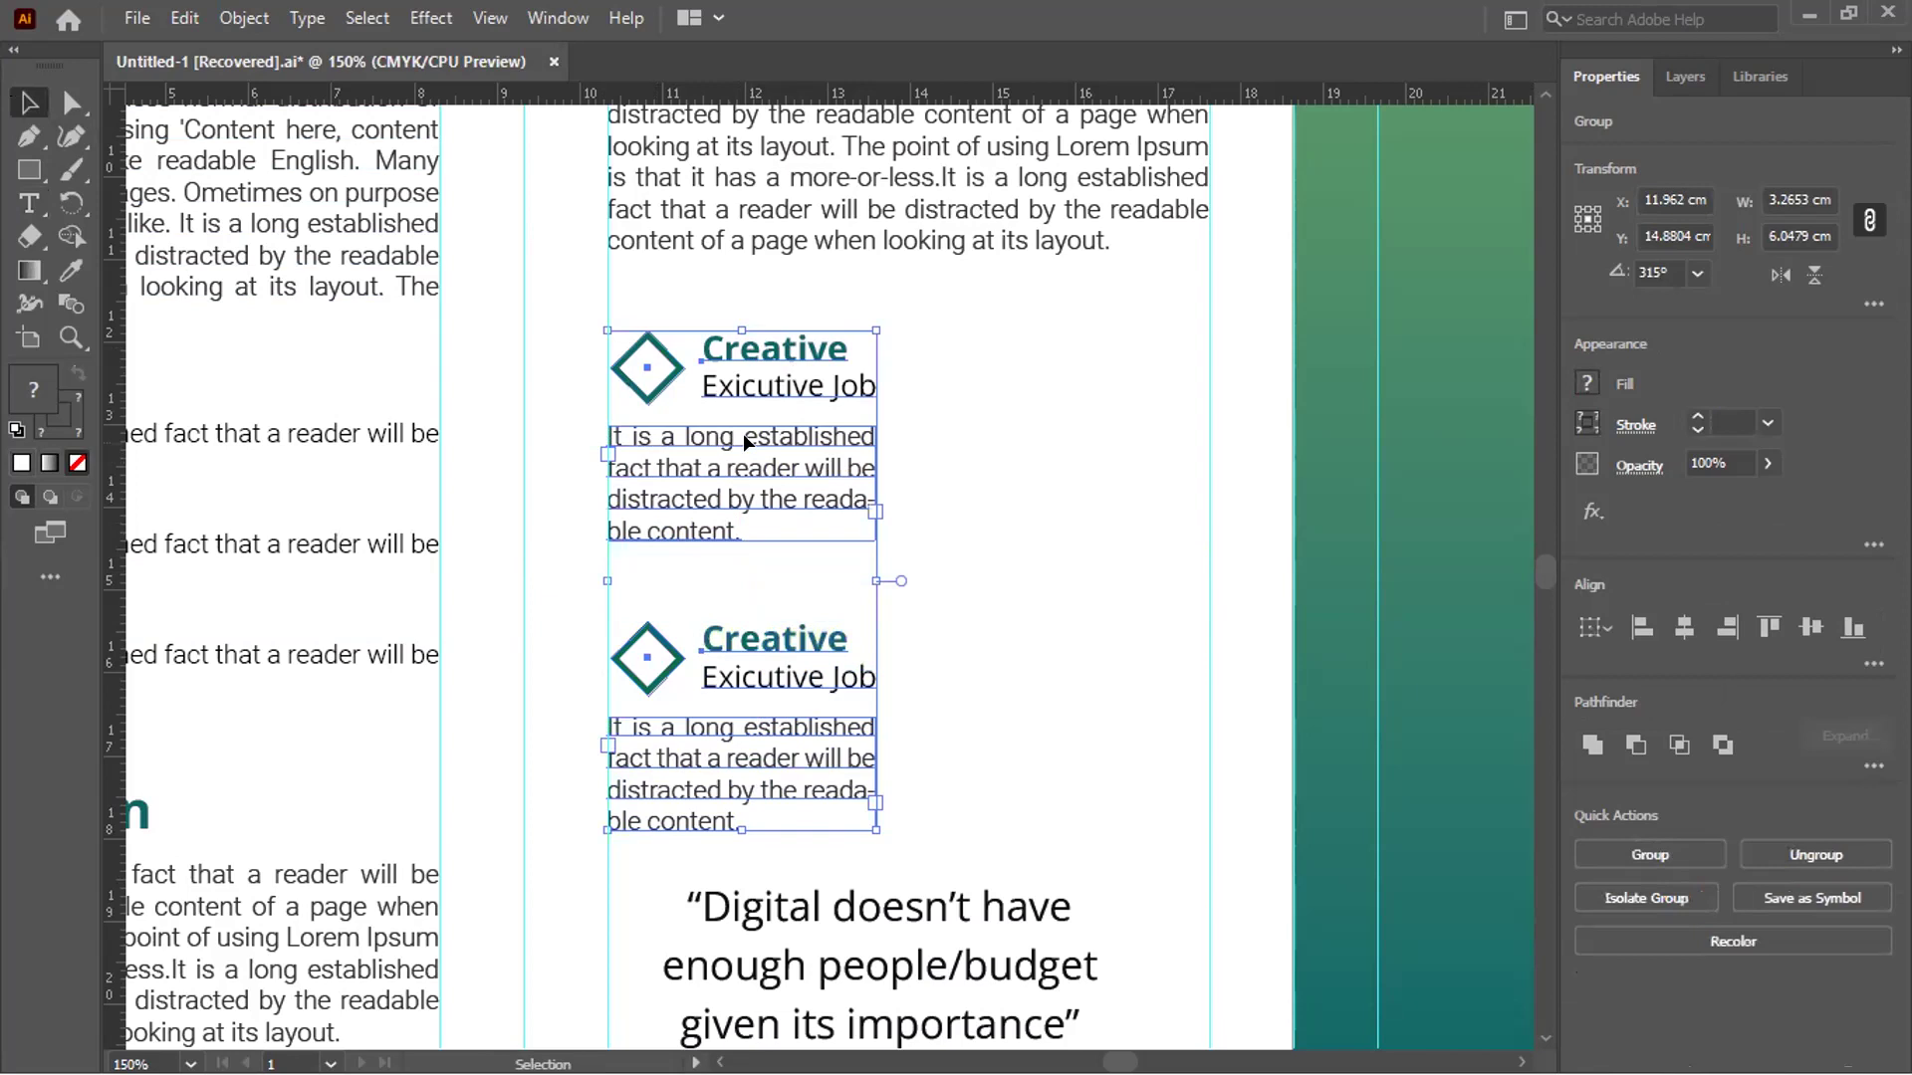
{"action": "left_click_drag", "start_coordinate": [742, 444], "coordinate": [1082, 442]}
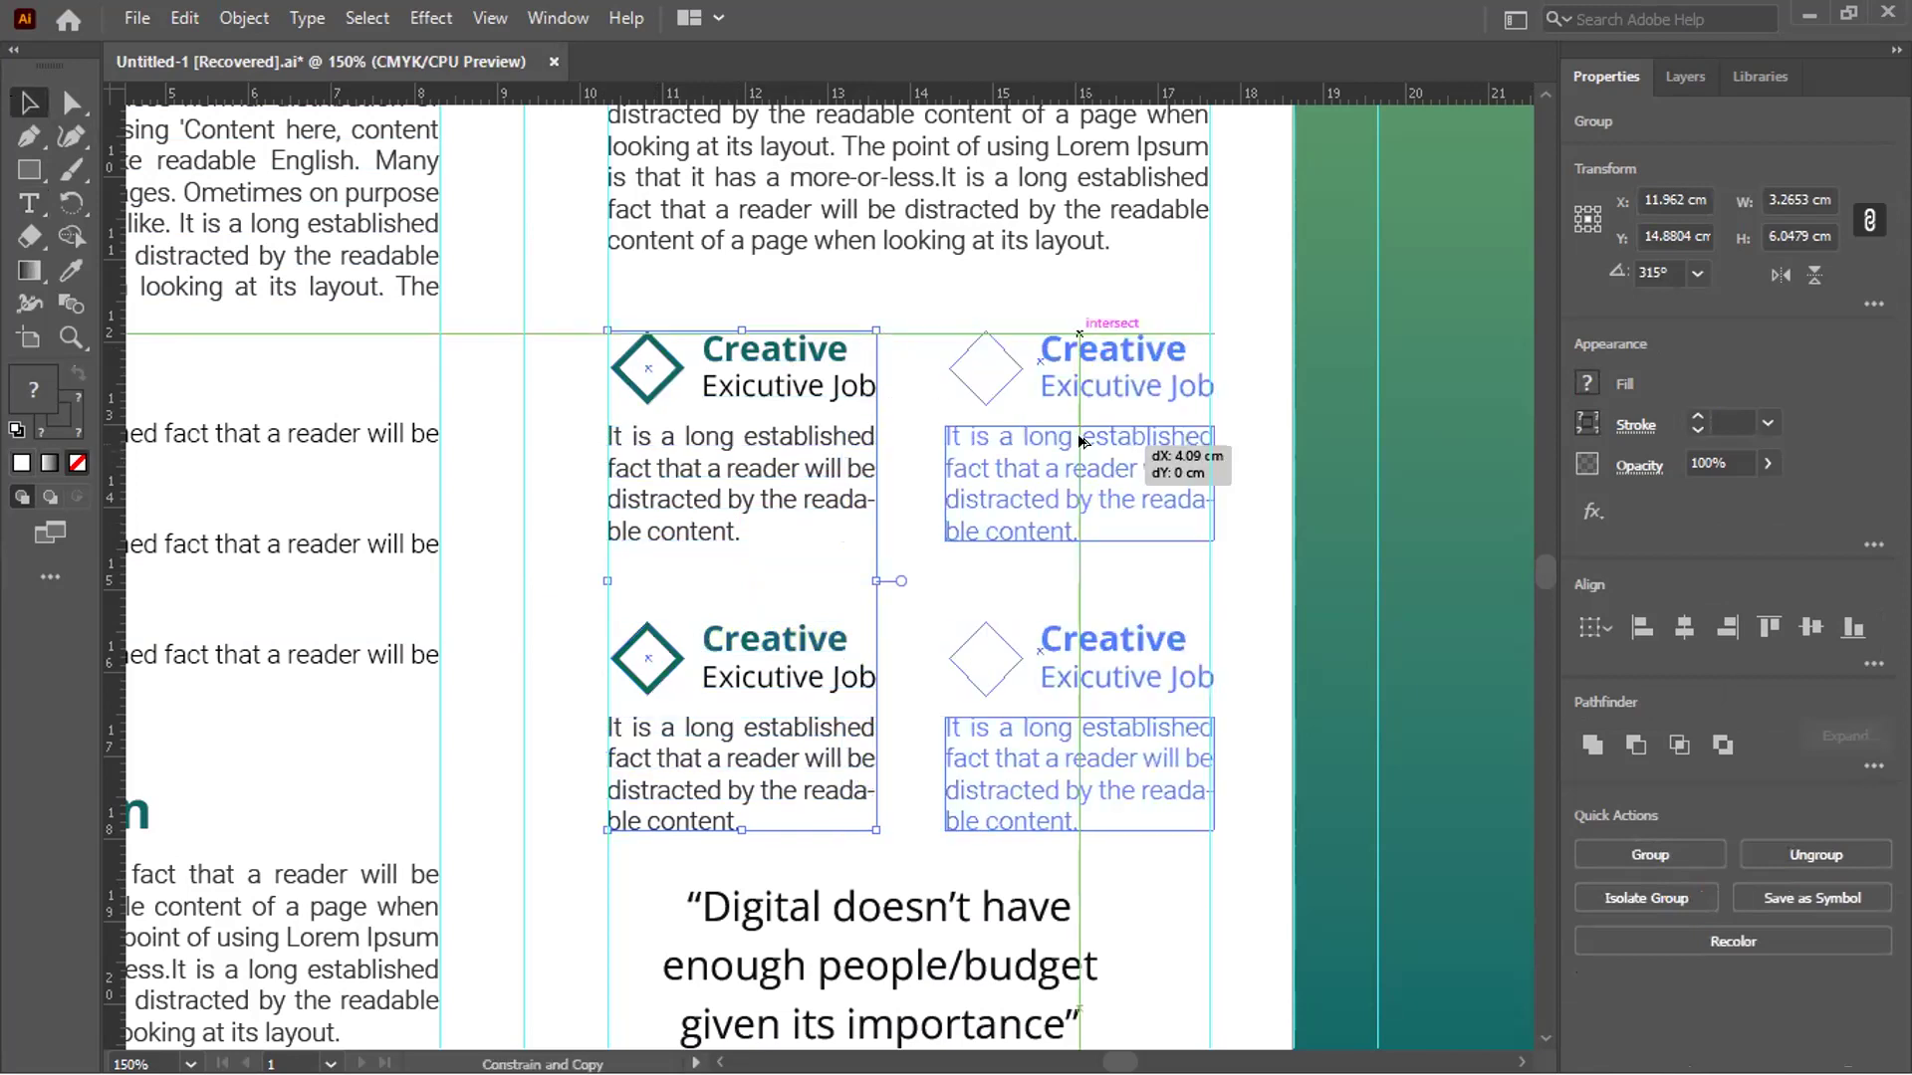
{"action": "left_click_drag", "start_coordinate": [1103, 302], "coordinate": [1125, 215]}
{"action": "left_click", "coordinate": [1126, 214], "text": "shift"}
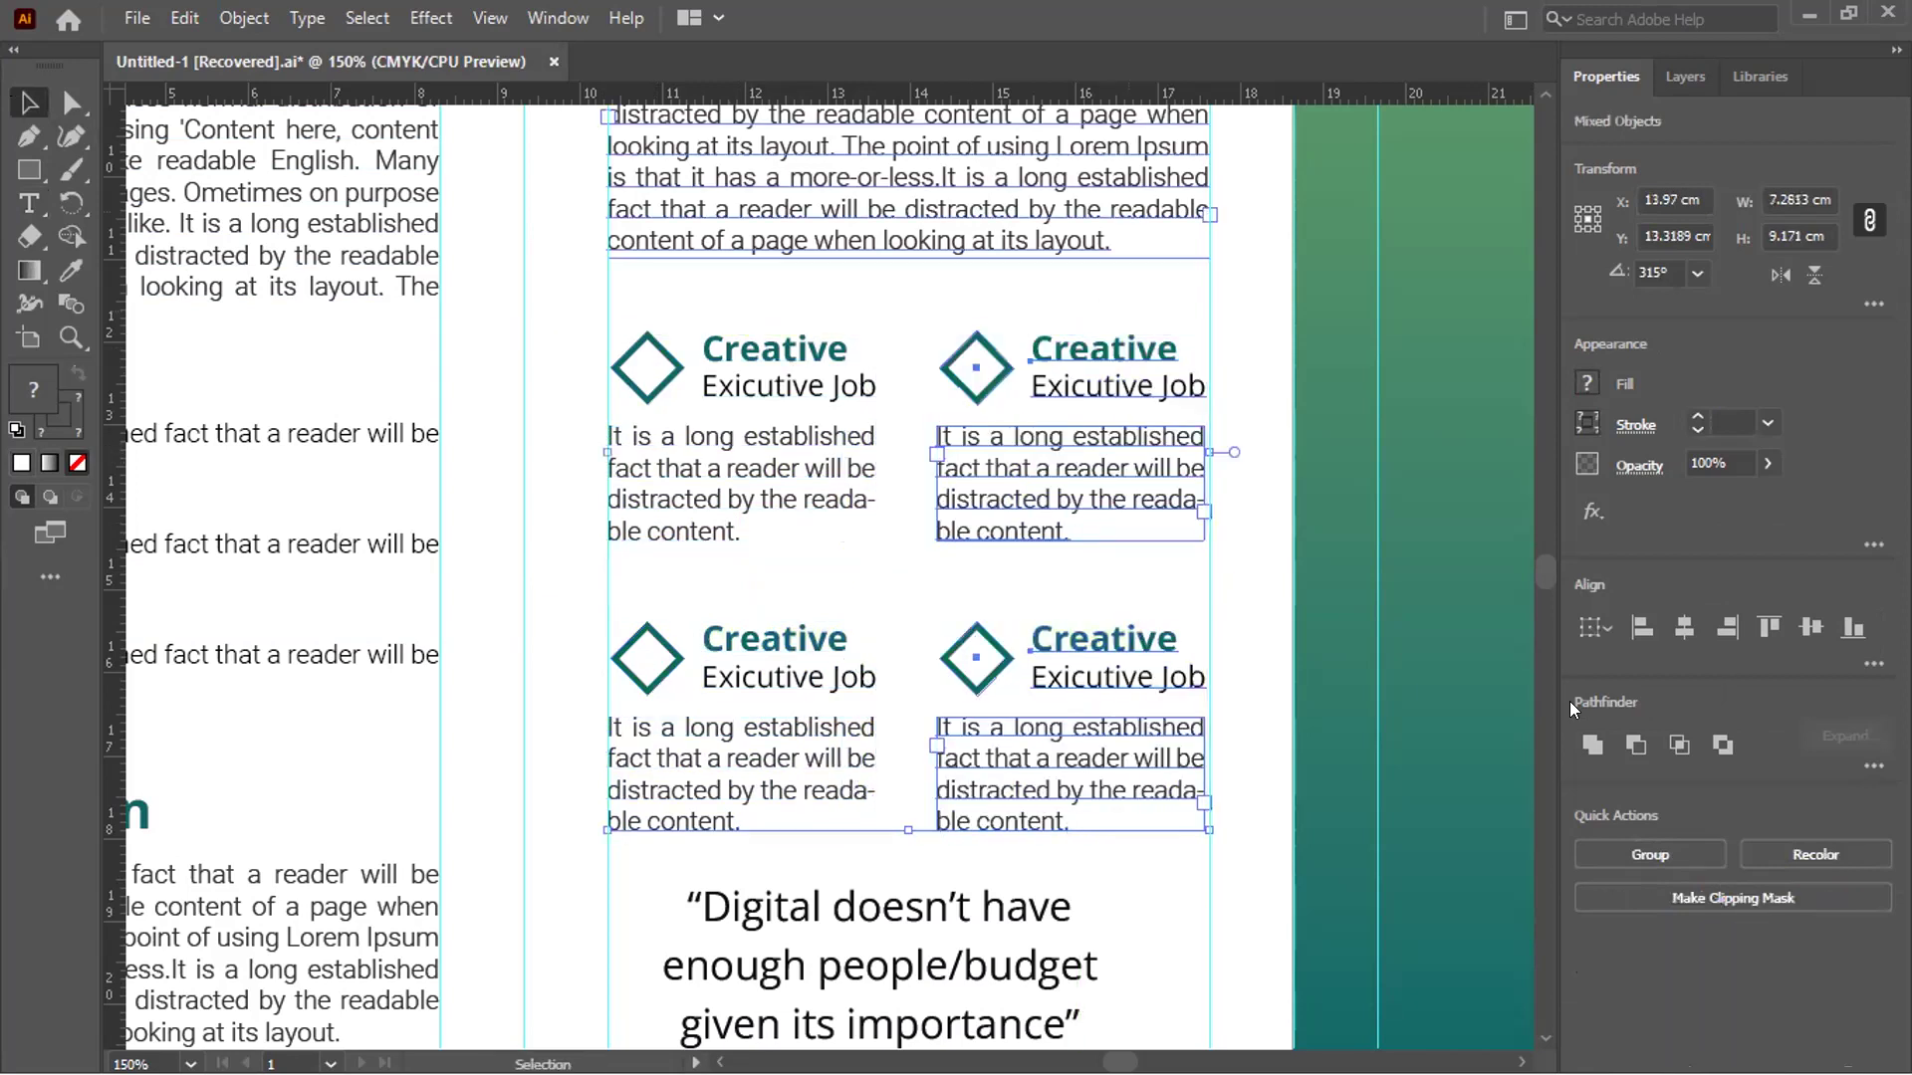
{"action": "left_click", "coordinate": [1725, 629]}
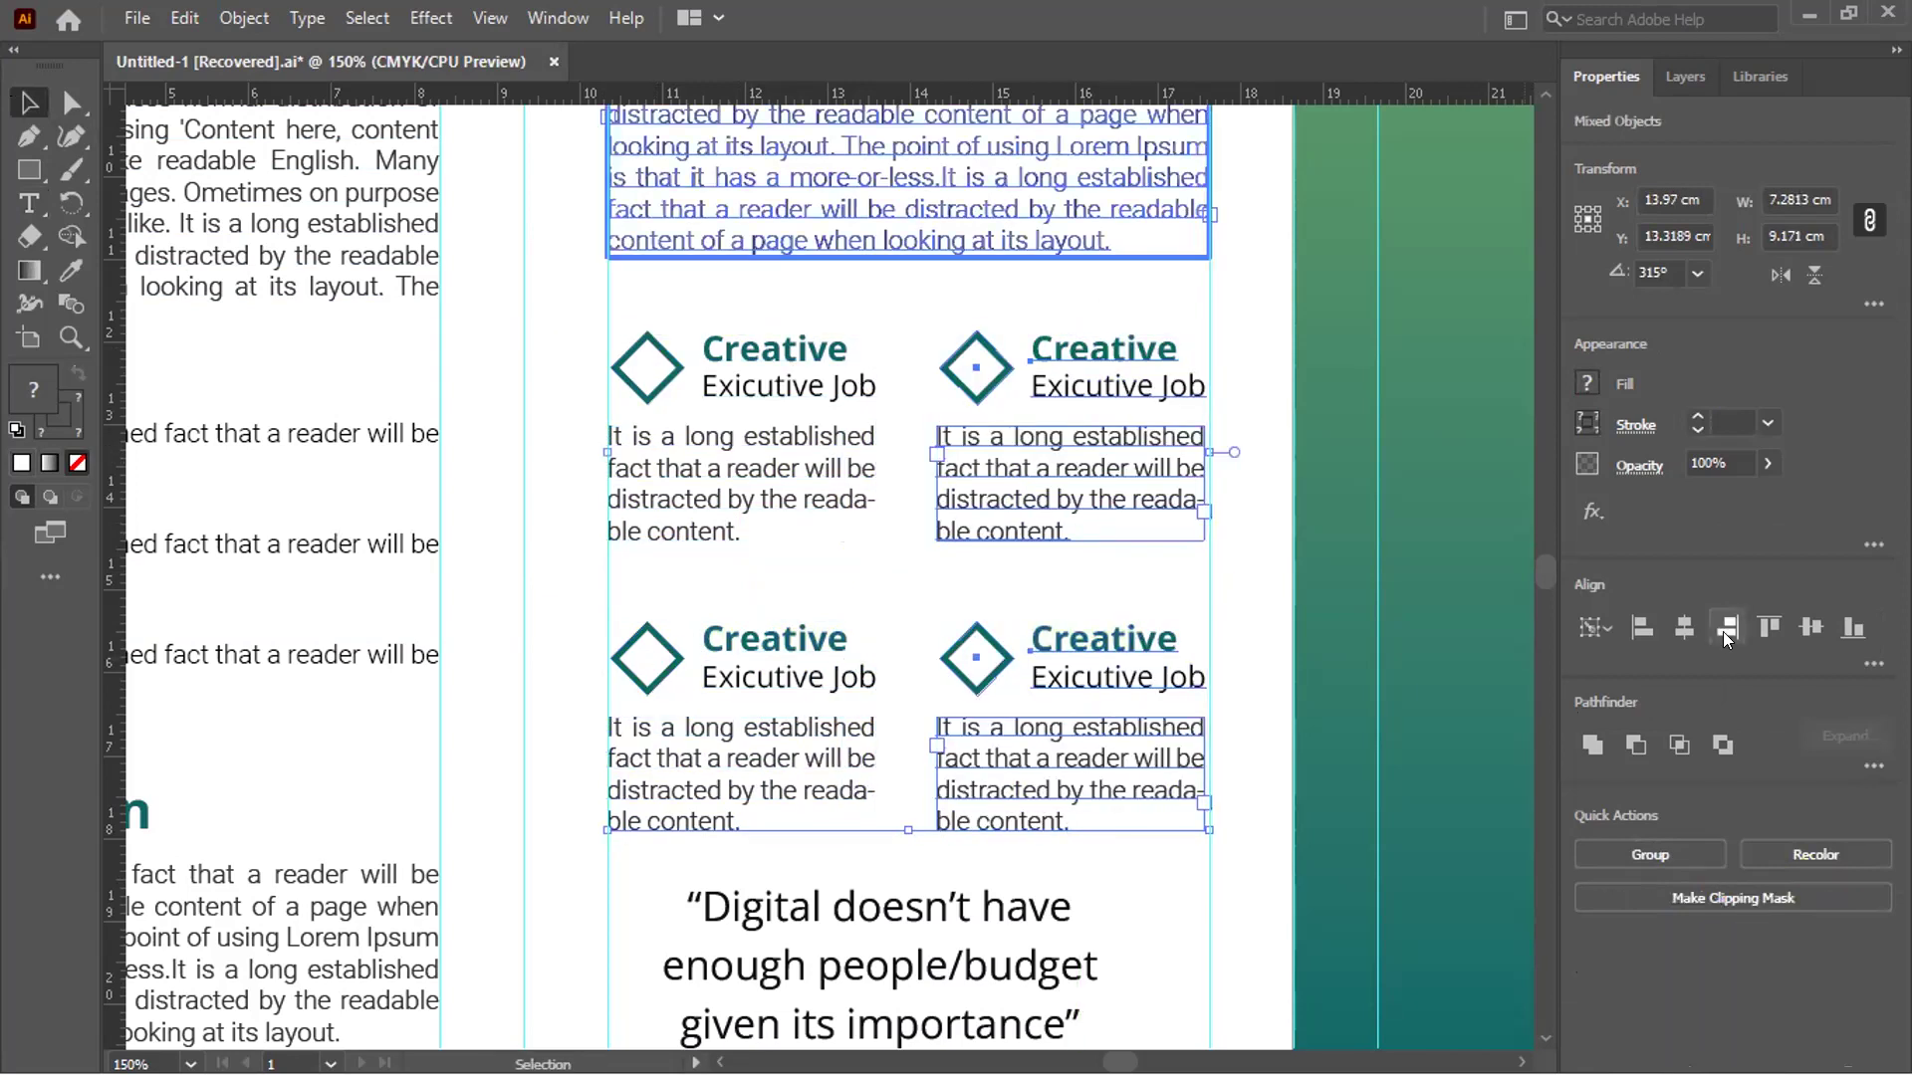
{"action": "left_click", "coordinate": [538, 334]}
{"action": "scroll", "coordinate": [538, 335], "scroll_direction": "down", "scroll_amount": 1}
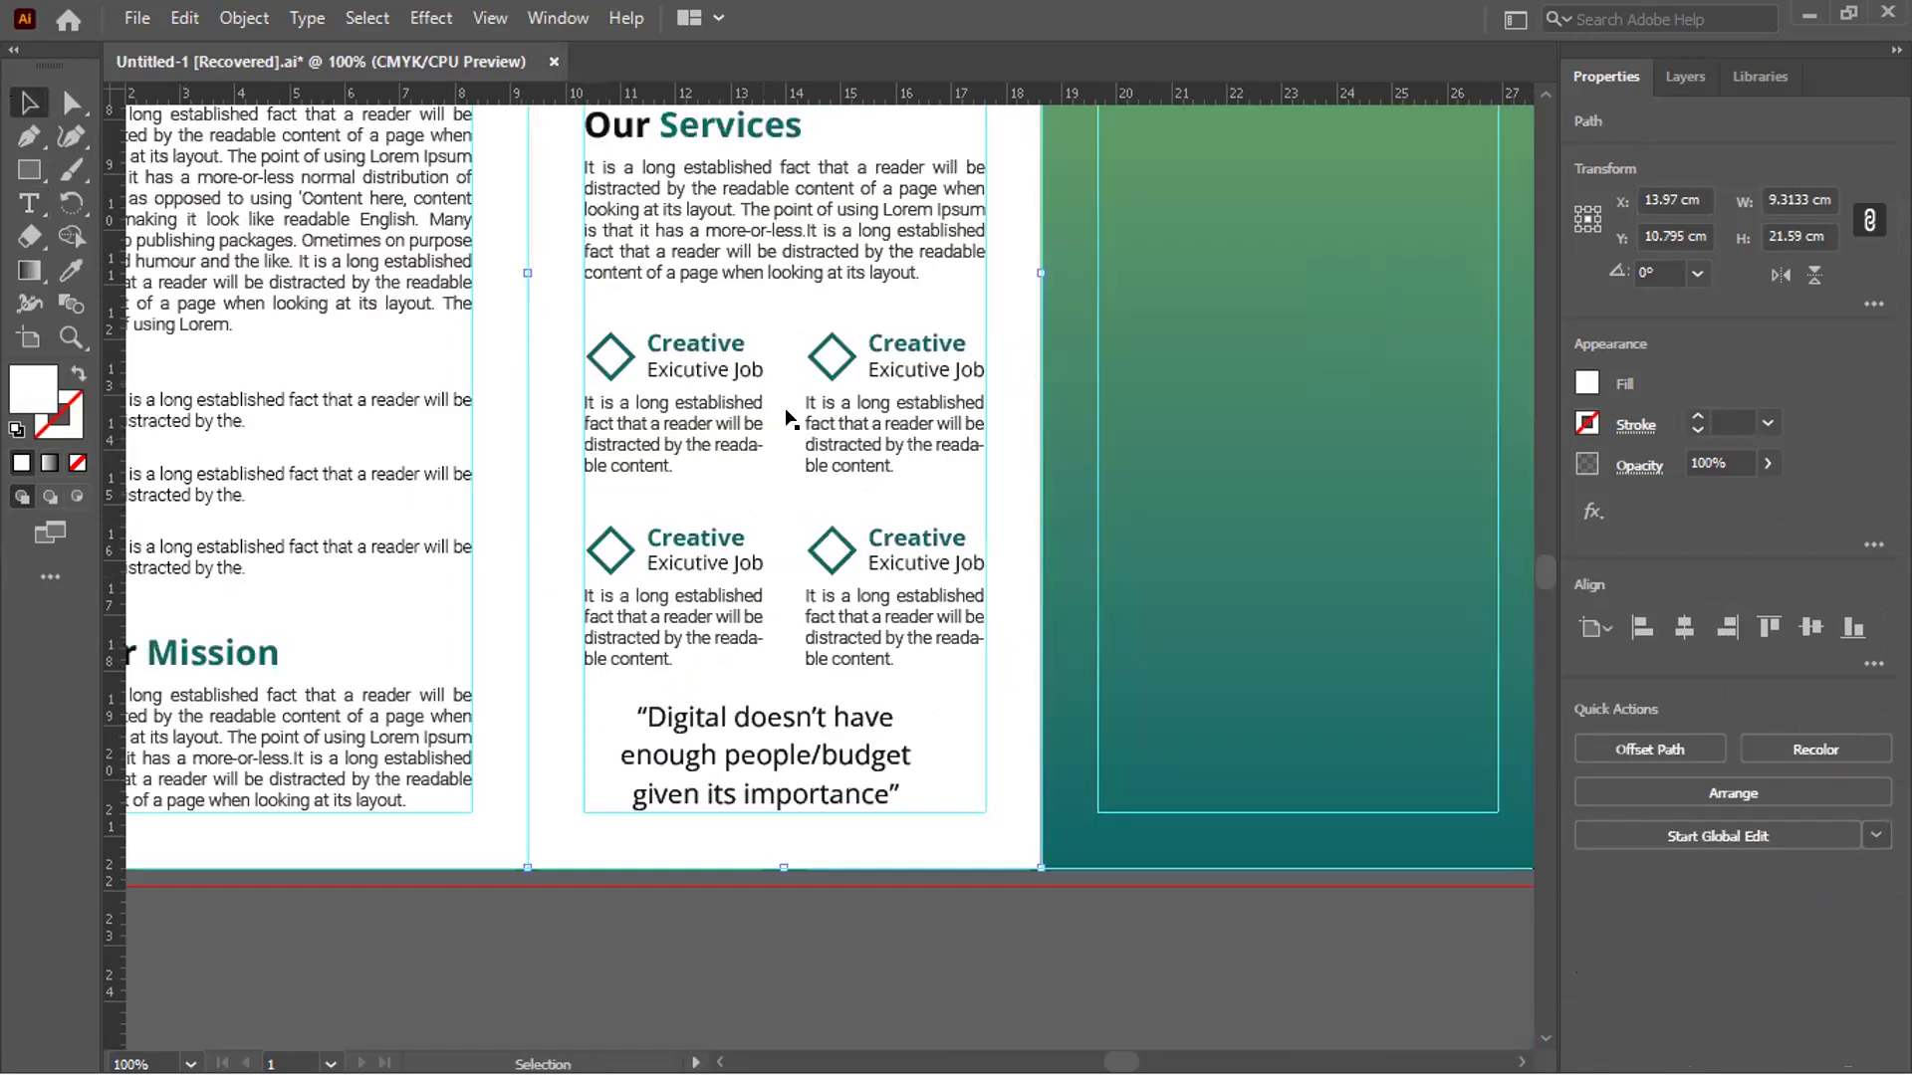
Group the Our Services heading with its intro paragraph
{"action": "scroll", "coordinate": [787, 386], "scroll_direction": "up", "scroll_amount": 3}
{"action": "left_click", "coordinate": [725, 298]}
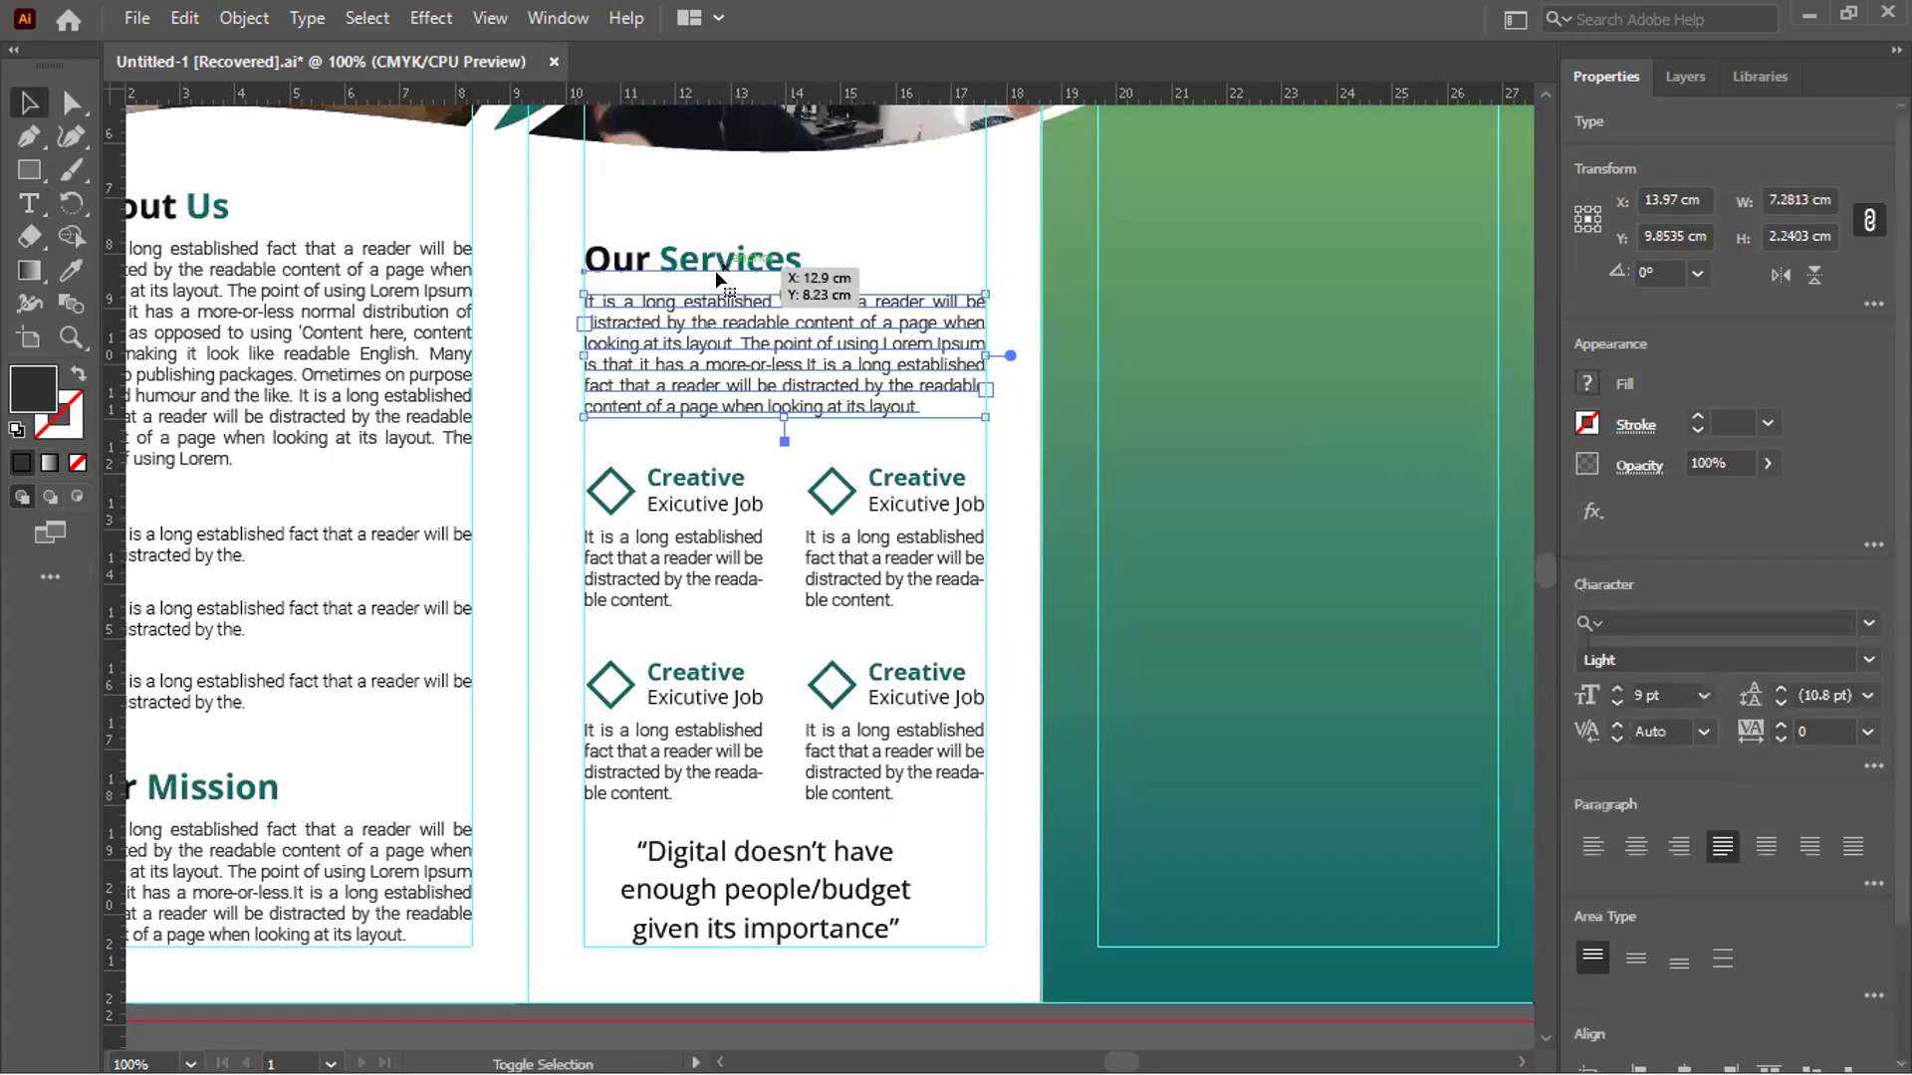
{"action": "key", "text": "ctrl+g"}
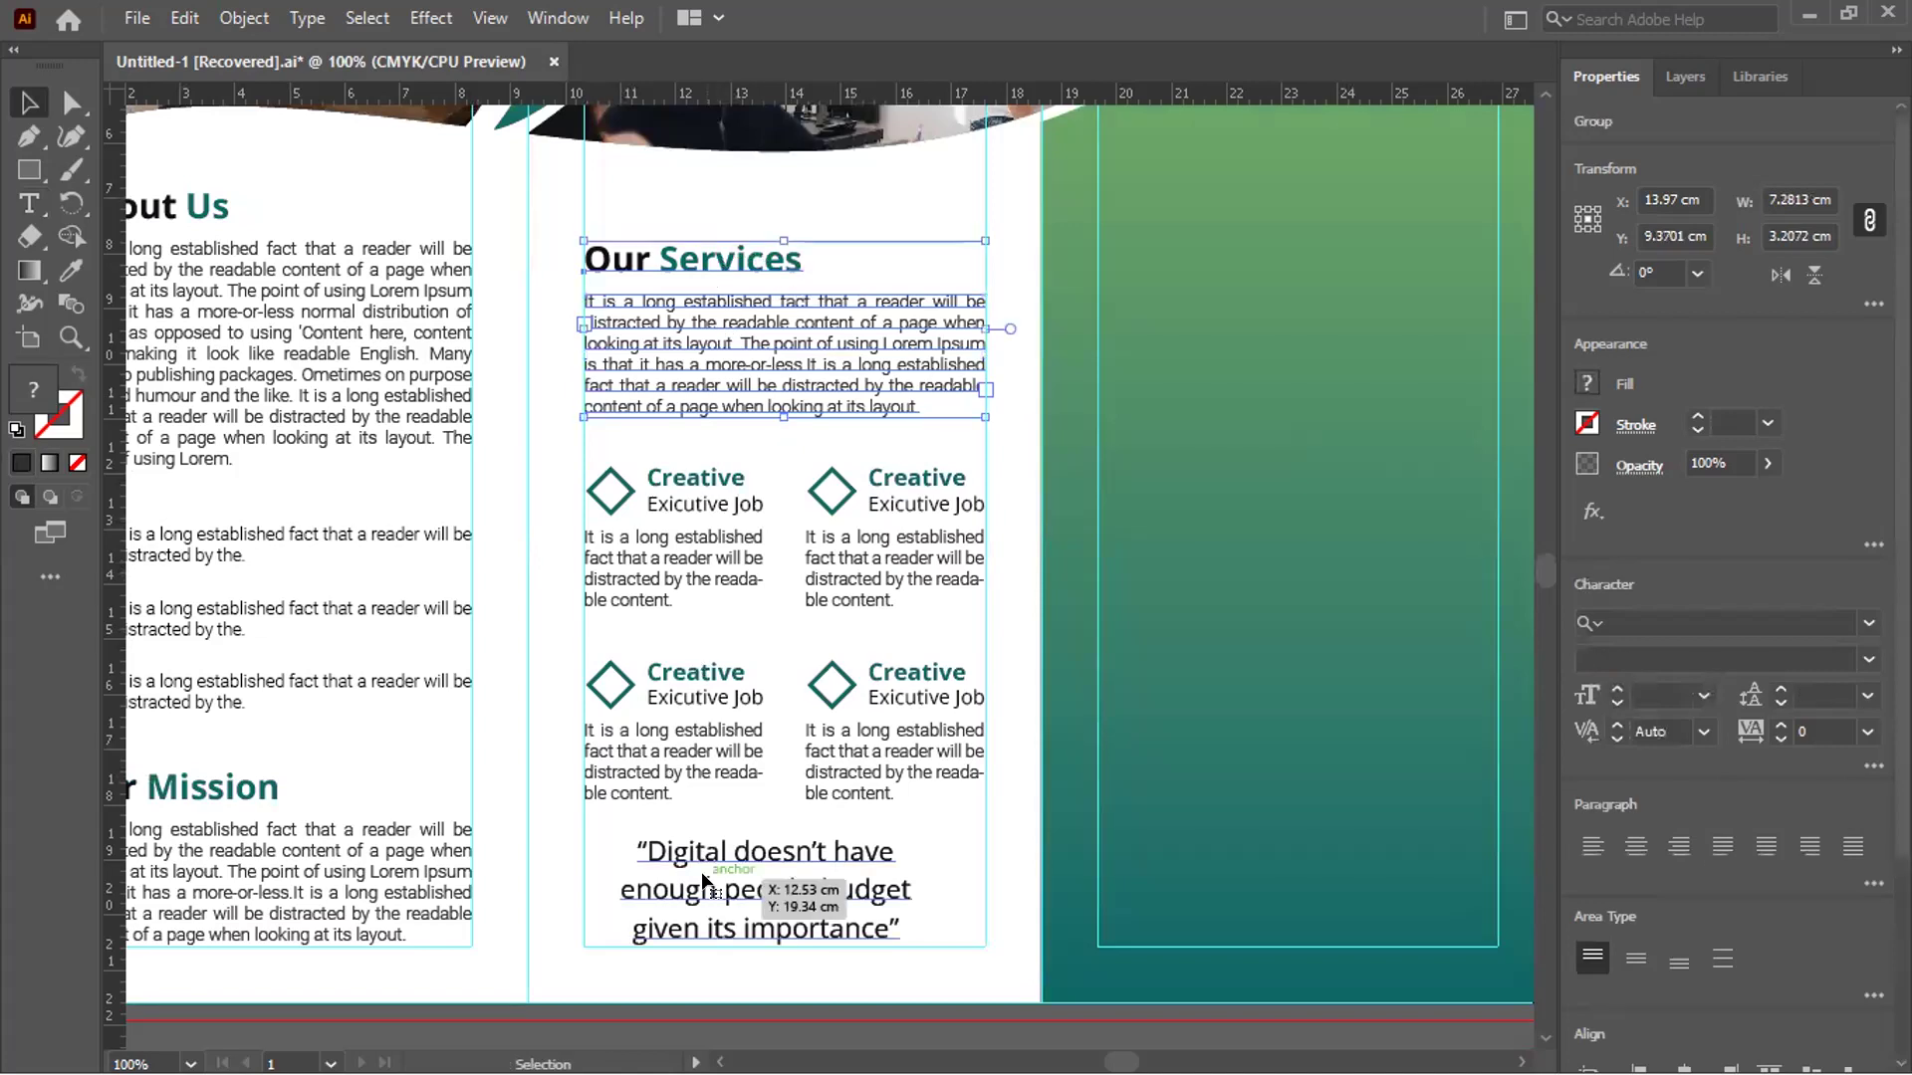
Select the quote, four service blocks and heading group, then space them 1 cm apart vertically
{"action": "left_click", "coordinate": [718, 836]}
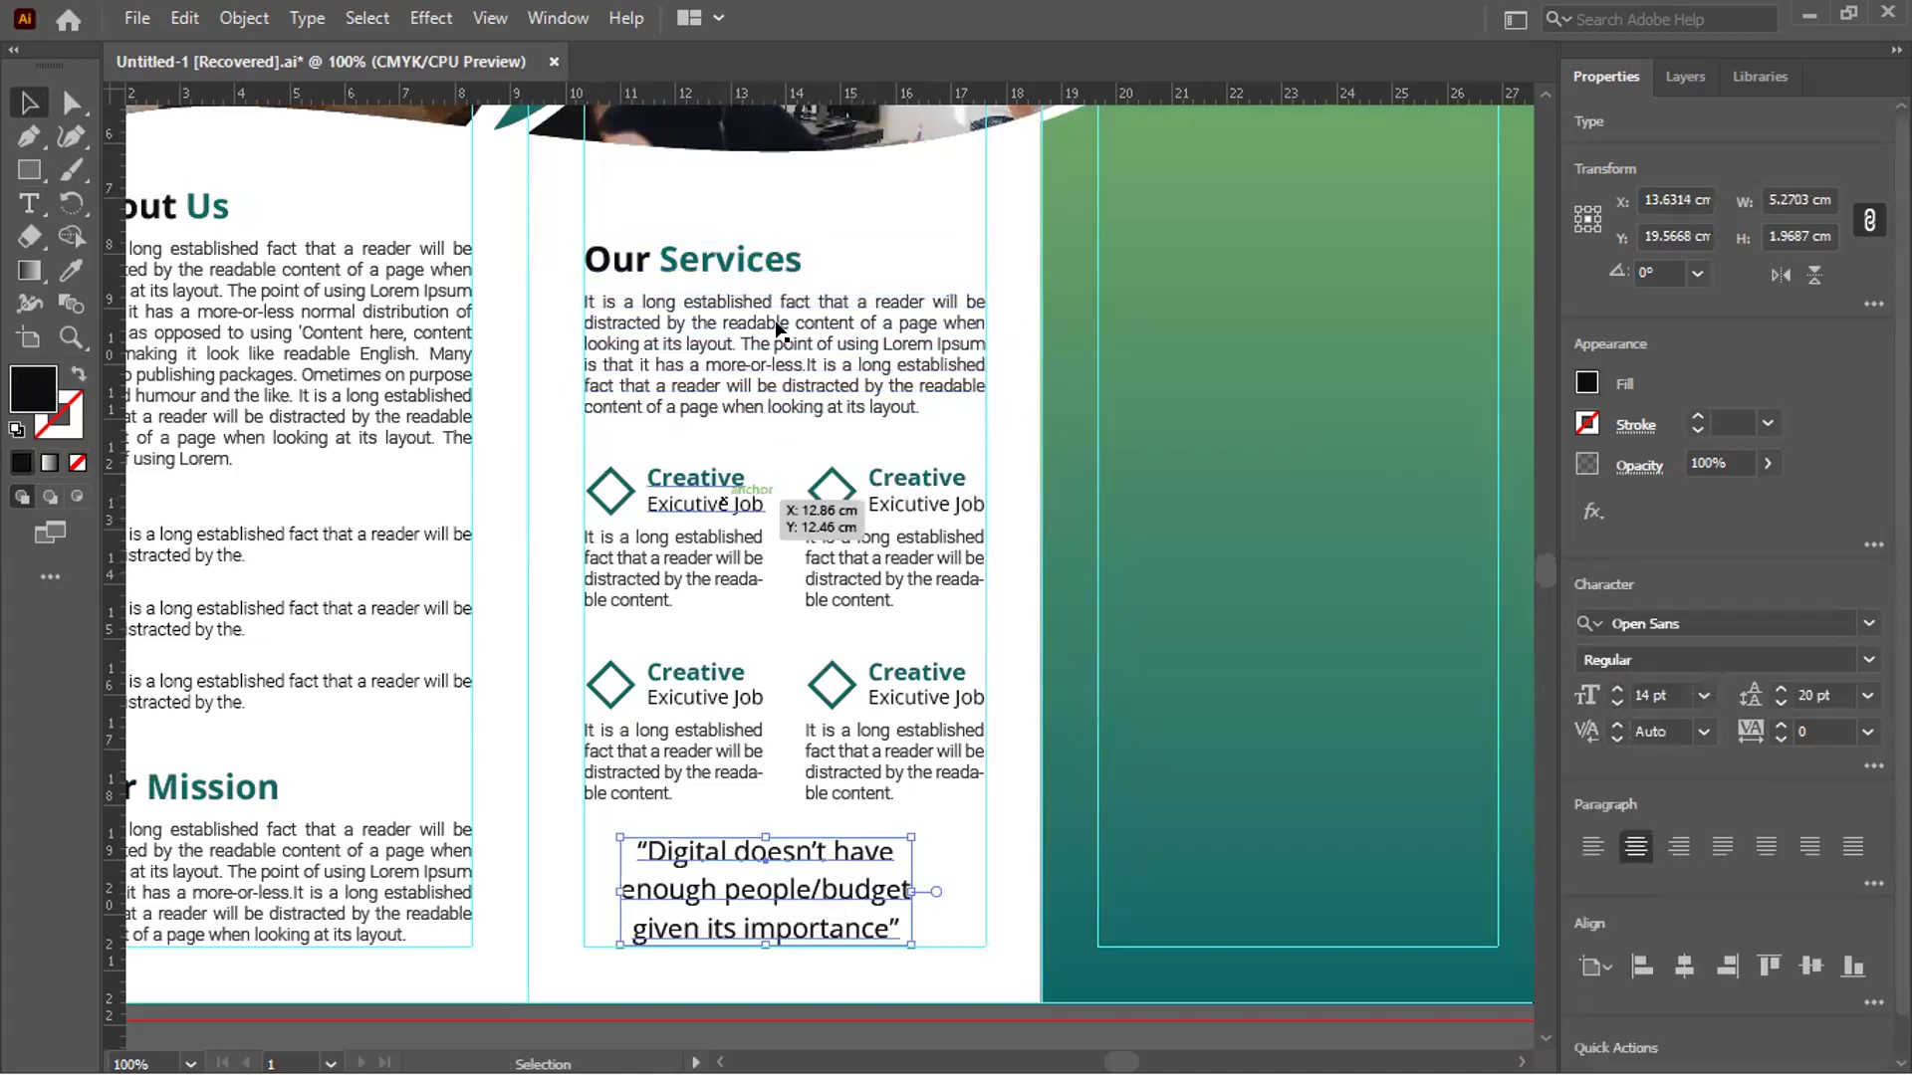
{"action": "left_click", "coordinate": [723, 503]}
{"action": "left_click", "coordinate": [873, 633]}
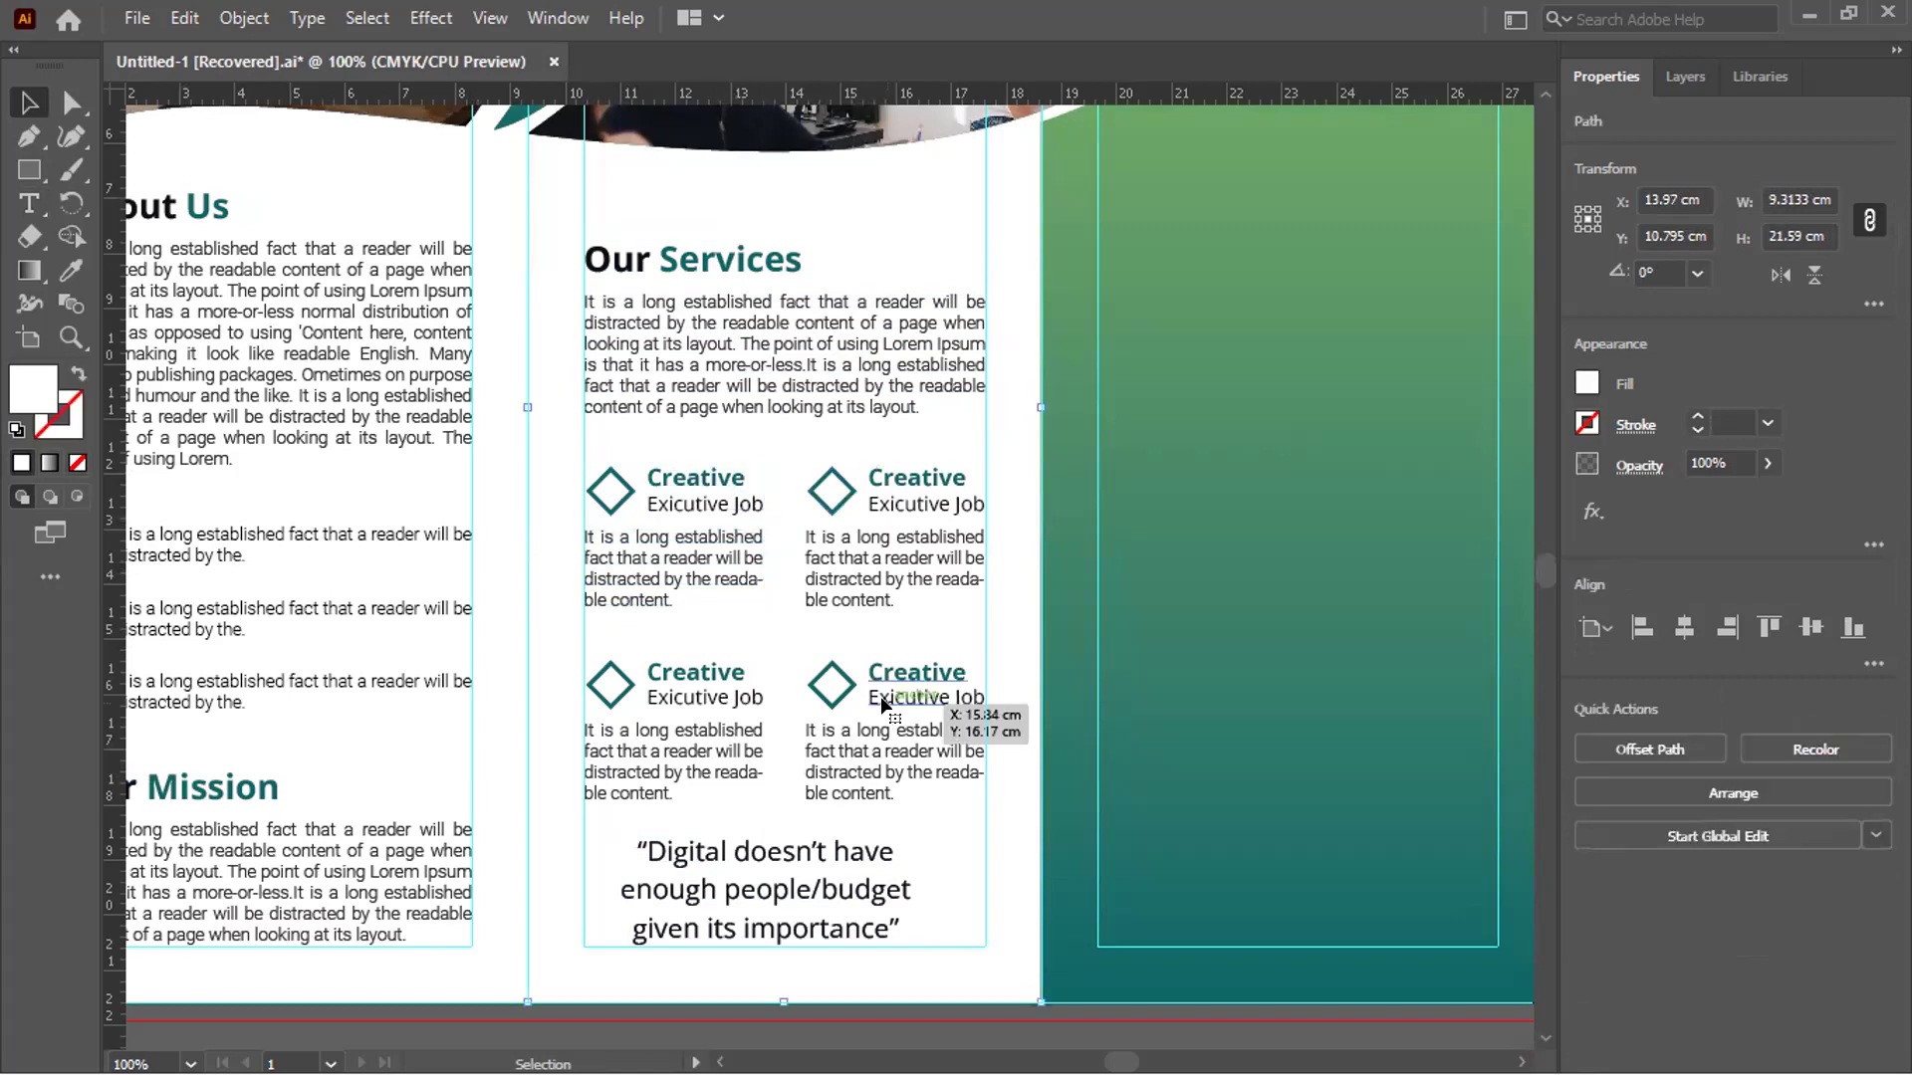
{"action": "left_click", "coordinate": [769, 865]}
{"action": "left_click", "coordinate": [697, 737], "text": "shift"}
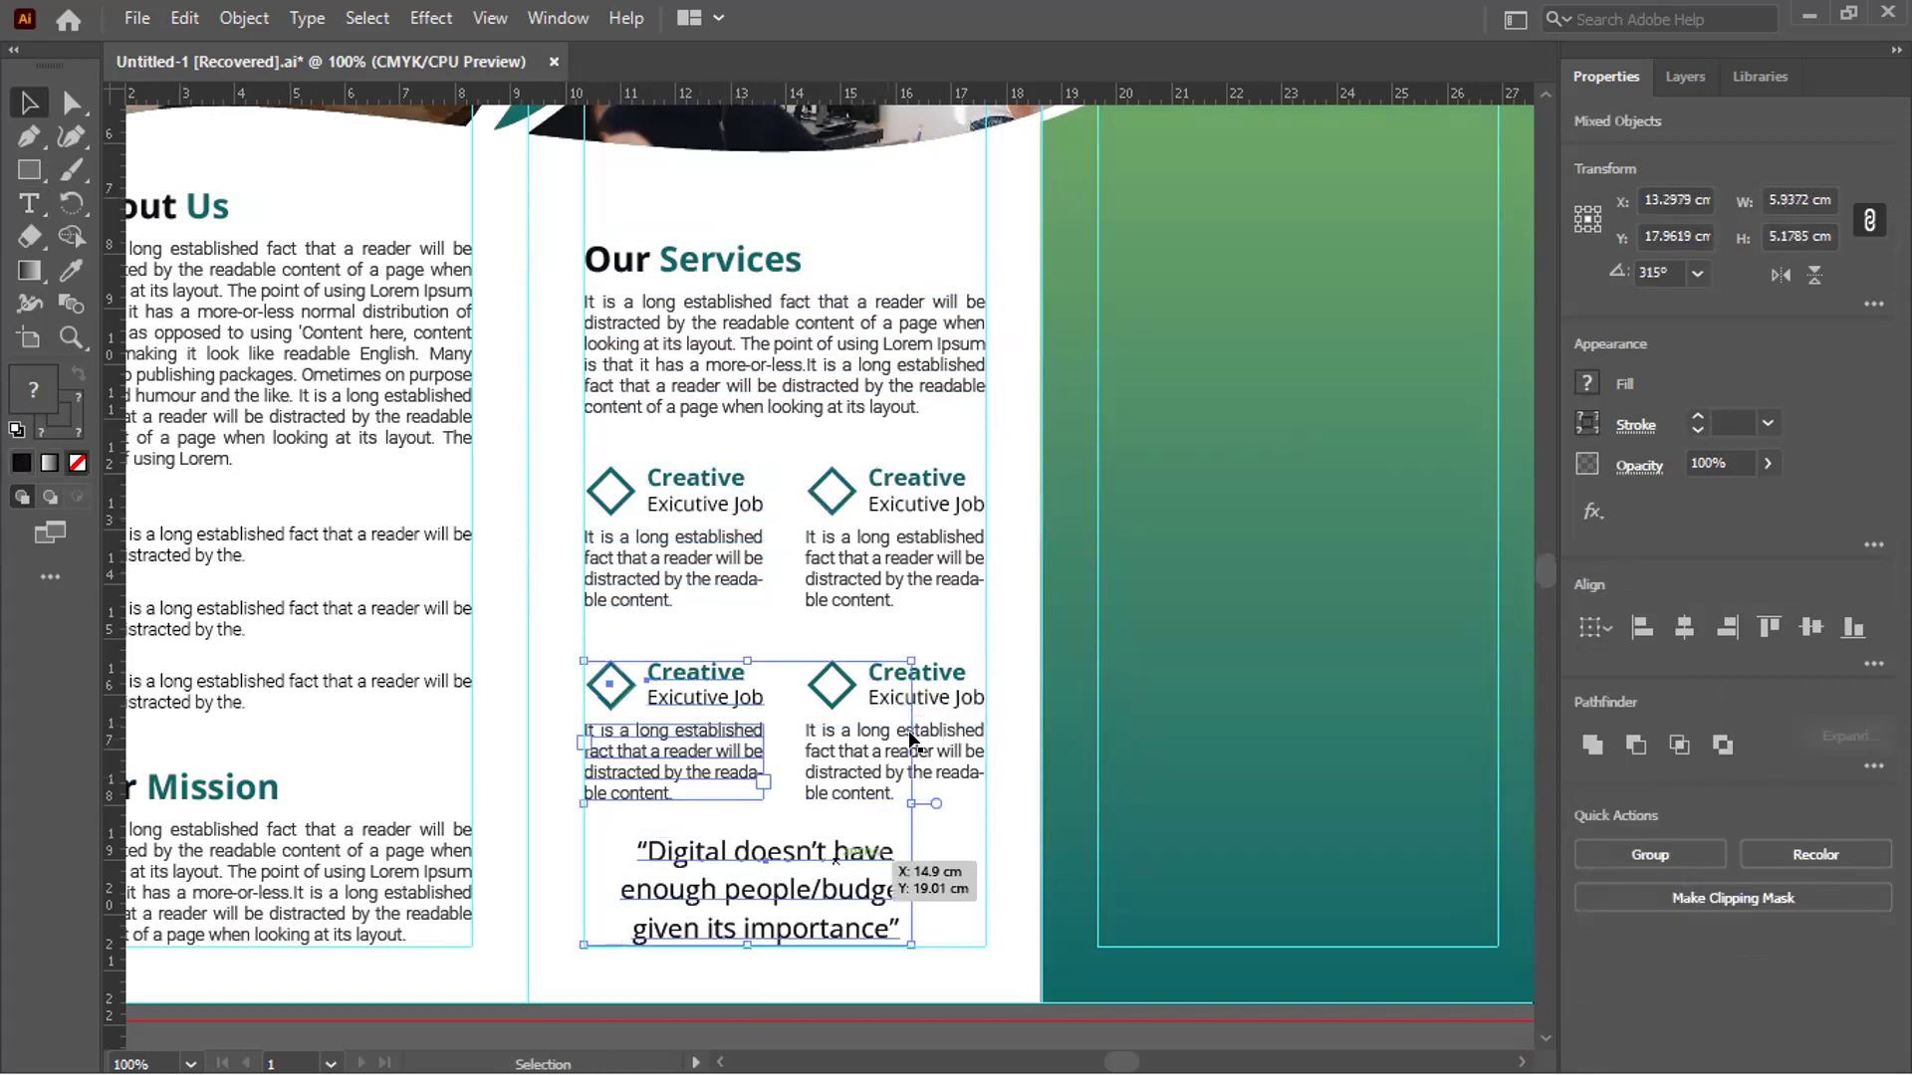
{"action": "left_click", "coordinate": [940, 726], "text": "shift"}
{"action": "left_click", "coordinate": [814, 545], "text": "shift"}
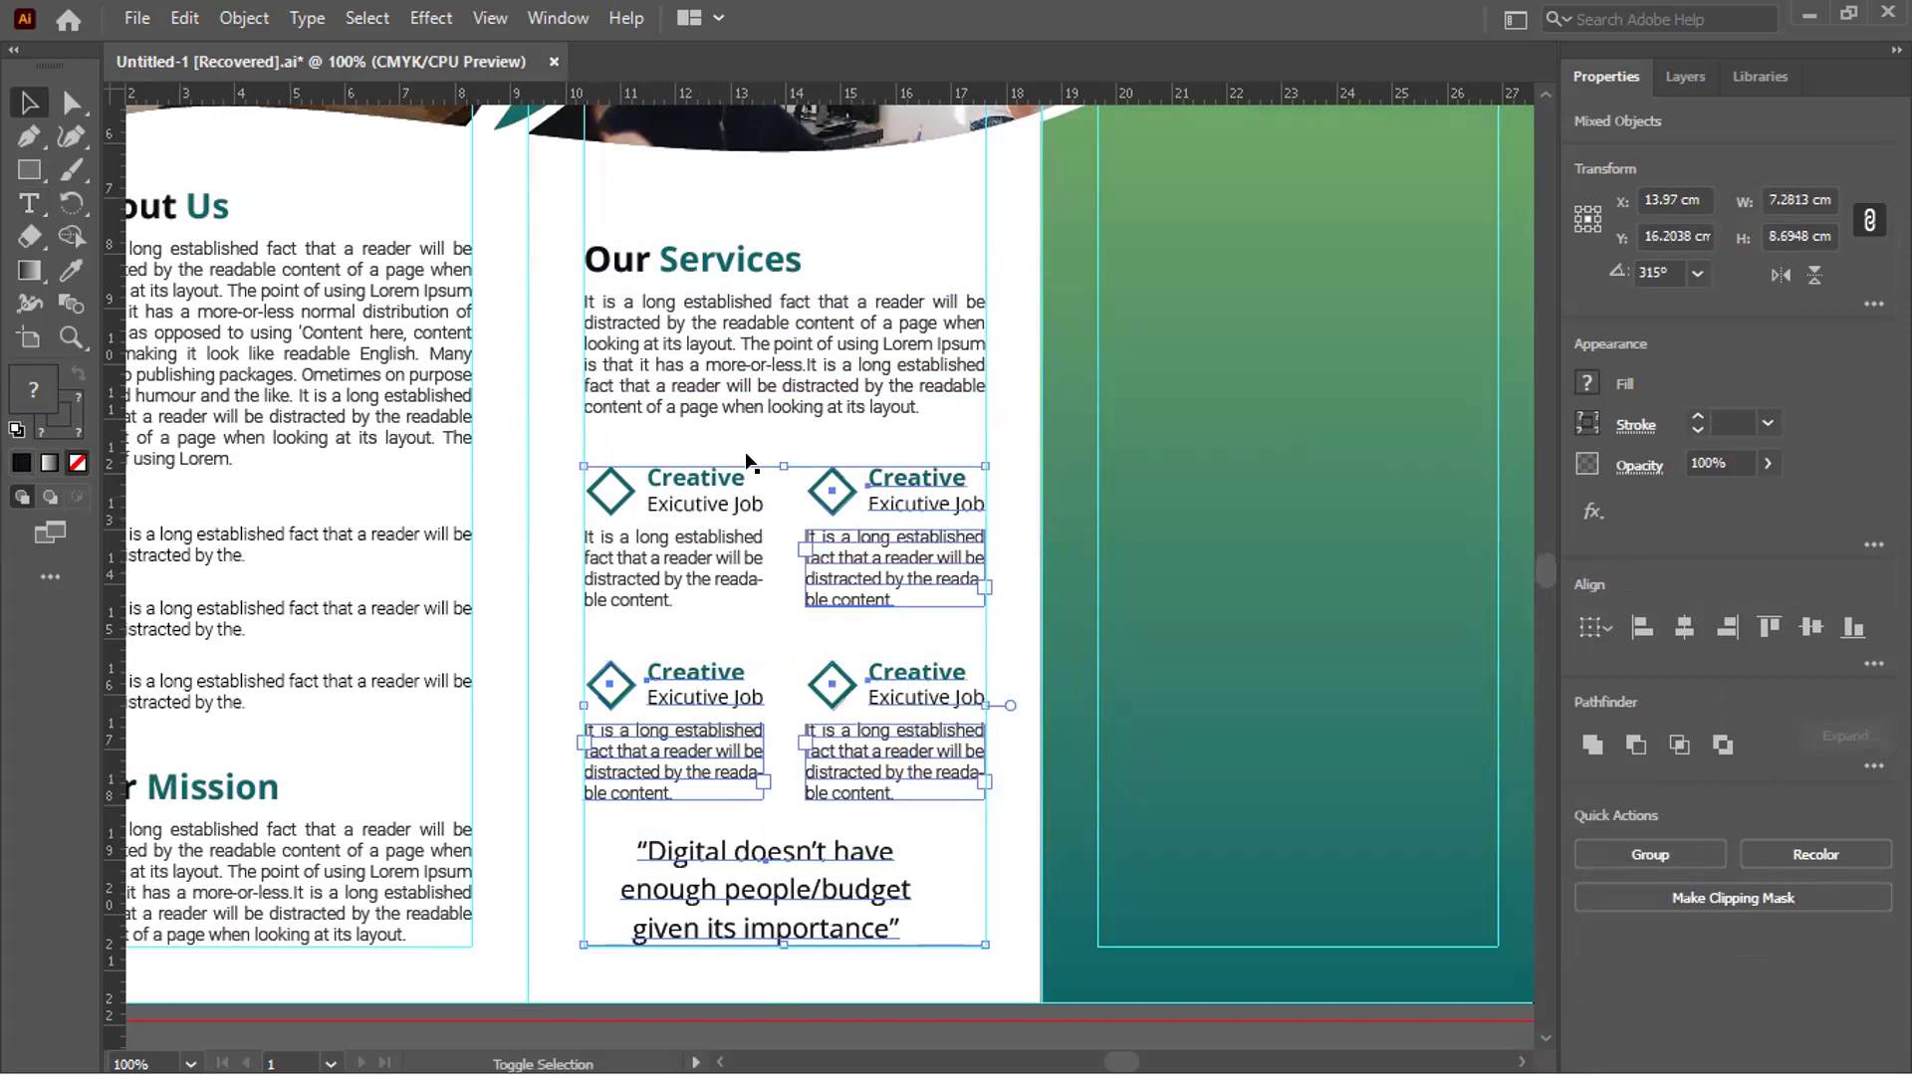
{"action": "left_click", "coordinate": [728, 339], "text": "shift"}
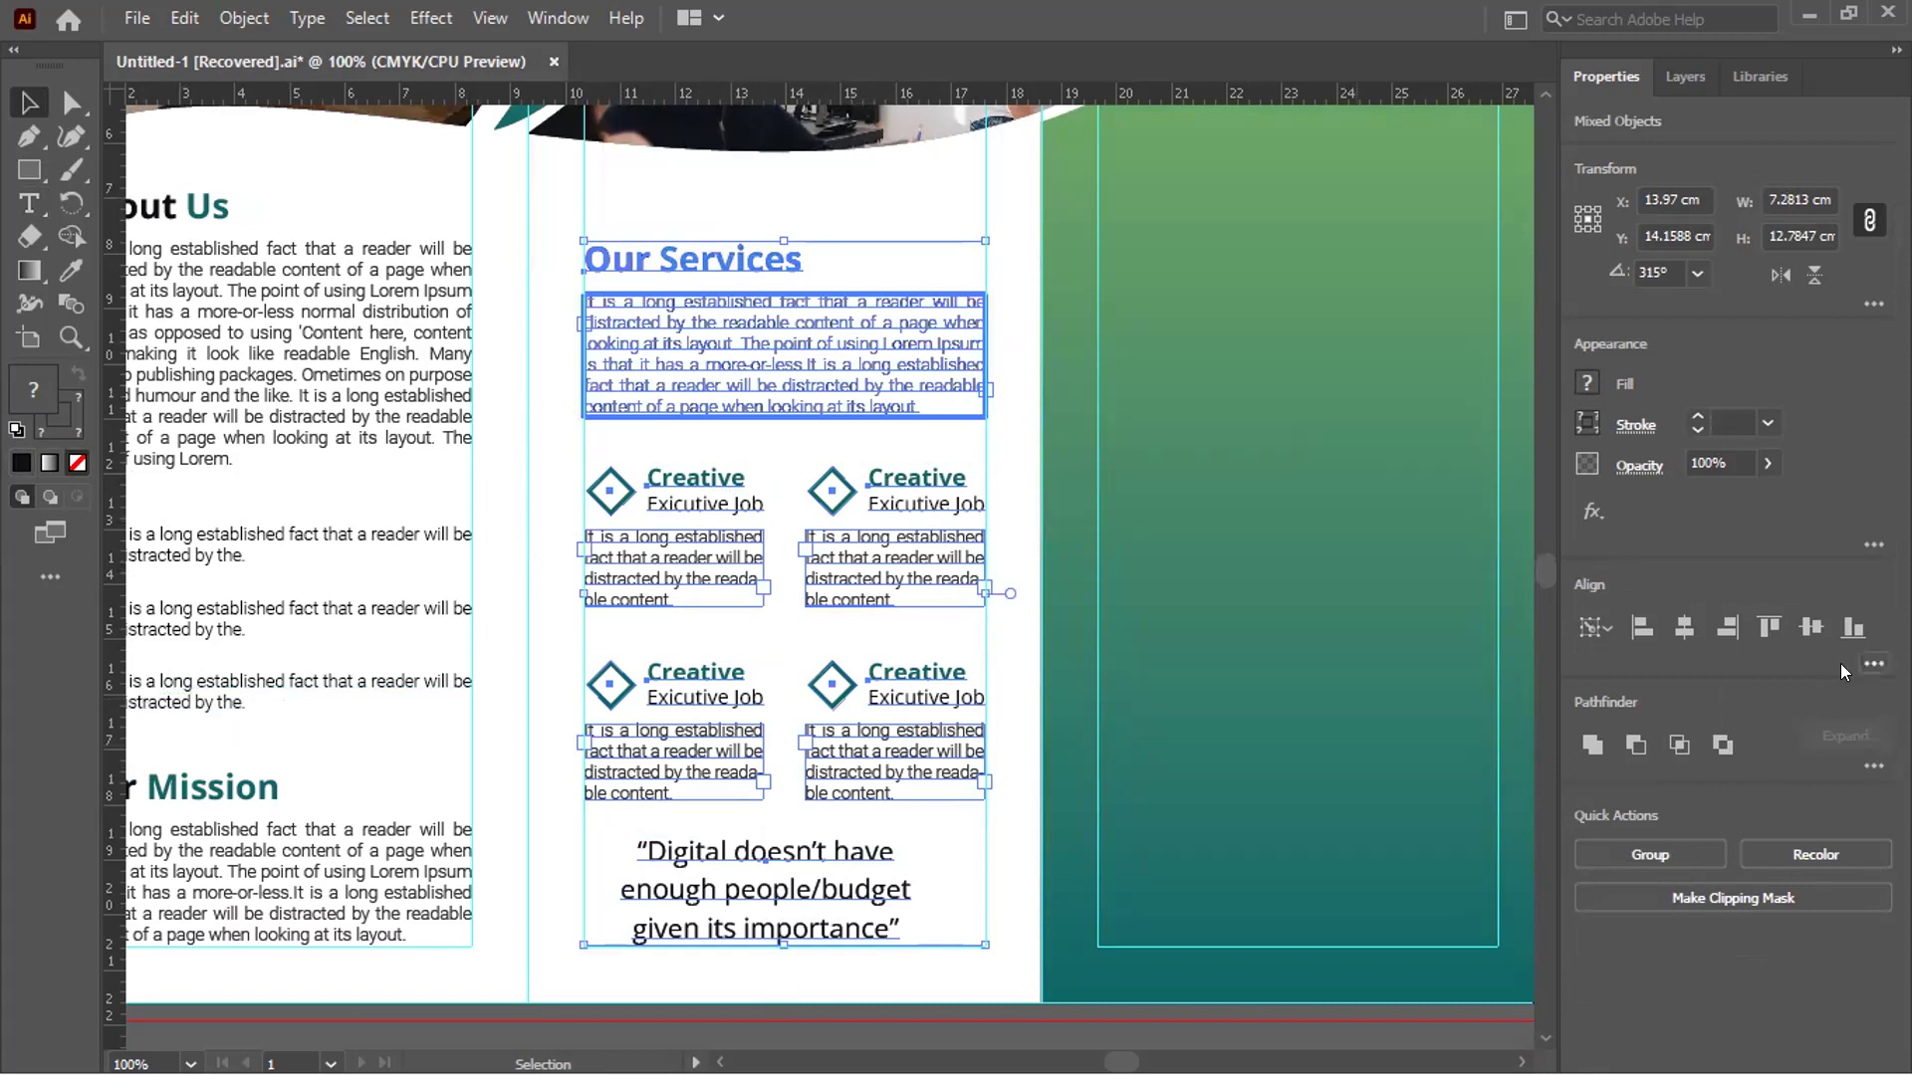
{"action": "left_click", "coordinate": [1674, 902]}
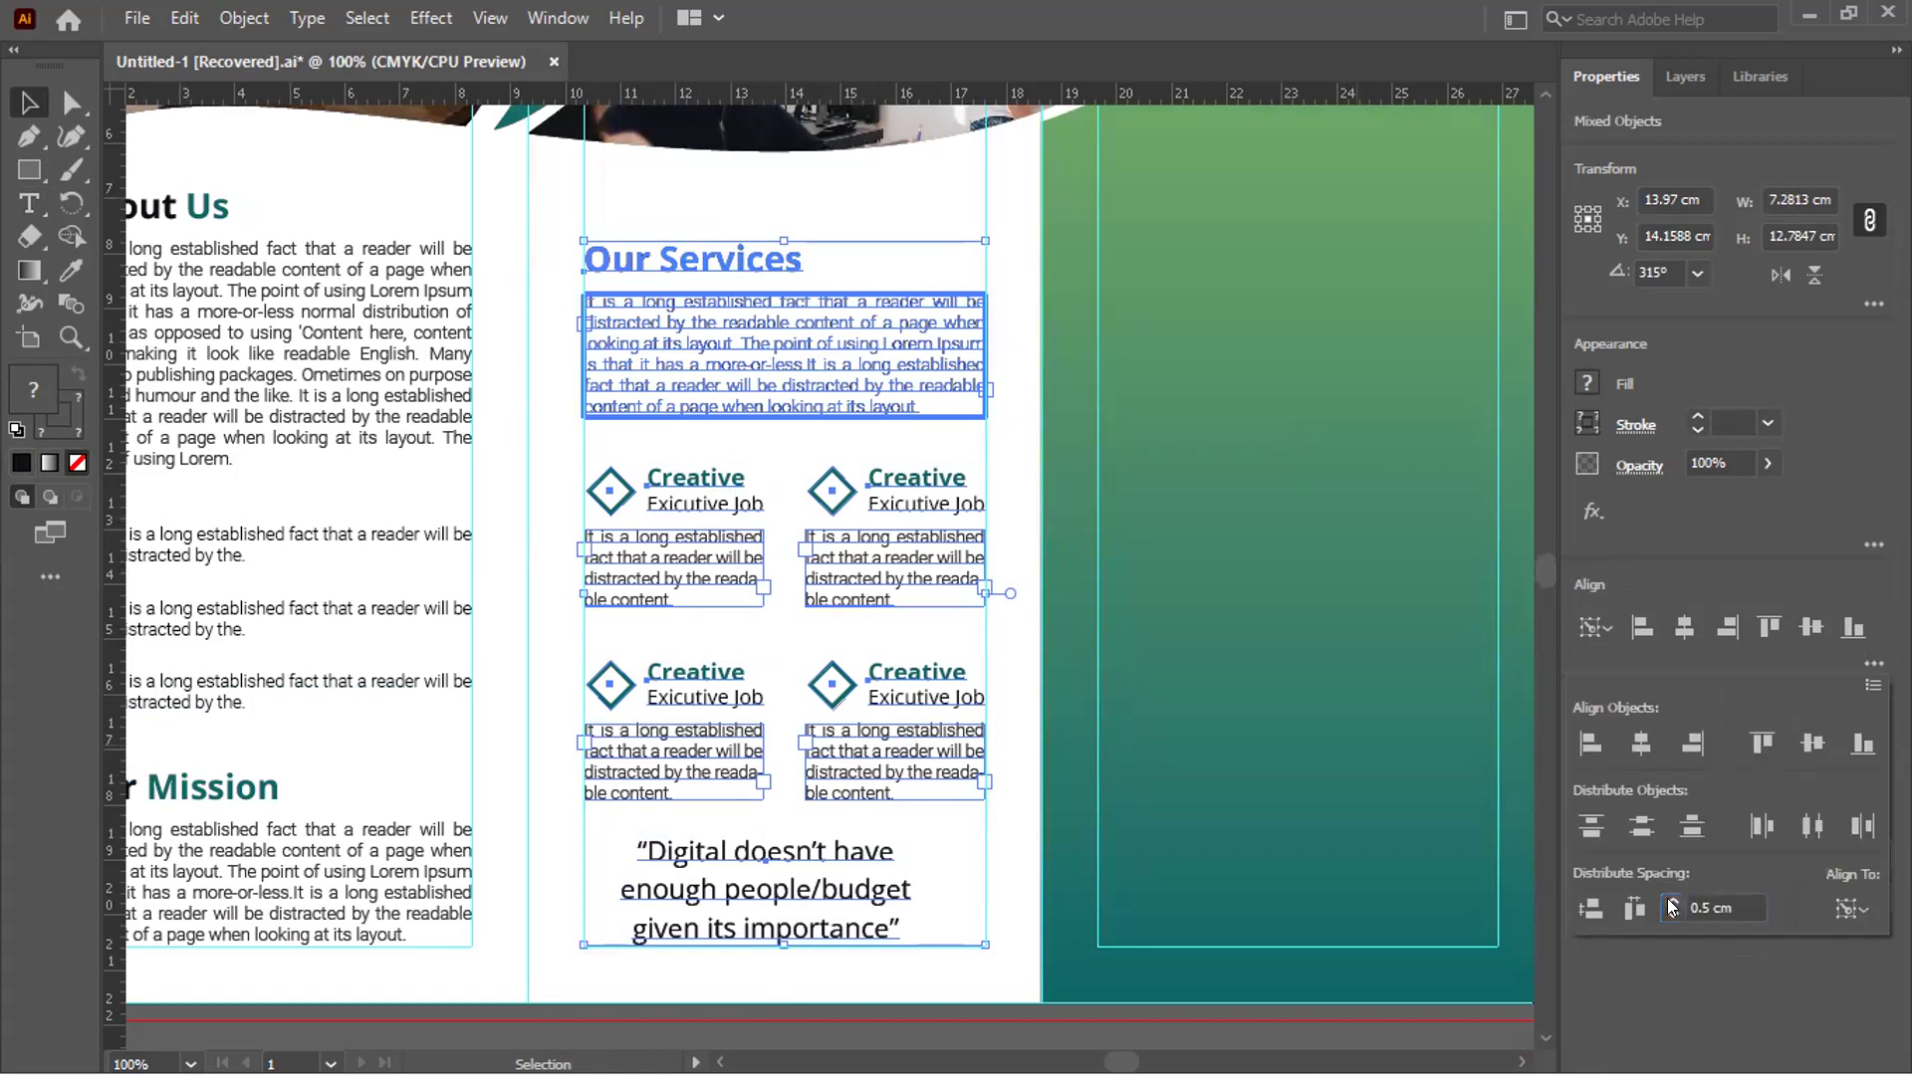
{"action": "scroll", "coordinate": [1730, 894], "scroll_direction": "up", "scroll_amount": 1}
{"action": "type", "text": "1"}
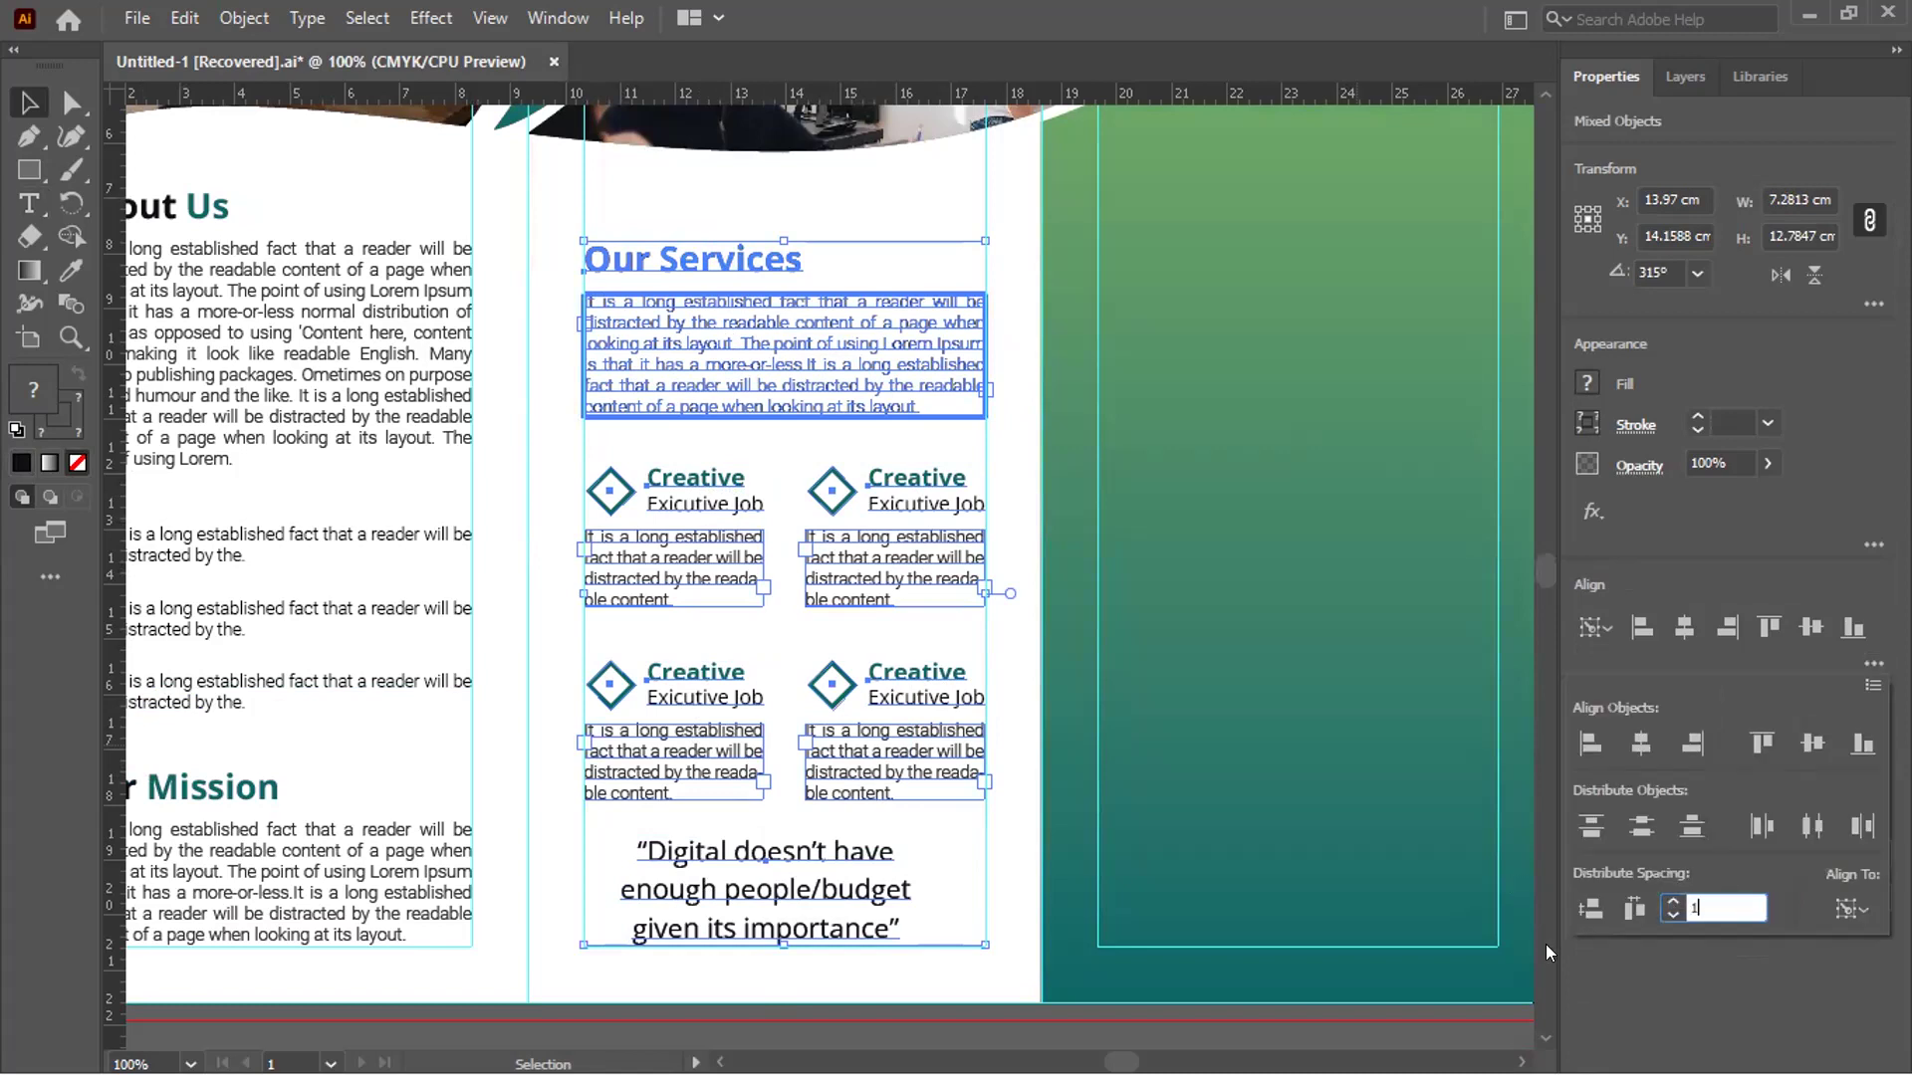
{"action": "left_click", "coordinate": [1591, 909]}
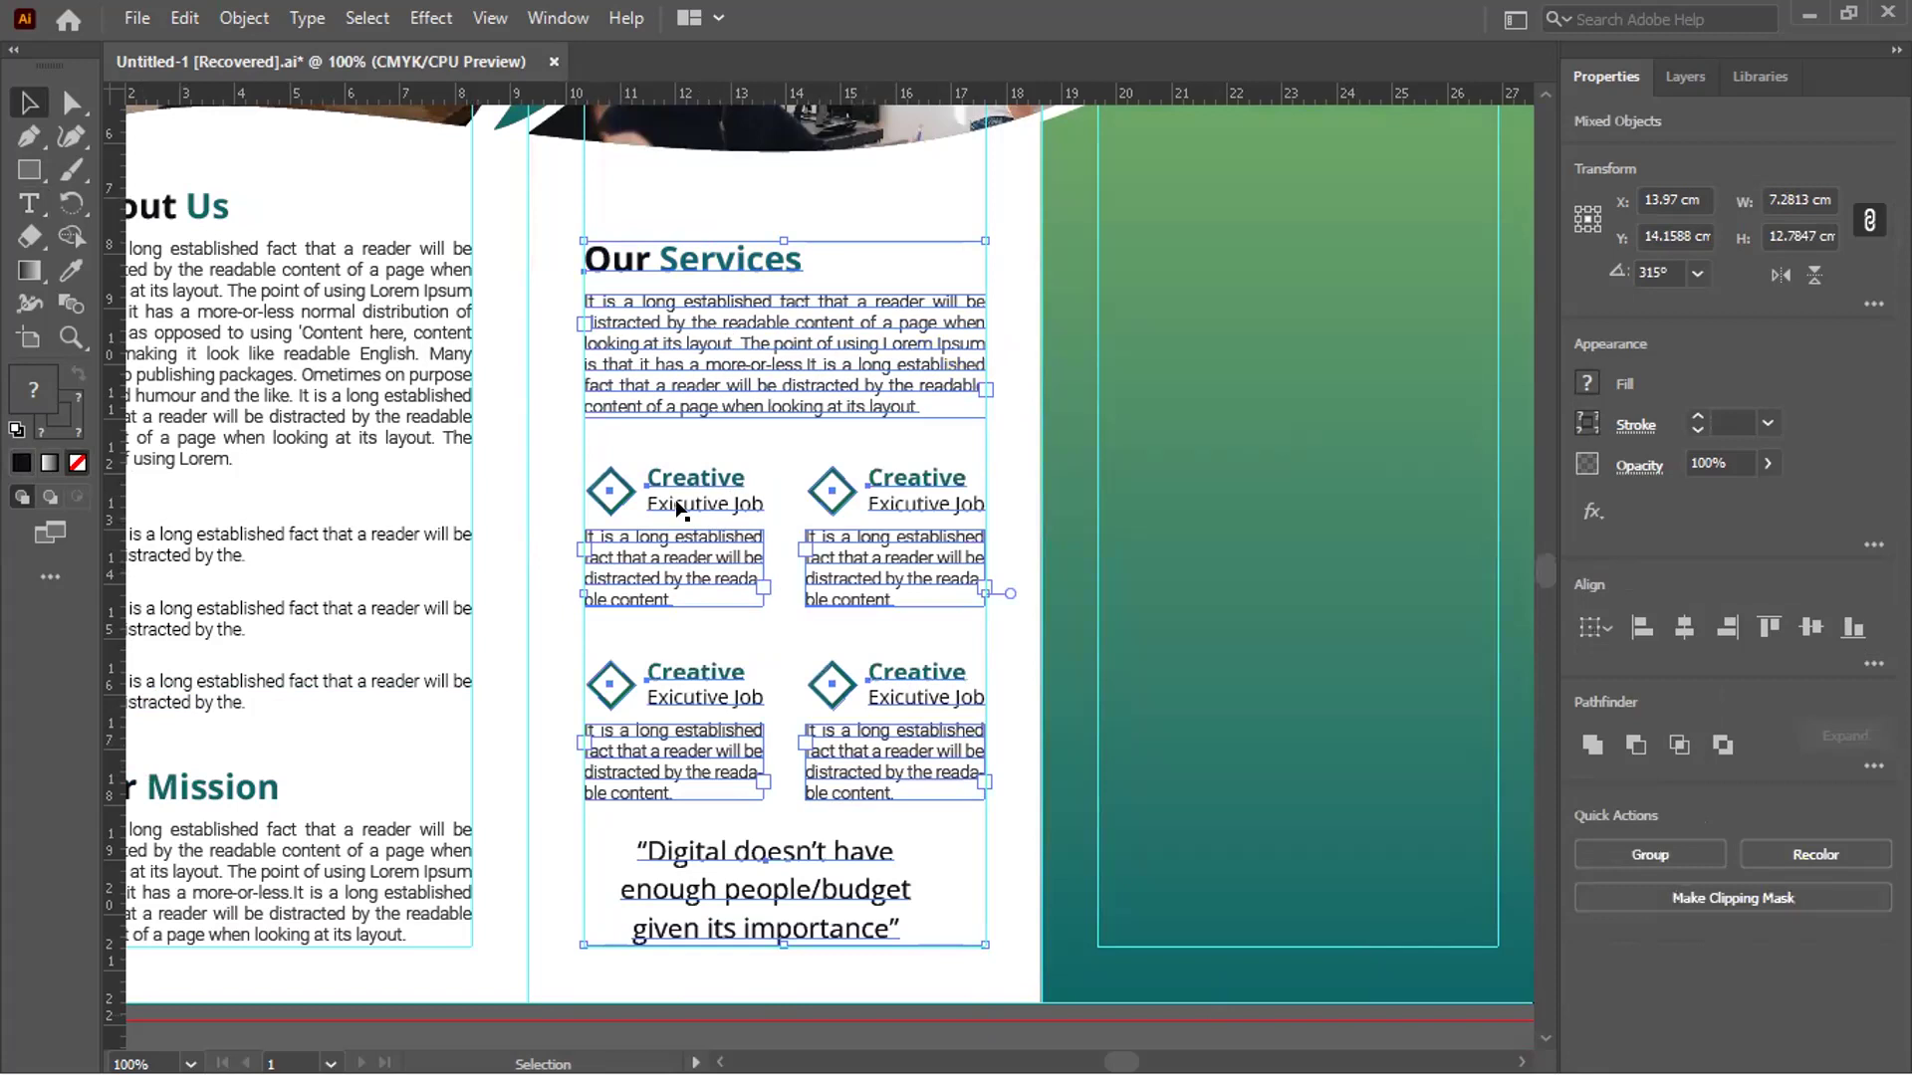
Reselect the top-left, top-right and bottom-left service blocks
{"action": "left_click", "coordinate": [681, 509]}
{"action": "left_click", "coordinate": [887, 504], "text": "shift"}
{"action": "left_click", "coordinate": [673, 673], "text": "shift"}
{"action": "left_click", "coordinate": [971, 996]}
{"action": "left_click", "coordinate": [666, 513], "text": "shift"}
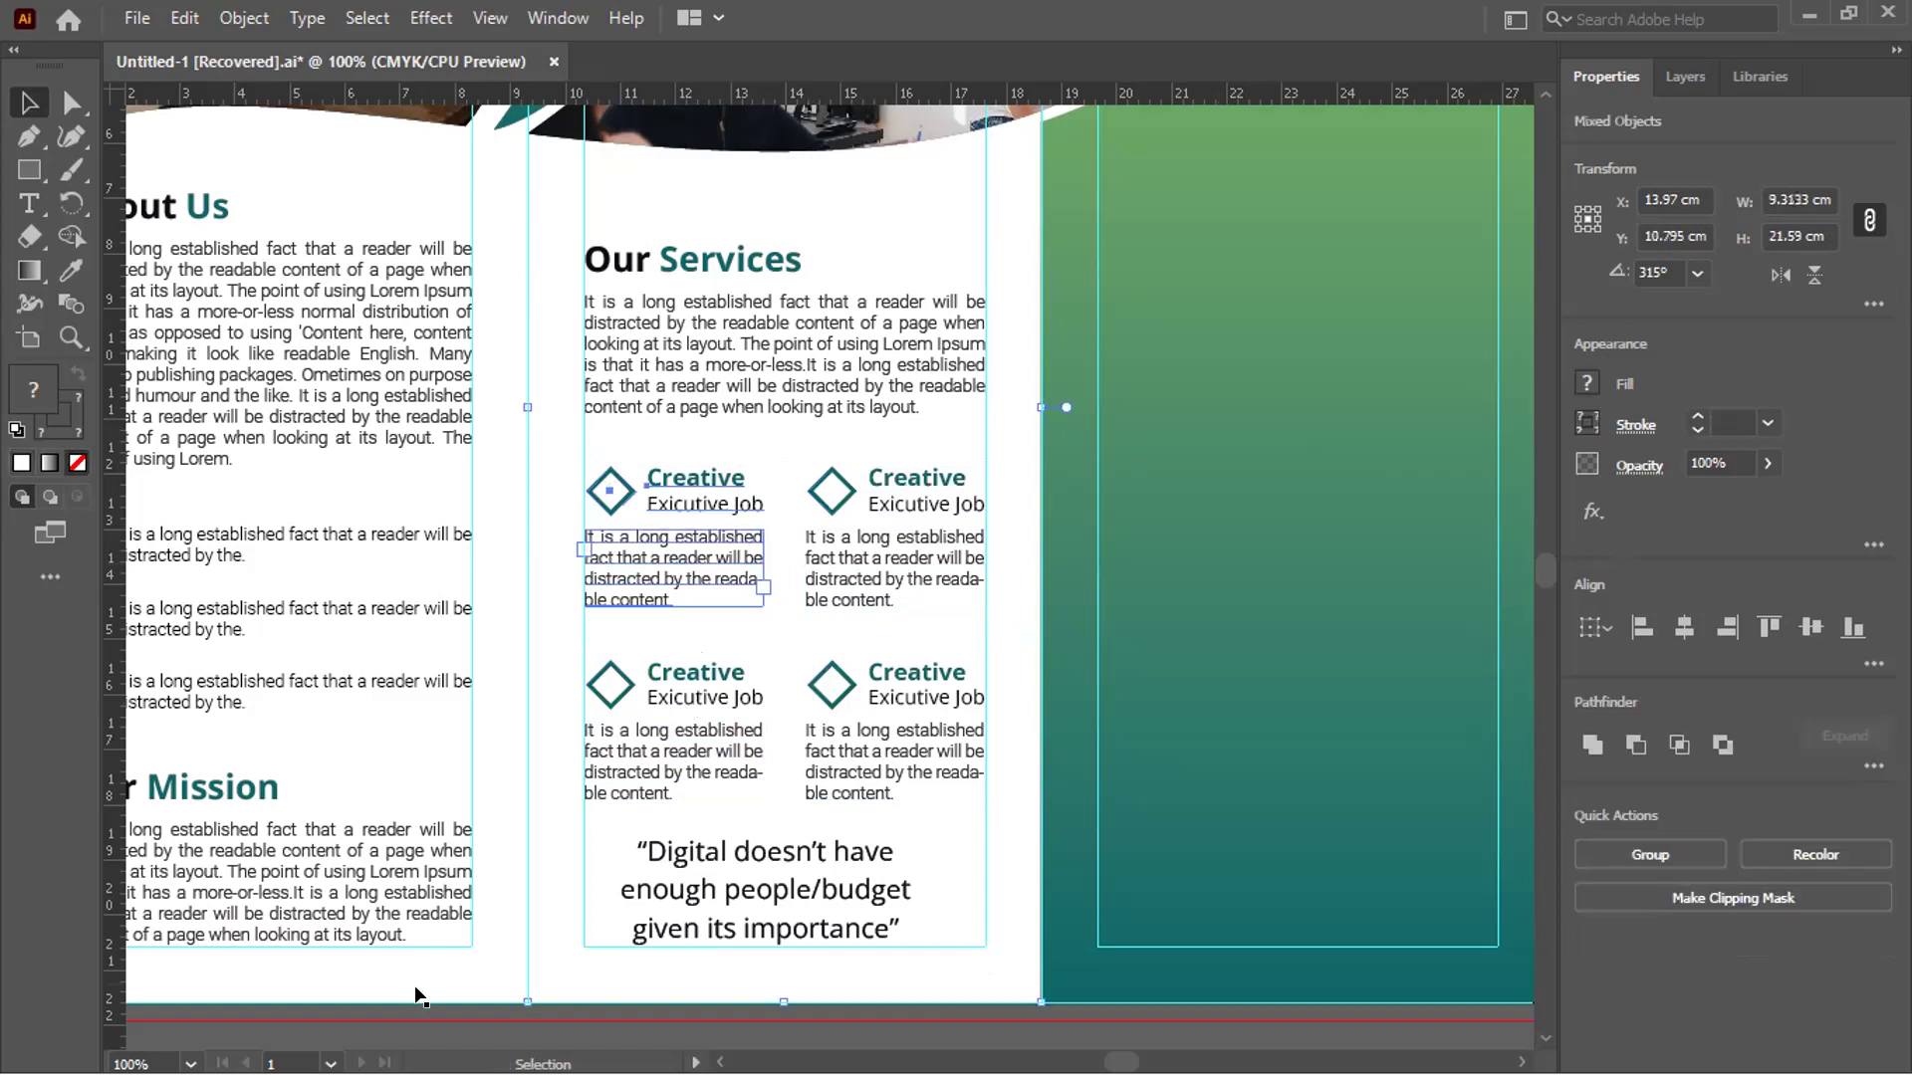
Space the two left service blocks 0.6 cm apart, using the top-left block as key
{"action": "left_click", "coordinate": [725, 576]}
{"action": "left_click", "coordinate": [704, 517]}
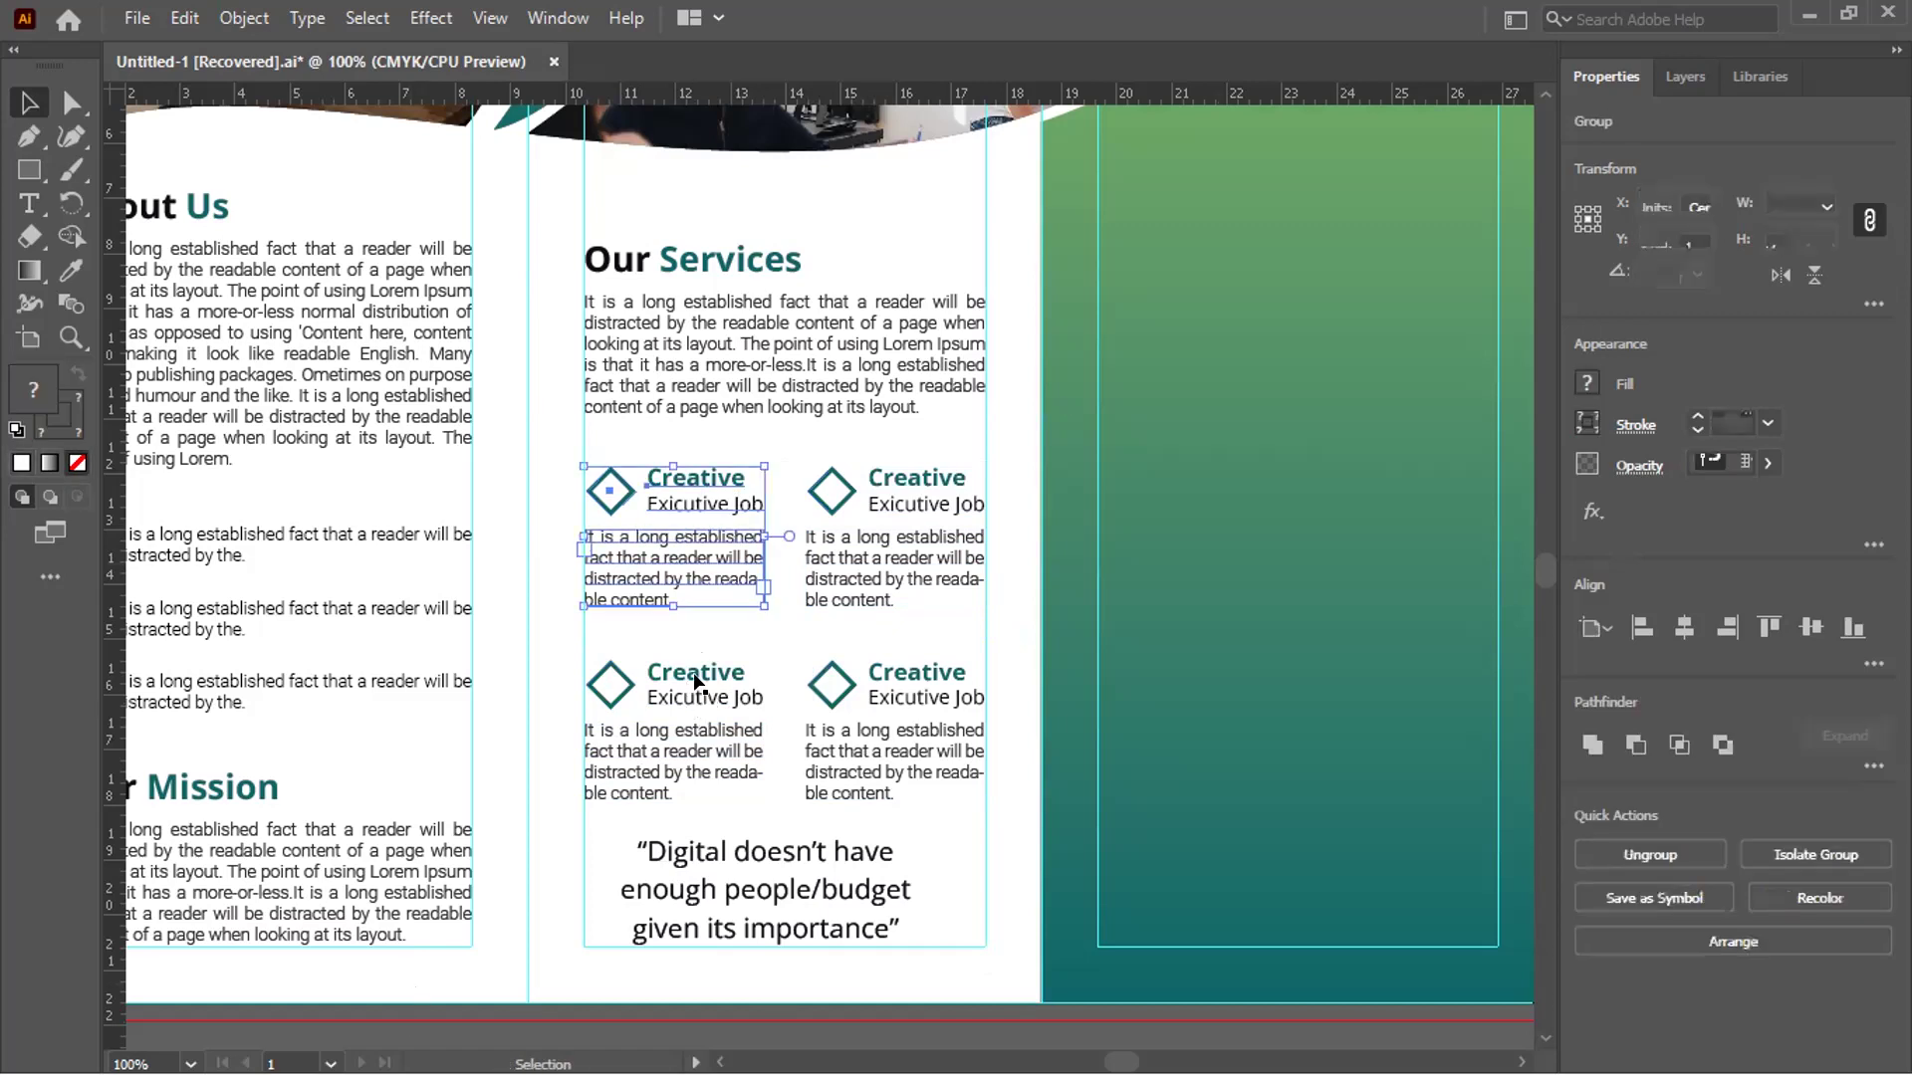
{"action": "left_click", "coordinate": [687, 665]}
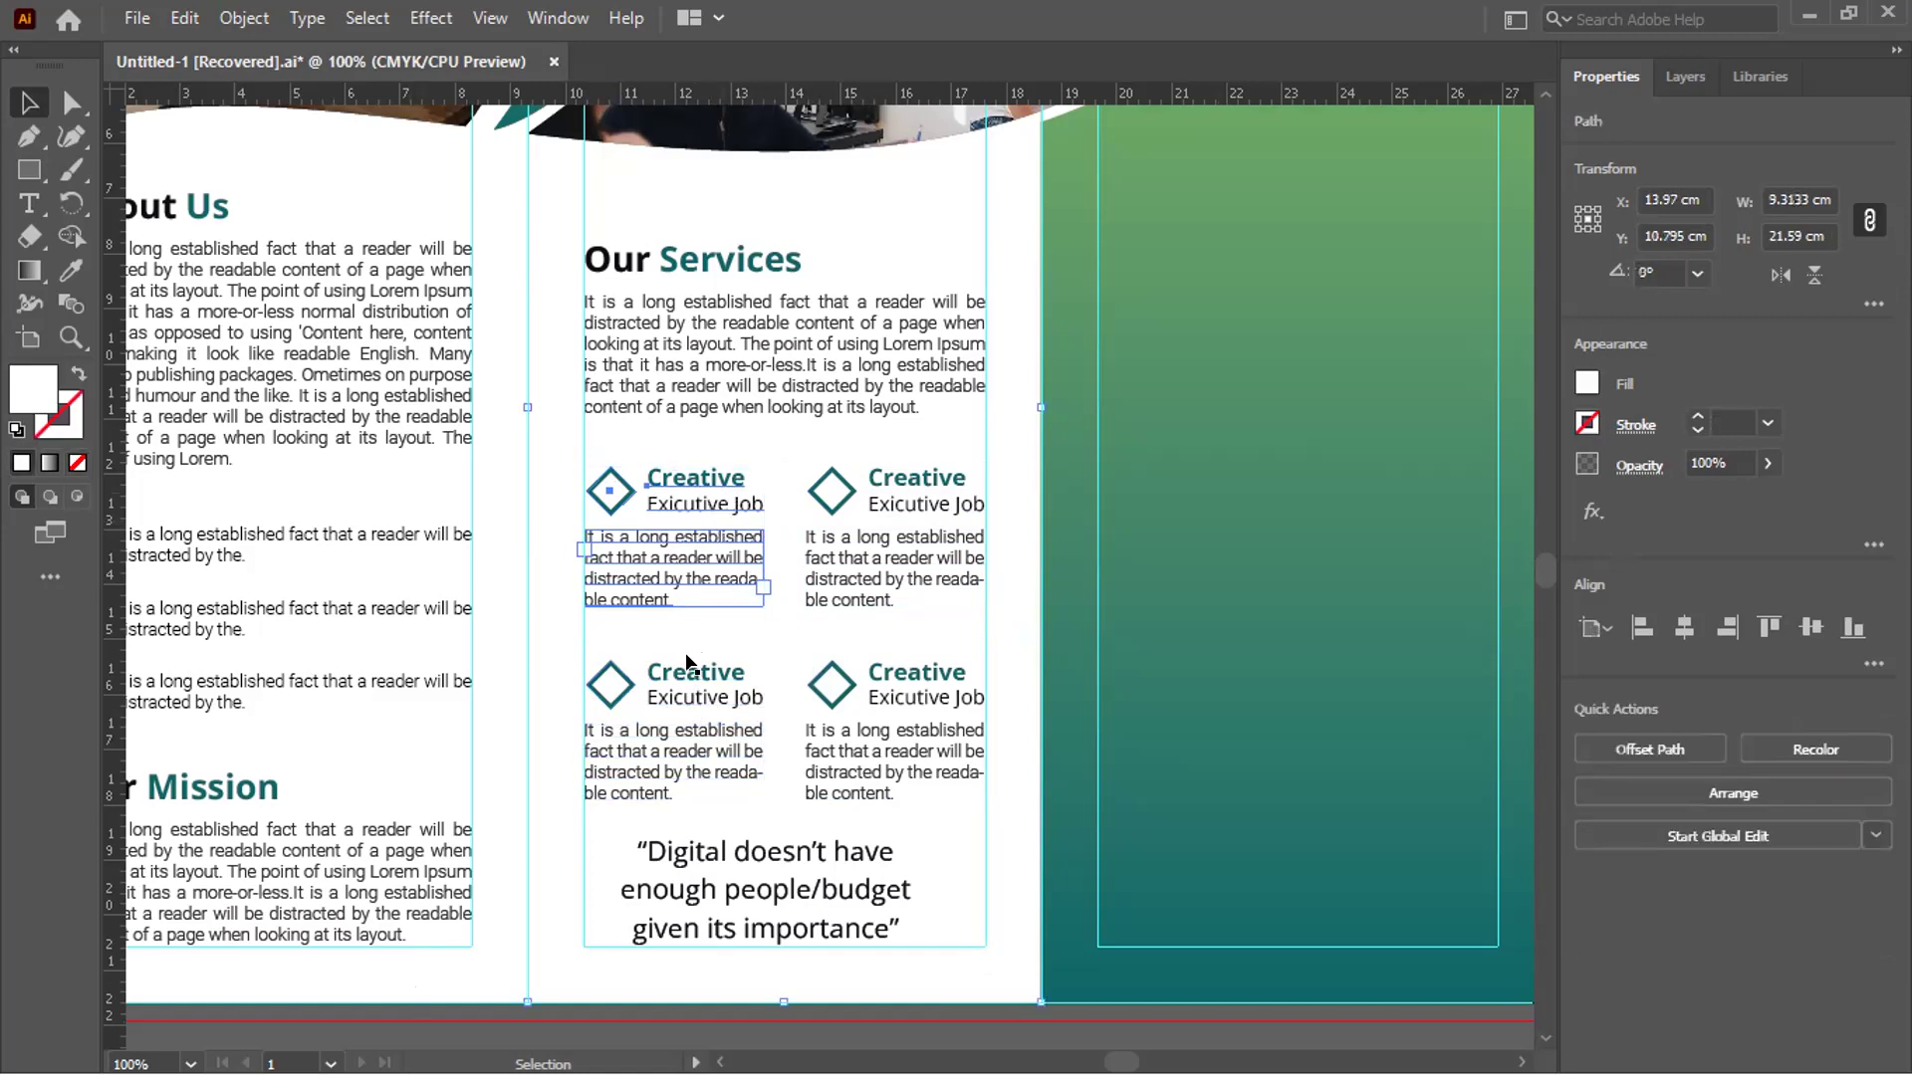
{"action": "left_click", "coordinate": [684, 665]}
{"action": "left_click", "coordinate": [691, 506], "text": "shift"}
{"action": "left_click", "coordinate": [692, 487]}
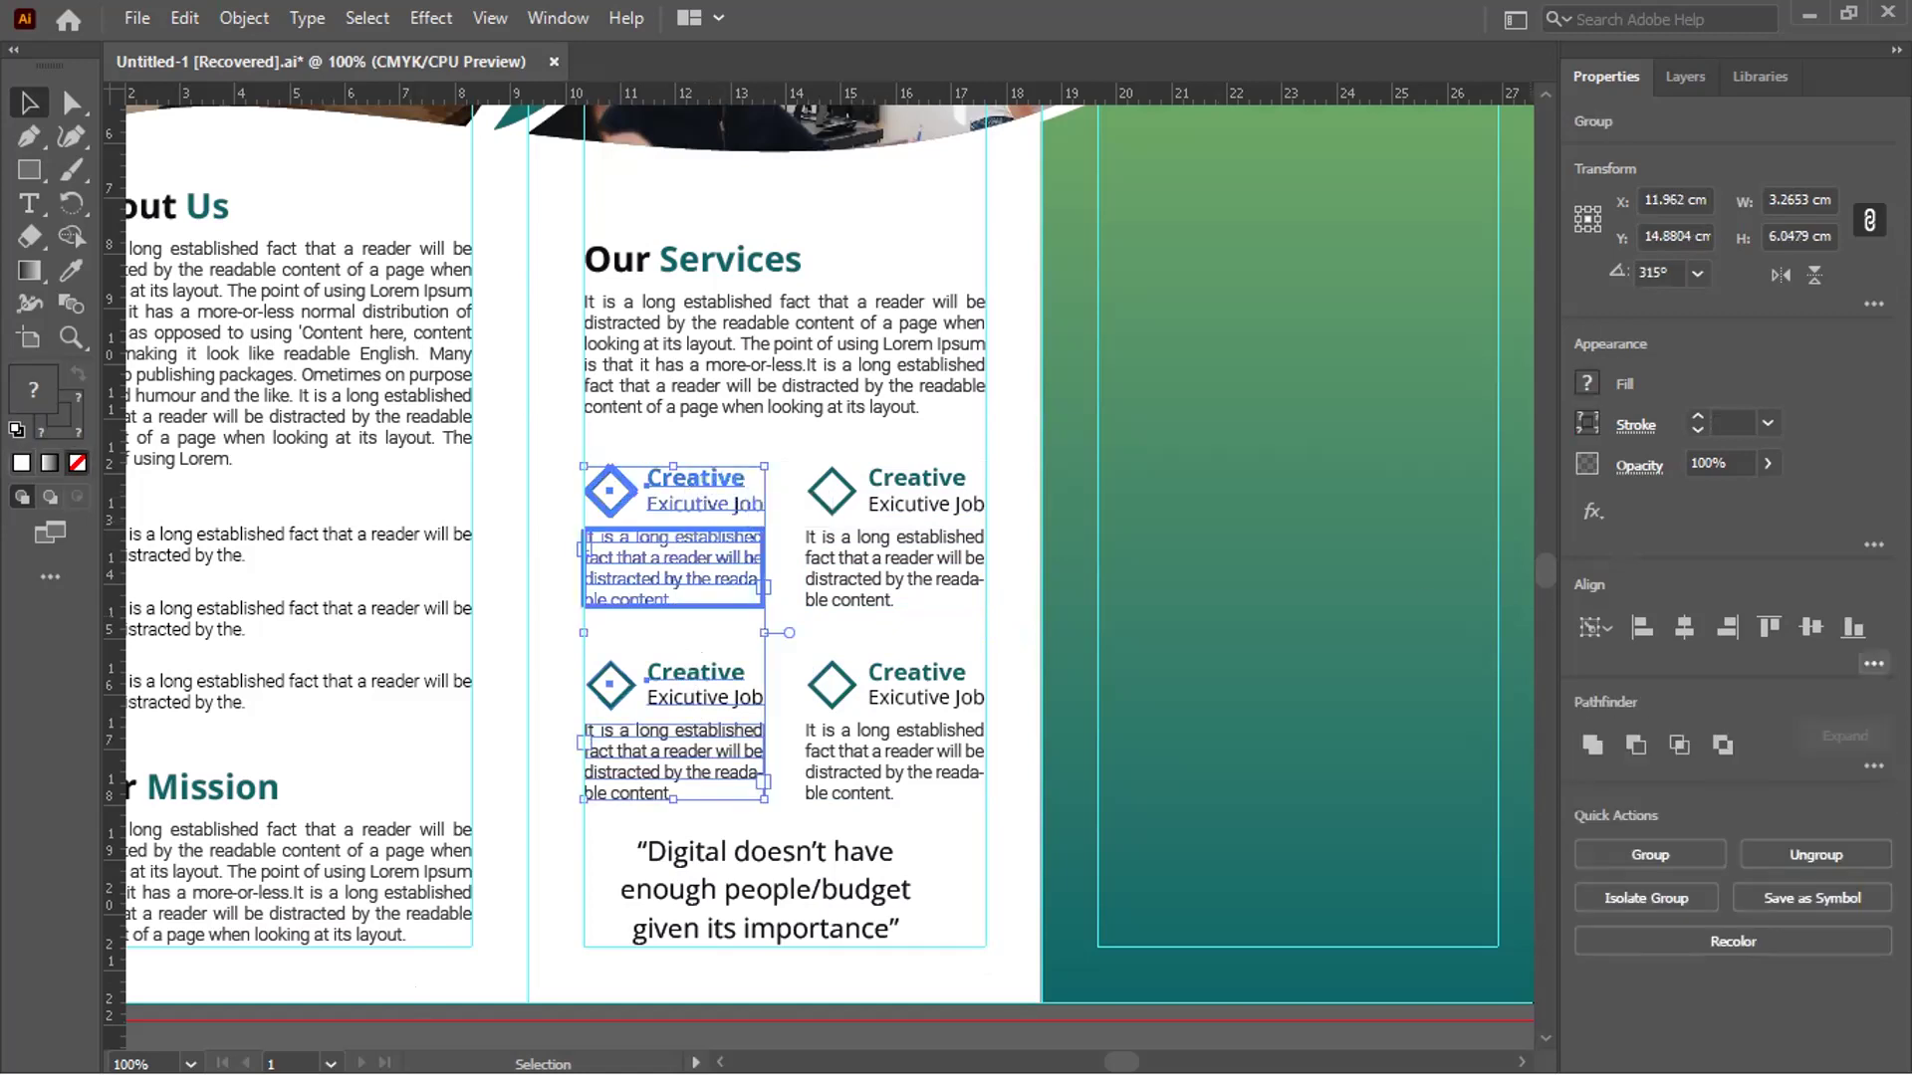
{"action": "left_click", "coordinate": [1874, 663]}
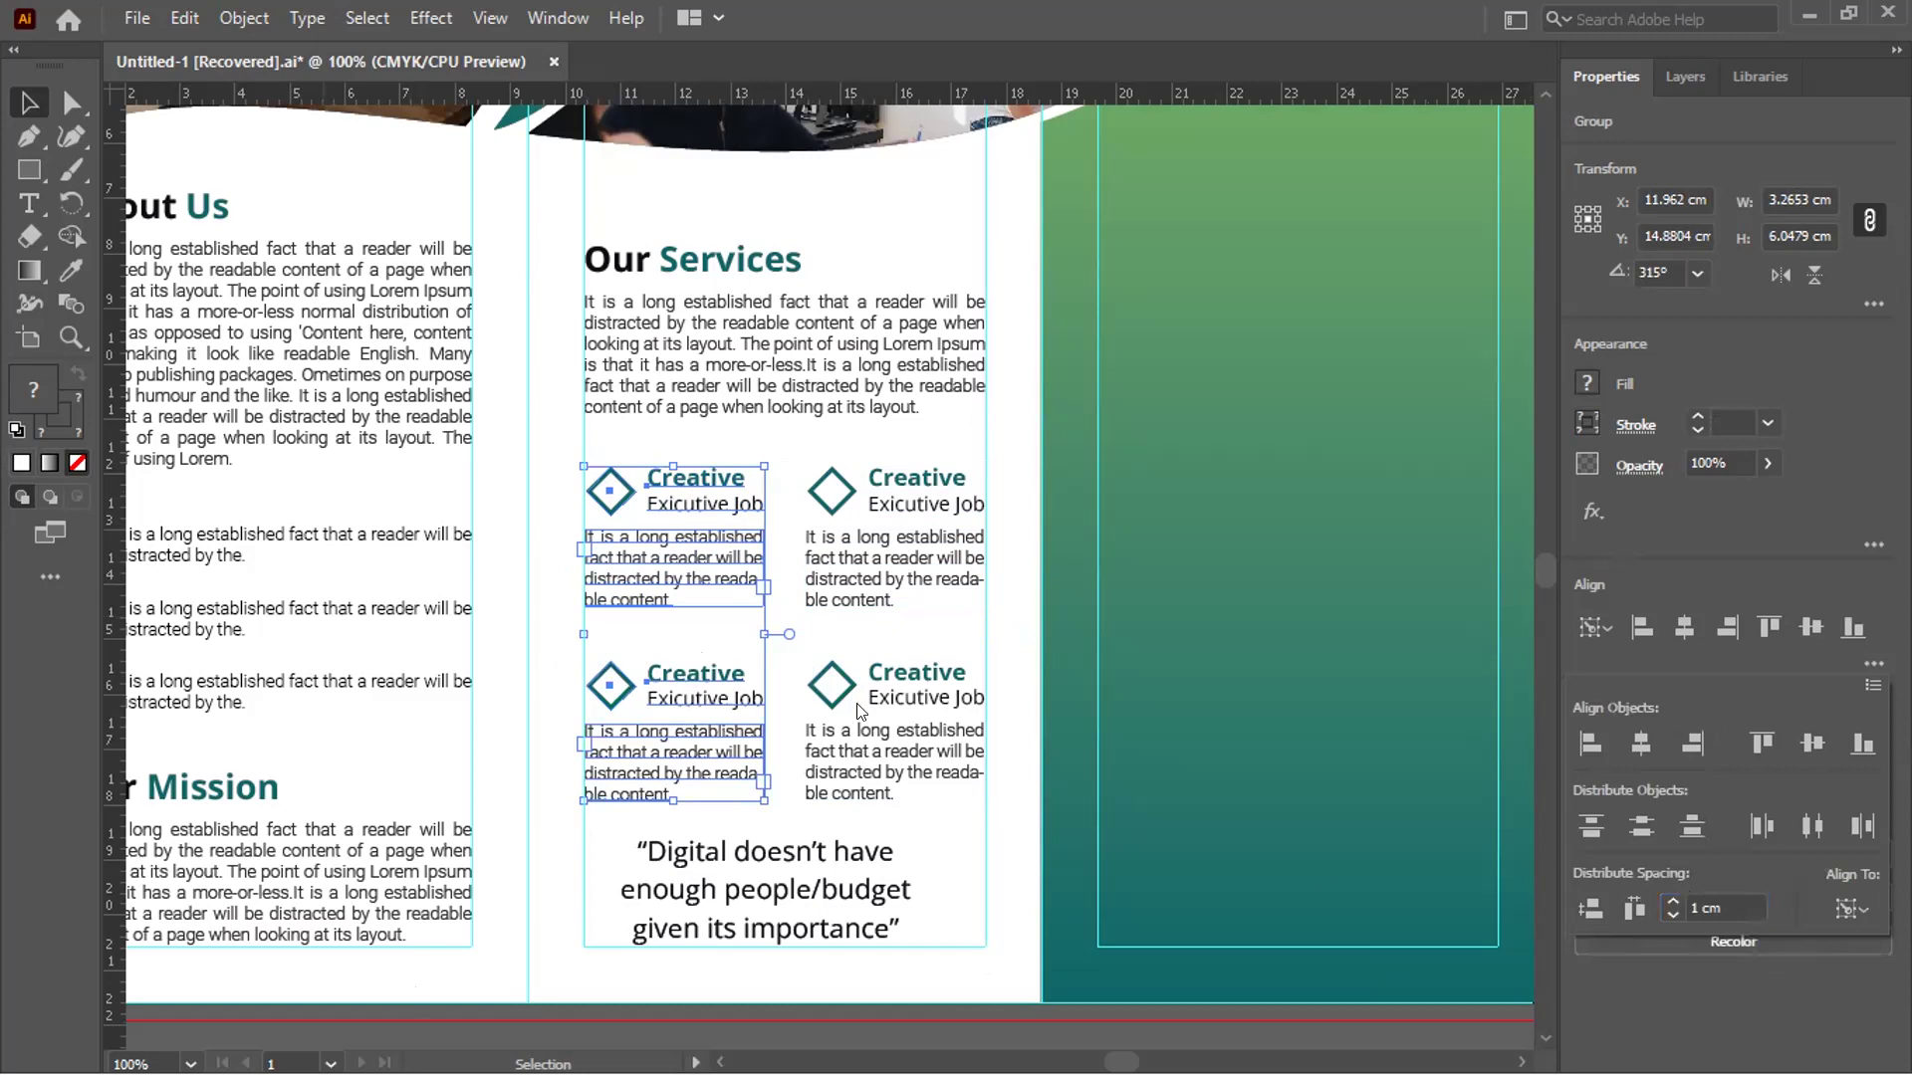
{"action": "left_click", "coordinate": [730, 575]}
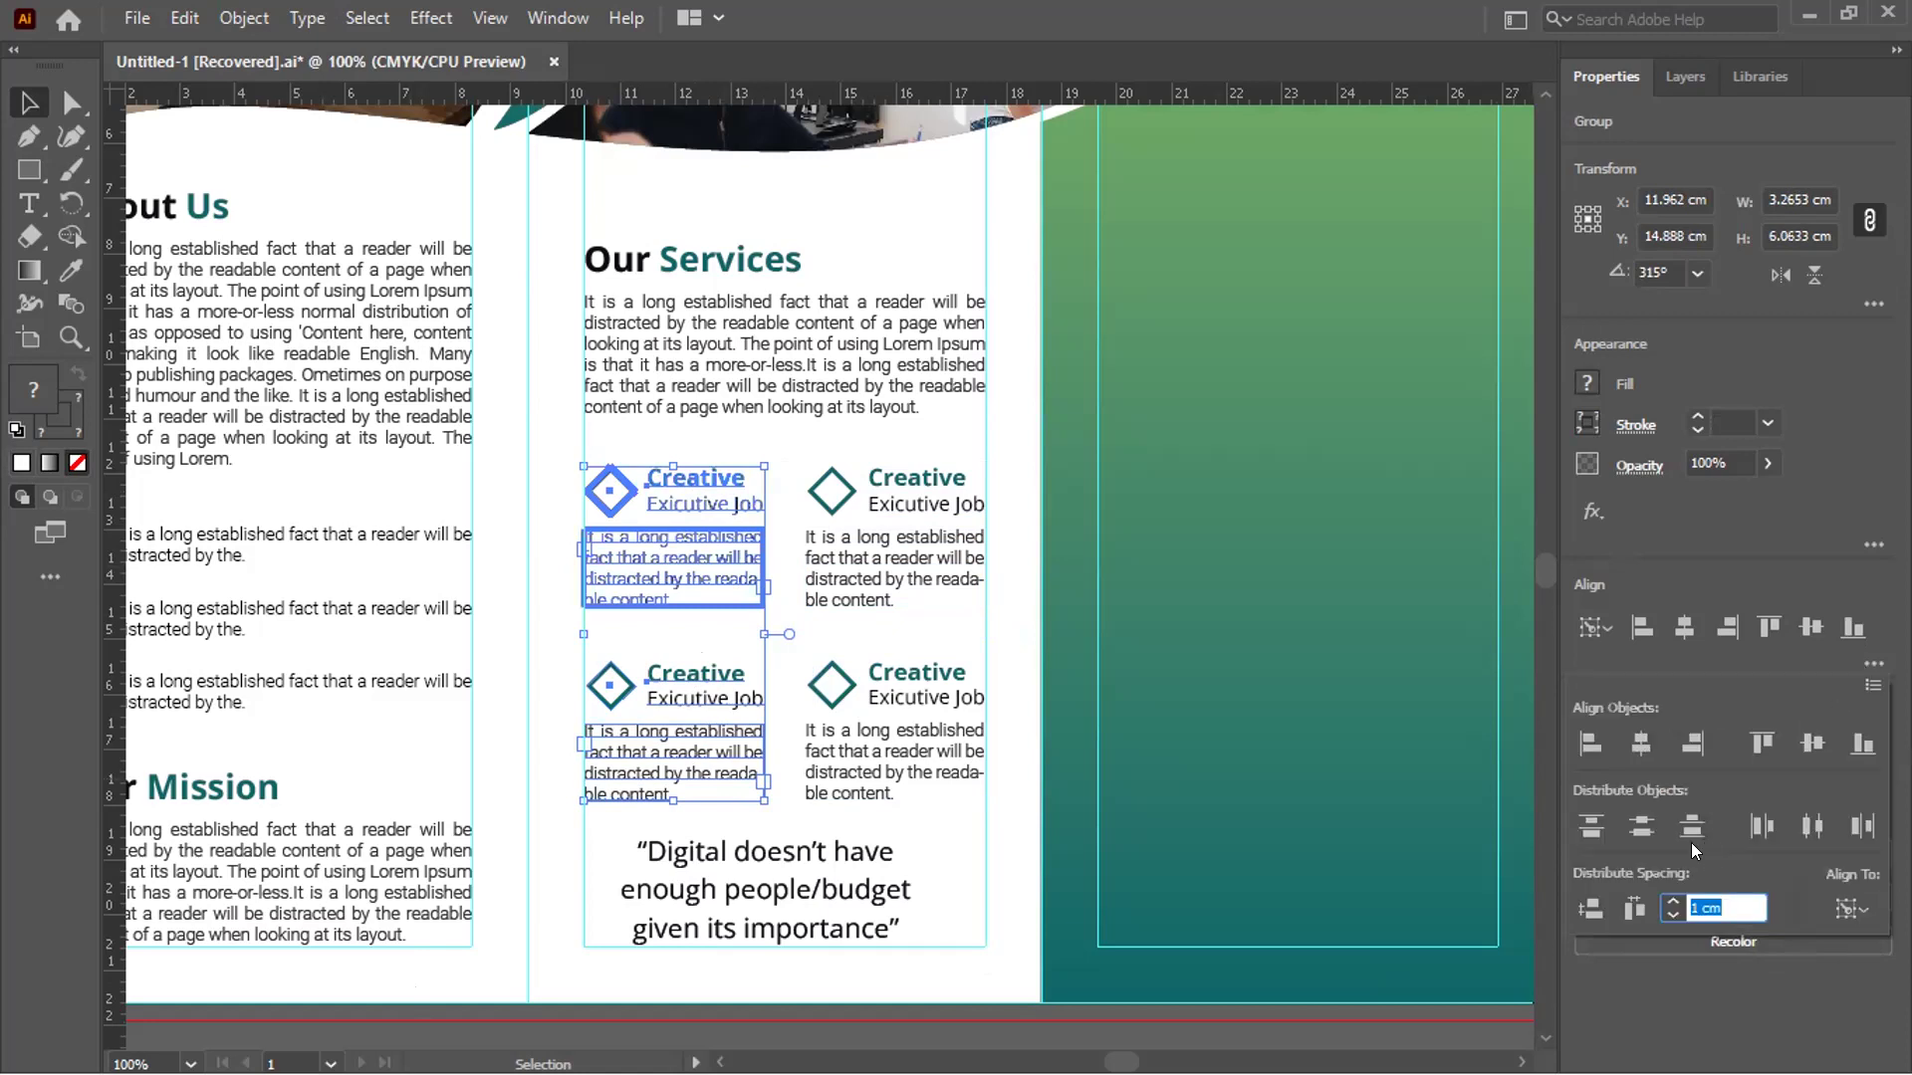
{"action": "type", "text": "0.6"}
{"action": "left_click", "coordinate": [1592, 909]}
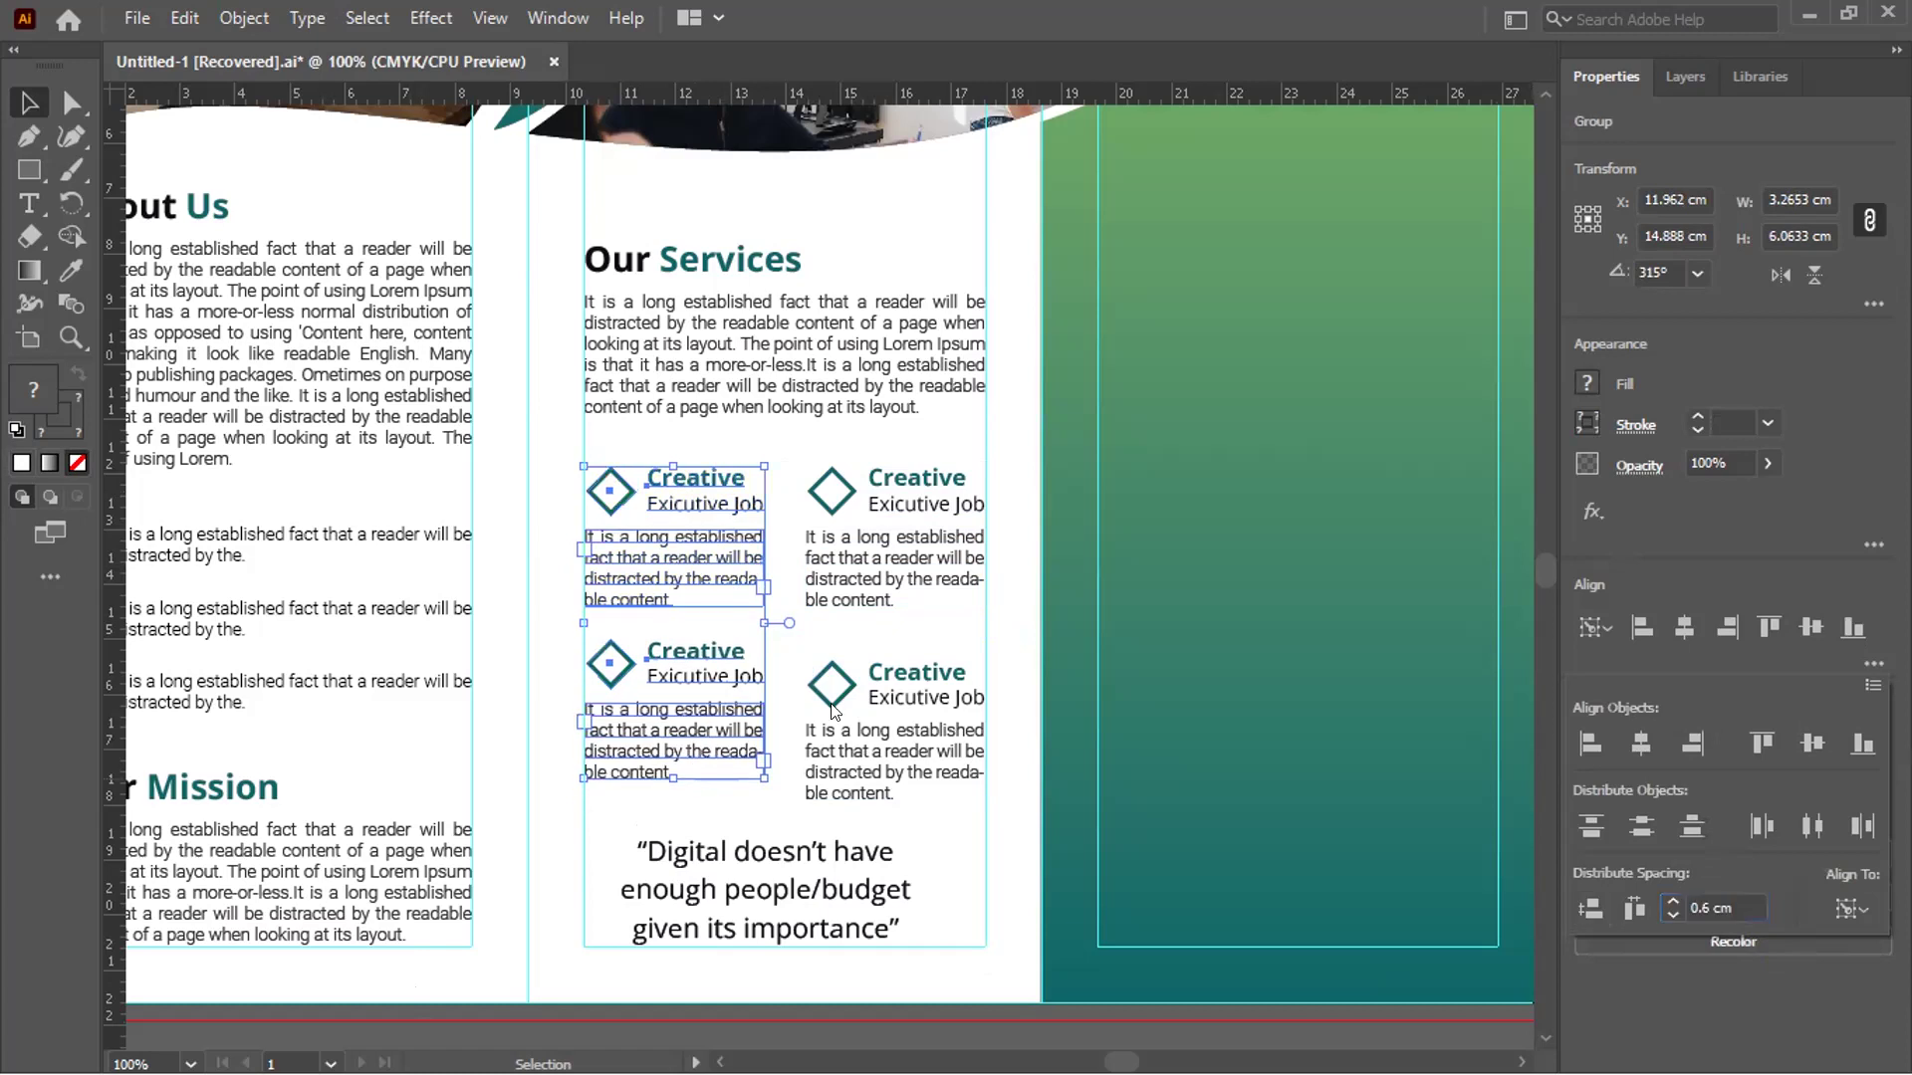
Space the right column of service blocks 0.6 cm apart
{"action": "left_click", "coordinate": [916, 540]}
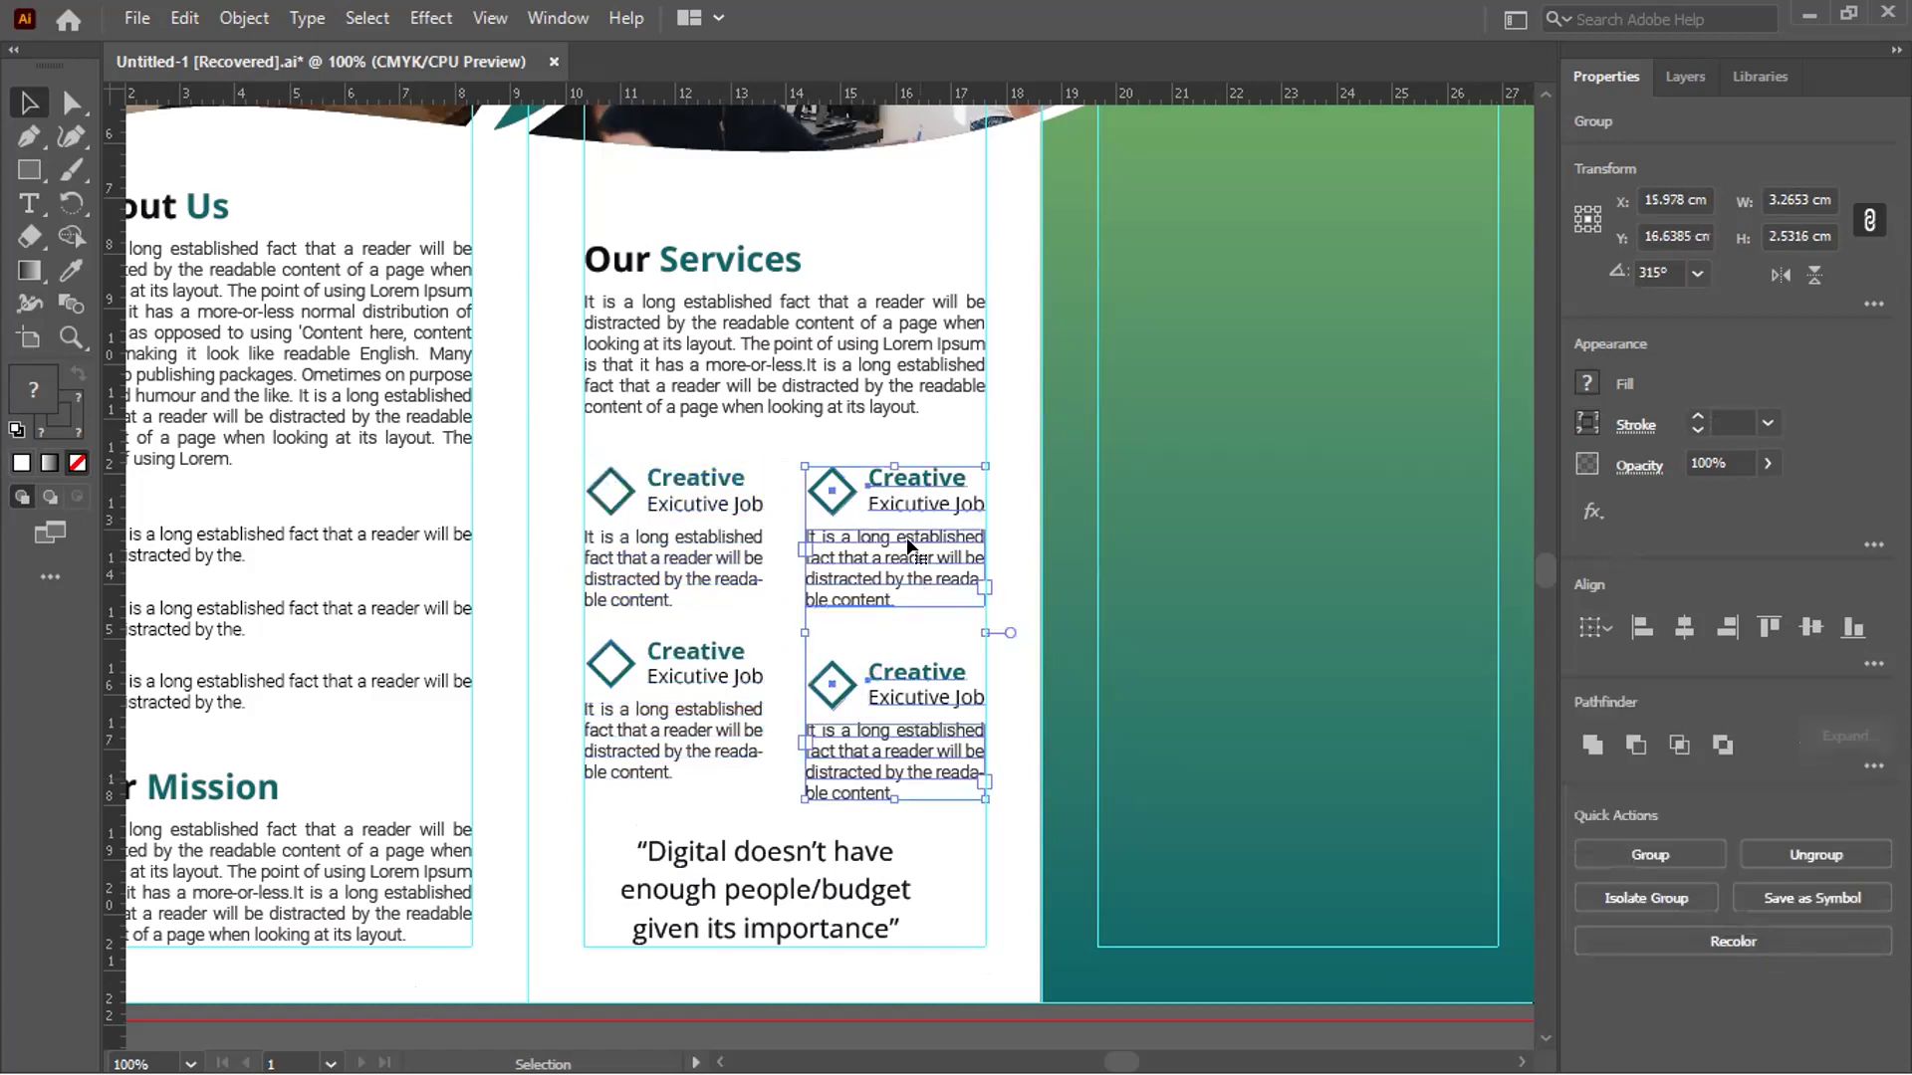
{"action": "left_click", "coordinate": [1872, 665]}
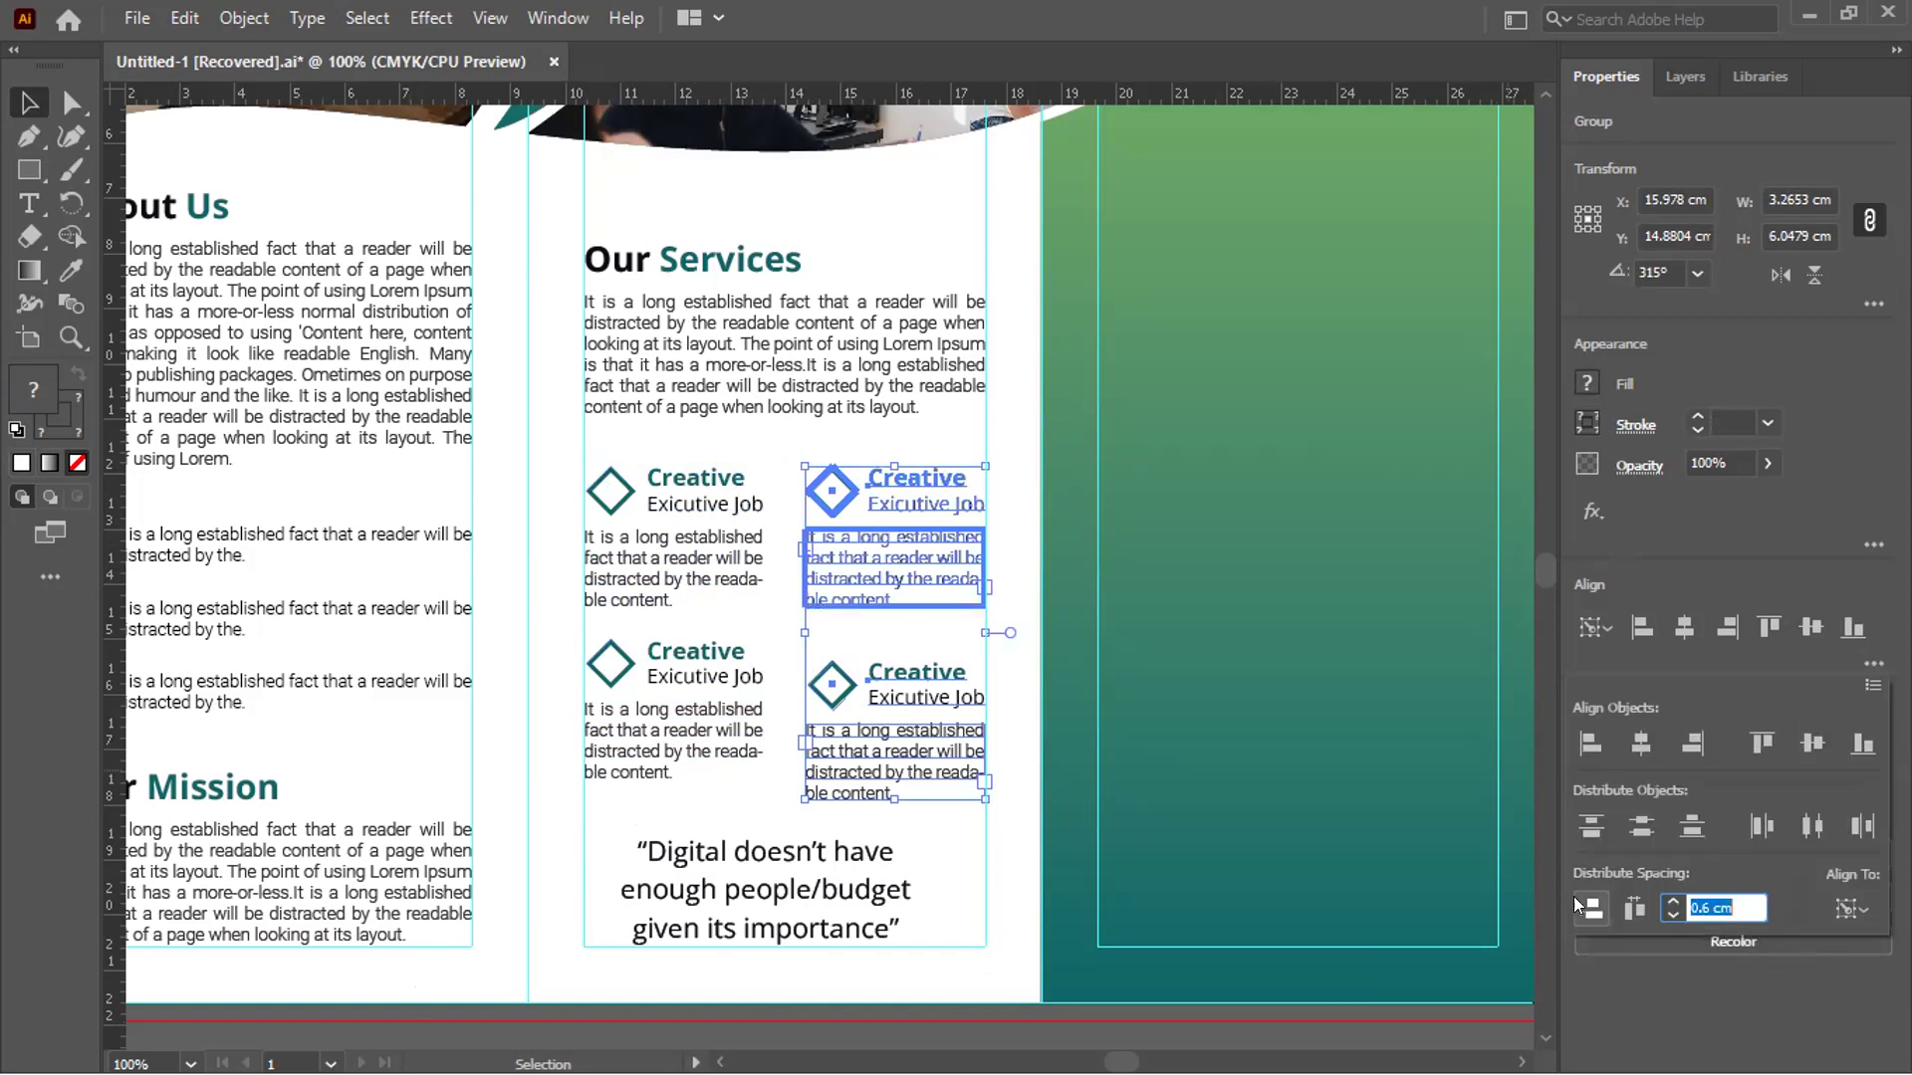
{"action": "key", "text": "Return"}
{"action": "left_click", "coordinate": [687, 569], "text": "shift"}
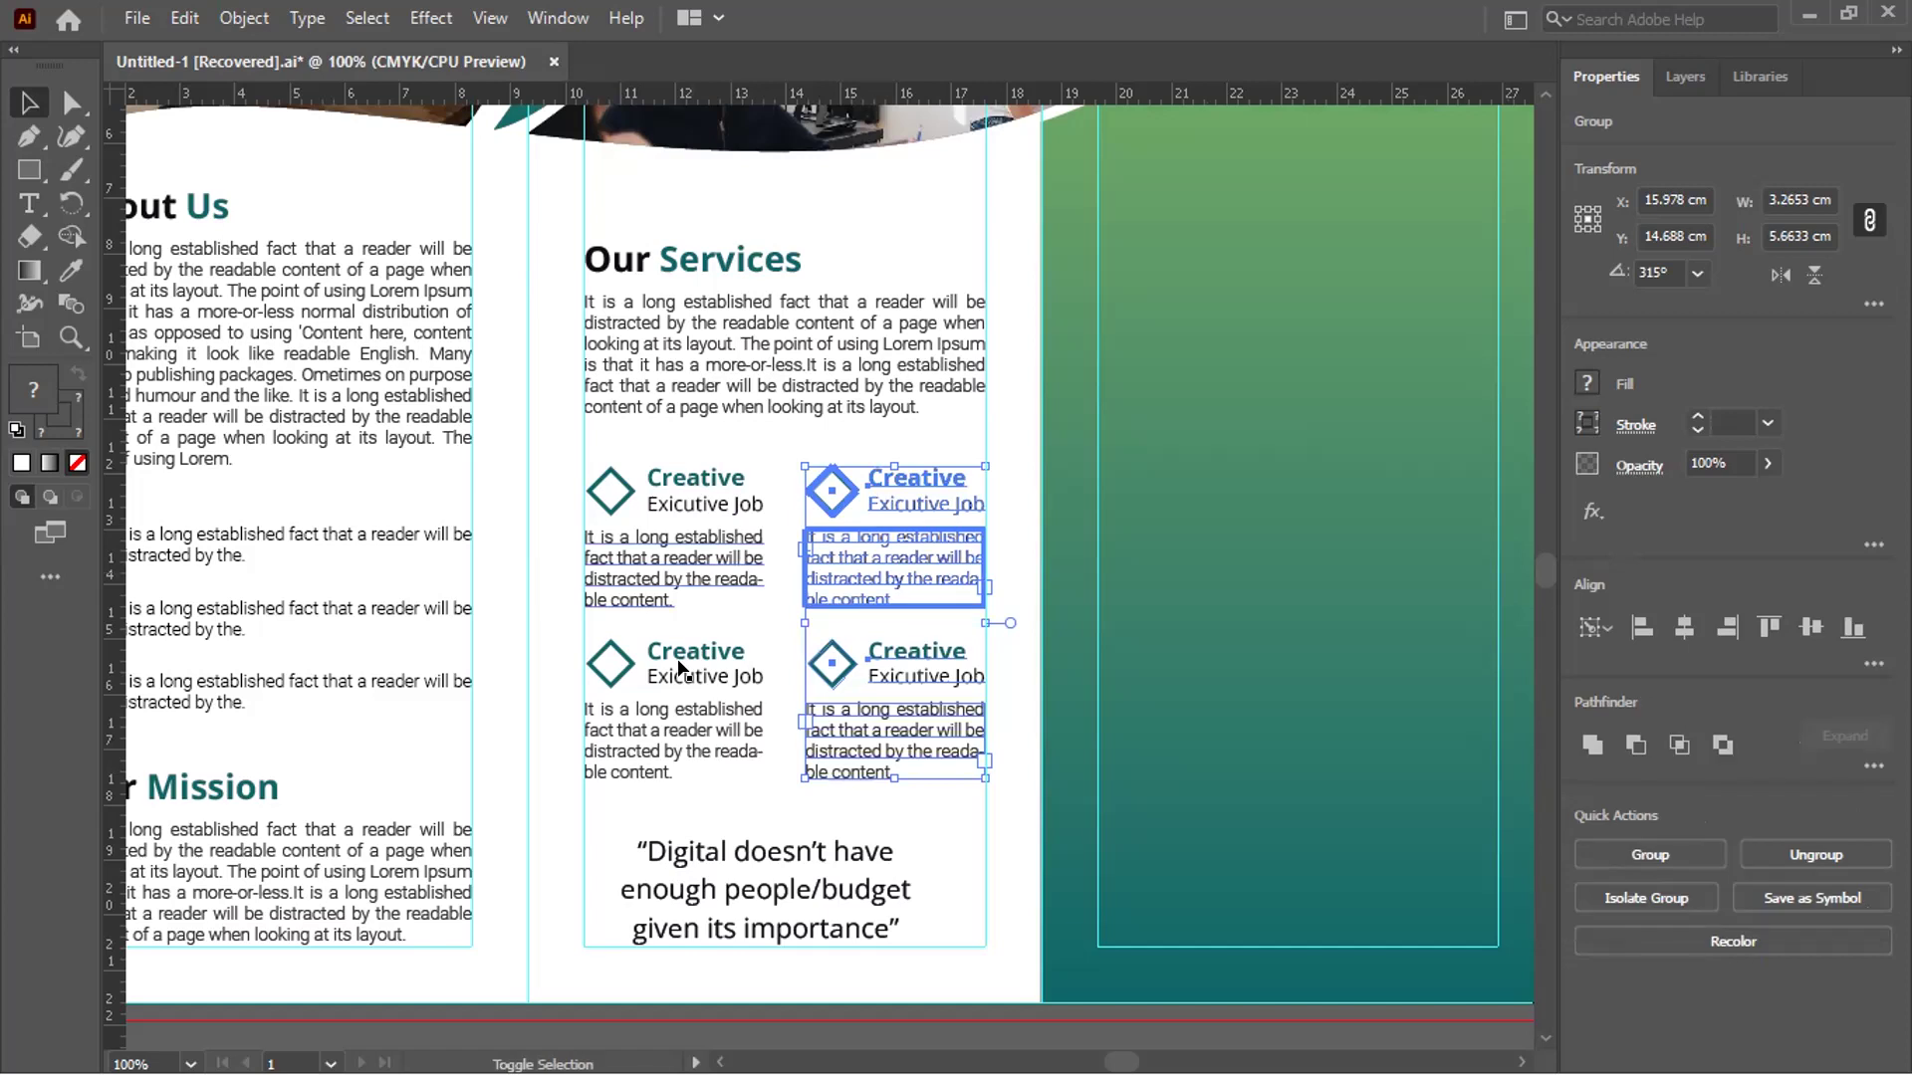
Group all four Creative service blocks together
{"action": "left_click", "coordinate": [678, 670]}
{"action": "left_click", "coordinate": [695, 564], "text": "shift"}
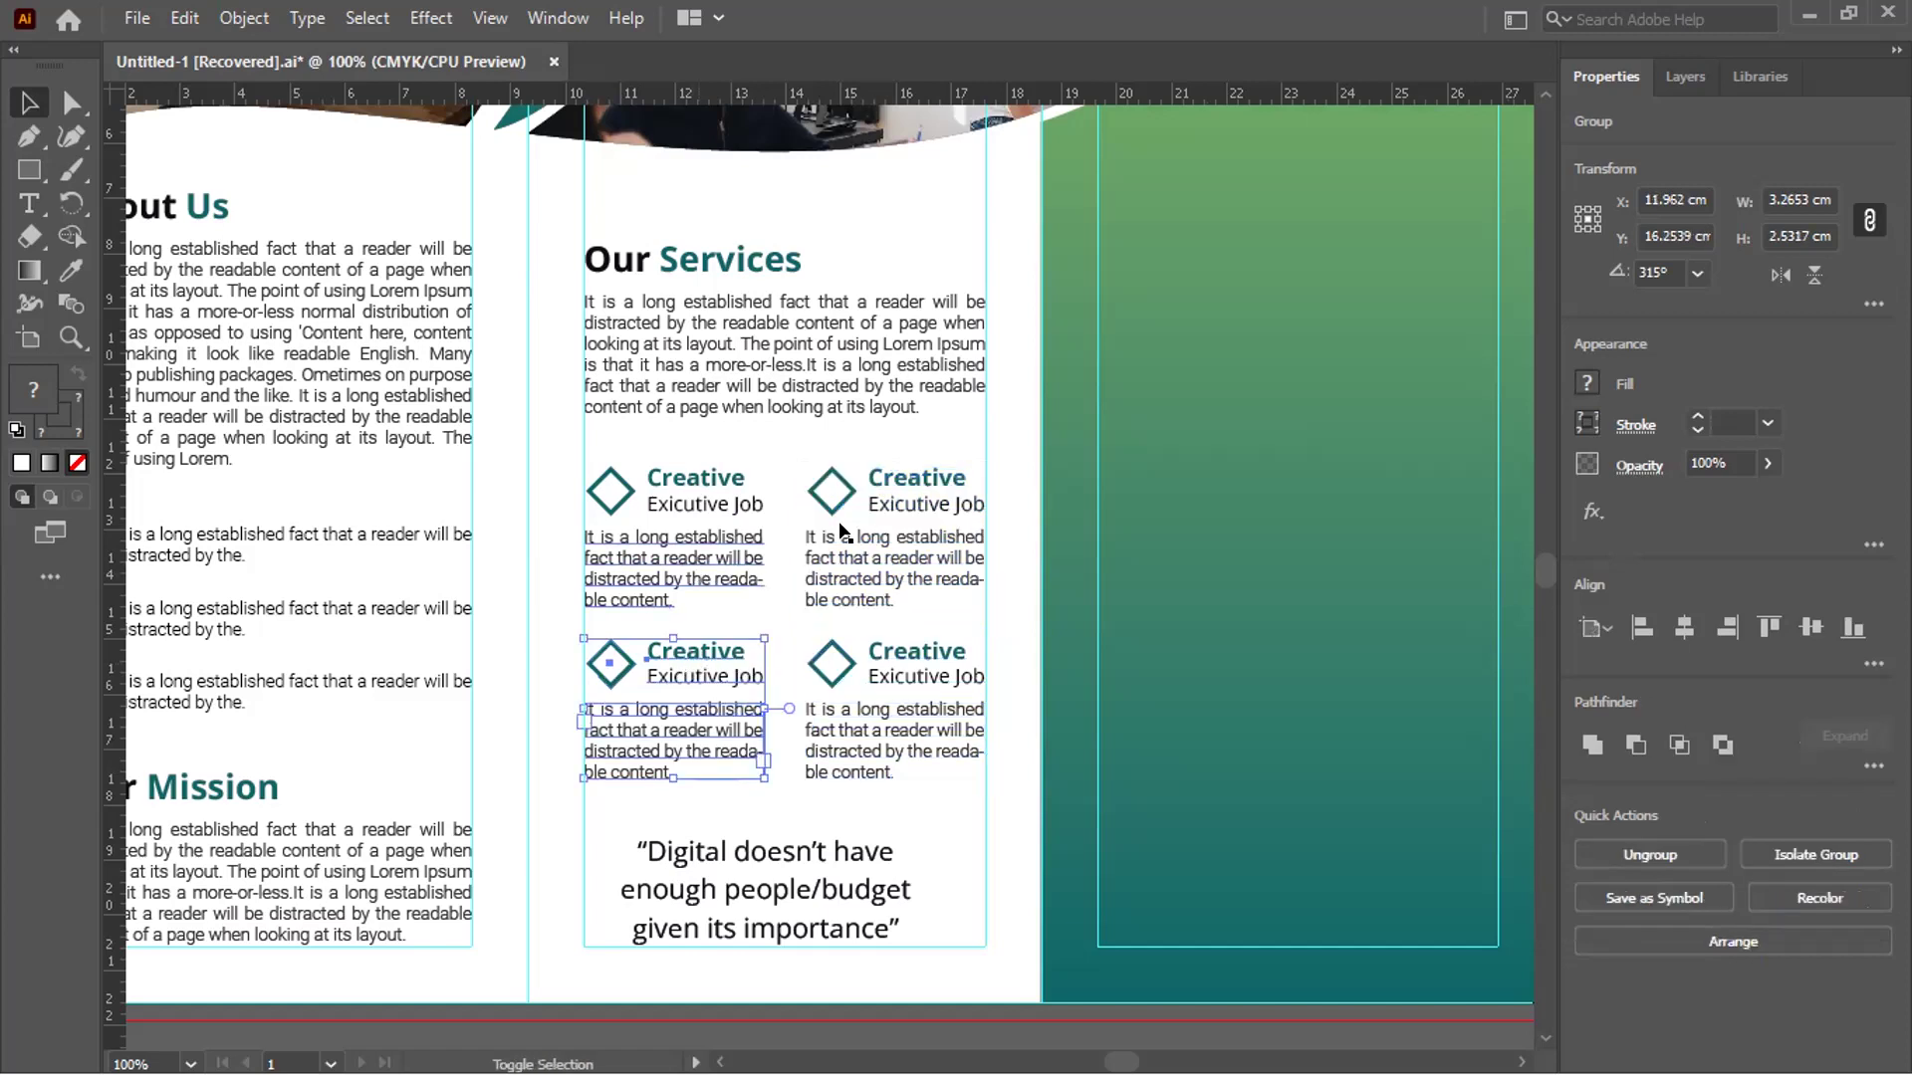
{"action": "left_click", "coordinate": [850, 599], "text": "shift"}
{"action": "left_click", "coordinate": [922, 672], "text": "shift"}
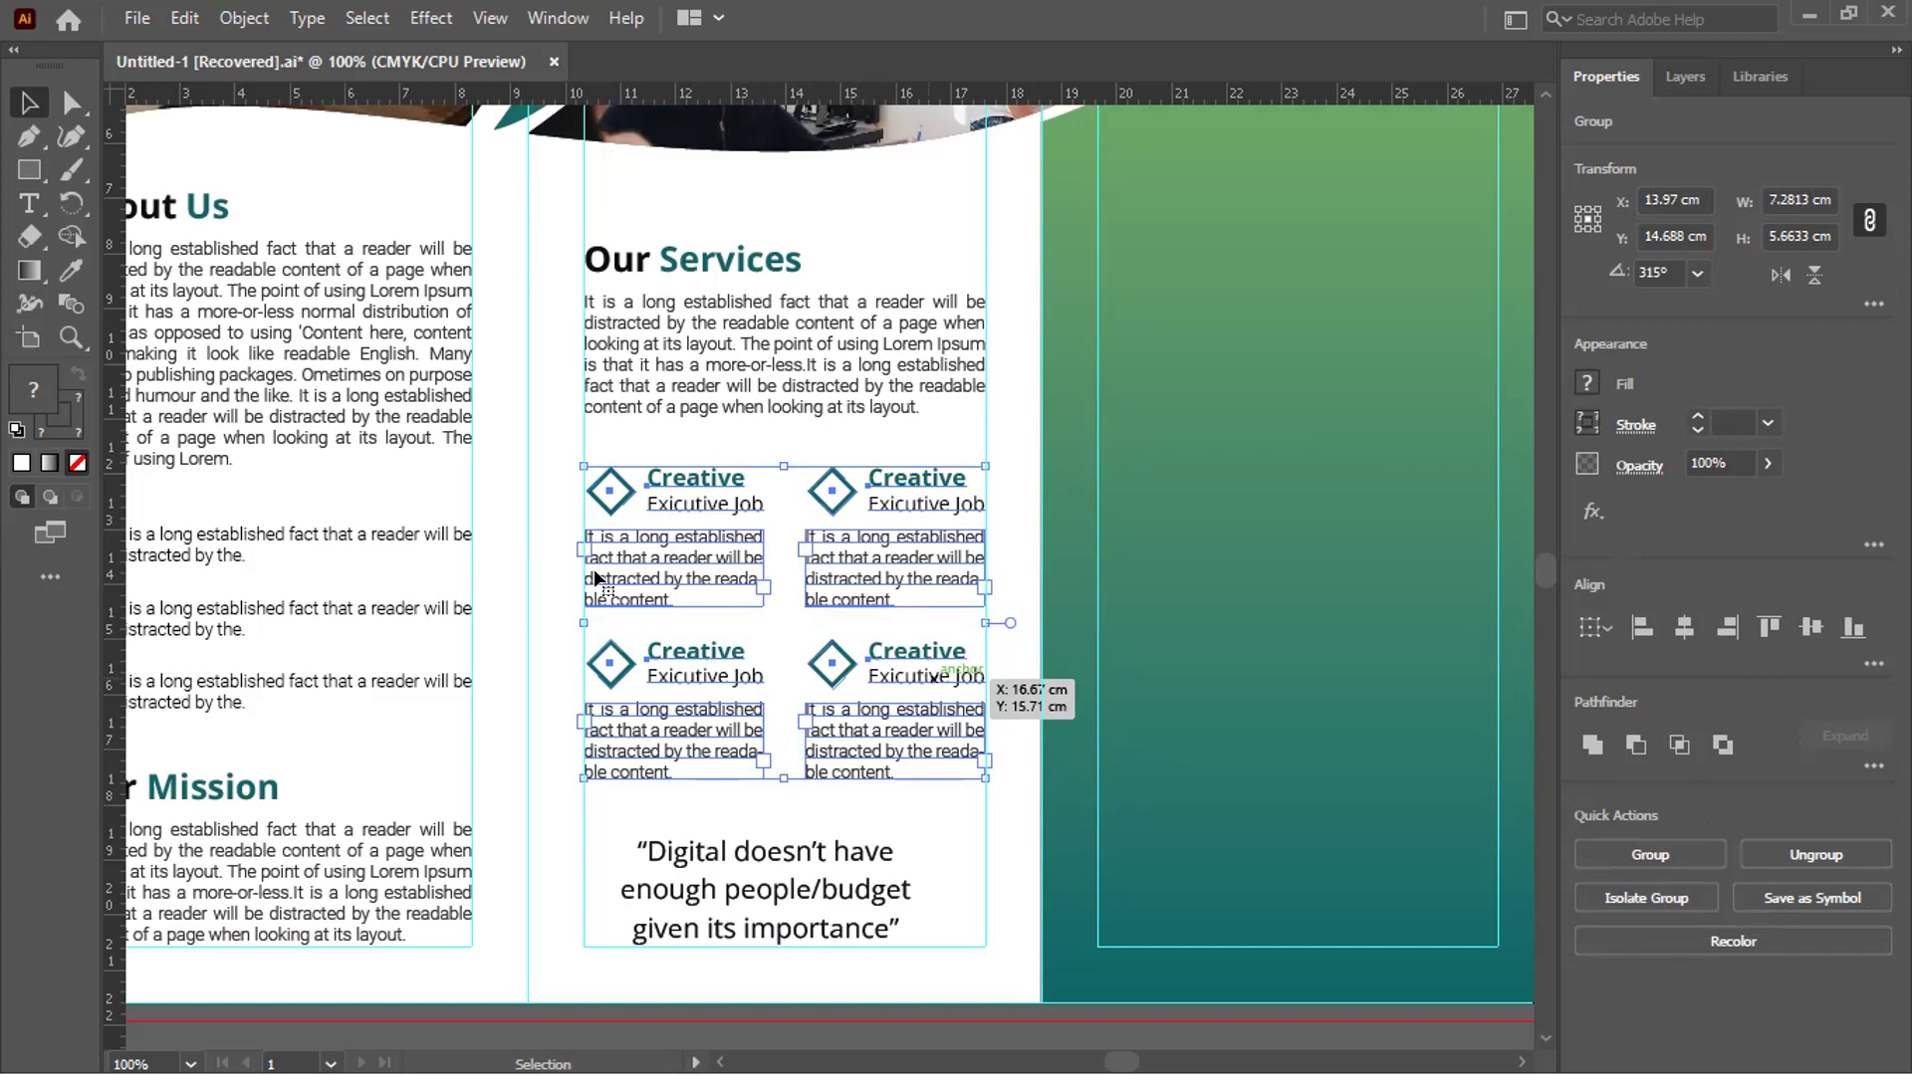
{"action": "key", "text": "a"}
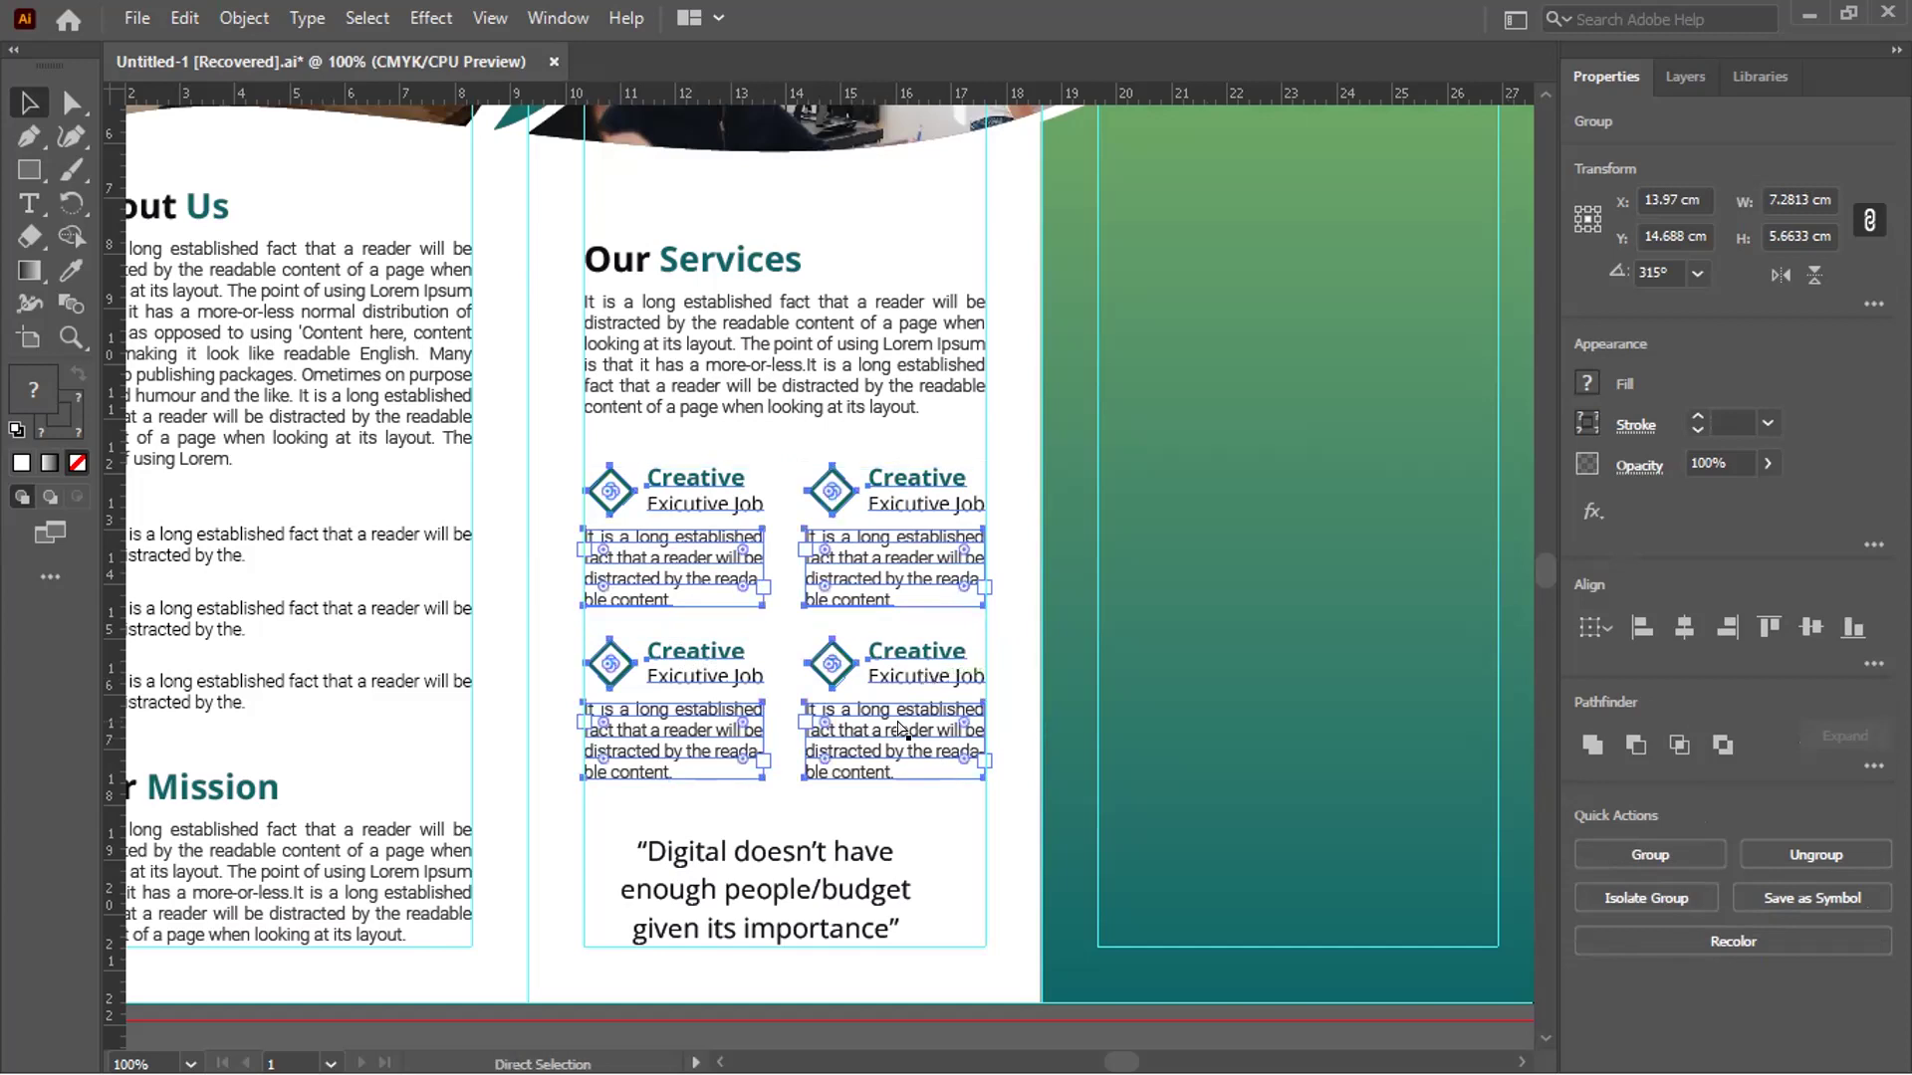
{"action": "key", "text": "ctrl+g"}
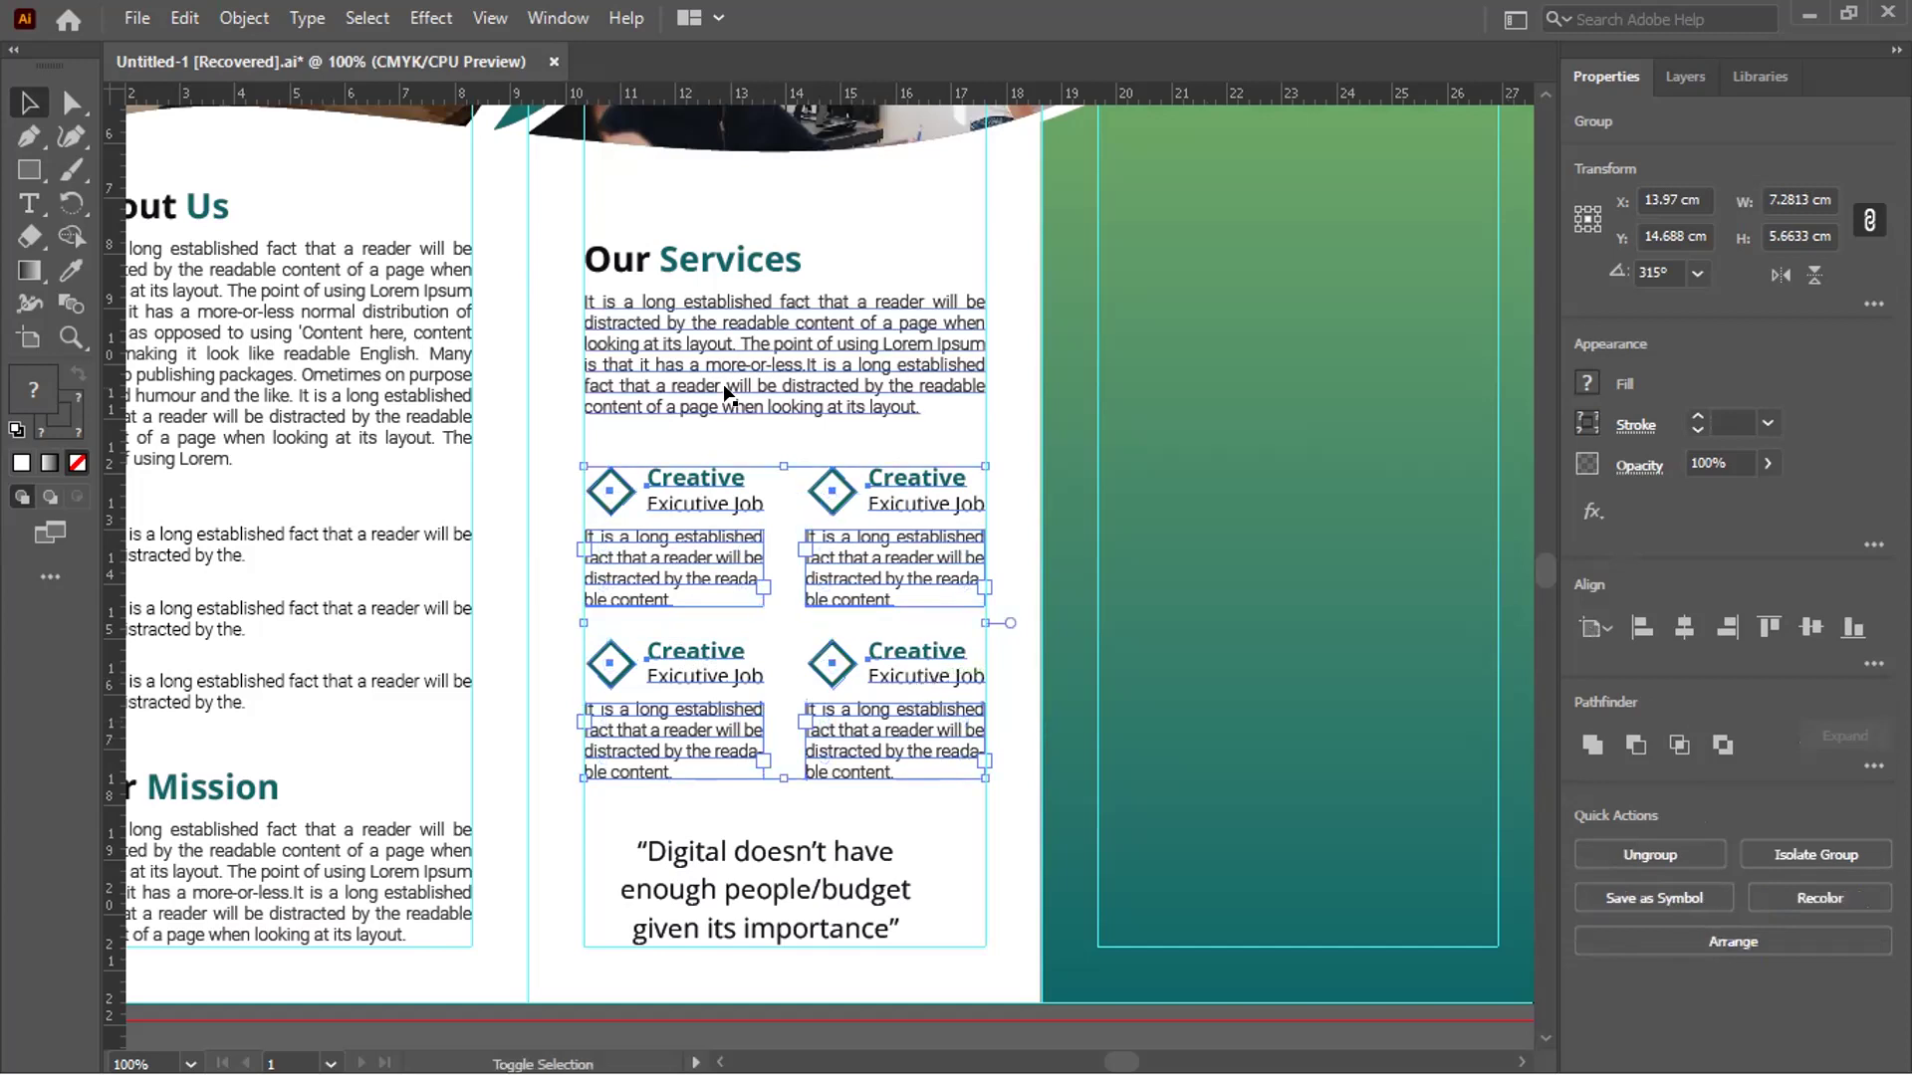
Evenly distribute the heading group, service grid and quote vertically, then zoom out to the whole brochure
{"action": "left_click", "coordinate": [796, 393], "text": "shift"}
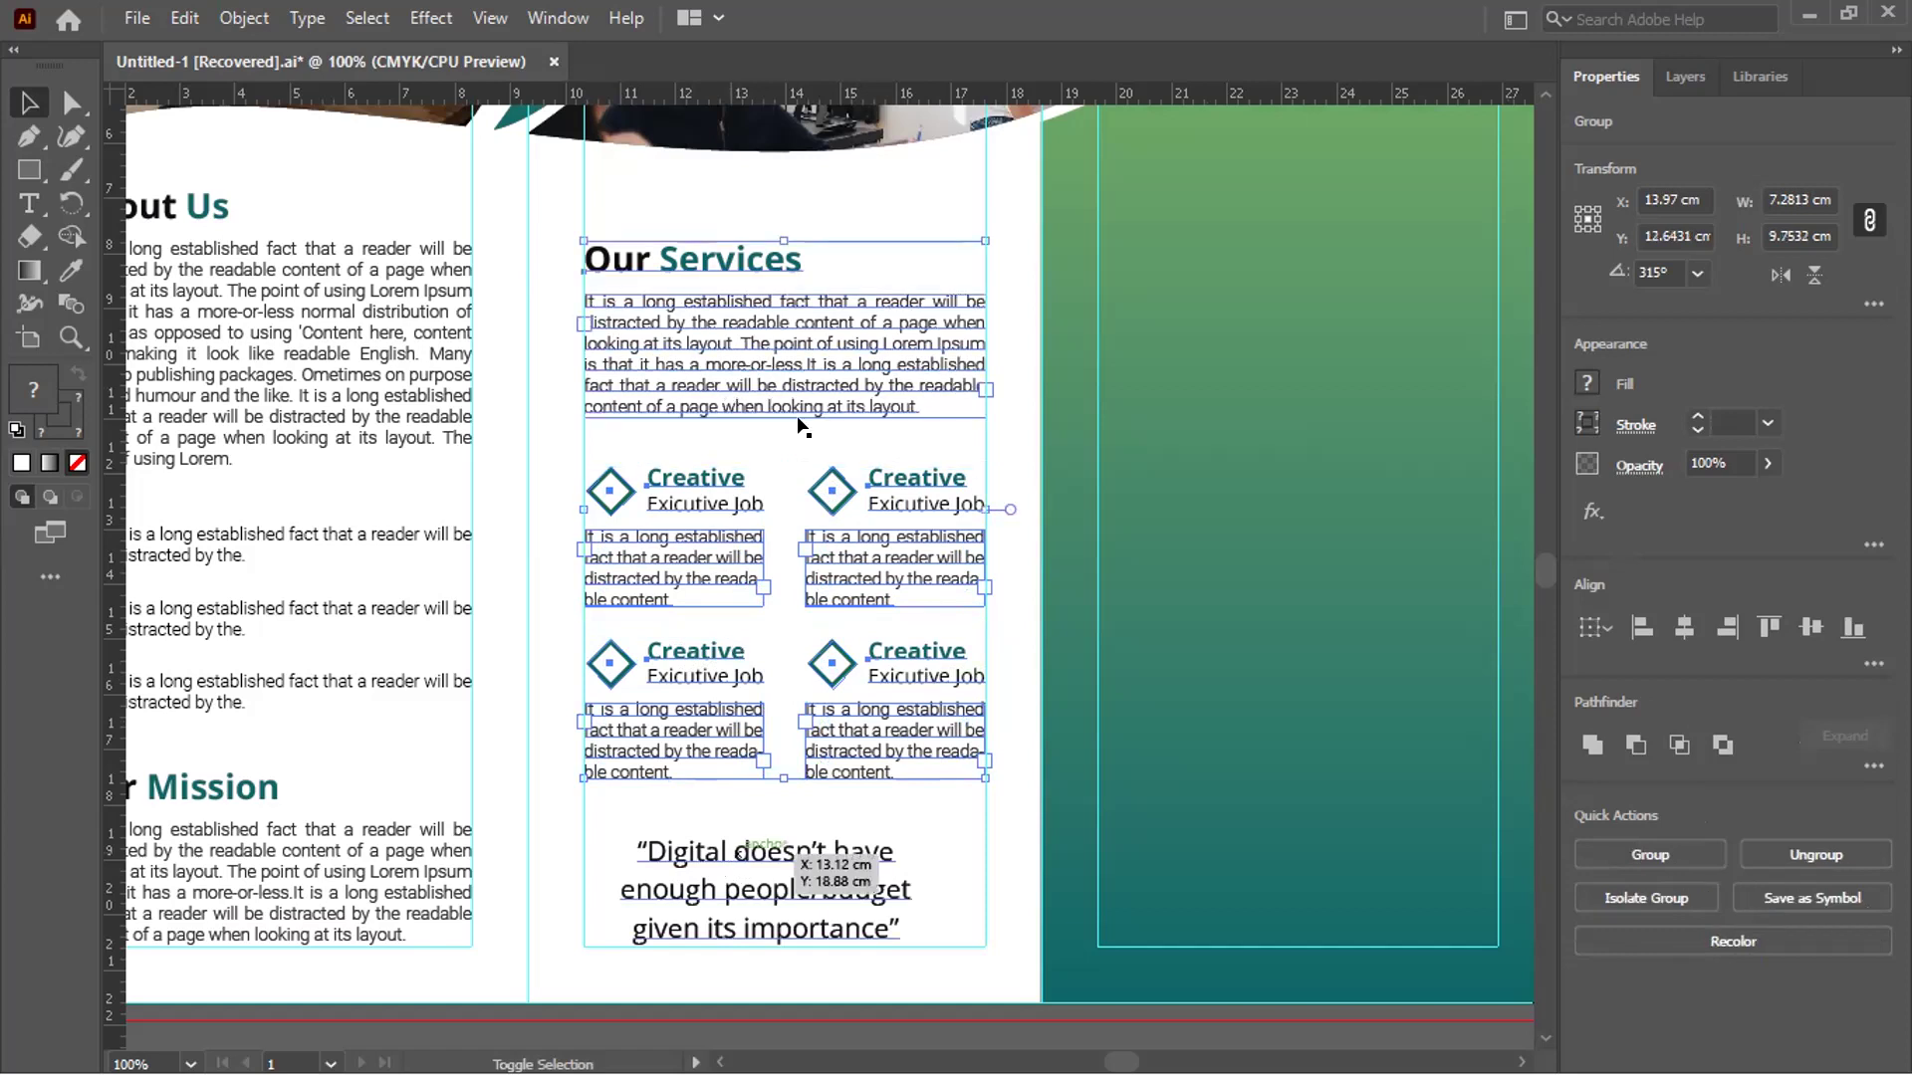
{"action": "left_click", "coordinate": [738, 857], "text": "shift"}
{"action": "left_click", "coordinate": [1175, 493]}
{"action": "left_click", "coordinate": [874, 352]}
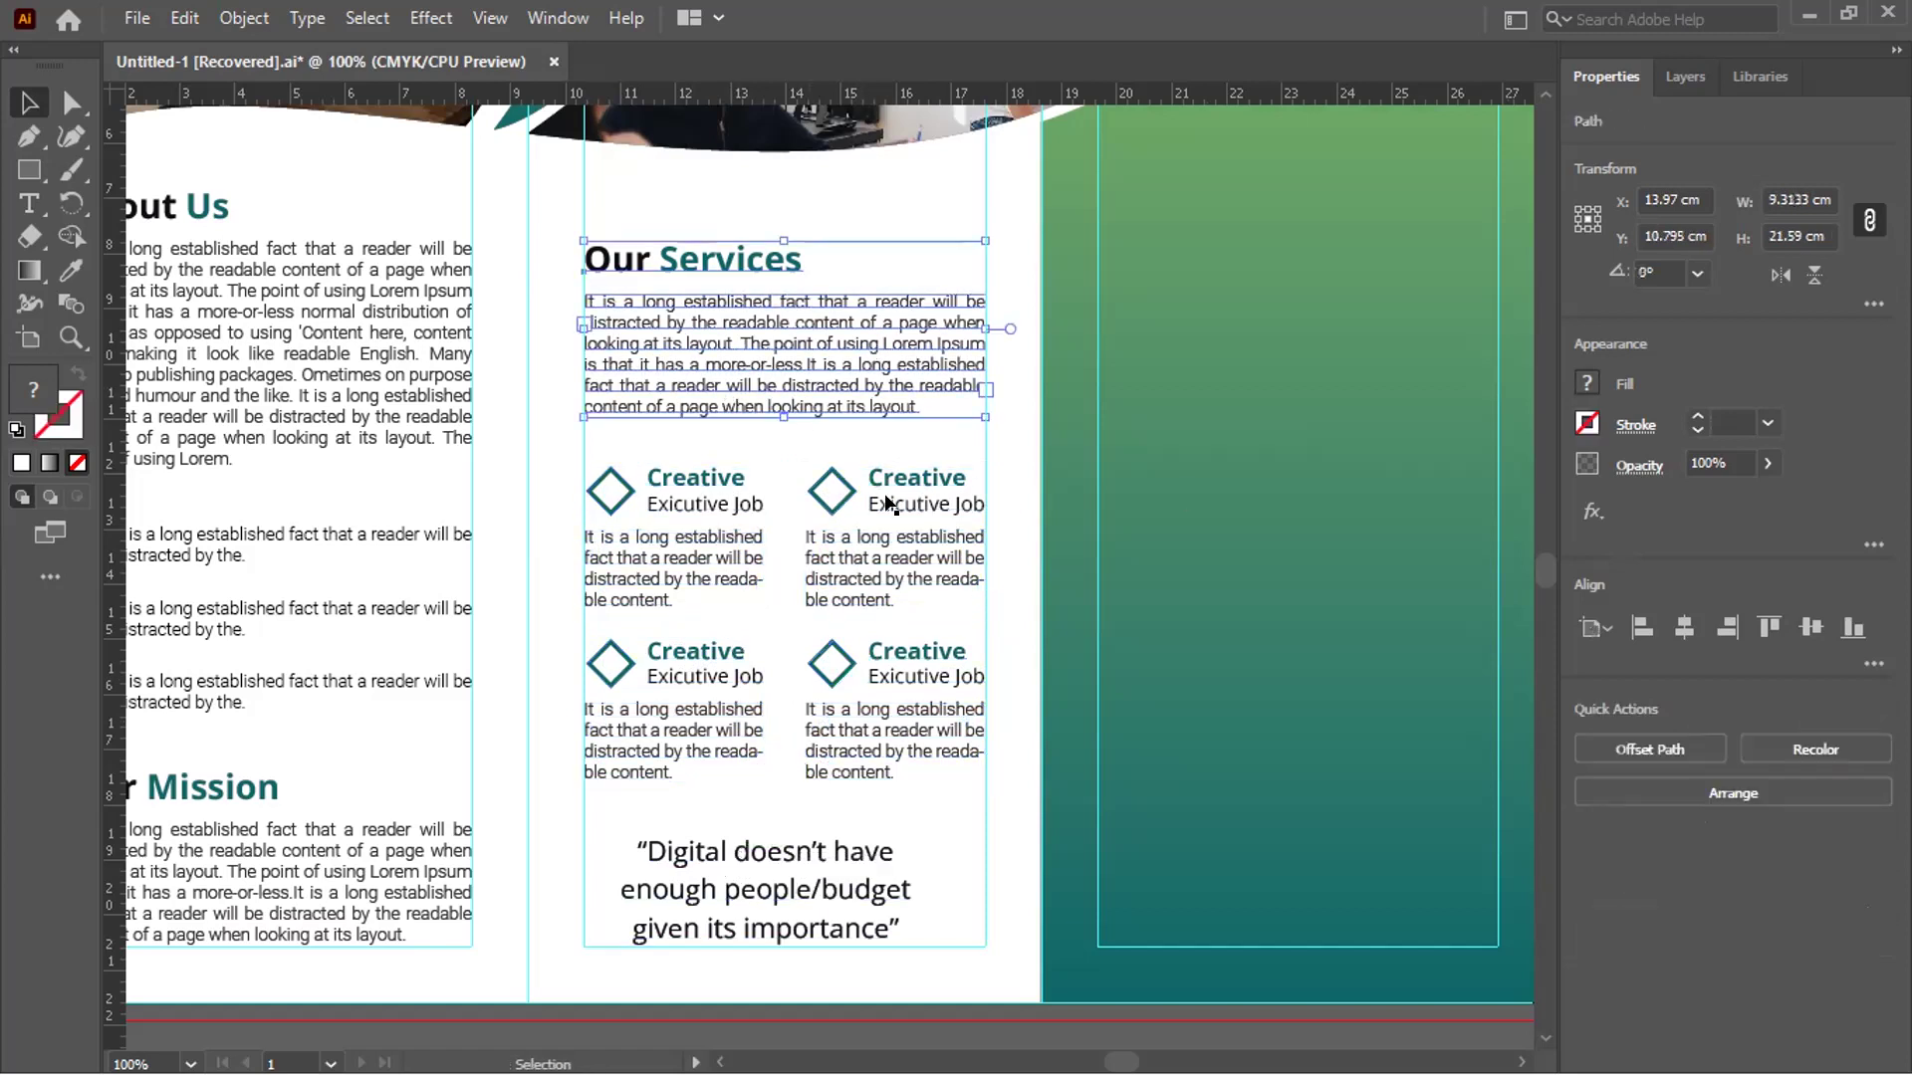
{"action": "left_click", "coordinate": [900, 488], "text": "shift"}
{"action": "left_click", "coordinate": [824, 848], "text": "shift"}
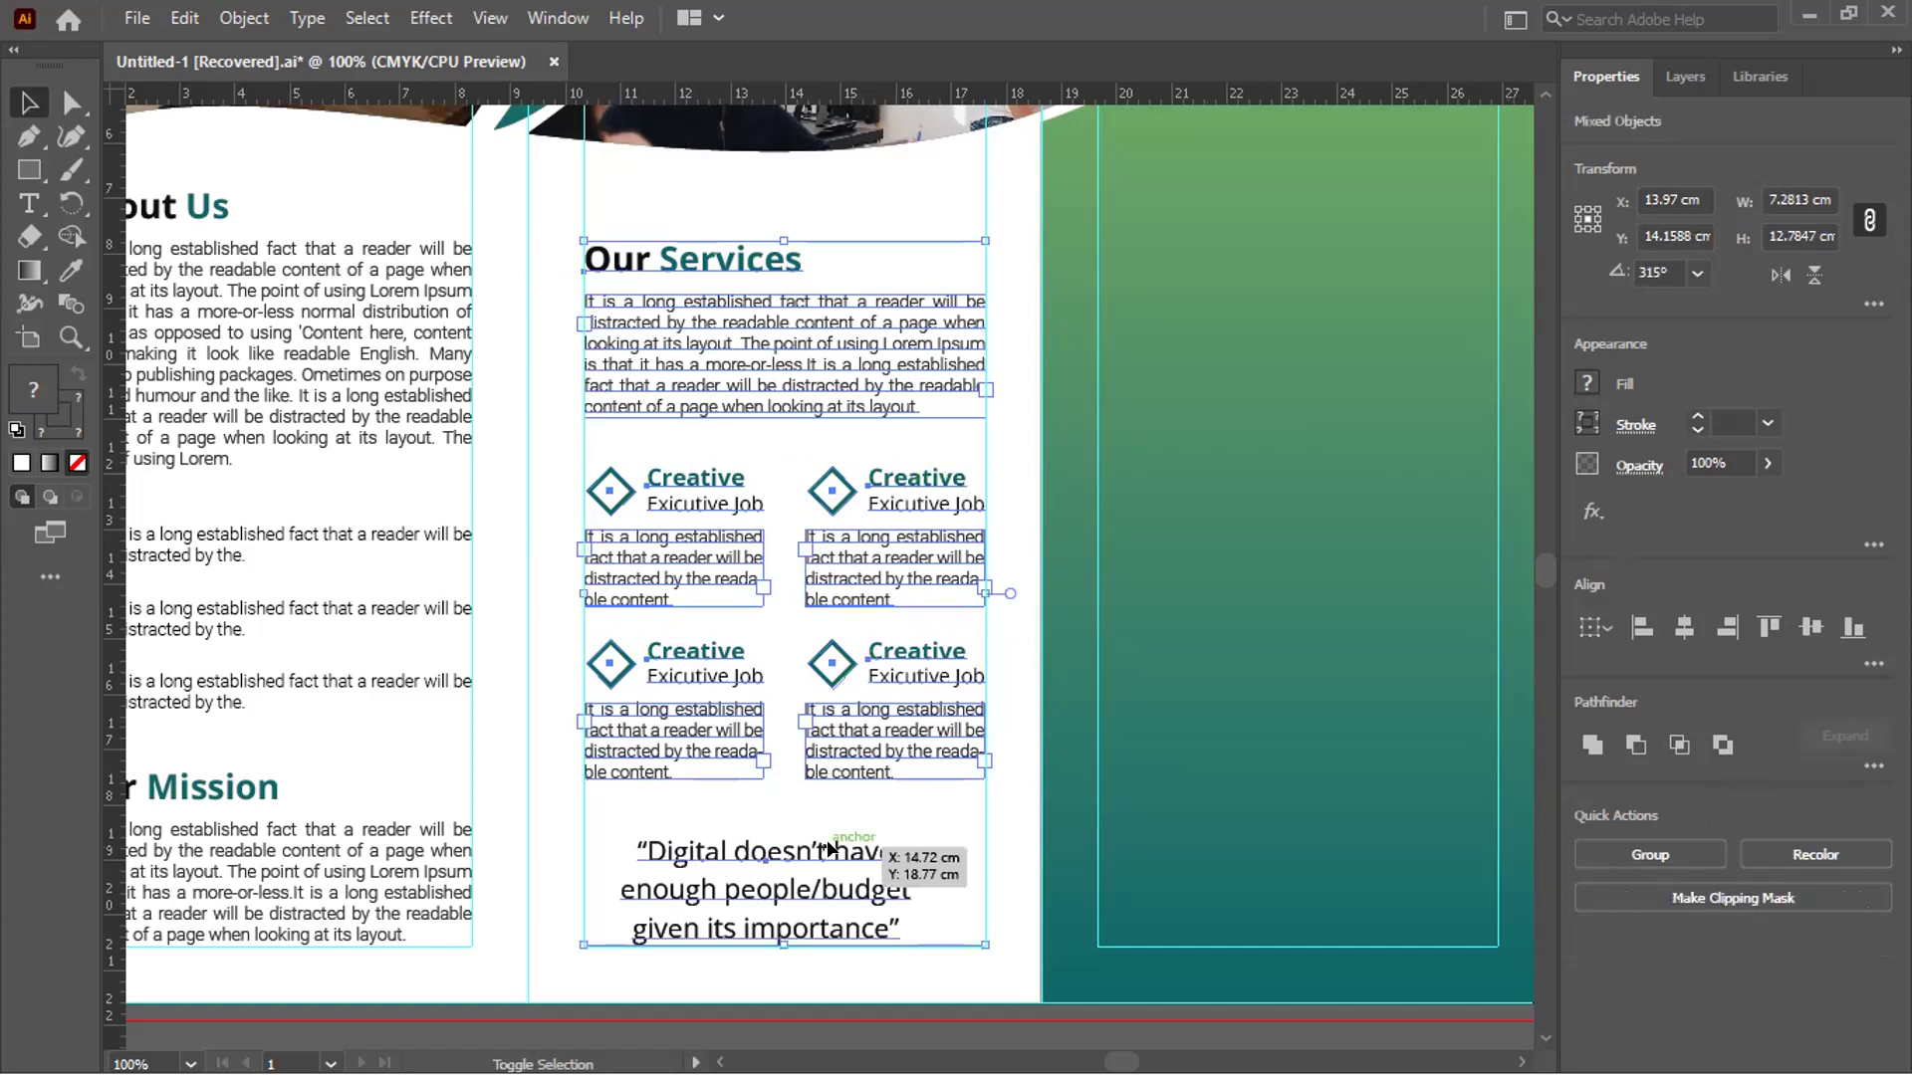
{"action": "left_click", "coordinate": [1871, 664]}
{"action": "left_click", "coordinate": [1580, 914]}
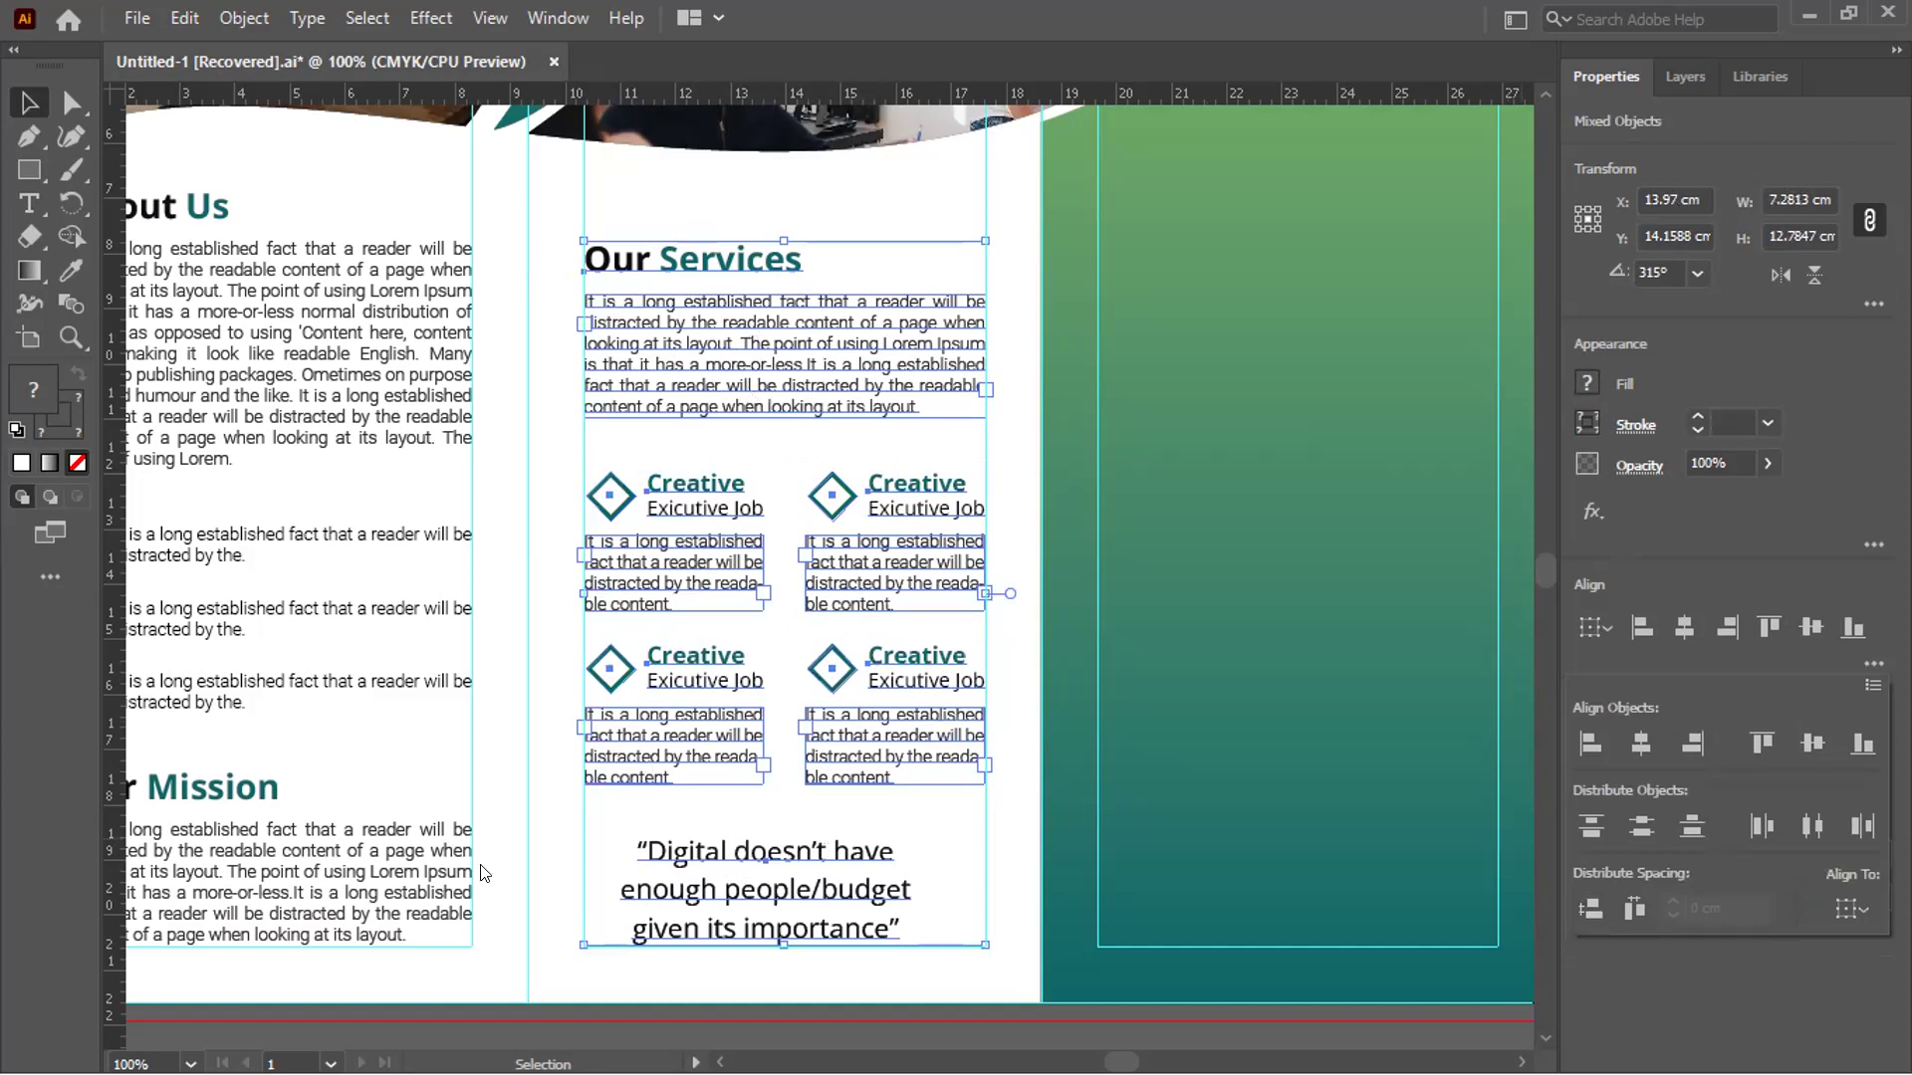
{"action": "key", "text": "ctrl+minus"}
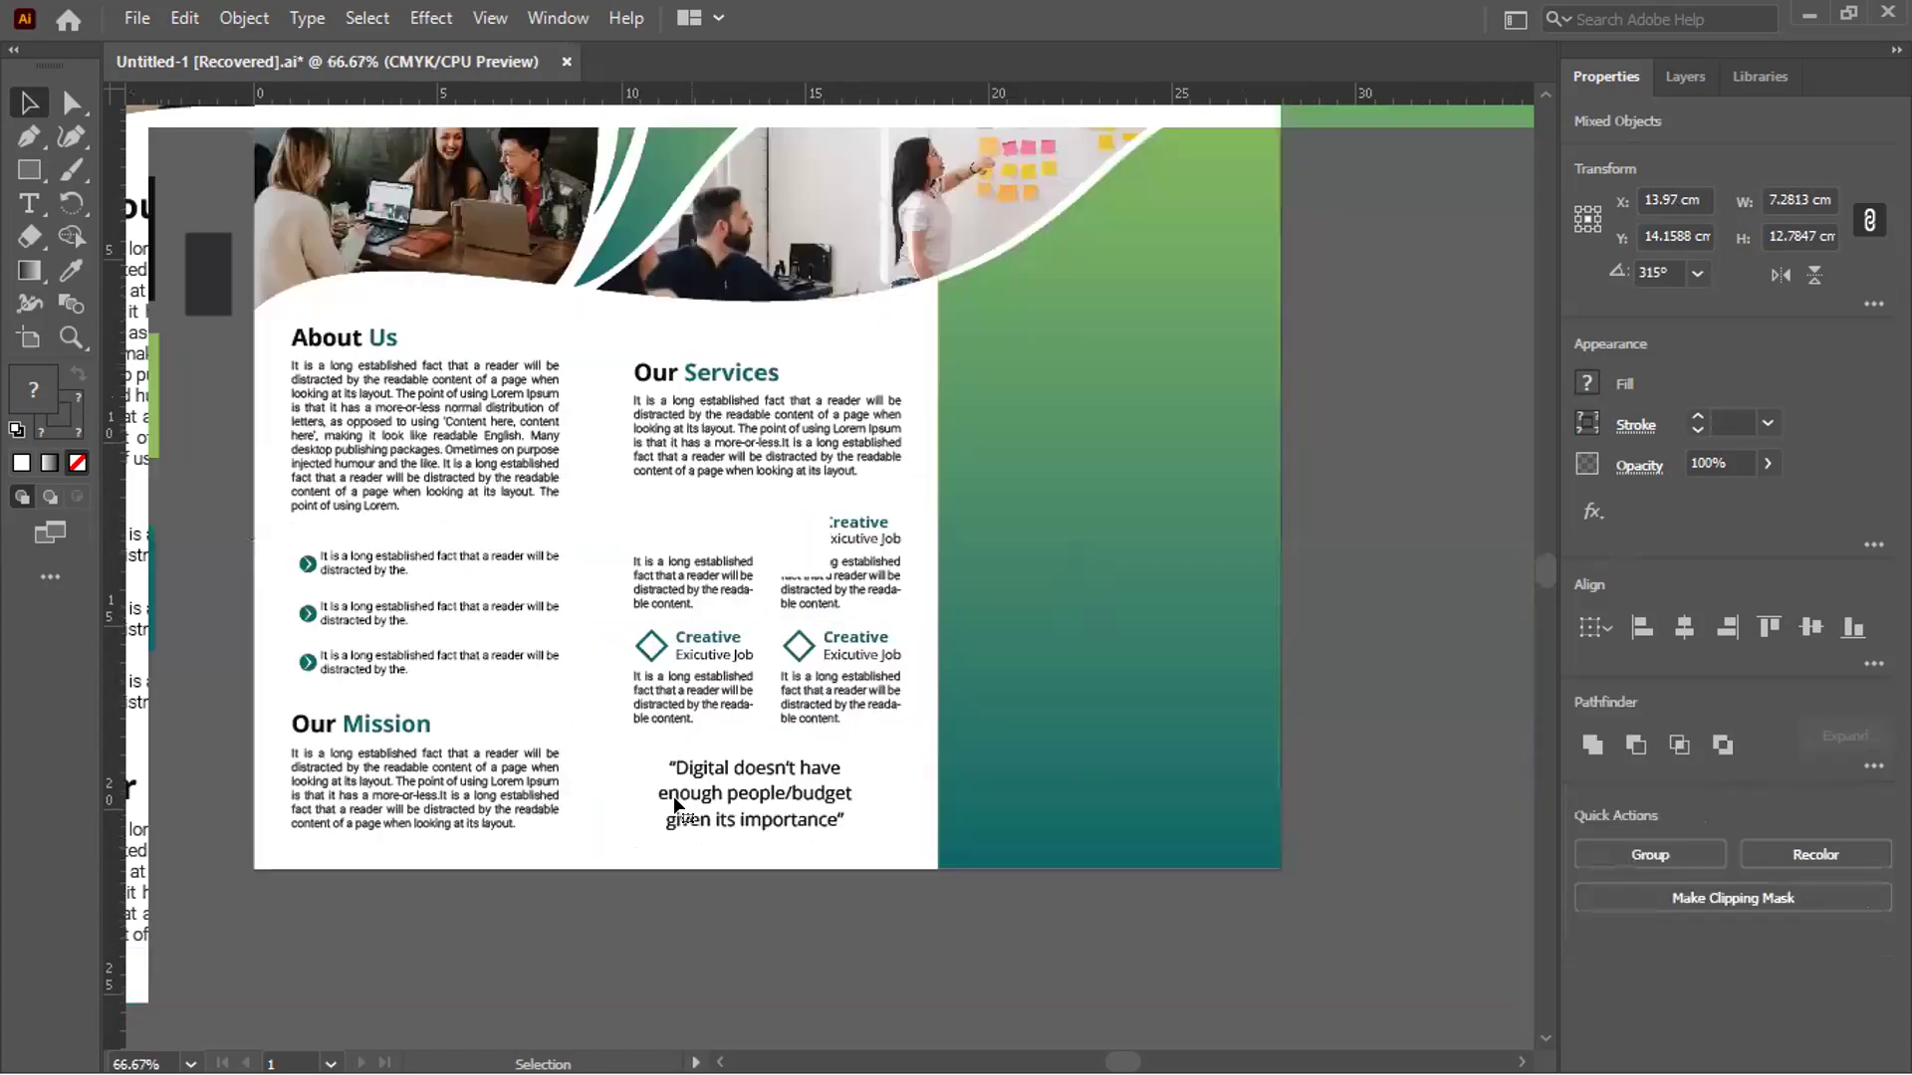
{"action": "scroll", "coordinate": [511, 864], "scroll_direction": "up", "scroll_amount": 1}
{"action": "left_click", "coordinate": [764, 308]}
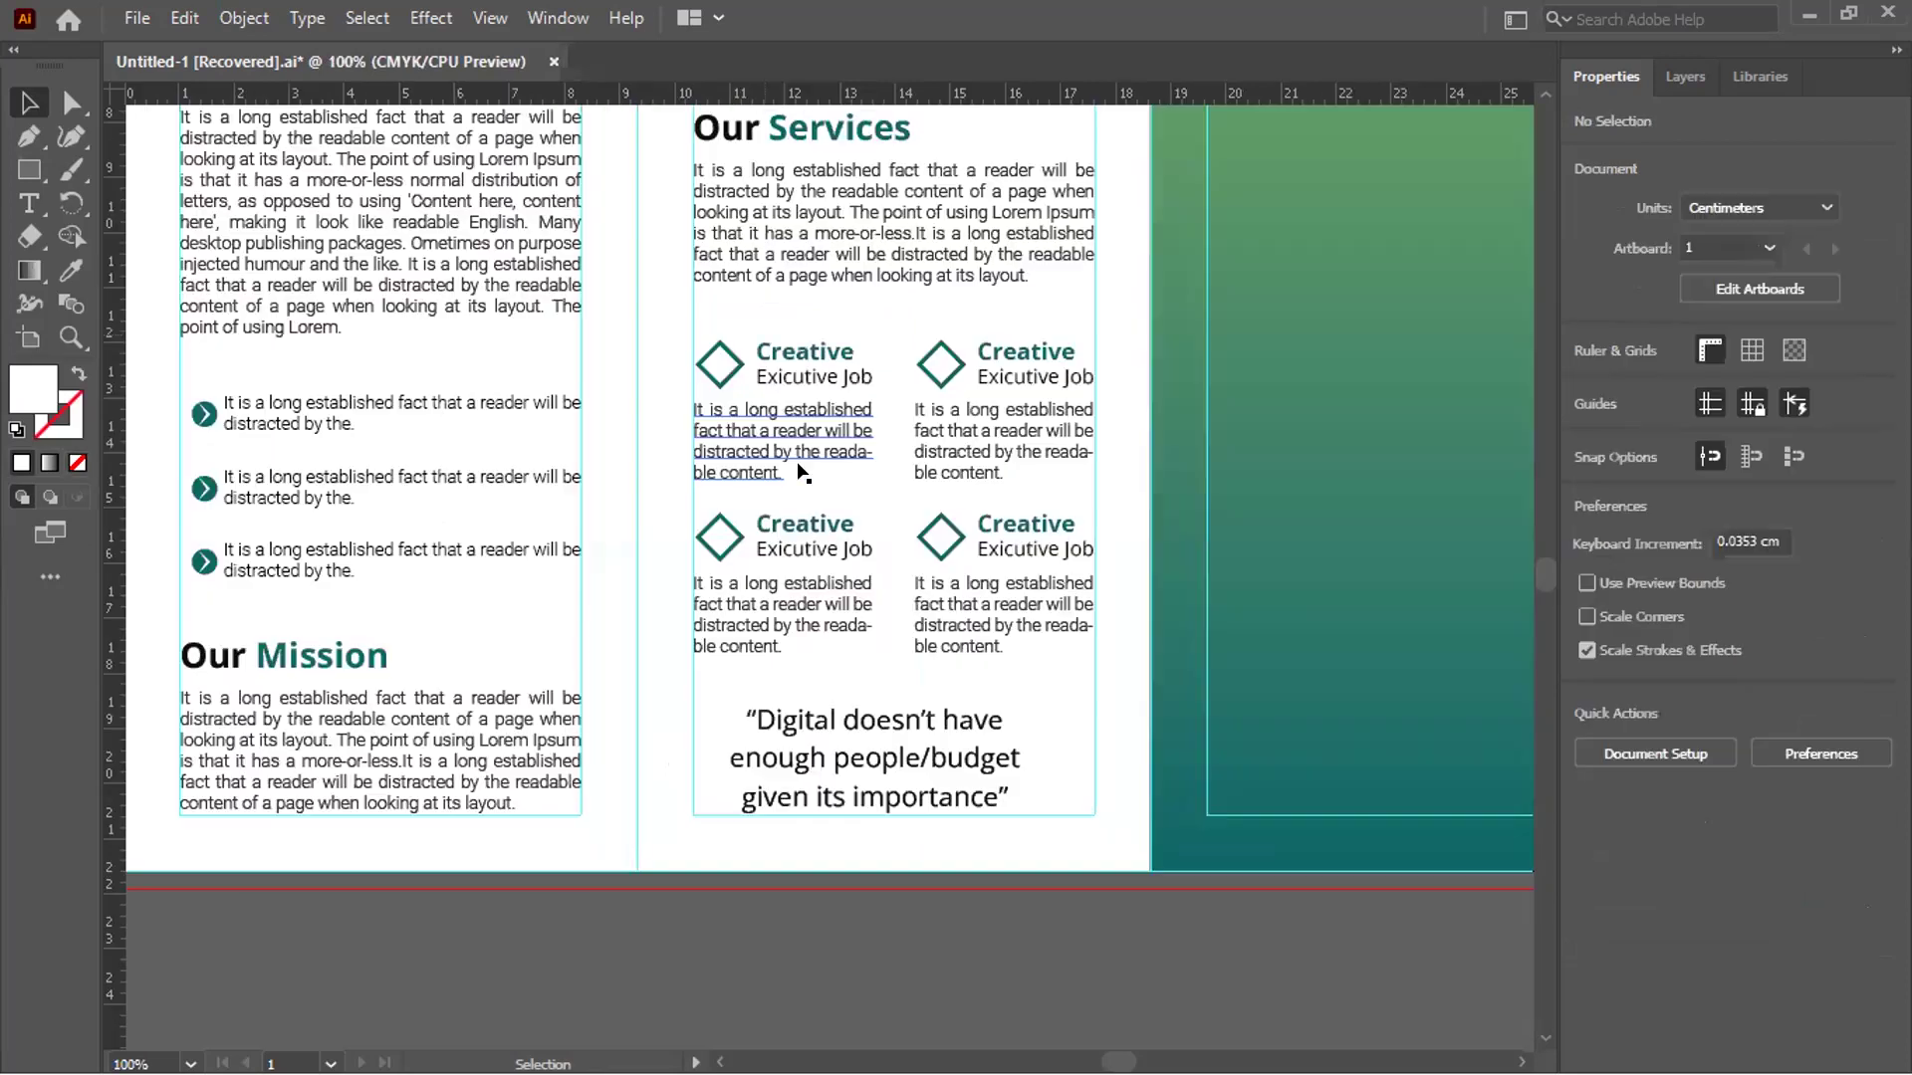
{"action": "key", "text": "ctrl+minus"}
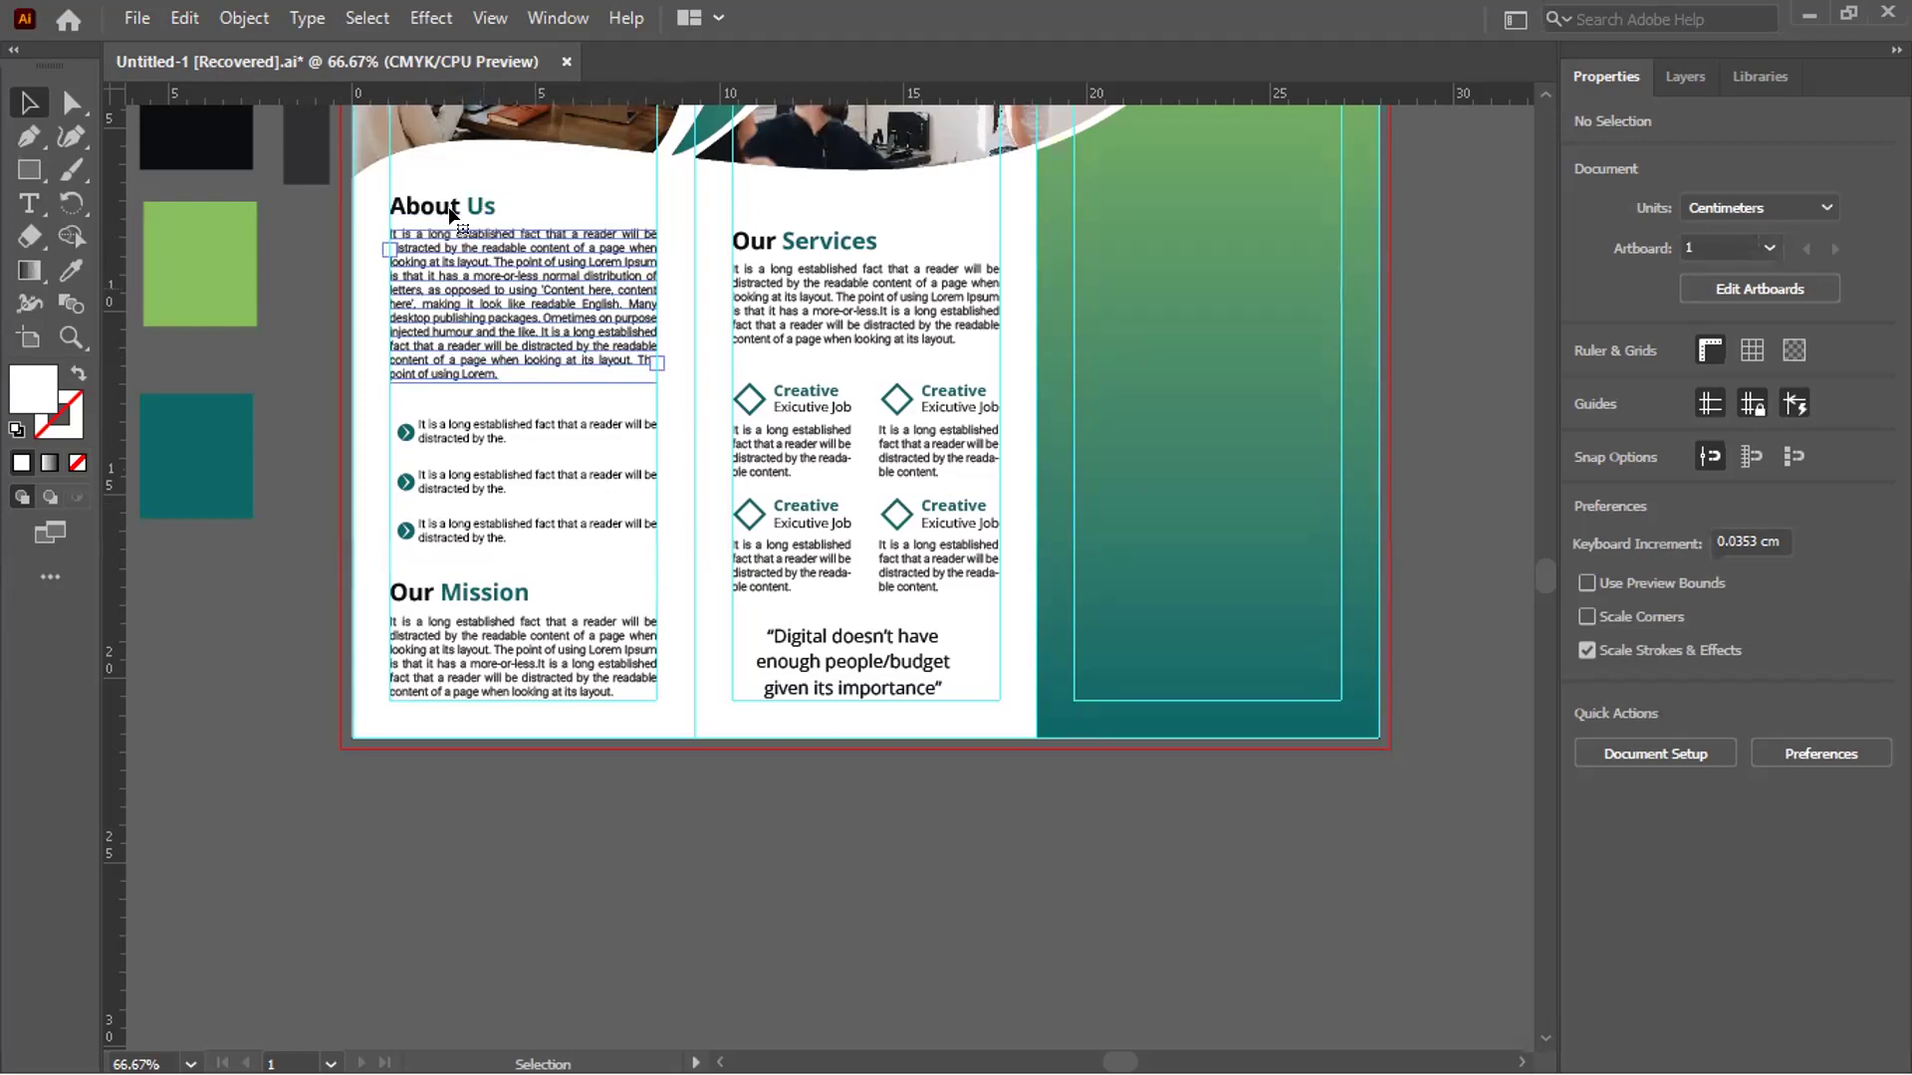
Select the Our Services quote and sample the dark grey swatch onto it with the Eyedropper
{"action": "left_click", "coordinate": [438, 388]}
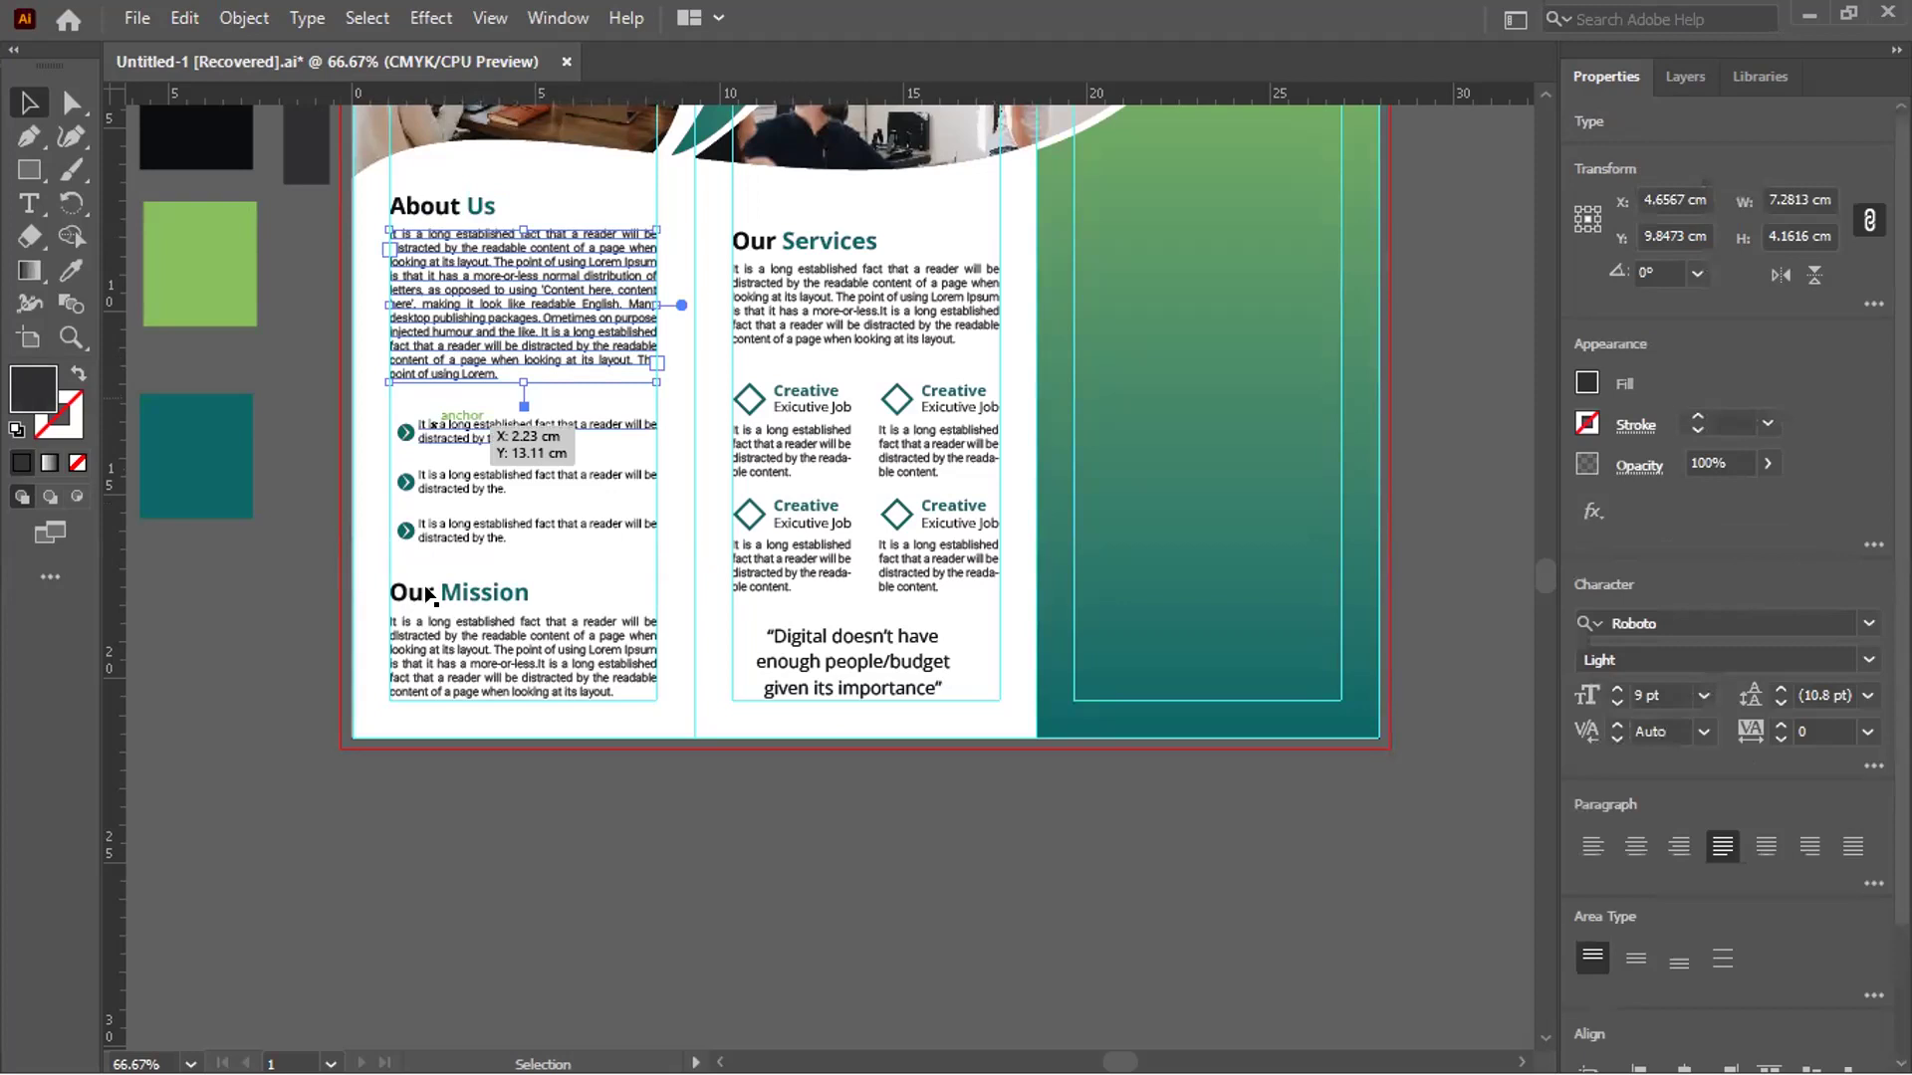
{"action": "left_click", "coordinate": [482, 829]}
{"action": "left_click", "coordinate": [1169, 791]}
{"action": "scroll", "coordinate": [1169, 791], "scroll_direction": "up", "scroll_amount": 2}
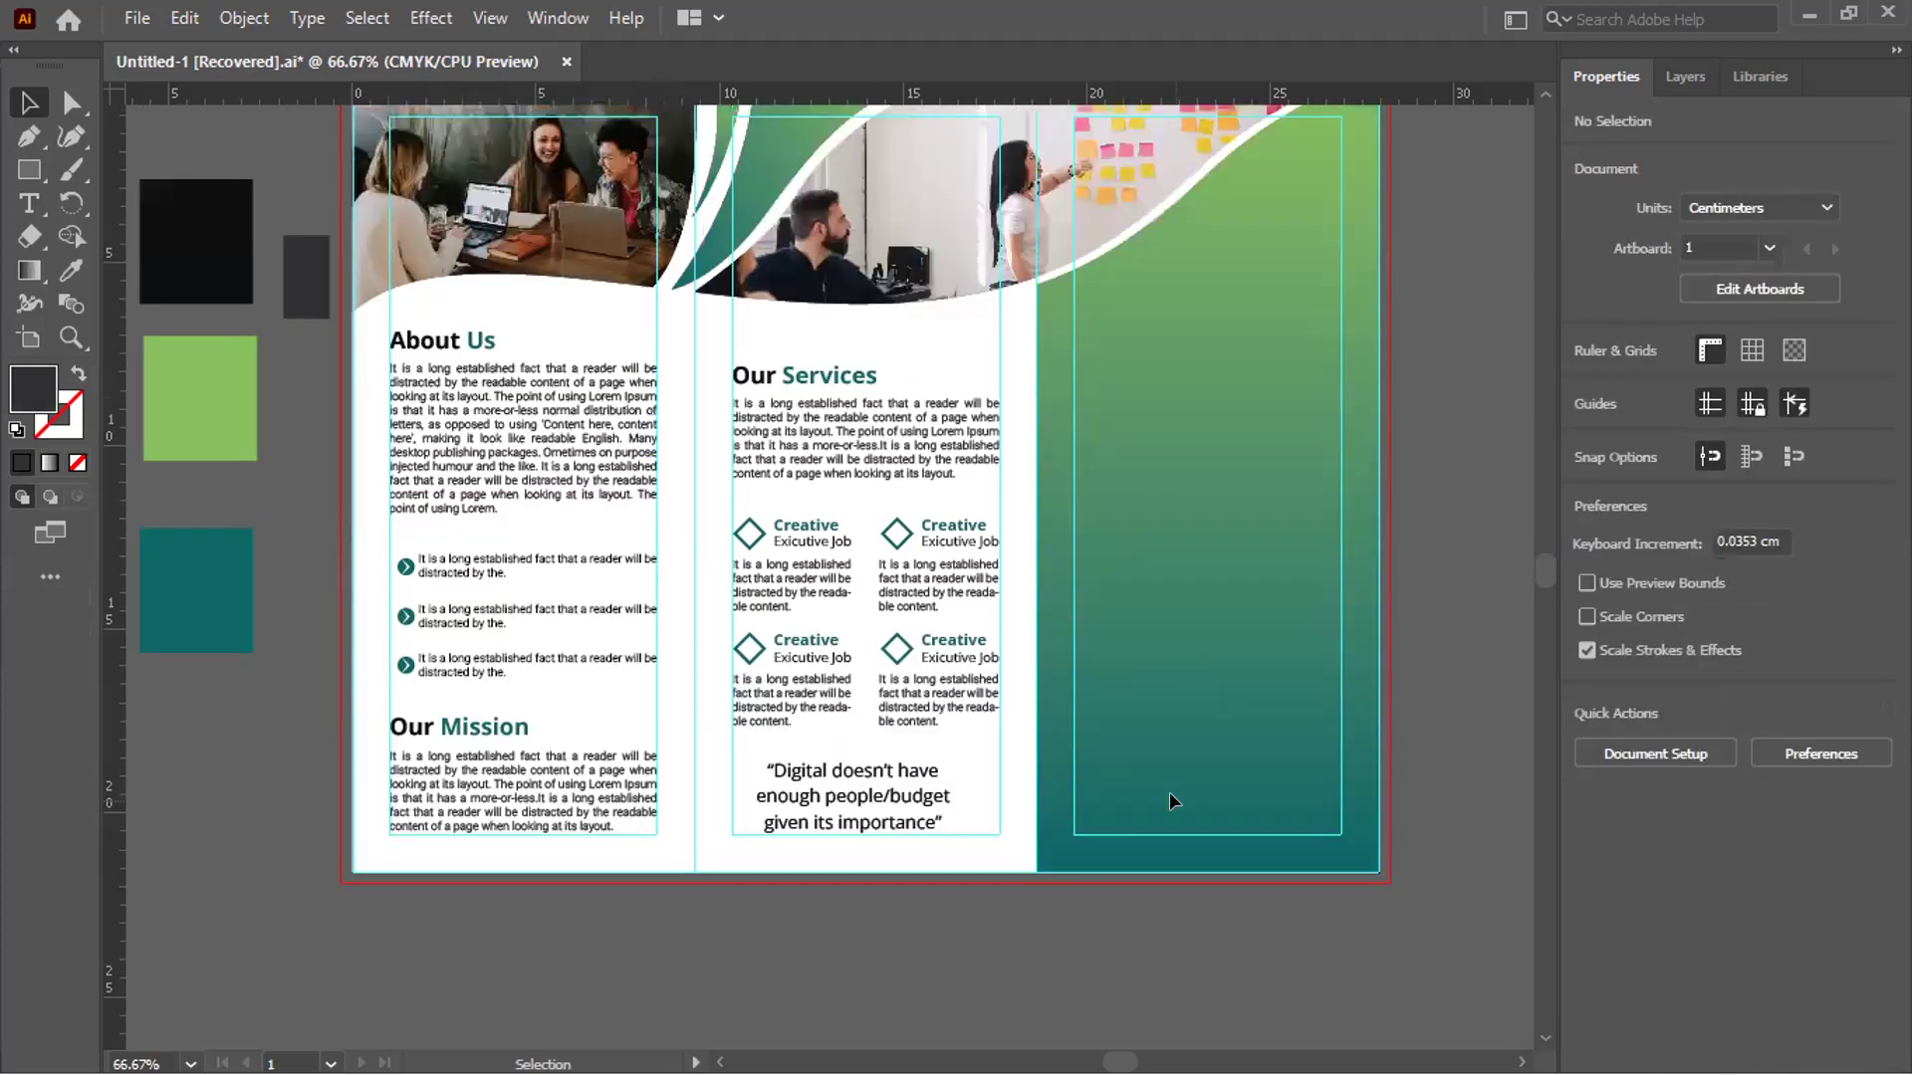
{"action": "left_click", "coordinate": [887, 819]}
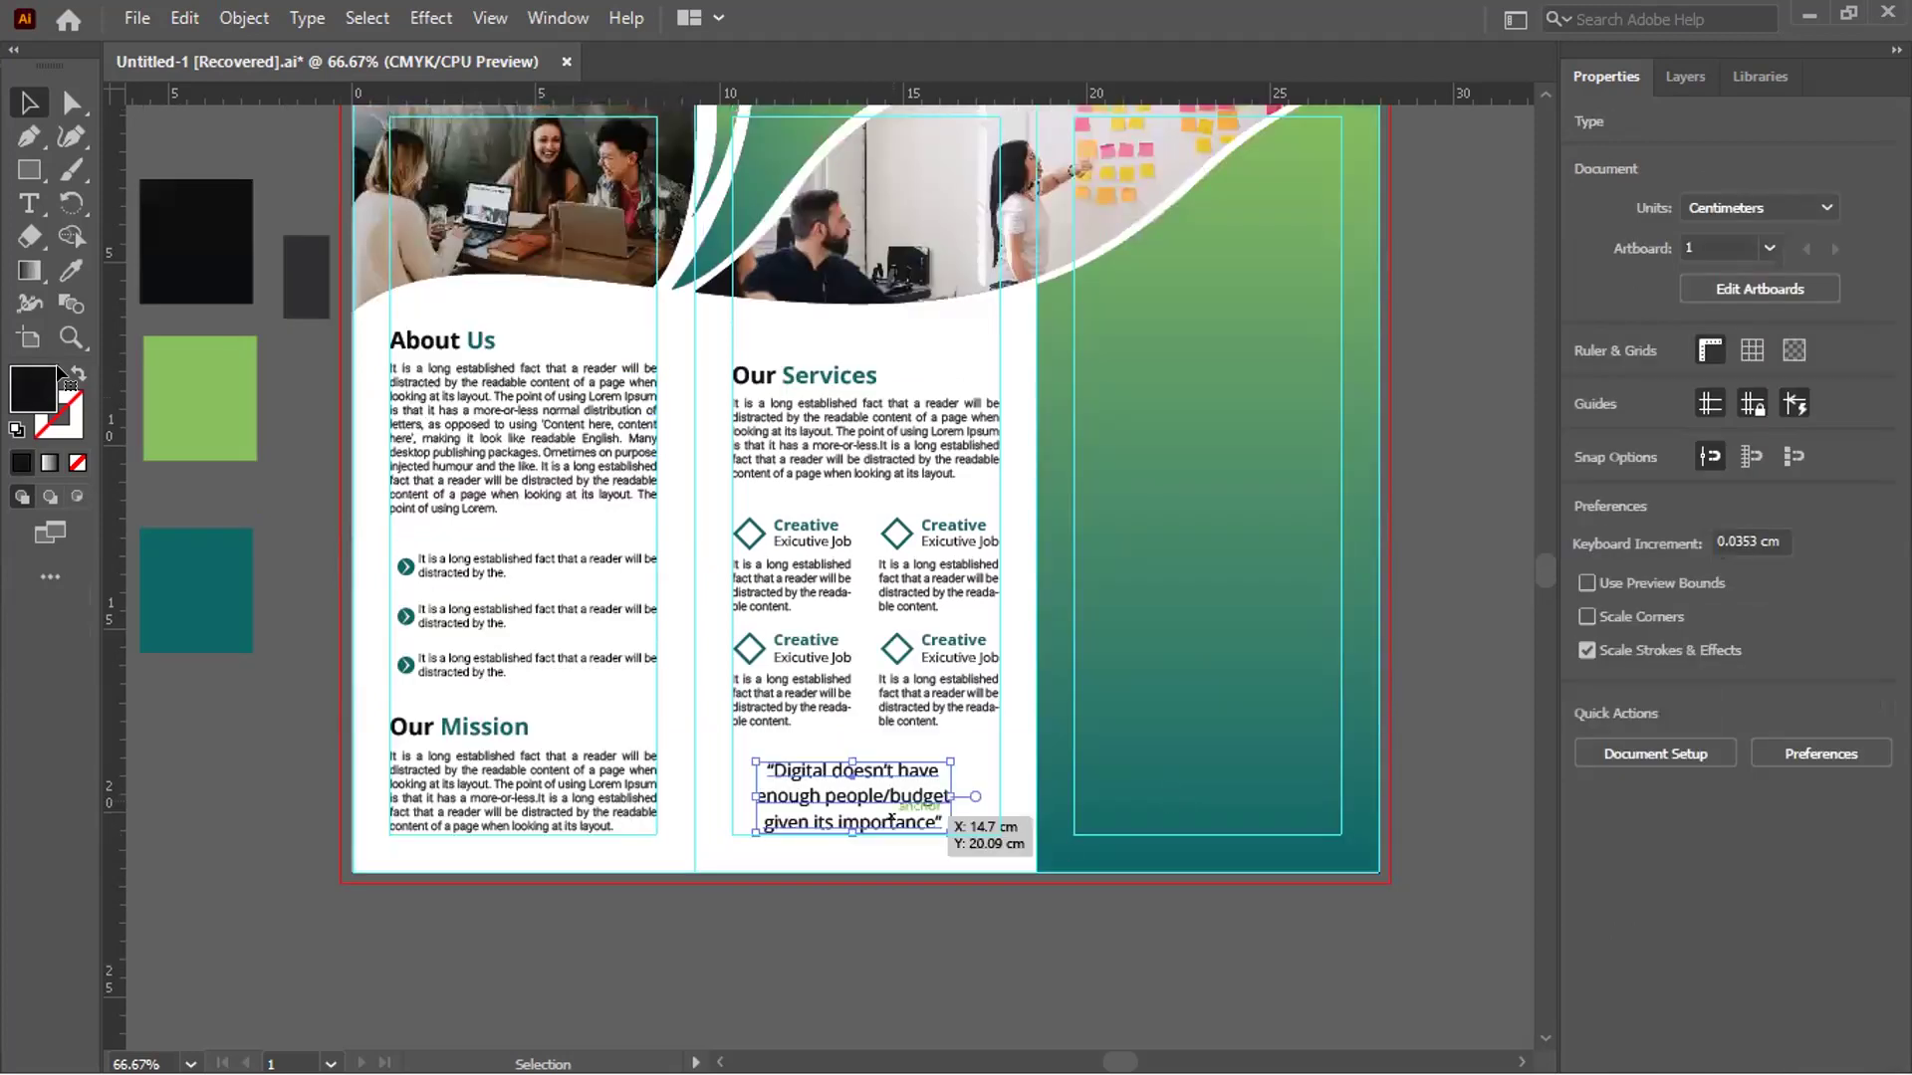
{"action": "left_click", "coordinate": [72, 271]}
{"action": "left_click", "coordinate": [301, 269]}
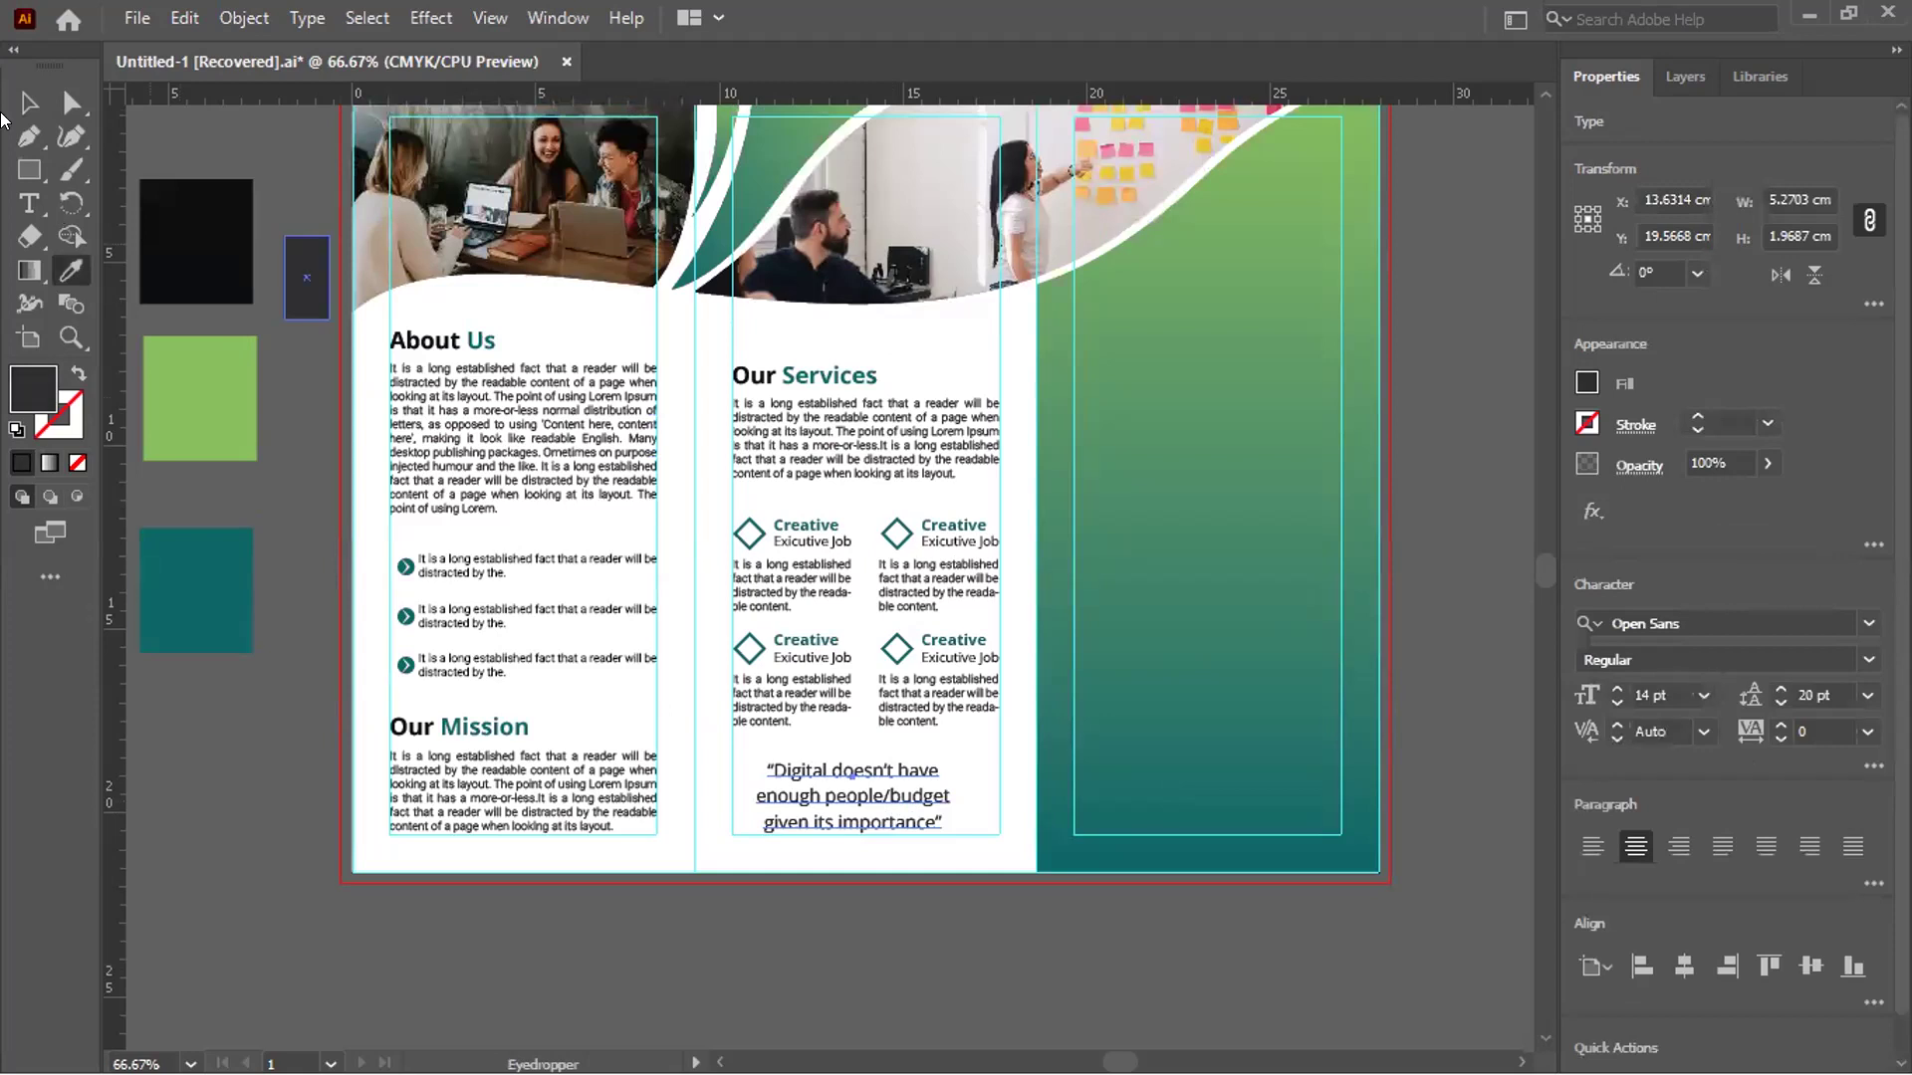
{"action": "left_click", "coordinate": [20, 100]}
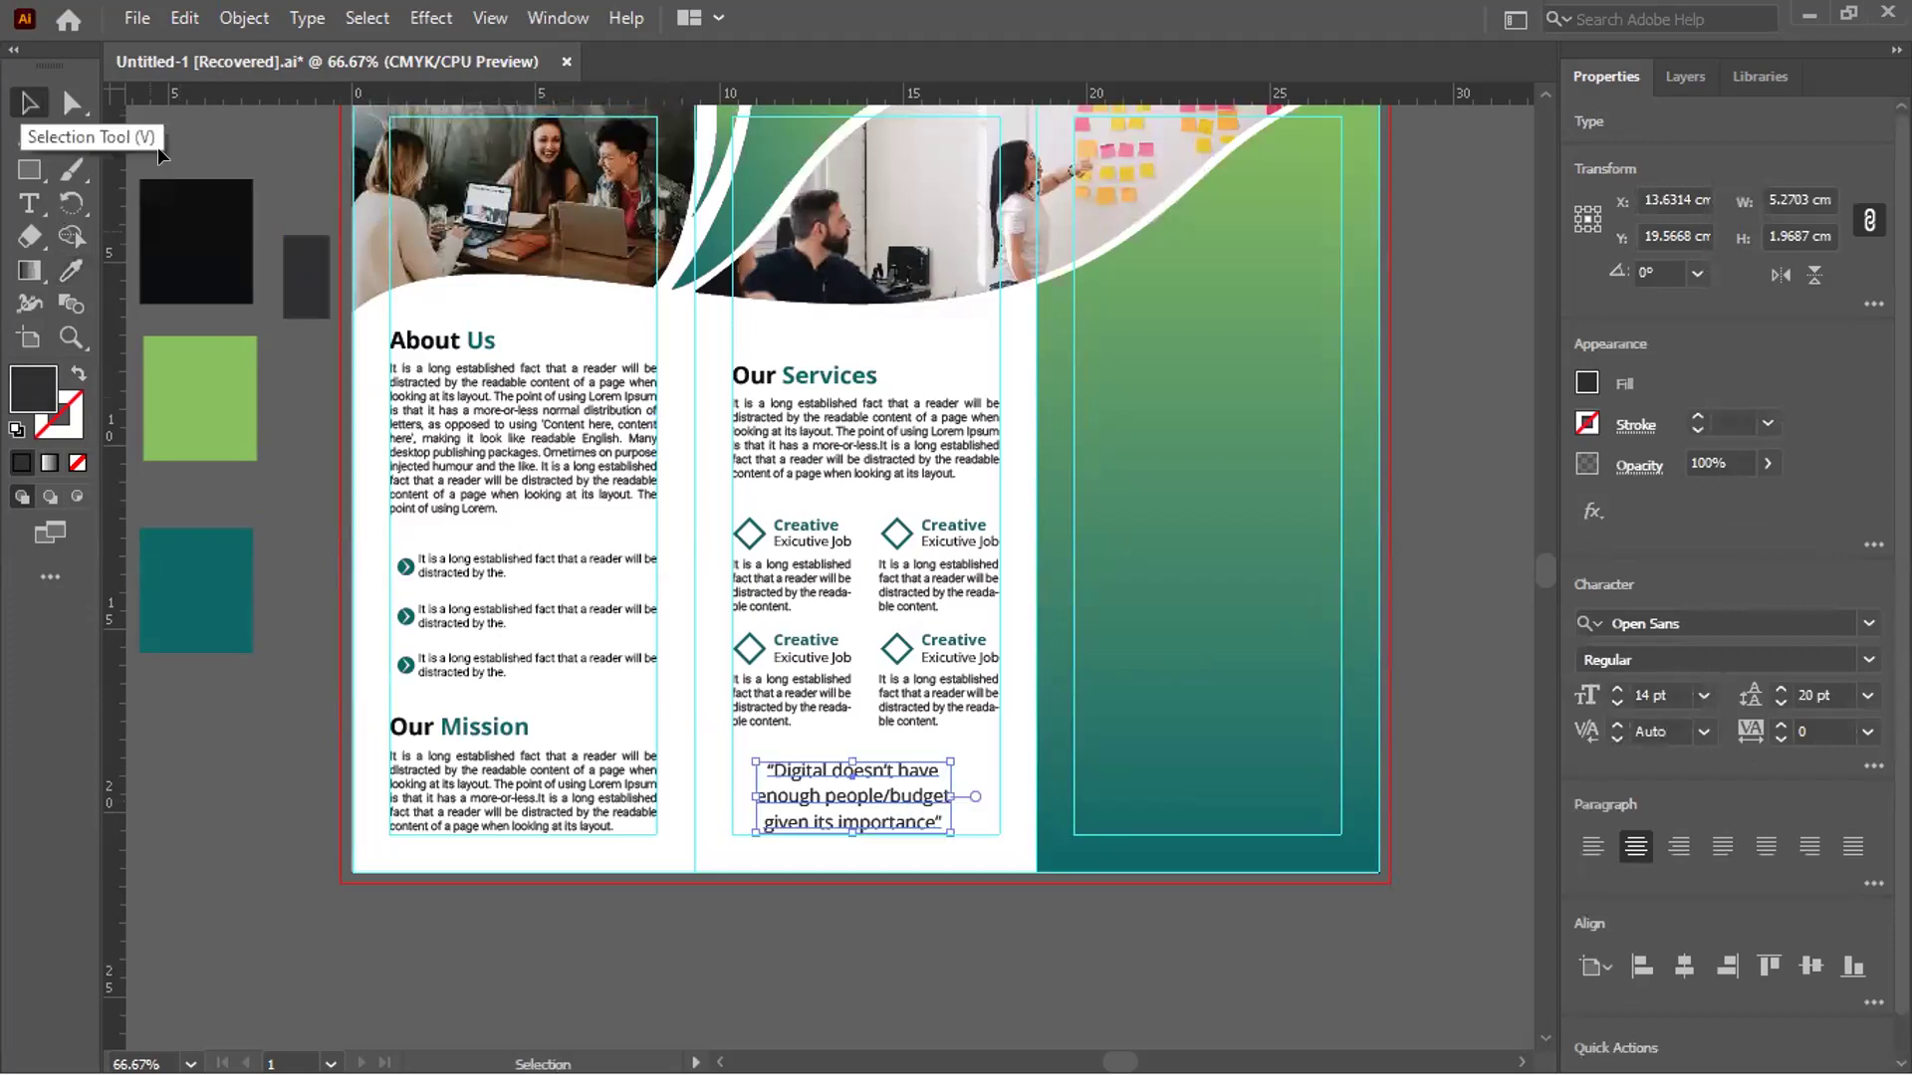
Resample the quote's colour, trying green and settling on the teal swatch
{"action": "left_click", "coordinate": [328, 257], "text": "shift"}
{"action": "left_click", "coordinate": [70, 271]}
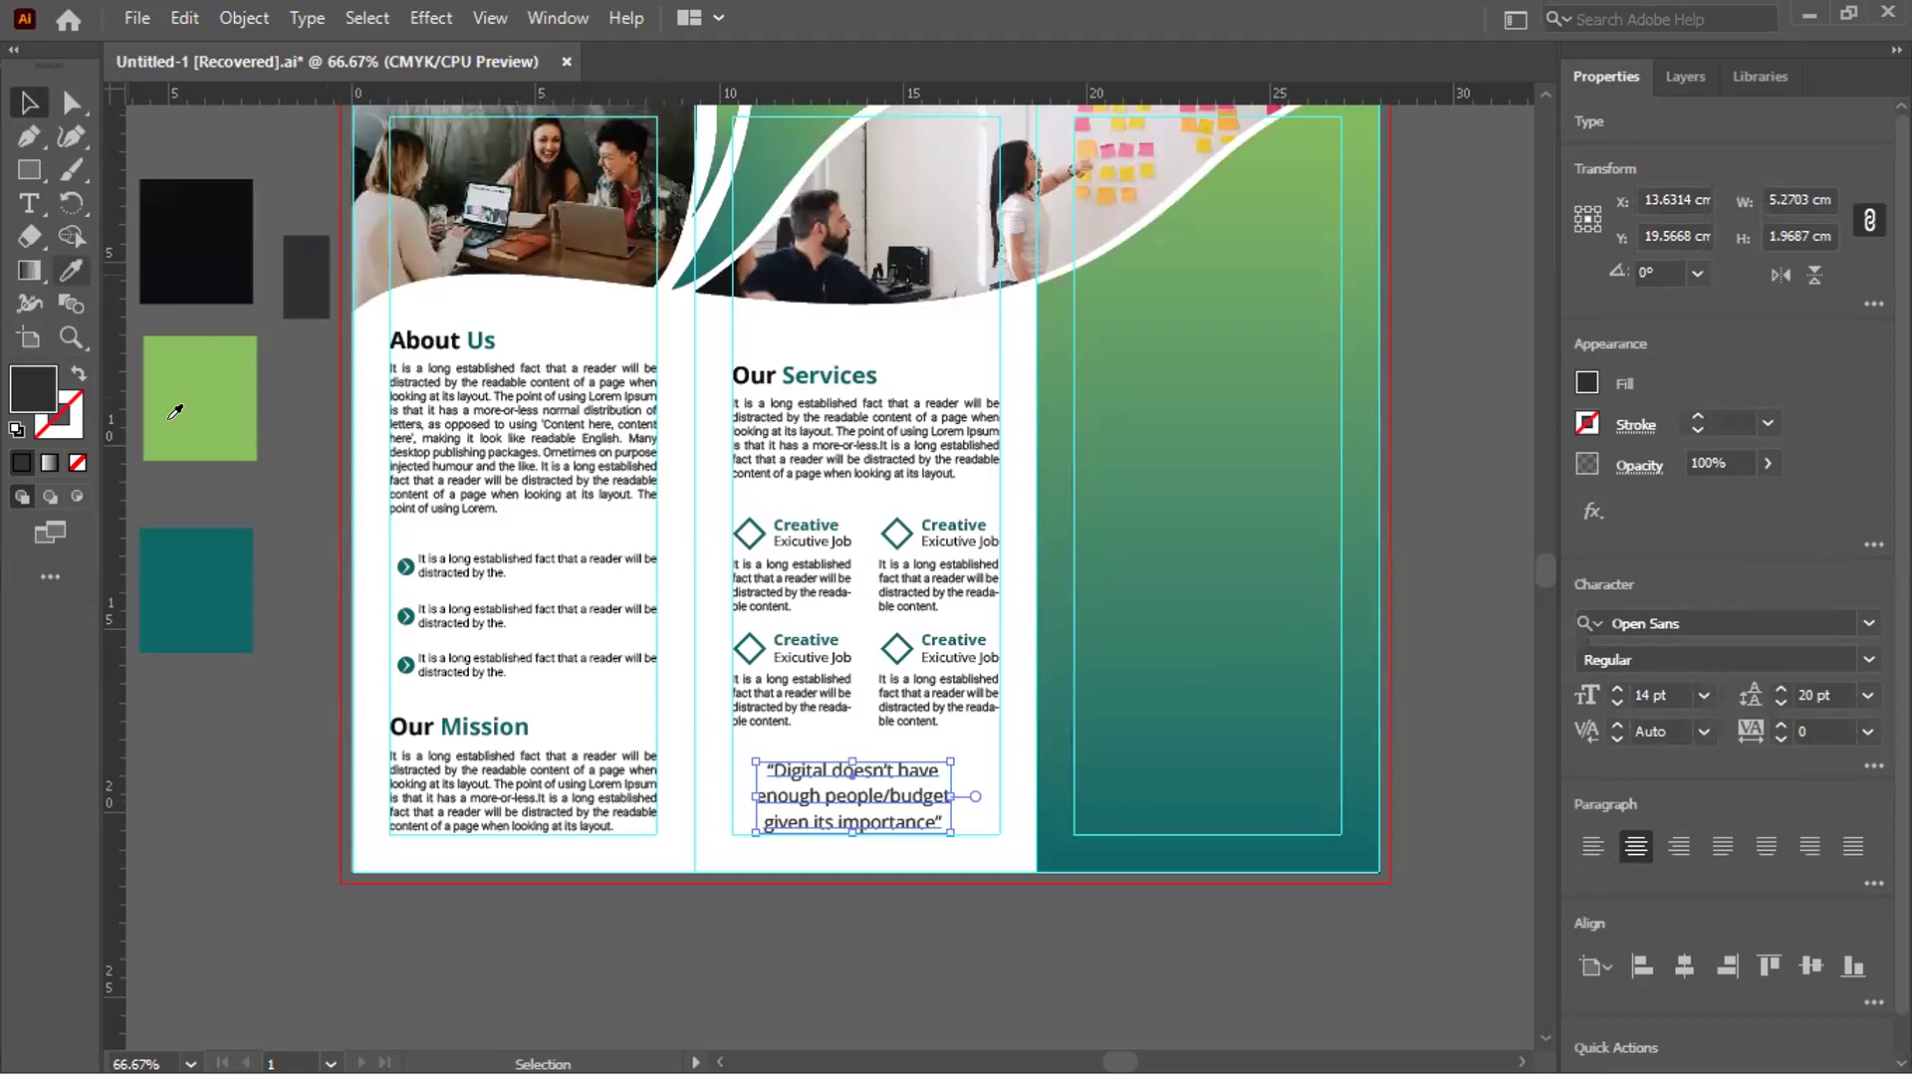
{"action": "left_click", "coordinate": [175, 411]}
{"action": "left_click", "coordinate": [184, 570]}
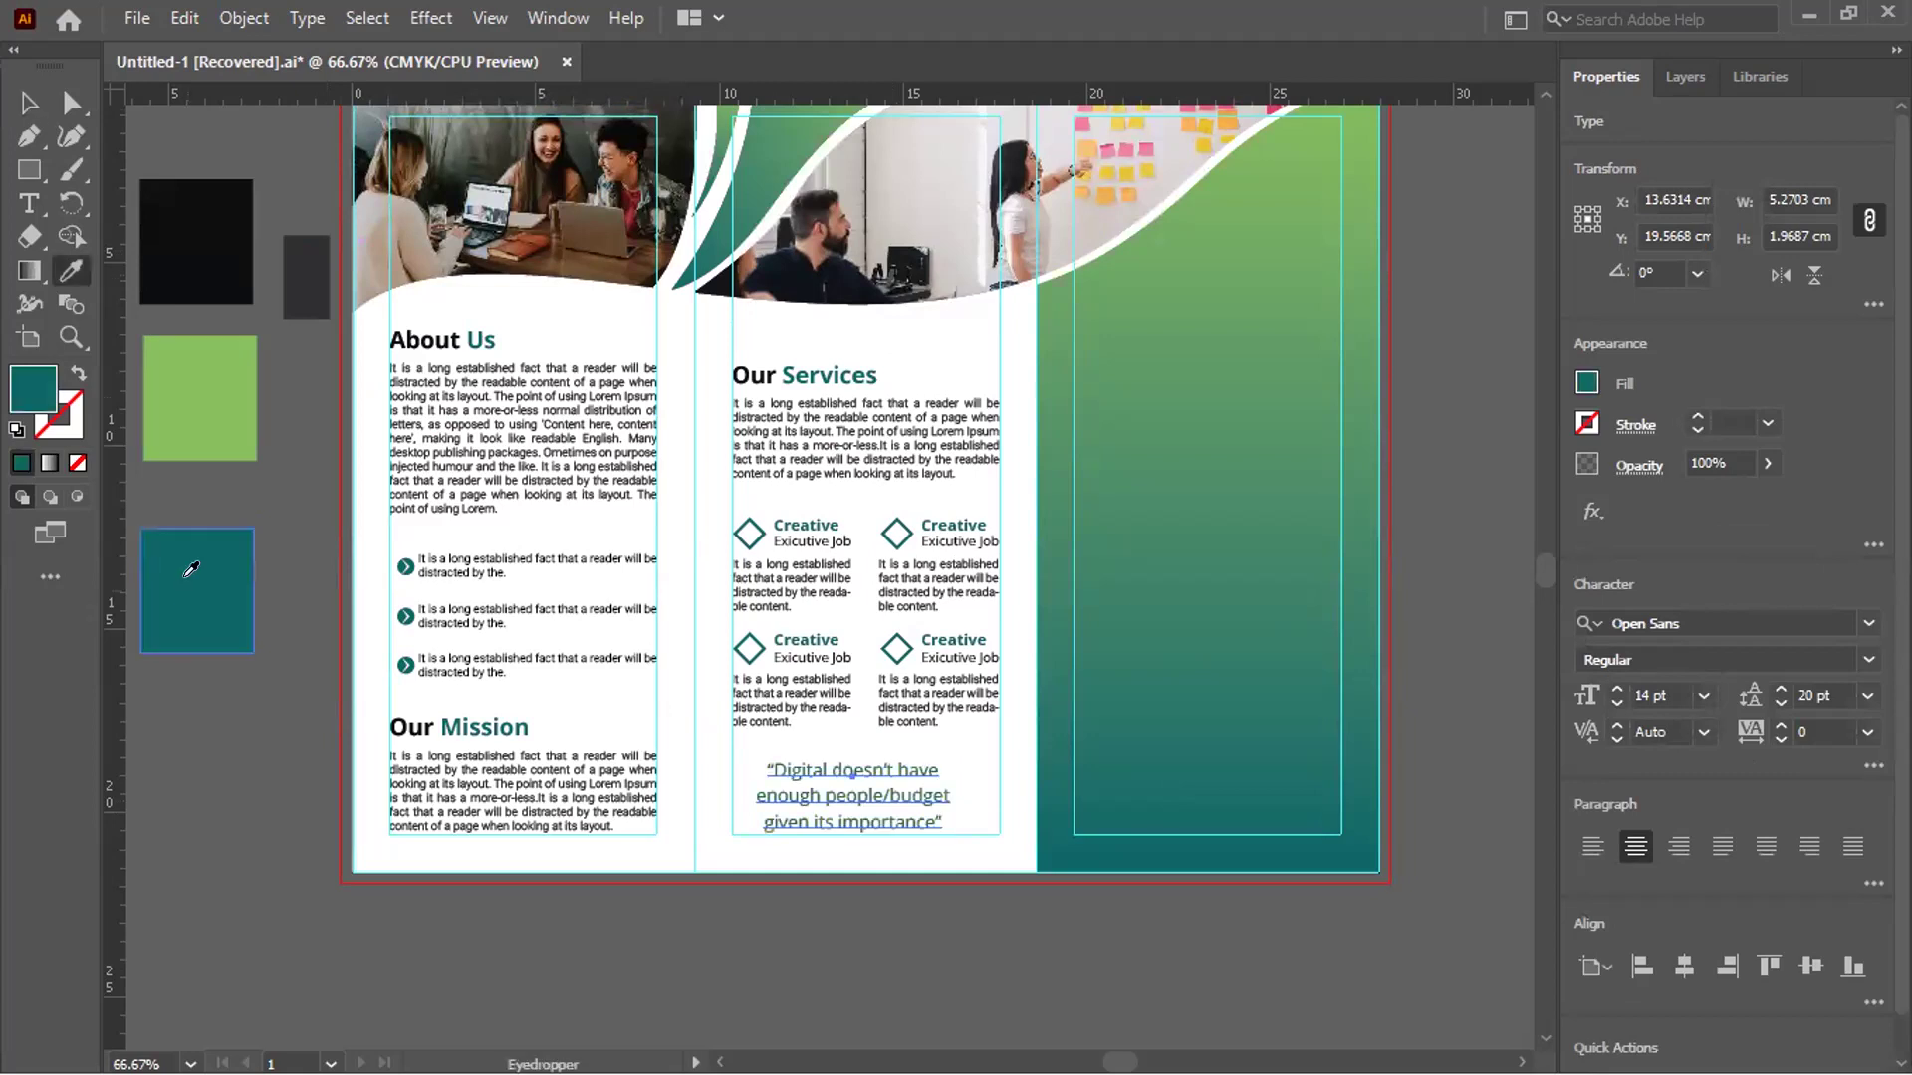
{"action": "left_click", "coordinate": [29, 102]}
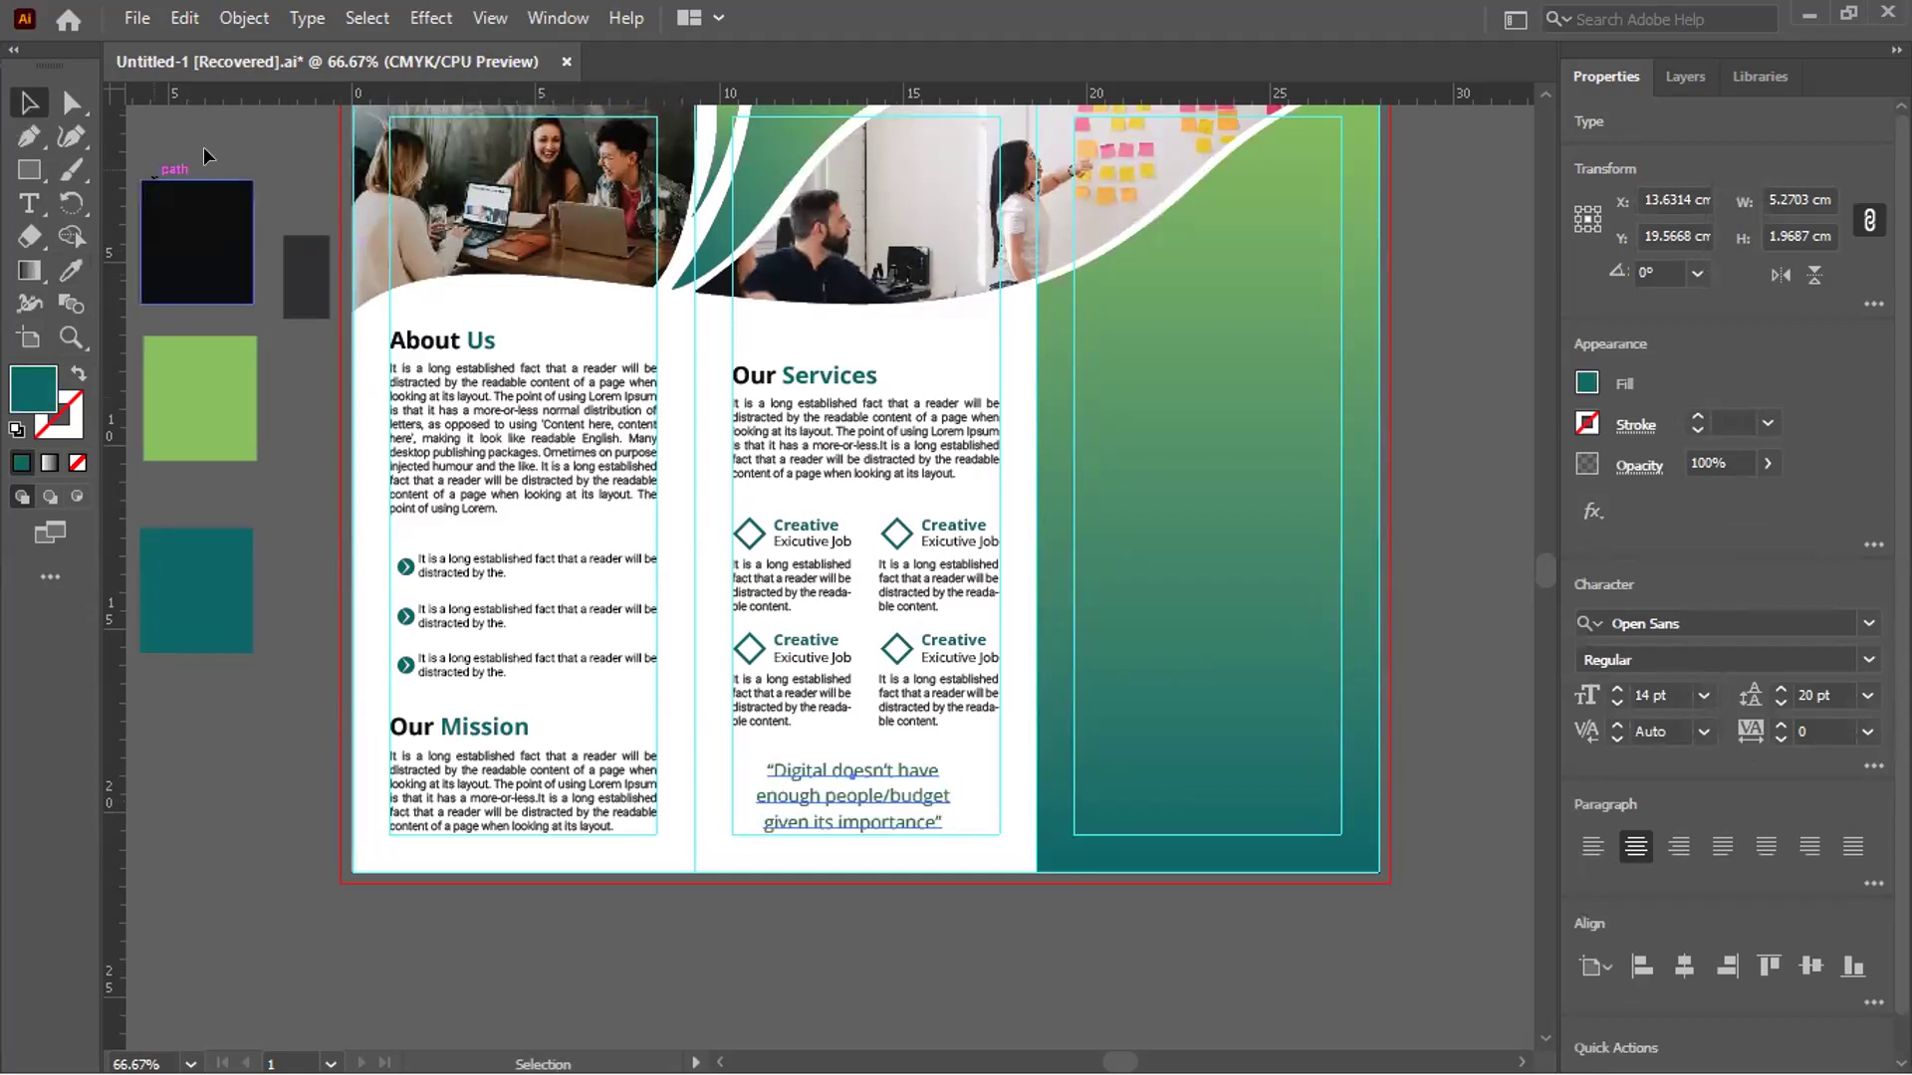
{"action": "left_click", "coordinate": [1261, 735]}
Copy the About Us heading into the green panel and align it at the top along the guide
{"action": "scroll", "coordinate": [1309, 641], "scroll_direction": "right", "scroll_amount": 3}
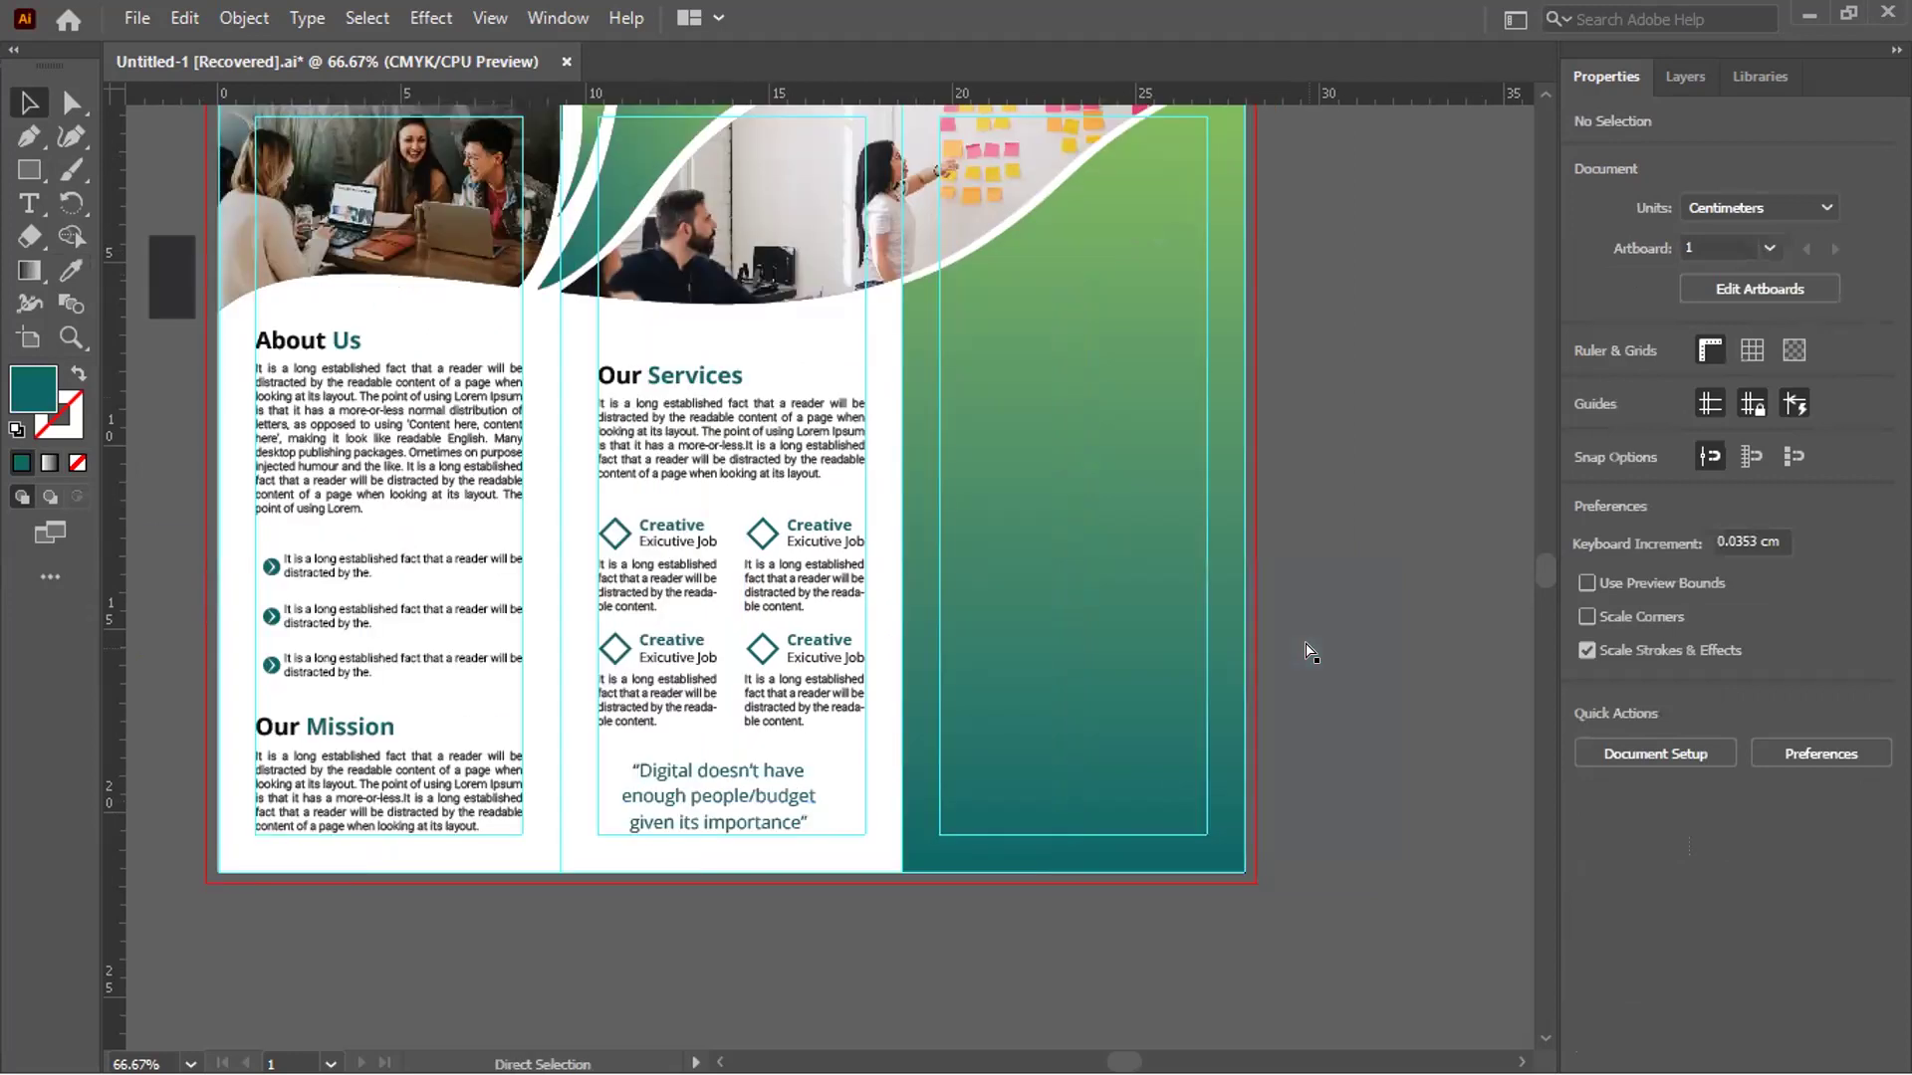
{"action": "scroll", "coordinate": [1305, 623], "scroll_direction": "right", "scroll_amount": 3}
{"action": "scroll", "coordinate": [1103, 577], "scroll_direction": "up", "scroll_amount": 2}
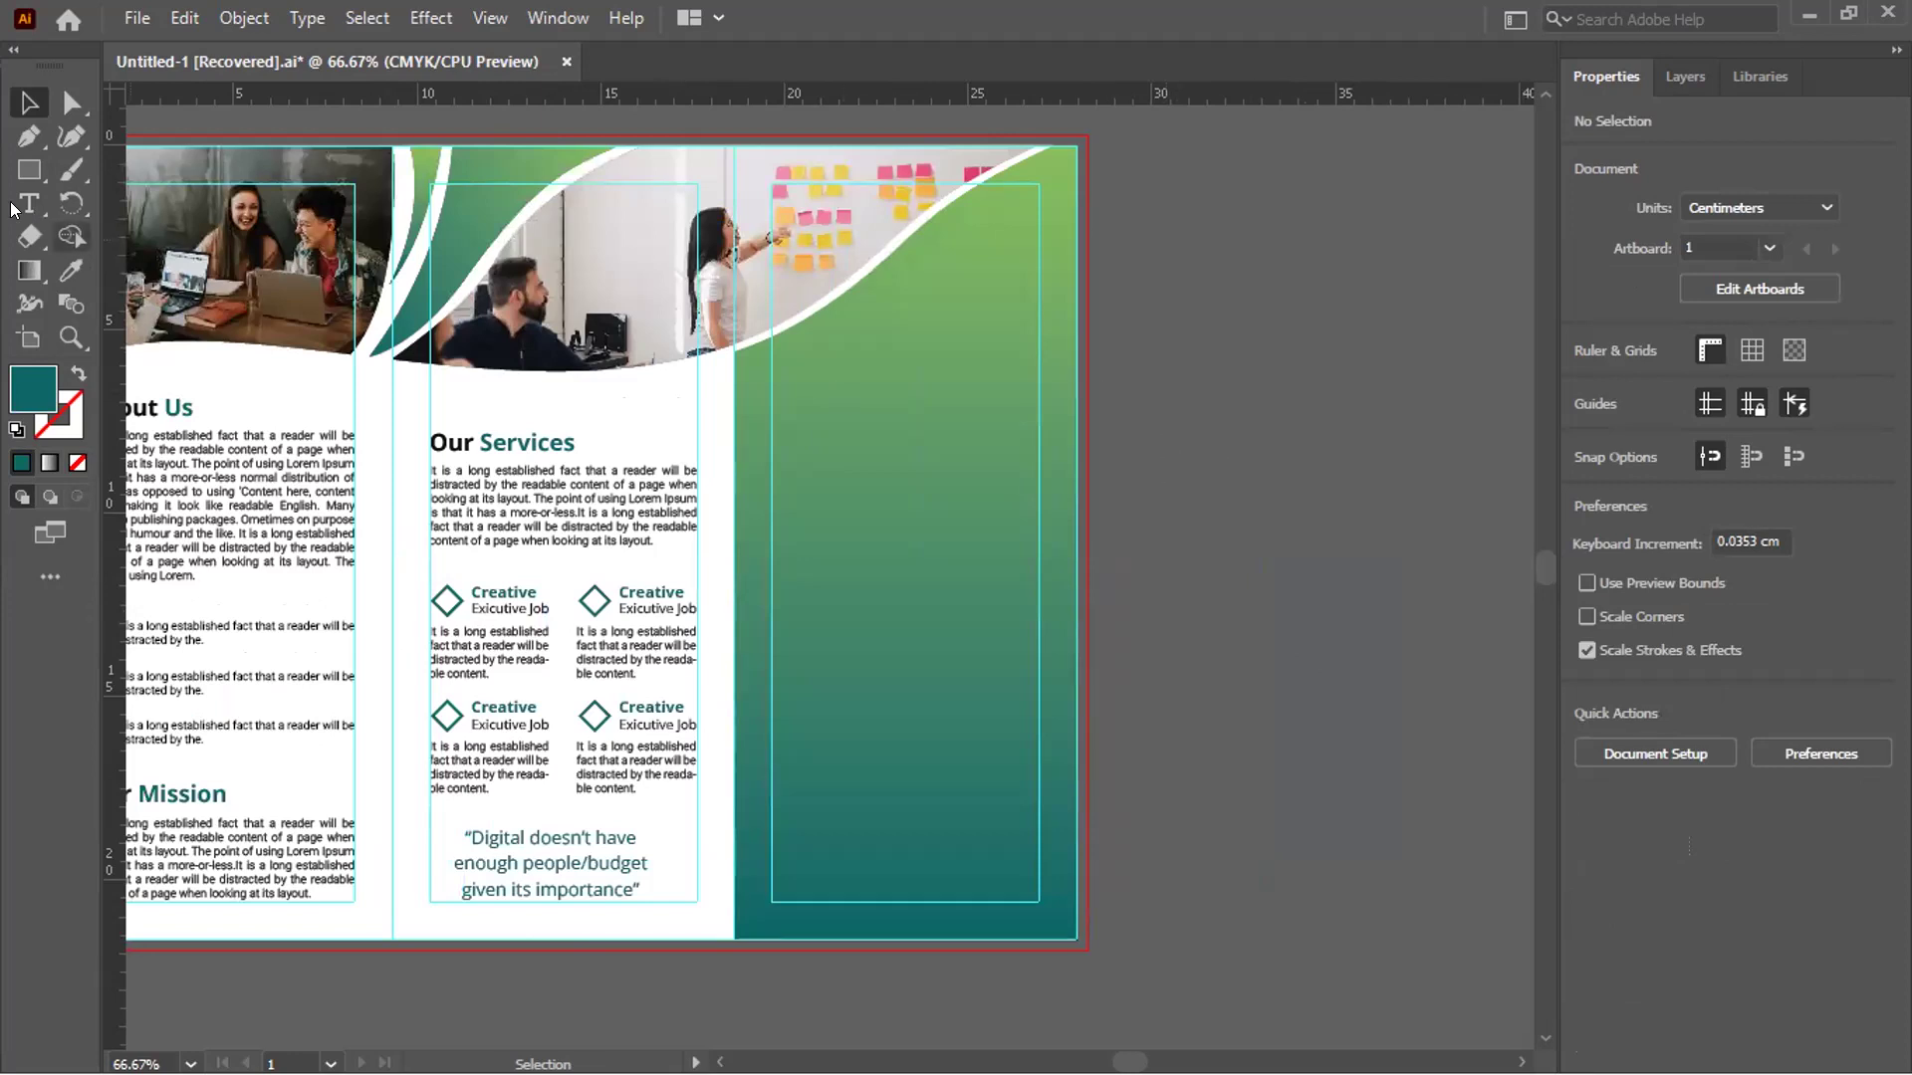
{"action": "key", "text": "t"}
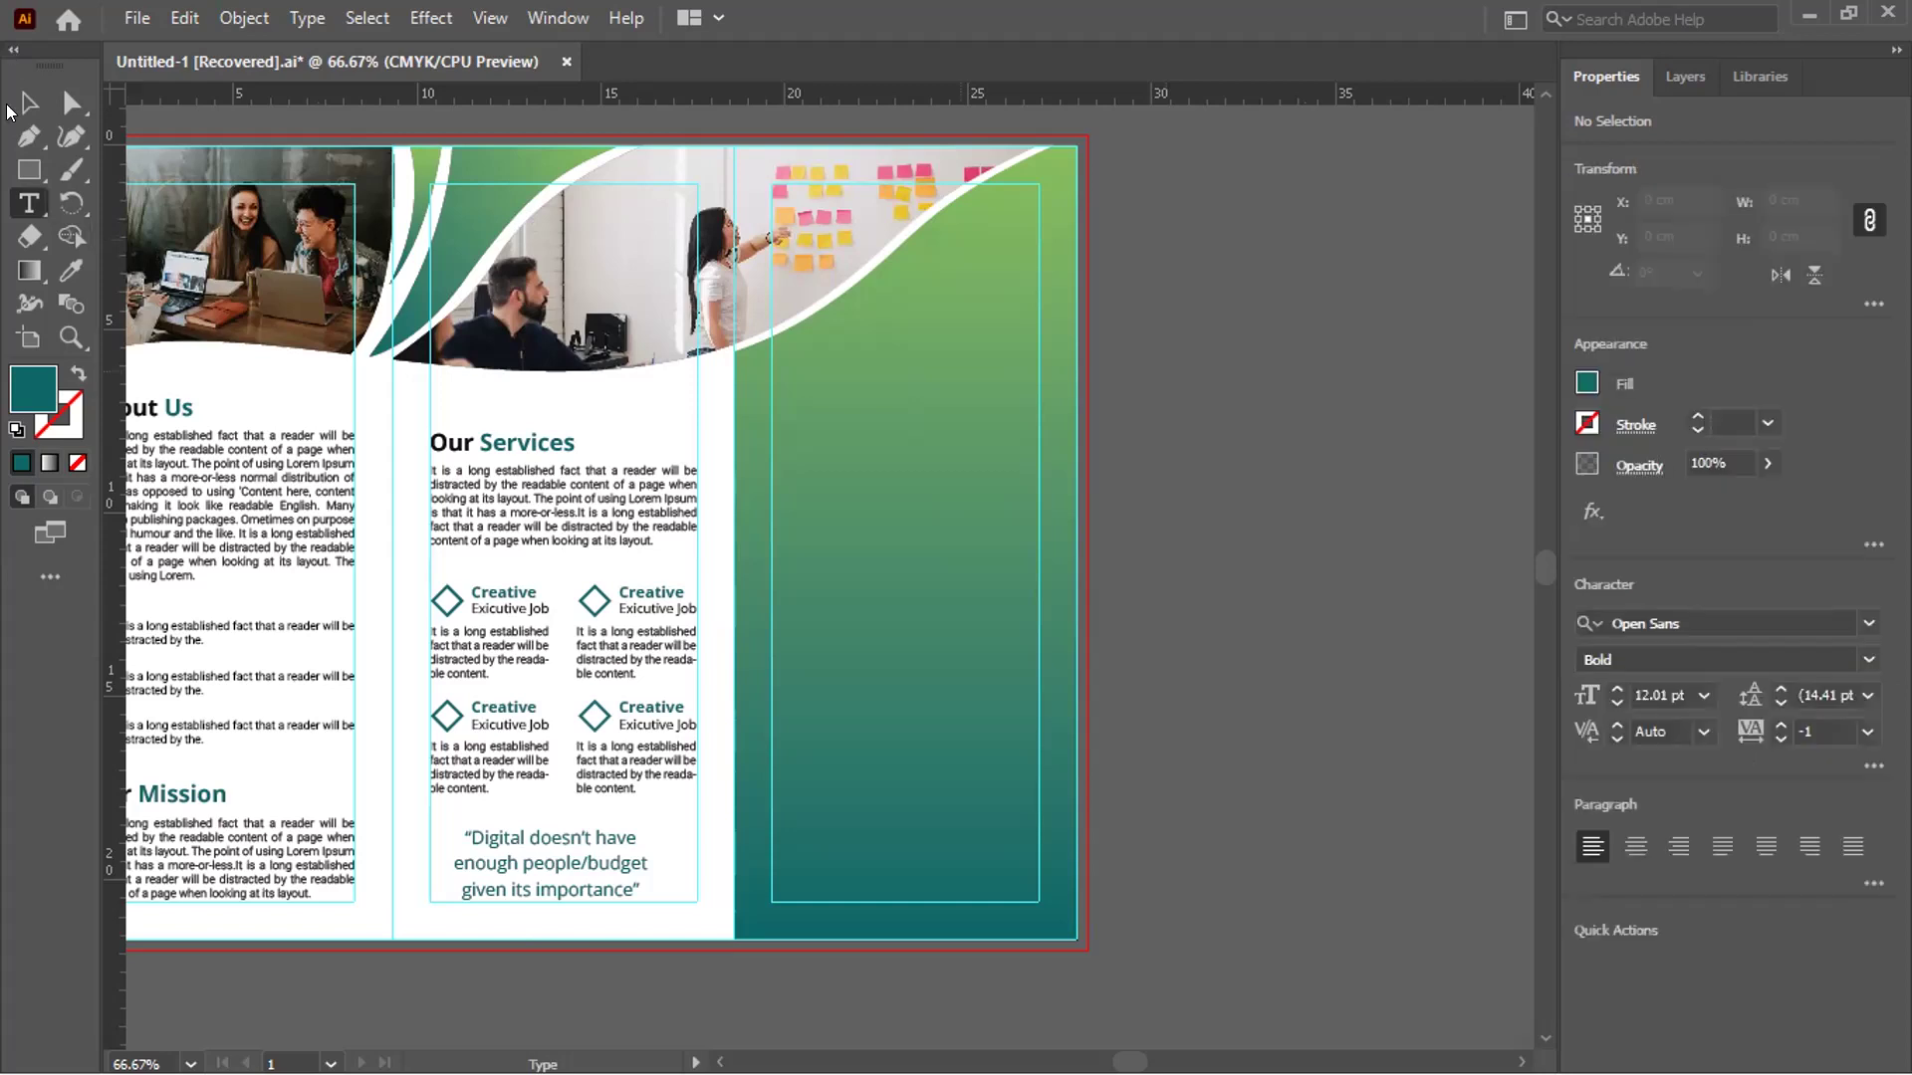
{"action": "key", "text": "v"}
{"action": "left_click", "coordinate": [521, 443]}
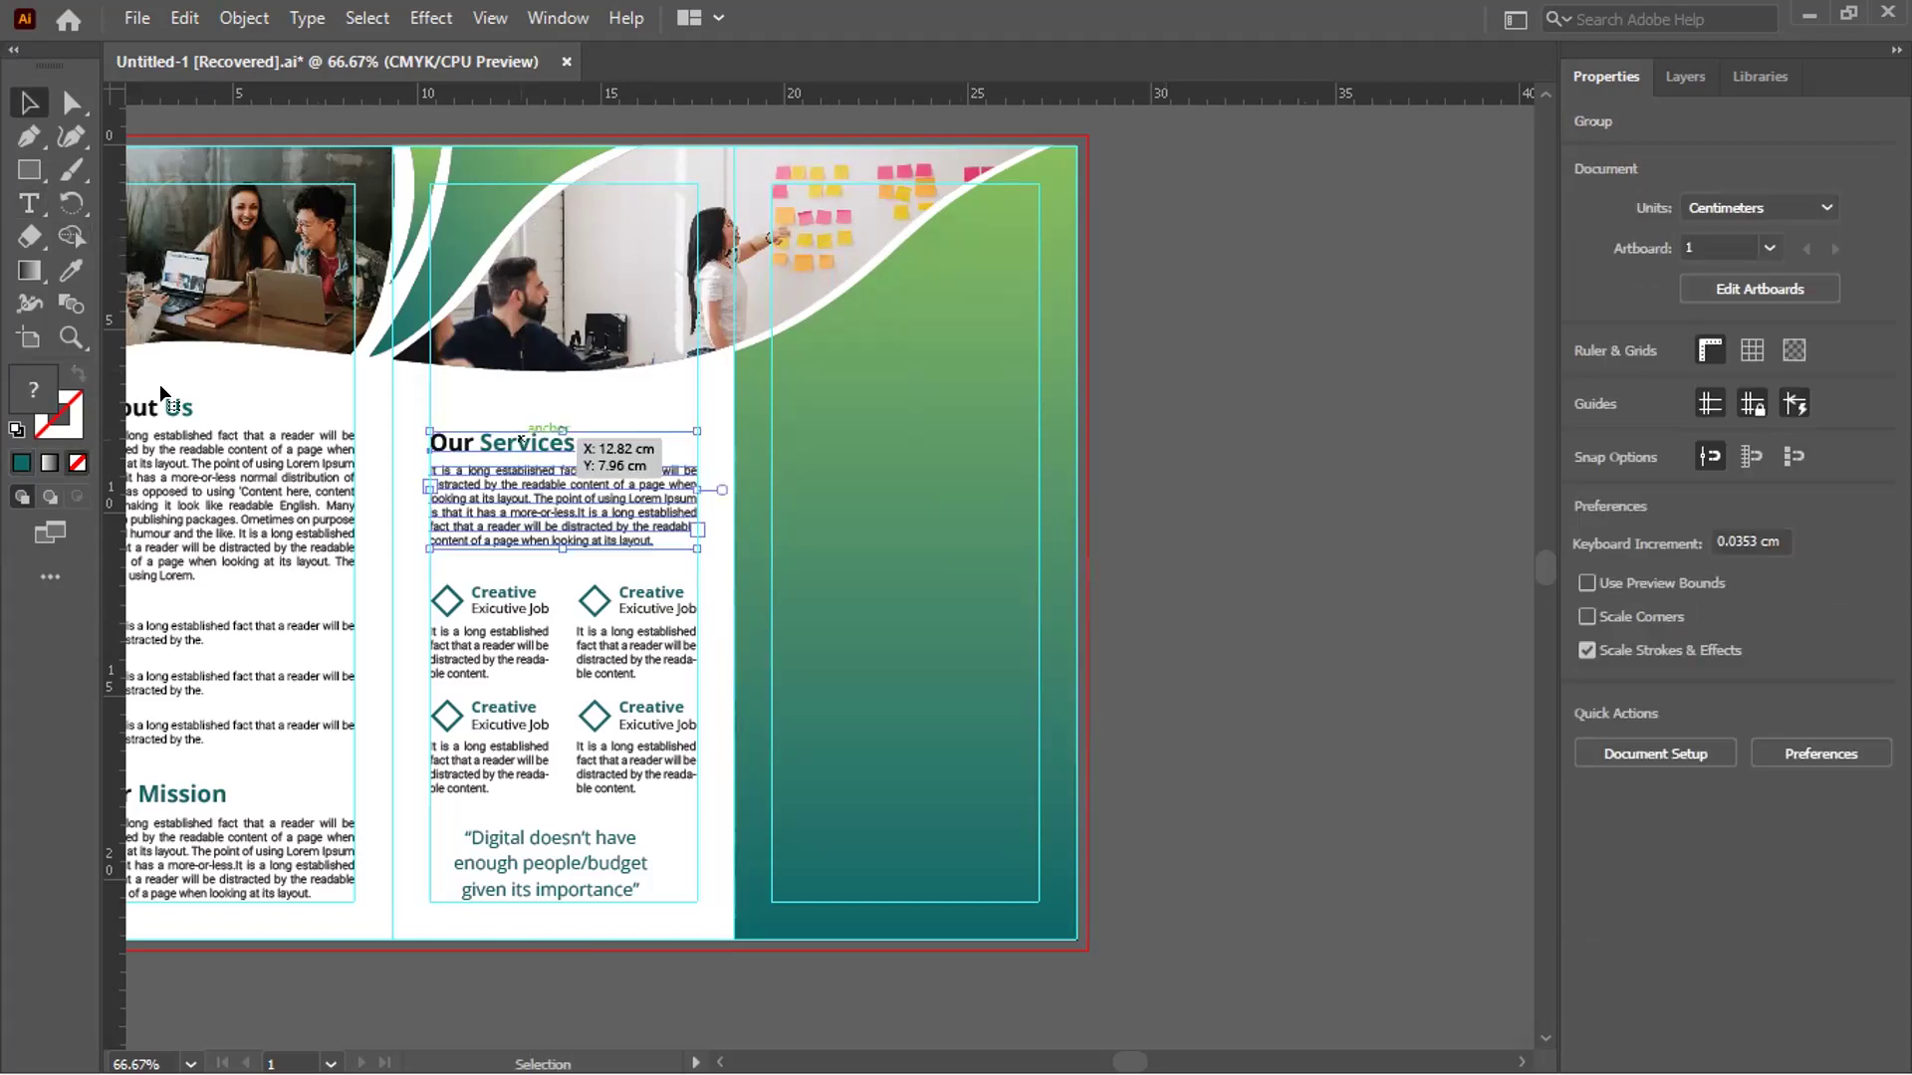
{"action": "left_click_drag", "start_coordinate": [169, 416], "coordinate": [882, 464]}
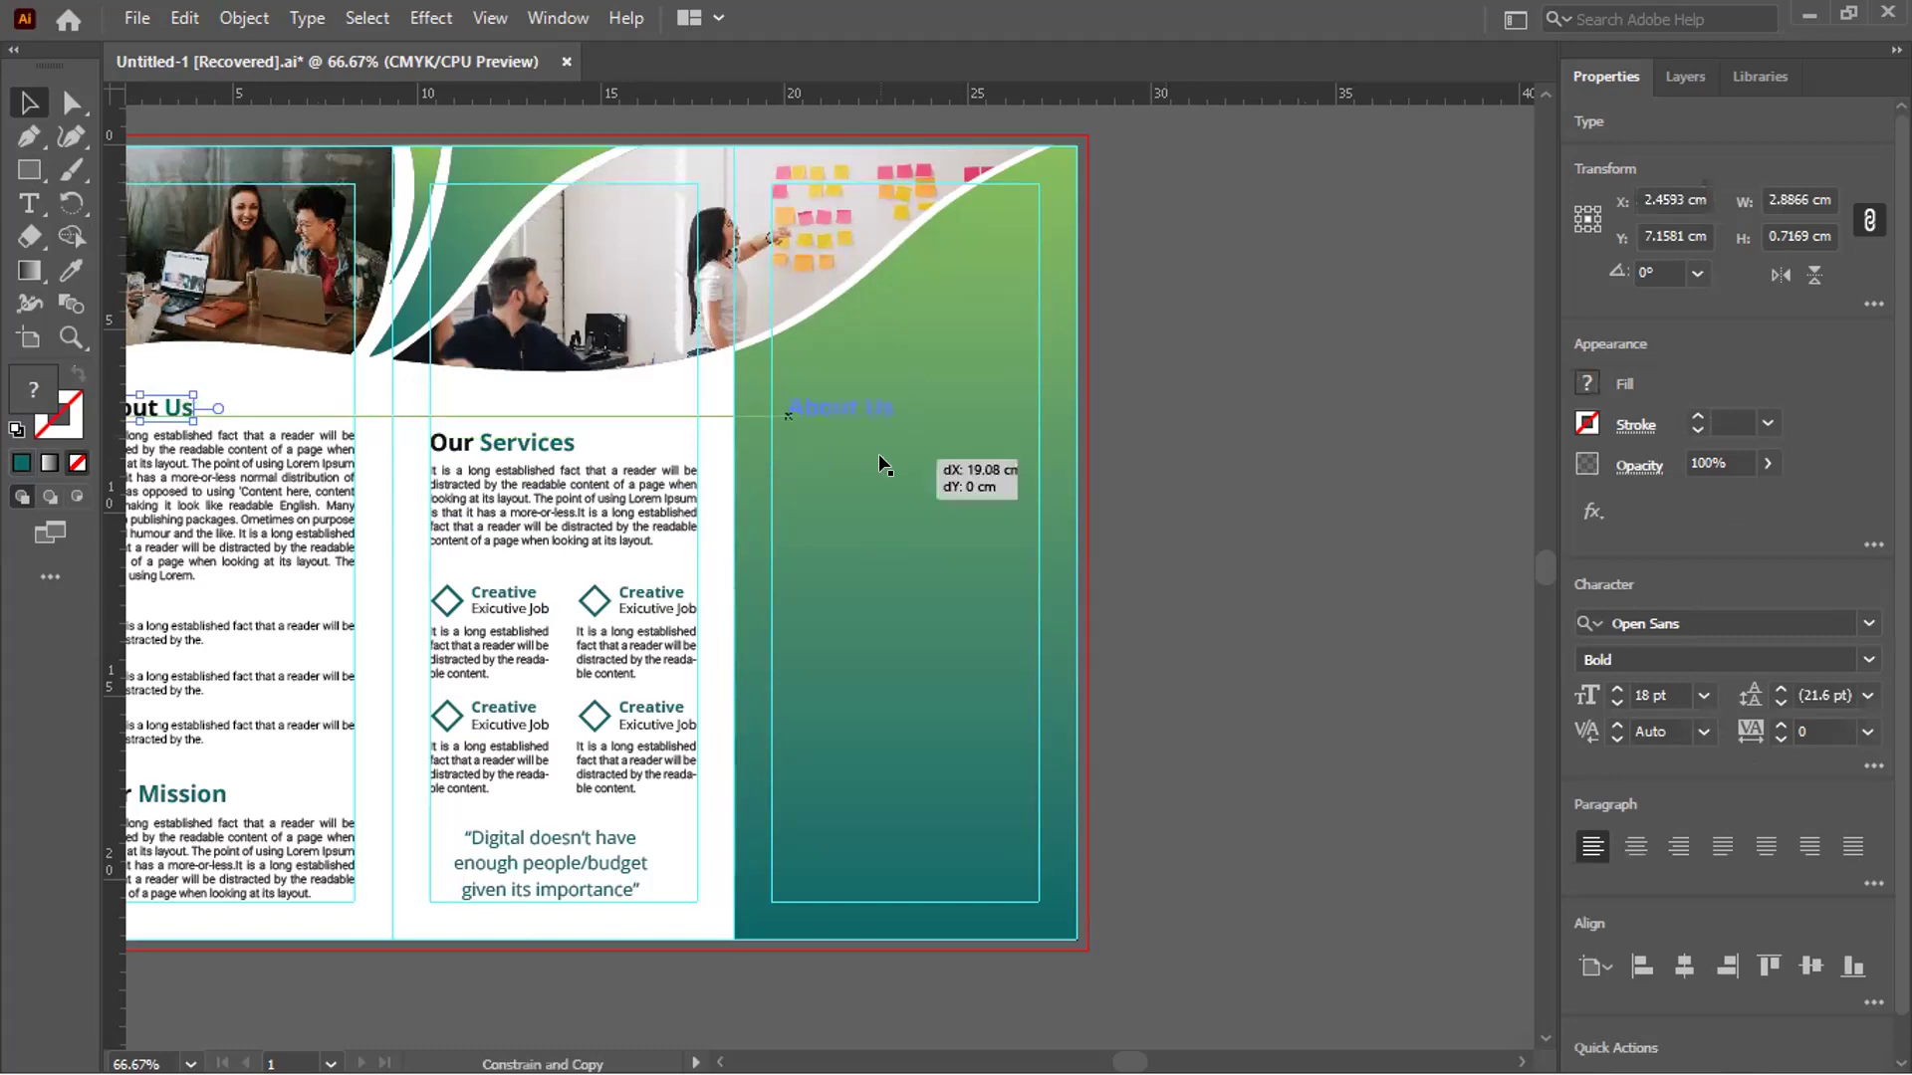
{"action": "left_click", "coordinate": [130, 412], "text": "shift"}
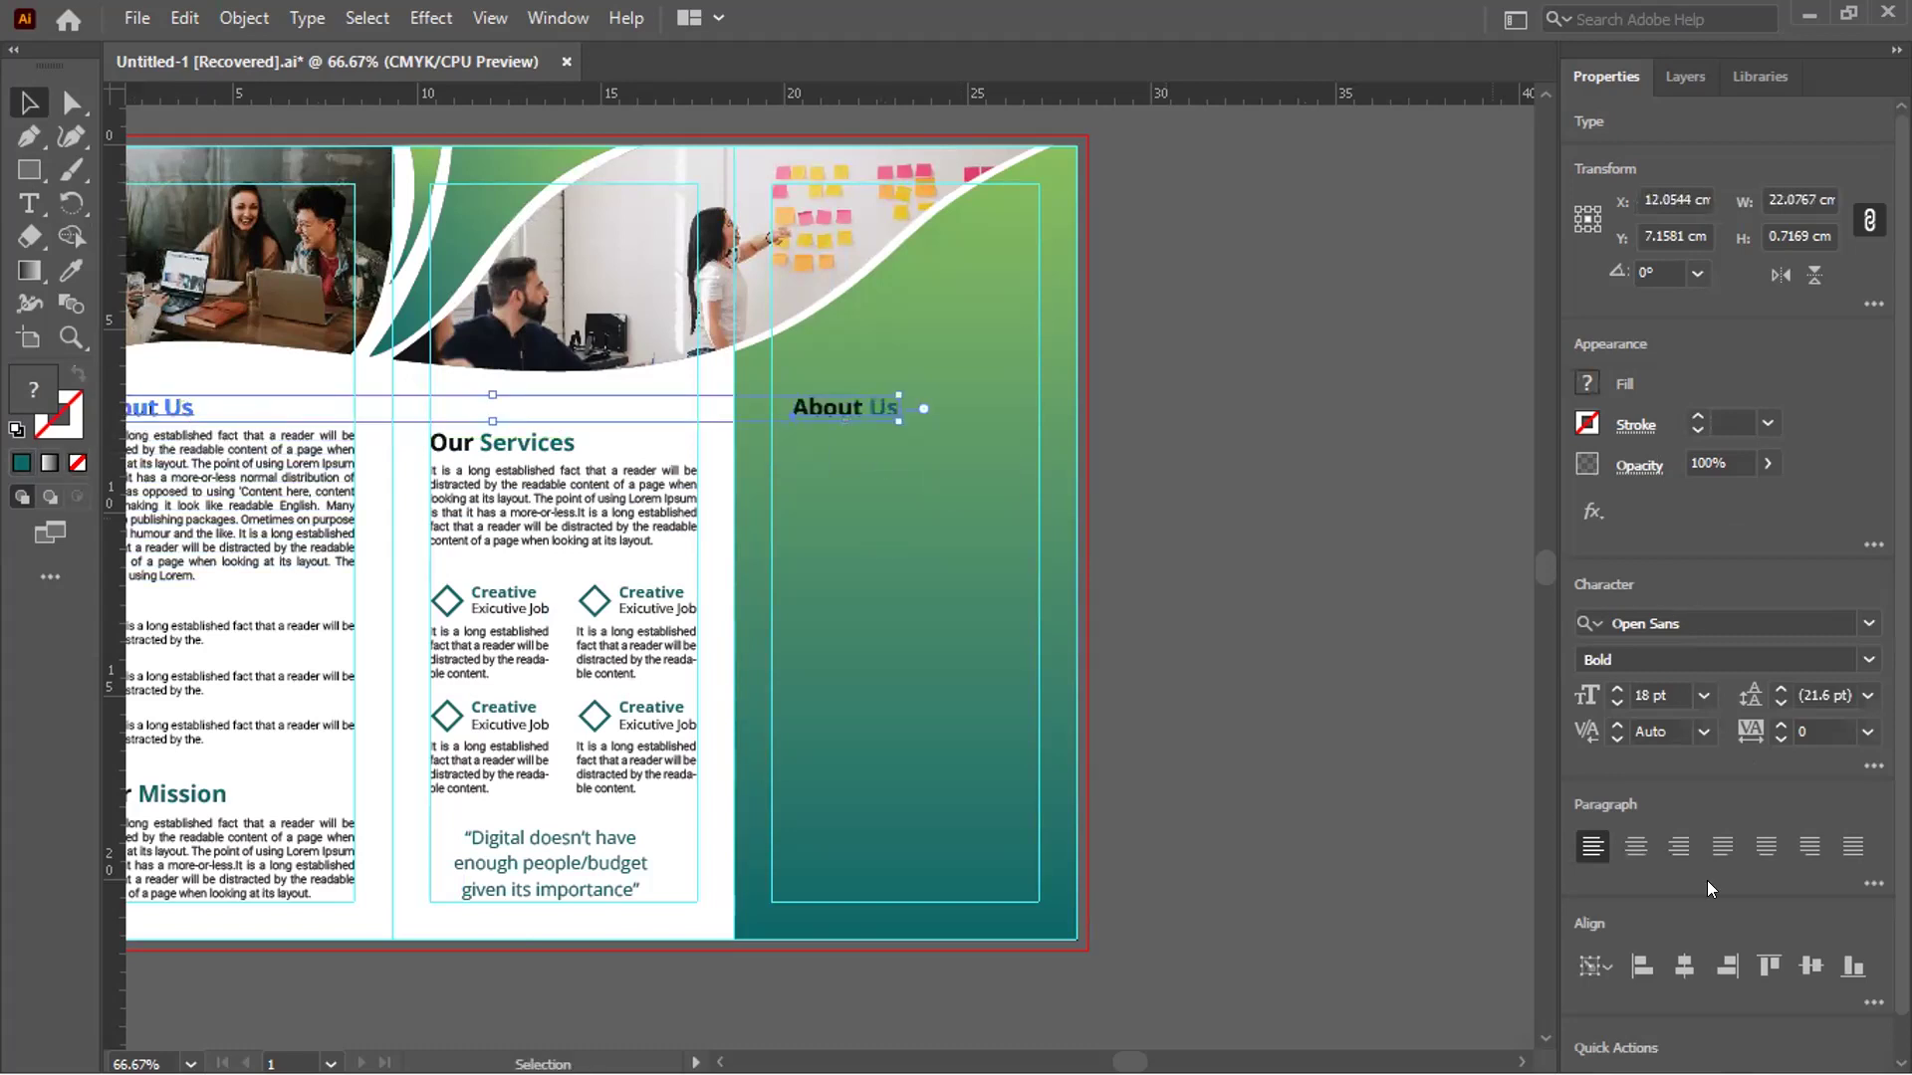
{"action": "left_click", "coordinate": [1424, 680]}
{"action": "left_click_drag", "start_coordinate": [802, 414], "coordinate": [773, 368]}
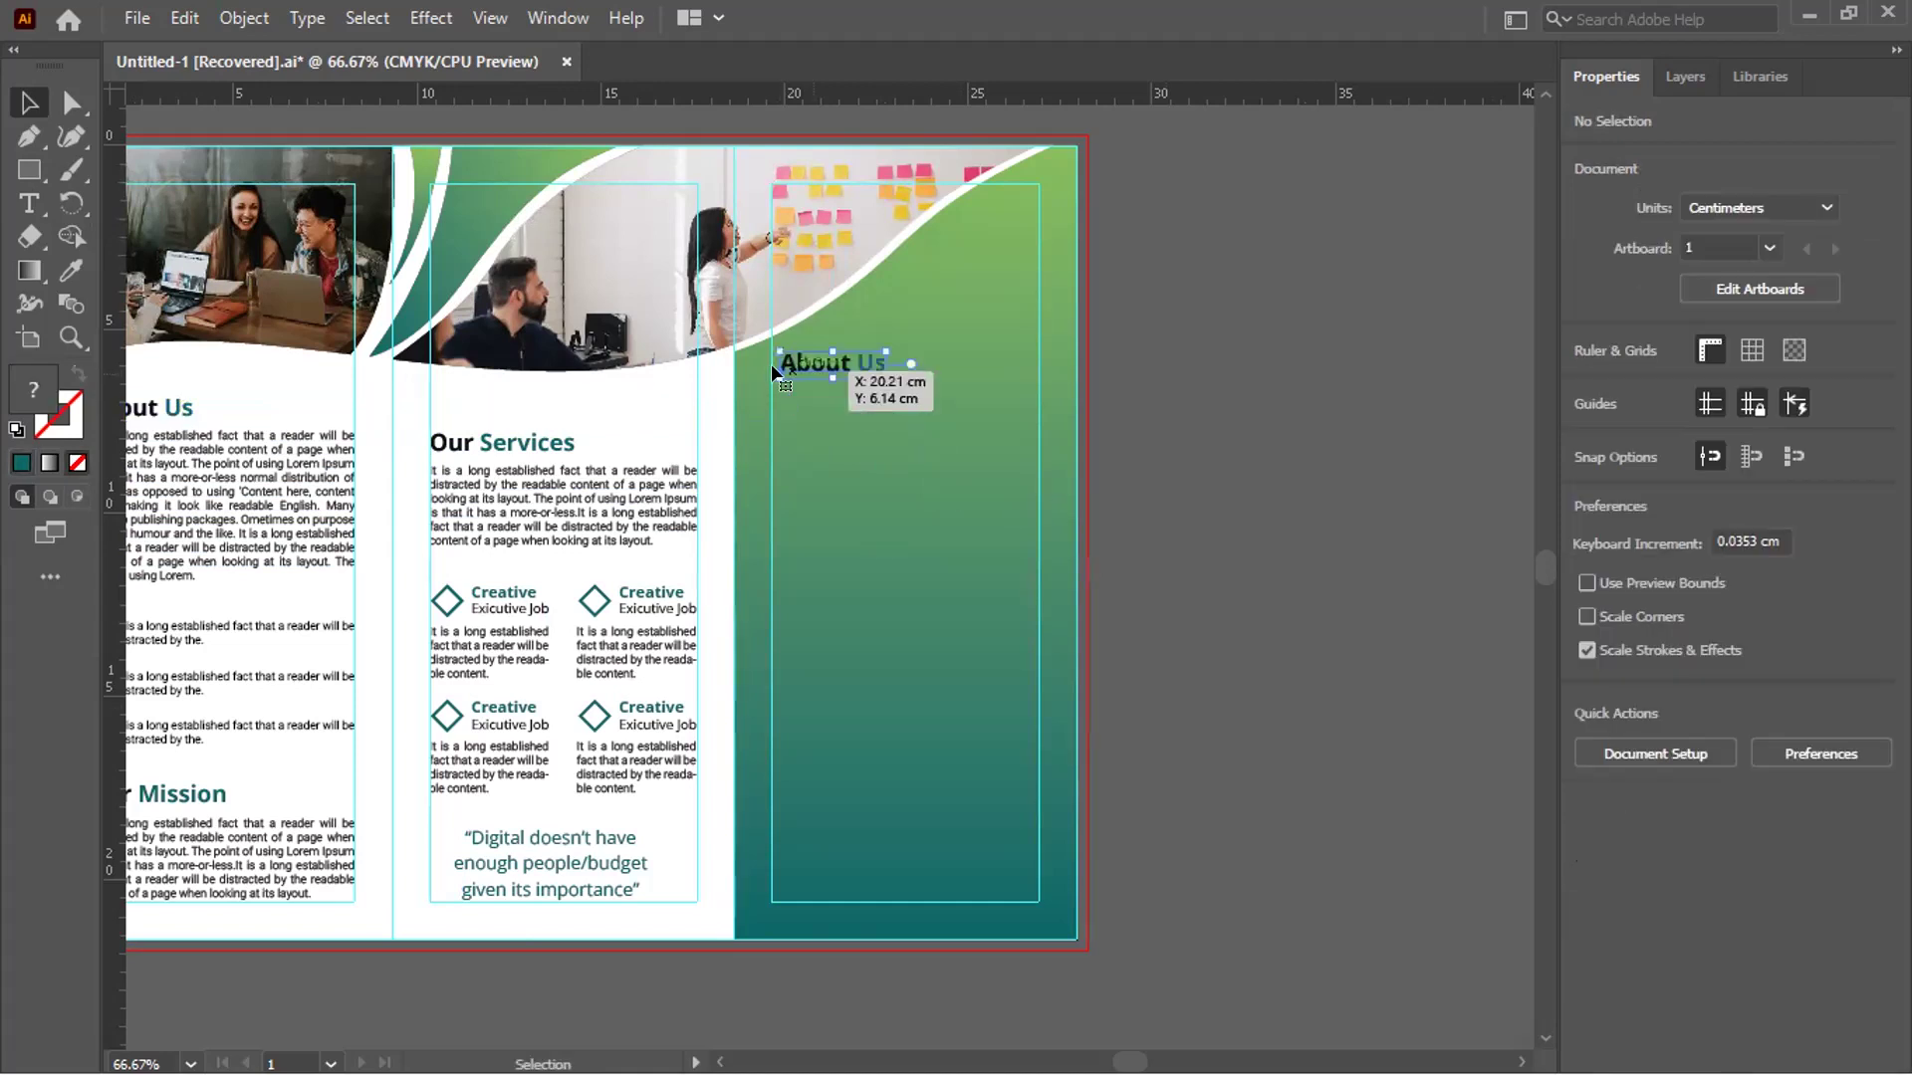
{"action": "scroll", "coordinate": [782, 368], "scroll_direction": "up", "scroll_amount": 3, "text": "alt"}
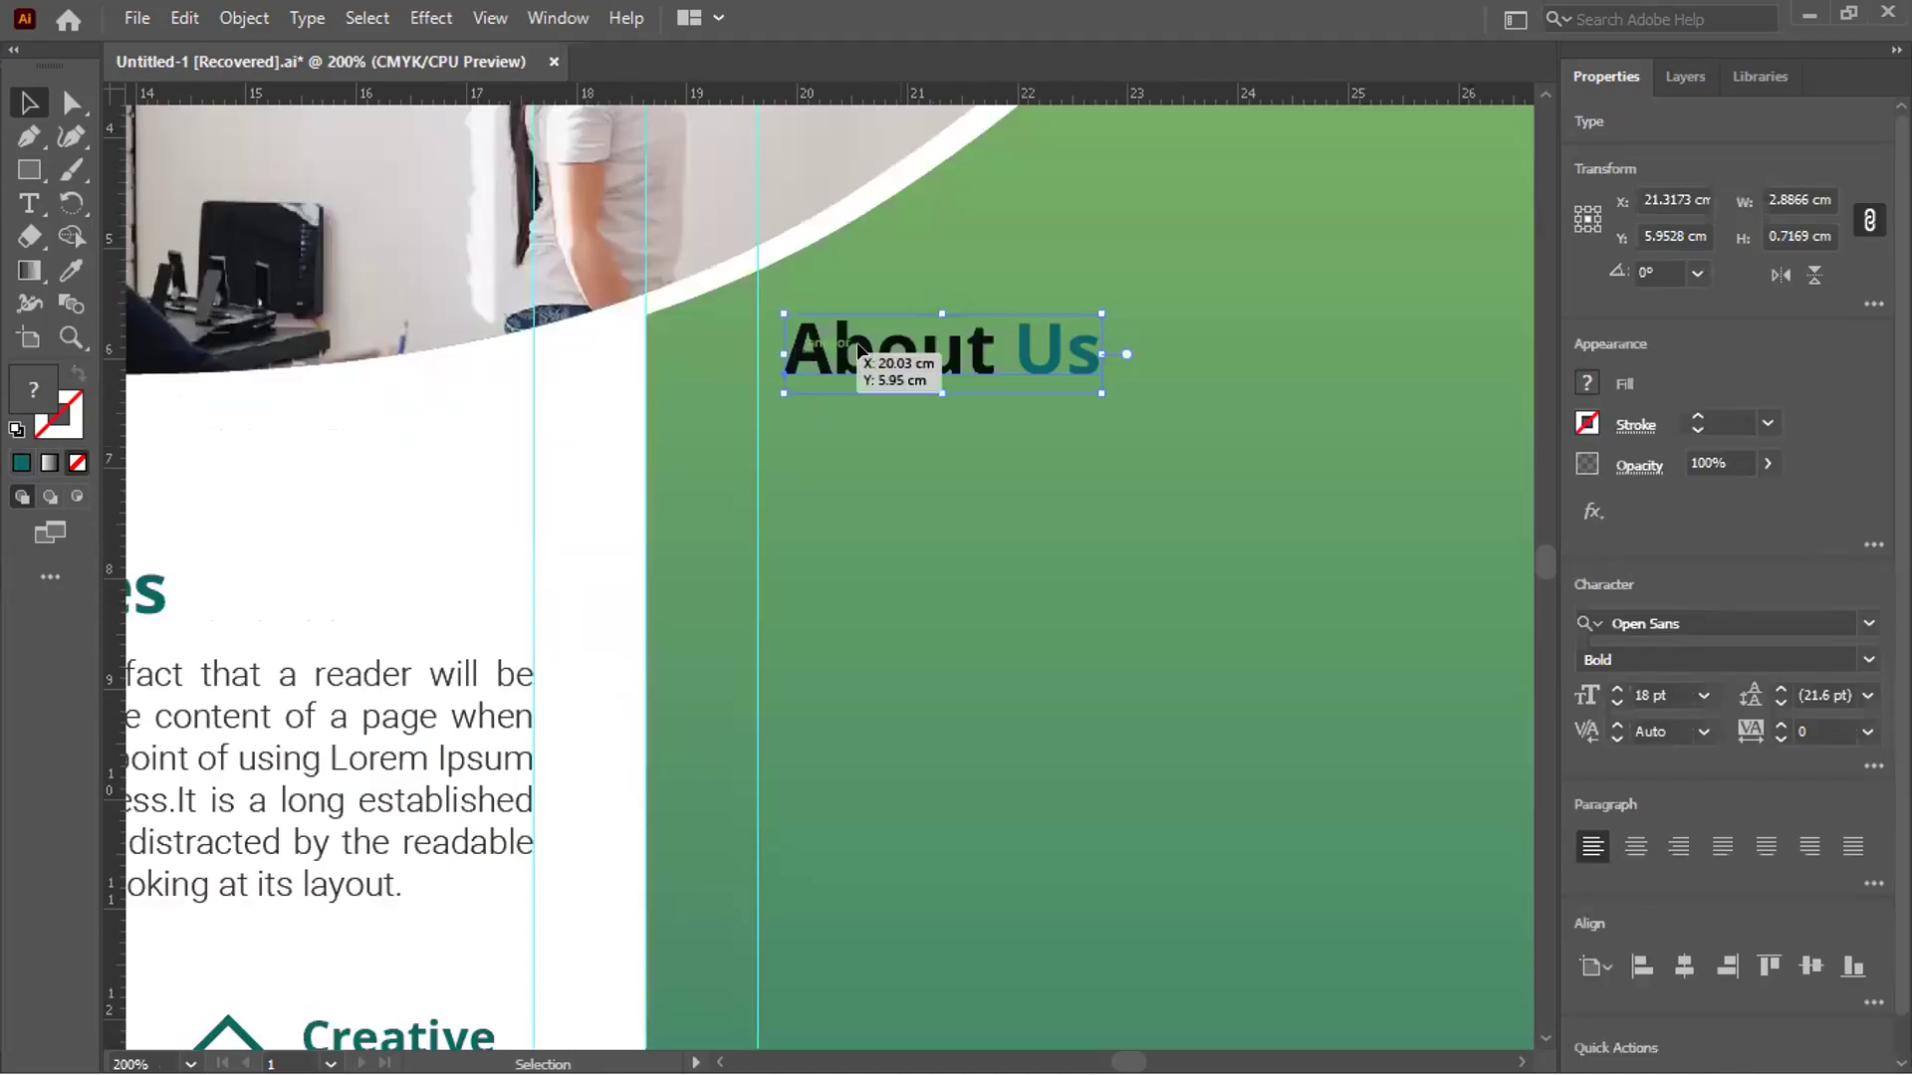
{"action": "left_click_drag", "start_coordinate": [840, 352], "coordinate": [833, 344]}
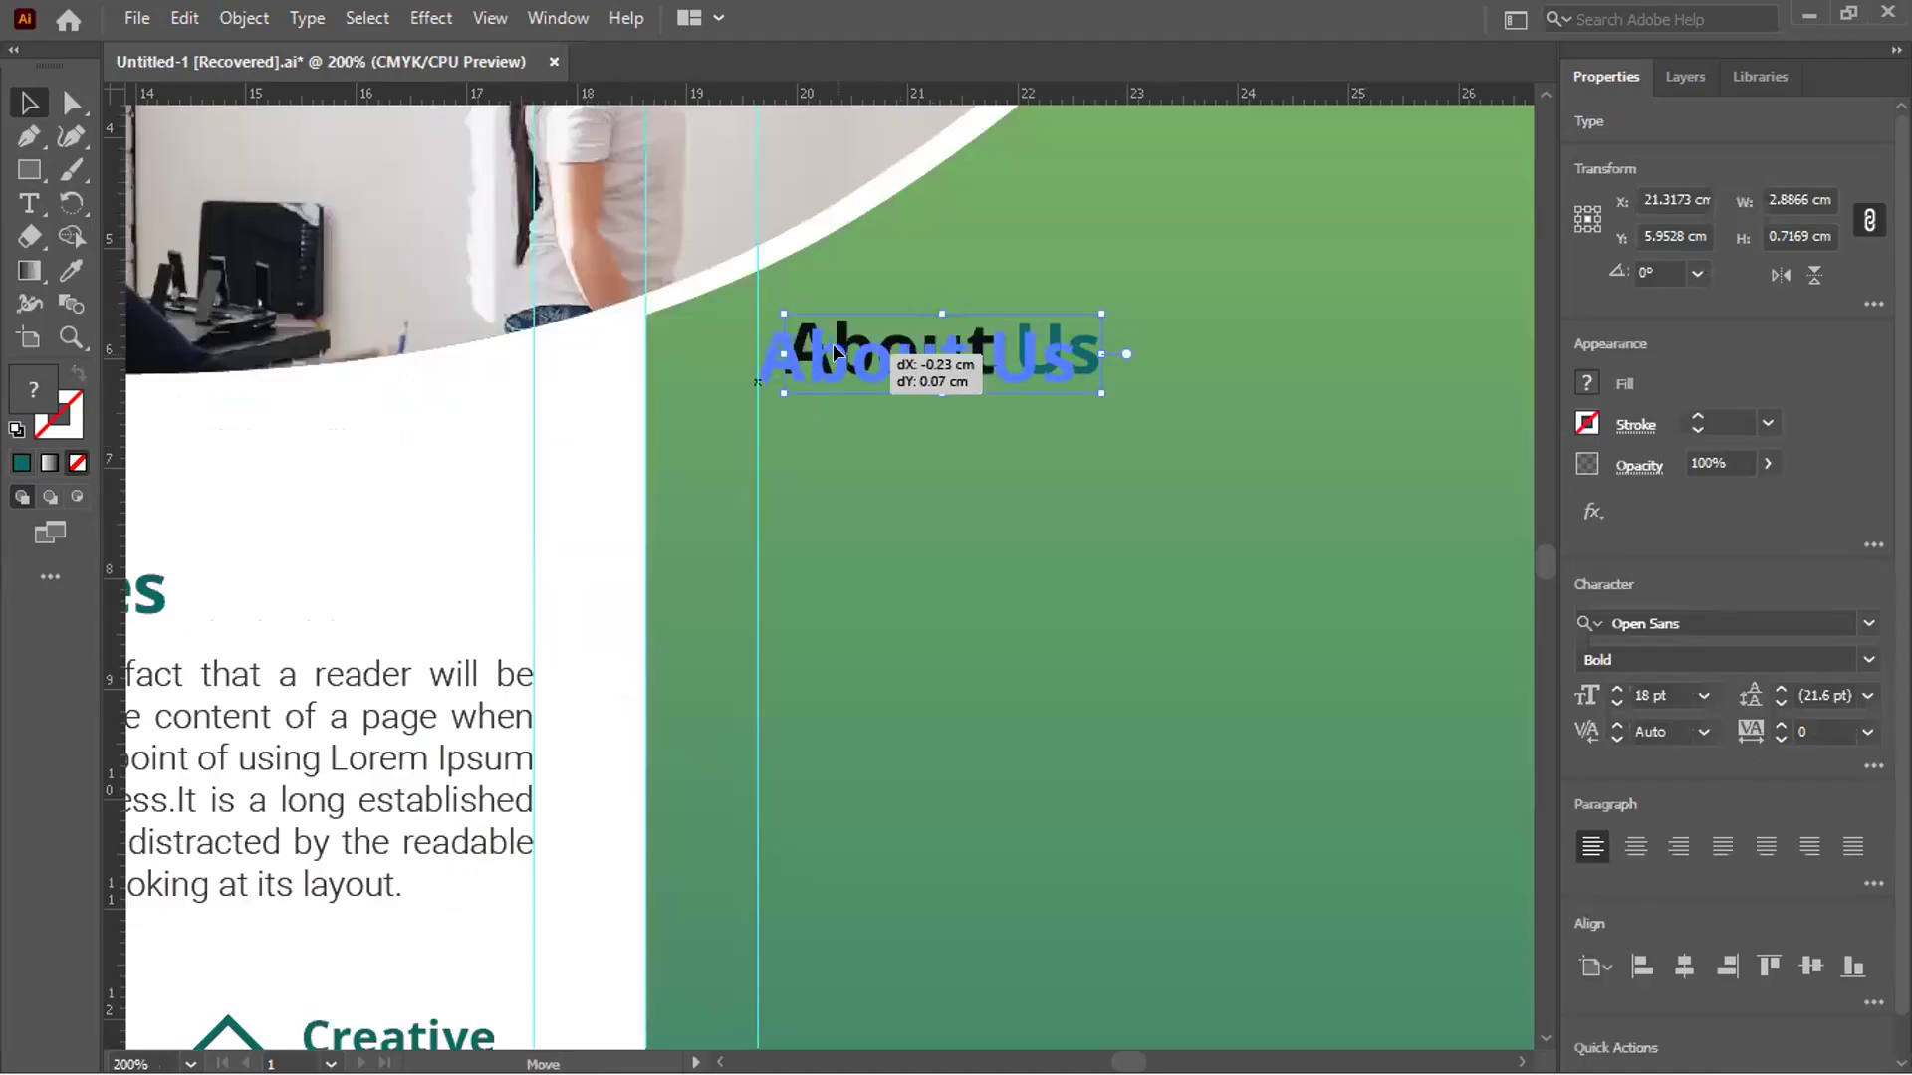
Move the photo shape's bottom corner point down so it reaches the fold
{"action": "scroll", "coordinate": [480, 359], "scroll_direction": "down", "scroll_amount": 2, "text": "alt"}
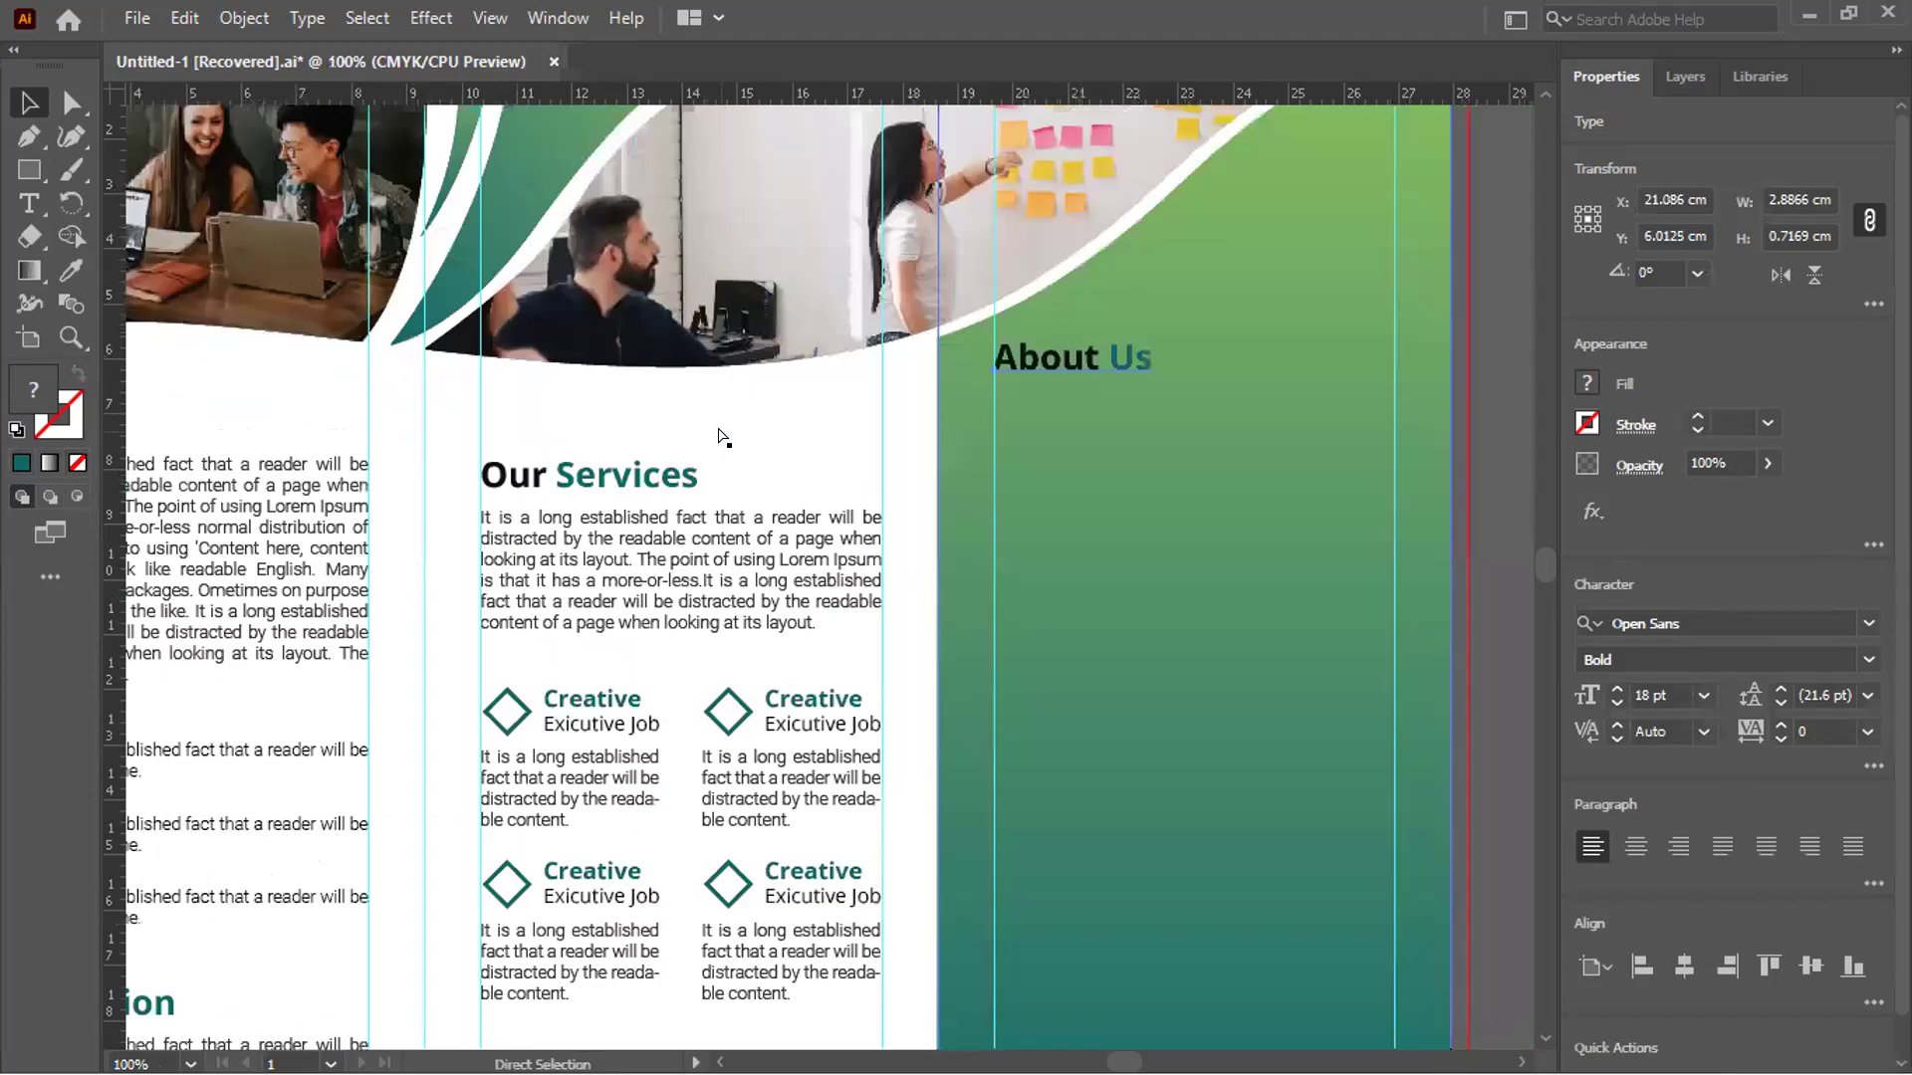
{"action": "scroll", "coordinate": [772, 355], "scroll_direction": "left", "scroll_amount": 4}
{"action": "scroll", "coordinate": [816, 289], "scroll_direction": "up", "scroll_amount": 4, "text": "alt"}
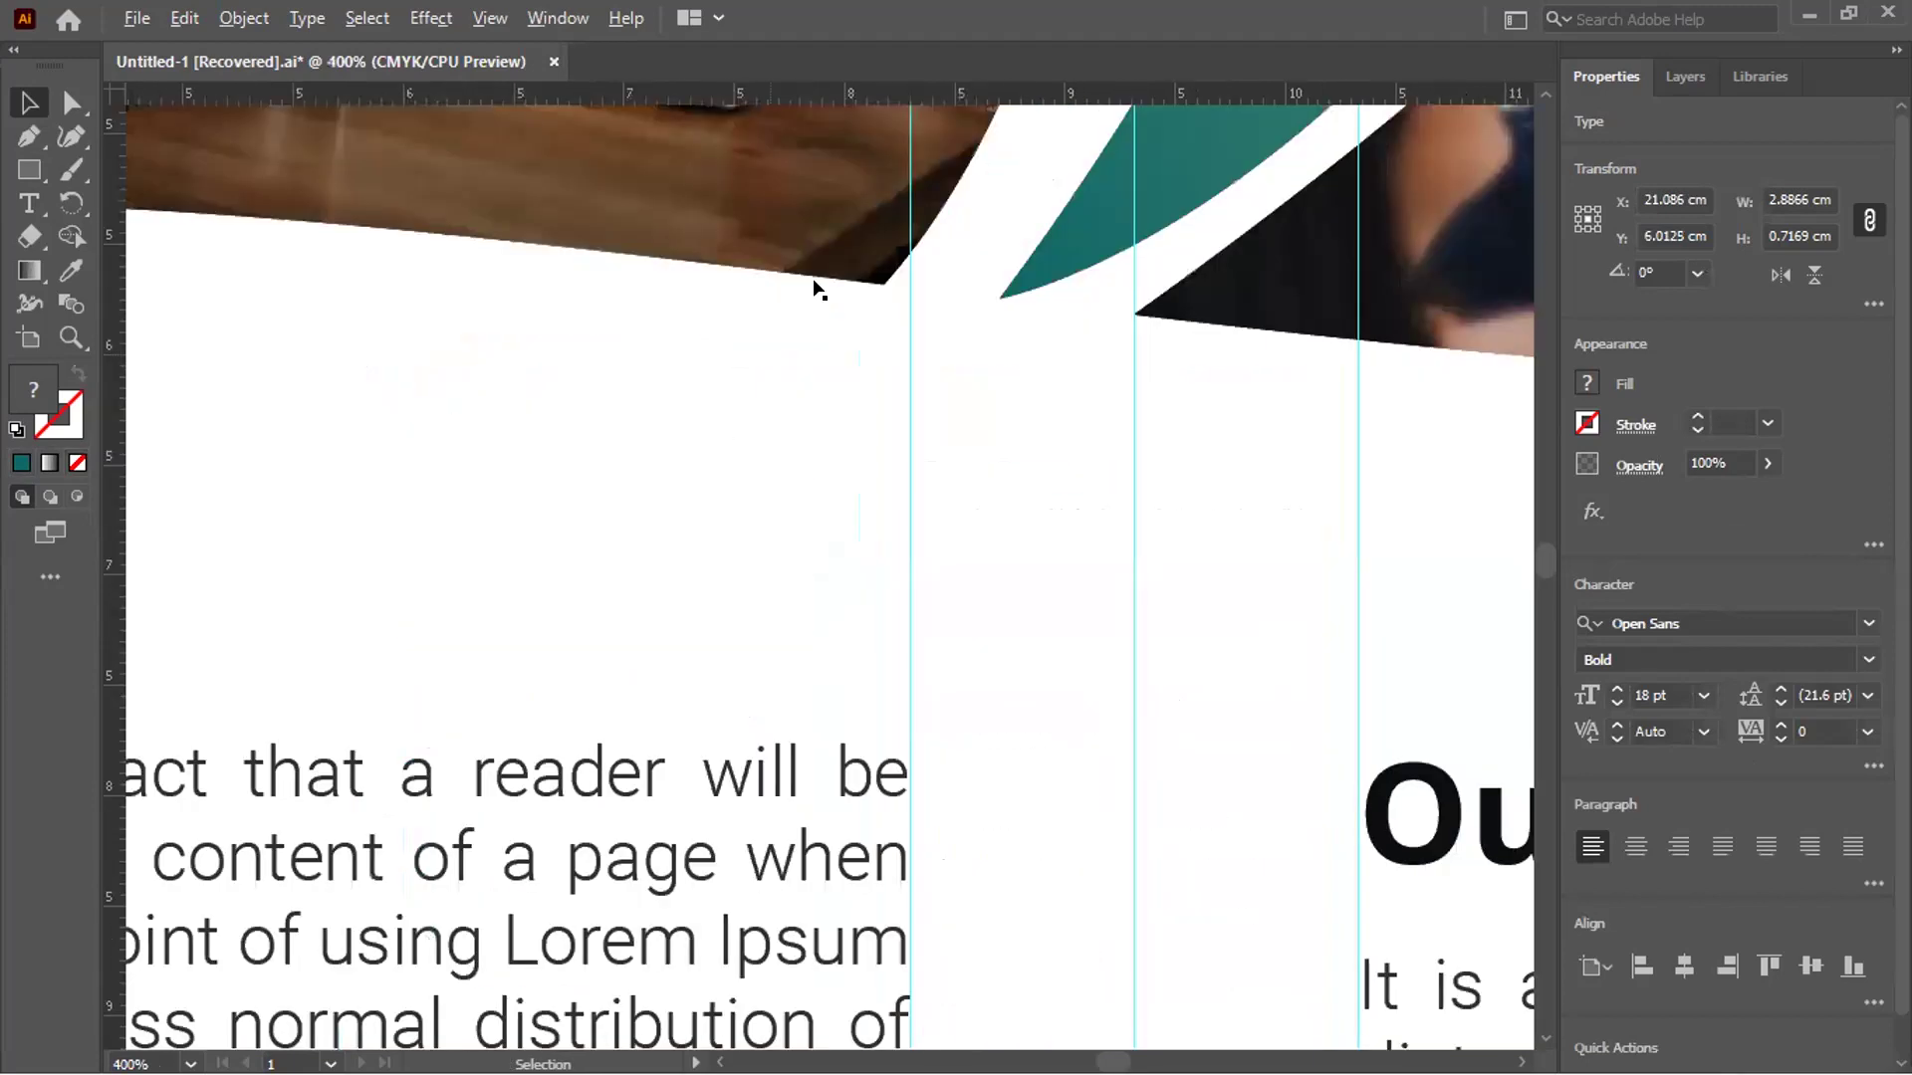
{"action": "scroll", "coordinate": [837, 325], "scroll_direction": "up", "scroll_amount": 3, "text": "alt"}
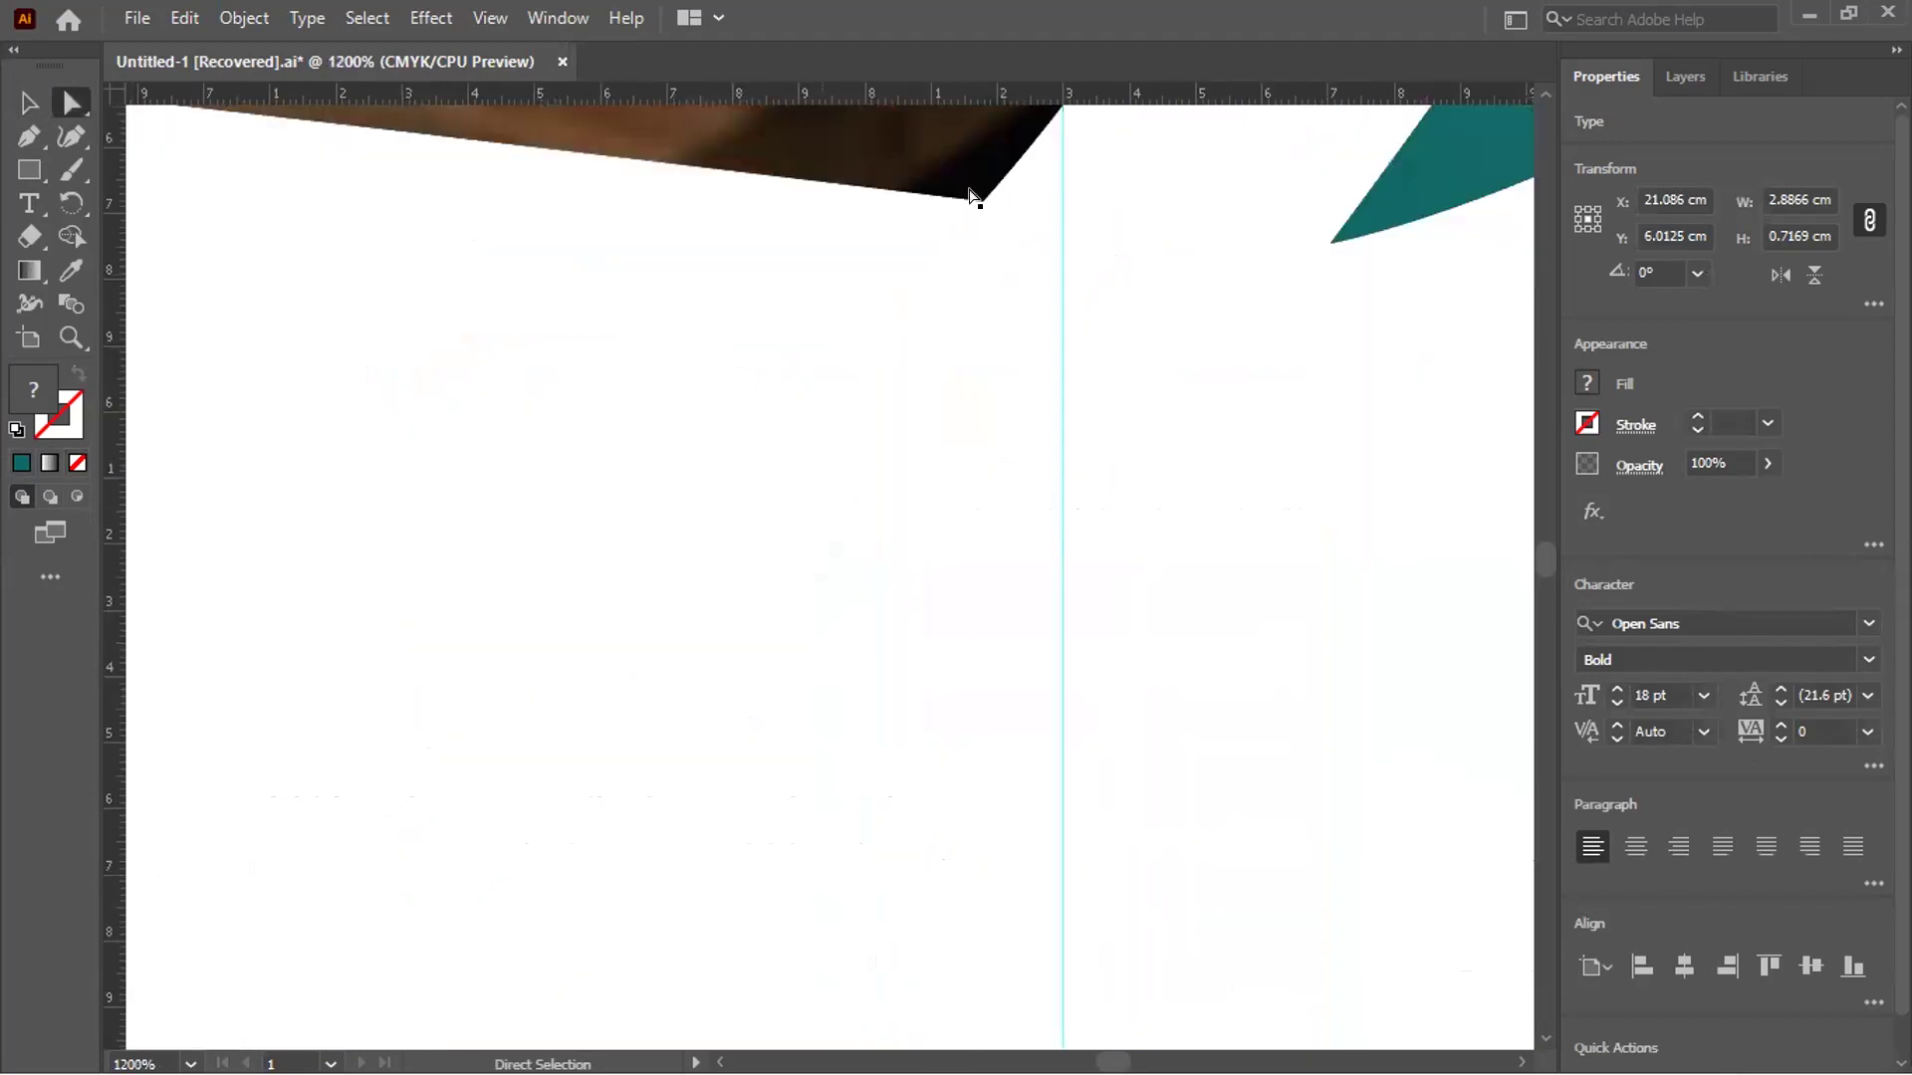
{"action": "left_click_drag", "start_coordinate": [981, 199], "coordinate": [976, 239]}
{"action": "scroll", "coordinate": [976, 239], "scroll_direction": "down", "scroll_amount": 5, "text": "alt"}
{"action": "scroll", "coordinate": [976, 239], "scroll_direction": "down", "scroll_amount": 4, "text": "alt"}
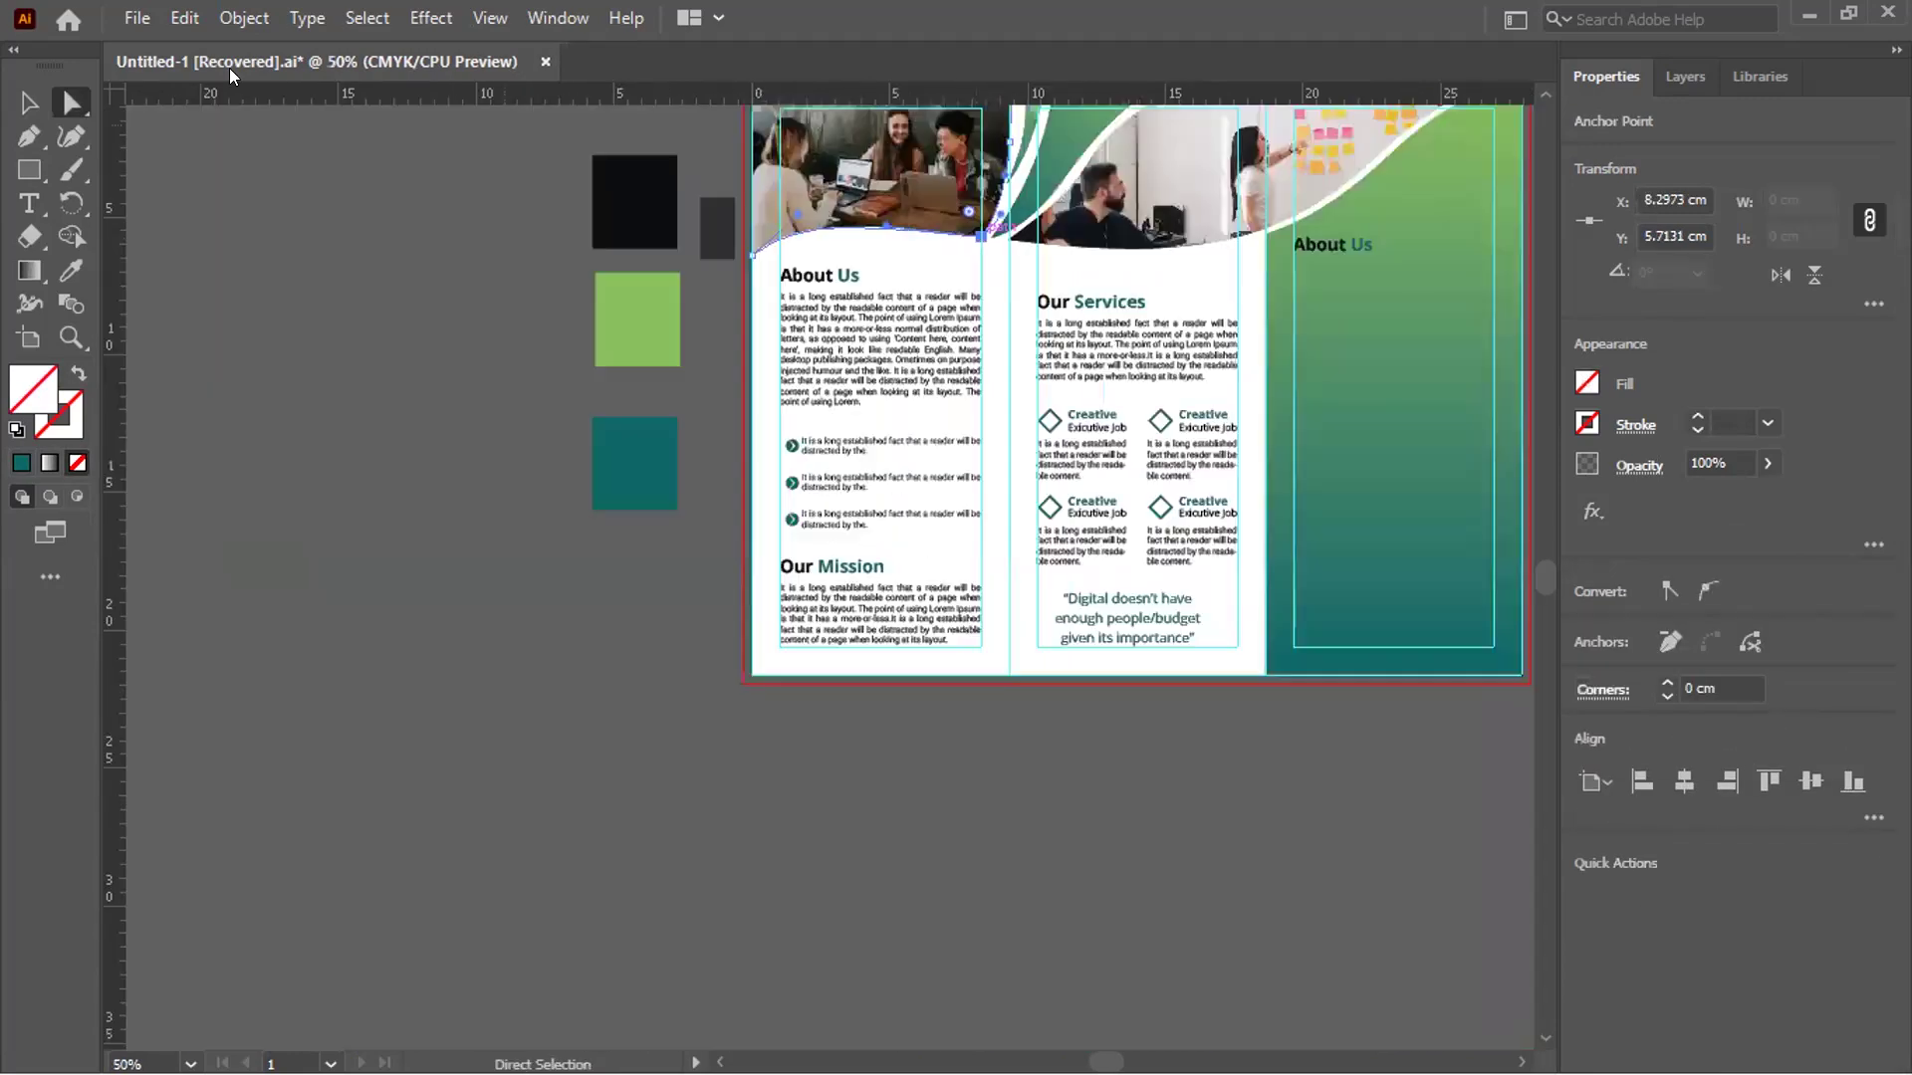
Deselect everything and scroll to the About Us heading on the green right panel
{"action": "left_click", "coordinate": [1329, 302]}
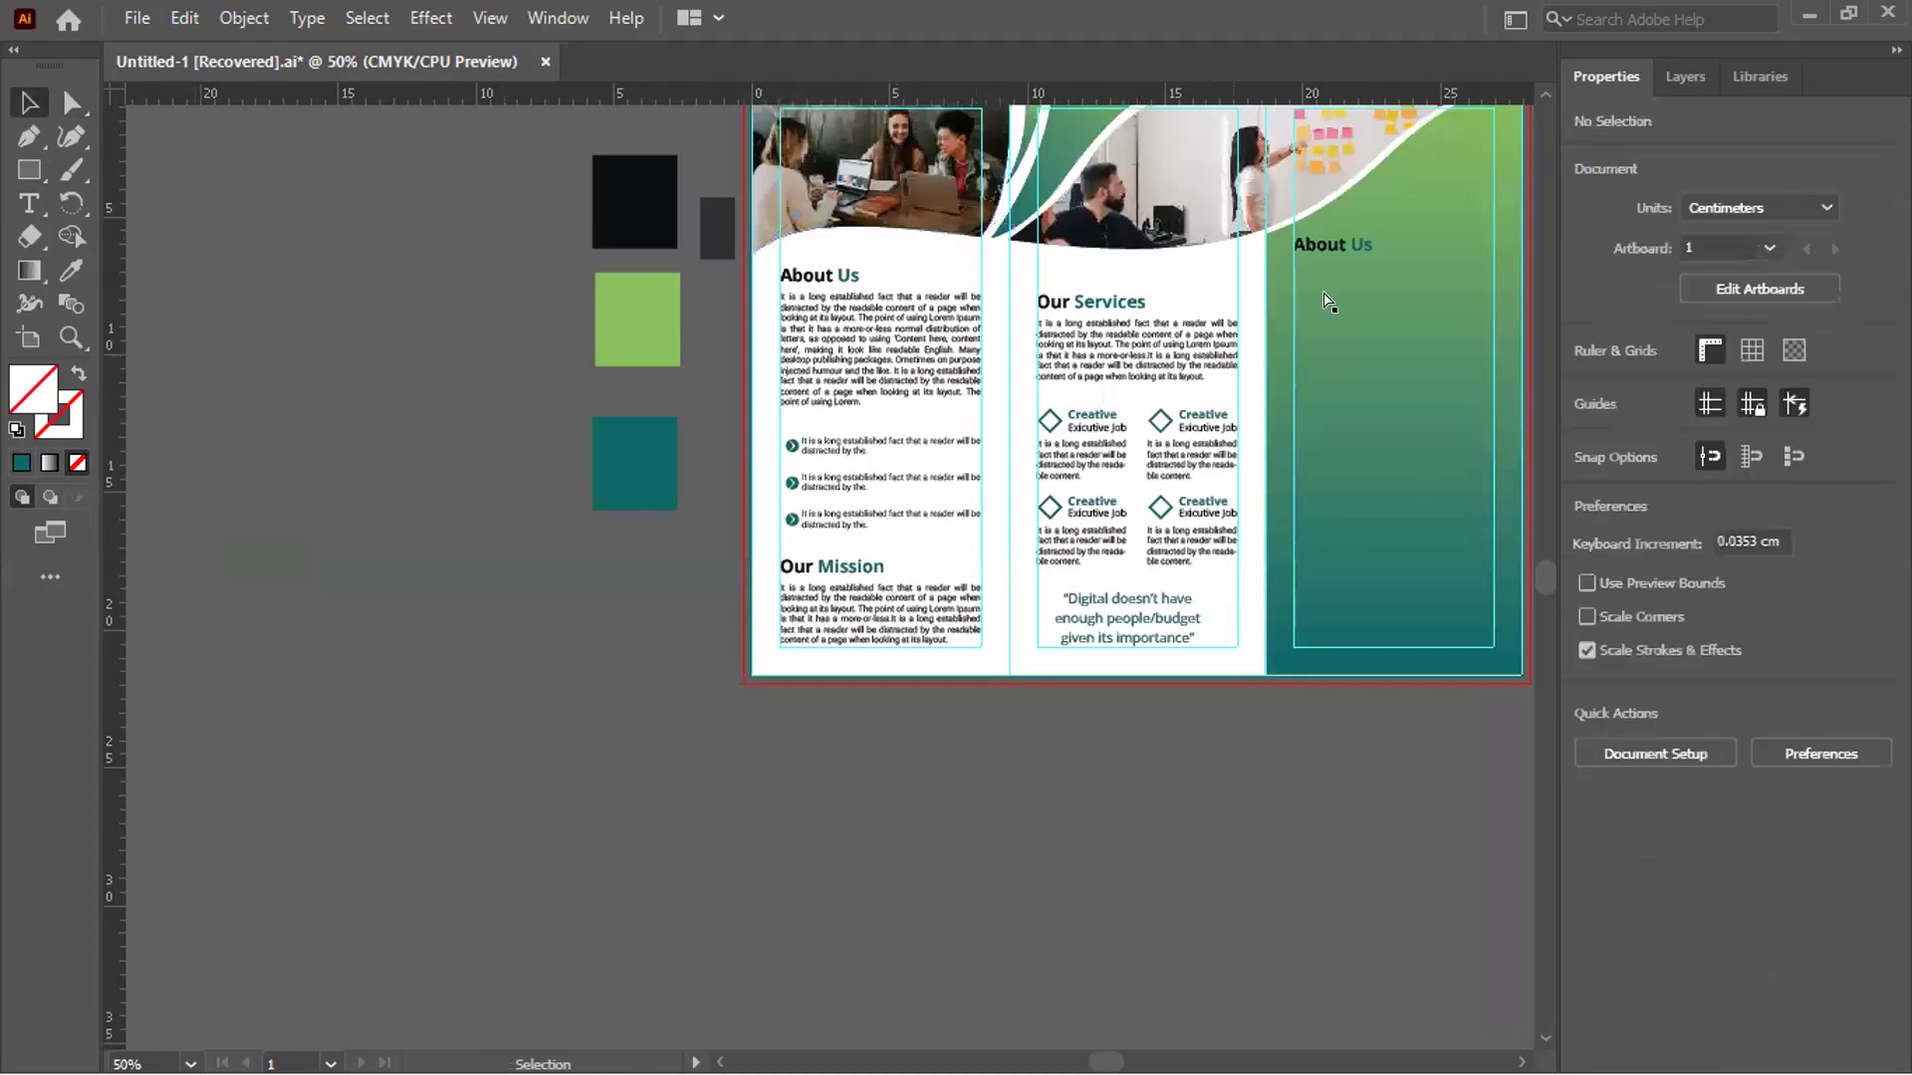
{"action": "scroll", "coordinate": [1237, 254], "scroll_direction": "right", "scroll_amount": 3}
{"action": "scroll", "coordinate": [1129, 236], "scroll_direction": "right", "scroll_amount": 1}
{"action": "scroll", "coordinate": [1130, 236], "scroll_direction": "up", "scroll_amount": 3}
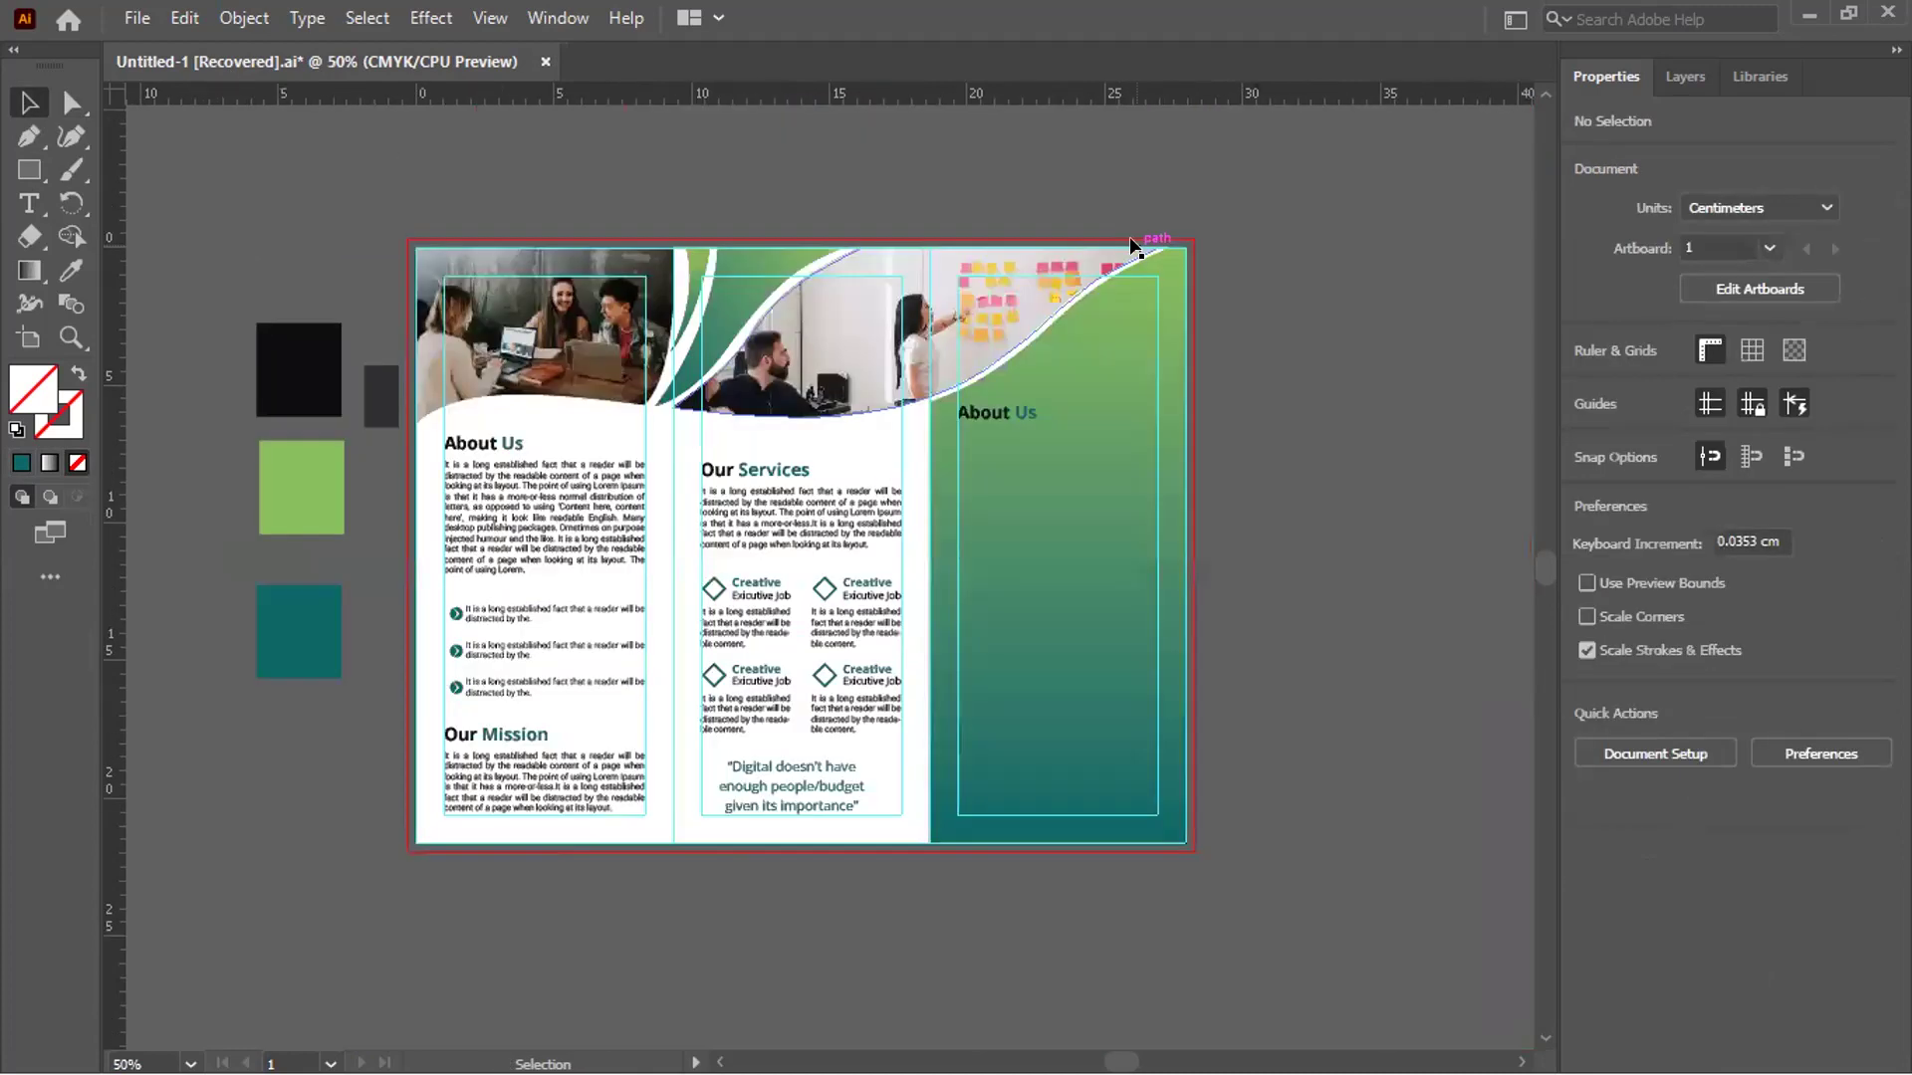
{"action": "scroll", "coordinate": [1009, 418], "scroll_direction": "up", "scroll_amount": 1, "text": "alt"}
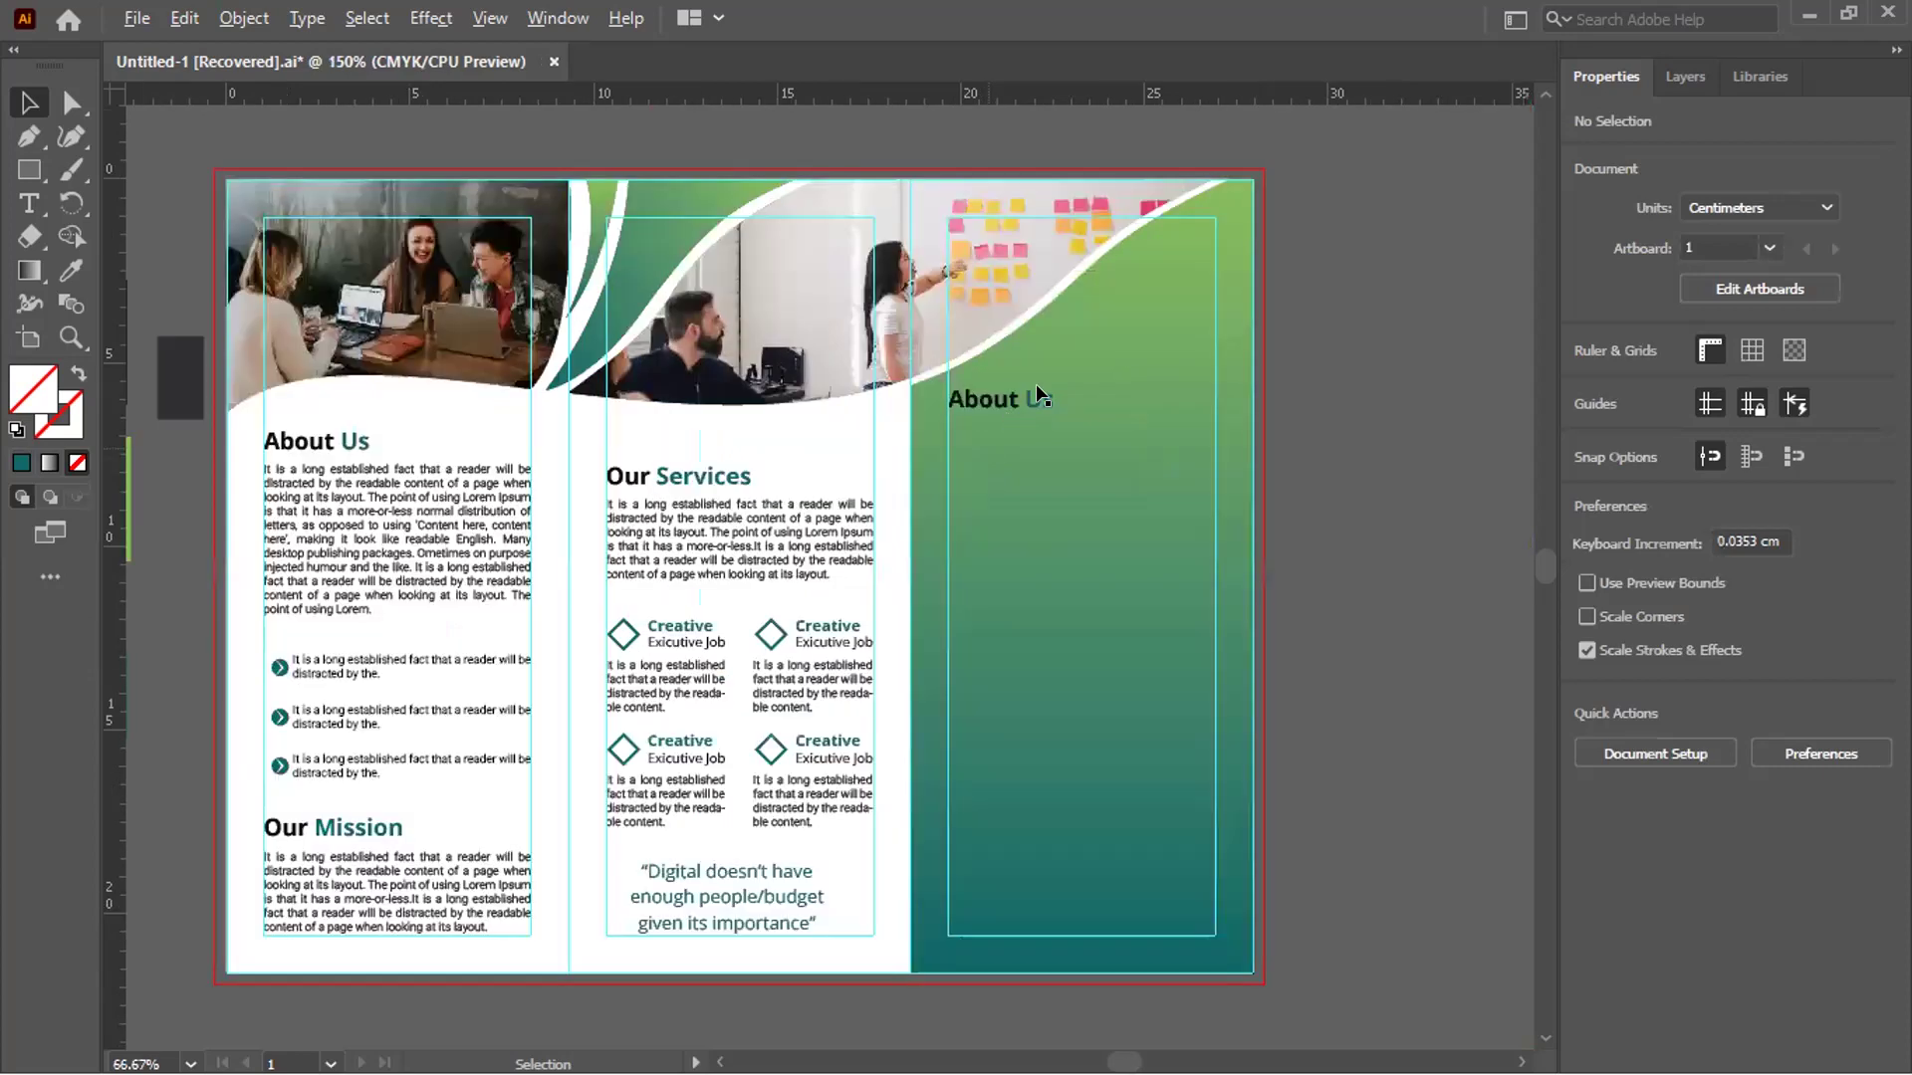
{"action": "scroll", "coordinate": [1056, 357], "scroll_direction": "up", "scroll_amount": 2, "text": "alt"}
Make the copied About Us heading text white with the eyedropper
{"action": "double_click", "coordinate": [995, 350]}
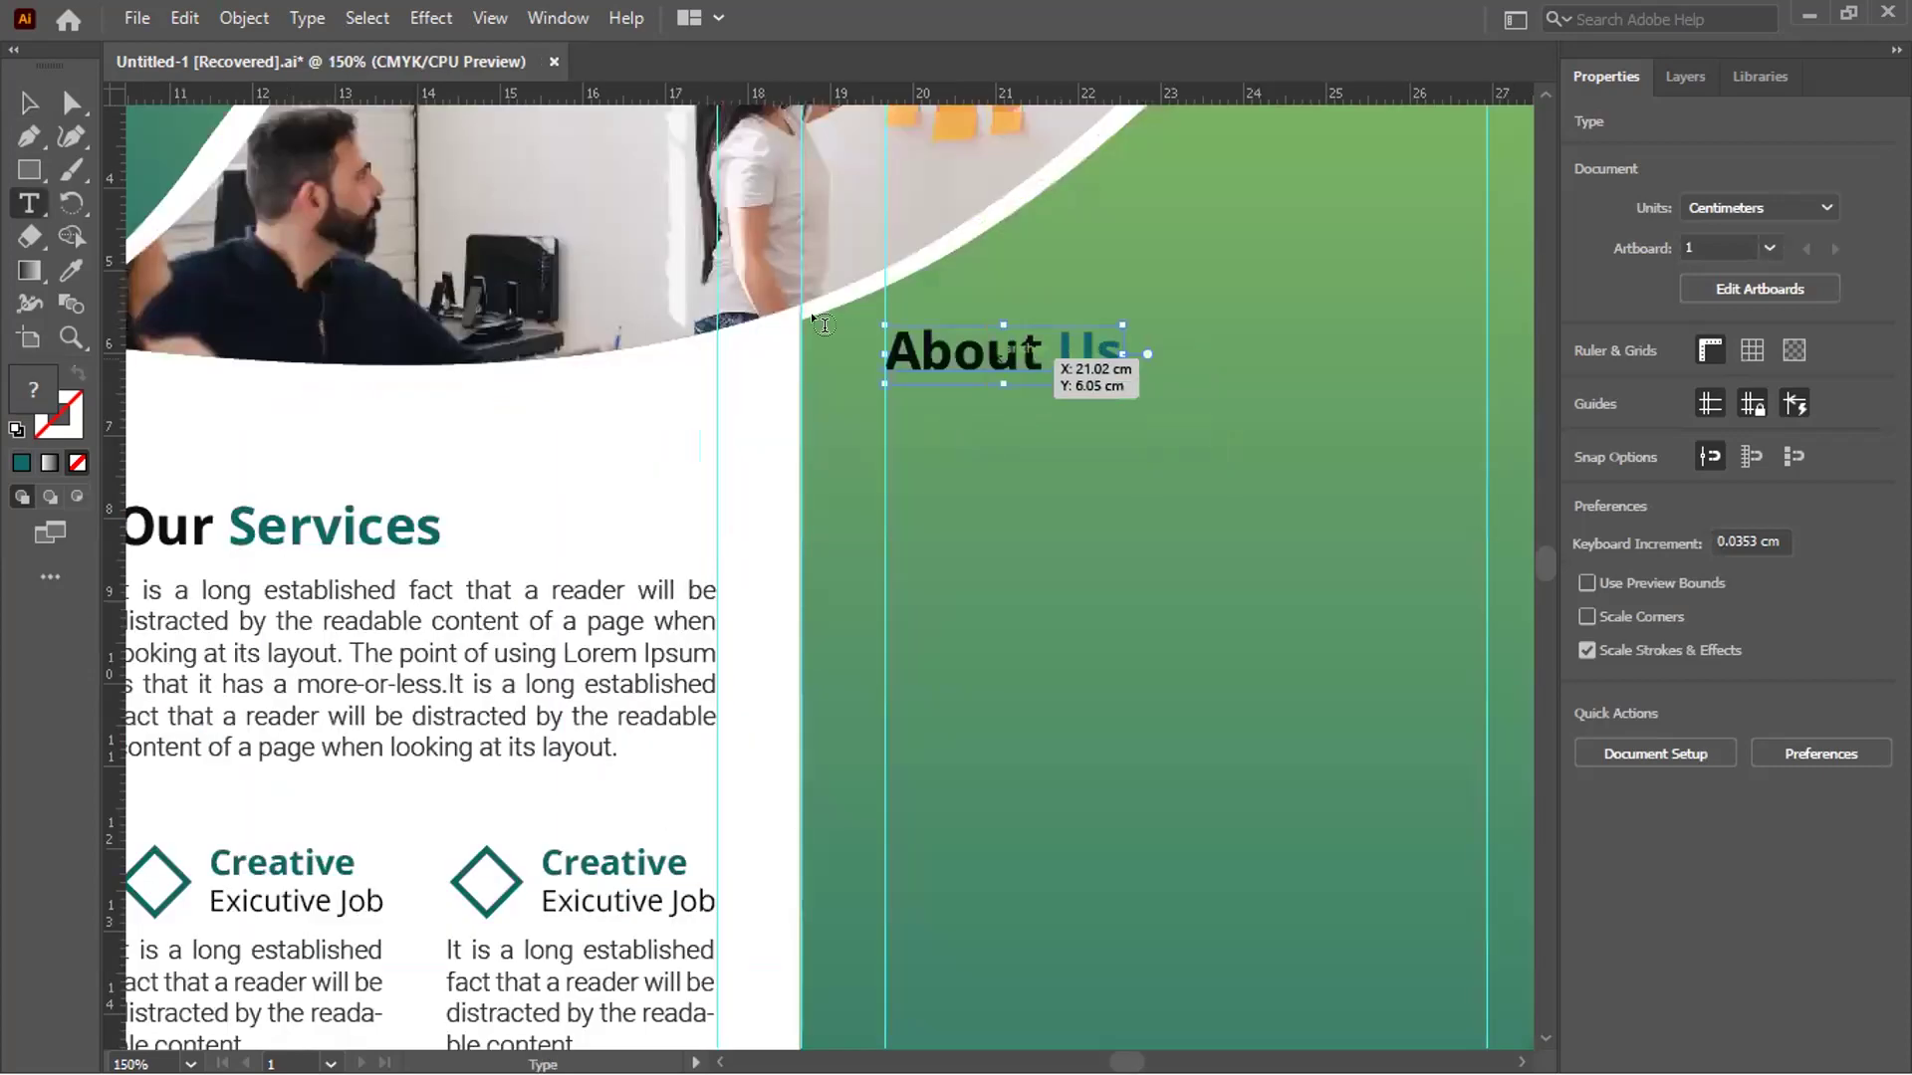
{"action": "key", "text": "ctrl+a"}
{"action": "left_click", "coordinate": [71, 269]}
{"action": "left_click", "coordinate": [319, 396]}
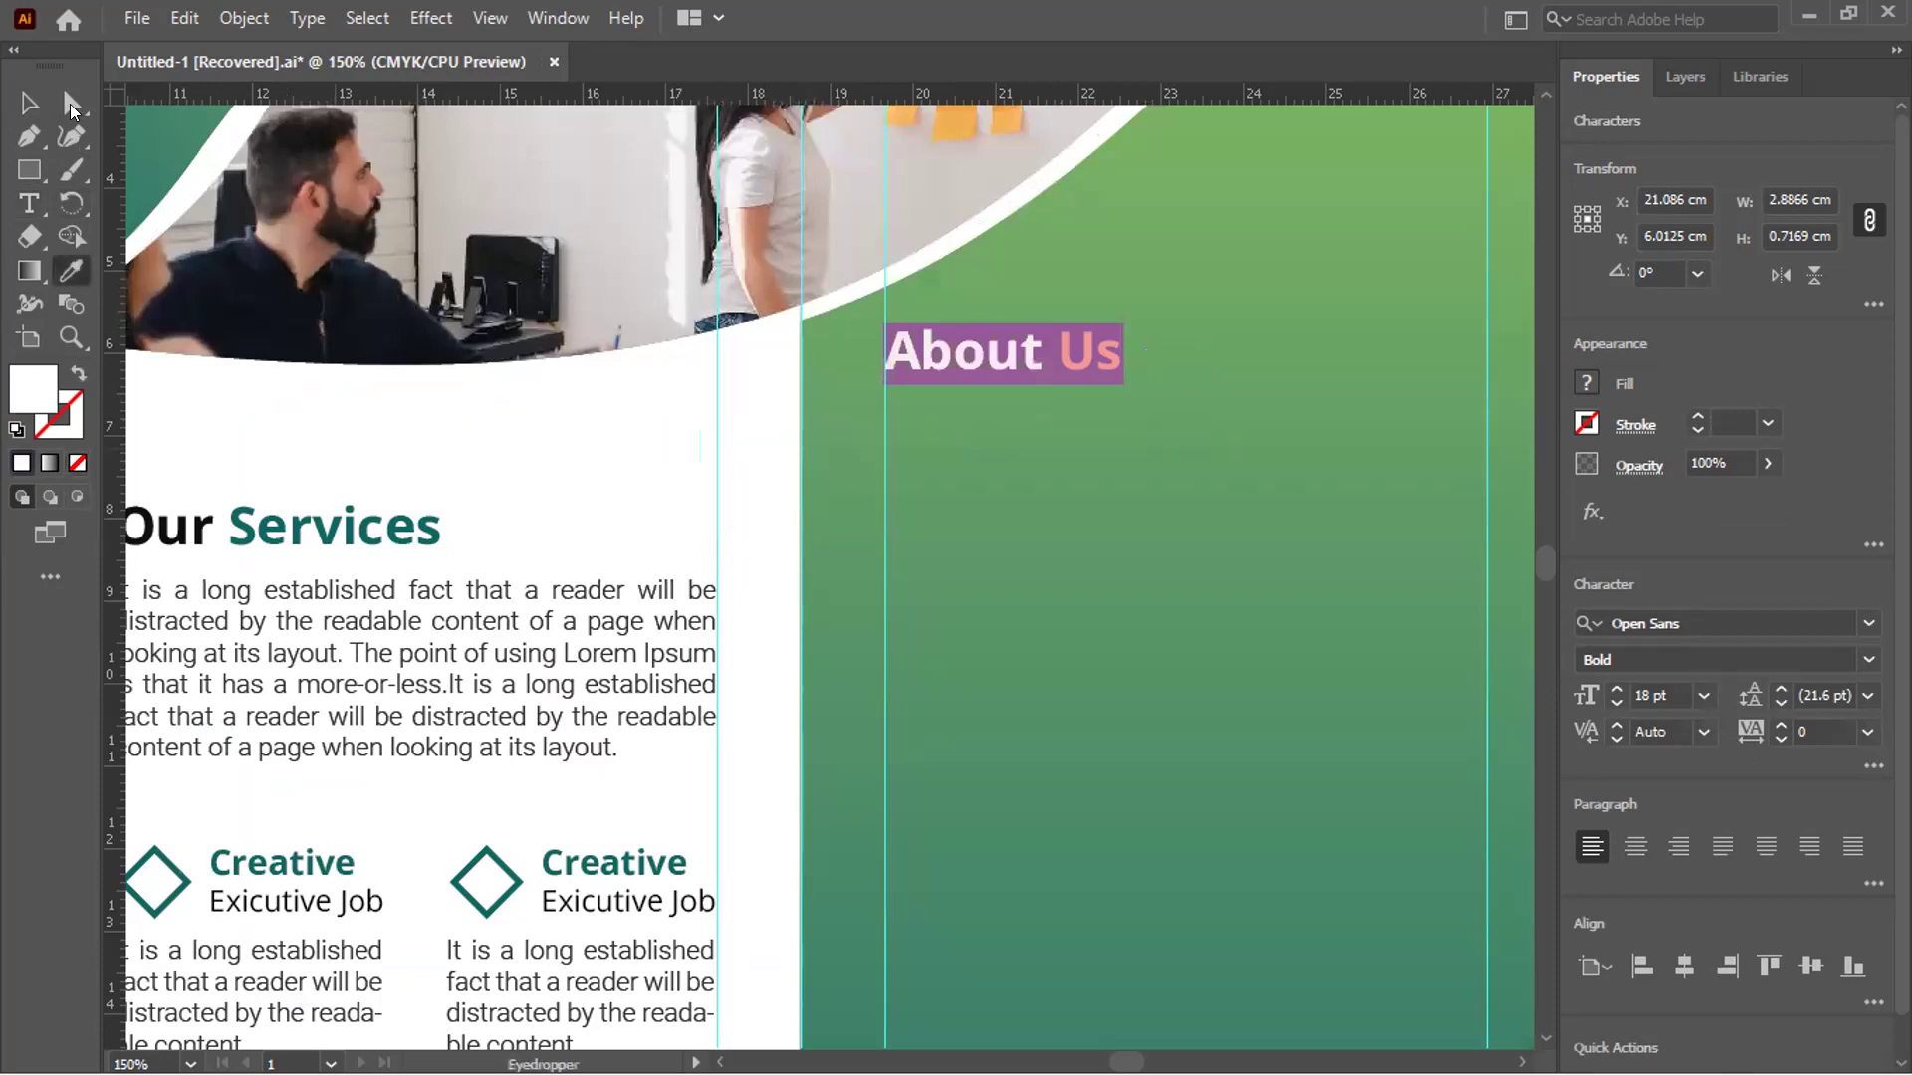
{"action": "key", "text": "Escape"}
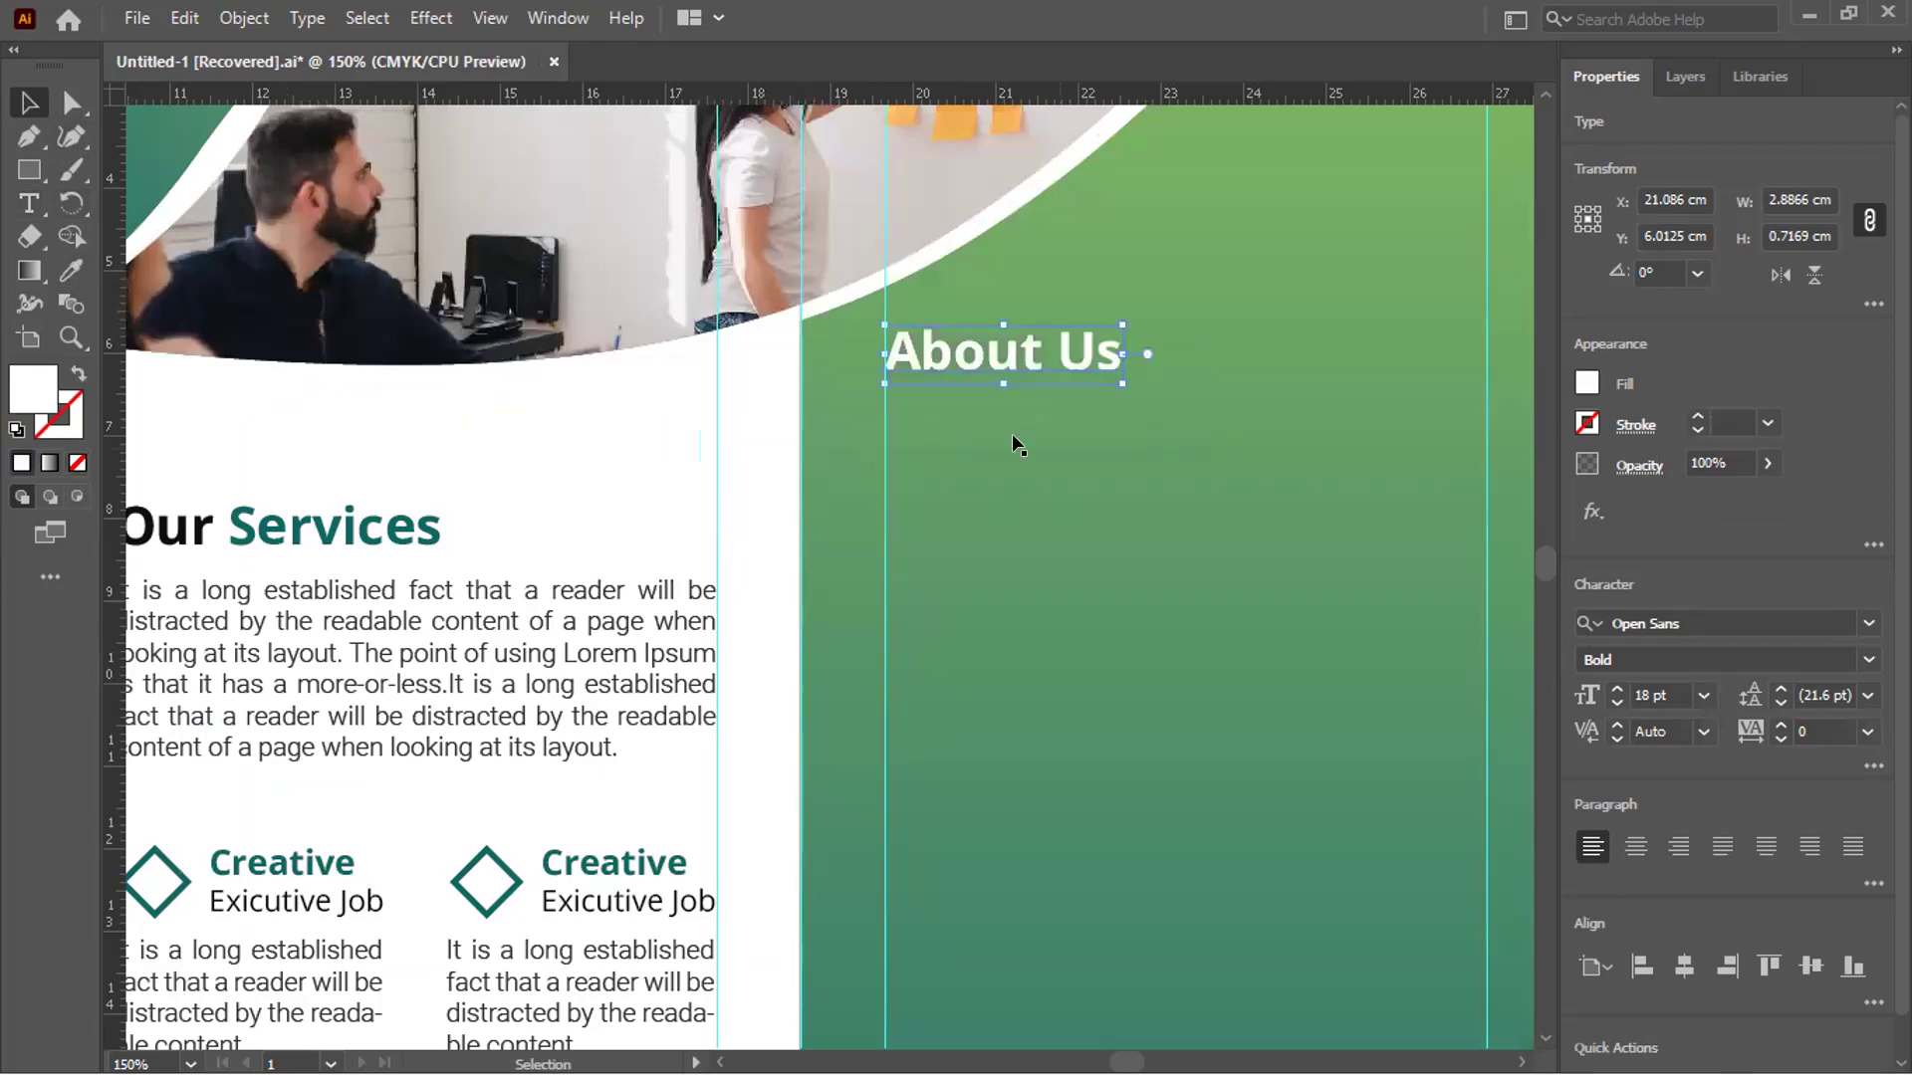
Retype the heading as 'Why Choose Us?'
{"action": "double_click", "coordinate": [1037, 343]}
{"action": "key", "text": "ctrl+a"}
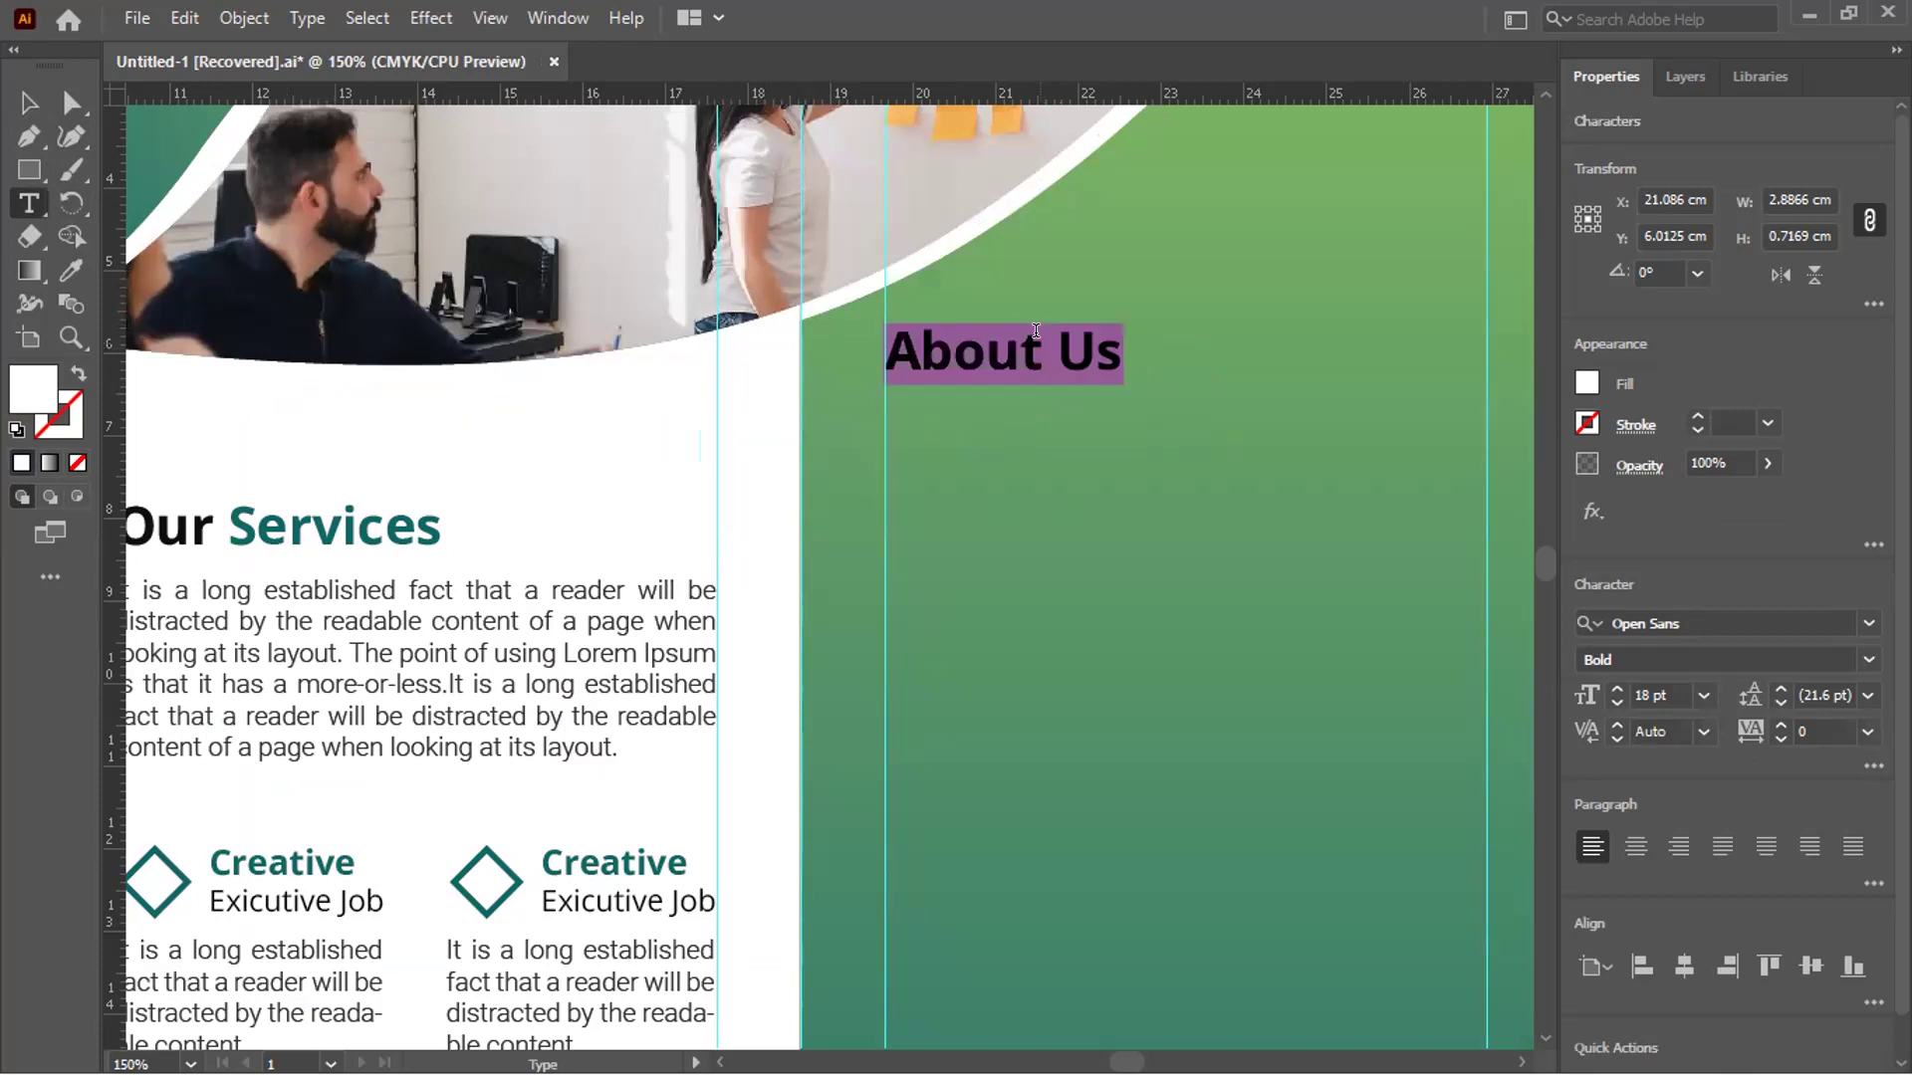
{"action": "type", "text": "Why "}
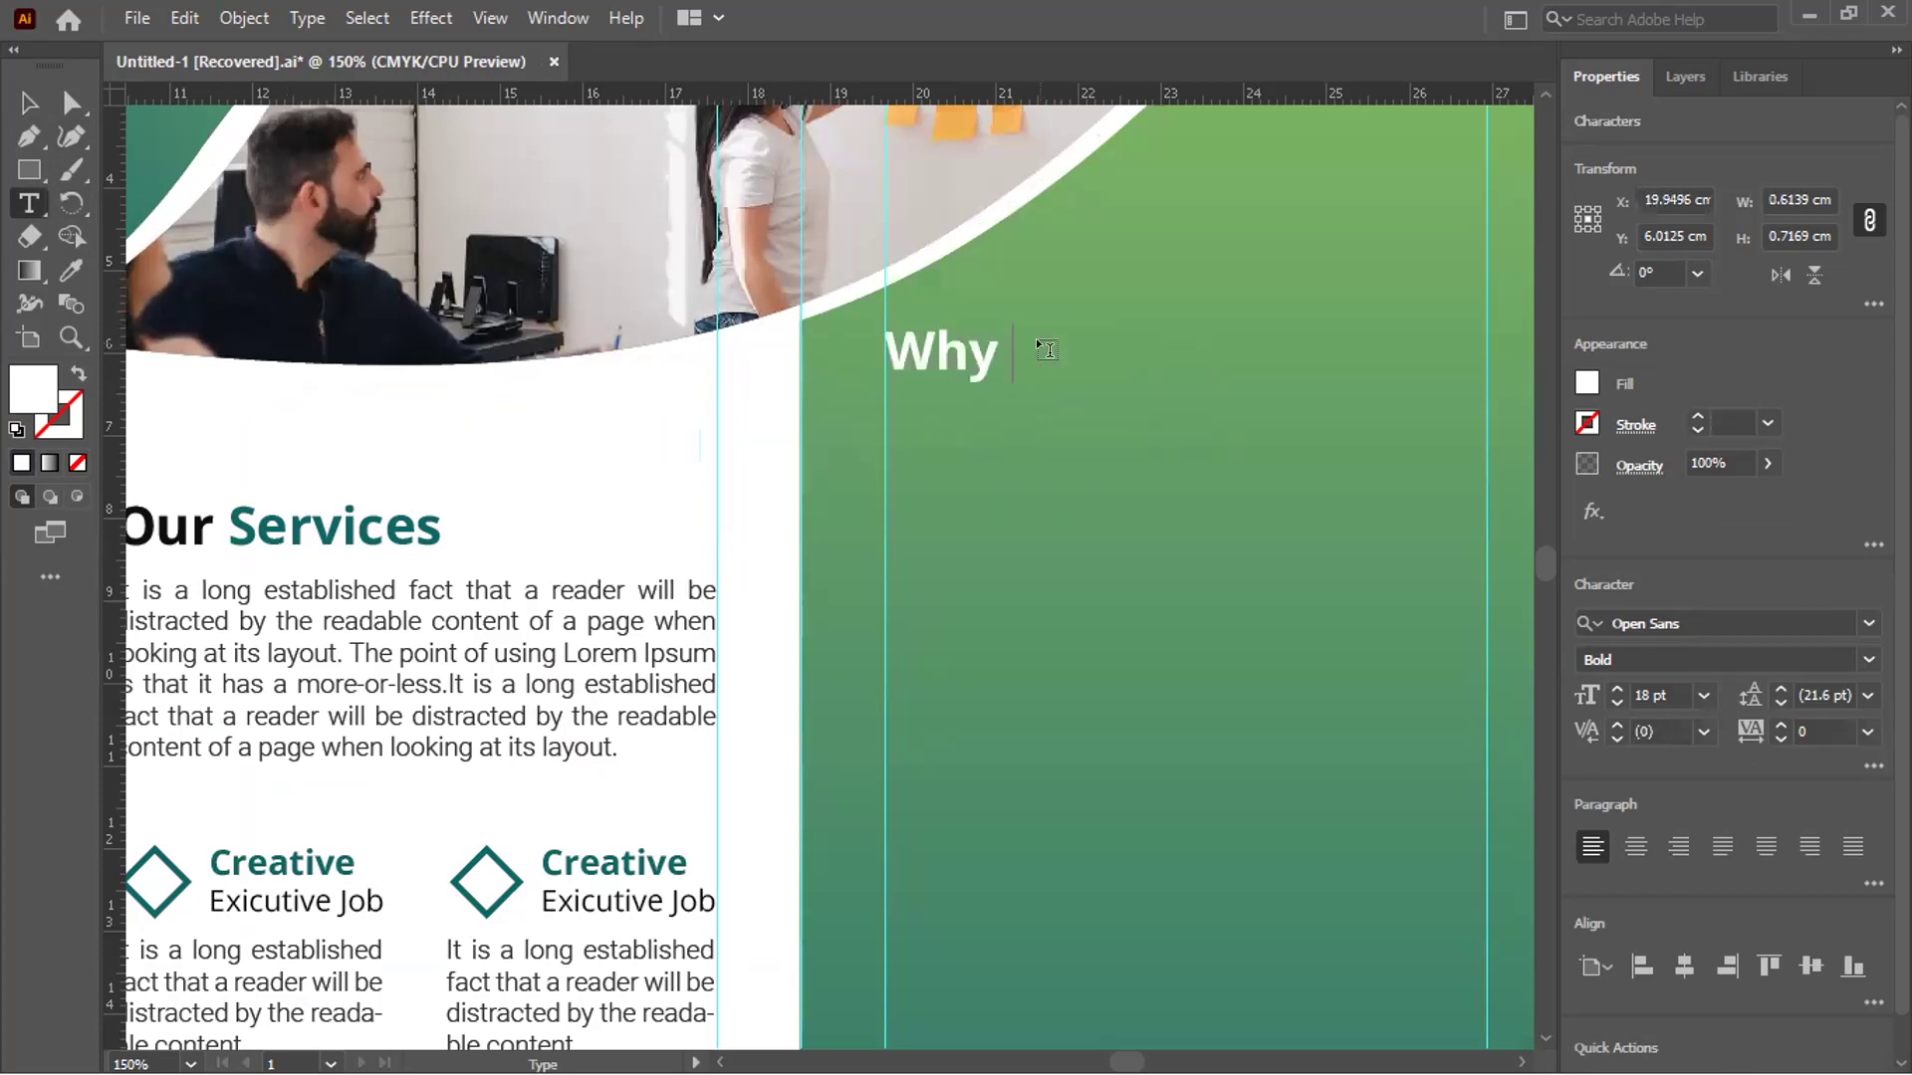
{"action": "type", "text": "Choose "}
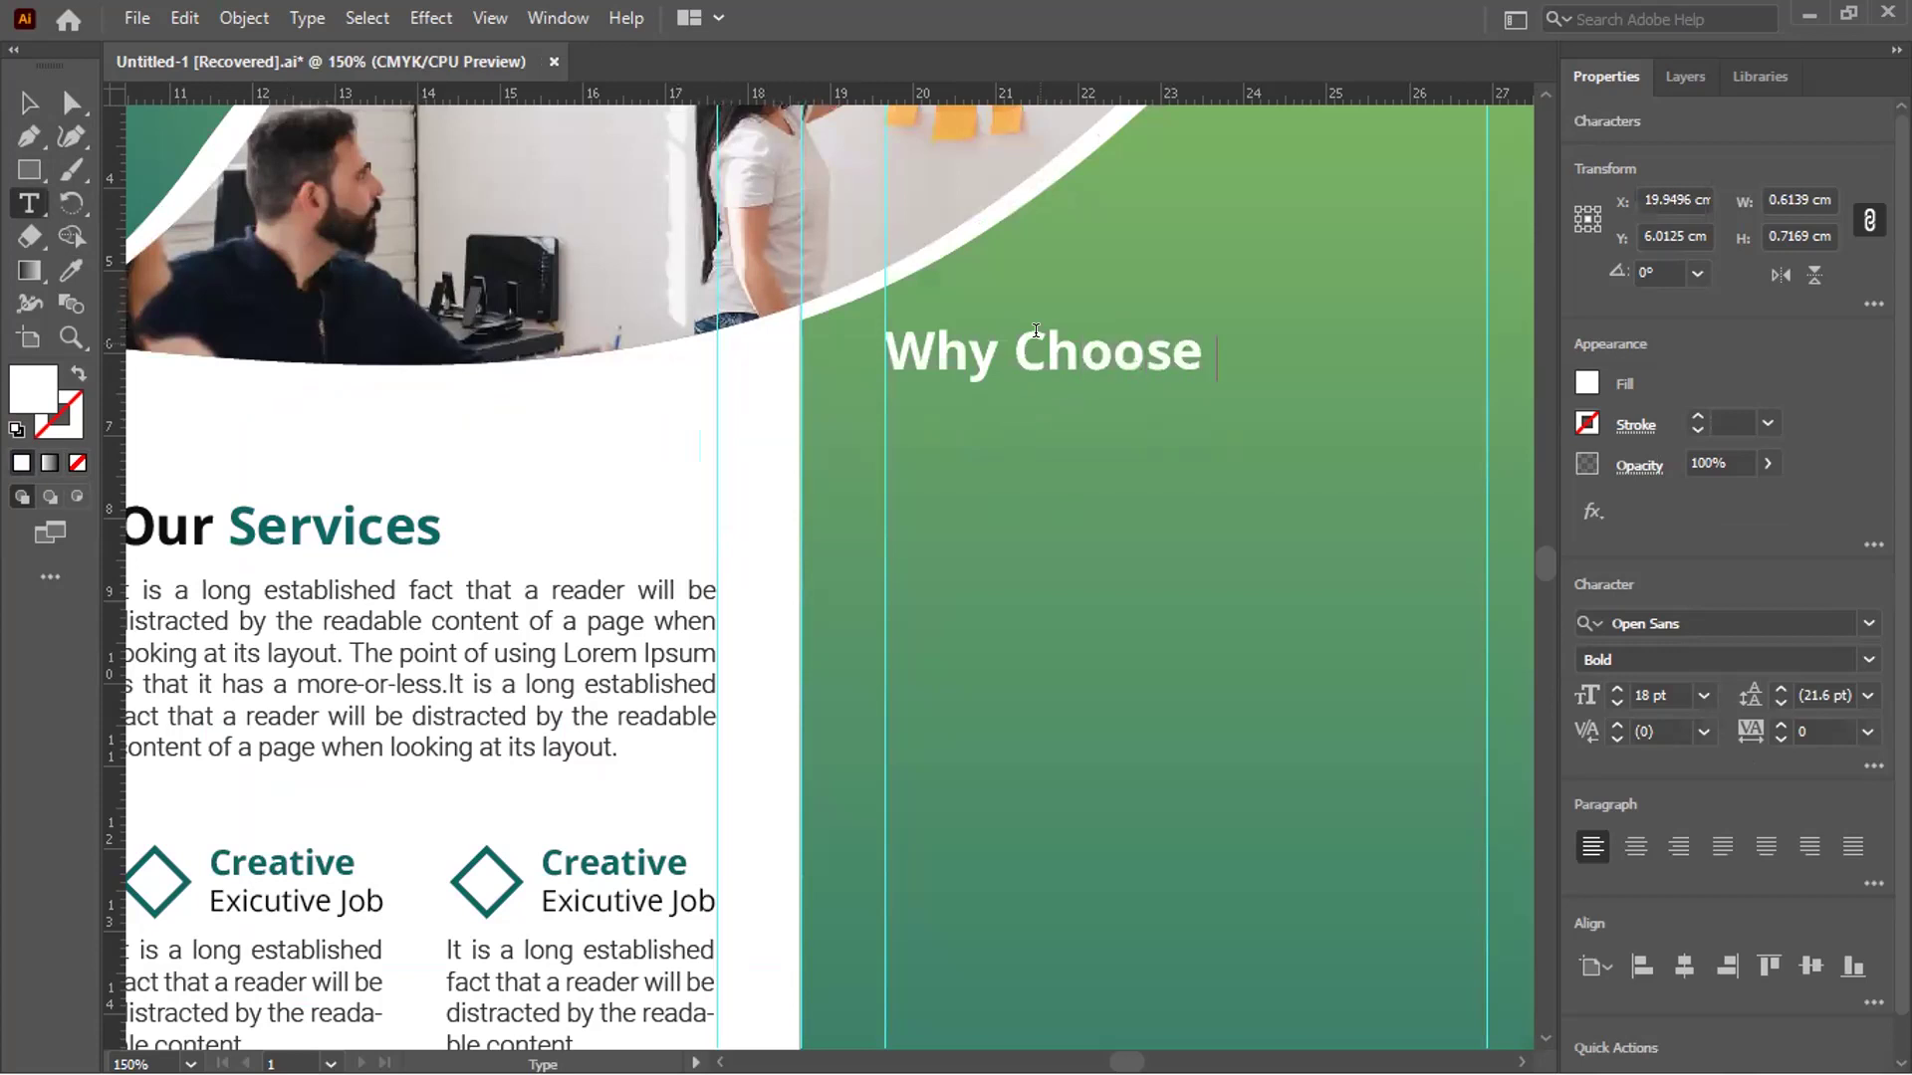
{"action": "type", "text": "Us?"}
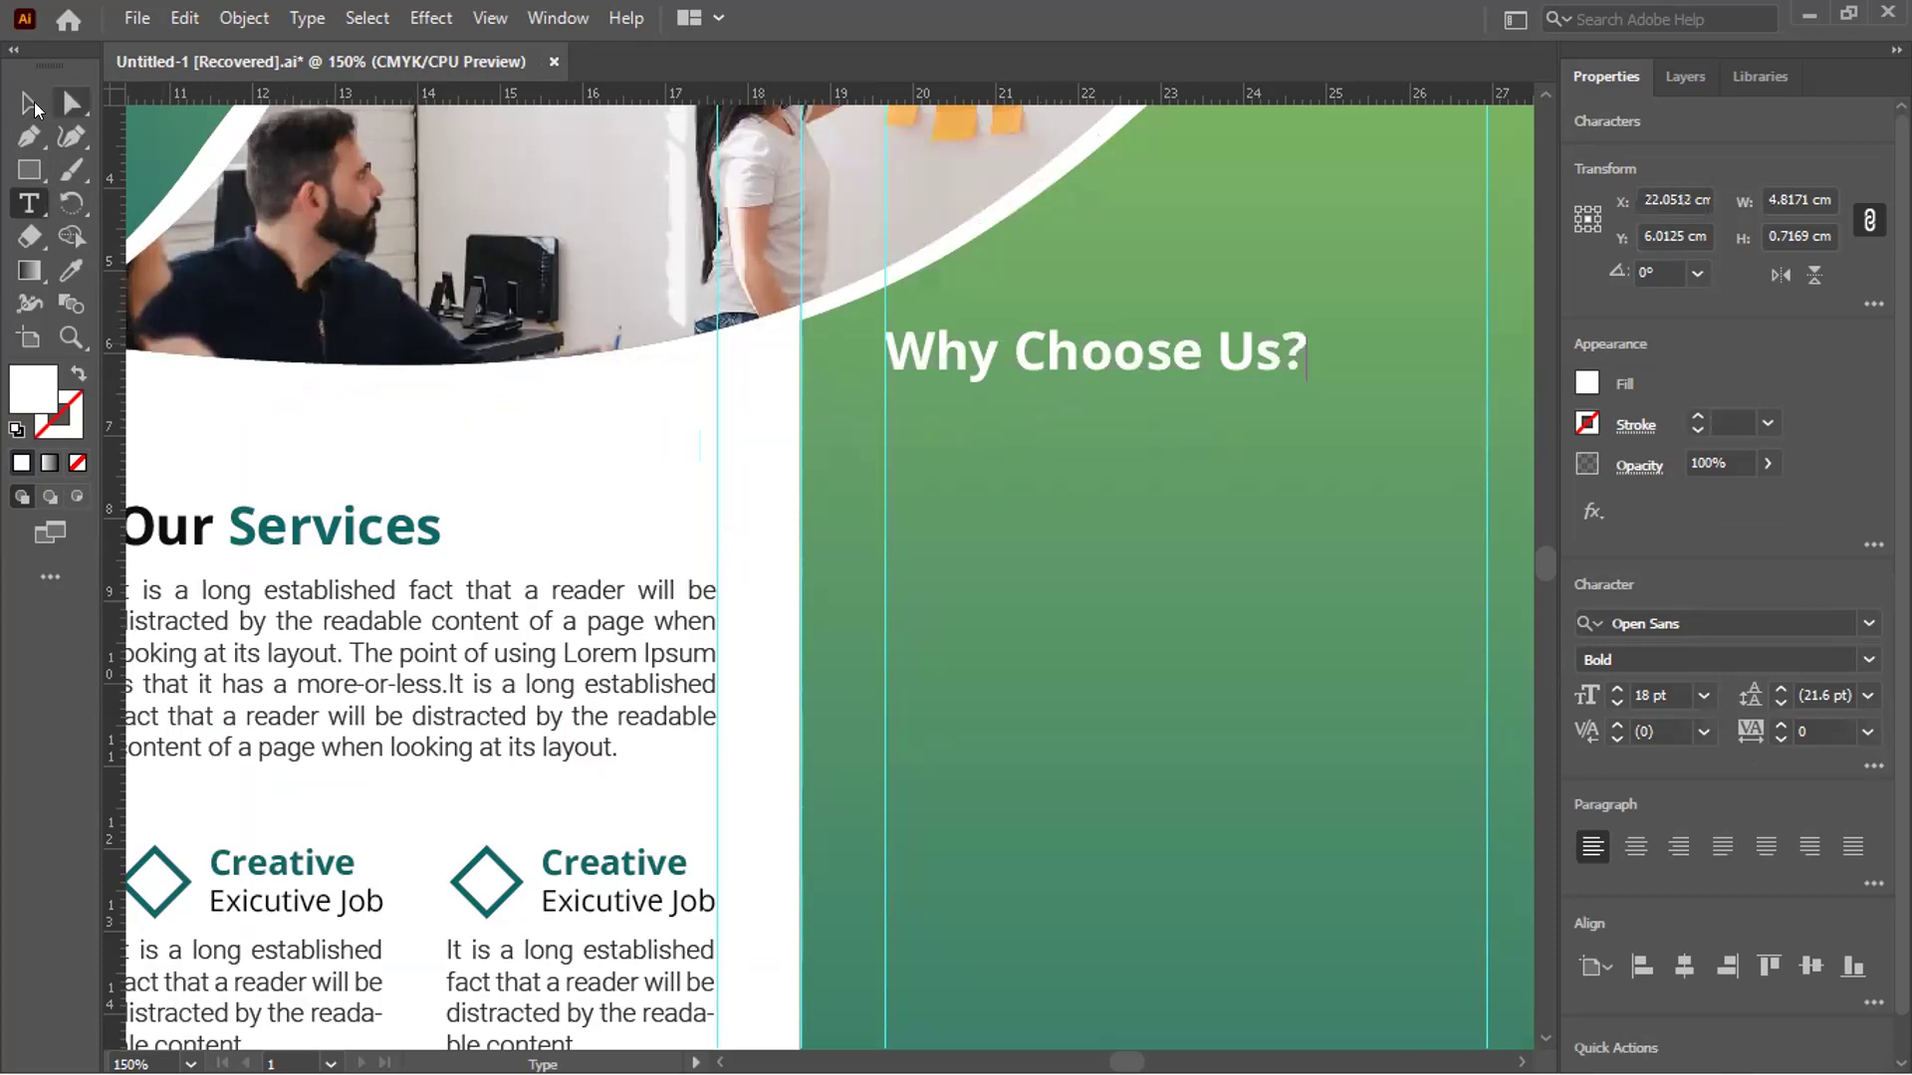
{"action": "key", "text": "Escape"}
Copy the About Us body paragraph onto the green right panel
{"action": "scroll", "coordinate": [476, 553], "scroll_direction": "down", "scroll_amount": 1}
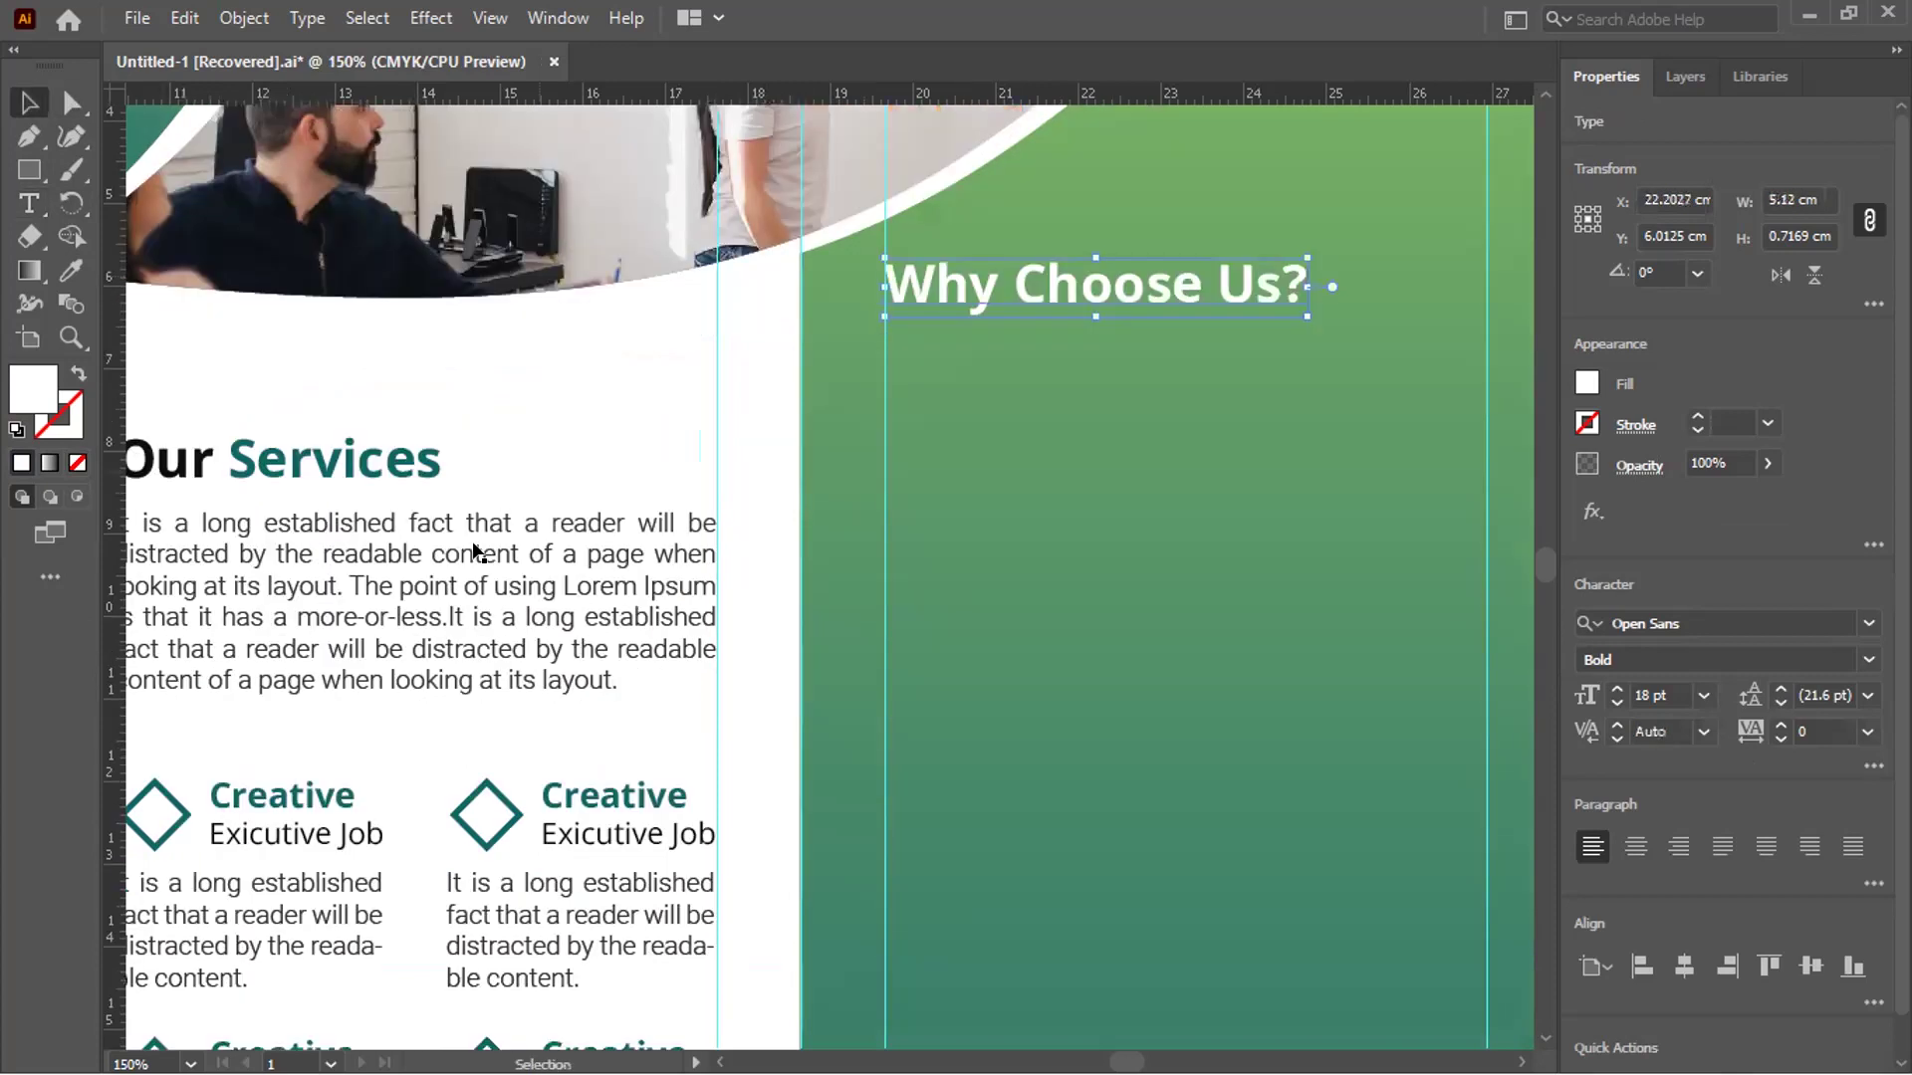
{"action": "left_click", "coordinate": [476, 551]}
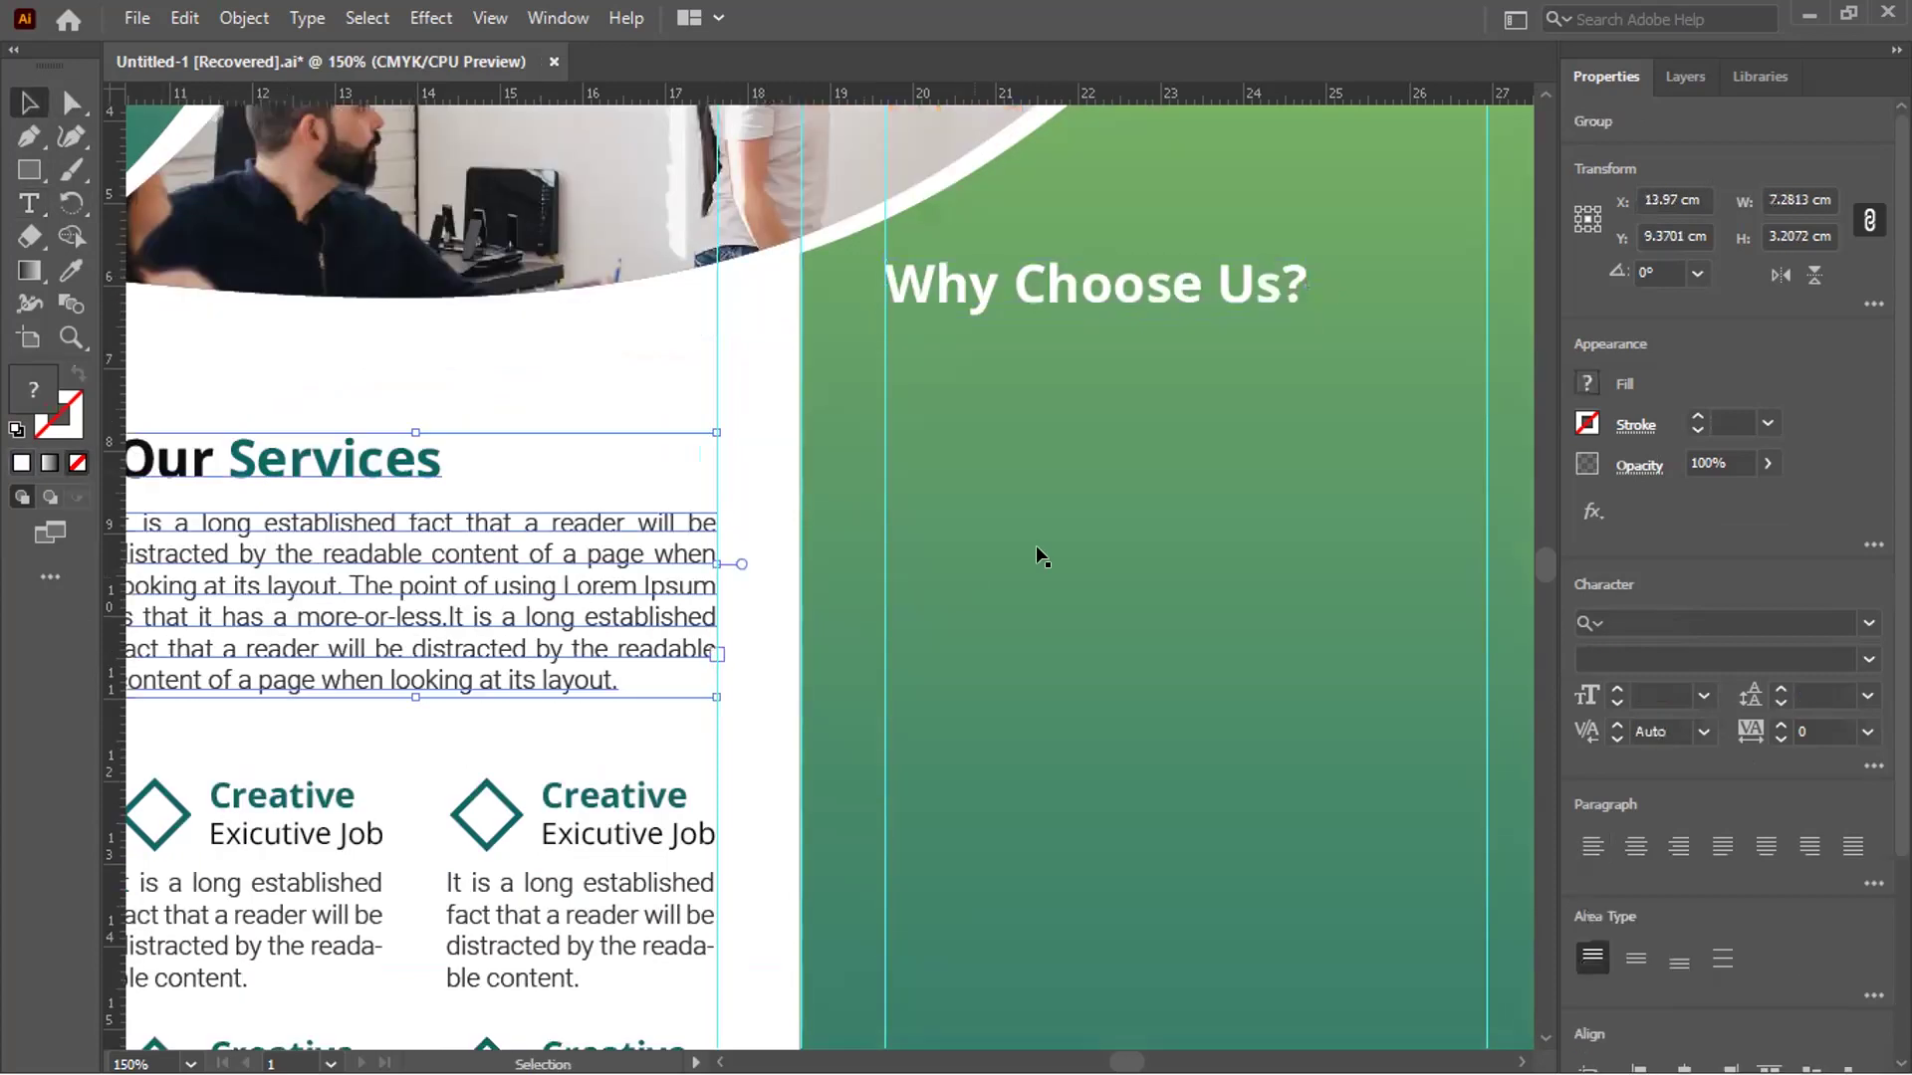
{"action": "key", "text": "ctrl+minus"}
{"action": "key", "text": "ctrl+minus"}
{"action": "left_click_drag", "start_coordinate": [362, 520], "coordinate": [1042, 456]}
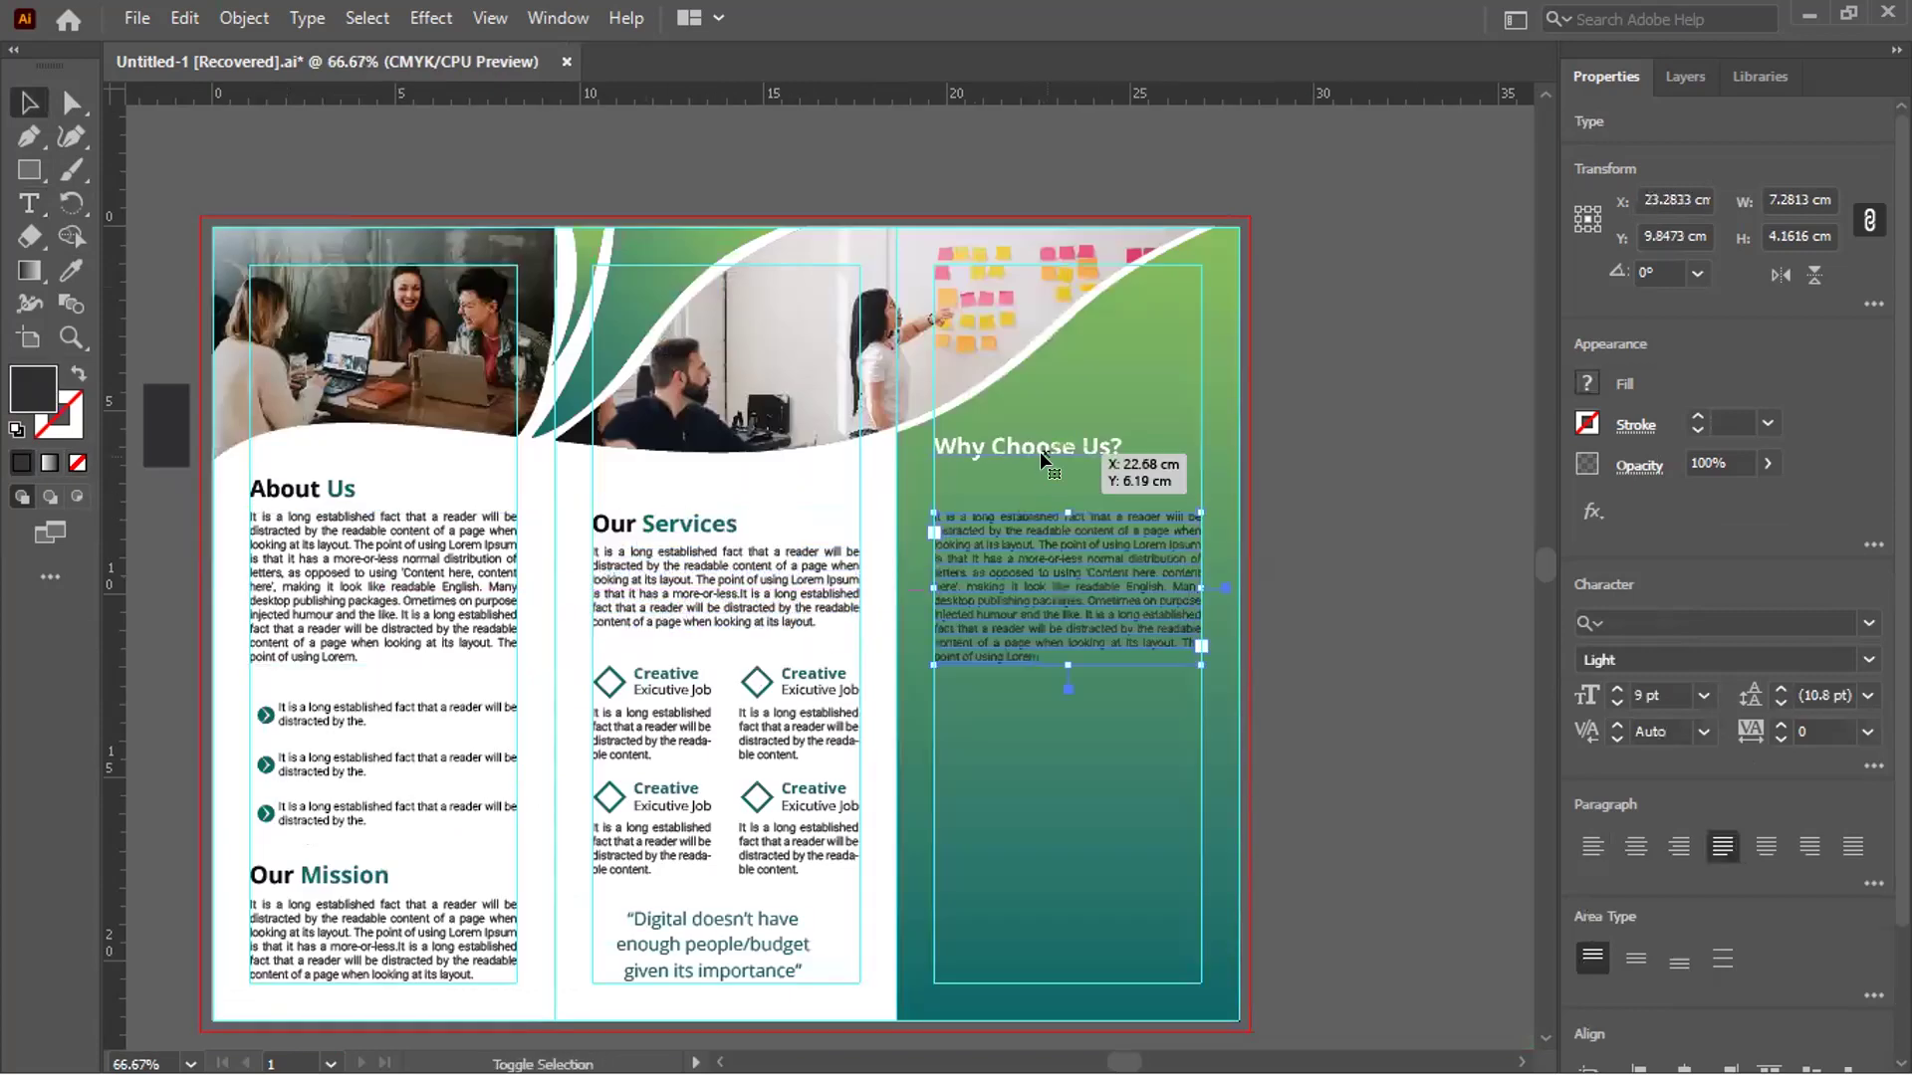
Space the copied paragraph 0.25 cm below the Why Choose Us? heading
{"action": "left_click", "coordinate": [1041, 452], "text": "shift"}
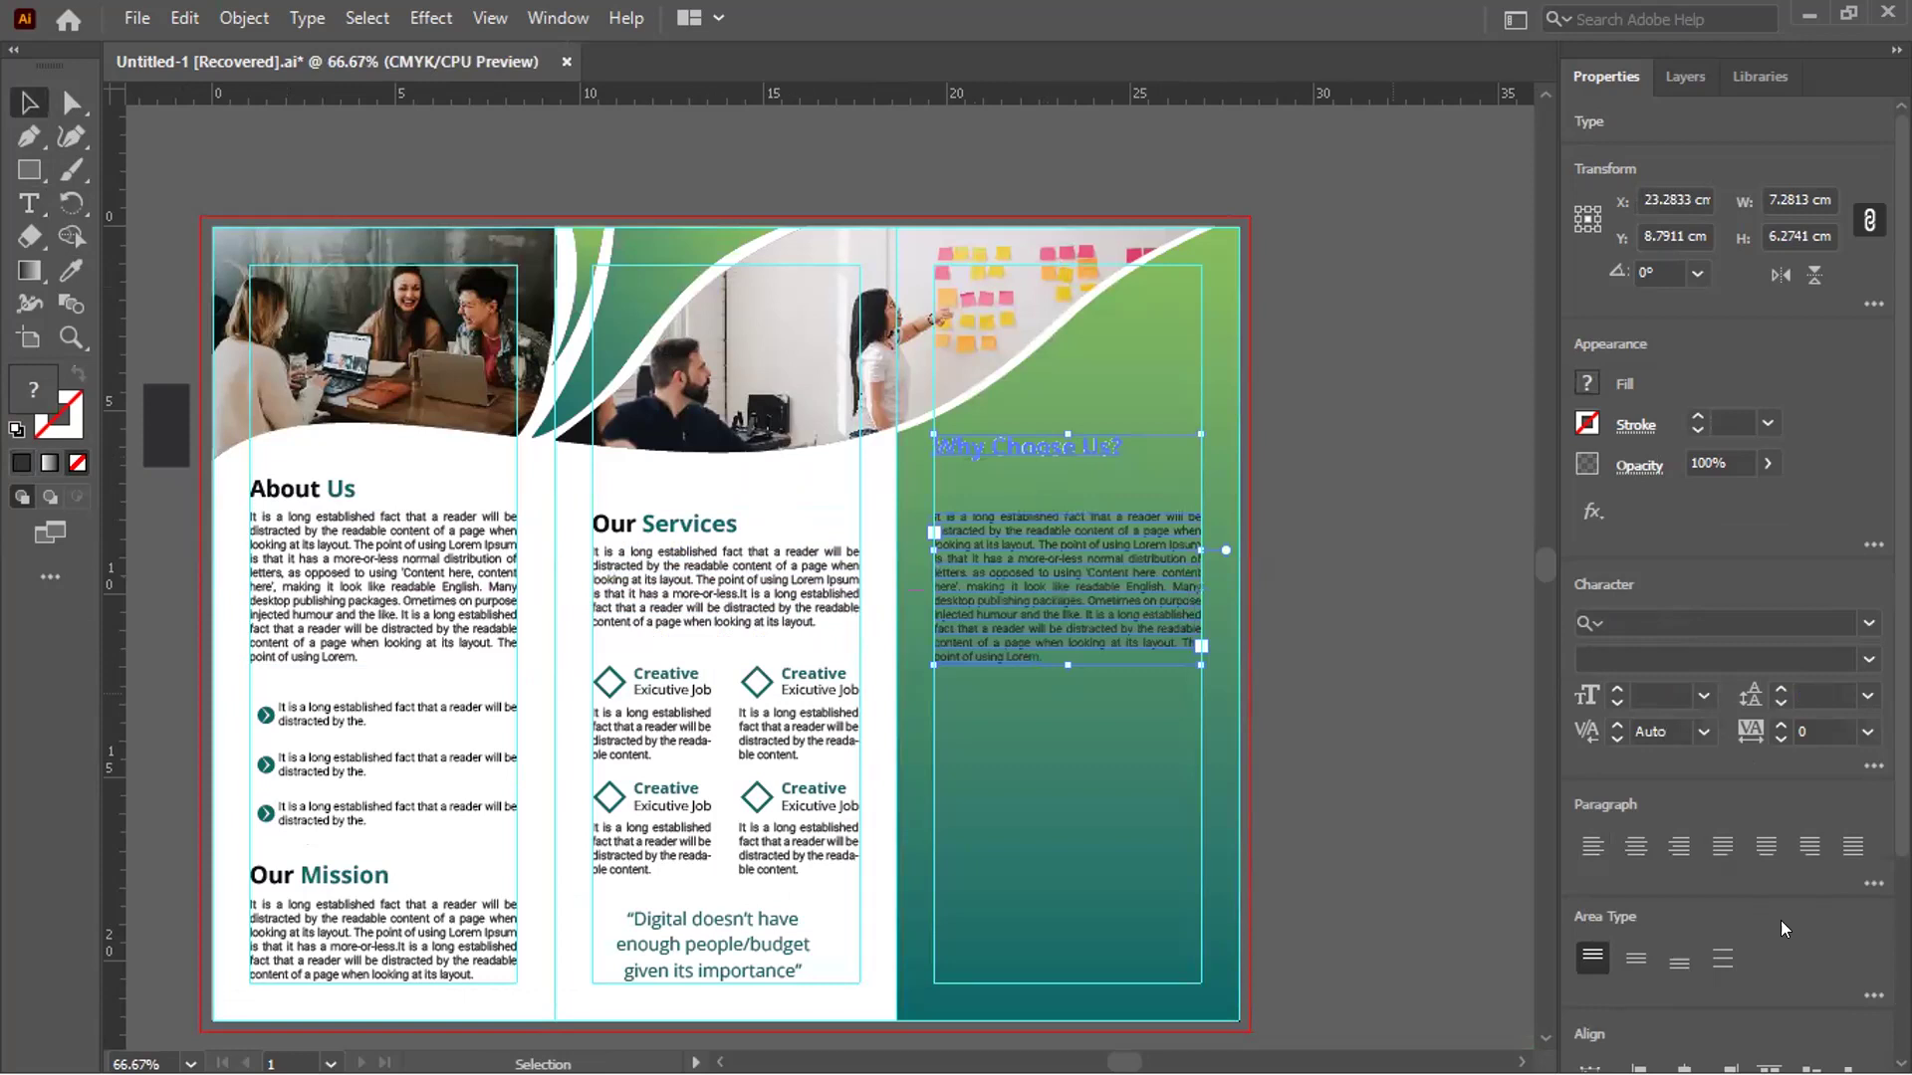
{"action": "scroll", "coordinate": [1872, 849], "scroll_direction": "down", "scroll_amount": 3}
{"action": "left_click", "coordinate": [1593, 818]}
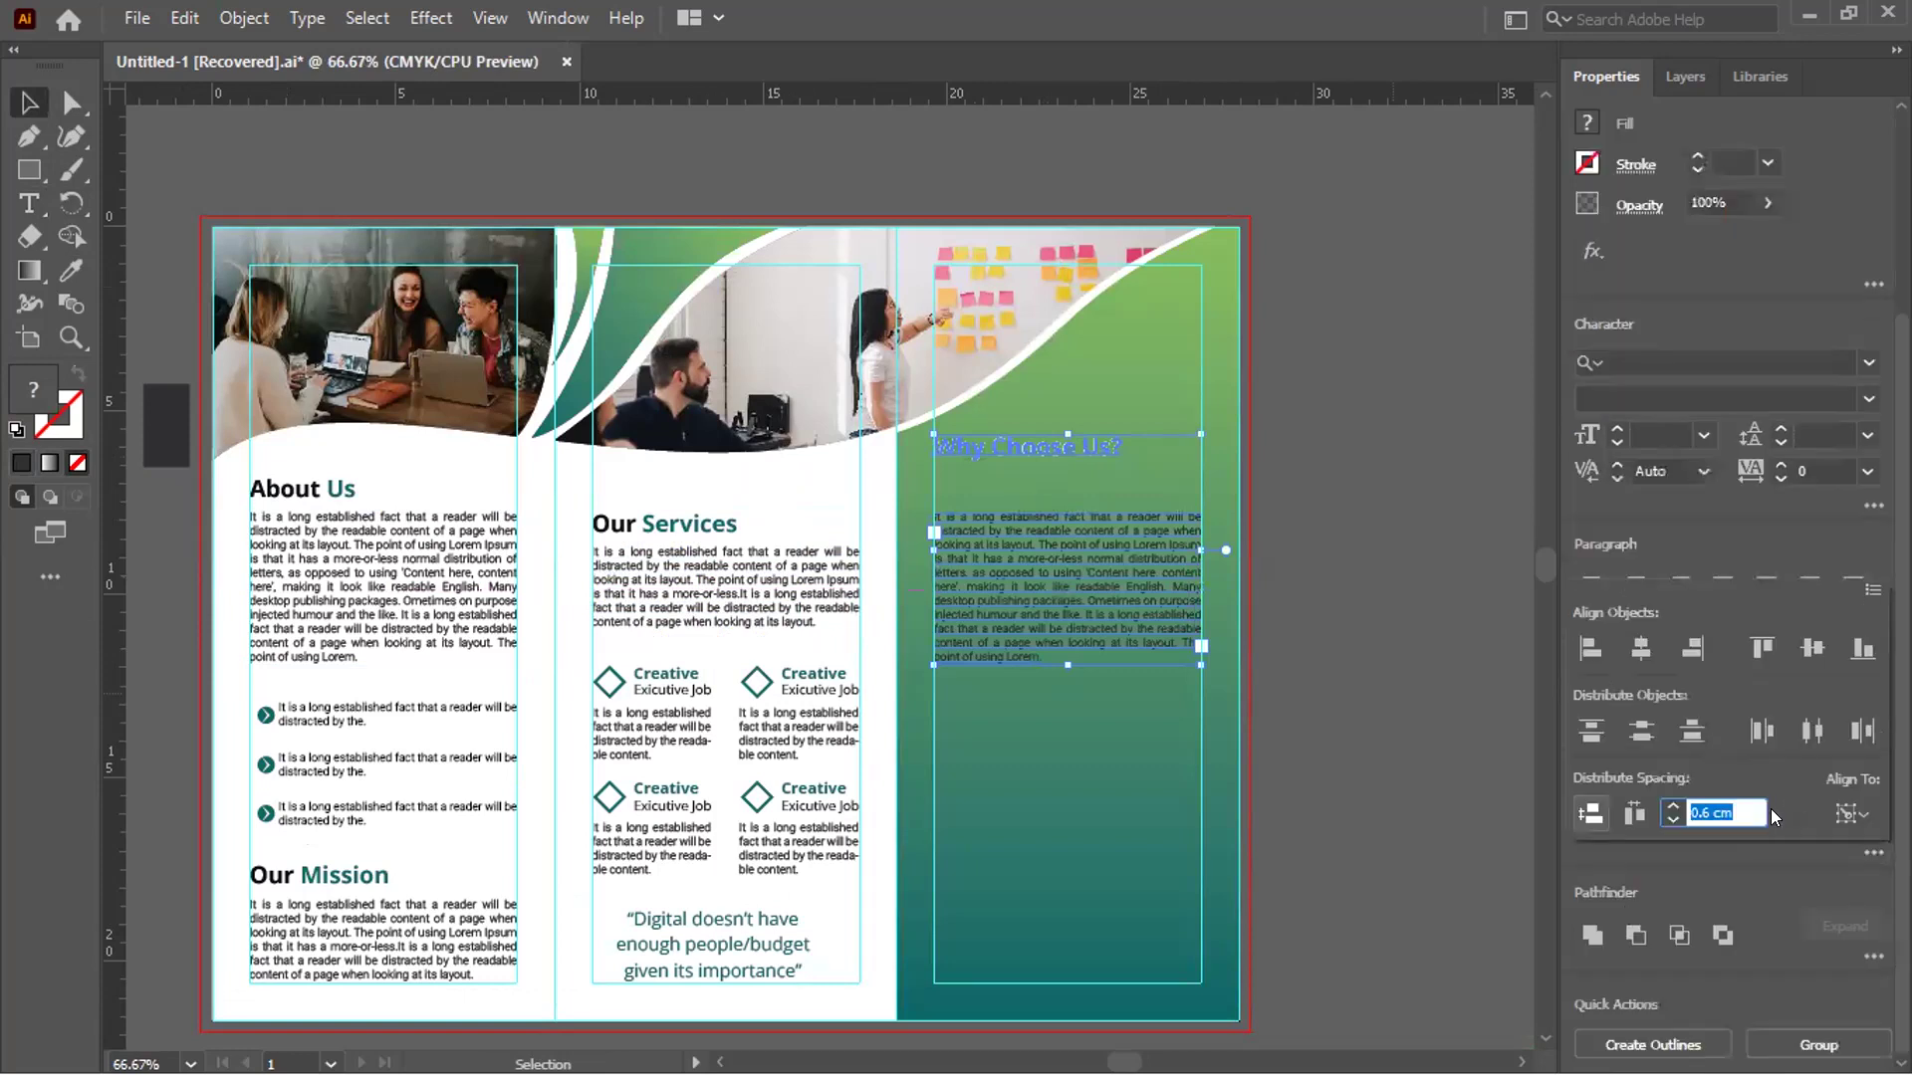
{"action": "type", "text": "0"}
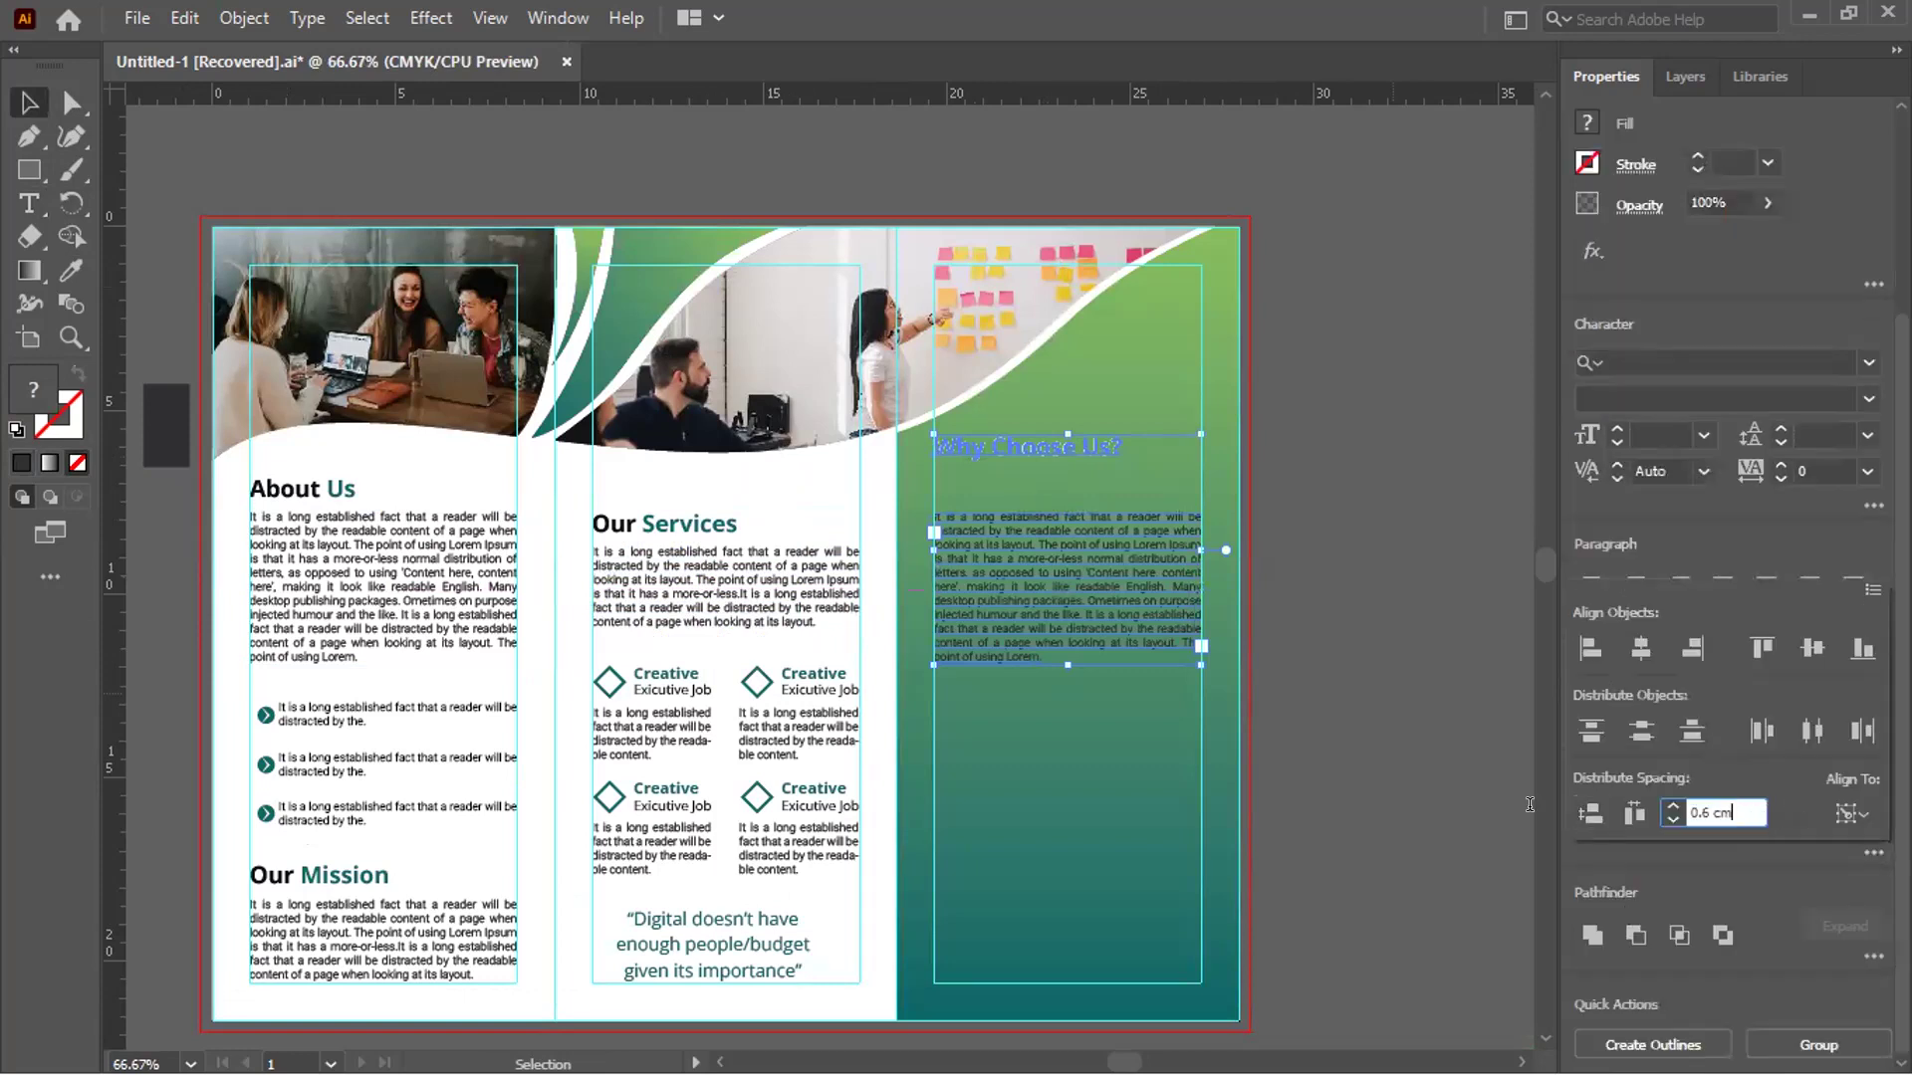
{"action": "type", "text": ".25"}
{"action": "key", "text": "Return"}
{"action": "left_click", "coordinate": [1170, 518]}
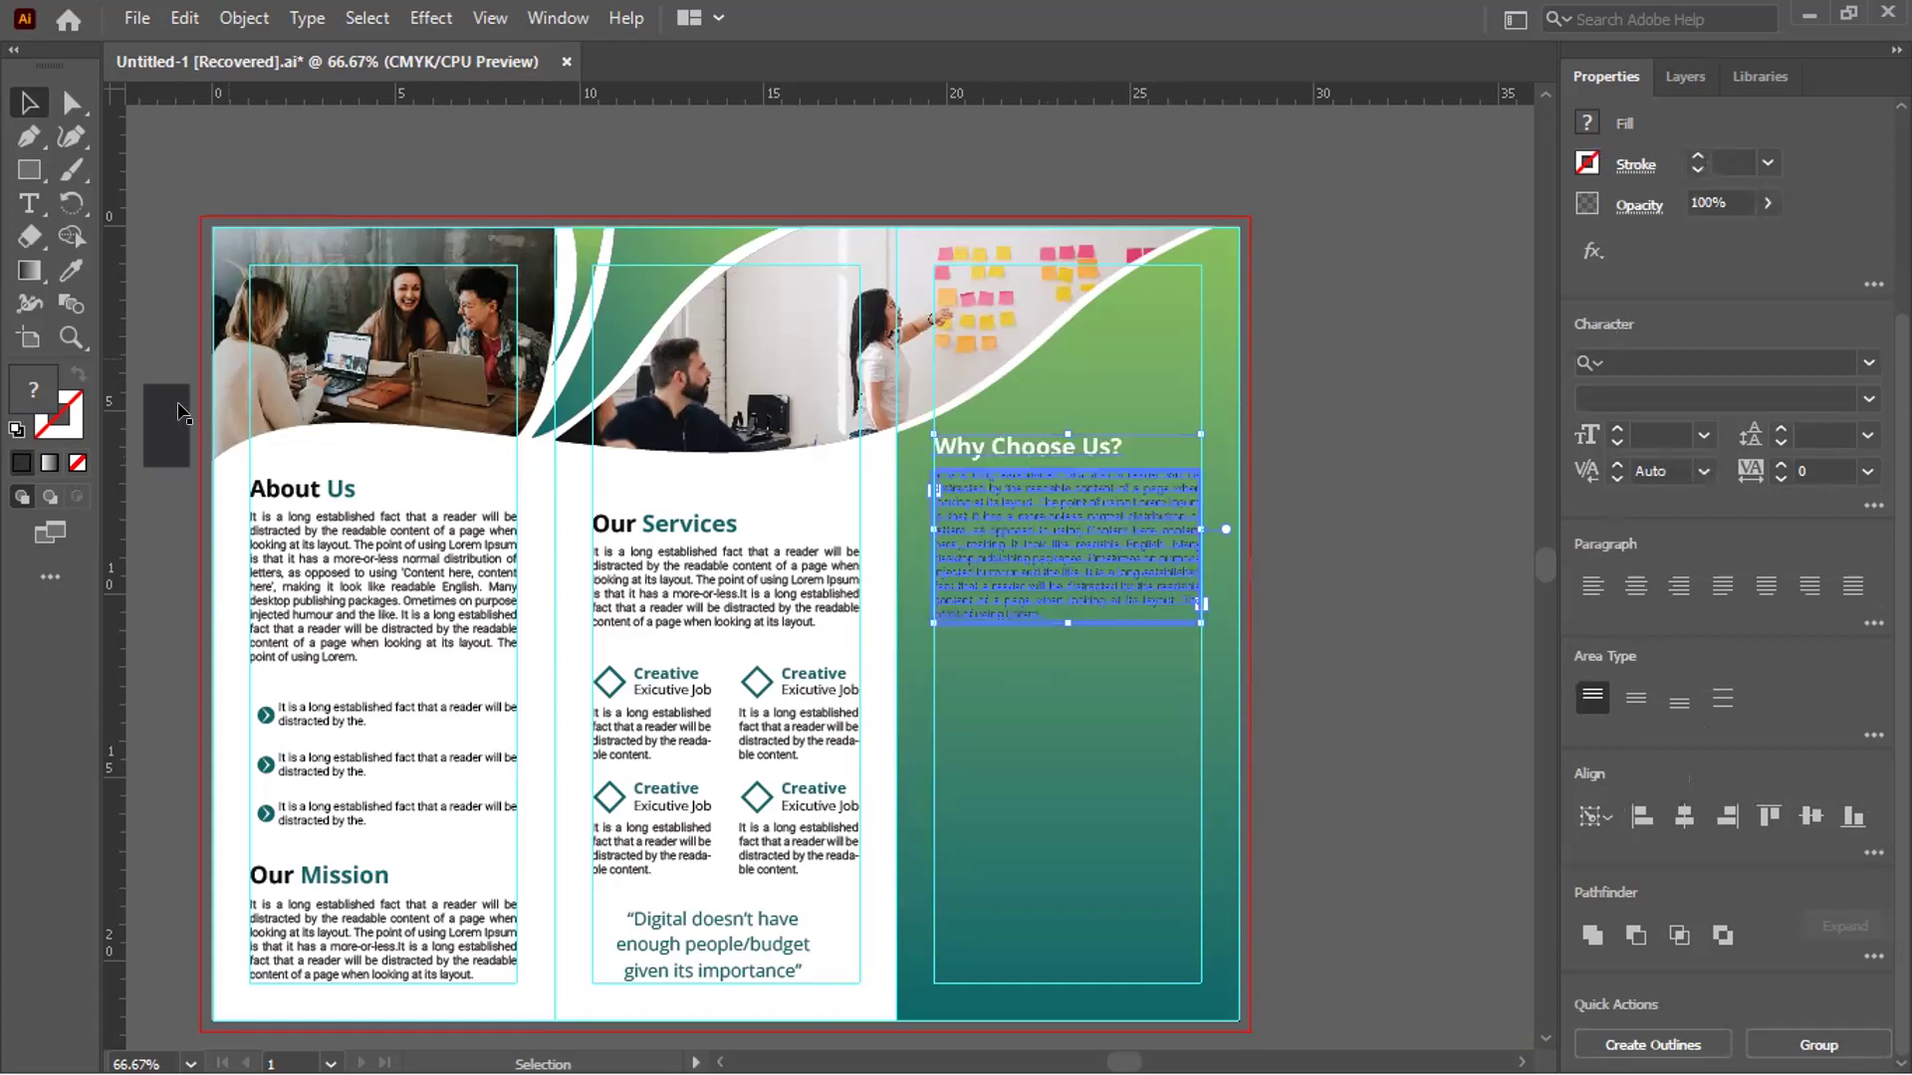
Recolour the paragraph white by sampling, then deselect
{"action": "left_click", "coordinate": [72, 278]}
{"action": "left_click", "coordinate": [329, 438]}
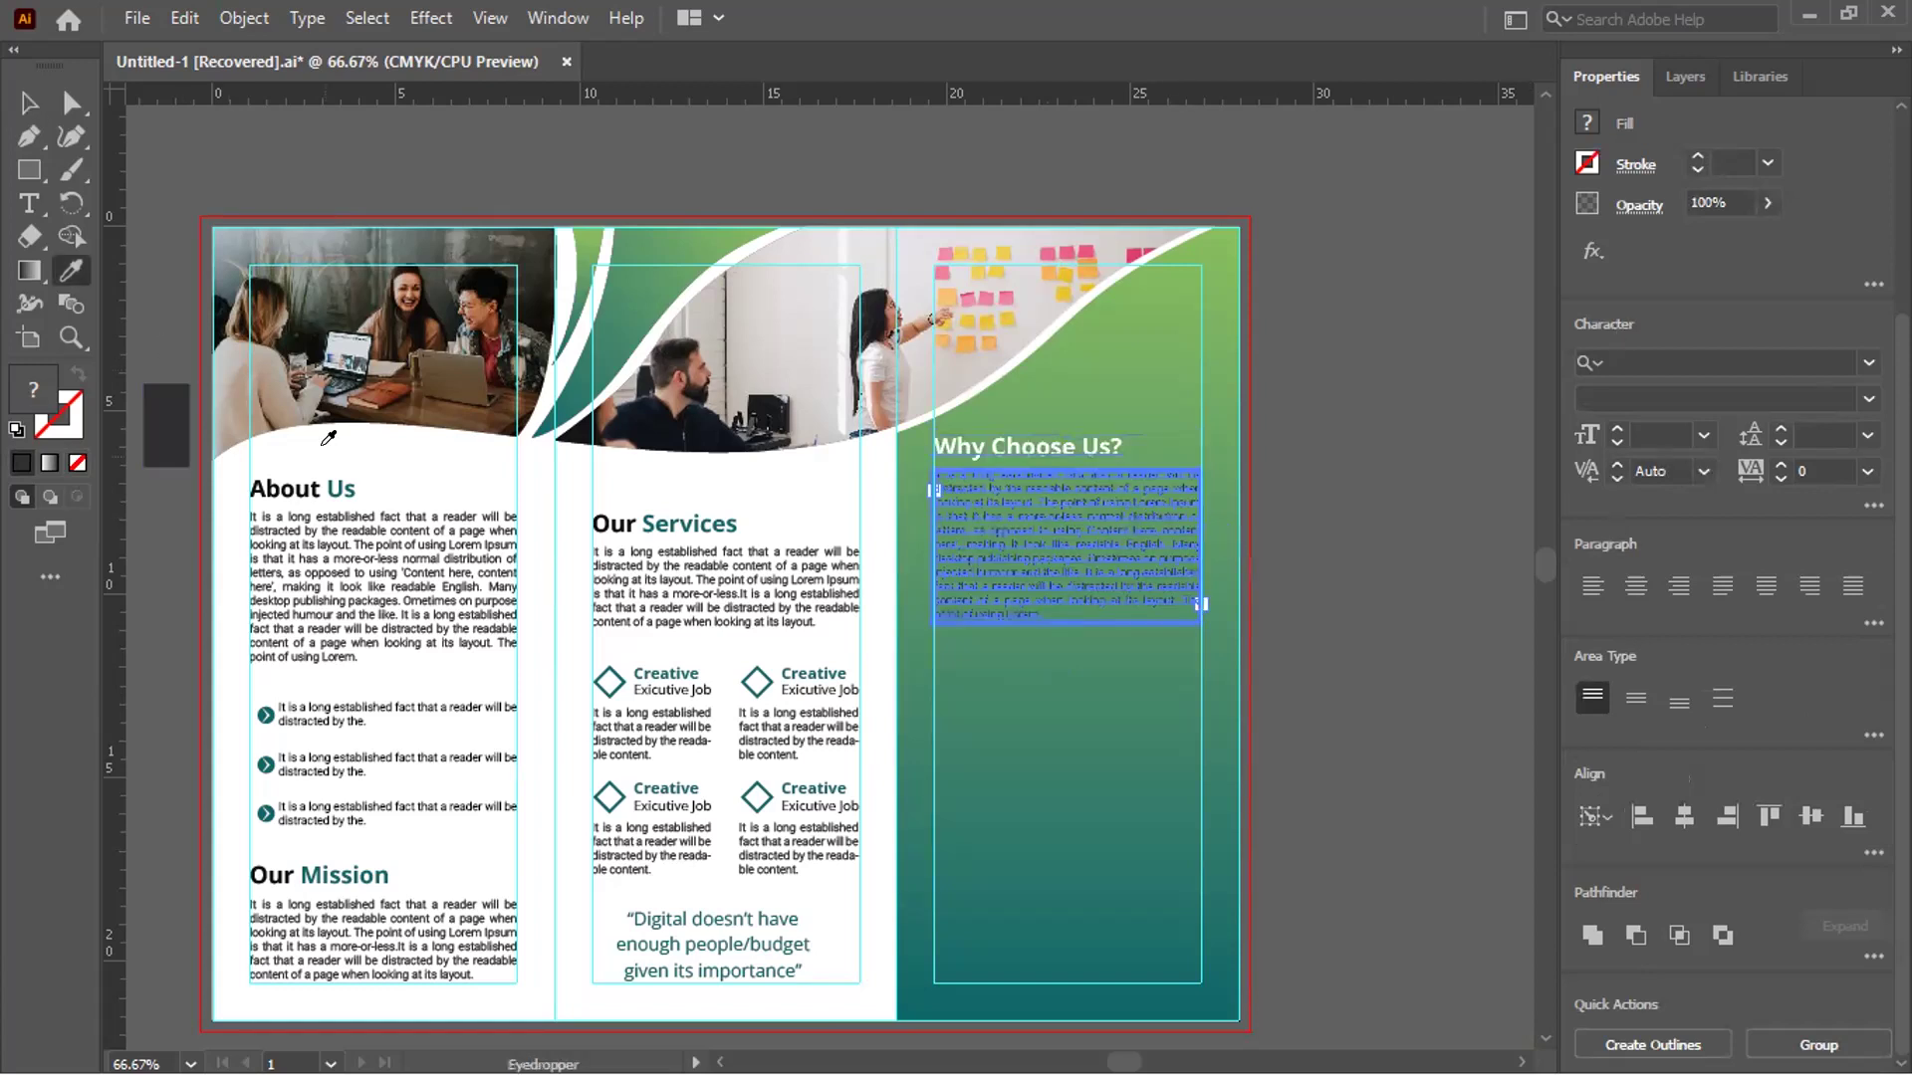
{"action": "key", "text": "v"}
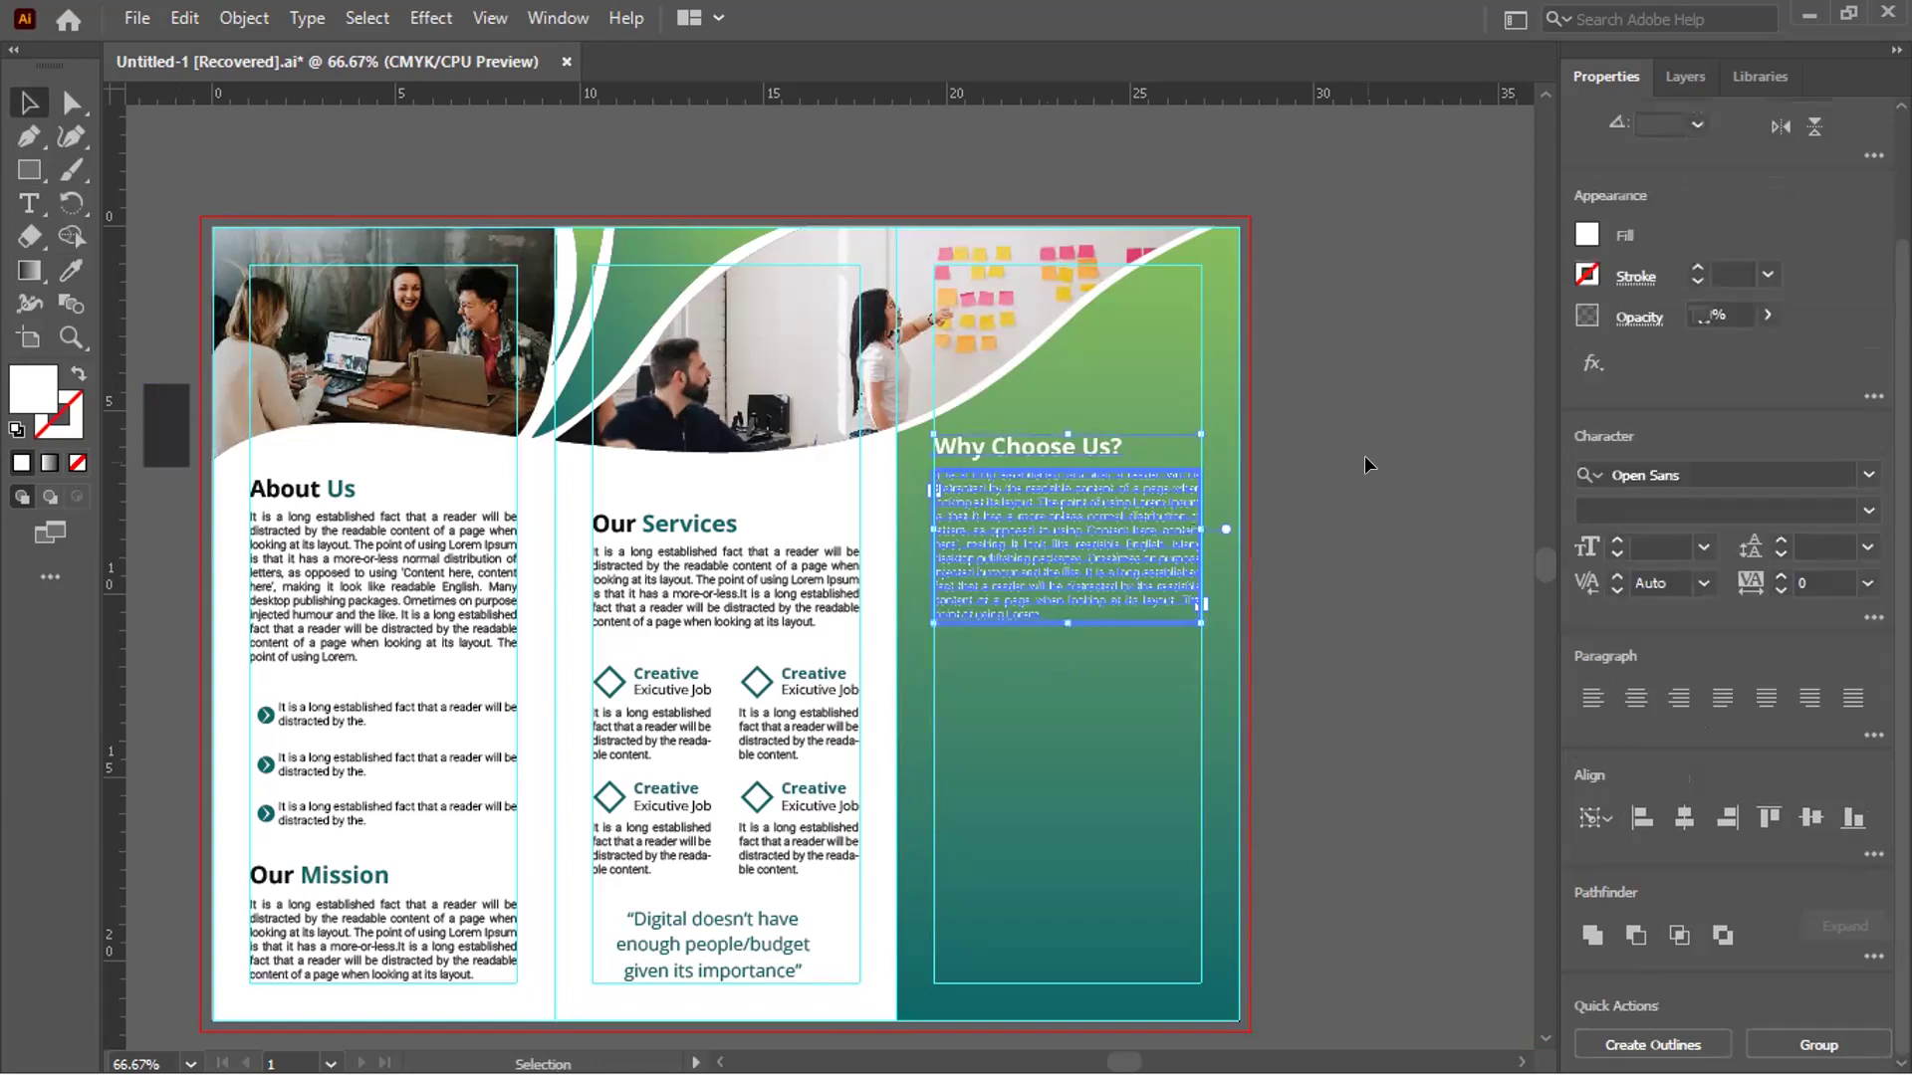
{"action": "key", "text": "ctrl+shift+a"}
{"action": "scroll", "coordinate": [956, 510], "scroll_direction": "up", "scroll_amount": 1}
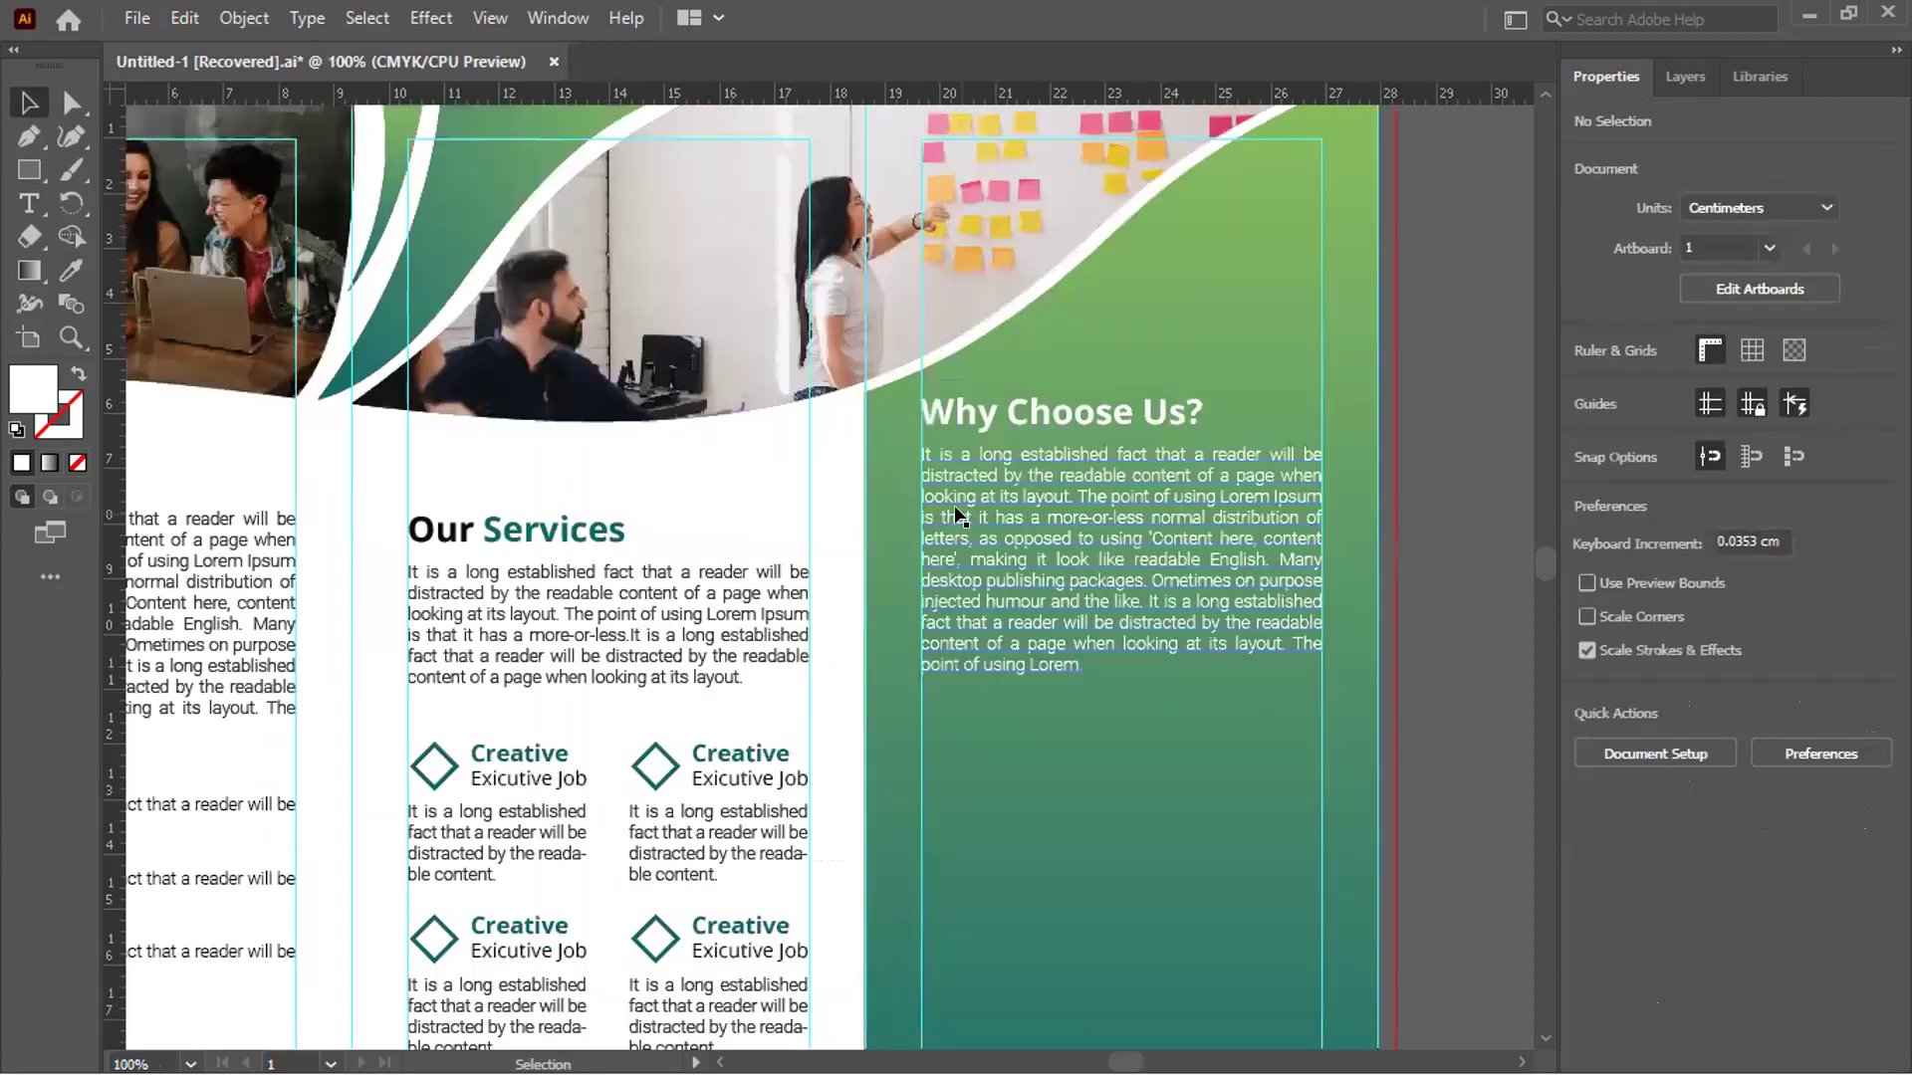
{"action": "scroll", "coordinate": [956, 514], "scroll_direction": "down", "scroll_amount": 3}
Copy the About Us bullet list into the green right panel
{"action": "scroll", "coordinate": [962, 509], "scroll_direction": "down", "scroll_amount": 1}
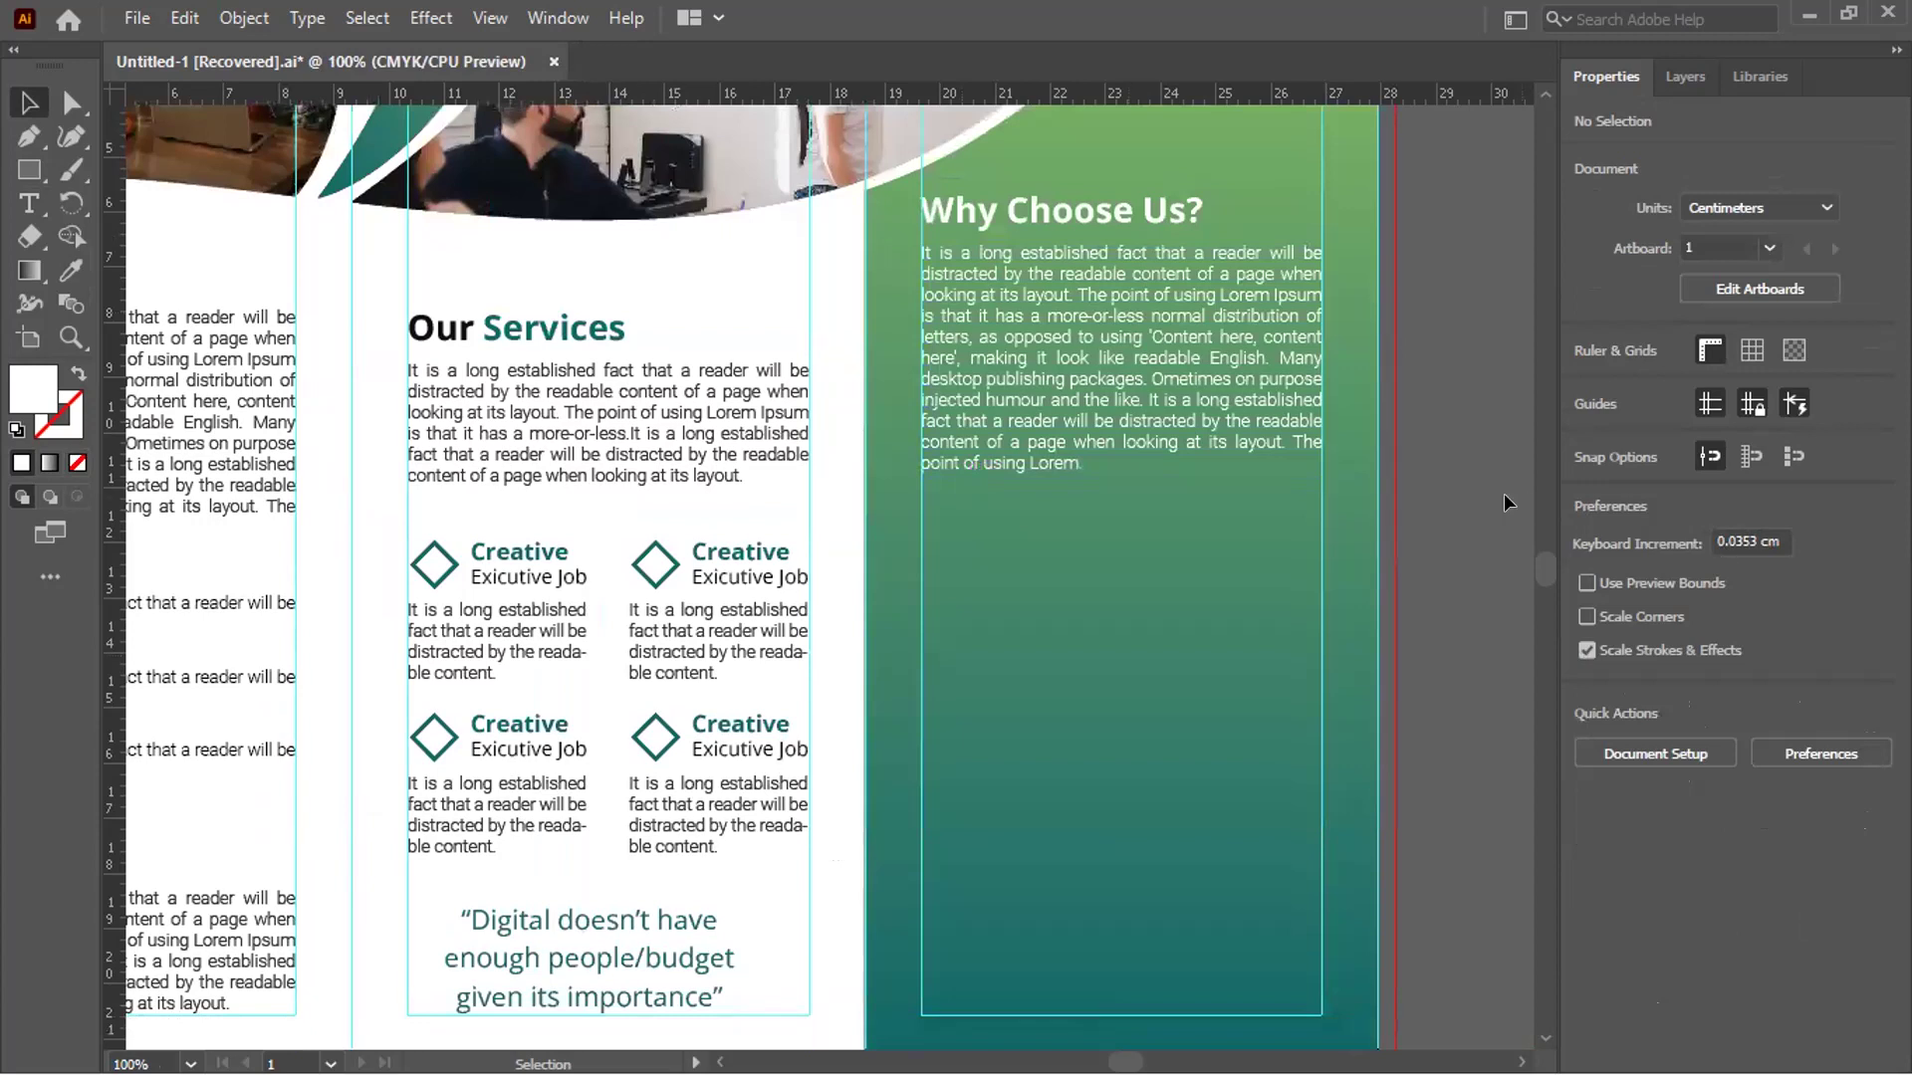
{"action": "key", "text": "ctrl+minus"}
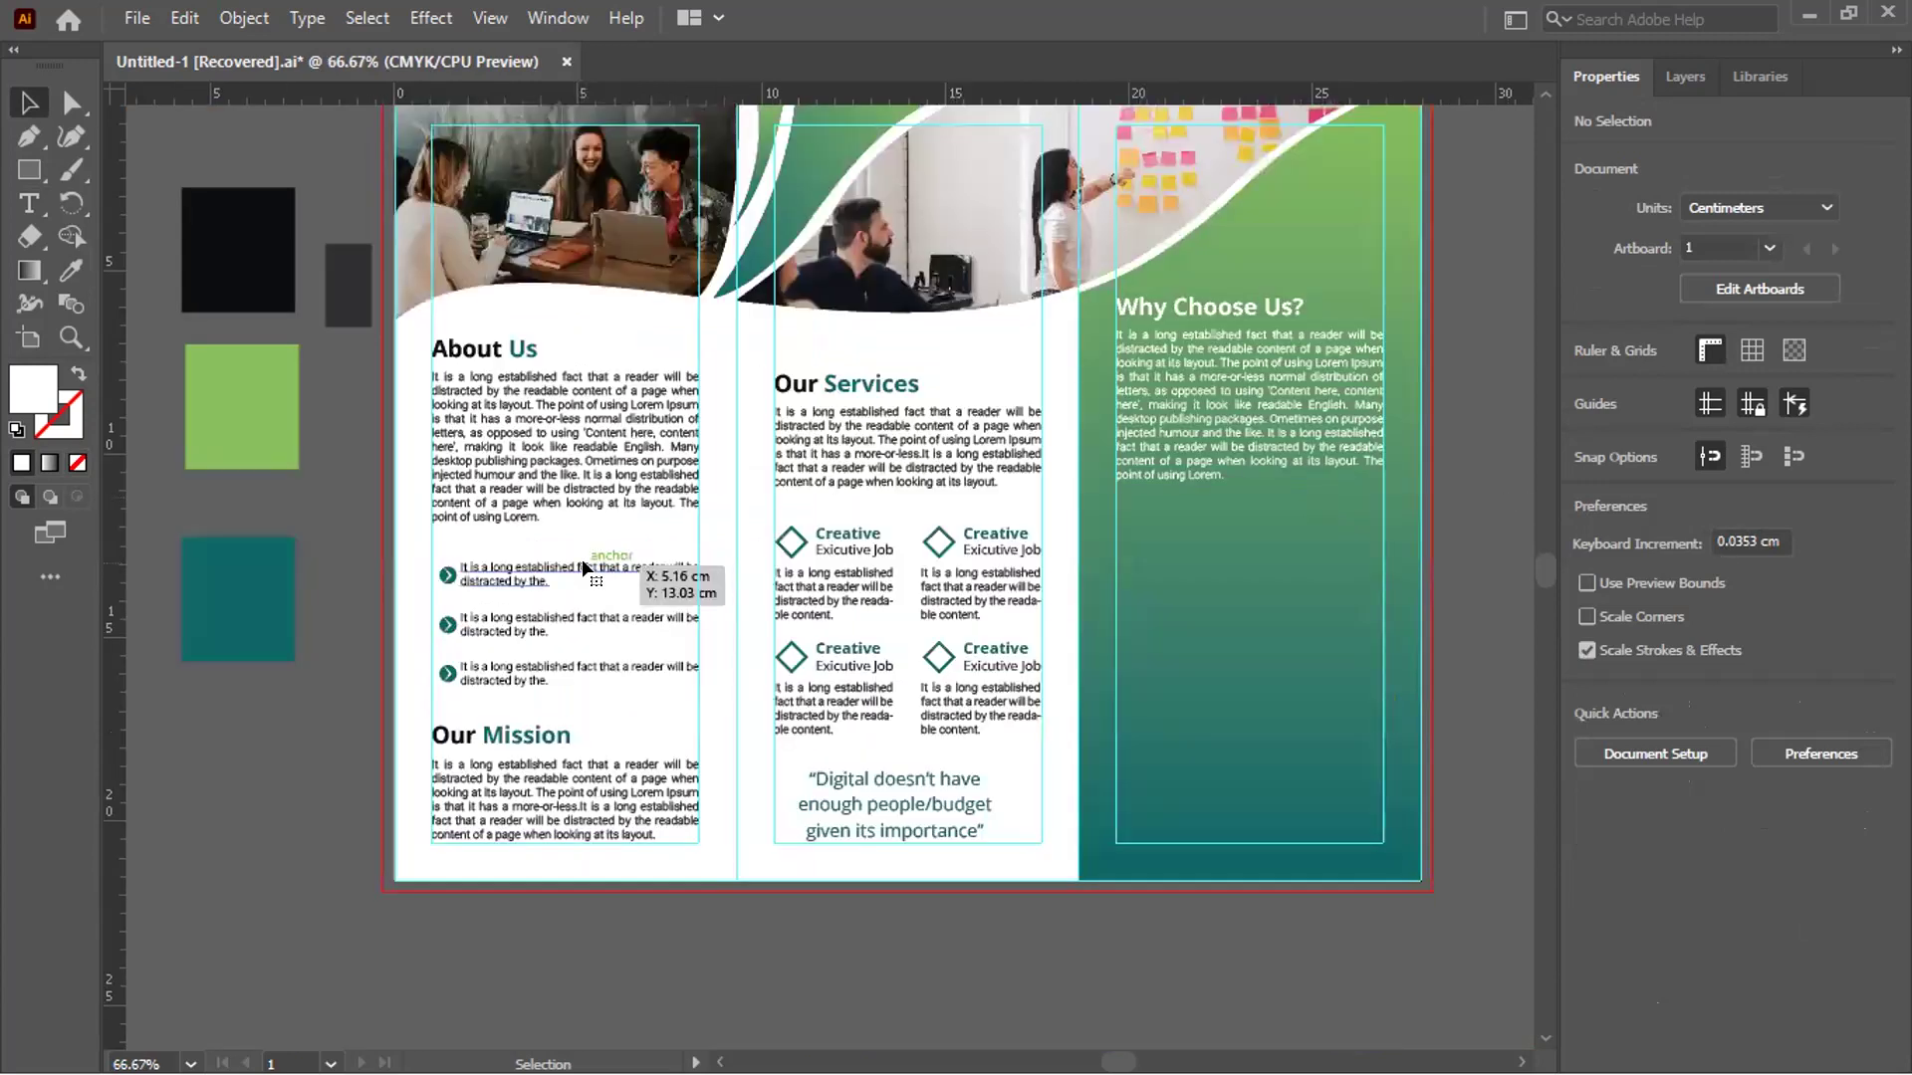
{"action": "left_click", "coordinate": [611, 574]}
{"action": "left_click_drag", "start_coordinate": [611, 570], "coordinate": [1312, 683]}
{"action": "scroll", "coordinate": [1313, 682], "scroll_direction": "up", "scroll_amount": 1}
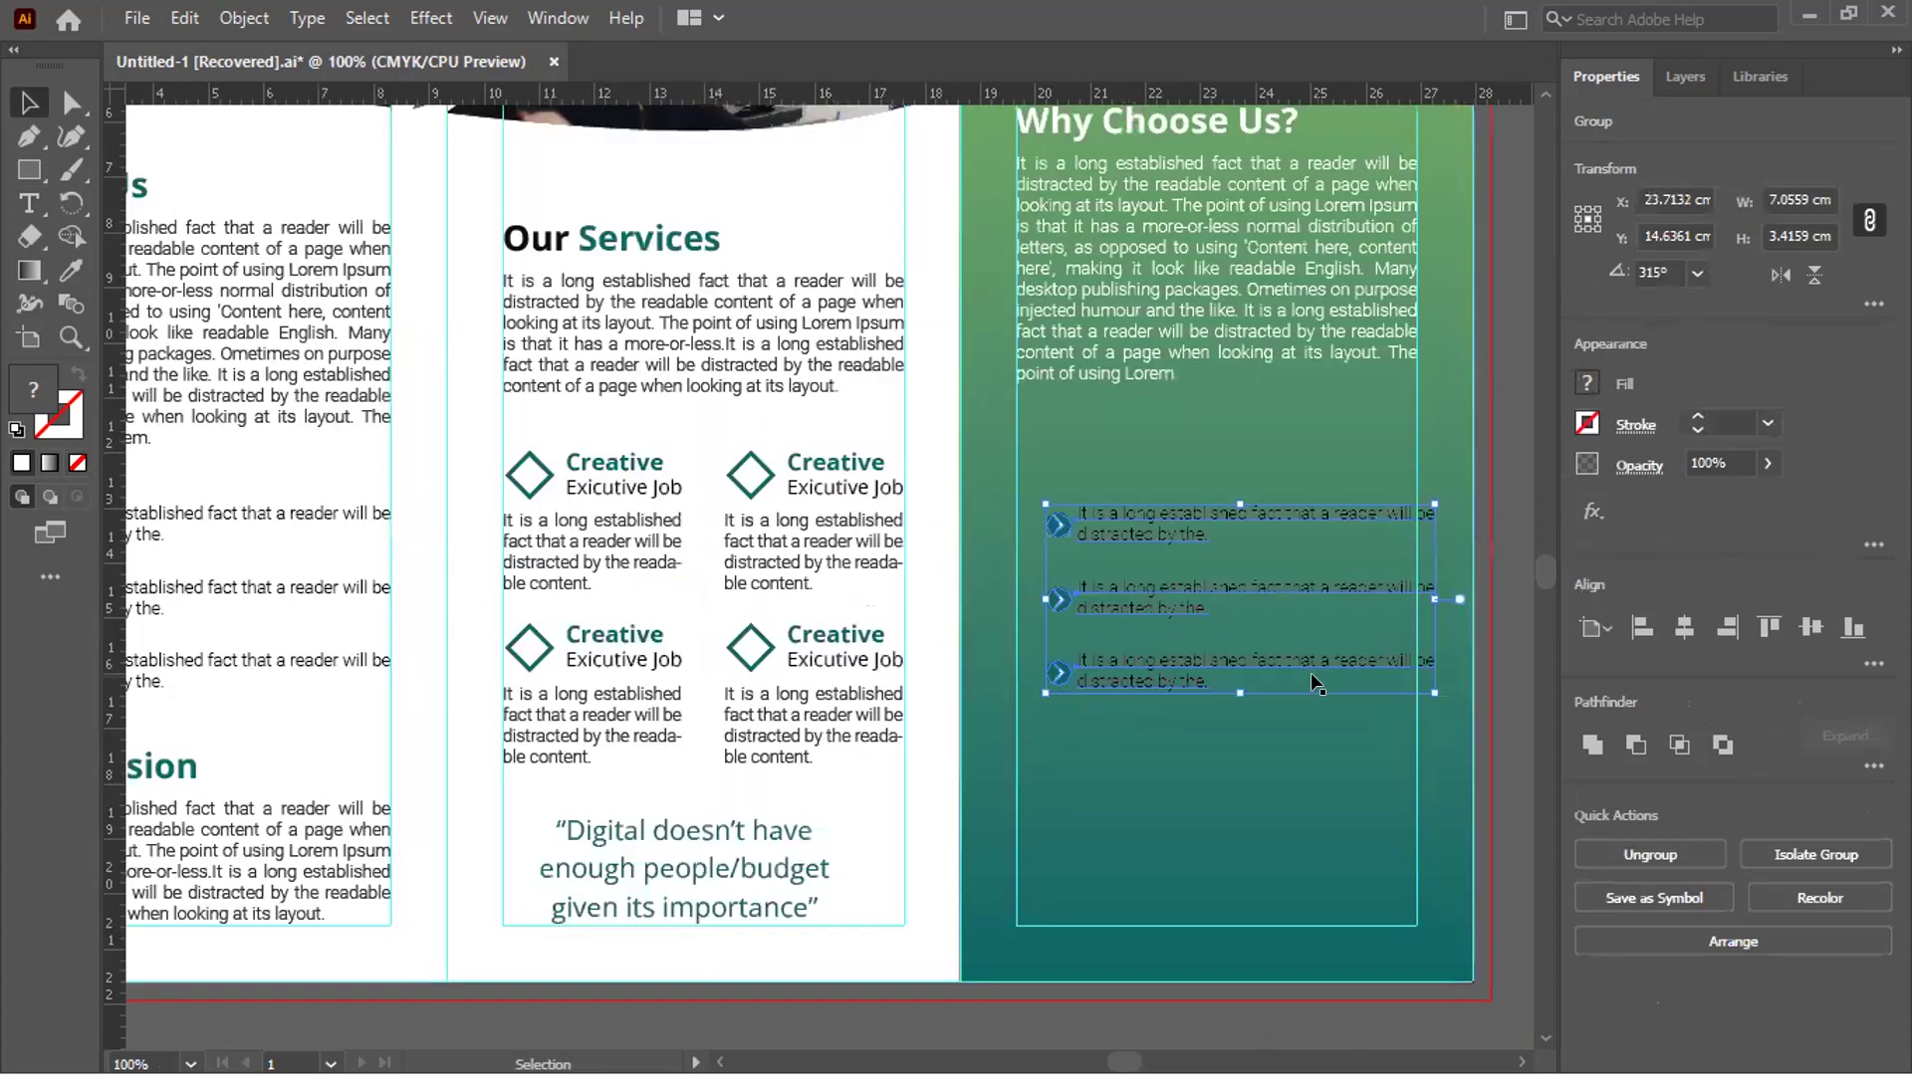
Enter and exit the copied bullet group's editing mode to inspect its parts
{"action": "double_click", "coordinate": [1151, 516]}
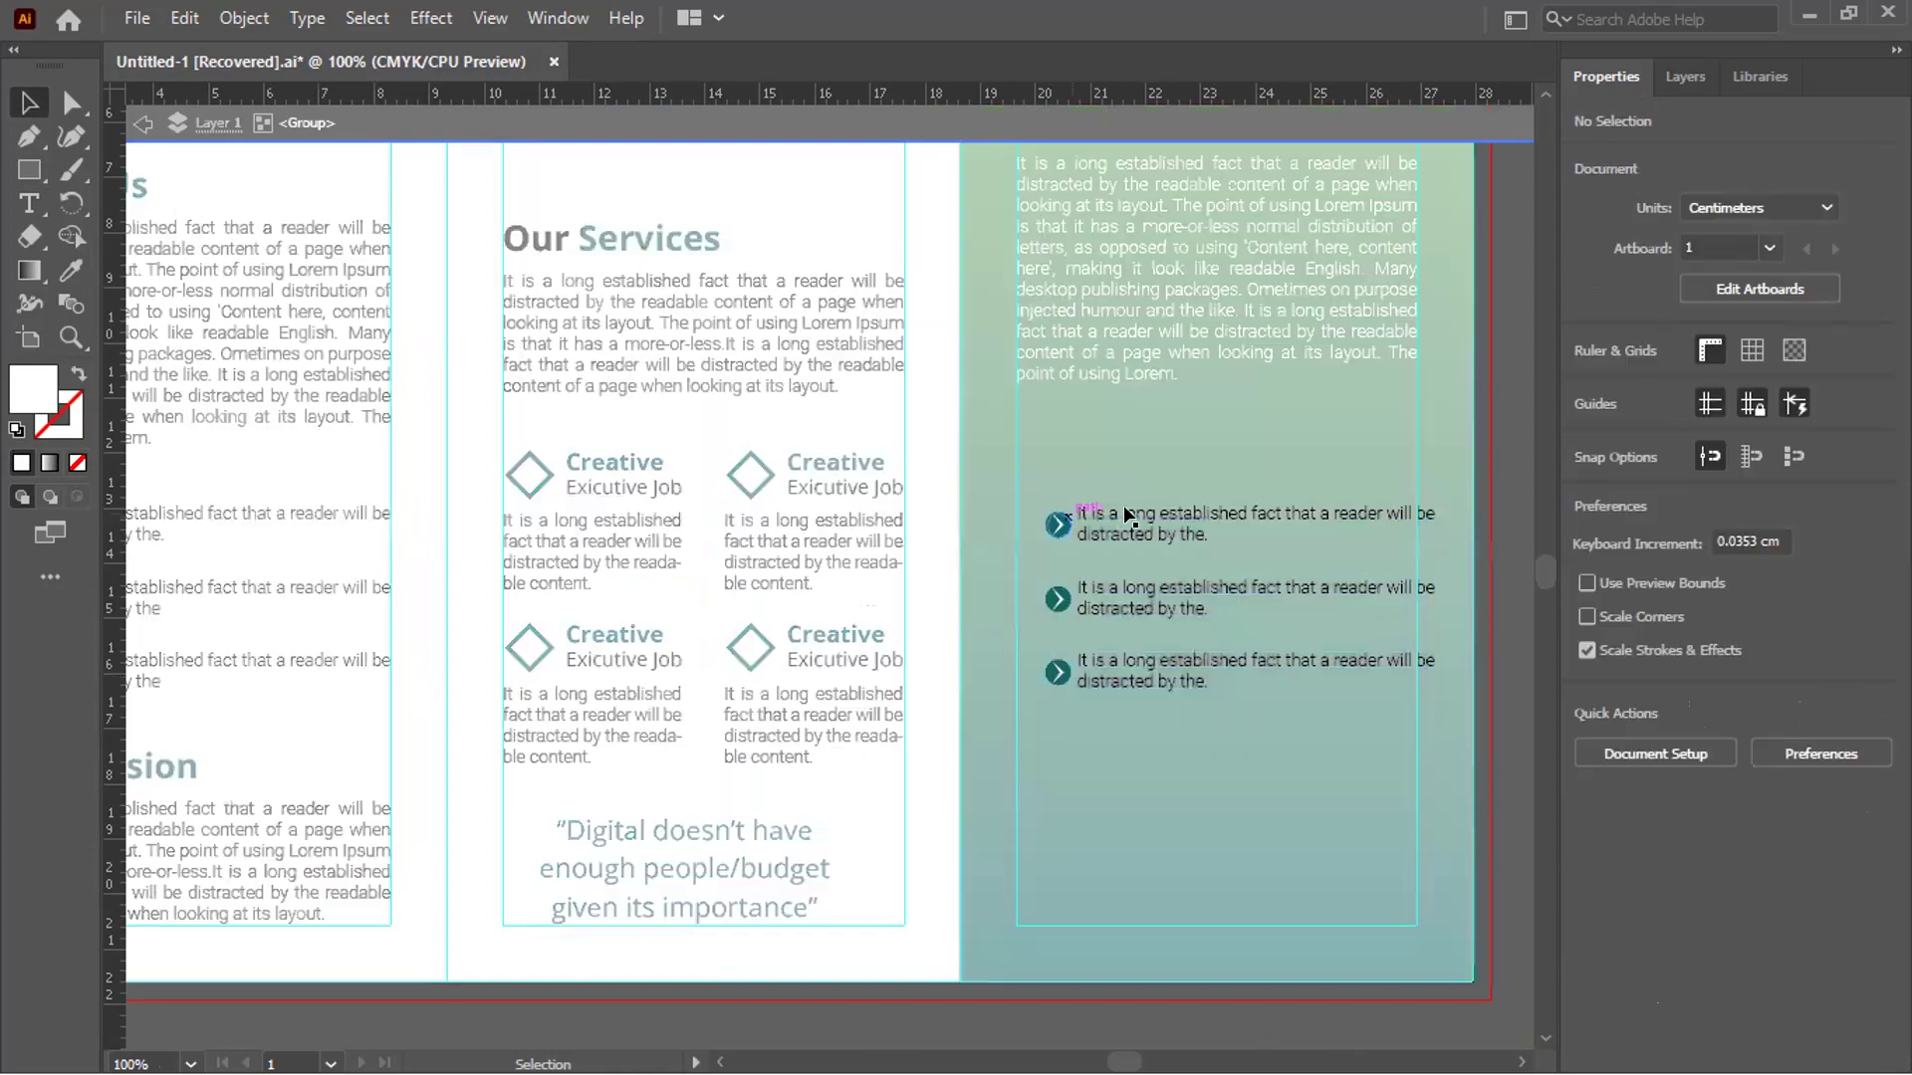
{"action": "scroll", "coordinate": [1350, 518], "scroll_direction": "down", "scroll_amount": 1}
{"action": "double_click", "coordinate": [1084, 539]}
{"action": "scroll", "coordinate": [1065, 505], "scroll_direction": "up", "scroll_amount": 1}
{"action": "scroll", "coordinate": [1066, 504], "scroll_direction": "up", "scroll_amount": 3}
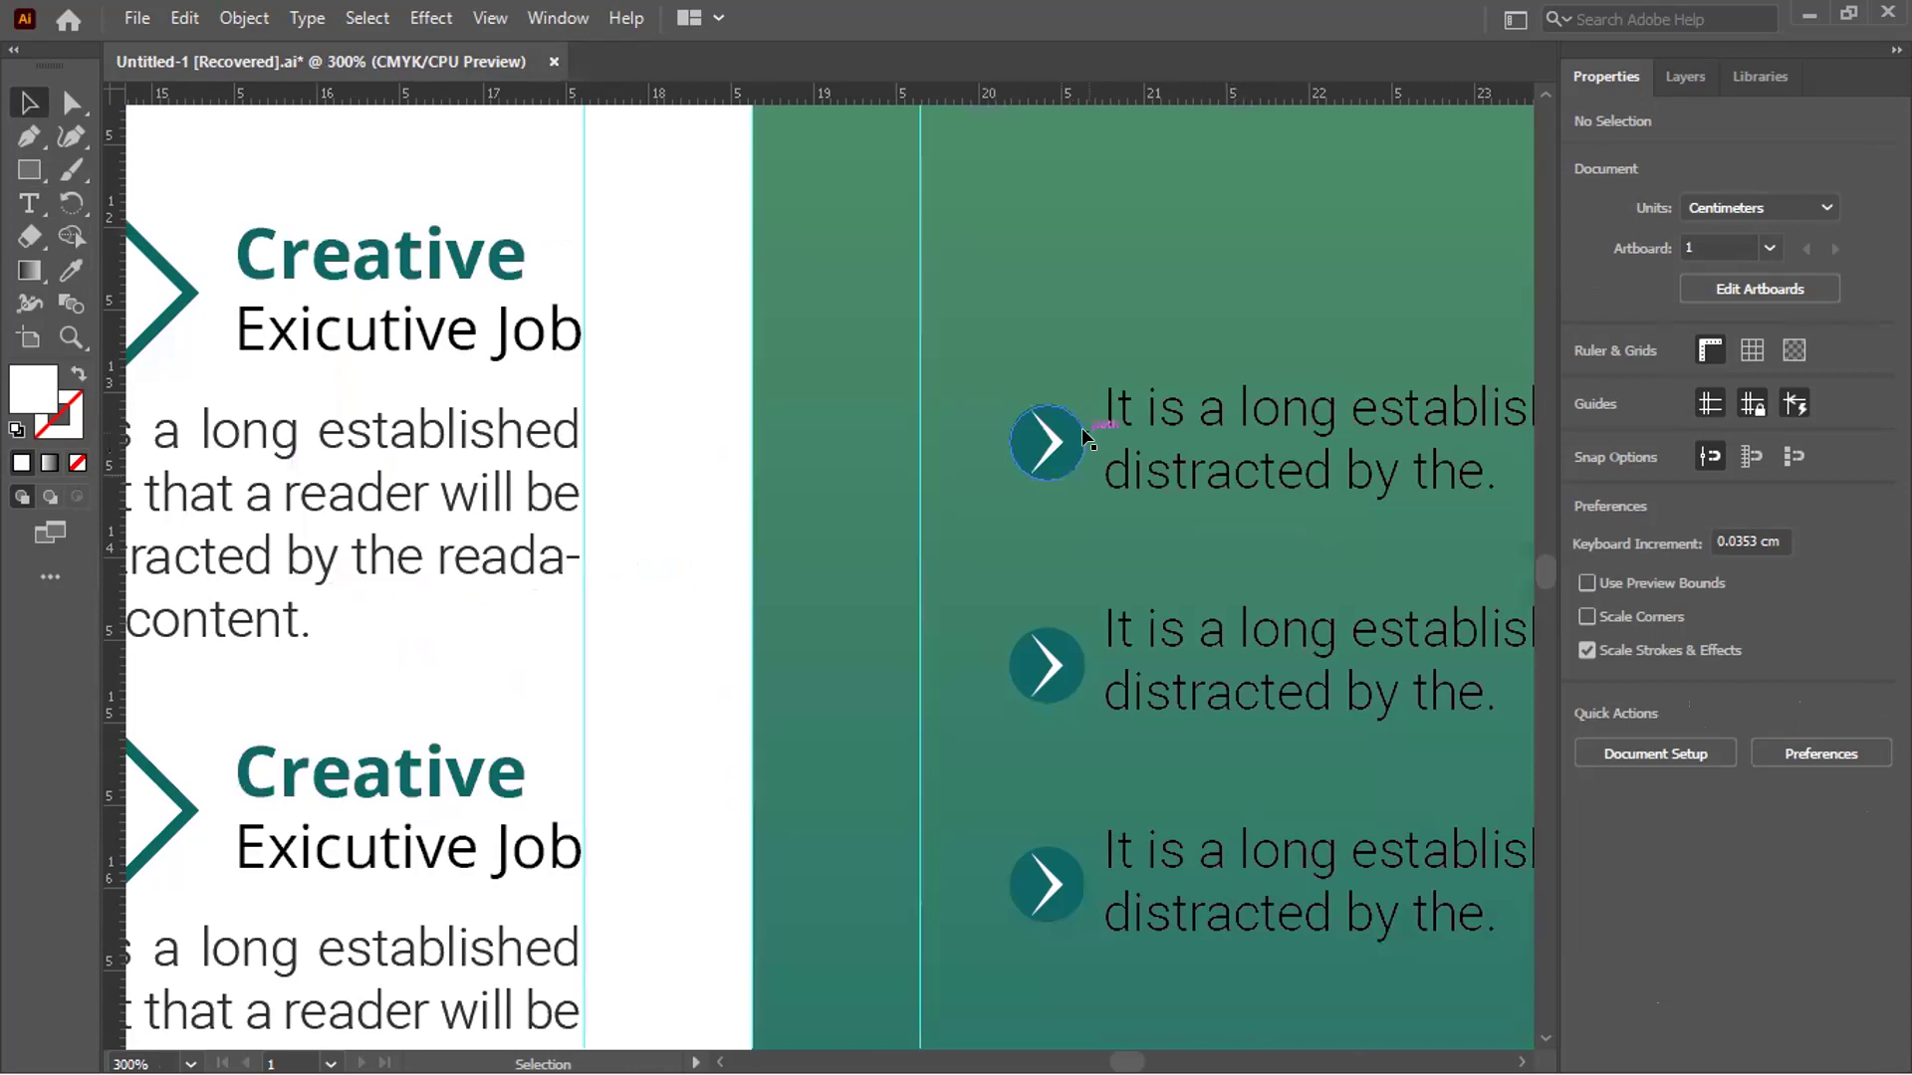
{"action": "left_click", "coordinate": [1078, 438]}
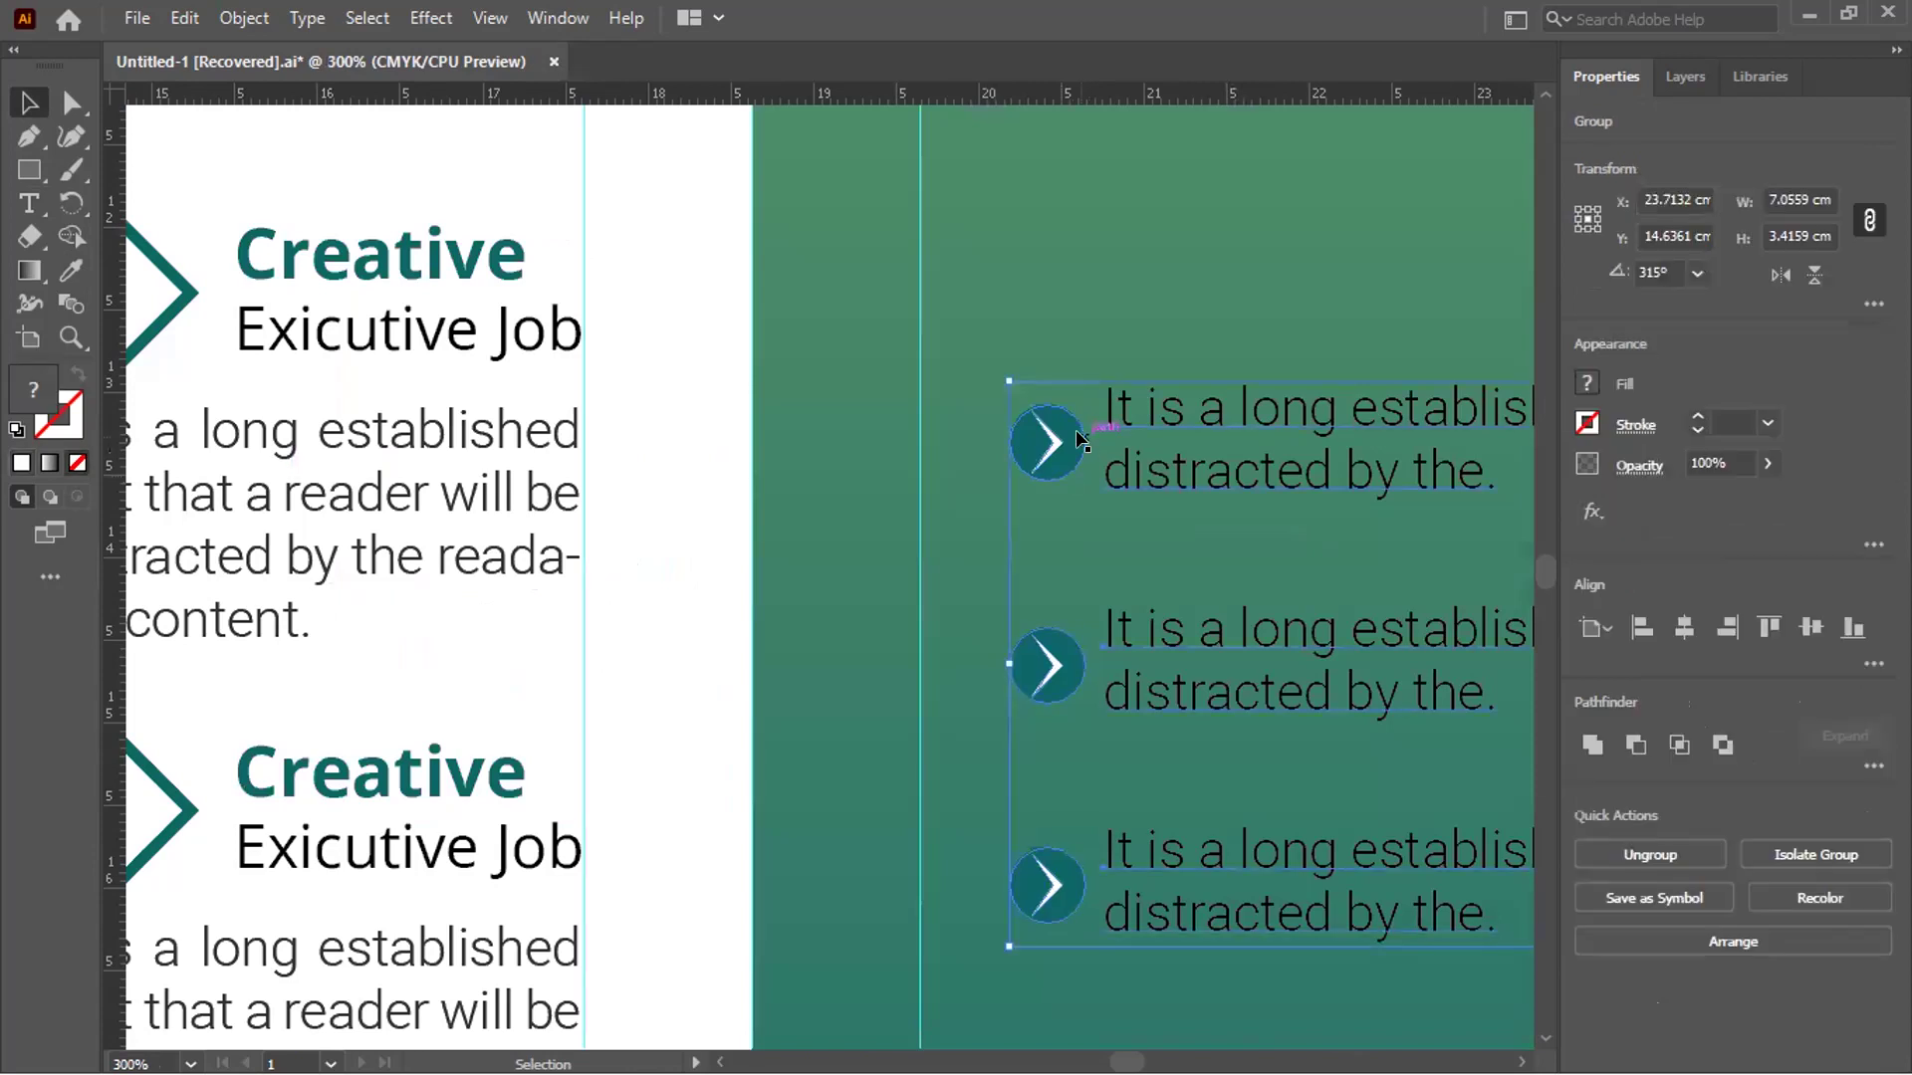
{"action": "double_click", "coordinate": [1078, 438]}
{"action": "key", "text": "ctrl+1"}
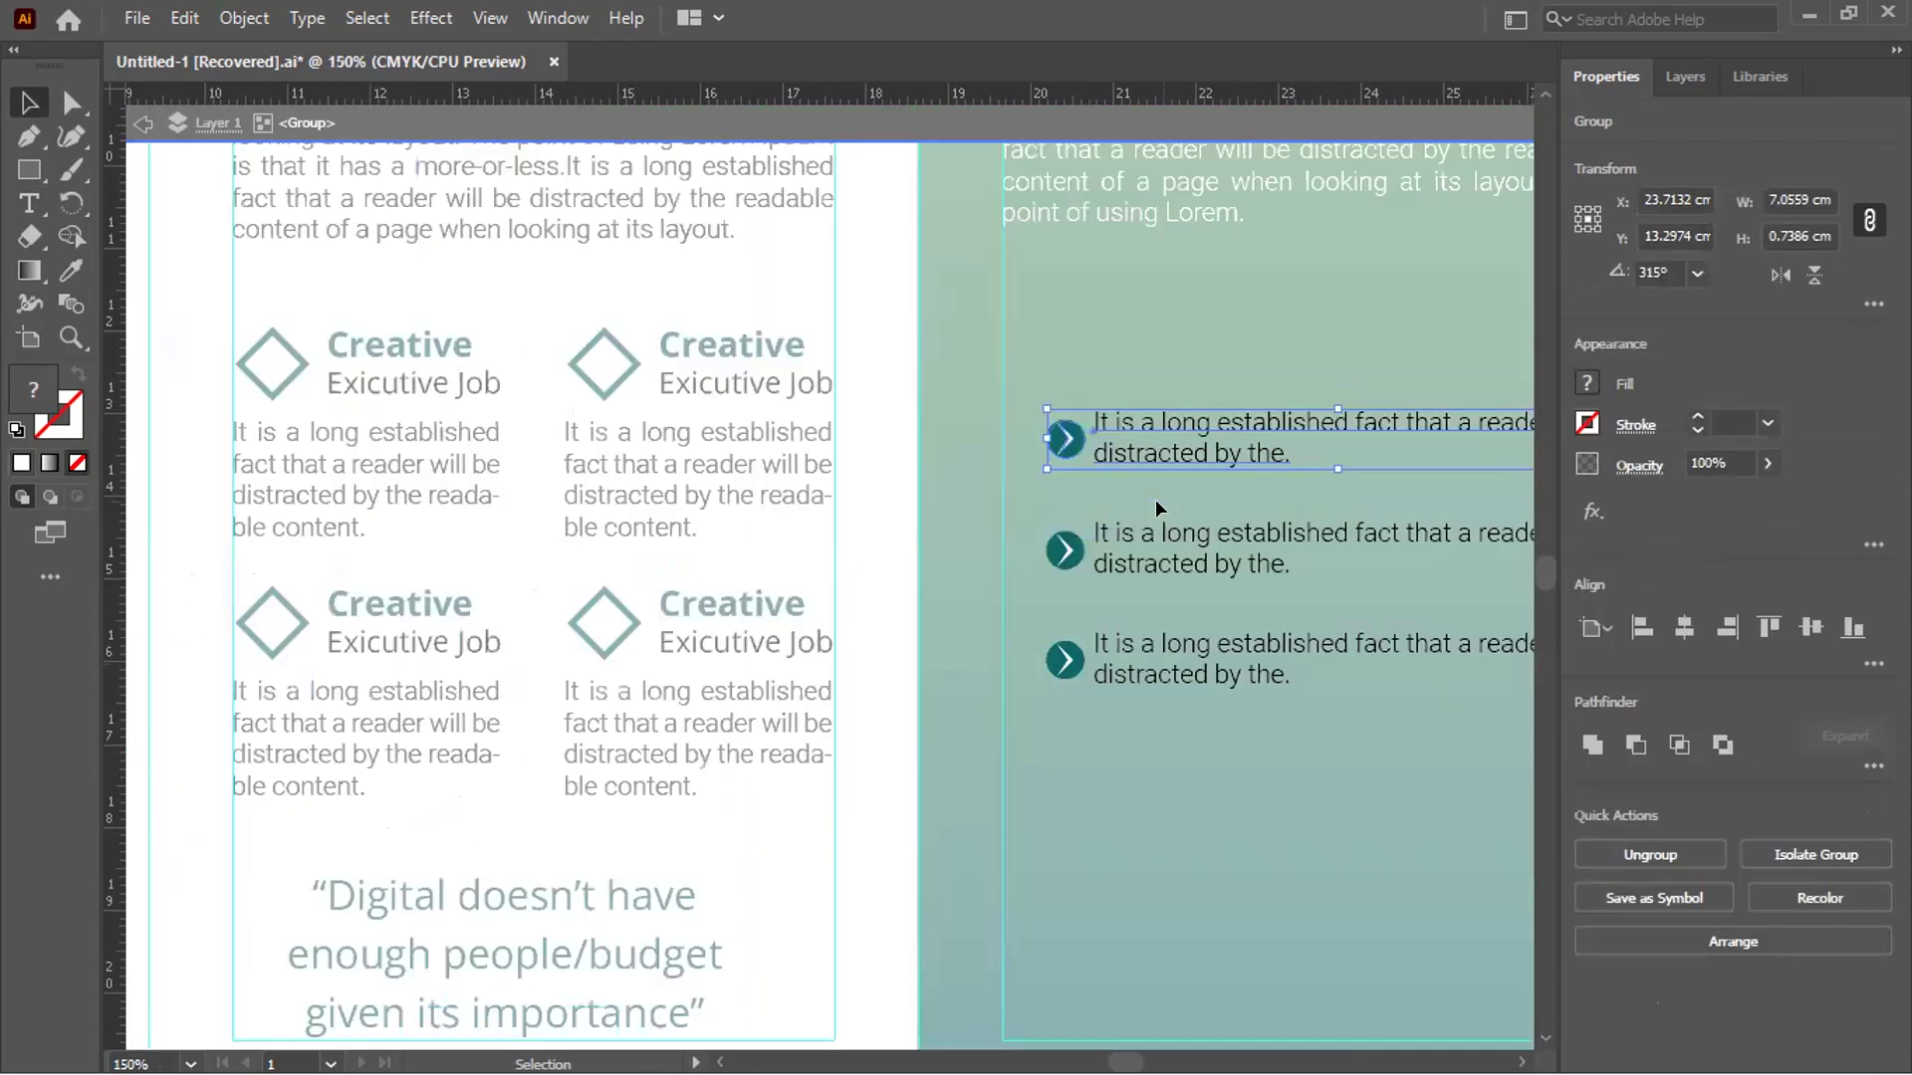
{"action": "double_click", "coordinate": [1119, 810]}
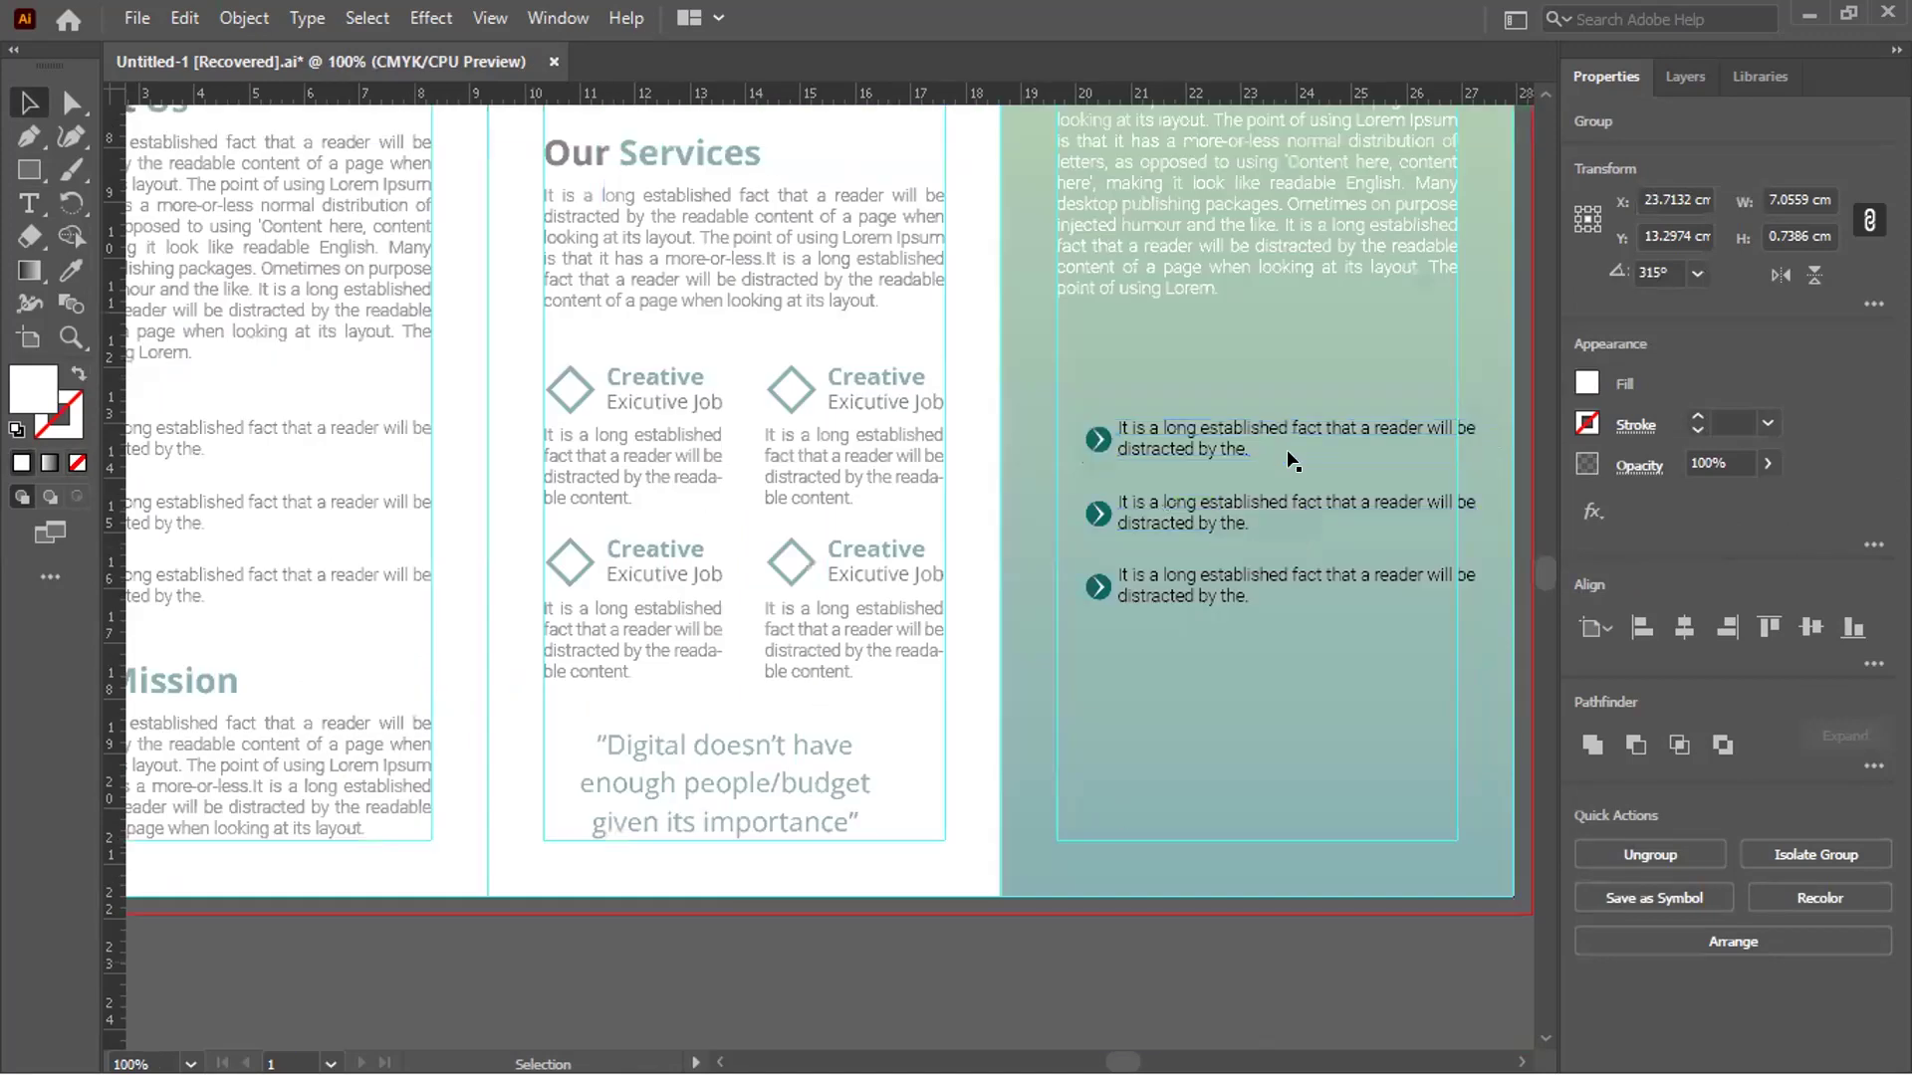
{"action": "left_click", "coordinate": [1280, 428]}
Paste a copy of the green background panel directly behind the original
{"action": "left_click", "coordinate": [1239, 721]}
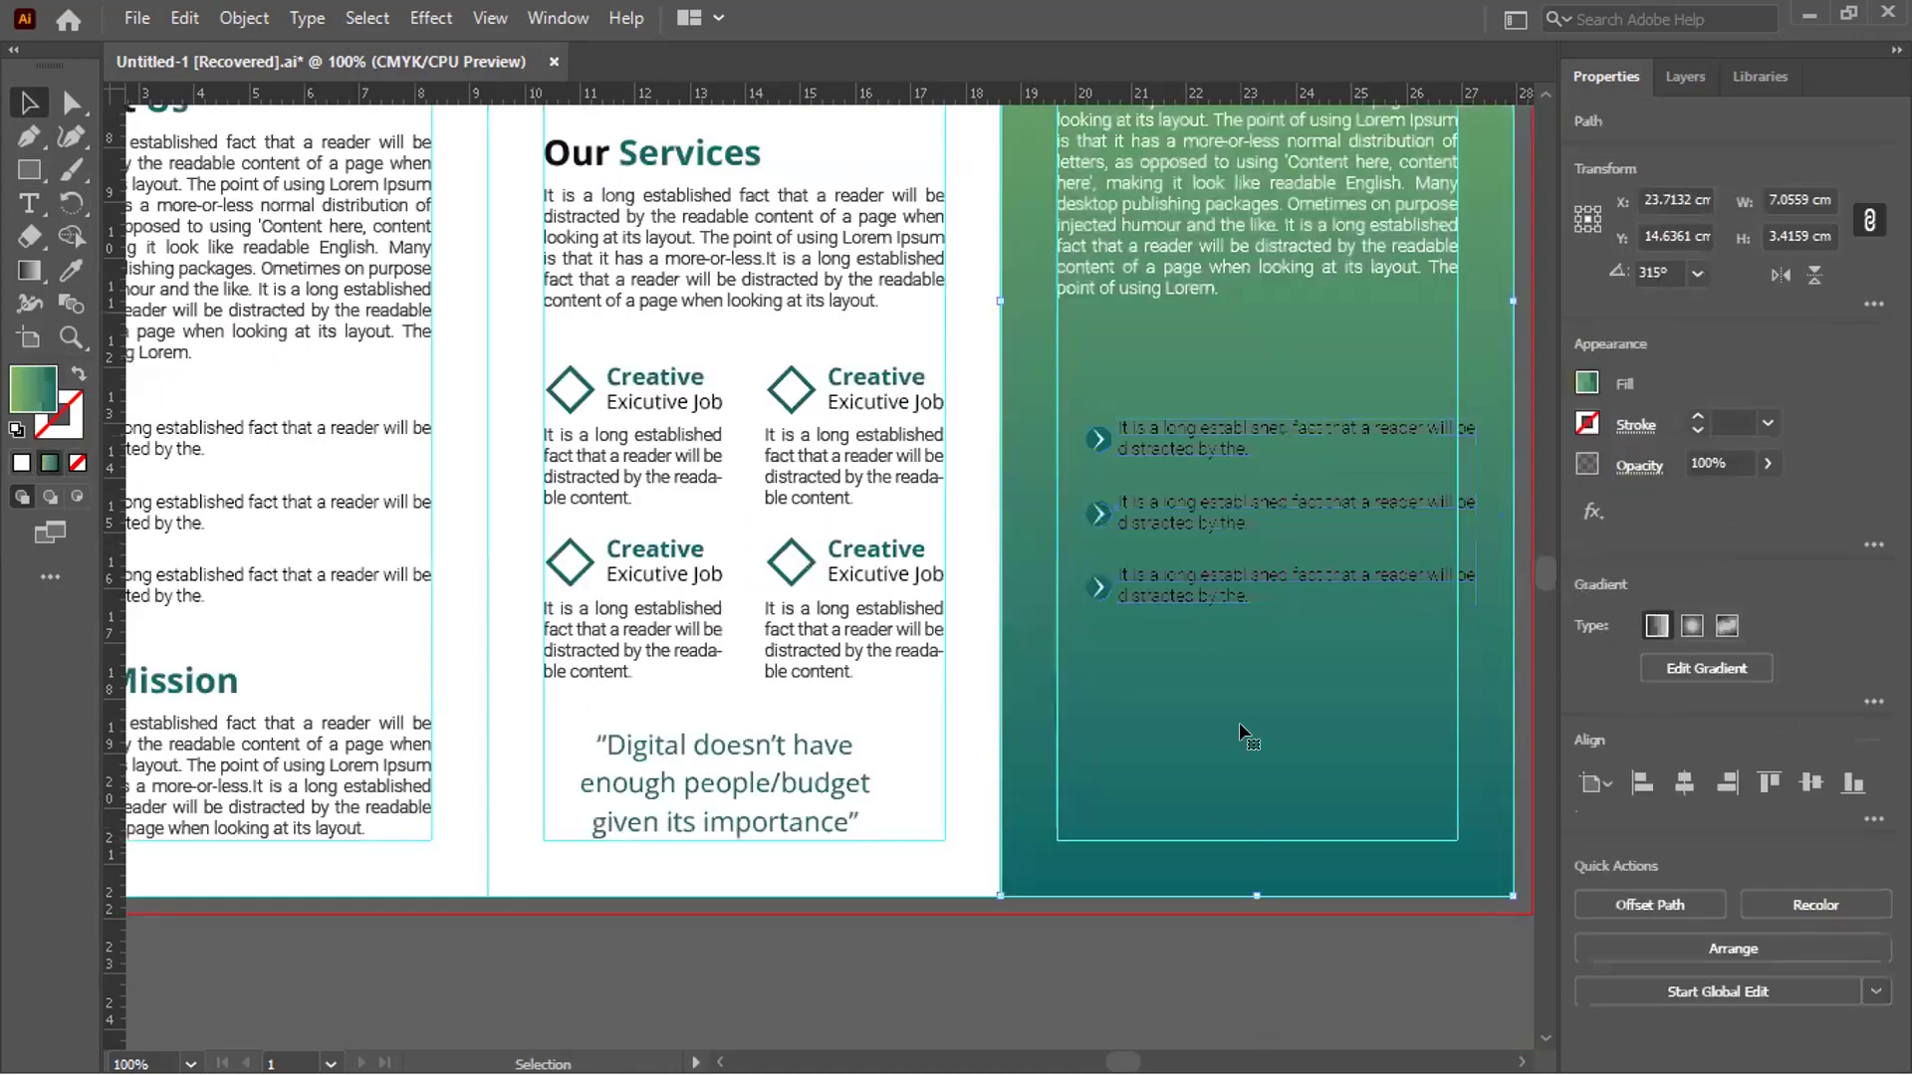
{"action": "key", "text": "a"}
{"action": "key", "text": "ctrl+2"}
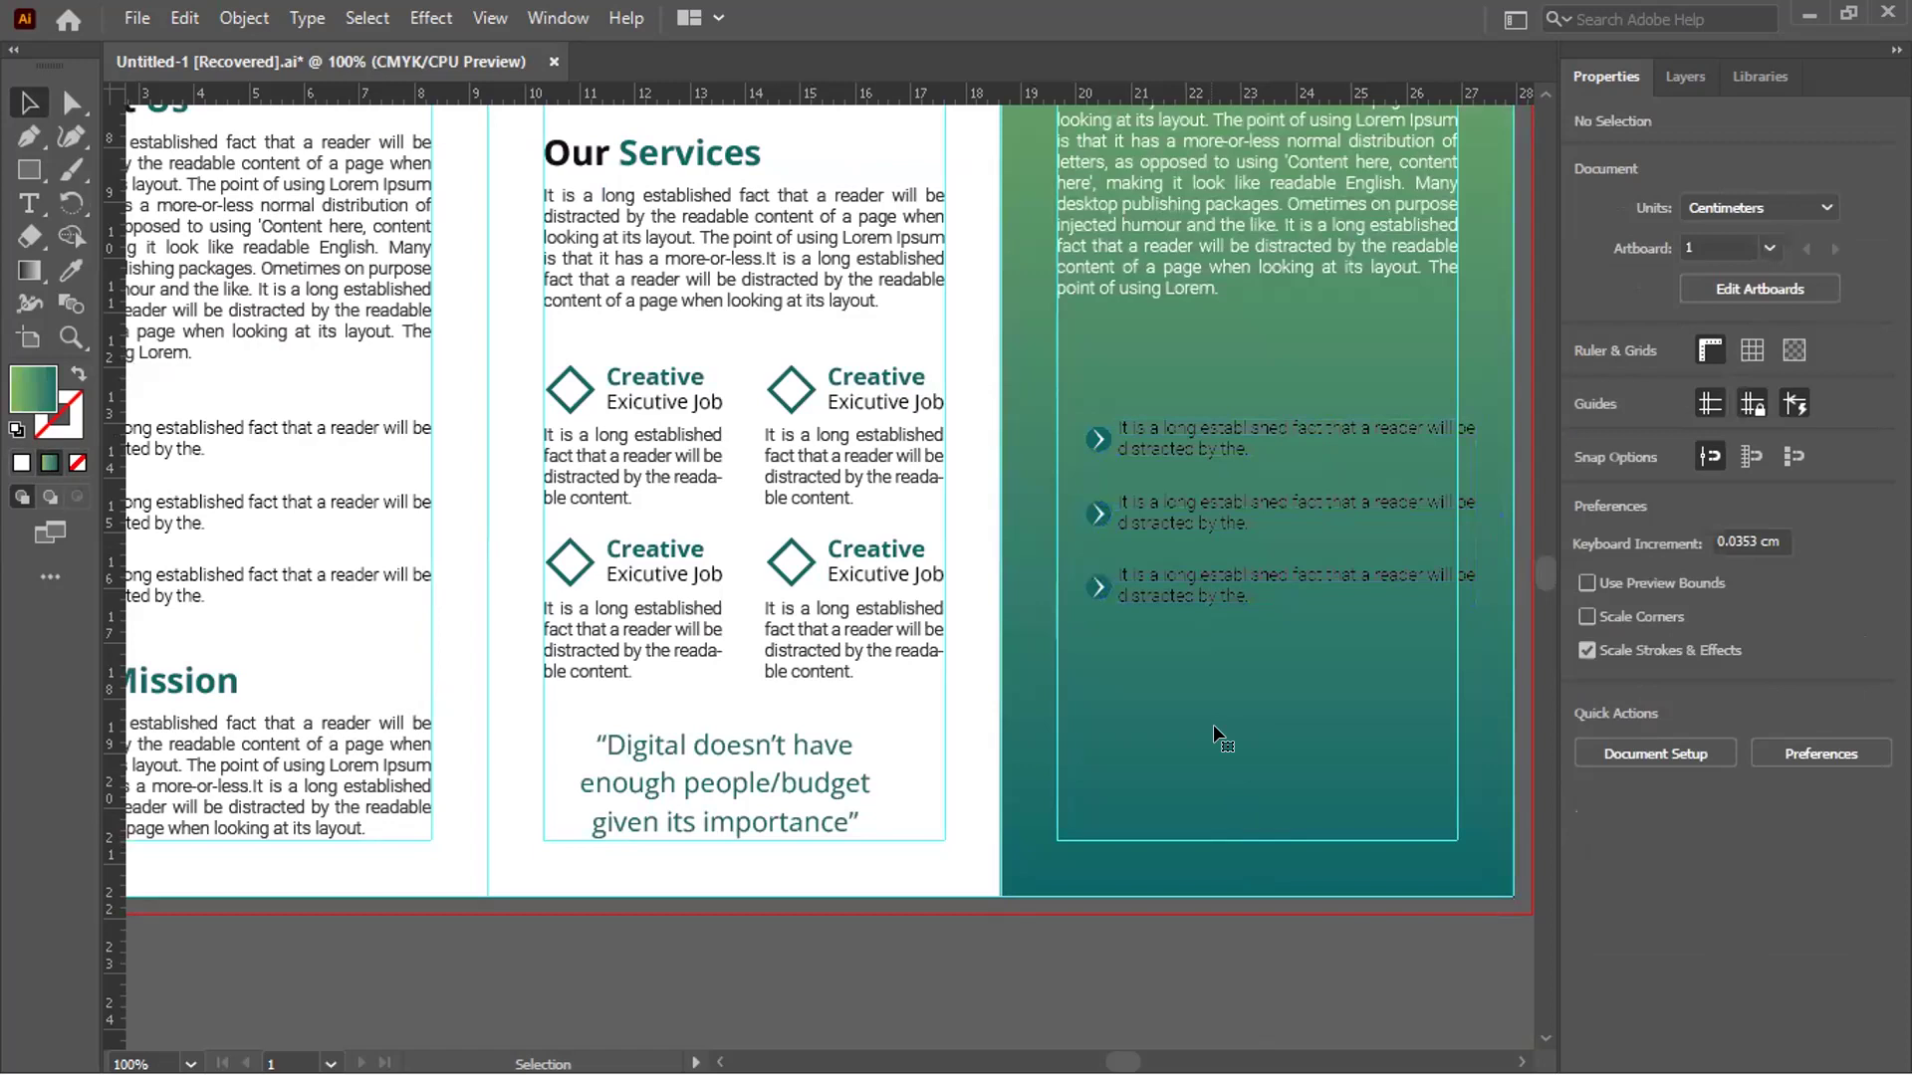
{"action": "key", "text": "ctrl+b"}
{"action": "key", "text": "ctrl+z"}
{"action": "key", "text": "ctrl+b"}
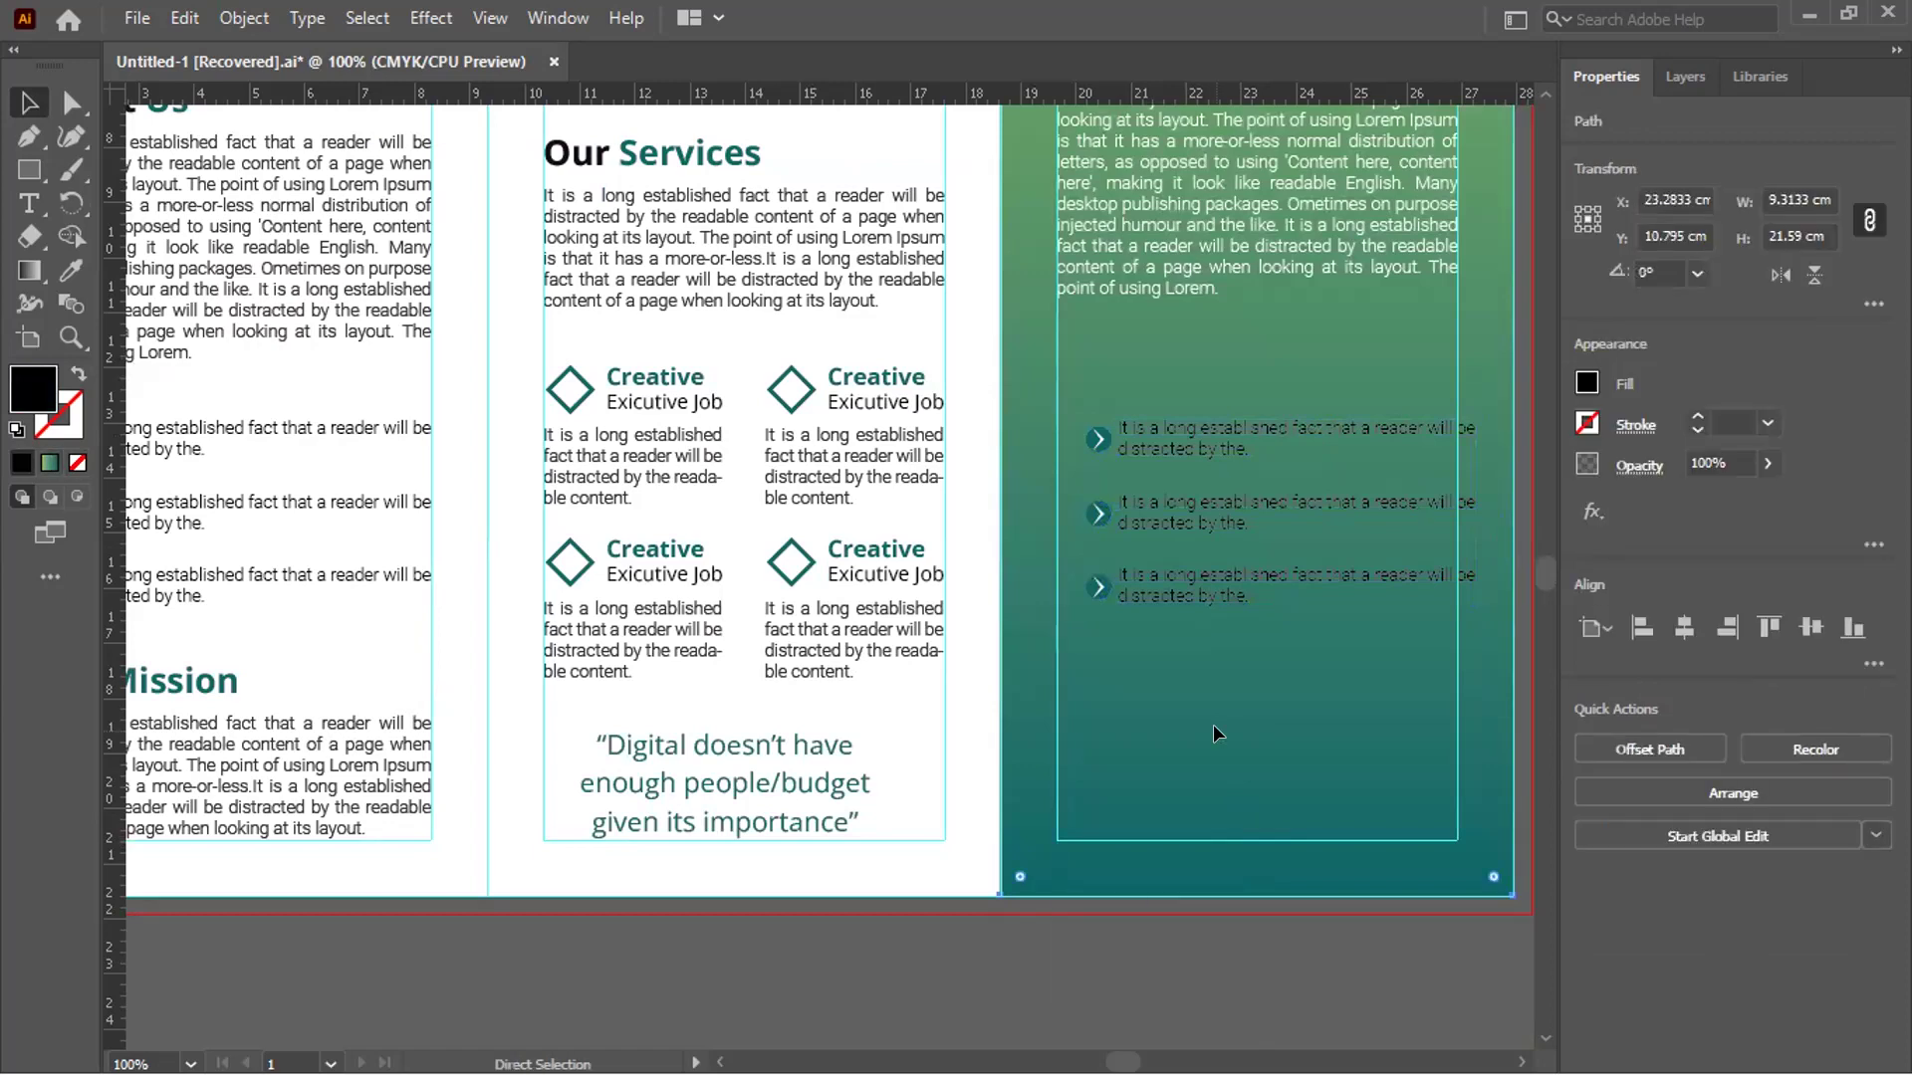
{"action": "key", "text": "ctrl+shift+a"}
{"action": "key", "text": "v"}
Ungroup the bullet list and its first bullet row
{"action": "right_click", "coordinate": [1187, 435]}
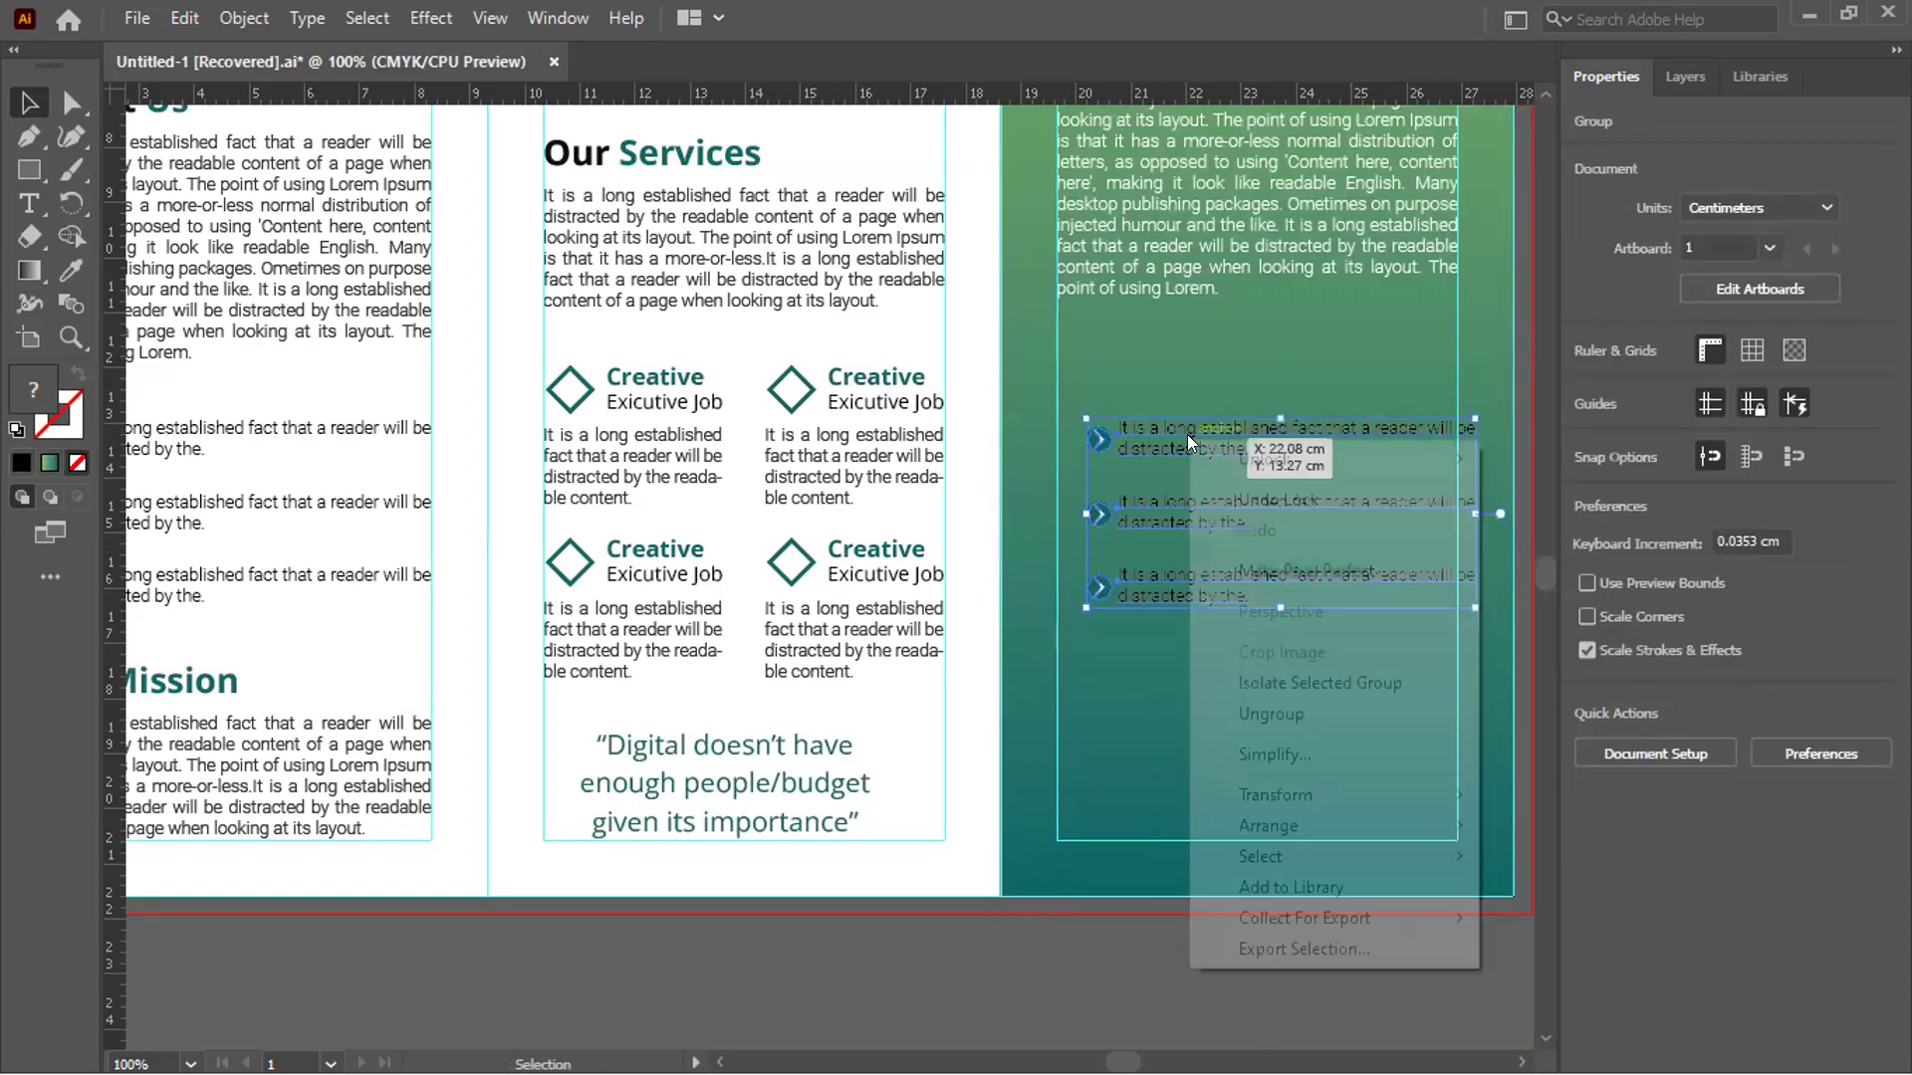
{"action": "left_click", "coordinate": [1234, 713]}
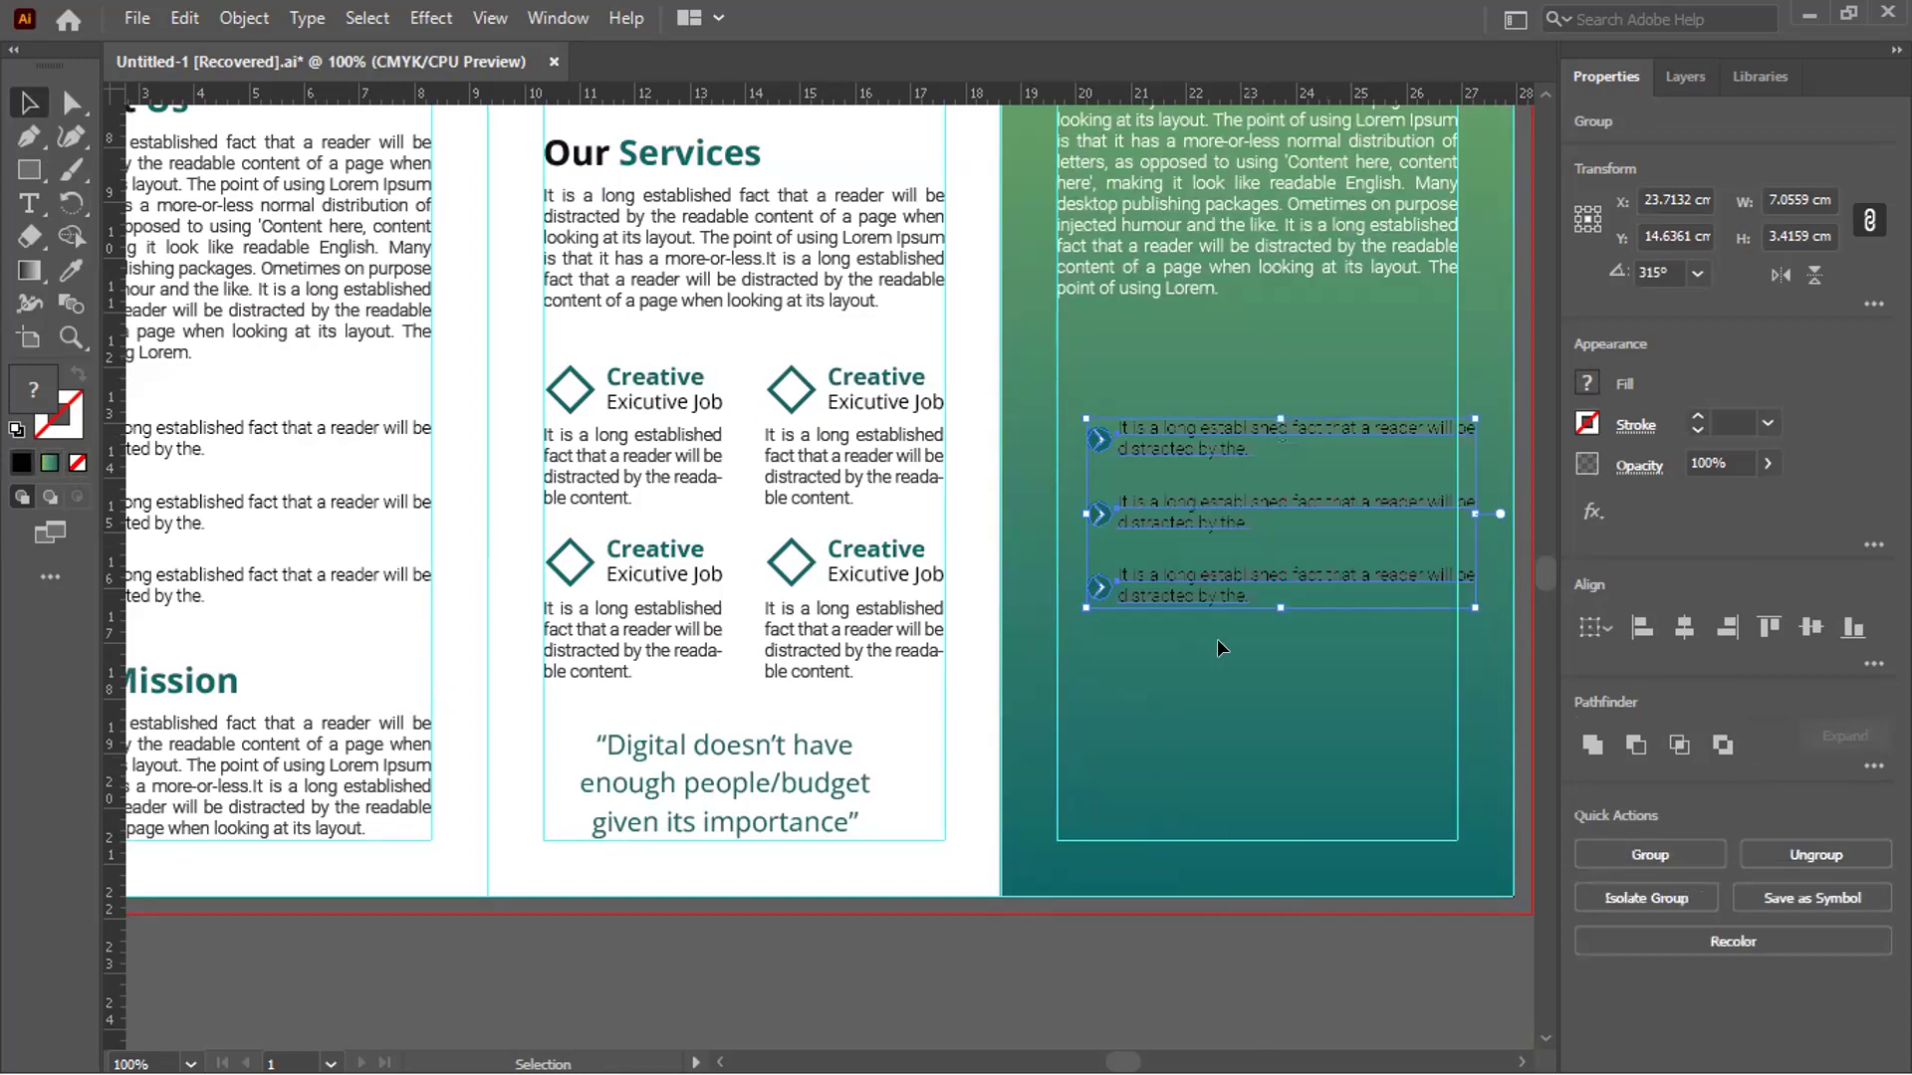
{"action": "left_click_drag", "start_coordinate": [1208, 452], "coordinate": [1217, 523]}
{"action": "right_click", "coordinate": [1277, 727]}
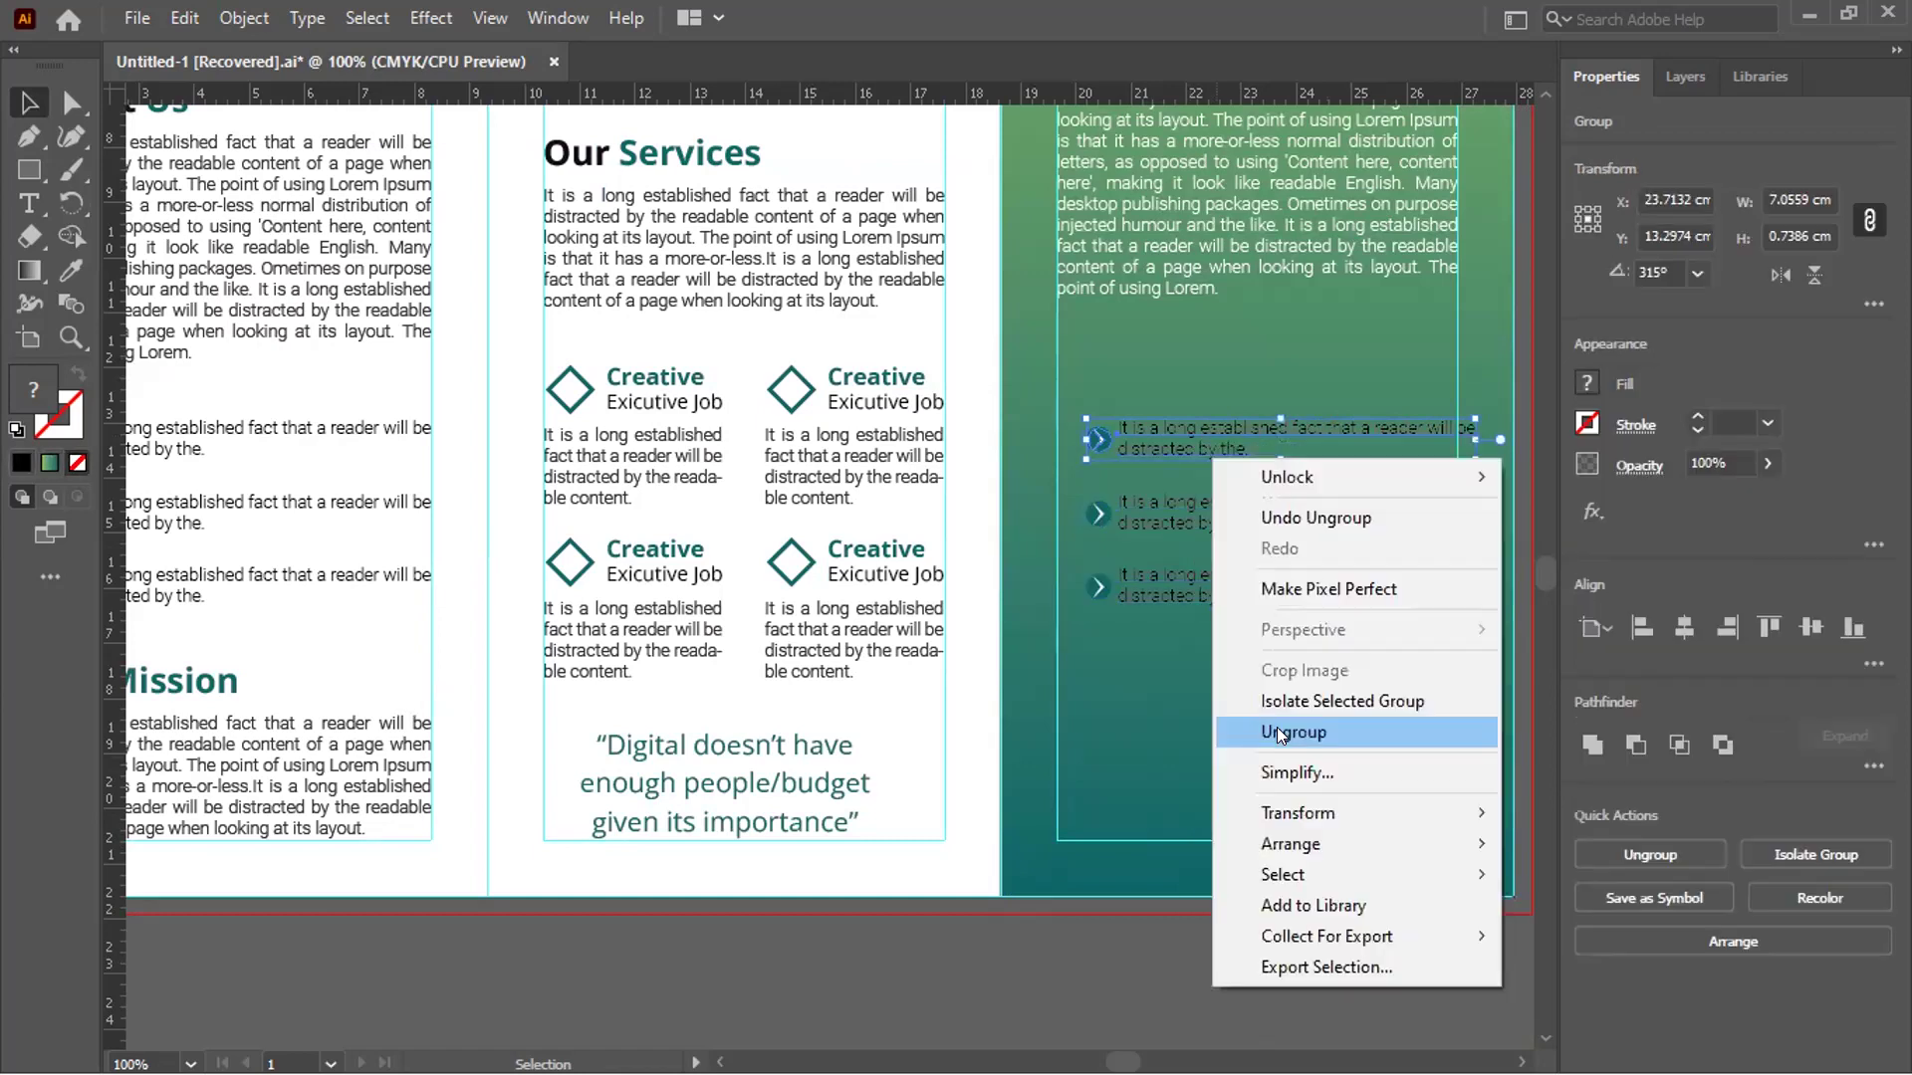
{"action": "left_click", "coordinate": [1276, 727]}
{"action": "left_click", "coordinate": [1185, 492]}
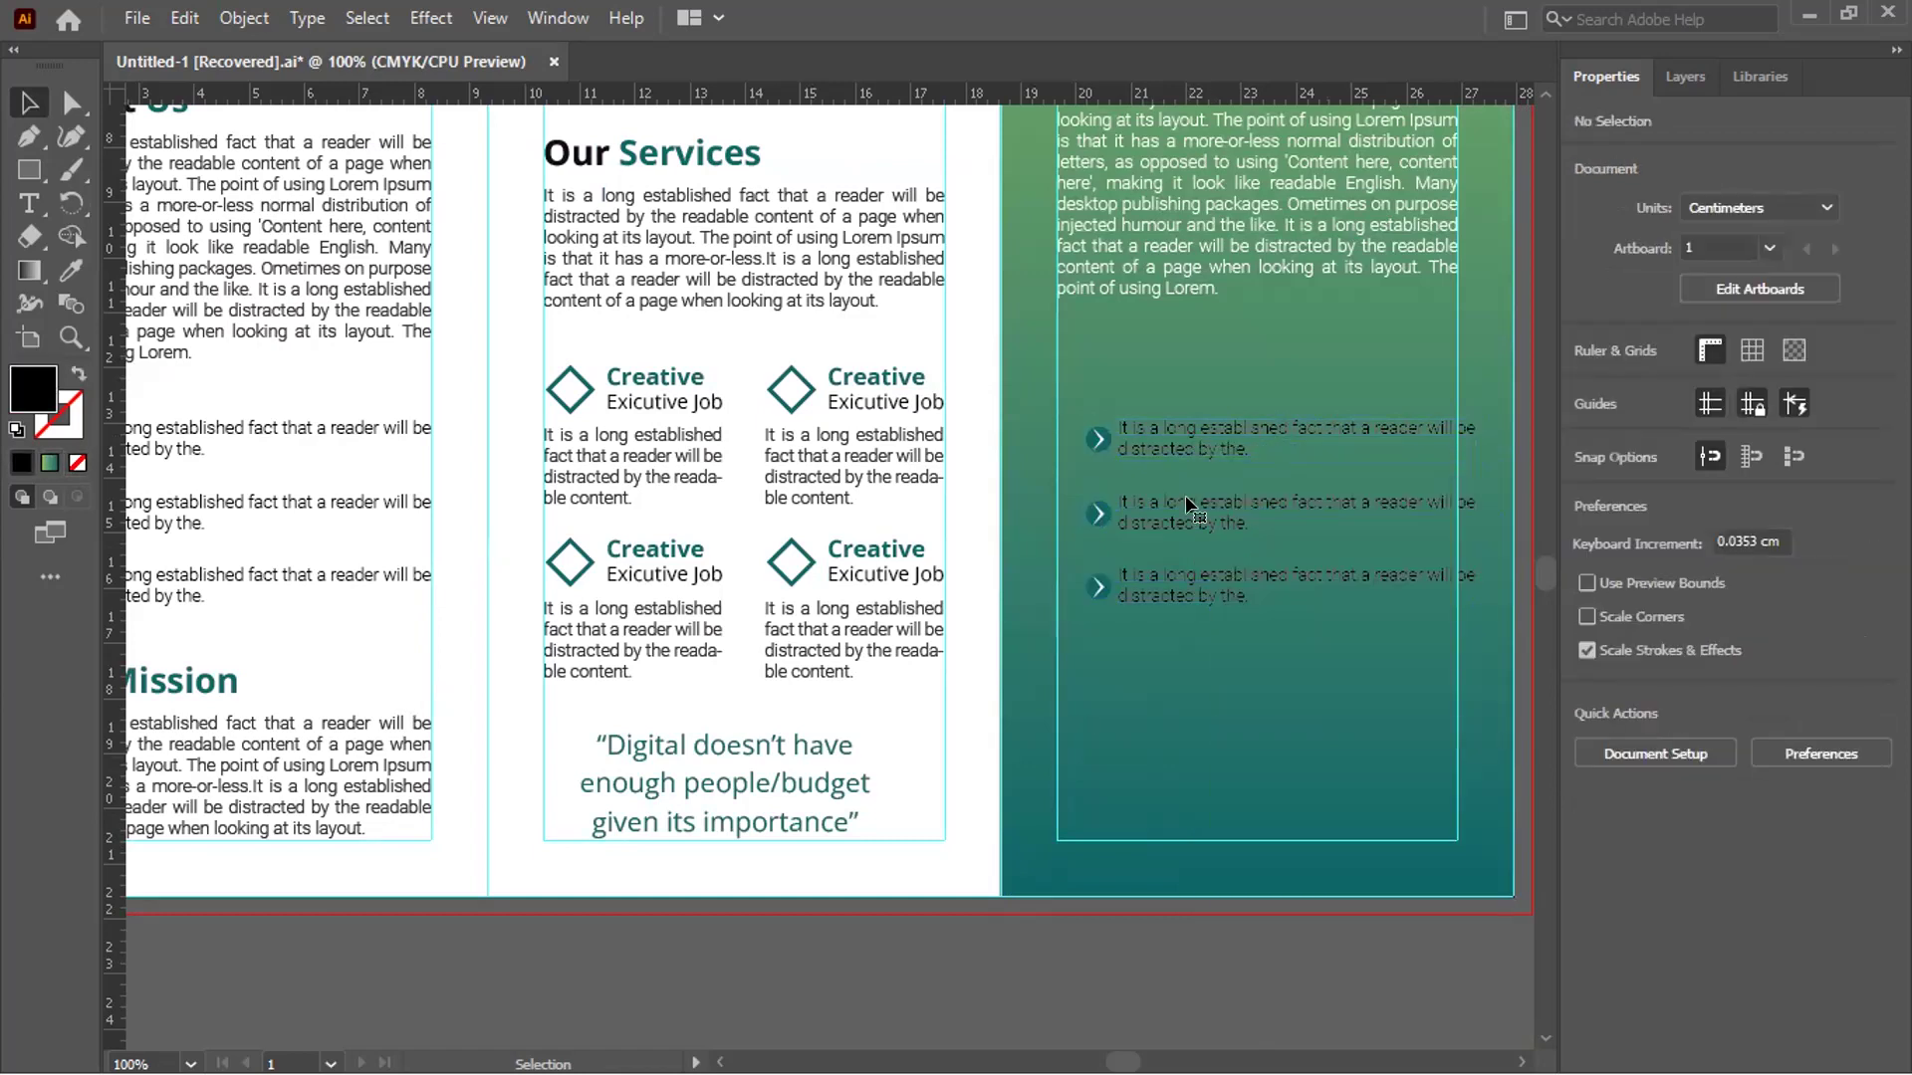
Ungroup the second and third bullet rows, then select the three bullet text lines
{"action": "right_click", "coordinate": [1189, 503]}
{"action": "left_click", "coordinate": [1133, 694]}
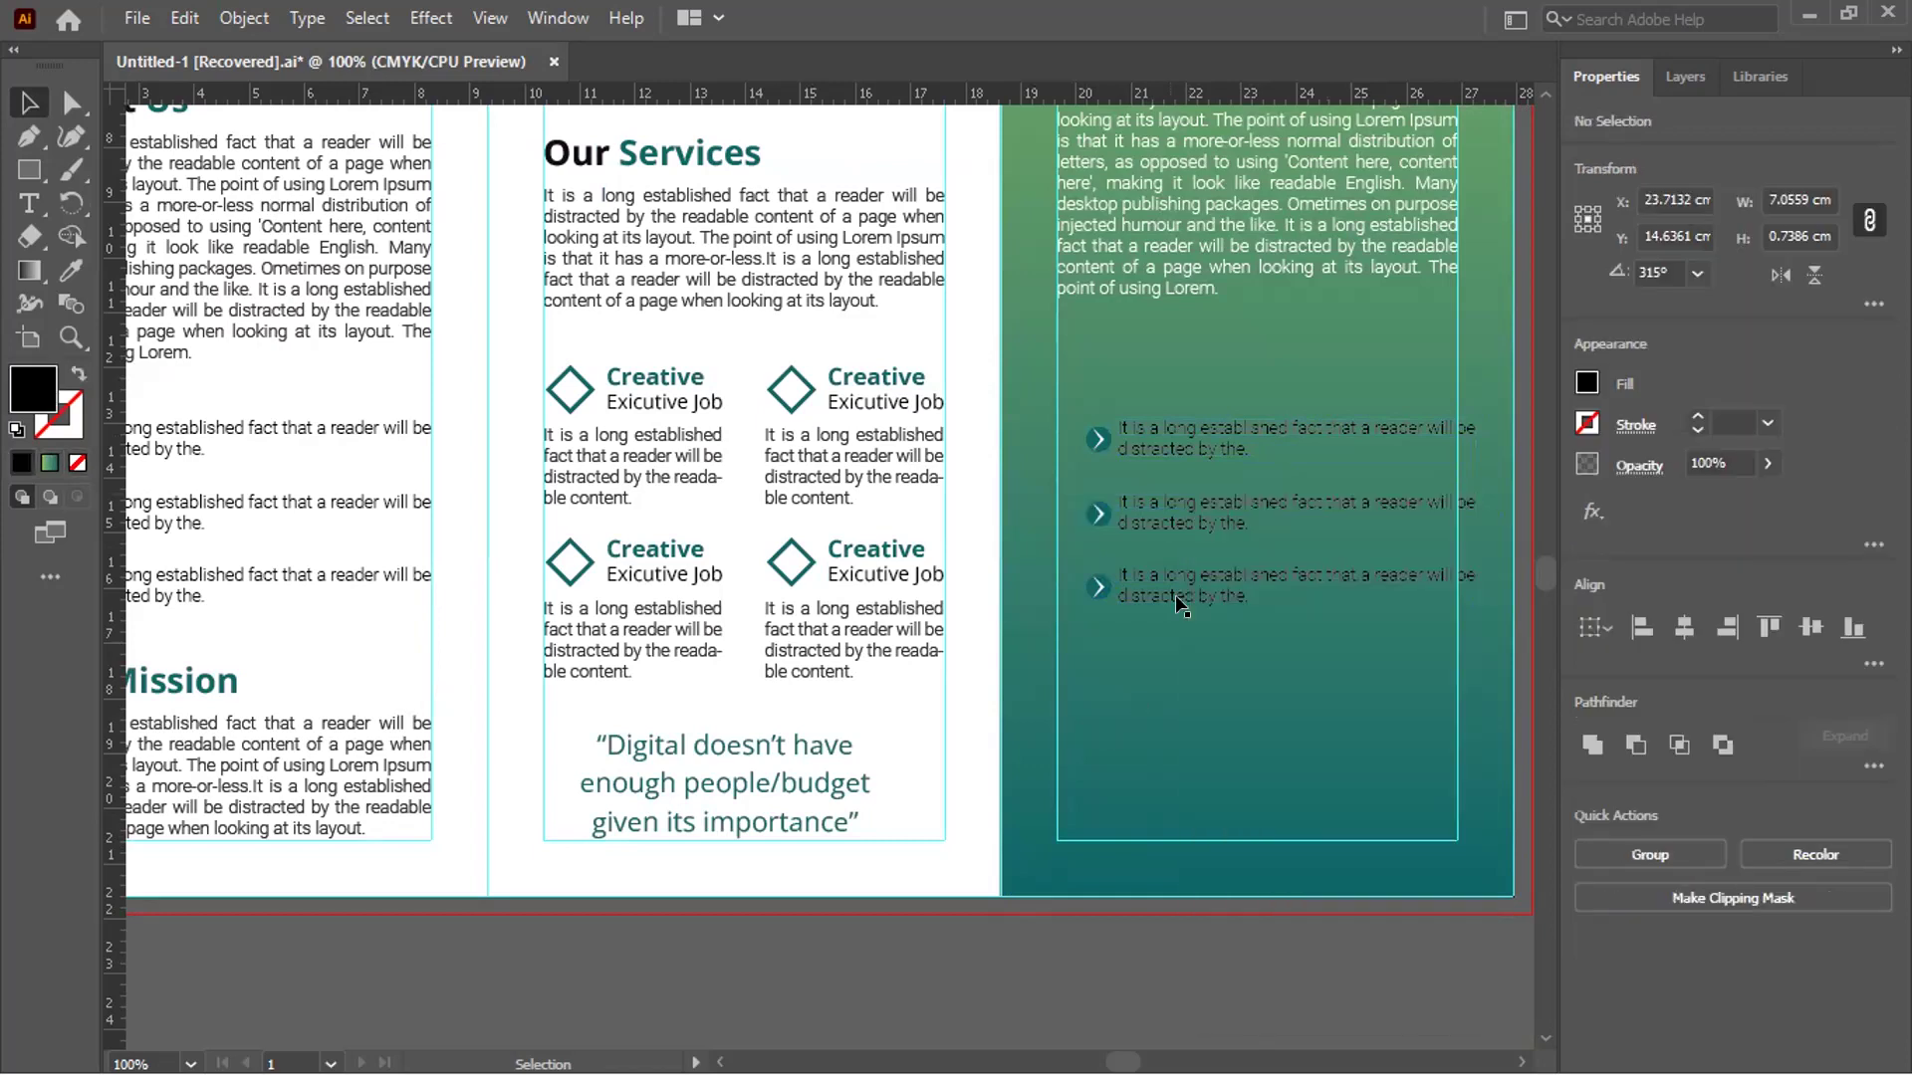
{"action": "right_click", "coordinate": [1185, 594]}
{"action": "left_click", "coordinate": [1282, 356]}
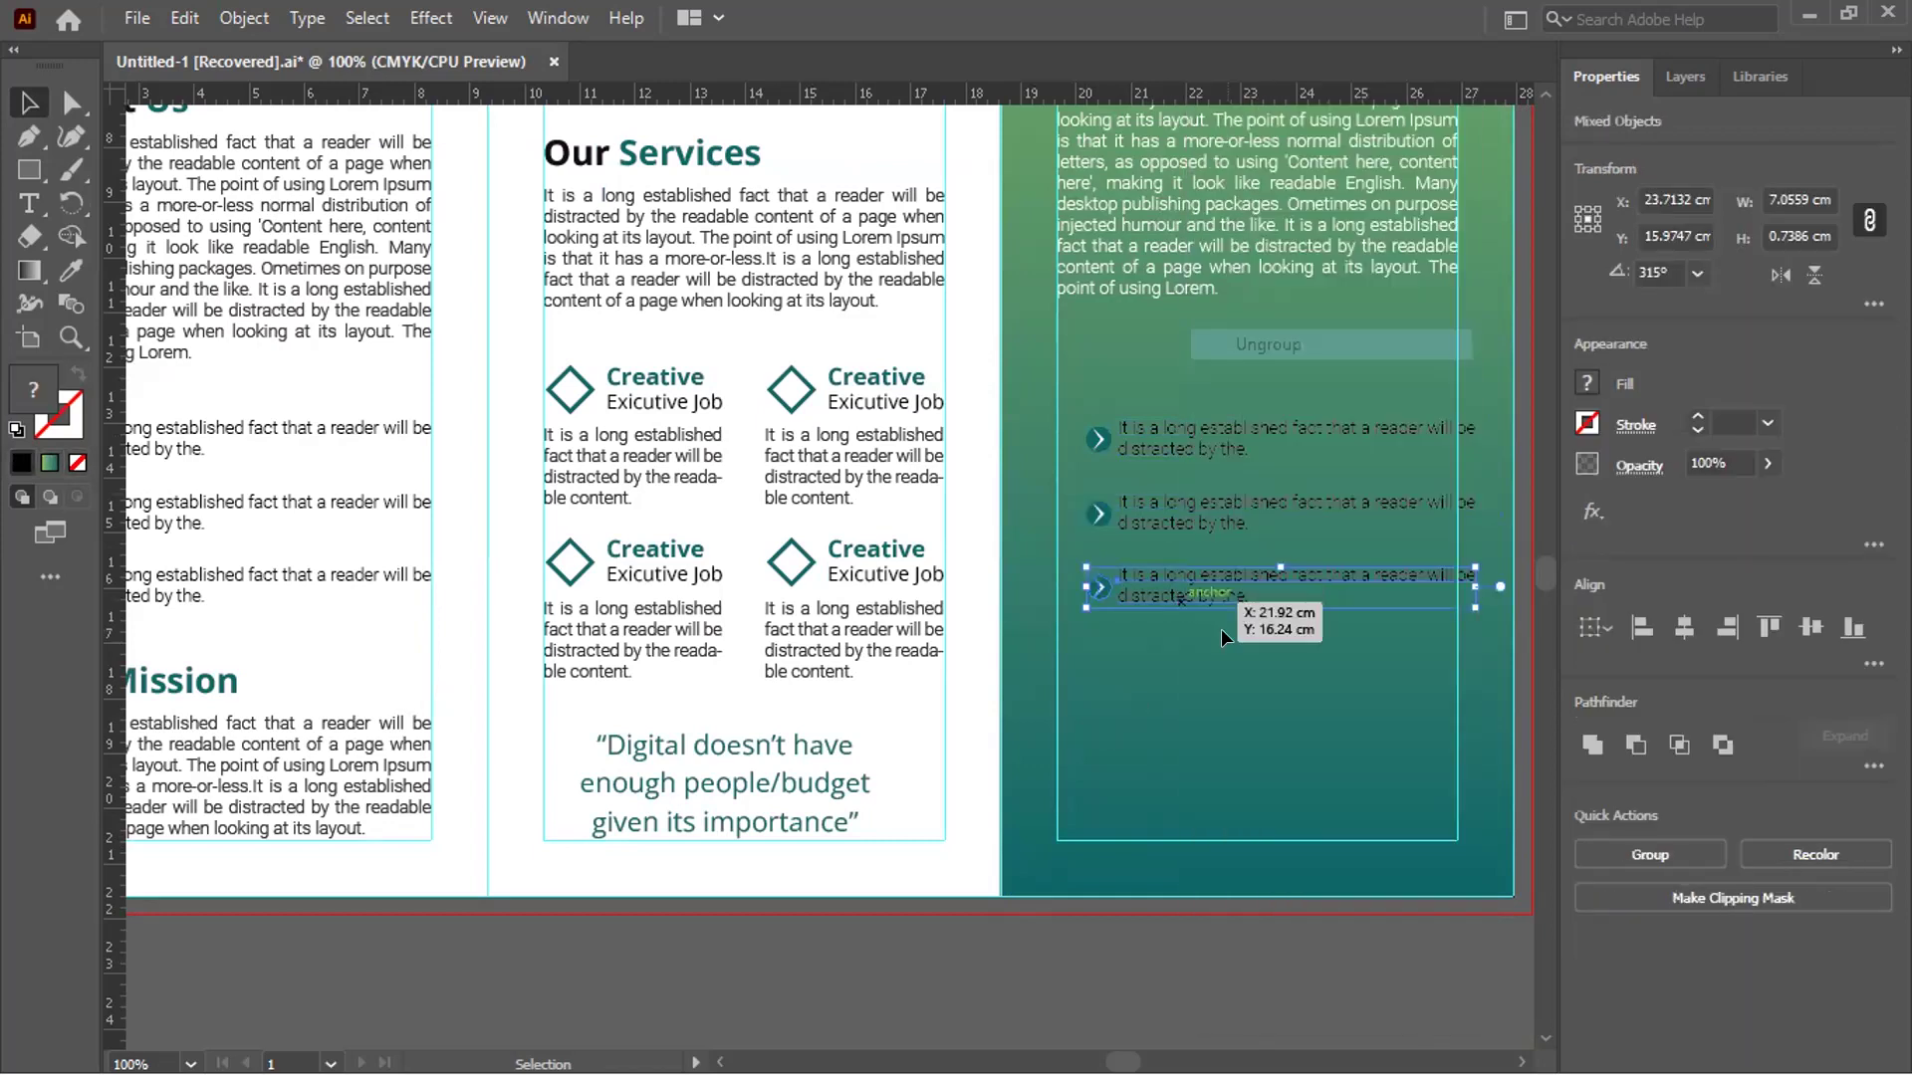
{"action": "left_click", "coordinate": [1342, 371]}
{"action": "left_click_drag", "start_coordinate": [1220, 683], "coordinate": [1577, 472]}
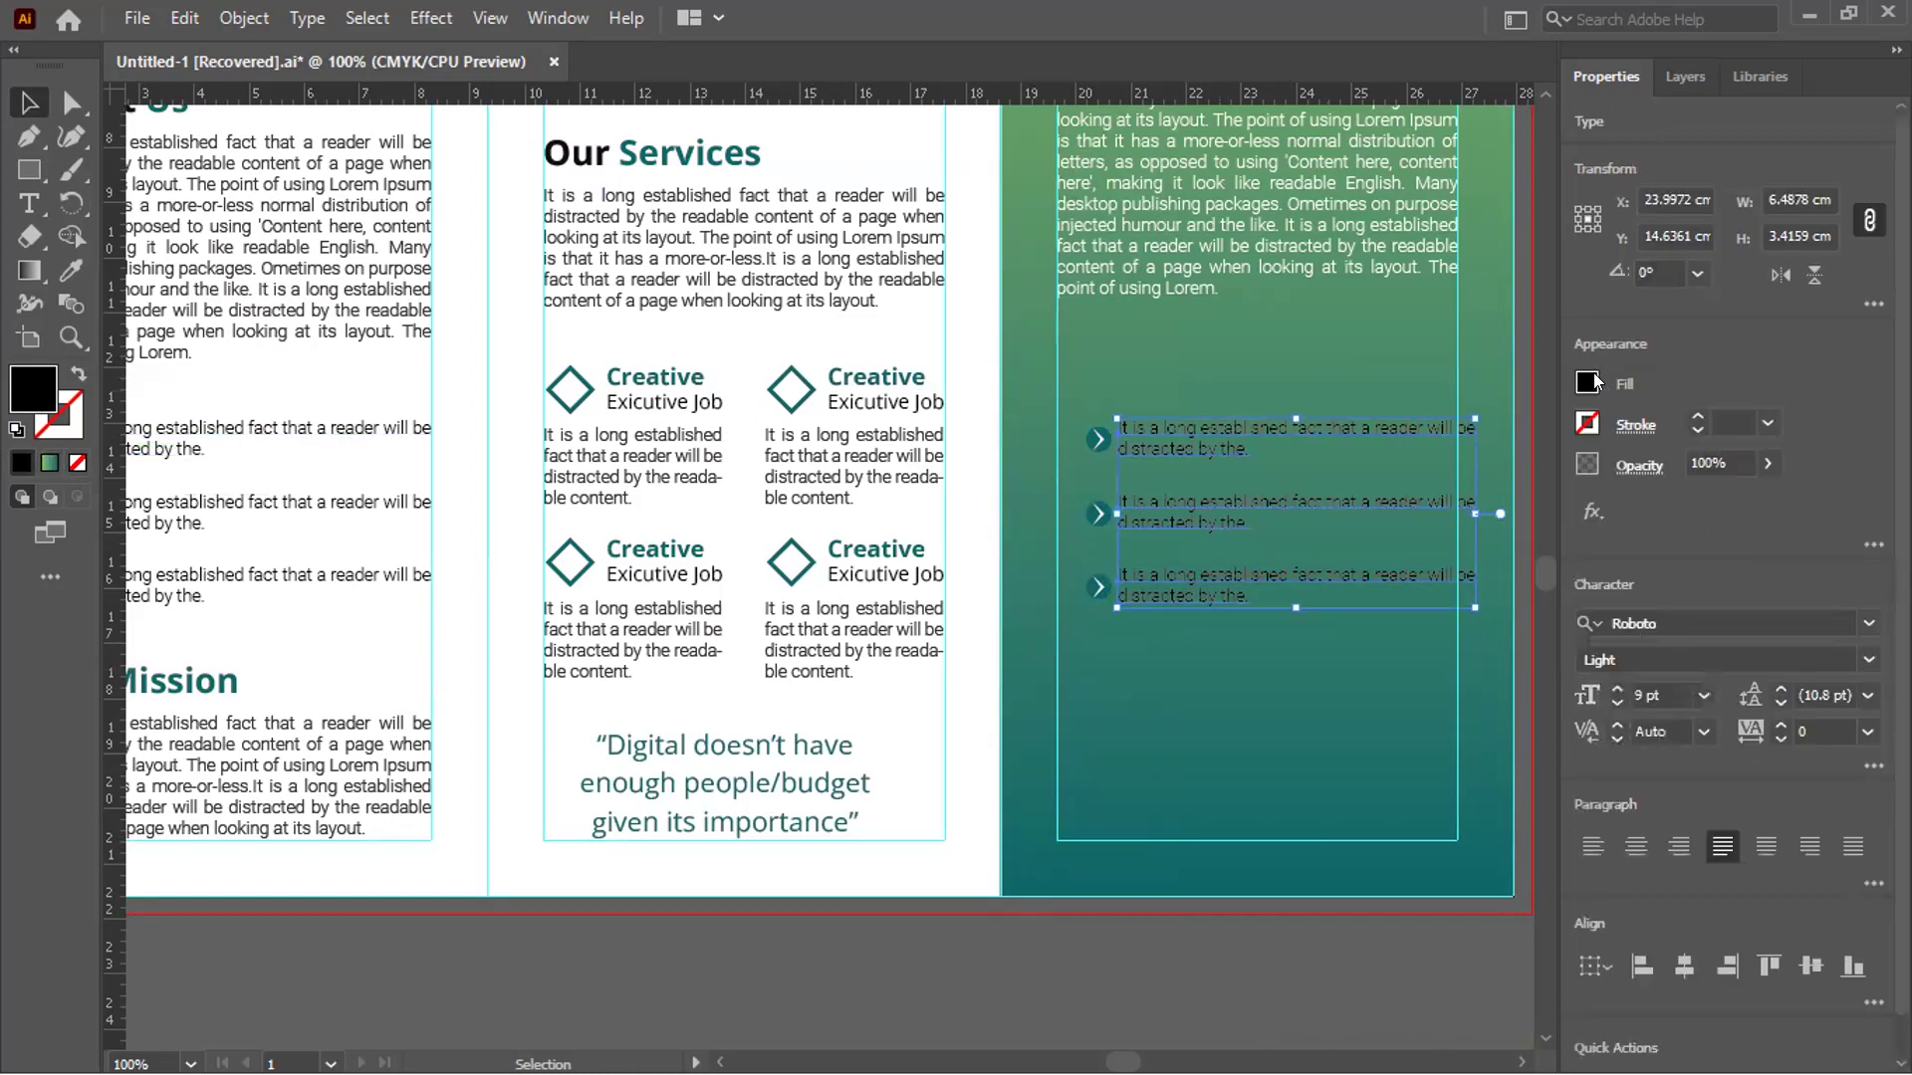
Make the three bullet text lines white
{"action": "left_click", "coordinate": [1313, 480]}
{"action": "left_click", "coordinate": [1289, 362]}
{"action": "left_click", "coordinate": [1074, 283]}
{"action": "scroll", "coordinate": [1073, 282], "scroll_direction": "up", "scroll_amount": 2}
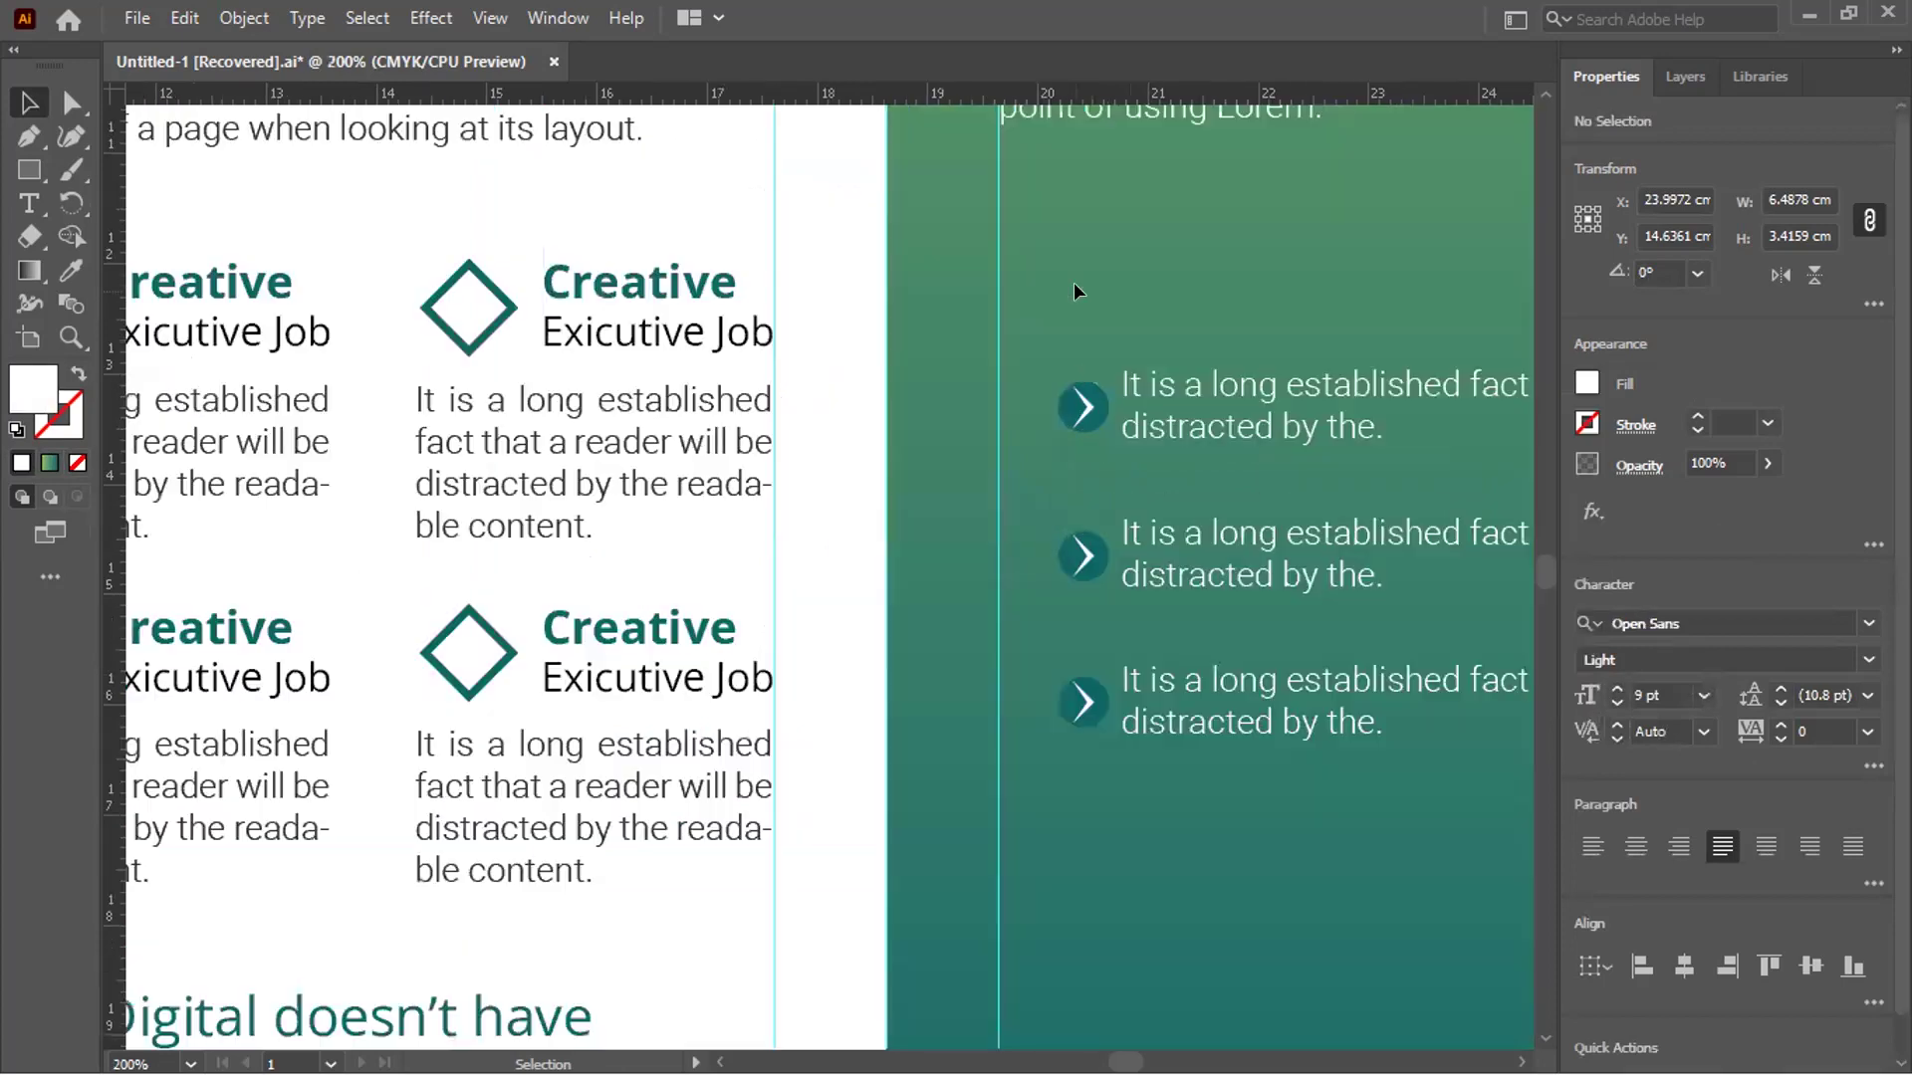
Ungroup the three arrow-circle icons
{"action": "left_click", "coordinate": [1097, 425]}
{"action": "scroll", "coordinate": [1099, 429], "scroll_direction": "up", "scroll_amount": 1}
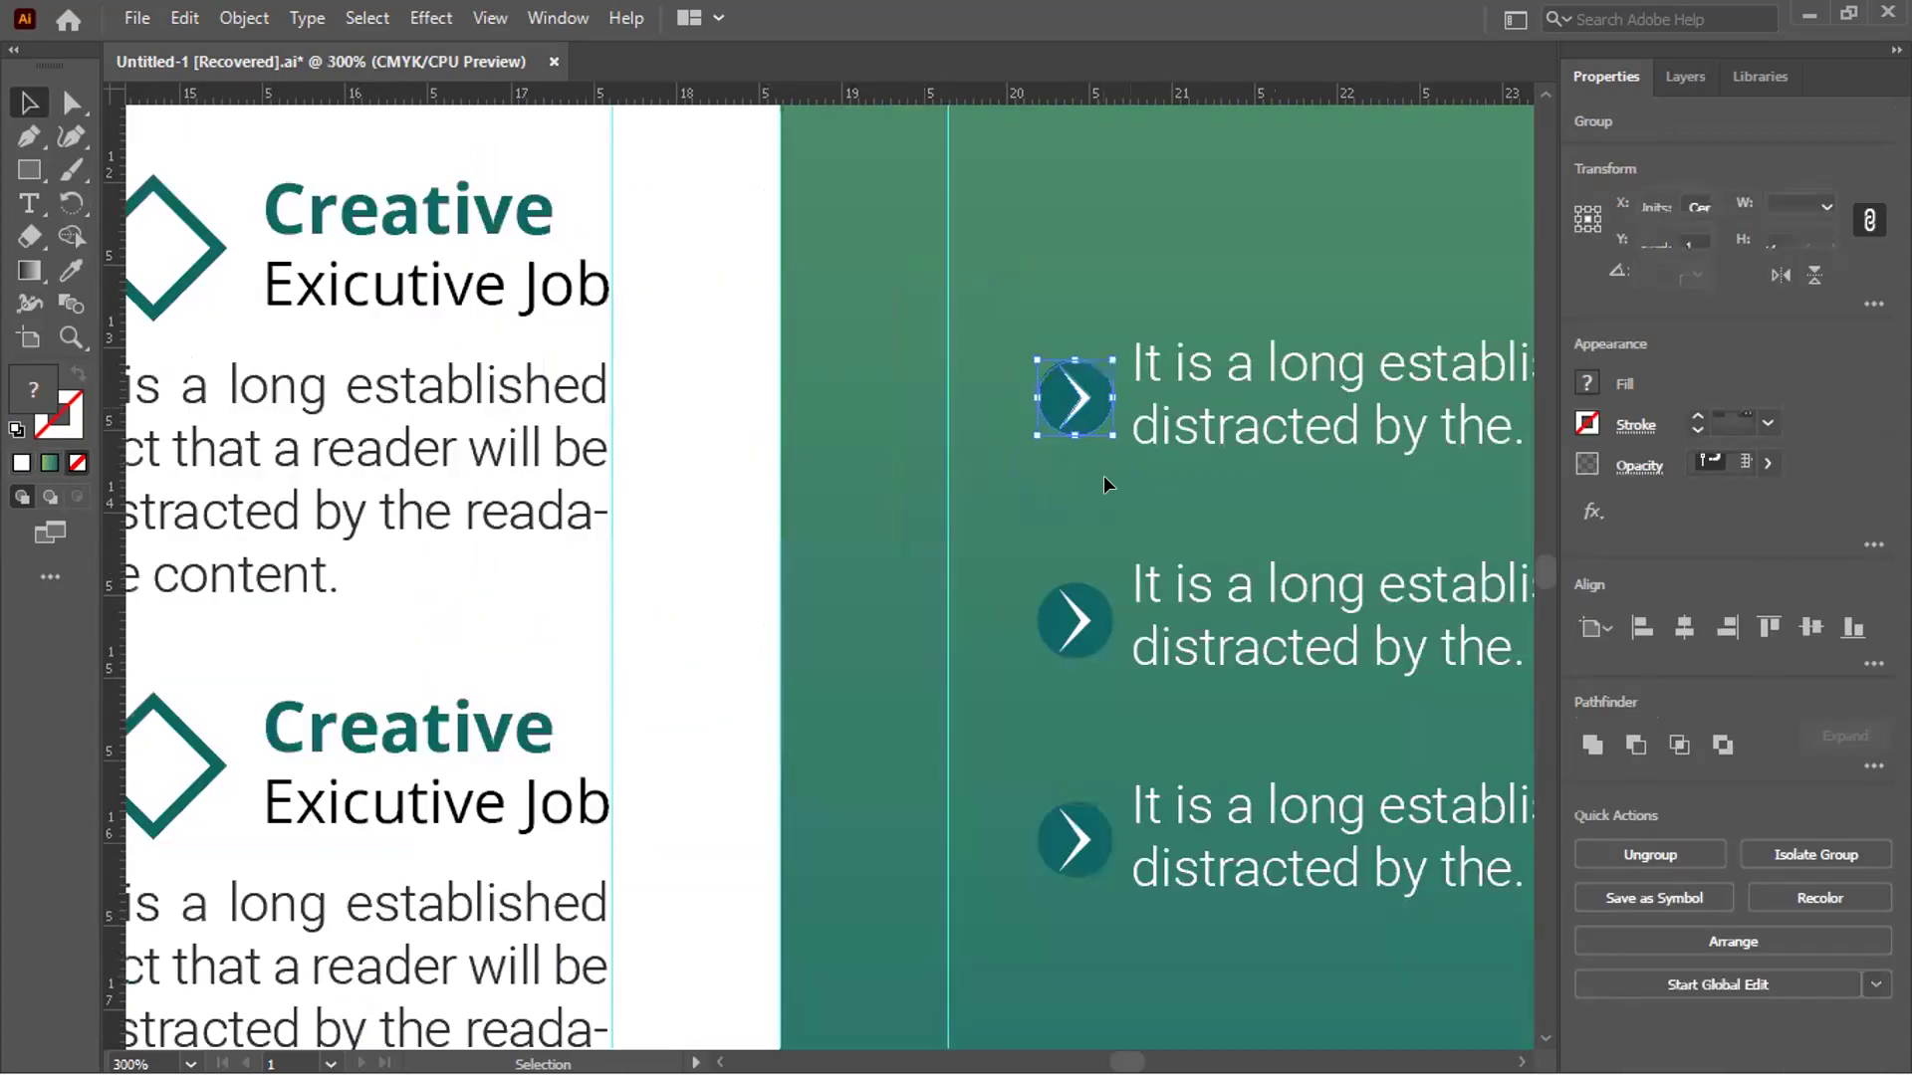
{"action": "right_click", "coordinate": [1120, 397]}
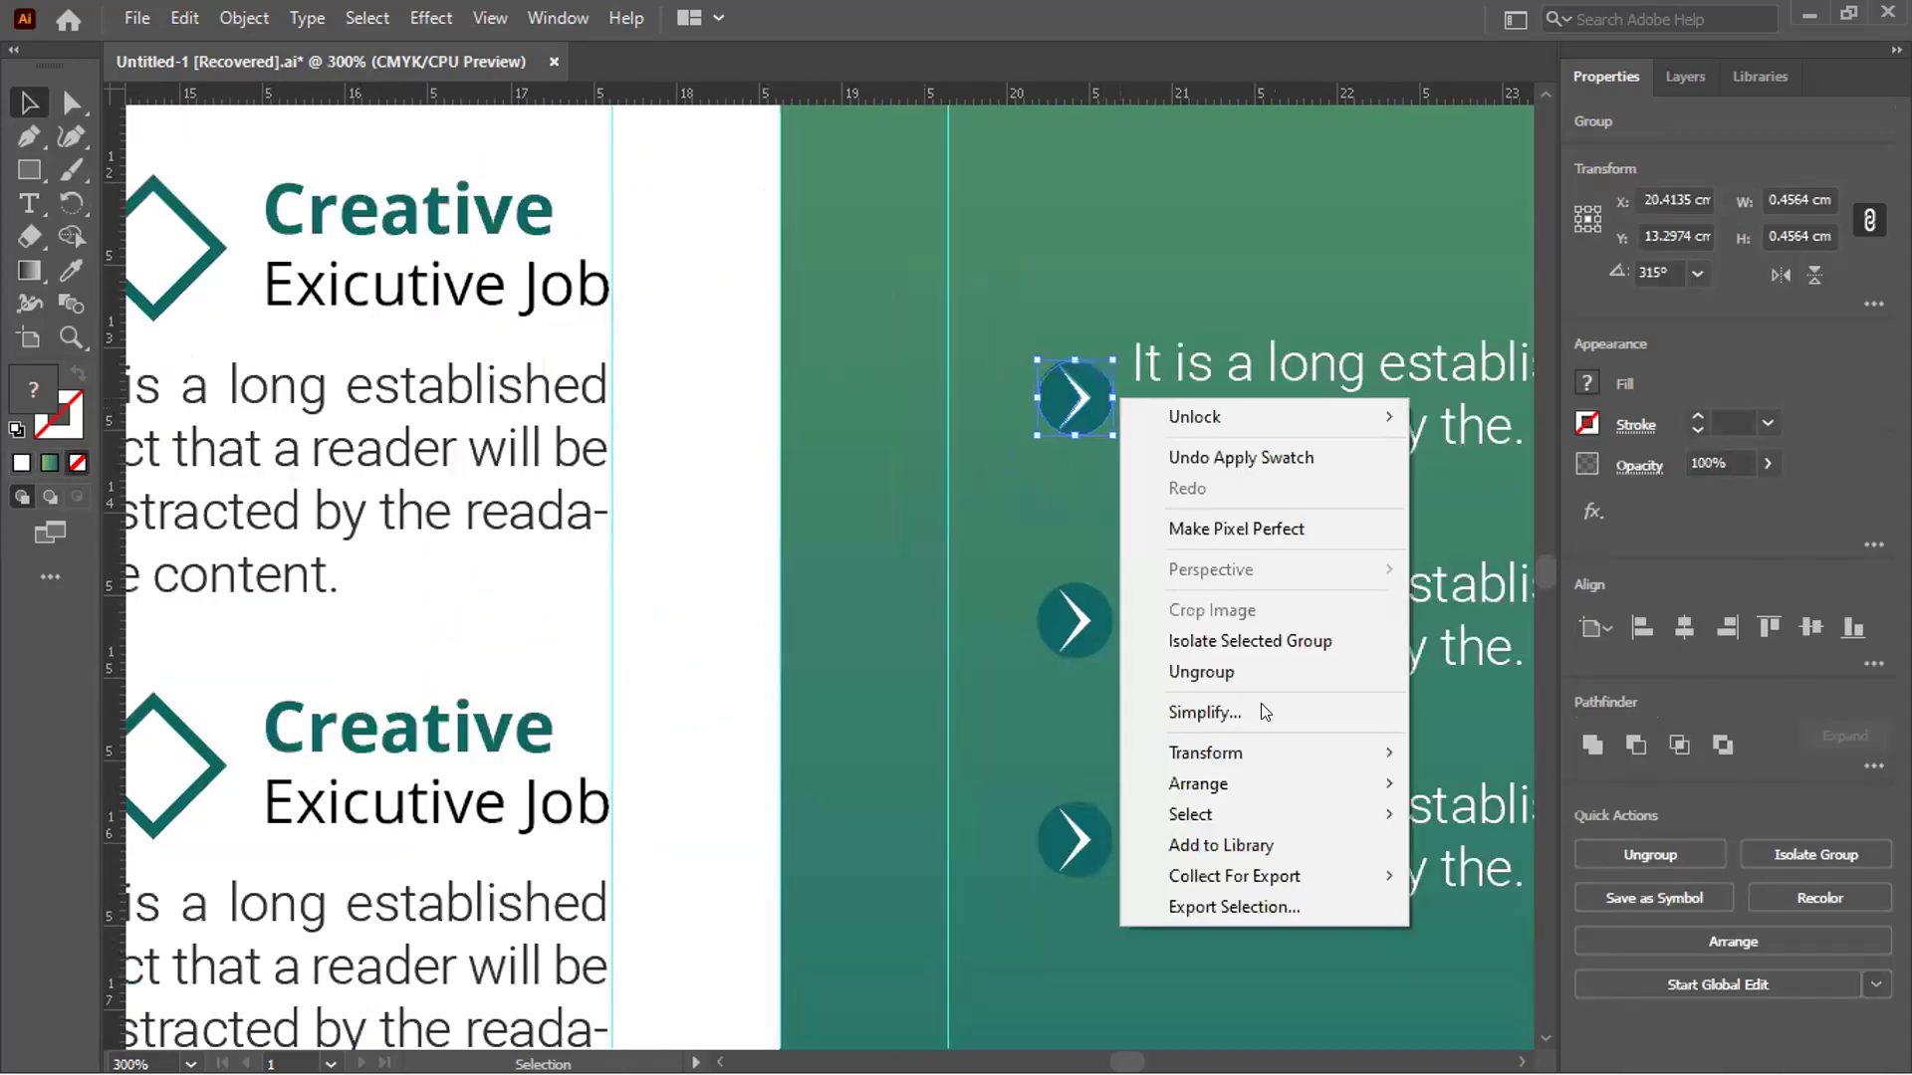
{"action": "left_click", "coordinate": [1667, 848]}
{"action": "left_click", "coordinate": [1074, 621]}
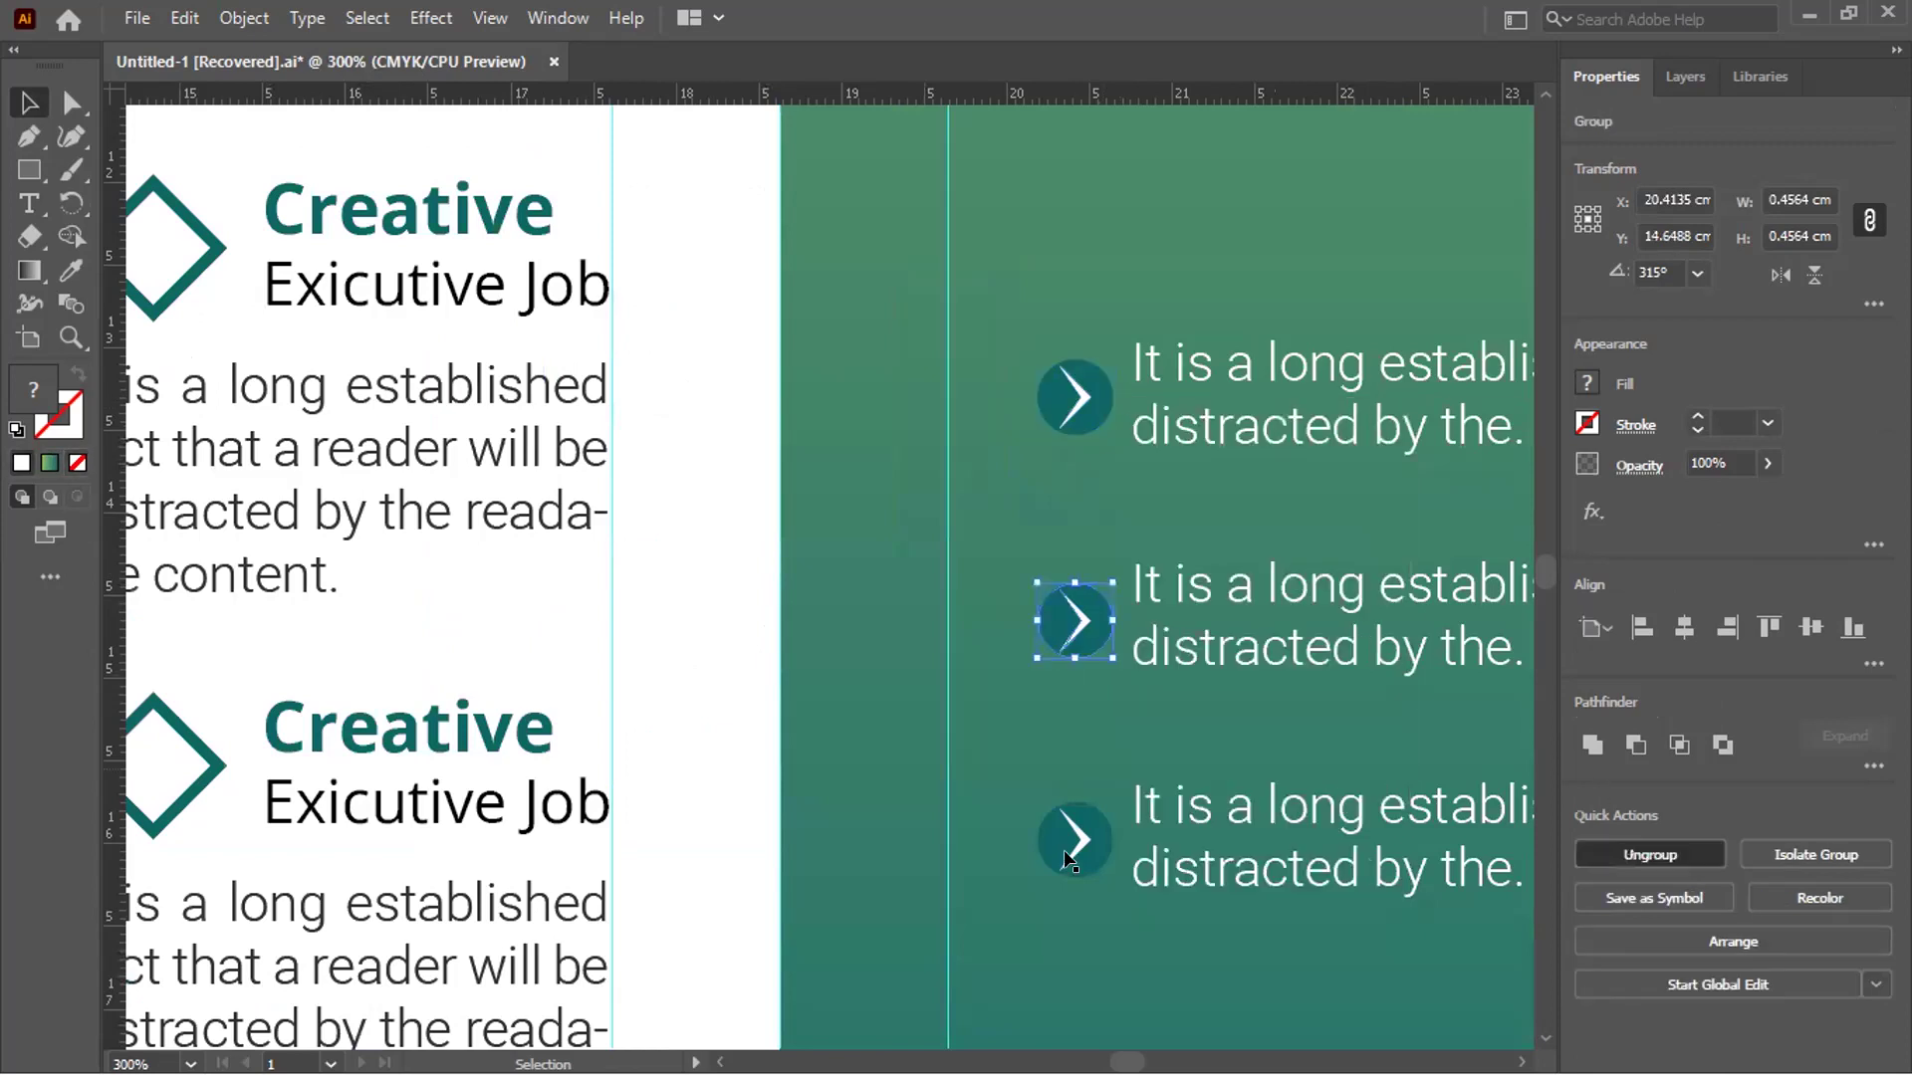
{"action": "left_click", "coordinate": [1603, 855]}
{"action": "left_click", "coordinate": [1073, 842]}
Fill the three arrows with the circles' dark teal
{"action": "left_click", "coordinate": [1083, 398]}
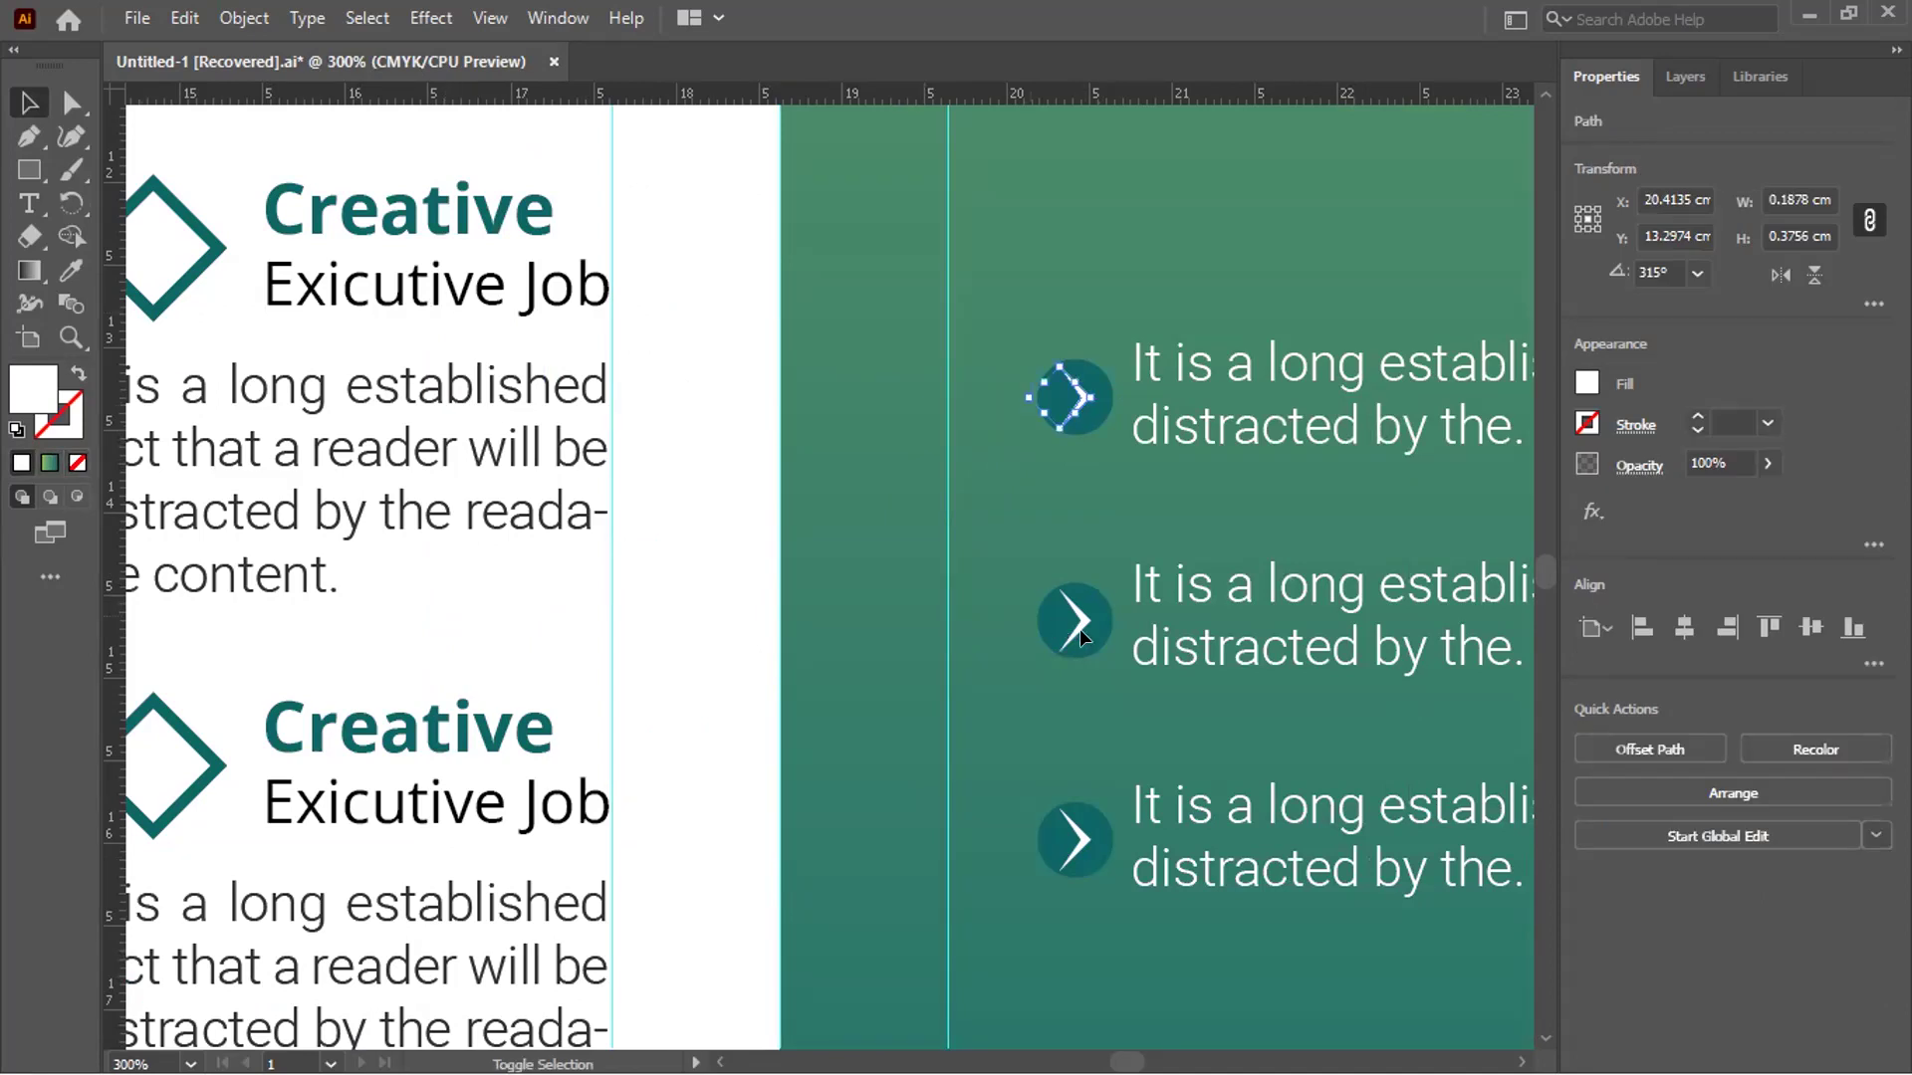
{"action": "left_click", "coordinate": [1080, 627], "text": "shift"}
{"action": "left_click", "coordinate": [1073, 841], "text": "shift"}
{"action": "key", "text": "i"}
{"action": "left_click", "coordinate": [1061, 396]}
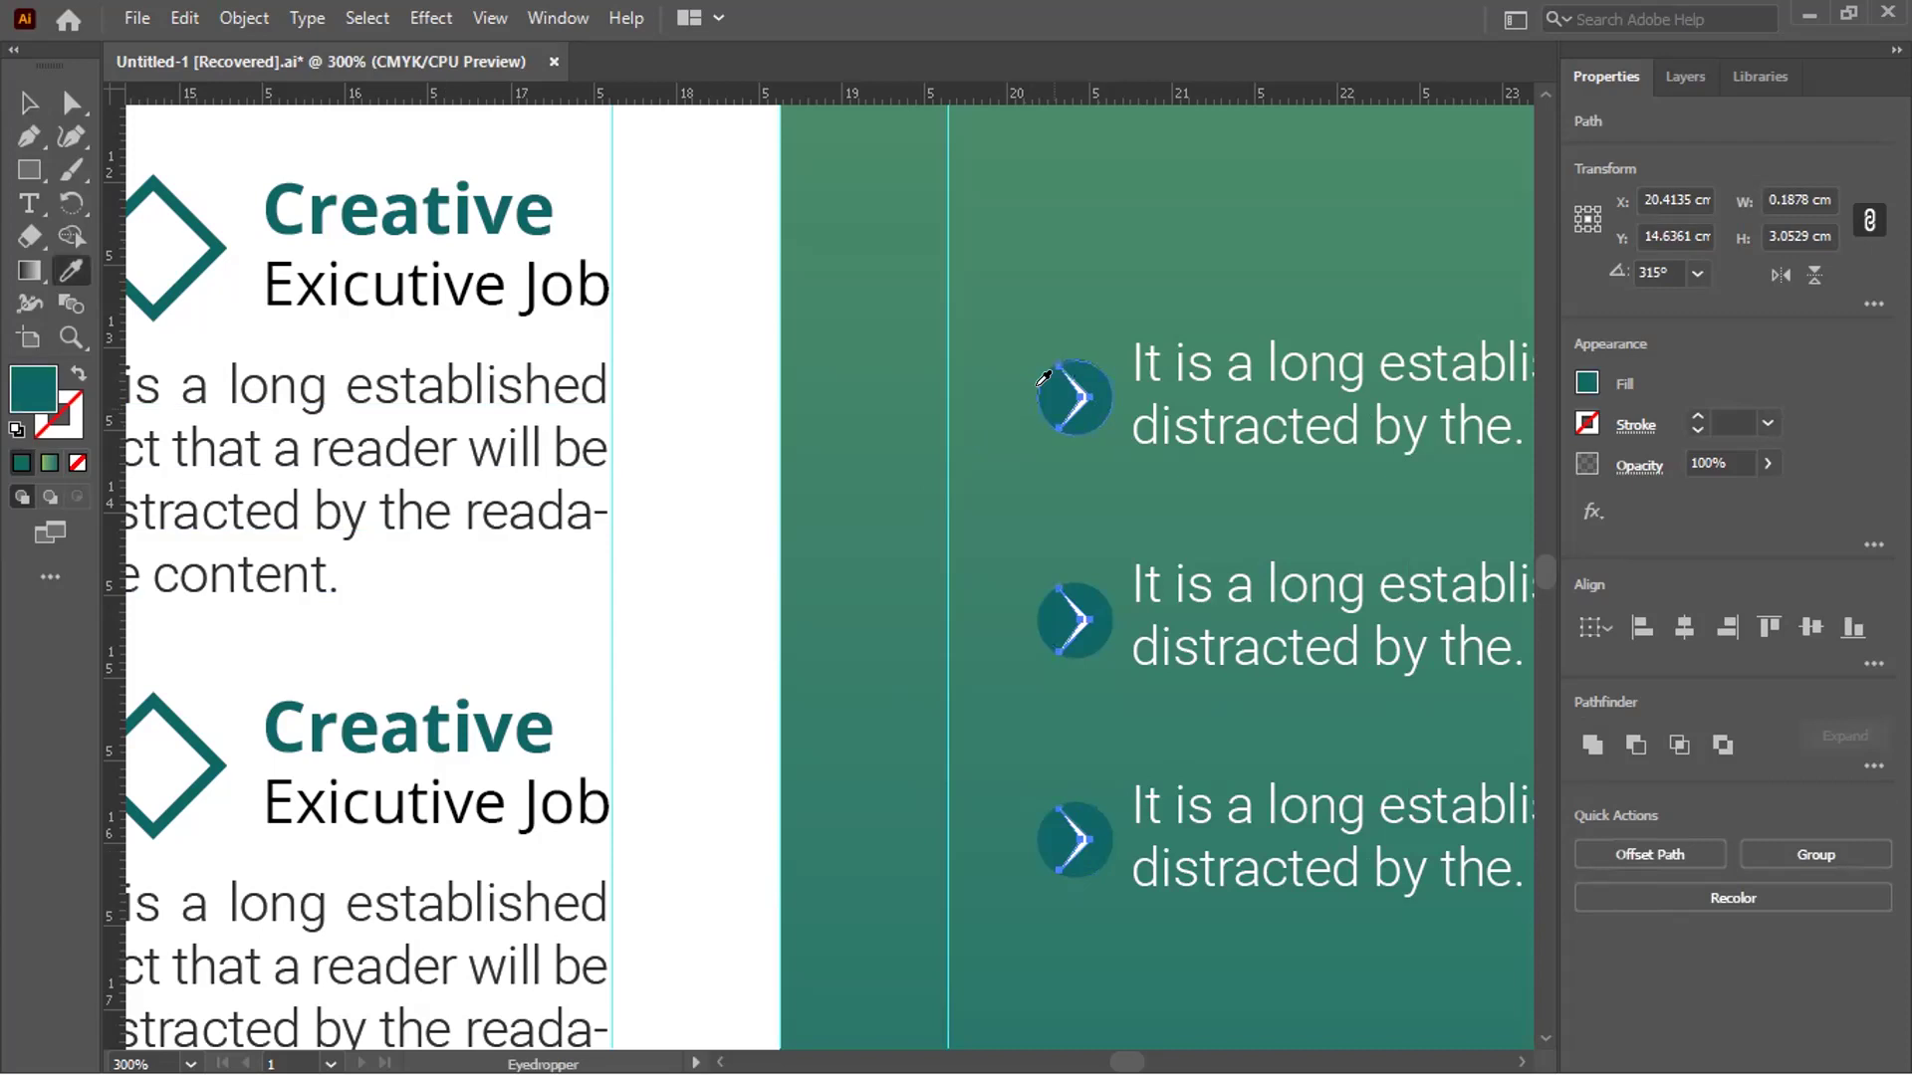
{"action": "key", "text": "v"}
Fill the three circles white by sampling
{"action": "left_click", "coordinate": [1102, 390]}
{"action": "left_click", "coordinate": [1080, 619], "text": "shift"}
{"action": "left_click", "coordinate": [1095, 835], "text": "shift"}
{"action": "left_click", "coordinate": [70, 271]}
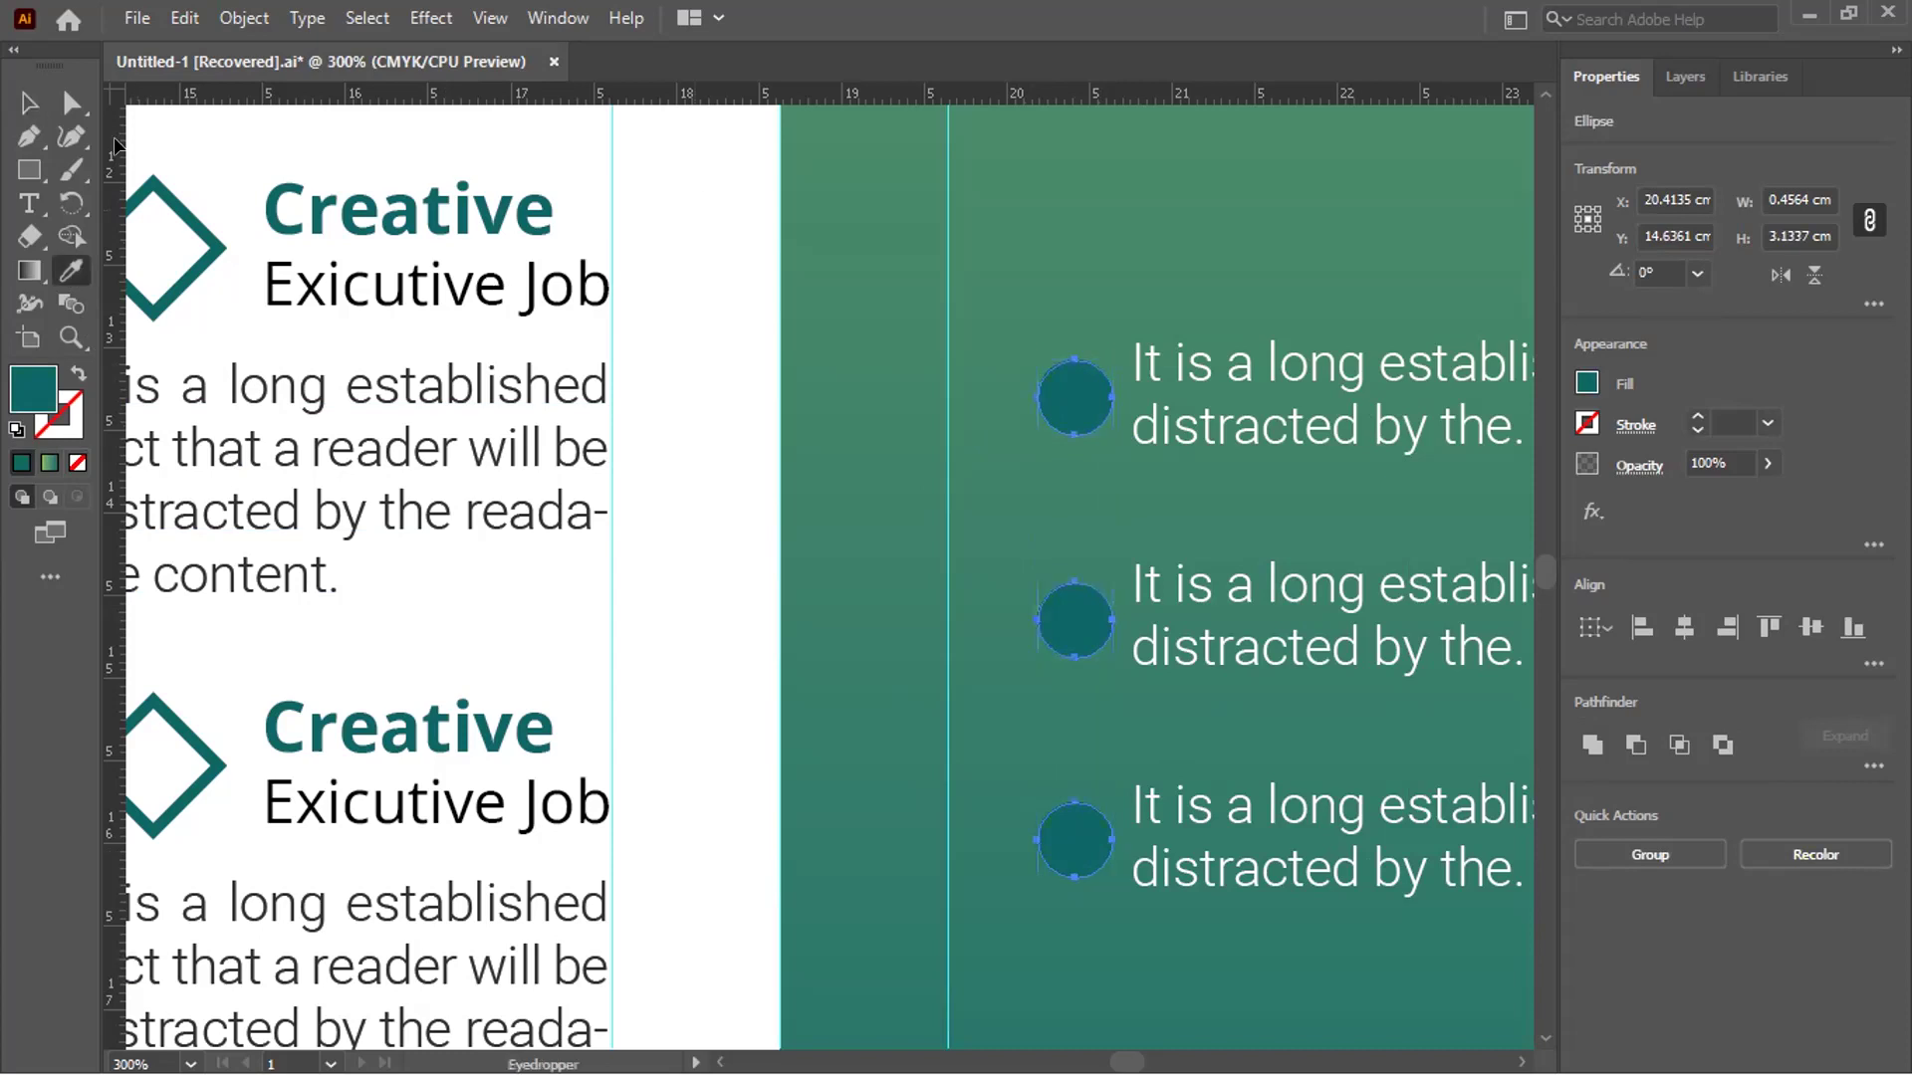
{"action": "left_click", "coordinate": [695, 192]}
{"action": "key", "text": "v"}
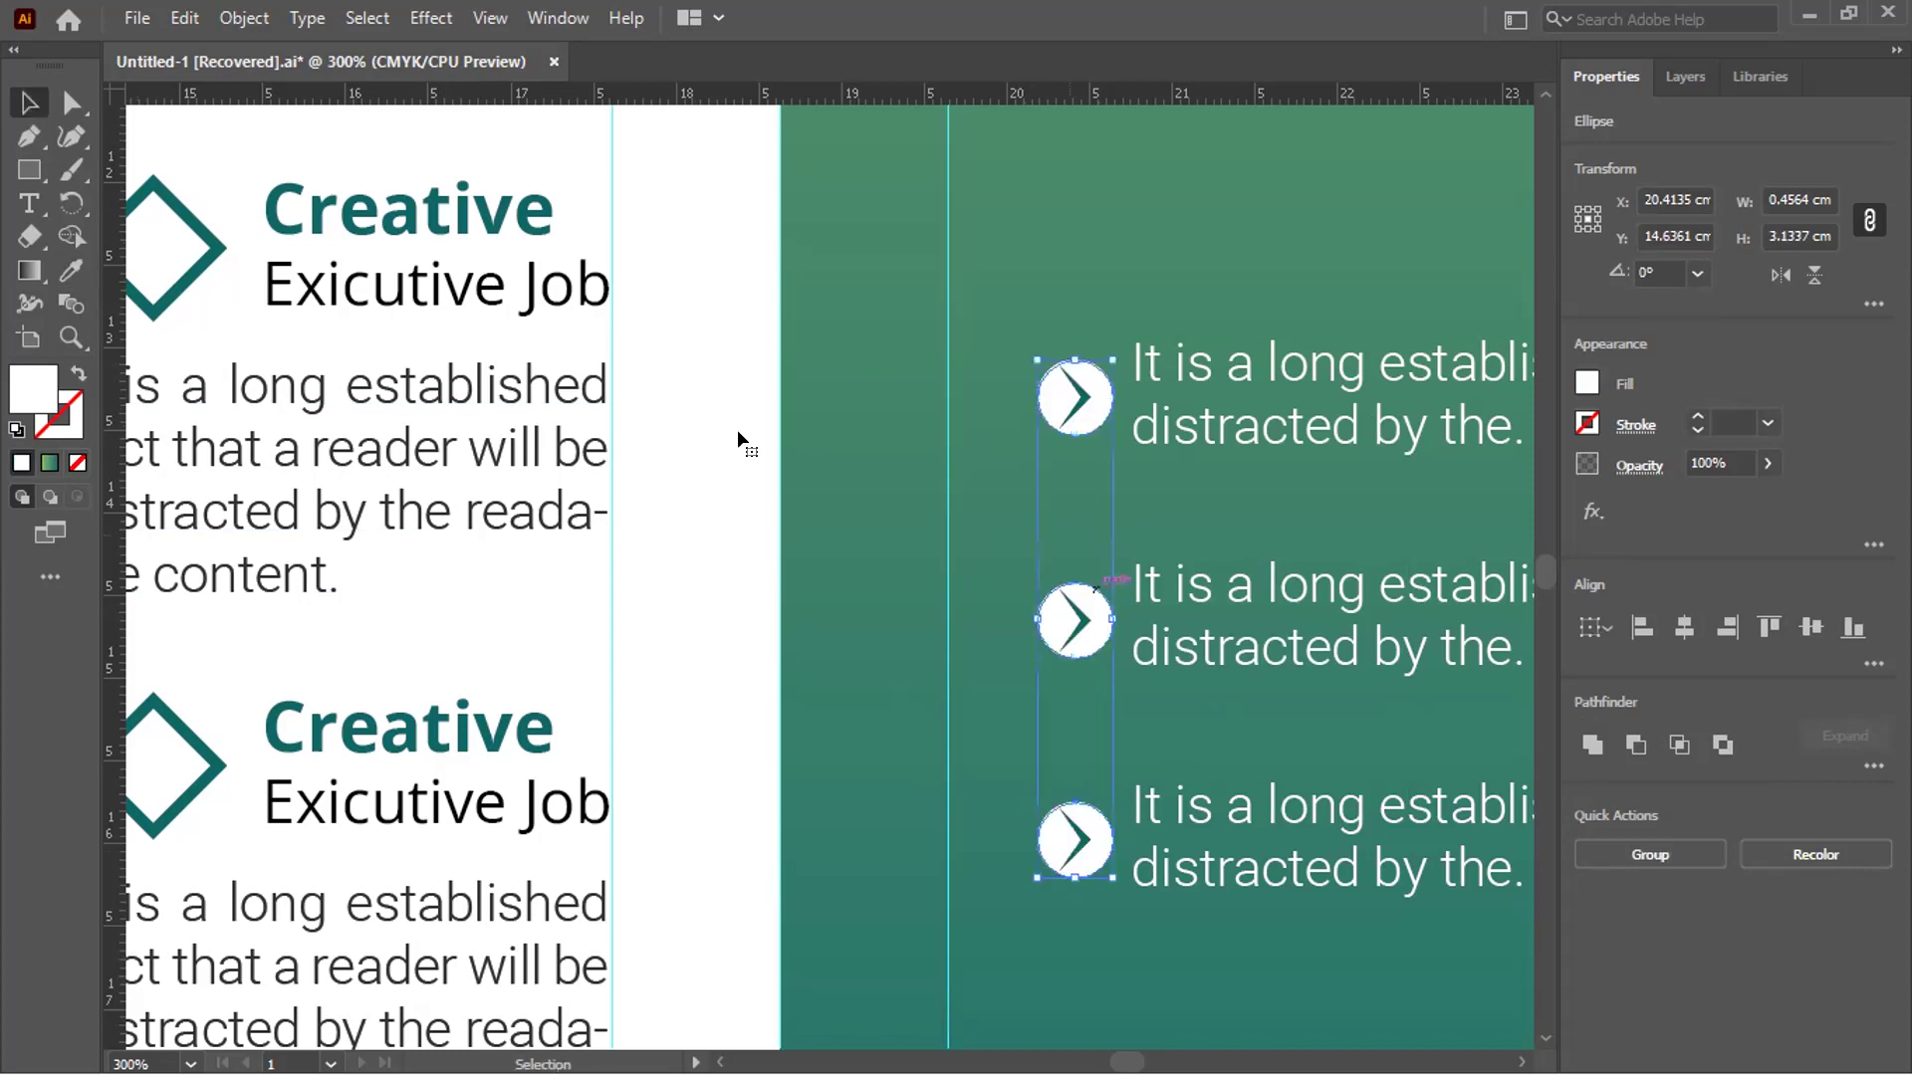
Group each circle-and-arrow icon with its bullet text line
{"action": "left_click", "coordinate": [1010, 361]}
{"action": "left_click", "coordinate": [1078, 393]}
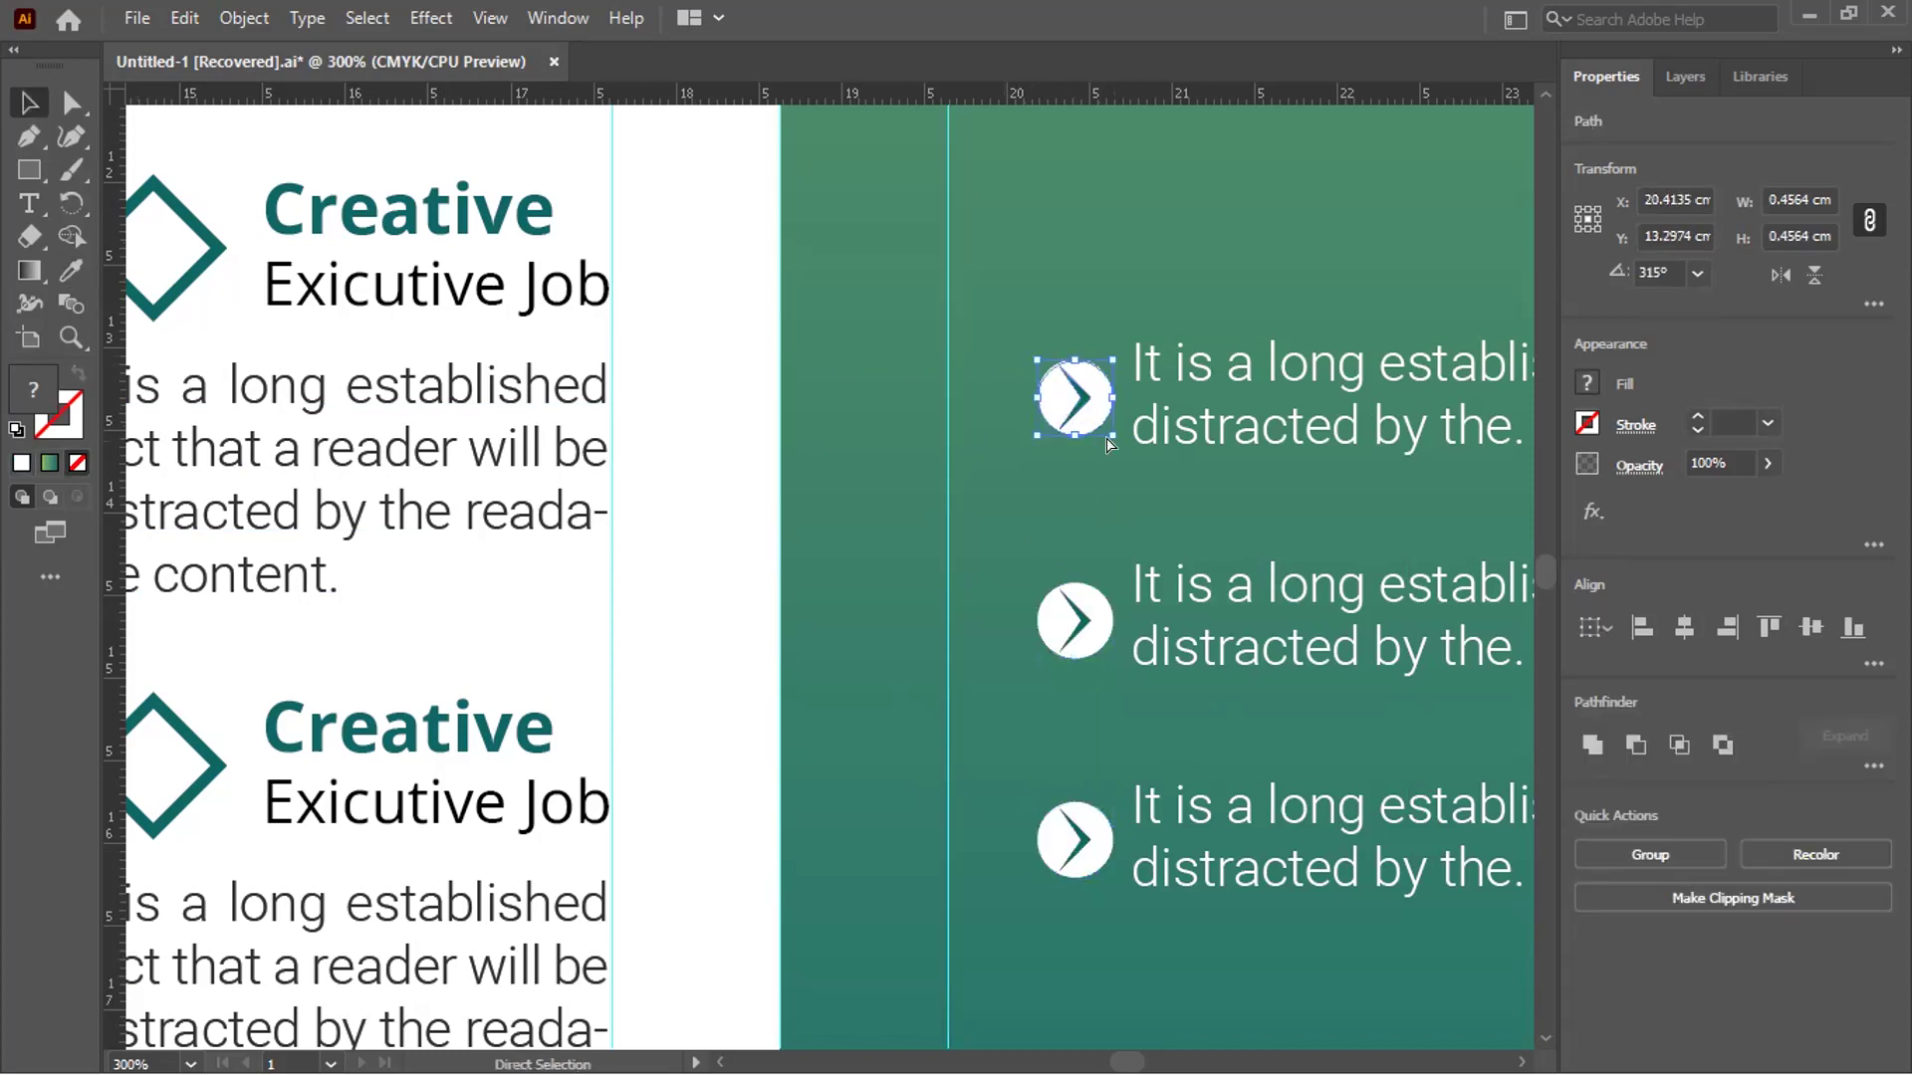
{"action": "left_click", "coordinate": [1344, 453], "text": "shift"}
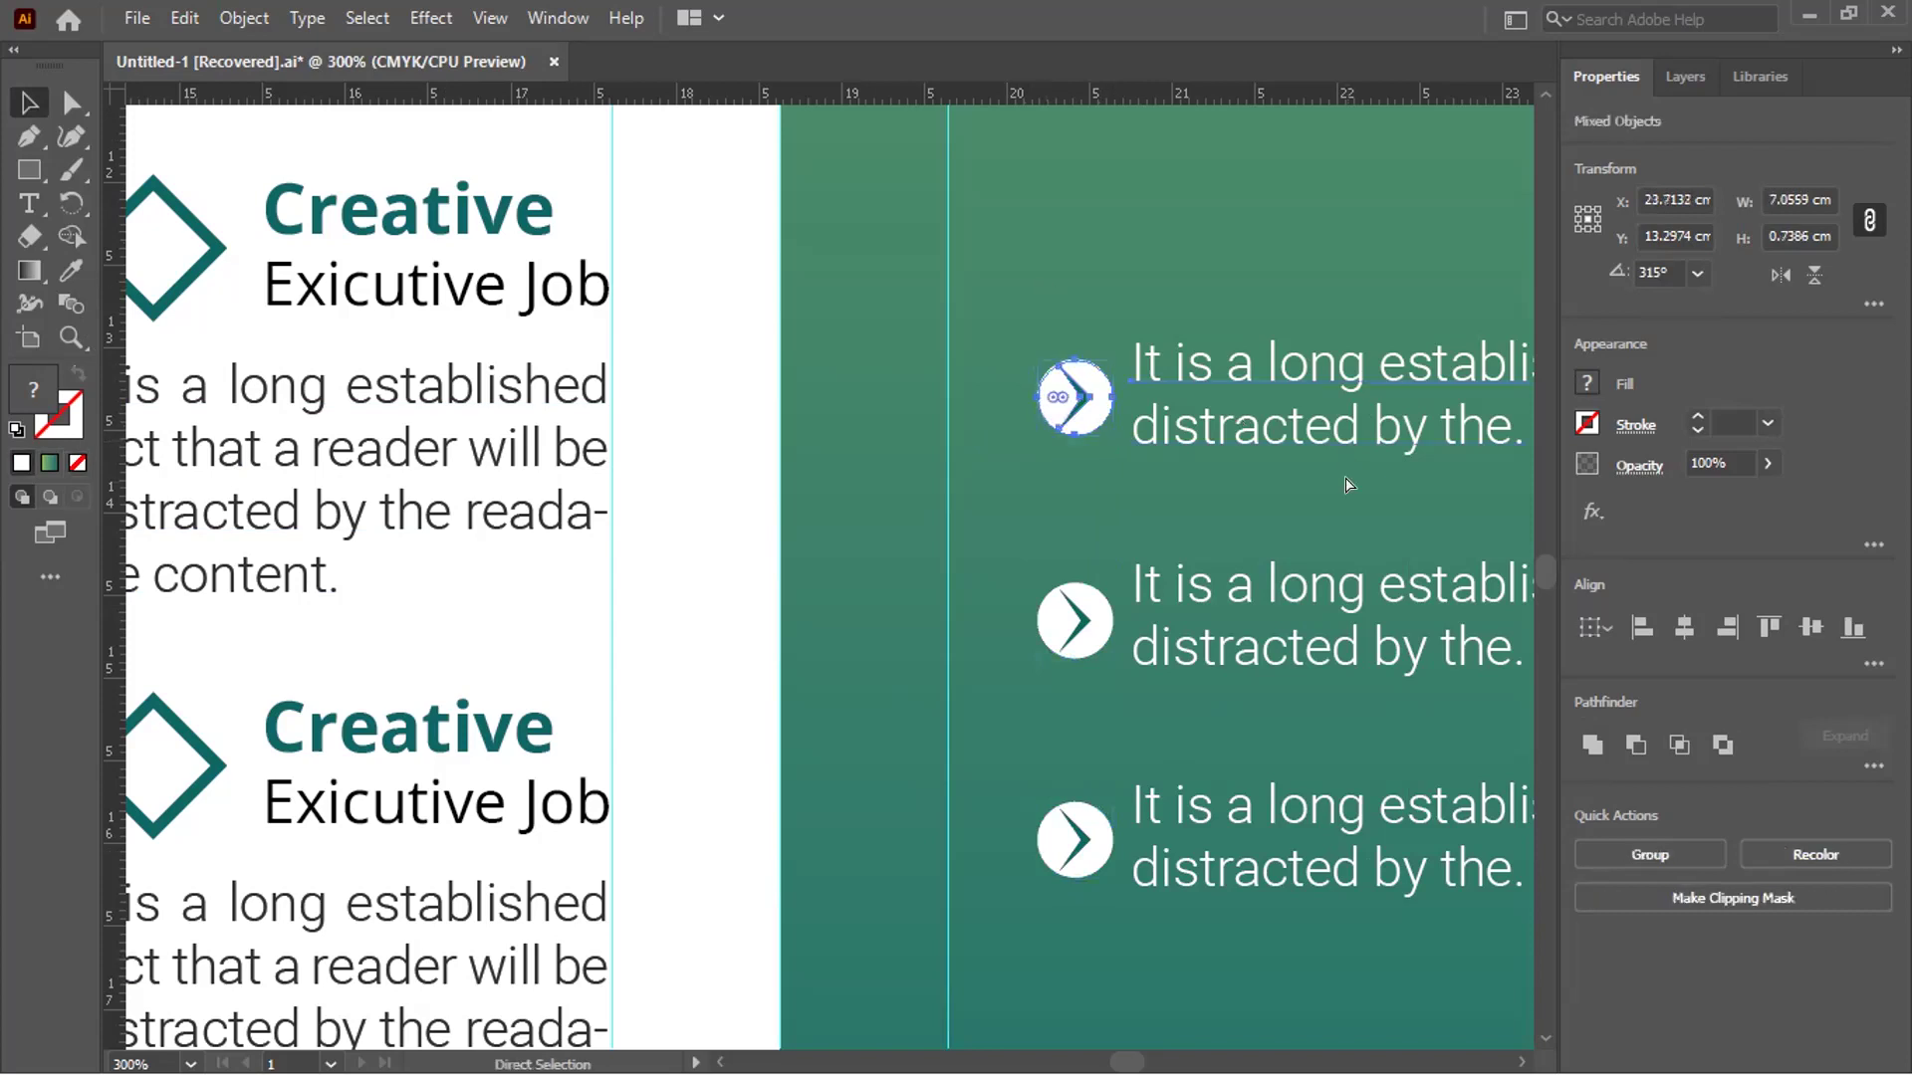
{"action": "left_click_drag", "start_coordinate": [1030, 560], "coordinate": [1081, 701]}
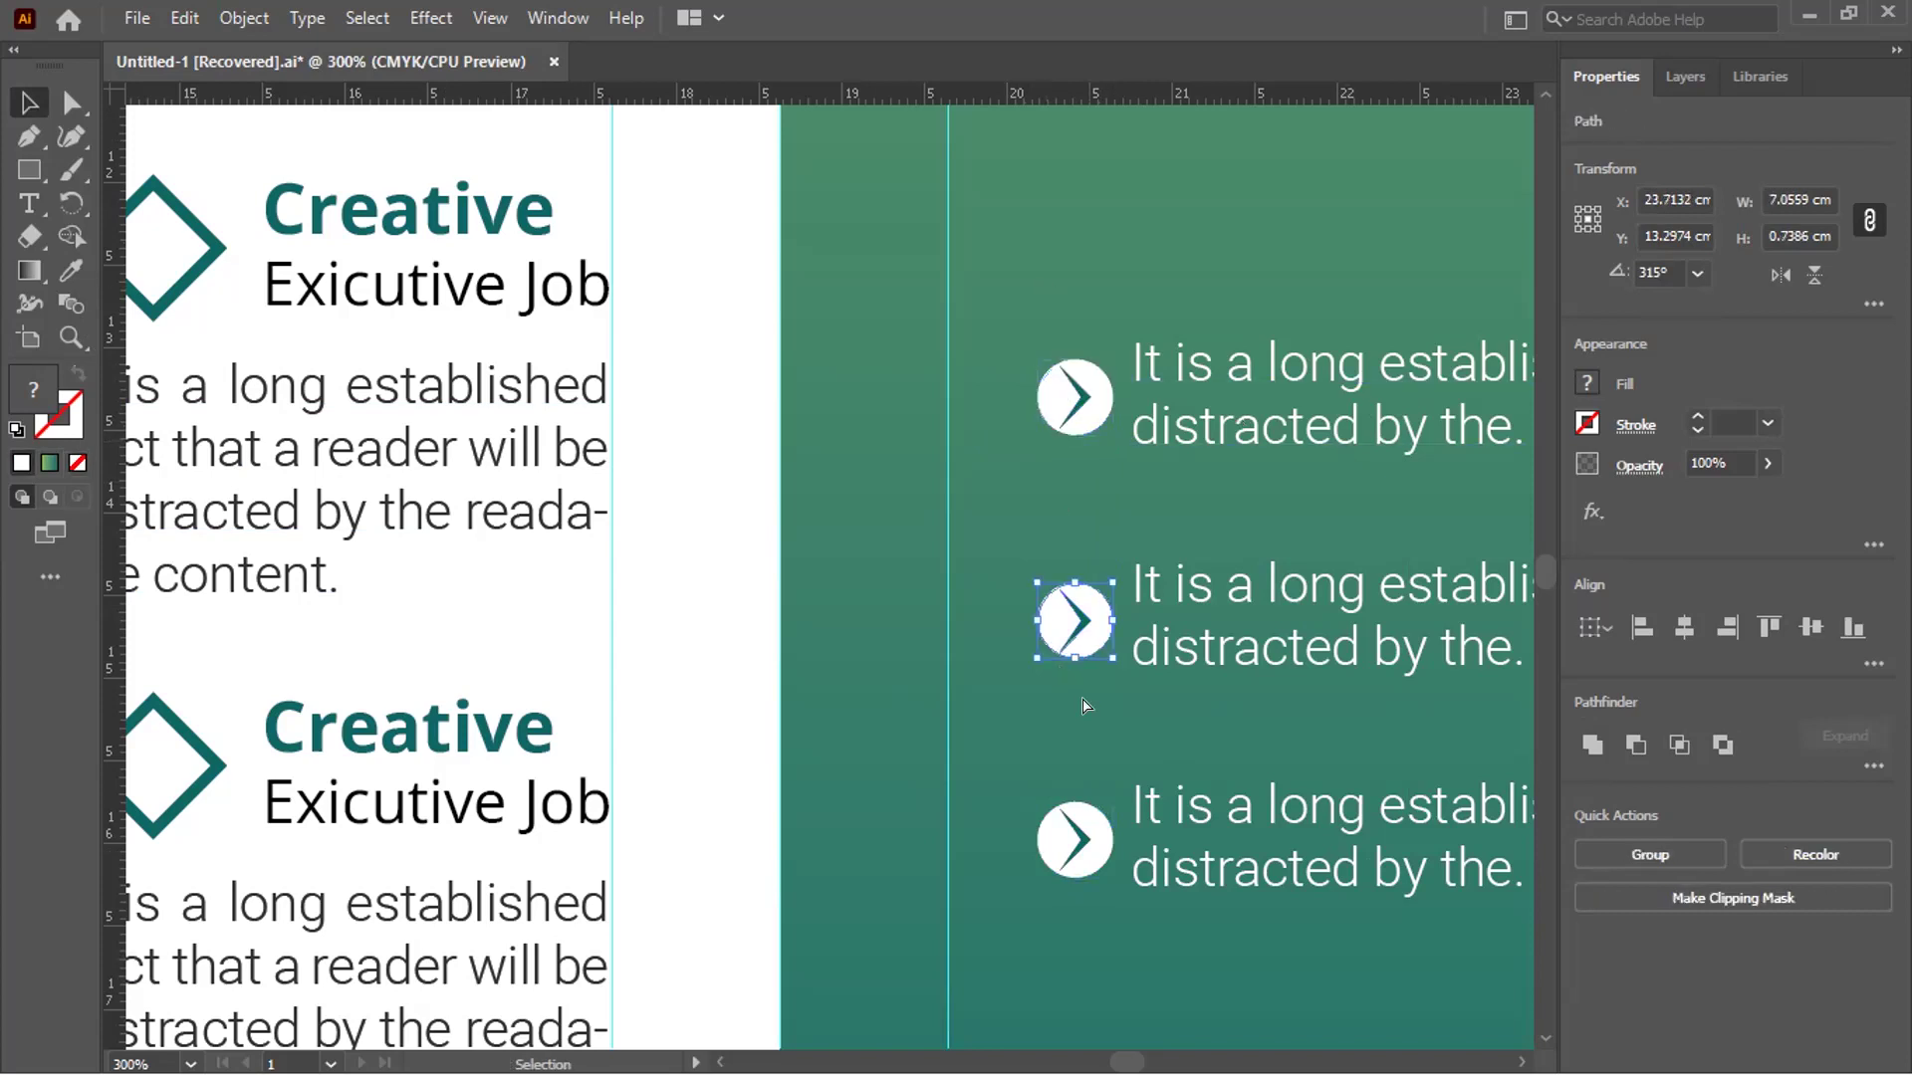
{"action": "left_click", "coordinate": [1257, 706], "text": "shift"}
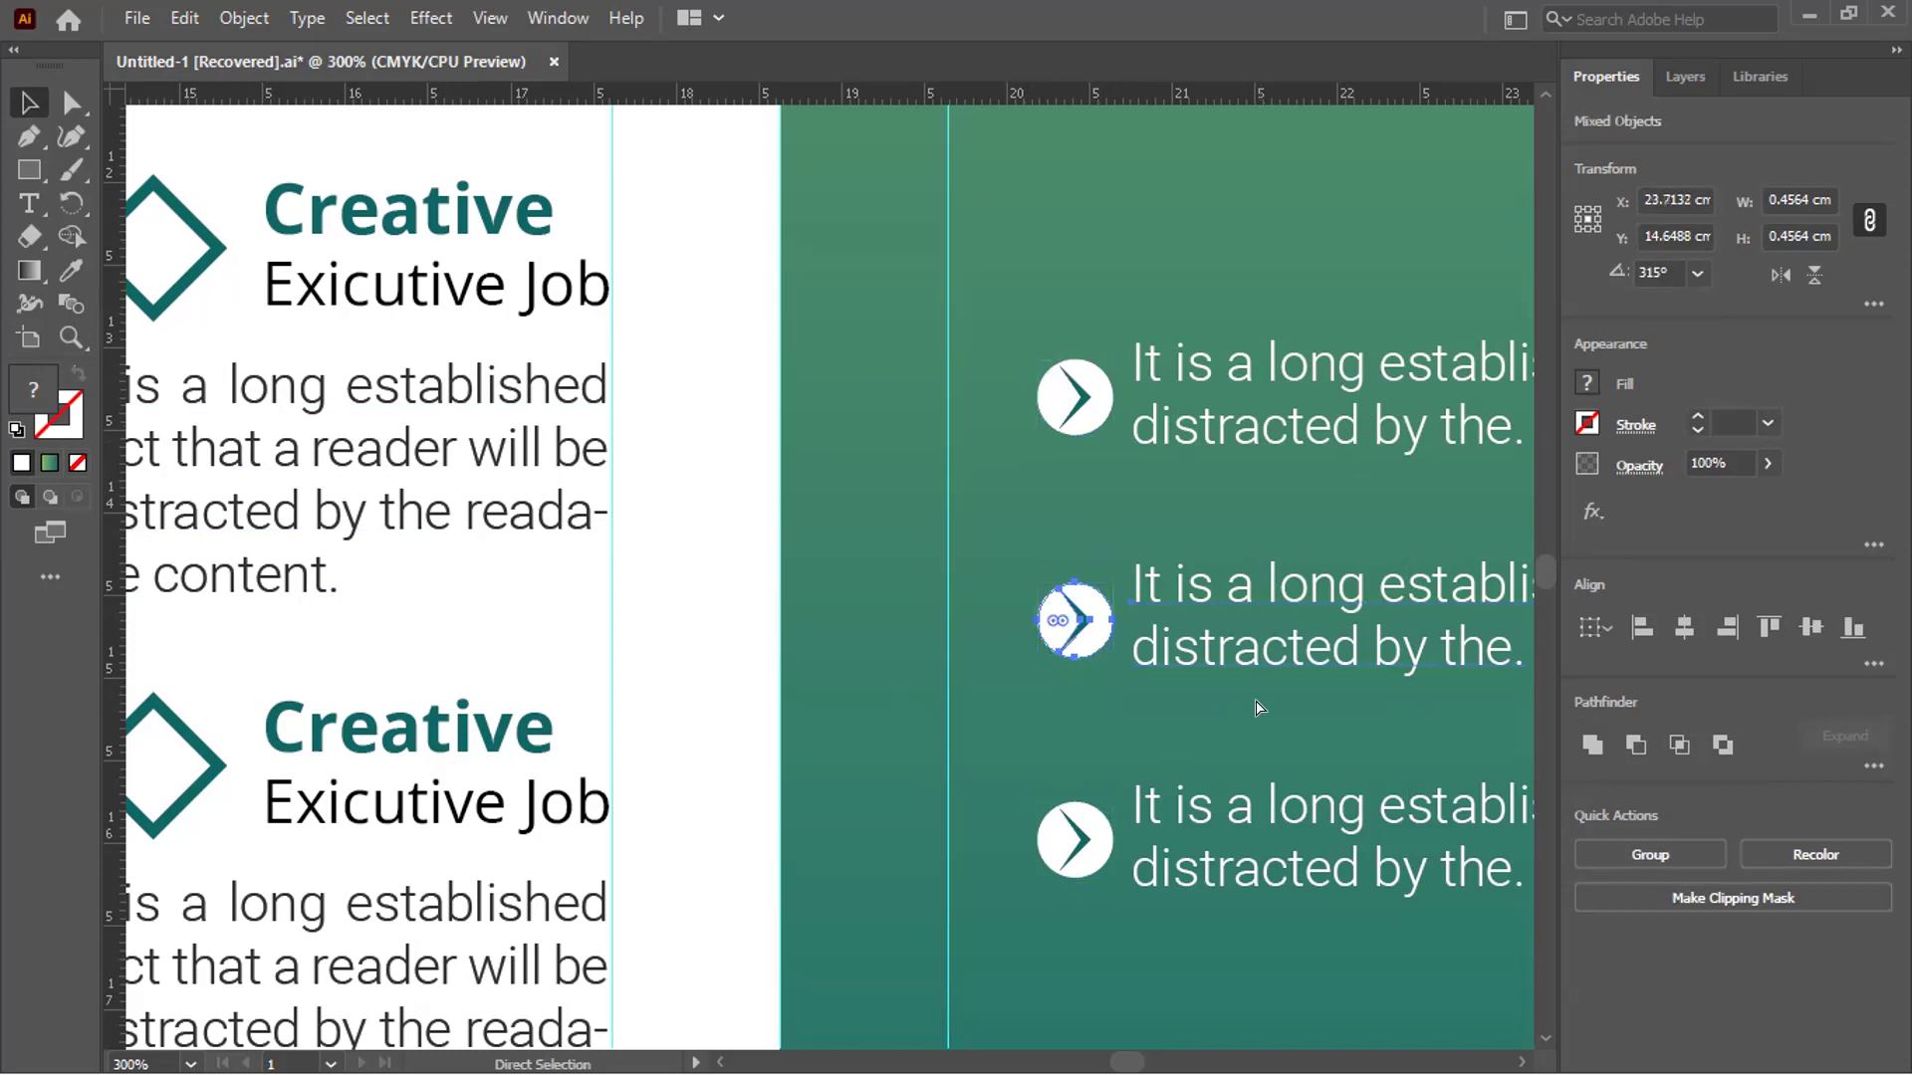
{"action": "key", "text": "ctrl+g"}
{"action": "left_click_drag", "start_coordinate": [994, 811], "coordinate": [1127, 908]}
Align the three bullet groups to the paragraph's left edge
{"action": "left_click_drag", "start_coordinate": [1265, 933], "coordinate": [1086, 749]}
{"action": "scroll", "coordinate": [1085, 749], "scroll_direction": "down", "scroll_amount": 2}
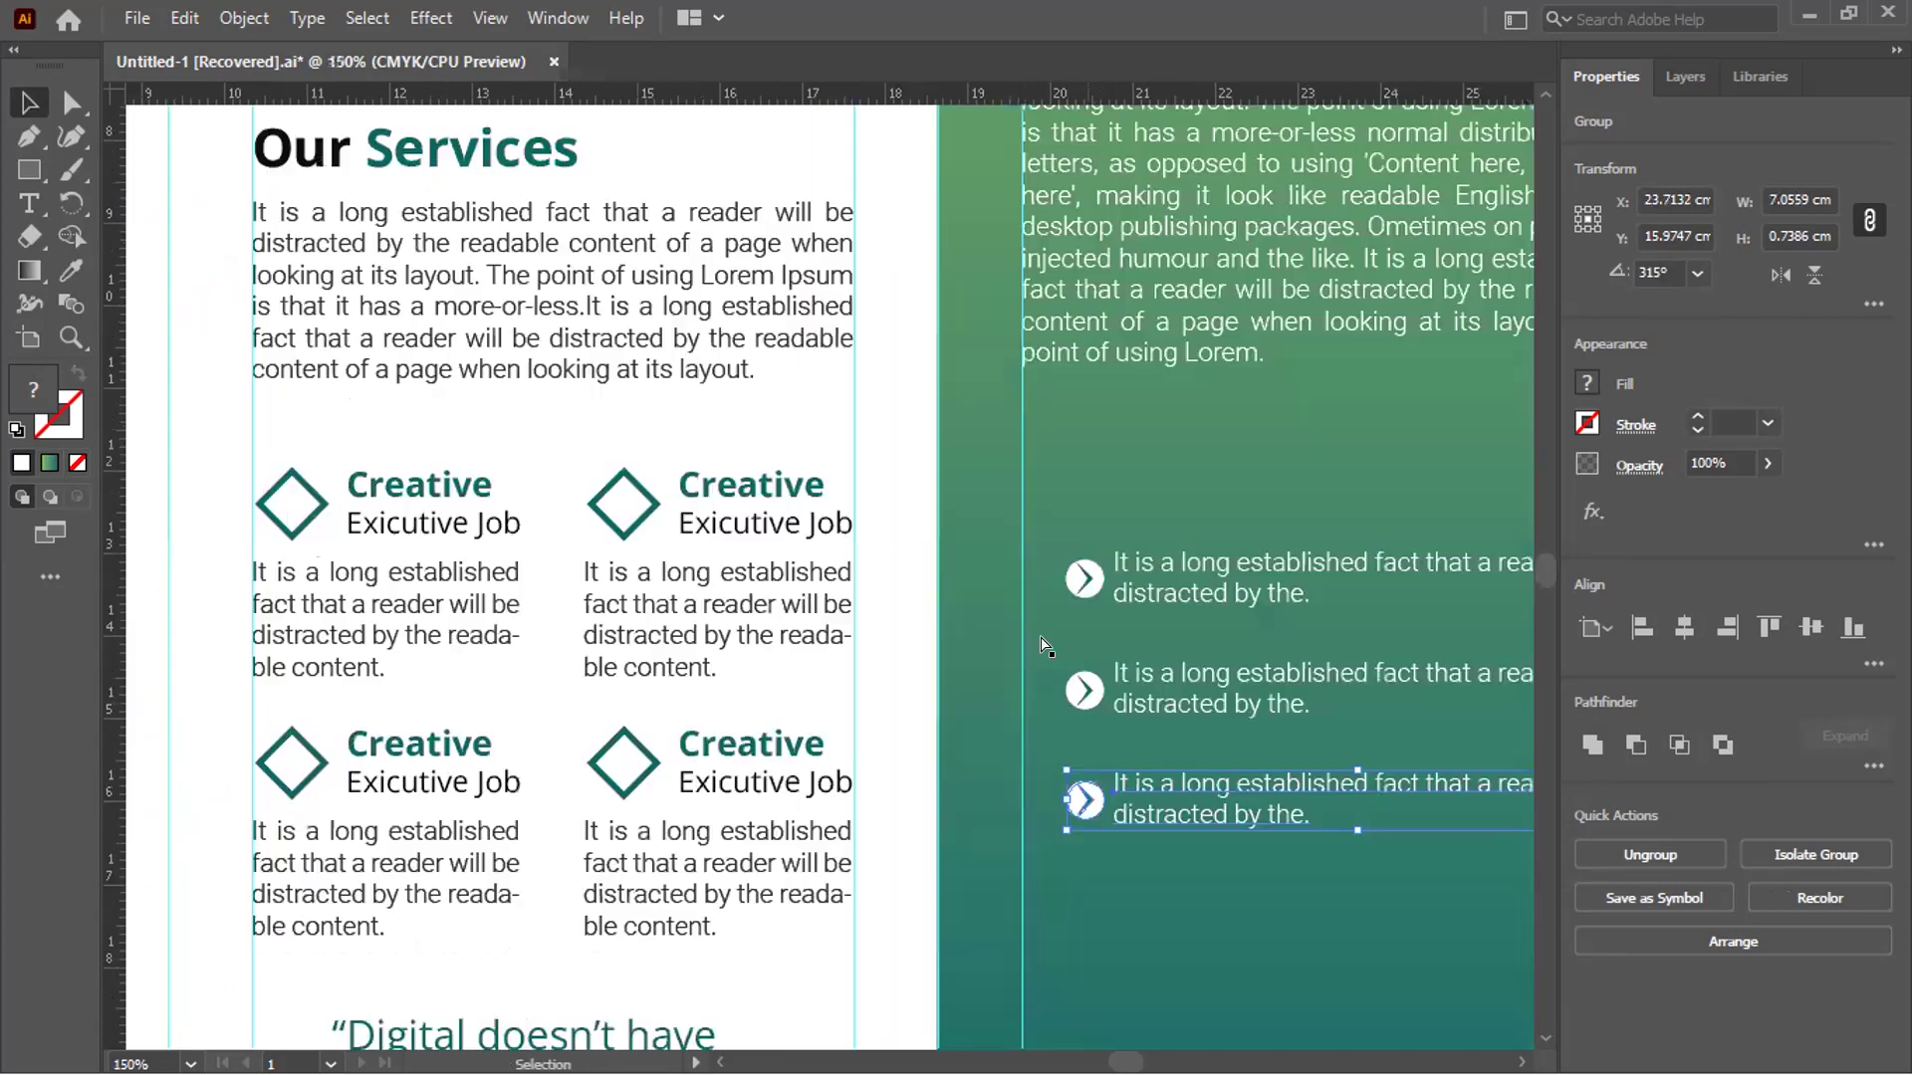
{"action": "left_click_drag", "start_coordinate": [1364, 559], "coordinate": [1031, 532]}
{"action": "left_click", "coordinate": [928, 644], "text": "shift"}
{"action": "left_click", "coordinate": [886, 759], "text": "shift"}
{"action": "left_click", "coordinate": [881, 281]}
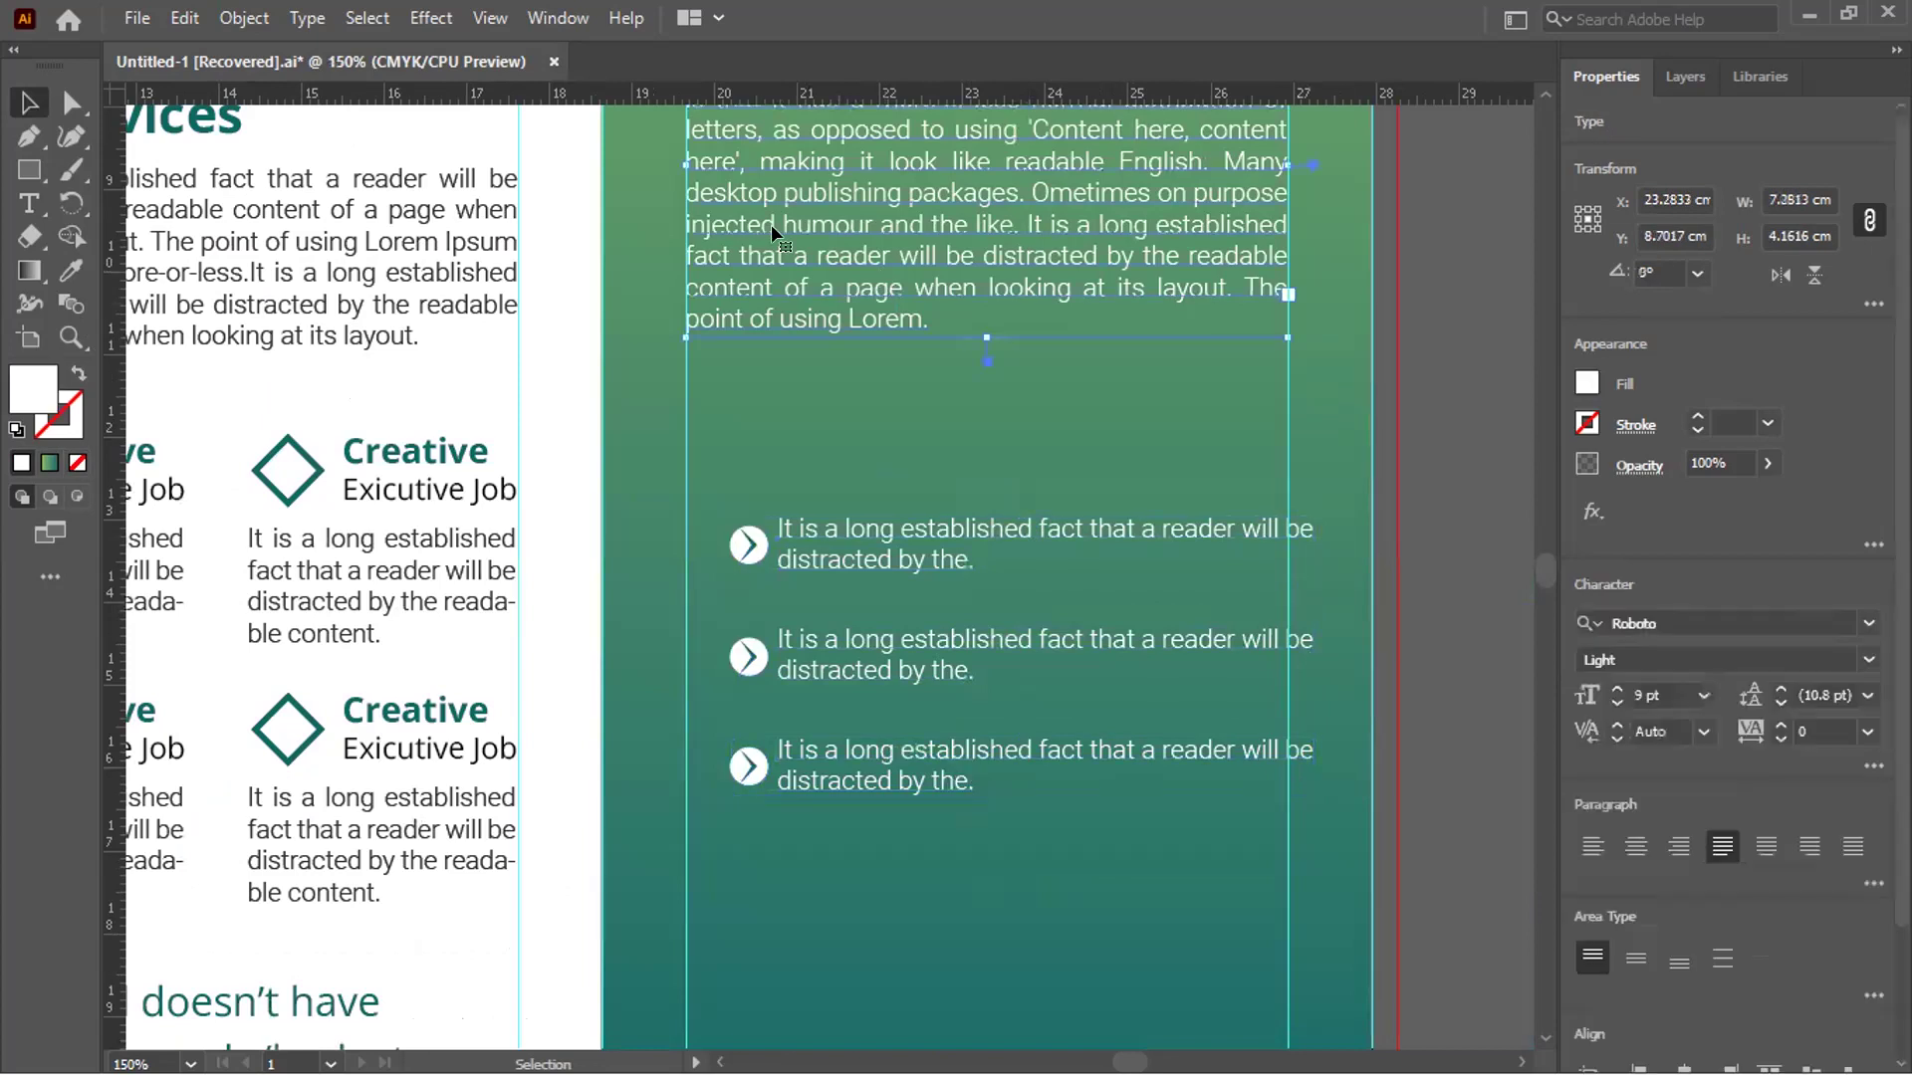
{"action": "left_click", "coordinate": [878, 202], "text": "shift"}
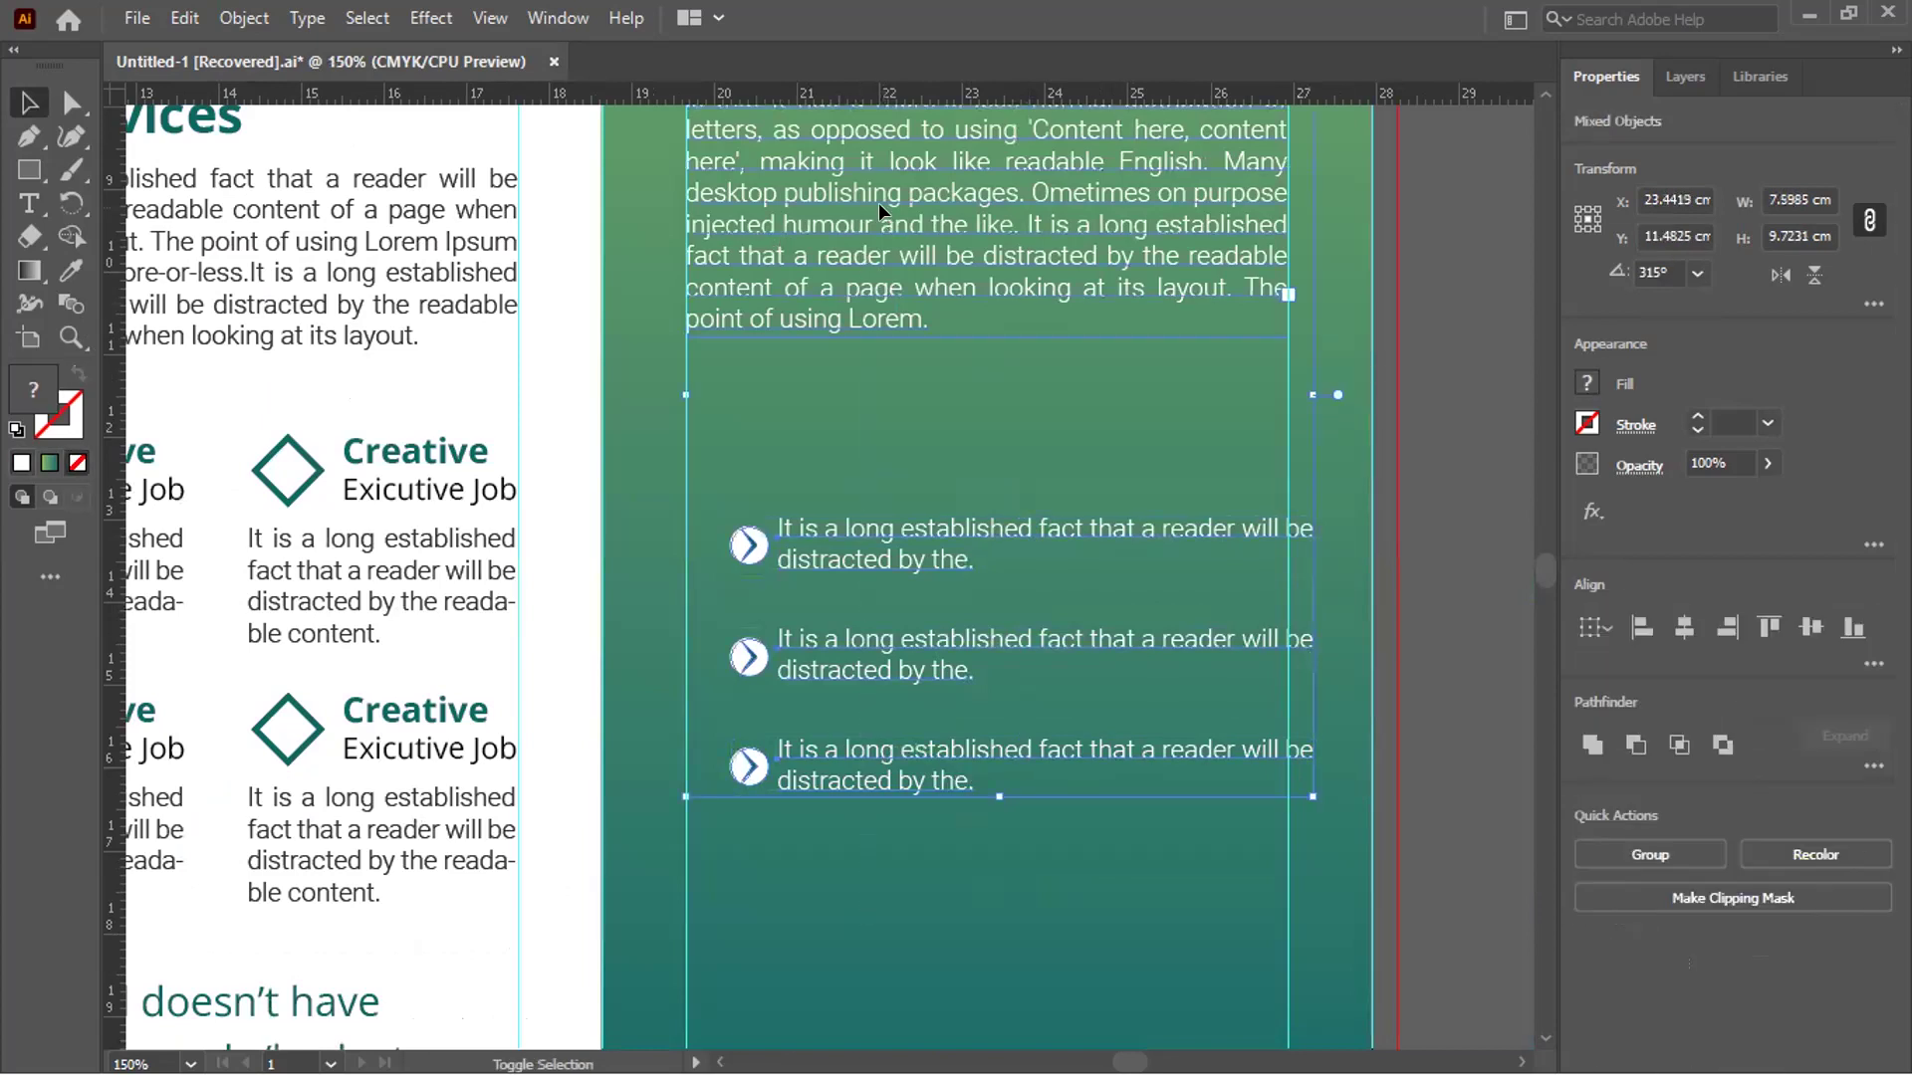
{"action": "left_click", "coordinate": [881, 211], "text": "shift"}
{"action": "left_click", "coordinate": [775, 193], "text": "shift"}
{"action": "scroll", "coordinate": [814, 296], "scroll_direction": "up", "scroll_amount": 1}
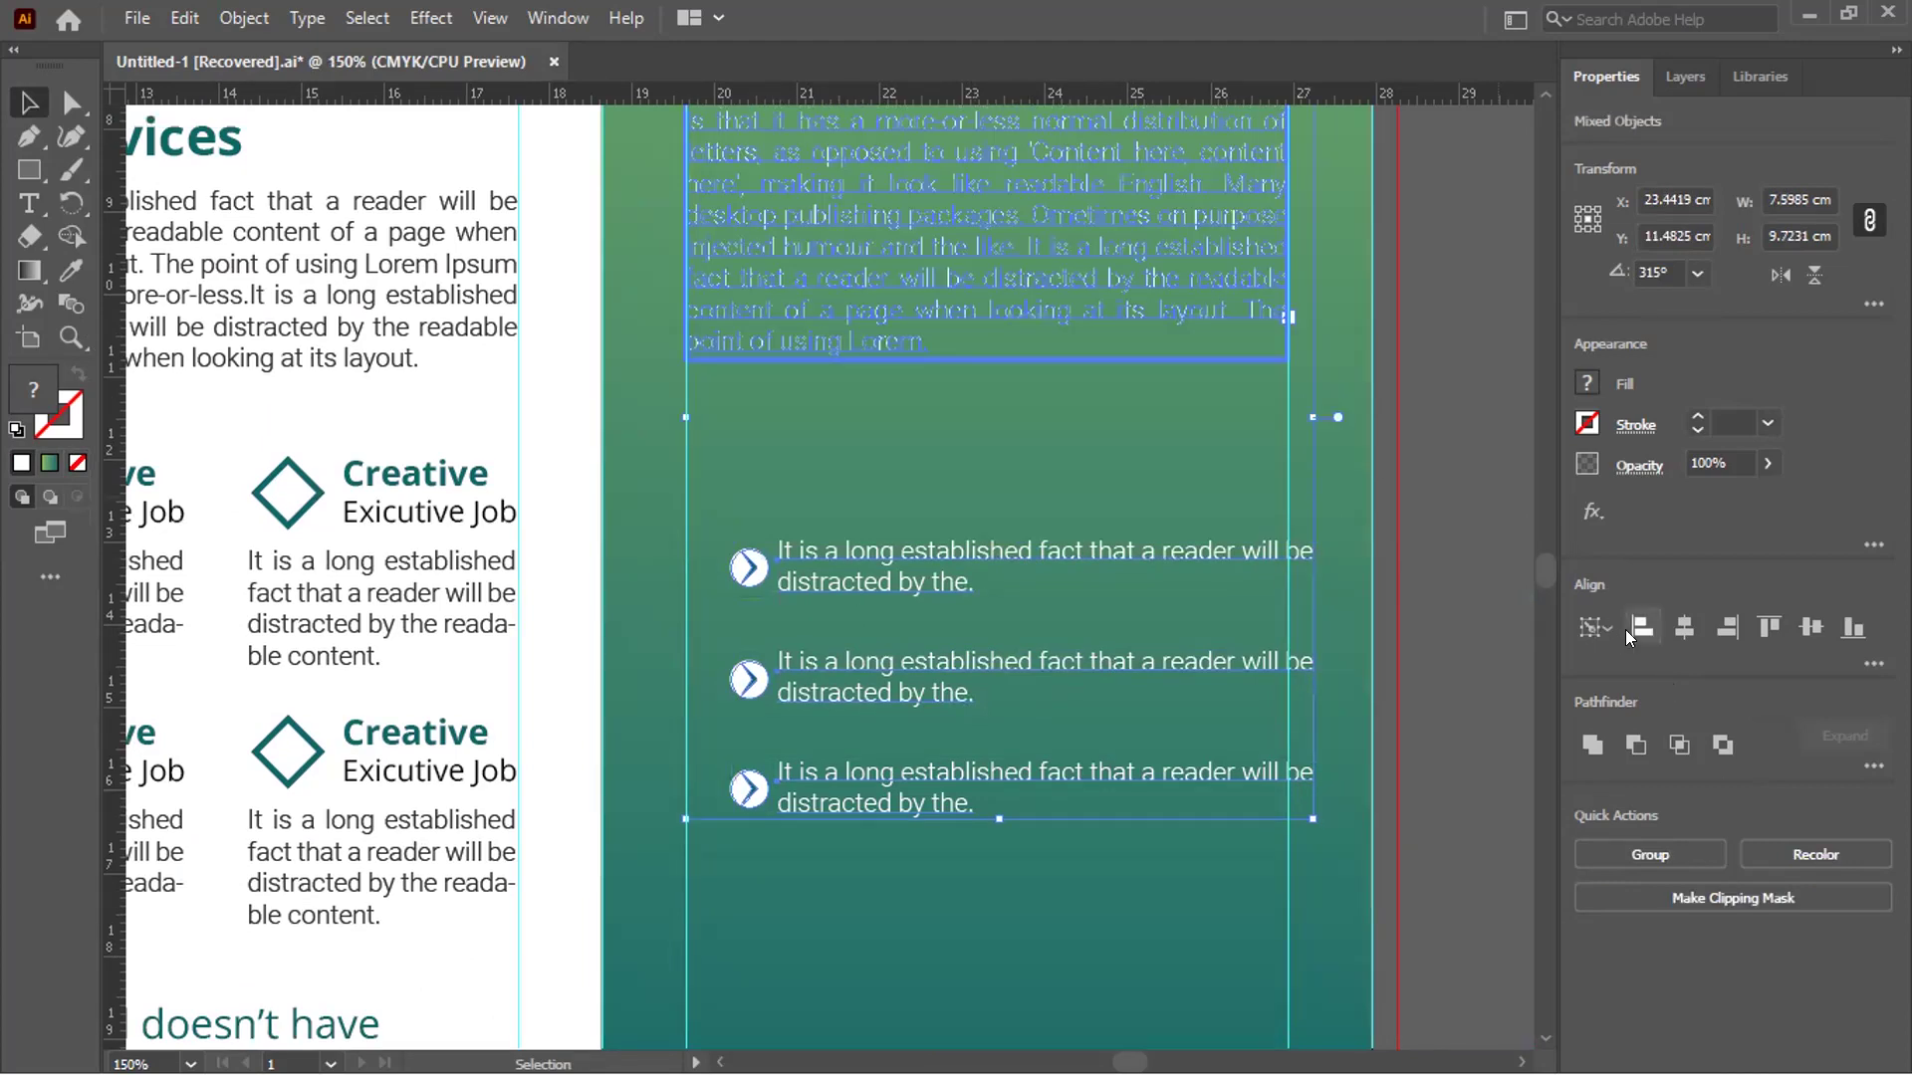
{"action": "left_click", "coordinate": [1412, 582]}
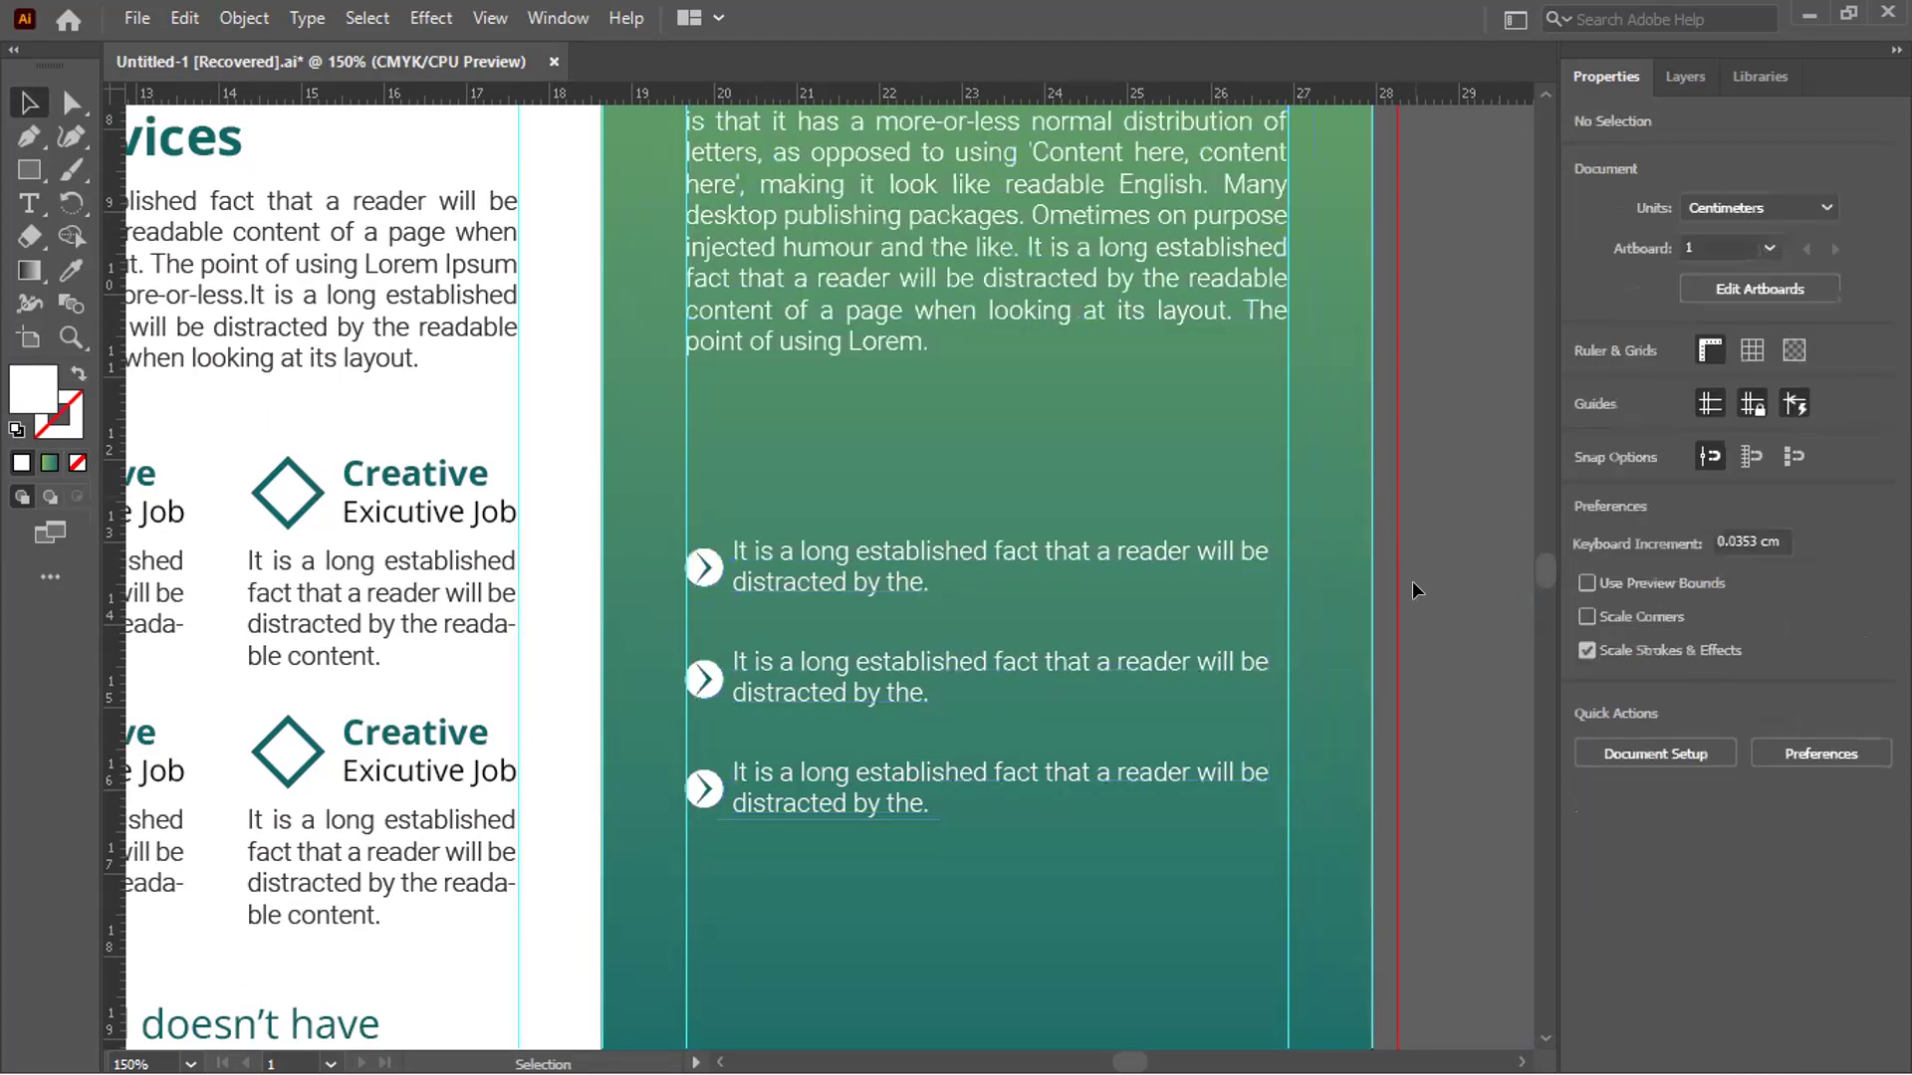
Place the first bullet group 1 cm below the paragraph with Distribute Spacing
{"action": "scroll", "coordinate": [1394, 573], "scroll_direction": "down", "scroll_amount": 1}
{"action": "scroll", "coordinate": [851, 452], "scroll_direction": "down", "scroll_amount": 2}
{"action": "left_click", "coordinate": [850, 452]}
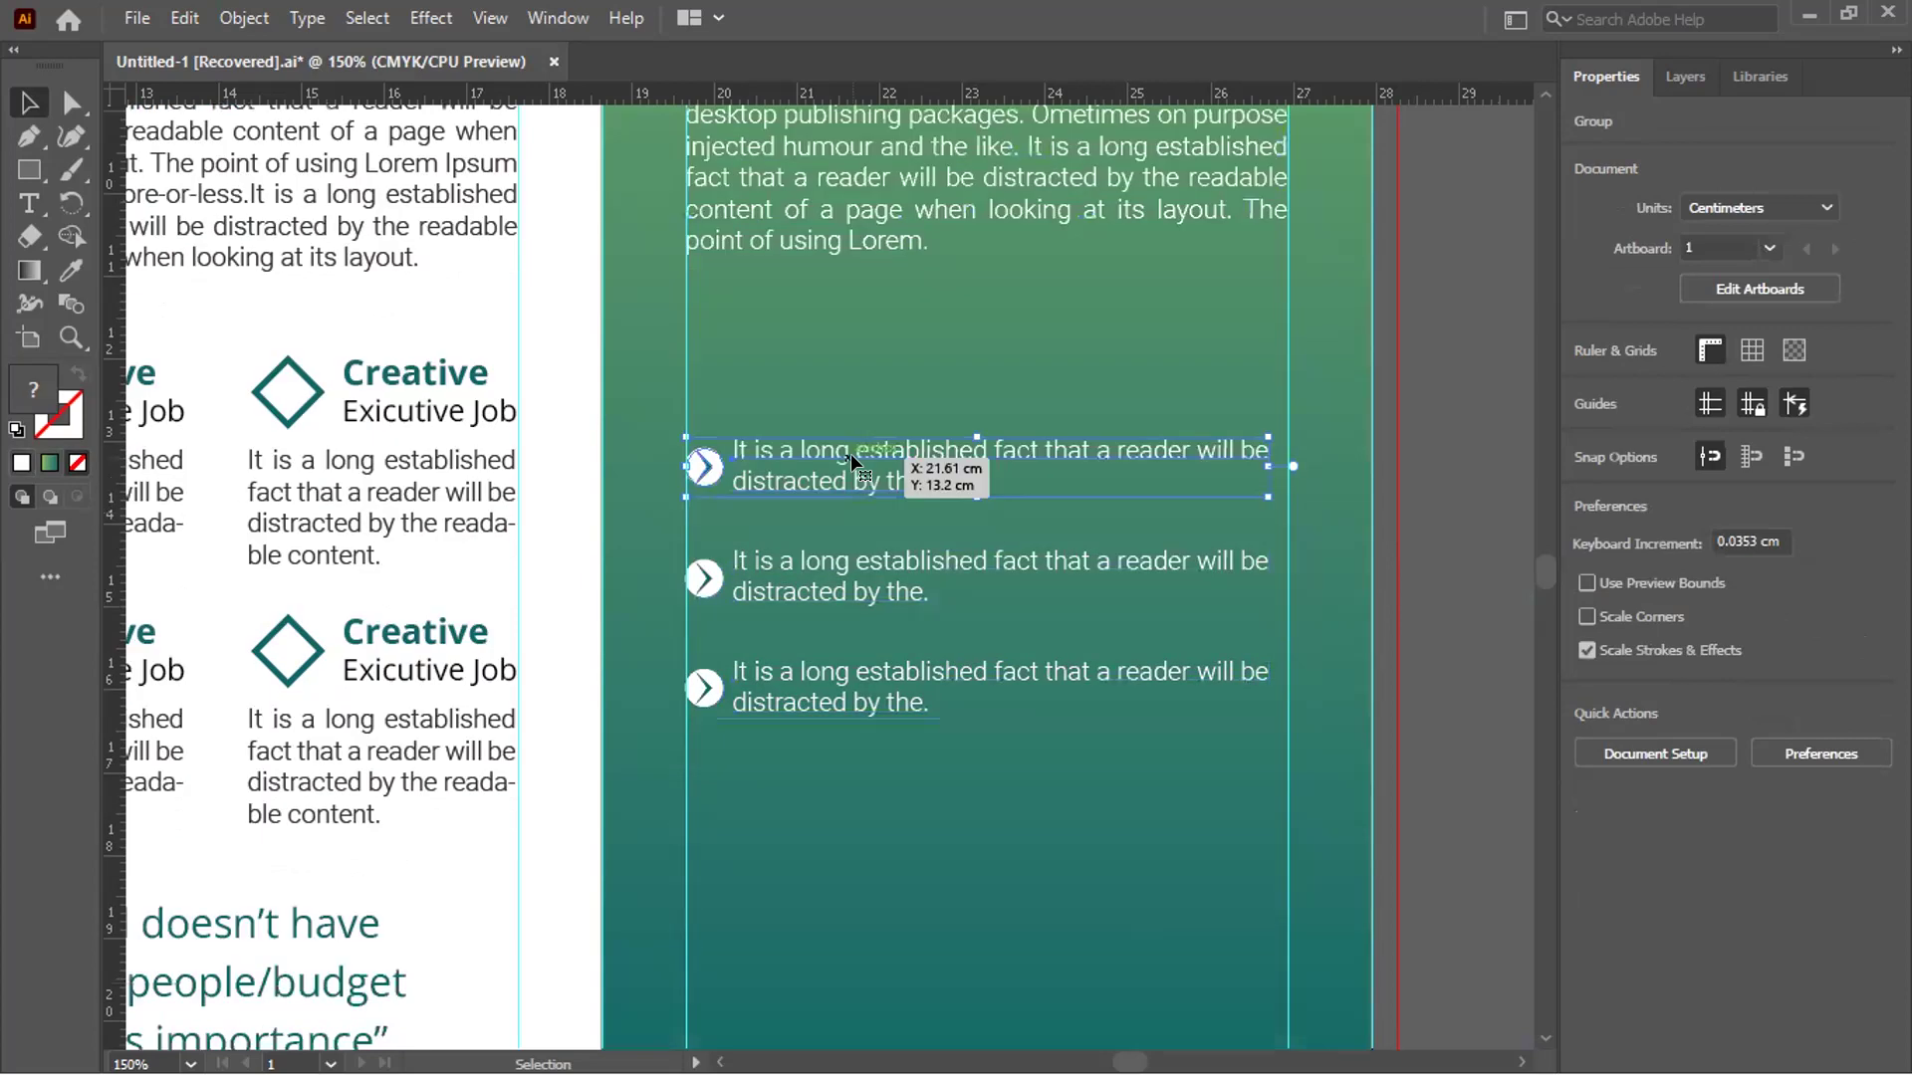
{"action": "scroll", "coordinate": [821, 572], "scroll_direction": "down", "scroll_amount": 1}
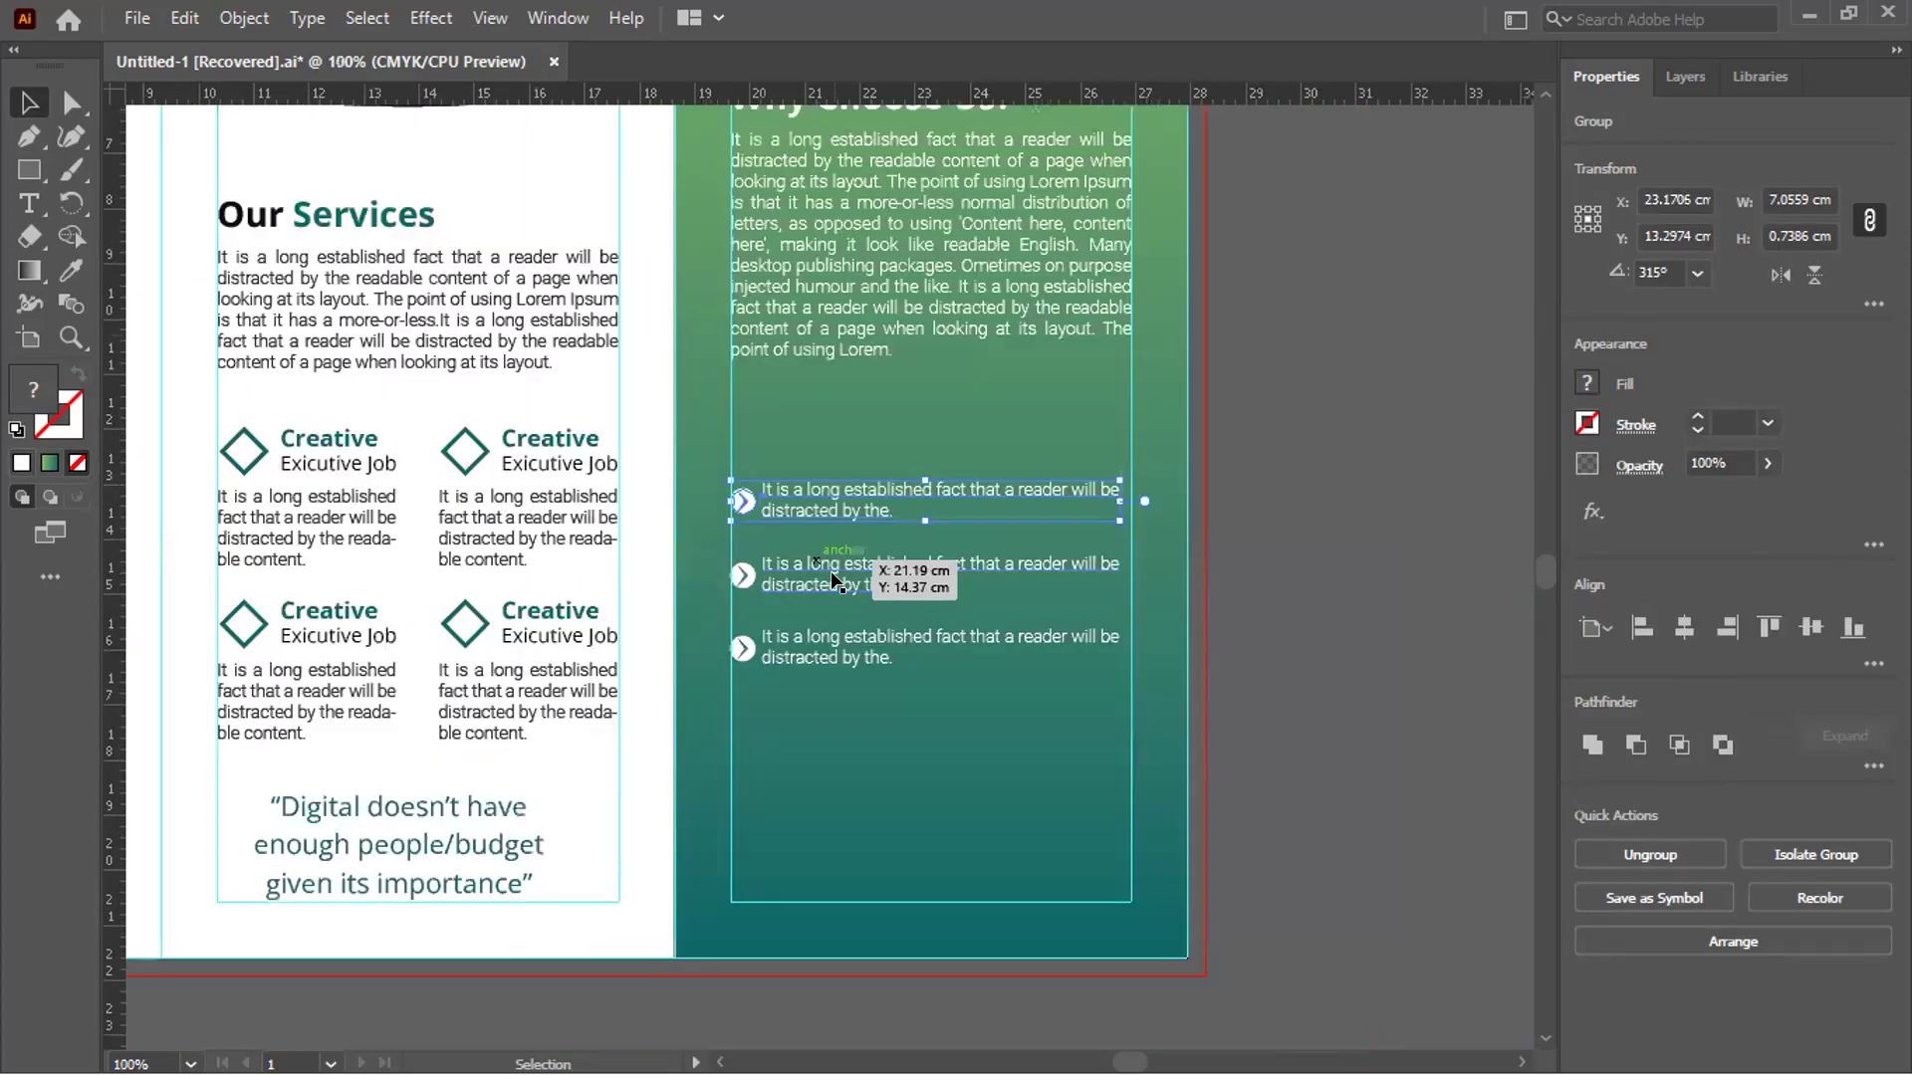
{"action": "scroll", "coordinate": [811, 409], "scroll_direction": "up", "scroll_amount": 4}
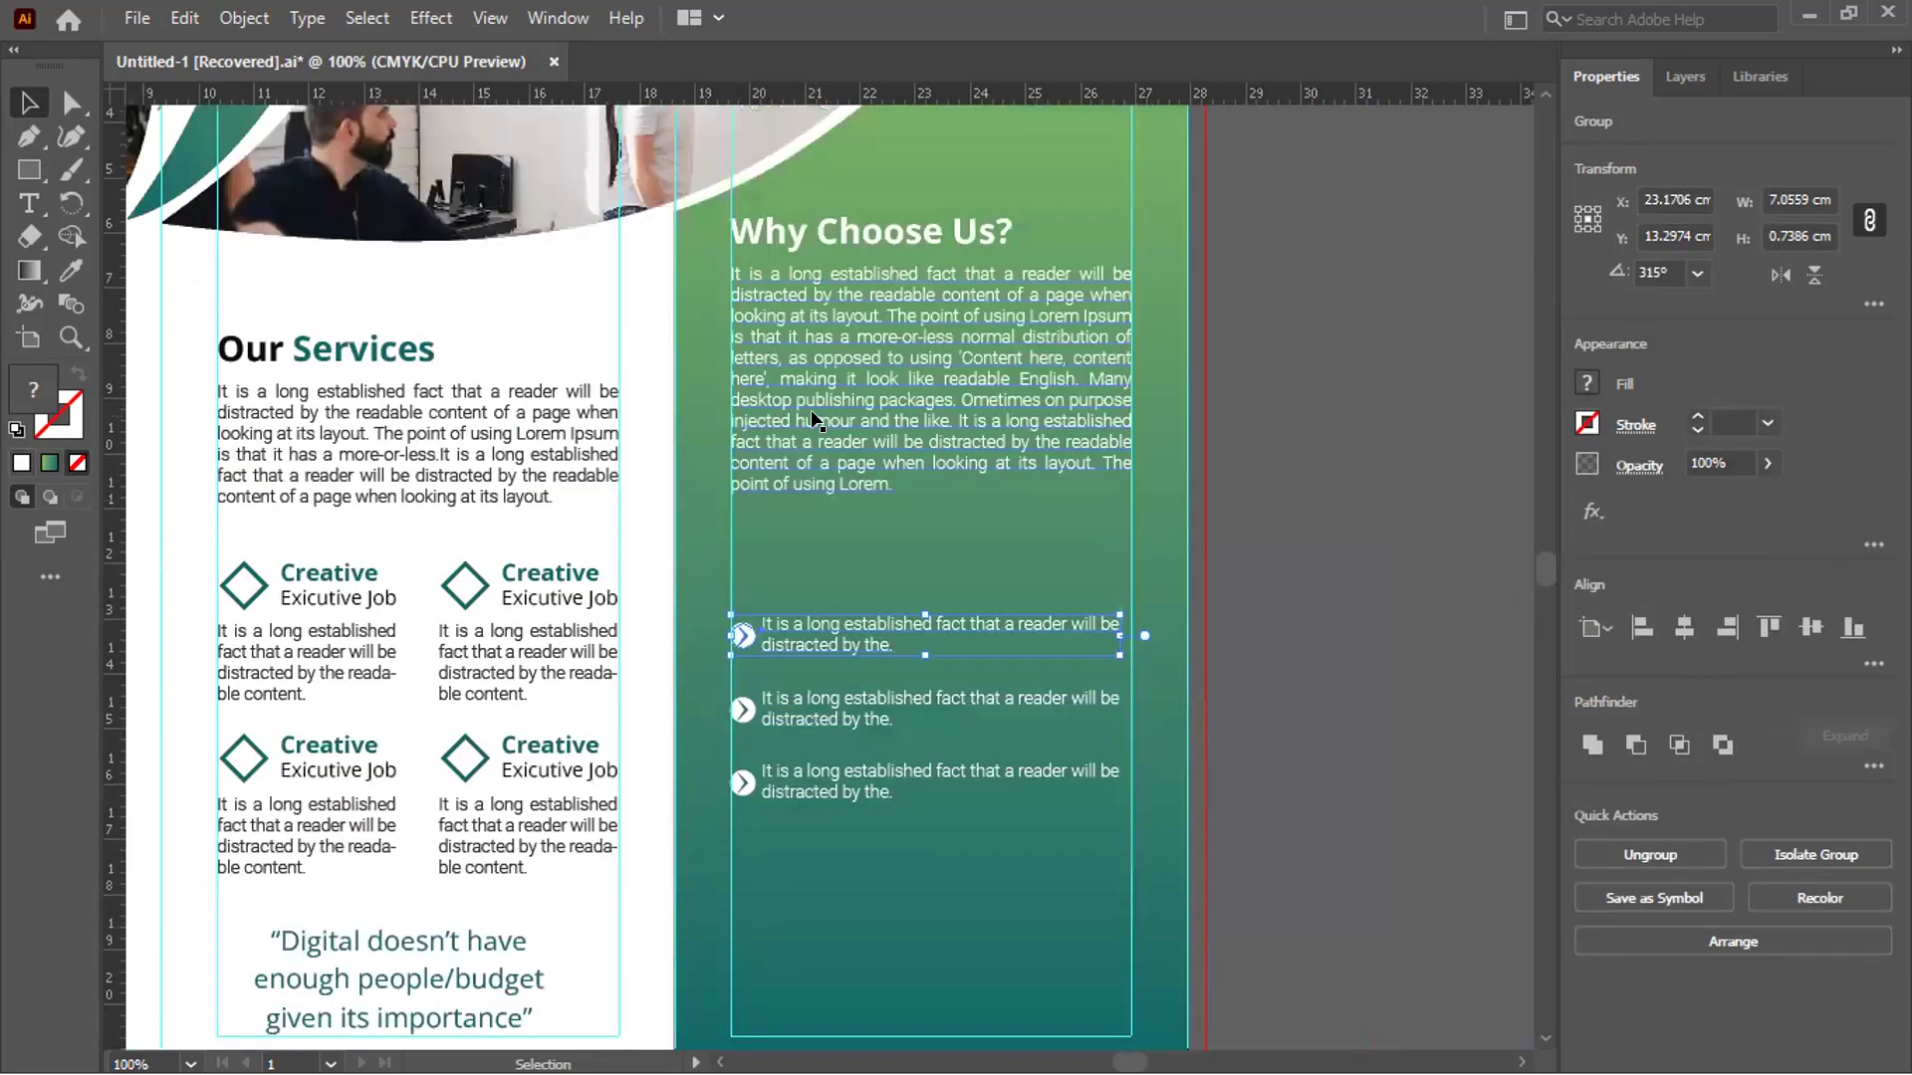
{"action": "left_click", "coordinate": [806, 446], "text": "shift"}
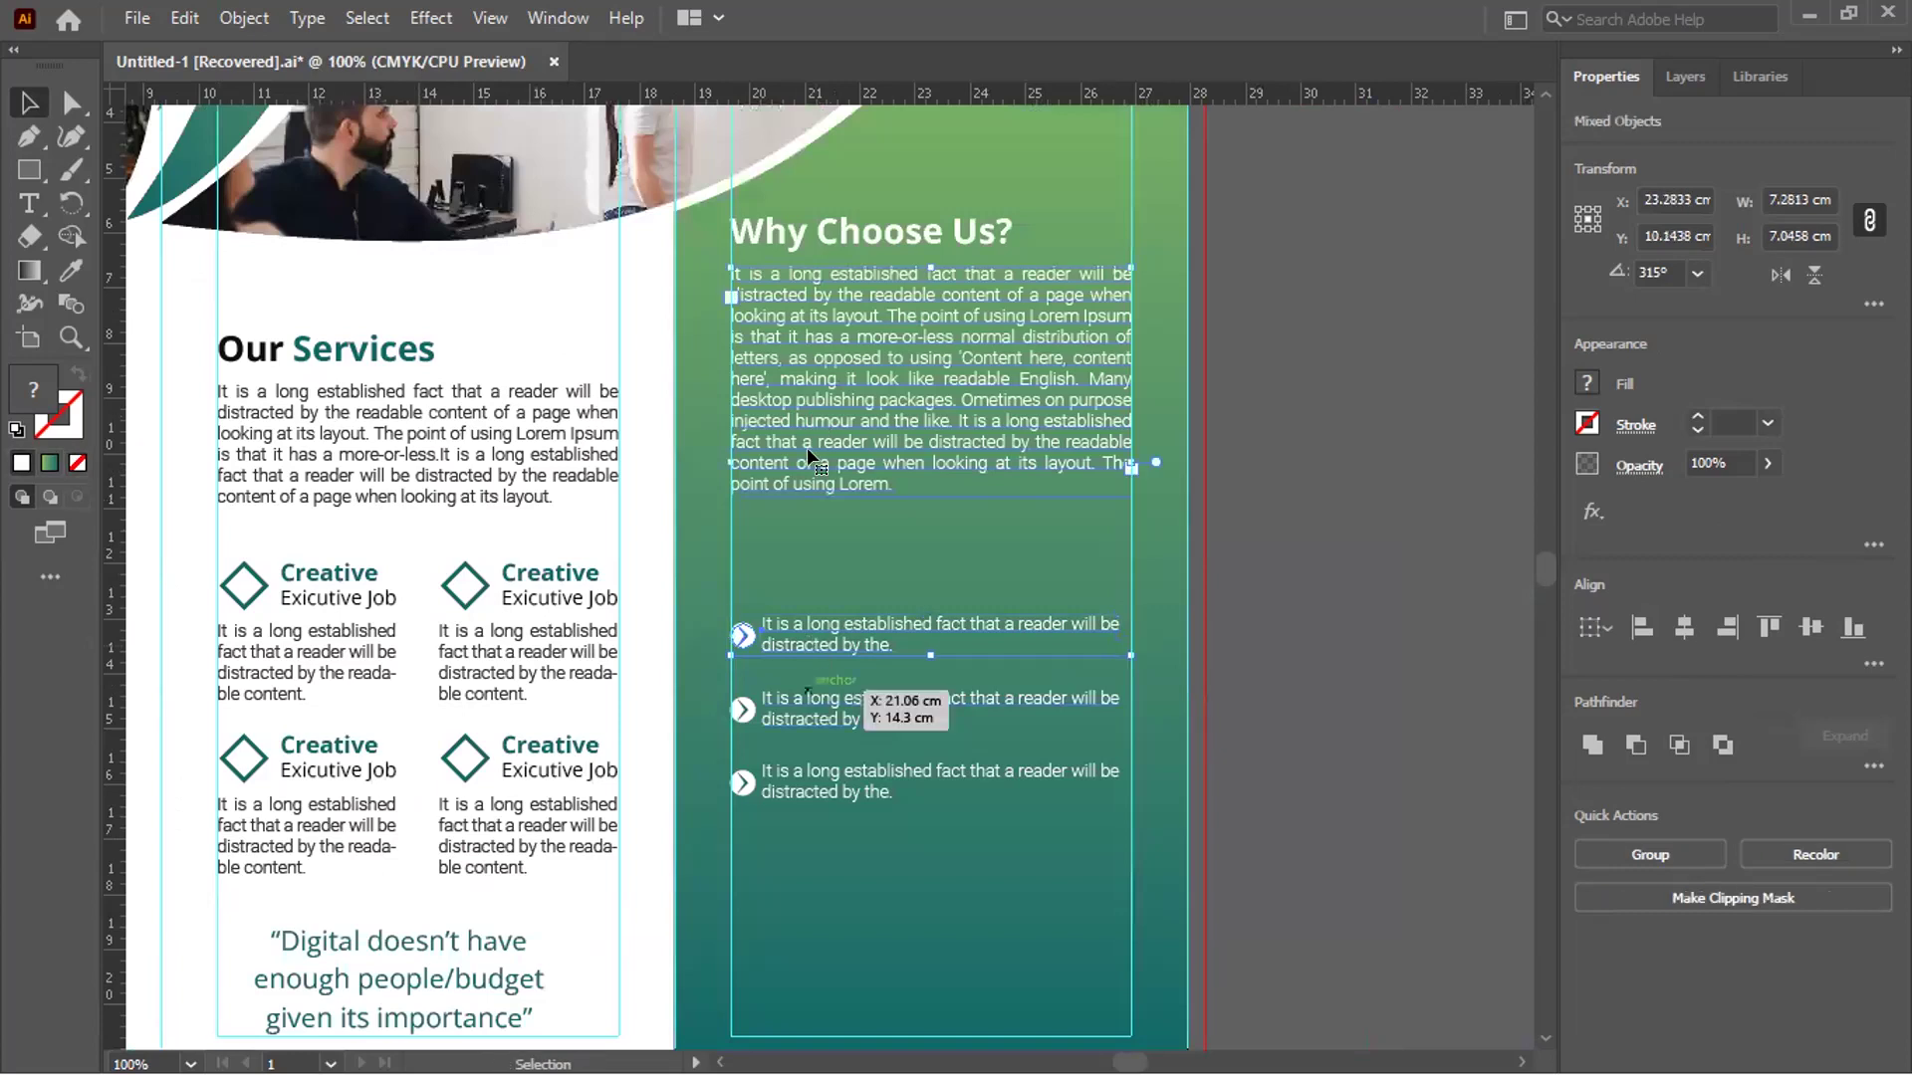
{"action": "left_click", "coordinate": [1874, 768]}
{"action": "left_click", "coordinate": [1874, 664]}
{"action": "type", "text": "1"}
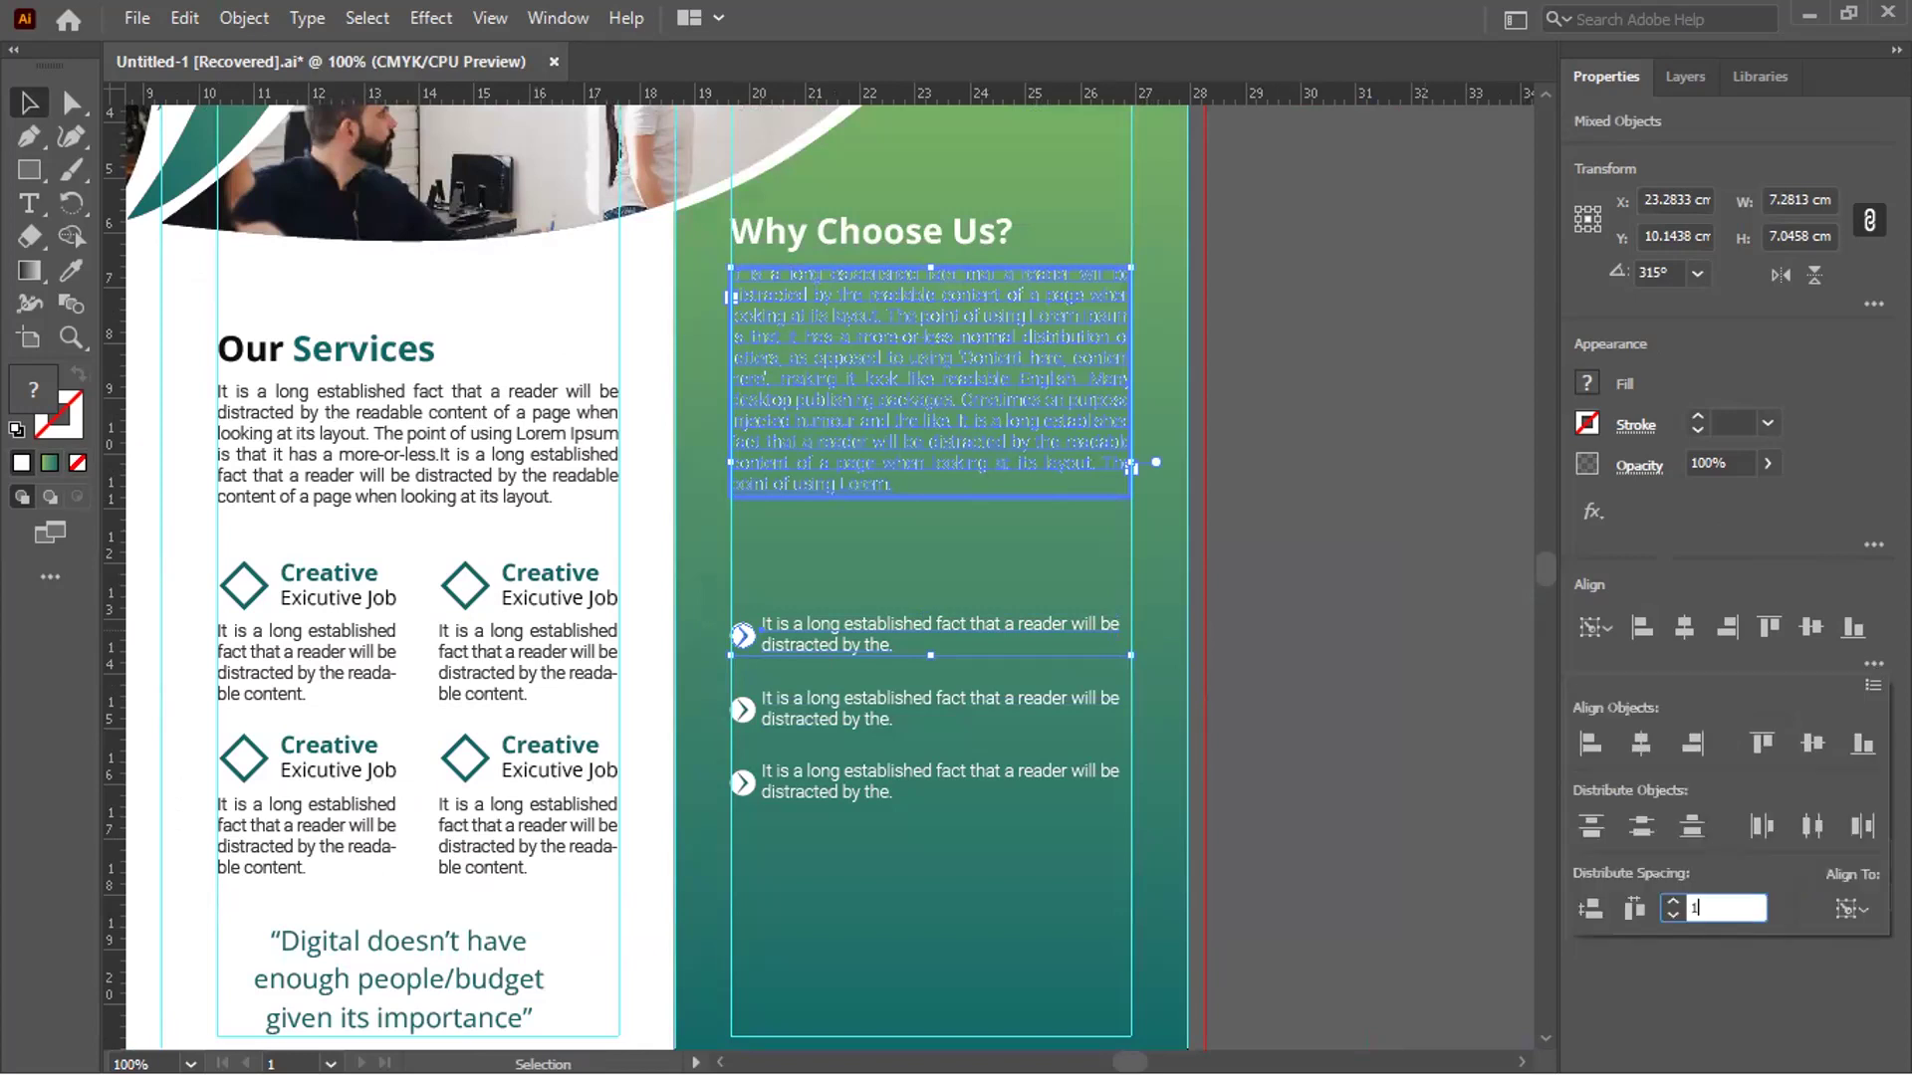
{"action": "key", "text": "Return"}
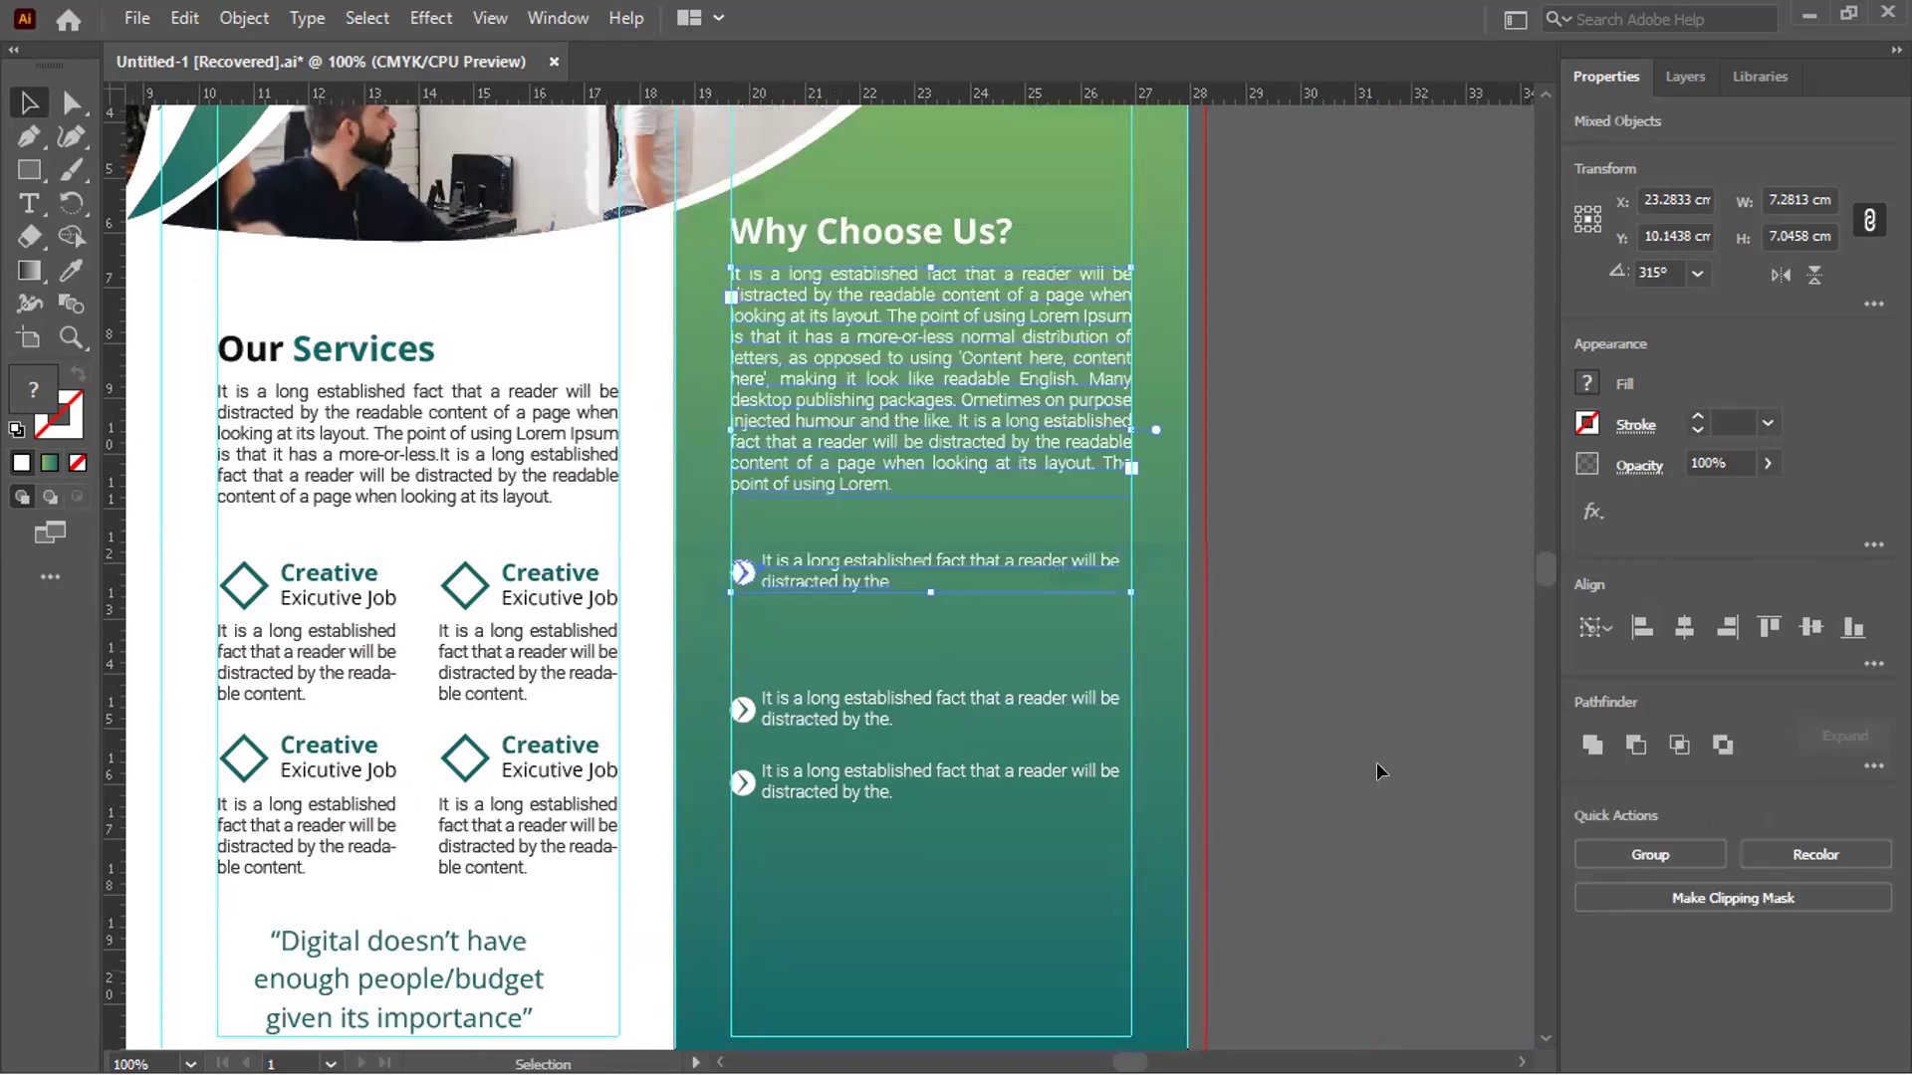
Select all three bullet groups with the first bullet as the key object
{"action": "left_click", "coordinate": [986, 569]}
{"action": "left_click", "coordinate": [996, 564]}
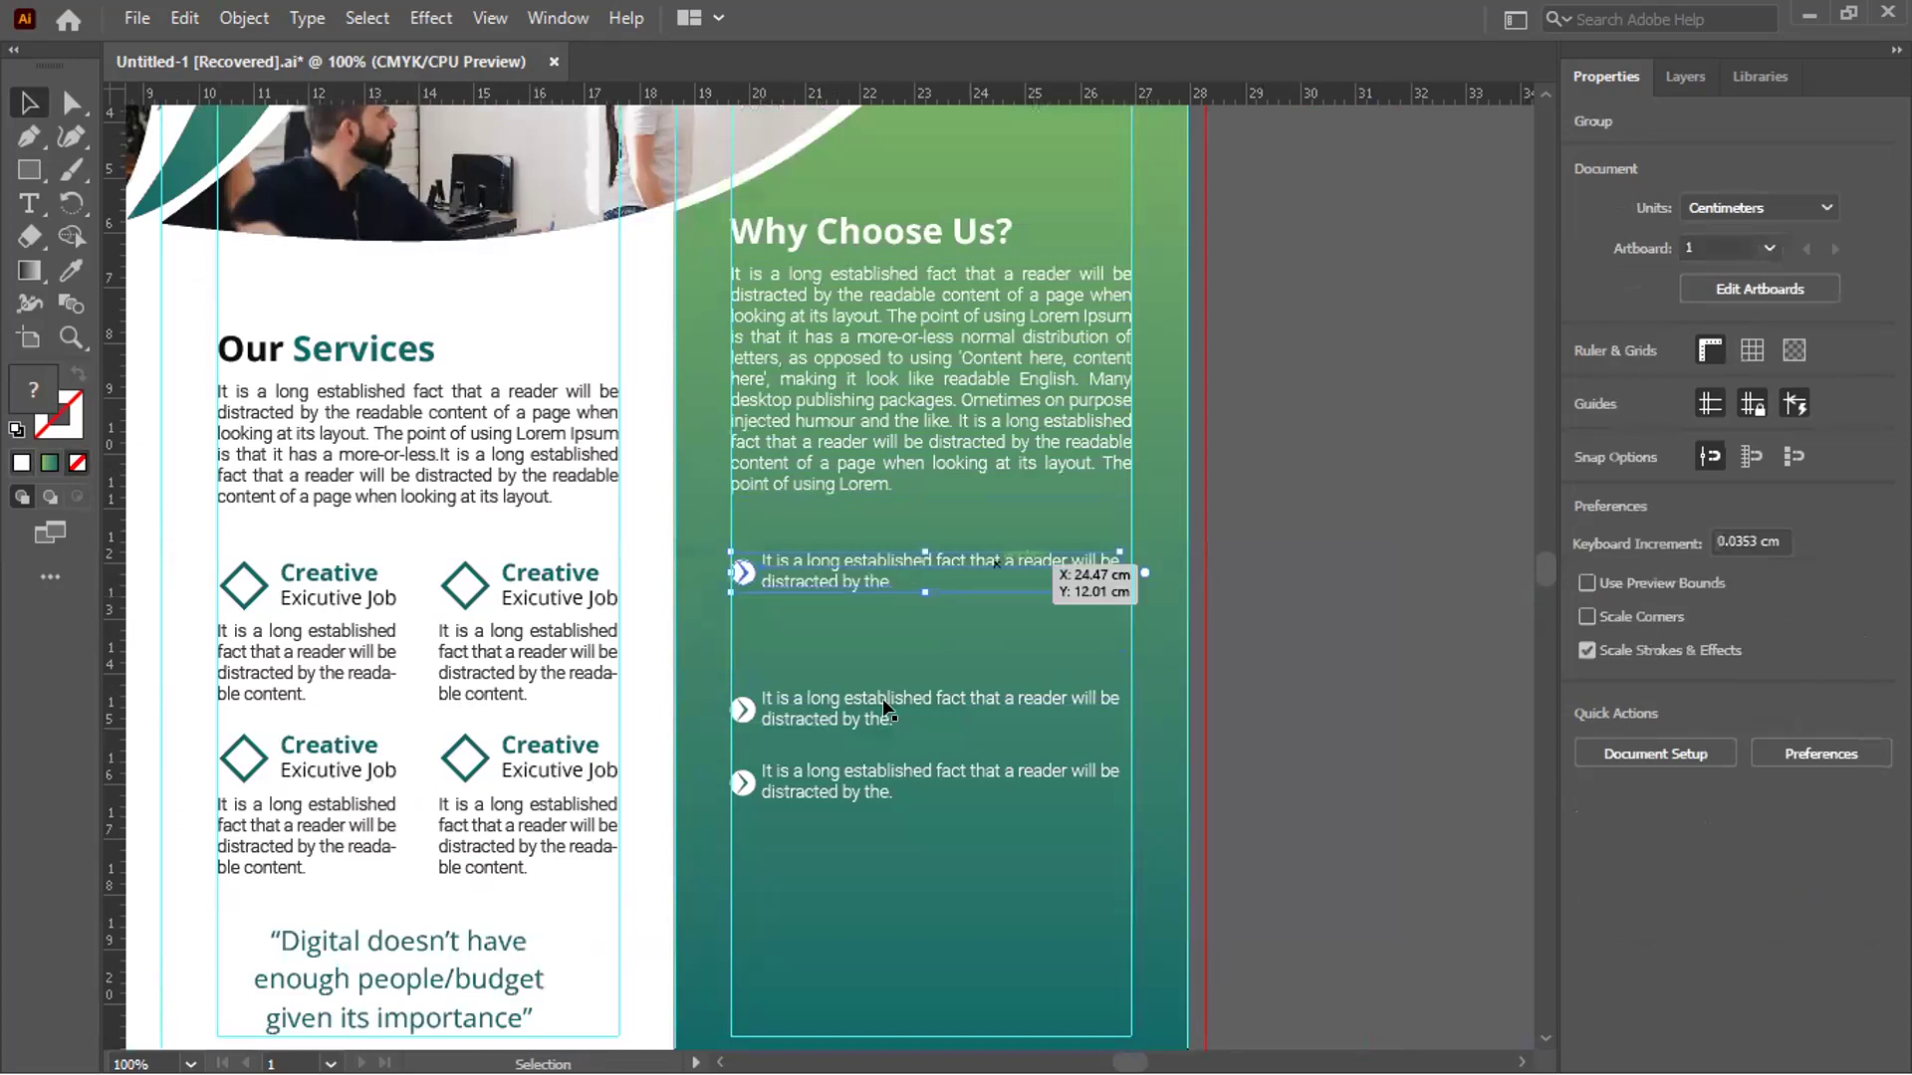
{"action": "left_click", "coordinate": [881, 697], "text": "shift"}
{"action": "left_click", "coordinate": [854, 787], "text": "shift"}
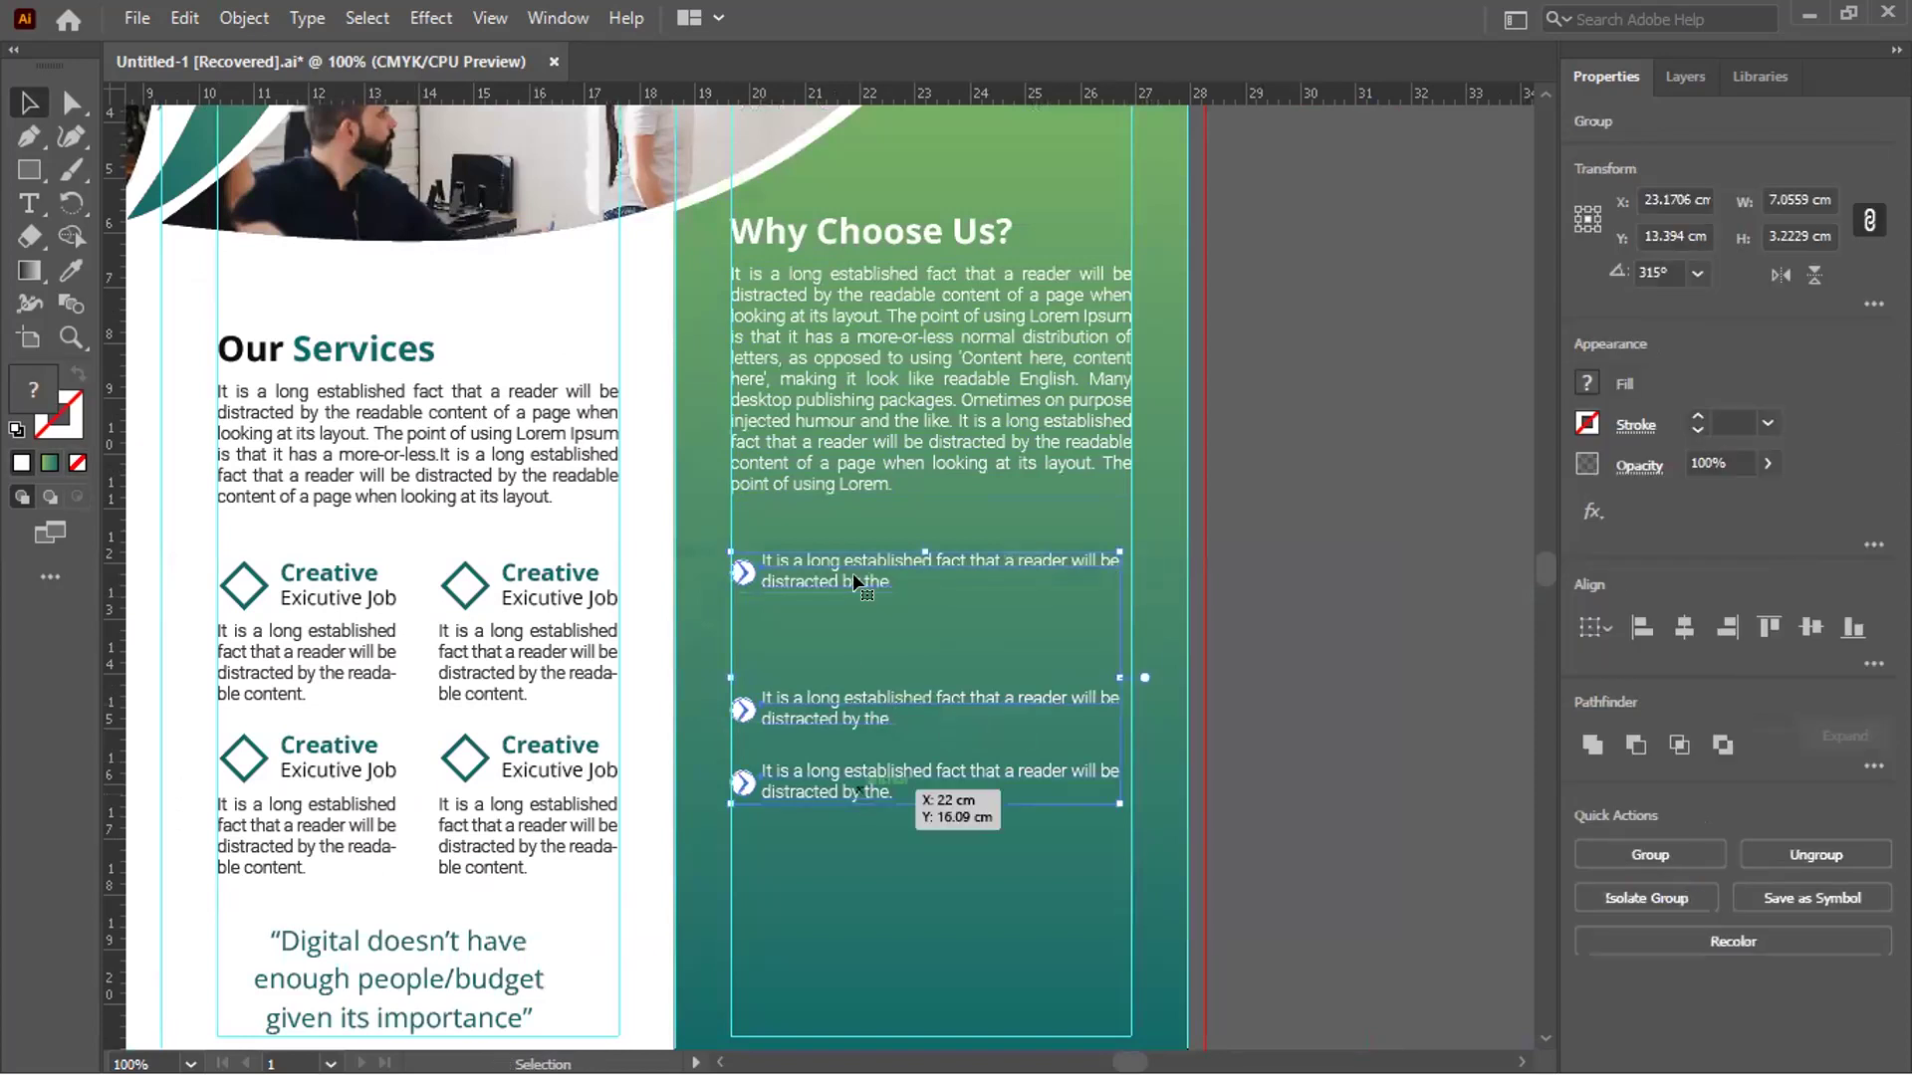
{"action": "left_click", "coordinate": [854, 582]}
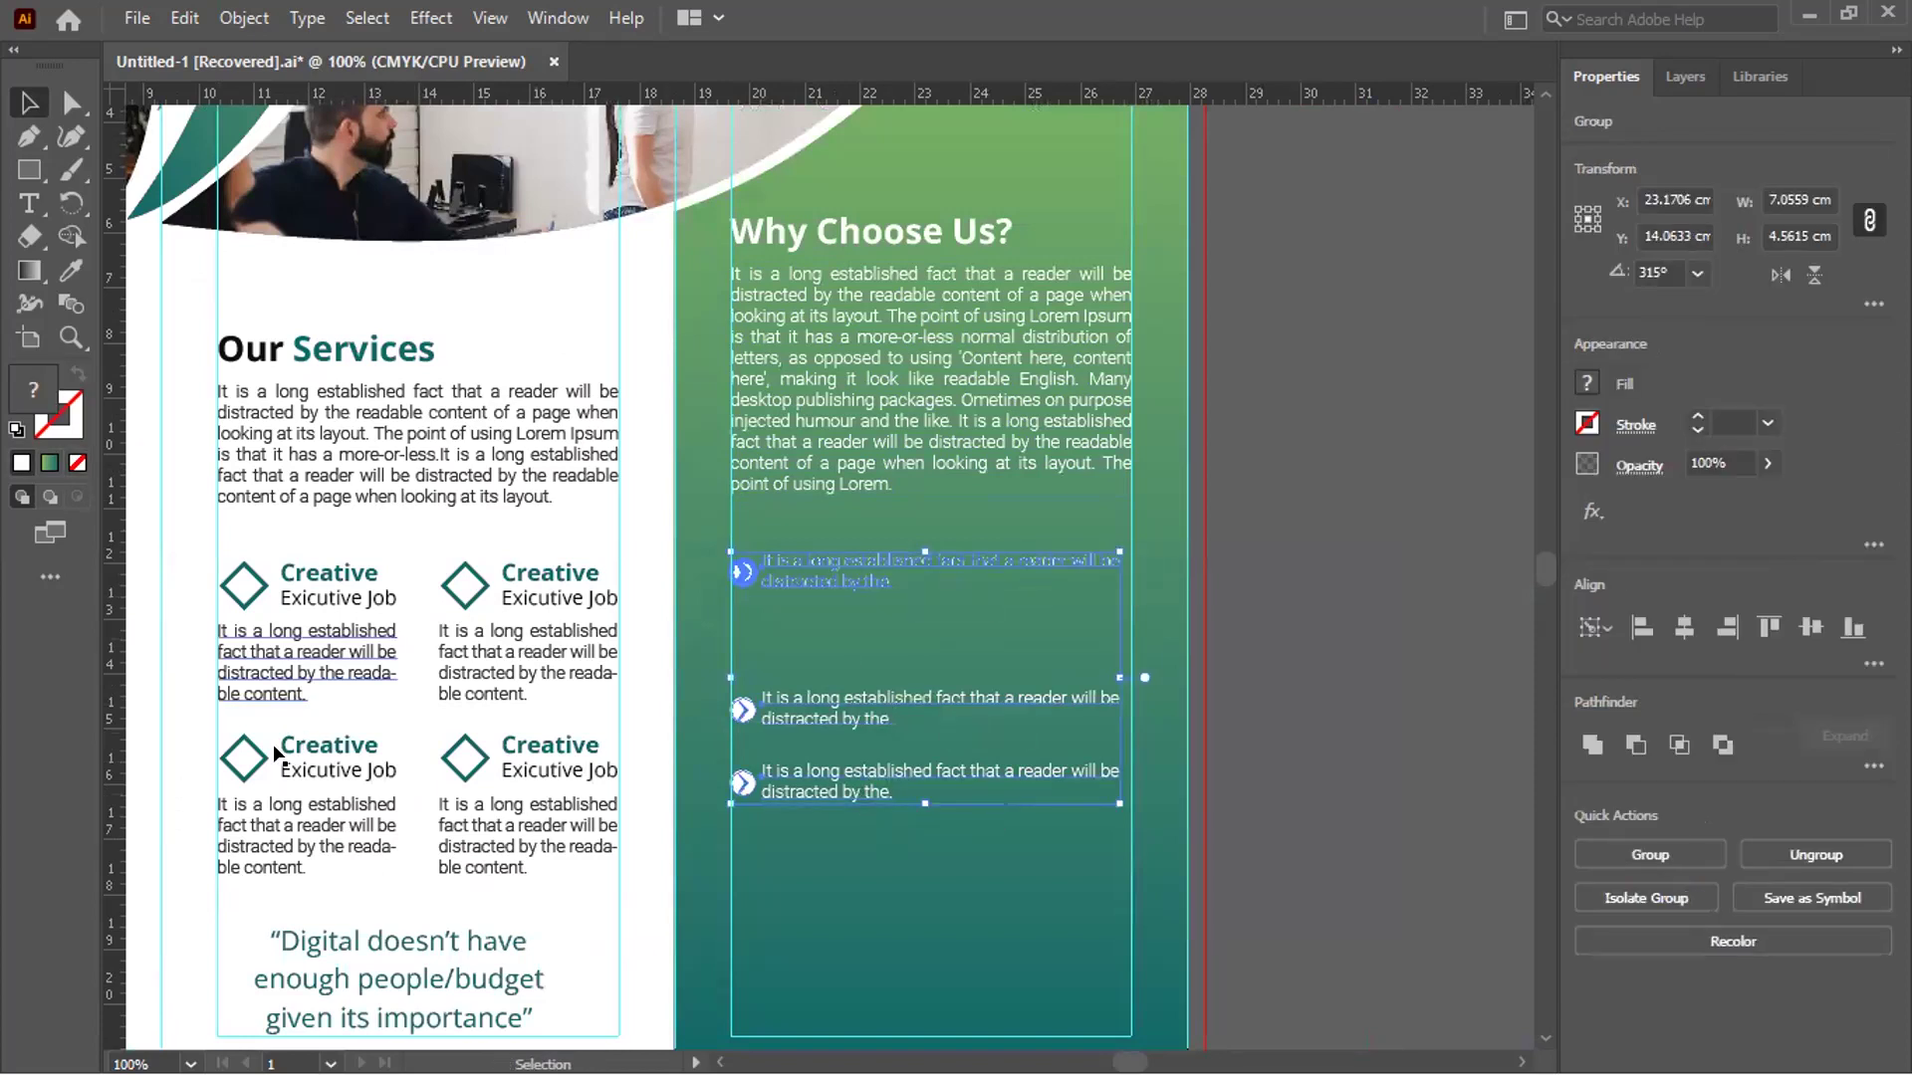
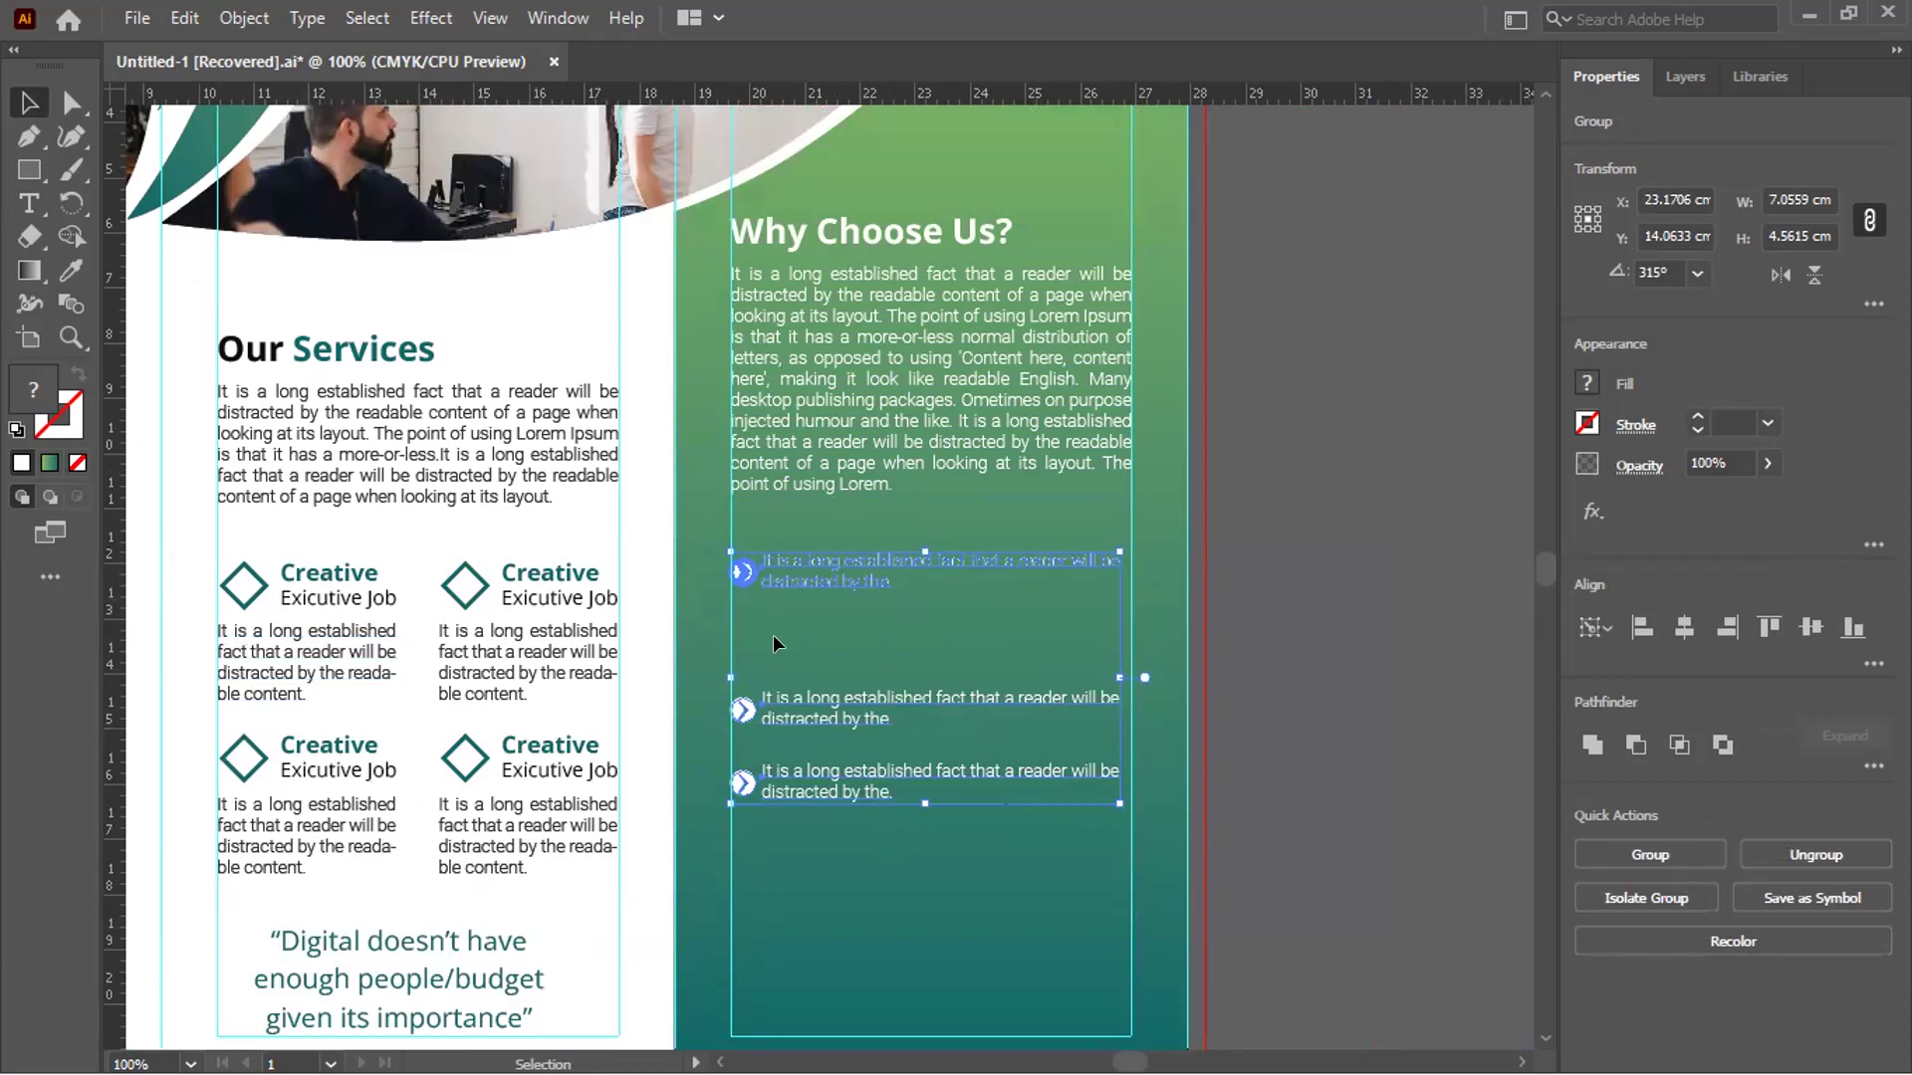
Space the three bullet rows 0.6 cm apart using Distribute Spacing
{"action": "key", "text": "a"}
{"action": "key", "text": "ctrl+minus"}
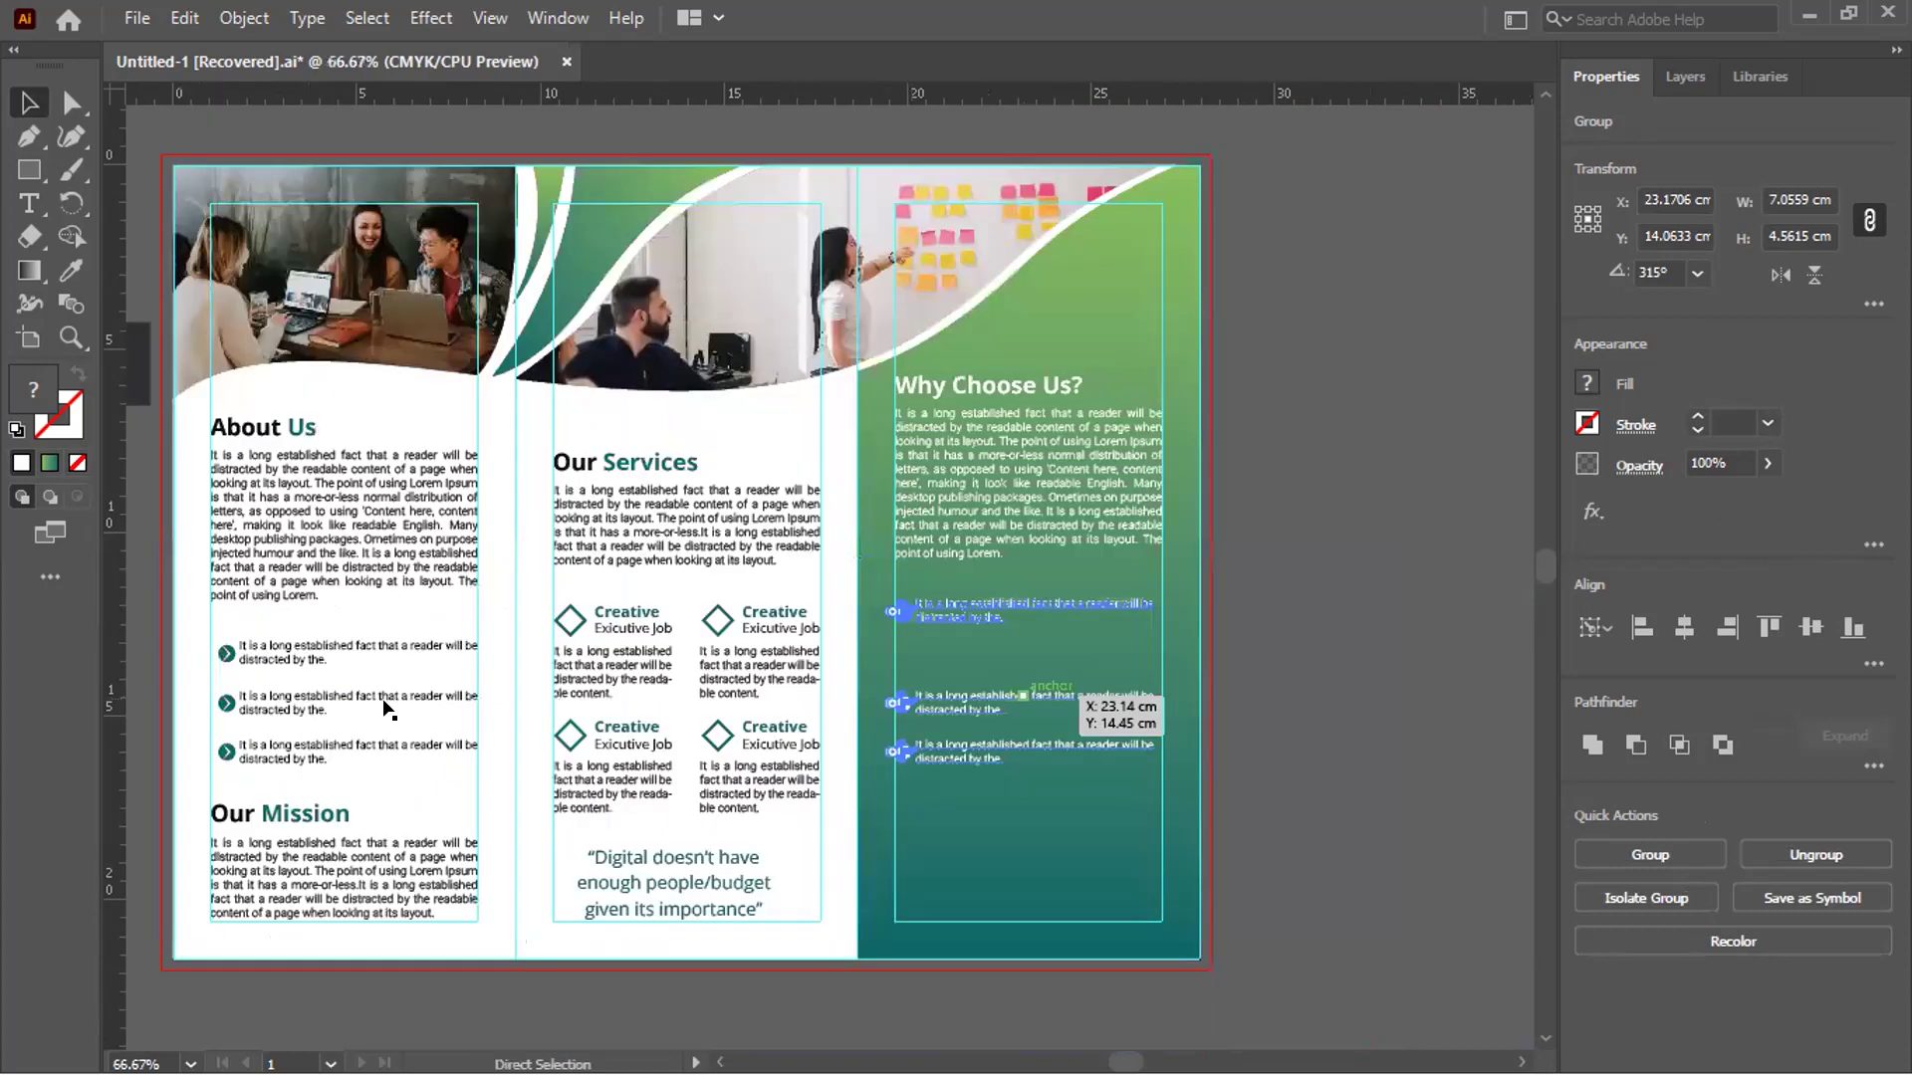
{"action": "key", "text": "v"}
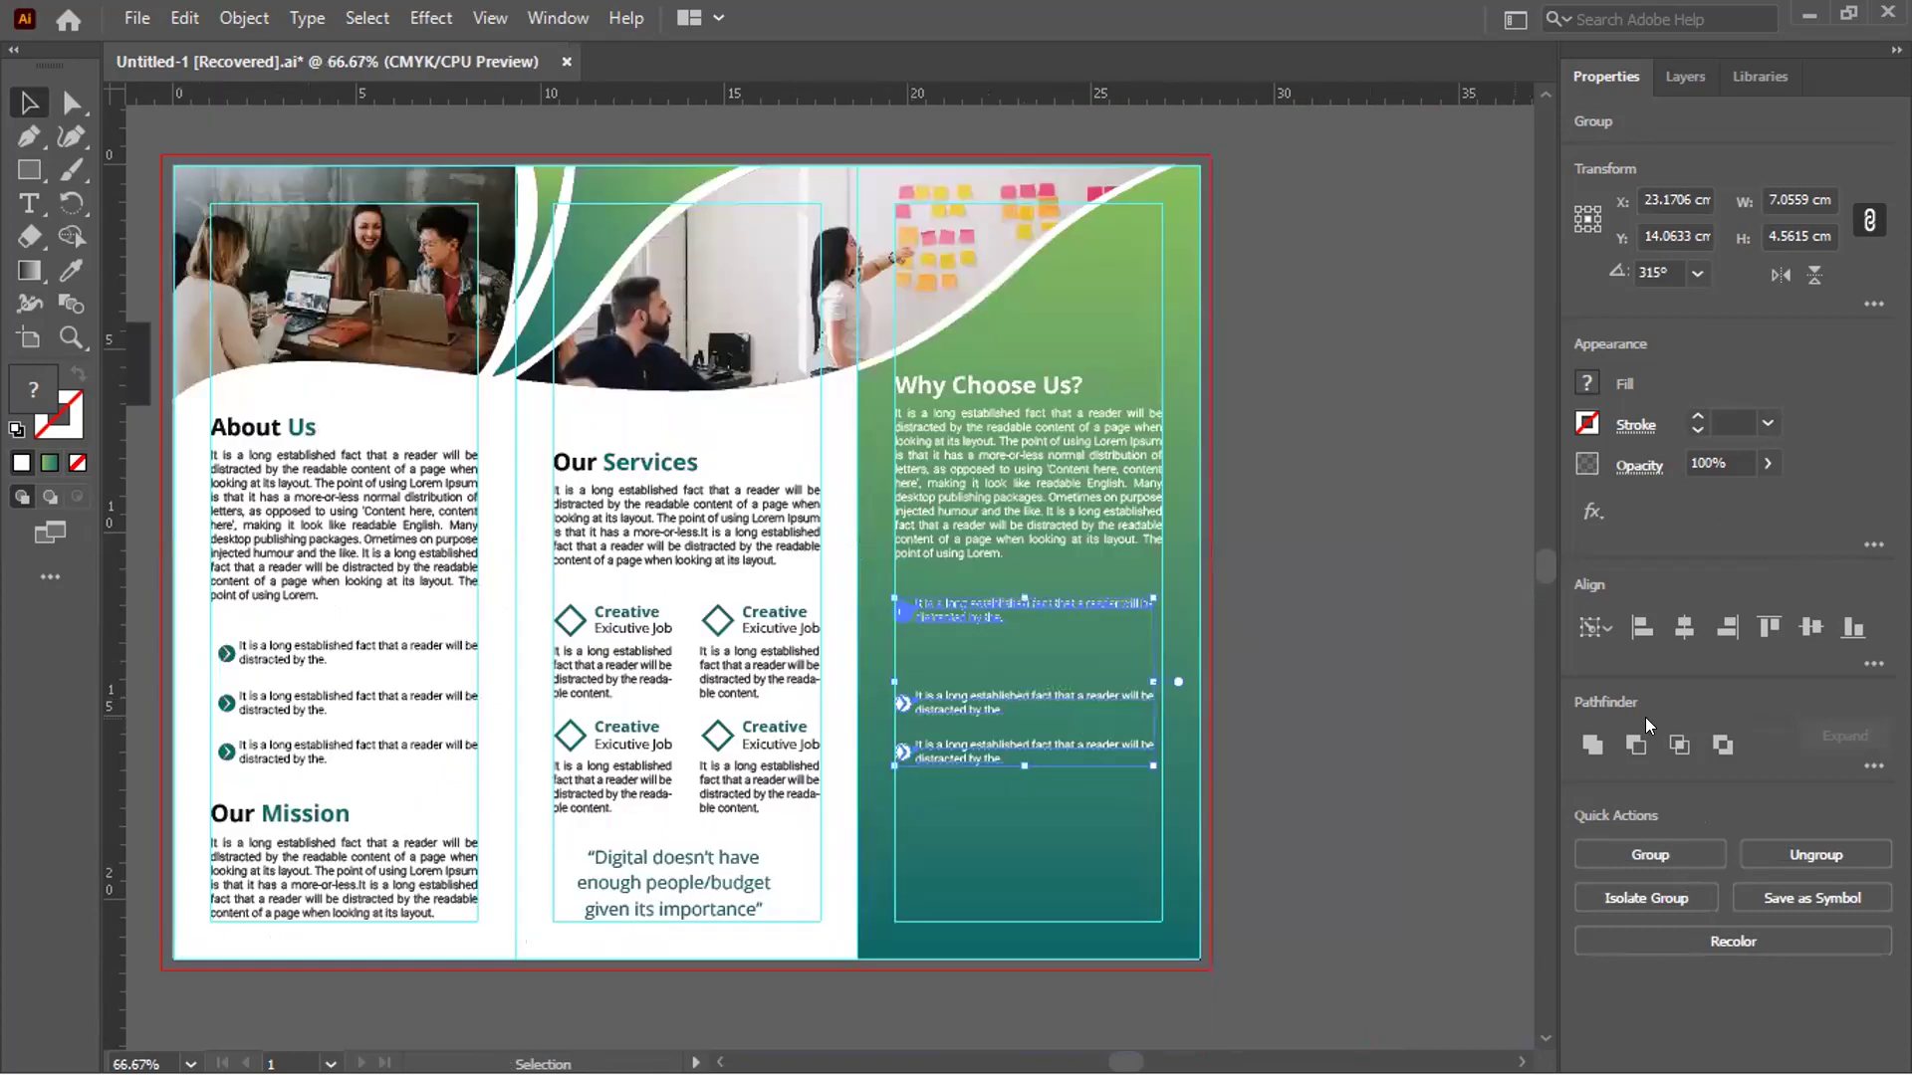
{"action": "left_click", "coordinate": [1872, 664]}
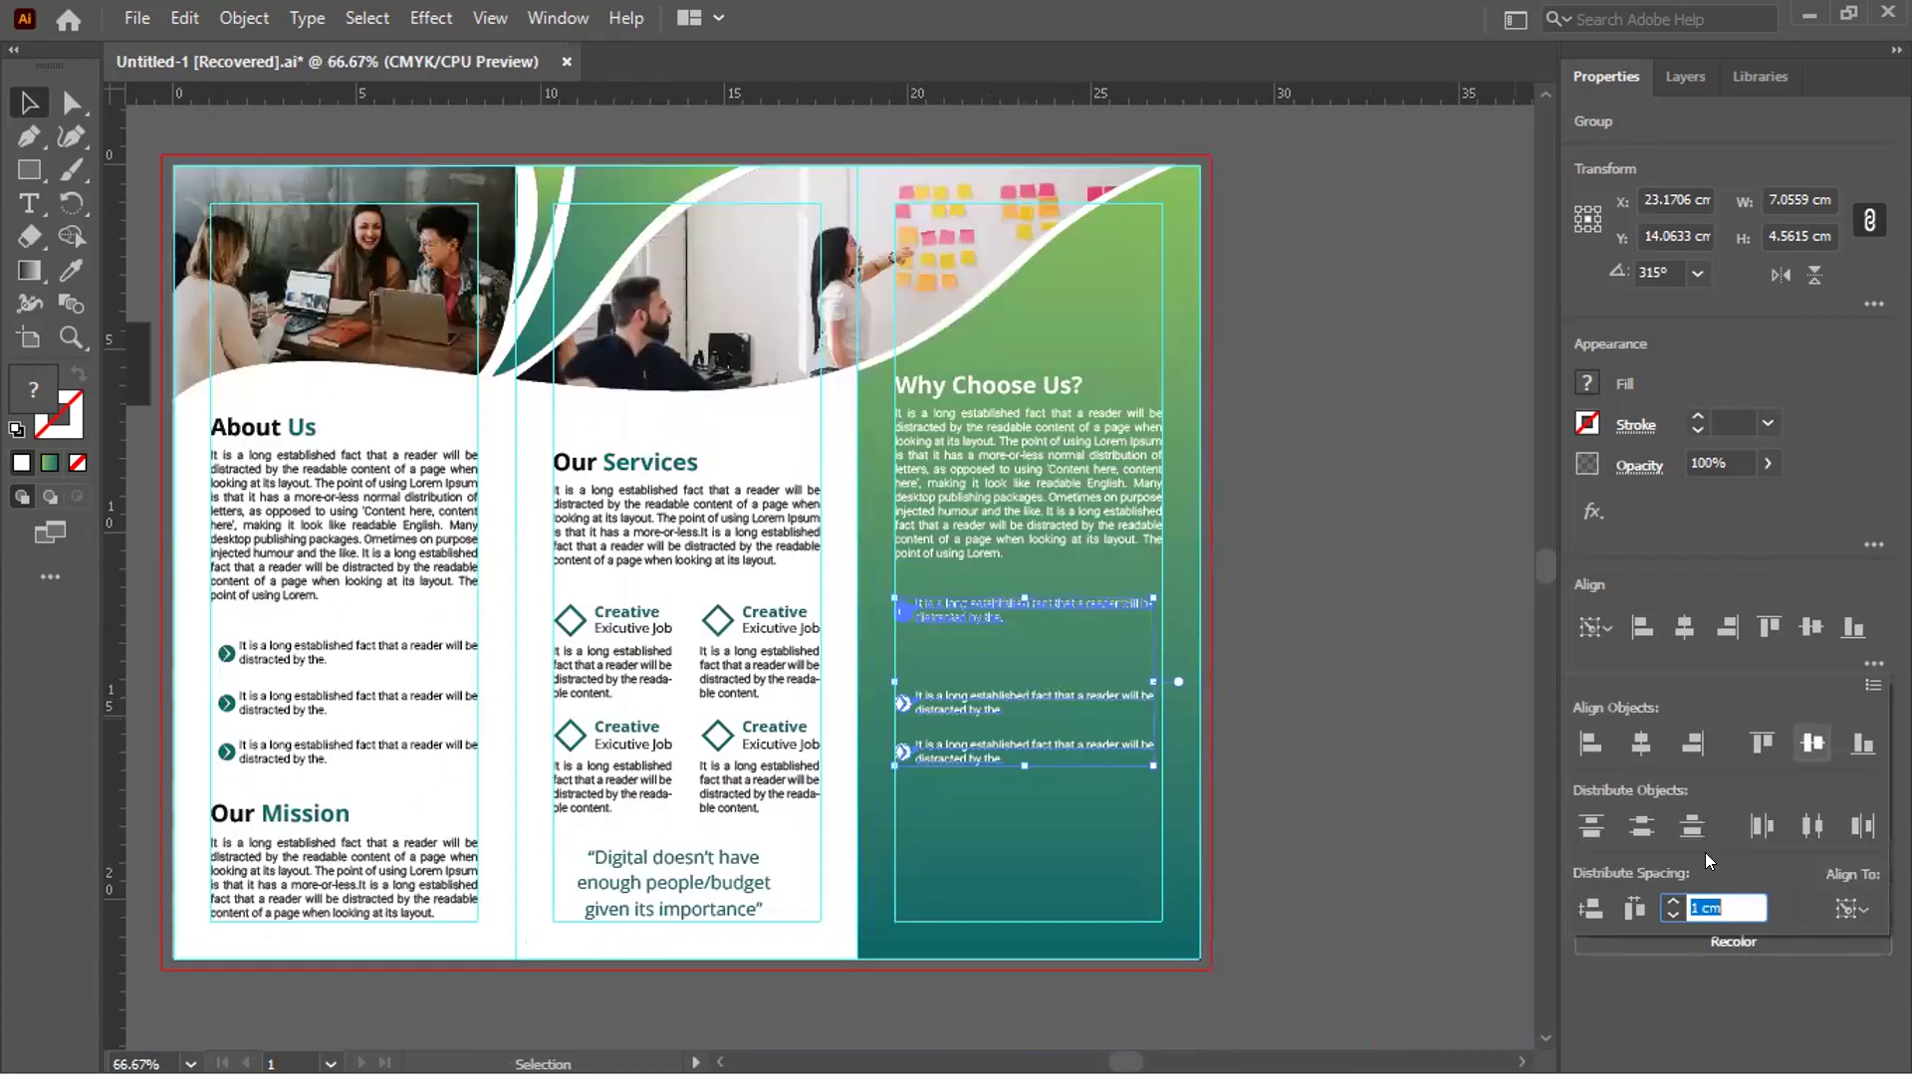
{"action": "type", "text": "0.6"}
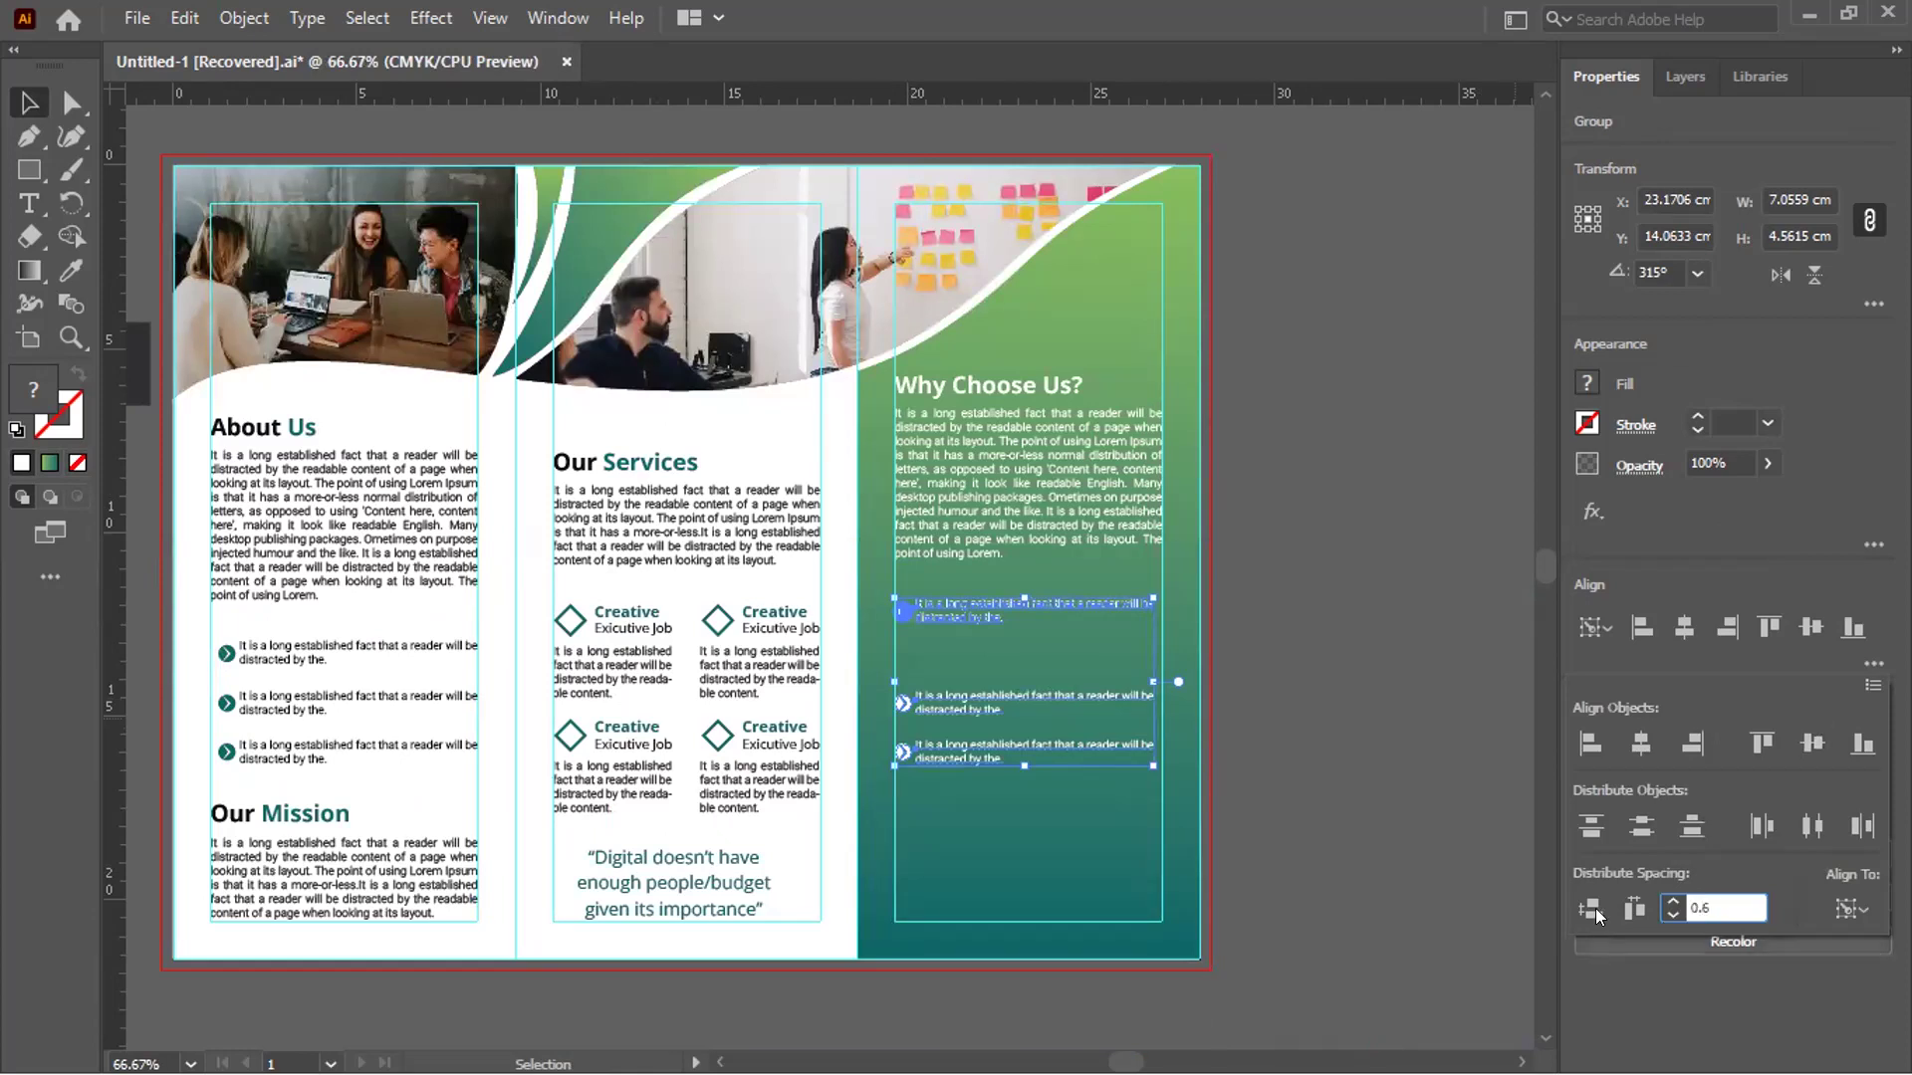
{"action": "key", "text": "Return"}
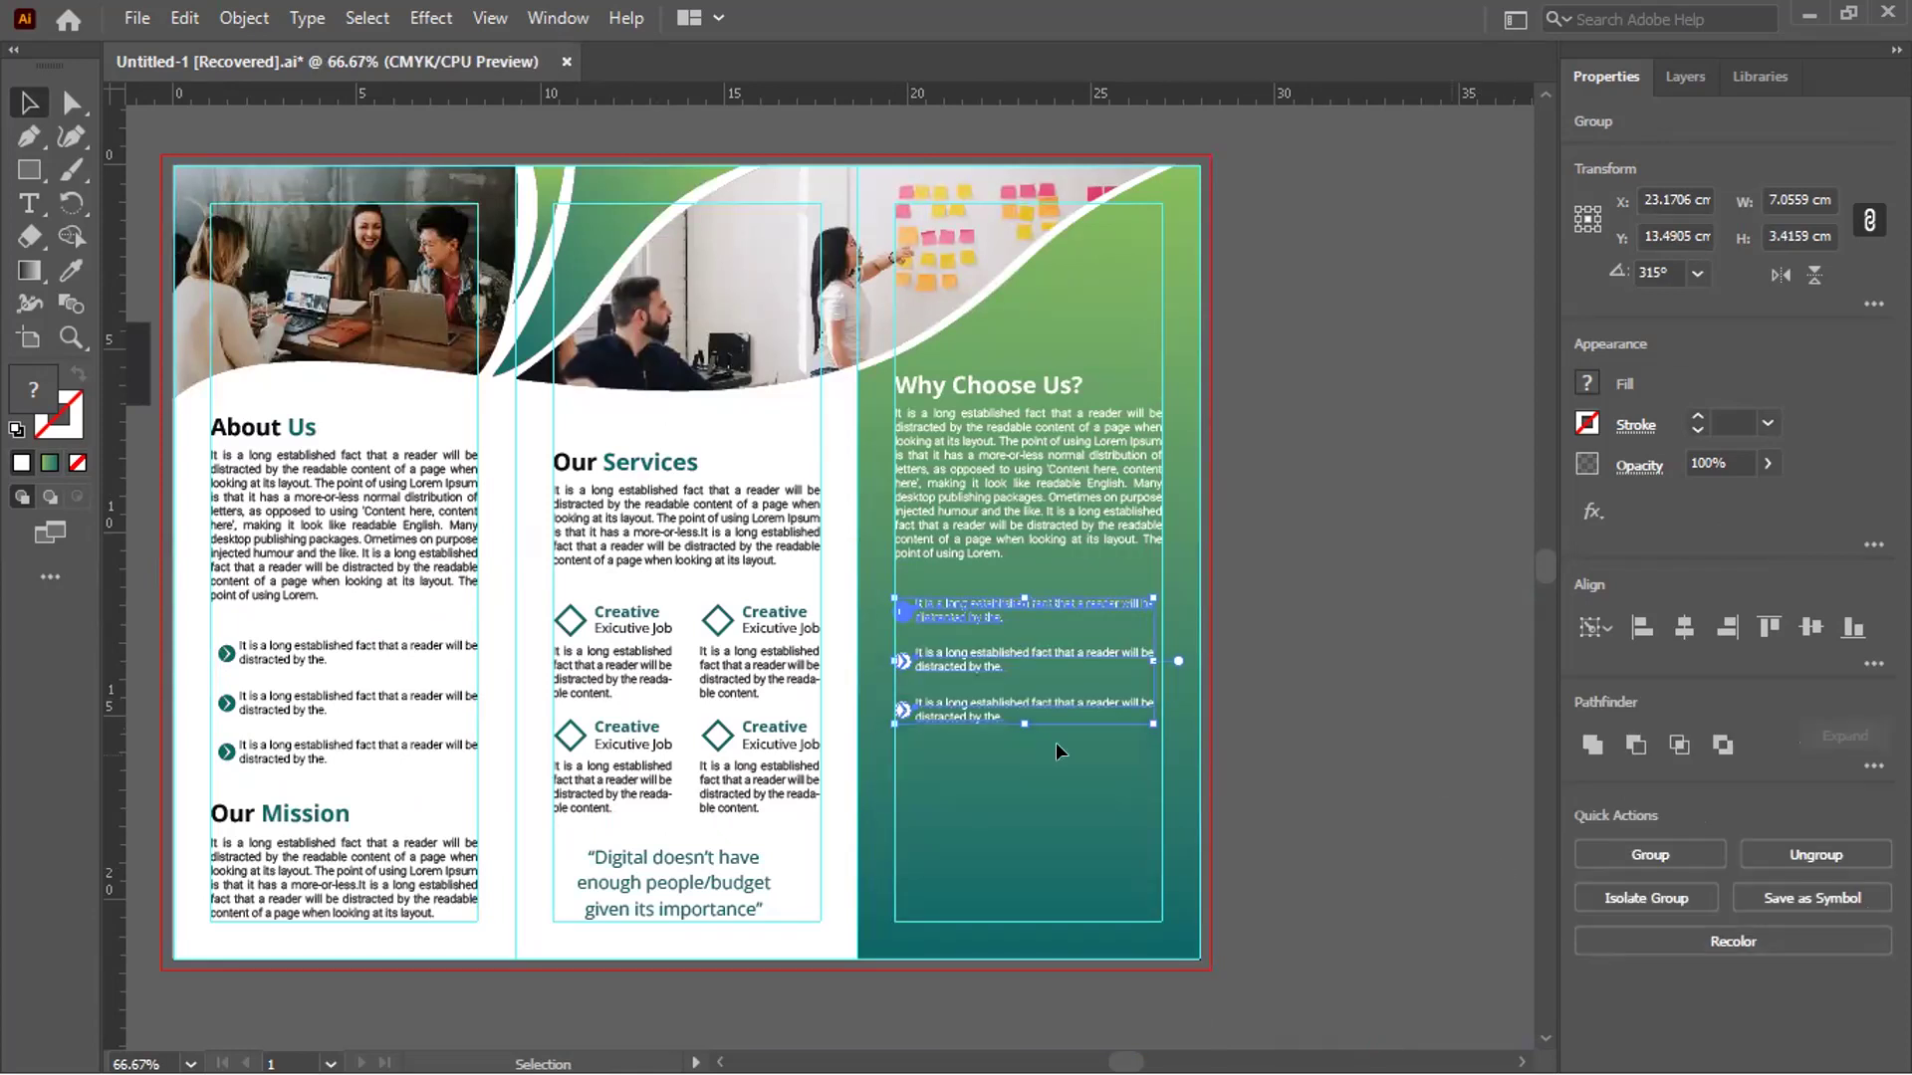
Duplicate the three bullet rows below the originals
{"action": "left_click", "coordinate": [985, 852]}
{"action": "scroll", "coordinate": [986, 852], "scroll_direction": "down", "scroll_amount": 1}
{"action": "scroll", "coordinate": [990, 855], "scroll_direction": "down", "scroll_amount": 2}
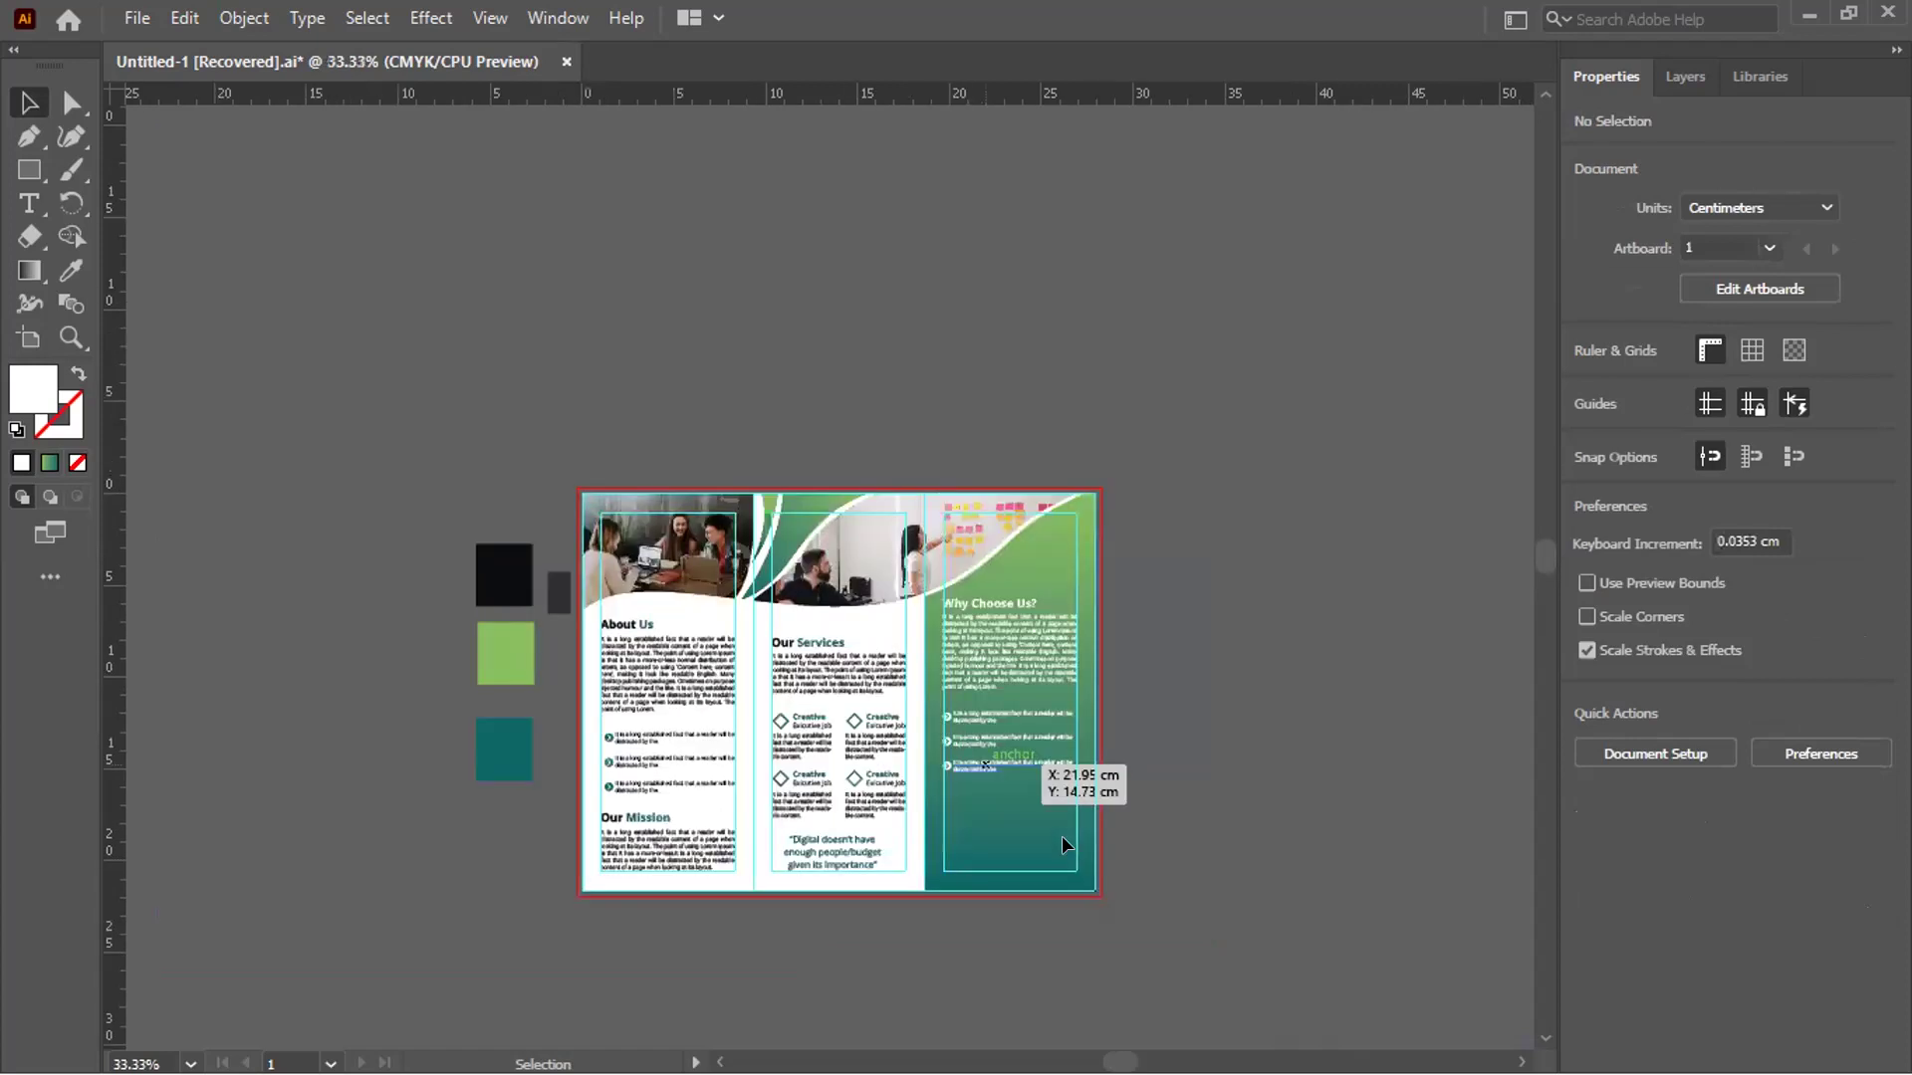
{"action": "scroll", "coordinate": [1061, 845], "scroll_direction": "up", "scroll_amount": 3}
{"action": "left_click", "coordinate": [777, 468]}
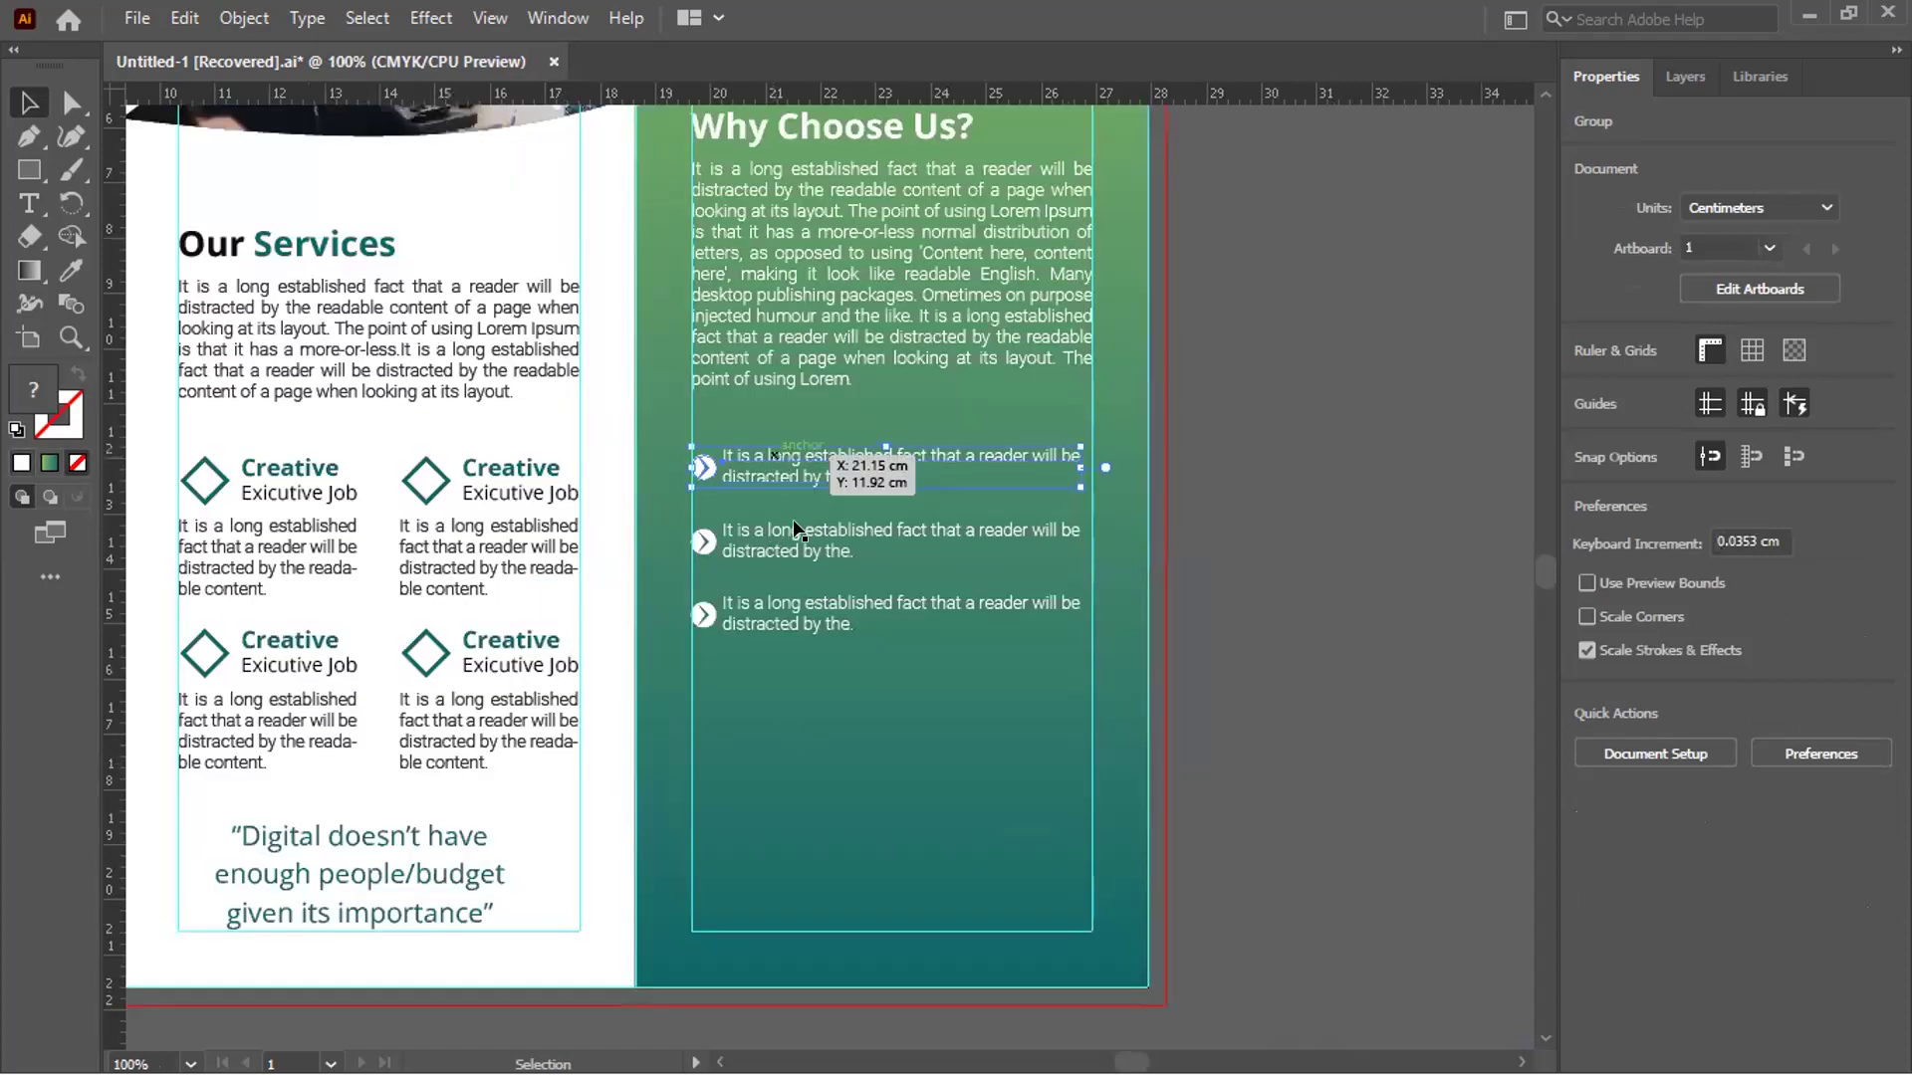
{"action": "left_click", "coordinate": [796, 531], "text": "shift"}
{"action": "left_click", "coordinate": [797, 606], "text": "shift"}
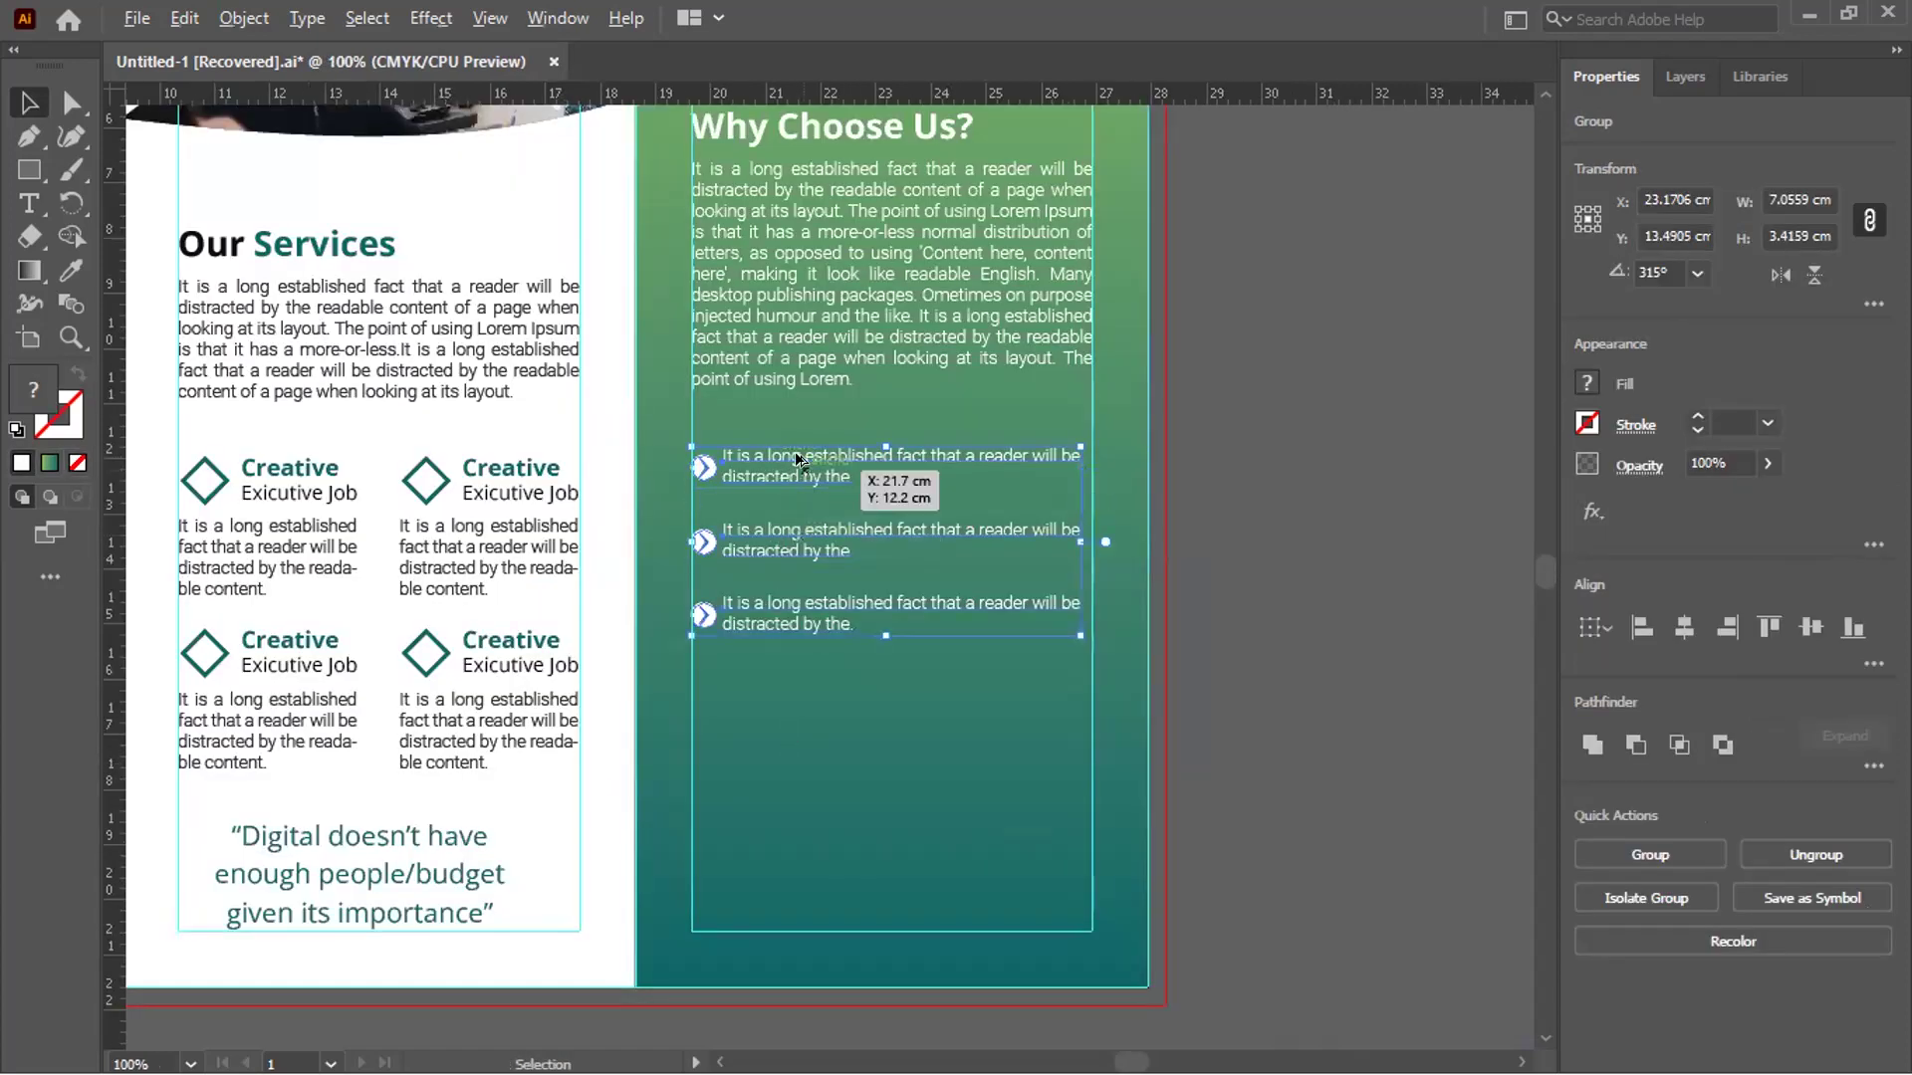
{"action": "left_click_drag", "start_coordinate": [796, 519], "coordinate": [804, 661]}
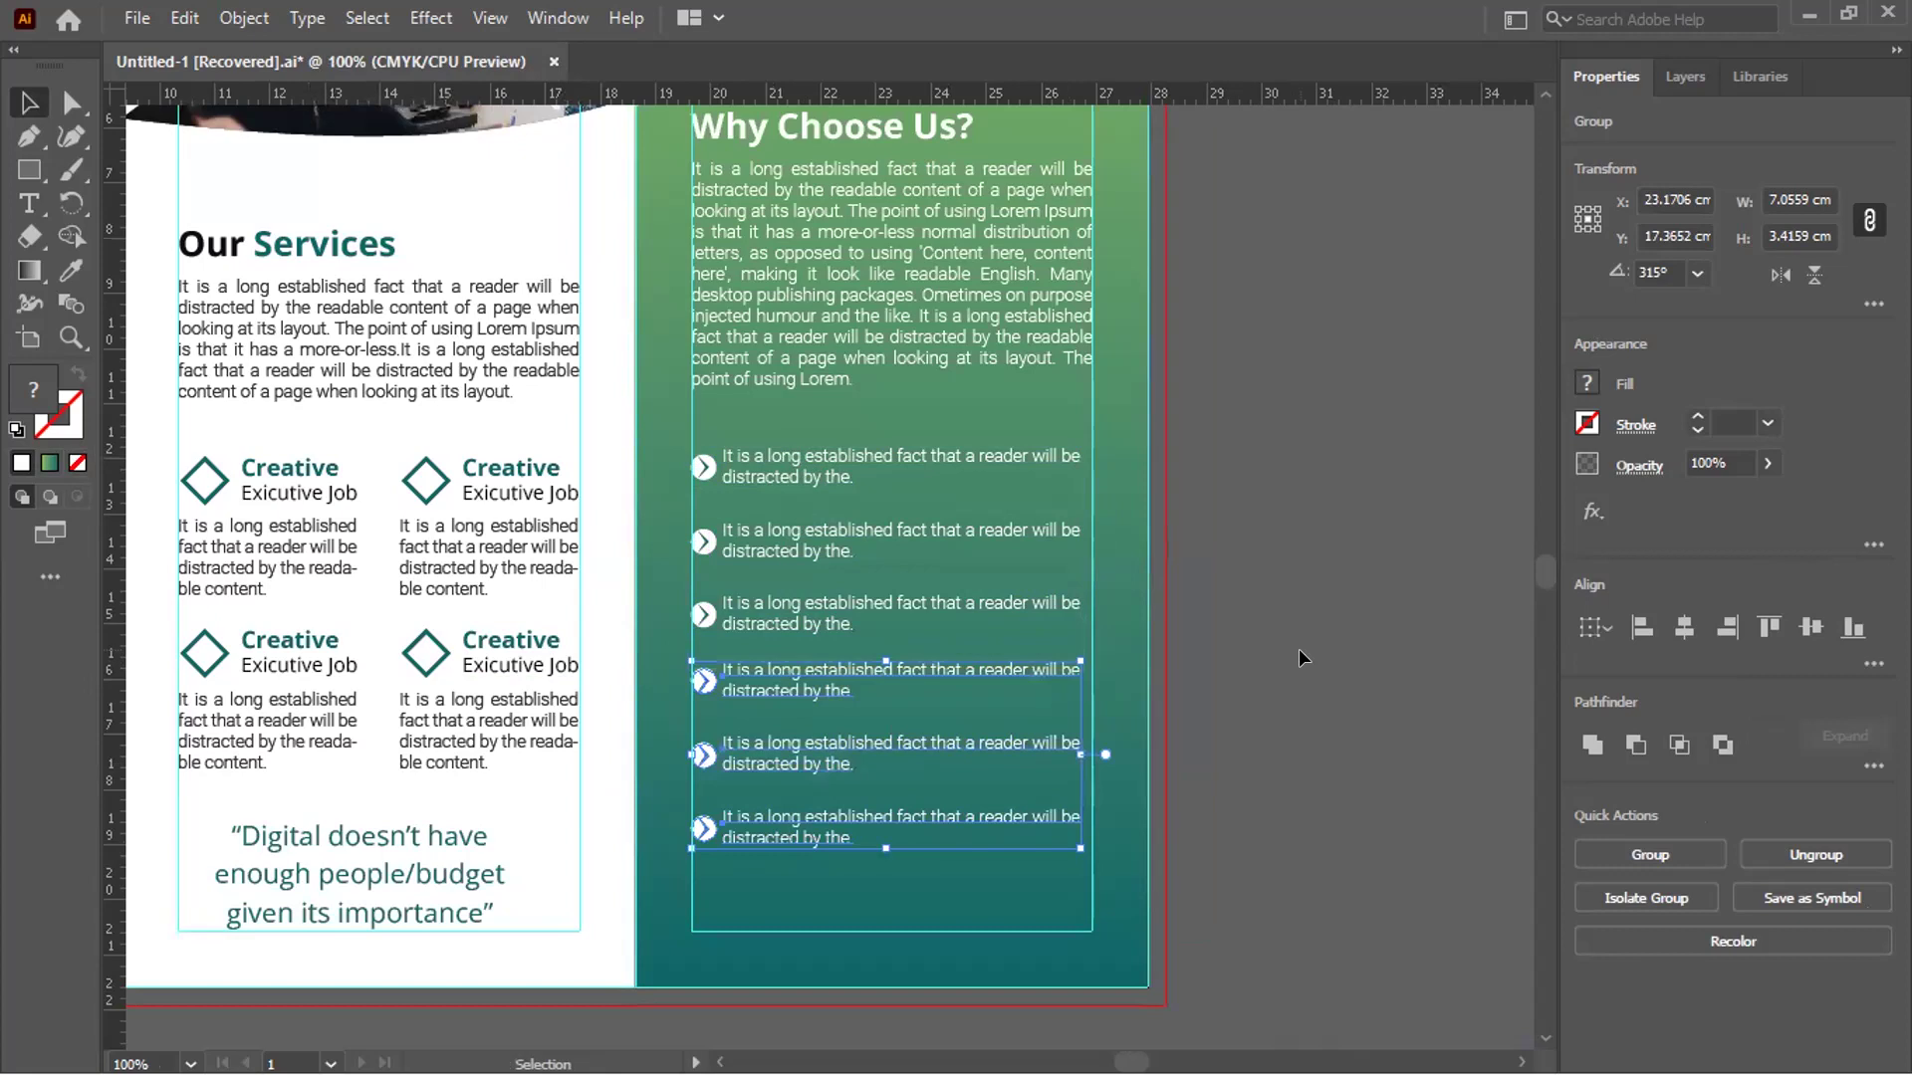
Copy the last bullet row below it to create a seventh row
{"action": "scroll", "coordinate": [1298, 648], "scroll_direction": "down", "scroll_amount": 3}
{"action": "left_click", "coordinate": [797, 685]}
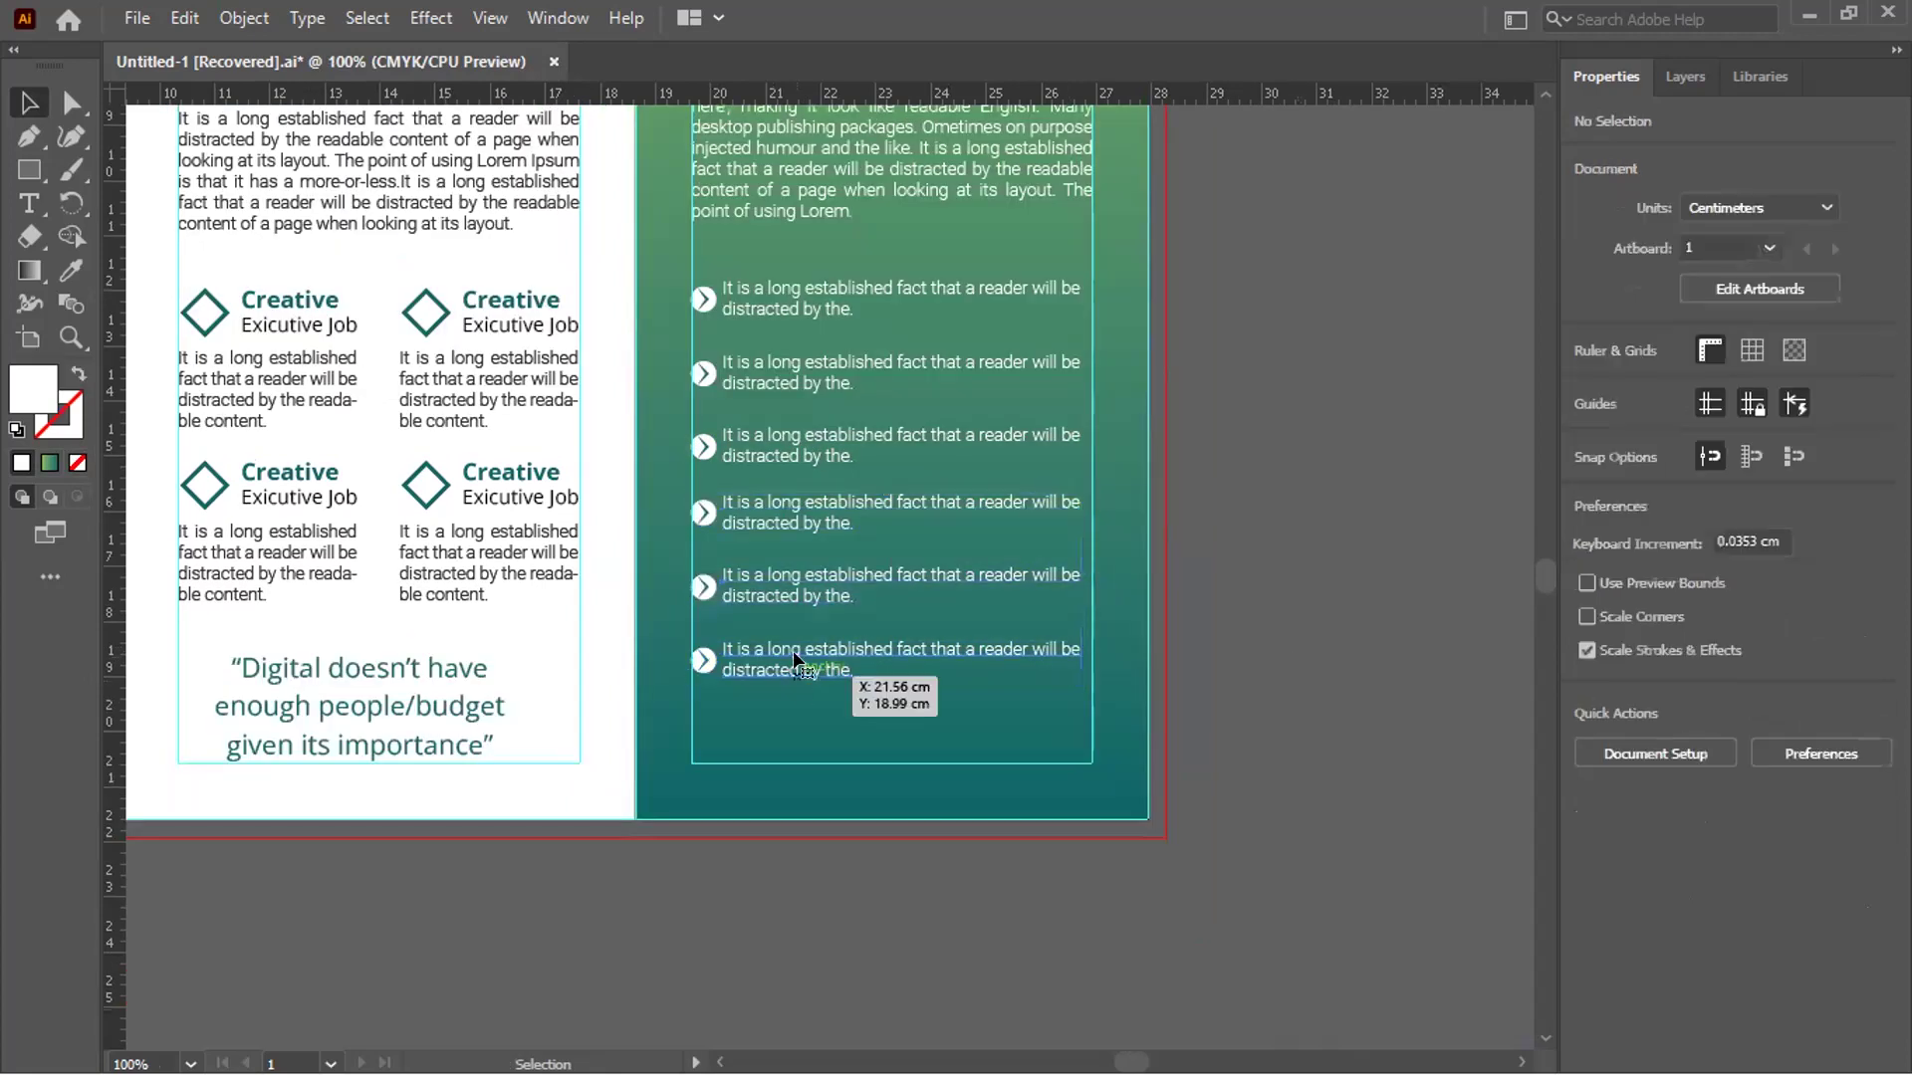
{"action": "left_click_drag", "start_coordinate": [796, 671], "coordinate": [1114, 694]}
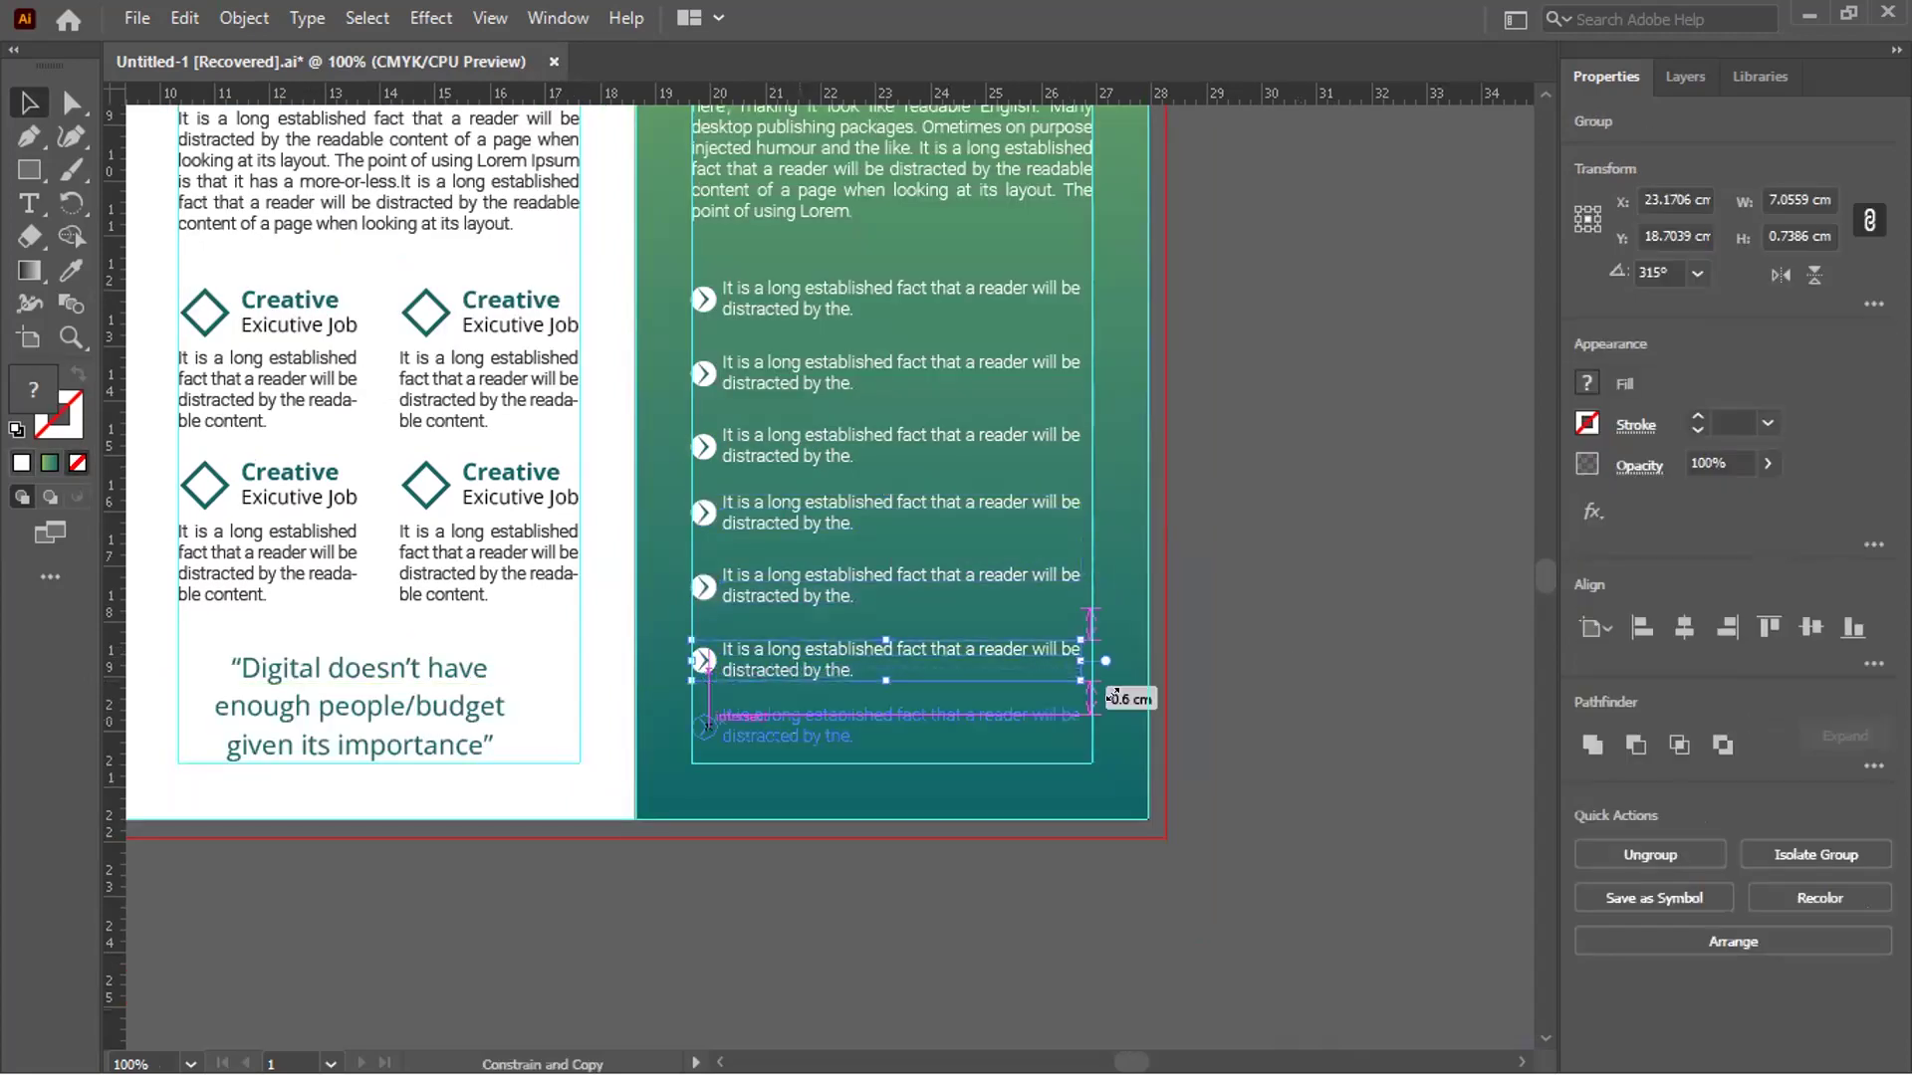
{"action": "left_click_drag", "start_coordinate": [1231, 683], "coordinate": [1231, 683]}
{"action": "key", "text": "ctrl+shift+a"}
{"action": "scroll", "coordinate": [791, 446], "scroll_direction": "up", "scroll_amount": 3}
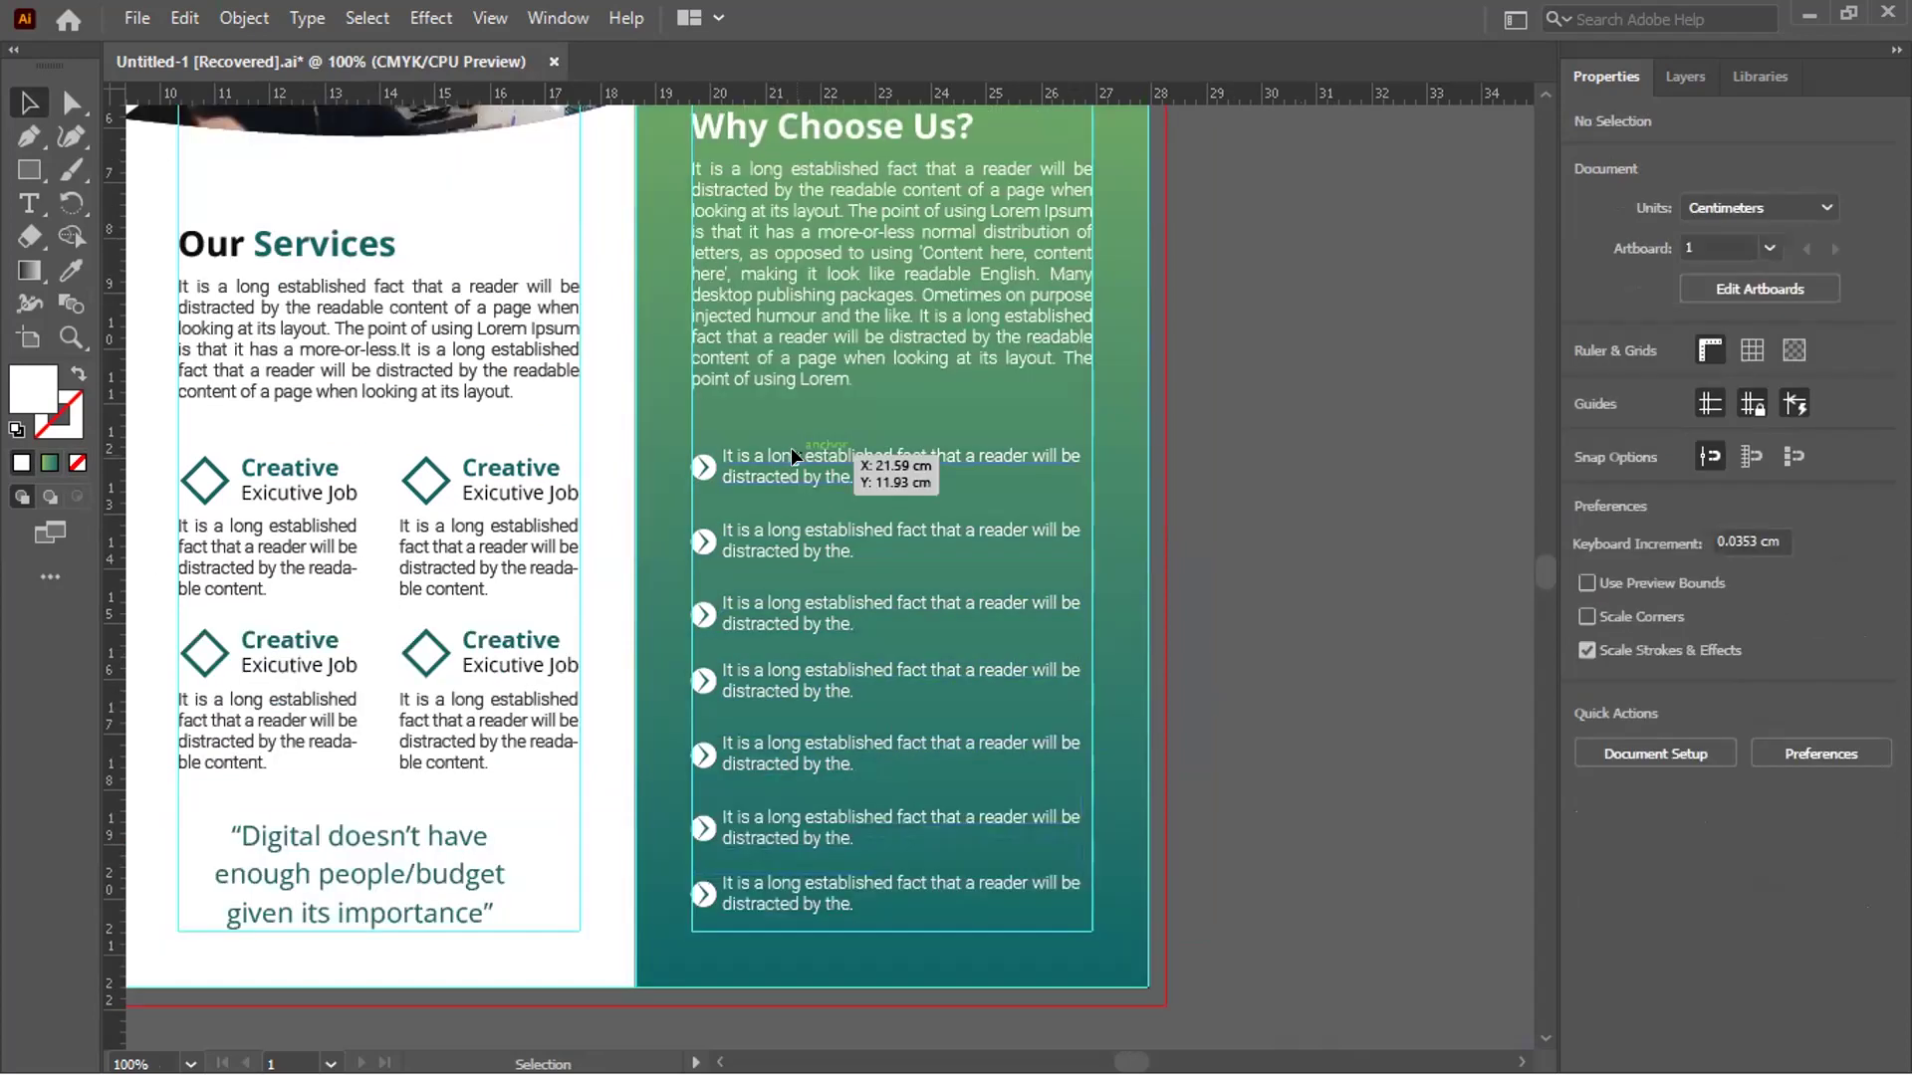
Distribute all seven bullet rows 0.6 cm apart, keyed to the first row
{"action": "left_click", "coordinate": [797, 457]}
{"action": "left_click", "coordinate": [775, 587], "text": "shift"}
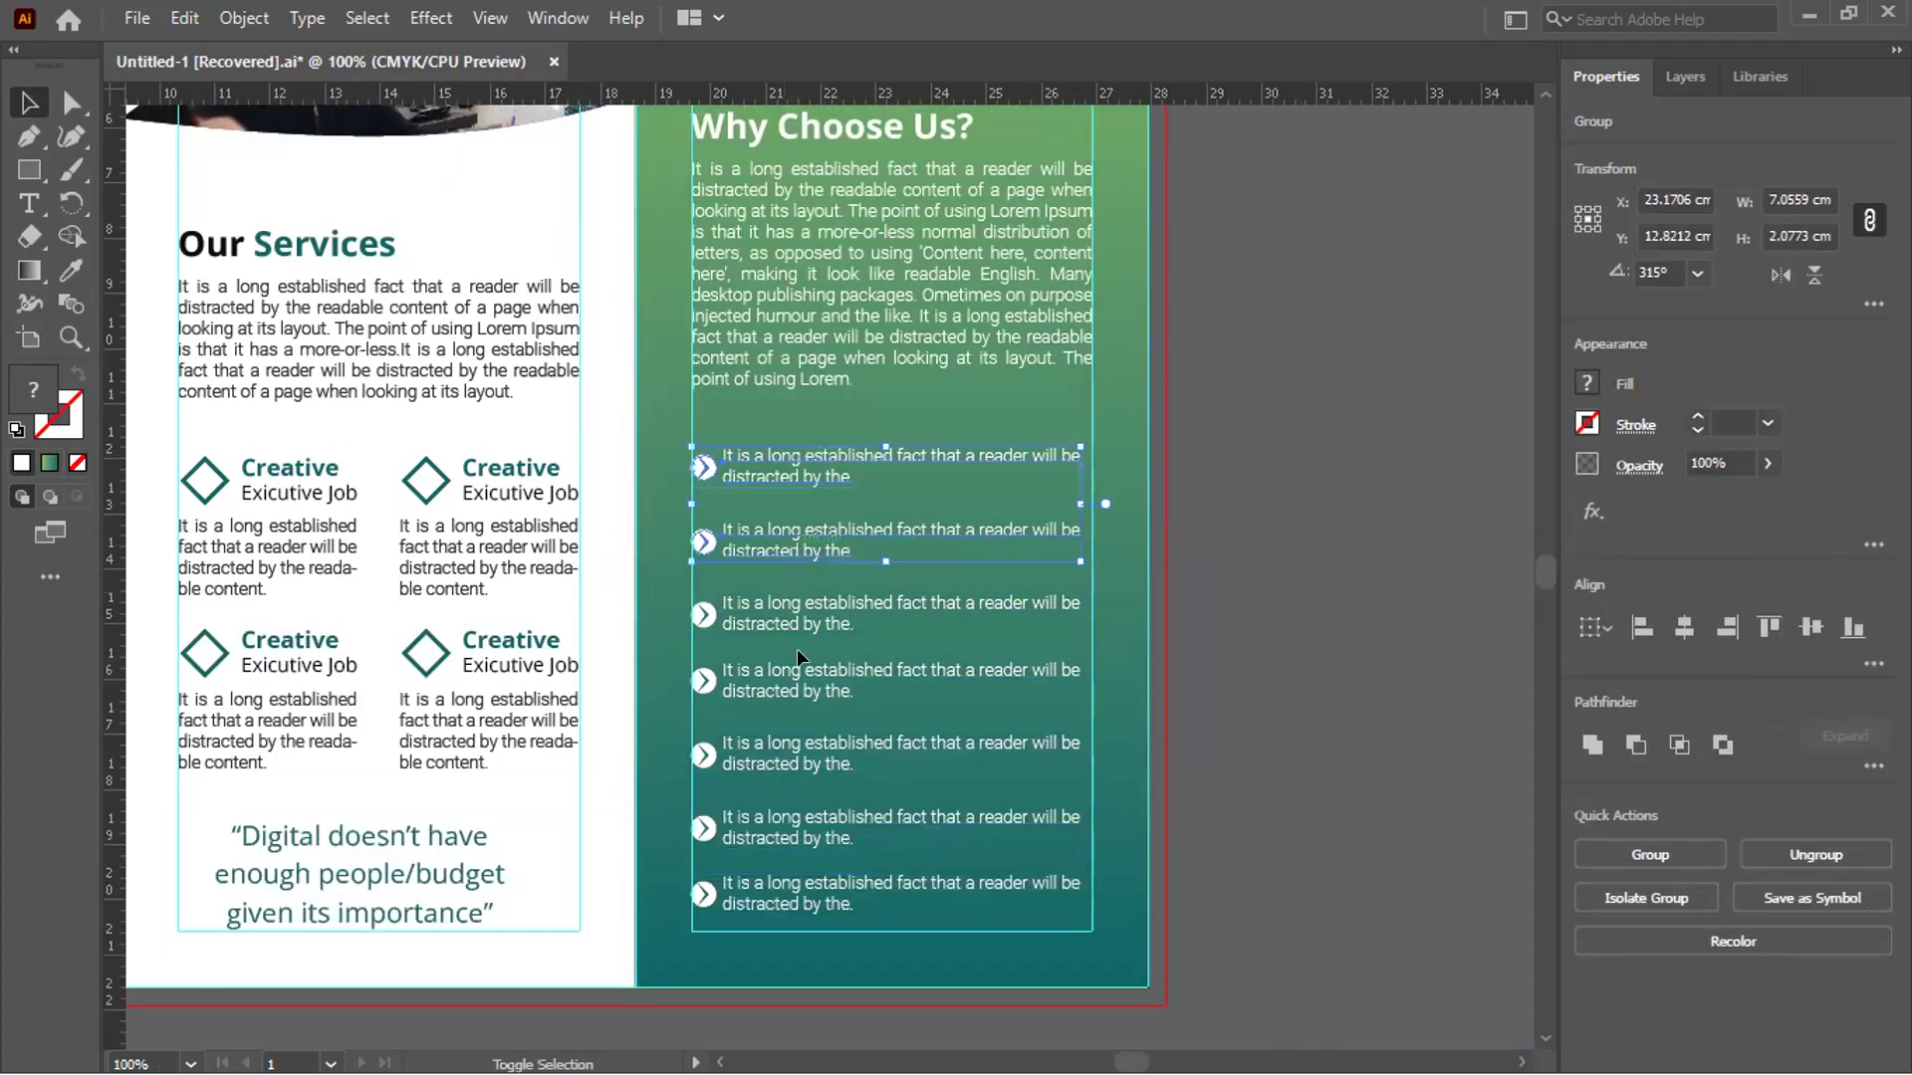
{"action": "left_click_drag", "start_coordinate": [880, 985], "coordinate": [840, 434]}
{"action": "left_click", "coordinate": [863, 458]}
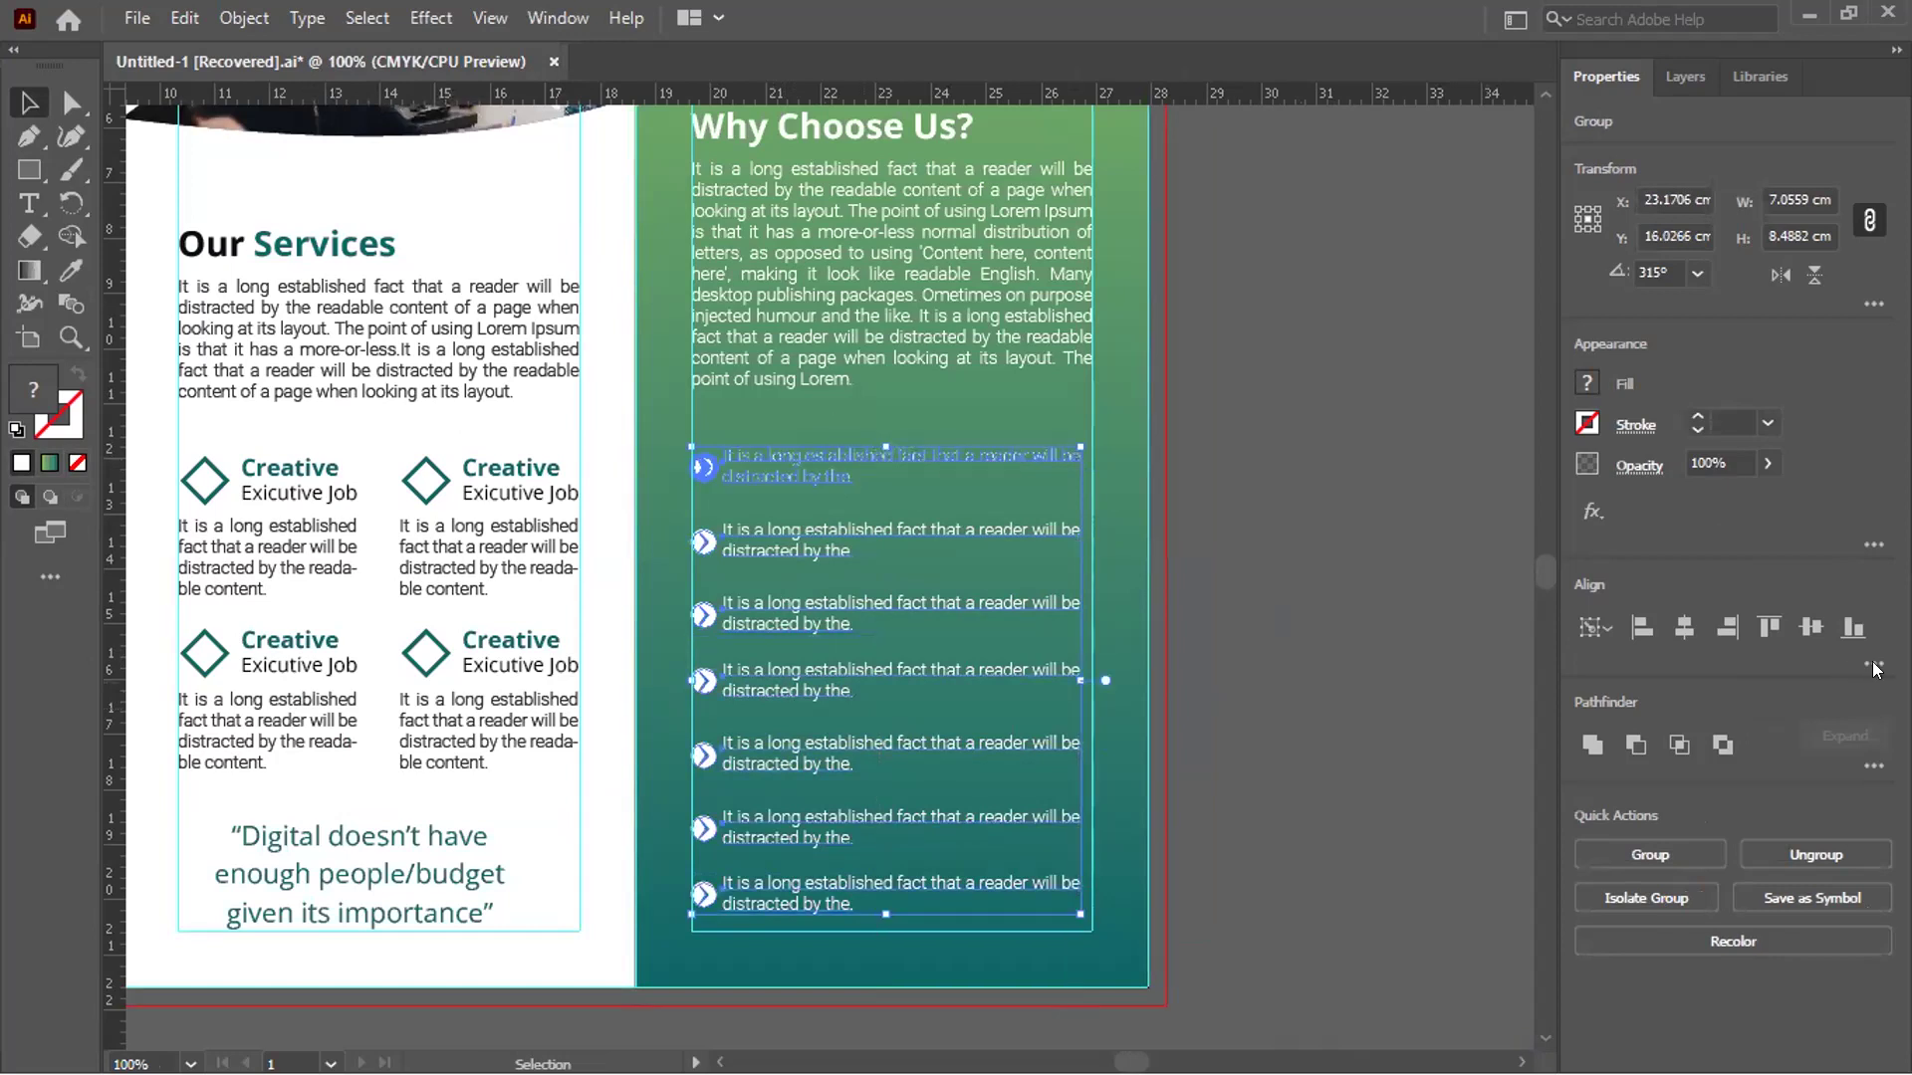
{"action": "left_click", "coordinate": [1590, 911]}
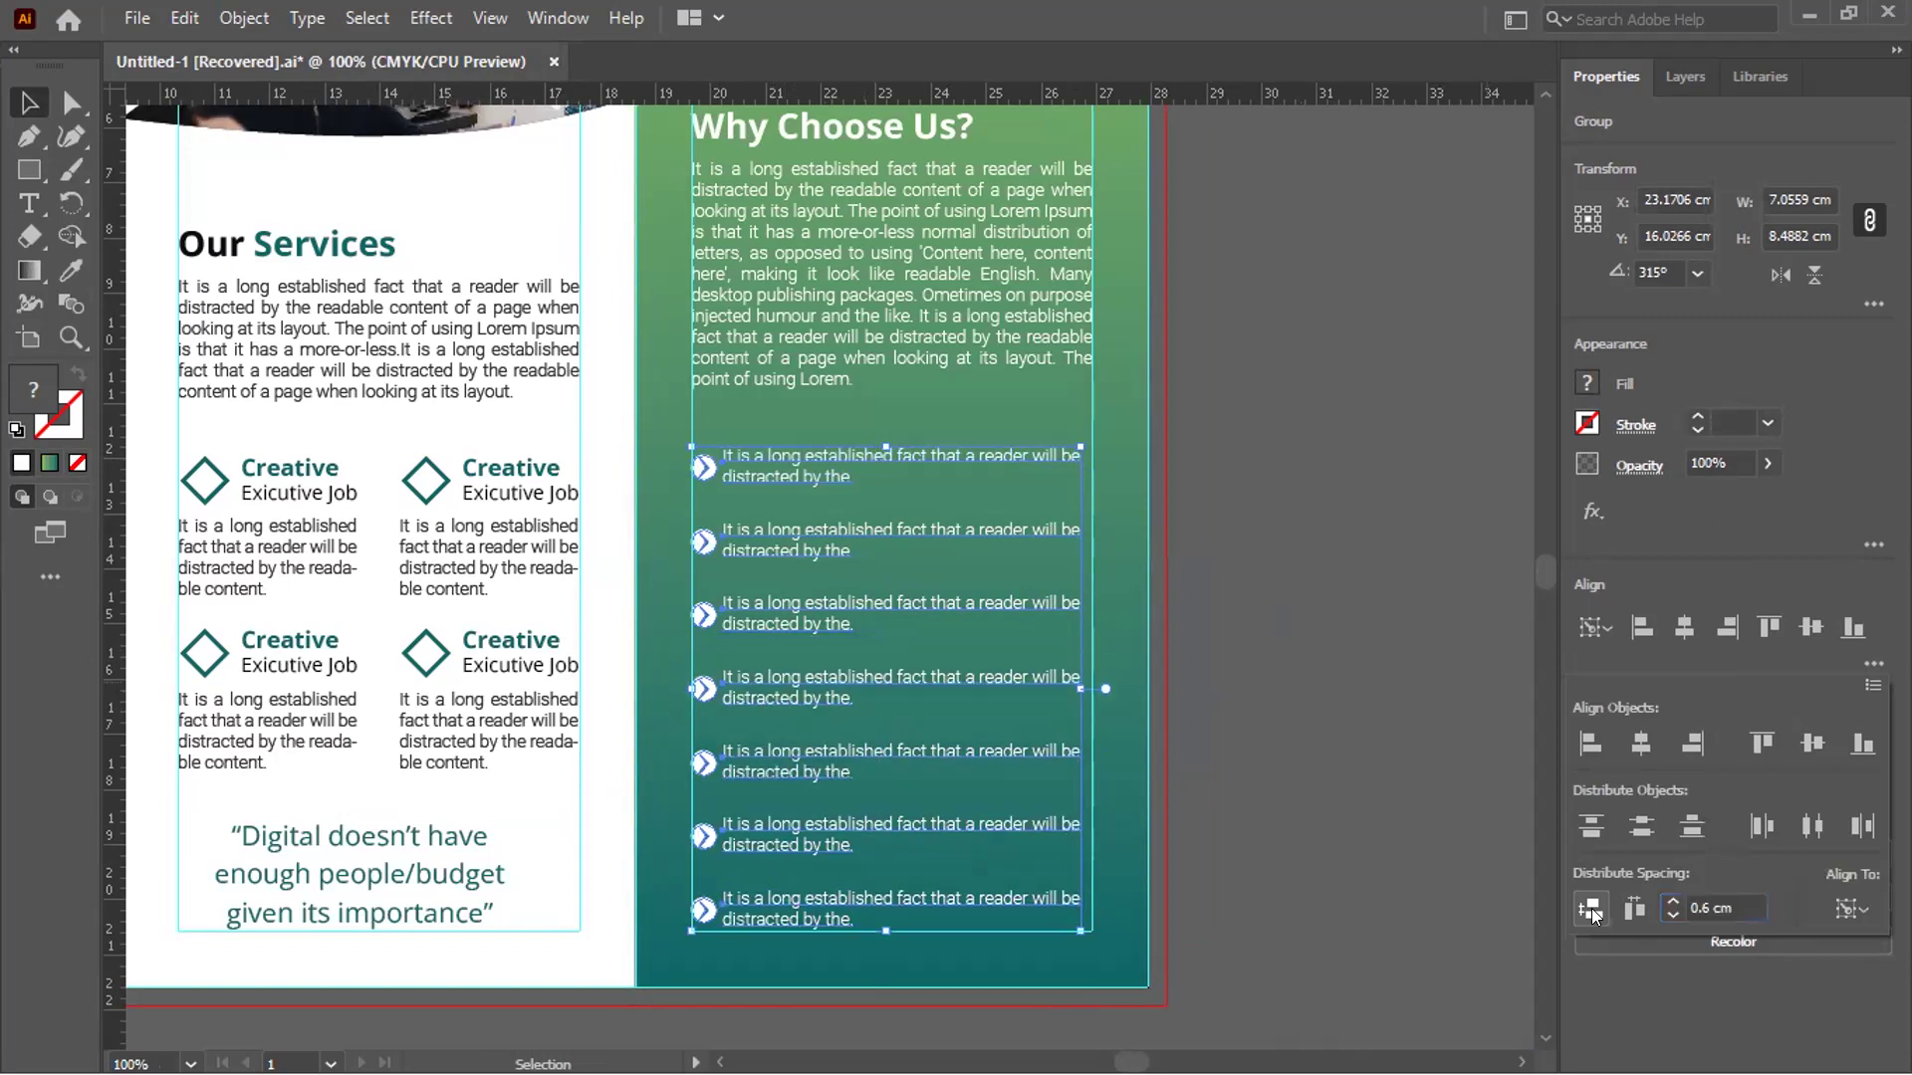
{"action": "left_click", "coordinate": [1413, 730]}
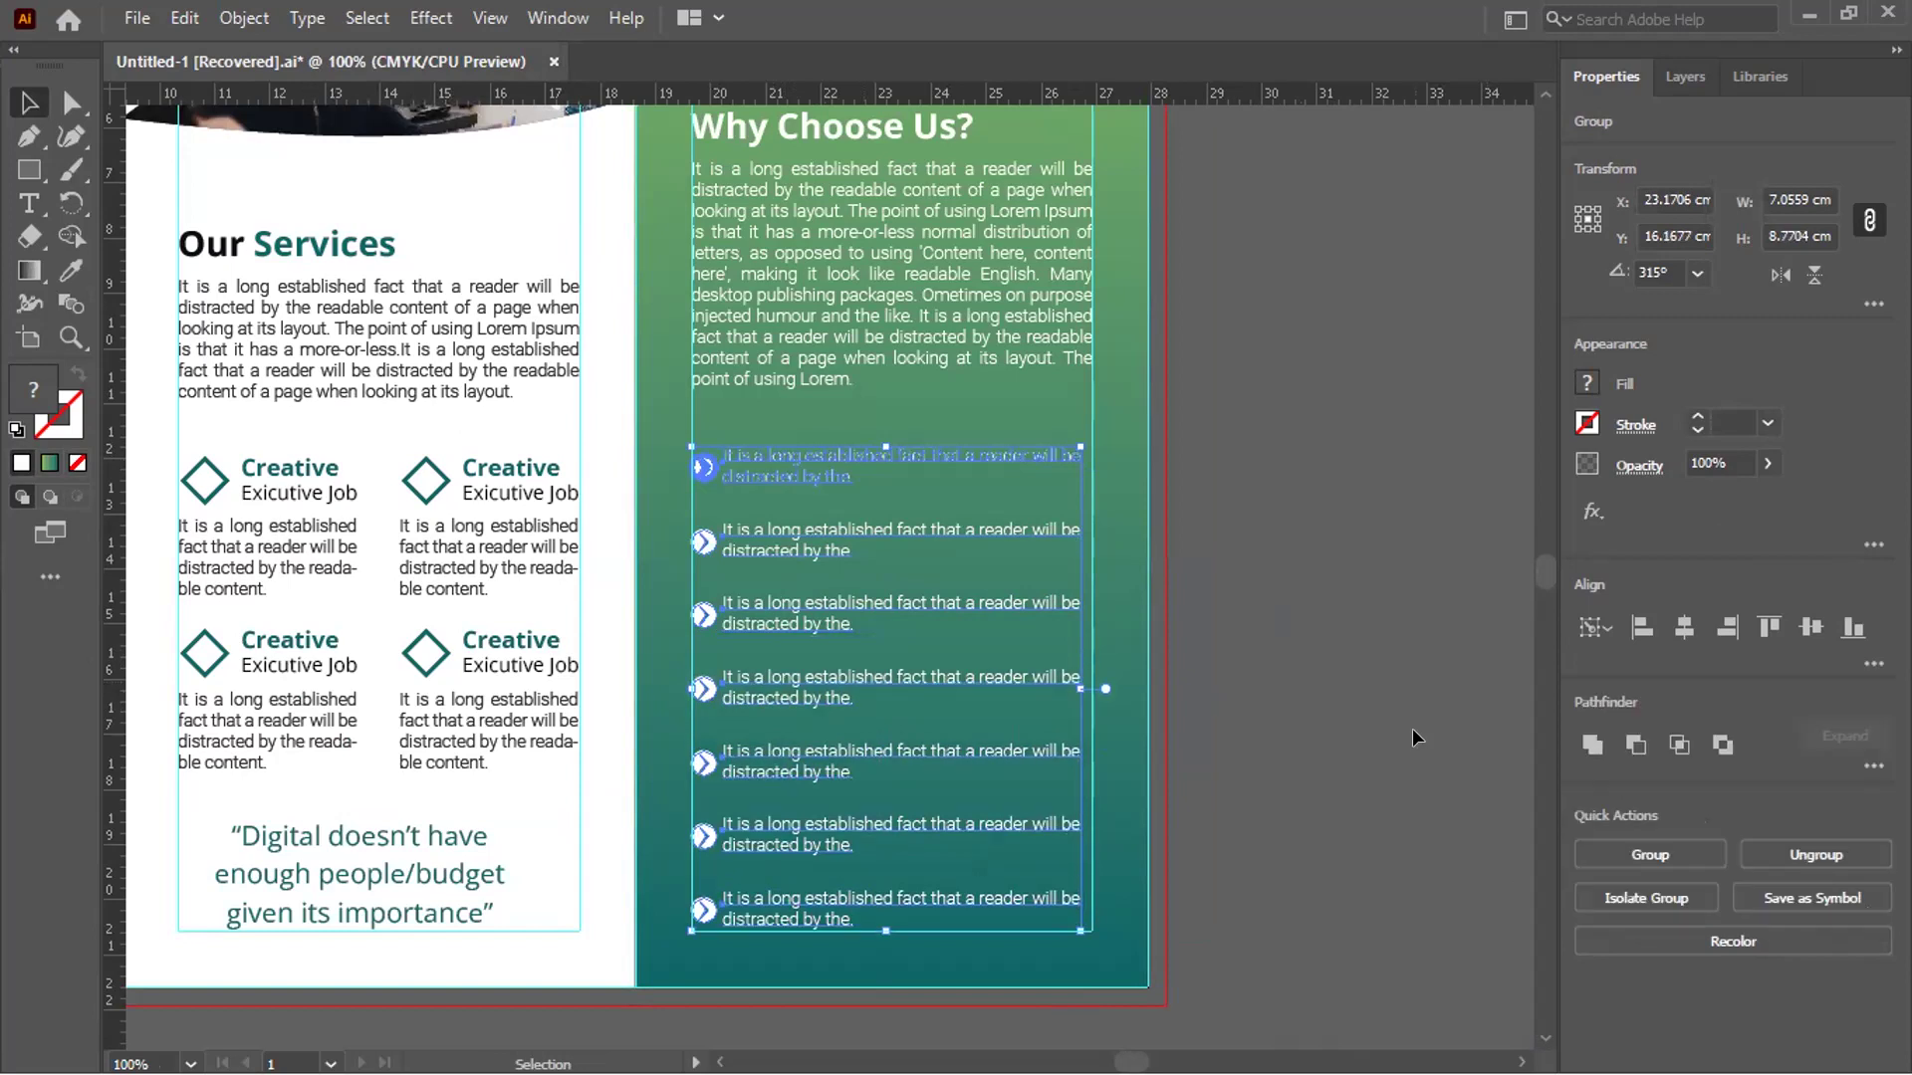
{"action": "left_click", "coordinate": [1237, 797]}
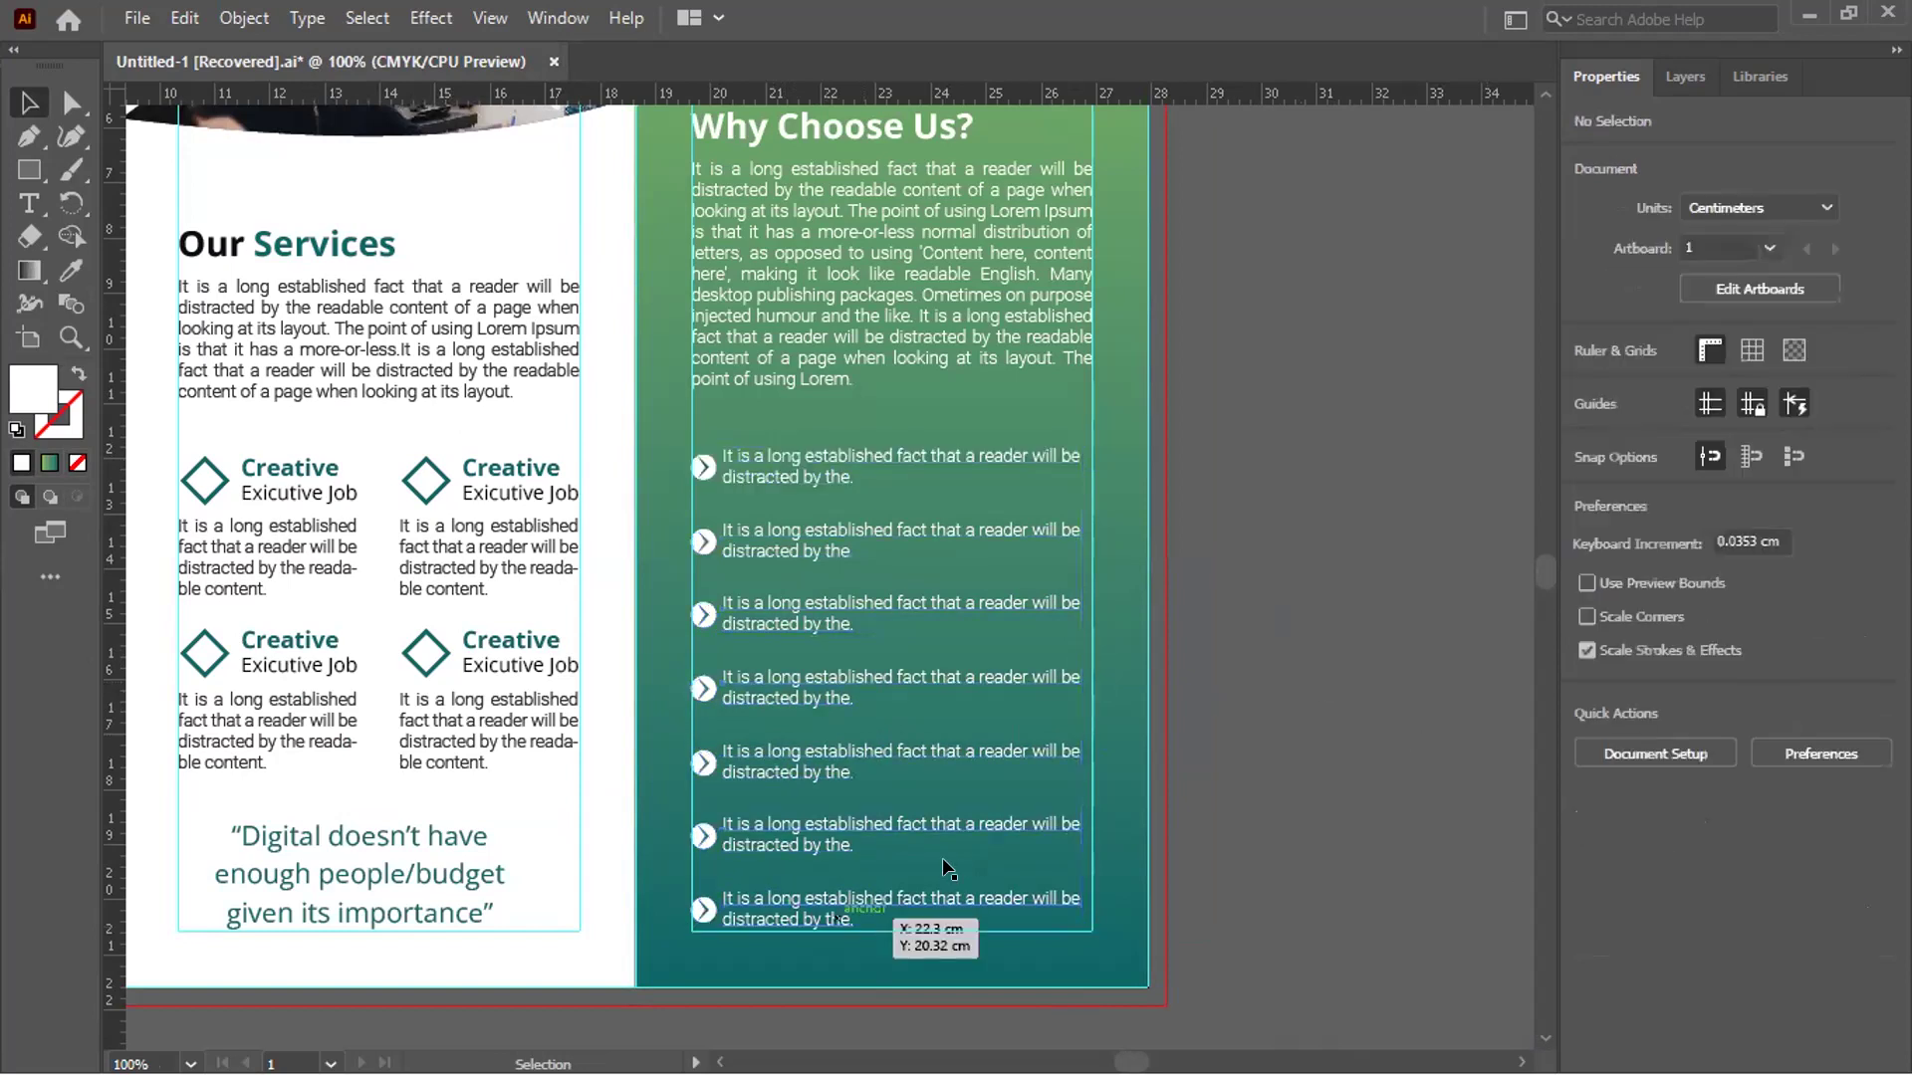
Pan to the colour swatches and move the small dark grey rectangle to their left
{"action": "scroll", "coordinate": [1327, 678], "scroll_direction": "down", "scroll_amount": 2}
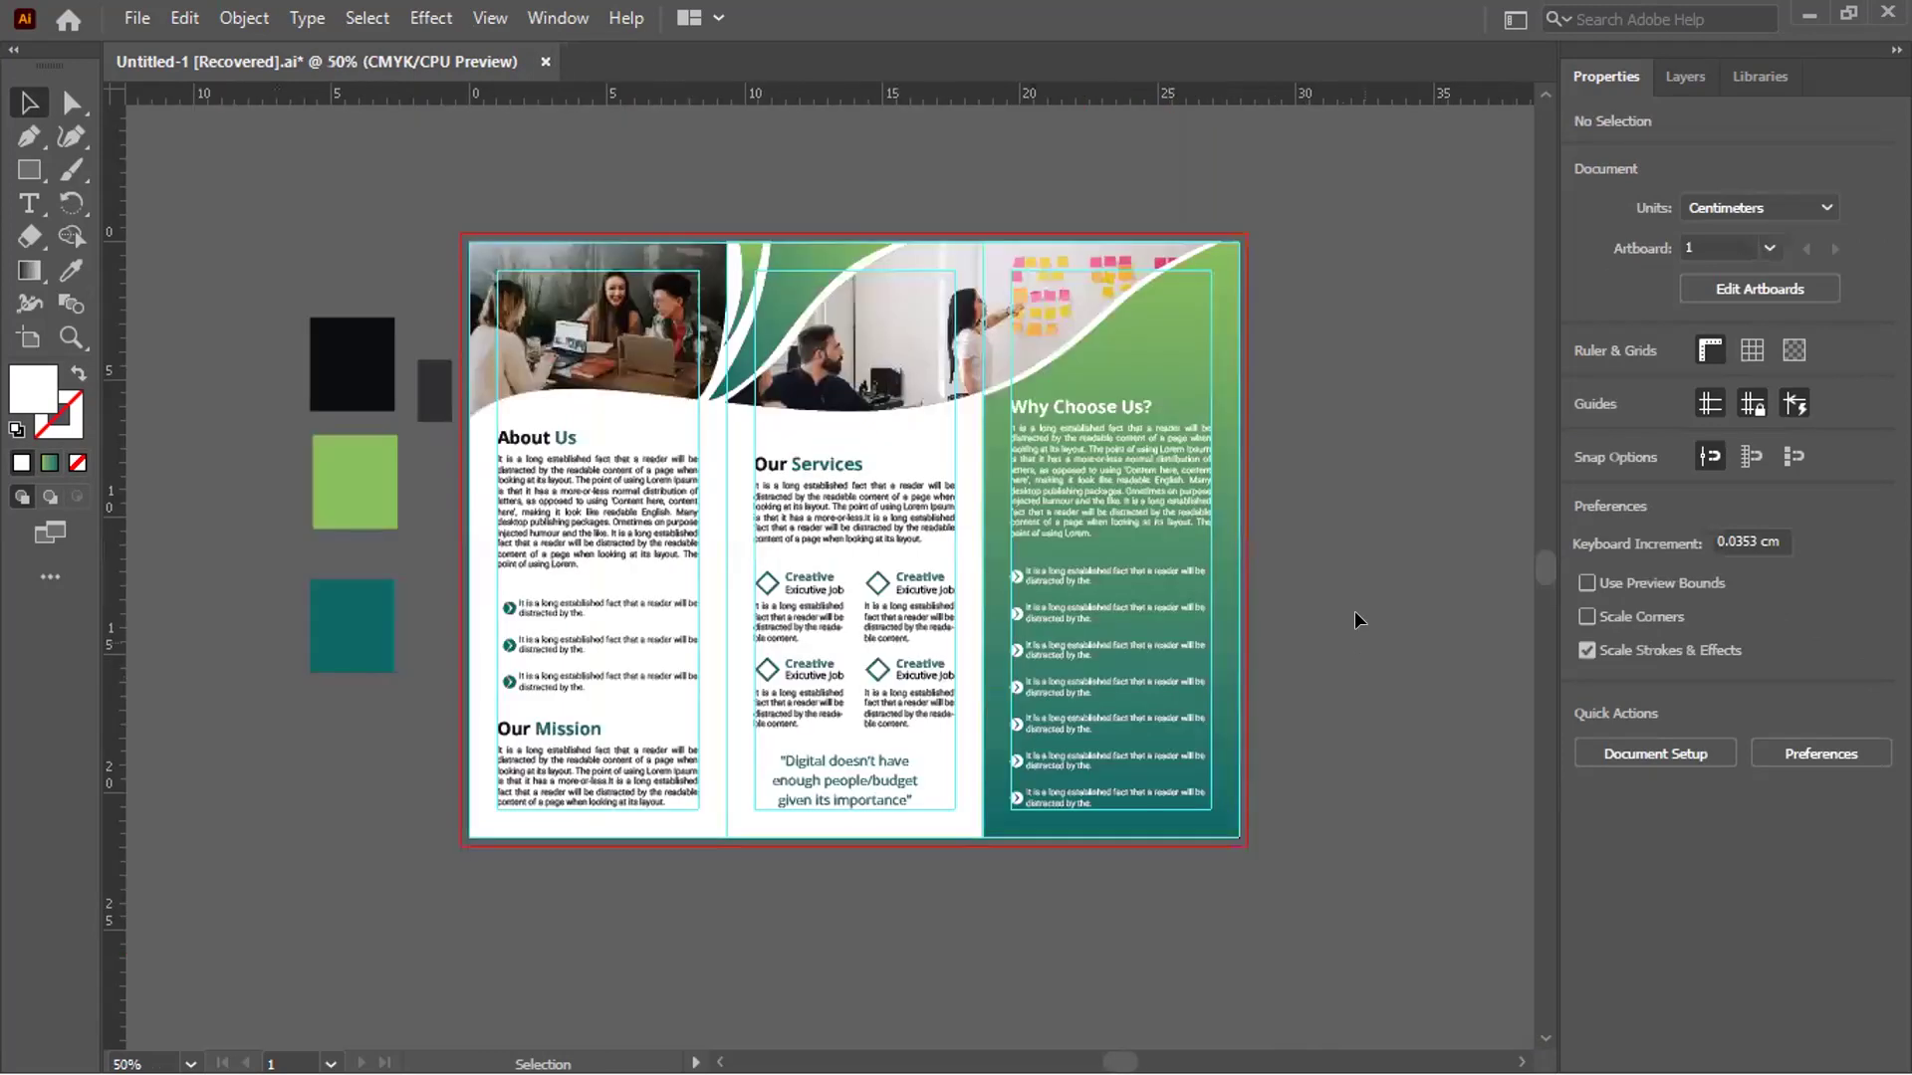
{"action": "scroll", "coordinate": [1323, 410], "scroll_direction": "up", "scroll_amount": 2}
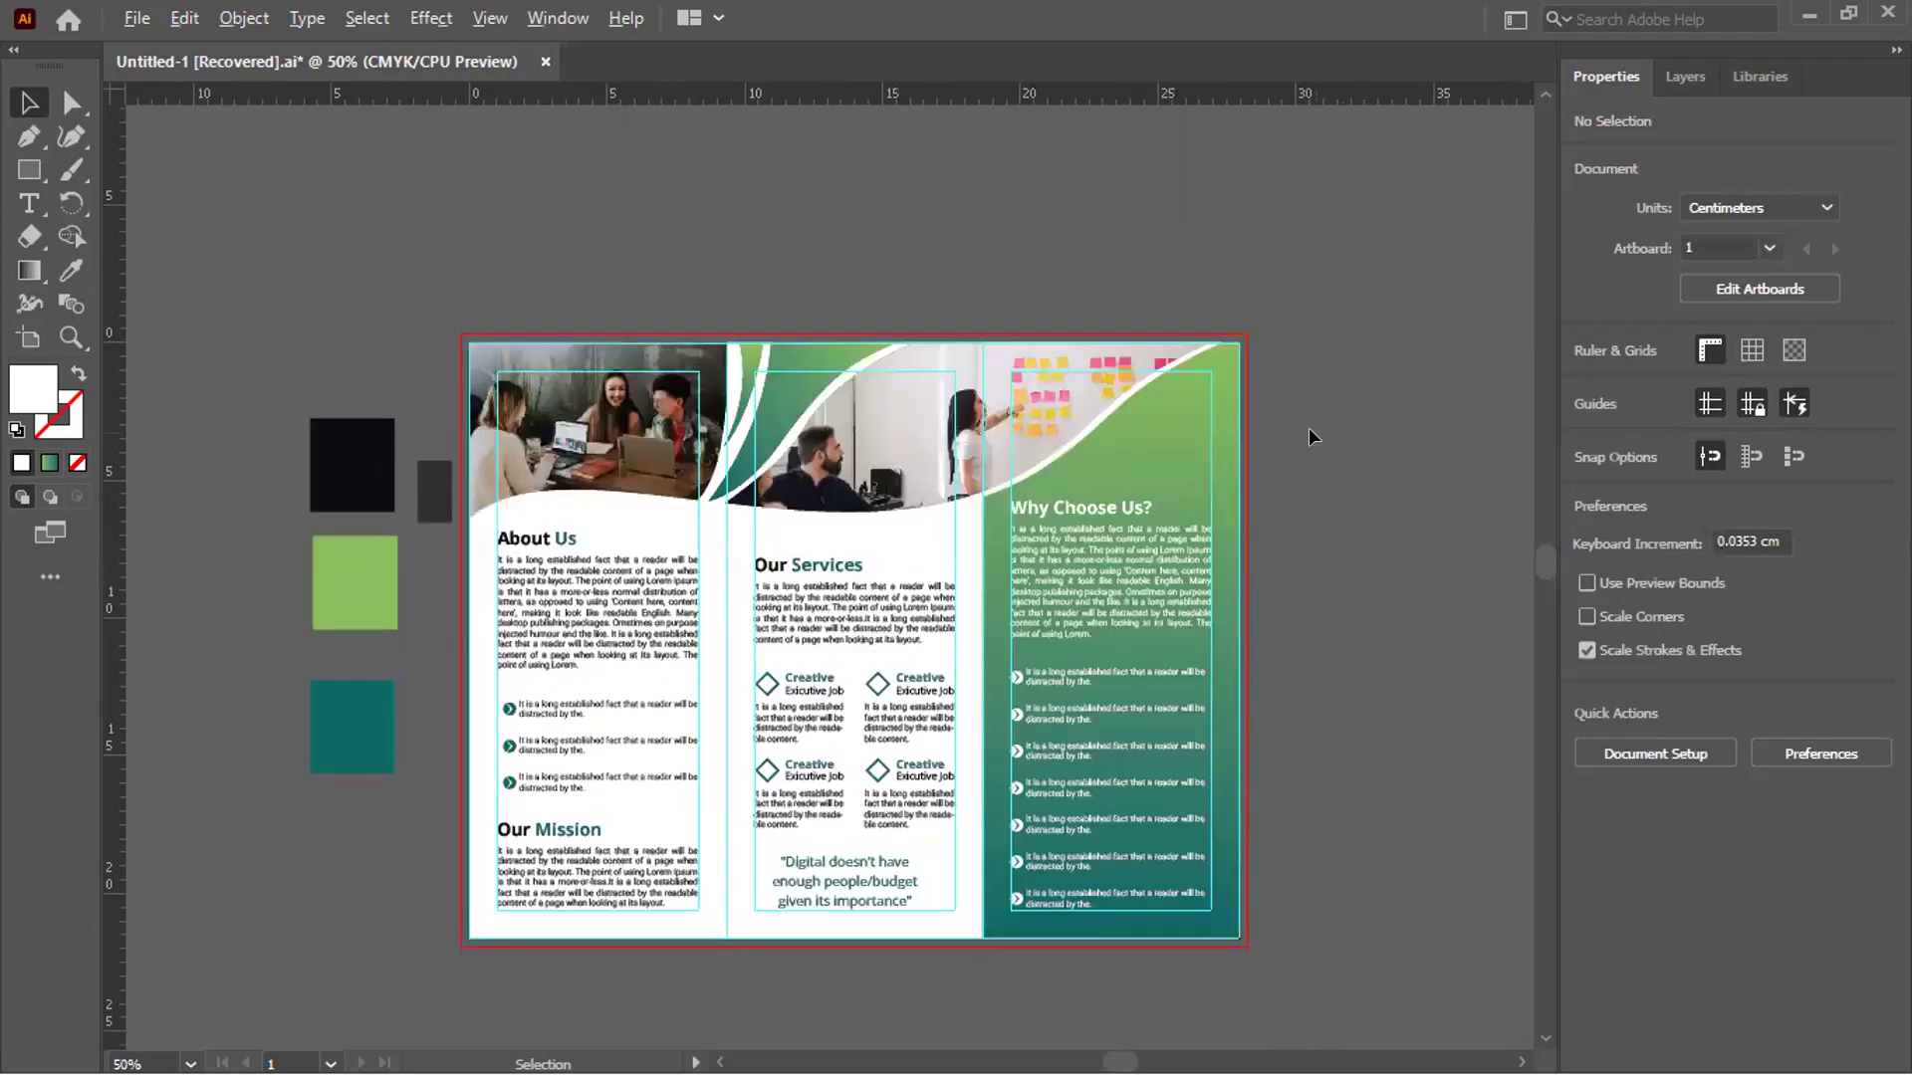
{"action": "scroll", "coordinate": [1308, 437], "scroll_direction": "up", "scroll_amount": 1}
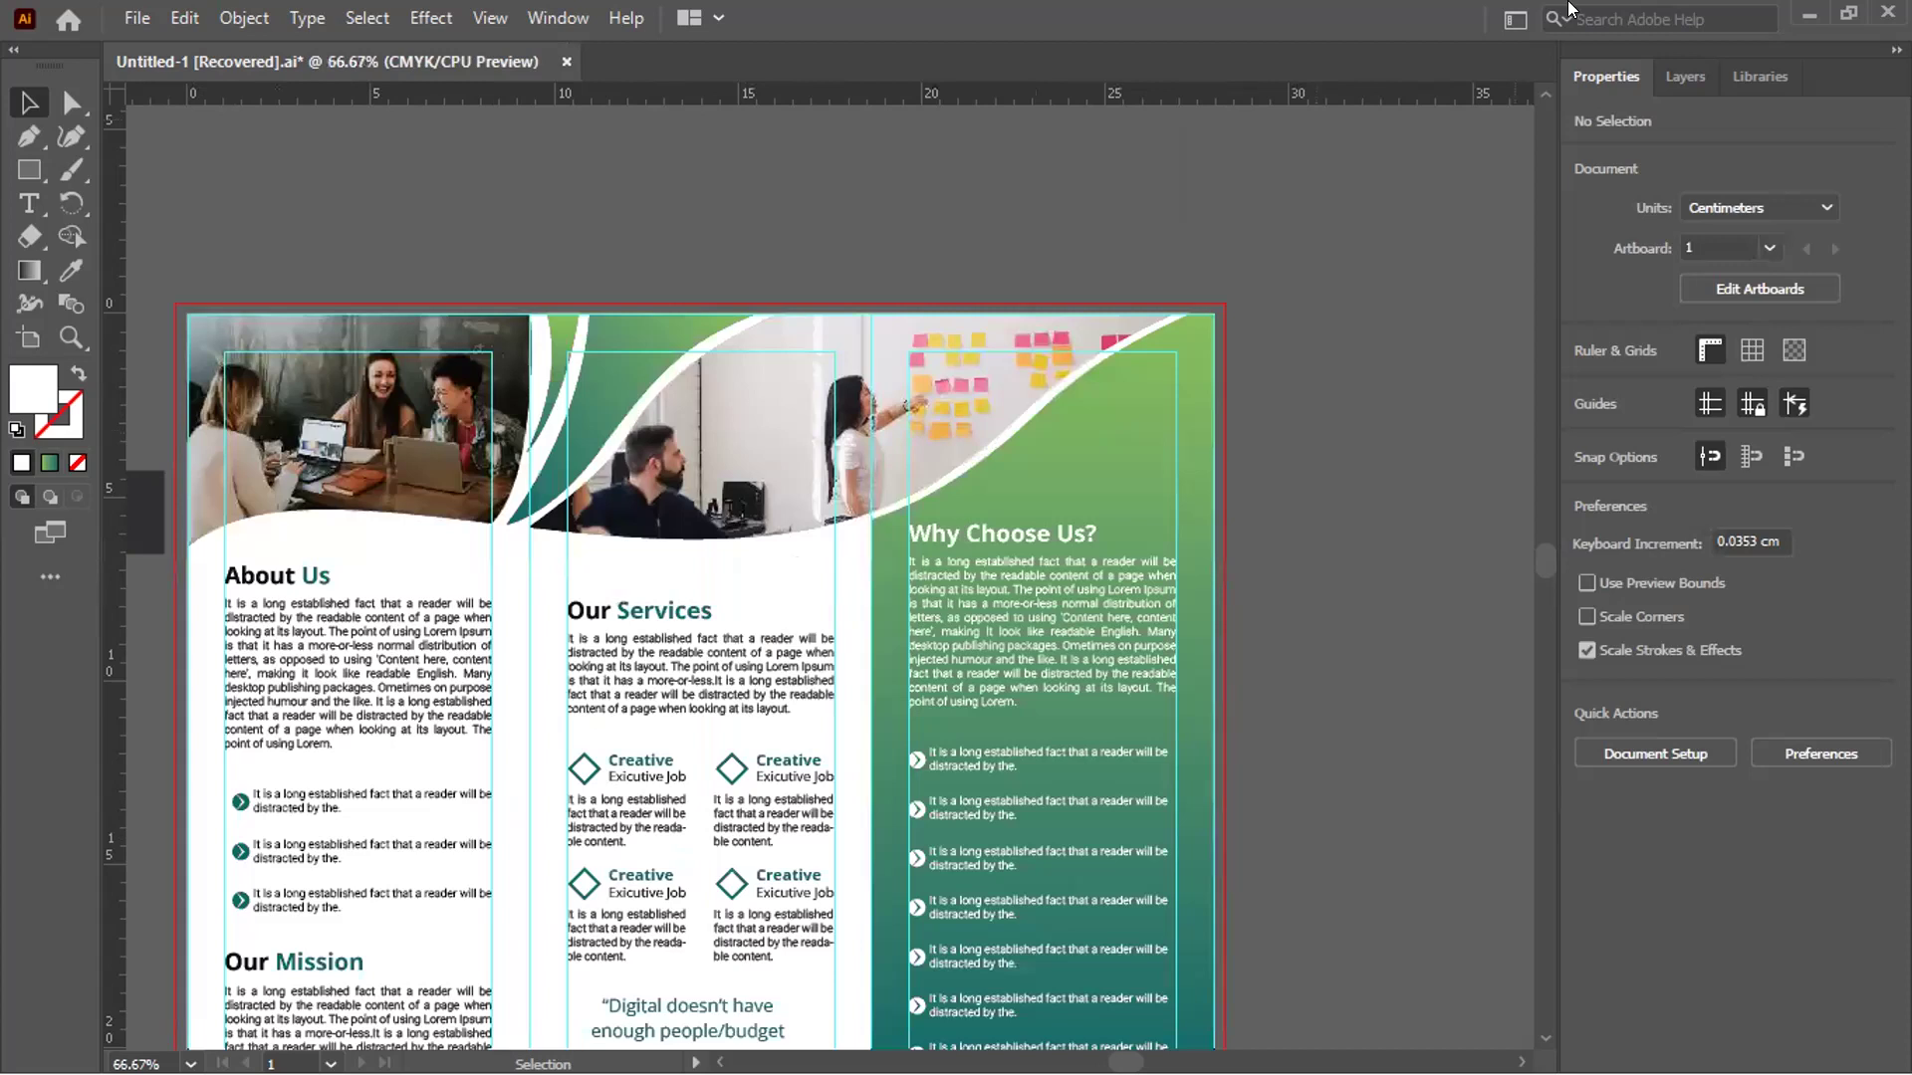
{"action": "scroll", "coordinate": [1301, 518], "scroll_direction": "down", "scroll_amount": 1}
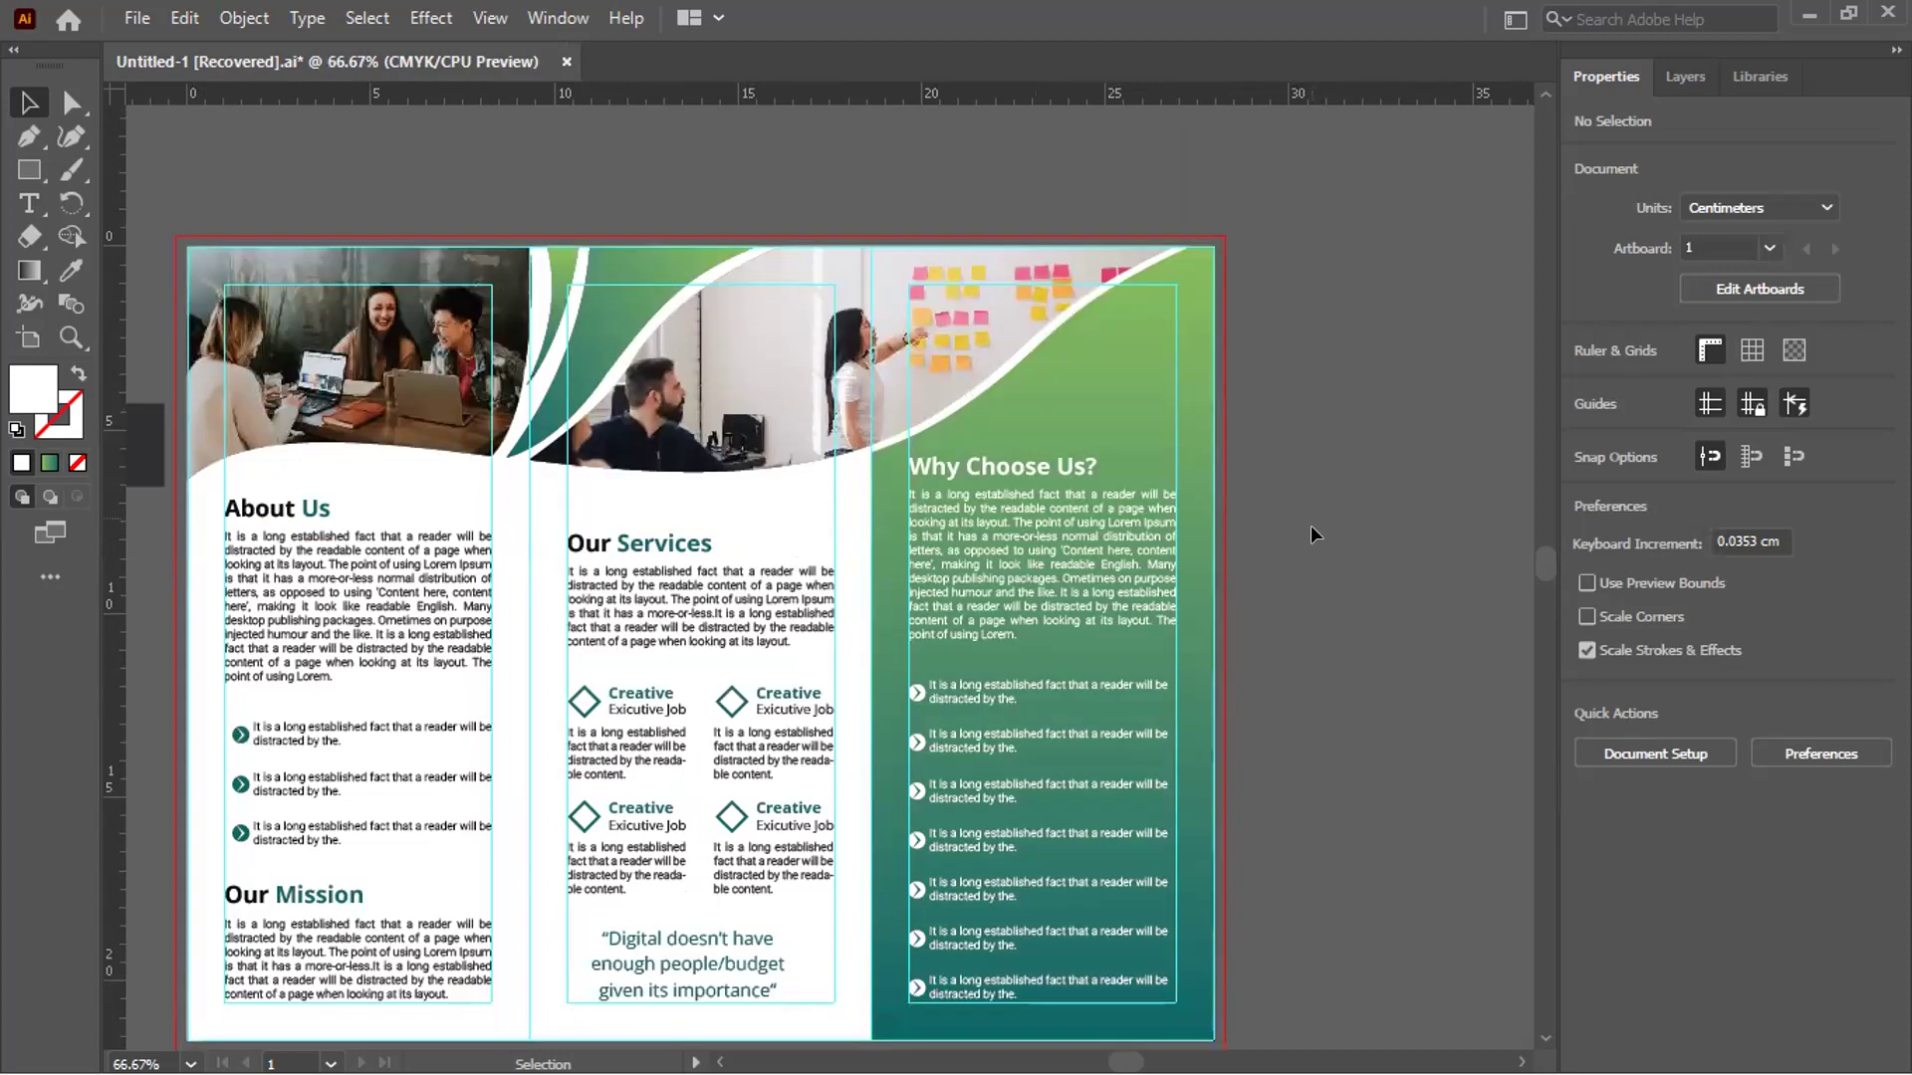
{"action": "scroll", "coordinate": [1310, 523], "scroll_direction": "right", "scroll_amount": 1}
{"action": "scroll", "coordinate": [1310, 602], "scroll_direction": "up", "scroll_amount": 1}
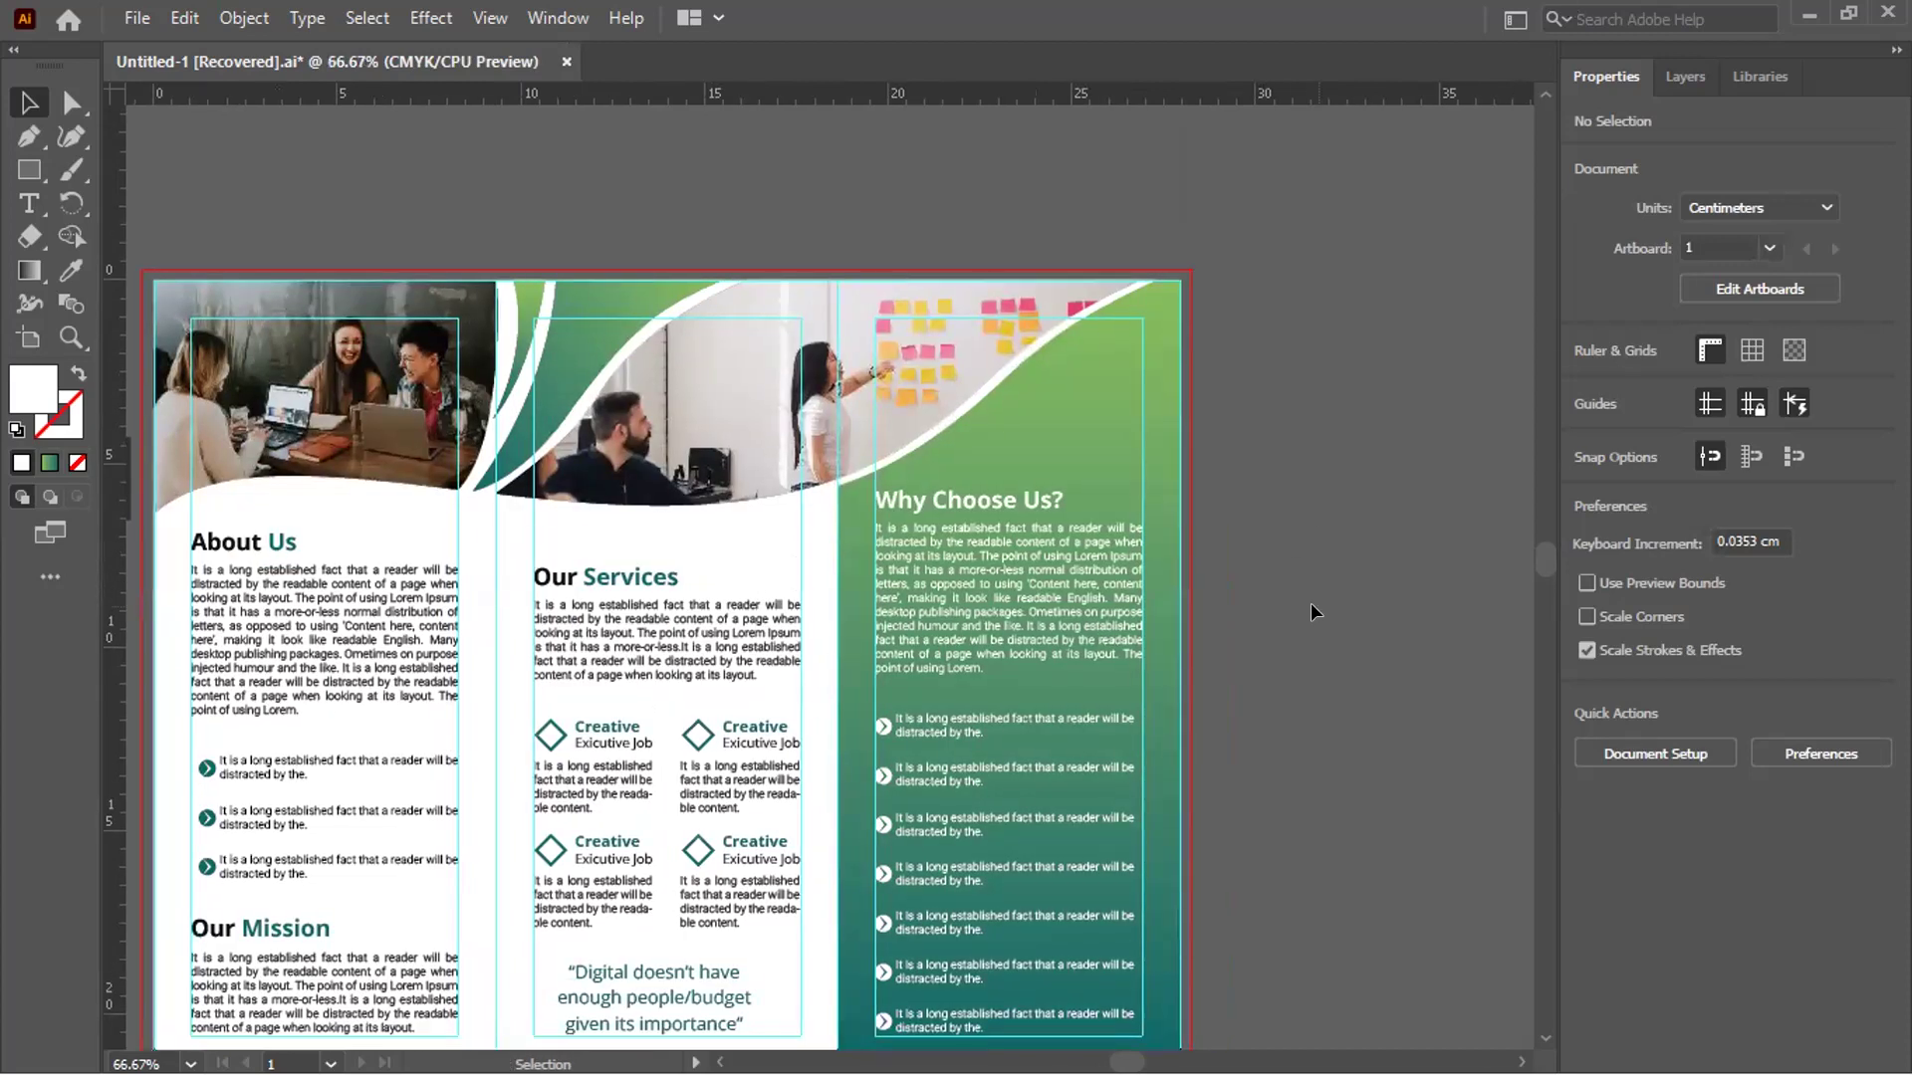
{"action": "scroll", "coordinate": [1345, 628], "scroll_direction": "down", "scroll_amount": 1}
{"action": "scroll", "coordinate": [1360, 689], "scroll_direction": "up", "scroll_amount": 1}
{"action": "scroll", "coordinate": [1369, 690], "scroll_direction": "left", "scroll_amount": 3}
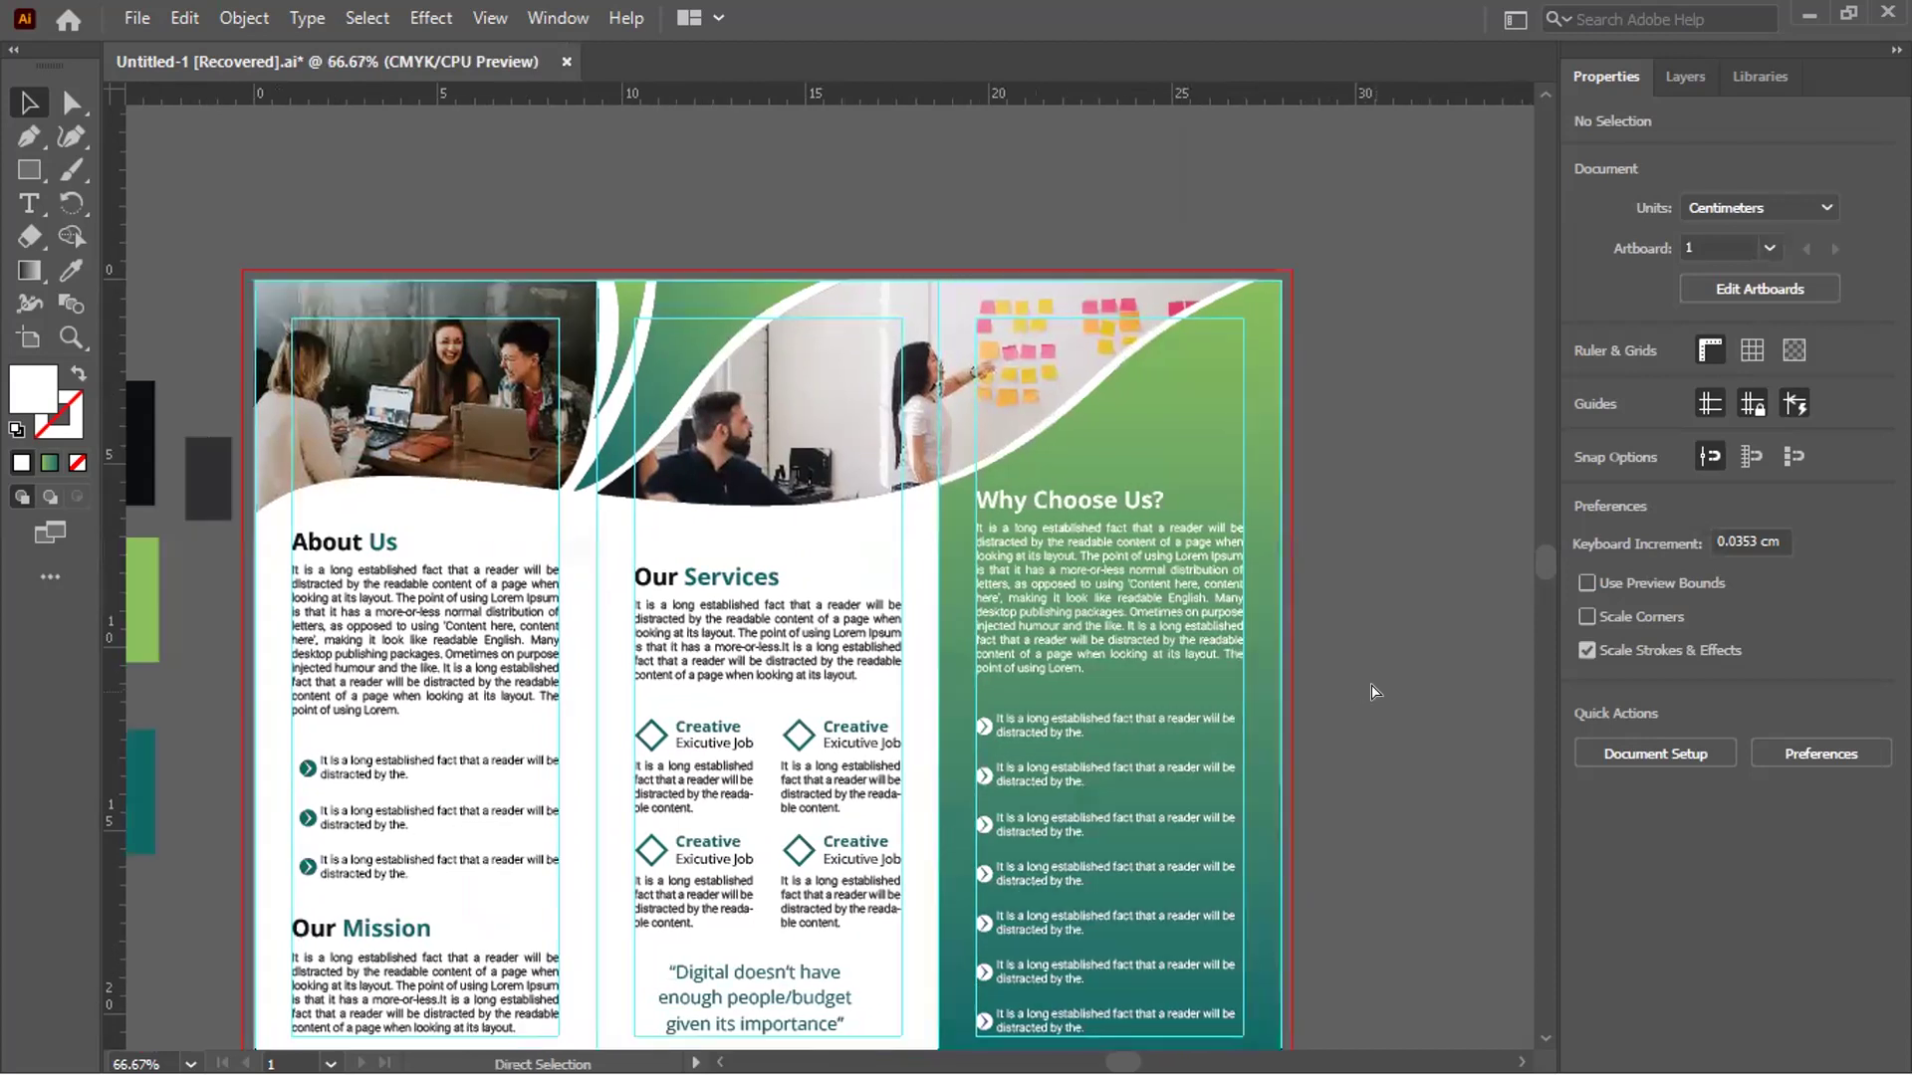
{"action": "scroll", "coordinate": [1370, 683], "scroll_direction": "left", "scroll_amount": 3}
{"action": "scroll", "coordinate": [685, 453], "scroll_direction": "down", "scroll_amount": 5}
{"action": "scroll", "coordinate": [685, 453], "scroll_direction": "left", "scroll_amount": 6}
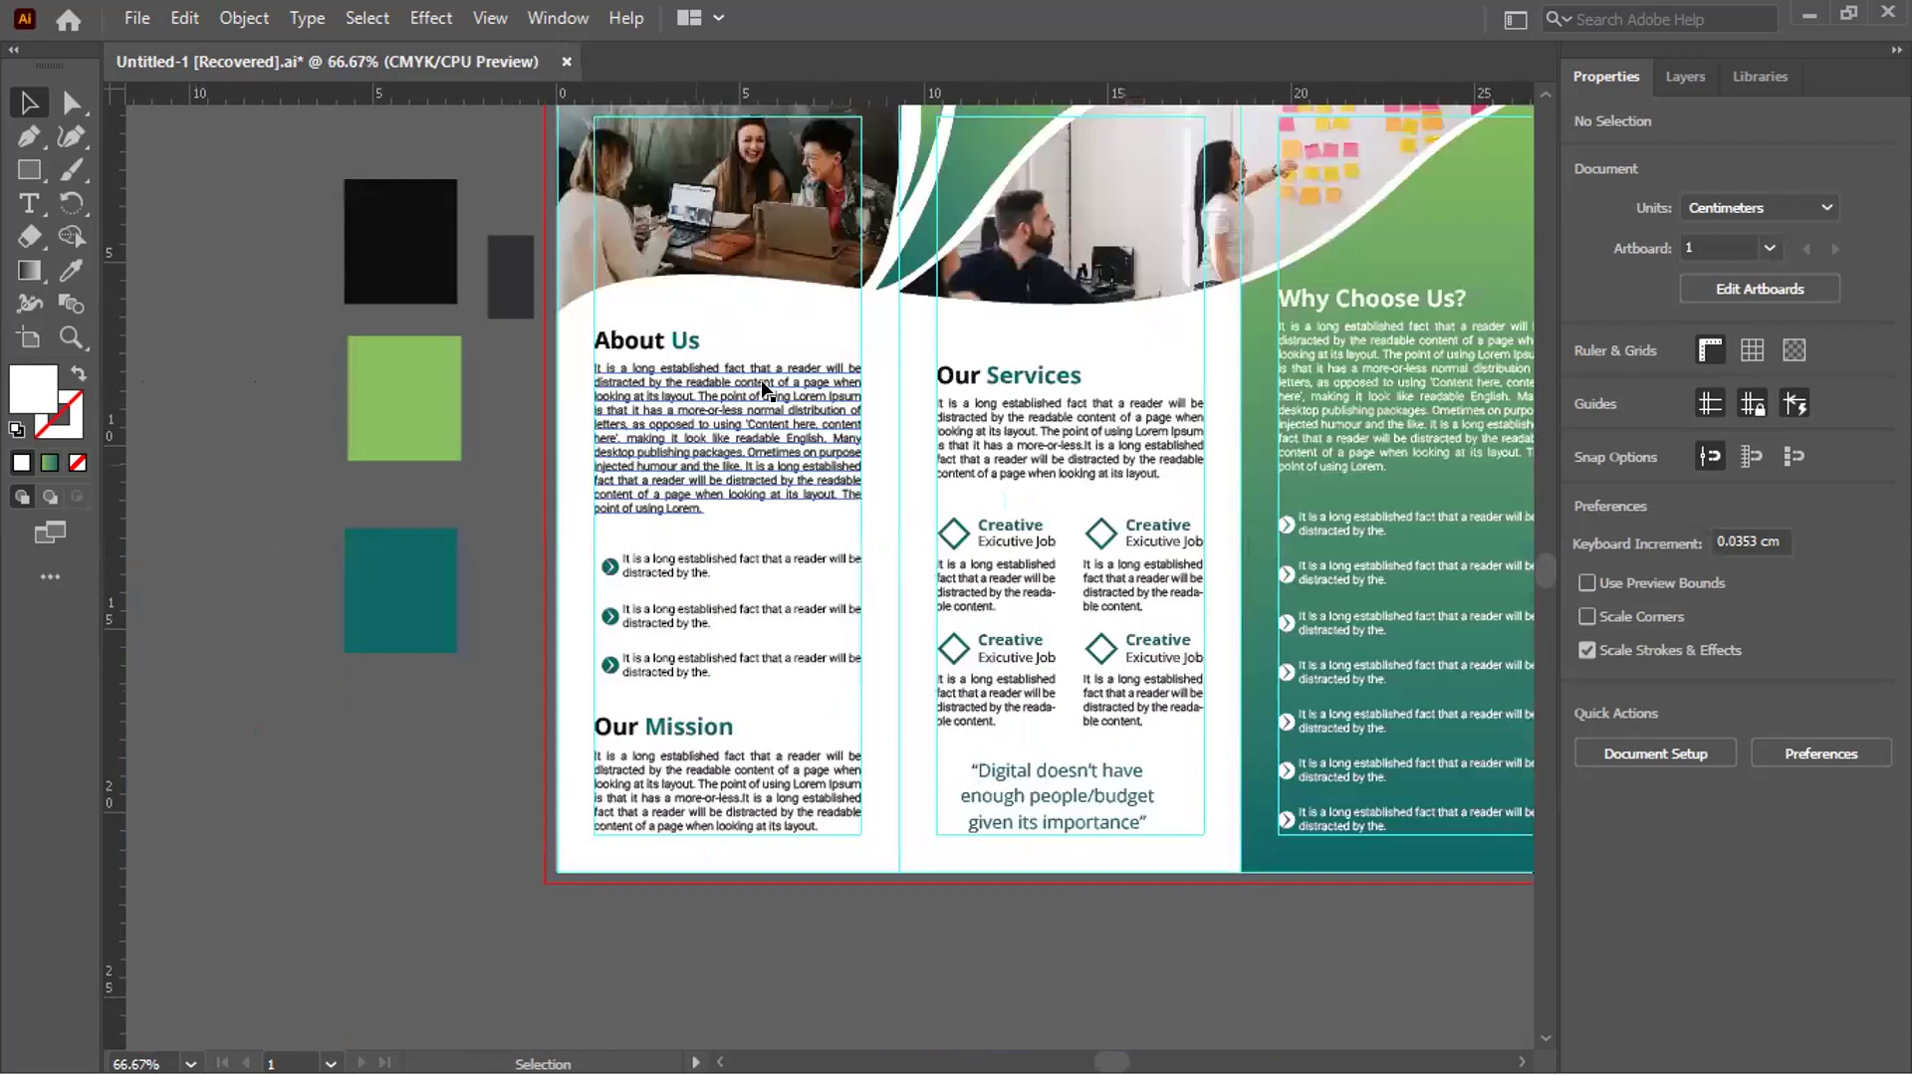
{"action": "left_click_drag", "start_coordinate": [506, 255], "coordinate": [275, 377]}
Make the copied rectangle white by sampling a white fill
{"action": "left_click", "coordinate": [68, 273]}
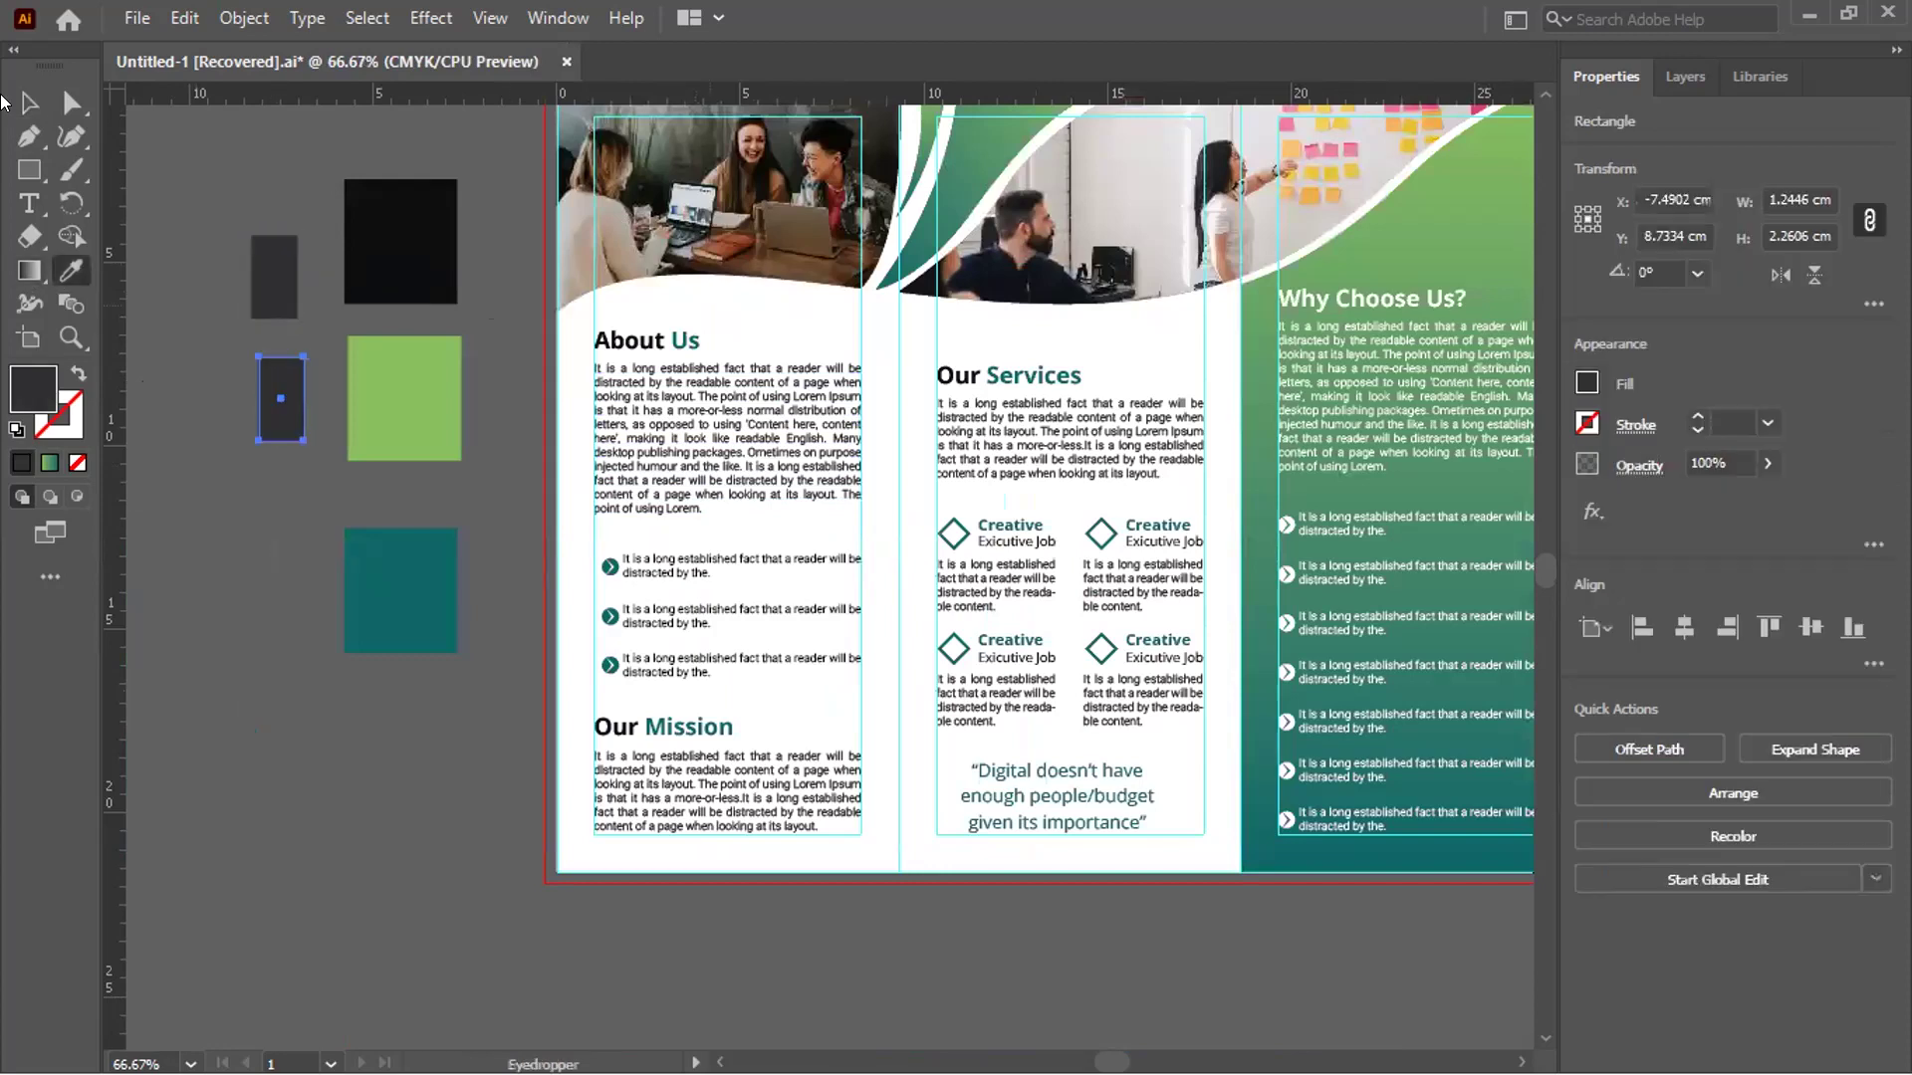
{"action": "left_click", "coordinate": [228, 143]}
{"action": "key", "text": "v"}
{"action": "left_click", "coordinate": [498, 301]}
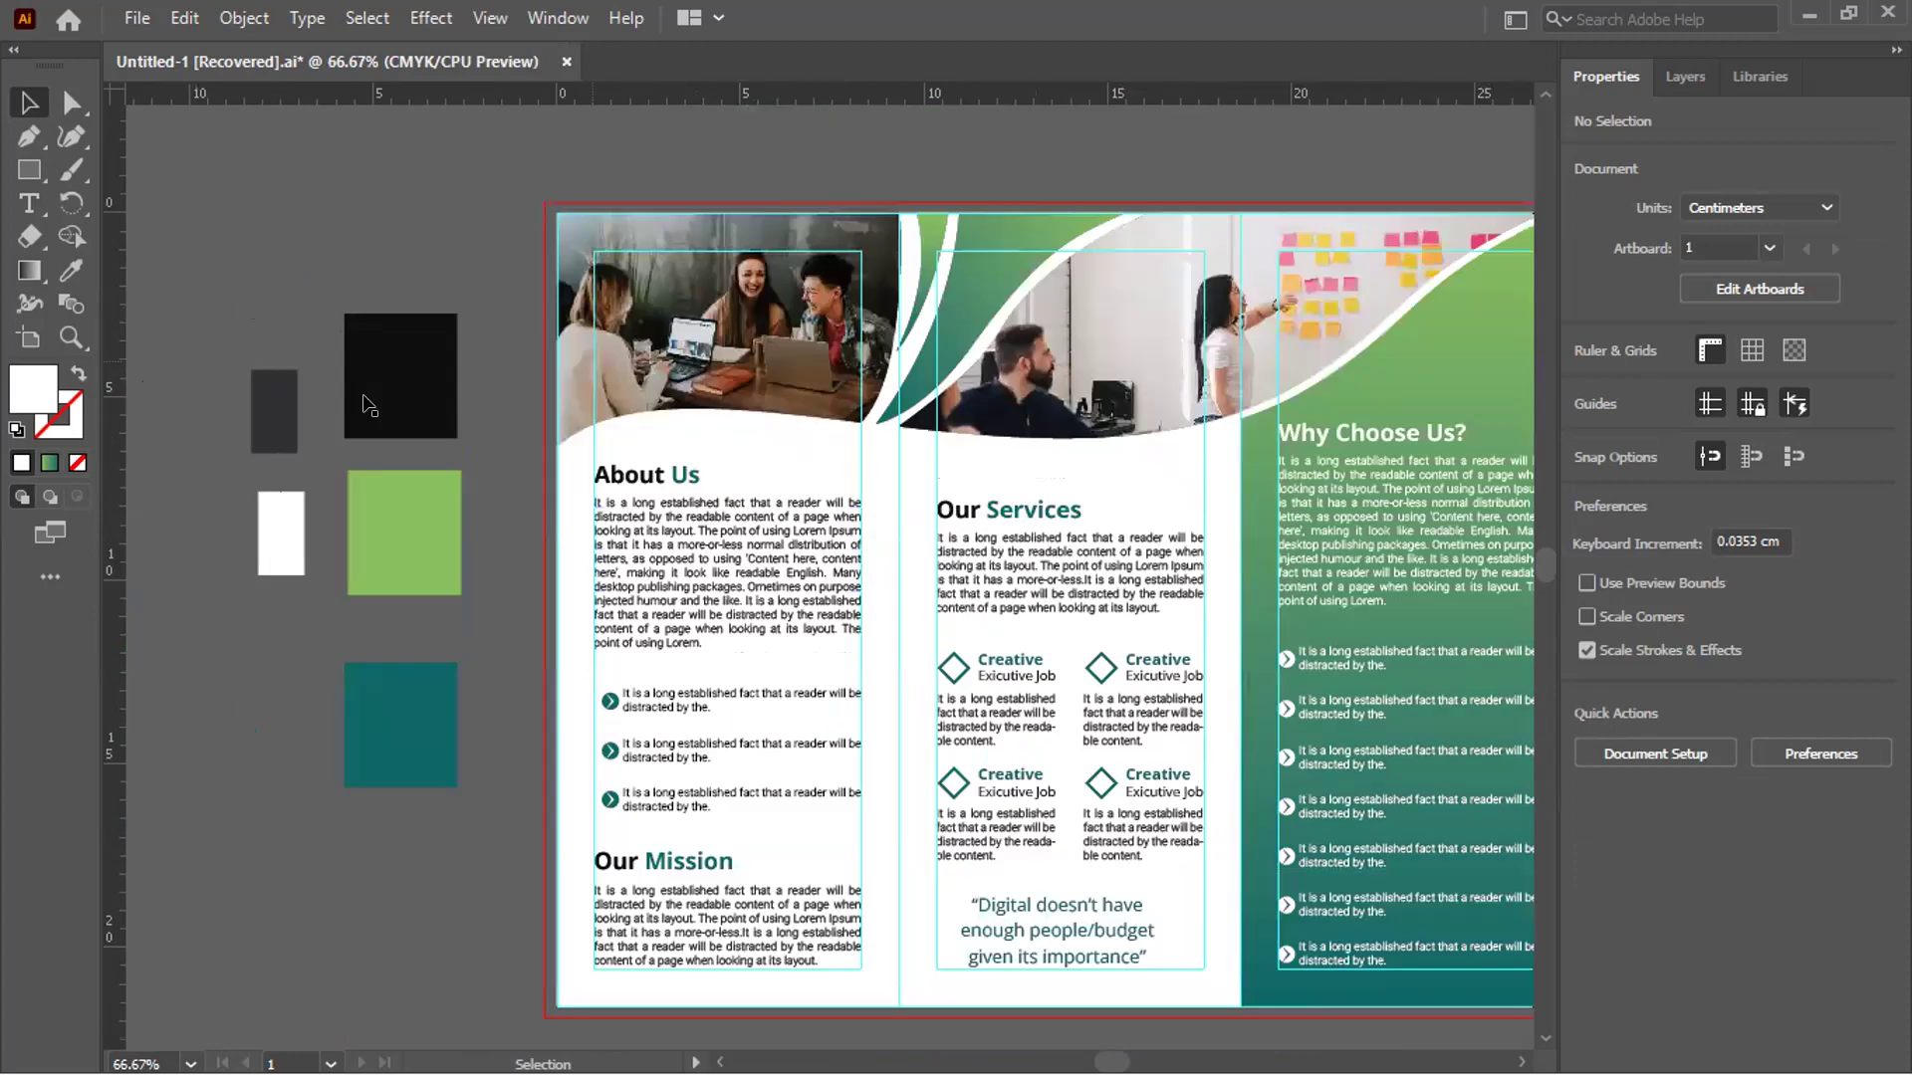
Resize the large black square to 2 × 2 cm
{"action": "scroll", "coordinate": [273, 367], "scroll_direction": "up", "scroll_amount": 3}
{"action": "left_click", "coordinate": [275, 373]}
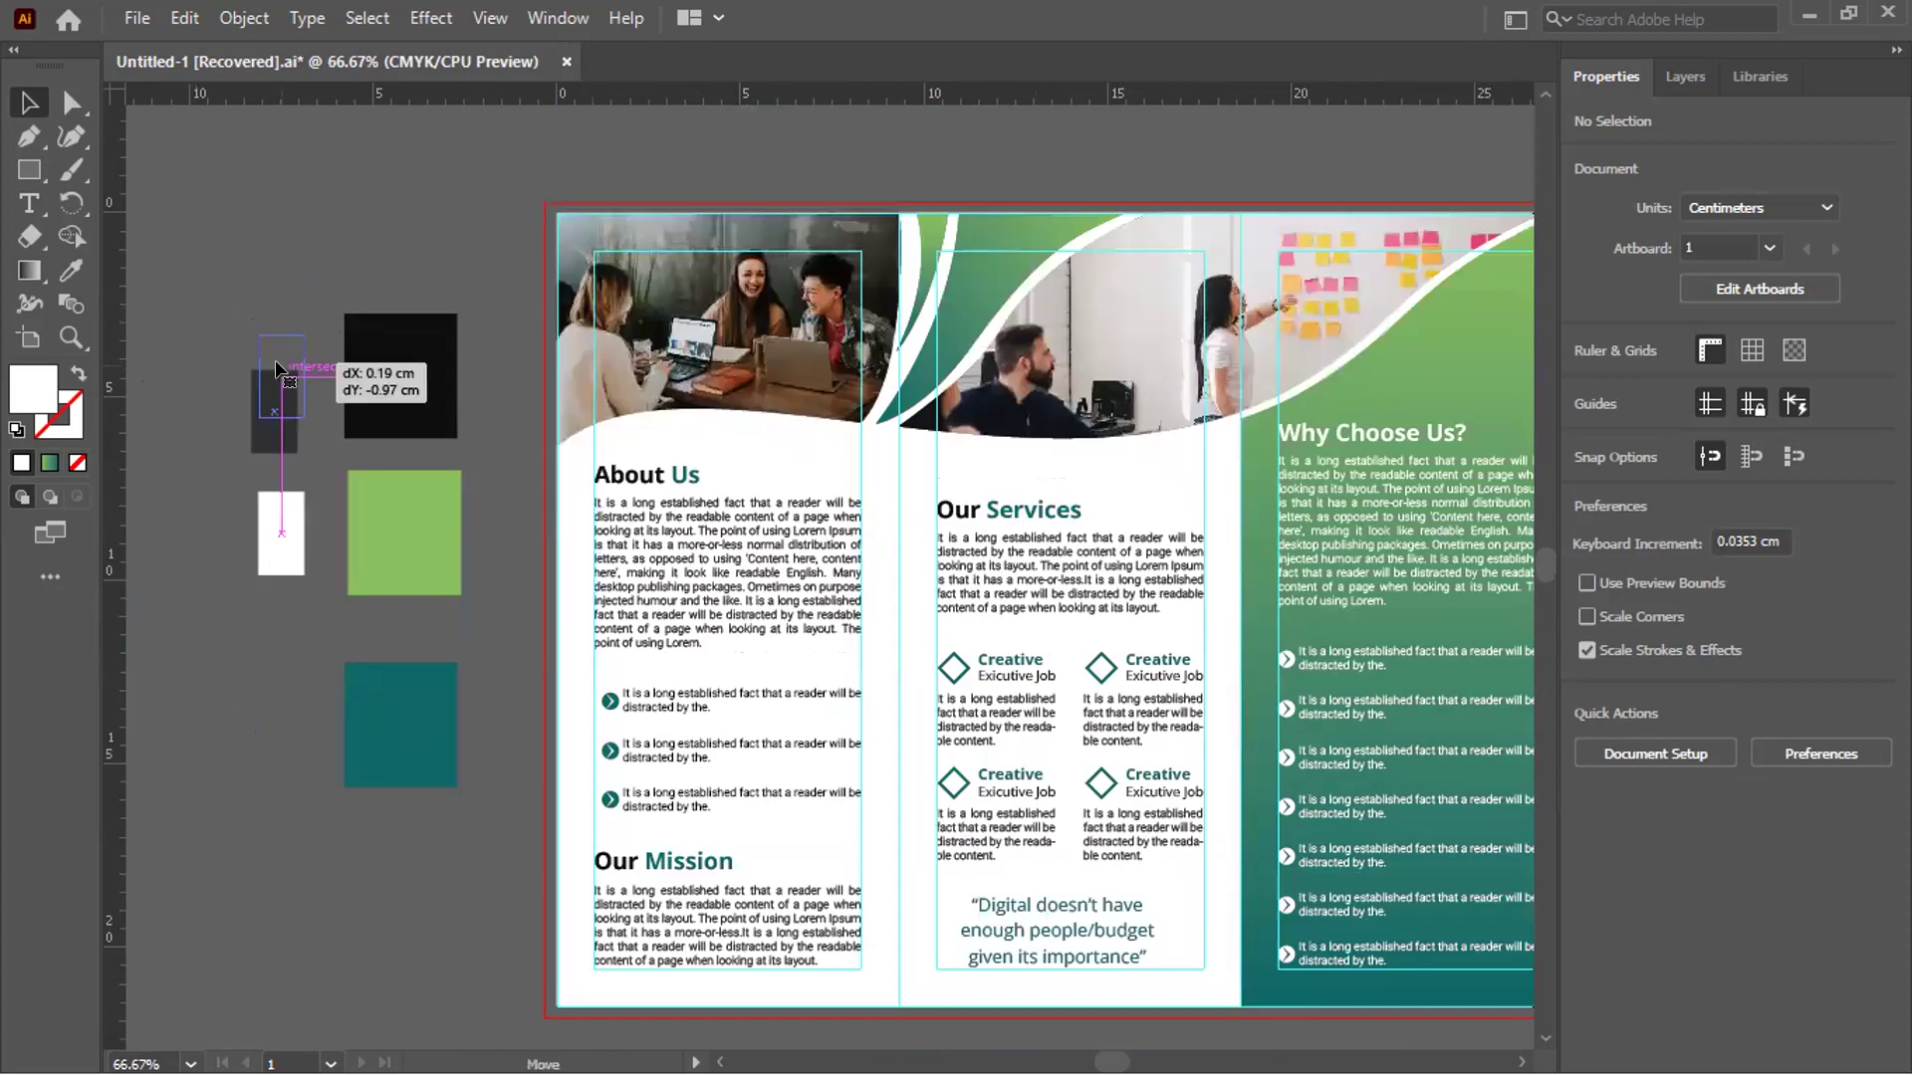
{"action": "key", "text": "ctrl+equal"}
{"action": "key", "text": "ctrl+equal"}
{"action": "key", "text": "ctrl+alt+bracketright"}
{"action": "left_click", "coordinate": [1800, 199]}
{"action": "type", "text": "2"}
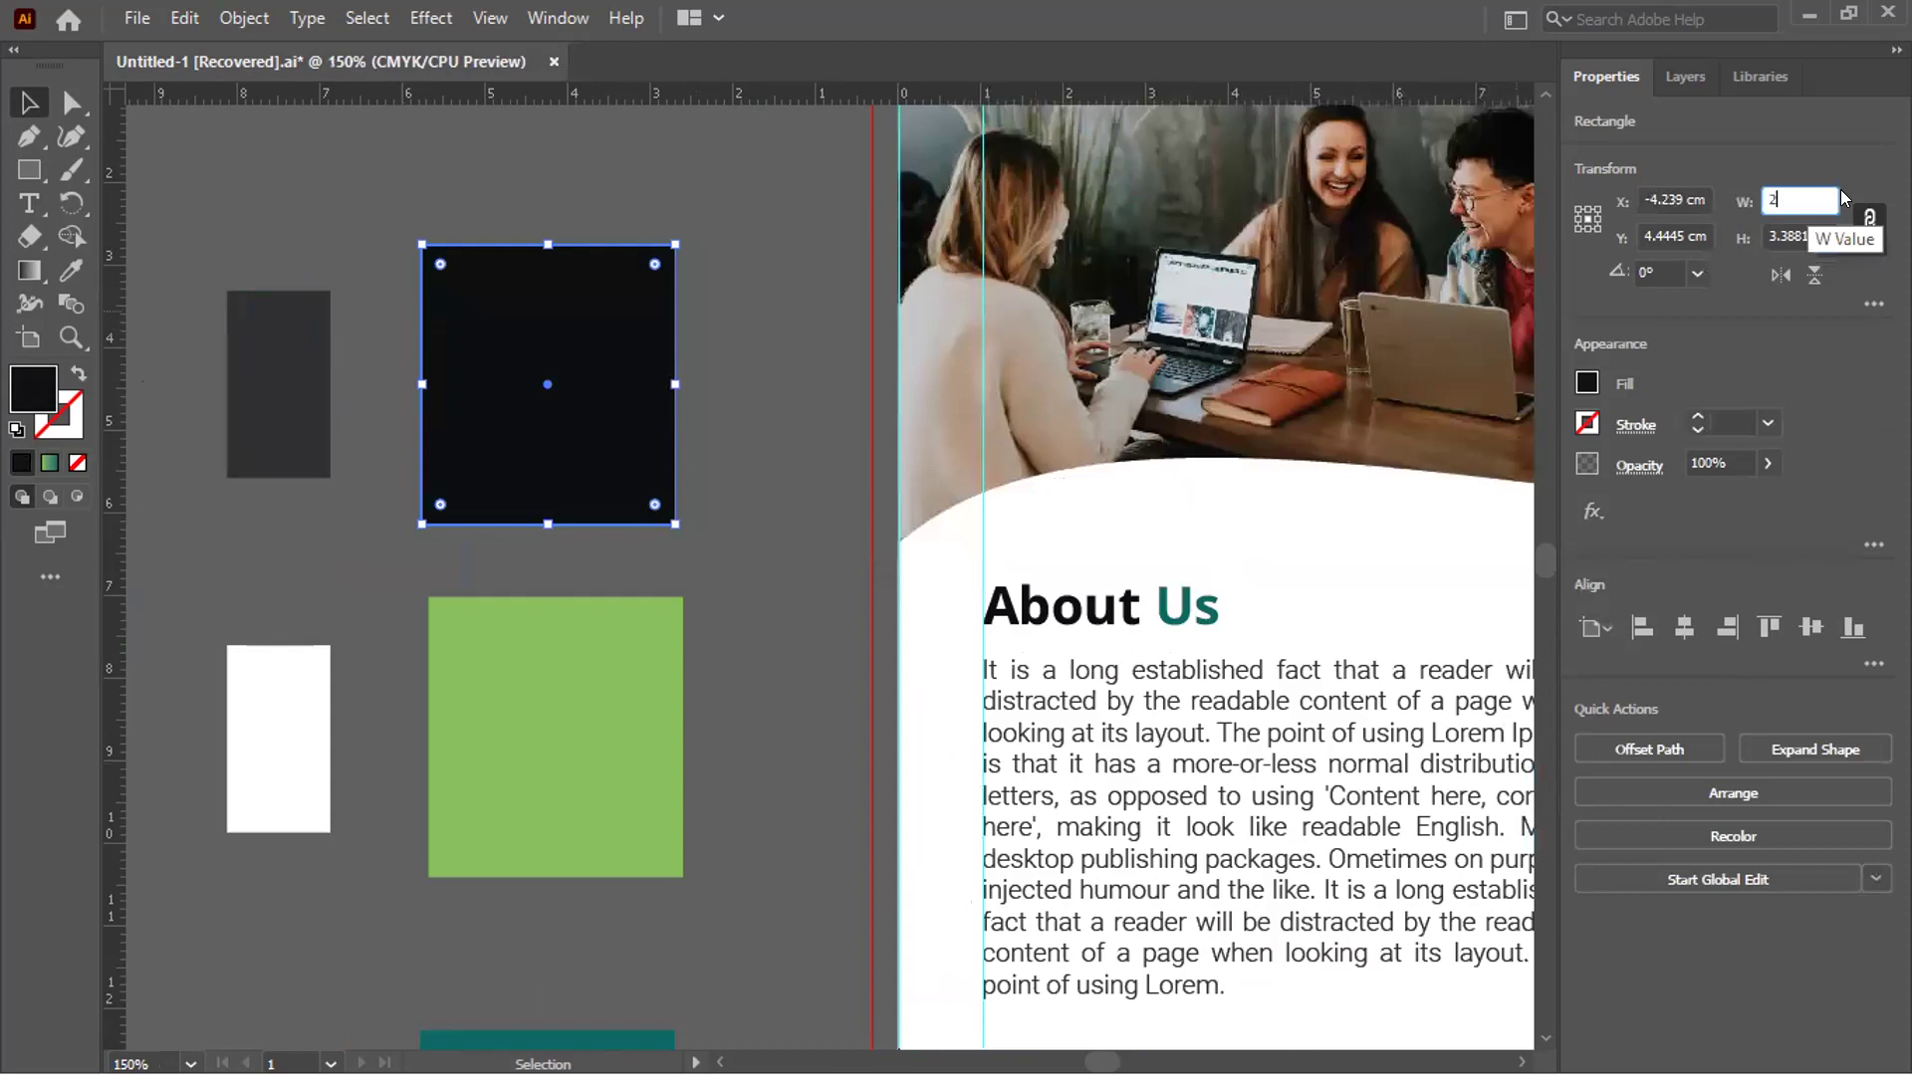
{"action": "left_click", "coordinate": [1870, 220]}
{"action": "left_click", "coordinate": [1823, 220]}
{"action": "type", "text": "2"}
{"action": "key", "text": "Return"}
Resize the dark grey rectangle to 2 × 2 cm and place it beside the black square
{"action": "left_click", "coordinate": [322, 381]}
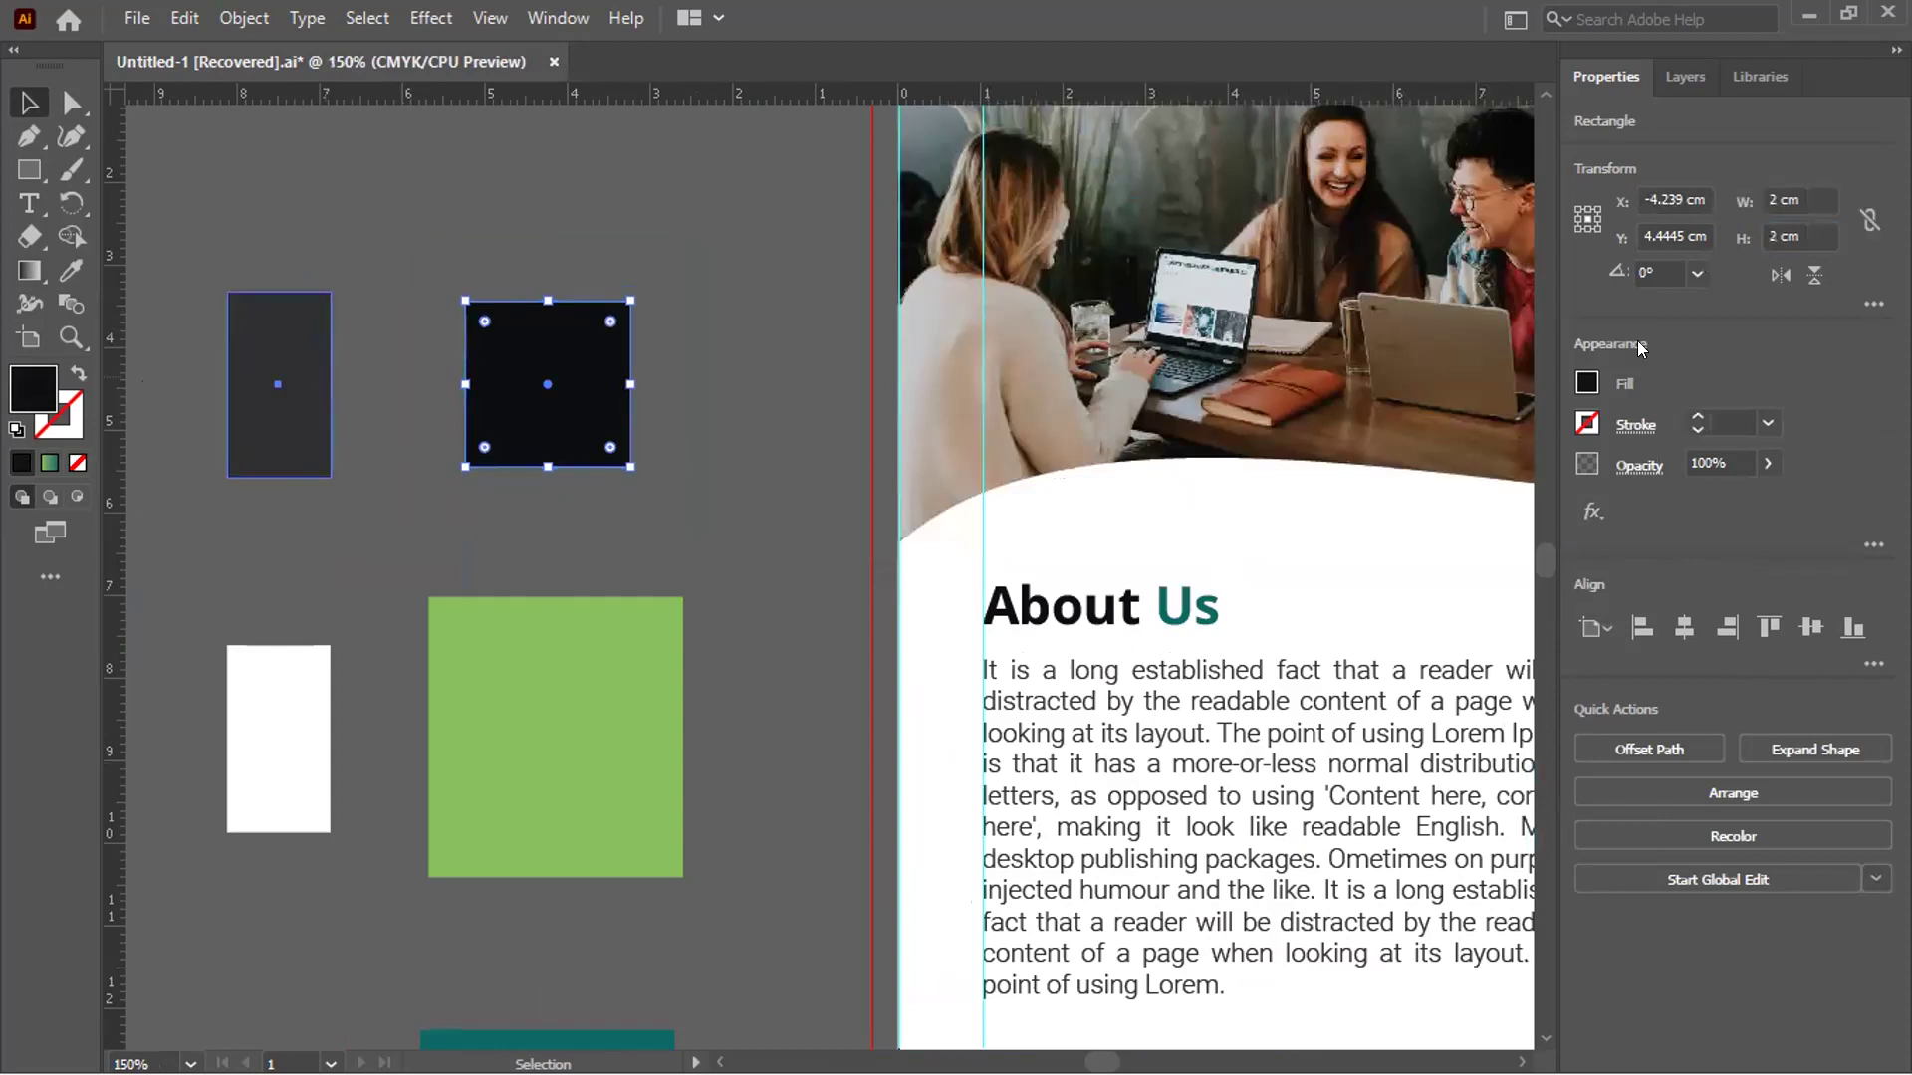
{"action": "left_click", "coordinate": [1819, 198]}
{"action": "type", "text": "2446"}
{"action": "key", "text": "Return"}
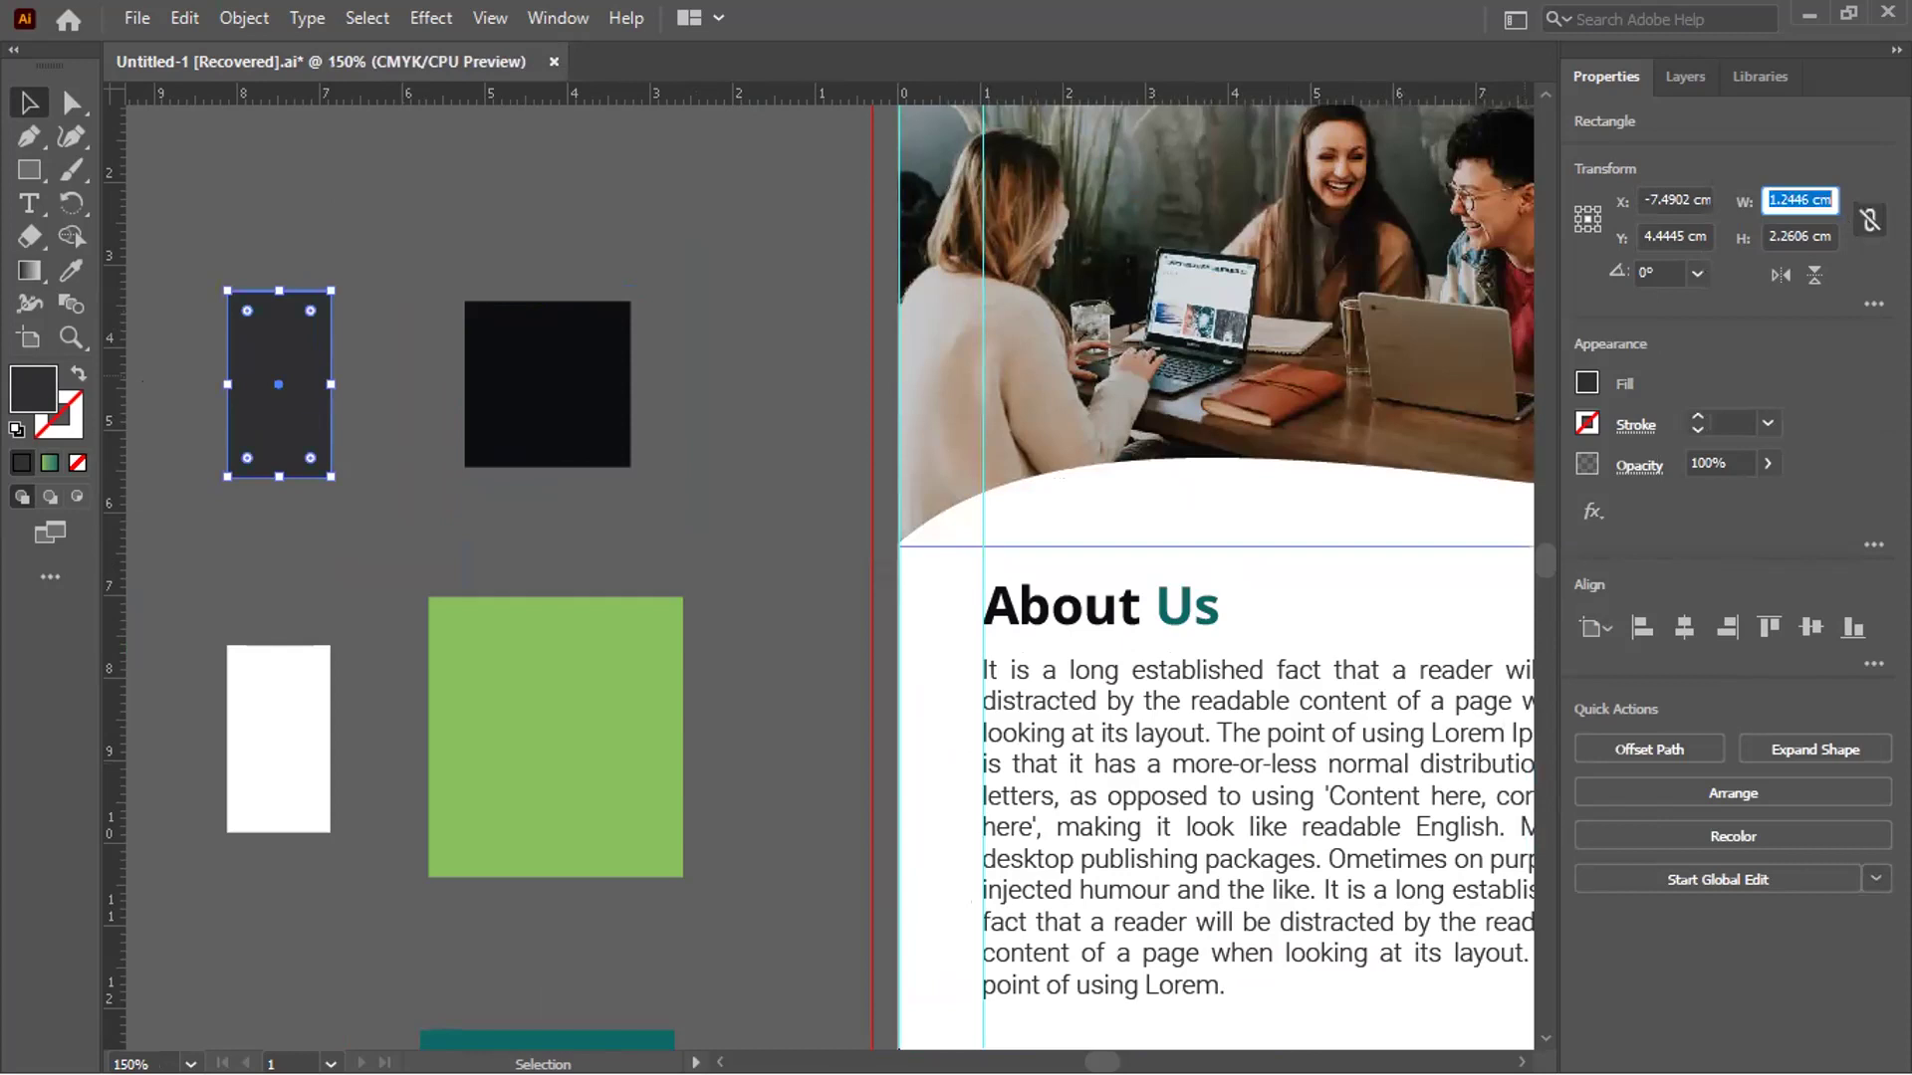
{"action": "left_click", "coordinate": [1819, 235]}
{"action": "type", "text": "2"}
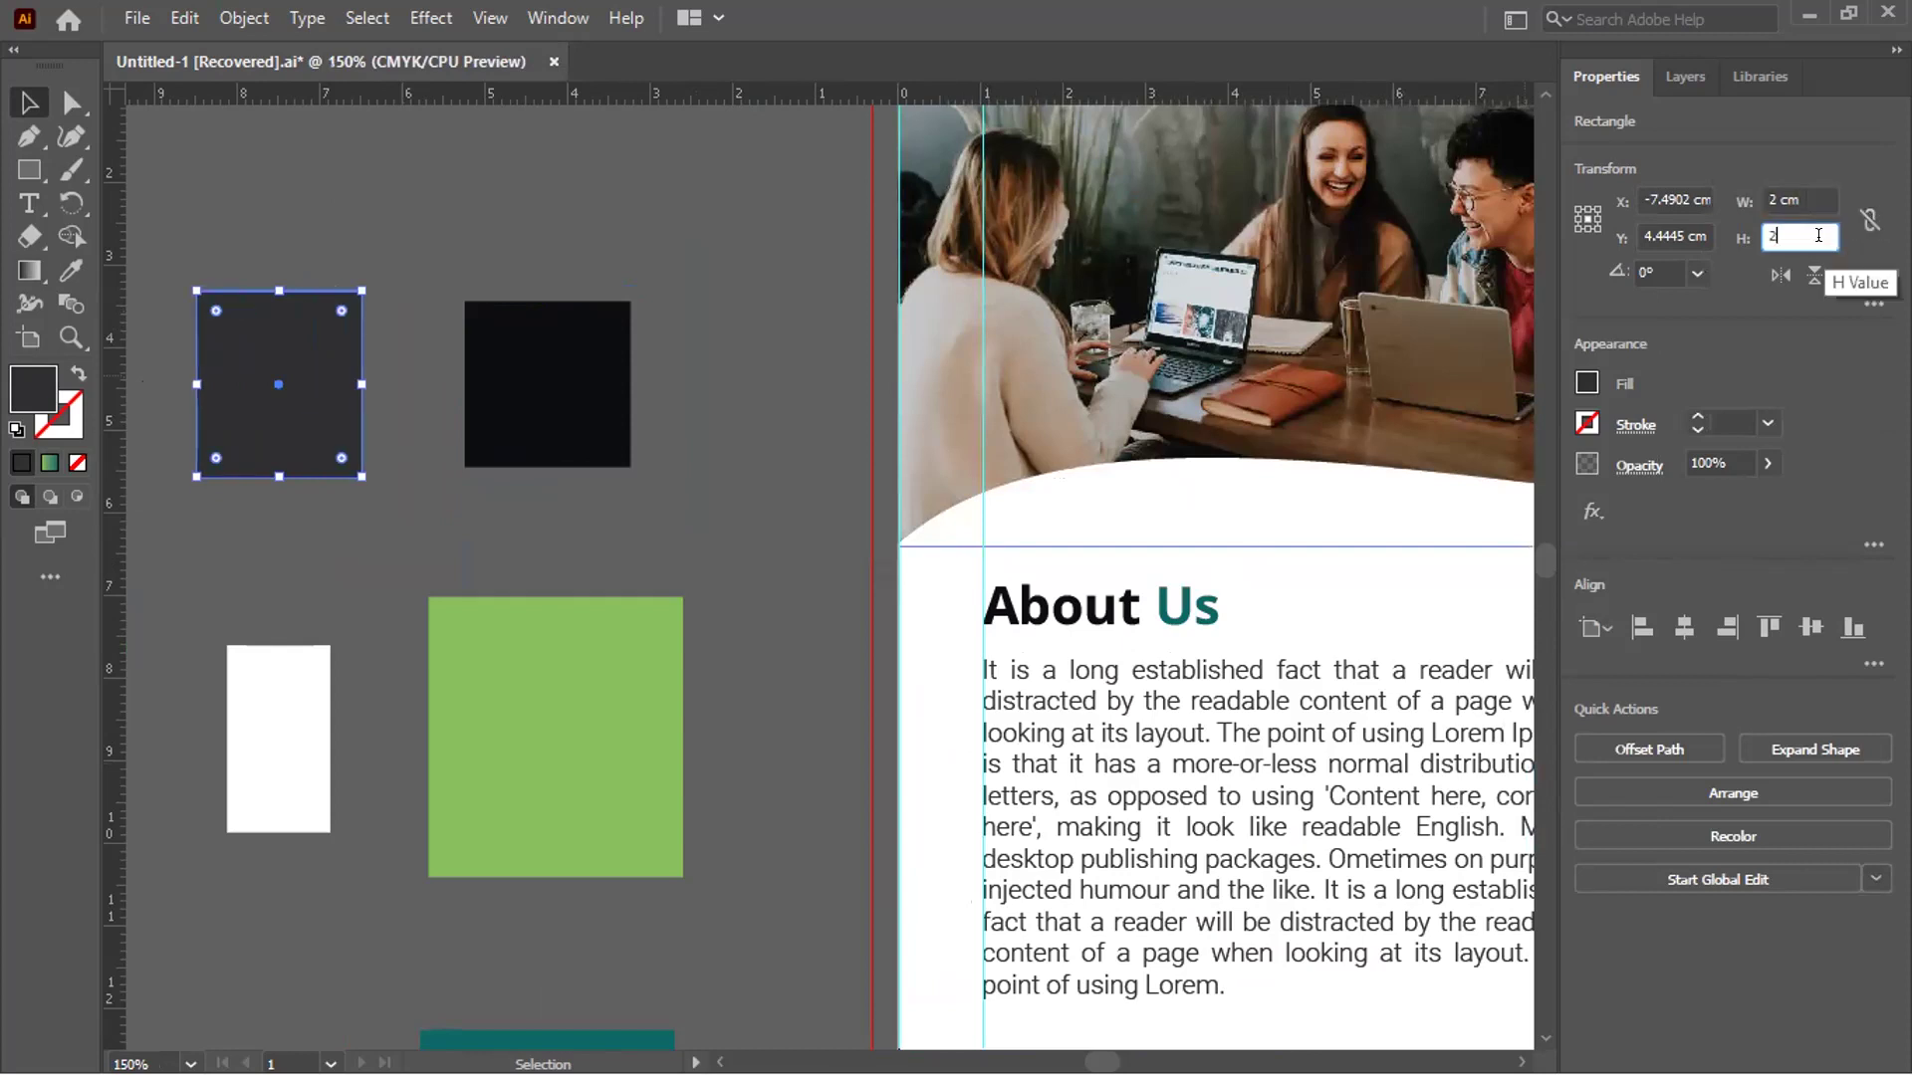
{"action": "key", "text": "Return"}
{"action": "left_click_drag", "start_coordinate": [322, 369], "coordinate": [765, 369]}
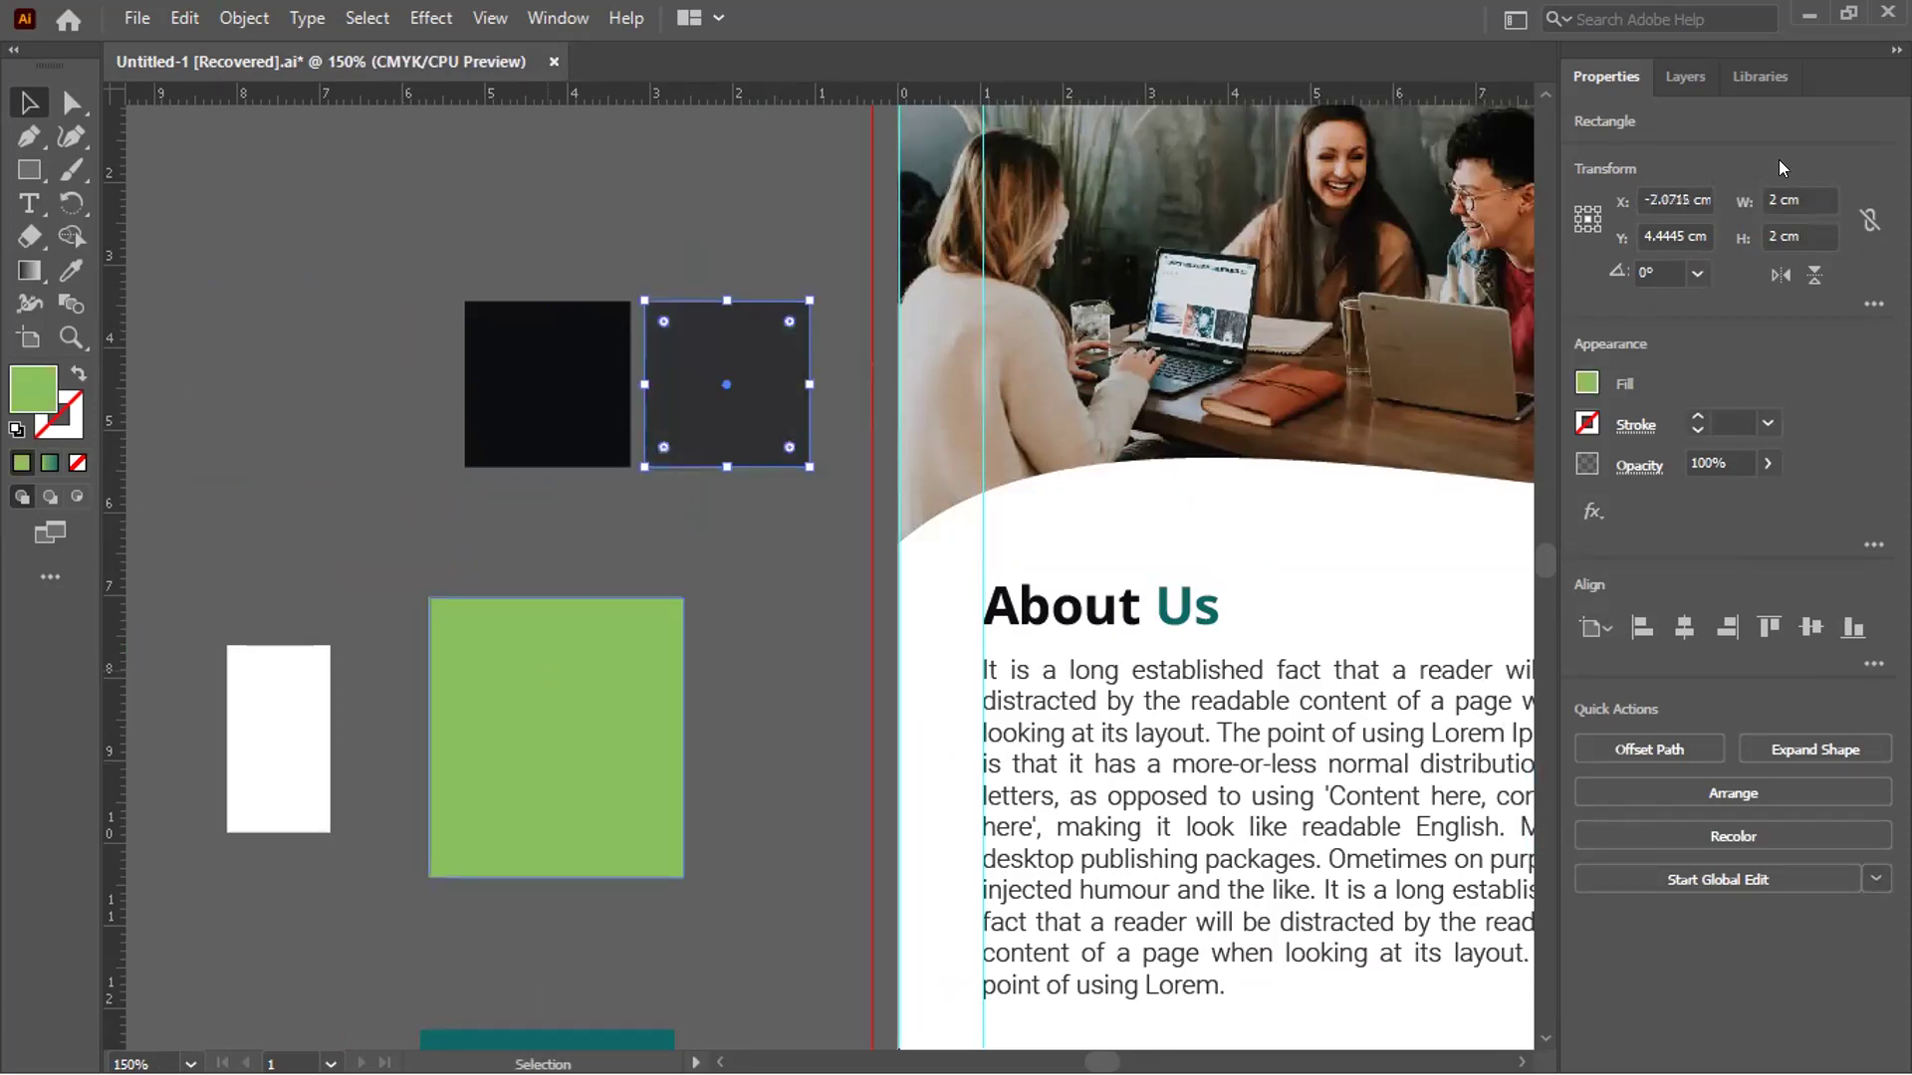
Make the green rectangle a 2 cm square and move it into the right column
{"action": "left_click", "coordinate": [1778, 197]}
{"action": "type", "text": "2"}
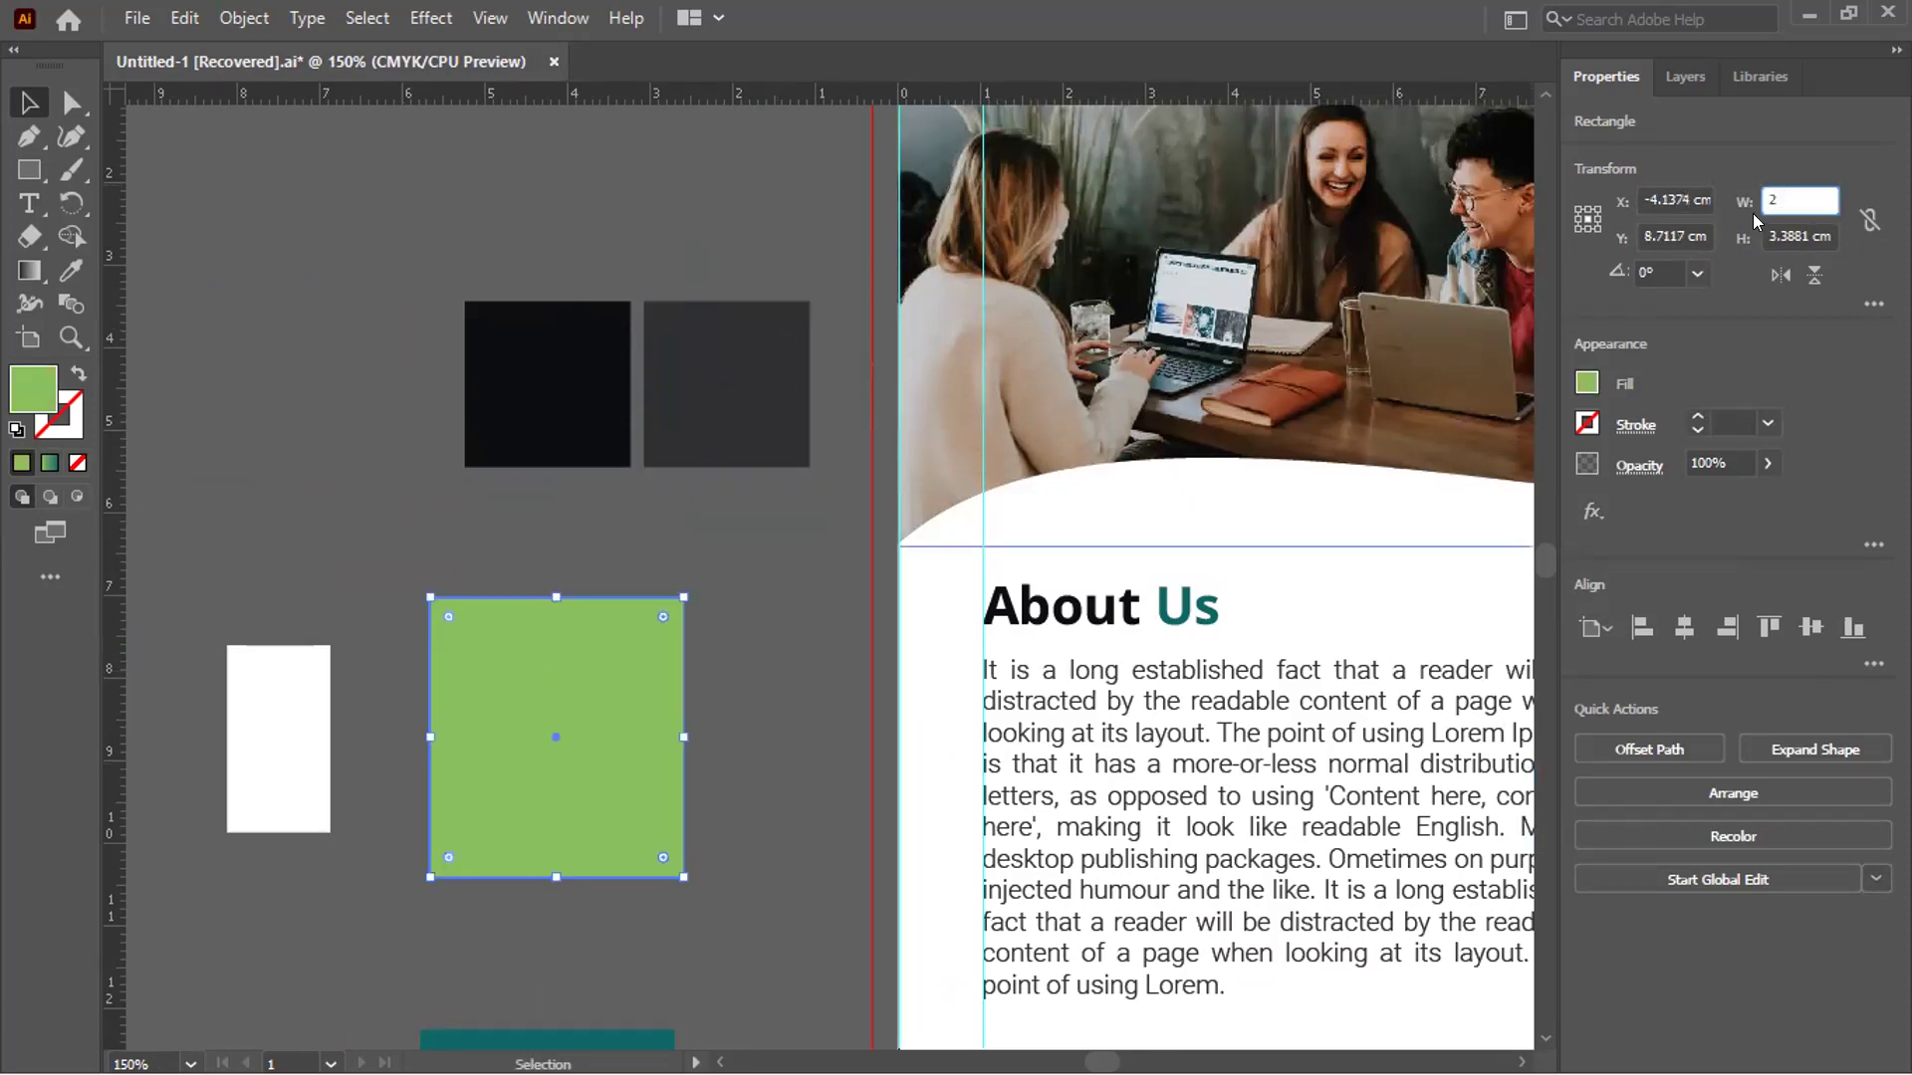
{"action": "key", "text": "Tab"}
{"action": "type", "text": "2"}
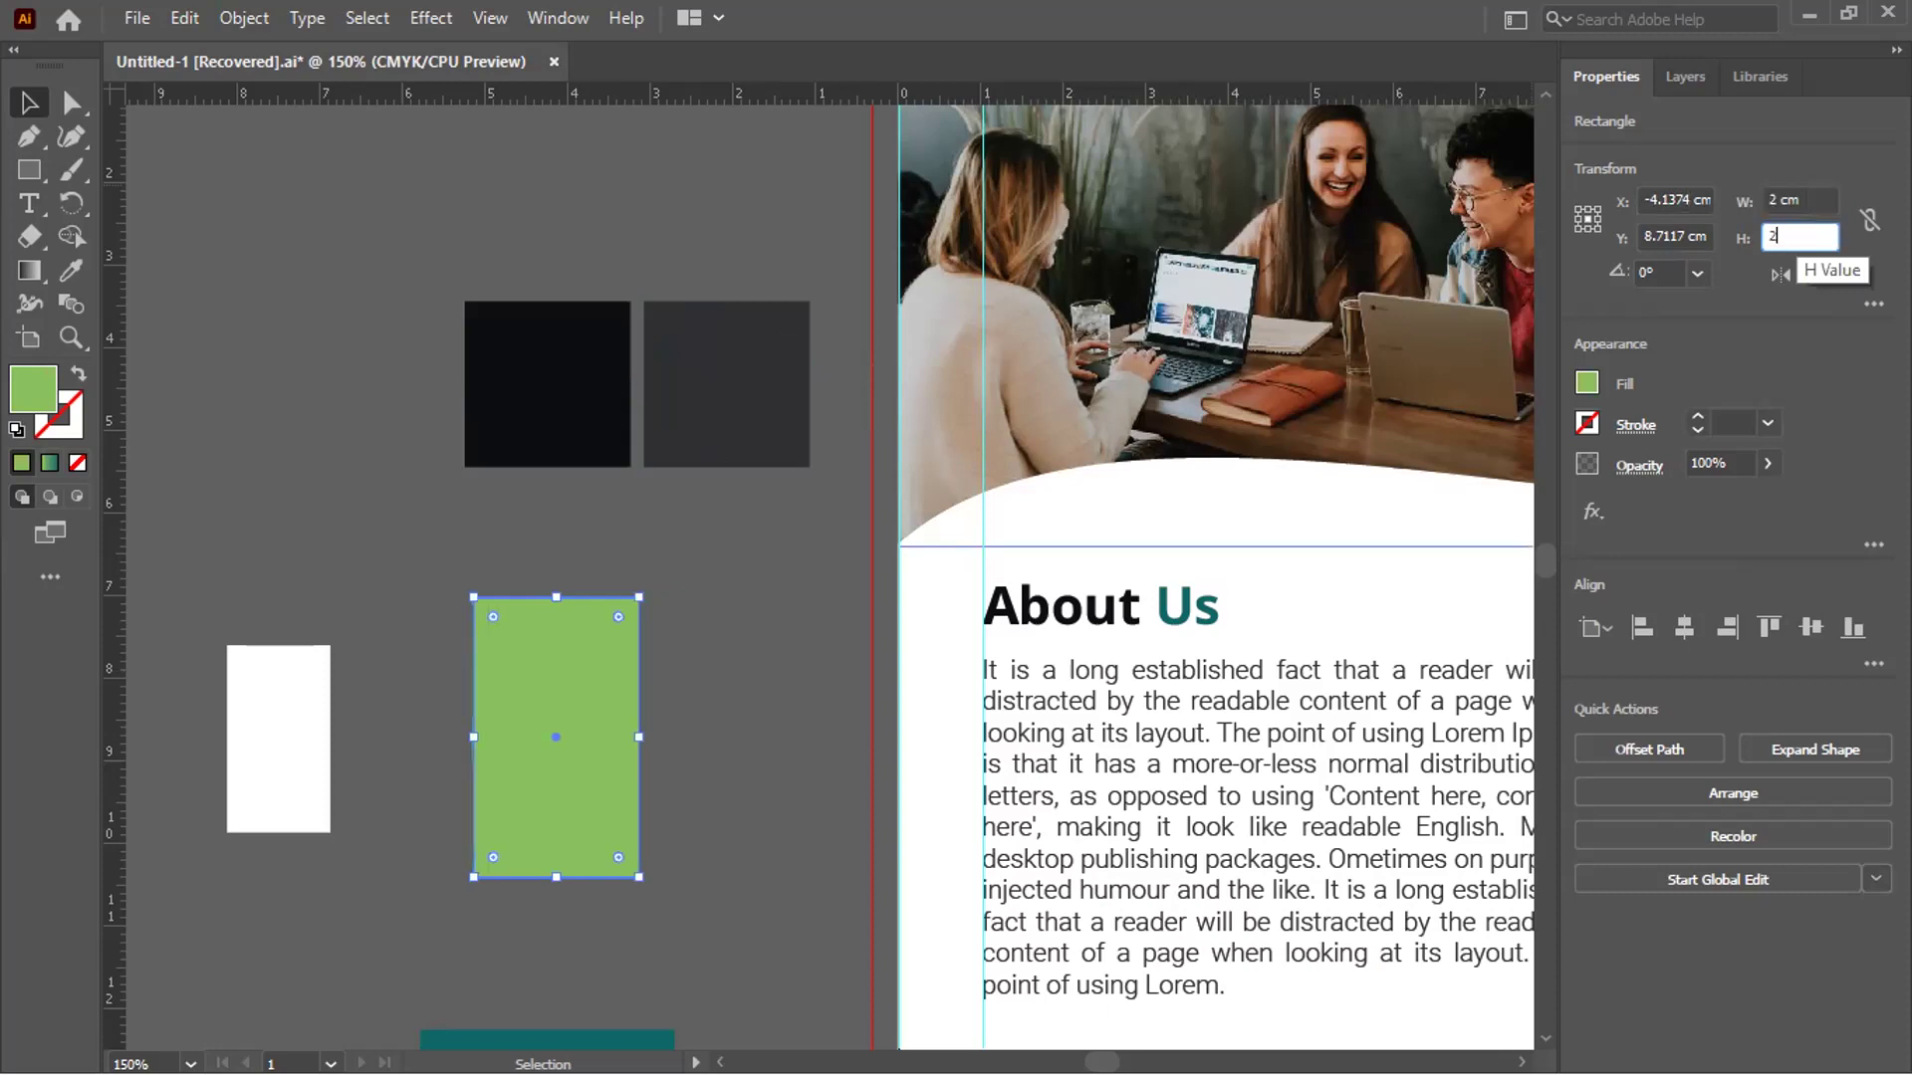
{"action": "key", "text": "Return"}
{"action": "left_click_drag", "start_coordinate": [577, 736], "coordinate": [281, 768]}
Make the white rectangle a 2 cm square and place it below the black one
{"action": "left_click", "coordinate": [281, 769]}
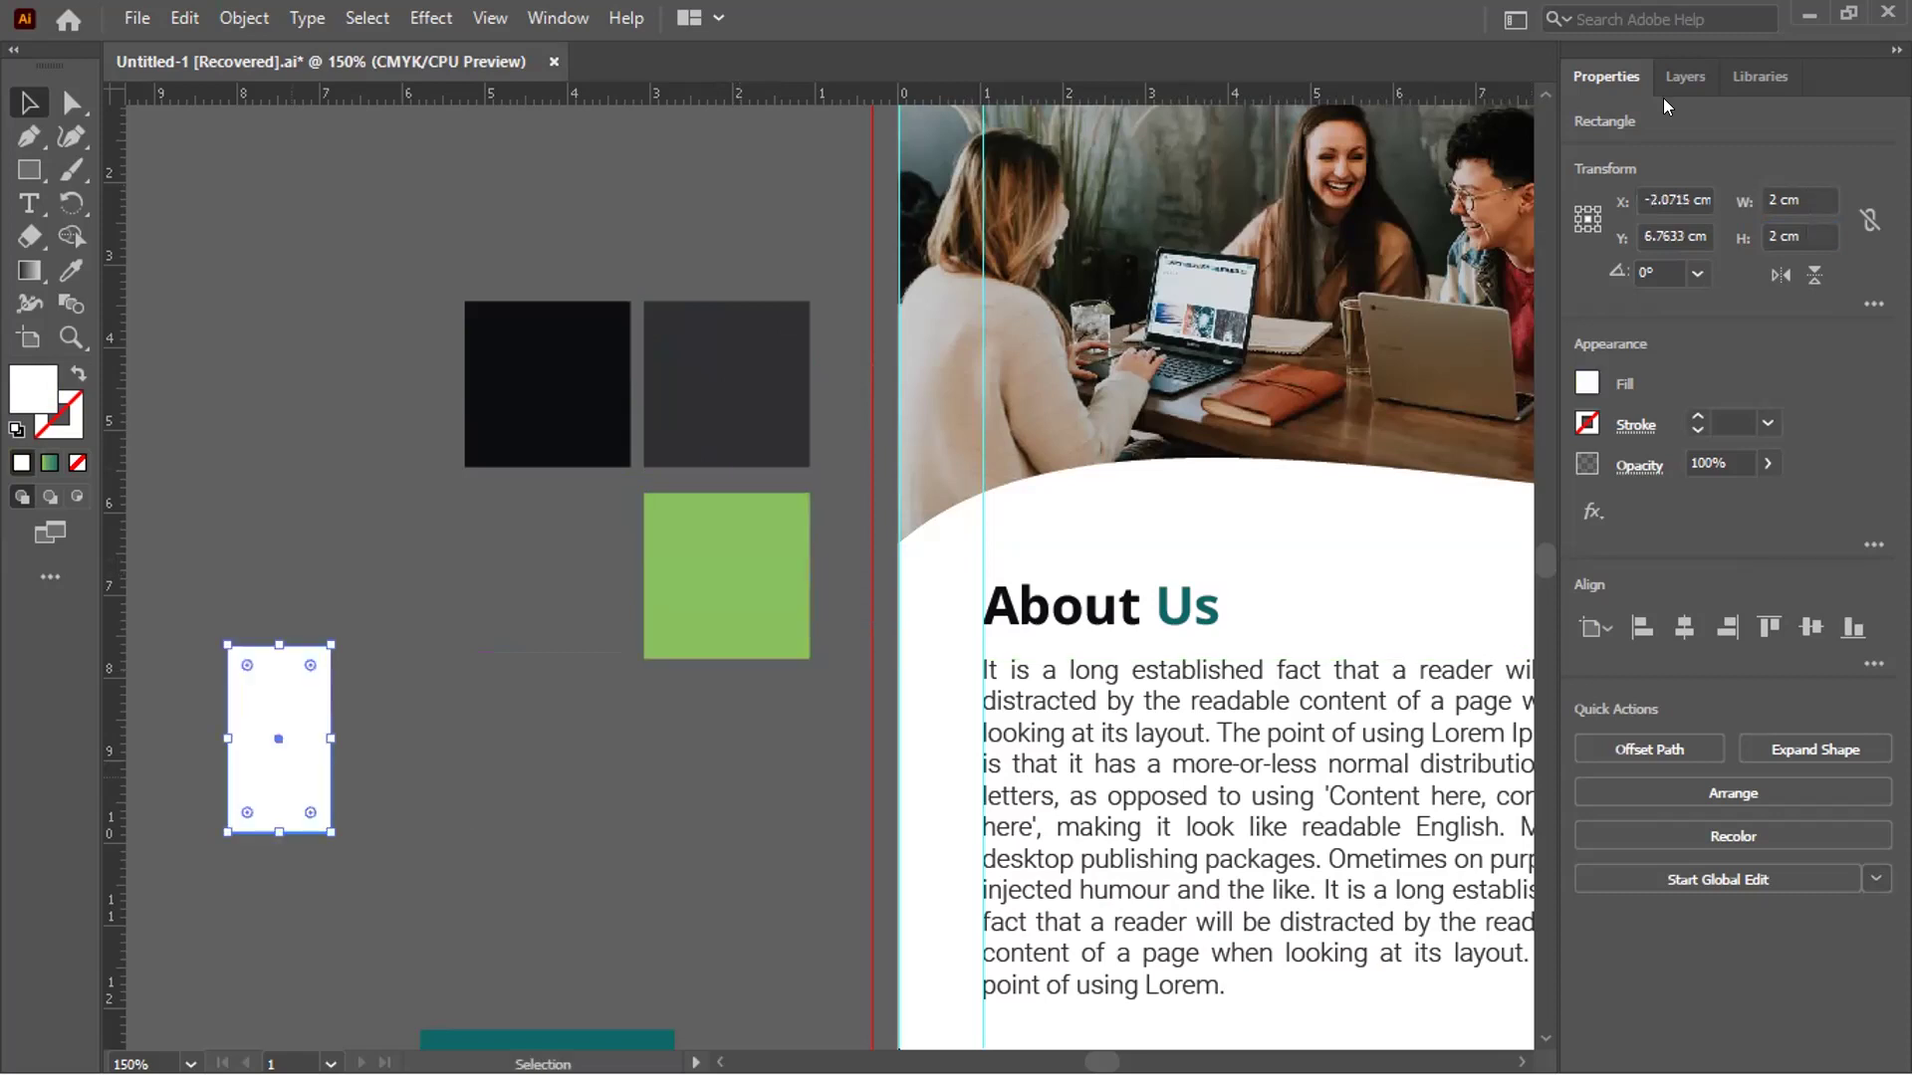
{"action": "left_click", "coordinate": [1784, 198]}
{"action": "type", "text": "2"}
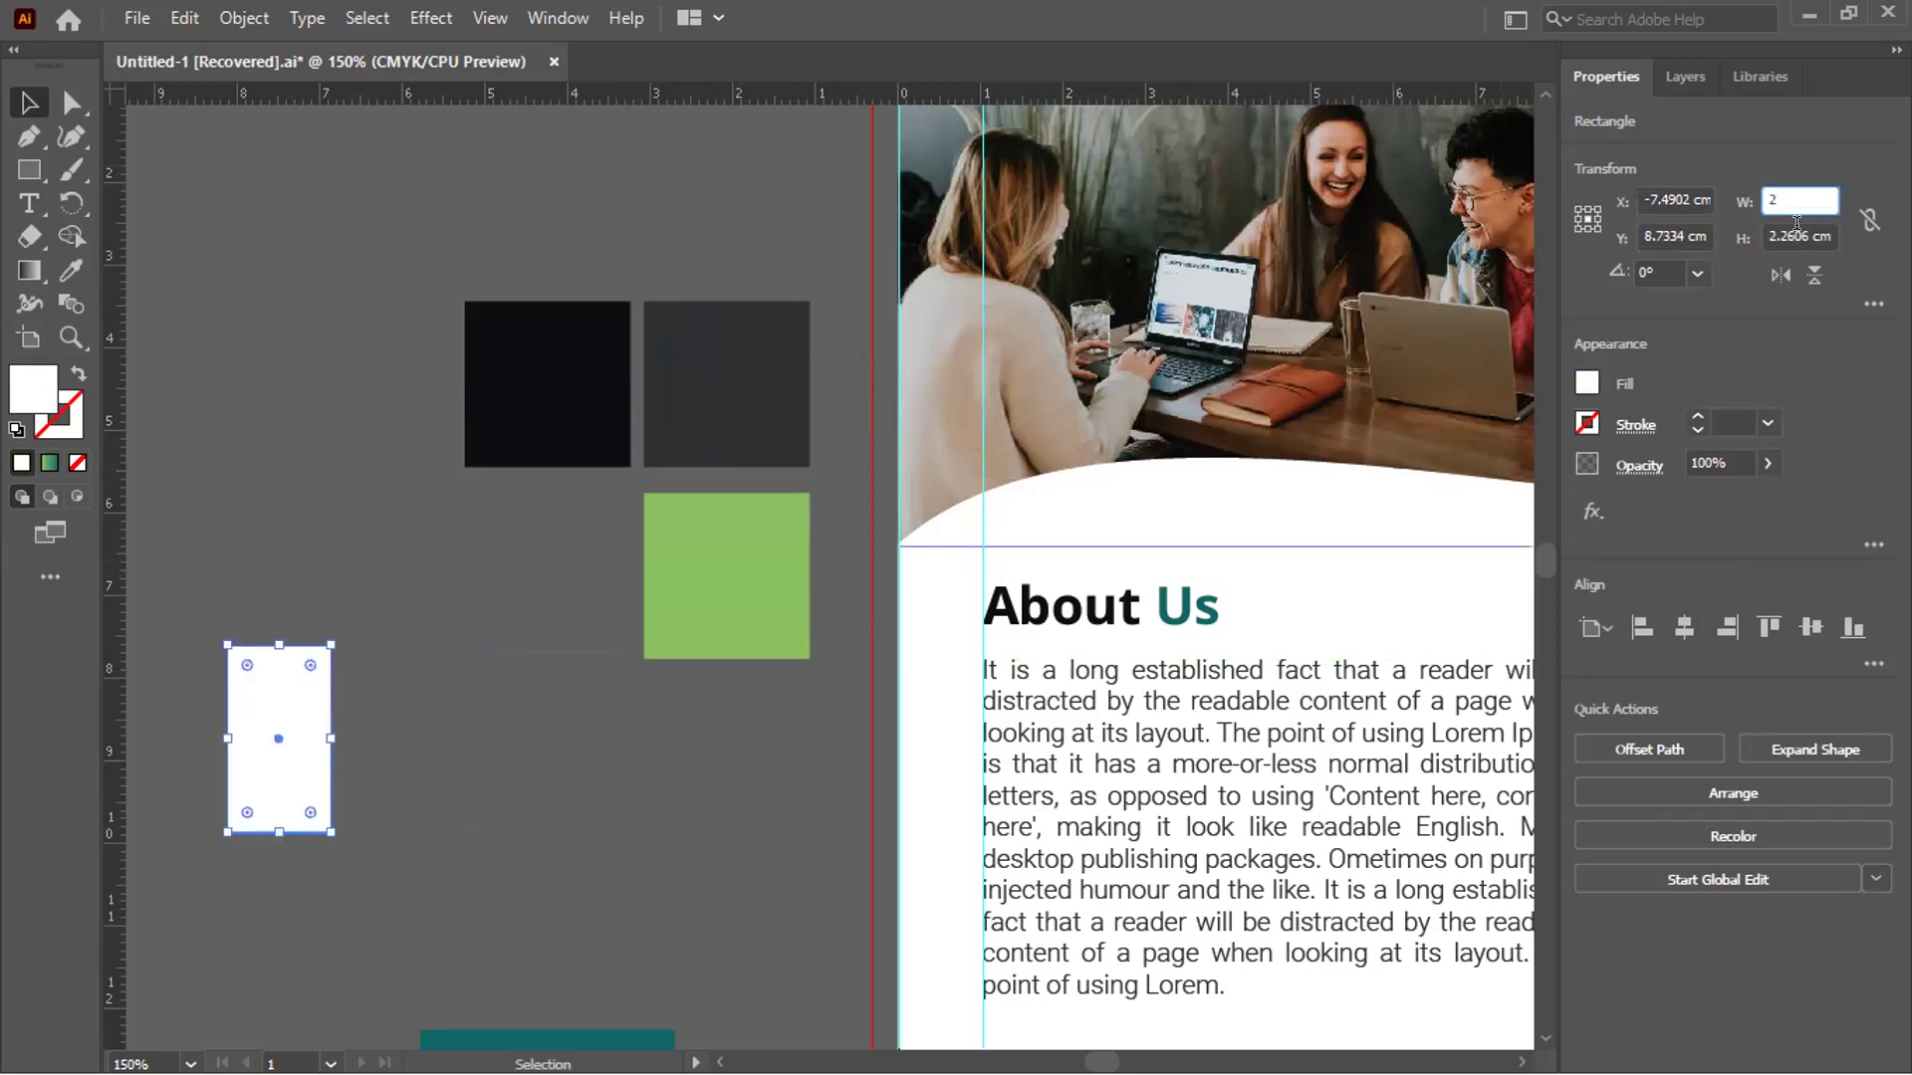
{"action": "key", "text": "Tab"}
{"action": "type", "text": "2"}
{"action": "key", "text": "Return"}
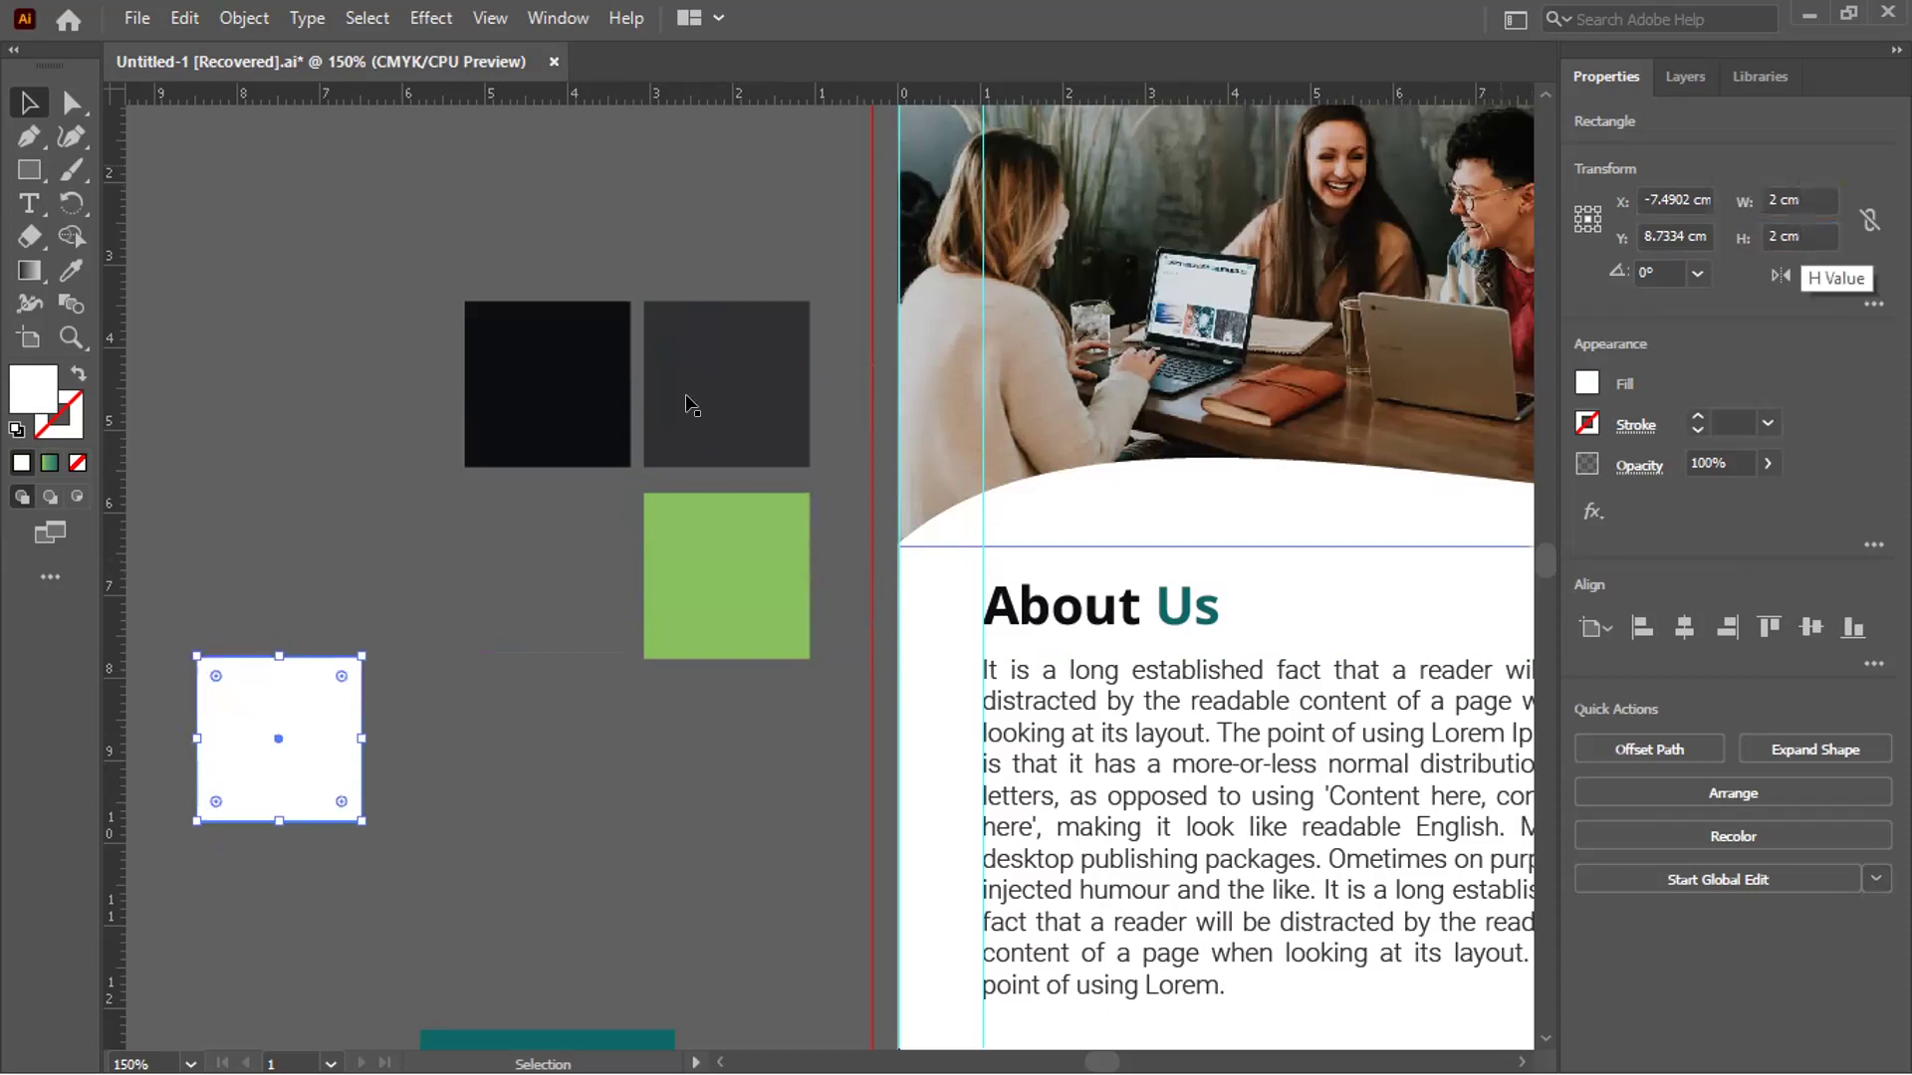
{"action": "left_click_drag", "start_coordinate": [356, 691], "coordinate": [536, 565]}
Resize the teal rectangle to a 2 × 2 cm square
{"action": "scroll", "coordinate": [536, 564], "scroll_direction": "down", "scroll_amount": 5}
{"action": "left_click_drag", "start_coordinate": [498, 882], "coordinate": [584, 635]}
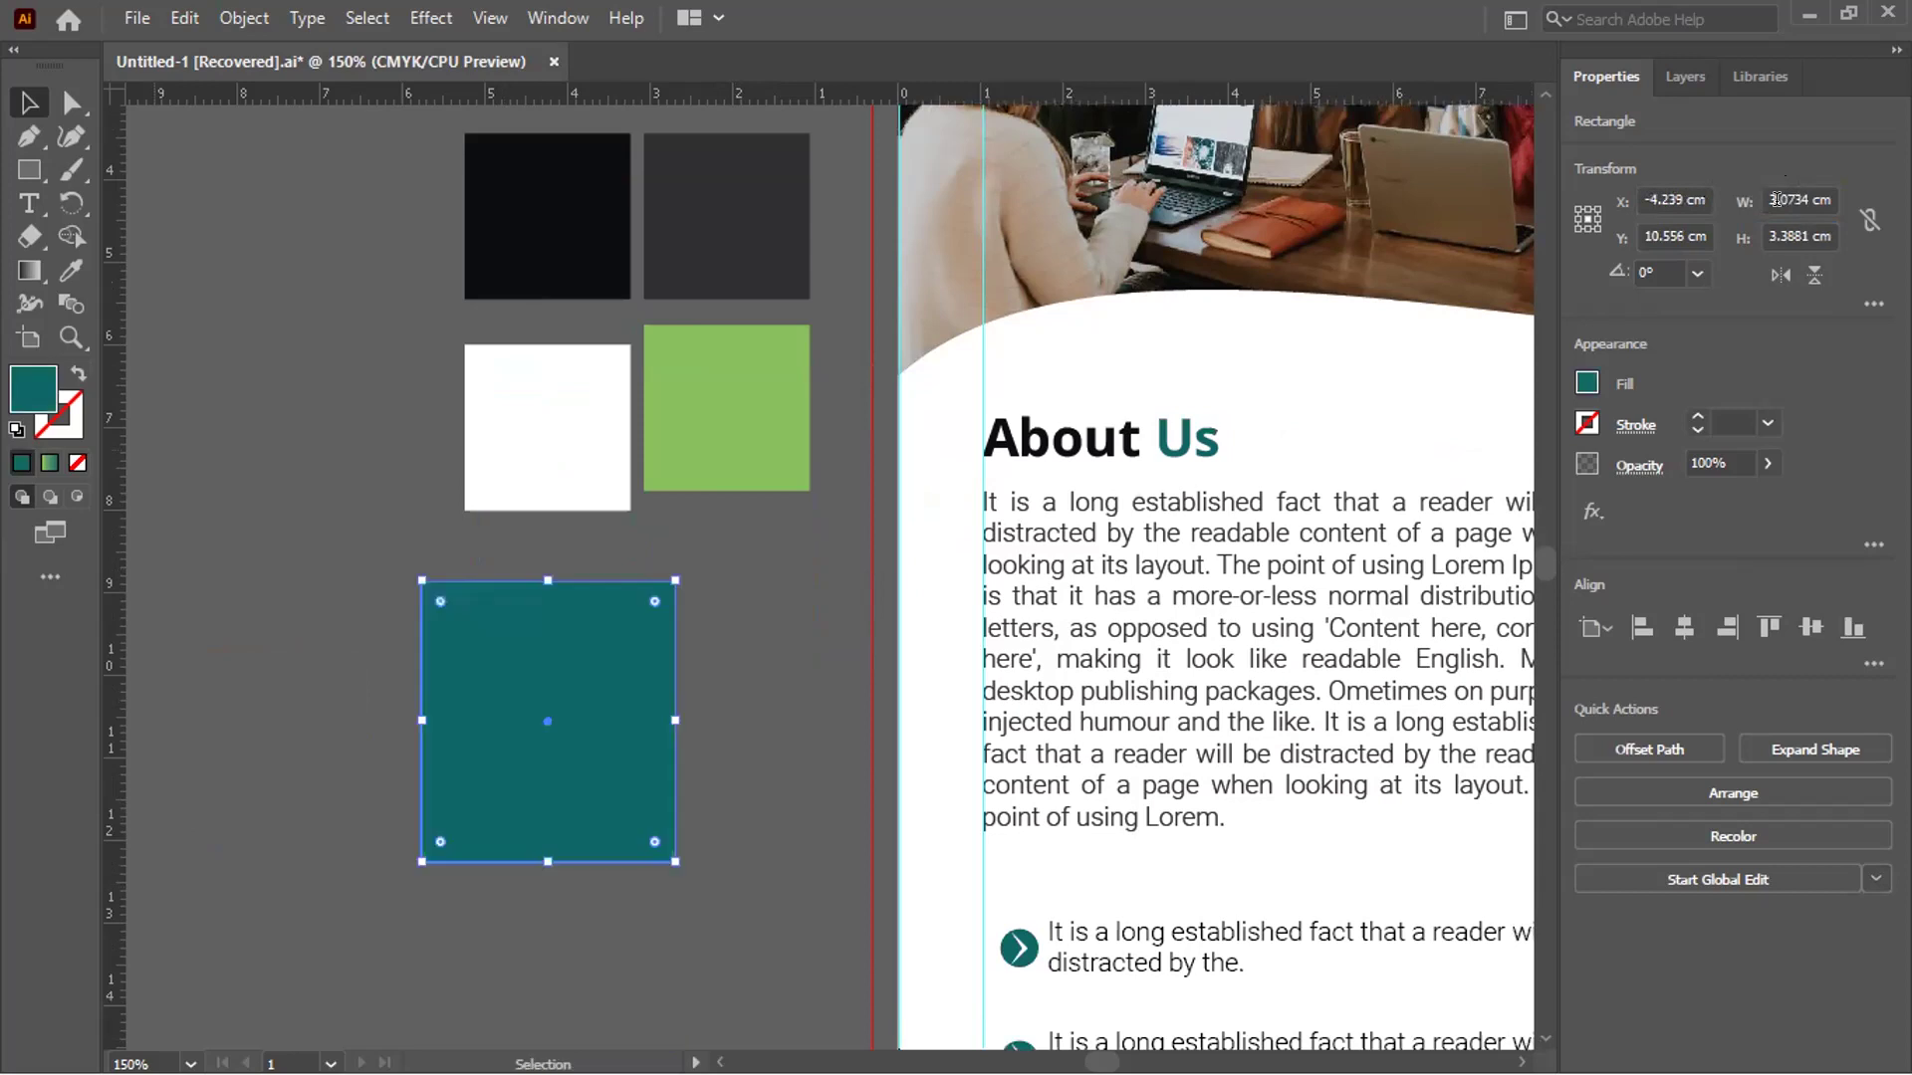
{"action": "key", "text": "ctrl+a"}
{"action": "left_click", "coordinate": [367, 672]}
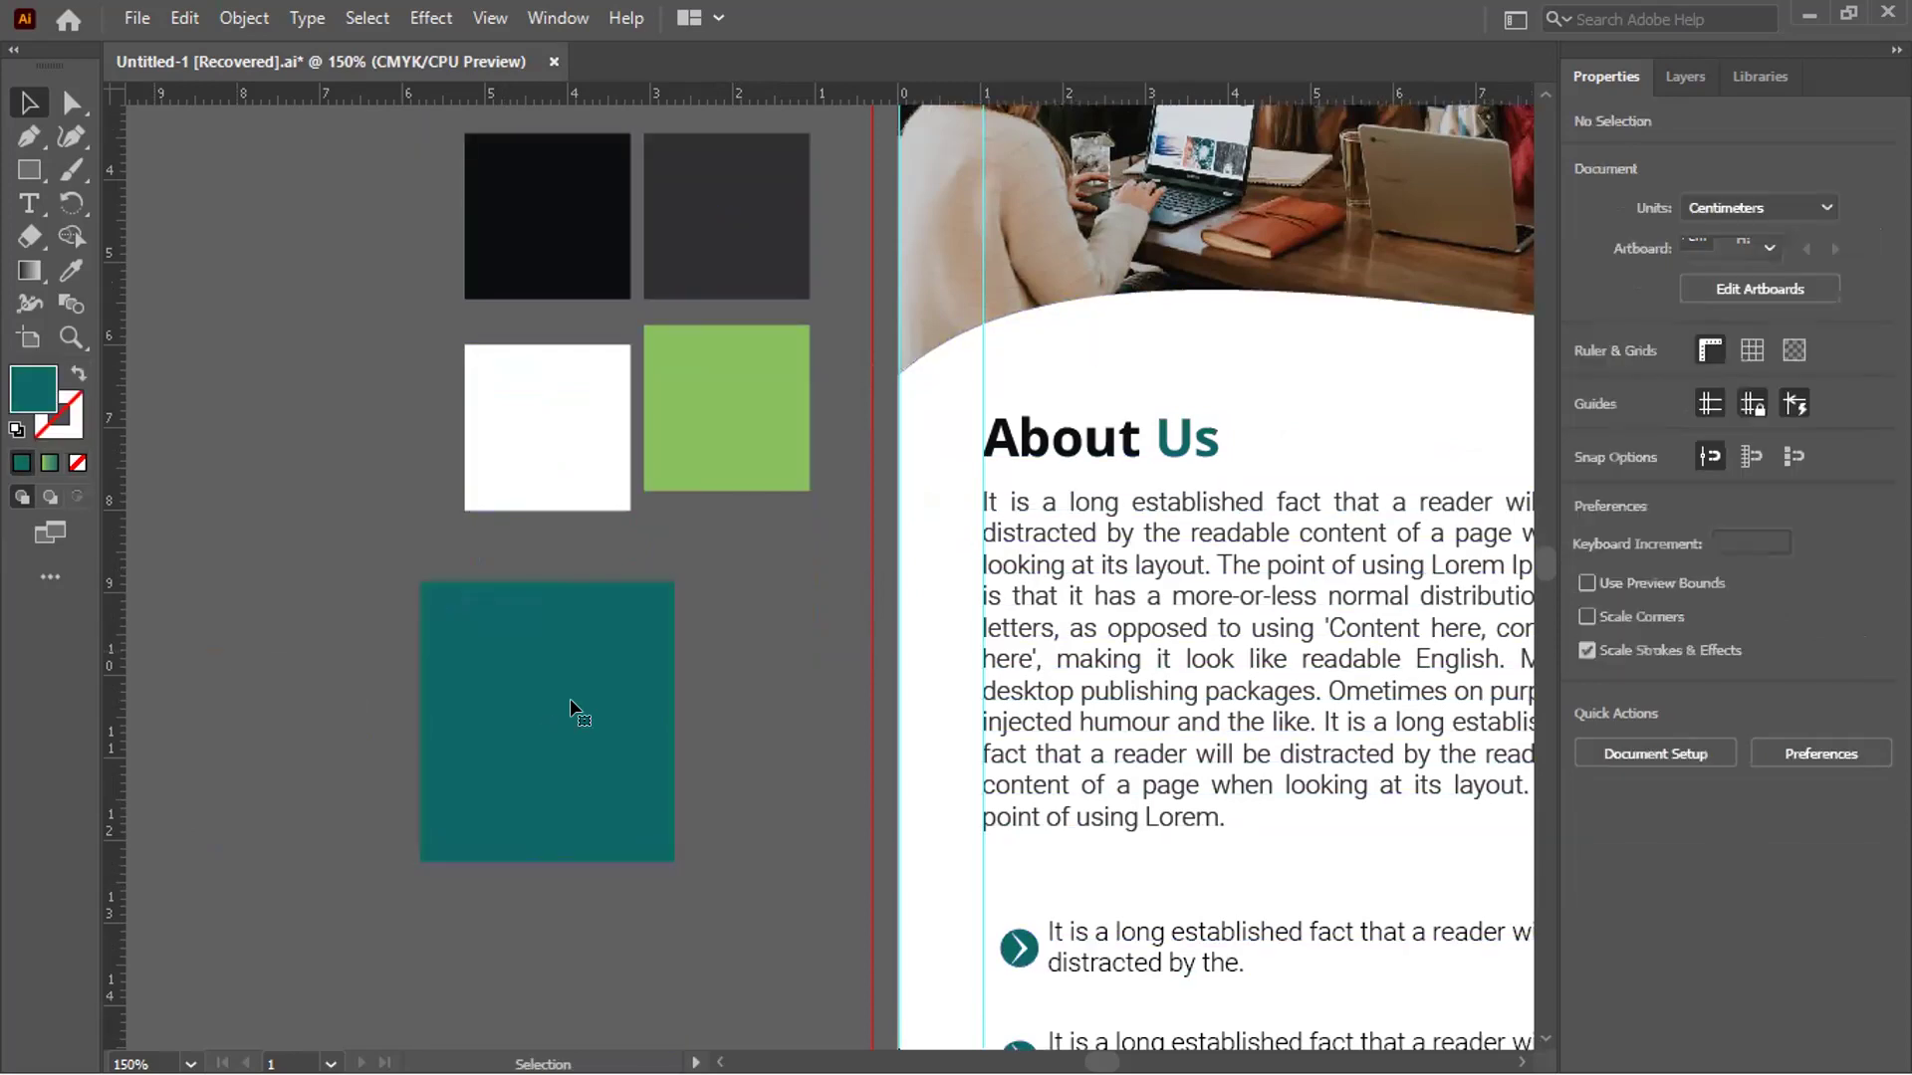
{"action": "left_click", "coordinate": [537, 687]}
{"action": "left_click", "coordinate": [1787, 197]}
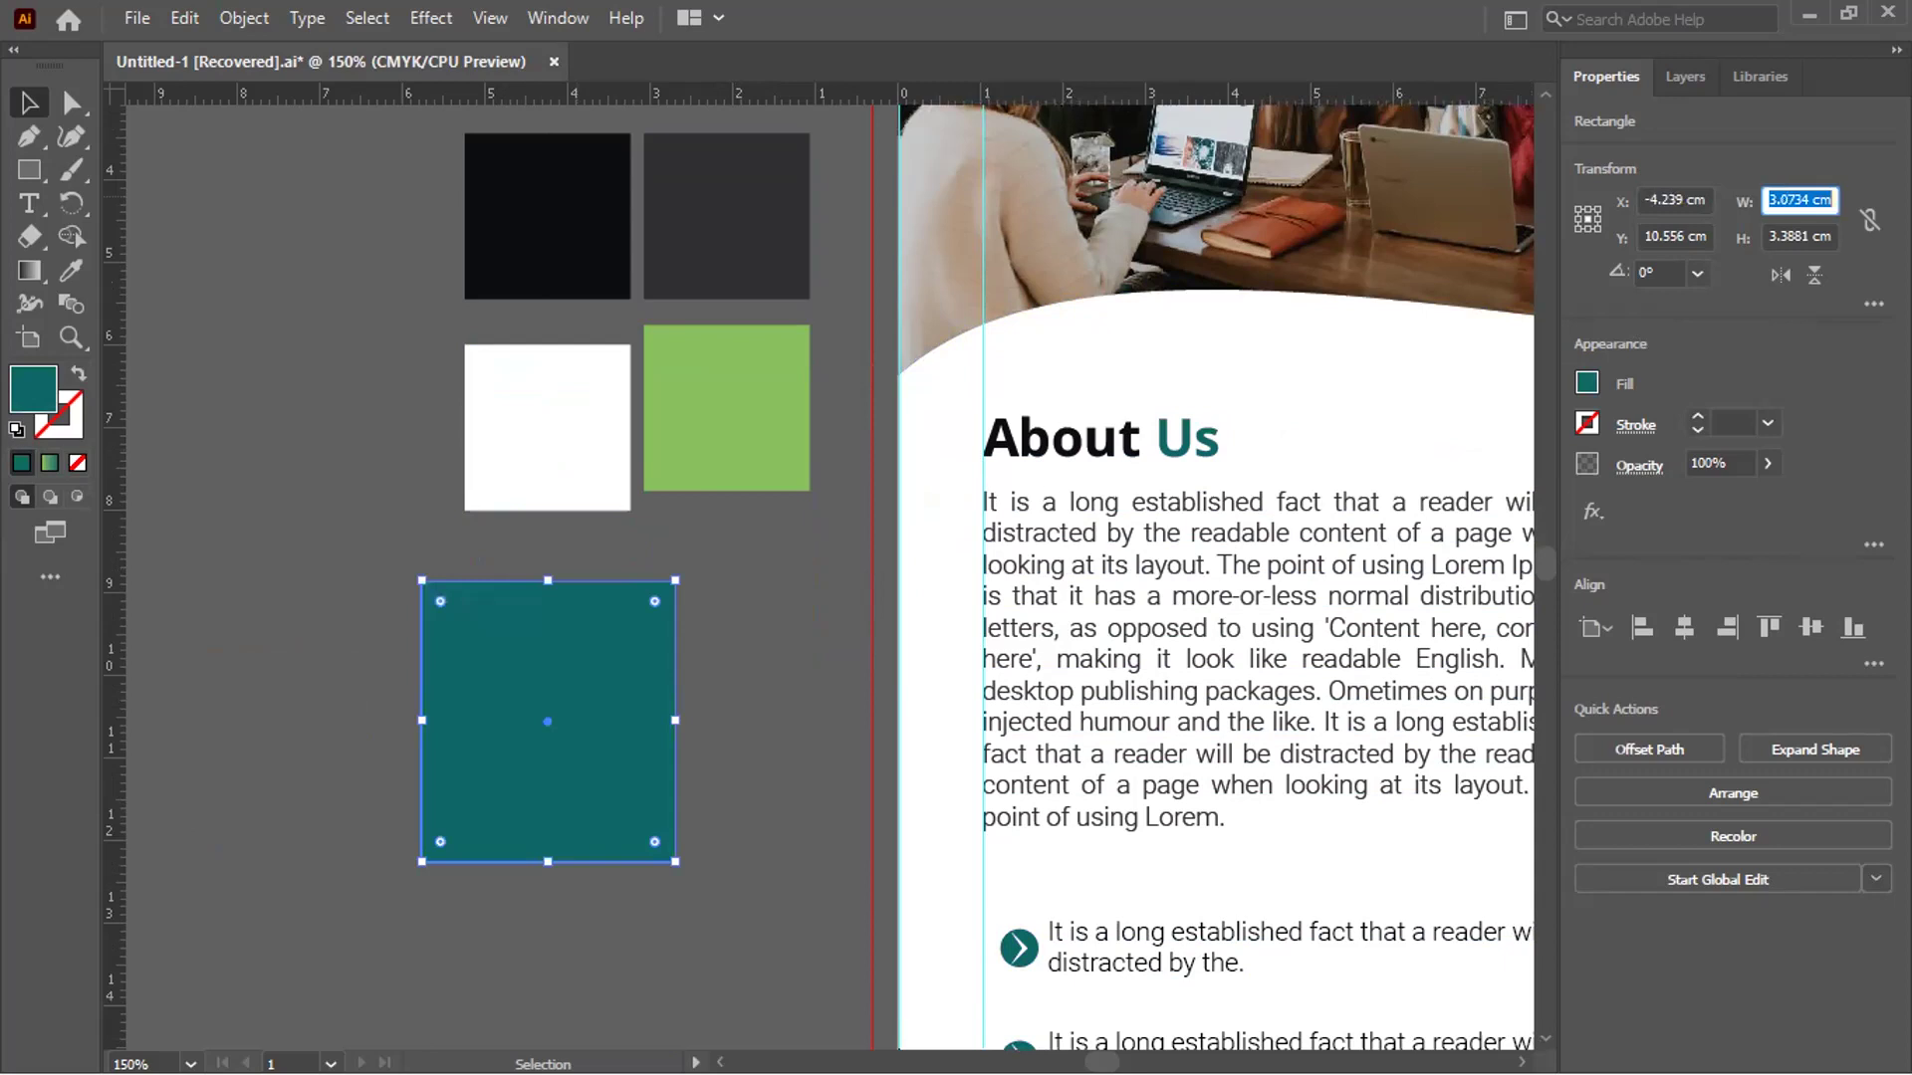
{"action": "type", "text": "2"}
{"action": "left_click", "coordinate": [1790, 236]}
{"action": "type", "text": "2"}
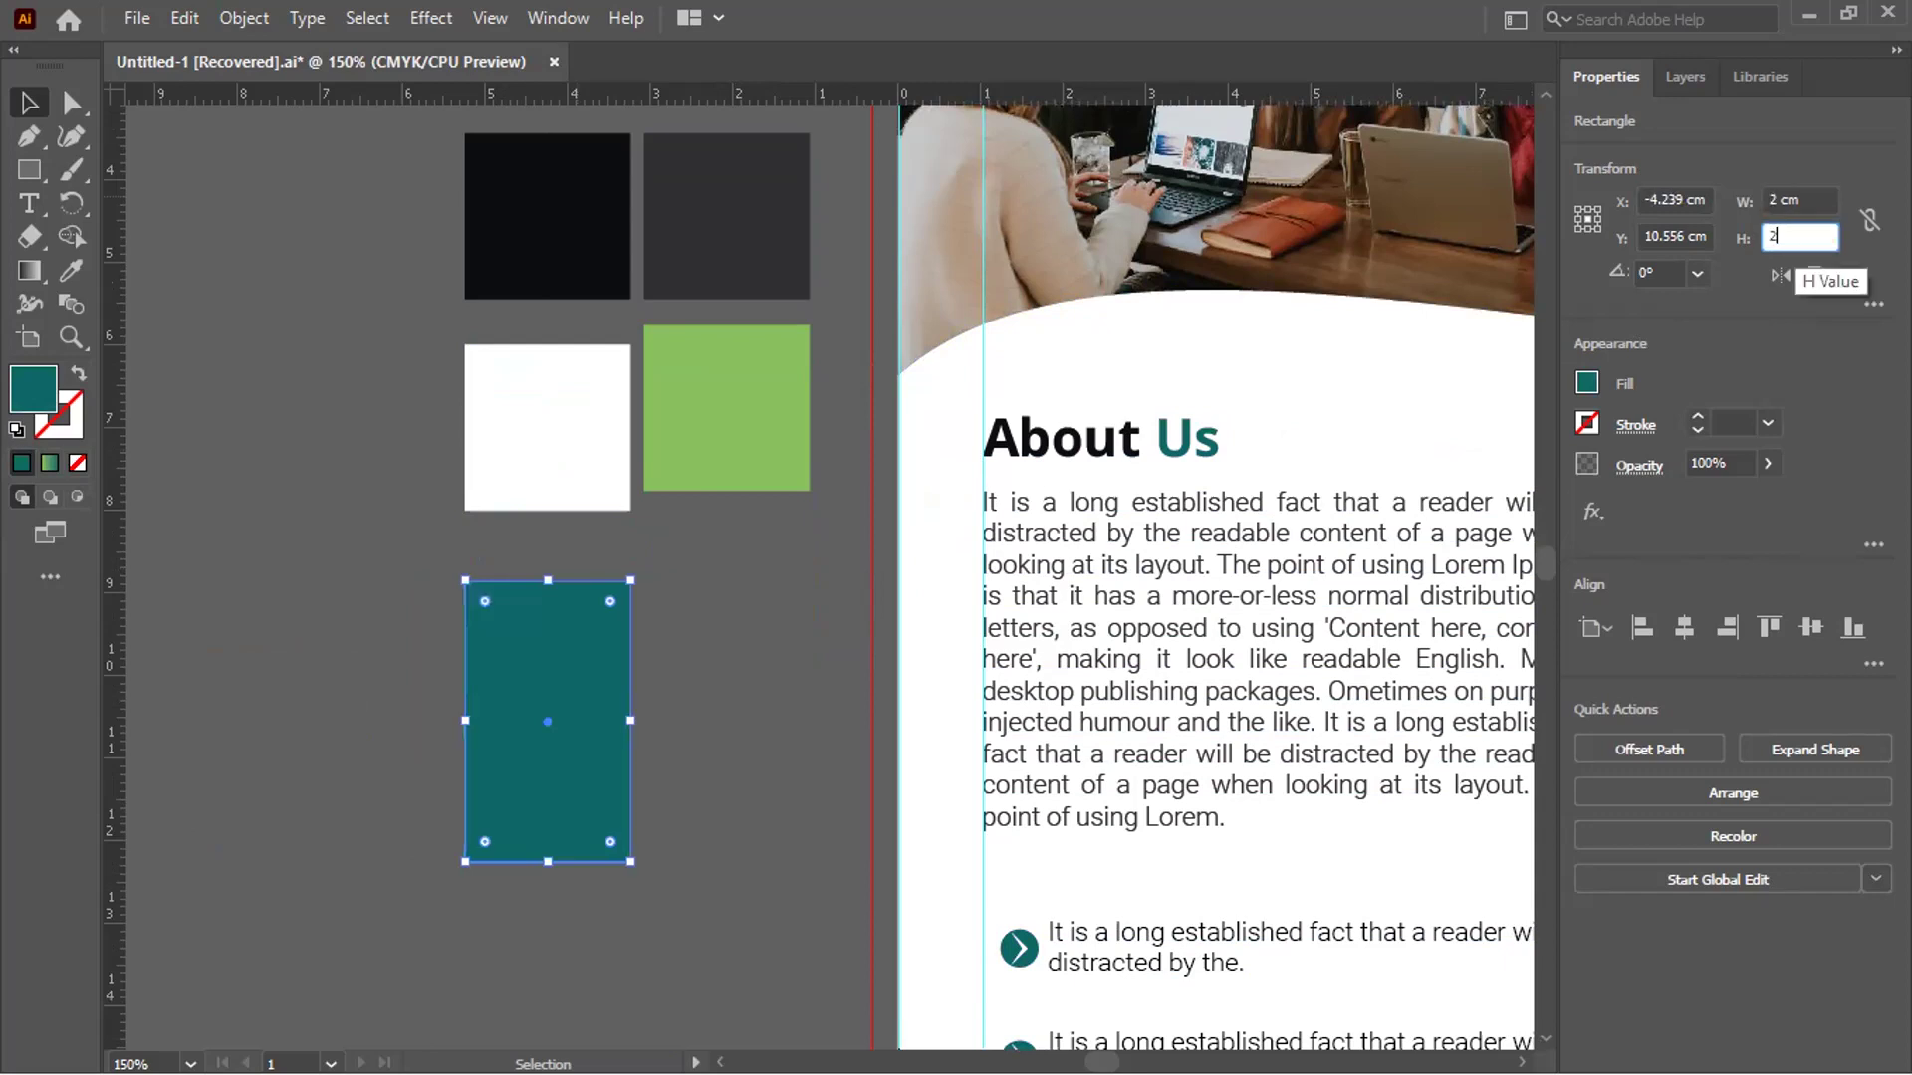
{"action": "key", "text": "Return"}
Centre the black, white and teal squares on the black one and space them 0.6 cm apart
{"action": "scroll", "coordinate": [763, 653], "scroll_direction": "down", "scroll_amount": 3}
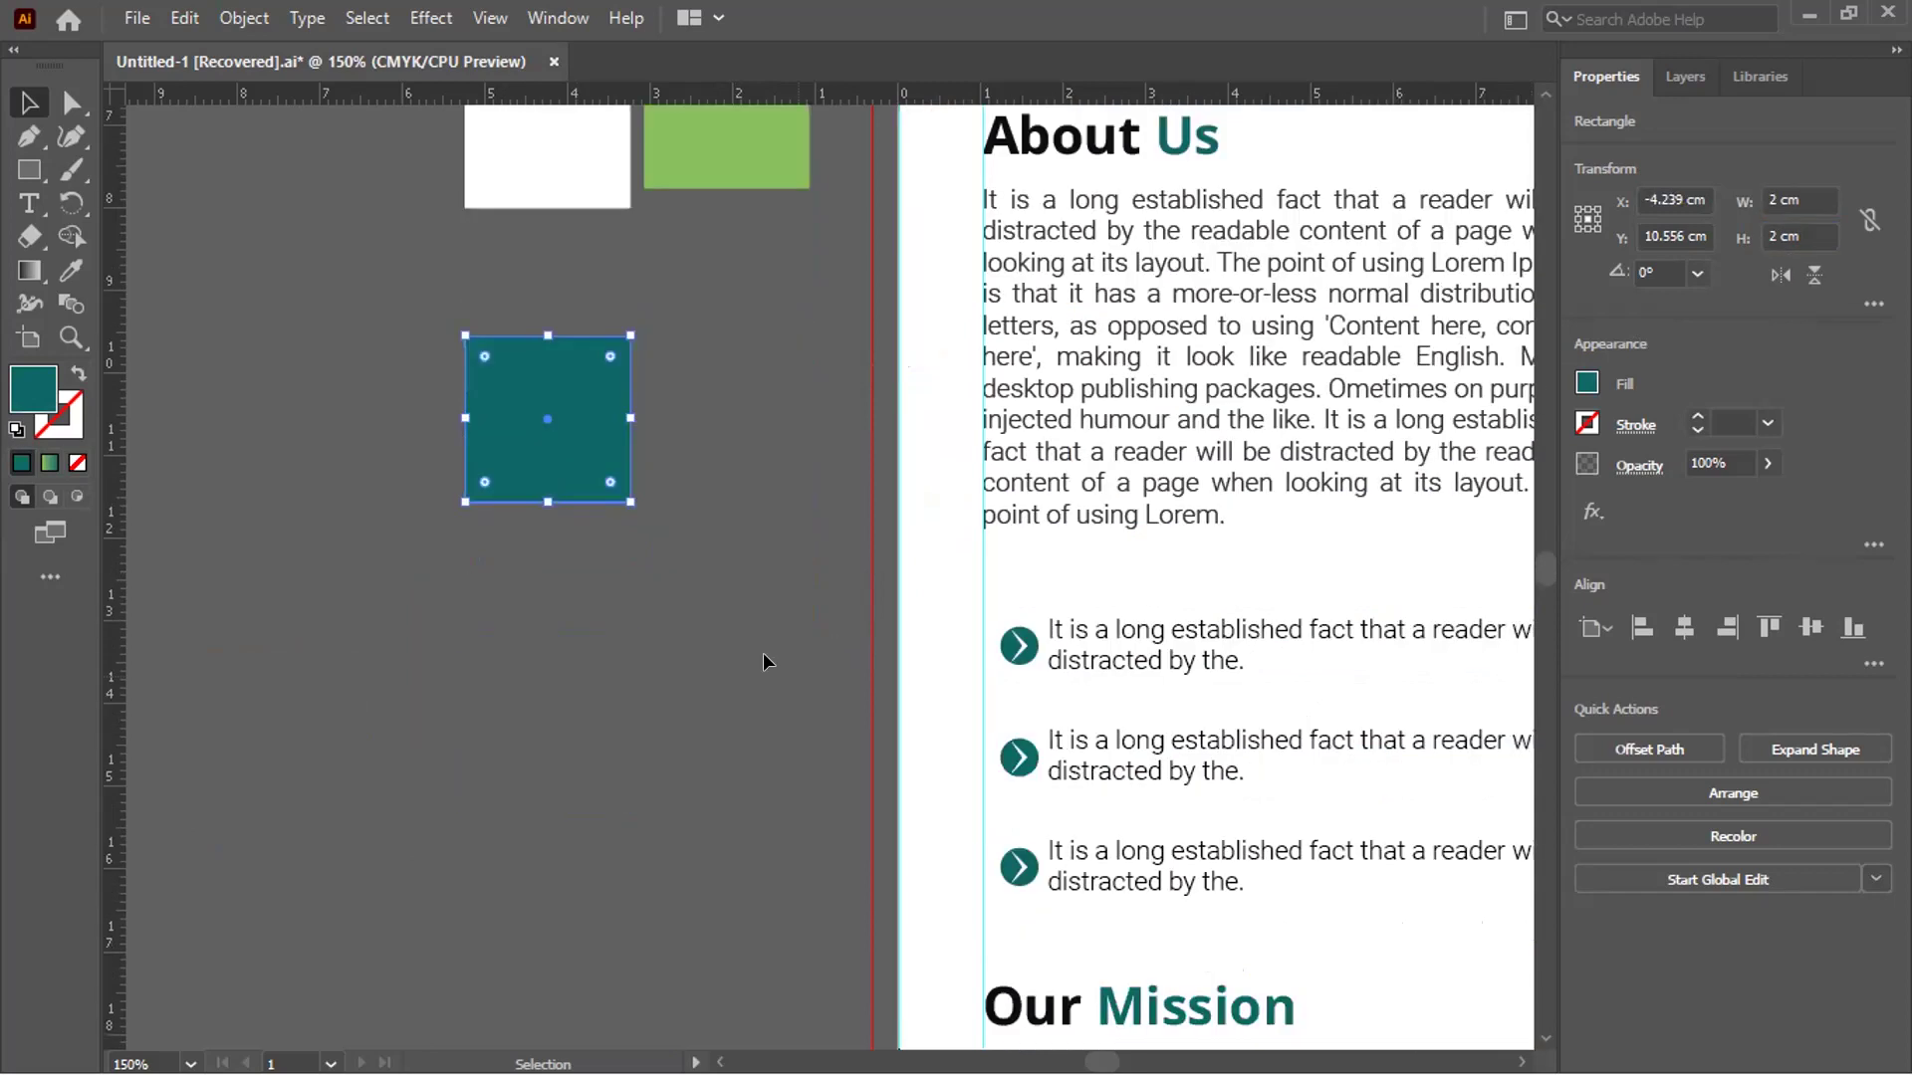
{"action": "scroll", "coordinate": [763, 653], "scroll_direction": "down", "scroll_amount": 2}
{"action": "scroll", "coordinate": [751, 649], "scroll_direction": "up", "scroll_amount": 2}
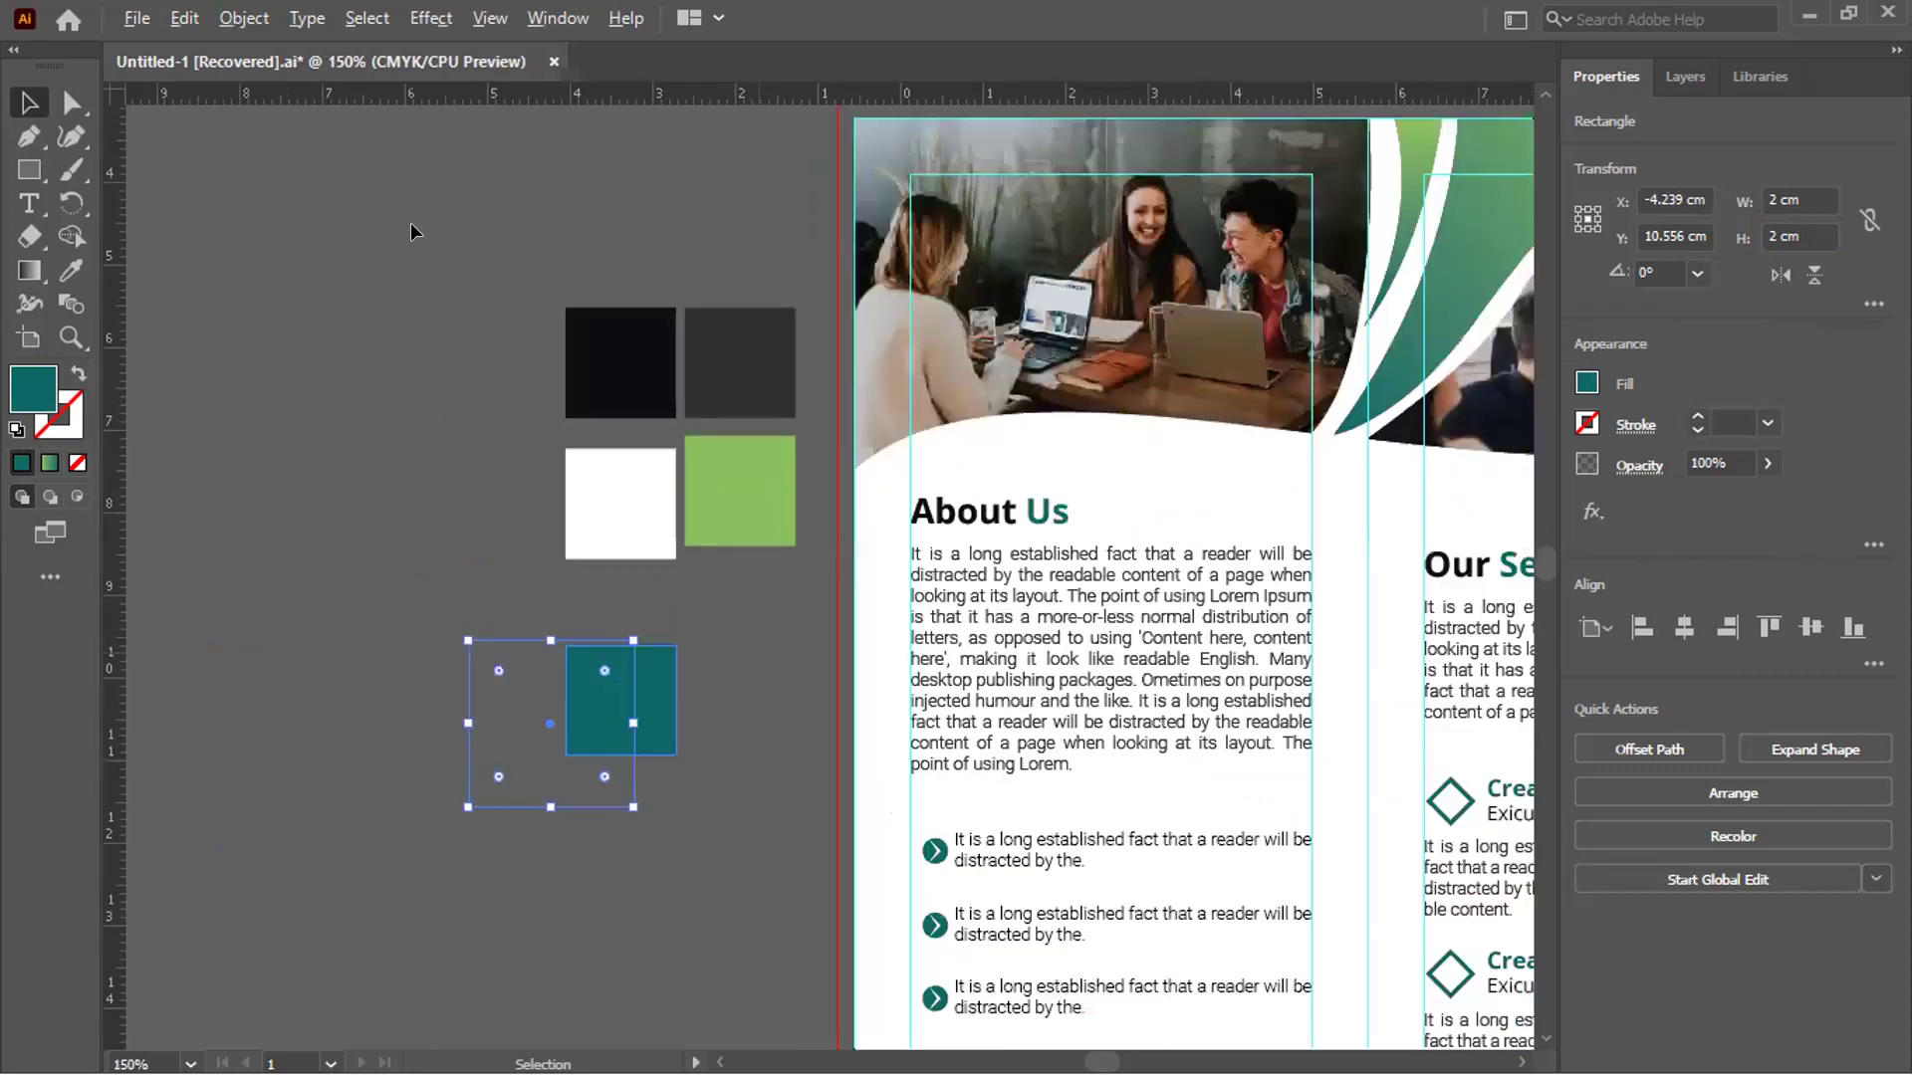
{"action": "left_click_drag", "start_coordinate": [413, 754], "coordinate": [568, 184]}
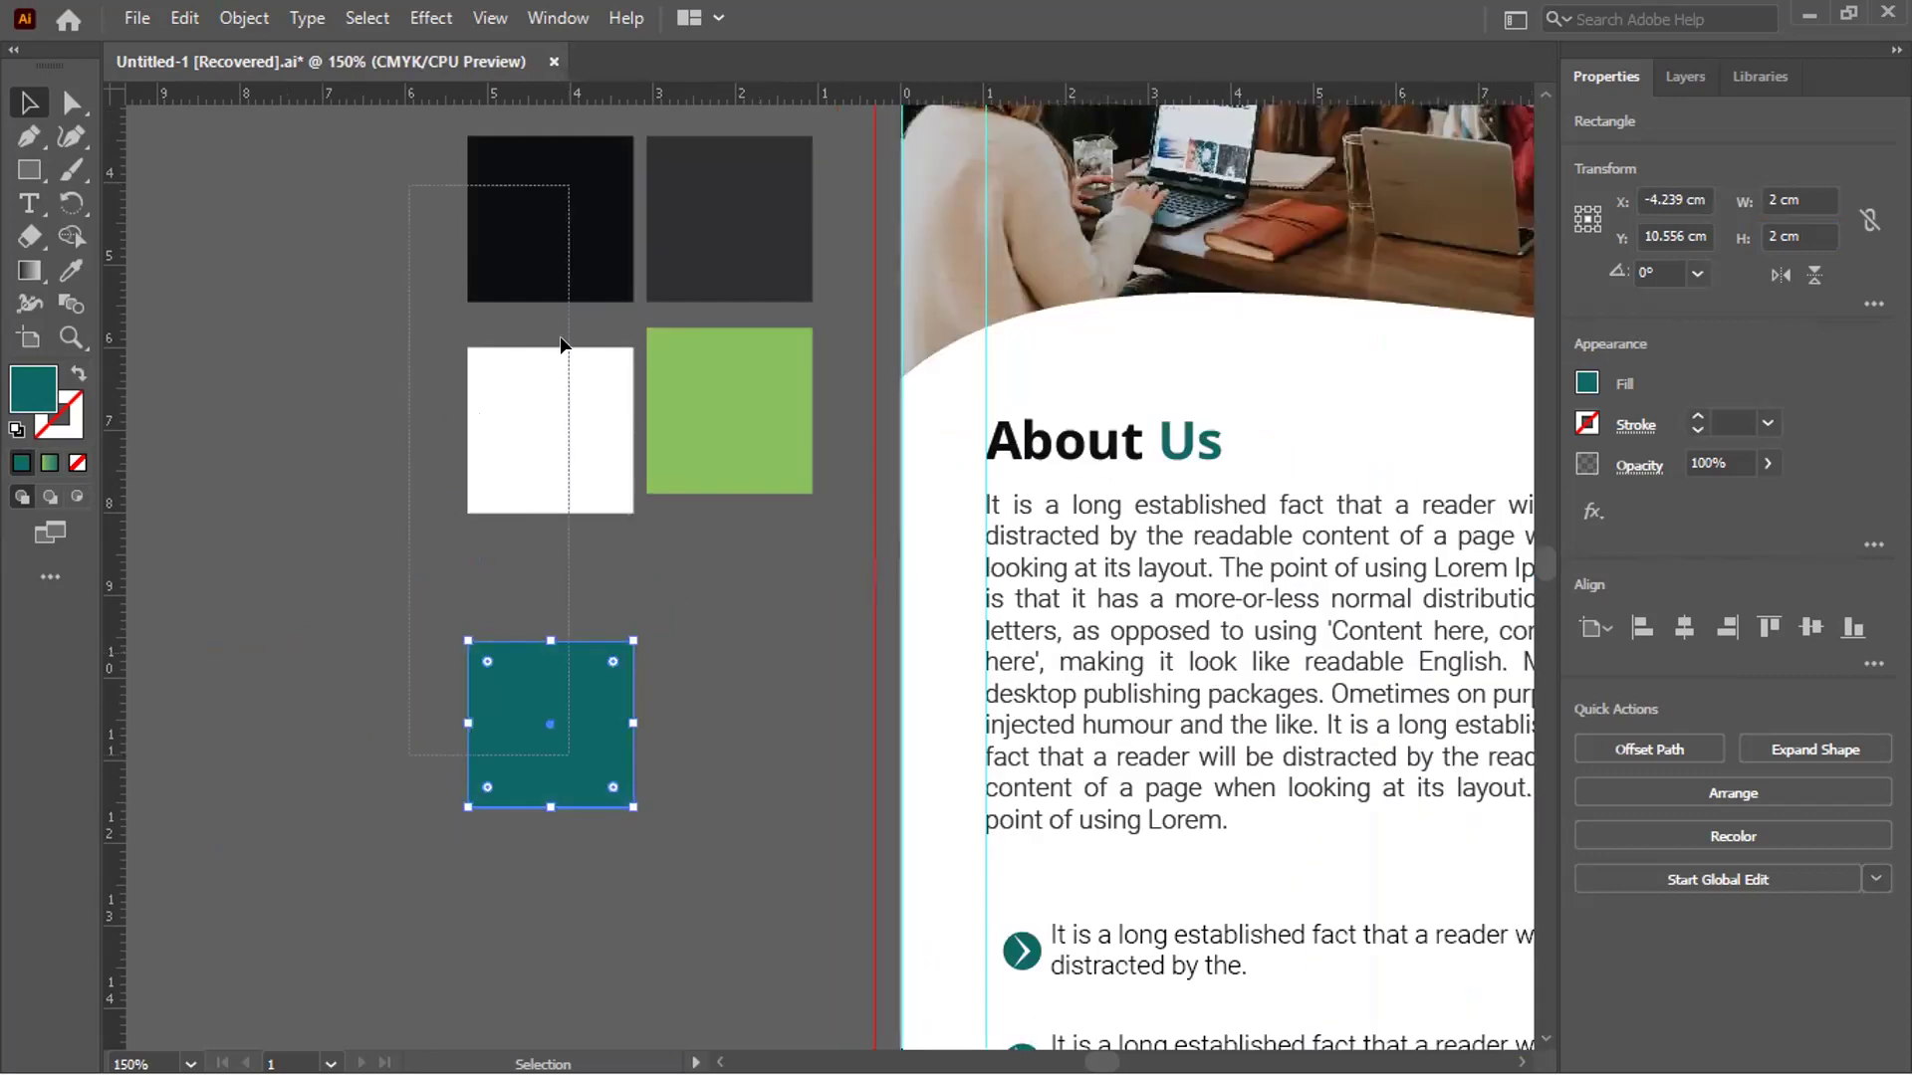
{"action": "left_click", "coordinate": [570, 286]}
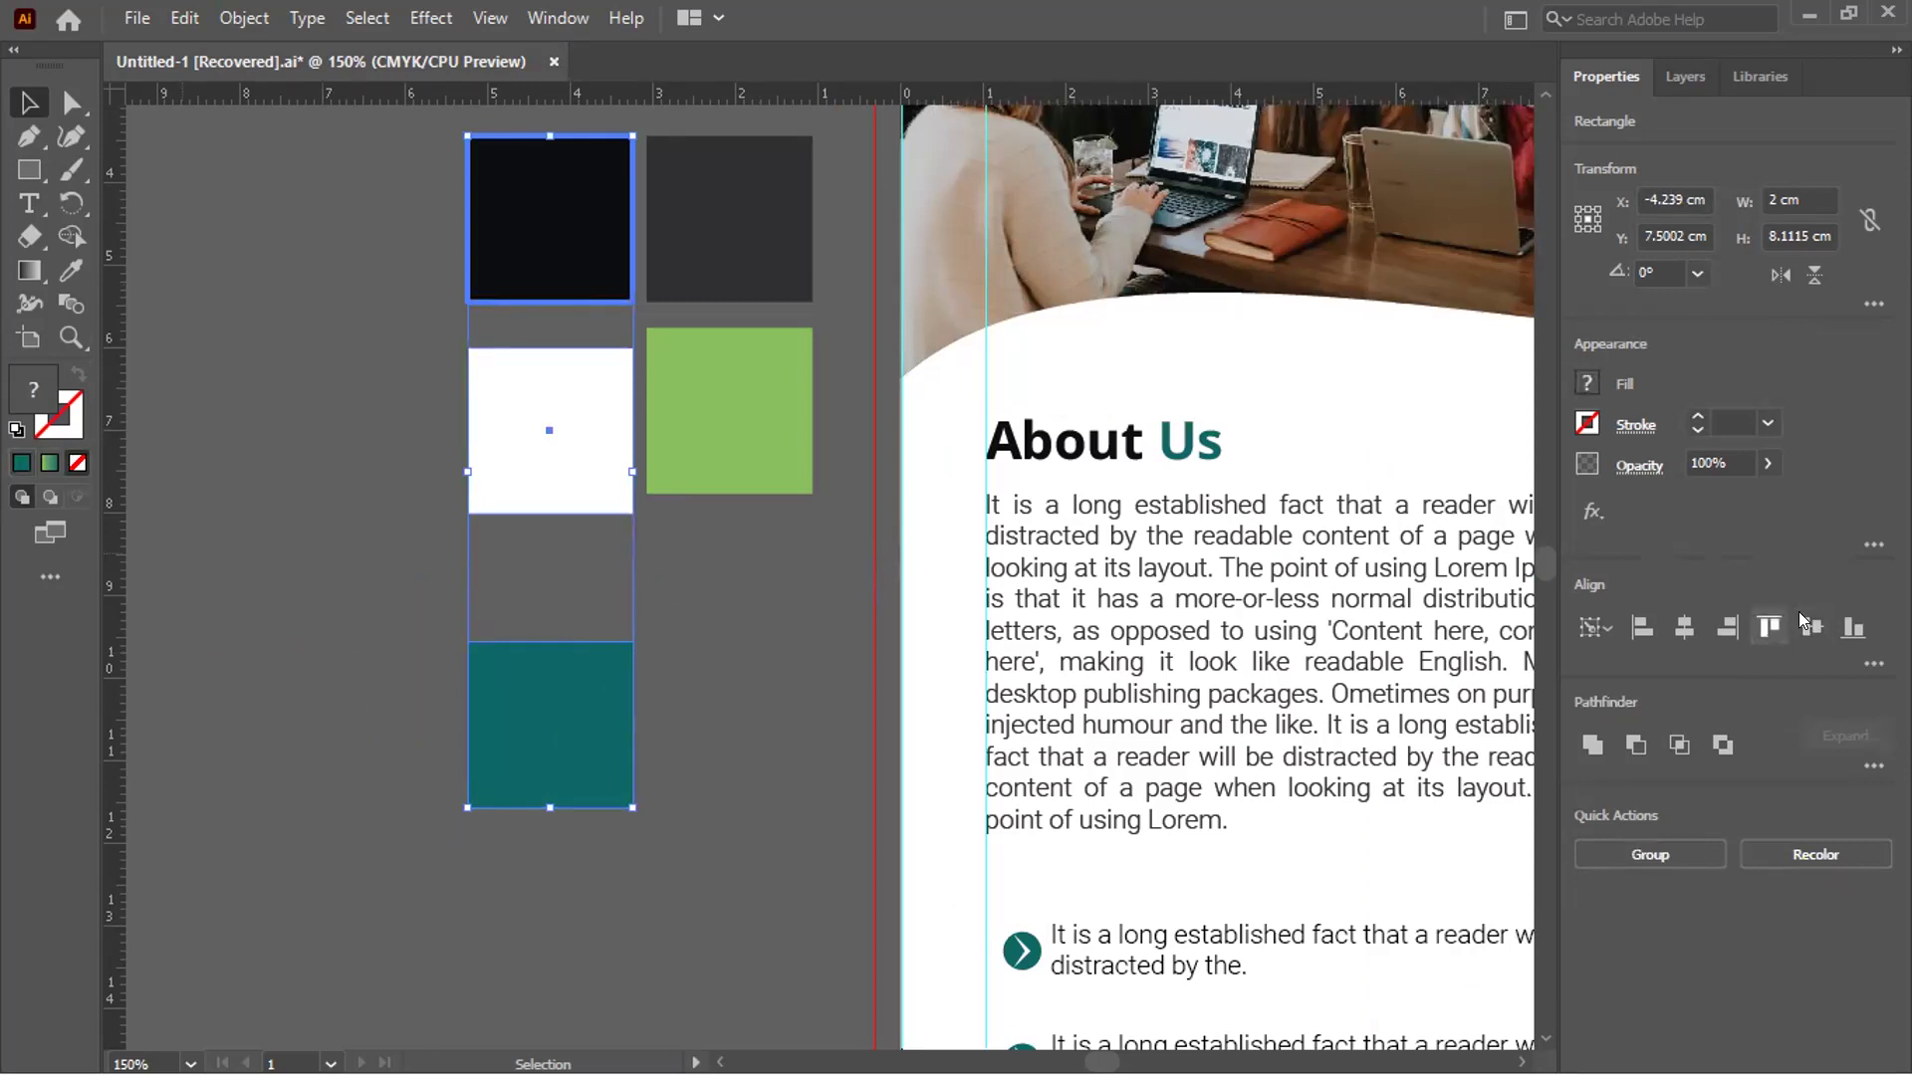
{"action": "left_click", "coordinate": [1686, 625]}
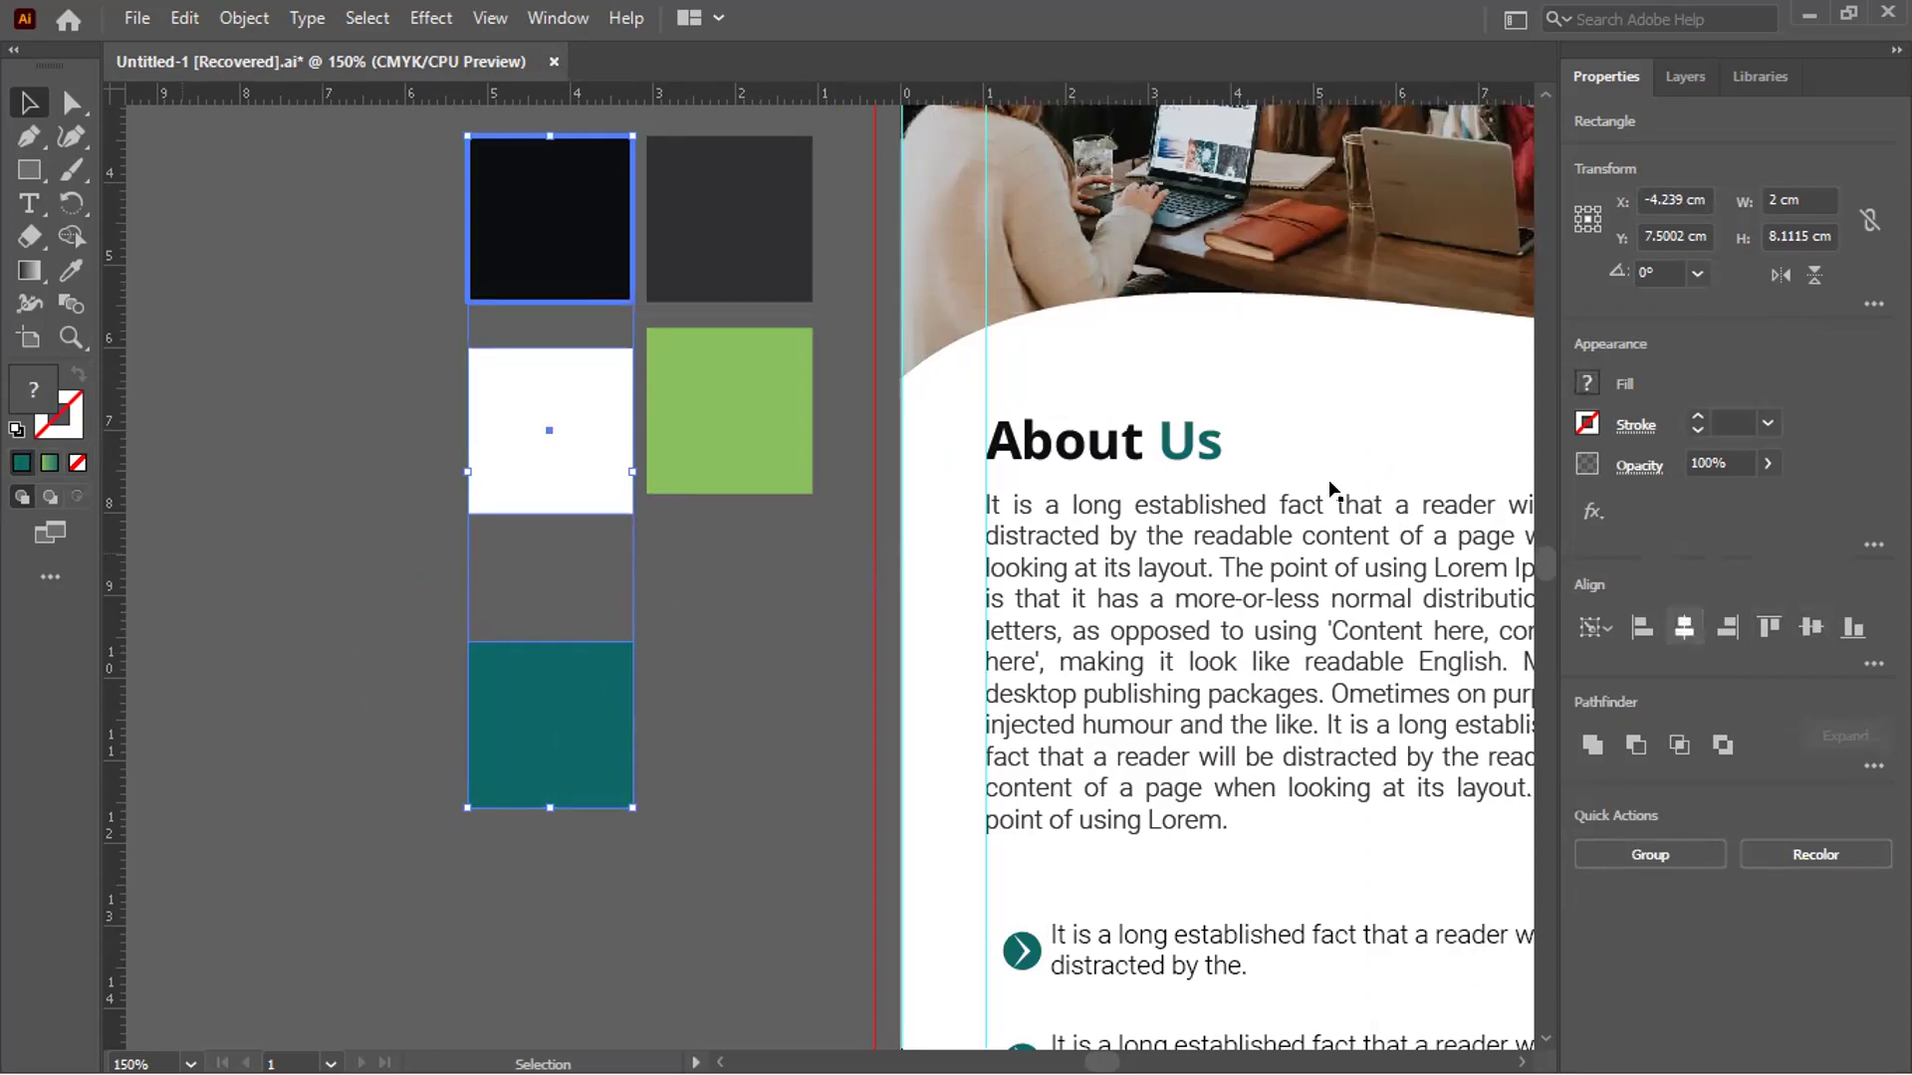
{"action": "left_click", "coordinate": [1873, 663]}
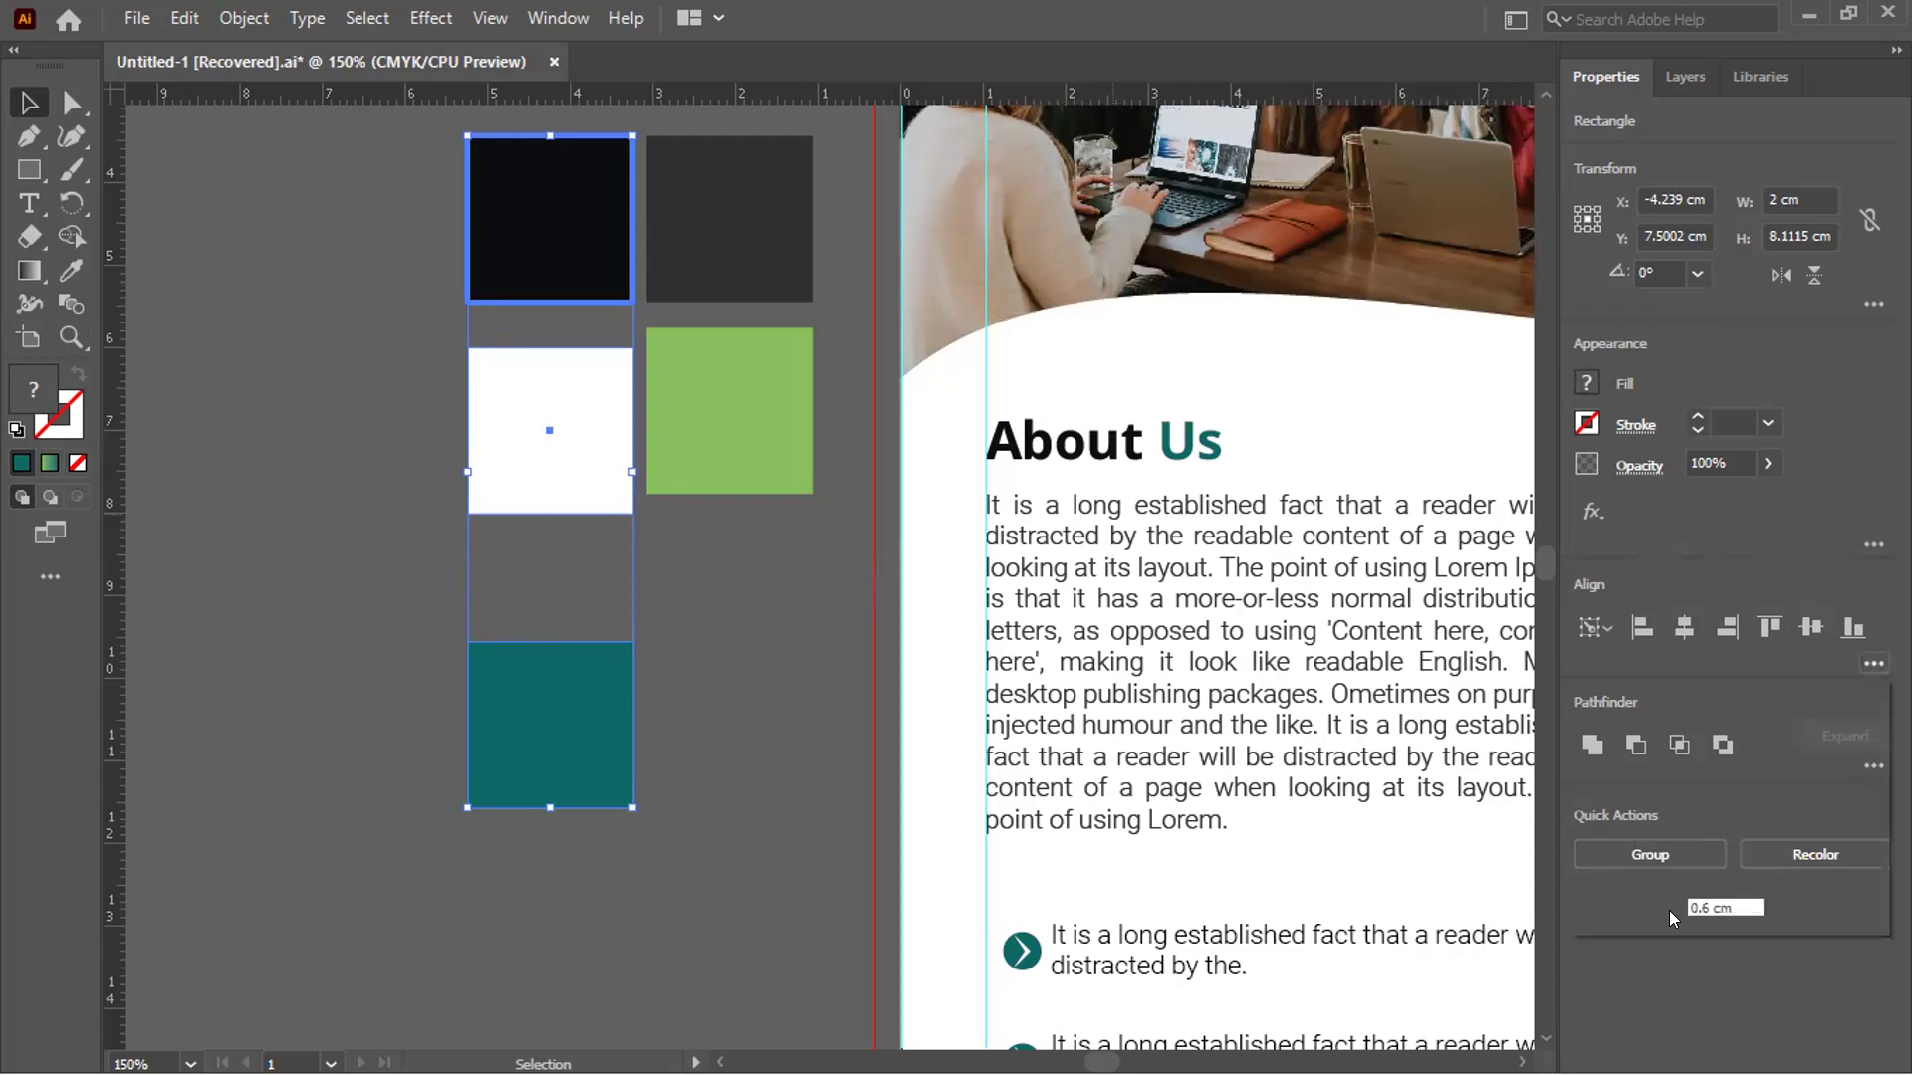
{"action": "left_click", "coordinate": [1595, 901]}
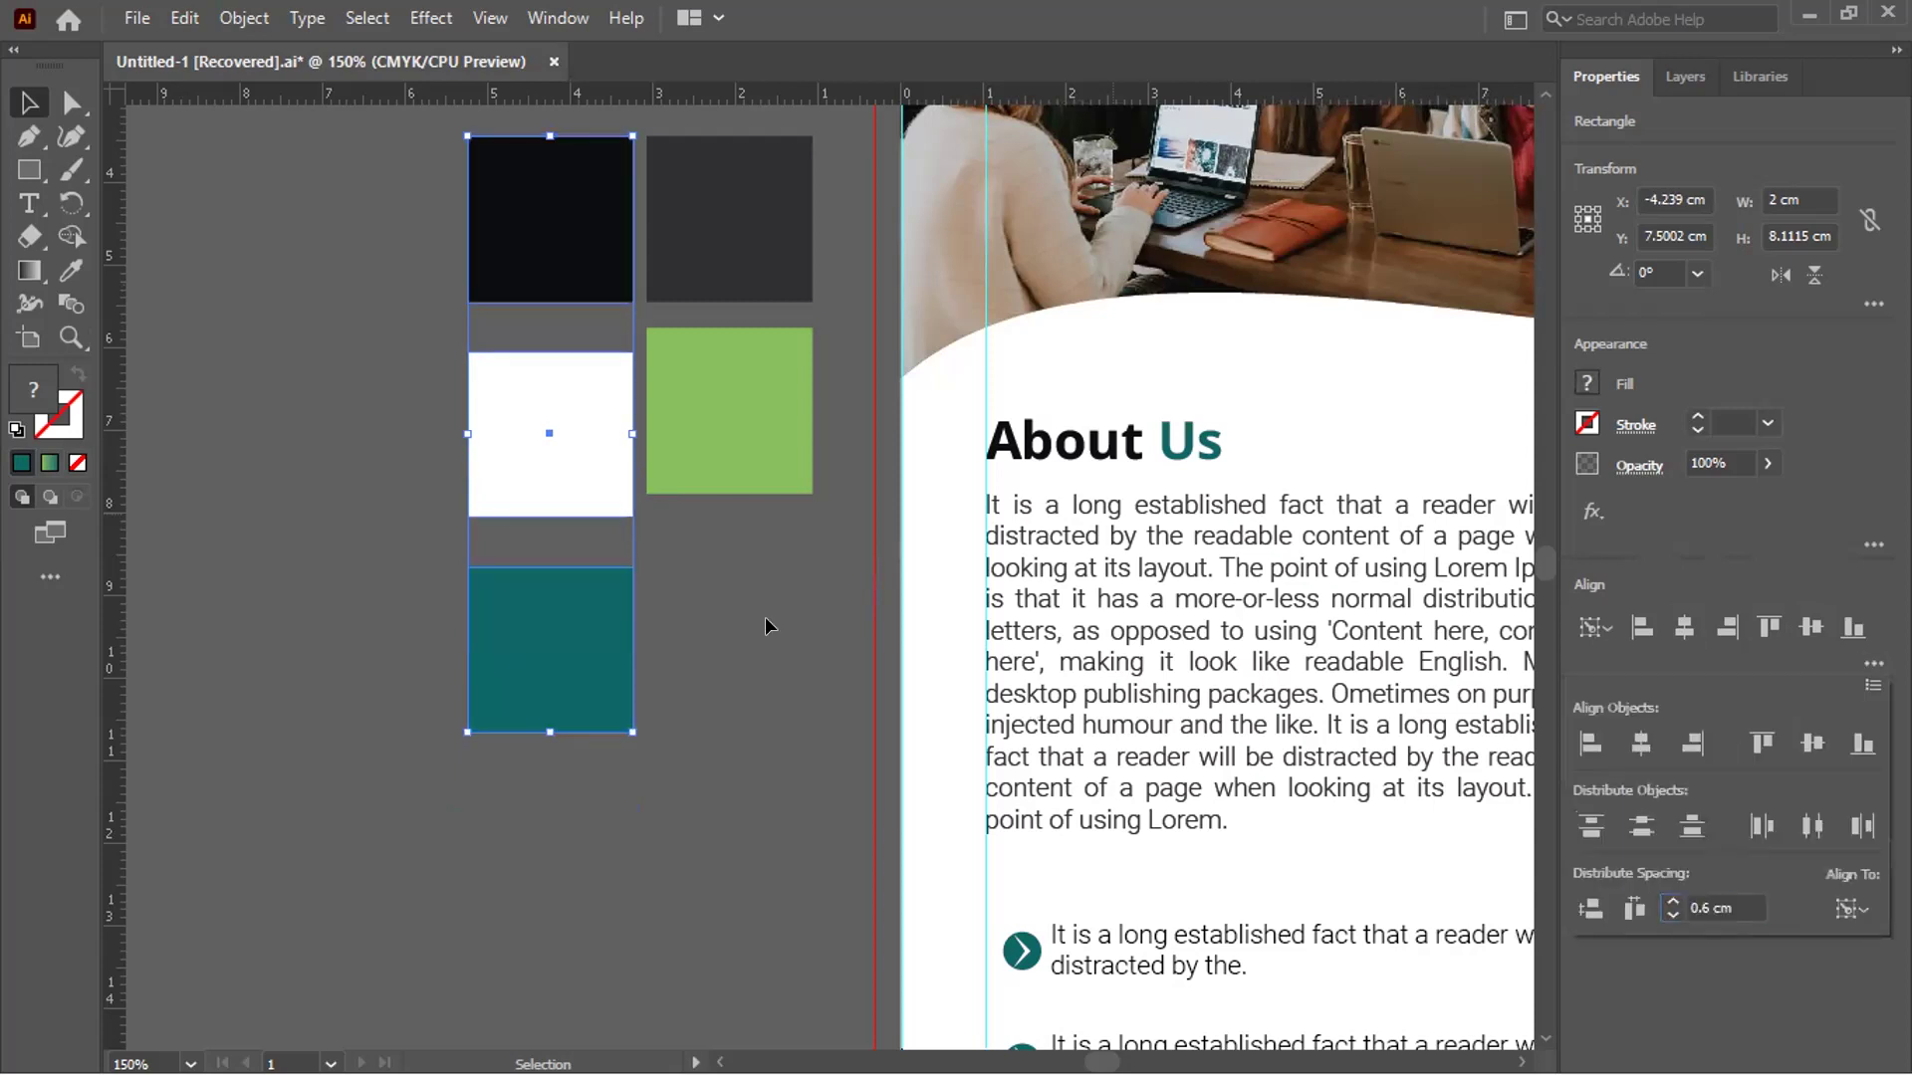
Place the green square 0.6 cm below the dark grey square
{"action": "left_click_drag", "start_coordinate": [770, 618], "coordinate": [717, 192]}
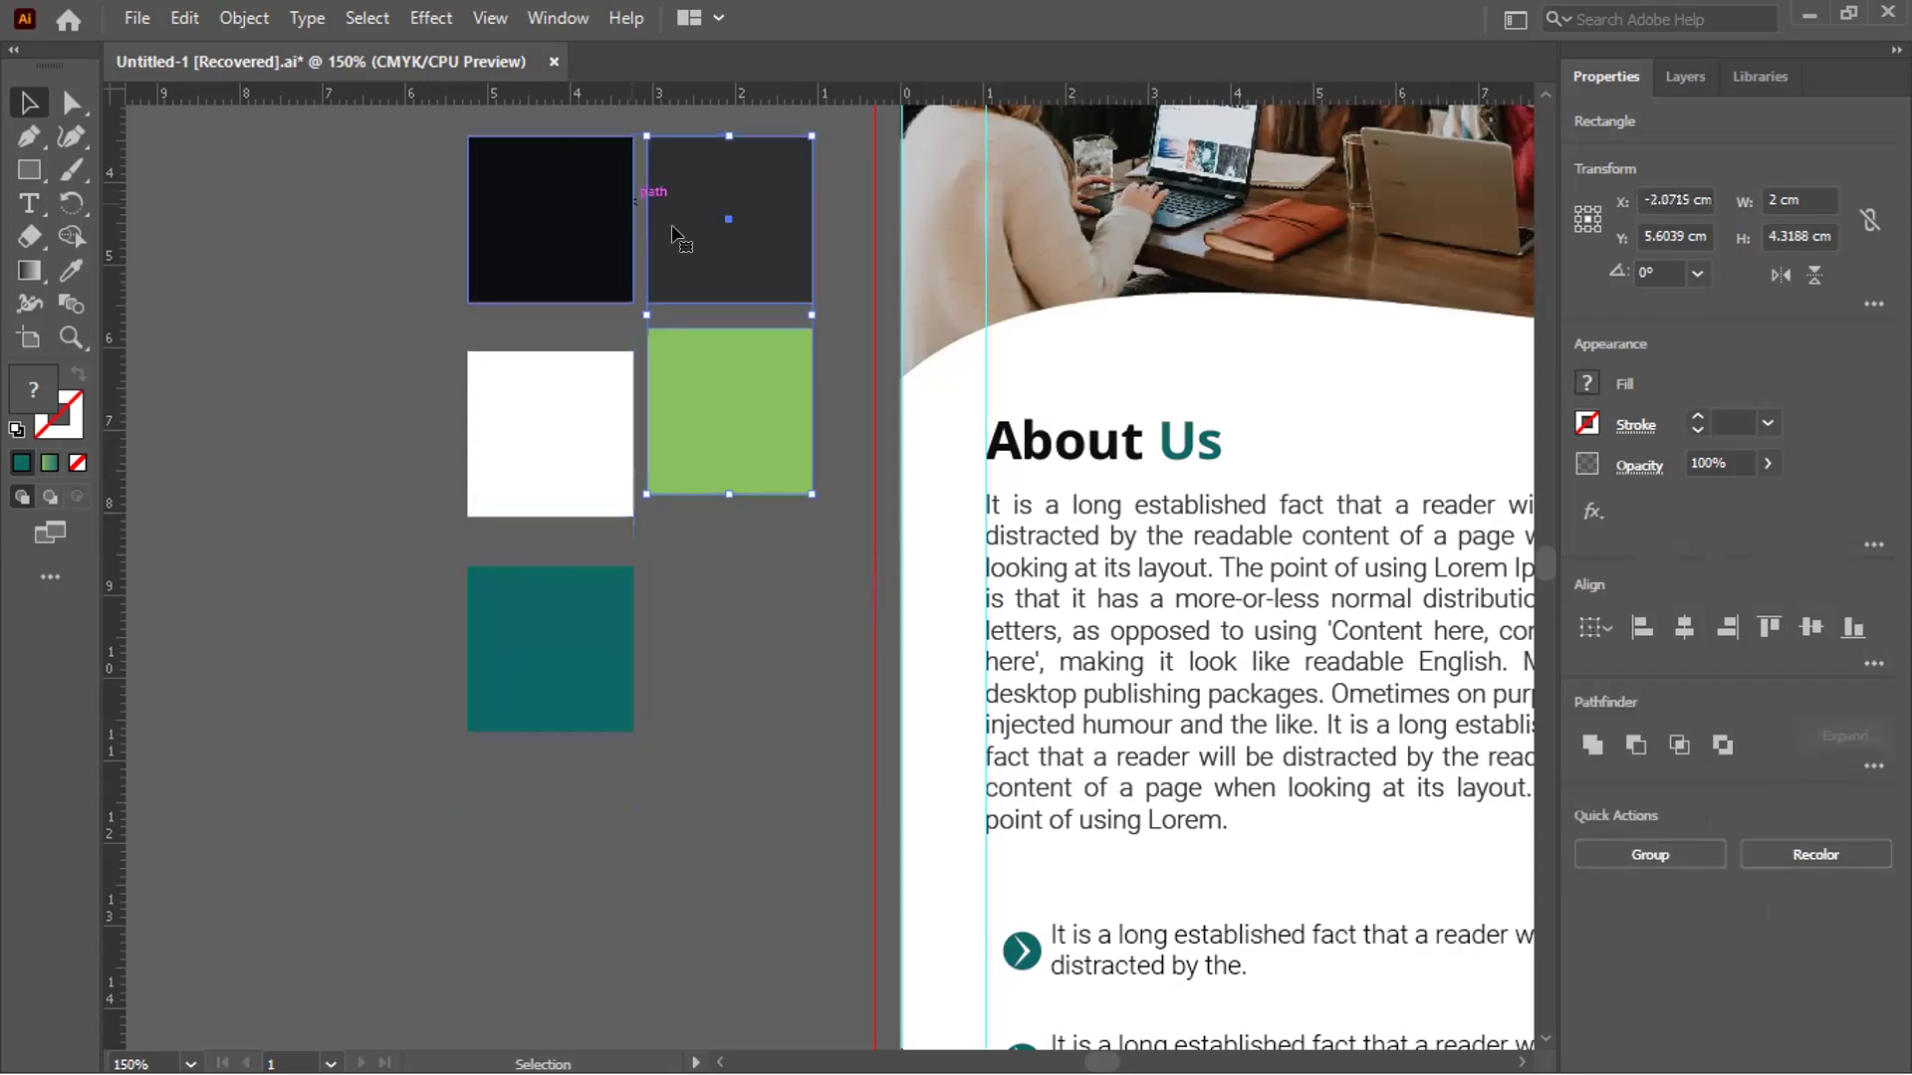
{"action": "left_click", "coordinate": [697, 209]}
{"action": "left_click", "coordinate": [1873, 663]}
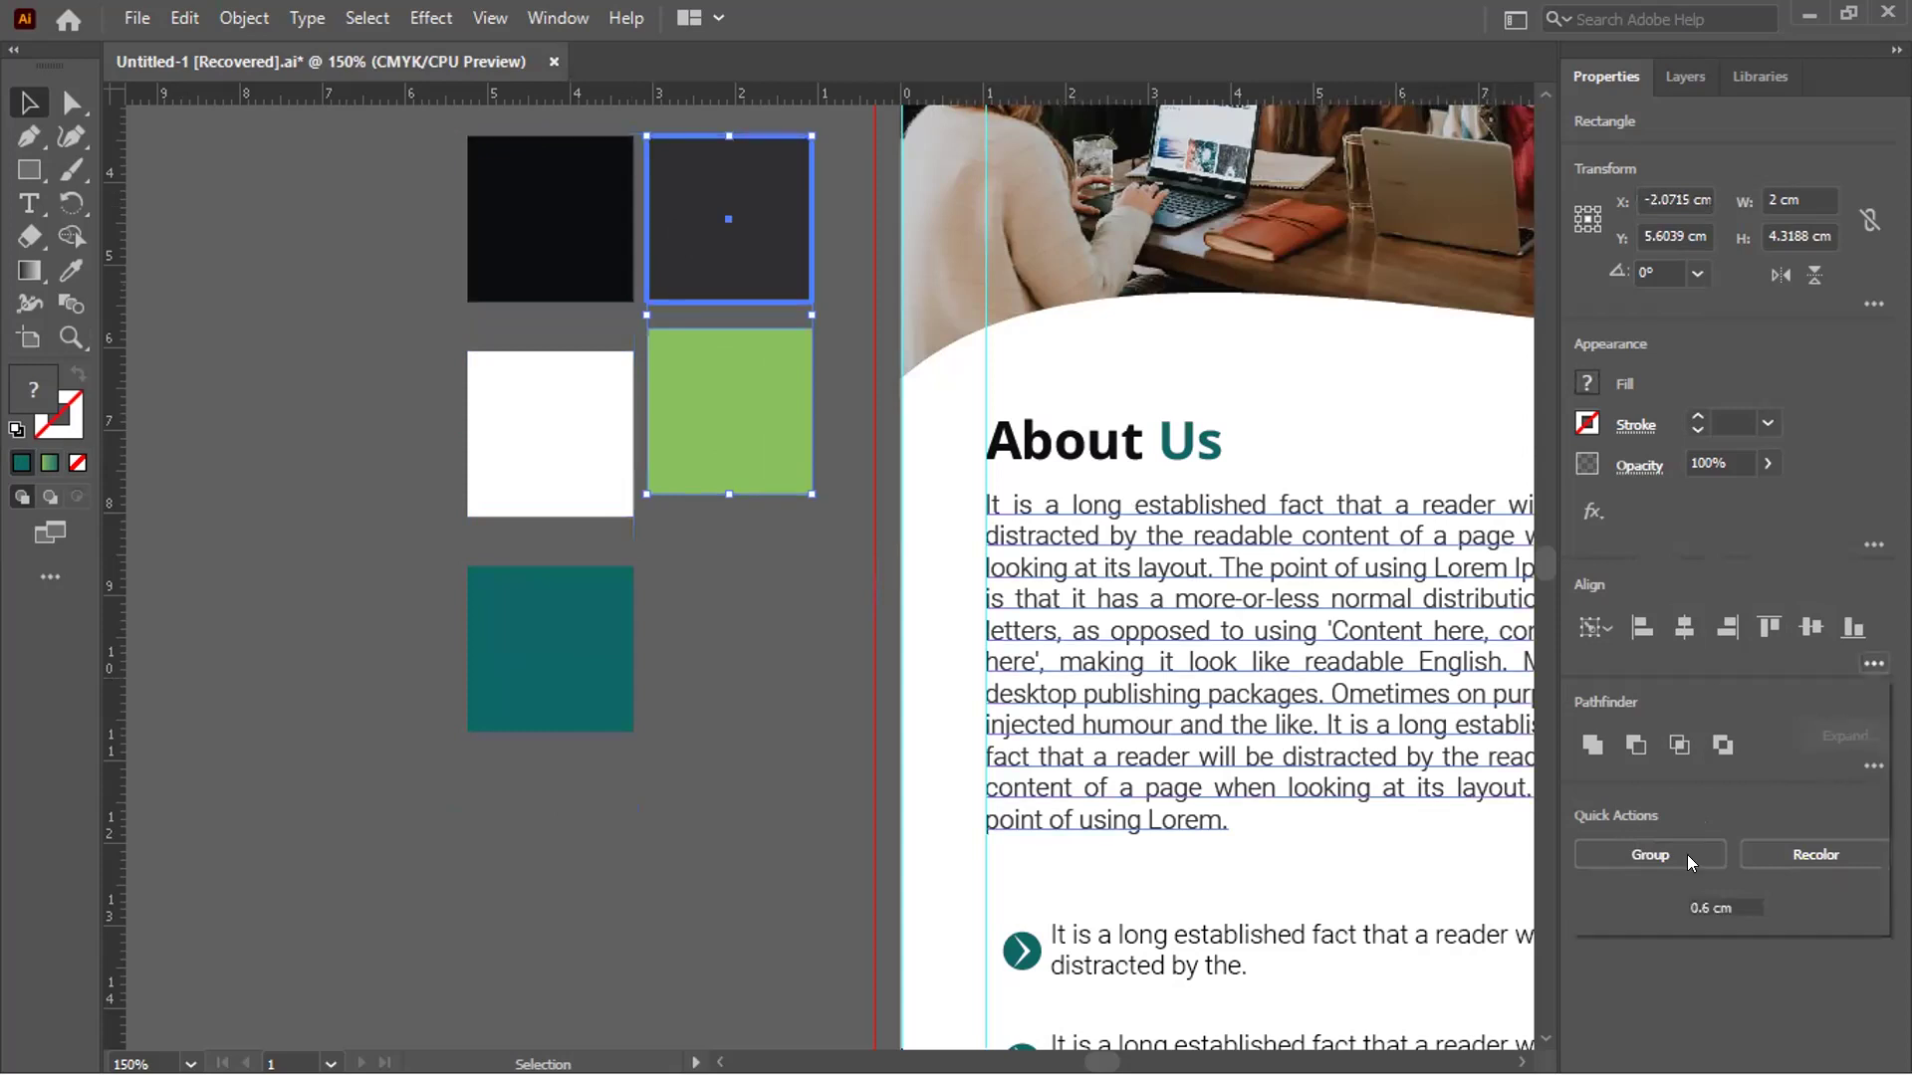
{"action": "left_click", "coordinate": [1634, 908]}
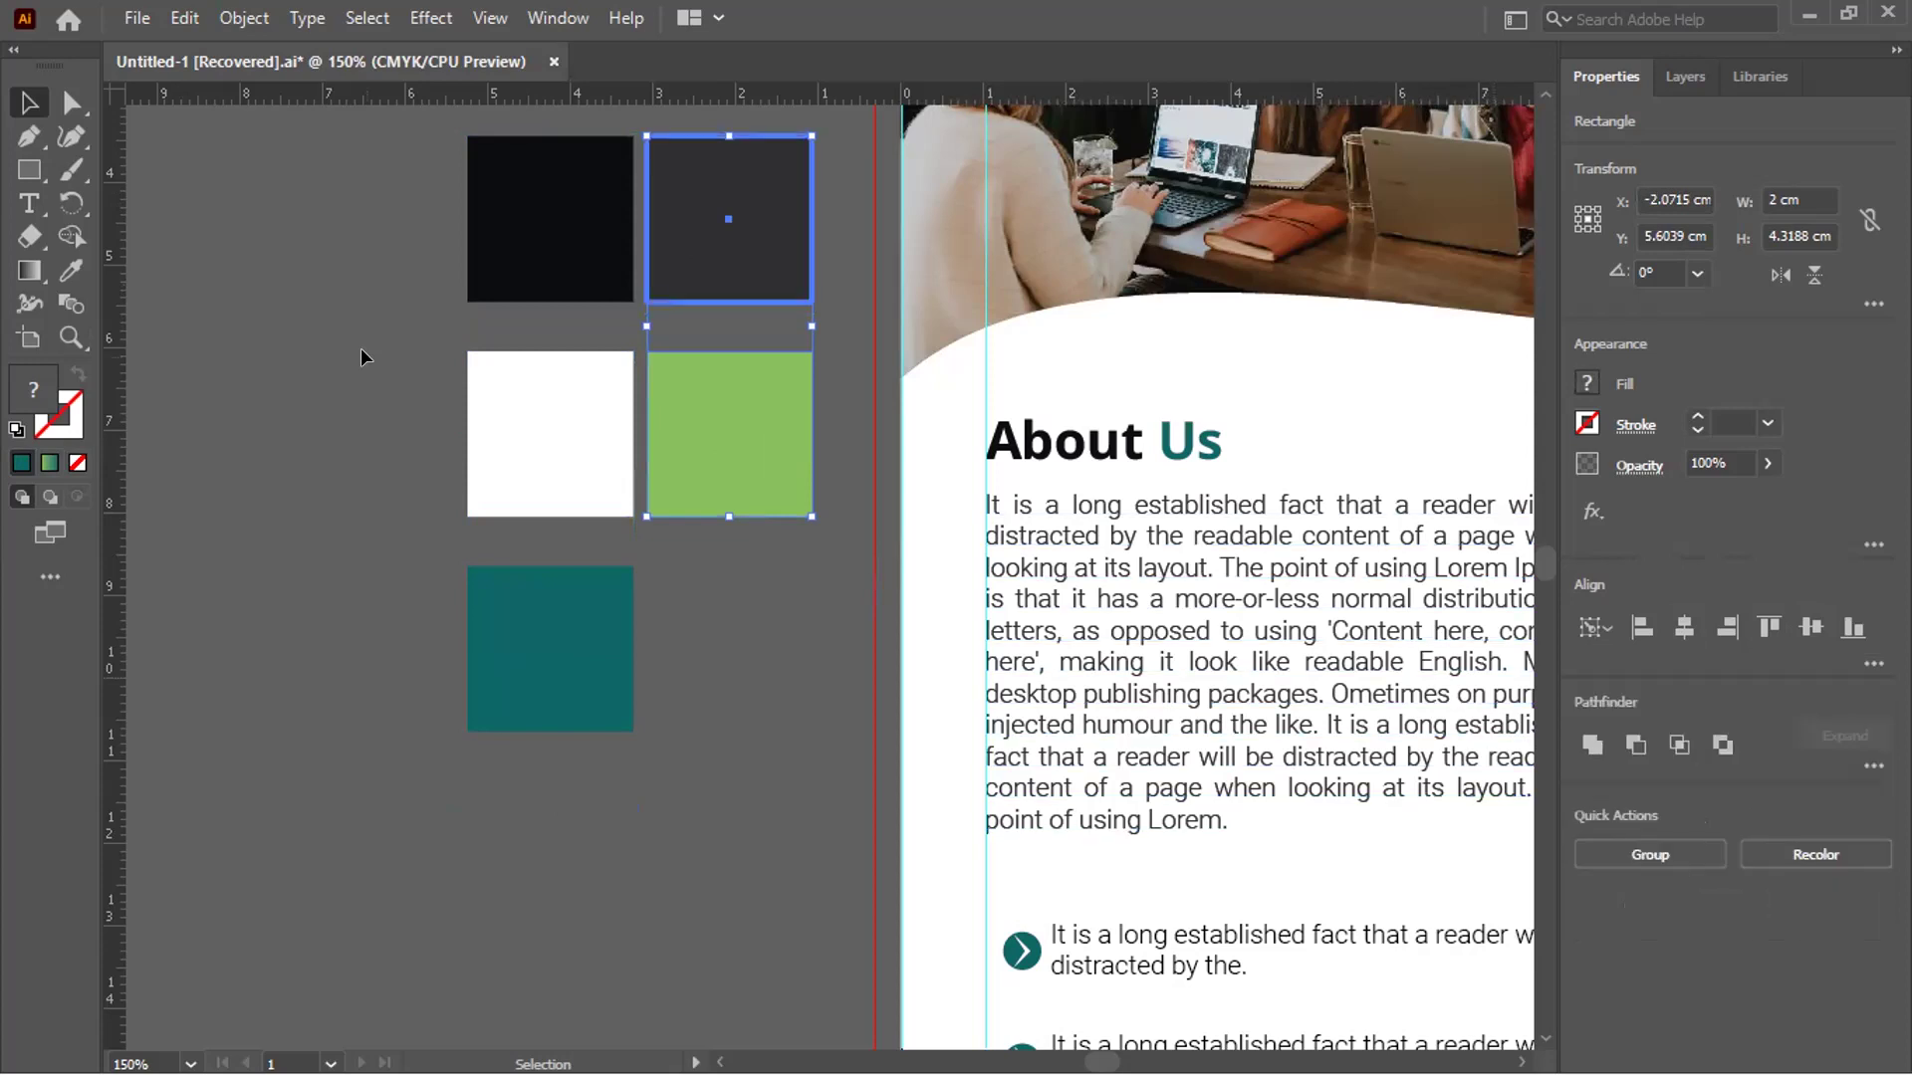
Centre the teal square beneath the two swatch columns
{"action": "left_click_drag", "start_coordinate": [352, 281], "coordinate": [669, 239]}
{"action": "left_click", "coordinate": [584, 237]}
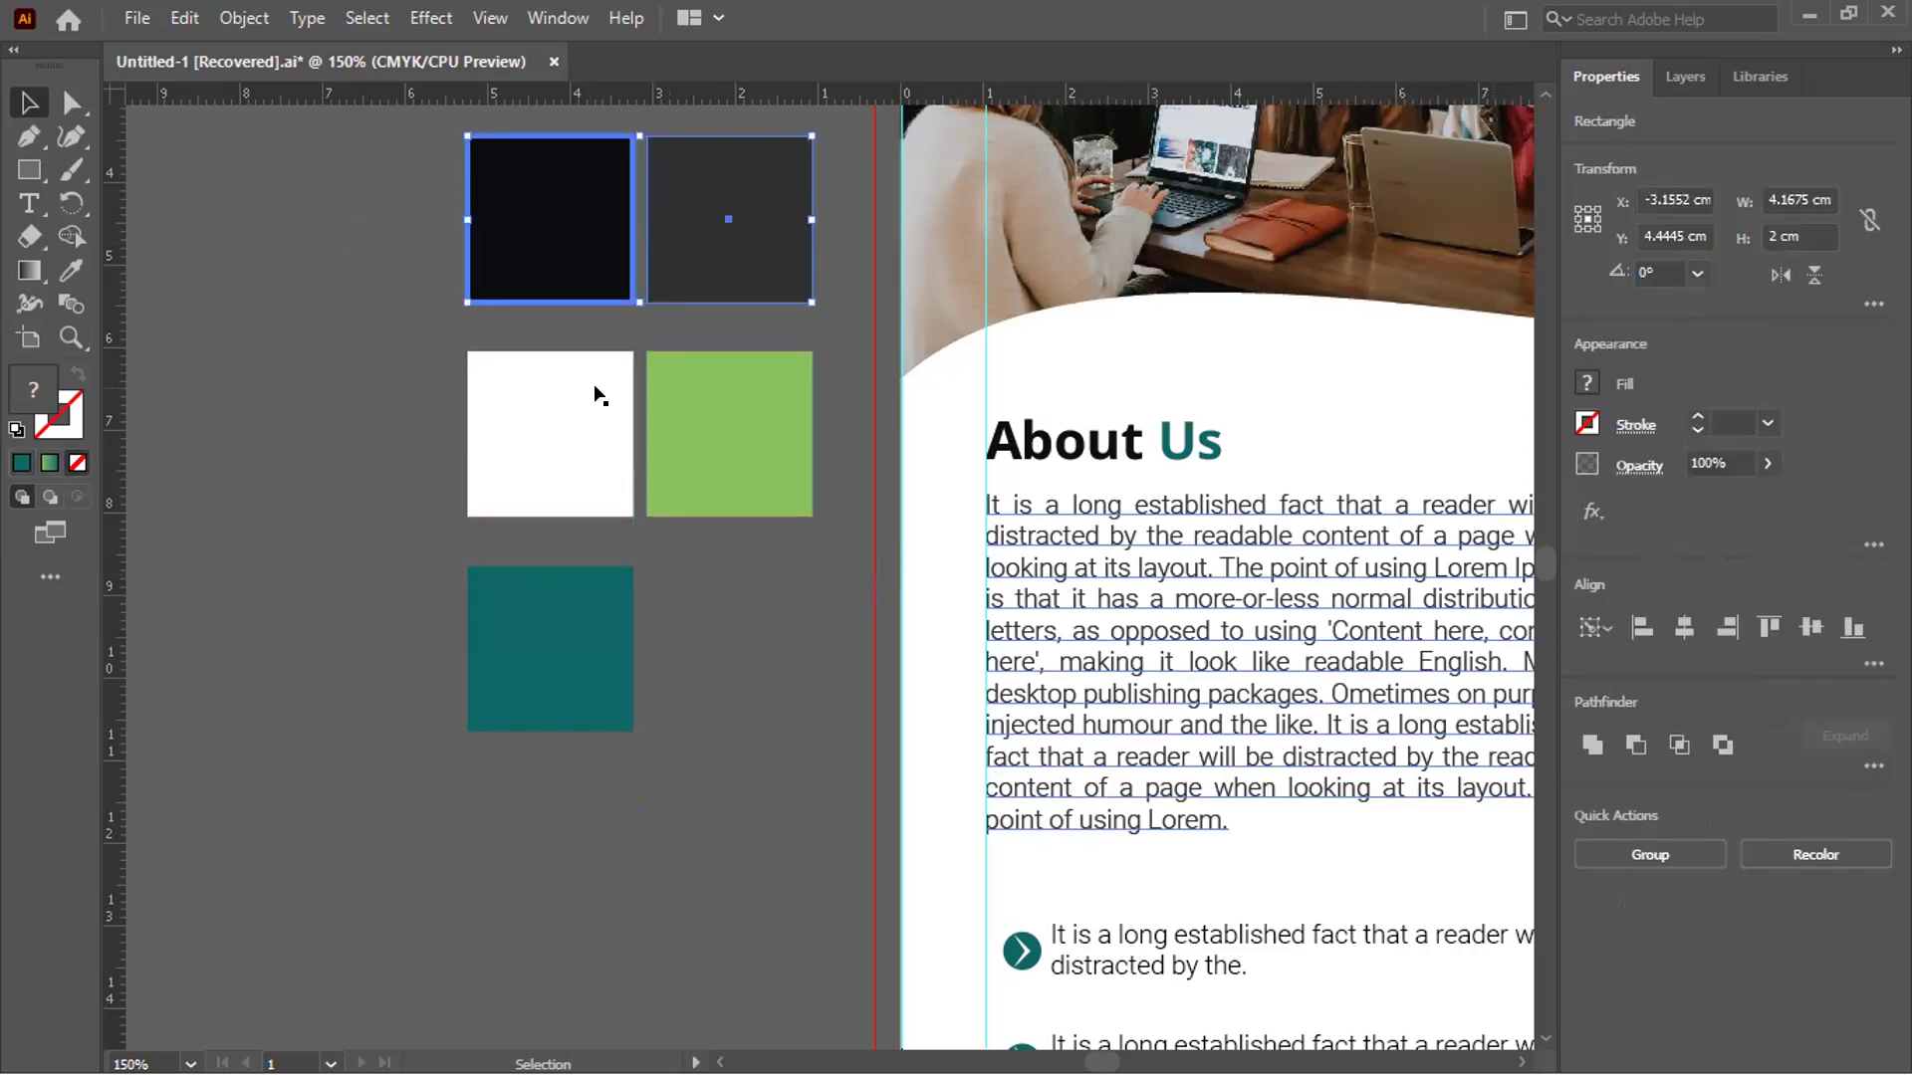
{"action": "left_click", "coordinate": [528, 683]}
{"action": "left_click", "coordinate": [452, 773]}
{"action": "left_click_drag", "start_coordinate": [526, 673], "coordinate": [591, 676]}
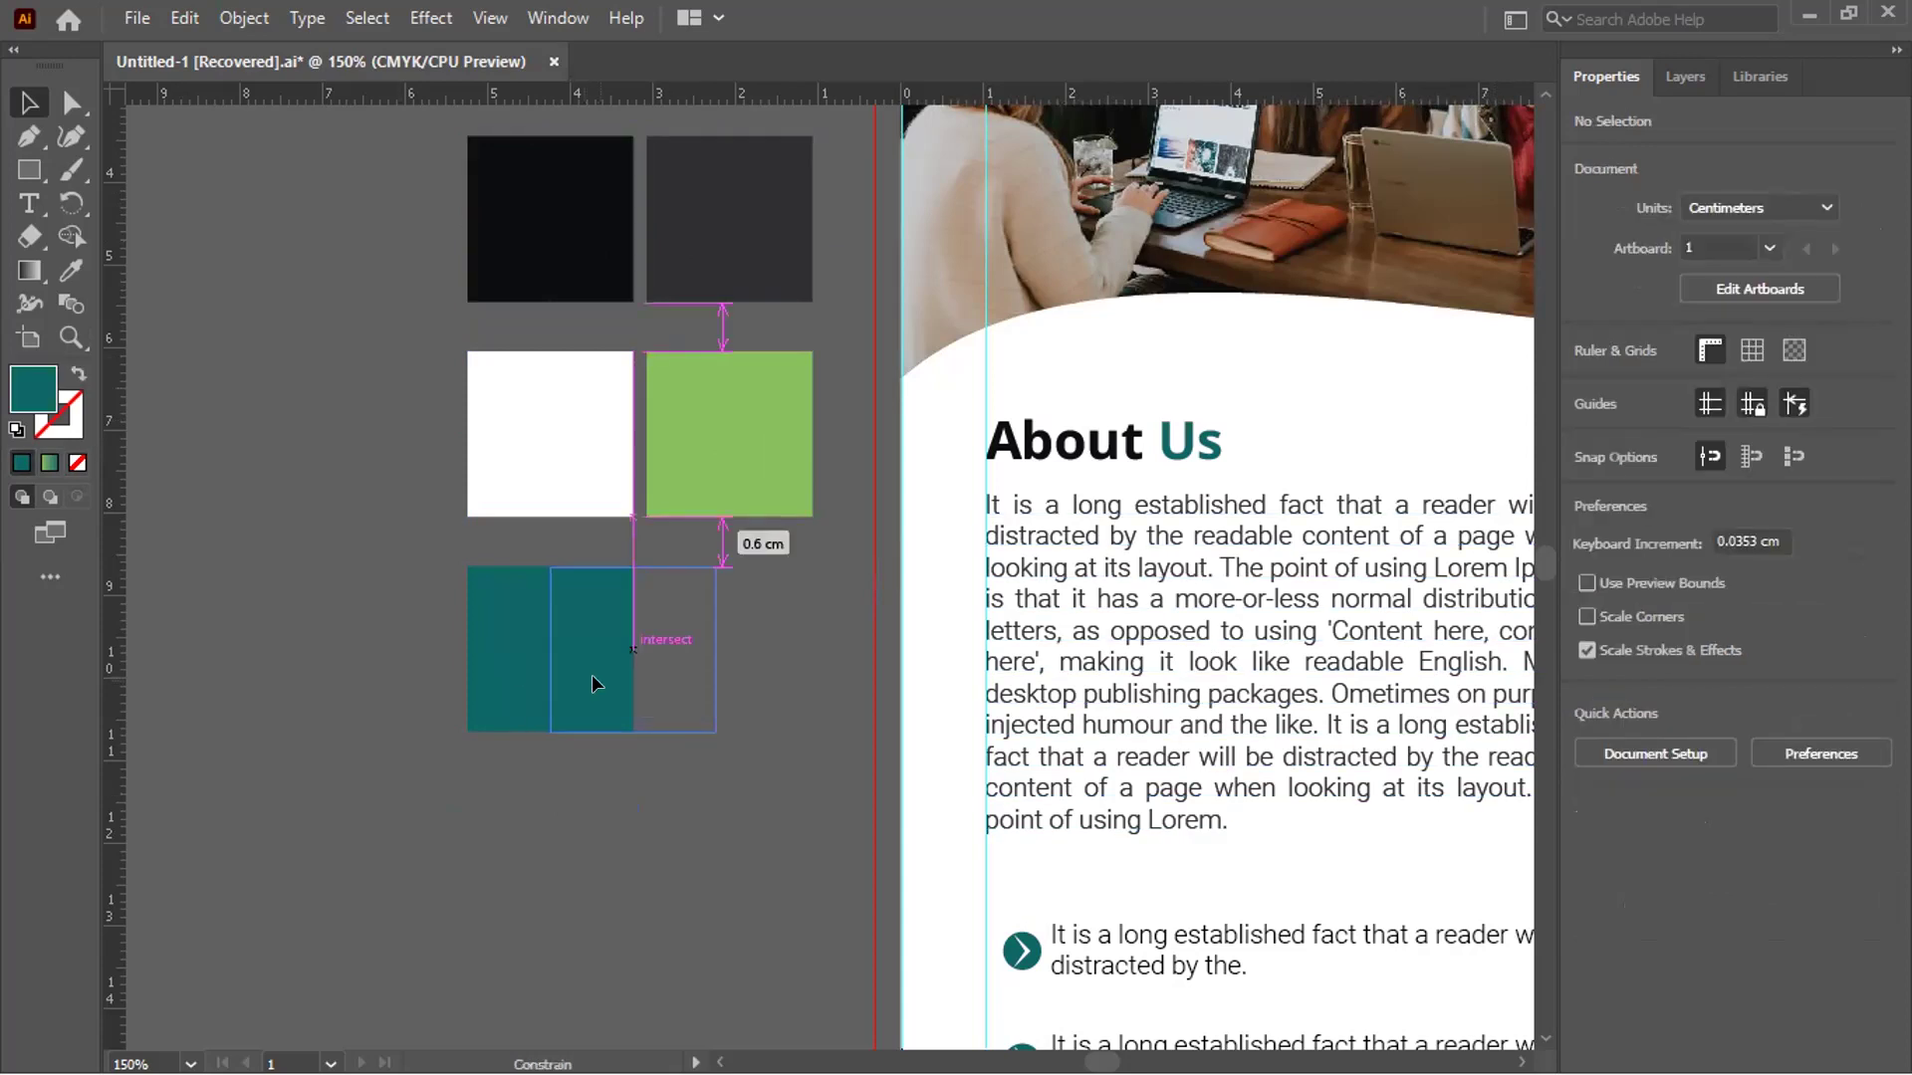
Copy the black swatch's colour code 0B0E10 from its fill Color Picker
{"action": "left_click", "coordinate": [412, 605]}
{"action": "scroll", "coordinate": [412, 605], "scroll_direction": "down", "scroll_amount": 2}
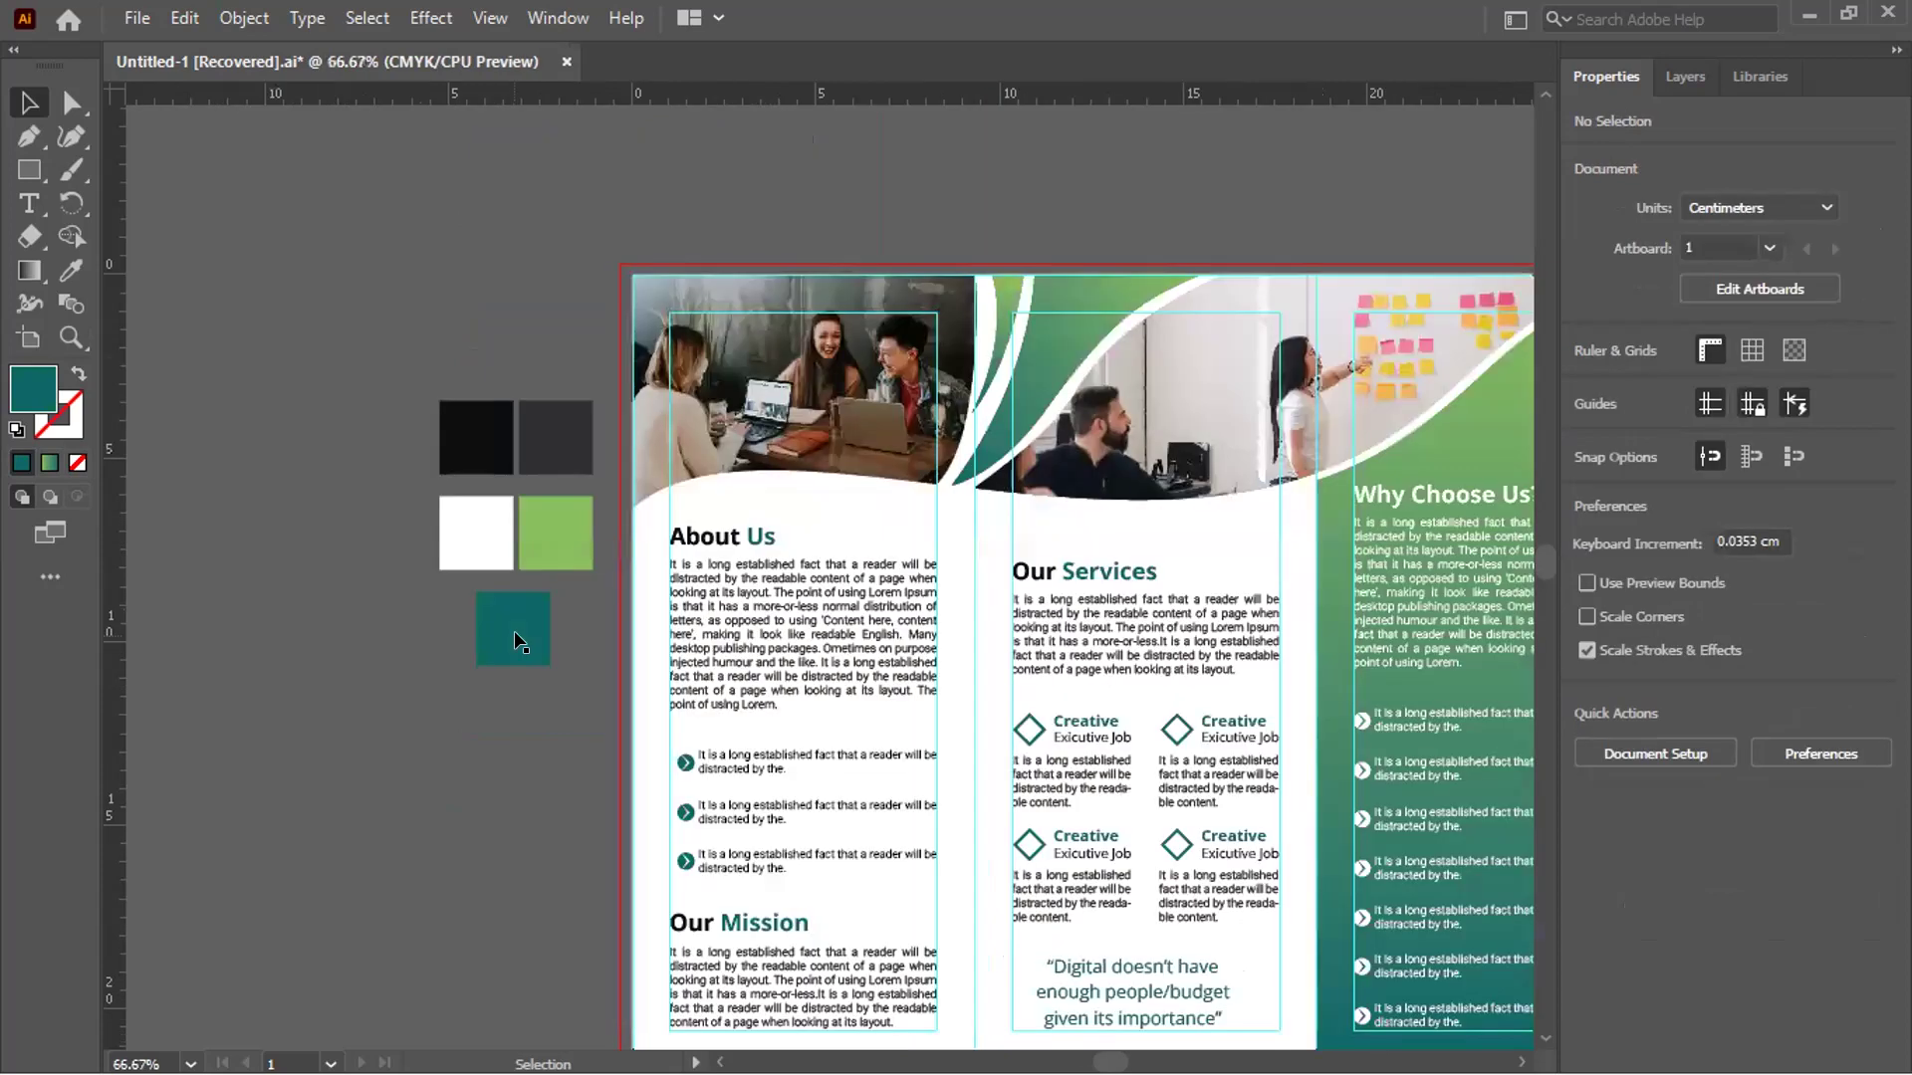
{"action": "scroll", "coordinate": [473, 660], "scroll_direction": "up", "scroll_amount": 1}
{"action": "scroll", "coordinate": [407, 606], "scroll_direction": "down", "scroll_amount": 4}
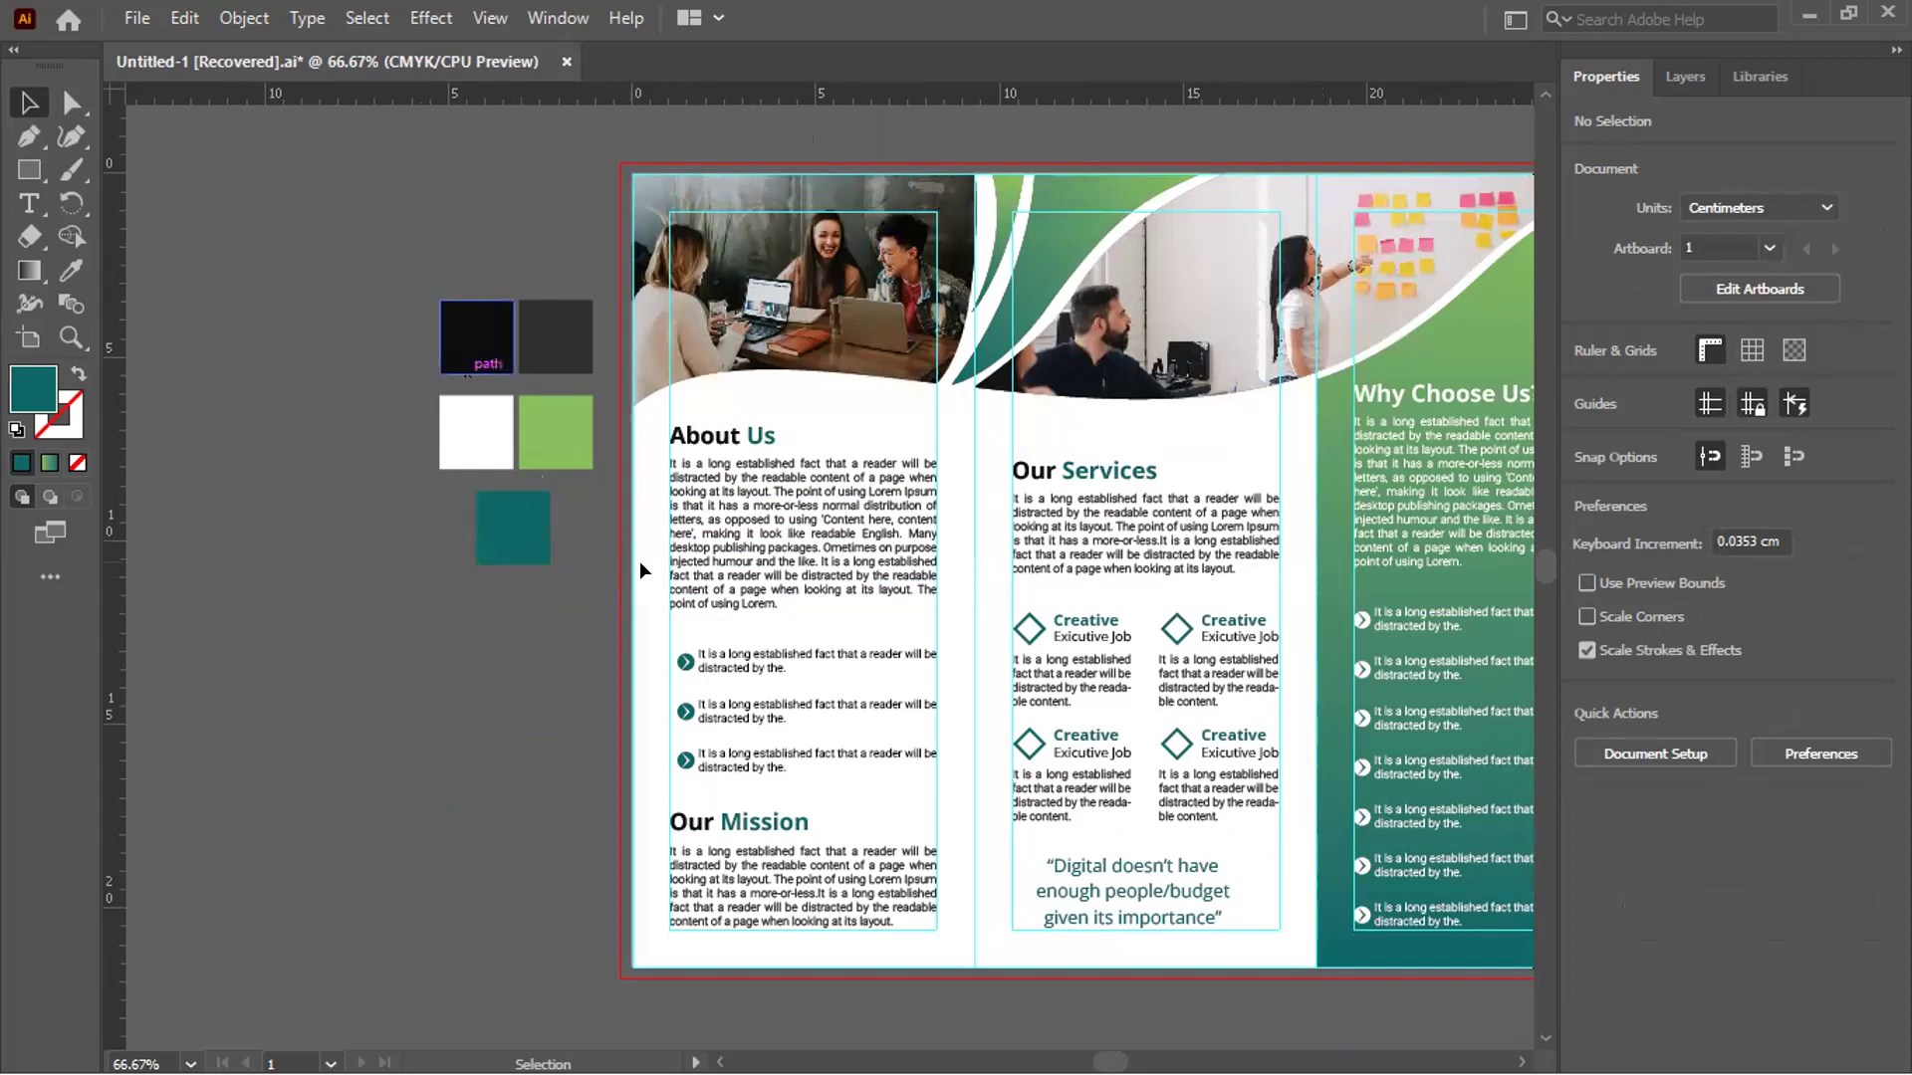
{"action": "scroll", "coordinate": [412, 288], "scroll_direction": "down", "scroll_amount": 2}
{"action": "scroll", "coordinate": [412, 282], "scroll_direction": "up", "scroll_amount": 2}
{"action": "scroll", "coordinate": [517, 221], "scroll_direction": "up", "scroll_amount": 2}
{"action": "left_click", "coordinate": [517, 221]}
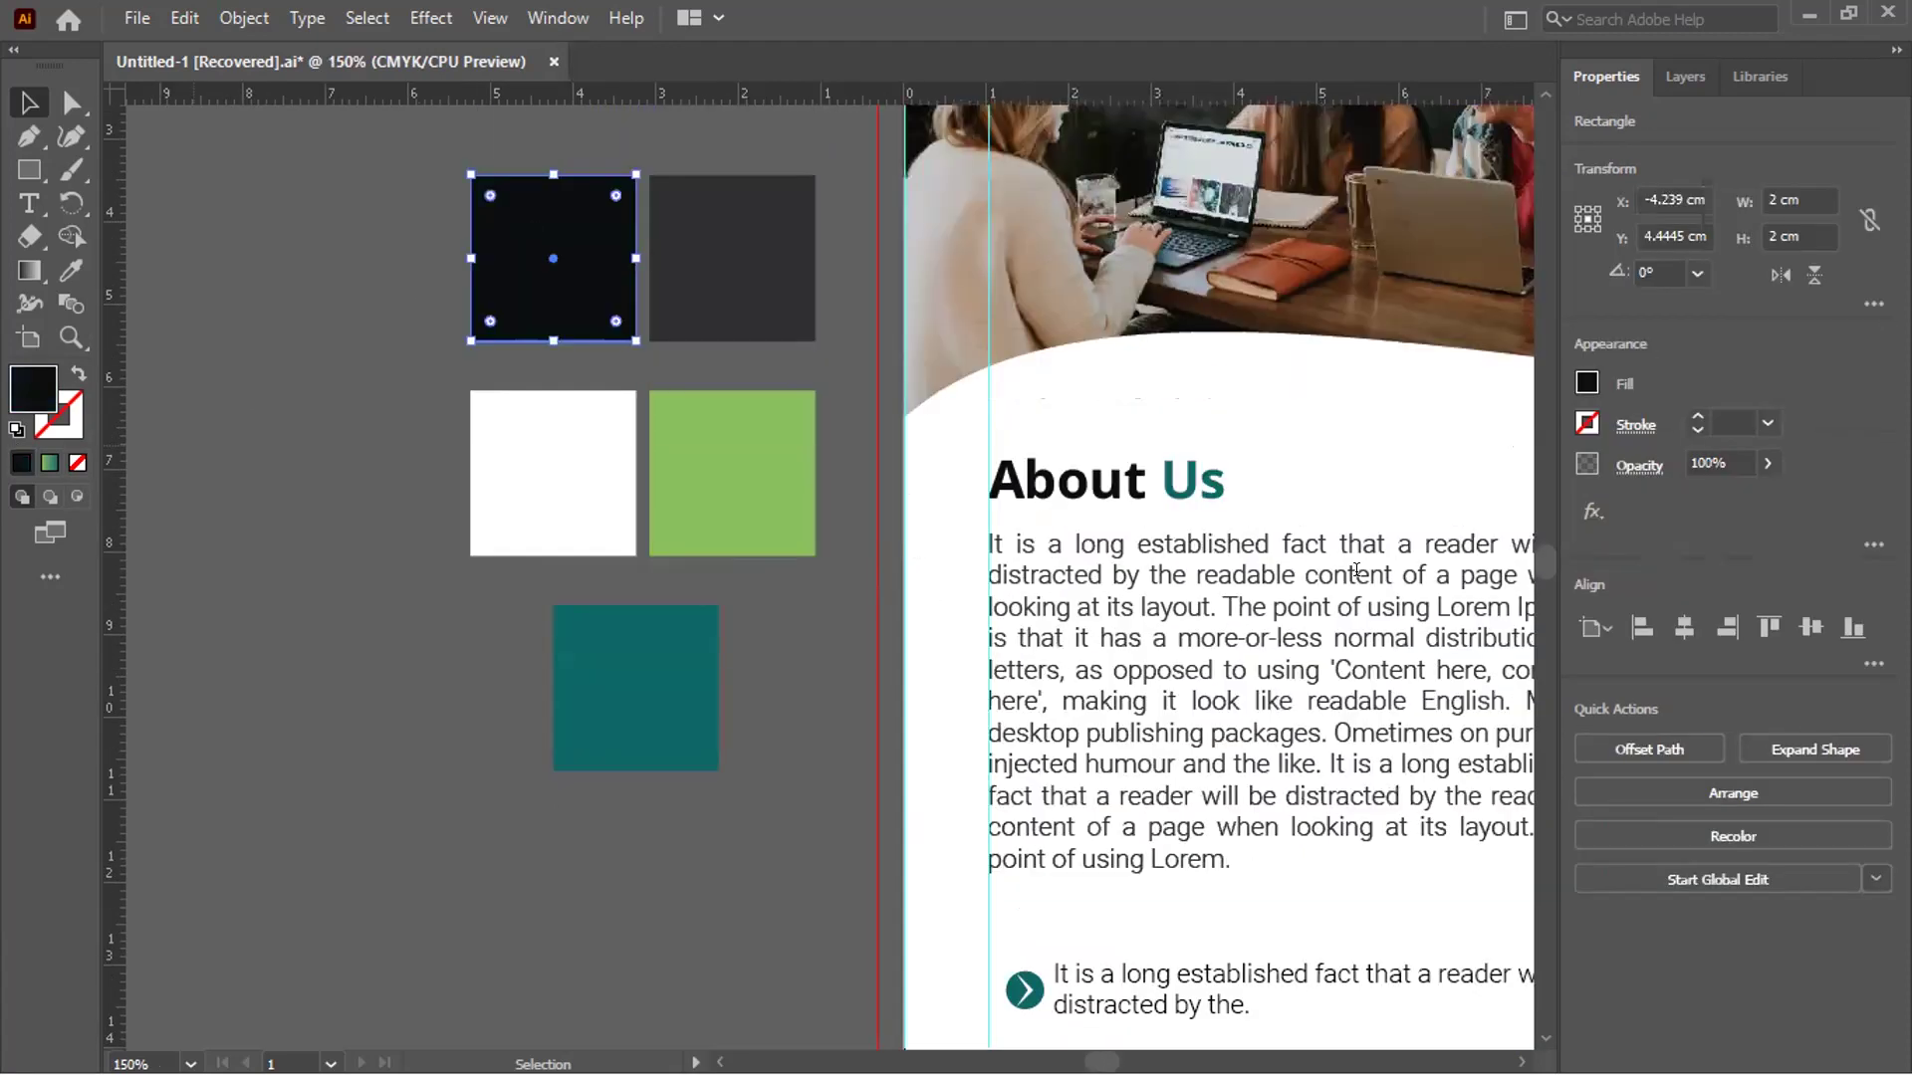
{"action": "double_click", "coordinate": [1271, 600]}
{"action": "key", "text": "ctrl+c"}
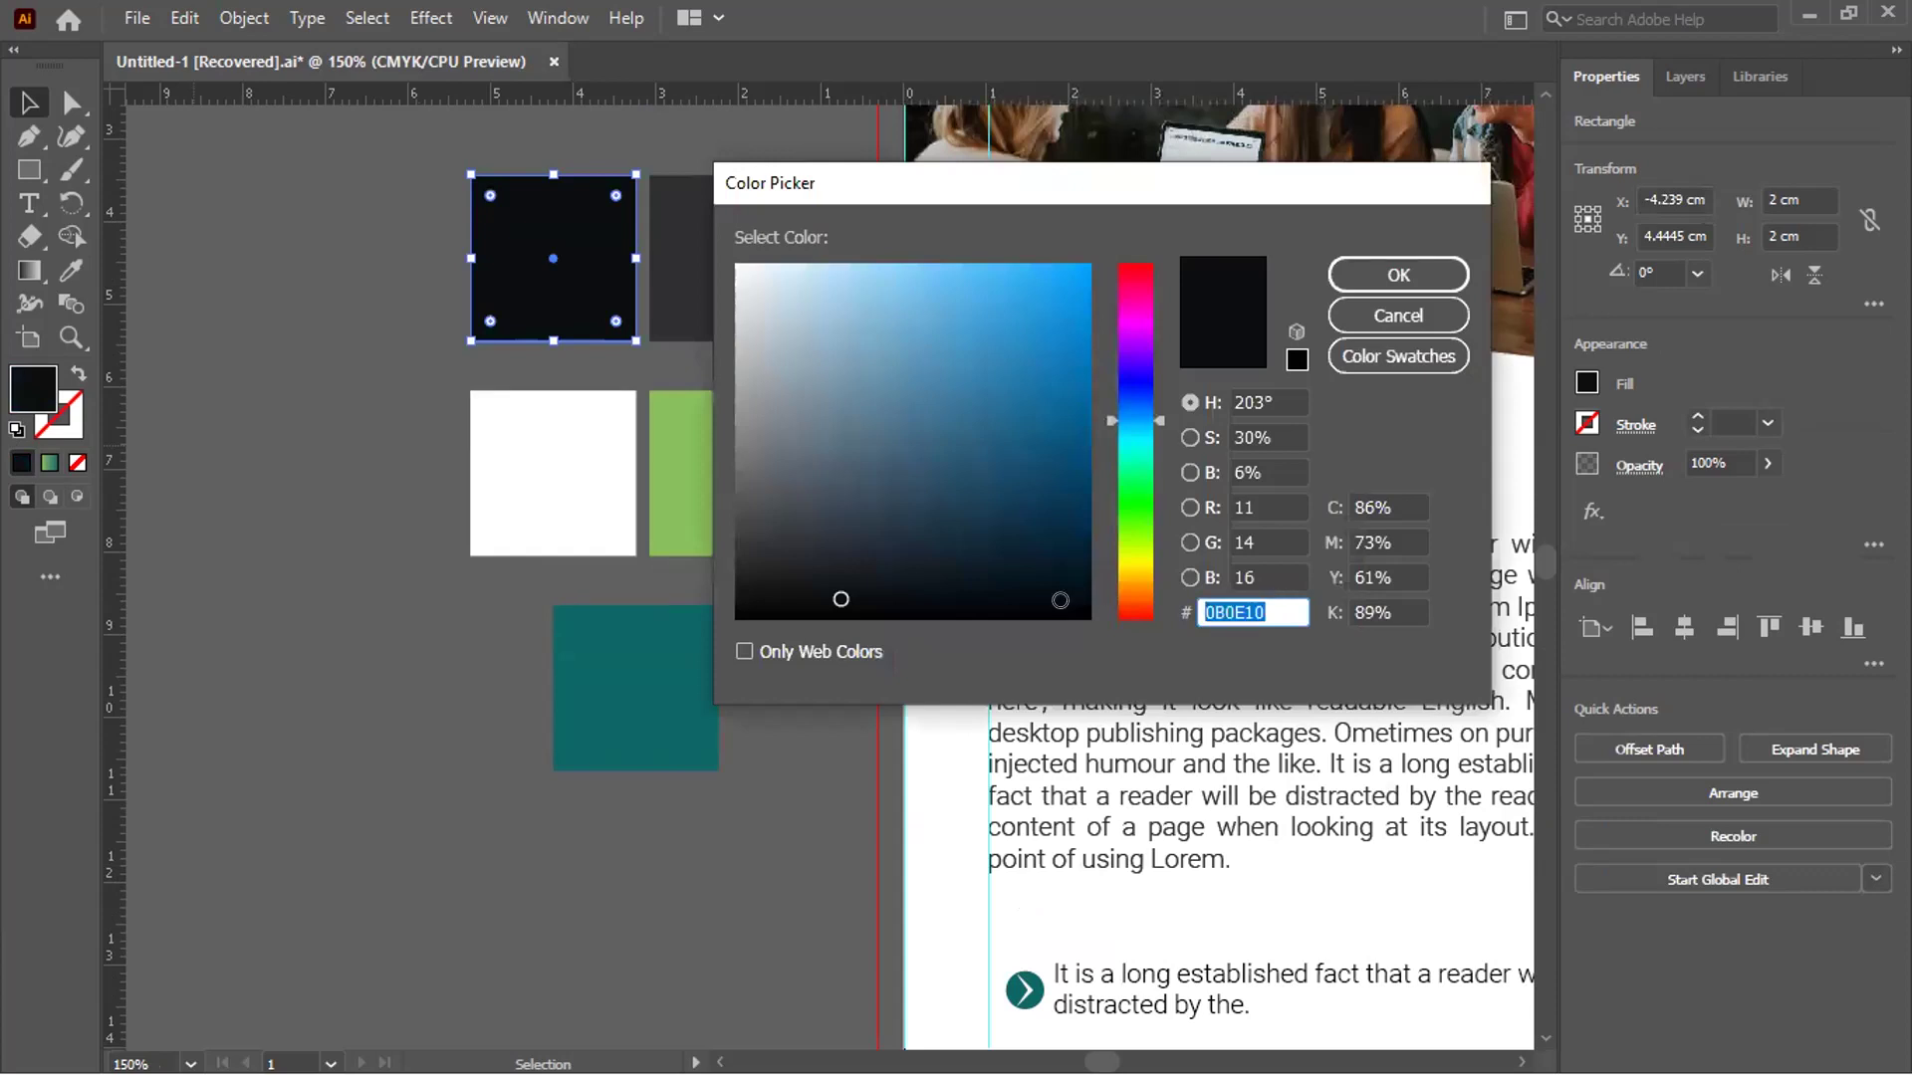
{"action": "left_click", "coordinate": [1412, 282]}
{"action": "key", "text": "Return"}
Create a pasted 0B0E10 text label beside the swatches and colour it white
{"action": "left_click", "coordinate": [29, 204]}
{"action": "left_click", "coordinate": [219, 243]}
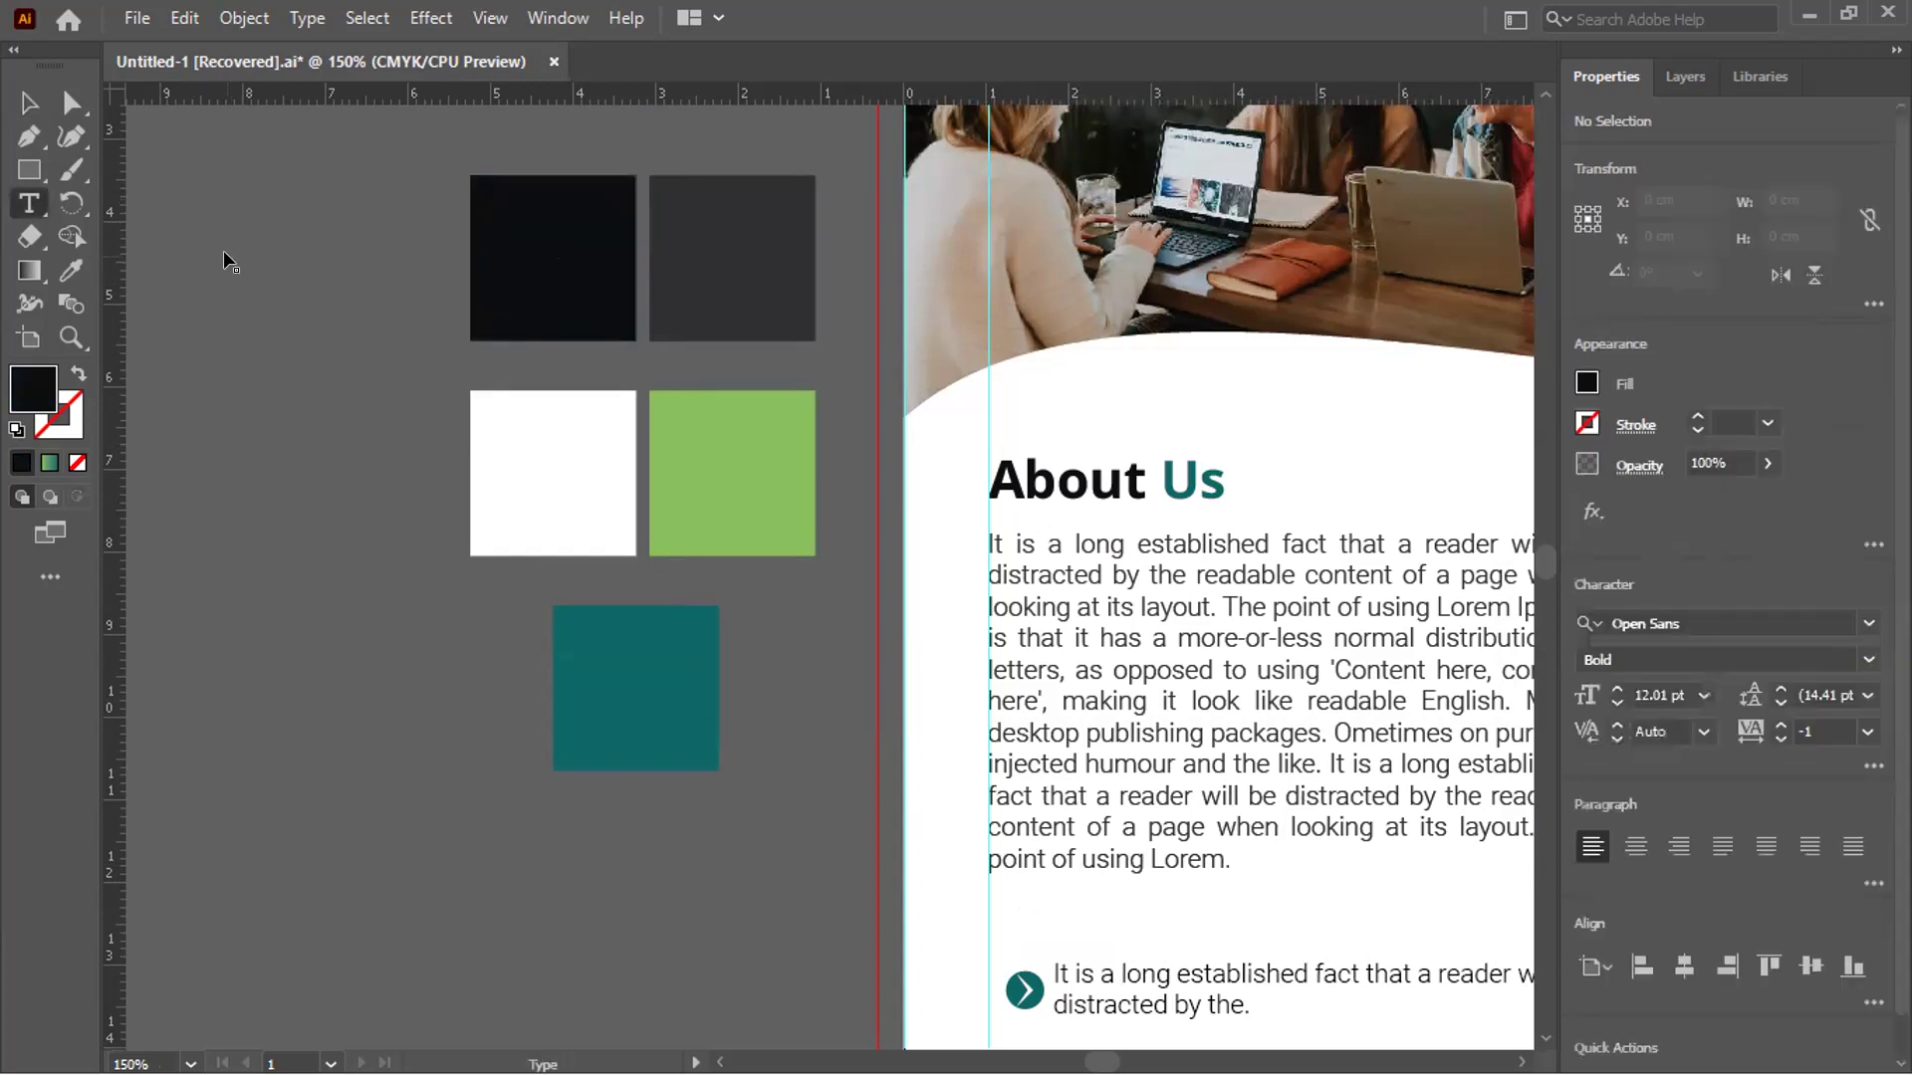
{"action": "key", "text": "ctrl+v"}
{"action": "key", "text": "Escape"}
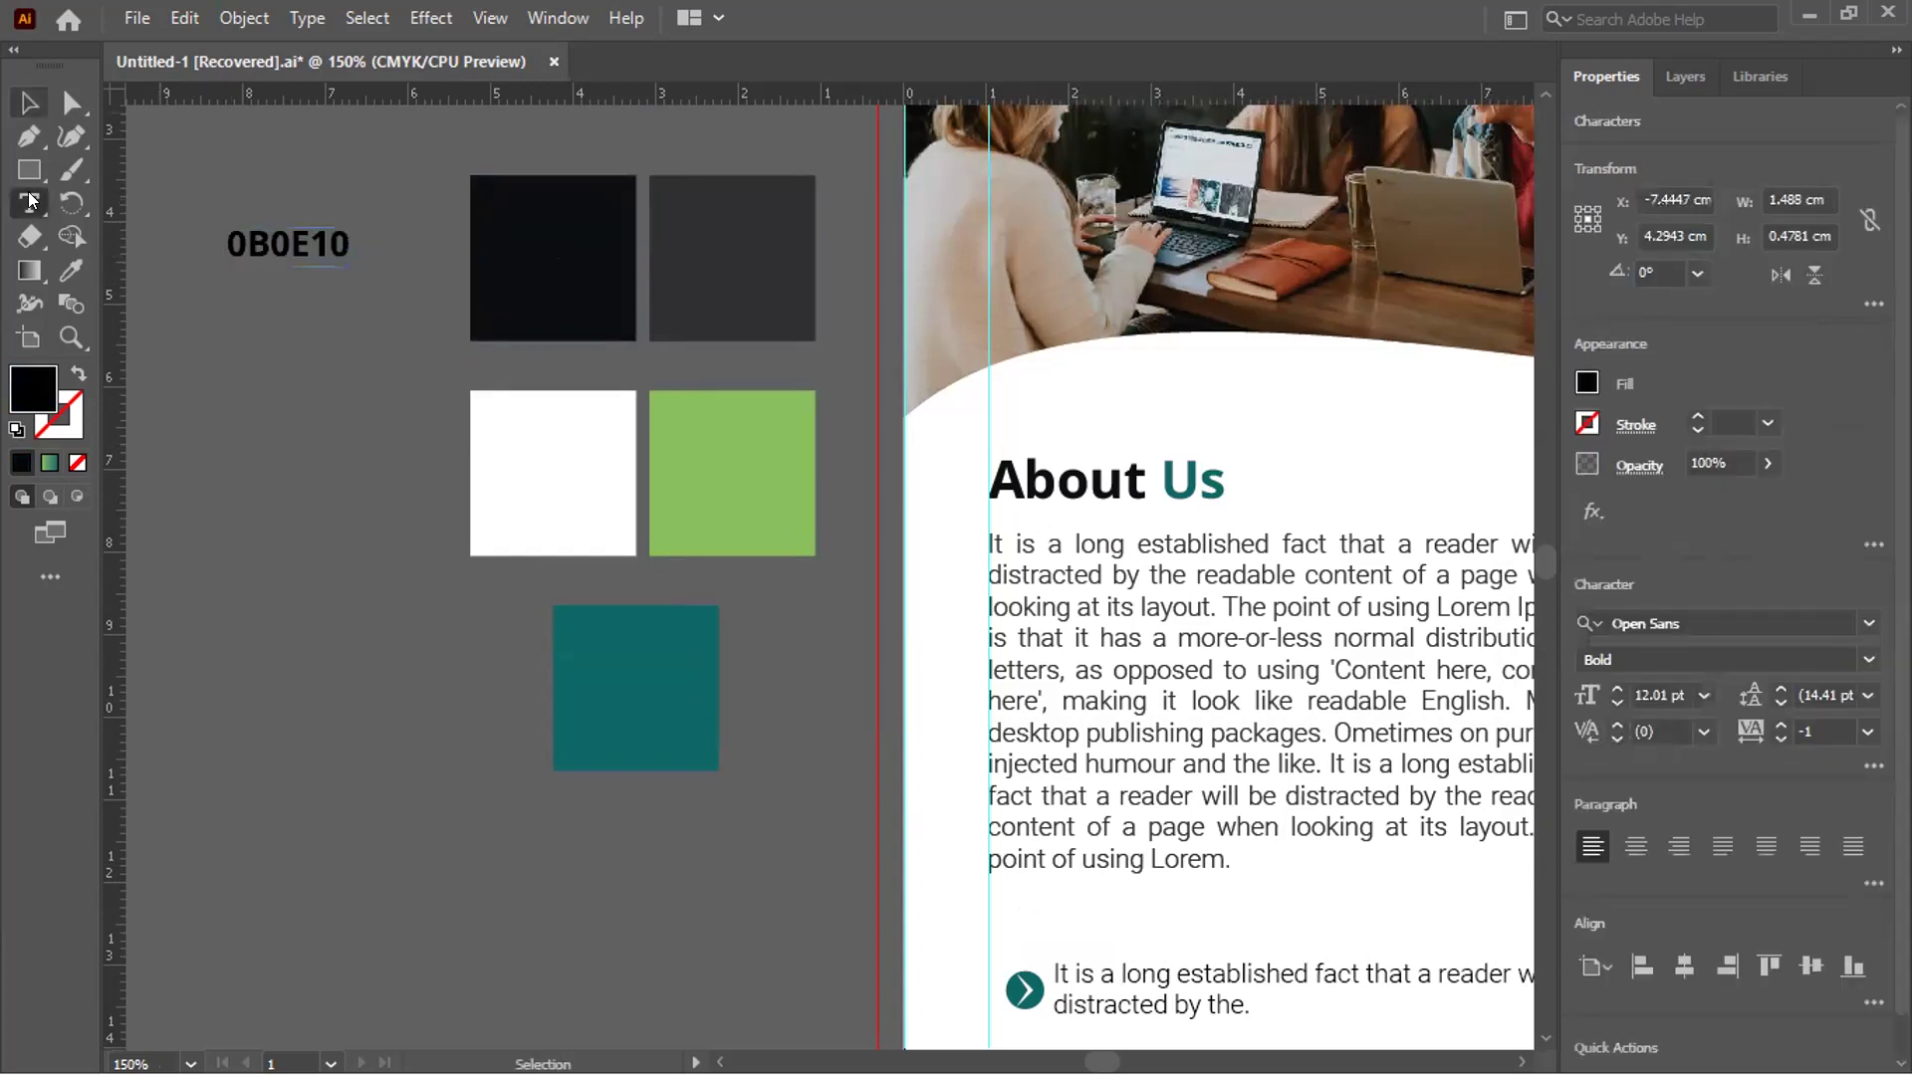
{"action": "left_click", "coordinate": [71, 269]}
{"action": "left_click", "coordinate": [611, 499]}
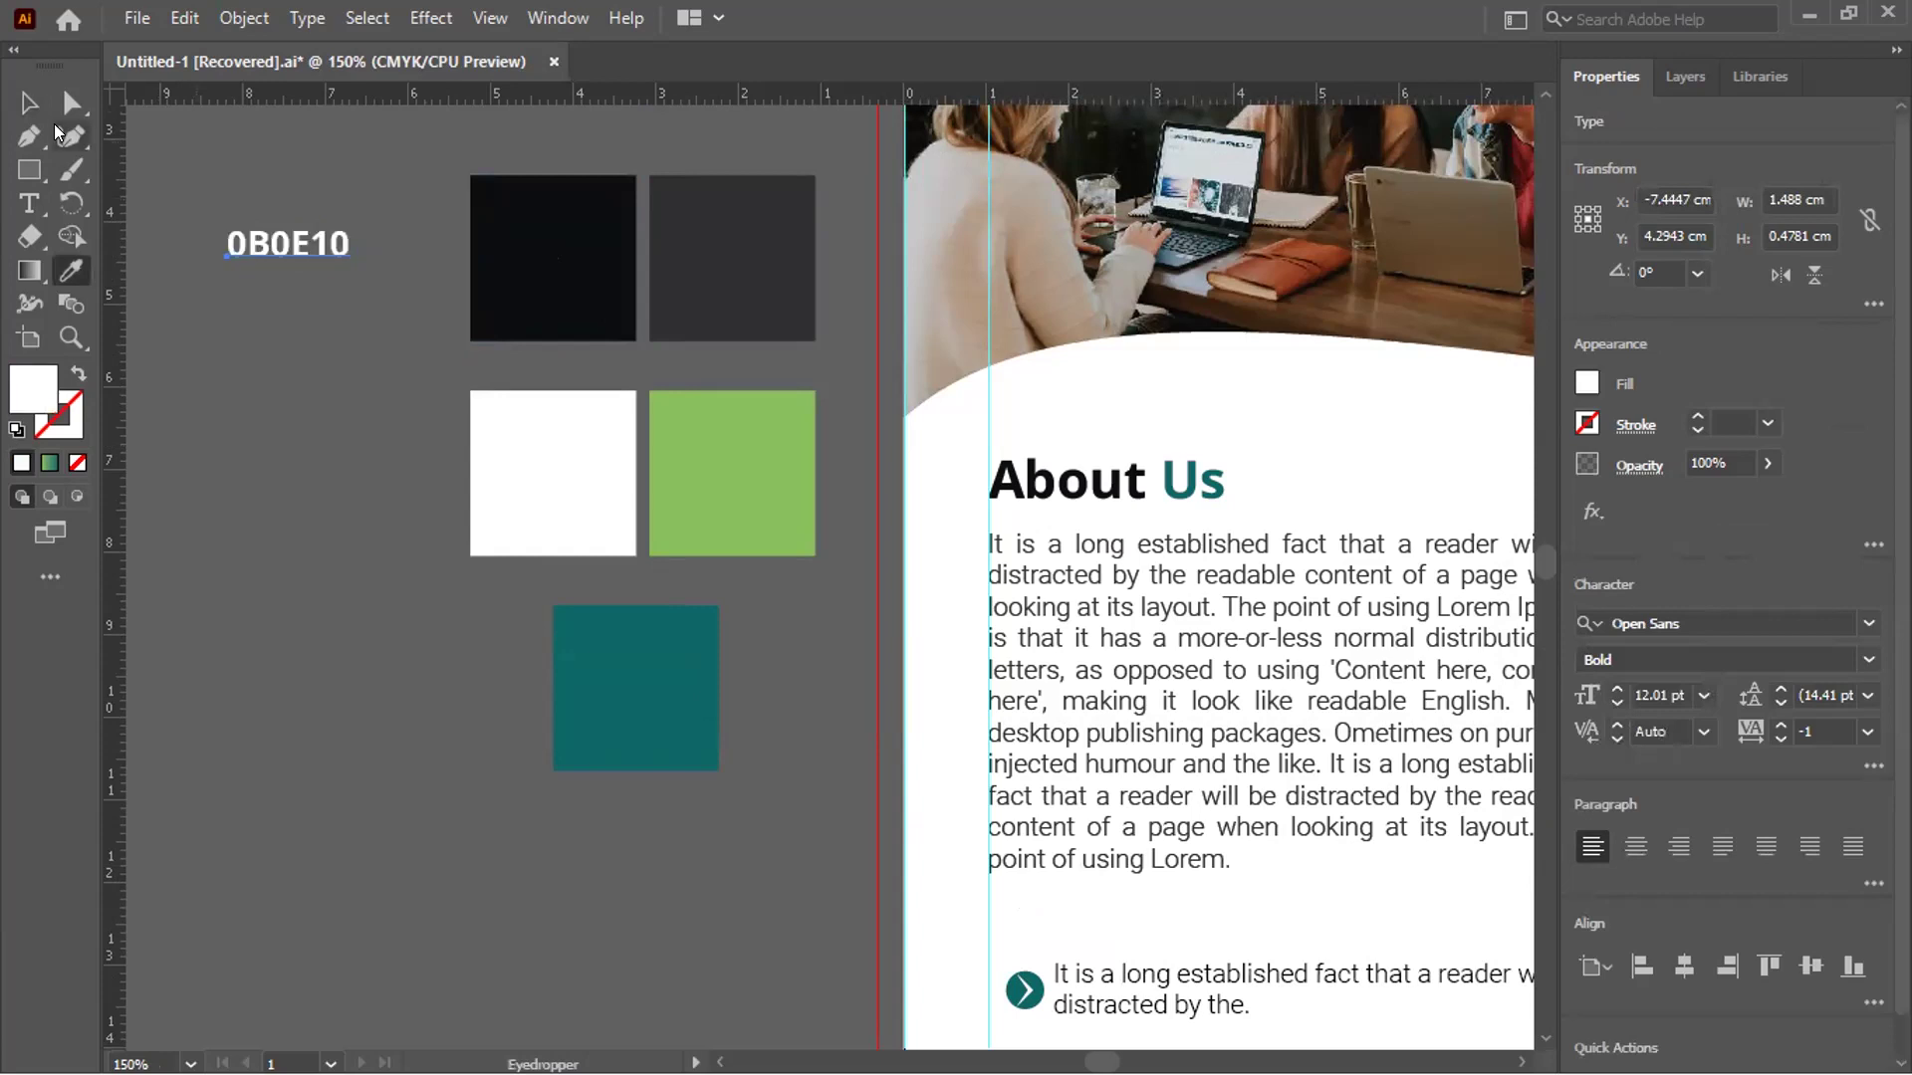
{"action": "left_click", "coordinate": [28, 102]}
Place copies of the 0B0E10 label on the swatches, including the teal and white squares
{"action": "left_click_drag", "start_coordinate": [241, 257], "coordinate": [707, 470]}
{"action": "left_click_drag", "start_coordinate": [707, 470], "coordinate": [595, 697]}
{"action": "left_click_drag", "start_coordinate": [597, 706], "coordinate": [645, 702]}
{"action": "left_click_drag", "start_coordinate": [646, 702], "coordinate": [545, 482]}
Turn the white square's label black and centre the teal square's label
{"action": "key", "text": "i"}
{"action": "left_click", "coordinate": [546, 309]}
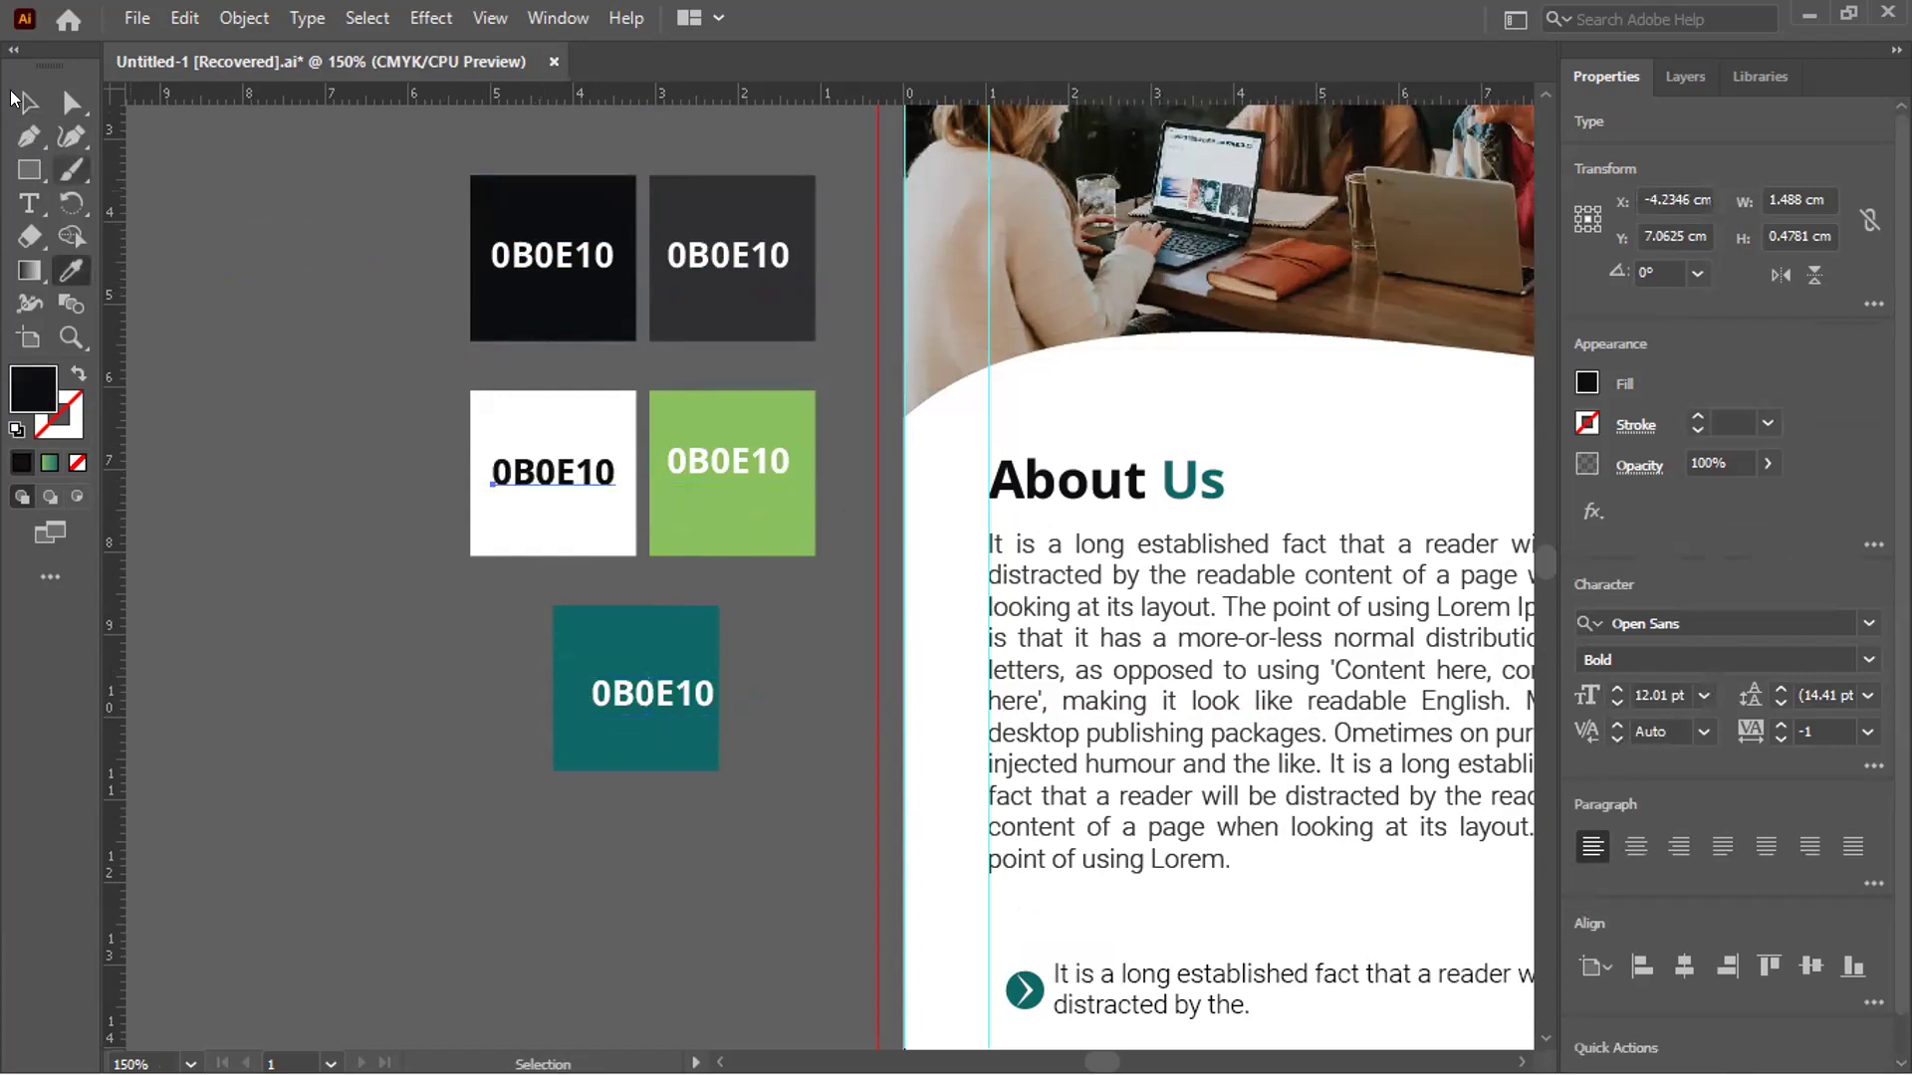
{"action": "key", "text": "v"}
{"action": "key", "text": "ctrl+shift+a"}
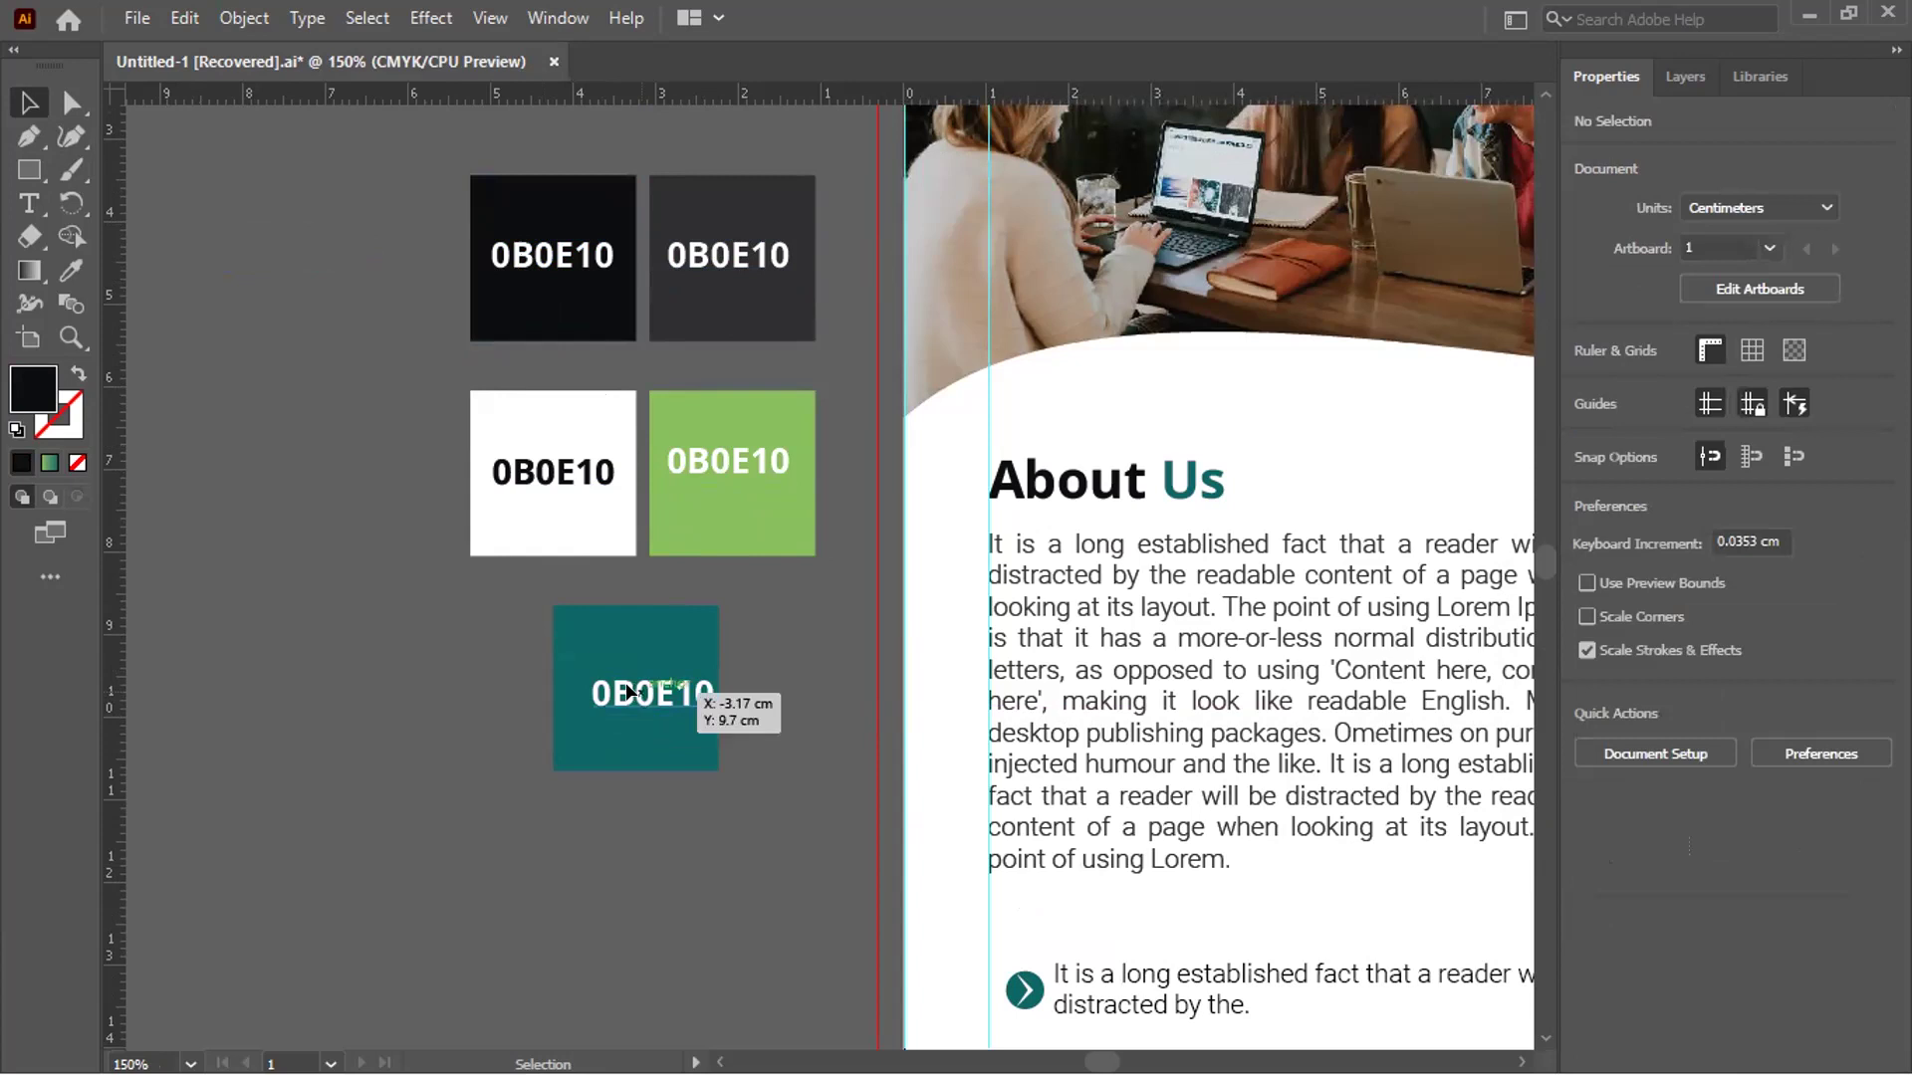
{"action": "left_click_drag", "start_coordinate": [616, 683], "coordinate": [597, 683]}
Alt-drag a copy of the About Us heading off the artboard beside the swatches
{"action": "left_click", "coordinate": [662, 411]}
{"action": "scroll", "coordinate": [662, 412], "scroll_direction": "down", "scroll_amount": 1}
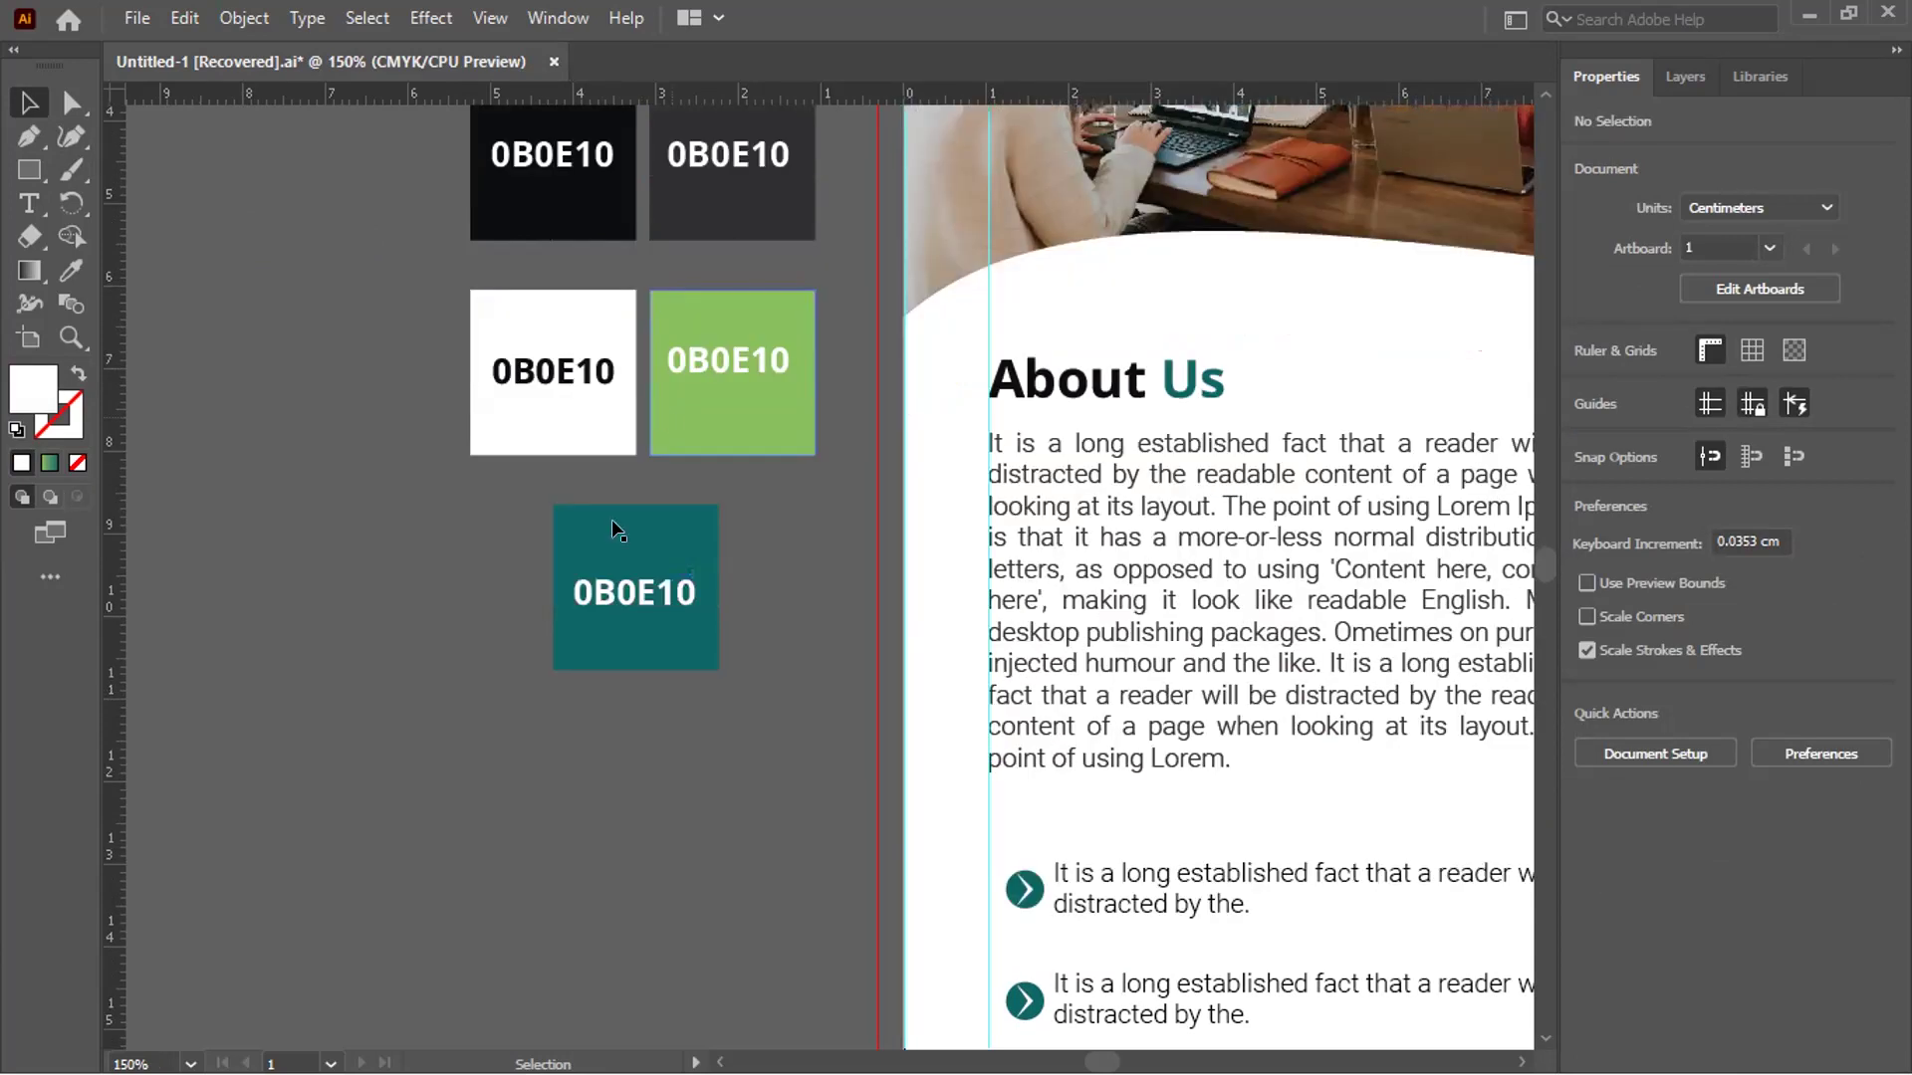
{"action": "scroll", "coordinate": [566, 615], "scroll_direction": "down", "scroll_amount": 1}
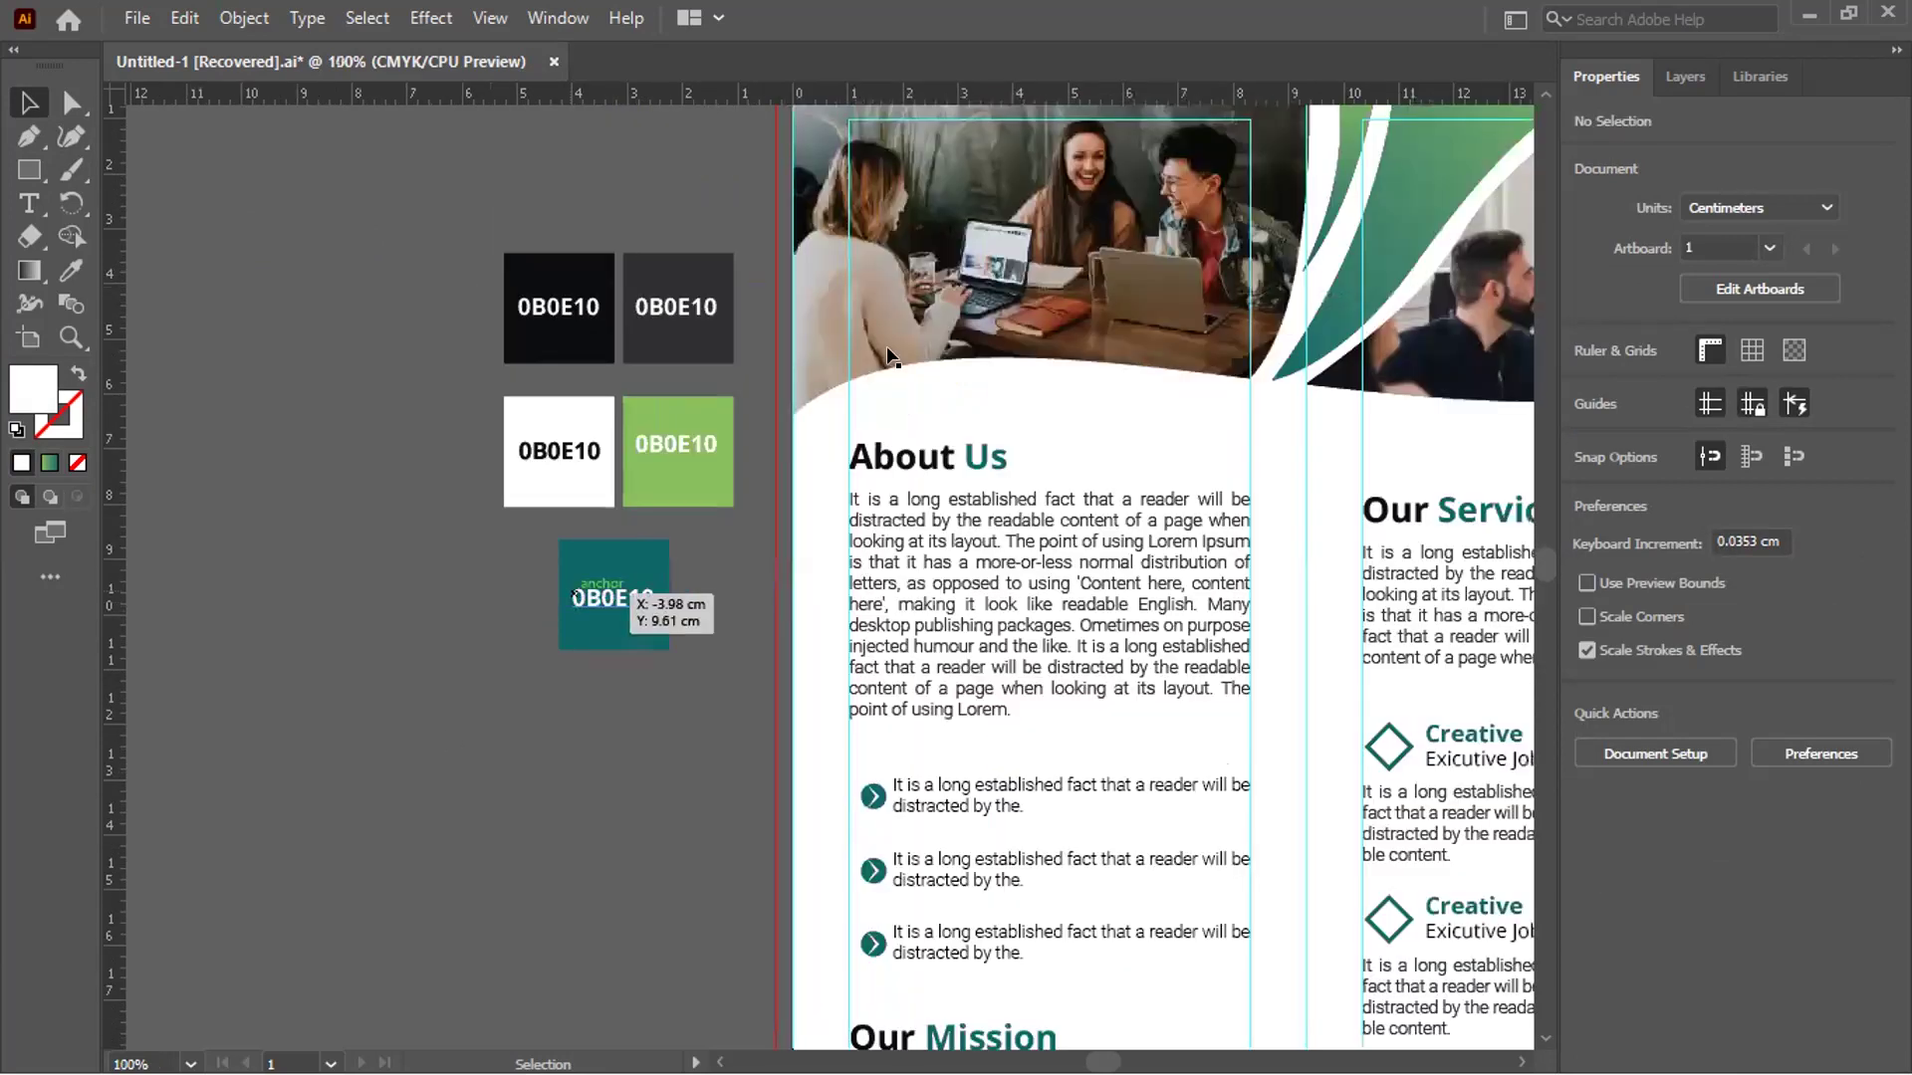
{"action": "scroll", "coordinate": [610, 352], "scroll_direction": "down", "scroll_amount": 2}
{"action": "scroll", "coordinate": [612, 351], "scroll_direction": "down", "scroll_amount": 1}
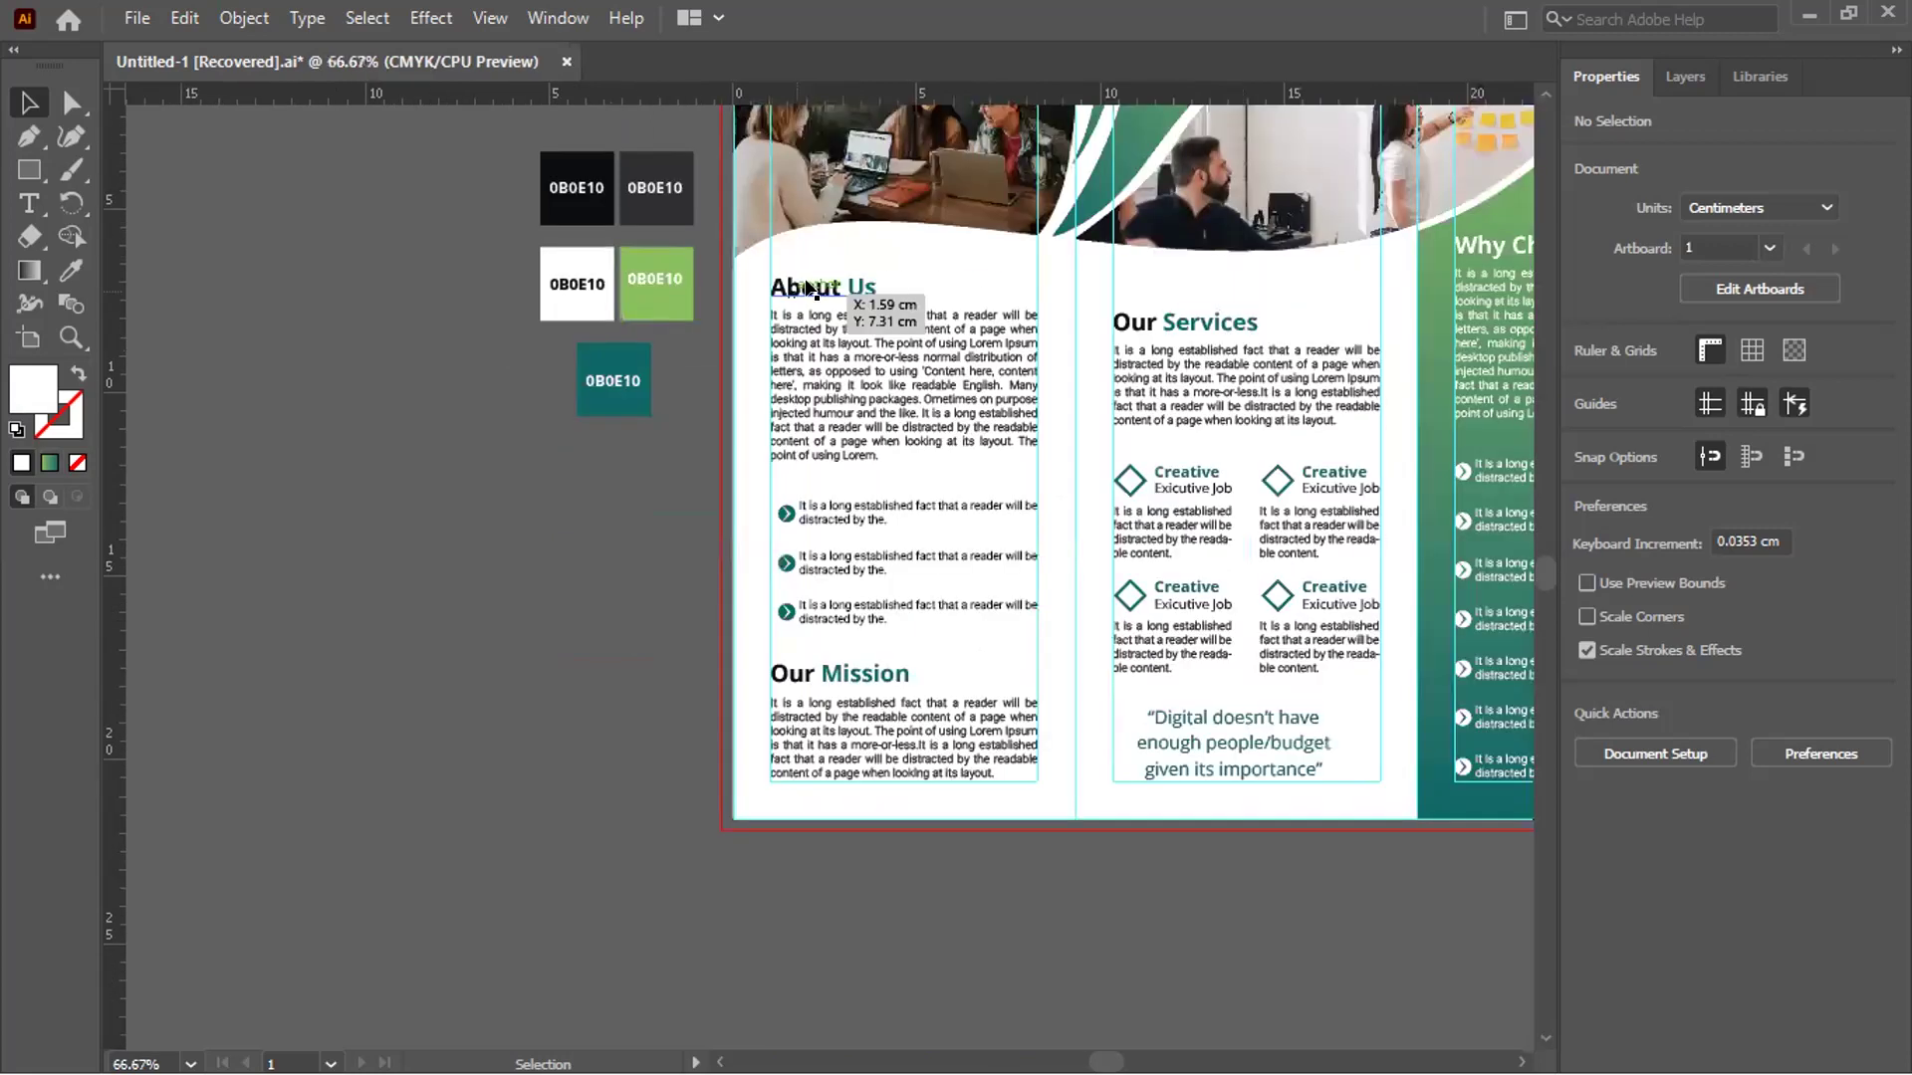
{"action": "left_click_drag", "start_coordinate": [778, 283], "coordinate": [492, 438]}
{"action": "scroll", "coordinate": [492, 438], "scroll_direction": "up", "scroll_amount": 1}
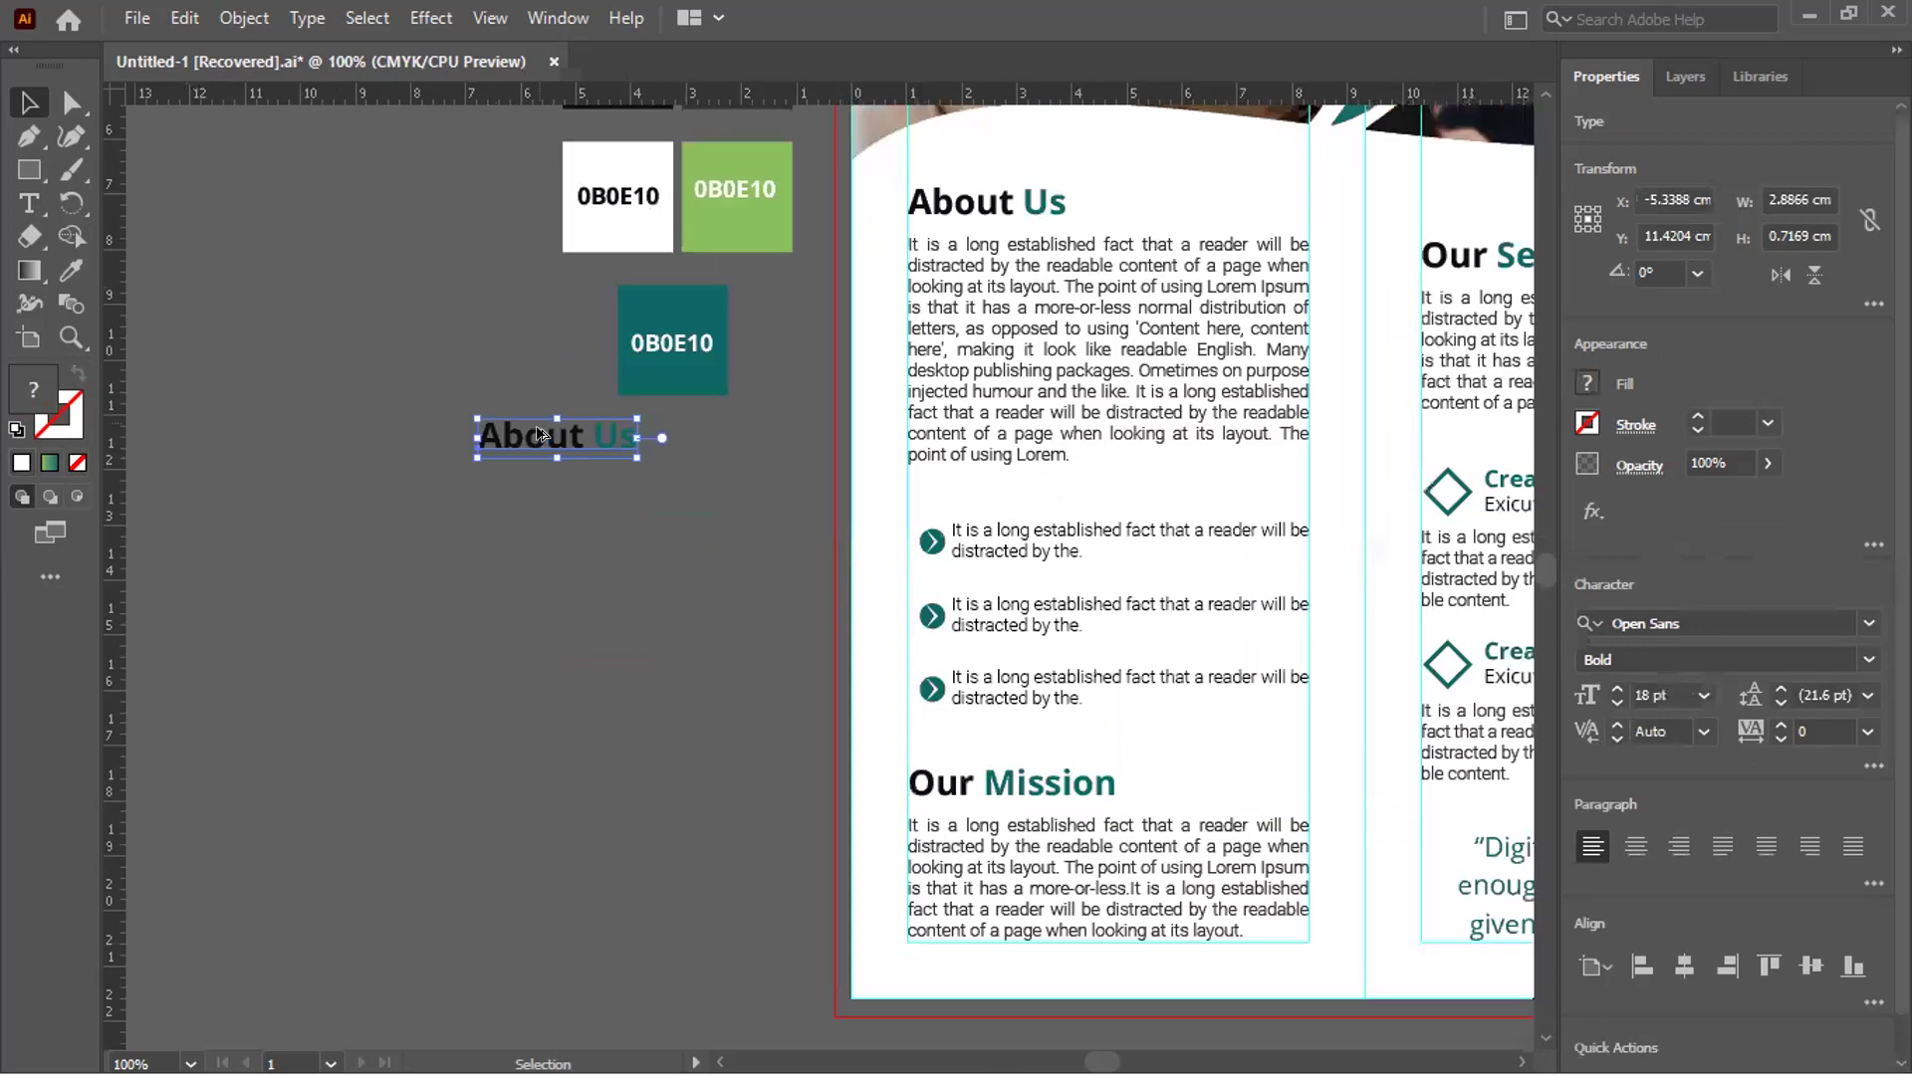
{"action": "scroll", "coordinate": [546, 436], "scroll_direction": "up", "scroll_amount": 2}
Reword the copied heading to read 'Open Sans'
{"action": "double_click", "coordinate": [615, 422]}
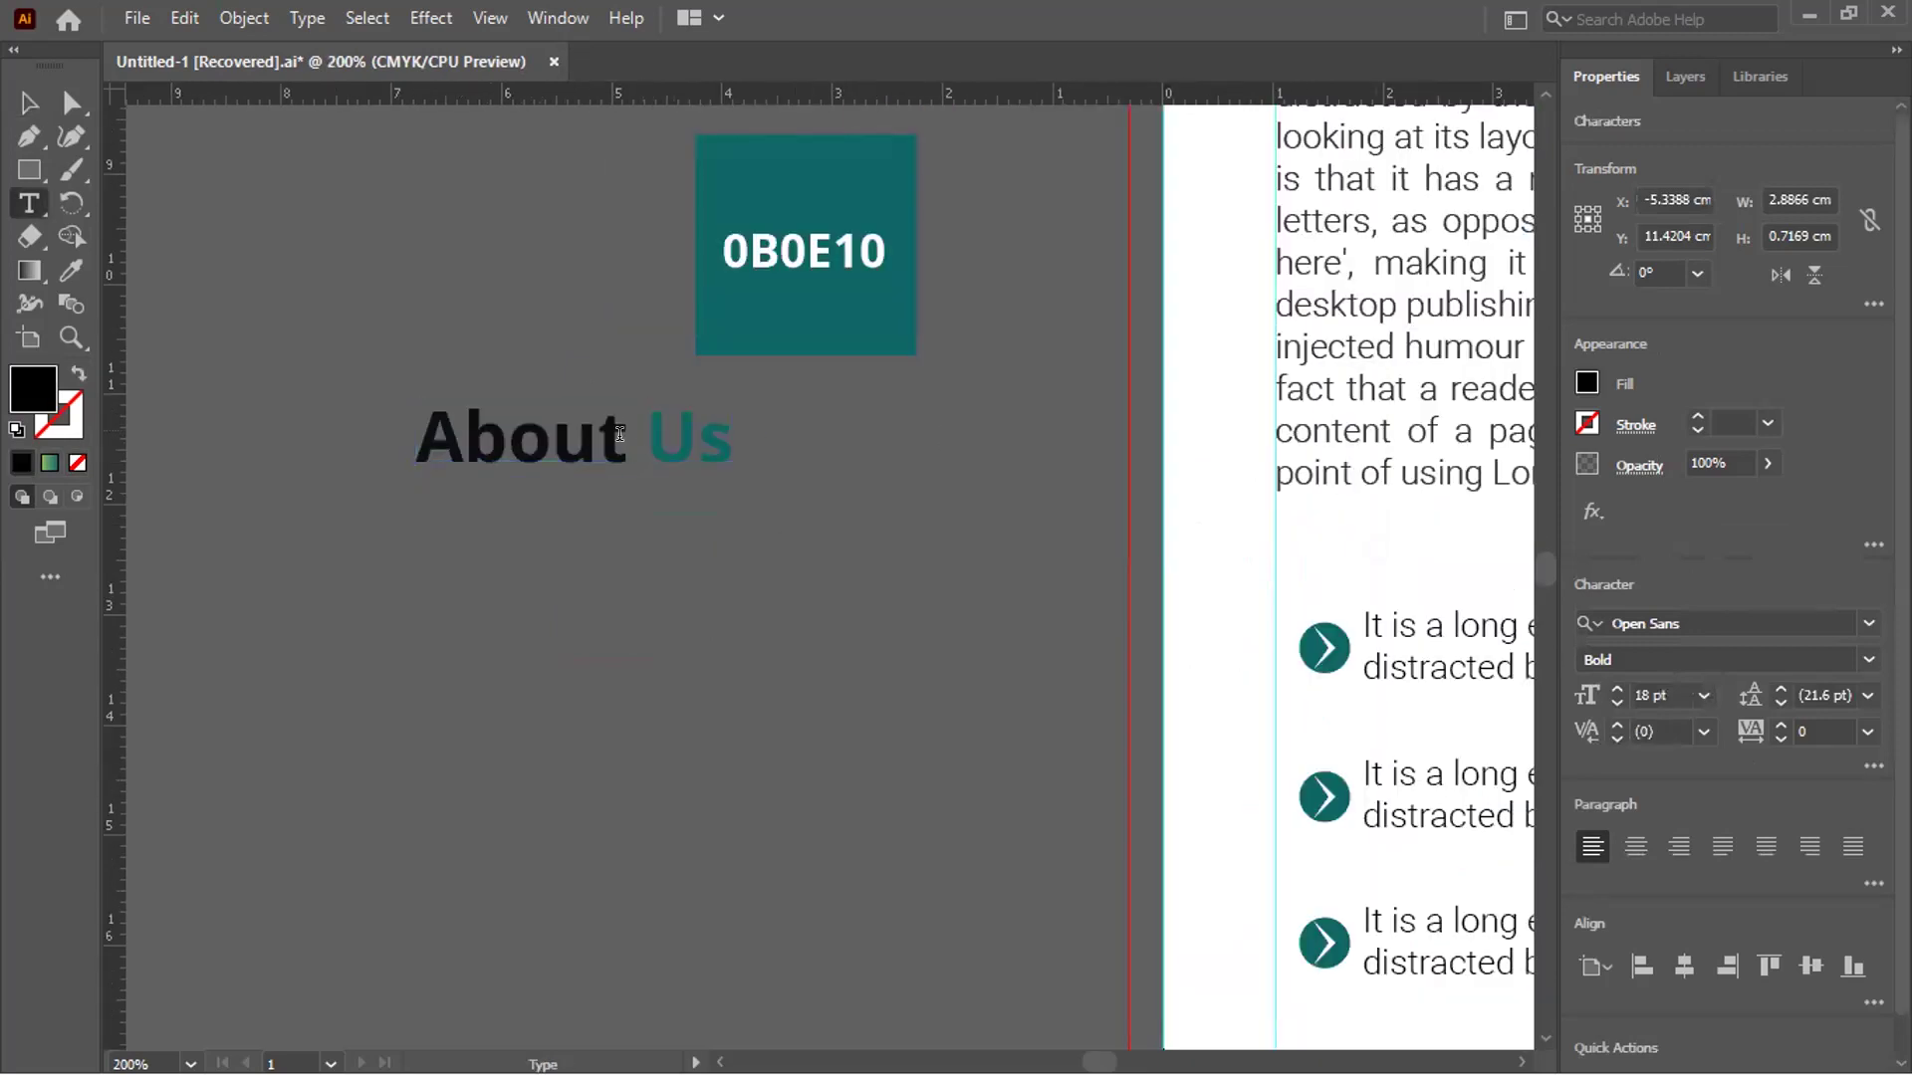
{"action": "key", "text": "shift+Home"}
{"action": "type", "text": "O"}
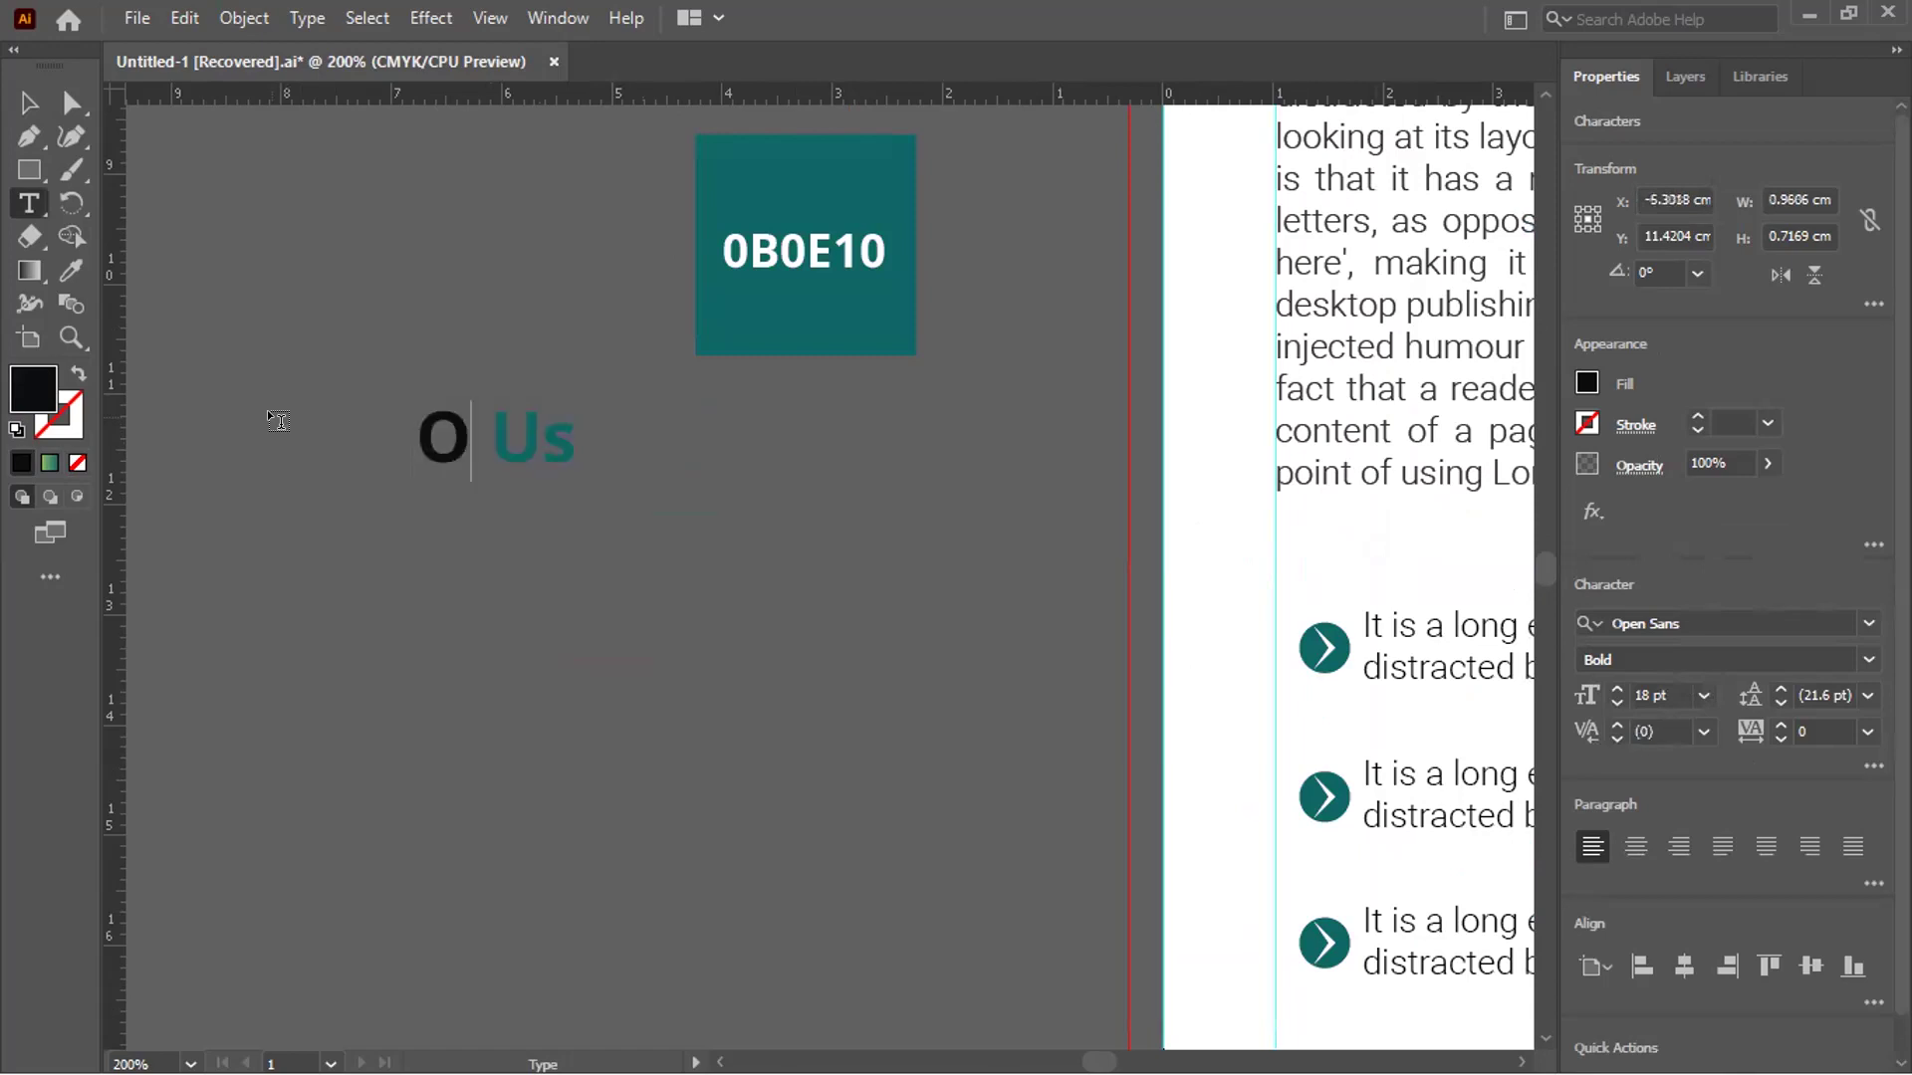
{"action": "type", "text": "pen"}
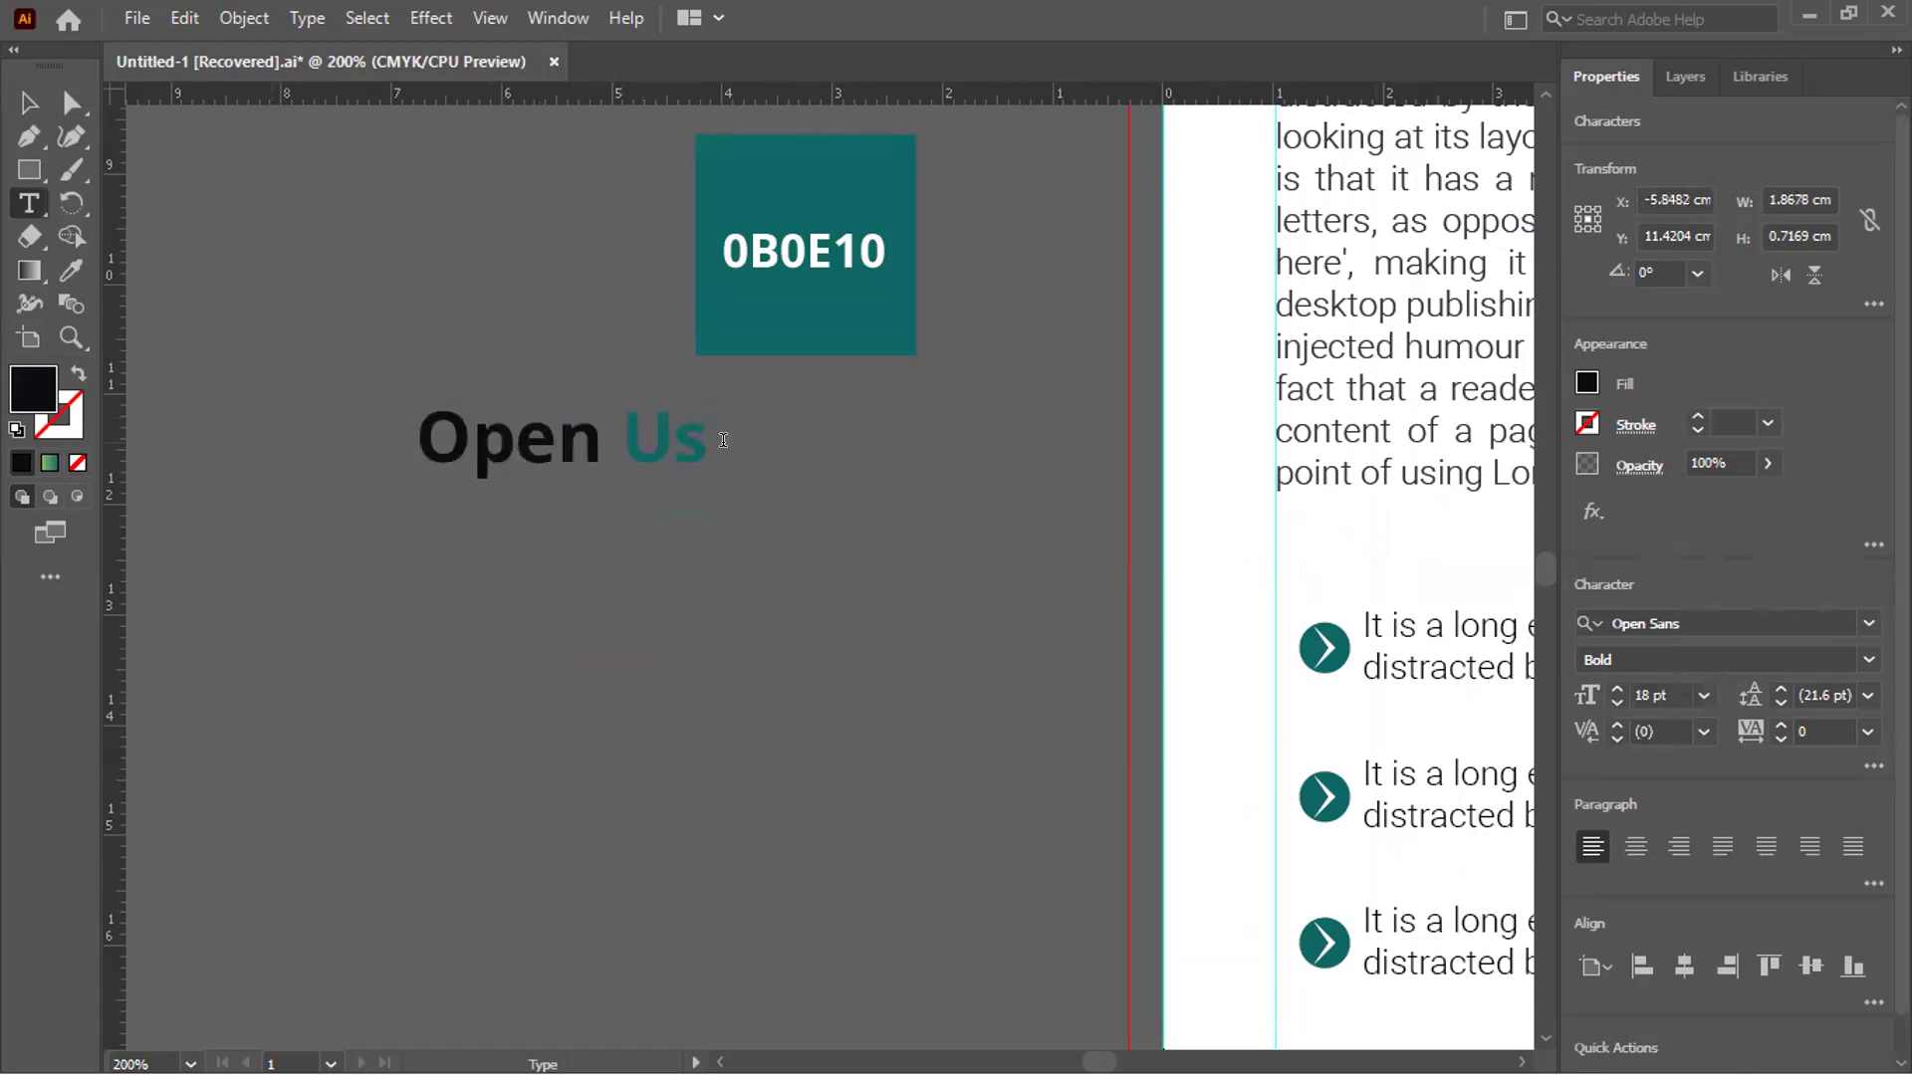
{"action": "double_click", "coordinate": [717, 439]}
{"action": "type", "text": "Sanb"}
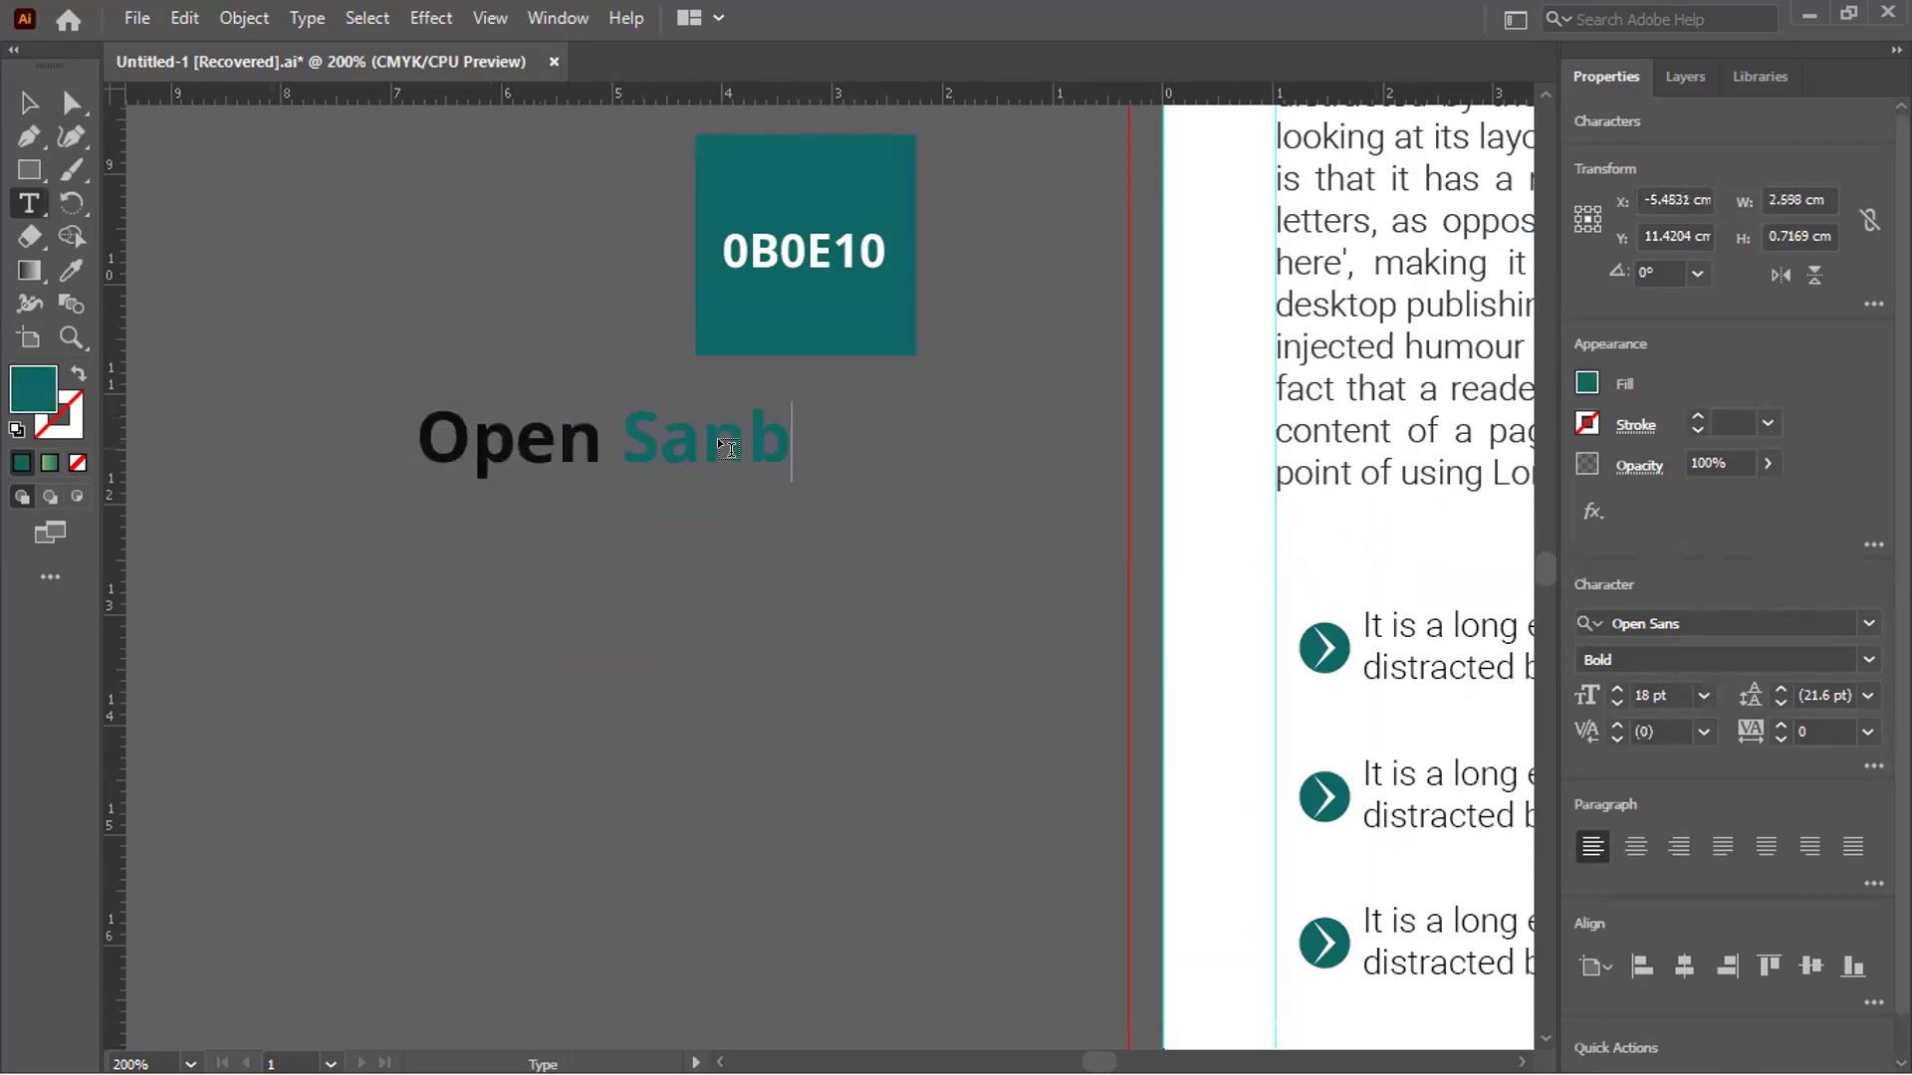
{"action": "key", "text": "BackSpace"}
{"action": "type", "text": "s"}
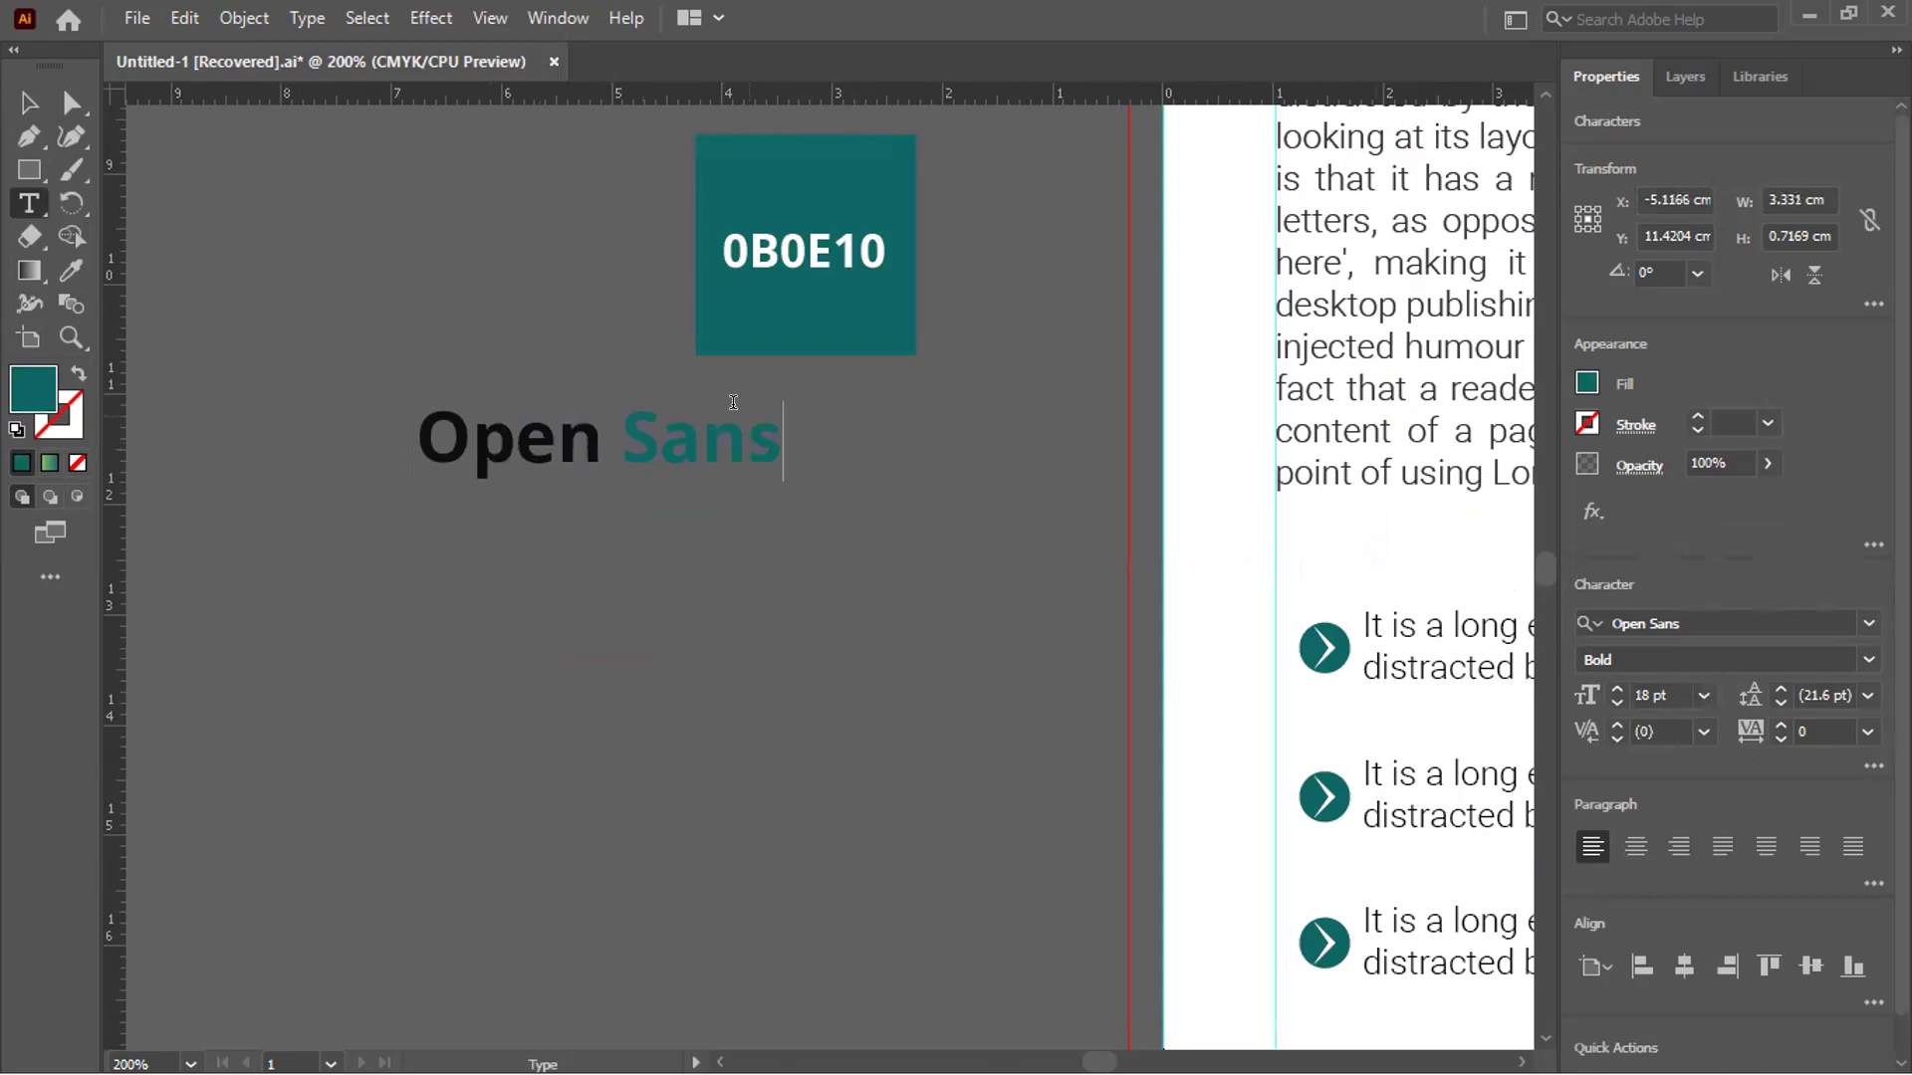
{"action": "left_click", "coordinate": [29, 102]}
{"action": "scroll", "coordinate": [608, 300], "scroll_direction": "down", "scroll_amount": 3}
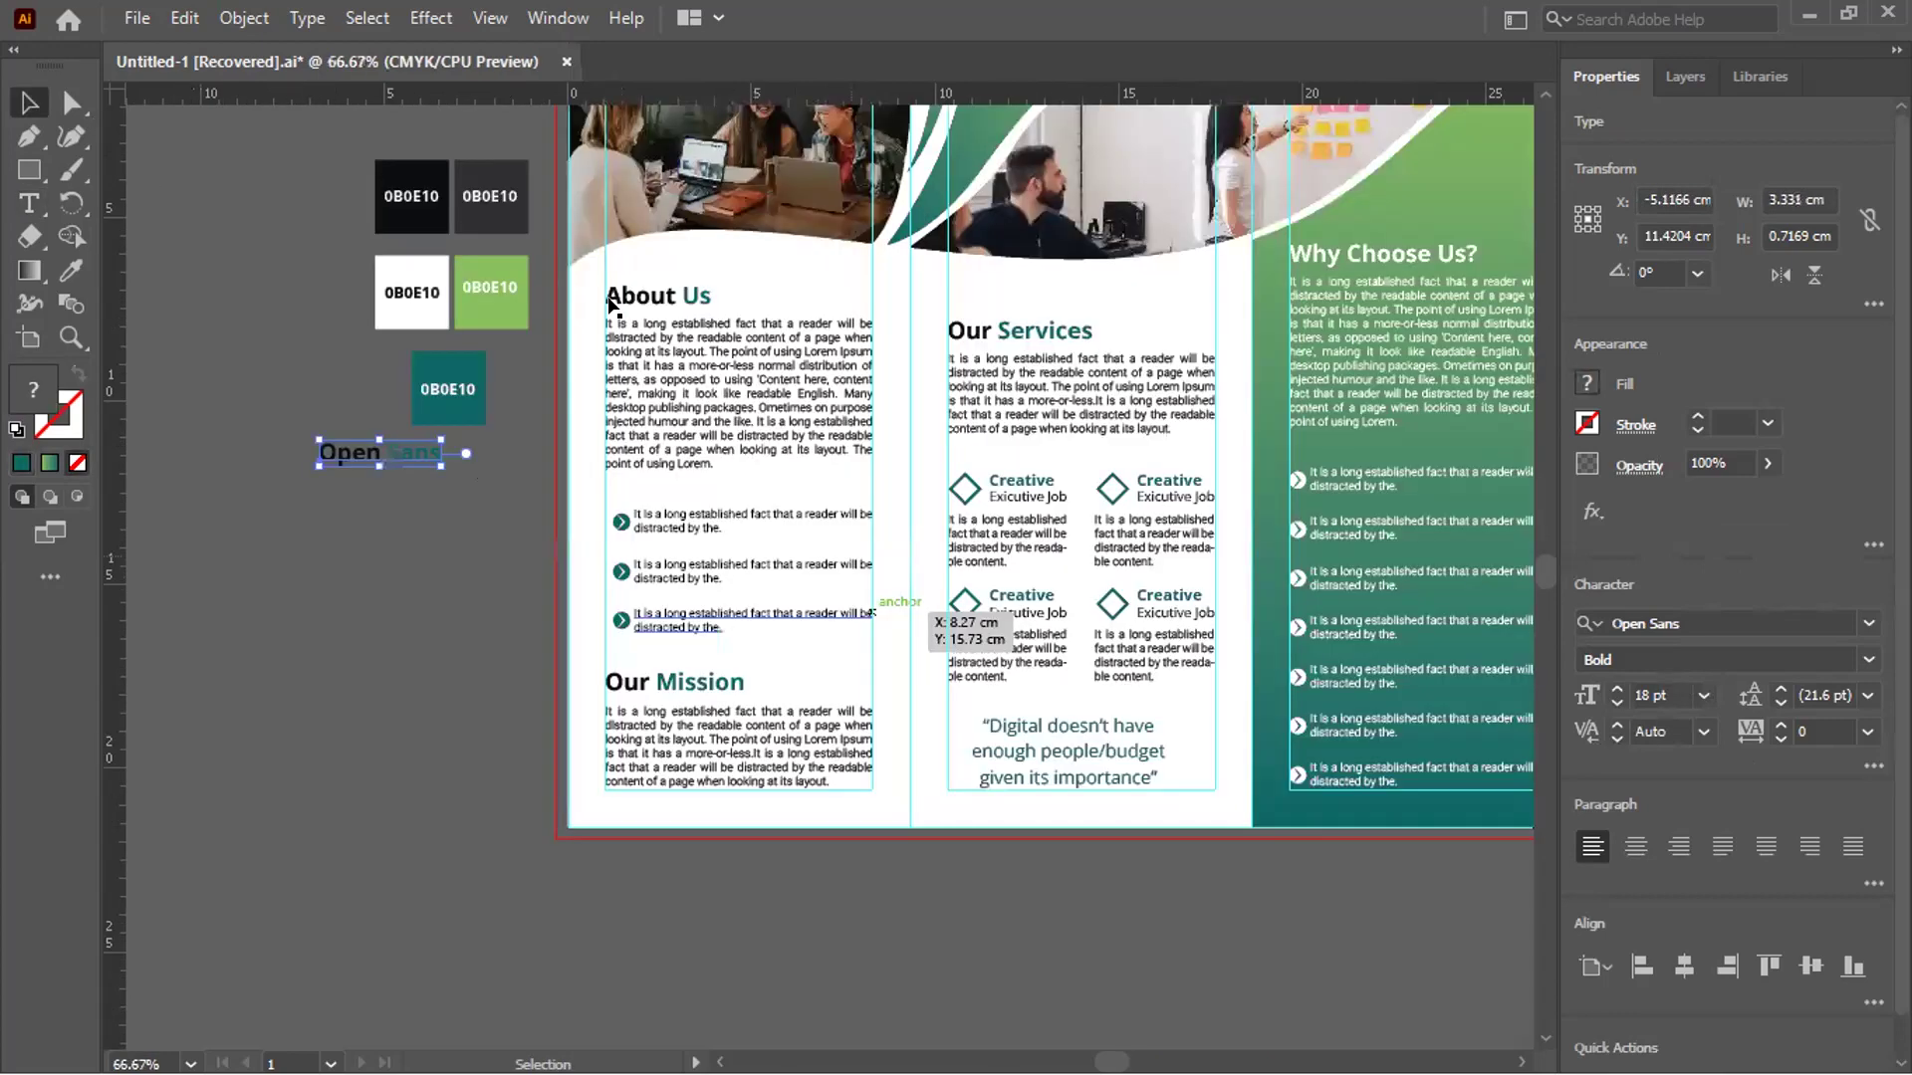
{"action": "left_click_drag", "start_coordinate": [359, 460], "coordinate": [304, 369]}
{"action": "left_click", "coordinate": [752, 363]}
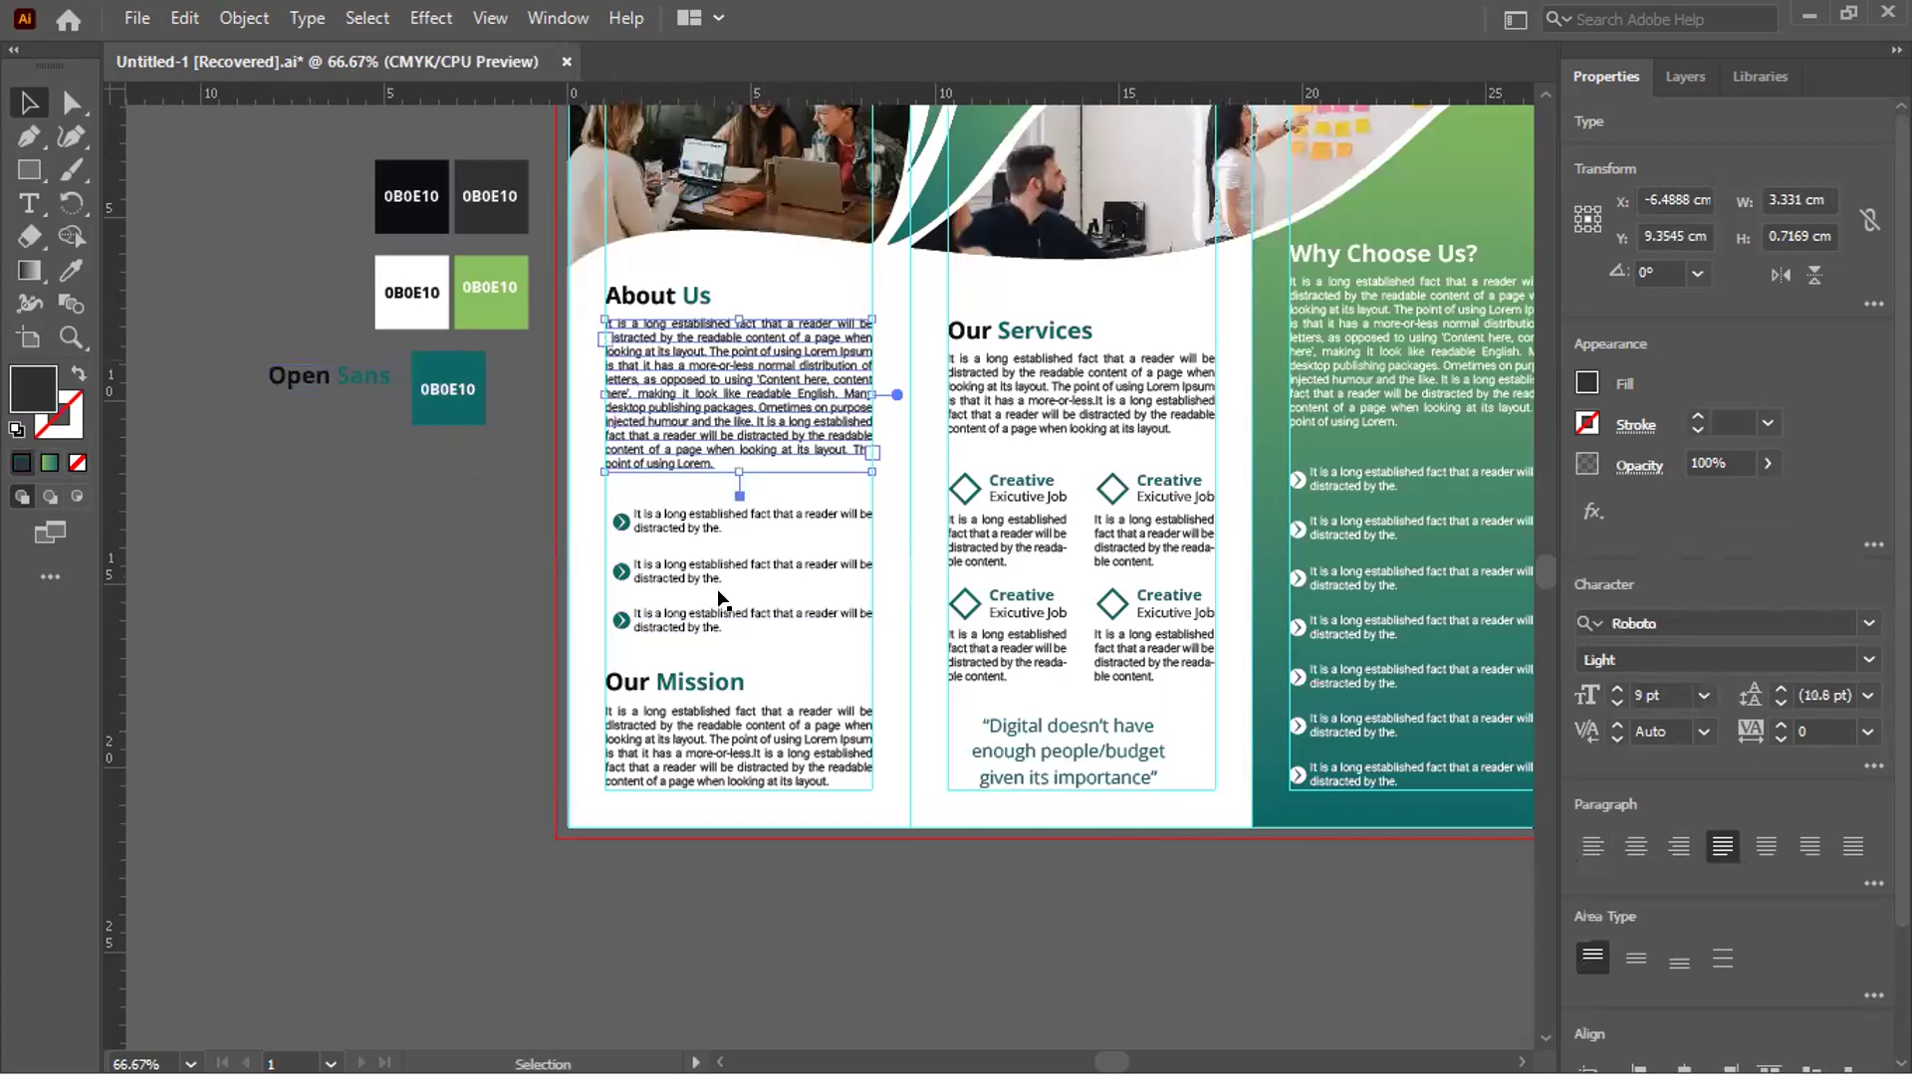
{"action": "left_click", "coordinate": [682, 526]}
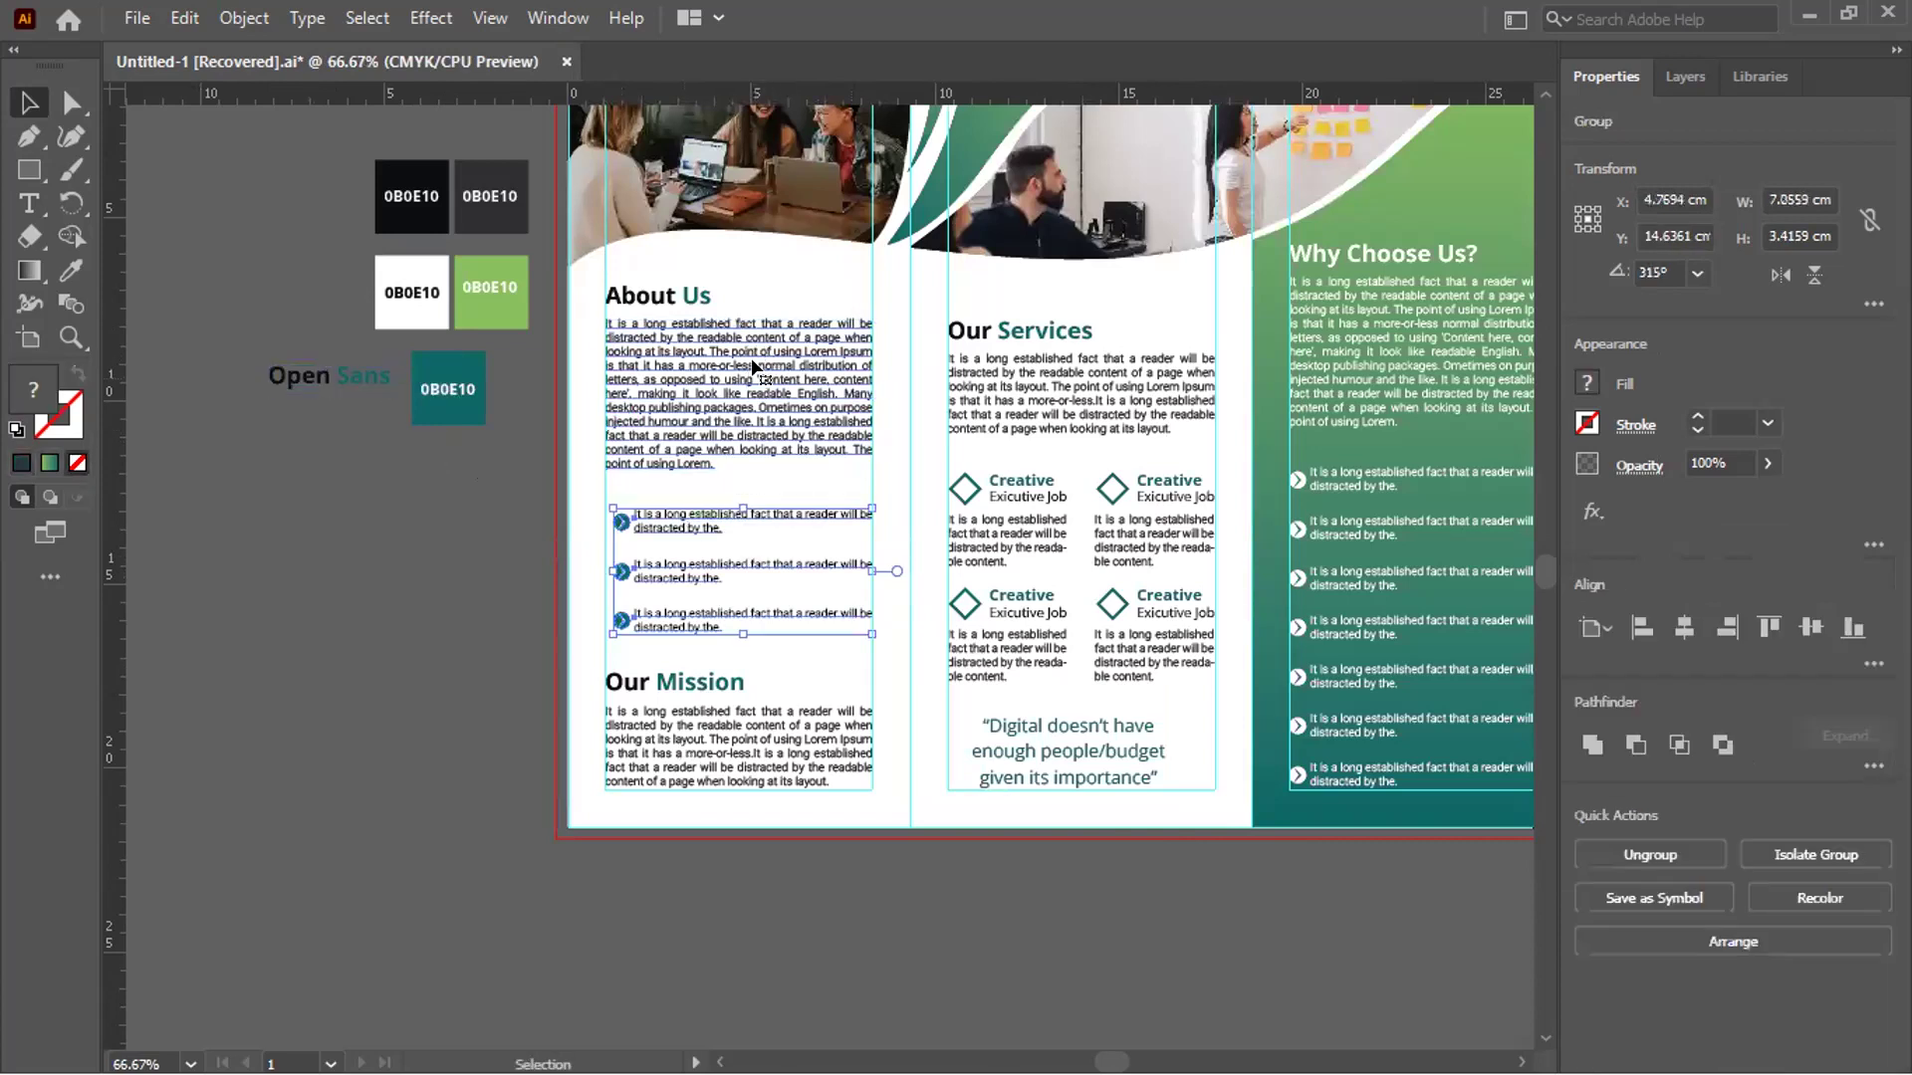
{"action": "left_click_drag", "start_coordinate": [668, 341], "coordinate": [294, 469]}
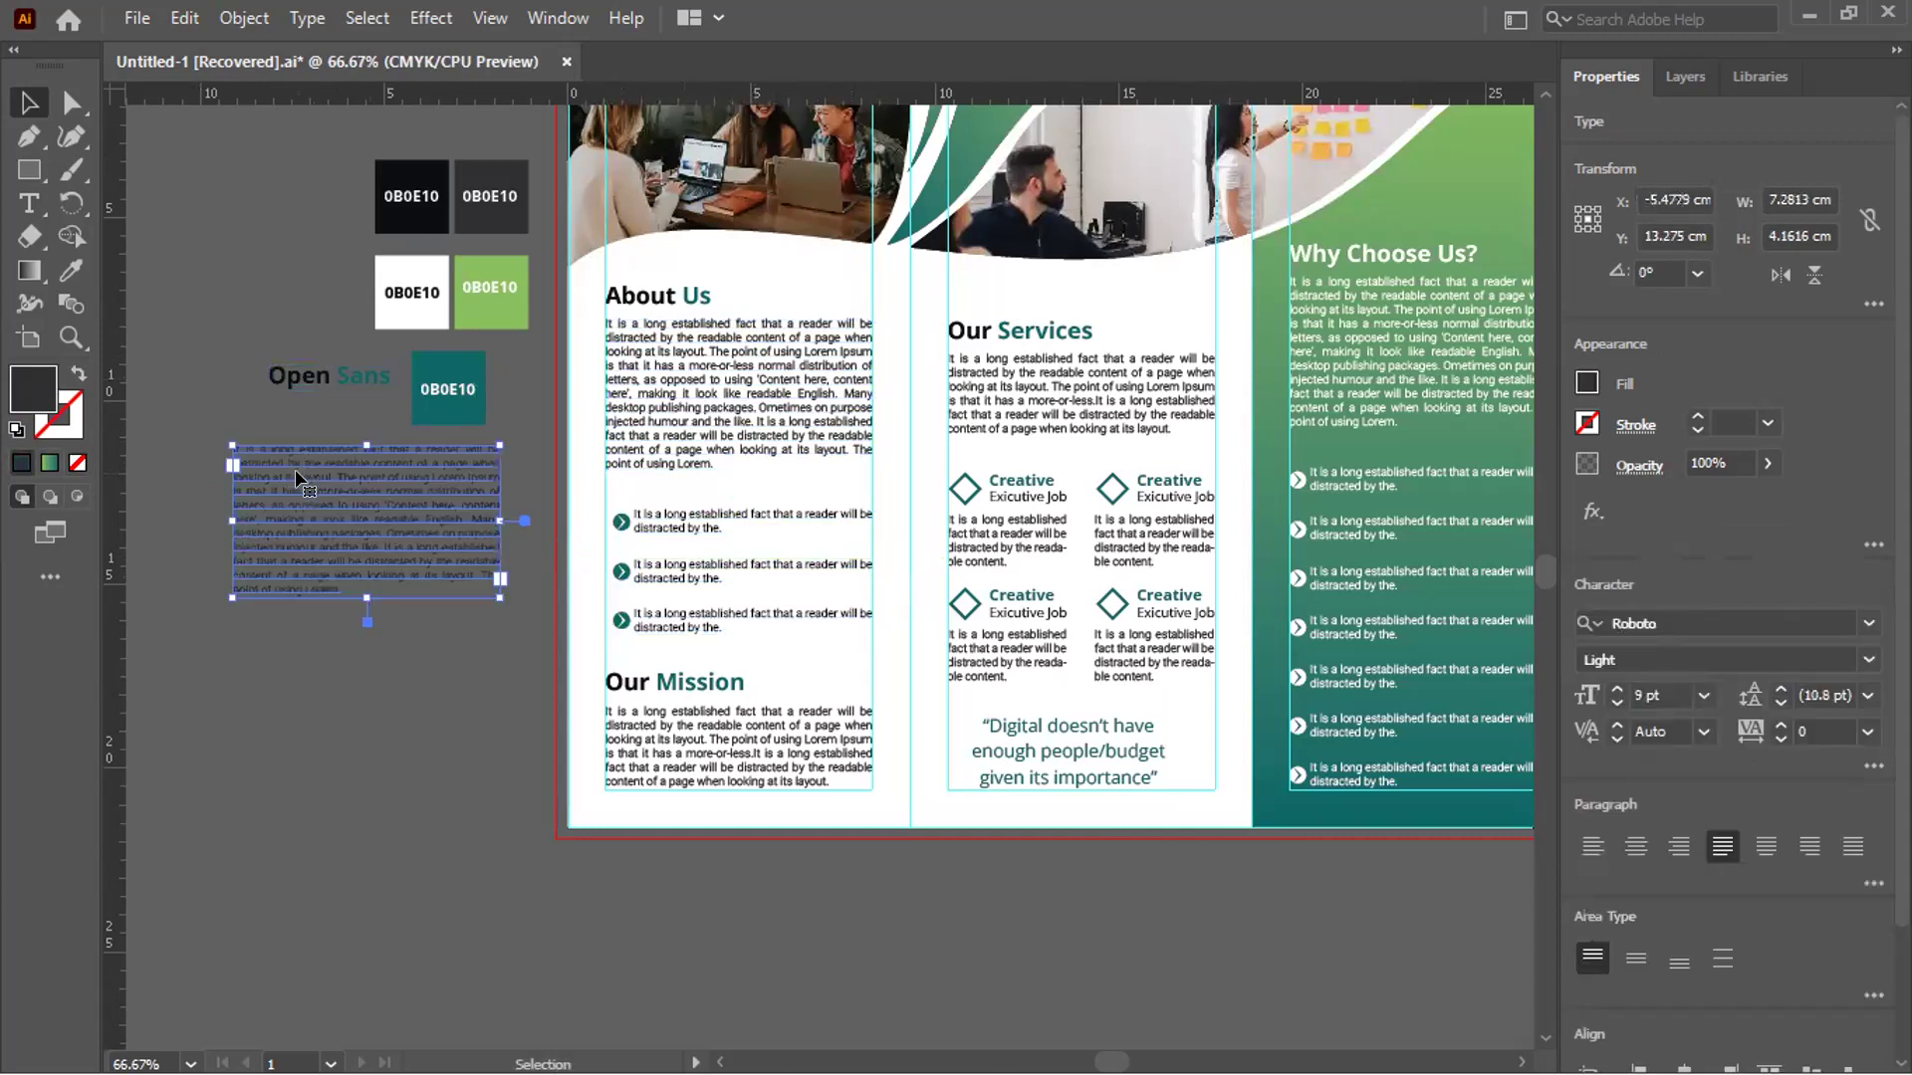
{"action": "double_click", "coordinate": [295, 466]}
{"action": "key", "text": "ctrl+a"}
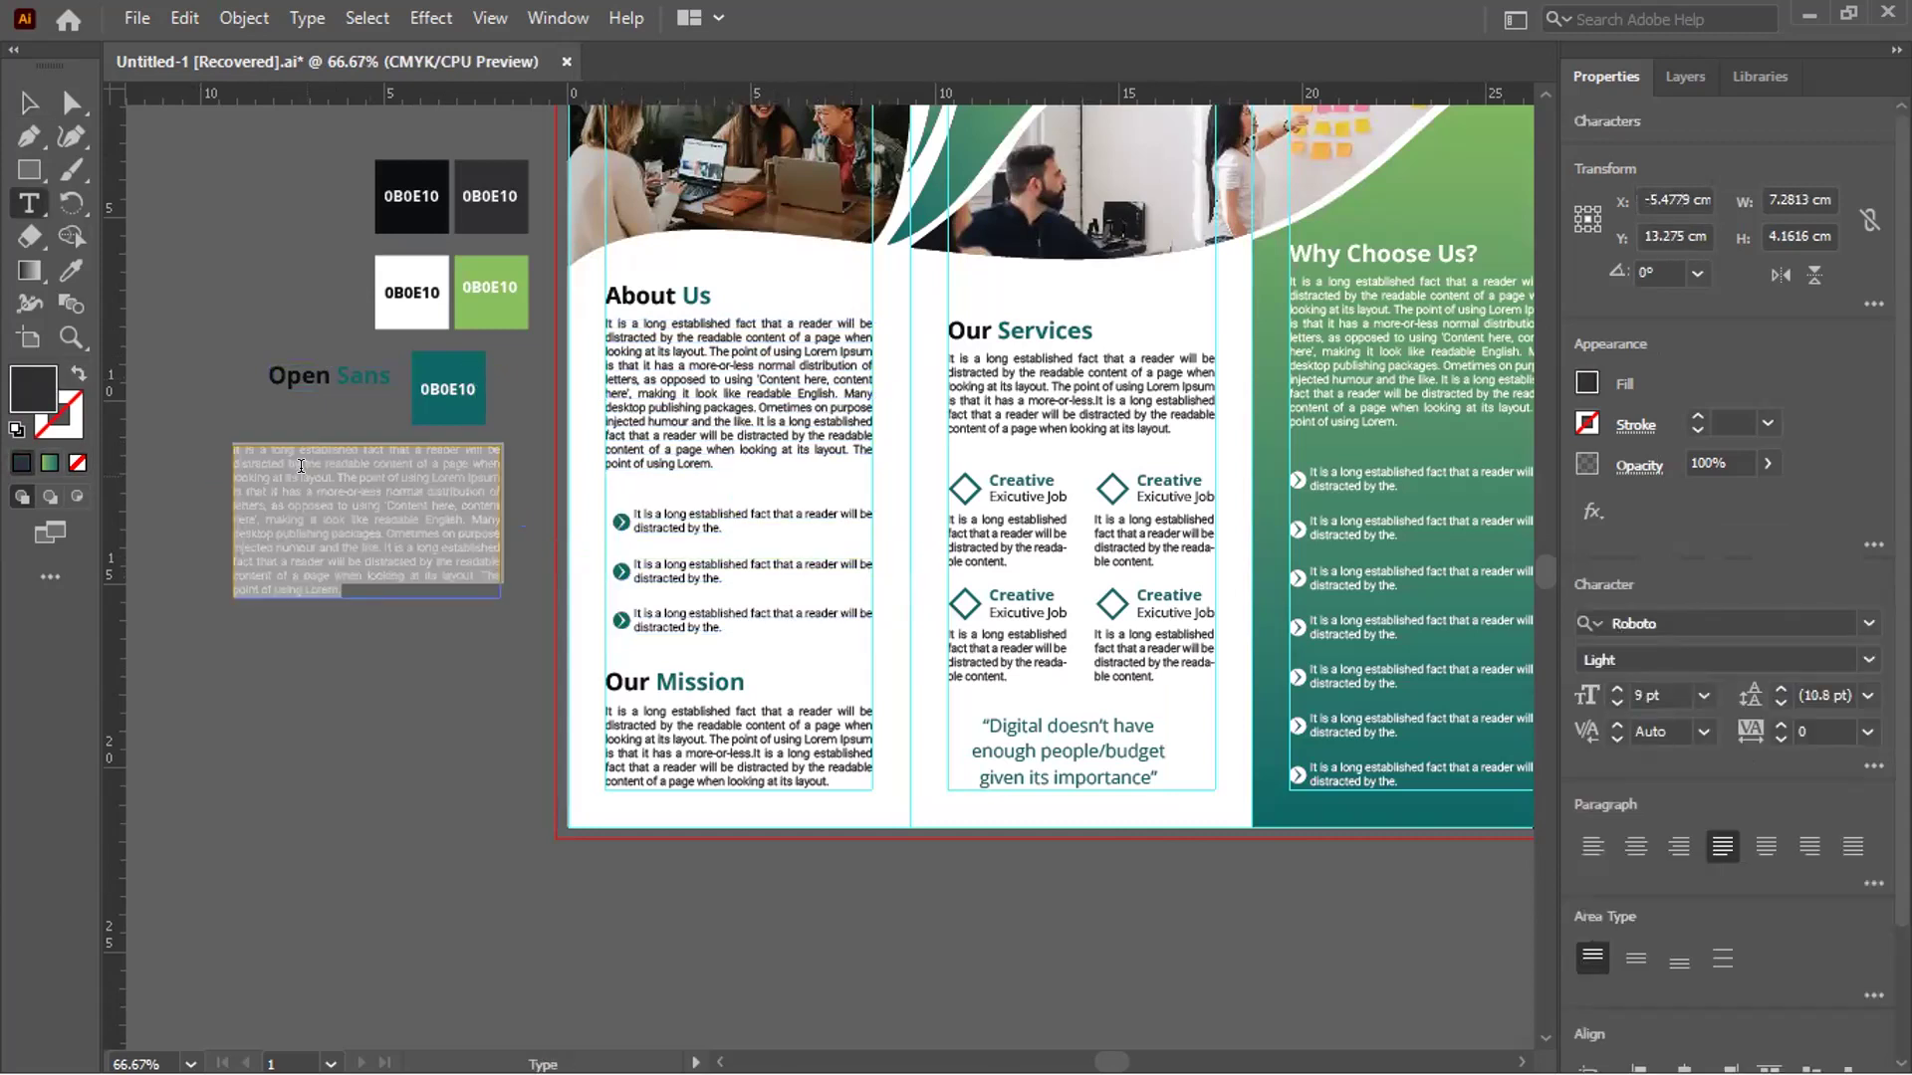
{"action": "key", "text": "BackSpace"}
{"action": "type", "text": "Robo"}
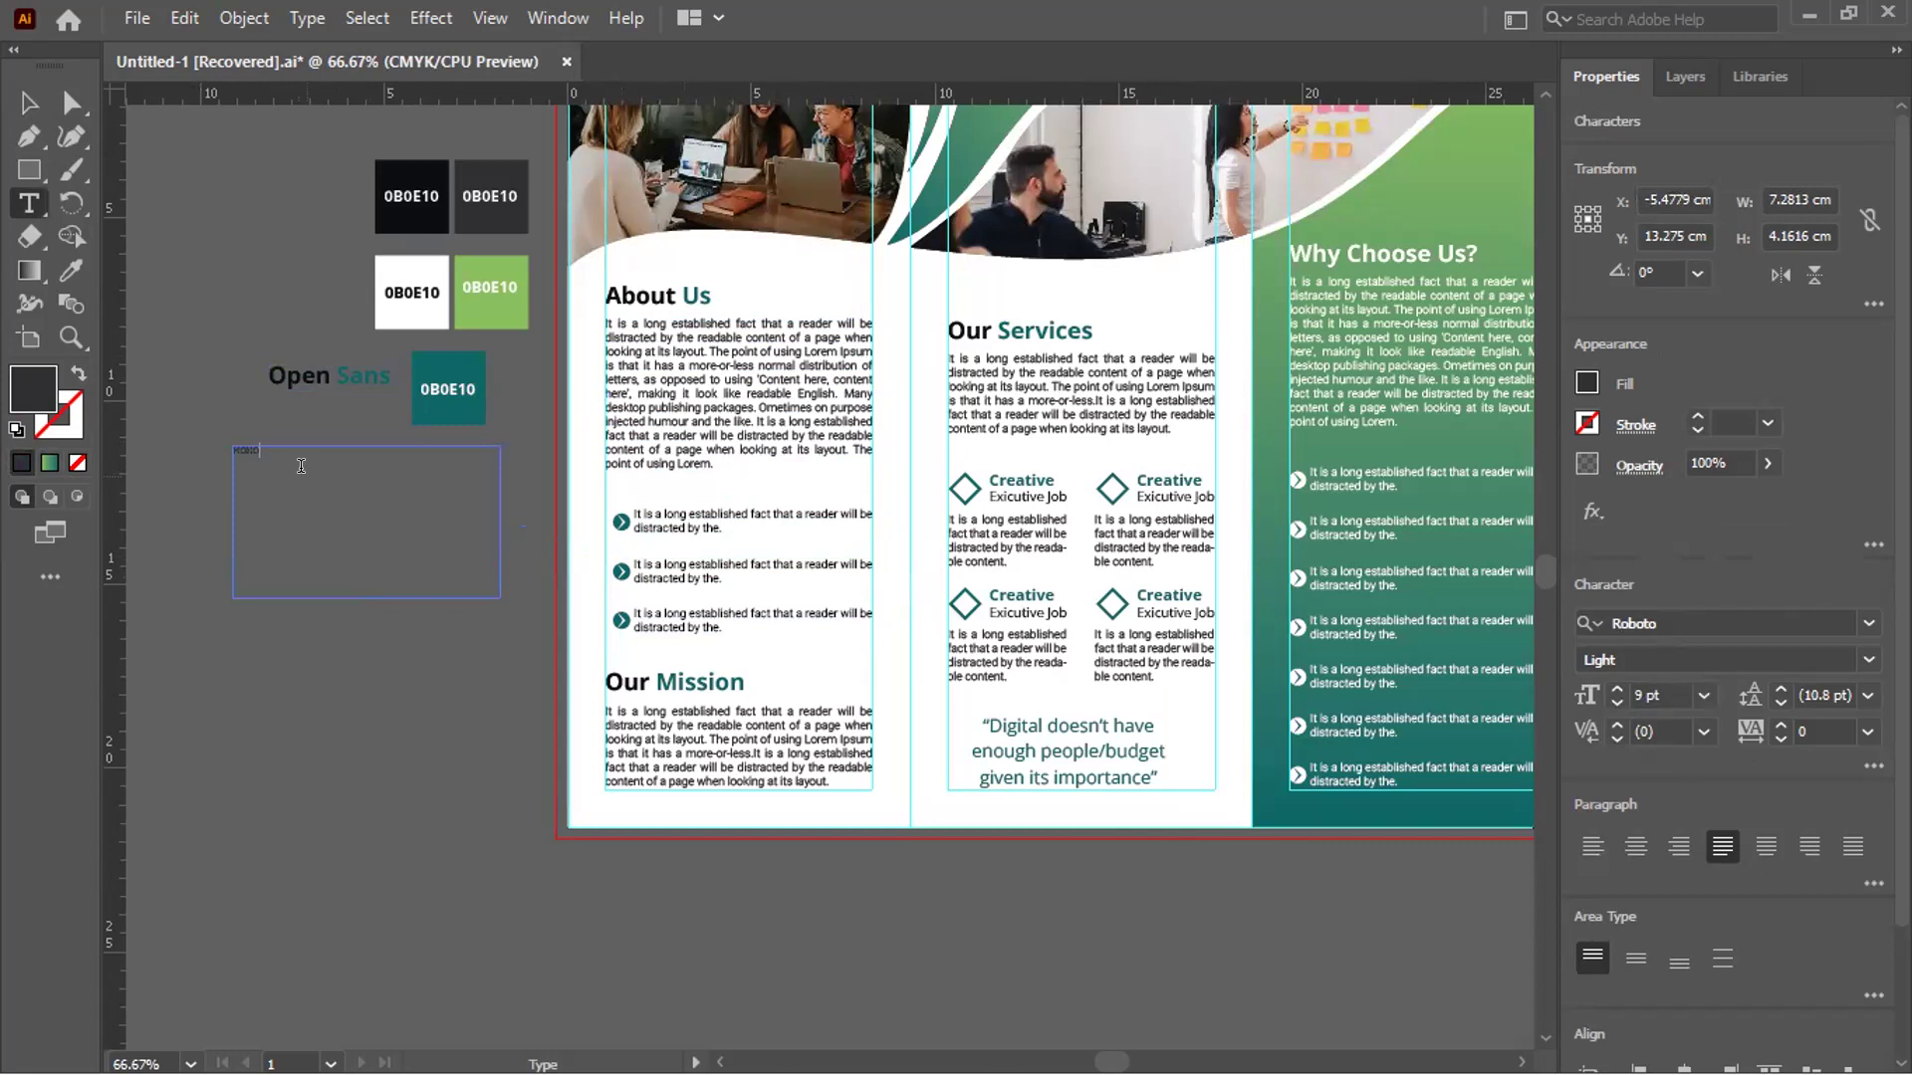
{"action": "key", "text": "ctrl+a"}
{"action": "left_click", "coordinate": [1617, 689]}
{"action": "left_click", "coordinate": [1617, 689]}
{"action": "left_click", "coordinate": [1617, 689]}
{"action": "left_click", "coordinate": [1617, 689]}
{"action": "left_click", "coordinate": [1617, 689]}
{"action": "left_click", "coordinate": [1617, 689]}
{"action": "left_click", "coordinate": [1617, 689]}
{"action": "left_click", "coordinate": [1618, 689]}
{"action": "type", "text": "32"}
{"action": "key", "text": "Return"}
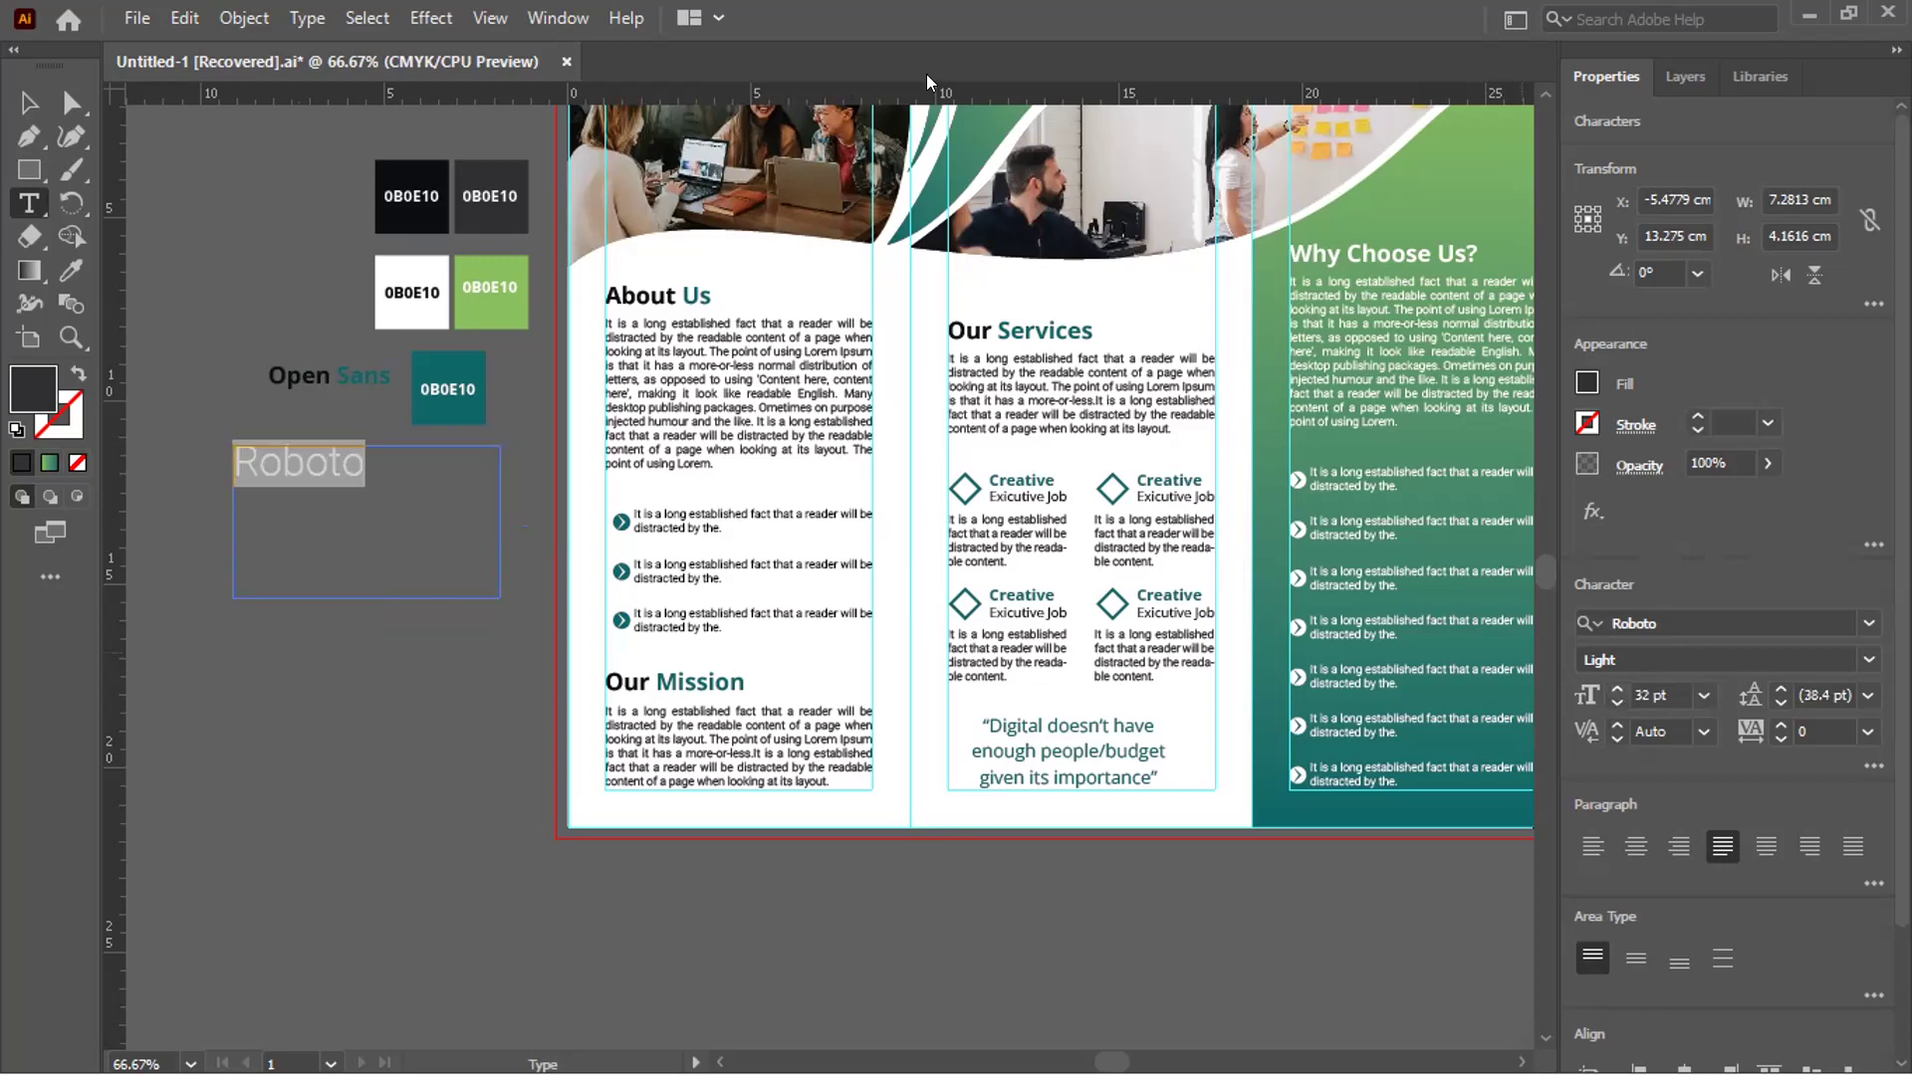
{"action": "scroll", "coordinate": [395, 597], "scroll_direction": "left", "scroll_amount": 1}
{"action": "left_click_drag", "start_coordinate": [400, 599], "coordinate": [391, 478]}
{"action": "left_click", "coordinate": [496, 462], "text": "ctrl"}
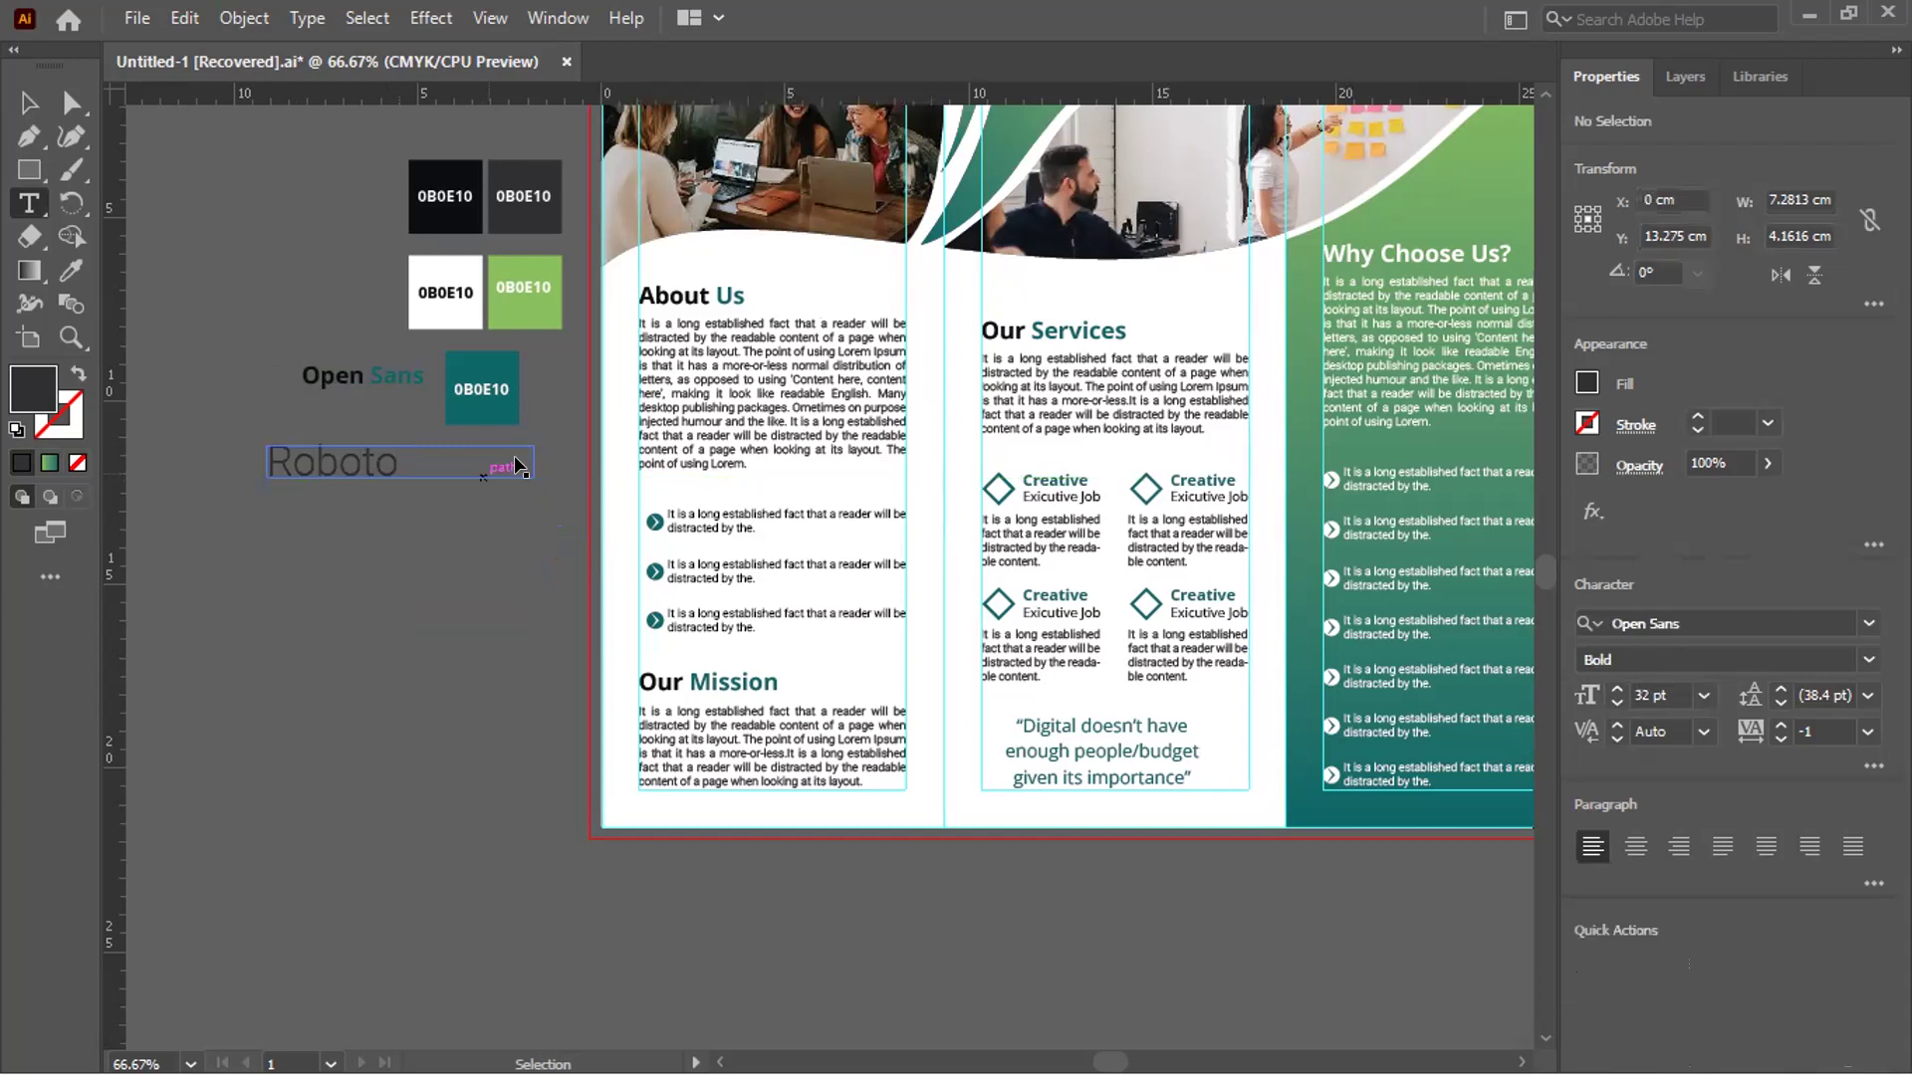
{"action": "left_click", "coordinate": [376, 464], "text": "ctrl"}
{"action": "left_click_drag", "start_coordinate": [535, 458], "coordinate": [423, 436]}
{"action": "left_click", "coordinate": [29, 103]}
{"action": "left_click", "coordinate": [177, 150]}
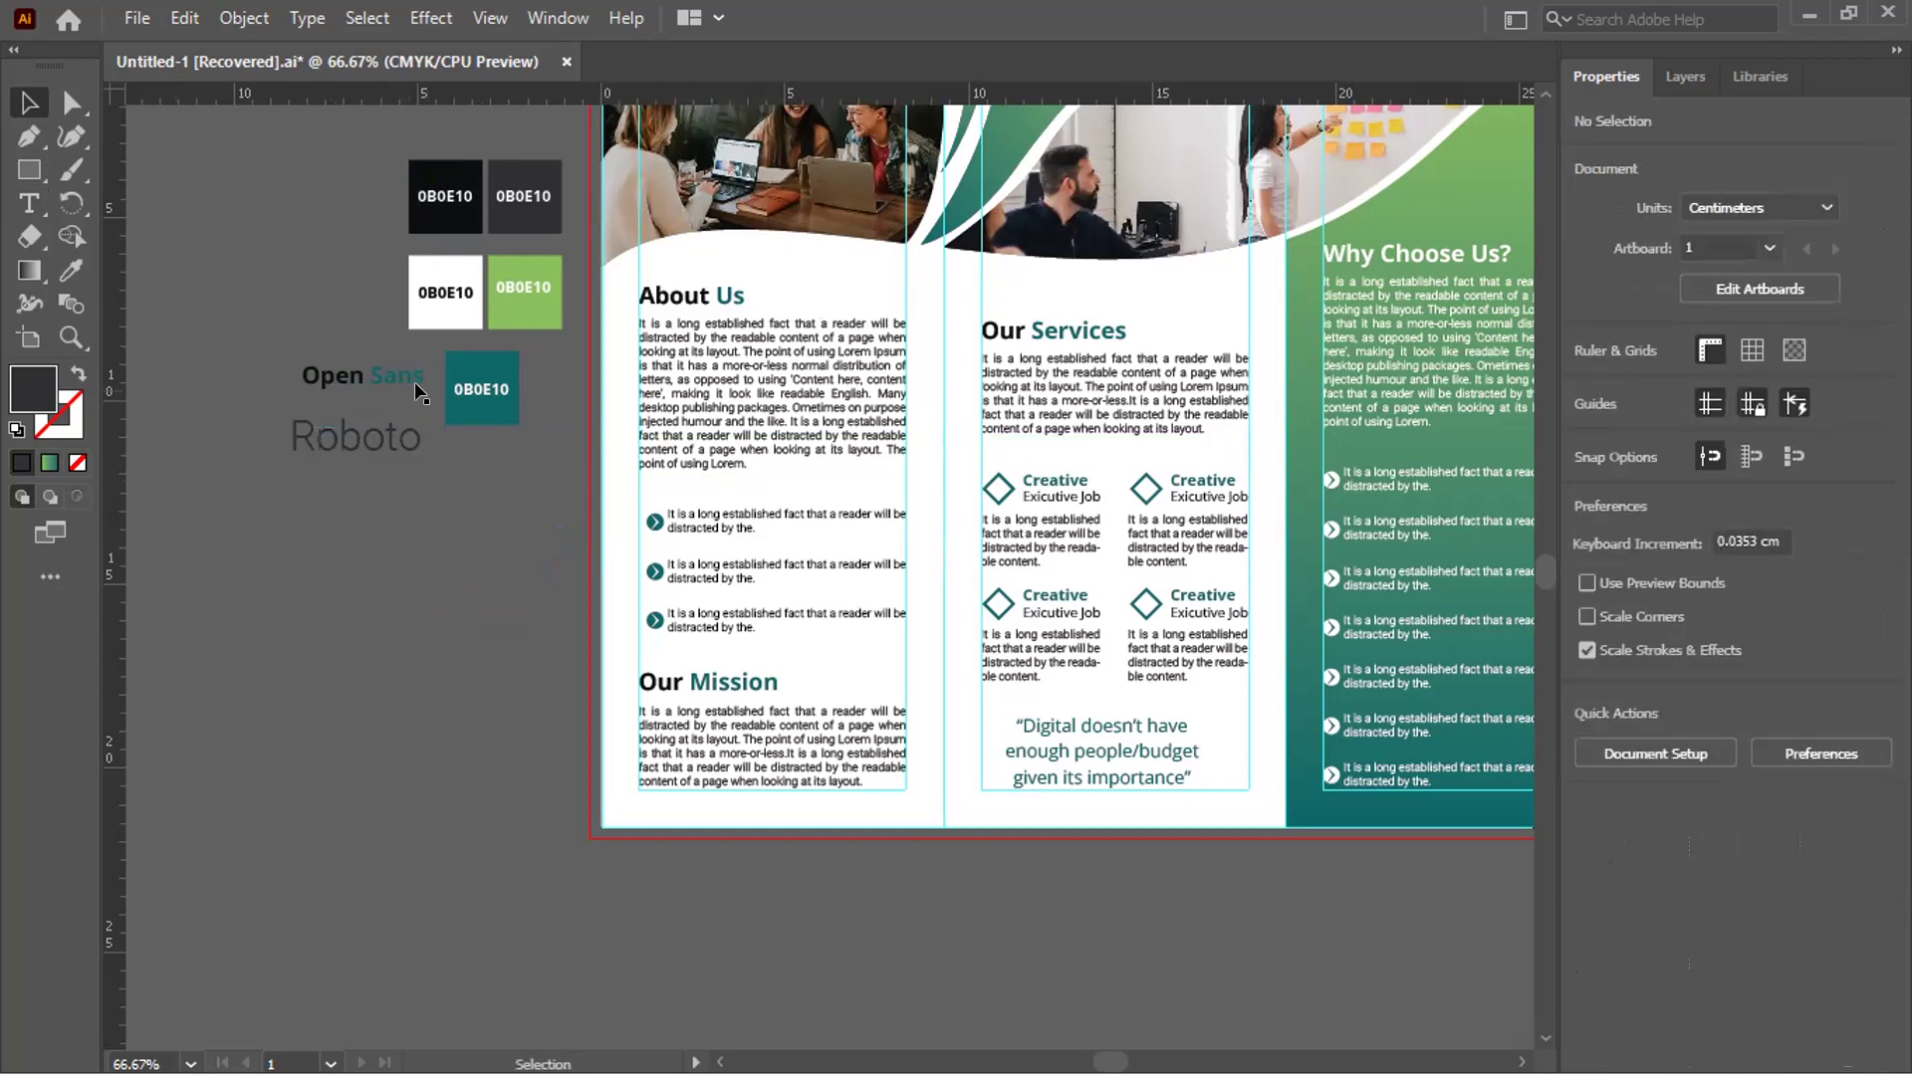
{"action": "scroll", "coordinate": [345, 427], "scroll_direction": "down", "scroll_amount": 2}
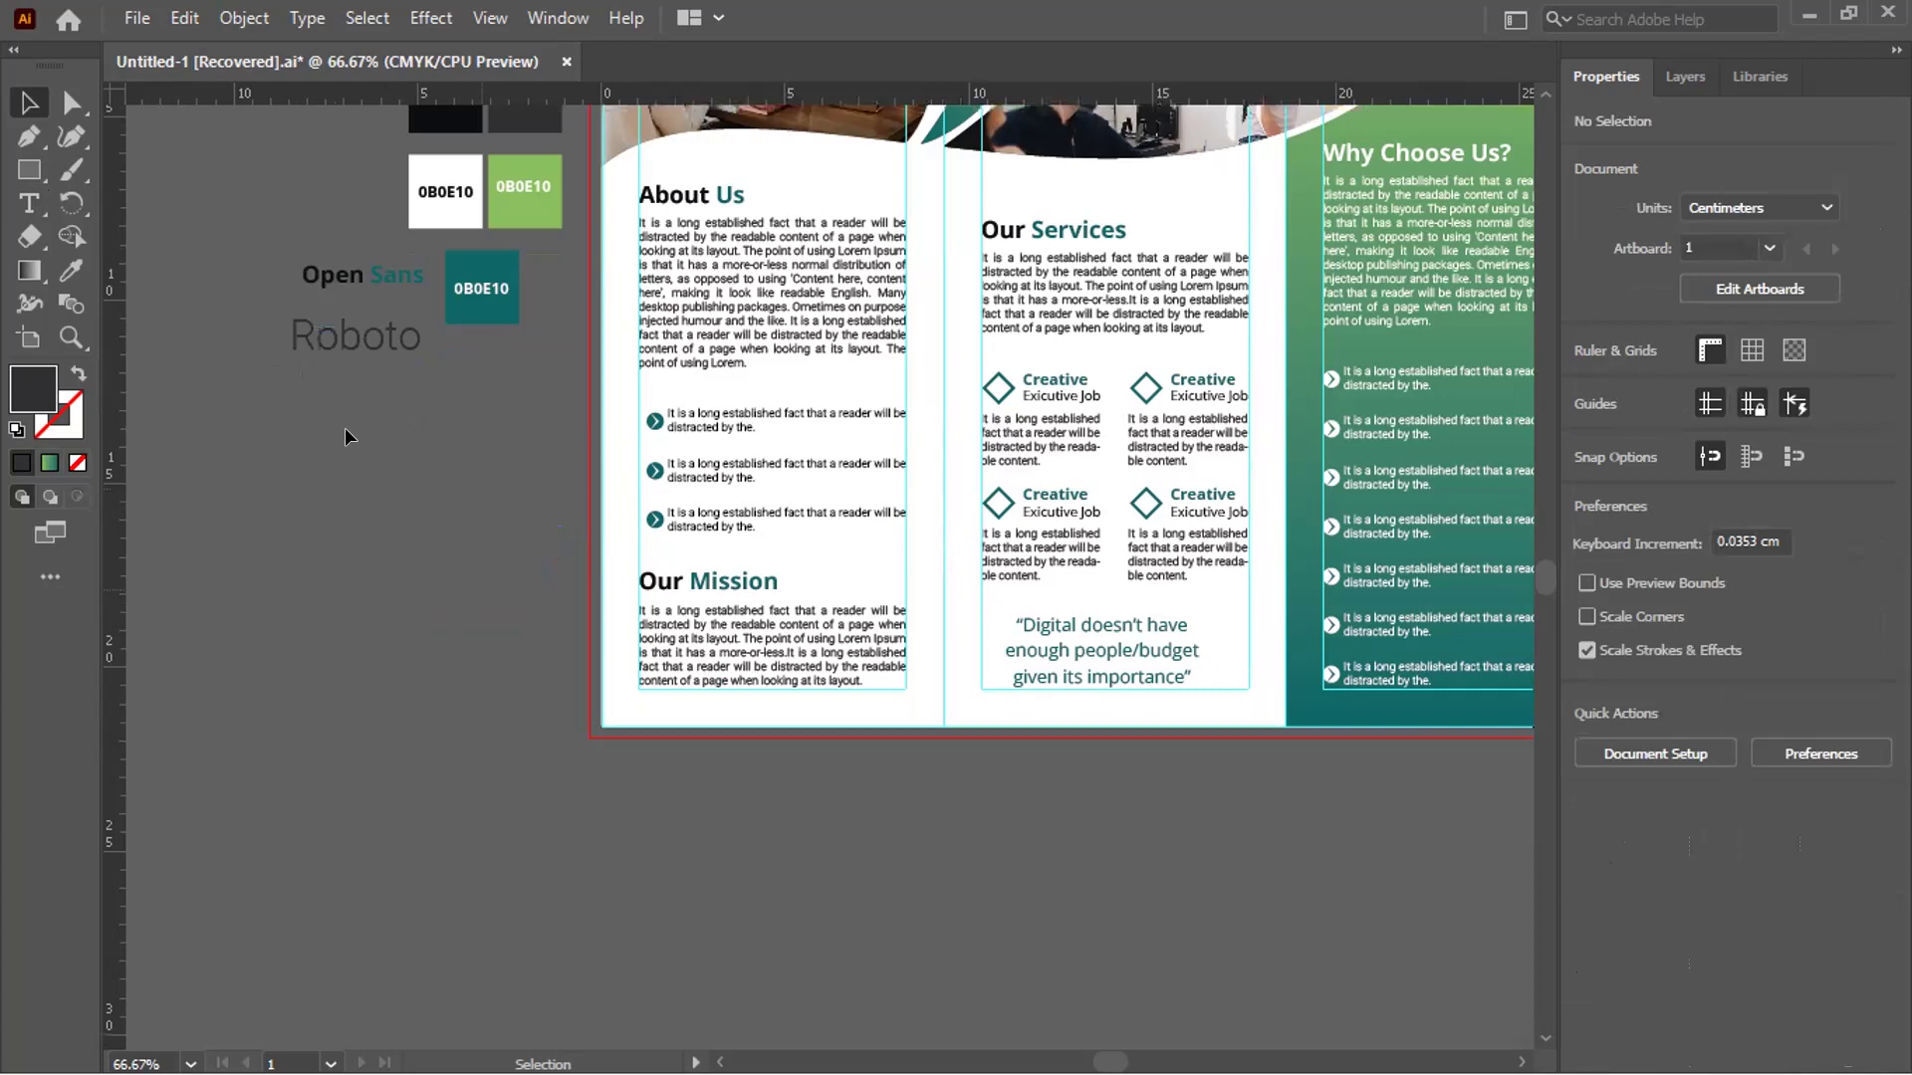
{"action": "scroll", "coordinate": [388, 359], "scroll_direction": "up", "scroll_amount": 3}
{"action": "scroll", "coordinate": [360, 236], "scroll_direction": "up", "scroll_amount": 1}
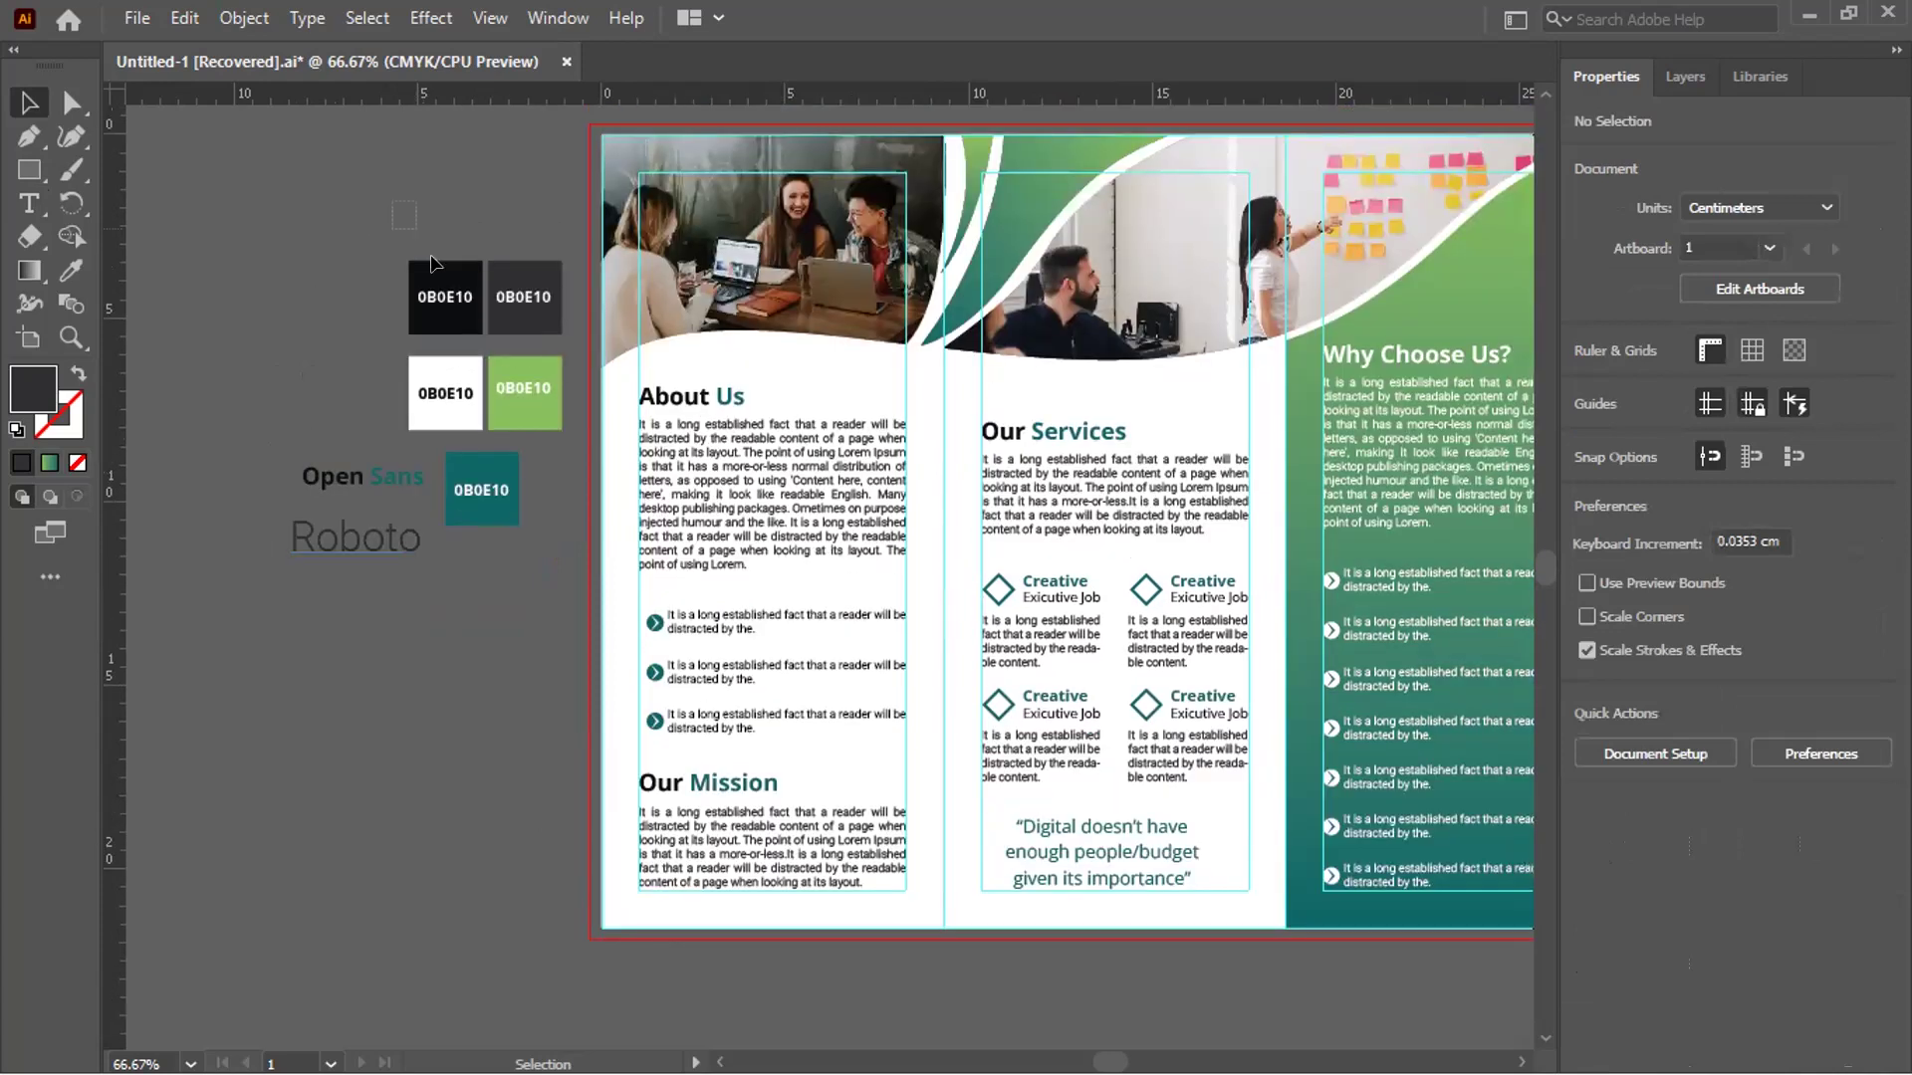
{"action": "left_click_drag", "start_coordinate": [522, 472], "coordinate": [528, 524]}
{"action": "left_click_drag", "start_coordinate": [370, 344], "coordinate": [281, 257]}
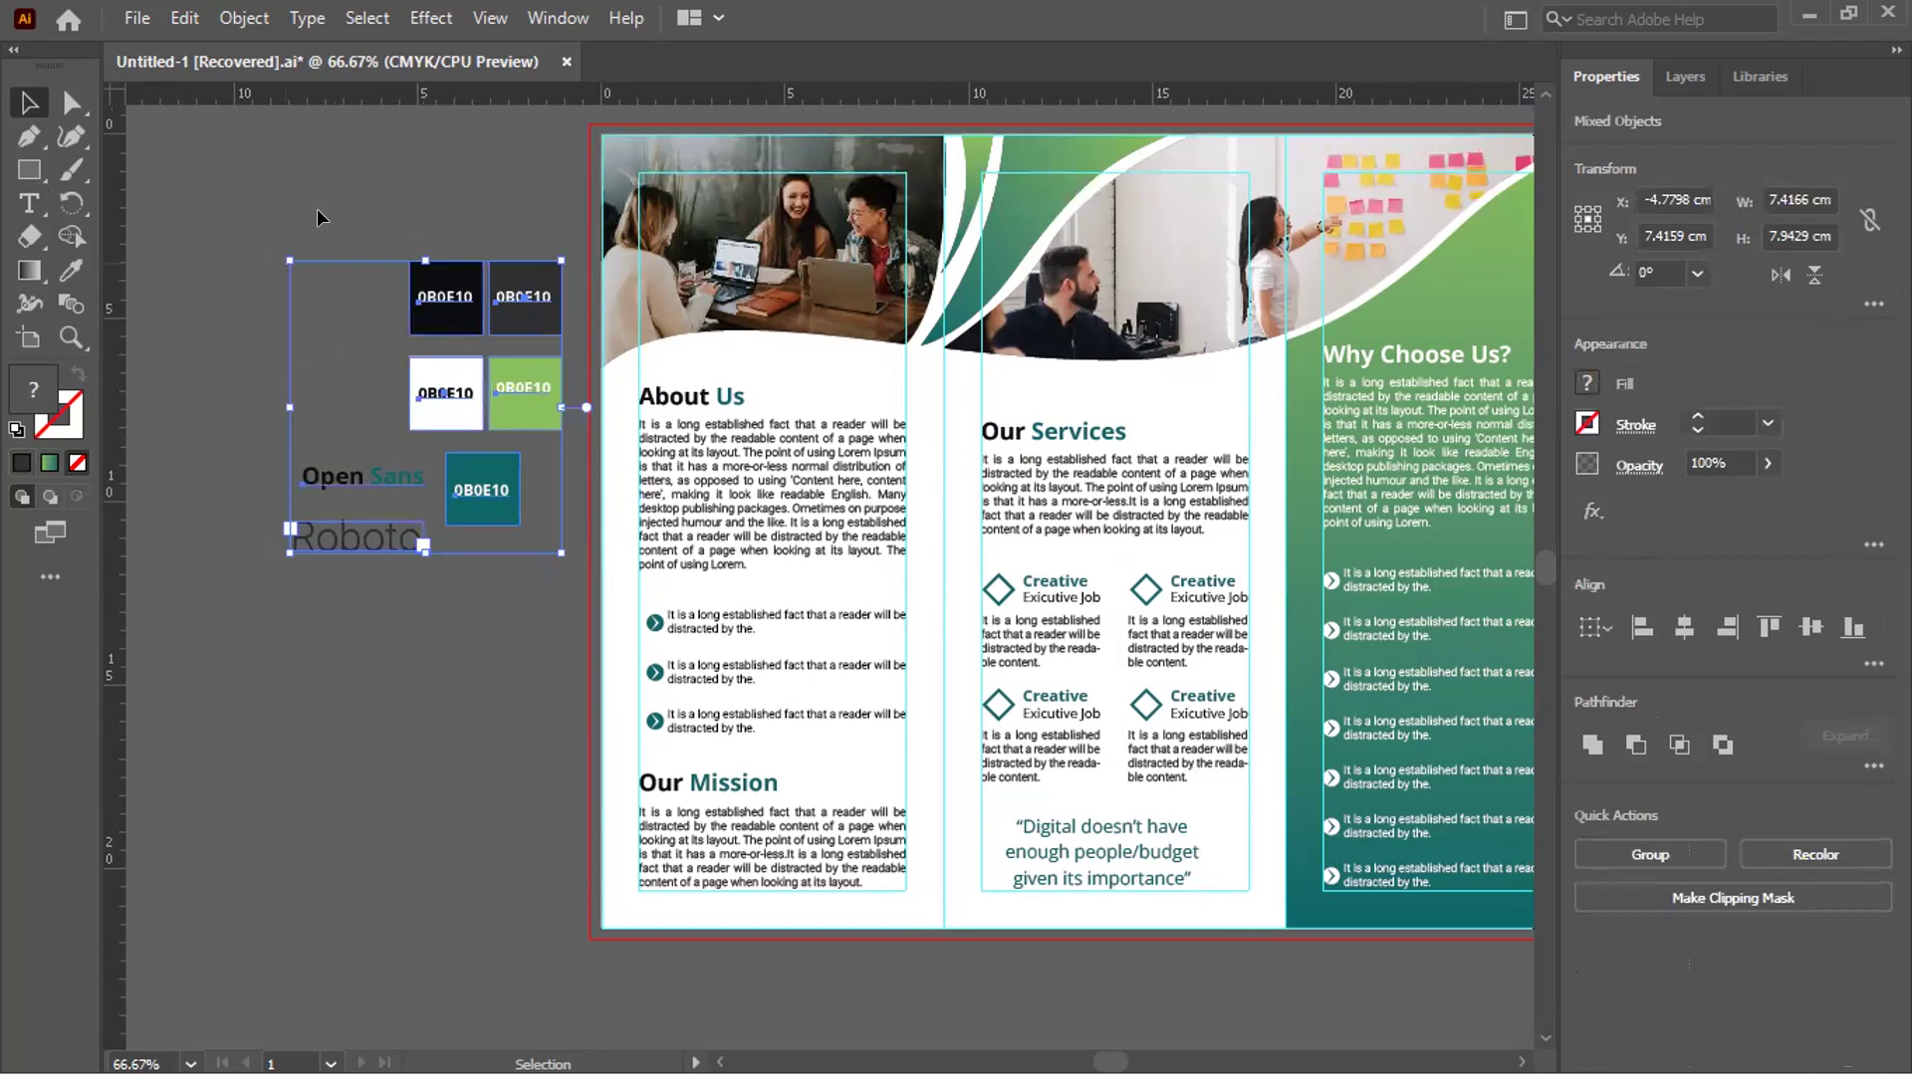
{"action": "left_click", "coordinate": [364, 636]}
{"action": "left_click_drag", "start_coordinate": [366, 636], "coordinate": [329, 464]}
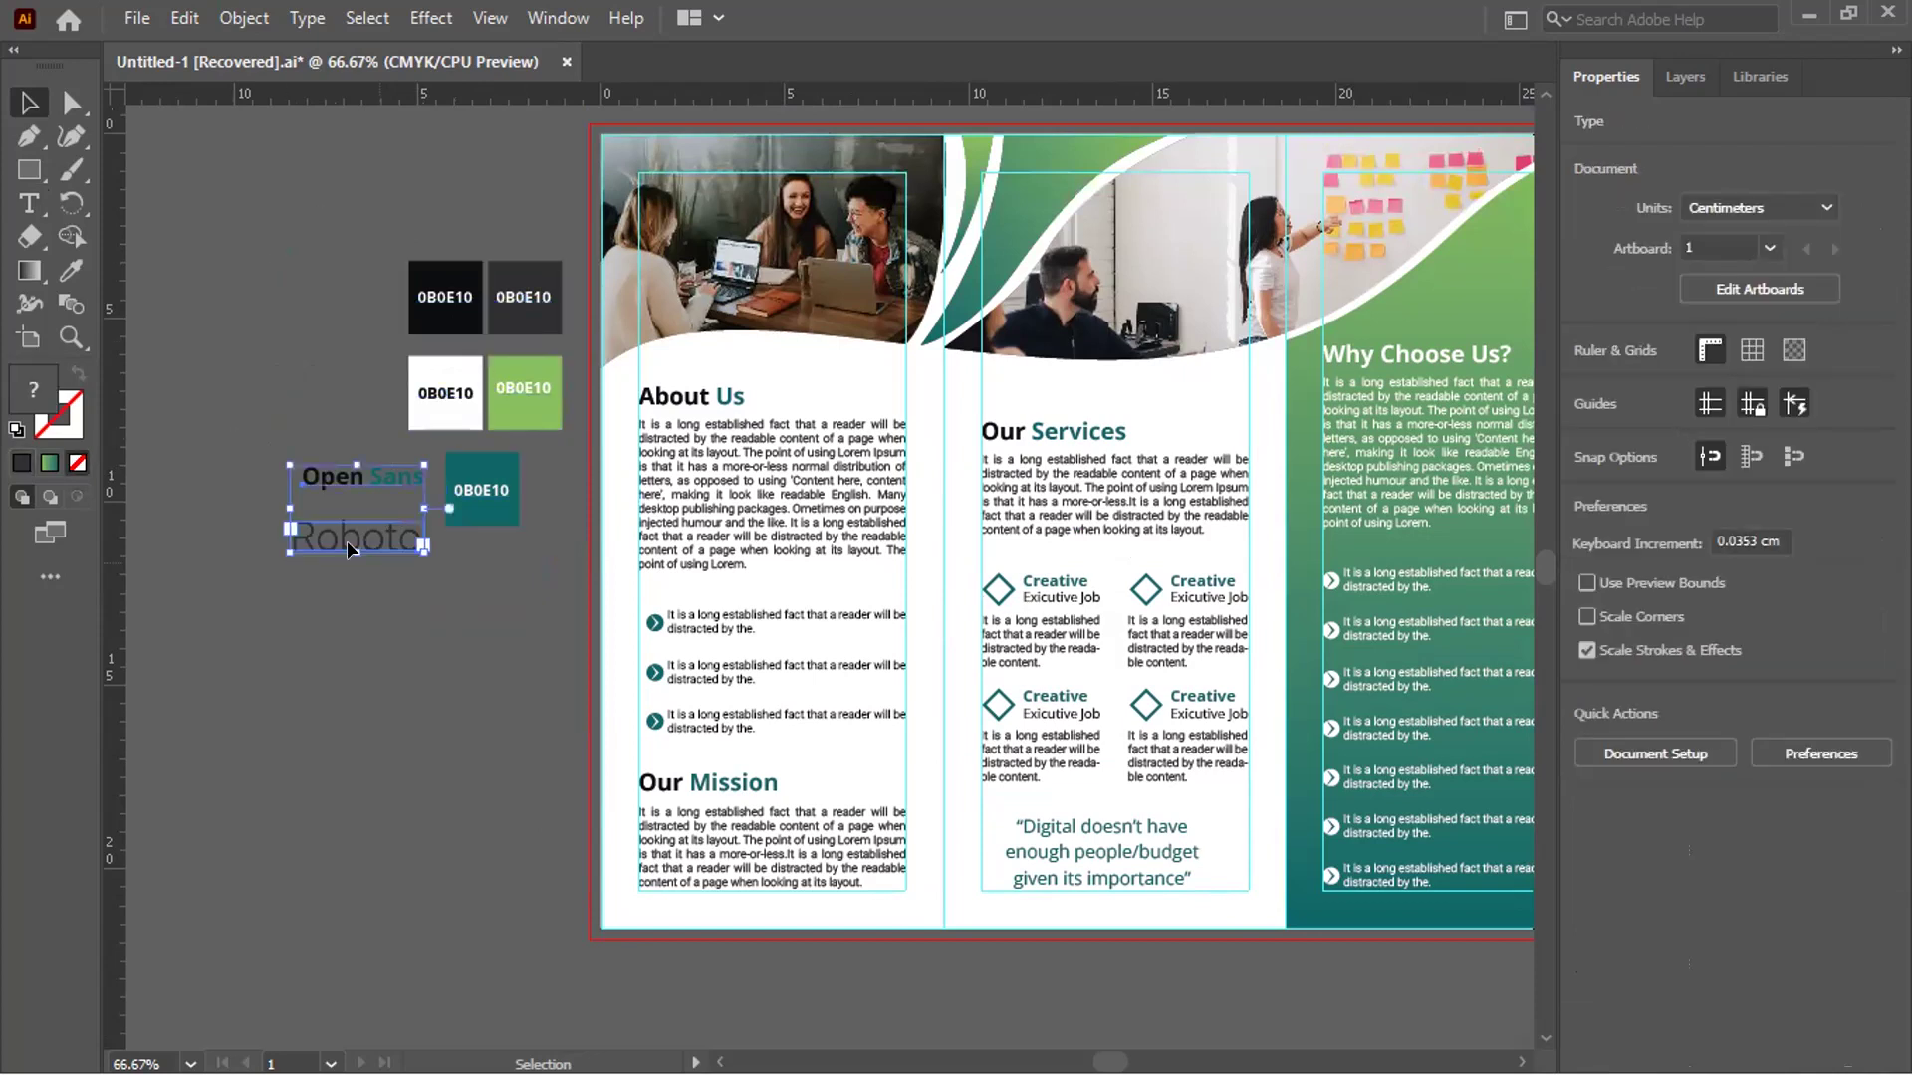
{"action": "left_click_drag", "start_coordinate": [349, 538], "coordinate": [357, 522]}
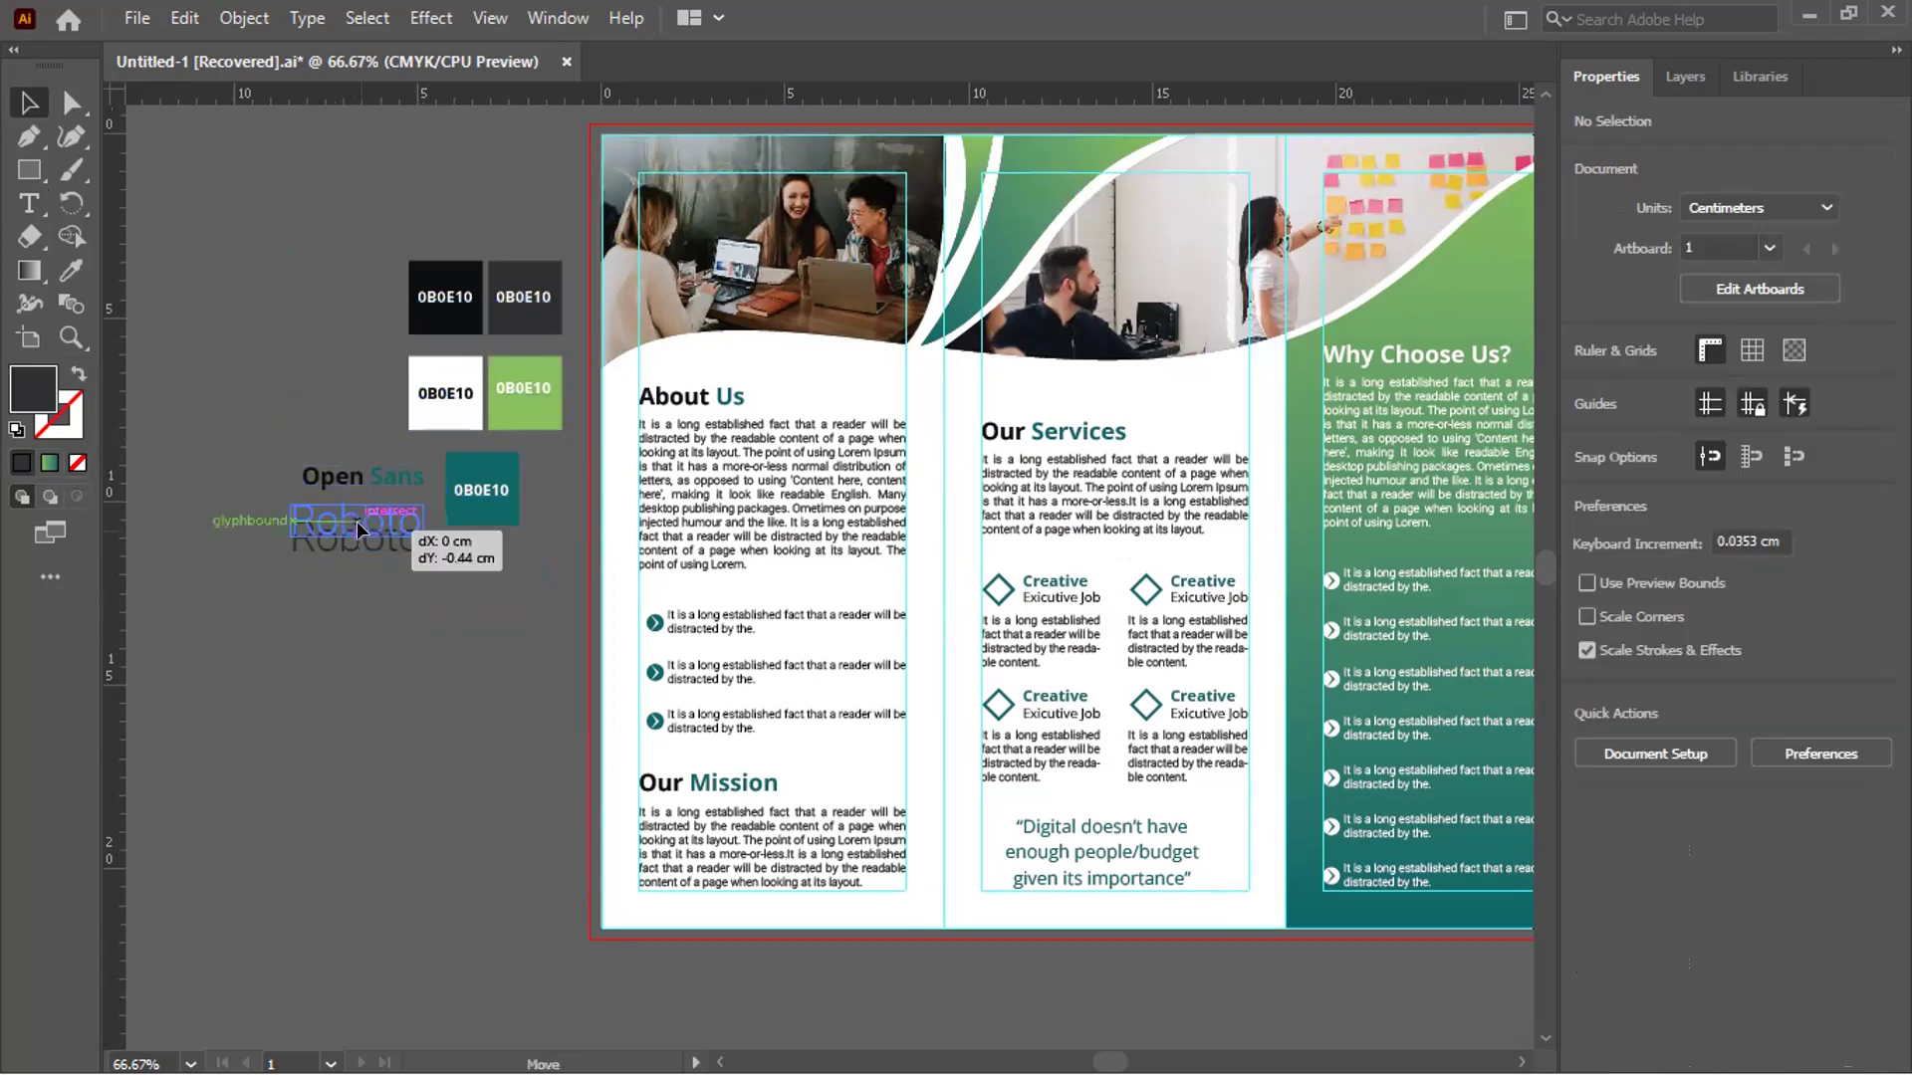
{"action": "left_click", "coordinate": [345, 619]}
{"action": "scroll", "coordinate": [345, 620], "scroll_direction": "down", "scroll_amount": 1}
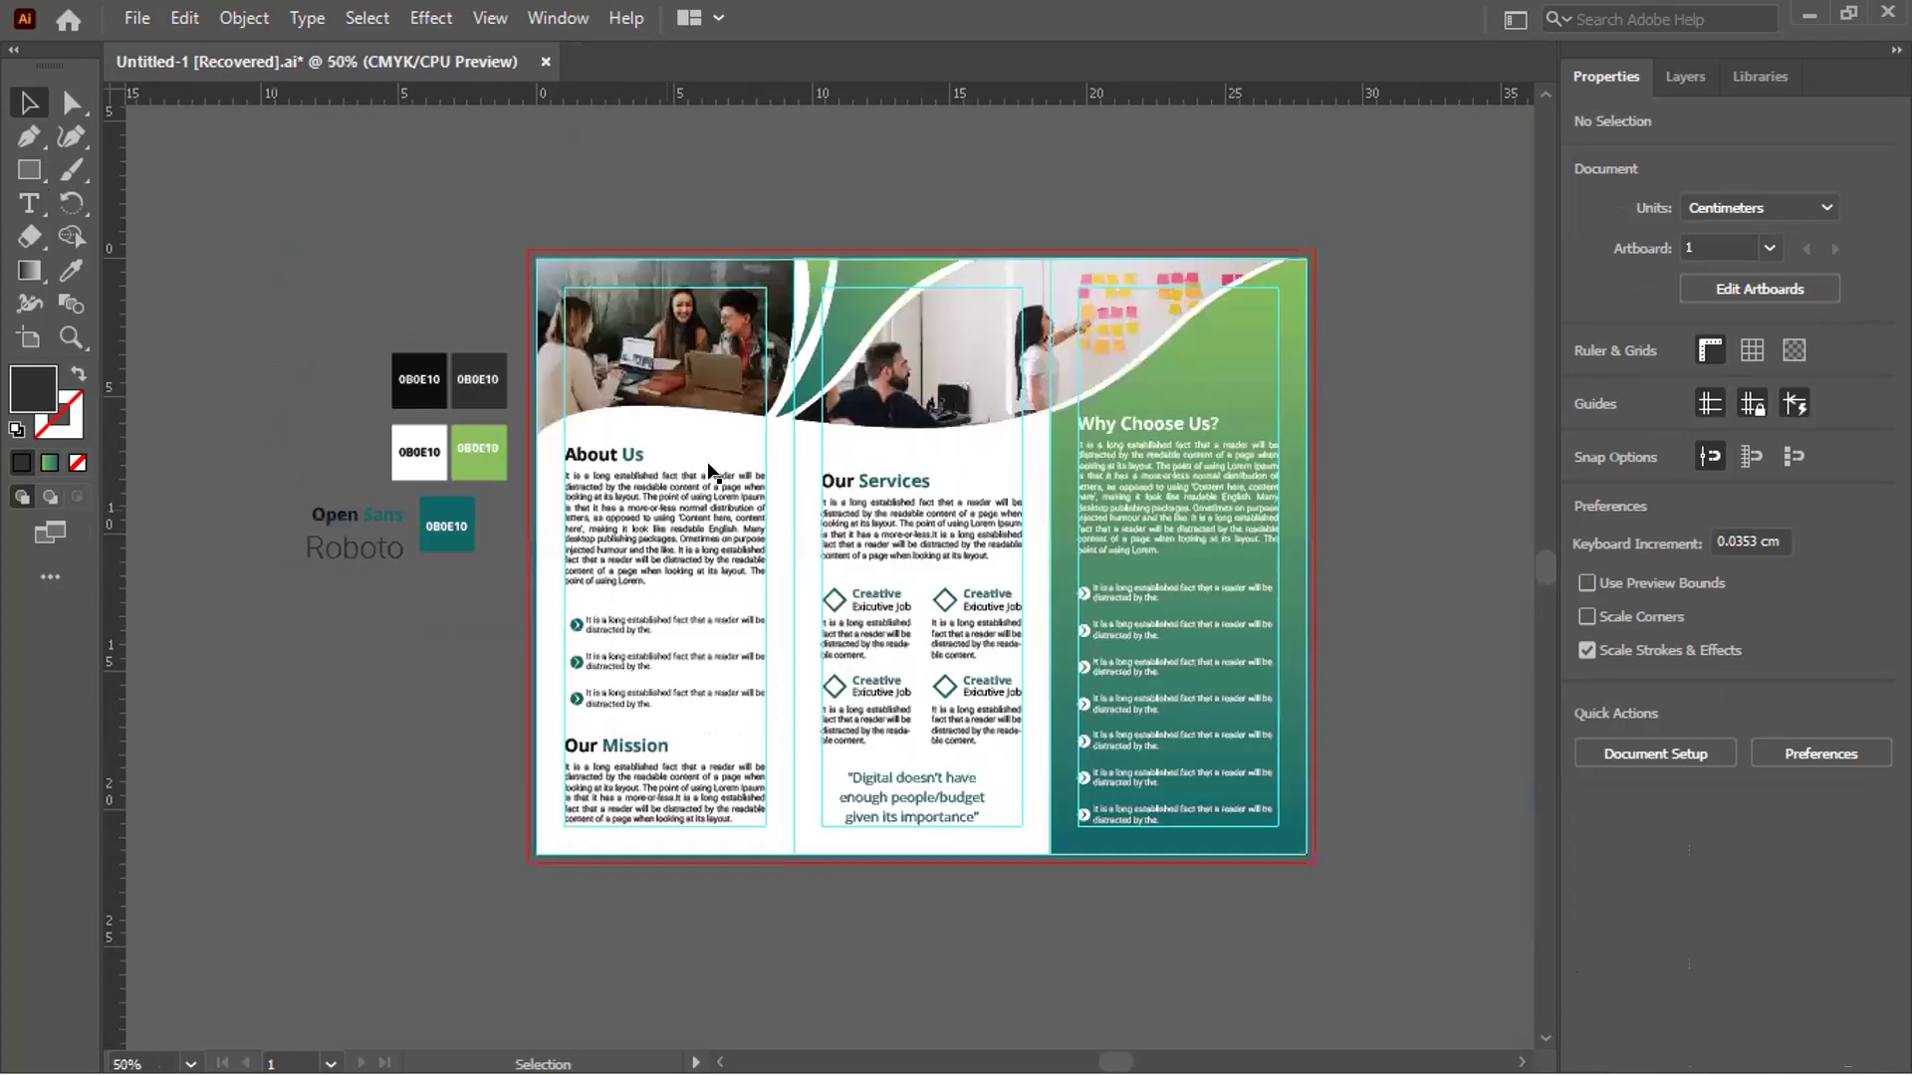
{"action": "scroll", "coordinate": [28, 166], "scroll_direction": "down", "scroll_amount": 3}
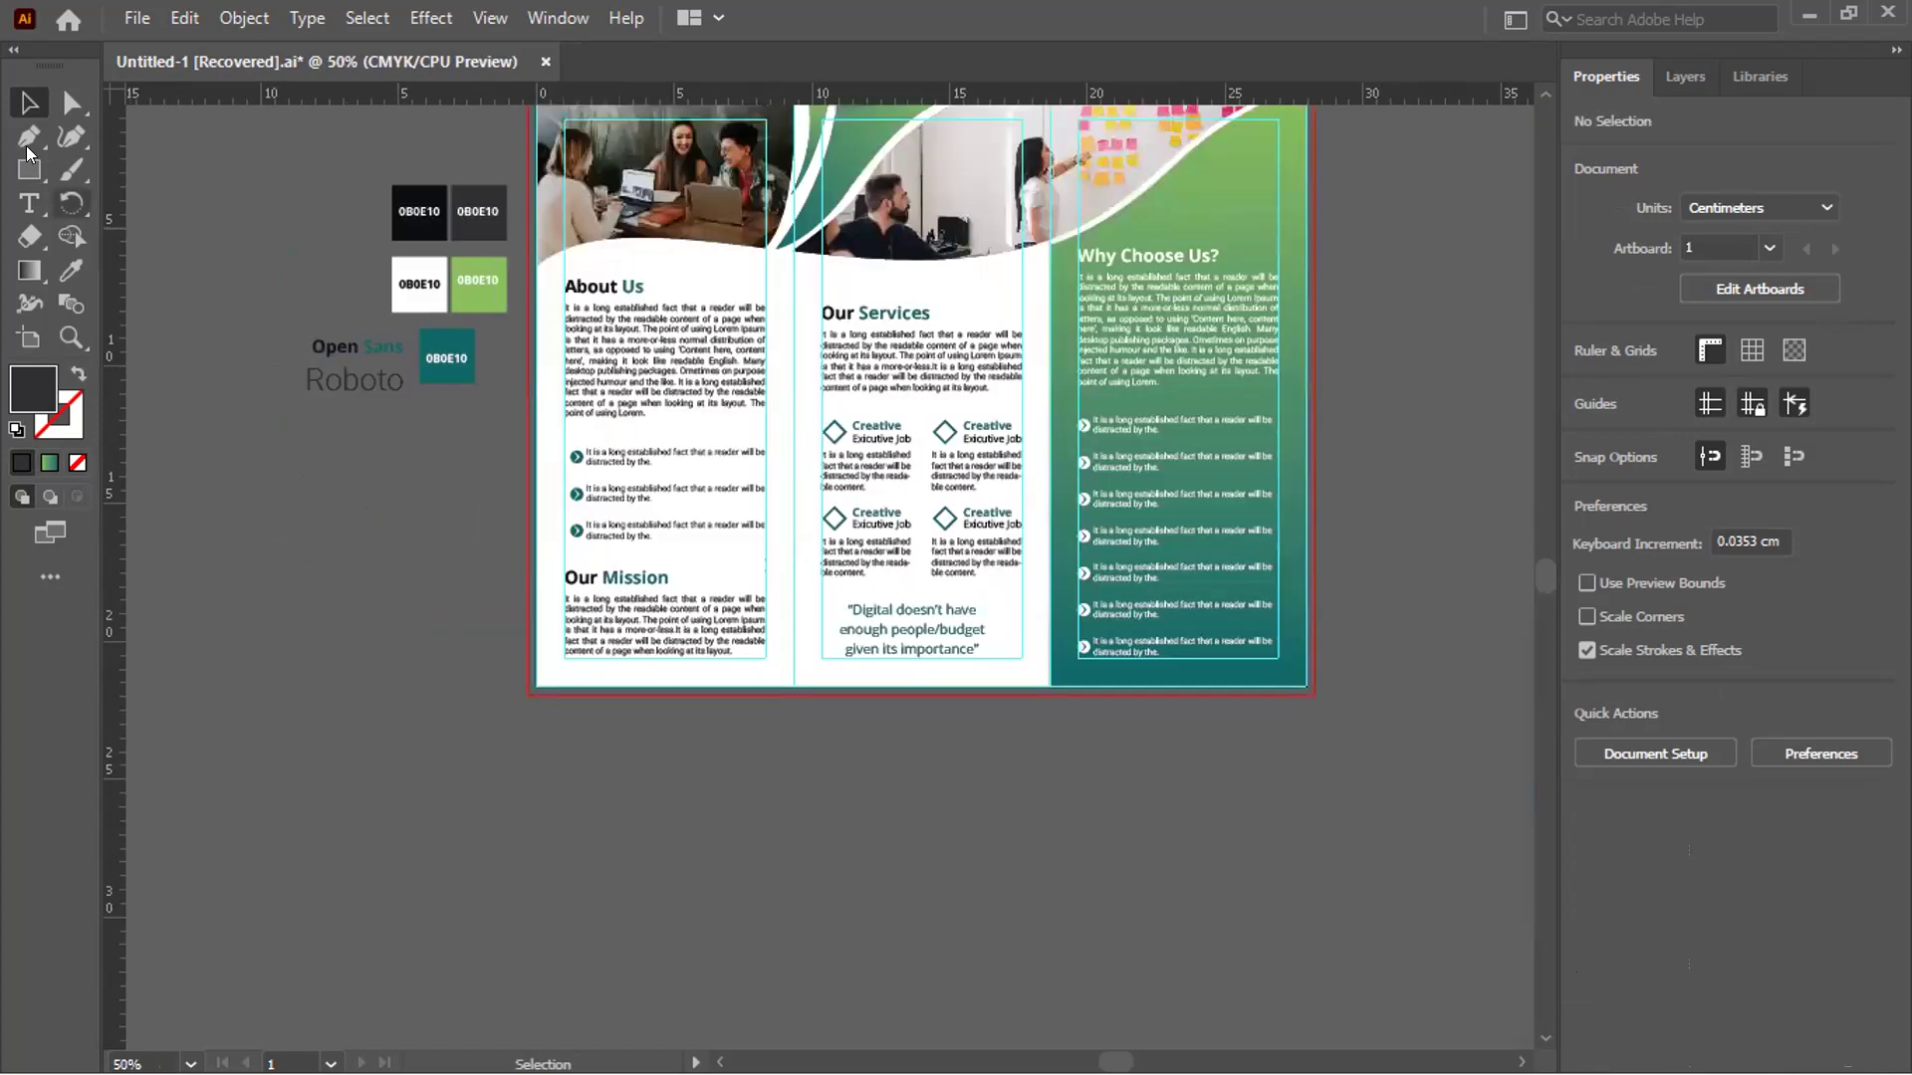
Draw a horizontal line beneath the brochure spanning its full width
{"action": "left_click", "coordinate": [29, 171]}
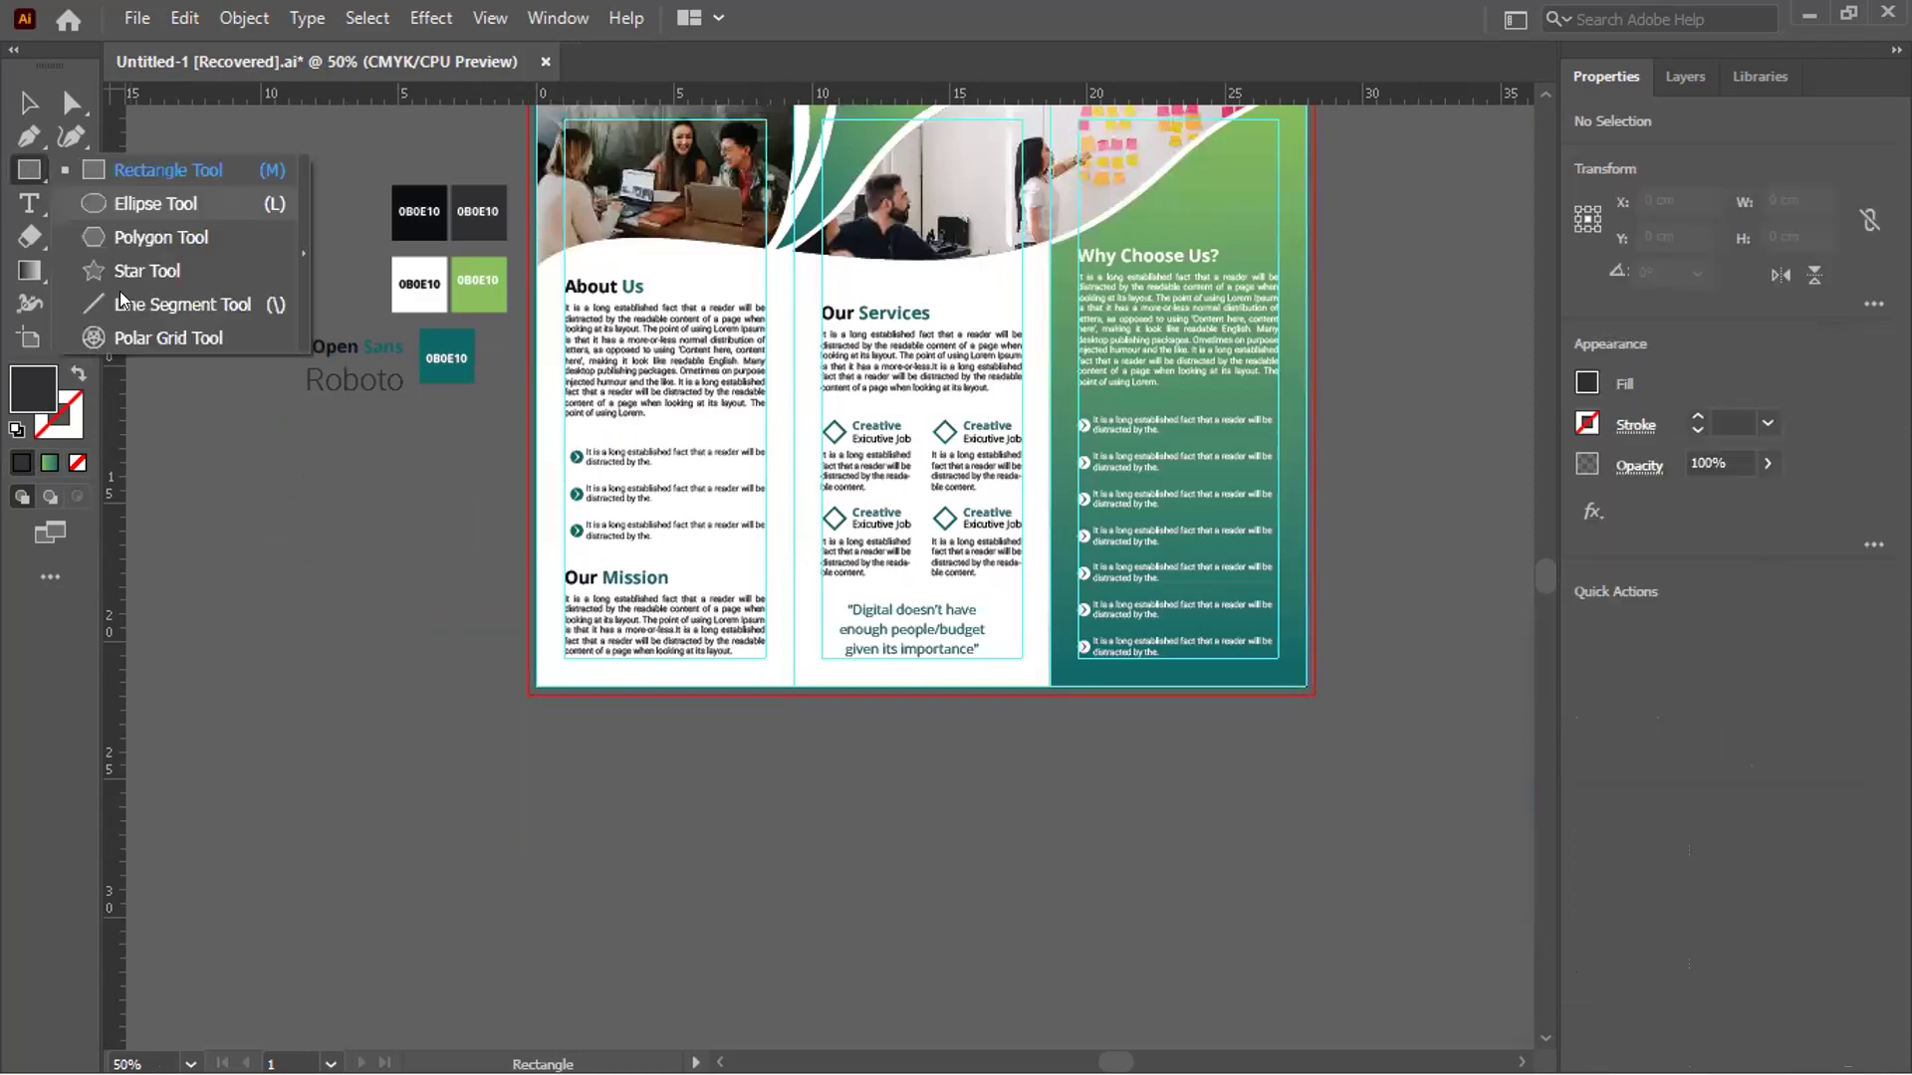
{"action": "key", "text": "backslash"}
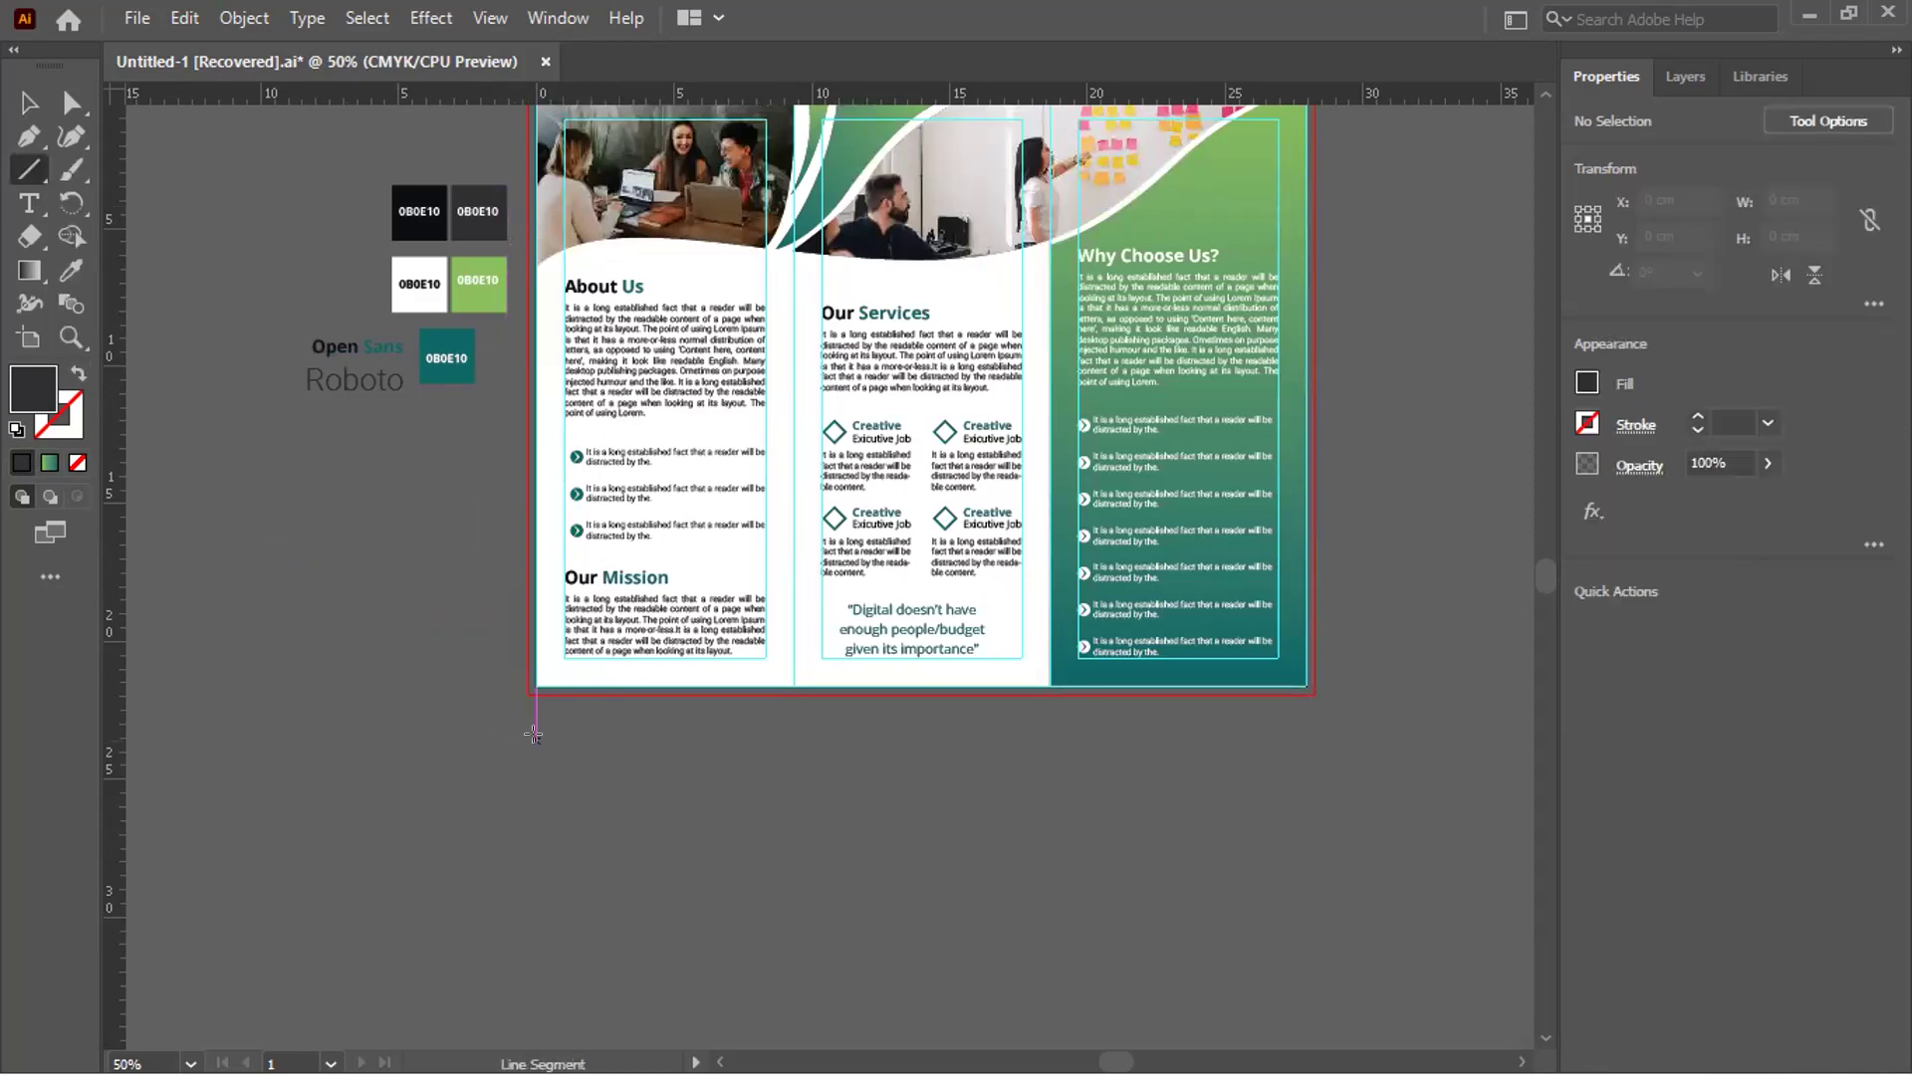
{"action": "left_click_drag", "start_coordinate": [1342, 754], "coordinate": [1284, 749]}
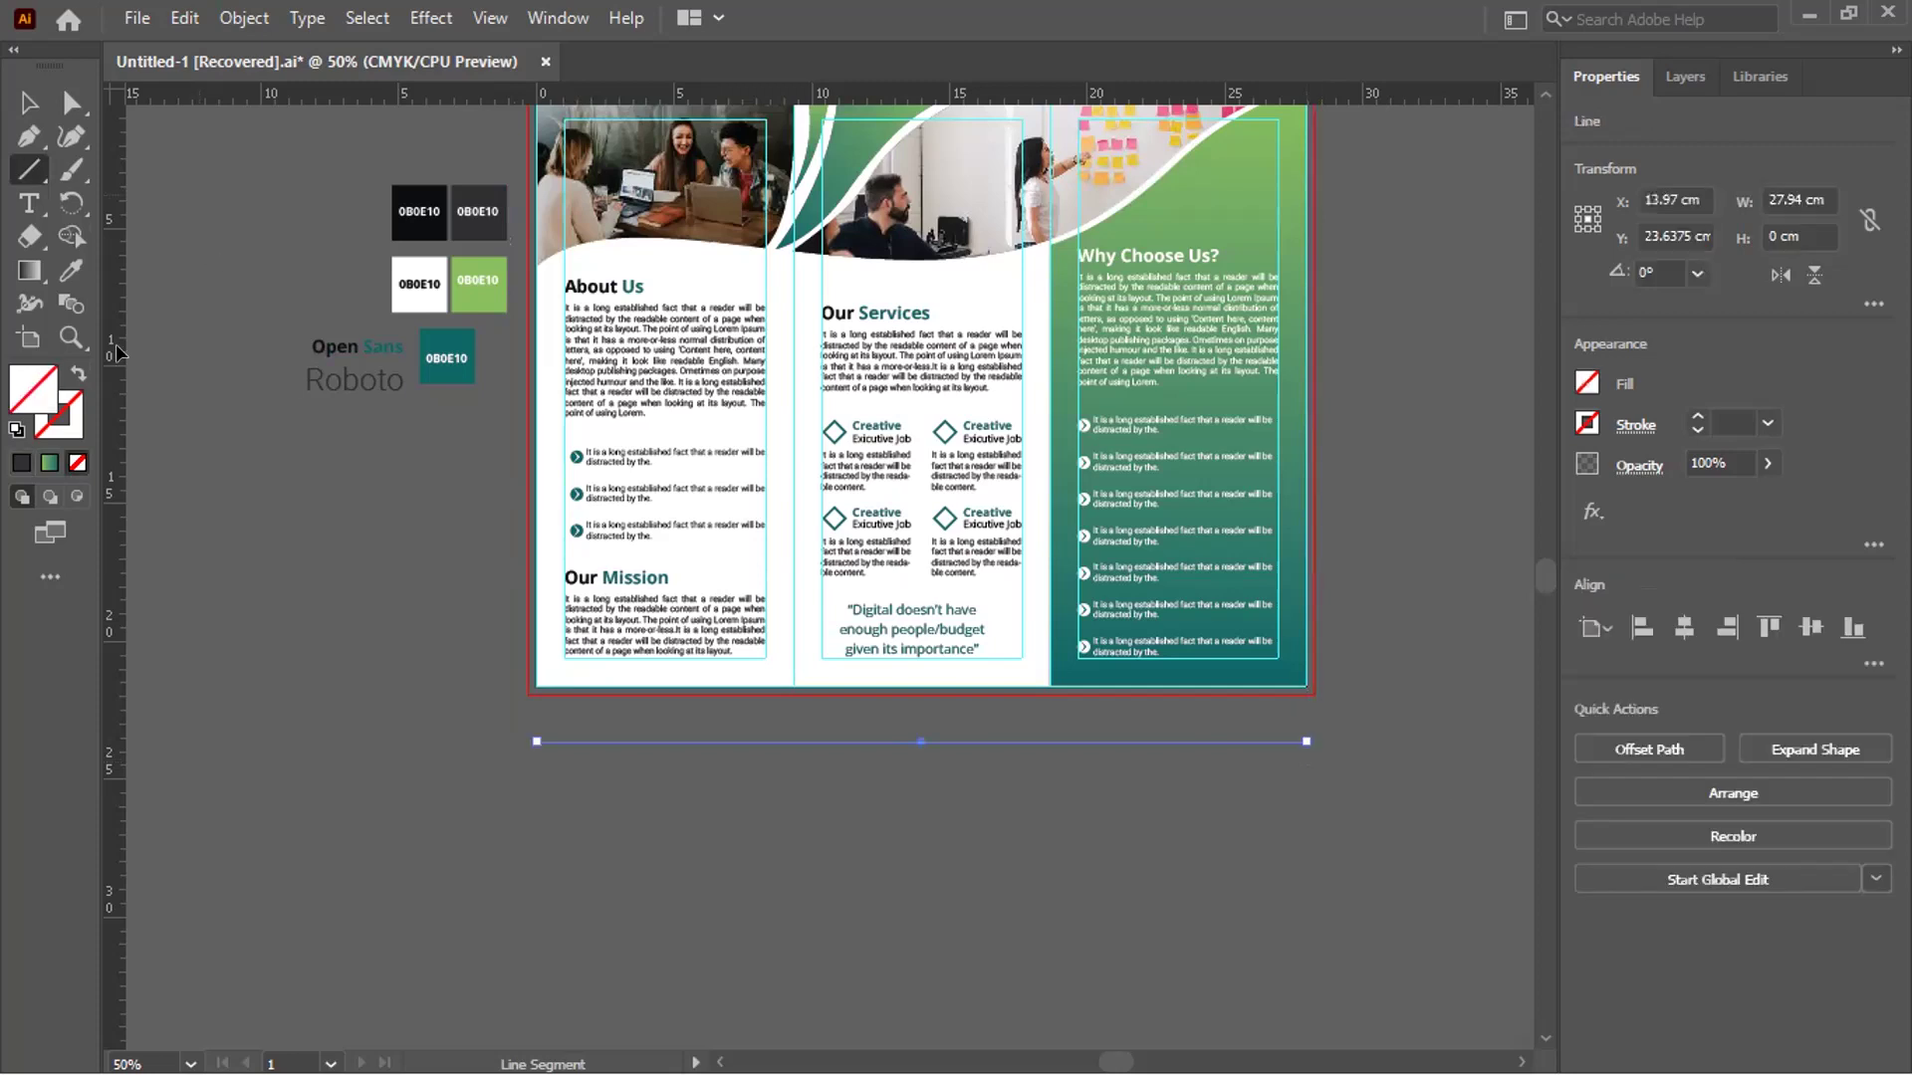
Give the line a black 4 pt stroke with no fill
{"action": "left_click", "coordinate": [72, 267]}
{"action": "left_click", "coordinate": [418, 227]}
{"action": "key", "text": "v"}
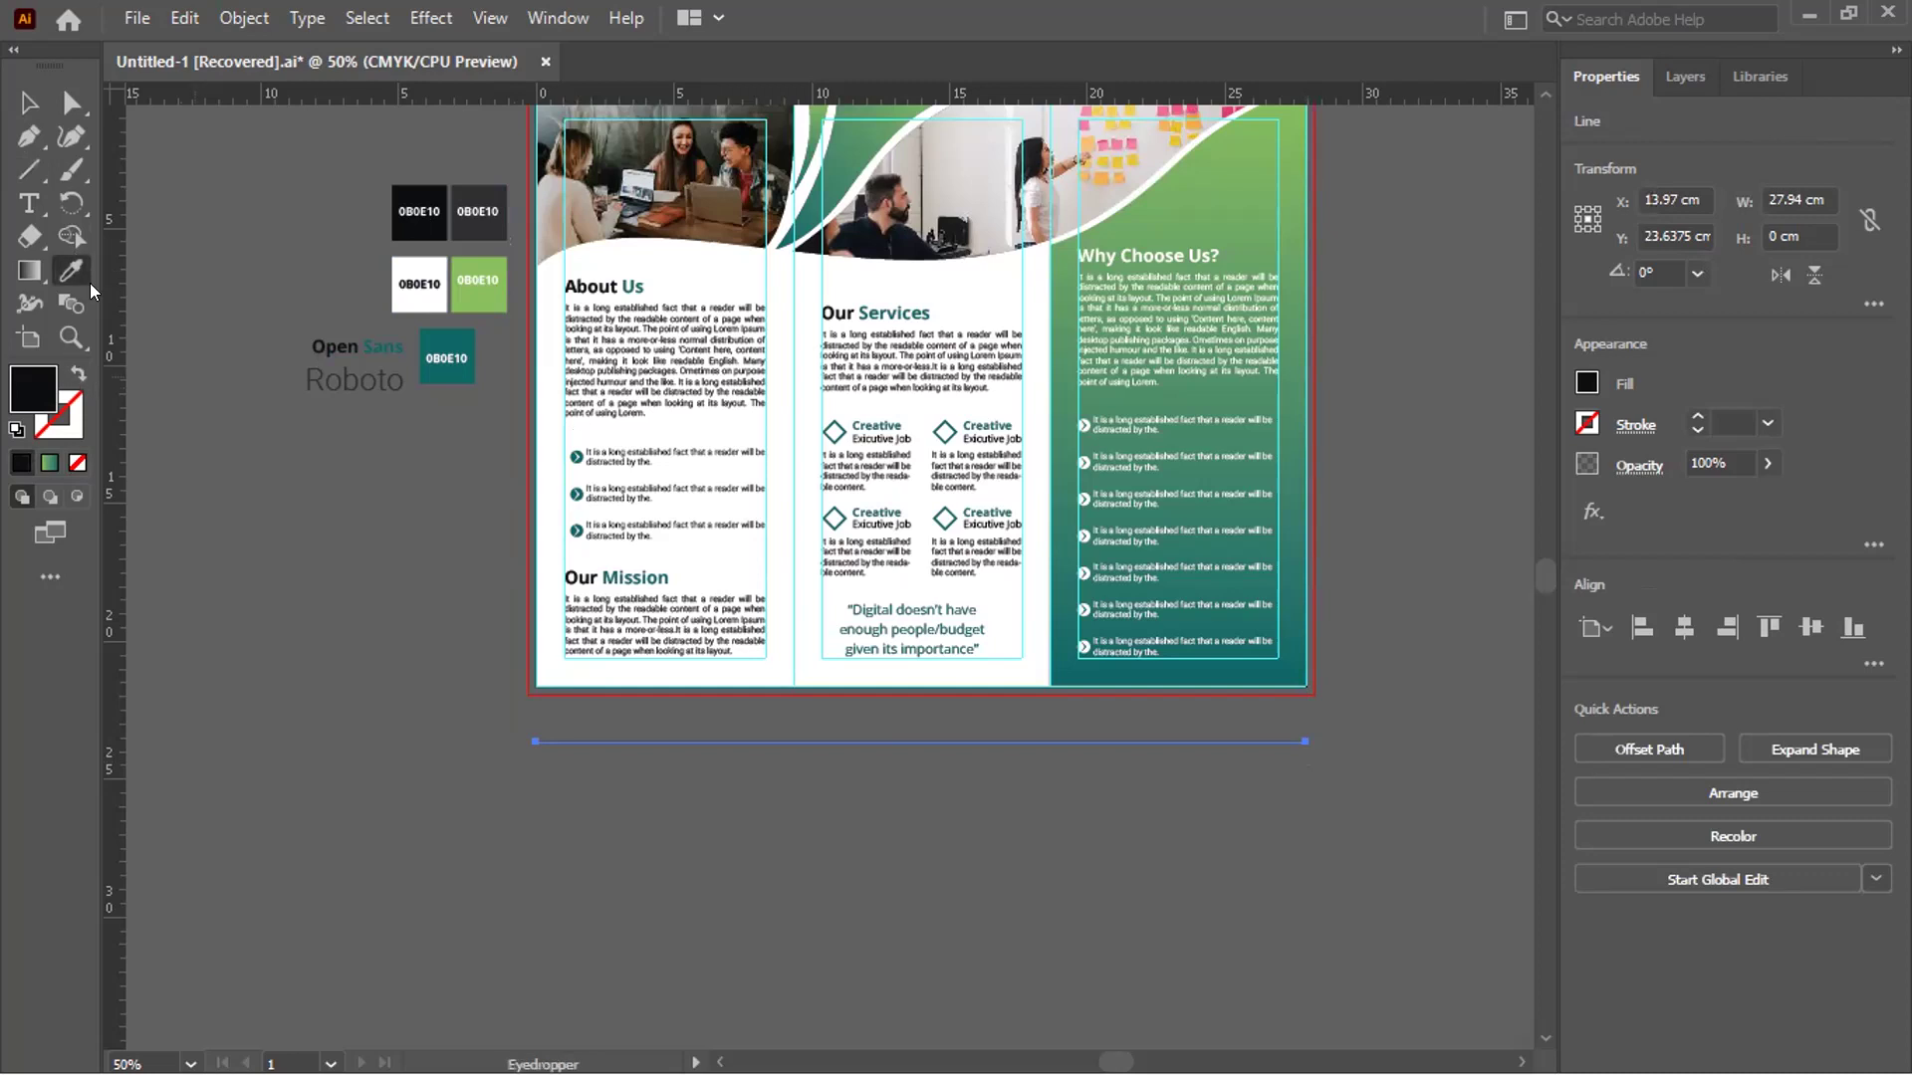
{"action": "left_click", "coordinate": [77, 374]}
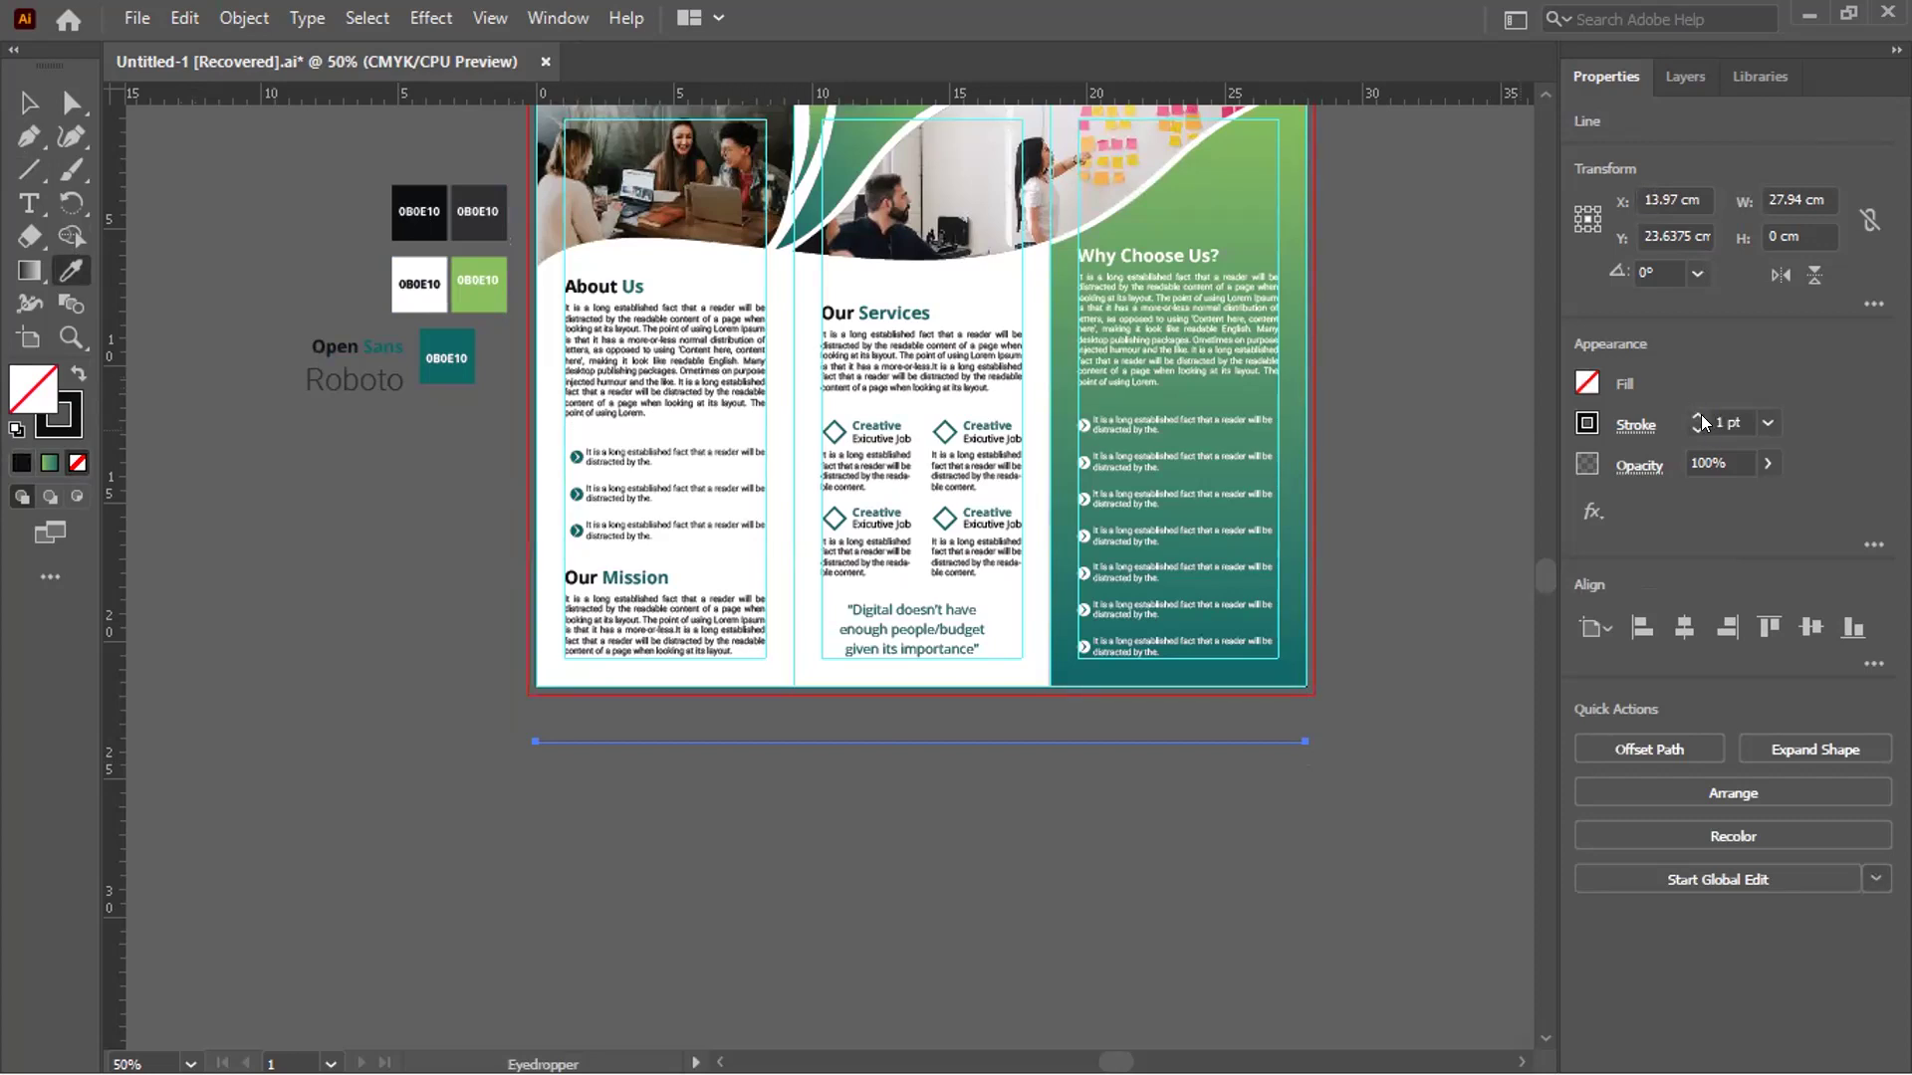
{"action": "triple_click", "coordinate": [1699, 418]}
{"action": "left_click", "coordinate": [29, 102]}
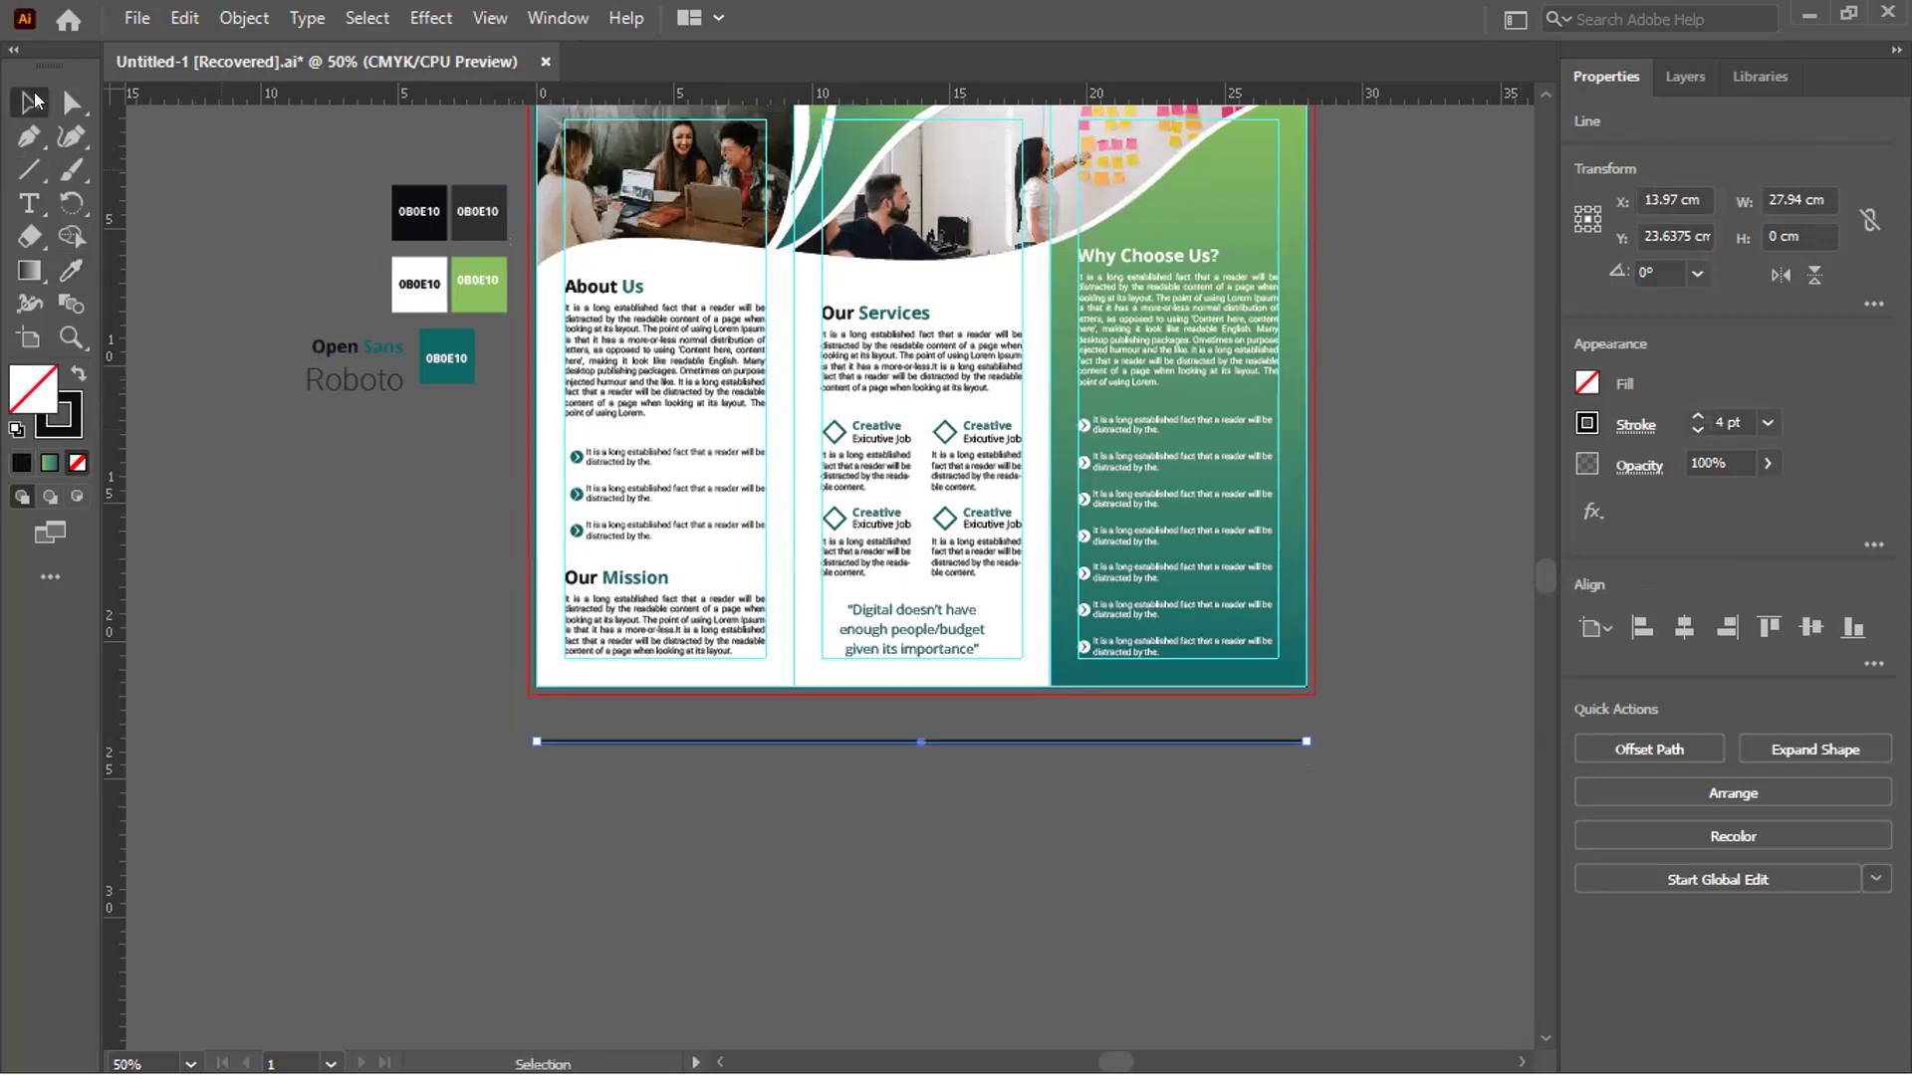
{"action": "left_click", "coordinate": [828, 810]}
{"action": "scroll", "coordinate": [809, 808], "scroll_direction": "up", "scroll_amount": 1}
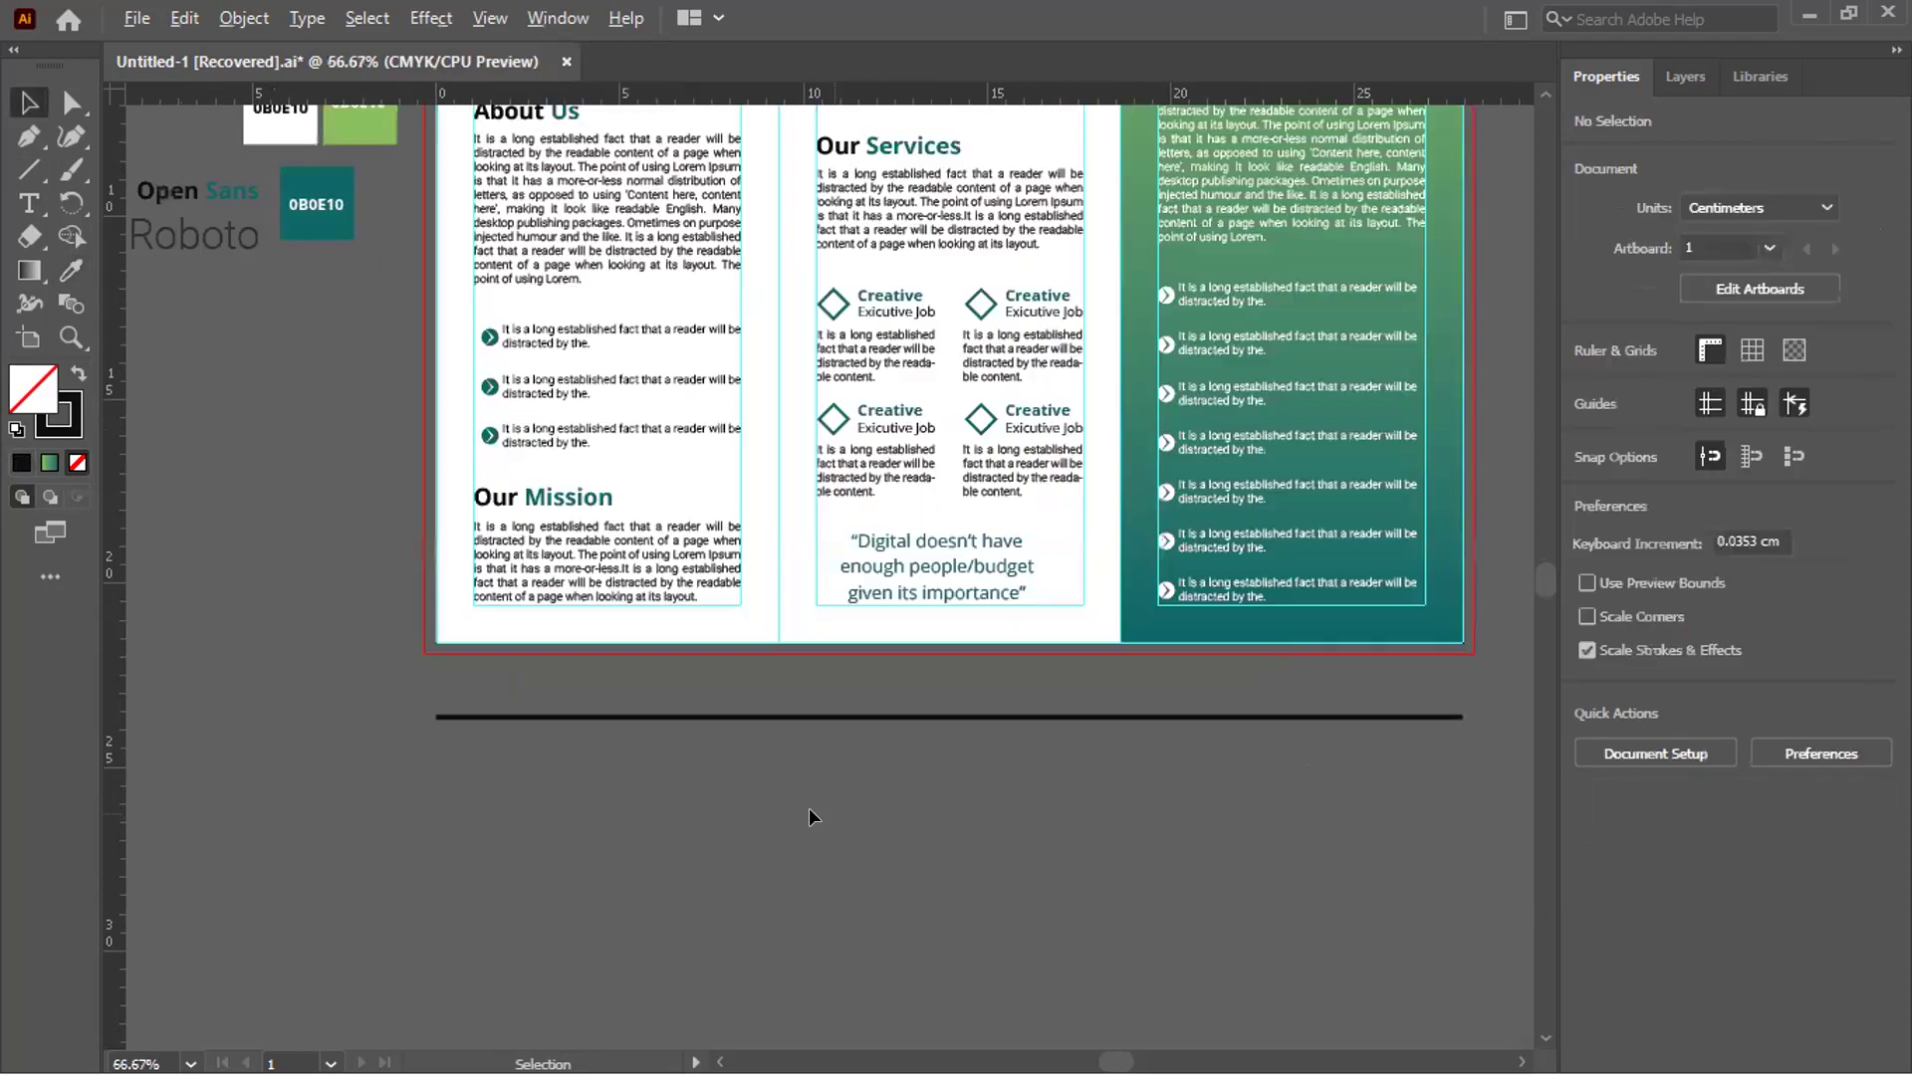
{"action": "scroll", "coordinate": [791, 792], "scroll_direction": "up", "scroll_amount": 1}
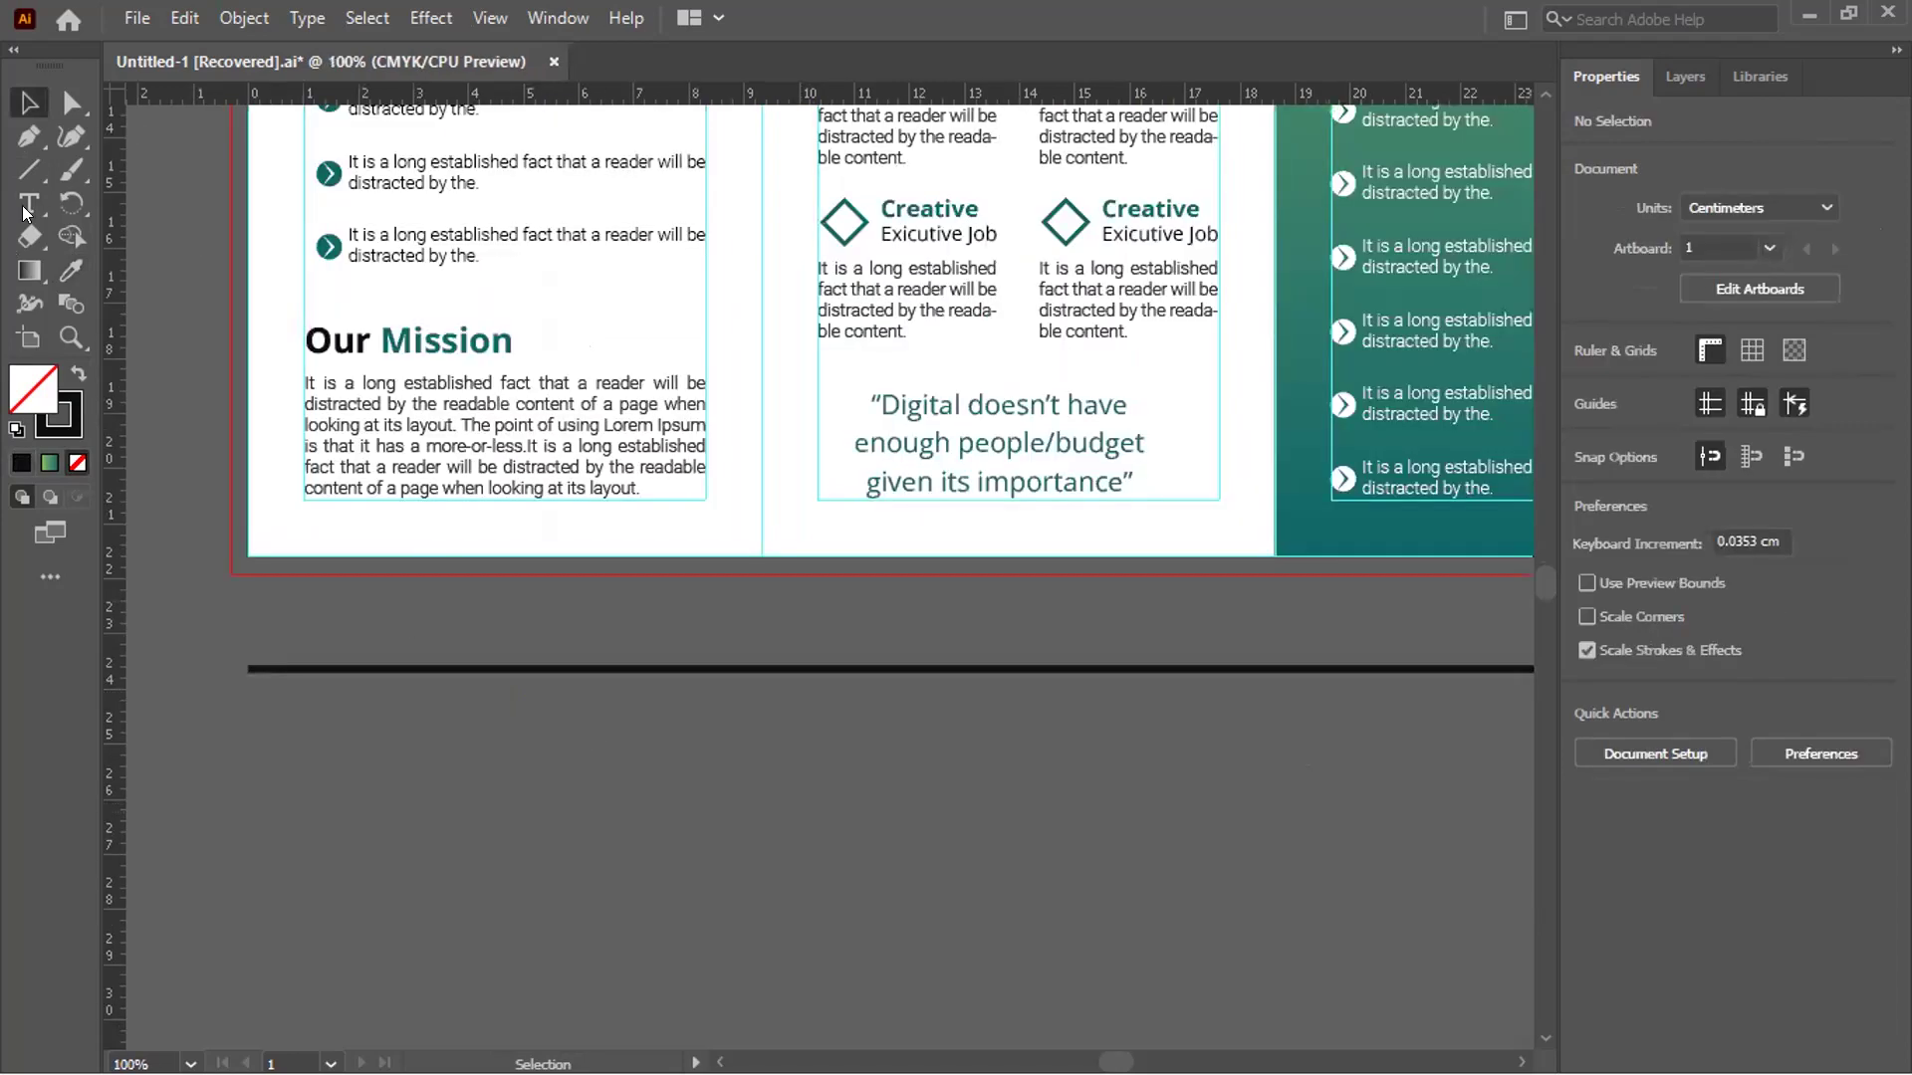
Add an '11 inch' text label centred just beneath the horizontal line
{"action": "key", "text": "t"}
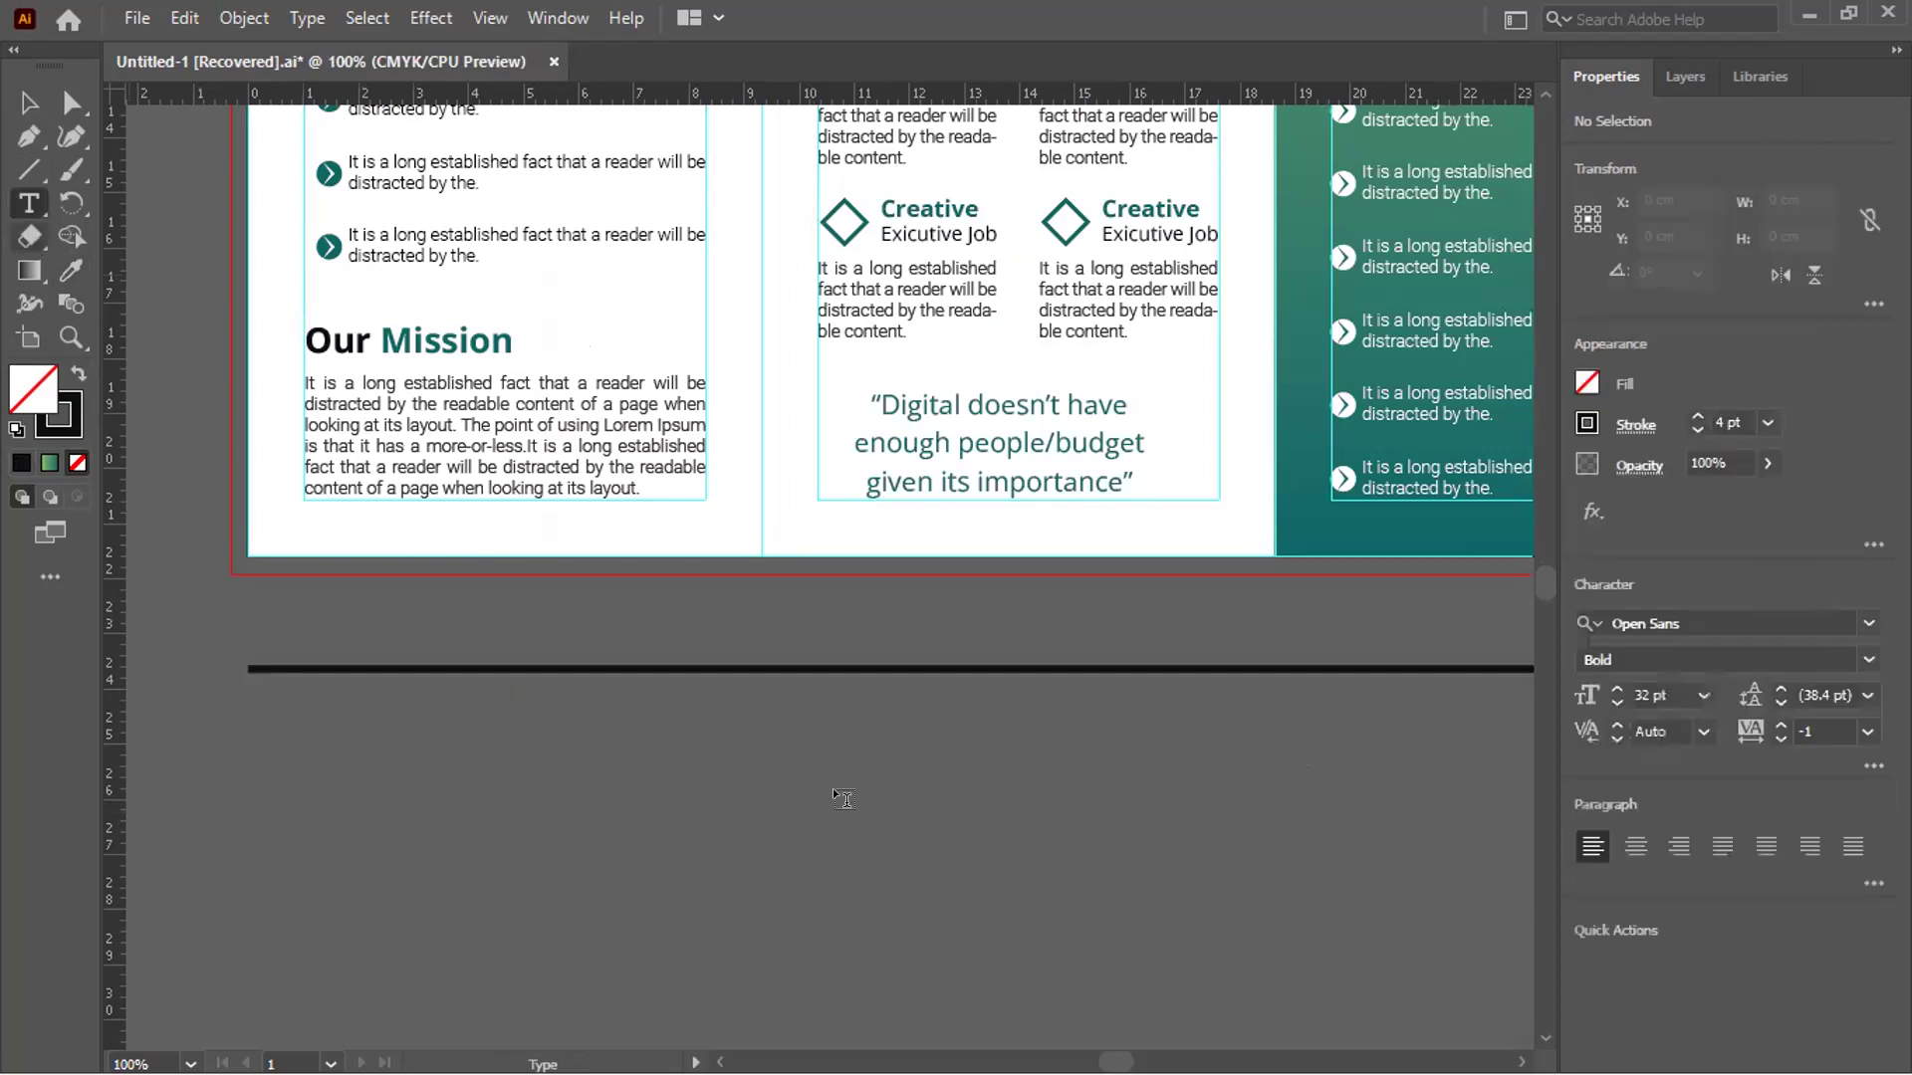
{"action": "left_click", "coordinate": [920, 694]}
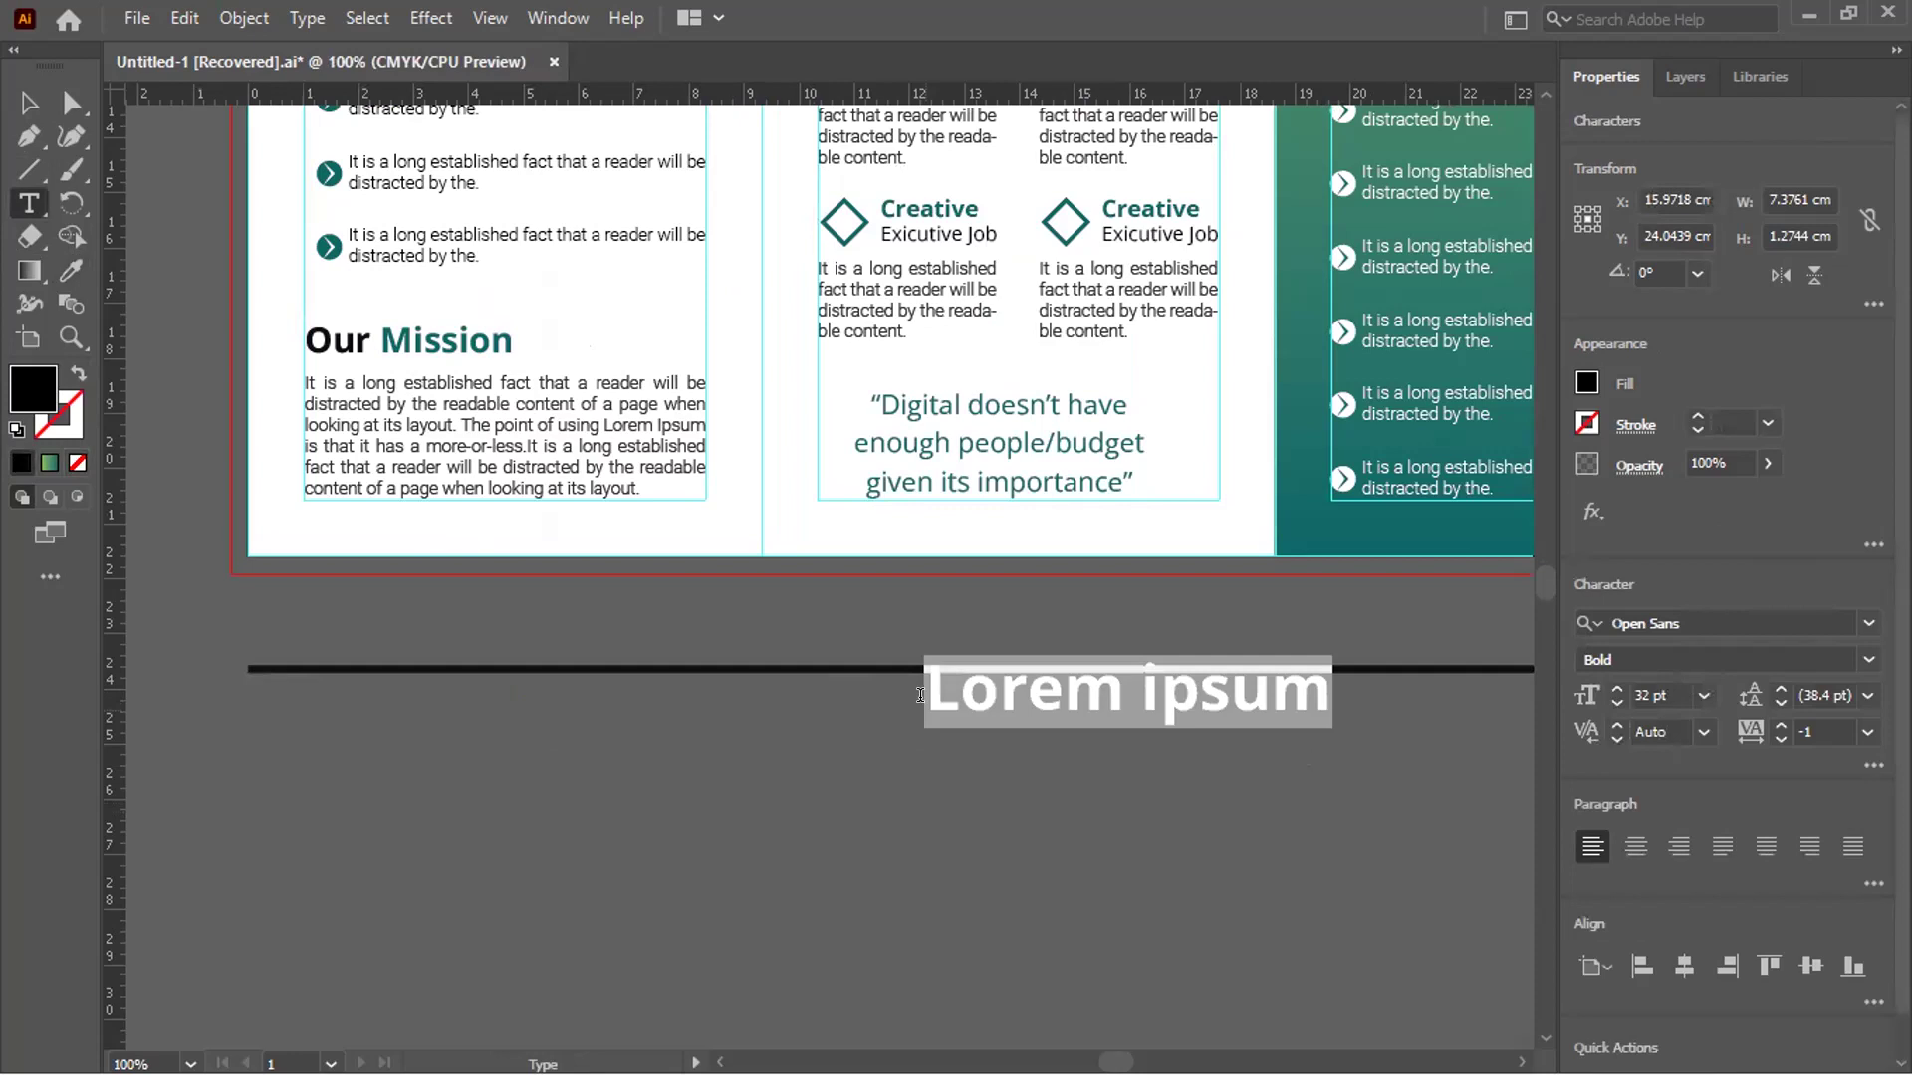
{"action": "type", "text": "11 in"}
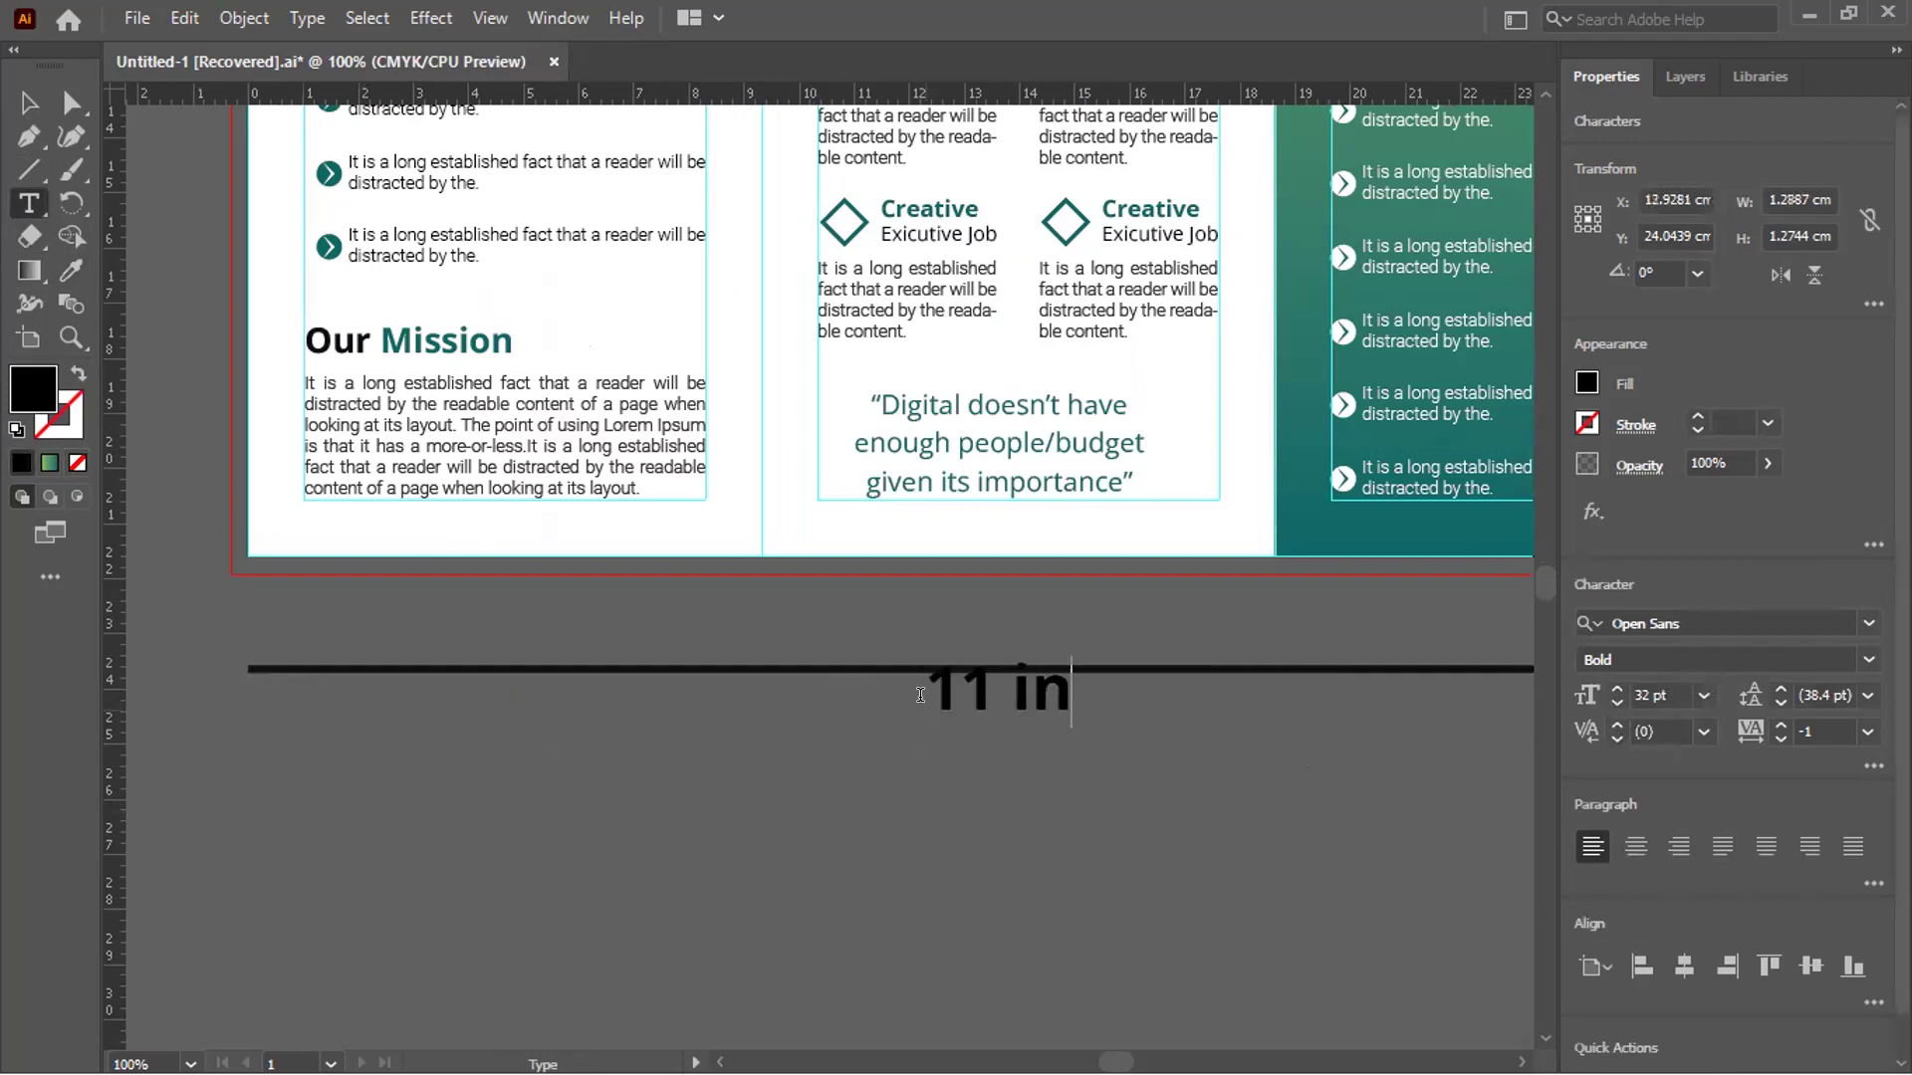
{"action": "type", "text": "ch"}
{"action": "key", "text": "Escape"}
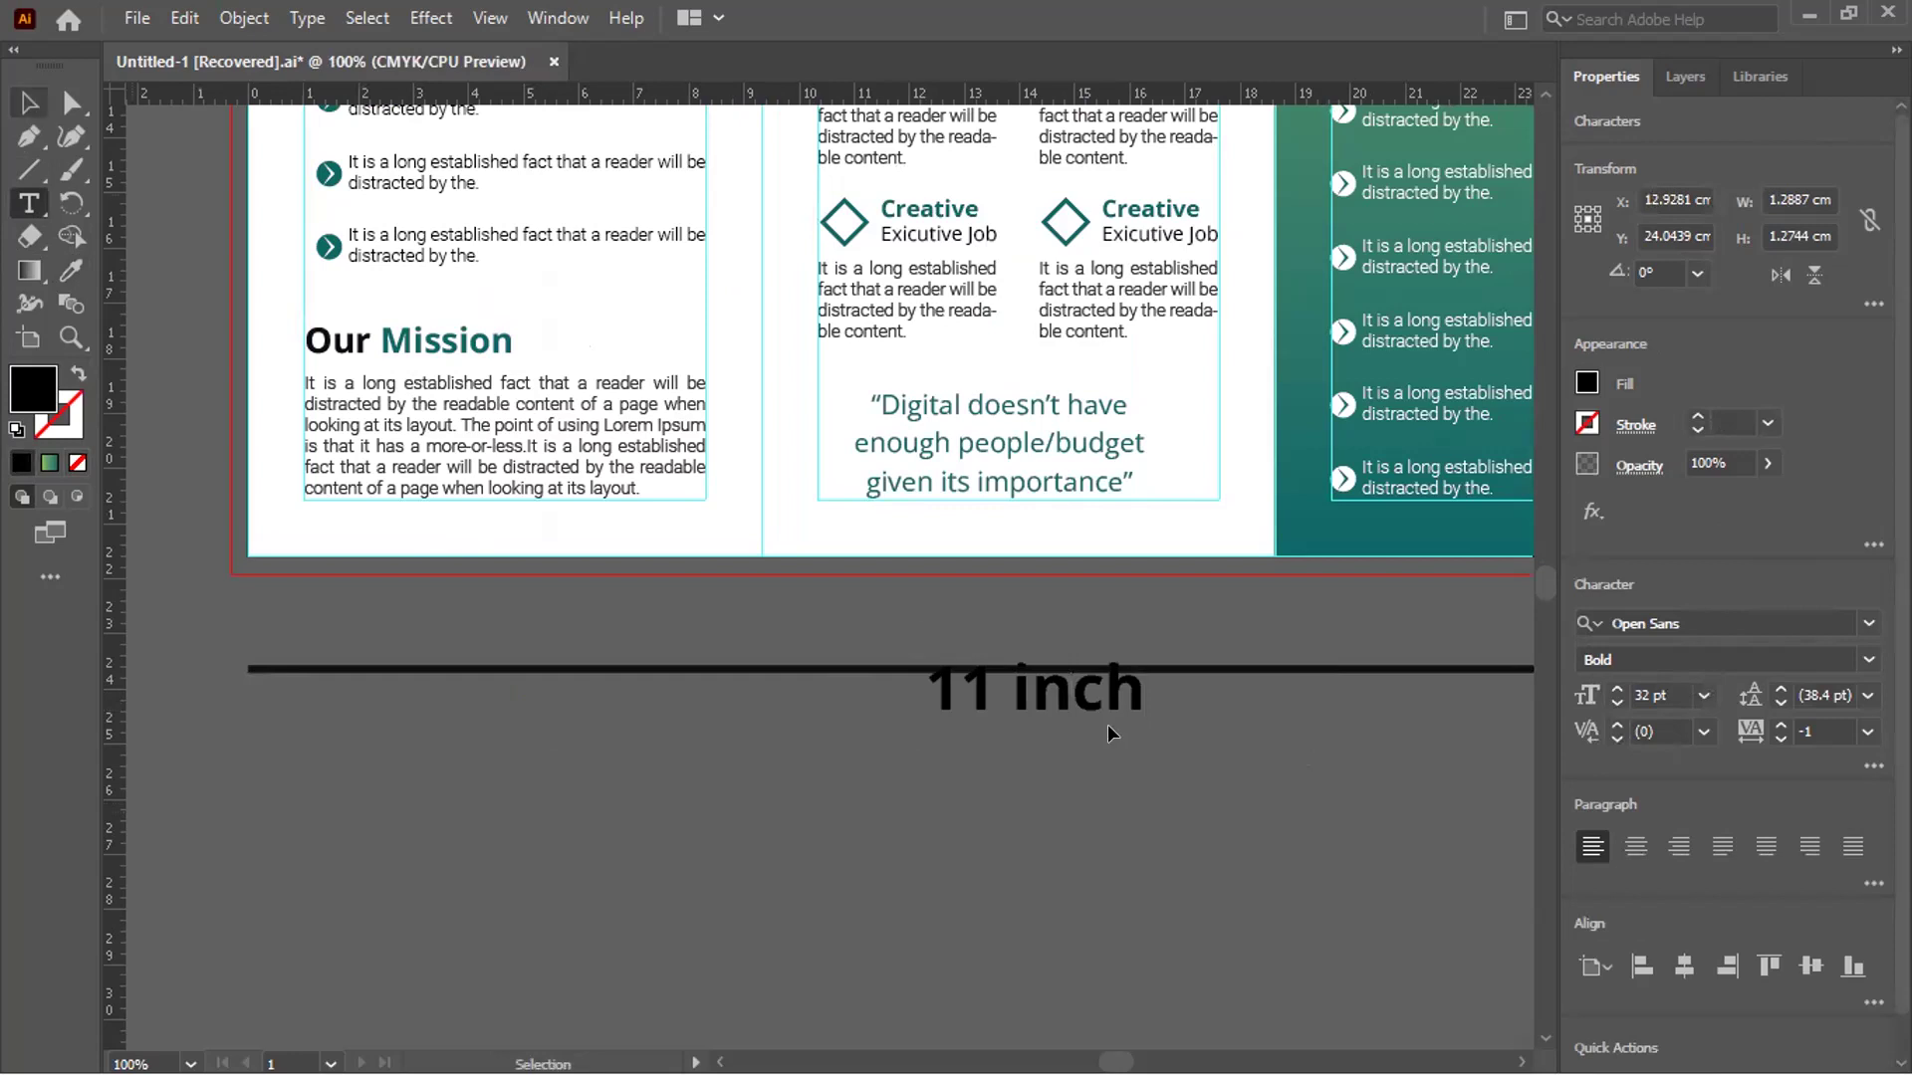
{"action": "left_click_drag", "start_coordinate": [1101, 709], "coordinate": [1121, 739]}
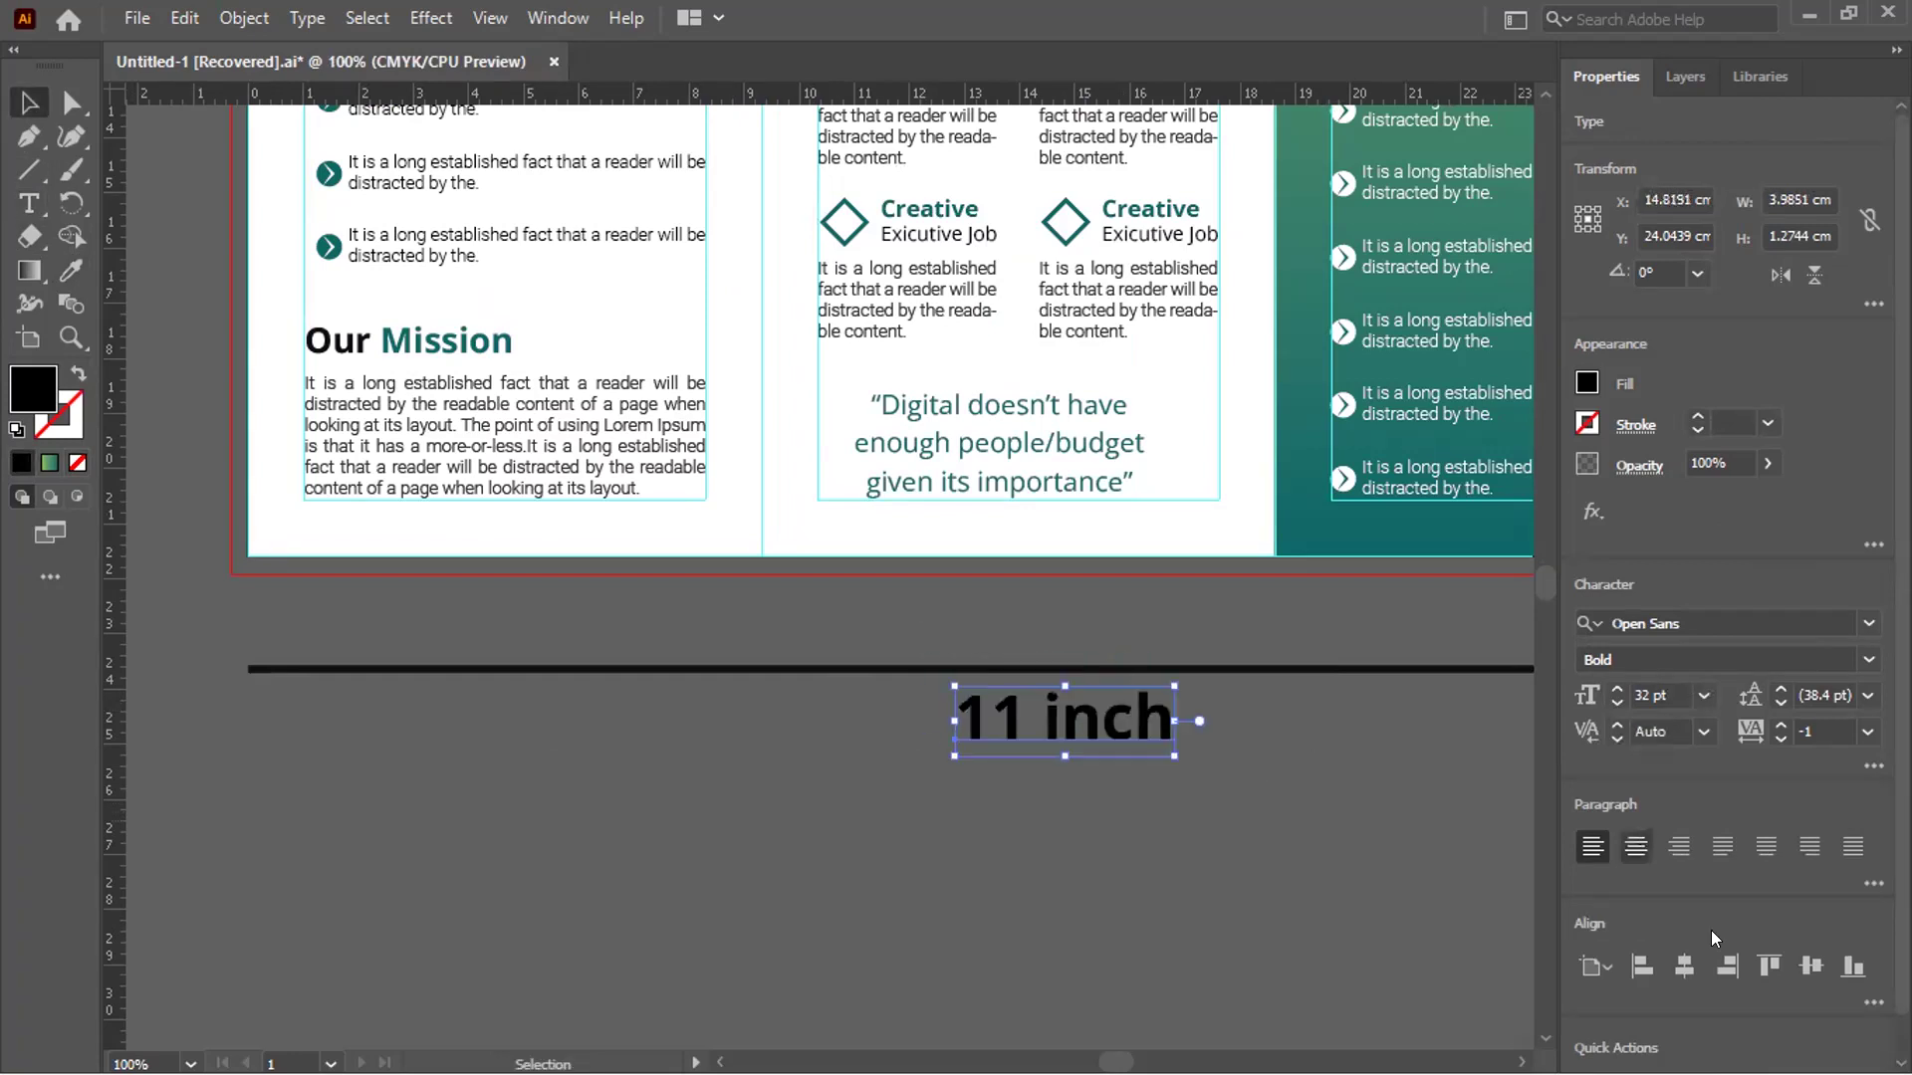
{"action": "key", "text": "shift+Left"}
{"action": "key", "text": "shift+Left"}
{"action": "left_click", "coordinate": [1085, 851]}
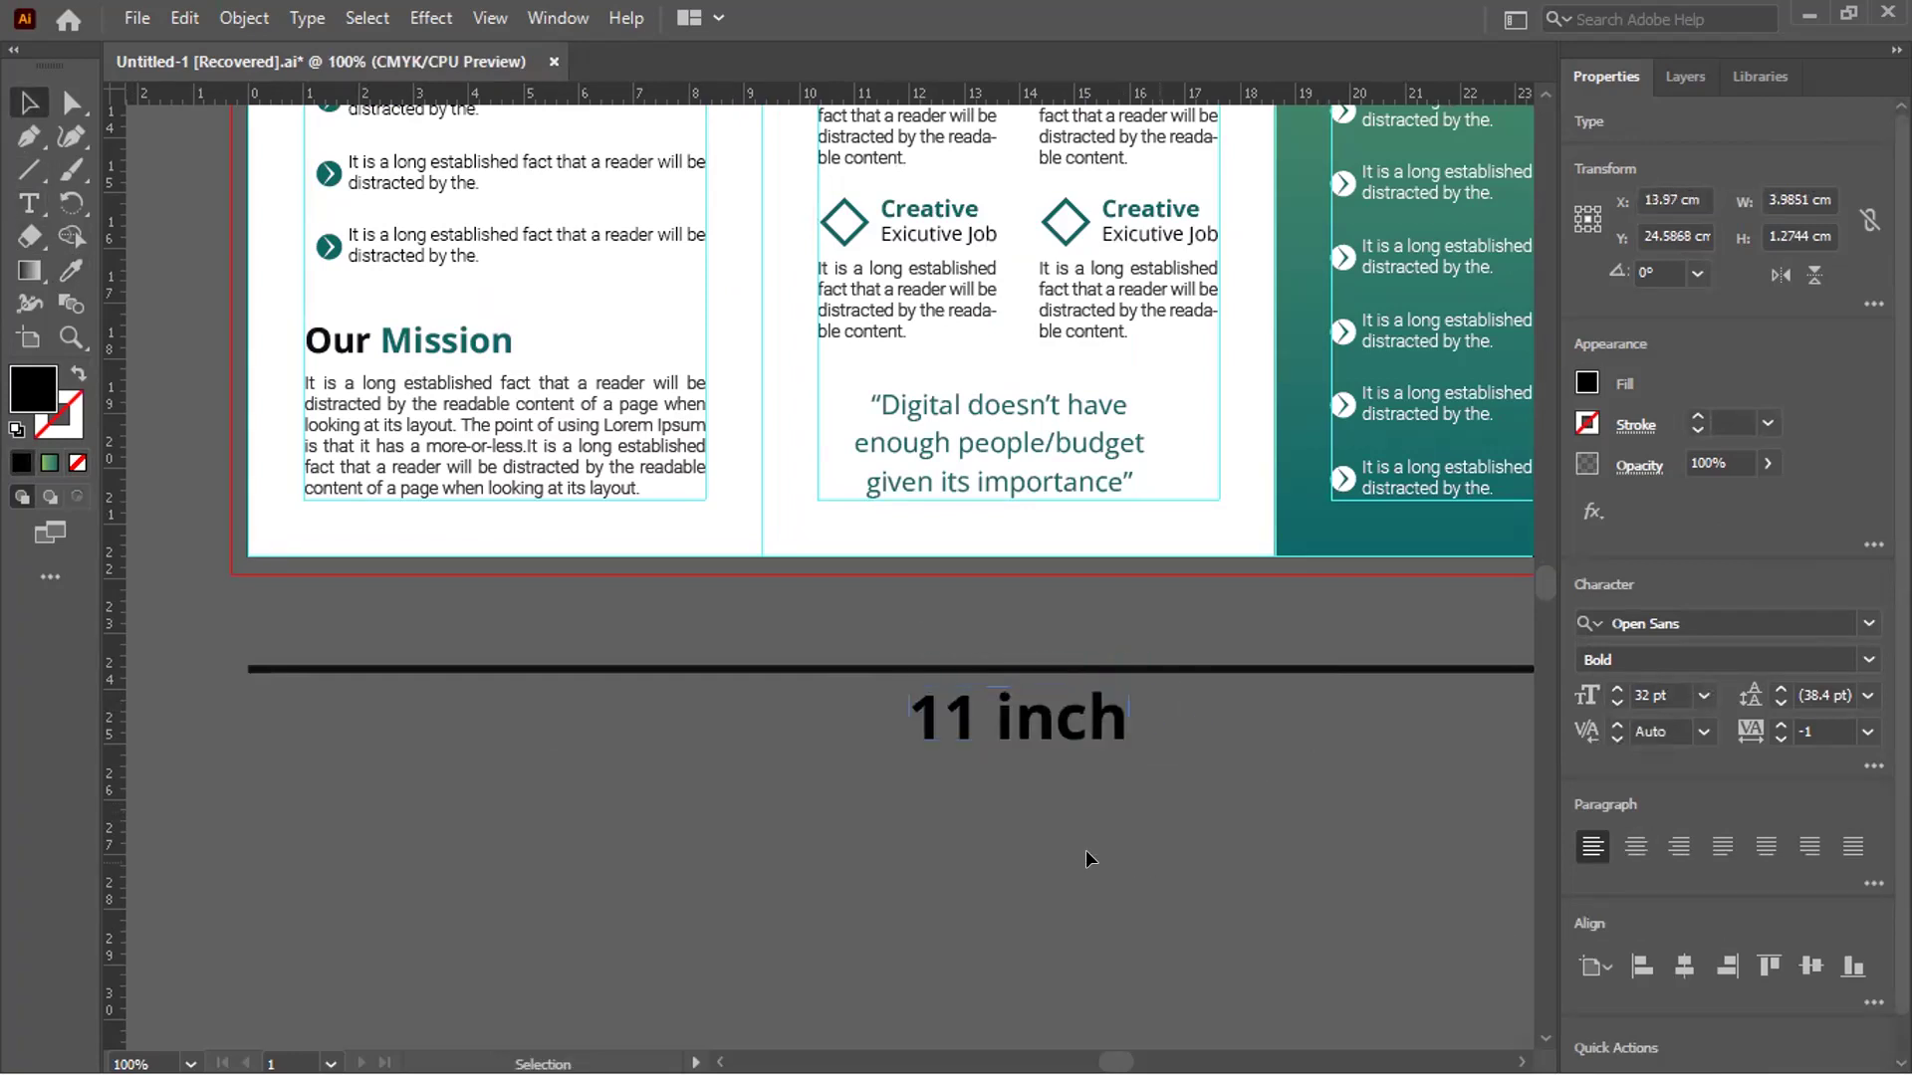
{"action": "scroll", "coordinate": [1144, 864], "scroll_direction": "down", "scroll_amount": 3}
Copy the horizontal line and its 11 inch label off to the right of the brochure
{"action": "key", "text": "space"}
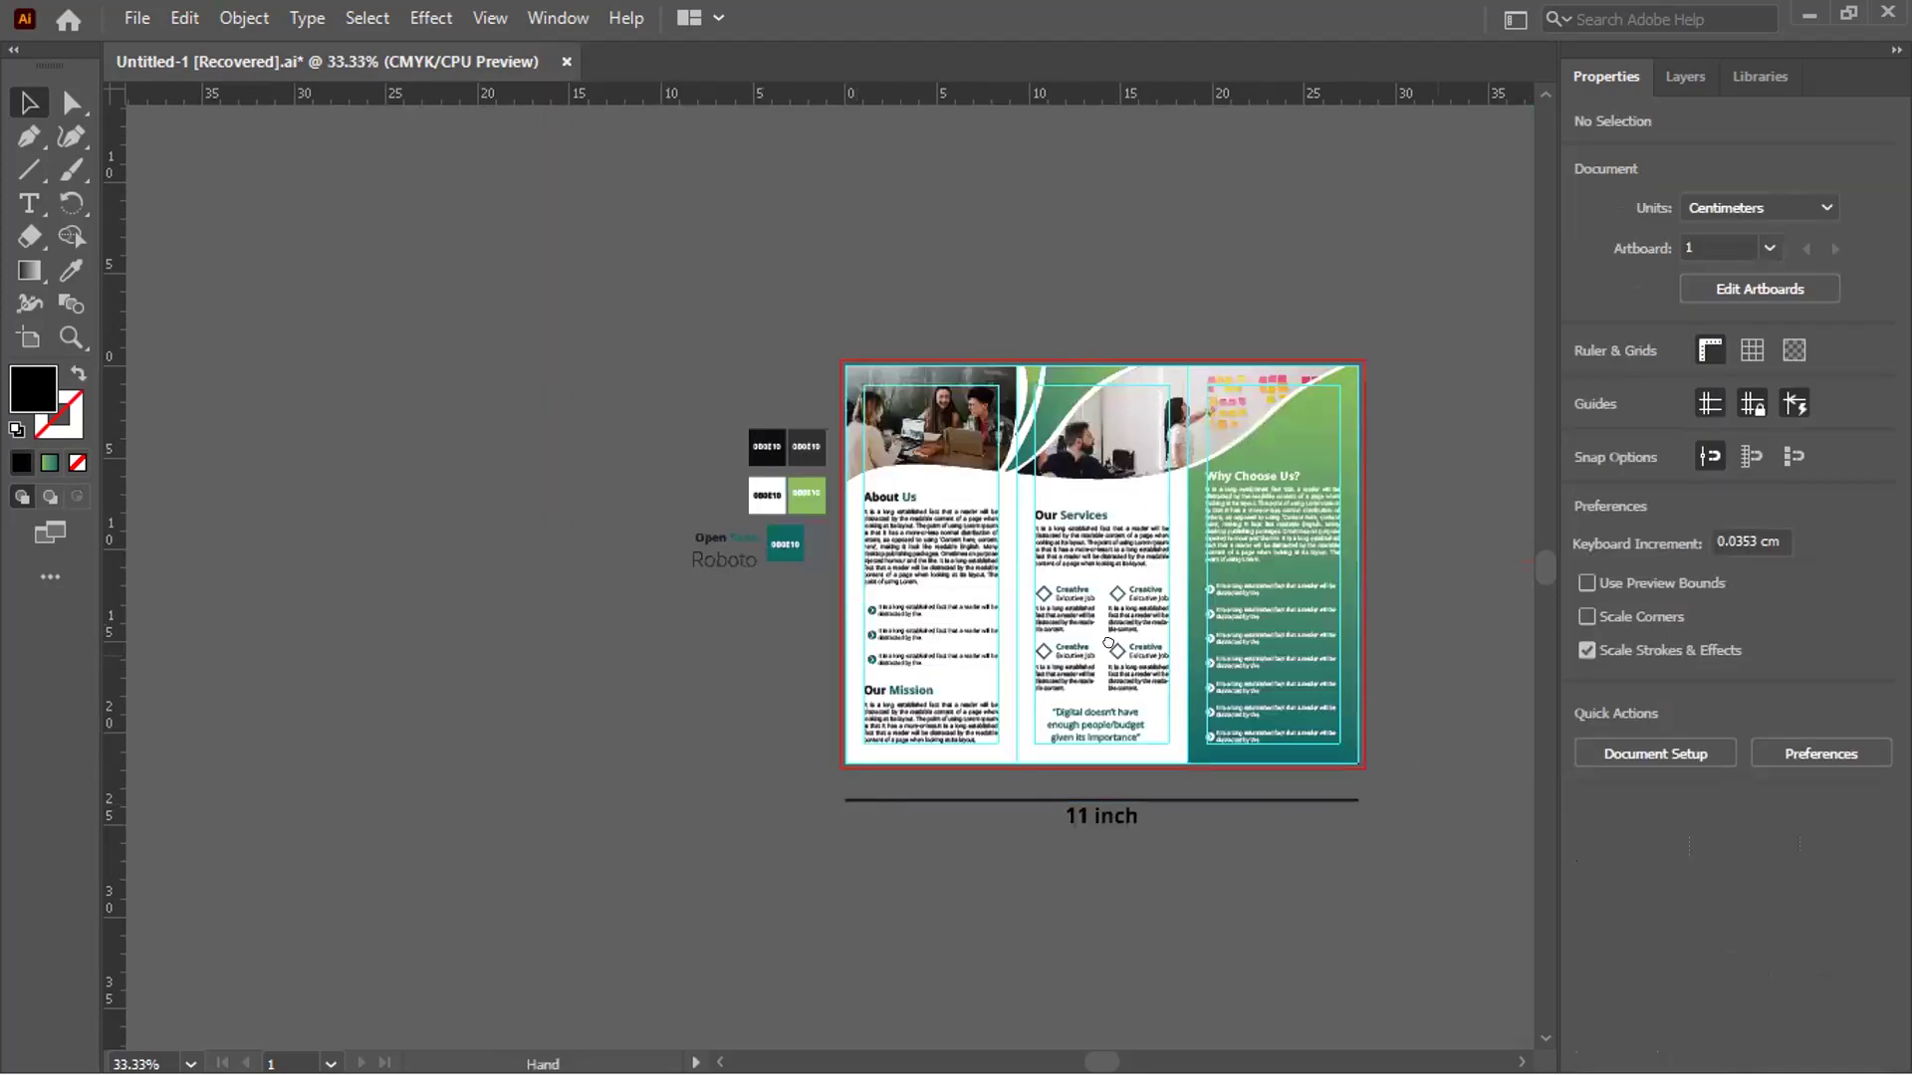
{"action": "left_click_drag", "start_coordinate": [1162, 853], "coordinate": [737, 842]}
{"action": "left_click_drag", "start_coordinate": [629, 774], "coordinate": [1243, 569]}
{"action": "left_click", "coordinate": [1445, 519]}
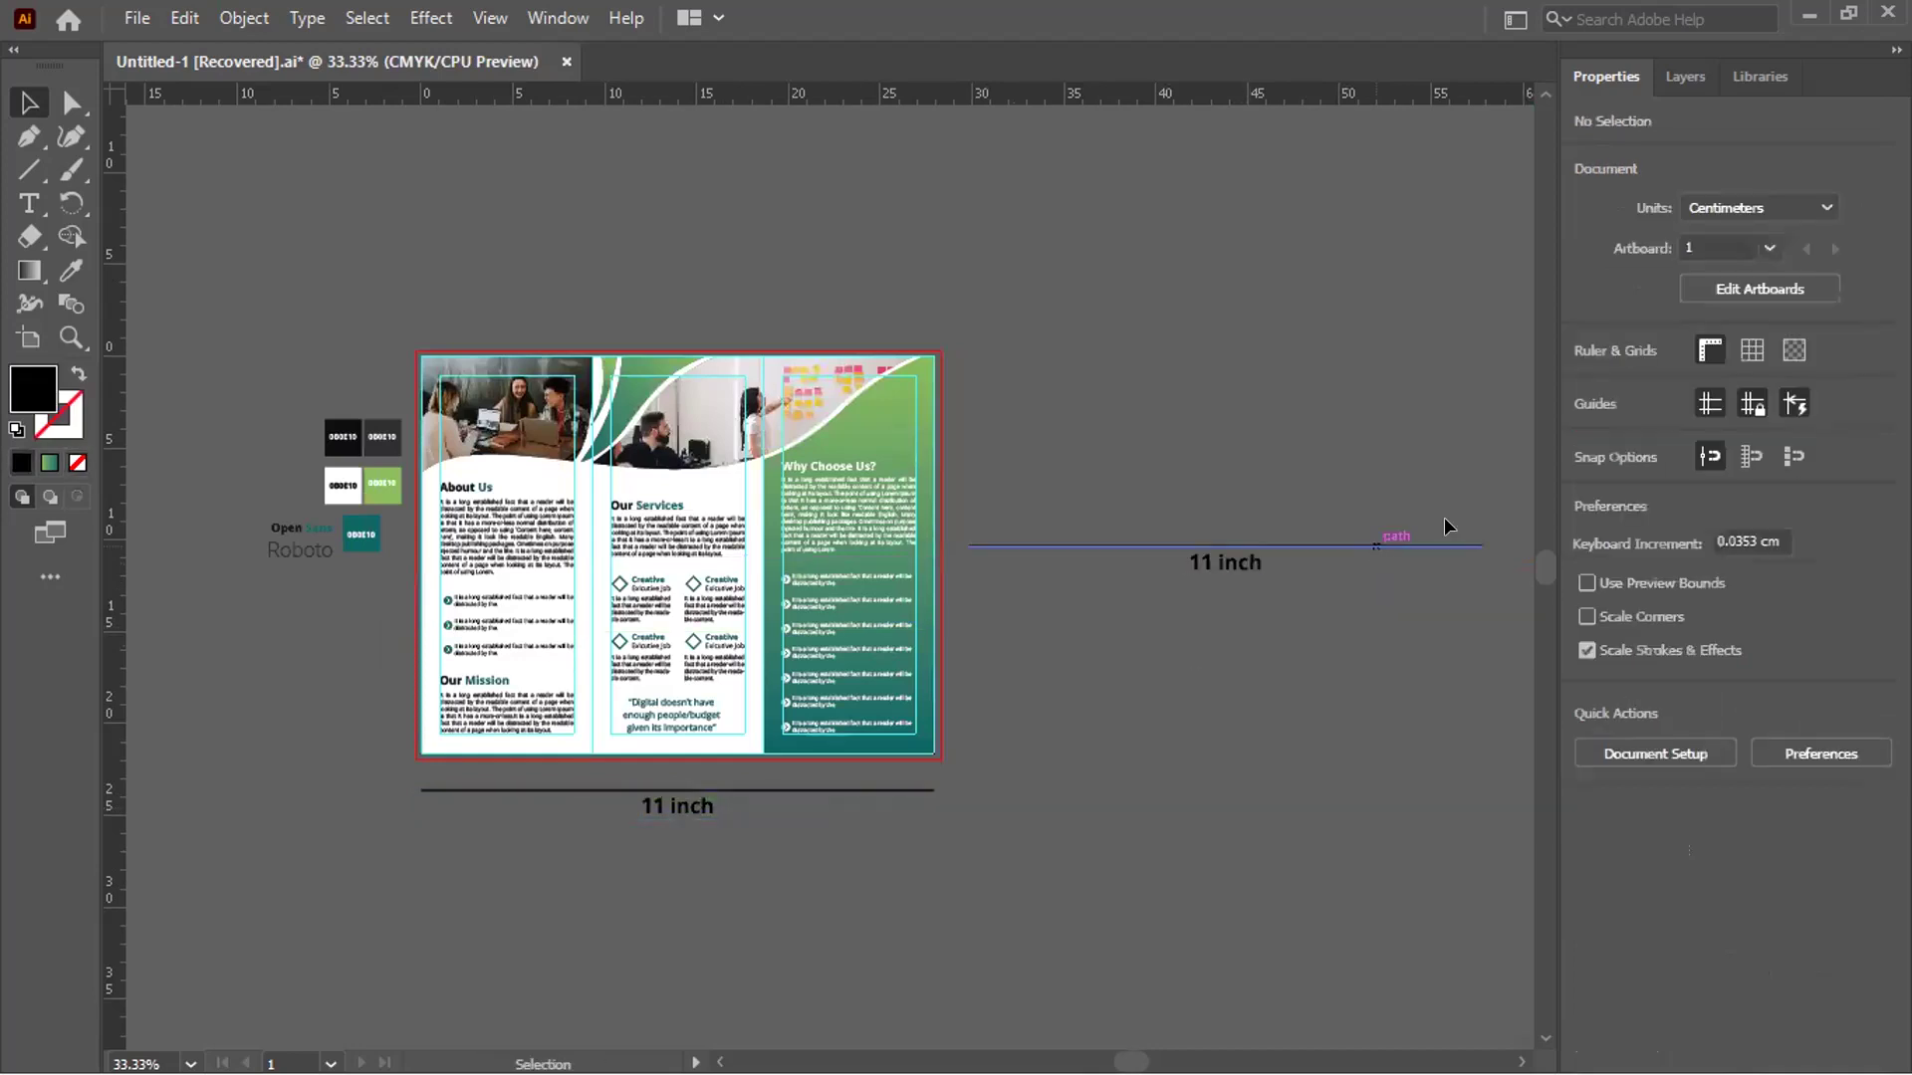
Rotate the copied line 90° and move it to the brochure's right edge
{"action": "left_click", "coordinate": [1484, 537]}
{"action": "left_click_drag", "start_coordinate": [1419, 409], "coordinate": [1146, 354]}
{"action": "left_click_drag", "start_coordinate": [1795, 618], "coordinate": [1213, 705]}
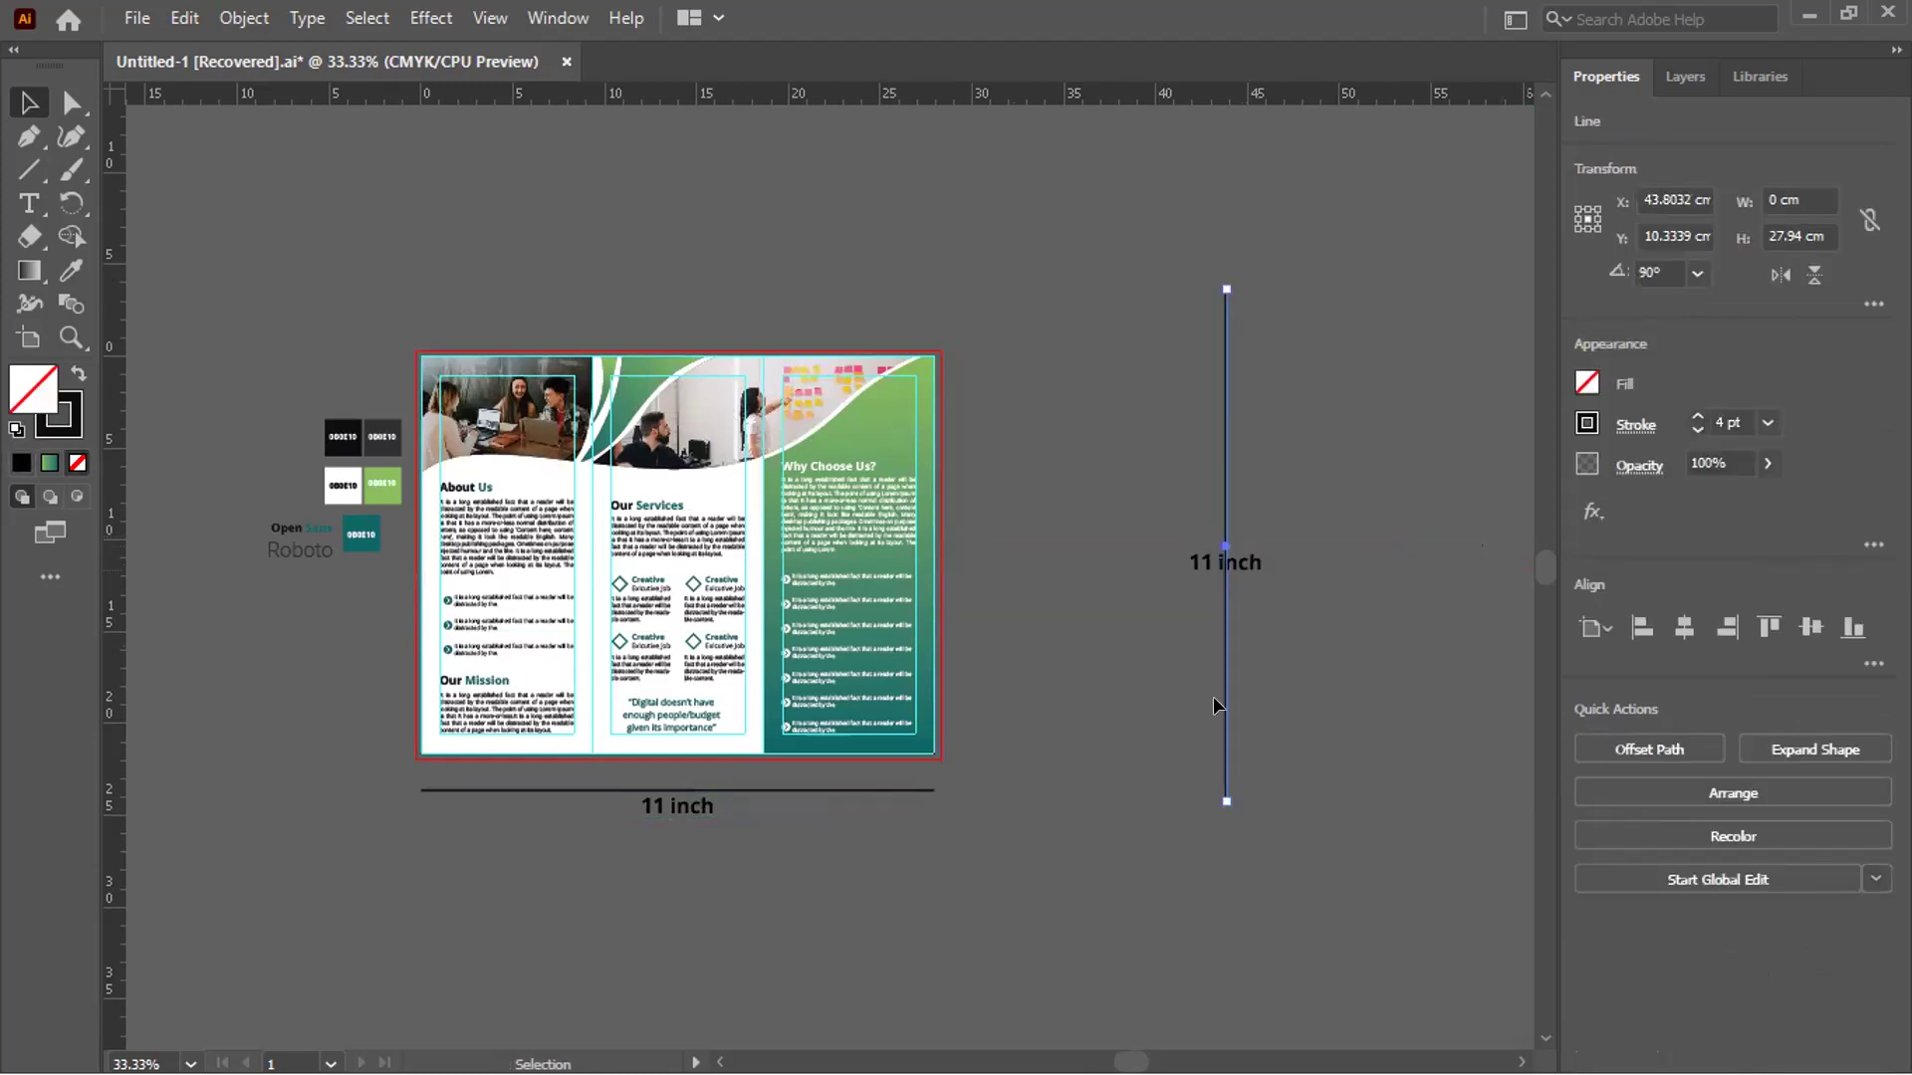
{"action": "left_click_drag", "start_coordinate": [973, 702], "coordinate": [951, 775]}
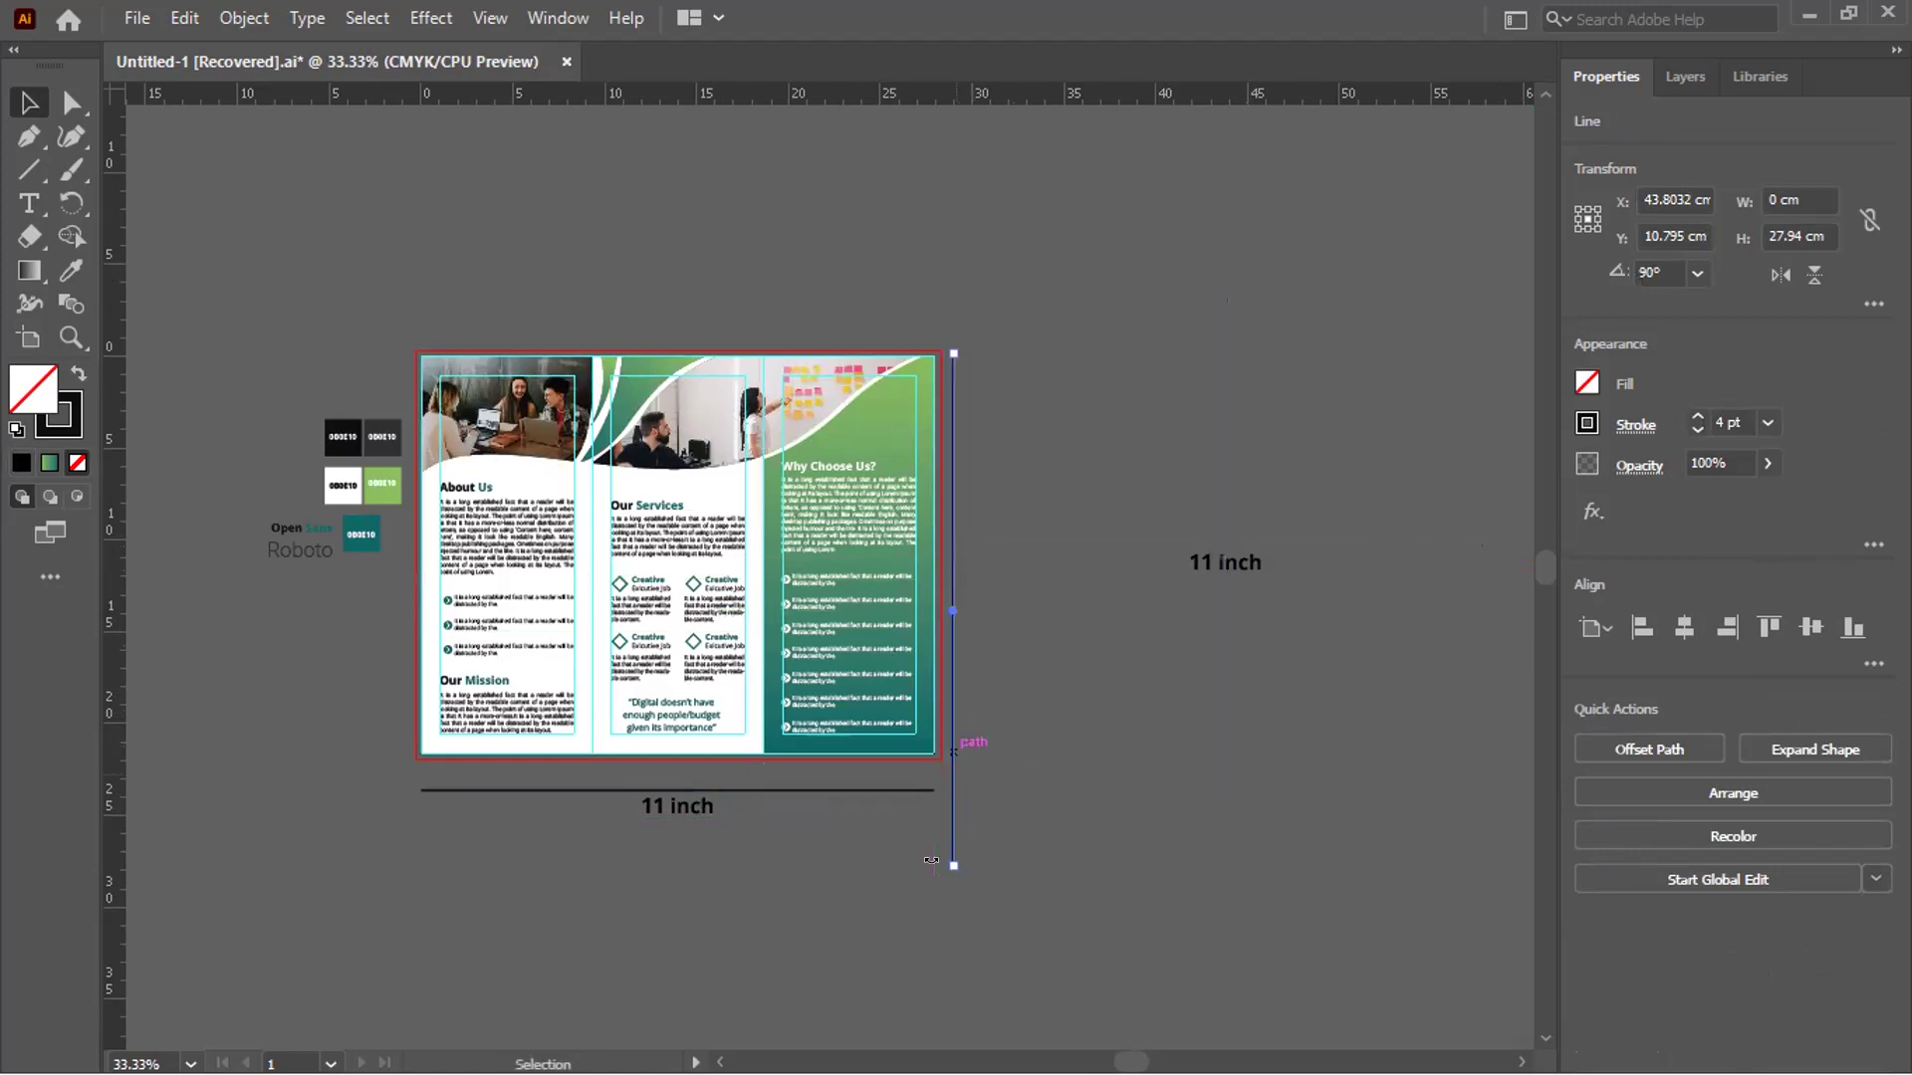
Shorten the vertical line's bottom endpoint so it matches the brochure's height
{"action": "key", "text": "a"}
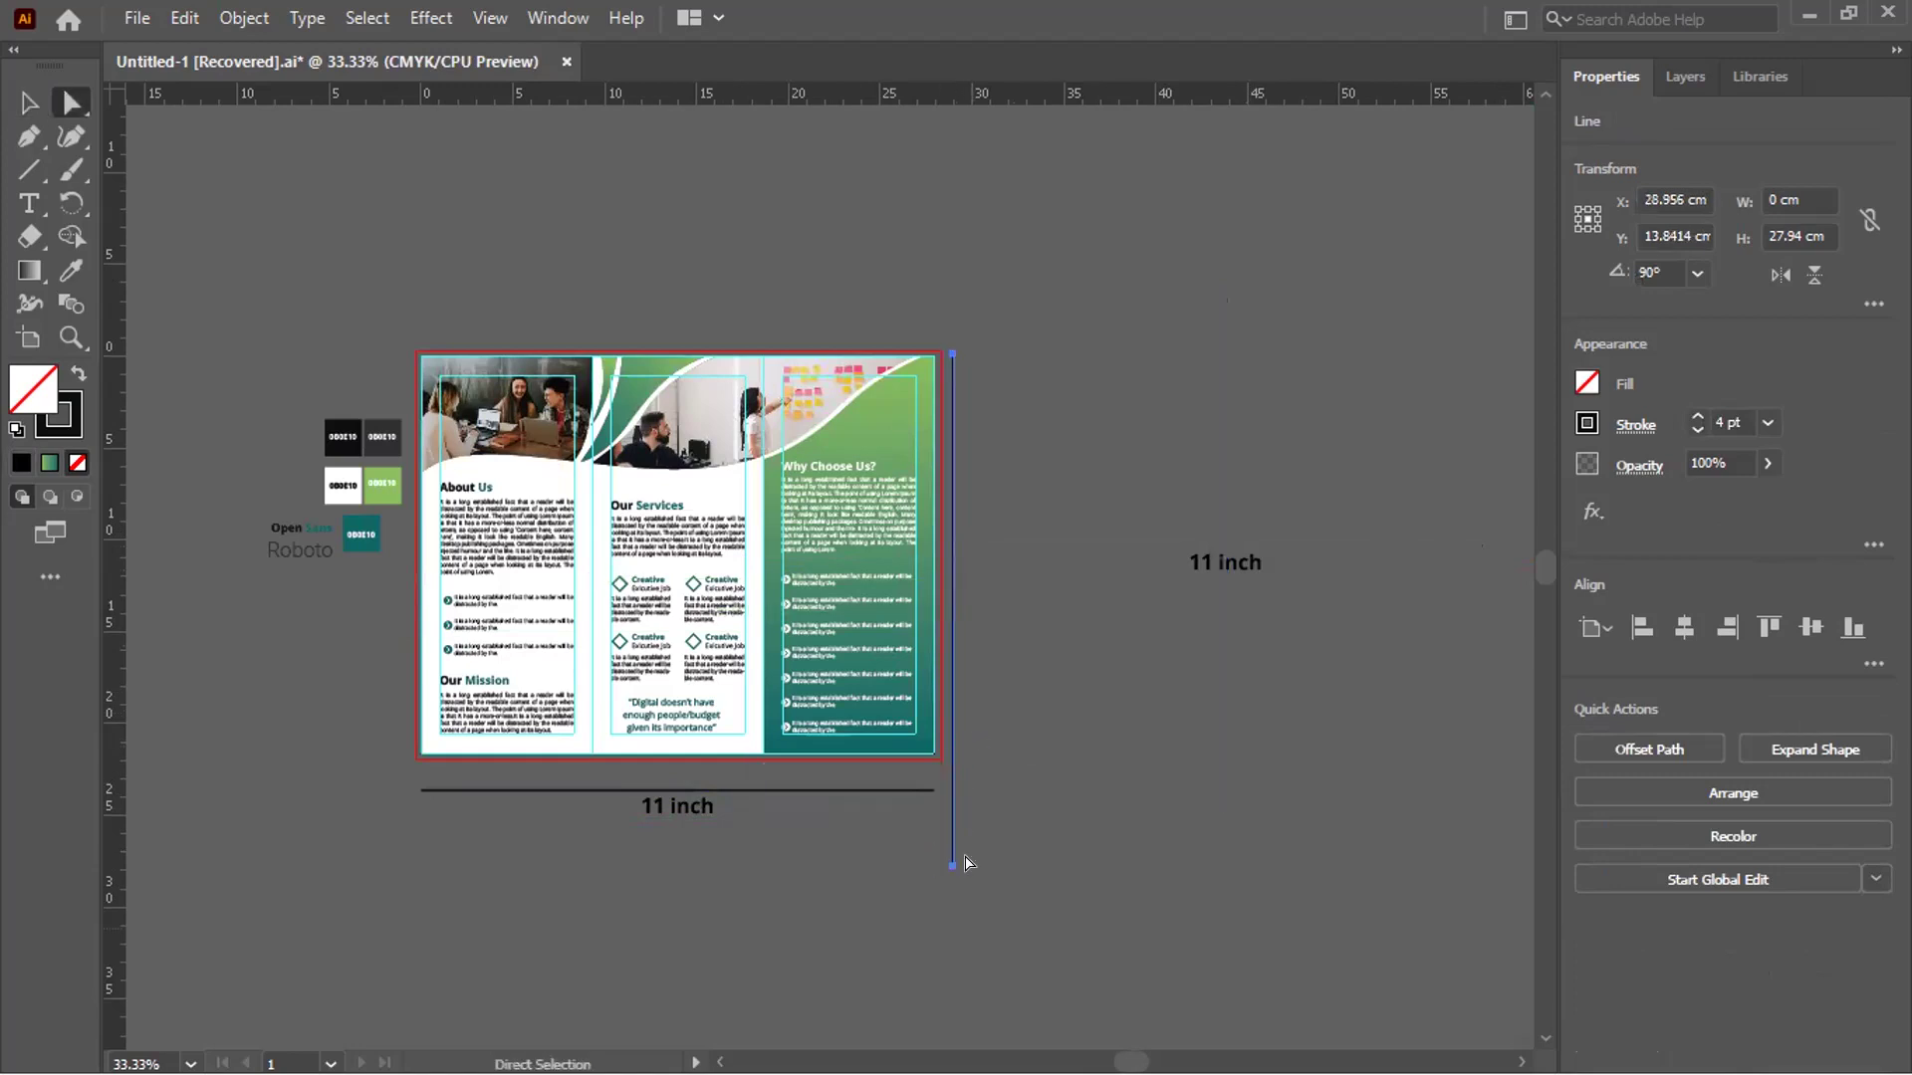
{"action": "left_click", "coordinate": [952, 867]}
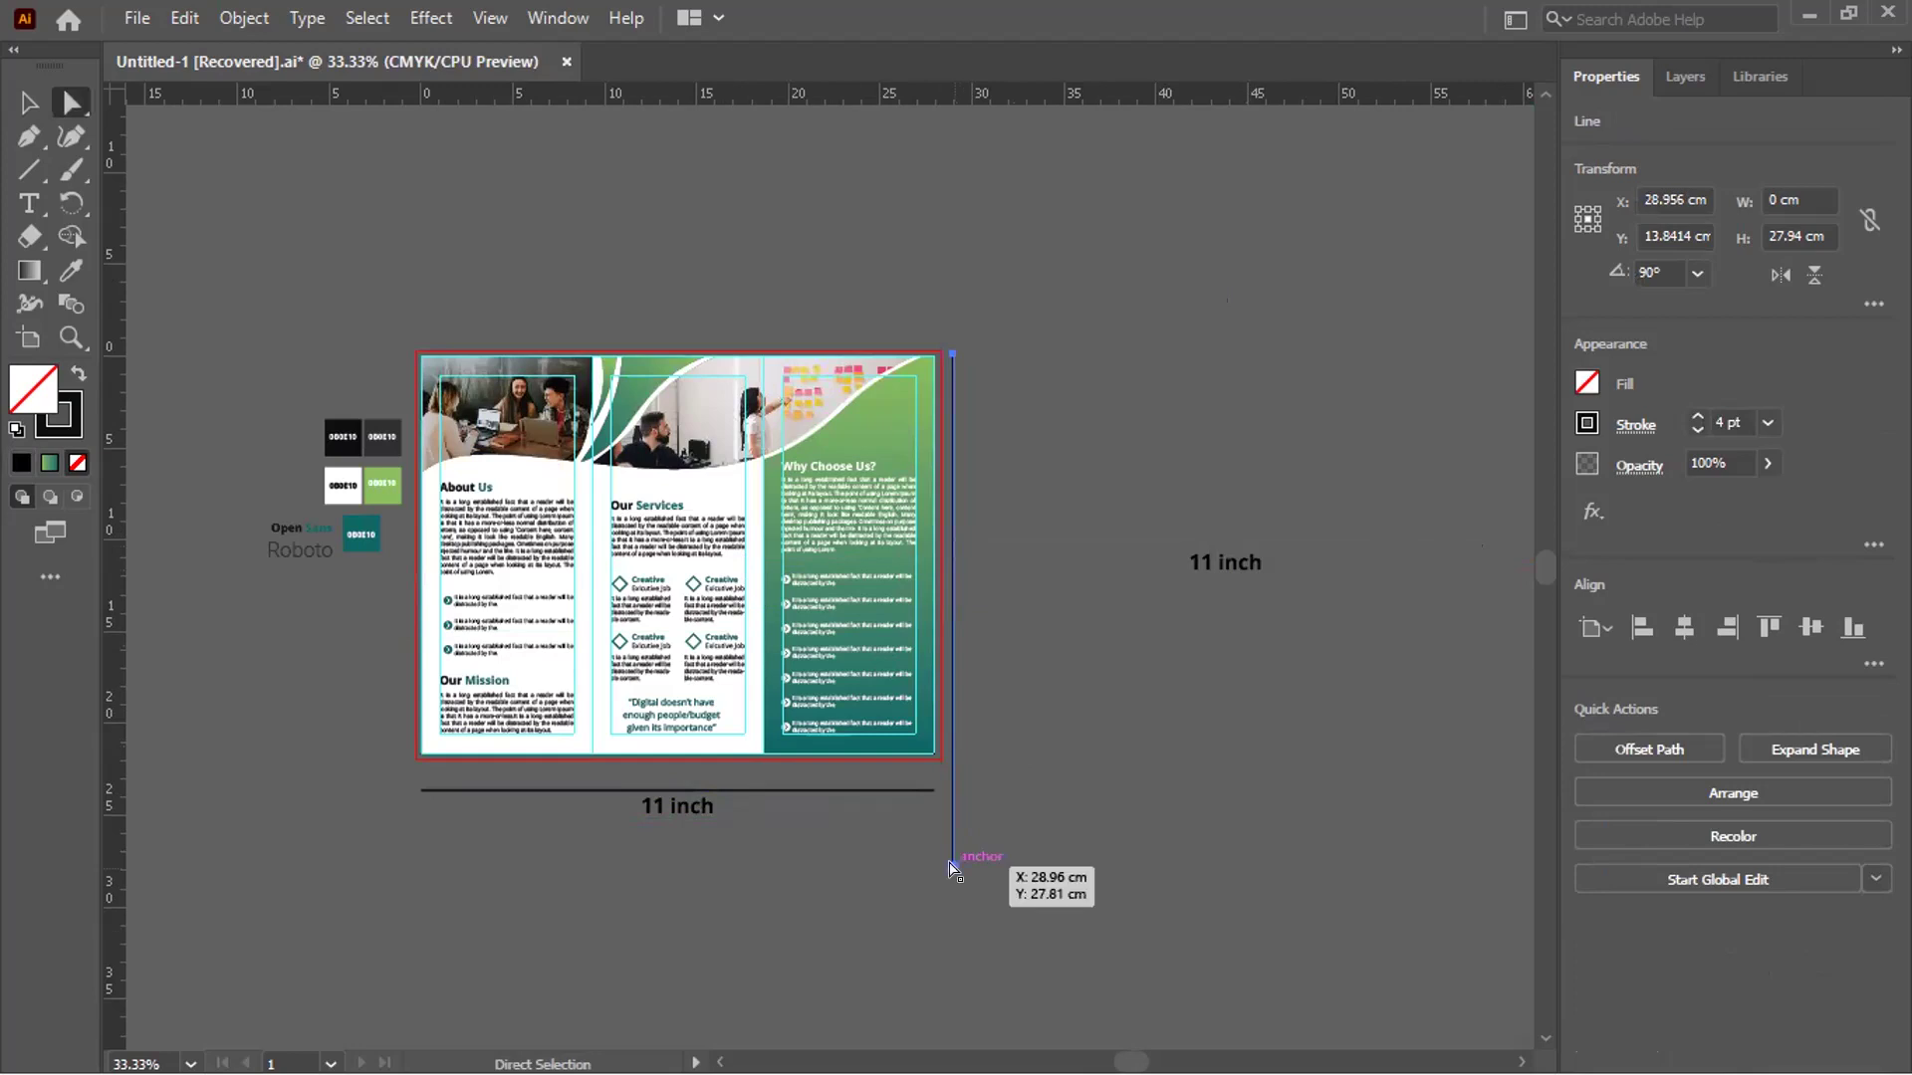
{"action": "left_click_drag", "start_coordinate": [952, 866], "coordinate": [953, 869]}
{"action": "key", "text": "shift+Up"}
{"action": "key", "text": "shift+Up"}
{"action": "key", "text": "shift+Up"}
{"action": "key", "text": "shift+Up"}
{"action": "key", "text": "shift+Up"}
{"action": "key", "text": "shift+Up"}
{"action": "key", "text": "shift+Up"}
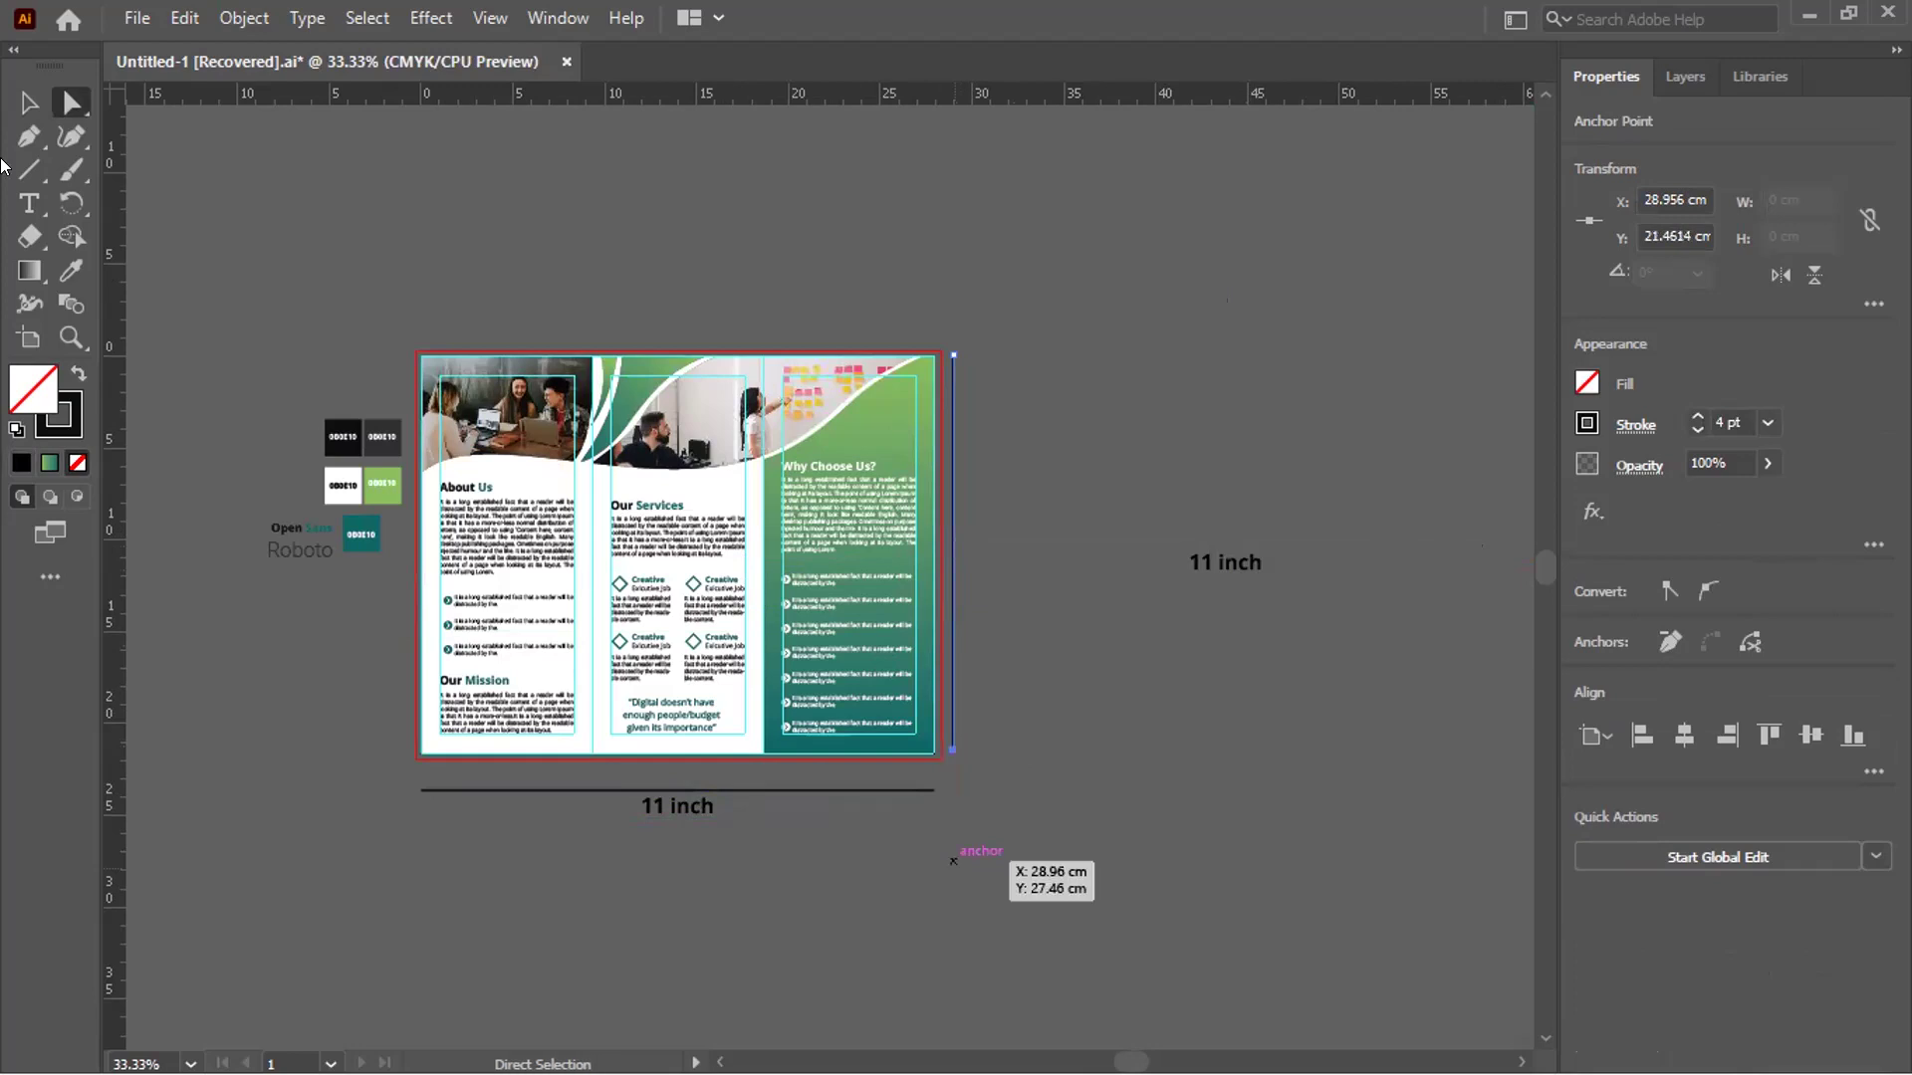
{"action": "left_click", "coordinate": [24, 111]}
{"action": "key", "text": "v"}
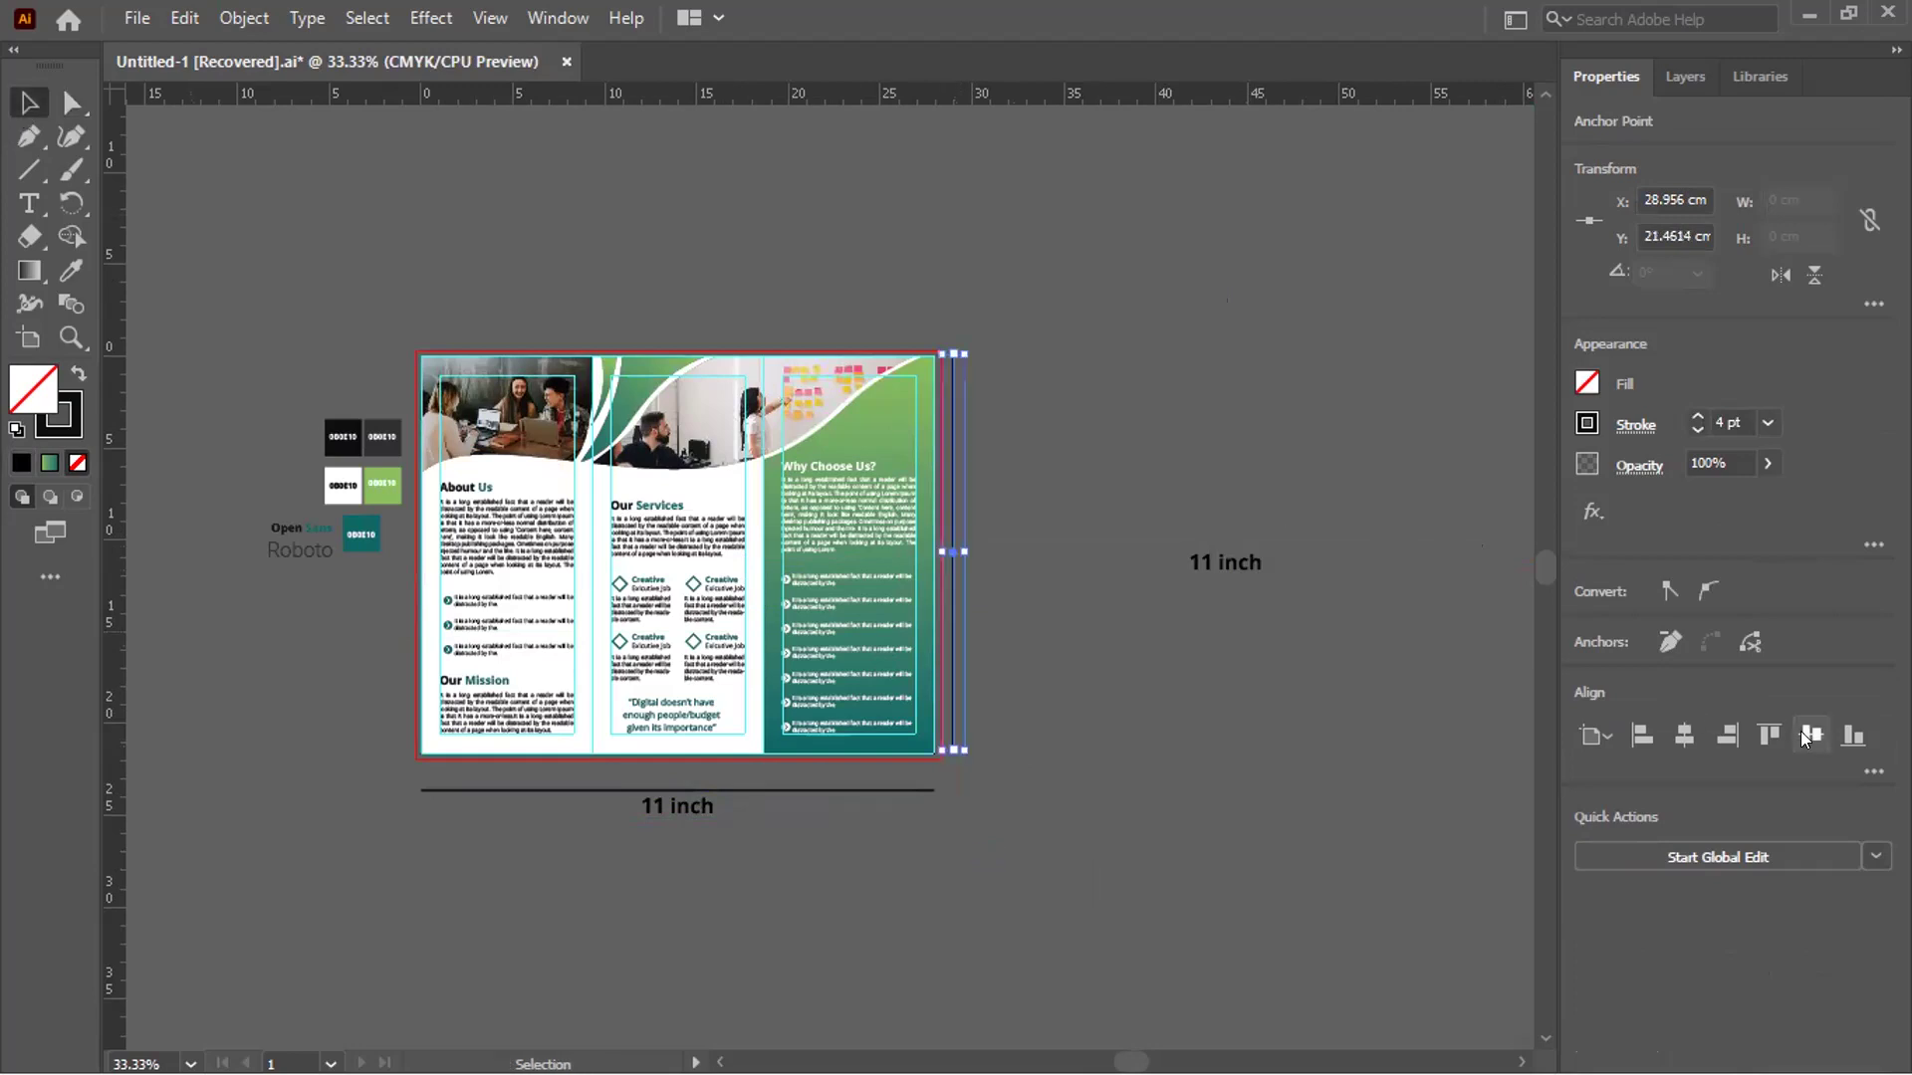
{"action": "key", "text": "a"}
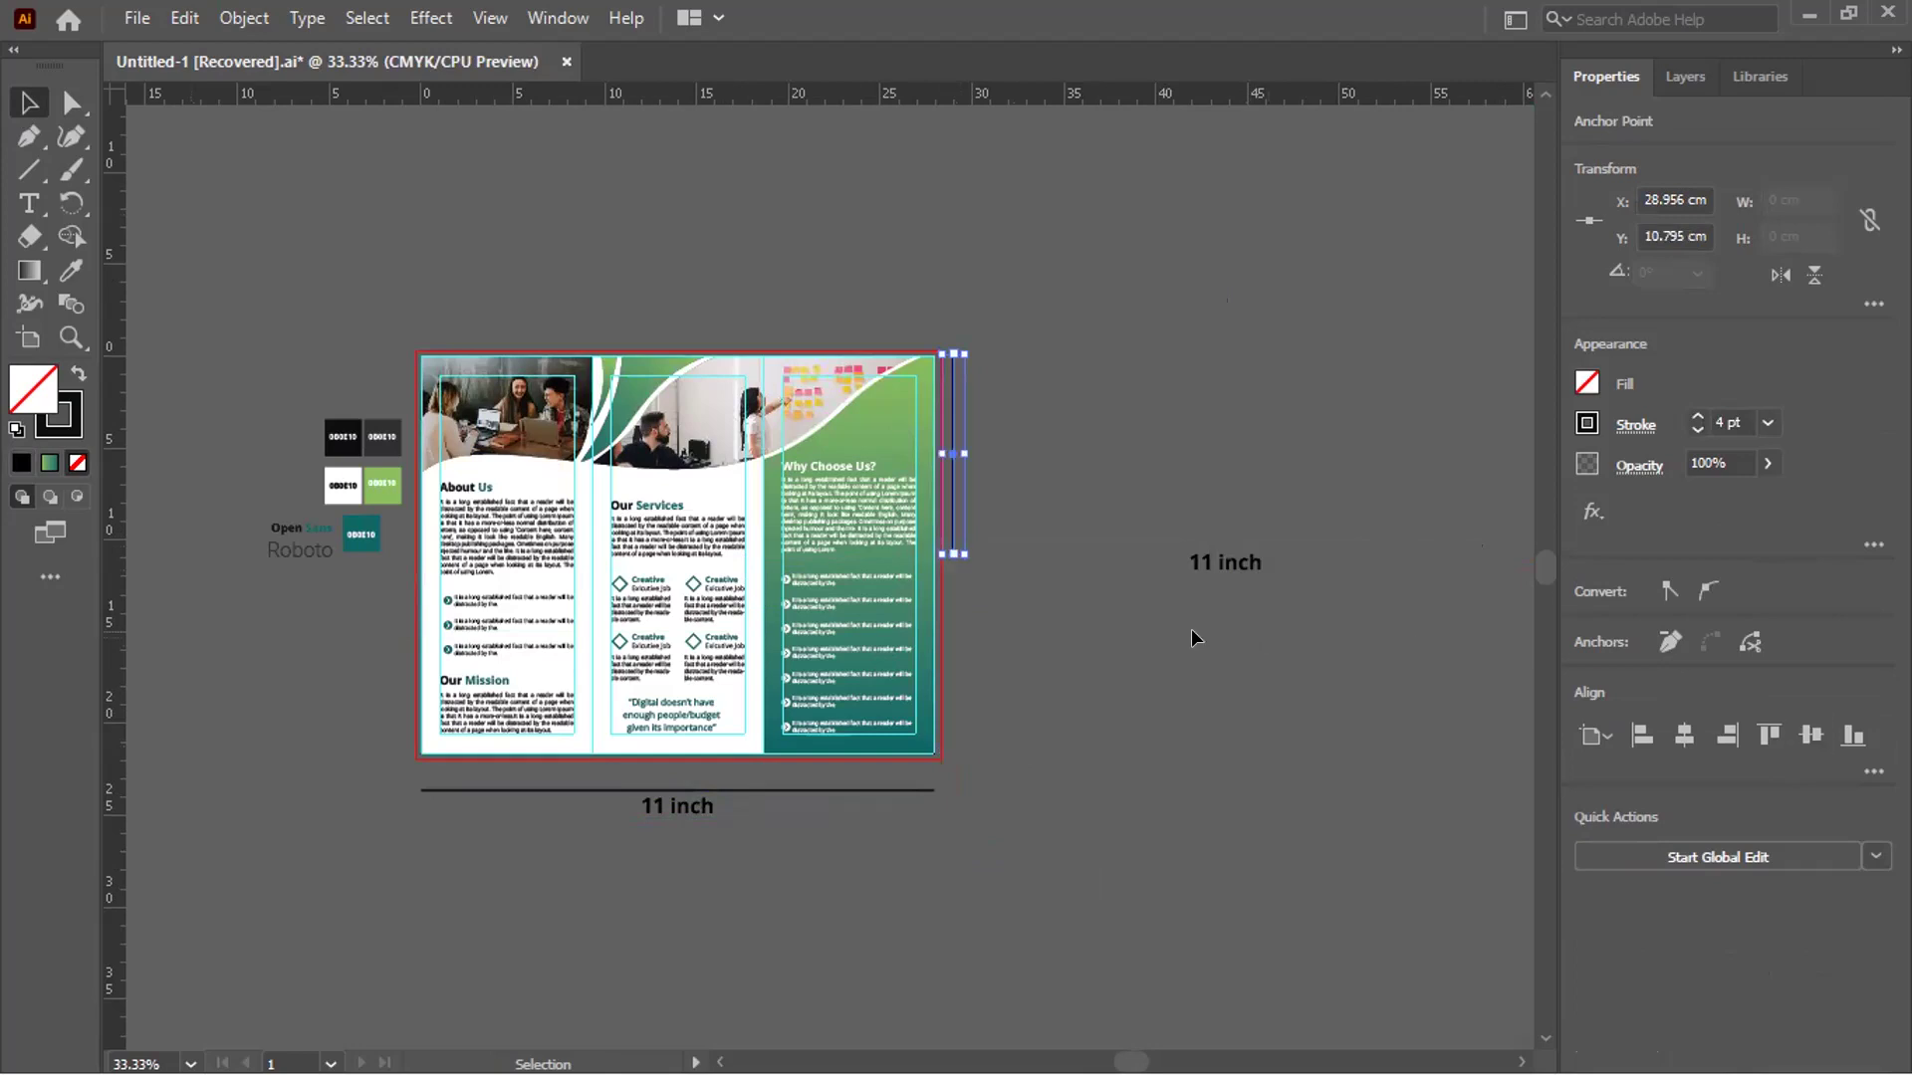
{"action": "key", "text": "v"}
{"action": "left_click", "coordinate": [971, 547]}
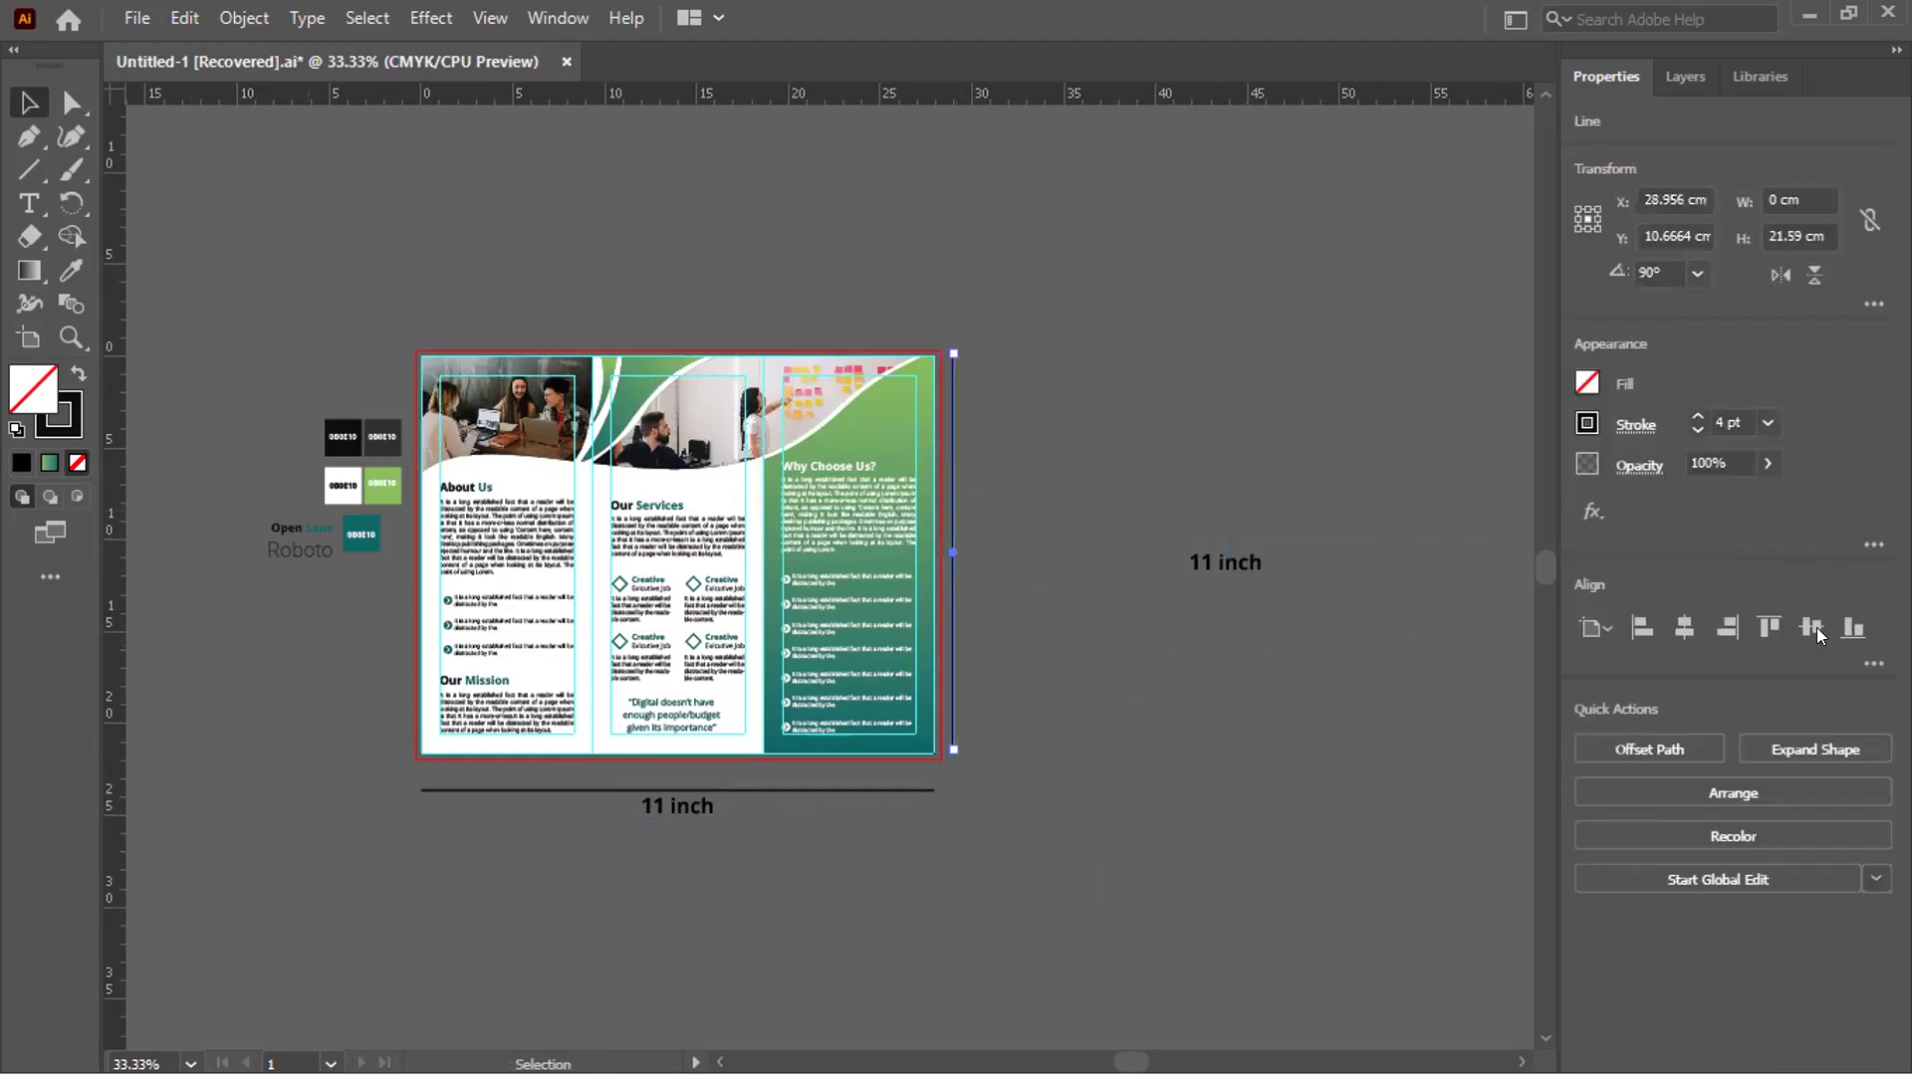
{"action": "key", "text": "Down"}
{"action": "key", "text": "Down"}
{"action": "key", "text": "Down"}
{"action": "key", "text": "Down"}
Move the copied label beside the vertical line and change it to '8.5 inch'
{"action": "left_click_drag", "start_coordinate": [1224, 562], "coordinate": [1025, 549]}
{"action": "double_click", "coordinate": [998, 533]}
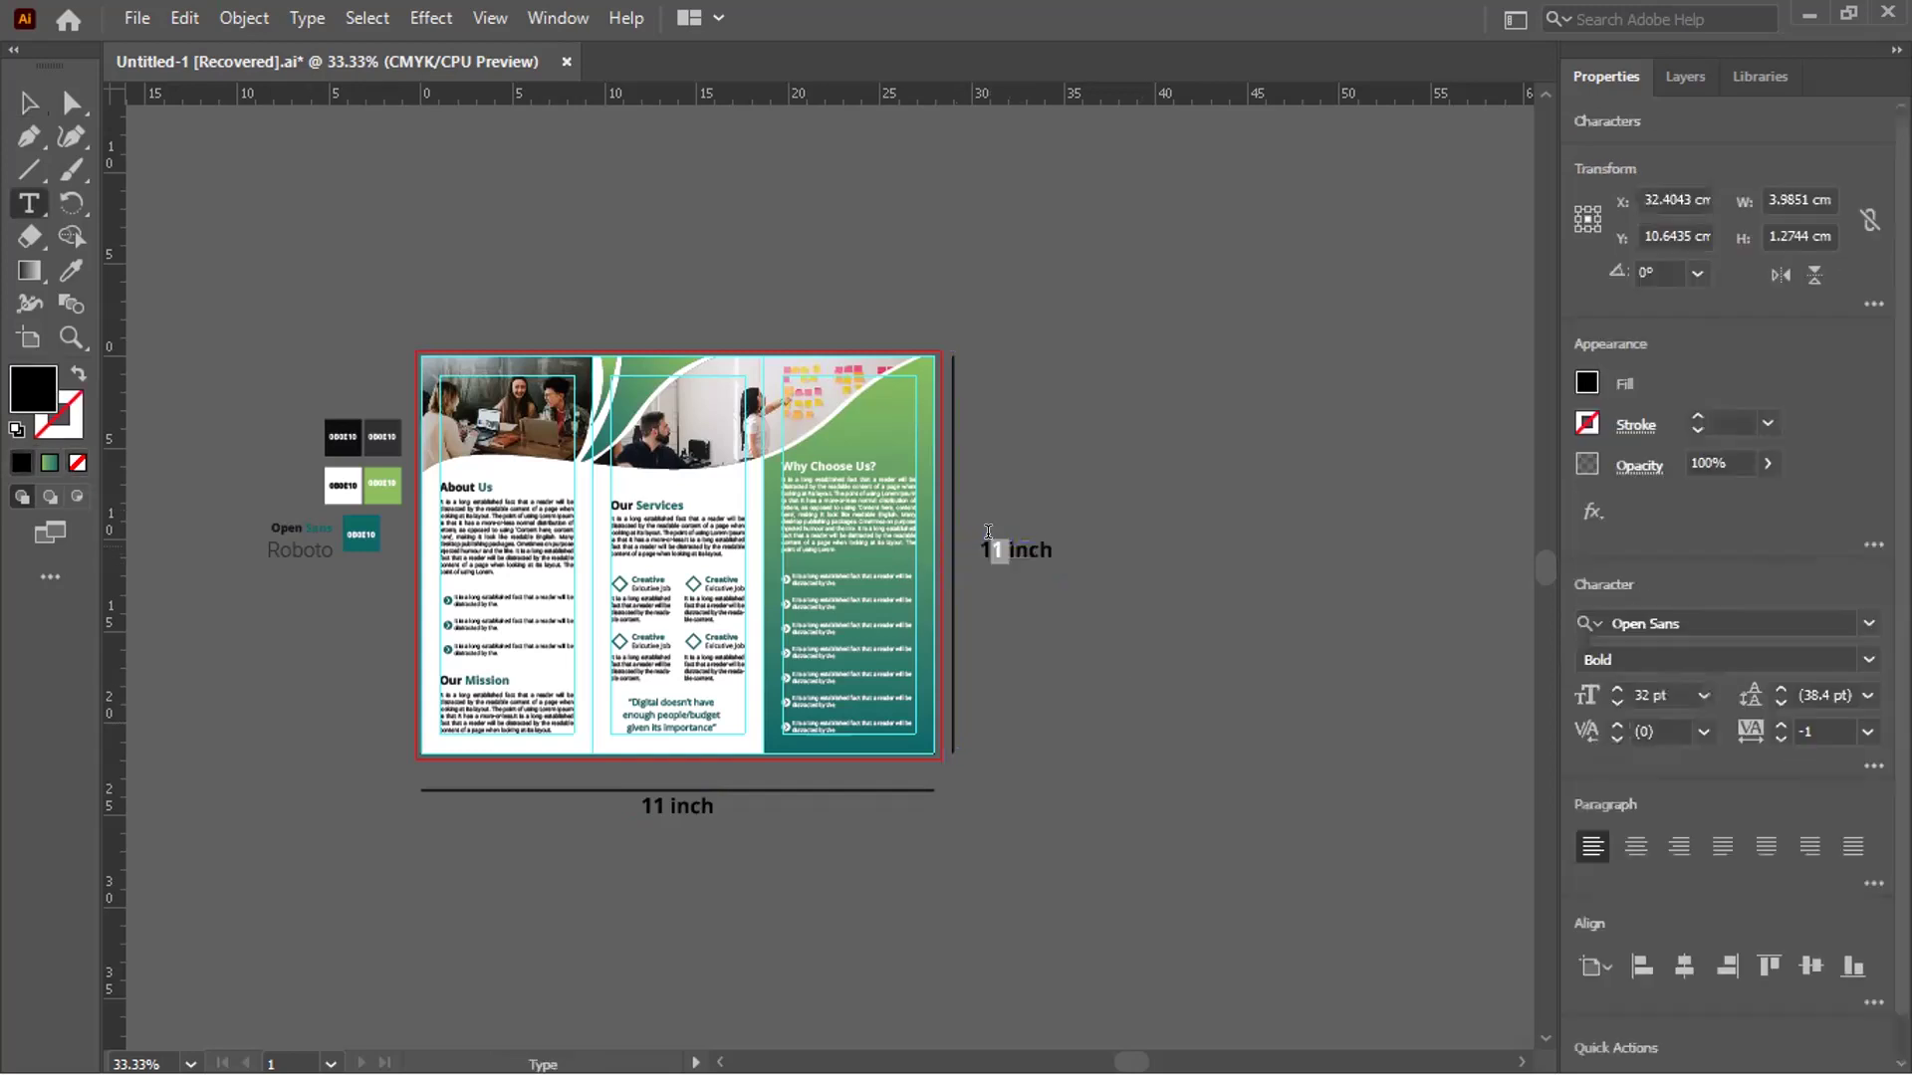
{"action": "key", "text": "Right"}
{"action": "double_click", "coordinate": [995, 537]}
{"action": "type", "text": "8.5"}
{"action": "left_click", "coordinate": [28, 104]}
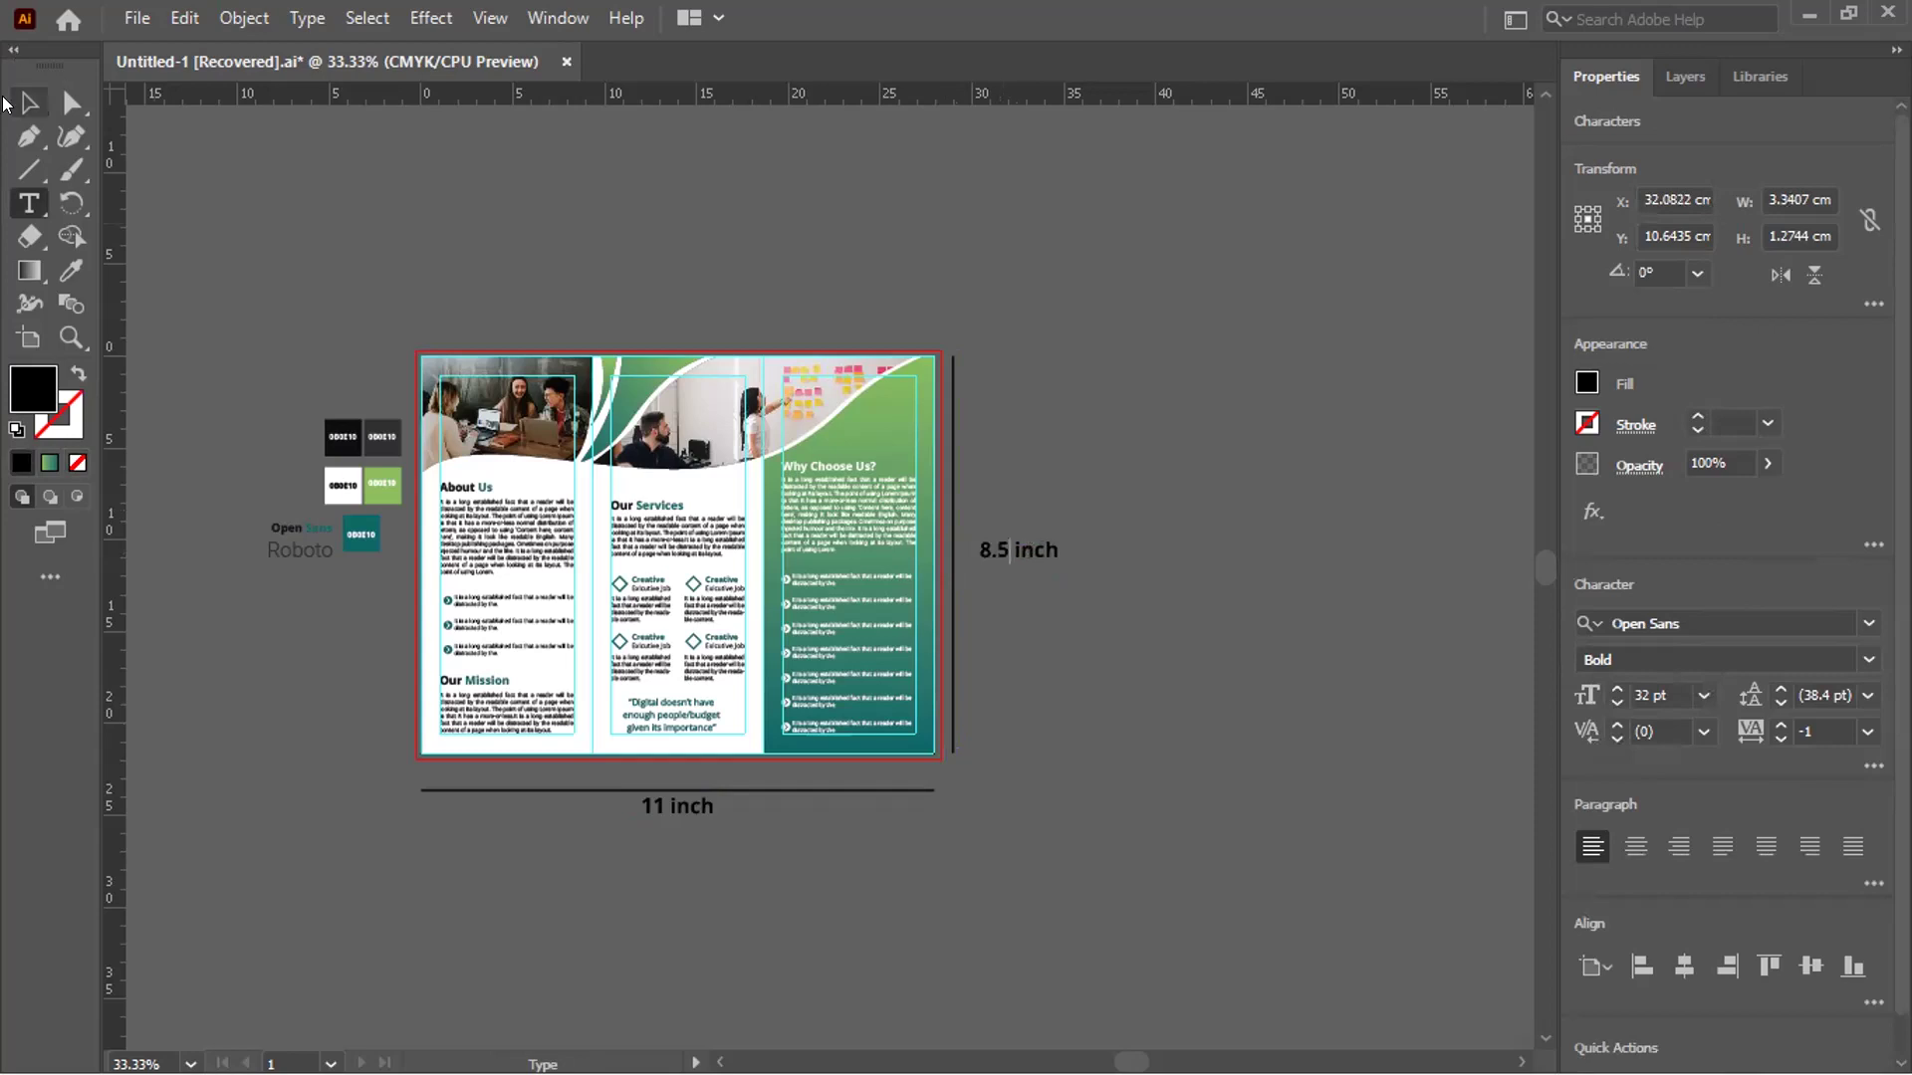
{"action": "scroll", "coordinate": [1061, 551], "scroll_direction": "up", "scroll_amount": 1}
{"action": "left_click_drag", "start_coordinate": [1067, 555], "coordinate": [1037, 554]}
{"action": "left_click", "coordinate": [1187, 410]}
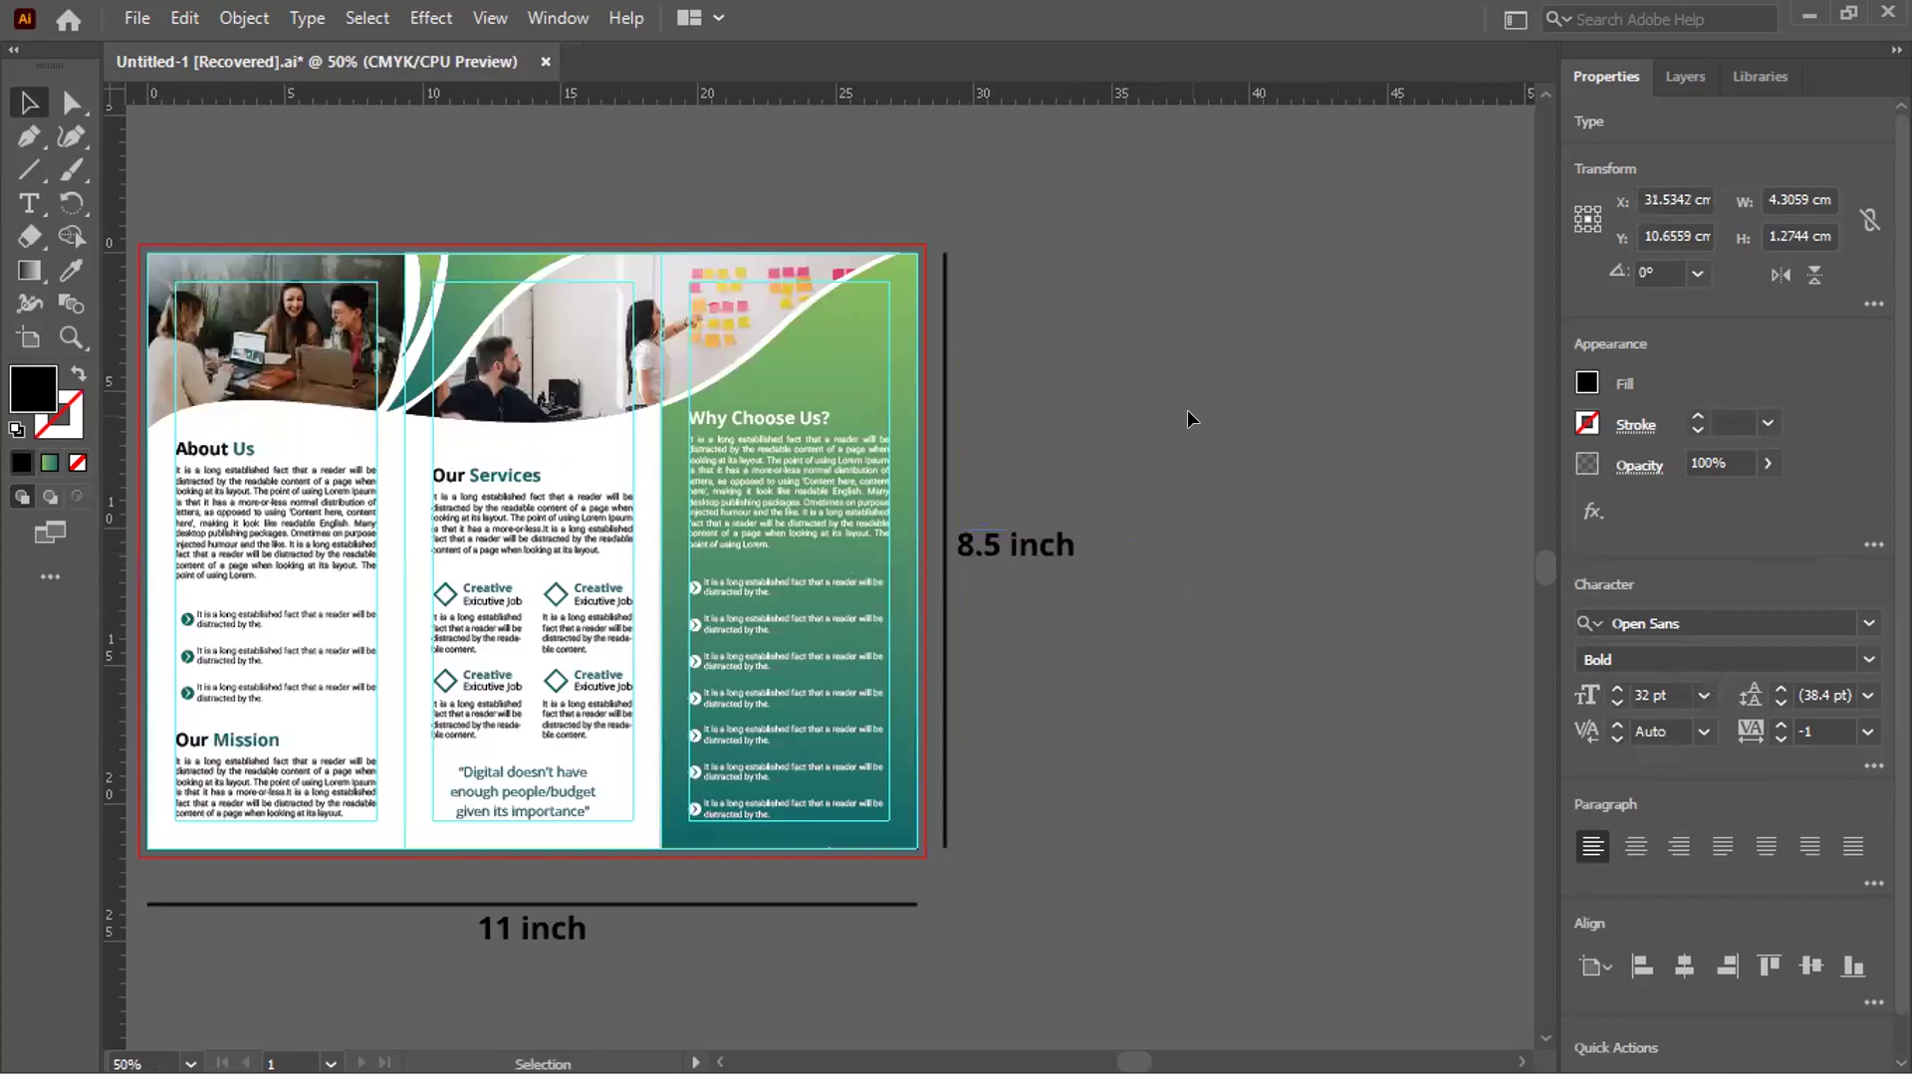
{"action": "left_click", "coordinate": [1187, 409]}
{"action": "key", "text": "ctrl+minus"}
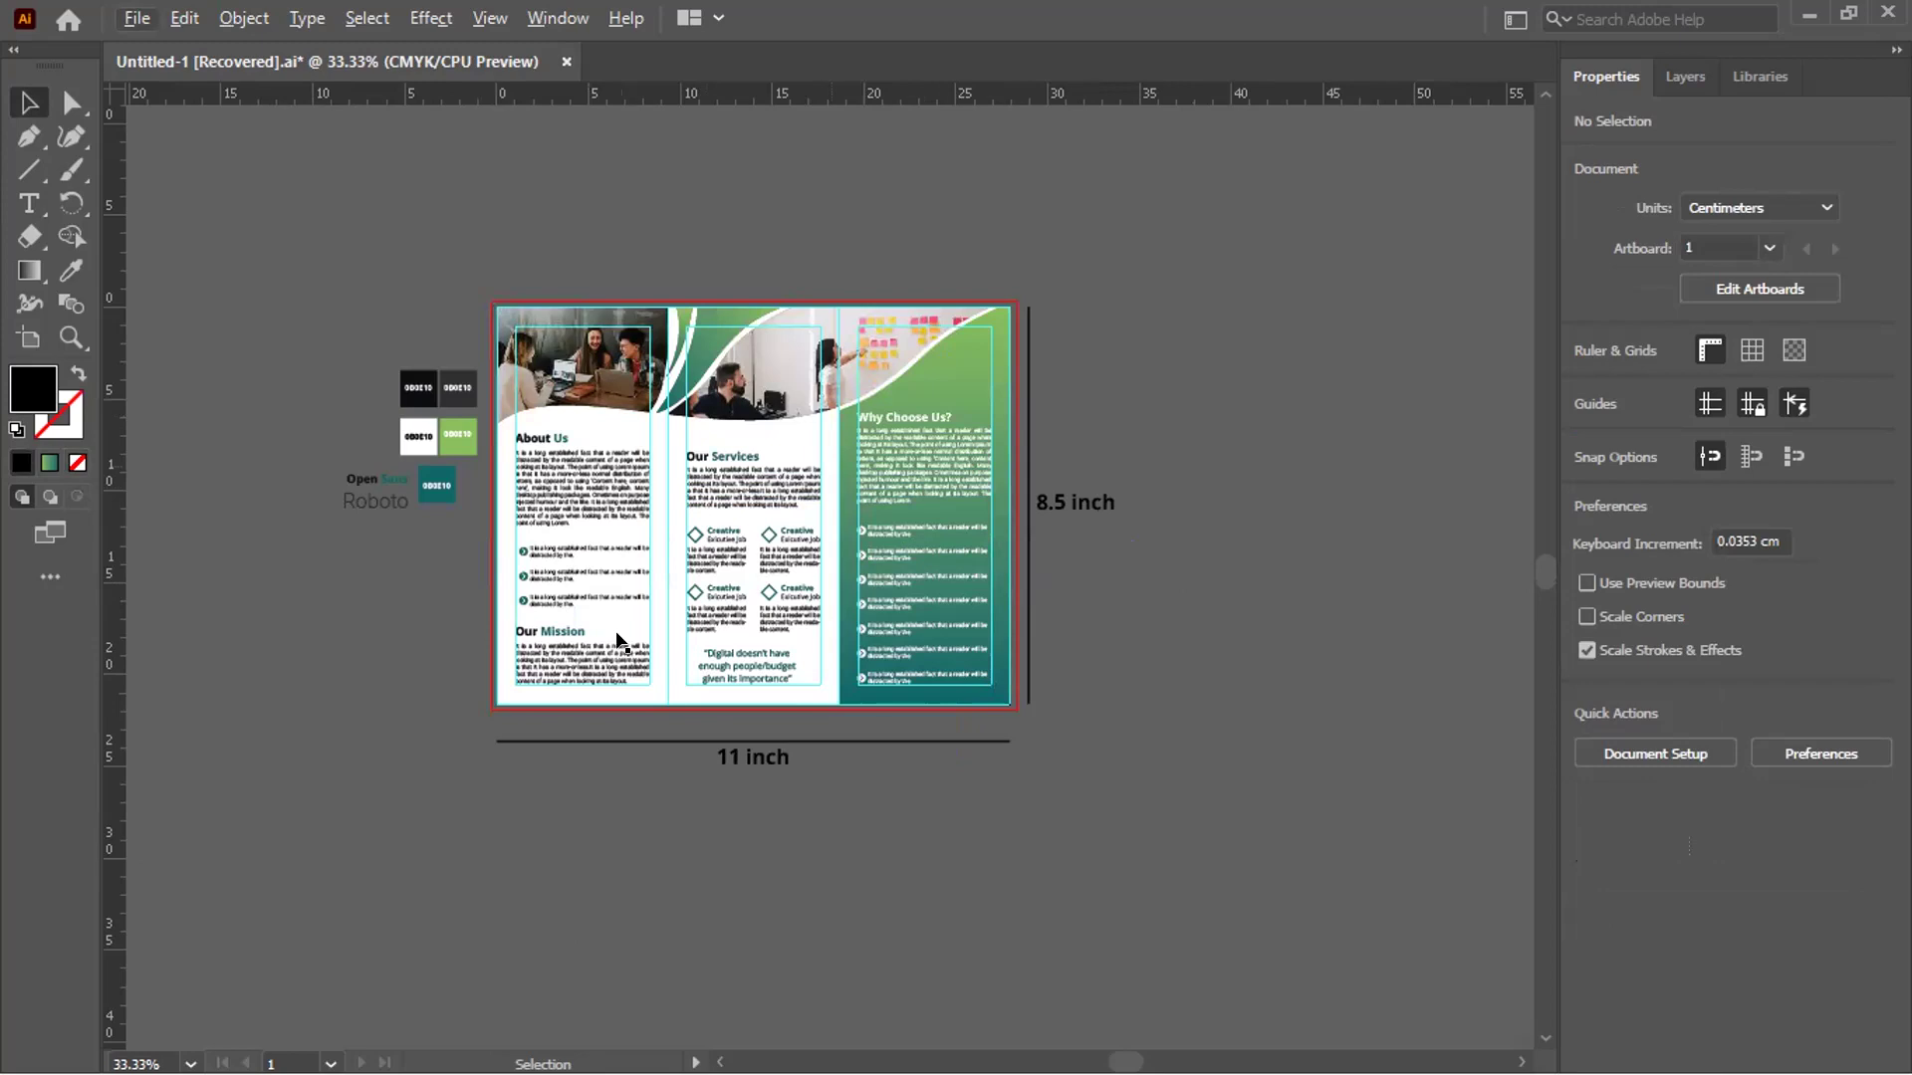
{"action": "key", "text": "ctrl+plus"}
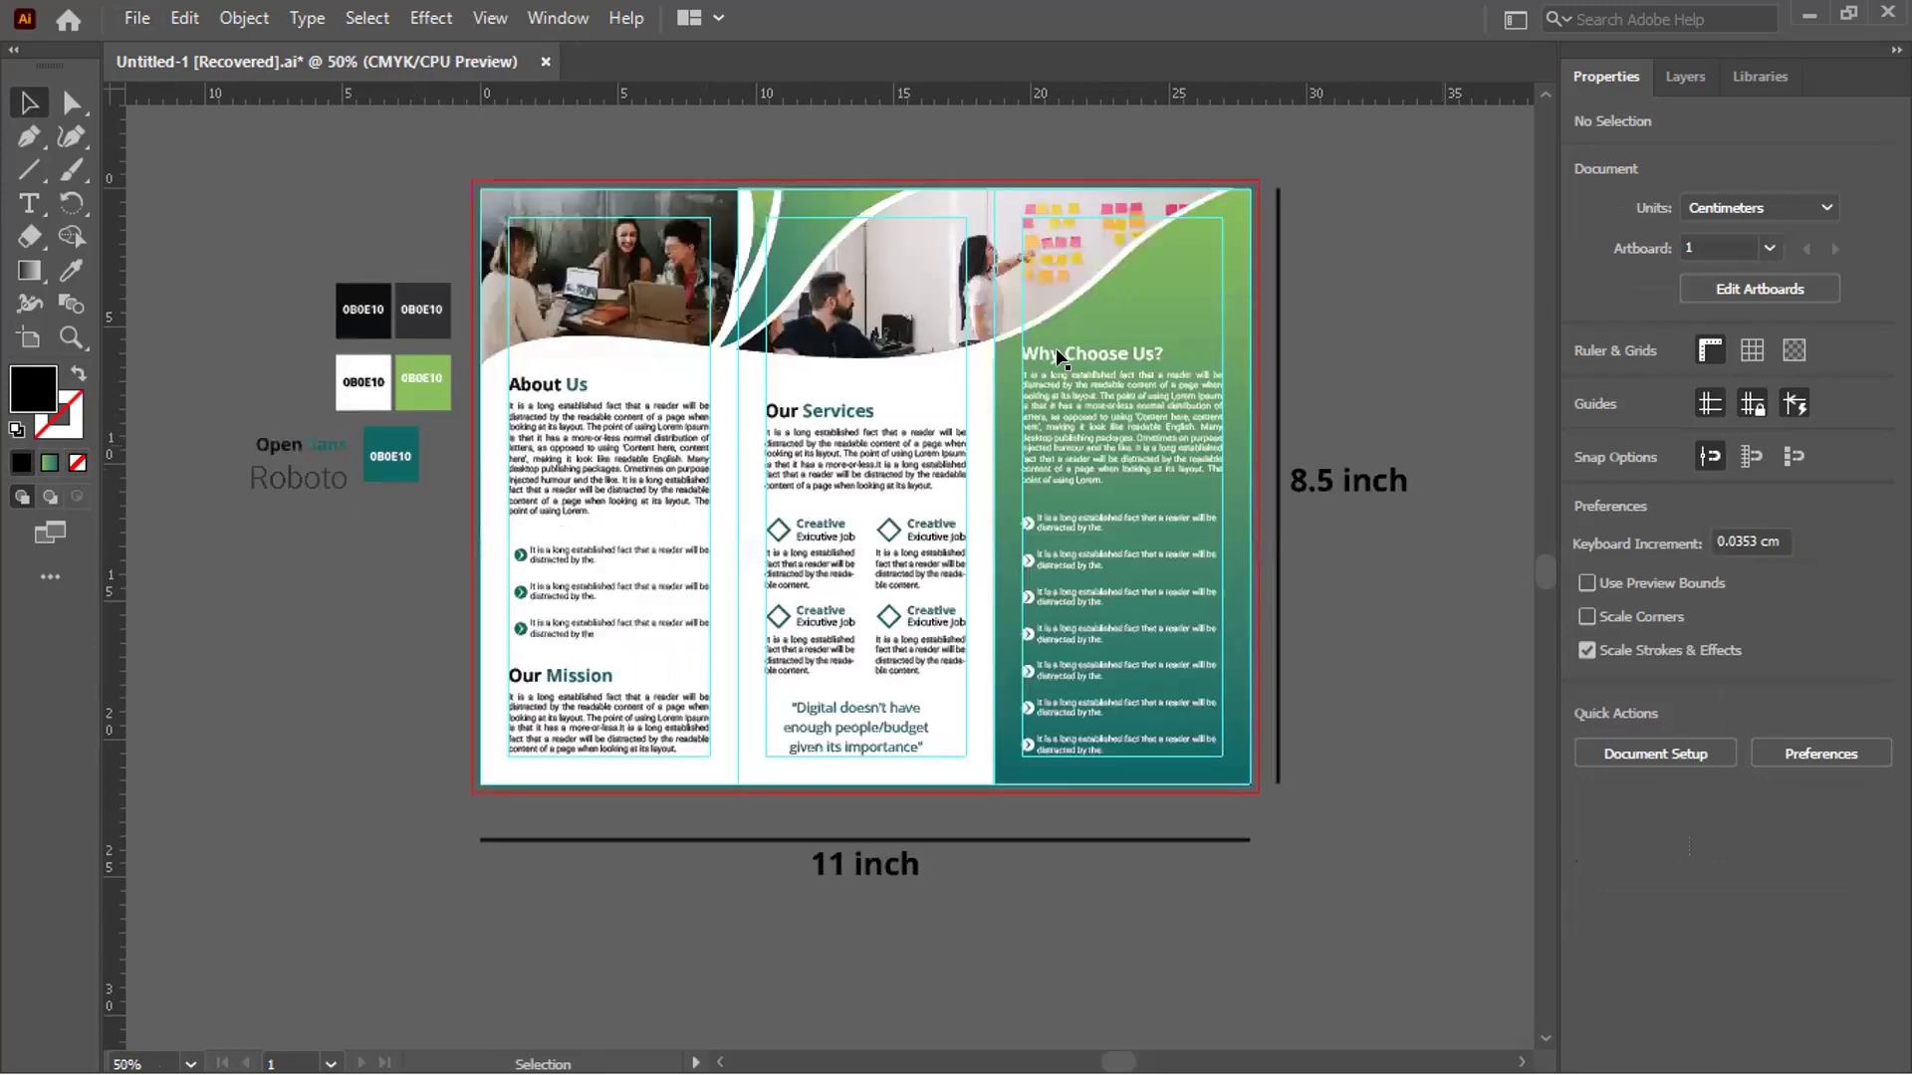
{"action": "scroll", "coordinate": [1120, 371], "scroll_direction": "left", "scroll_amount": 1}
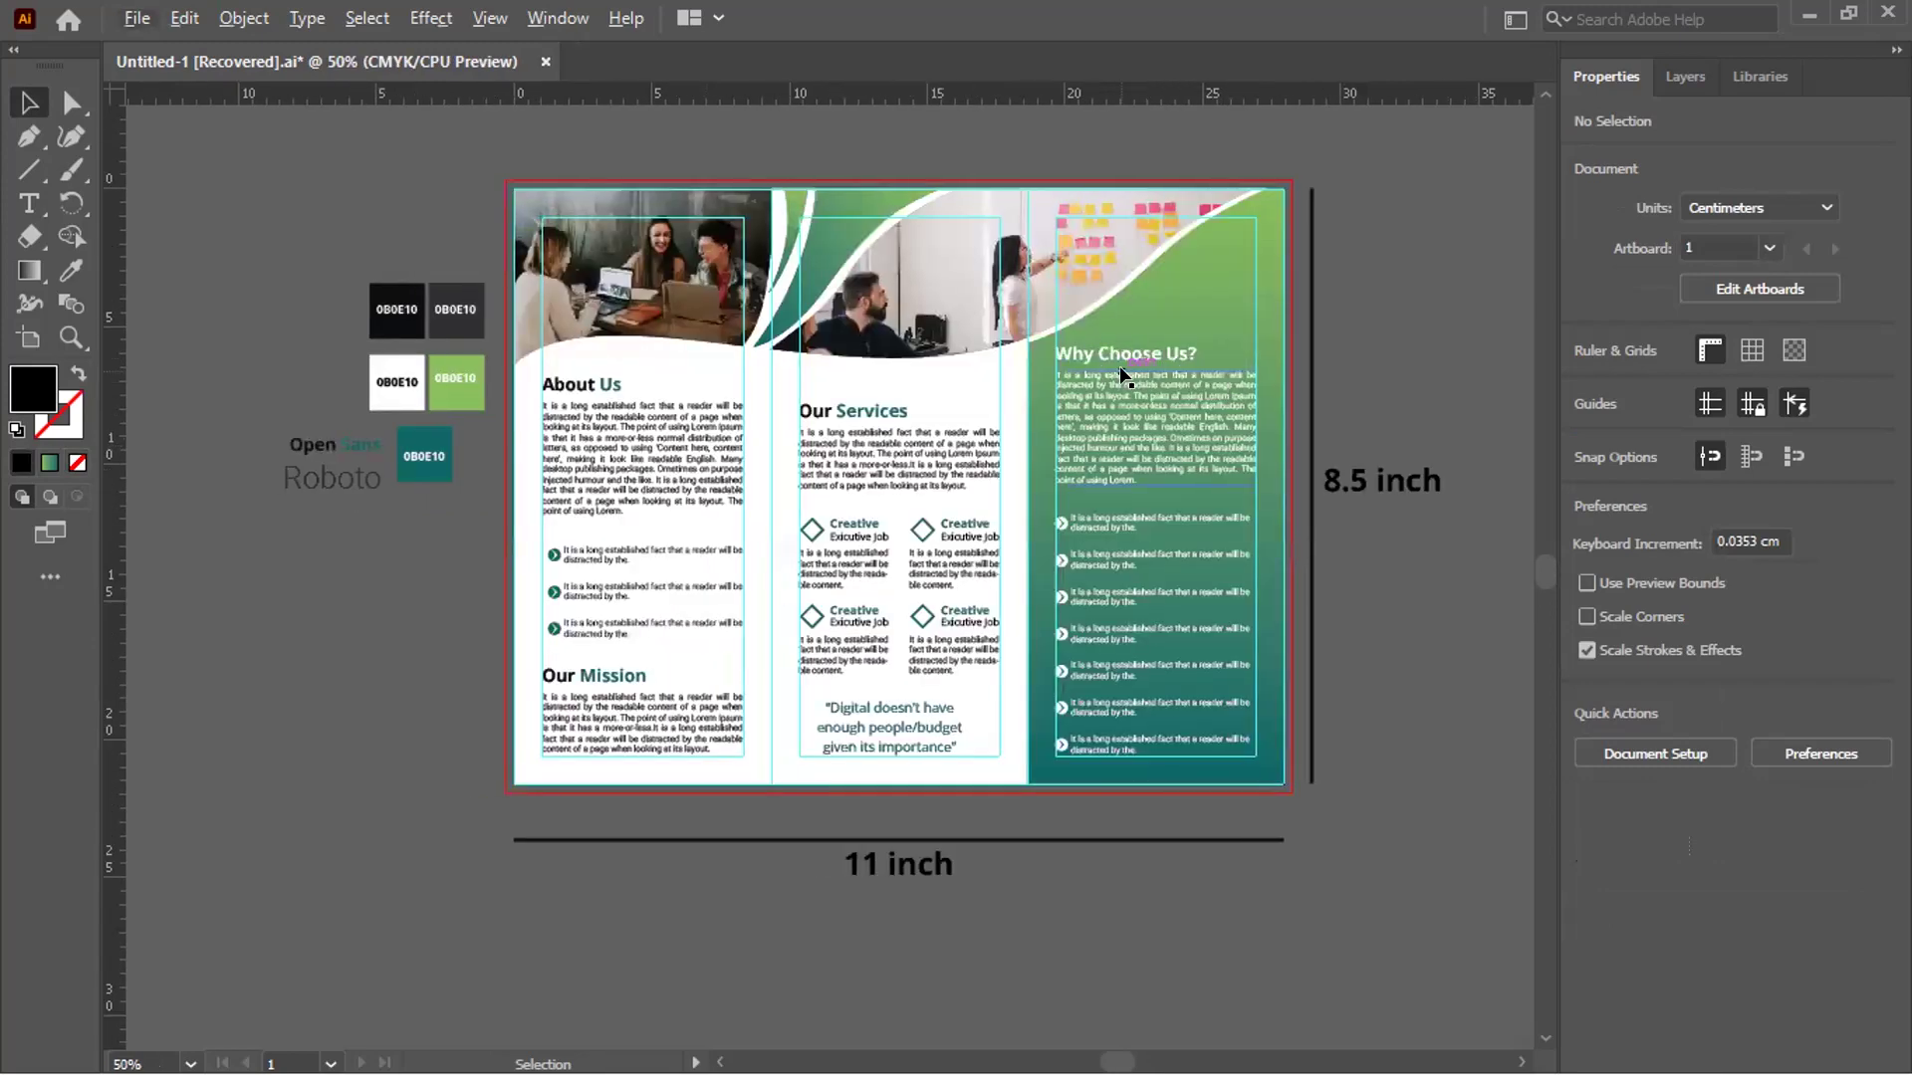
{"action": "scroll", "coordinate": [1193, 369], "scroll_direction": "up", "scroll_amount": 2}
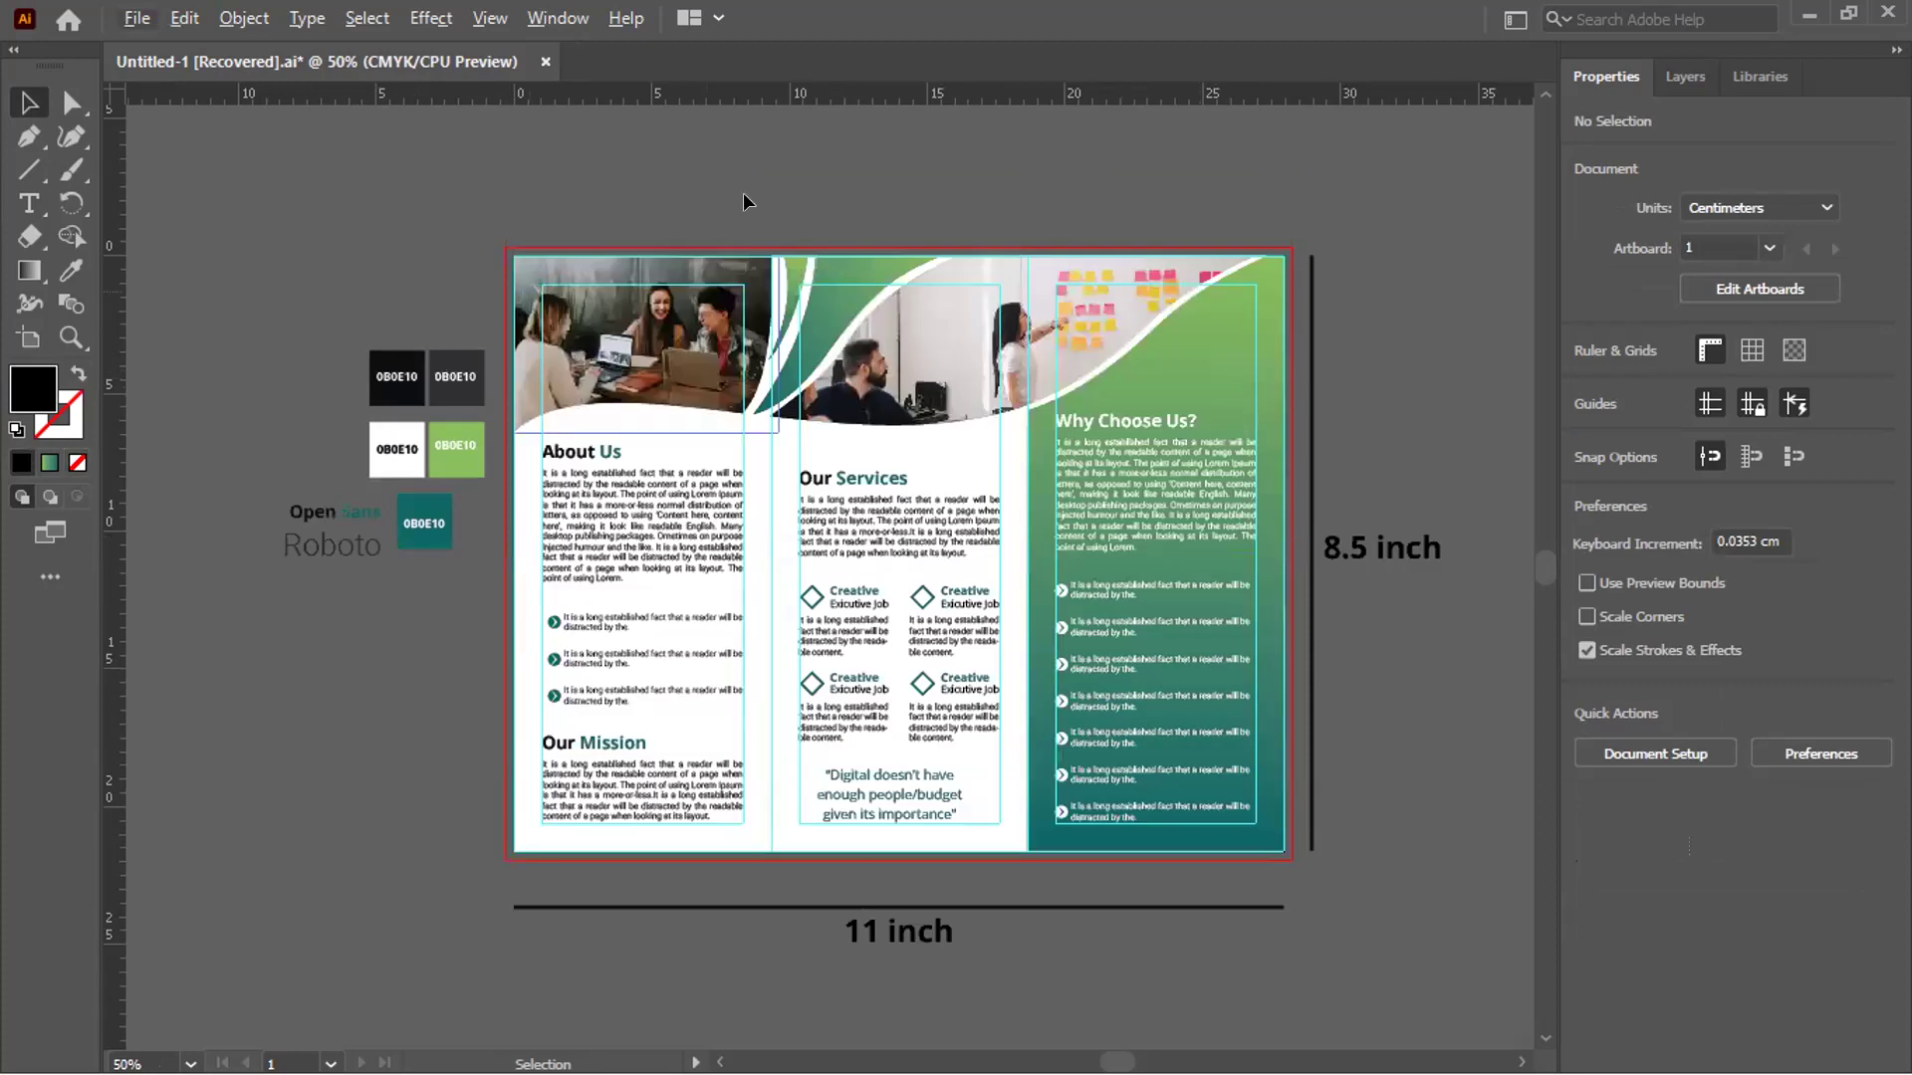
{"action": "left_click", "coordinate": [591, 525]}
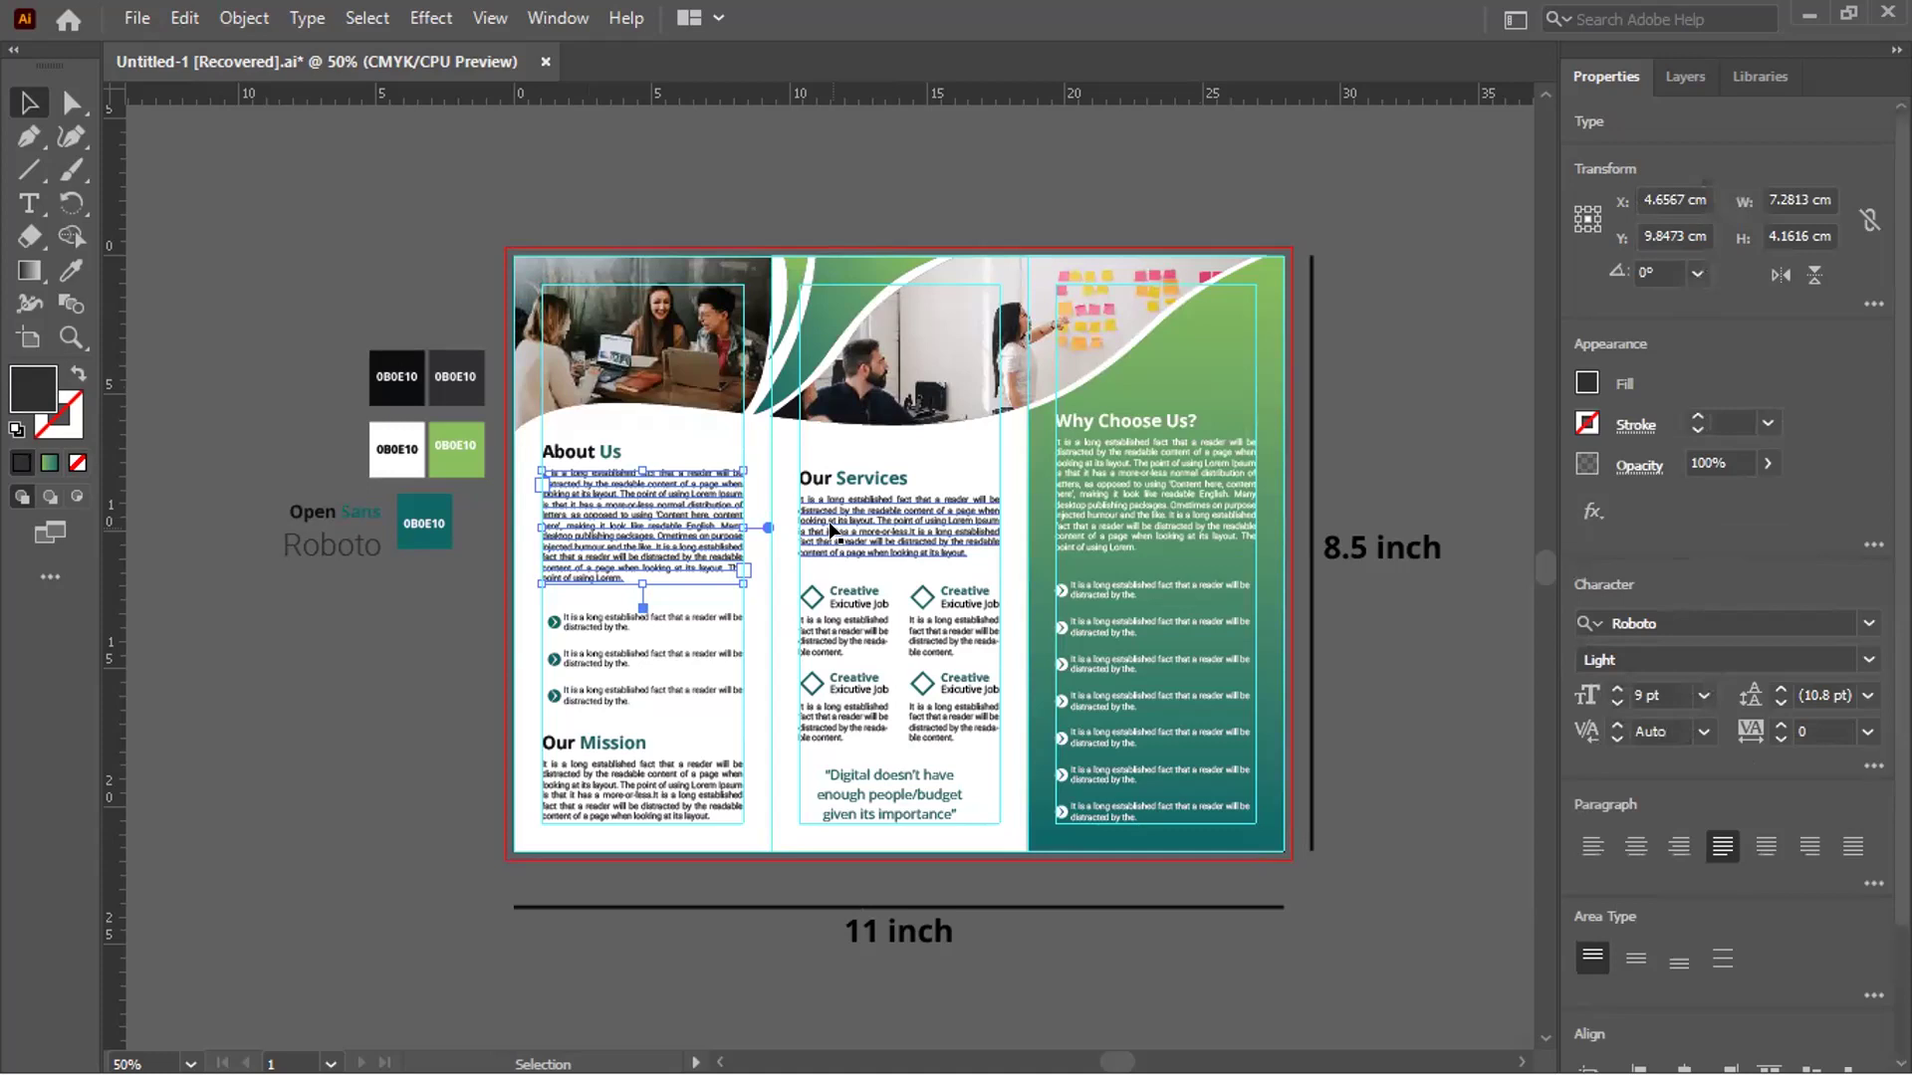
{"action": "left_click_drag", "start_coordinate": [833, 530], "coordinate": [897, 510]}
{"action": "left_click", "coordinate": [897, 511]}
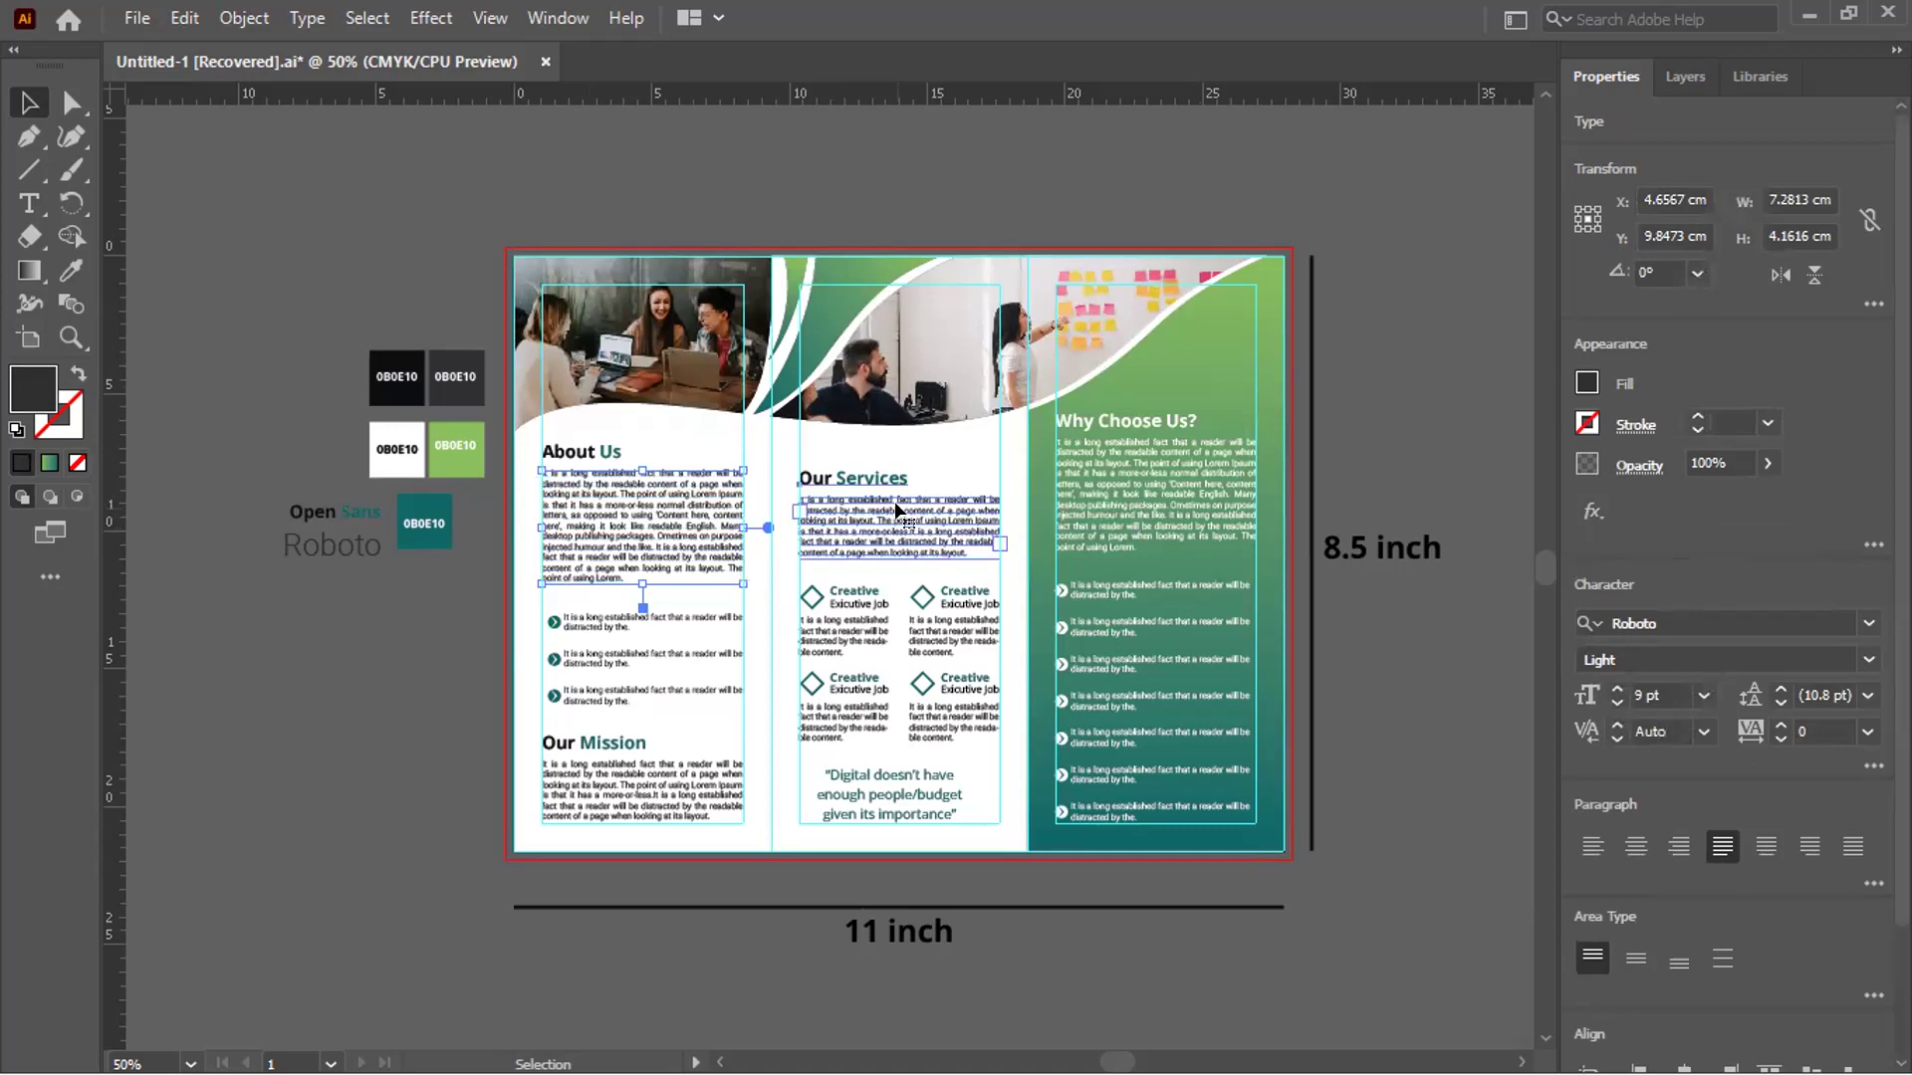
{"action": "left_click", "coordinate": [806, 680]}
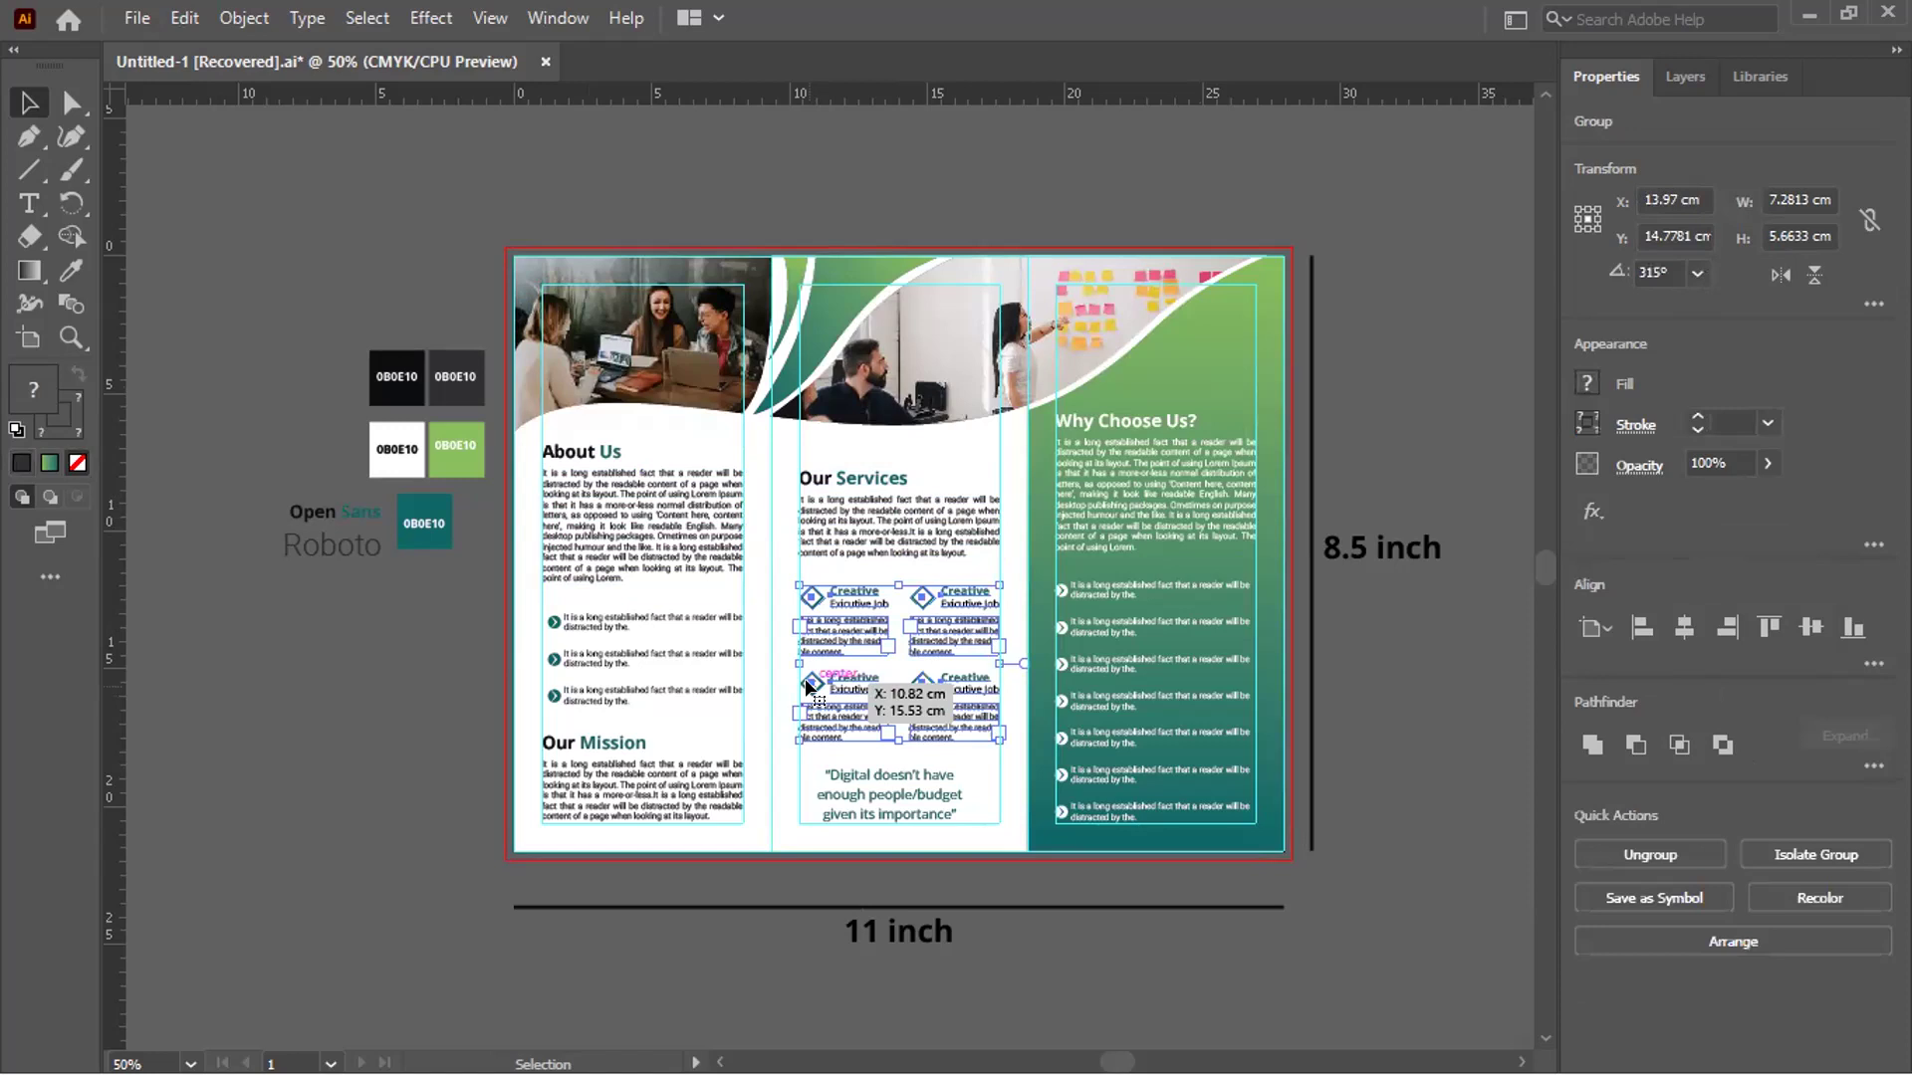
{"action": "left_click", "coordinate": [393, 171]}
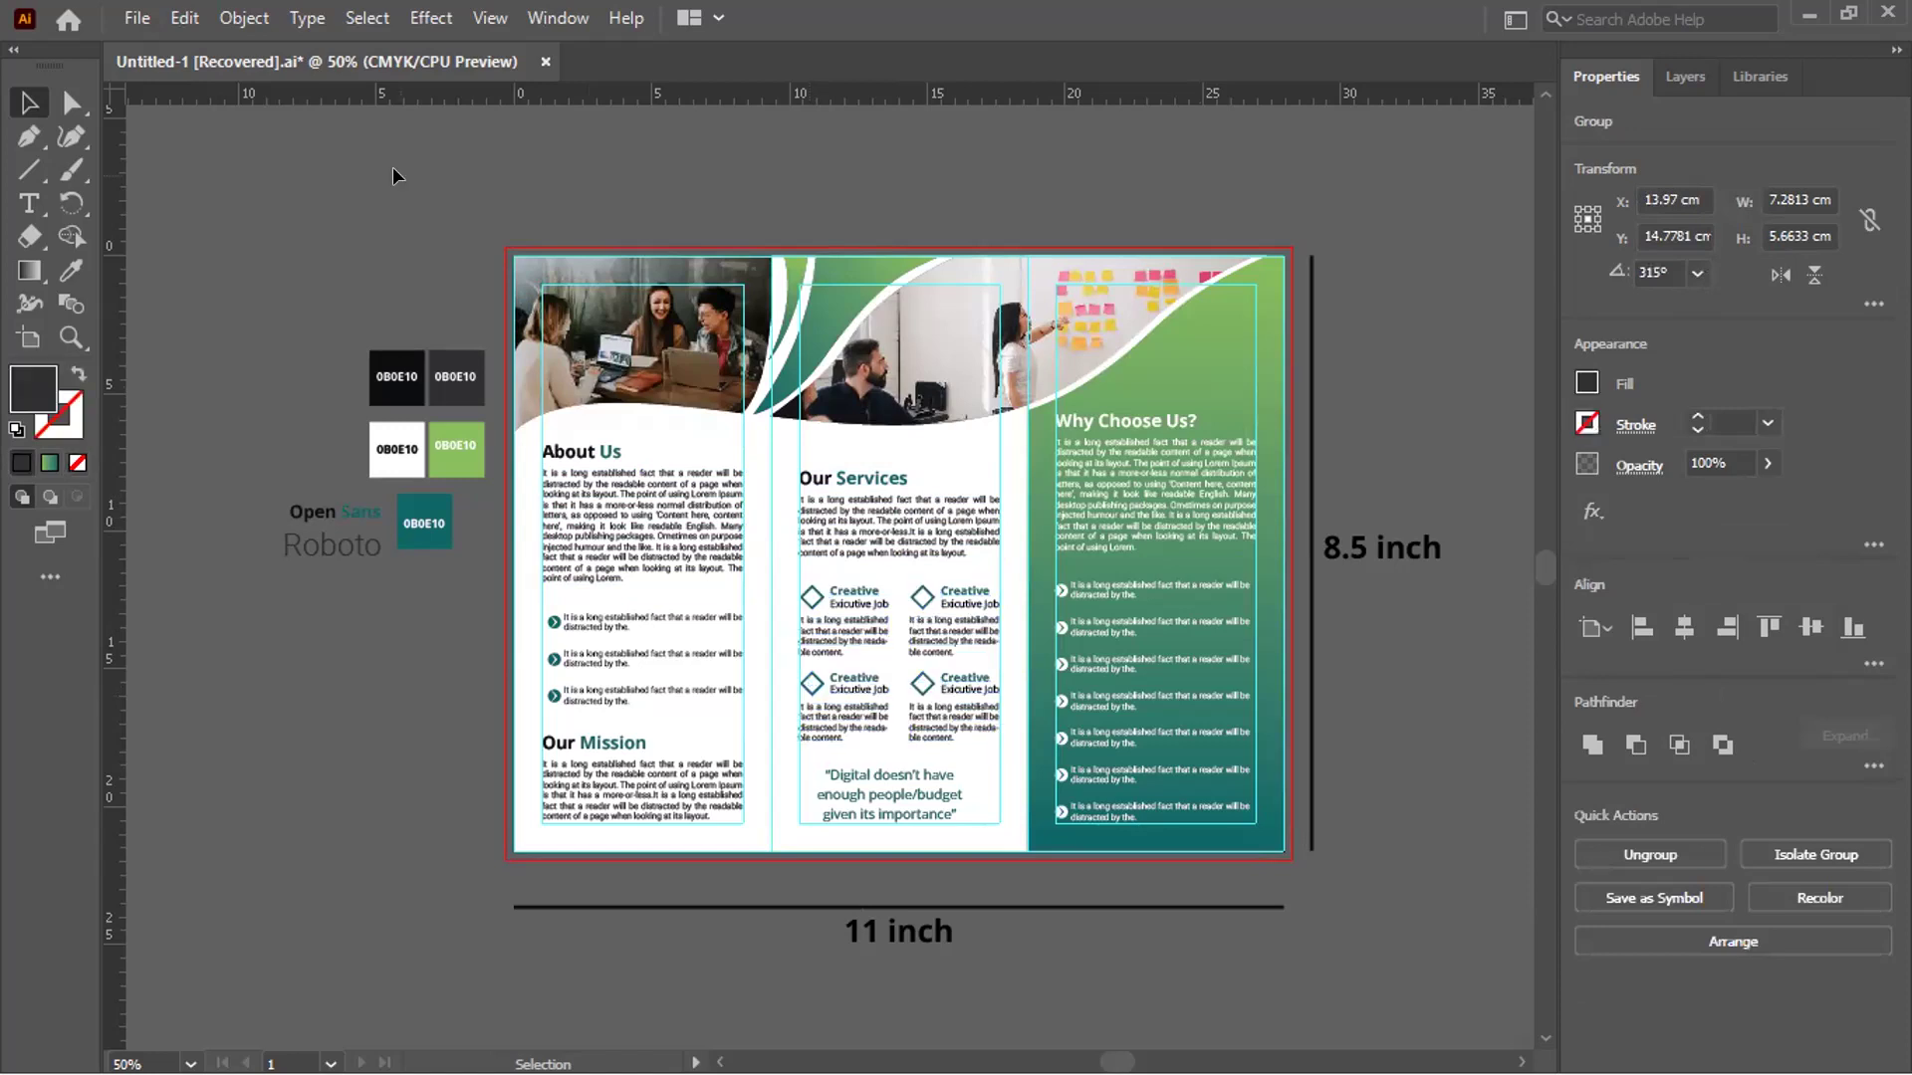
Save as 'Brochure editable.ai', clearing Include Linked Files in the Illustrator Options
{"action": "left_click", "coordinate": [184, 18]}
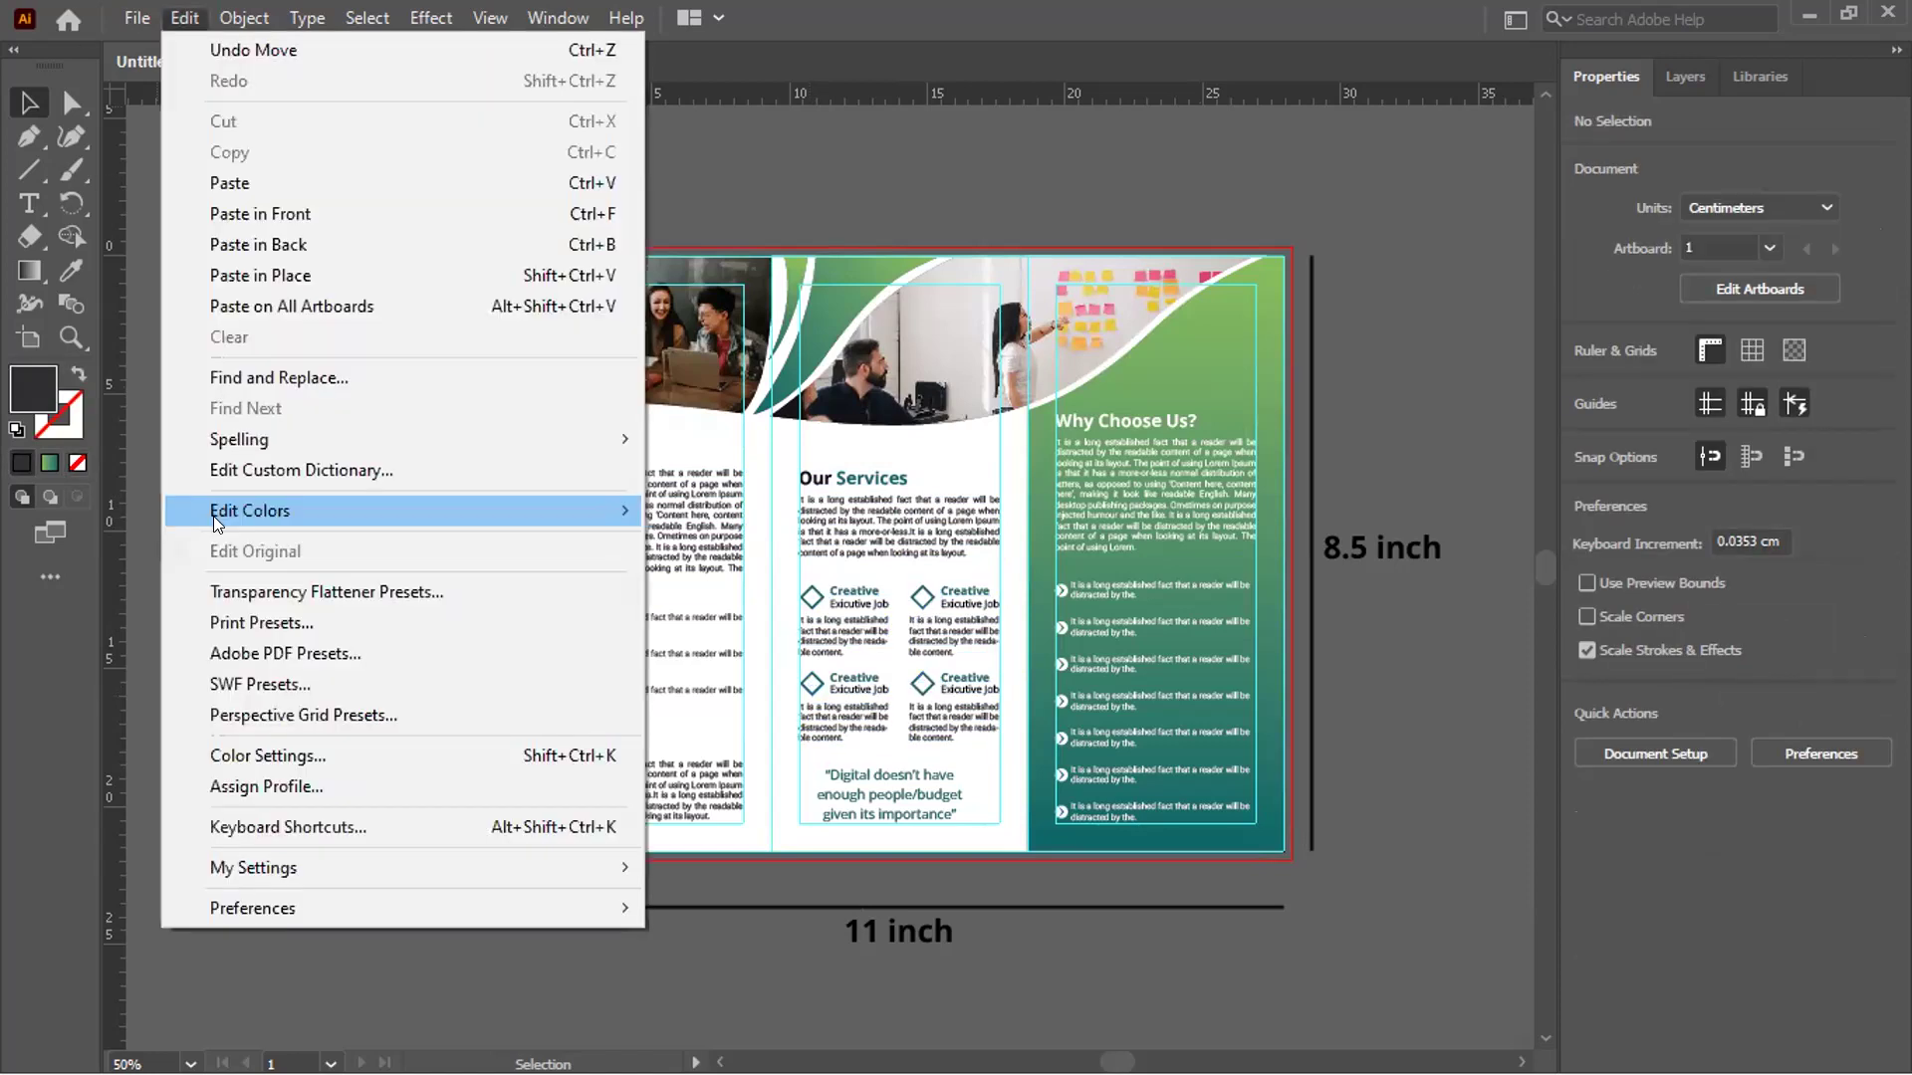
{"action": "left_click", "coordinate": [137, 17]}
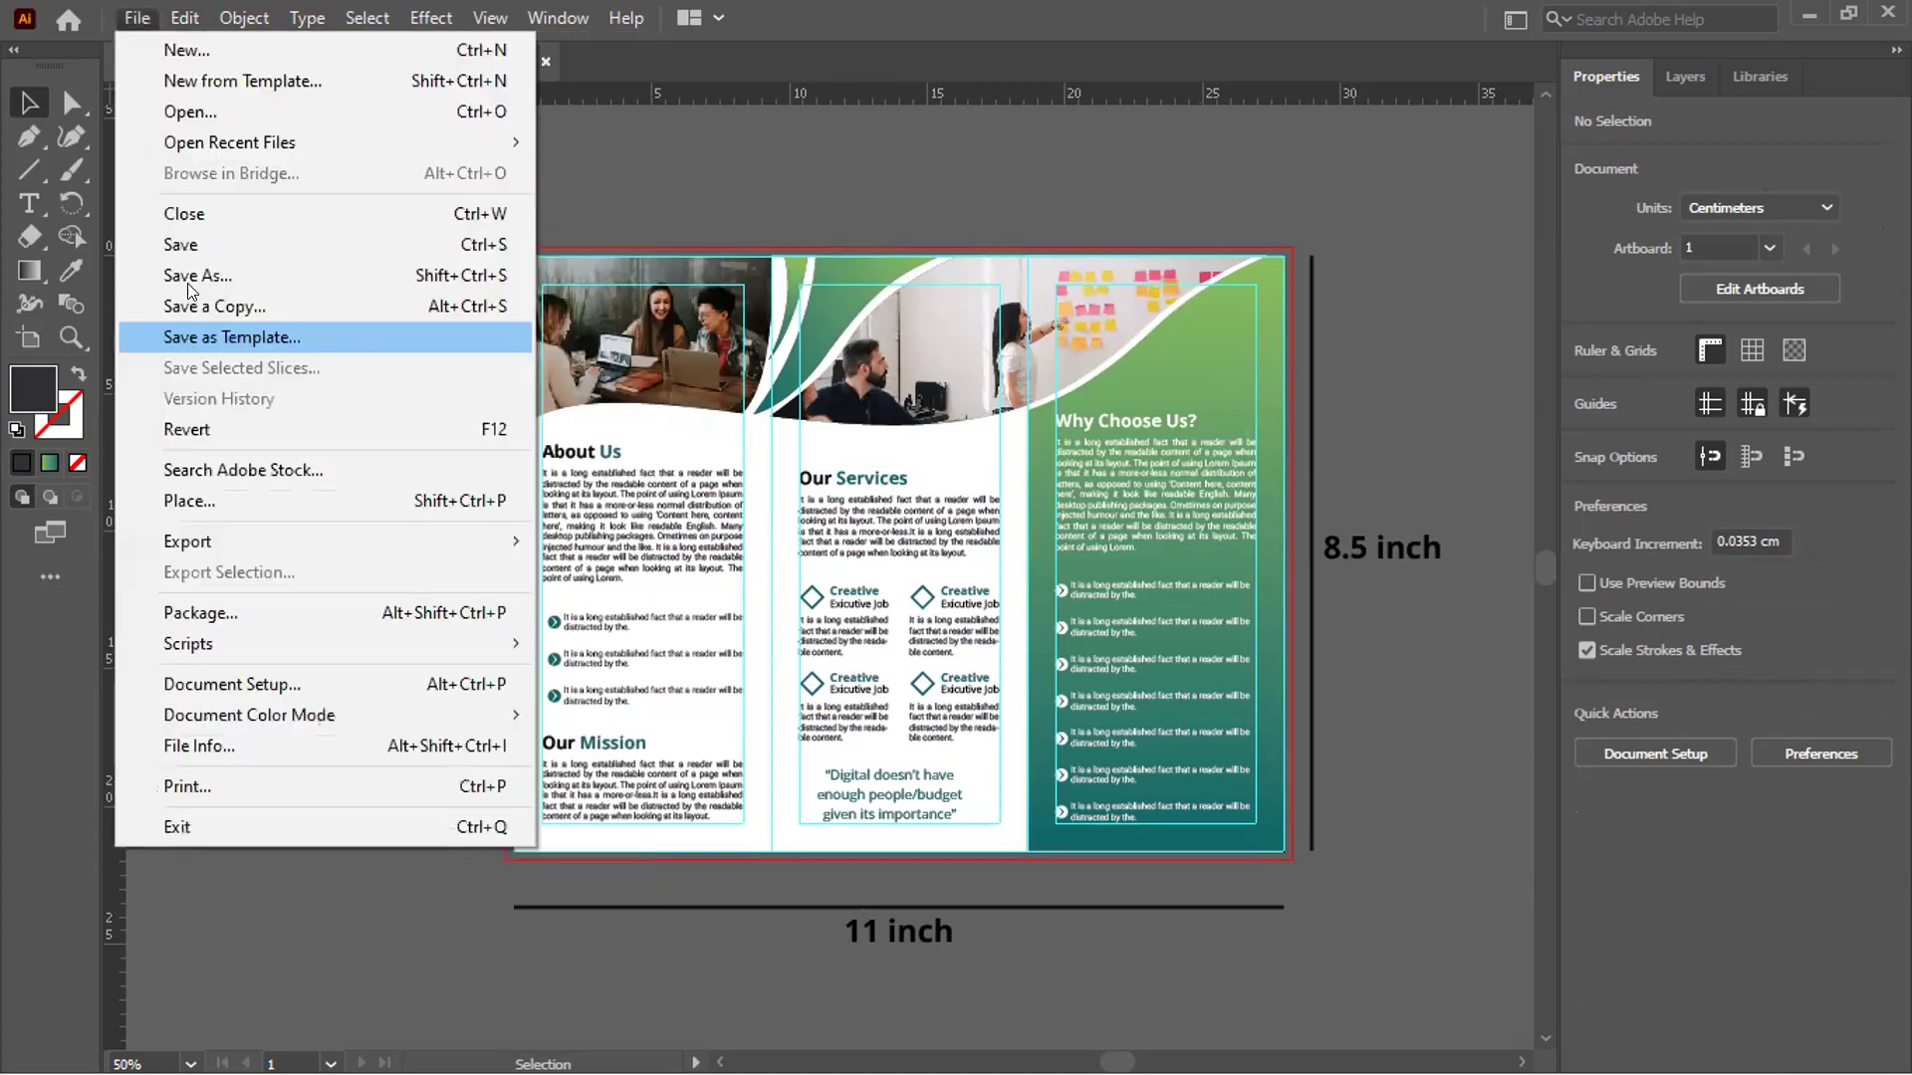
{"action": "left_click", "coordinate": [187, 279]}
{"action": "key", "text": "ctrl+shift+s"}
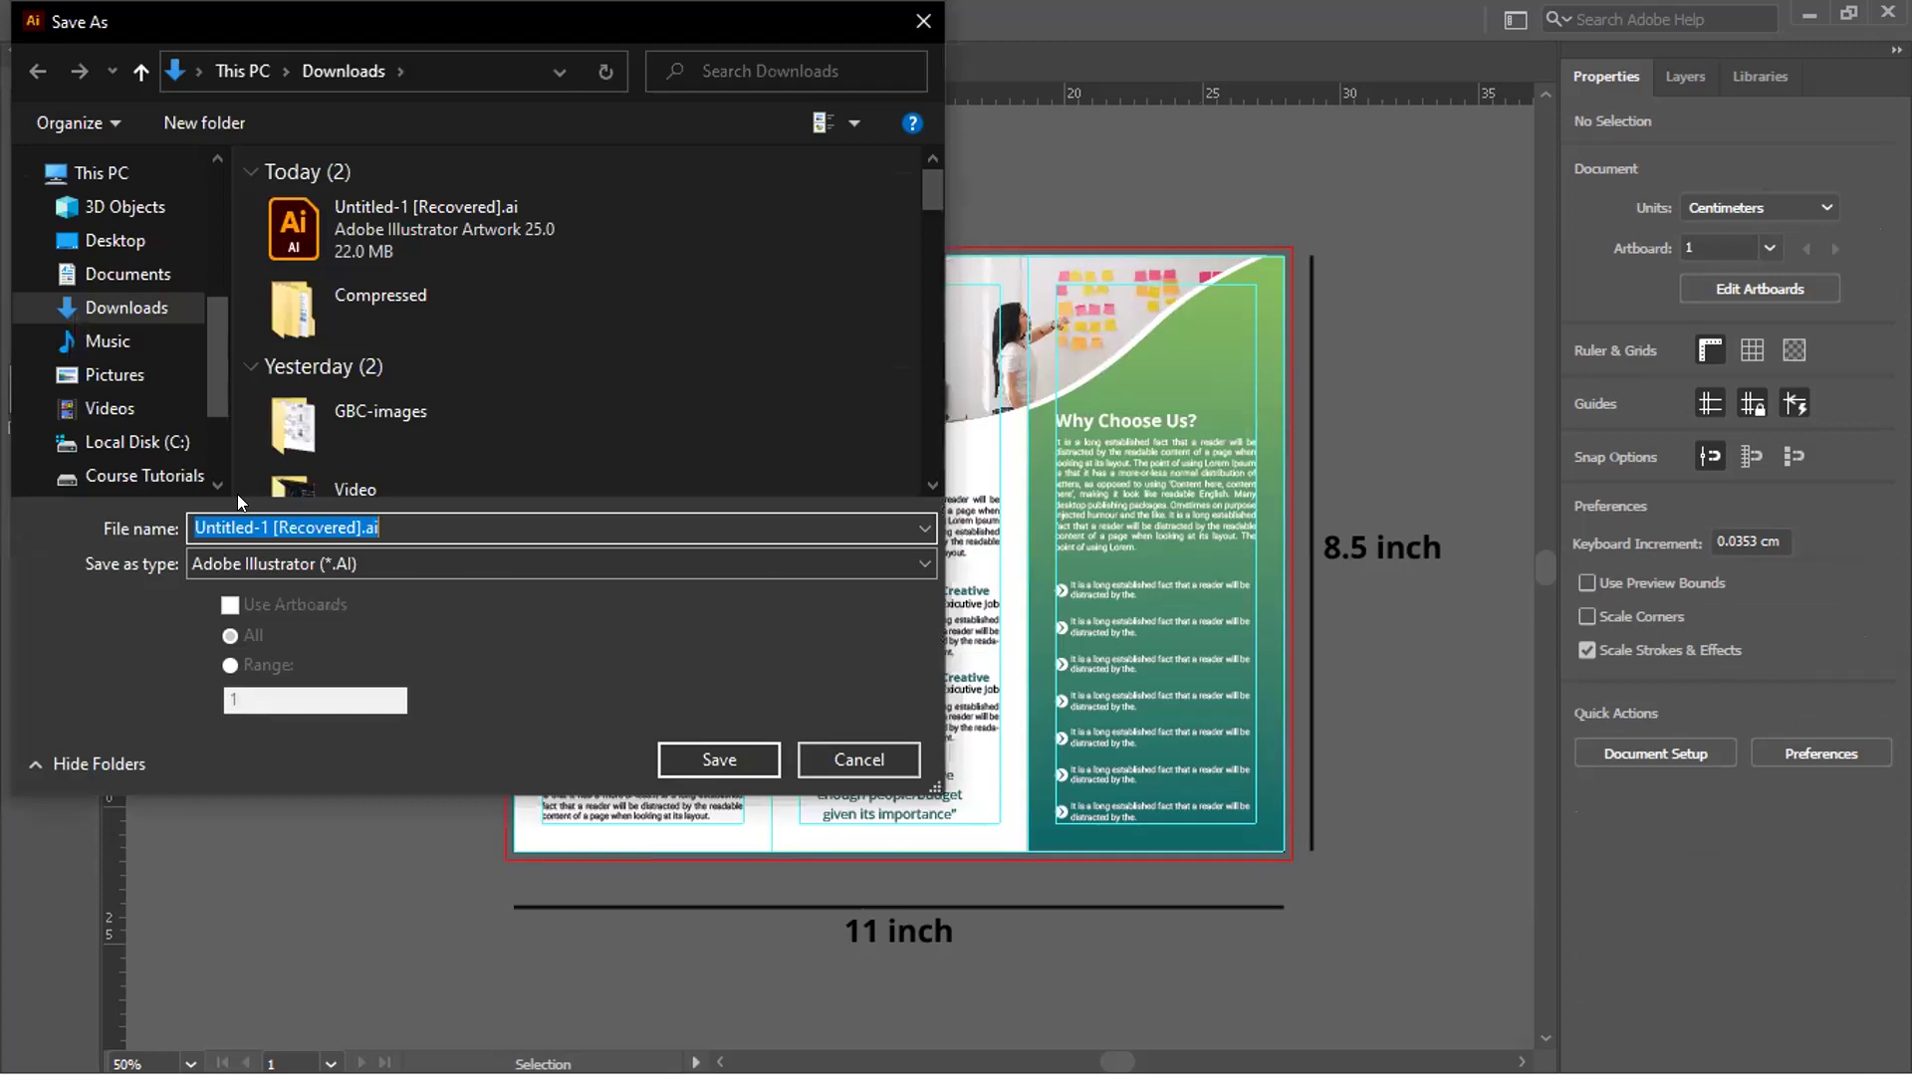
{"action": "type", "text": "Brochure "}
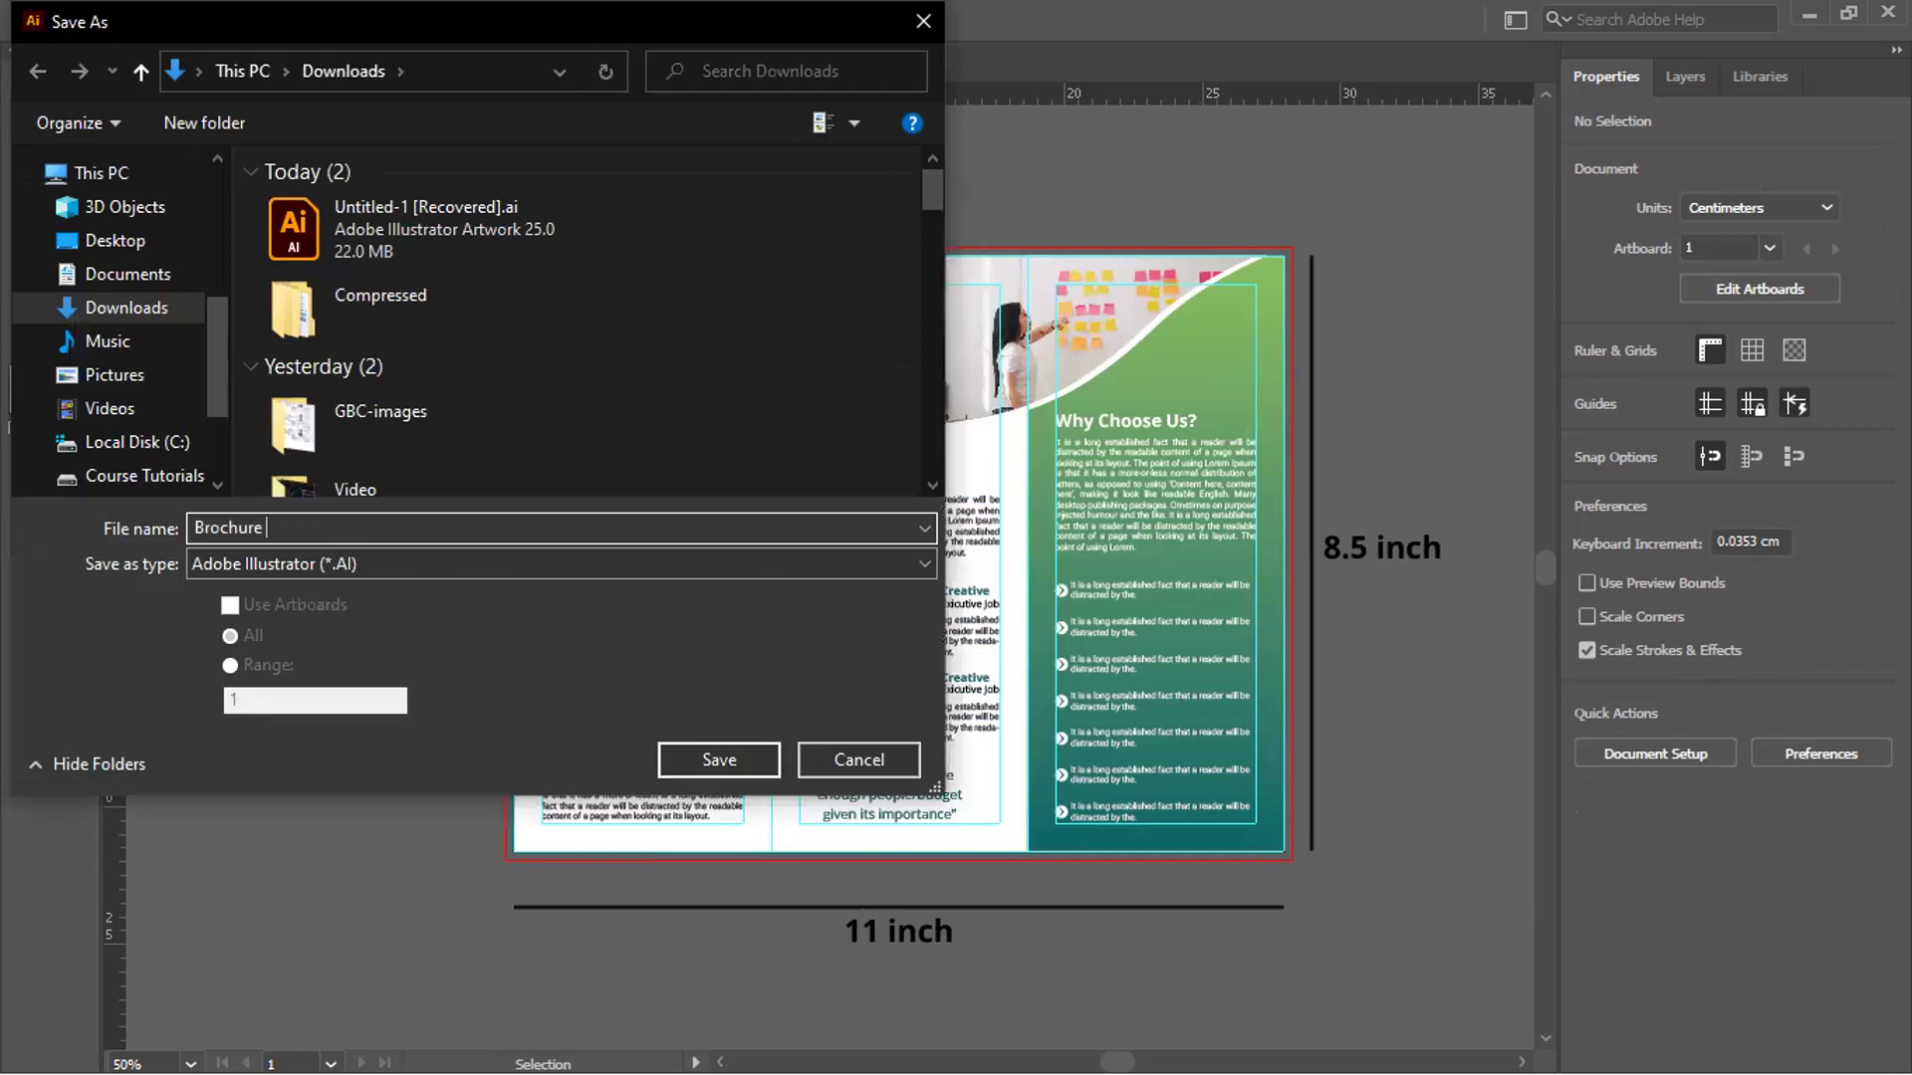
{"action": "type", "text": "editable"}
{"action": "left_click", "coordinate": [697, 758]}
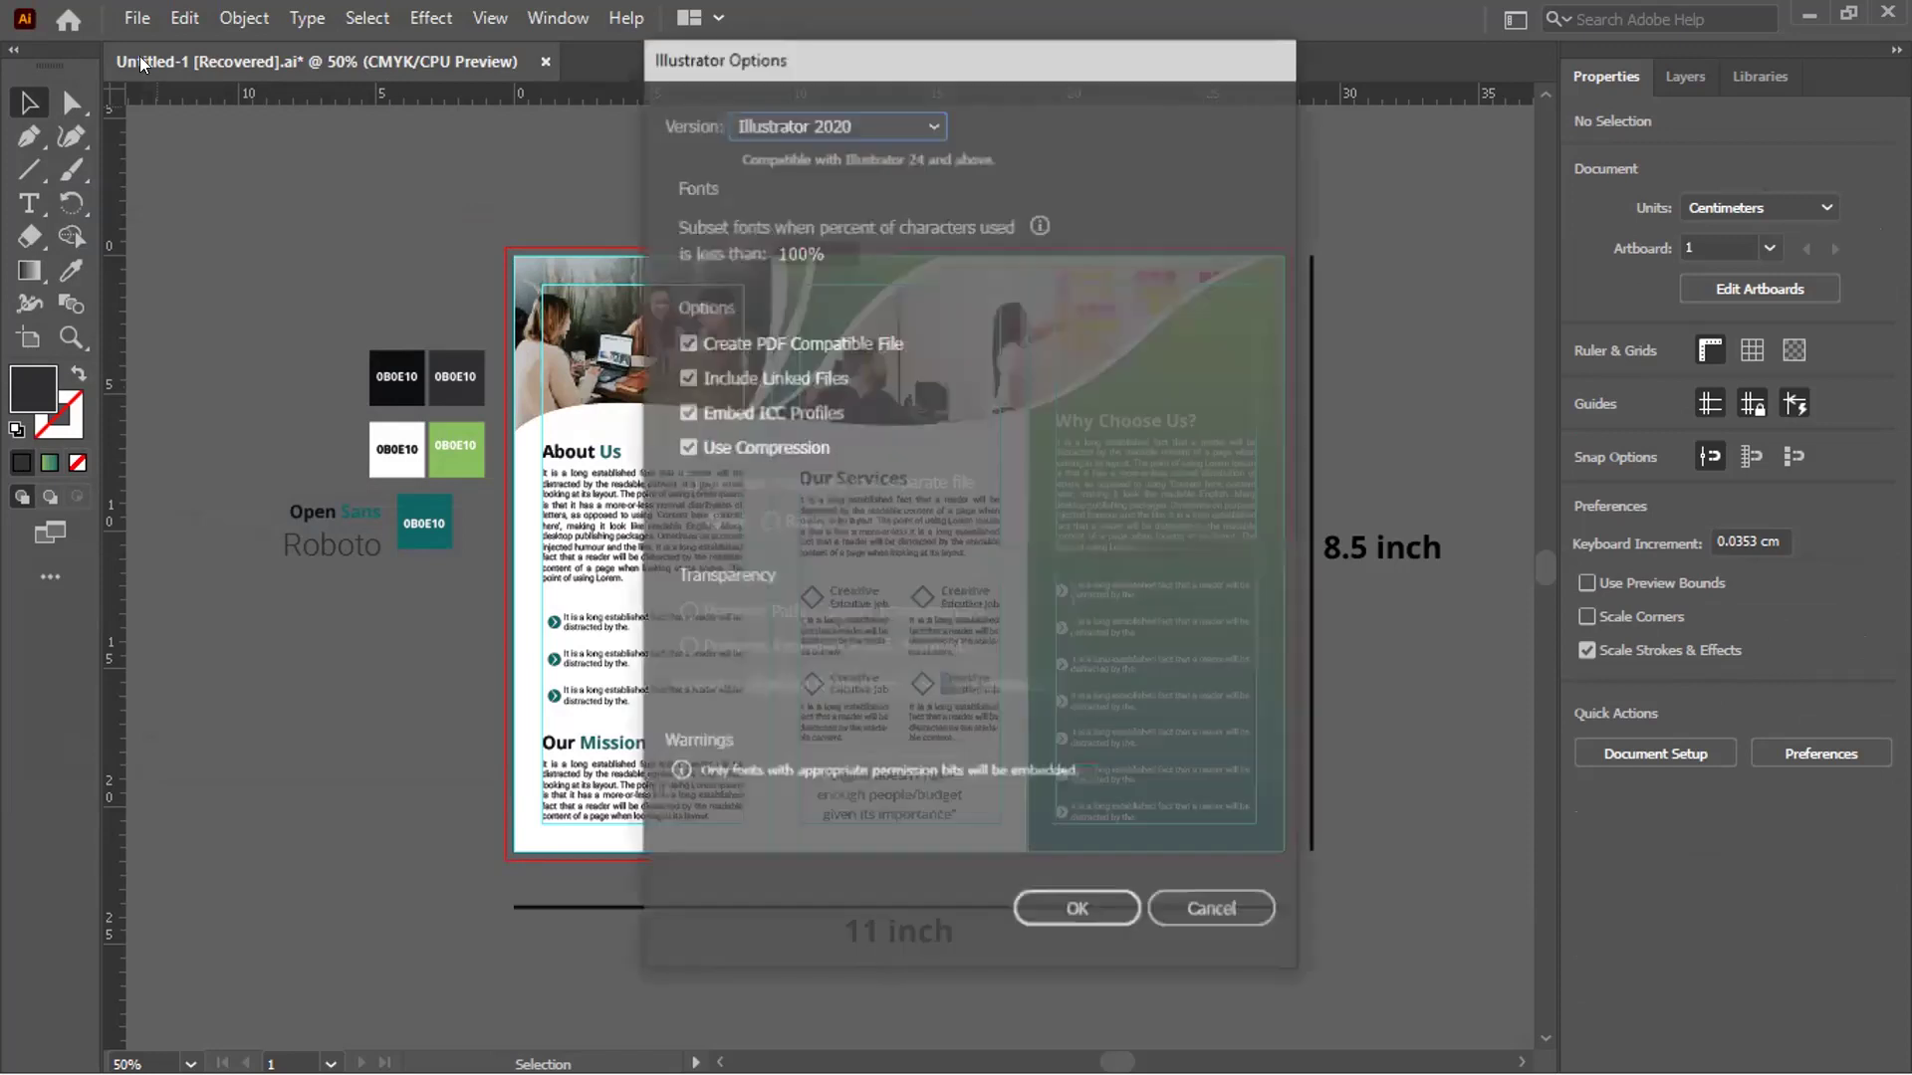
{"action": "left_click", "coordinate": [706, 378]}
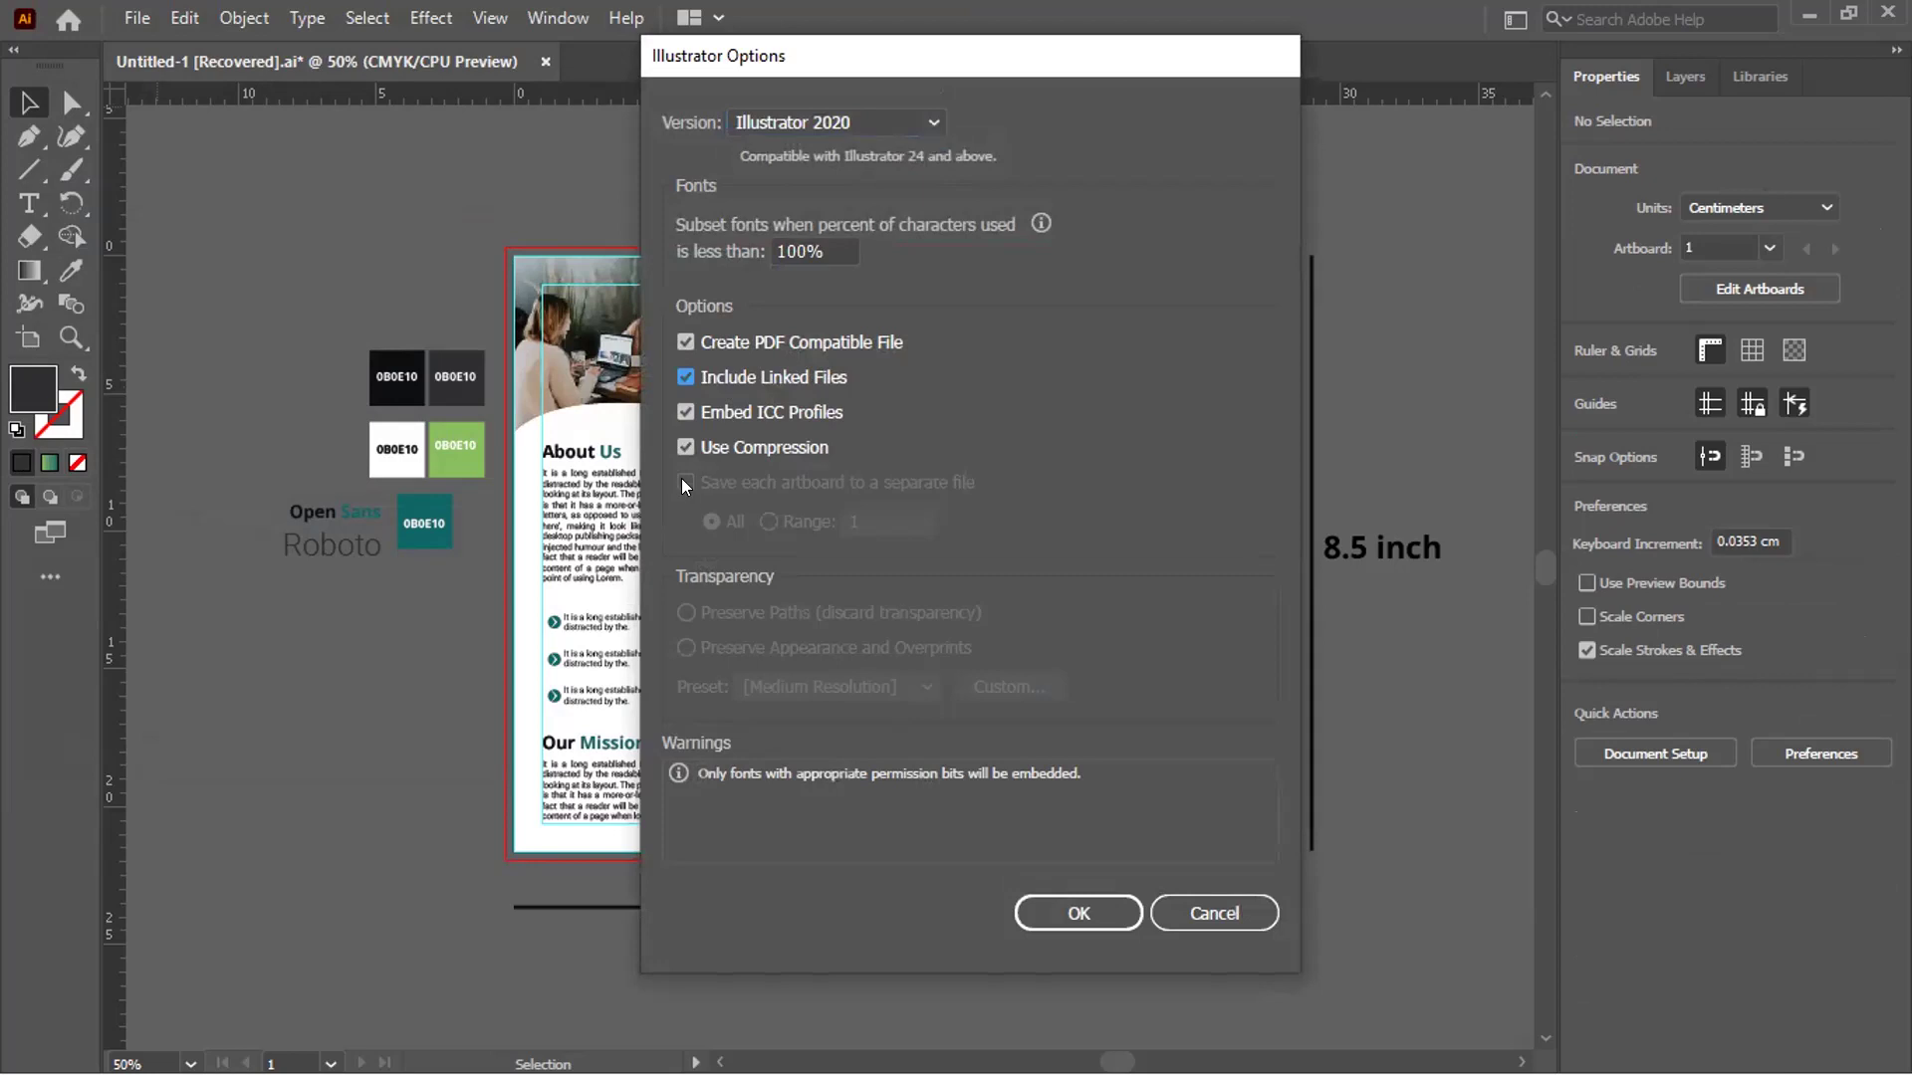
{"action": "left_click", "coordinate": [1076, 914]}
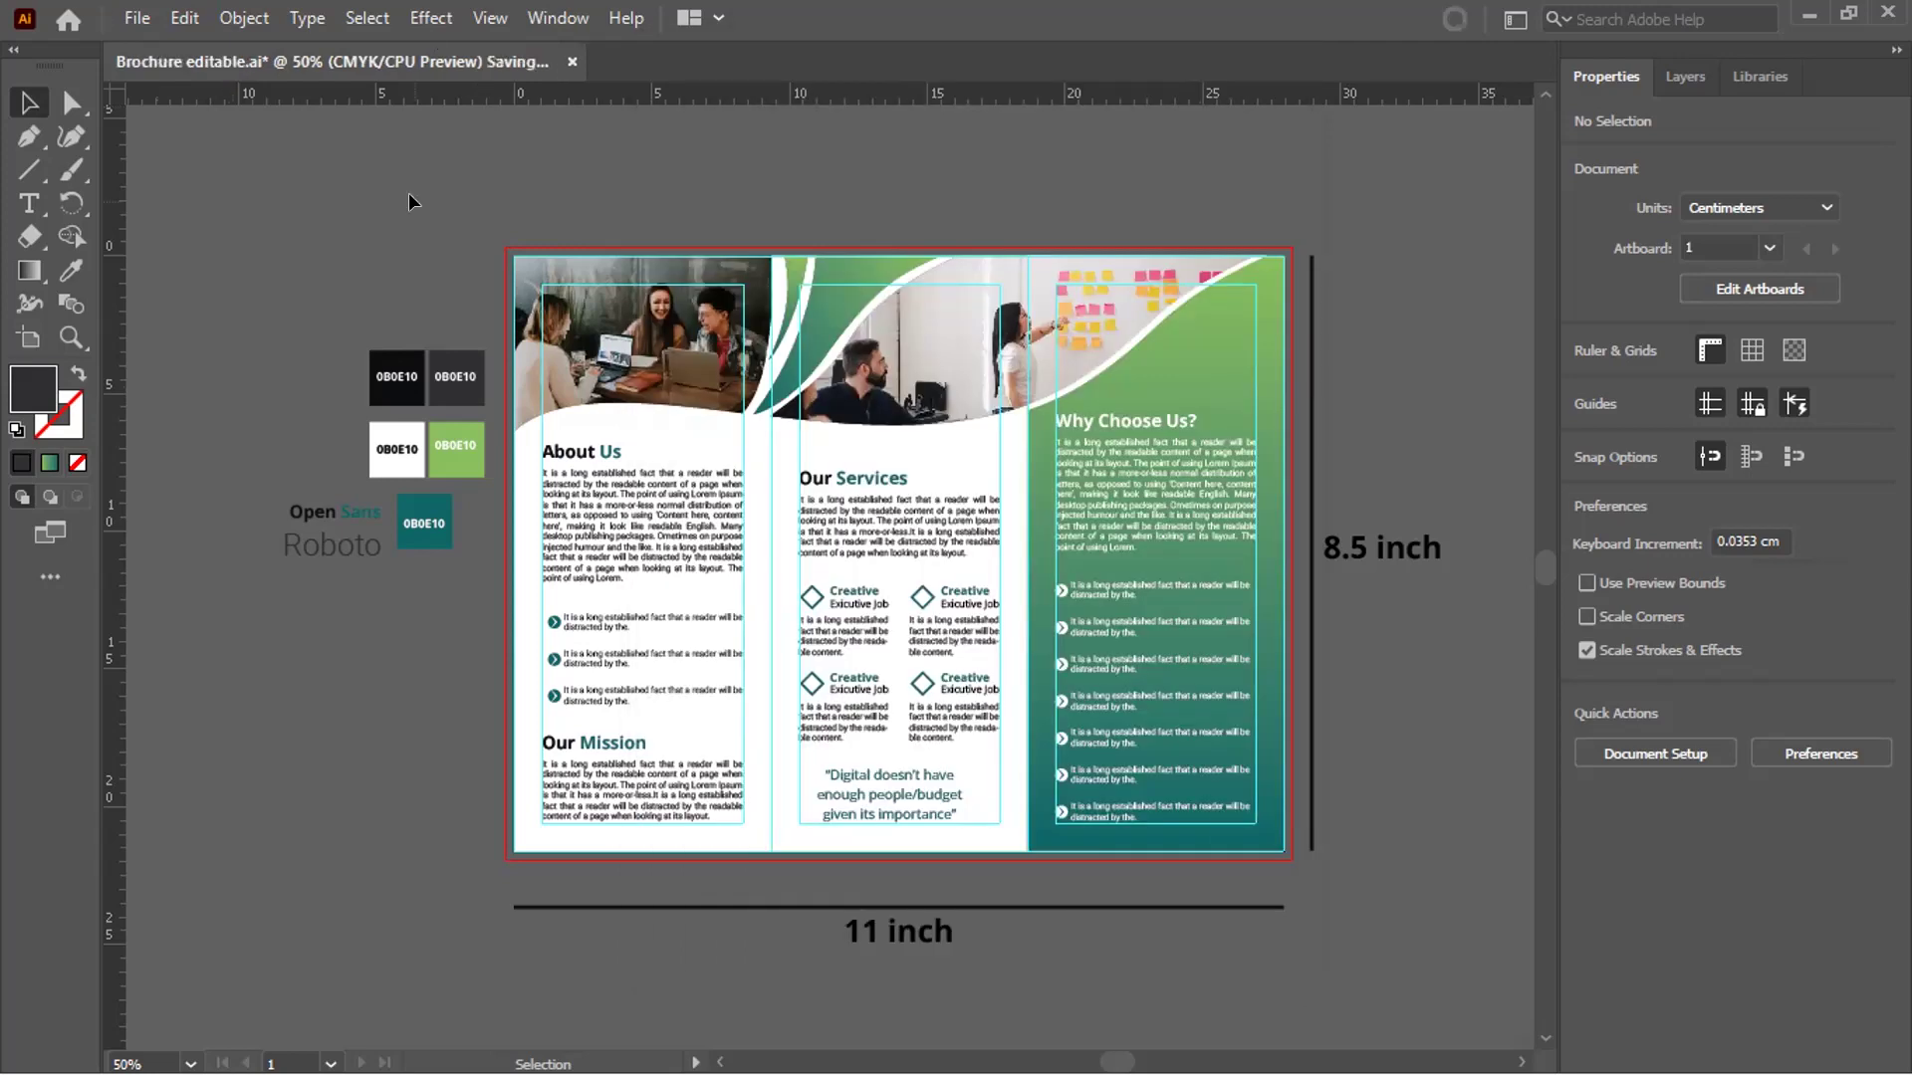
Select all the brochure artwork and convert its text to outlines with Ctrl+Shift+O
{"action": "left_click_drag", "start_coordinate": [361, 271], "coordinate": [1199, 811]}
{"action": "mouse_move", "coordinate": [1476, 941]}
{"action": "left_mouse_down"}
{"action": "mouse_move", "coordinate": [1486, 984]}
{"action": "mouse_move", "coordinate": [1488, 946]}
{"action": "left_mouse_up"}
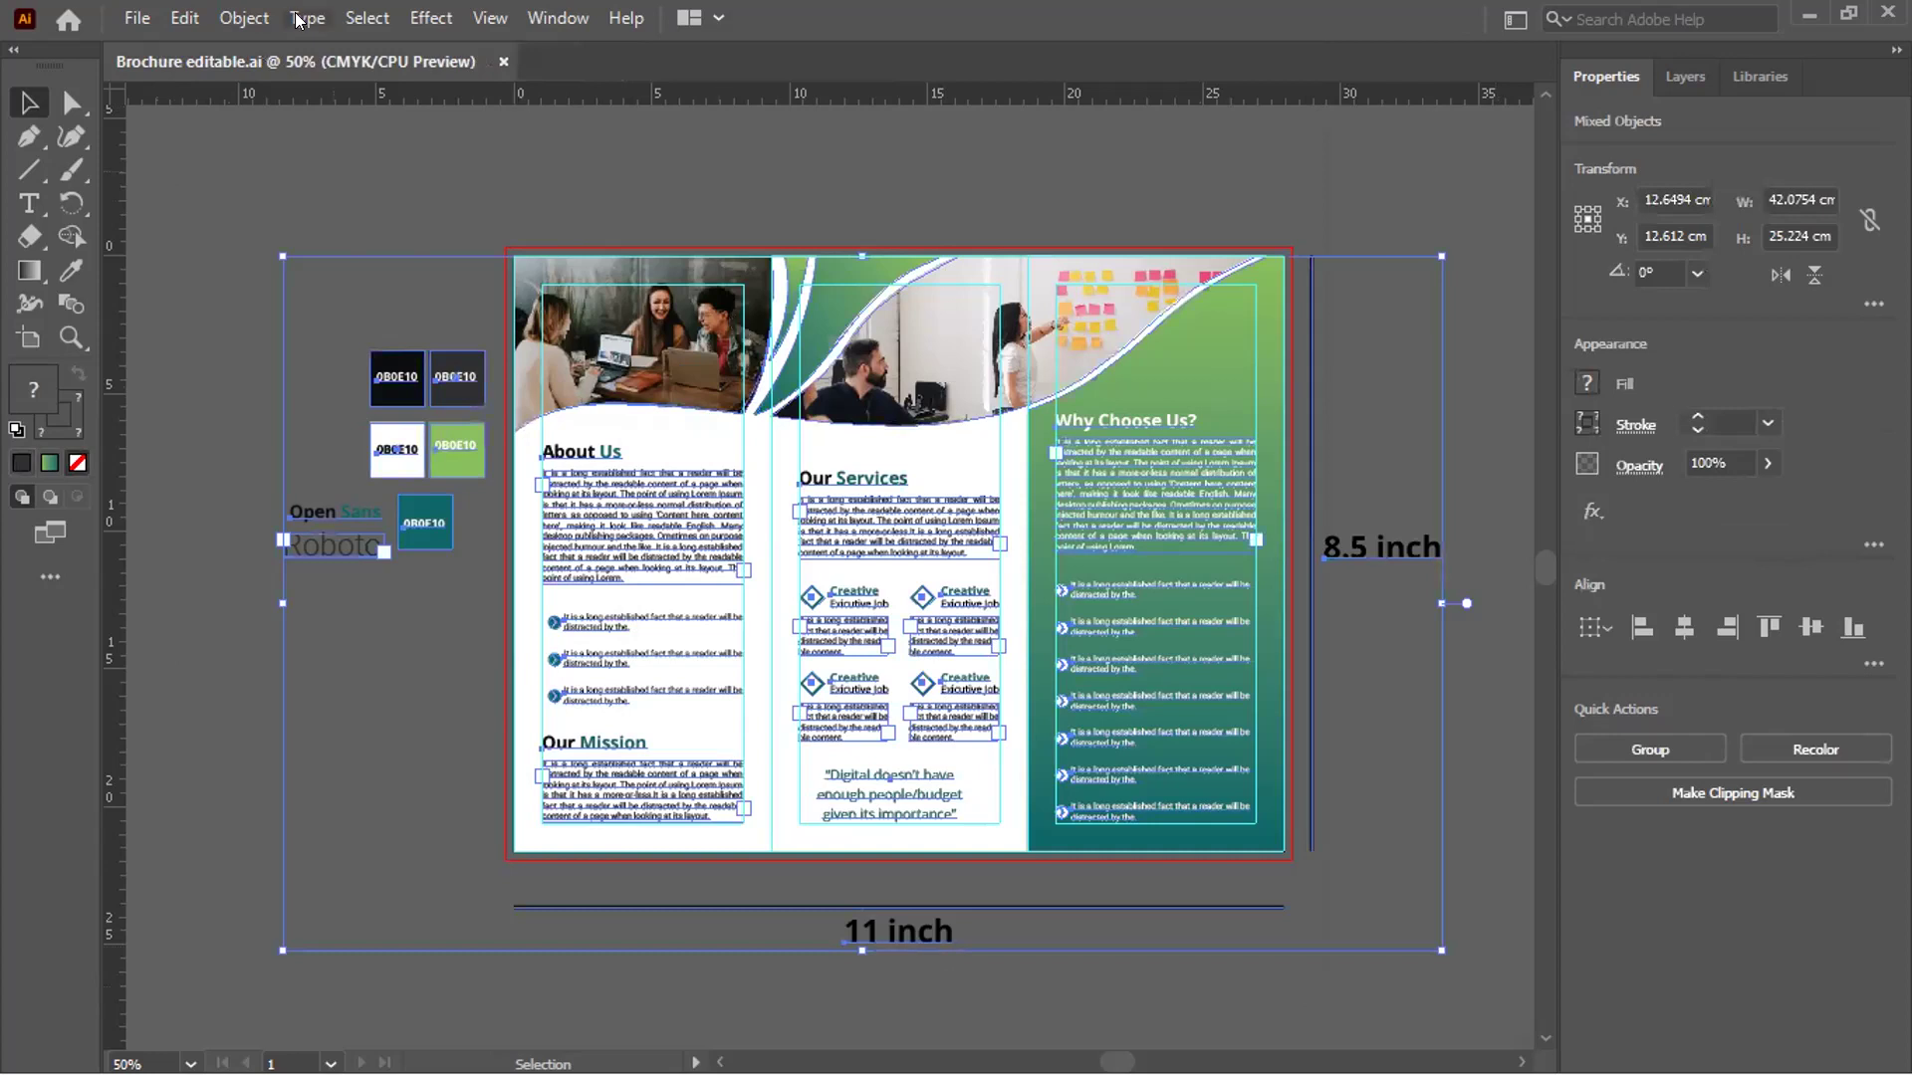
{"action": "key", "text": "a"}
{"action": "key", "text": "ctrl"}
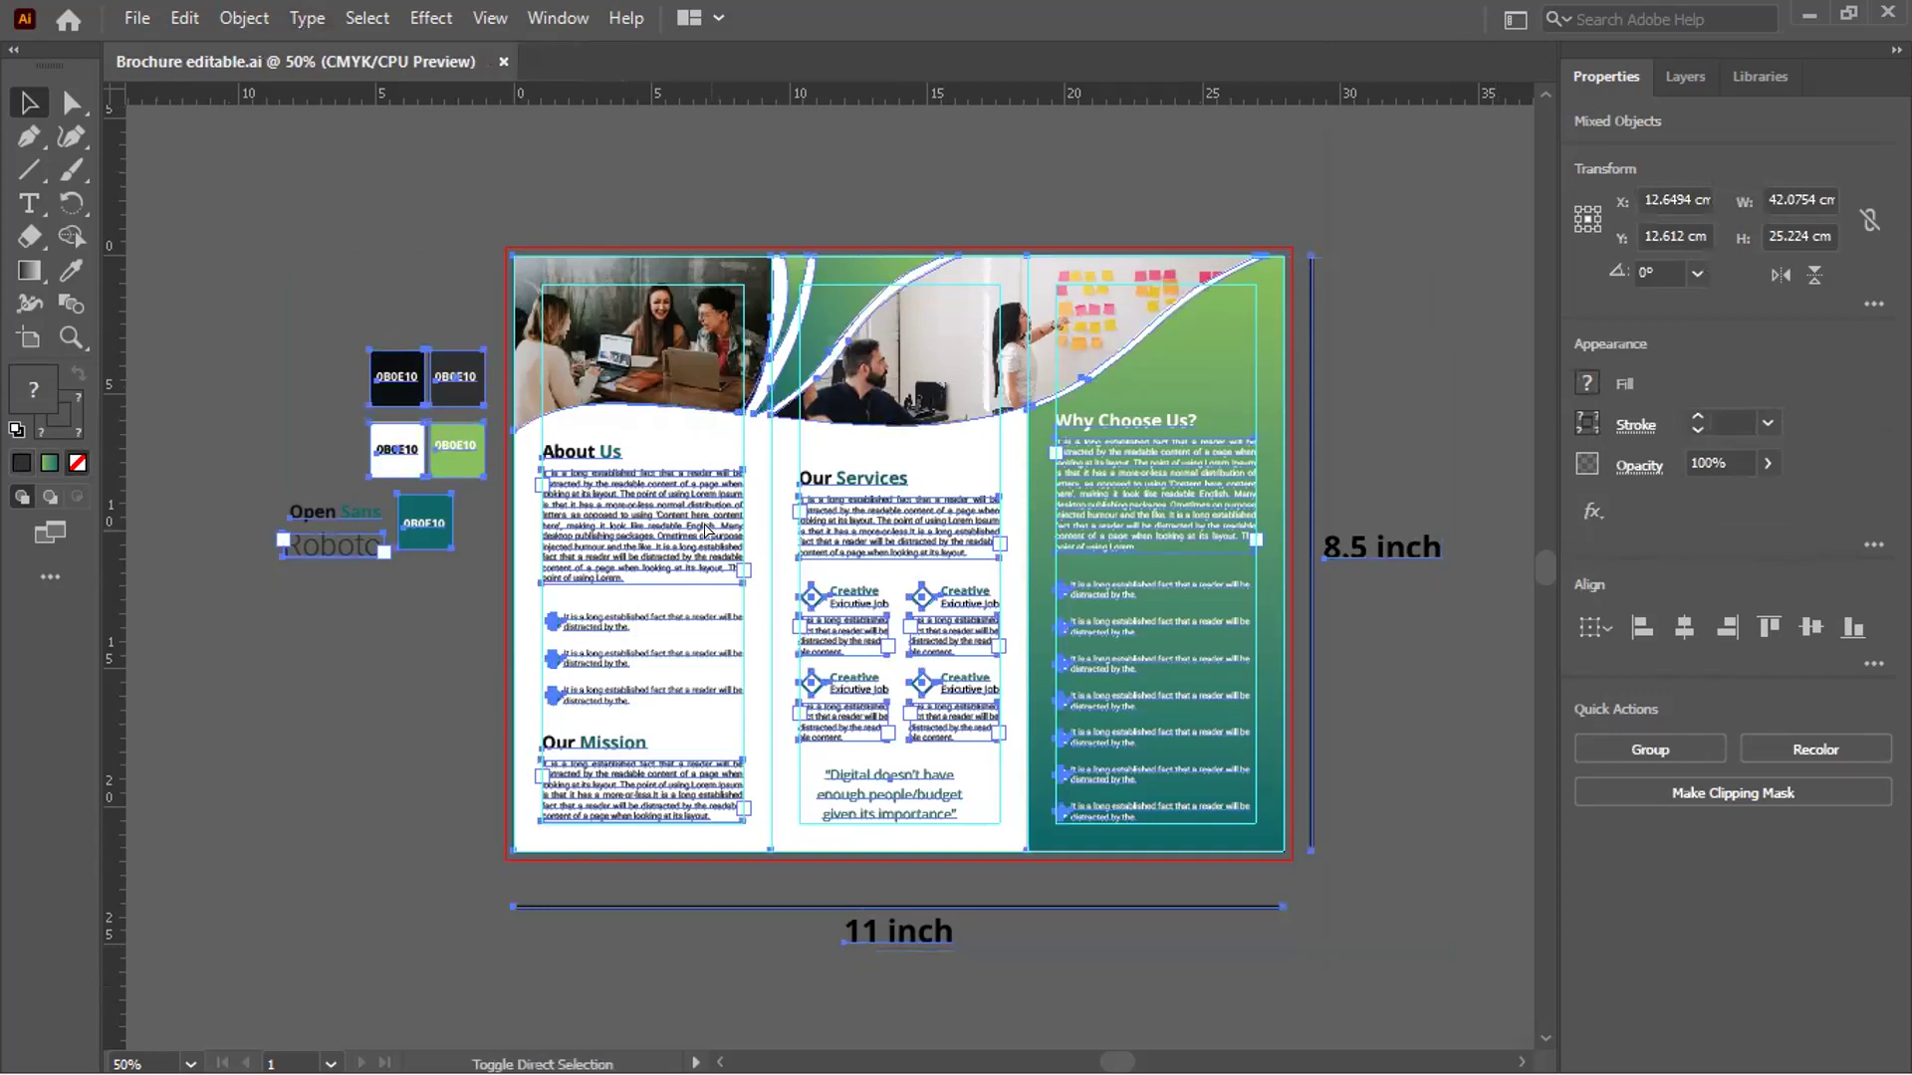
{"action": "key", "text": "v"}
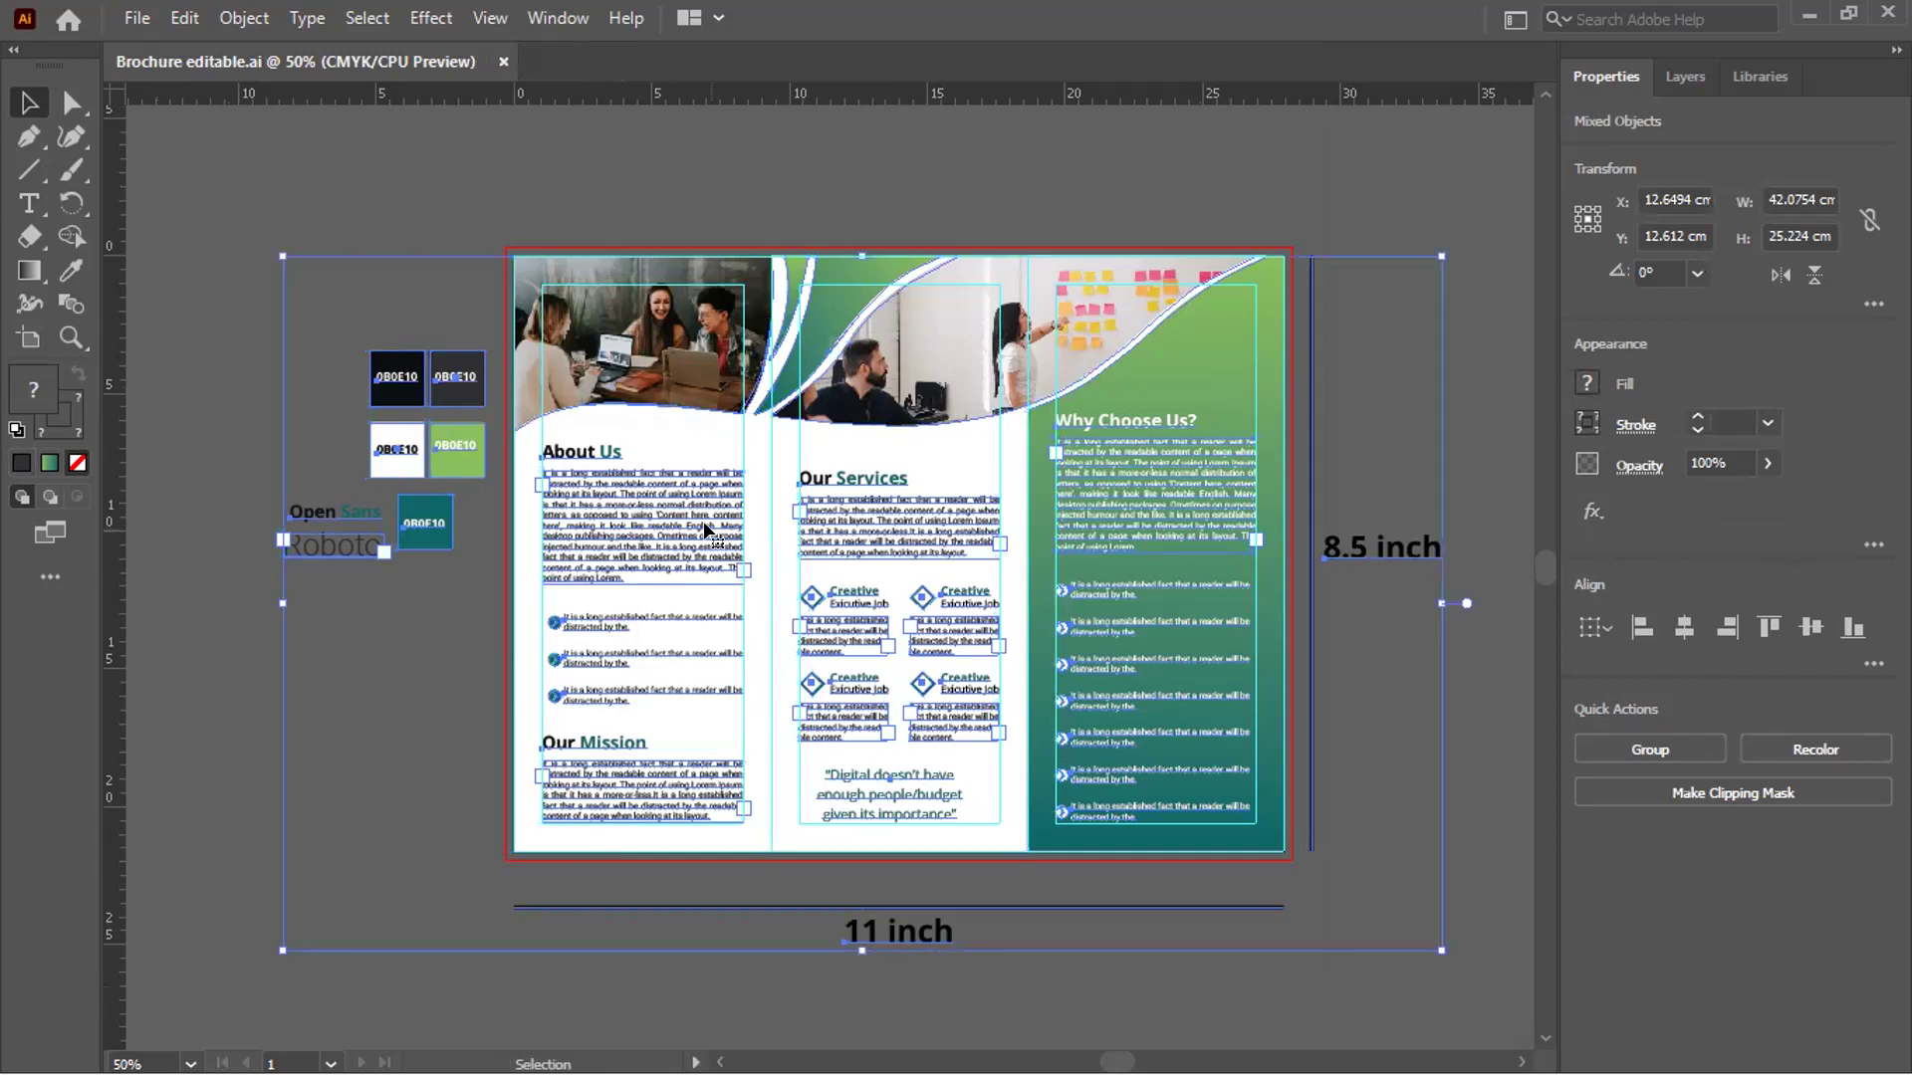
{"action": "right_click", "coordinate": [745, 765]}
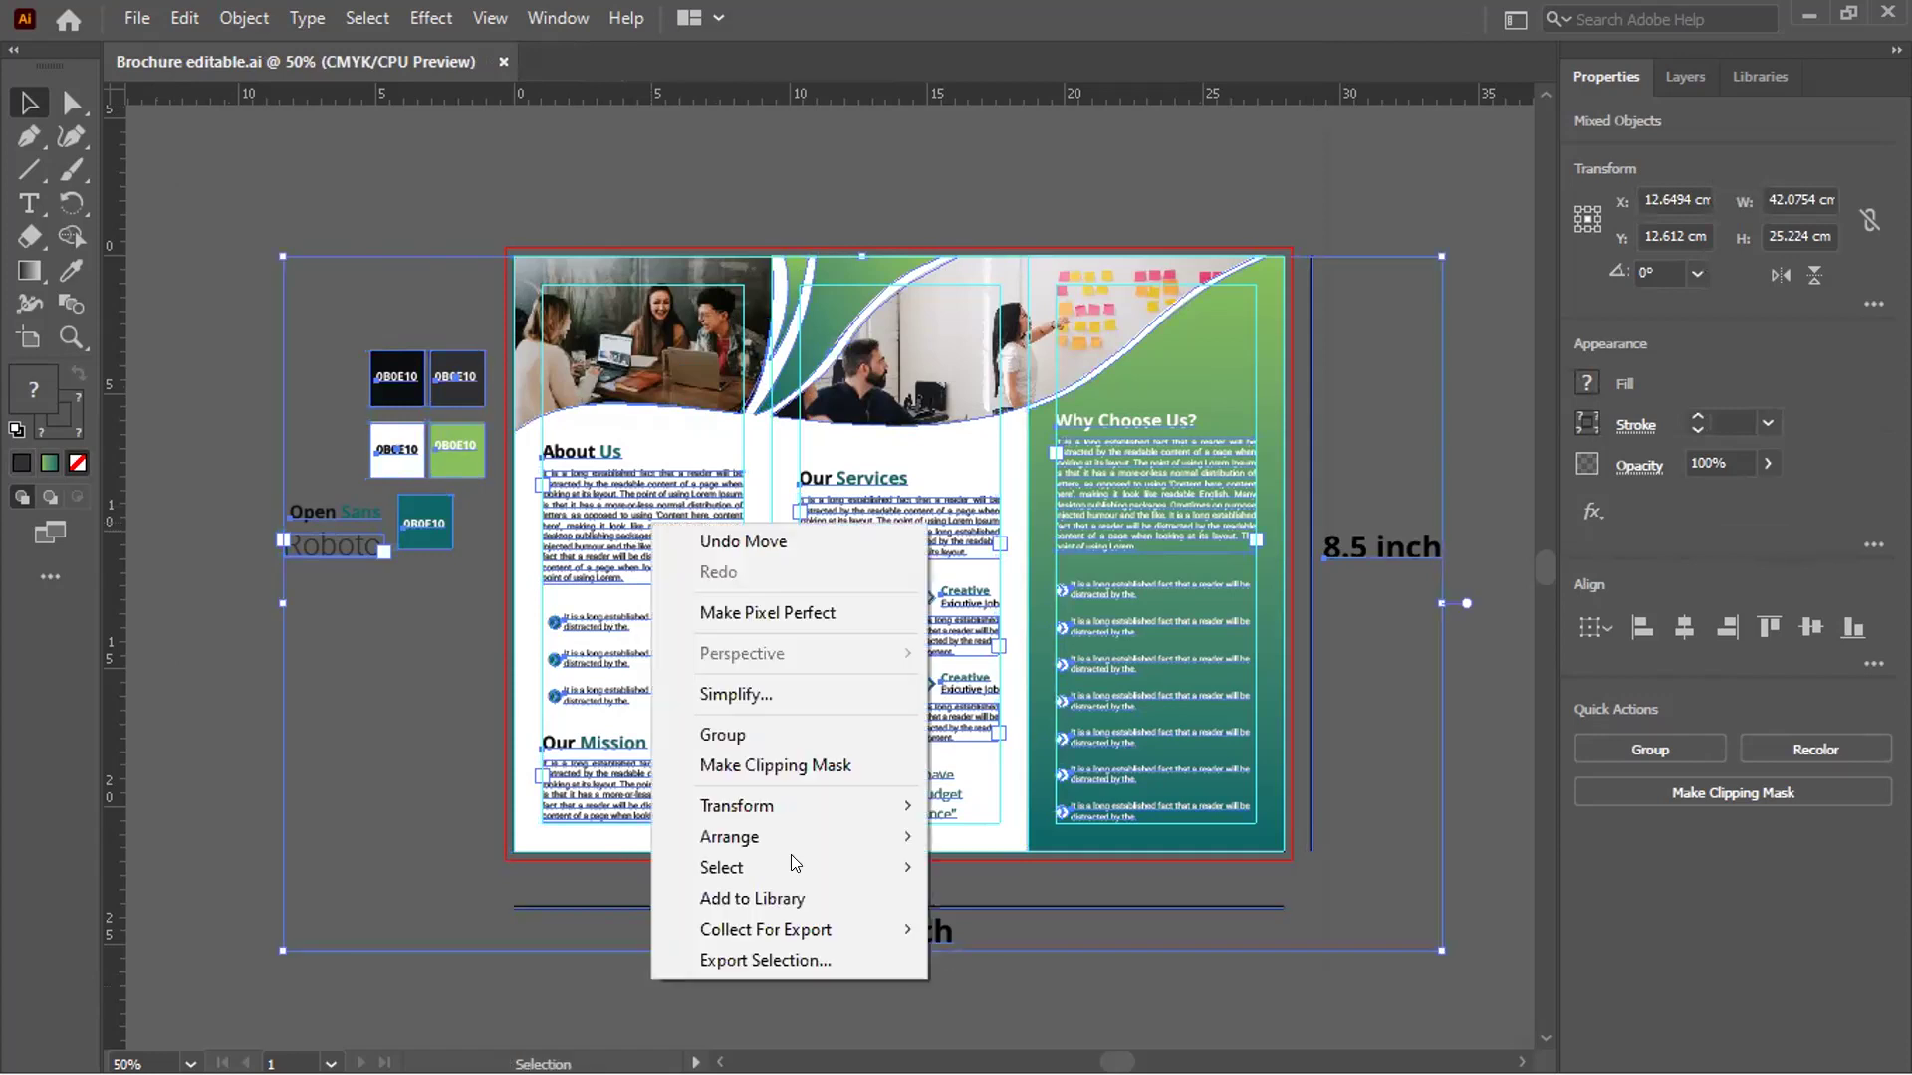
{"action": "left_click", "coordinate": [228, 19]}
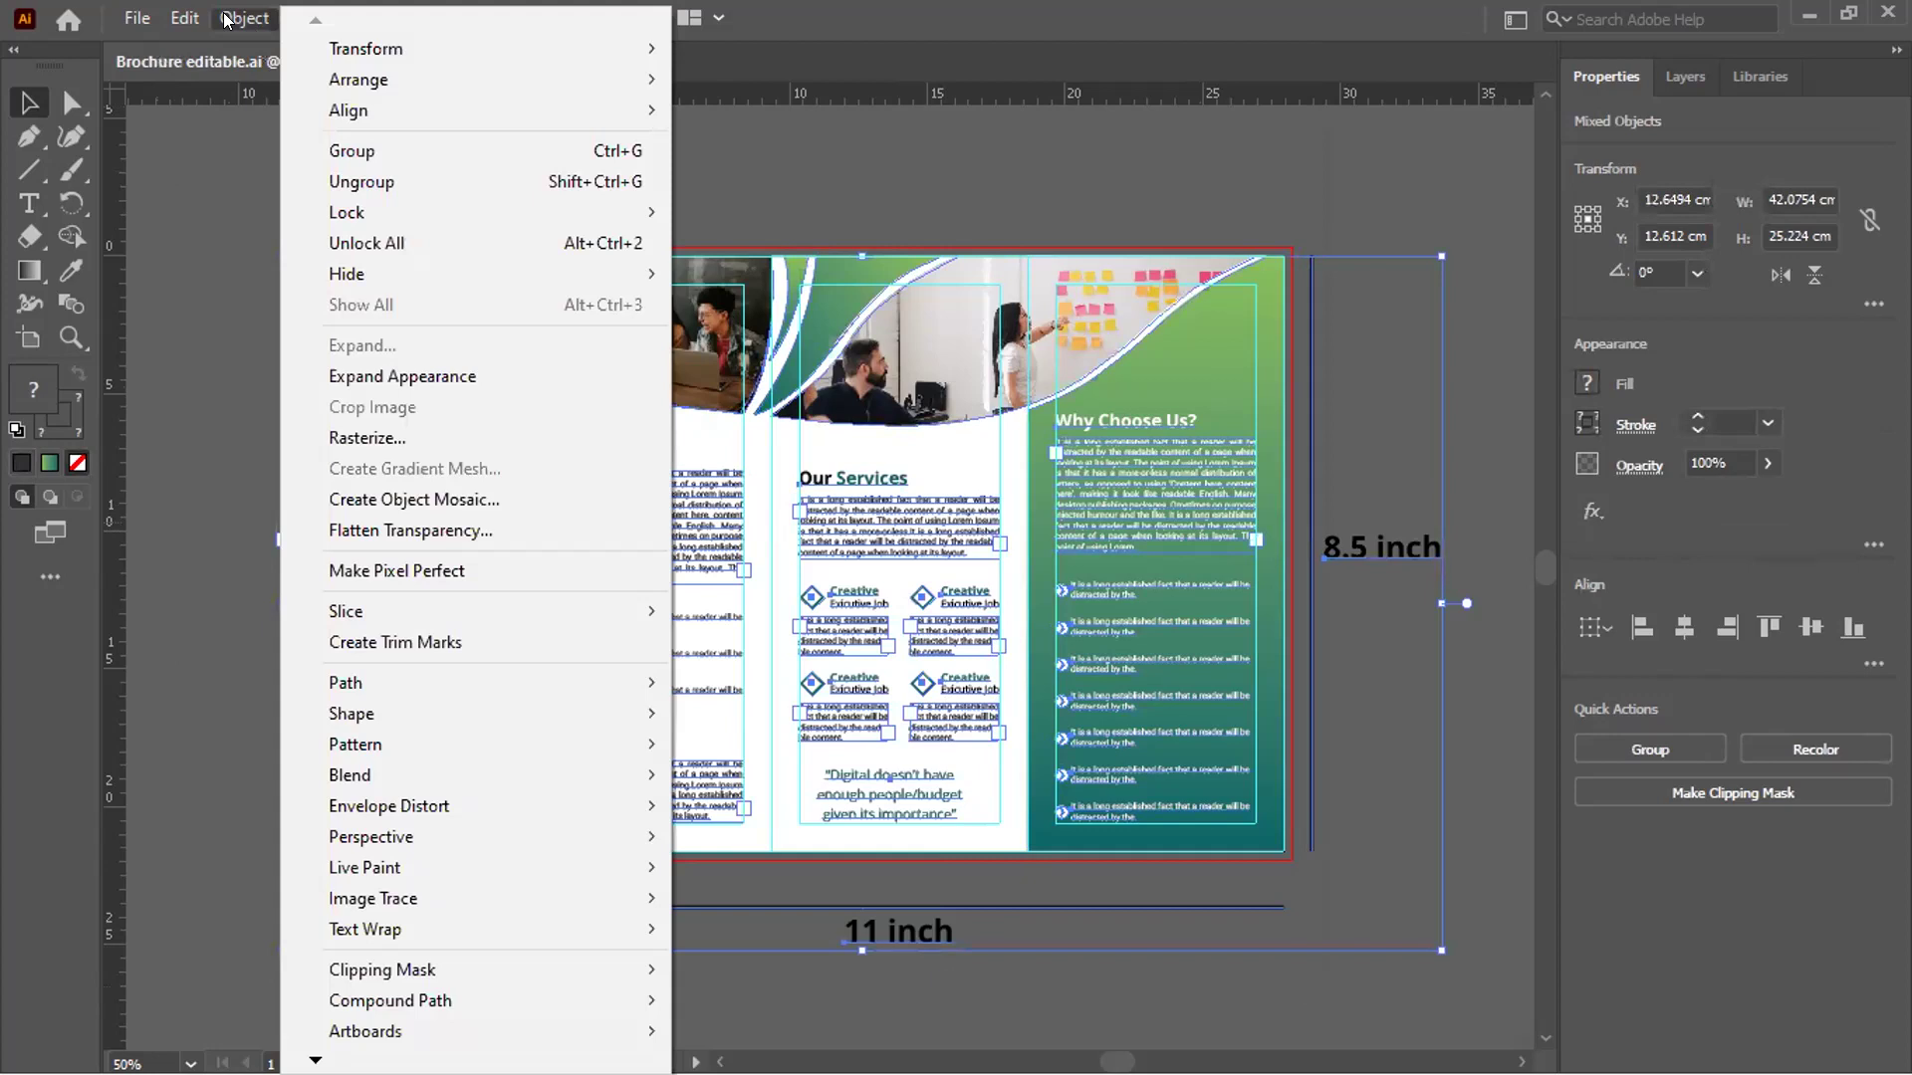
{"action": "left_click", "coordinate": [228, 19]}
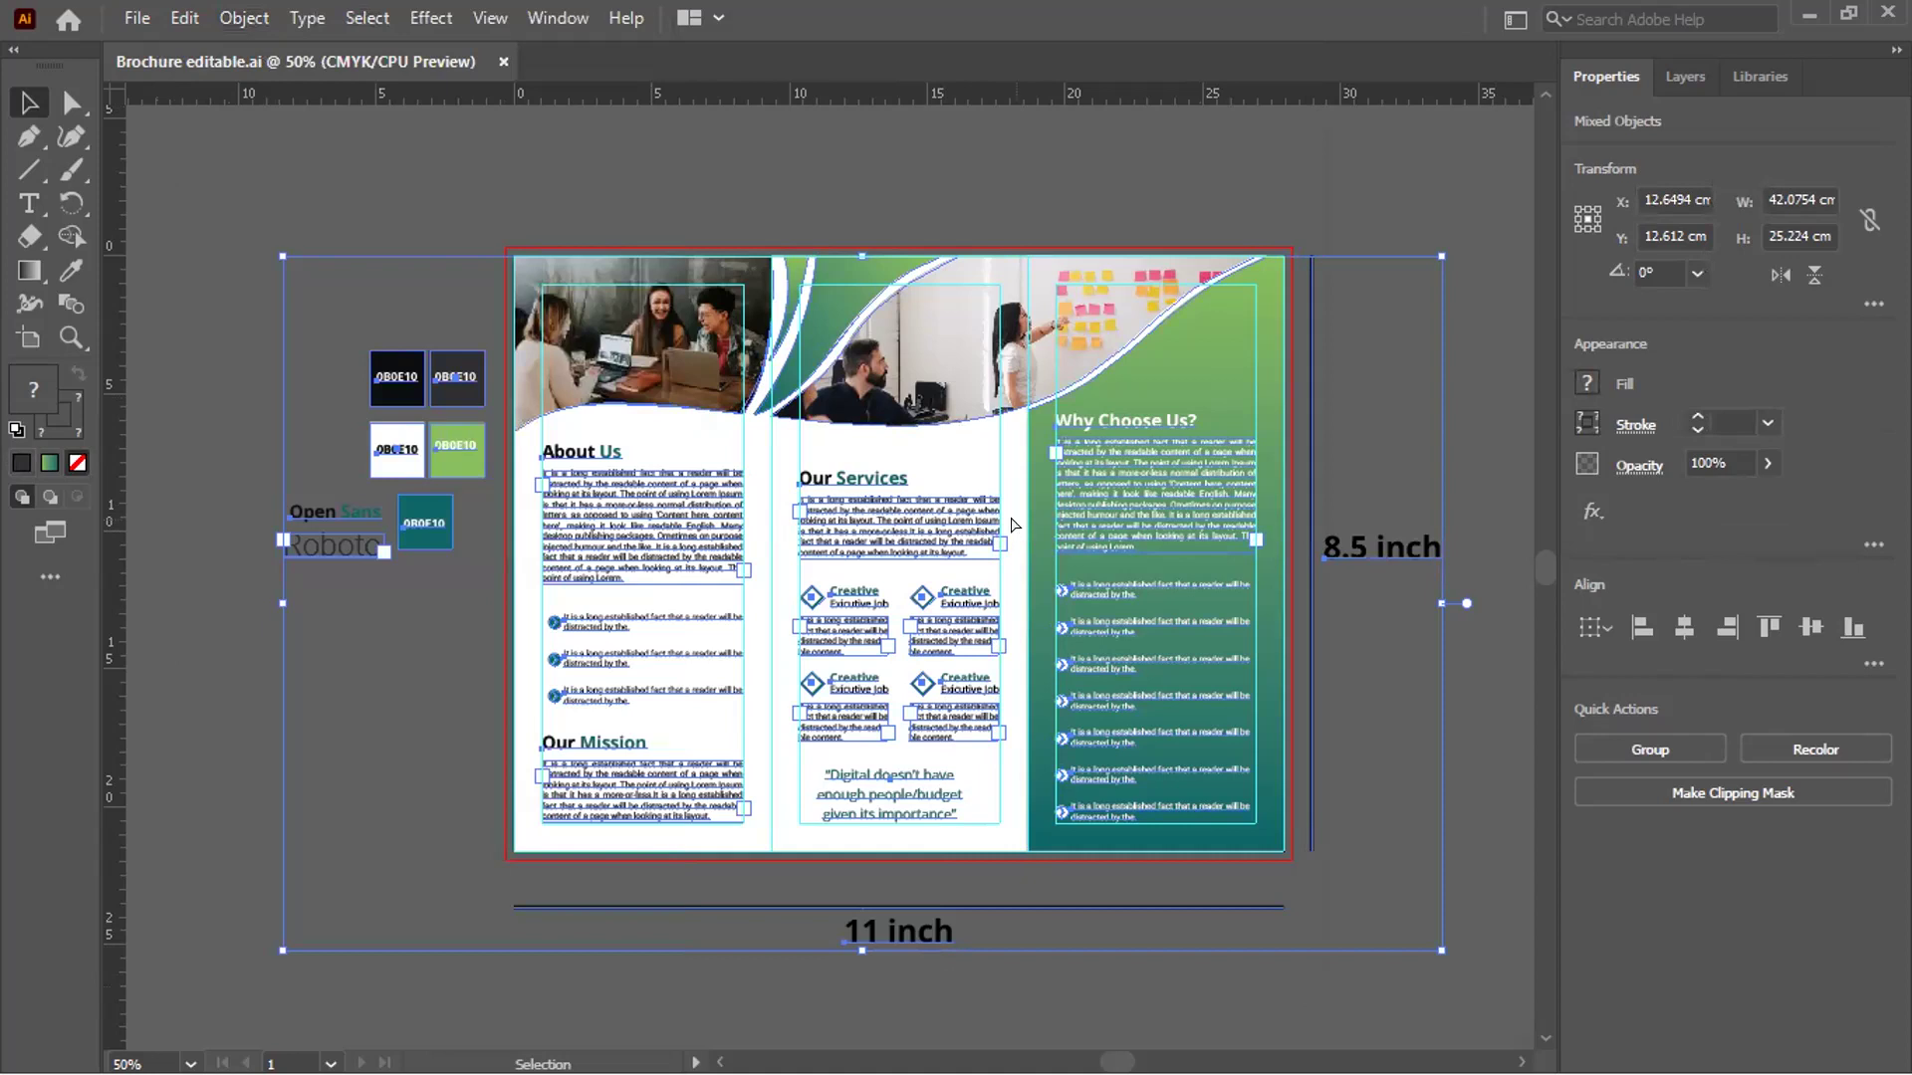
{"action": "key", "text": "ctrl"}
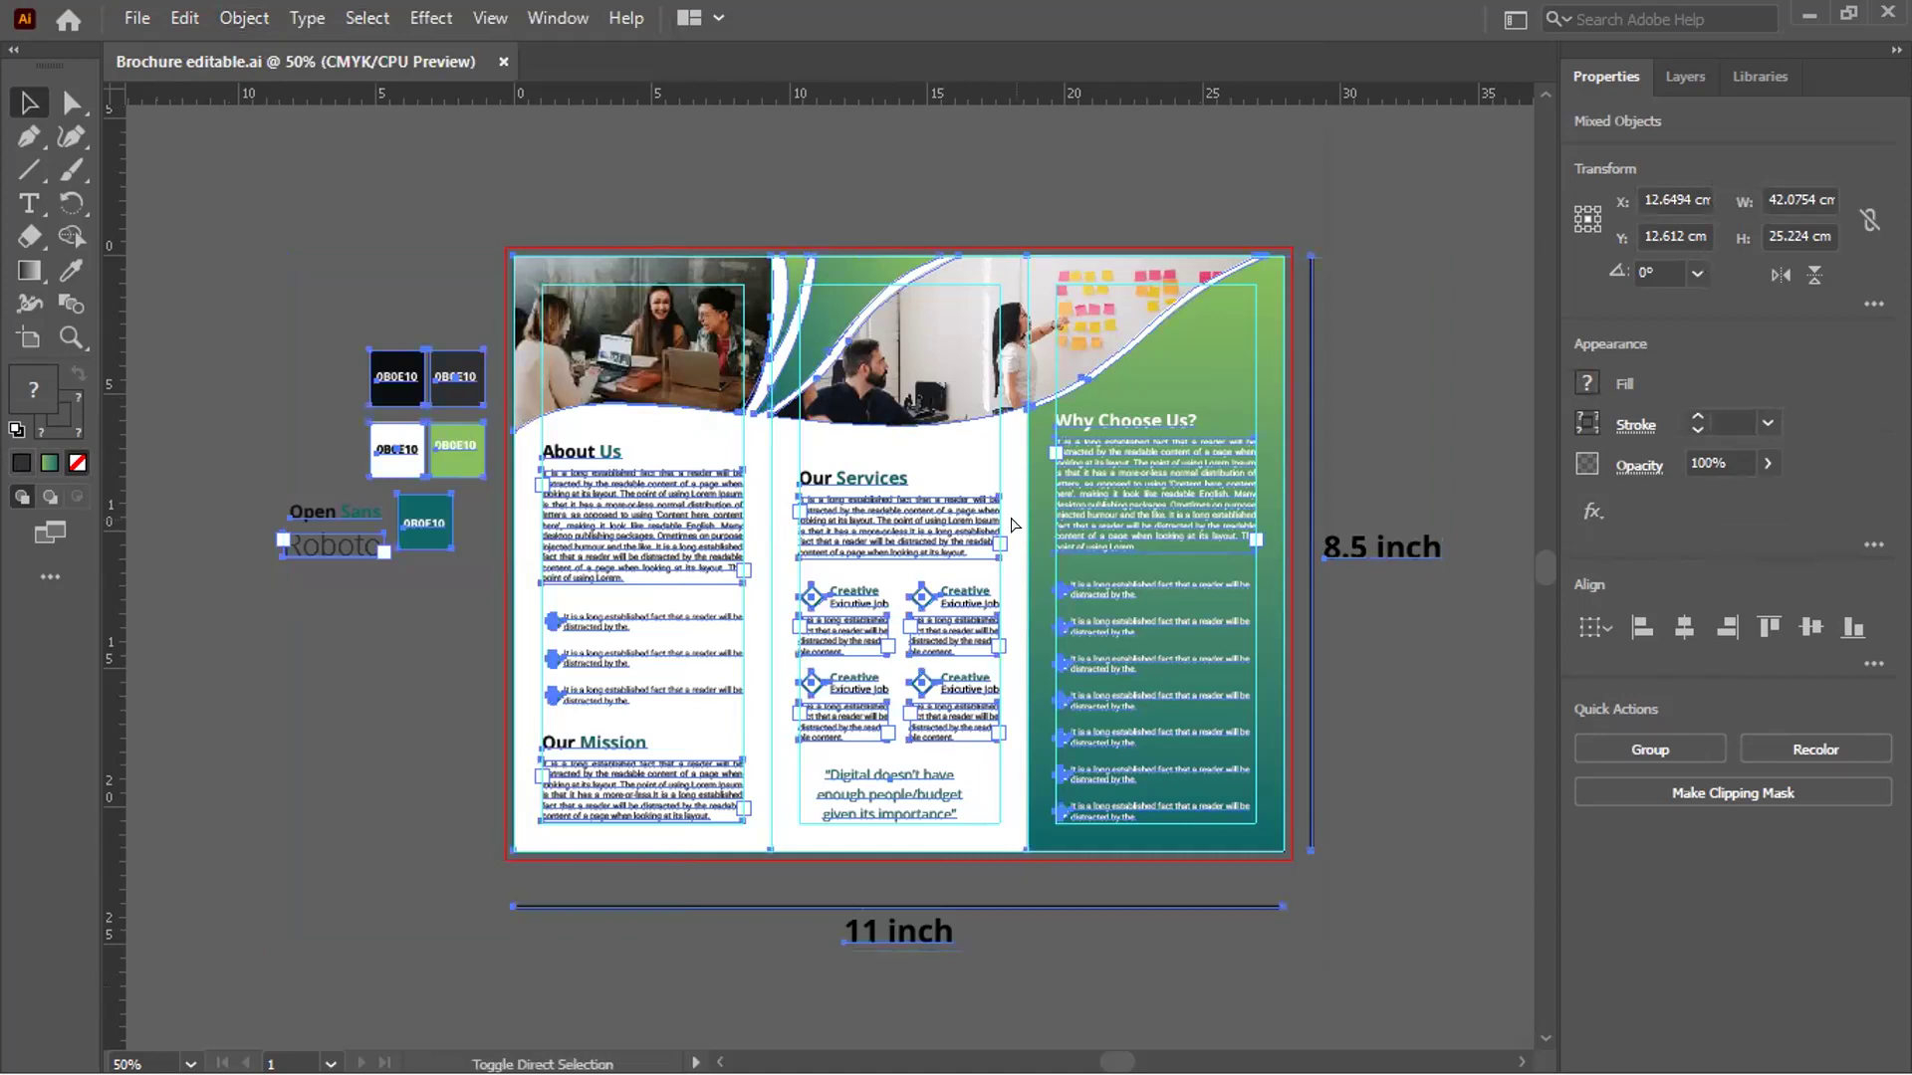
{"action": "key", "text": "ctrl+shift+o"}
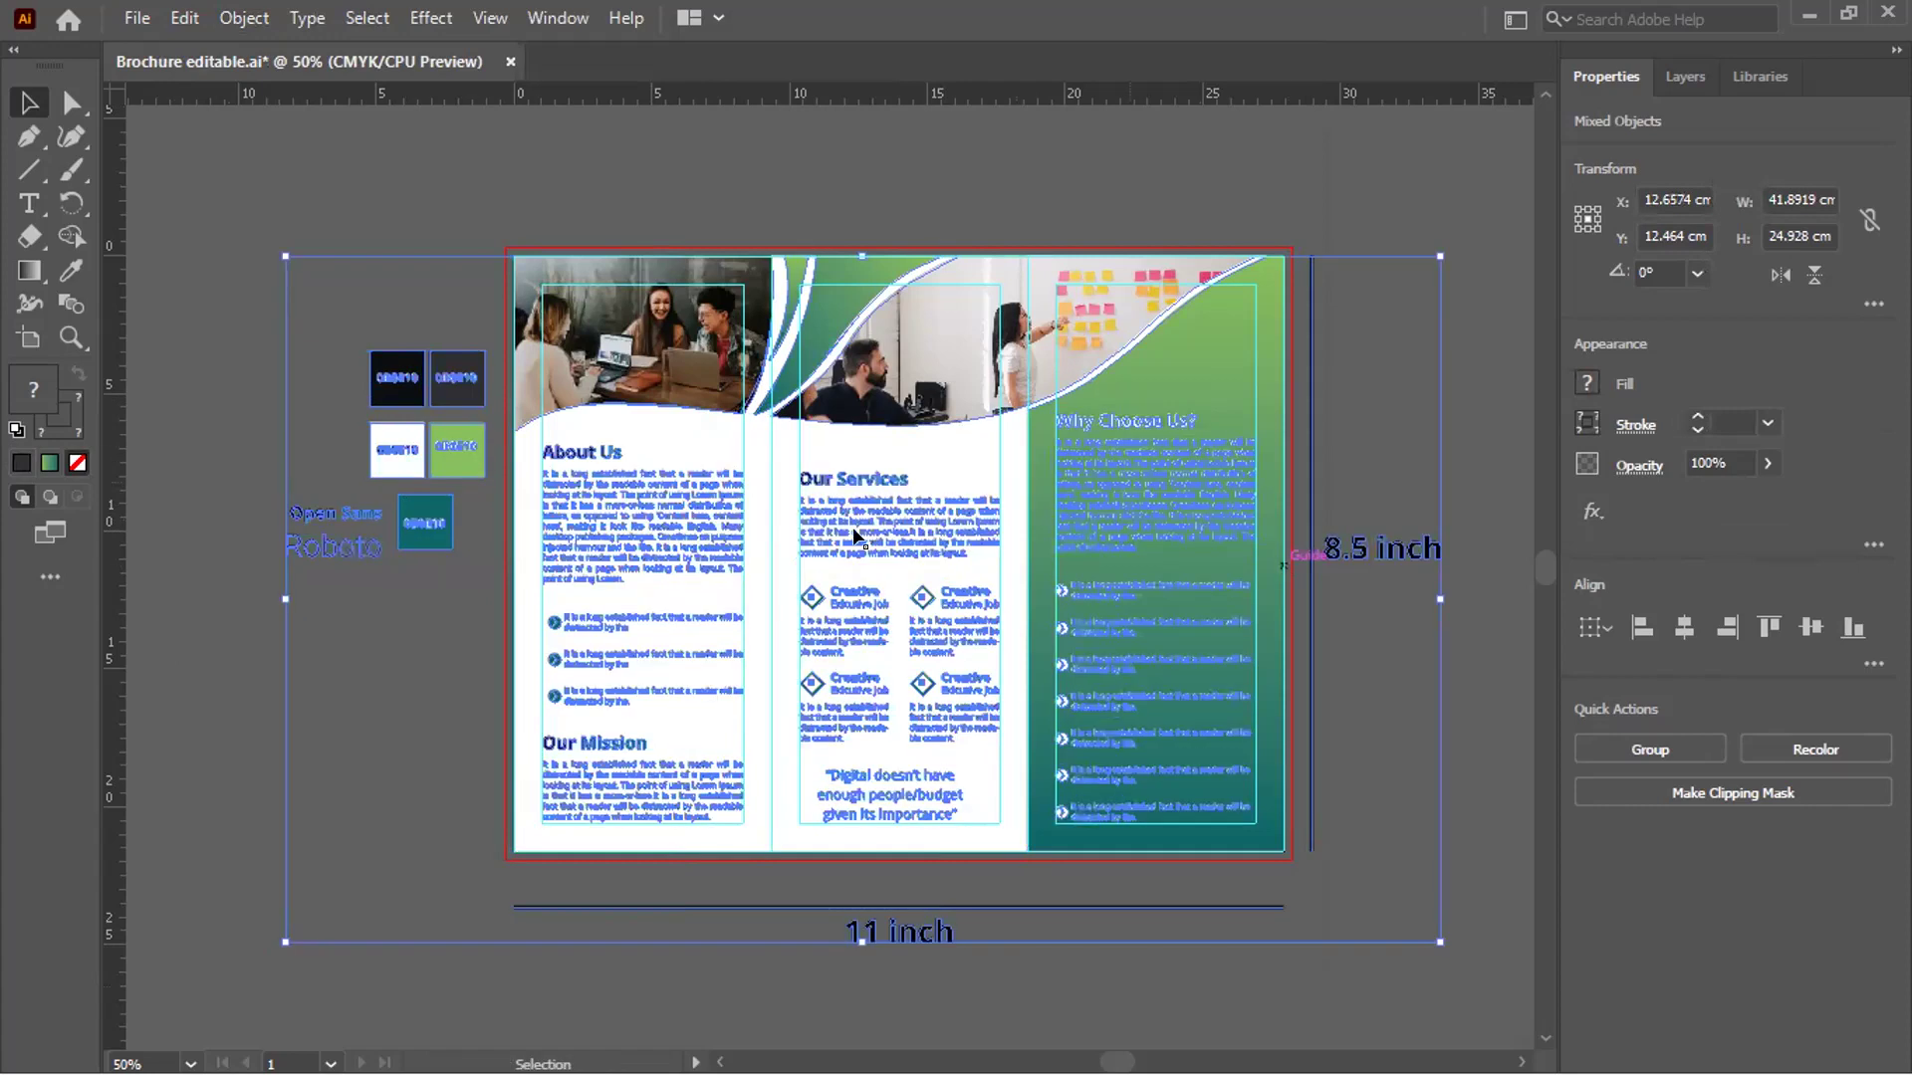
{"action": "key", "text": "a"}
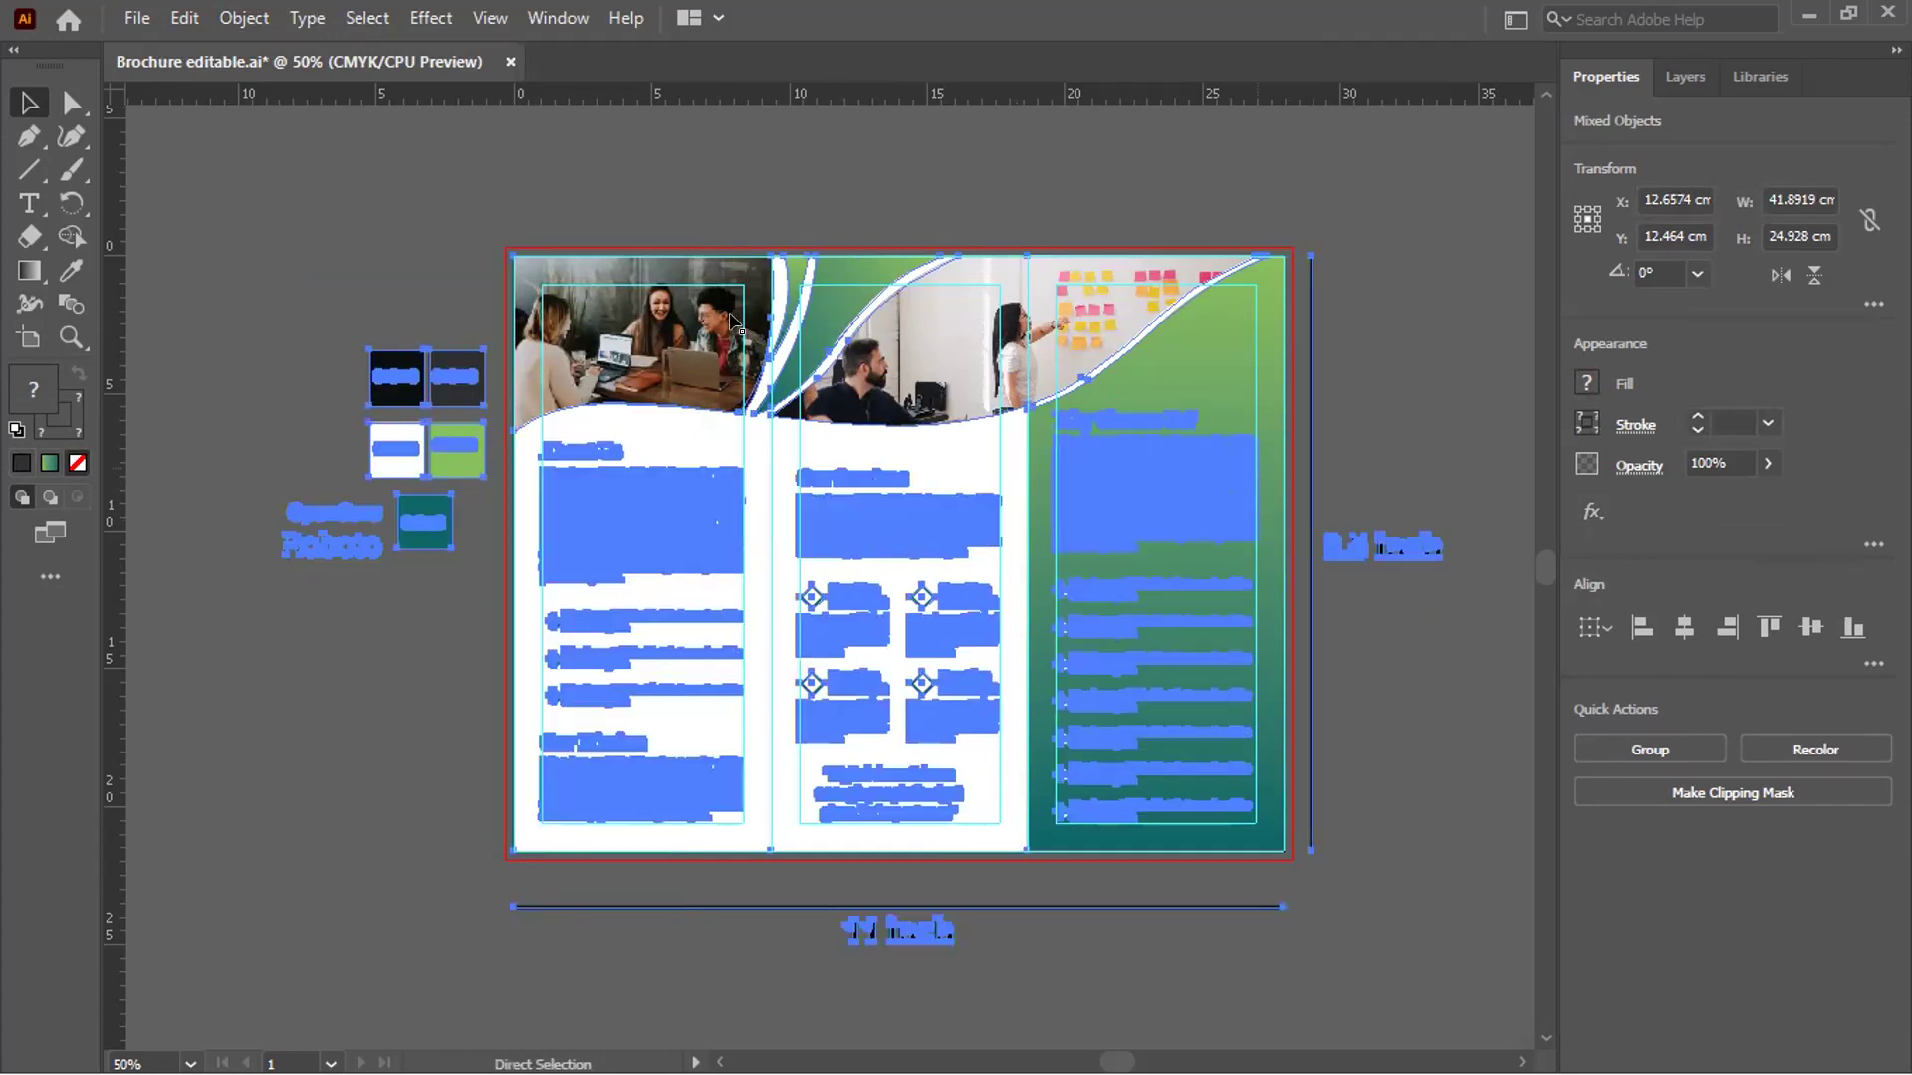
{"action": "key", "text": "v"}
{"action": "left_click", "coordinate": [786, 183]}
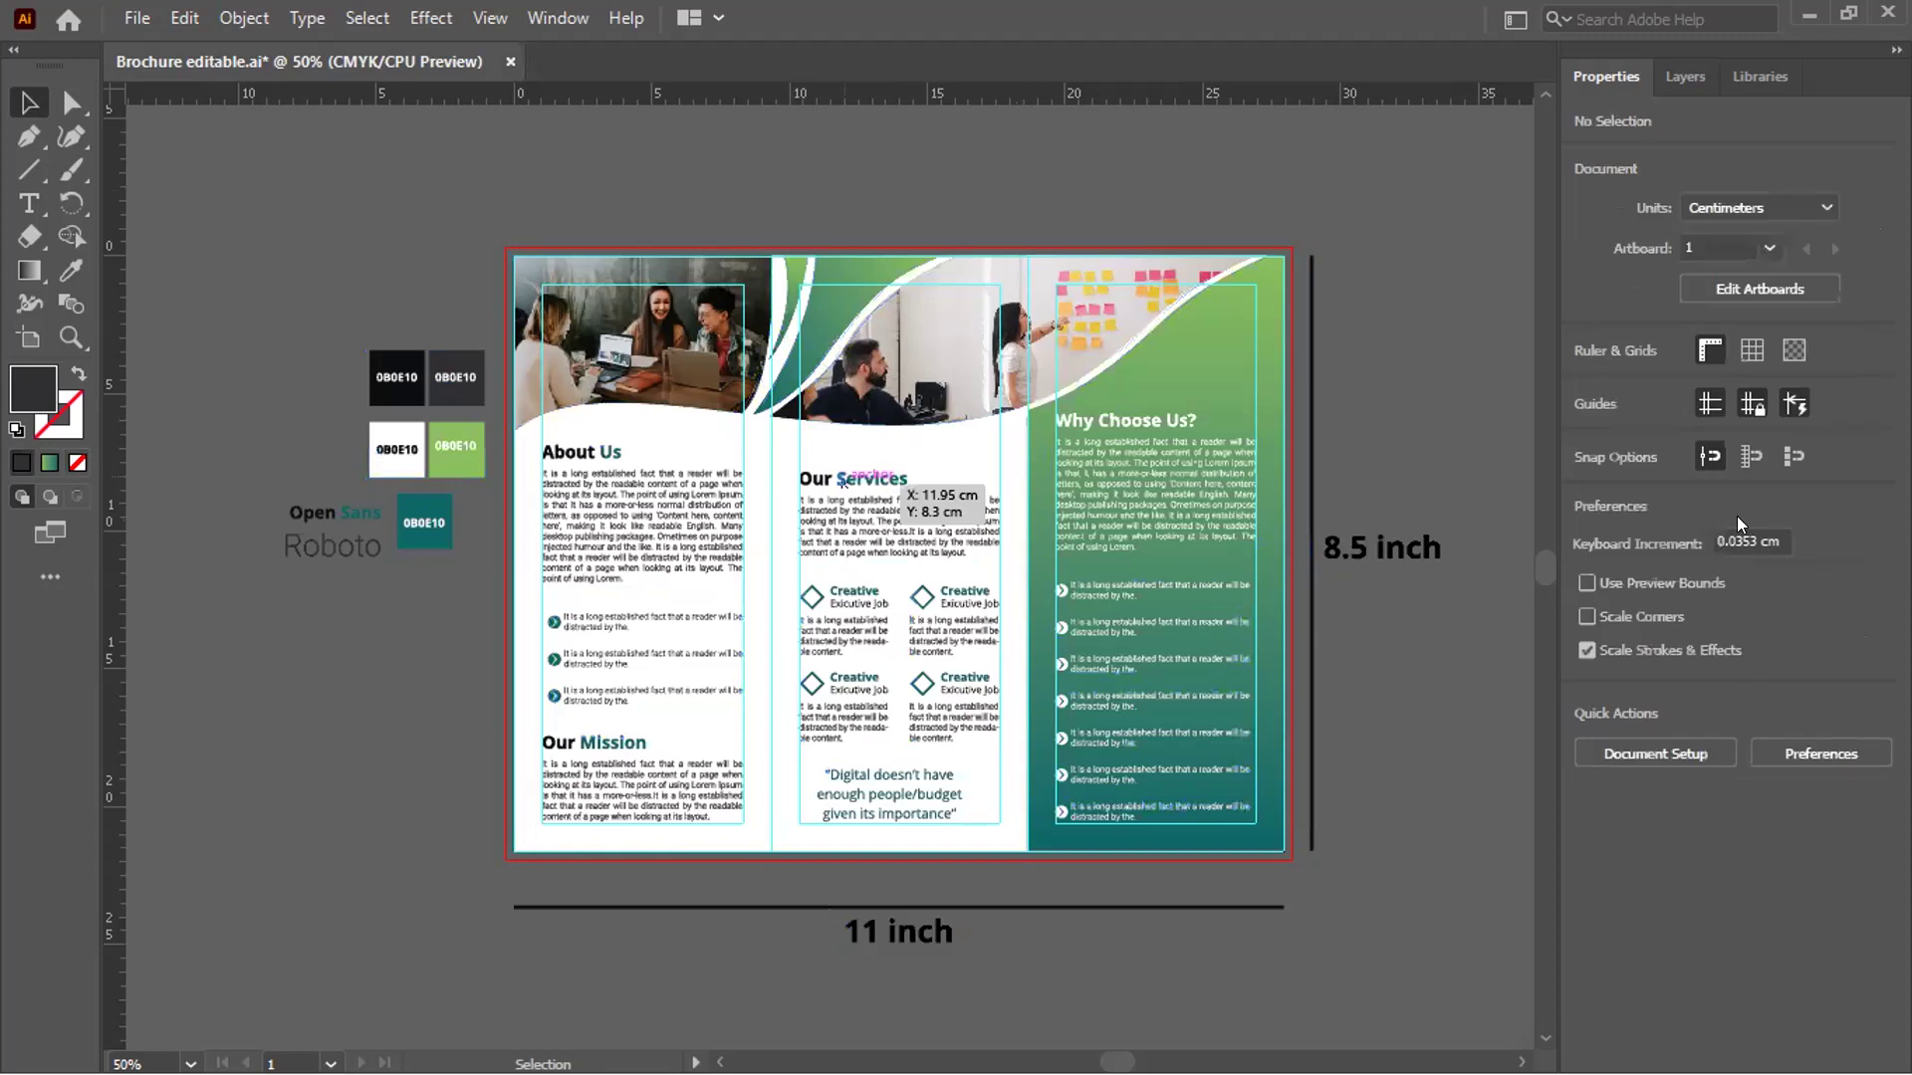
Unlock all objects, then expand every object with Fill and Stroke checked
{"action": "left_click_drag", "start_coordinate": [196, 180], "coordinate": [1481, 1018]}
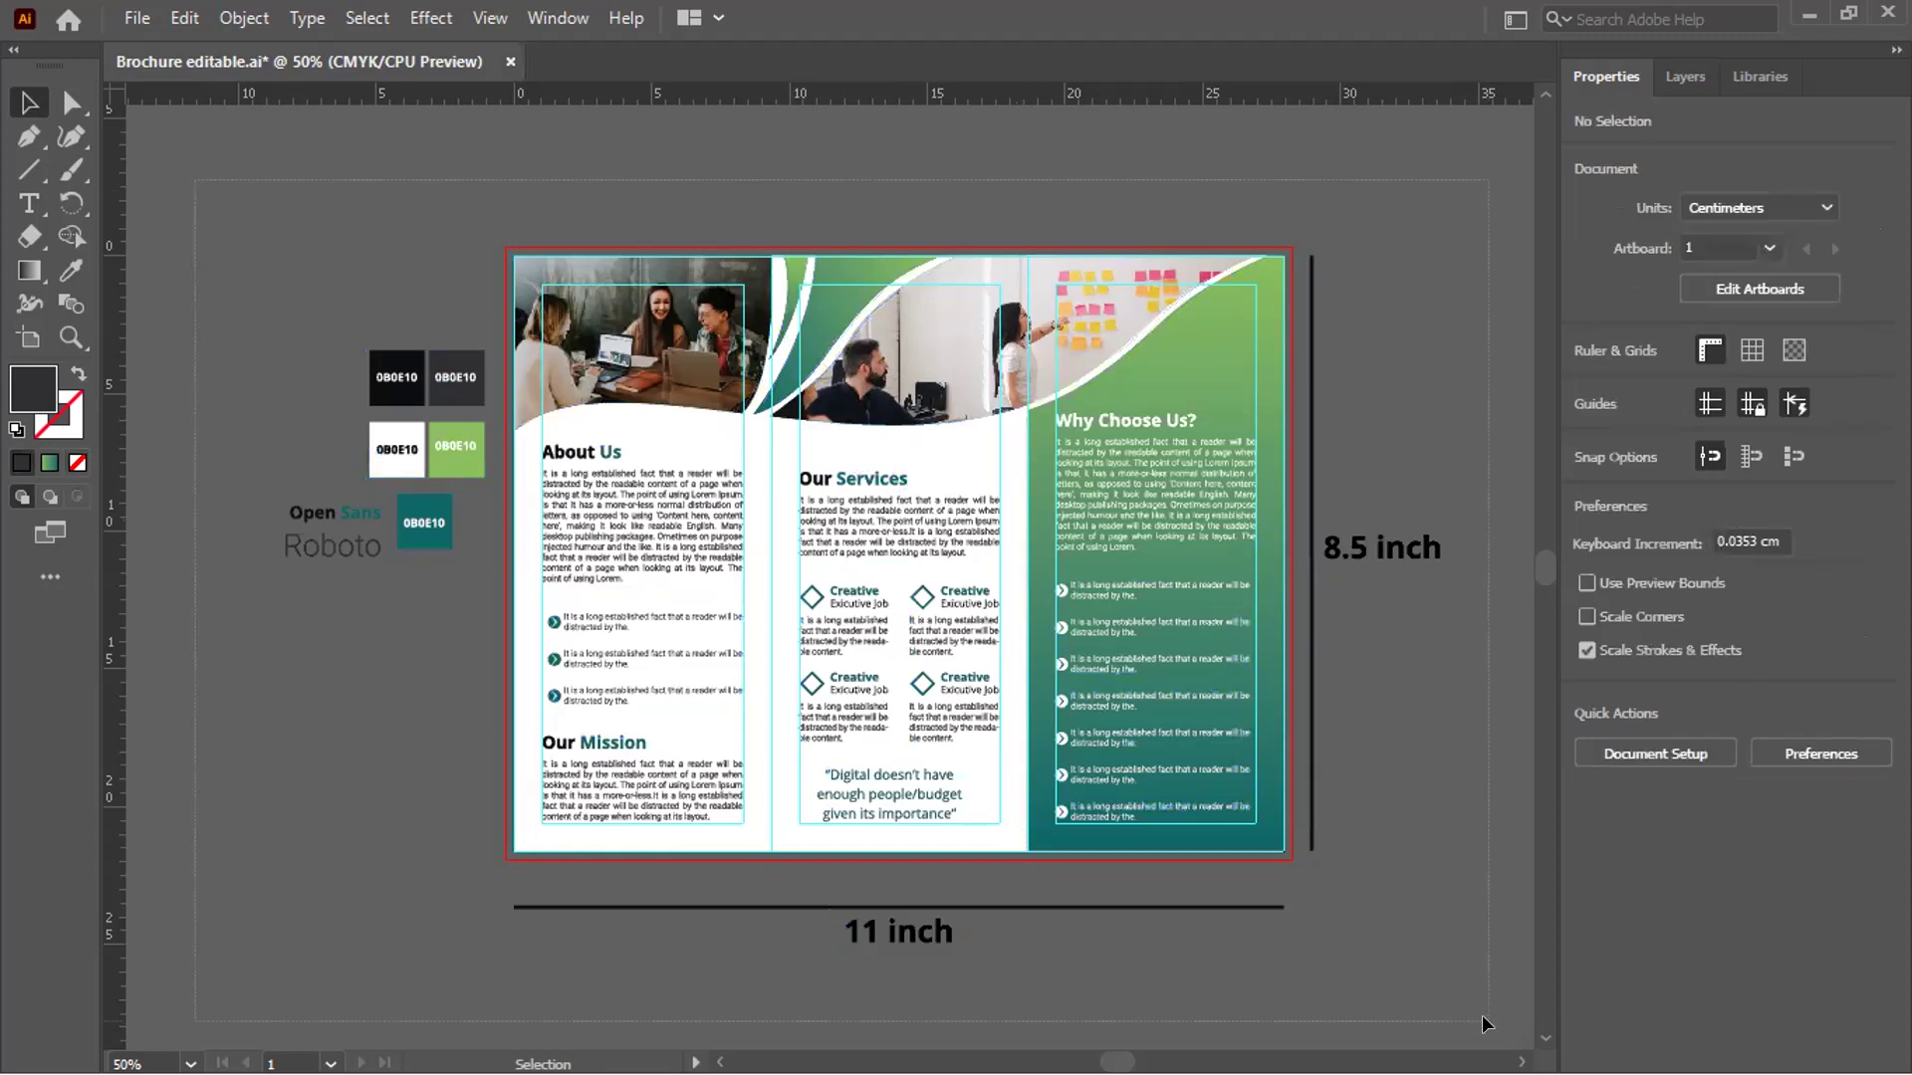
{"action": "key", "text": "ctrl+a"}
{"action": "left_click", "coordinate": [247, 28]}
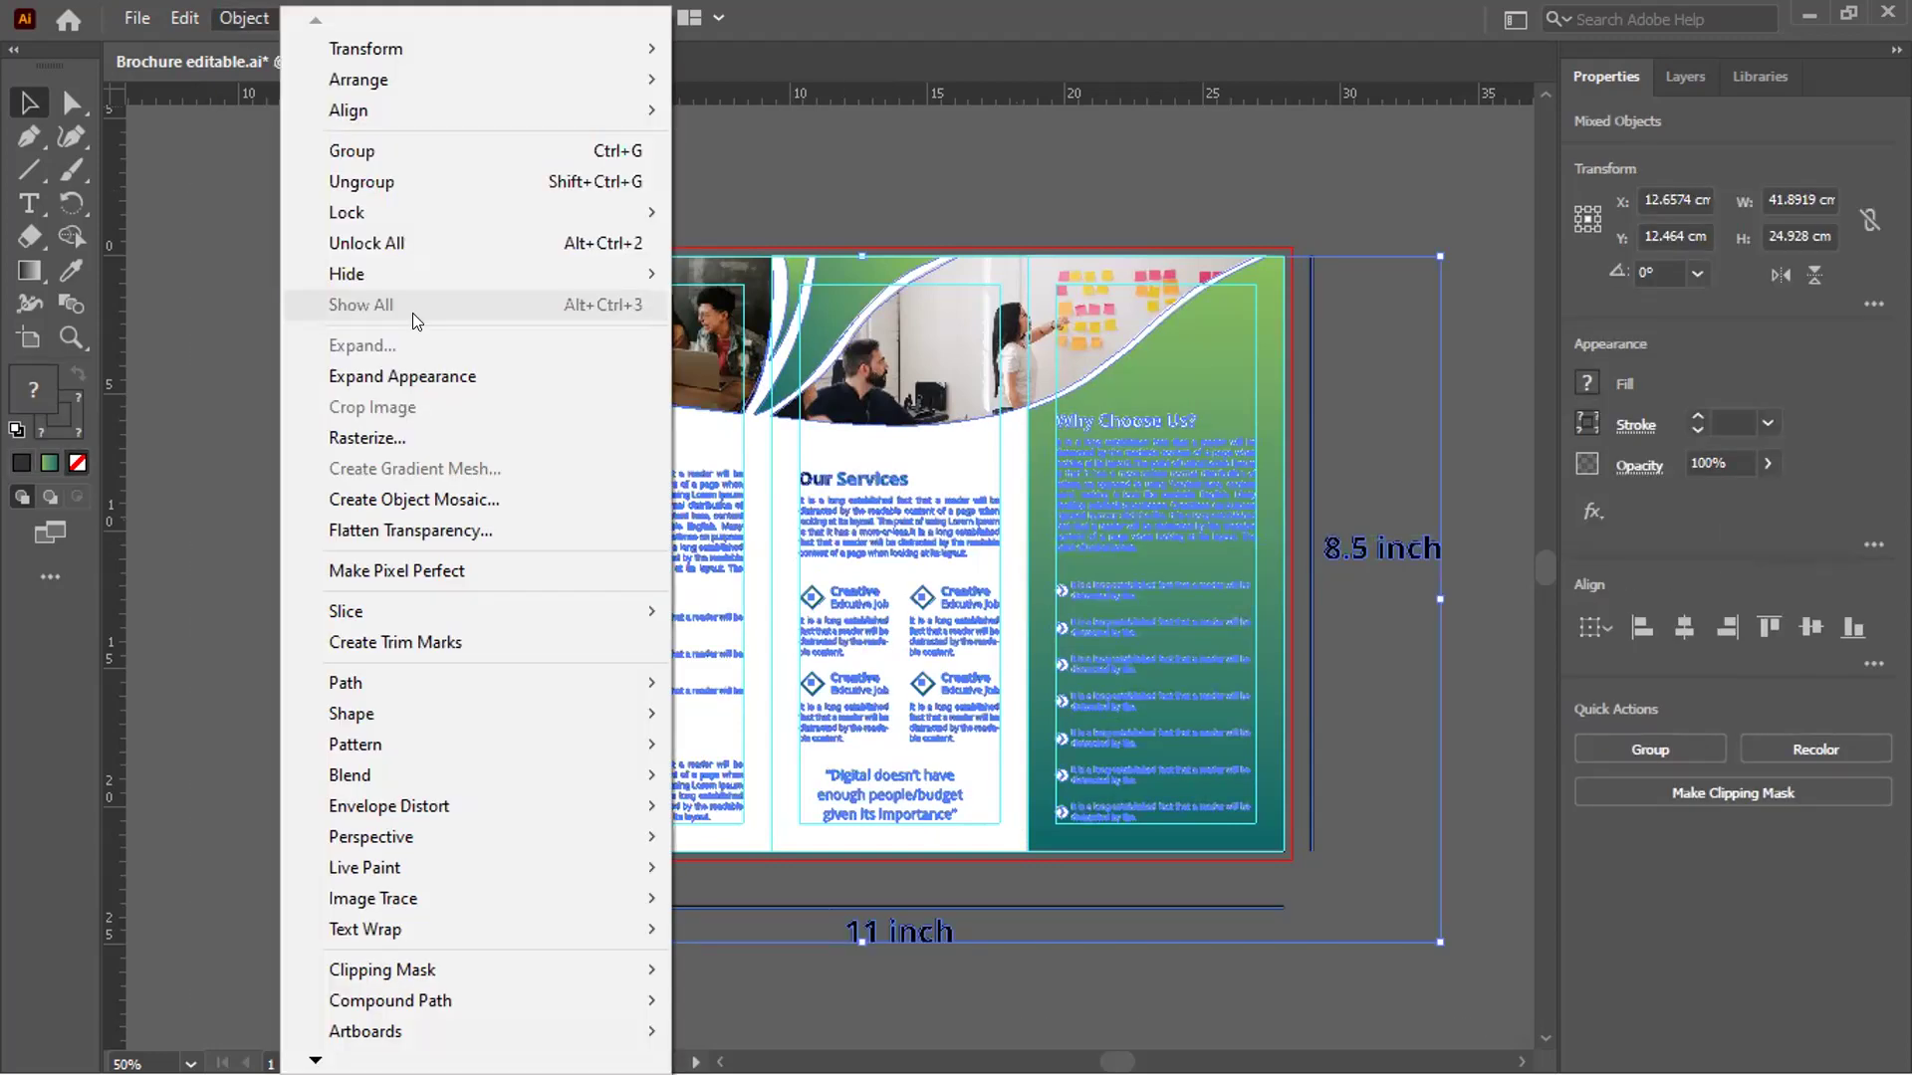
{"action": "left_click", "coordinate": [349, 243]}
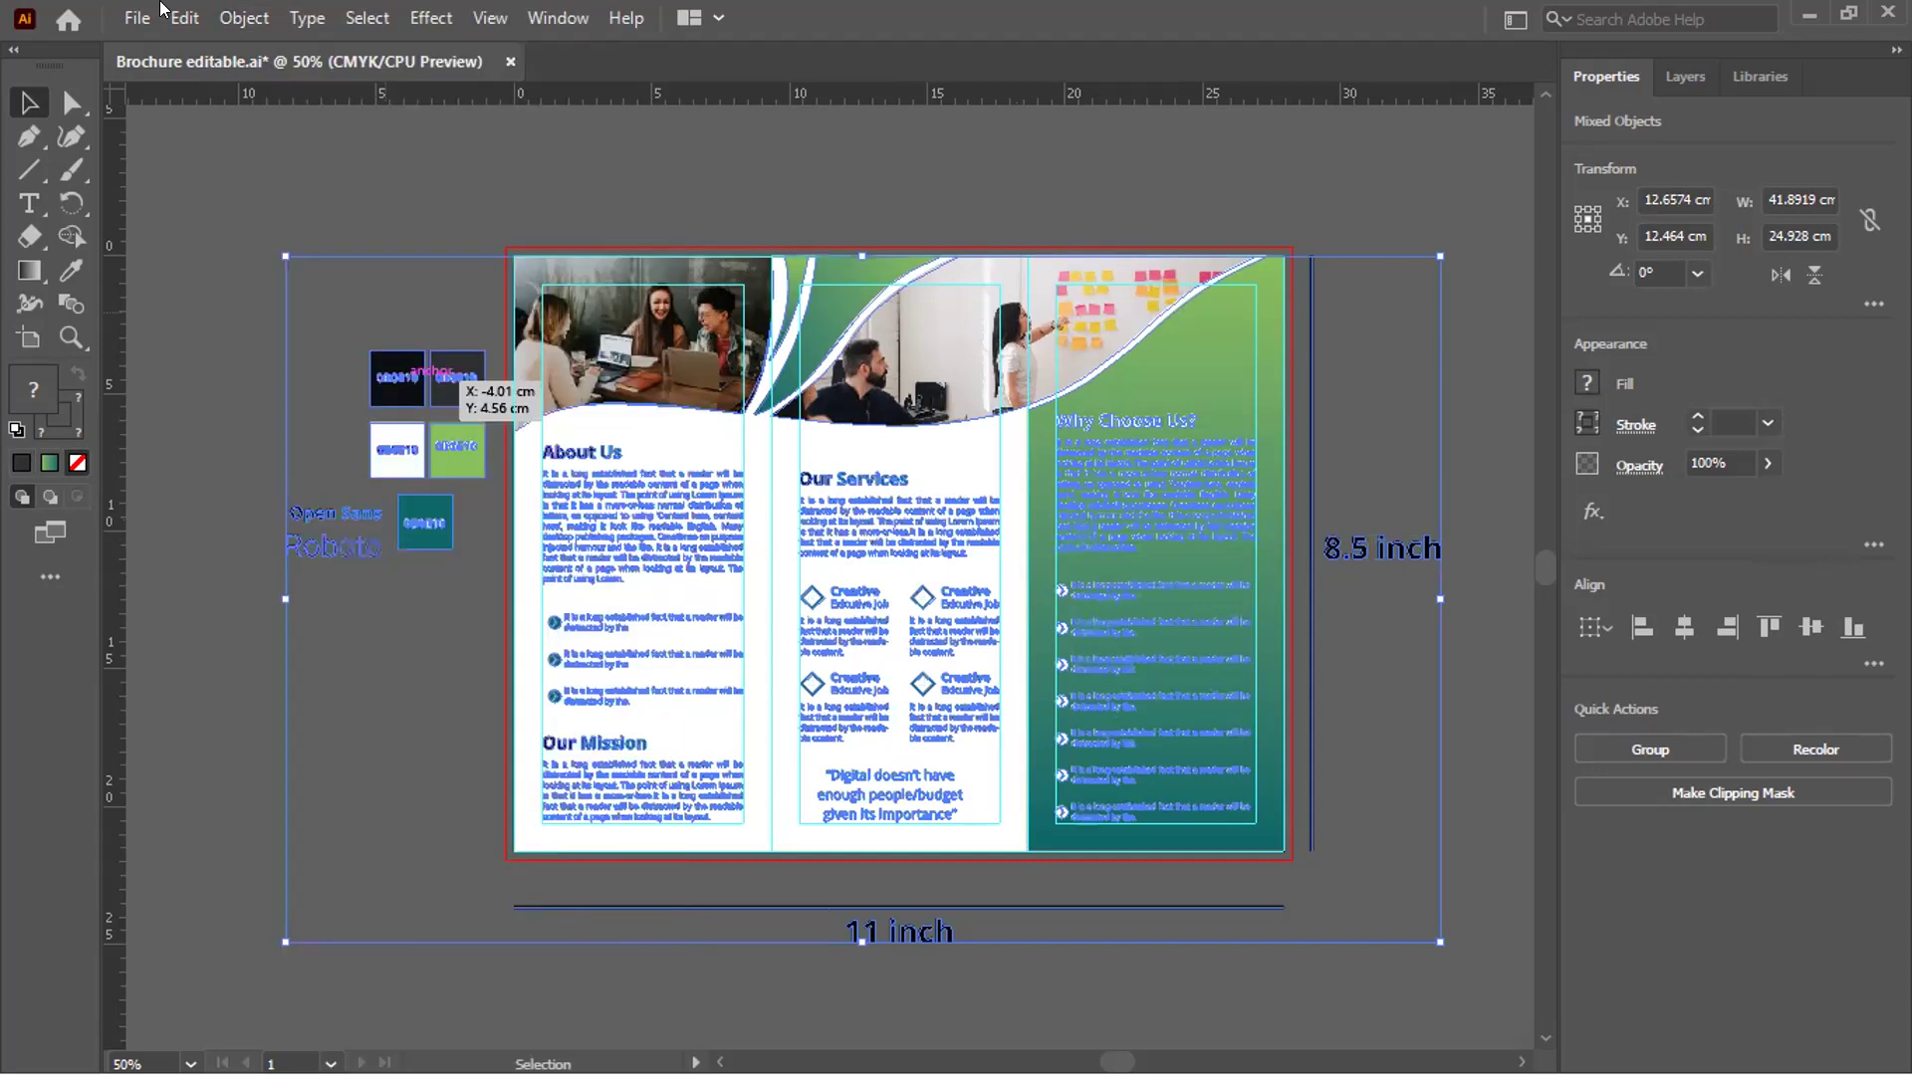
{"action": "left_click", "coordinate": [249, 18]}
{"action": "left_click", "coordinate": [385, 344]}
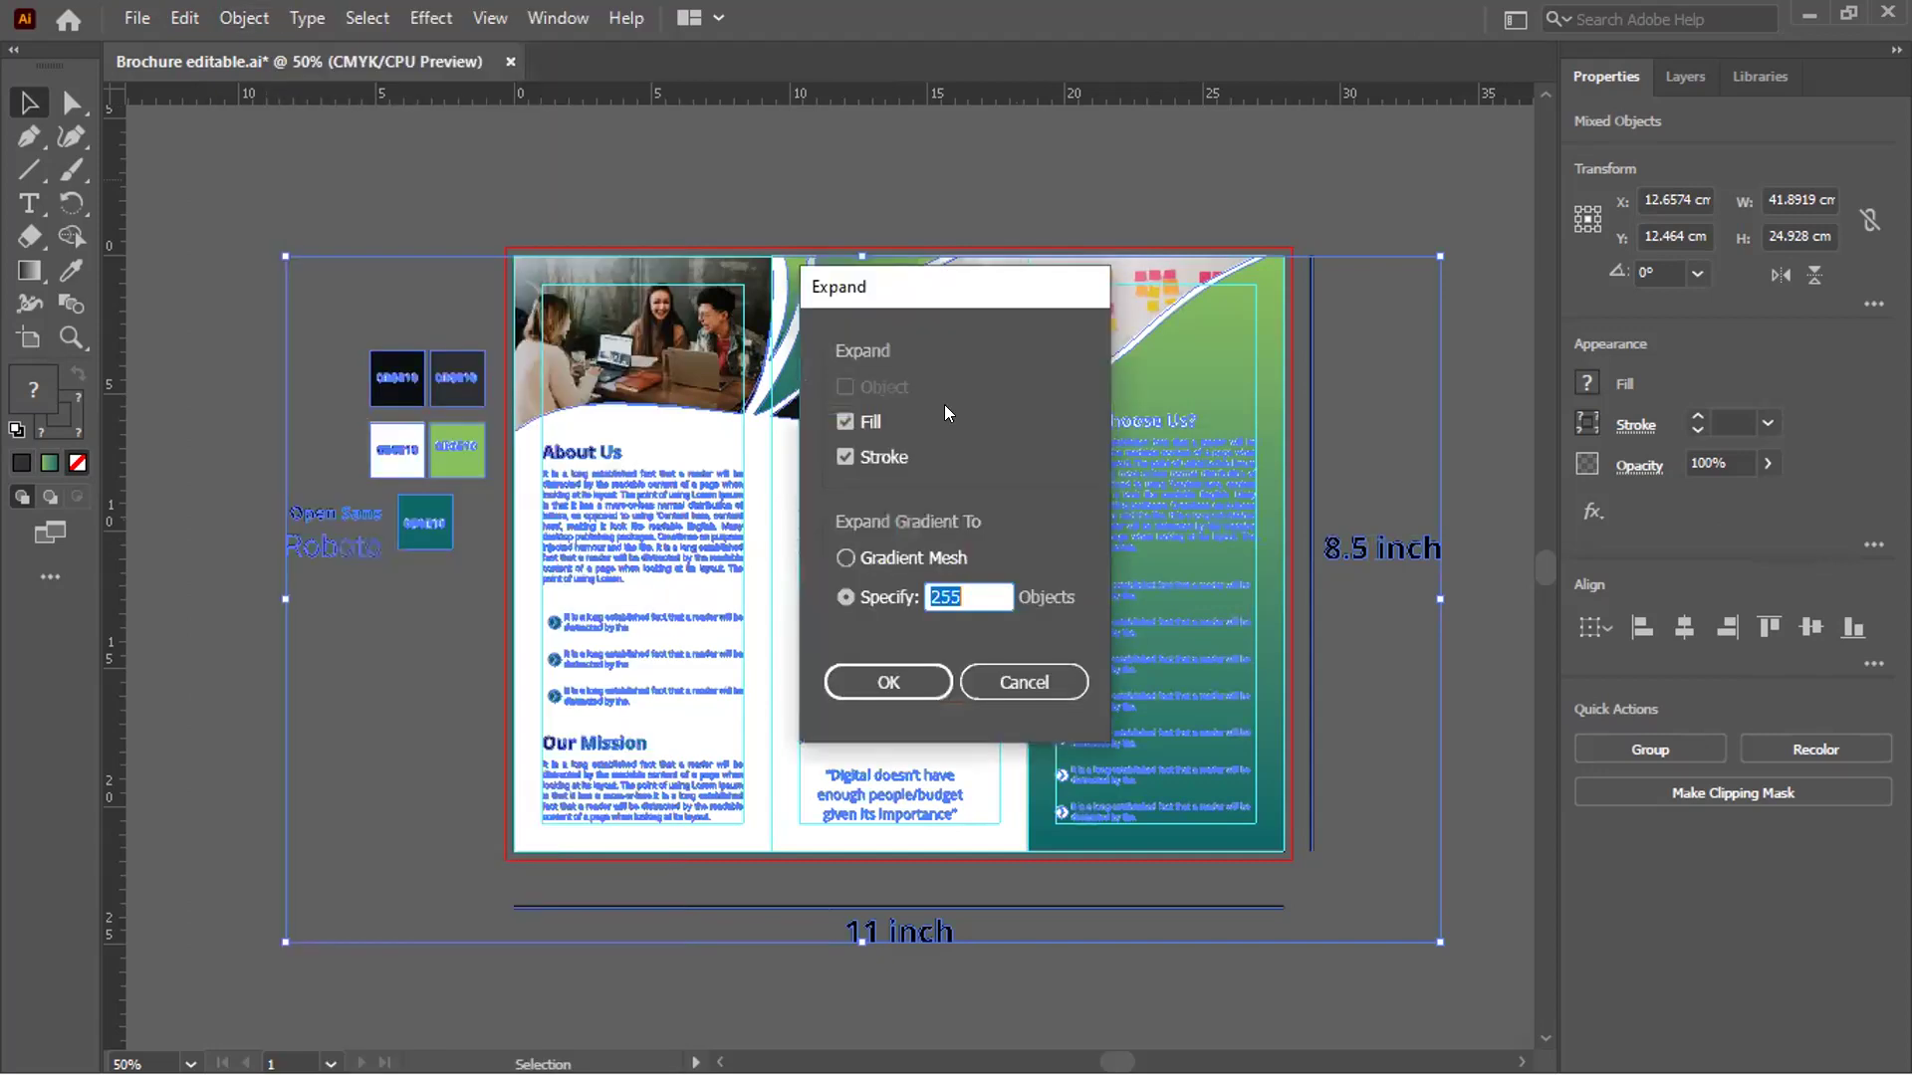
{"action": "left_click", "coordinate": [883, 685]}
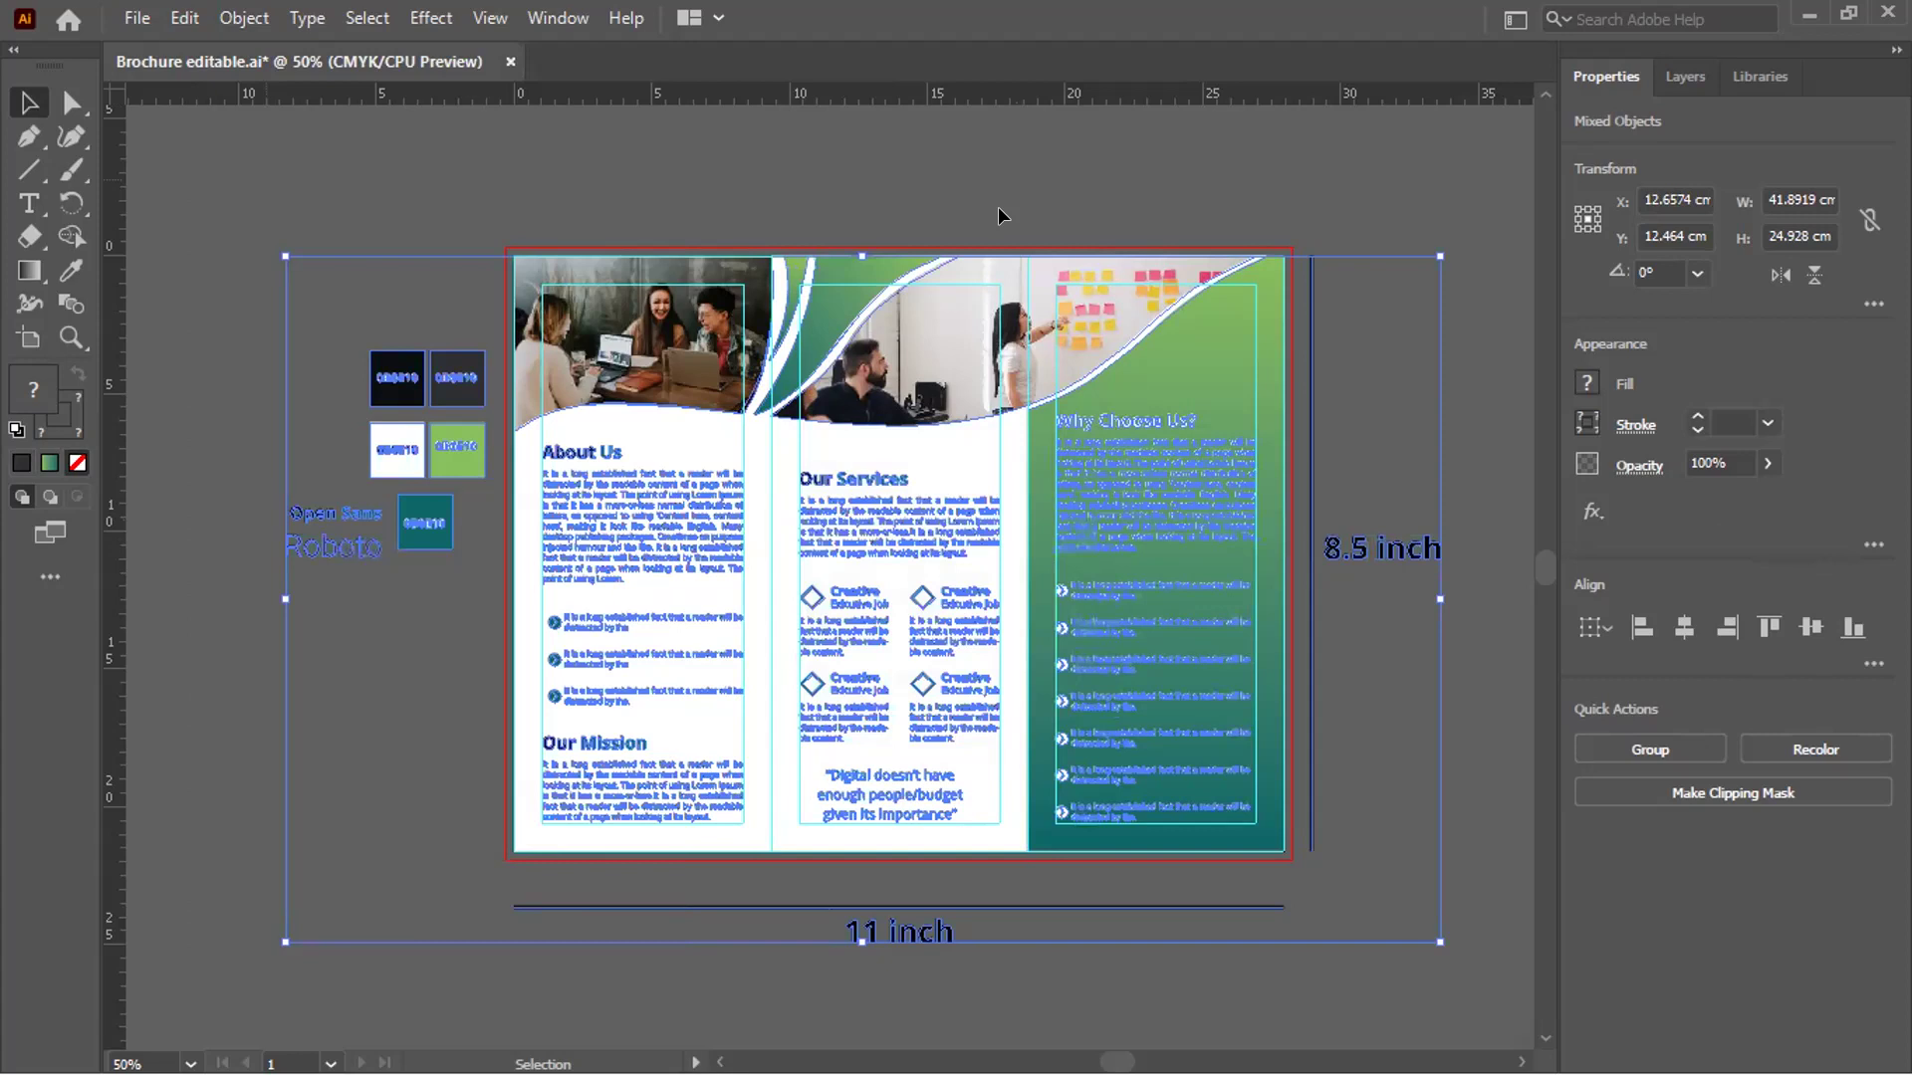
{"action": "left_click", "coordinate": [773, 819]}
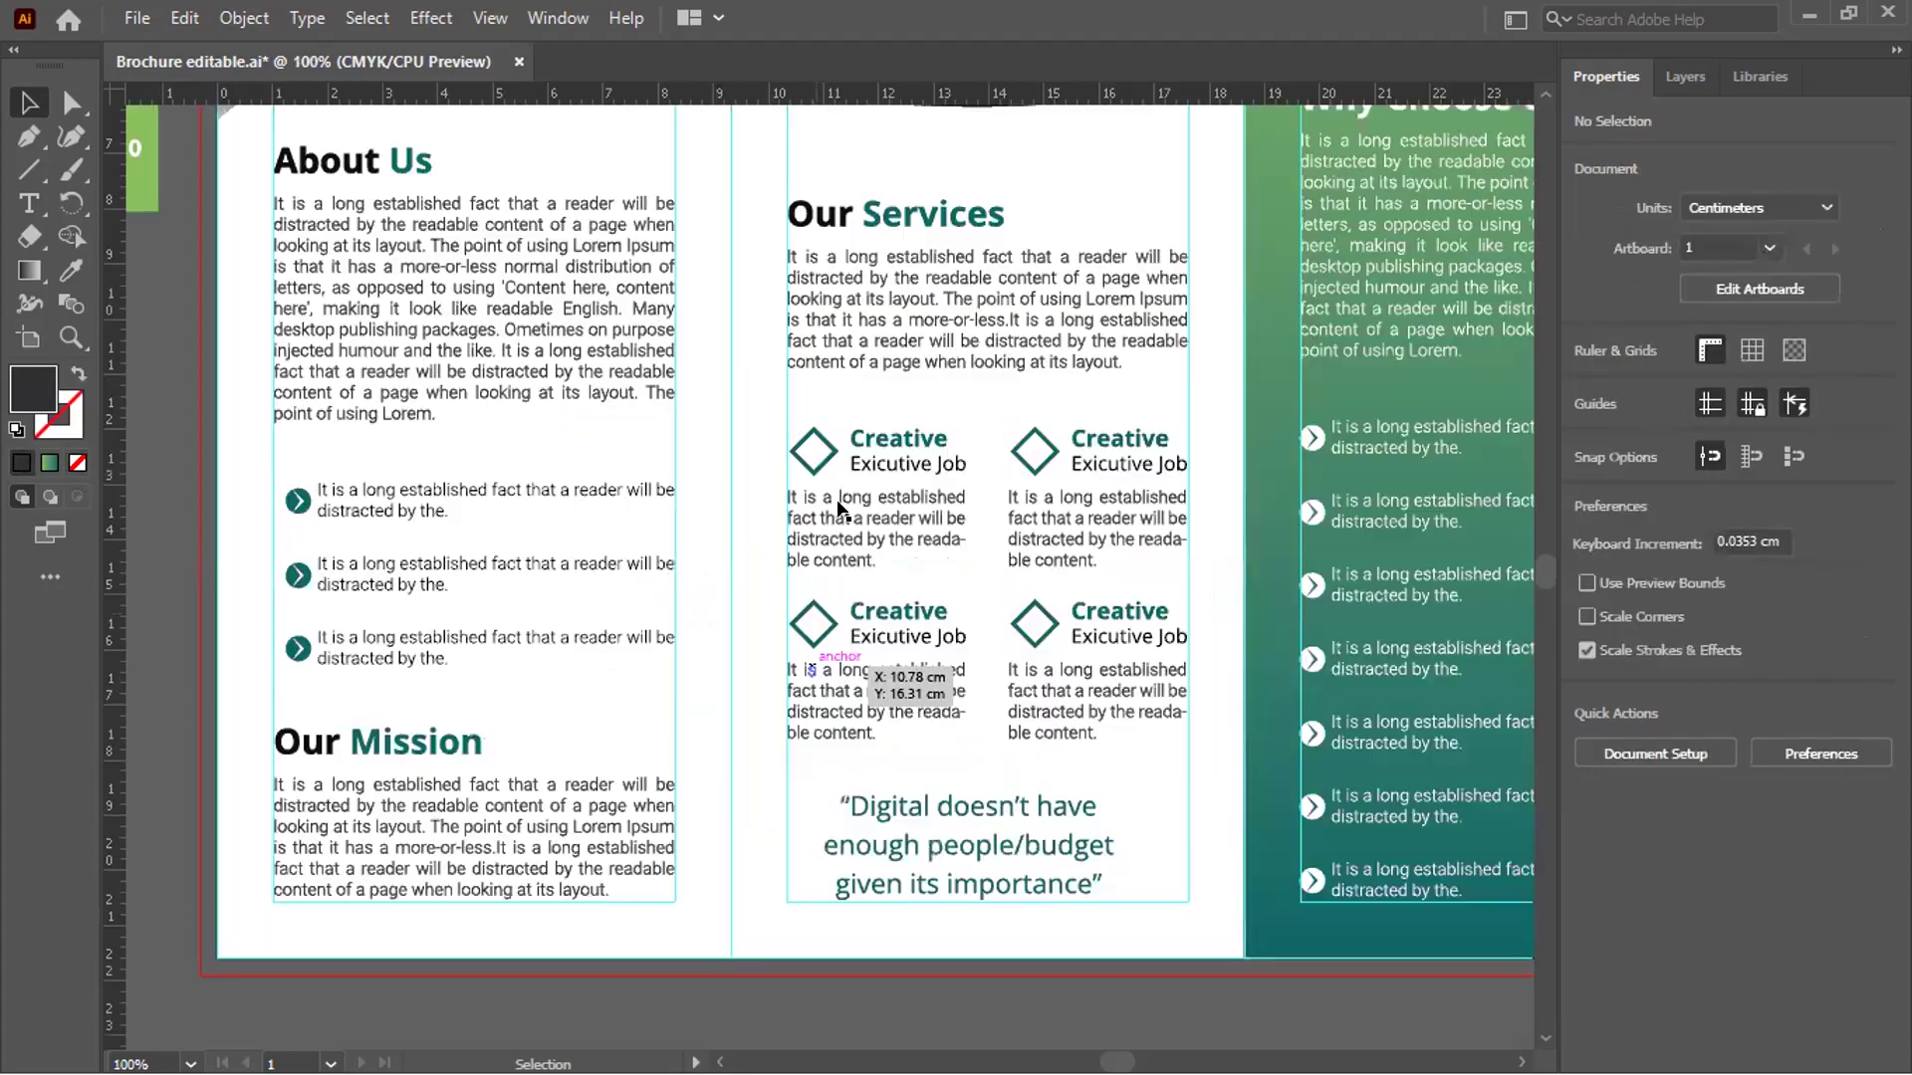
{"action": "scroll", "coordinate": [841, 508], "scroll_direction": "up", "scroll_amount": 2}
{"action": "scroll", "coordinate": [806, 418], "scroll_direction": "up", "scroll_amount": 2}
{"action": "left_click", "coordinate": [797, 312]}
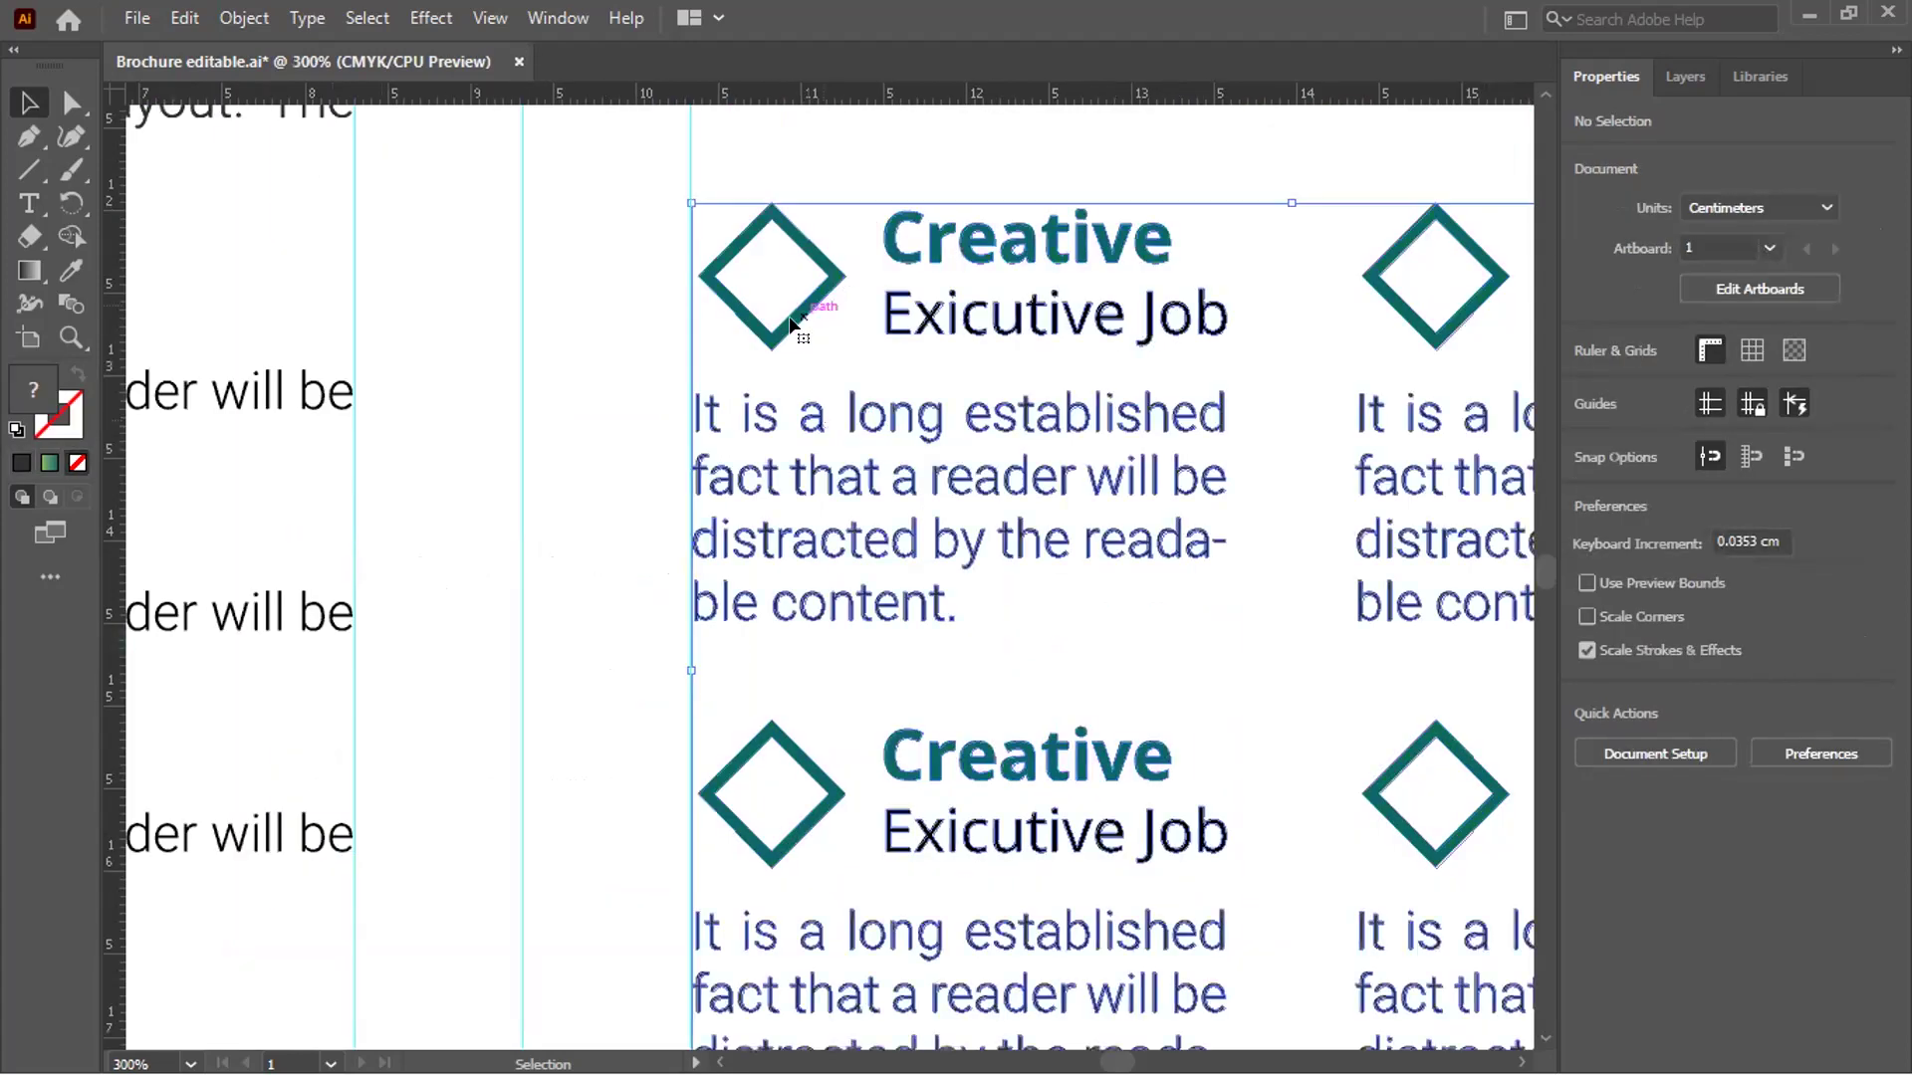
{"action": "scroll", "coordinate": [796, 315], "scroll_direction": "down", "scroll_amount": 3}
{"action": "scroll", "coordinate": [639, 770], "scroll_direction": "down", "scroll_amount": 2}
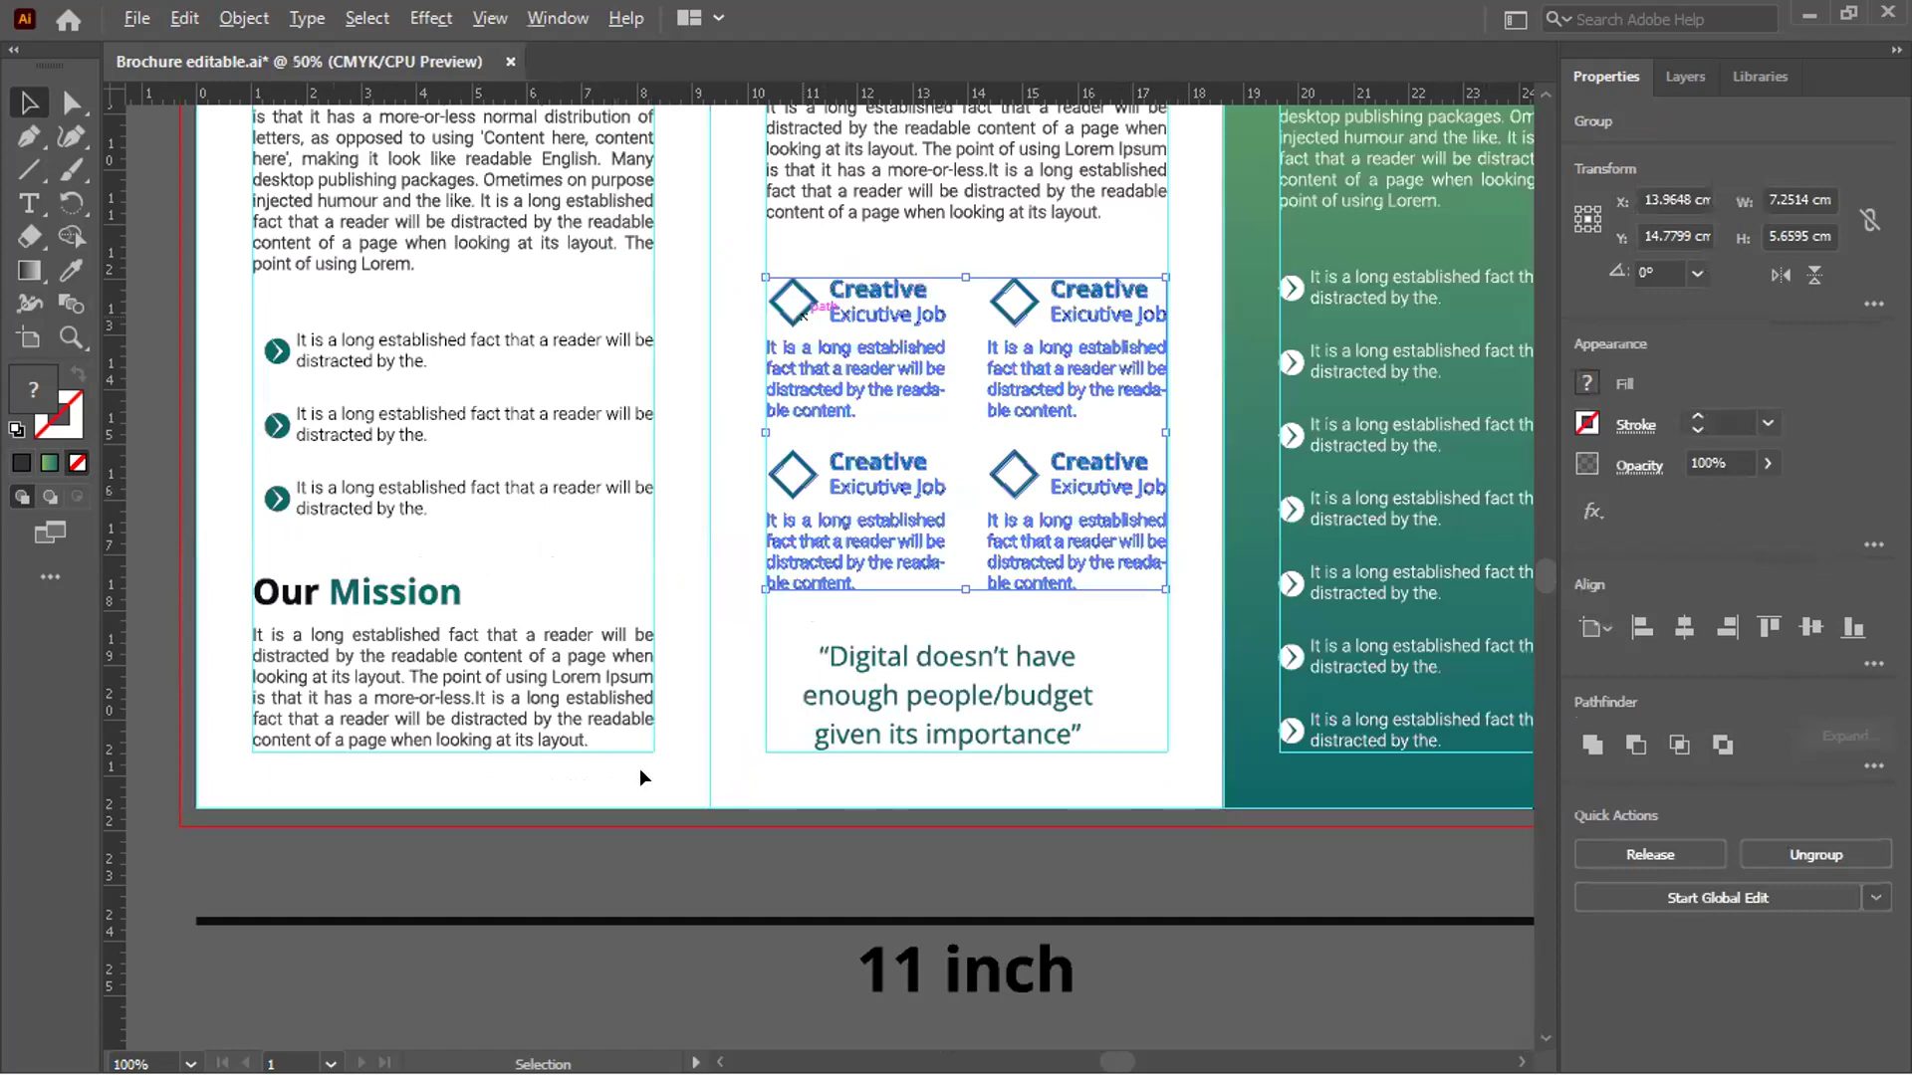
{"action": "left_click", "coordinate": [1080, 748]}
{"action": "scroll", "coordinate": [1417, 699], "scroll_direction": "up", "scroll_amount": 3}
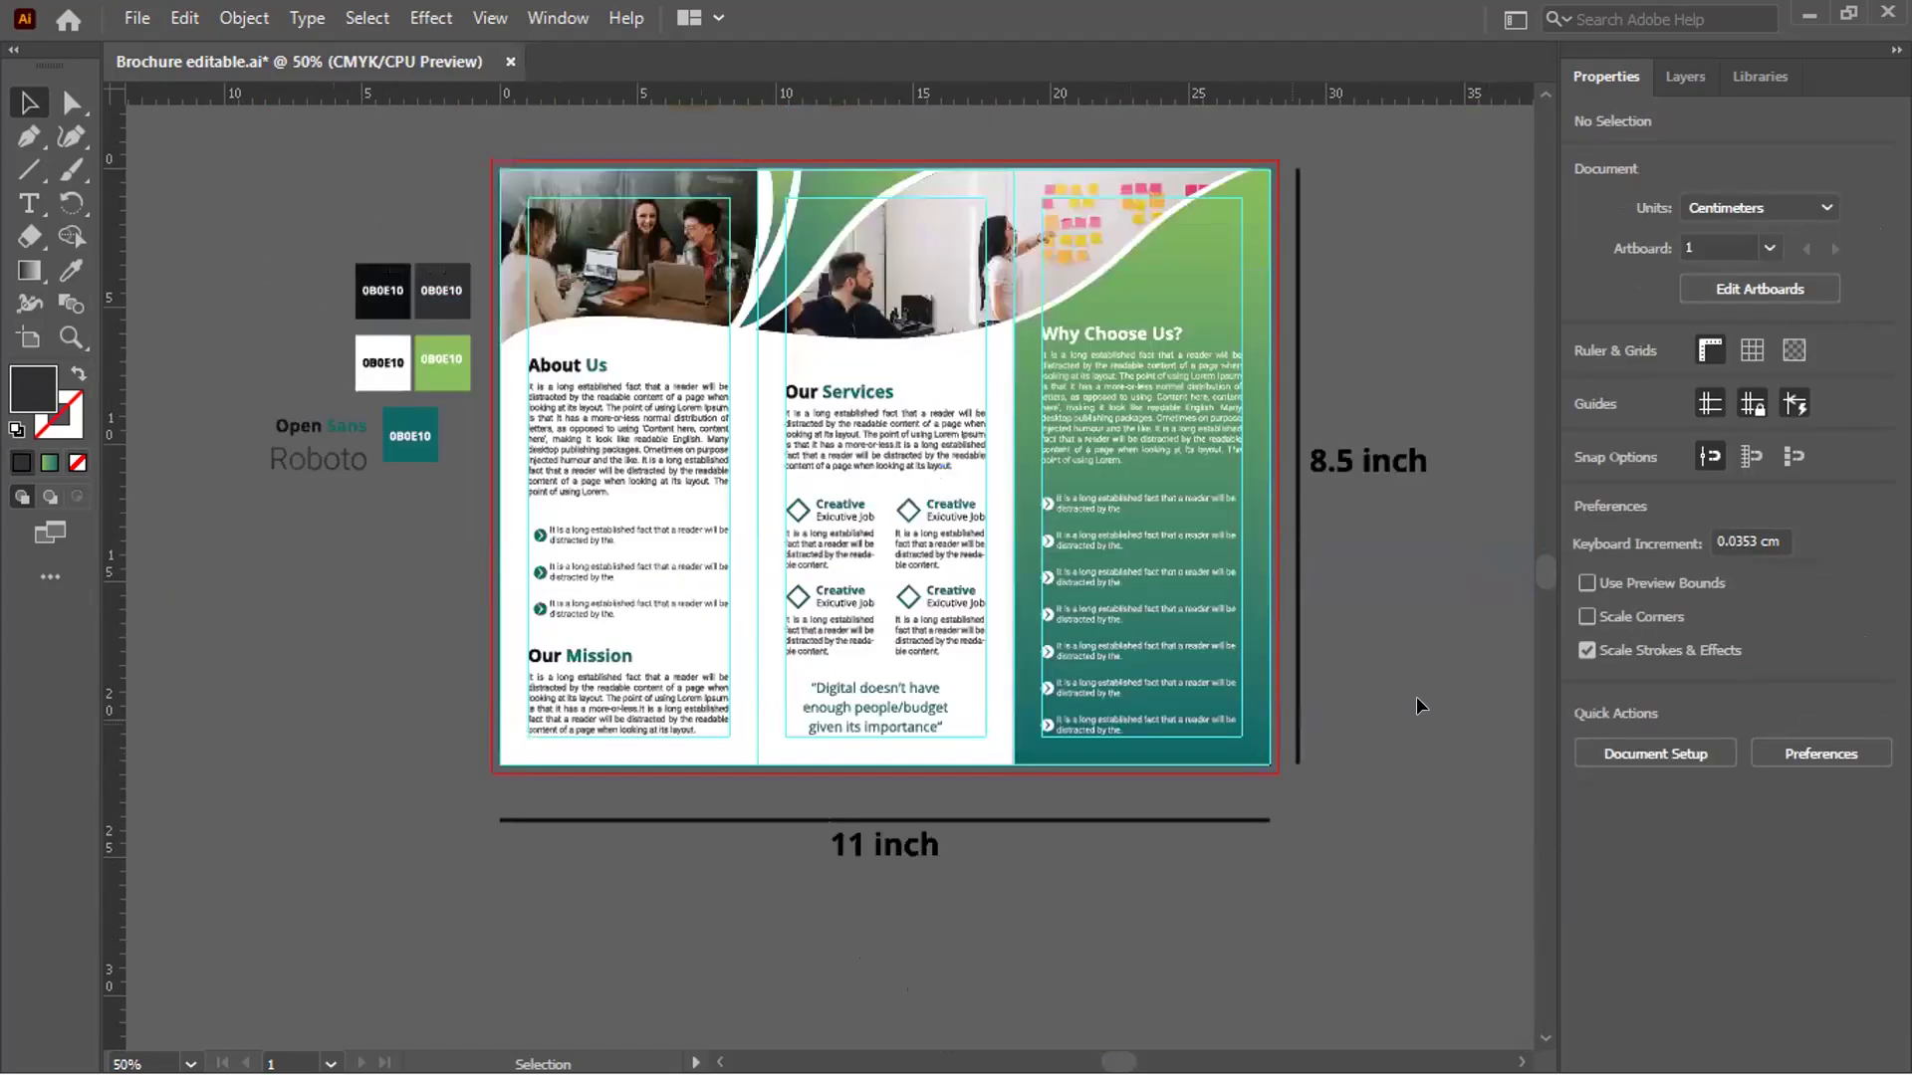
{"action": "scroll", "coordinate": [1422, 701], "scroll_direction": "up", "scroll_amount": 2}
{"action": "scroll", "coordinate": [1418, 701], "scroll_direction": "up", "scroll_amount": 1}
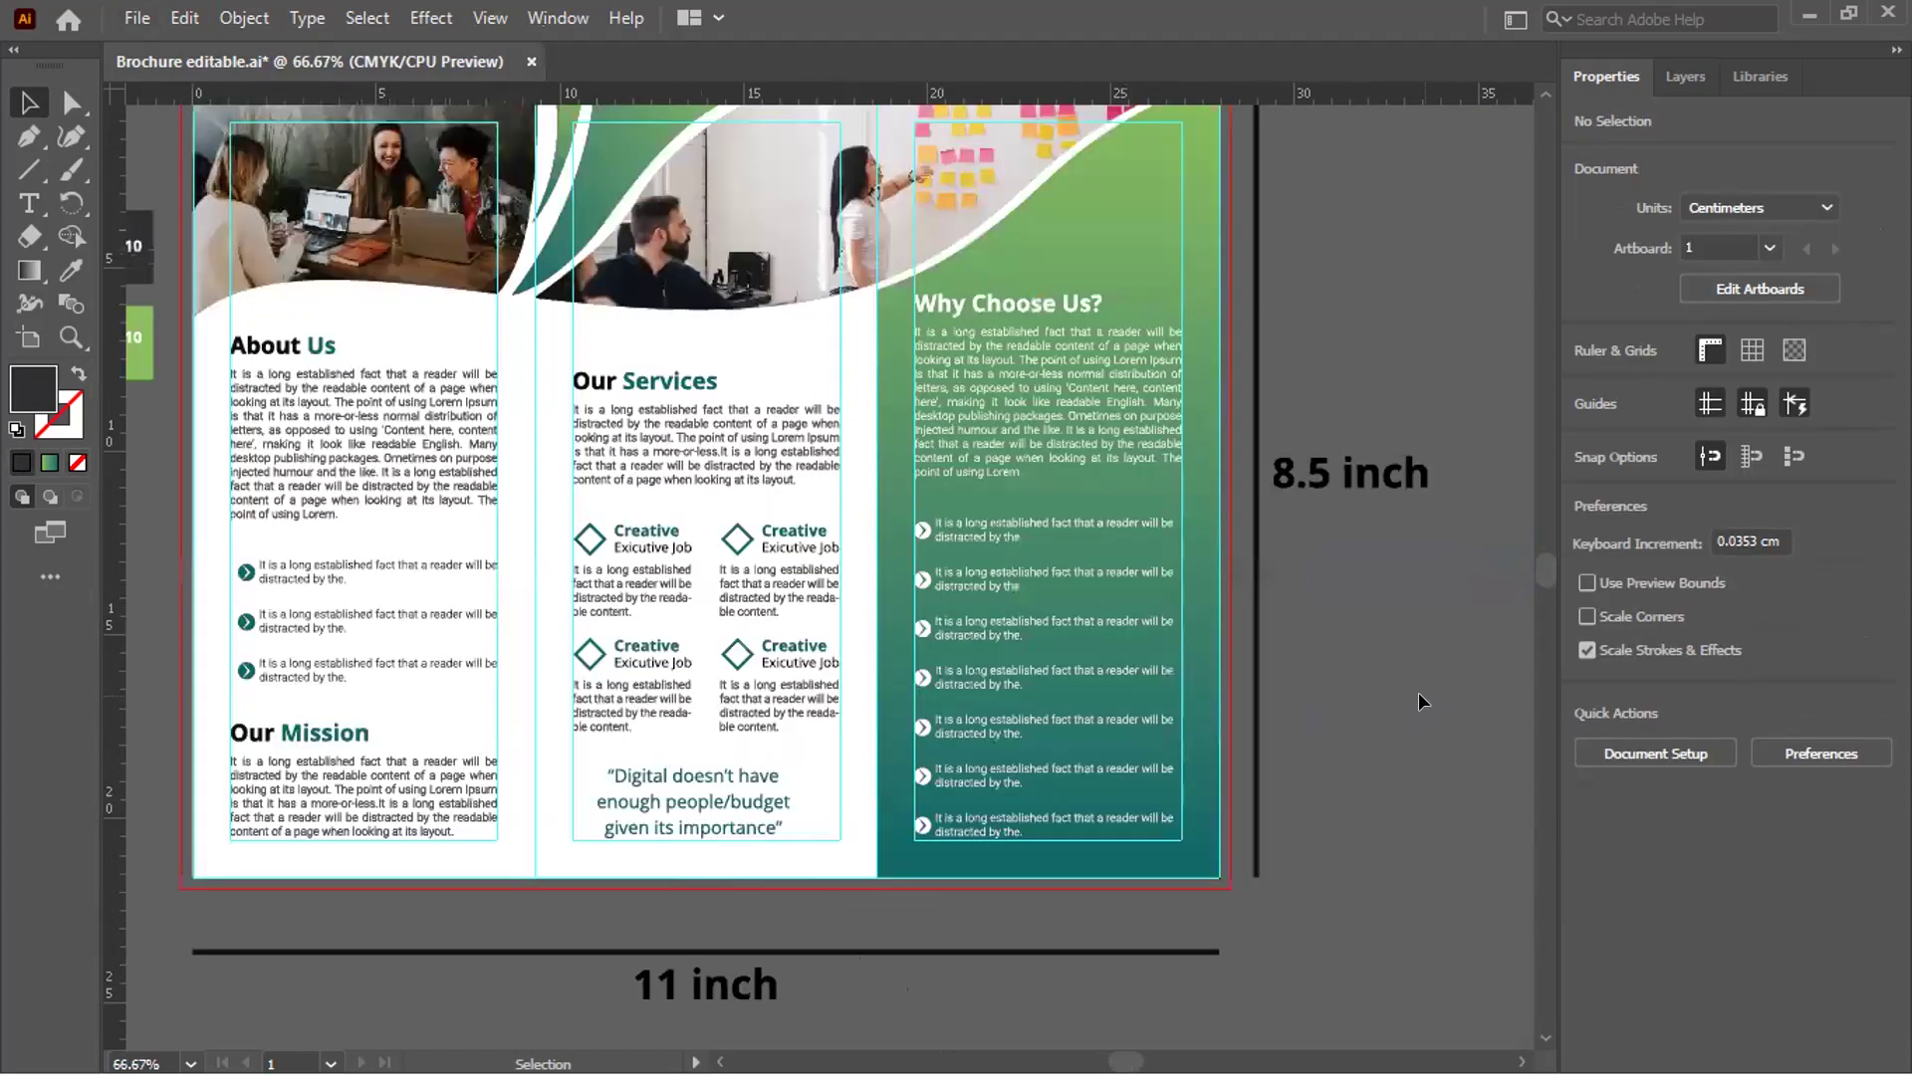
{"action": "scroll", "coordinate": [1418, 701], "scroll_direction": "up", "scroll_amount": 2}
{"action": "scroll", "coordinate": [1418, 702], "scroll_direction": "up", "scroll_amount": 1}
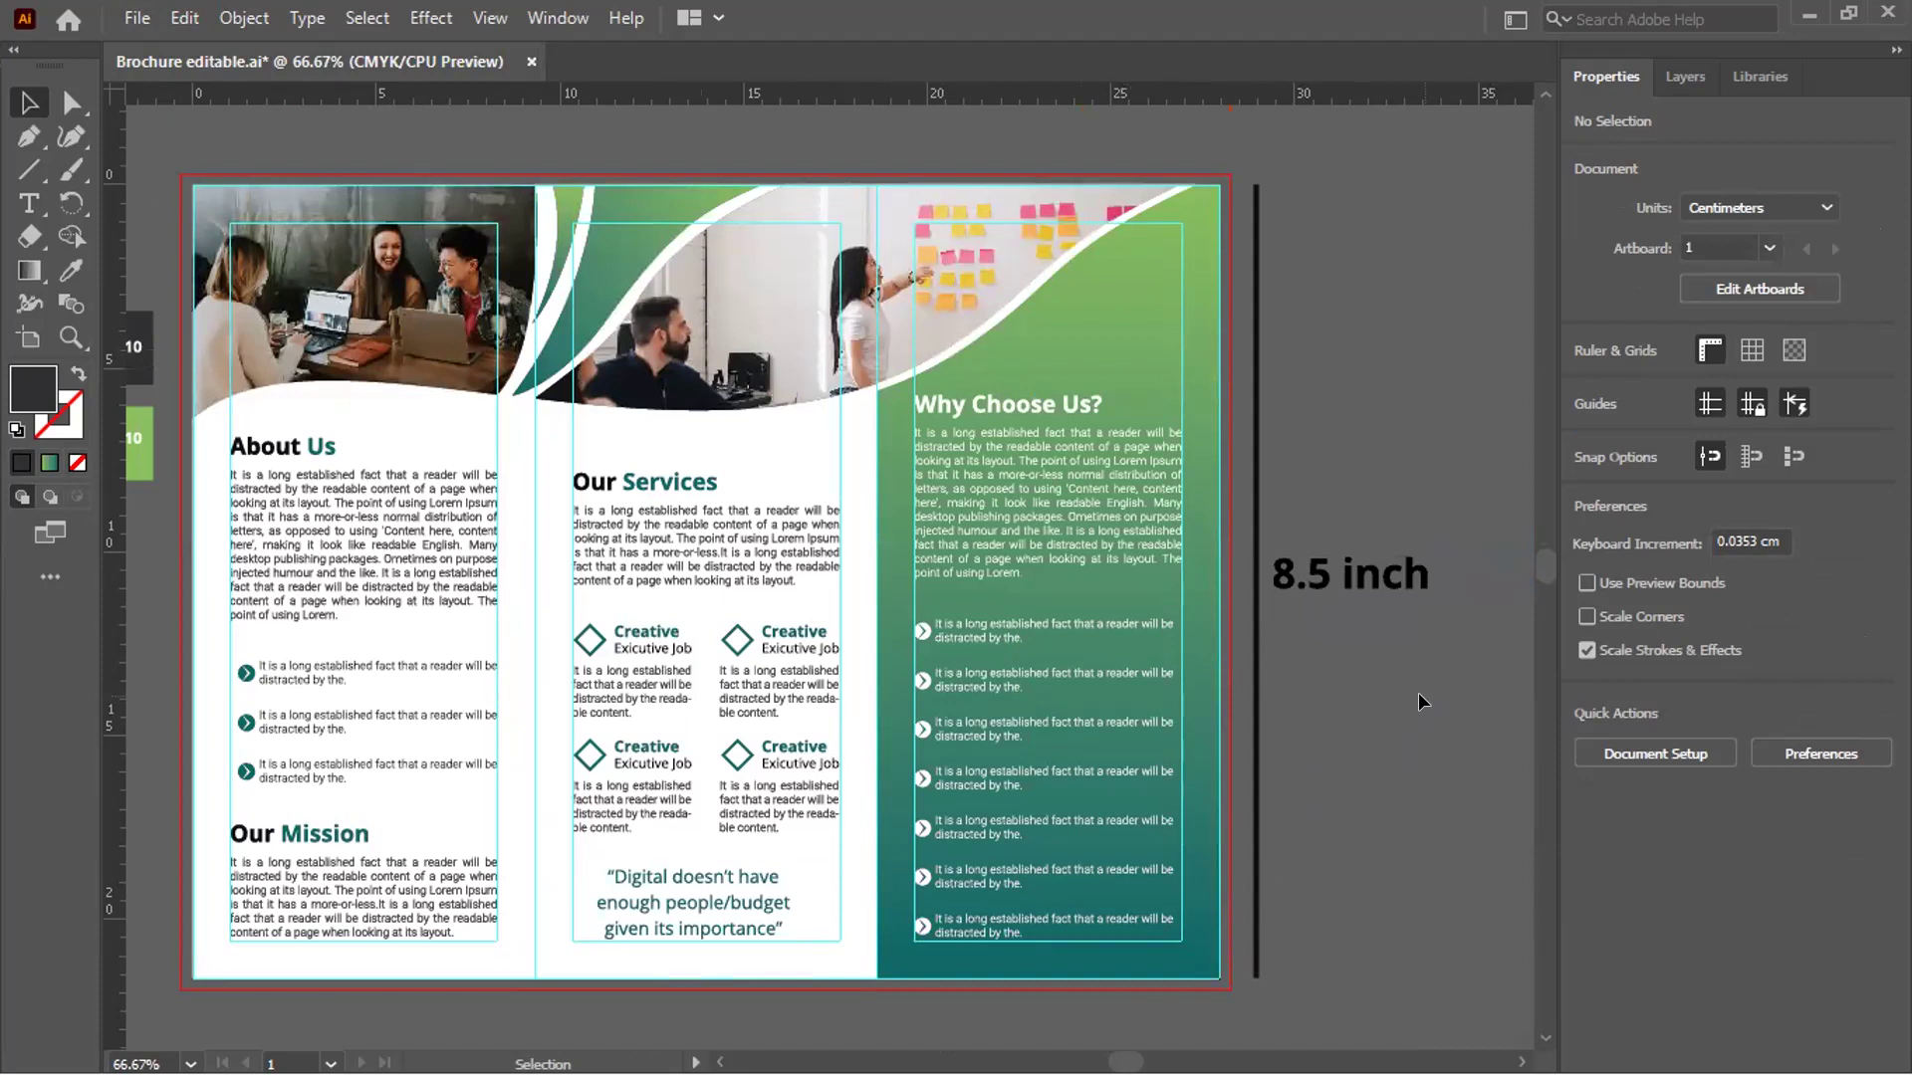
{"action": "scroll", "coordinate": [1134, 243], "scroll_direction": "up", "scroll_amount": 3}
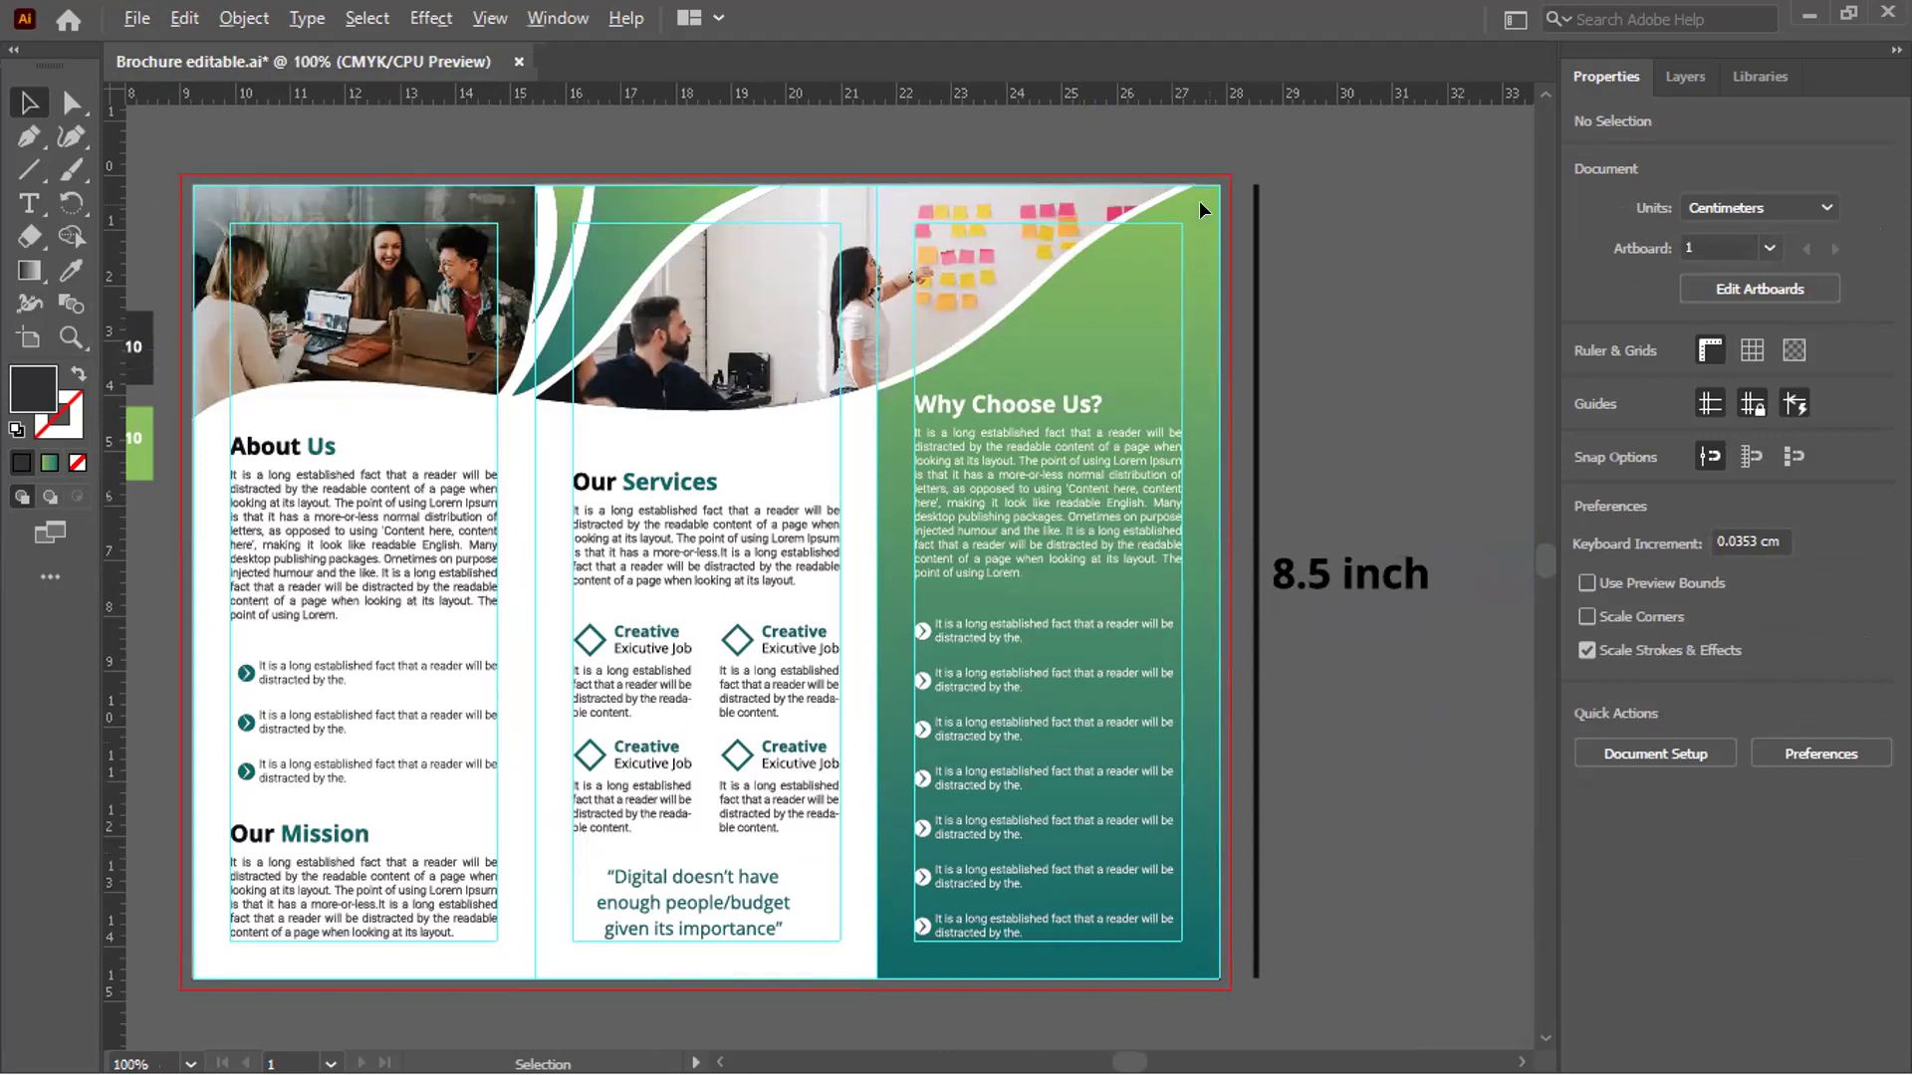
{"action": "scroll", "coordinate": [804, 205], "scroll_direction": "up", "scroll_amount": 2}
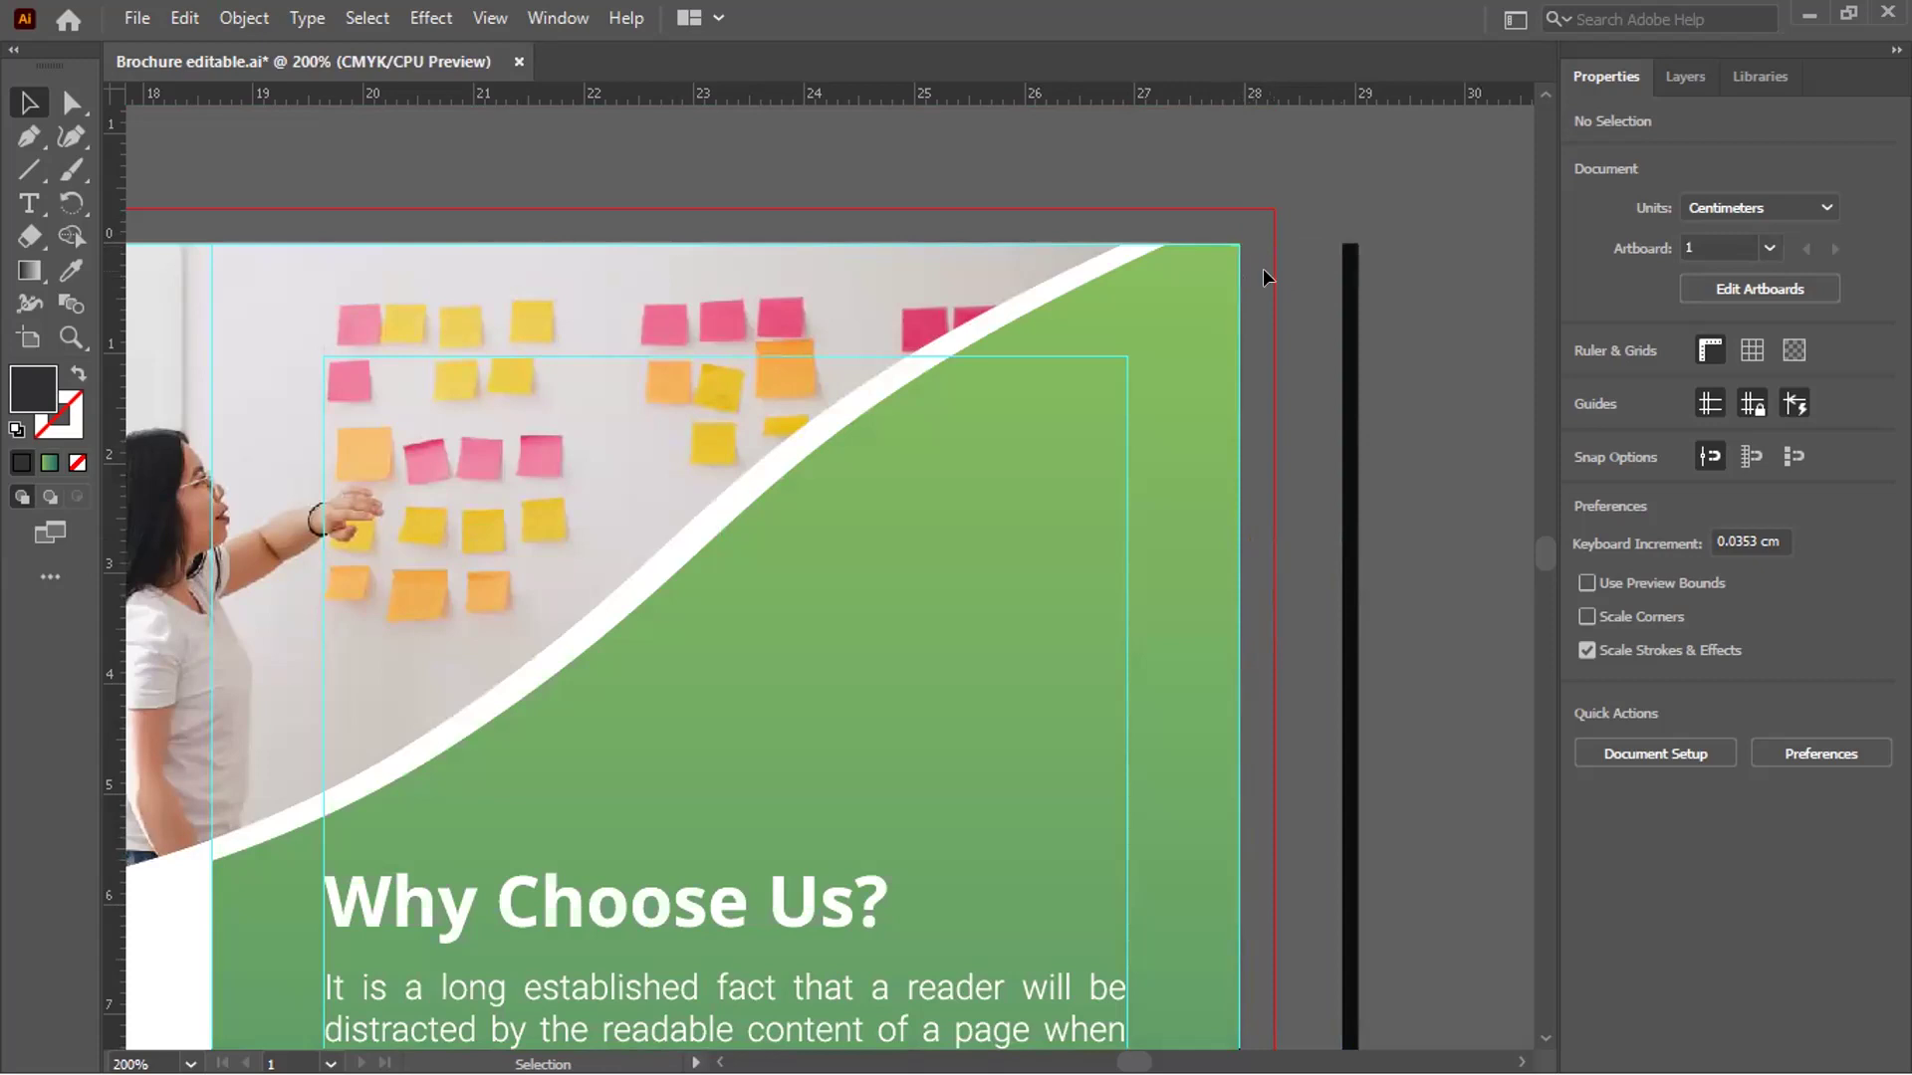
{"action": "scroll", "coordinate": [1262, 282], "scroll_direction": "down", "scroll_amount": 3}
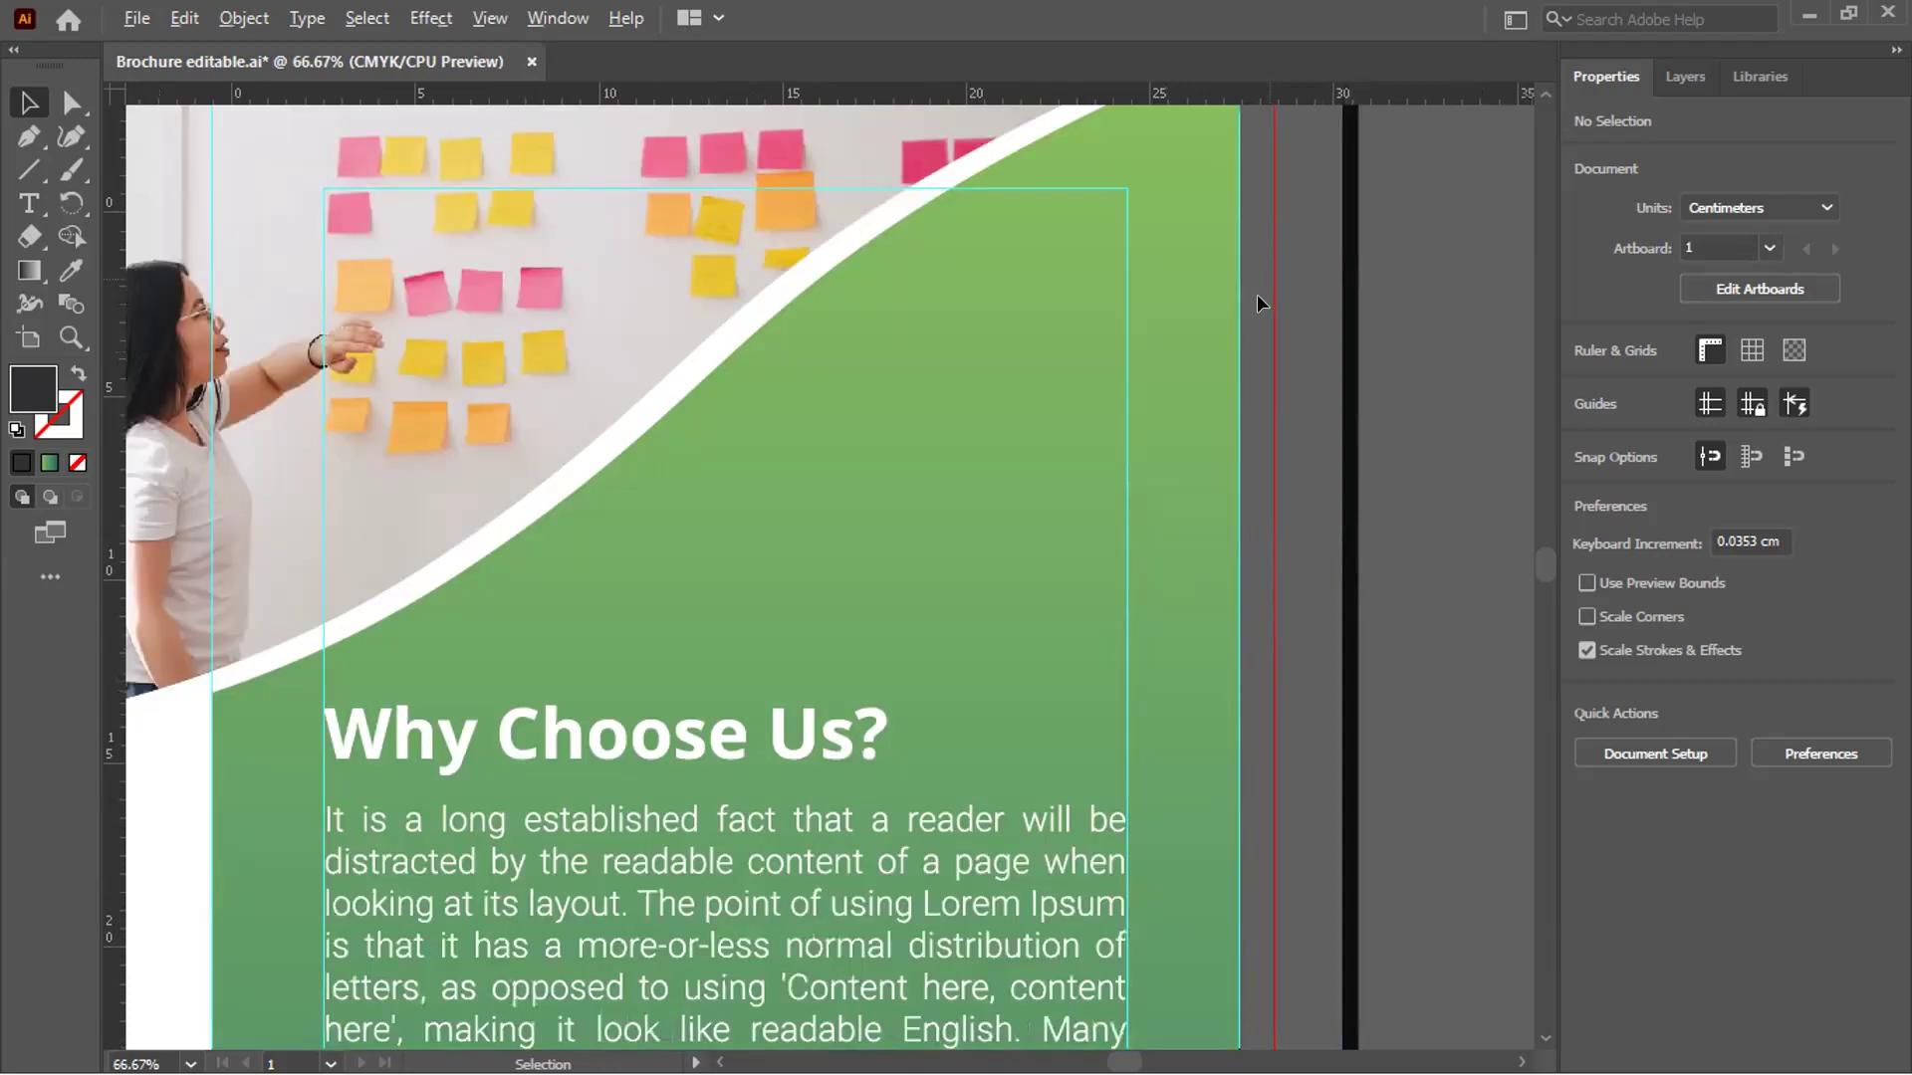
{"action": "scroll", "coordinate": [1285, 548], "scroll_direction": "down", "scroll_amount": 3}
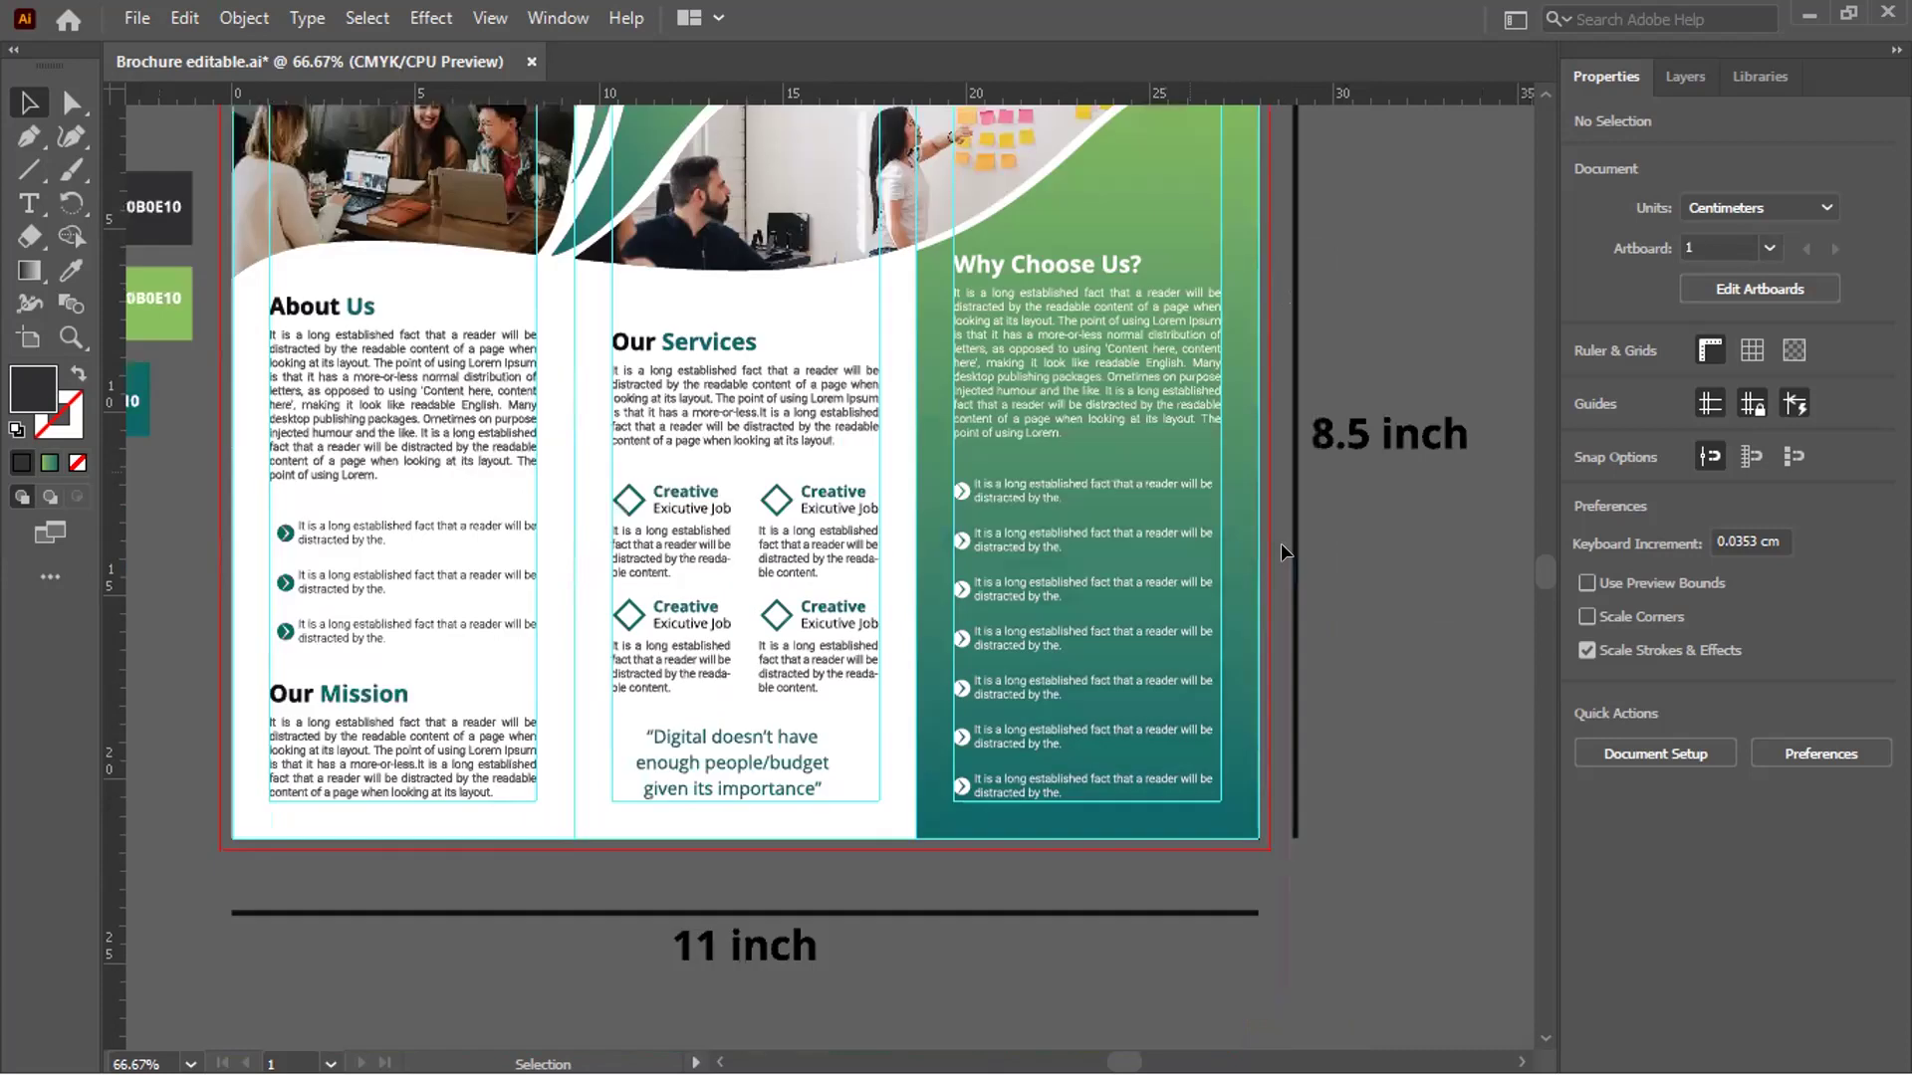
{"action": "scroll", "coordinate": [457, 530], "scroll_direction": "up", "scroll_amount": 1}
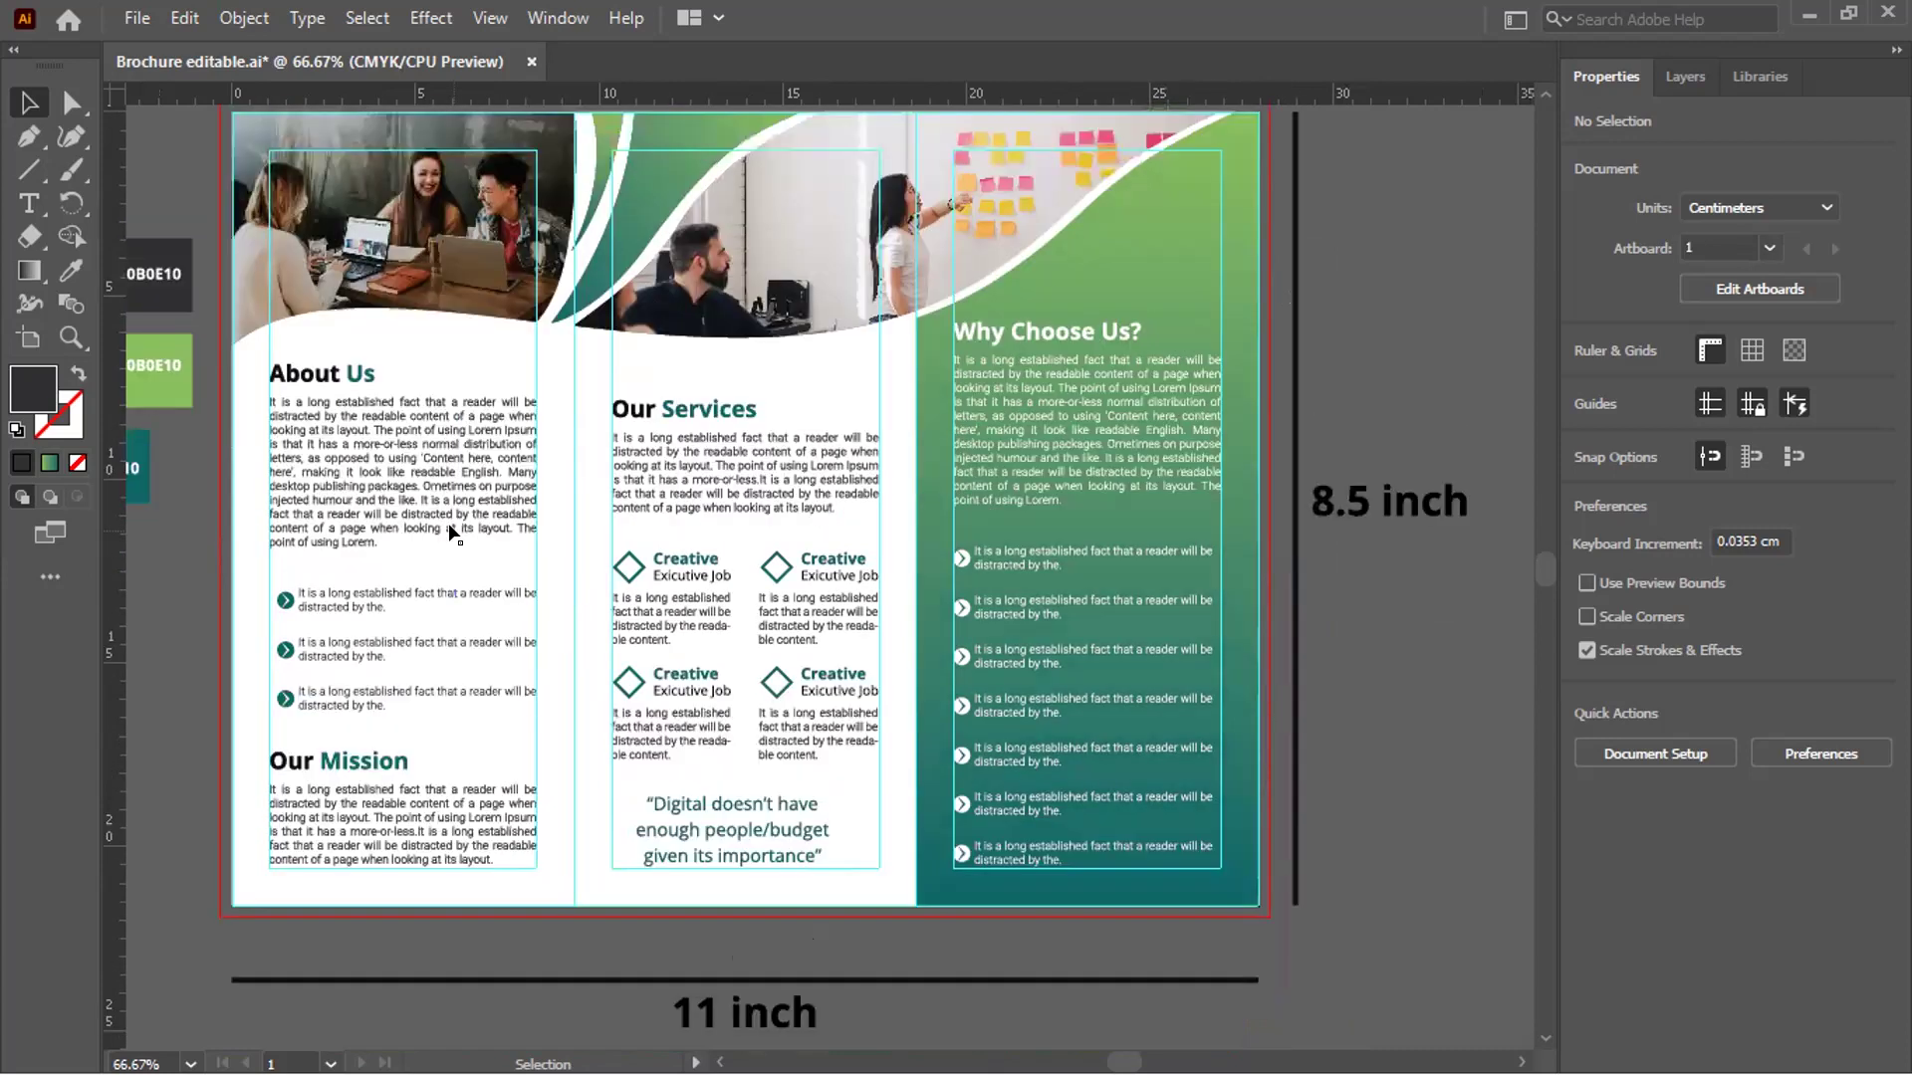
{"action": "scroll", "coordinate": [298, 299], "scroll_direction": "up", "scroll_amount": 2}
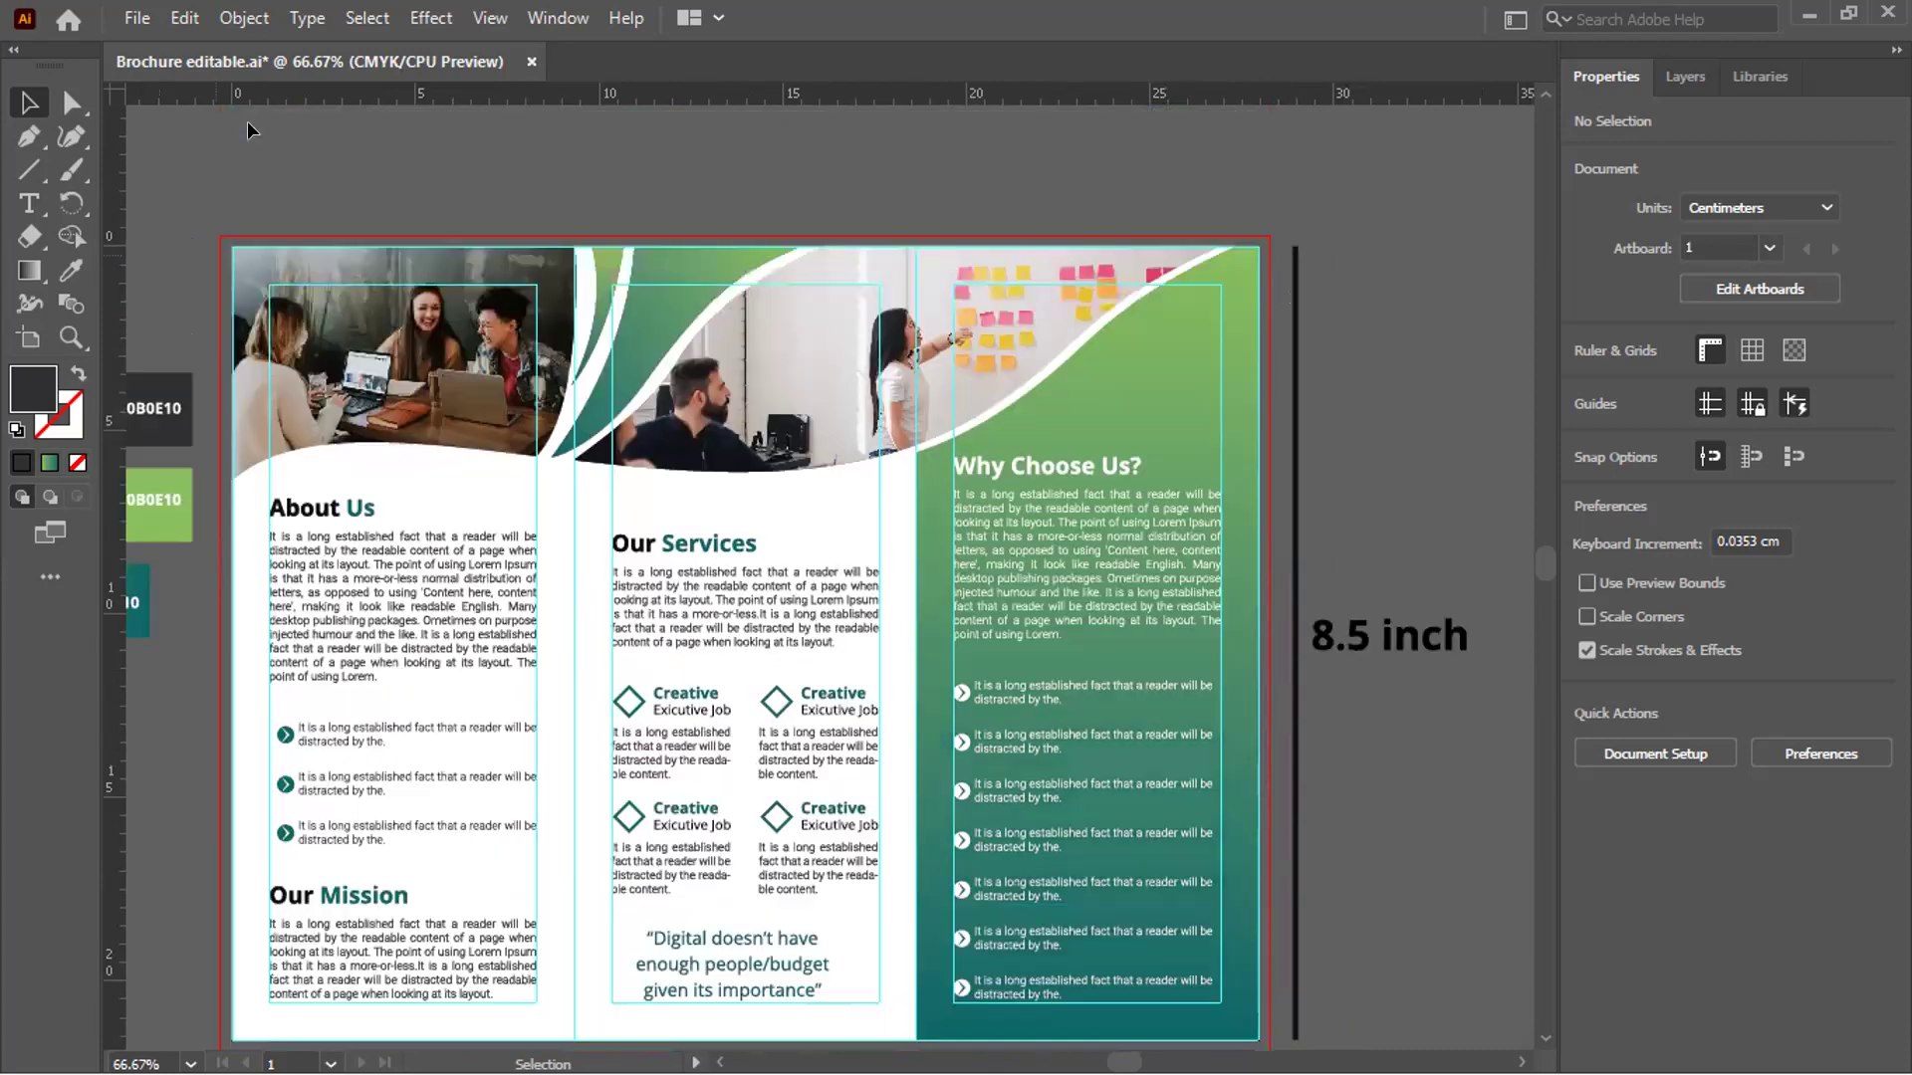
Save a copy named 'Brochure print ready.ai', accepting the default Illustrator Options
{"action": "left_click", "coordinate": [136, 18]}
{"action": "left_click", "coordinate": [276, 280]}
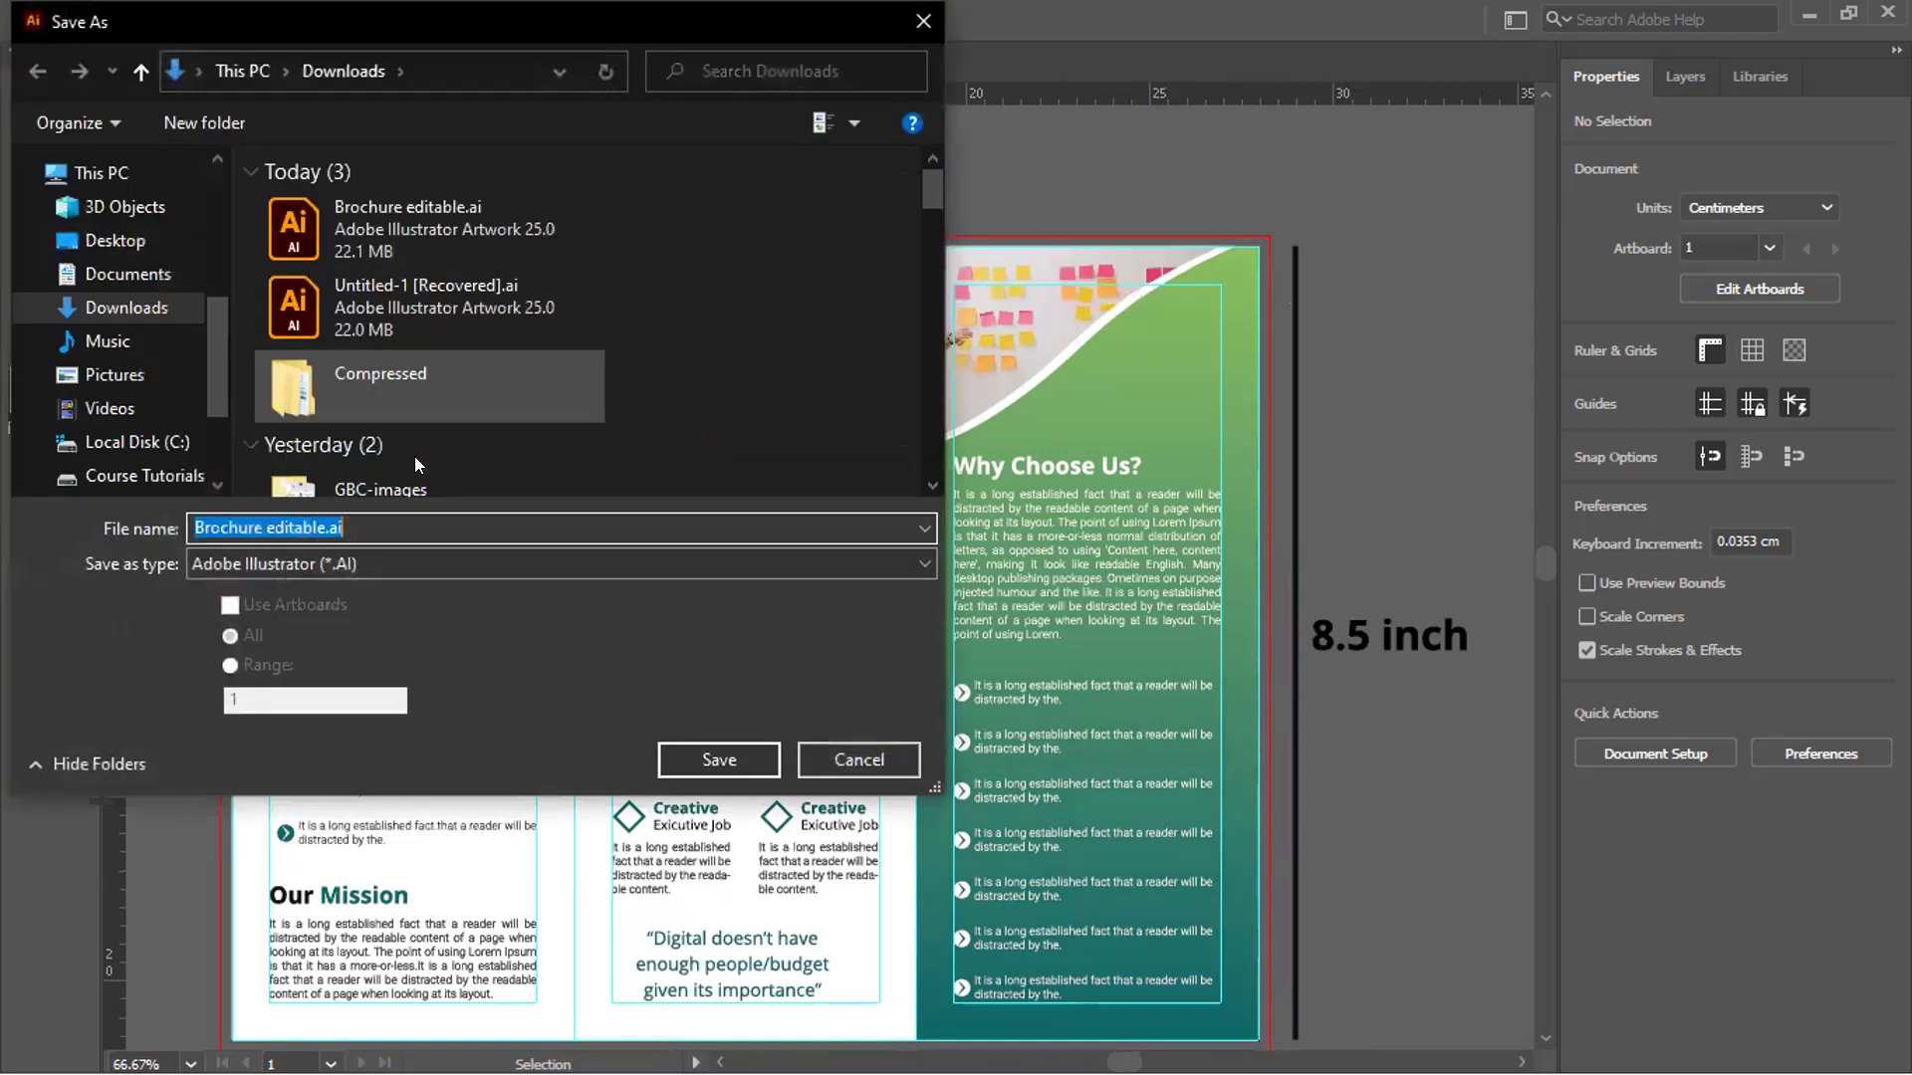
{"action": "left_click", "coordinate": [326, 527]}
{"action": "key", "text": "BackSpace"}
{"action": "key", "text": "BackSpace"}
{"action": "key", "text": "BackSpace"}
{"action": "key", "text": "BackSpace"}
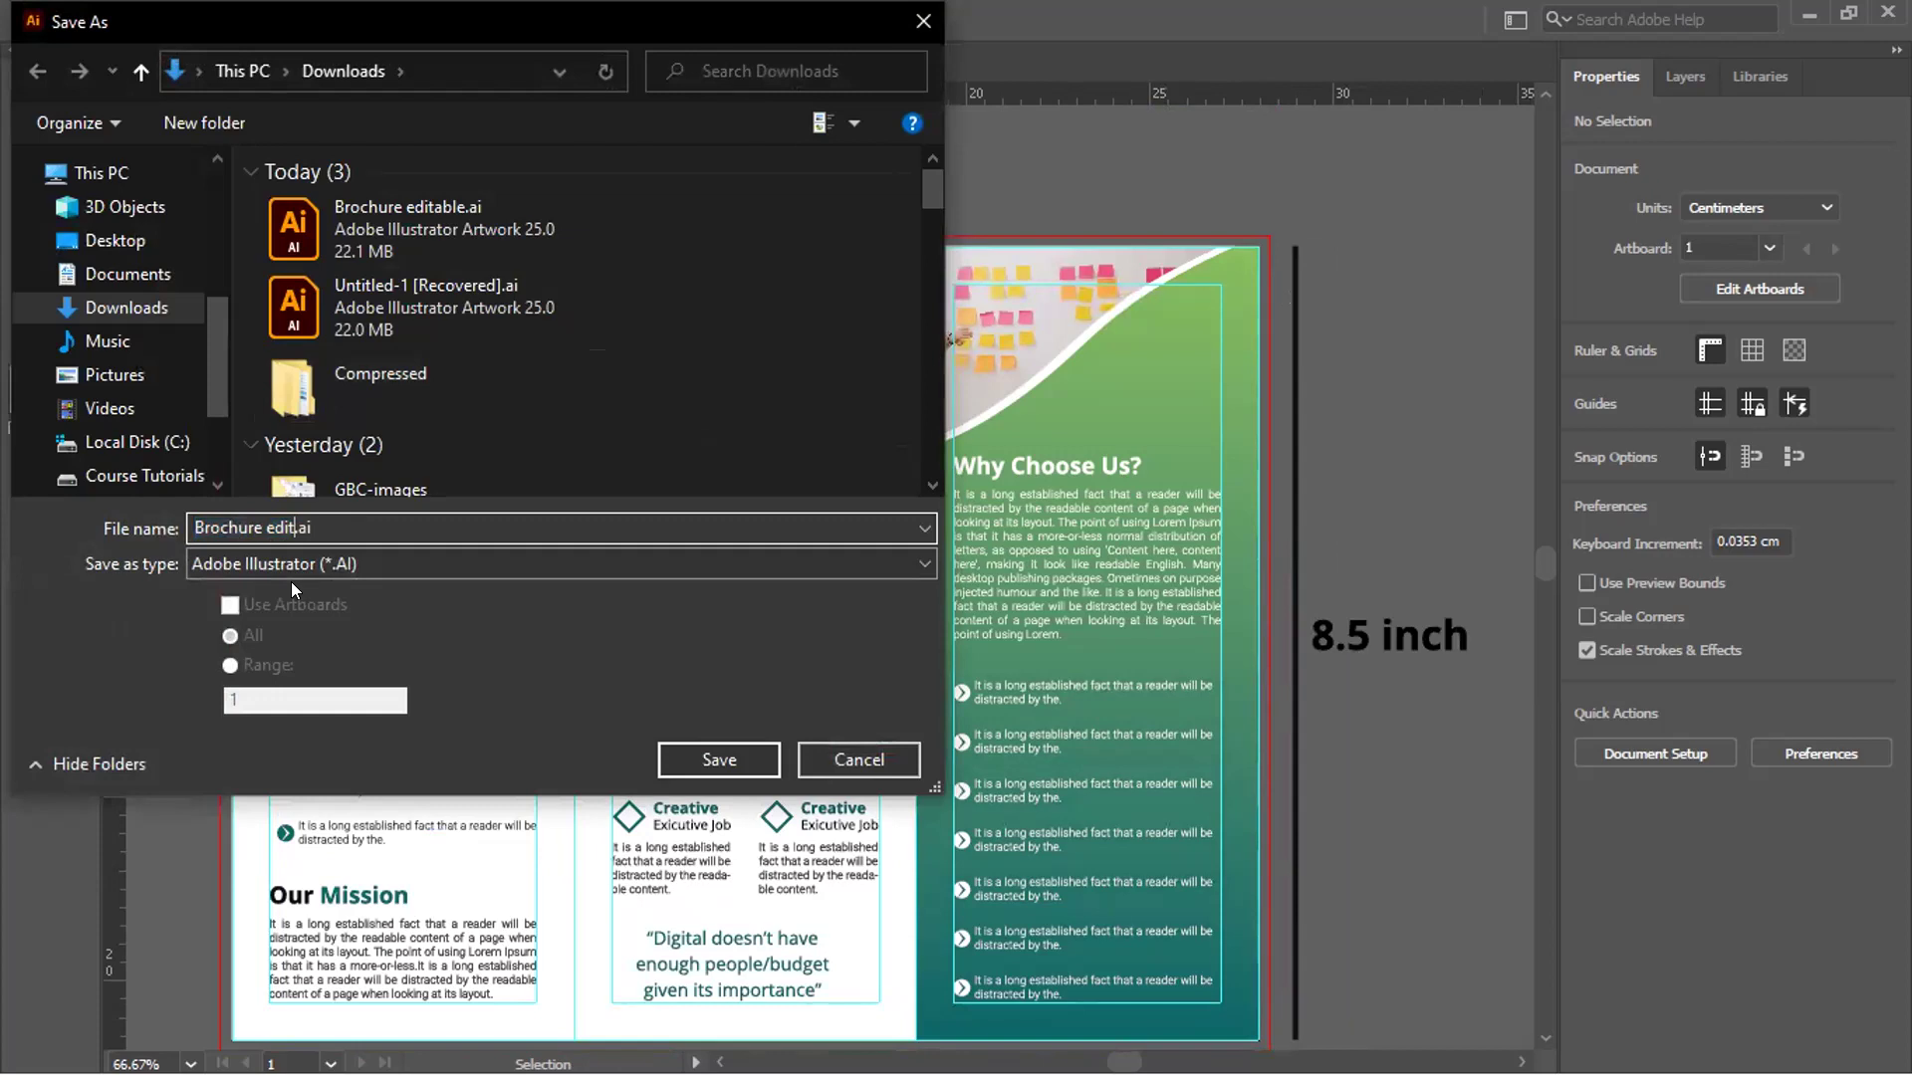
{"action": "key", "text": "BackSpace"}
{"action": "type", "text": "ochure print ready"}
{"action": "left_click", "coordinate": [695, 758]}
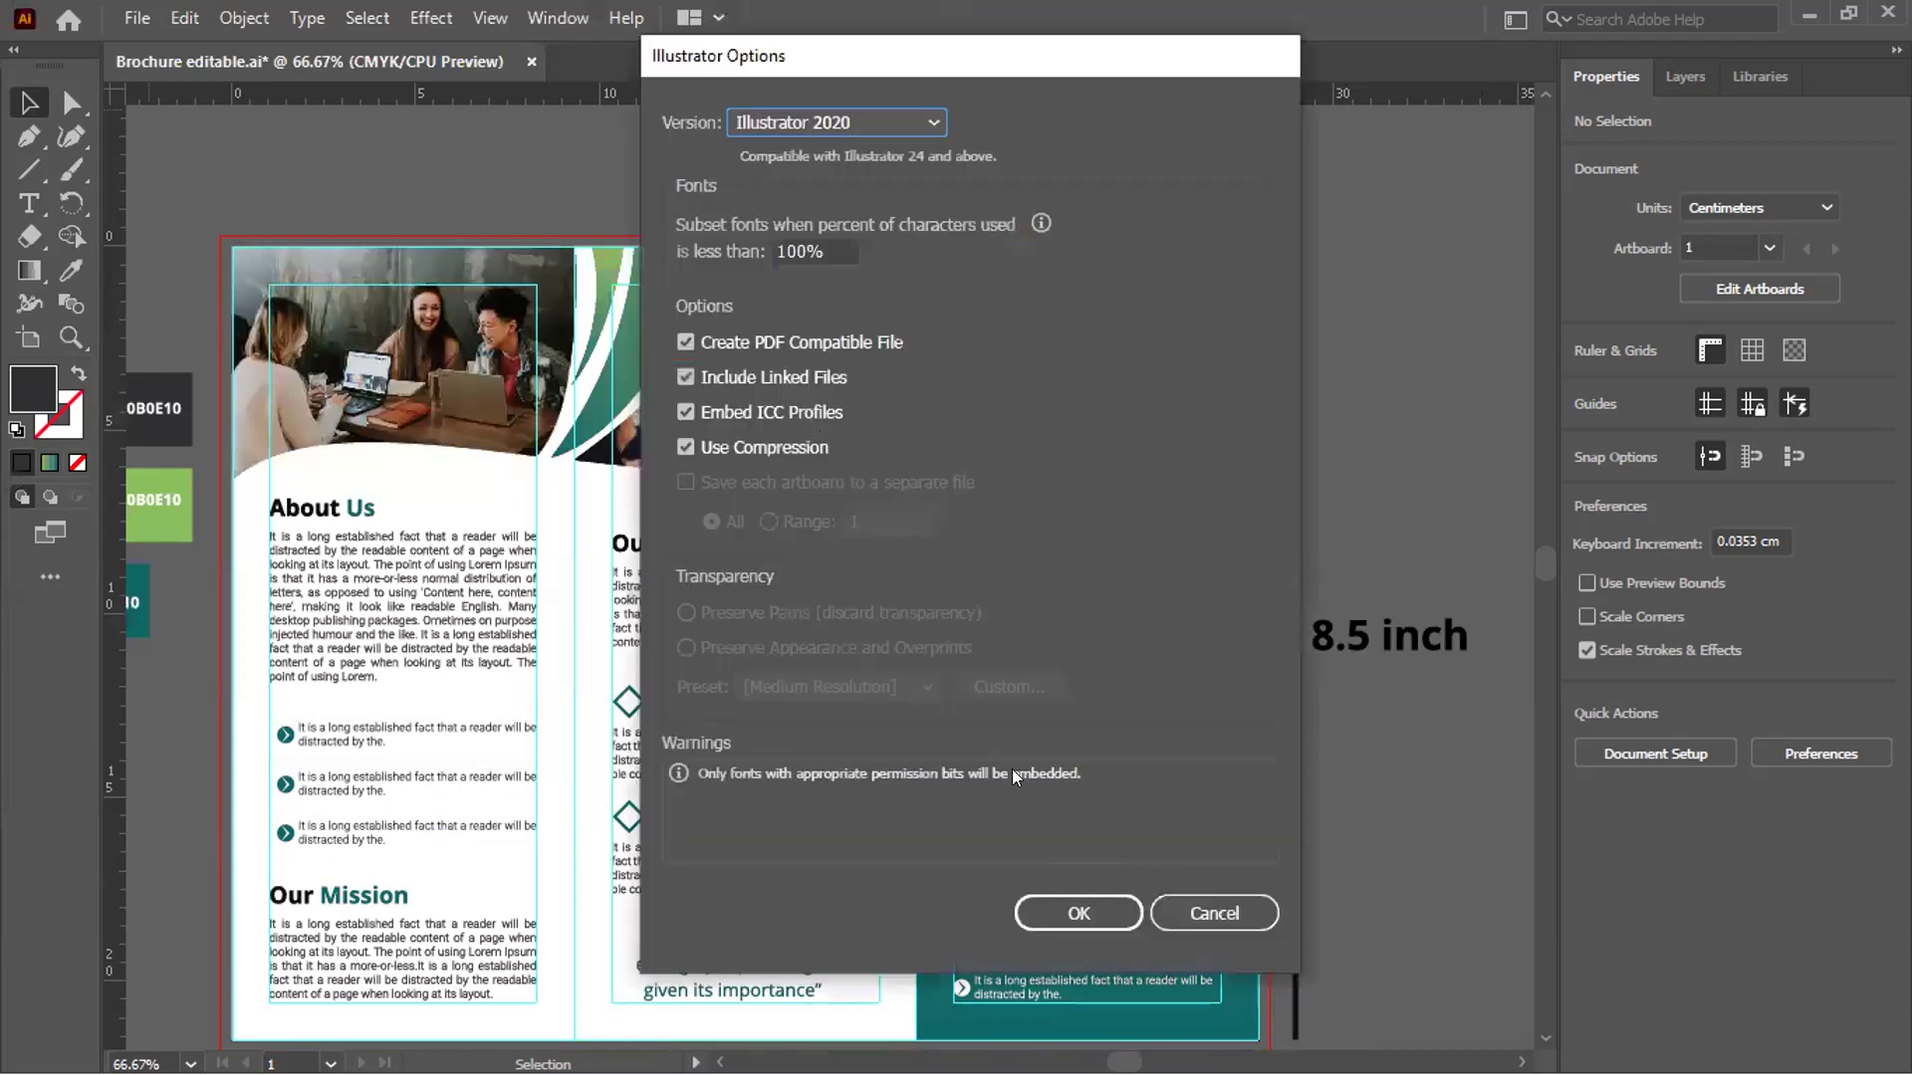
{"action": "key", "text": "Return"}
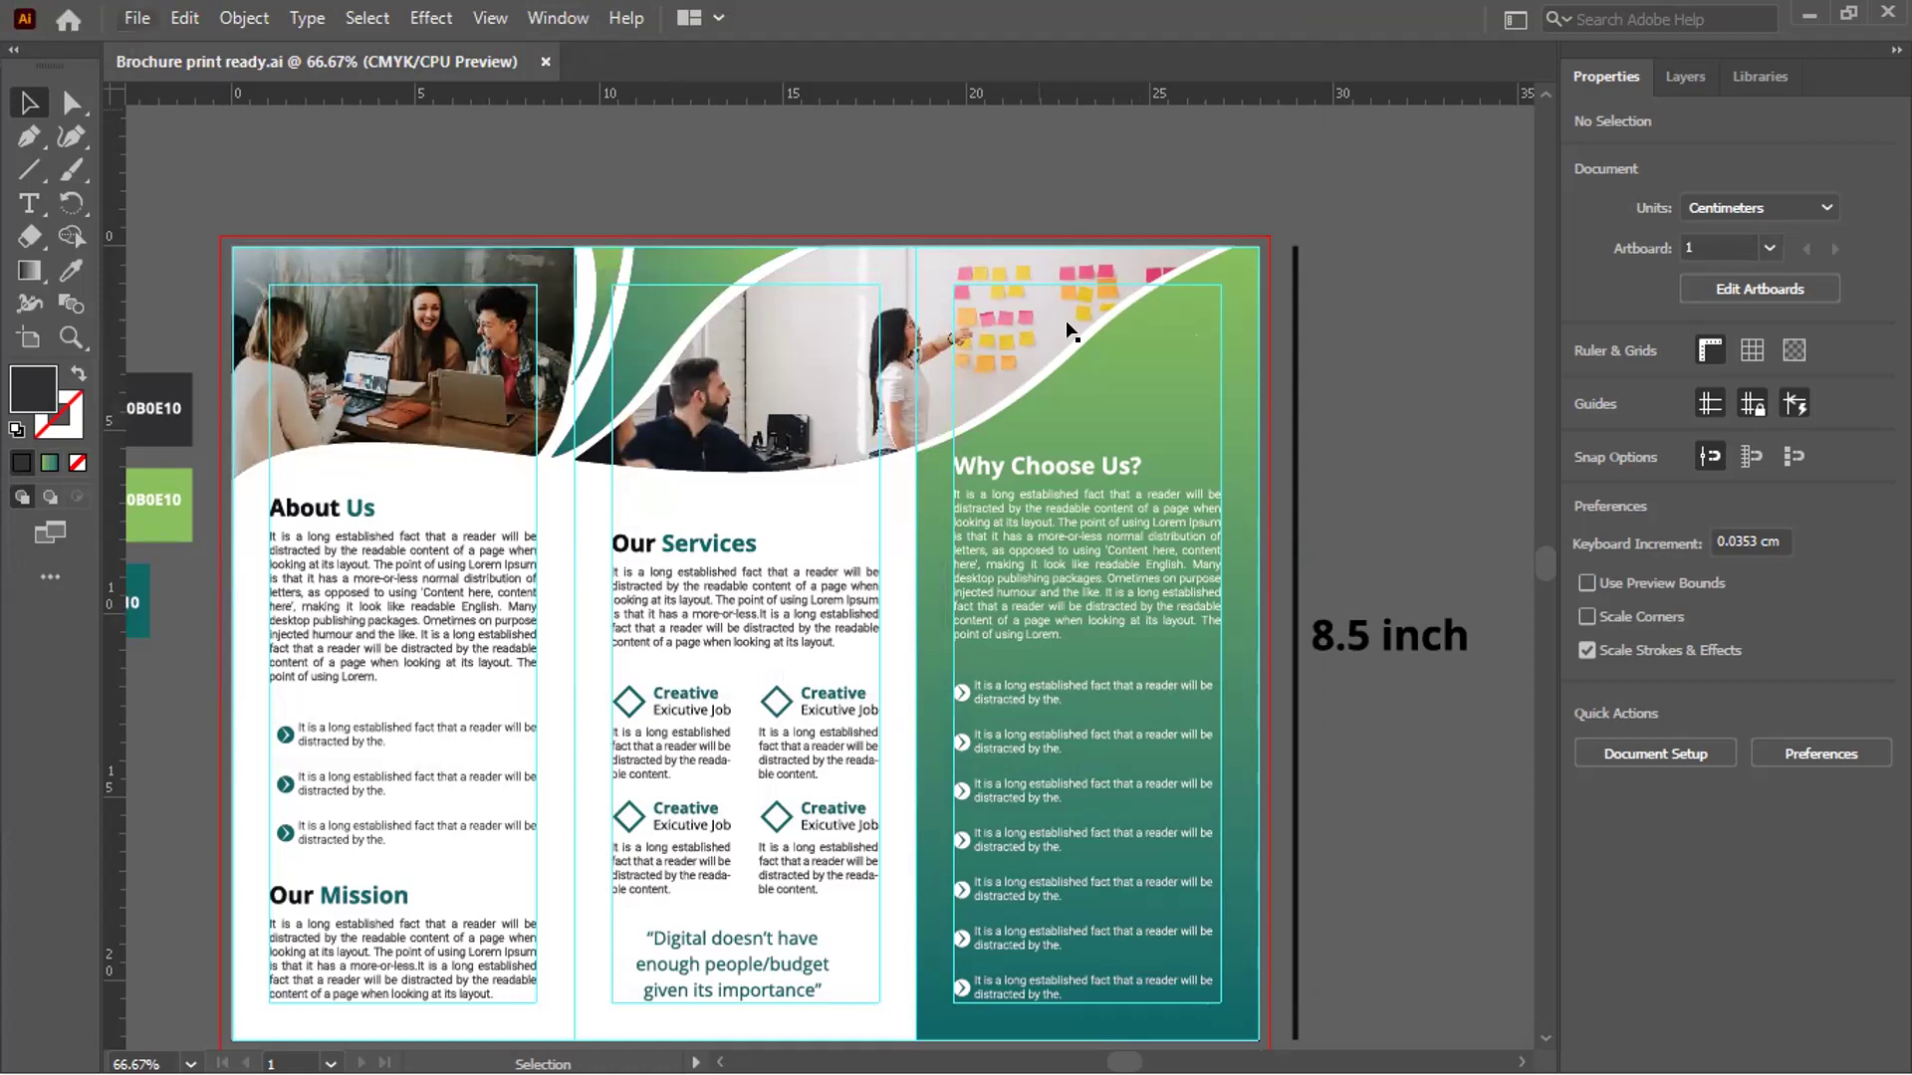
Save as Adobe PDF 'Brochure print ready.pdf' using the [Illustrator Default] preset
{"action": "scroll", "coordinate": [318, 214], "scroll_direction": "down", "scroll_amount": 2}
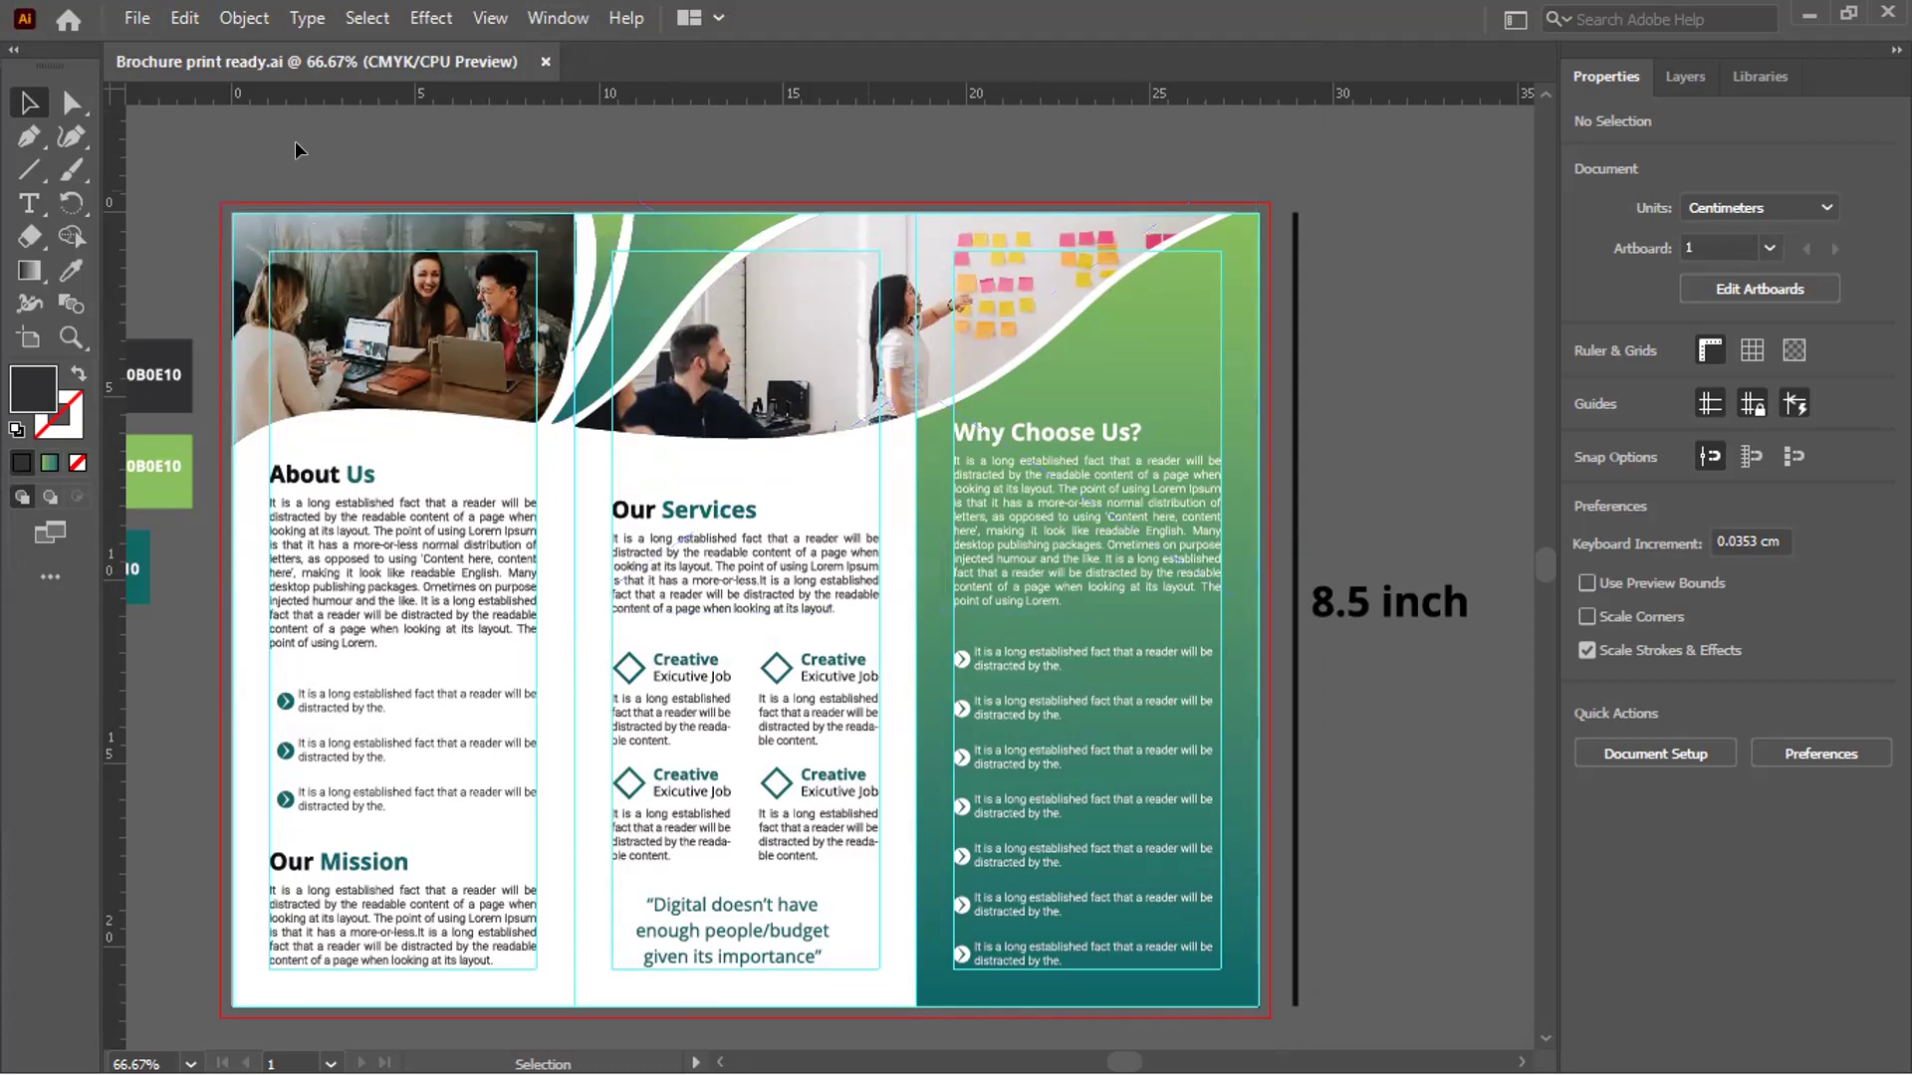
{"action": "left_click", "coordinate": [136, 17]}
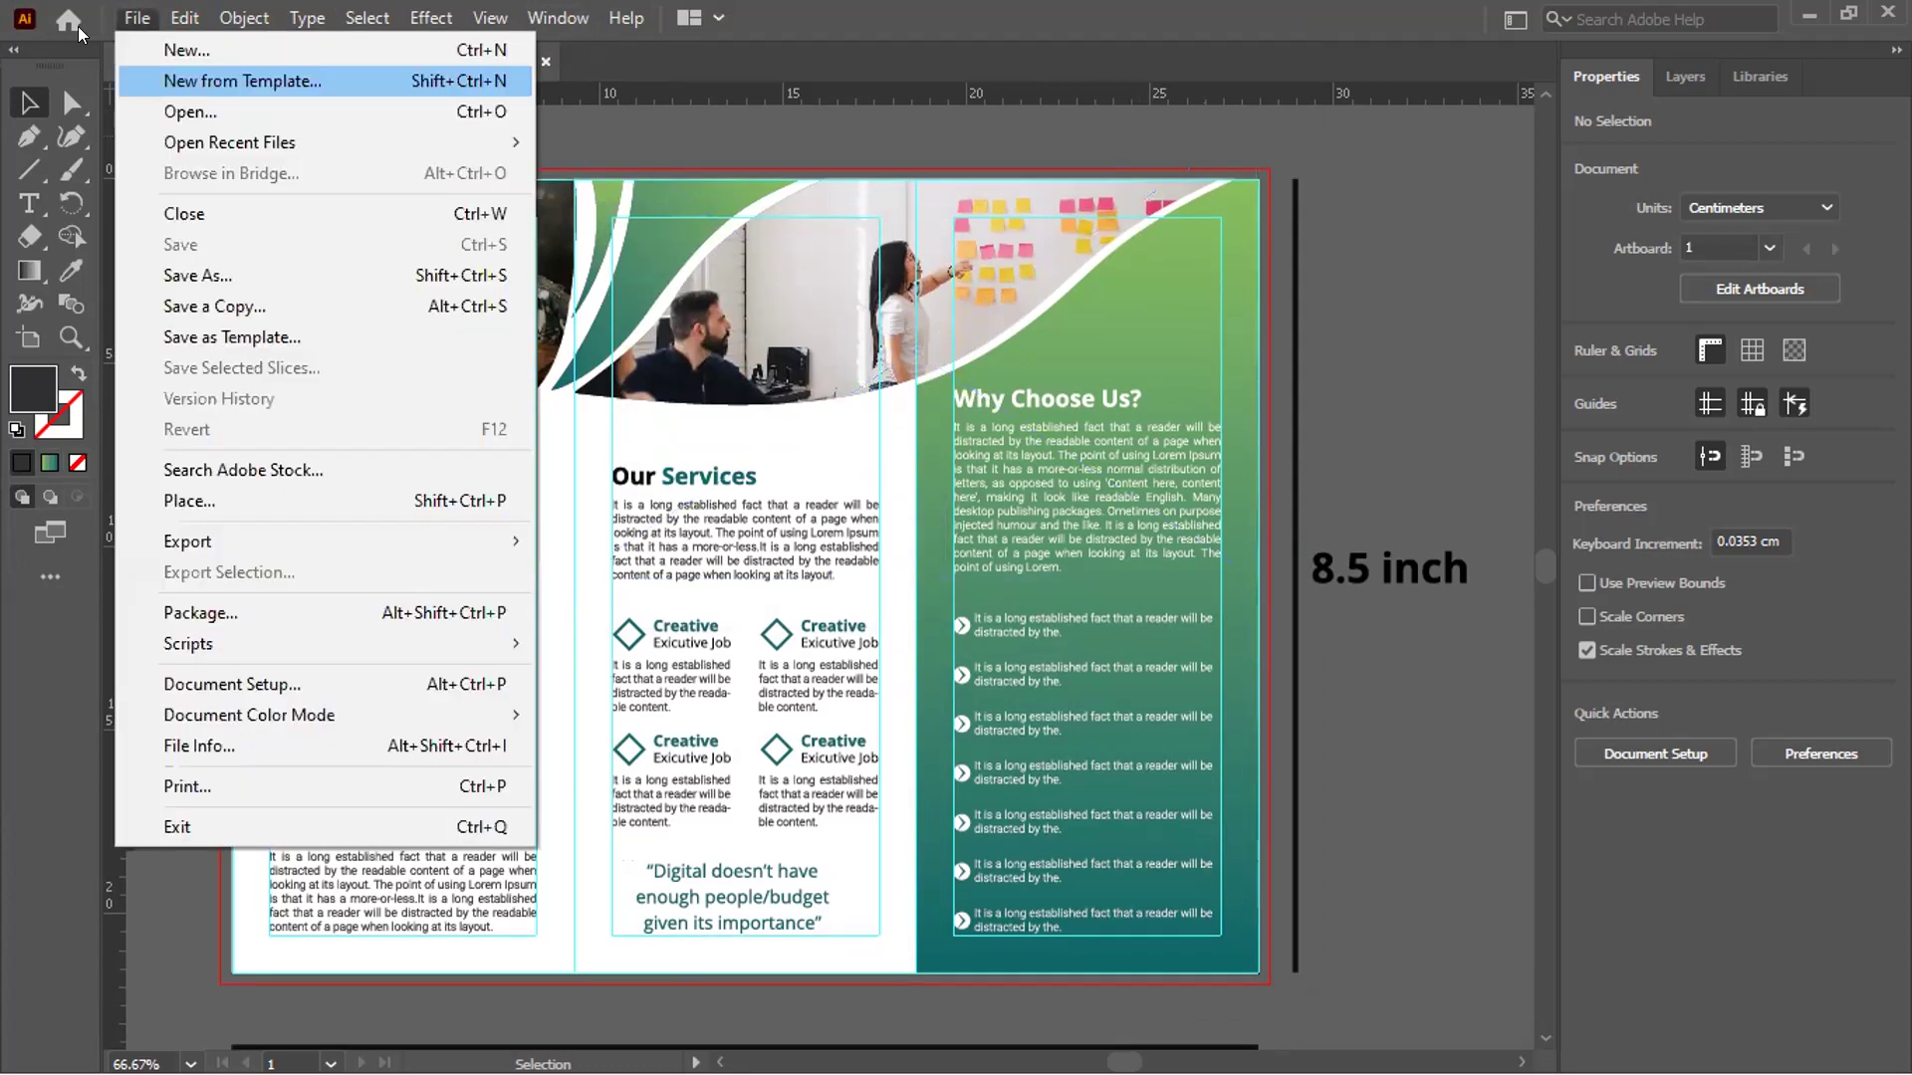
{"action": "left_click", "coordinate": [251, 277]}
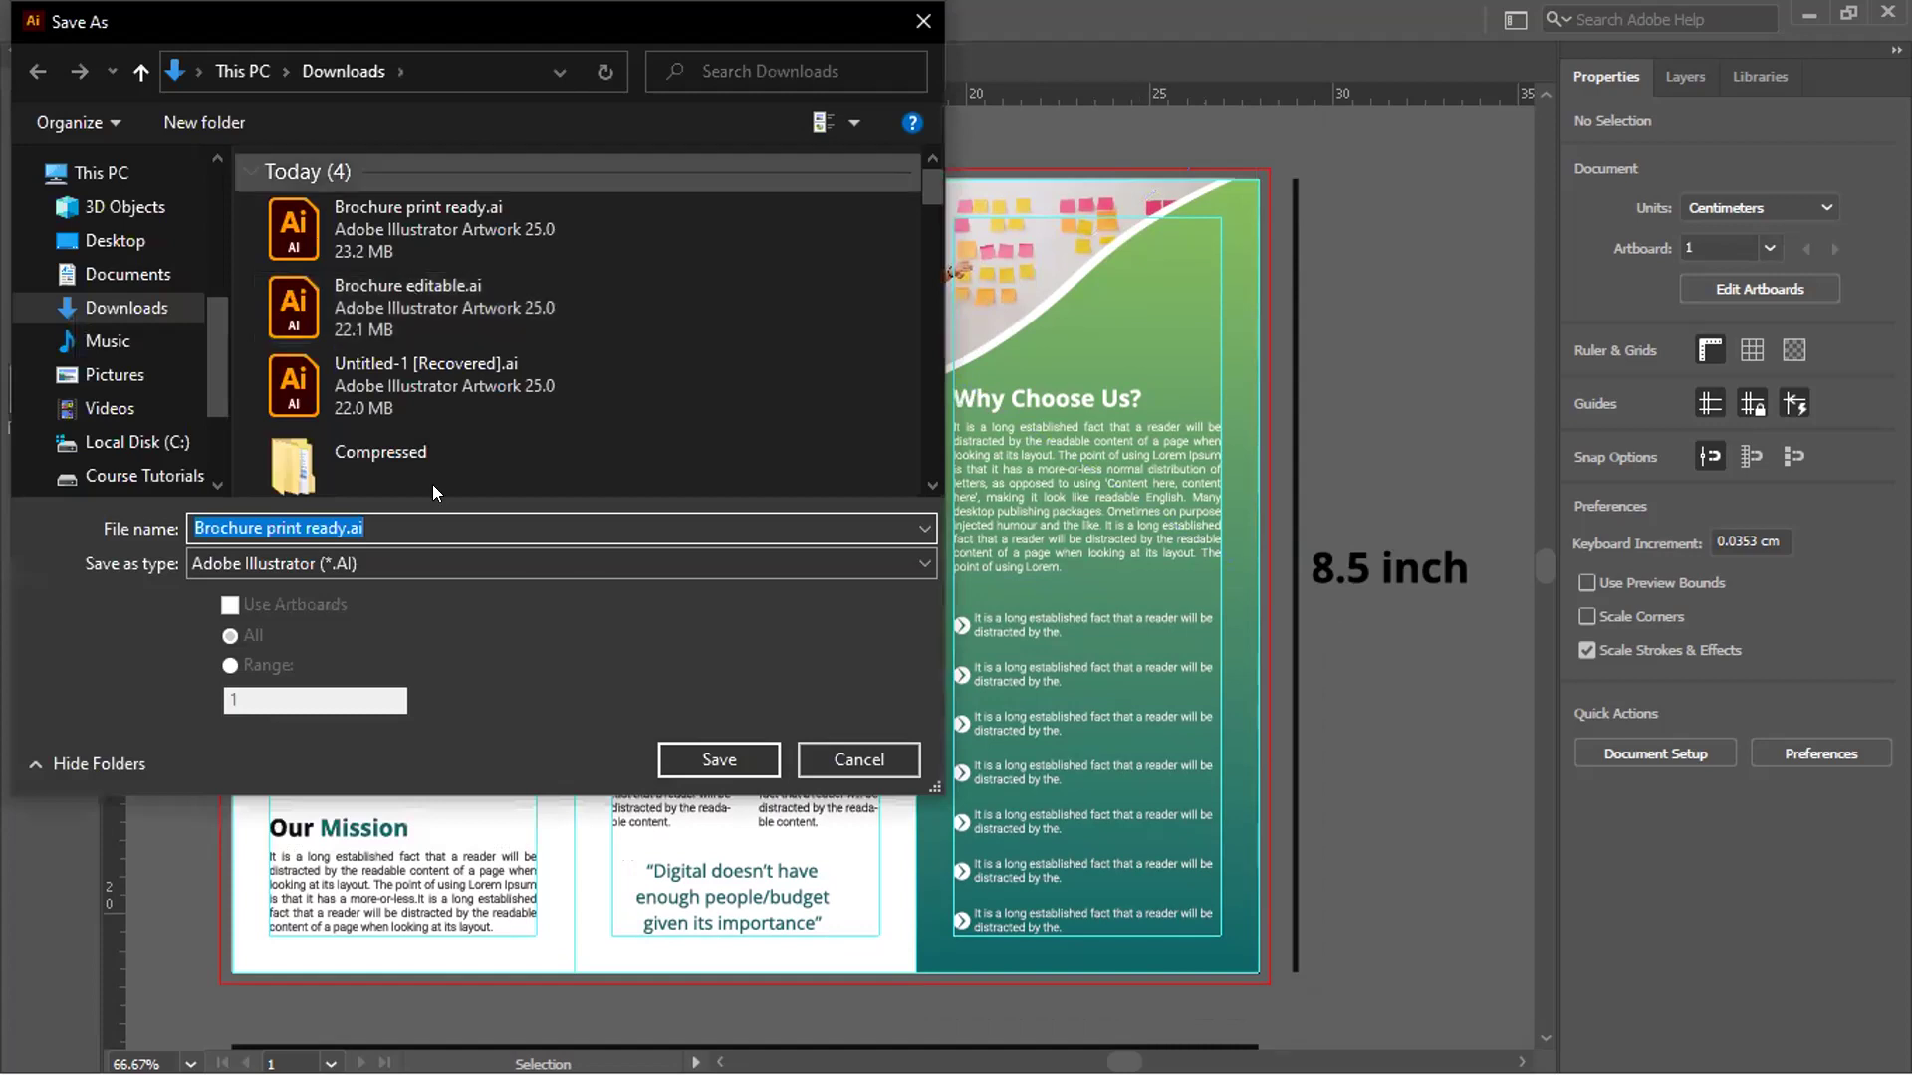
{"action": "left_click", "coordinate": [364, 564]}
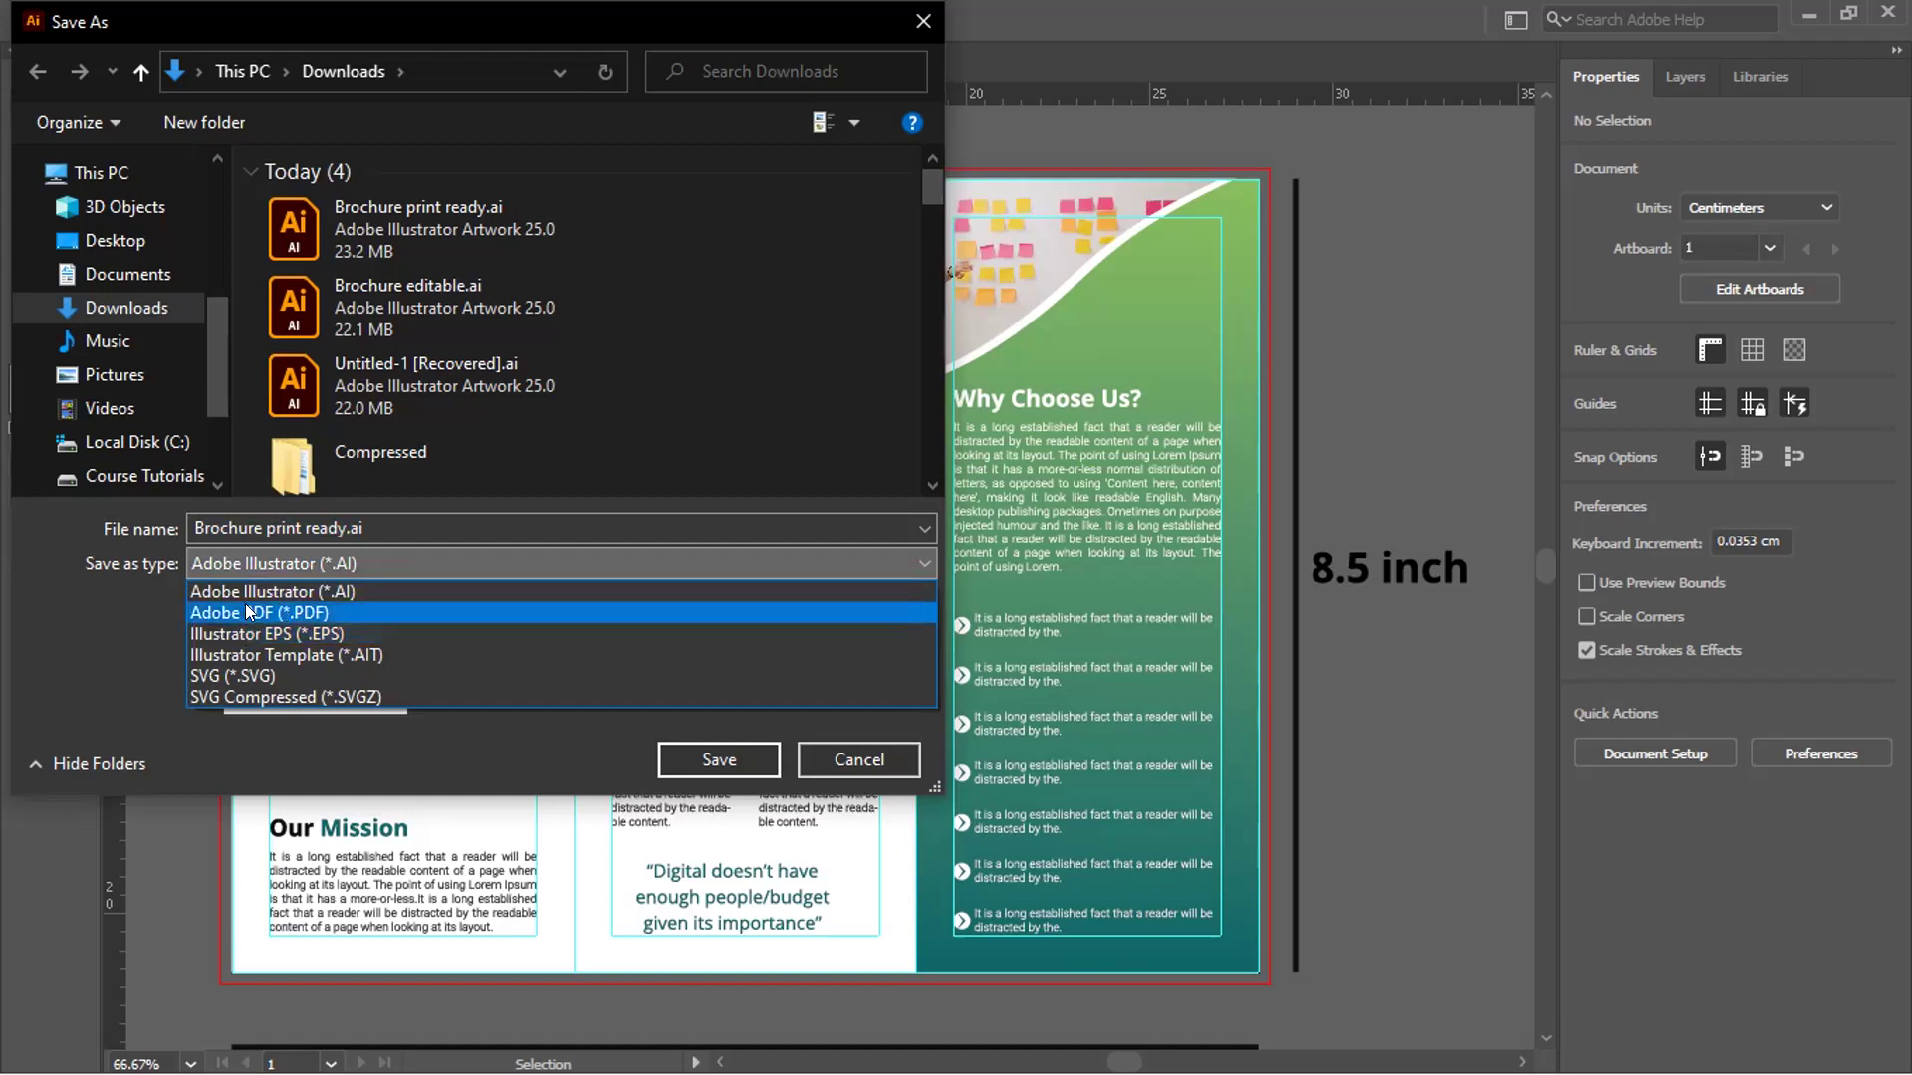
{"action": "left_click", "coordinate": [213, 612]}
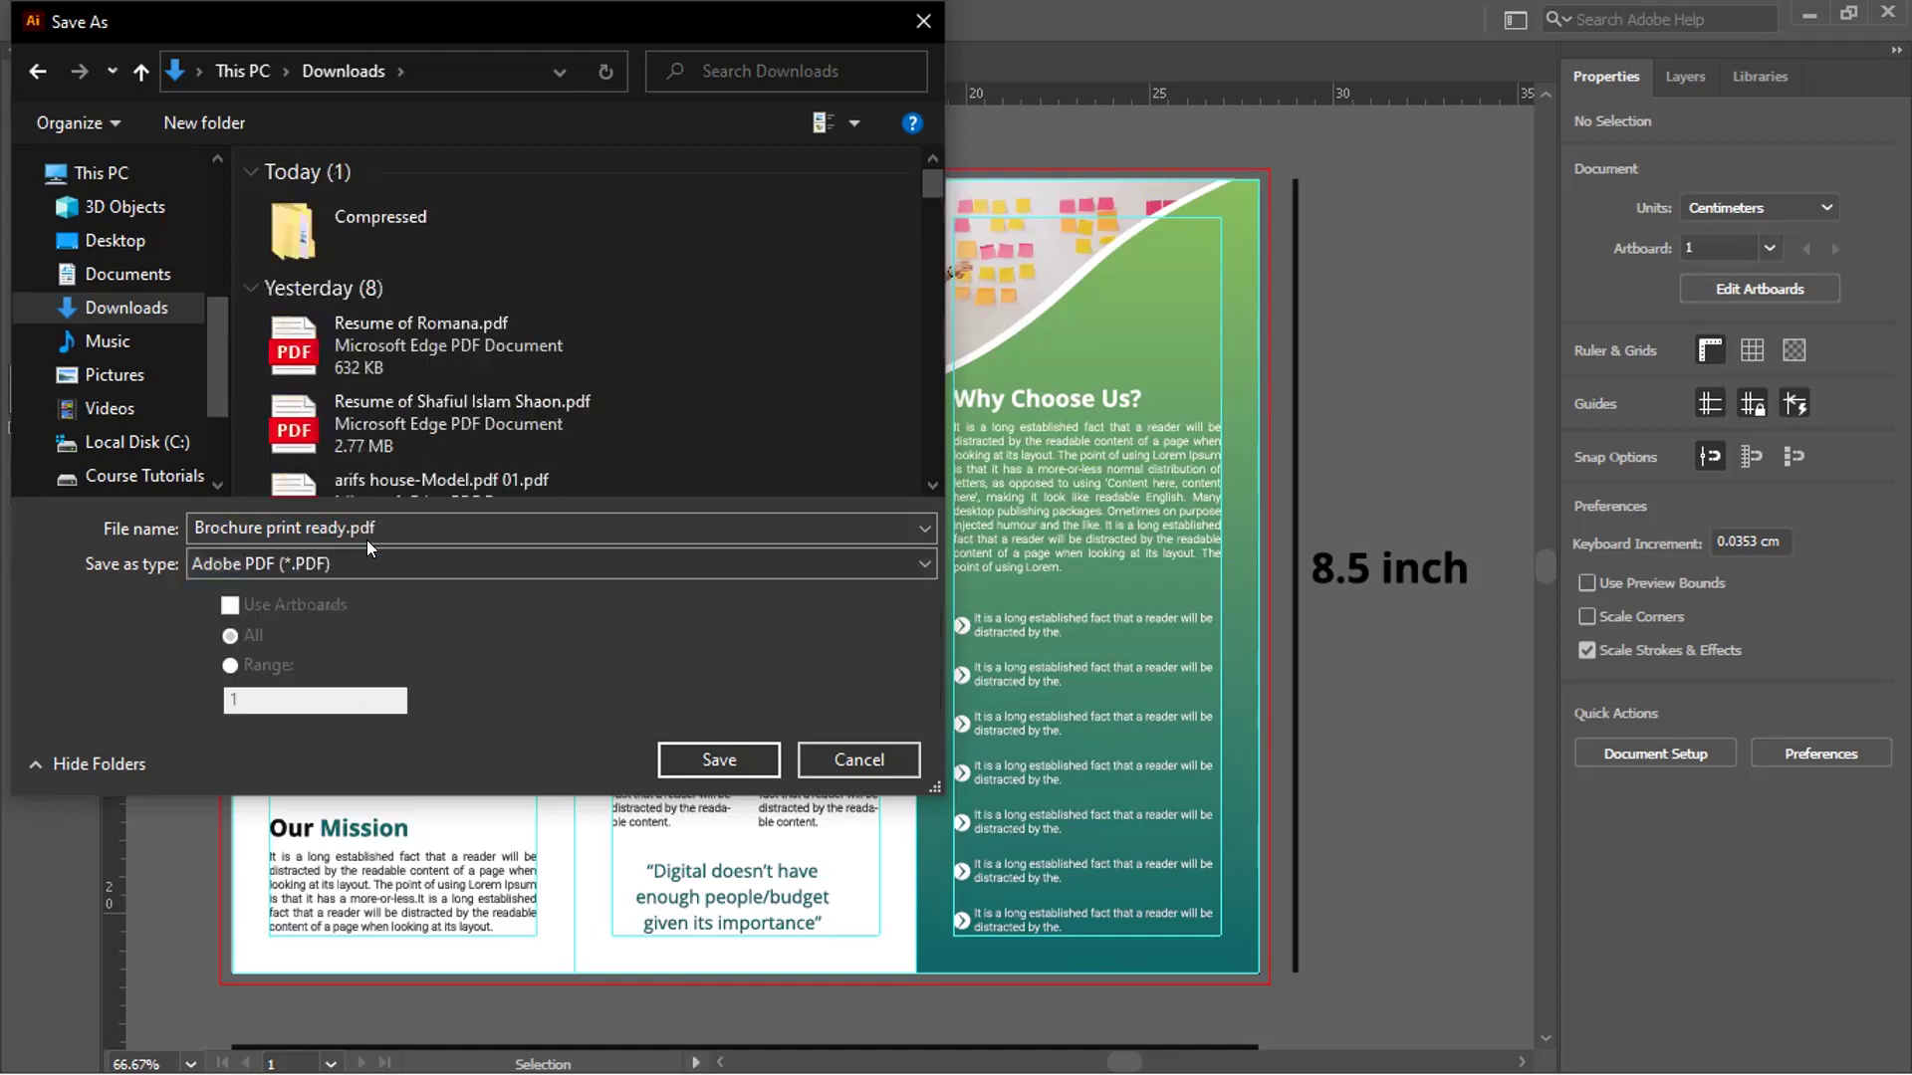
{"action": "left_click", "coordinate": [720, 760]}
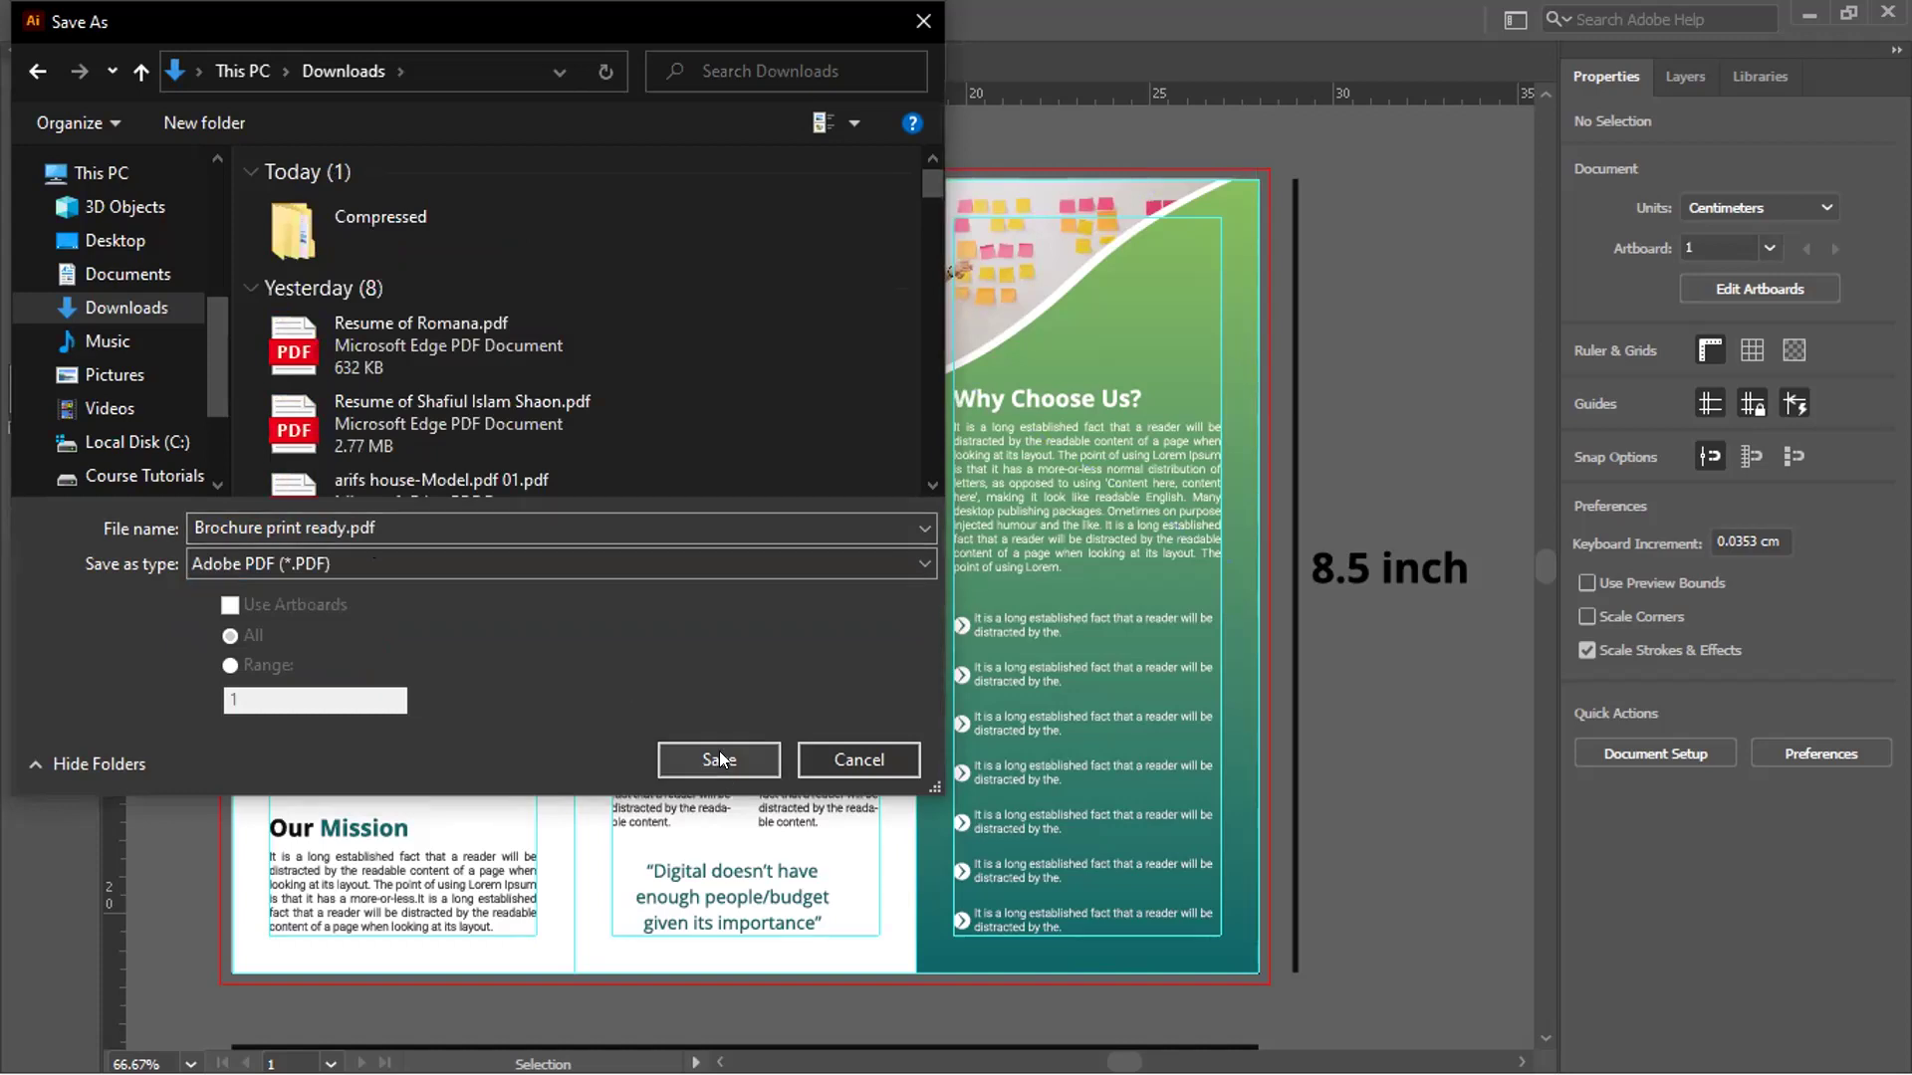
{"action": "left_click", "coordinate": [715, 755]}
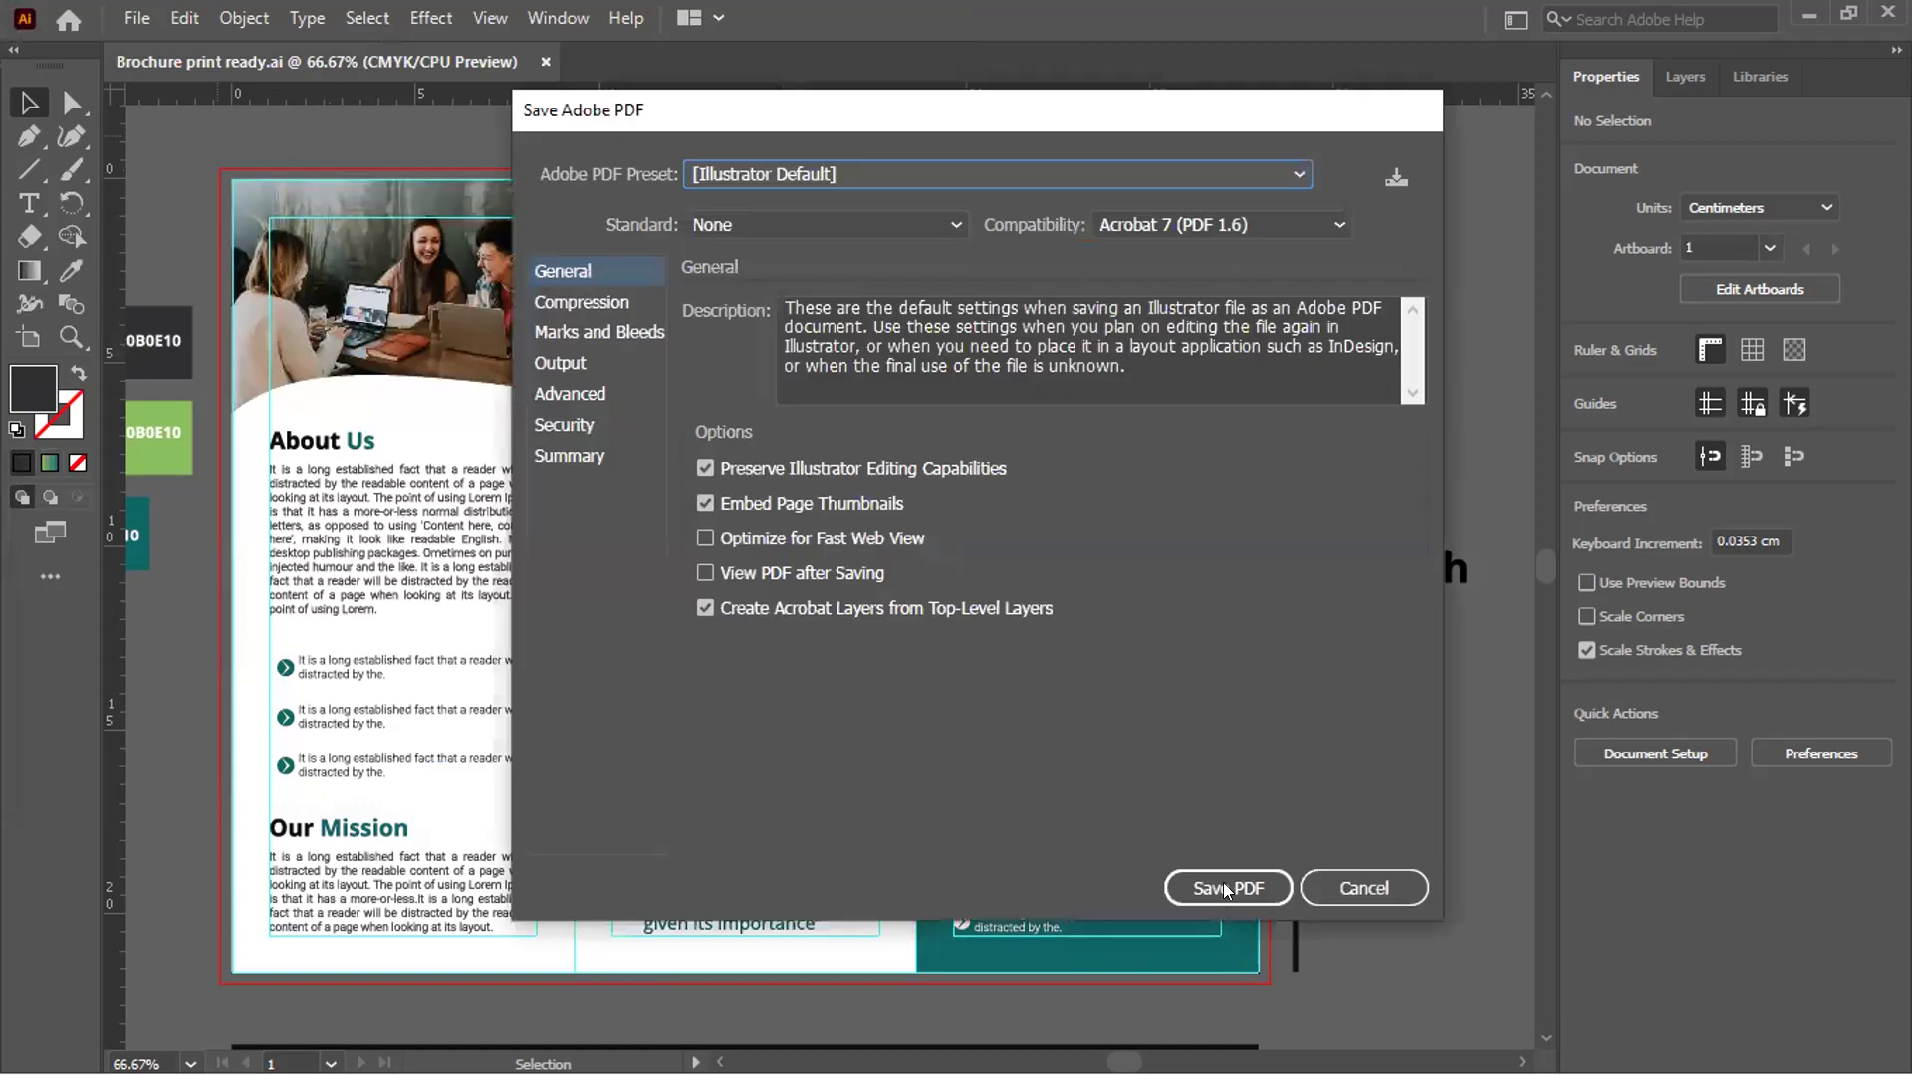
{"action": "left_click", "coordinate": [1227, 889]}
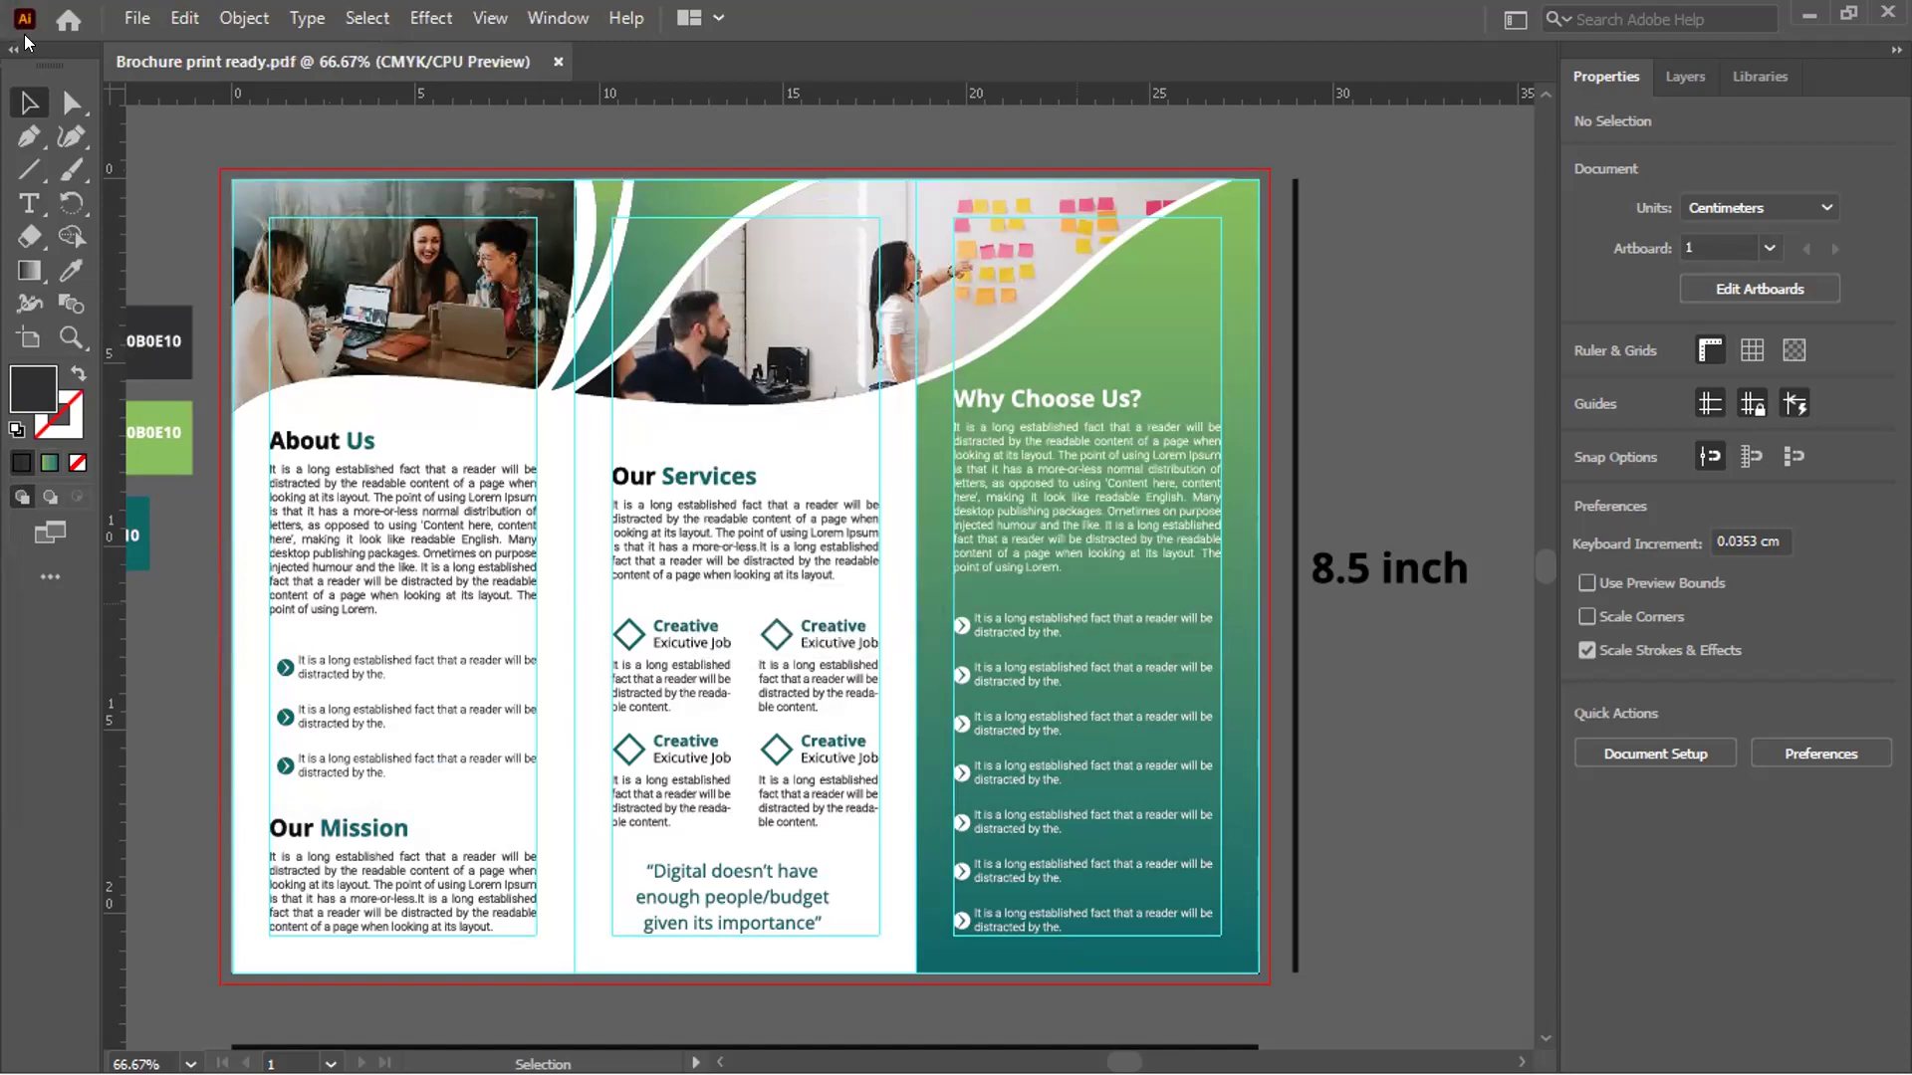
Open Save for Web and set the image height to 1000 px
{"action": "left_click", "coordinate": [131, 16]}
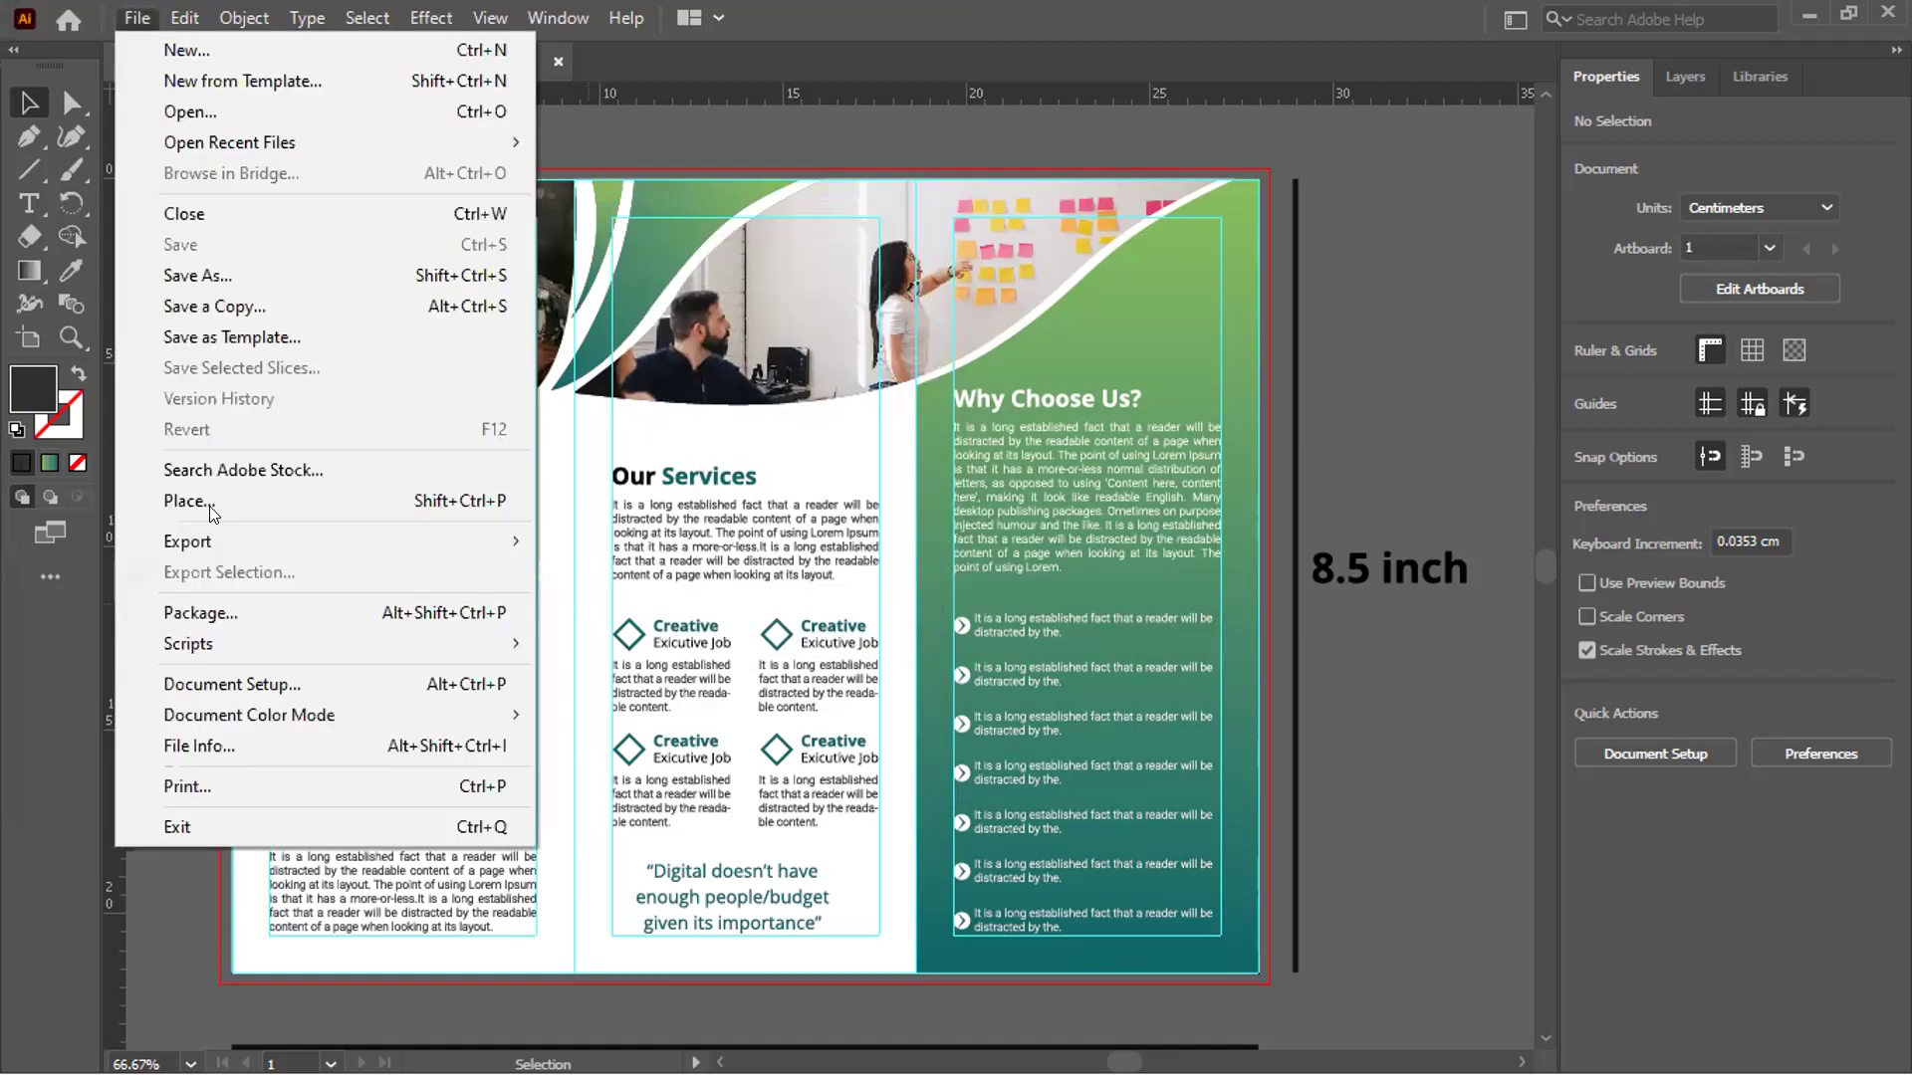
{"action": "mouse_move", "coordinate": [211, 539]}
{"action": "left_click", "coordinate": [614, 606]}
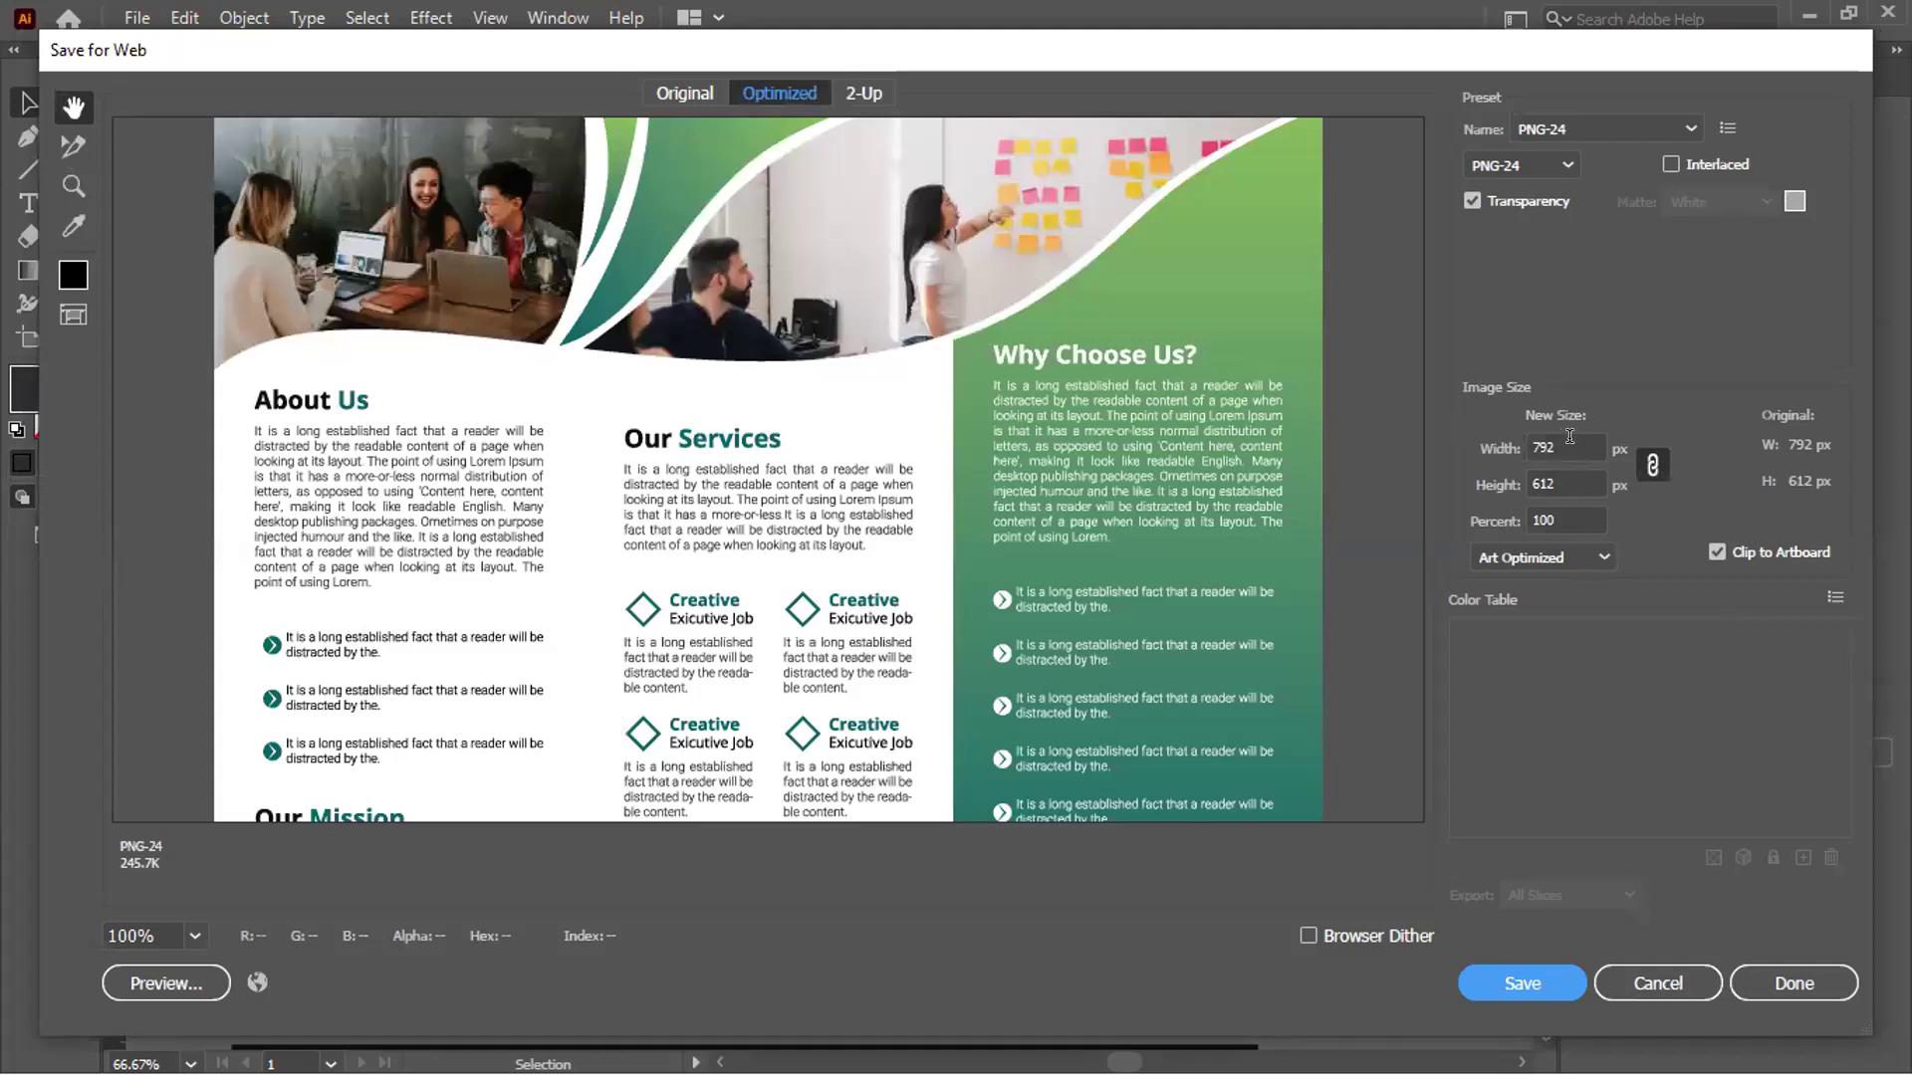
{"action": "left_click_drag", "start_coordinate": [1563, 474], "coordinate": [1323, 478]}
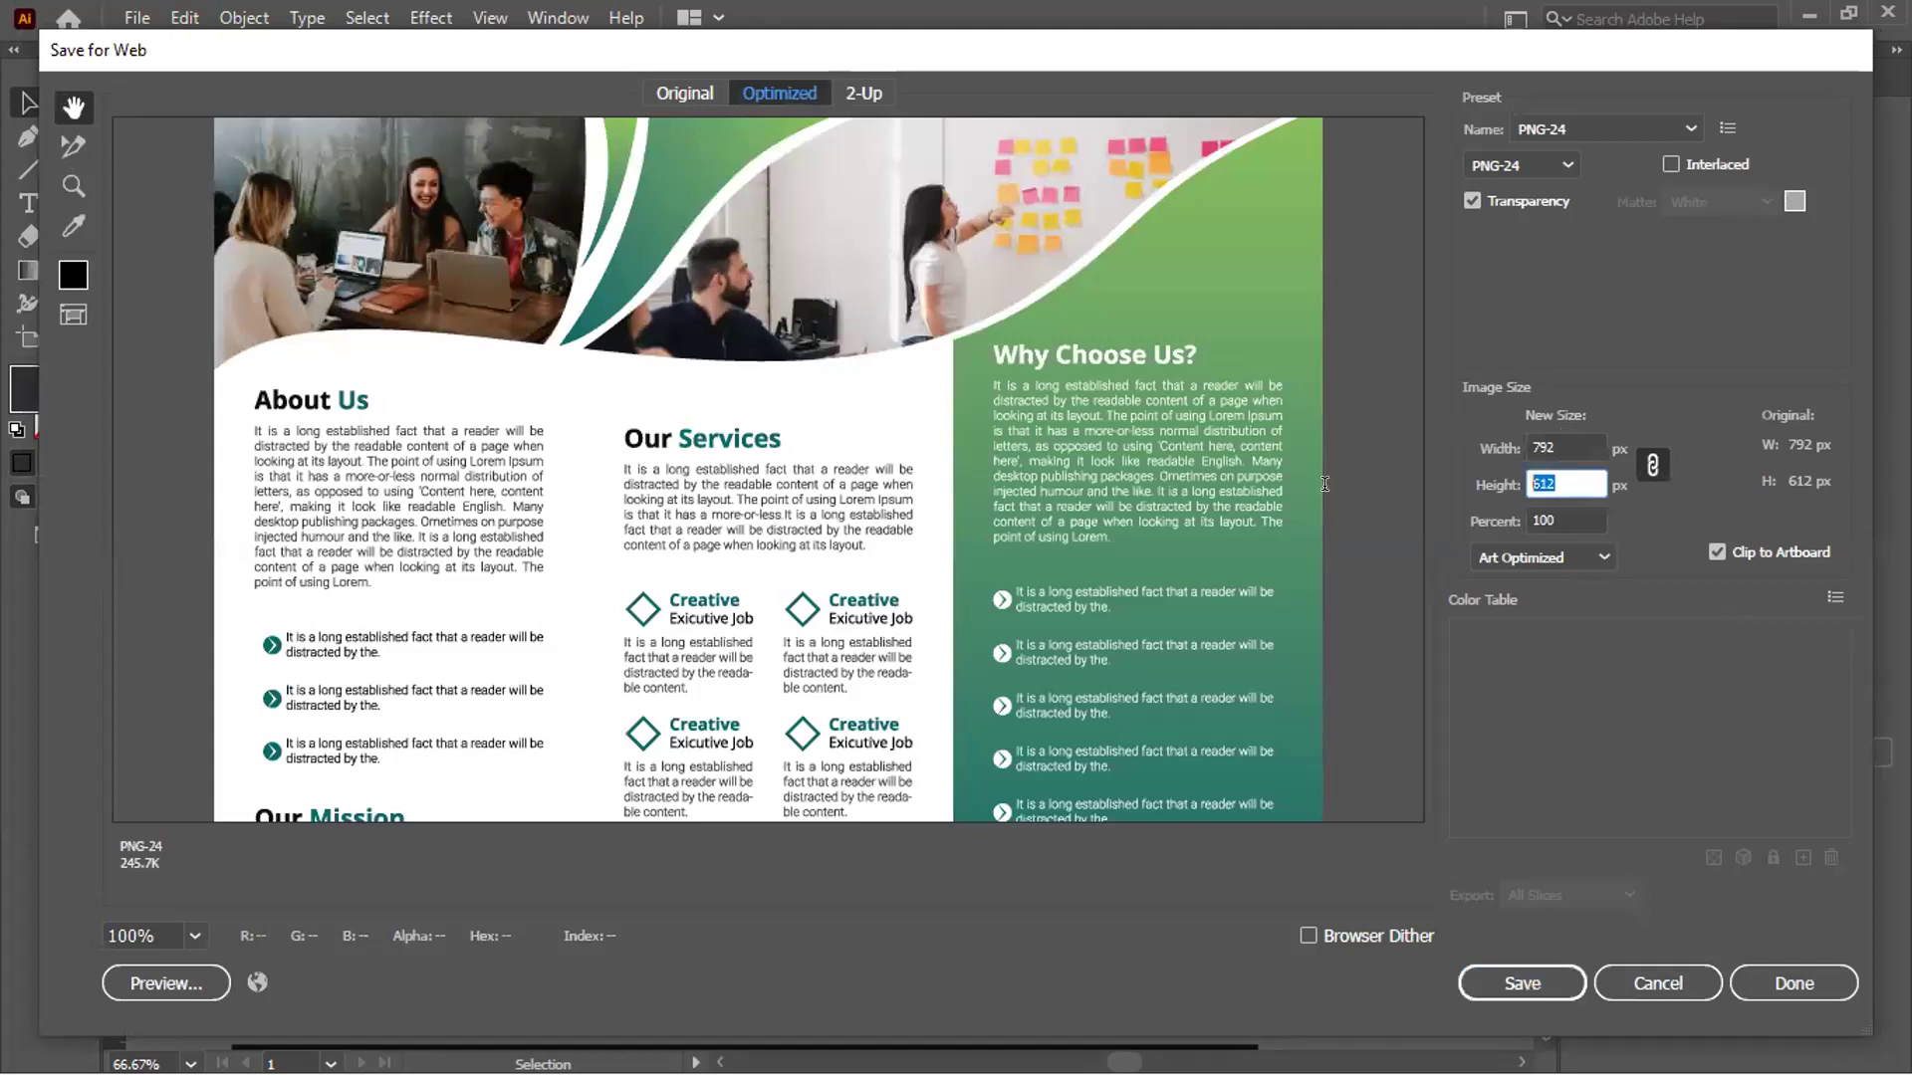
{"action": "type", "text": "1000"}
{"action": "left_click", "coordinate": [1581, 443]}
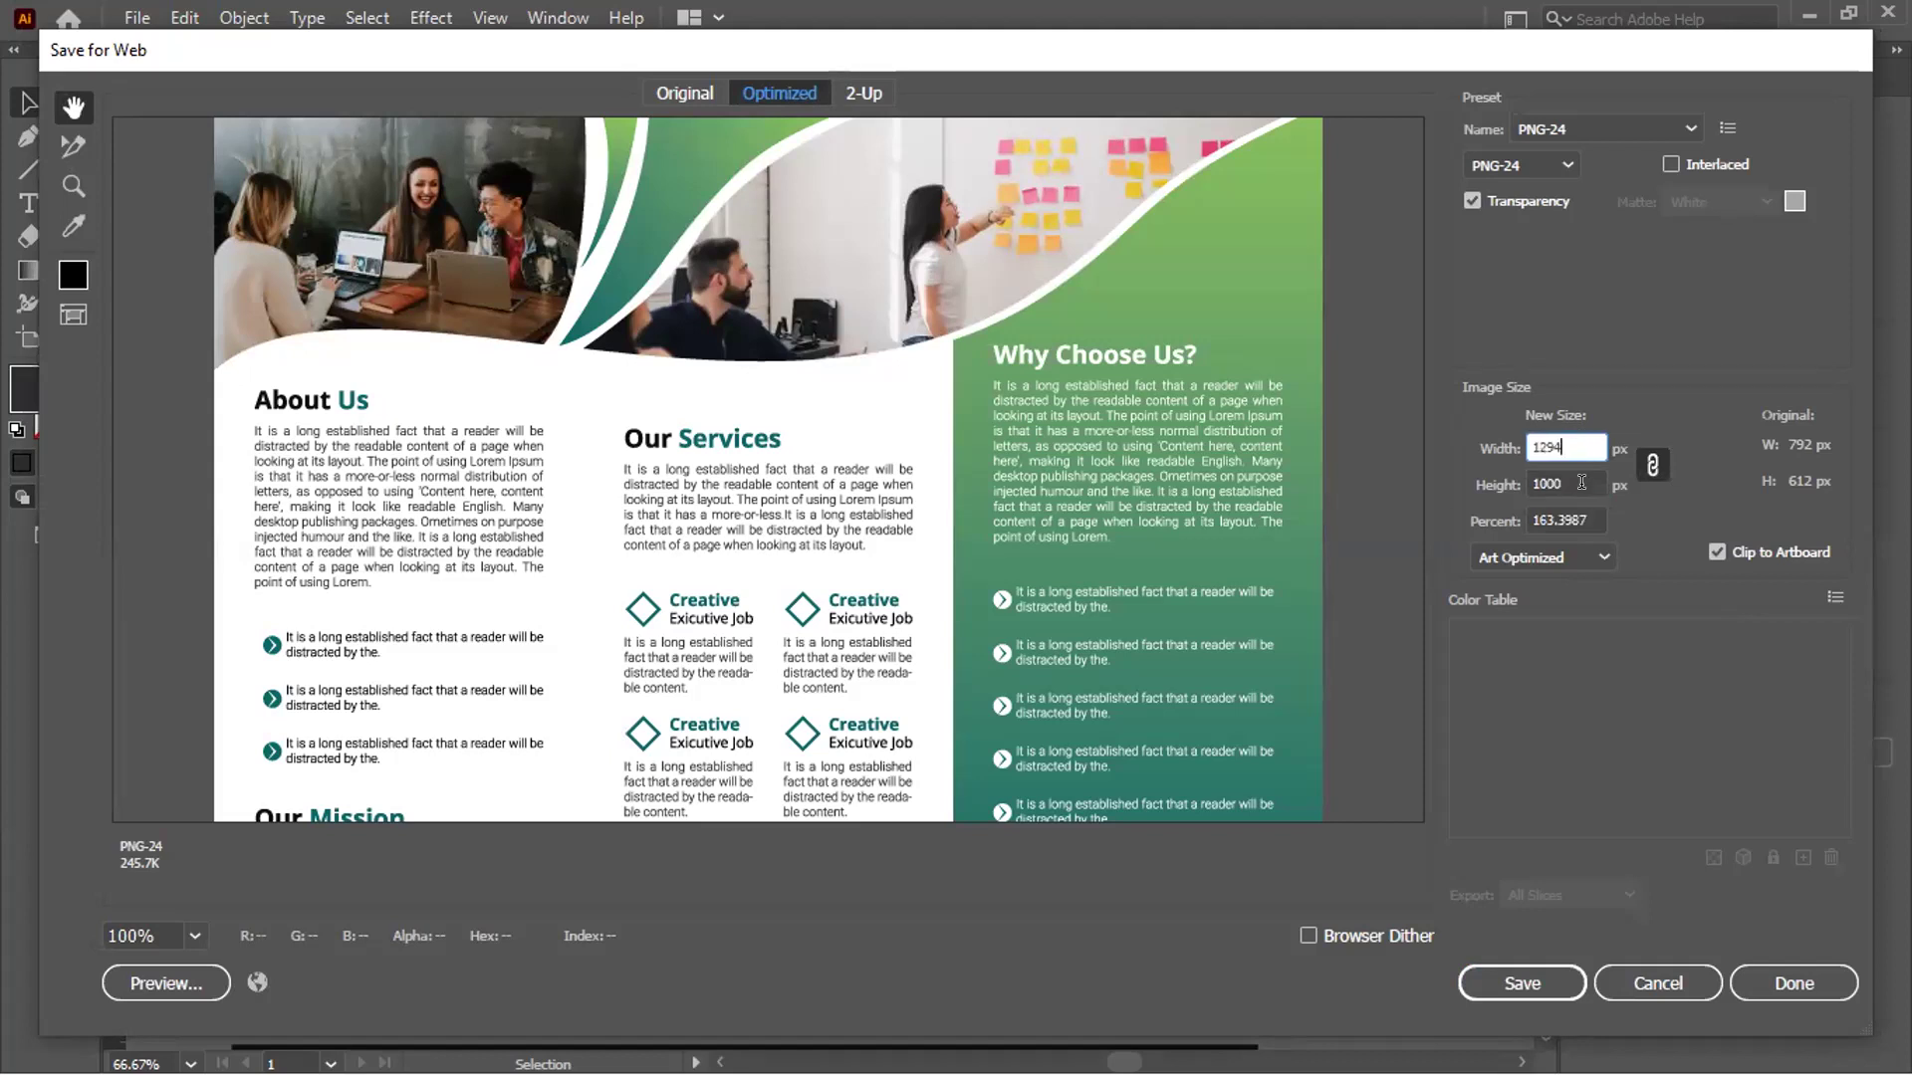
{"action": "key", "text": "Tab"}
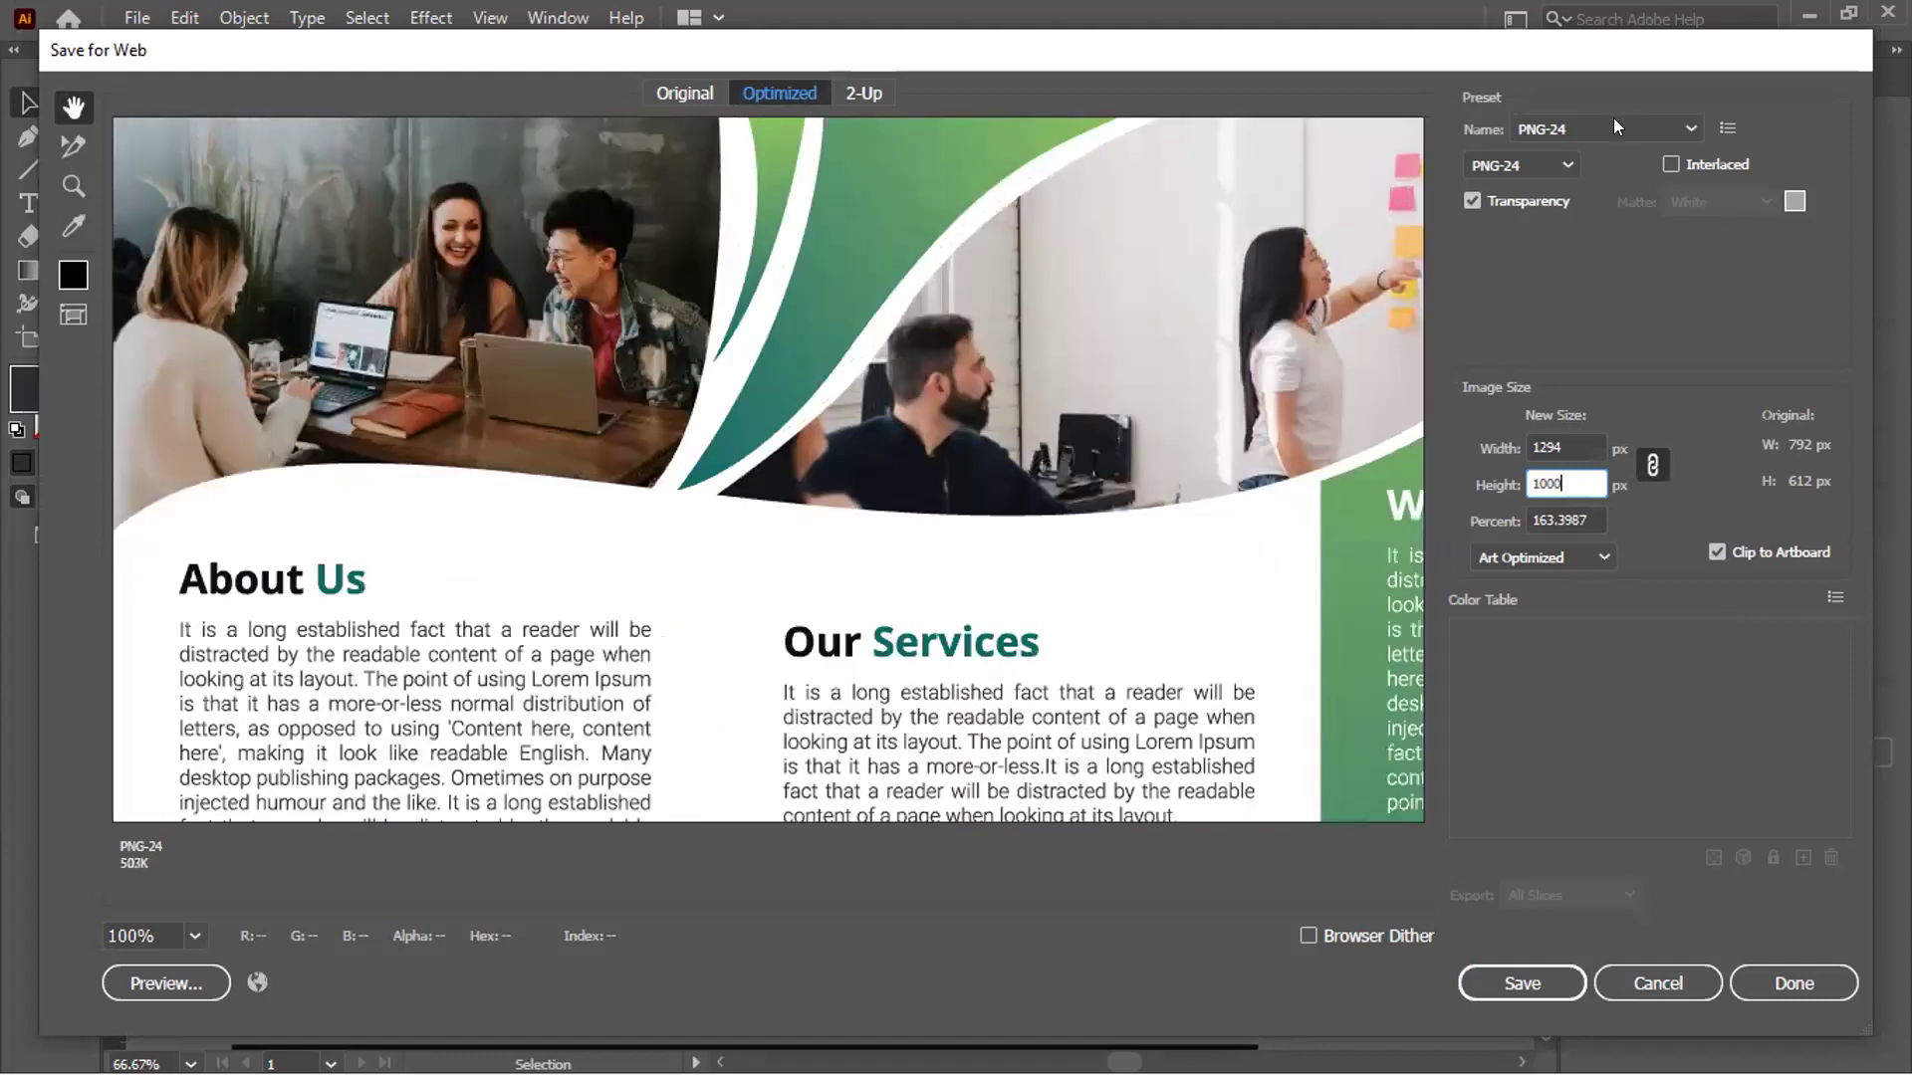
Choose JPEG High at 100% Maximum quality and save as Brochure-print-ready.jpg in Downloads
{"action": "left_click", "coordinate": [1615, 121]}
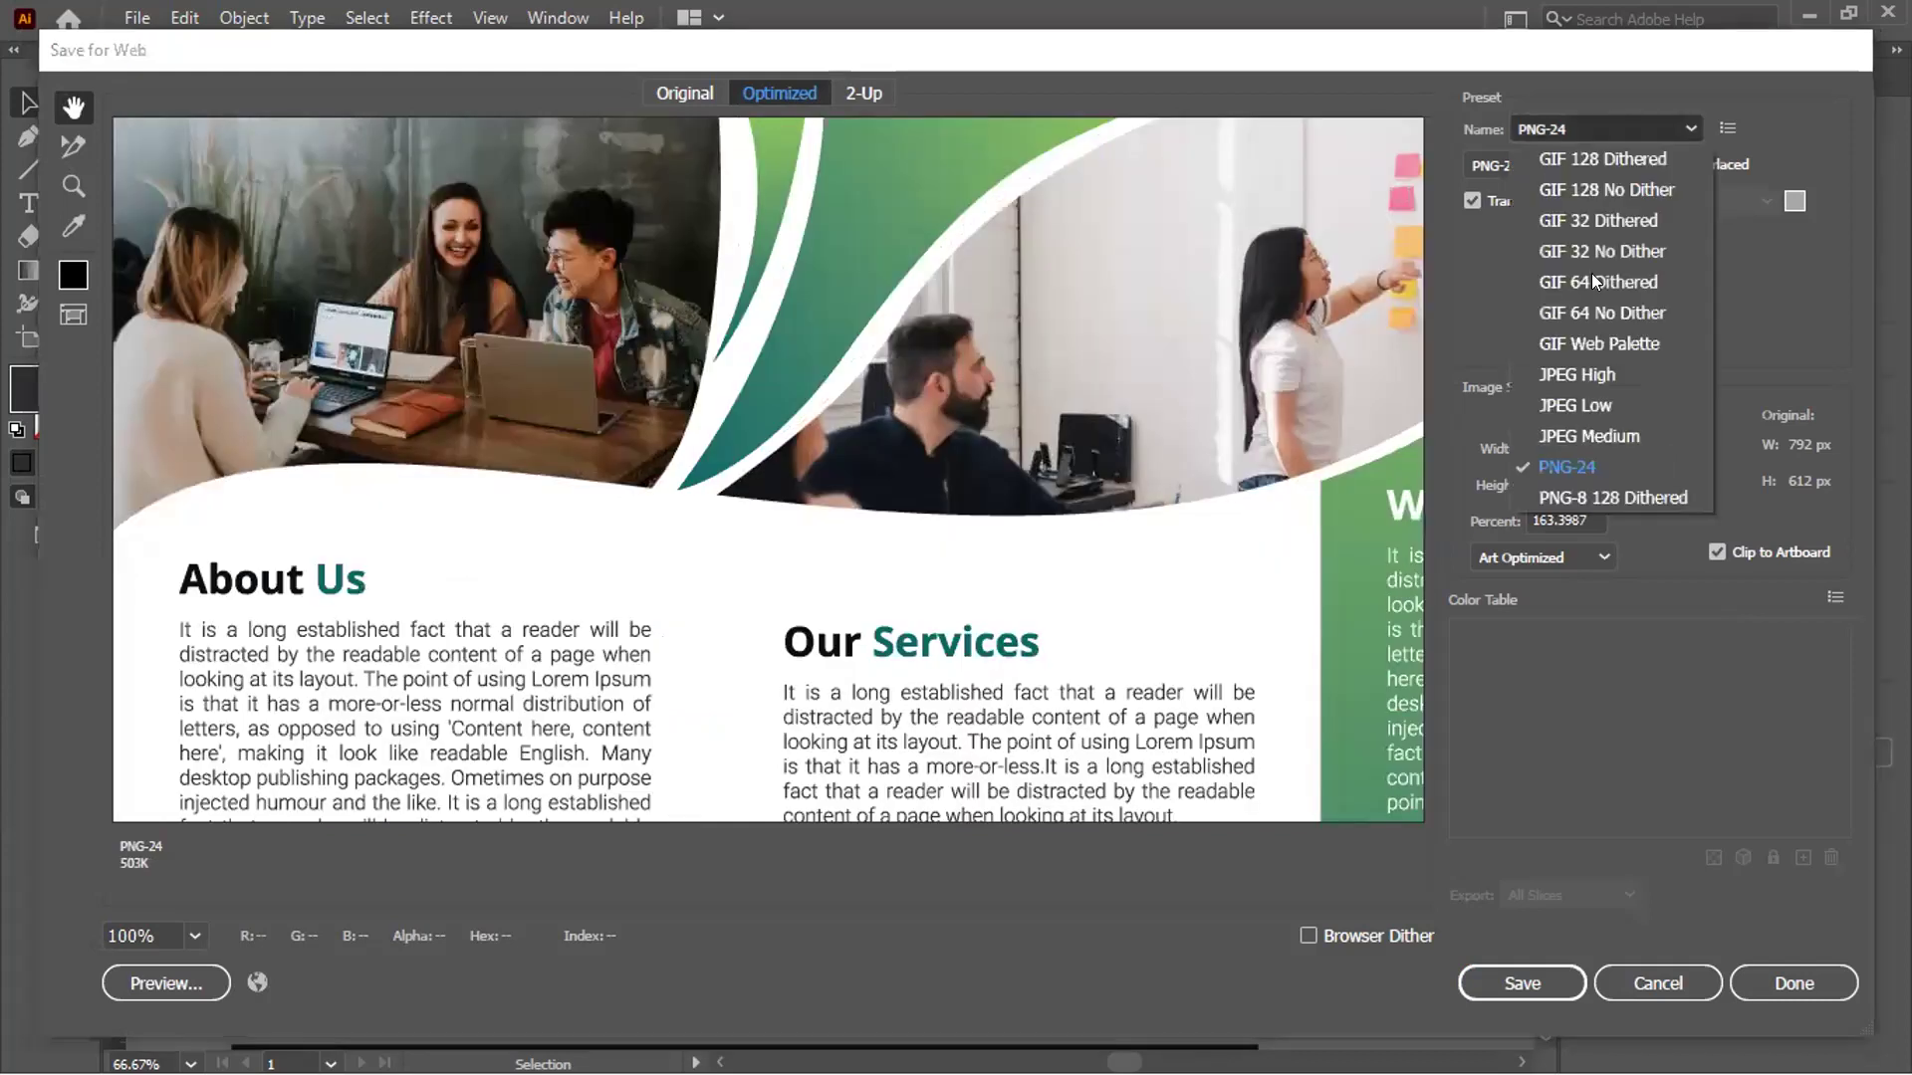
{"action": "left_click", "coordinate": [1596, 375]}
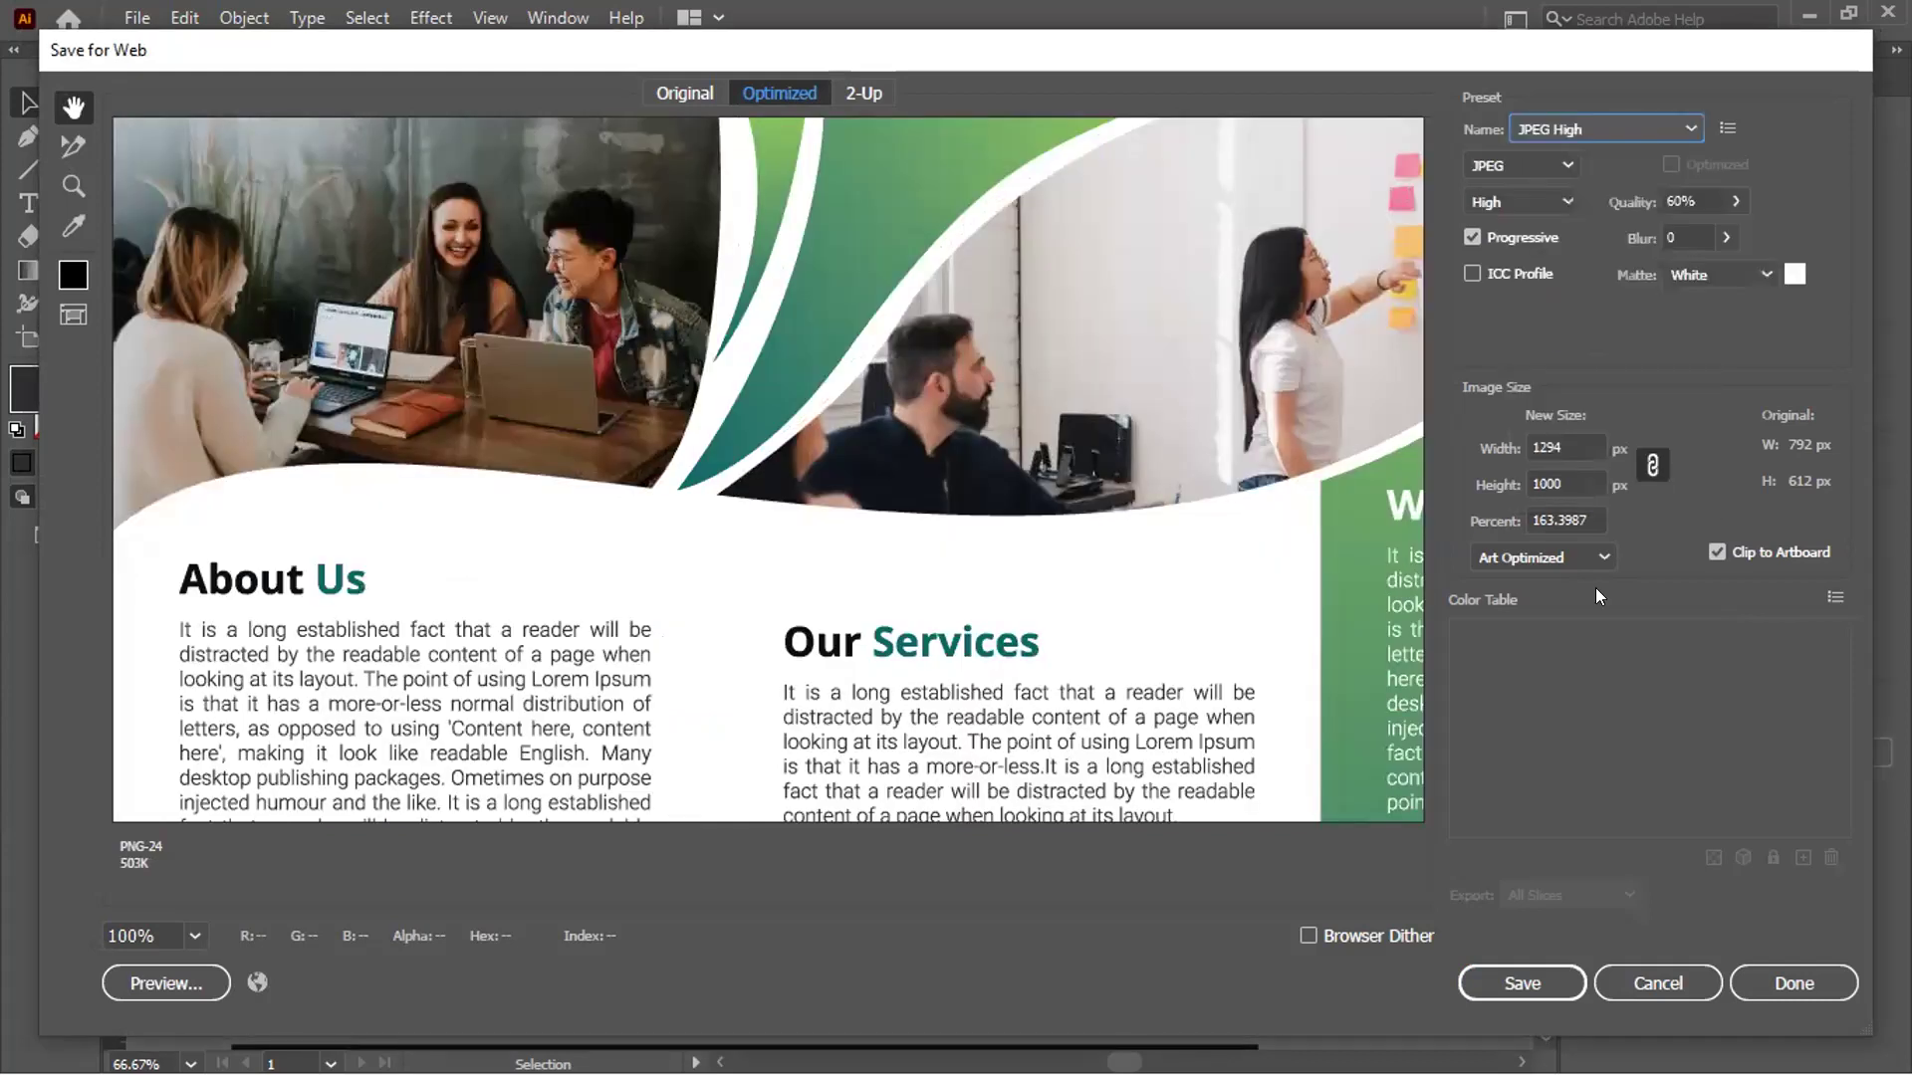
{"action": "left_click", "coordinate": [1736, 202]}
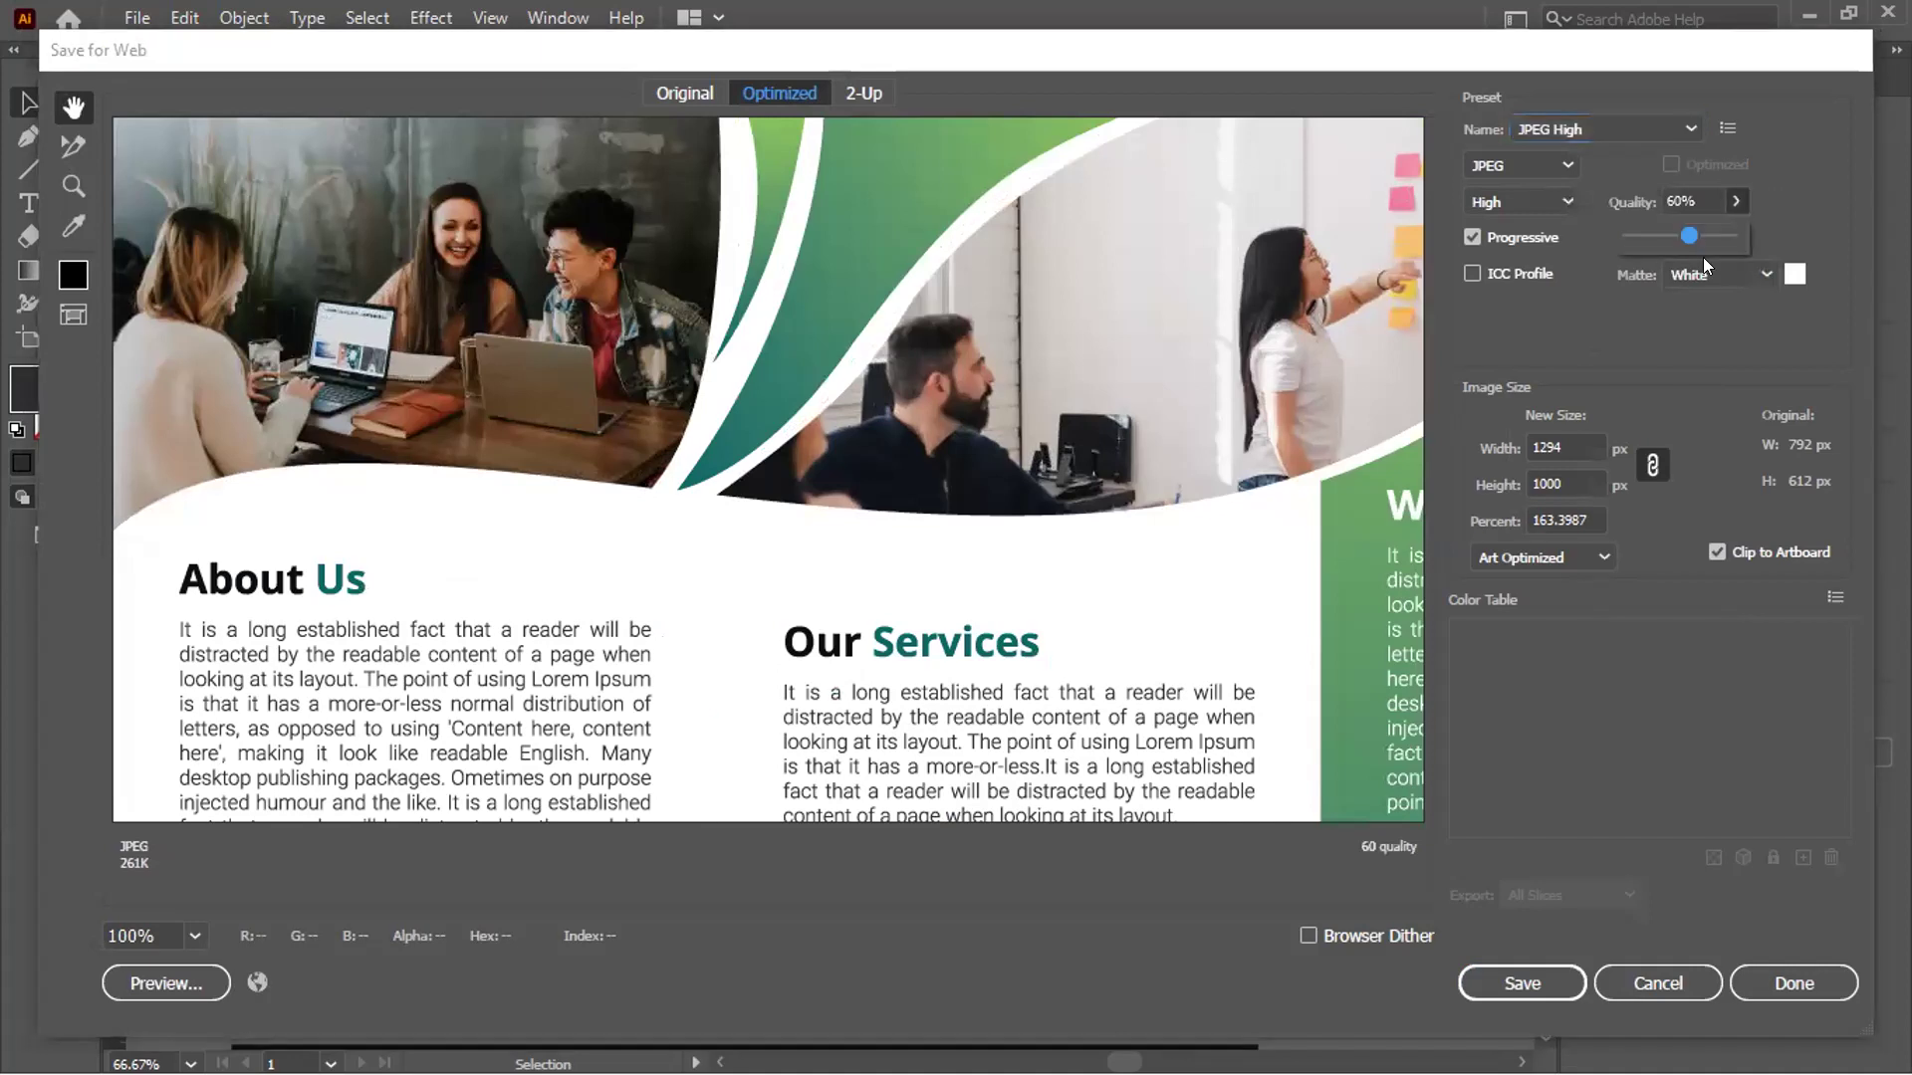
{"action": "left_click_drag", "start_coordinate": [1689, 236], "coordinate": [1818, 224]}
{"action": "left_click", "coordinate": [1732, 191]}
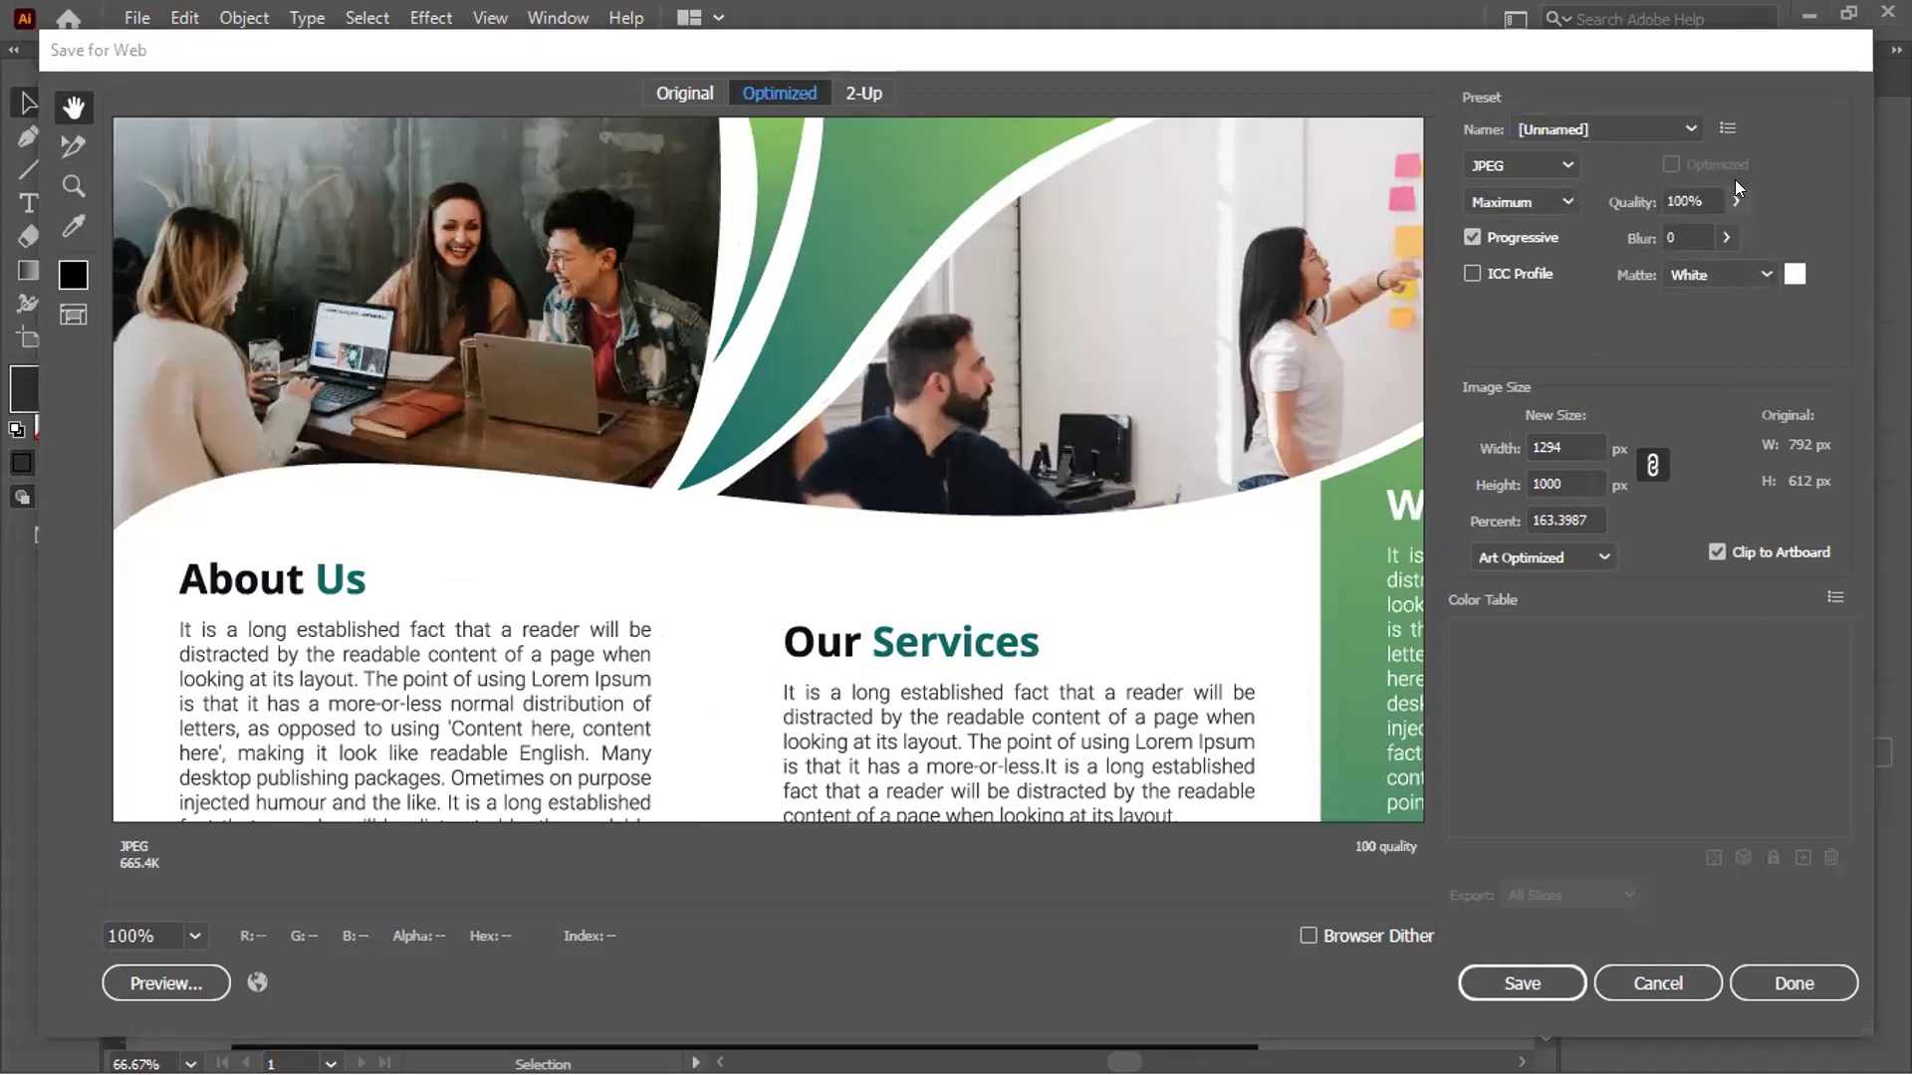
{"action": "left_click", "coordinate": [1556, 204]}
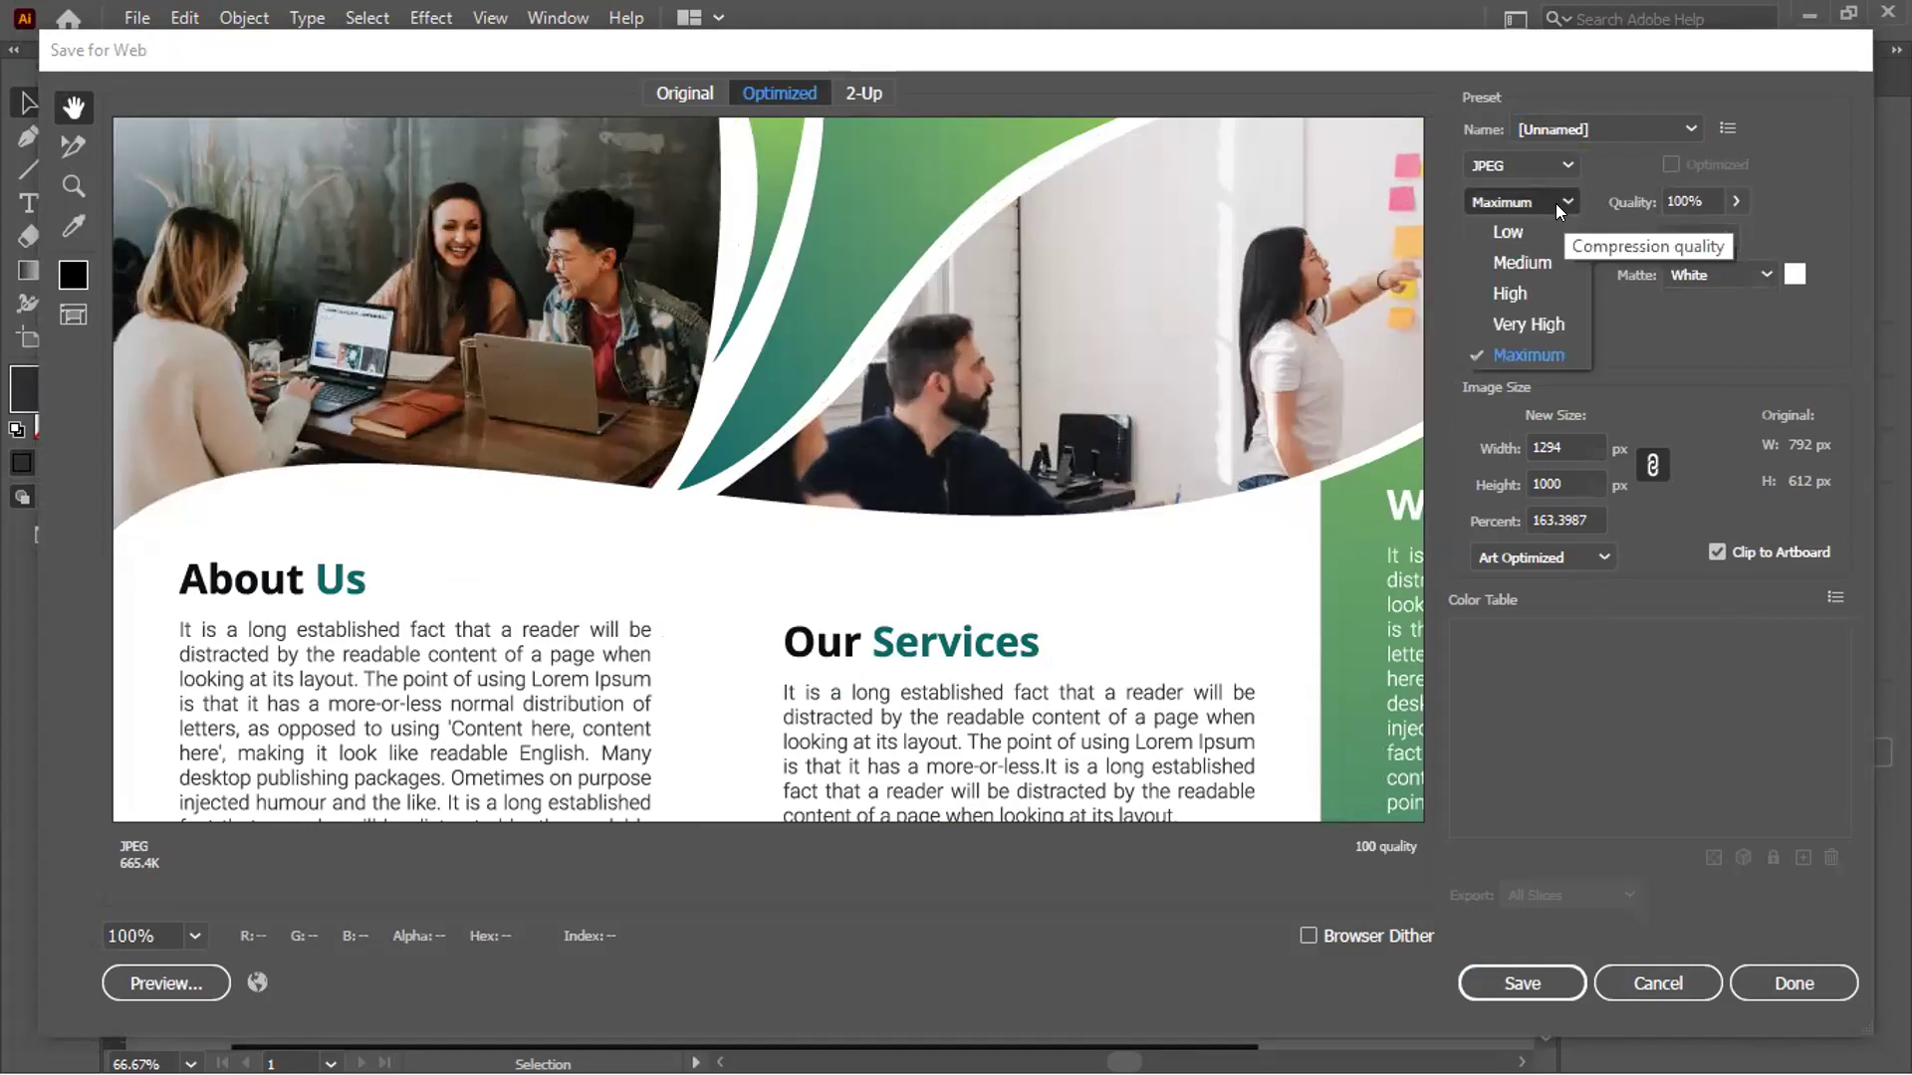
{"action": "left_click", "coordinate": [1692, 390]}
{"action": "left_click", "coordinate": [1557, 974]}
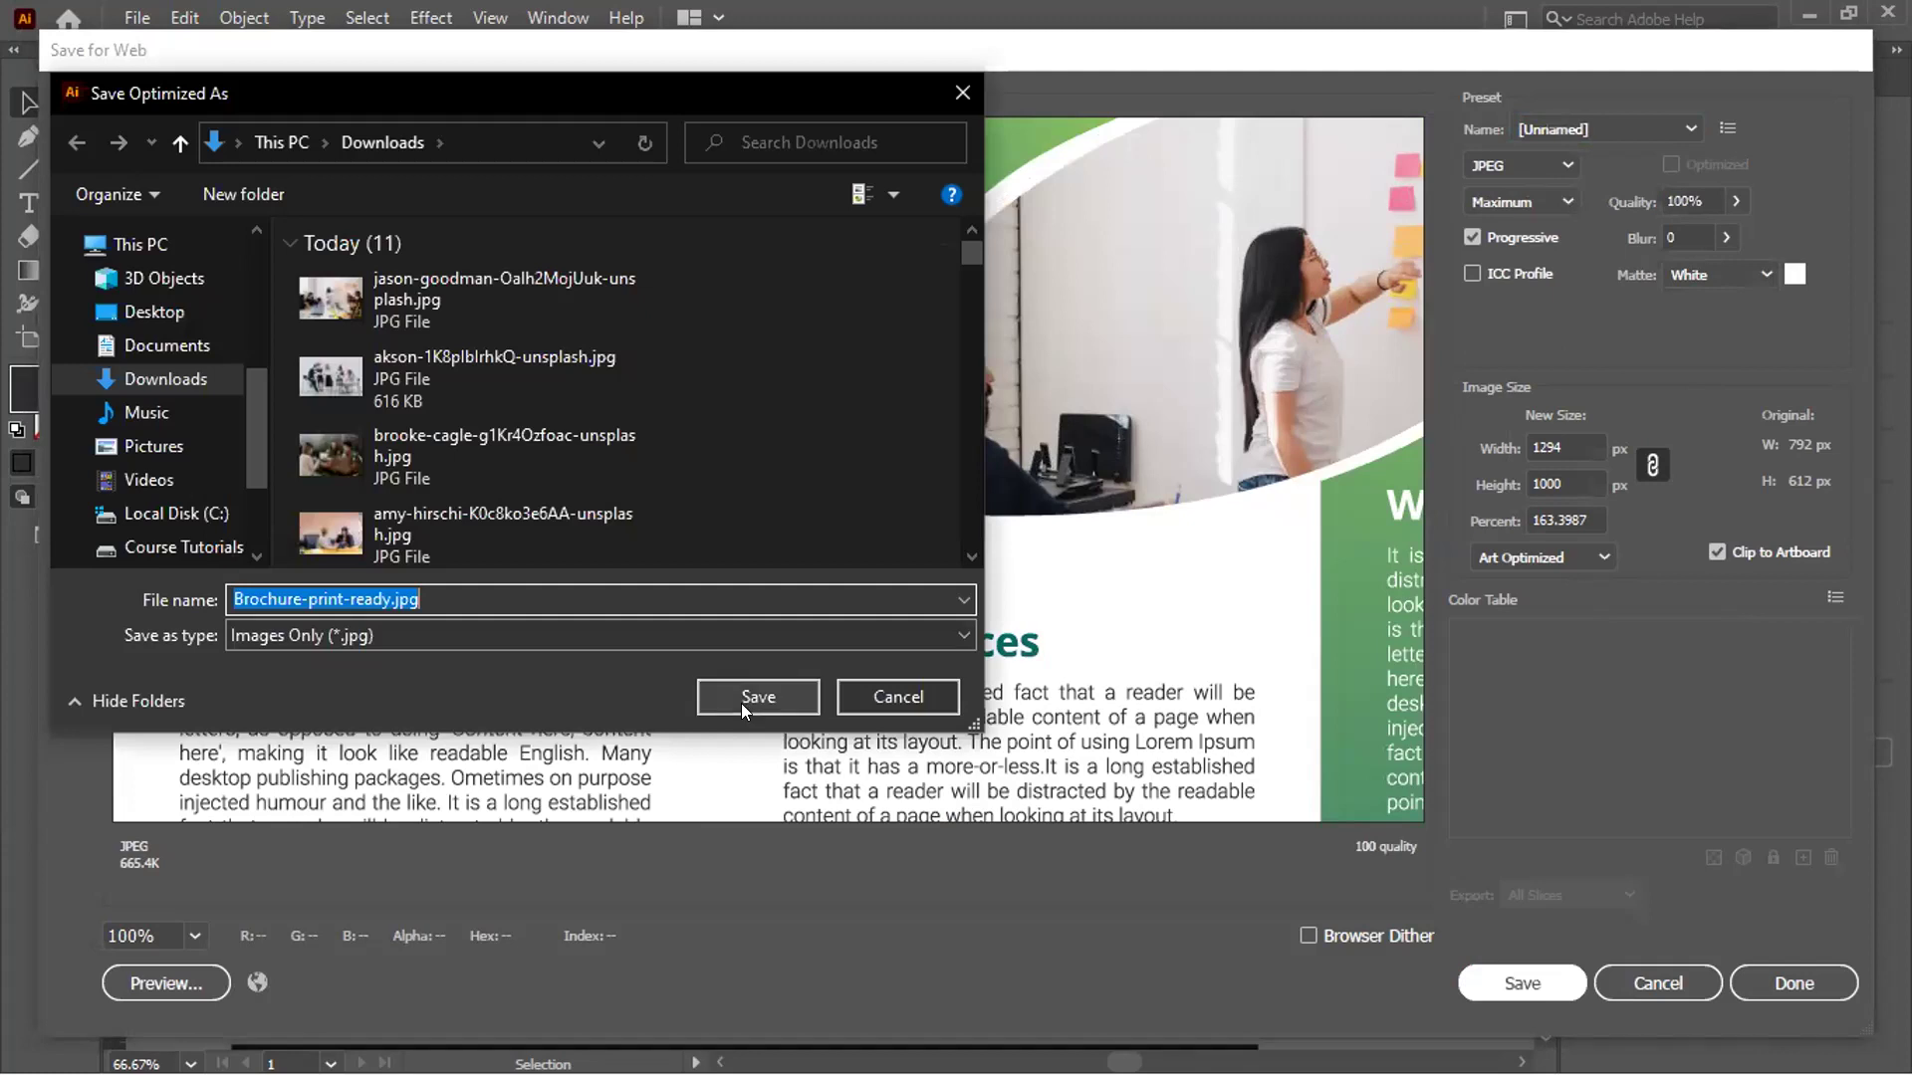
{"action": "left_click", "coordinate": [758, 697]}
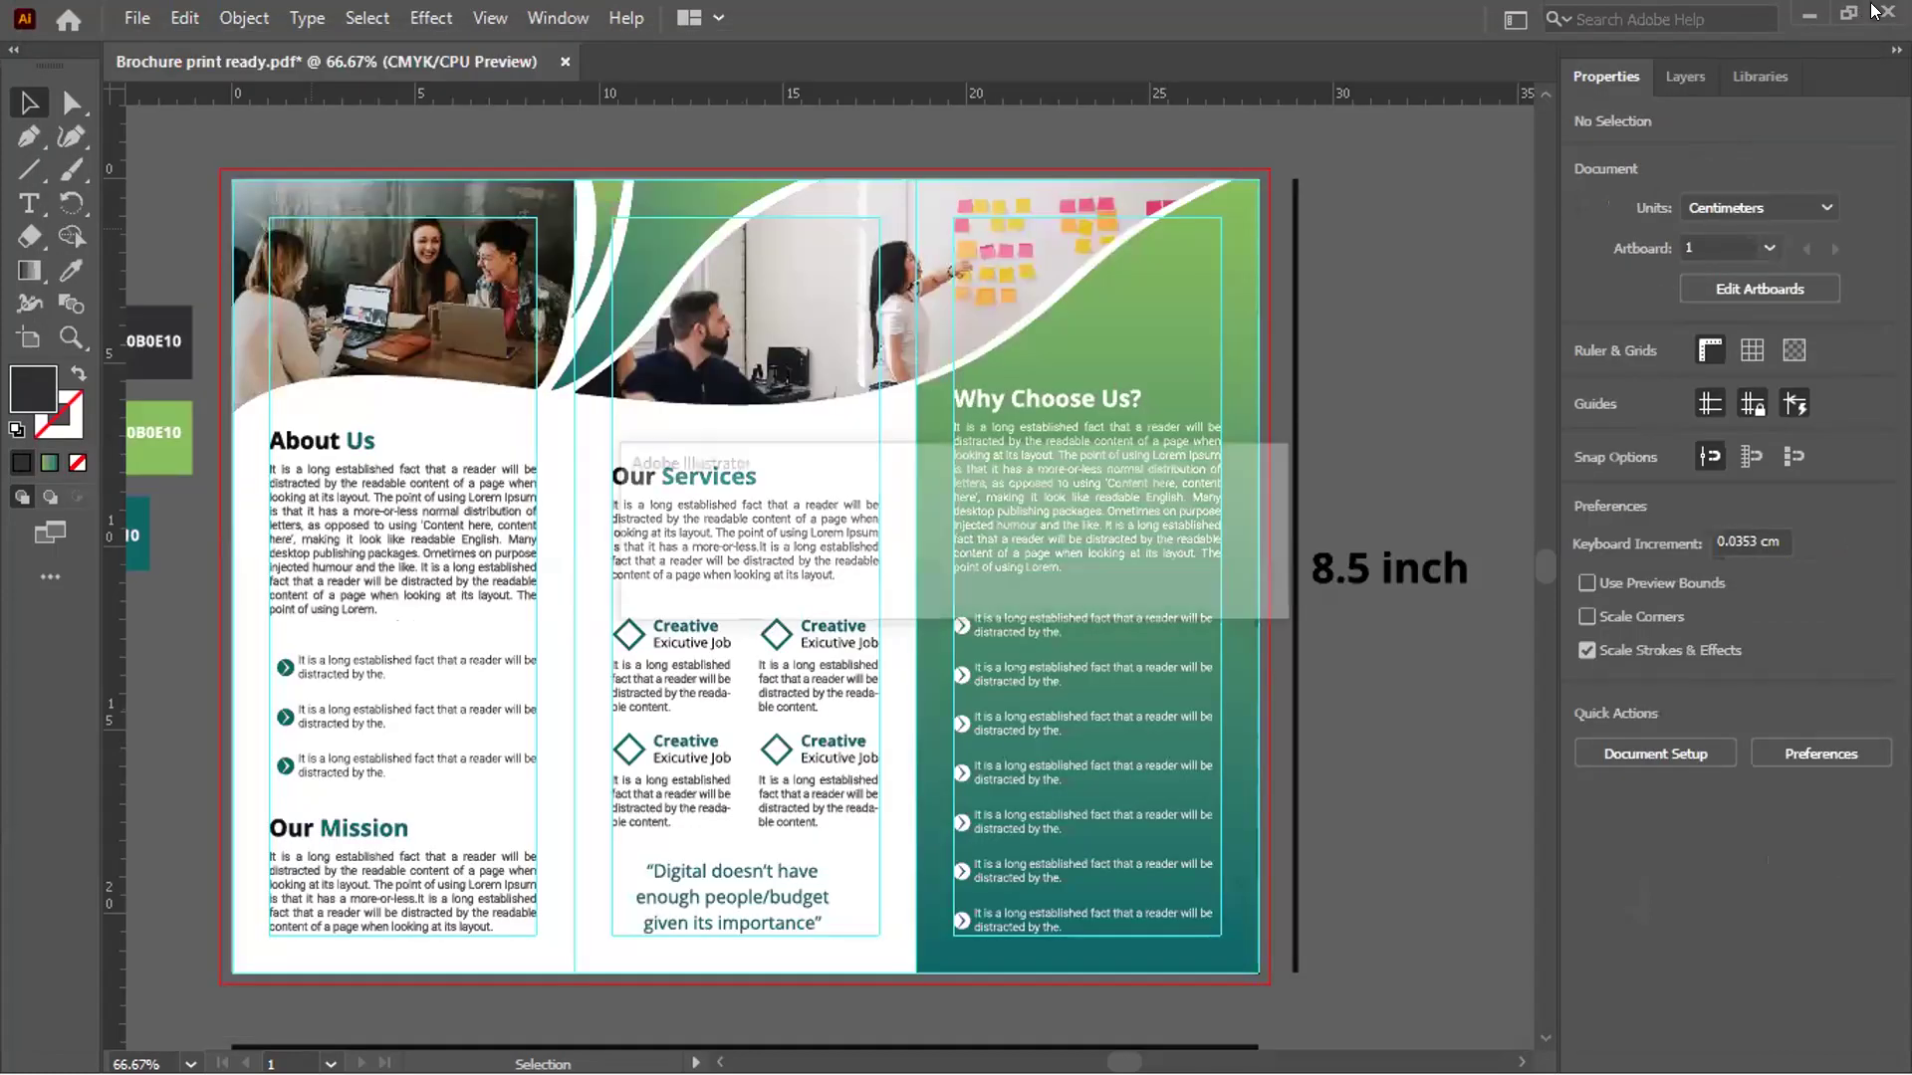
Close the document without saving and create a 'New folder' in Downloads
{"action": "left_click", "coordinate": [1069, 578]}
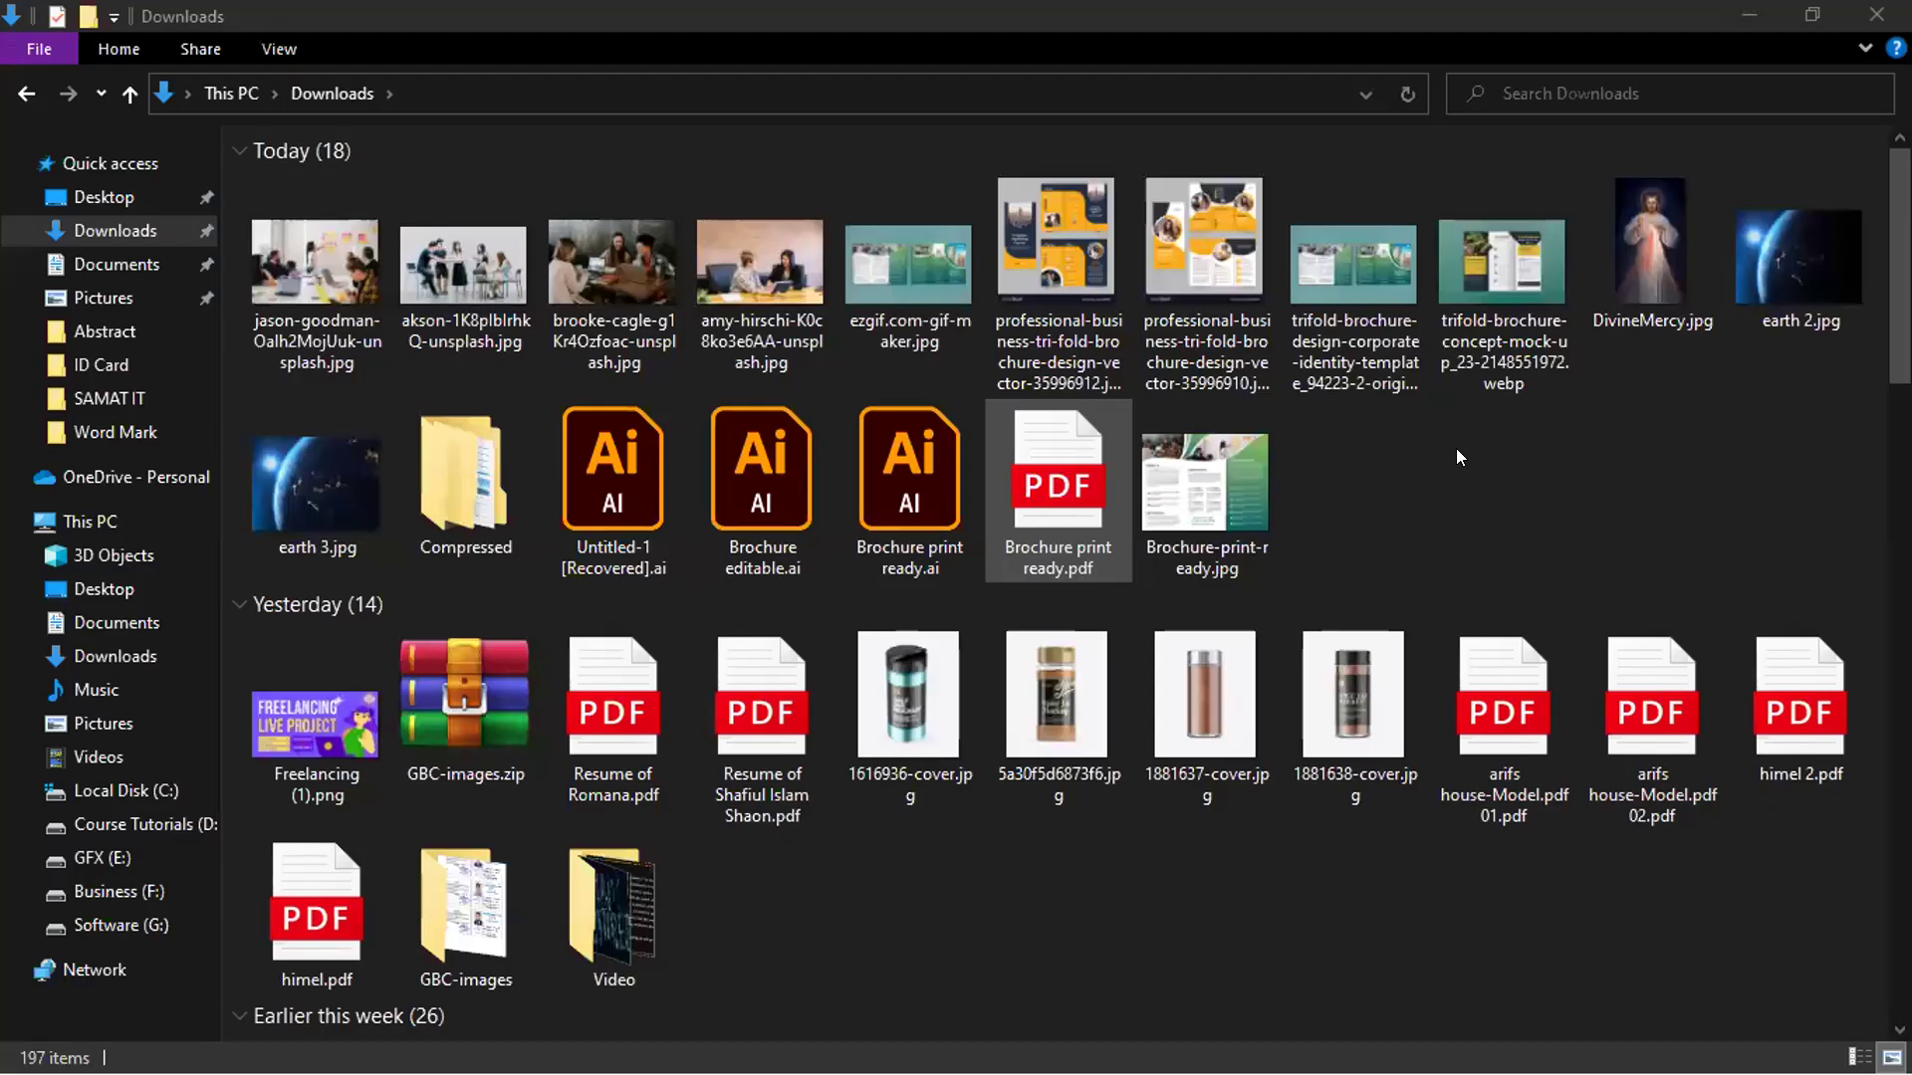
{"action": "right_click", "coordinate": [1458, 456]}
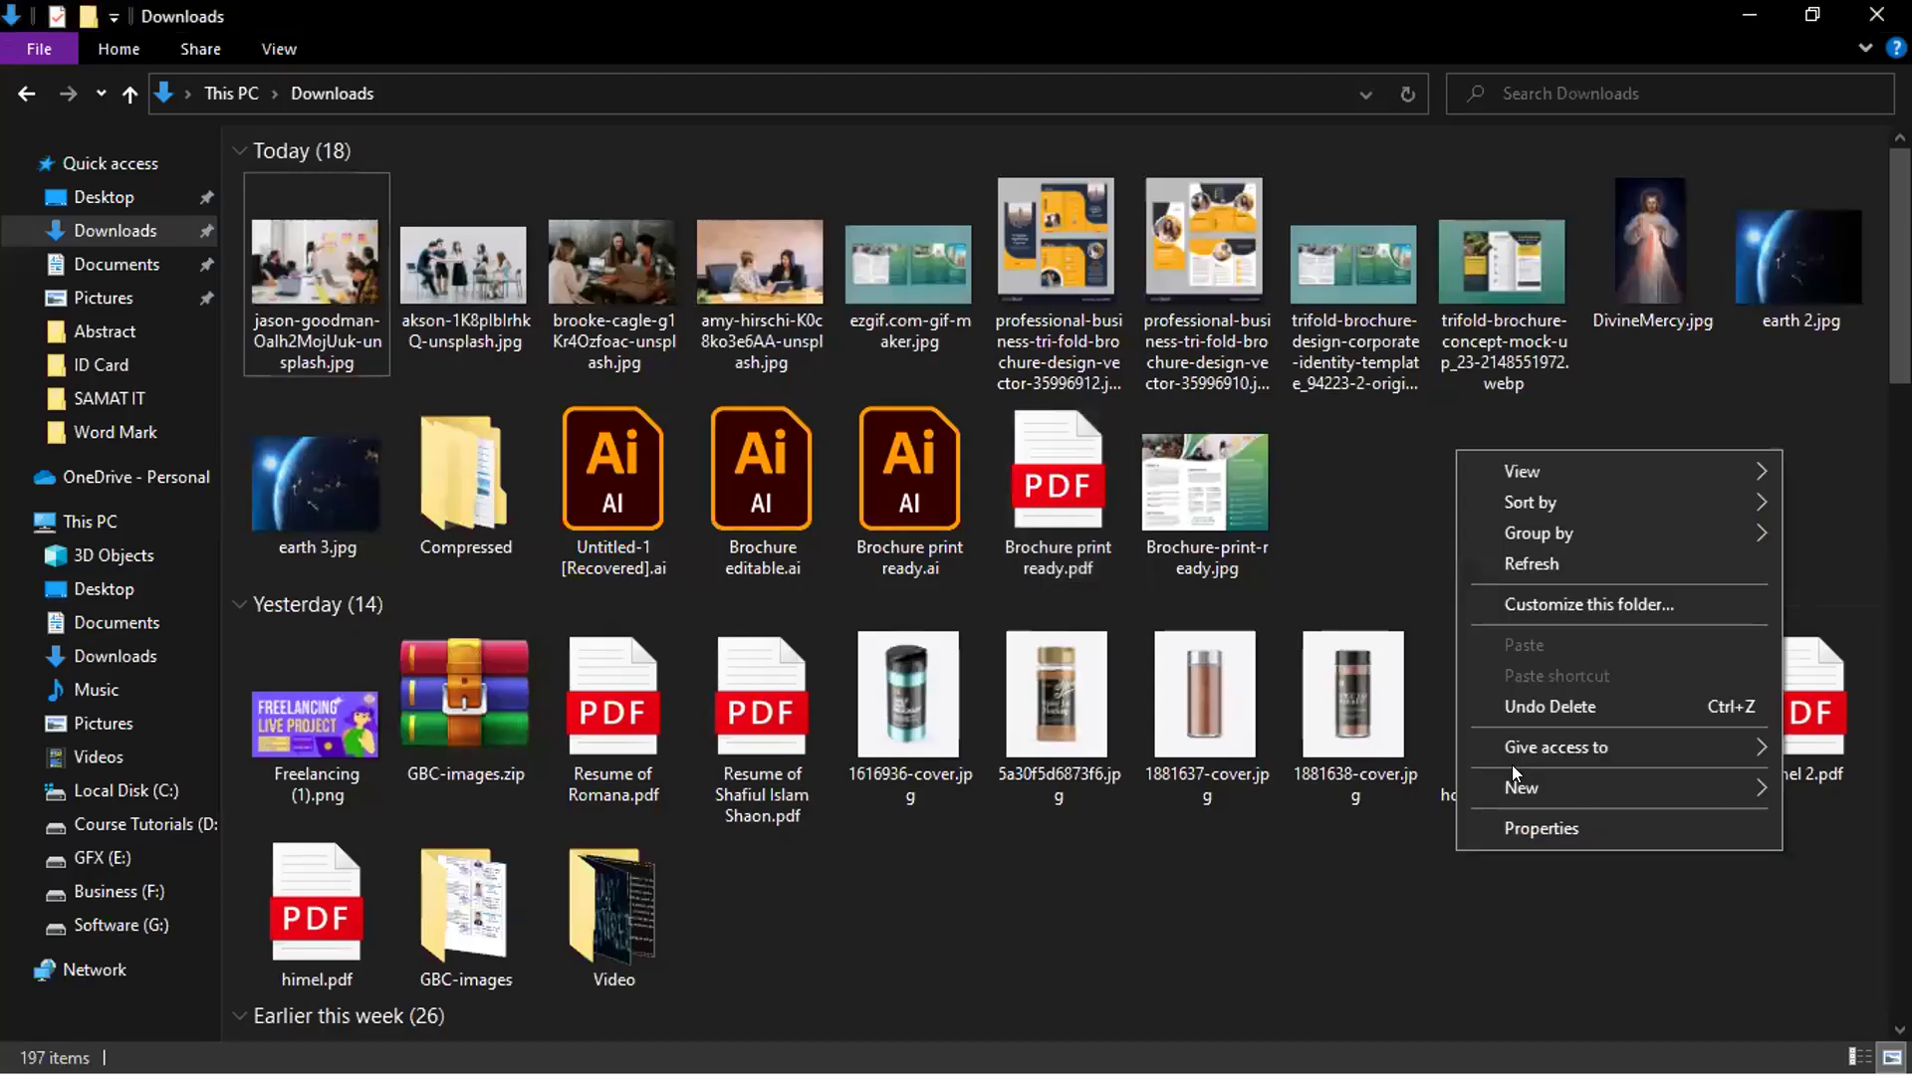
{"action": "mouse_move", "coordinate": [1521, 788]}
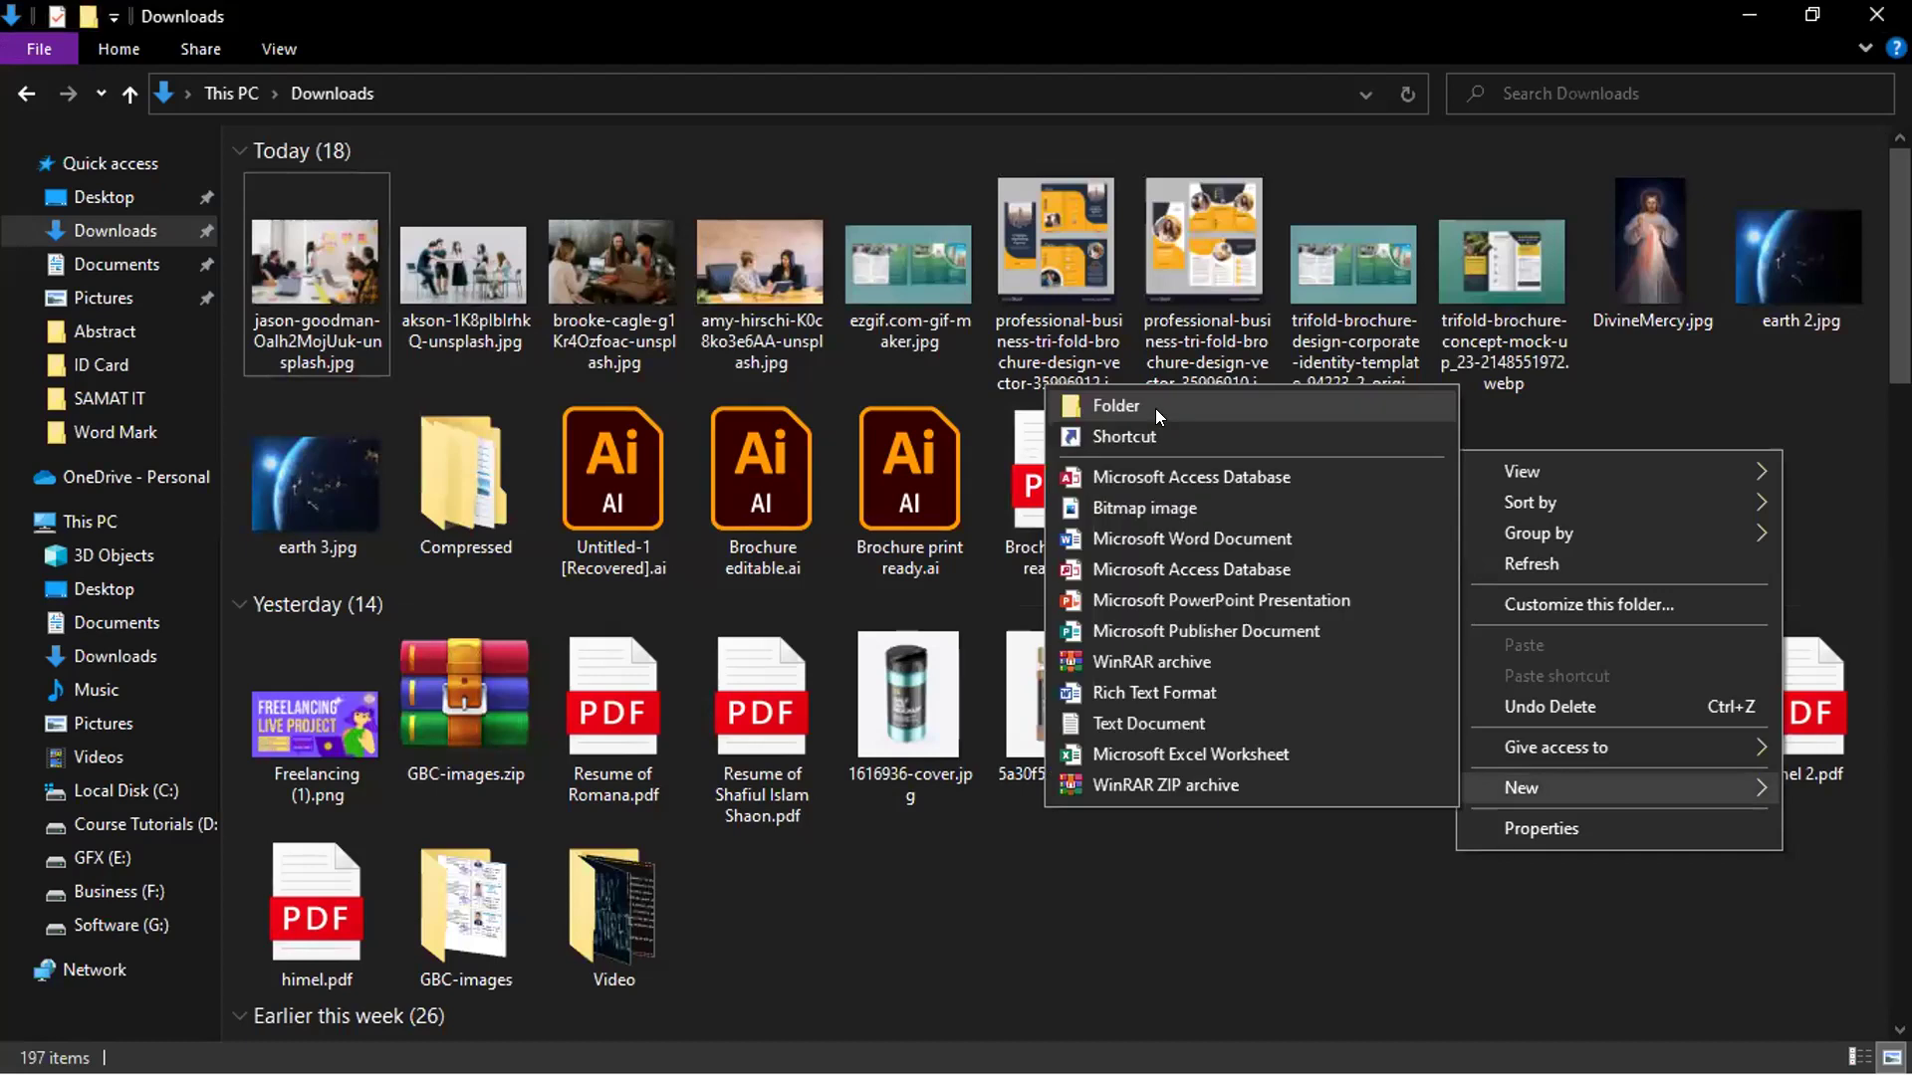
{"action": "left_click", "coordinate": [1158, 408]}
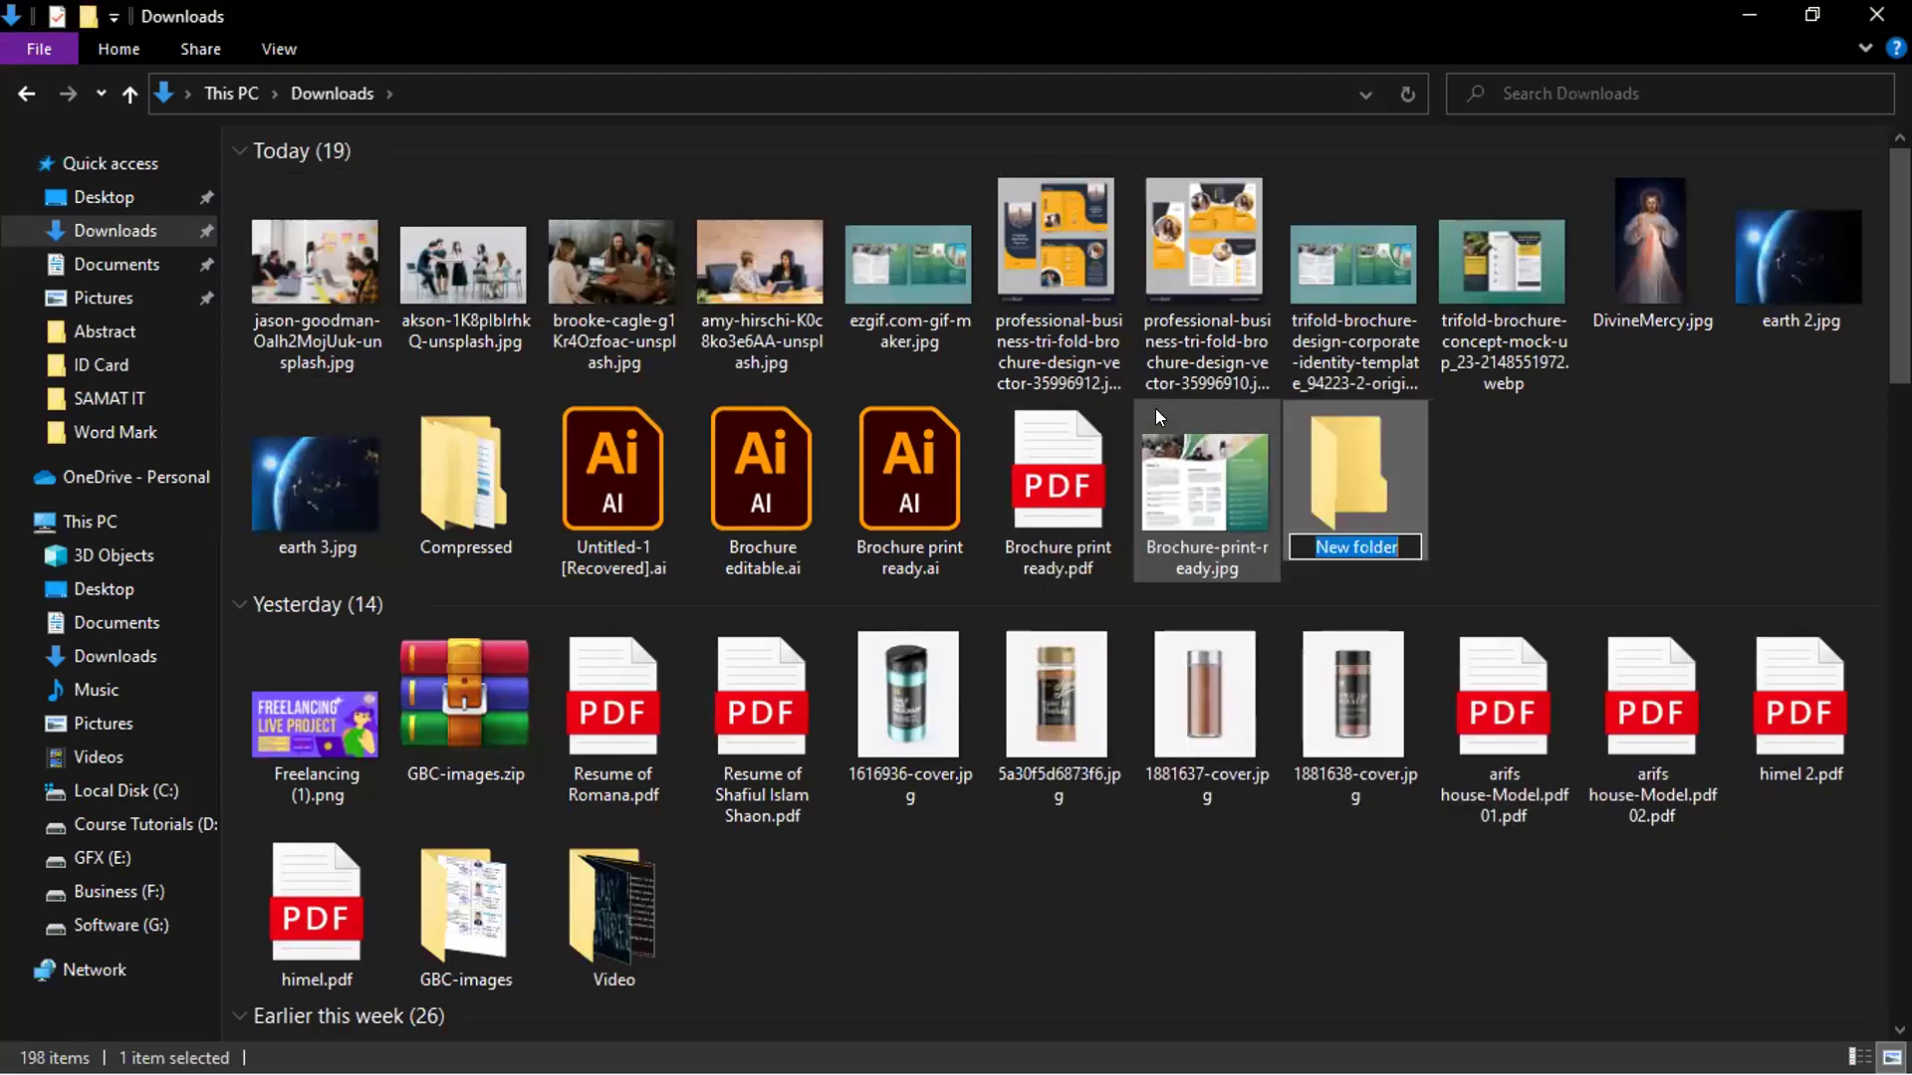
{"action": "left_click", "coordinate": [1128, 569]}
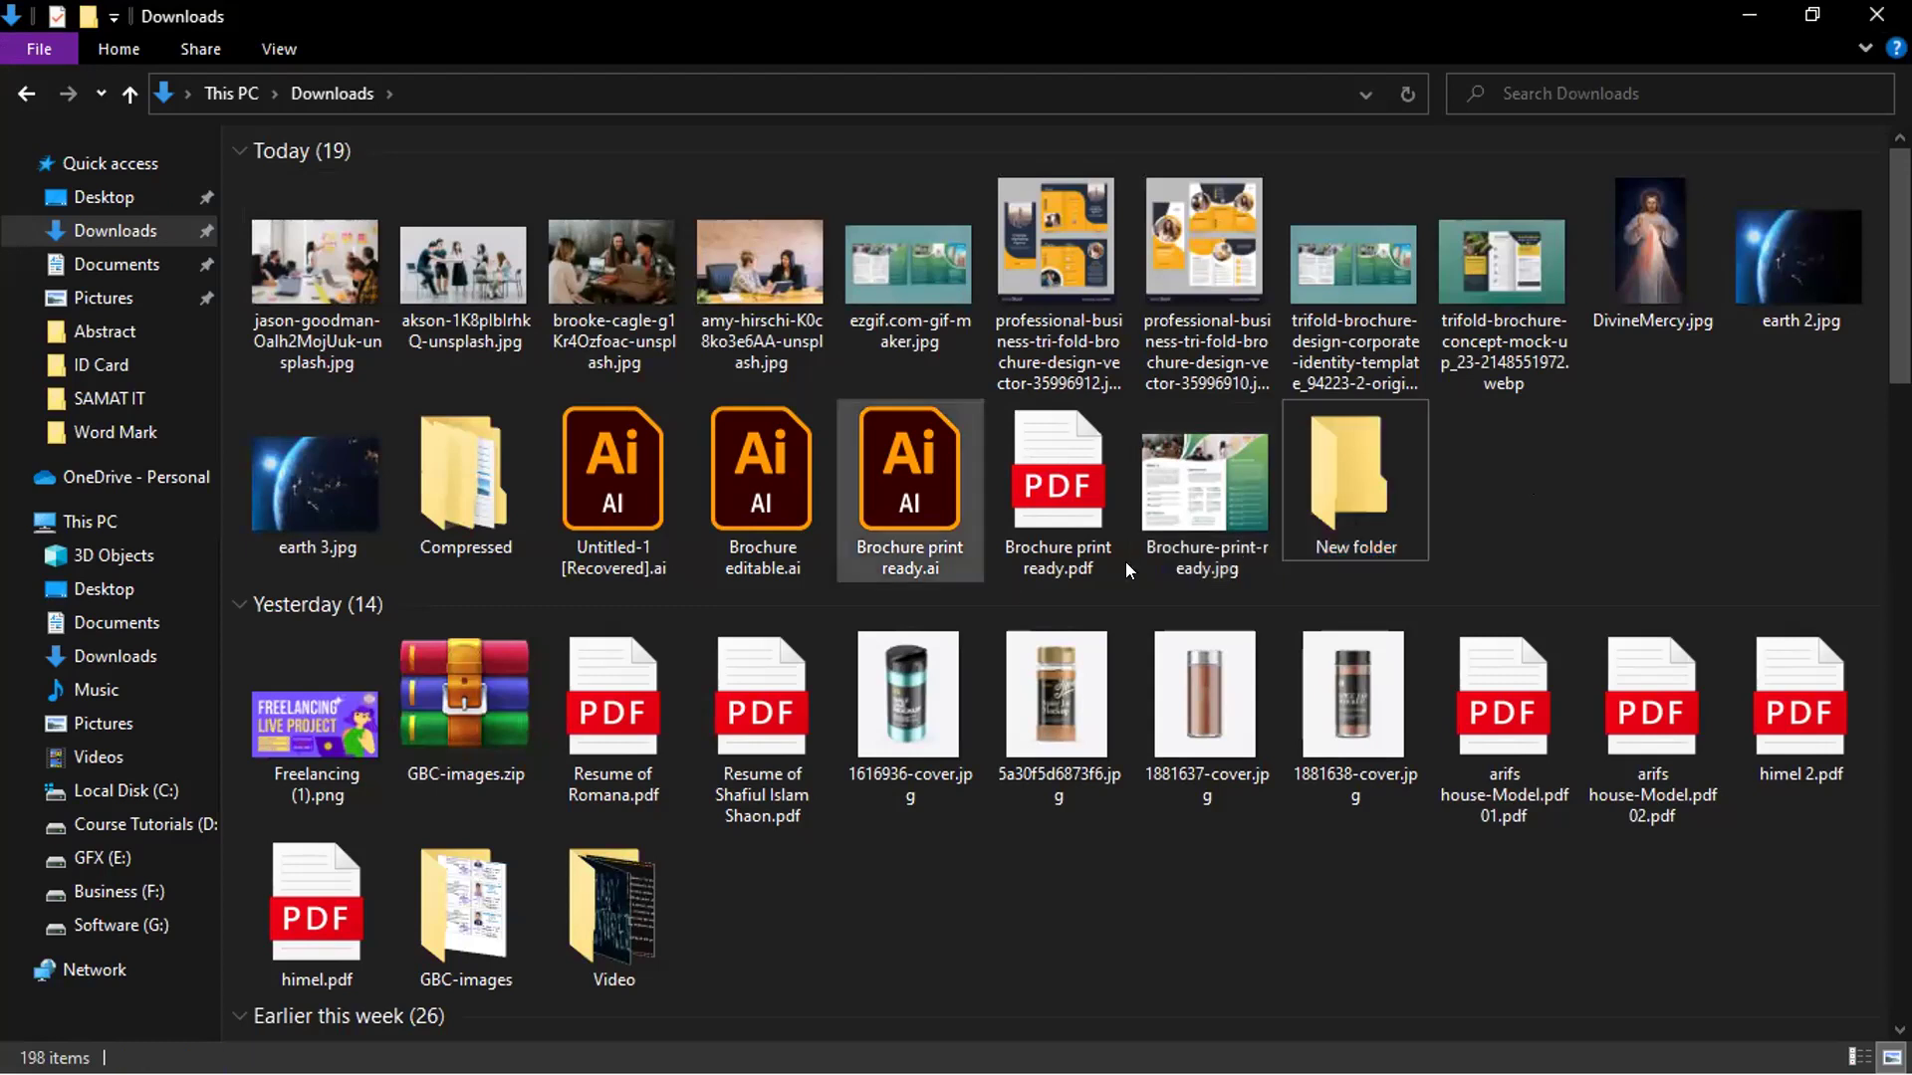
Move the two AI files, the PDF and the JPG into New folder, then open it
{"action": "left_click", "coordinate": [1173, 548]}
{"action": "left_click", "coordinate": [1078, 522], "text": "ctrl"}
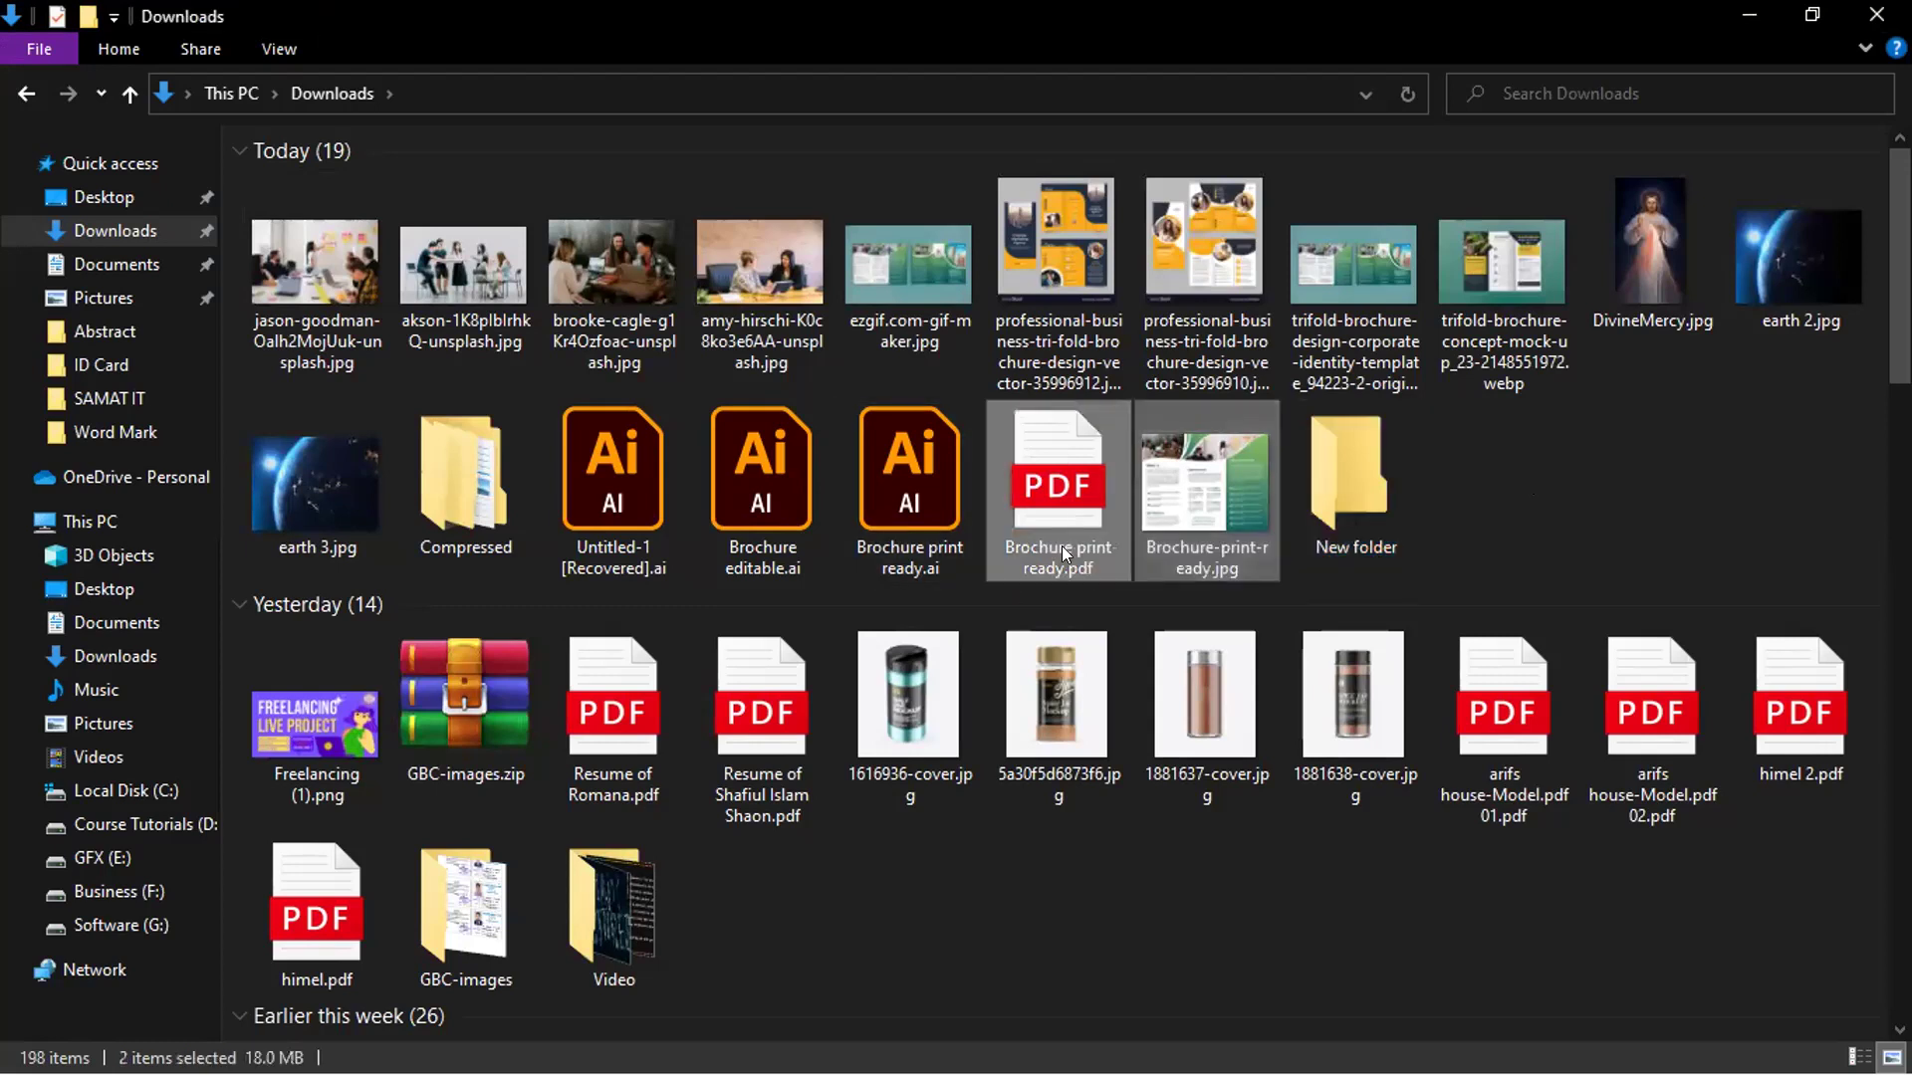
{"action": "left_click", "coordinate": [924, 514], "text": "ctrl"}
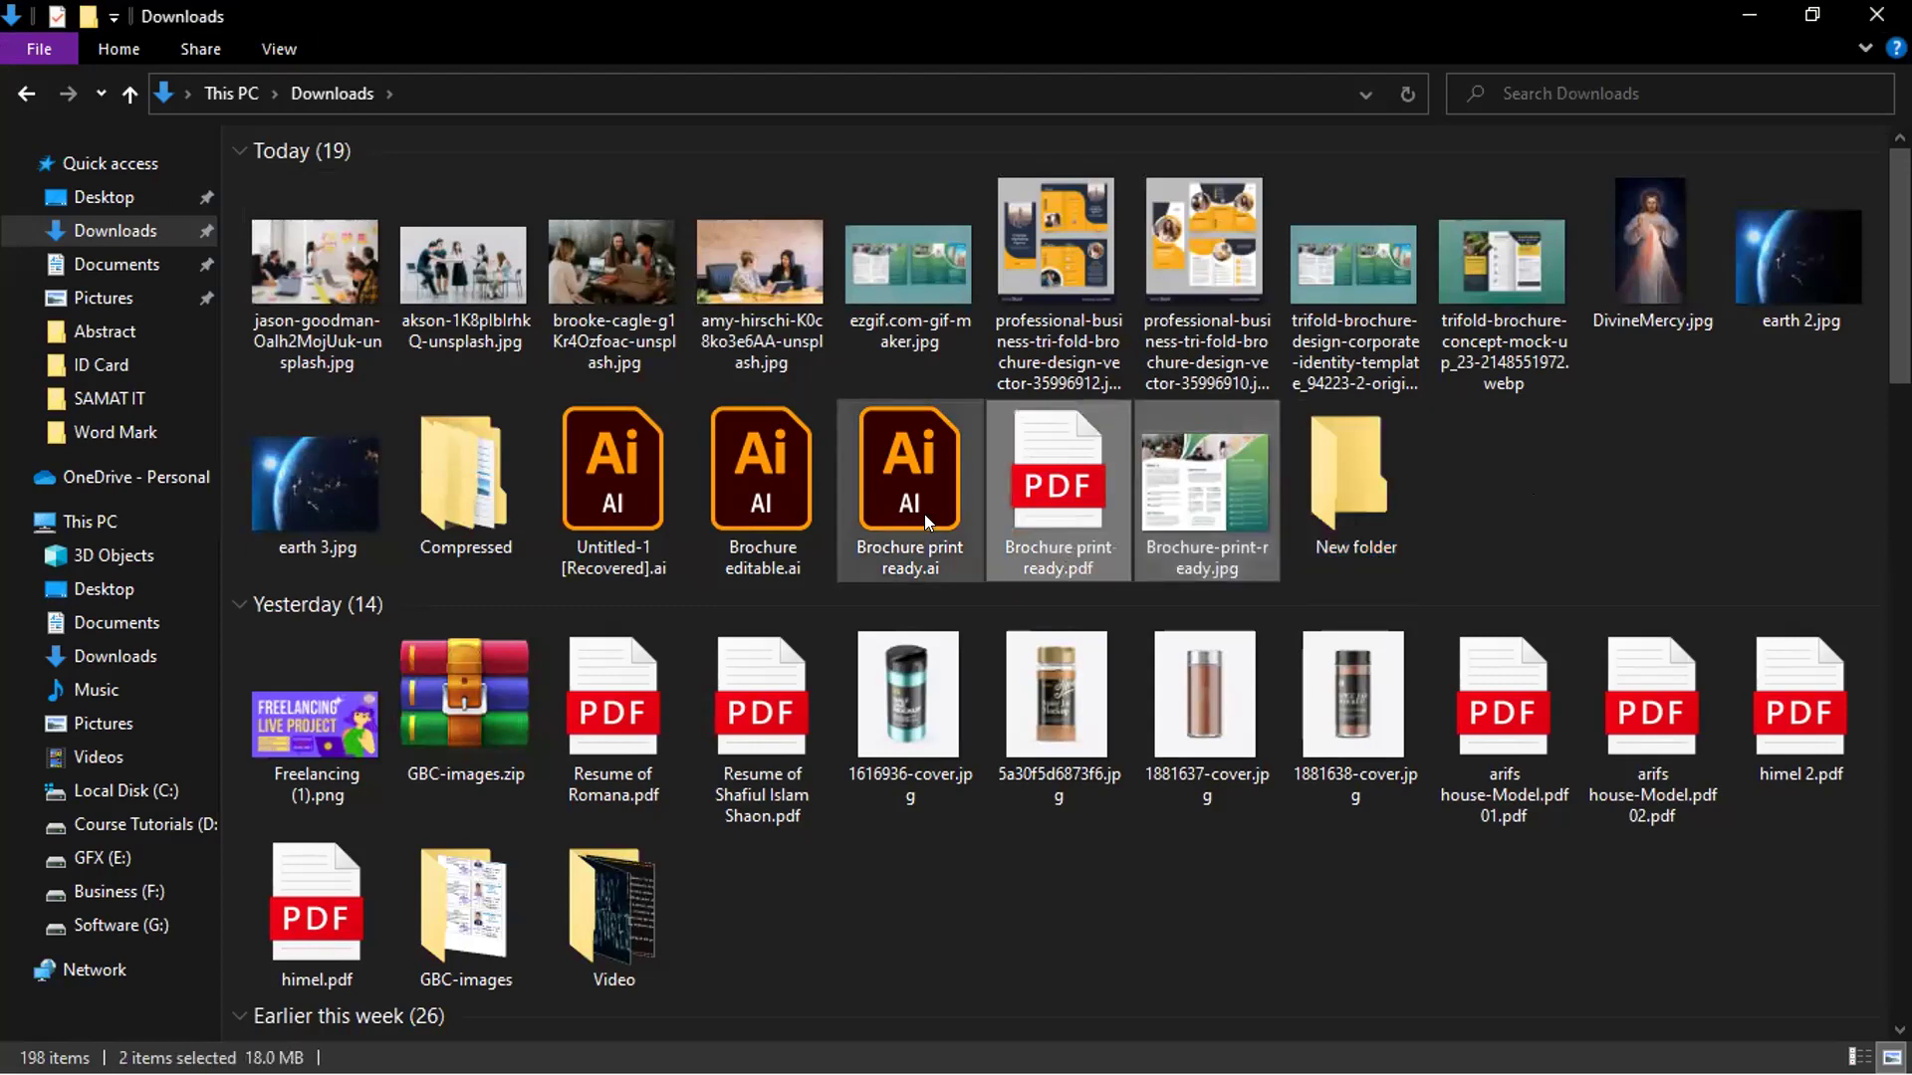
{"action": "left_click", "coordinate": [783, 495], "text": "ctrl"}
{"action": "left_click_drag", "start_coordinate": [1335, 496], "coordinate": [1334, 496]}
{"action": "double_click", "coordinate": [765, 482]}
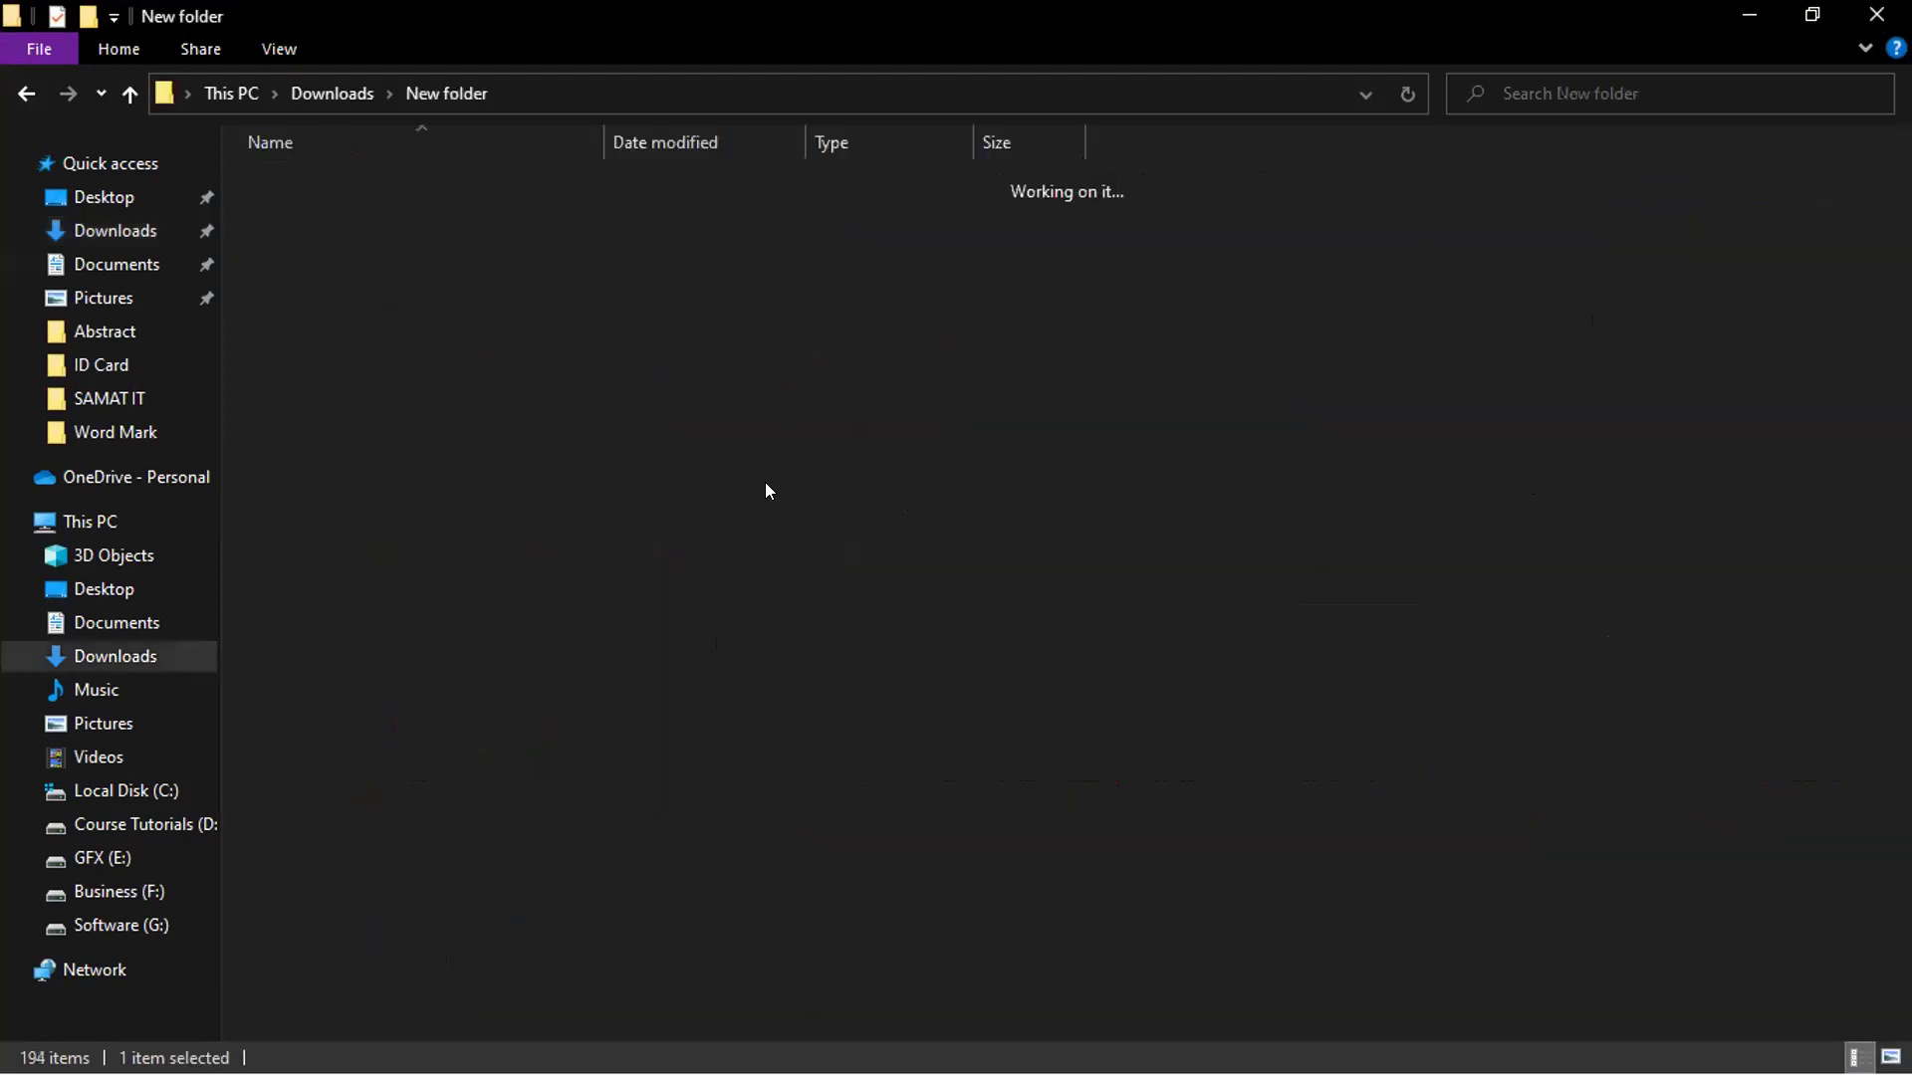
{"action": "scroll", "coordinate": [723, 403], "scroll_direction": "up", "scroll_amount": 4}
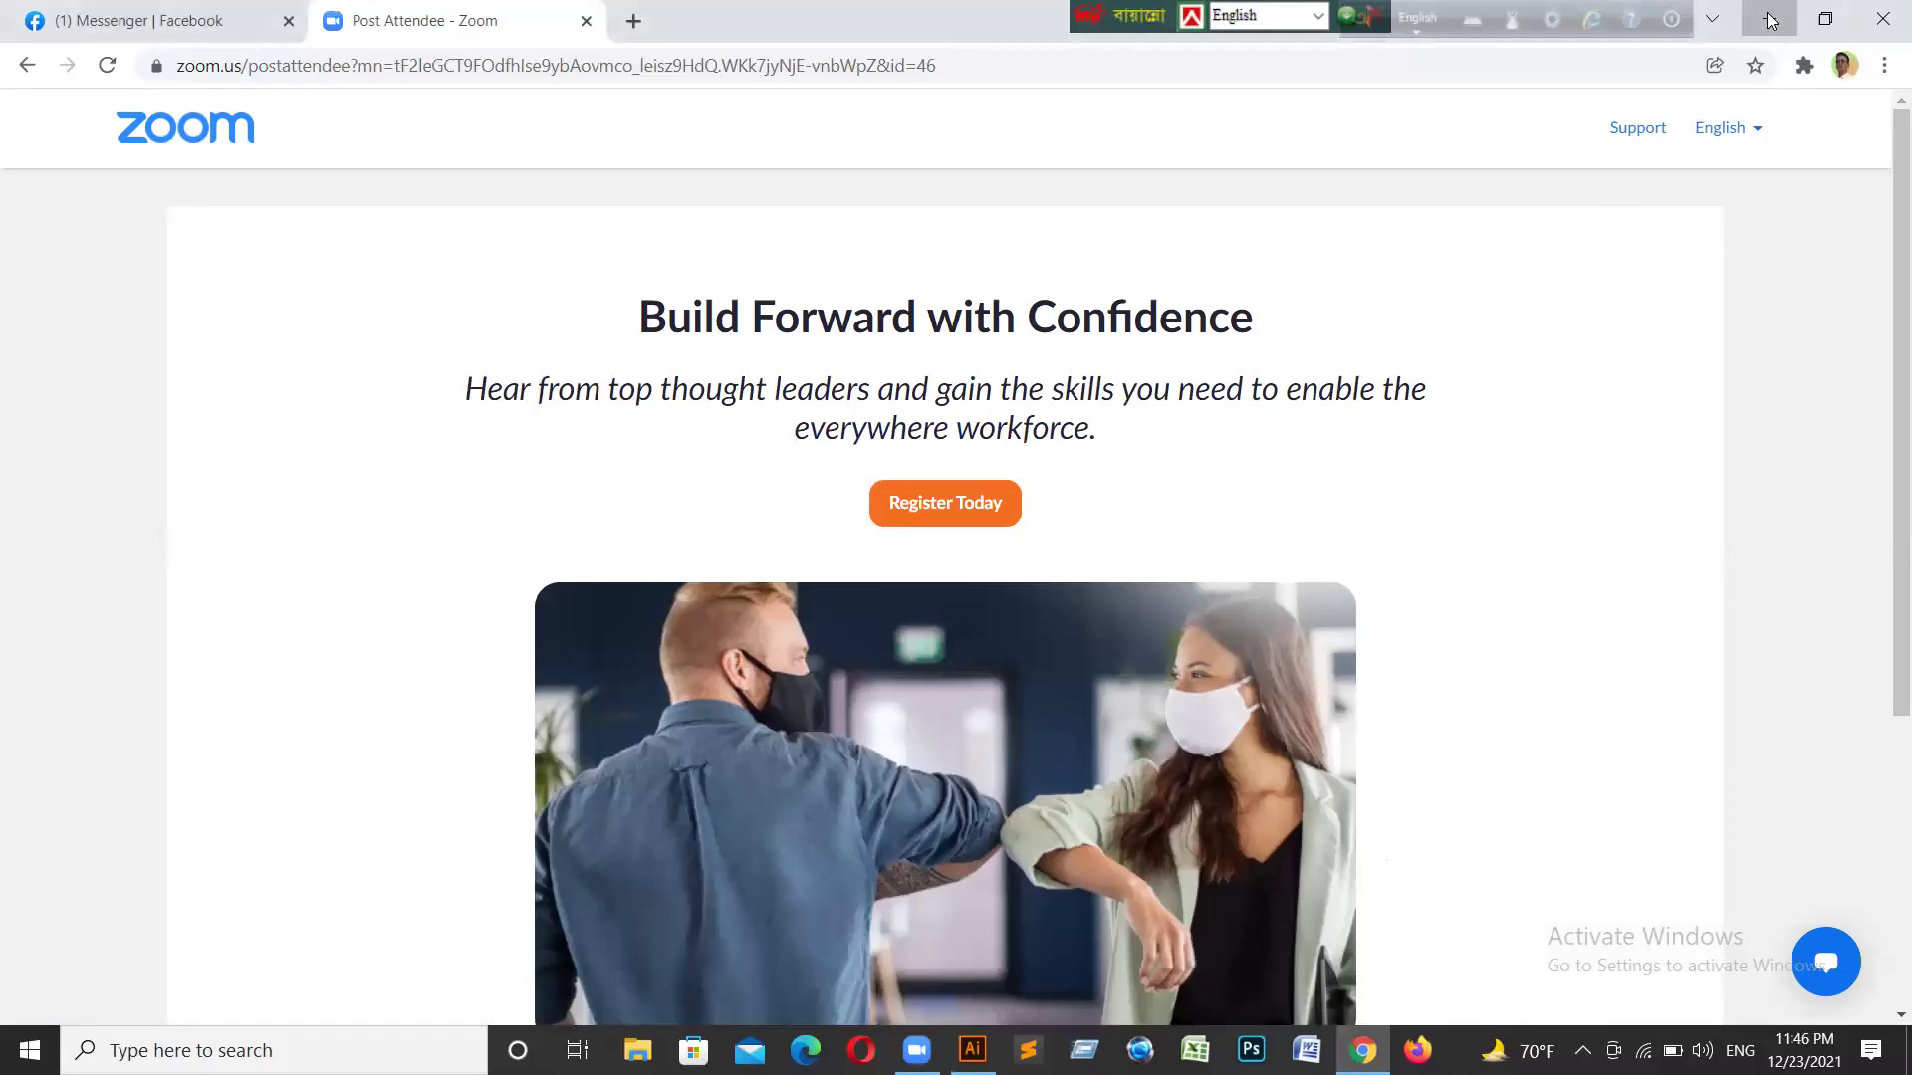
Hide Chrome and restore the Illustrator window with the Brousiour-1.ai brochure
{"action": "key", "text": "super+d"}
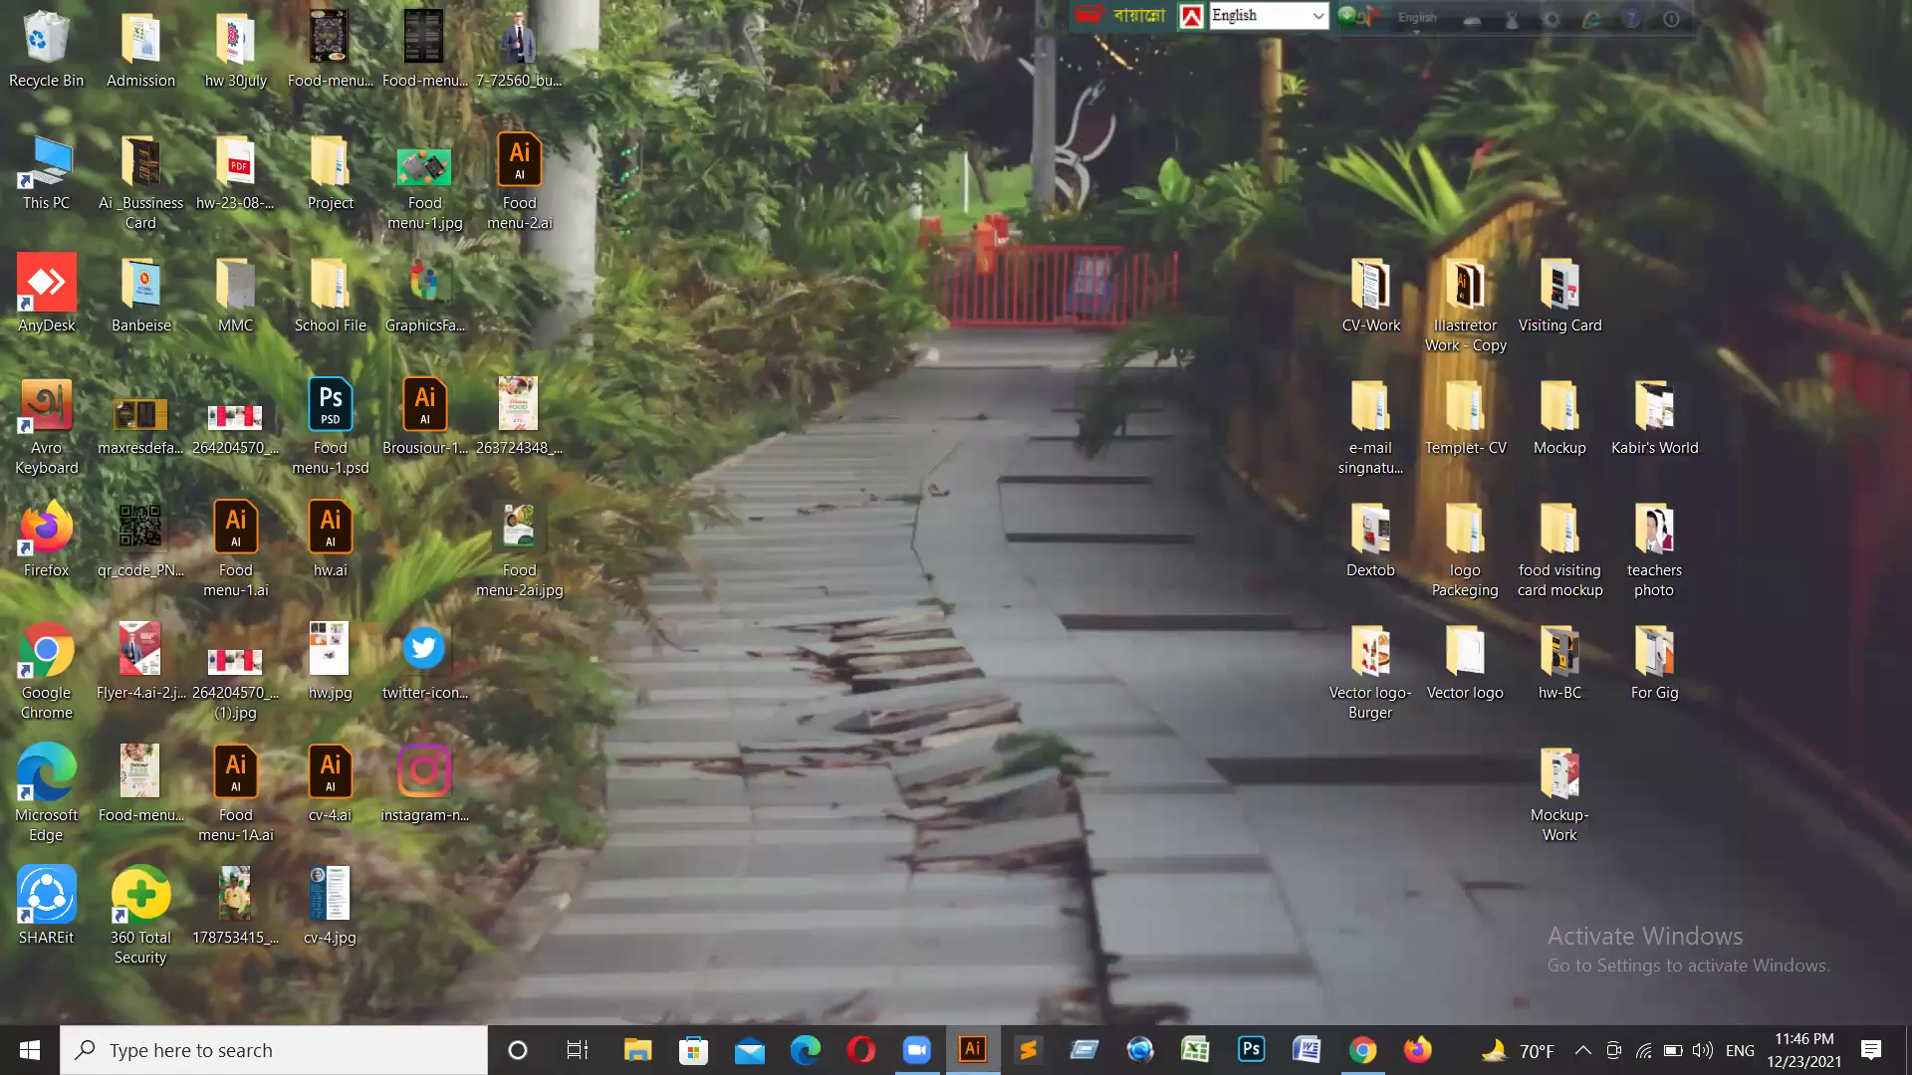
{"action": "left_click", "coordinate": [972, 1049]}
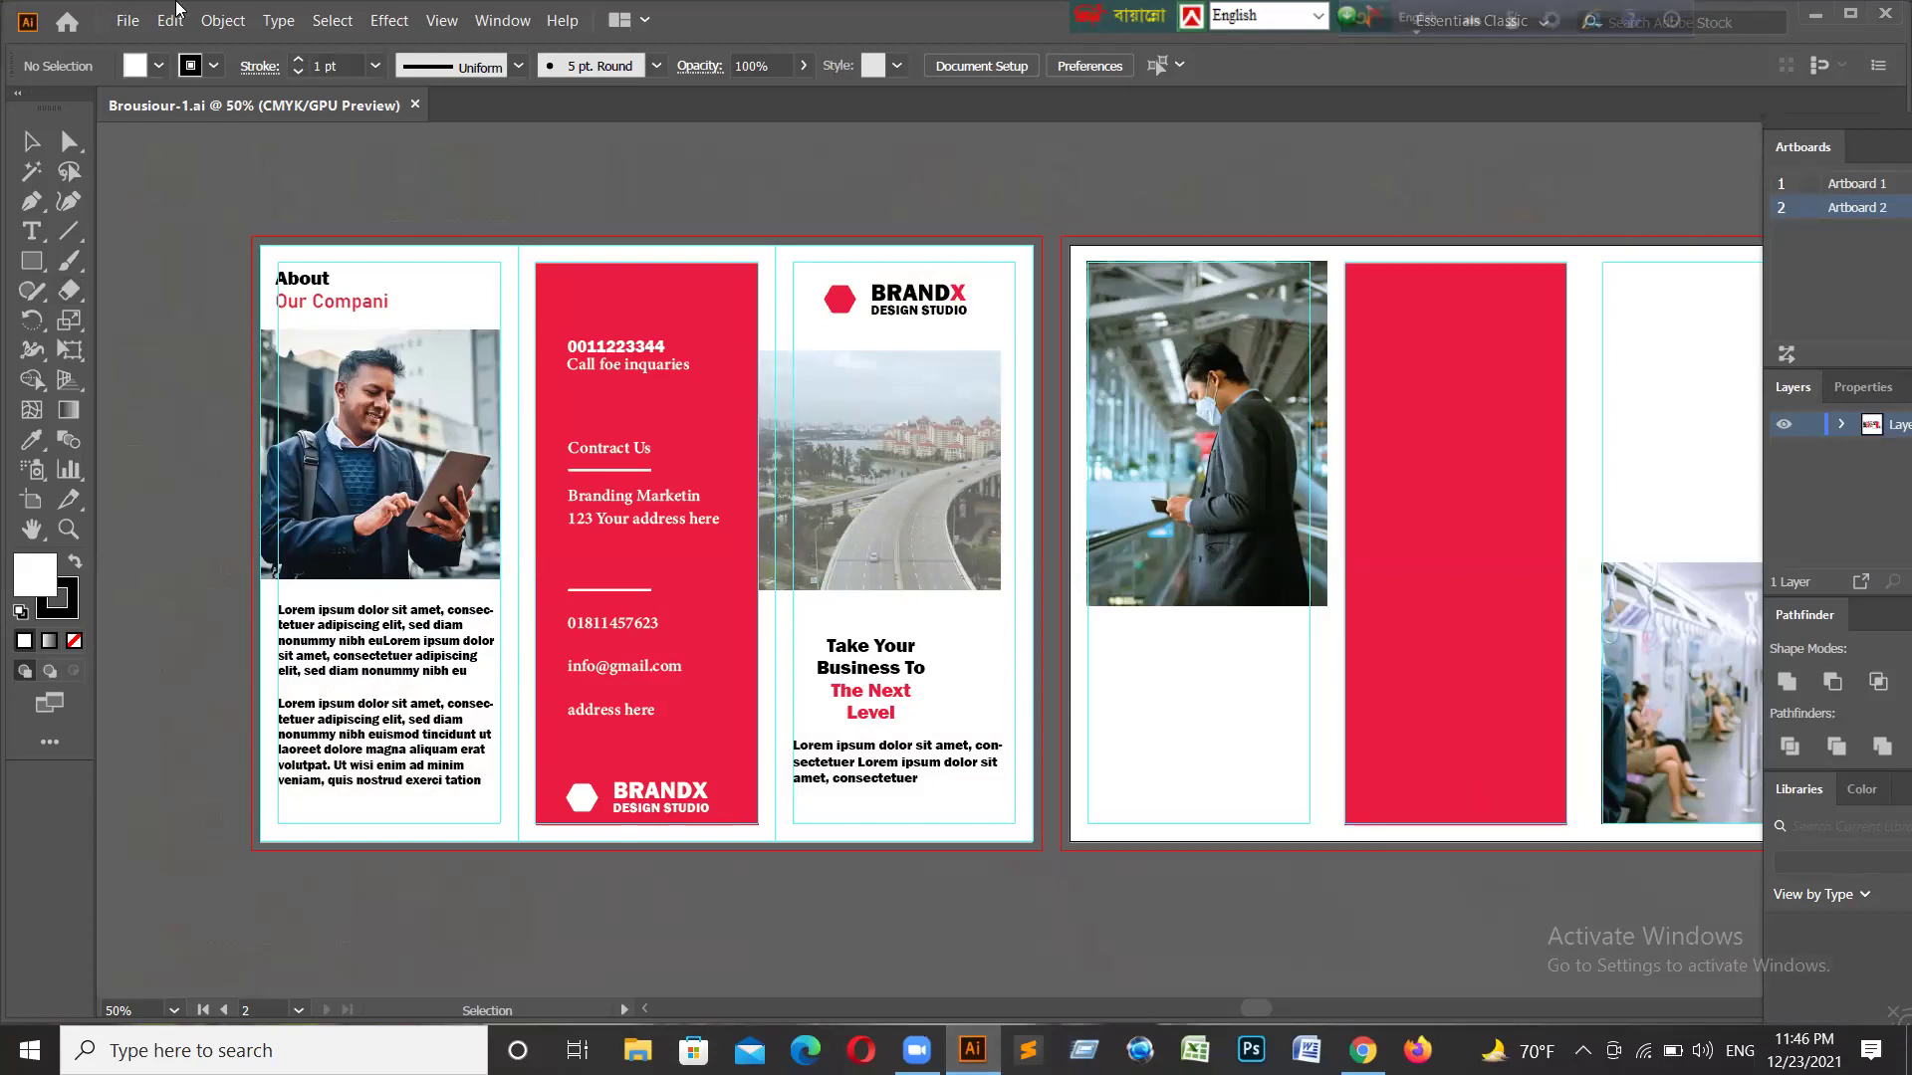
Save Brousiour-1.ai to the Desktop in Illustrator 2020 format, overwriting the existing file
{"action": "left_click", "coordinate": [128, 21]}
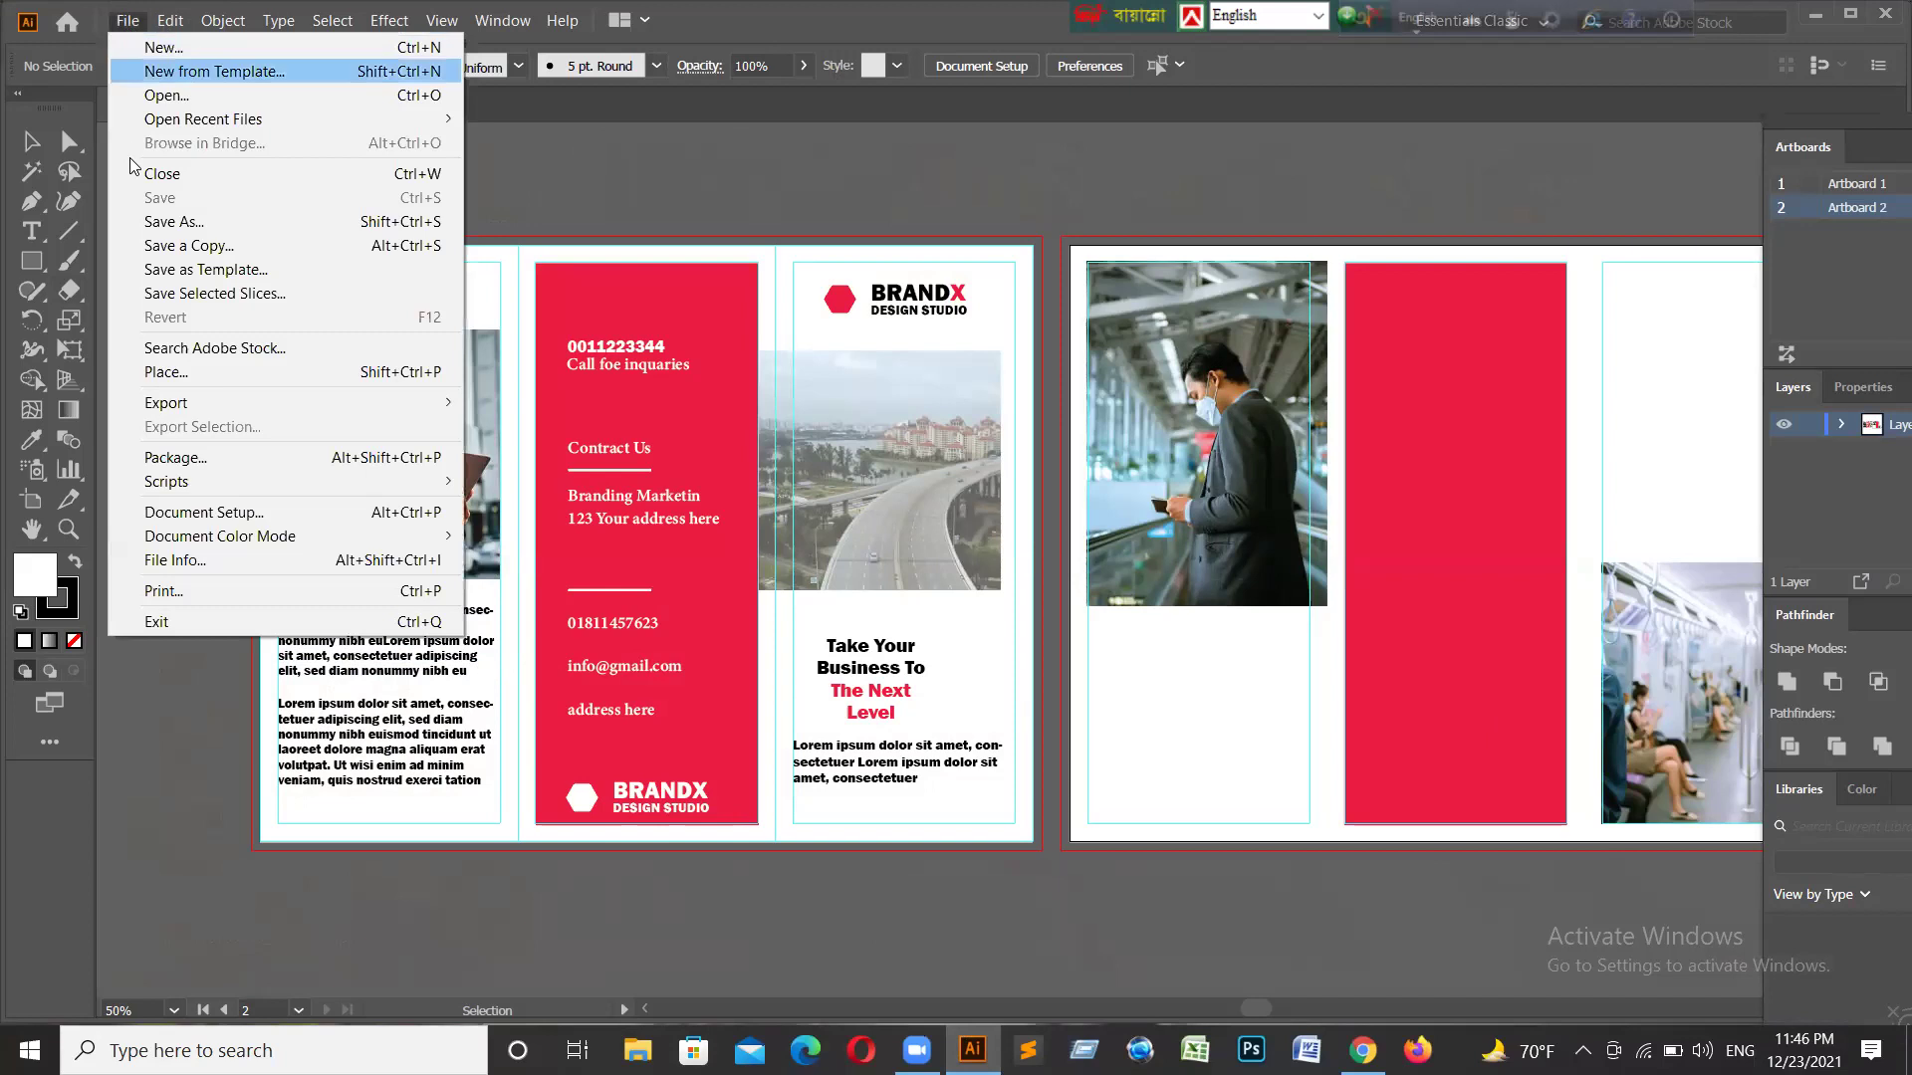
{"action": "left_click", "coordinate": [159, 221]}
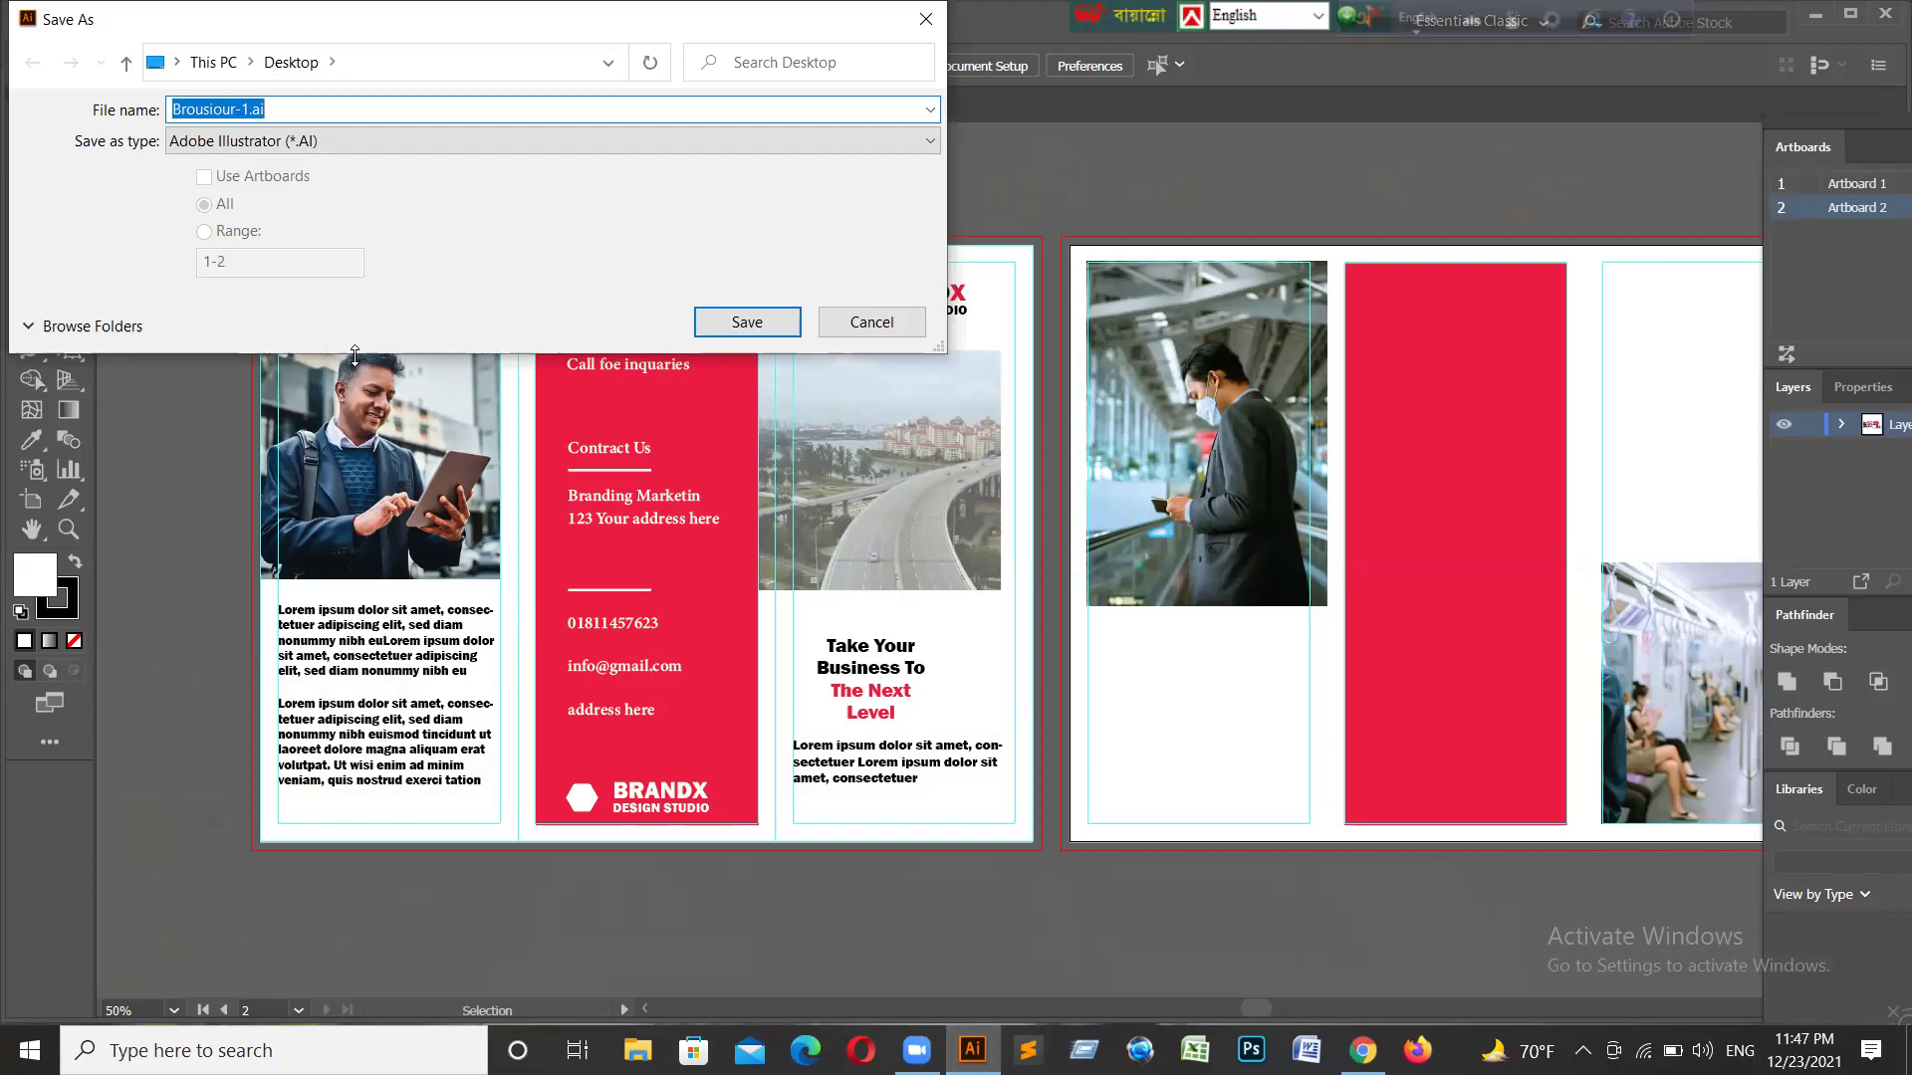
{"action": "left_click_drag", "start_coordinate": [355, 356], "coordinate": [310, 1026]}
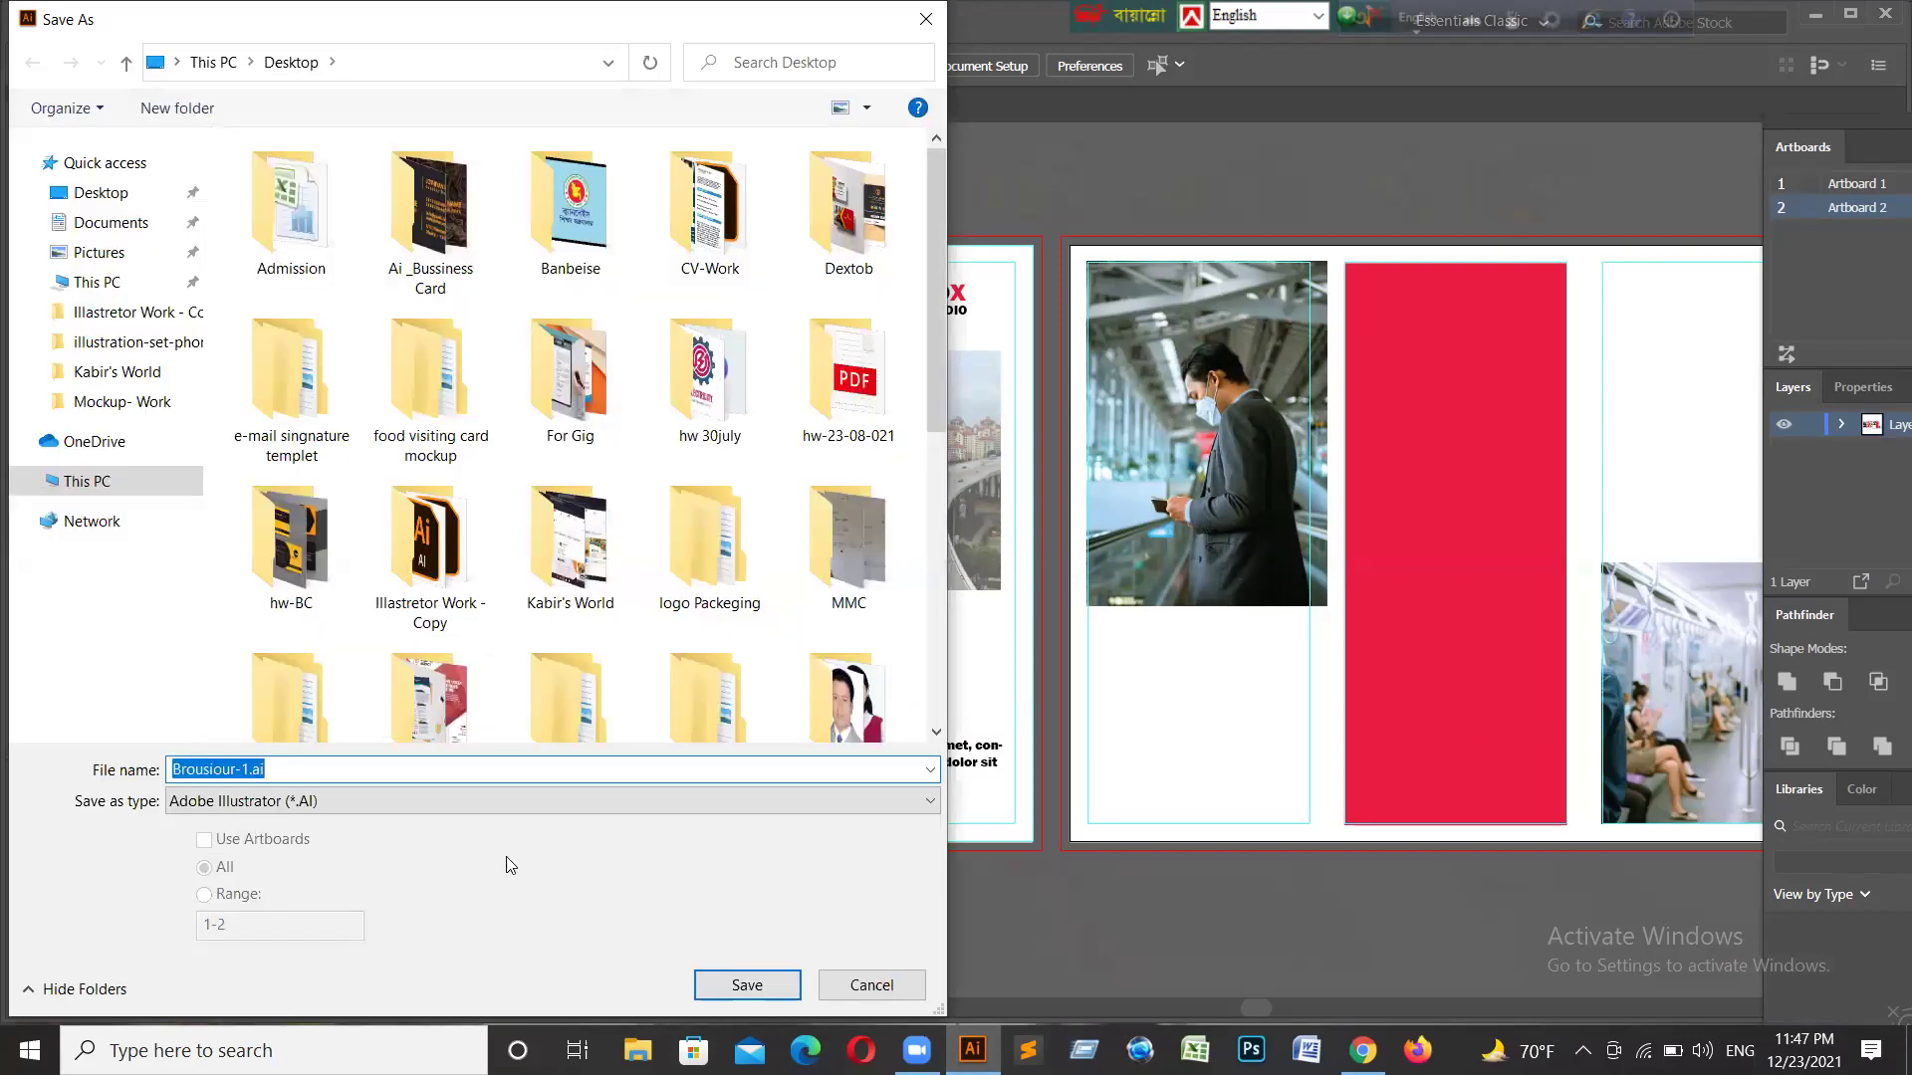
{"action": "left_click", "coordinate": [135, 192]}
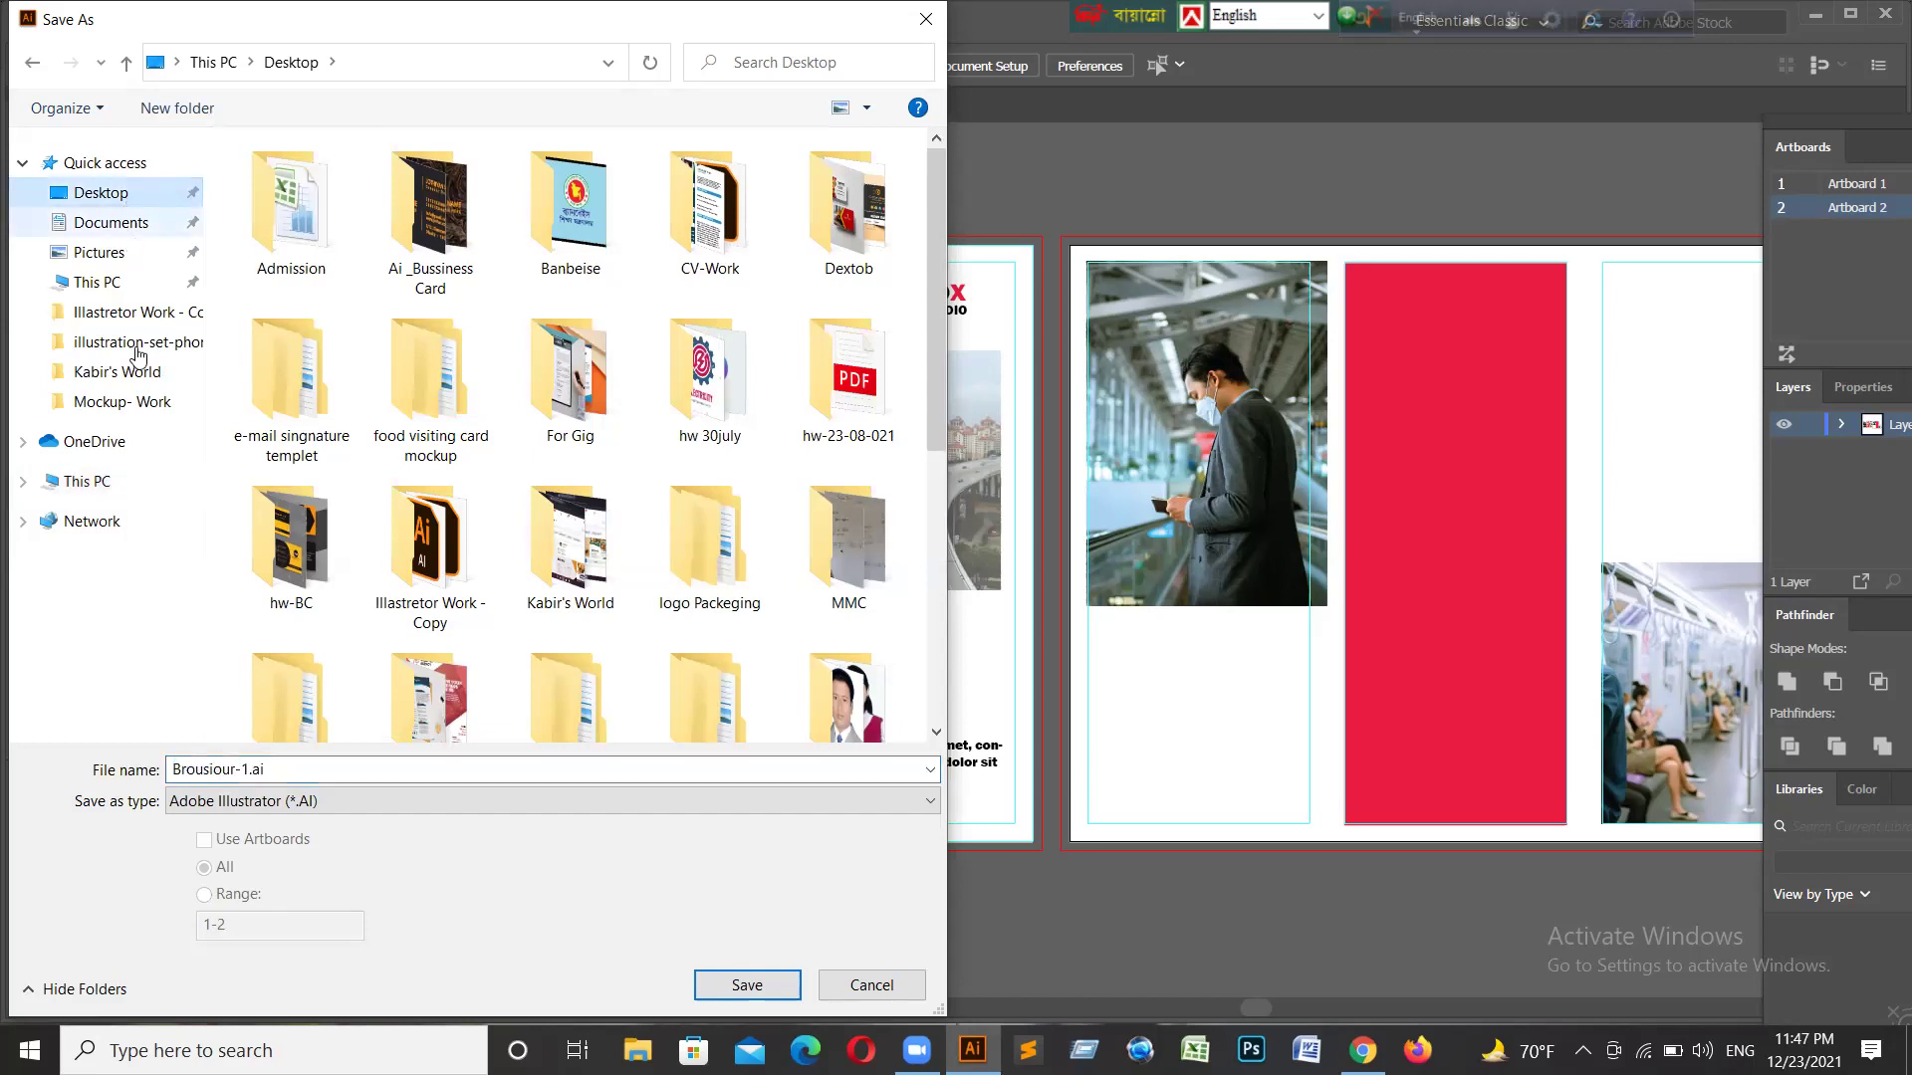
{"action": "left_click", "coordinate": [768, 984]}
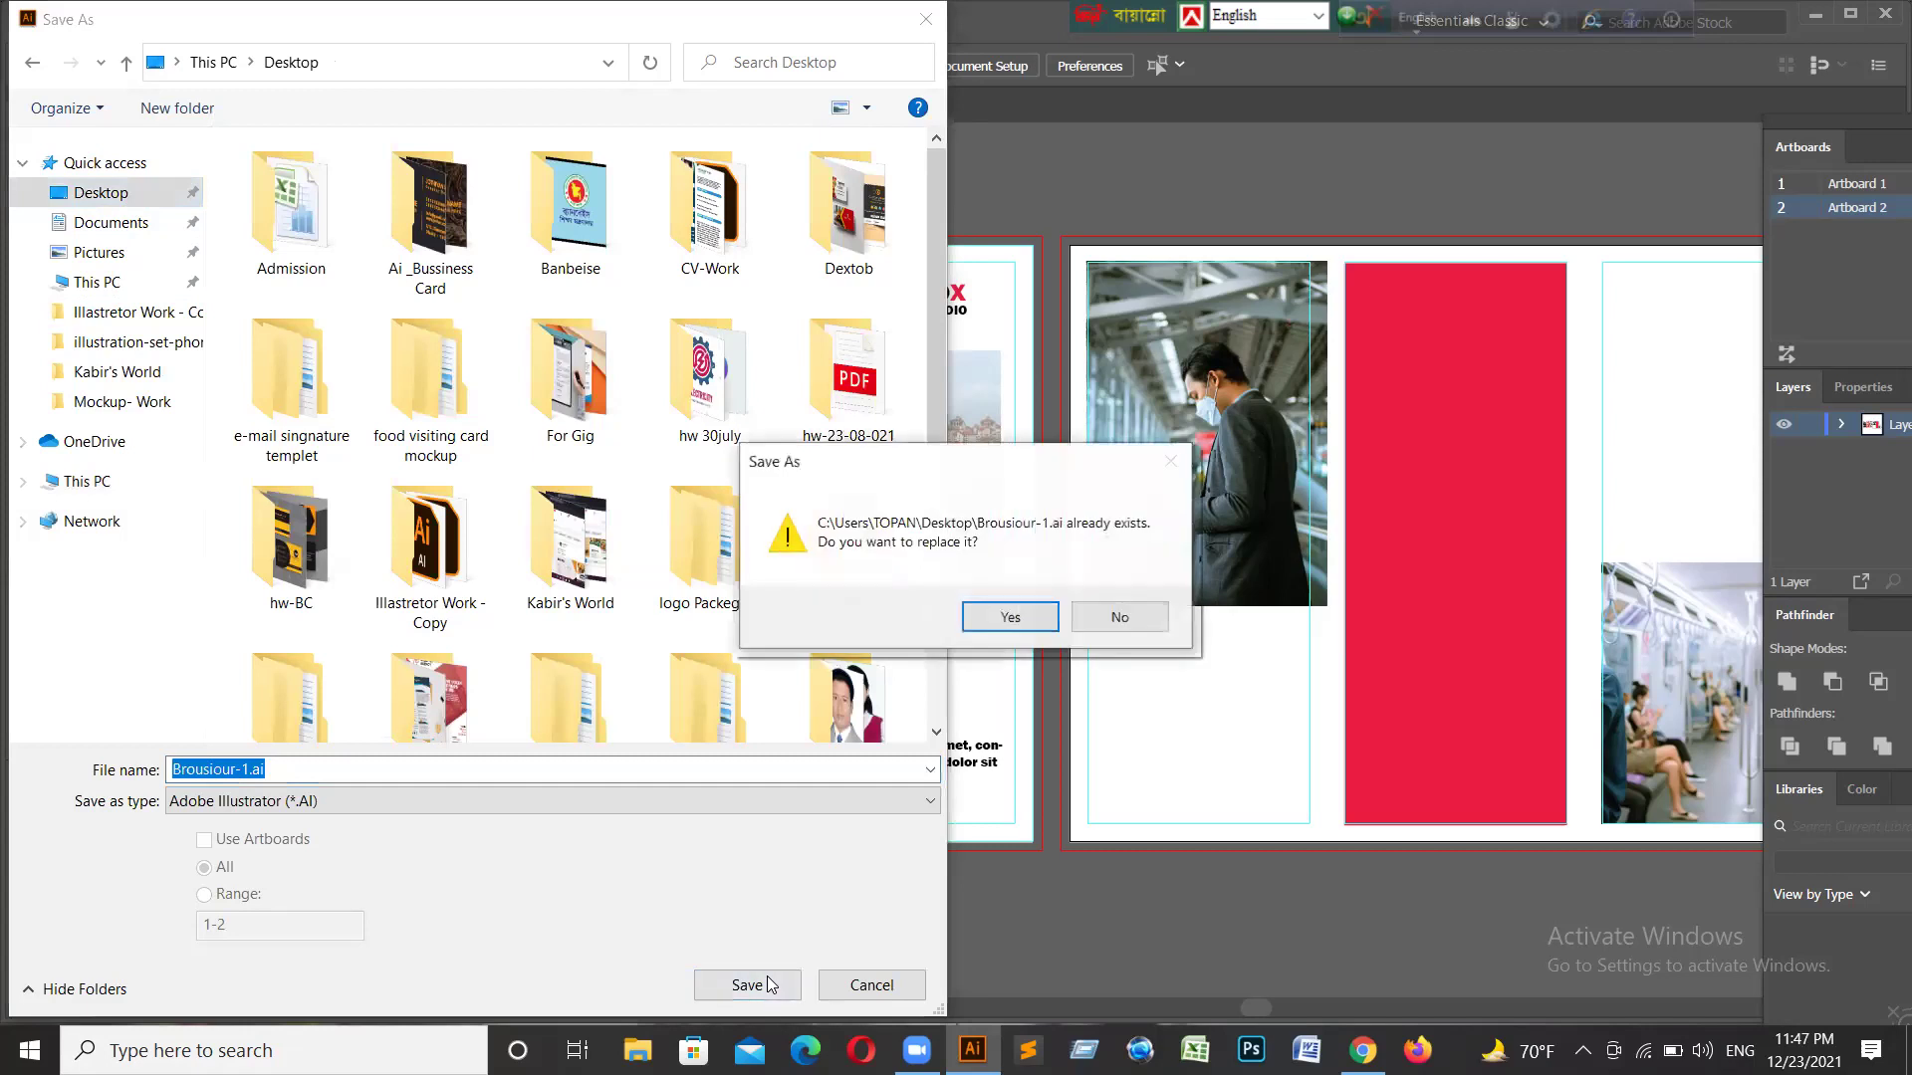
{"action": "left_click", "coordinate": [1010, 619]}
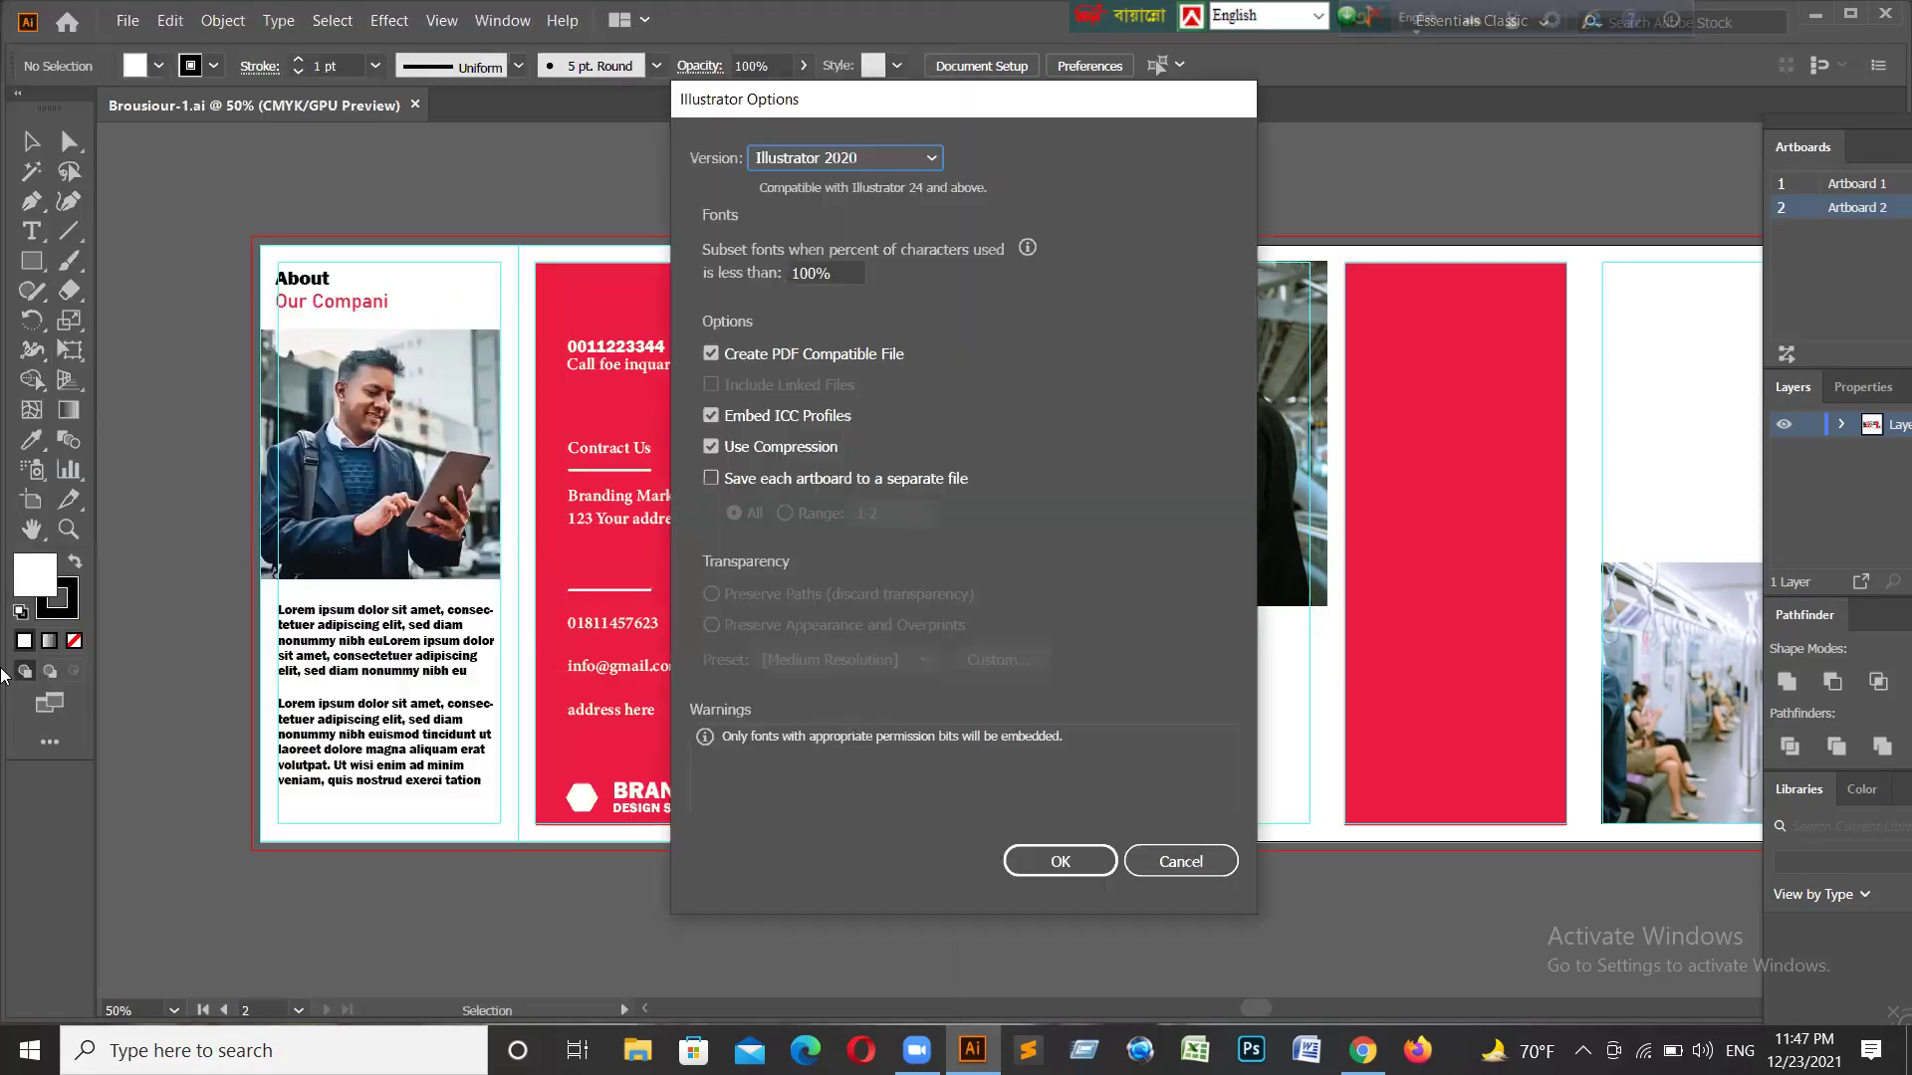
{"action": "left_click", "coordinate": [1084, 865]}
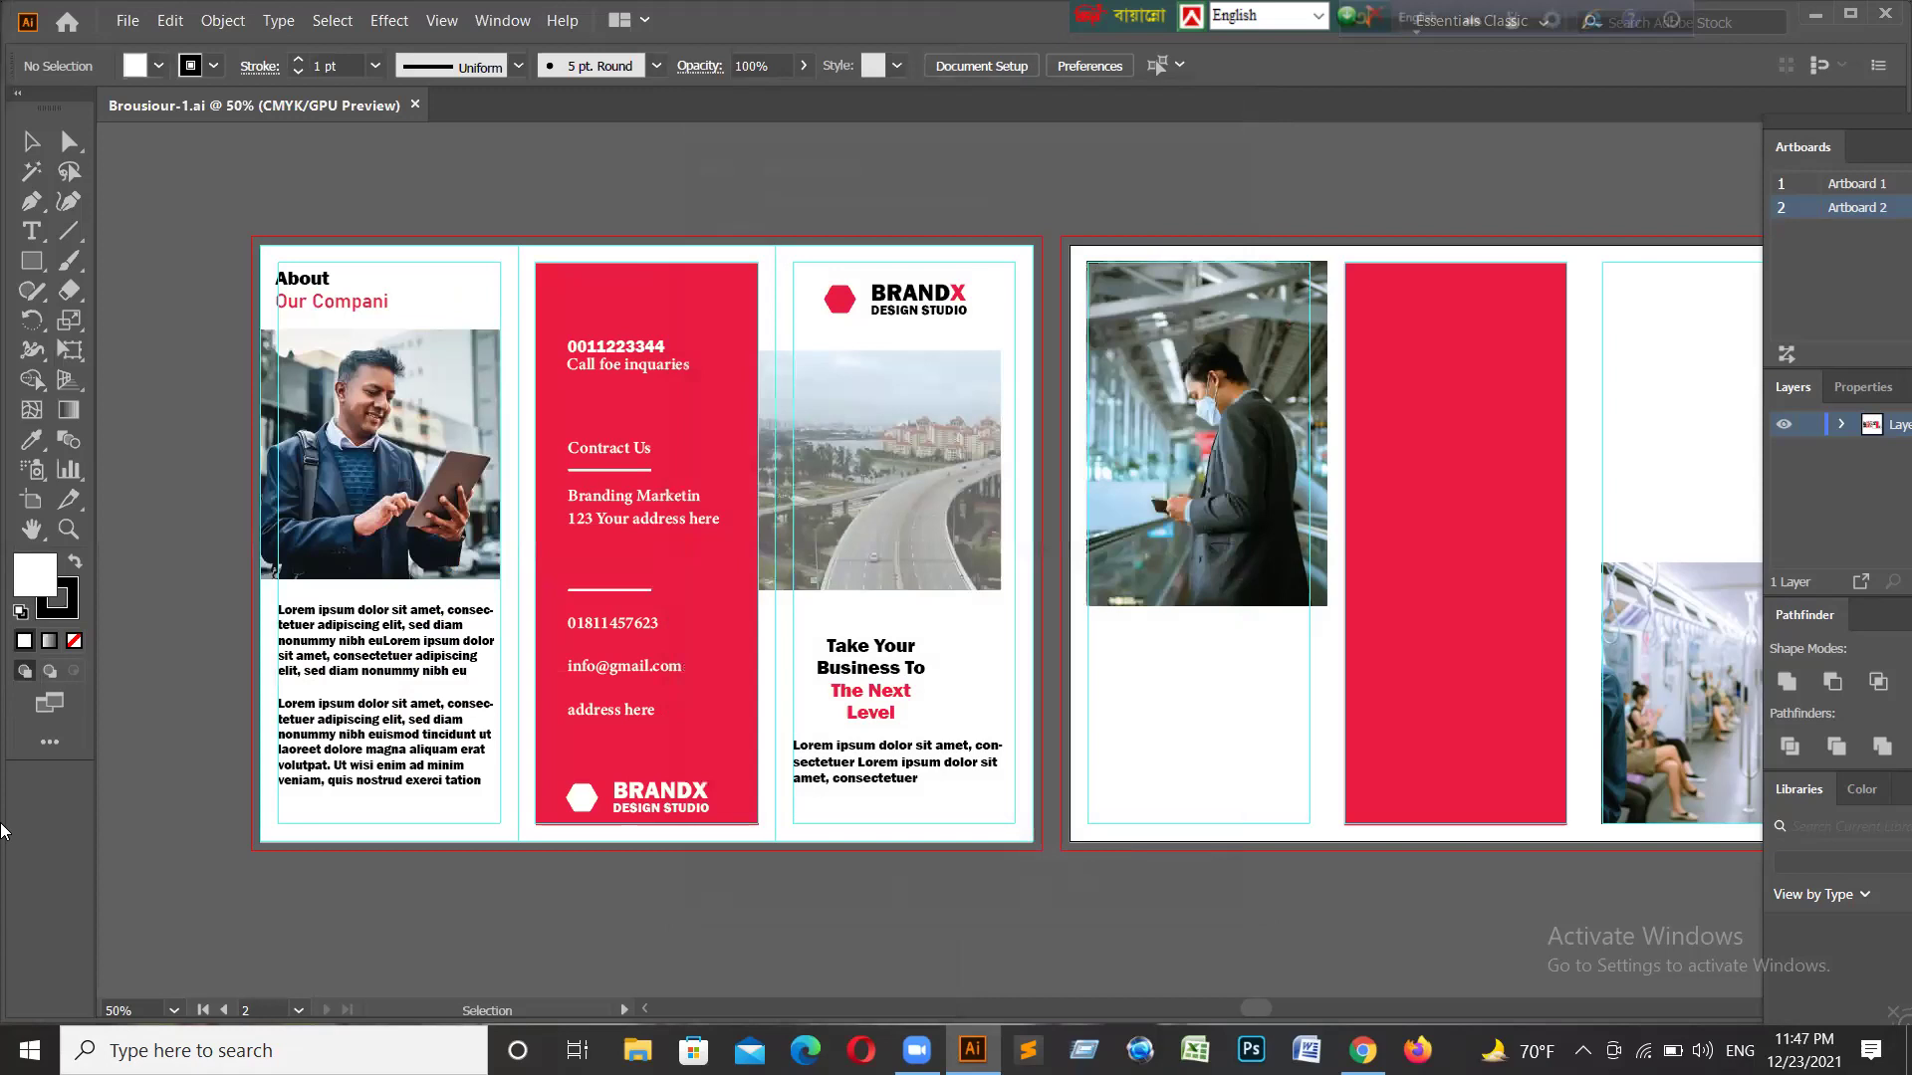
Minimize Illustrator to reveal the desktop with the saved Brousiour-1.ai icon
{"action": "left_click", "coordinate": [129, 23]}
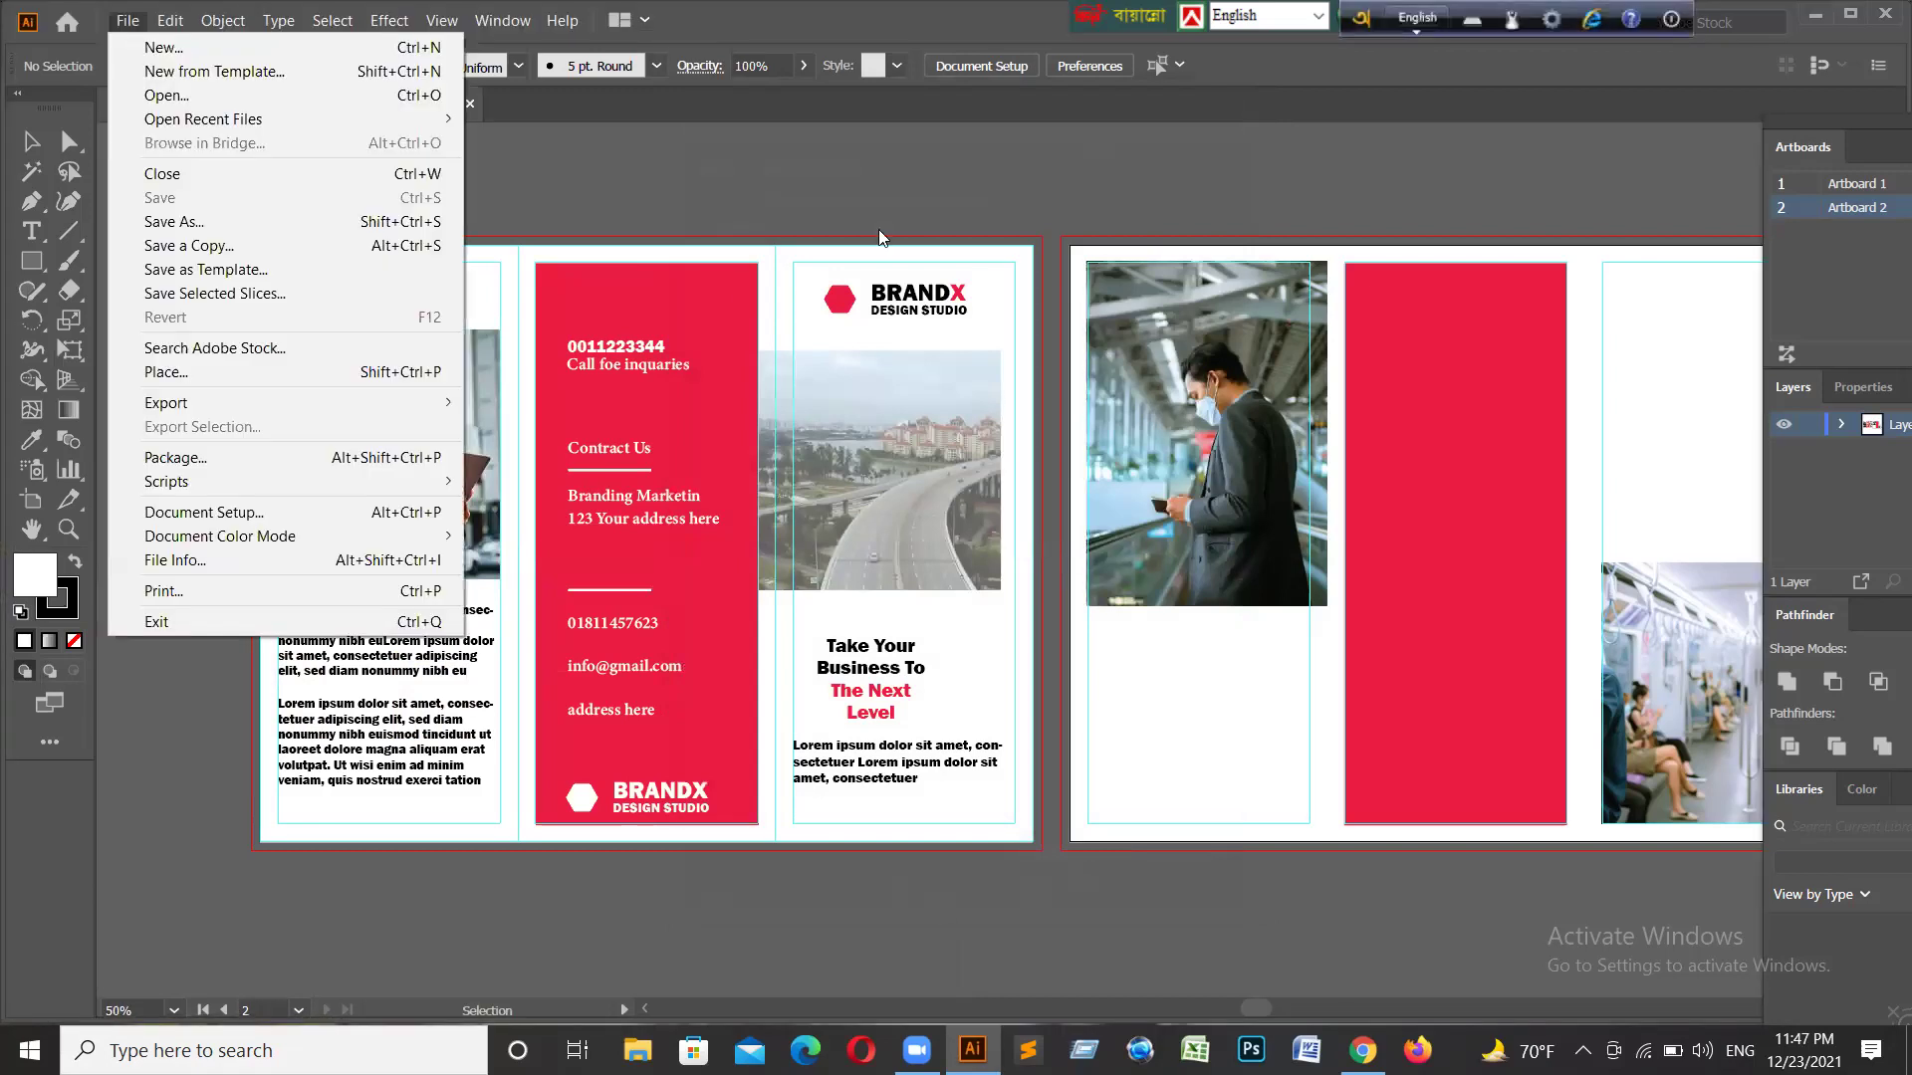
{"action": "left_click", "coordinate": [634, 201]}
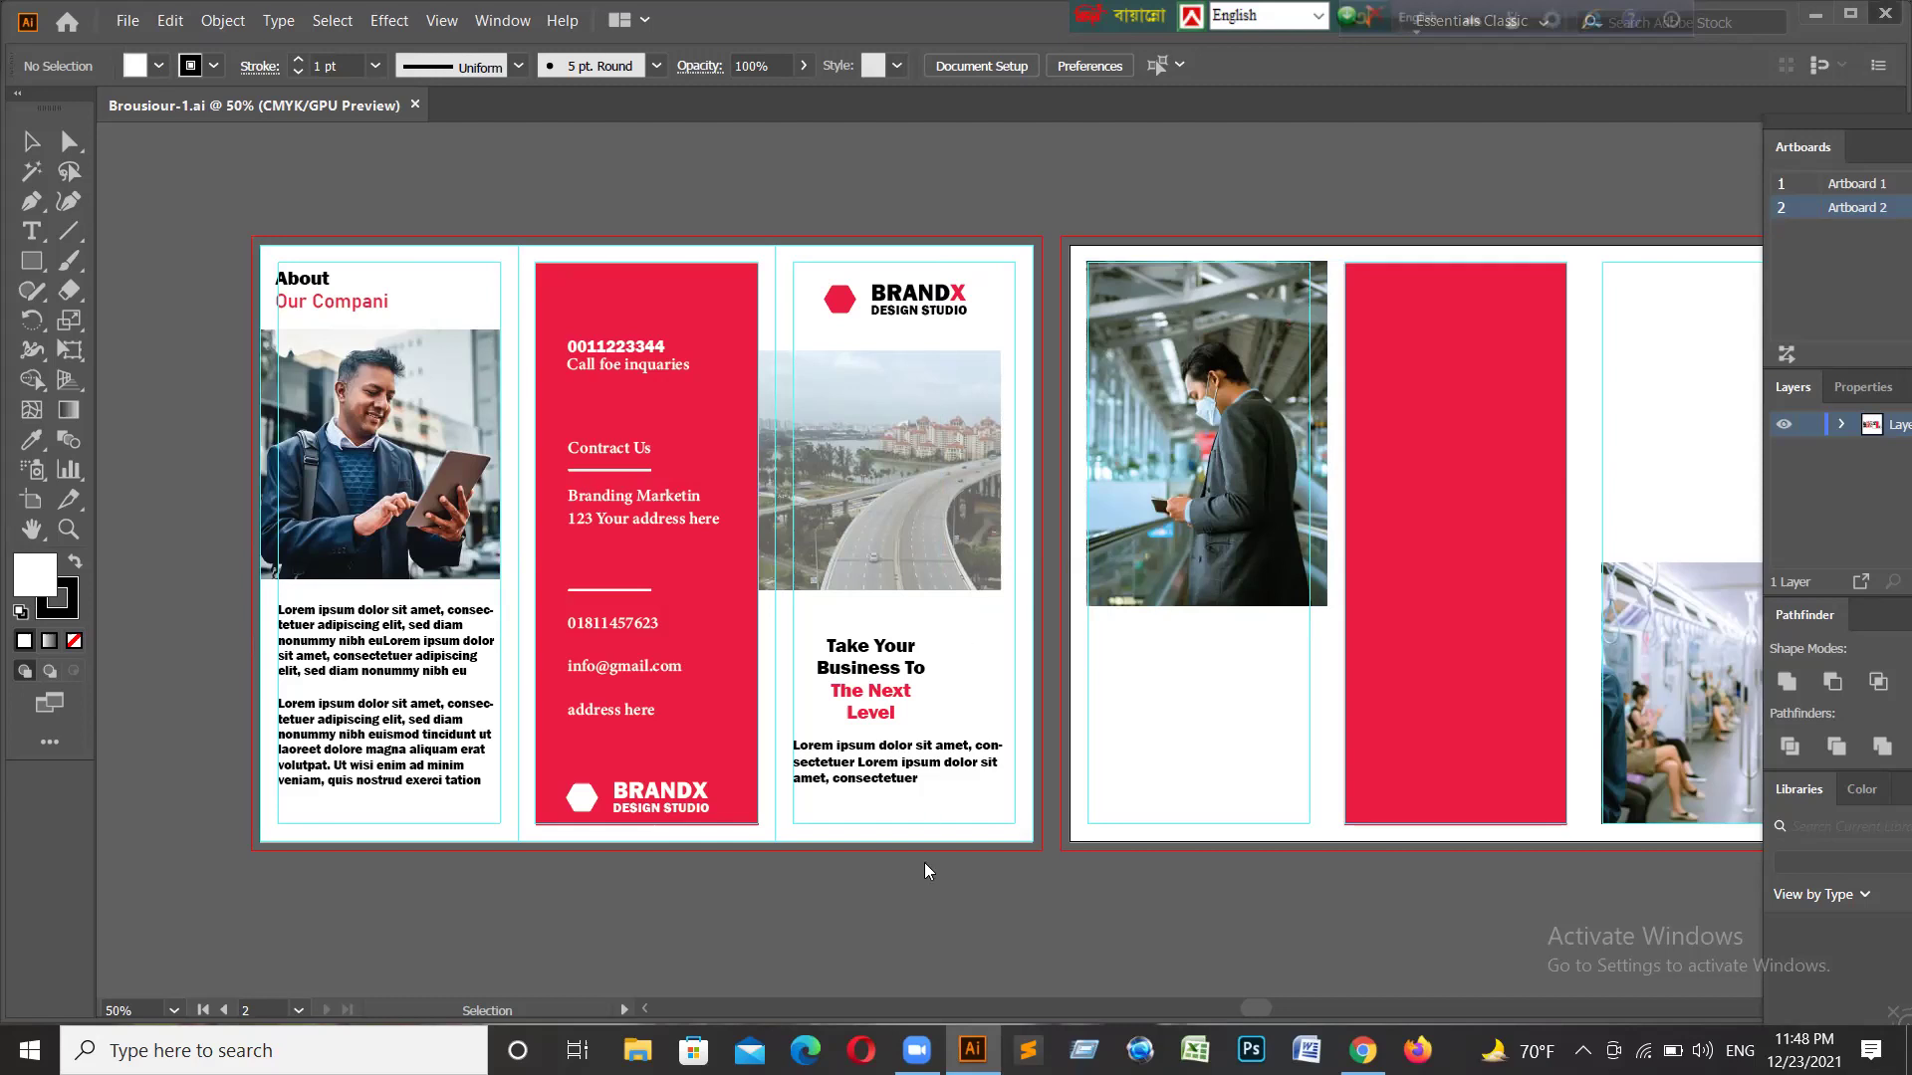
{"action": "key", "text": "super+d"}
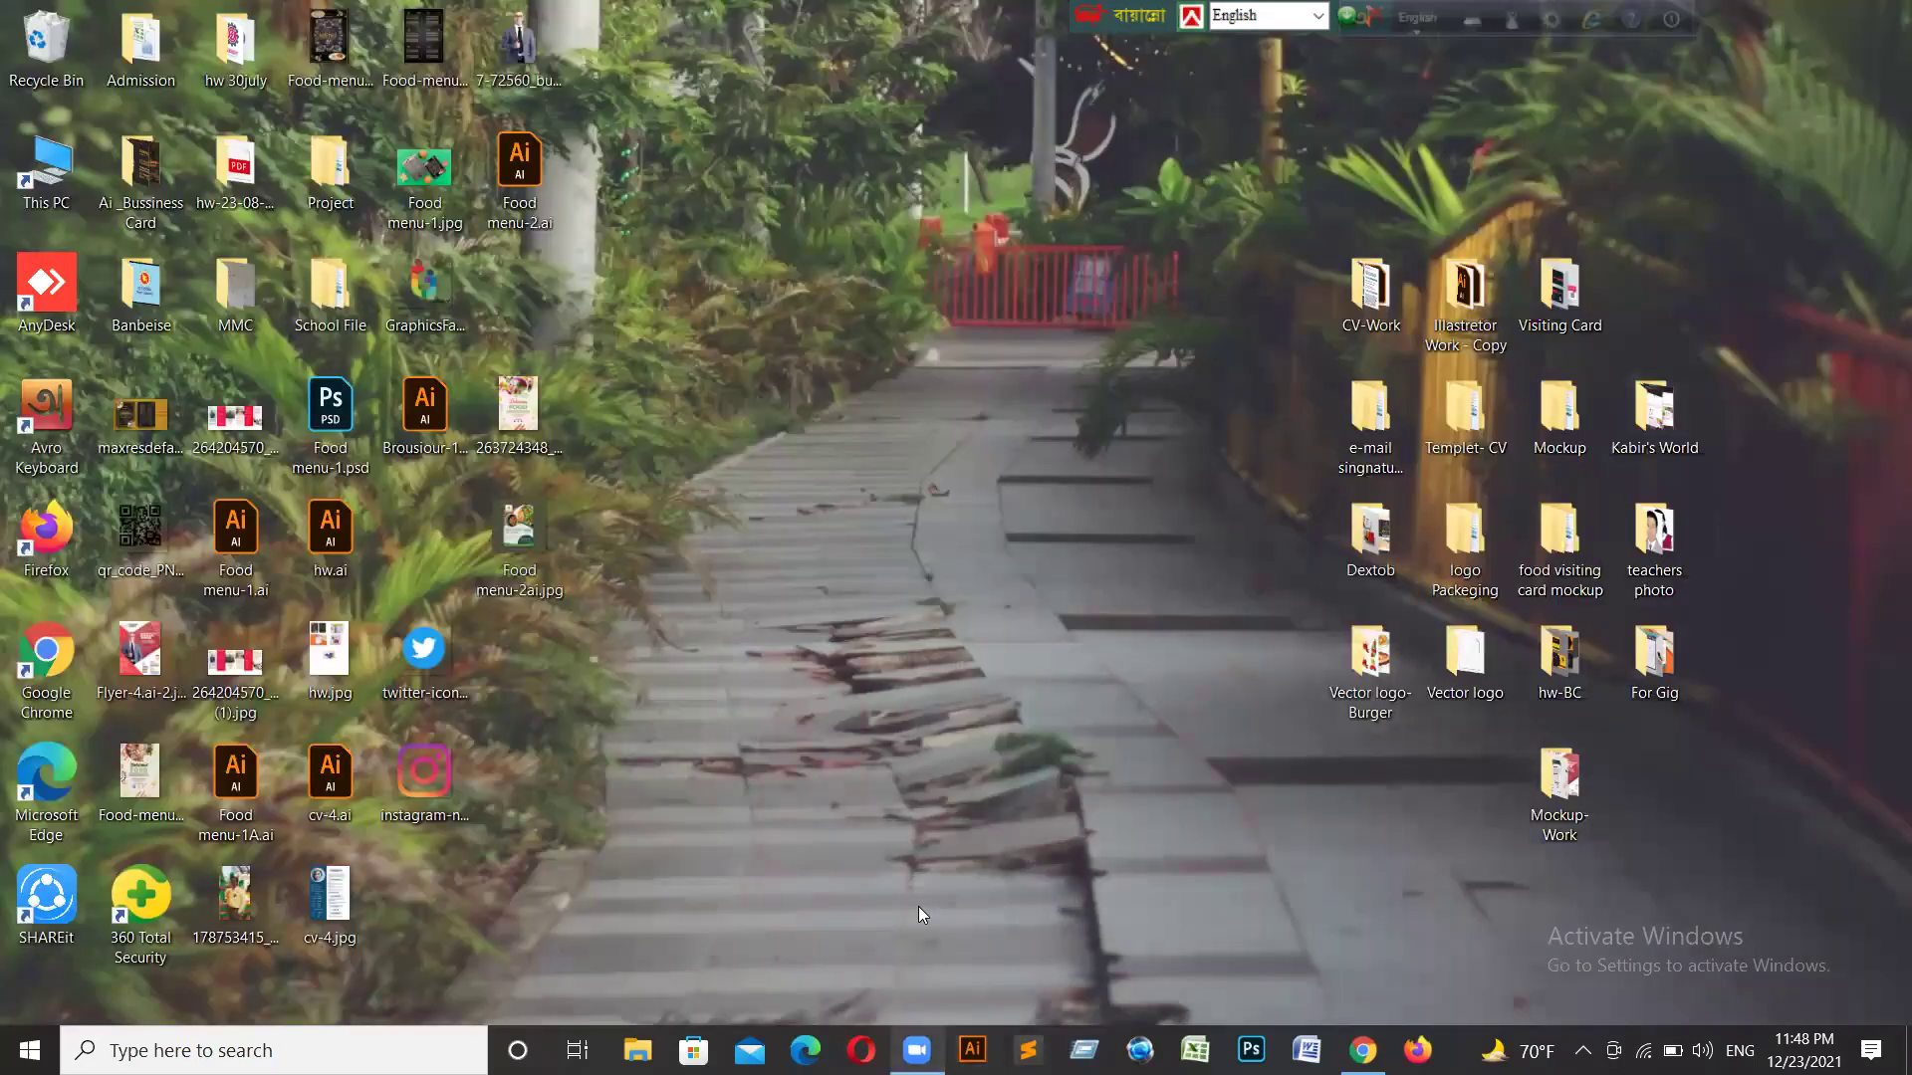